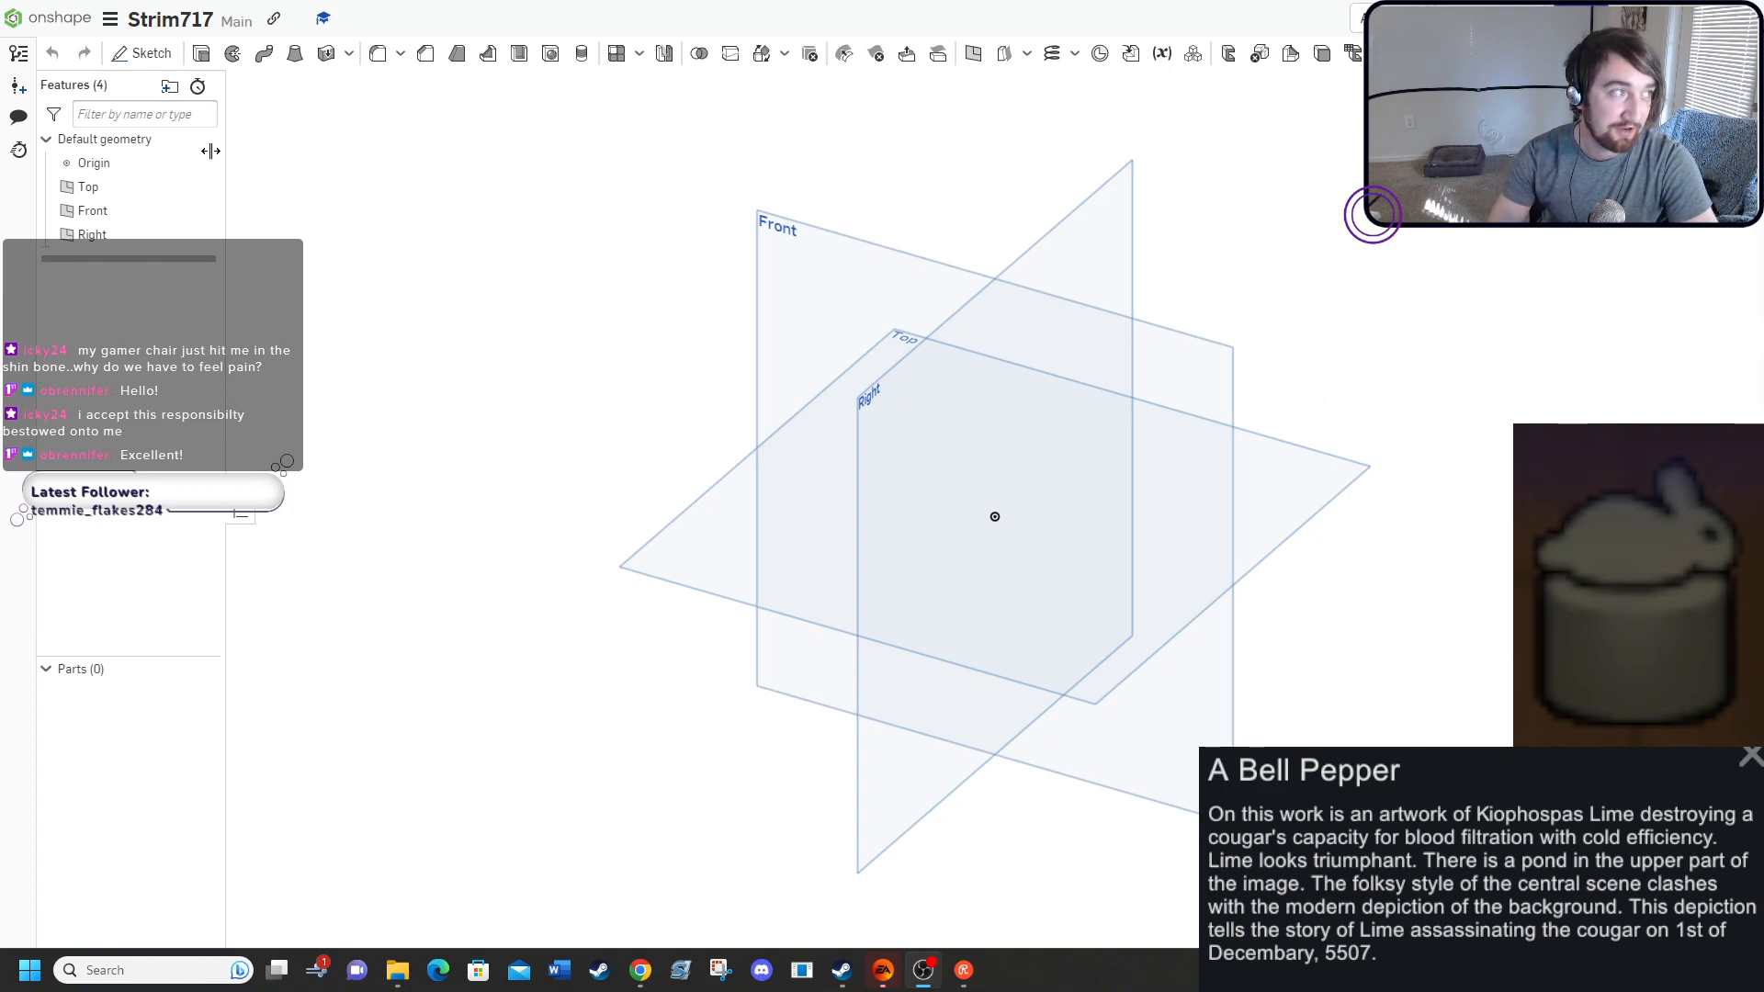
# Sketch a circle centred on the origin of the Top plane with a diameter of 4 cm.
pyautogui.click(143, 53)
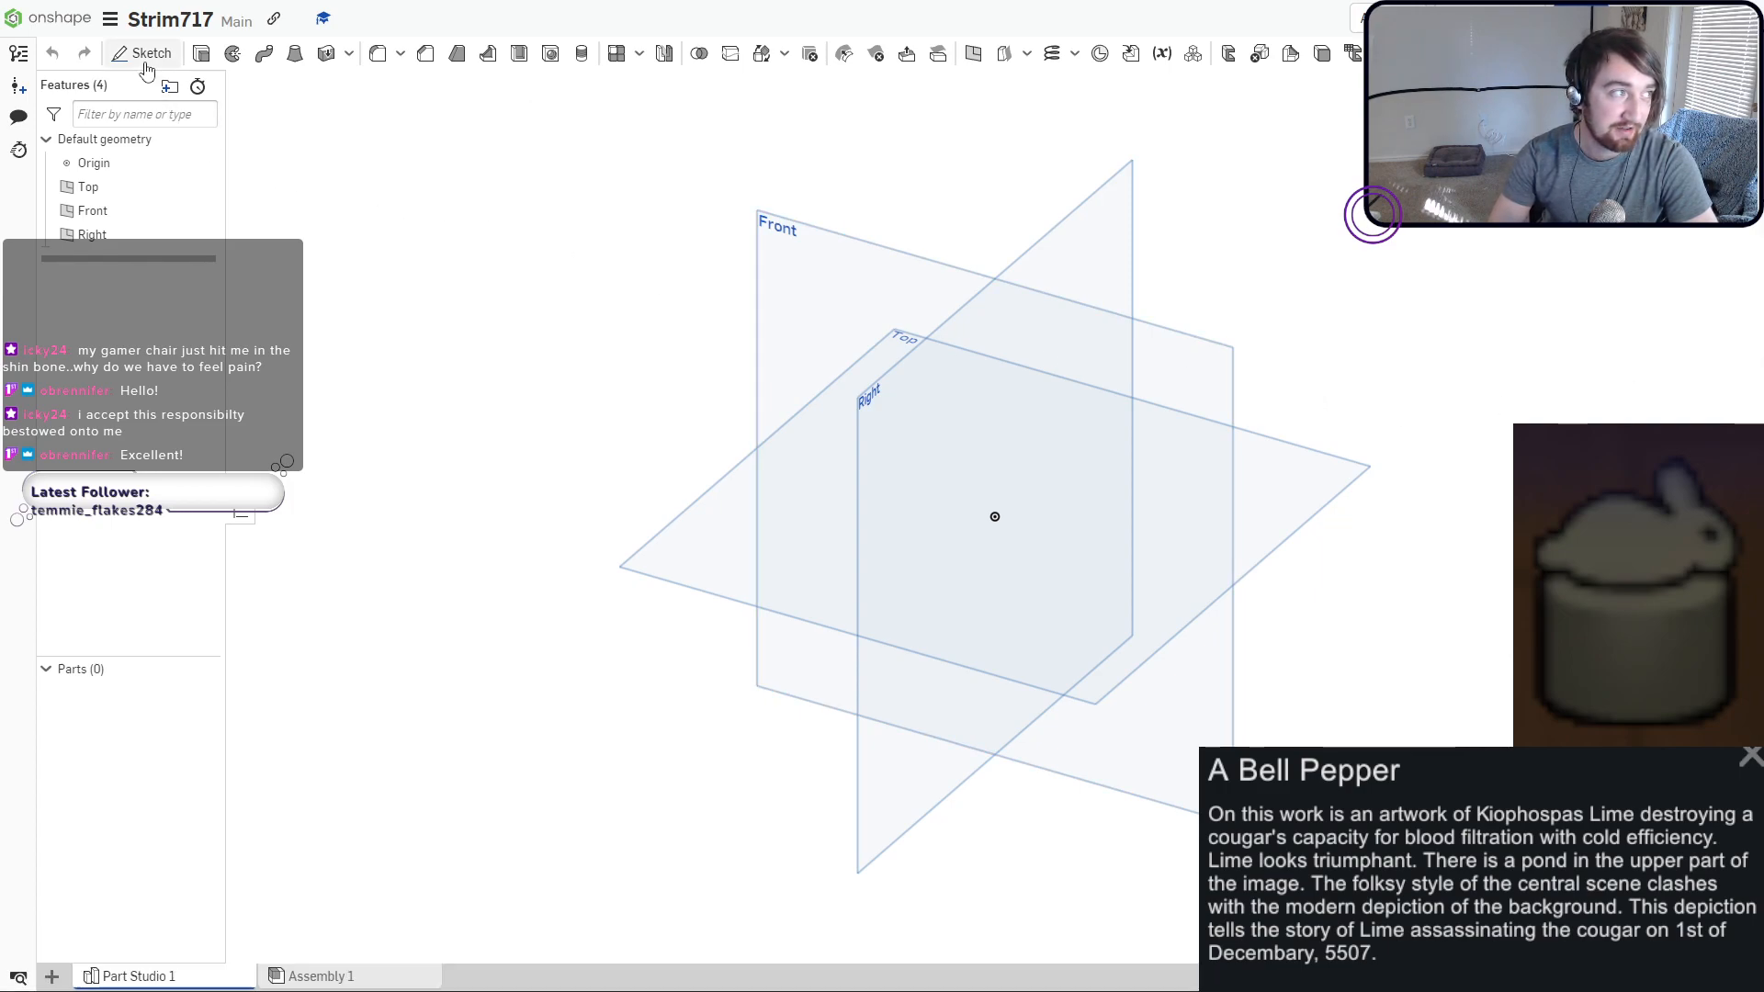
pyautogui.click(733, 525)
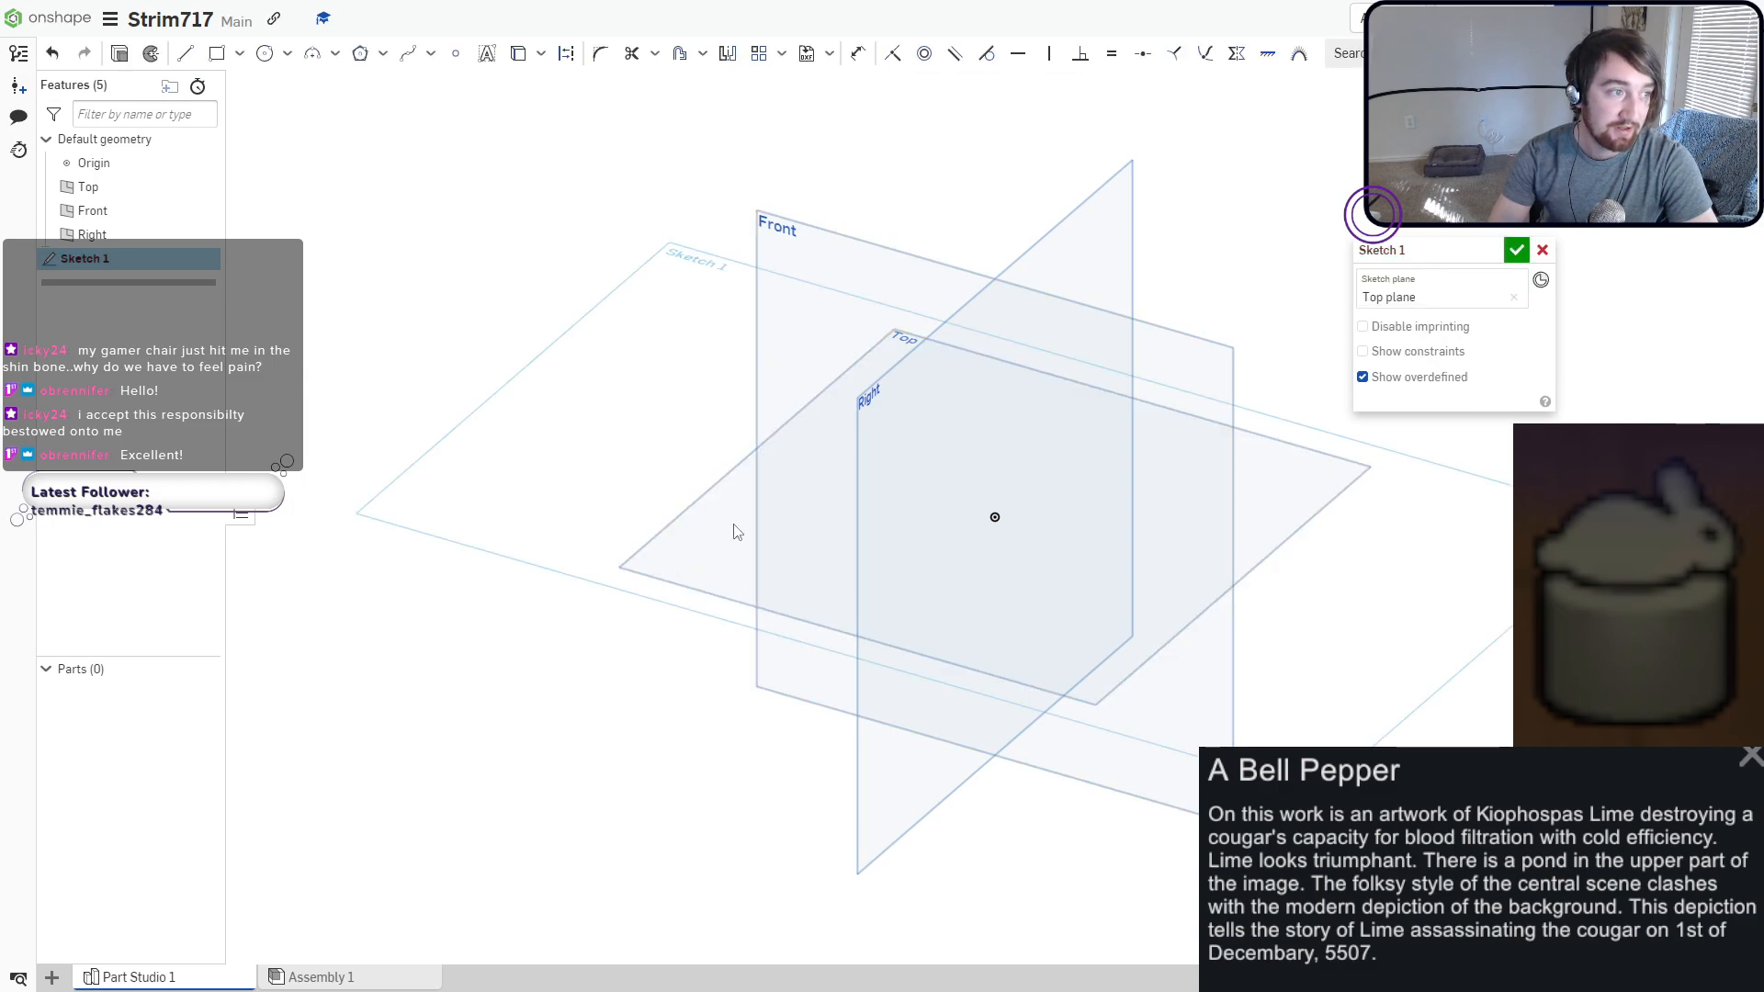
pyautogui.click(265, 53)
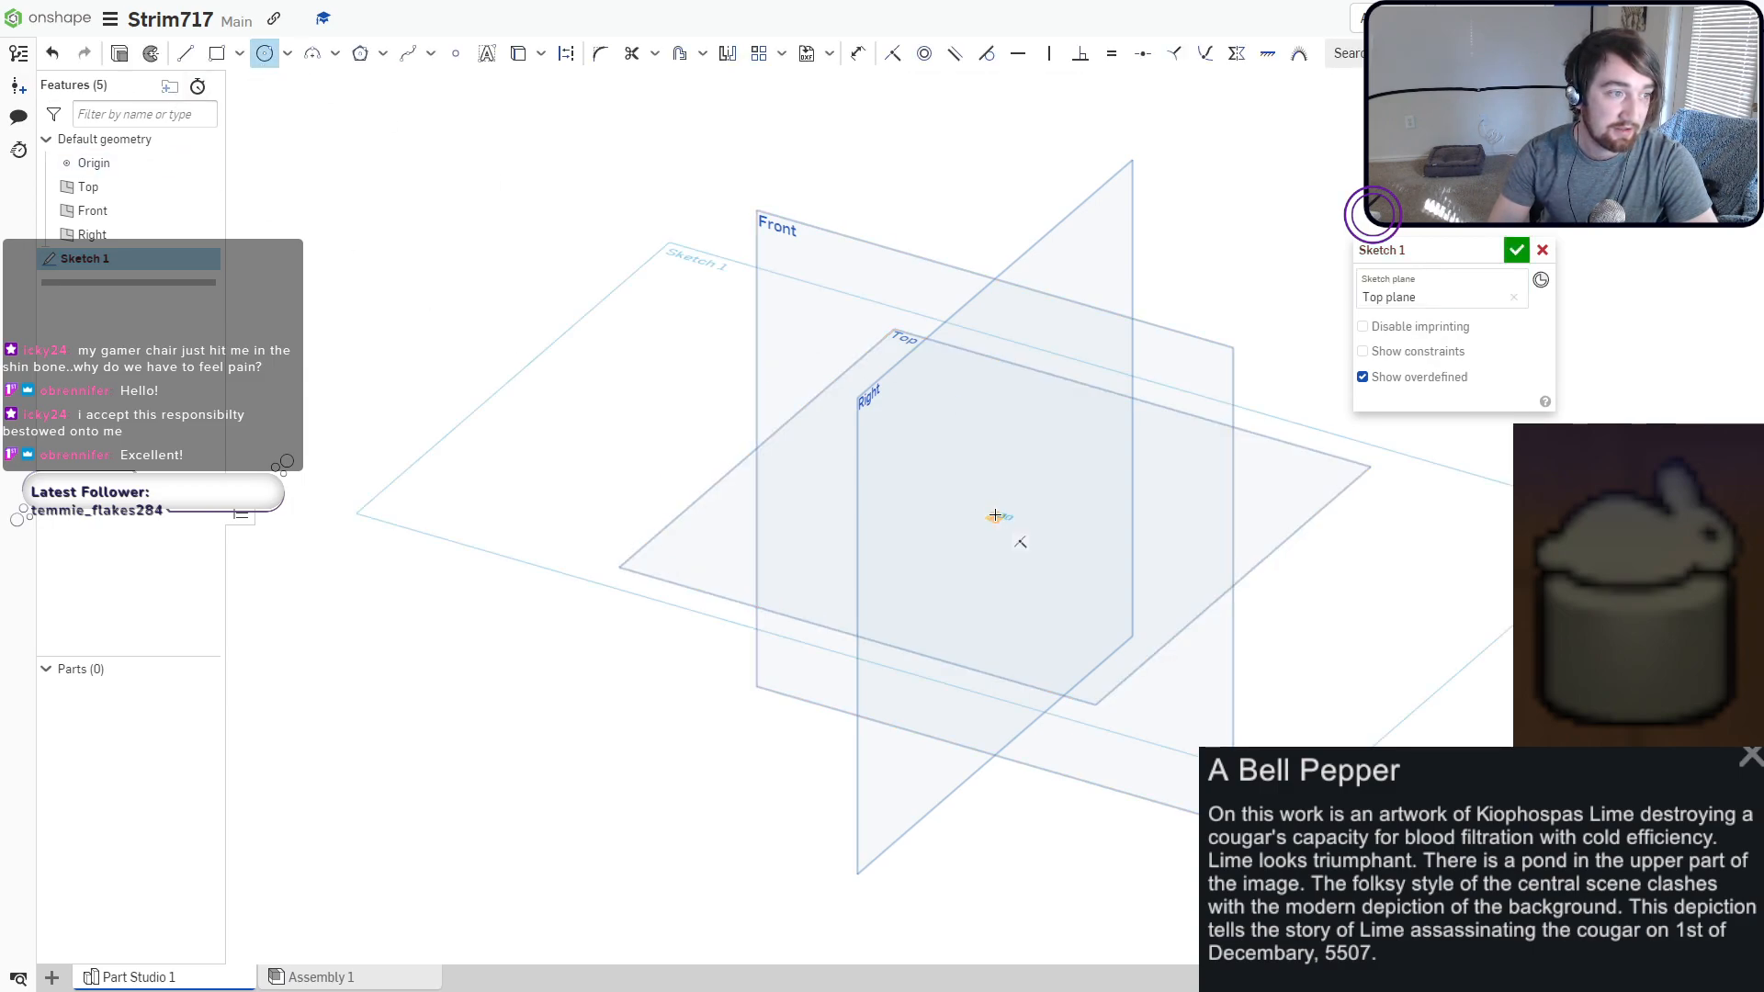
pyautogui.click(994, 518)
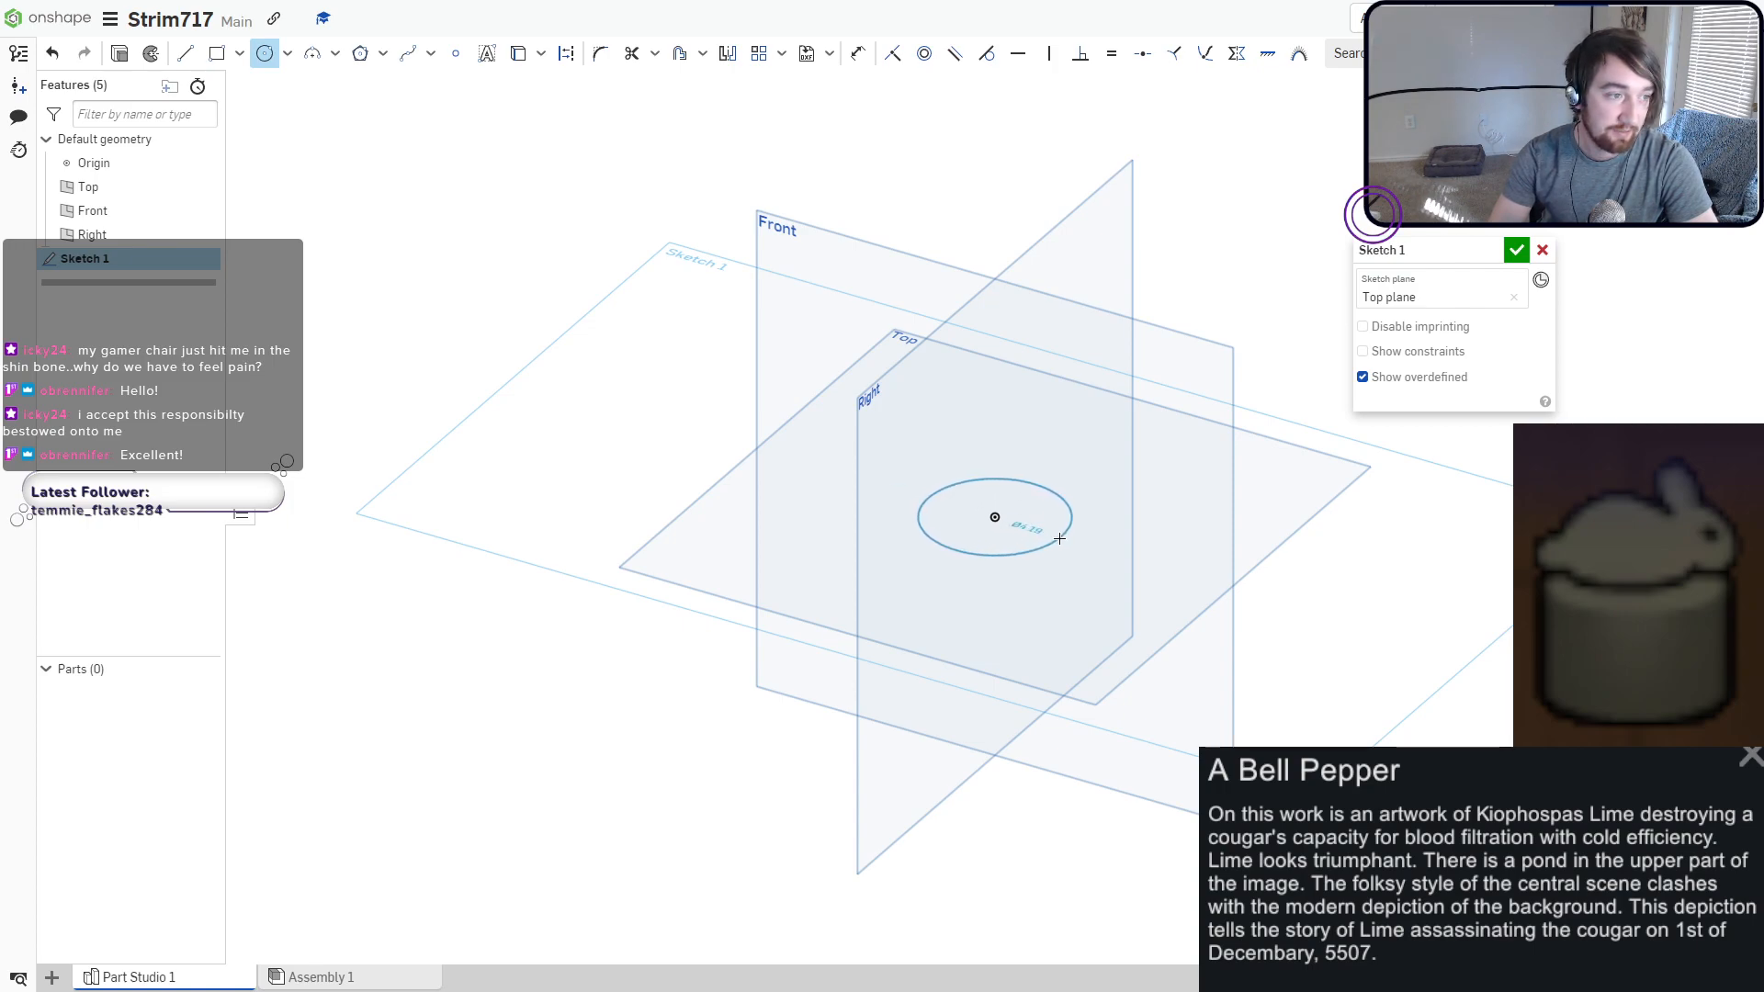
pyautogui.click(1058, 539)
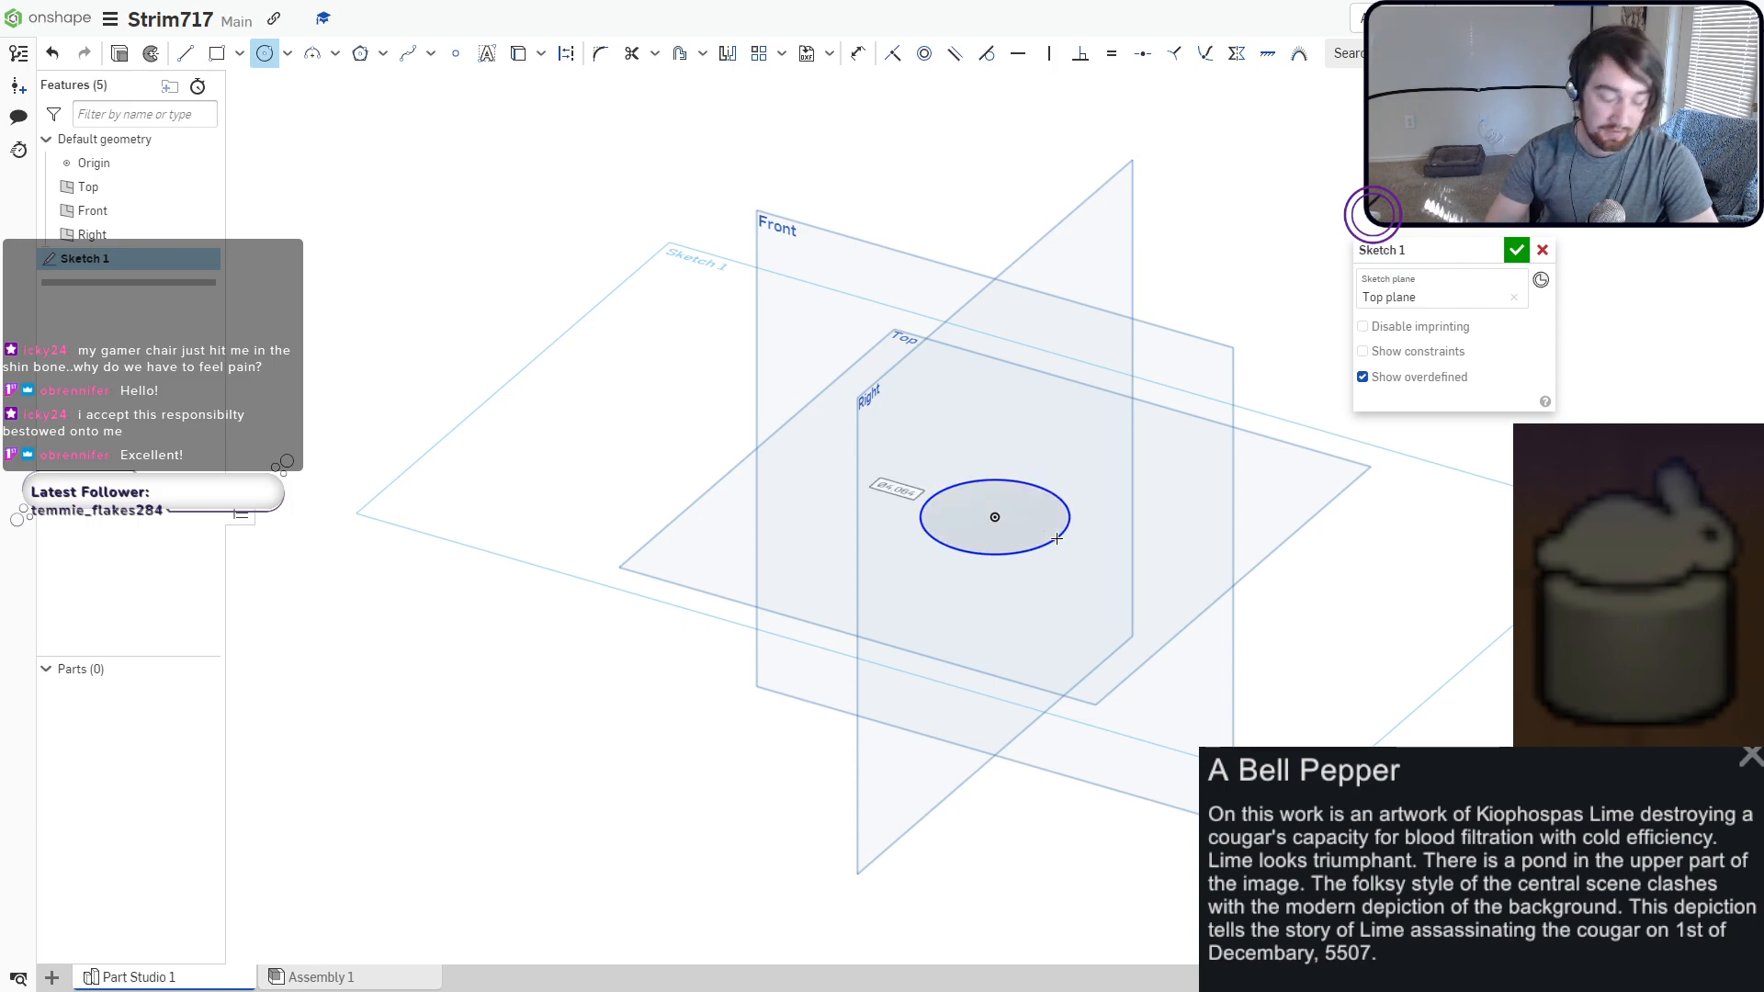
pyautogui.write('4')
pyautogui.press('Return')
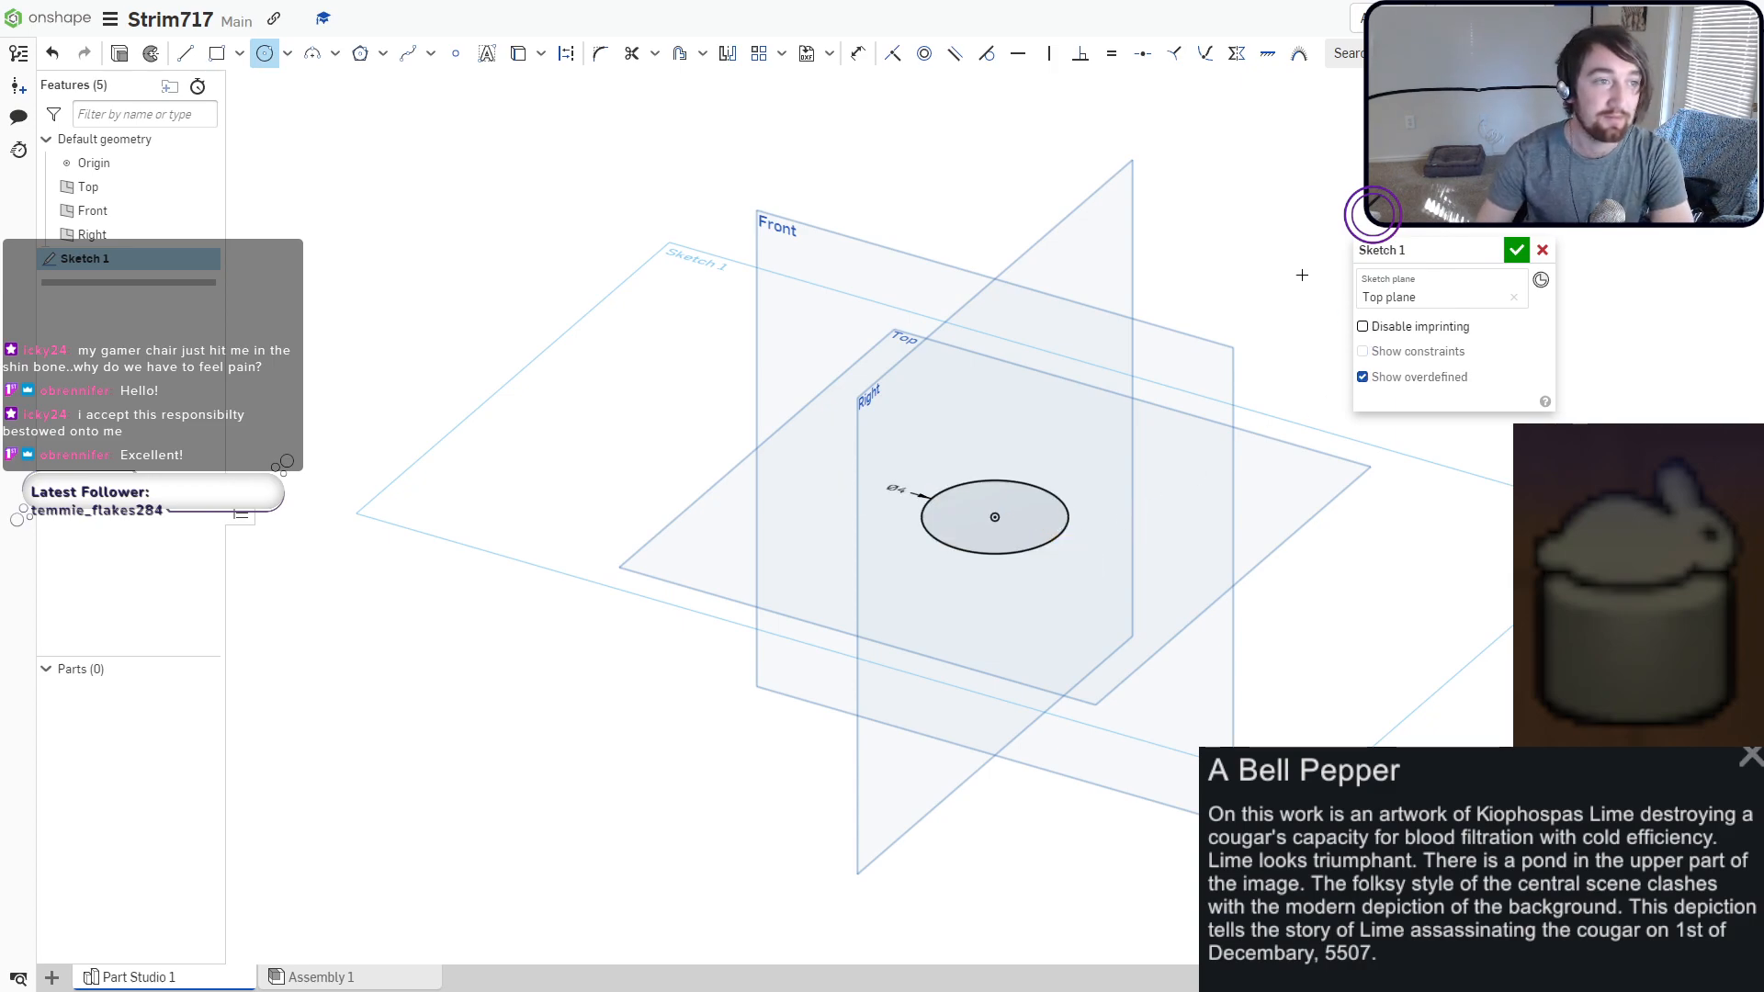
# Extrude the circle upward as a new solid cylinder about 3.66 cm deep.
pyautogui.click(122, 56)
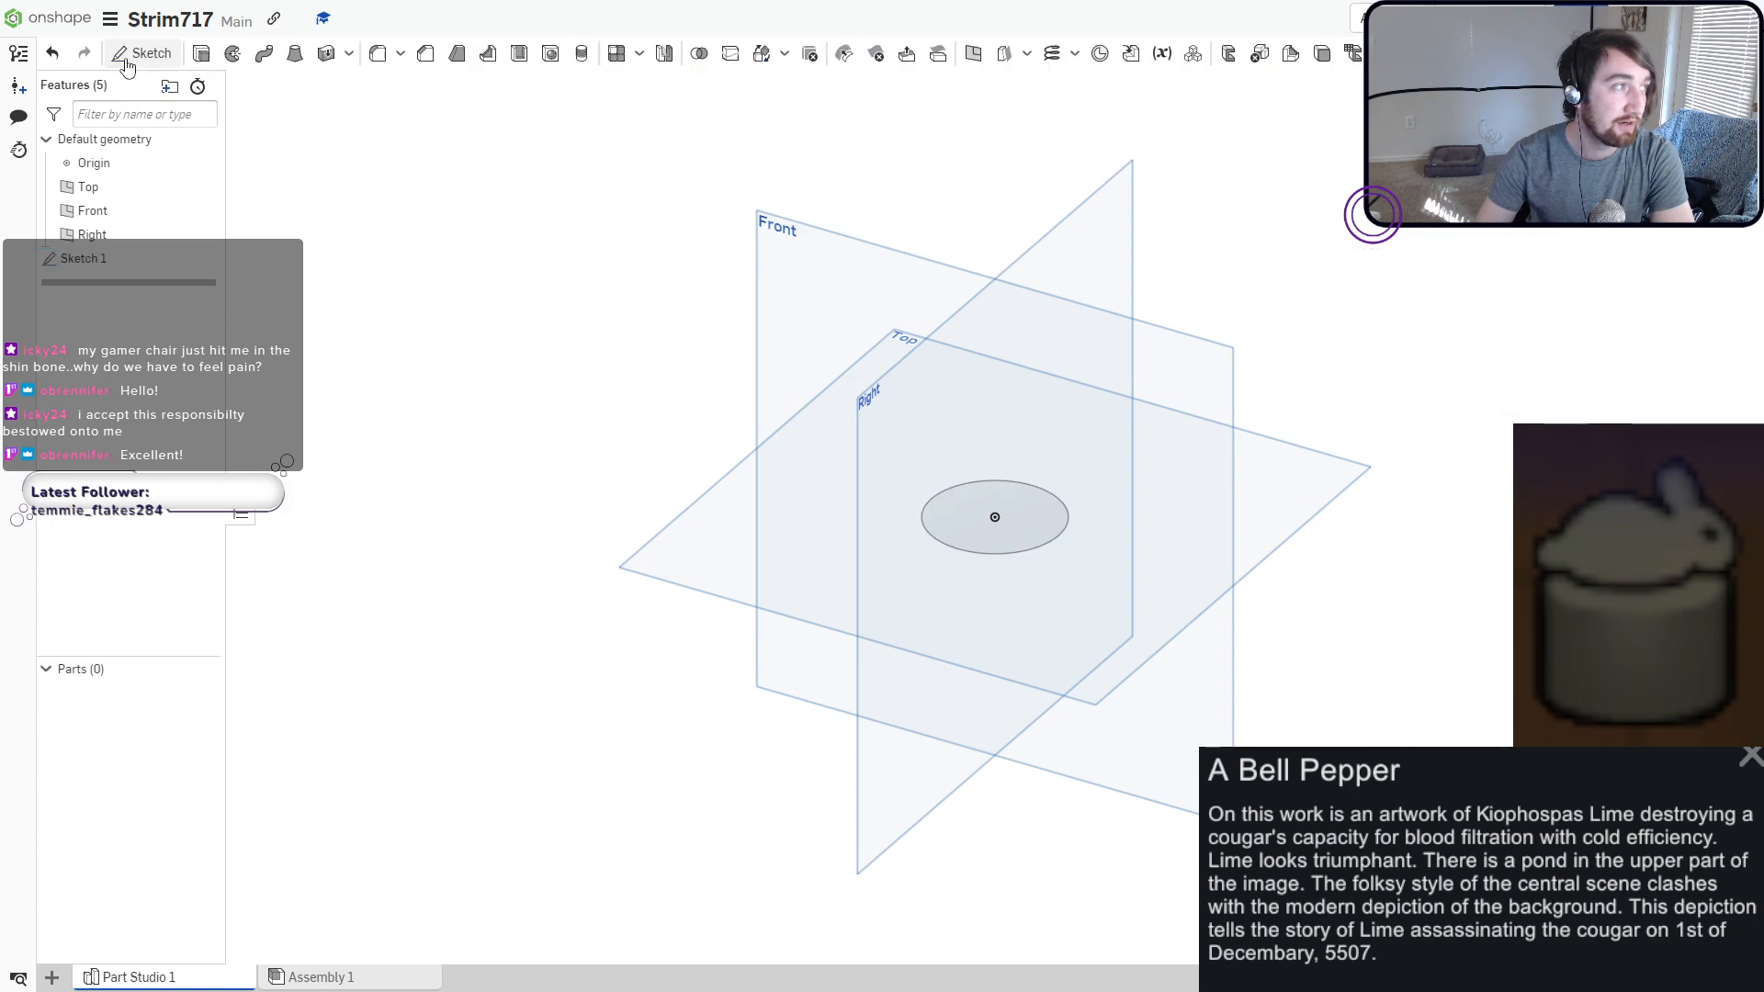
pyautogui.moveTo(996, 406); pyautogui.dragTo(995, 369)
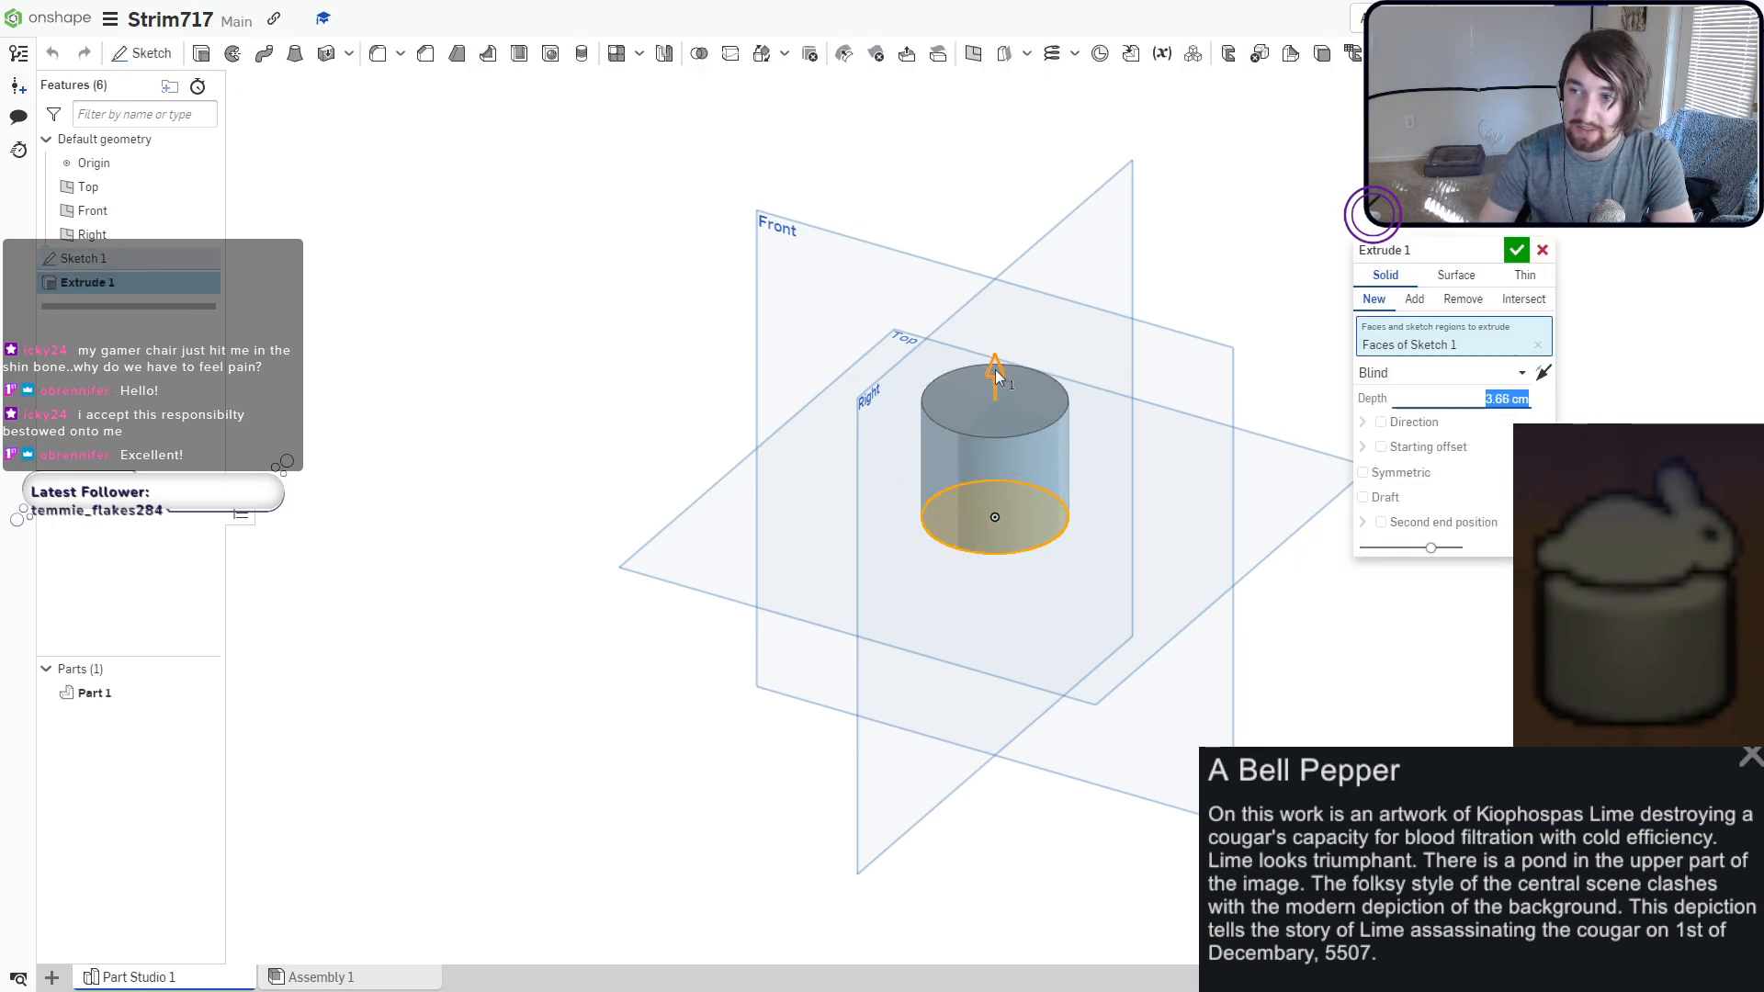
pyautogui.moveTo(881, 557); pyautogui.dragTo(868, 514, button='right')
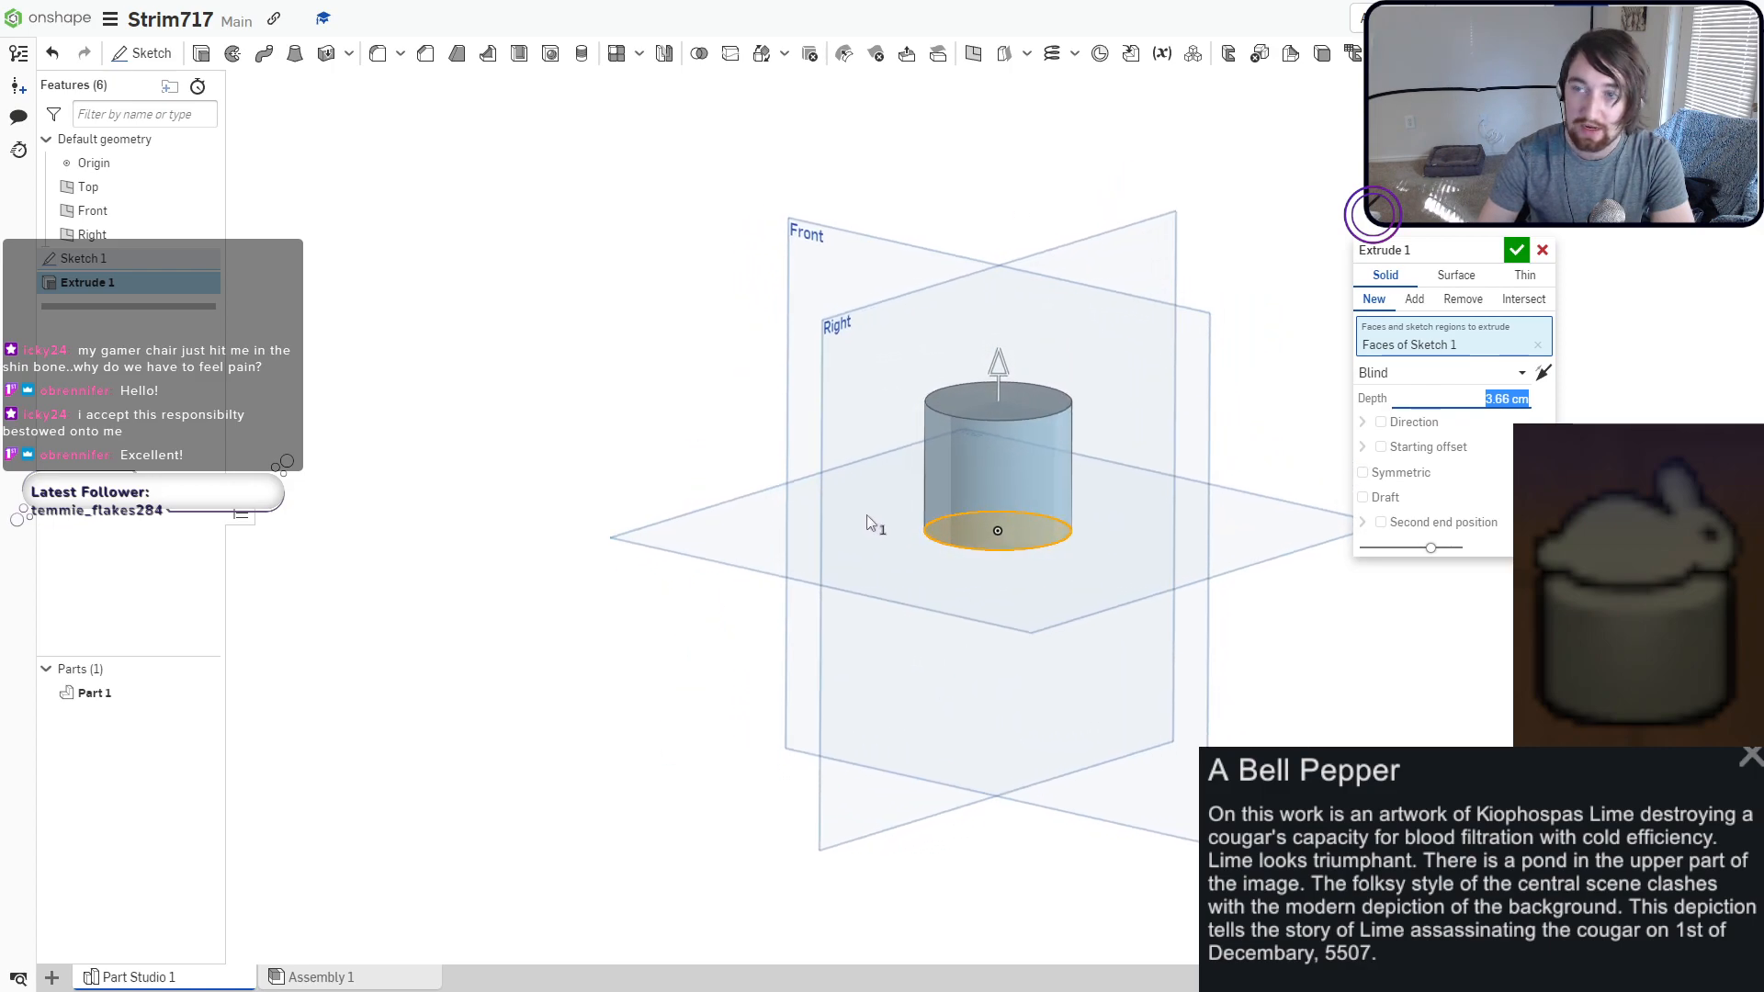
pyautogui.click(1516, 250)
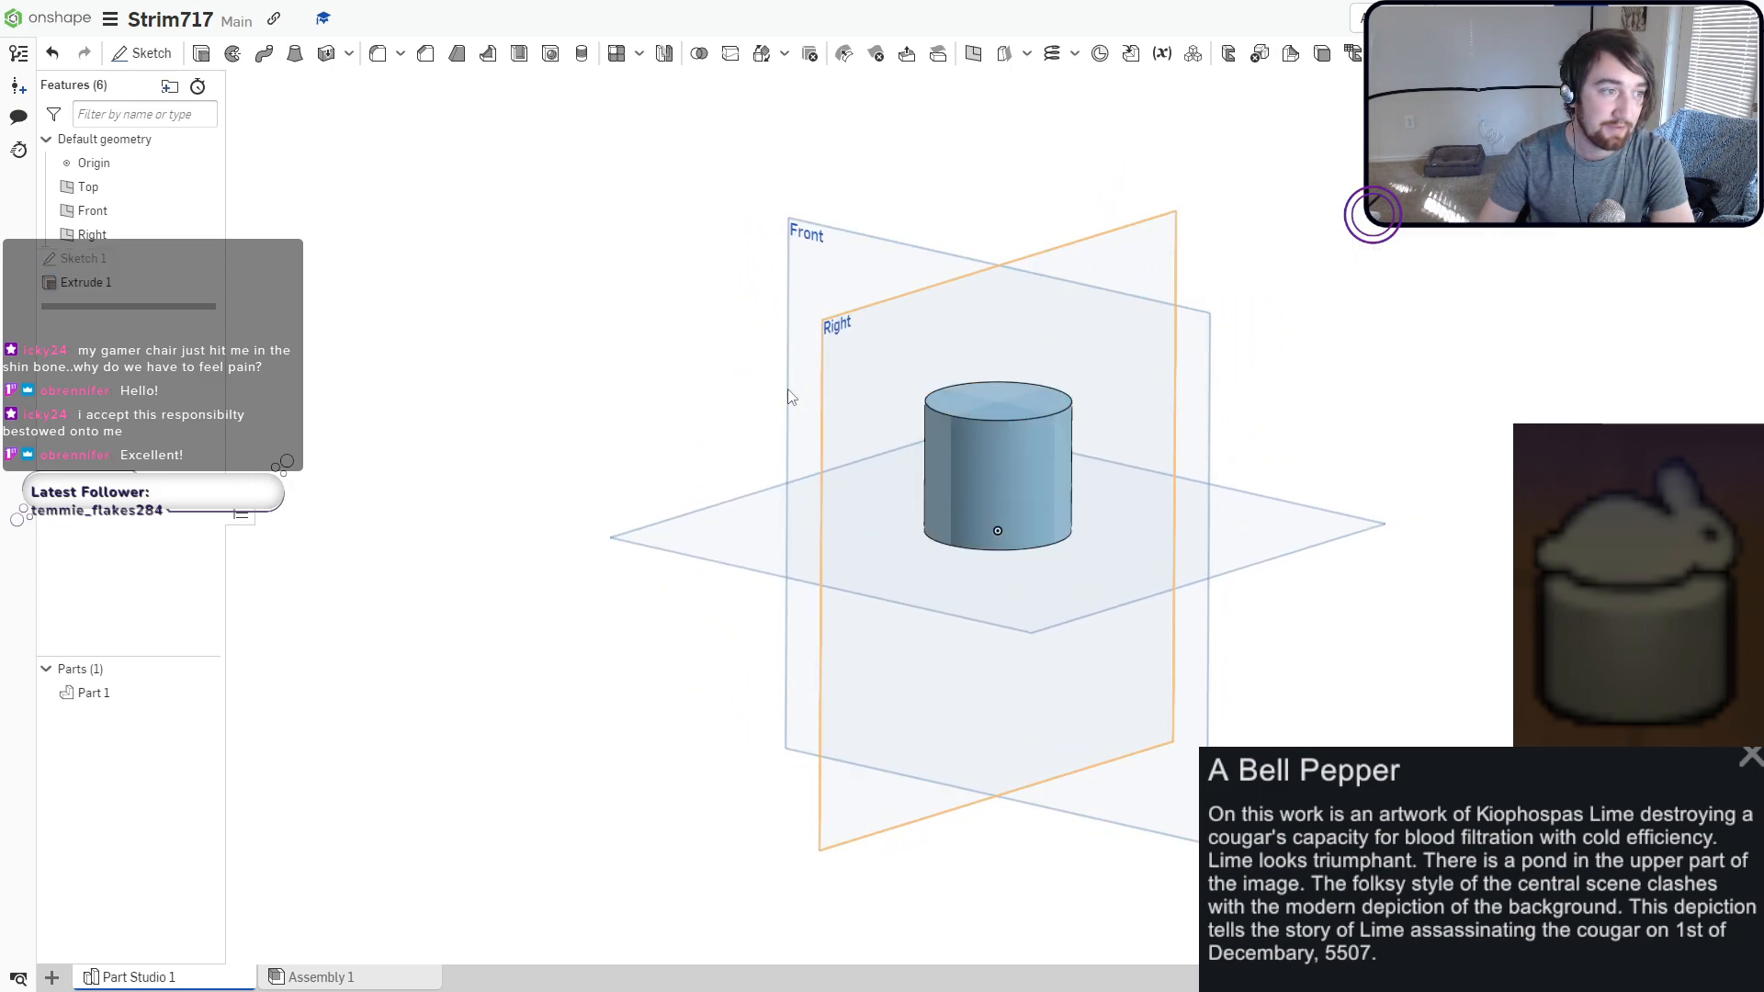
# On a new Front plane sketch, draw the rabbit's downward-bulging belly arc touching the cylinder's top, radius about 2.62 cm.
pyautogui.click(143, 53)
pyautogui.moveTo(733, 360); pyautogui.dragTo(818, 311, button='right')
pyautogui.click(918, 284)
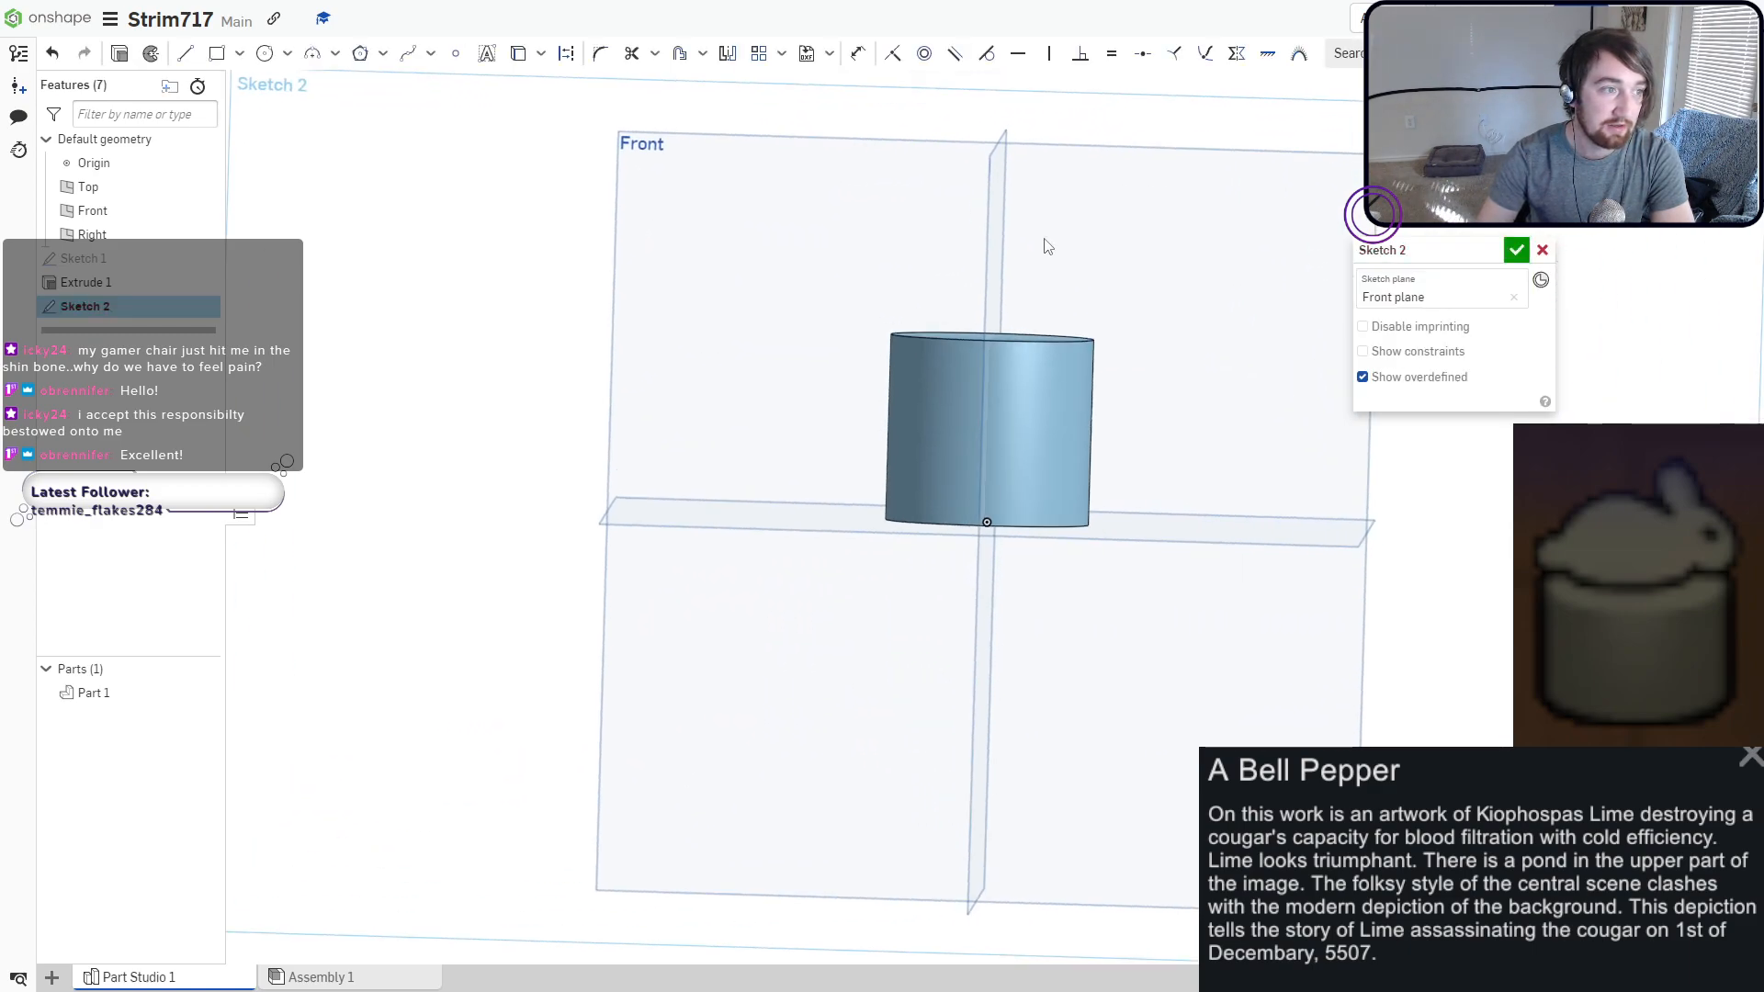
pyautogui.scroll(3, 977, 402)
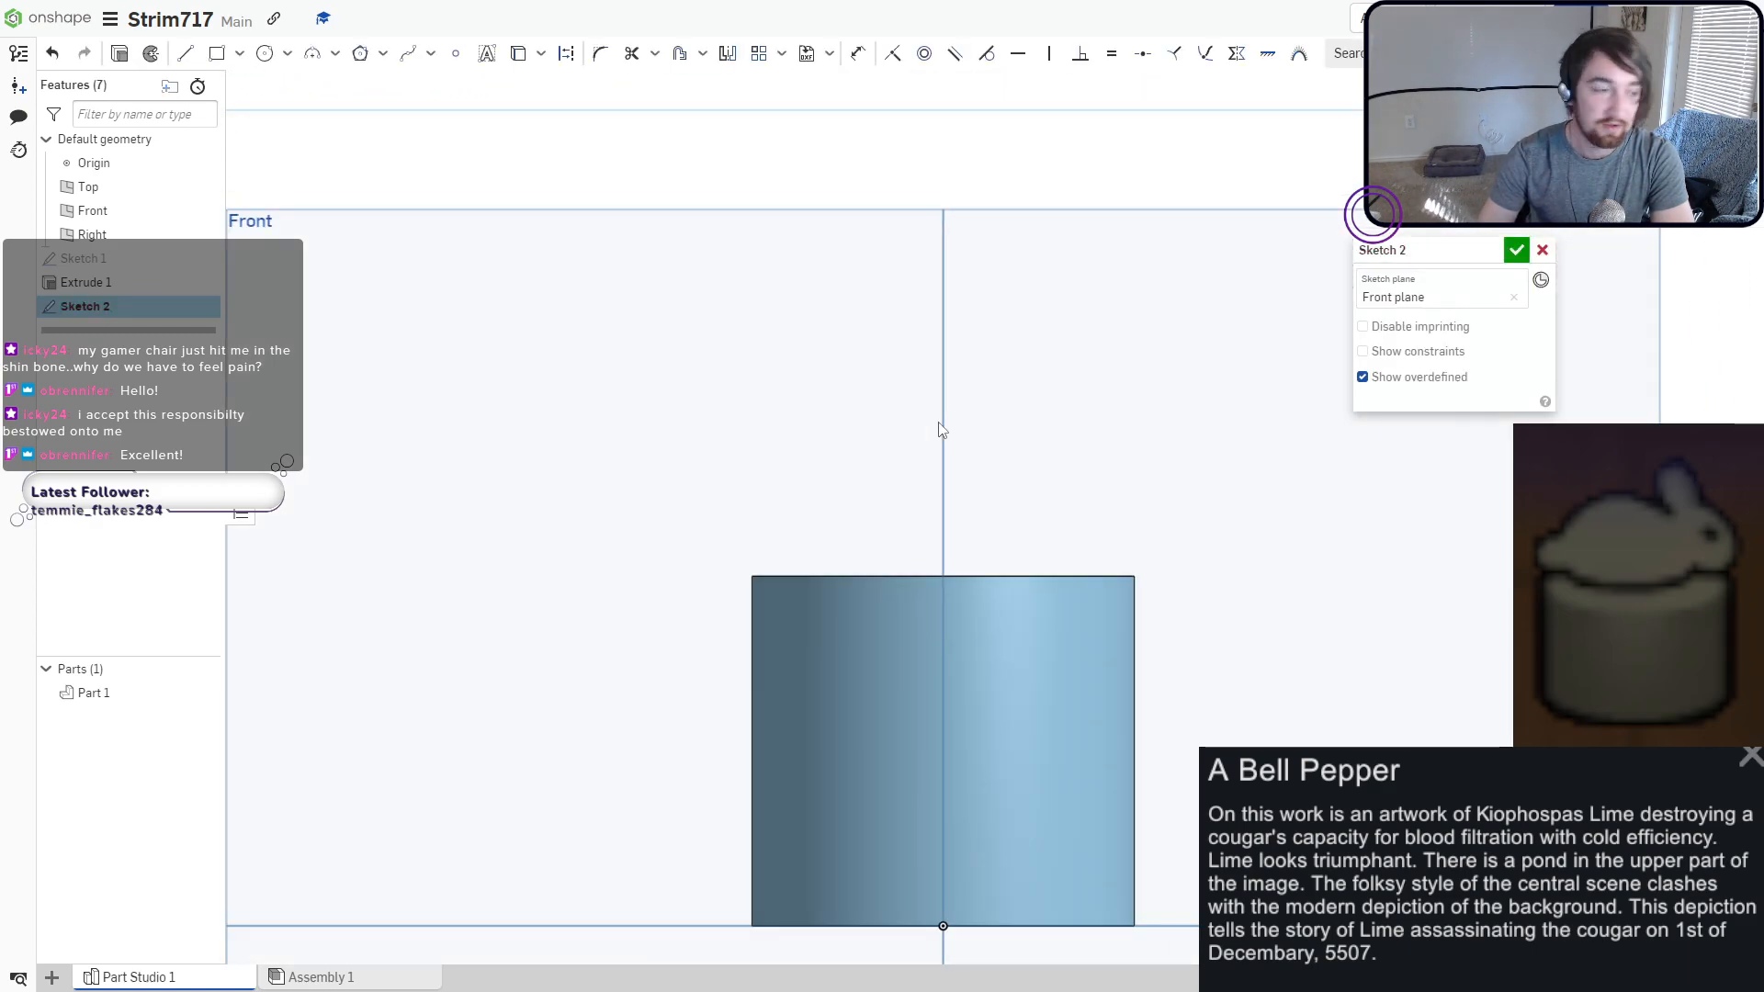
pyautogui.click(313, 52)
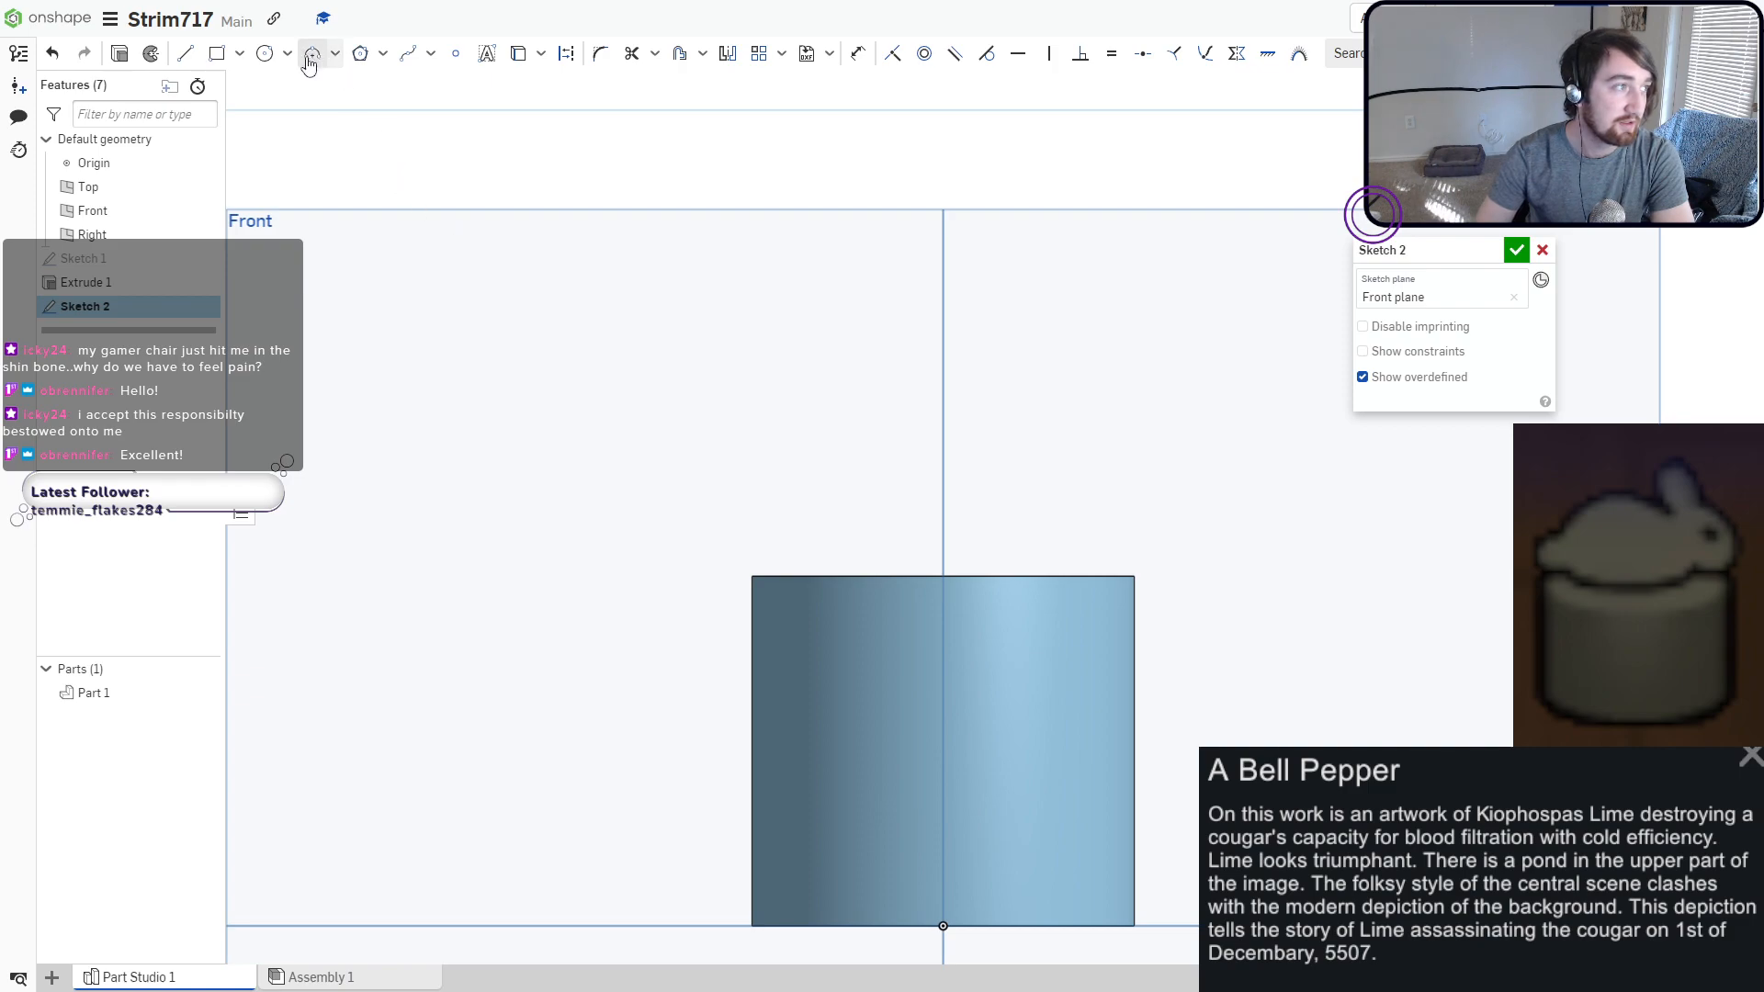
pyautogui.click(805, 541)
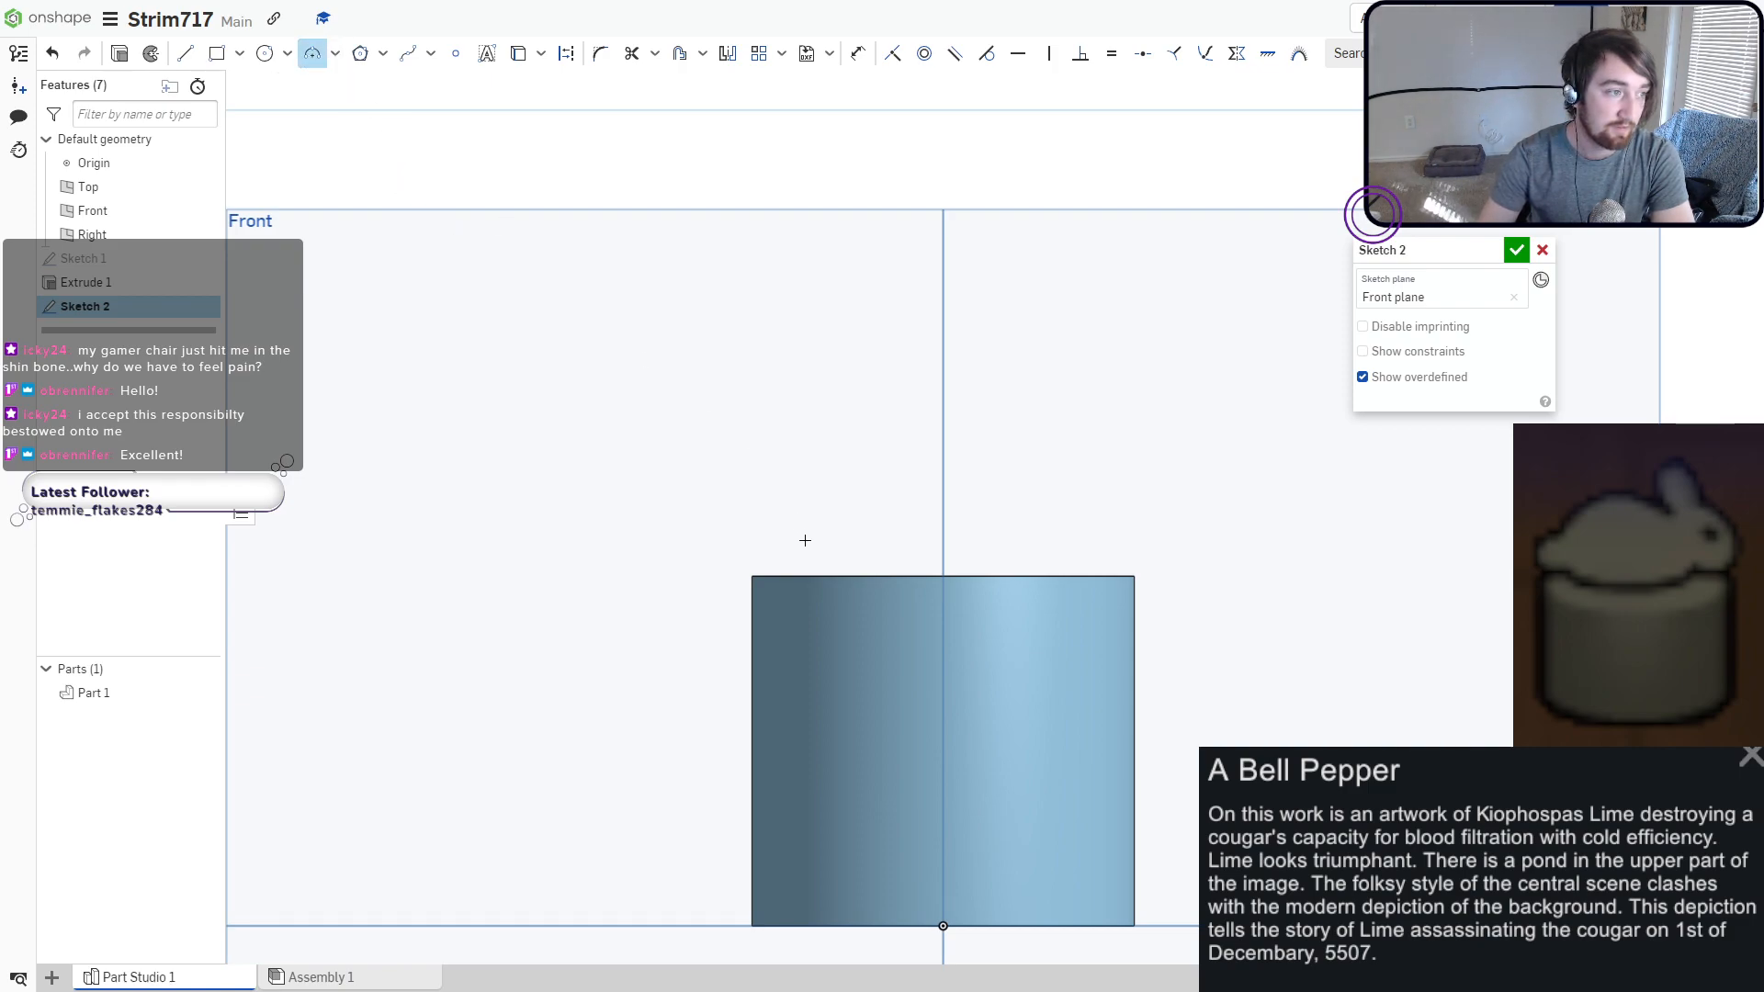
pyautogui.click(1073, 537)
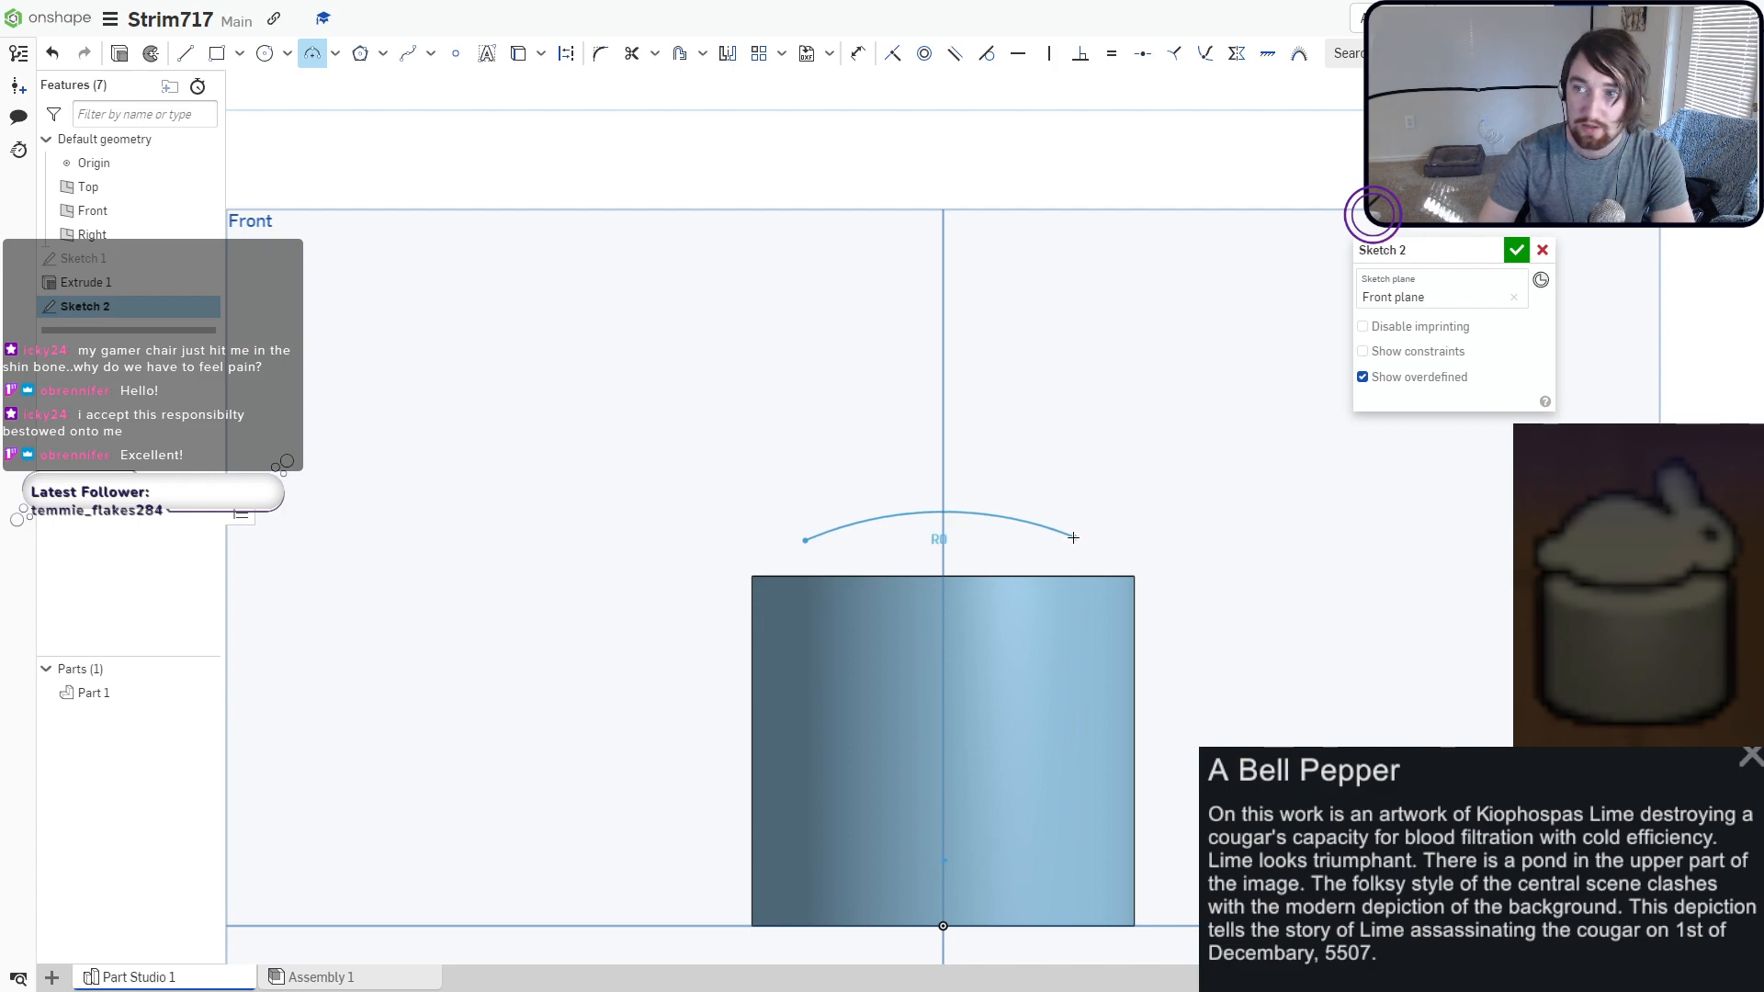
pyautogui.click(946, 576)
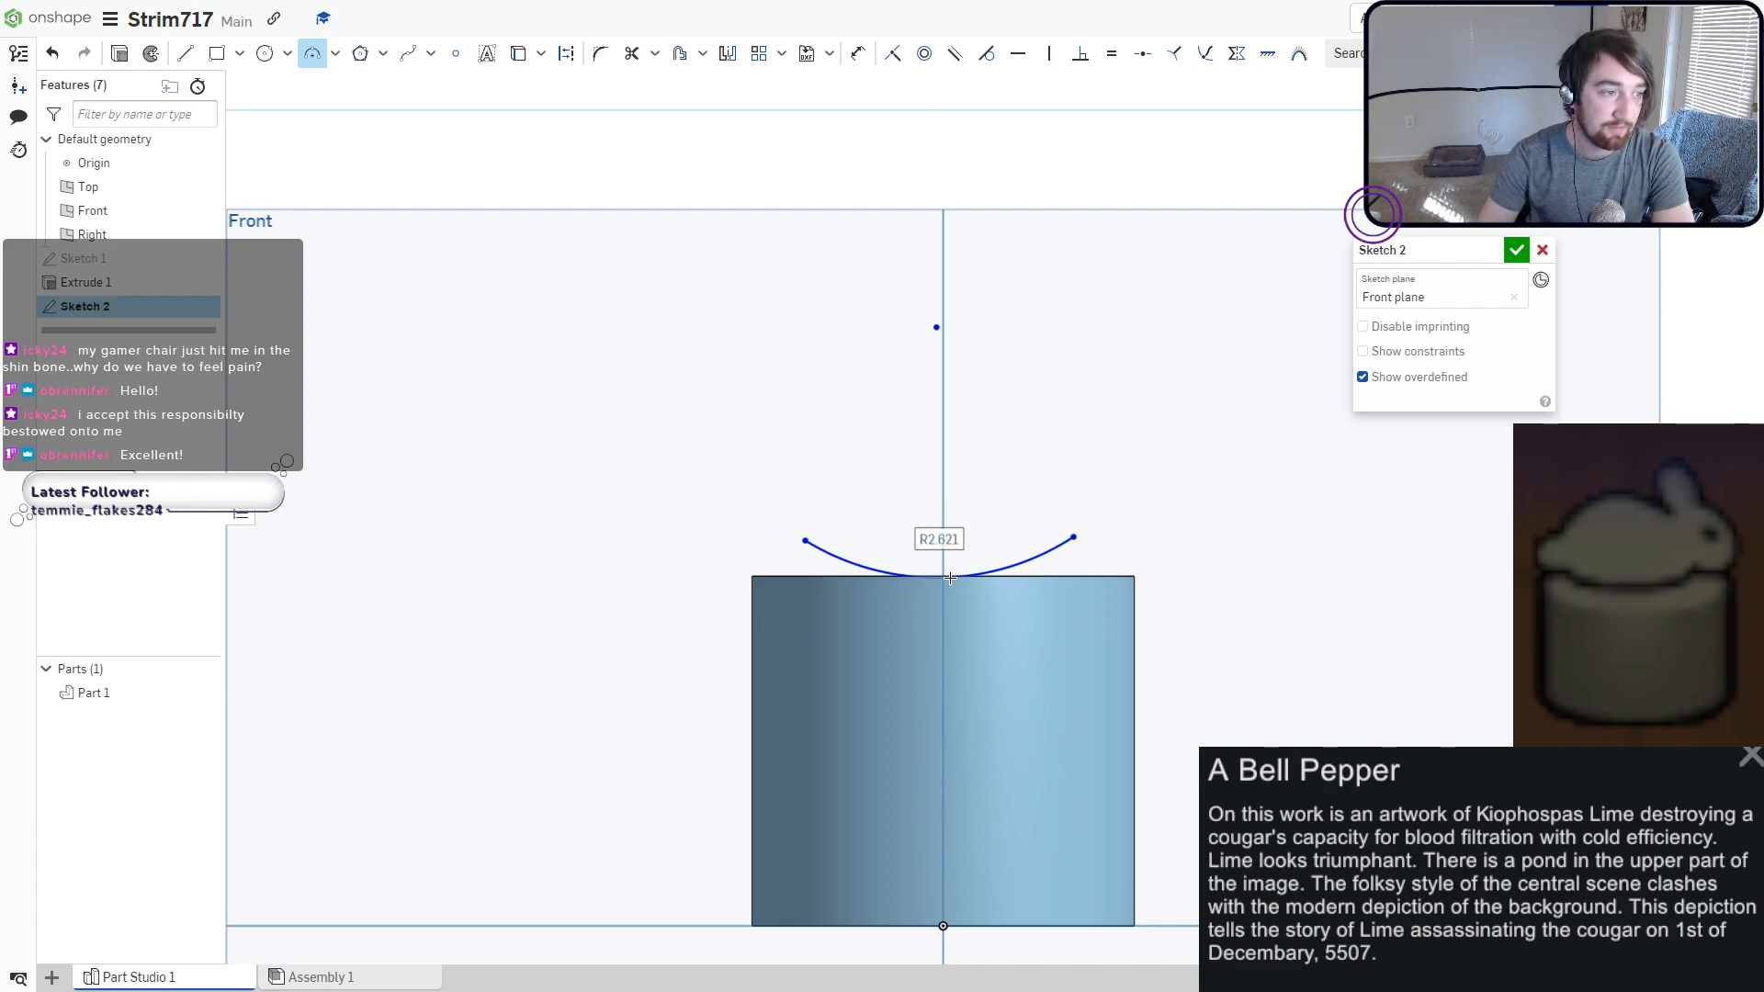
# Draw the rabbit's head from the belly arc's right end with two joined arcs, radii about 0.47 cm and 0.67 cm.
pyautogui.click(1073, 537)
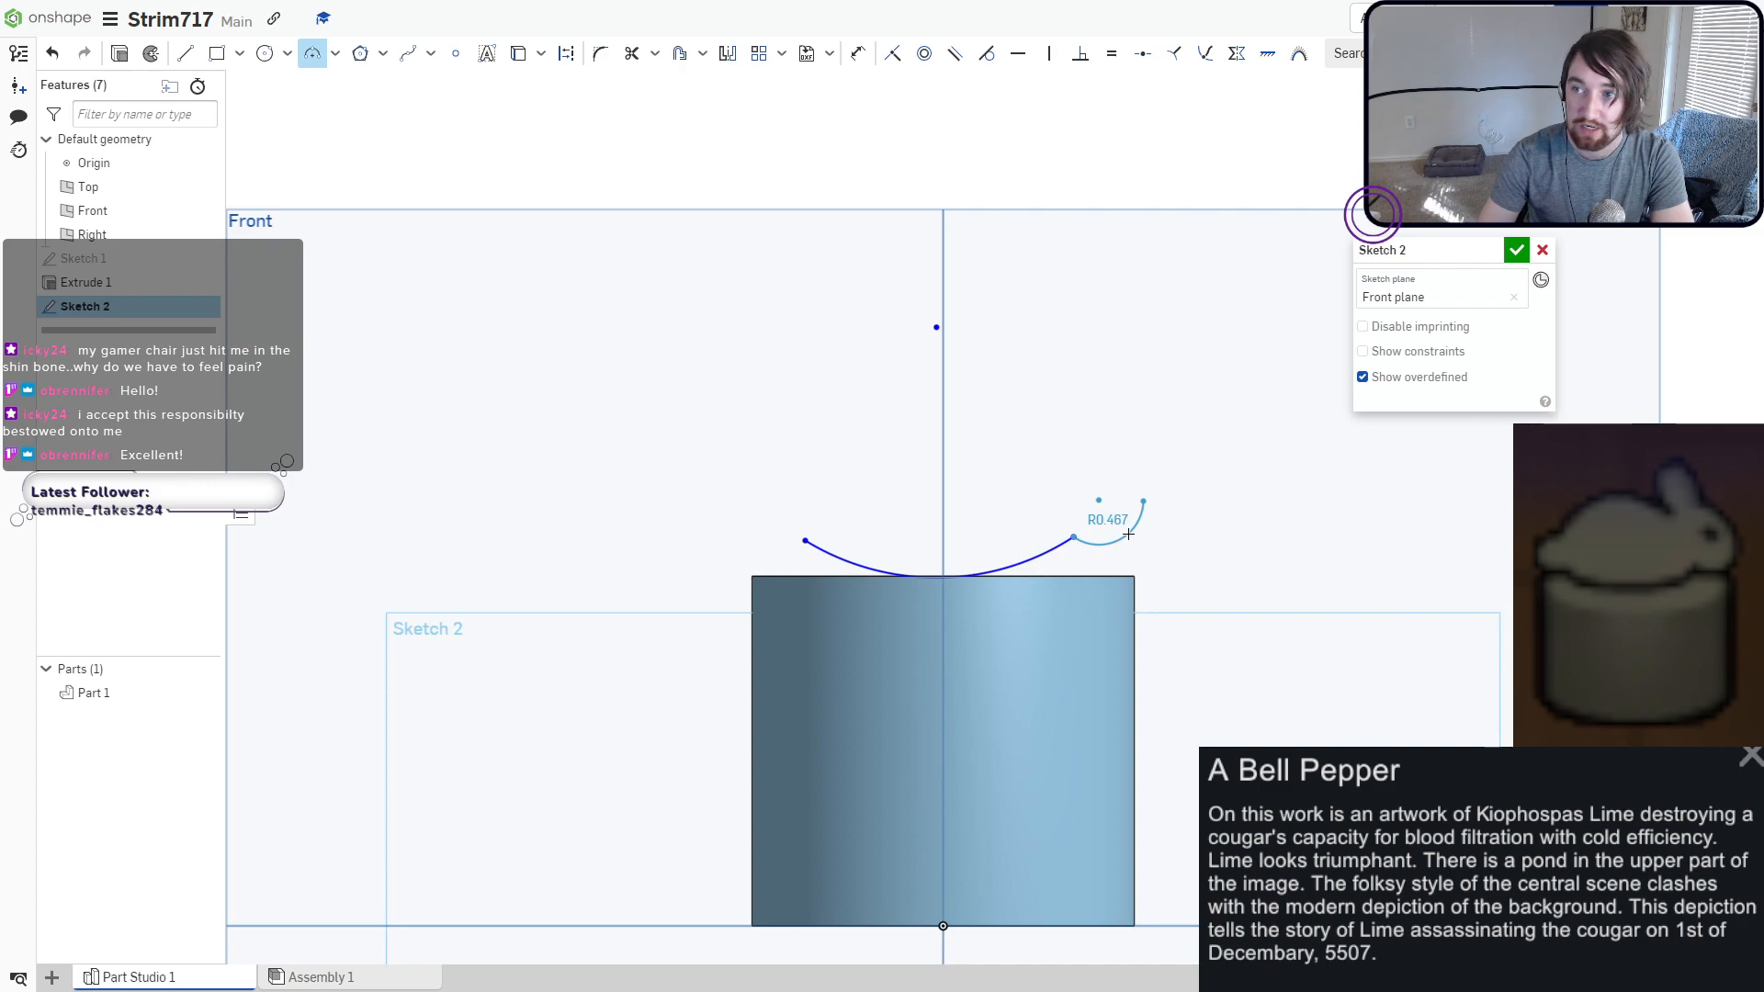
pyautogui.click(1143, 501)
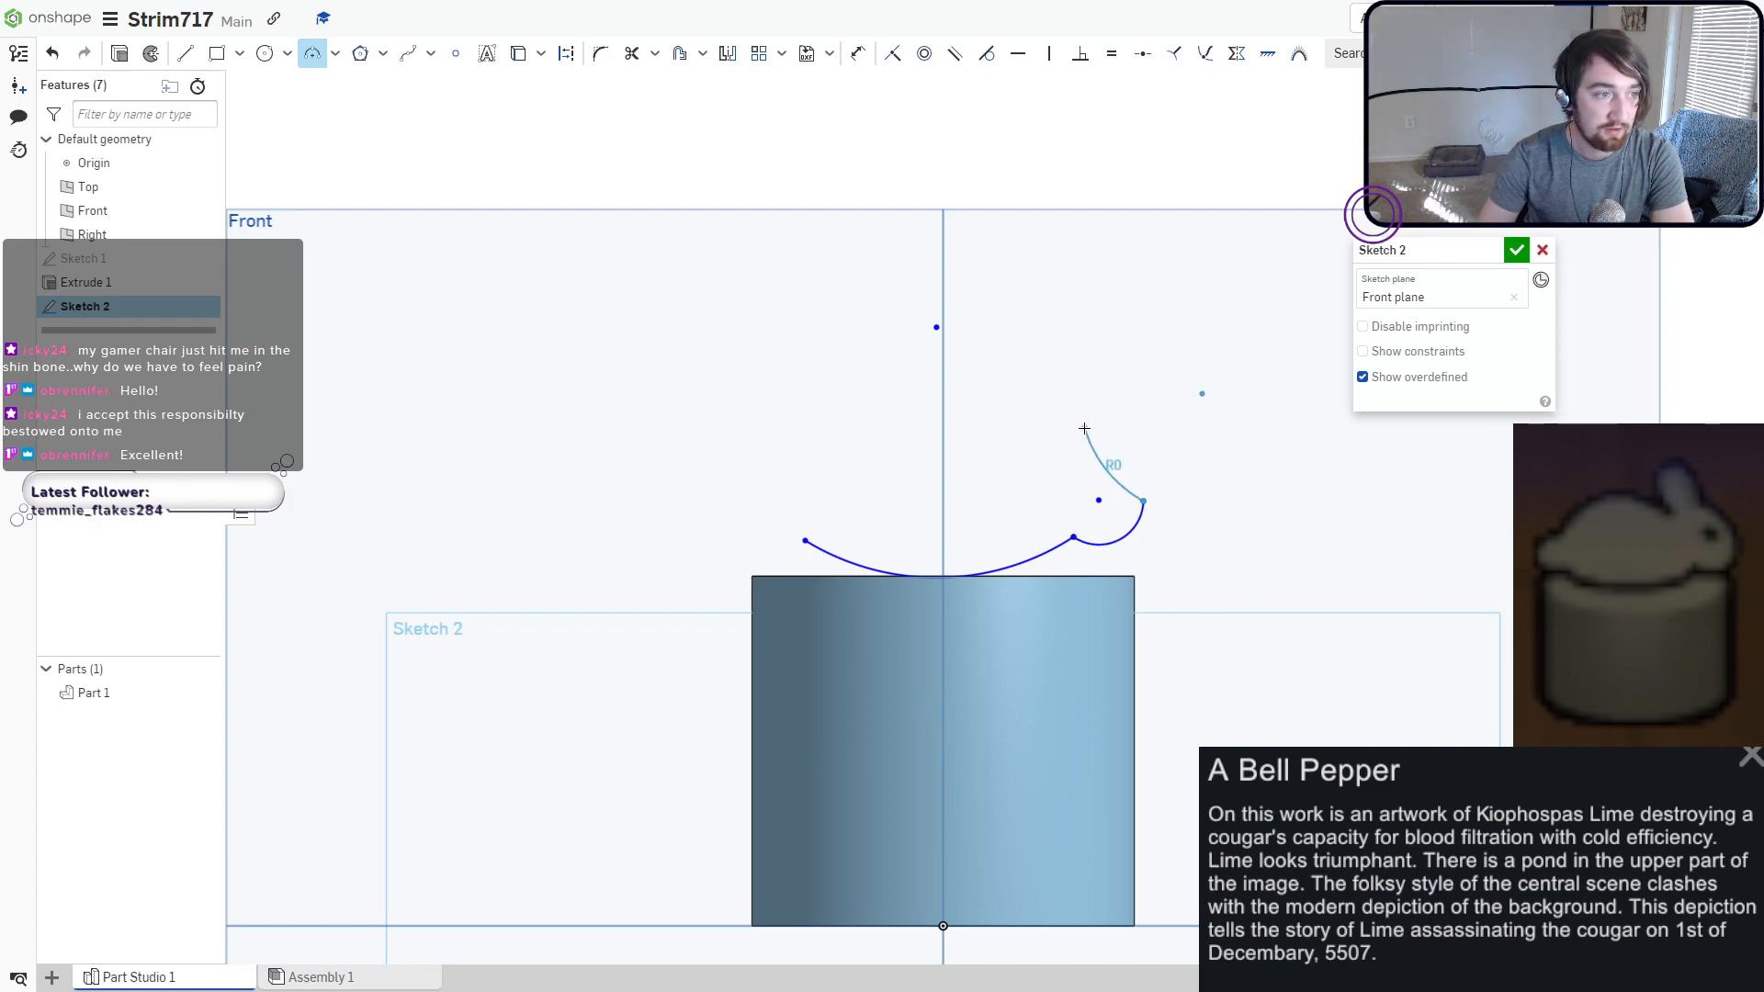
pyautogui.click(1084, 428)
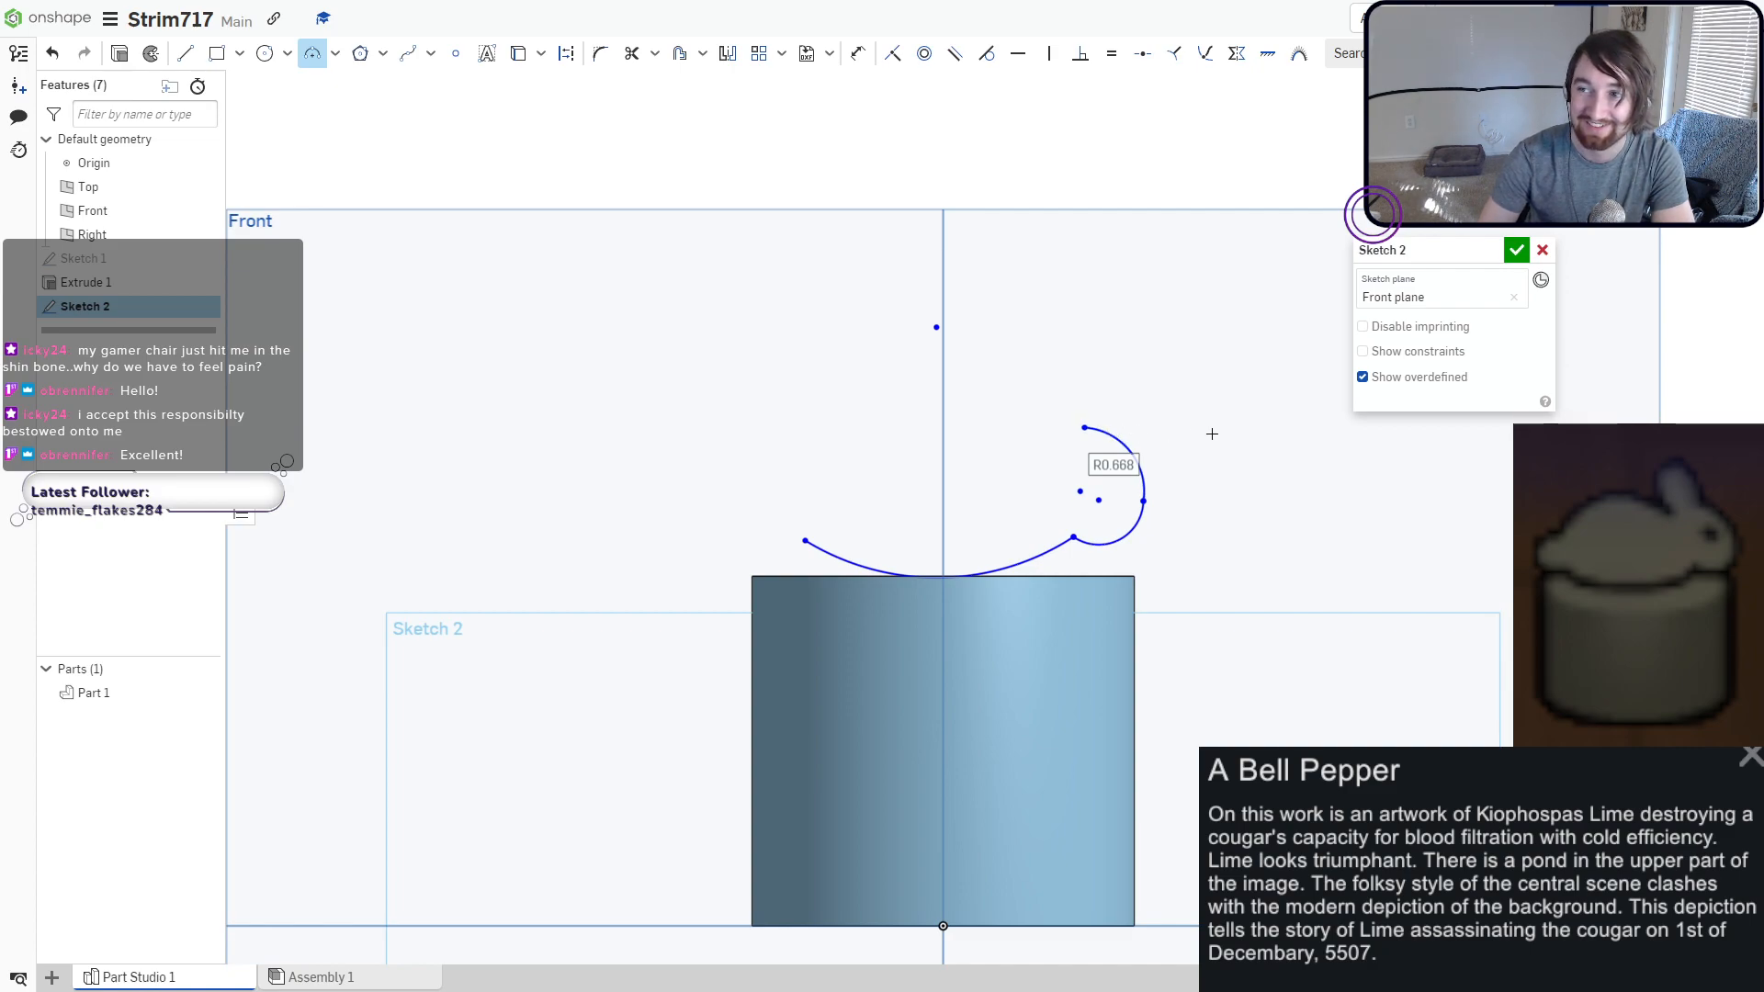
# Draw the ear's curved front edge up from the head and round its tip with an arc of about 0.17 cm radius.
pyautogui.click(1084, 428)
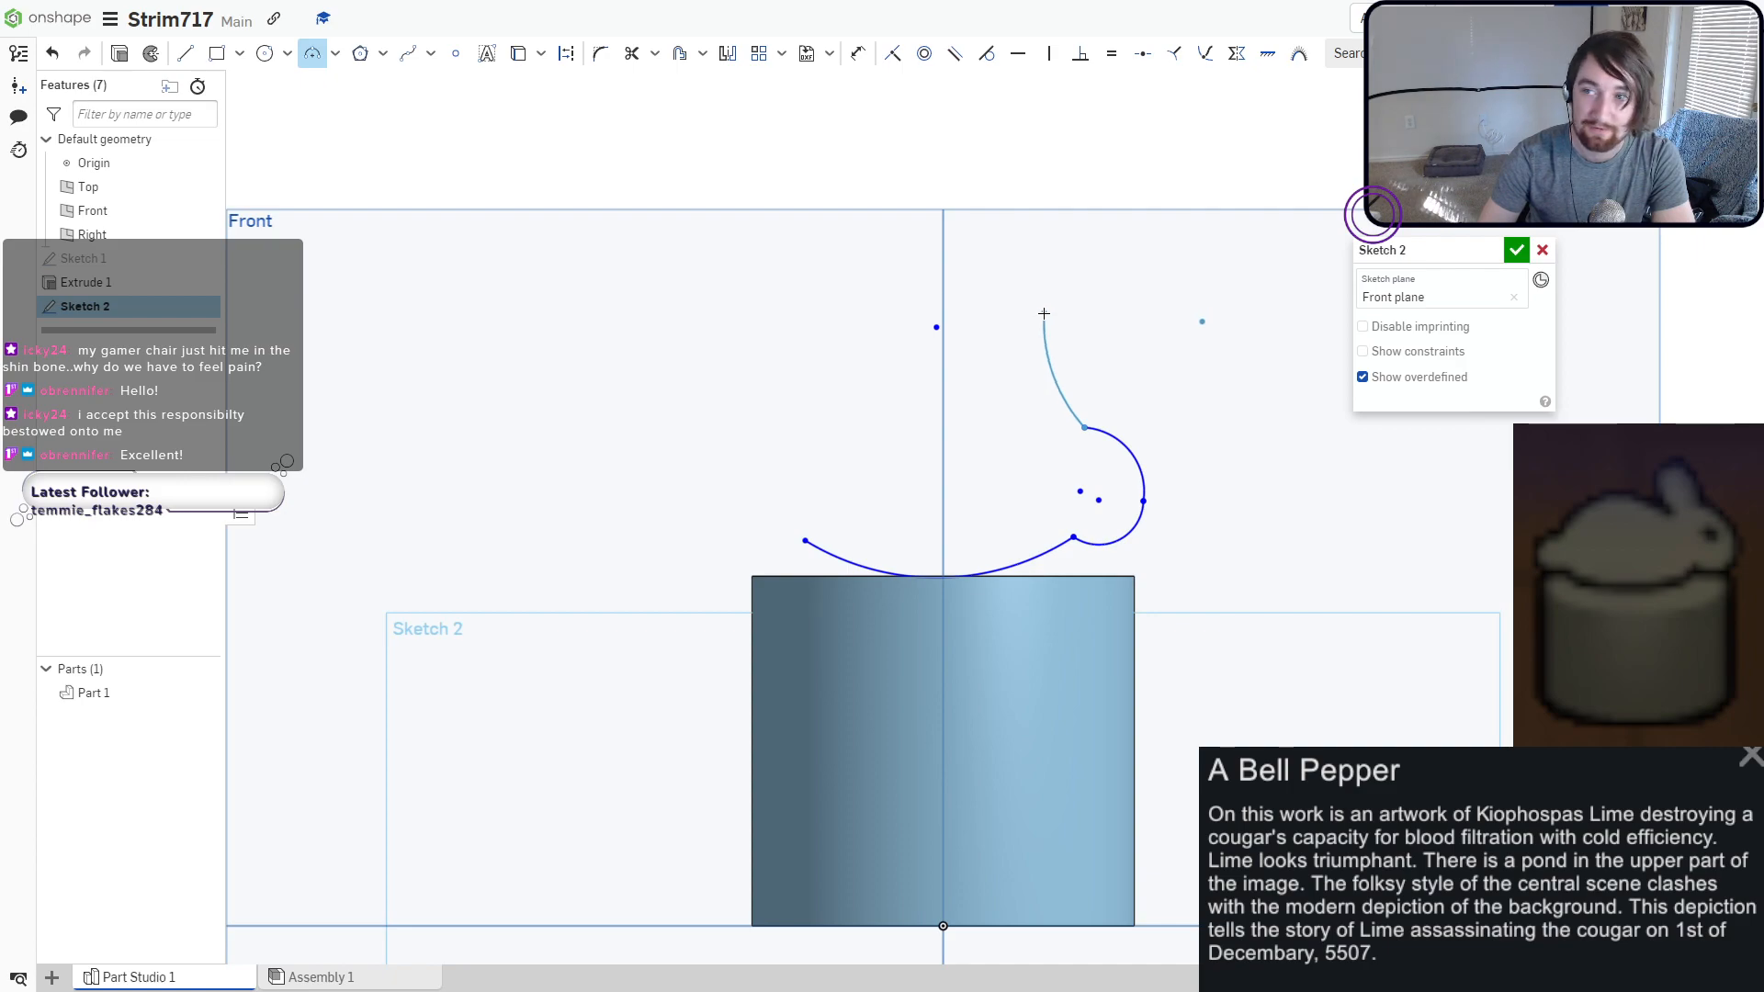
pyautogui.click(1044, 313)
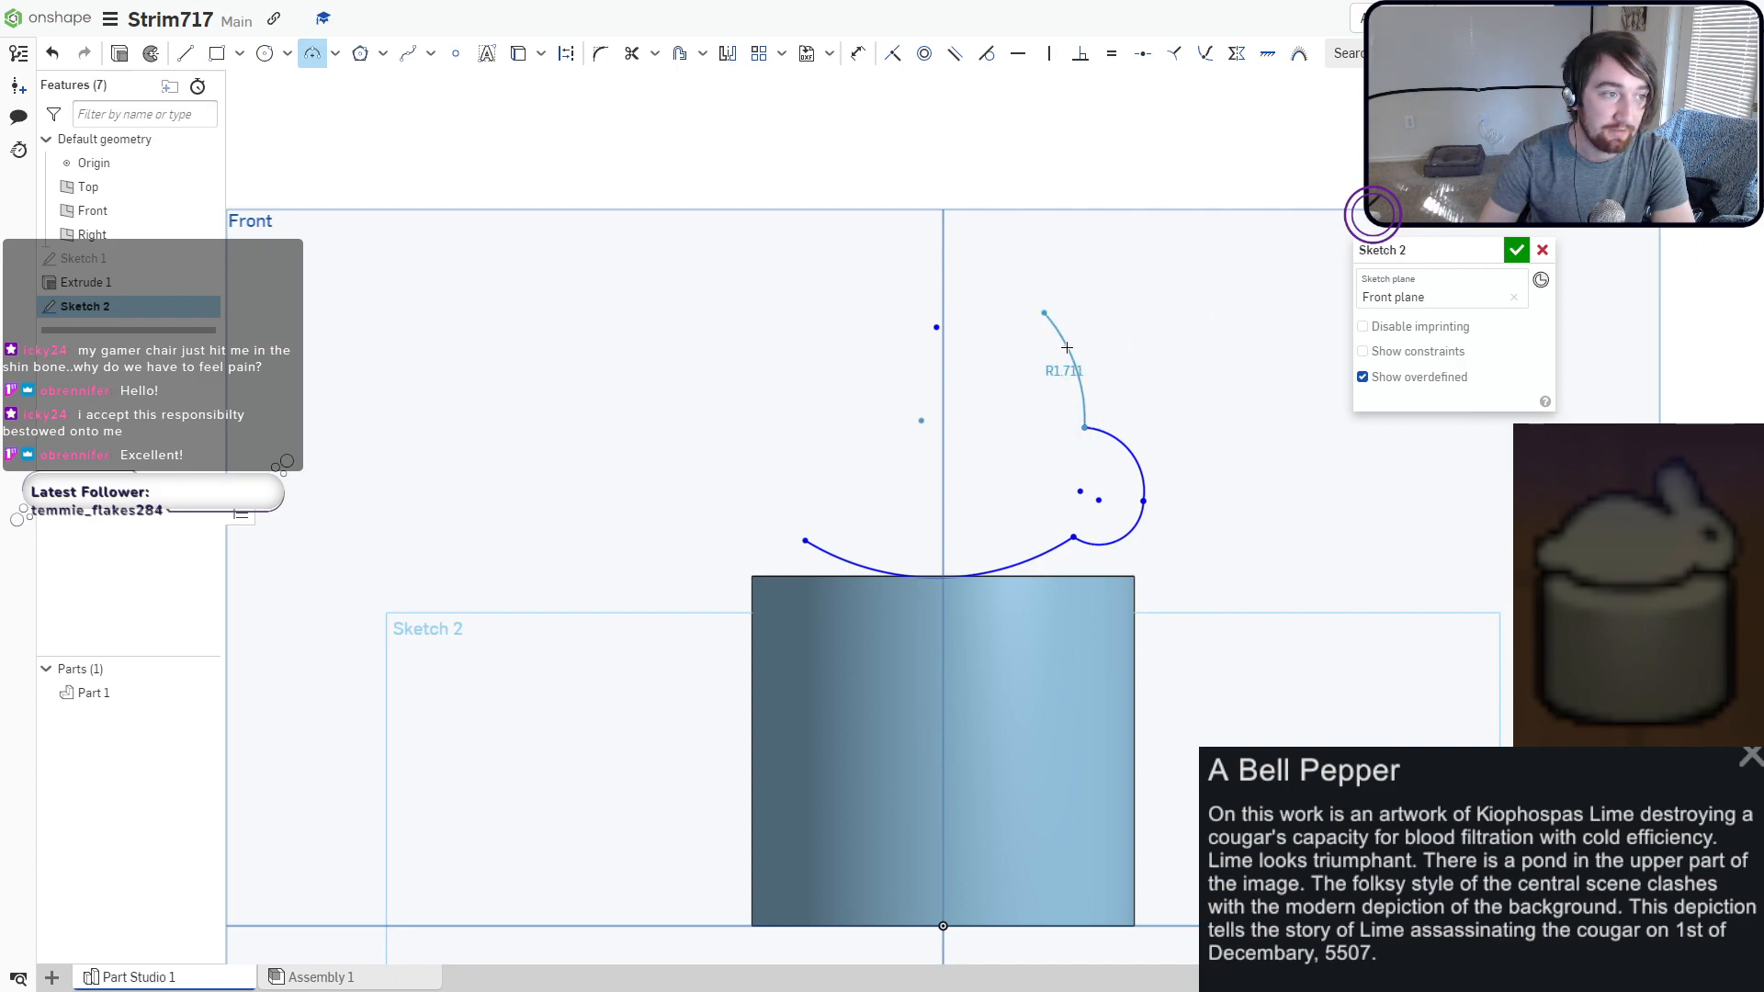
pyautogui.click(1069, 349)
pyautogui.click(1043, 313)
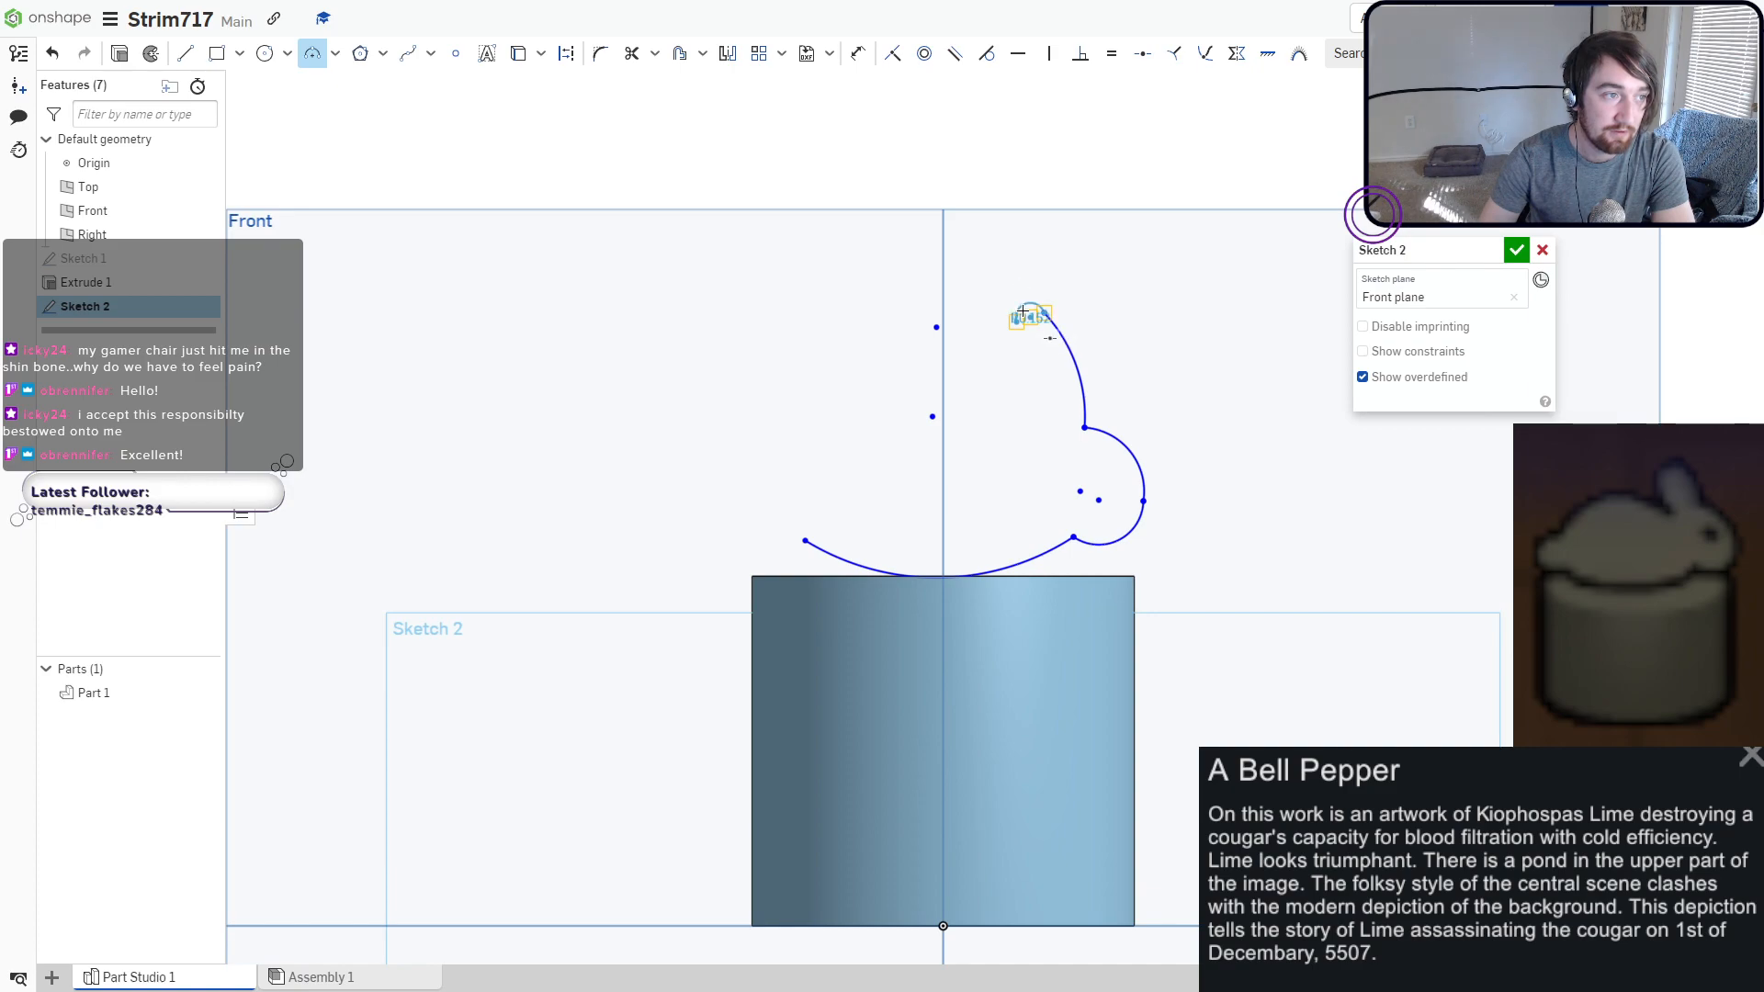
pyautogui.scroll(2, 1020, 318)
pyautogui.scroll(3, 1023, 316)
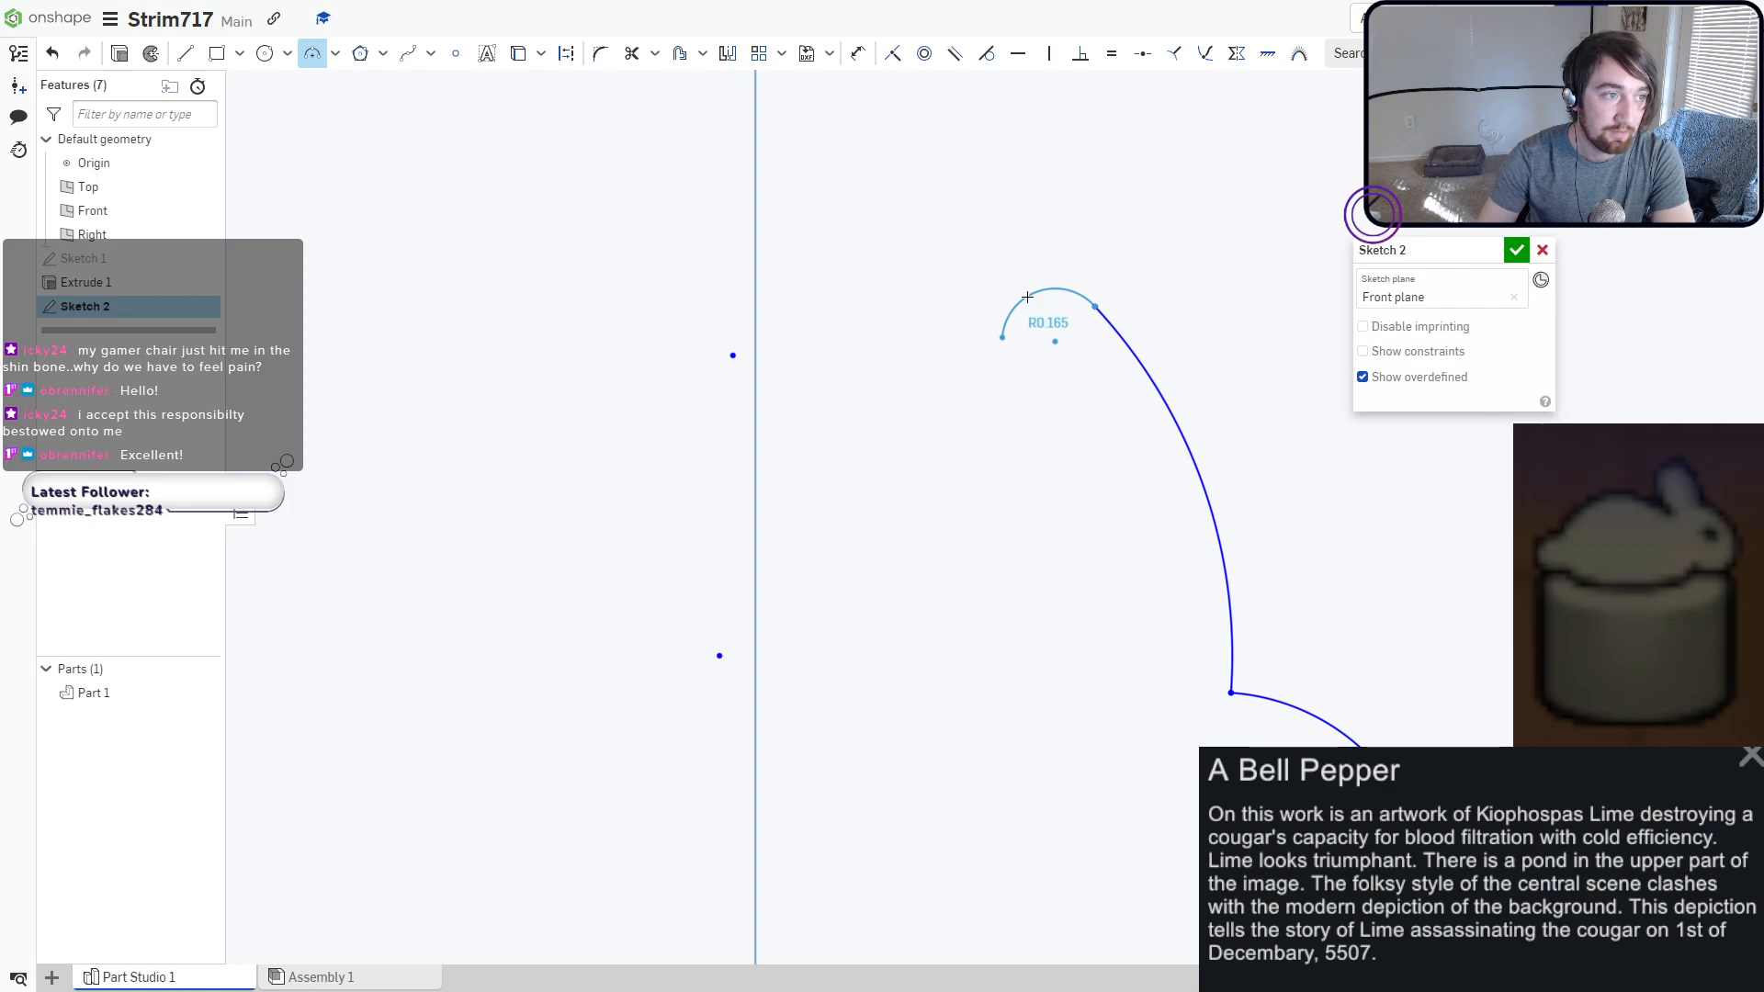
# Draw the ear's back edge from the rounded tip down to the neck as an outward-bulging arc, radius about 1.63 cm.
pyautogui.click(1003, 337)
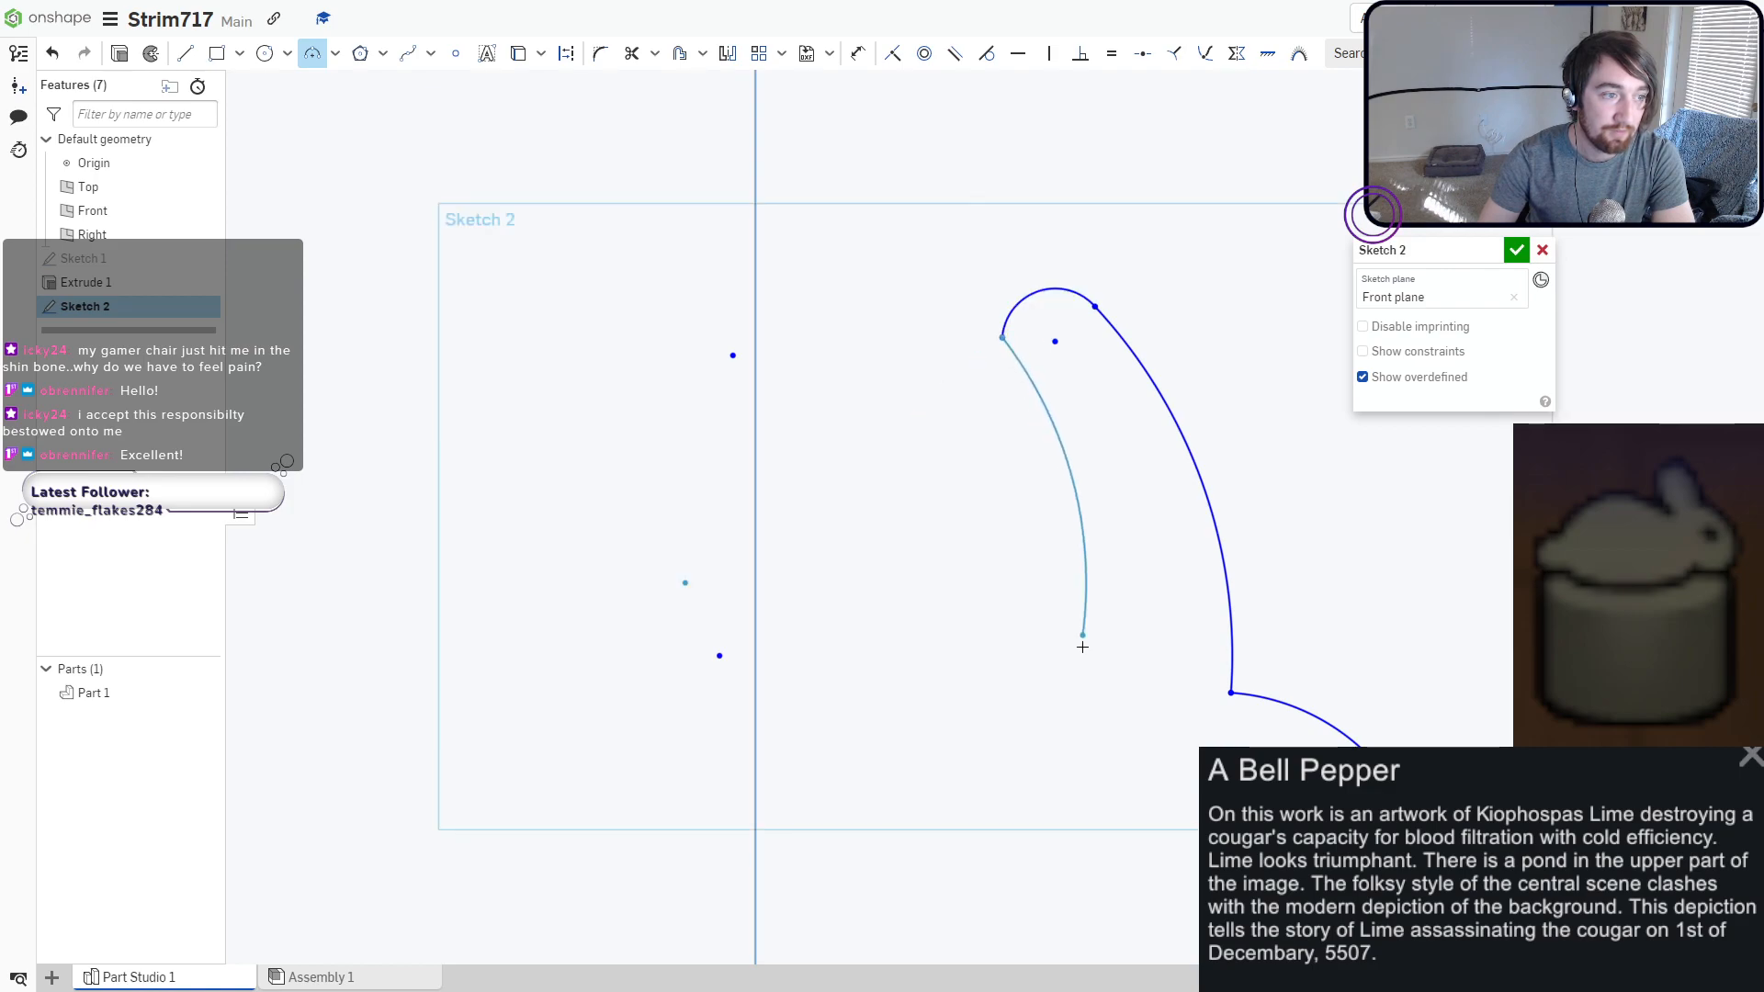
pyautogui.click(1133, 717)
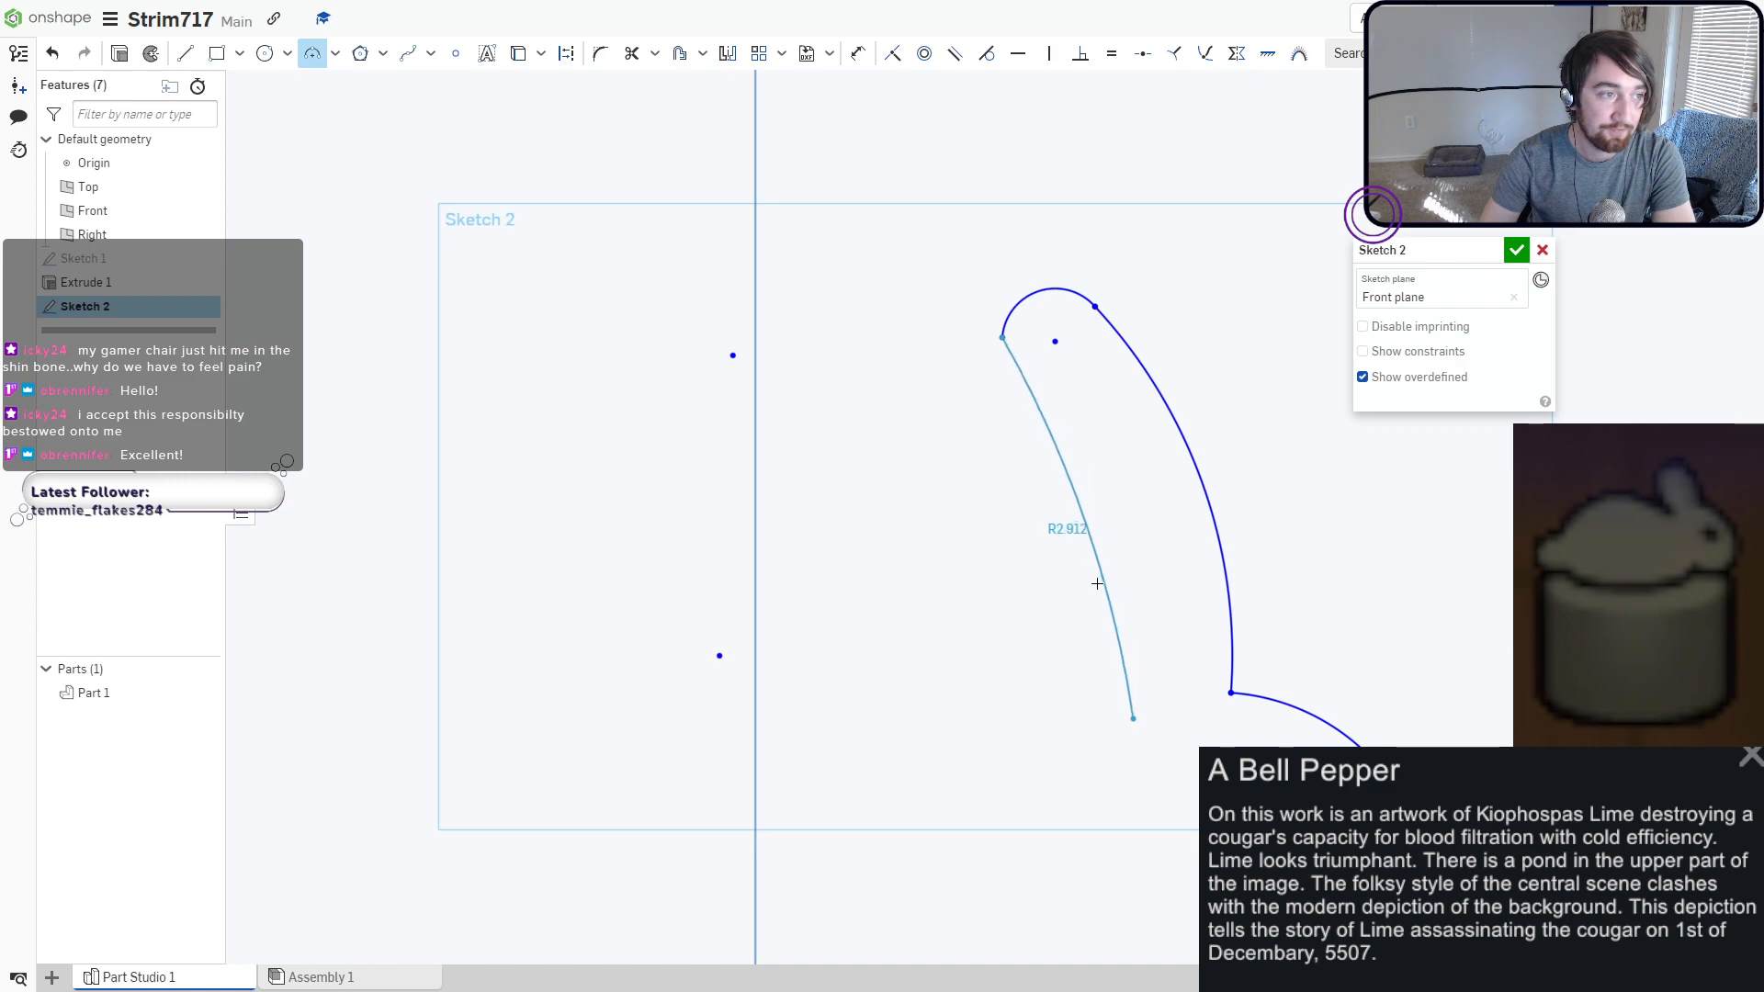
pyautogui.moveTo(1097, 584); pyautogui.dragTo(1040, 568)
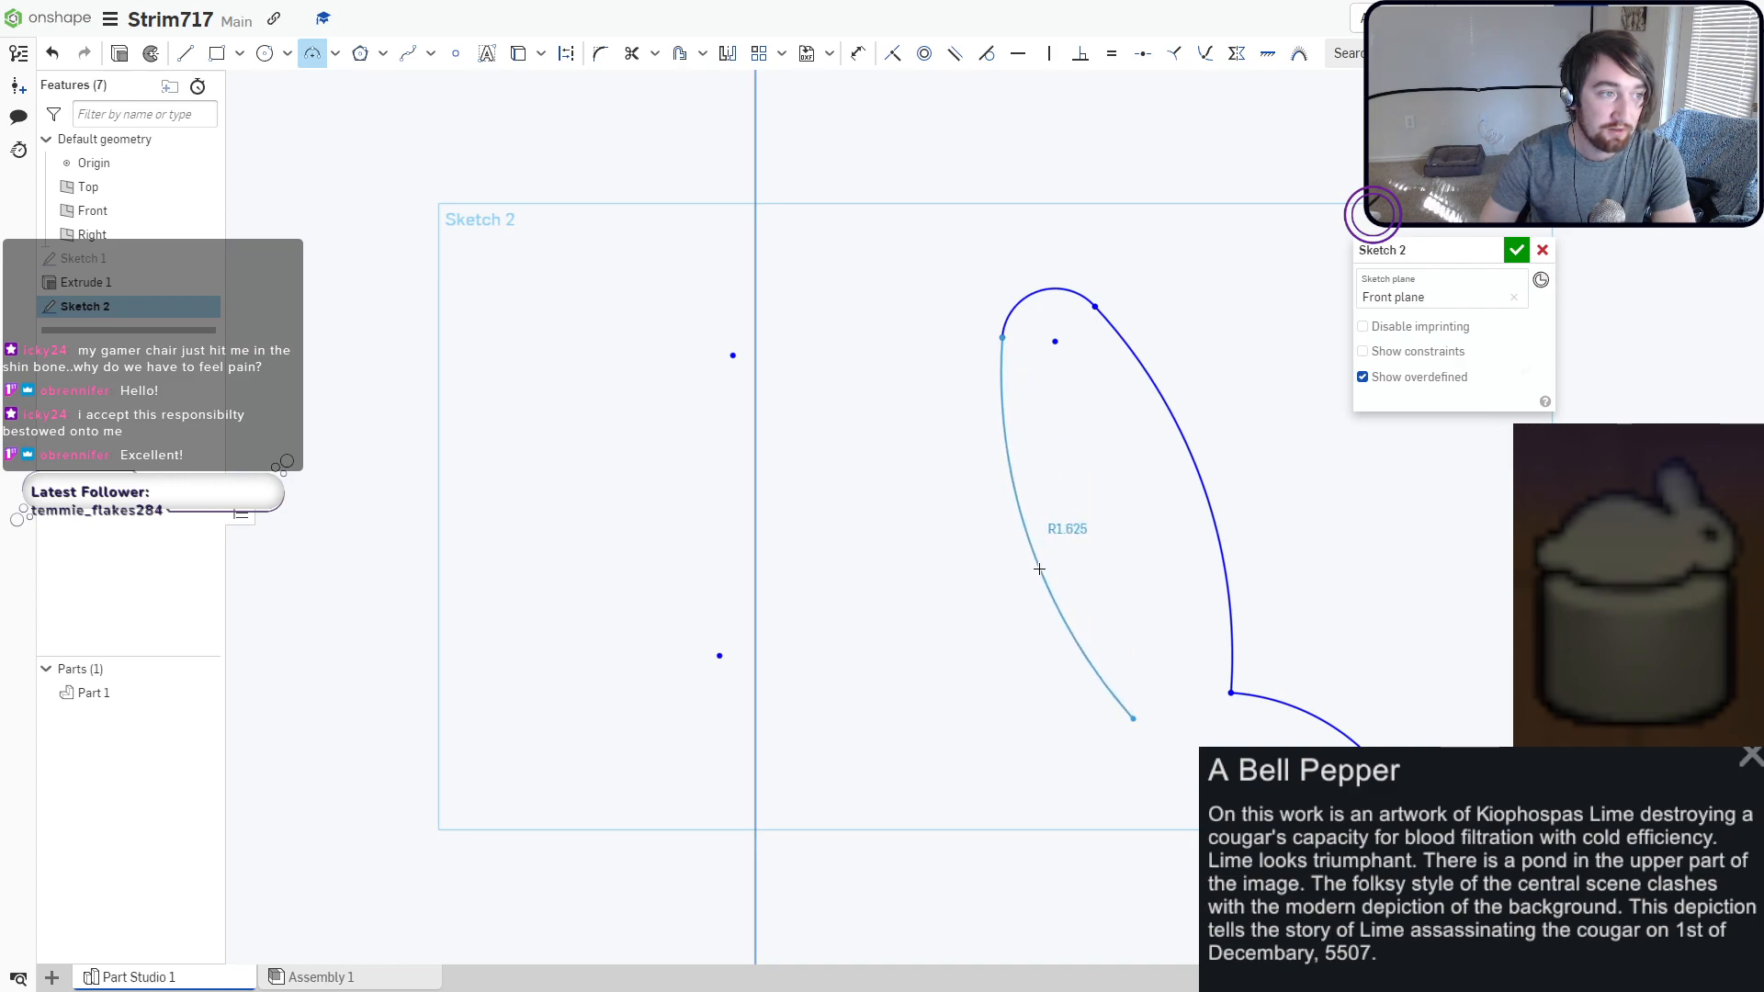
pyautogui.click(1039, 569)
pyautogui.scroll(-5, 1030, 662)
pyautogui.moveTo(1039, 710); pyautogui.dragTo(1079, 617, button='middle')
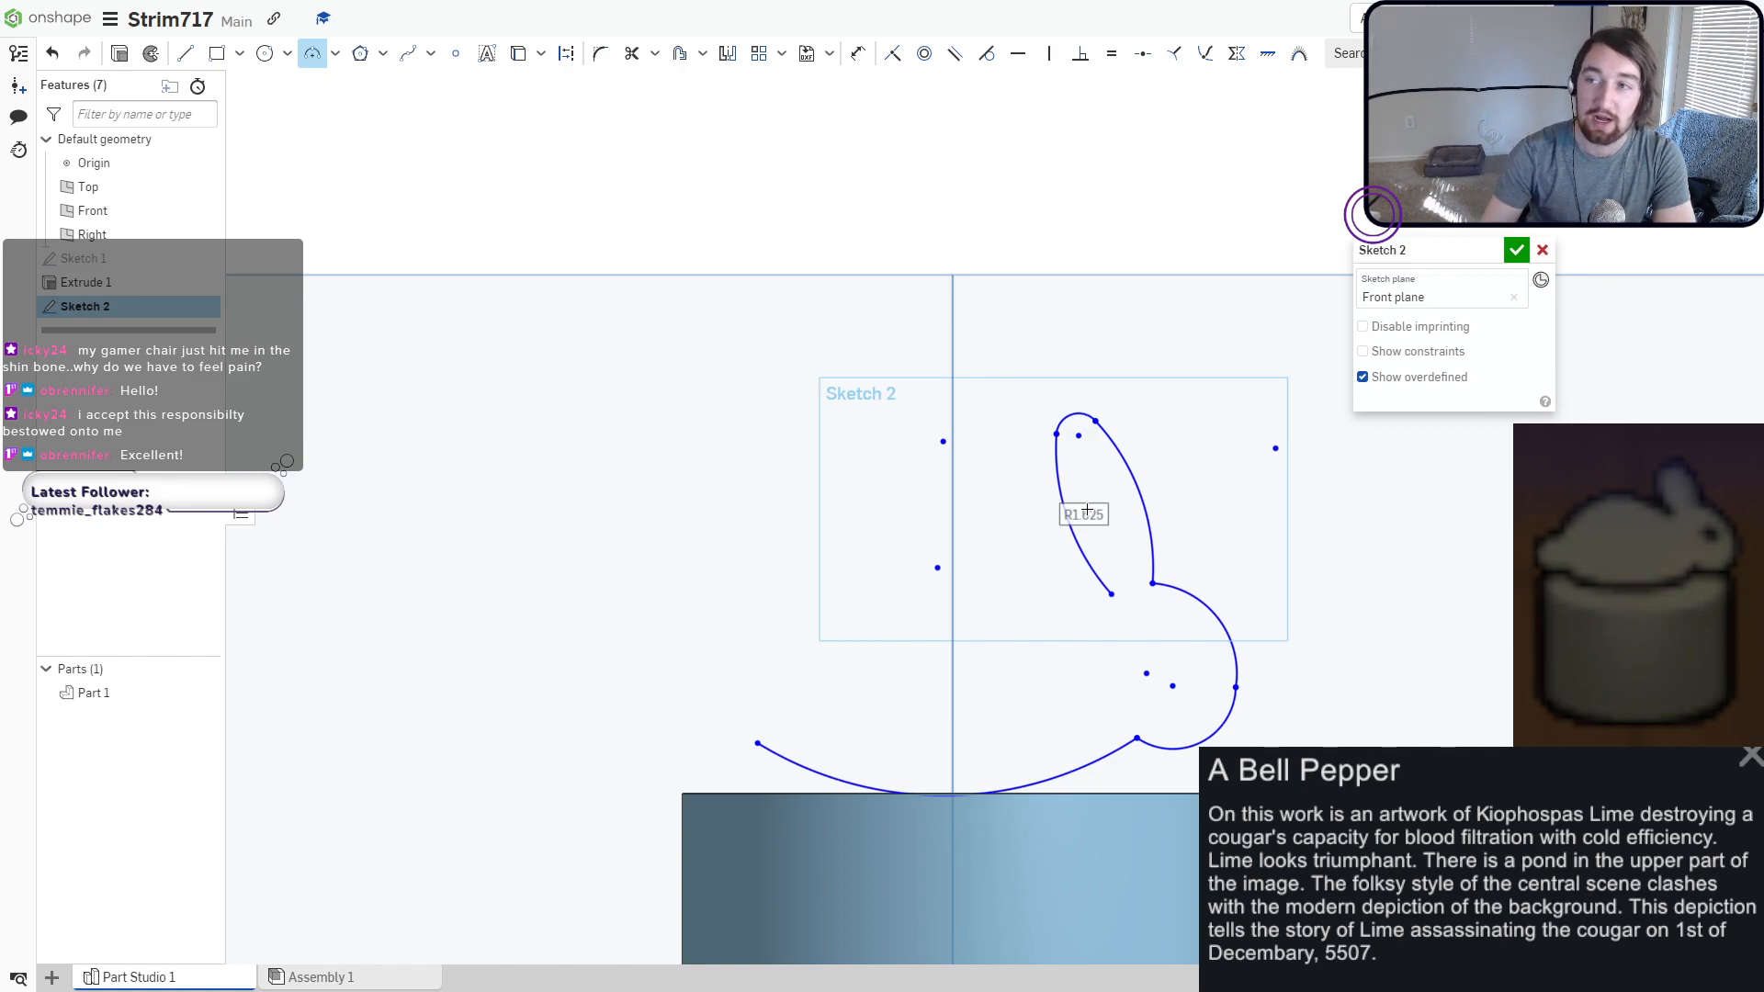
# Draw the rabbit's back as an arc from the ear base and continue it with a rump arc of about 1.19 cm radius.
pyautogui.click(1111, 596)
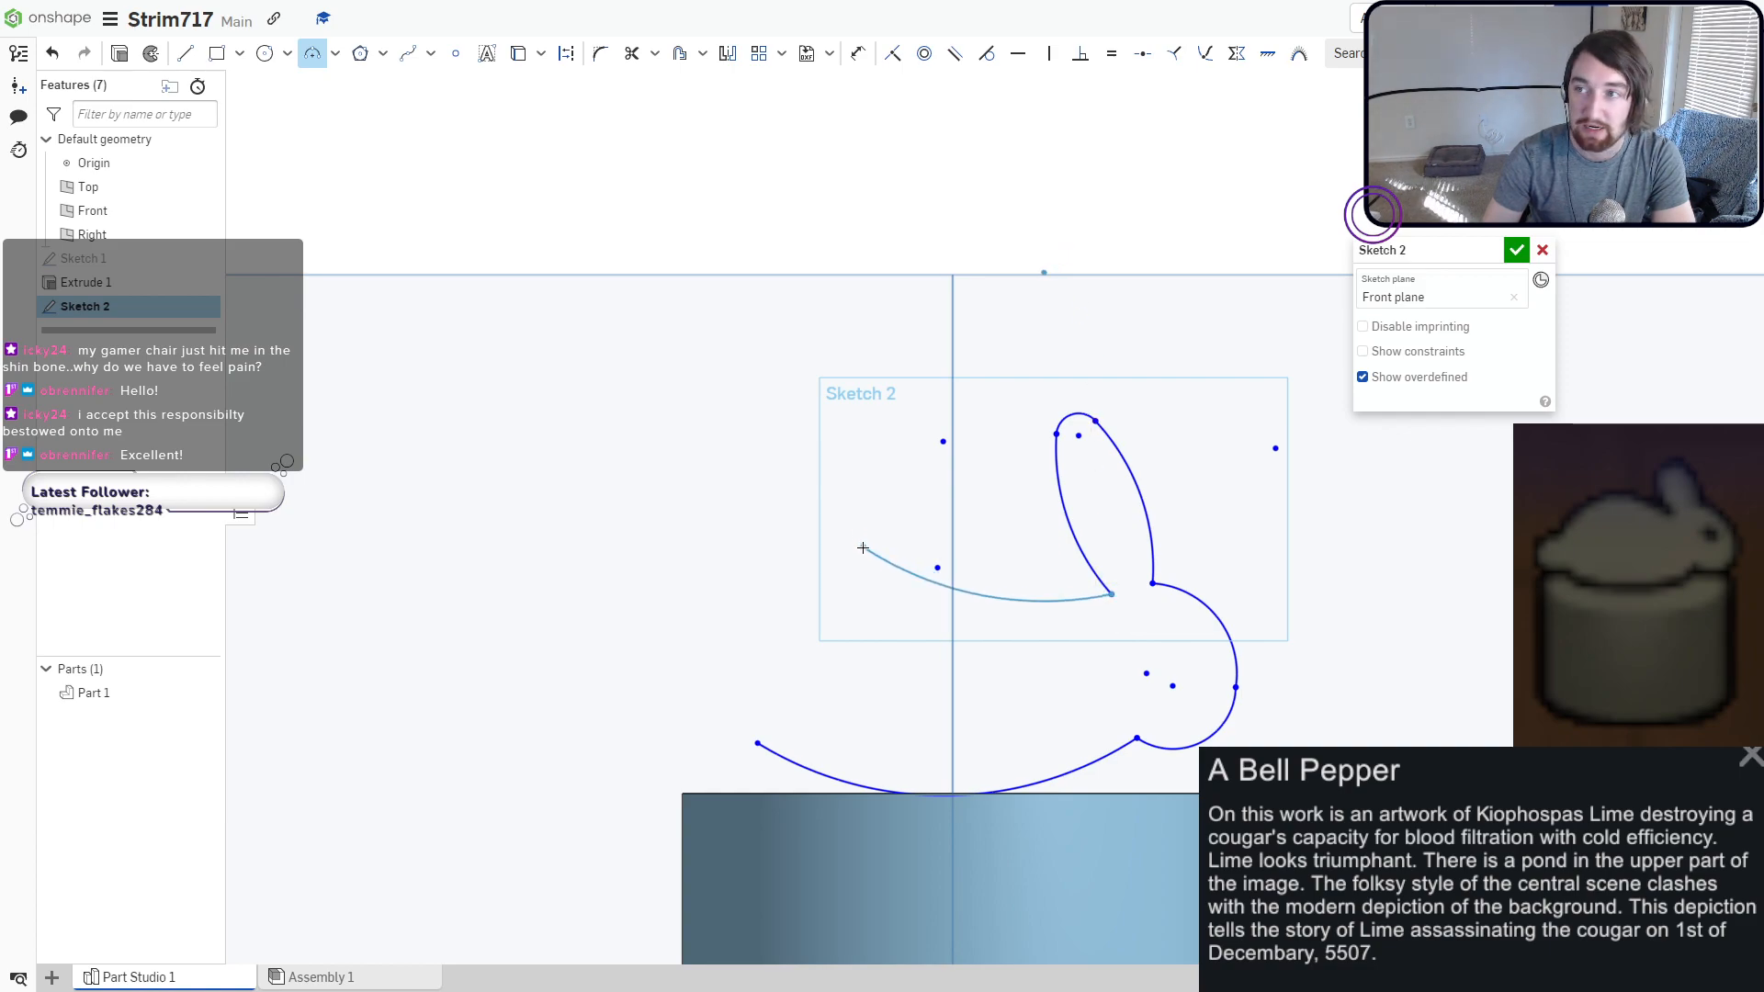
pyautogui.click(864, 552)
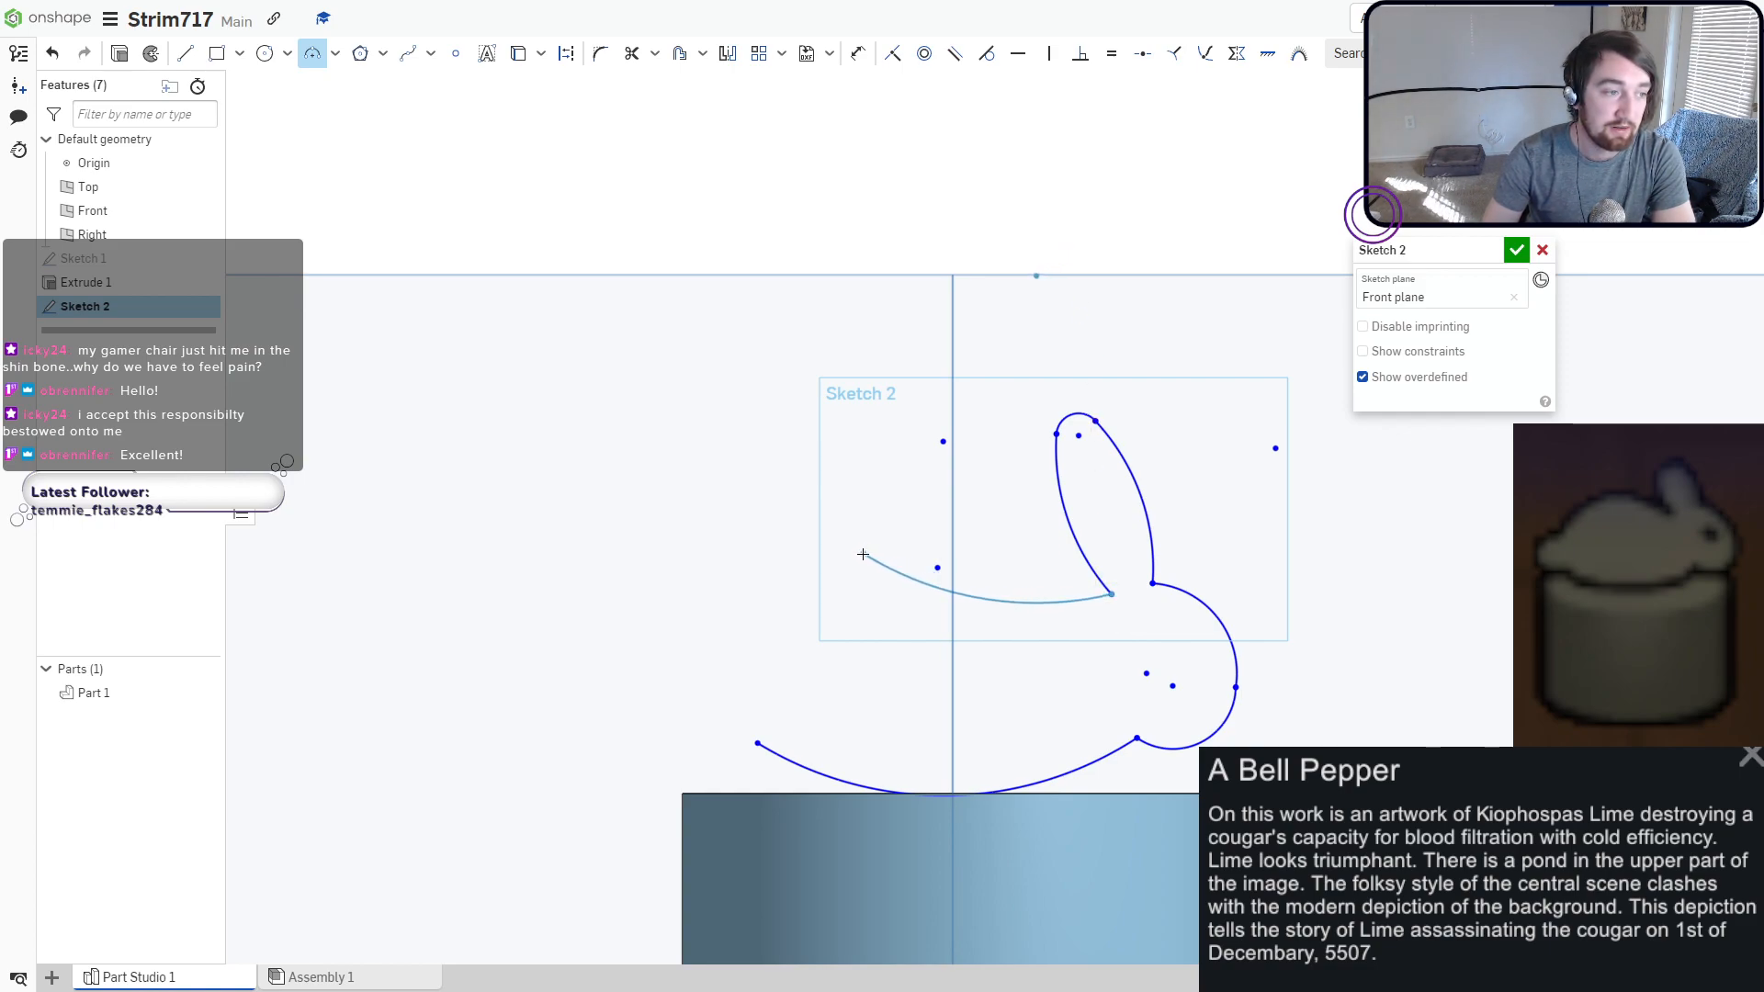
pyautogui.click(988, 544)
pyautogui.click(862, 553)
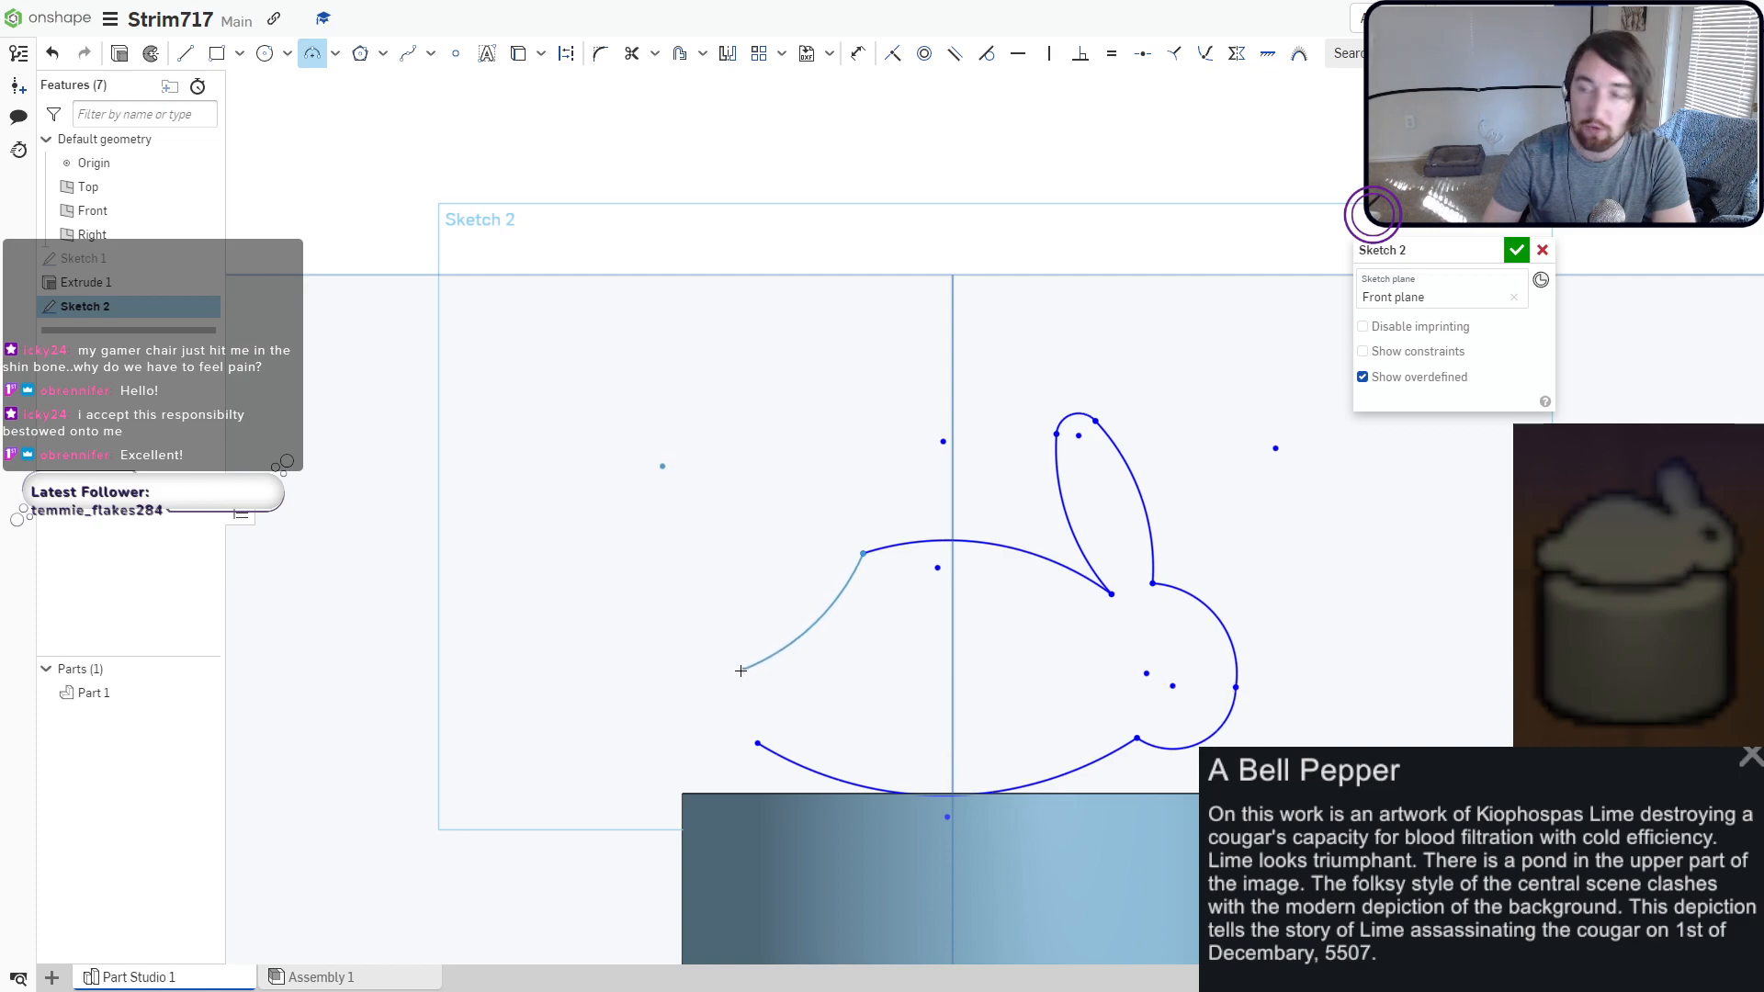
pyautogui.click(743, 670)
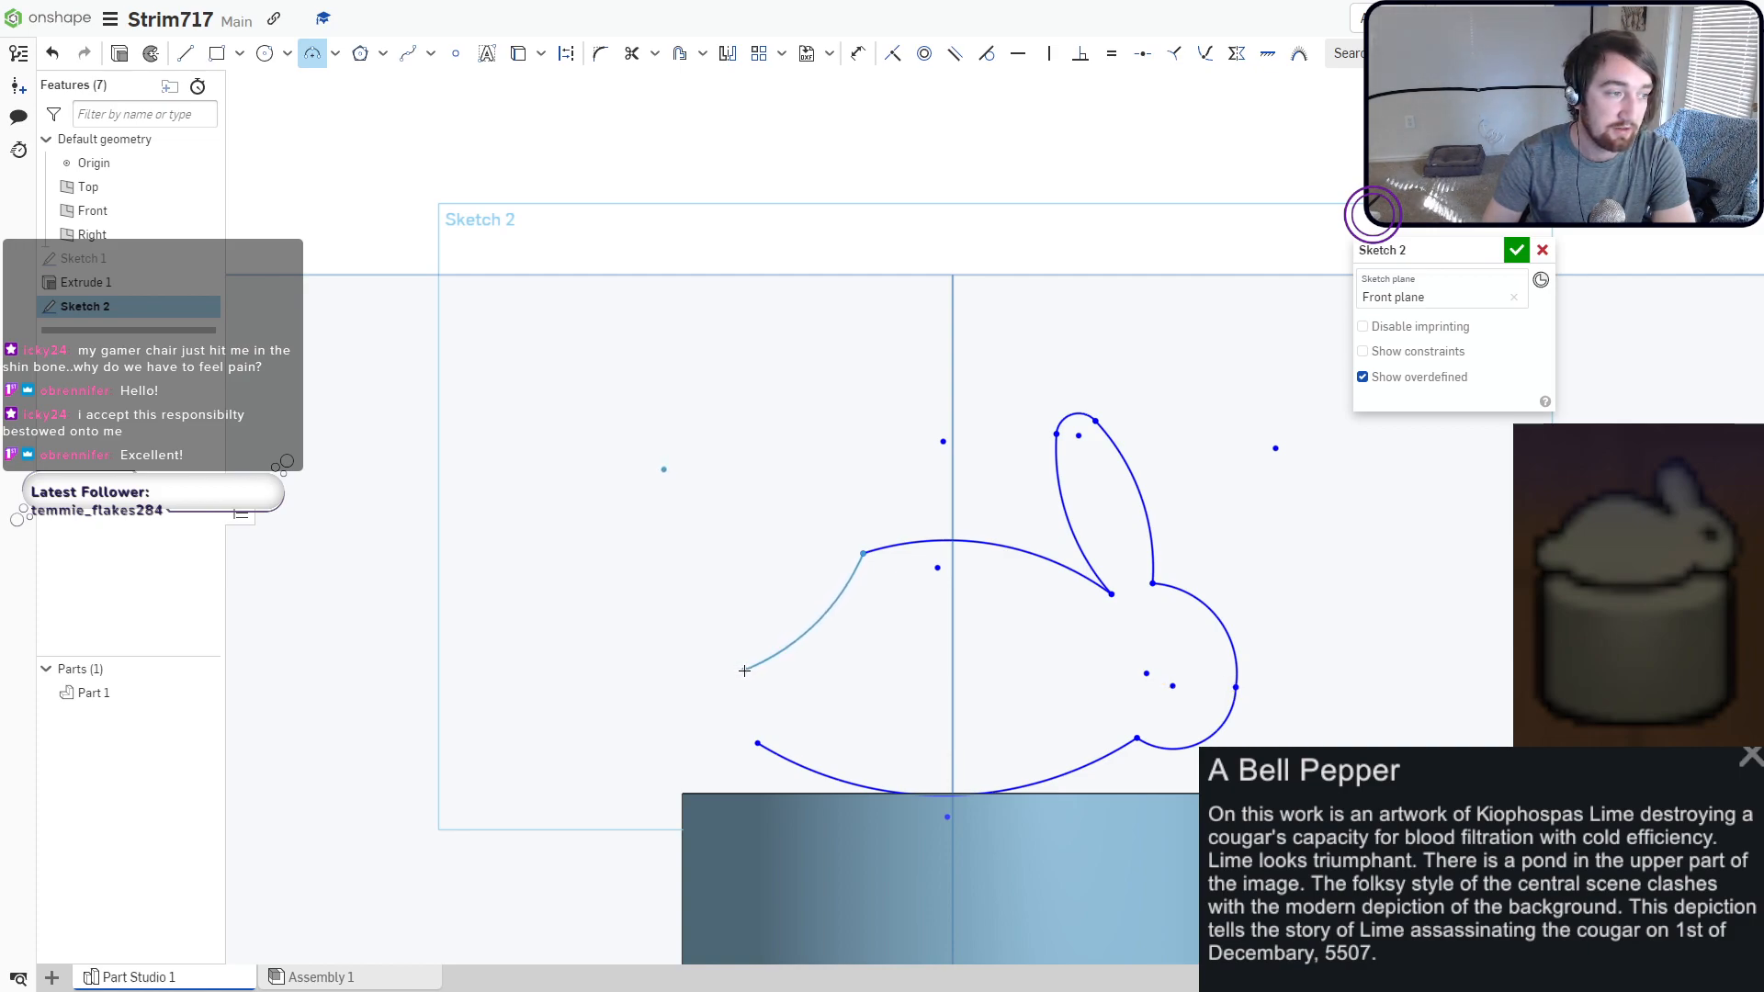
pyautogui.click(777, 608)
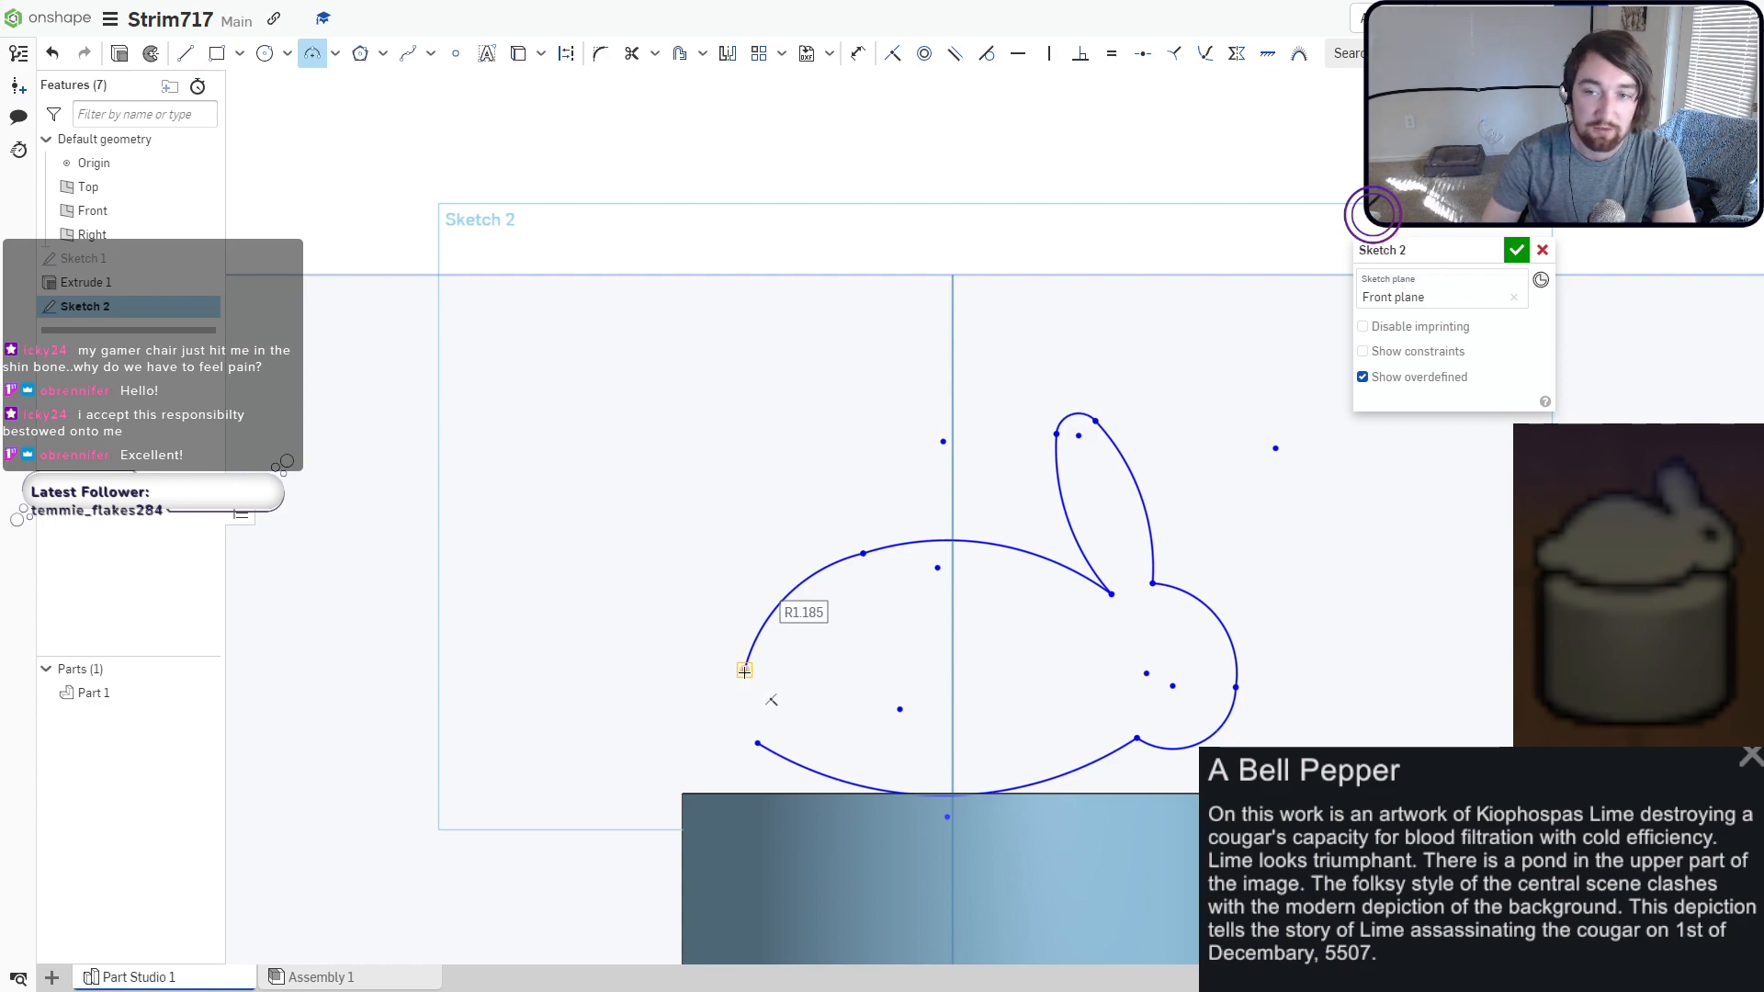
# Close the rabbit outline with a round tail arc of about 0.35 cm radius between the rump and the belly arc.
pyautogui.click(744, 670)
pyautogui.click(757, 742)
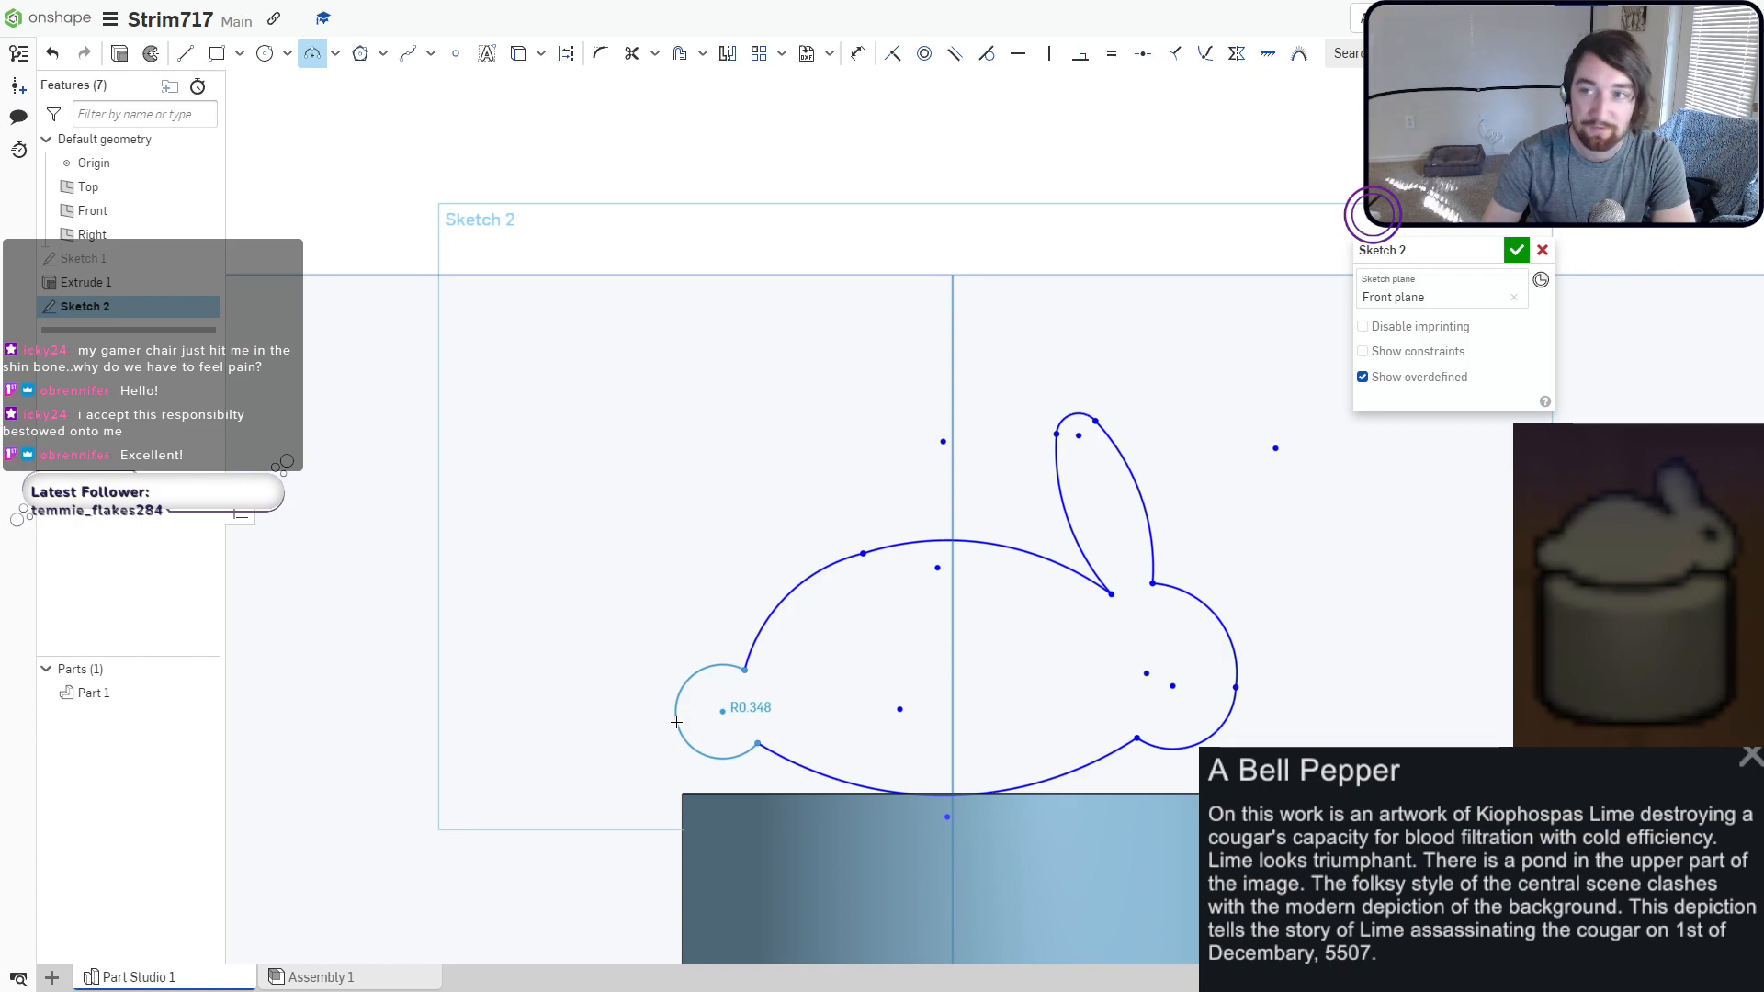
pyautogui.click(676, 723)
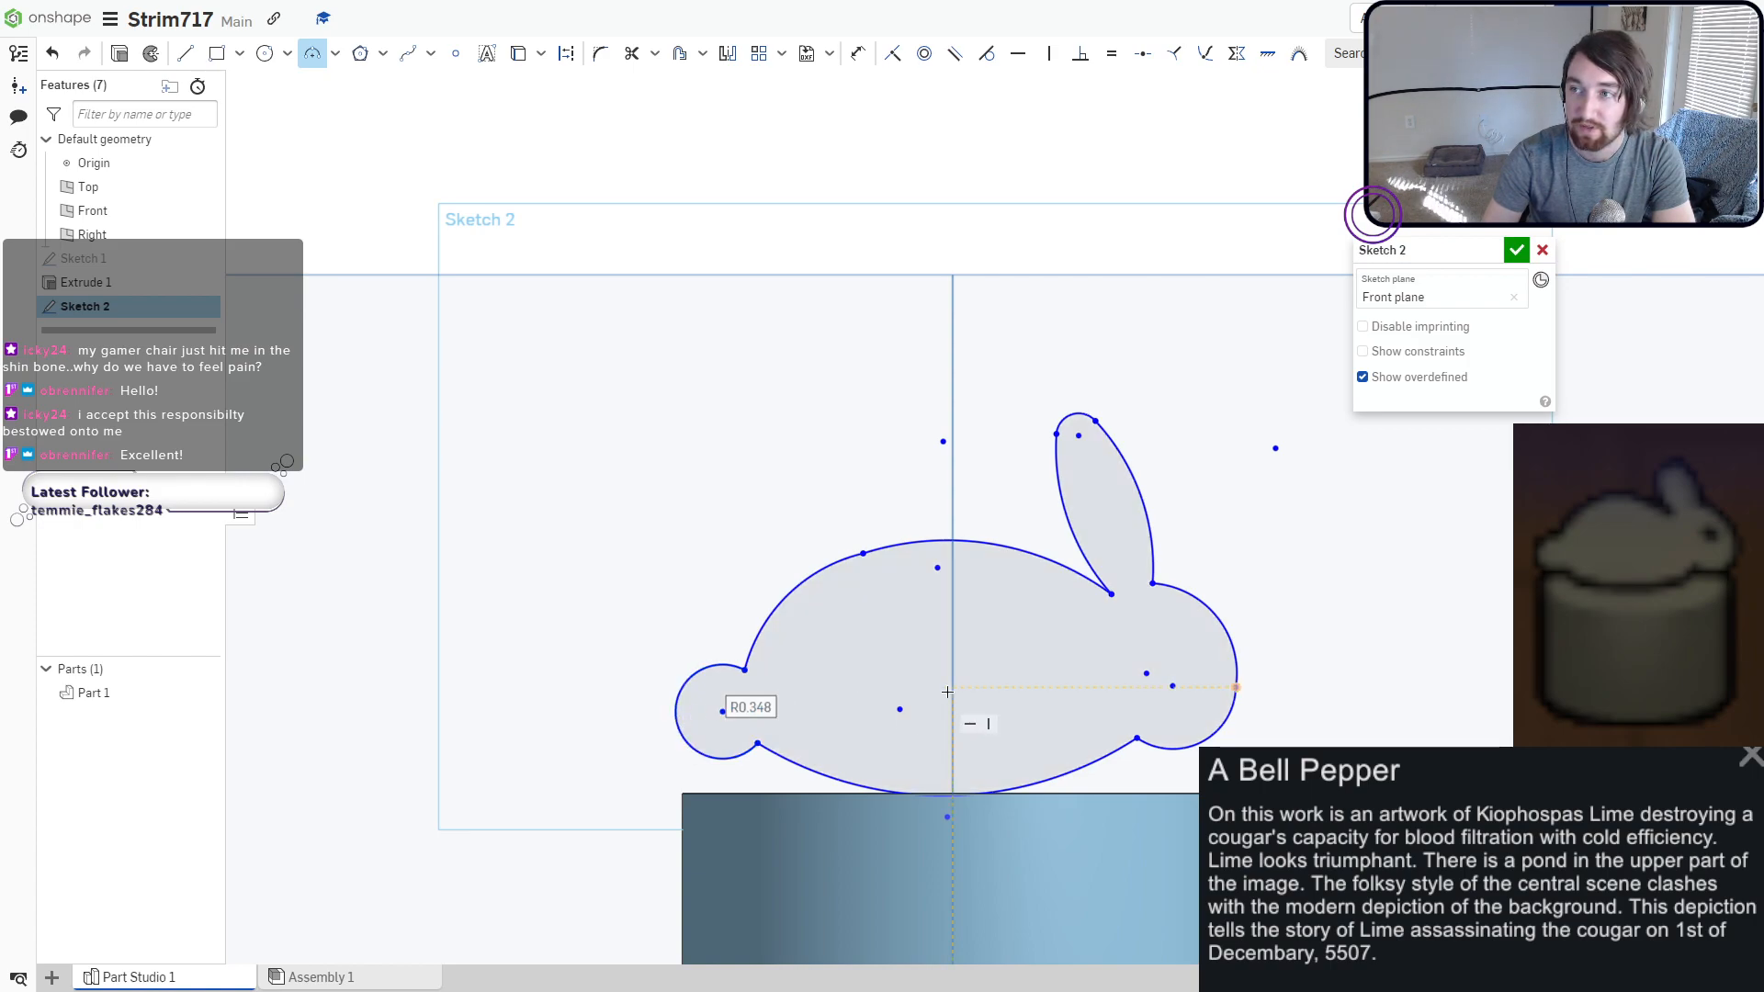
pyautogui.press('c')
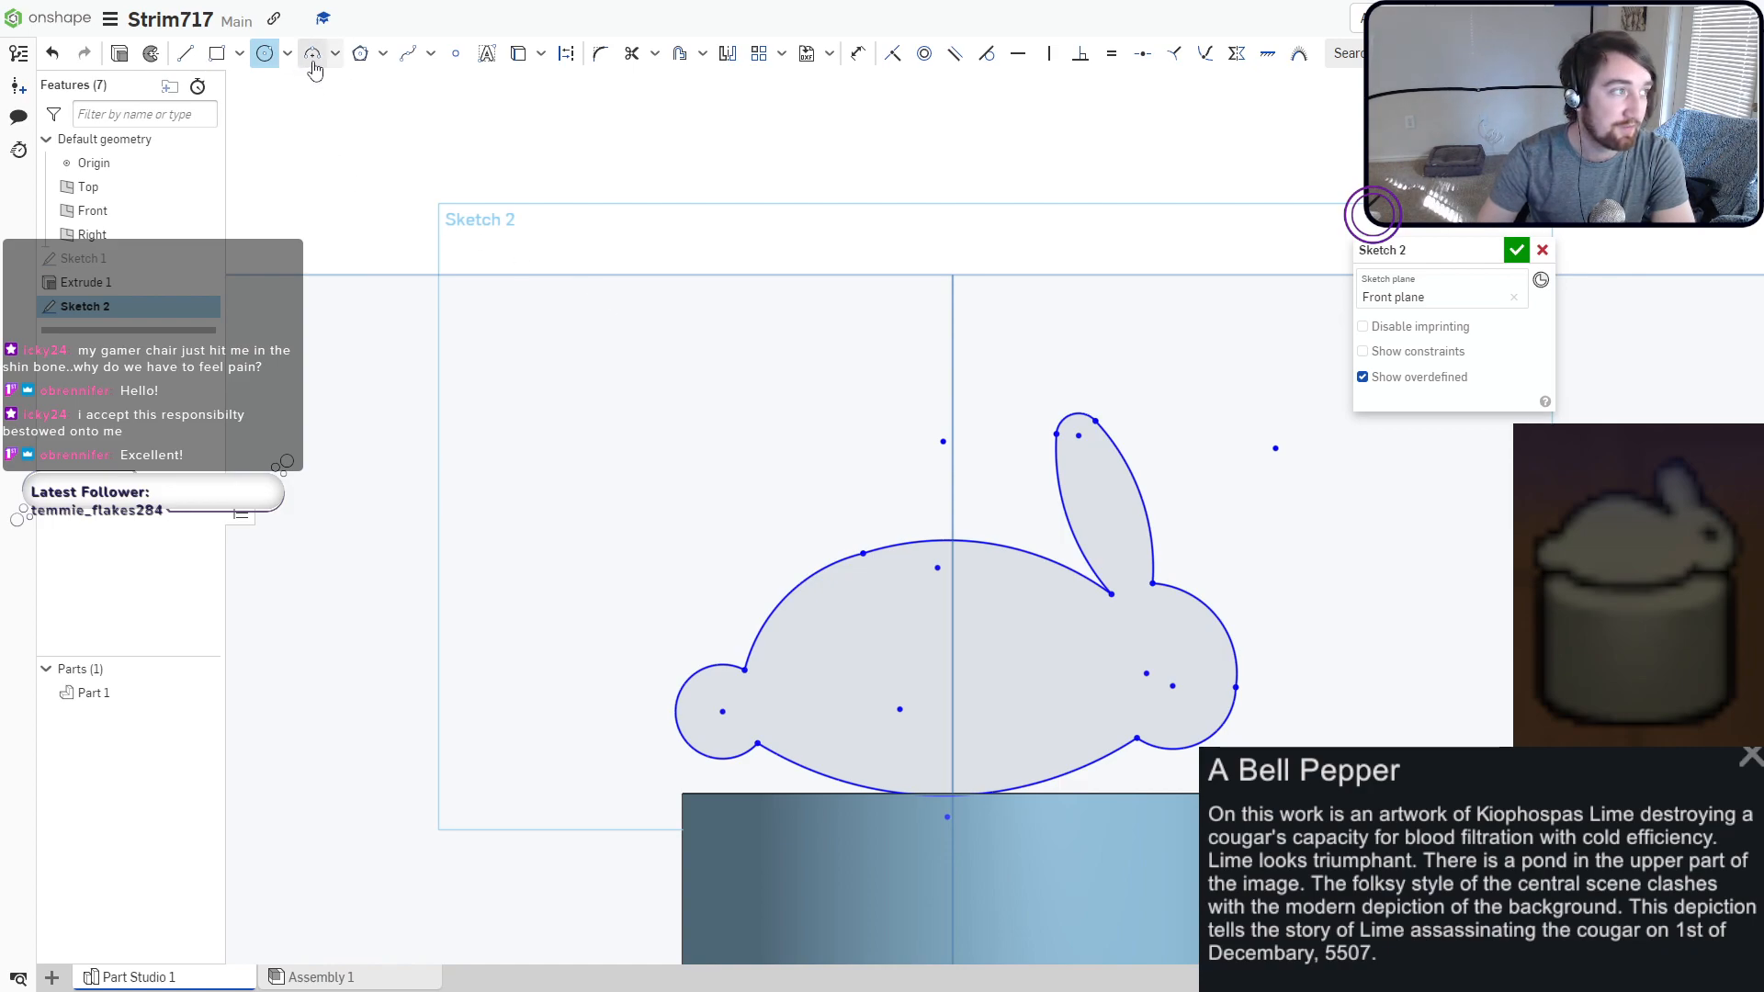
# Draw a slanted ellipse for the eye in the upper part of the rabbit's head, about 0.54 by 0.24 cm.
pyautogui.click(287, 52)
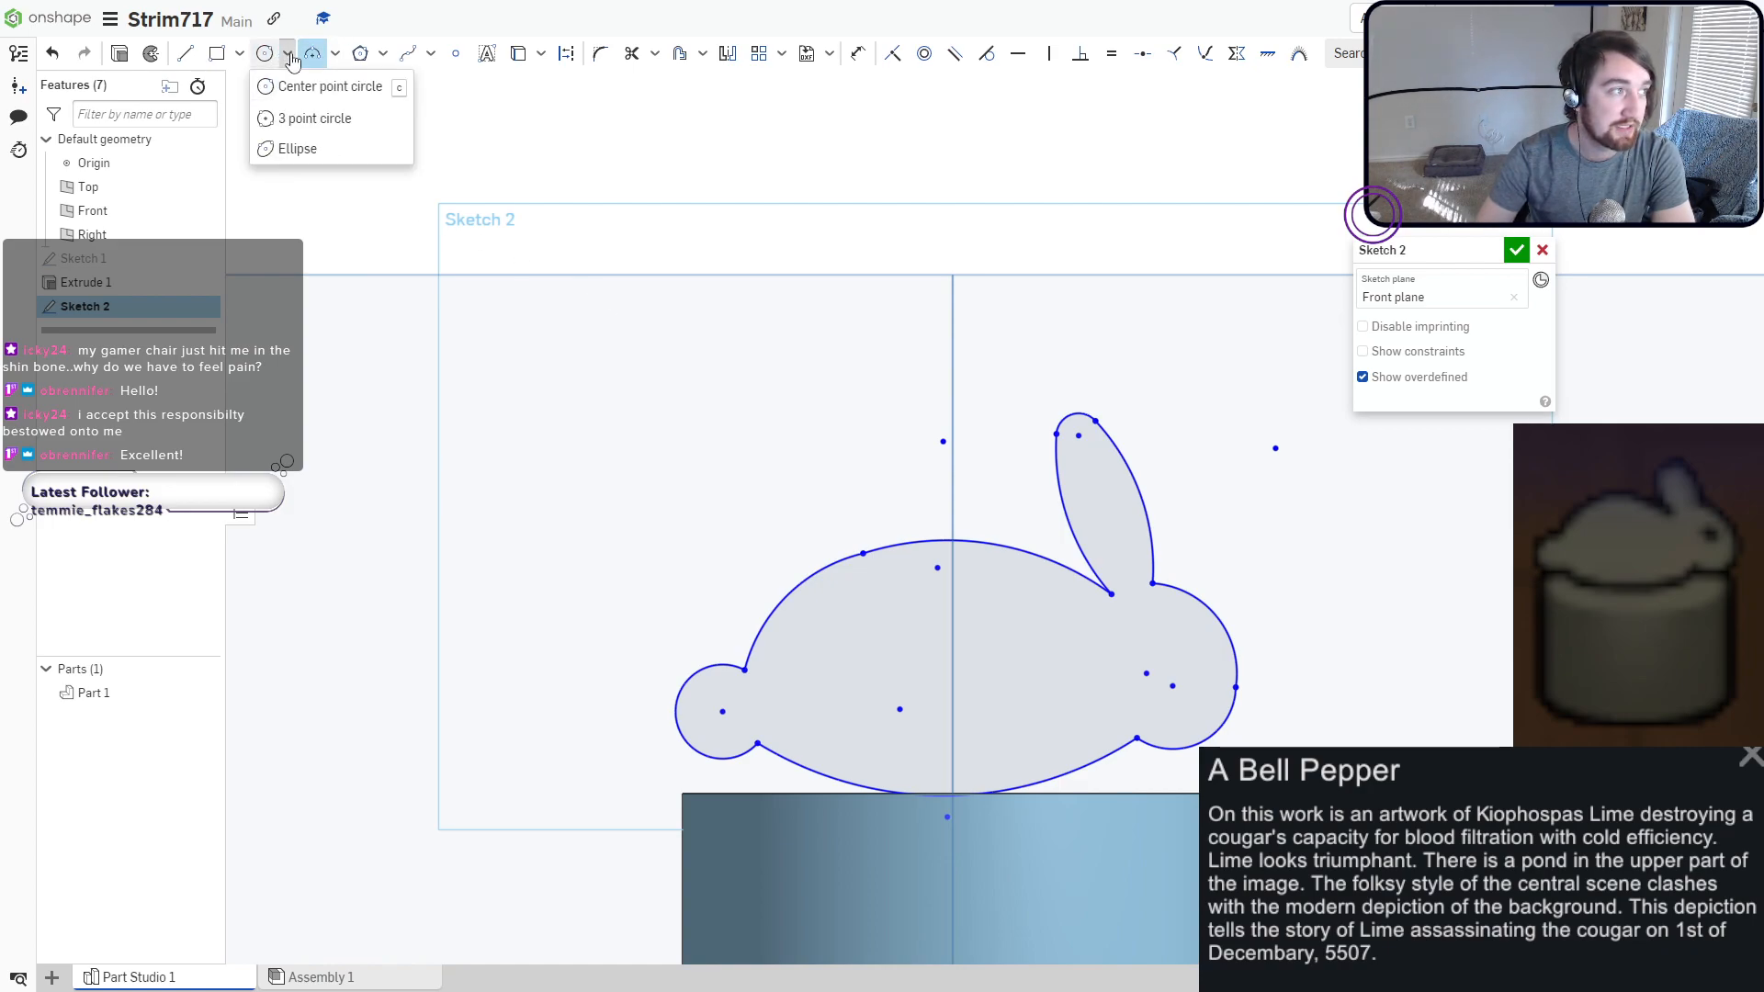
pyautogui.click(297, 149)
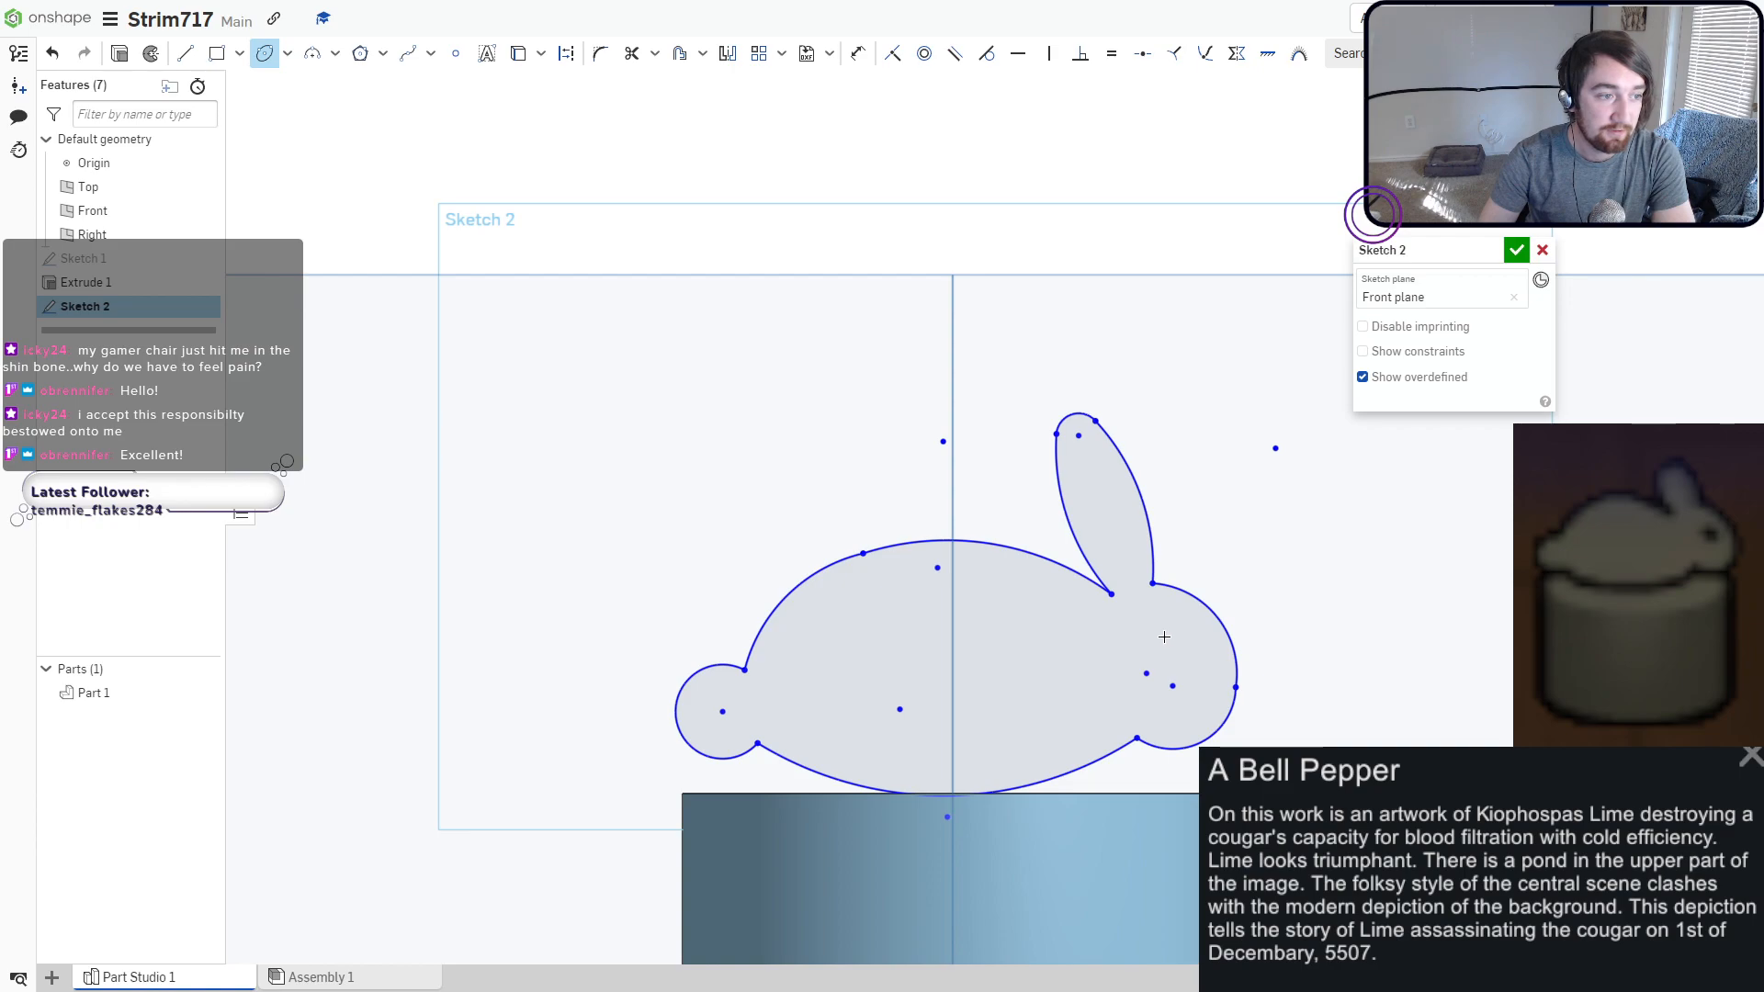
pyautogui.click(1147, 628)
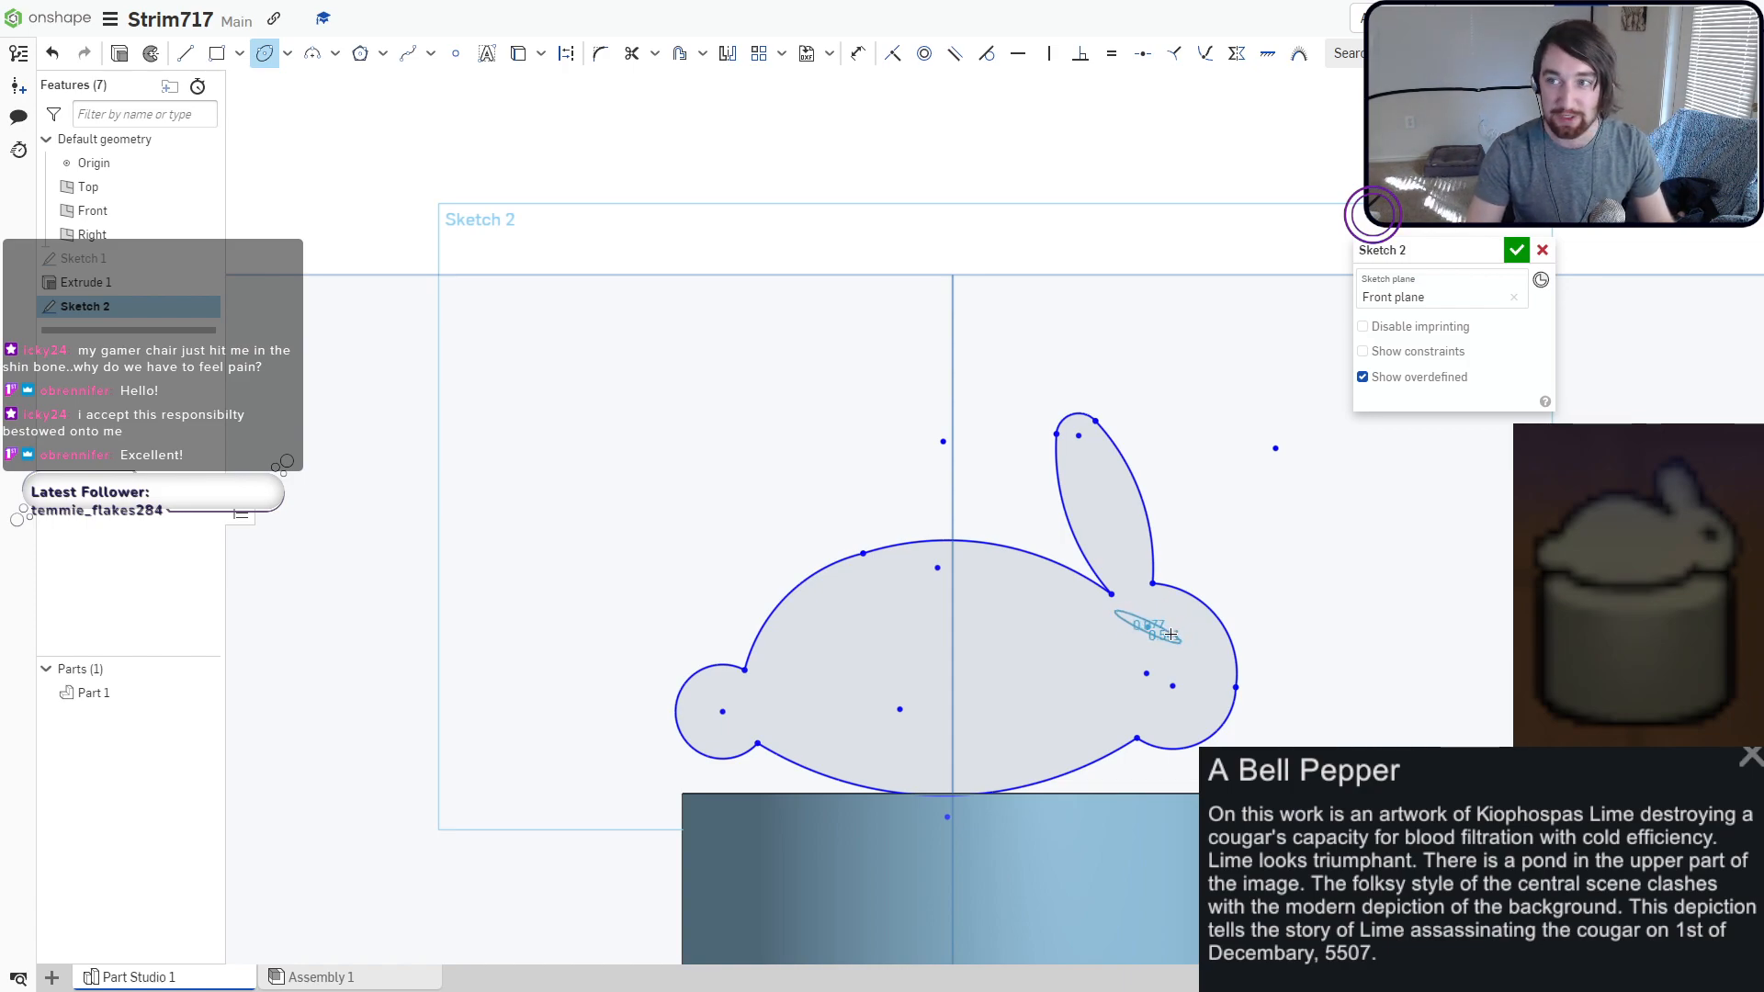
pyautogui.moveTo(1172, 635); pyautogui.dragTo(1003, 493, button='middle')
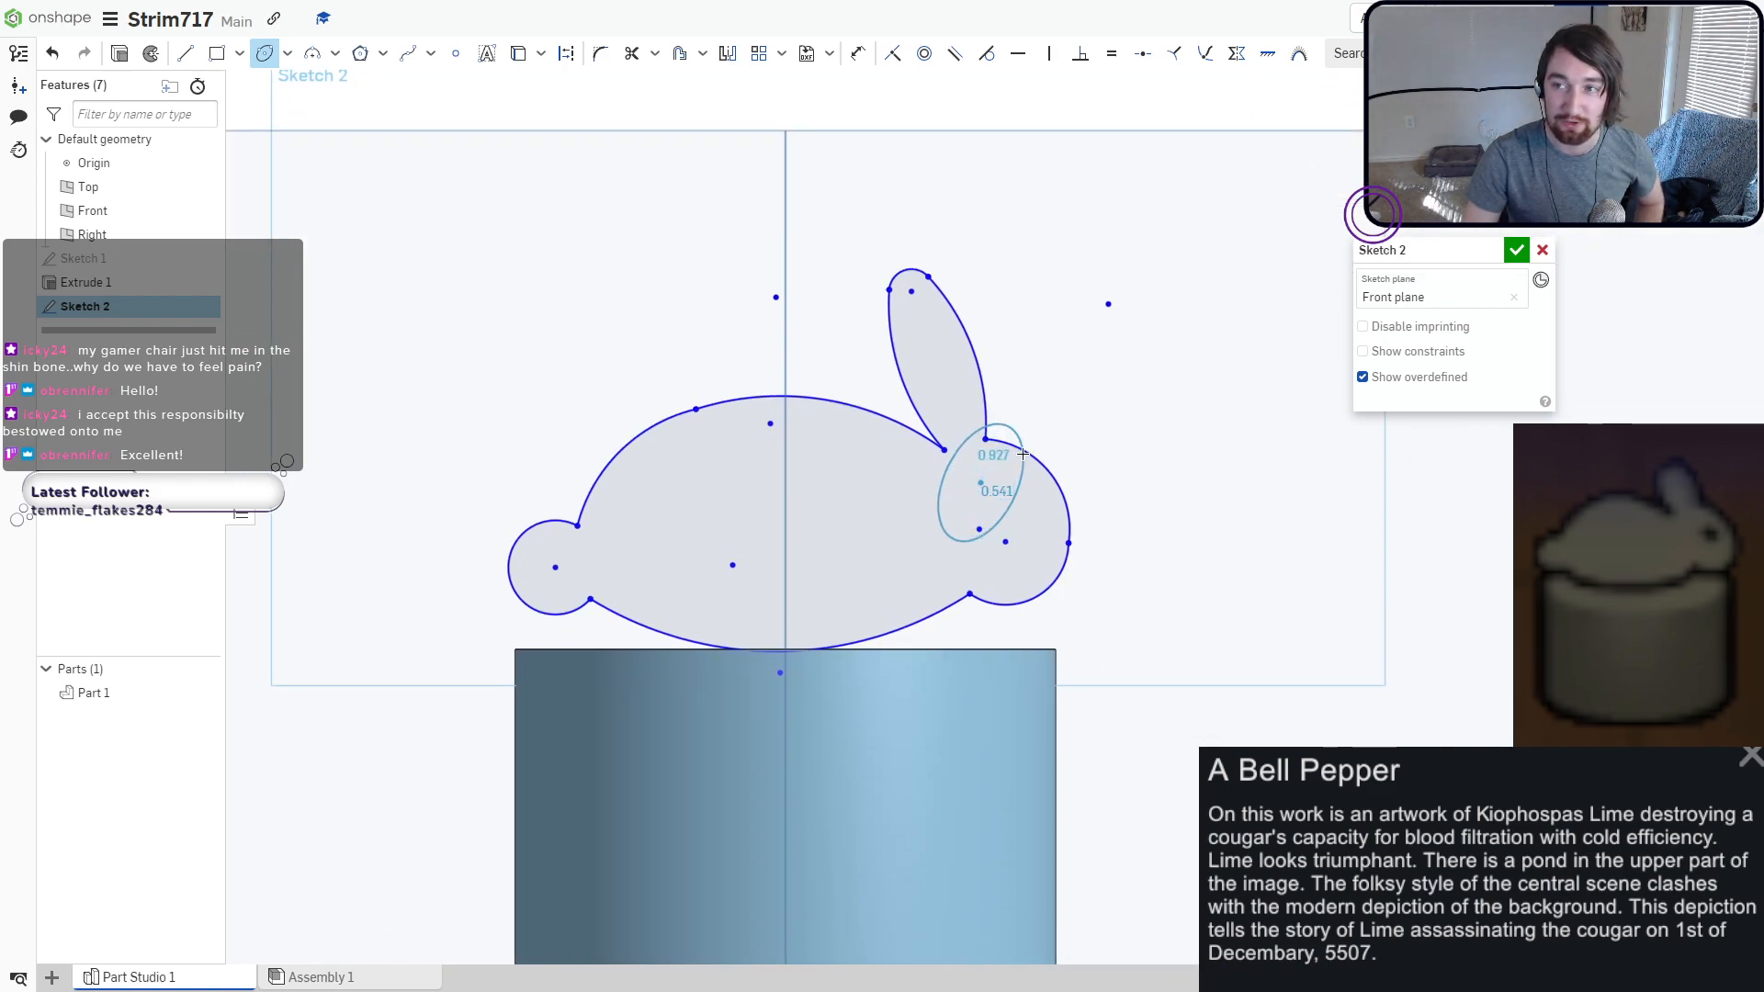
pyautogui.scroll(4, 1001, 485)
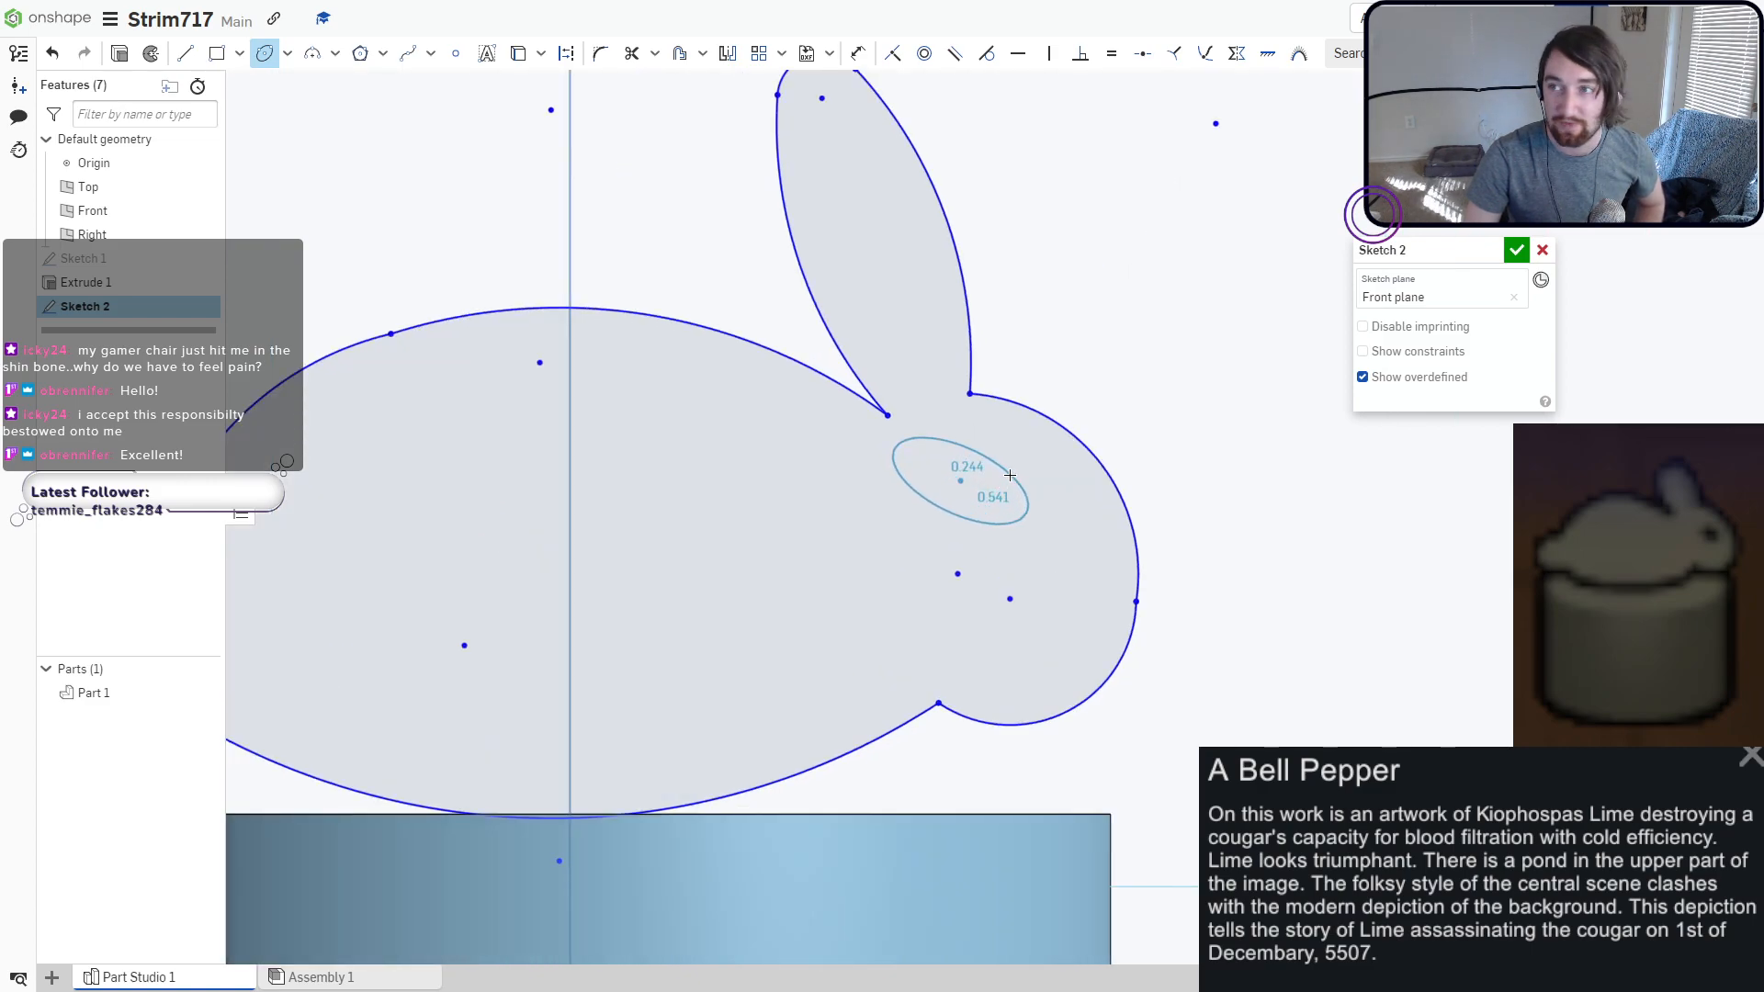
pyautogui.click(1011, 475)
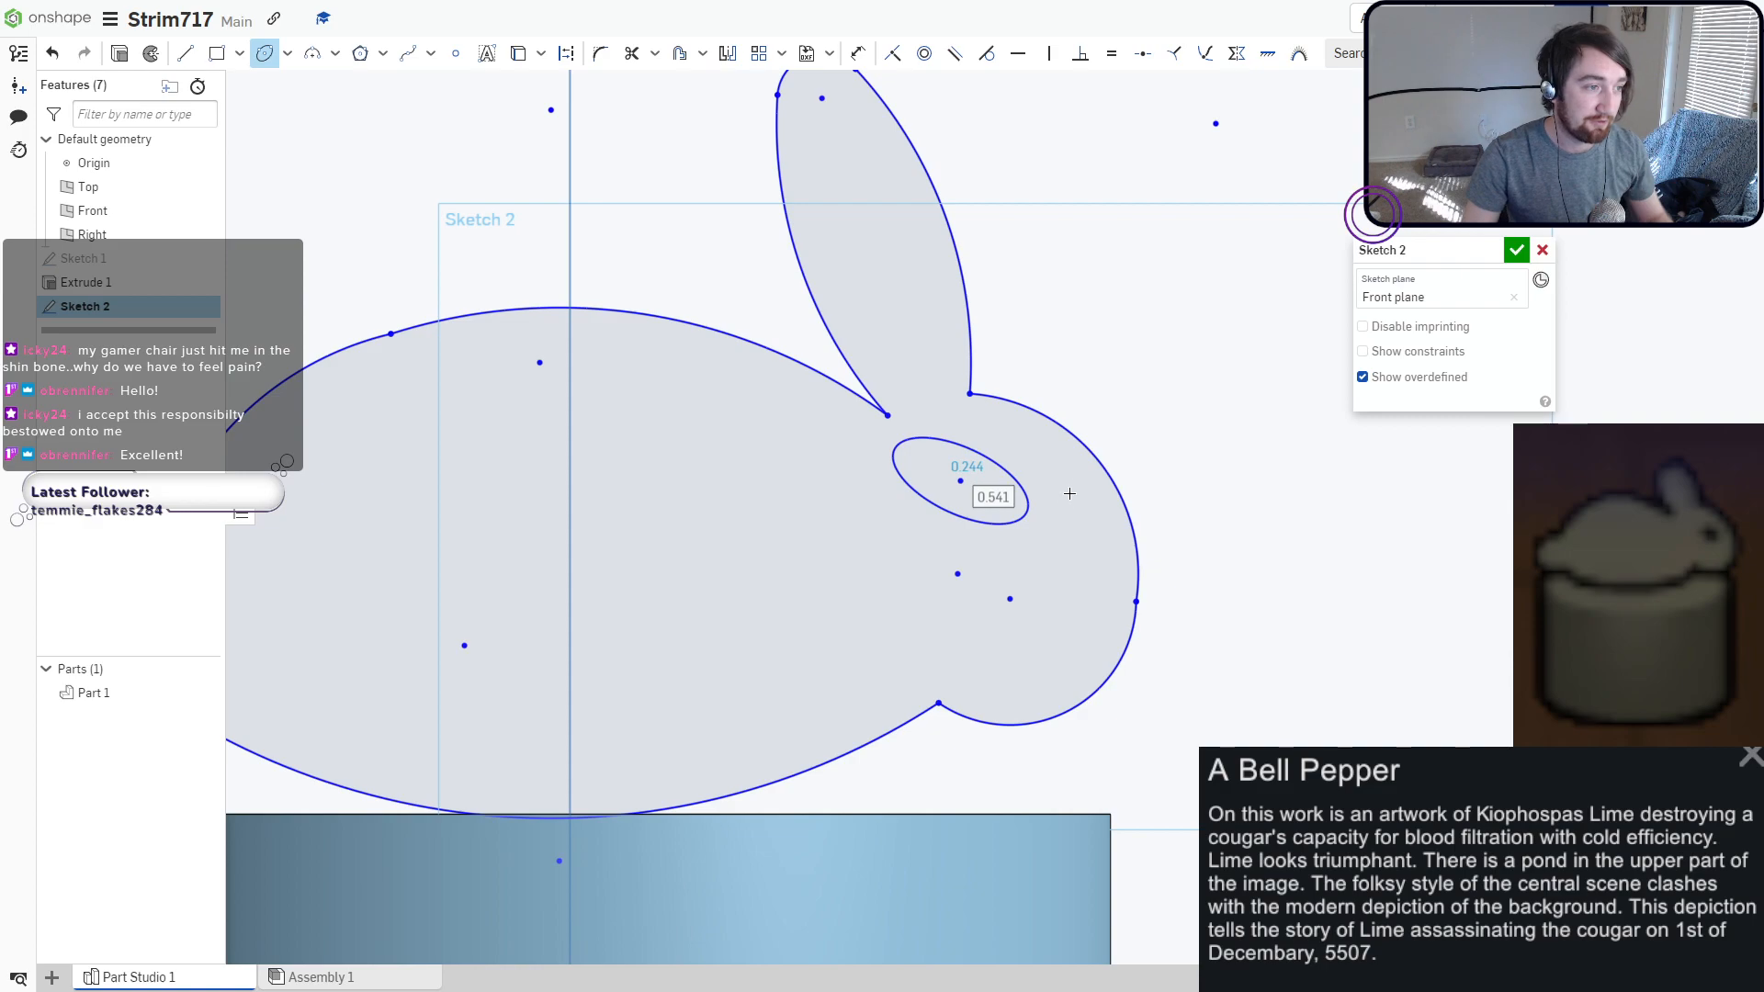
# Shift the eye ellipse toward the front of the head, making it smaller, and finish the sketch.
pyautogui.press('Escape')
pyautogui.moveTo(959, 480)
pyautogui.mouseDown()
pyautogui.moveTo(1076, 554)
pyautogui.moveTo(1185, 585)
pyautogui.moveTo(1055, 525)
pyautogui.moveTo(1073, 538)
pyautogui.mouseUp()
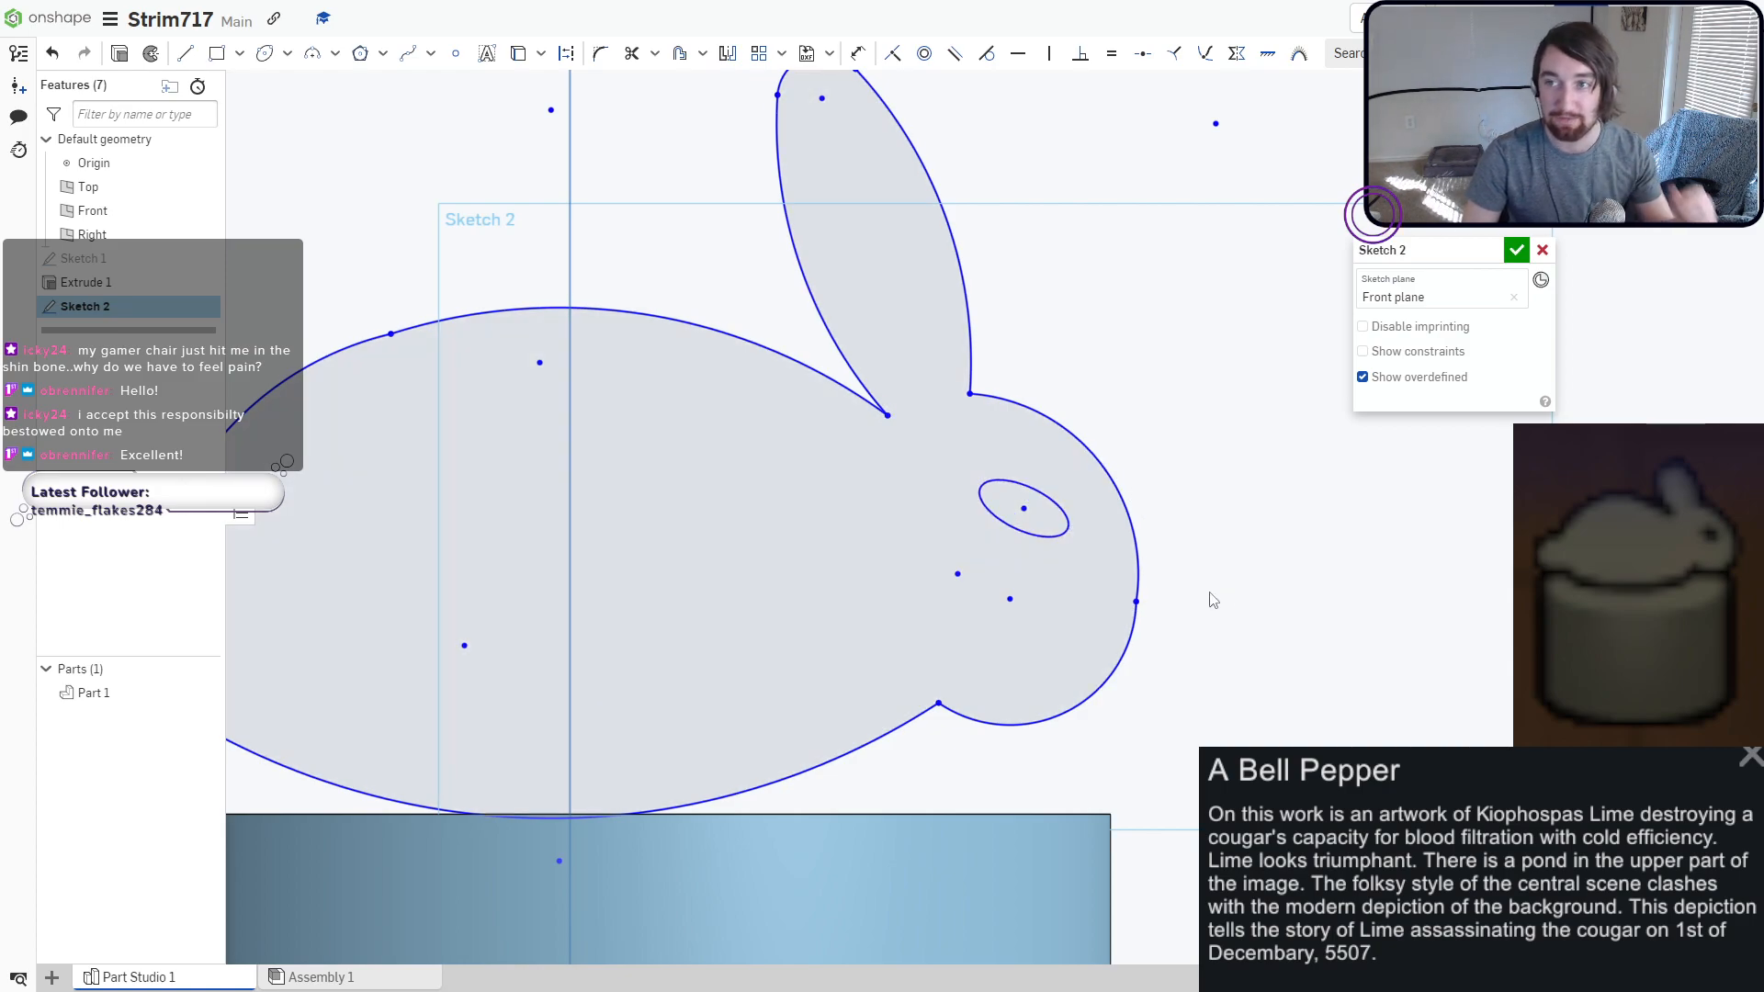
pyautogui.click(1517, 250)
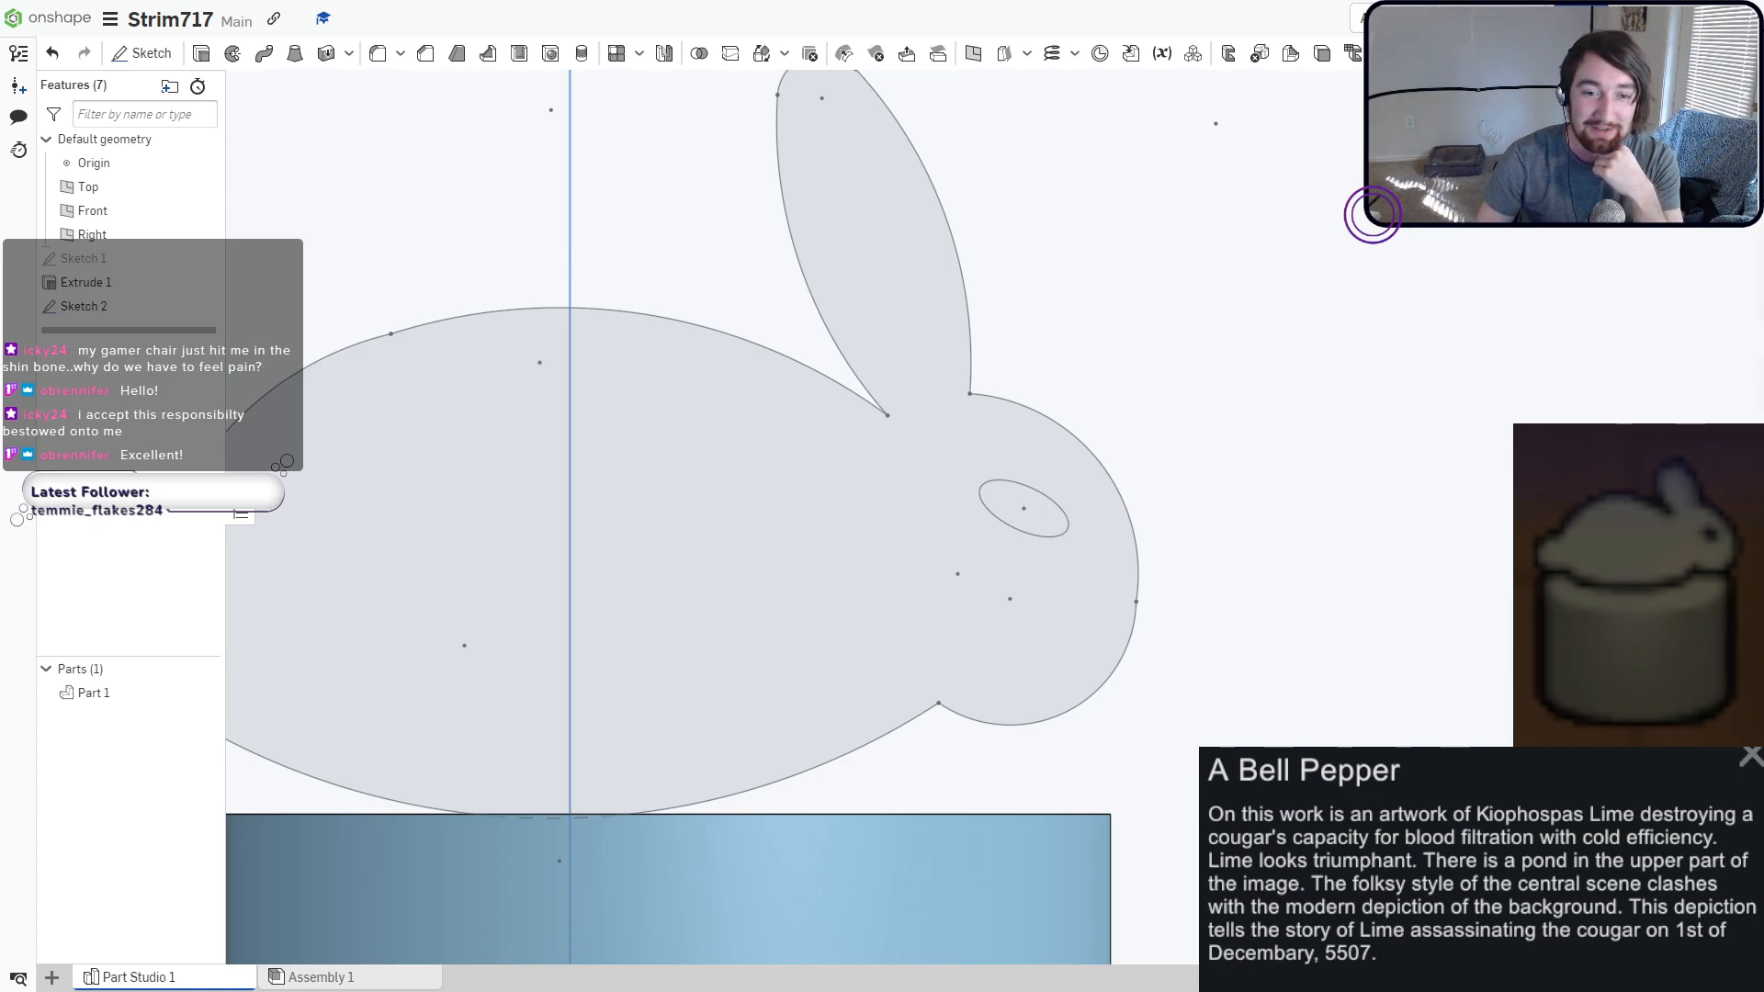
# Extrude the rabbit profile without the eye symmetrically to a depth of 0.9 cm, adding it to the pedestal part.
pyautogui.click(201, 53)
pyautogui.click(511, 485)
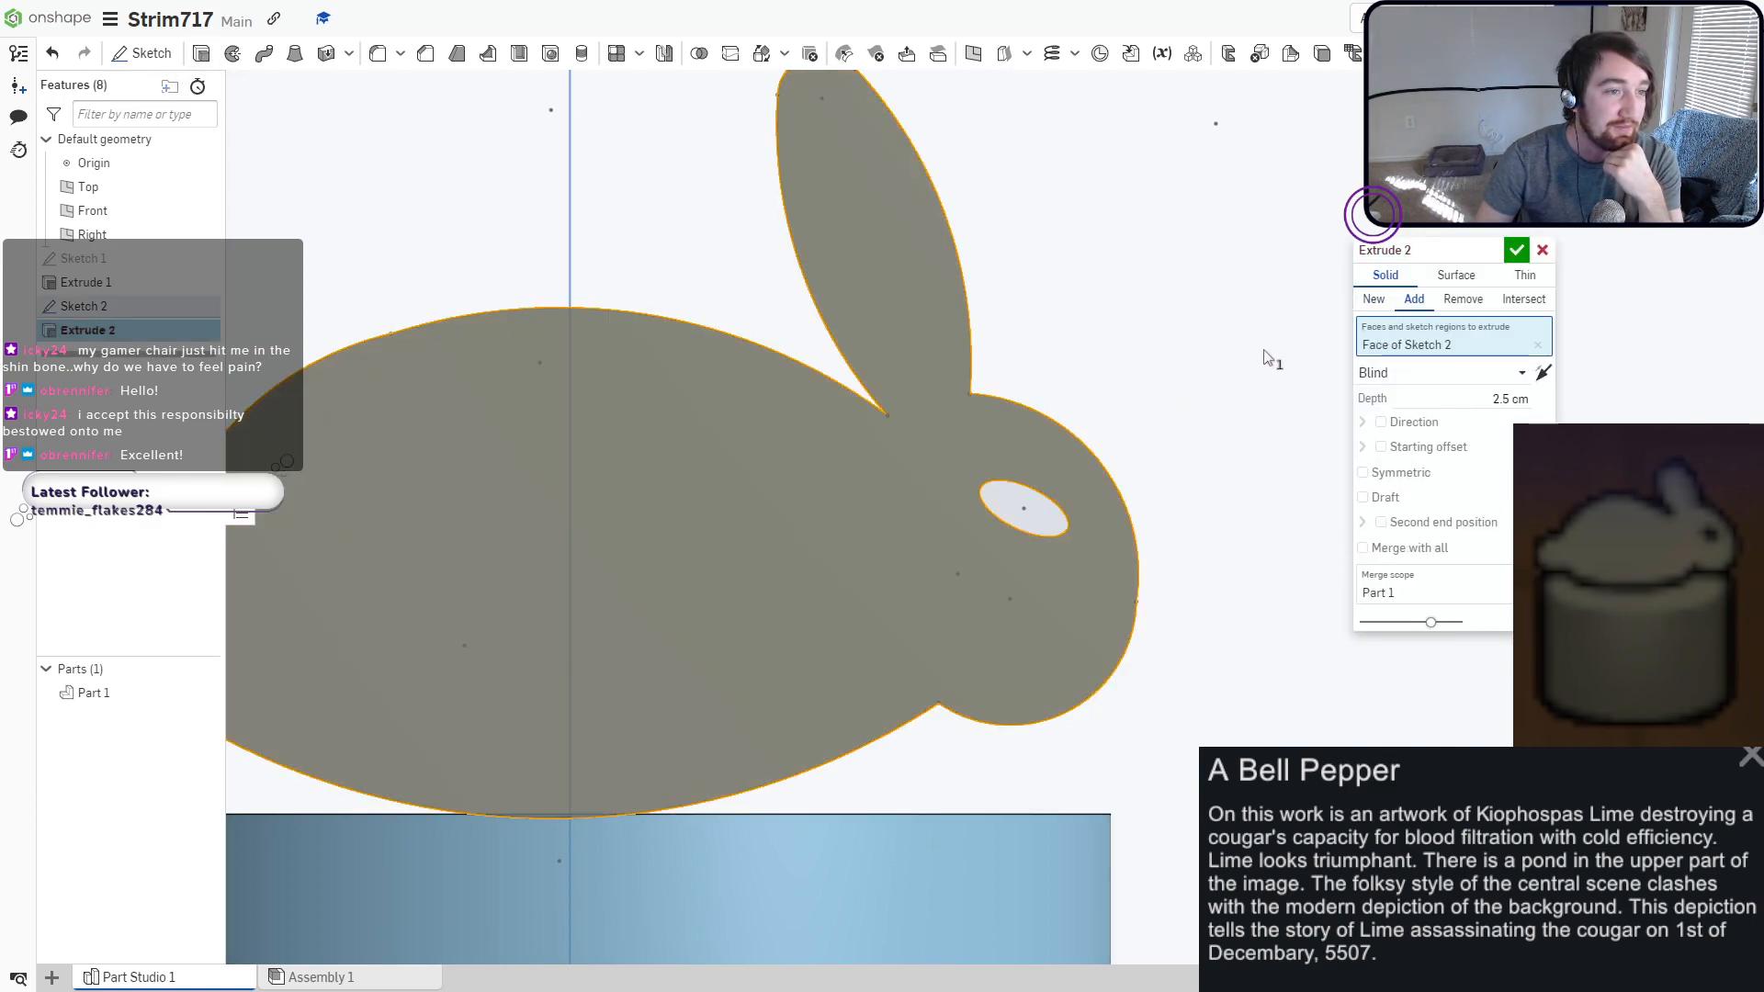
pyautogui.click(1387, 475)
pyautogui.moveTo(1268, 433); pyautogui.dragTo(1123, 542, button='right')
pyautogui.scroll(-3, 1203, 436)
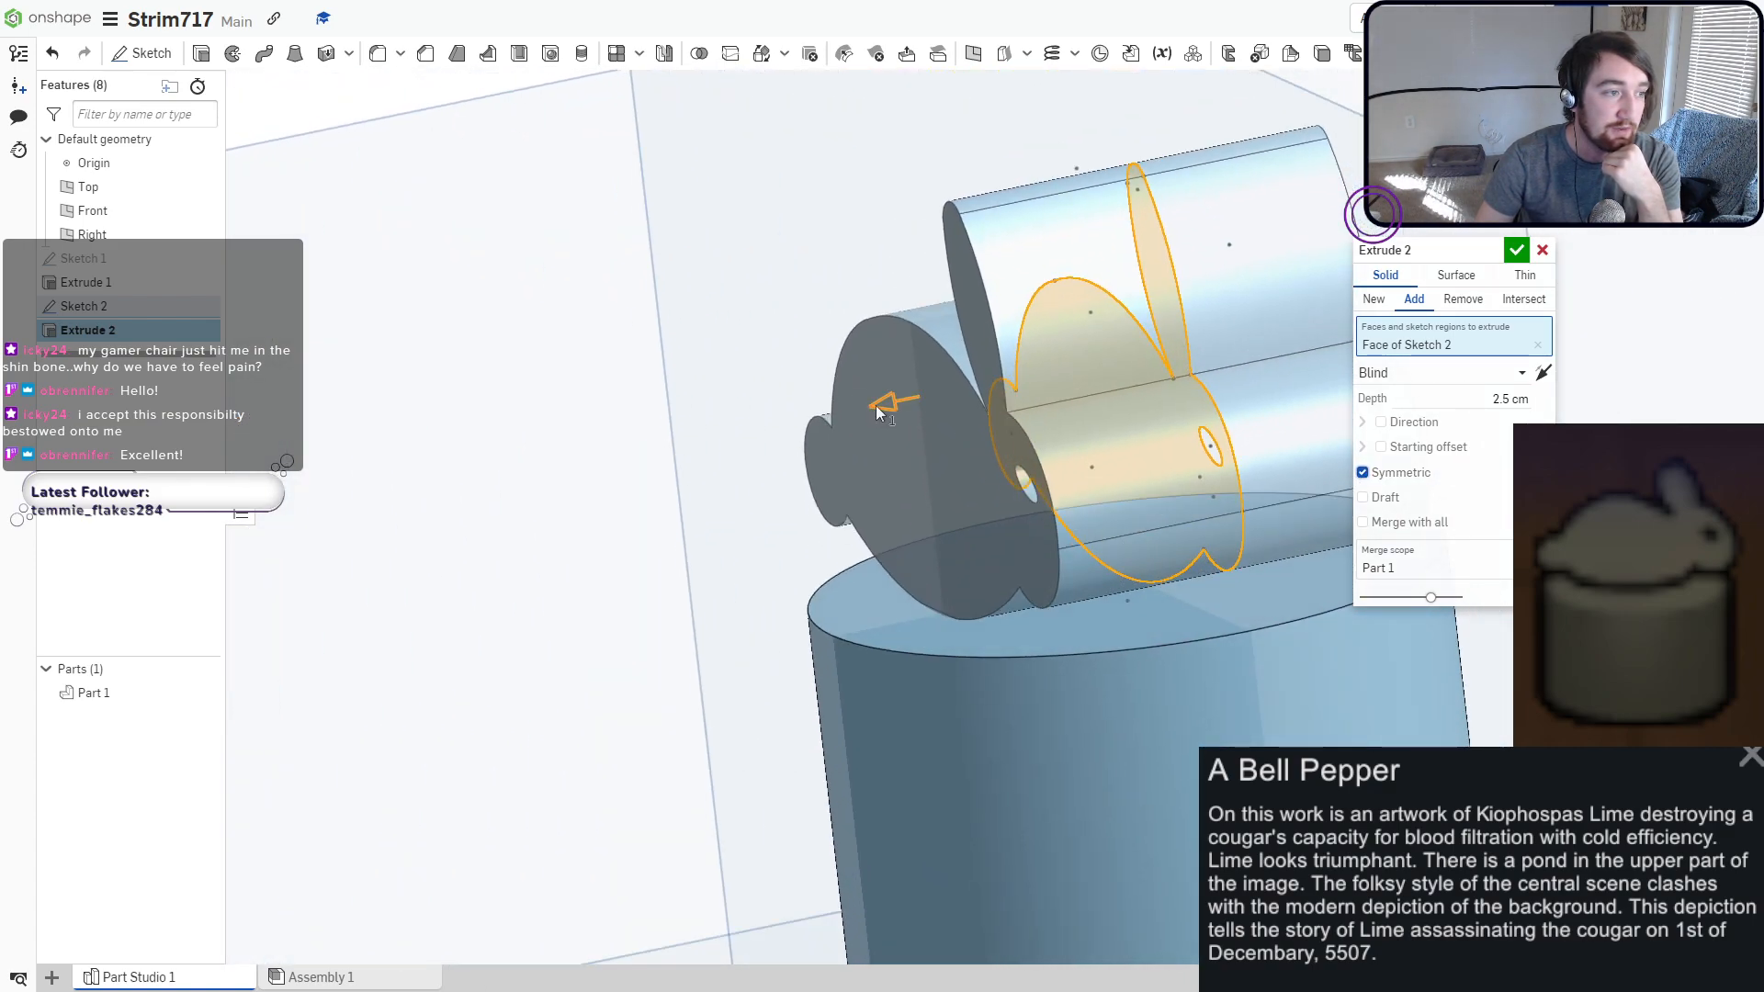
pyautogui.moveTo(878, 414); pyautogui.dragTo(1008, 397)
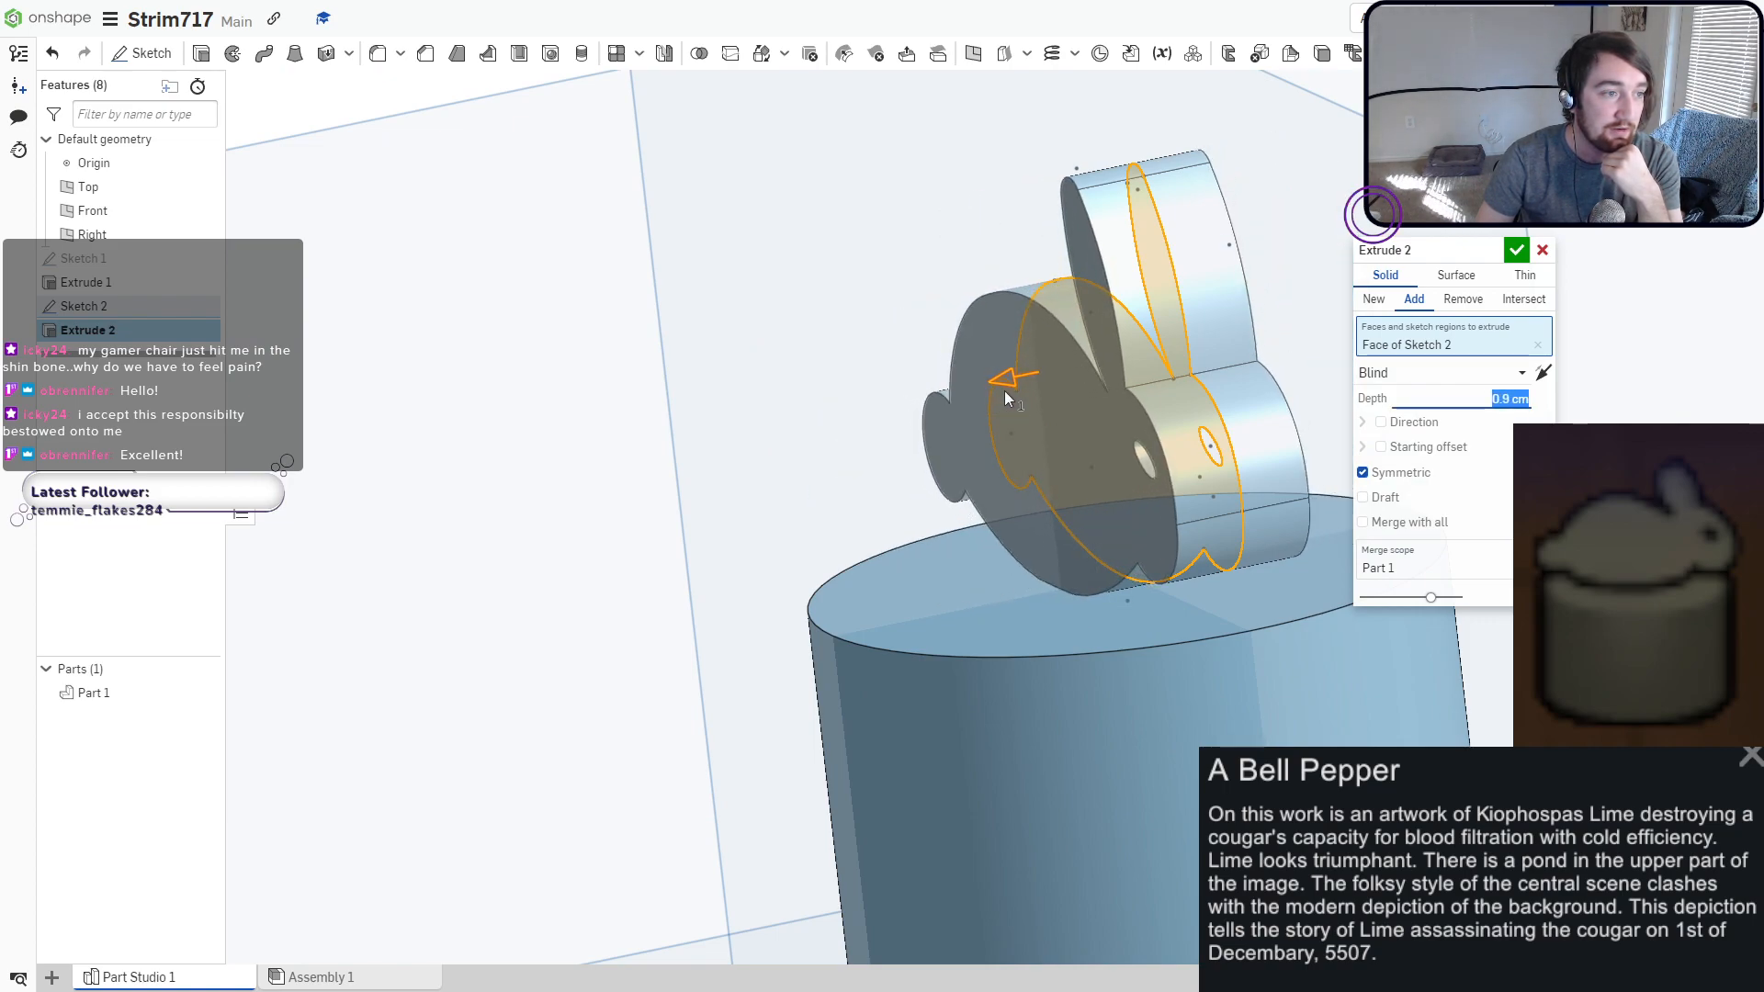
pyautogui.click(1517, 251)
# Try to fillet both flat side faces of the rabbit and the eye opening's edge with a 0.097 cm radius.
pyautogui.moveTo(960, 491); pyautogui.dragTo(1056, 489, button='right')
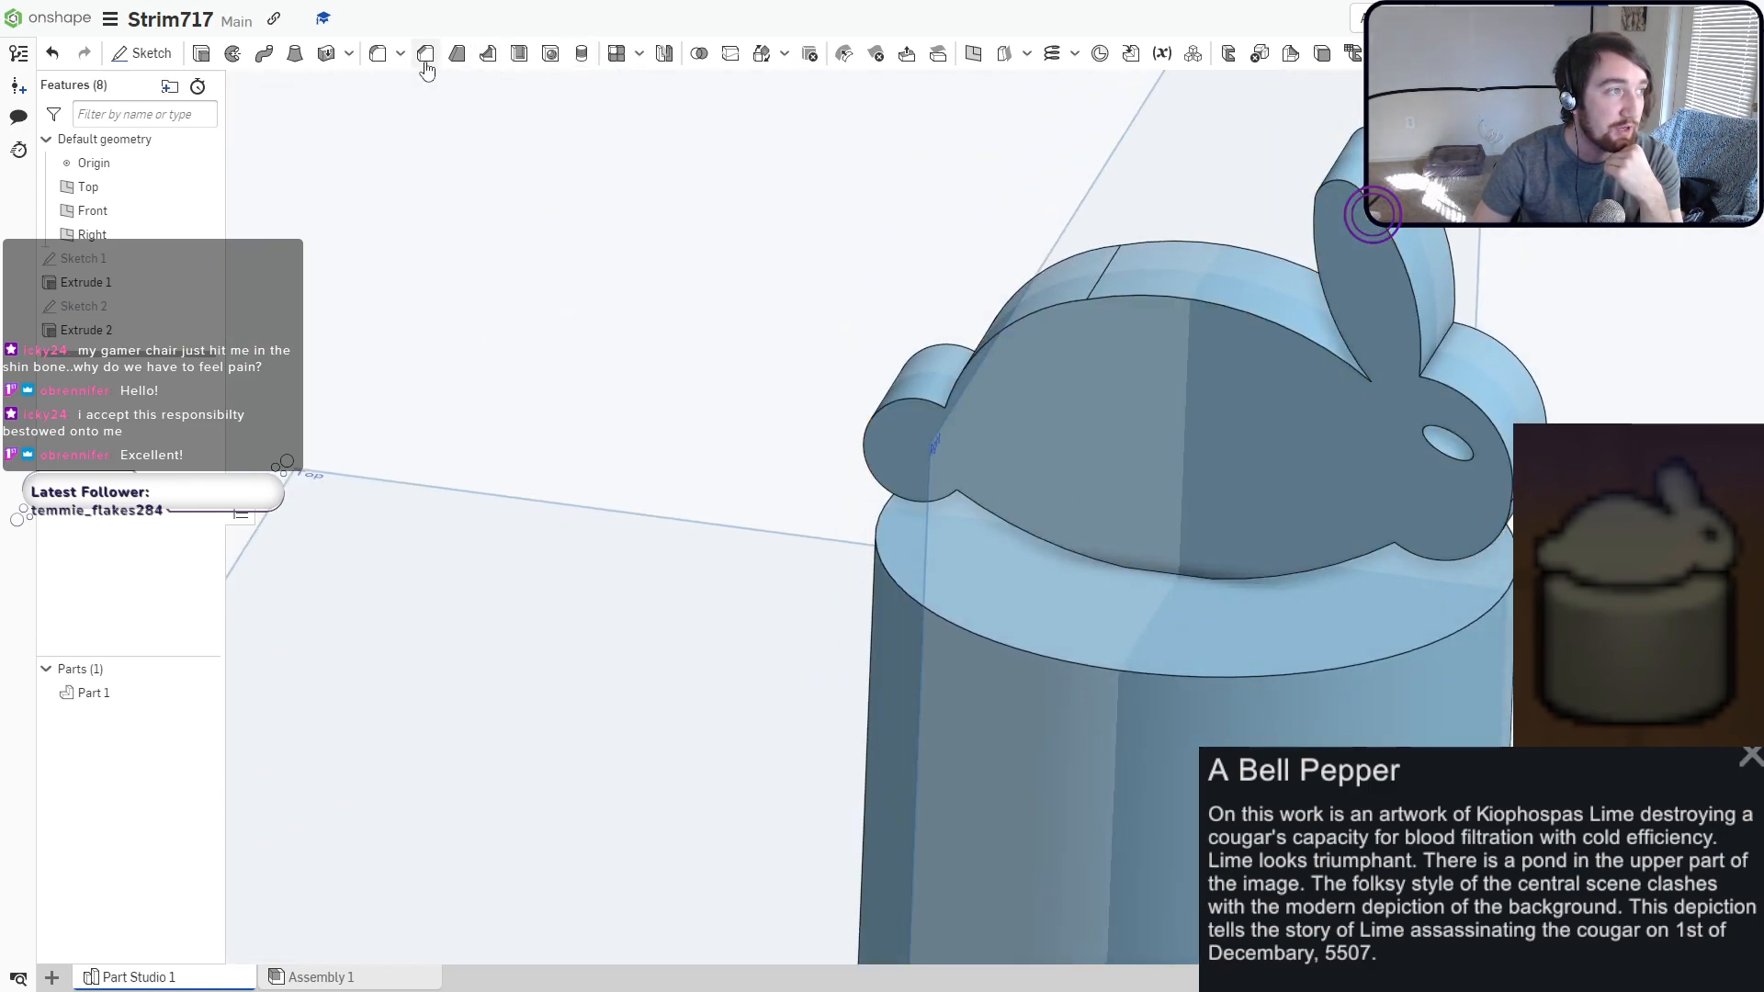
pyautogui.click(378, 53)
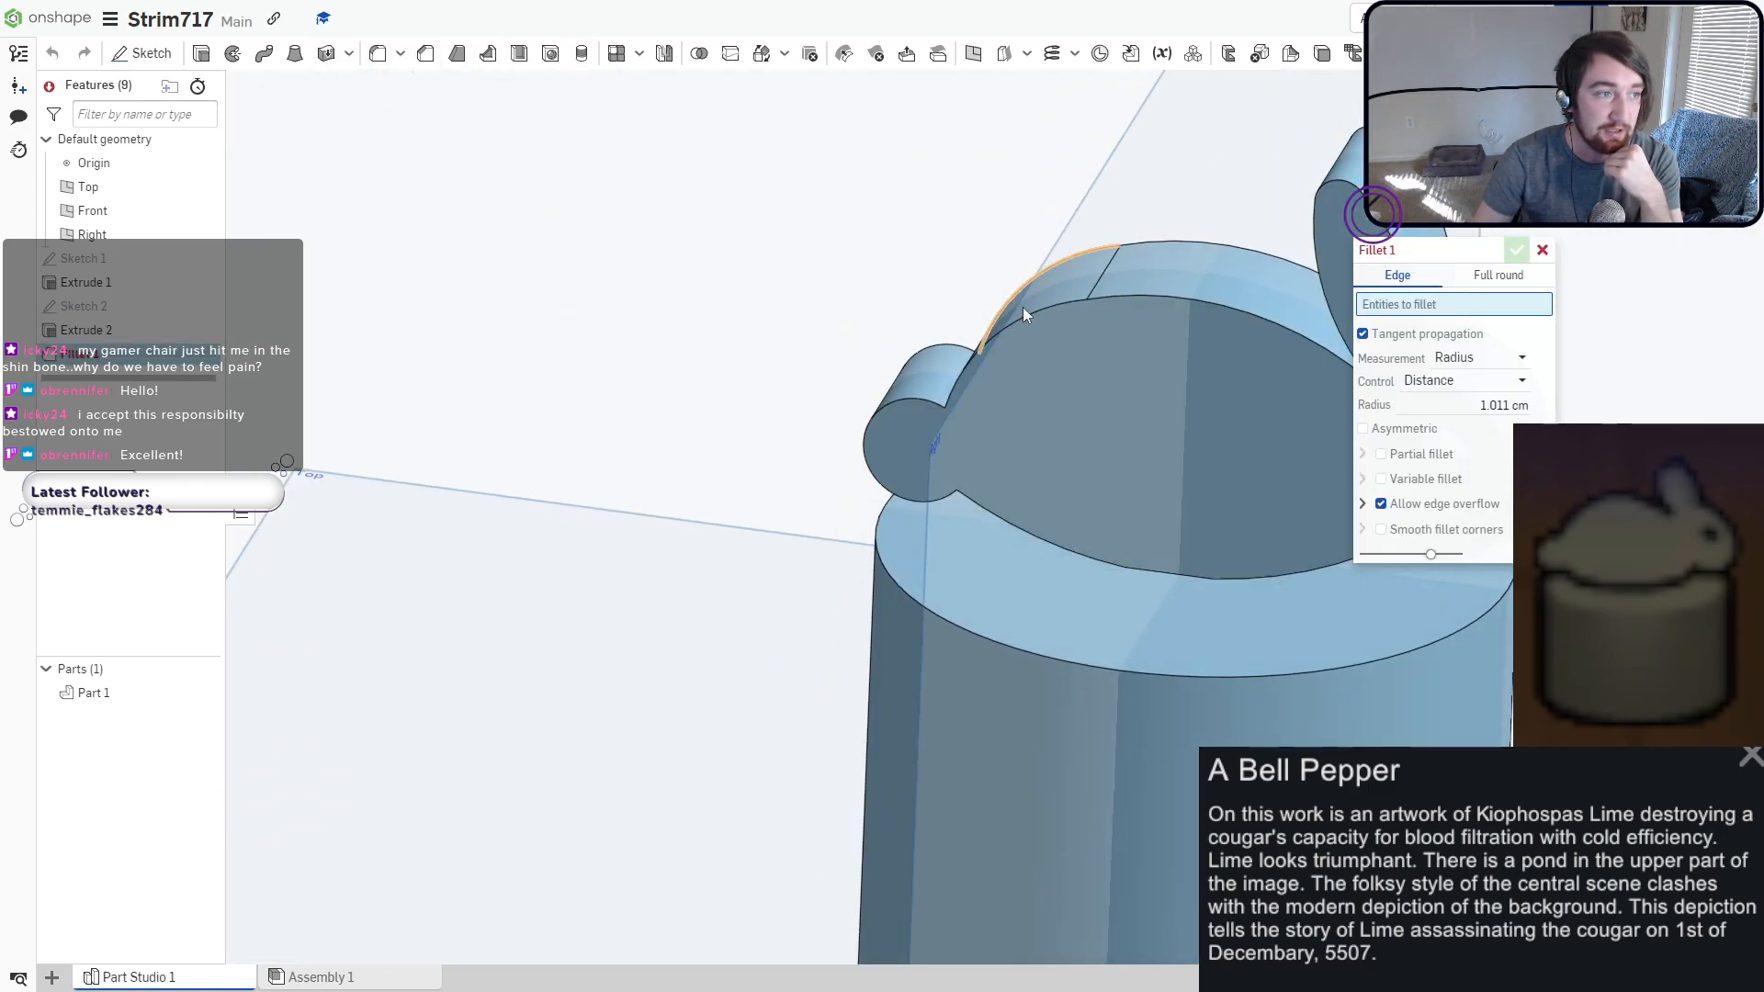
pyautogui.click(1185, 422)
pyautogui.moveTo(1185, 422); pyautogui.dragTo(974, 349, button='right')
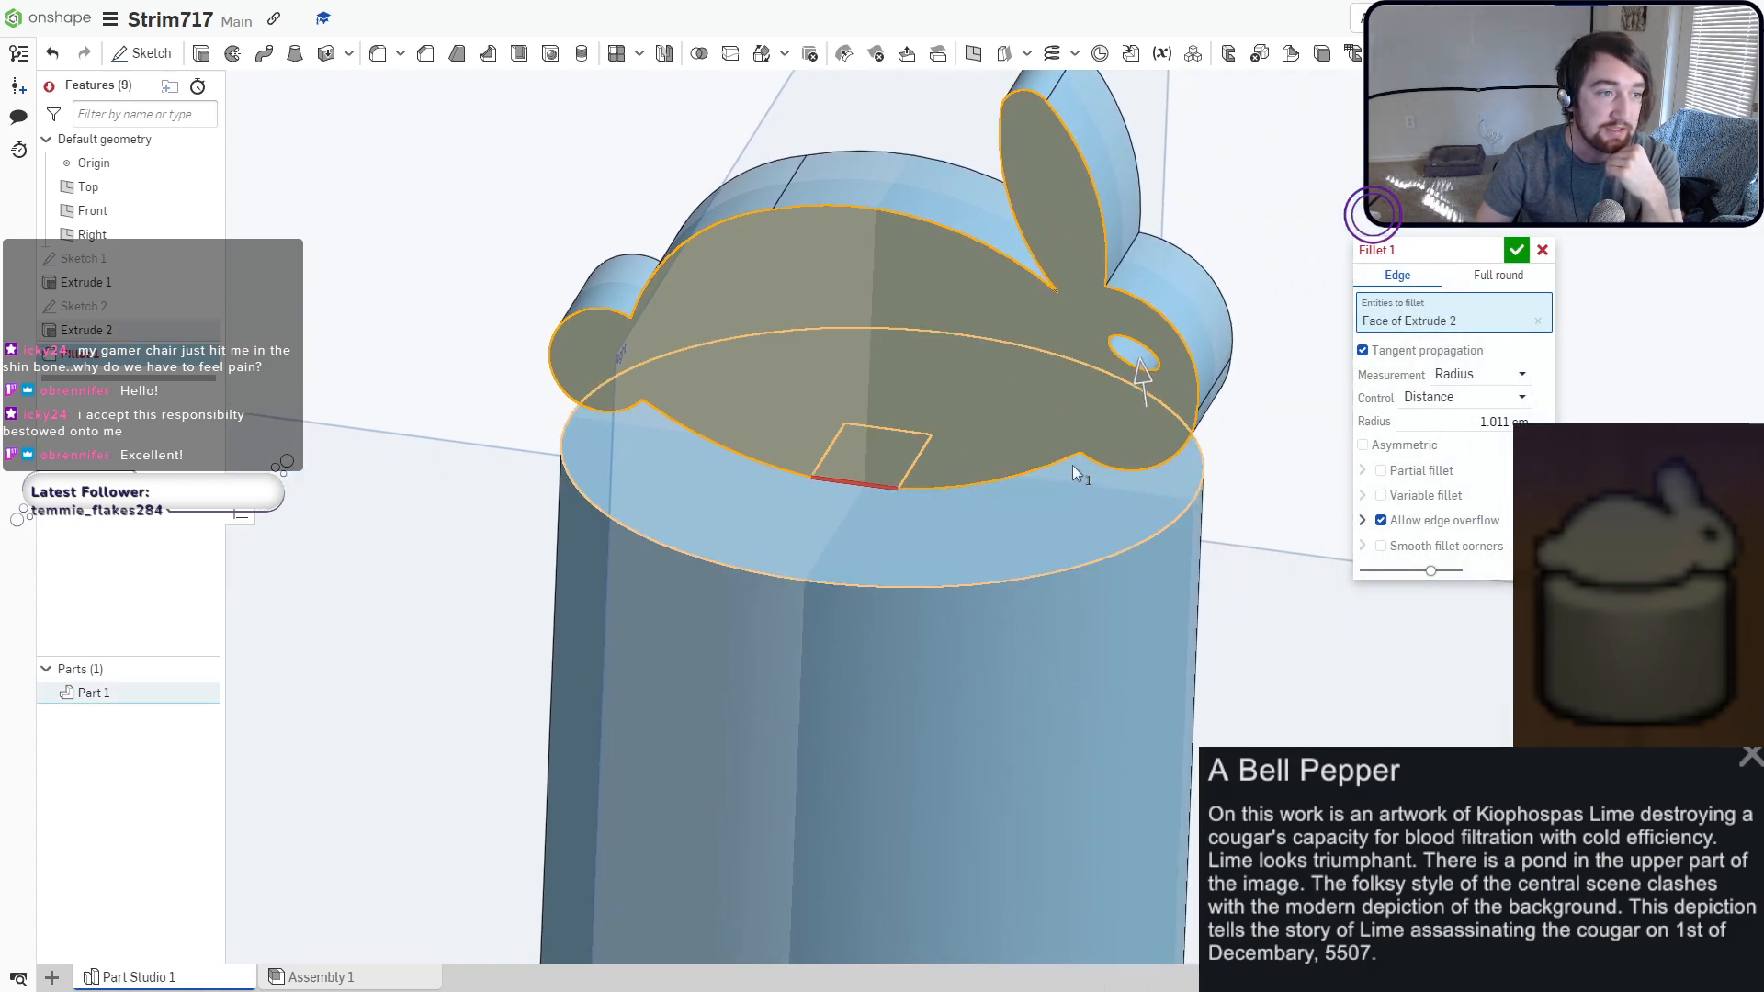
pyautogui.moveTo(1072, 465); pyautogui.dragTo(1014, 311, button='right')
pyautogui.click(1026, 453)
pyautogui.moveTo(994, 382); pyautogui.dragTo(970, 415, button='right')
pyautogui.moveTo(969, 415); pyautogui.dragTo(1008, 436)
pyautogui.moveTo(1008, 436); pyautogui.dragTo(839, 377, button='right')
pyautogui.click(753, 377)
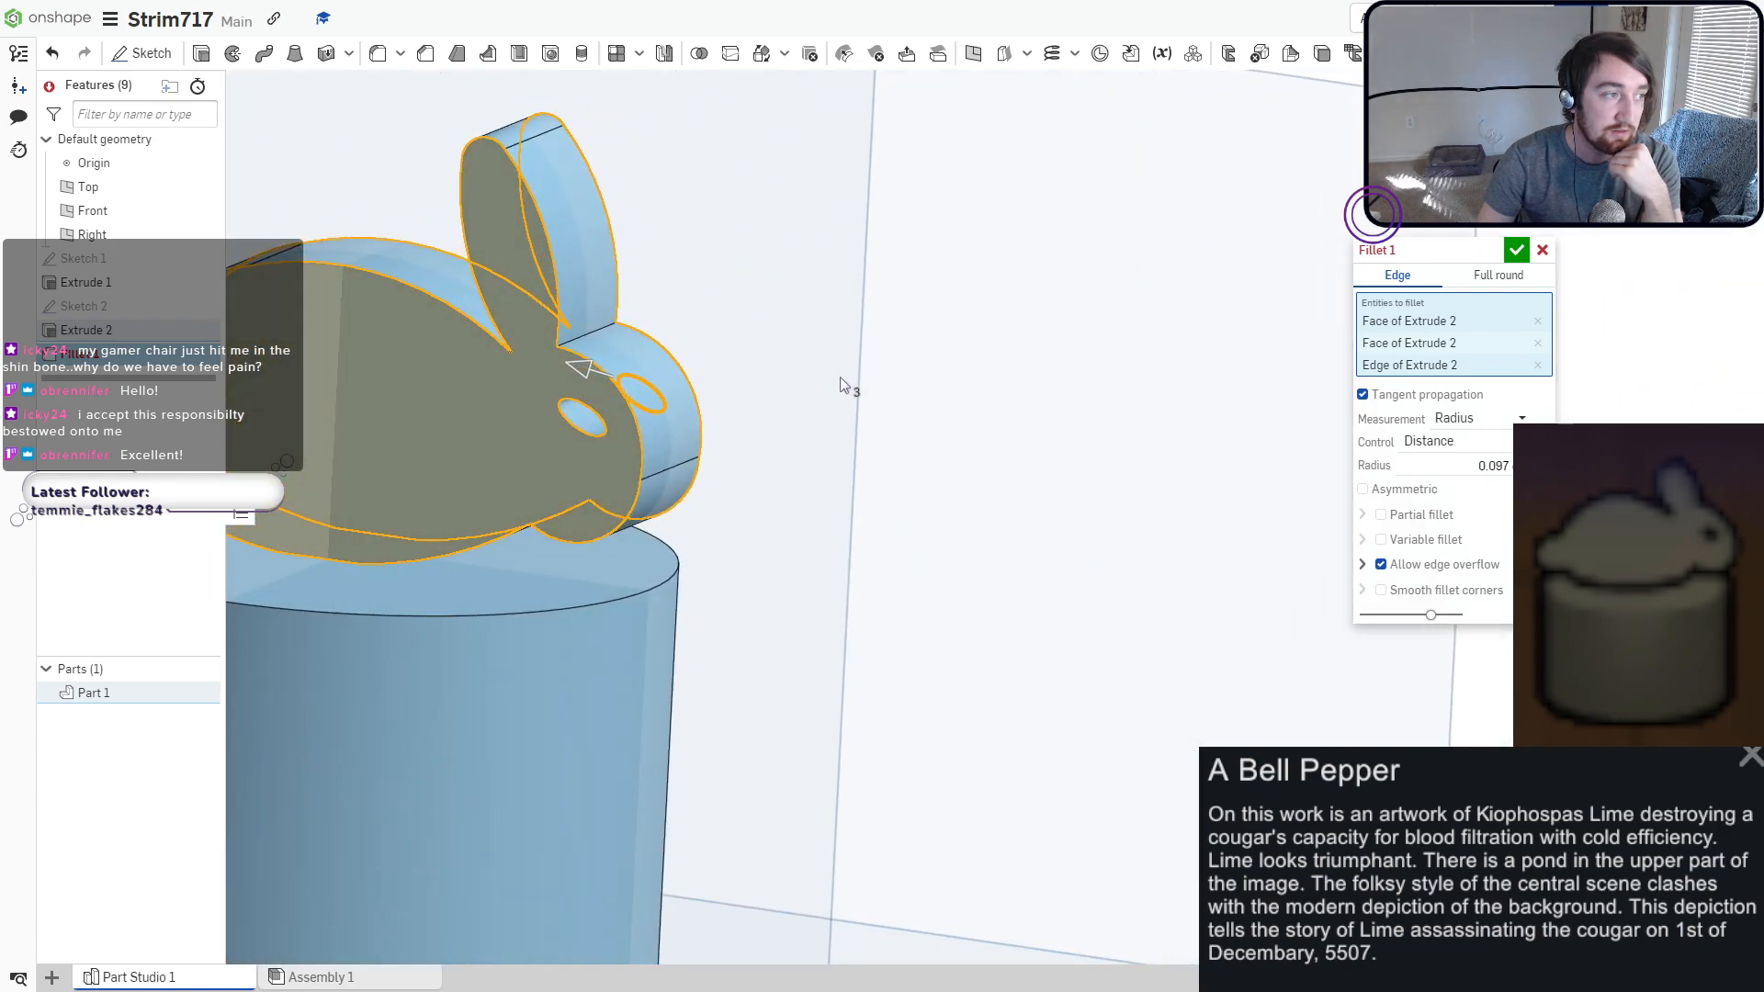
pyautogui.click(565, 418)
pyautogui.click(570, 423)
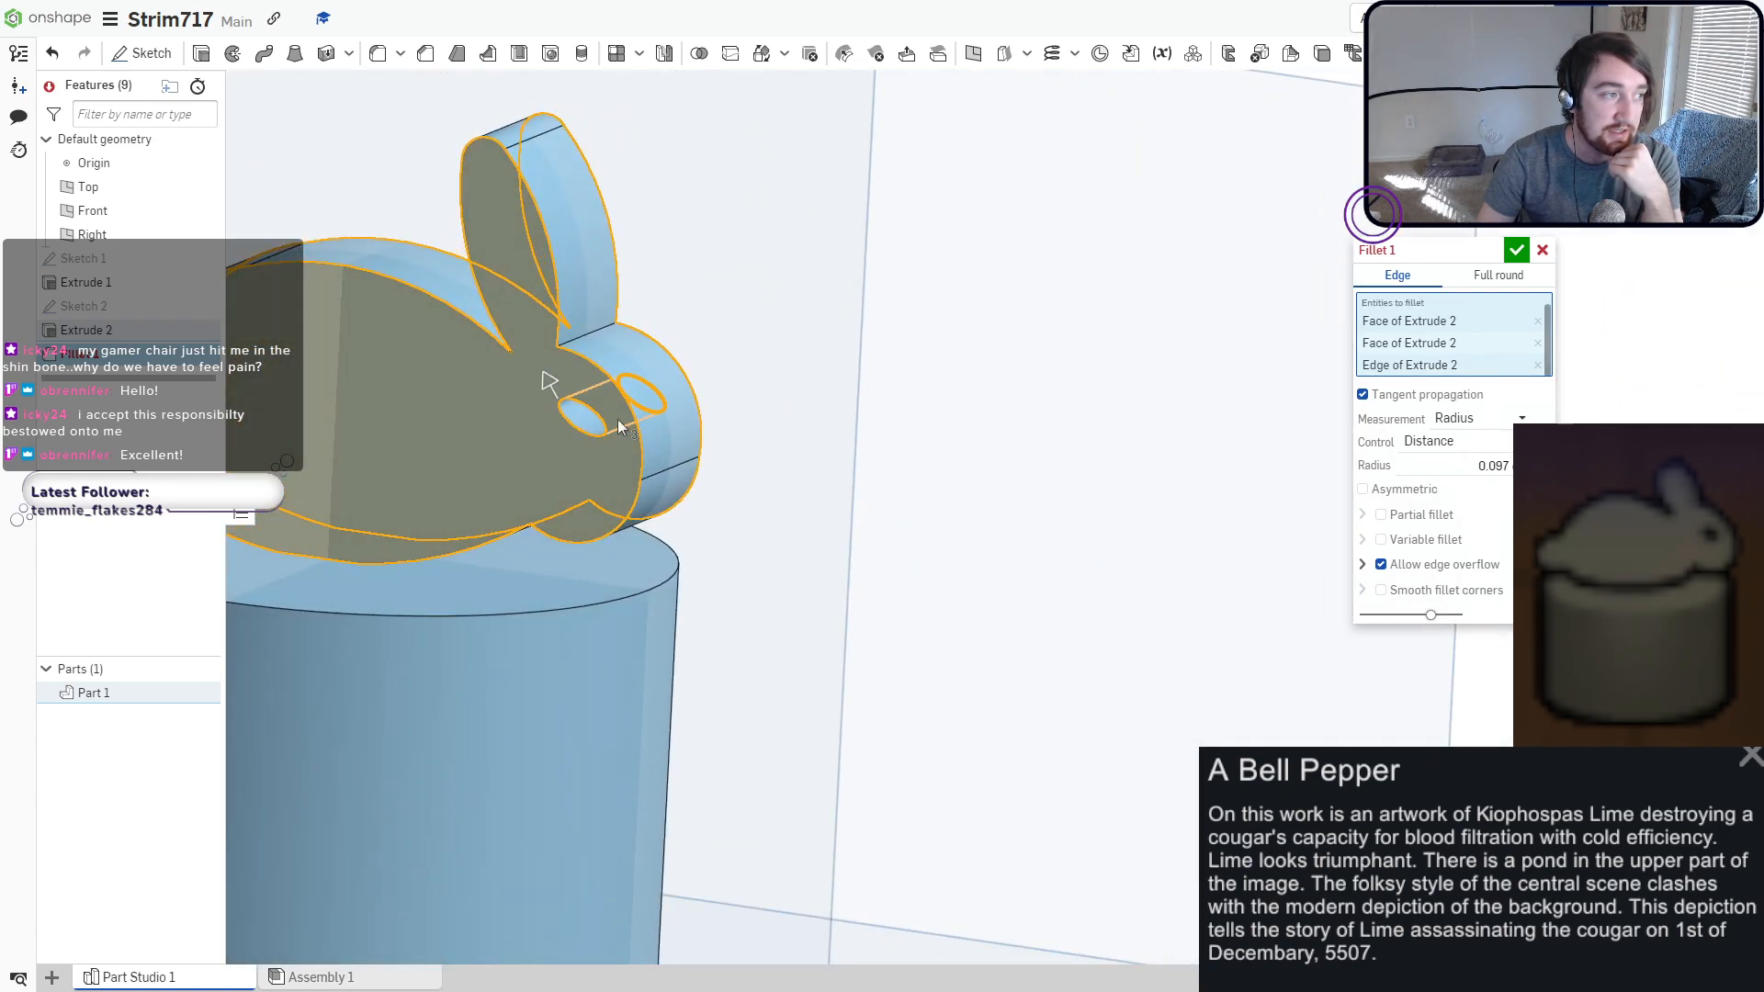
# Clear the fillet selection and choose the edges around the ear and along the back on one side instead.
pyautogui.click(1537, 321)
pyautogui.click(1537, 320)
pyautogui.click(1537, 320)
pyautogui.moveTo(542, 410); pyautogui.dragTo(716, 423, button='right')
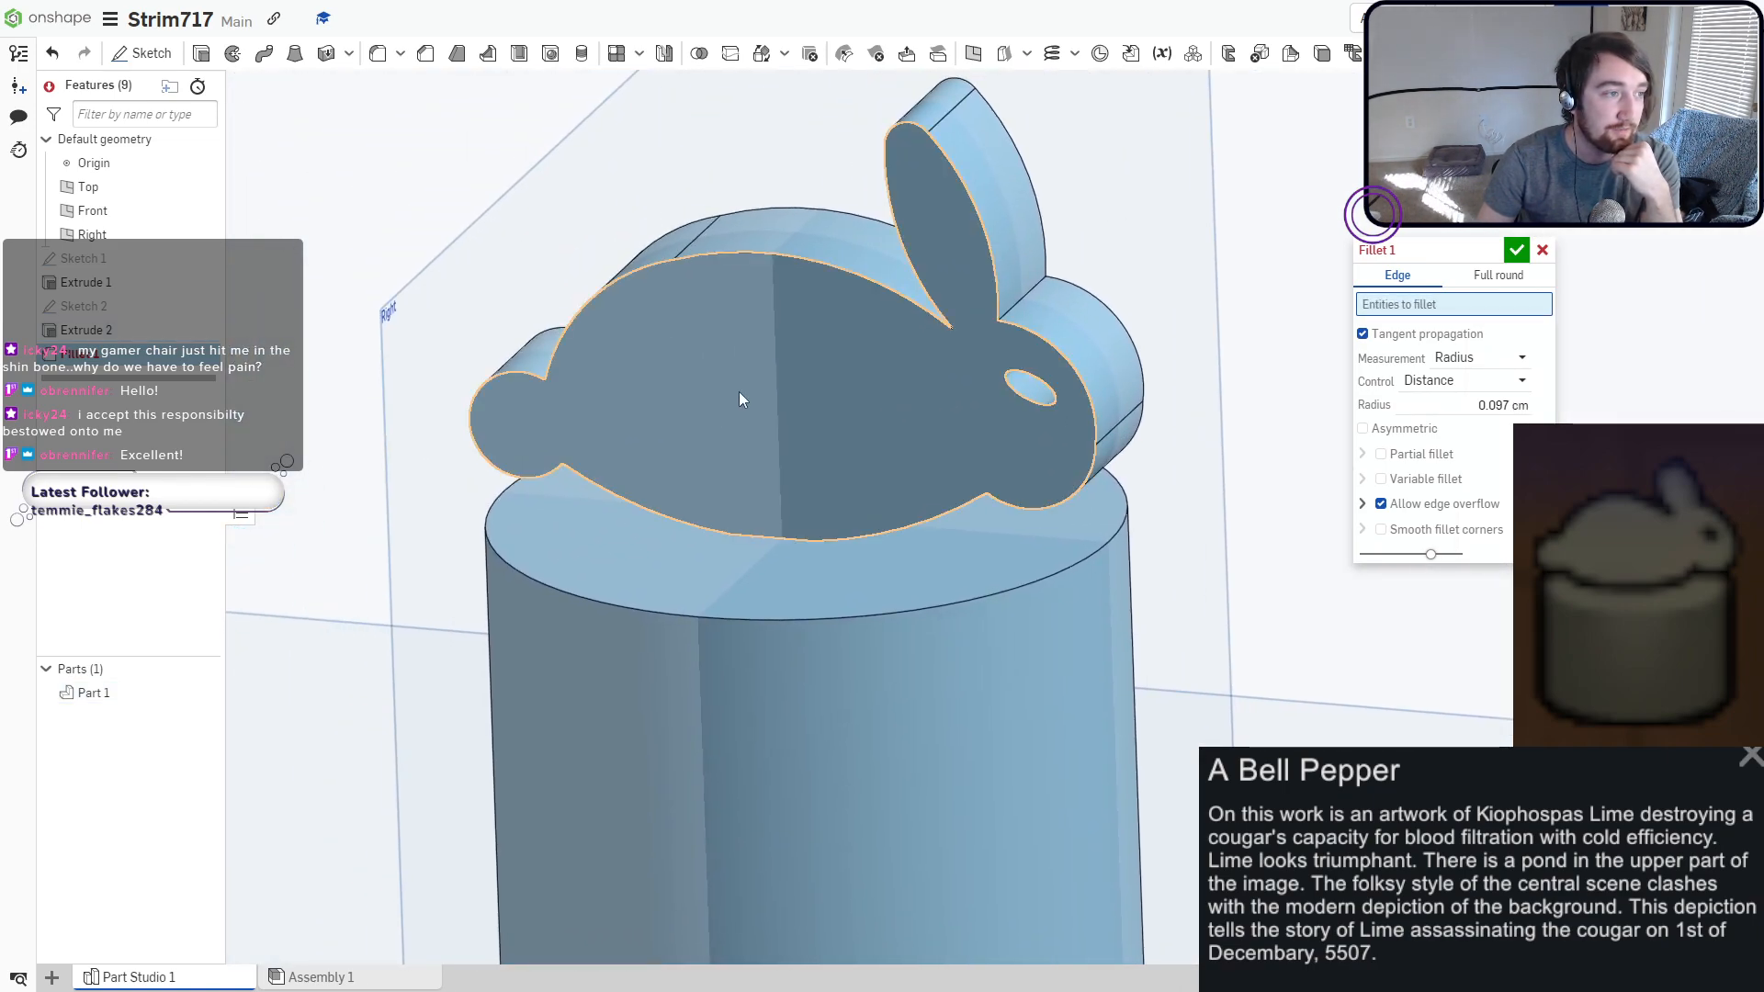
pyautogui.click(934, 302)
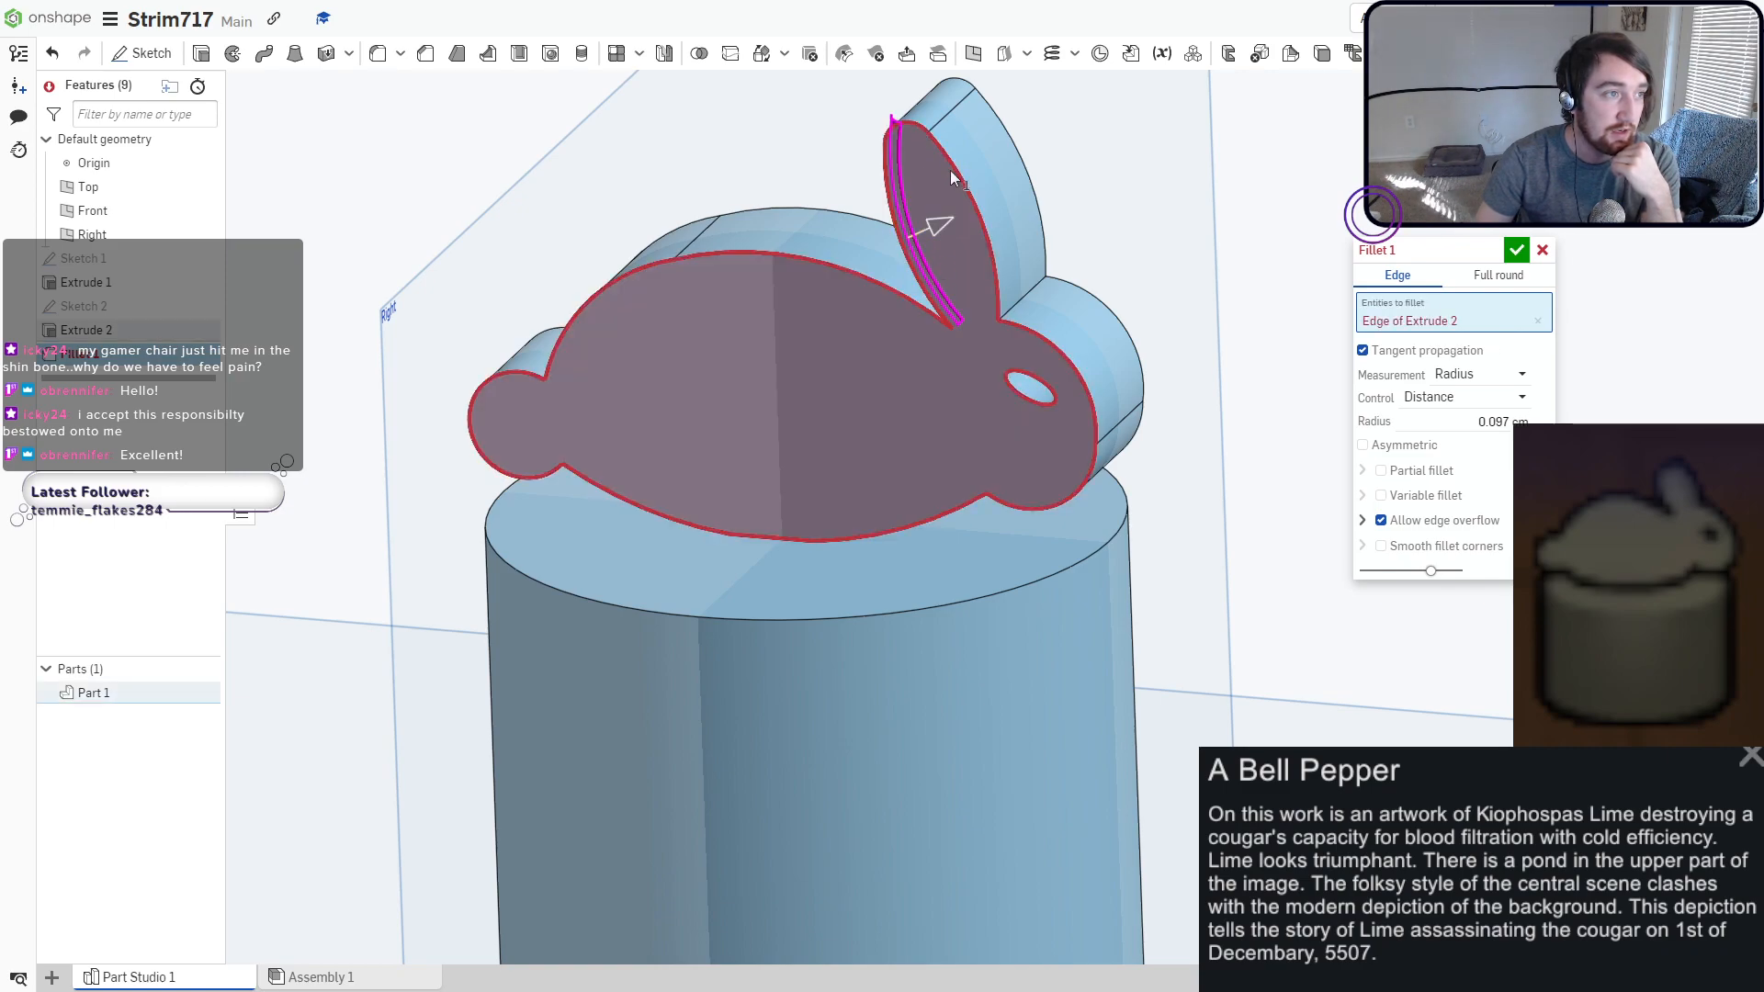
pyautogui.click(916, 133)
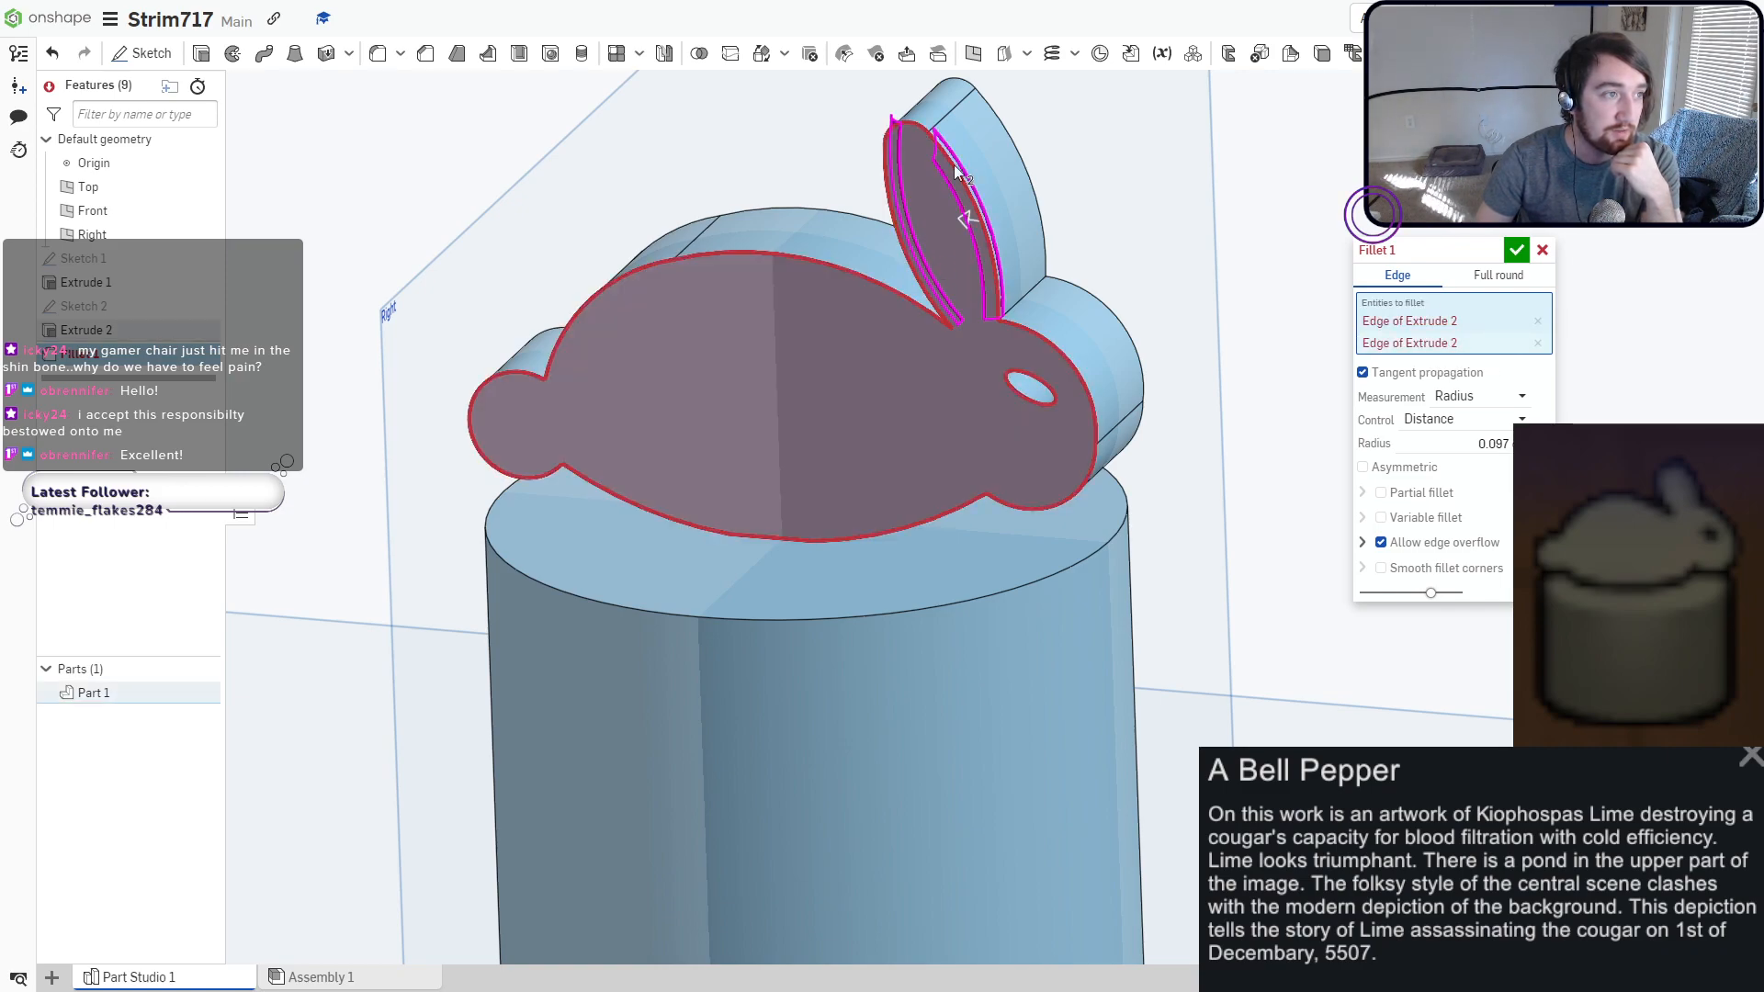
pyautogui.click(916, 133)
pyautogui.click(914, 309)
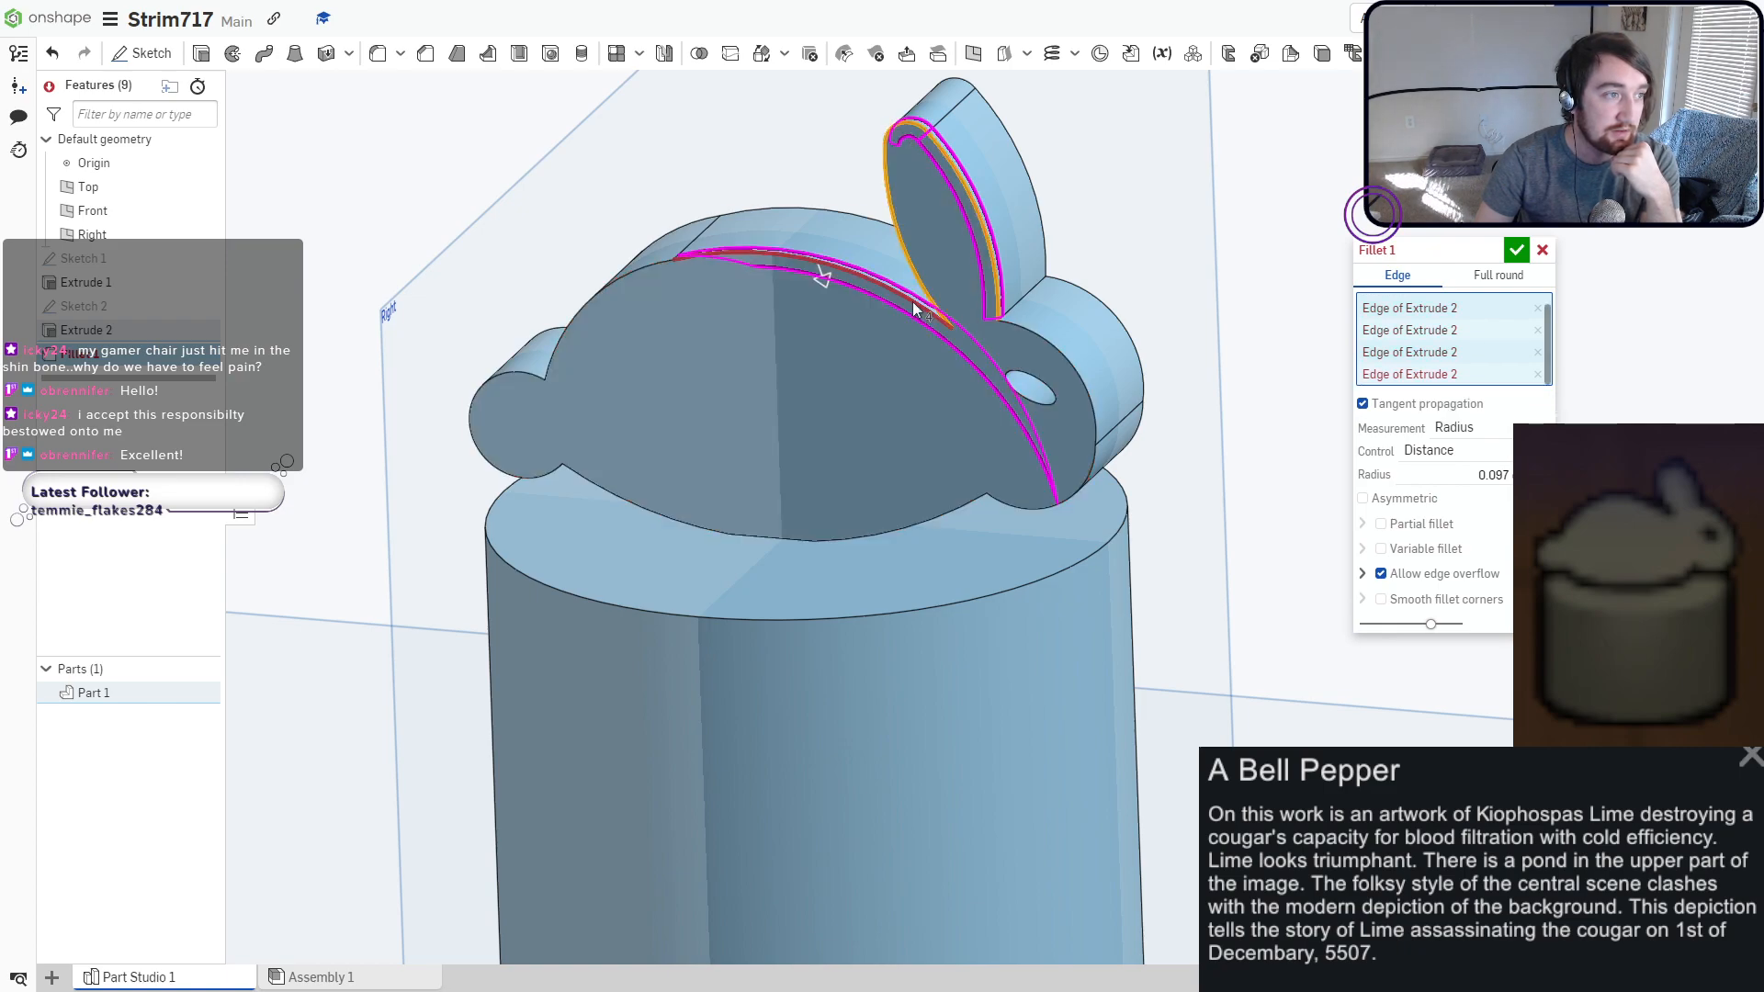
# Add the rump, tail, belly and head edges on the same side to the fillet selection.
pyautogui.moveTo(841, 329); pyautogui.dragTo(898, 348, button='right')
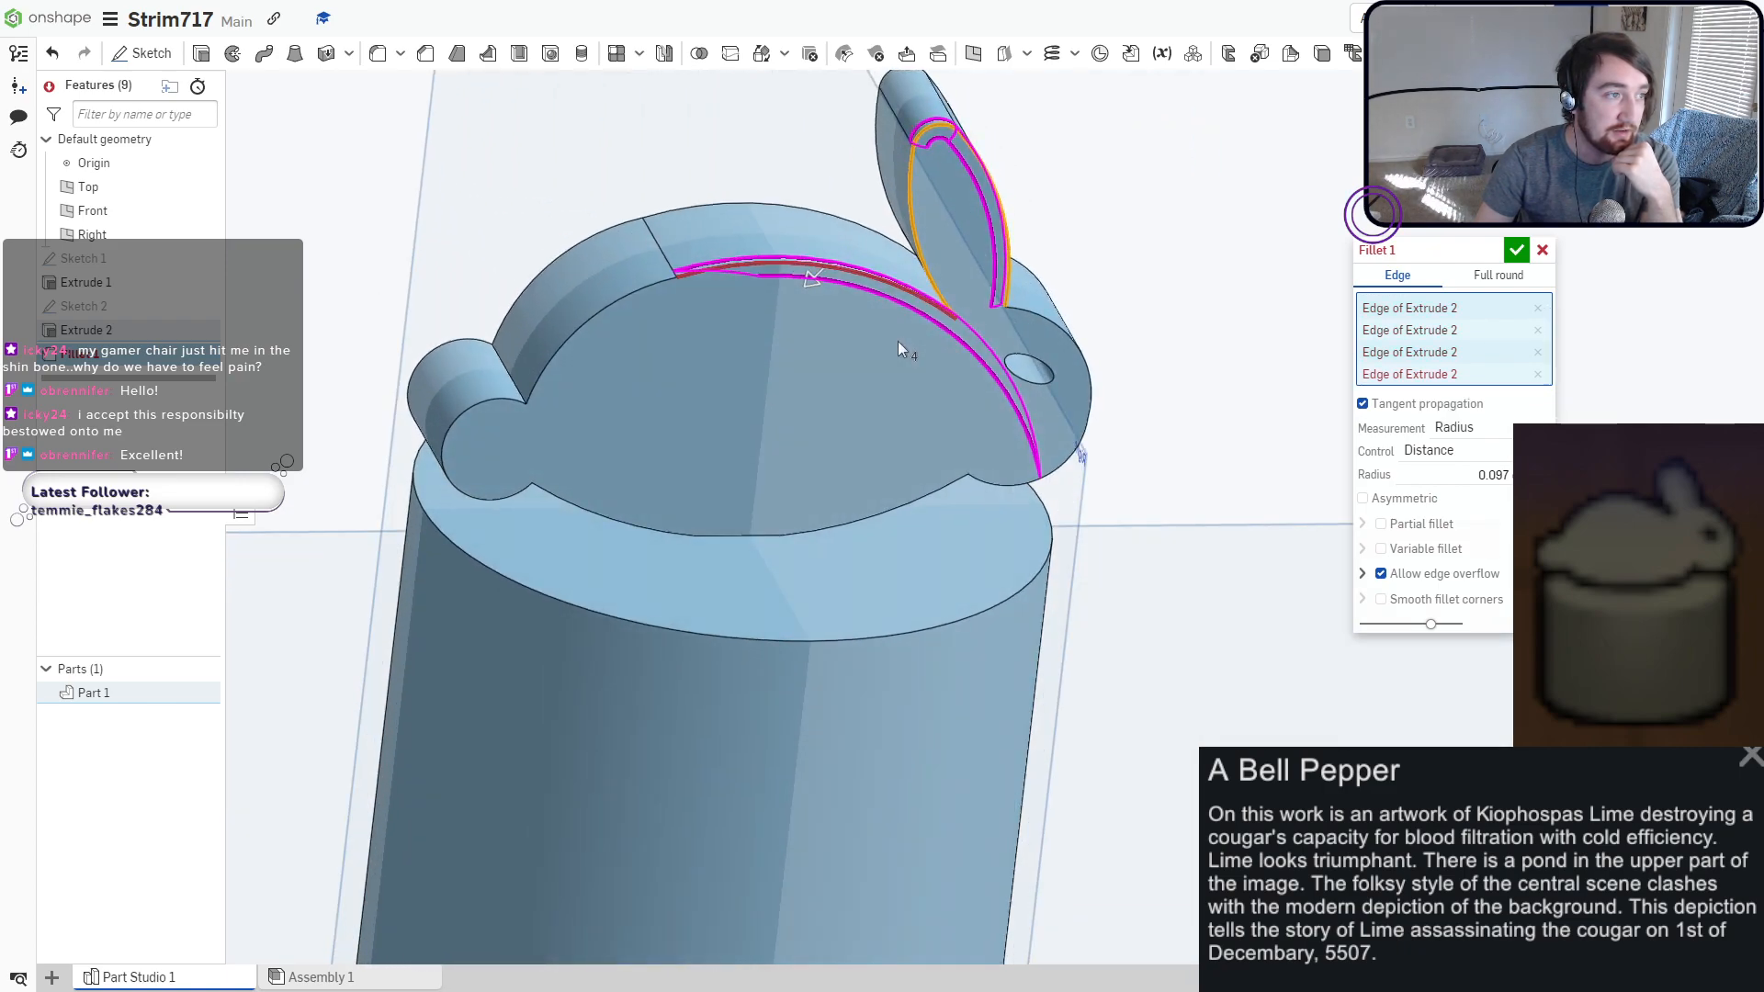
pyautogui.click(642, 292)
pyautogui.click(503, 401)
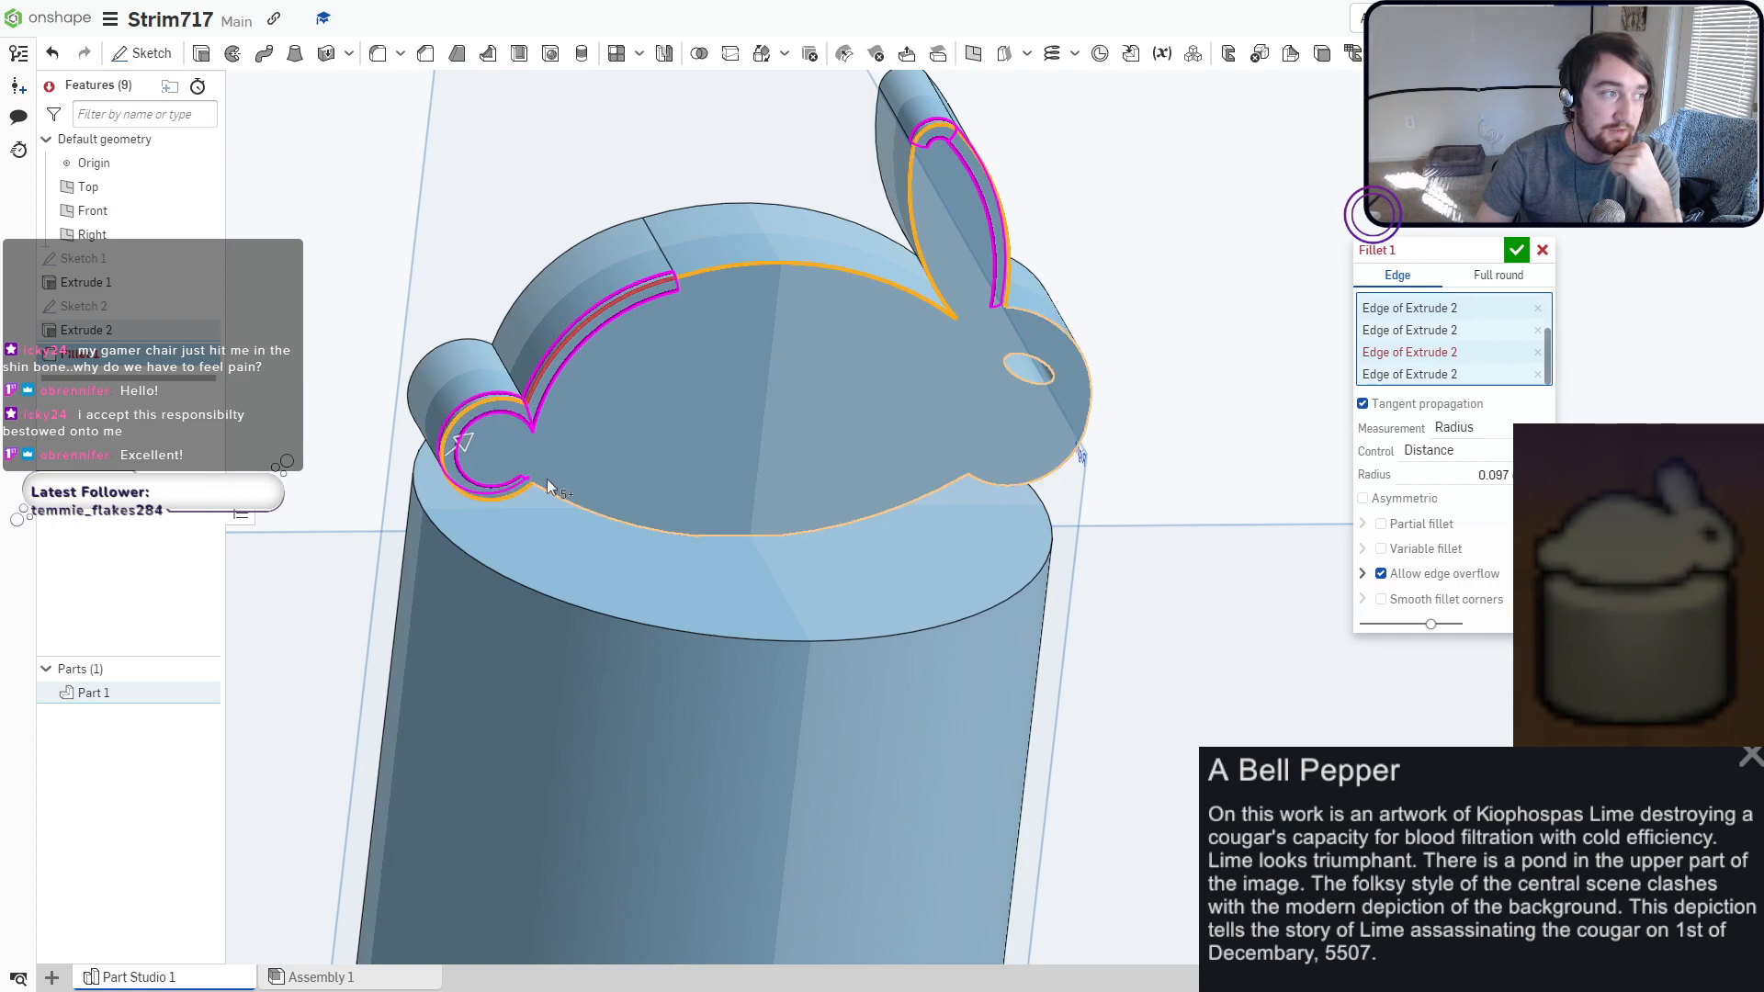
pyautogui.click(557, 491)
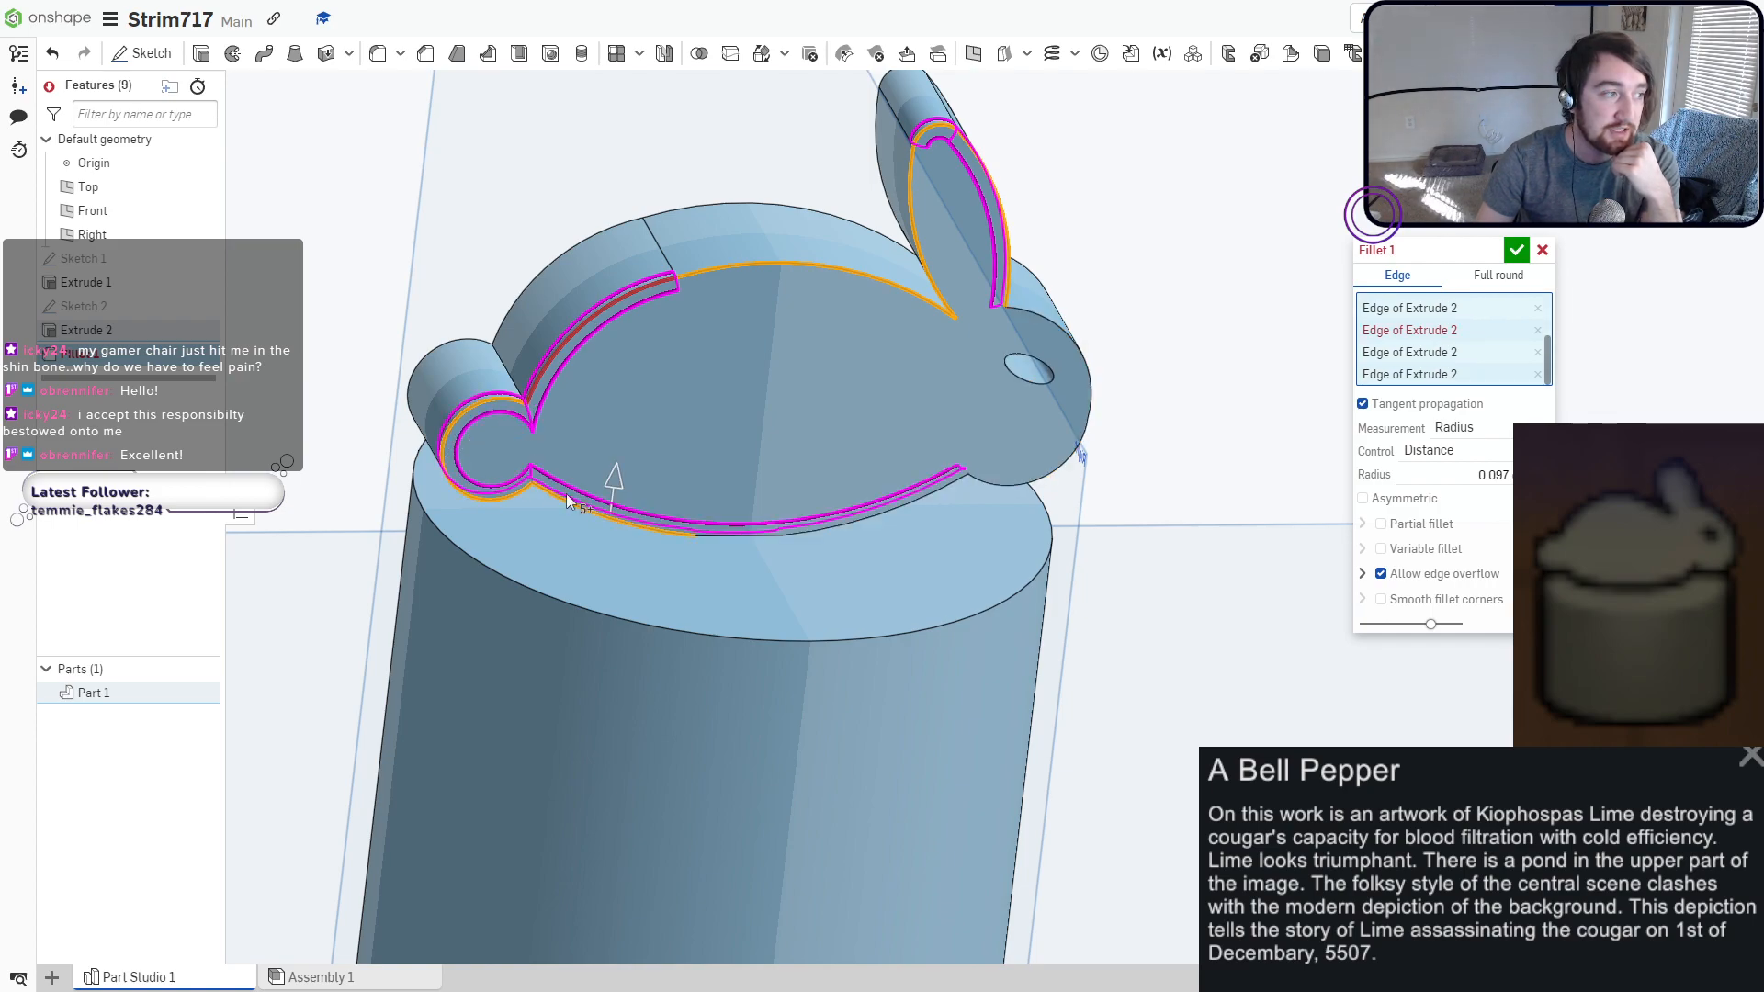
pyautogui.click(830, 523)
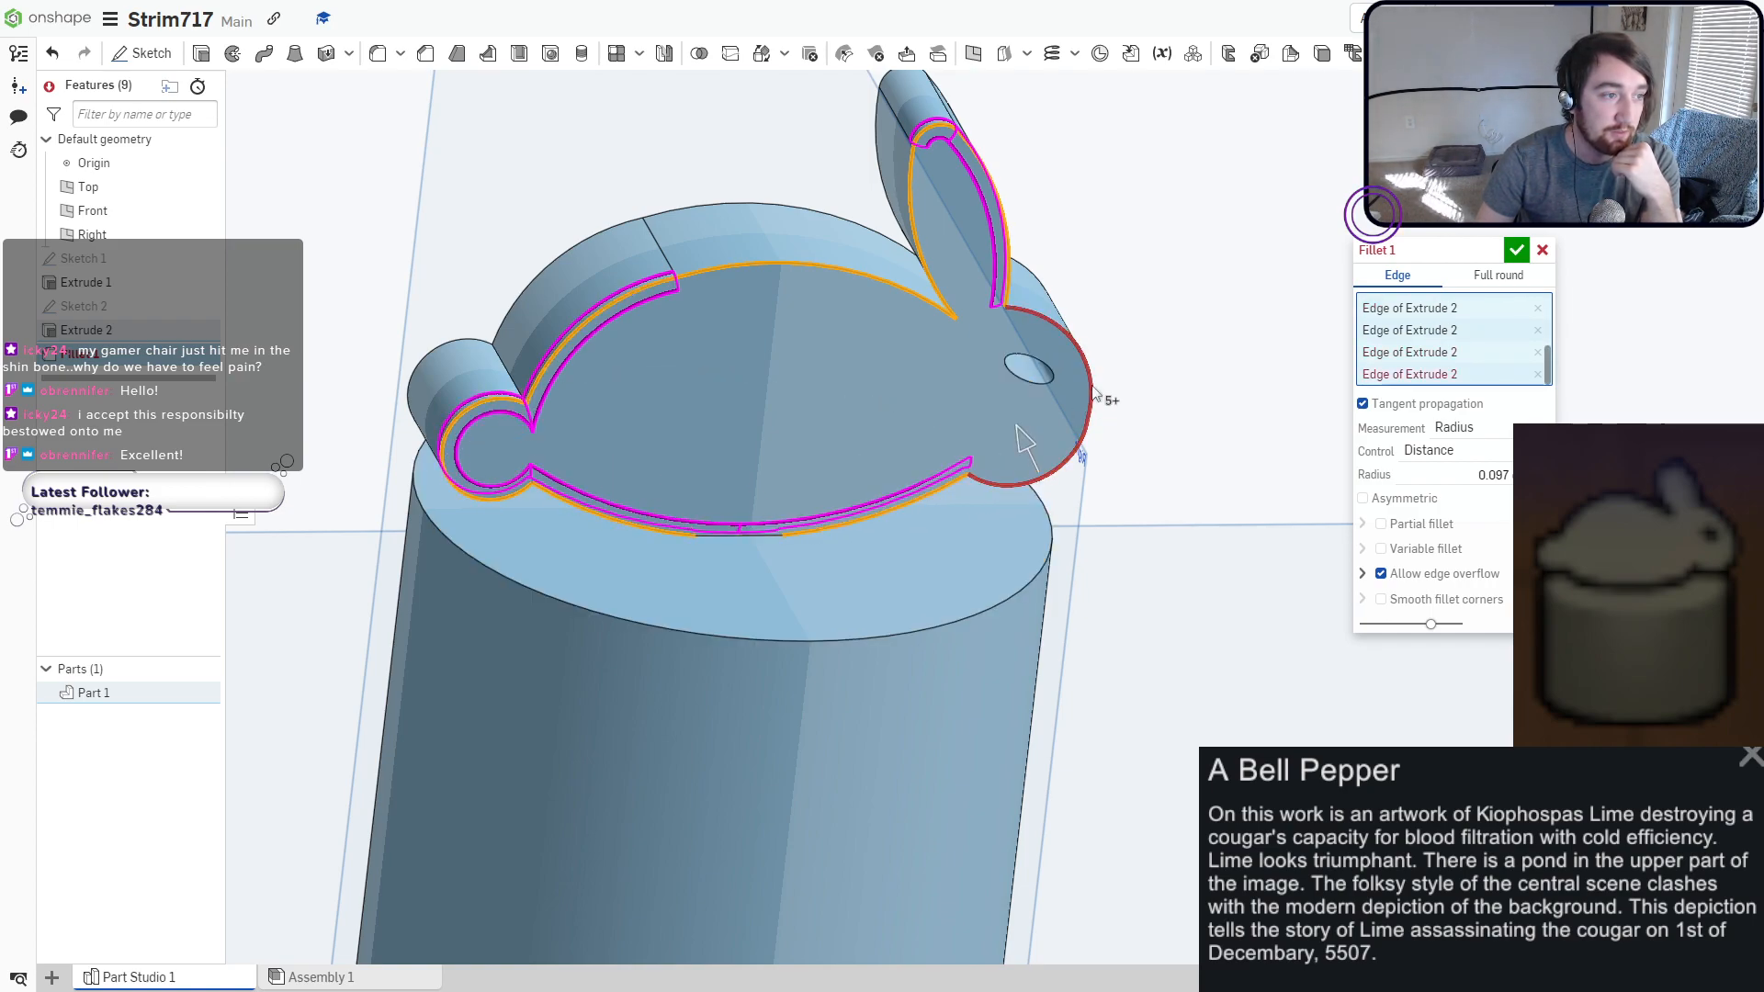
pyautogui.moveTo(1062, 345); pyautogui.dragTo(1024, 314, button='right')
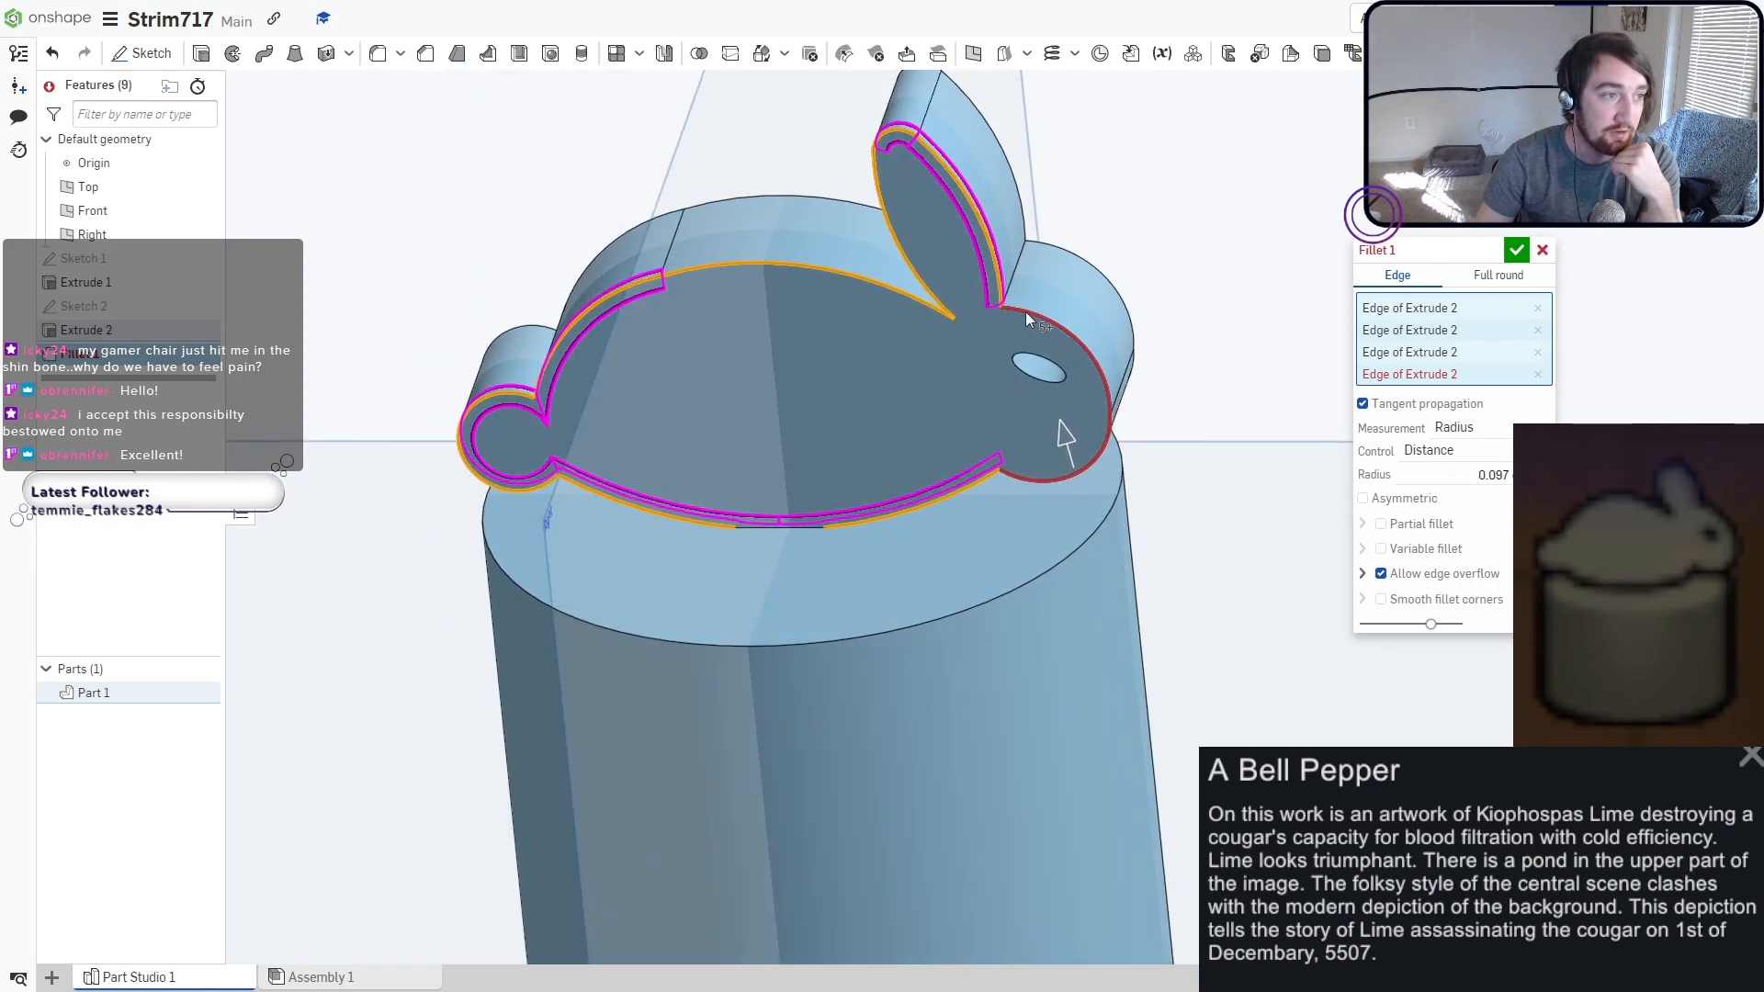
pyautogui.click(1025, 312)
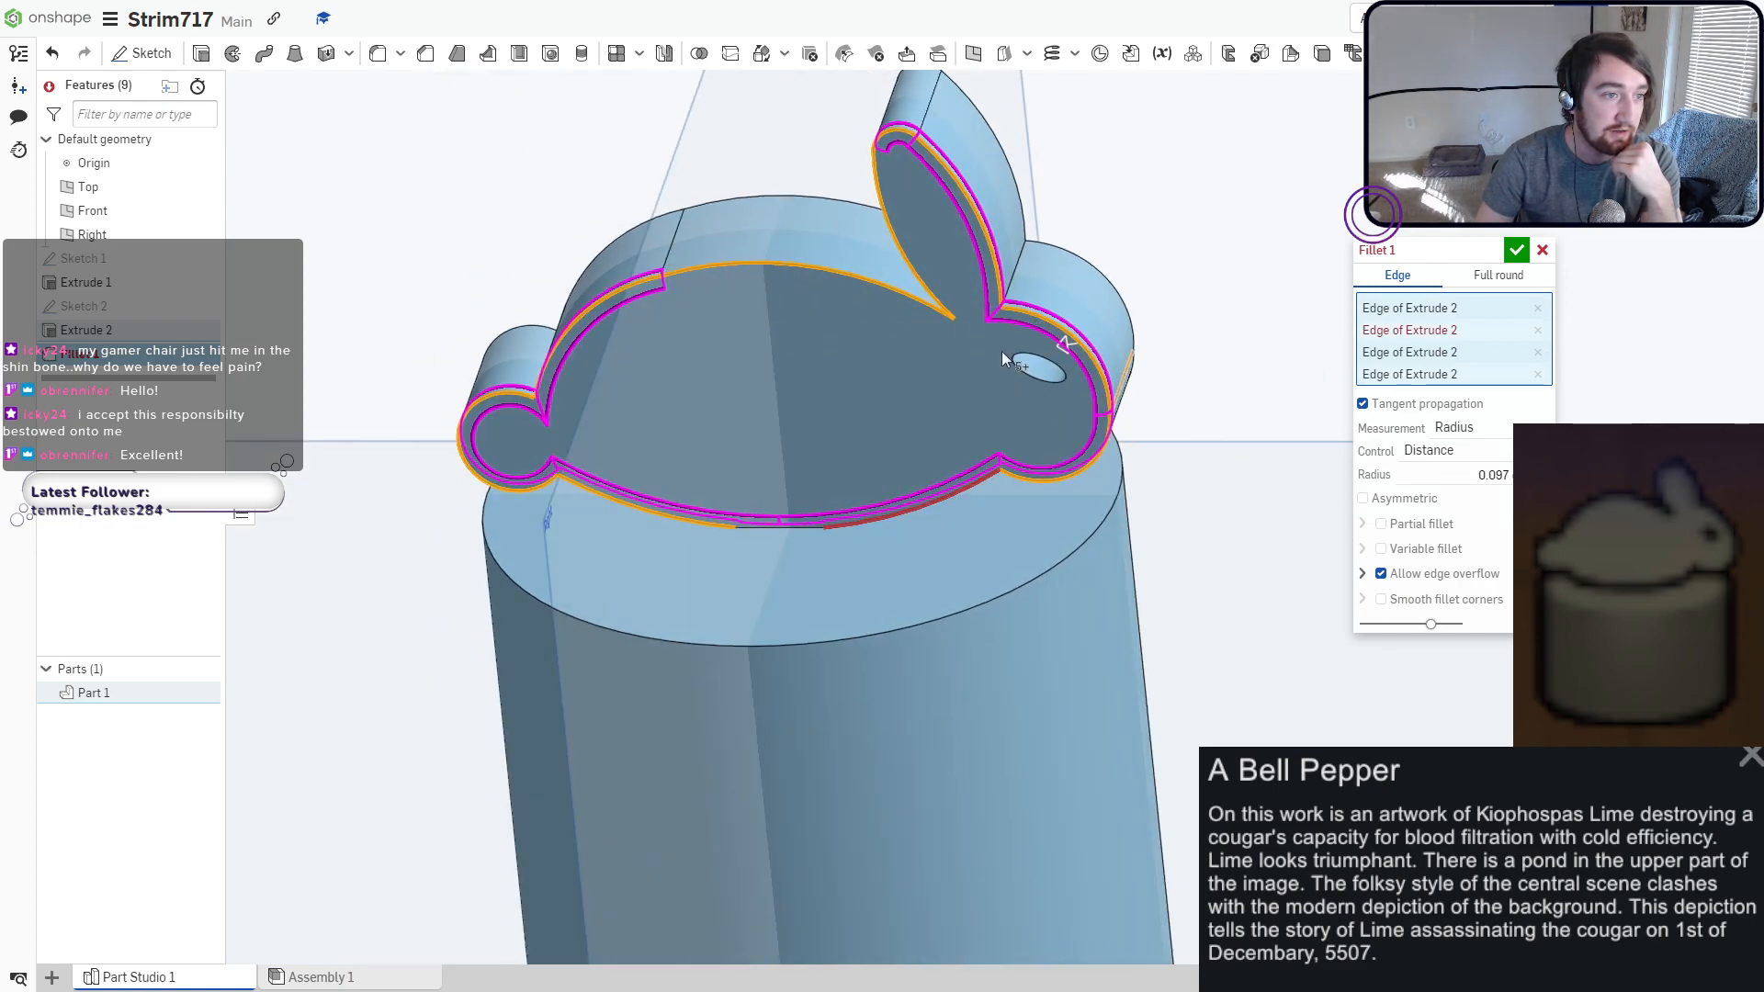
# Try to reduce the outline fillet's radius to about 0.0024 cm and discard the fillet.
pyautogui.scroll(3, 932, 360)
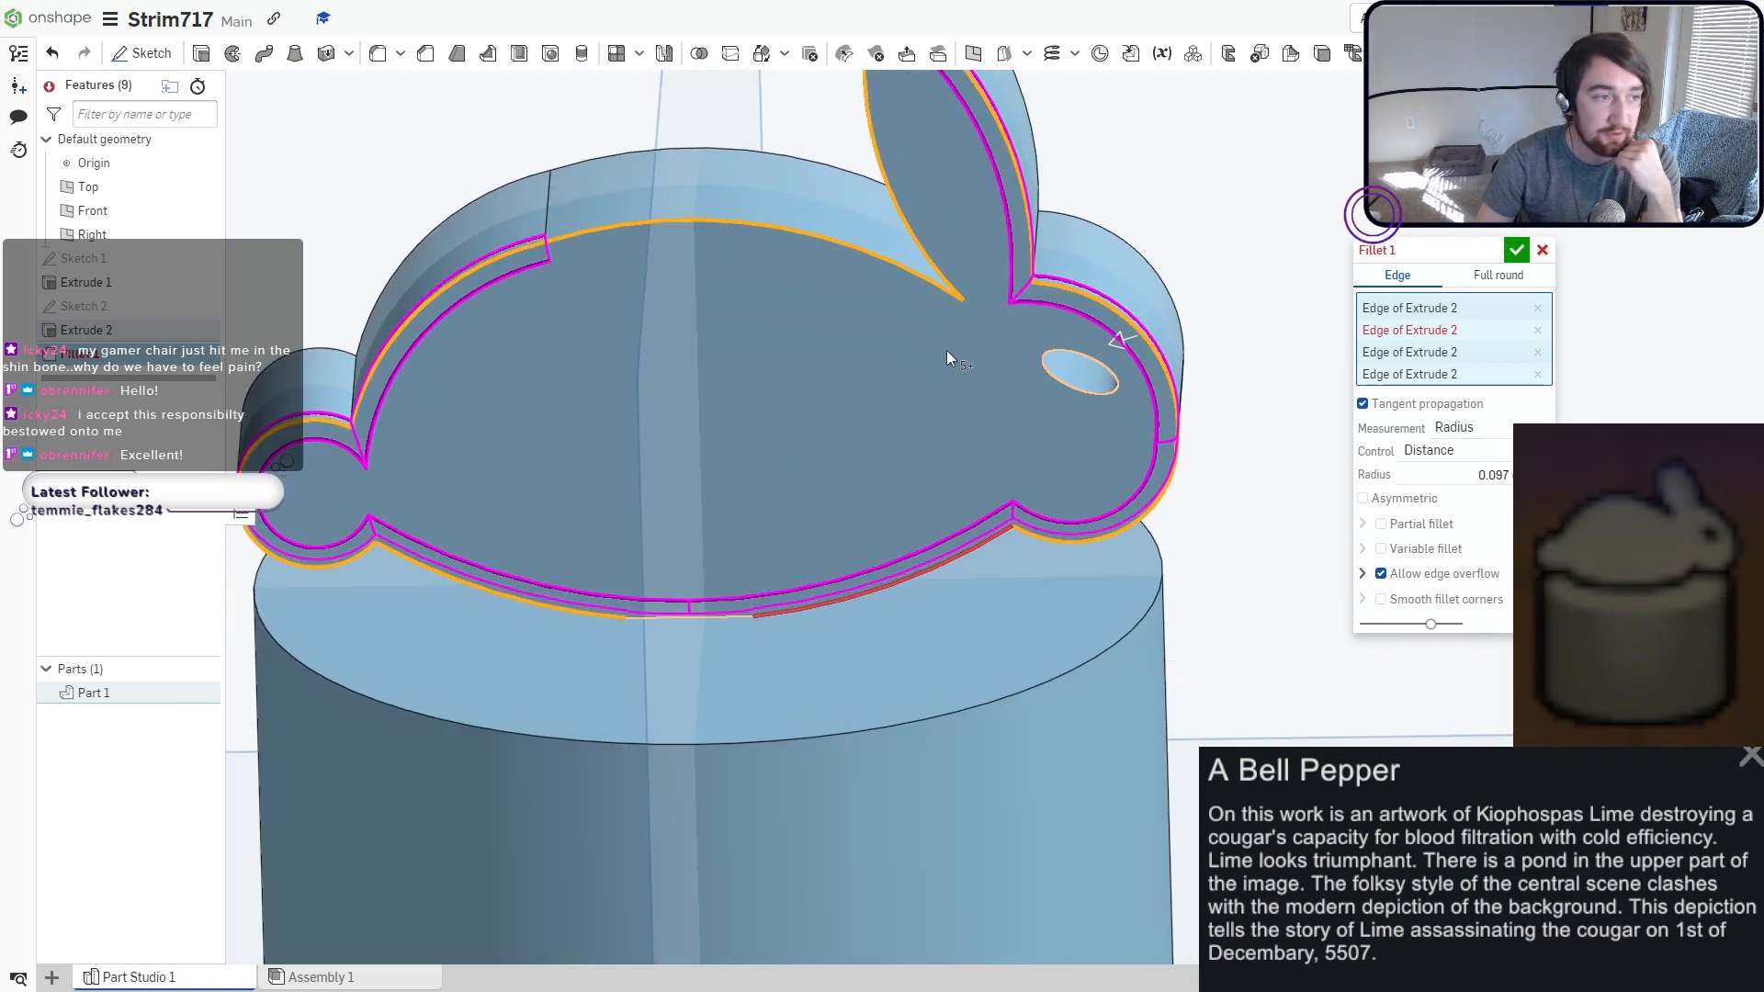
pyautogui.moveTo(946, 350); pyautogui.dragTo(1057, 349, button='right')
pyautogui.moveTo(1080, 352); pyautogui.dragTo(1089, 354)
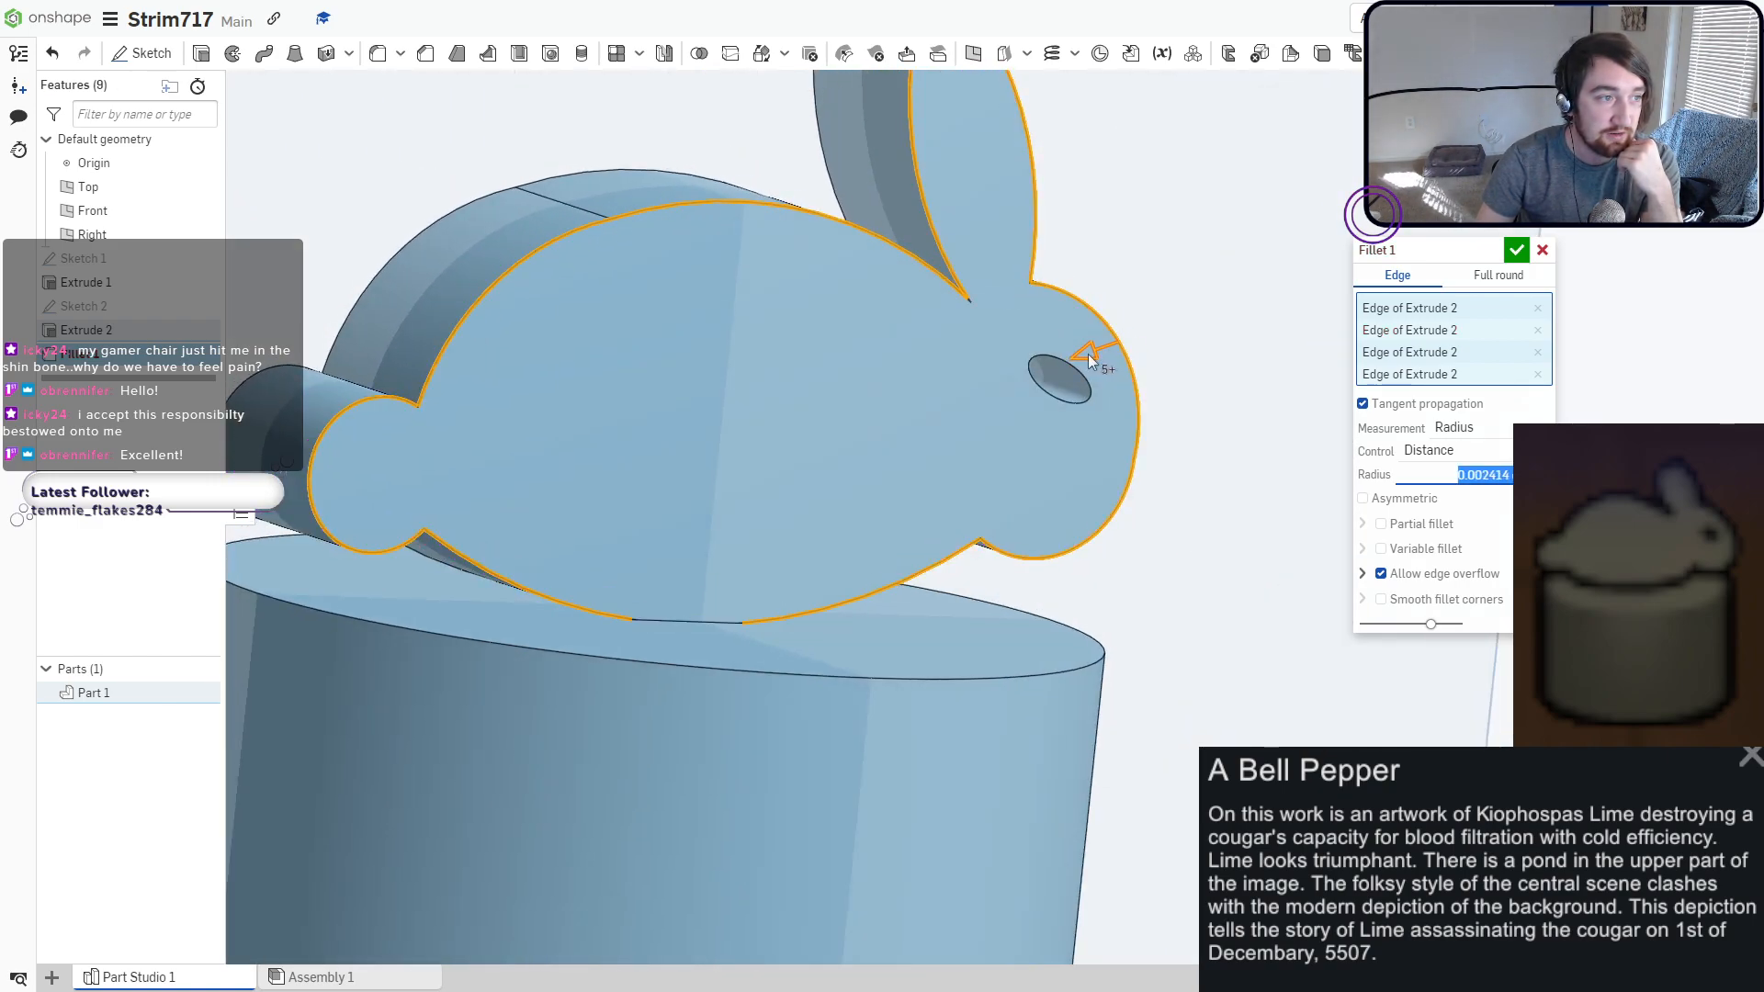
pyautogui.scroll(5, 777, 257)
pyautogui.moveTo(782, 218); pyautogui.dragTo(710, 210, button='right')
pyautogui.scroll(-2, 710, 209)
pyautogui.scroll(-4, 709, 210)
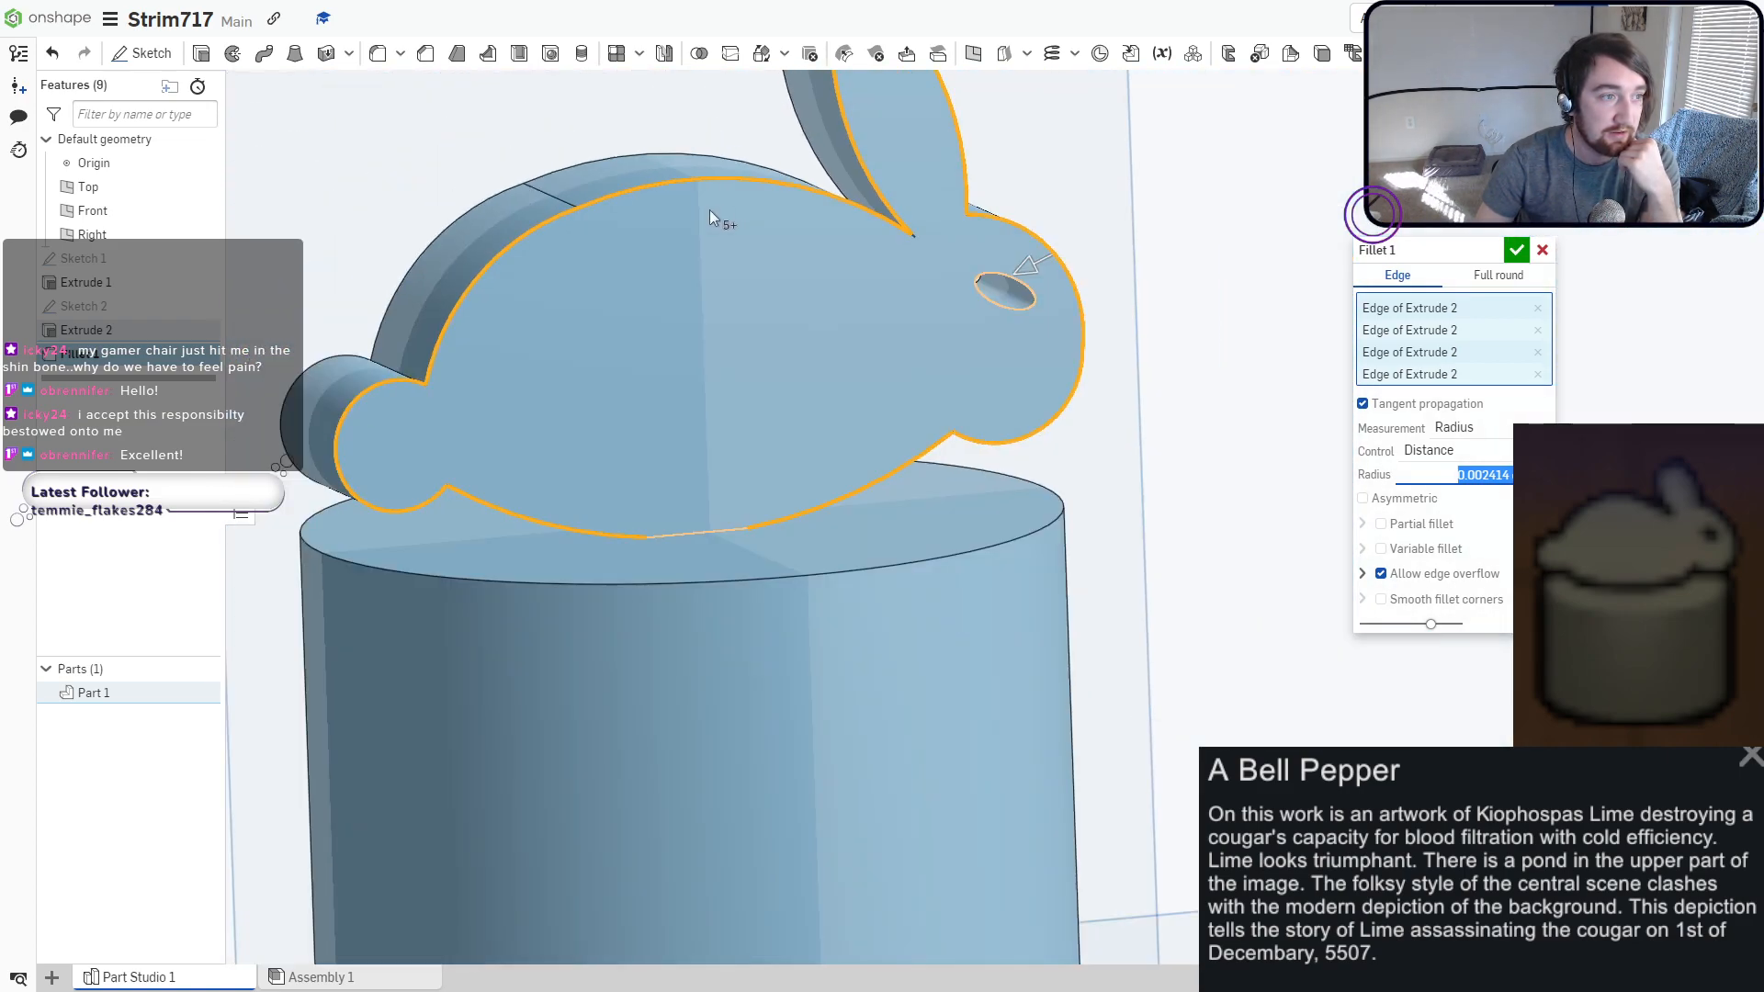
pyautogui.click(1542, 252)
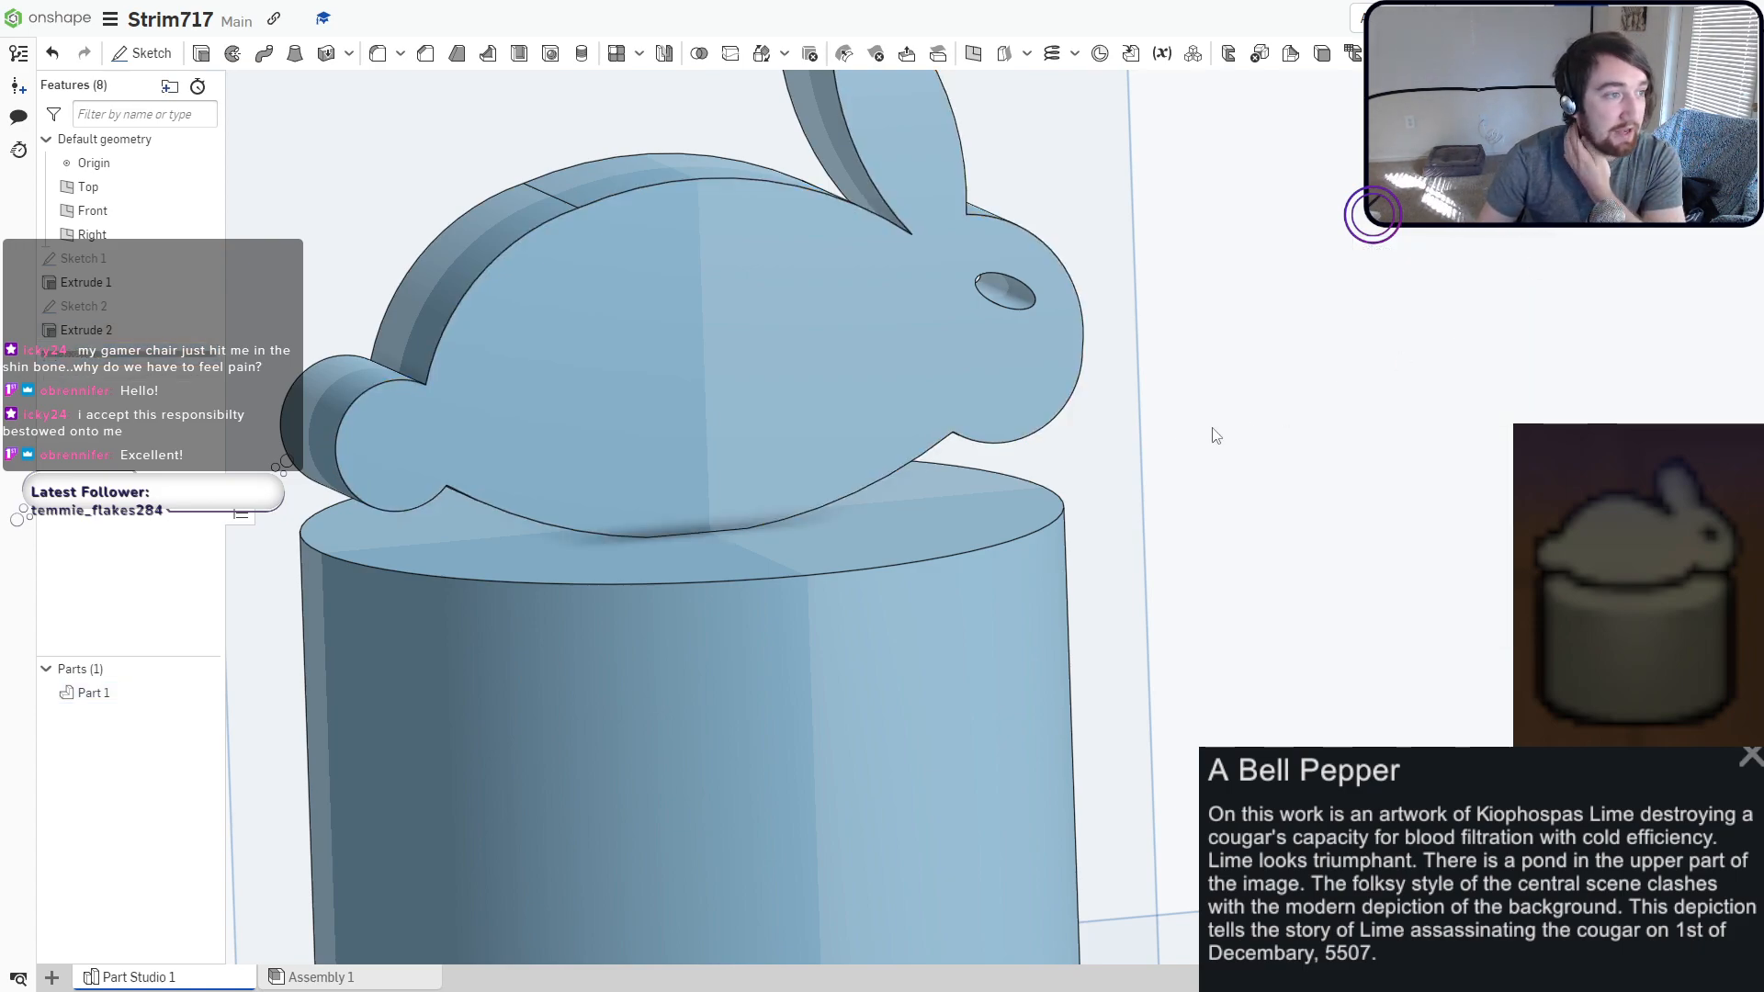
# Start a sketch on the rabbit's front side face and draw a rectangle about 0.71 by 1.04 cm in the middle of the body.
pyautogui.moveTo(1148, 432); pyautogui.dragTo(1110, 406, button='right')
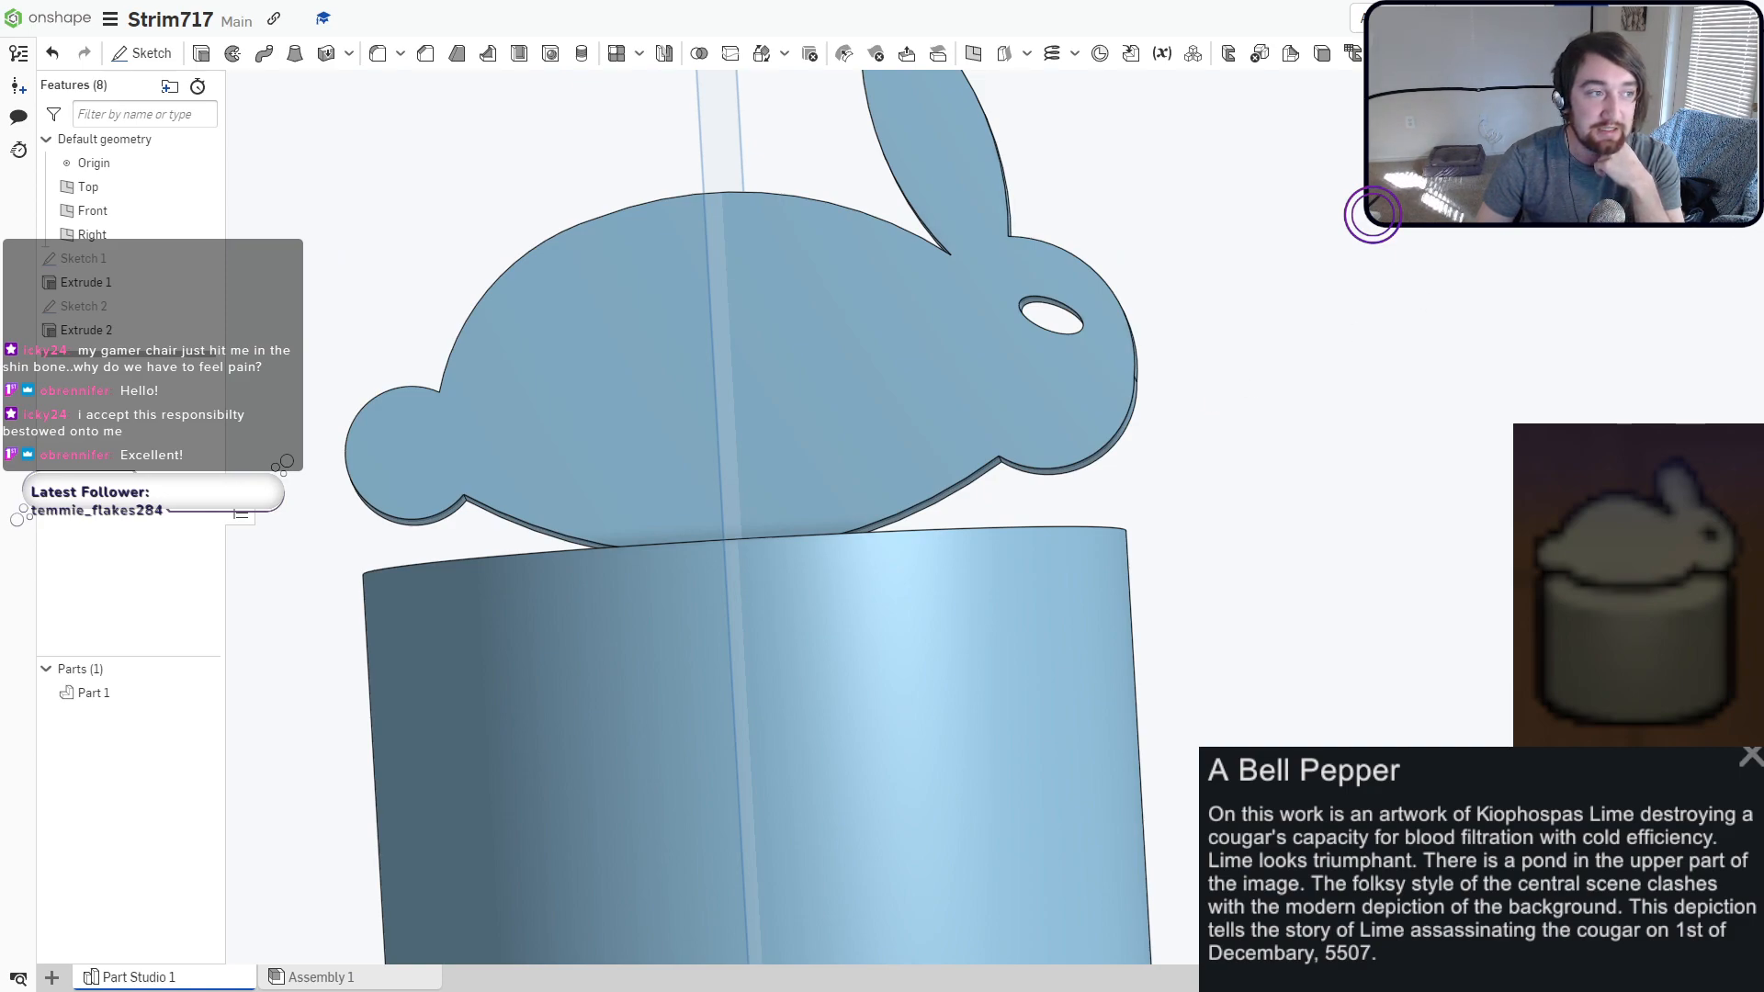
pyautogui.click(1684, 138)
pyautogui.moveTo(1135, 245); pyautogui.dragTo(1169, 370, button='middle')
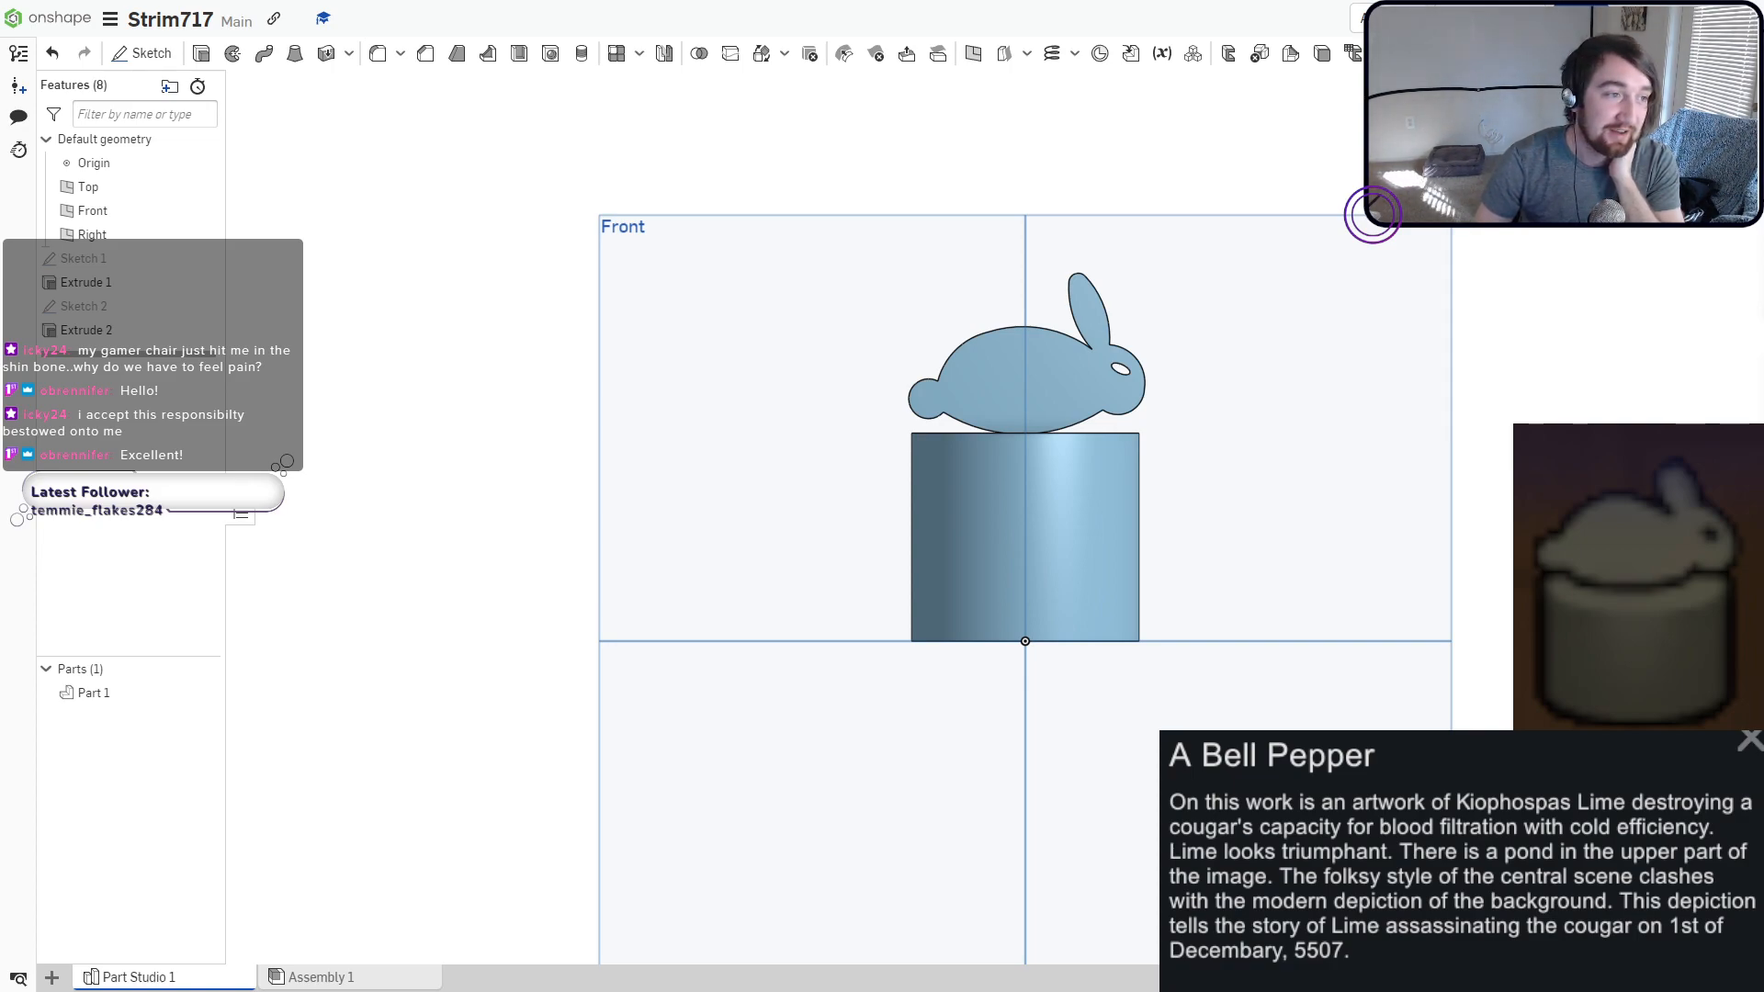
pyautogui.click(124, 57)
pyautogui.click(998, 363)
pyautogui.scroll(5, 1011, 370)
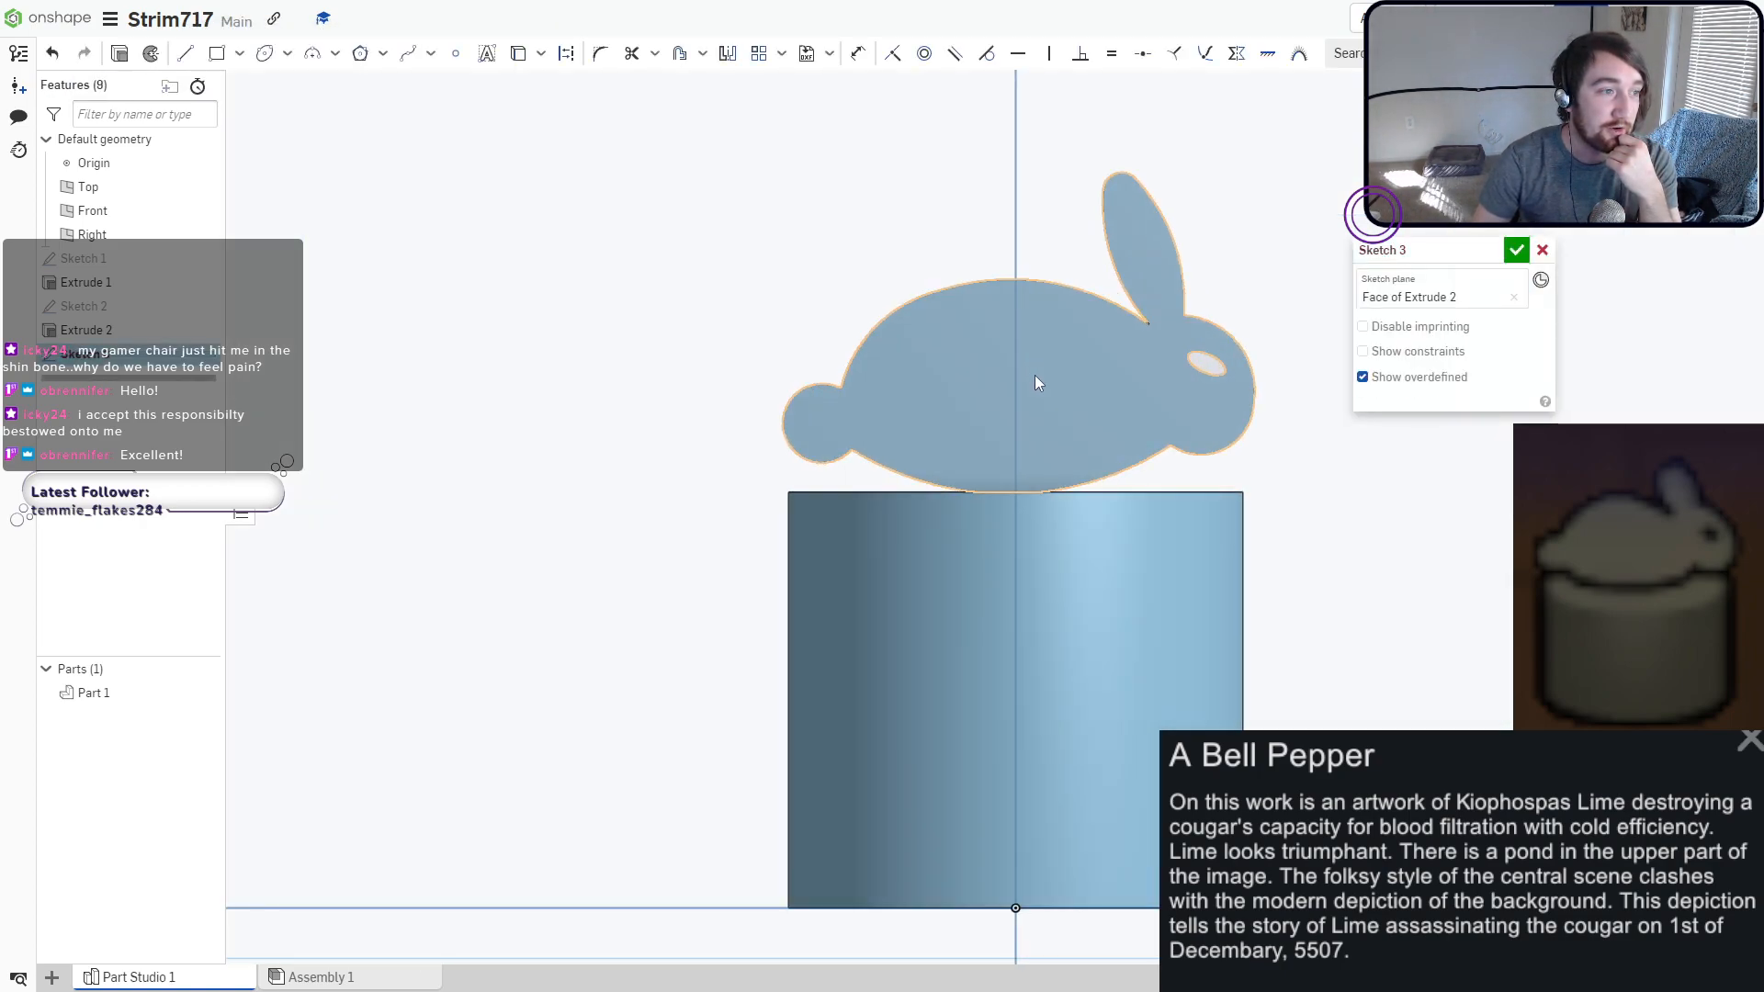
pyautogui.click(217, 53)
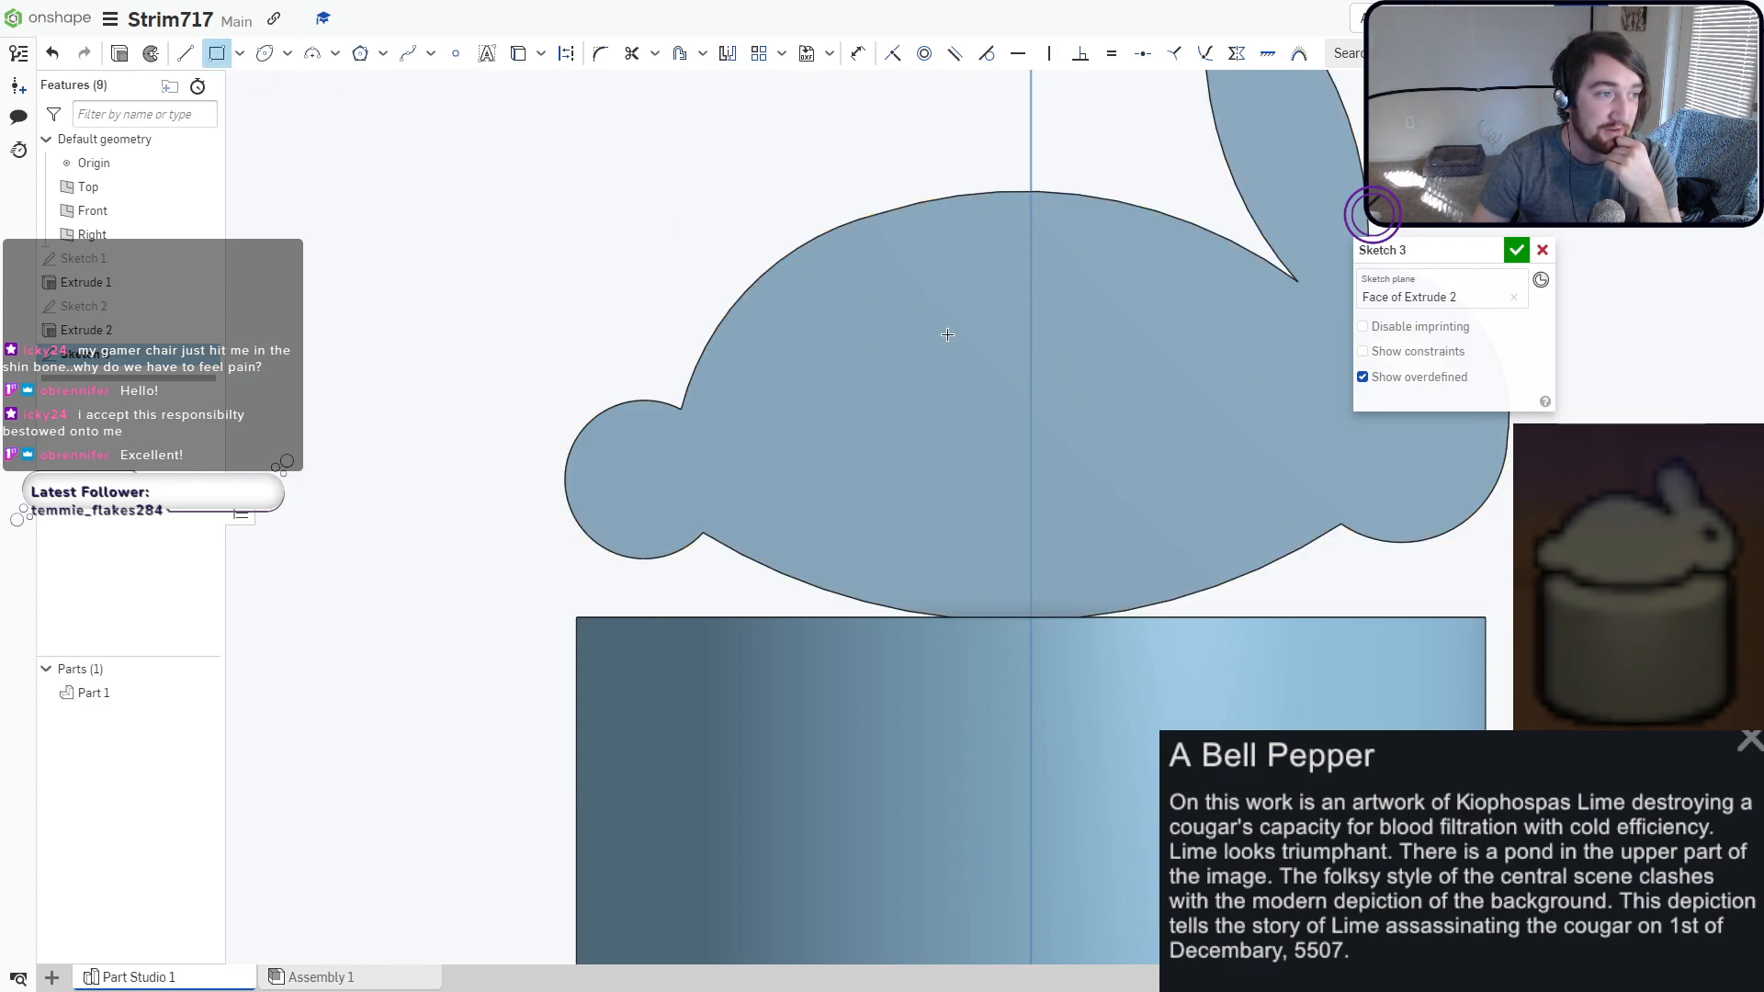
pyautogui.click(1108, 567)
pyautogui.scroll(3, 1089, 482)
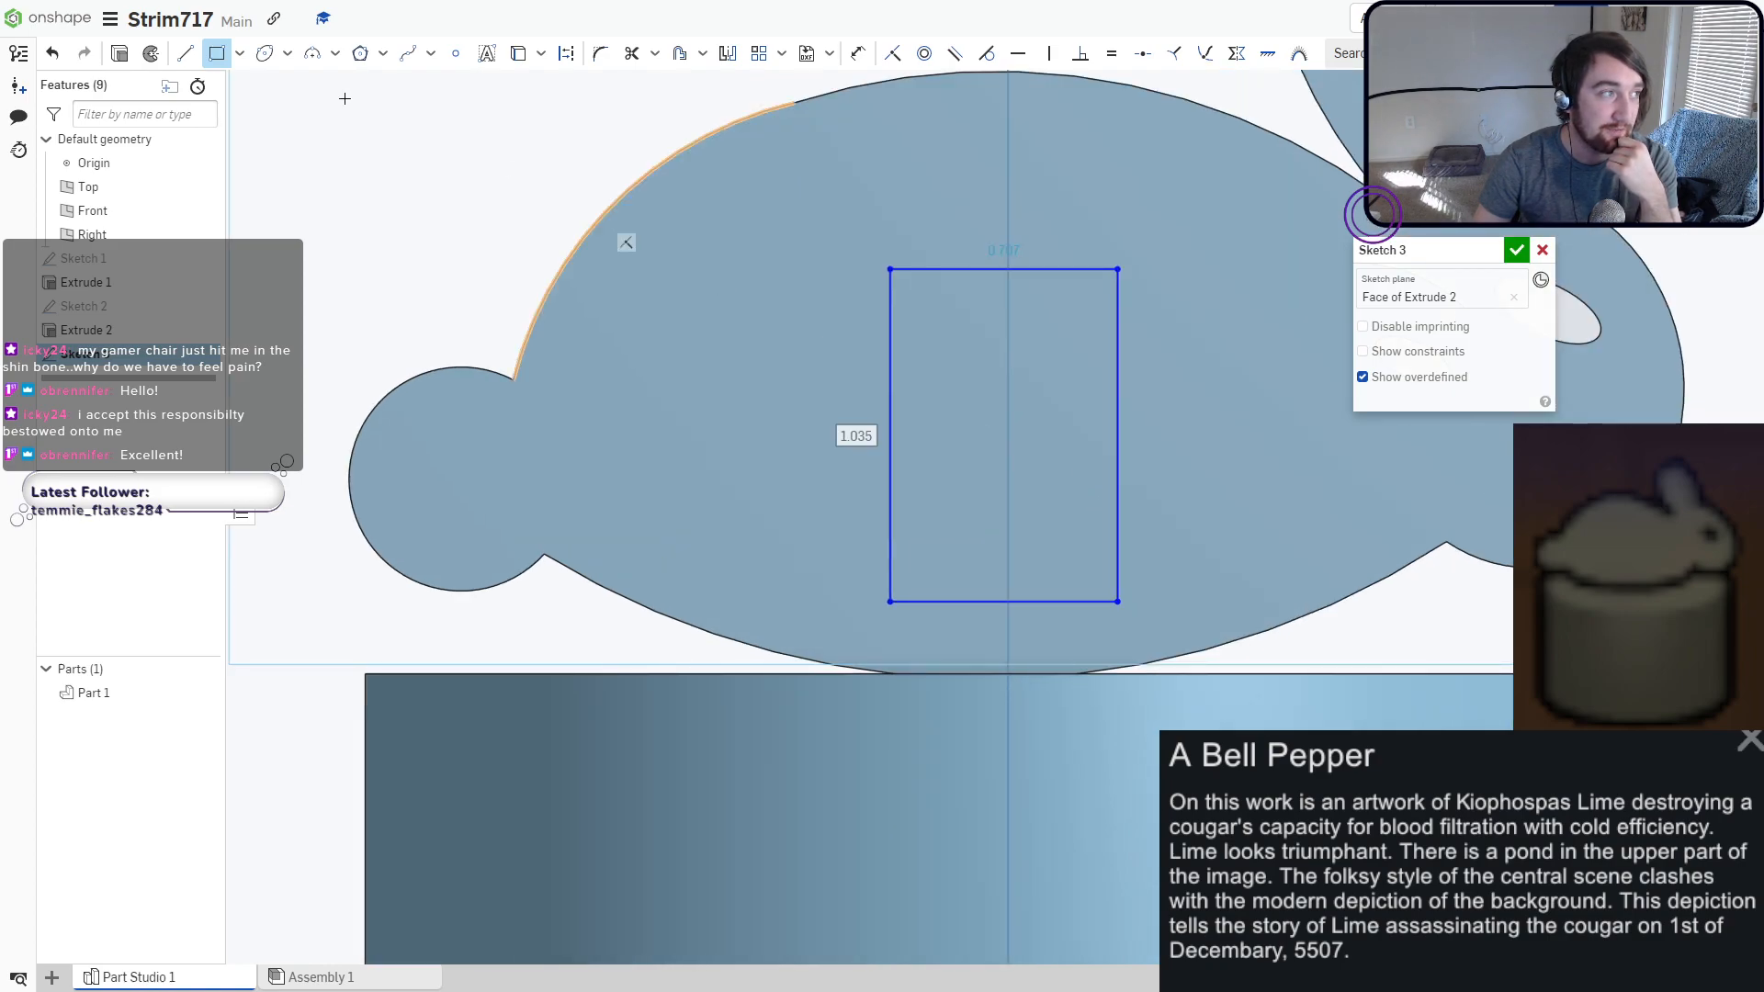
# Dimension the rectangle's width on the rabbit's side at 0.75 cm.
pyautogui.click(288, 54)
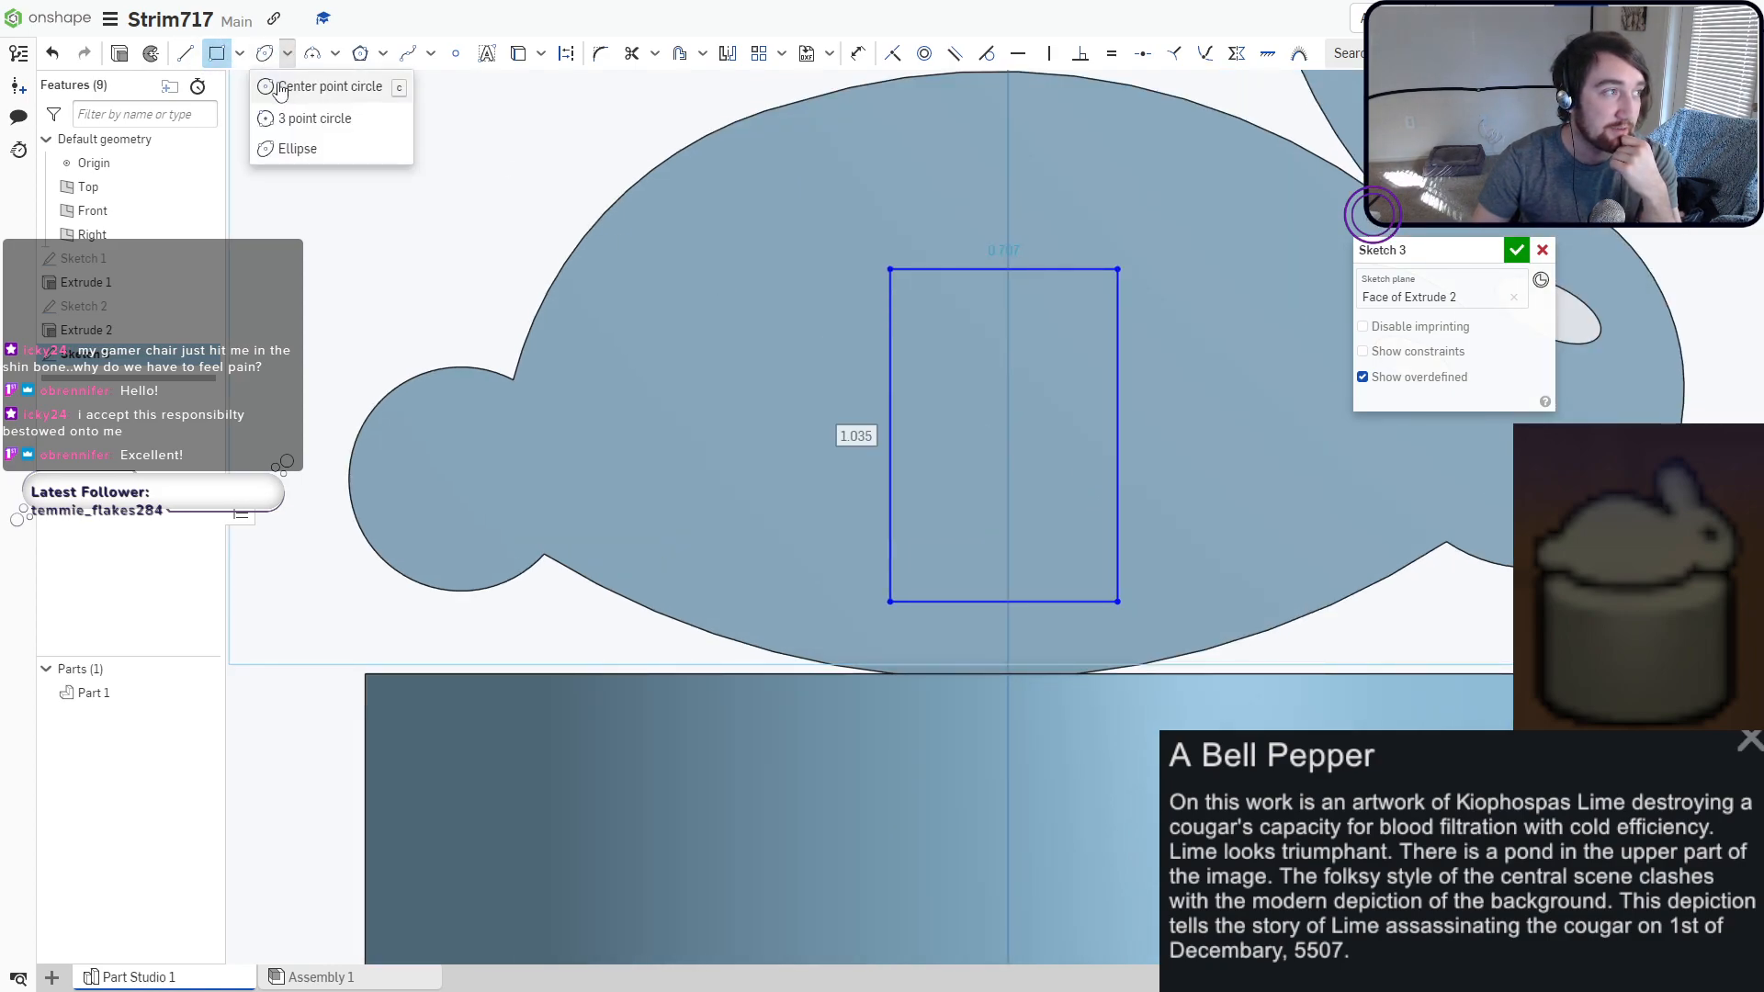
pyautogui.click(290, 80)
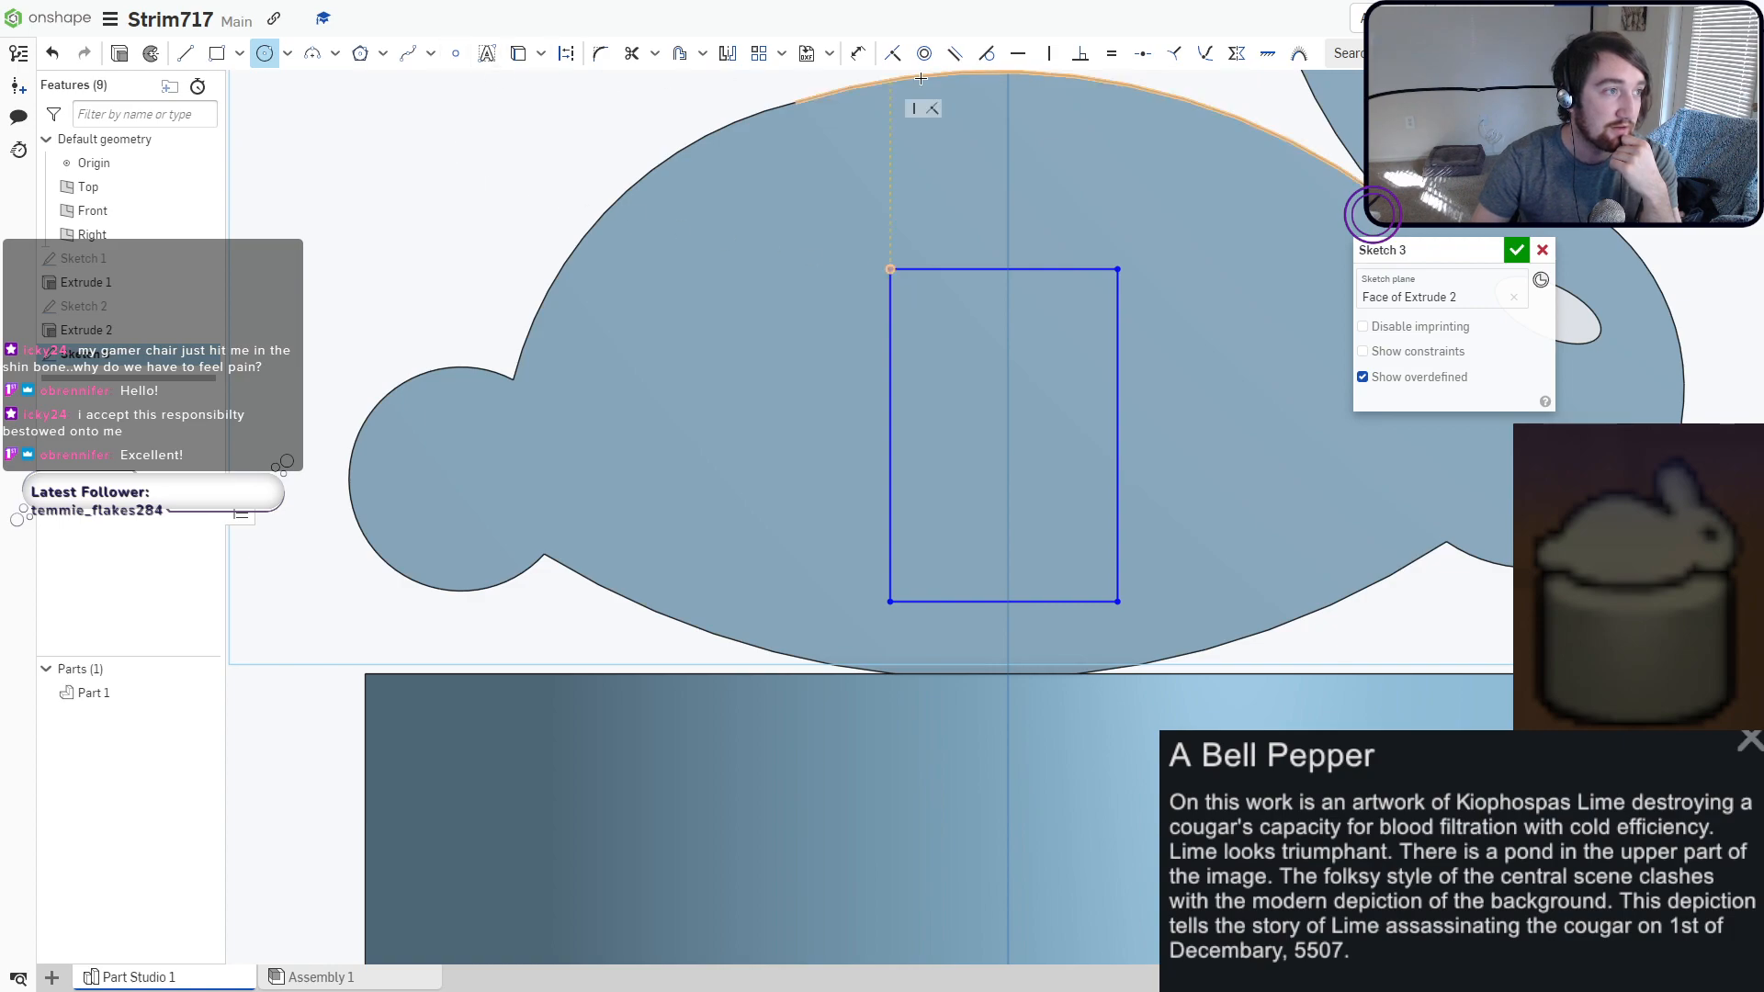
pyautogui.click(857, 54)
pyautogui.click(971, 268)
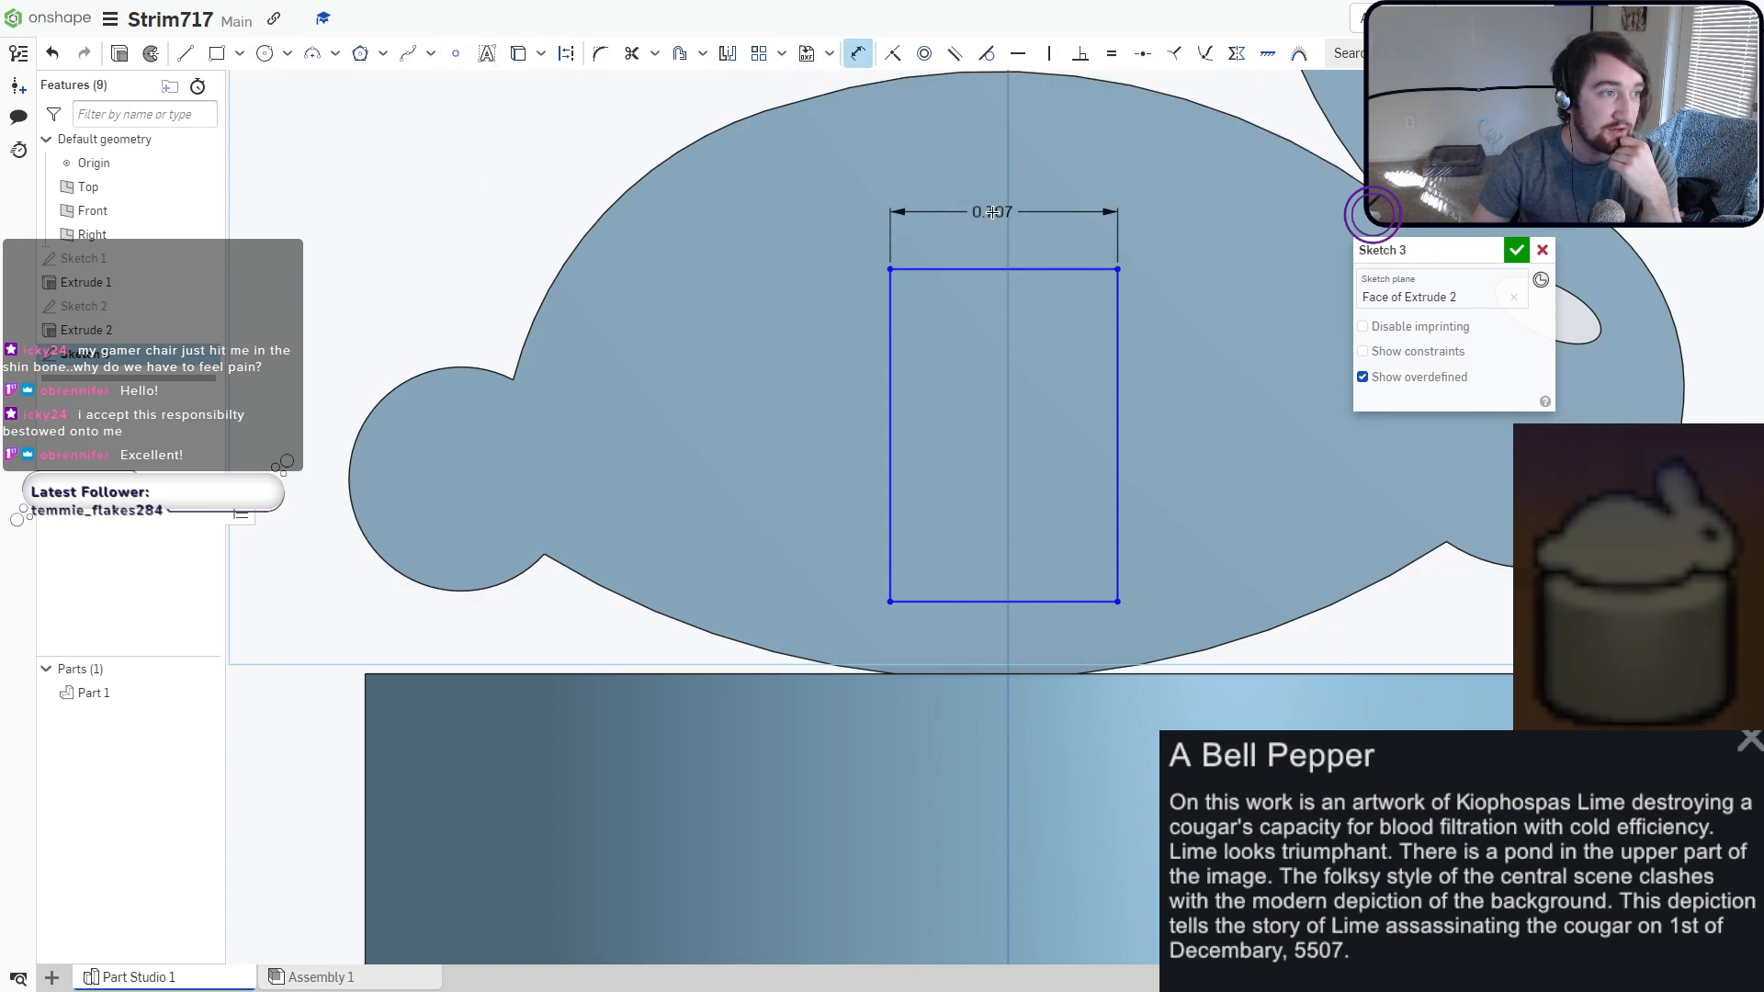
pyautogui.click(995, 213)
pyautogui.press('BackSpace')
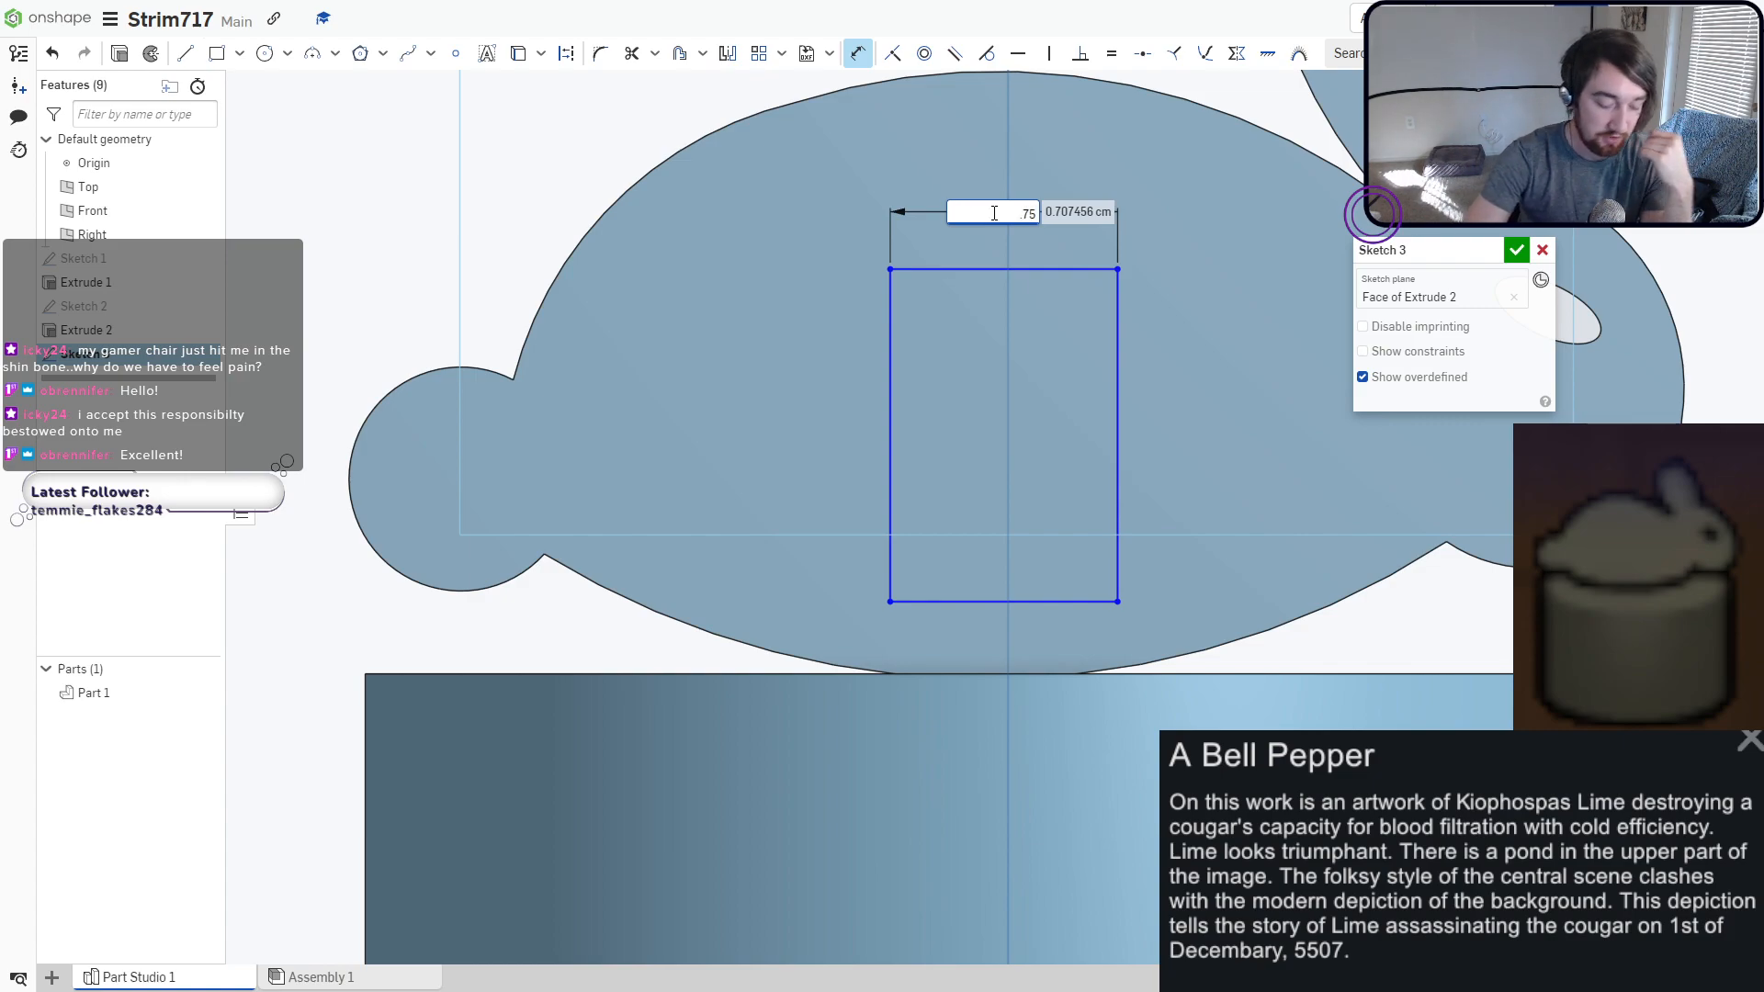
pyautogui.write('.75')
pyautogui.press('Return')
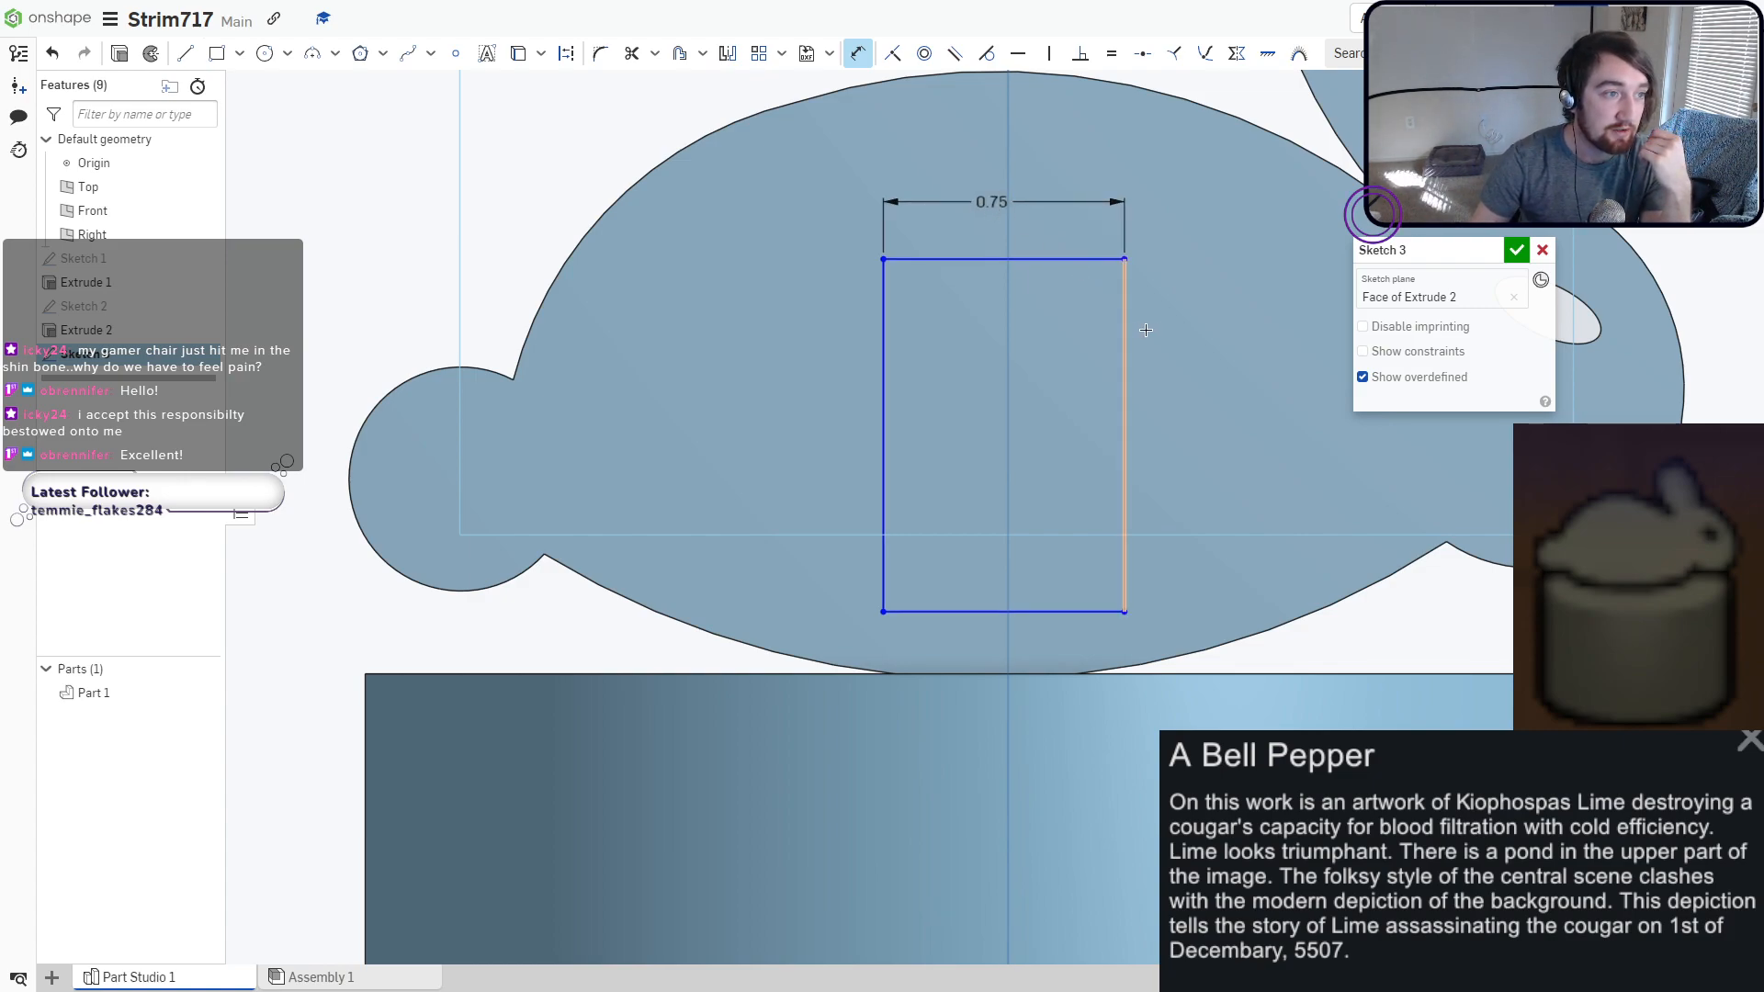
# Dimension the rectangle's height at 1.25 cm and move the rectangle slightly upward within the rabbit's body.
pyautogui.click(1146, 330)
pyautogui.click(1201, 336)
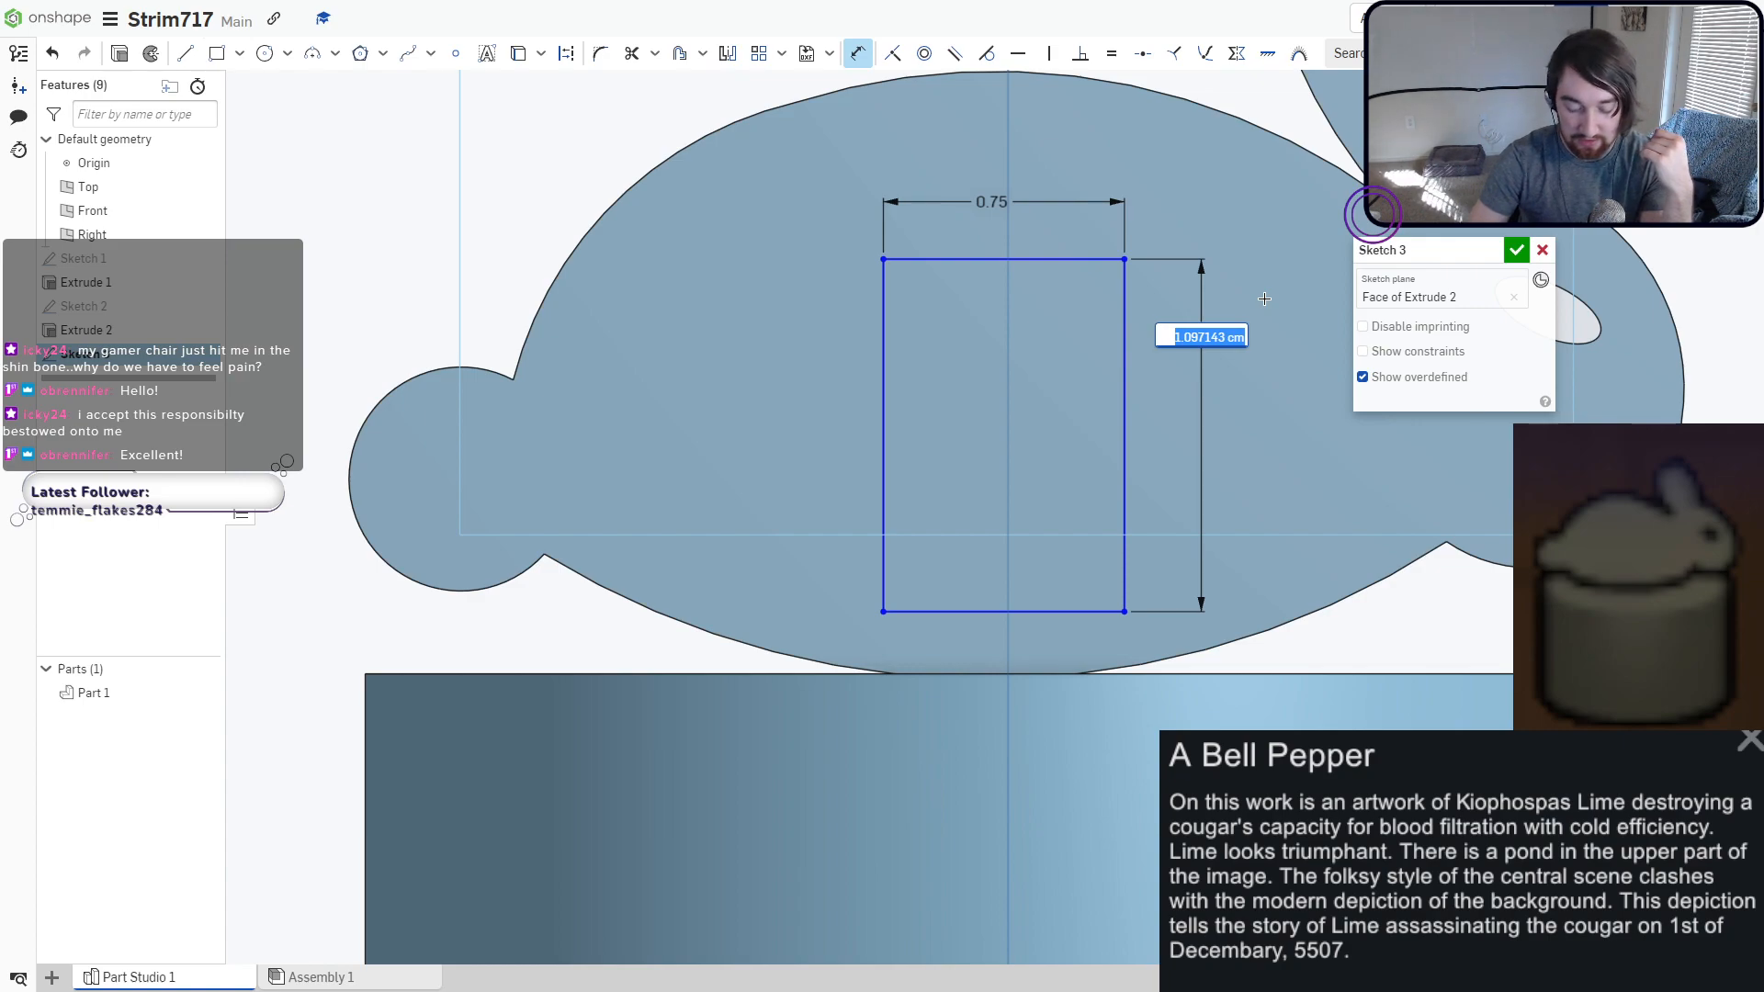
pyautogui.write('1.25')
pyautogui.press('Return')
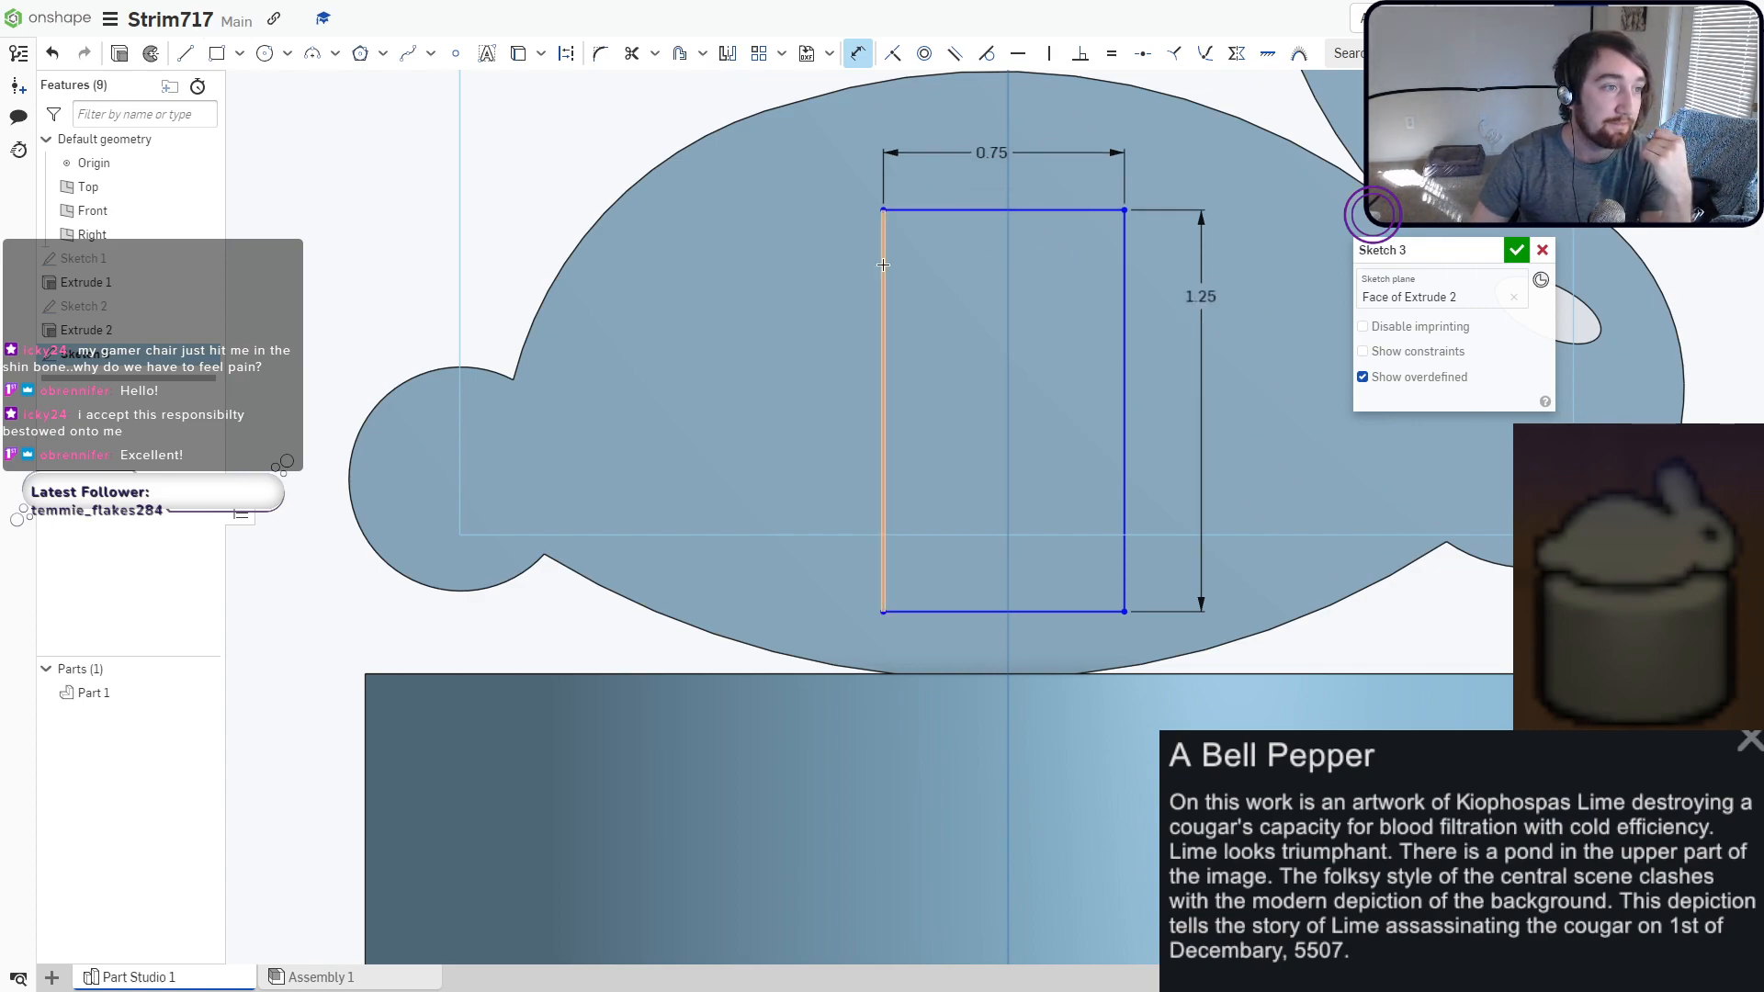
pyautogui.press('Escape')
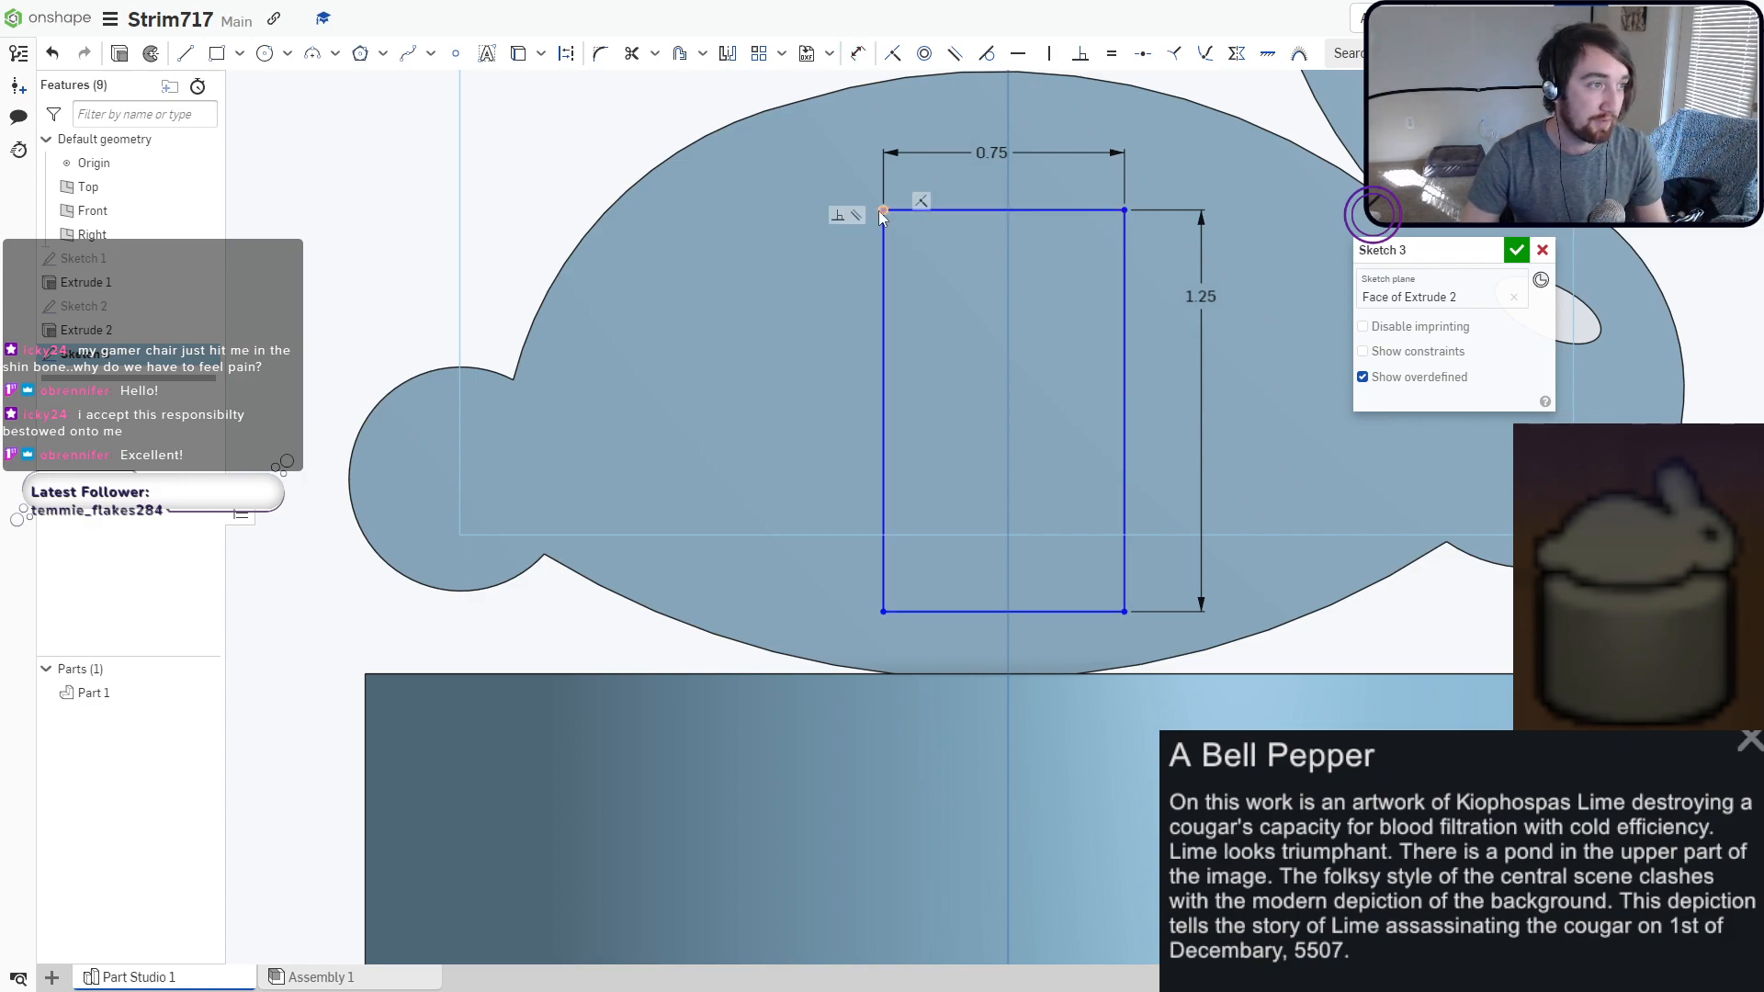
pyautogui.moveTo(882, 210); pyautogui.dragTo(884, 162)
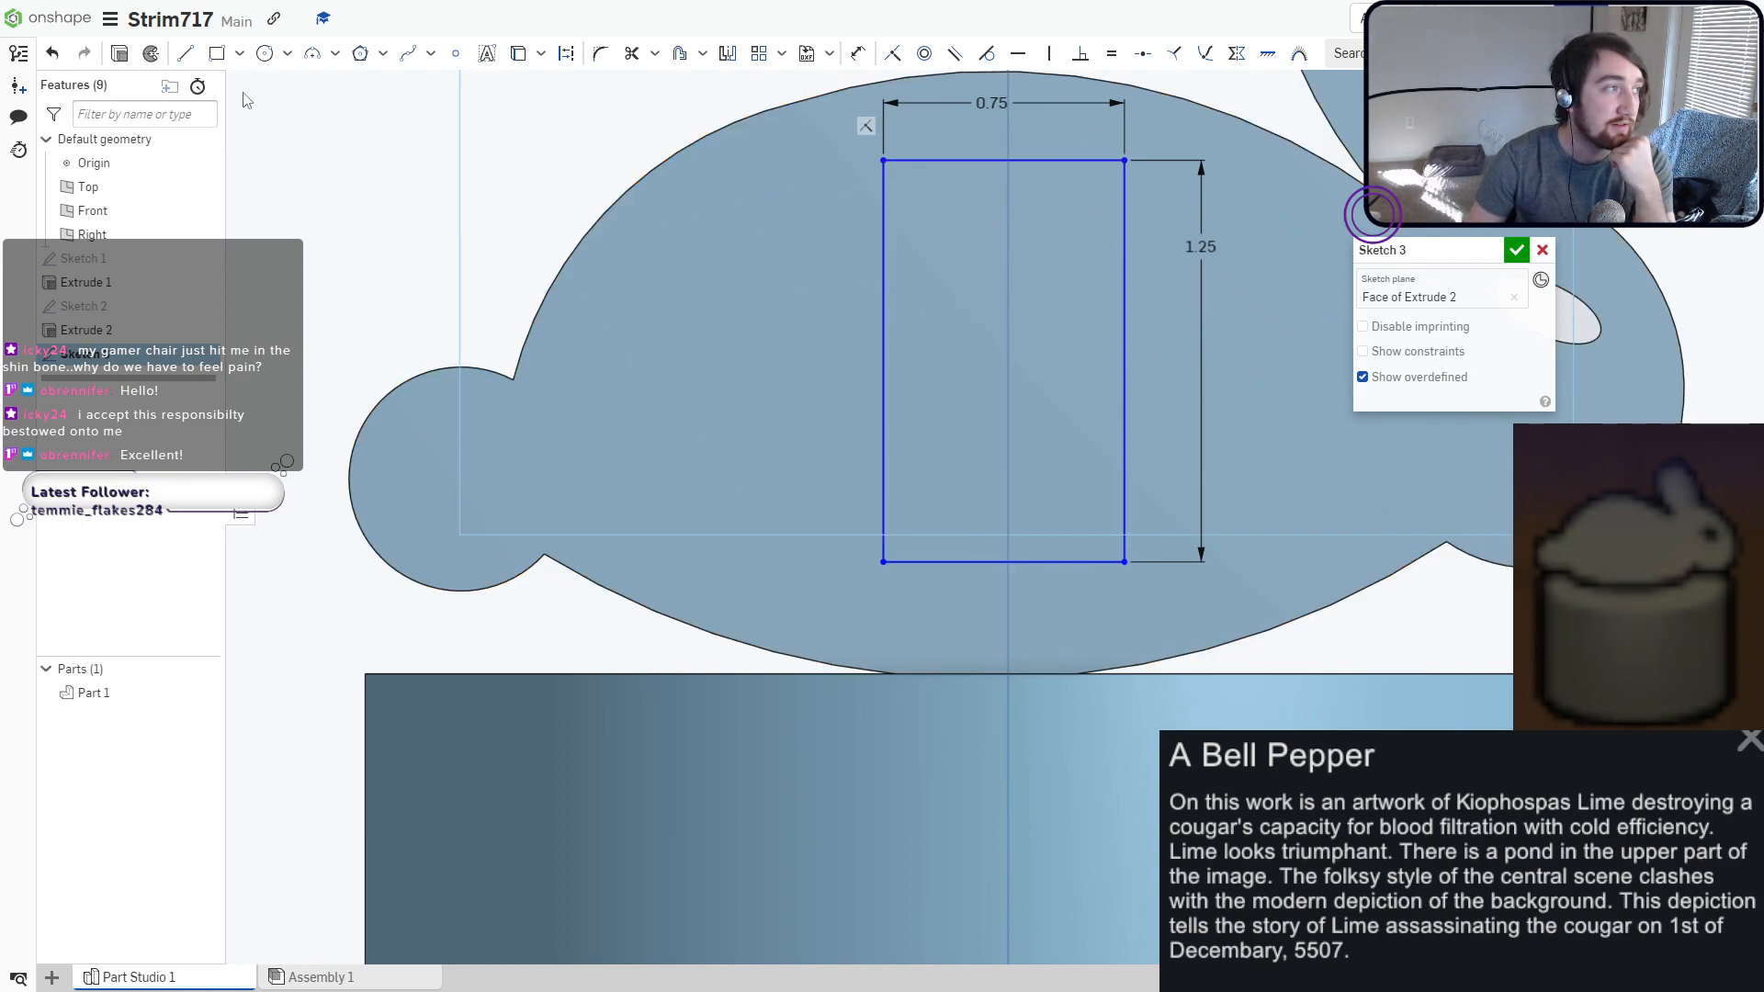
# Draw a 0.25 cm diameter circle centred on each of the rectangle's two upper corners.
pyautogui.click(265, 58)
pyautogui.click(884, 160)
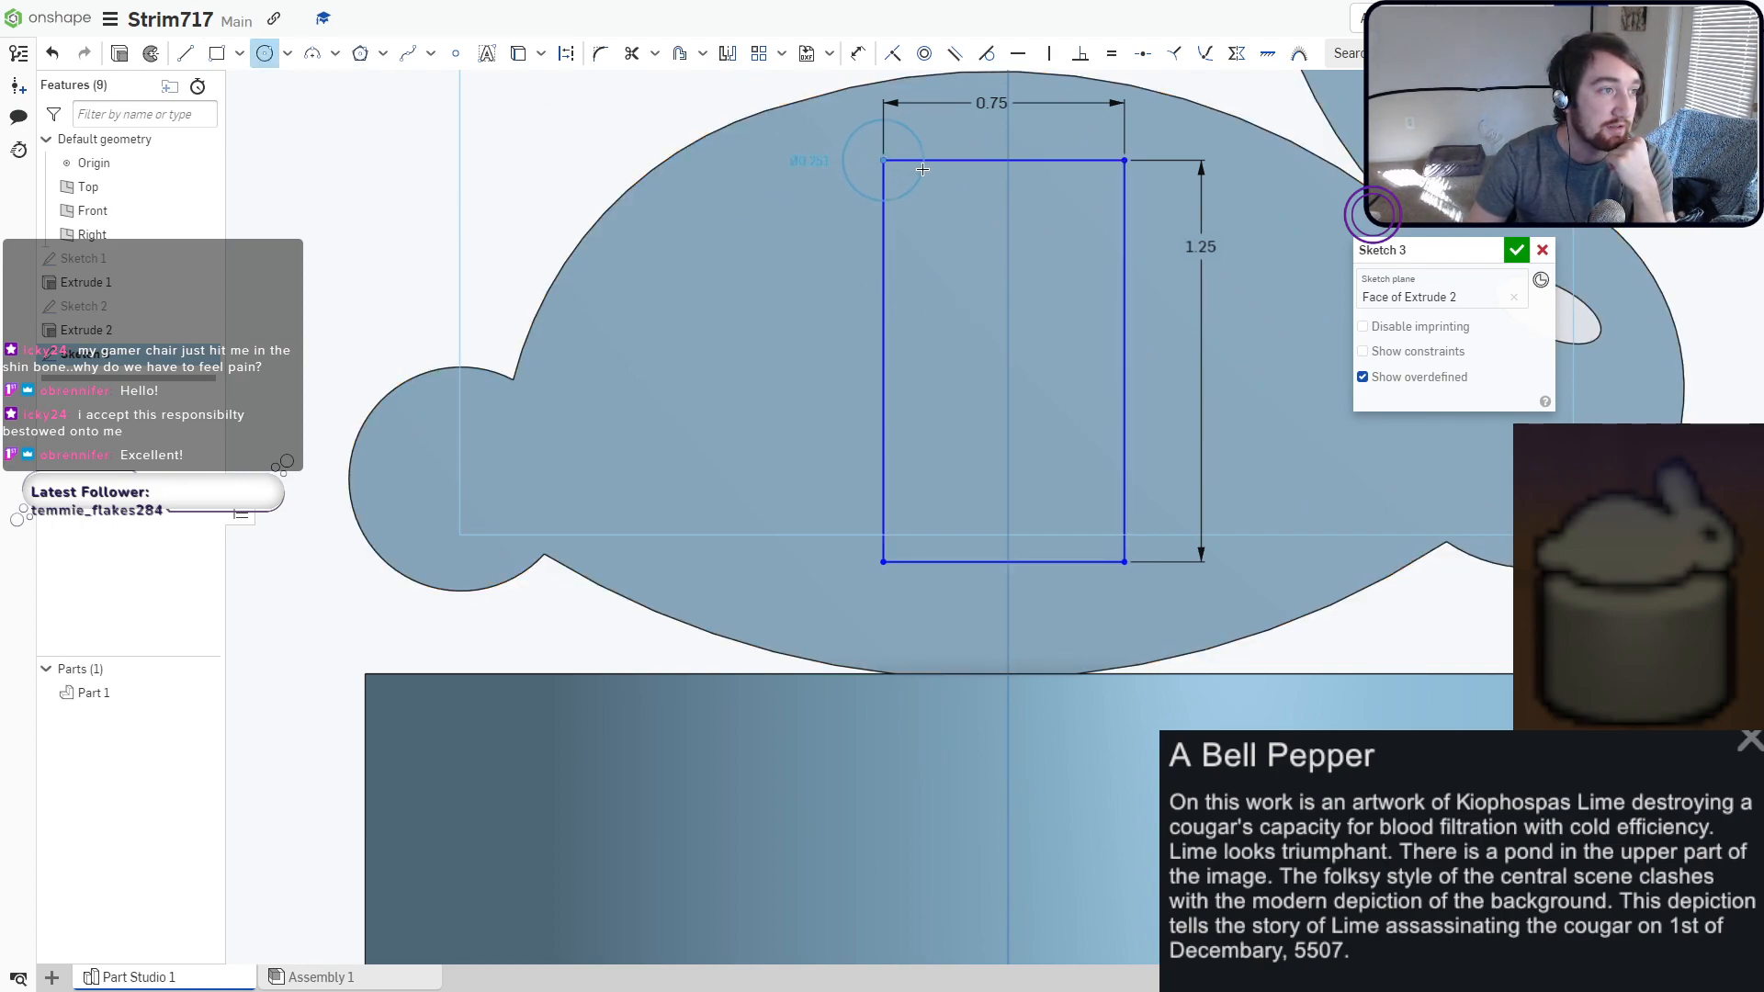
pyautogui.click(925, 165)
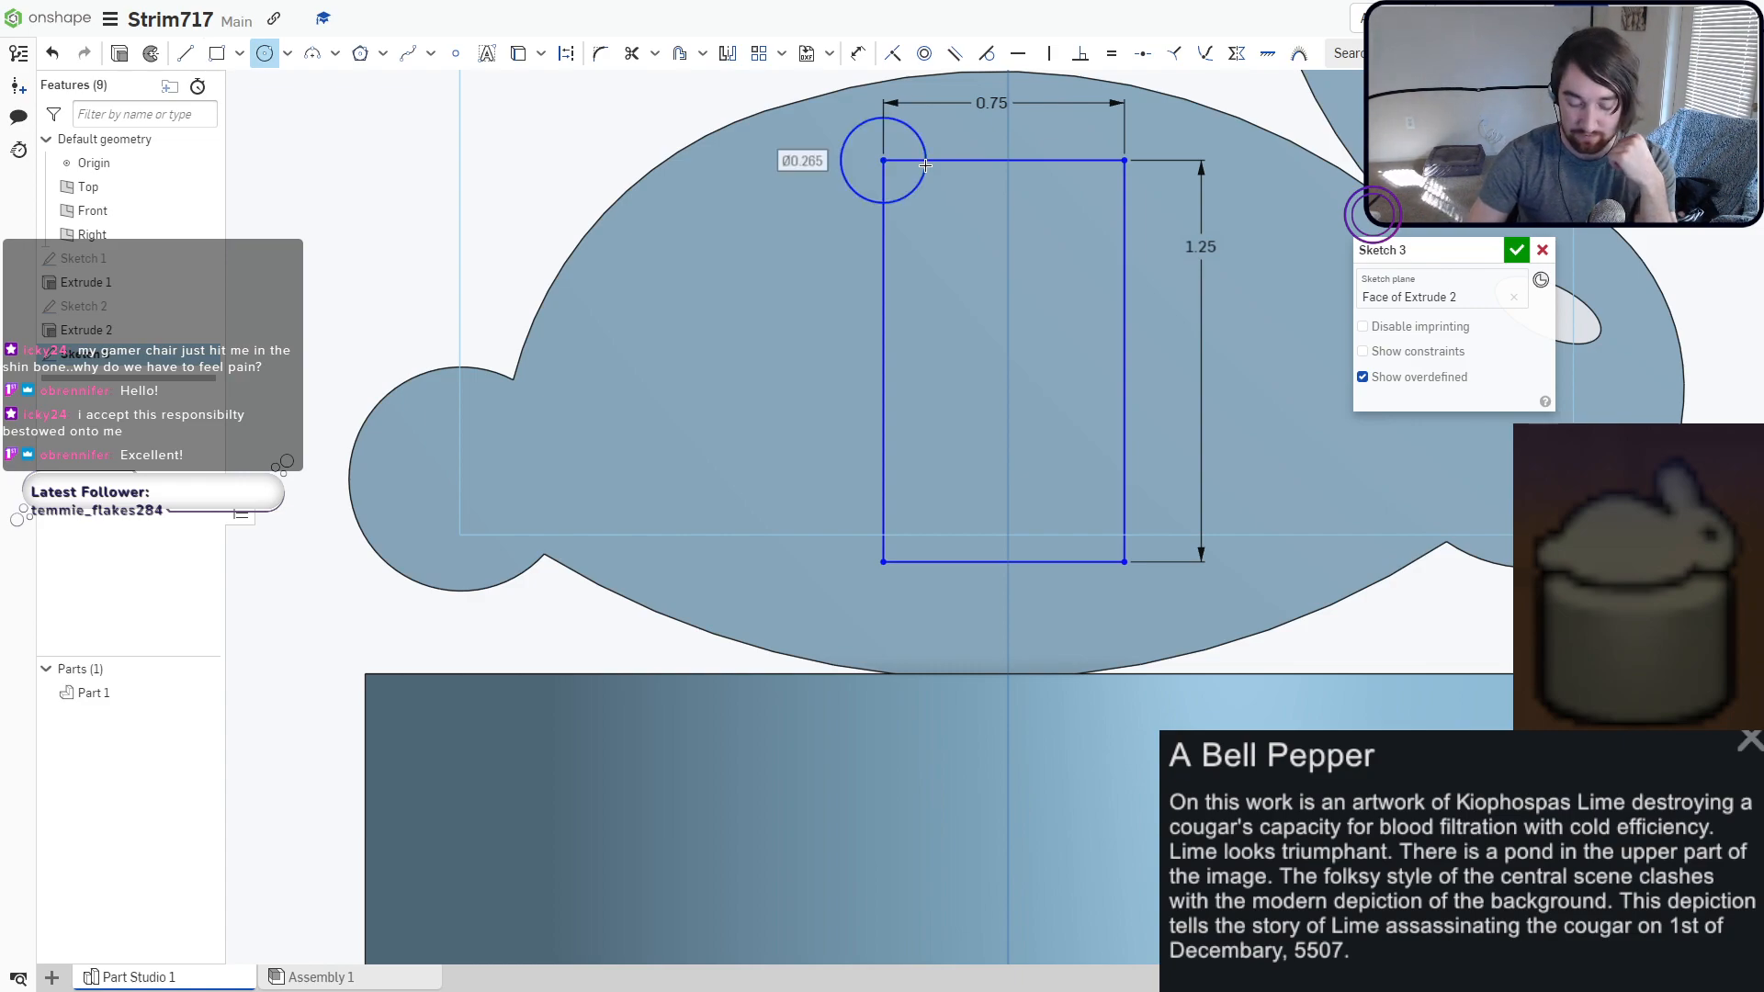
pyautogui.write('.2')
pyautogui.press('Return')
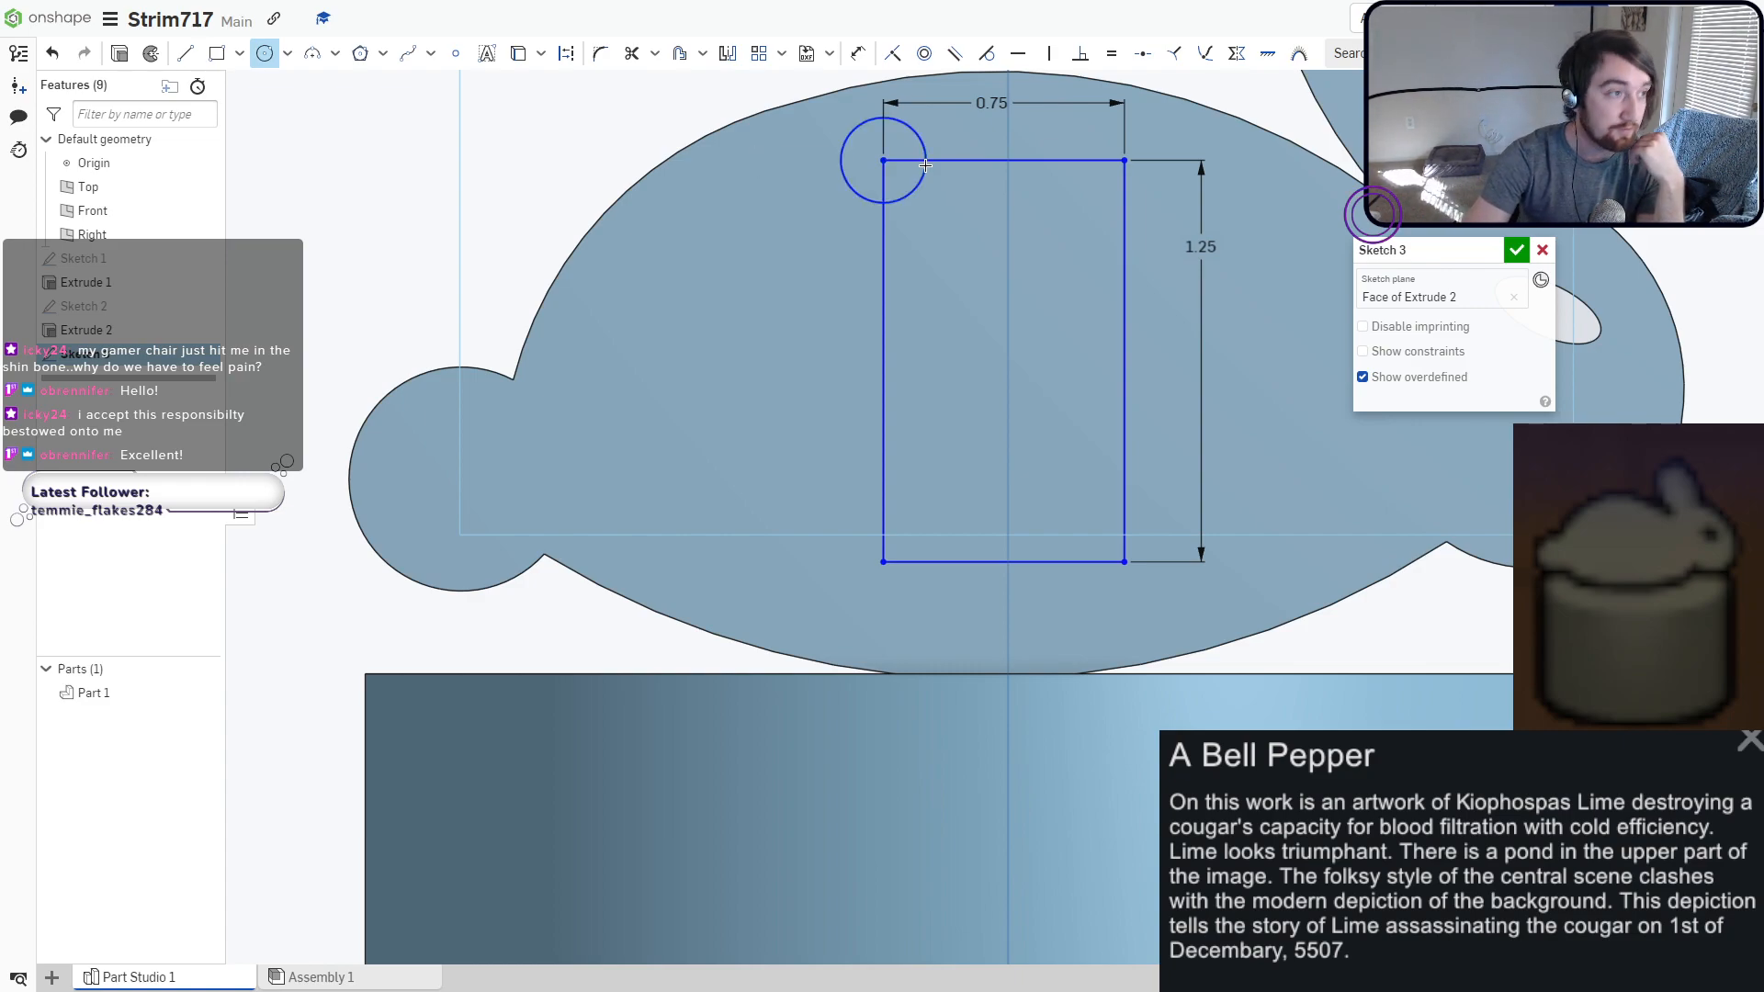
pyautogui.click(1102, 181)
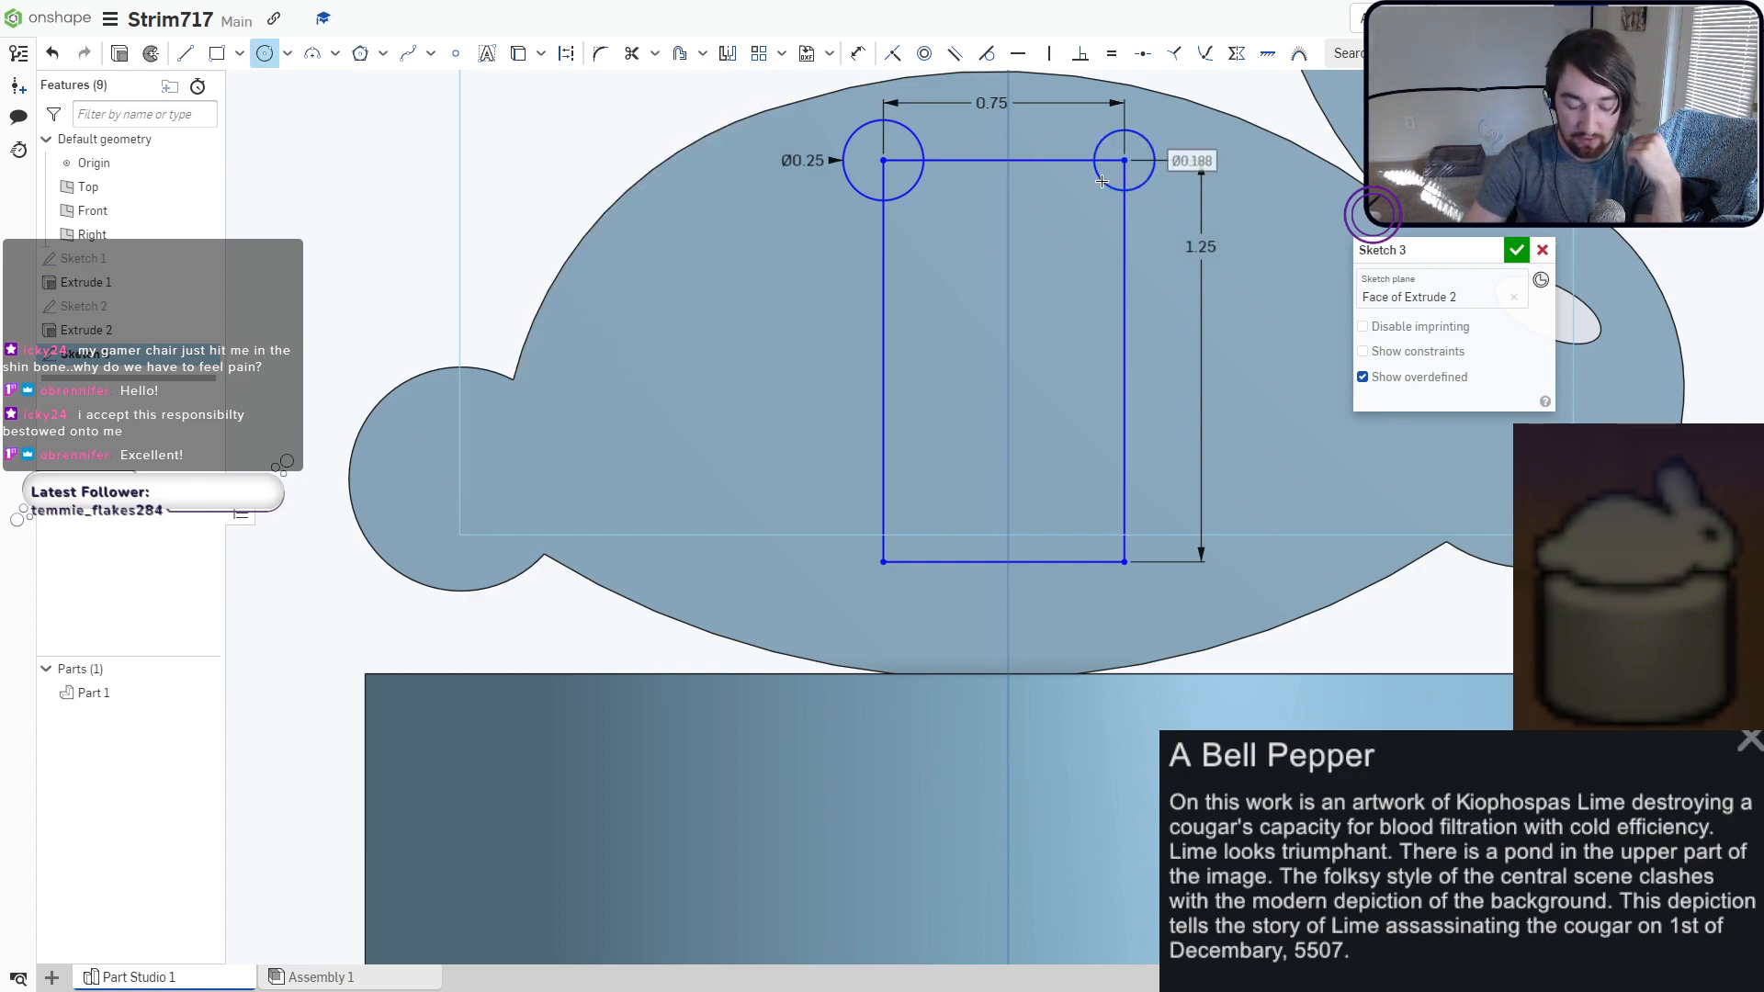
pyautogui.write('25')
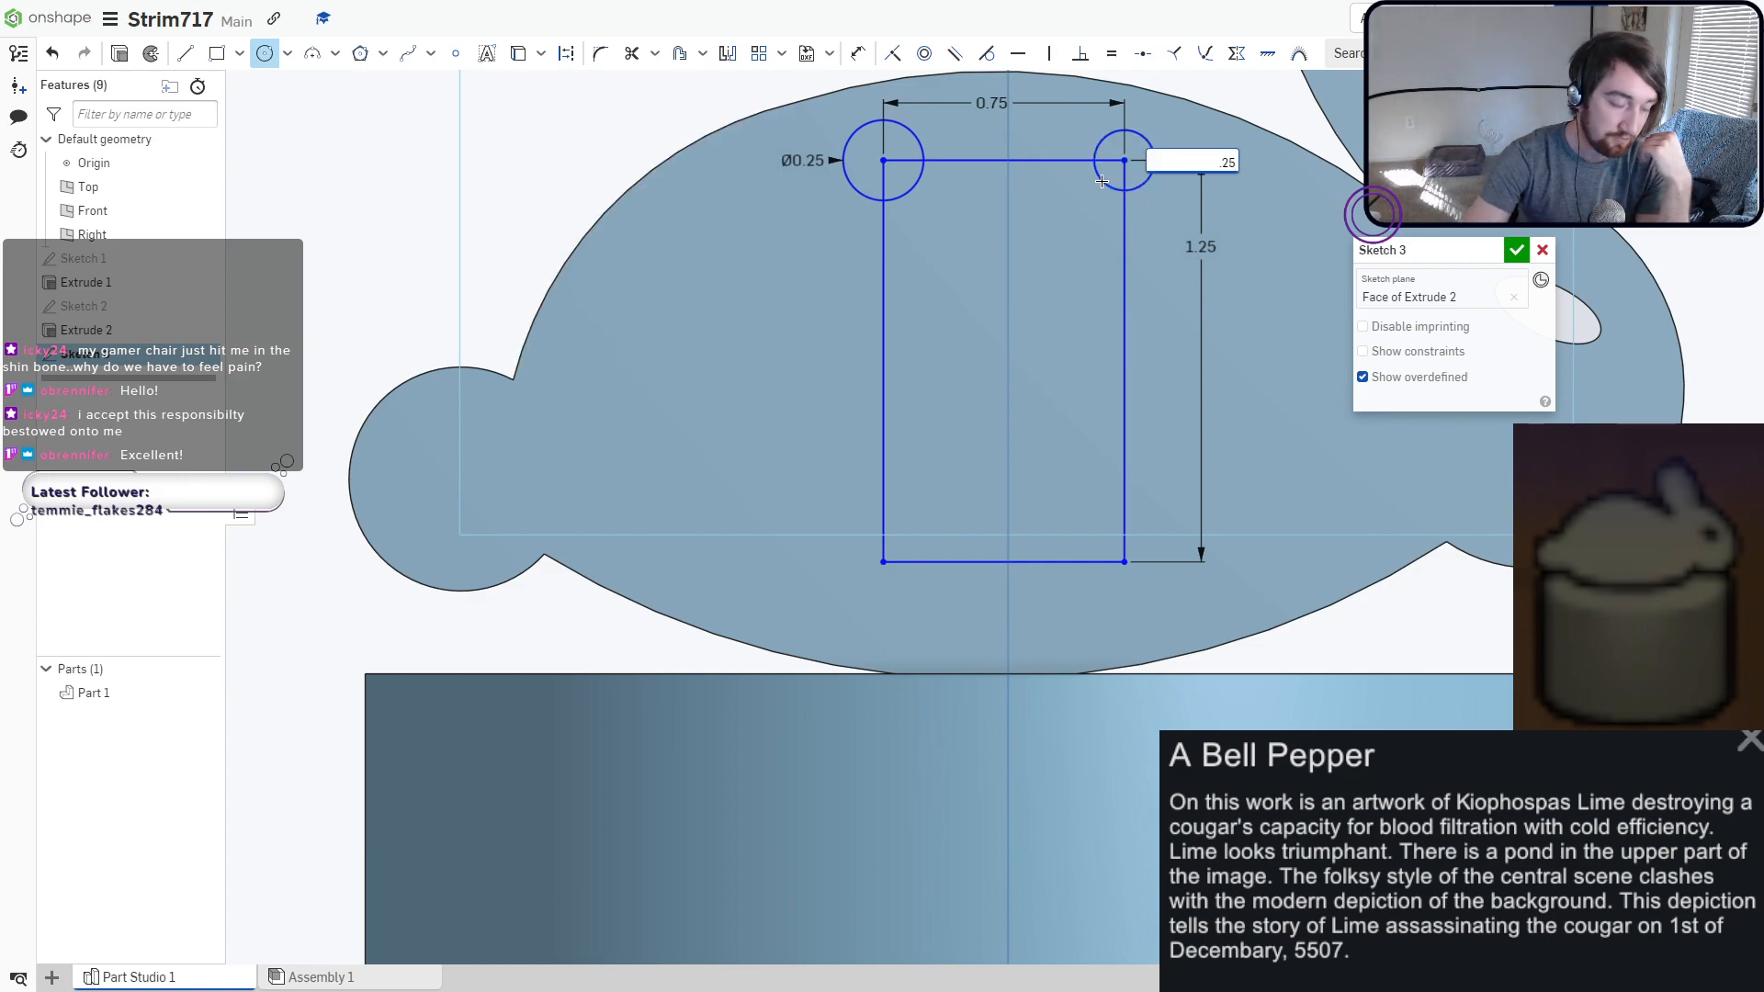
pyautogui.press('Return')
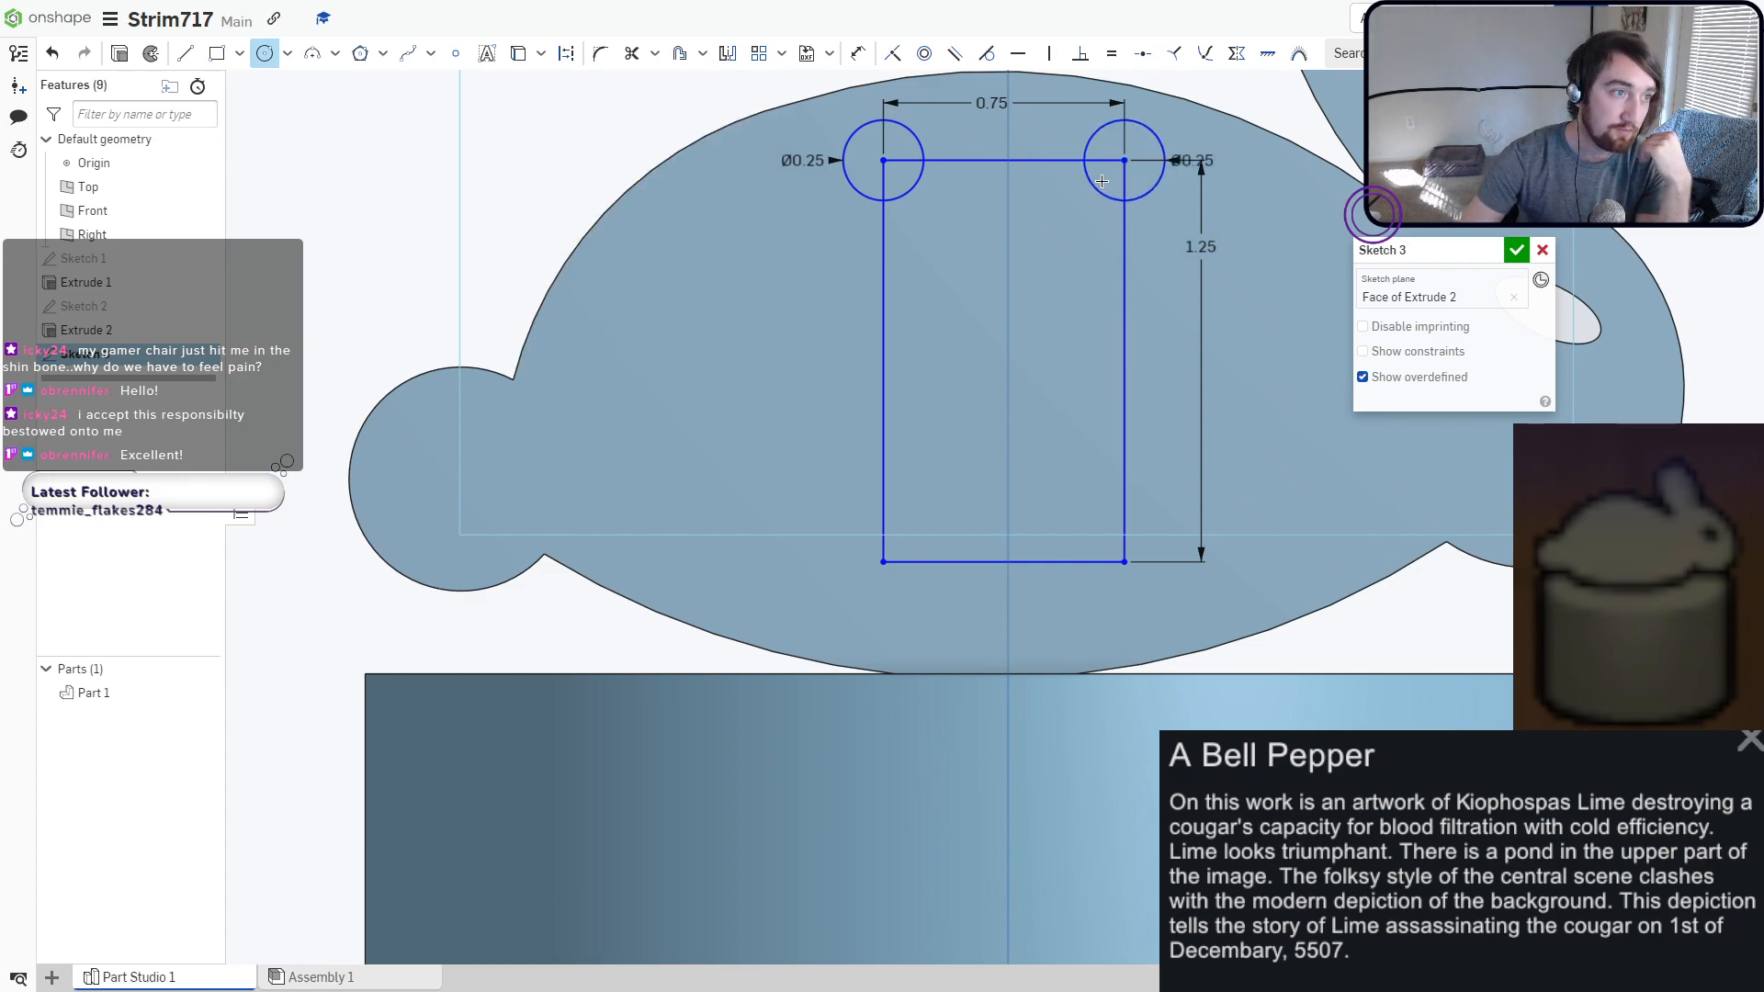
# Draw a 0.25 cm diameter circle on each of the rectangle's two lower corners and finish the sketch.
pyautogui.click(908, 545)
pyautogui.write('.')
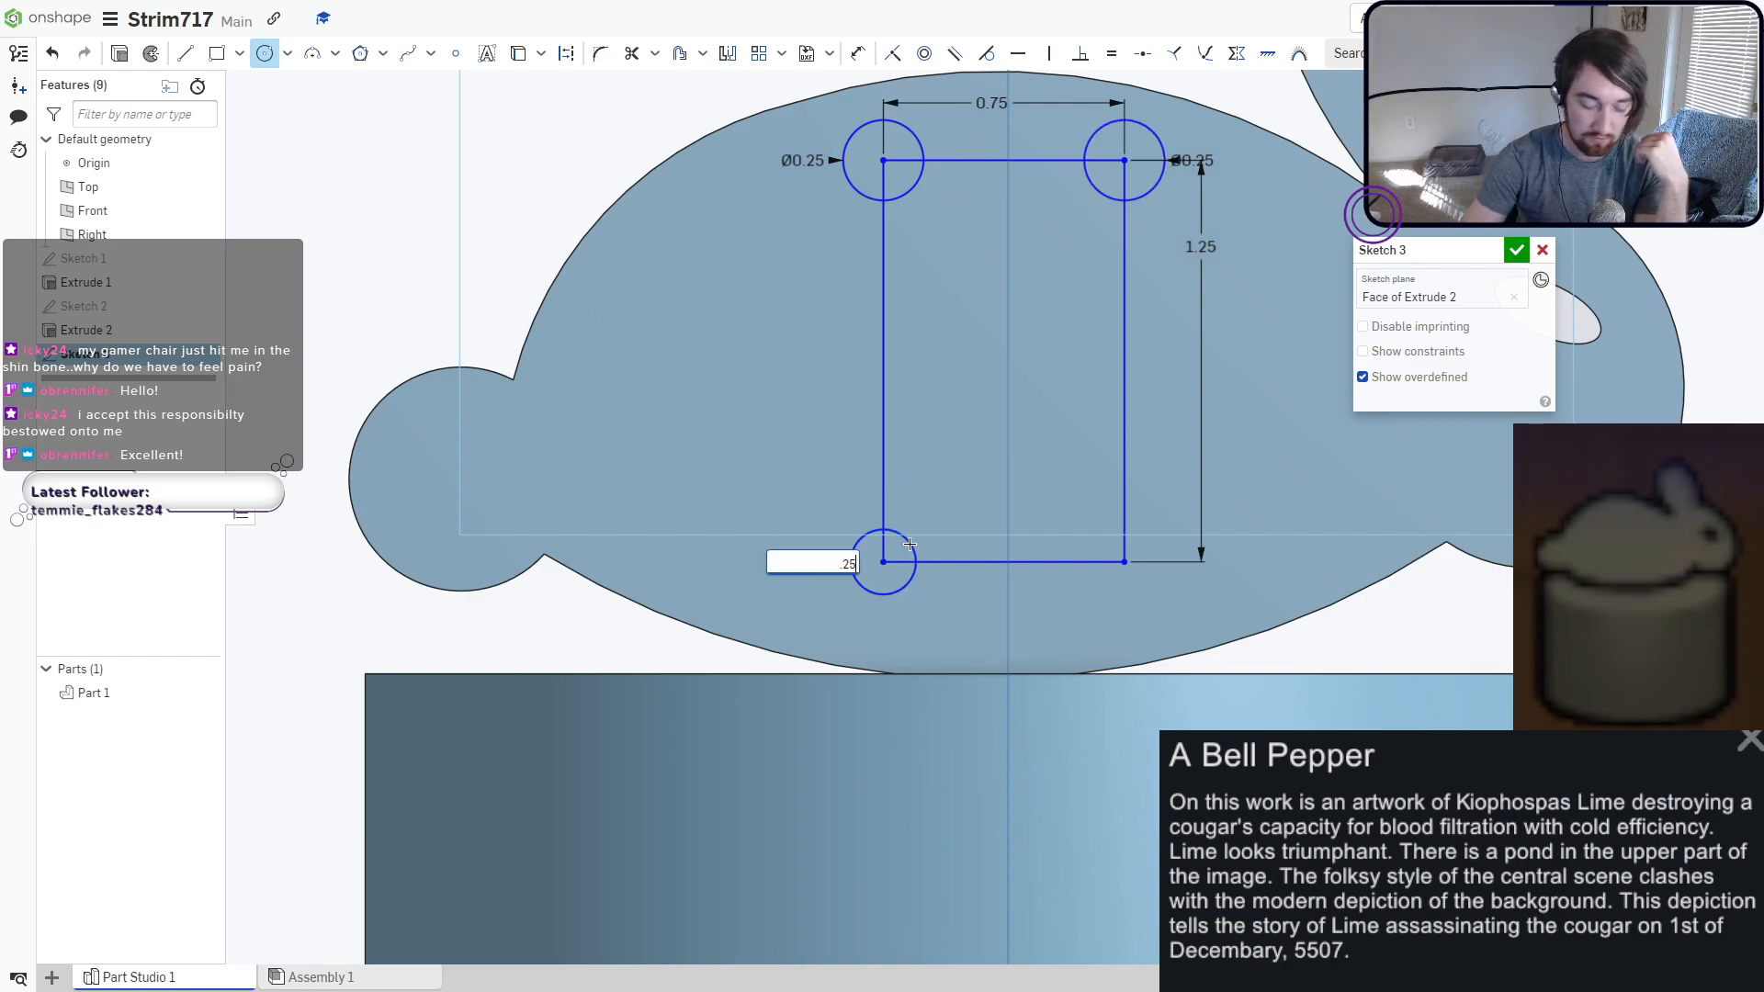
pyautogui.write('25')
pyautogui.press('Return')
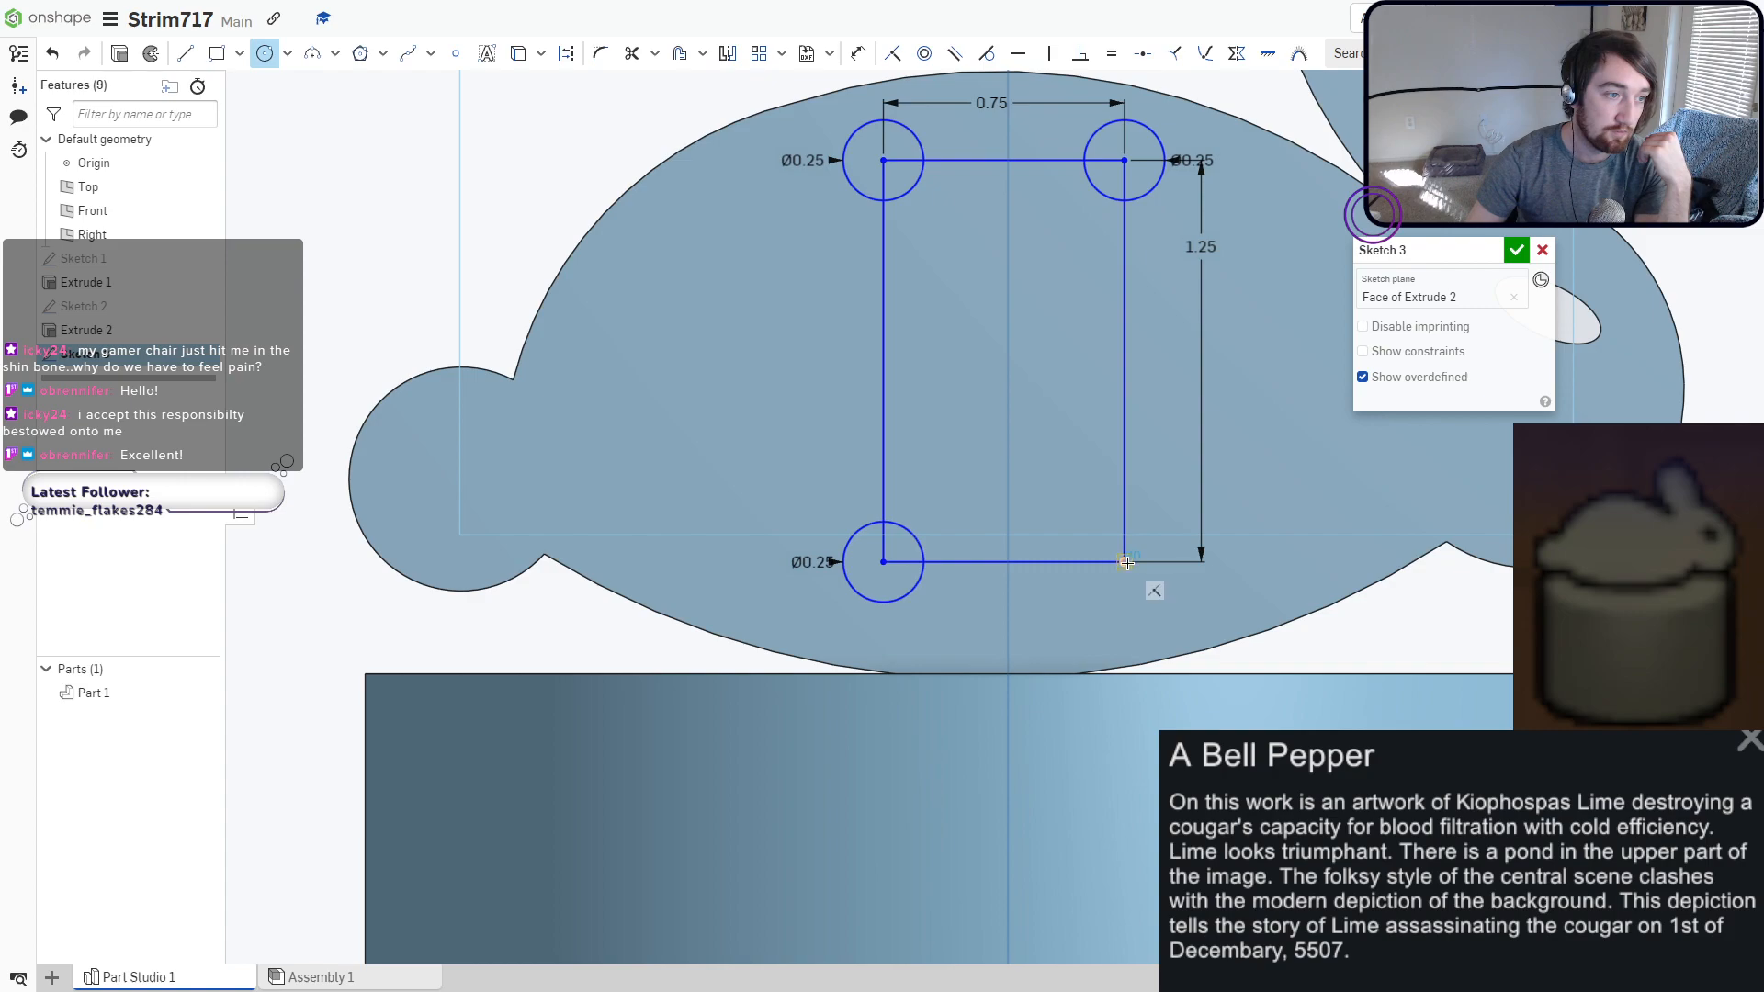
pyautogui.click(1107, 536)
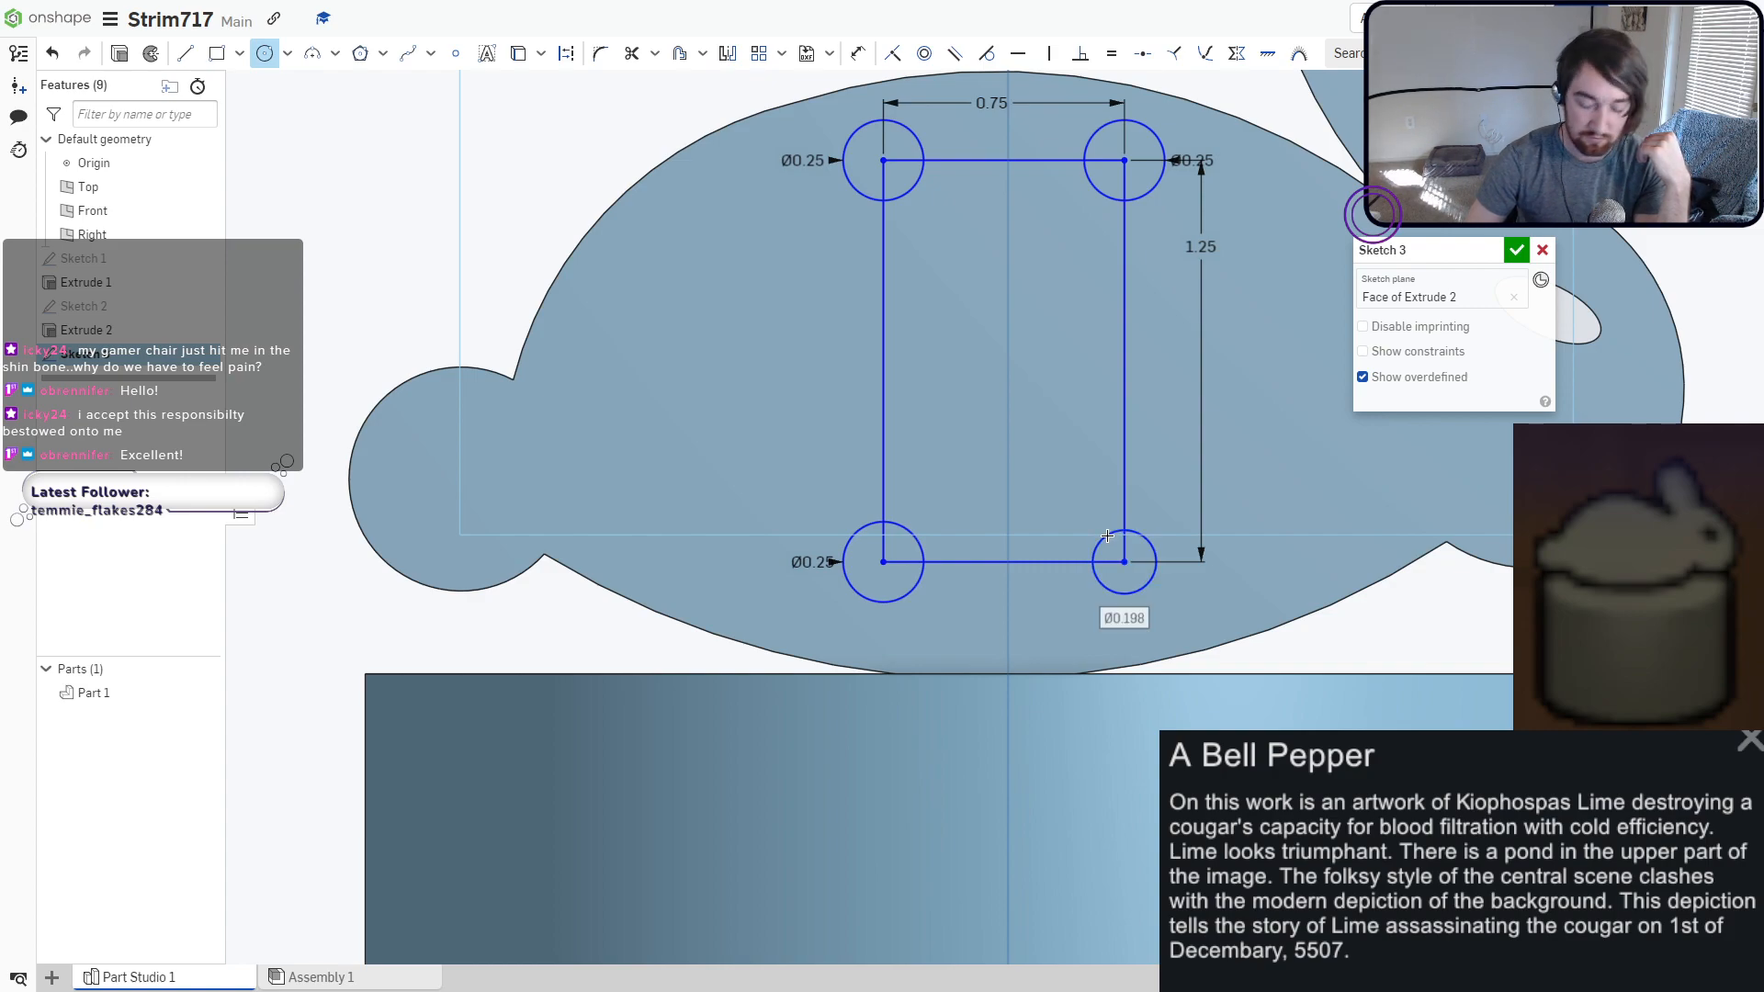
pyautogui.write('.25')
pyautogui.press('Return')
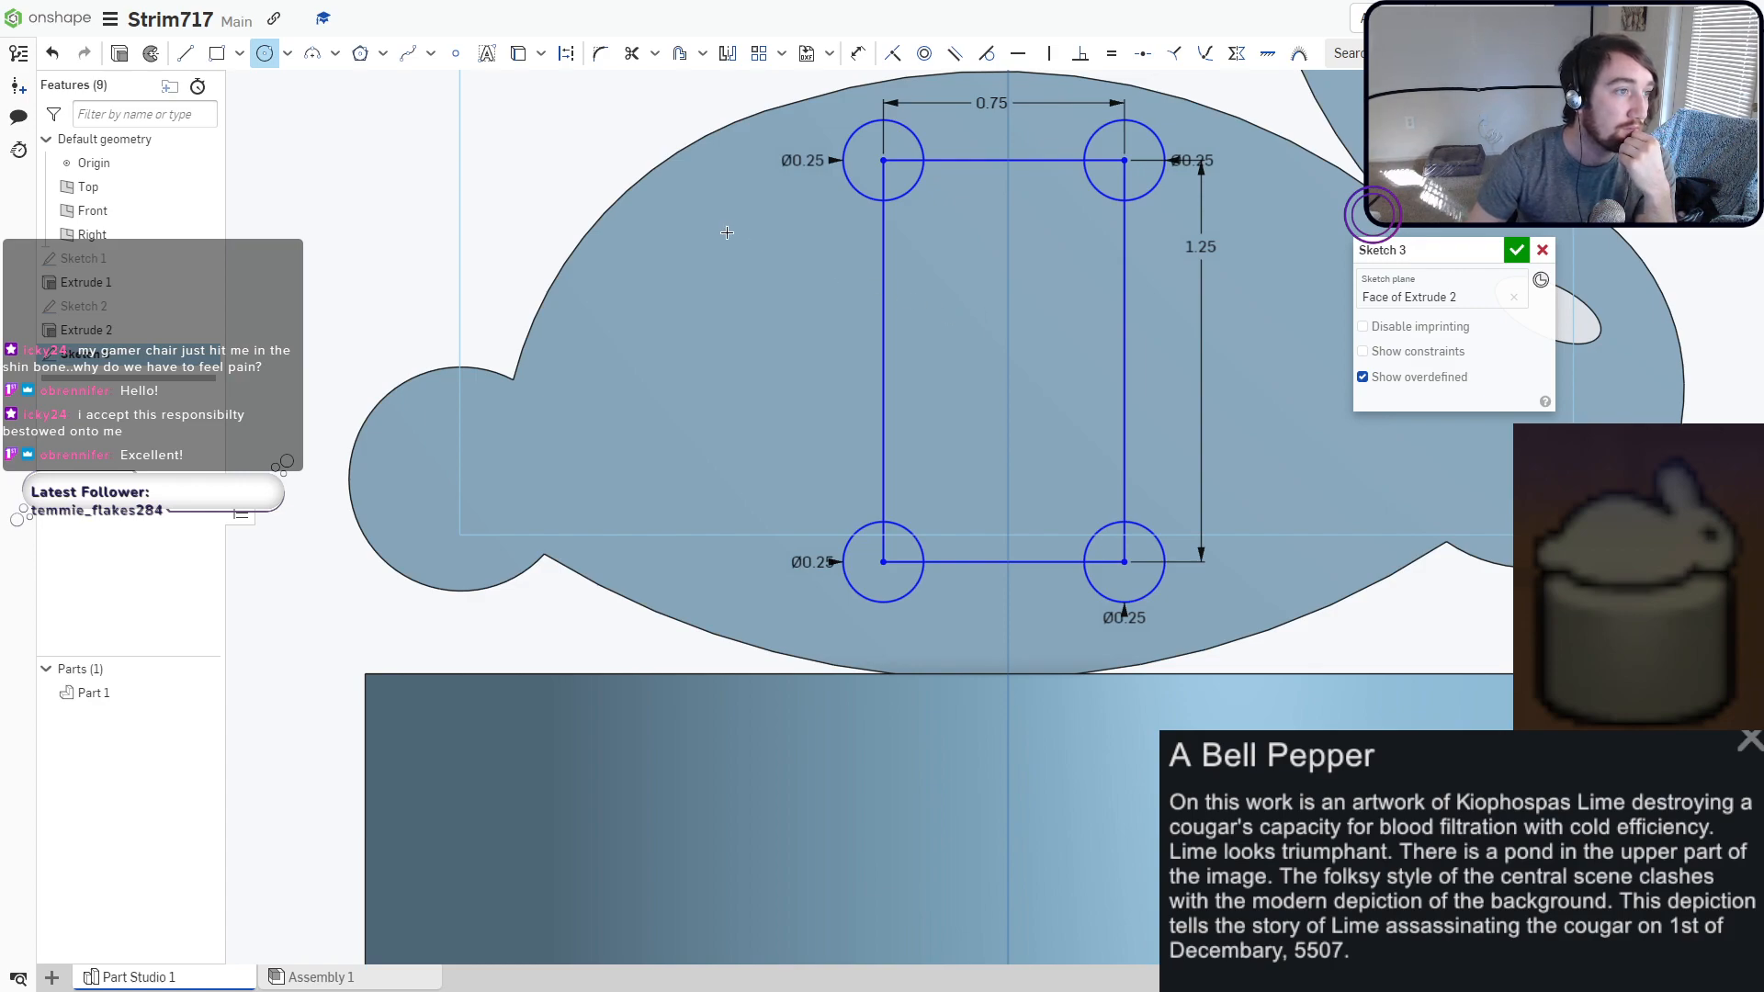
pyautogui.click(1512, 257)
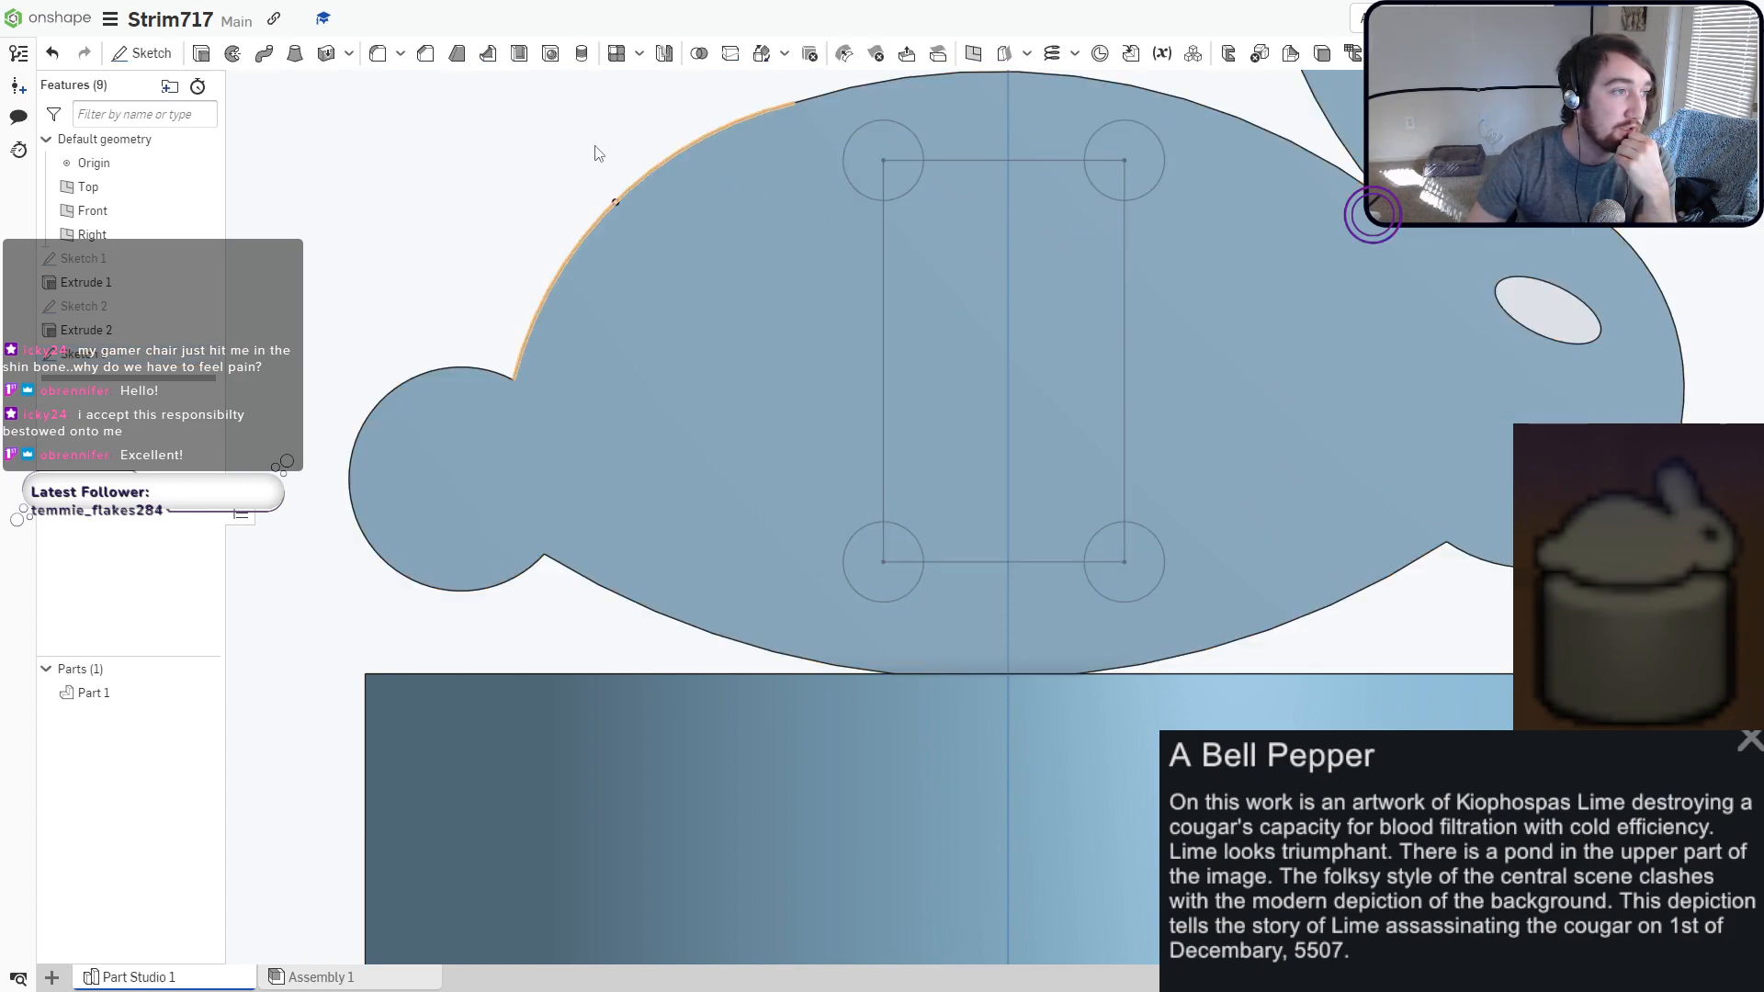
# Extrude the rectangle region with notched corners as a cut about 0.062 cm deep into the rabbit's side.
pyautogui.click(165, 57)
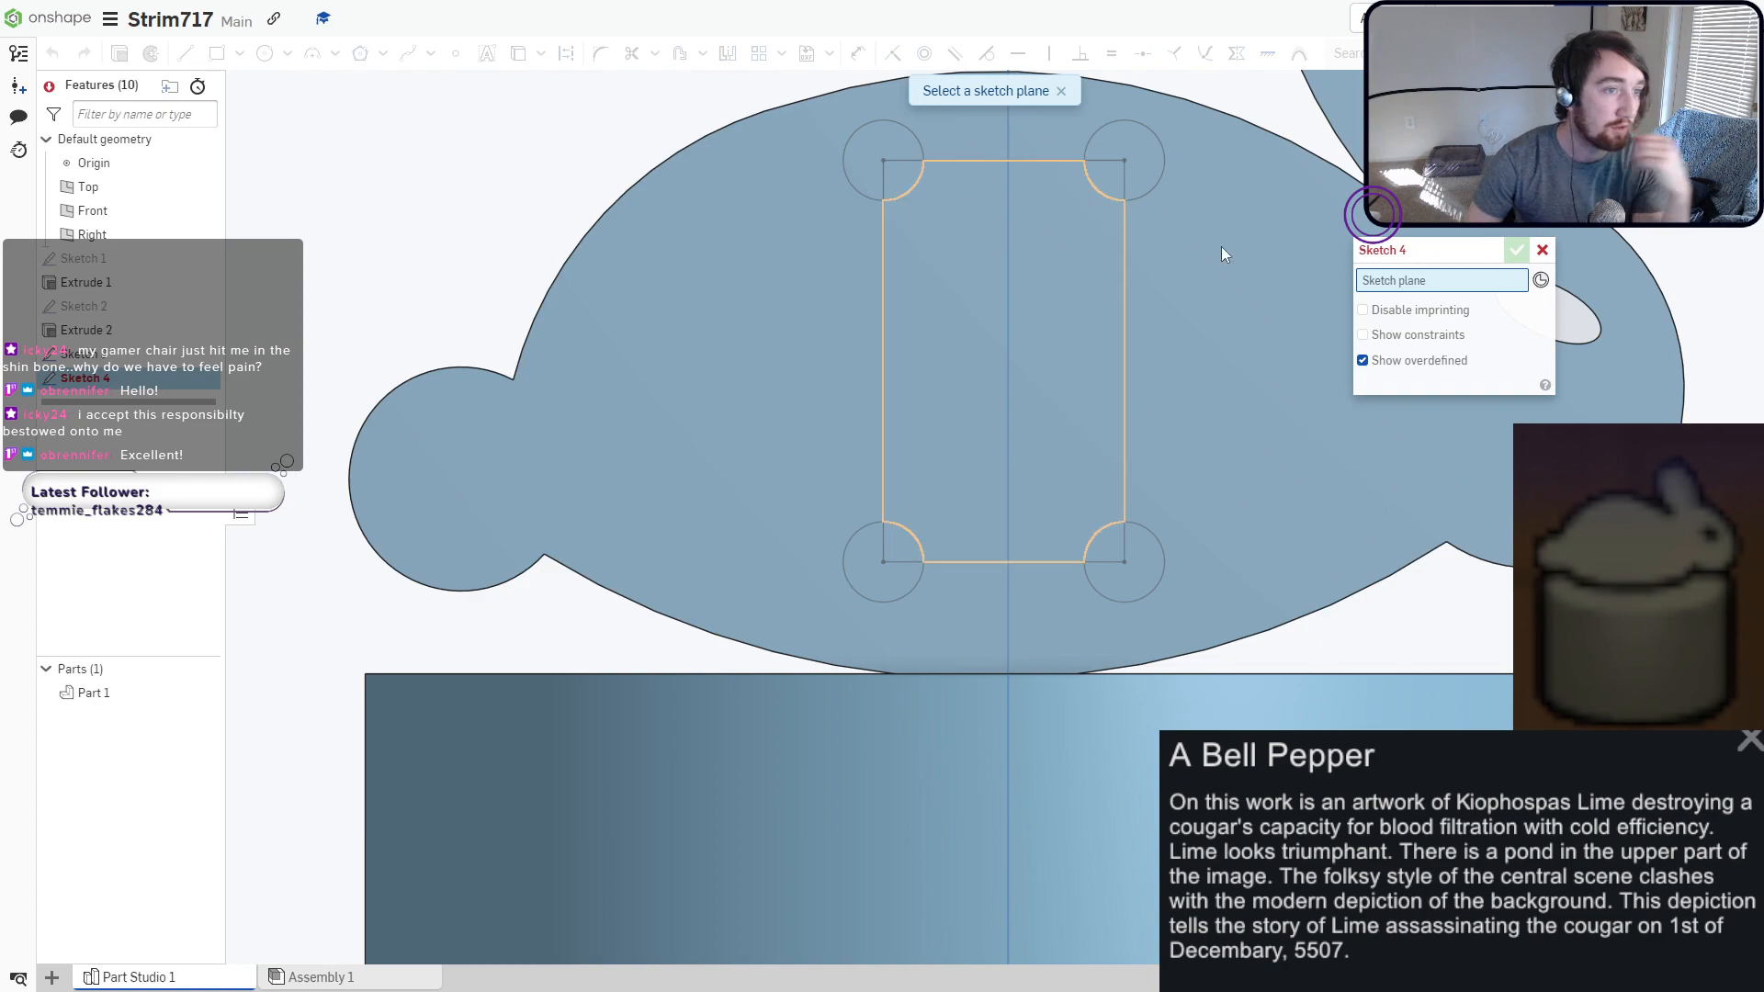
pyautogui.click(1542, 251)
pyautogui.click(196, 61)
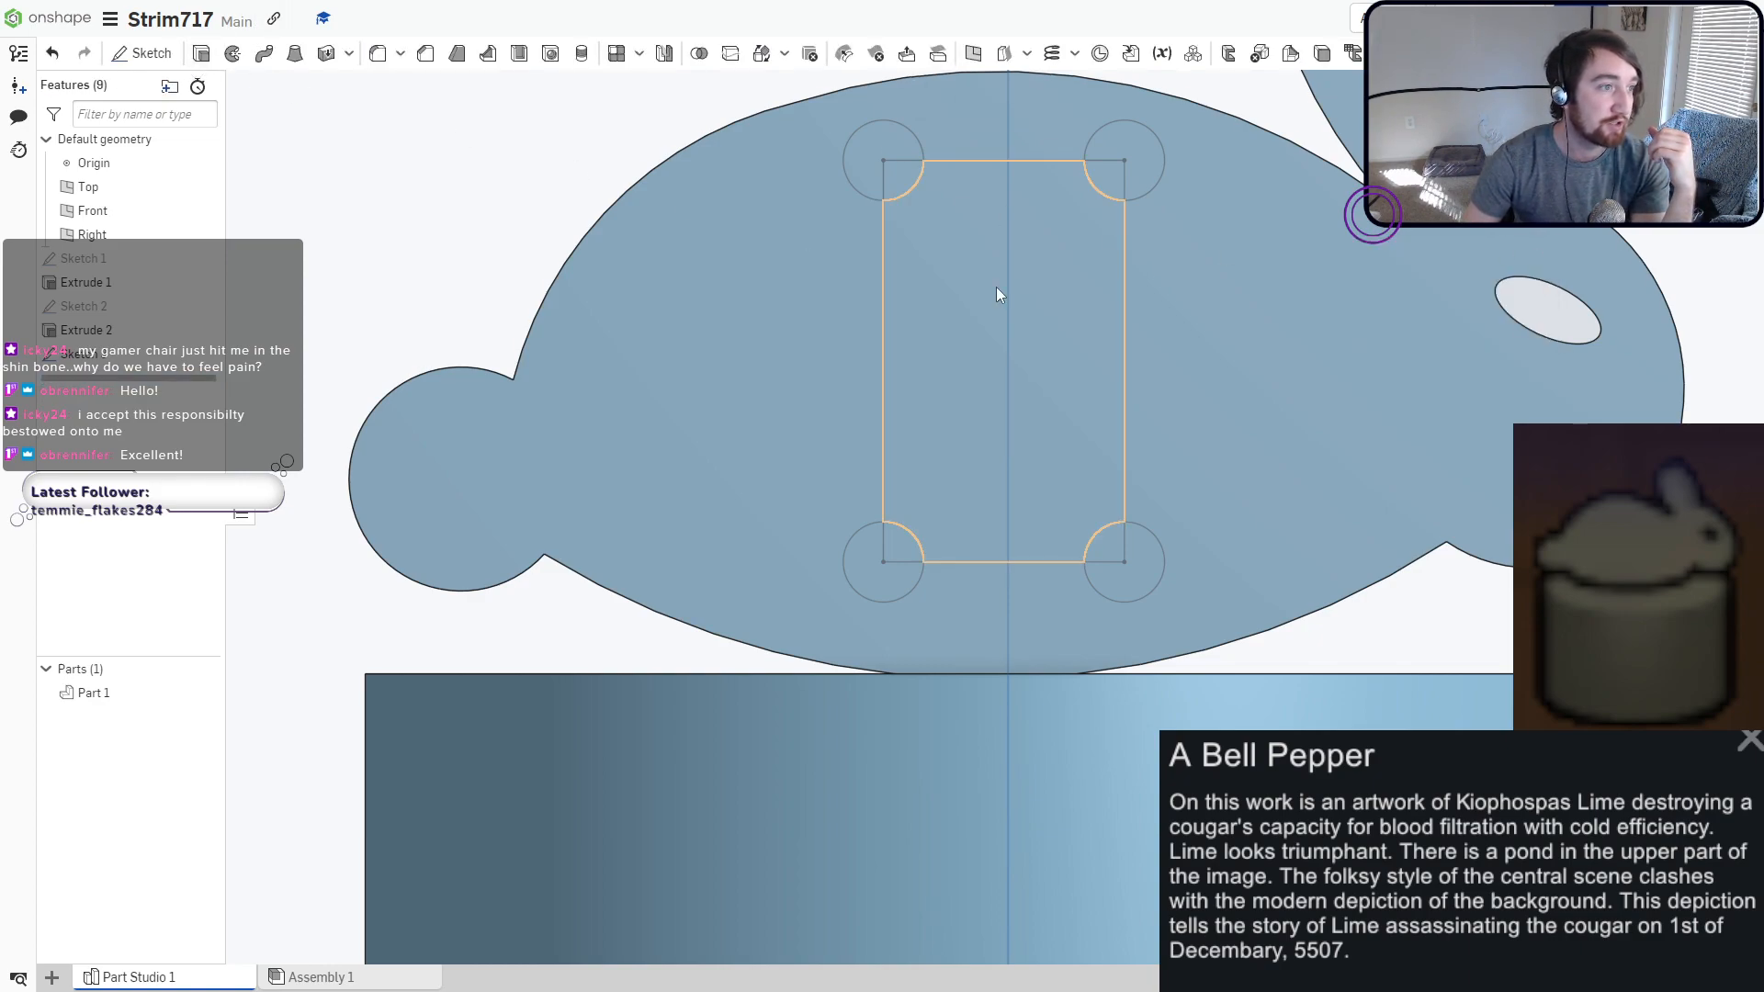
pyautogui.click(996, 288)
pyautogui.moveTo(996, 288); pyautogui.dragTo(961, 294, button='right')
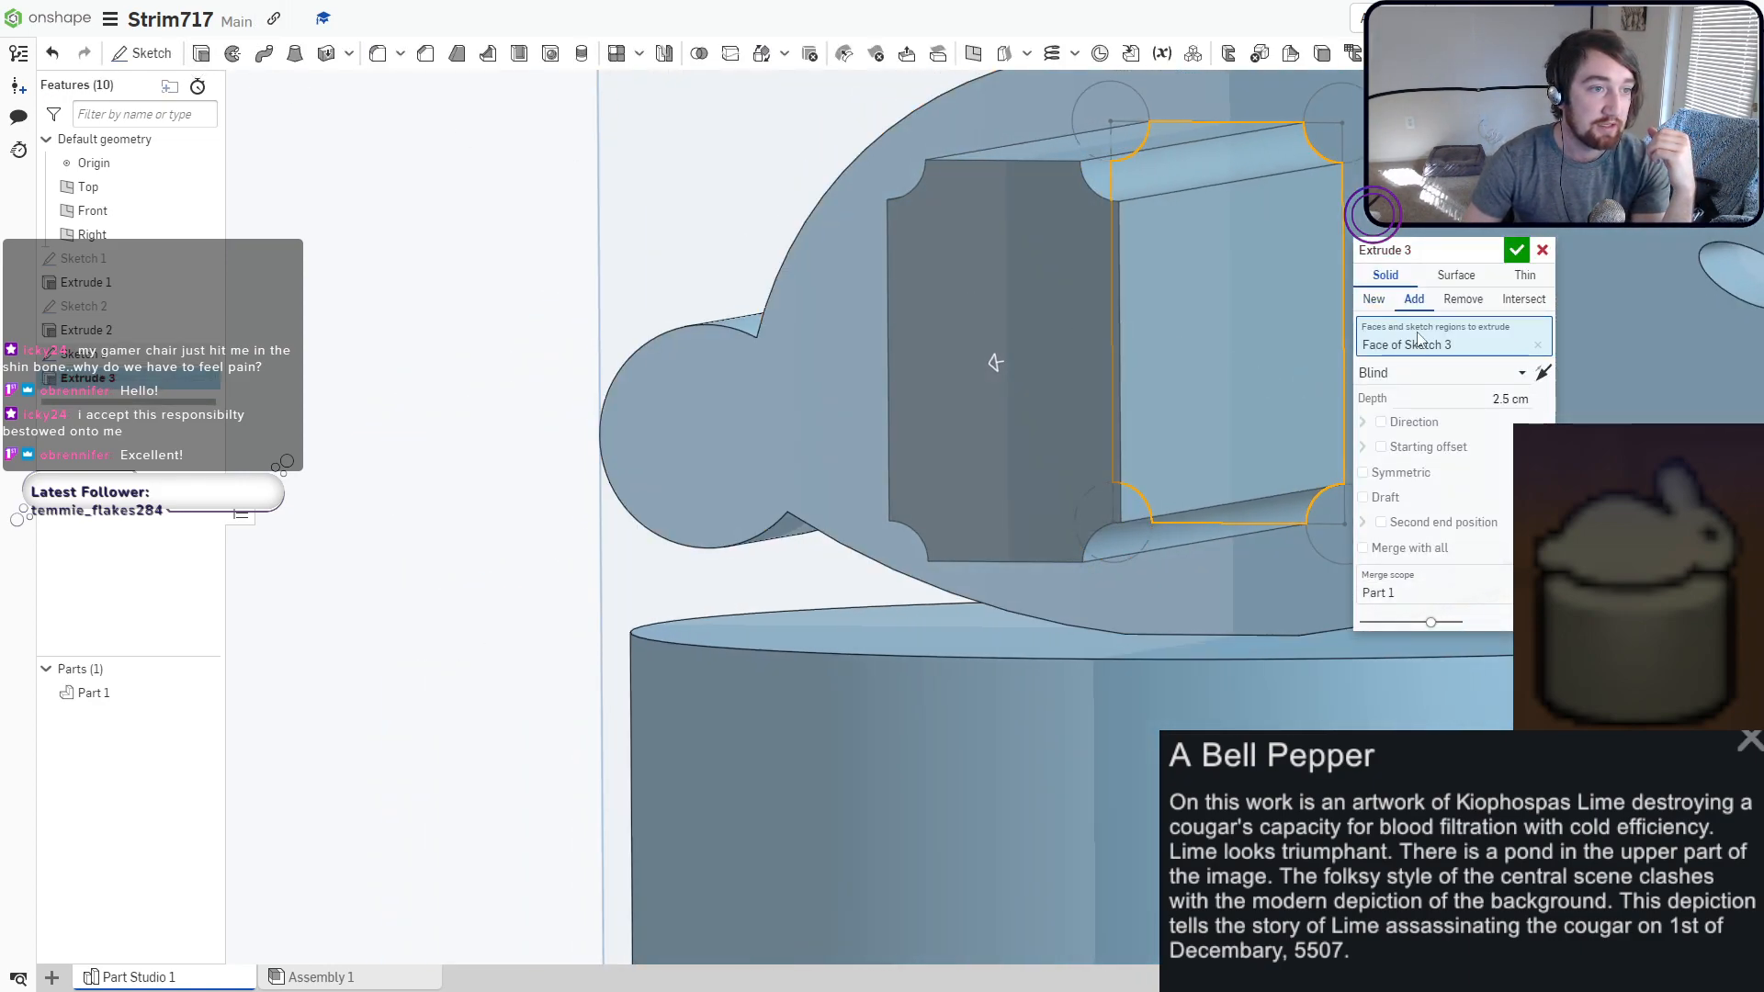
pyautogui.click(1462, 299)
pyautogui.scroll(-4, 1295, 273)
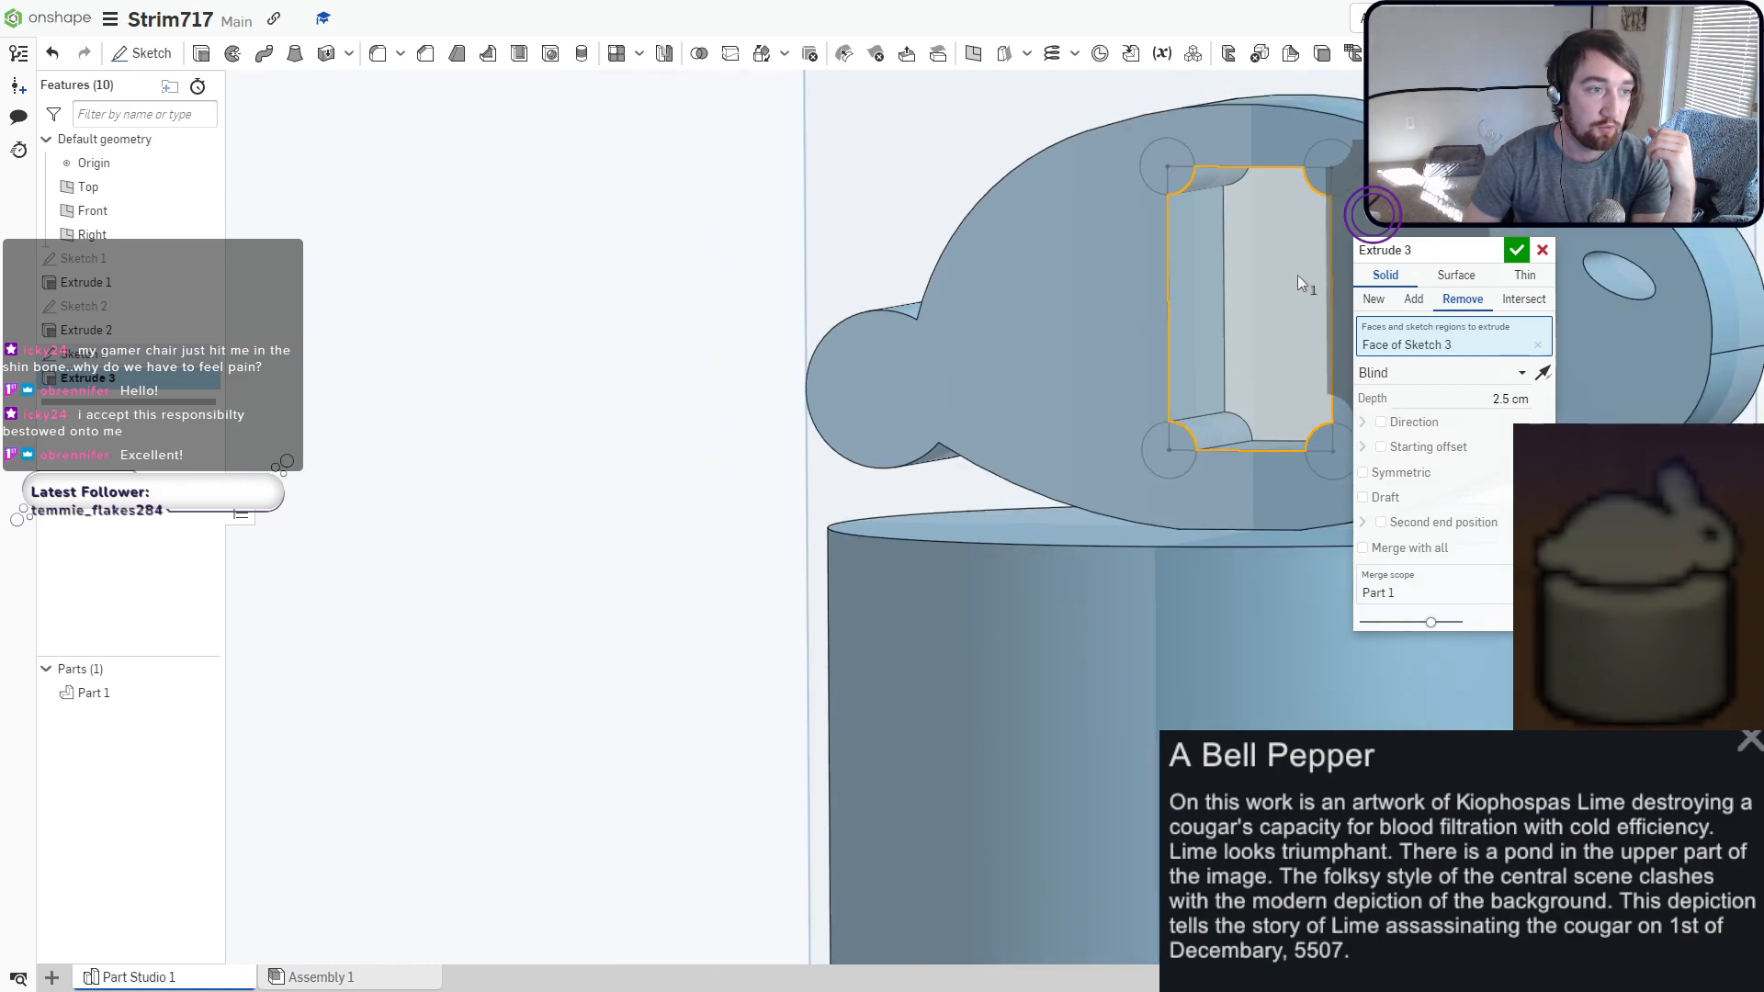
pyautogui.moveTo(1252, 274); pyautogui.dragTo(970, 325, button='middle')
pyautogui.moveTo(1101, 329); pyautogui.dragTo(1020, 354)
pyautogui.scroll(4, 994, 352)
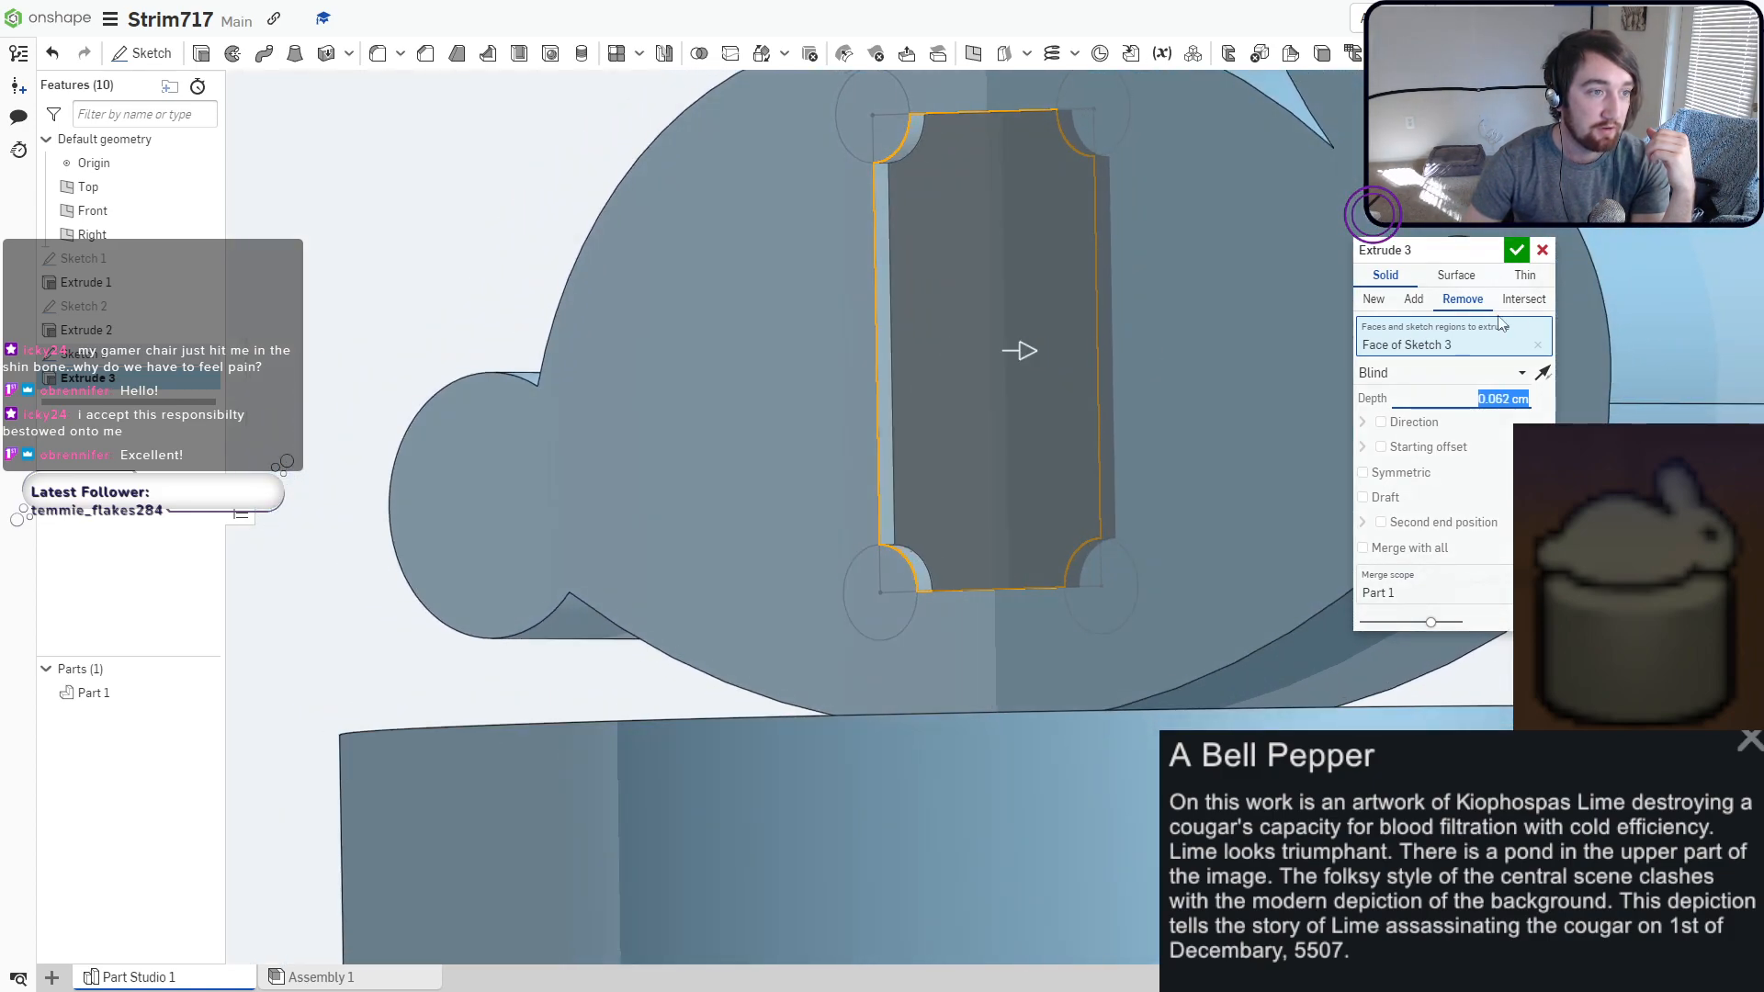
pyautogui.click(1516, 253)
# Start an equal-distance chamfer on the pocket's upper rim edge and the two curved rim edges beside it.
pyautogui.moveTo(960, 310); pyautogui.dragTo(1066, 275, button='right')
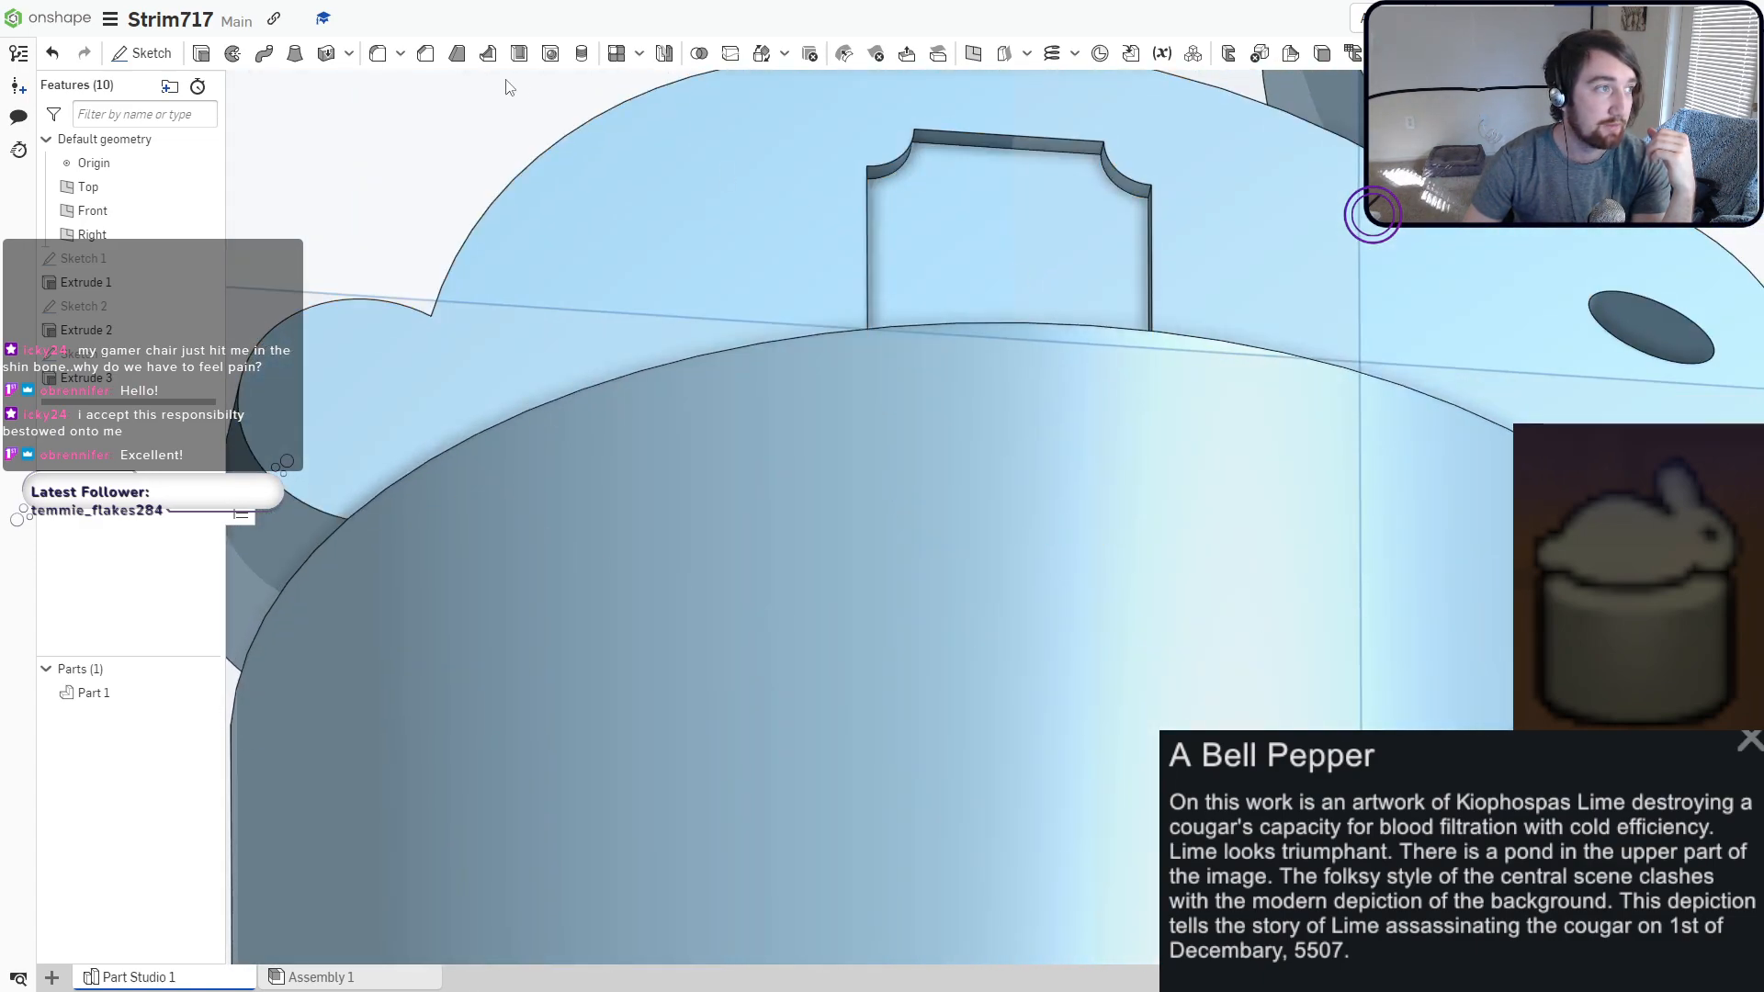
pyautogui.click(427, 57)
pyautogui.scroll(2, 1058, 169)
pyautogui.moveTo(1084, 173); pyautogui.dragTo(1079, 295, button='middle')
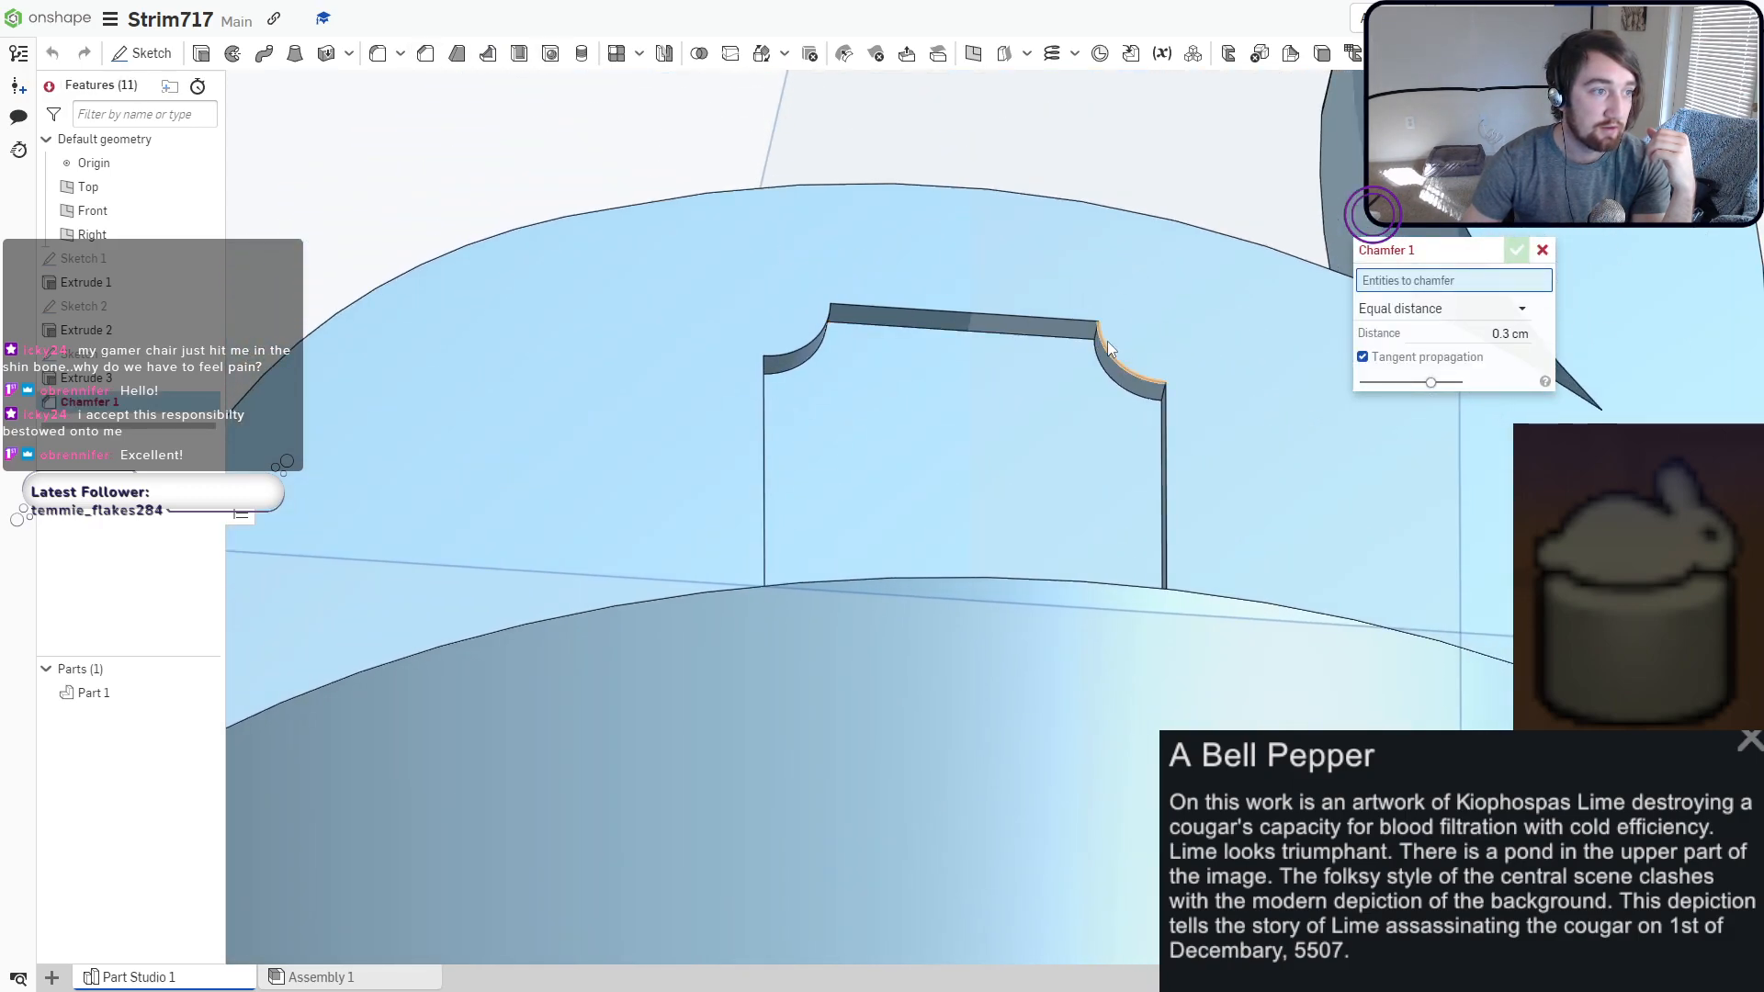
pyautogui.click(1105, 342)
pyautogui.click(1064, 322)
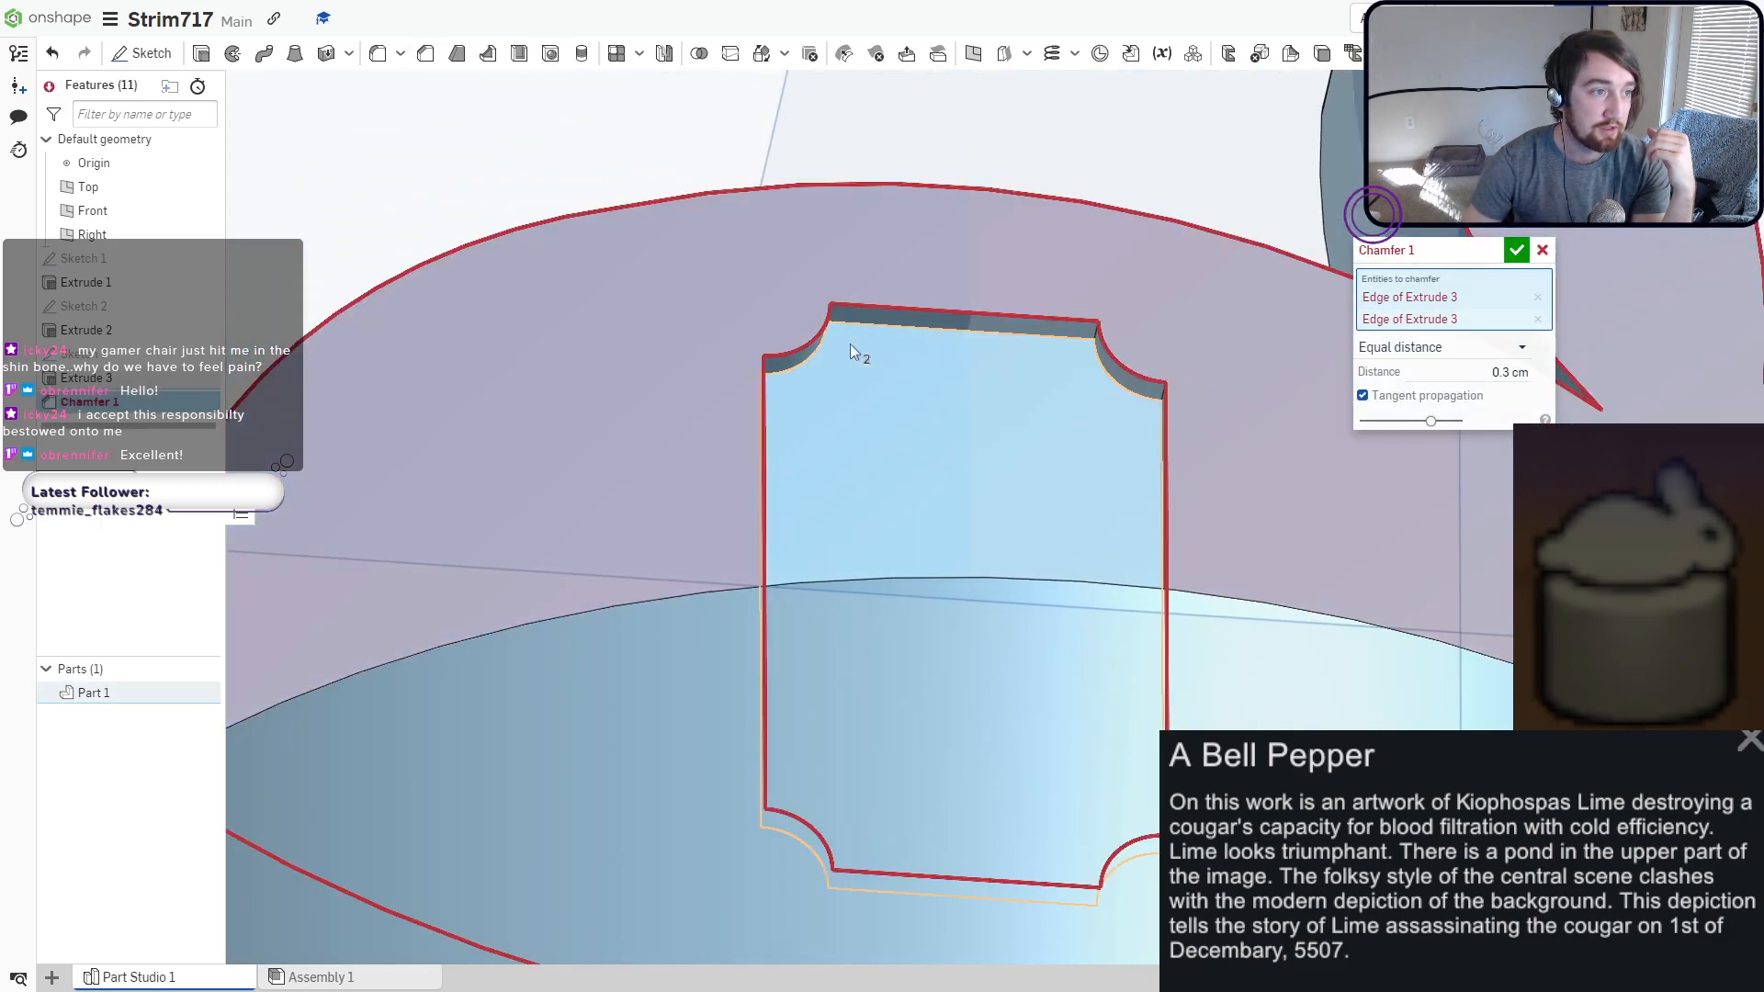
pyautogui.click(935, 312)
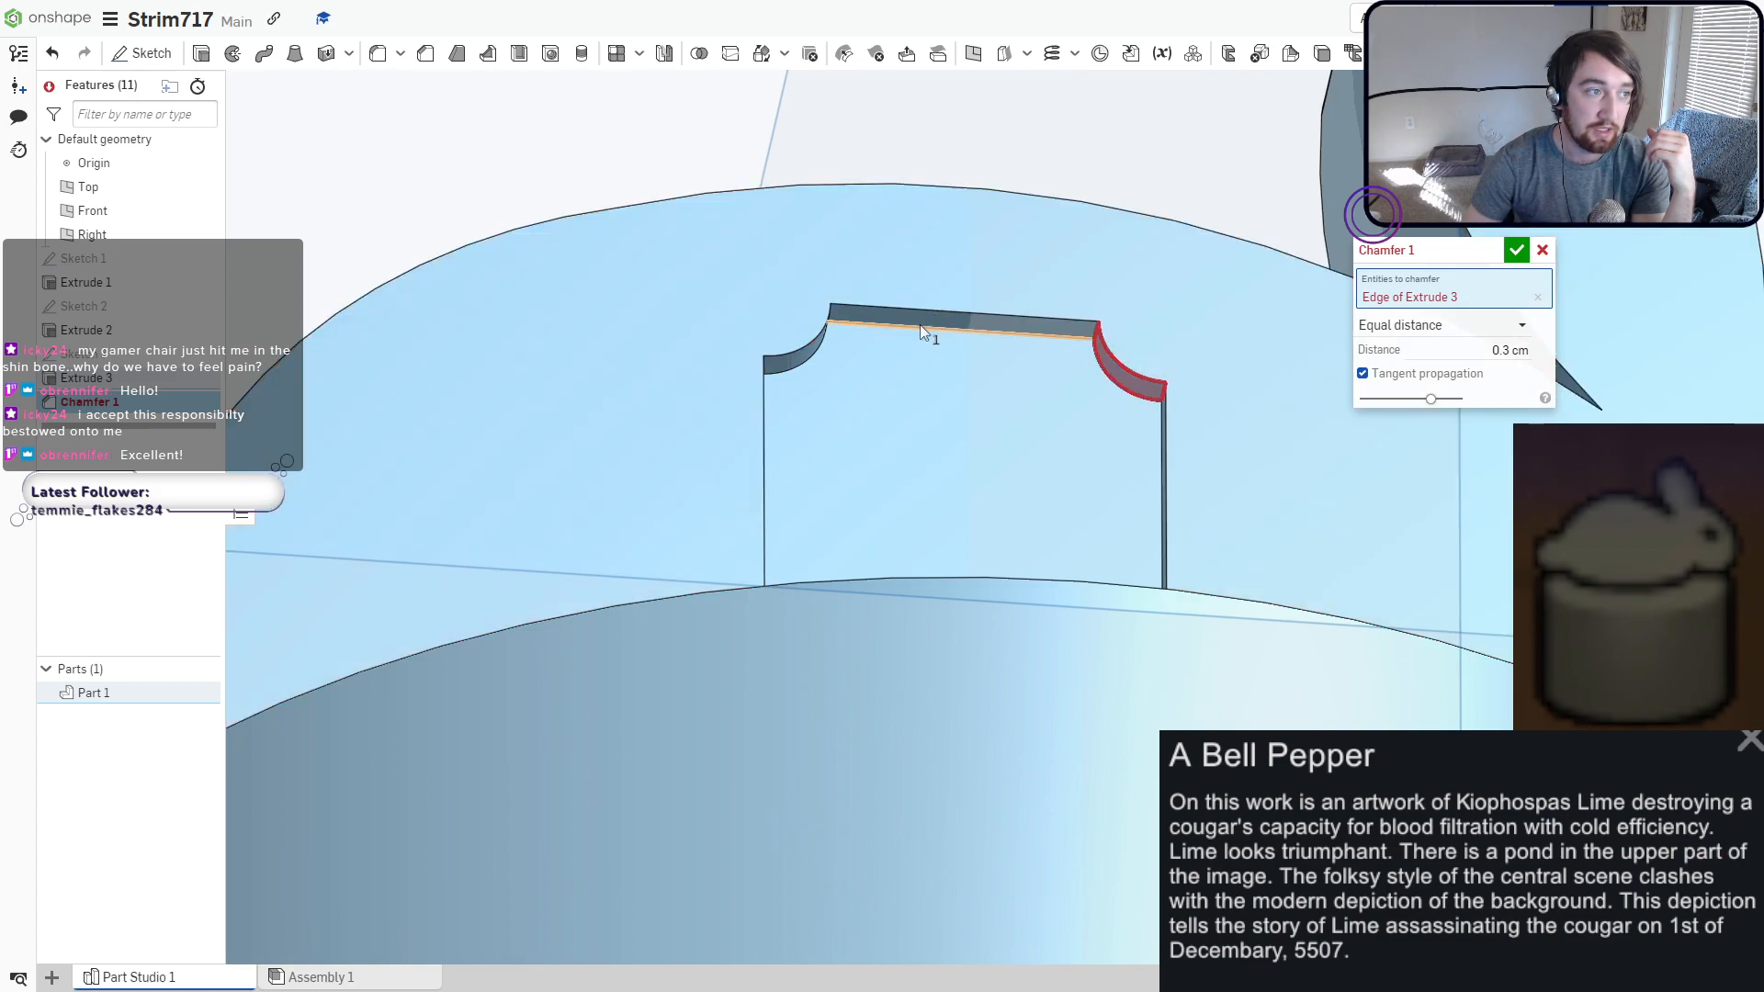
pyautogui.click(946, 311)
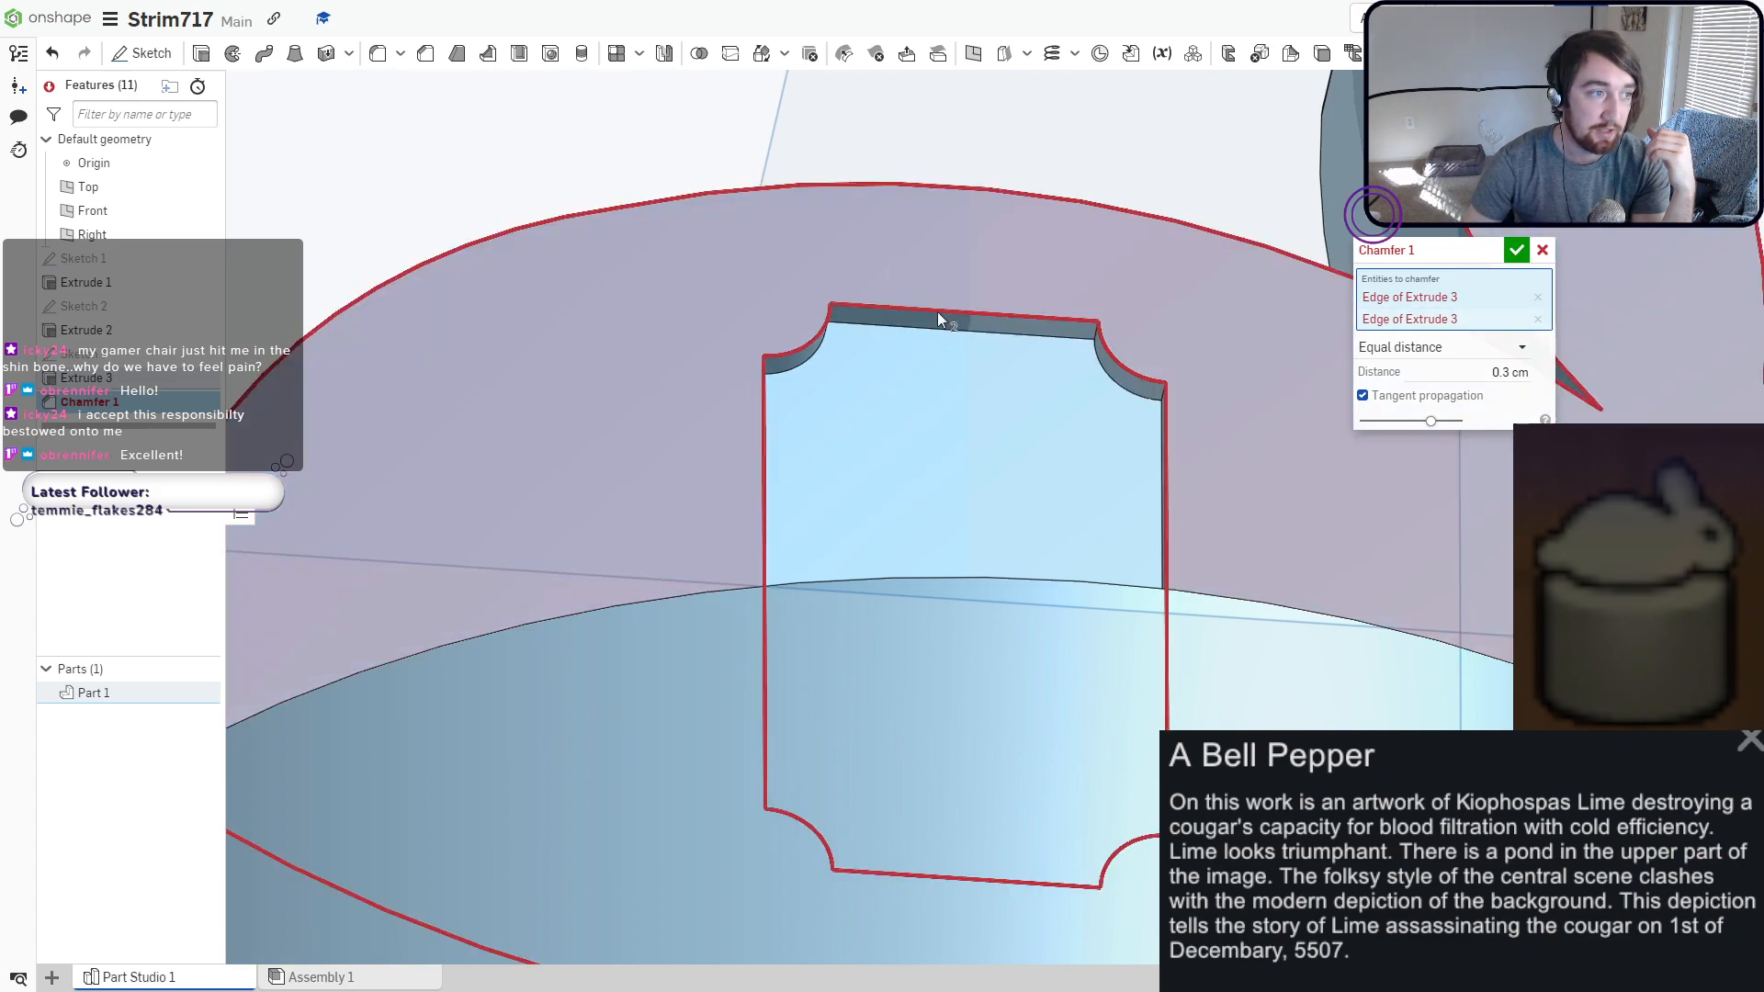
pyautogui.click(815, 336)
# Set the chamfer distance to 0.05 cm.
pyautogui.click(1514, 394)
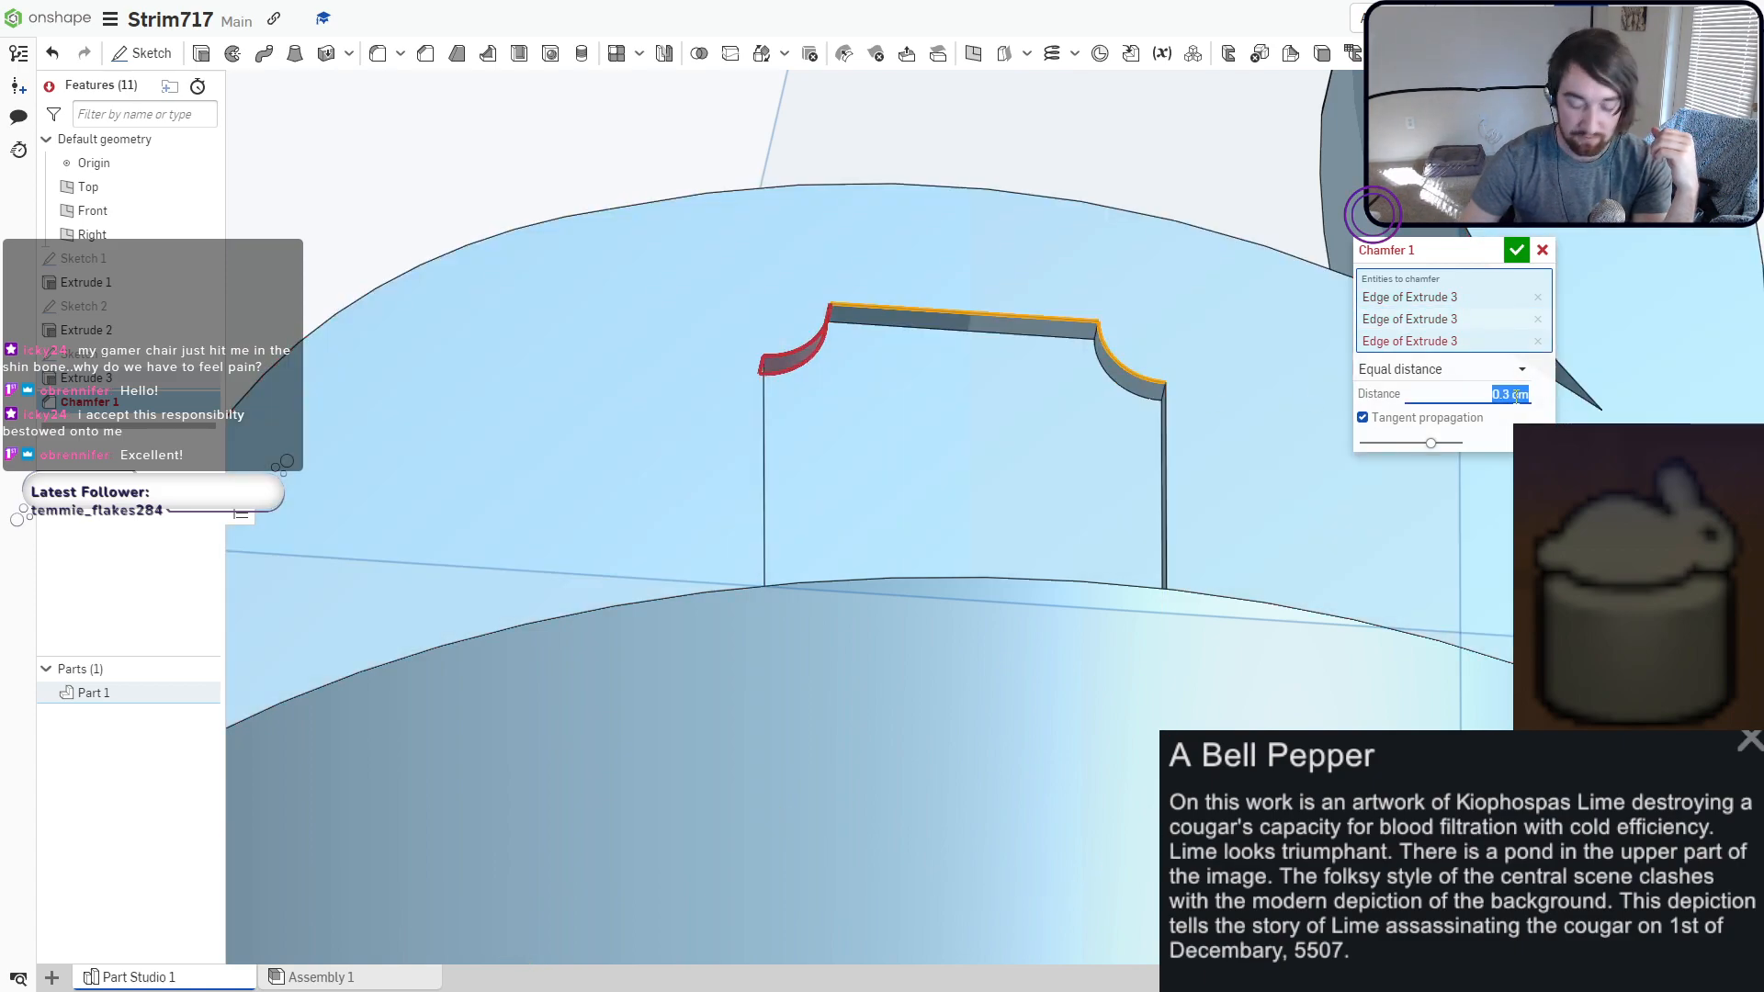
pyautogui.press('BackSpace')
pyautogui.write('.05')
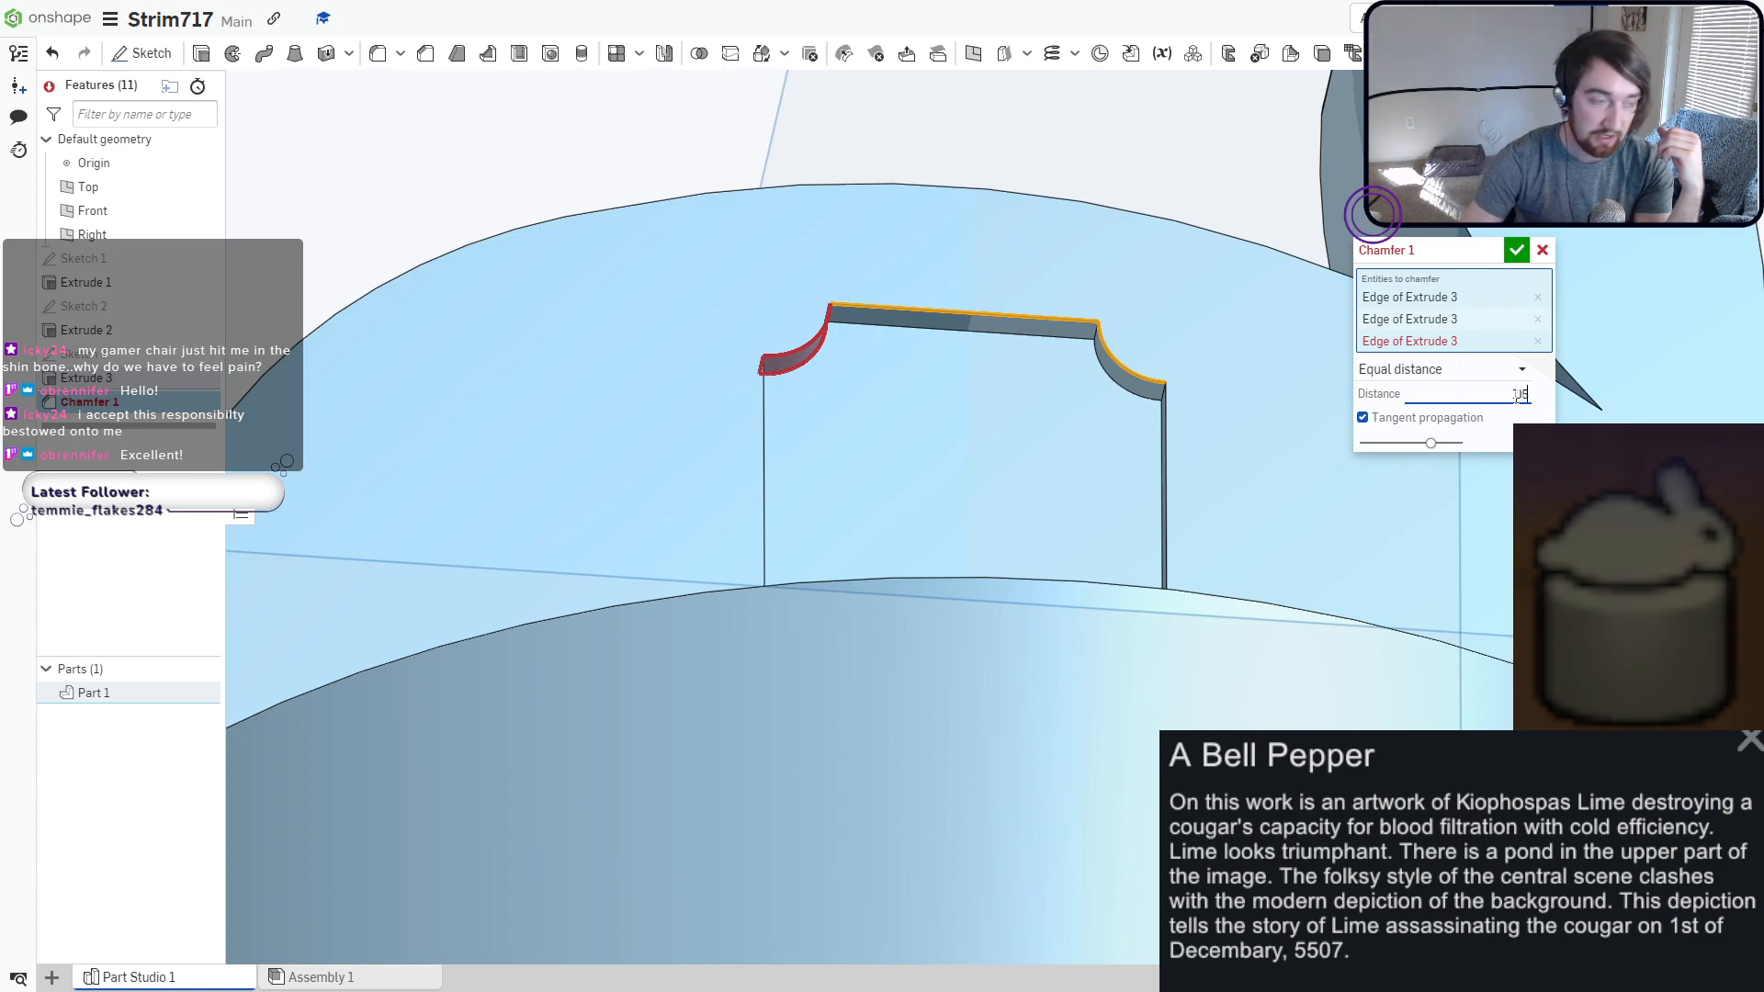
pyautogui.click(1543, 387)
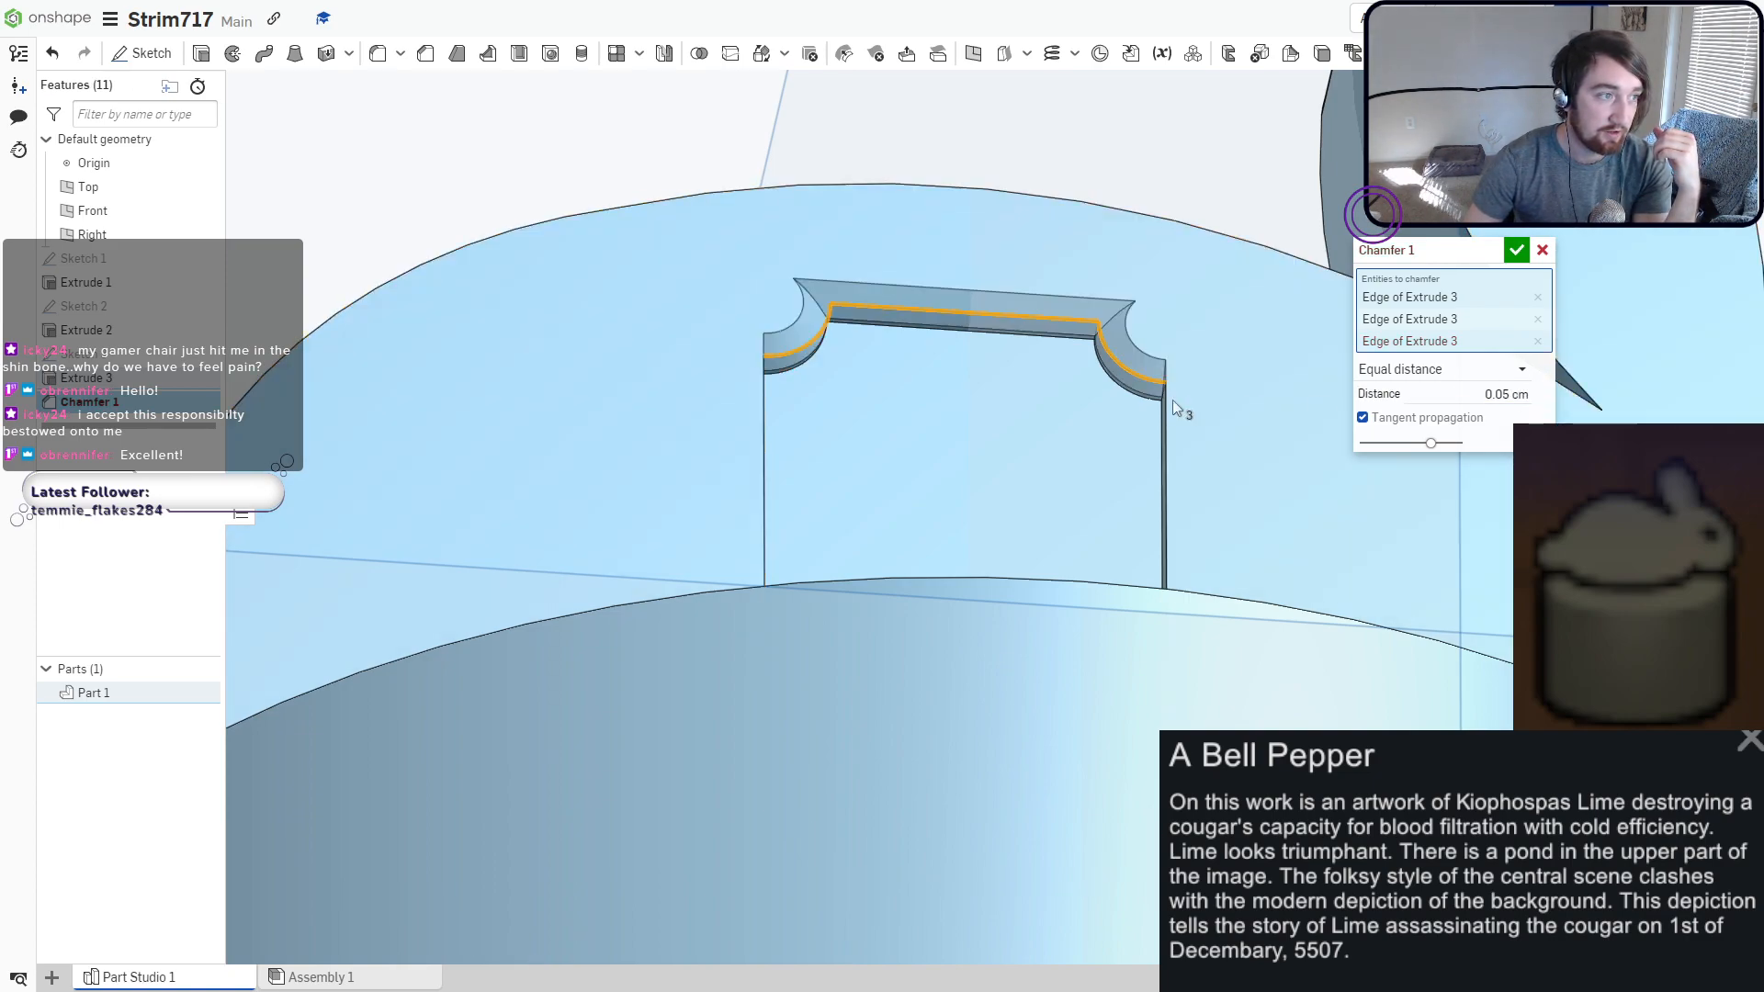
# Add the remaining straight and curved rim edges of the notched recess to the chamfer and finish it.
pyautogui.moveTo(1052, 400); pyautogui.dragTo(905, 409, button='right')
pyautogui.click(747, 399)
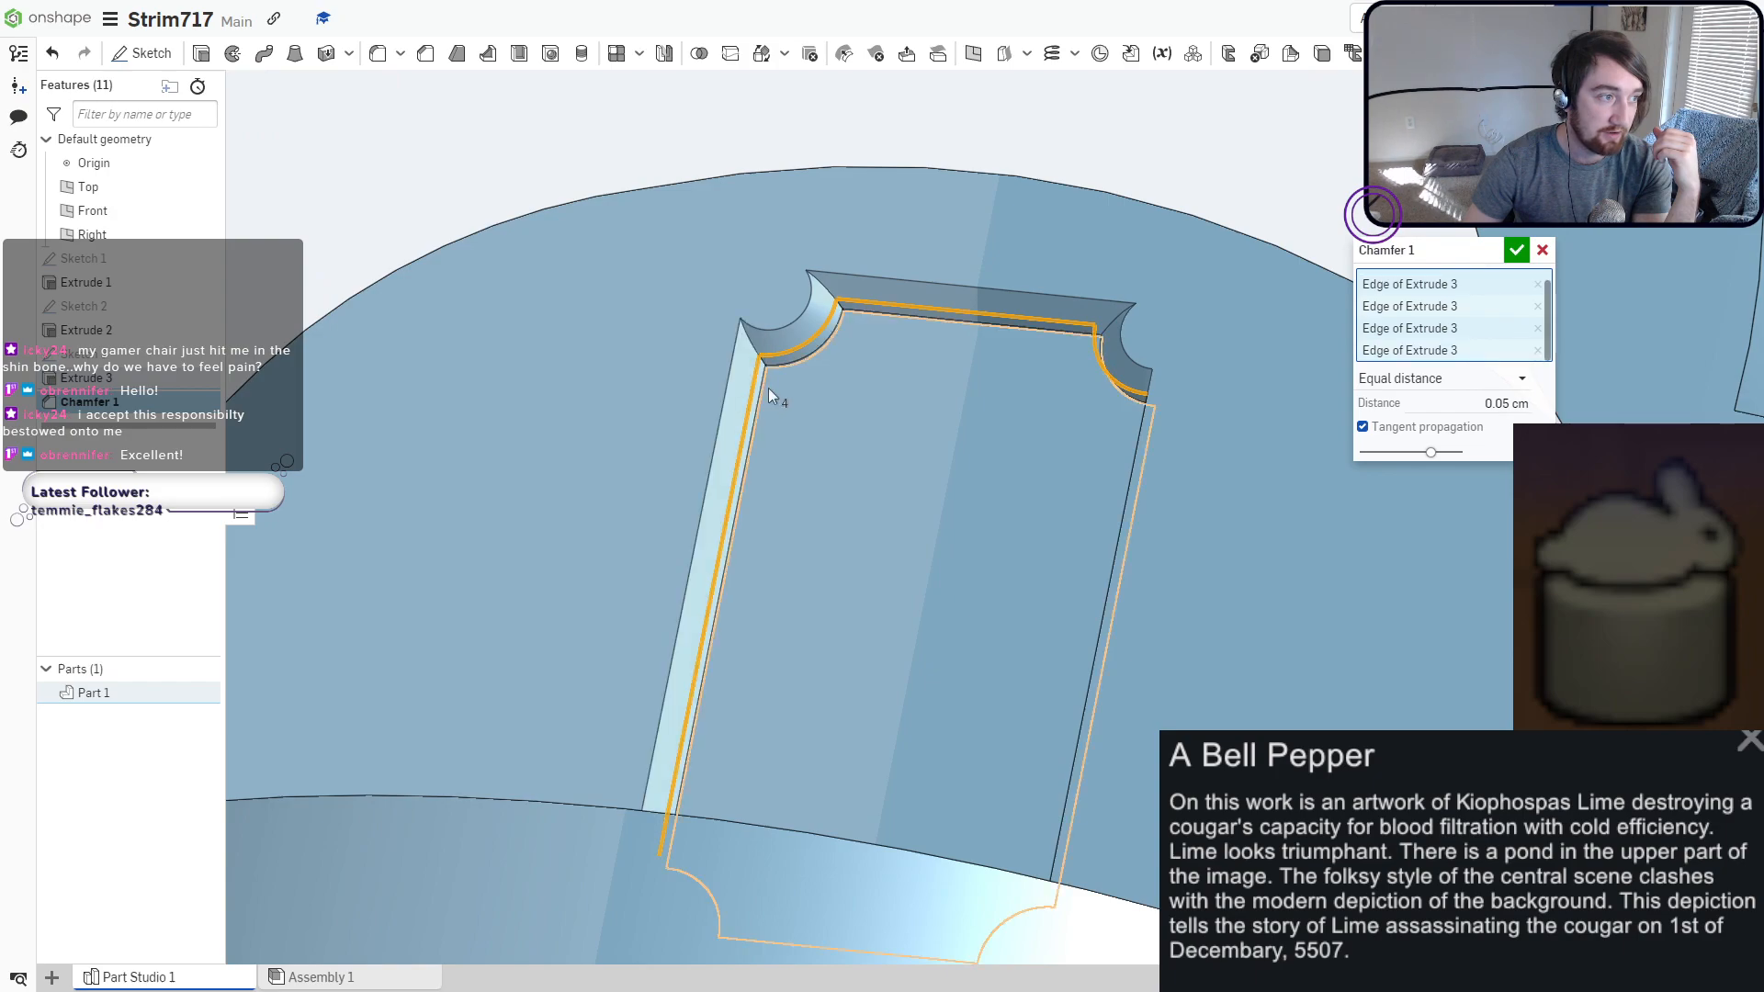
pyautogui.moveTo(768, 388); pyautogui.dragTo(714, 626, button='right')
pyautogui.scroll(3, 857, 349)
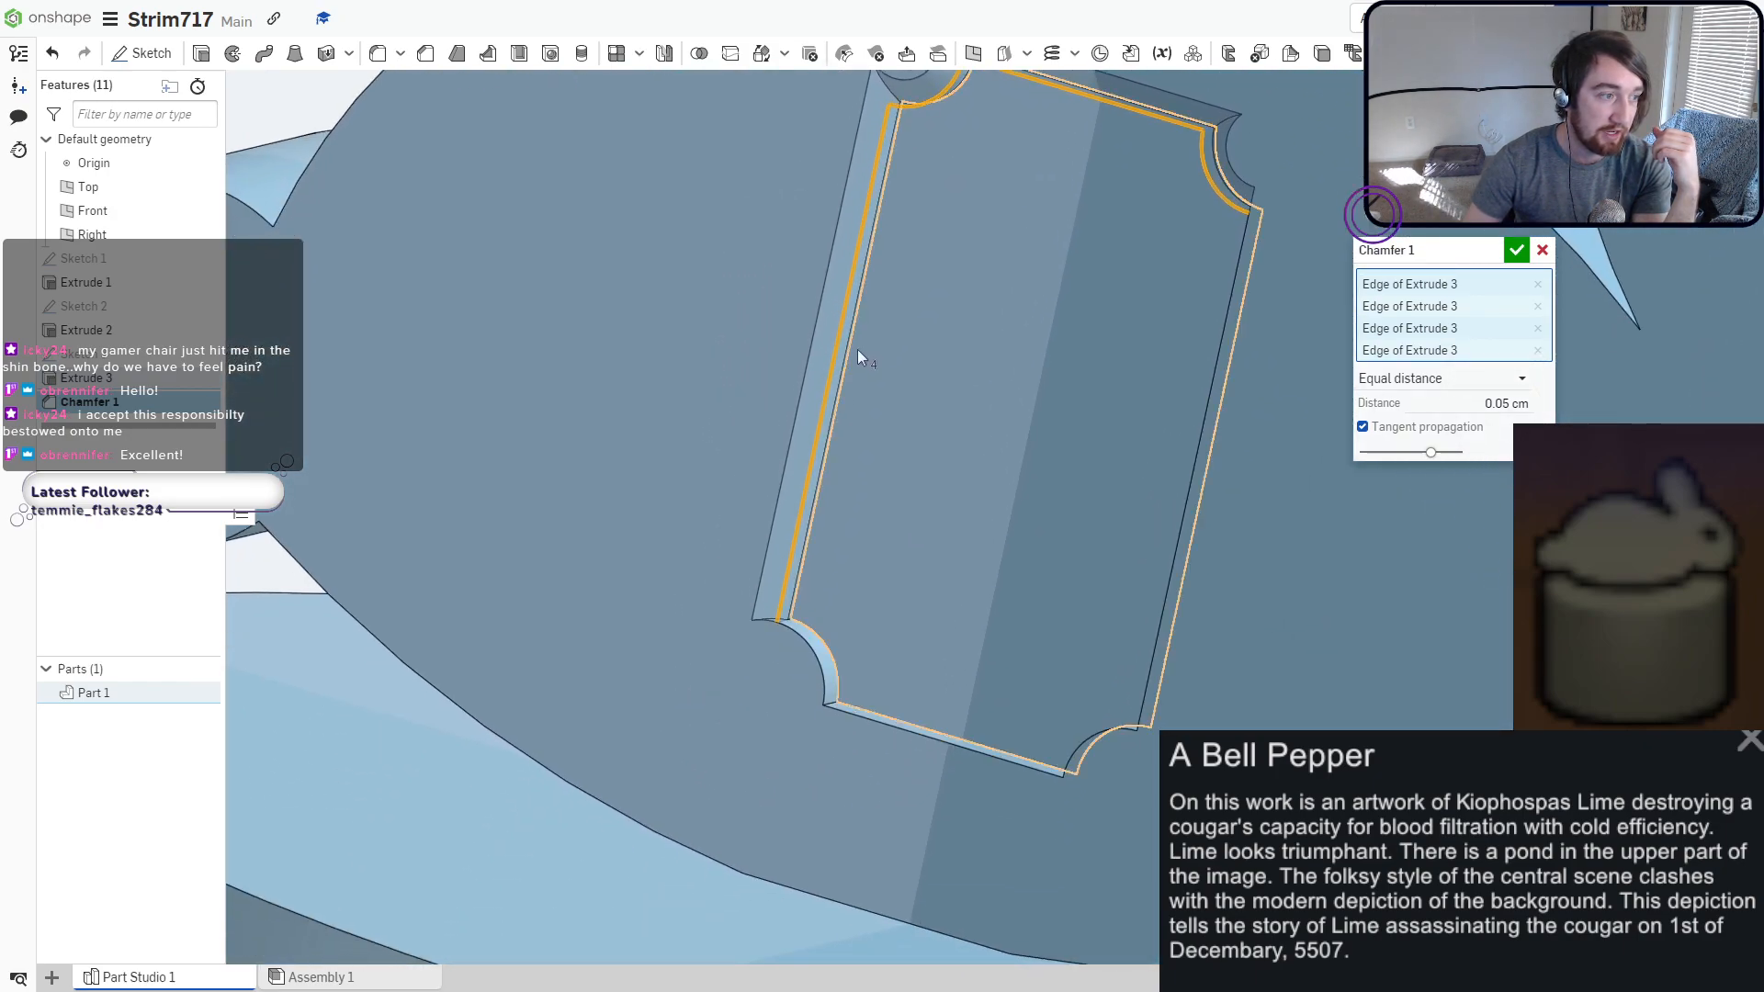
pyautogui.click(796, 637)
pyautogui.click(854, 713)
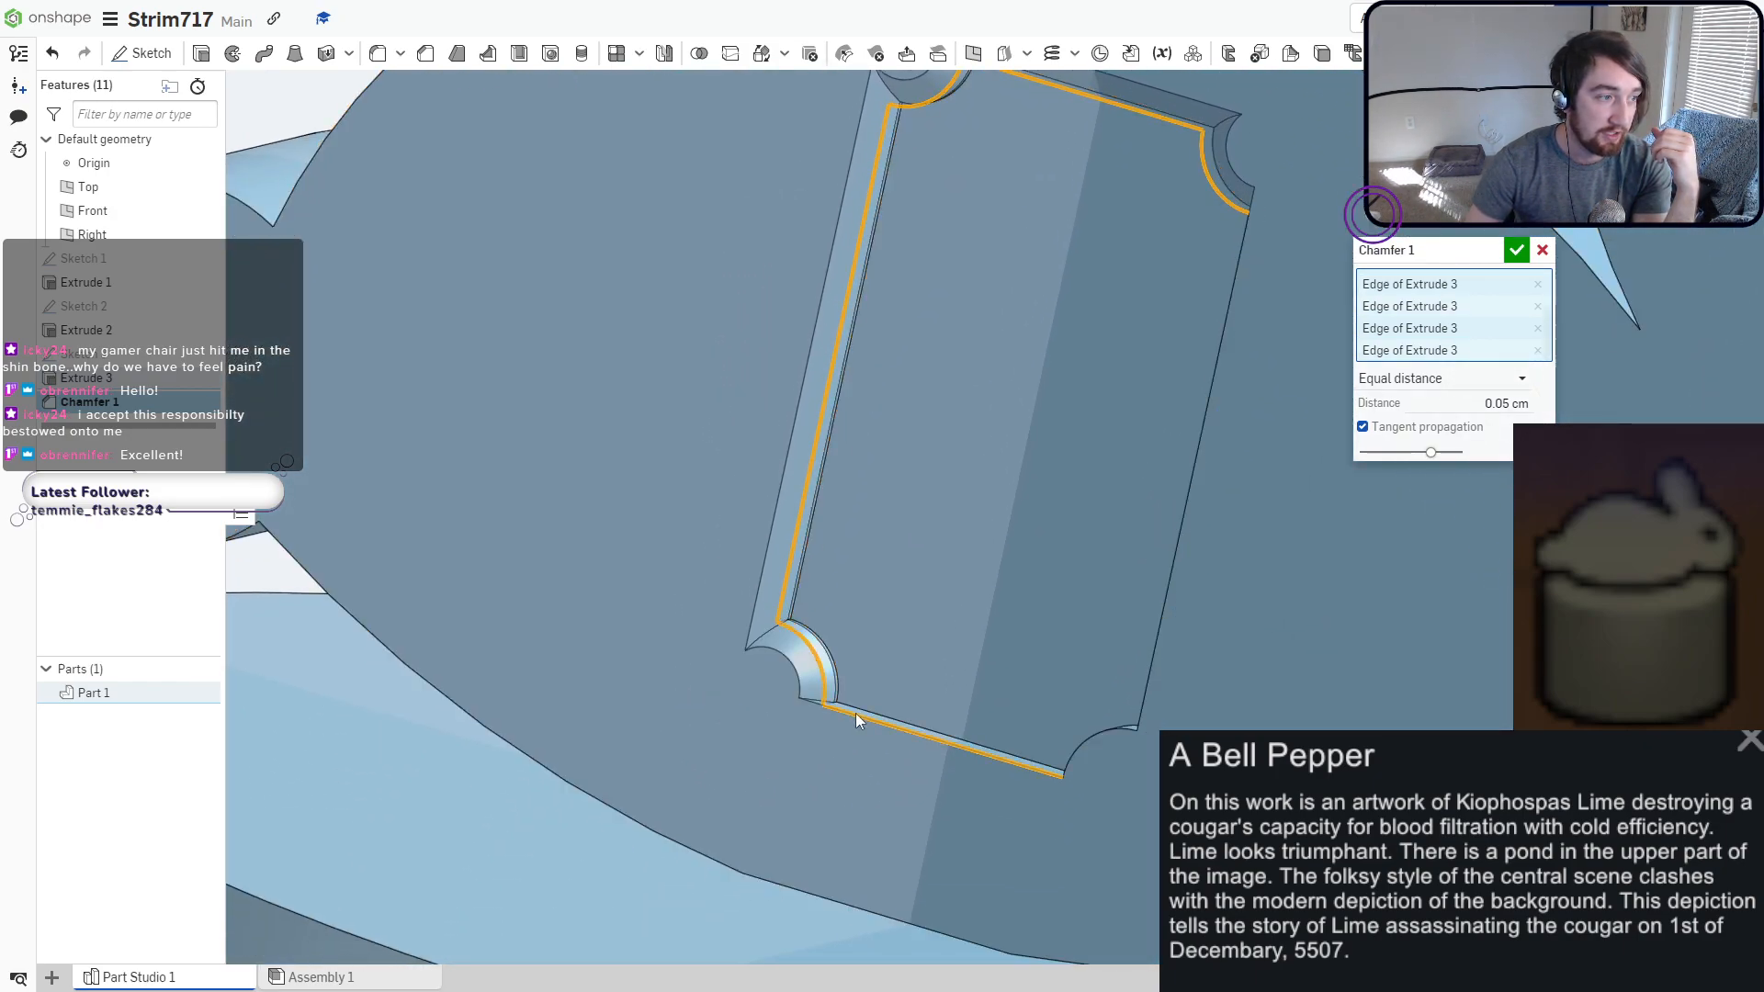
pyautogui.click(1144, 703)
pyautogui.moveTo(1031, 681); pyautogui.dragTo(1077, 676, button='right')
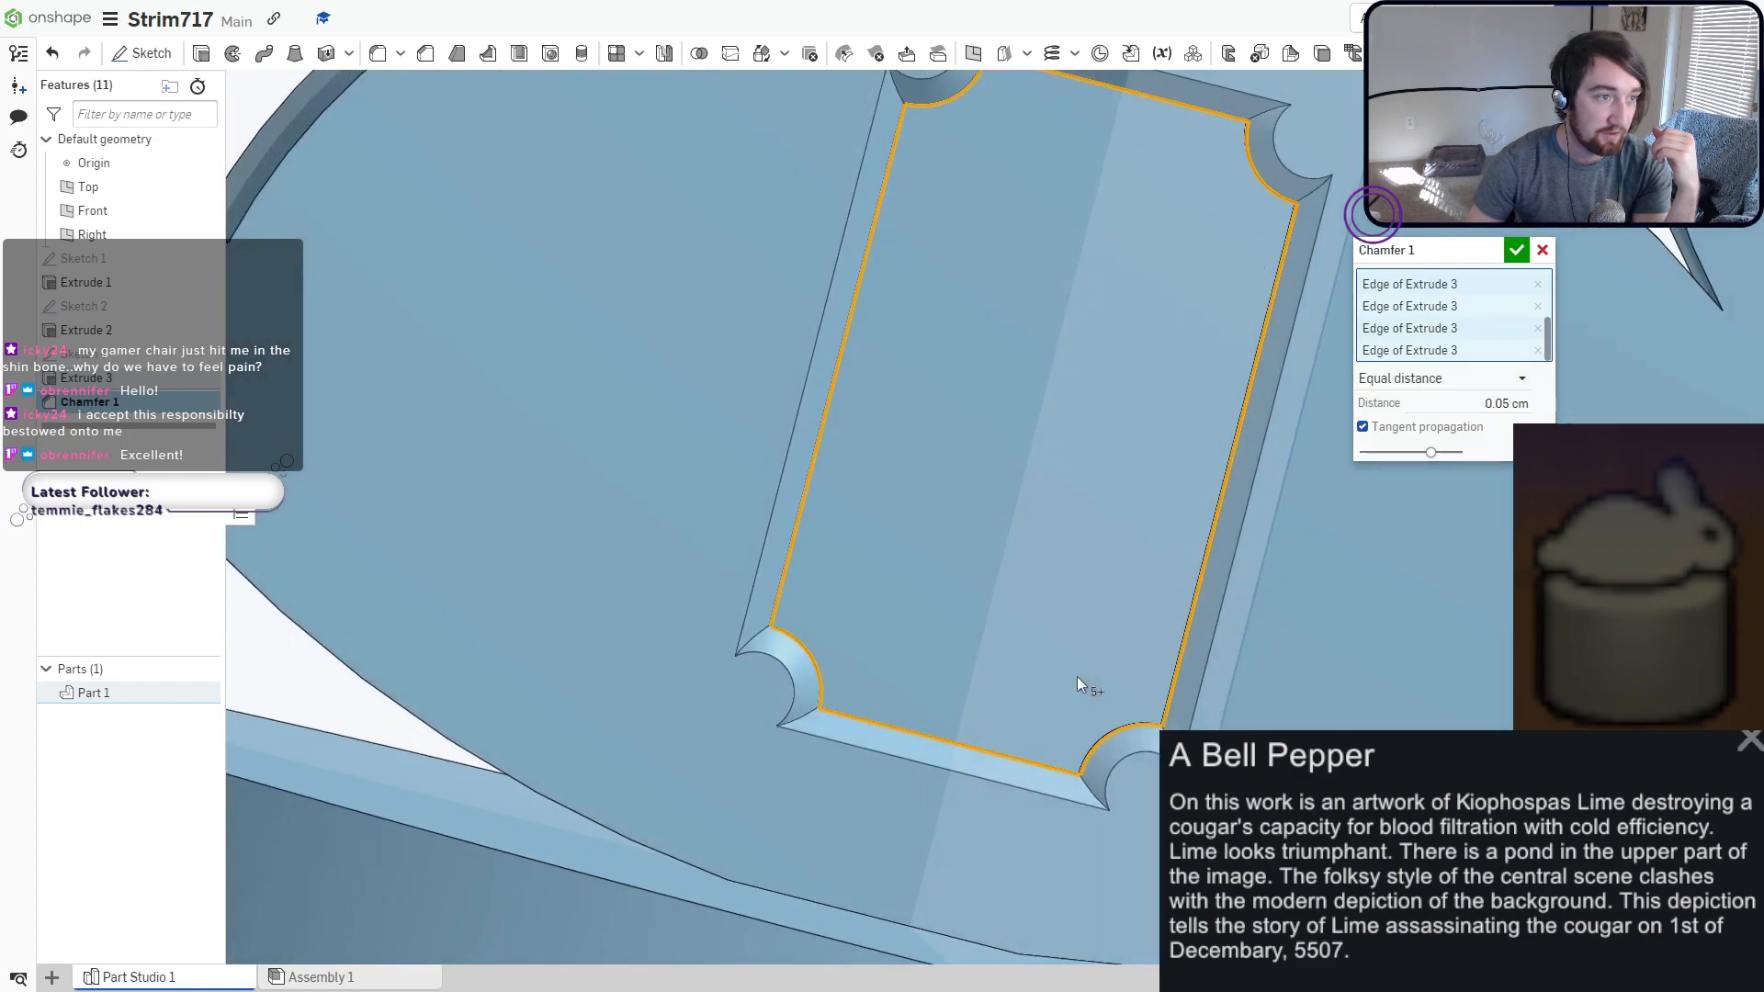
pyautogui.click(1516, 250)
# Colour all the chamfer faces around the recess dark brown (#723E00) with a face appearance.
pyautogui.scroll(3, 1039, 493)
pyautogui.scroll(-3, 1049, 489)
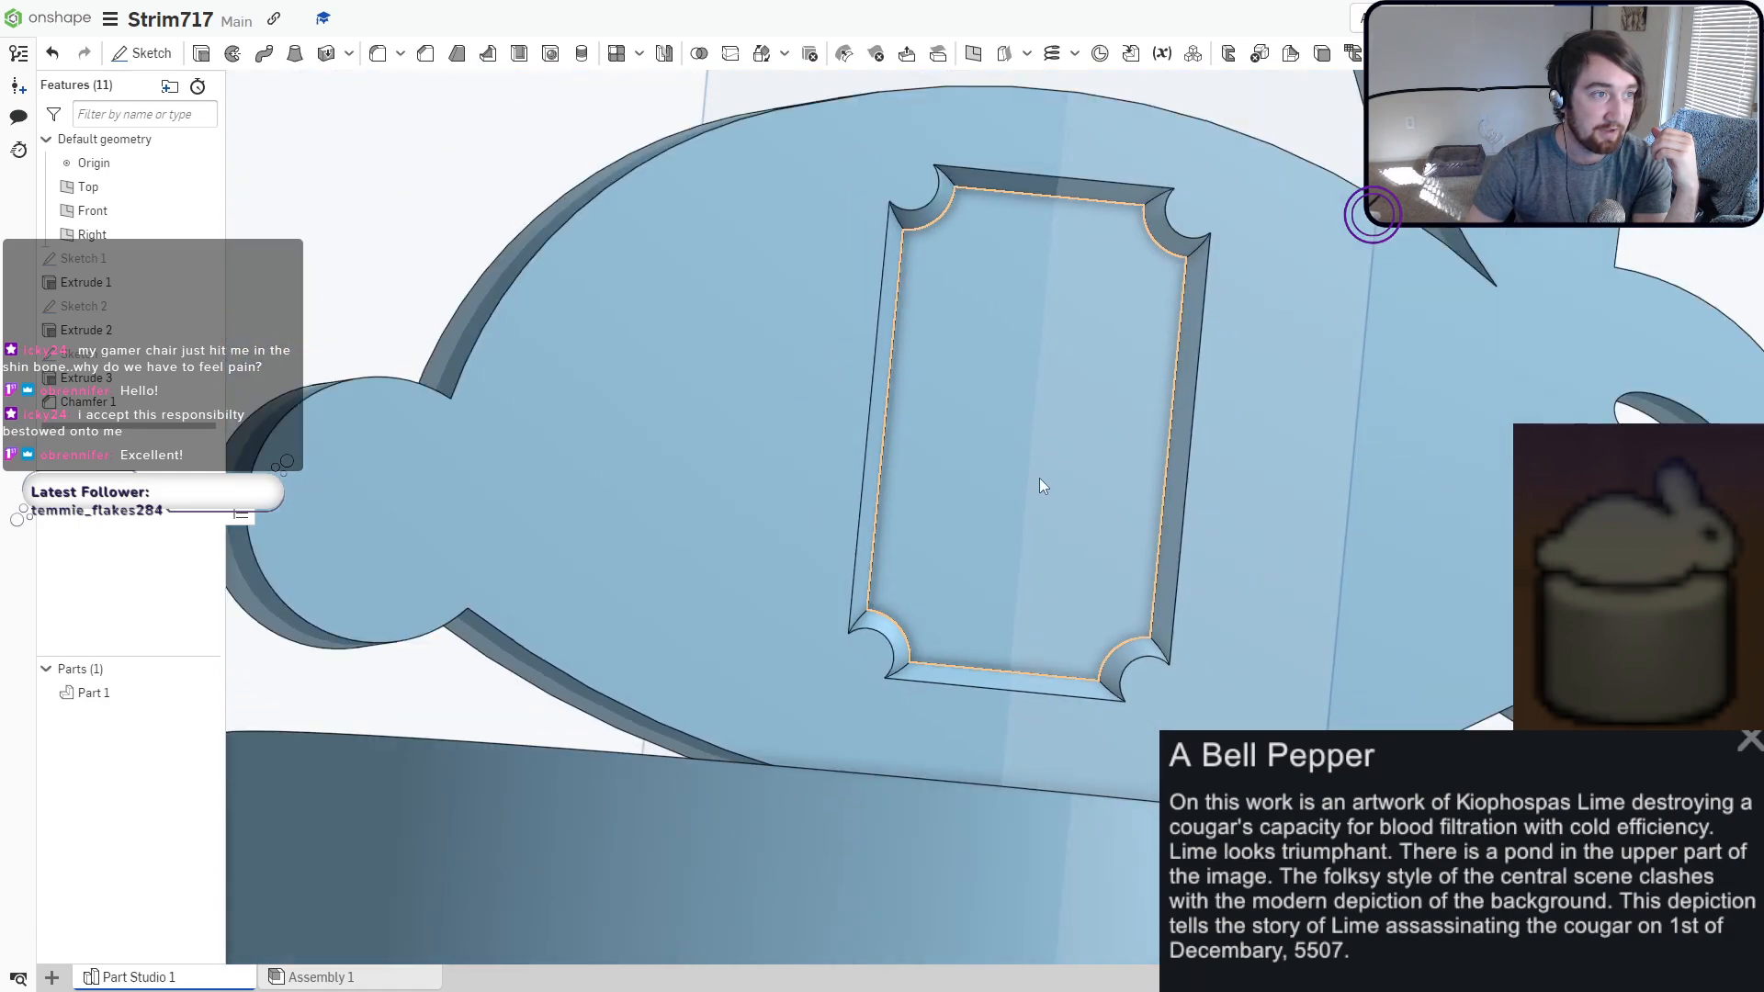
pyautogui.moveTo(1011, 417); pyautogui.dragTo(872, 441, button='right')
pyautogui.click(1686, 142)
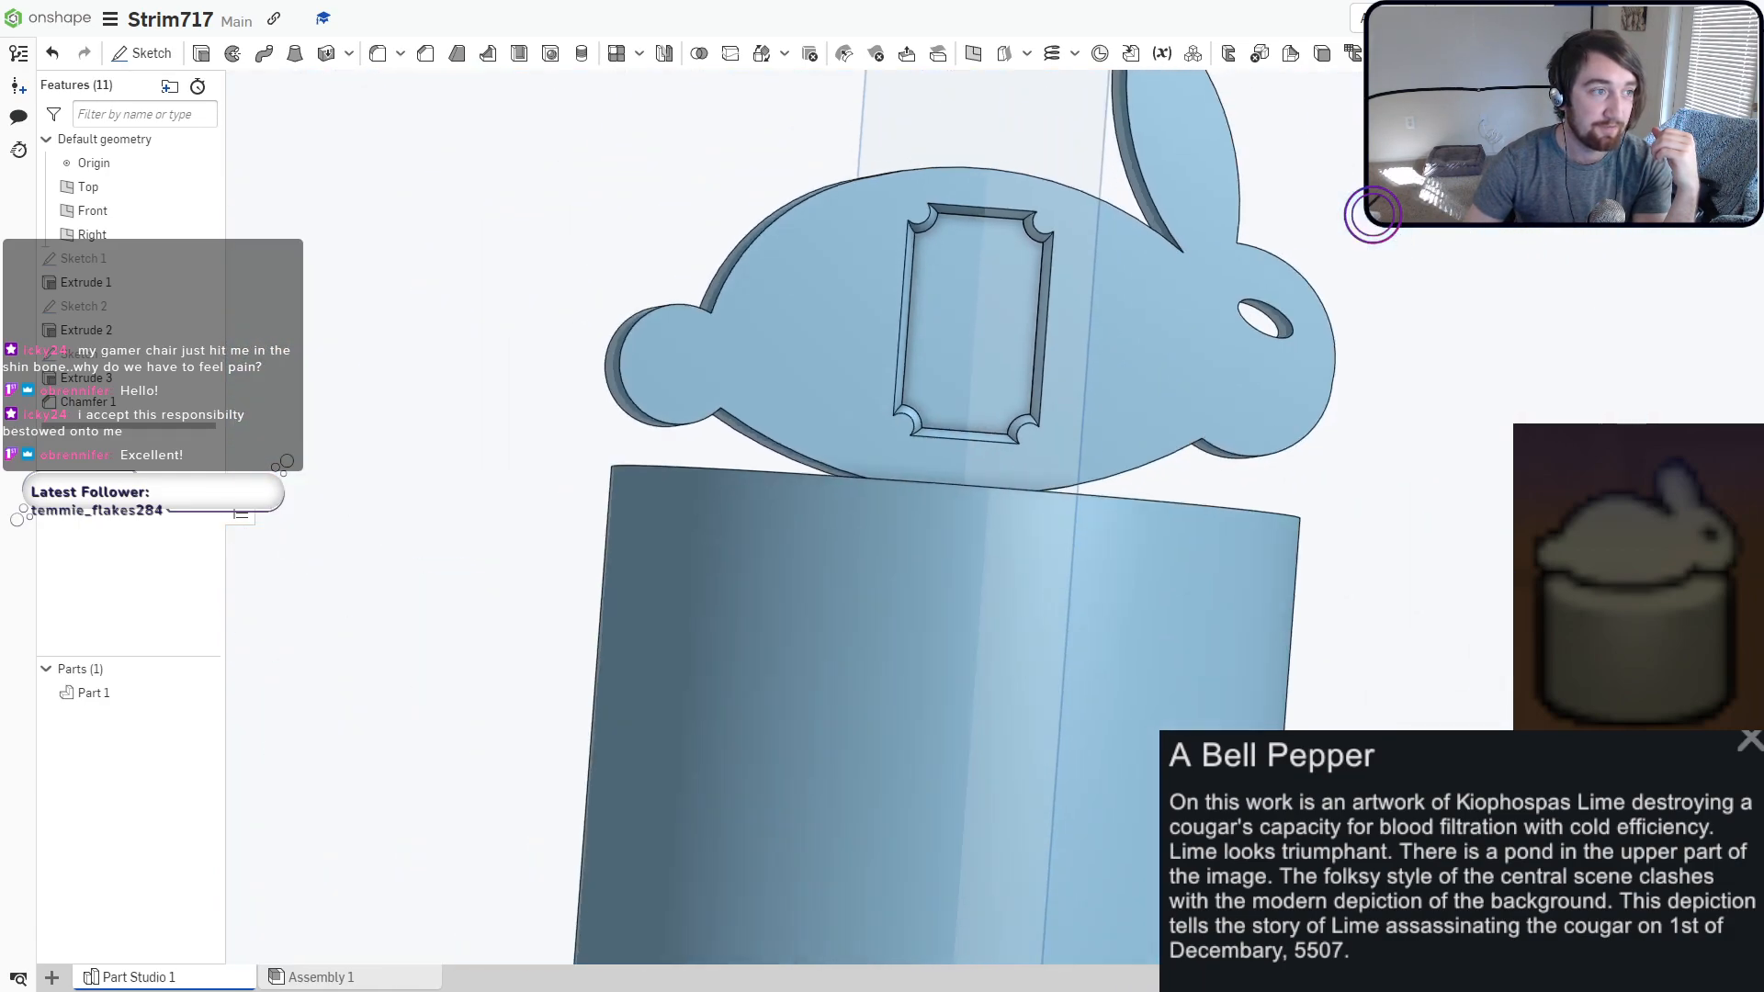
pyautogui.scroll(7, 955, 186)
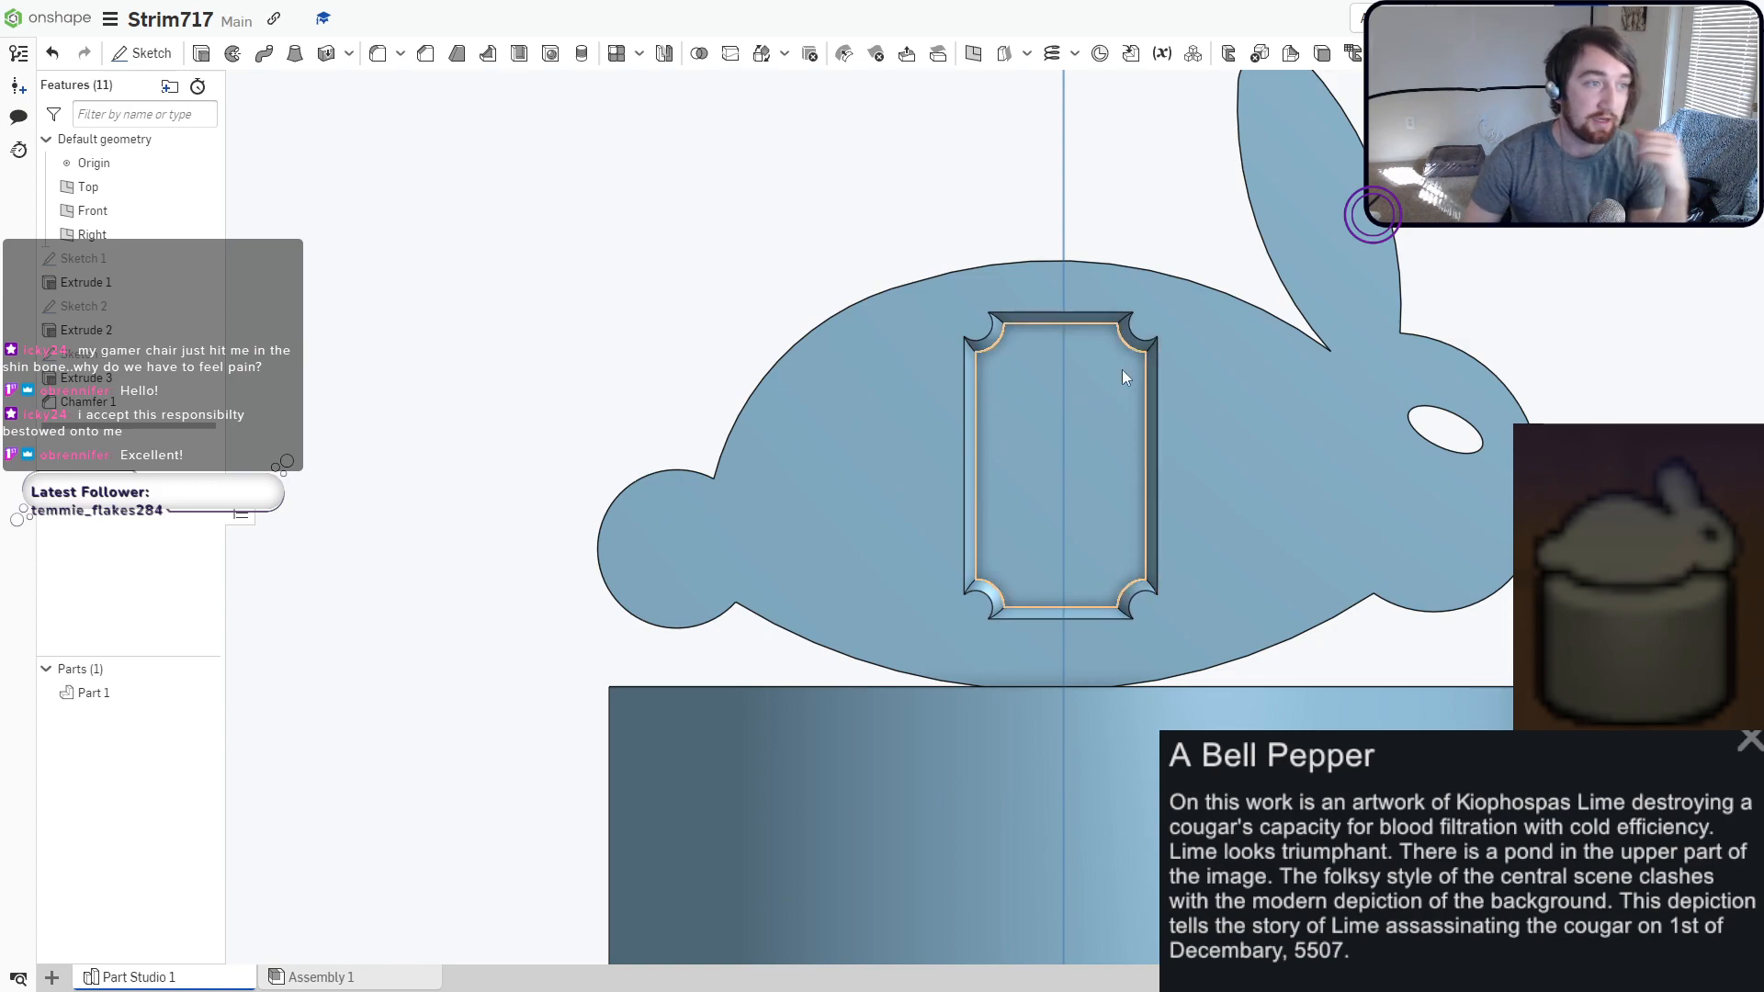
pyautogui.scroll(8, 1121, 369)
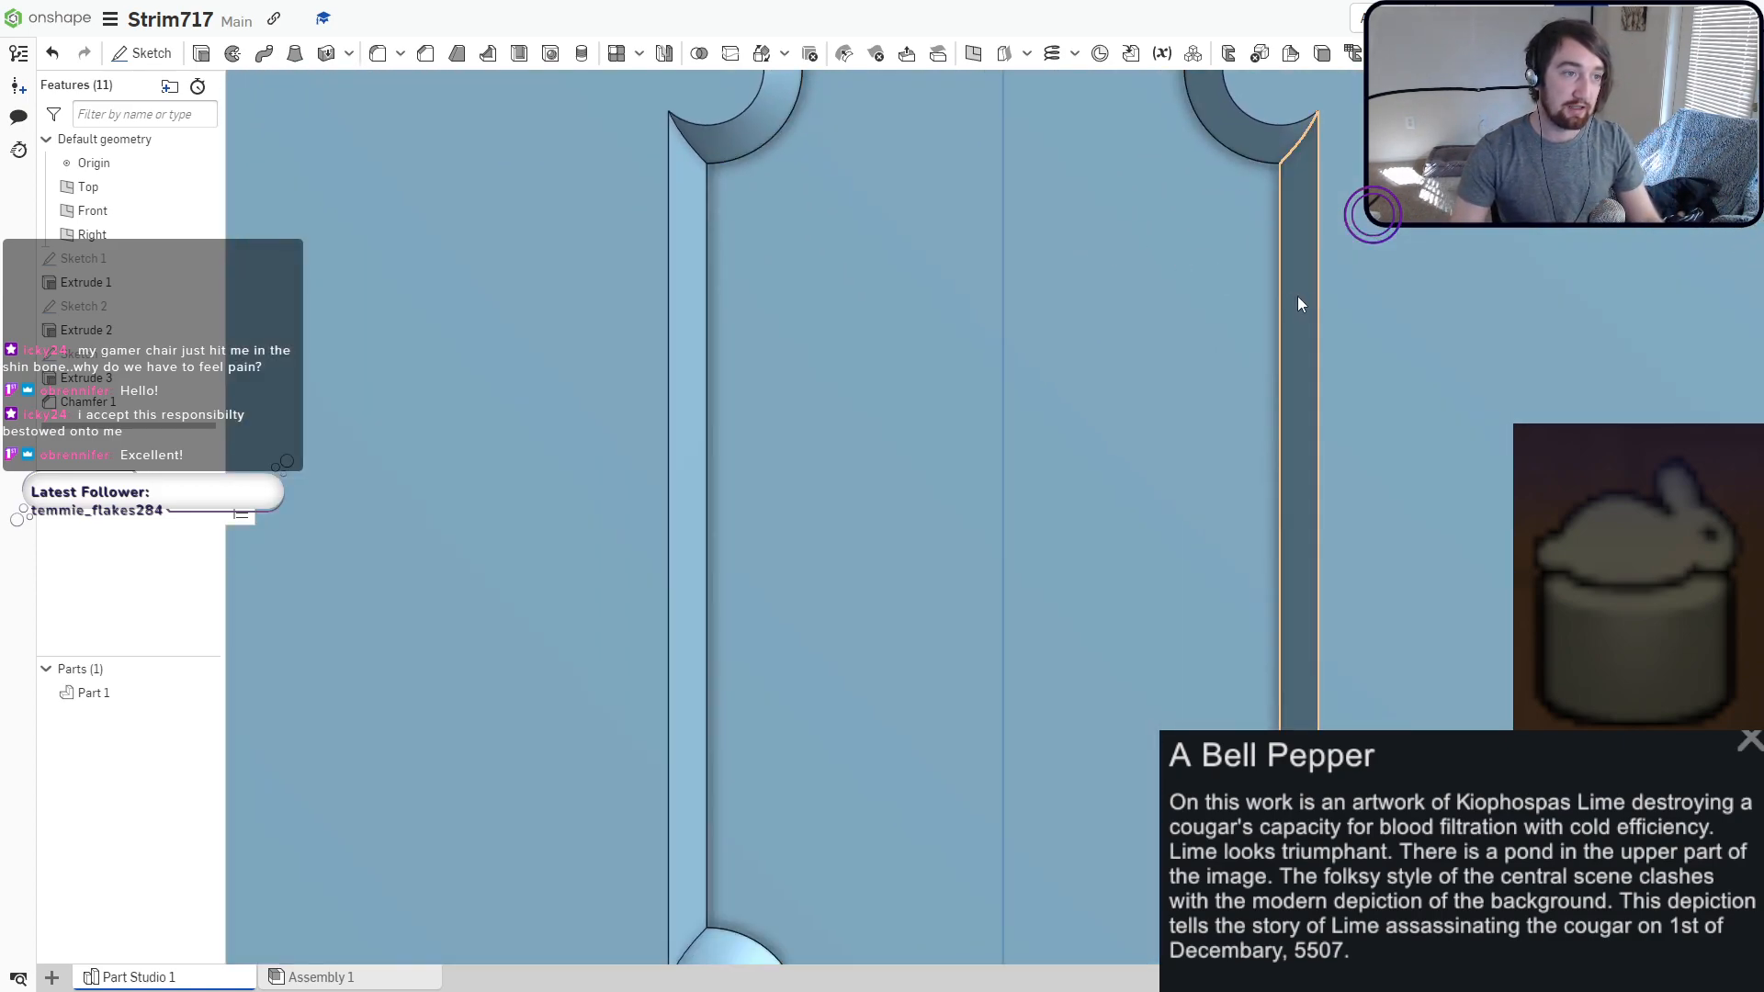
pyautogui.click(1297, 296)
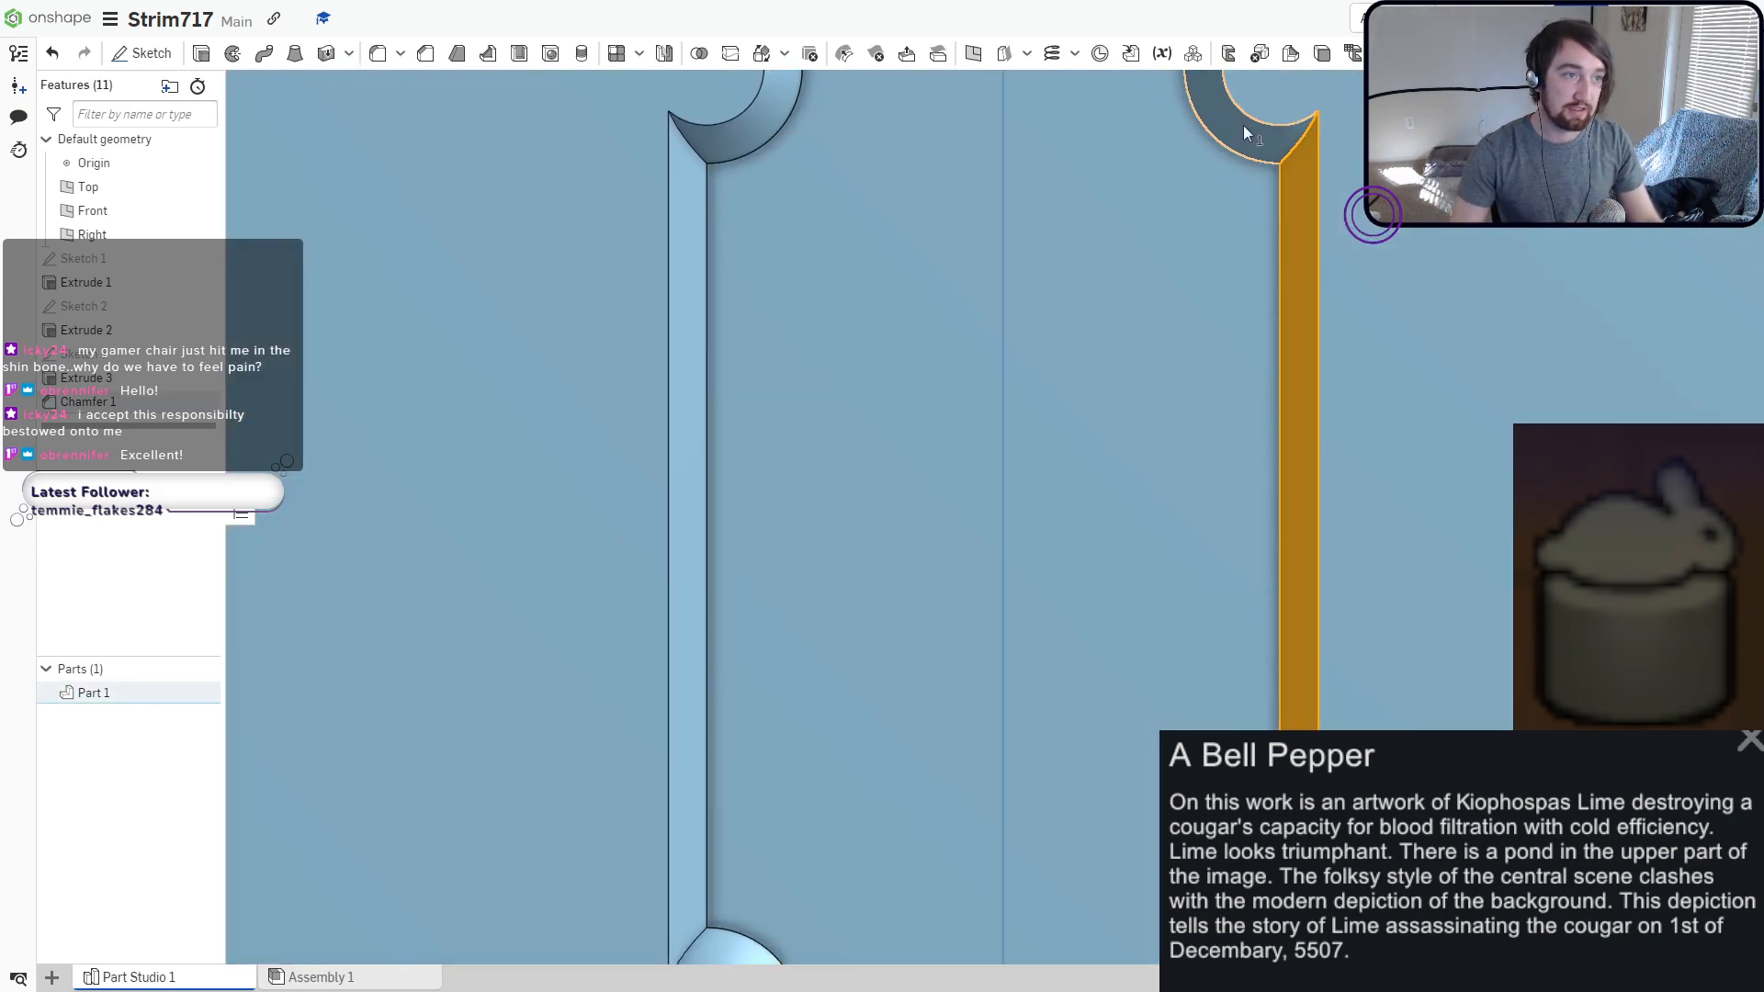
pyautogui.click(751, 124)
pyautogui.click(689, 241)
pyautogui.scroll(-4, 742, 513)
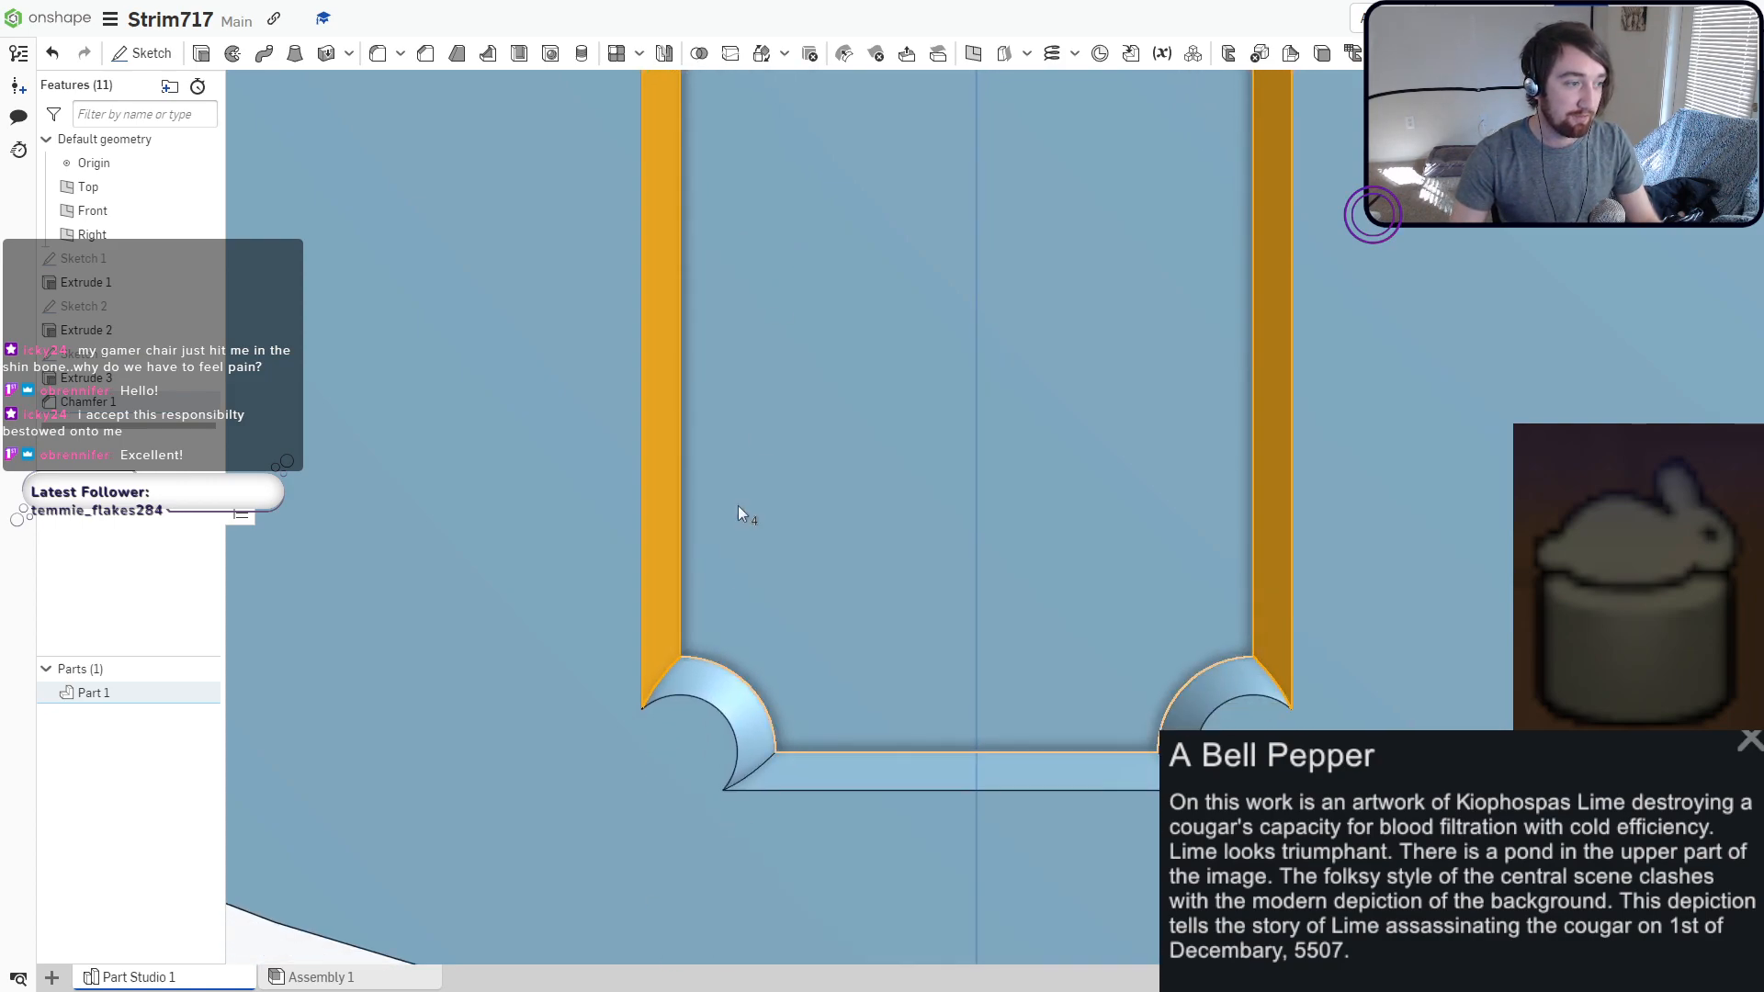
pyautogui.click(726, 698)
pyautogui.click(884, 768)
pyautogui.click(1180, 670)
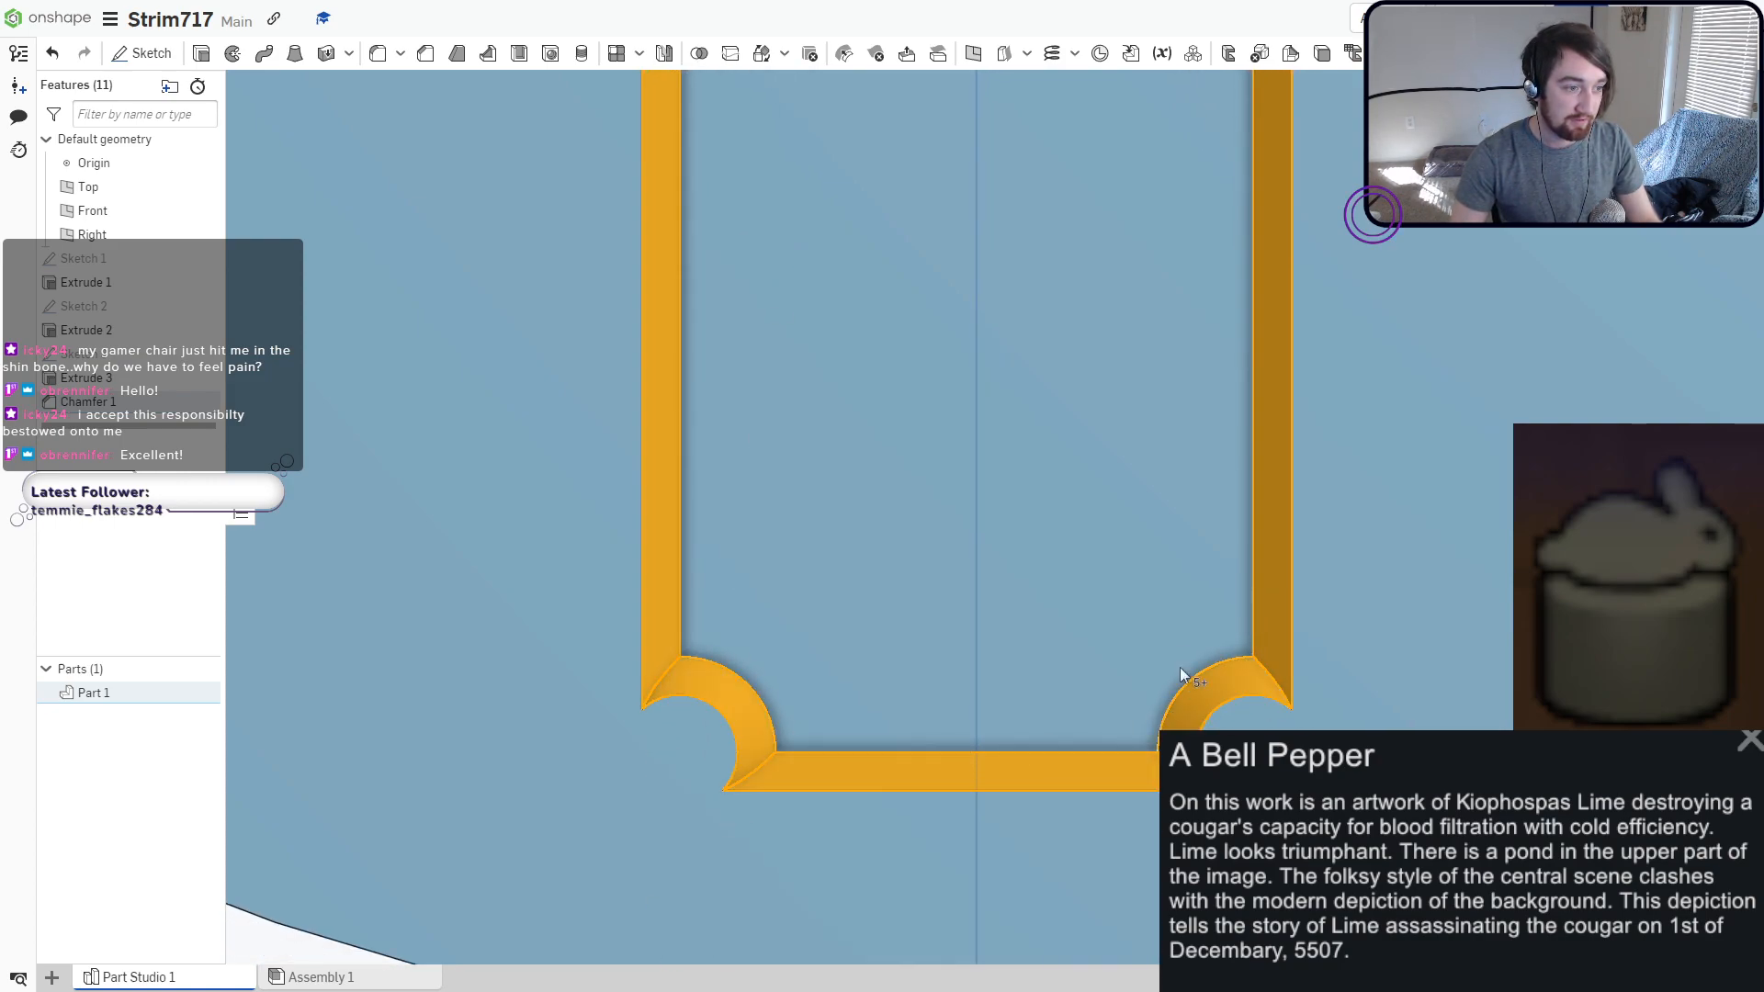
pyautogui.moveTo(994, 426); pyautogui.dragTo(1017, 841, button='middle')
pyautogui.click(1060, 134)
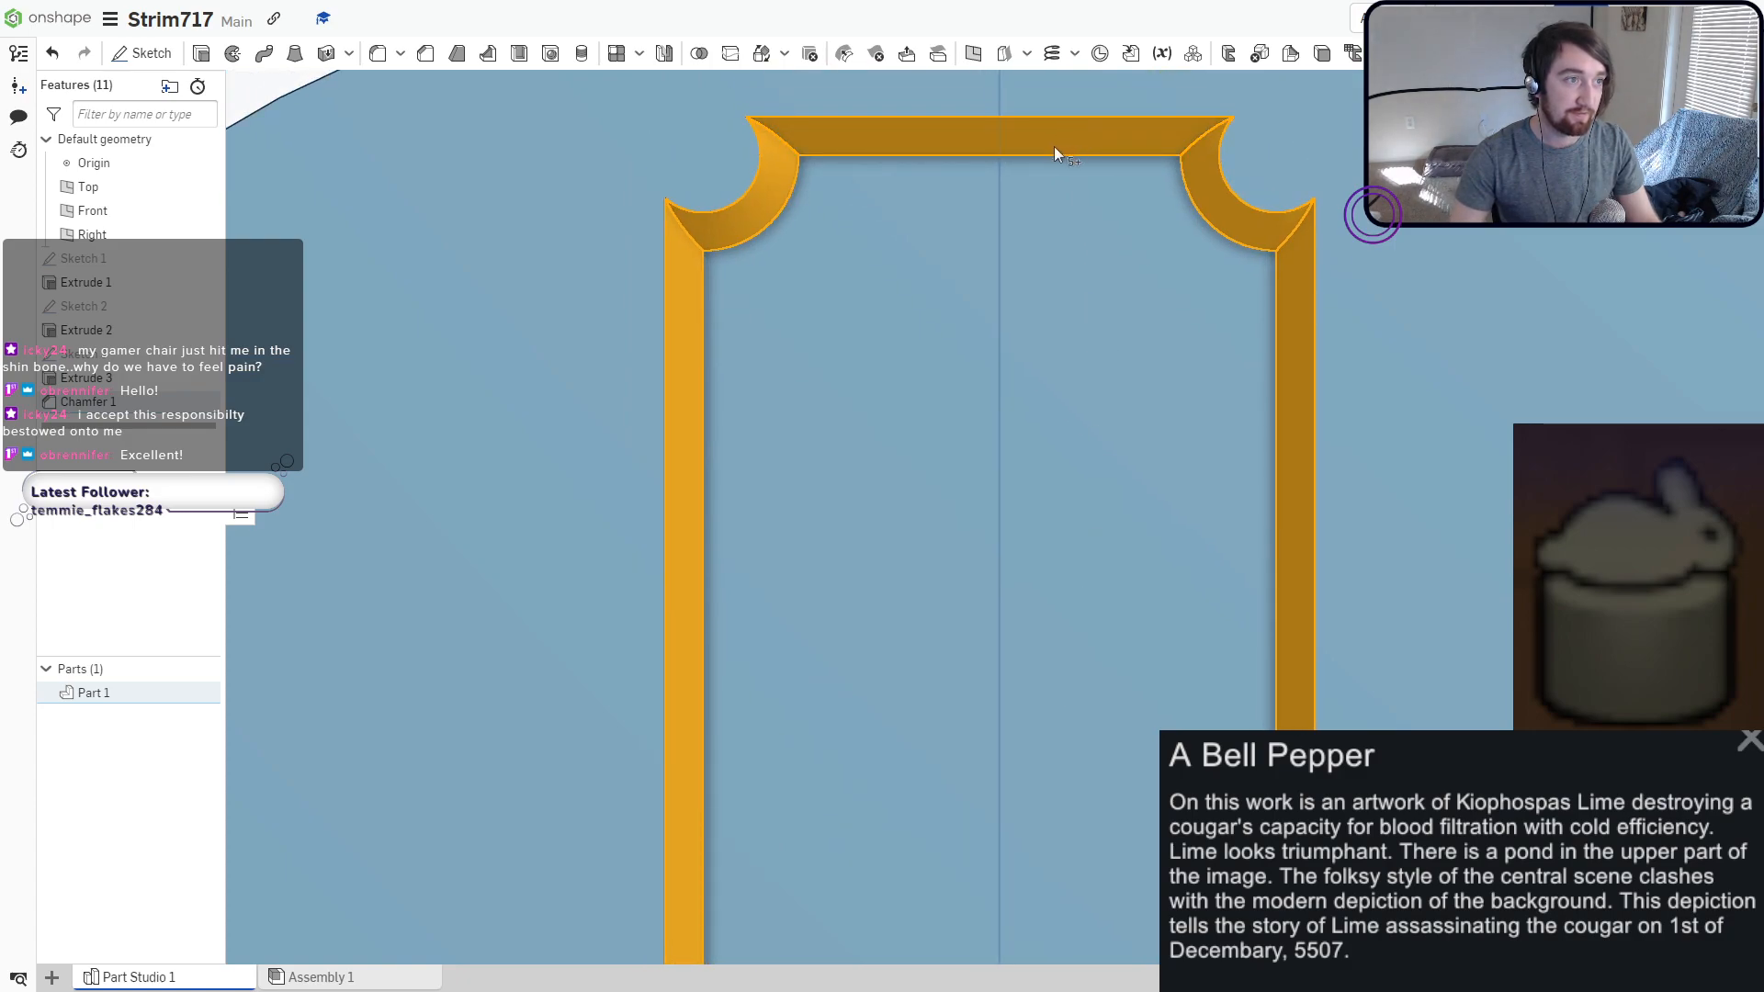
pyautogui.rightClick(1049, 140)
pyautogui.click(1154, 539)
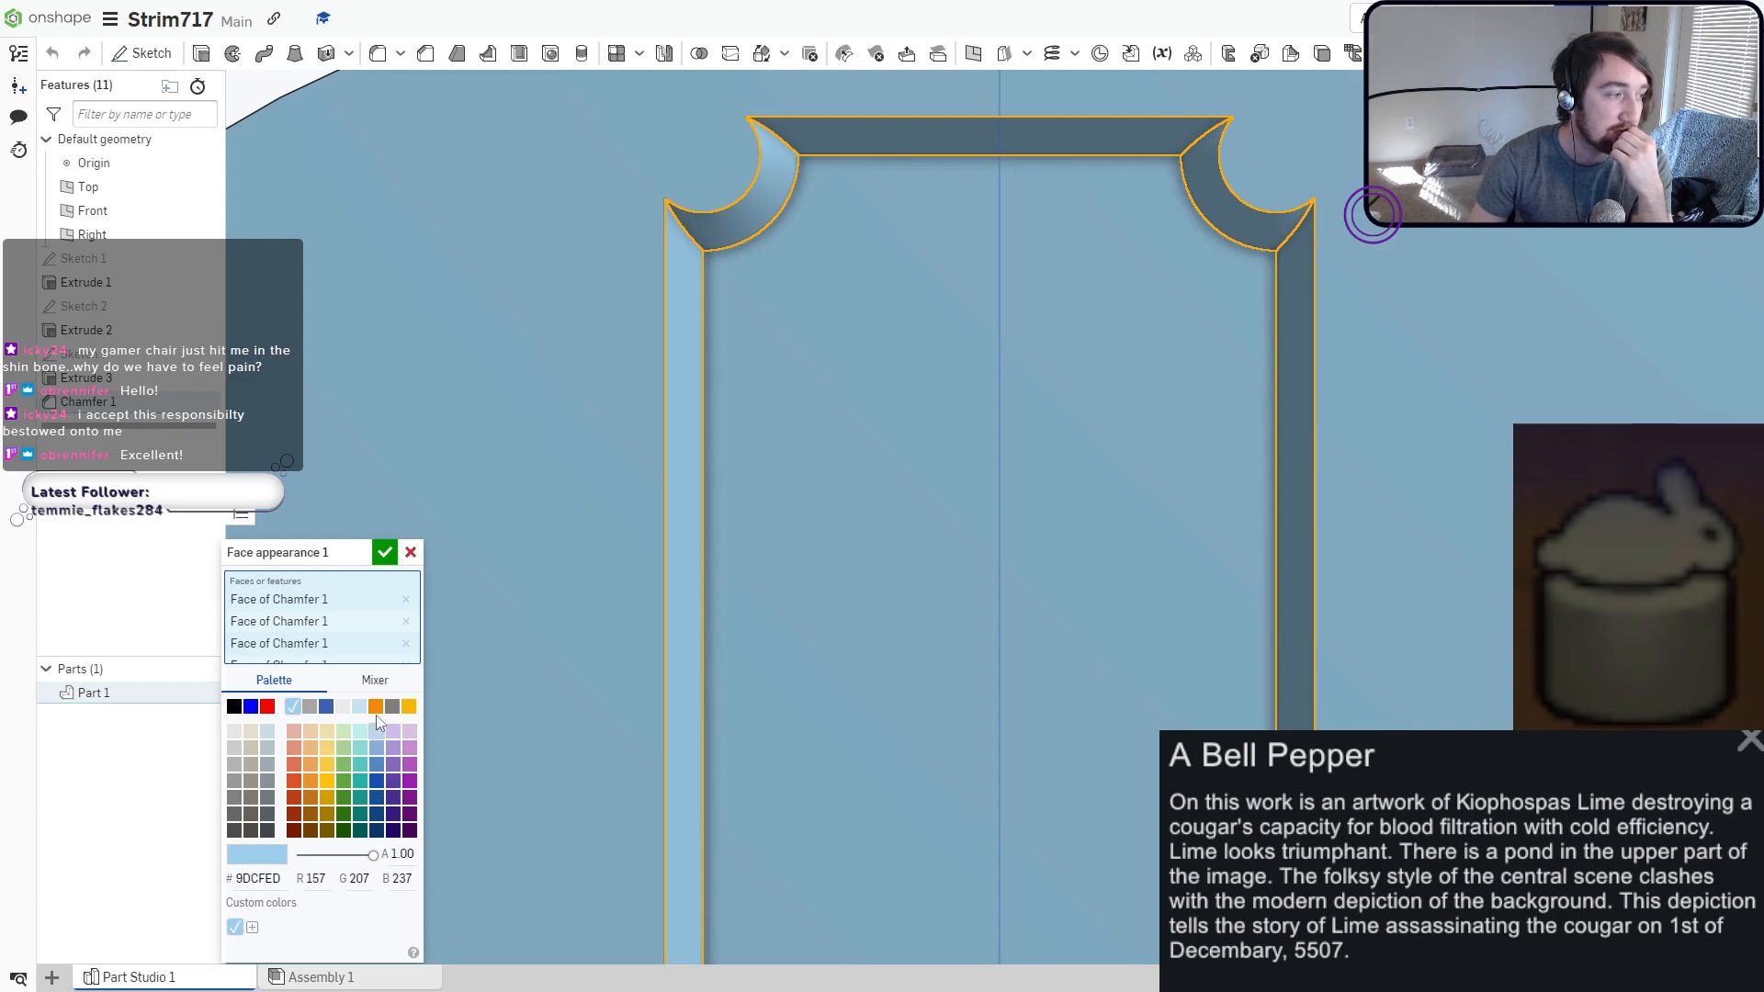
pyautogui.click(310, 829)
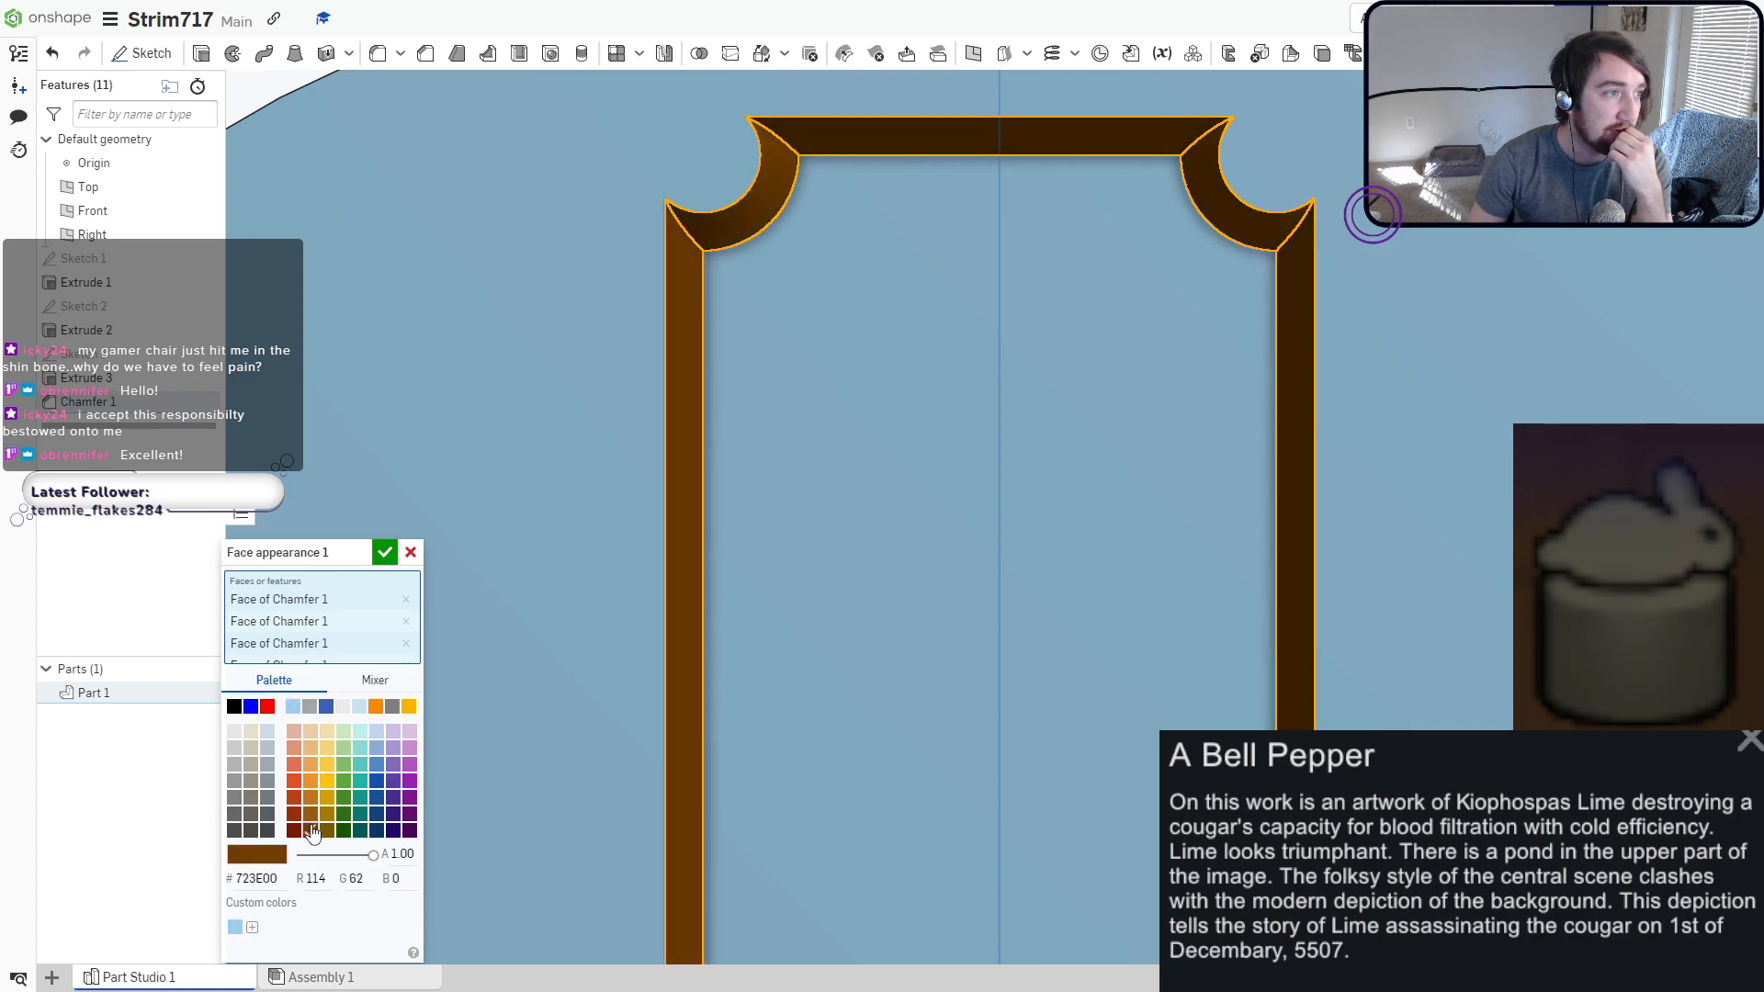
pyautogui.click(381, 553)
pyautogui.scroll(-3, 808, 675)
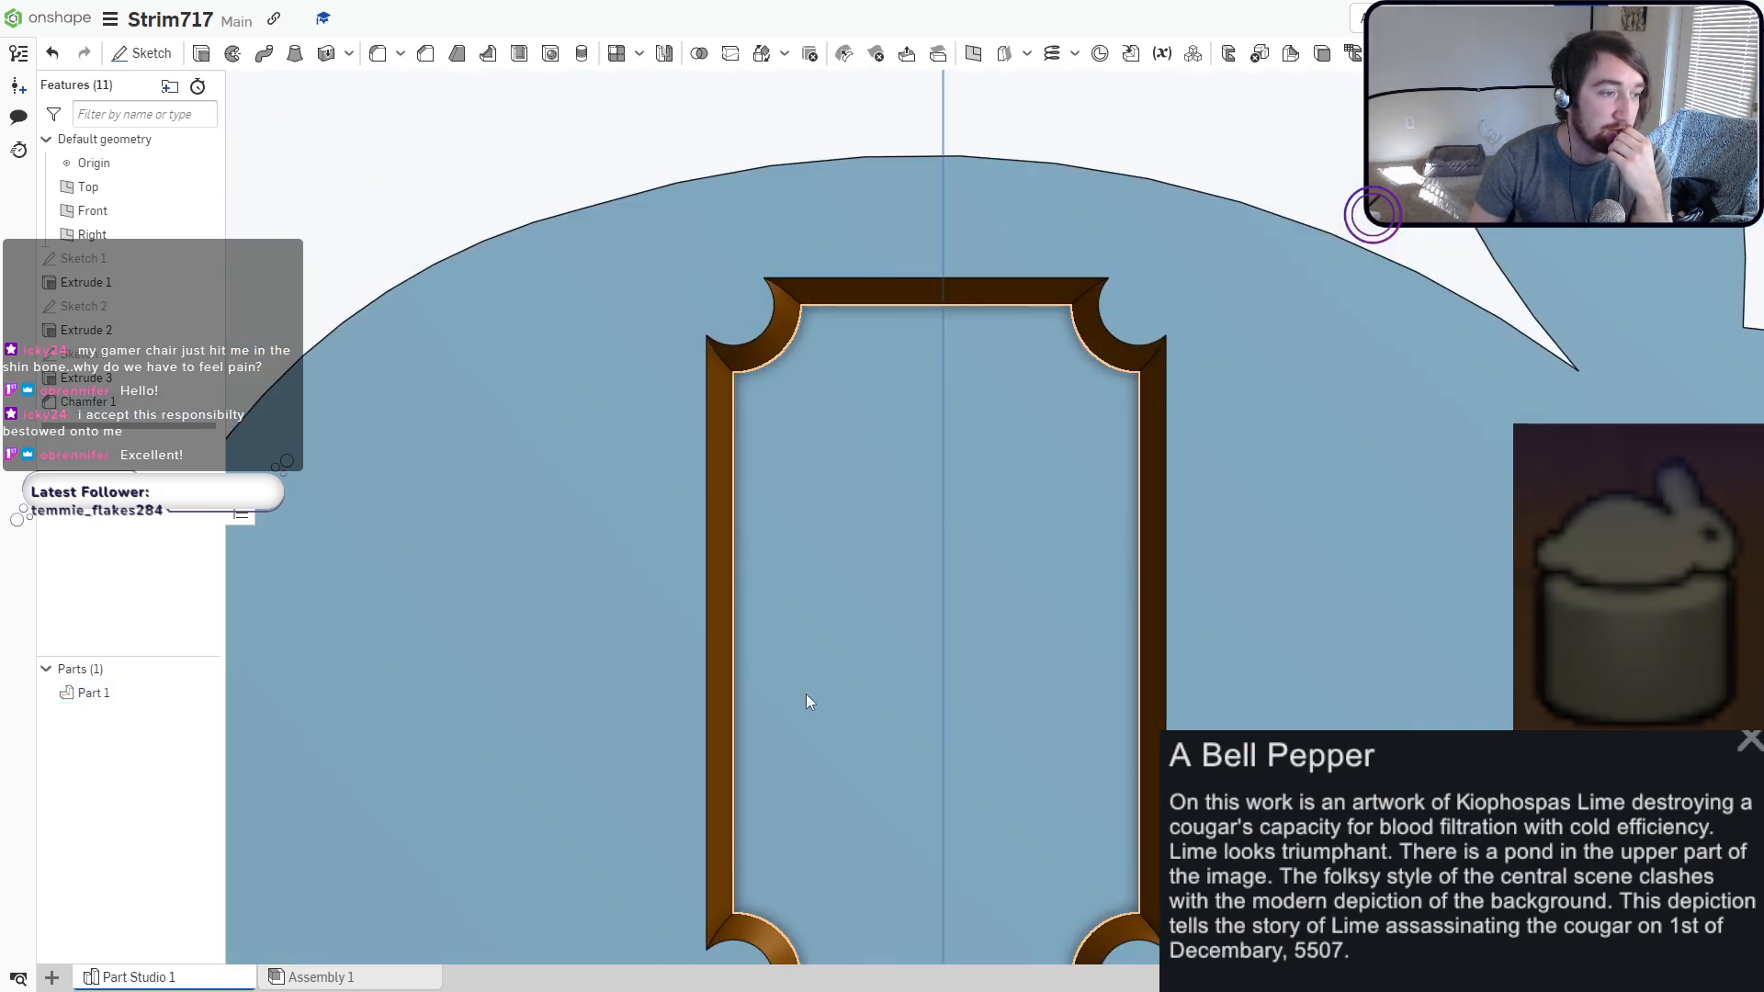
pyautogui.scroll(1, 809, 680)
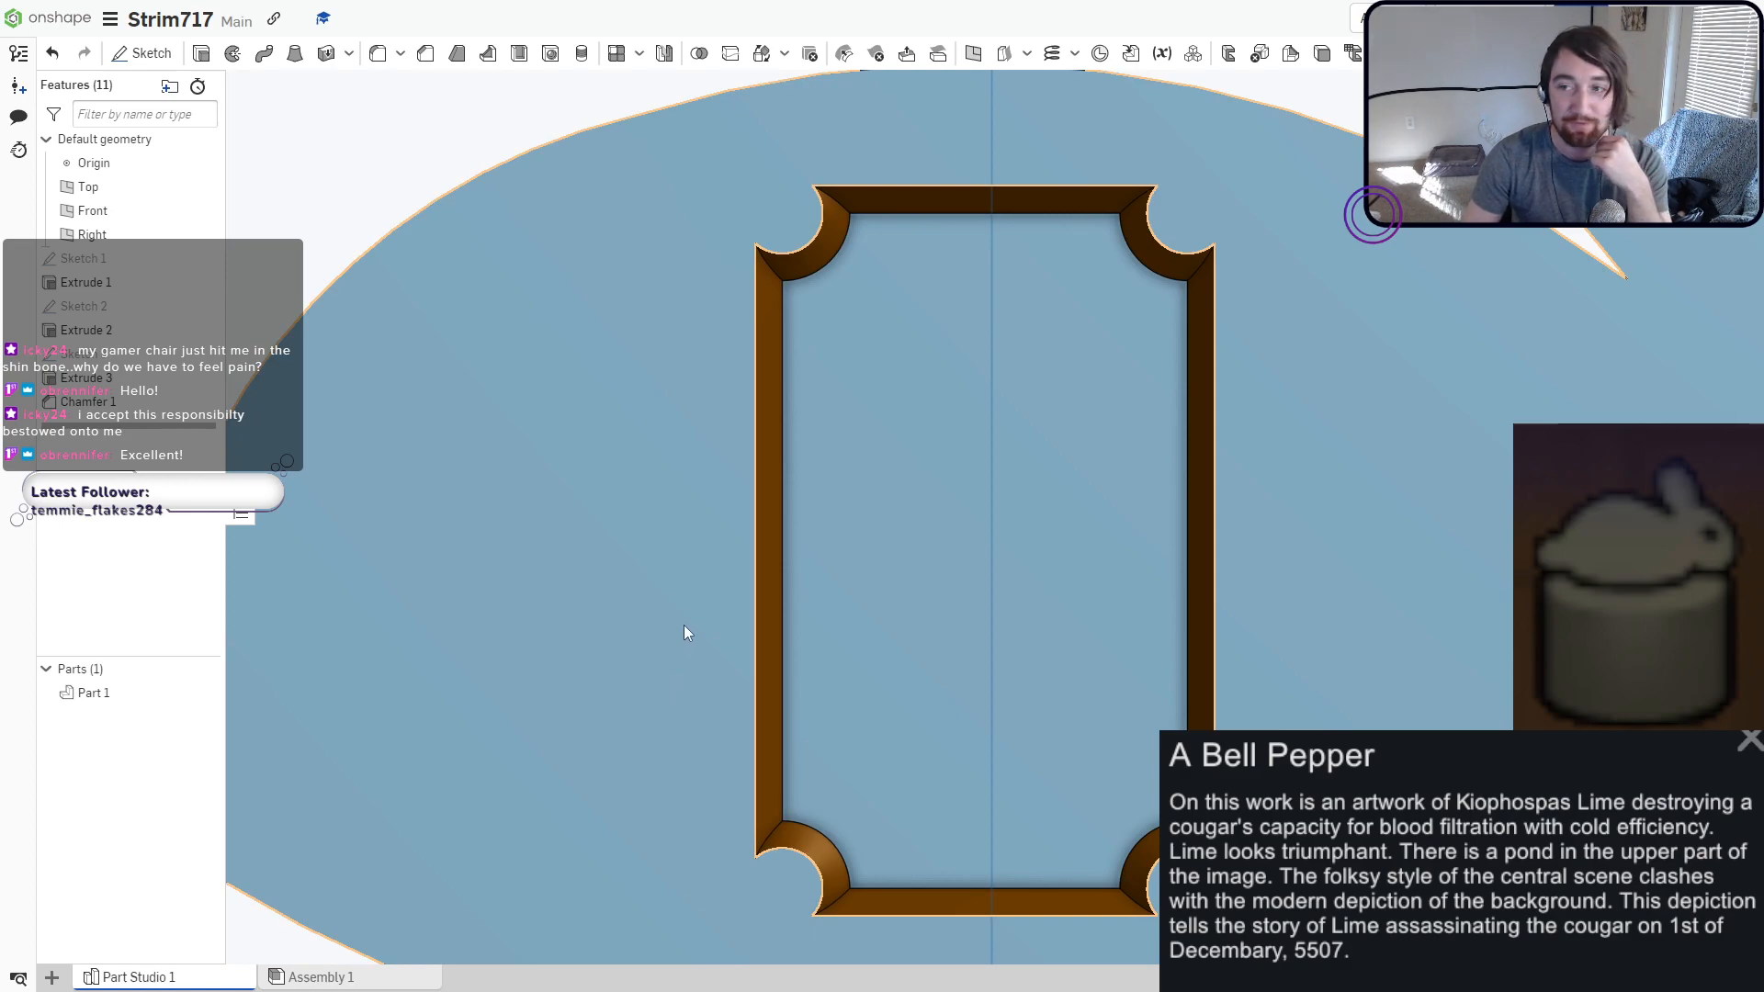
pyautogui.moveTo(981, 580); pyautogui.dragTo(896, 560, button='middle')
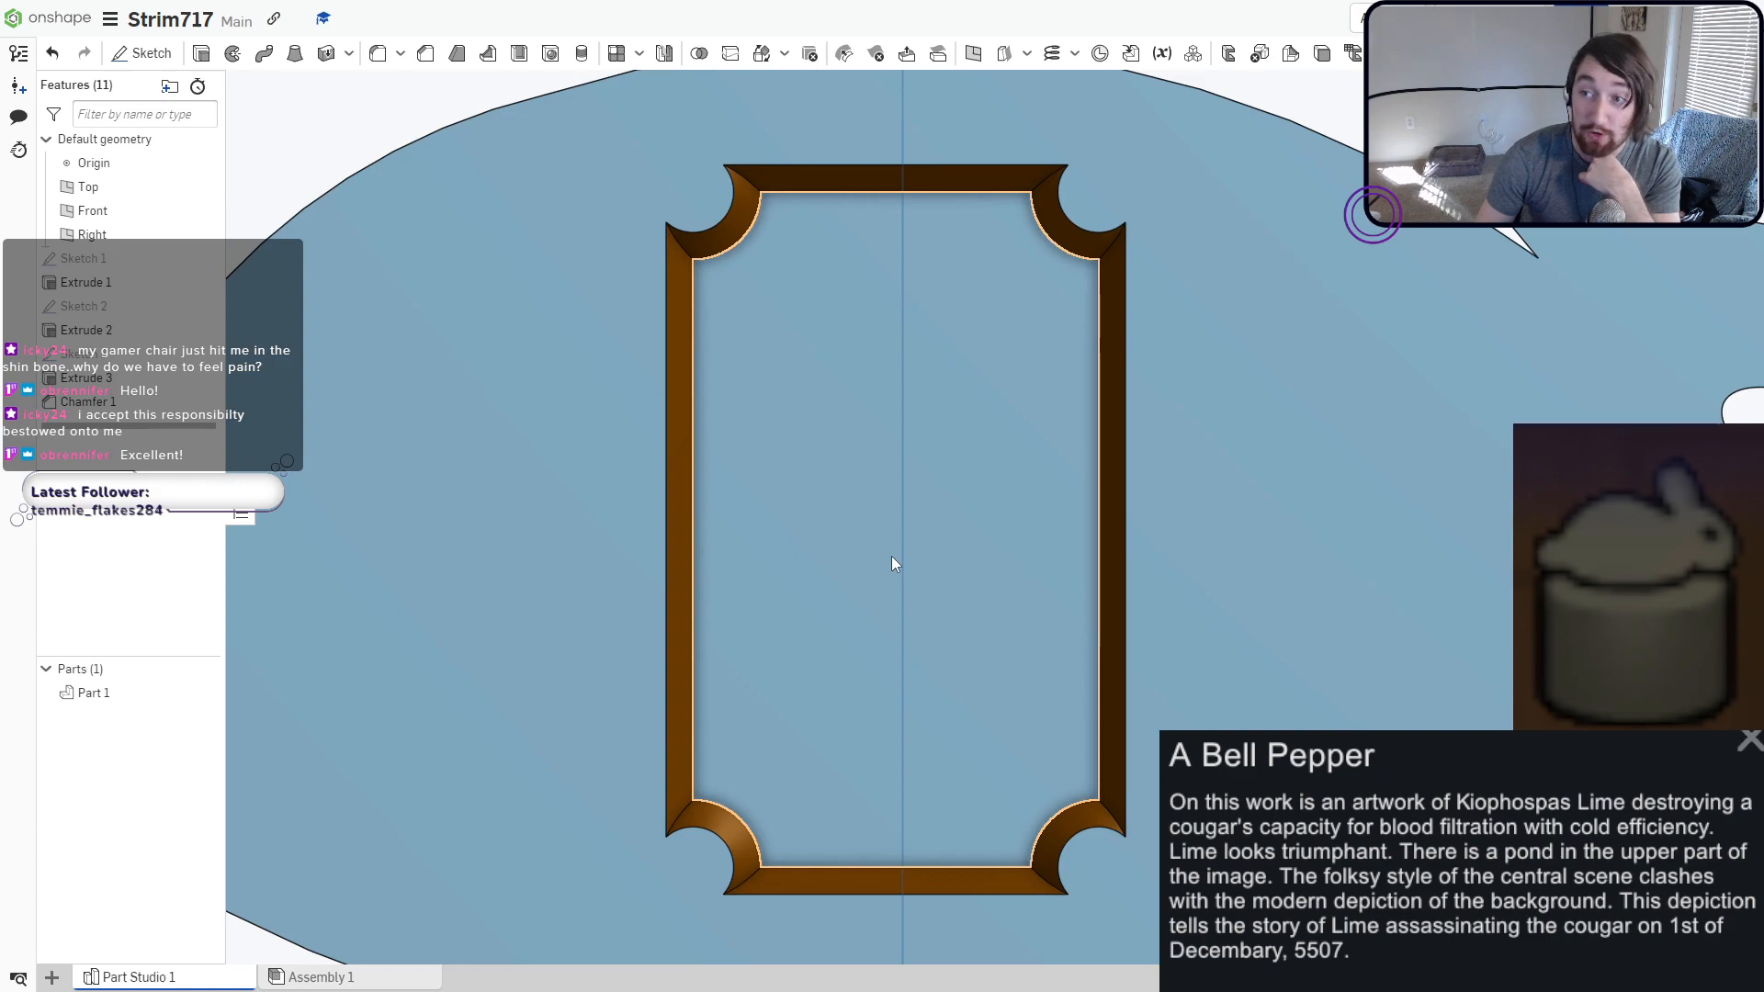
pyautogui.scroll(-5, 955, 539)
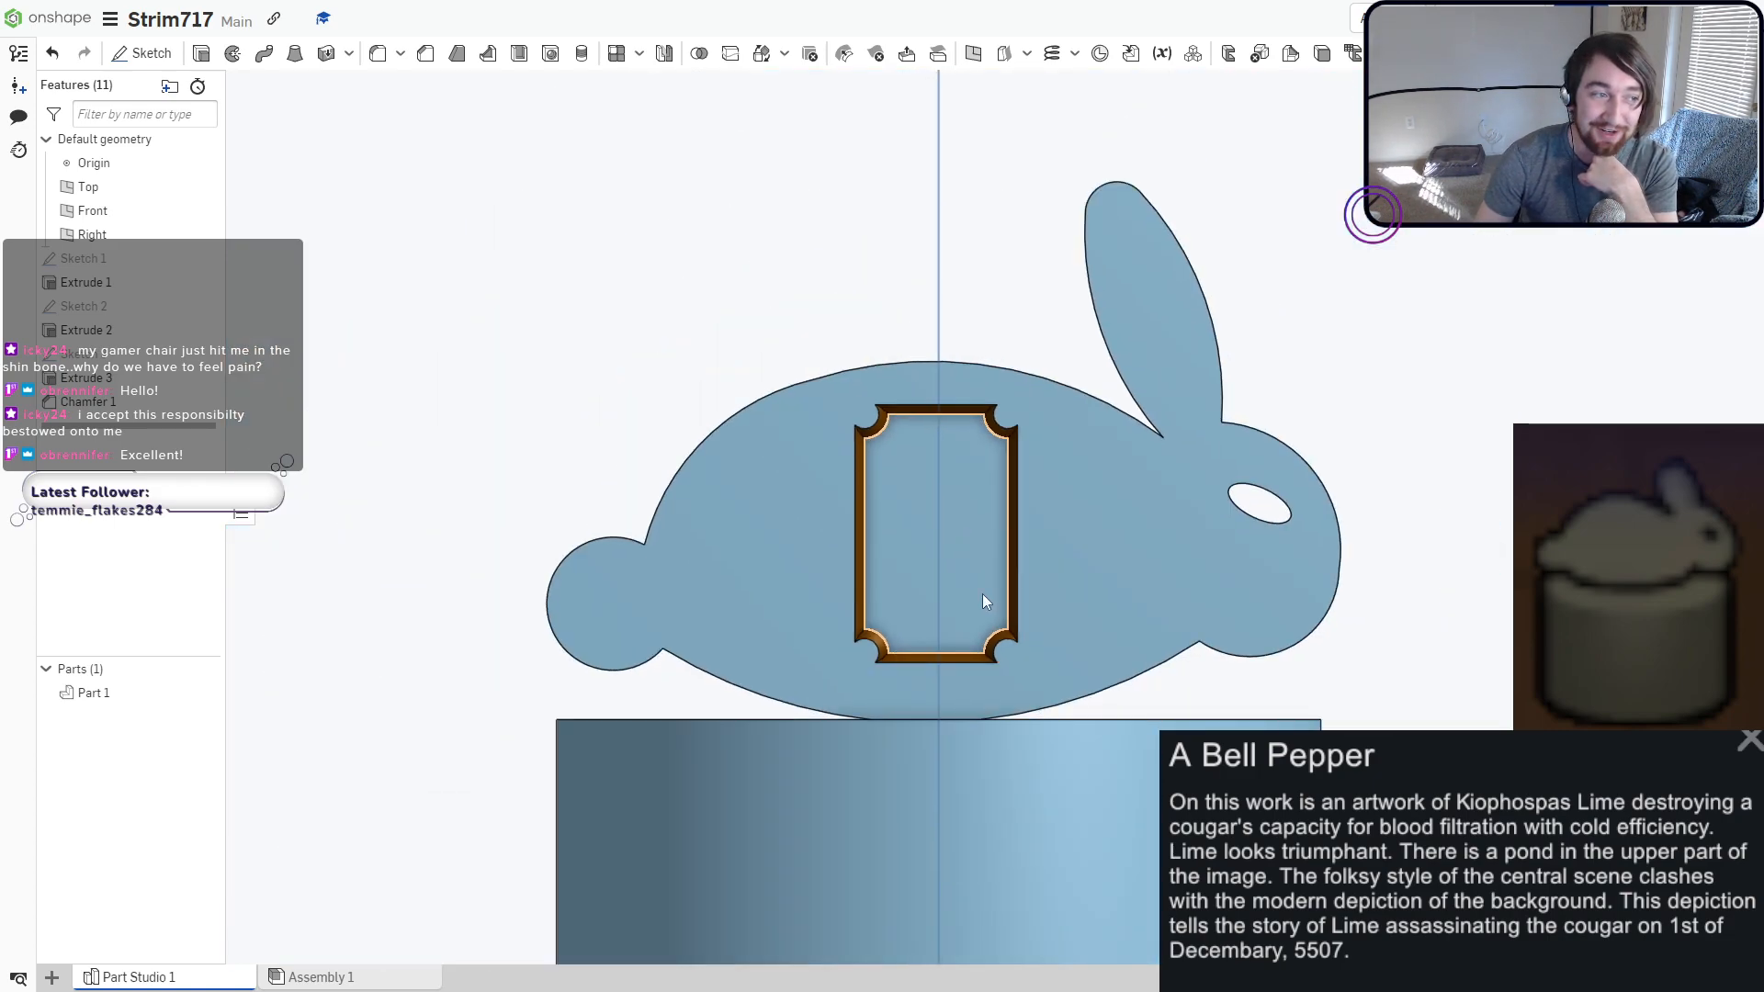
pyautogui.scroll(-5, 983, 602)
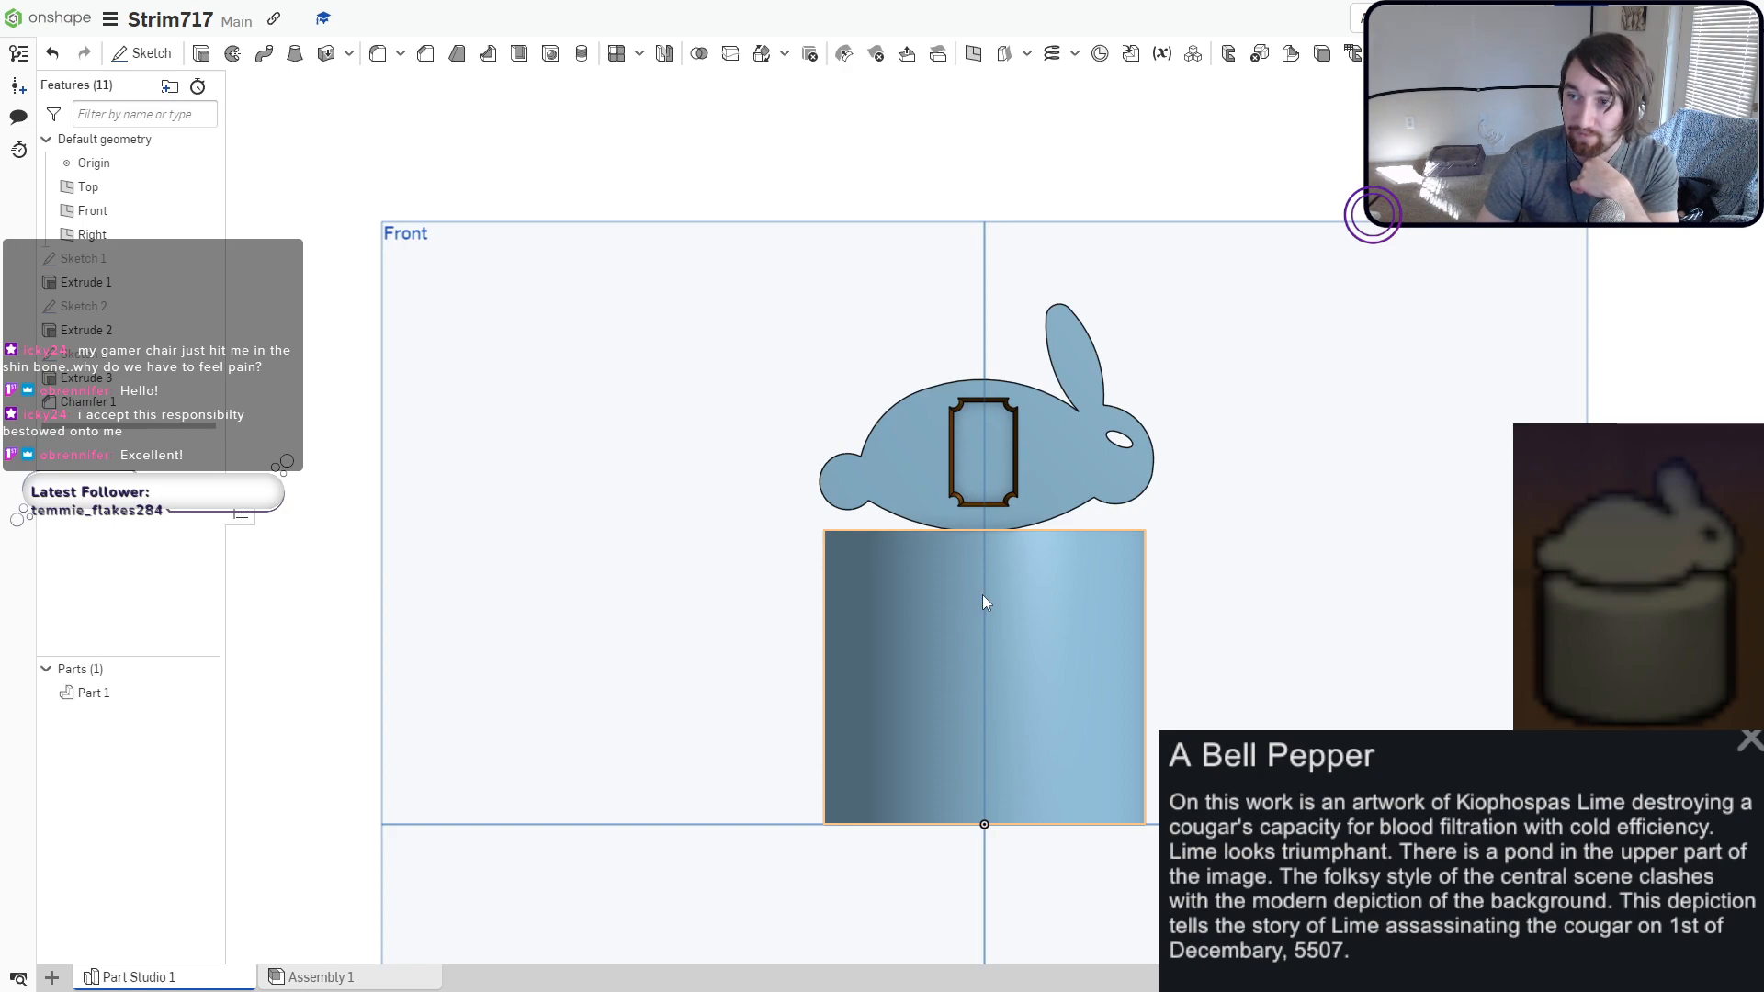
# Start a sketch on the recess floor and draw a horizontal ellipse about 0.36 by 0.19 cm across its upper left edge.
pyautogui.scroll(5, 964, 422)
pyautogui.scroll(1, 1018, 497)
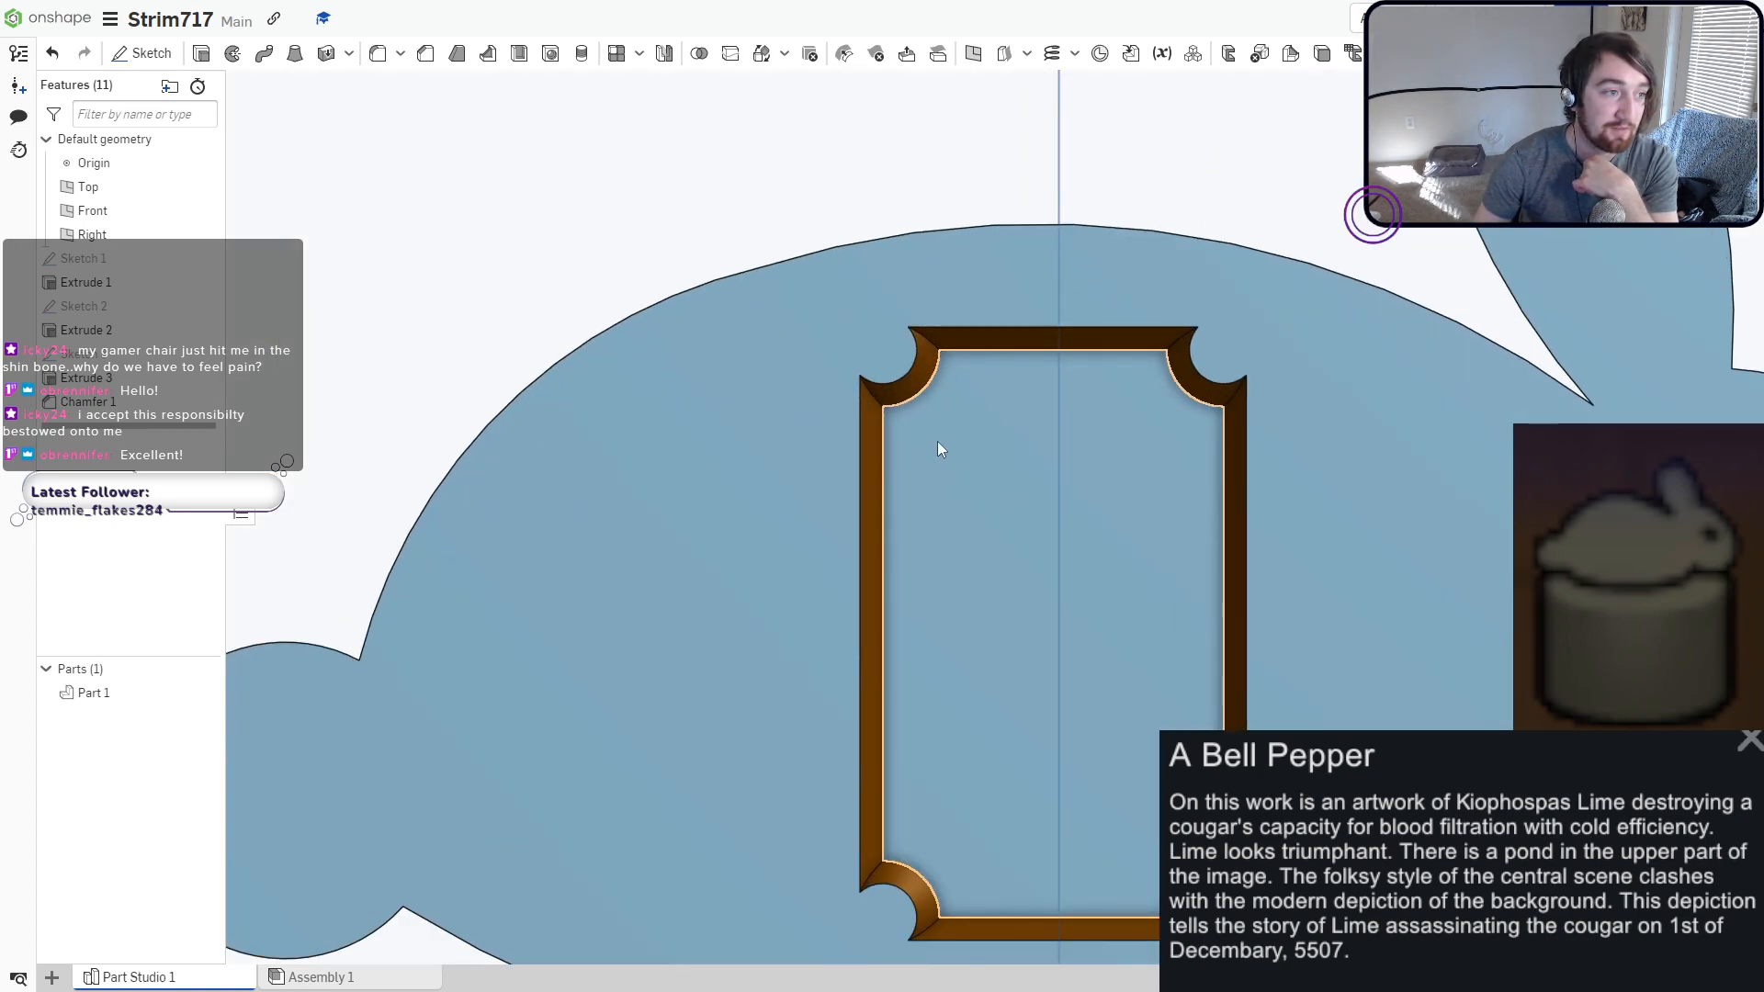
pyautogui.click(142, 53)
pyautogui.click(1048, 573)
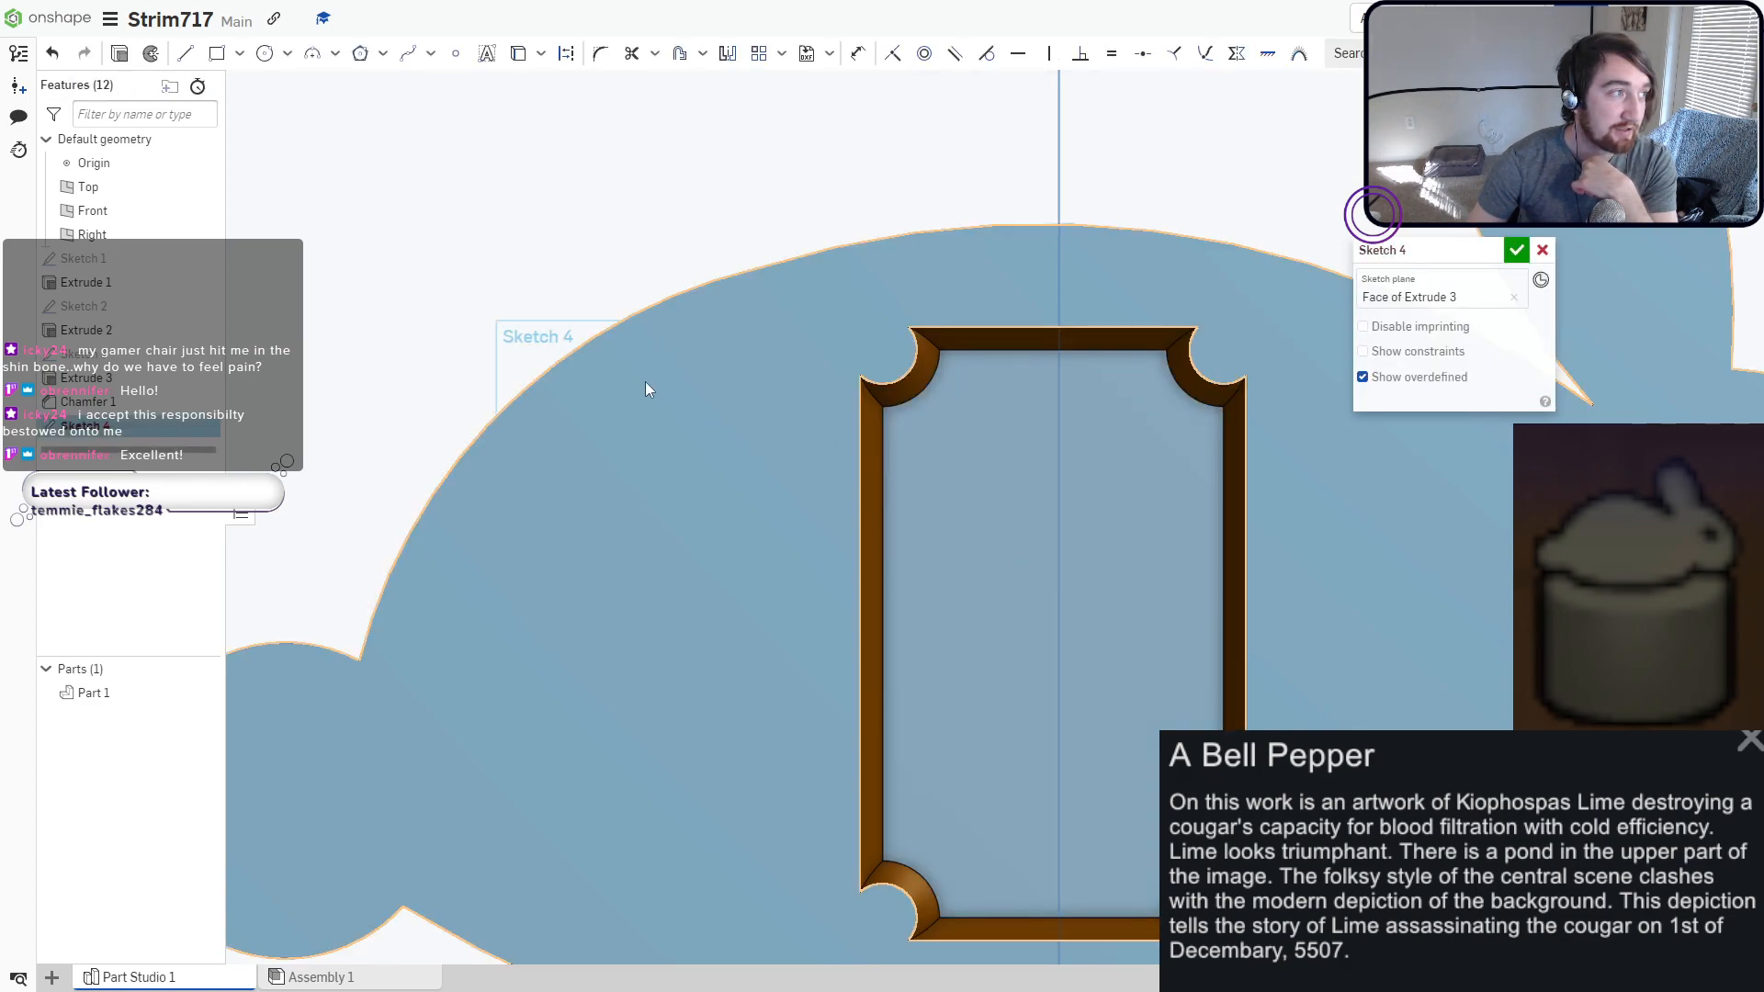
pyautogui.click(288, 53)
pyautogui.click(290, 149)
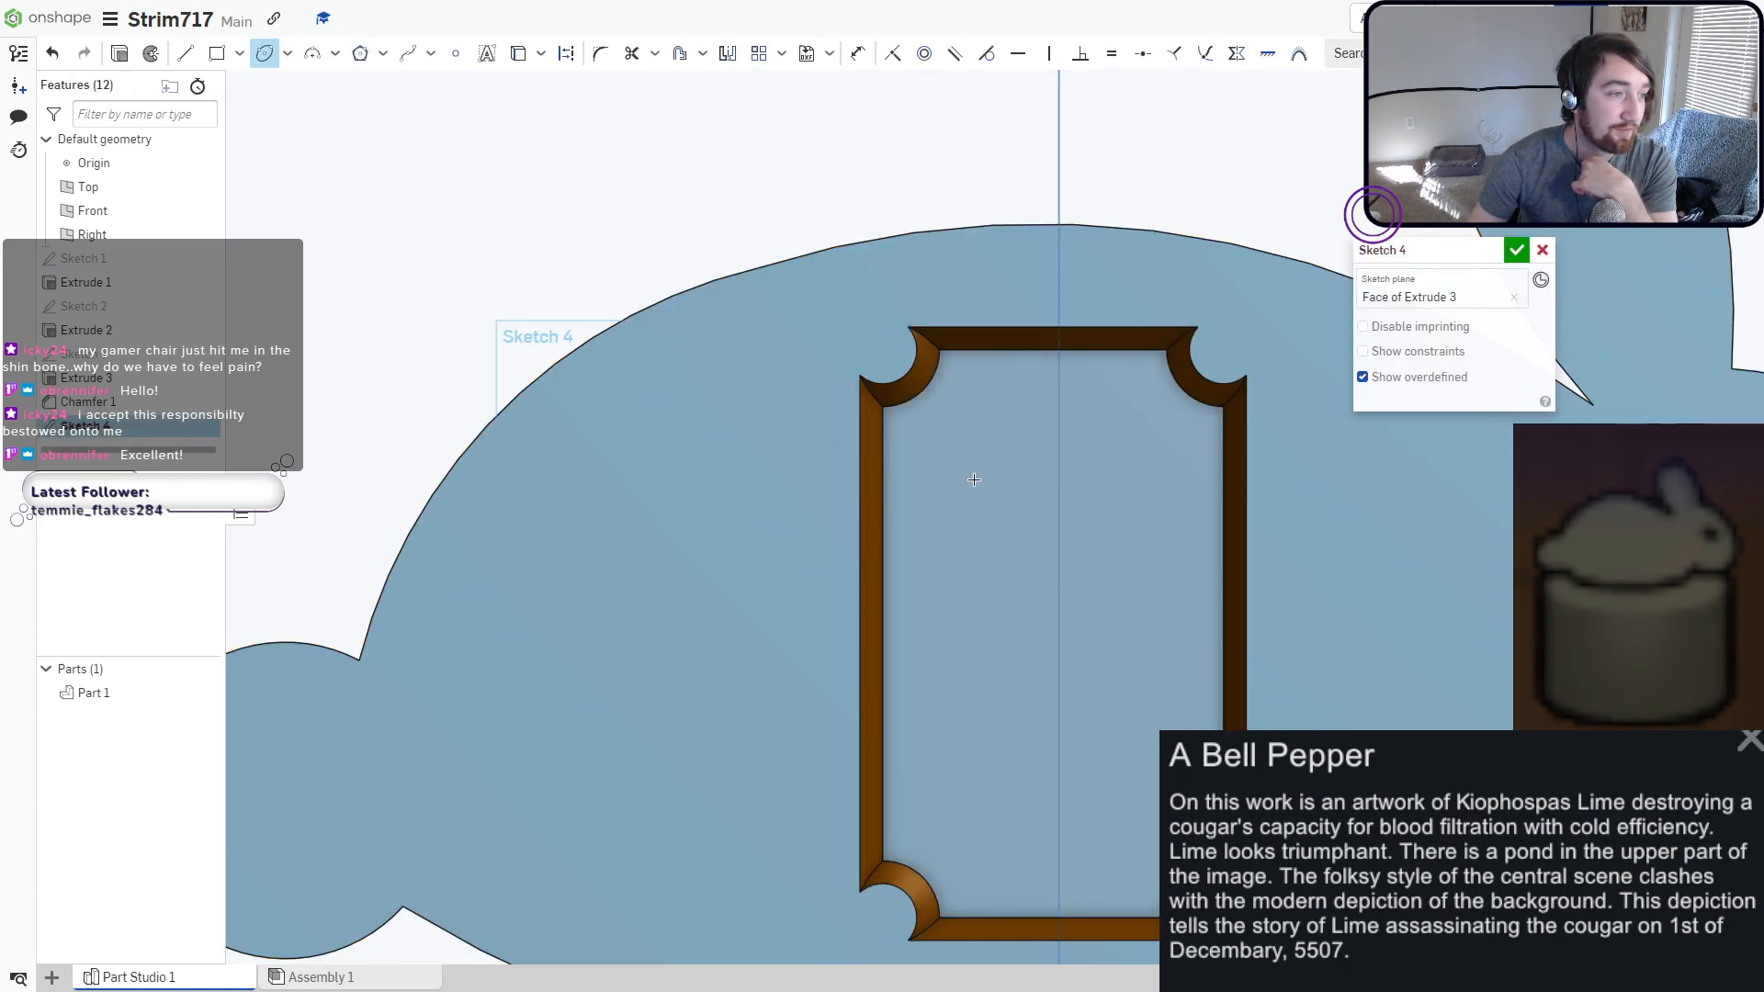
pyautogui.click(924, 445)
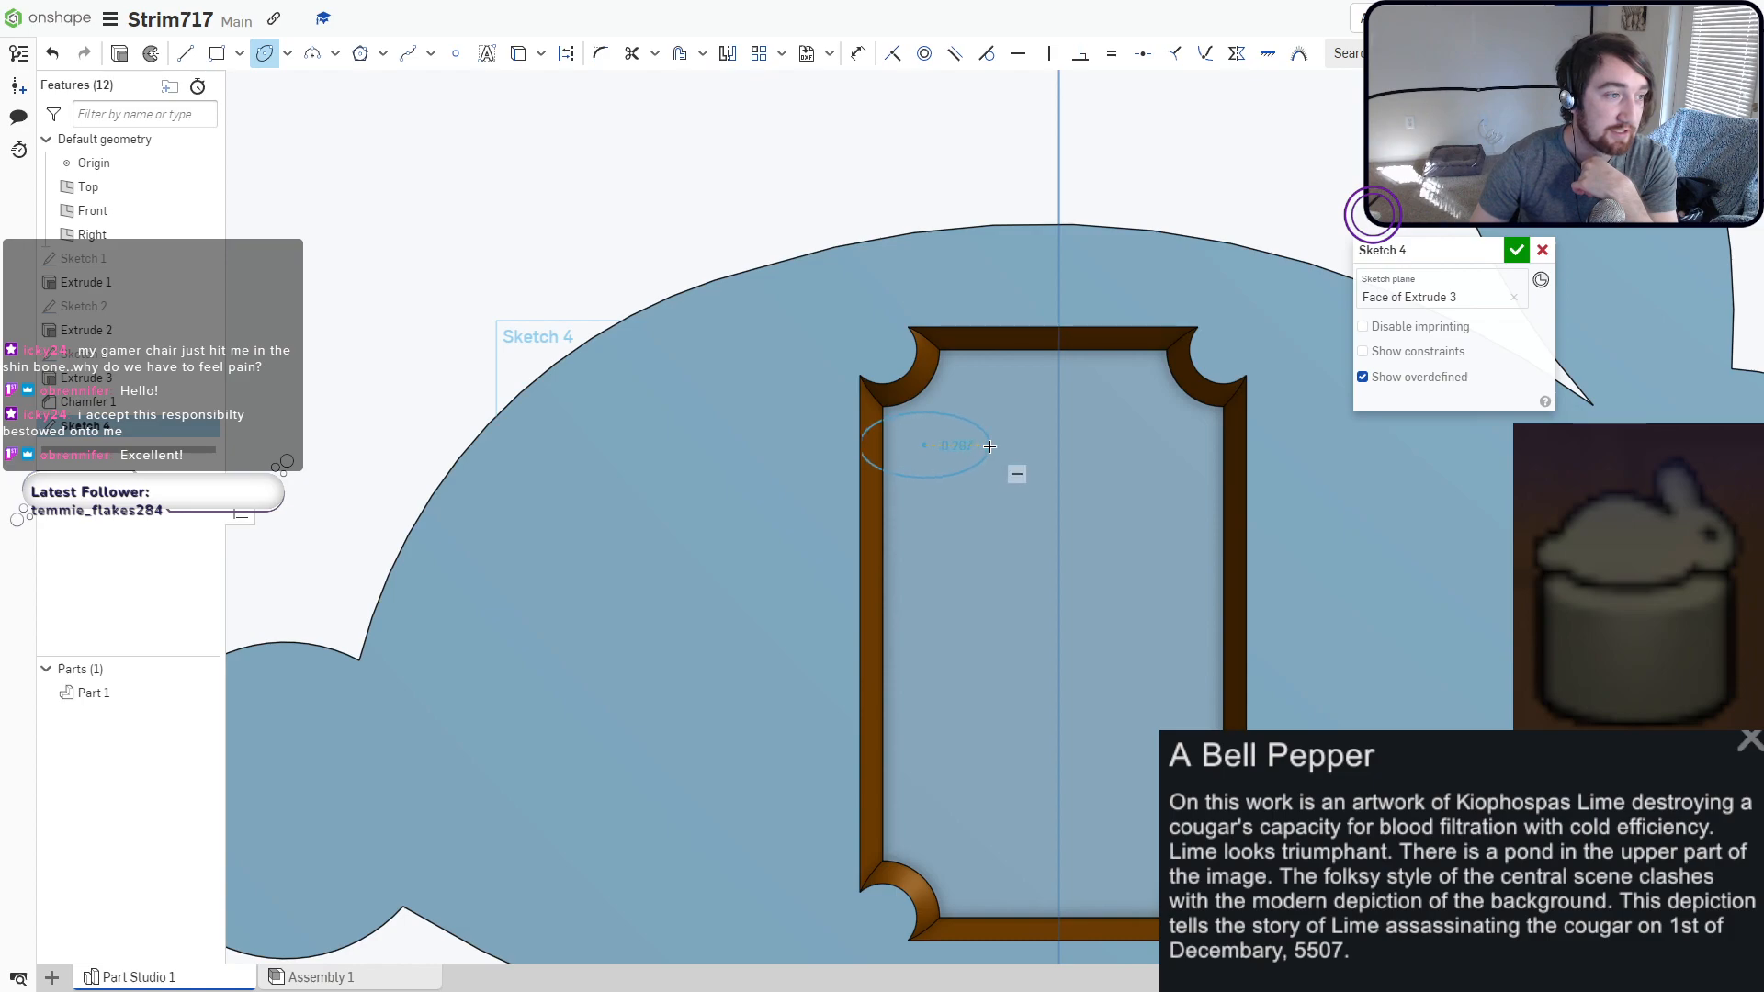
pyautogui.click(1007, 445)
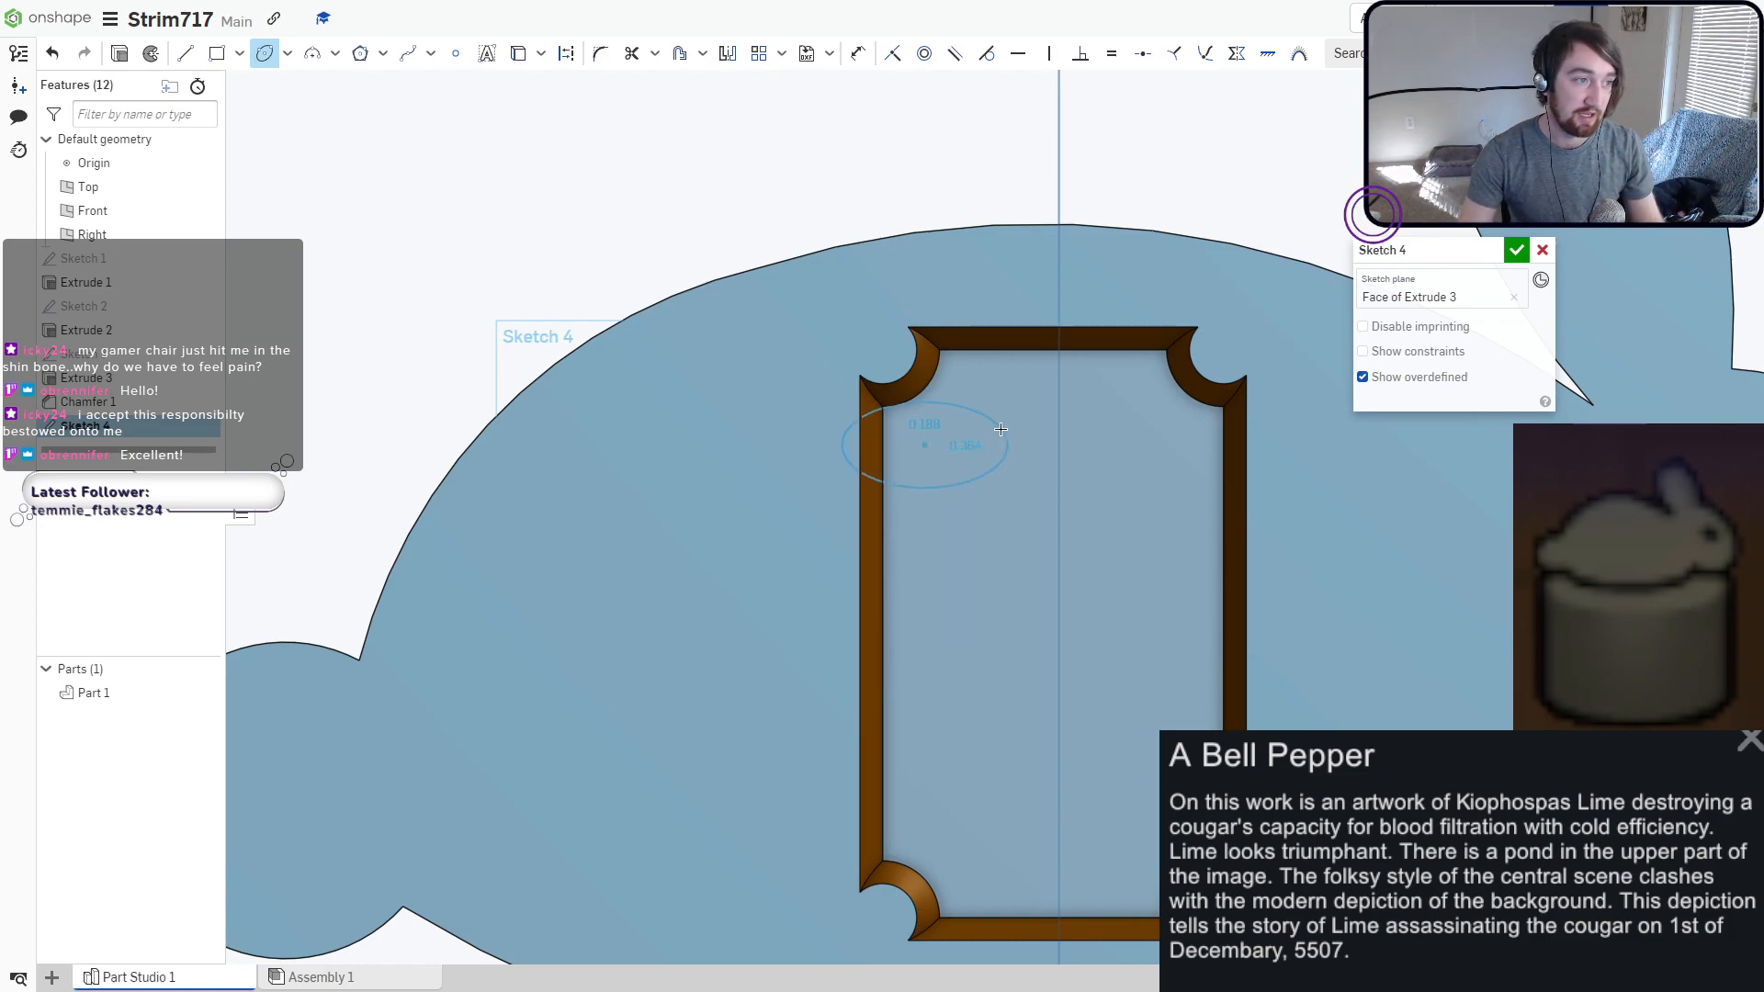
pyautogui.click(1000, 429)
pyautogui.scroll(2, 830, 360)
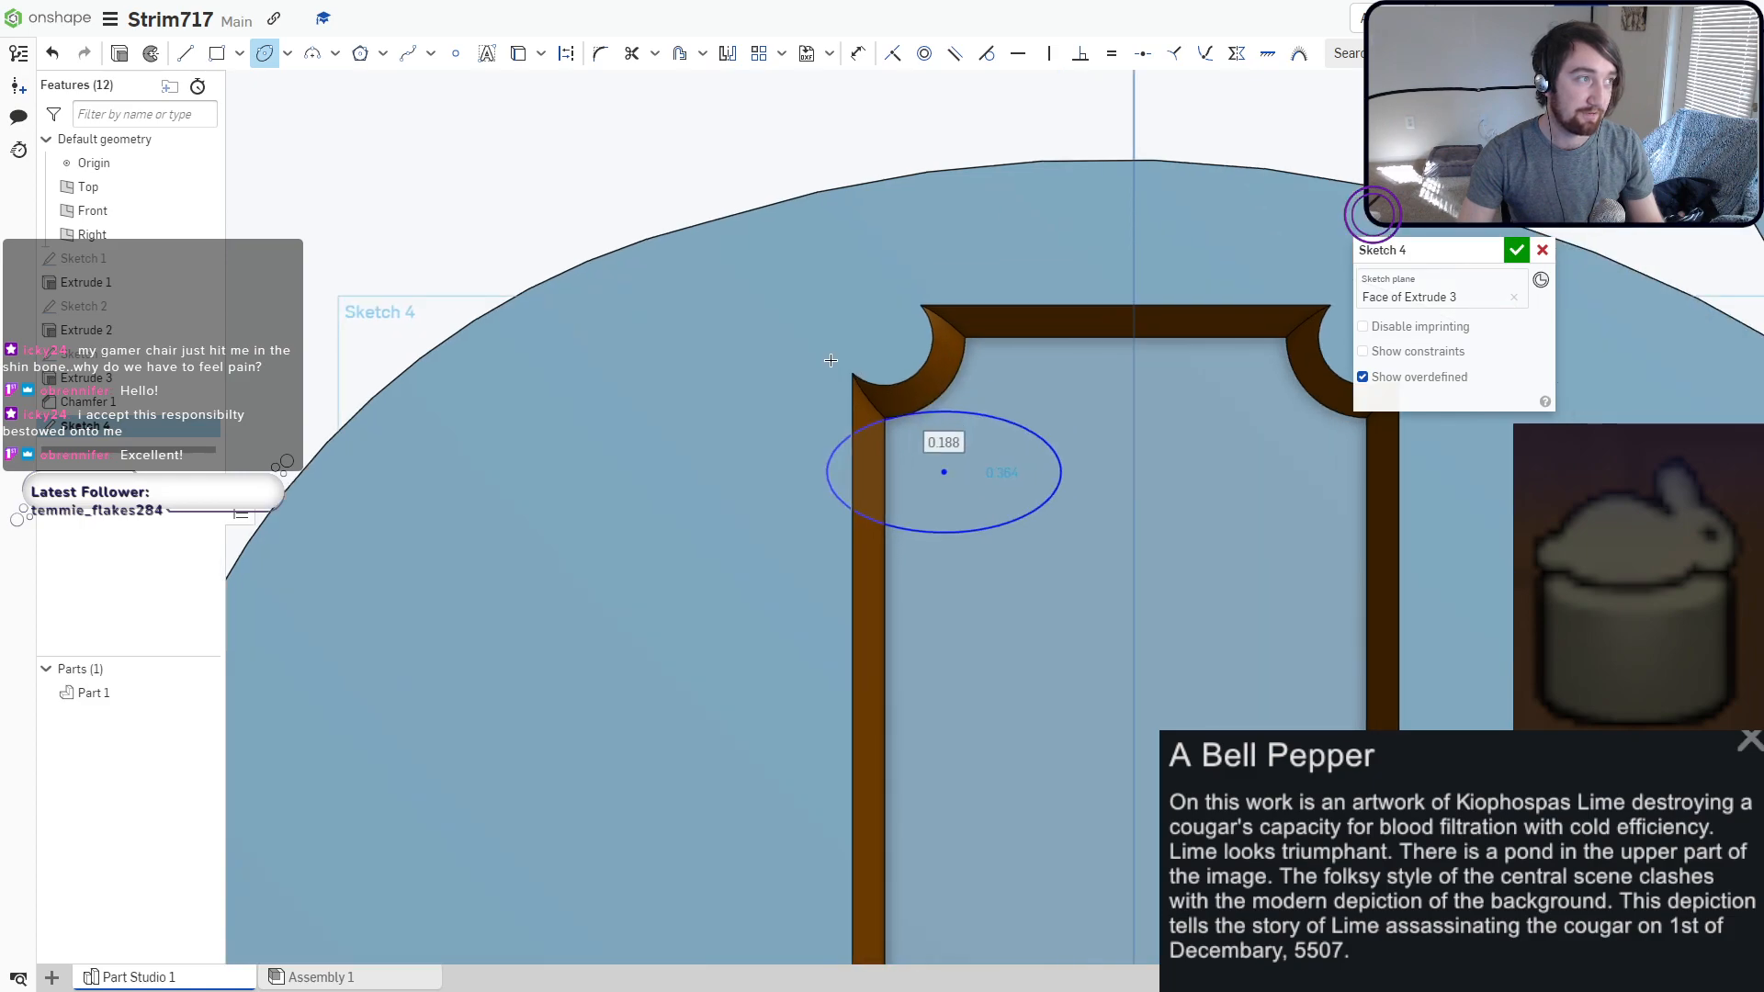
# Sketch a small upright three-sided polygon above the ellipse, beside the recess's upper left notch.
pyautogui.click(240, 57)
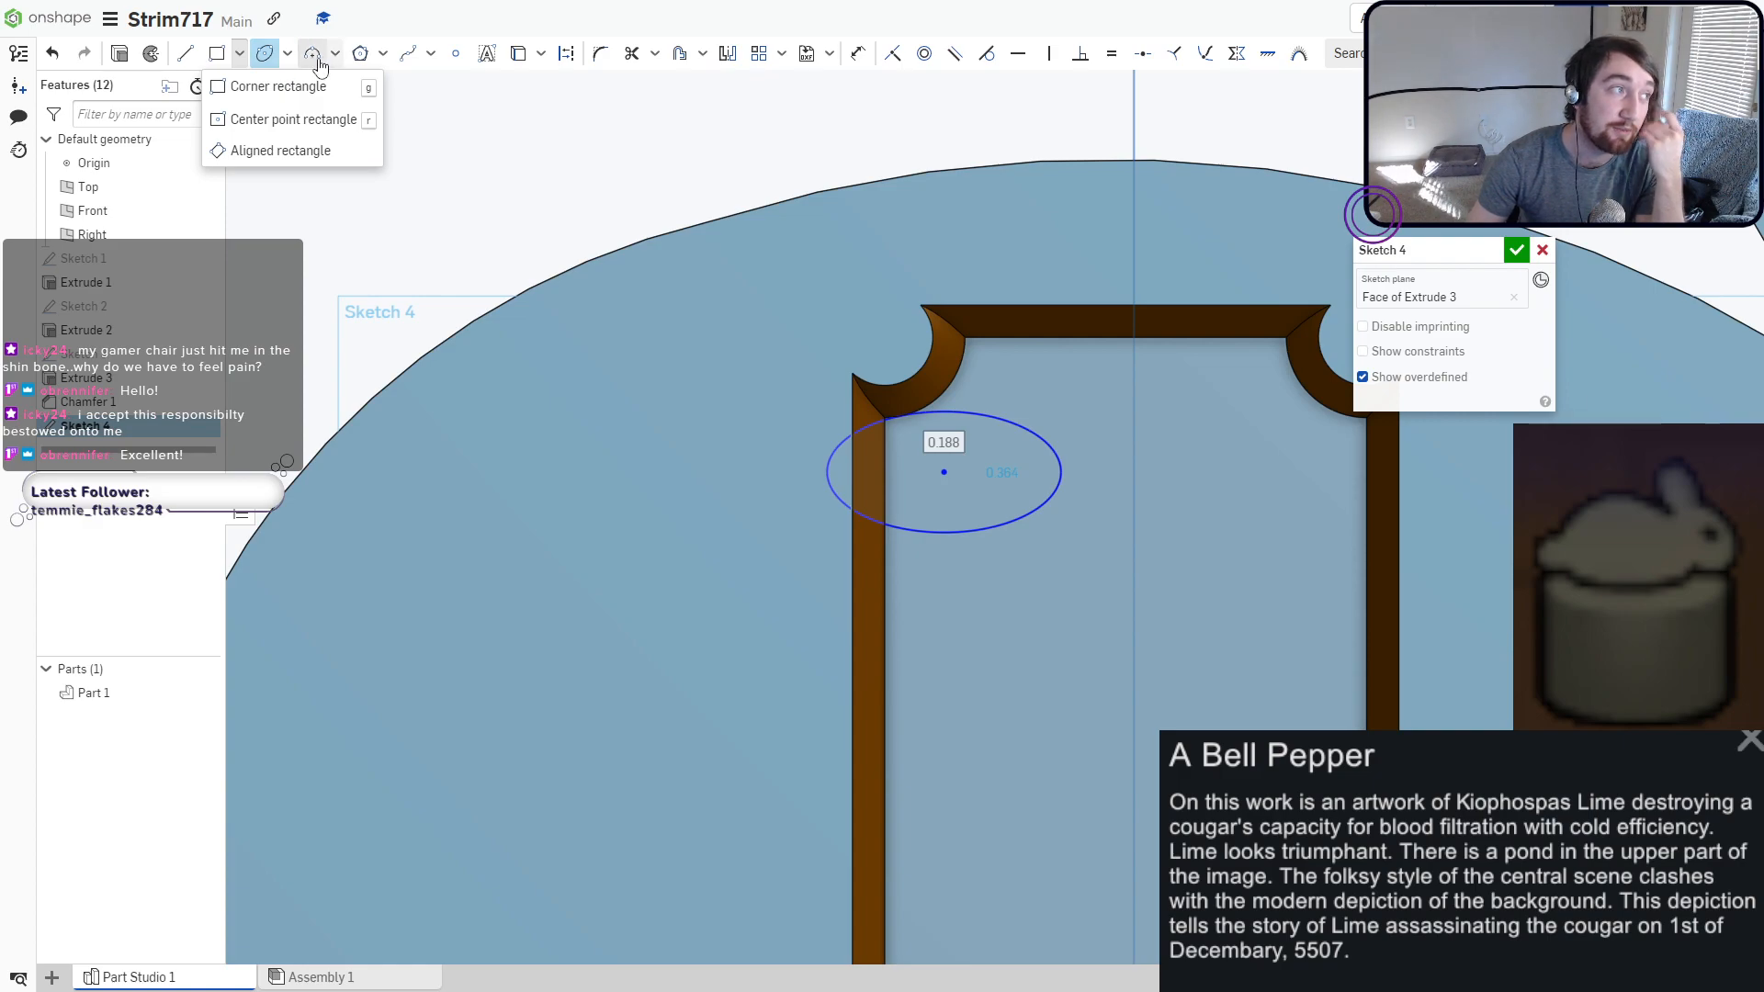
pyautogui.click(362, 63)
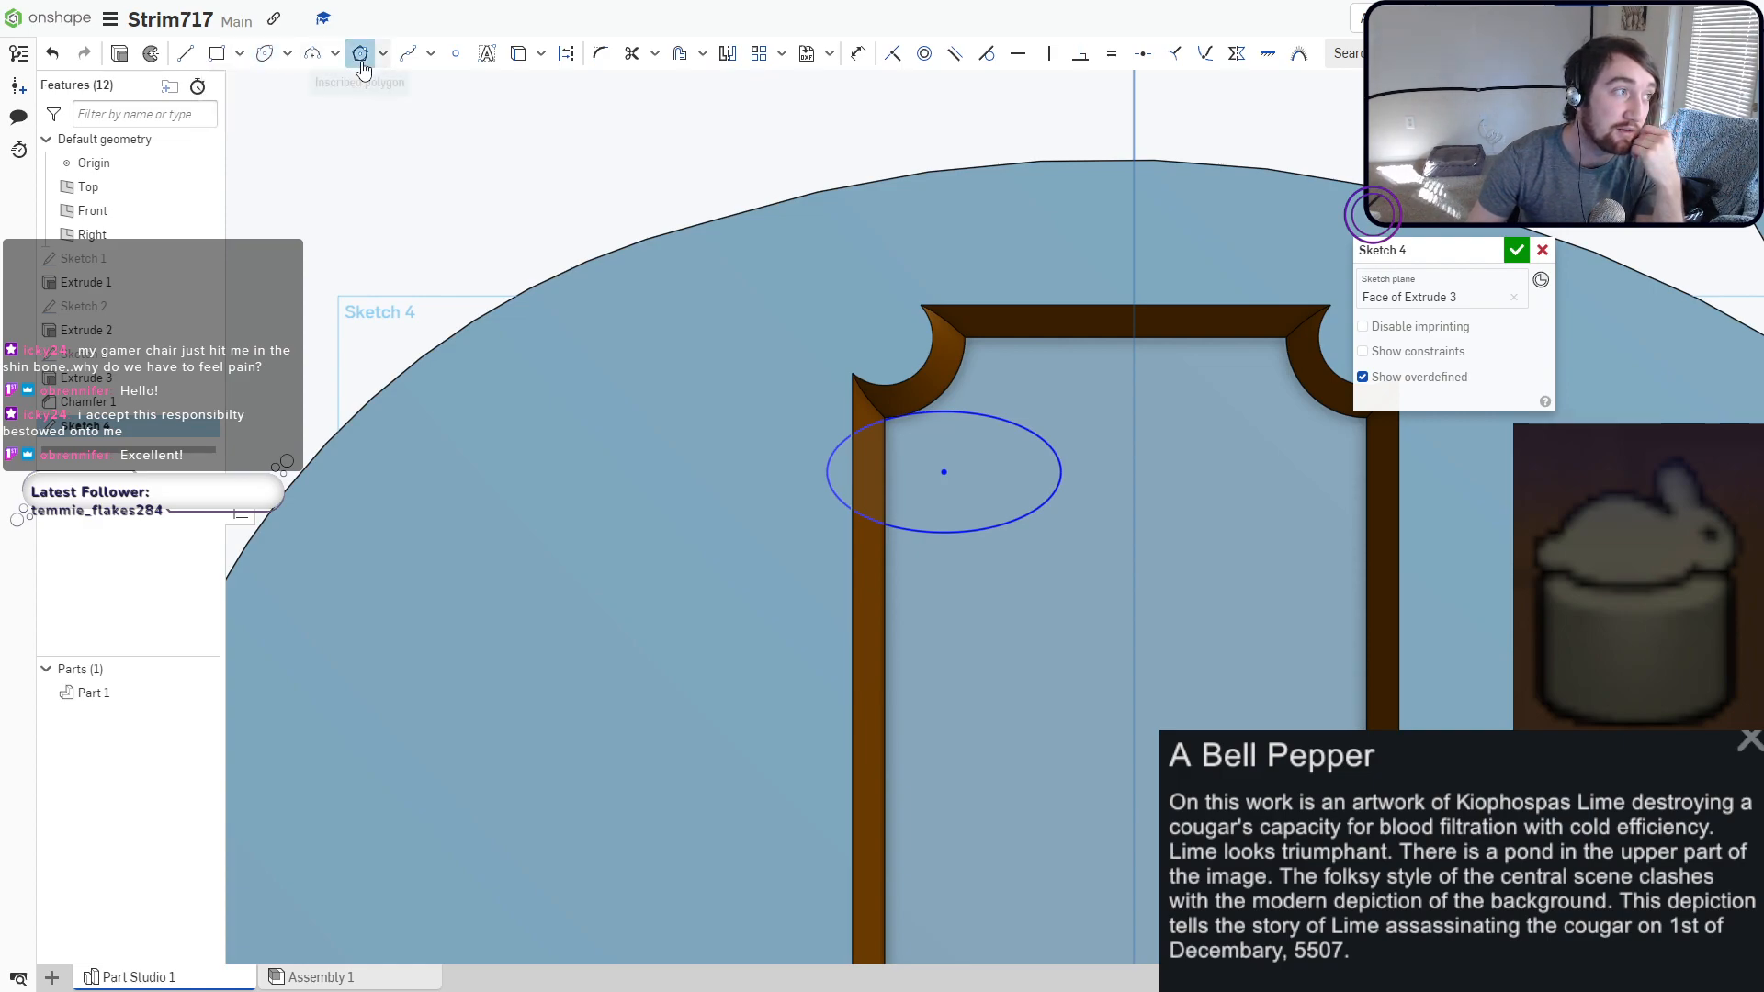
pyautogui.click(995, 362)
pyautogui.scroll(3, 1000, 384)
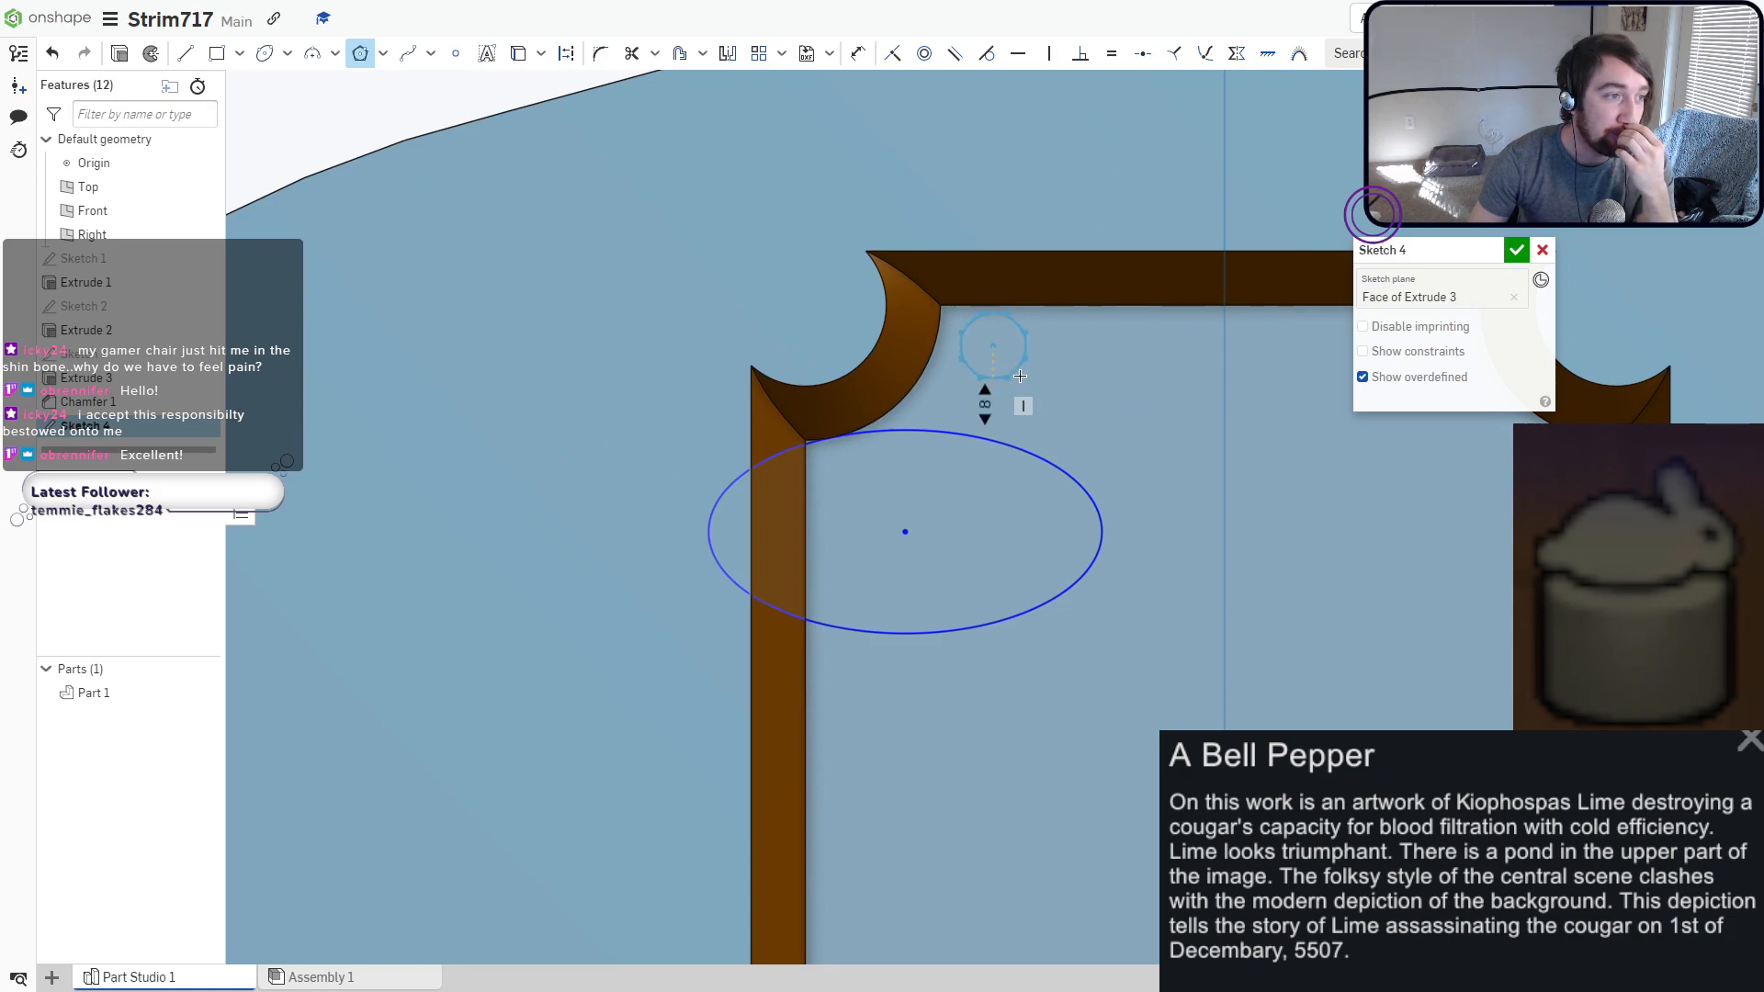
pyautogui.press('Down')
pyautogui.press('Down')
pyautogui.press('Down')
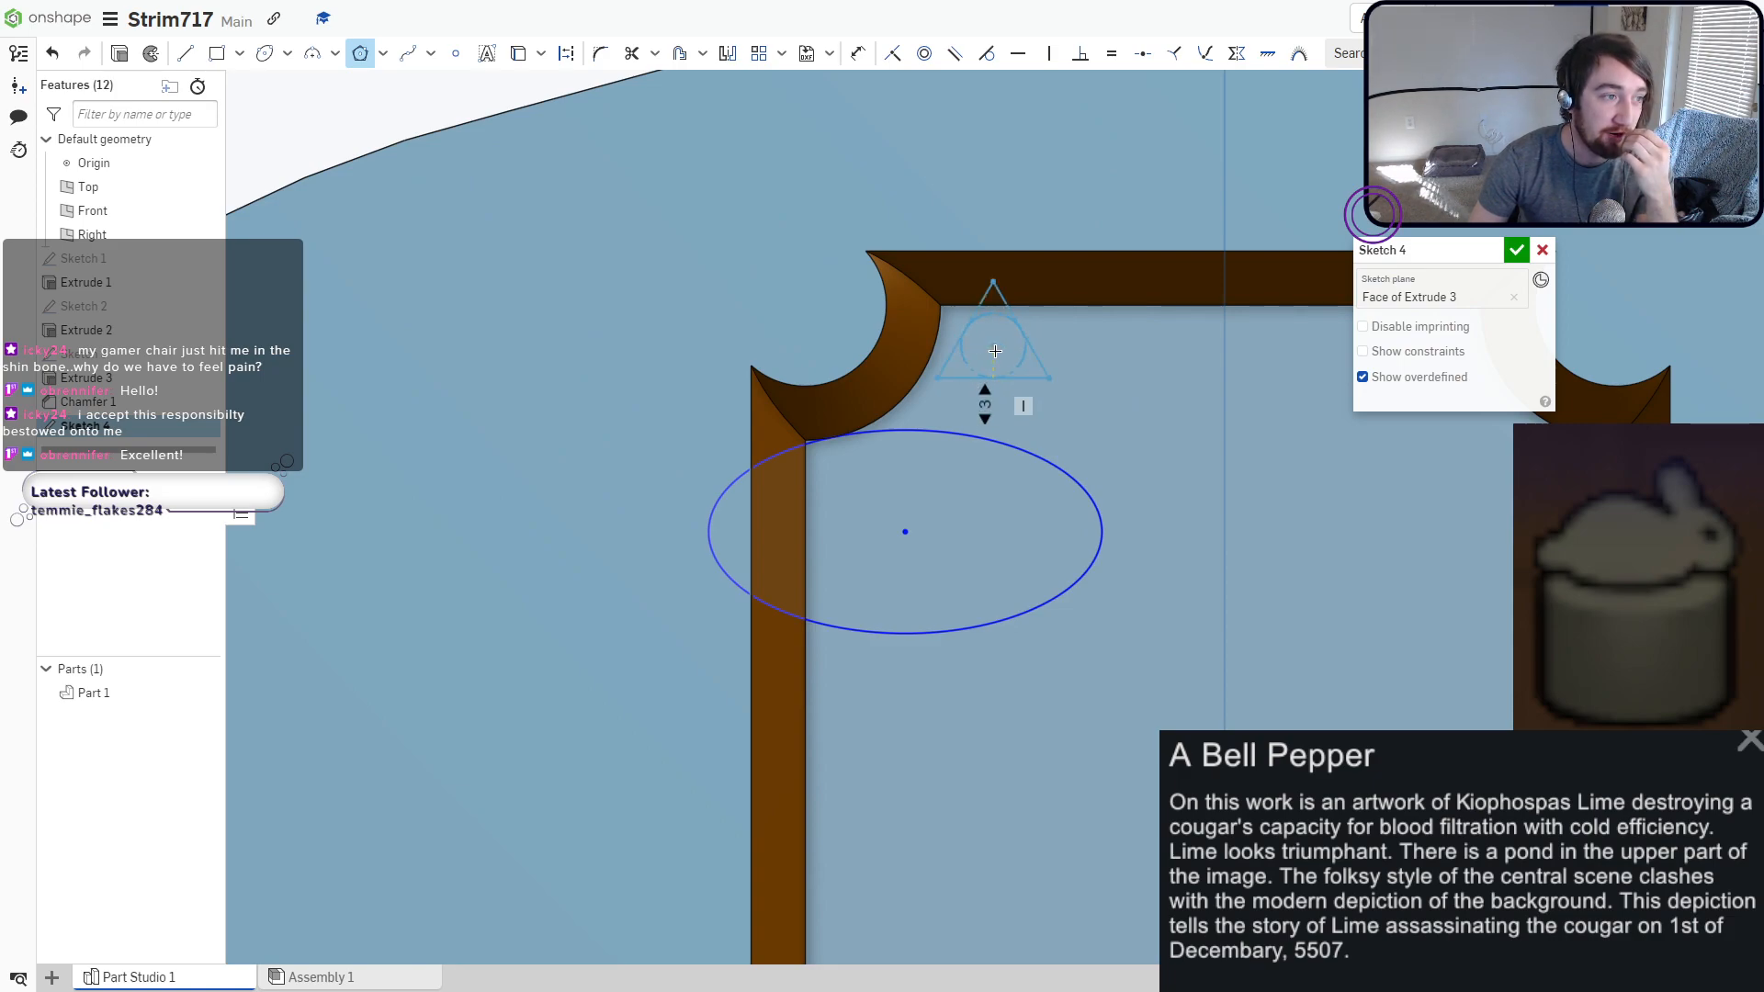
pyautogui.click(995, 351)
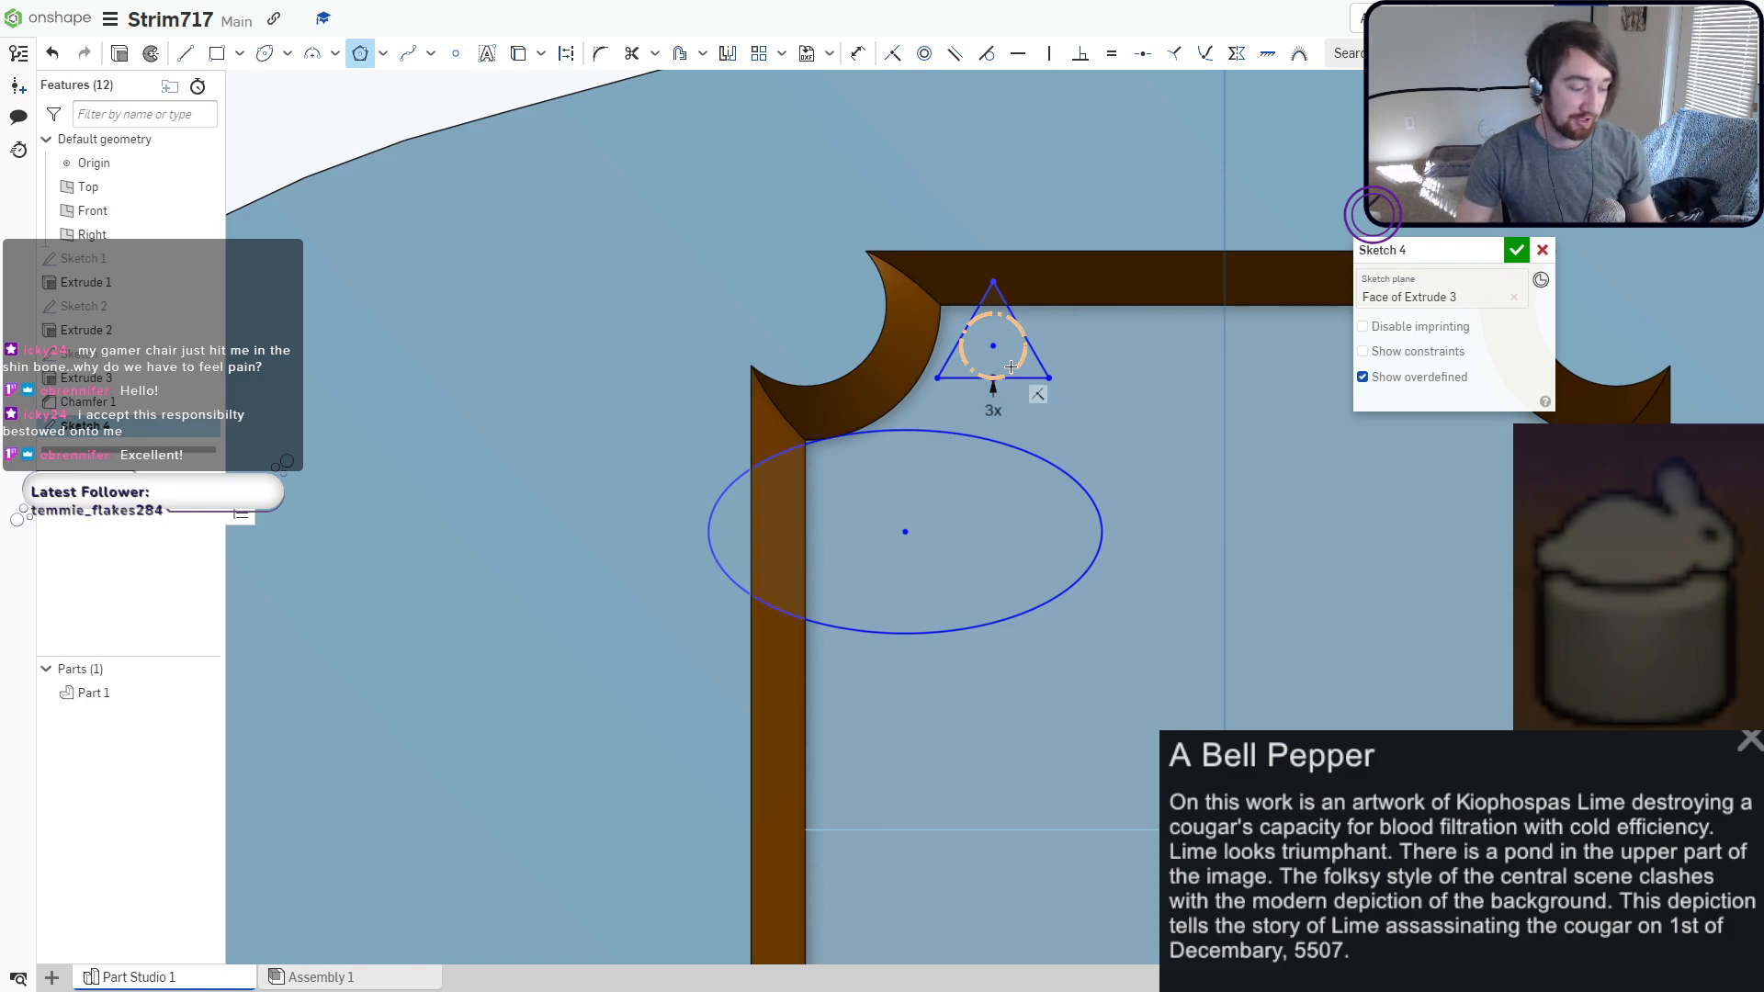
pyautogui.press('Escape')
# Draw a corner rectangle about 0.029 cm wide and 0.042 cm tall across the middle of the triangle's base.
pyautogui.press('g')
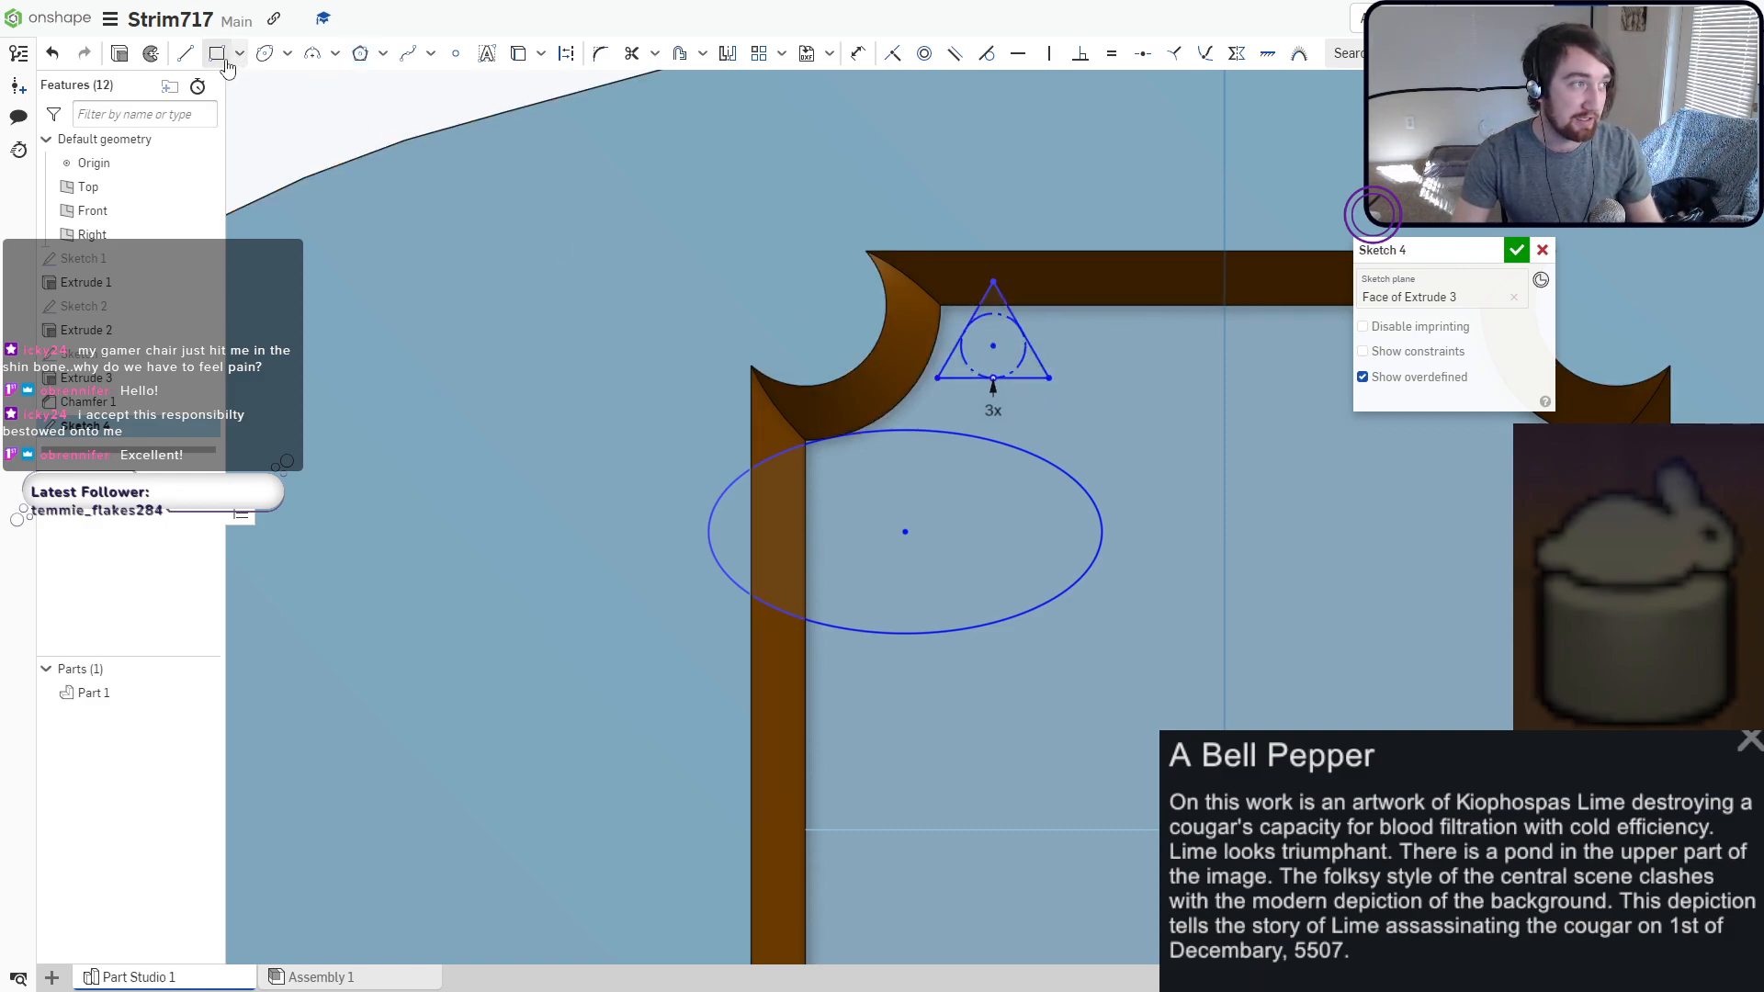
pyautogui.scroll(3, 974, 367)
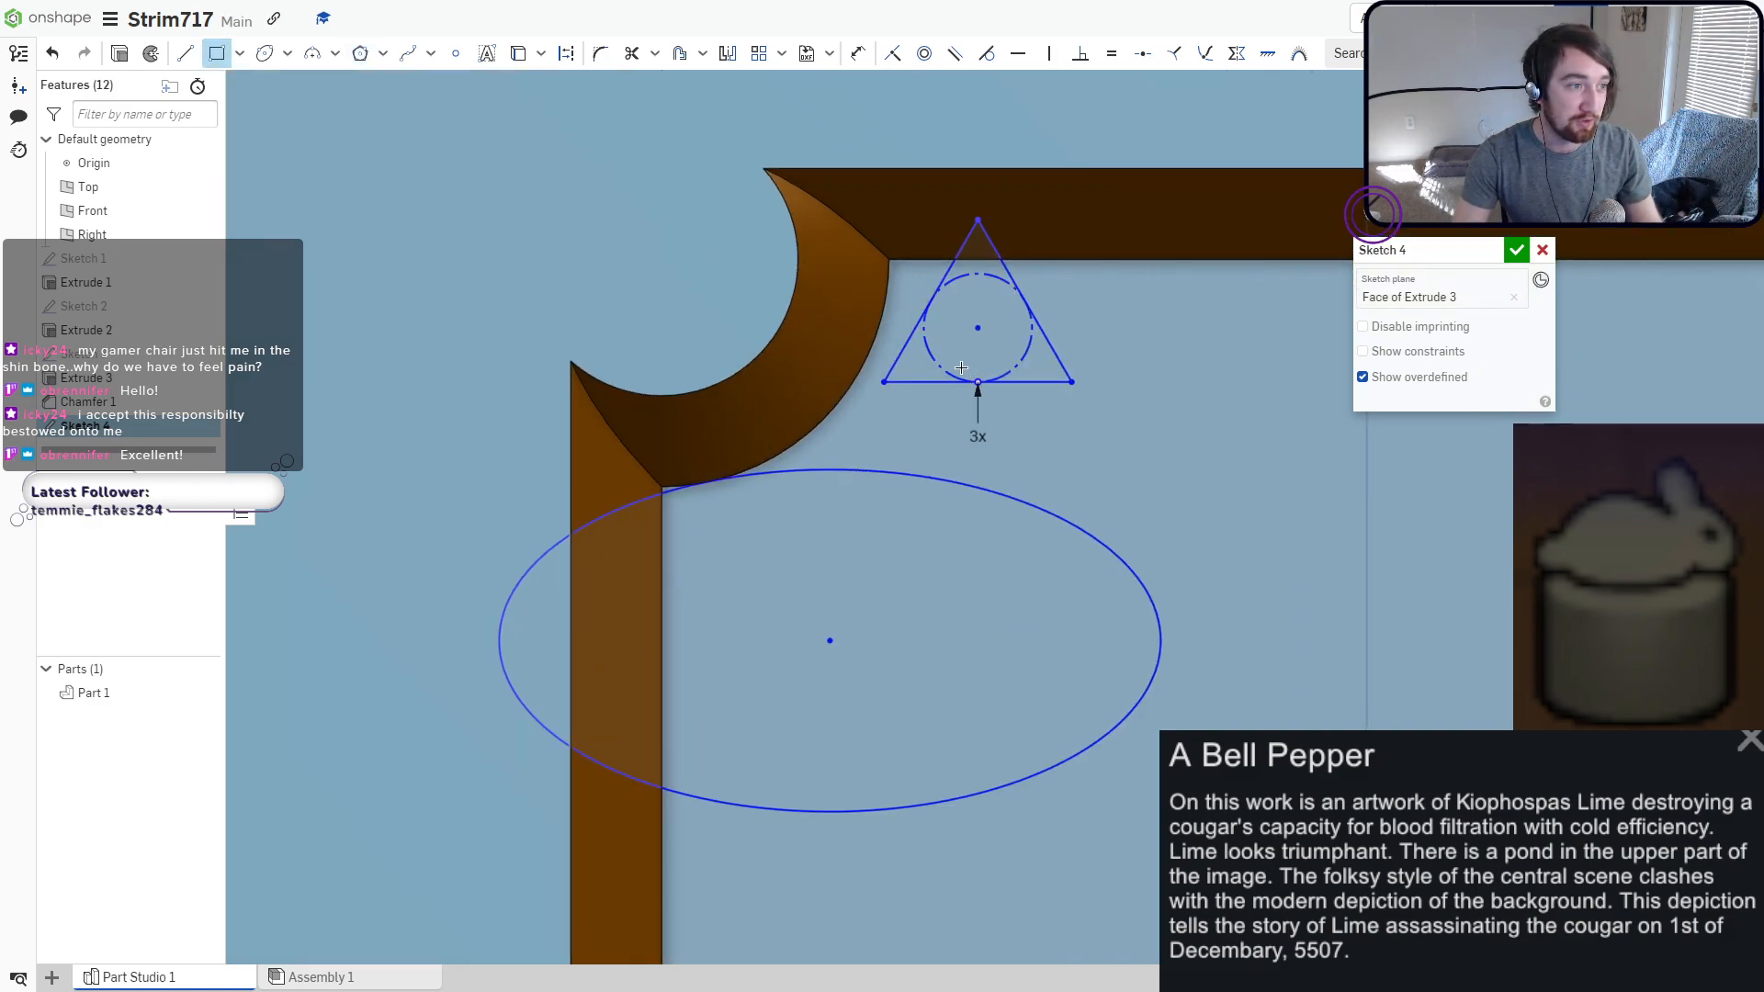
pyautogui.click(1004, 440)
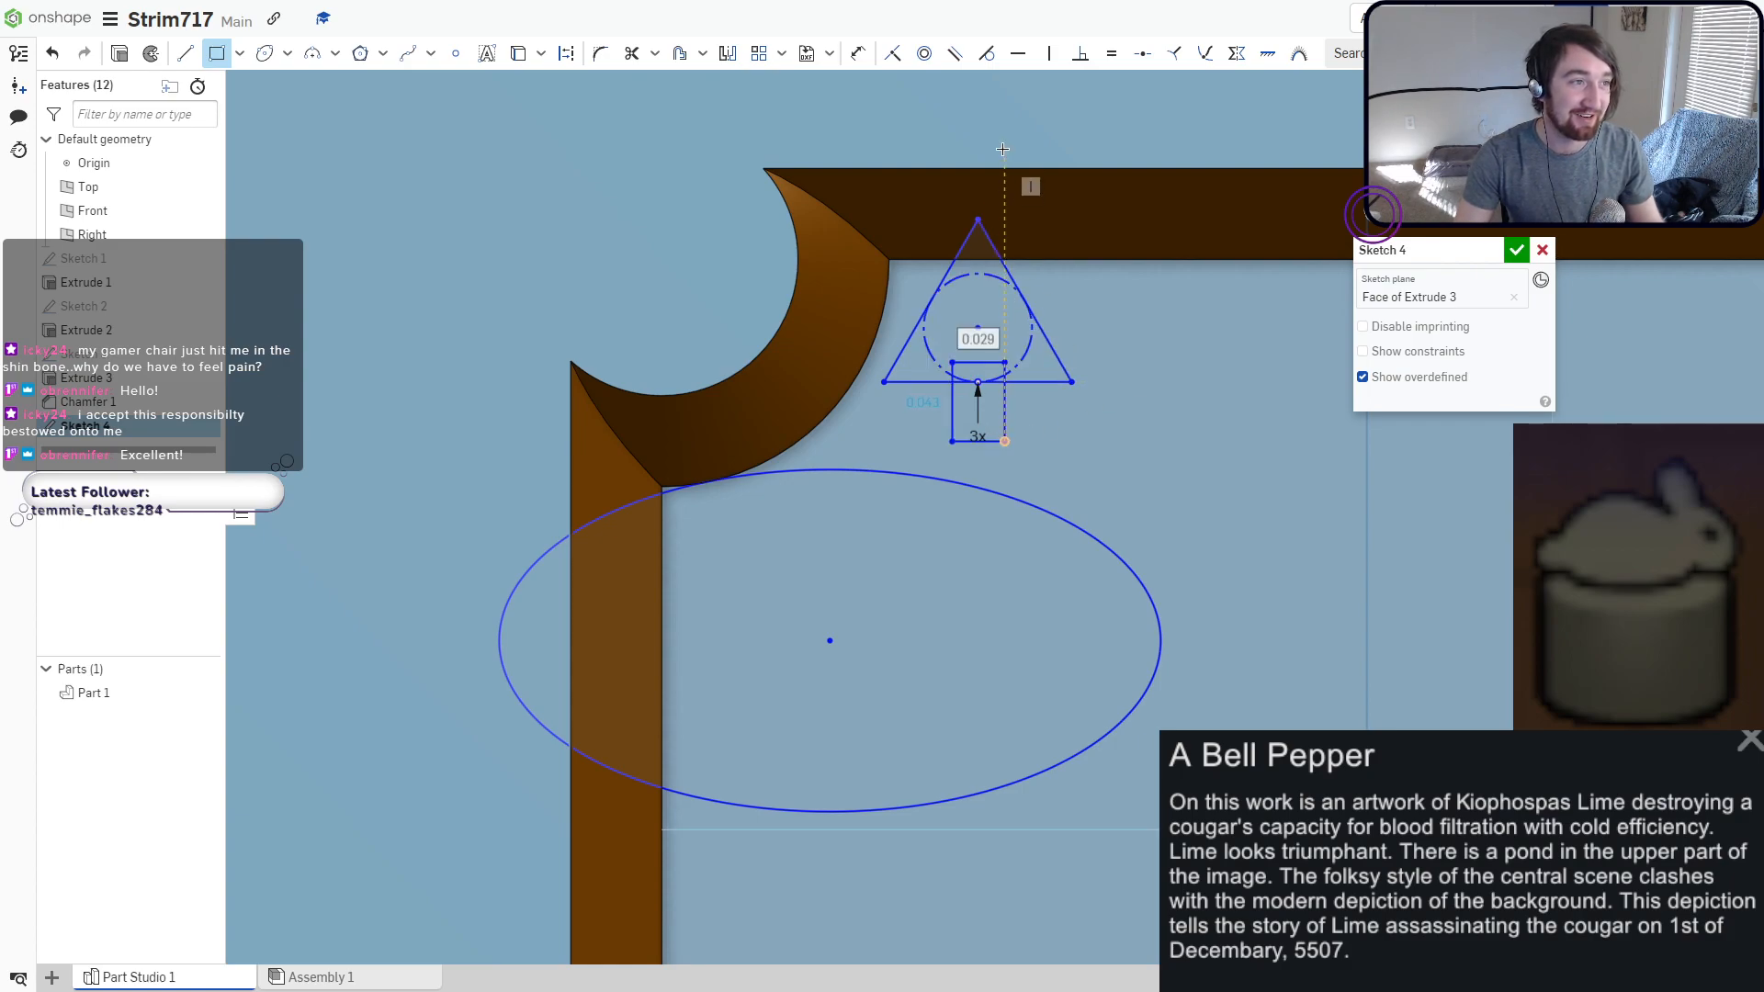
# Trim the construction circle and the overlapping lines between triangle and rectangle to leave a single upward arrow outline.
pyautogui.click(632, 53)
pyautogui.scroll(3, 1007, 373)
pyautogui.scroll(2, 1005, 377)
pyautogui.moveTo(932, 413)
pyautogui.mouseDown()
pyautogui.moveTo(951, 338)
pyautogui.moveTo(973, 416)
pyautogui.moveTo(995, 381)
pyautogui.moveTo(917, 372)
pyautogui.moveTo(963, 207)
pyautogui.mouseUp()
pyautogui.scroll(-3, 932, 295)
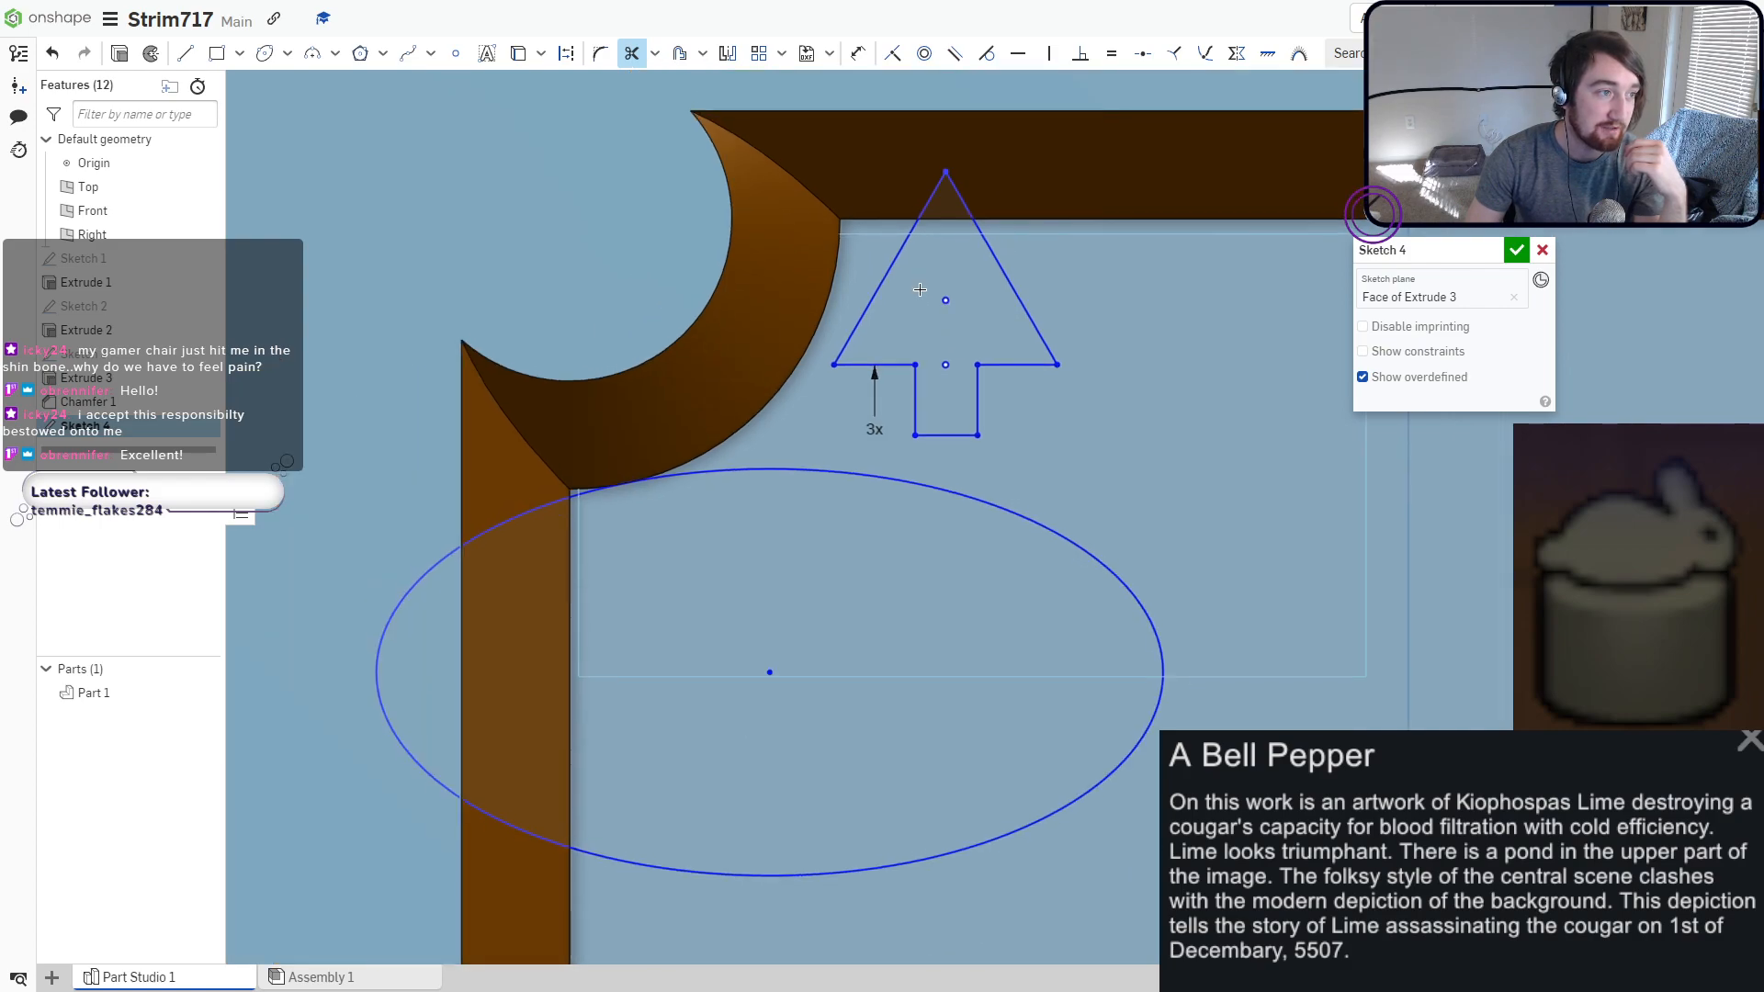
pyautogui.moveTo(901, 304); pyautogui.dragTo(896, 355, button='middle')
pyautogui.press('Escape')
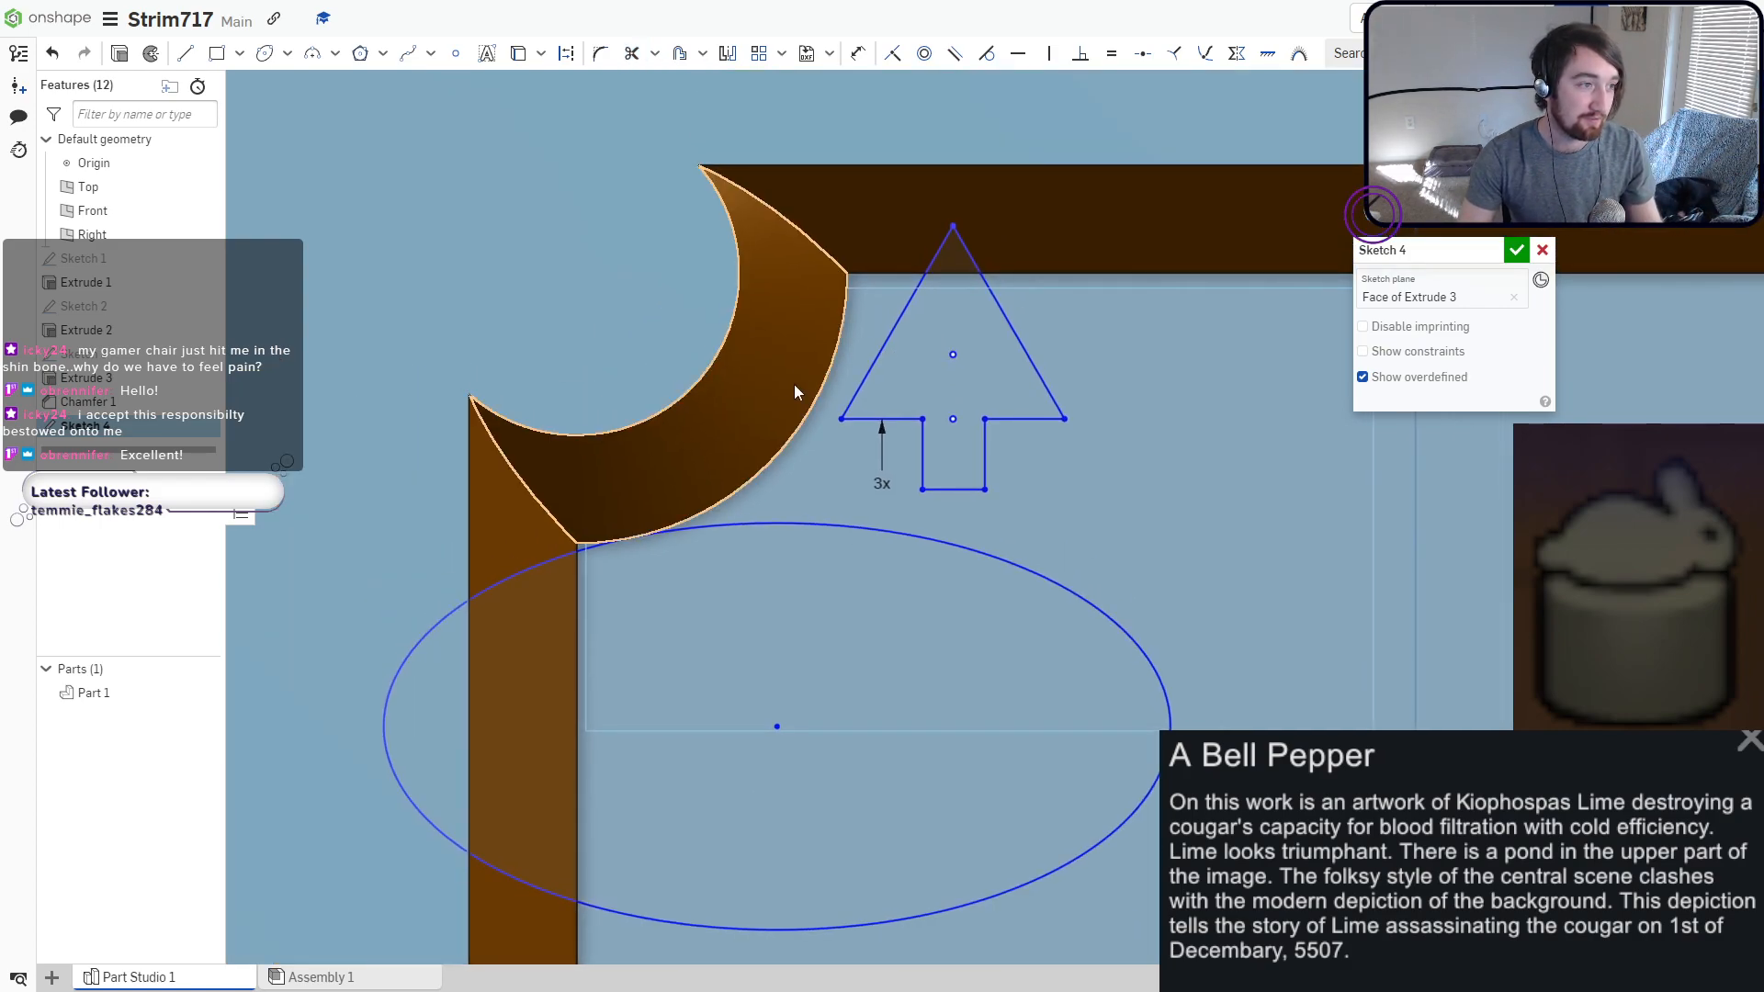
# Linear-pattern the arrow outline horizontally across the top of the recess with four instances spaced about 0.111 cm apart.
pyautogui.moveTo(830, 195)
pyautogui.mouseDown()
pyautogui.moveTo(1017, 439)
pyautogui.moveTo(1089, 500)
pyautogui.mouseUp()
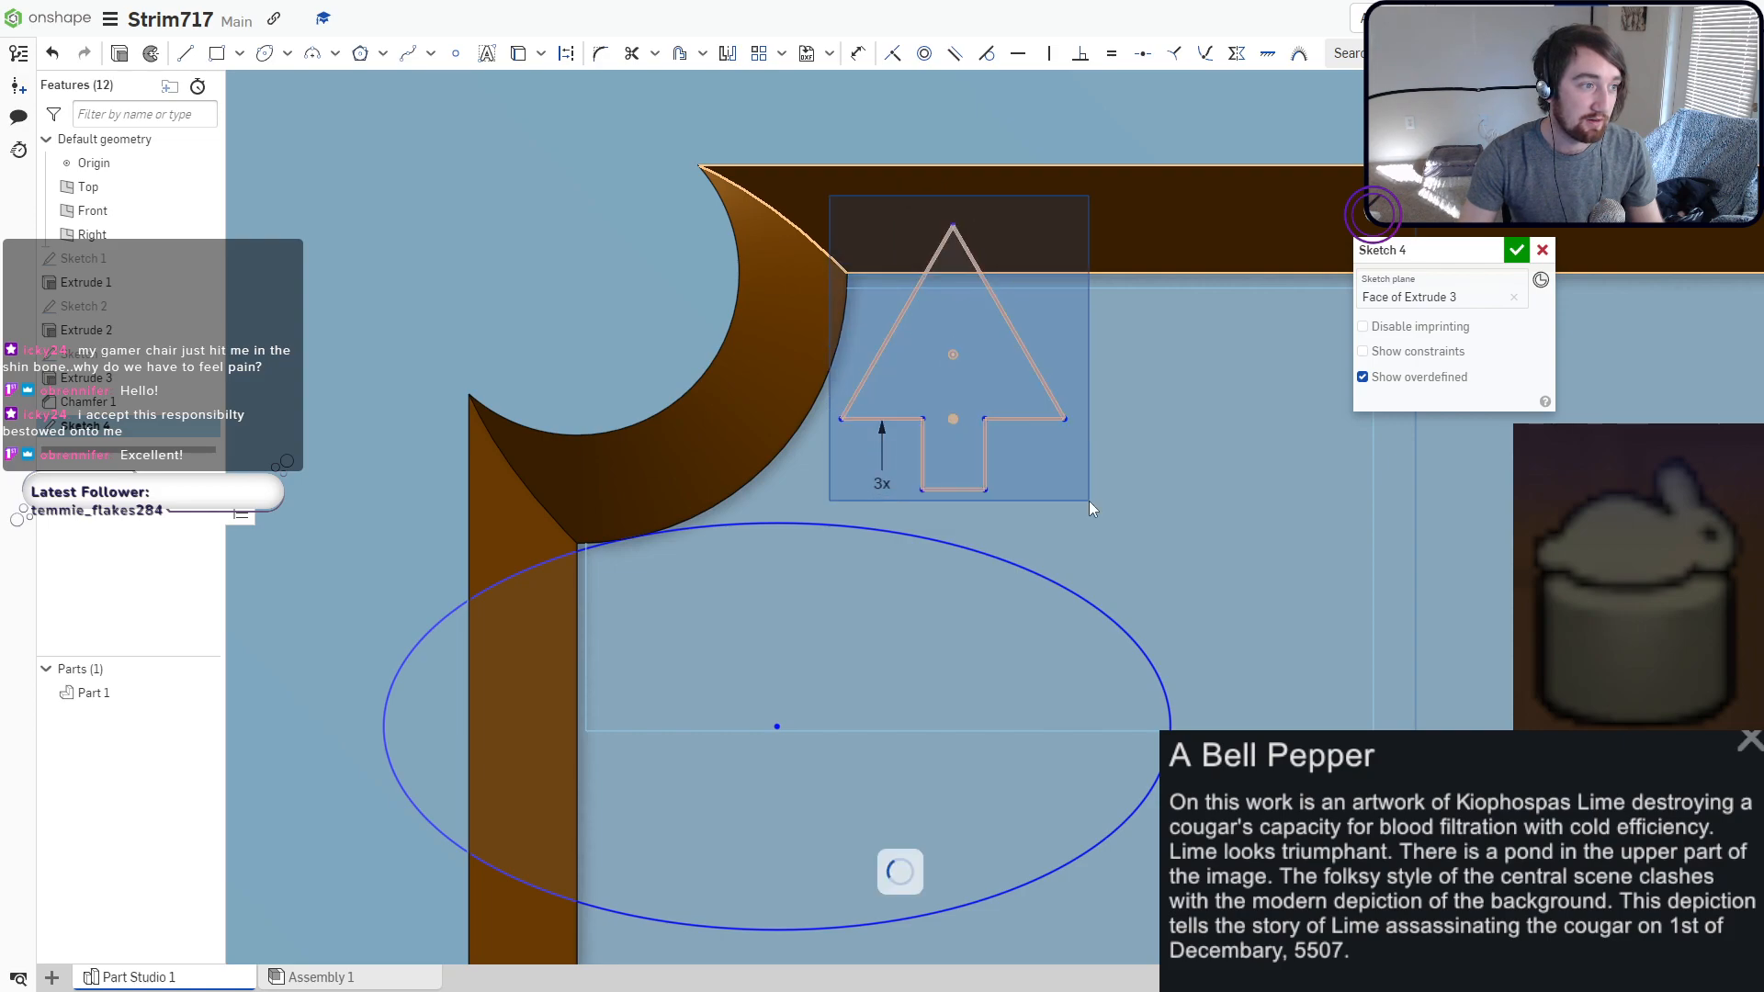
pyautogui.click(783, 55)
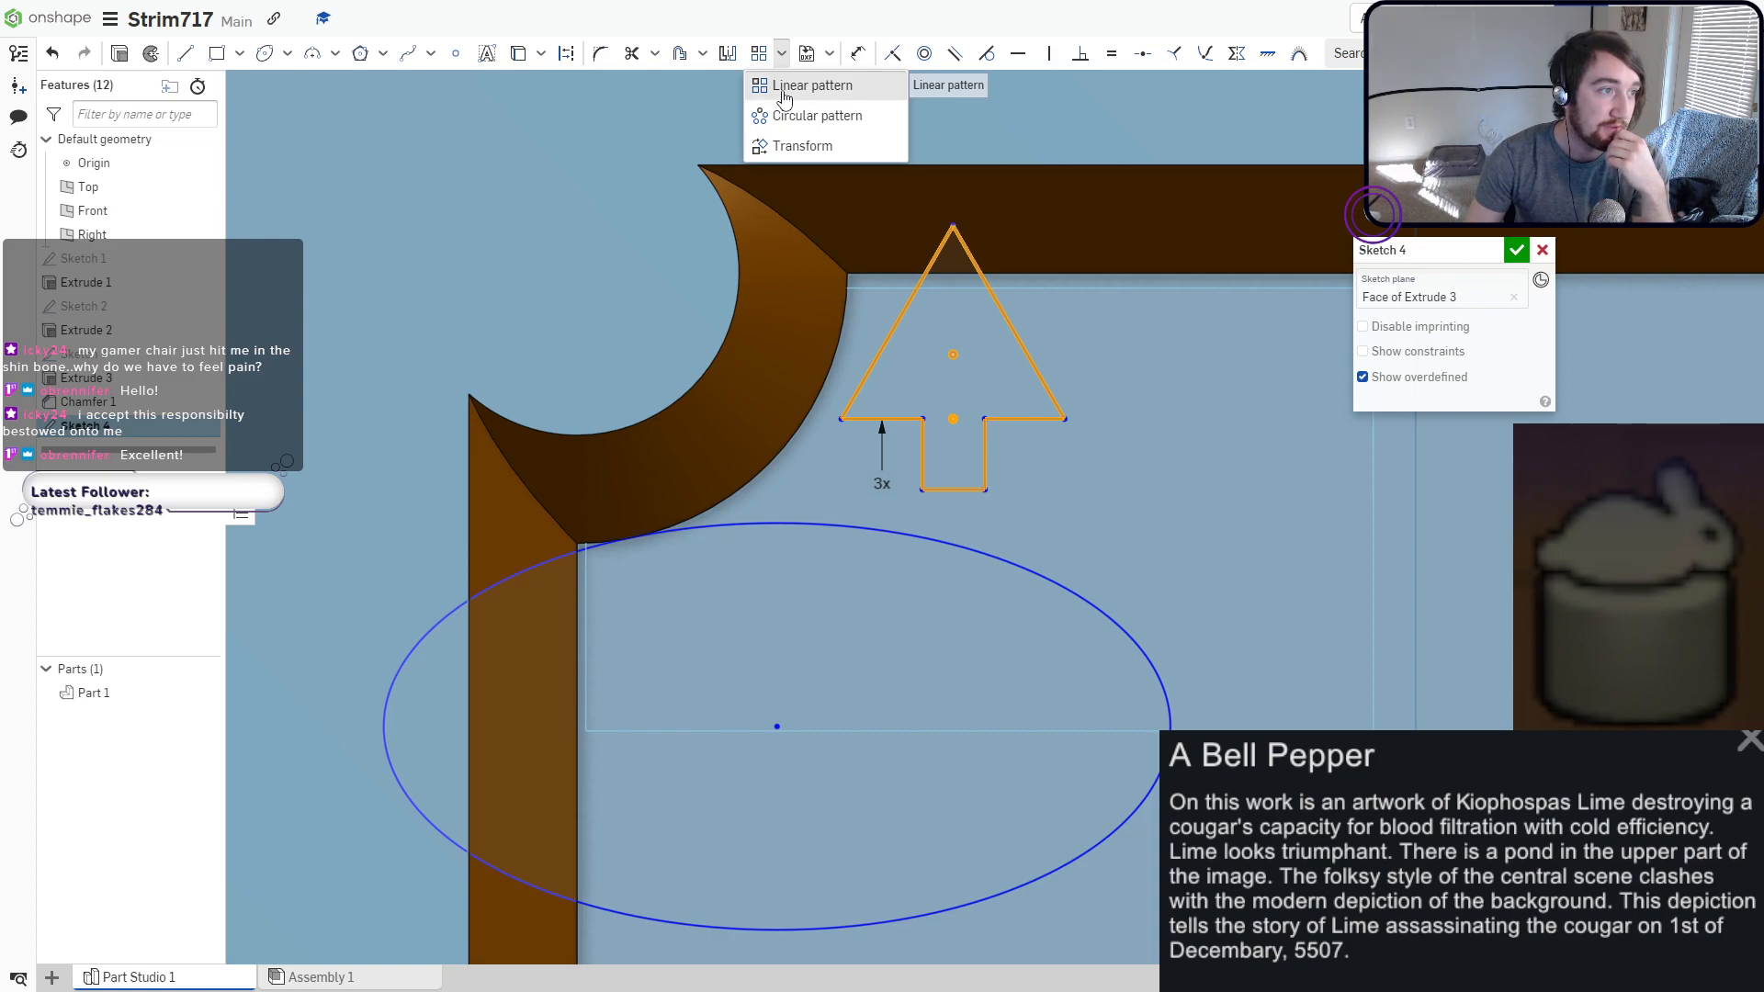
pyautogui.click(782, 85)
pyautogui.scroll(-5, 1105, 399)
pyautogui.moveTo(1146, 367); pyautogui.dragTo(686, 355, button='middle')
pyautogui.moveTo(1016, 360); pyautogui.dragTo(835, 368, button='middle')
pyautogui.moveTo(1284, 390); pyautogui.dragTo(515, 411)
pyautogui.scroll(5, 529, 413)
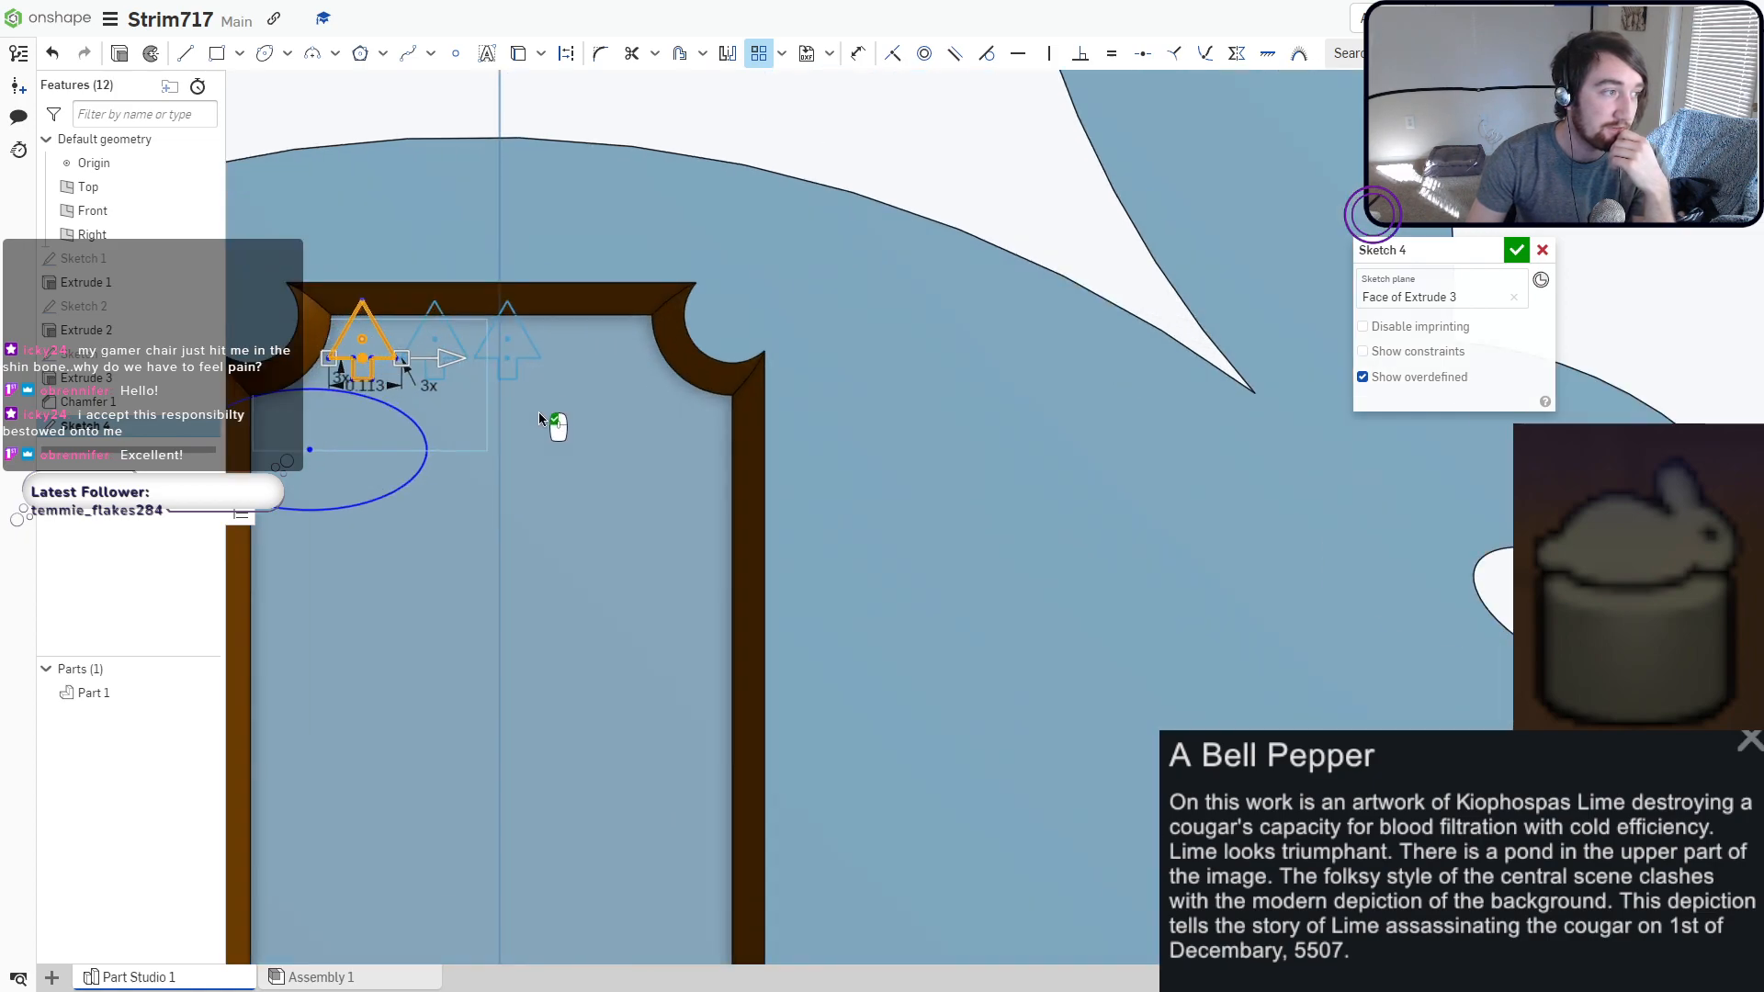
pyautogui.scroll(3, 701, 394)
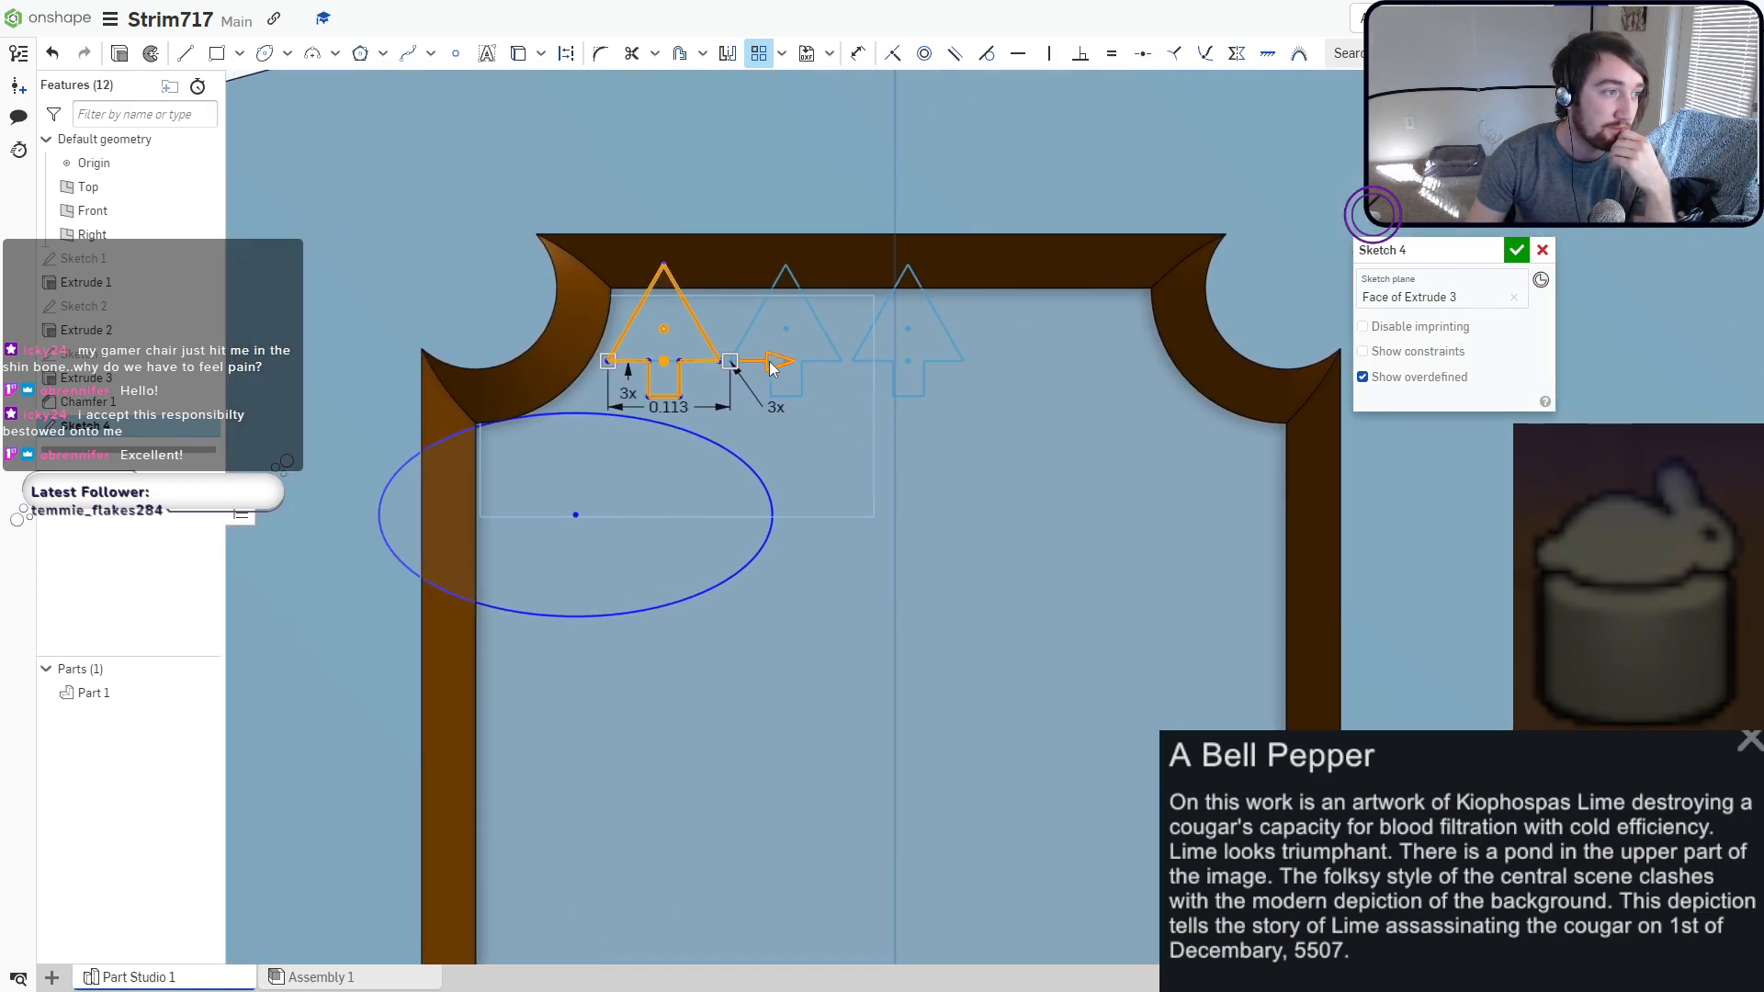
pyautogui.moveTo(777, 362); pyautogui.dragTo(774, 362)
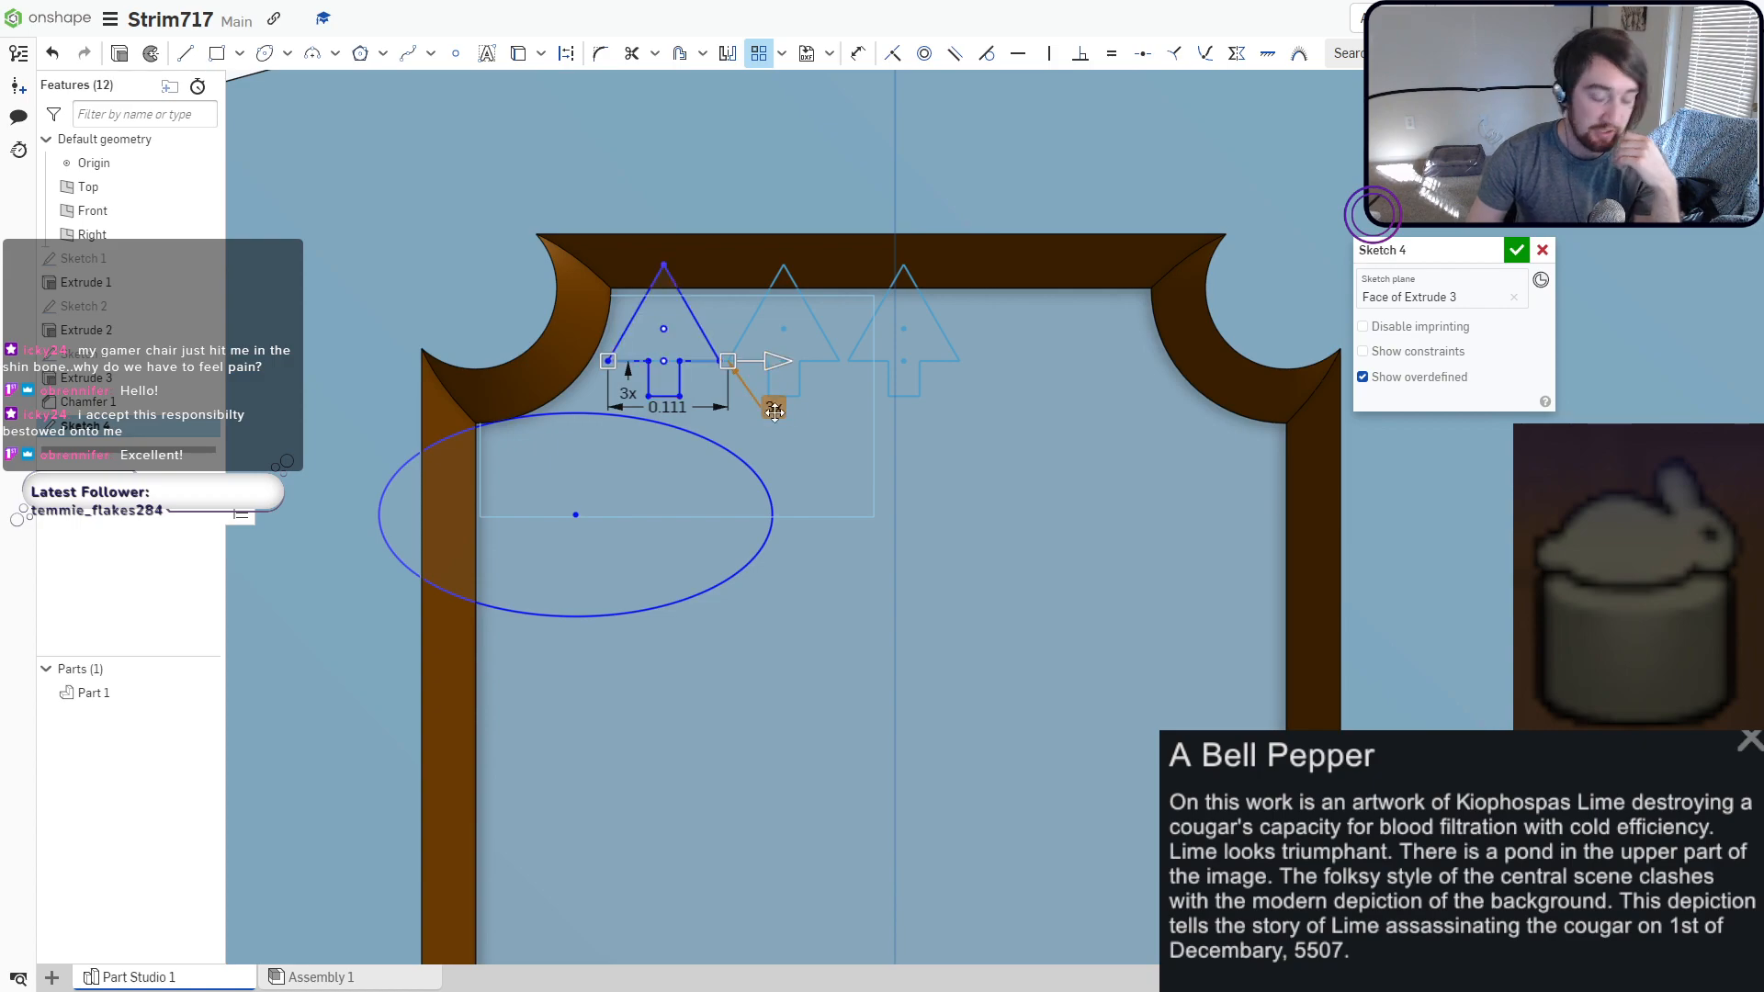
pyautogui.doubleClick(775, 412)
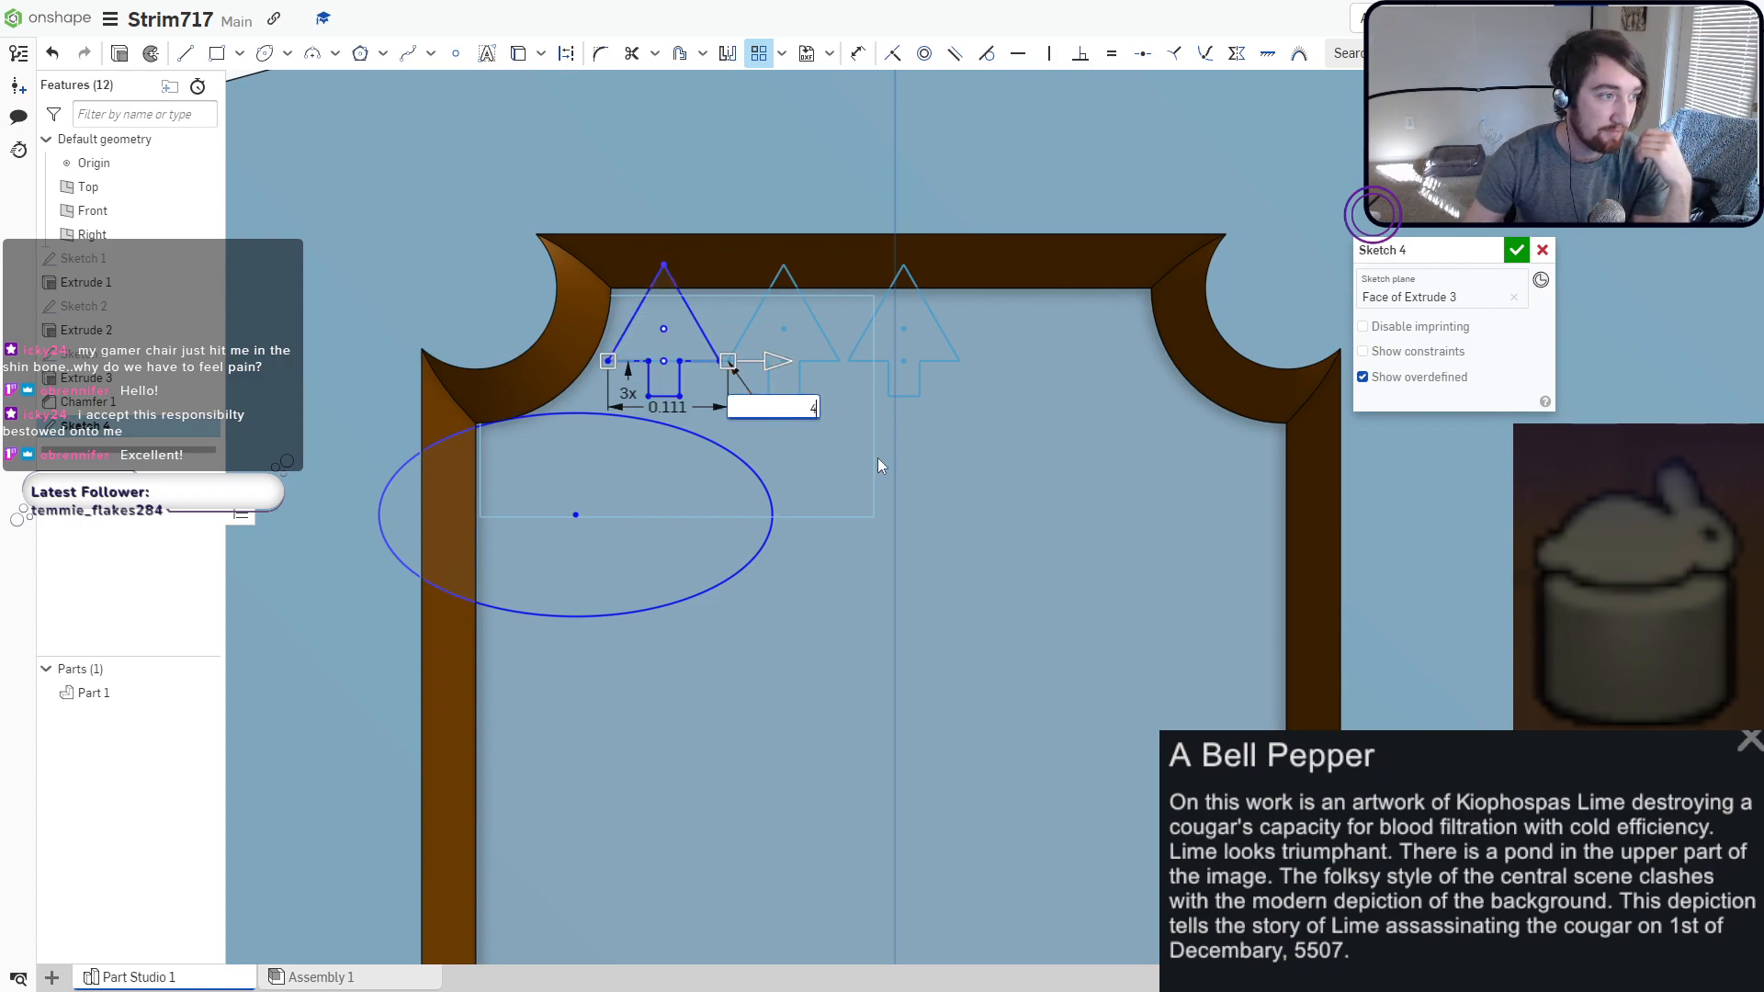
pyautogui.press('Return')
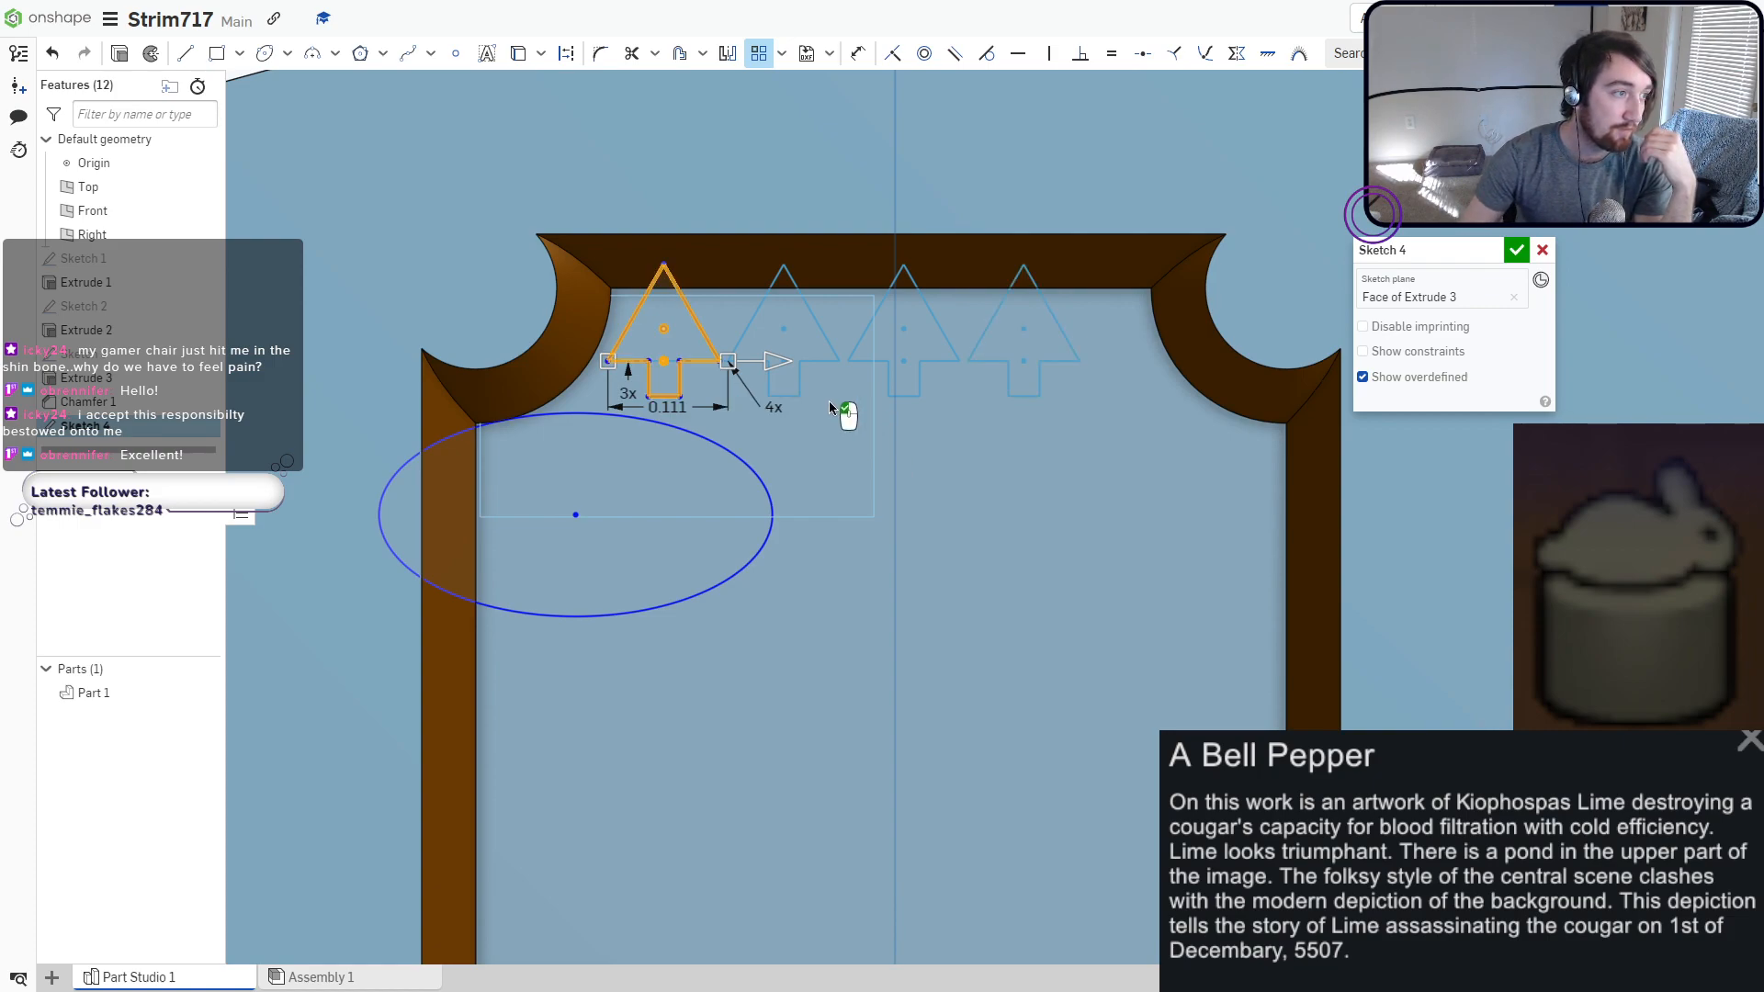
# Tilt the pattern's first direction diagonally down across the recess, with a spacing of about 0.112 cm.
pyautogui.scroll(3, 581, 401)
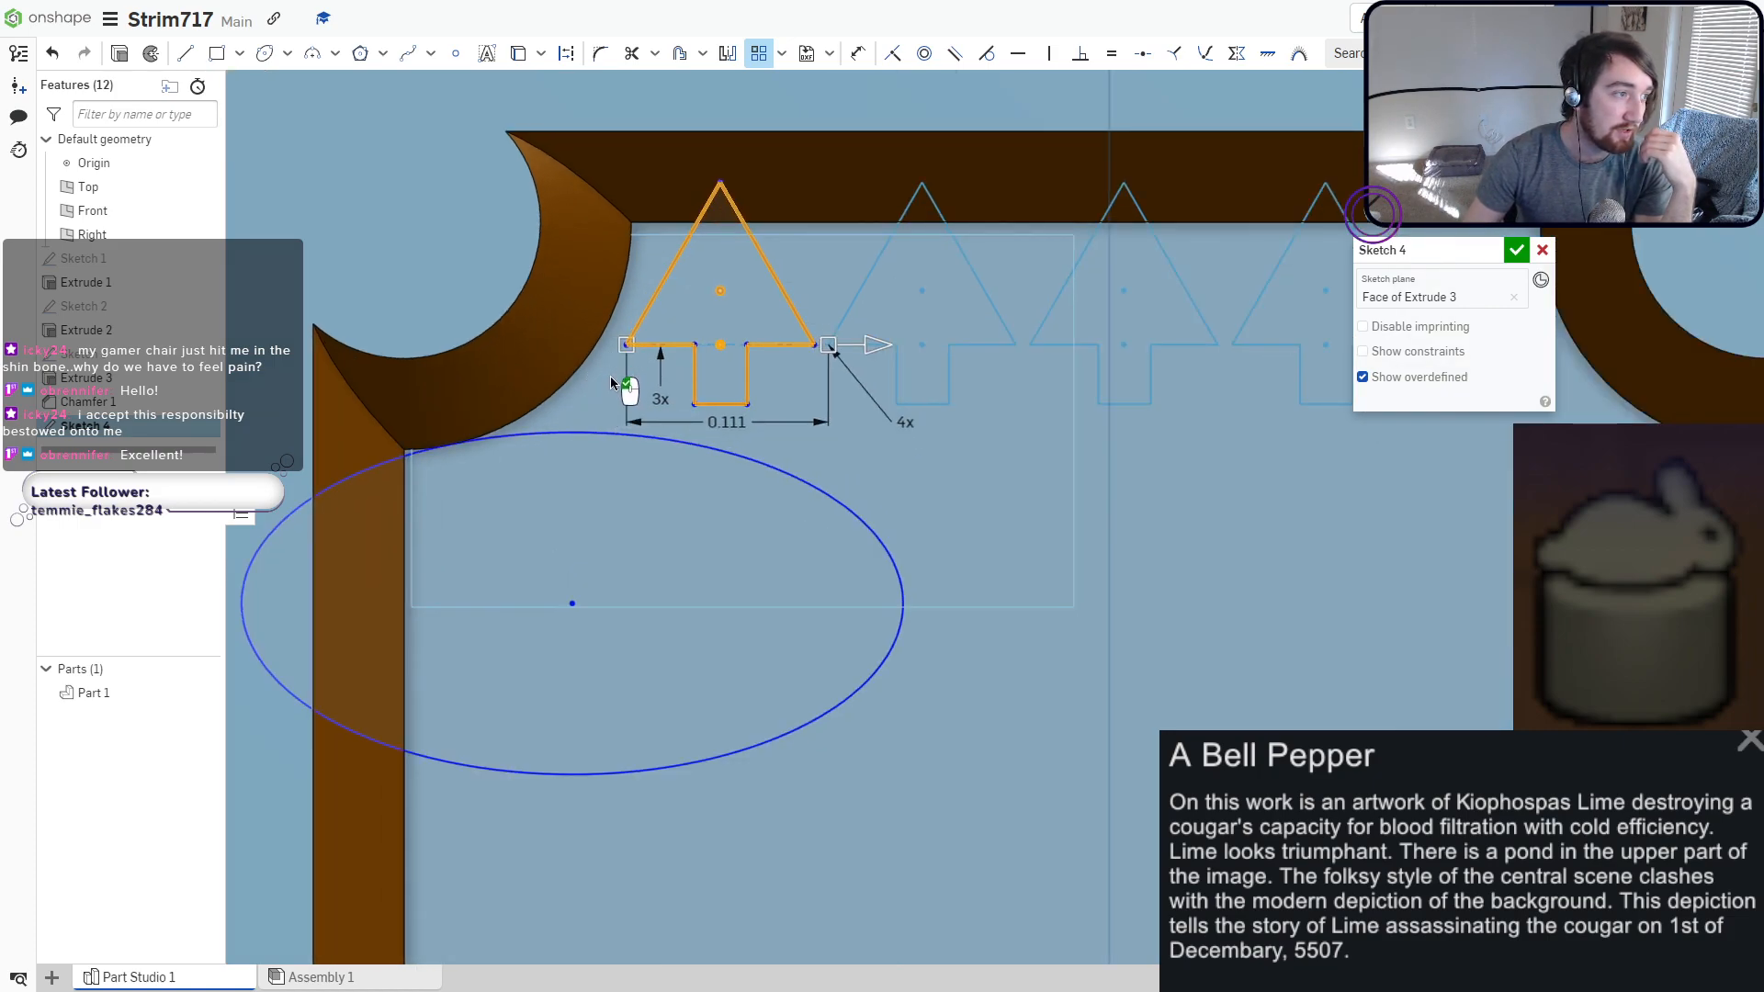
pyautogui.scroll(-2, 610, 377)
pyautogui.scroll(-5, 580, 466)
pyautogui.scroll(1, 797, 439)
pyautogui.scroll(-2, 862, 350)
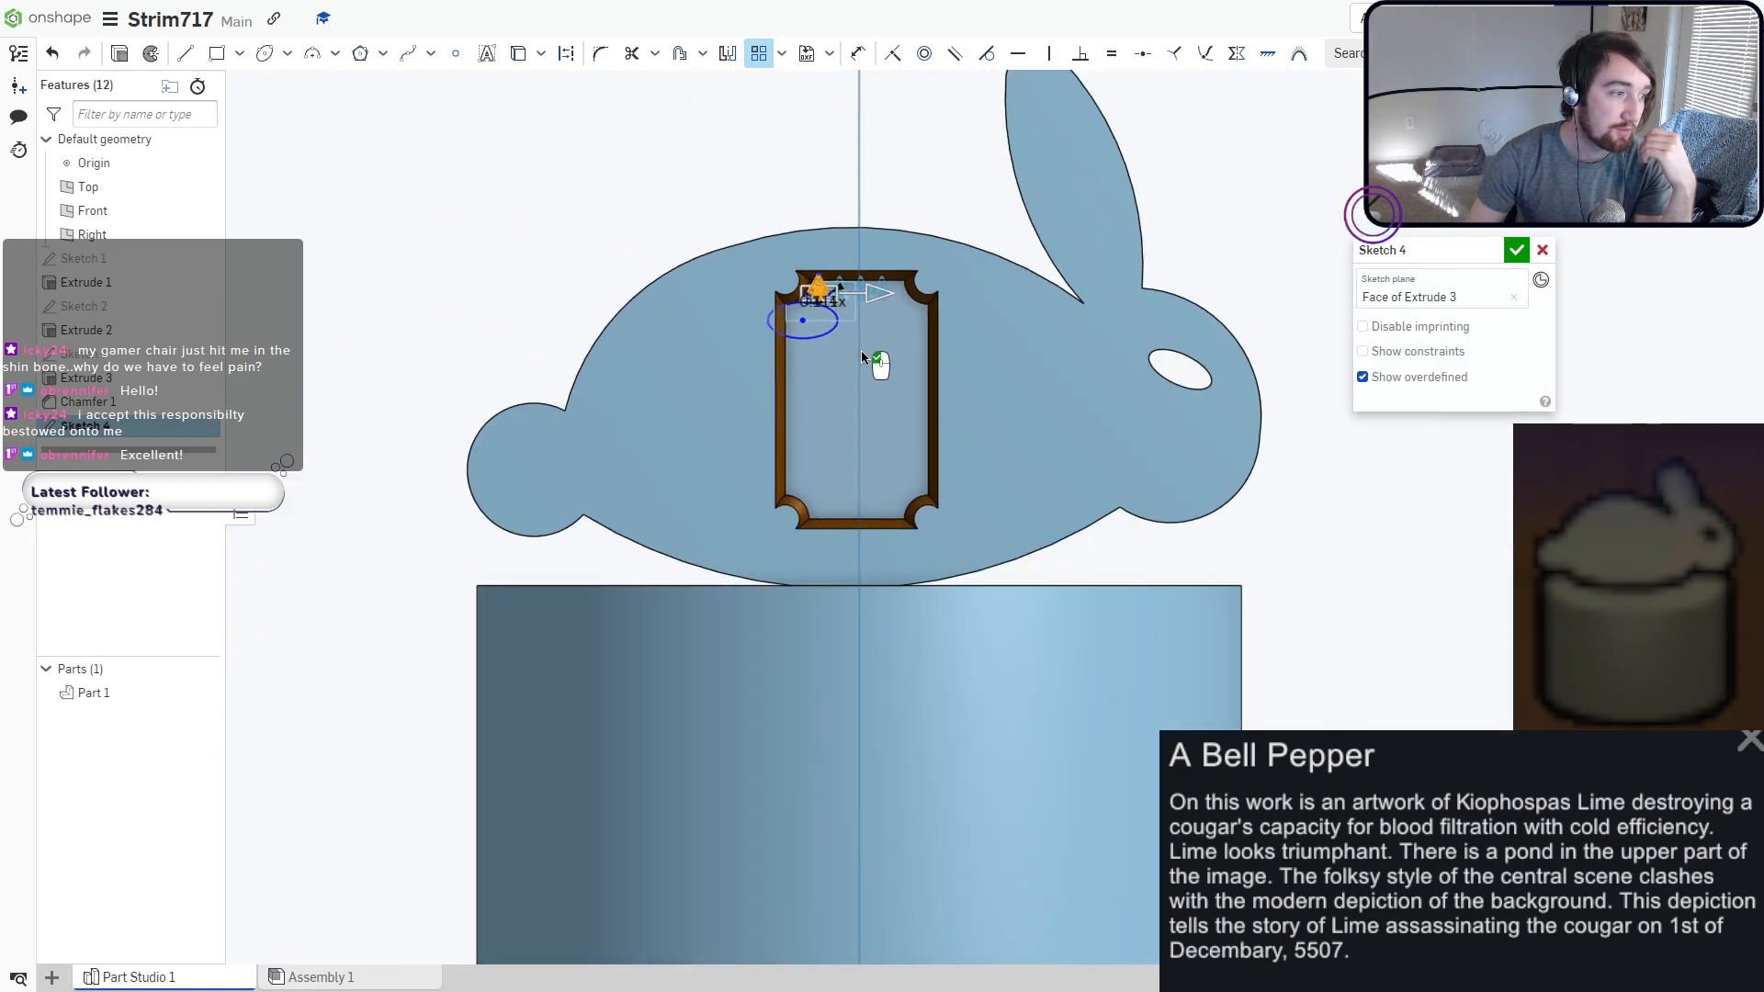
pyautogui.scroll(1, 856, 377)
pyautogui.scroll(6, 857, 380)
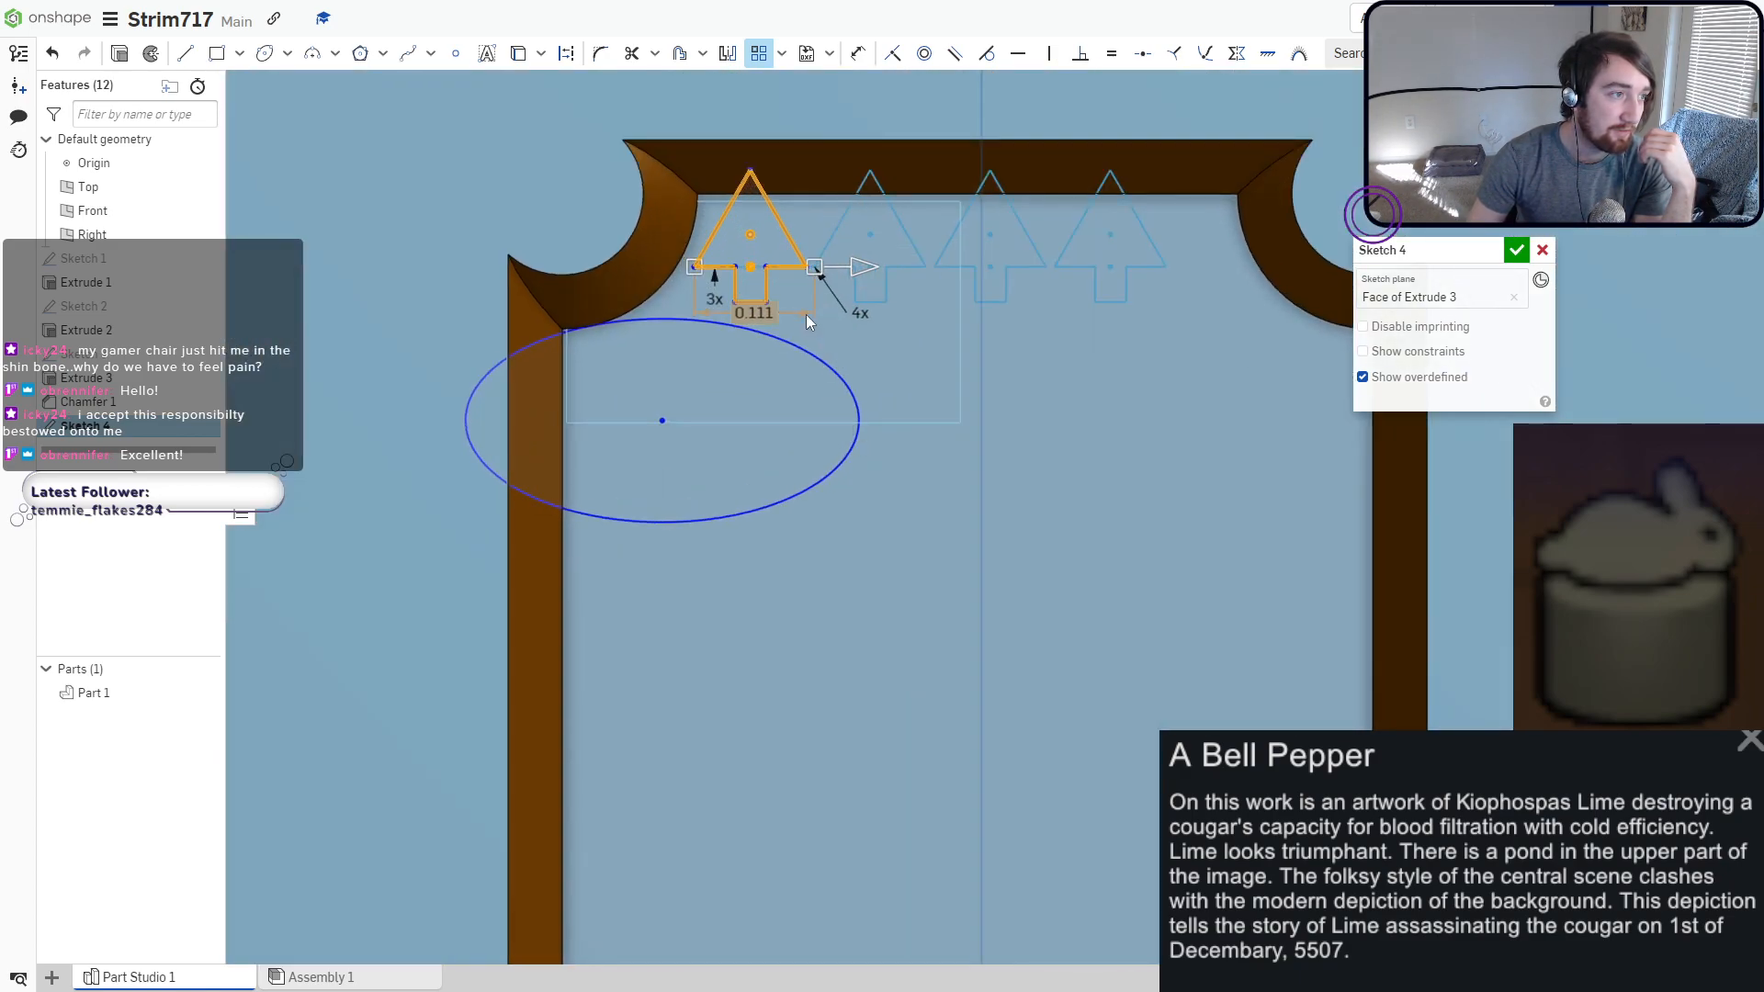
pyautogui.moveTo(814, 273); pyautogui.dragTo(812, 328)
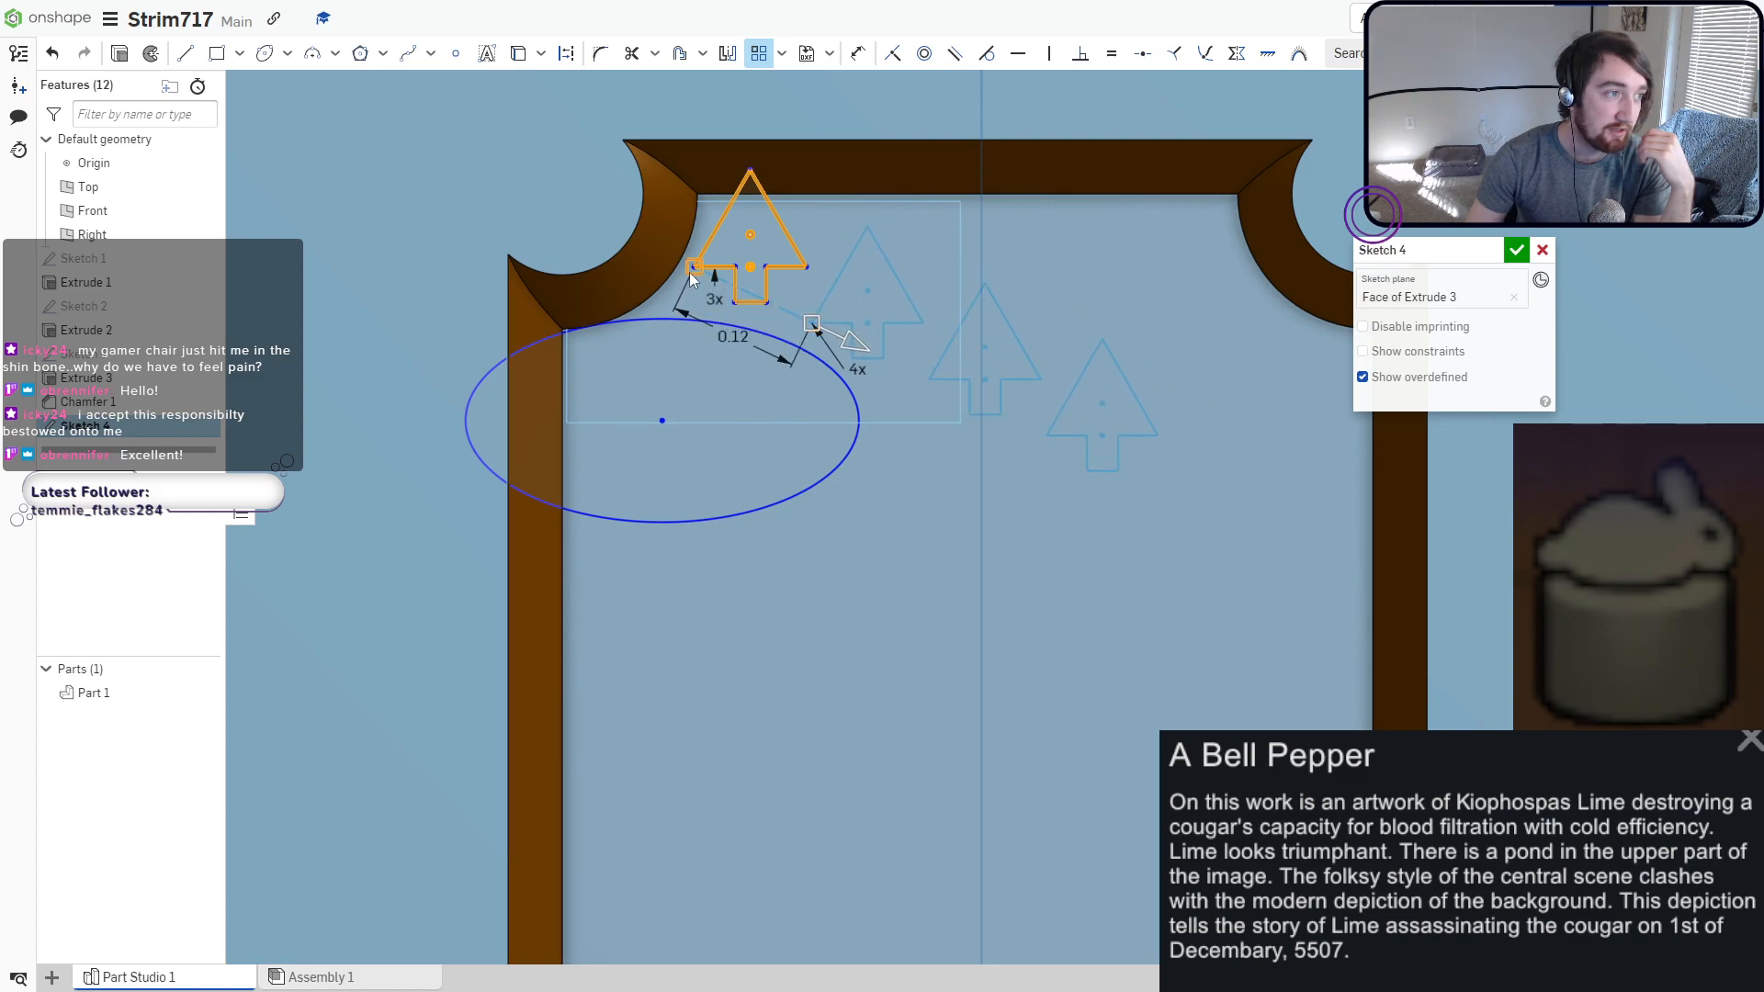
pyautogui.moveTo(693, 266); pyautogui.dragTo(710, 464, button='middle')
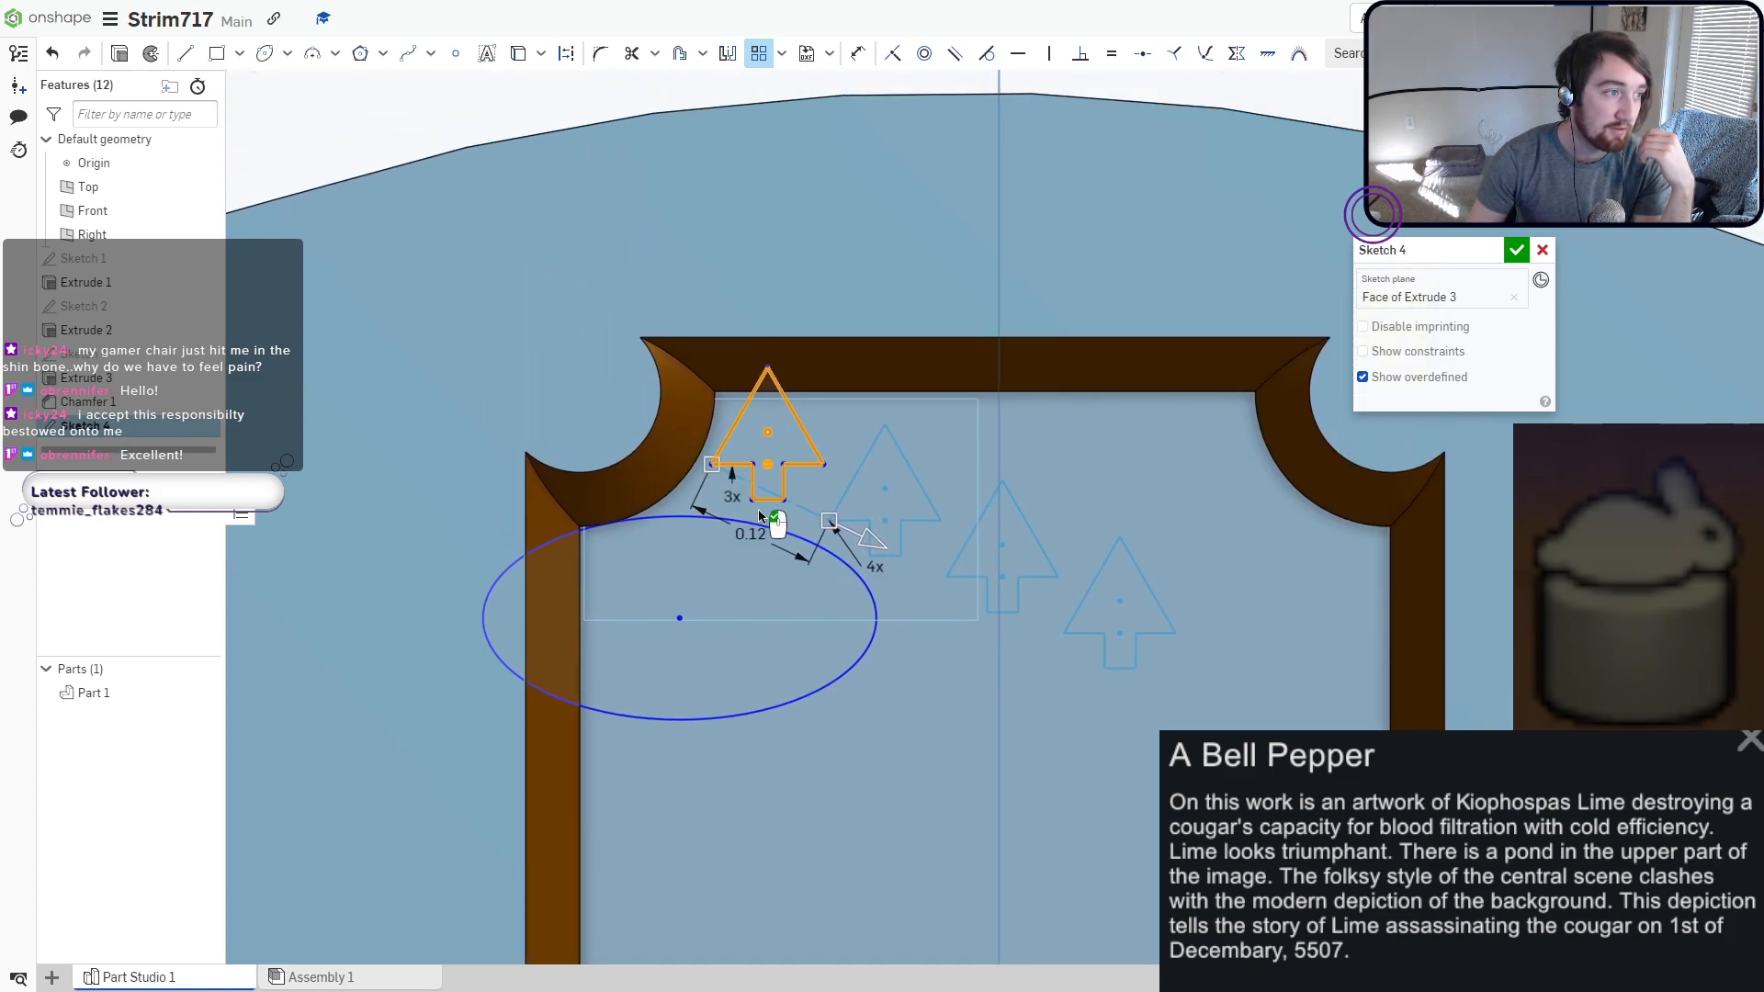
pyautogui.moveTo(871, 547); pyautogui.dragTo(818, 529)
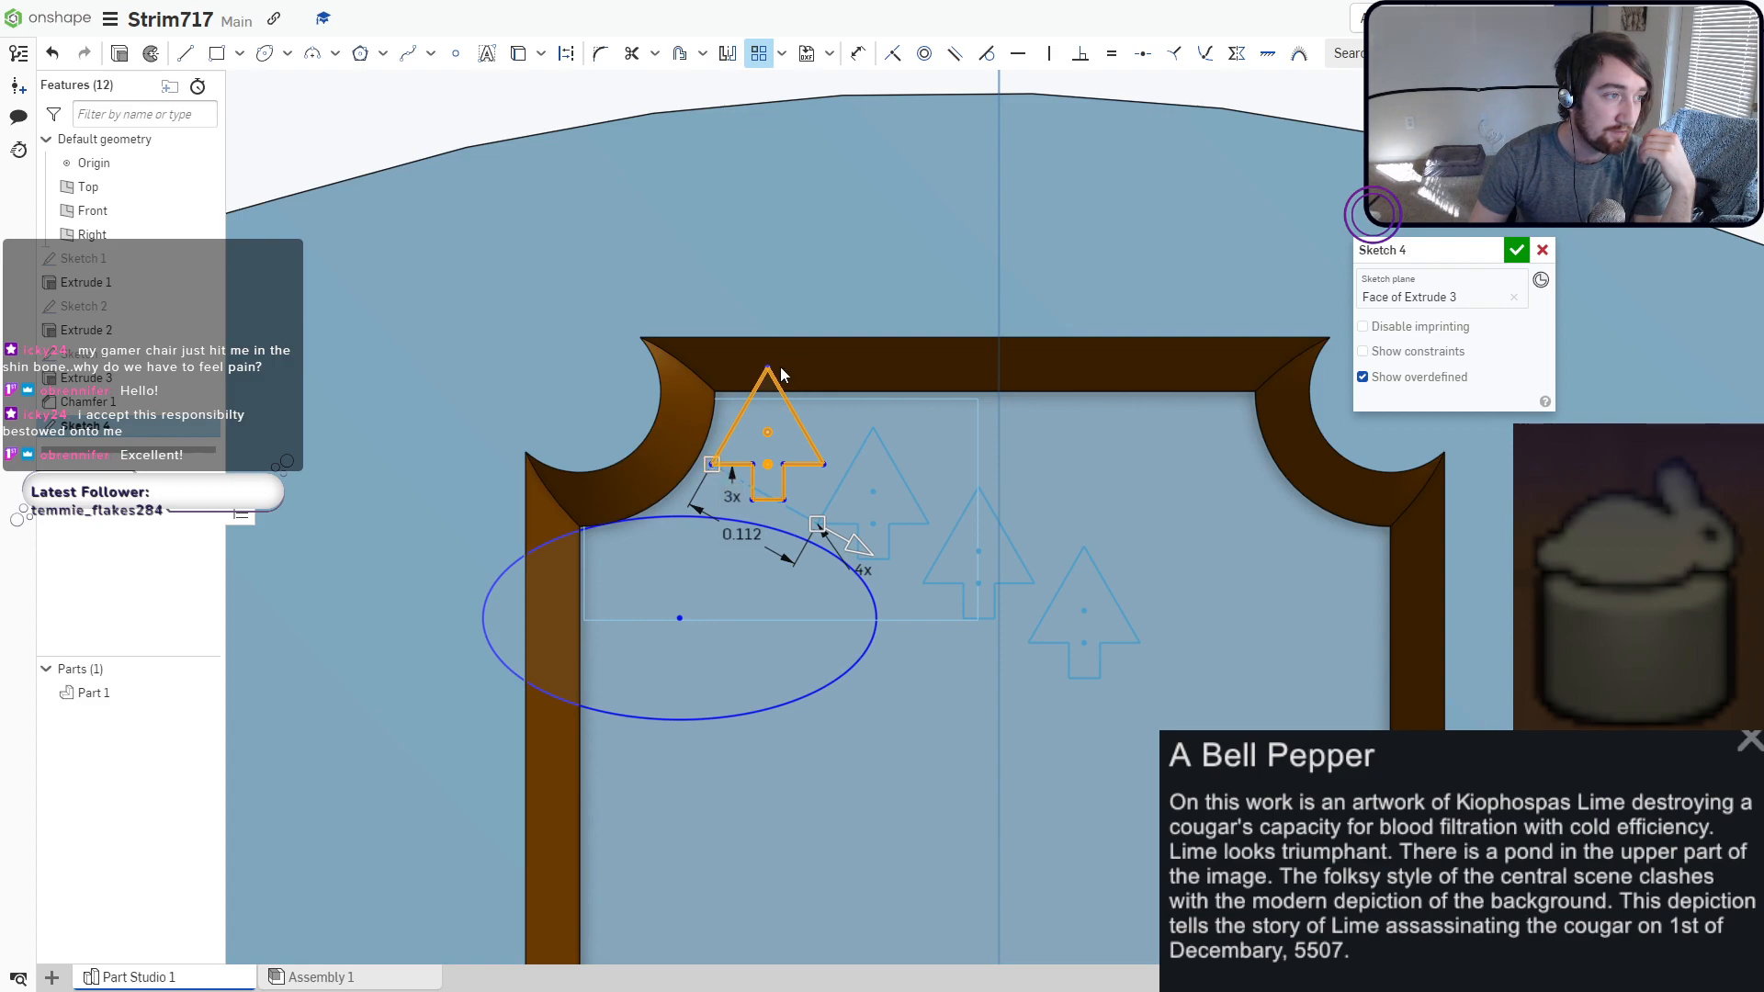
# Set the pattern's second direction to three instances and flip it downward so the rows of arrows lie inside the recess.
pyautogui.scroll(-10, 779, 367)
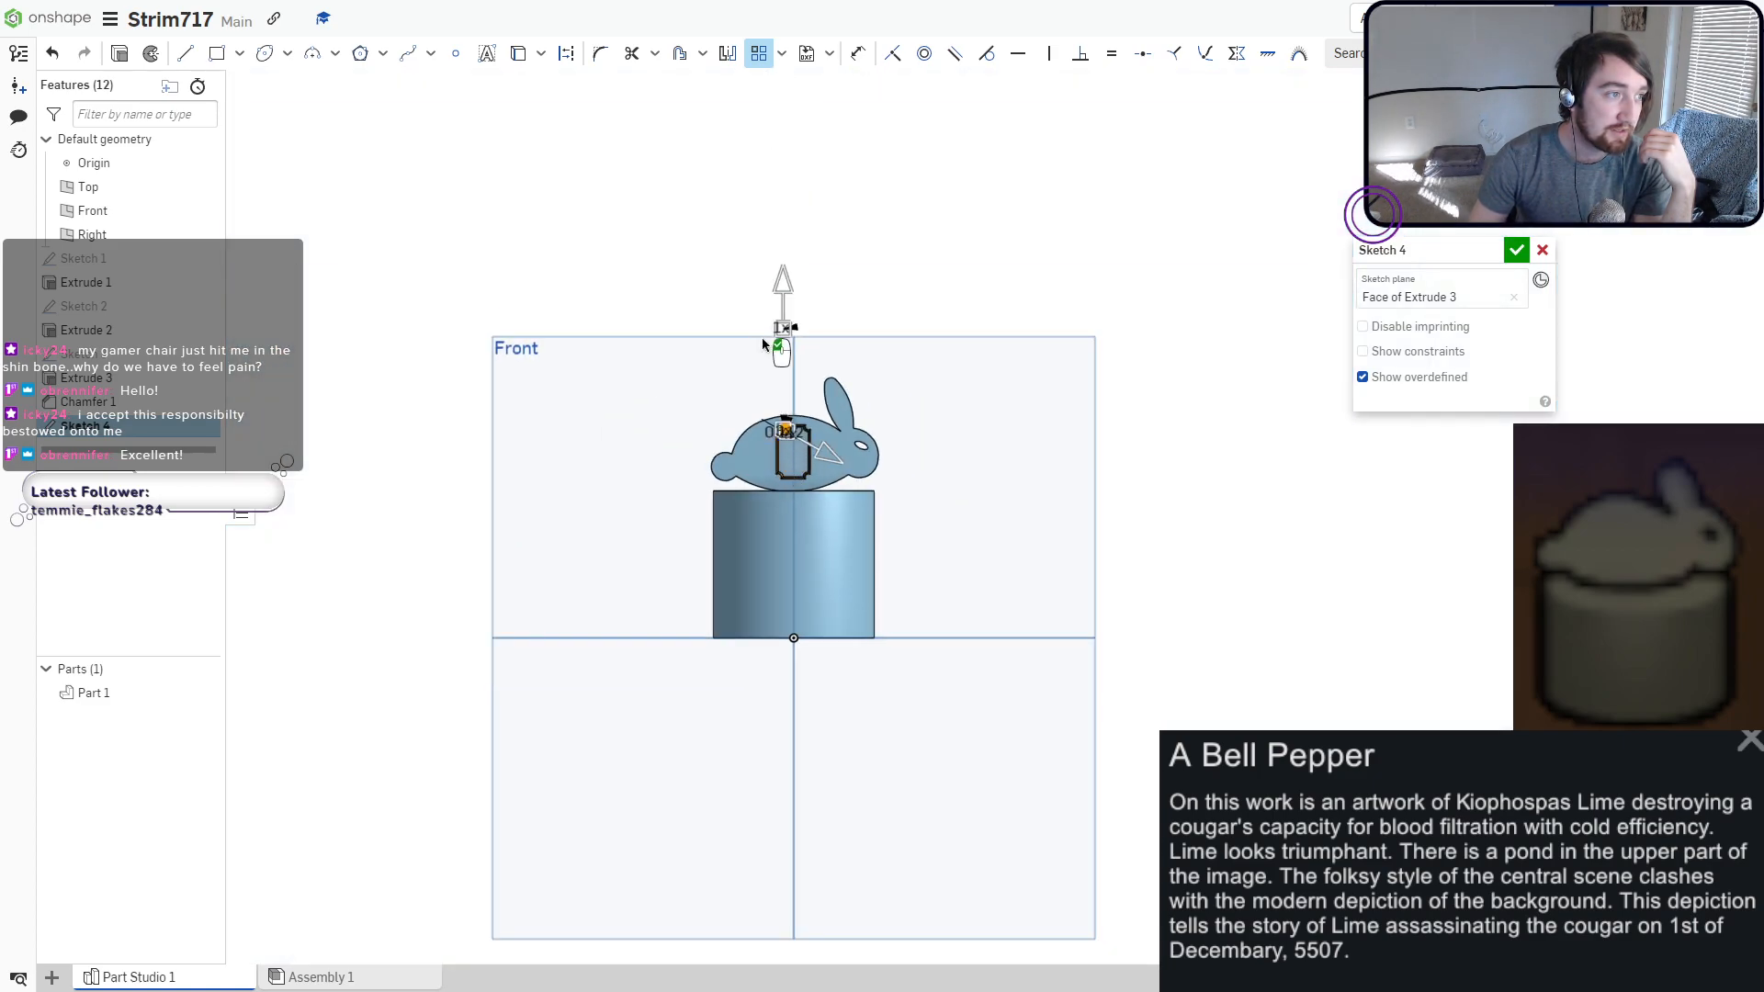
pyautogui.doubleClick(780, 328)
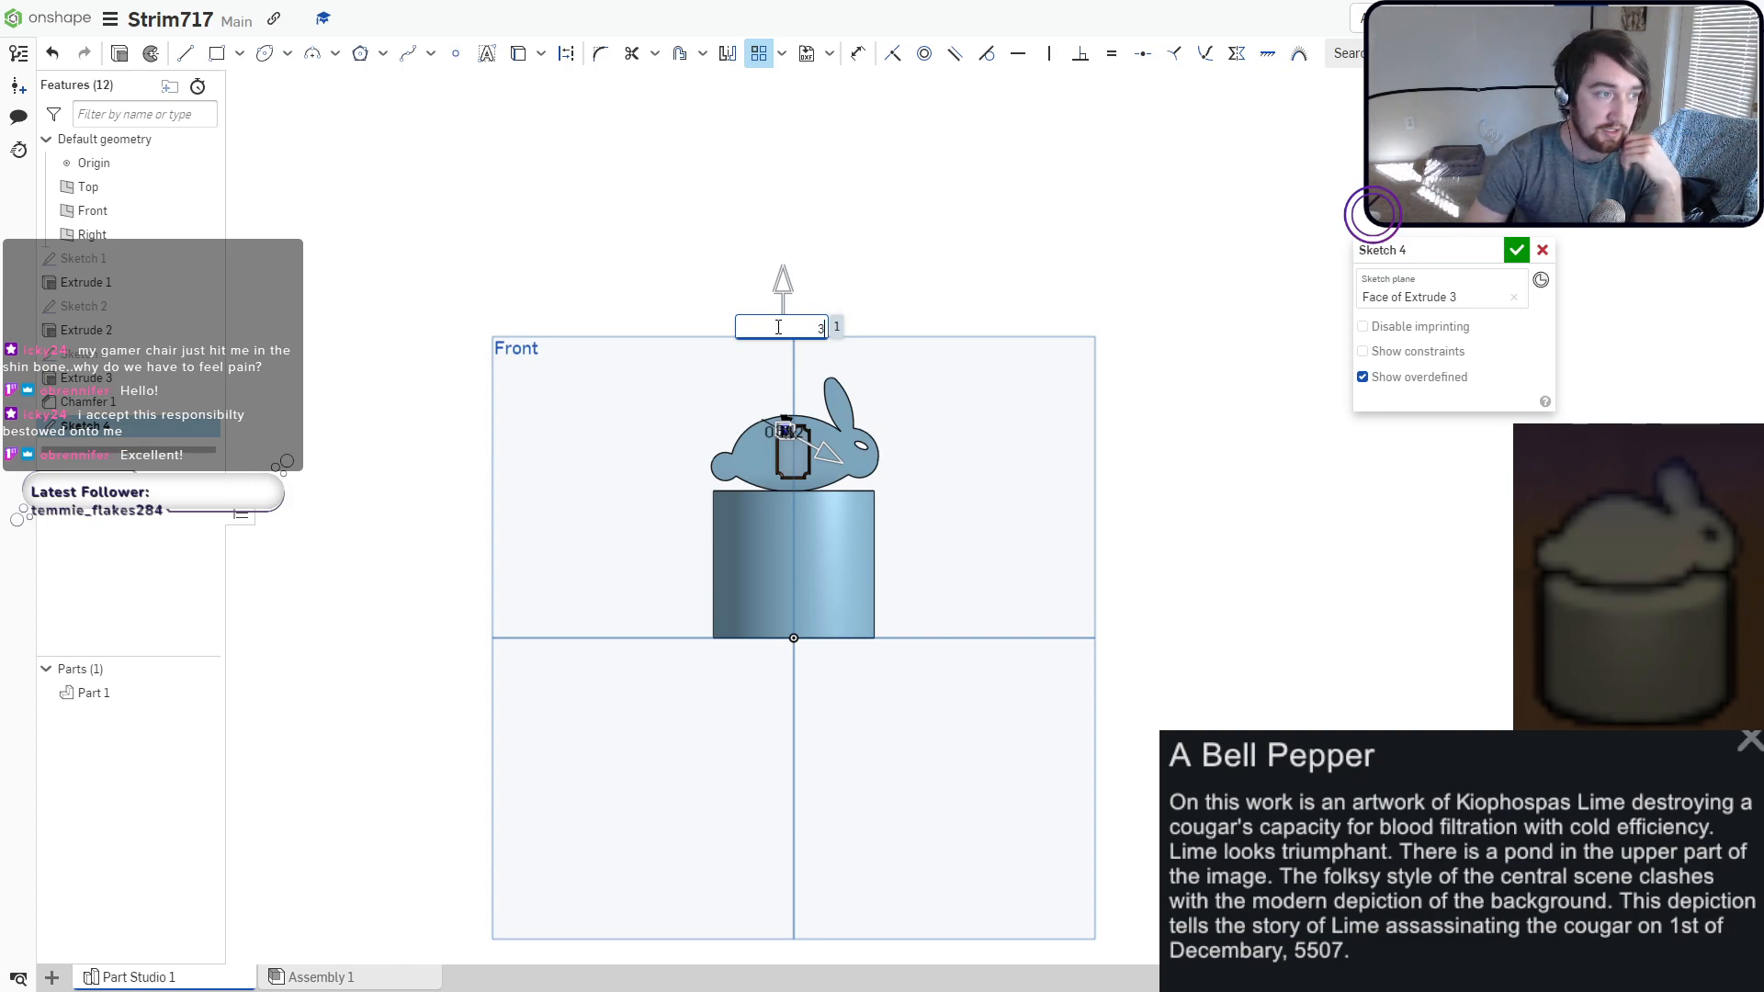
pyautogui.press('Return')
pyautogui.scroll(4, 768, 309)
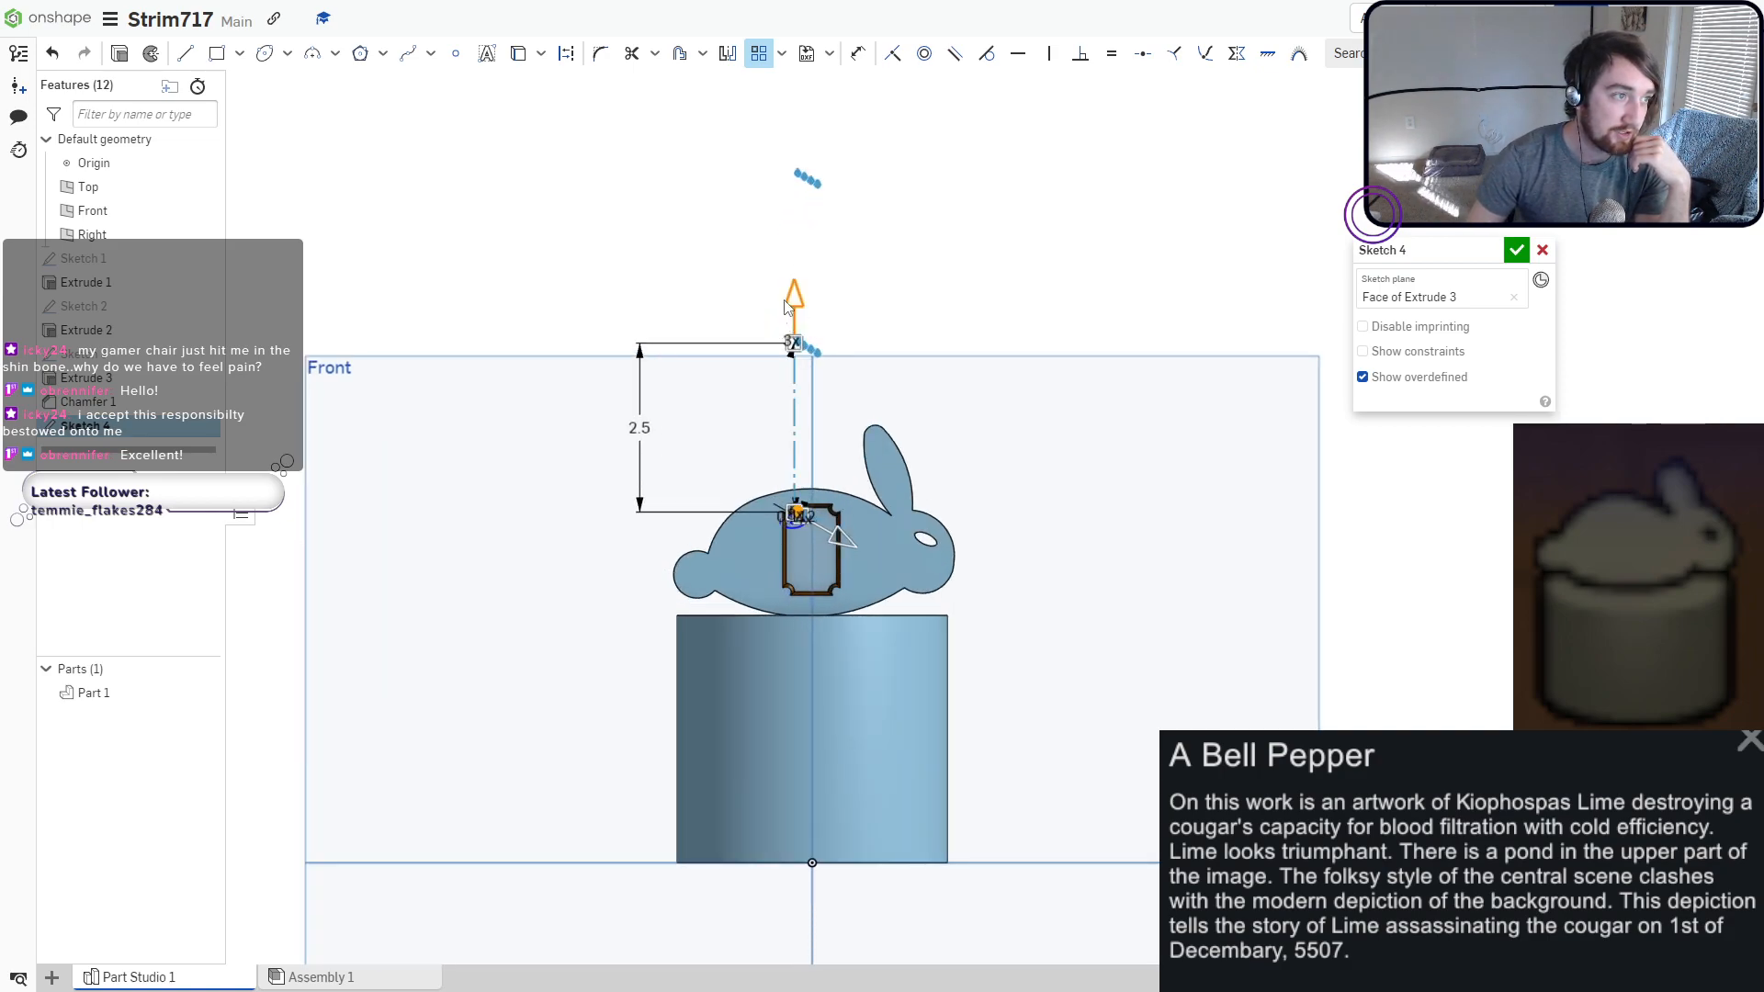
pyautogui.scroll(5, 790, 498)
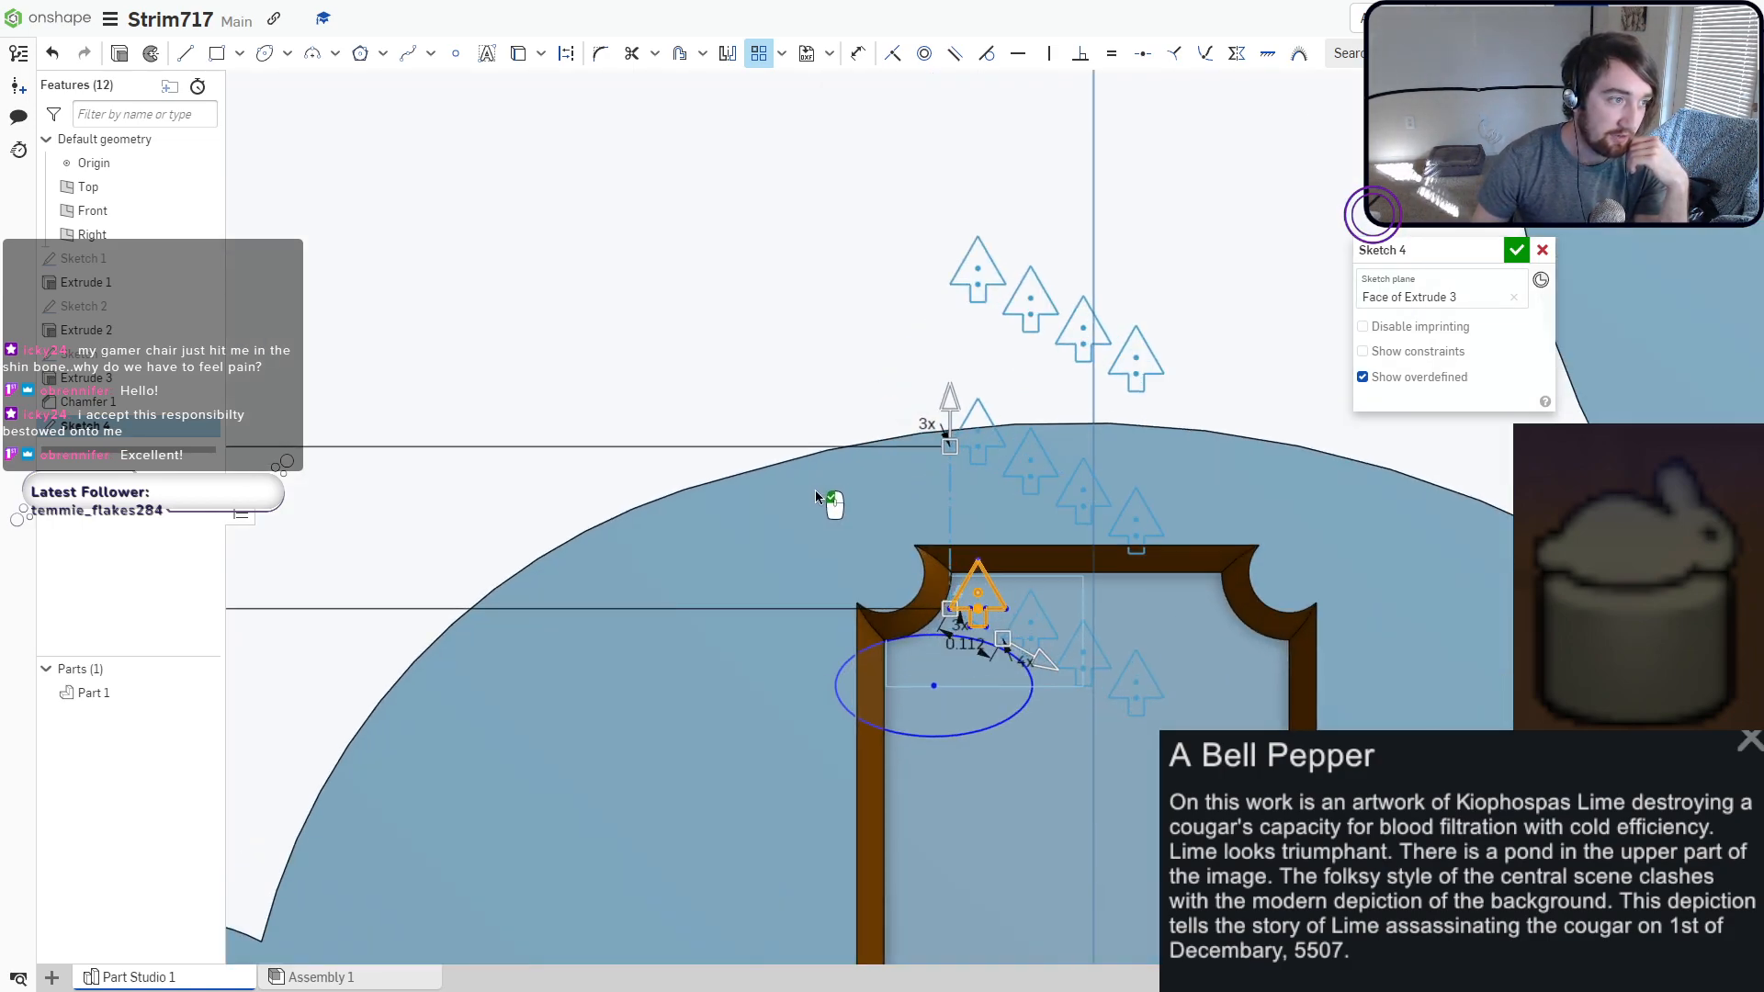
pyautogui.scroll(3, 833, 498)
pyautogui.moveTo(875, 521)
pyautogui.mouseDown(button='middle')
pyautogui.moveTo(753, 400)
pyautogui.moveTo(716, 329)
pyautogui.mouseUp(button='middle')
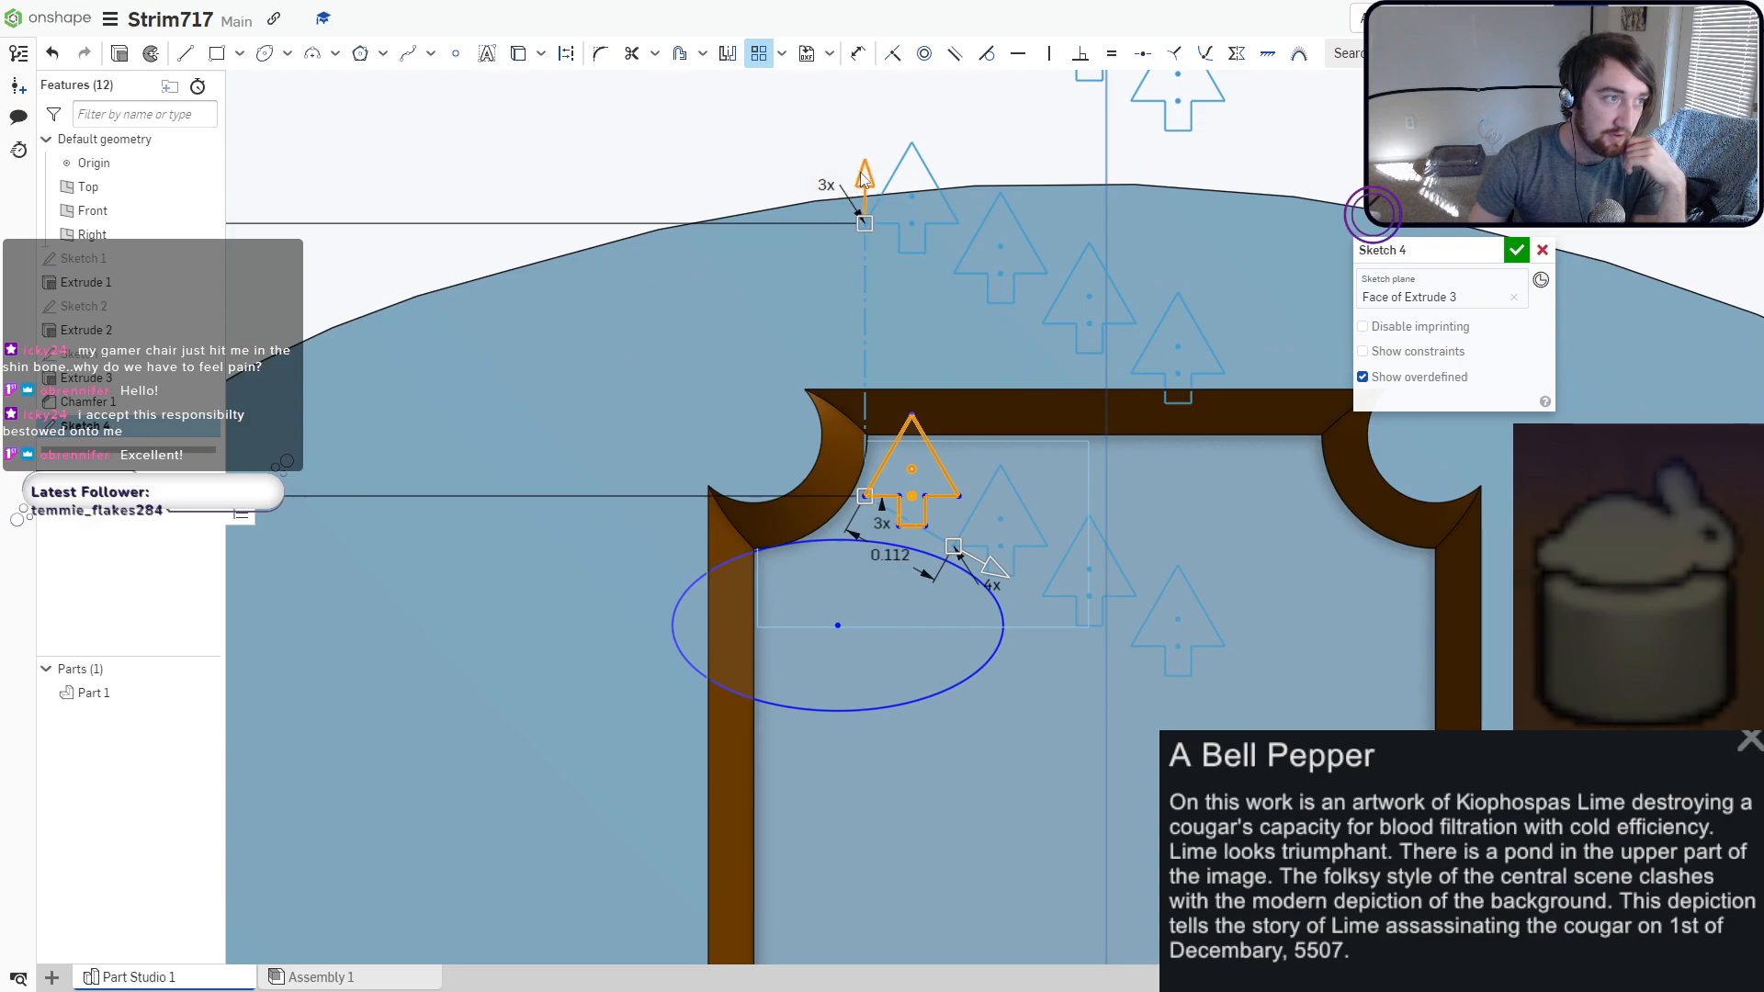
pyautogui.moveTo(864, 177); pyautogui.dragTo(885, 577)
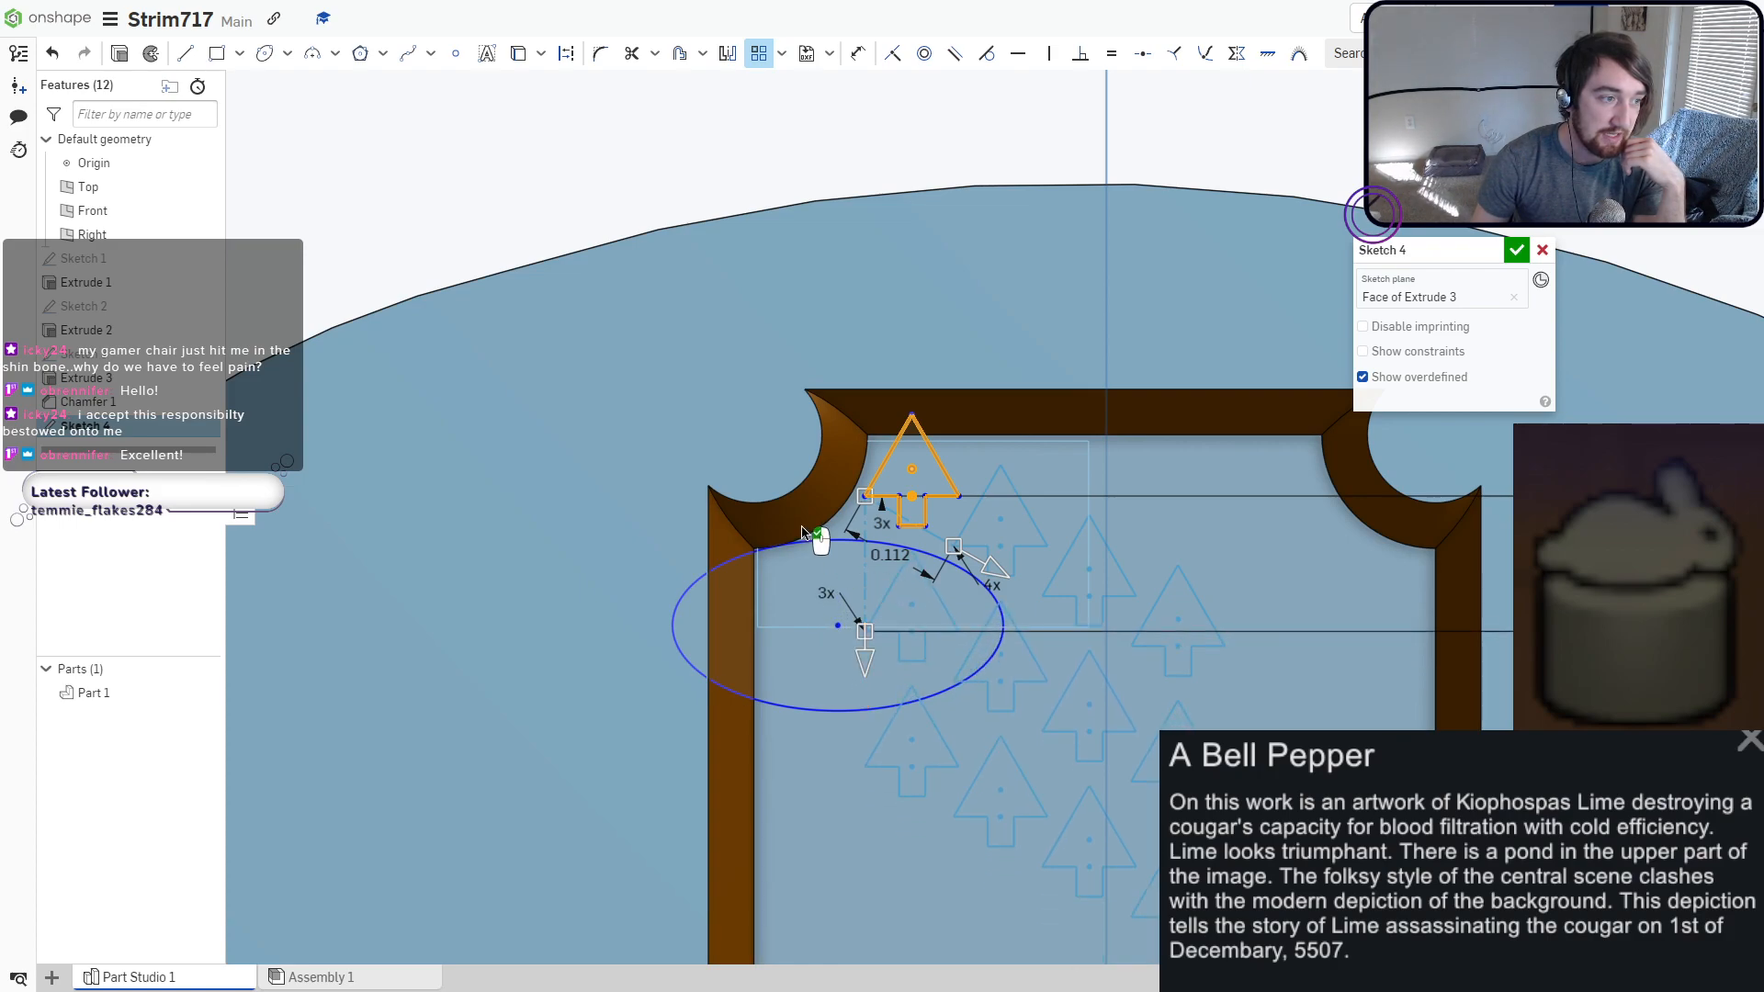
pyautogui.scroll(3, 802, 531)
pyautogui.moveTo(775, 488); pyautogui.dragTo(713, 236, button='middle')
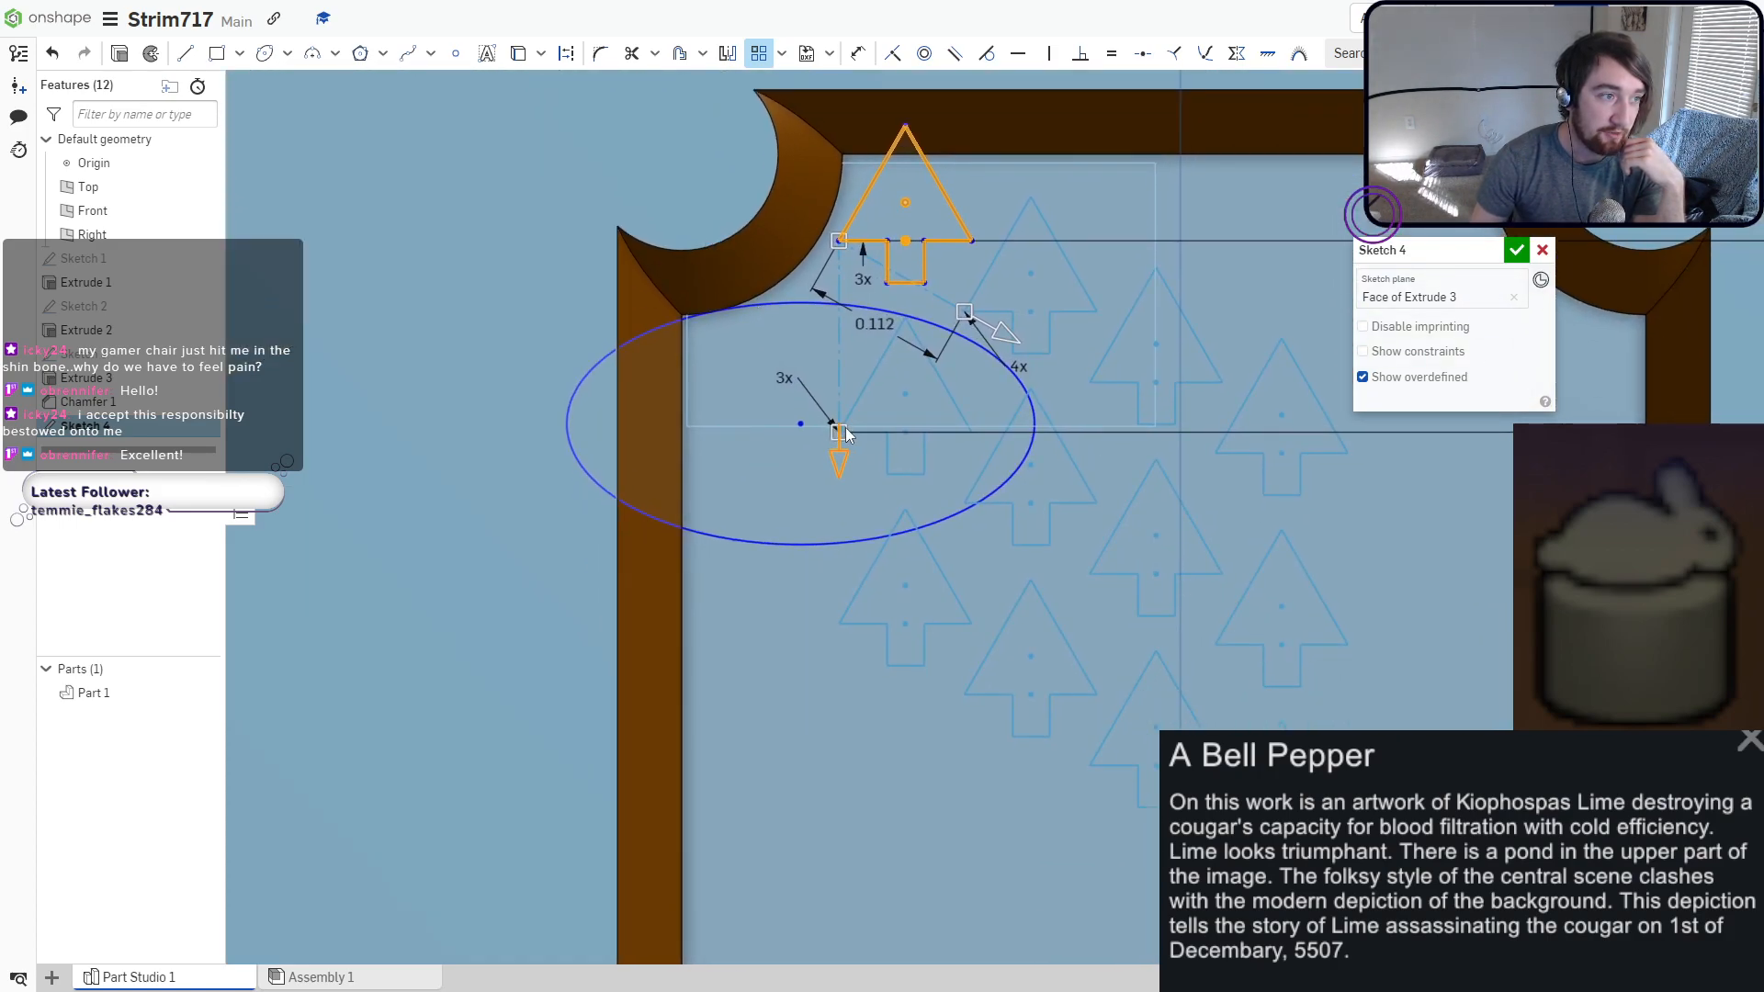
pyautogui.moveTo(846, 428); pyautogui.dragTo(887, 423)
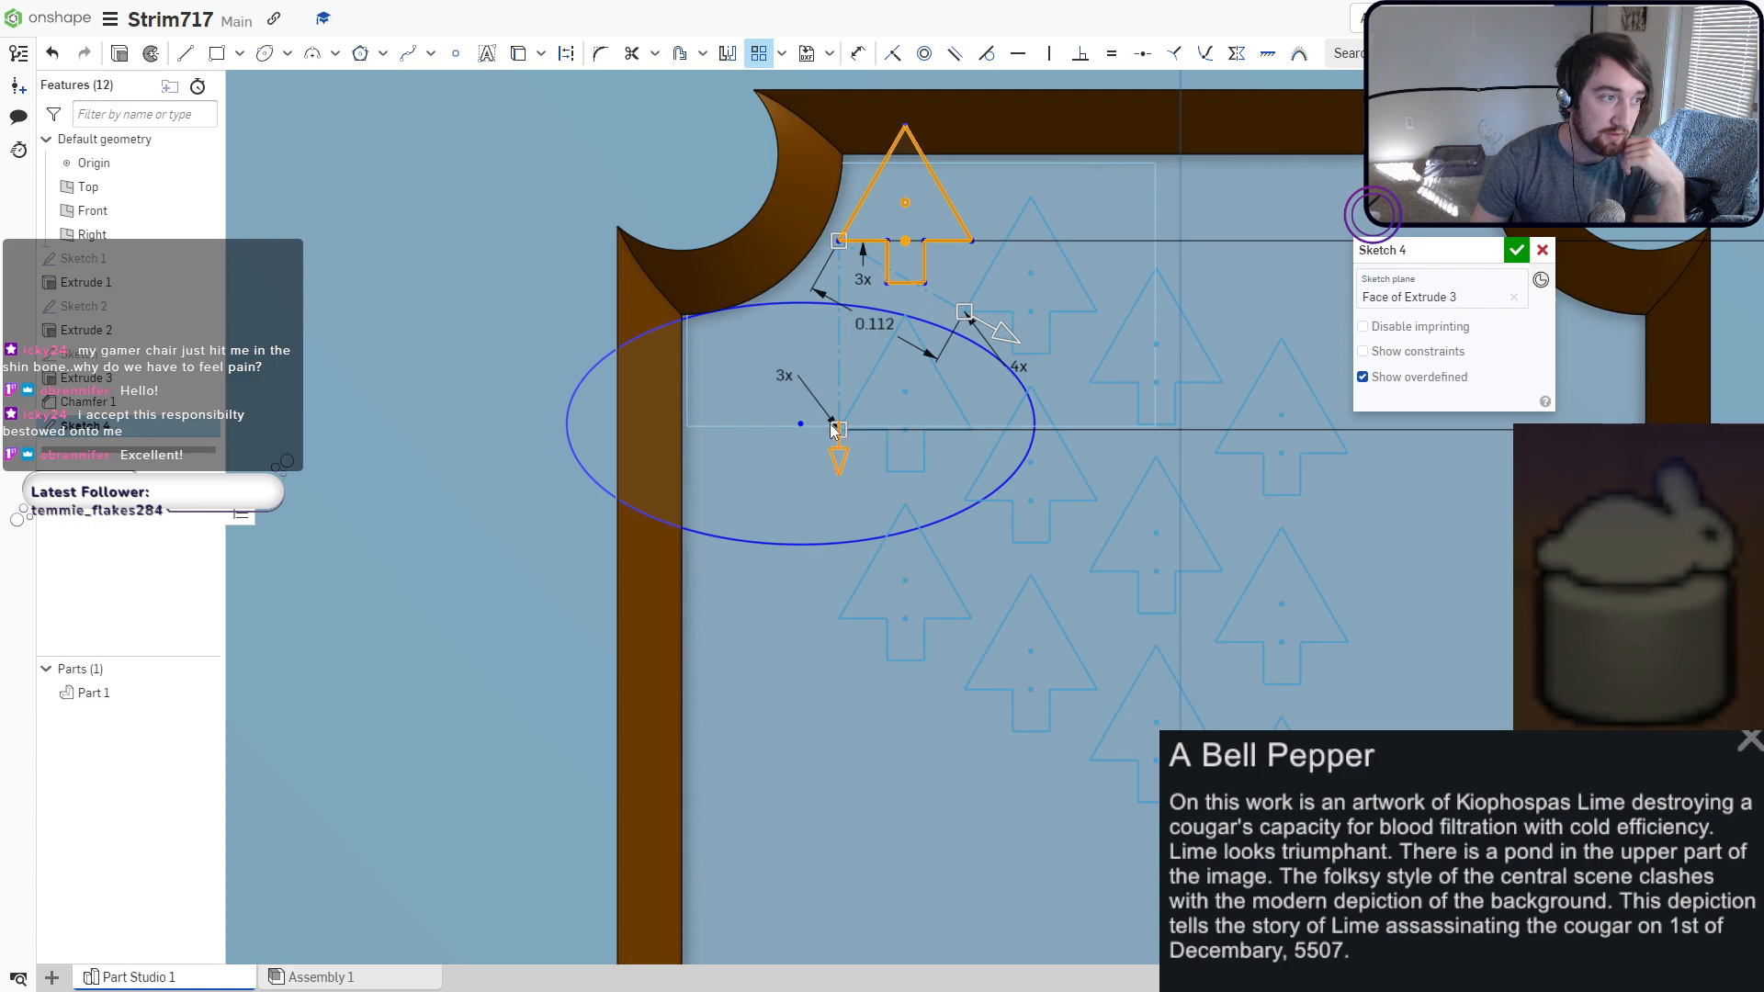
# Widen the diagonal spacing to about 0.117 cm, adjust the vertical spacing between the rows slightly, and finish the pattern.
pyautogui.scroll(5, 836, 431)
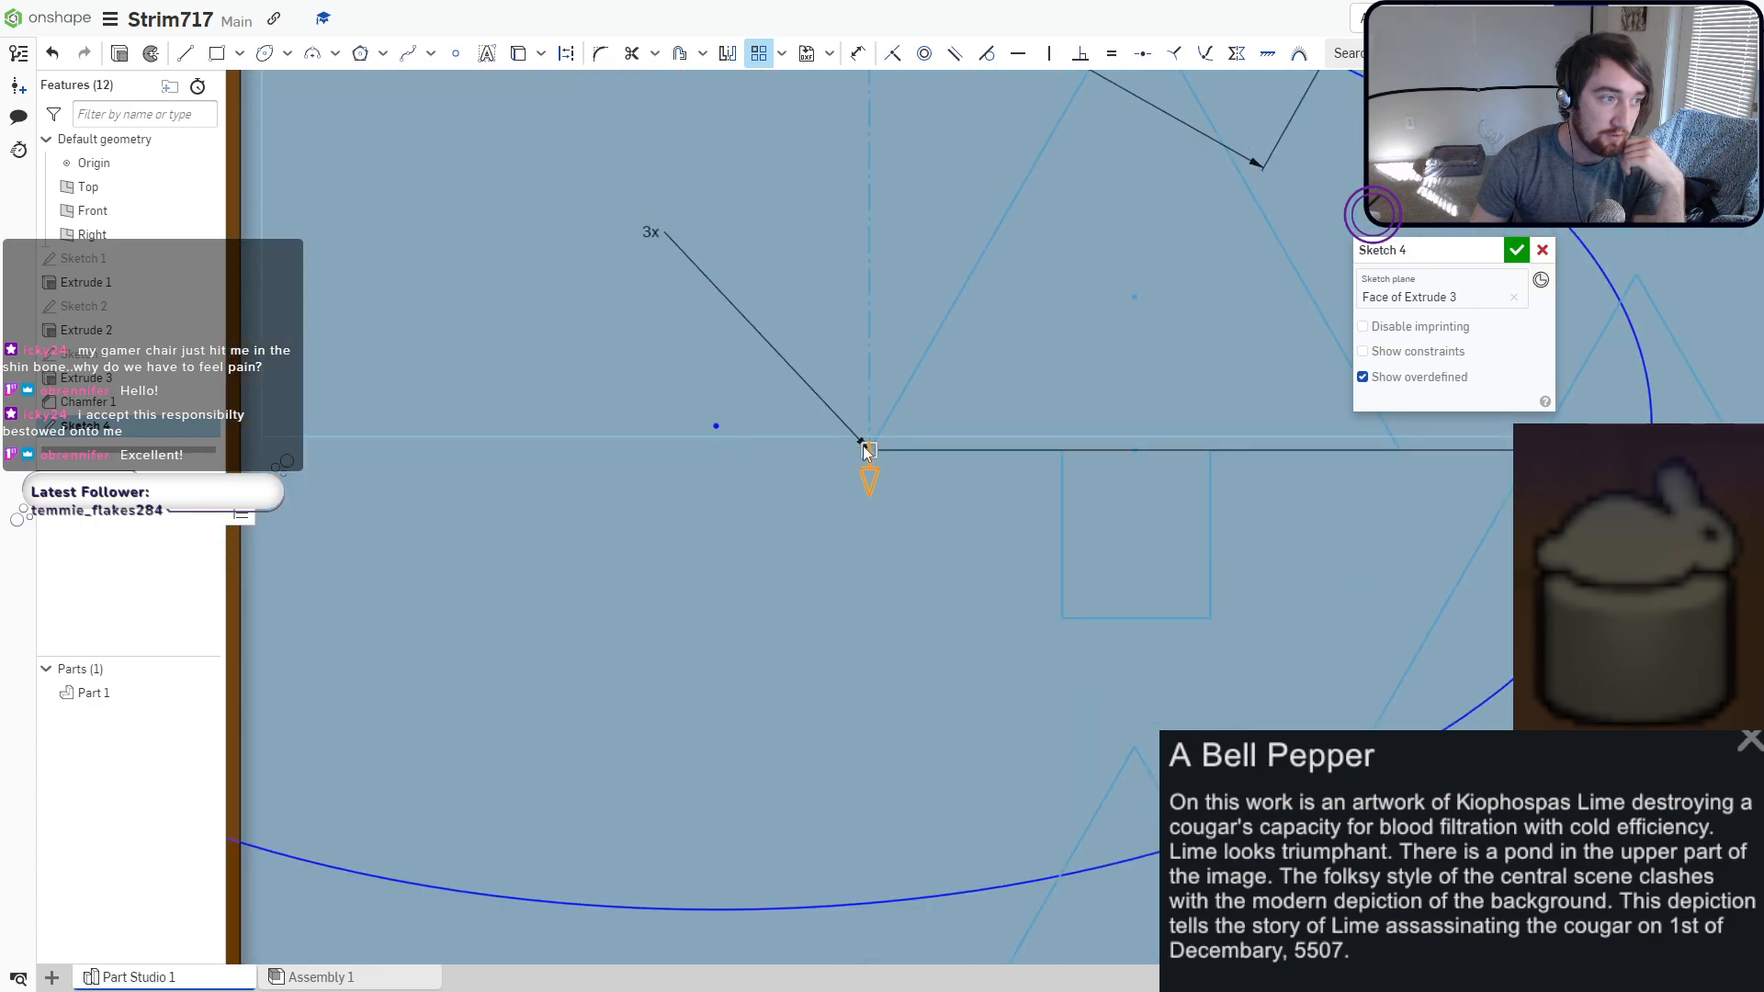
pyautogui.scroll(-5, 935, 371)
pyautogui.moveTo(919, 348); pyautogui.dragTo(711, 416, button='middle')
pyautogui.moveTo(859, 322)
pyautogui.mouseDown()
pyautogui.moveTo(932, 272)
pyautogui.moveTo(887, 260)
pyautogui.moveTo(890, 315)
pyautogui.moveTo(873, 306)
pyautogui.mouseUp()
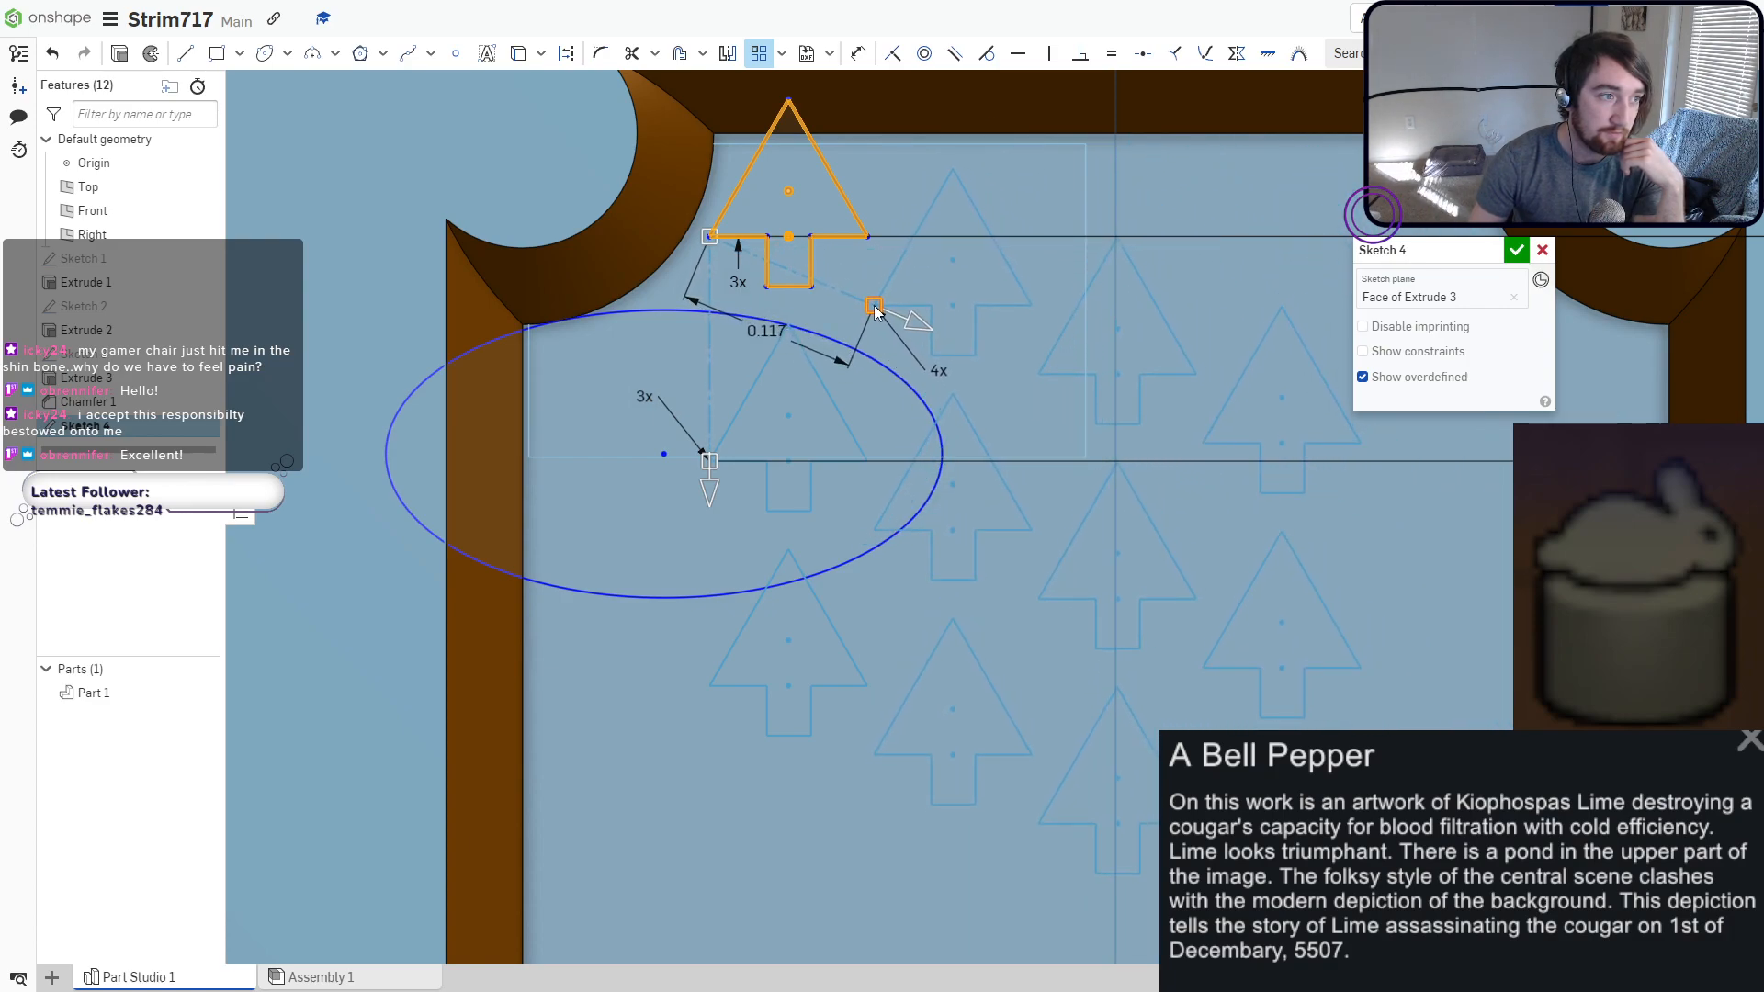
pyautogui.moveTo(708, 481); pyautogui.dragTo(719, 500)
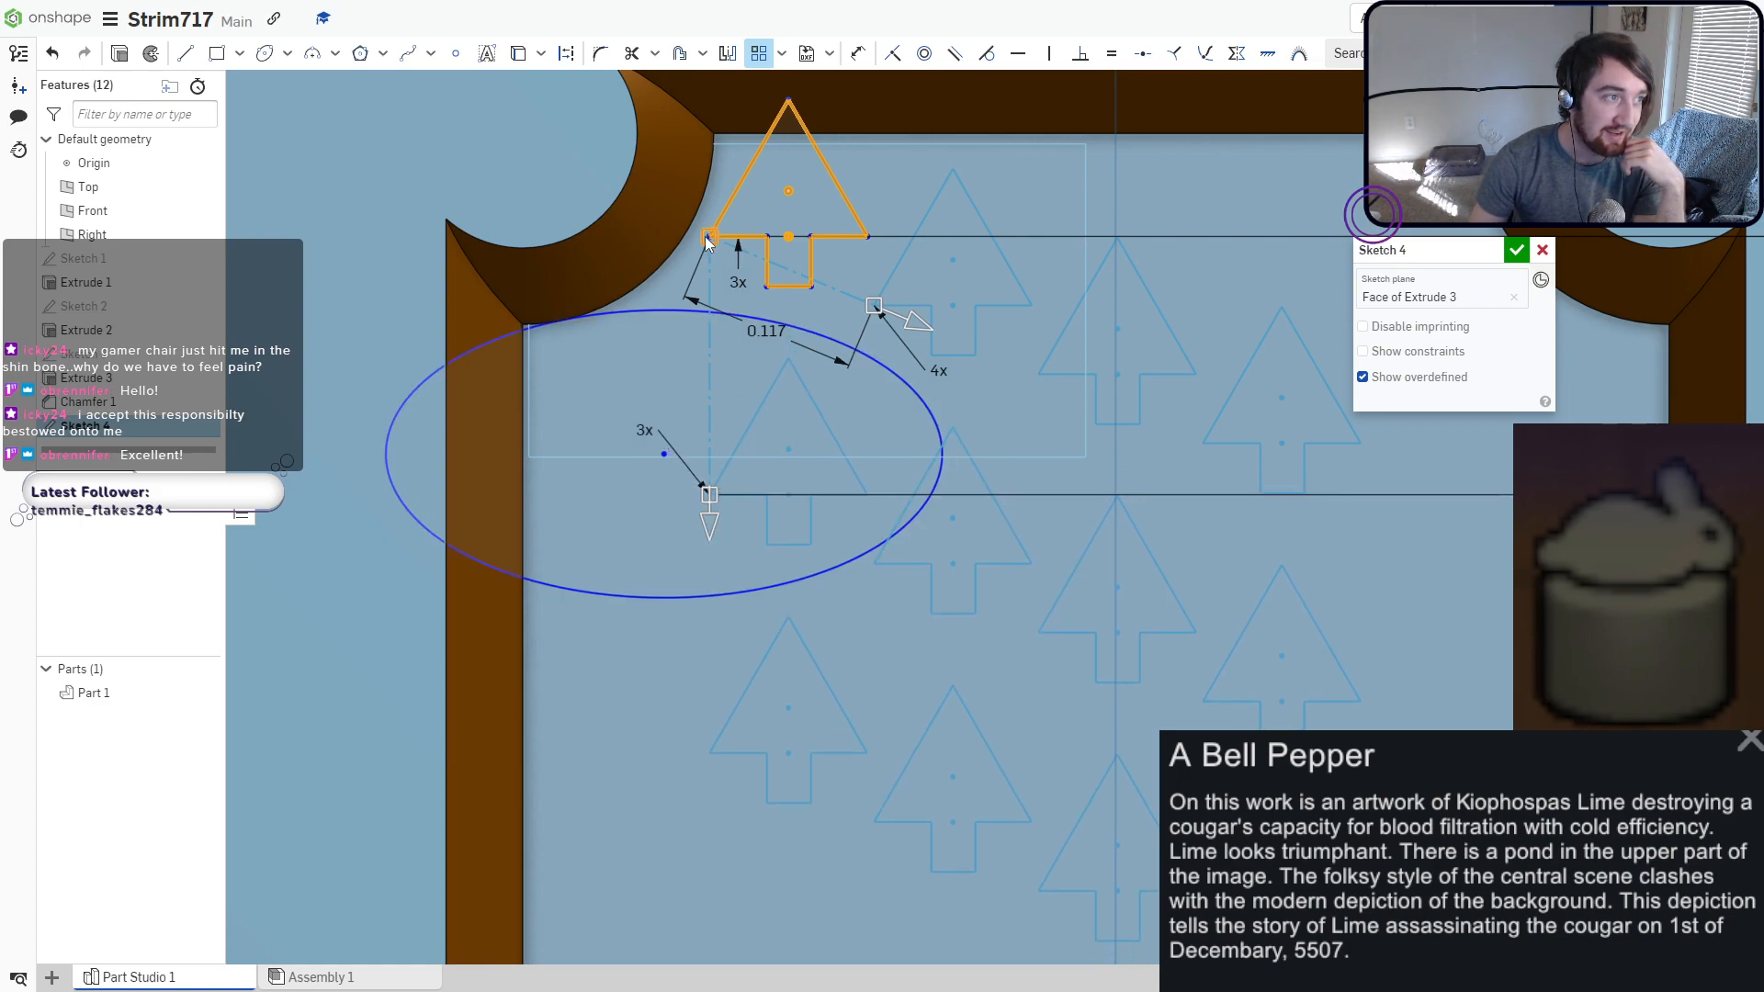
pyautogui.moveTo(709, 238); pyautogui.dragTo(965, 251)
pyautogui.moveTo(979, 372); pyautogui.dragTo(710, 264)
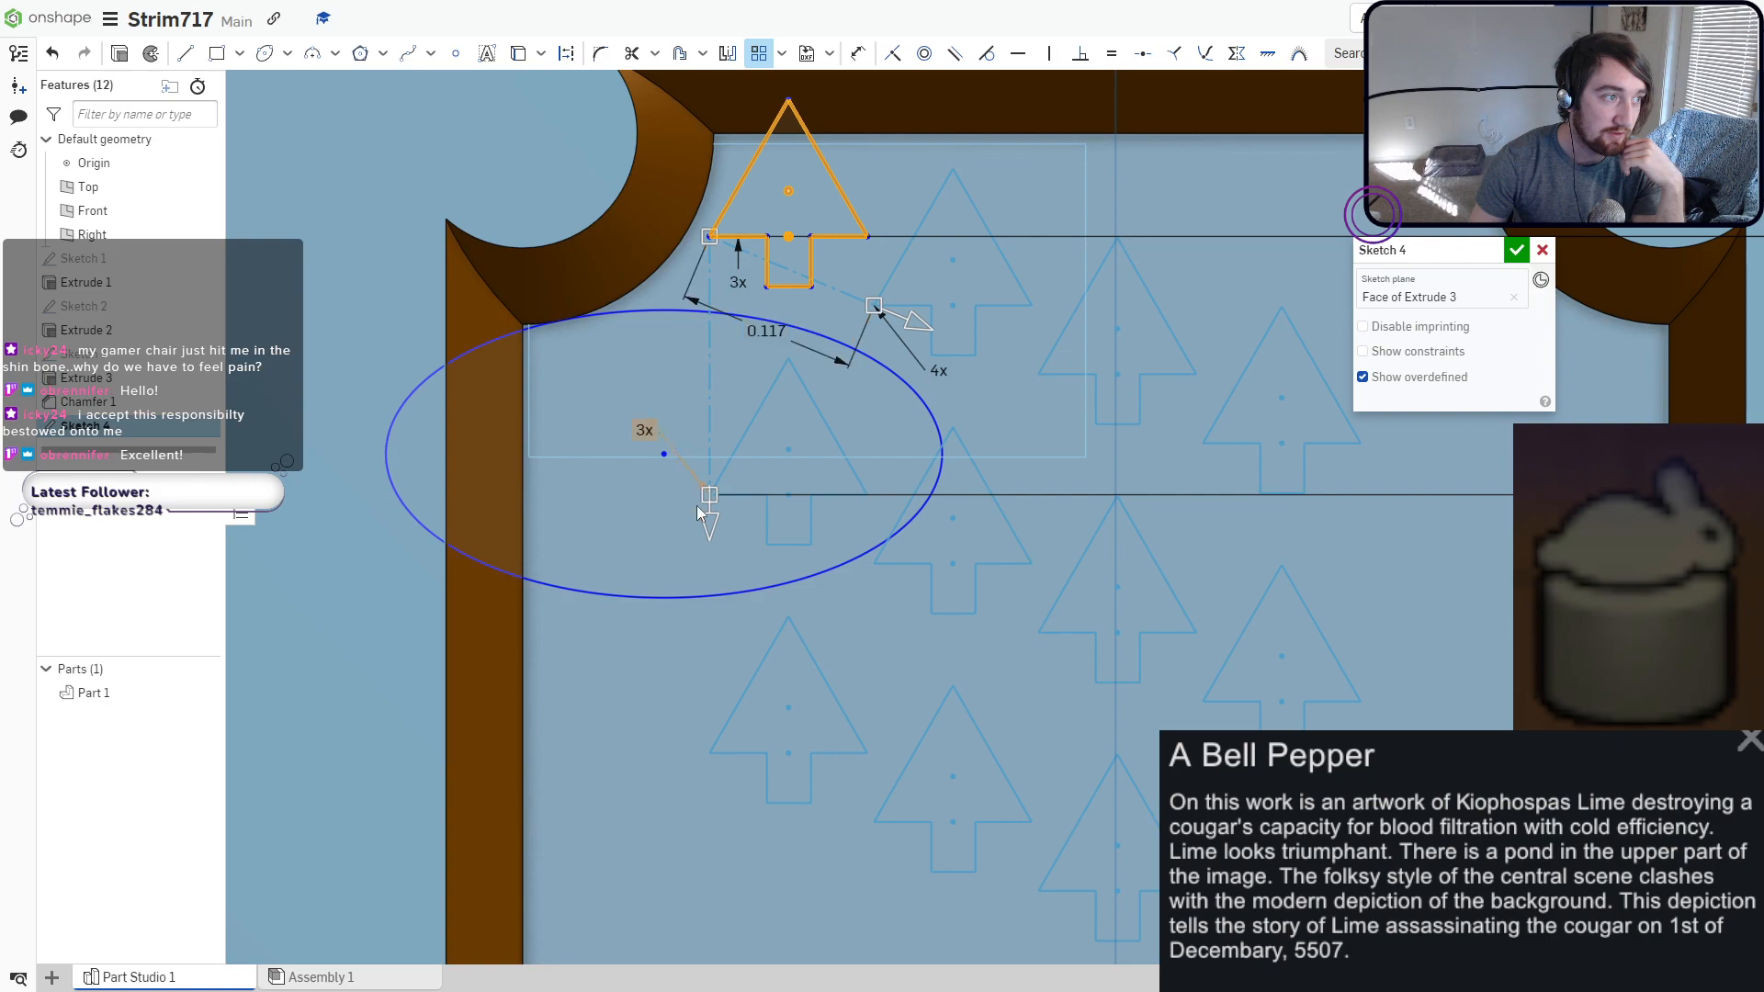
pyautogui.moveTo(709, 516)
pyautogui.mouseDown()
pyautogui.moveTo(707, 473)
pyautogui.moveTo(693, 507)
pyautogui.moveTo(731, 493)
pyautogui.mouseUp()
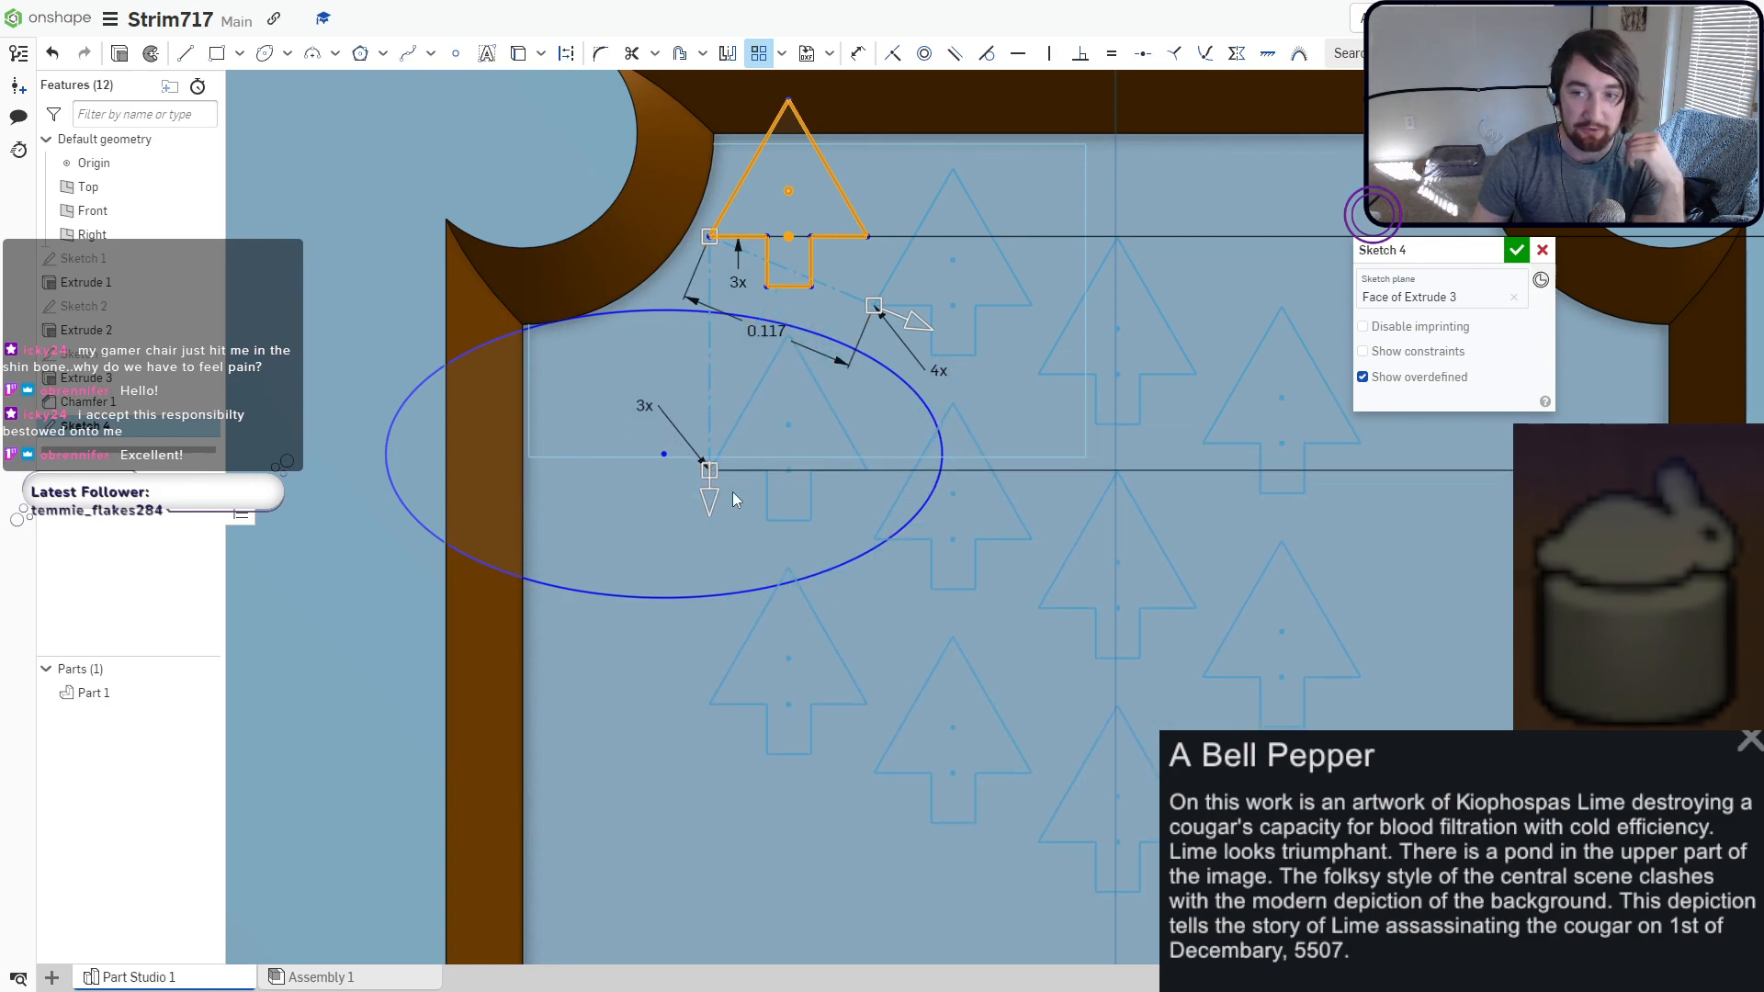
pyautogui.scroll(-3, 803, 494)
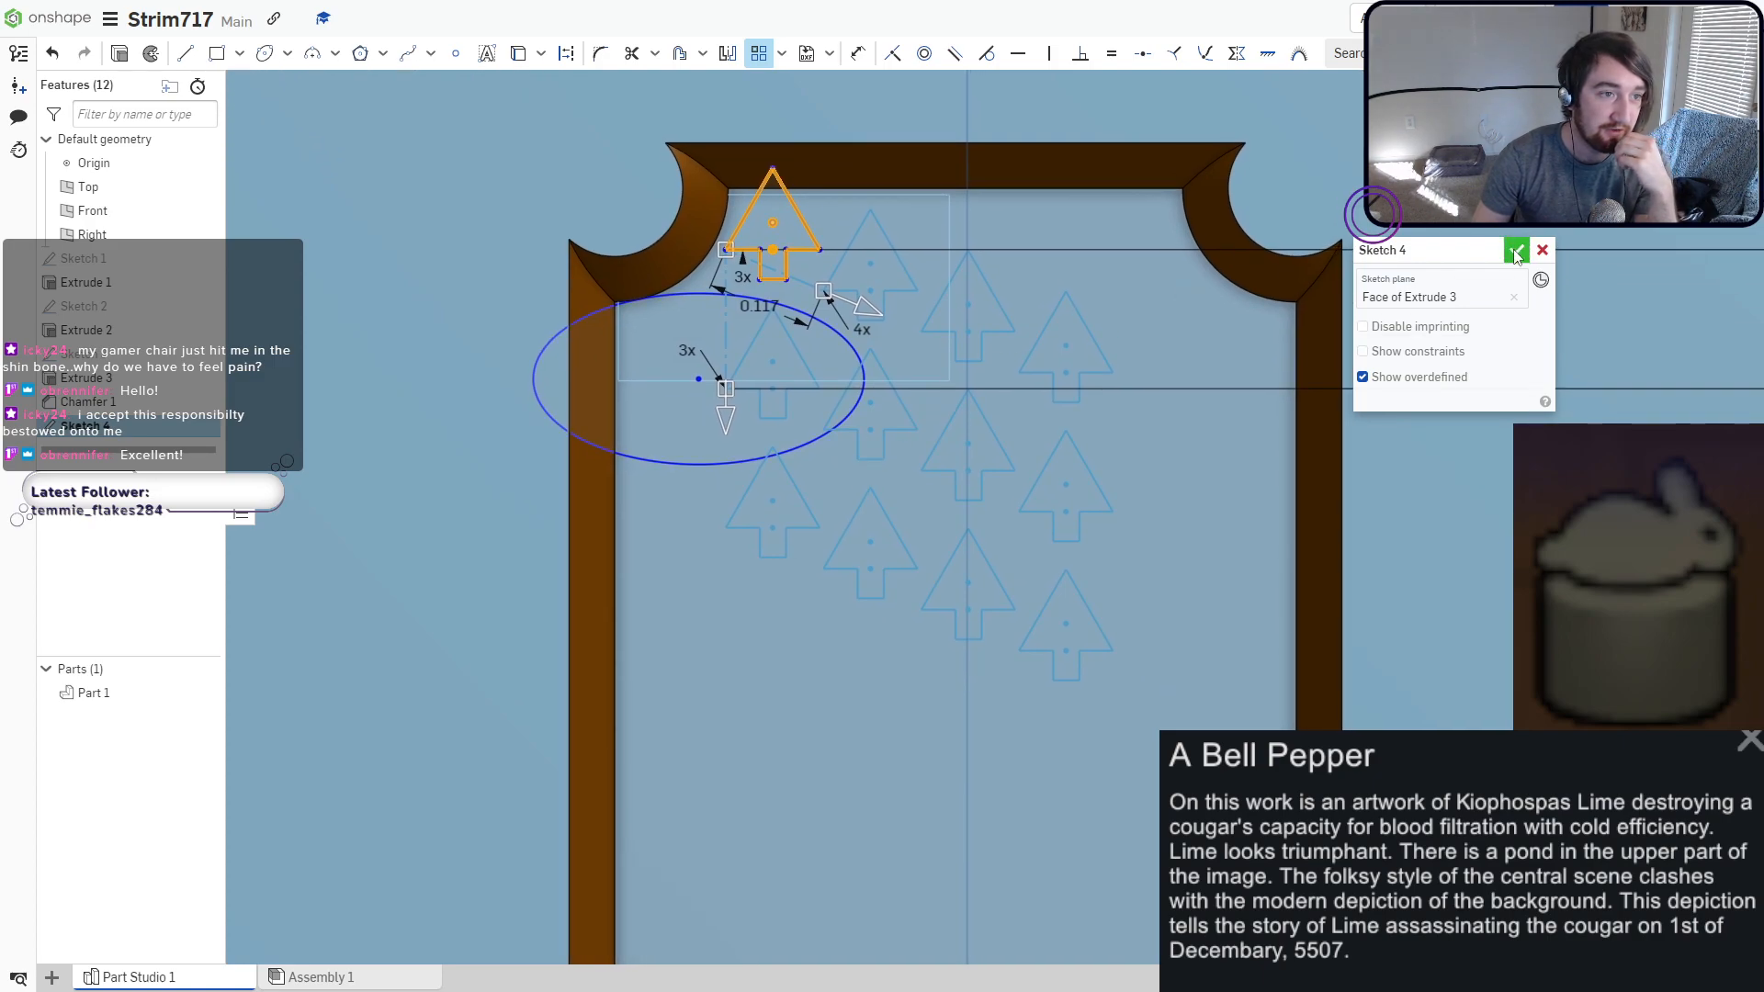
pyautogui.click(1173, 430)
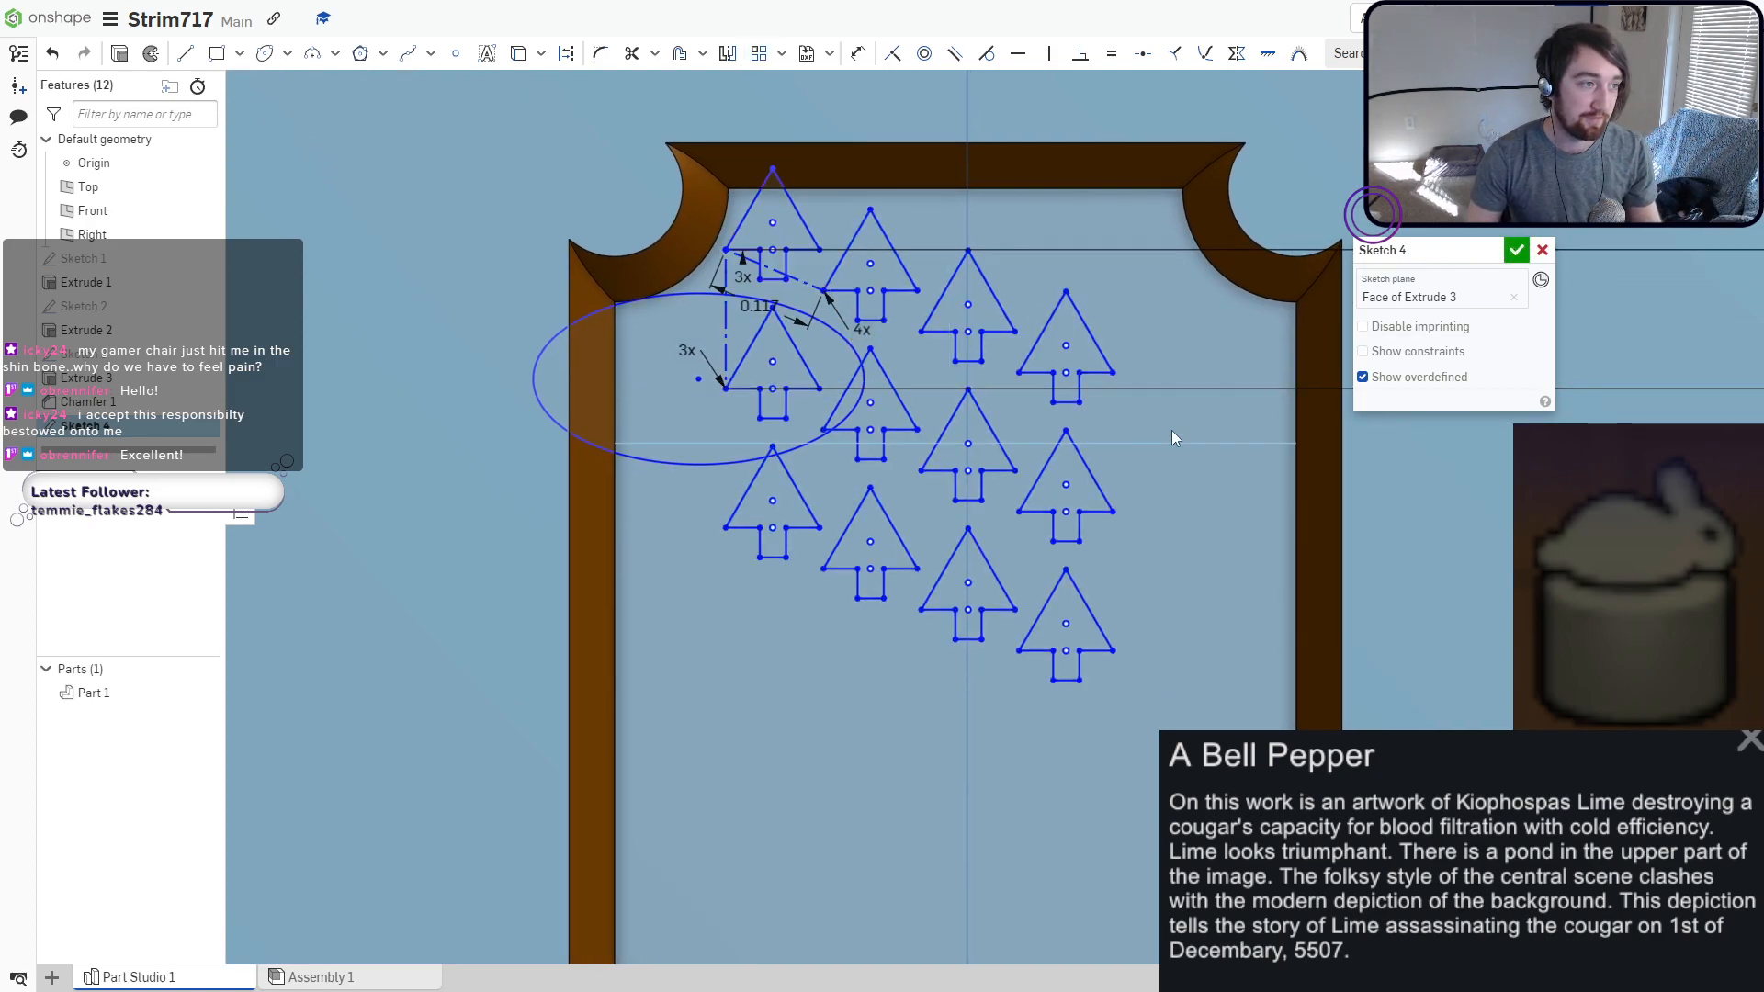
# Trim away the arrow copy lying within the ellipse and the ellipse segments that cross the two neighbouring arrows.
pyautogui.scroll(4, 725, 358)
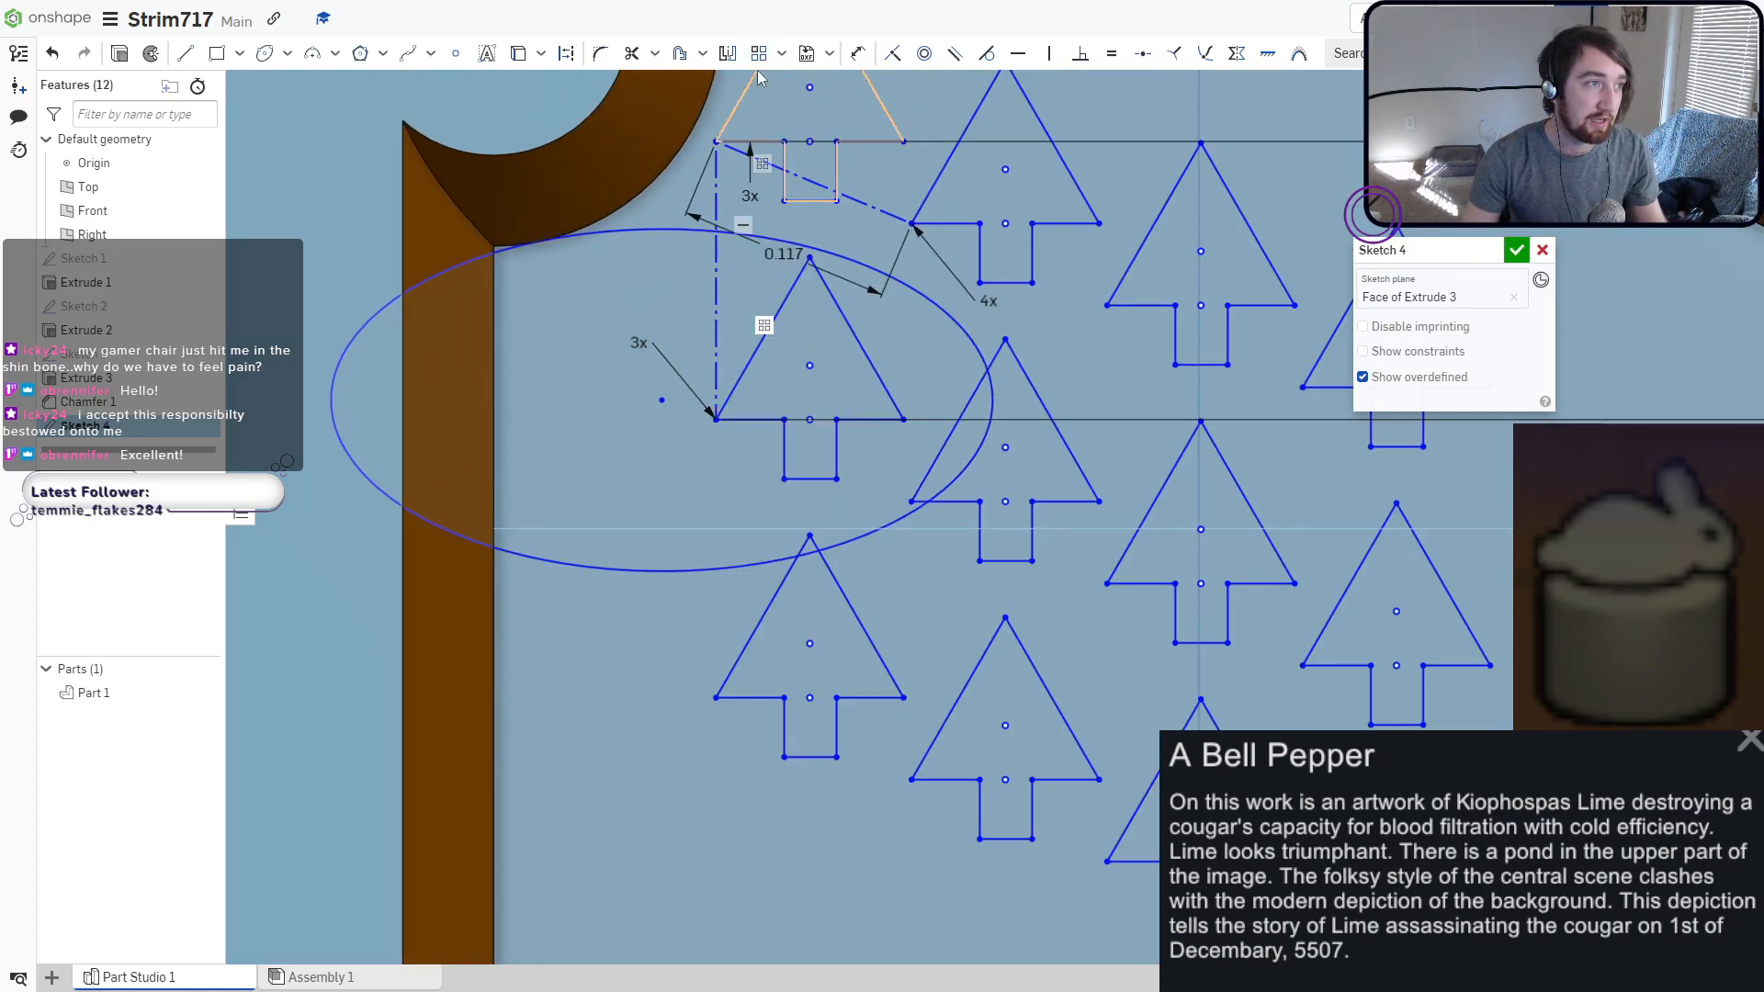
pyautogui.click(632, 53)
pyautogui.moveTo(727, 305)
pyautogui.mouseDown()
pyautogui.moveTo(901, 338)
pyautogui.moveTo(765, 383)
pyautogui.mouseUp()
pyautogui.moveTo(807, 443)
pyautogui.mouseDown()
pyautogui.moveTo(854, 430)
pyautogui.moveTo(844, 478)
pyautogui.moveTo(824, 452)
pyautogui.moveTo(808, 473)
pyautogui.mouseUp()
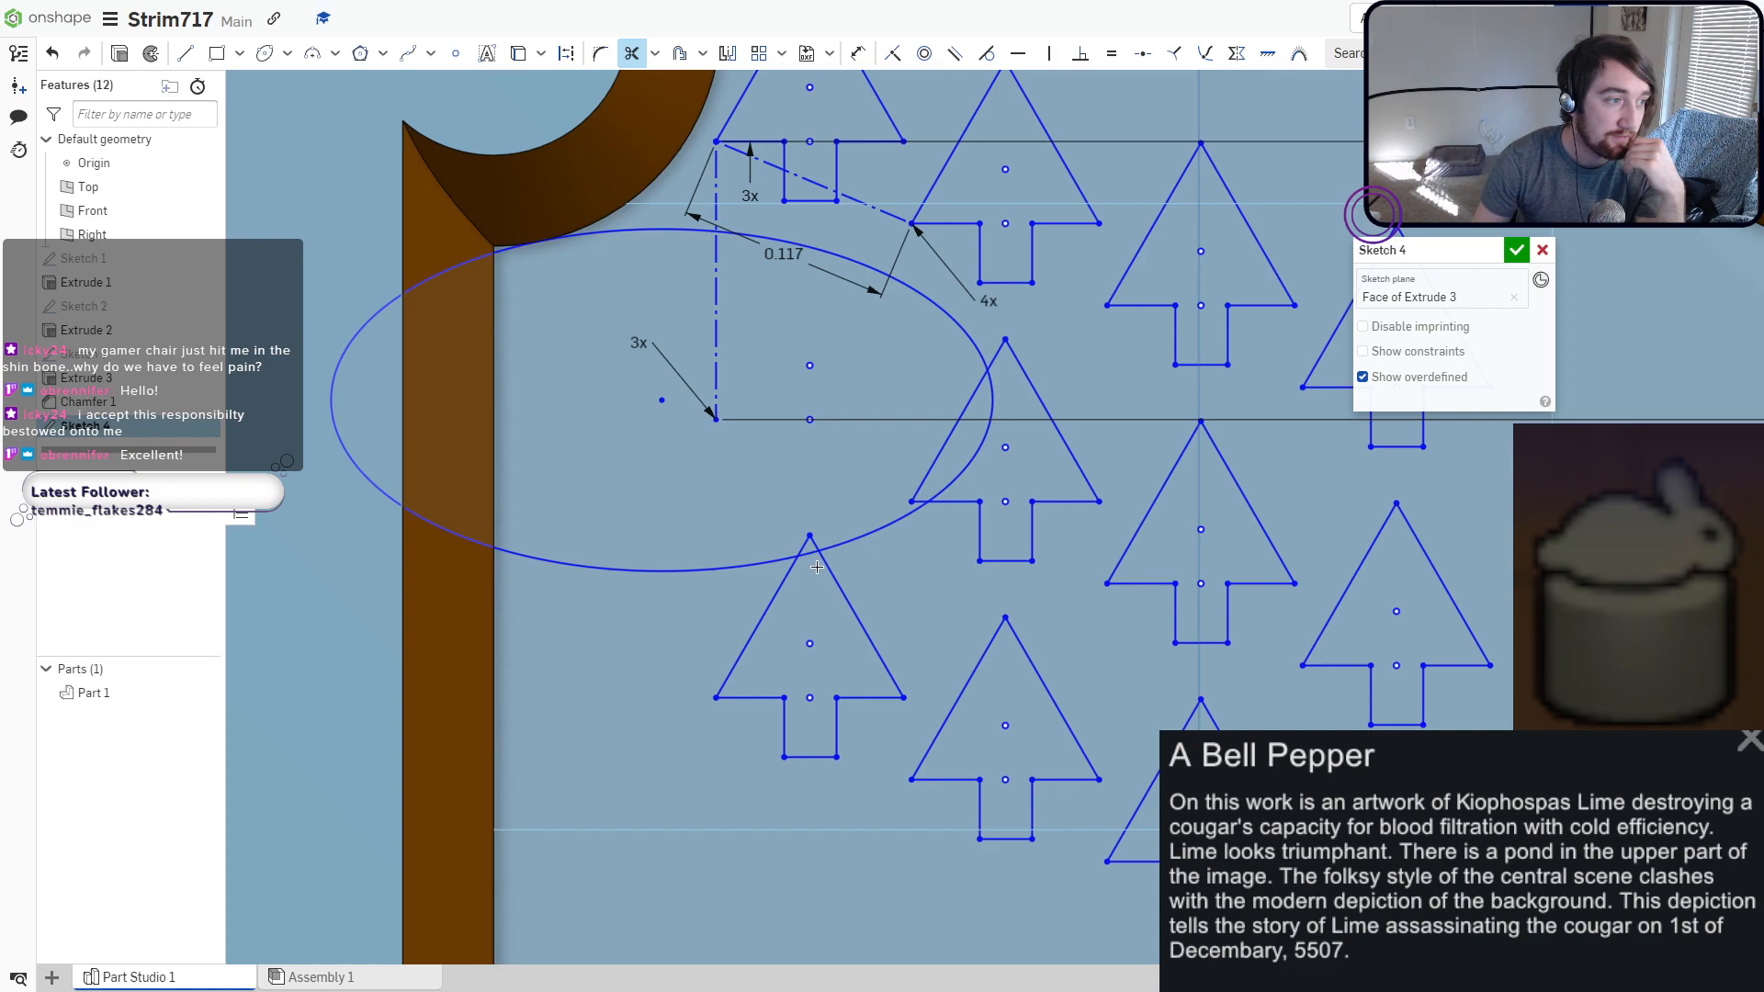
pyautogui.scroll(4, 808, 572)
pyautogui.moveTo(807, 555); pyautogui.dragTo(807, 524)
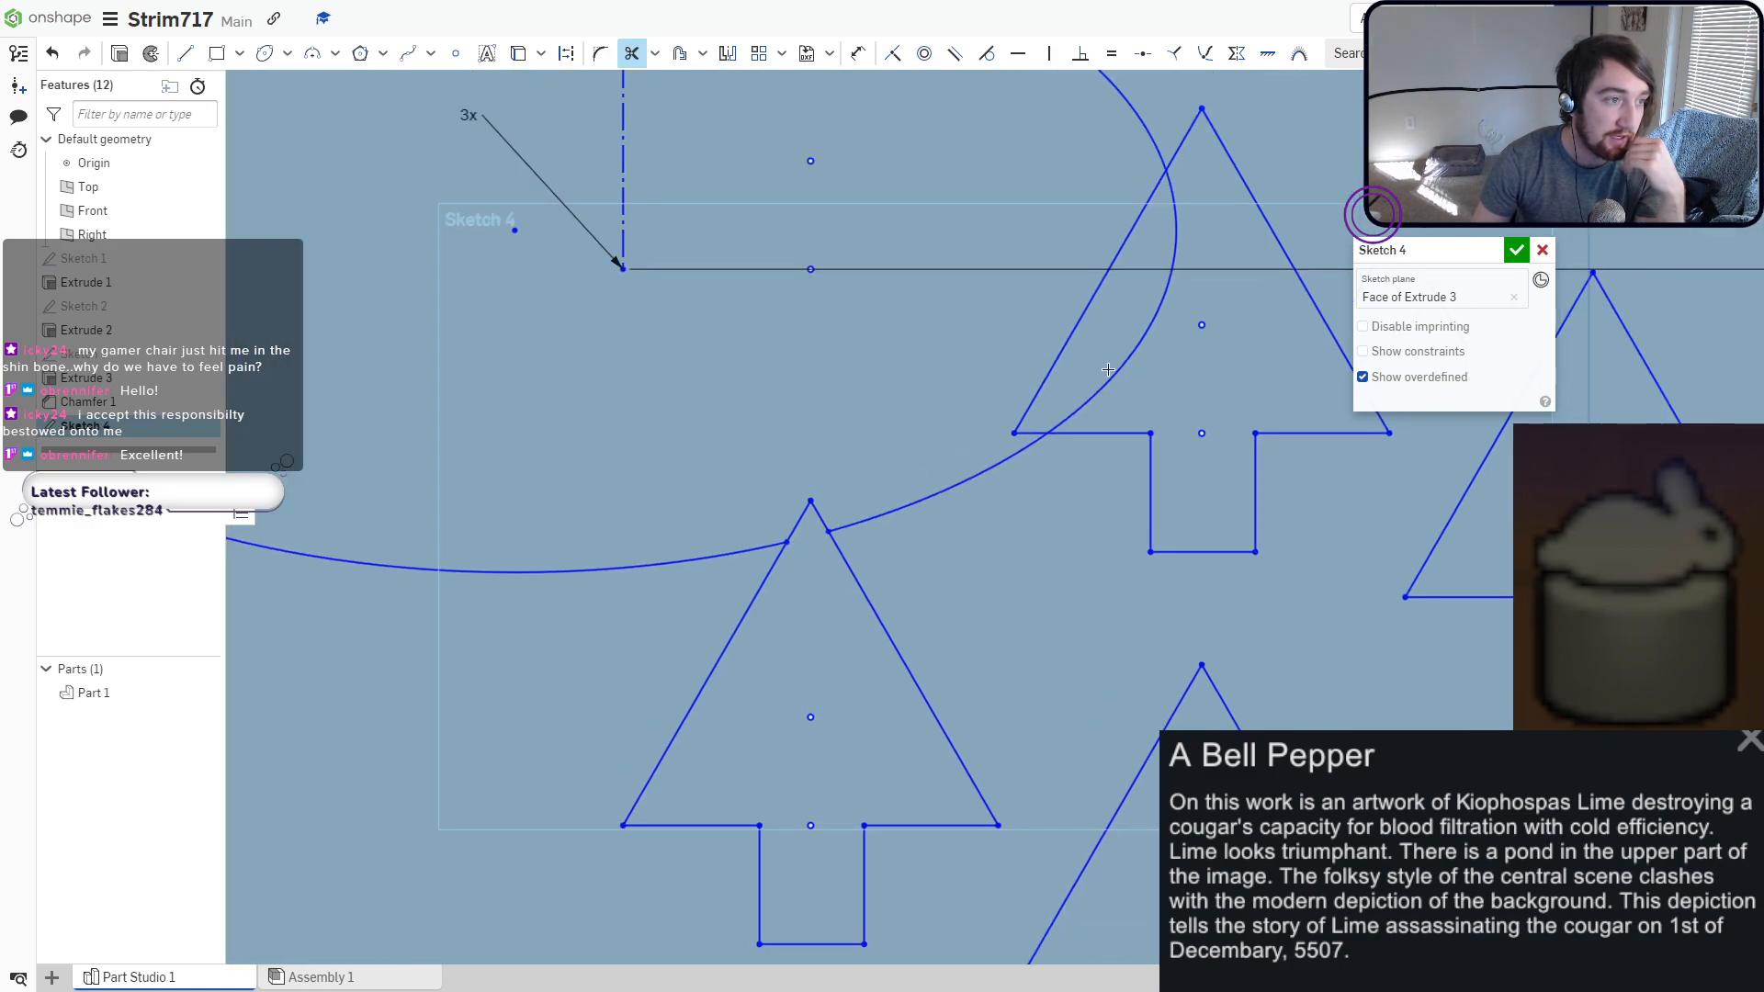
pyautogui.scroll(-5, 1118, 368)
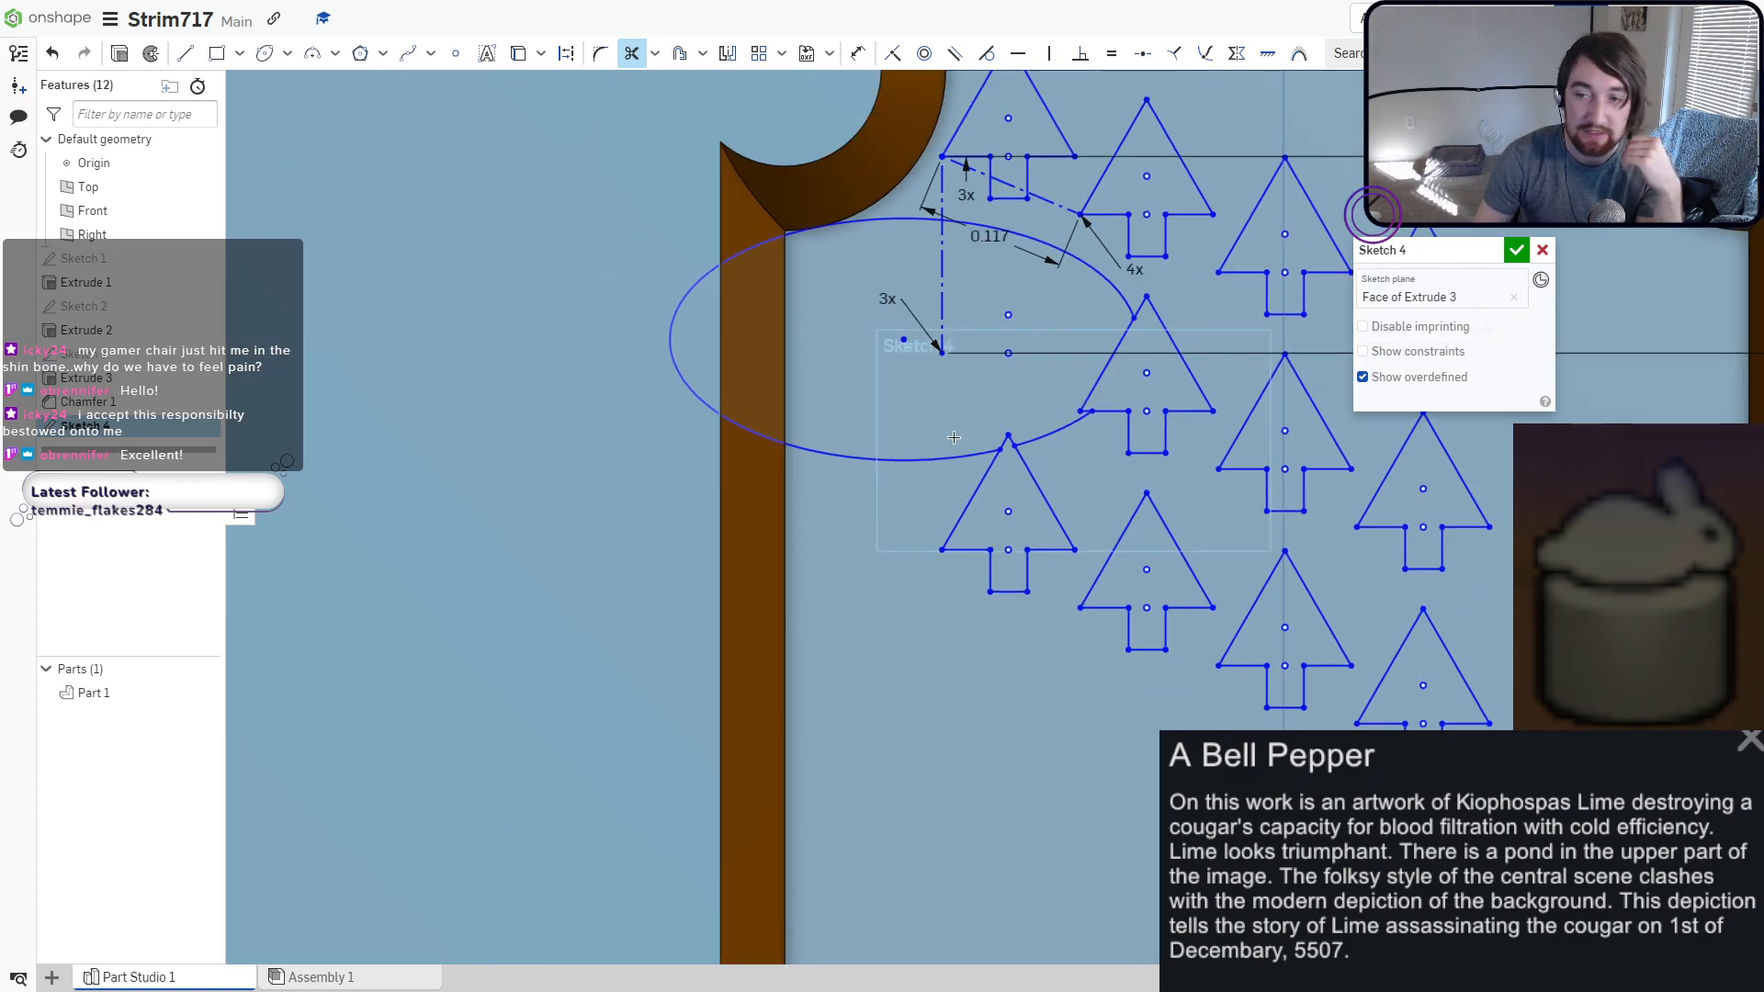
pyautogui.scroll(-3, 895, 472)
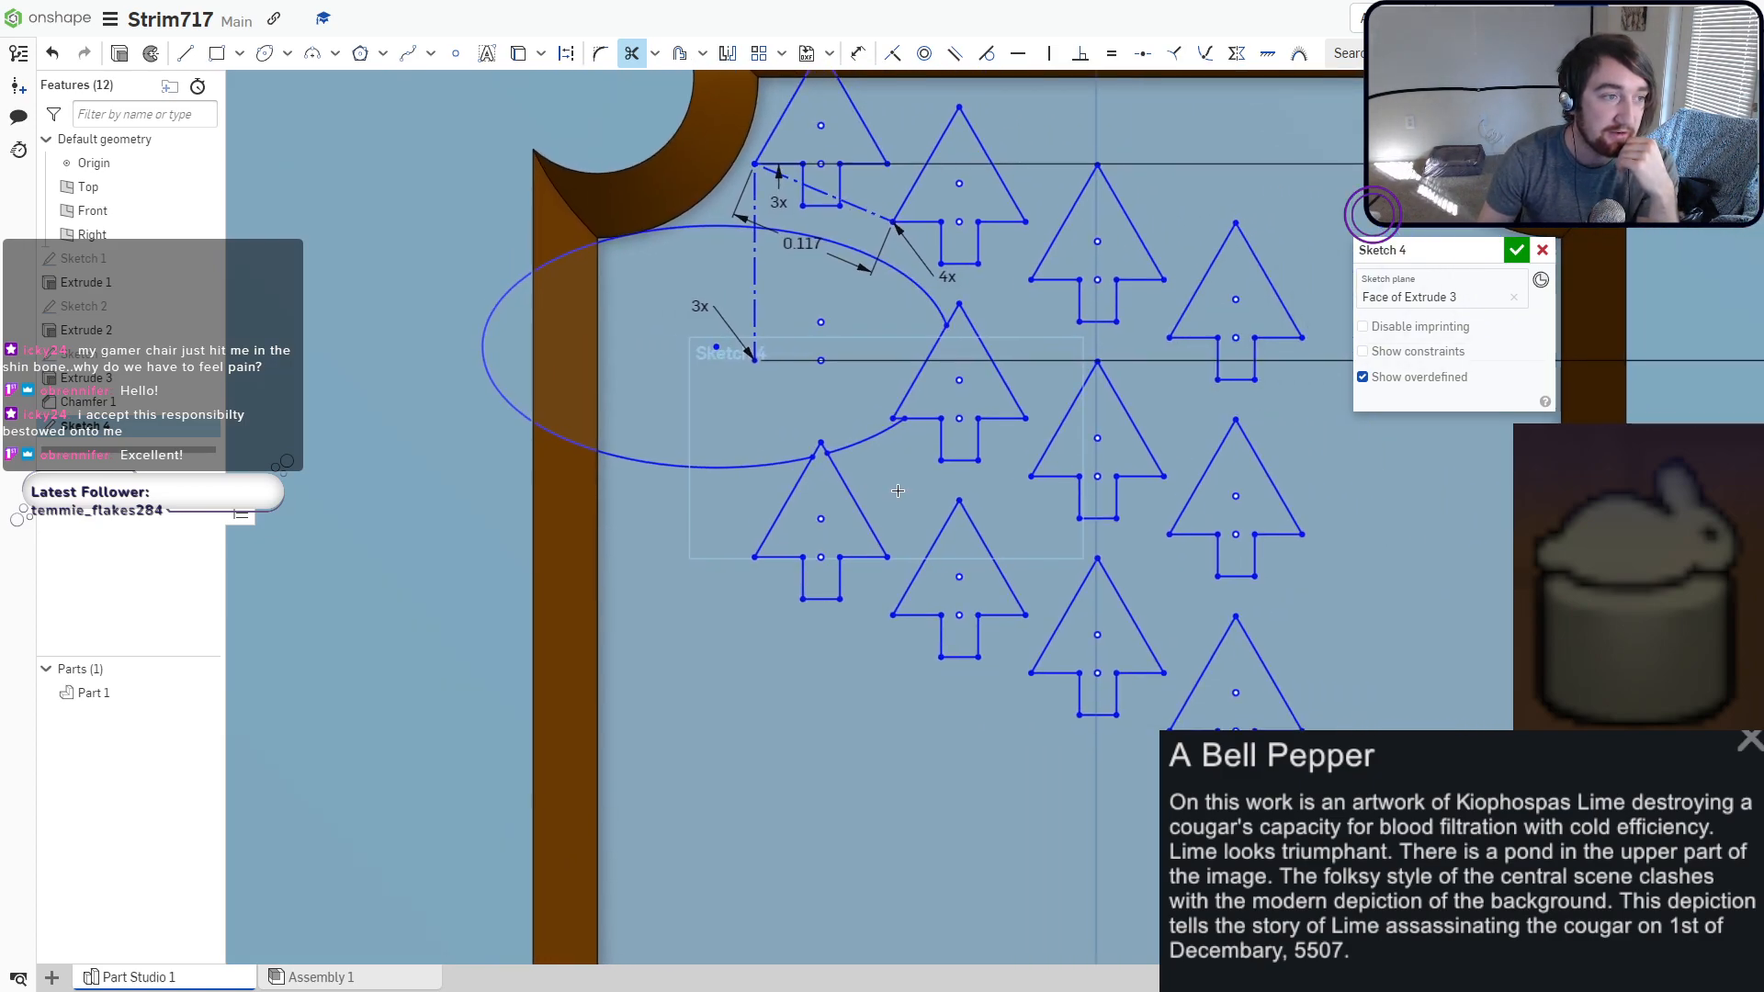
pyautogui.moveTo(910, 506); pyautogui.dragTo(957, 350, button='middle')
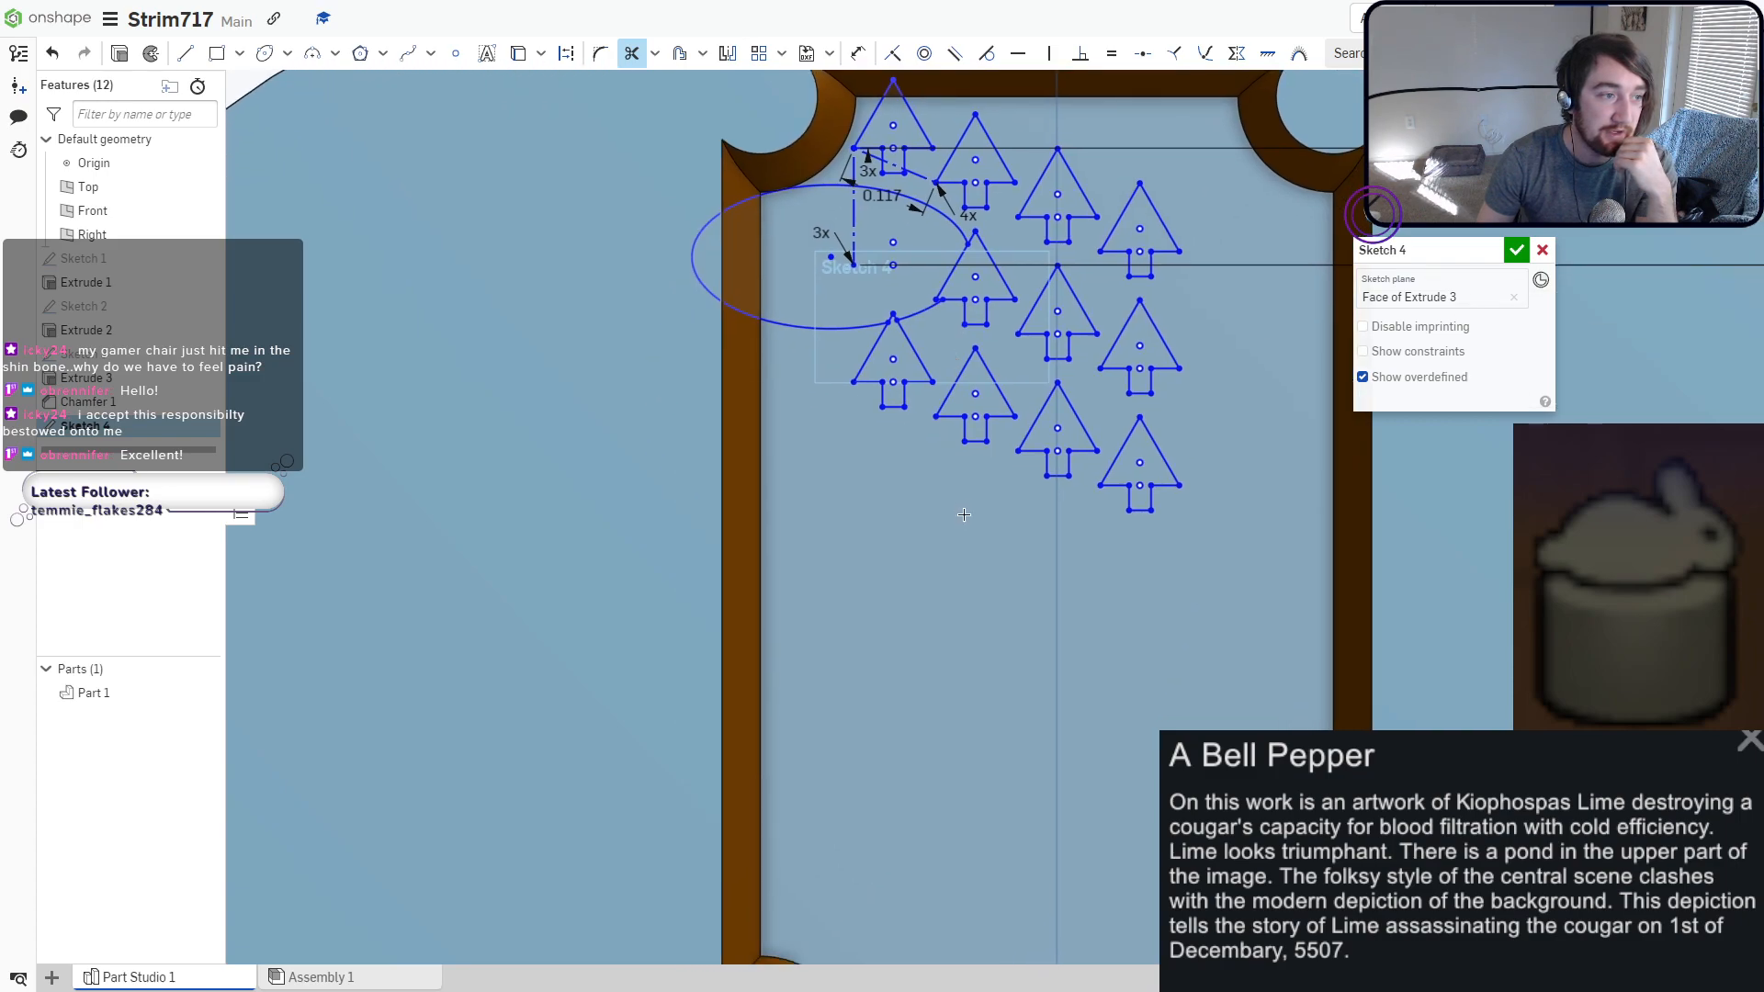
pyautogui.moveTo(965, 515)
pyautogui.mouseDown(button='middle')
pyautogui.moveTo(982, 400)
pyautogui.moveTo(967, 462)
pyautogui.moveTo(957, 429)
pyautogui.mouseUp(button='middle')
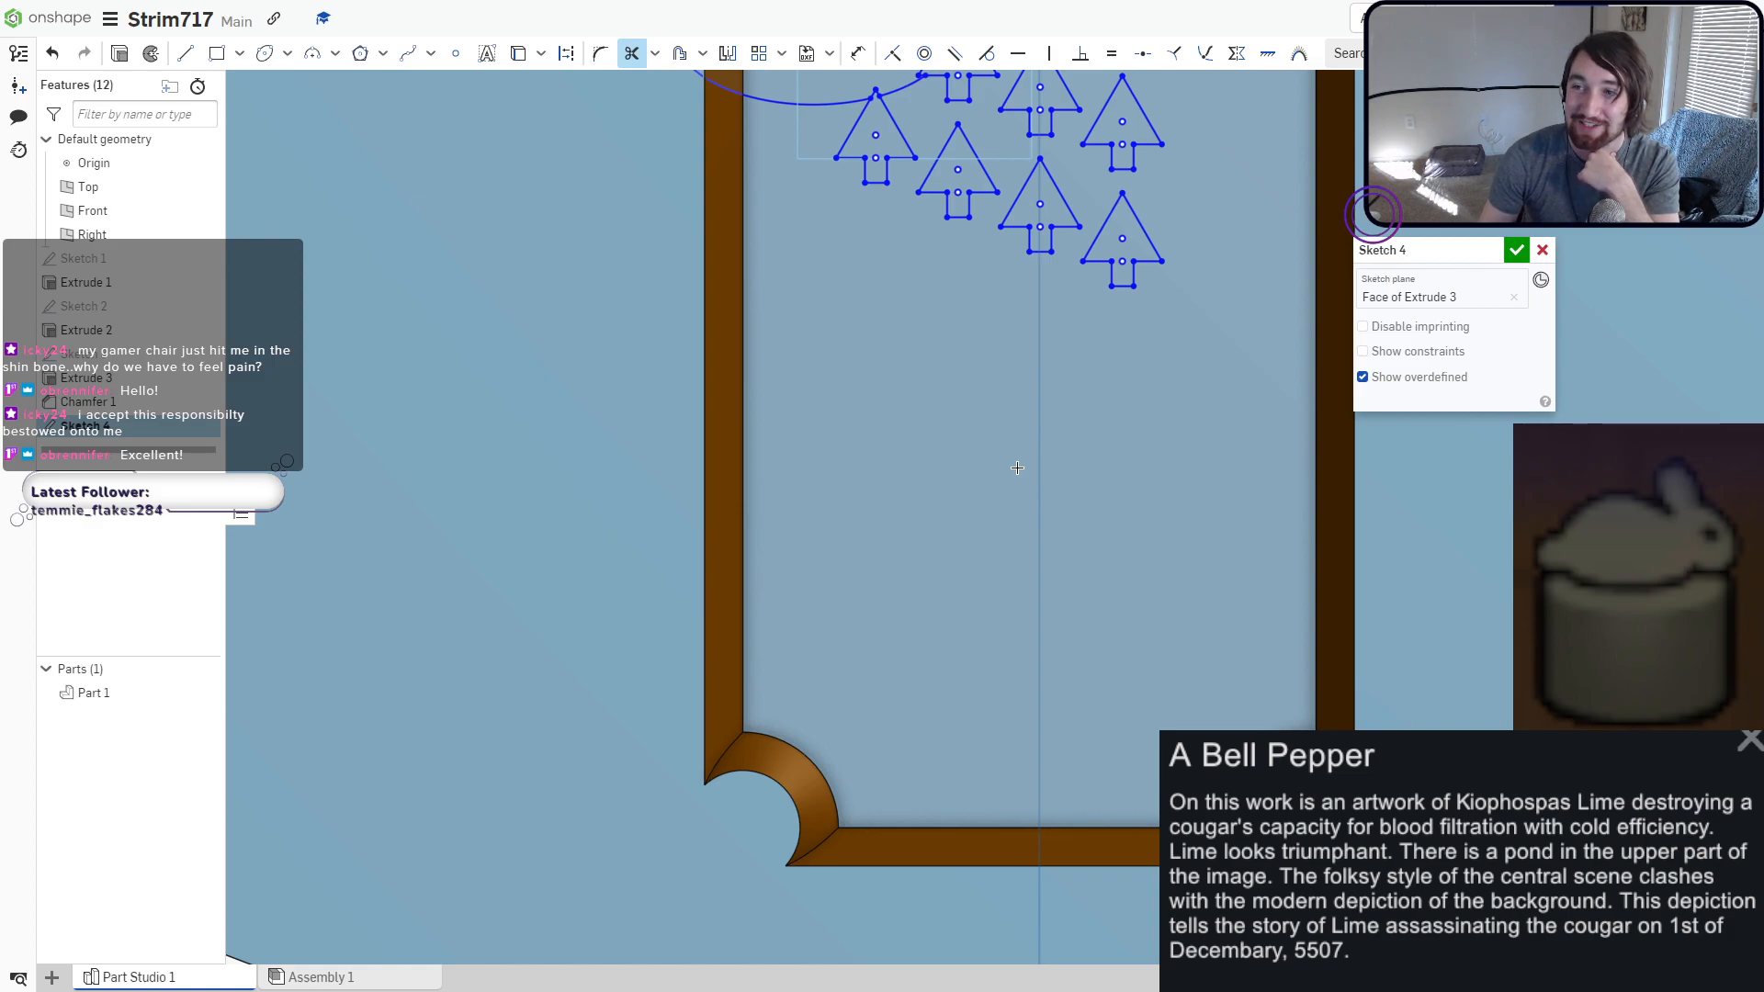
# Sketch a circle about 0.122 cm in diameter in the open area of the recess, below and left of the trees.
pyautogui.moveTo(995, 388); pyautogui.dragTo(921, 483, button='middle')
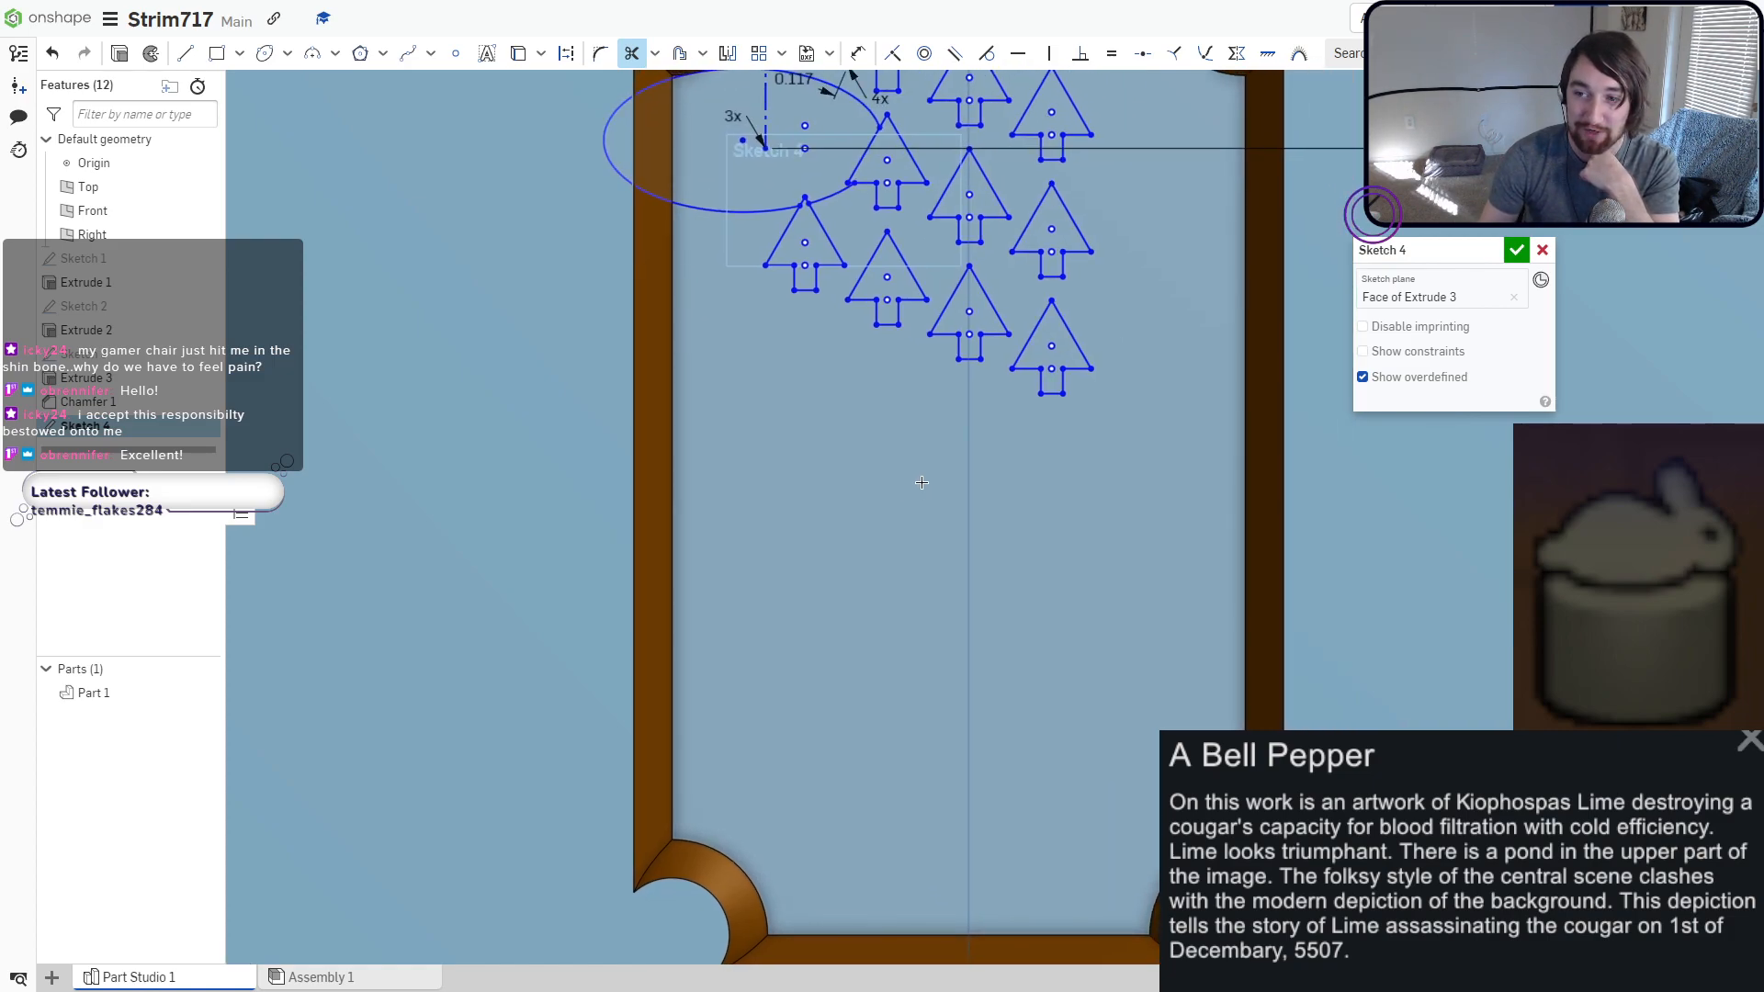
pyautogui.click(287, 52)
pyautogui.click(299, 79)
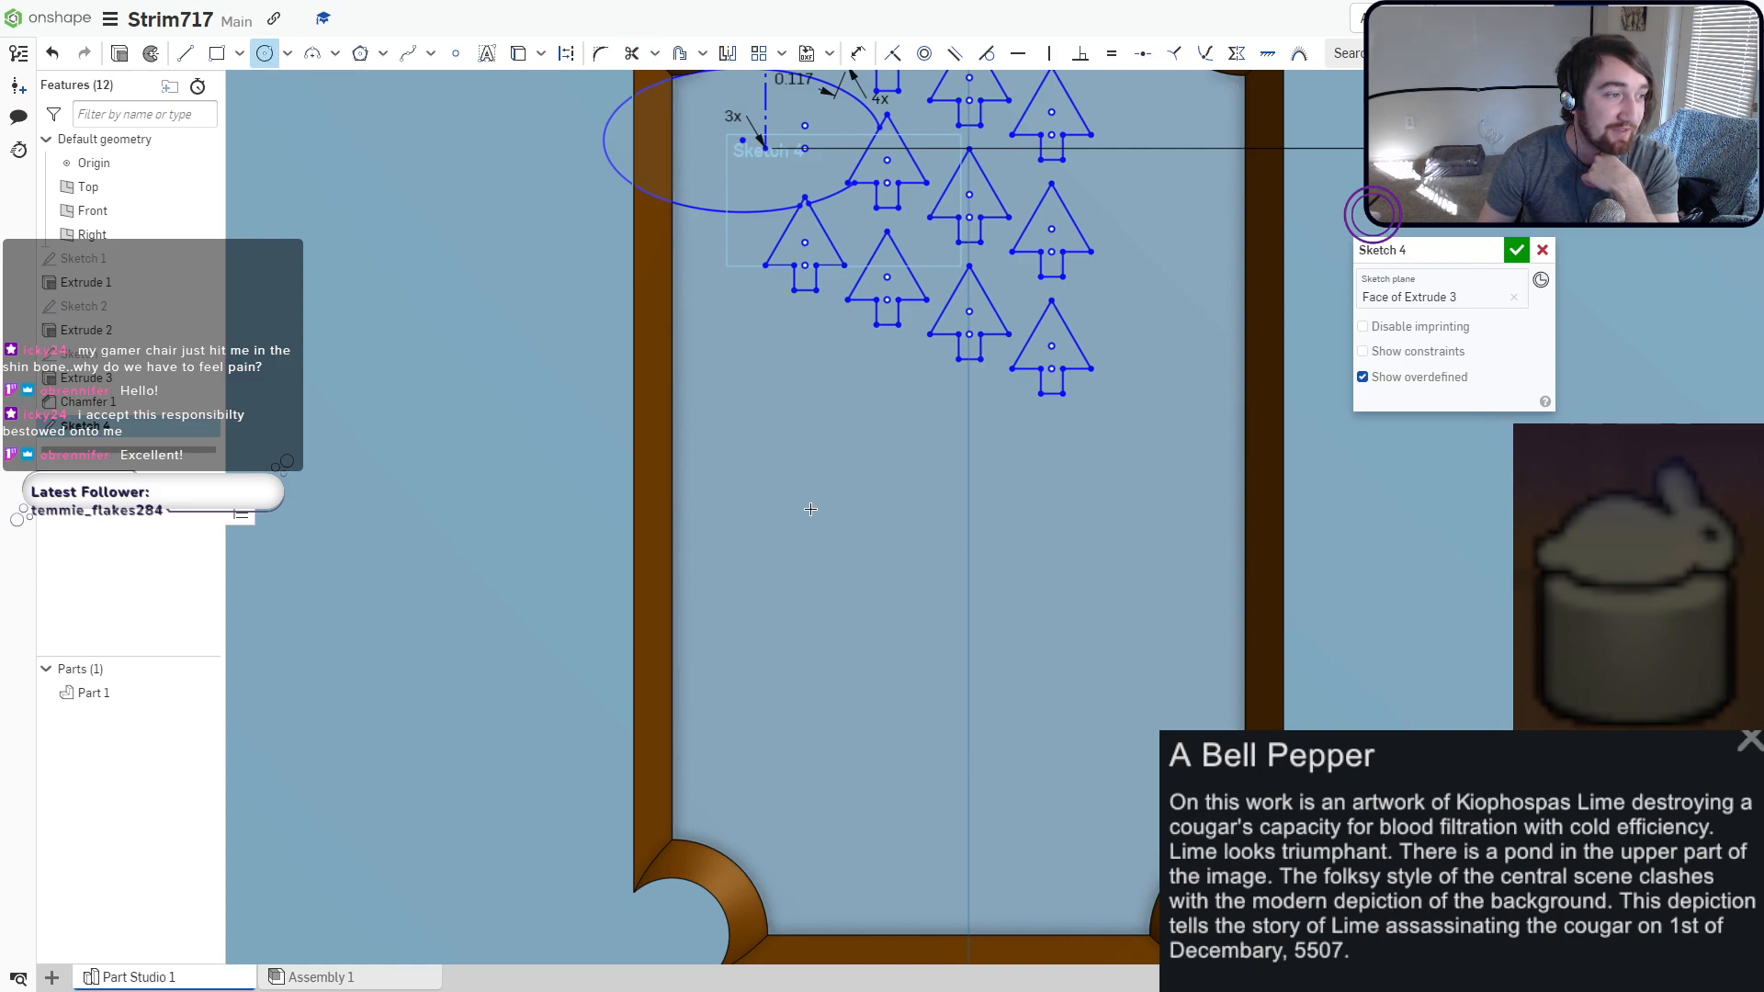
pyautogui.scroll(2, 811, 509)
pyautogui.scroll(-2, 845, 542)
pyautogui.moveTo(842, 547); pyautogui.dragTo(830, 365, button='middle')
pyautogui.scroll(2, 827, 415)
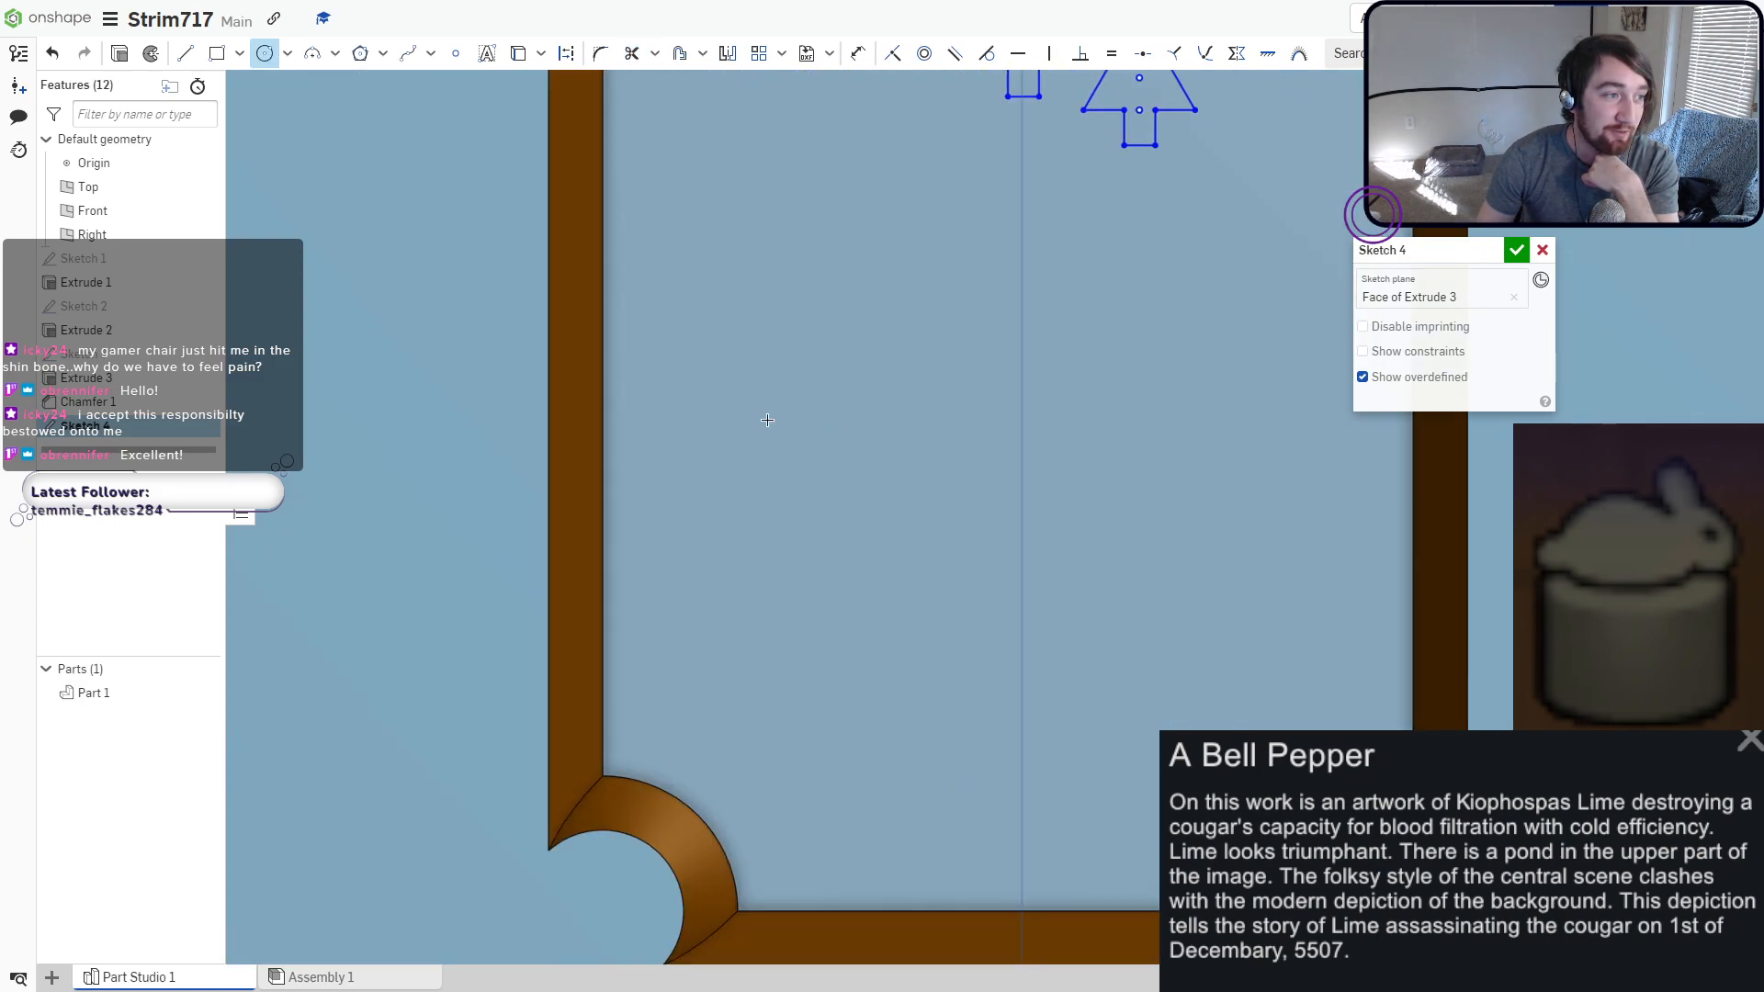
pyautogui.click(759, 358)
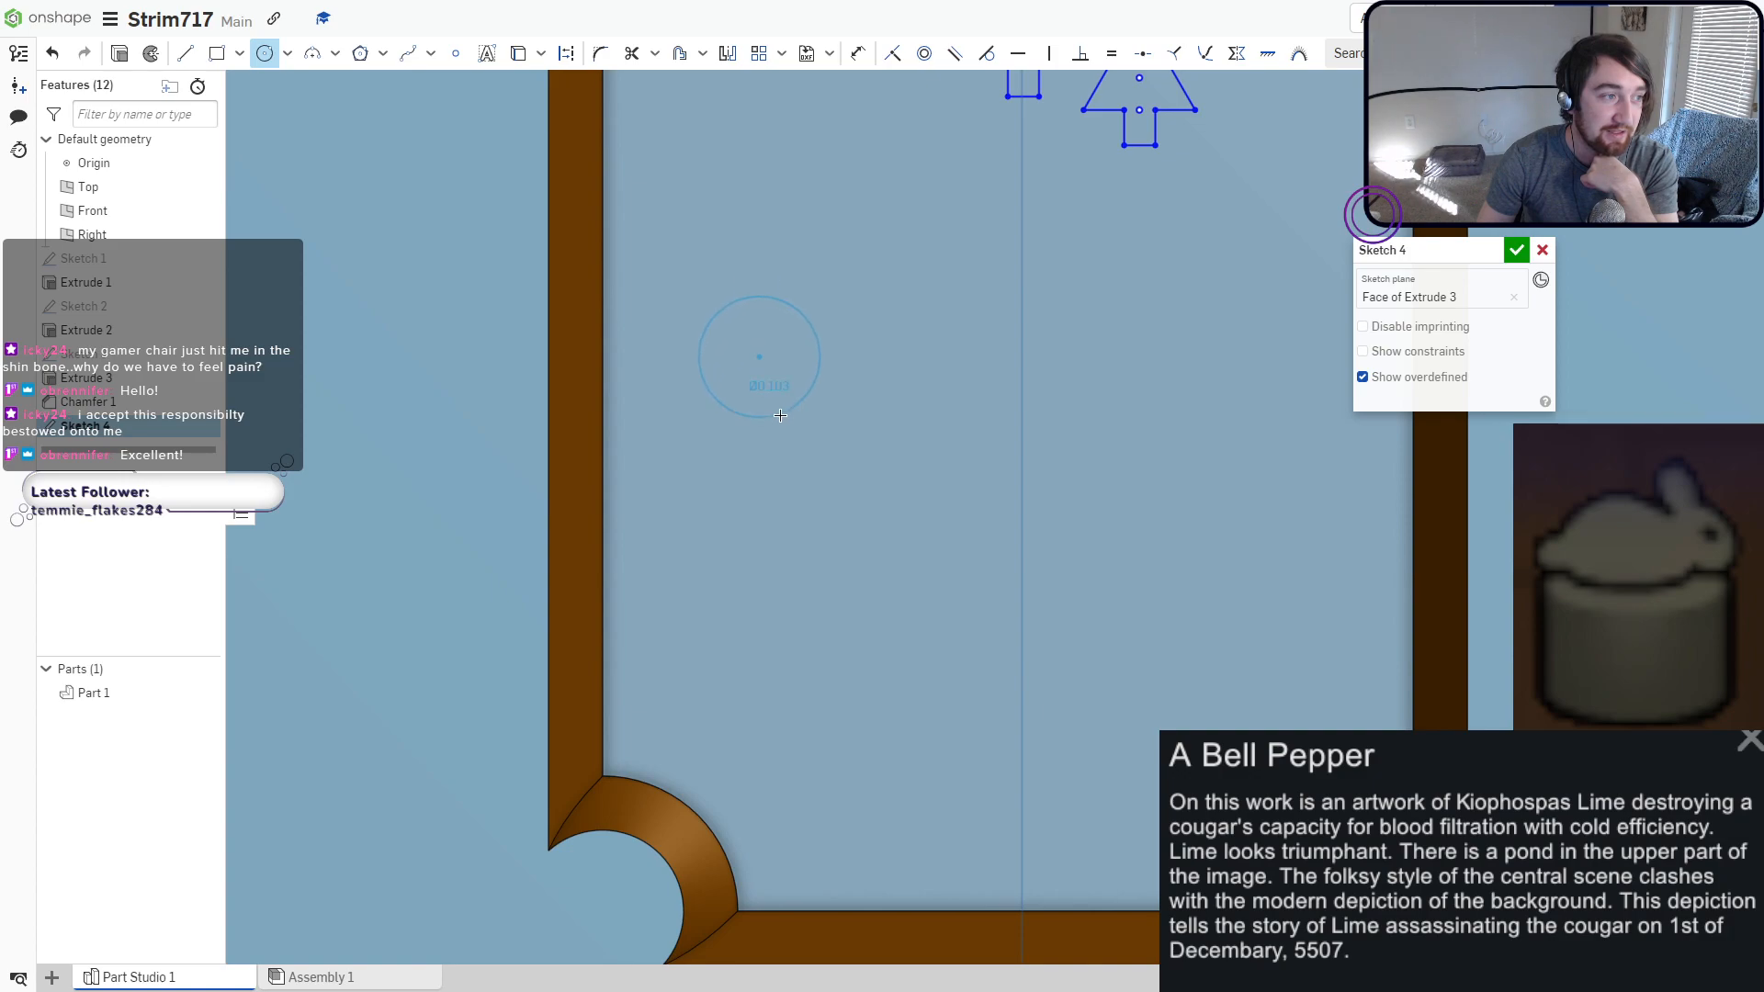
pyautogui.click(781, 418)
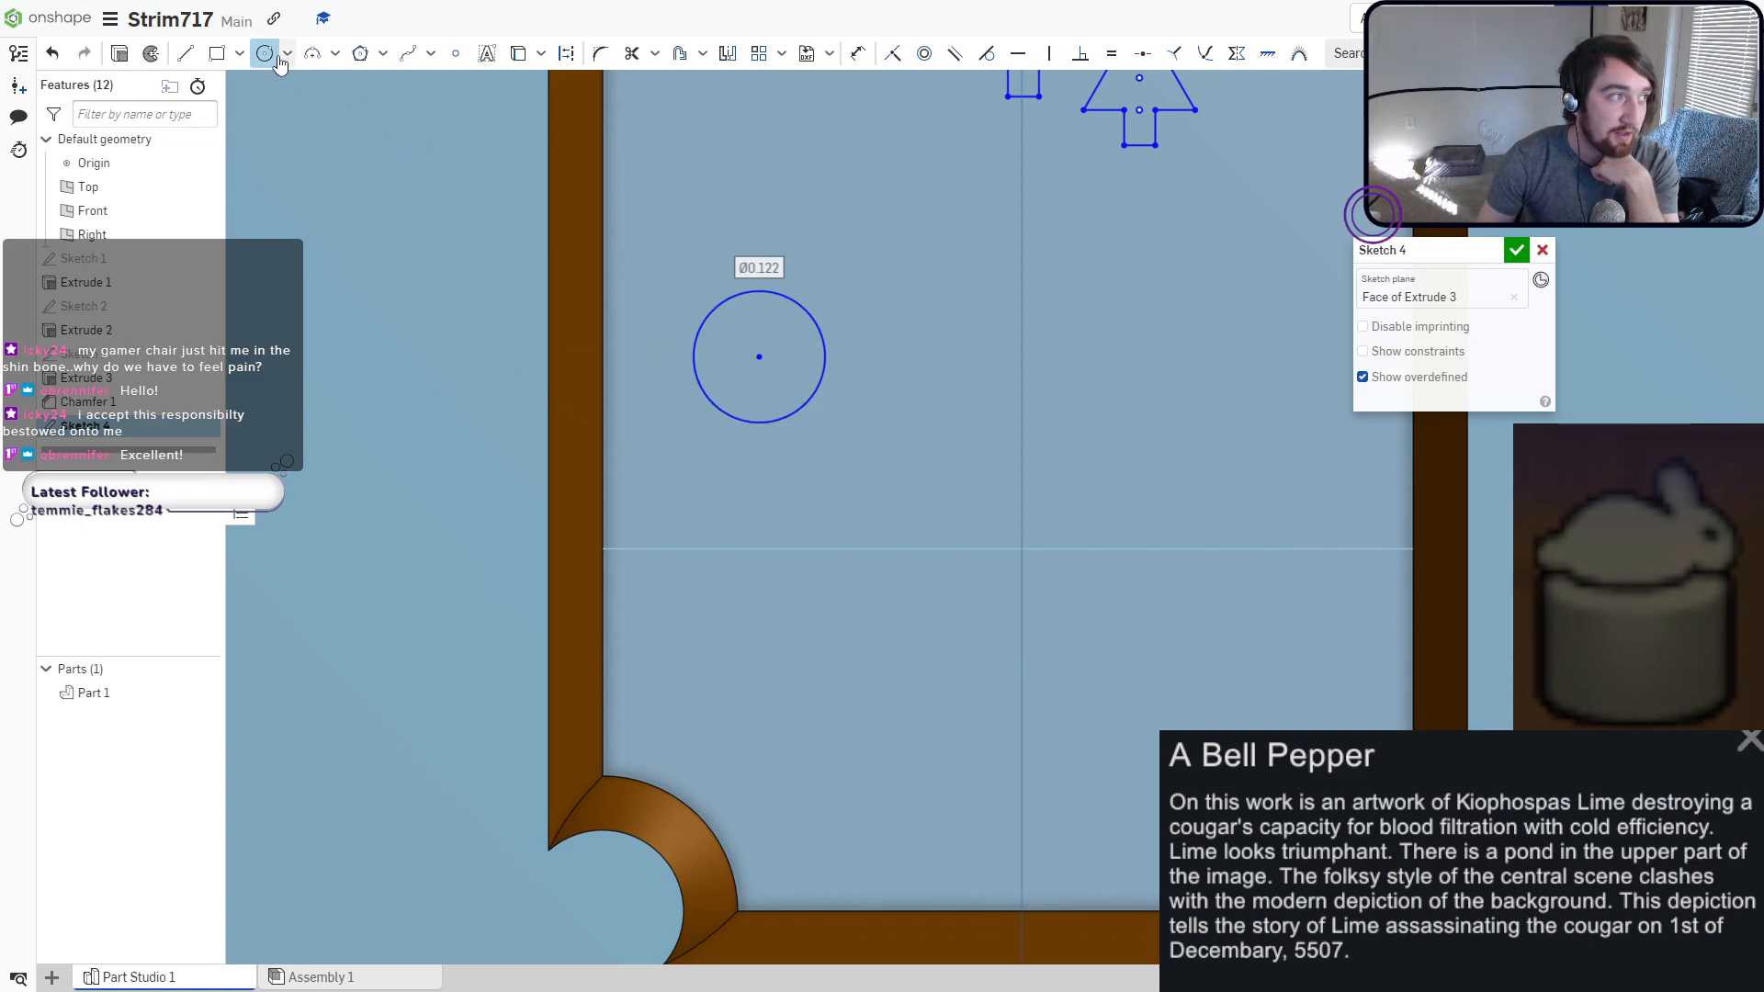
# Sketch an upright ellipse about 0.252 cm tall directly below the circle's centre, with its upper end overlapping the circle.
pyautogui.click(287, 53)
pyautogui.click(292, 150)
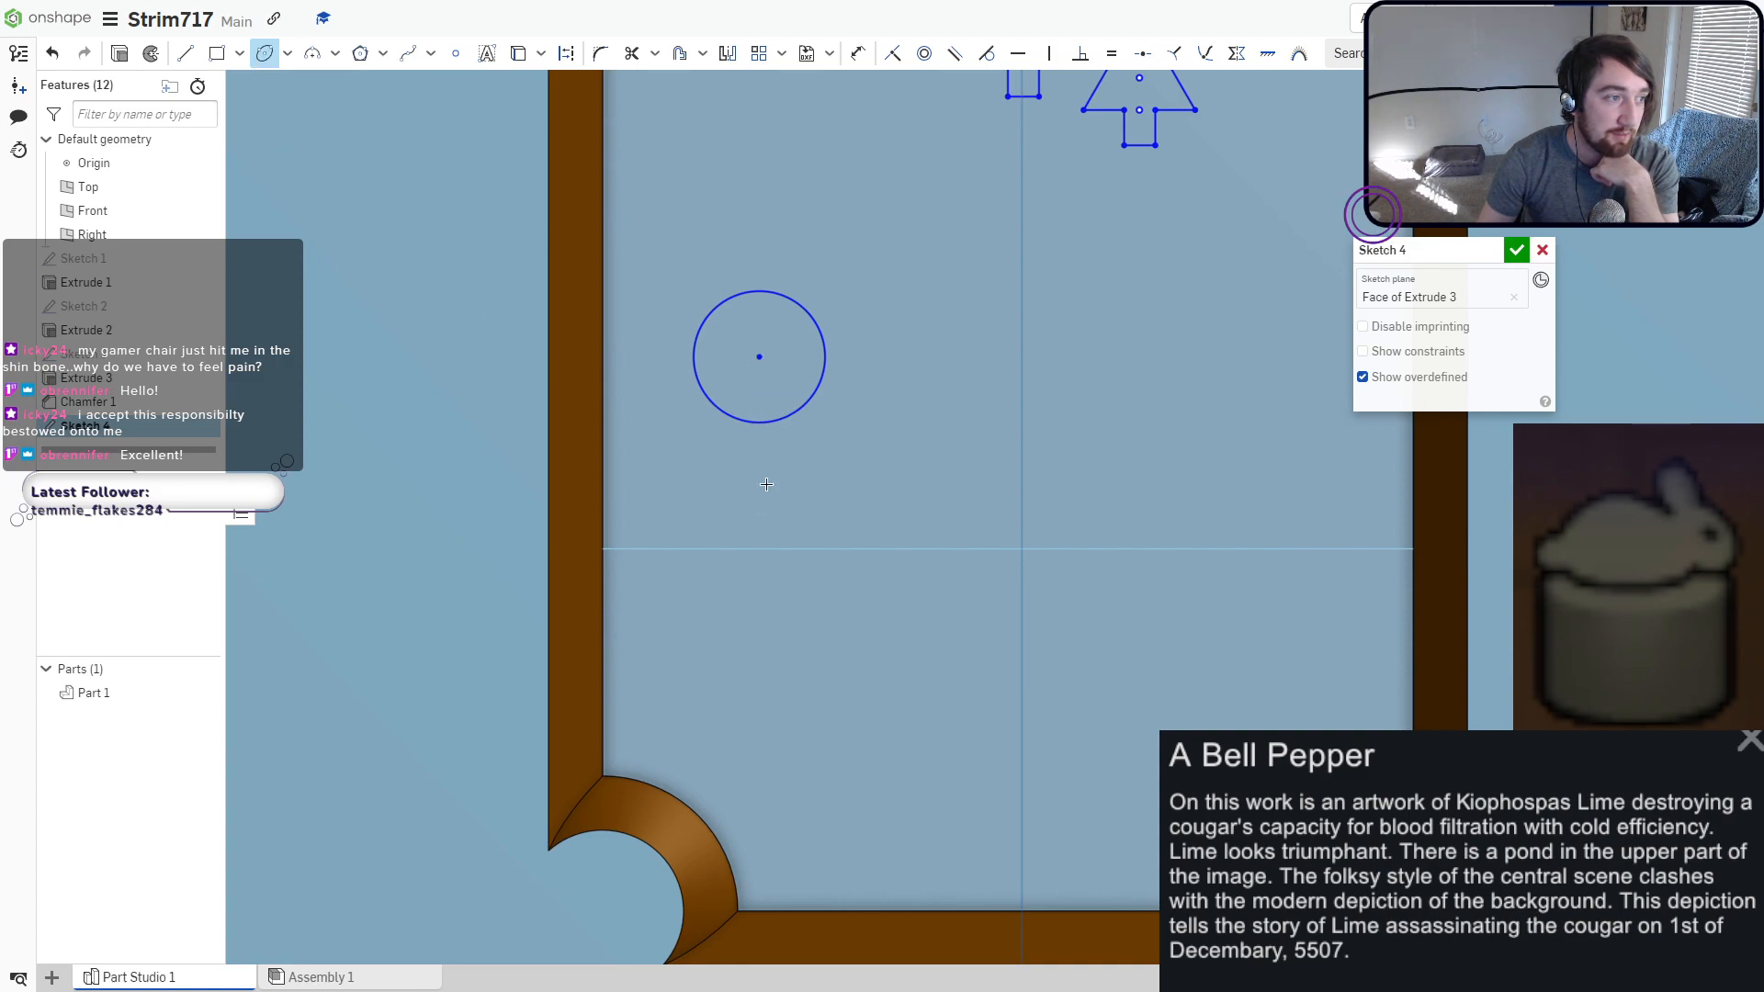
pyautogui.click(758, 529)
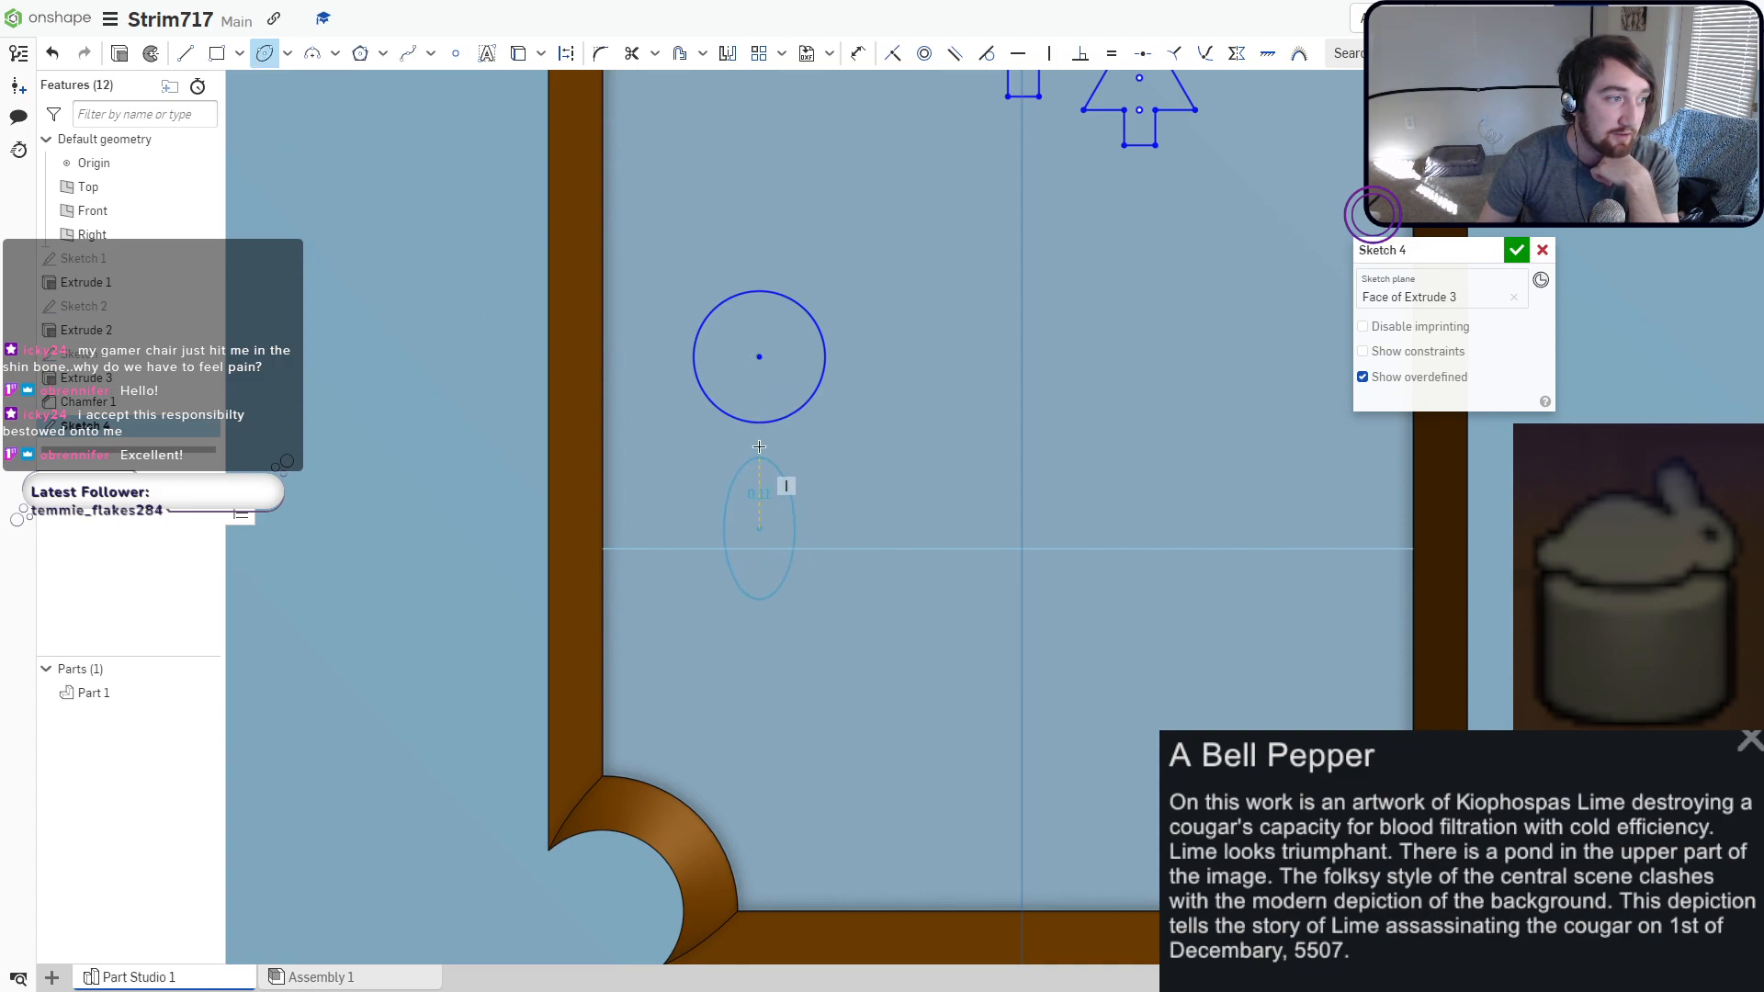
pyautogui.click(759, 393)
pyautogui.click(812, 443)
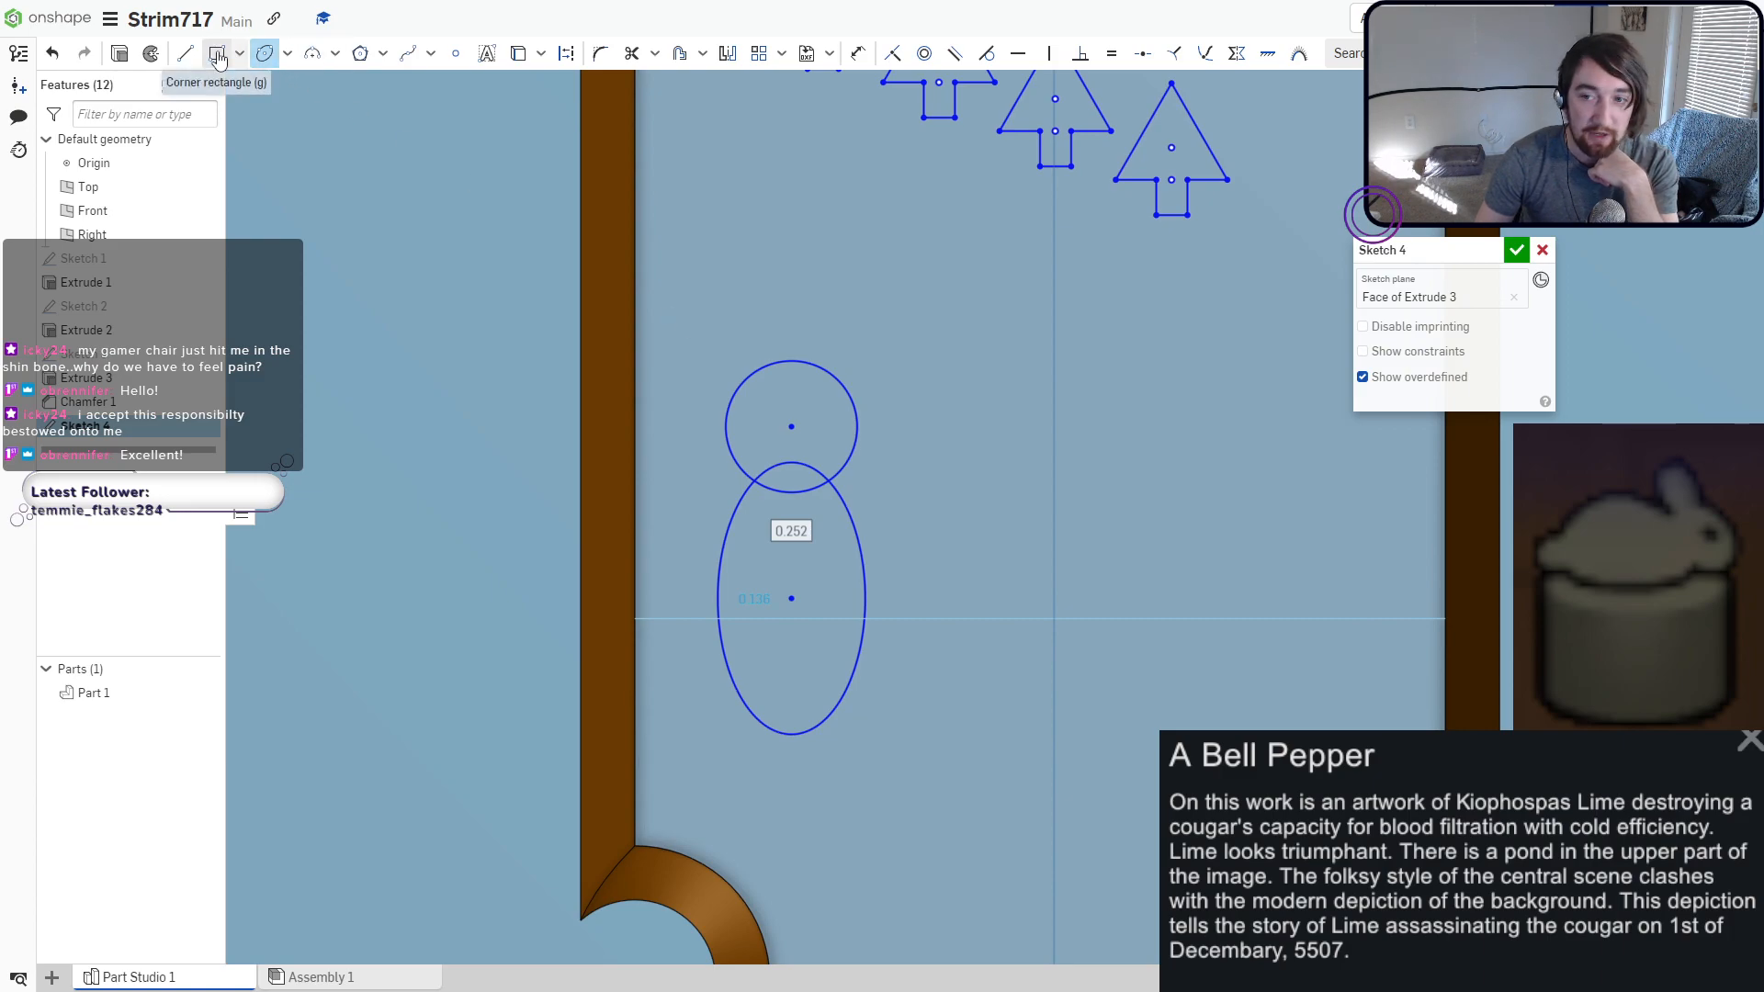
# Sketch a slightly larger circle concentric with the head circle.
pyautogui.click(288, 53)
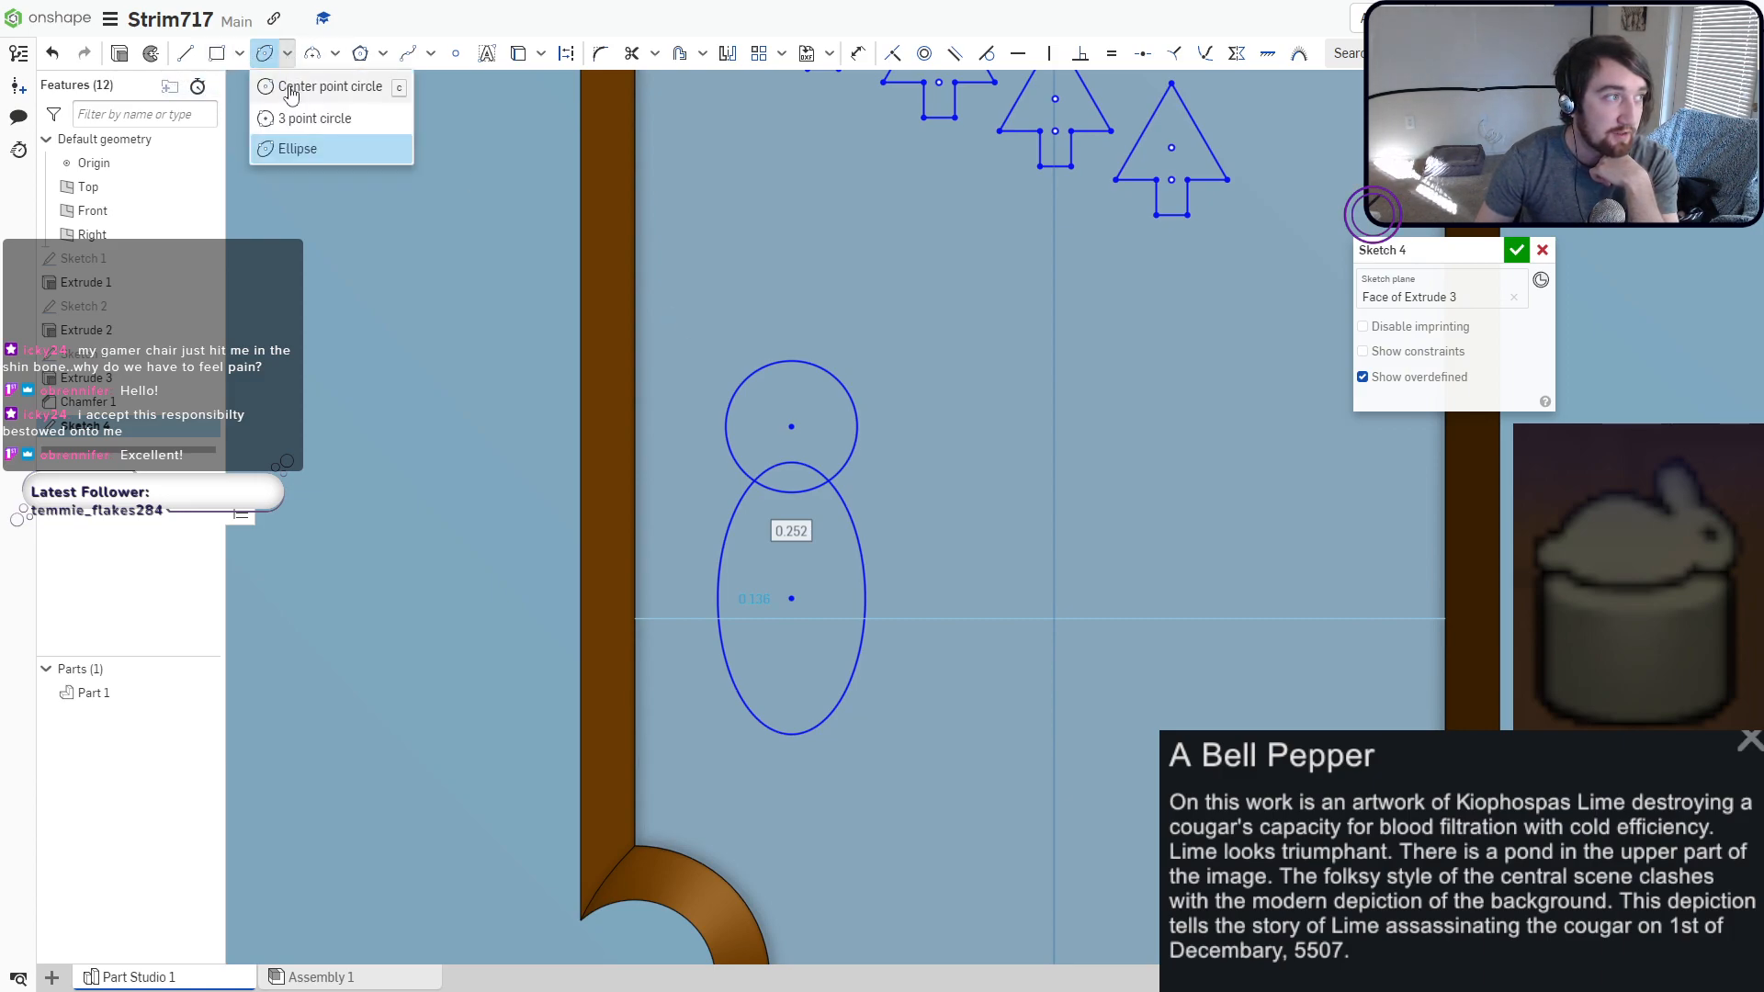
pyautogui.click(290, 88)
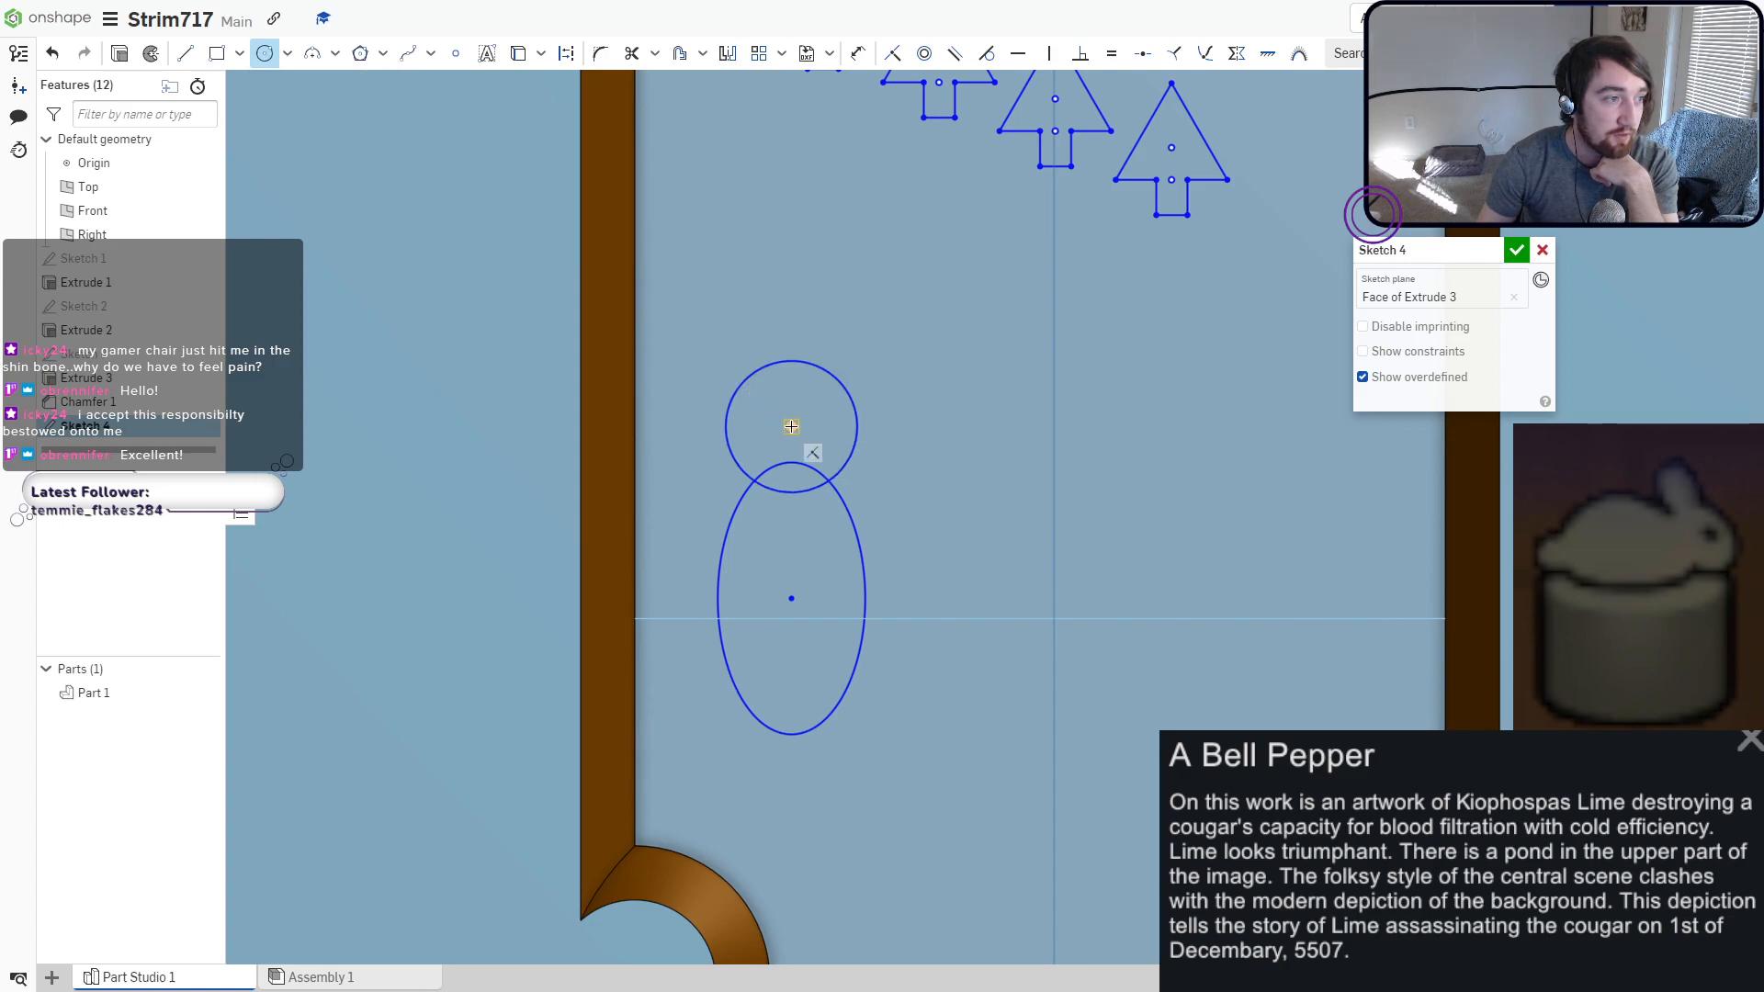
pyautogui.click(791, 426)
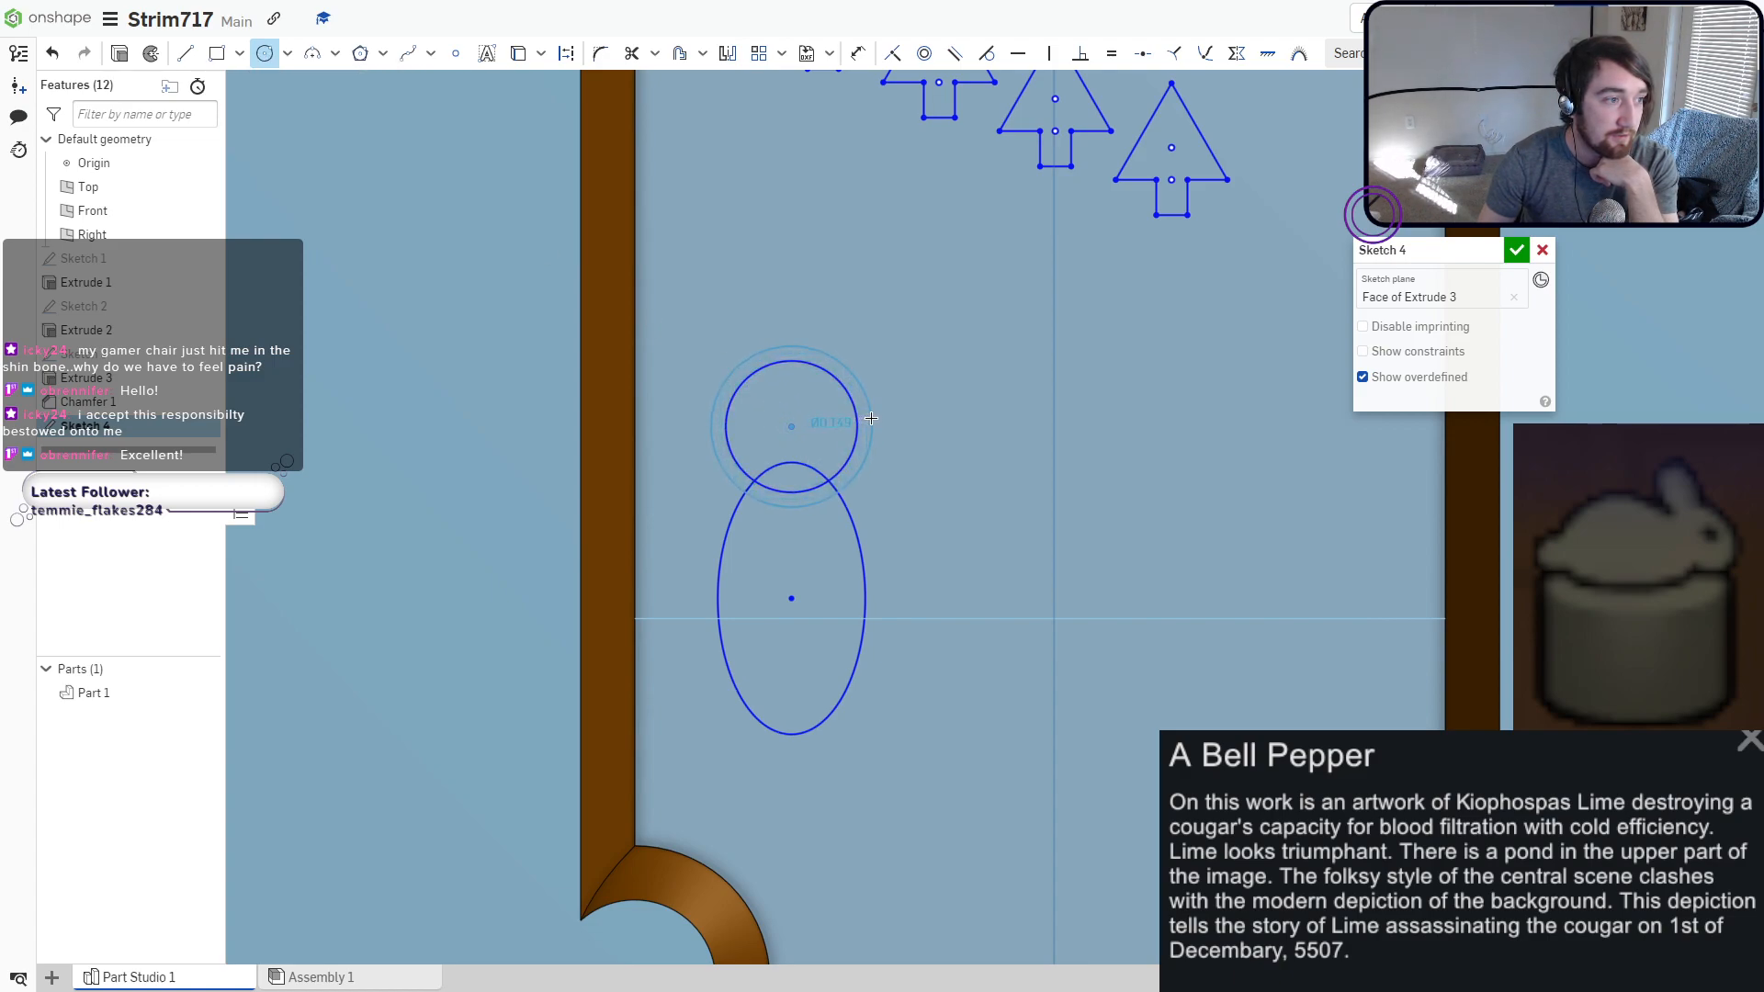
pyautogui.click(871, 418)
# Draw a horizontal chord about 0.141 cm long across the larger circle, above the shared centre.
pyautogui.click(185, 54)
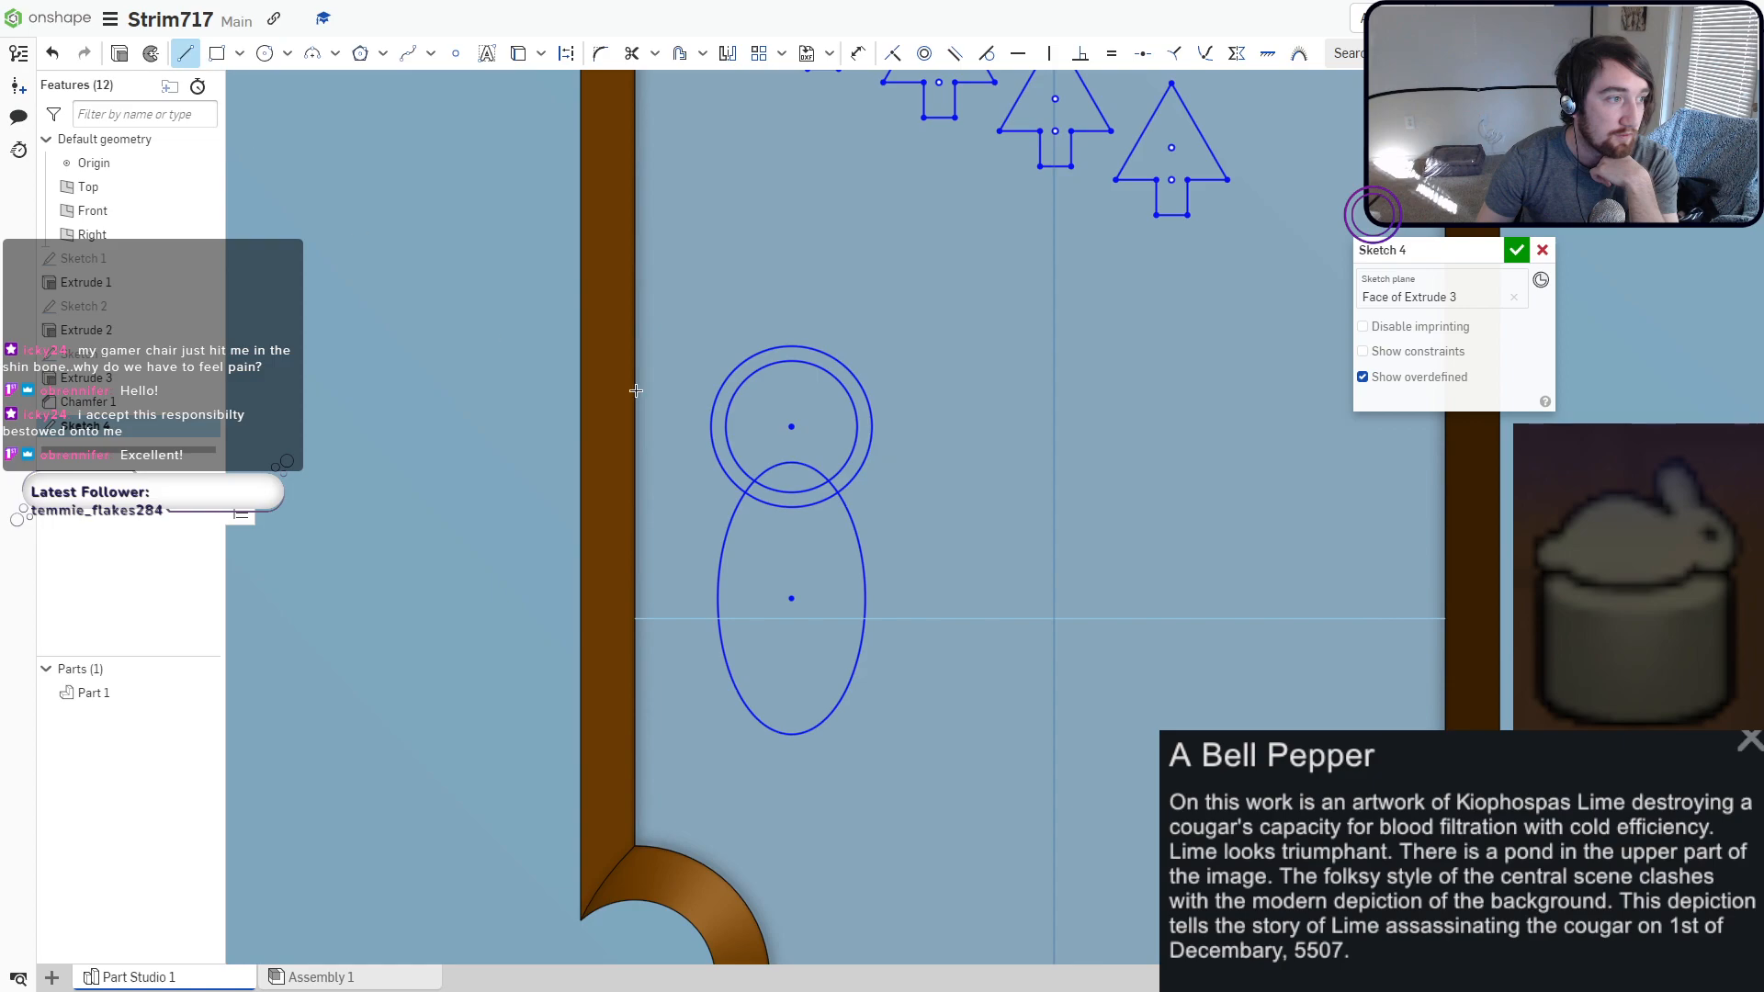
pyautogui.scroll(5, 689, 396)
pyautogui.click(748, 407)
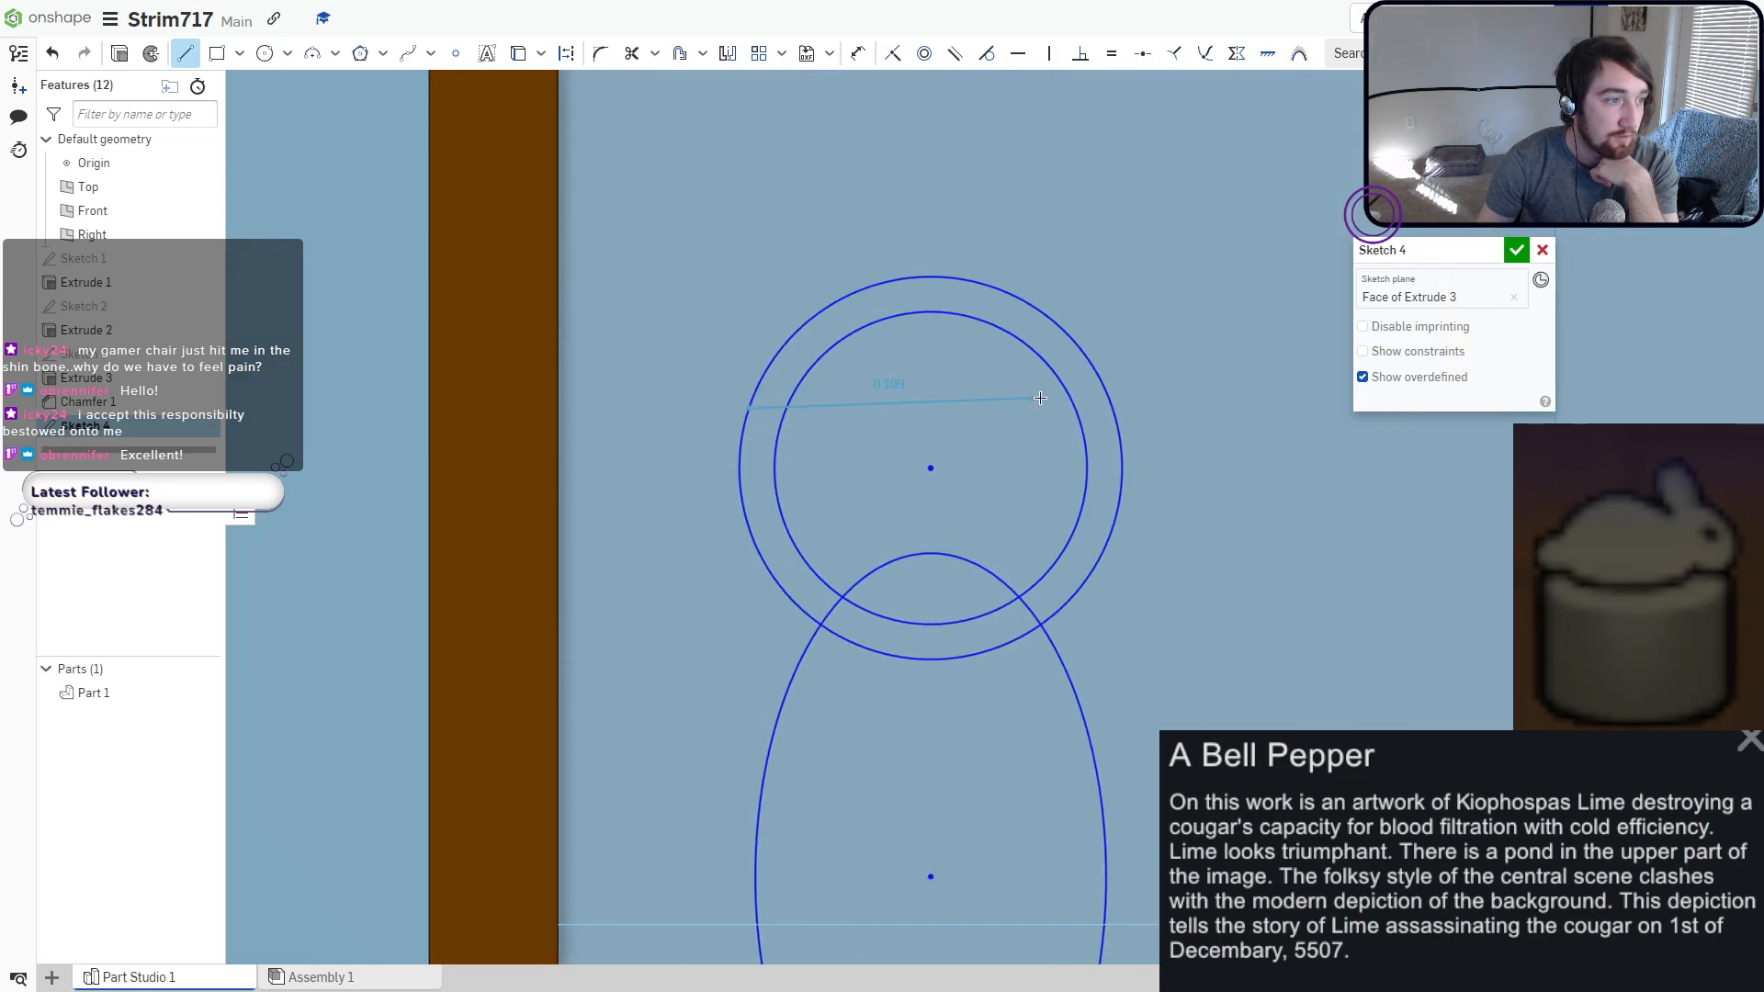
pyautogui.click(1112, 407)
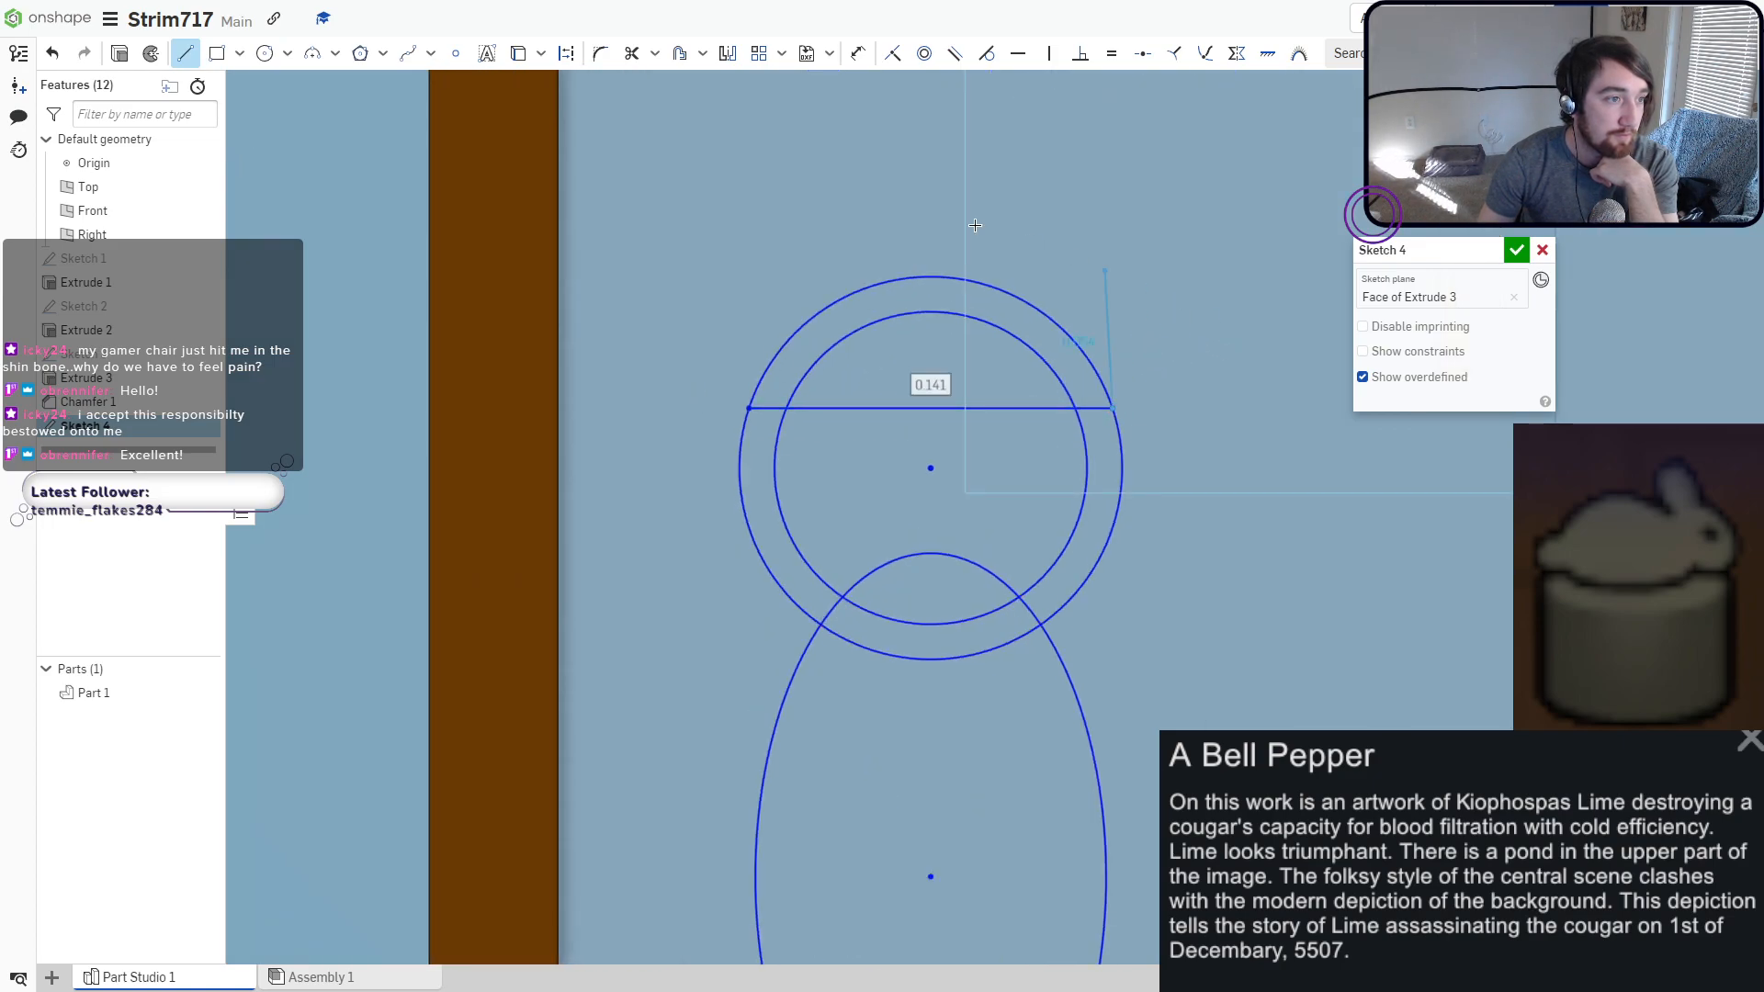
pyautogui.press('Escape')
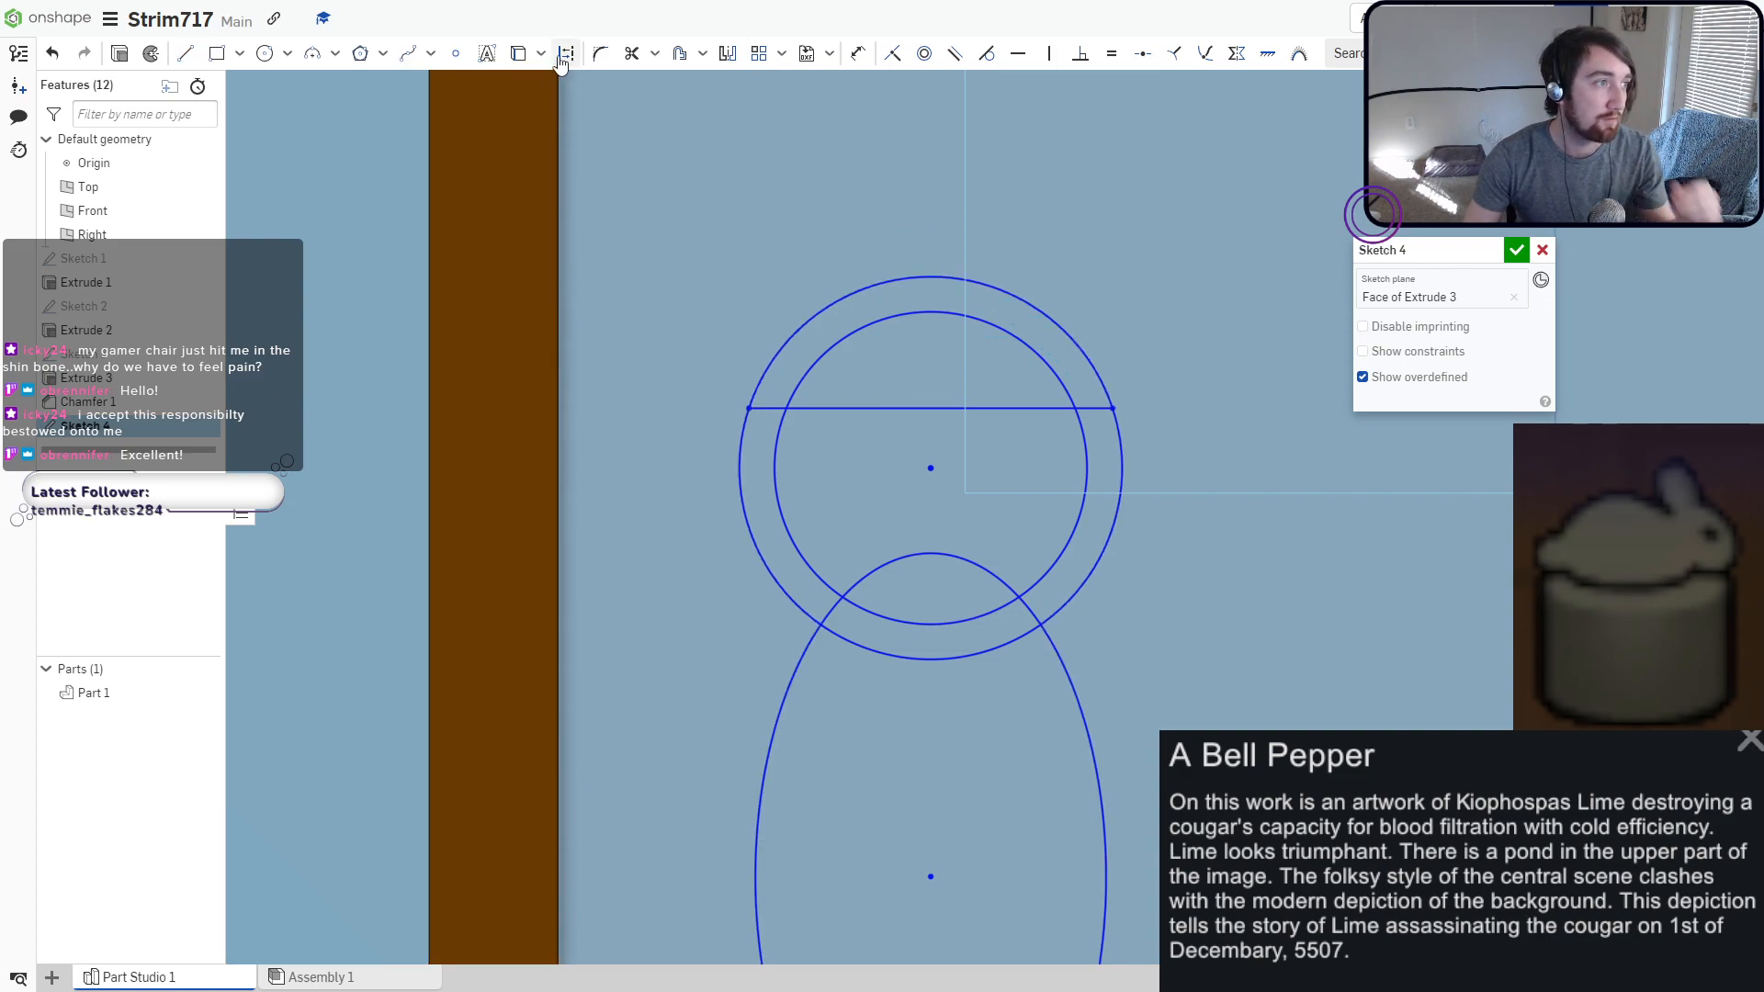
# Trim the inner circle above the chord, the outer circle below it, and the arcs overlapping between head and body, leaving a capped figure.
pyautogui.click(631, 52)
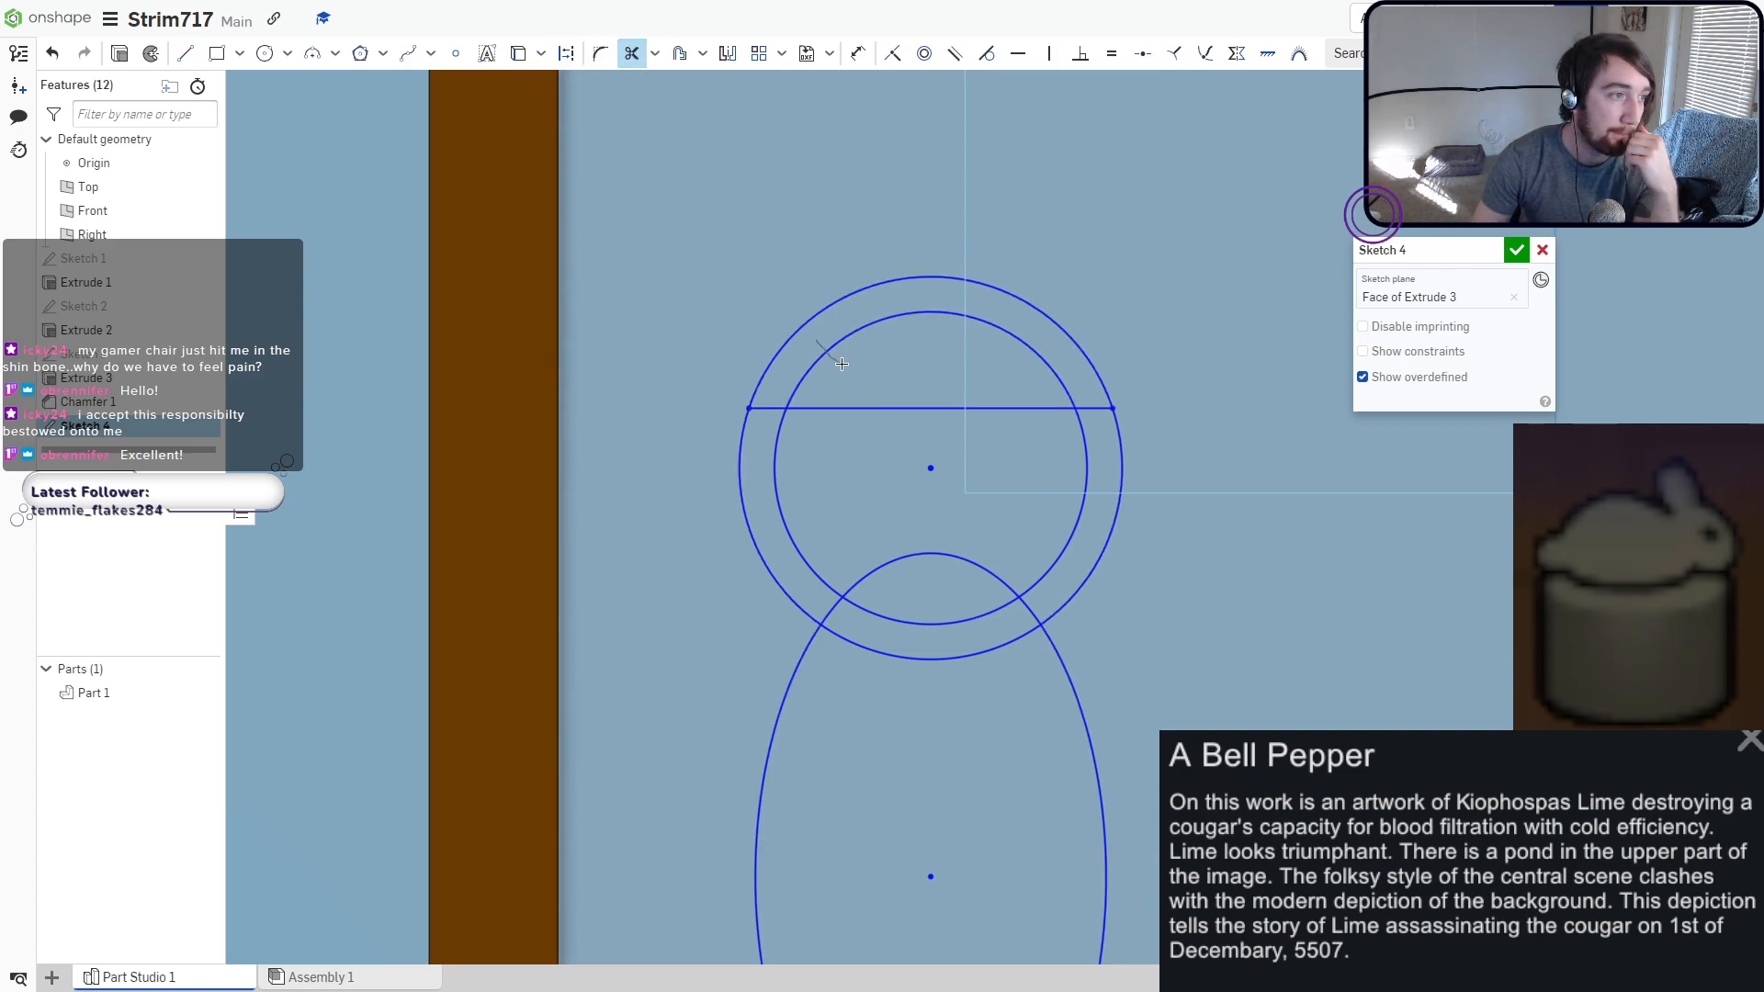
pyautogui.click(841, 364)
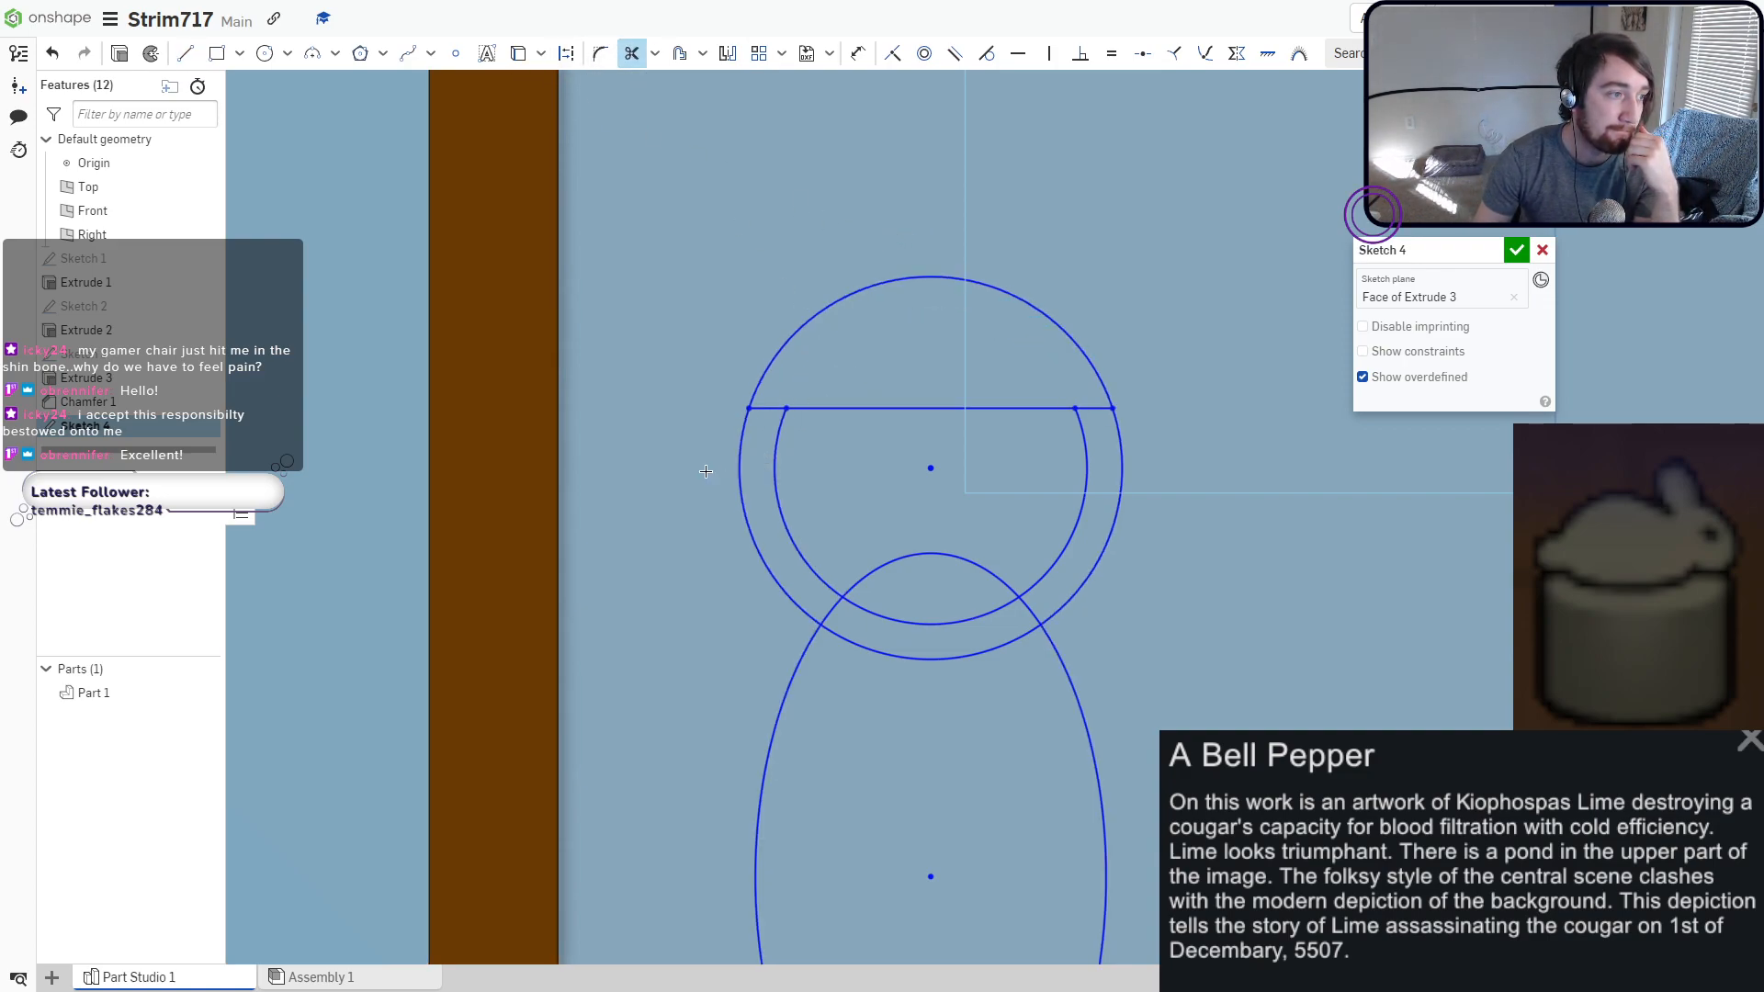
pyautogui.click(740, 471)
pyautogui.click(928, 659)
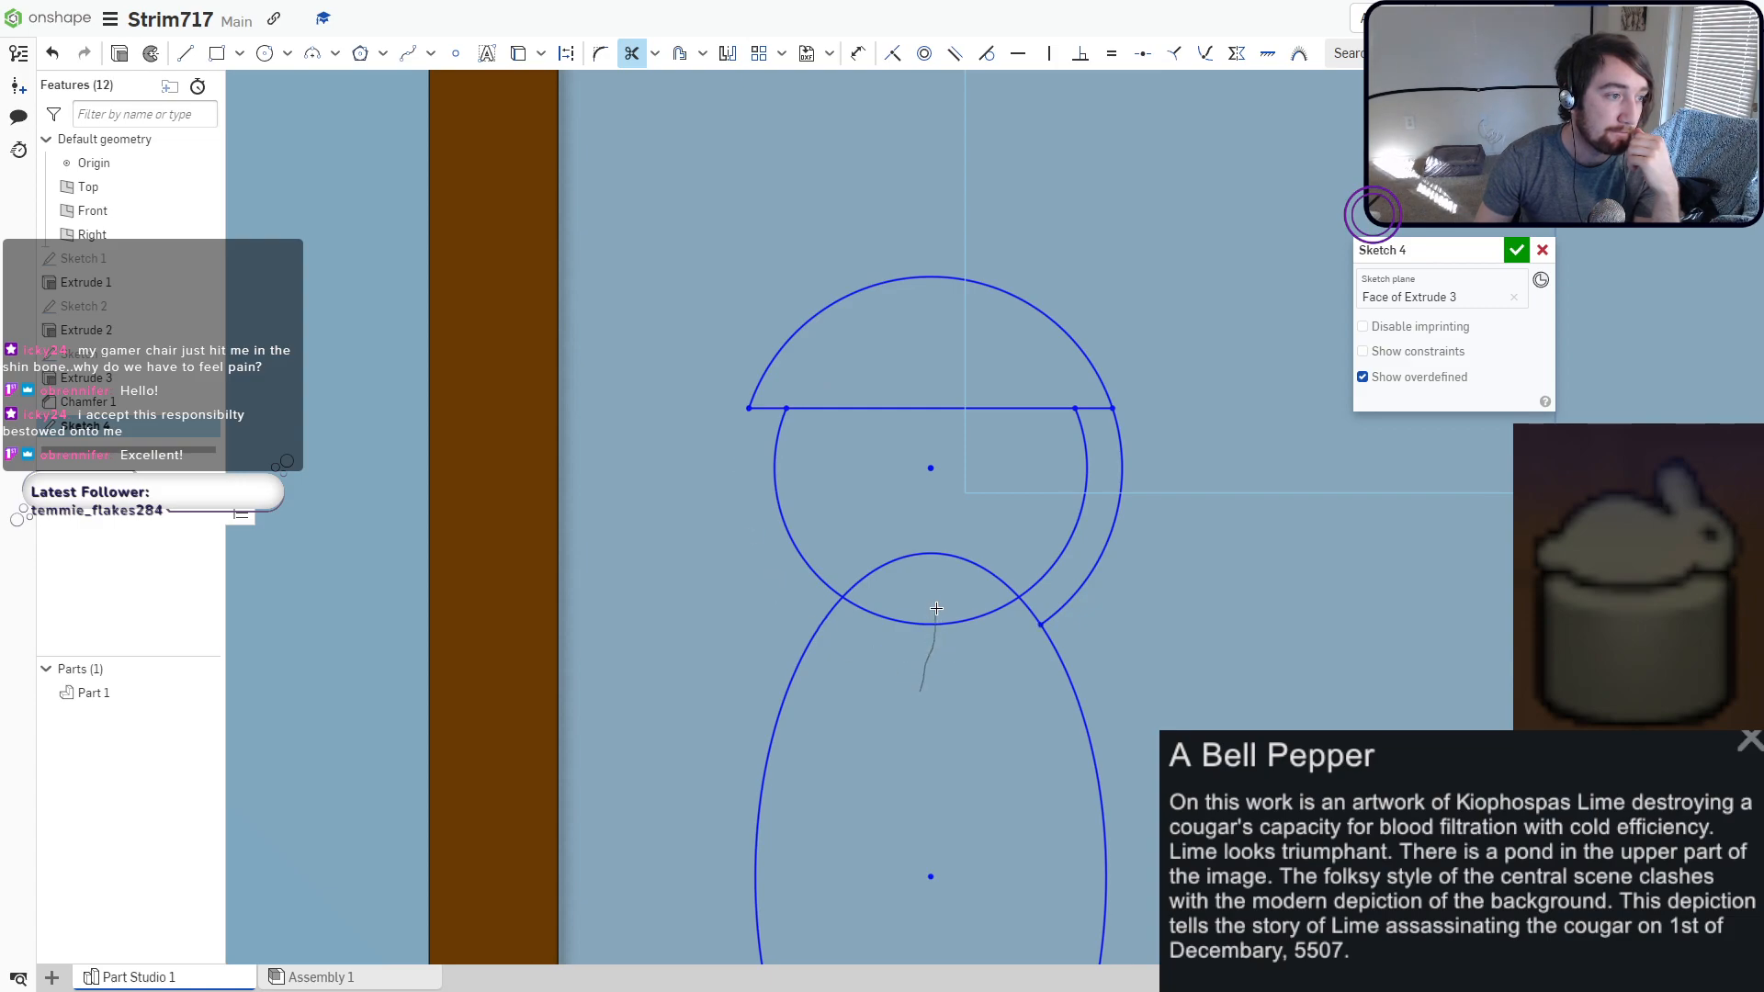
pyautogui.click(934, 623)
pyautogui.click(948, 561)
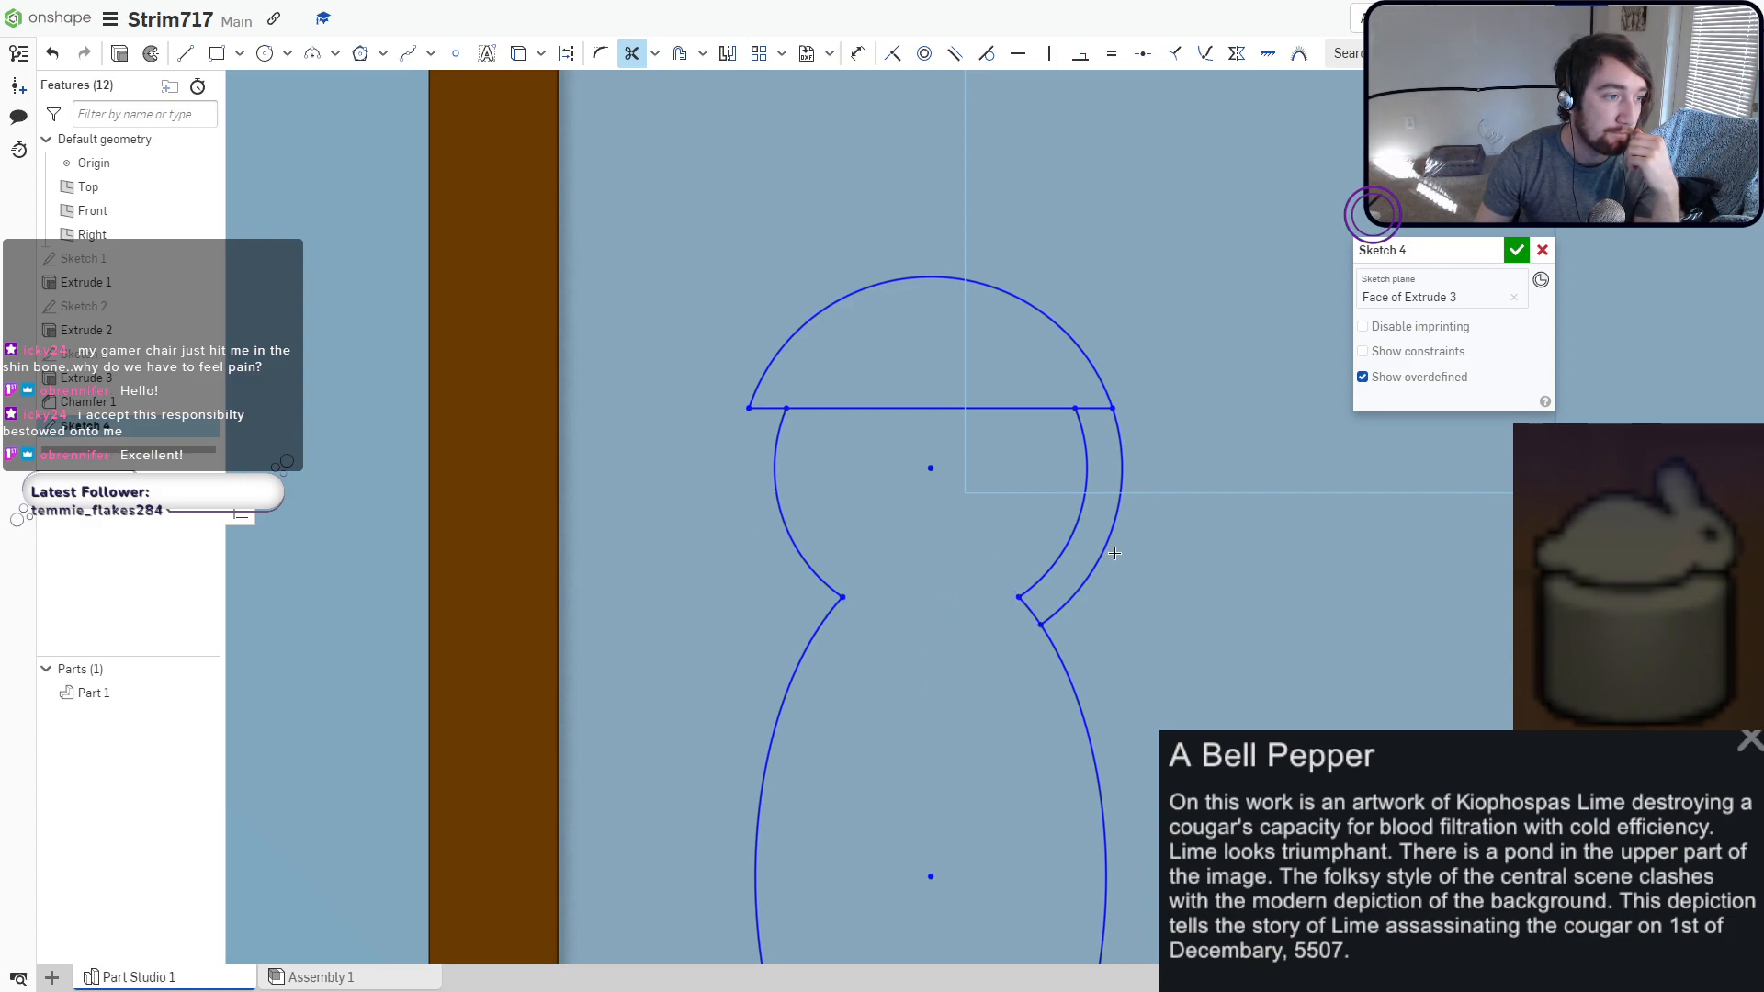
pyautogui.click(1099, 562)
pyautogui.scroll(-5, 1017, 519)
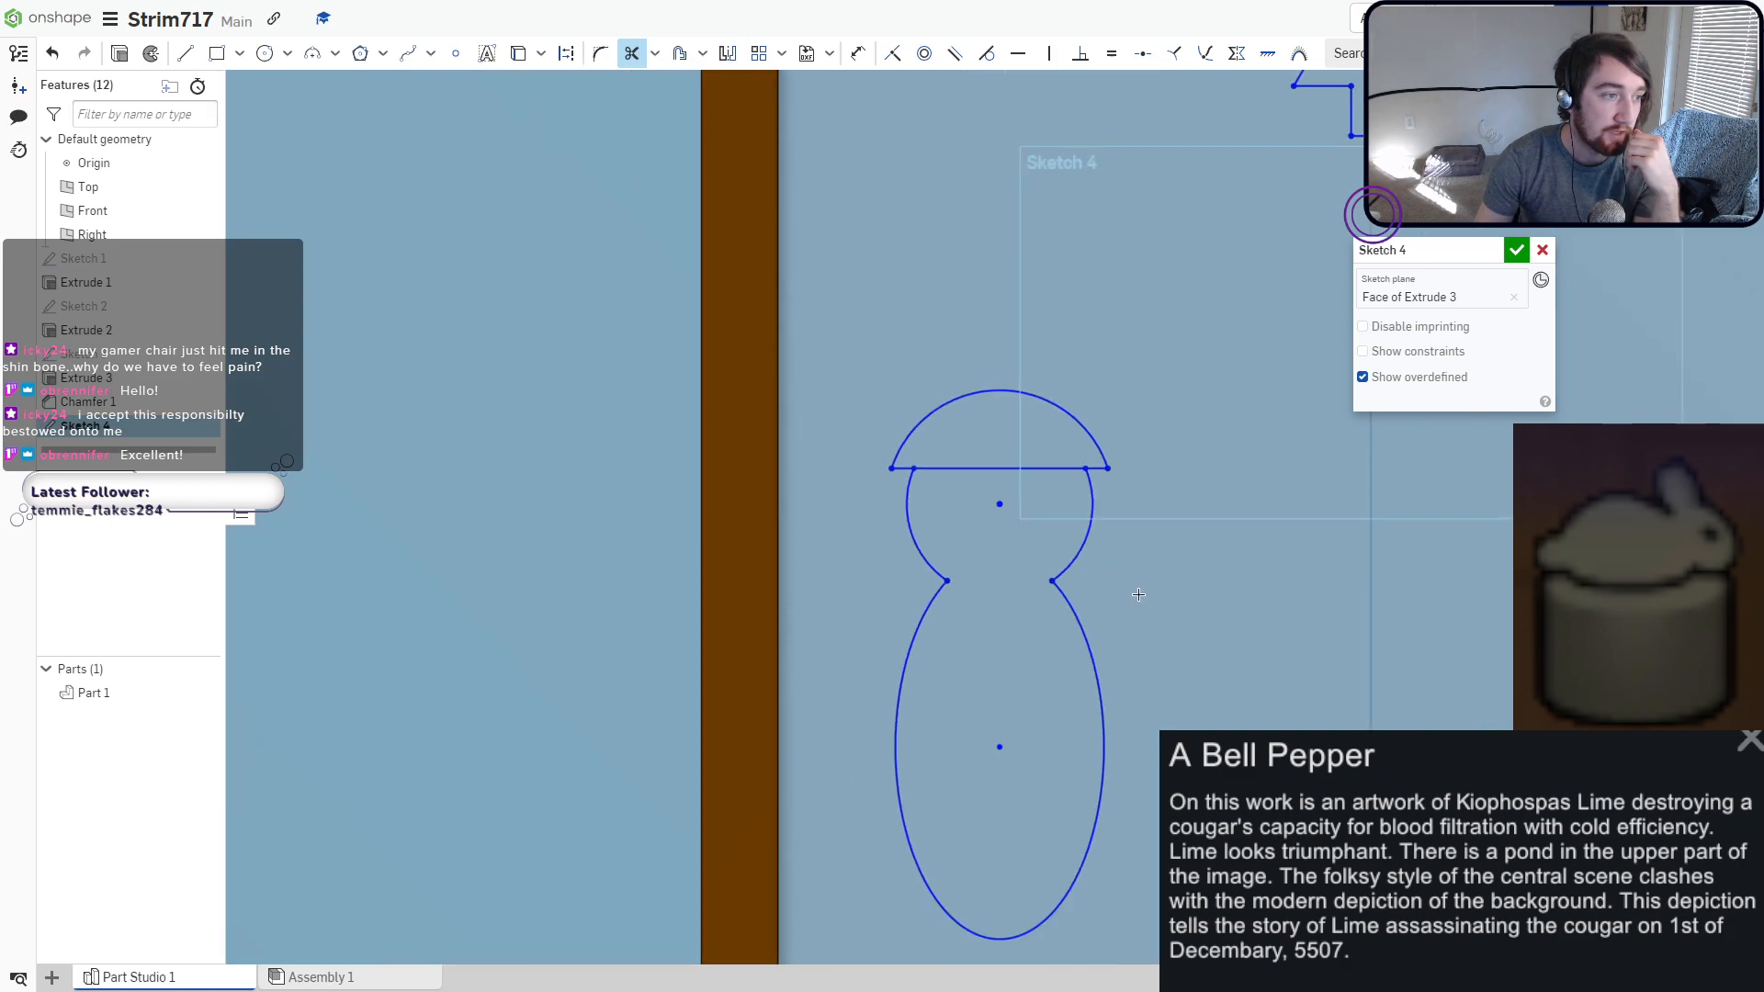
pyautogui.scroll(-1, 1021, 523)
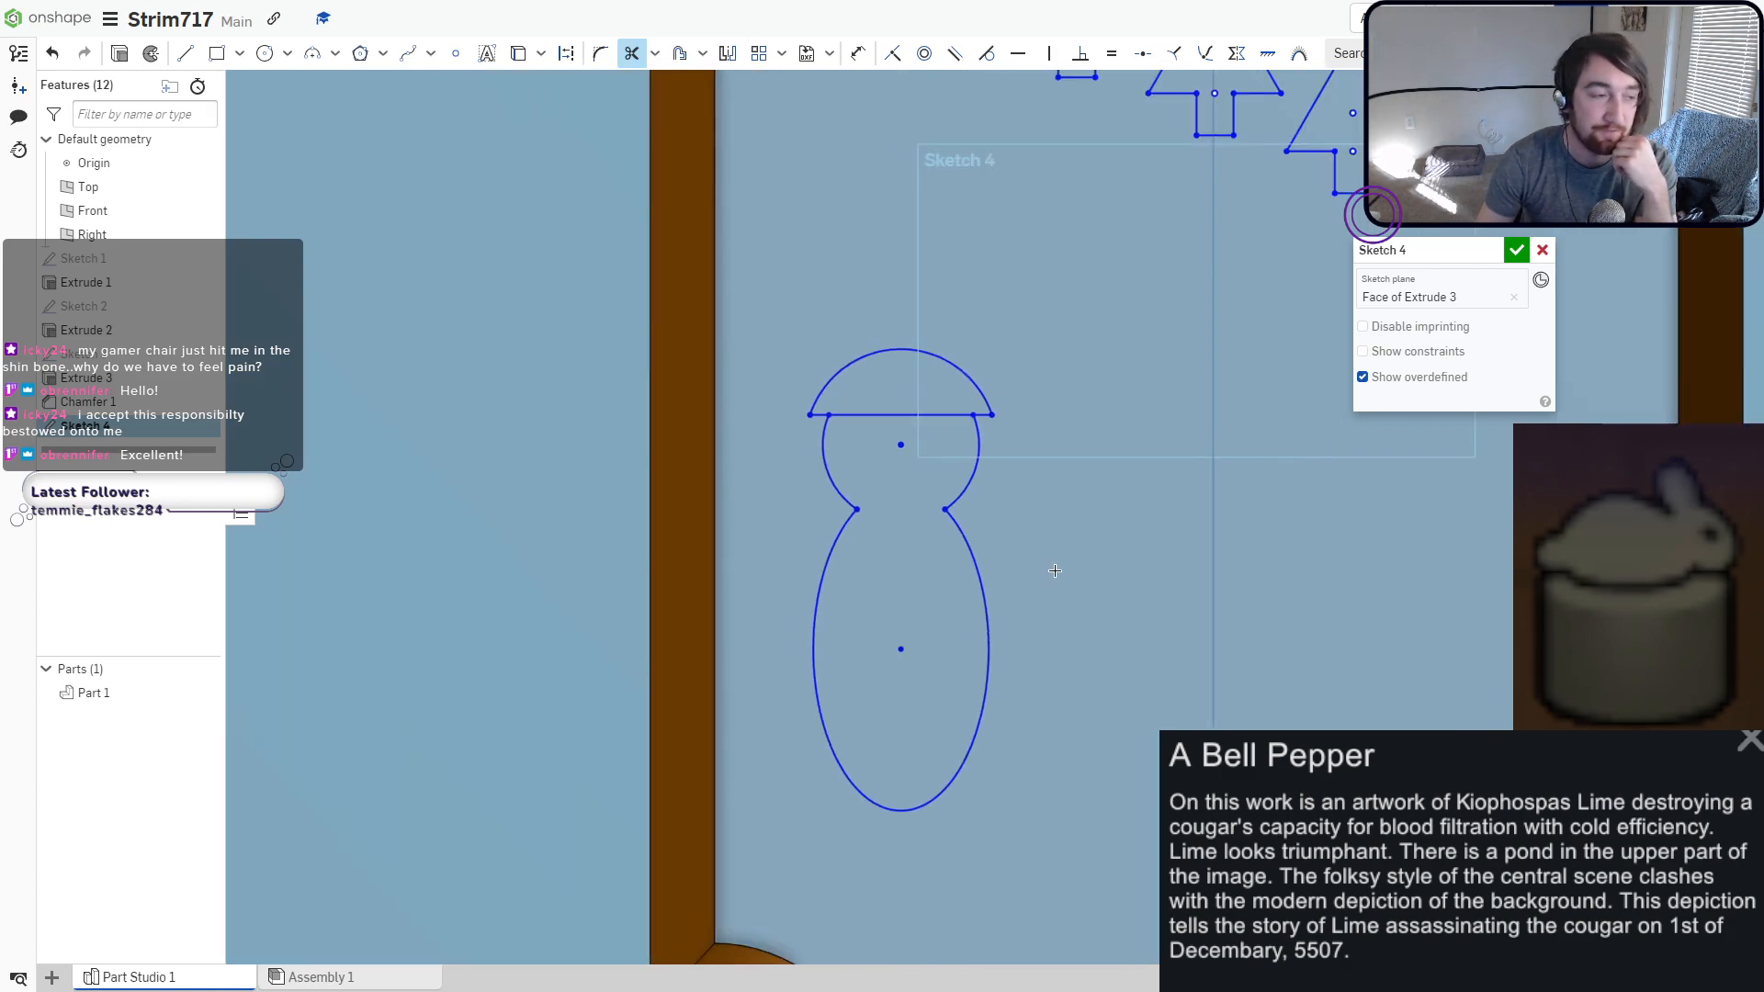
pyautogui.scroll(-2, 974, 483)
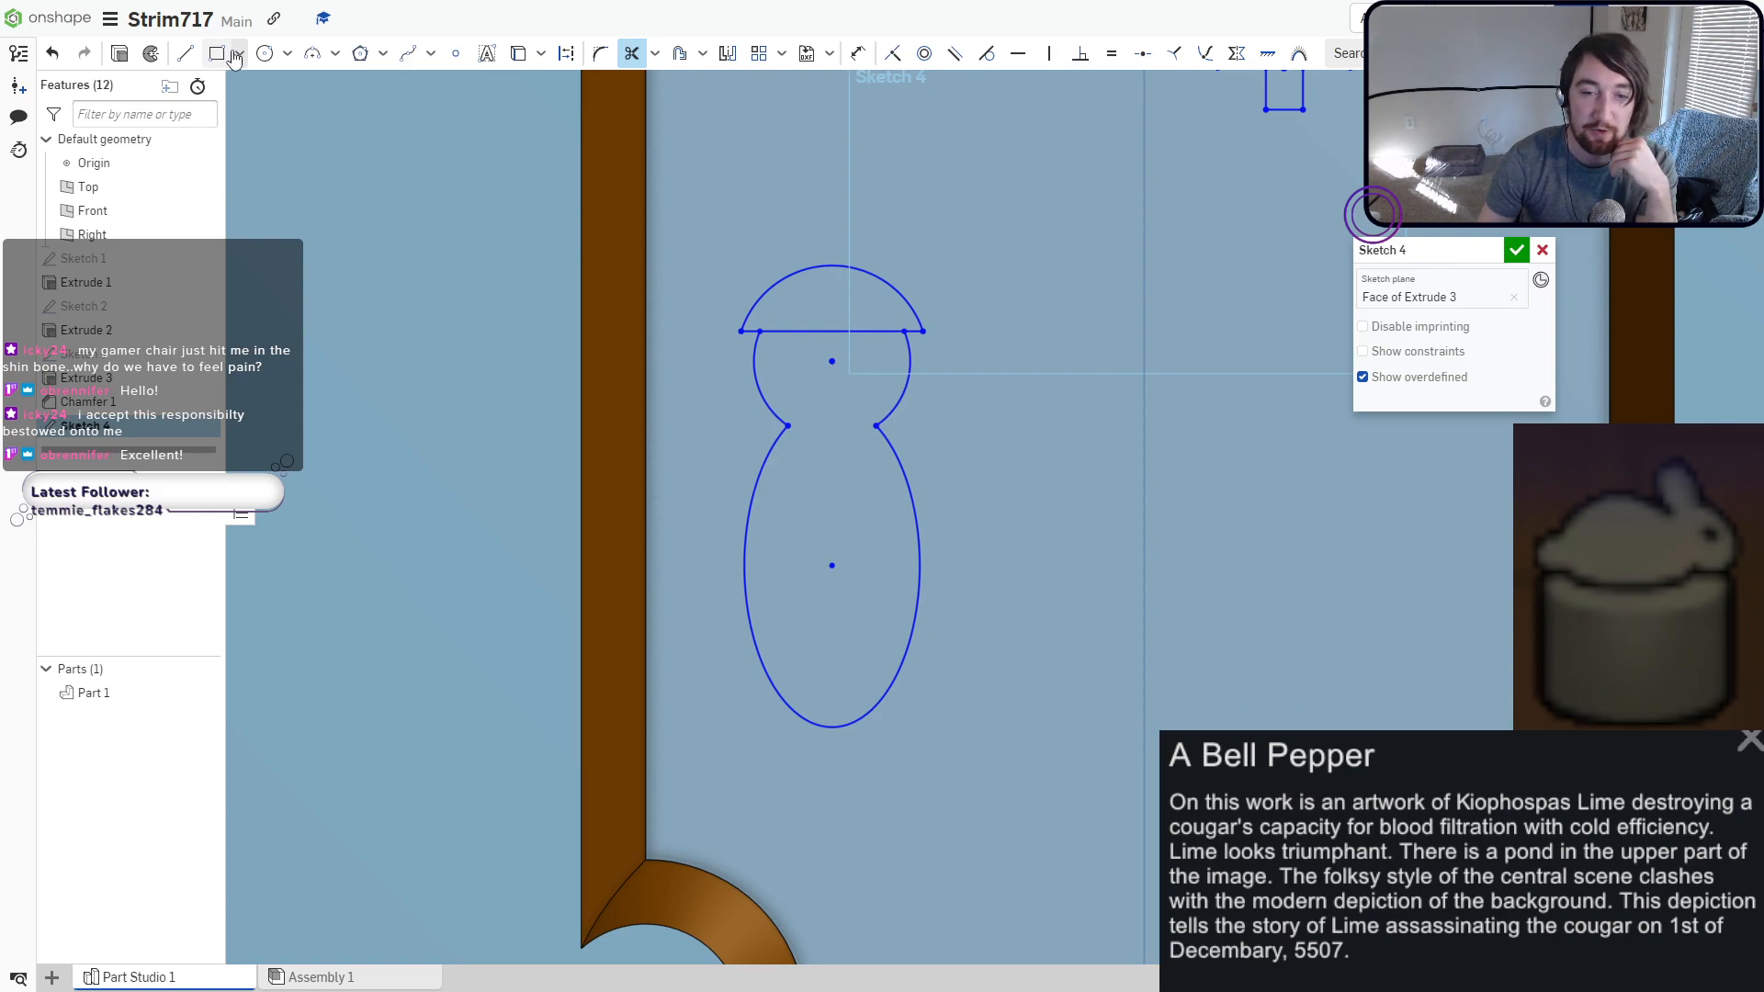
# Start a line chain inside the body ellipse: about 0.032 cm up, 0.029 cm diagonally up, 0.023 cm across, 0.027 cm diagonally down, 0.018 cm across.
pyautogui.click(265, 53)
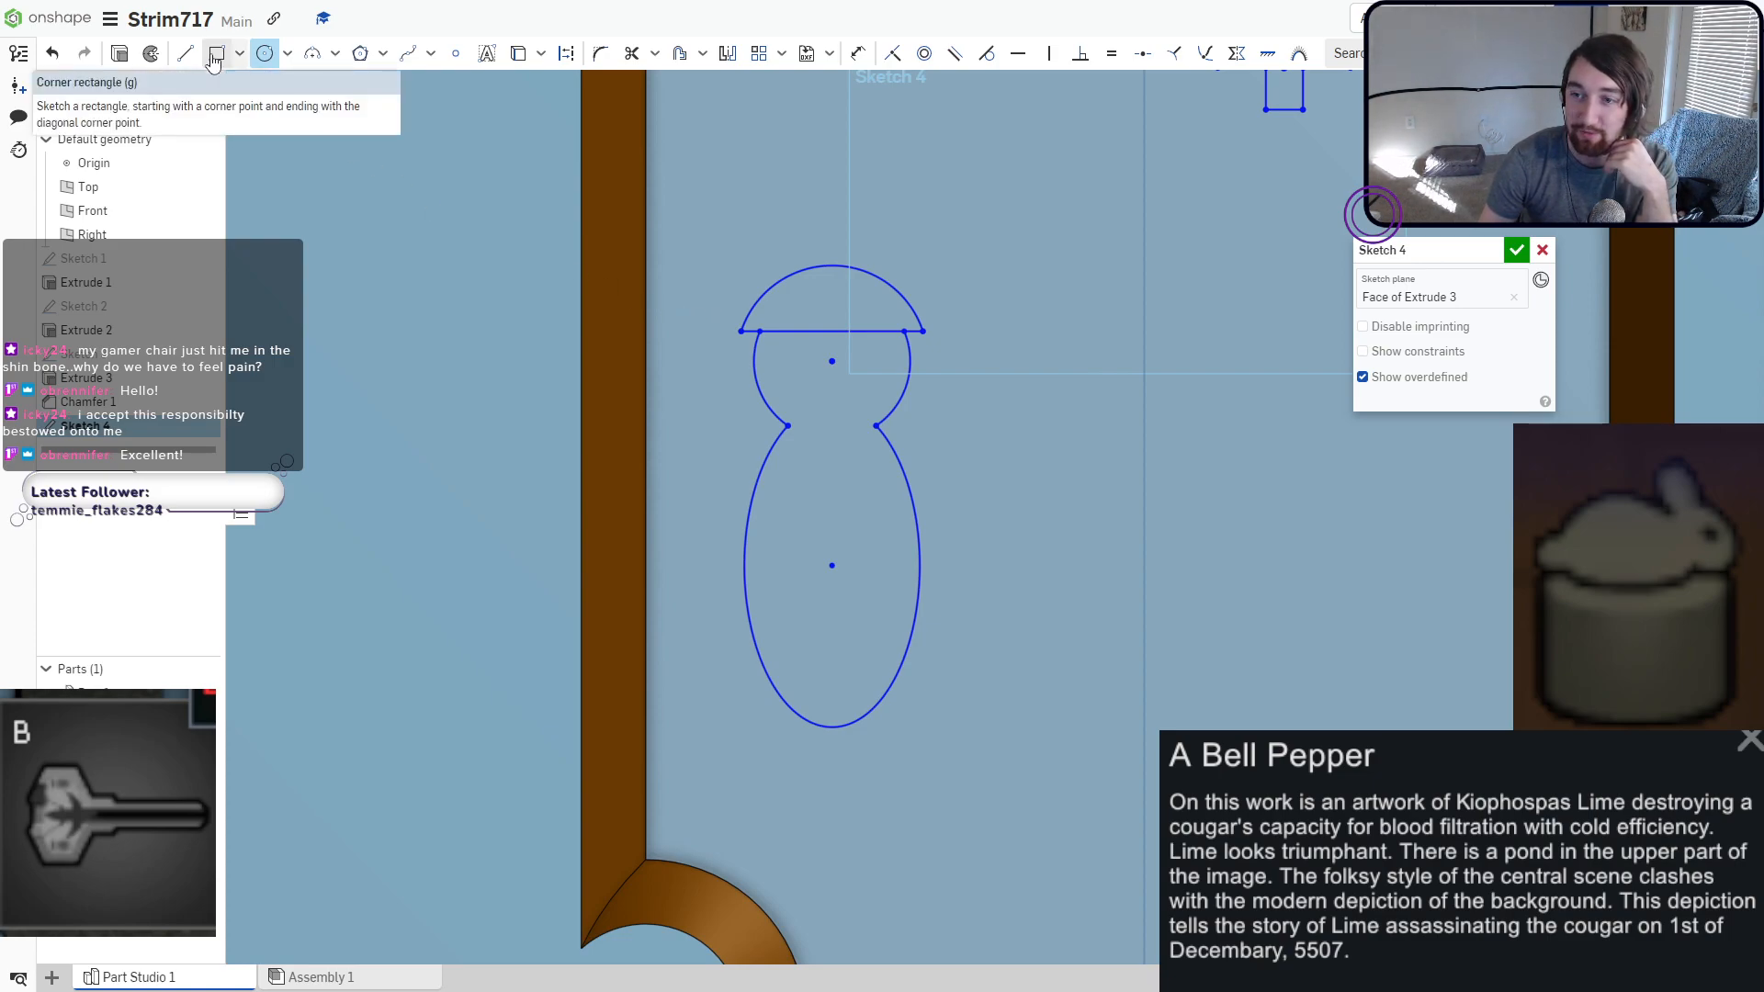
pyautogui.click(185, 53)
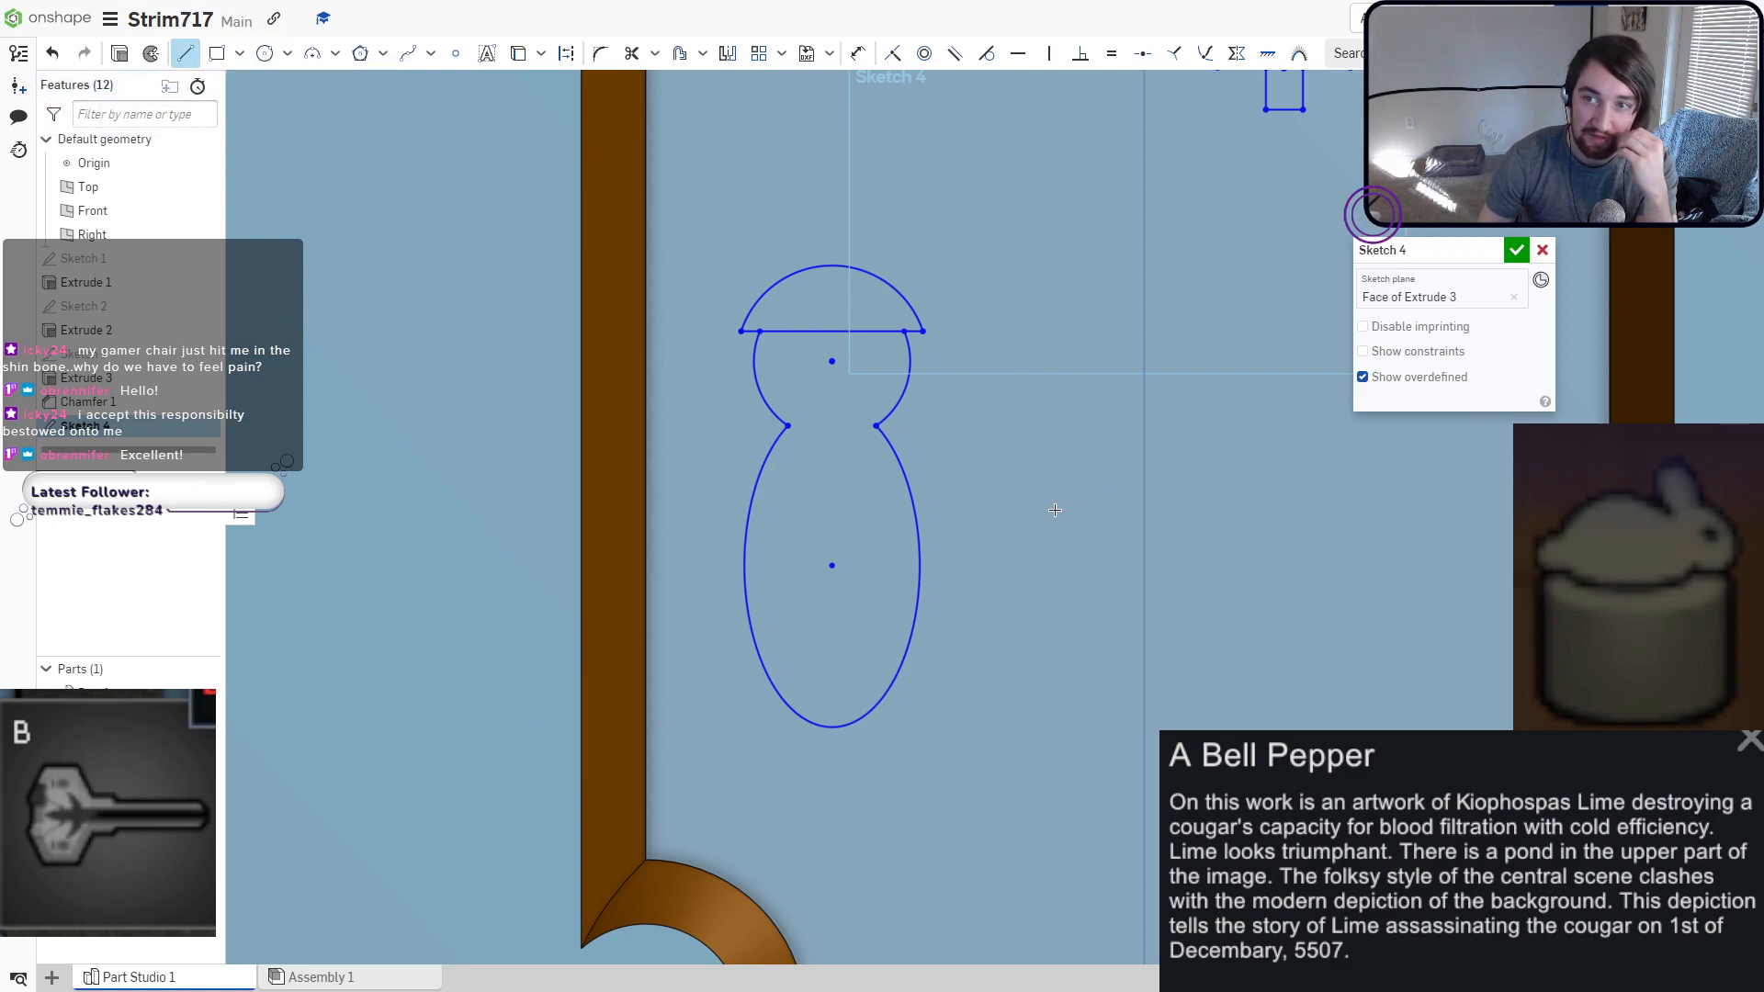
pyautogui.scroll(3, 904, 593)
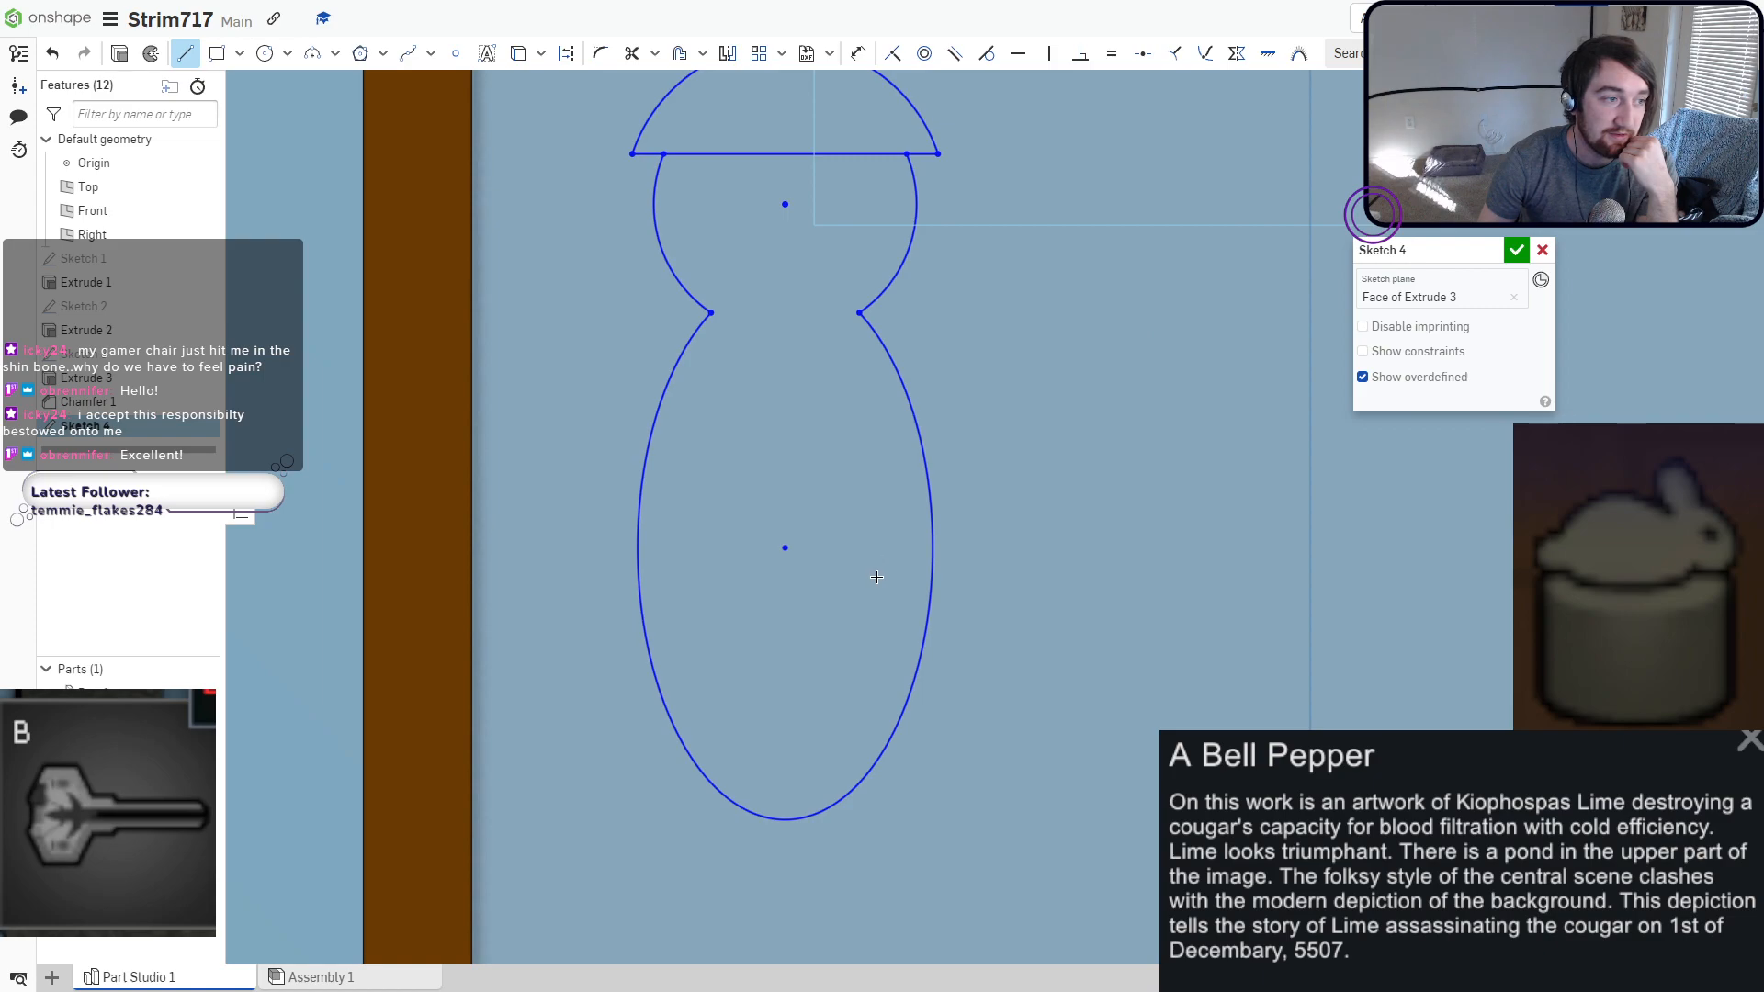
pyautogui.click(874, 510)
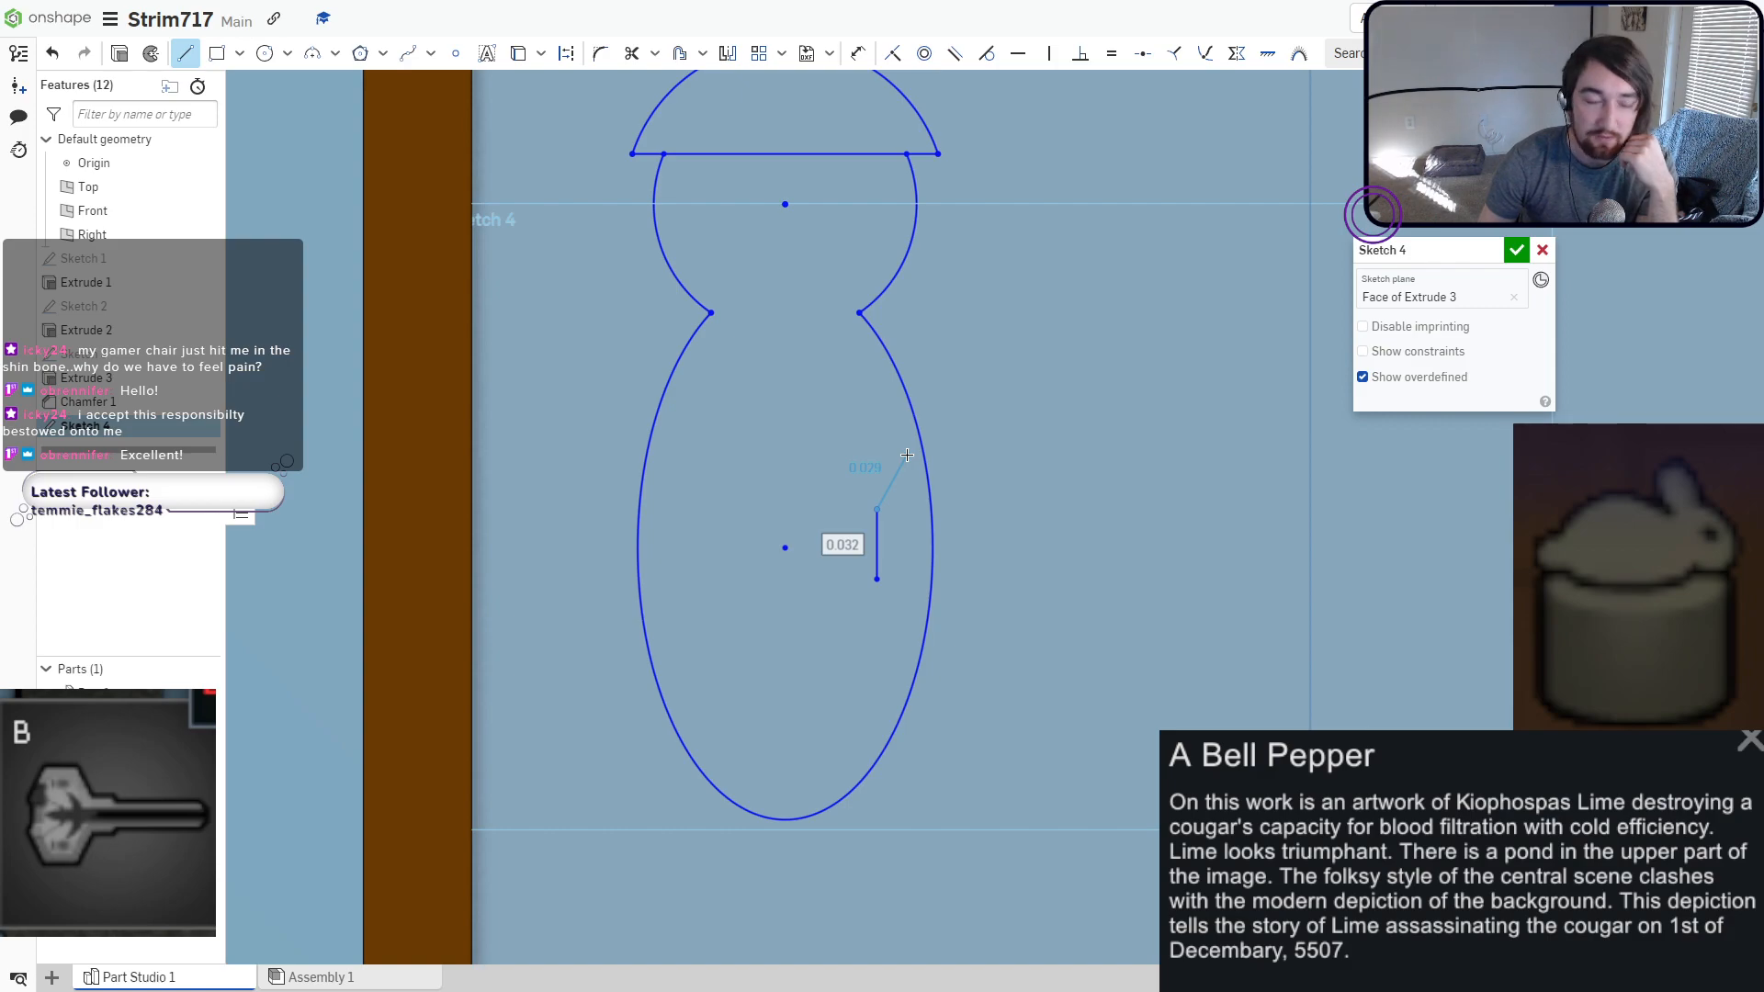
pyautogui.click(907, 455)
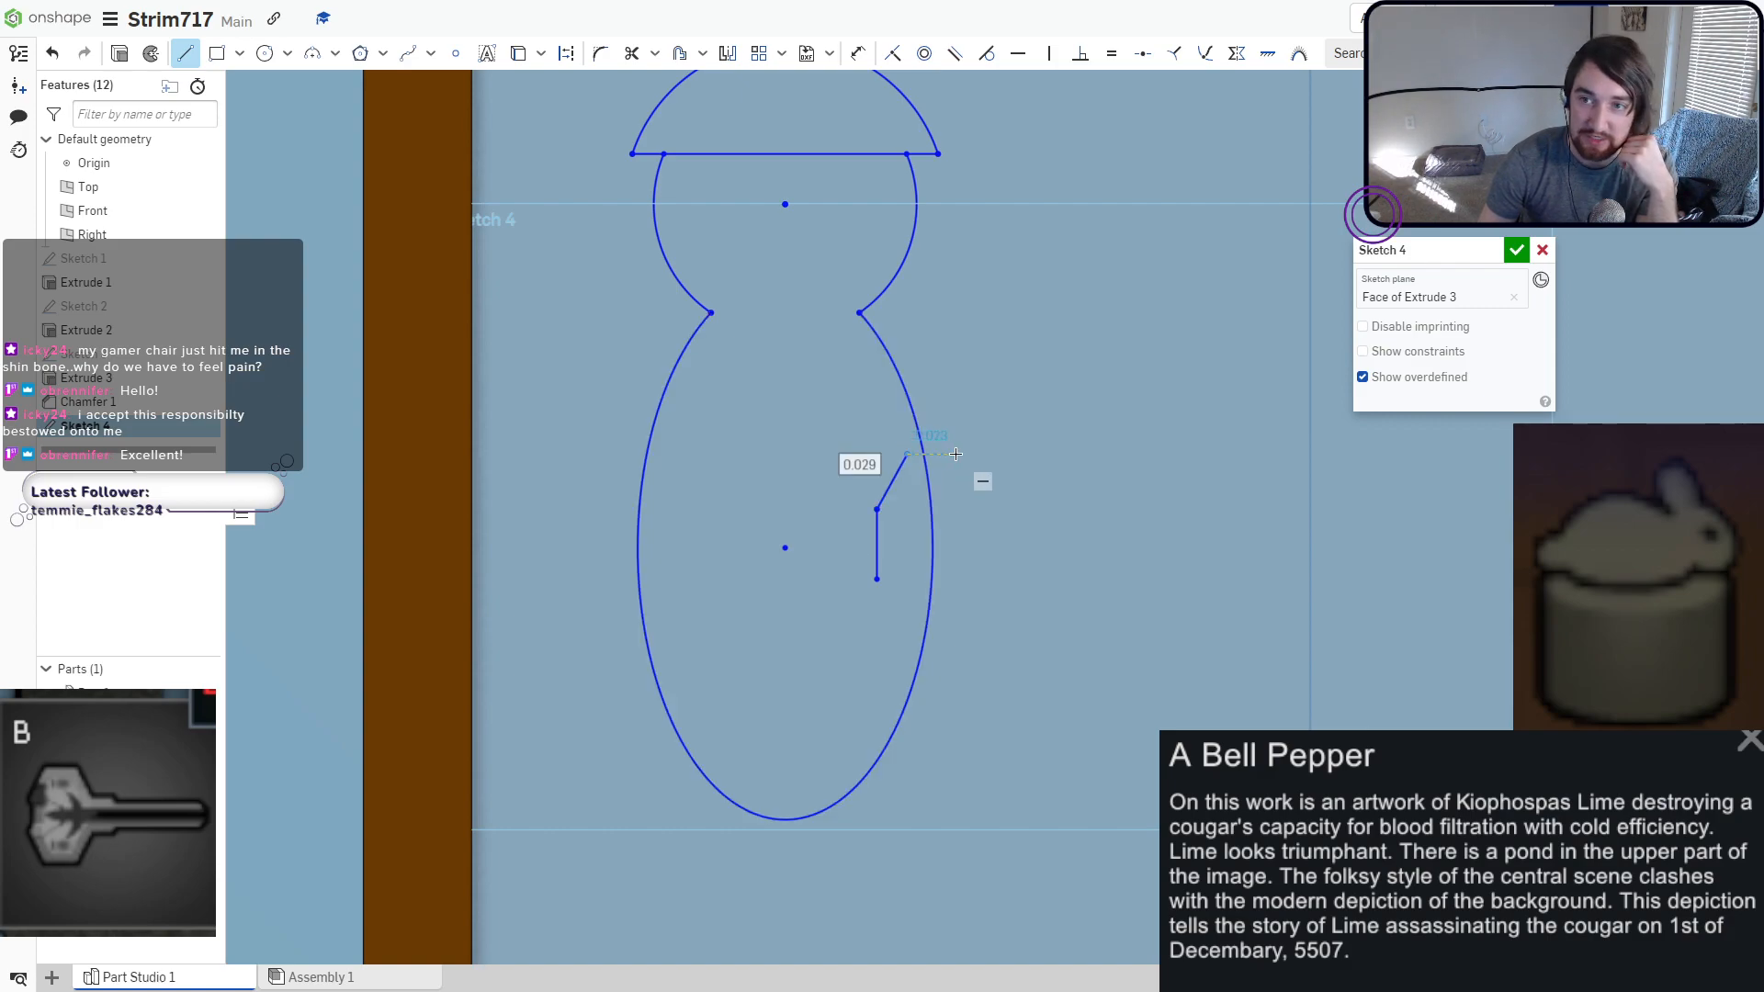
pyautogui.click(956, 453)
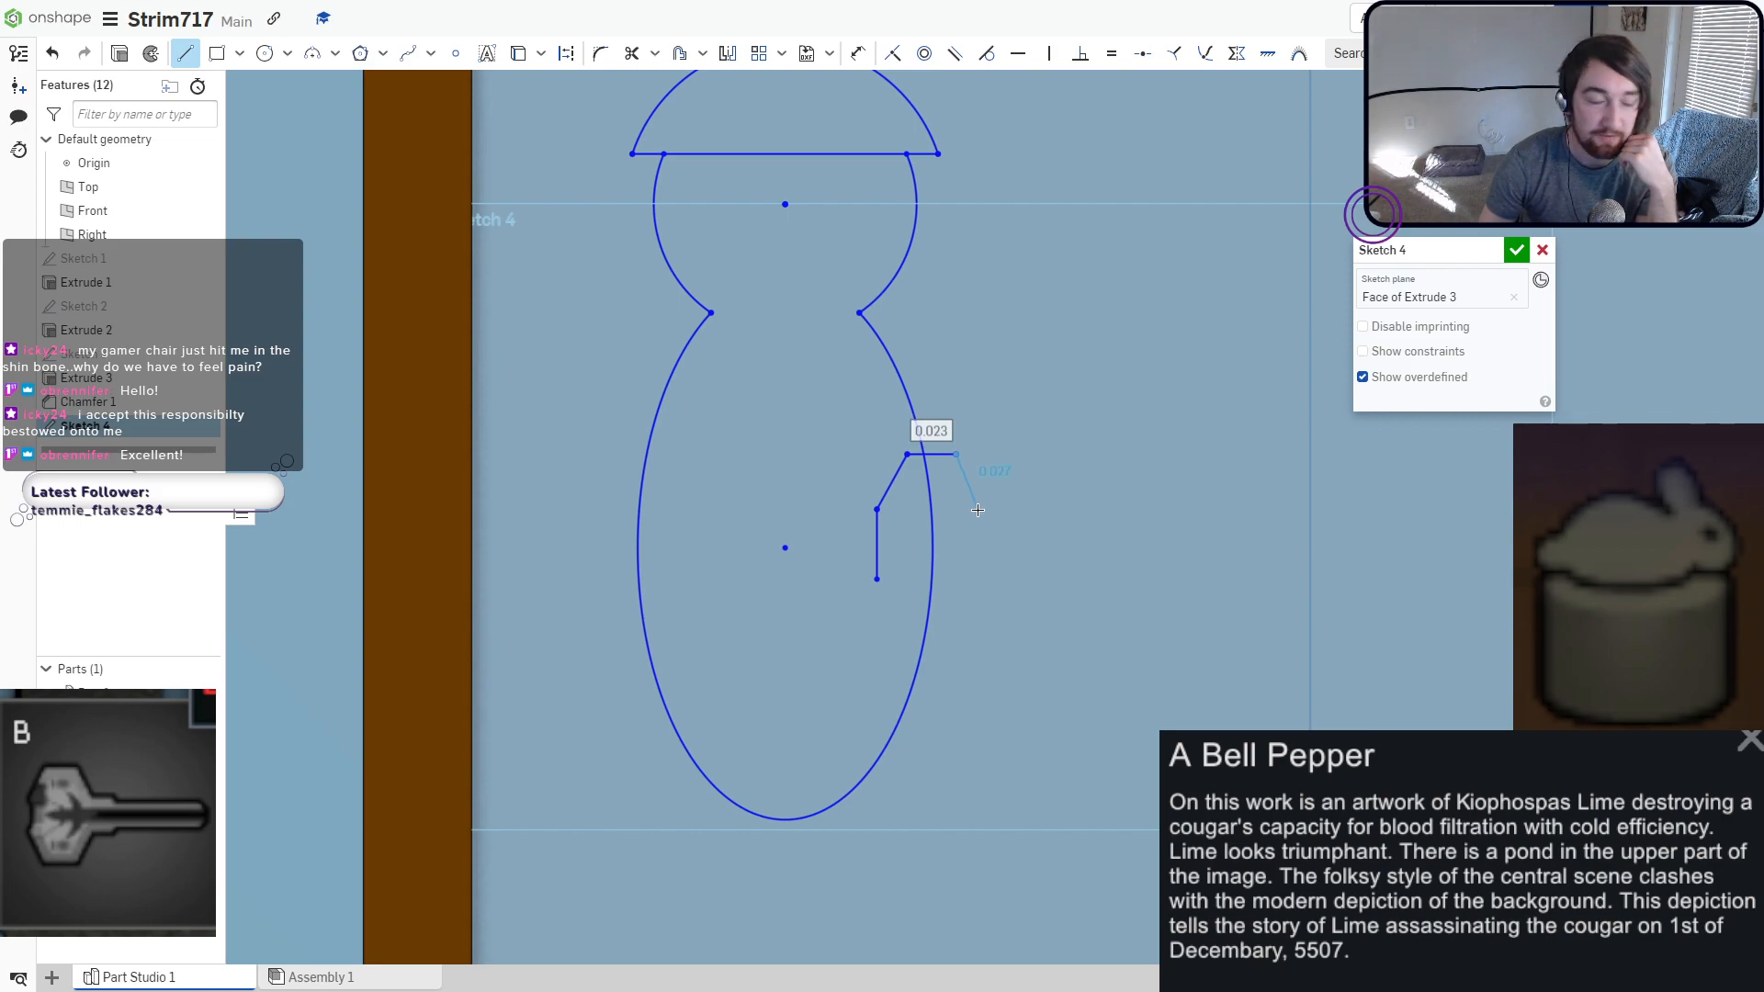
pyautogui.click(977, 510)
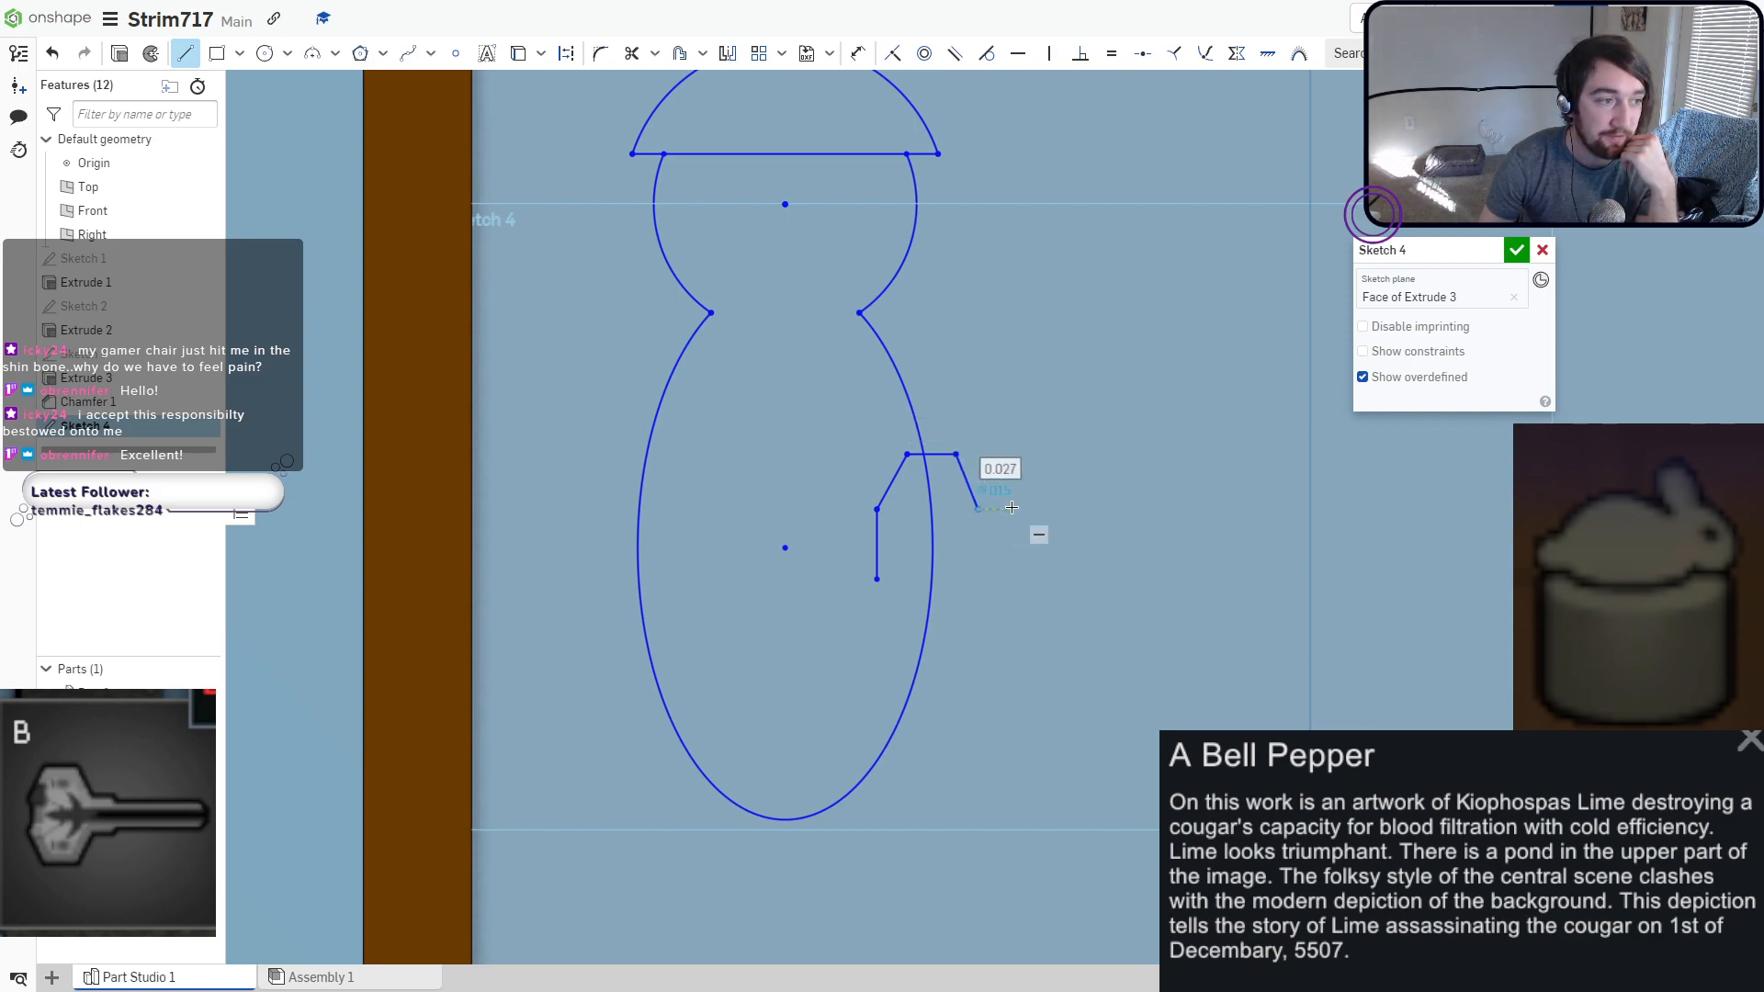
pyautogui.click(1017, 508)
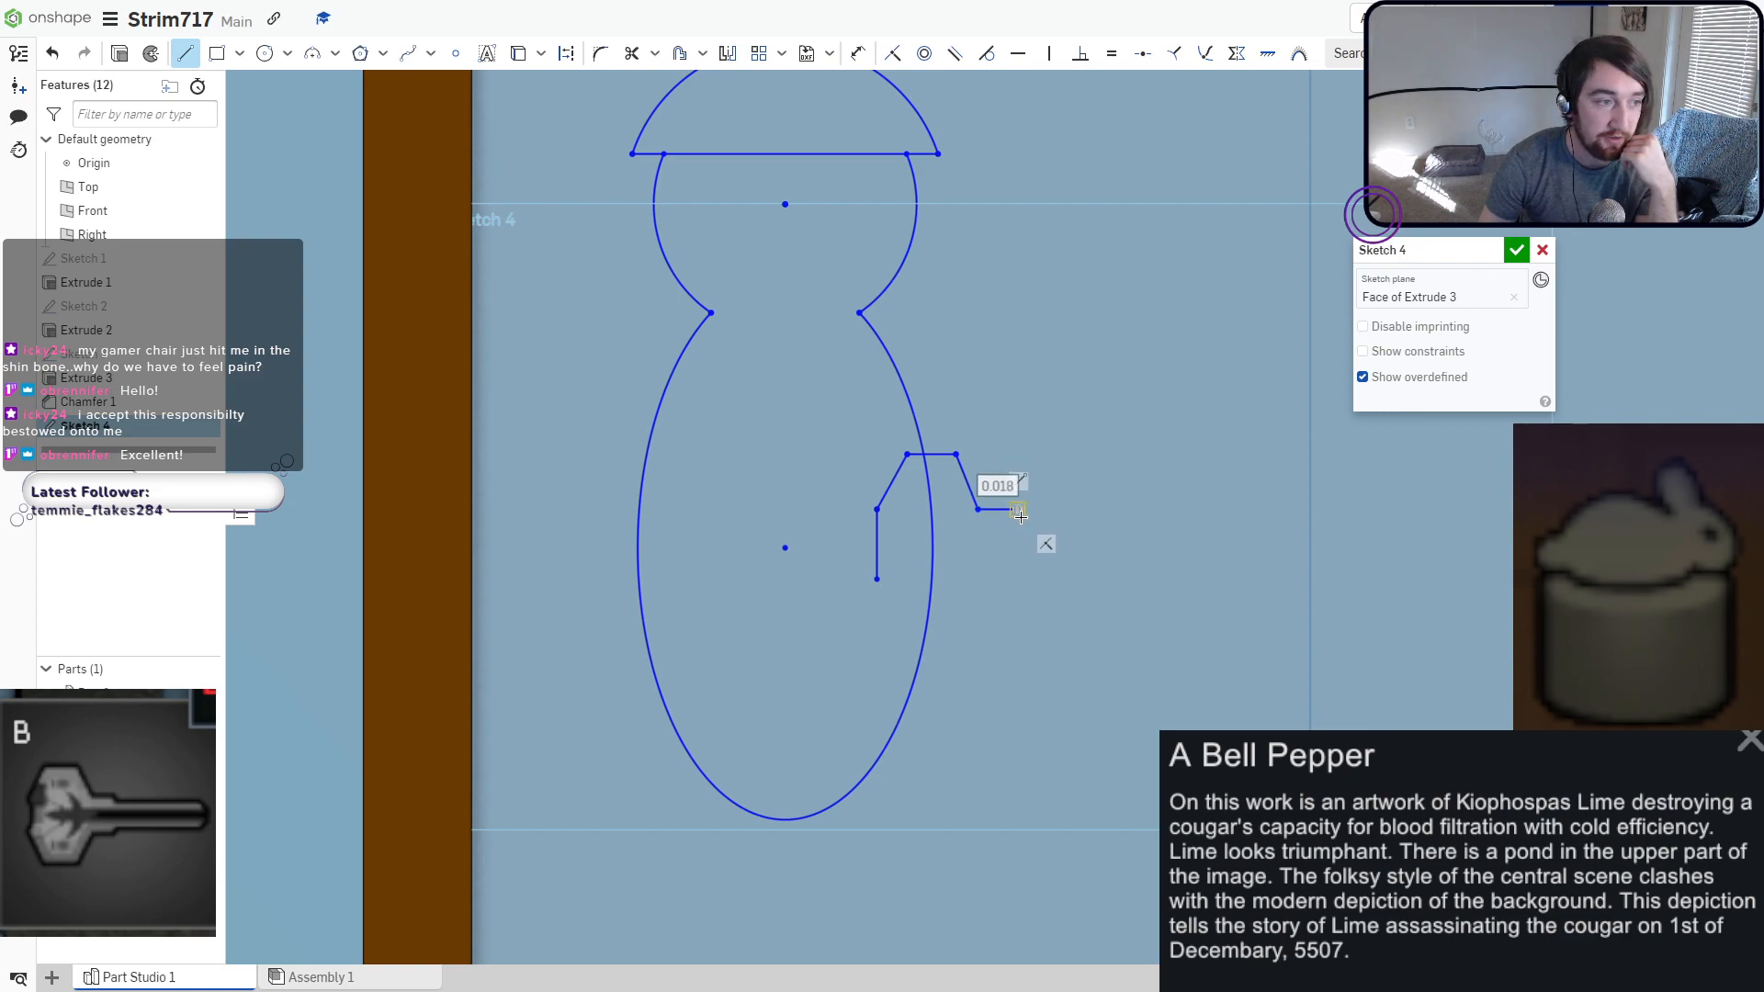
# Continue the chain with a 0.004 cm notch, a 0.064 cm horizontal edge, a 0.006 cm end slant and a 0.095 cm line back toward the body.
pyautogui.scroll(4, 1020, 516)
pyautogui.click(1020, 516)
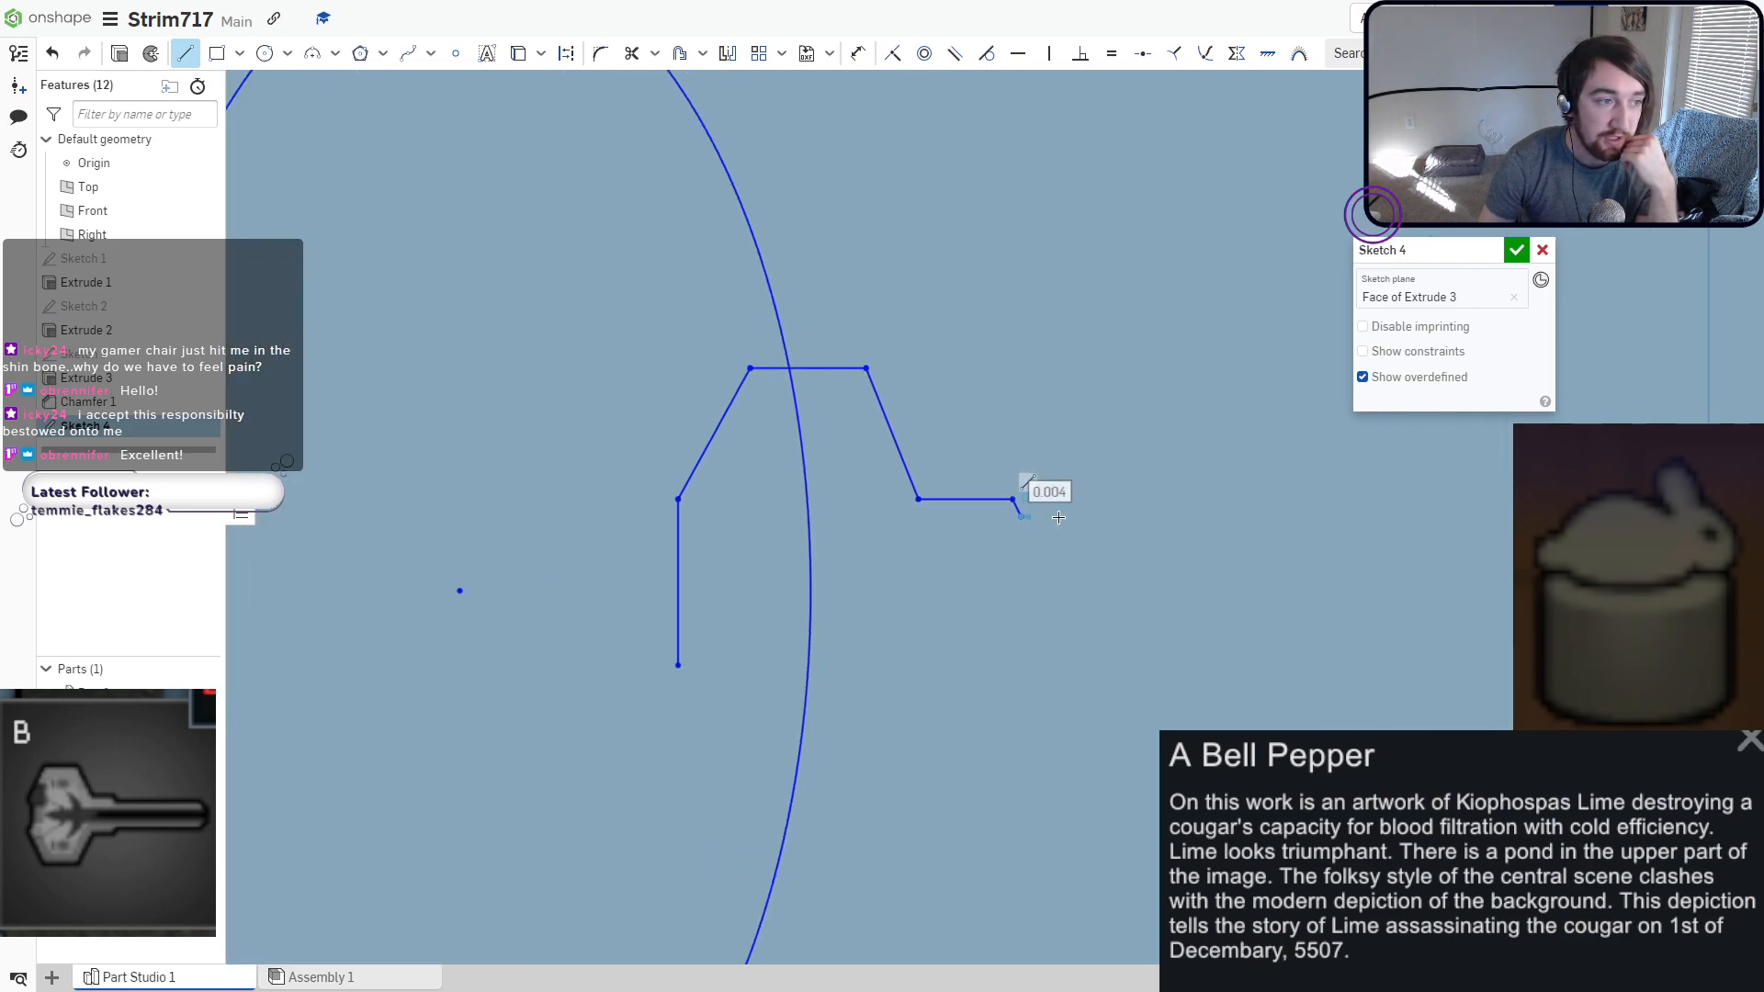
pyautogui.scroll(-3, 1327, 502)
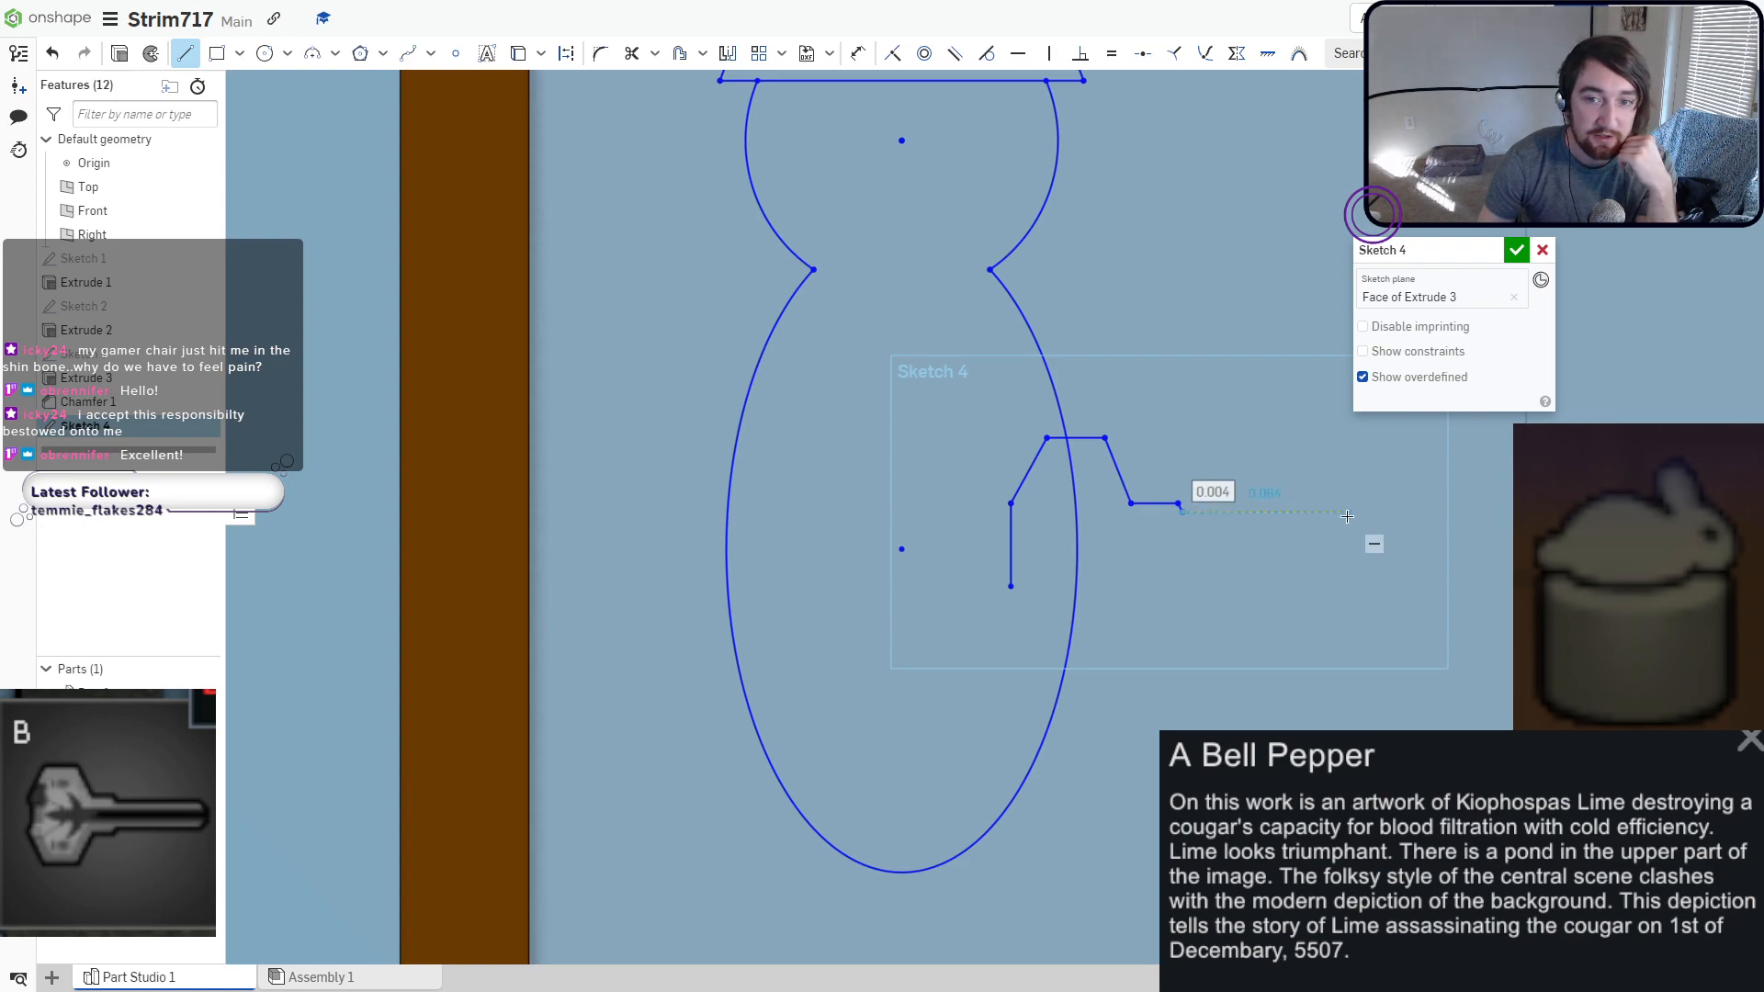
pyautogui.click(1347, 513)
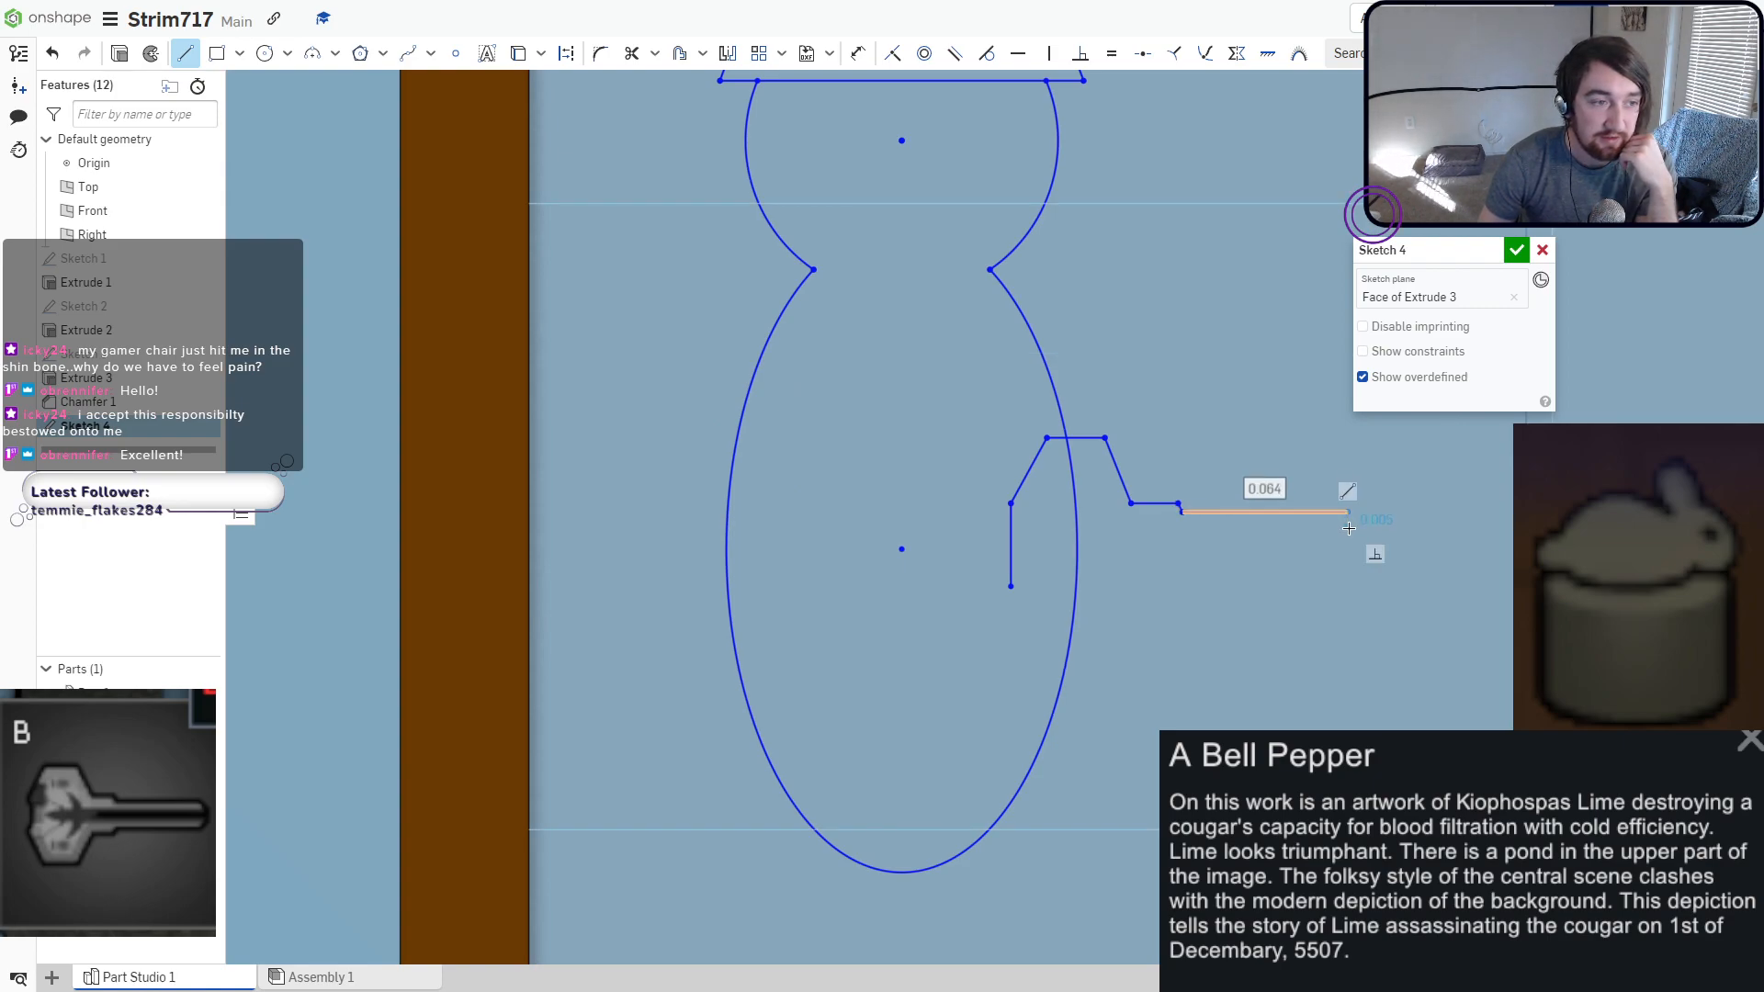
pyautogui.scroll(3, 1356, 524)
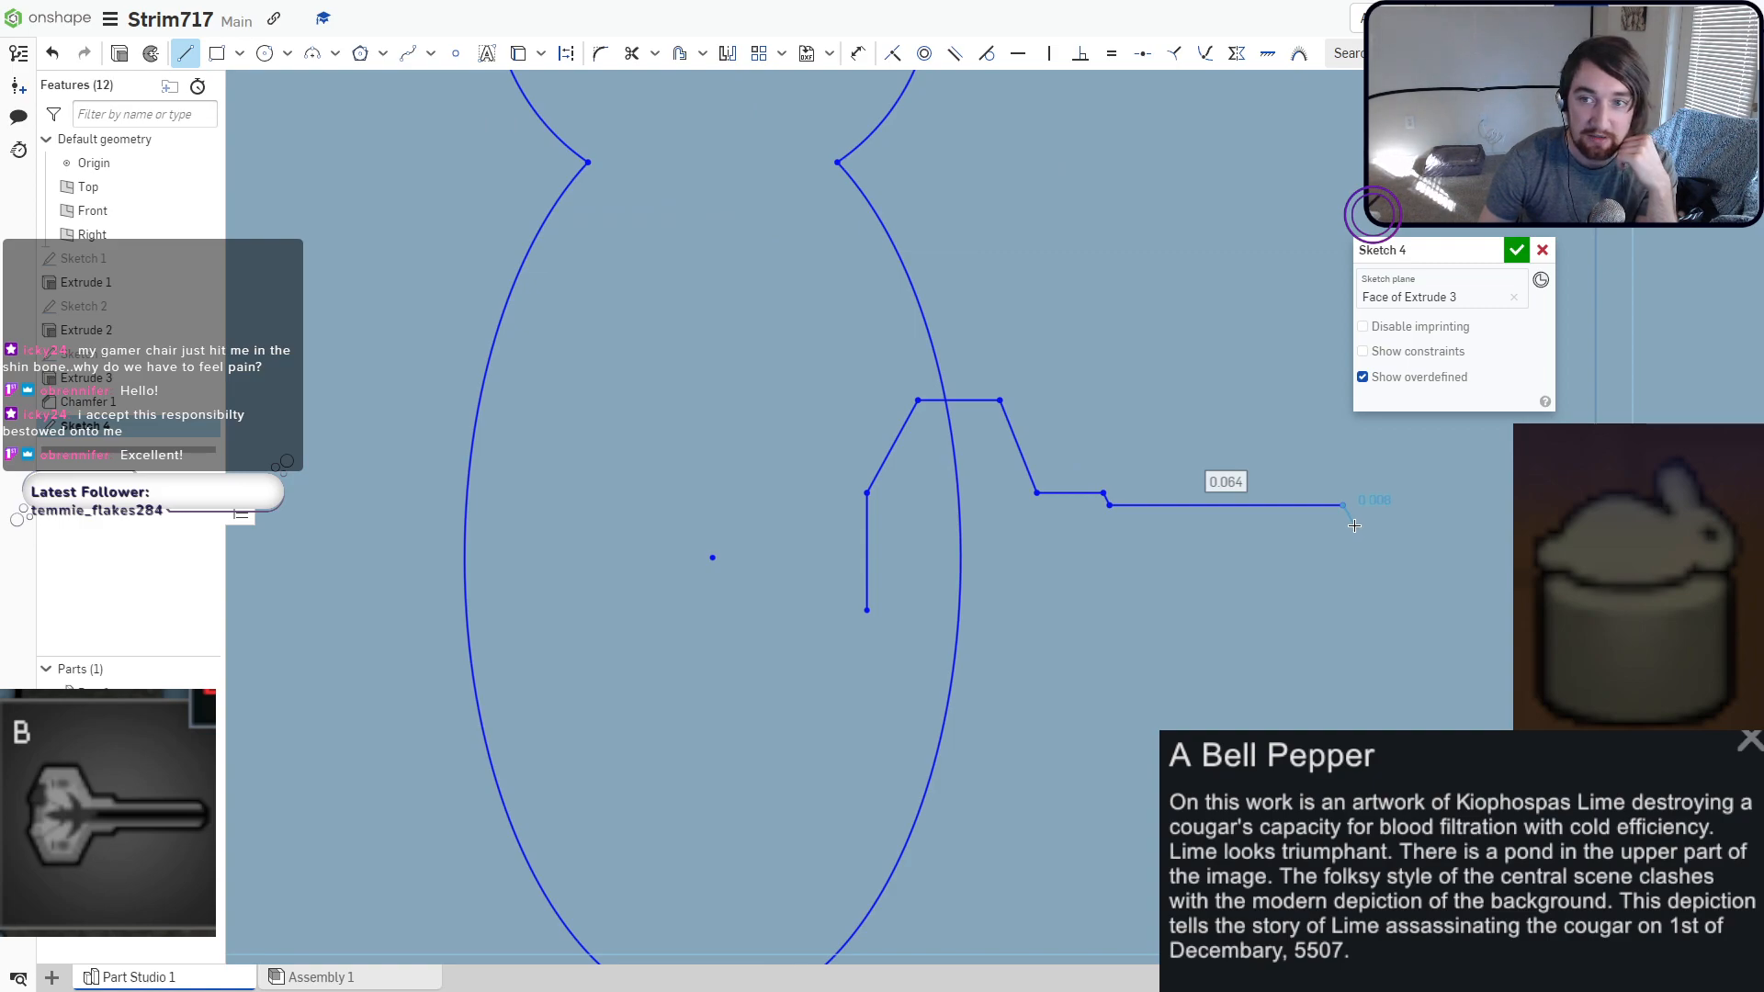
pyautogui.click(1354, 525)
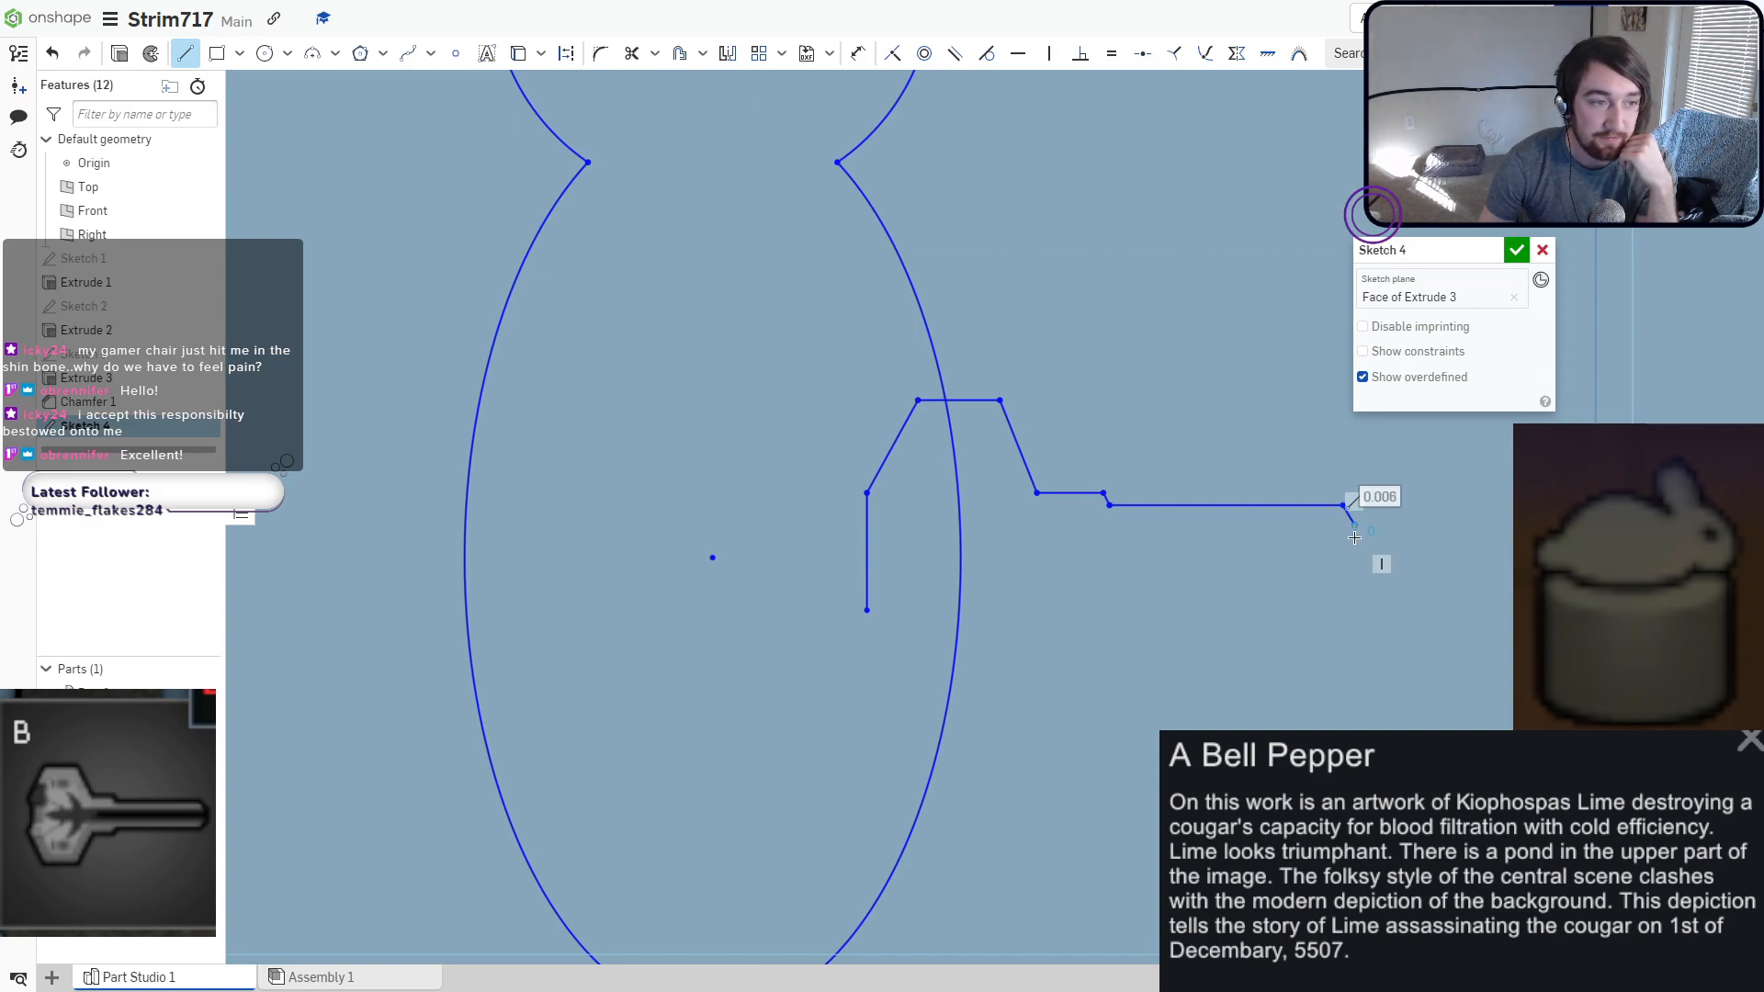
pyautogui.click(1009, 526)
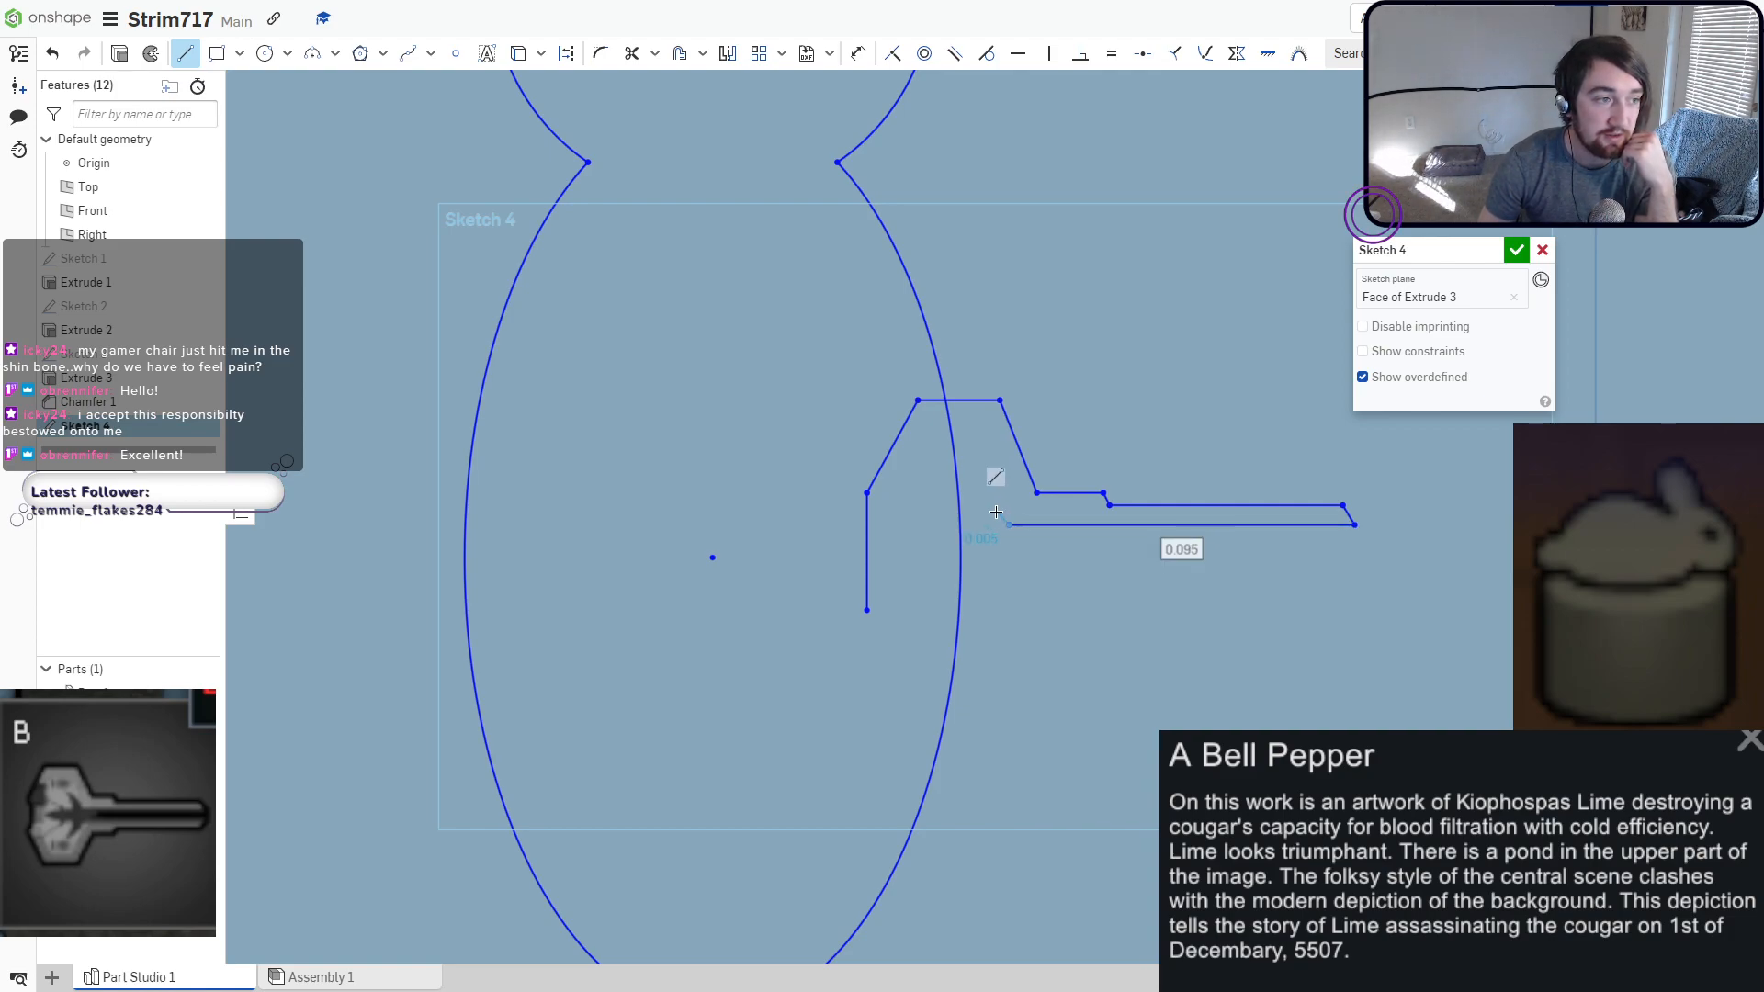
pyautogui.press('Escape')
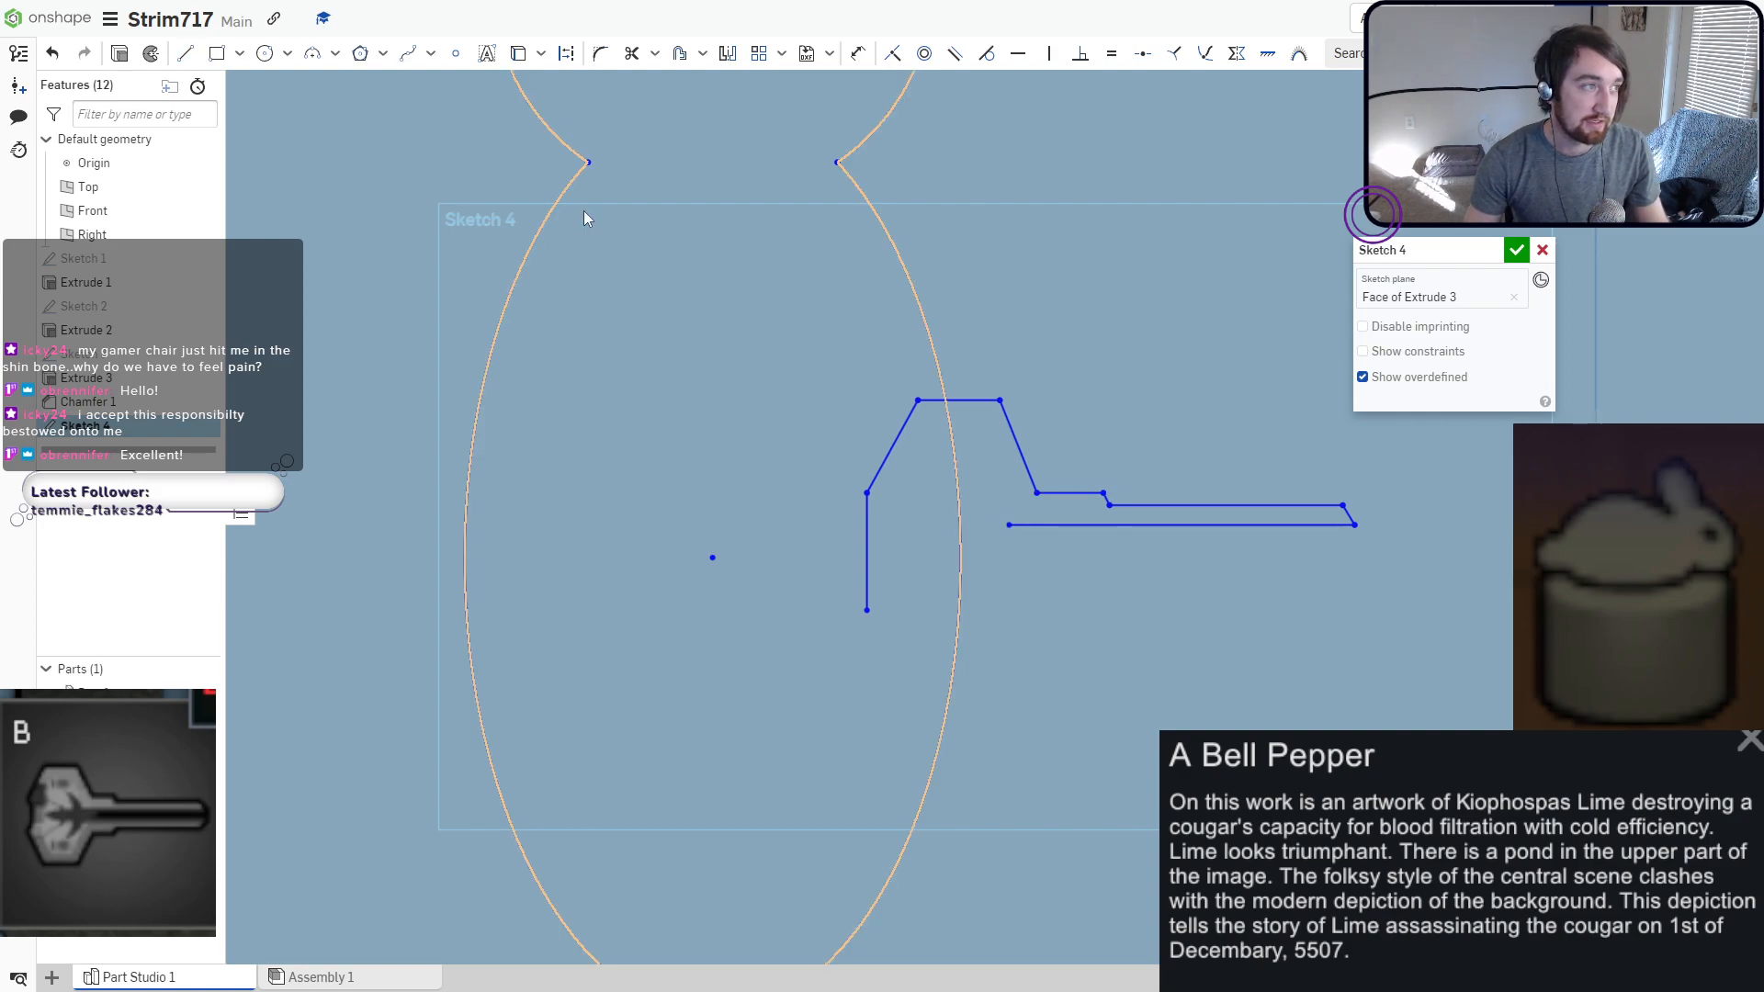
# Draw two arcs of about 0.024 cm and 0.028 cm radius from a shared tip, forming a large curved barb at the inner line's end.
pyautogui.press('a')
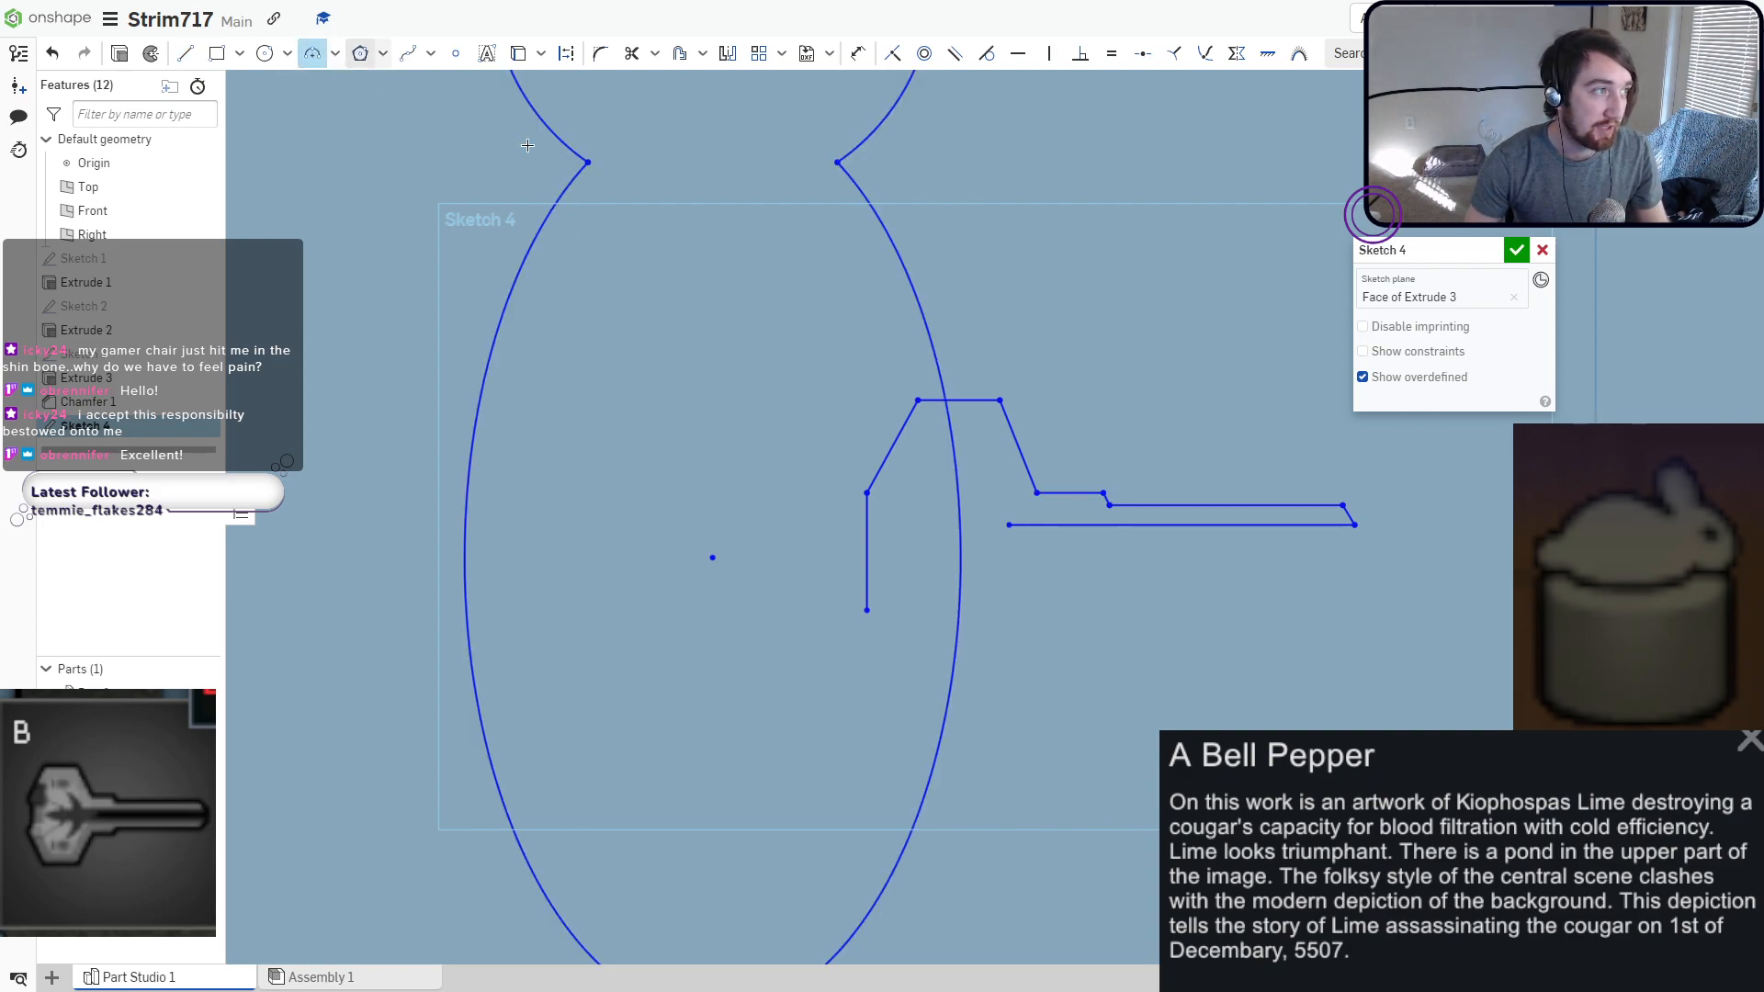
pyautogui.click(1010, 526)
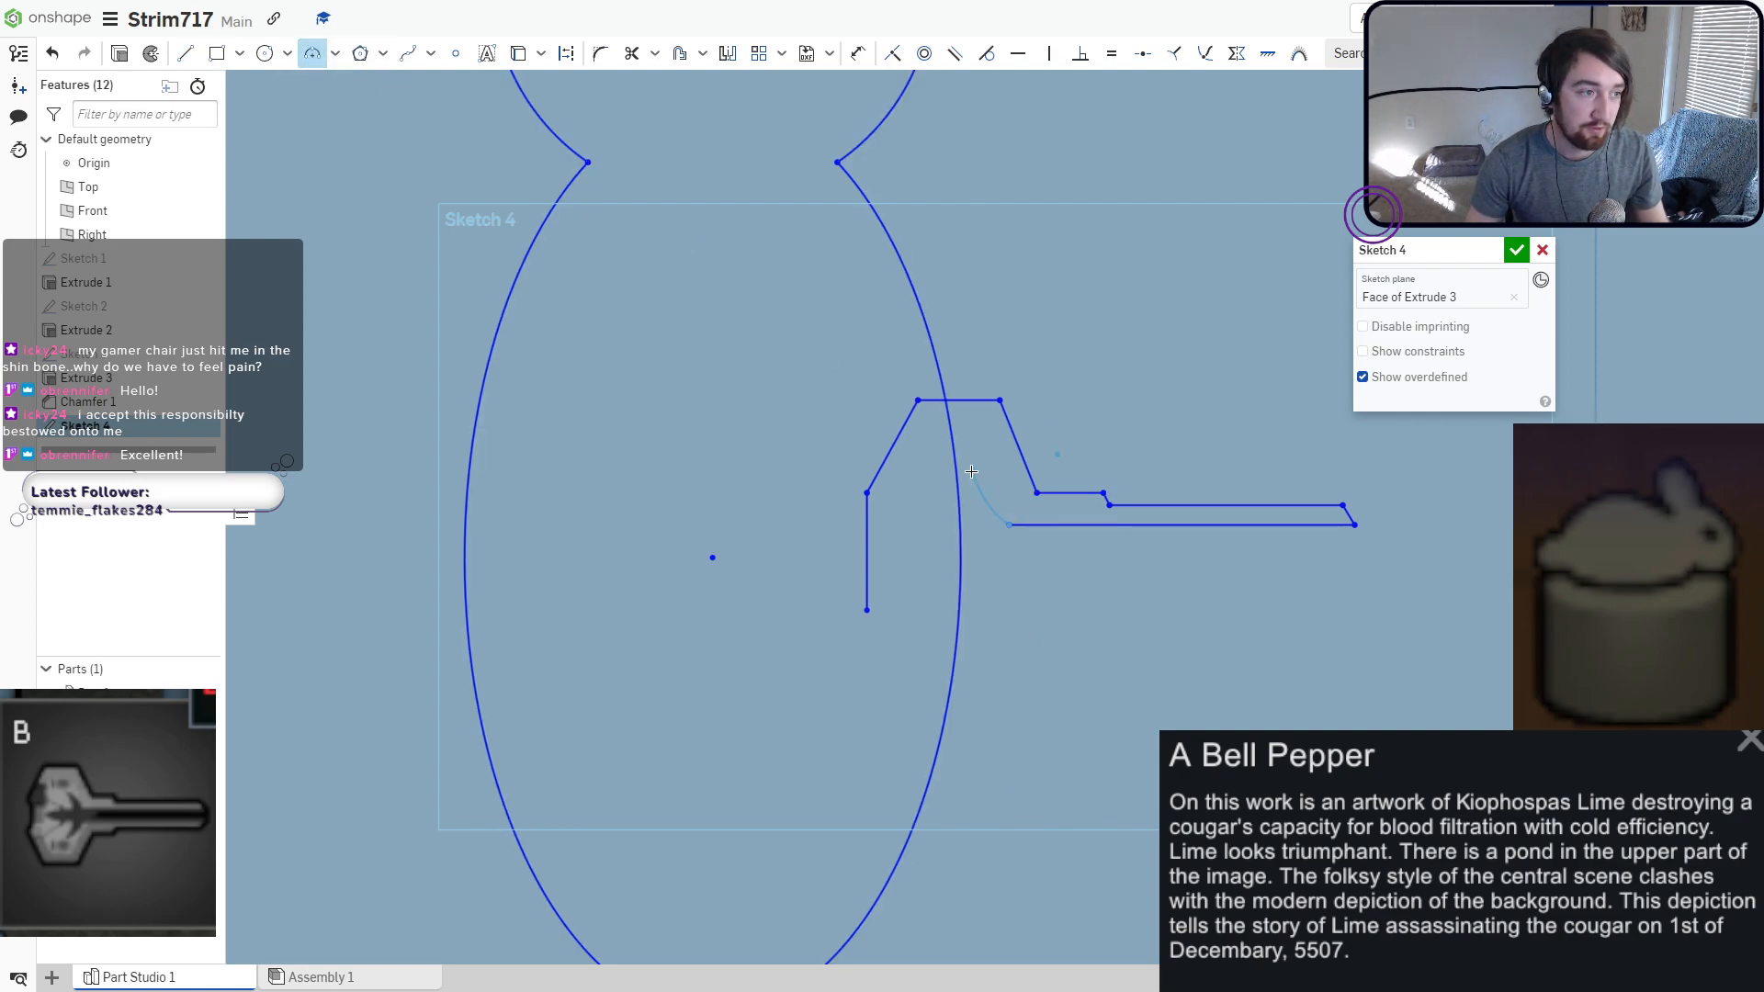
pyautogui.click(966, 469)
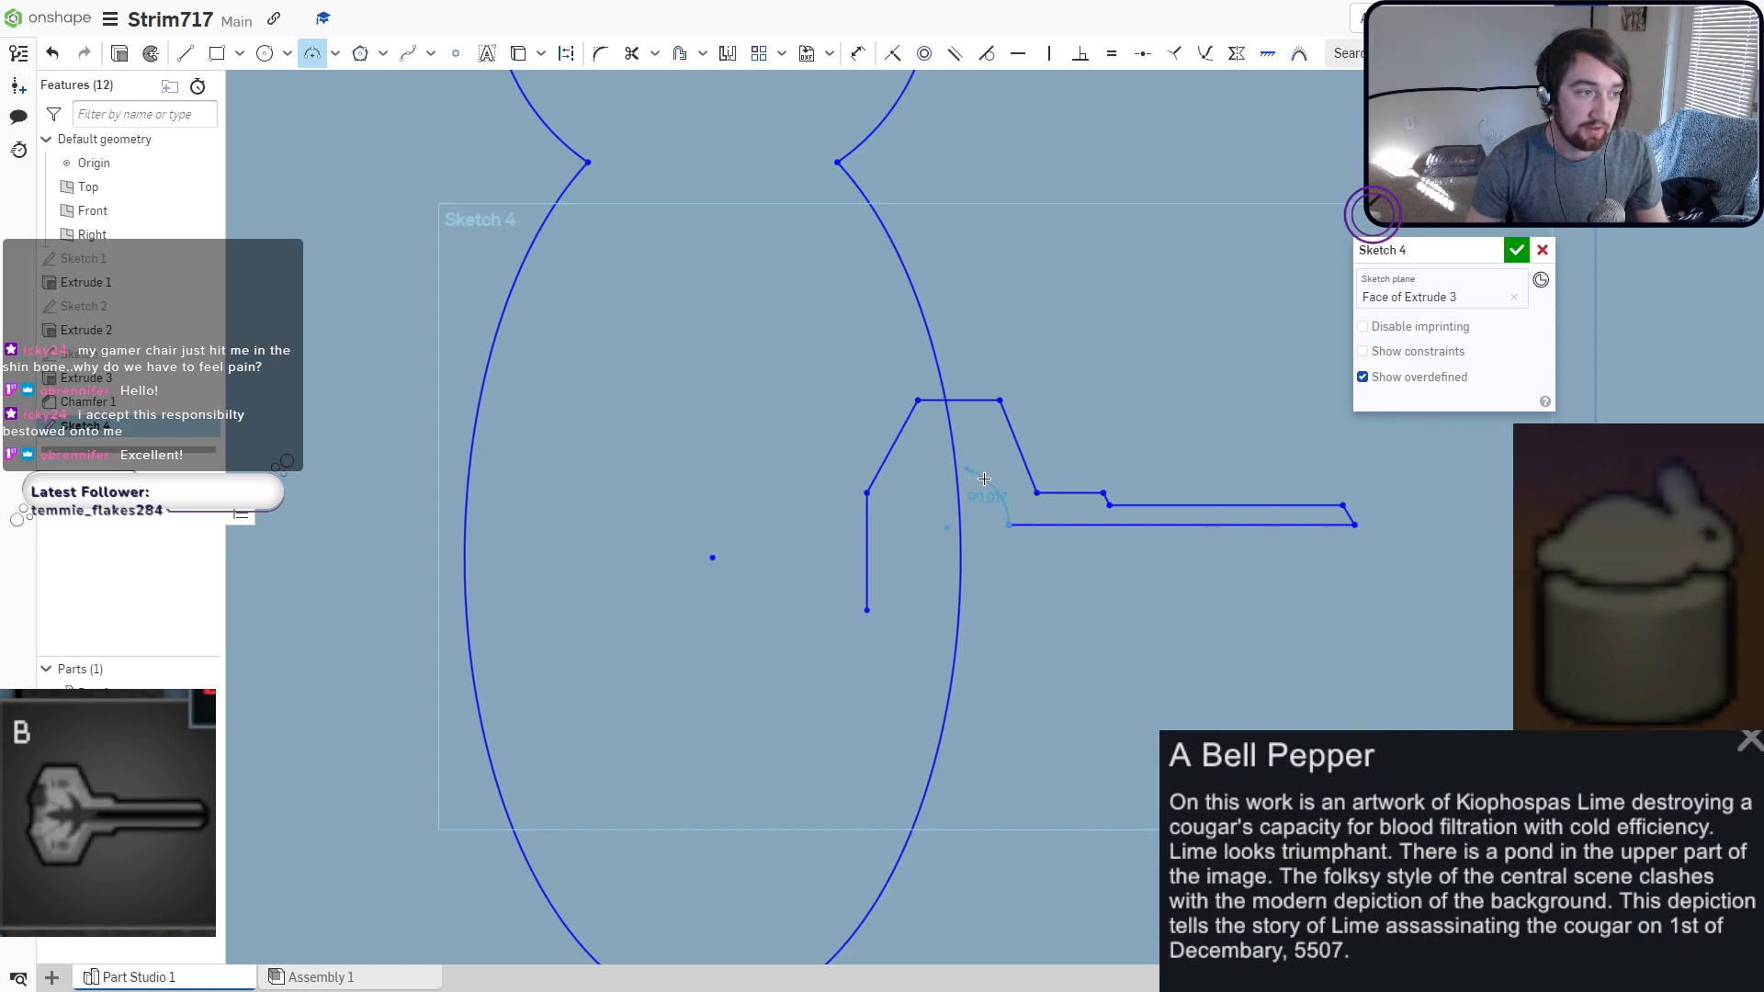
pyautogui.click(979, 482)
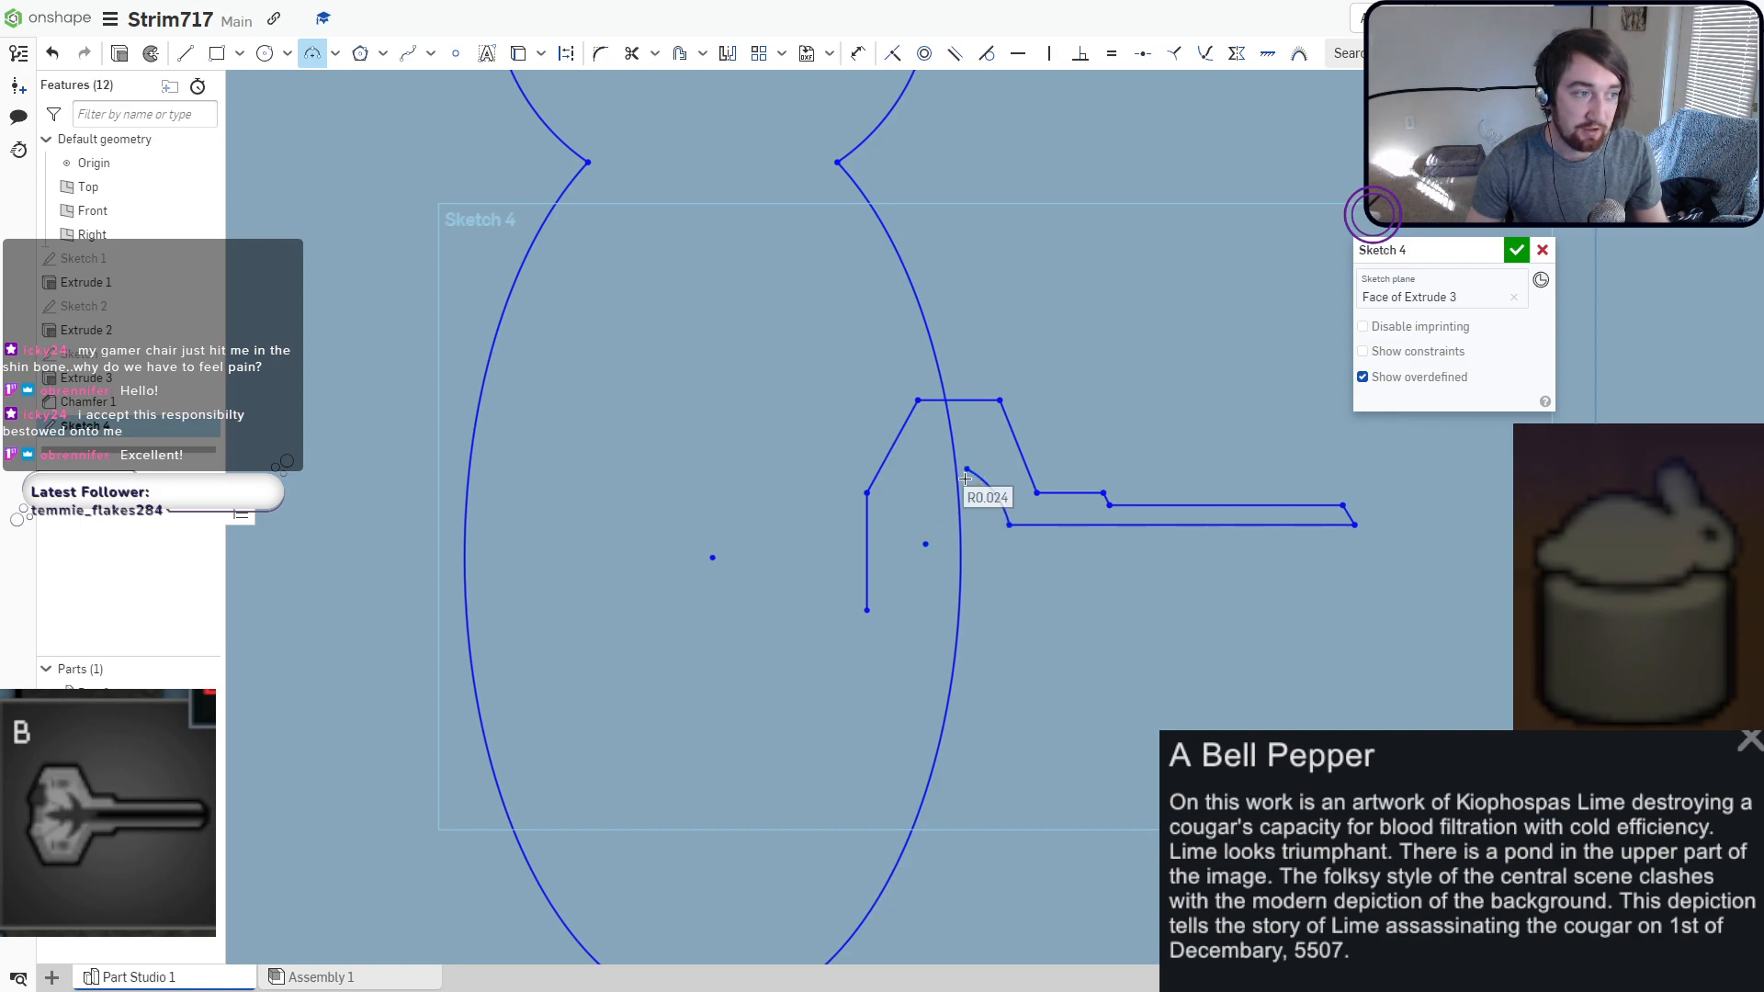
pyautogui.click(964, 472)
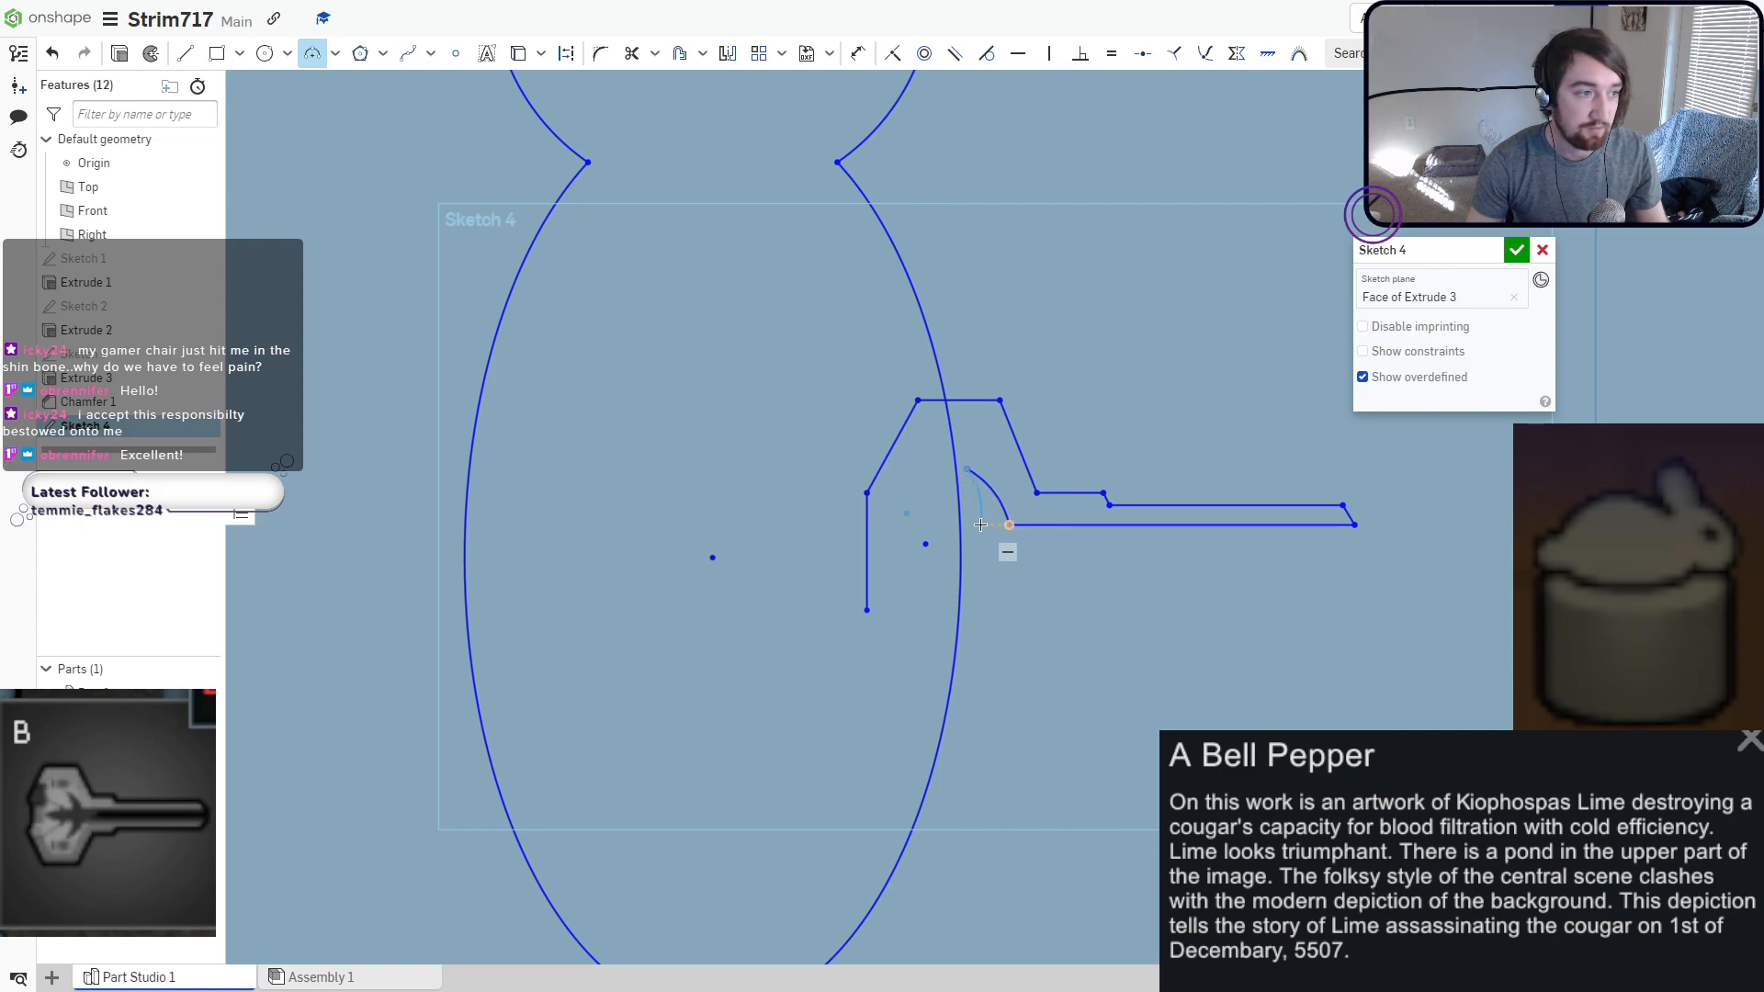
pyautogui.scroll(3, 980, 524)
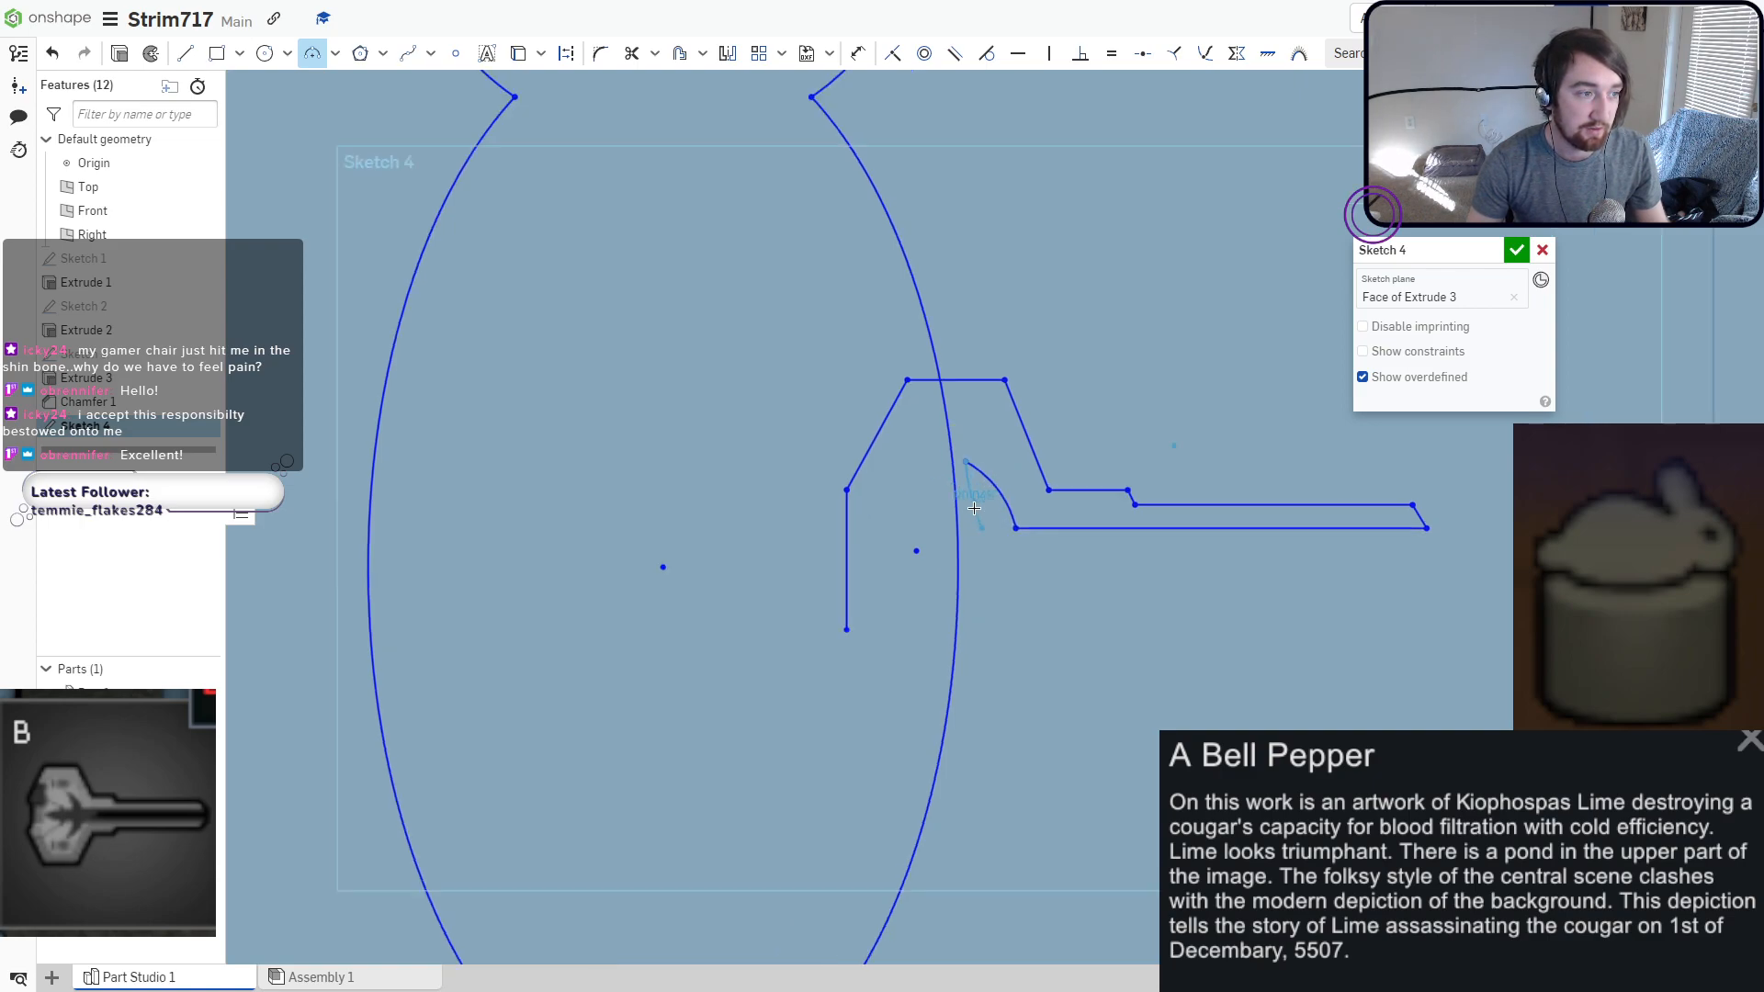
pyautogui.click(984, 536)
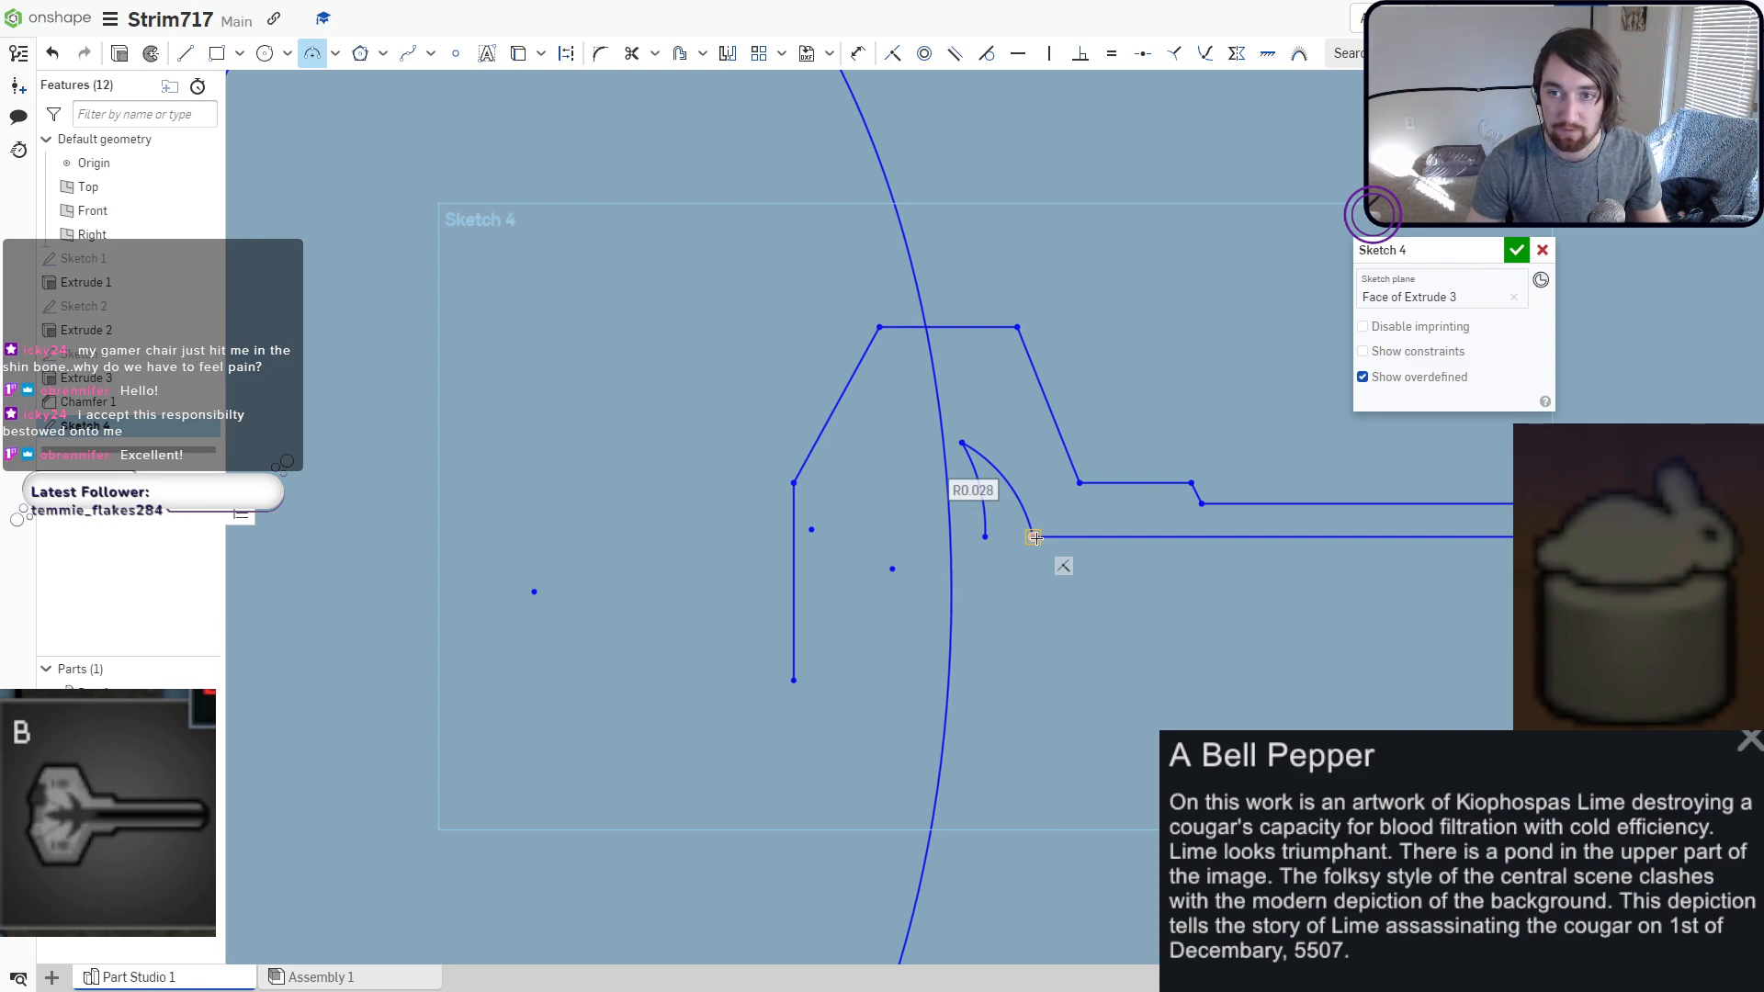
# Extend the inner line with a tapering arc of about 0.066 cm radius, and add a small barb of two arcs, about 0.007 and 0.012 cm radius.
pyautogui.click(1036, 537)
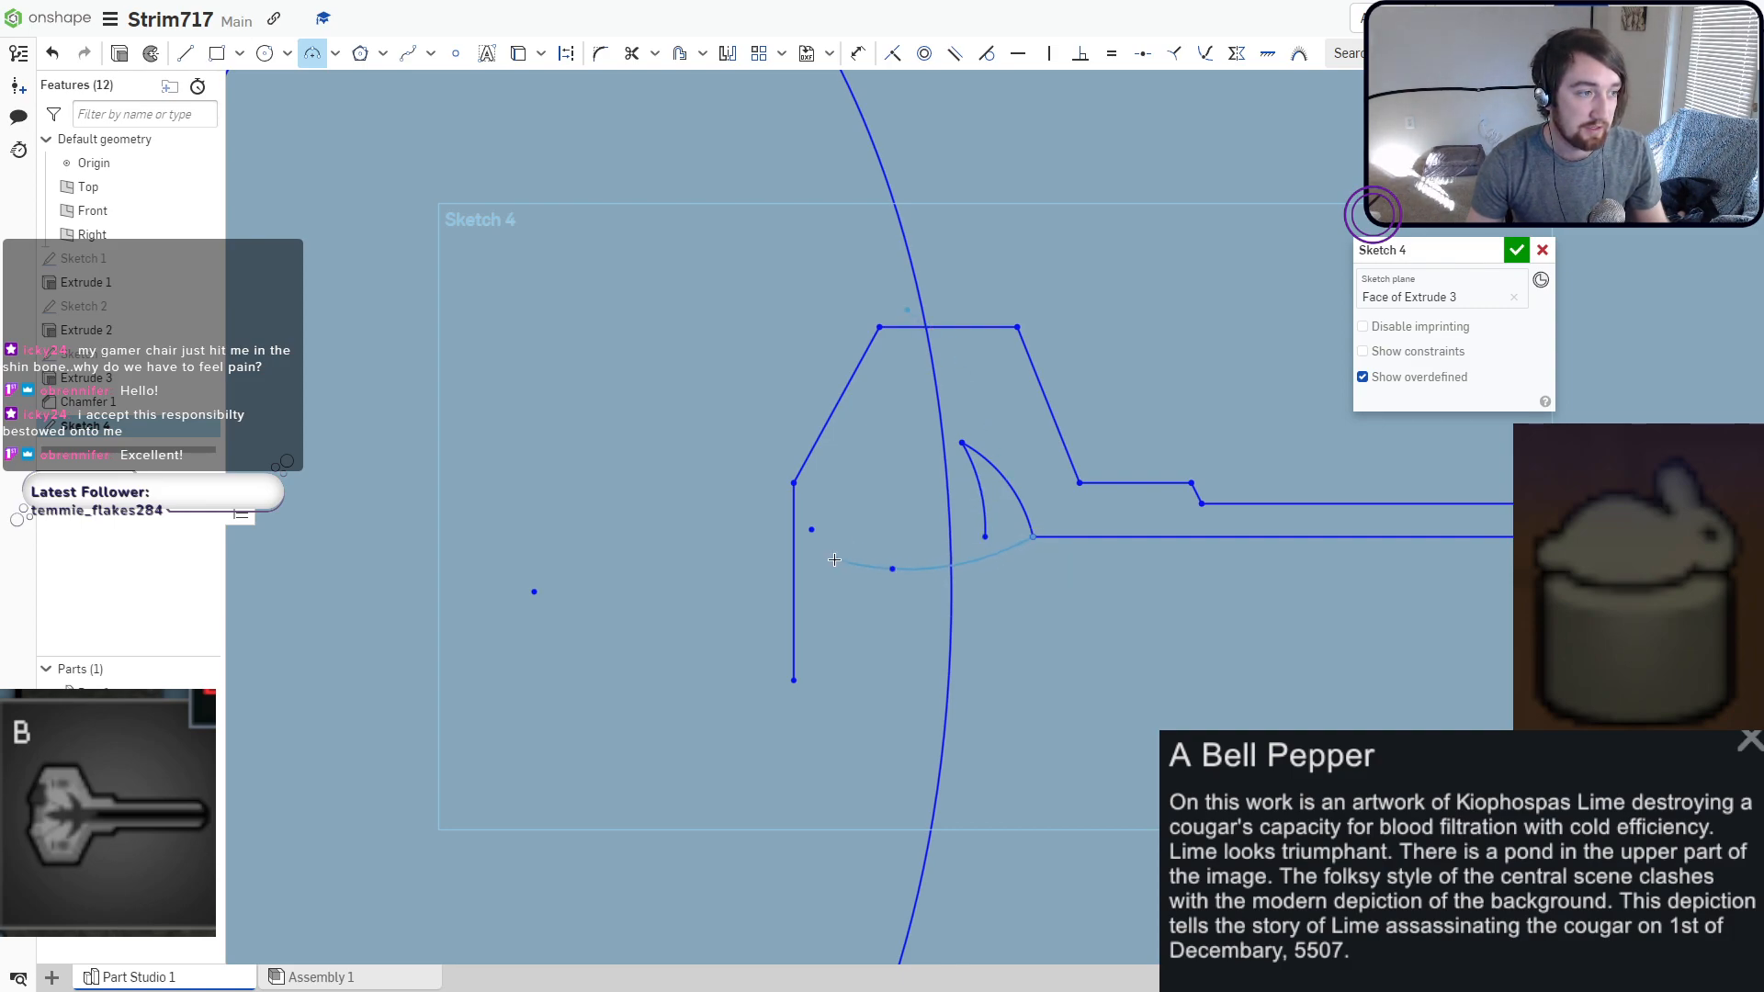
pyautogui.click(984, 537)
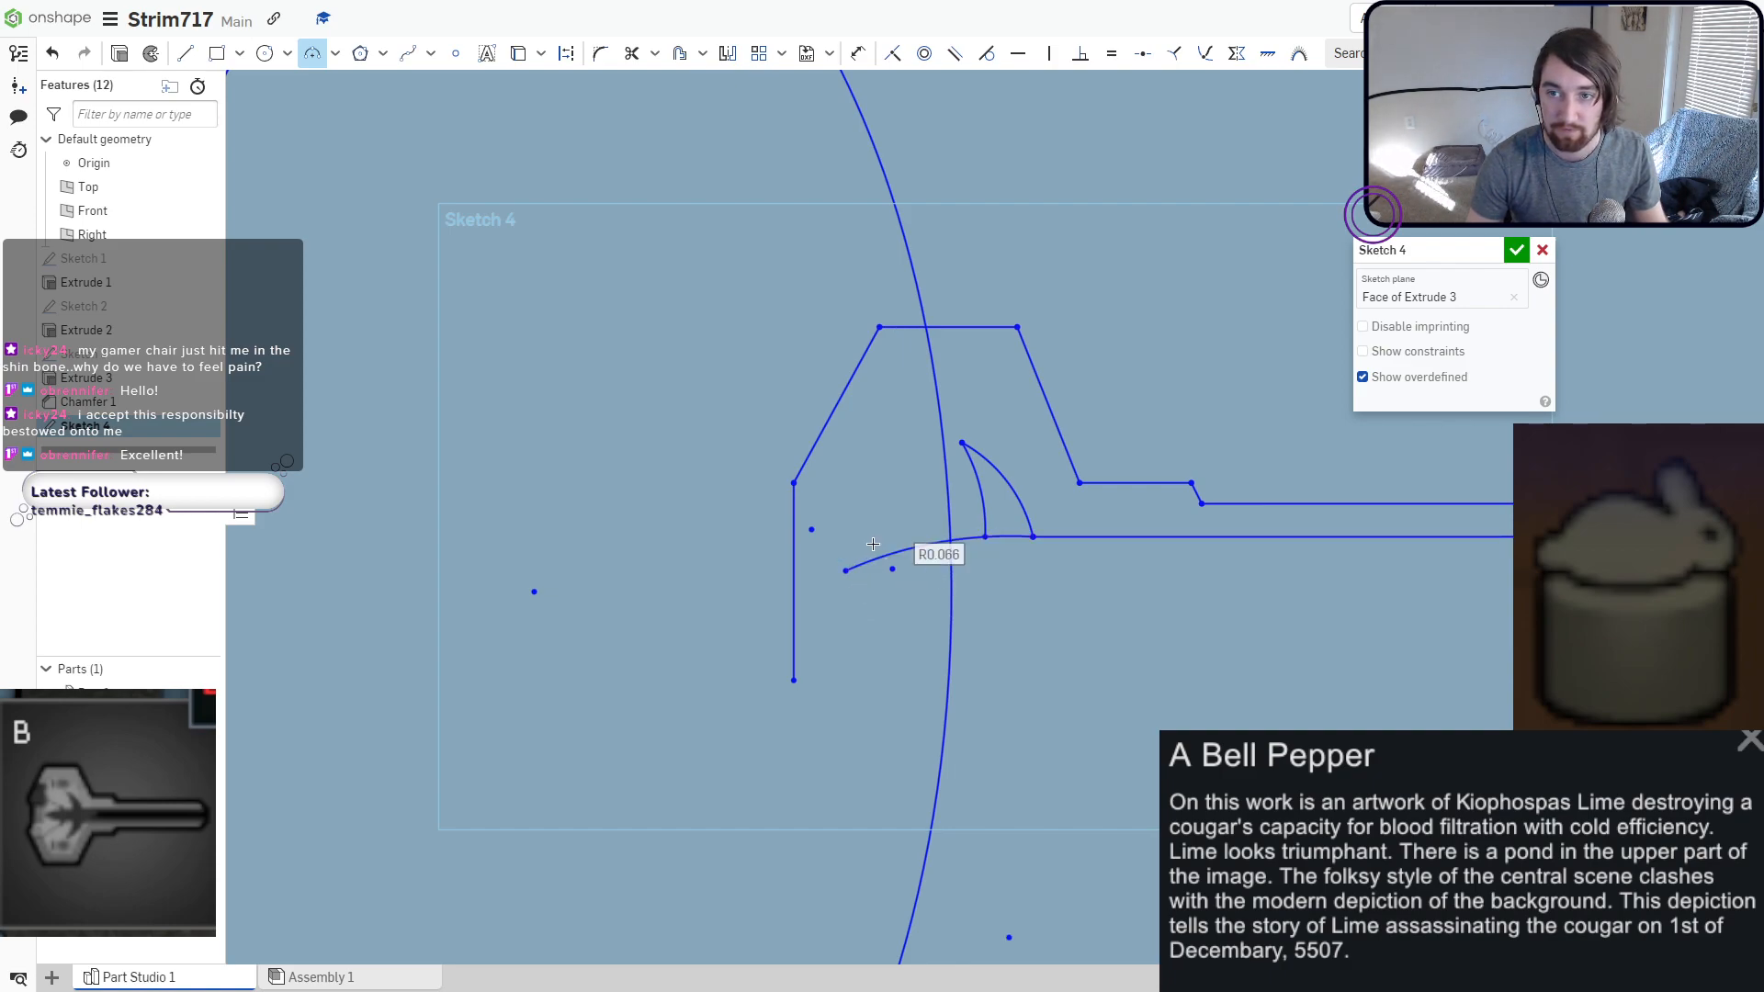
pyautogui.scroll(3, 873, 544)
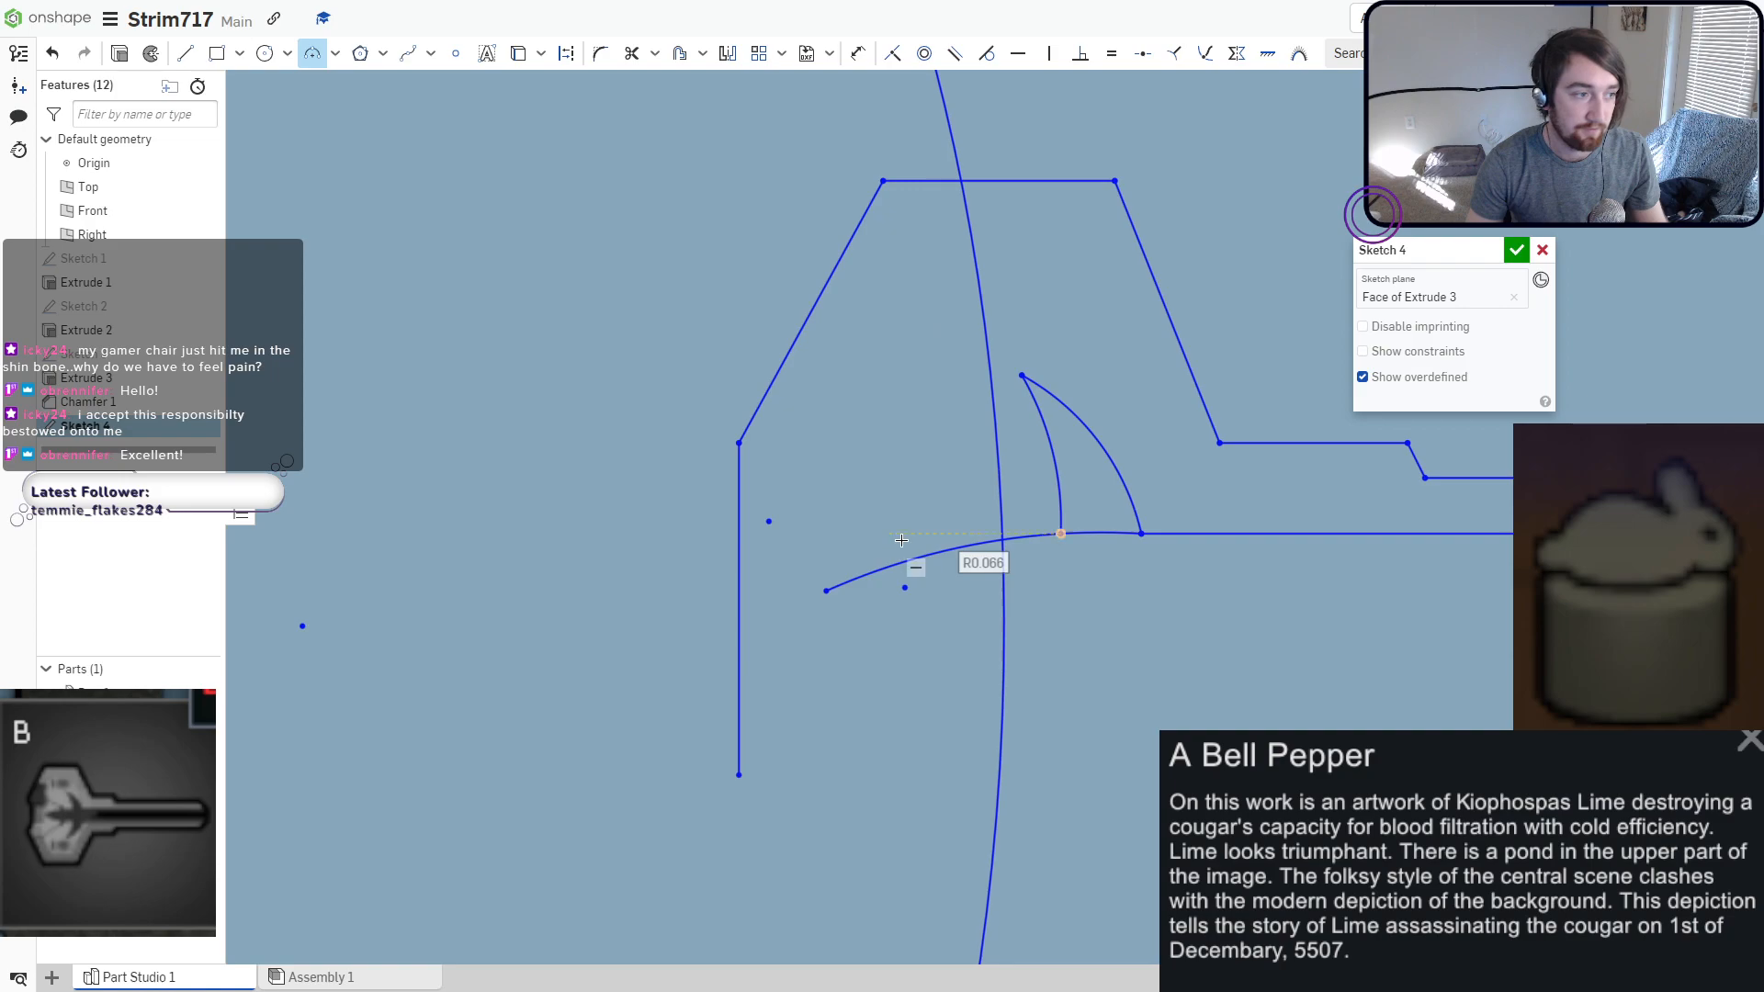
pyautogui.click(920, 474)
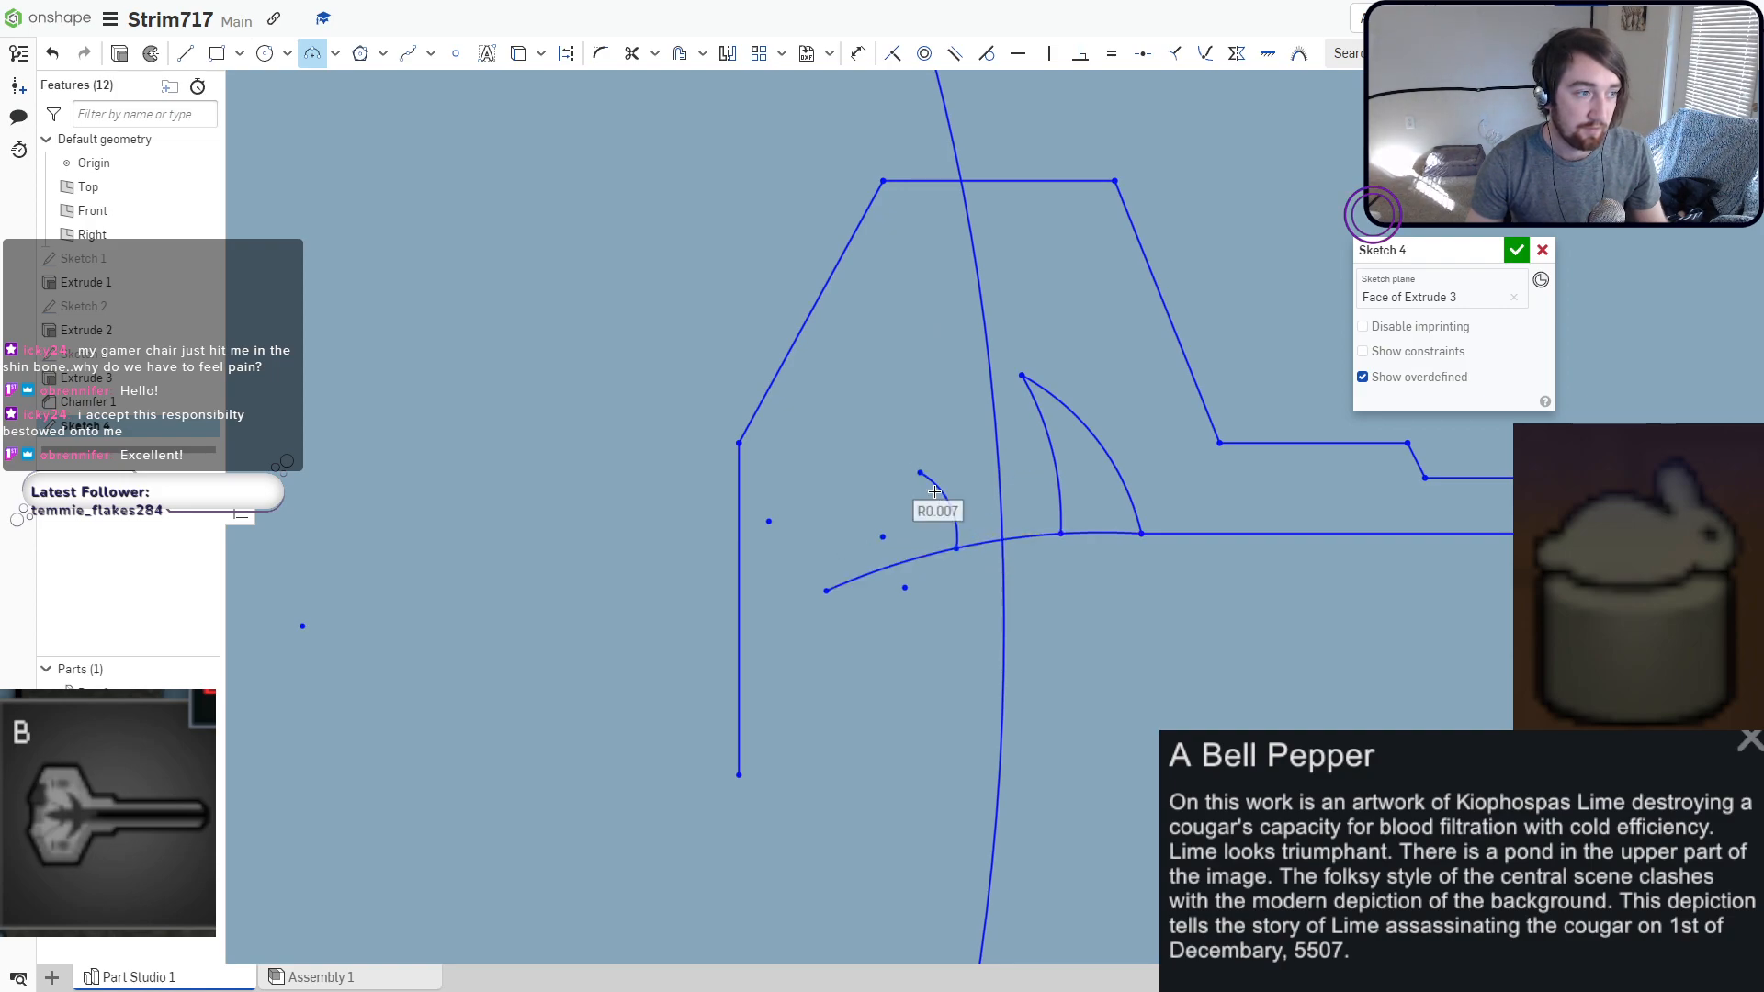
pyautogui.click(922, 554)
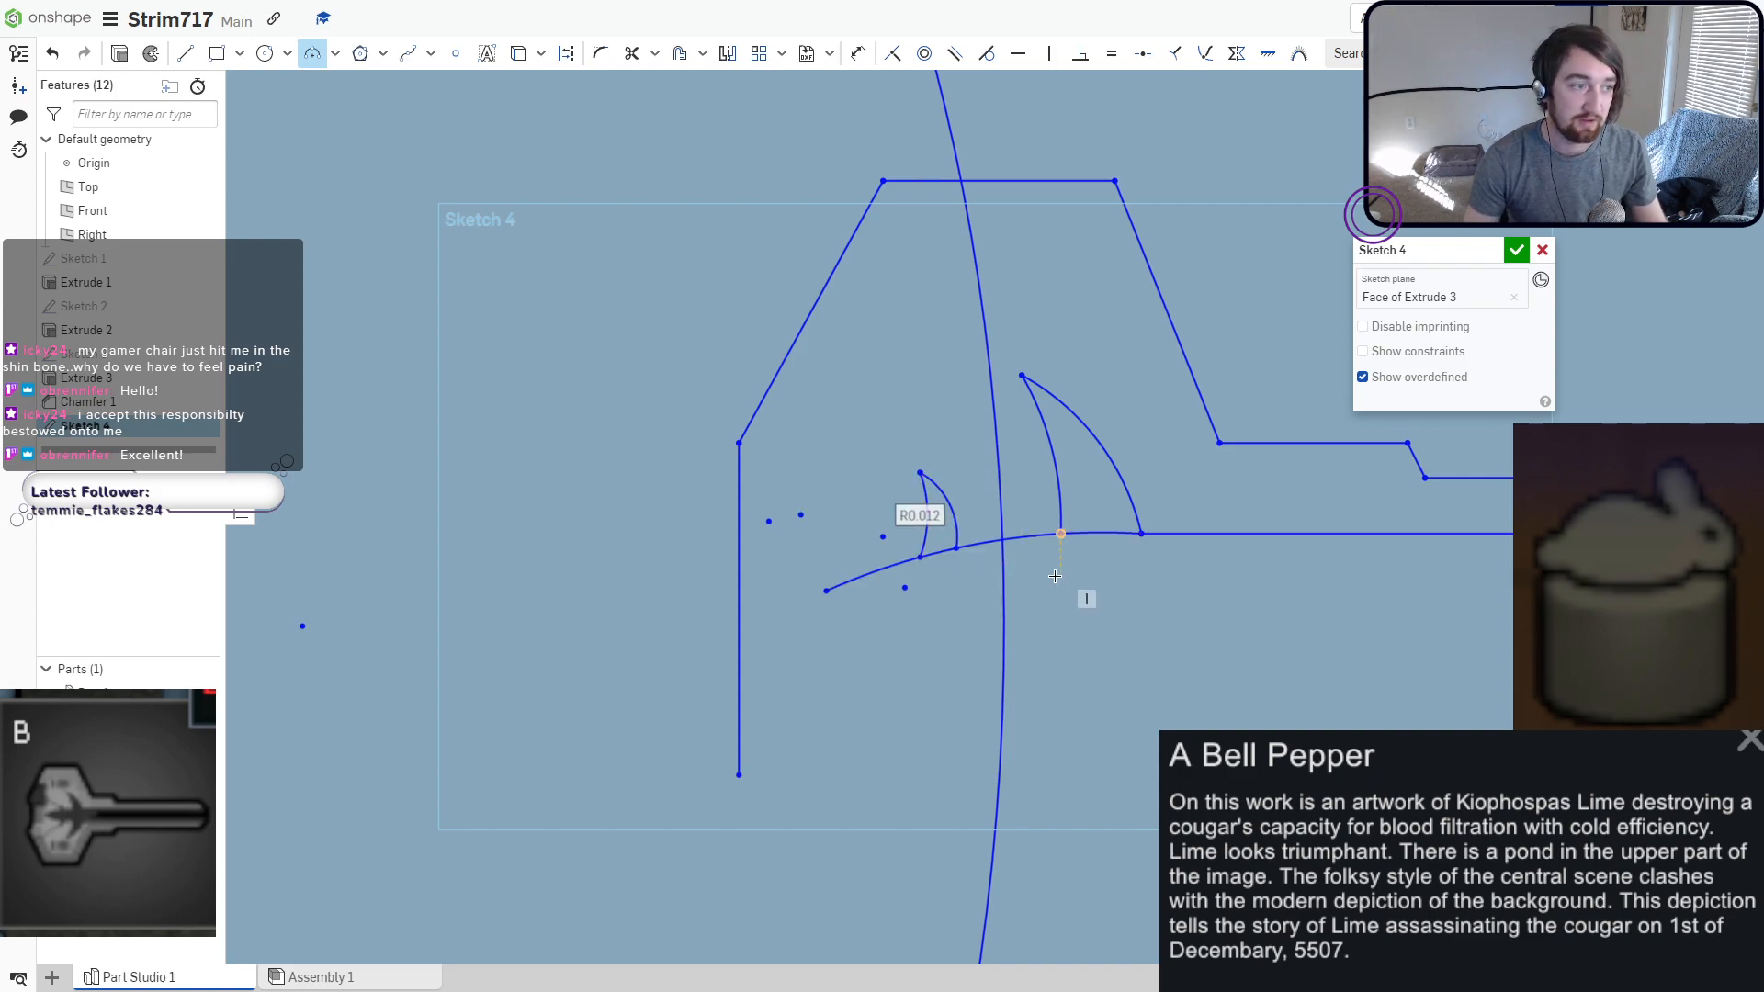
pyautogui.scroll(-3, 1082, 599)
pyautogui.moveTo(1112, 596); pyautogui.dragTo(1036, 586, button='middle')
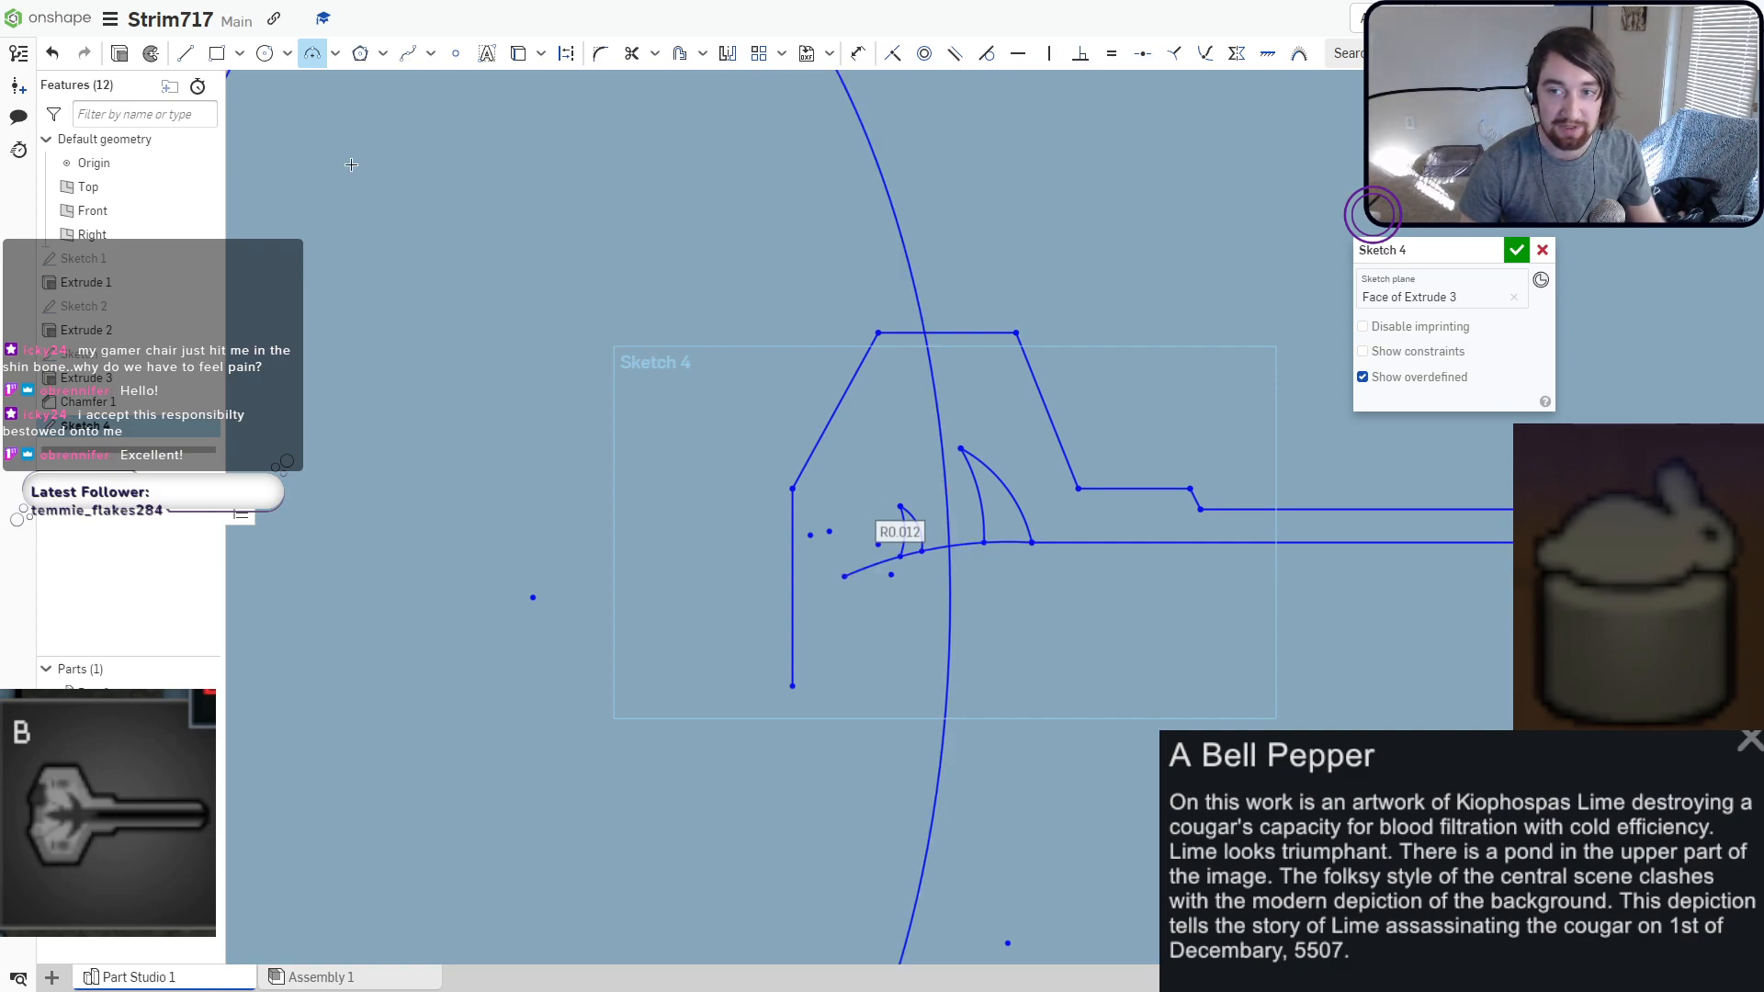
# Draw a long horizontal centre line from the free end of the tapering arc along the full length of the key shape's shaft.
pyautogui.click(185, 53)
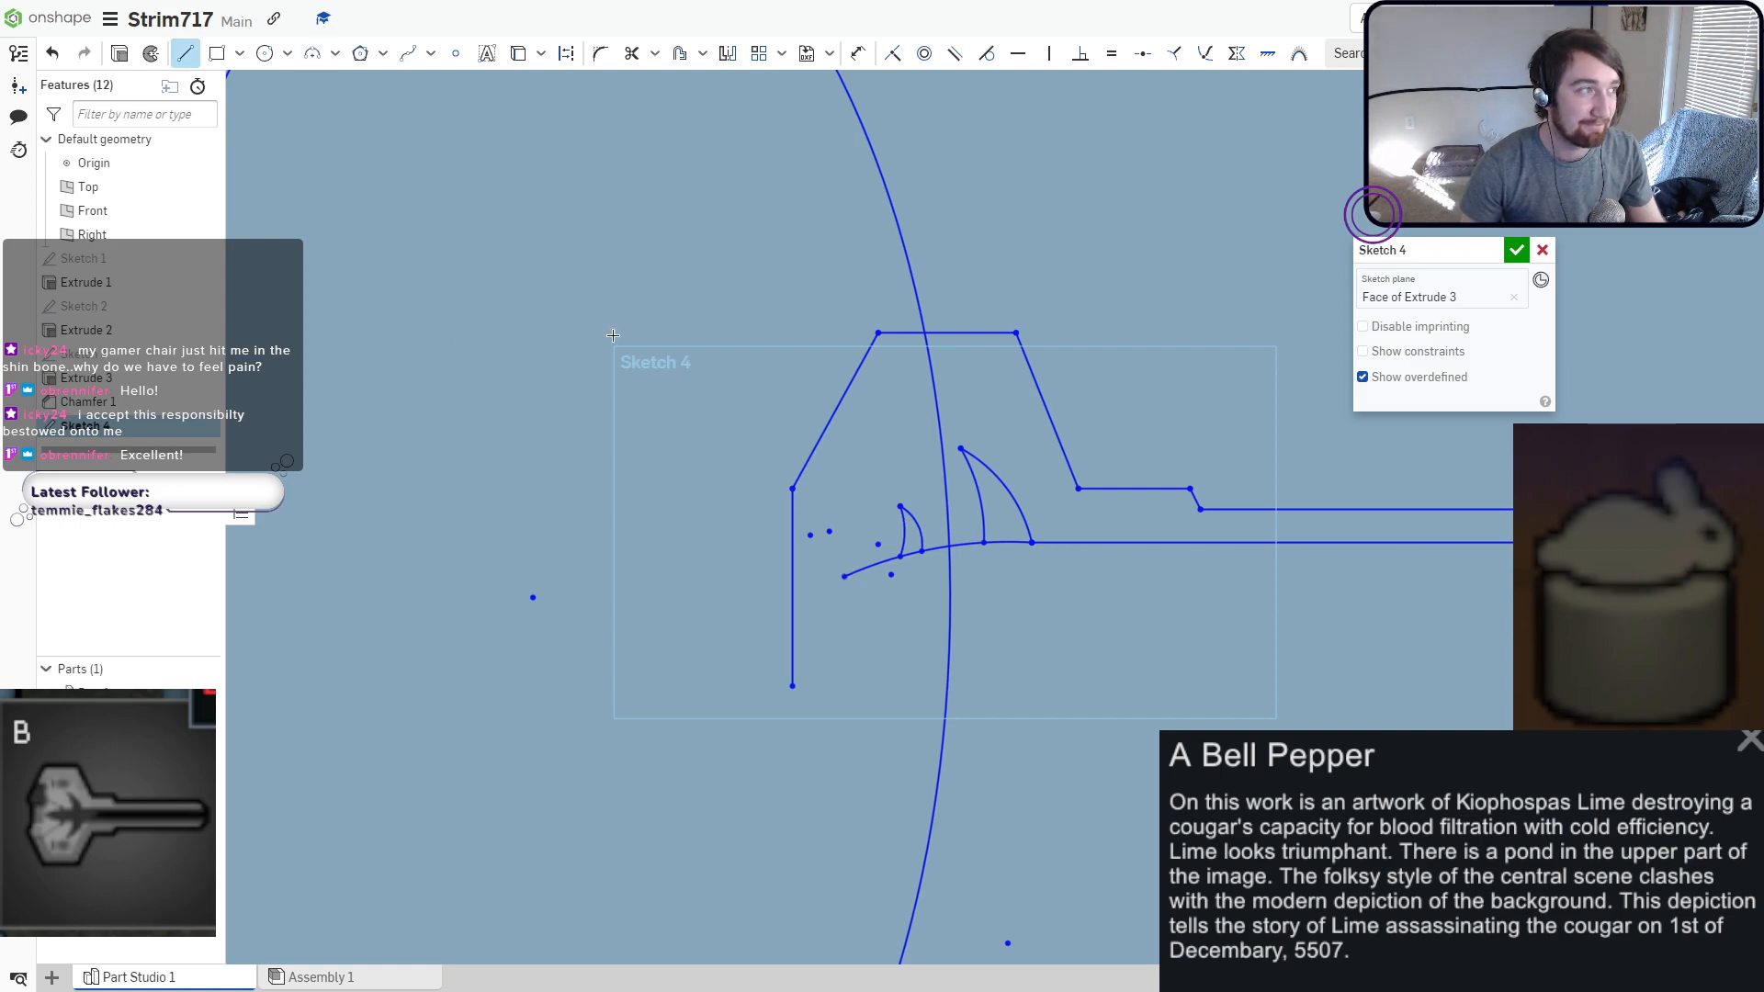
pyautogui.click(845, 577)
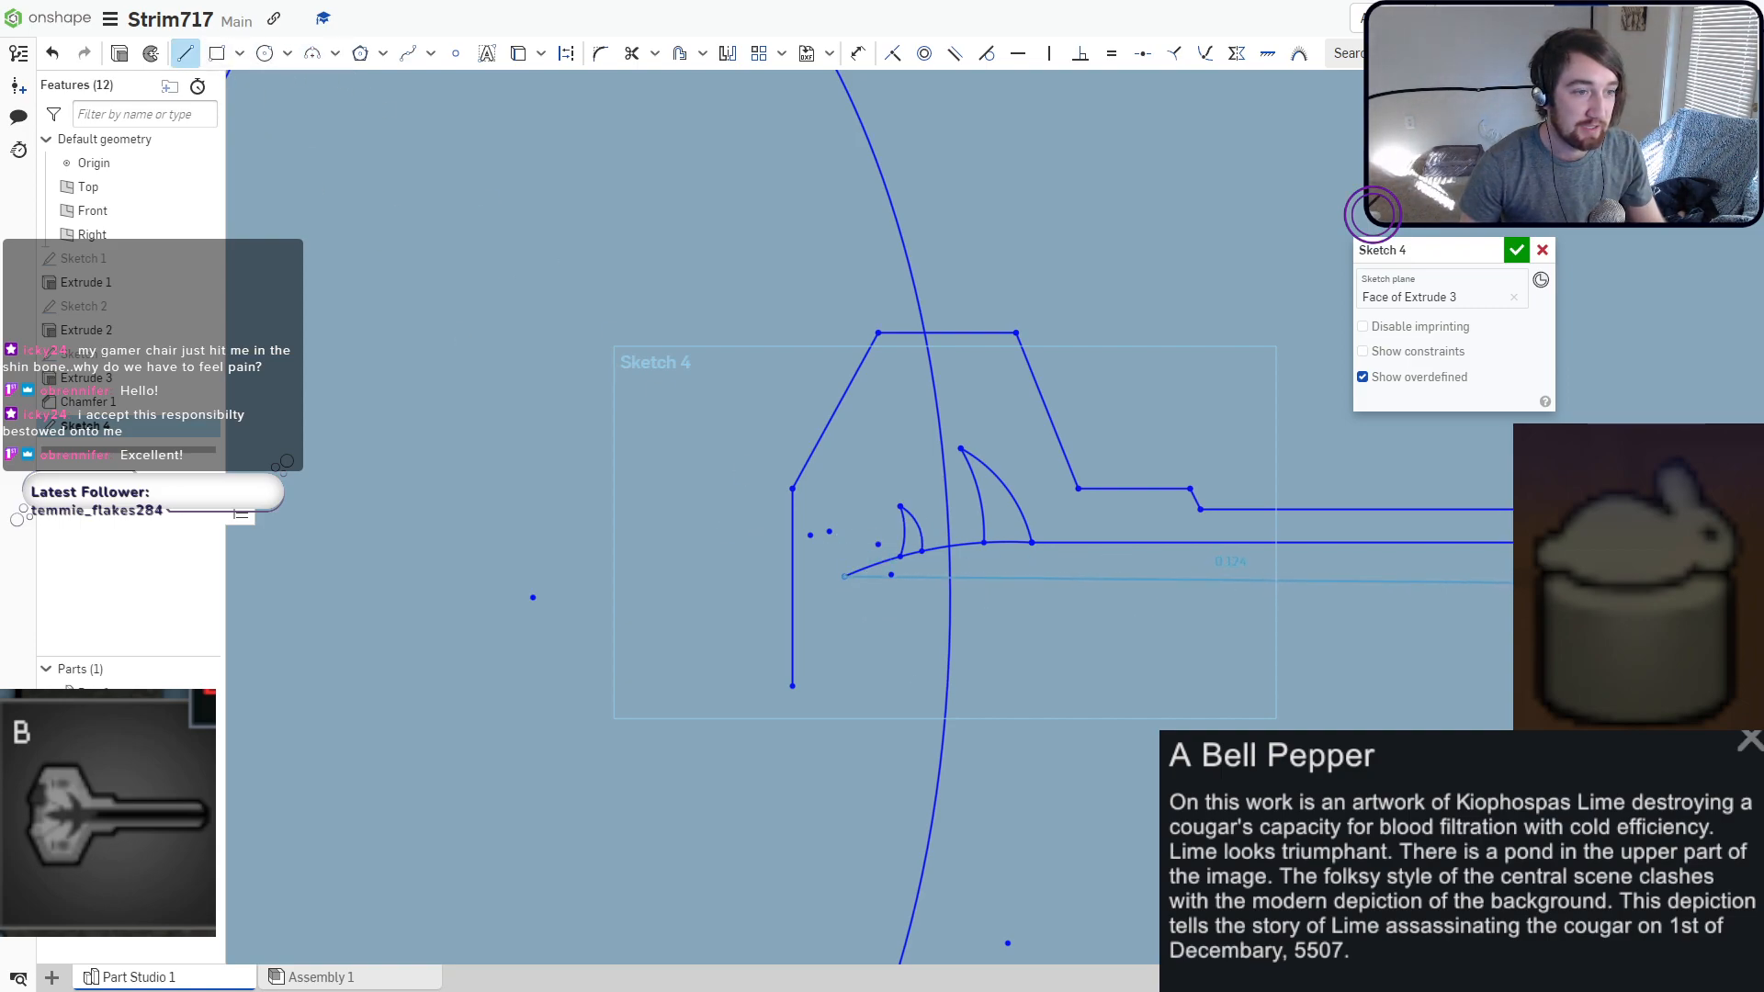
pyautogui.click(1619, 577)
pyautogui.press('Escape')
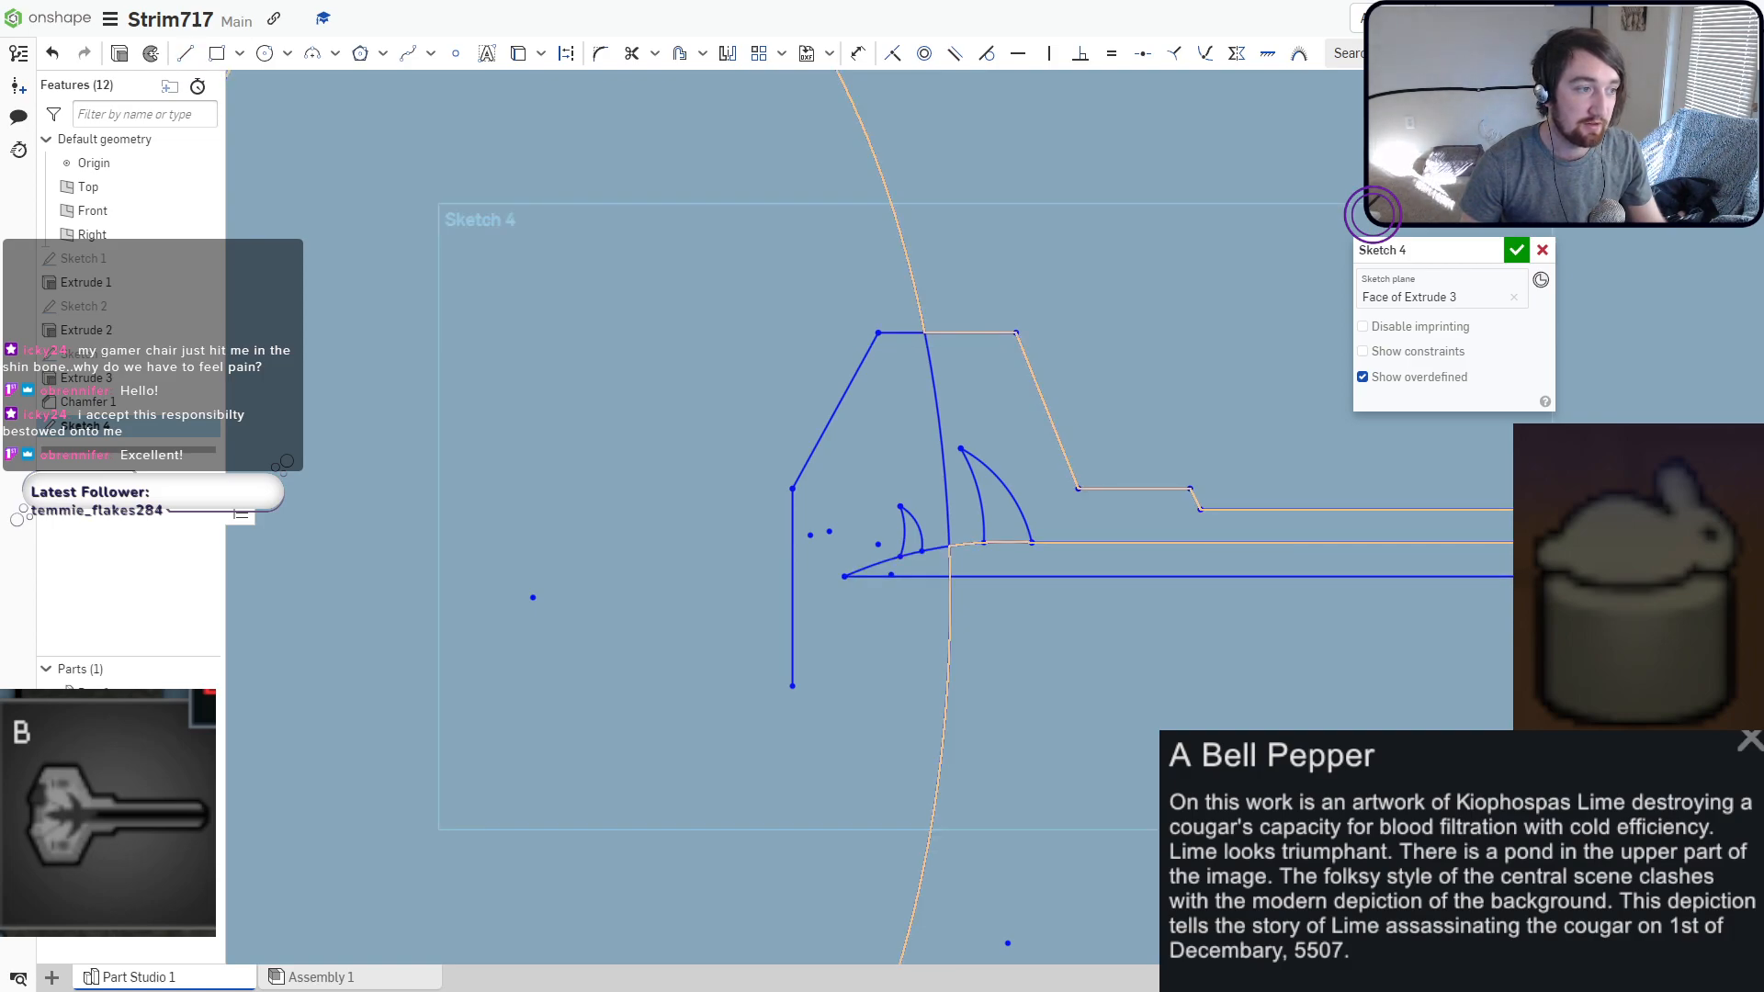
# Mirror the inner shaft line, the tapering arc and both curved barbs across the horizontal centre line.
pyautogui.click(728, 57)
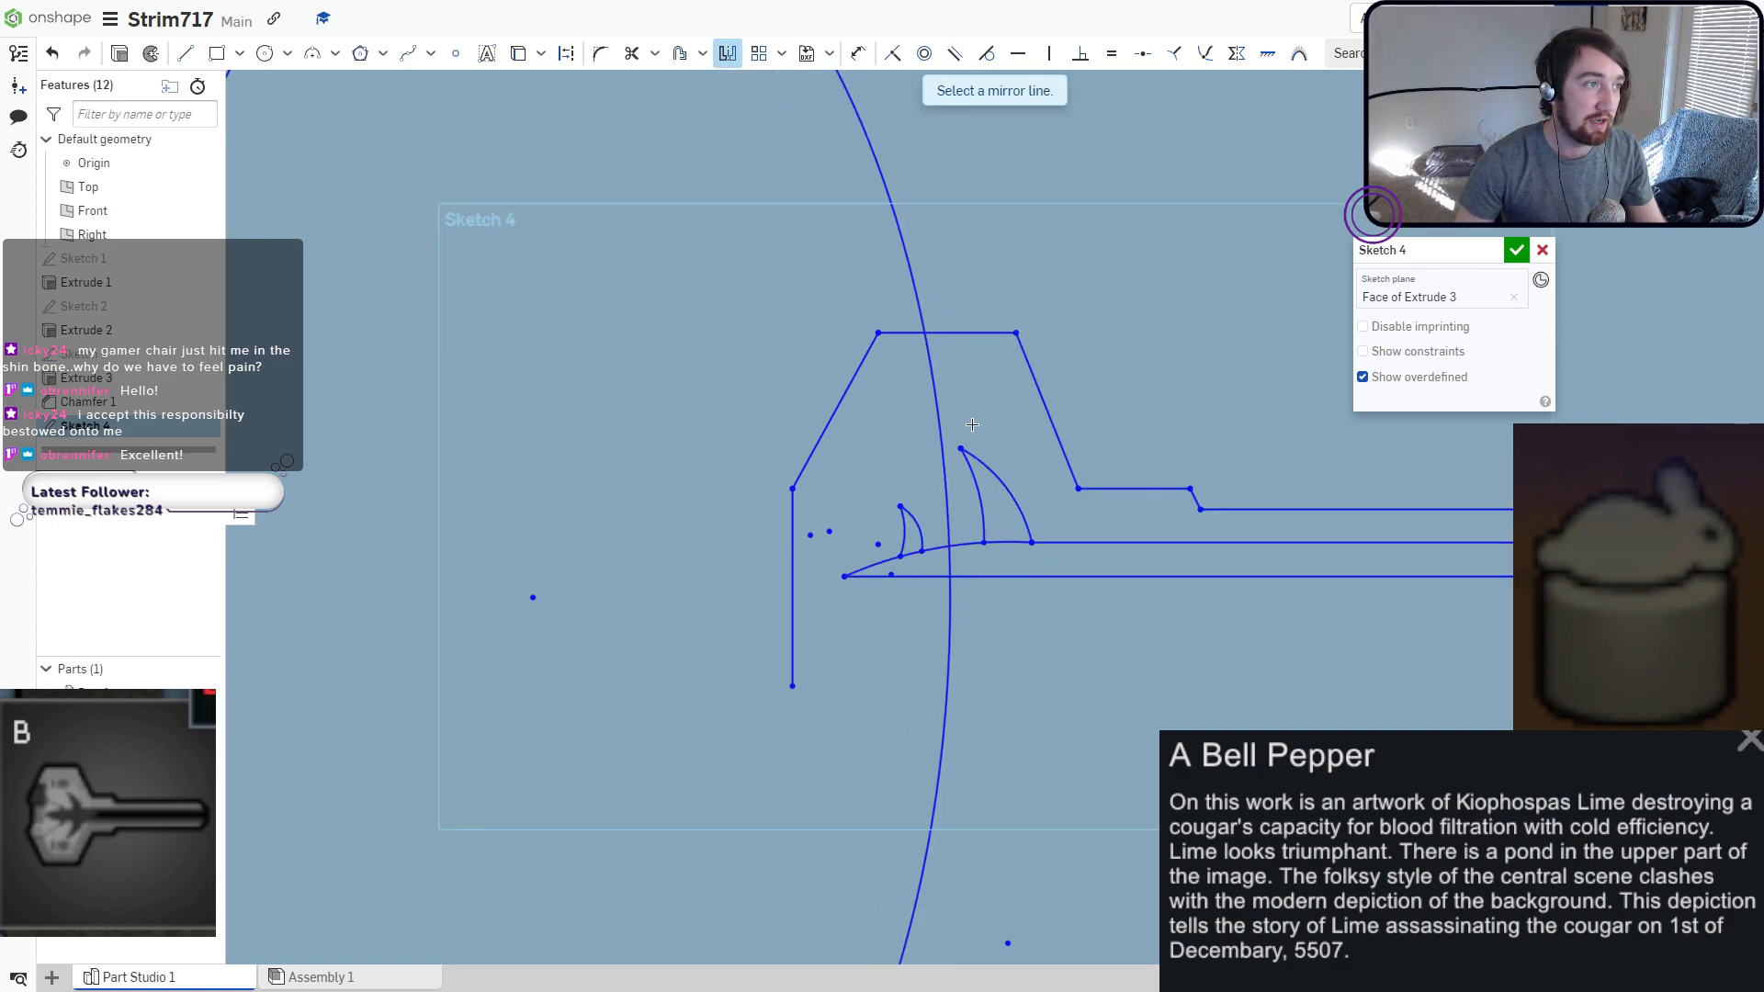
pyautogui.click(1033, 579)
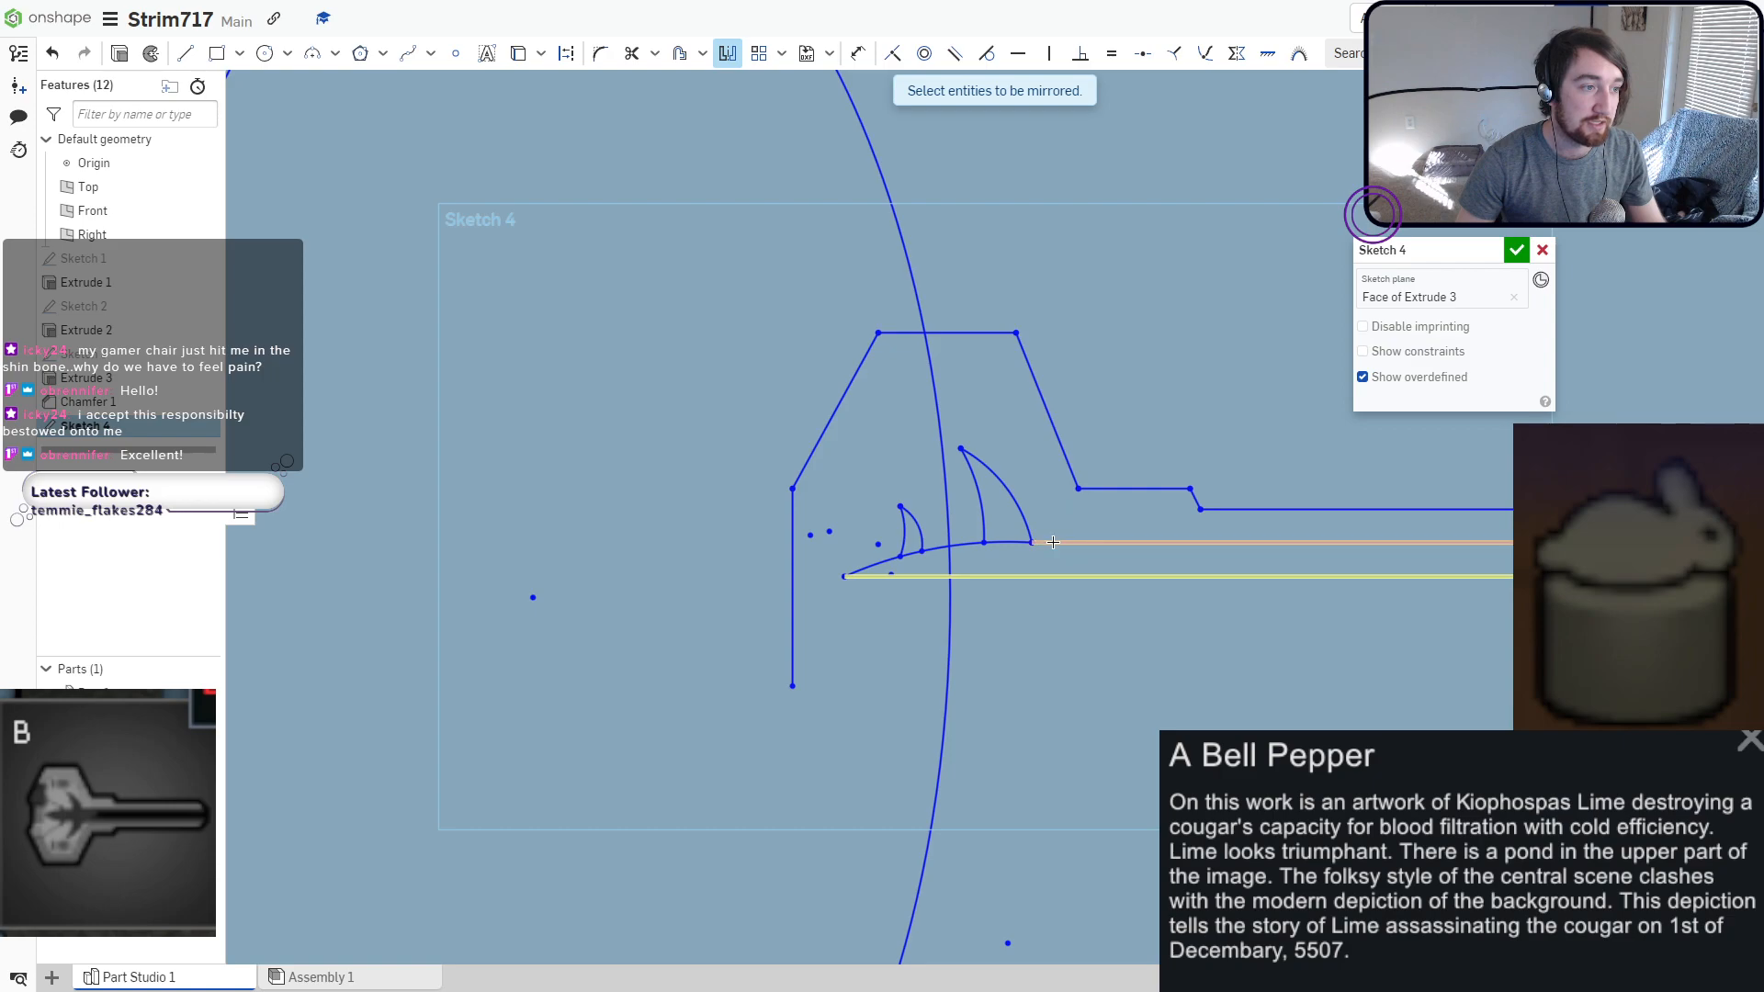
pyautogui.click(1047, 542)
pyautogui.click(1013, 517)
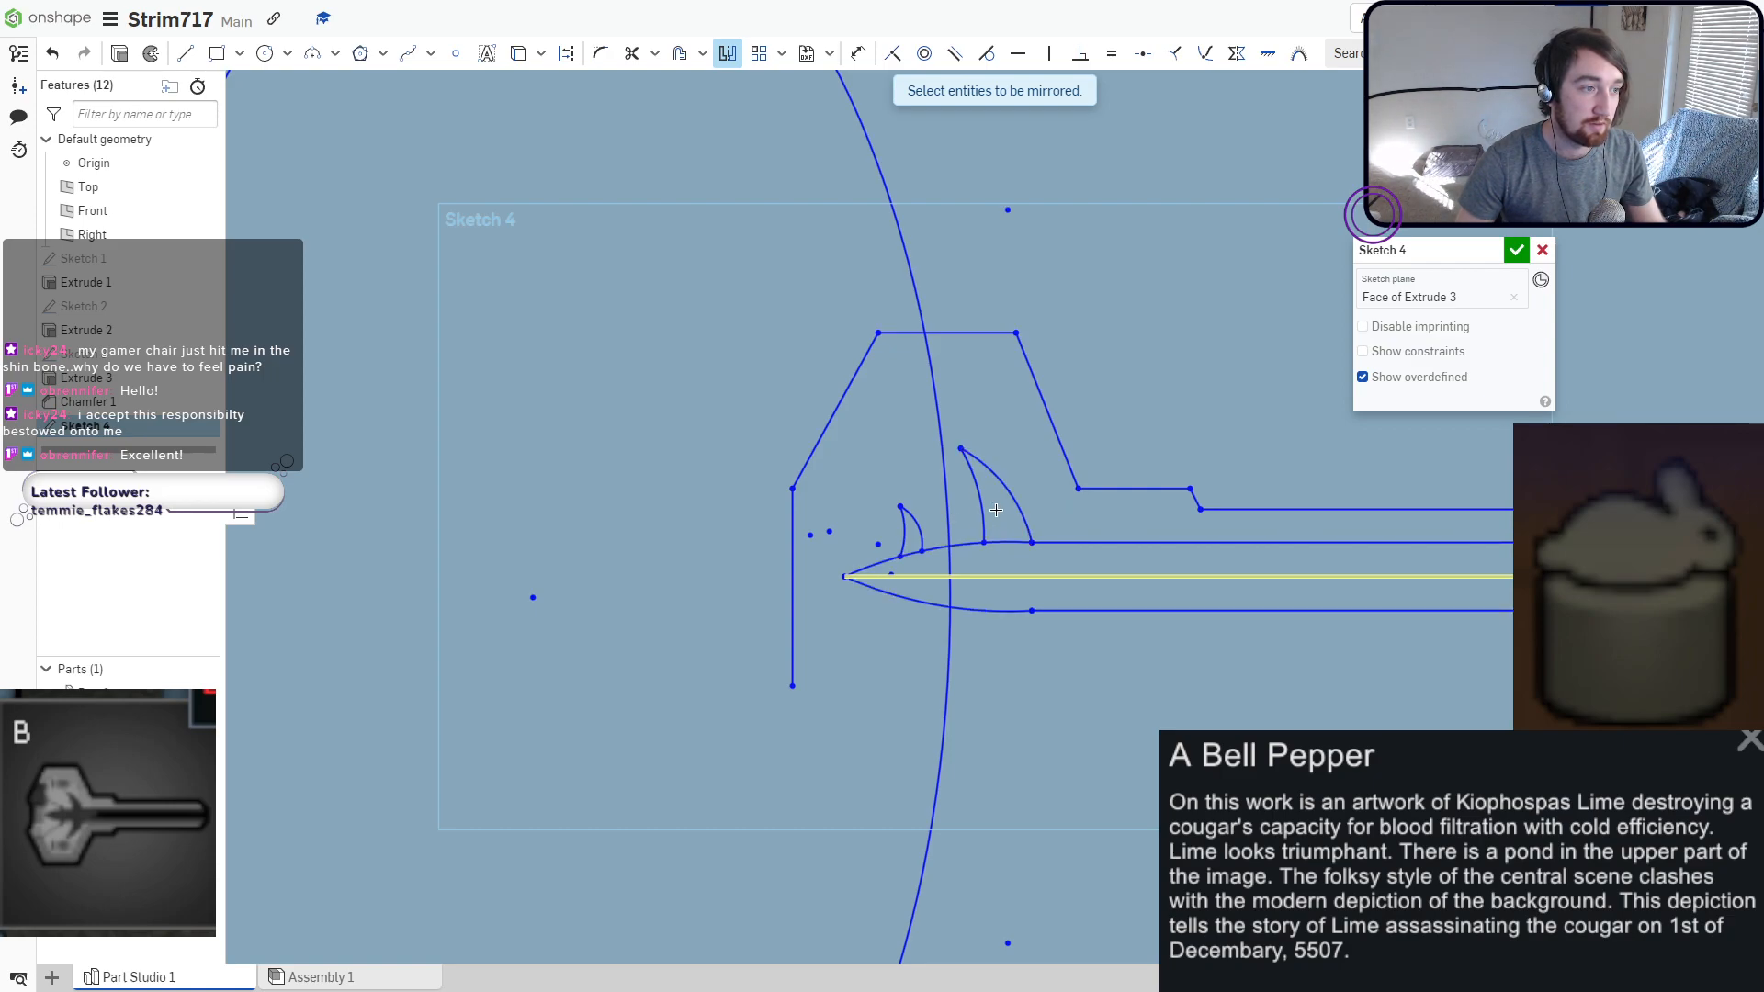
pyautogui.click(980, 511)
pyautogui.click(918, 530)
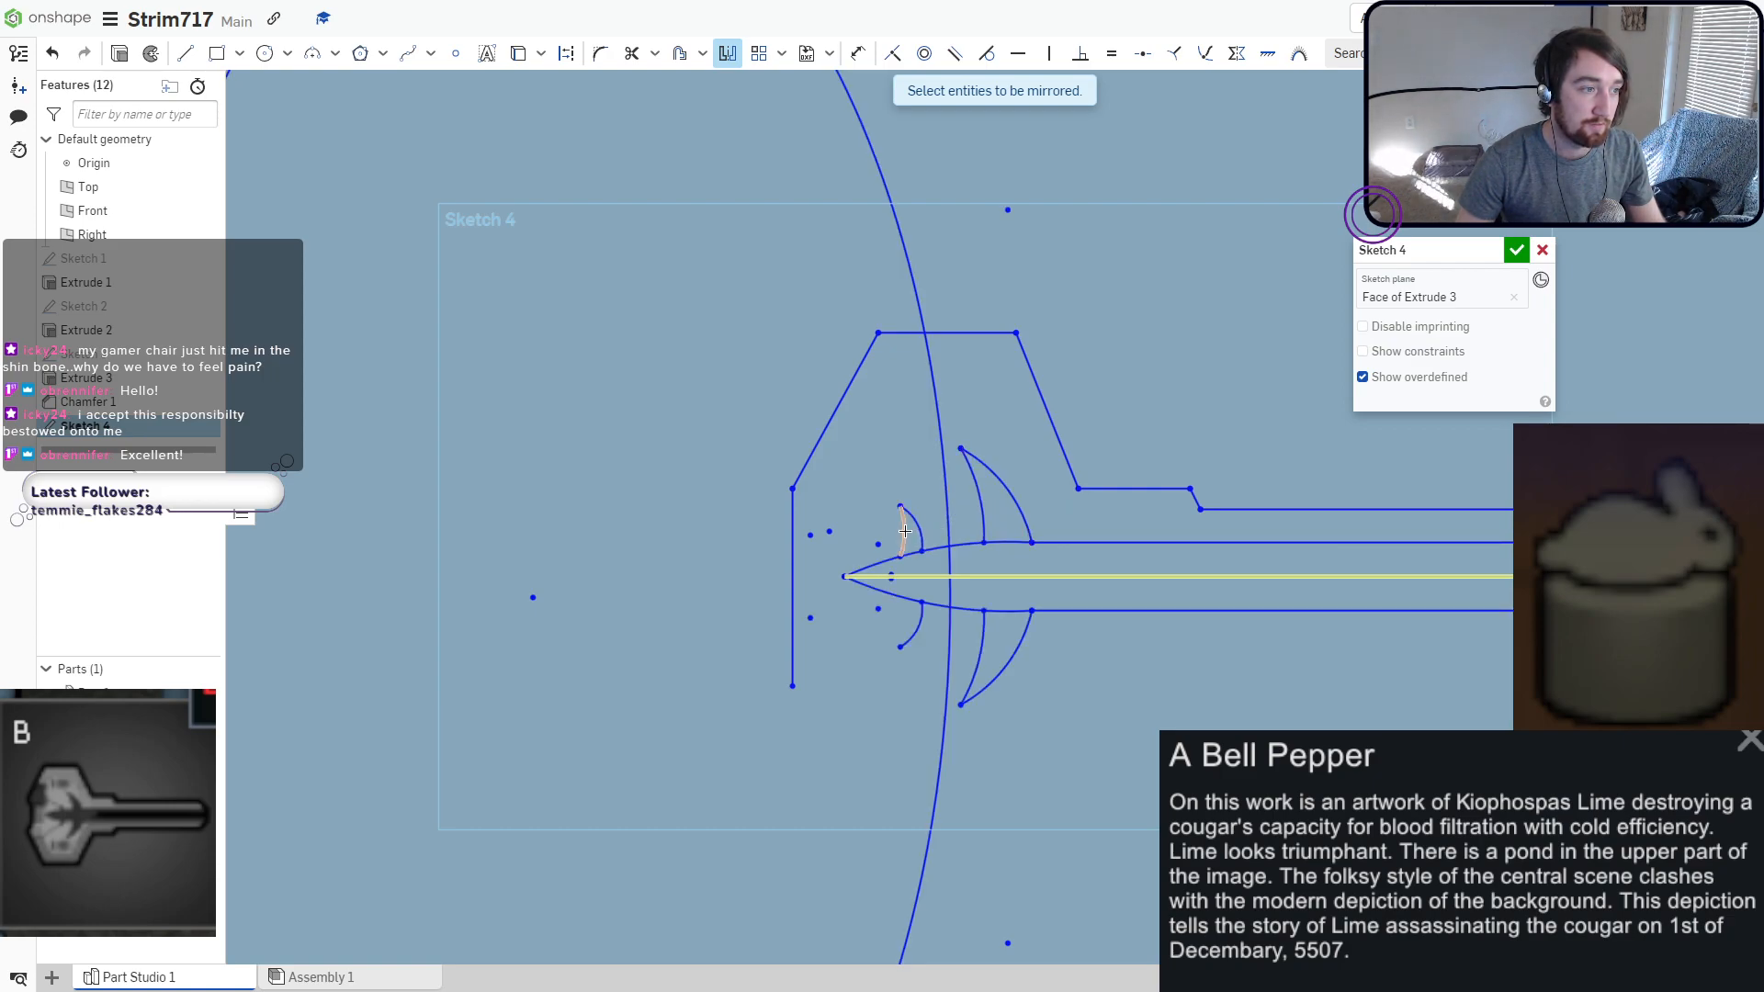
# Mirror the outer shaft edge, its notch and step, and the three upper edges of the head across the same centre line.
pyautogui.click(1237, 511)
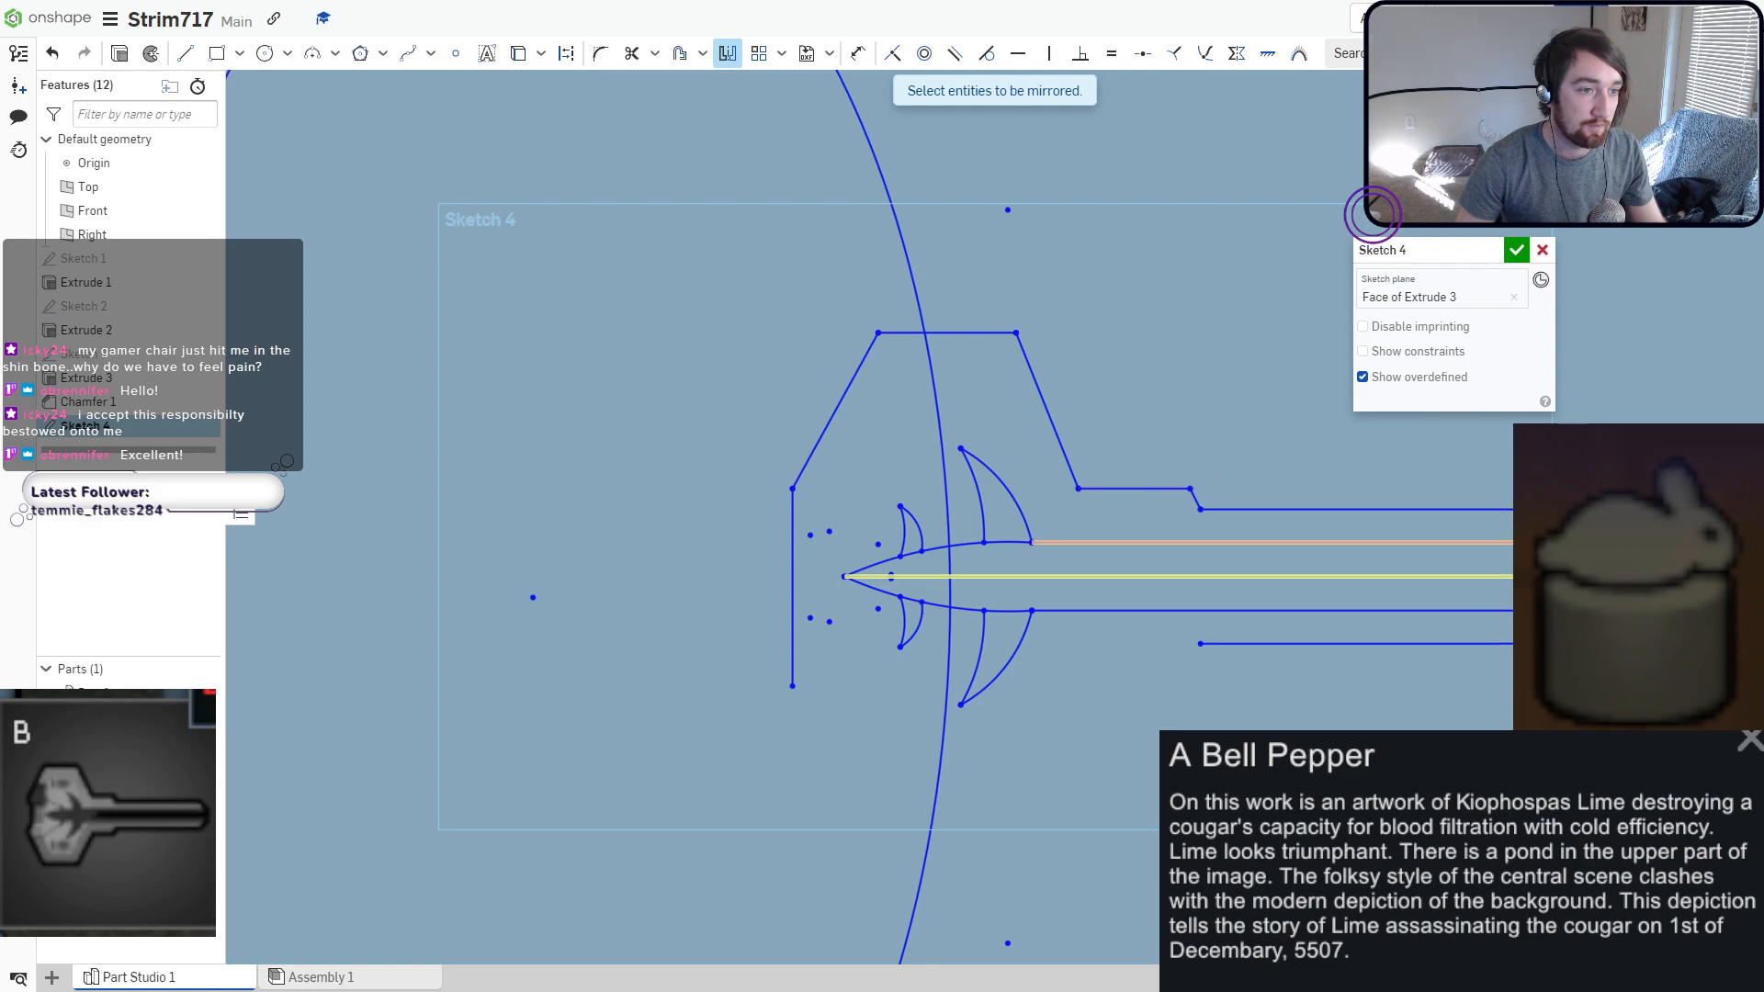
pyautogui.click(1197, 501)
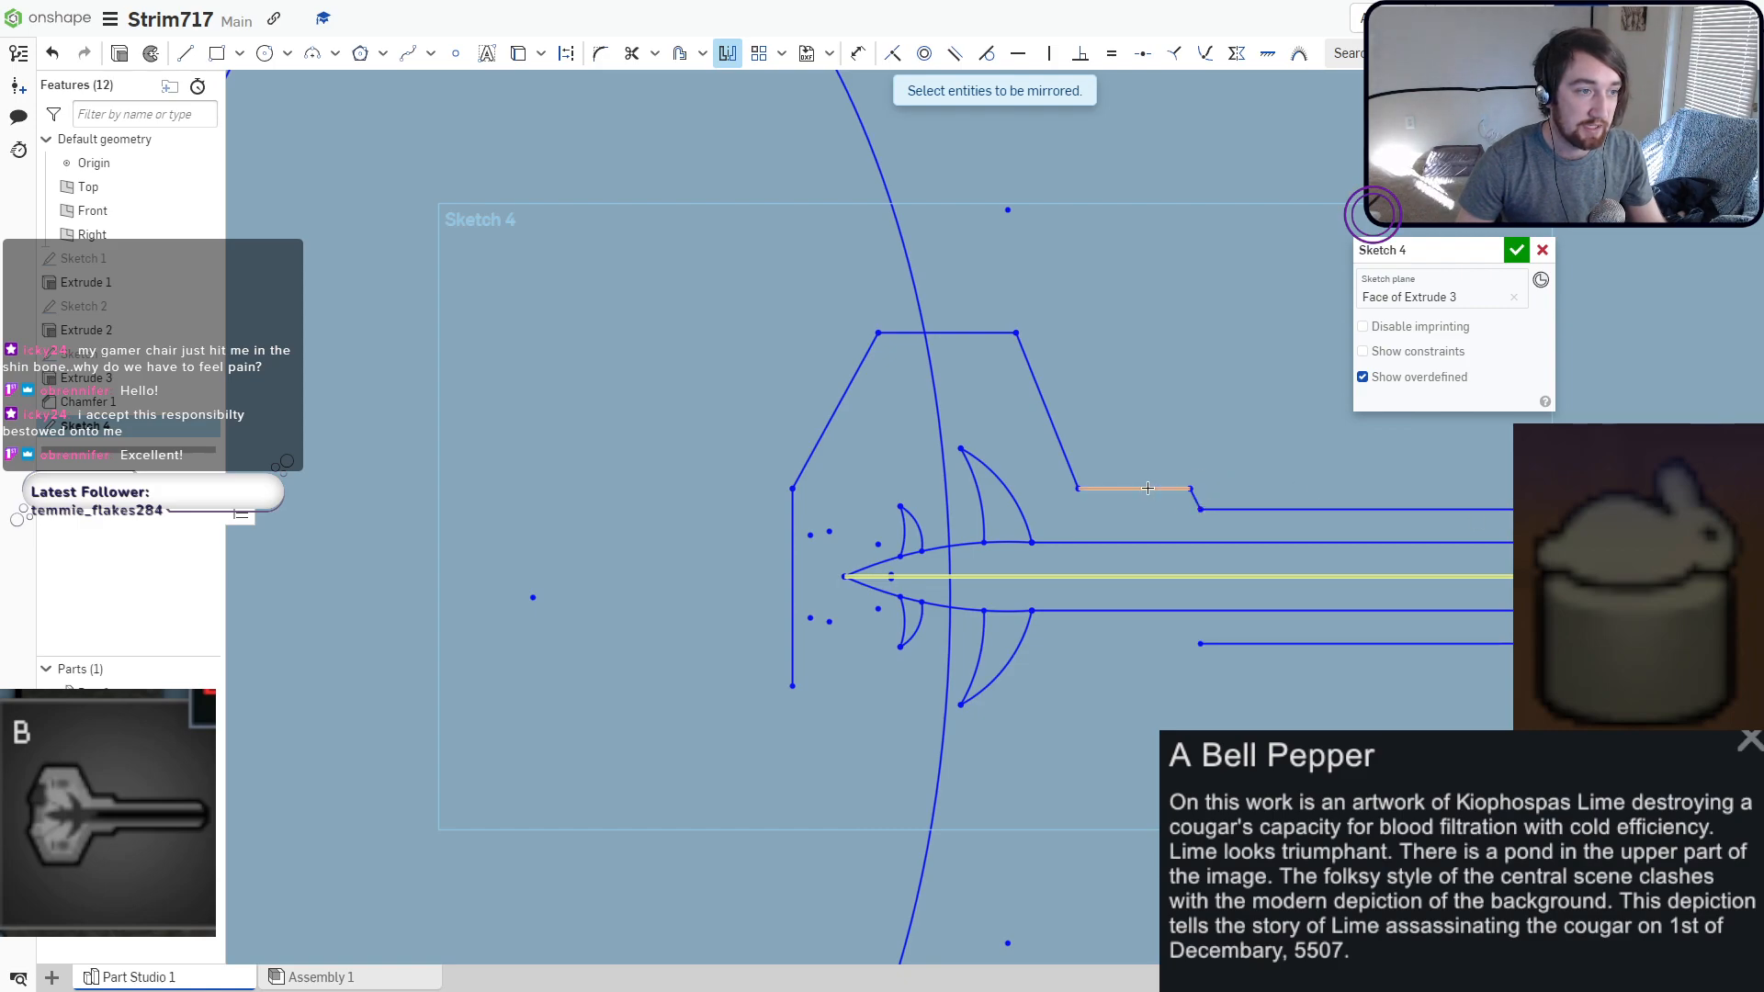
pyautogui.click(1134, 489)
pyautogui.click(1055, 441)
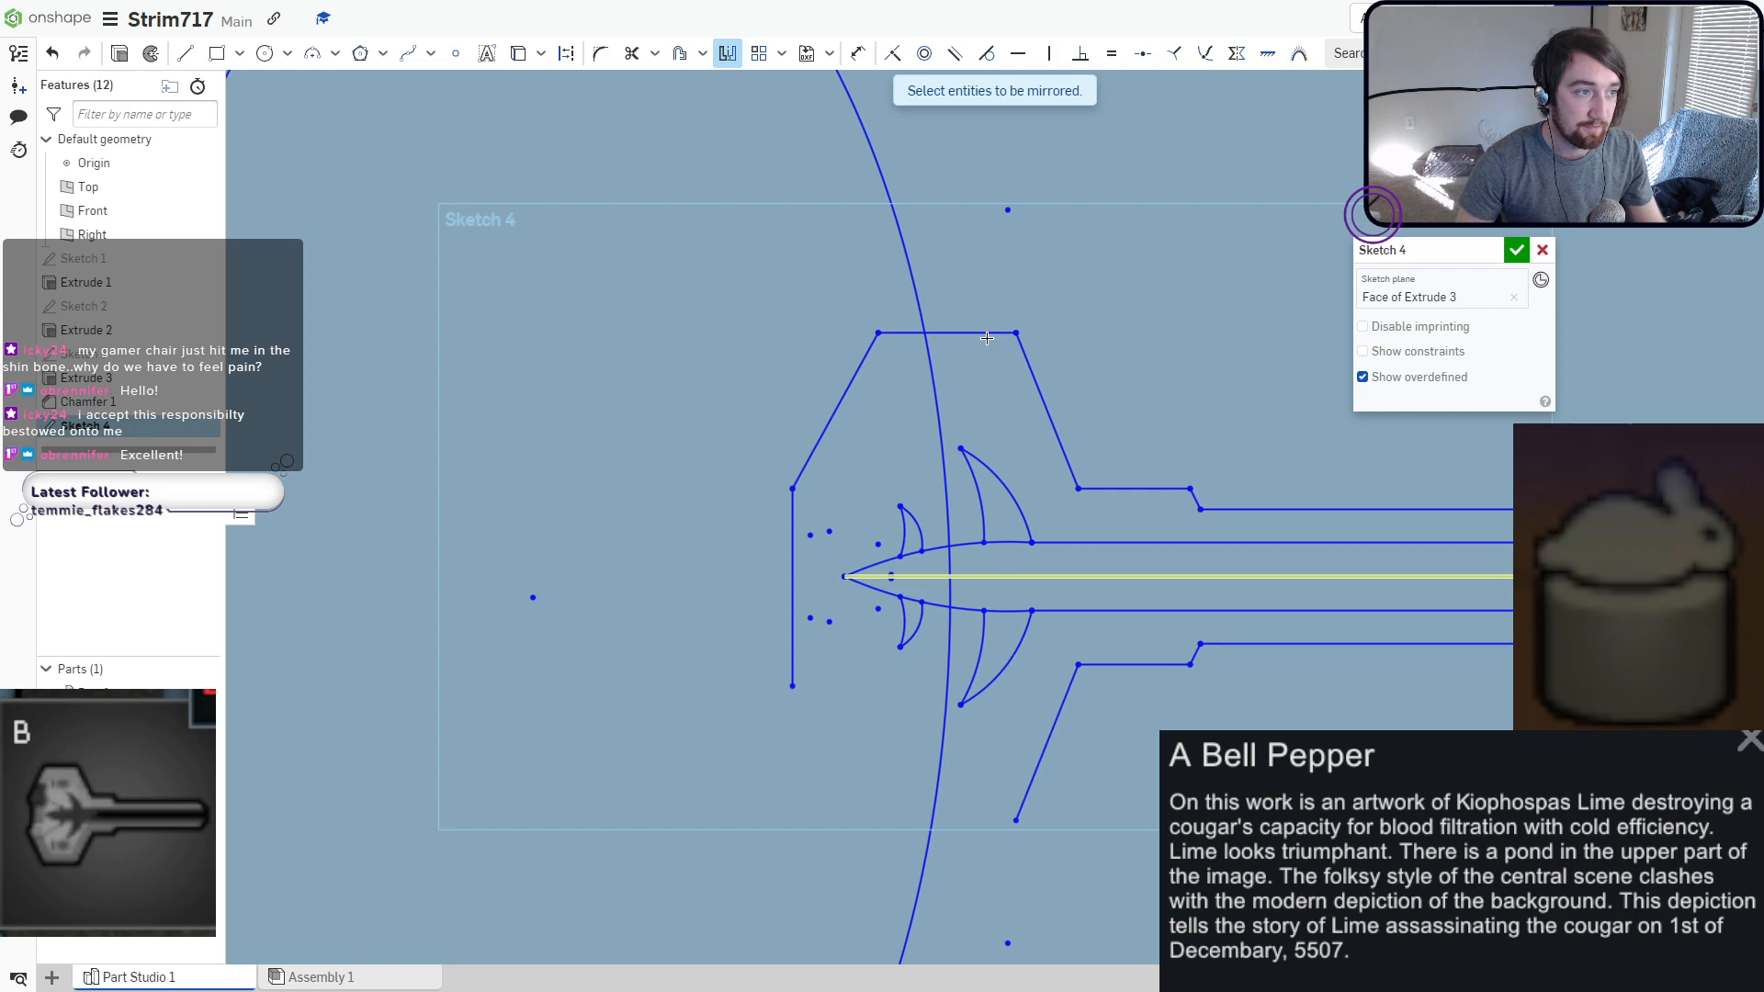
pyautogui.click(987, 333)
pyautogui.click(844, 388)
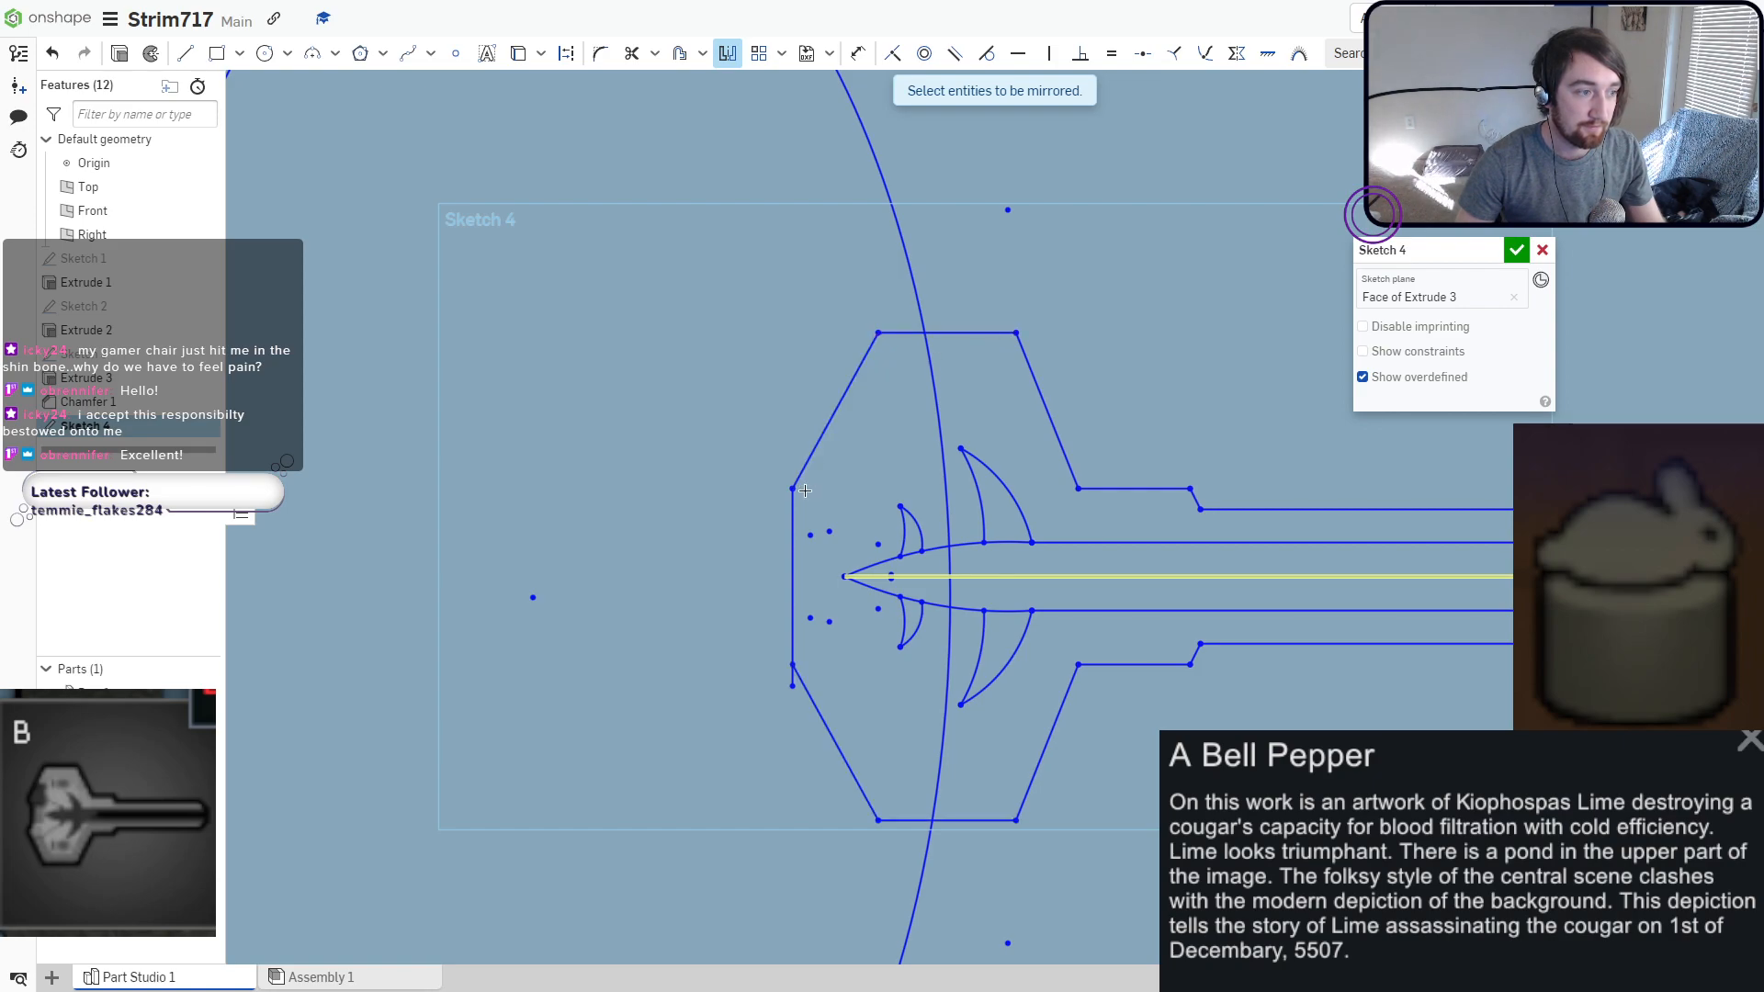
pyautogui.scroll(3, 795, 548)
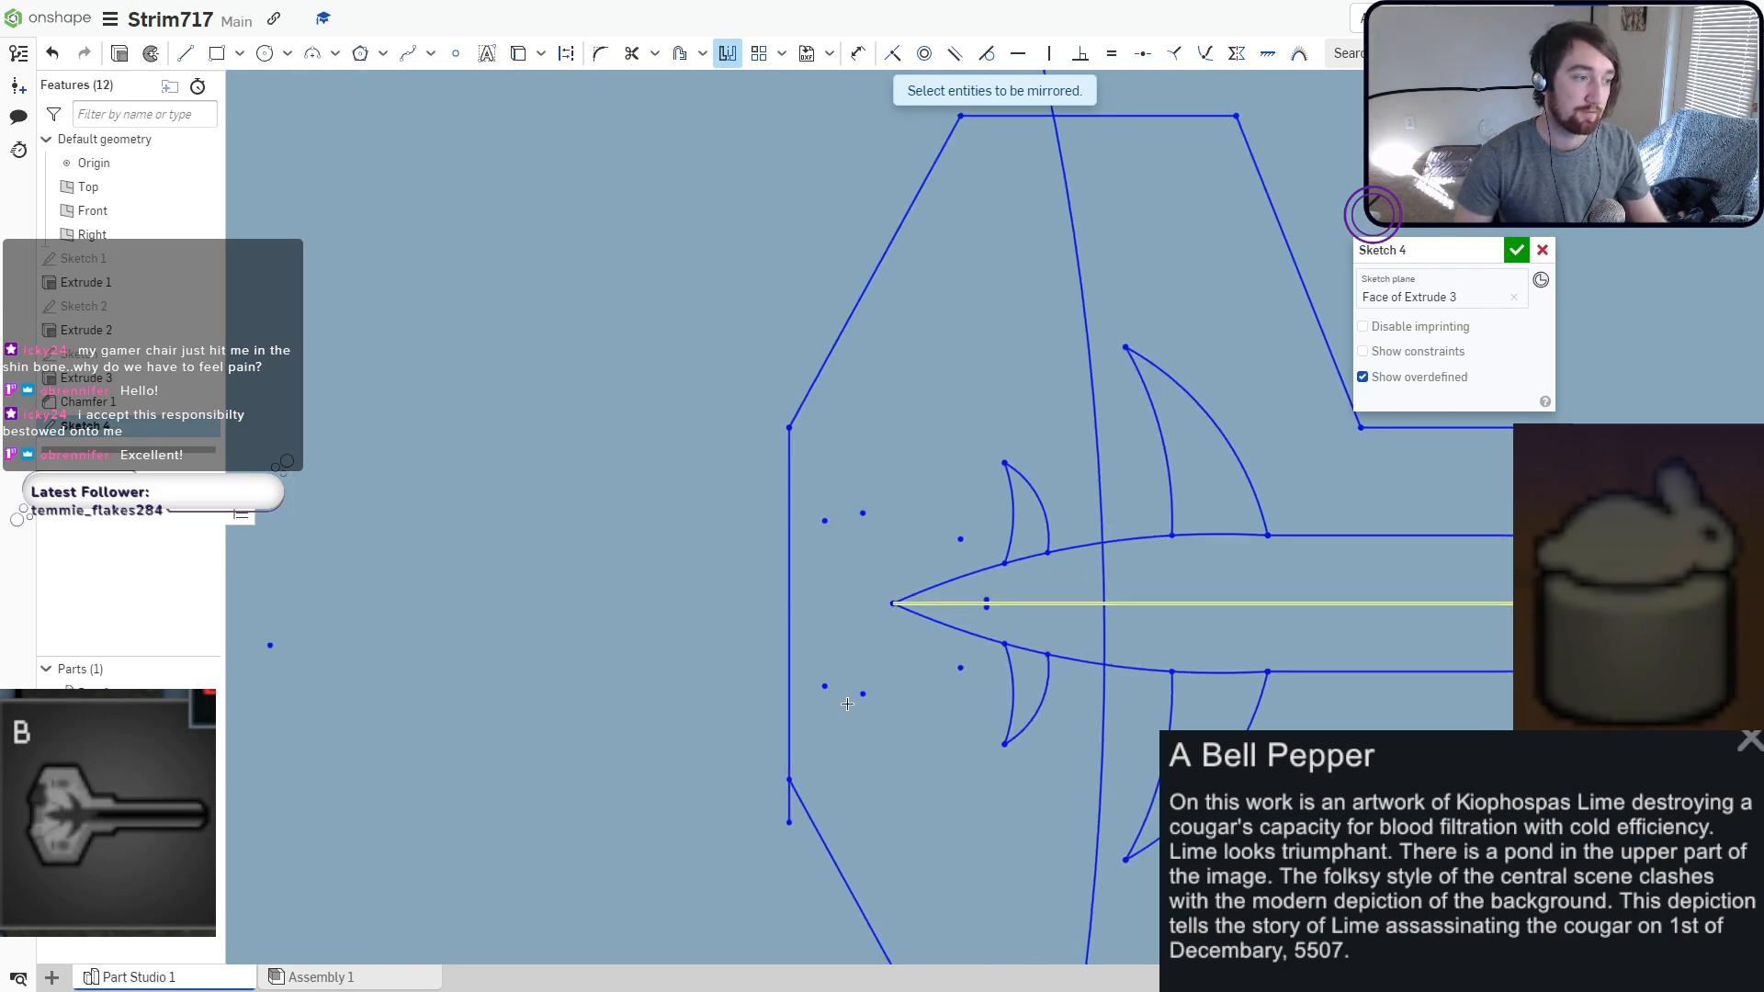
pyautogui.scroll(5, 785, 781)
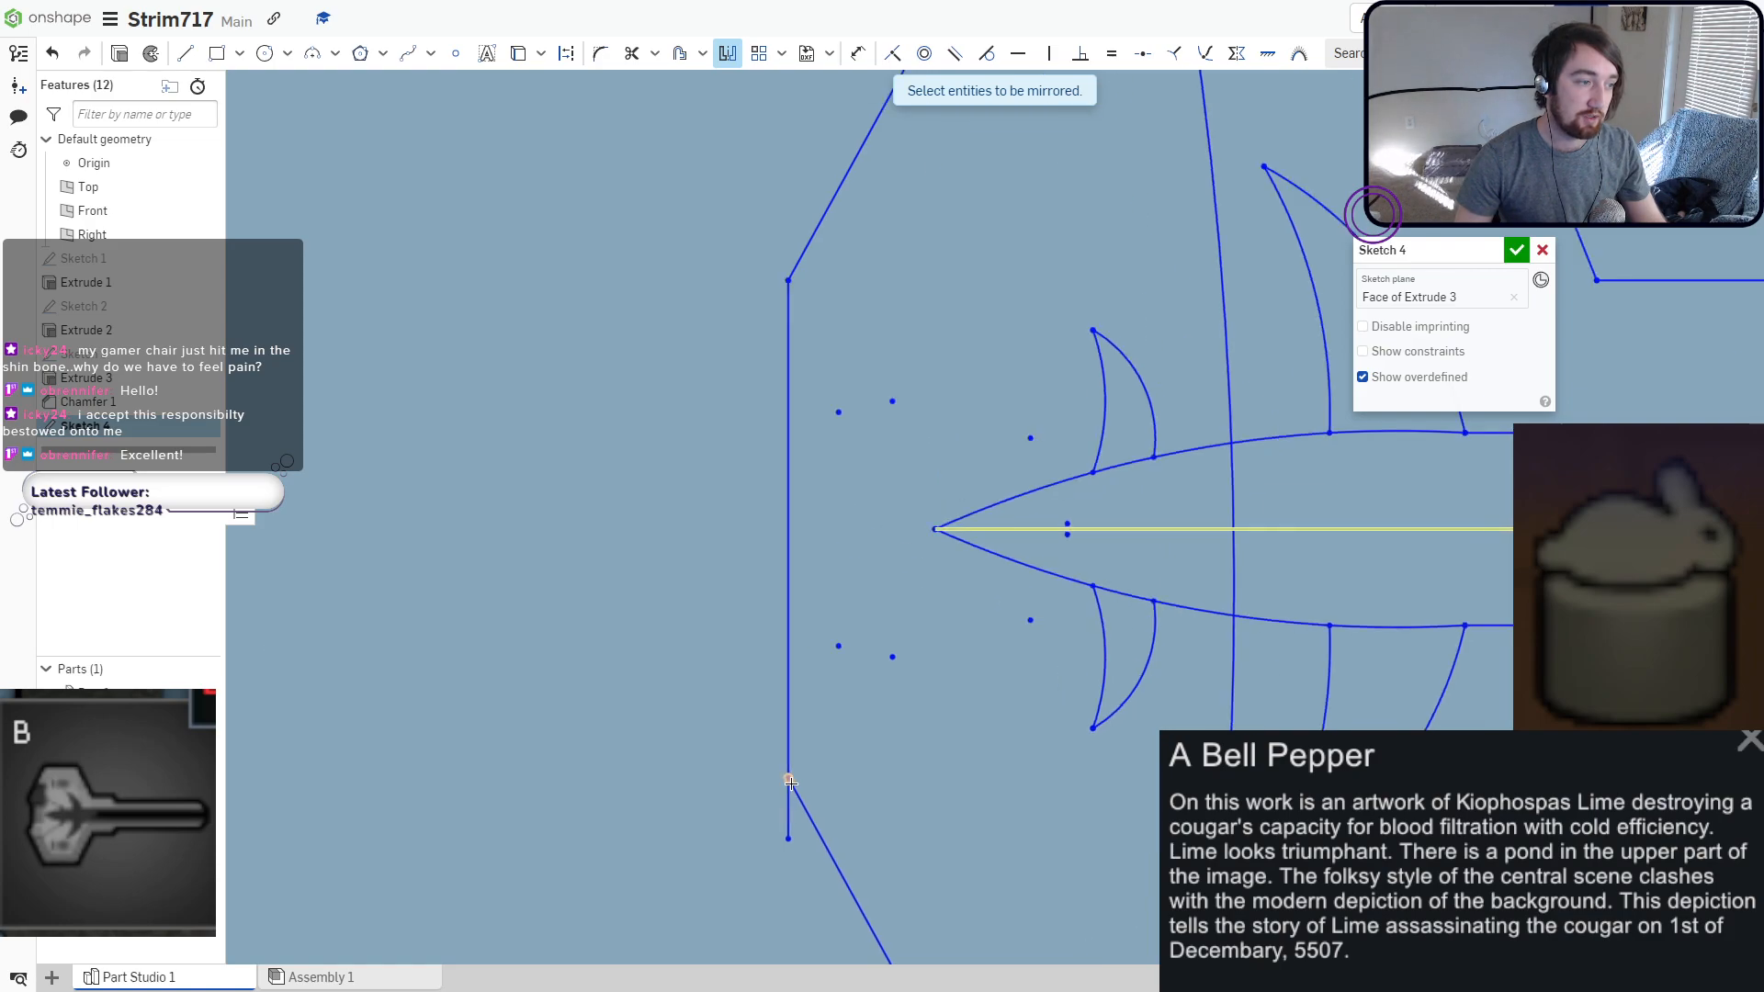
pyautogui.scroll(-10, 809, 788)
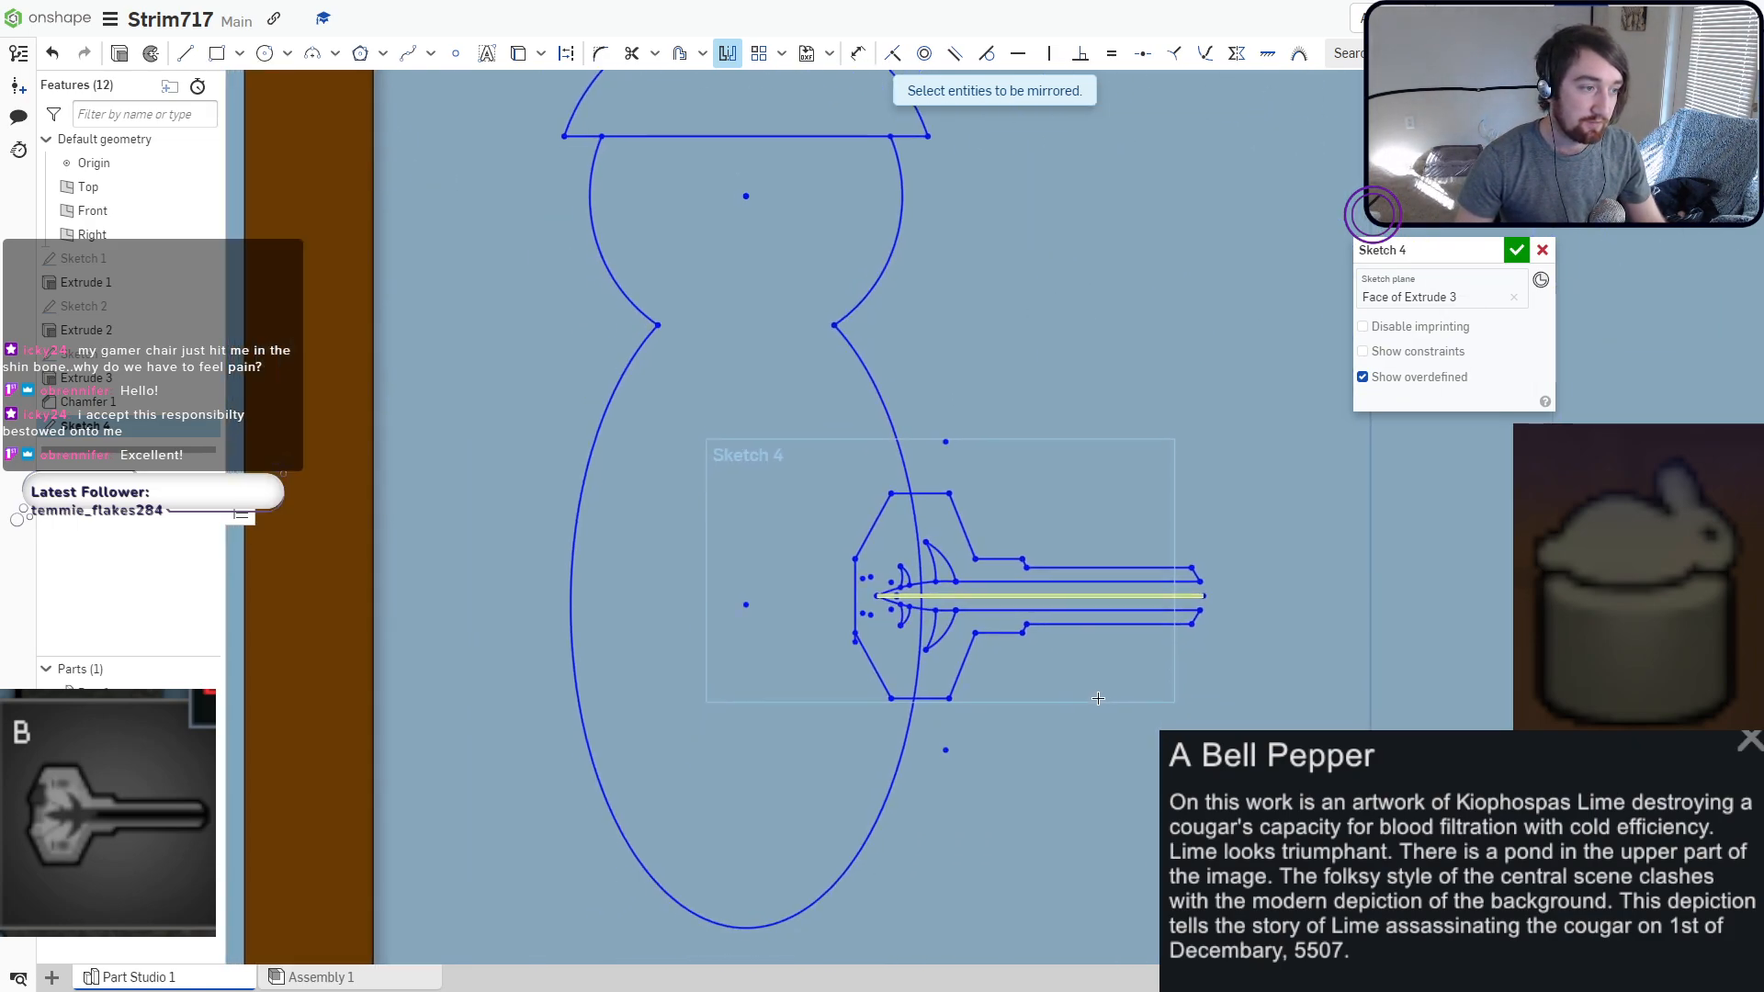
pyautogui.scroll(5, 977, 827)
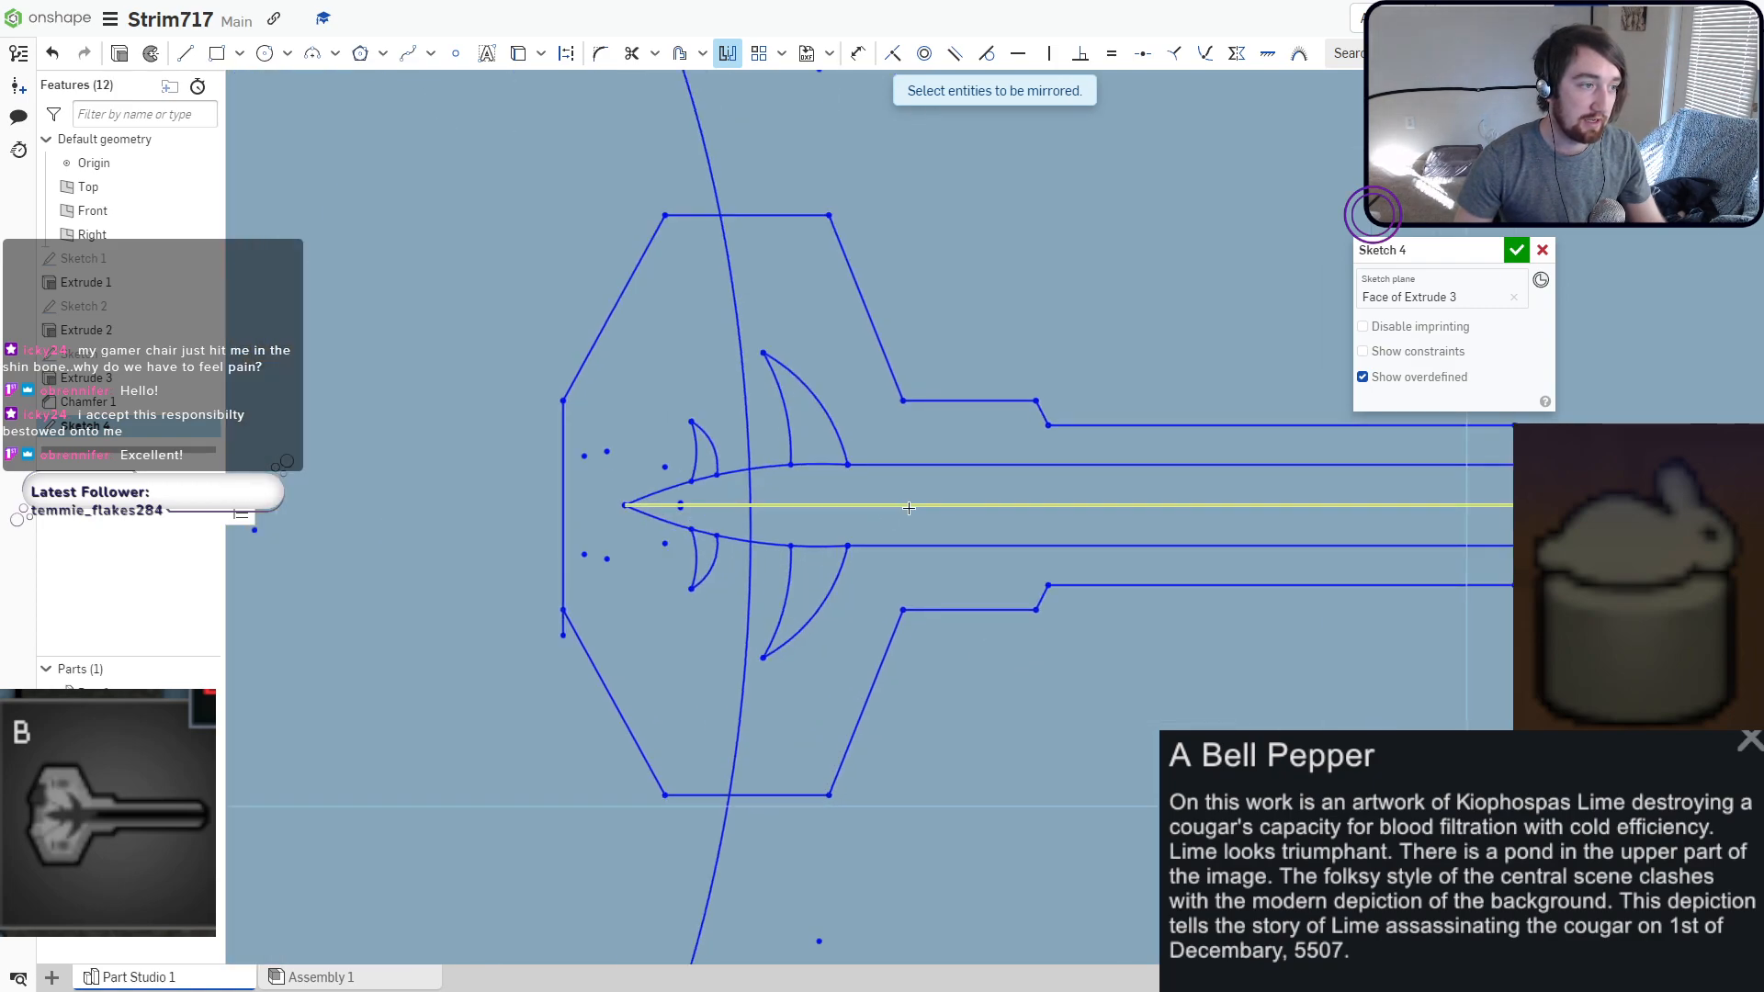
# Draw an arc of about 0.007 cm radius joining the outer bases of the two large barbs, bulging toward the key's shaft.
pyautogui.press('Escape')
pyautogui.click(312, 52)
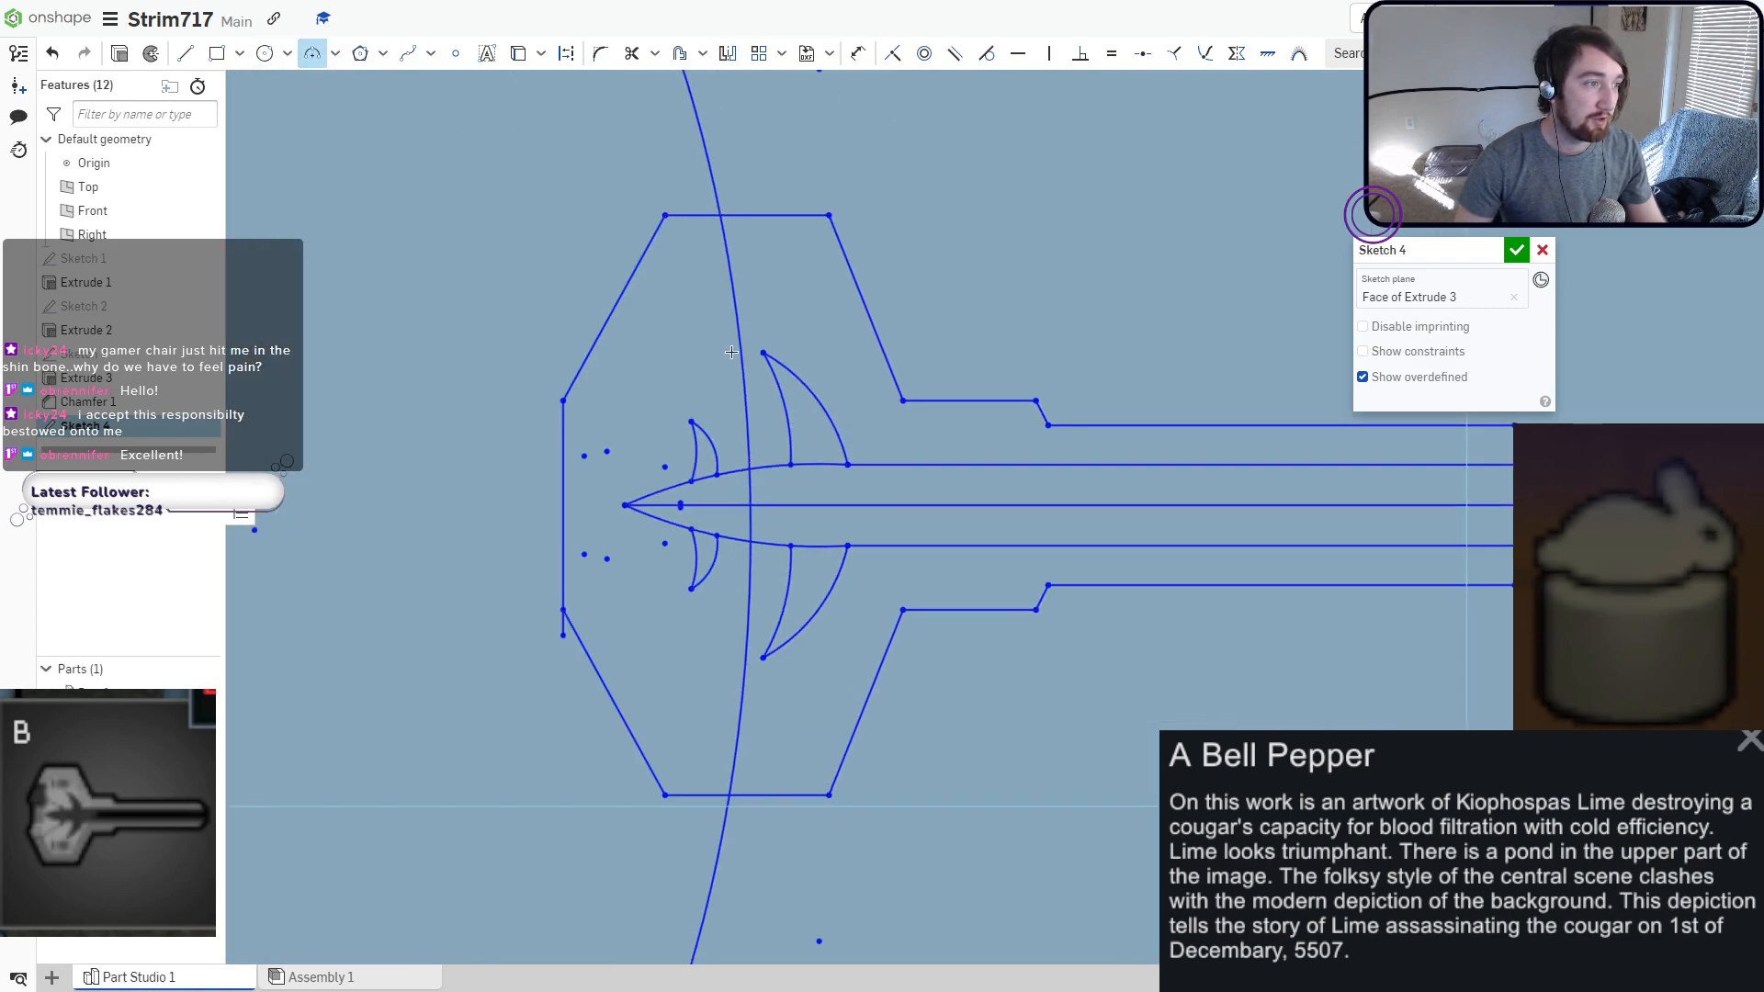
pyautogui.click(847, 465)
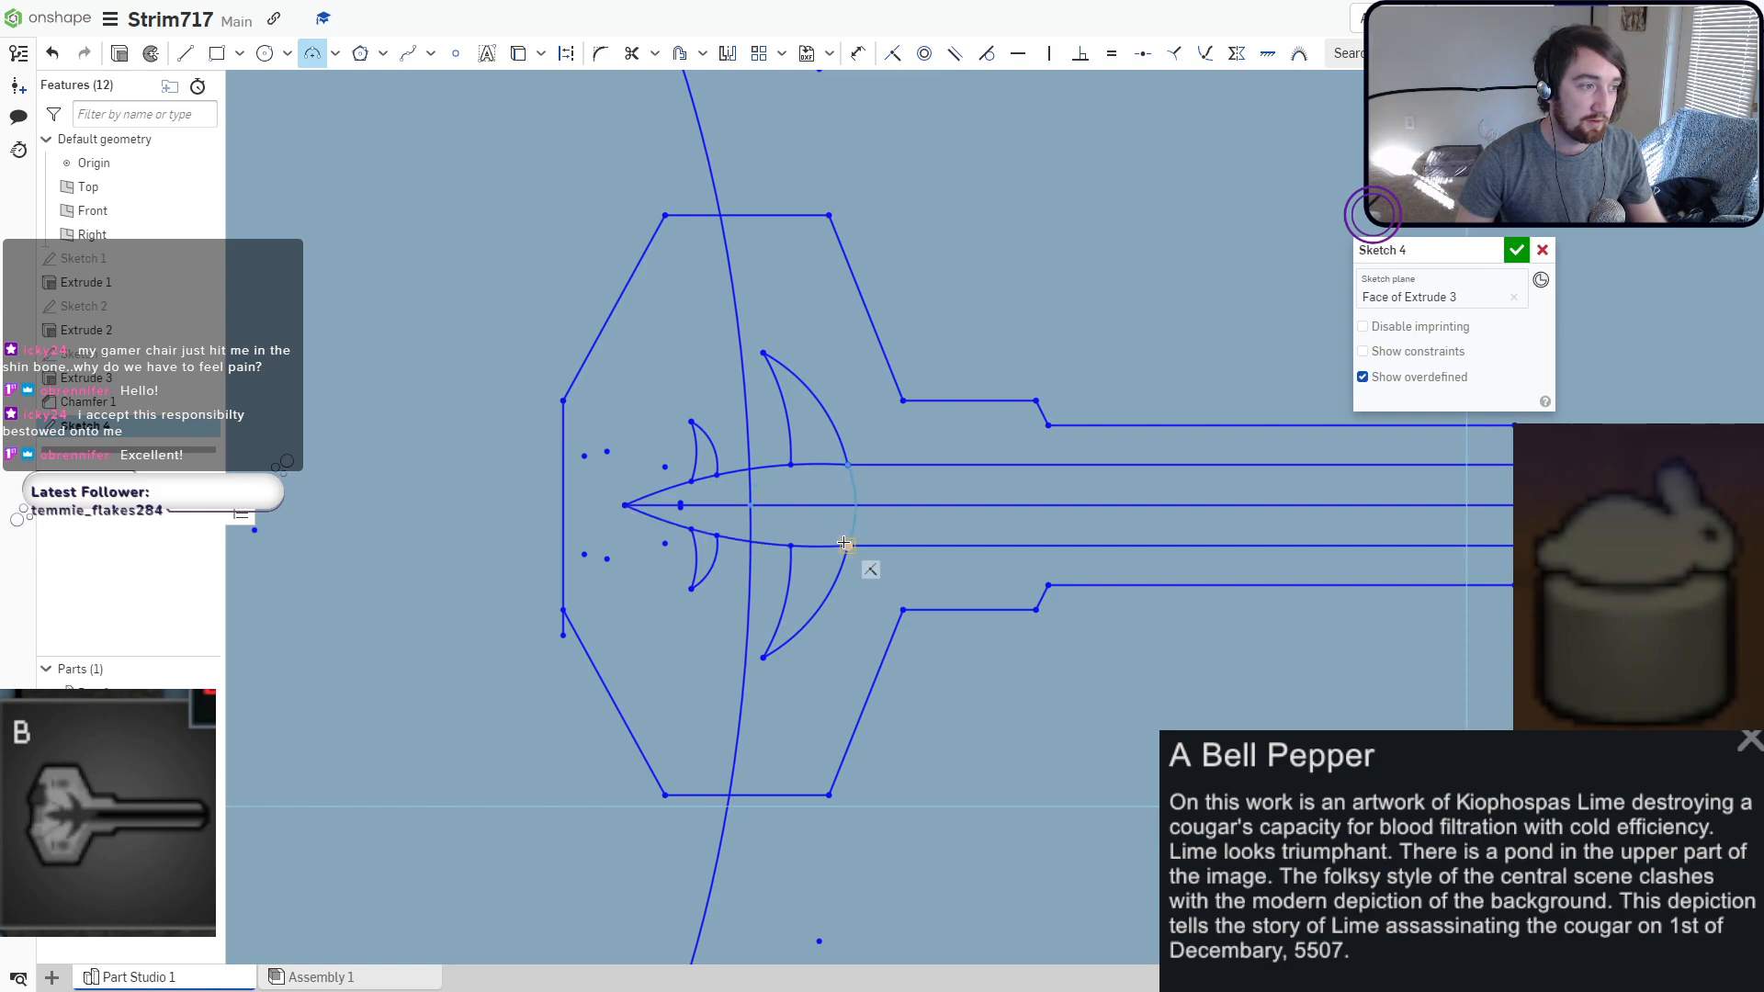
pyautogui.click(844, 545)
pyautogui.click(868, 506)
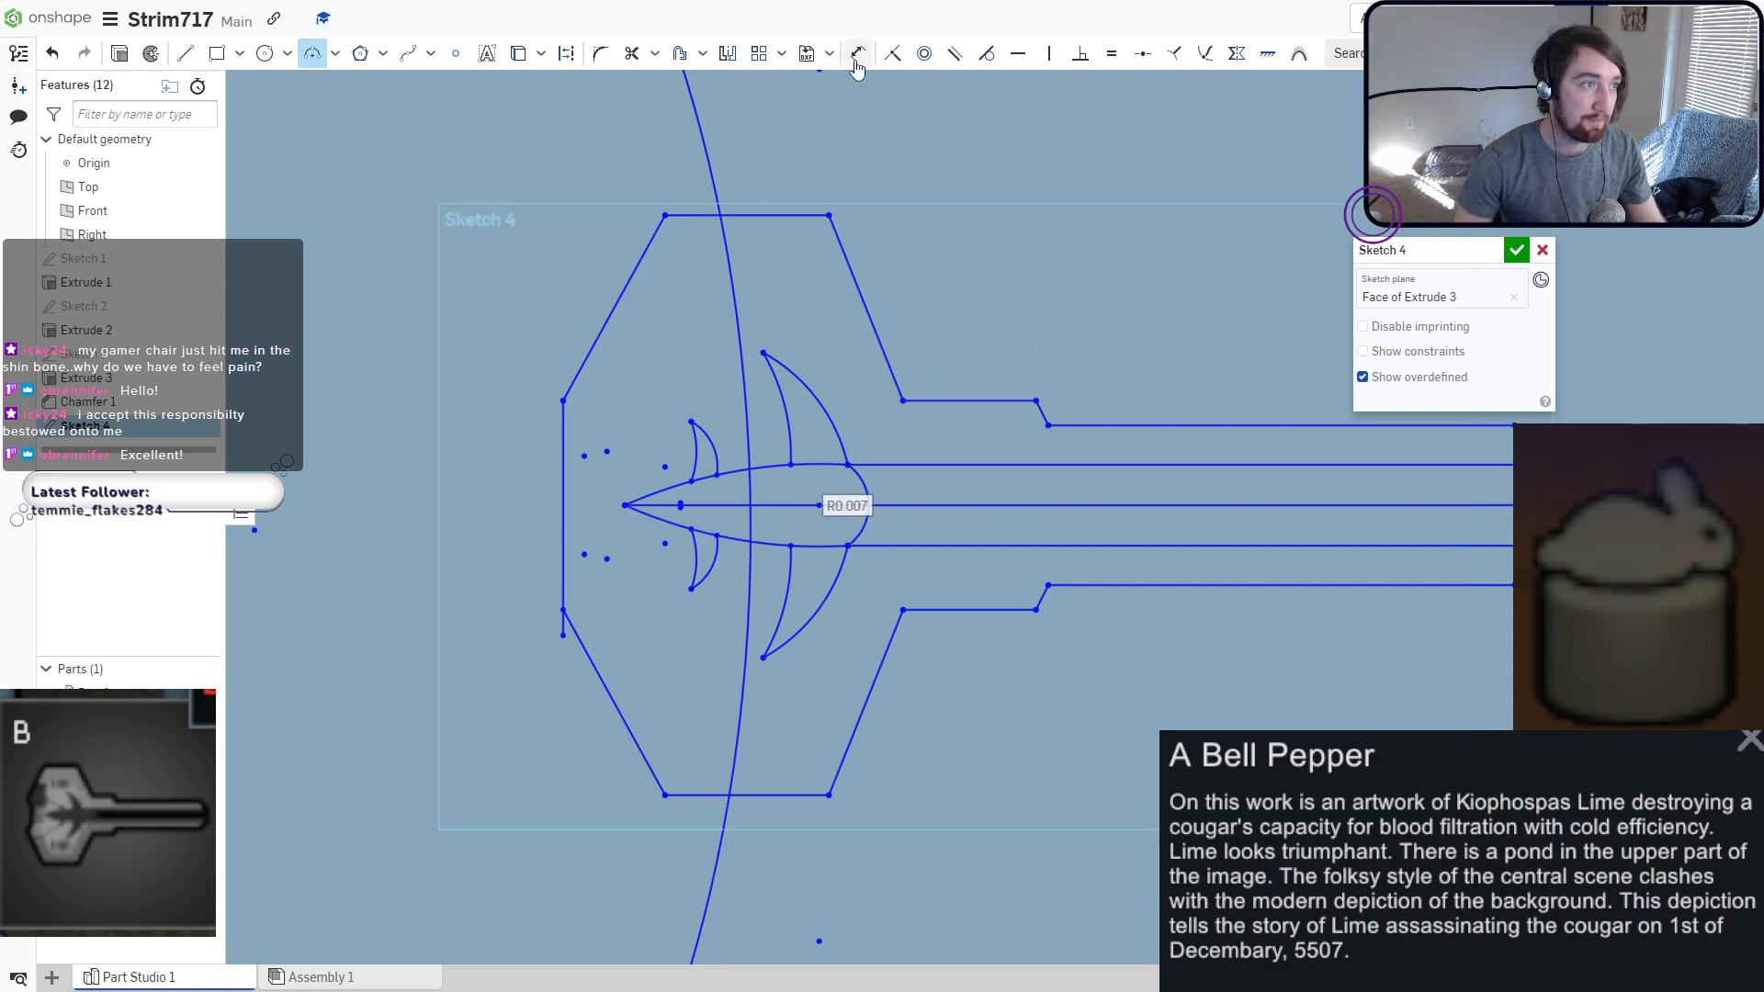
# Trim away the horizontal centre line along the key's shaft and inside the tapered tip.
pyautogui.click(631, 52)
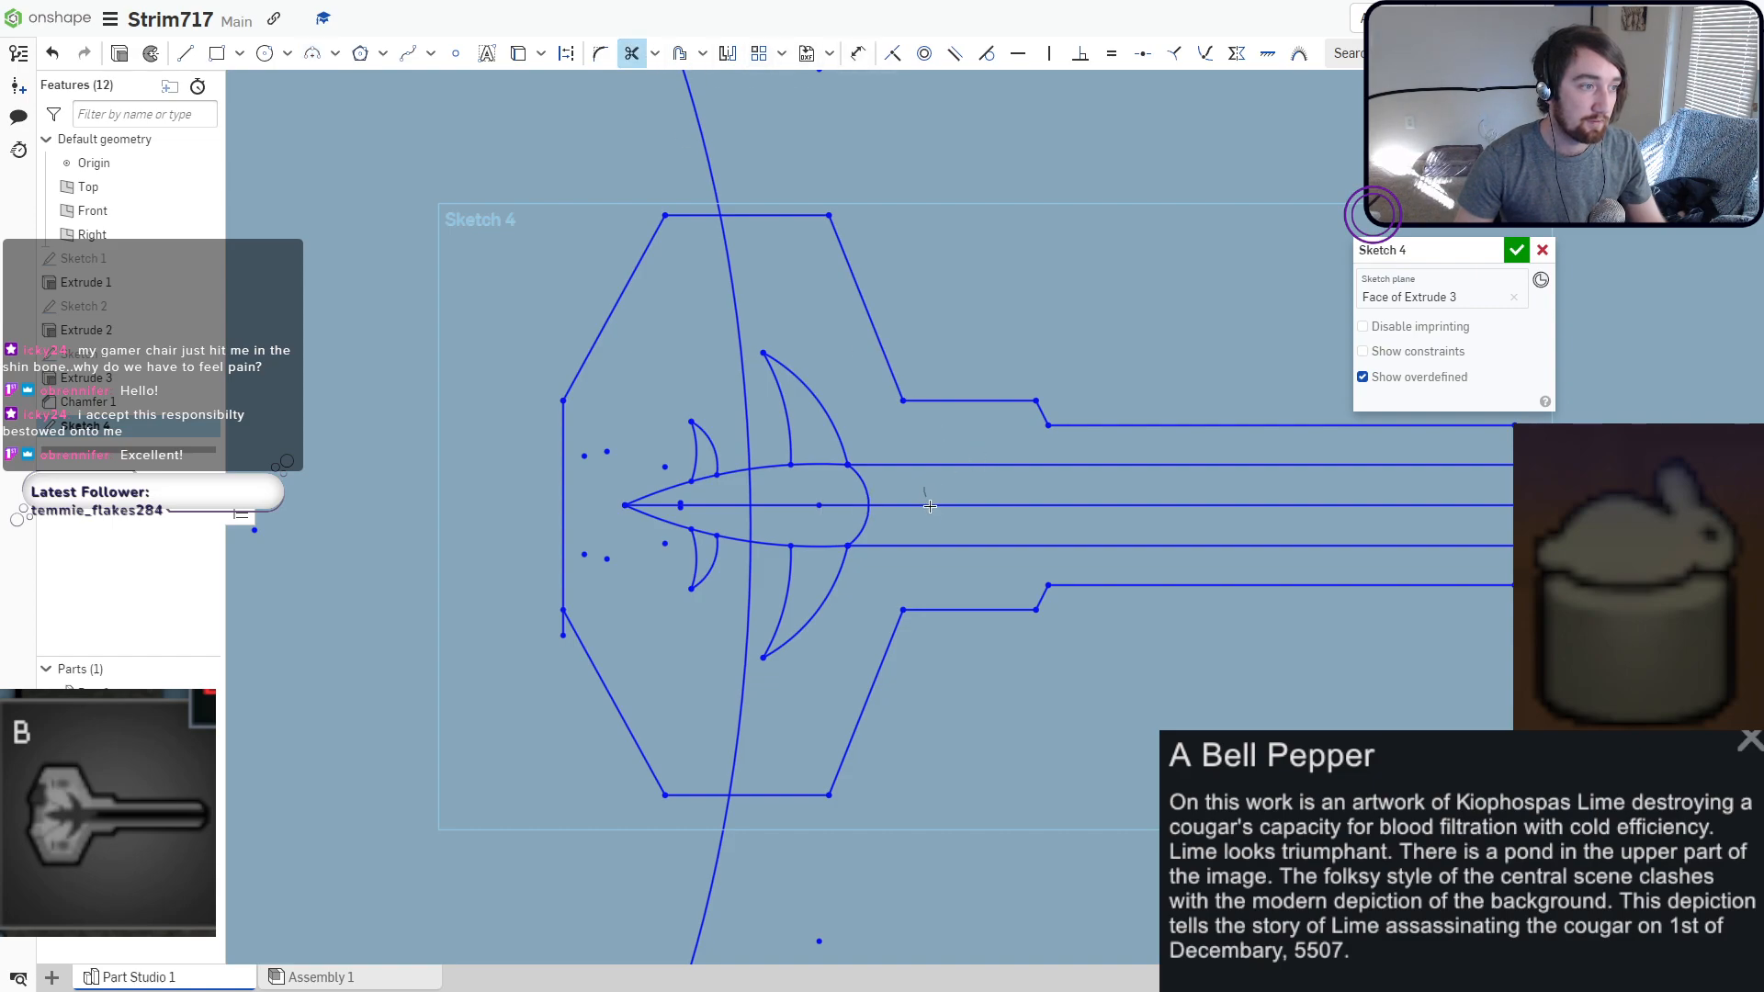
pyautogui.click(929, 505)
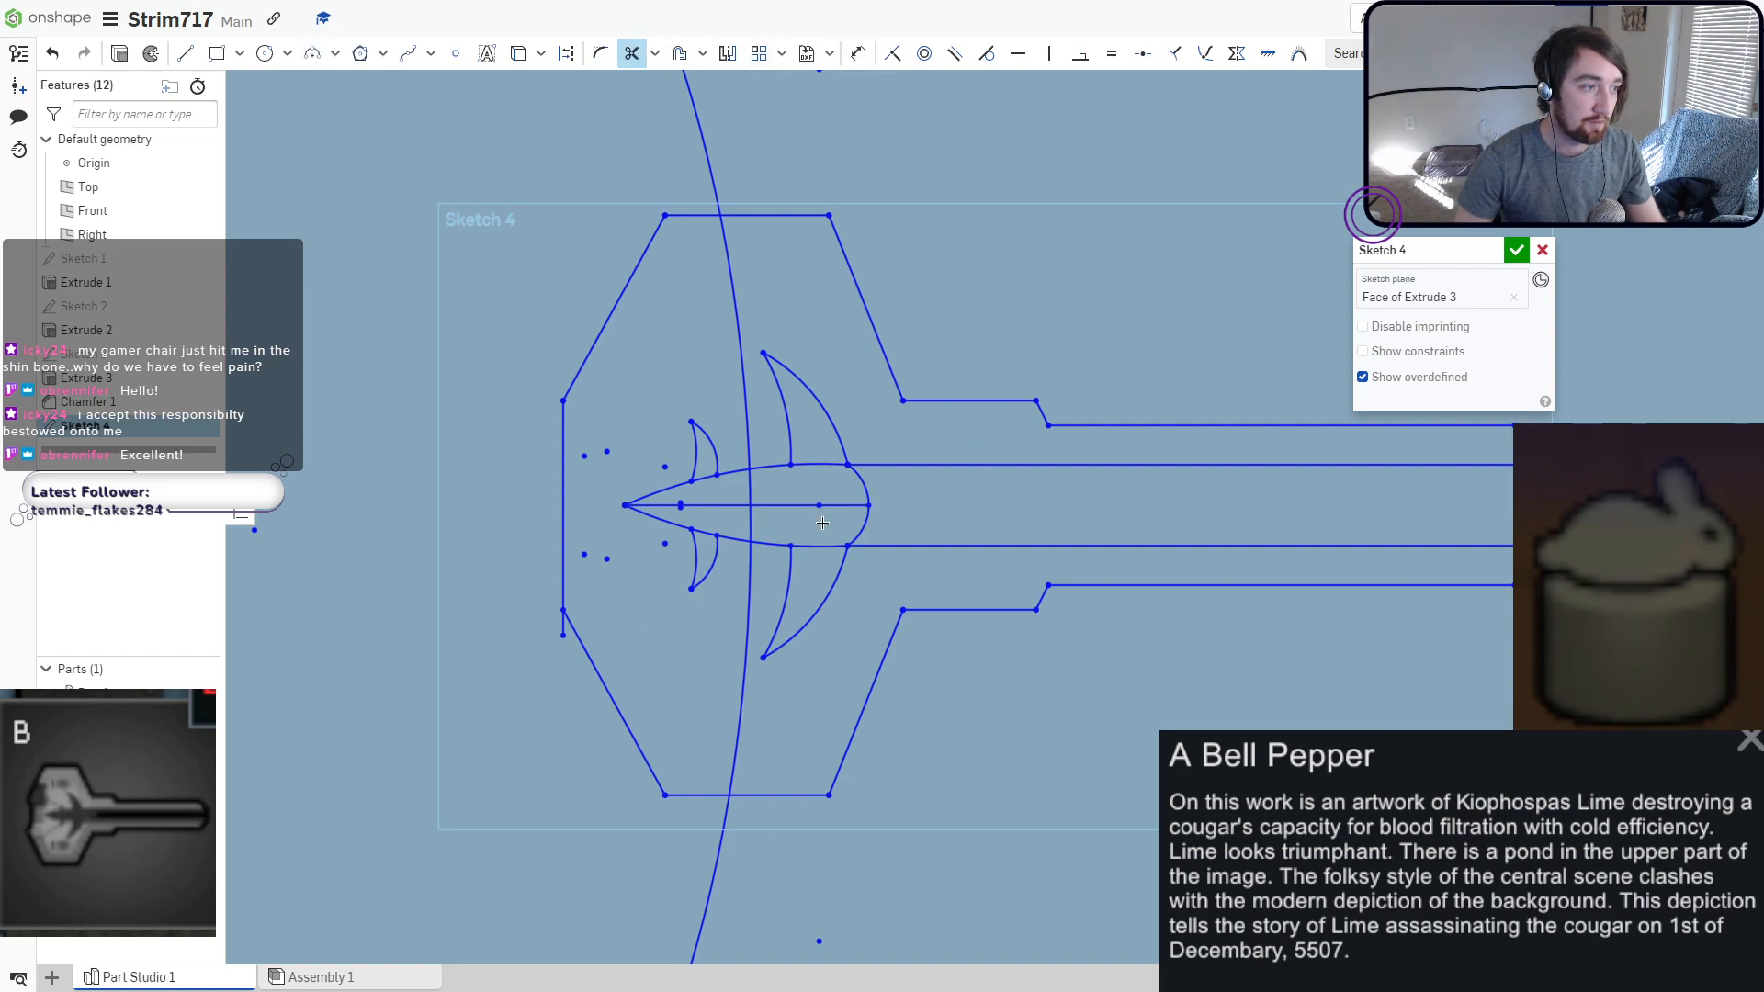
pyautogui.moveTo(829, 521)
pyautogui.mouseDown()
pyautogui.moveTo(822, 479)
pyautogui.moveTo(777, 516)
pyautogui.moveTo(668, 502)
pyautogui.moveTo(691, 504)
pyautogui.mouseUp()
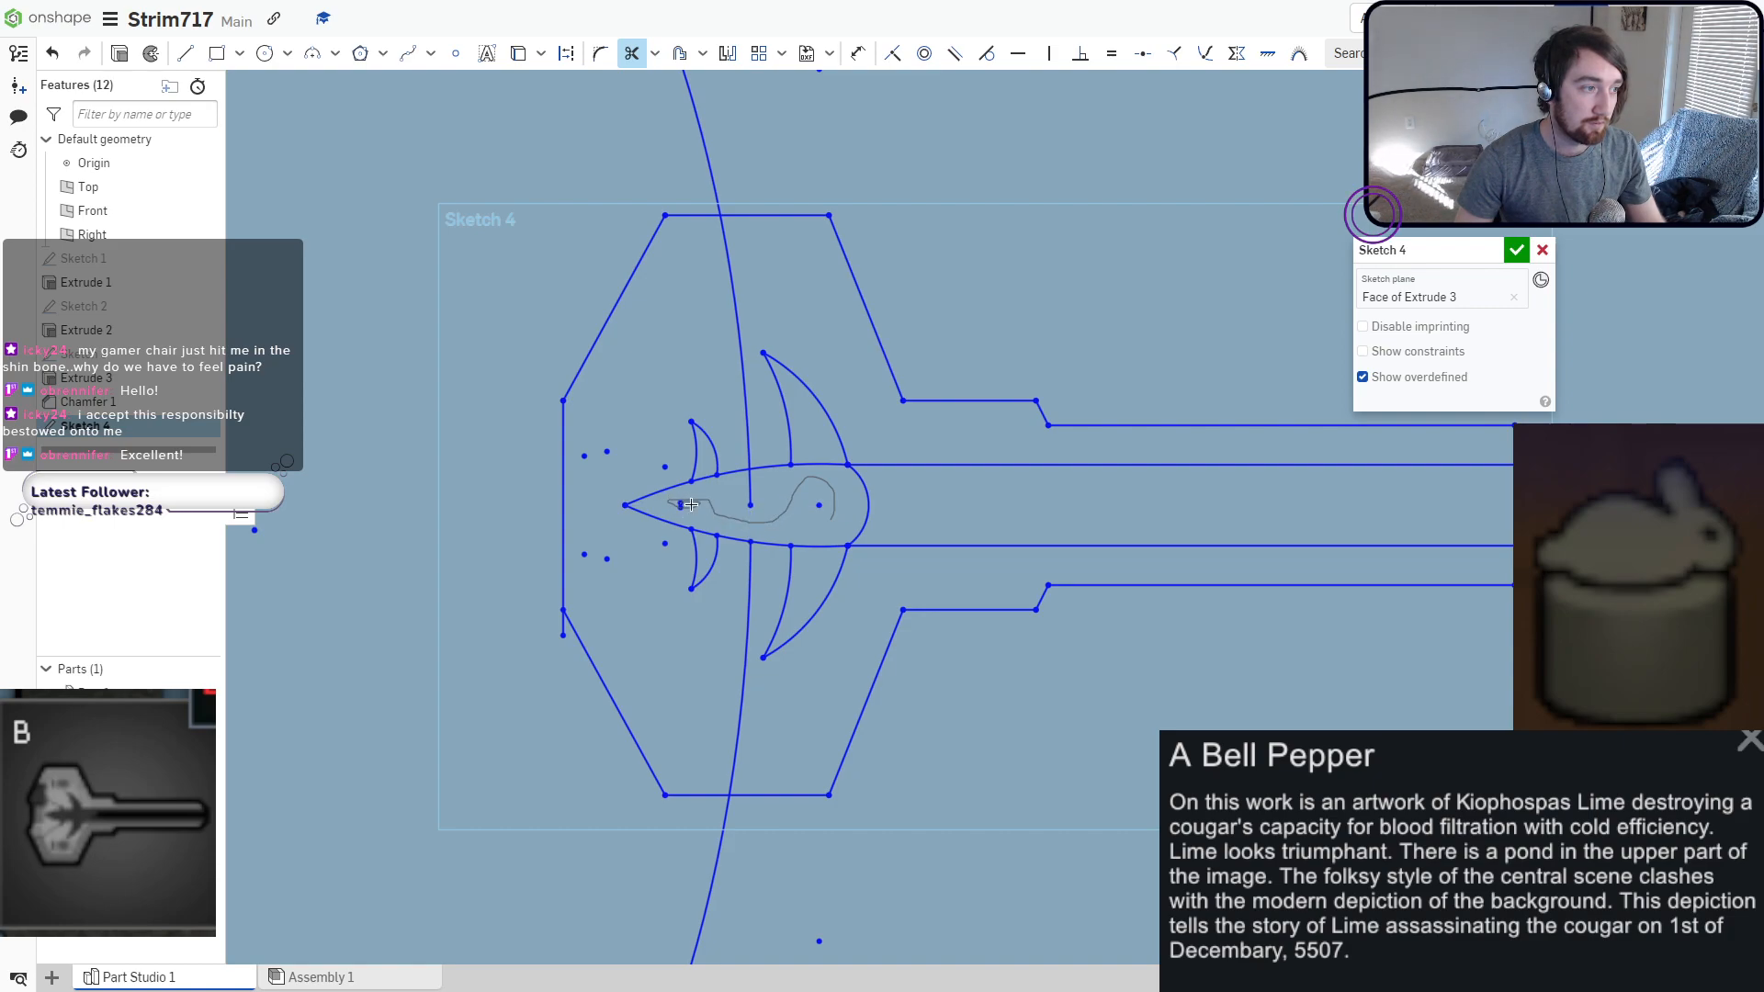
# Trim the figure's body outline inside the tapered tip and the taper segments across the bases of the four barbs.
pyautogui.scroll(5, 705, 506)
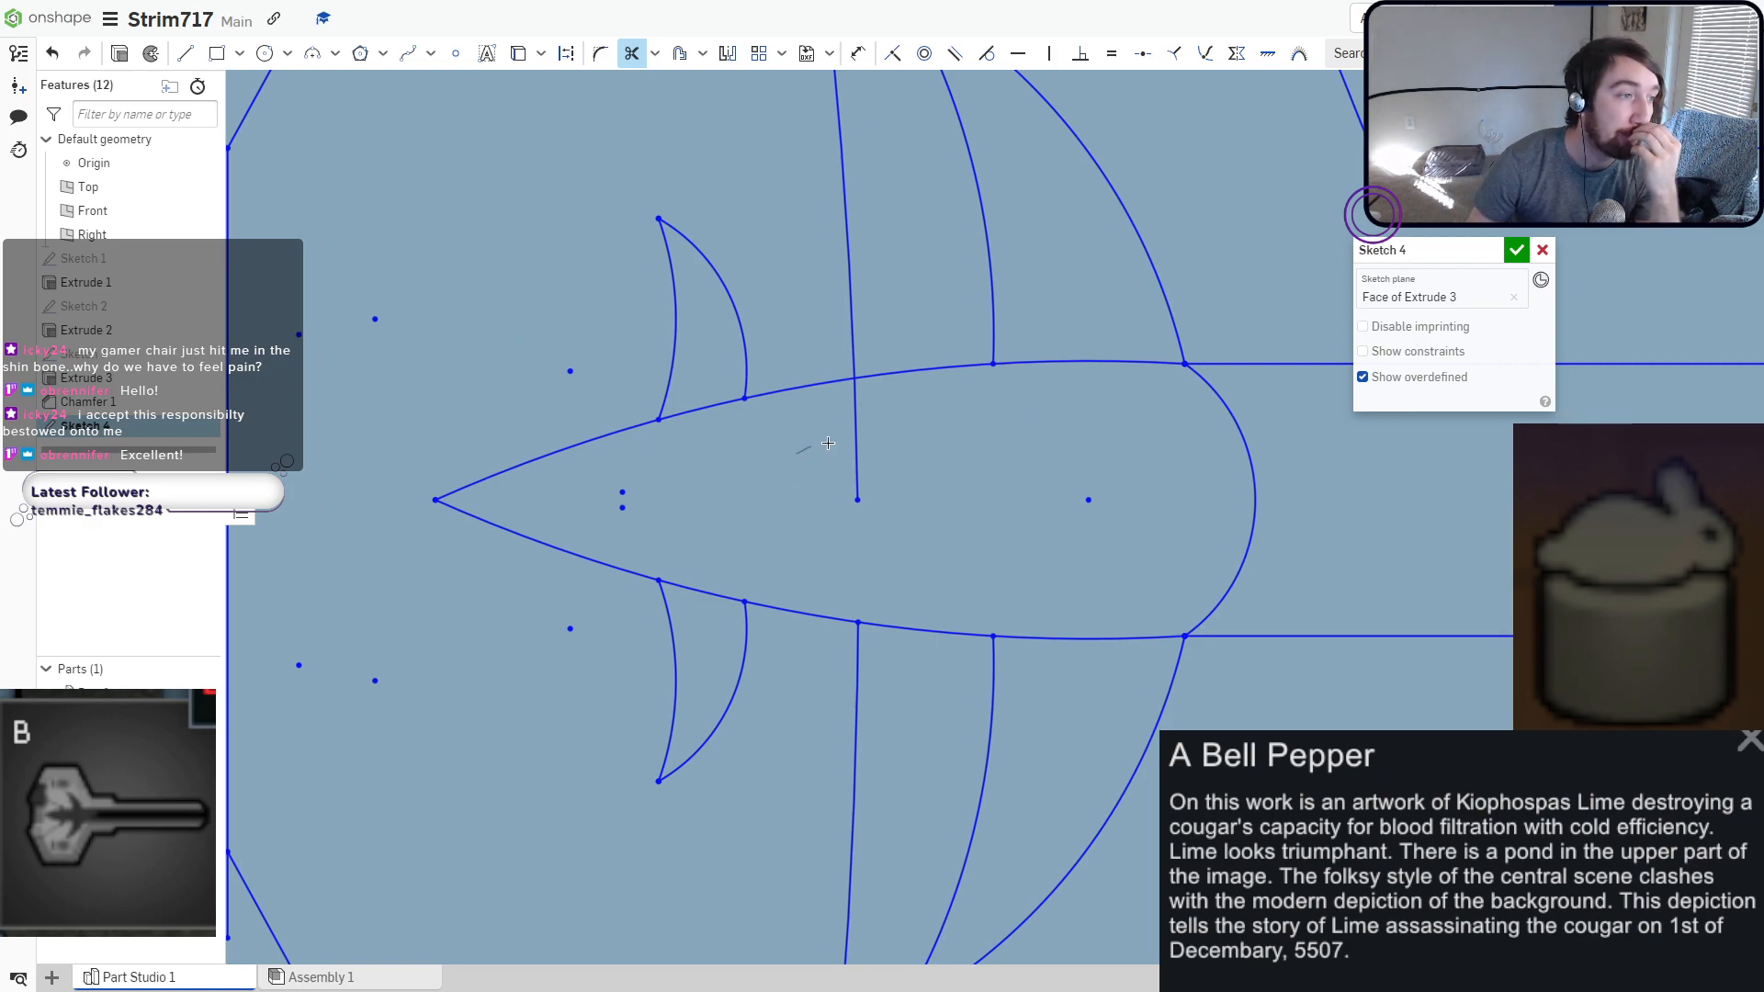
pyautogui.scroll(-3, 827, 469)
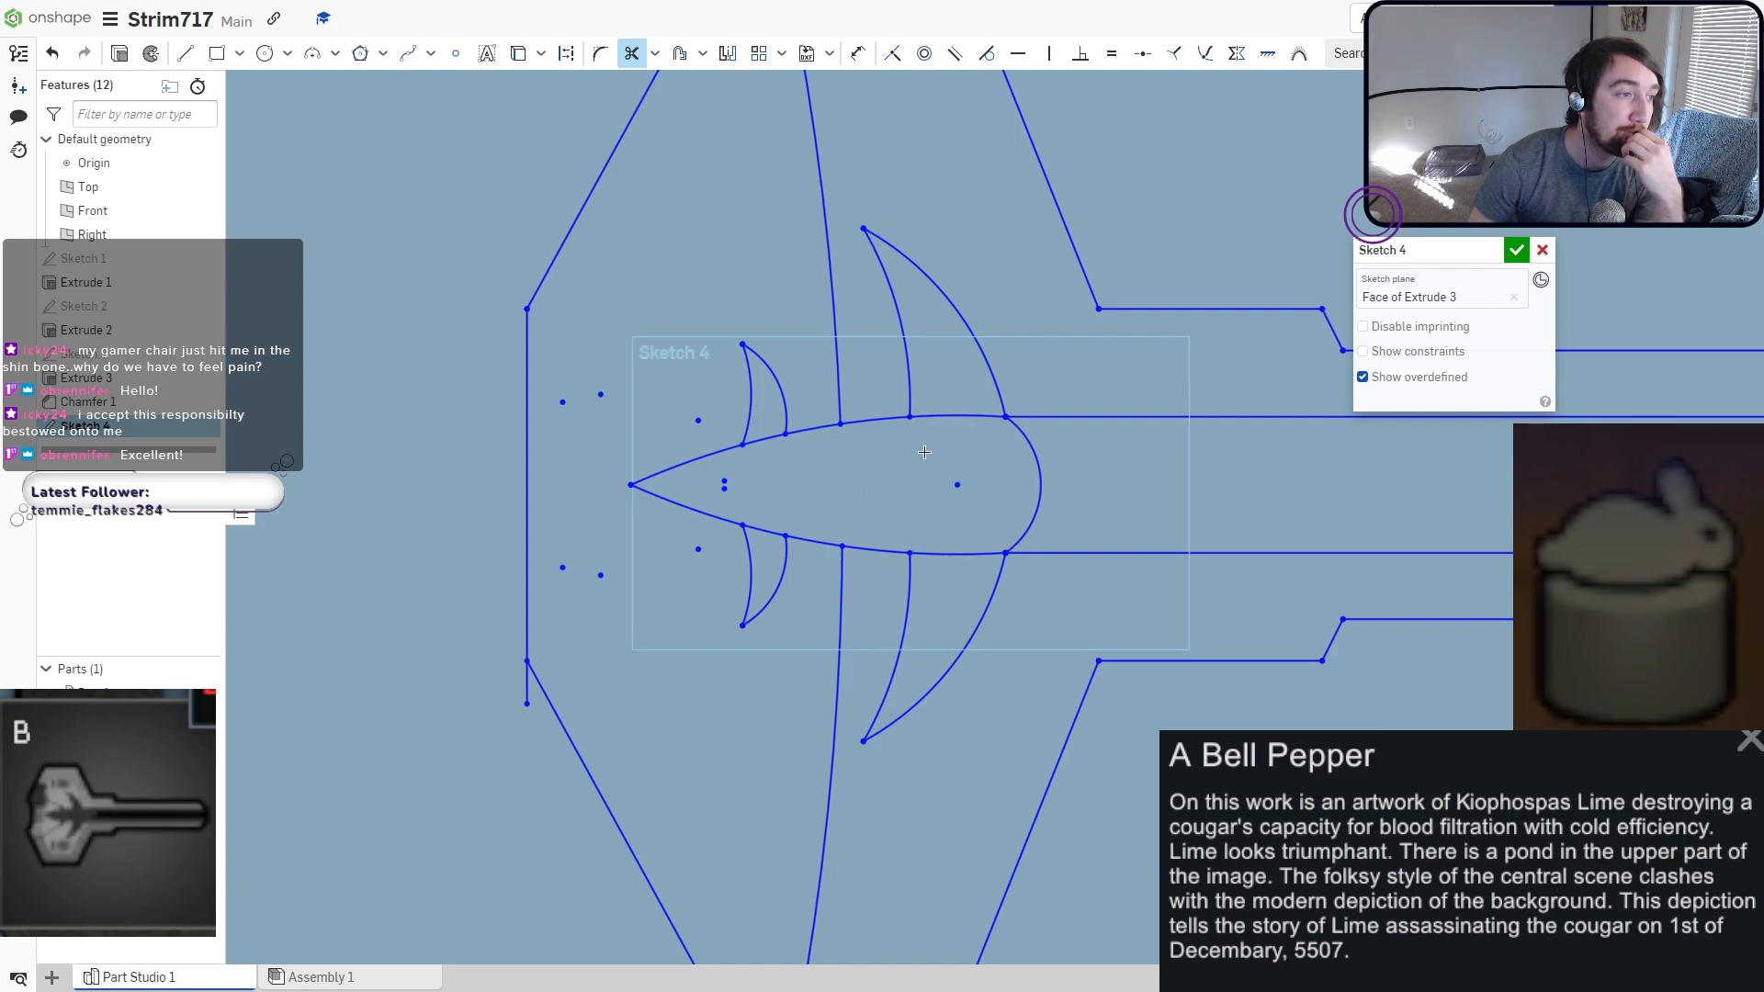
pyautogui.click(931, 417)
pyautogui.click(937, 554)
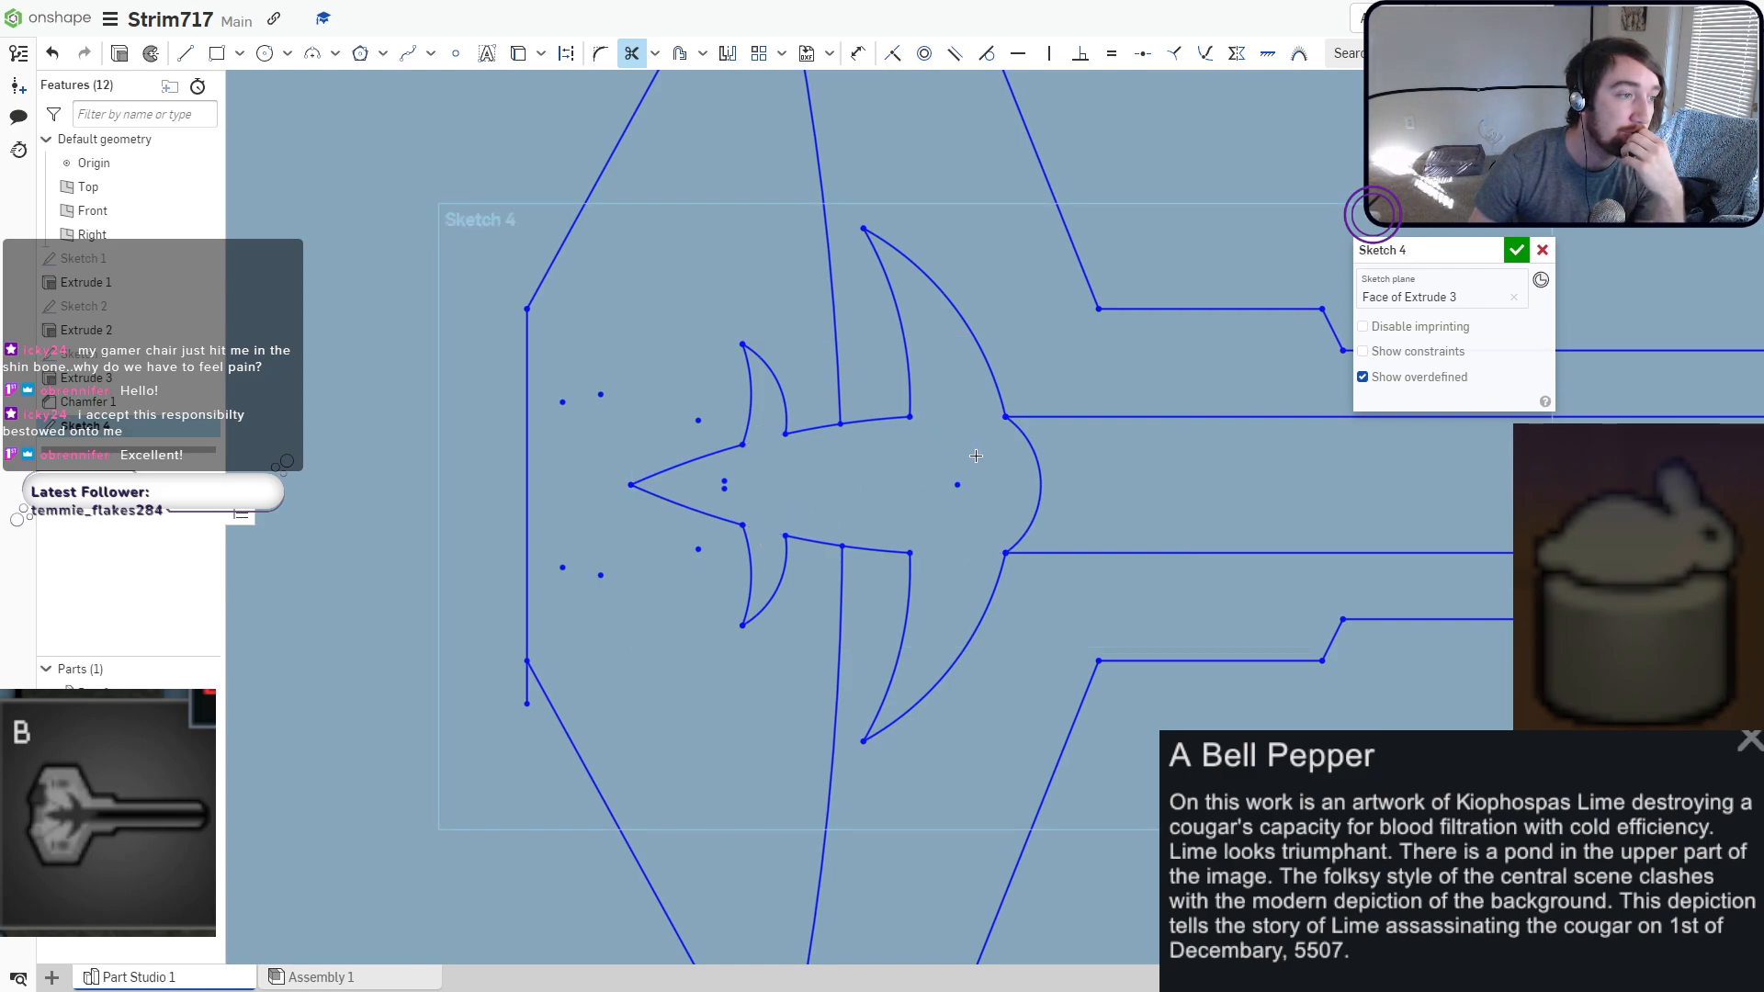
# Trim the figure's body outline where it crosses the key's head, and the stray stub extending below the head's vertical end edge.
pyautogui.scroll(-8, 958, 469)
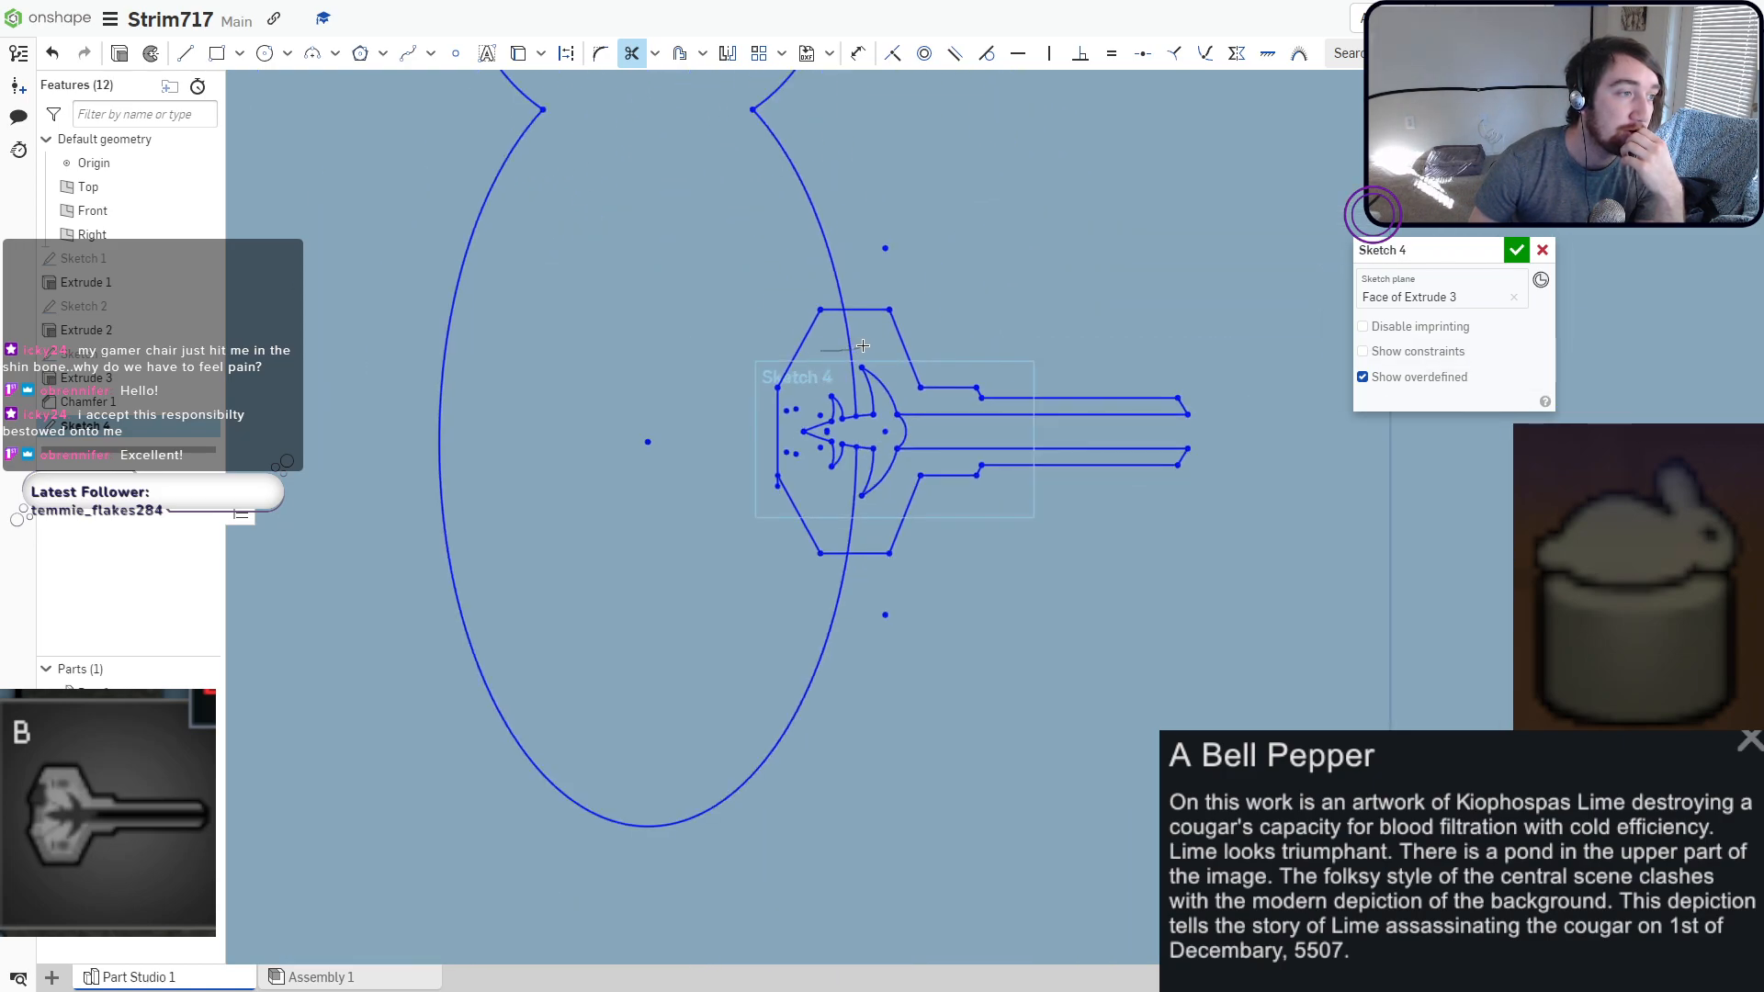
pyautogui.click(850, 351)
pyautogui.click(850, 512)
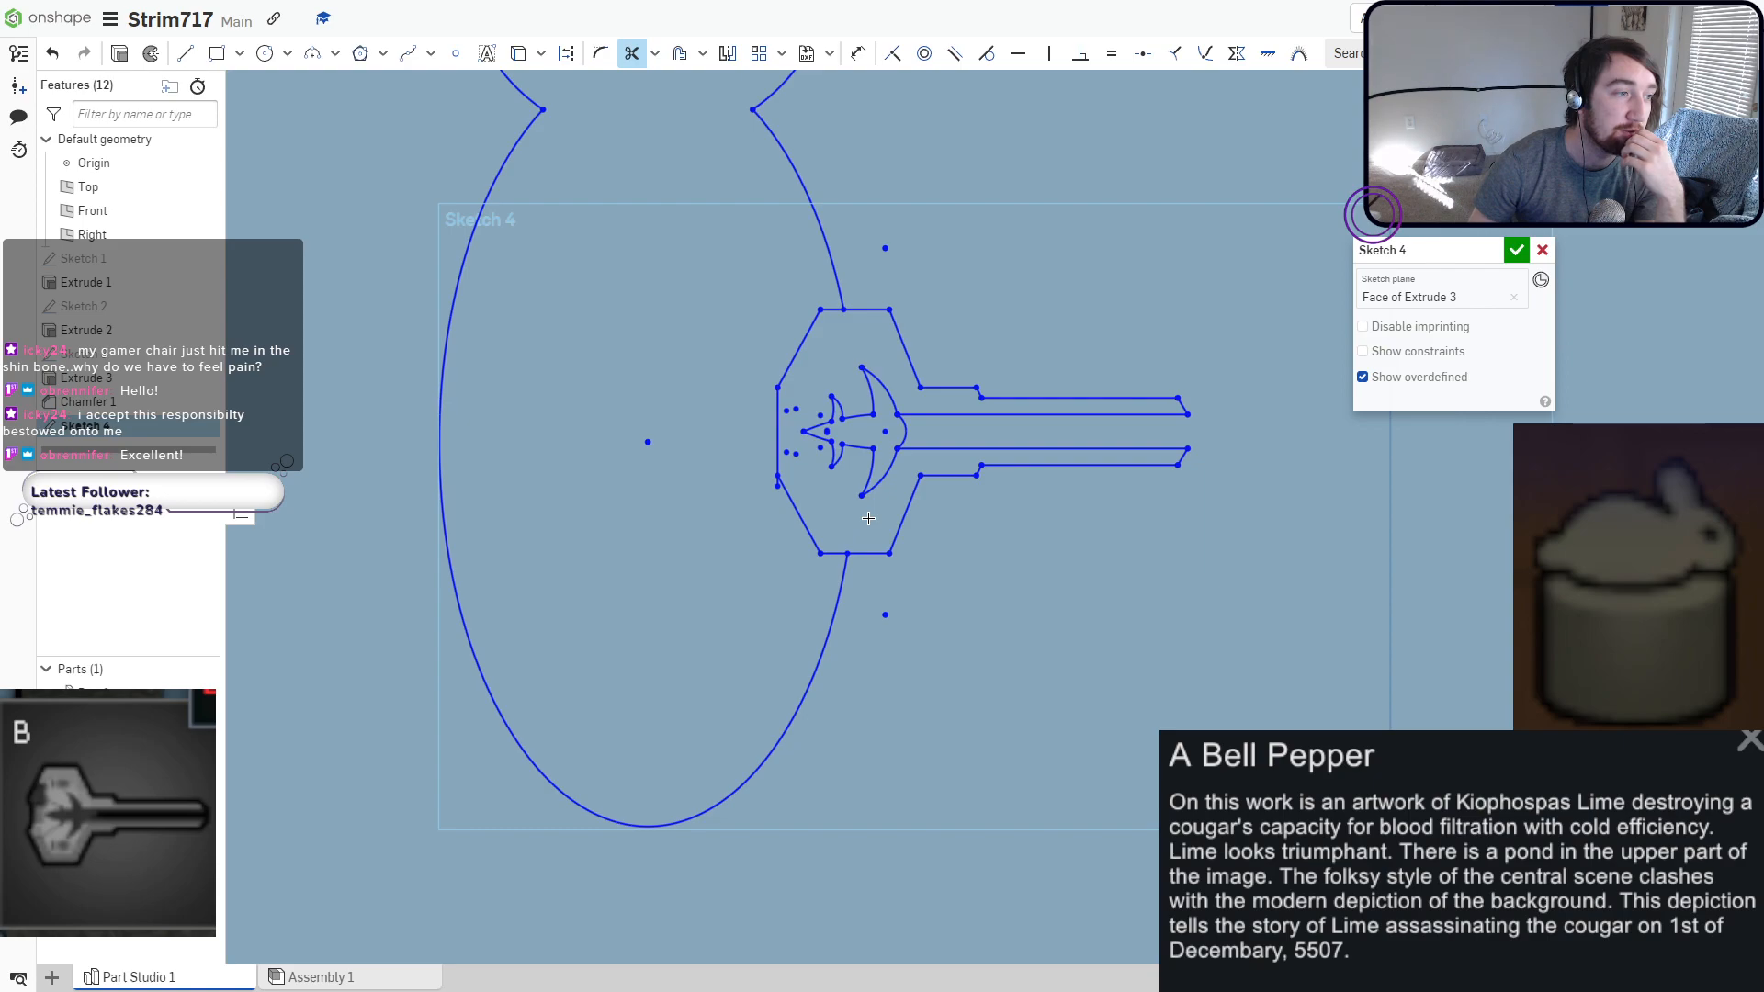
pyautogui.scroll(2, 849, 505)
pyautogui.scroll(10, 732, 503)
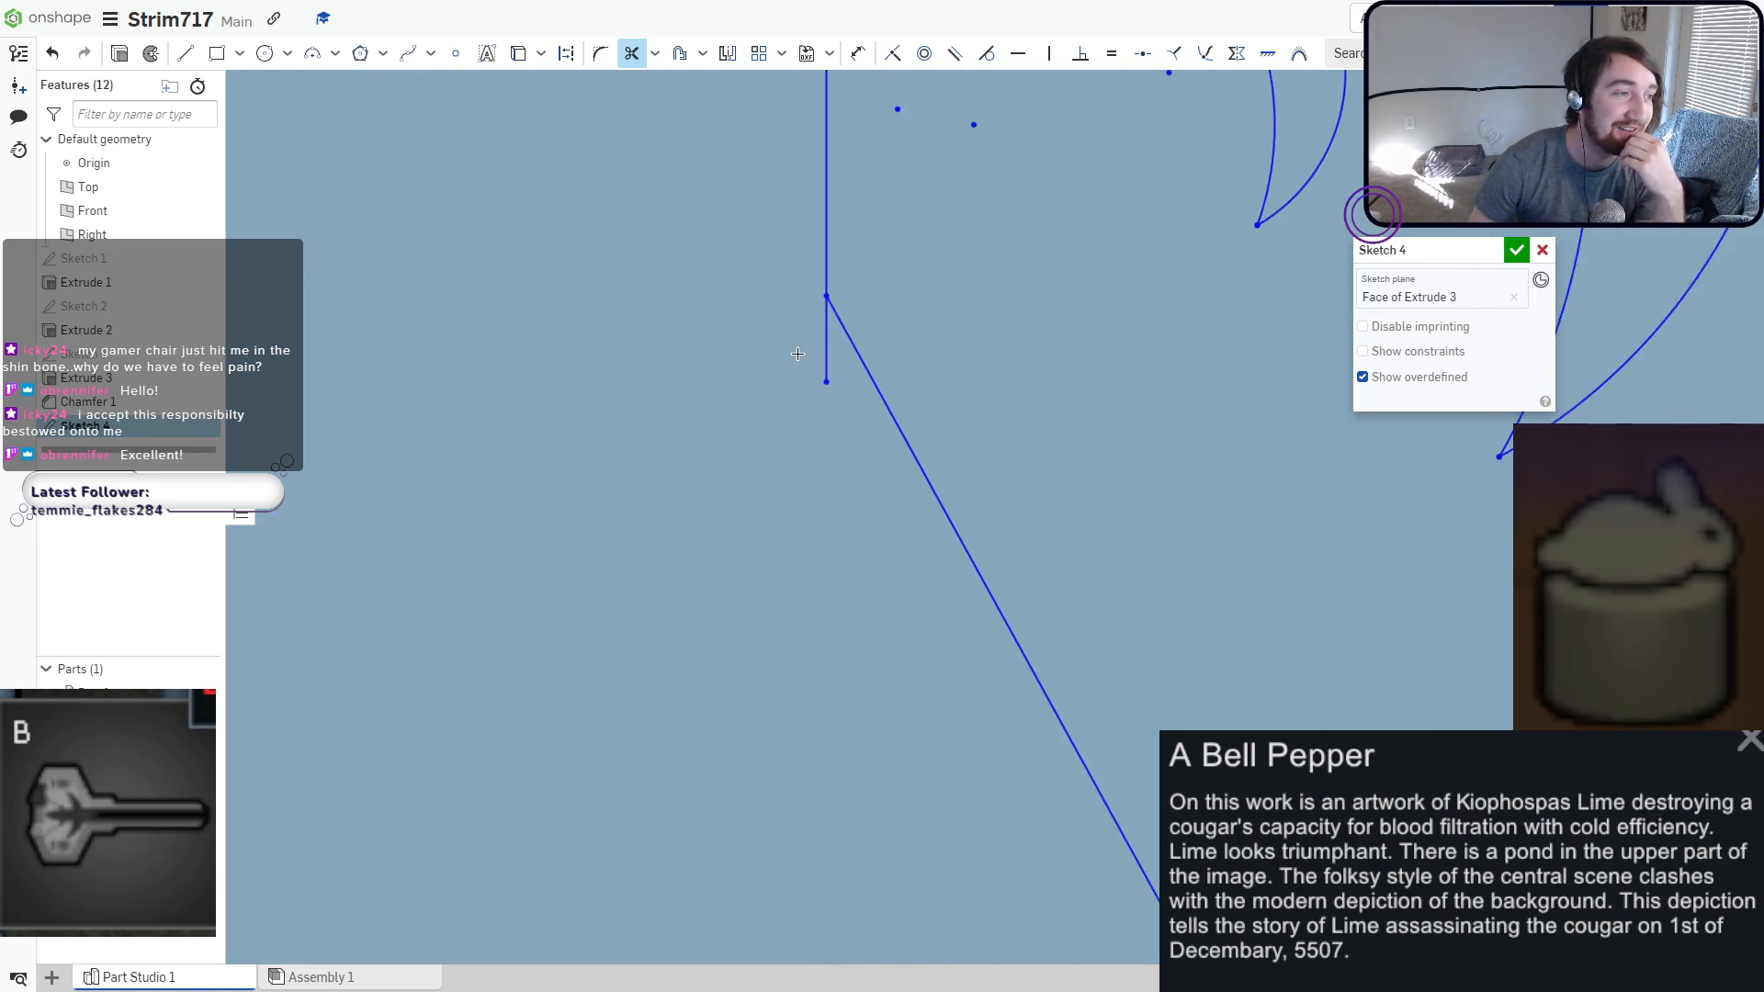
pyautogui.scroll(-8, 977, 454)
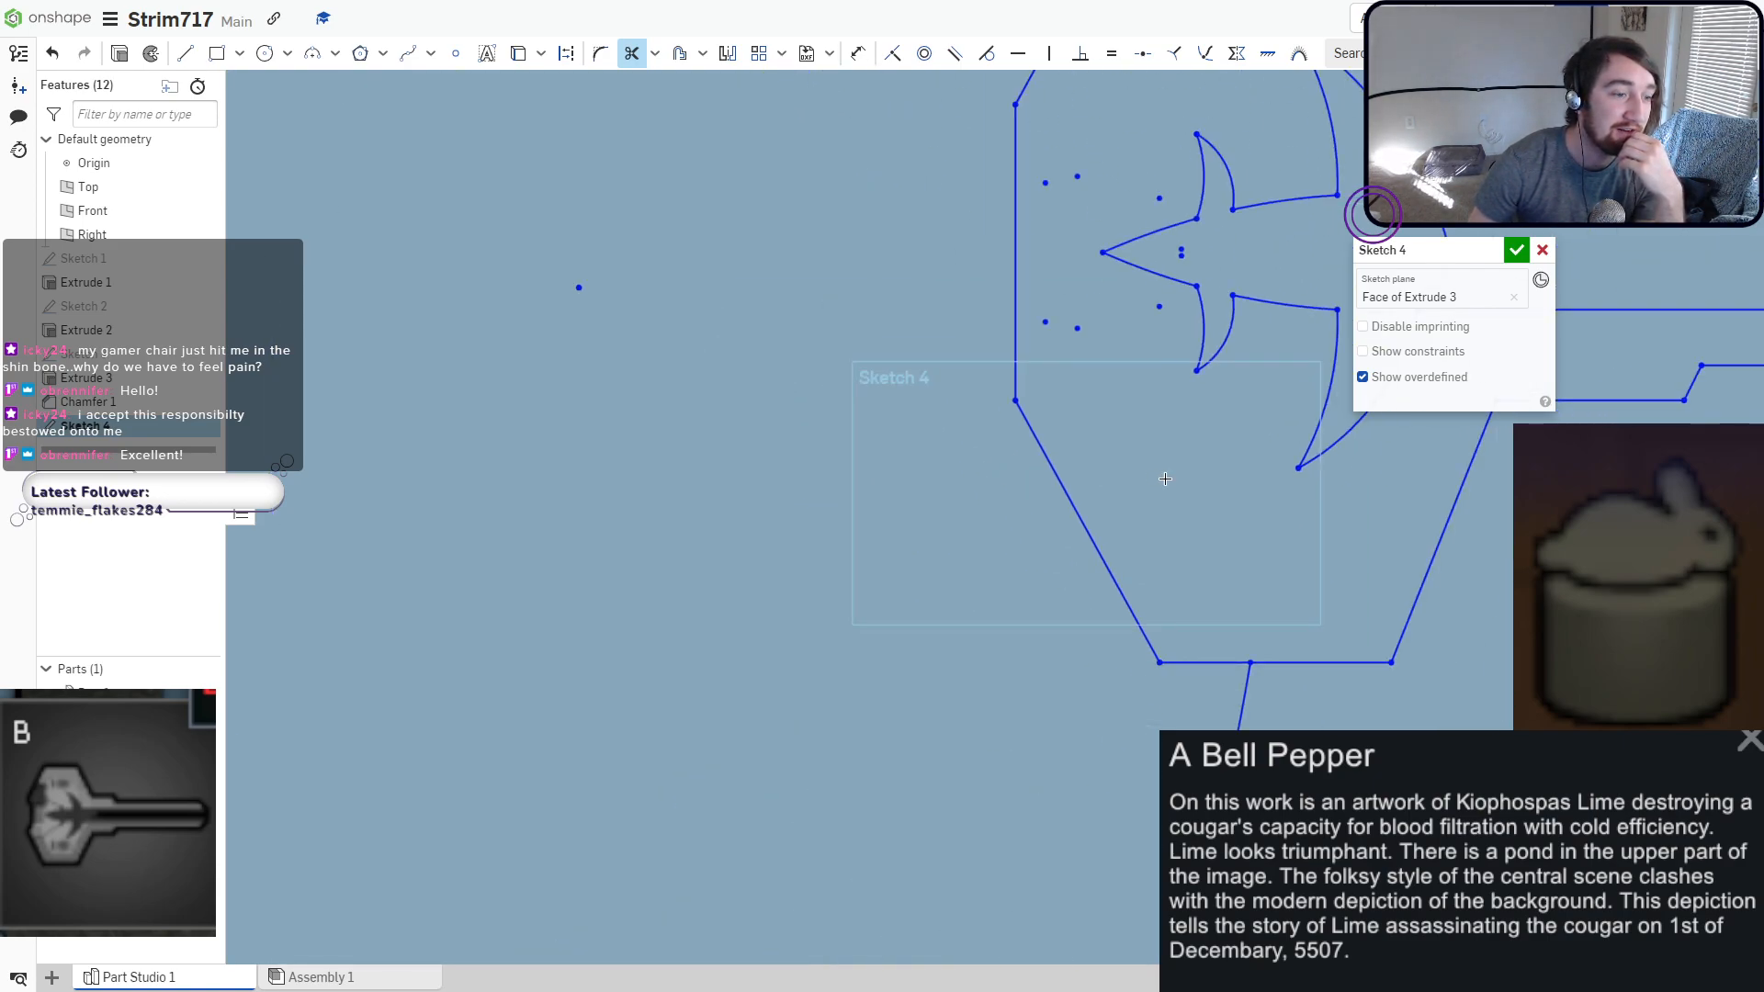
pyautogui.scroll(-5, 1001, 503)
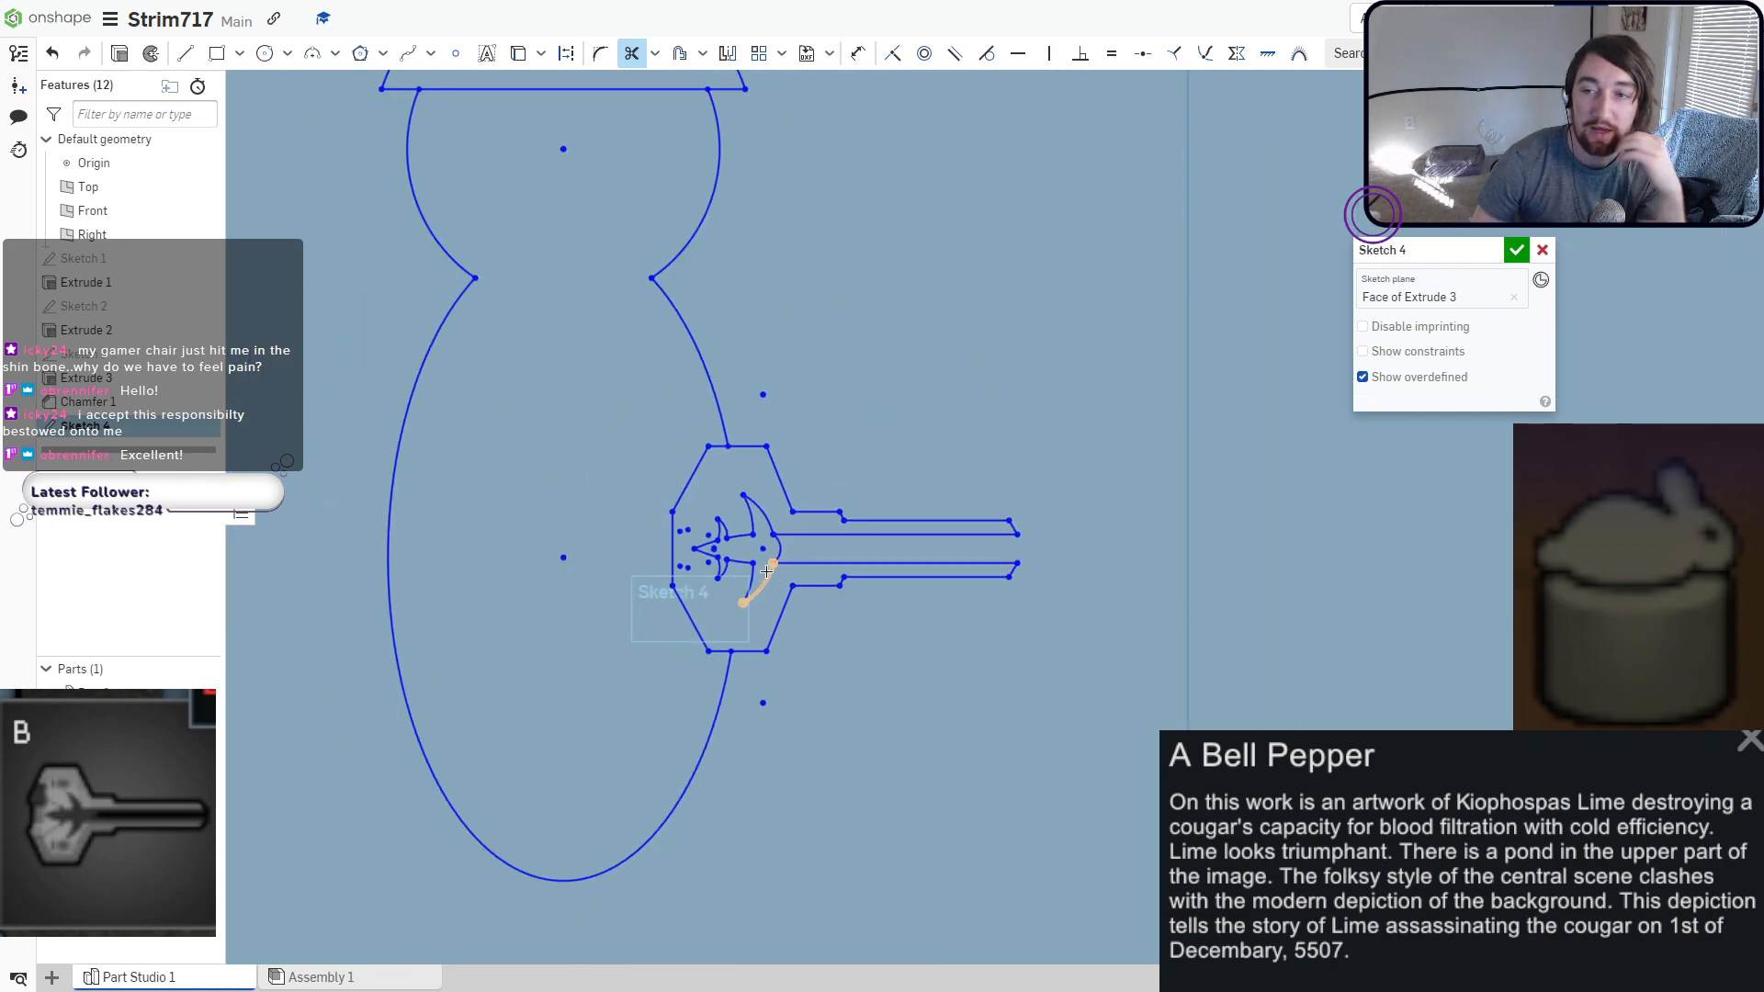
# Draw an eye circle about 0.013 cm in diameter on the figure's head, level with the head's centre and near its right edge.
pyautogui.scroll(-3, 741, 561)
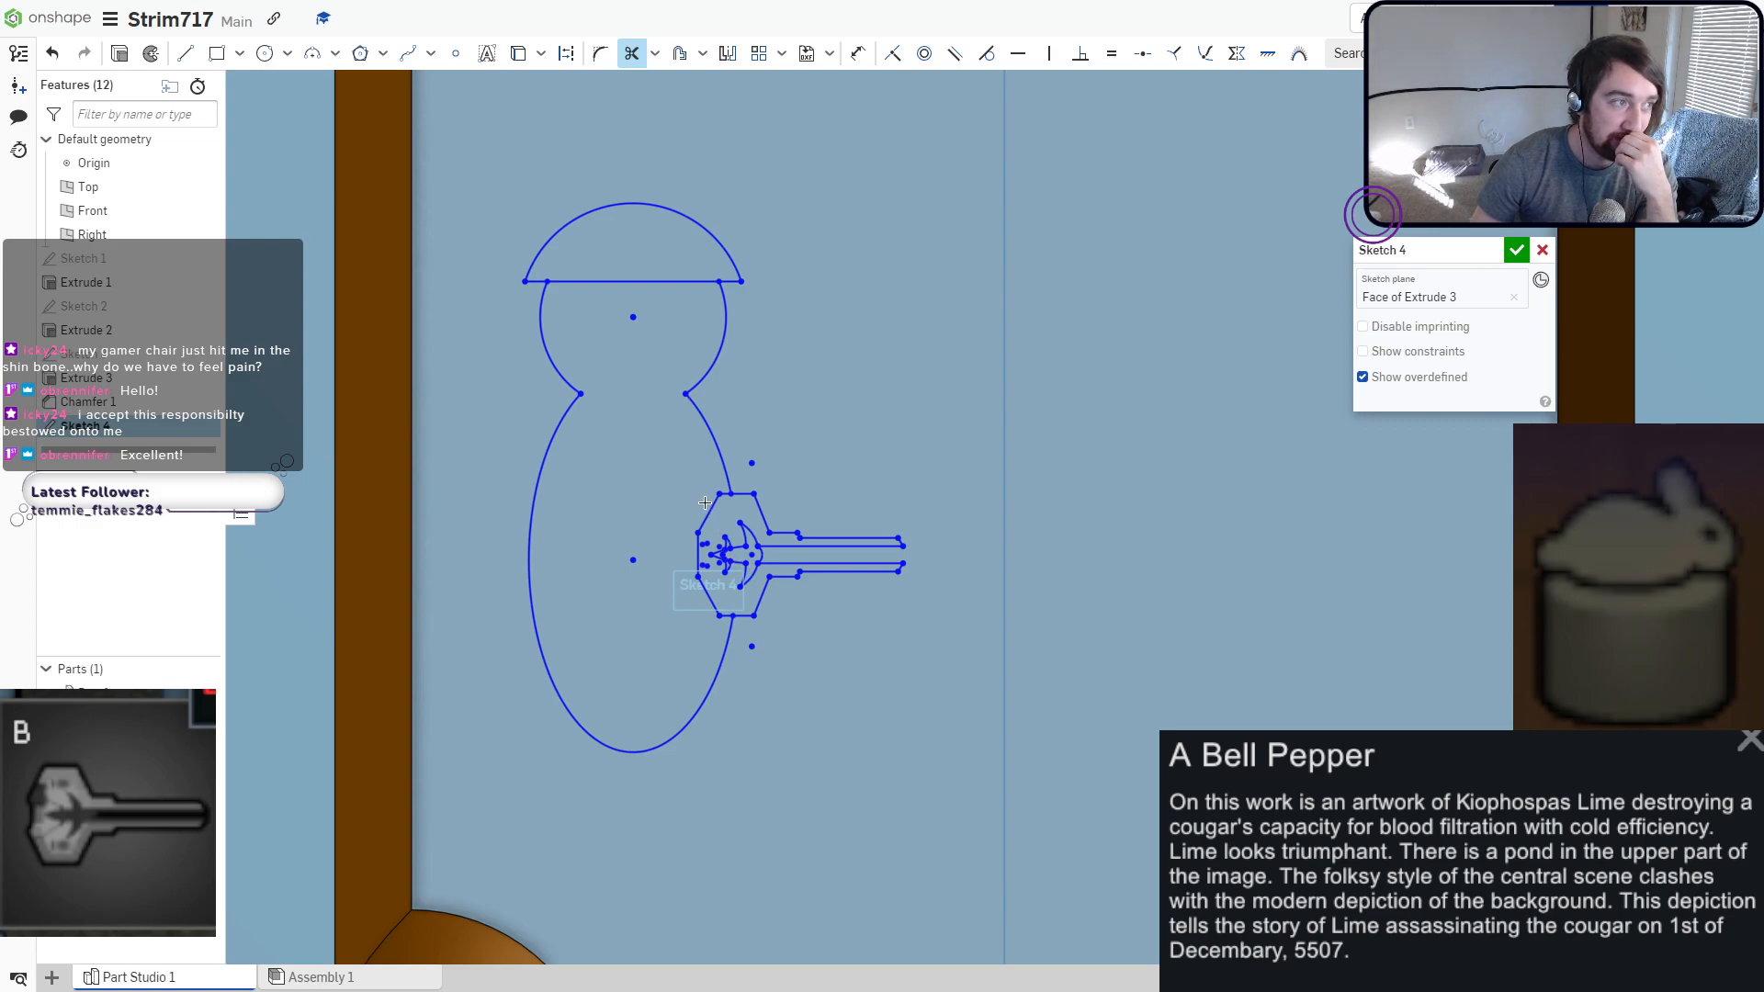
pyautogui.moveTo(706, 501); pyautogui.dragTo(820, 571, button='middle')
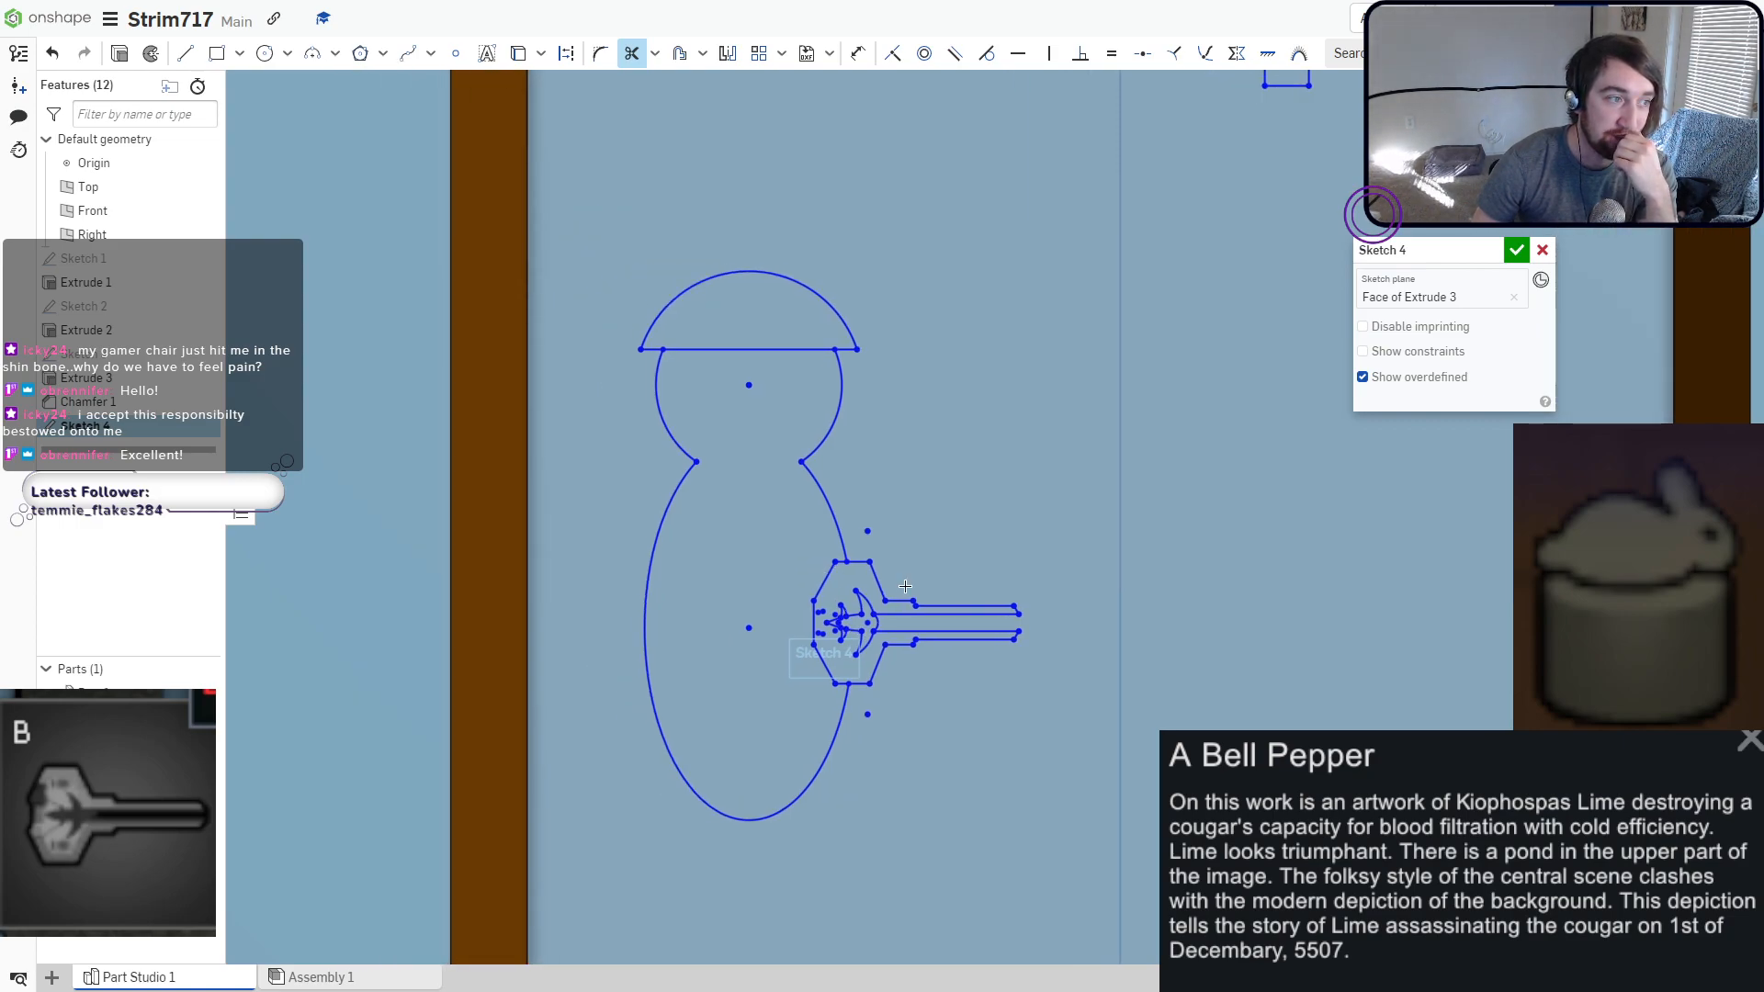
pyautogui.click(265, 53)
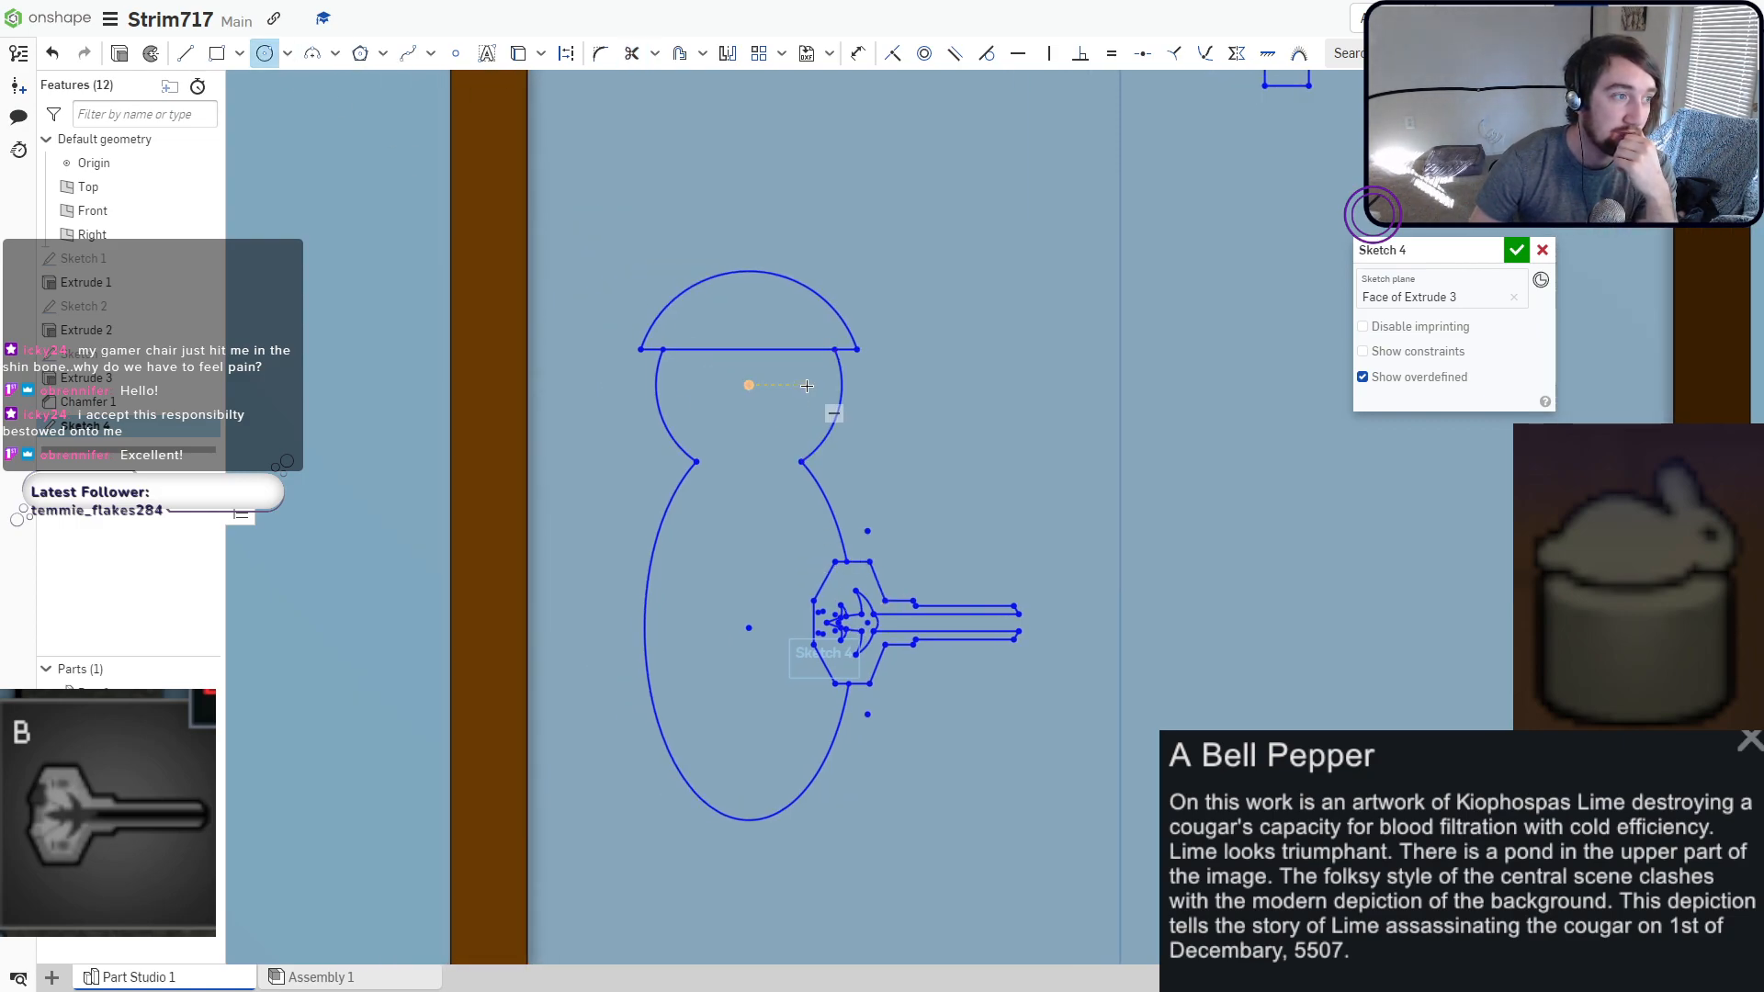
pyautogui.click(806, 385)
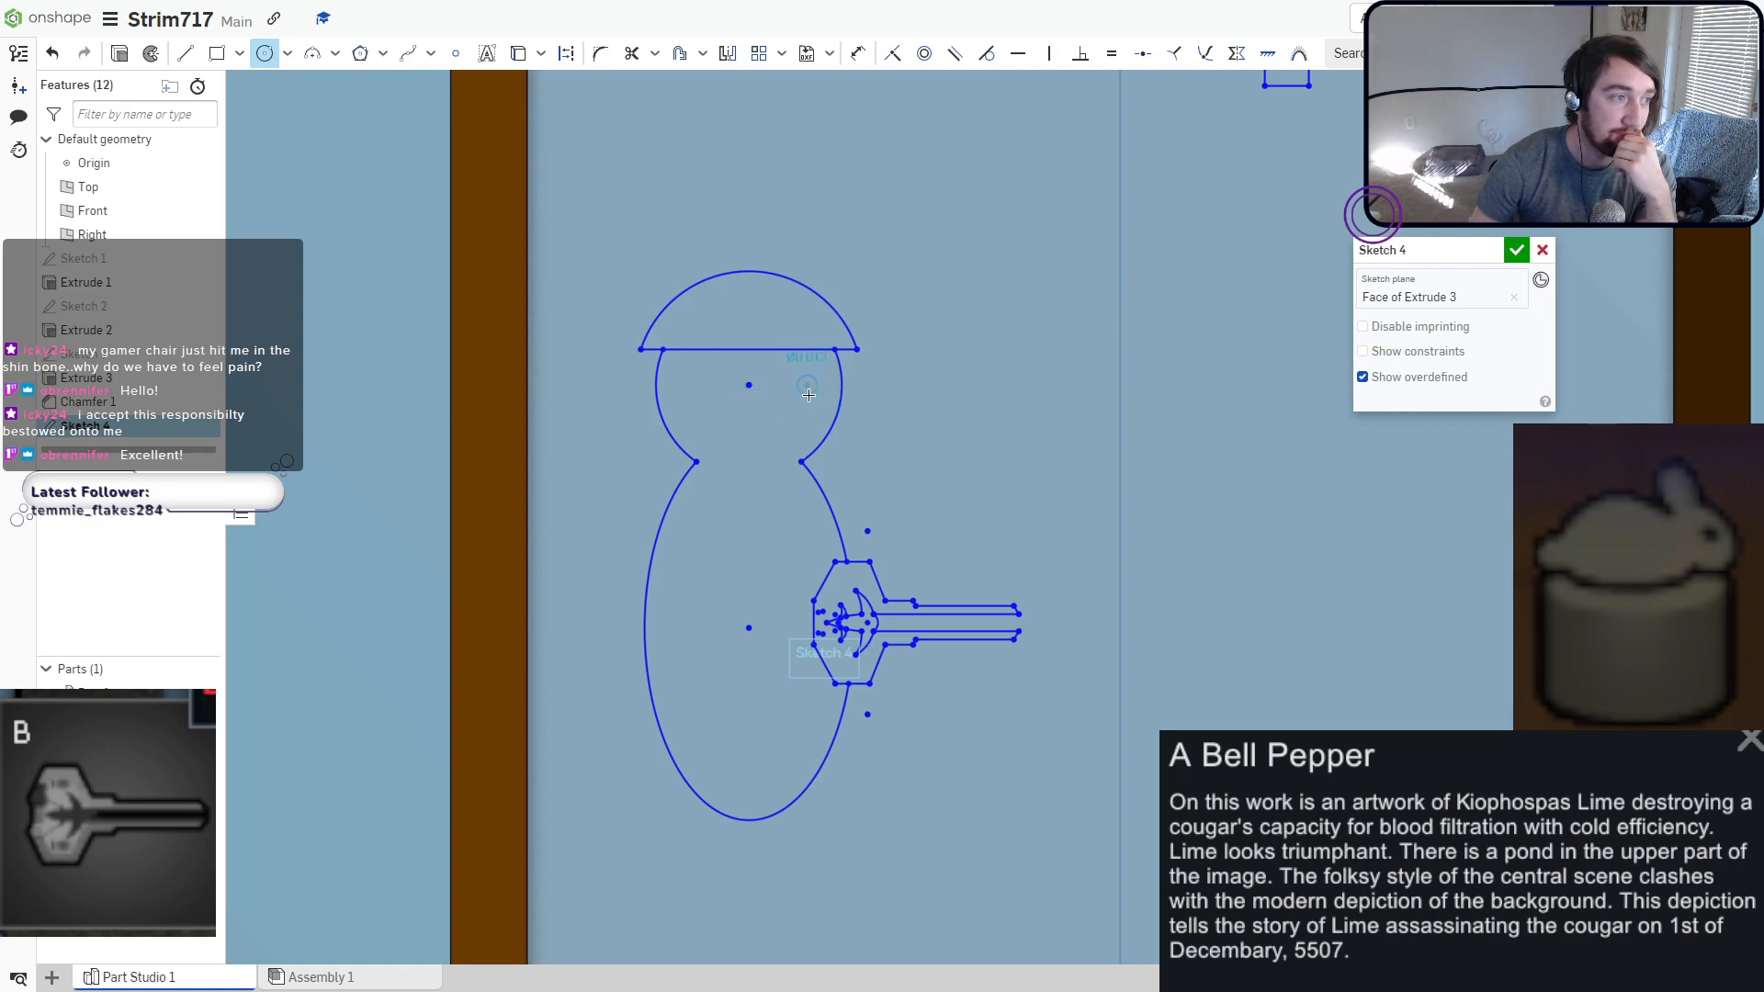
pyautogui.click(814, 393)
pyautogui.scroll(5, 816, 398)
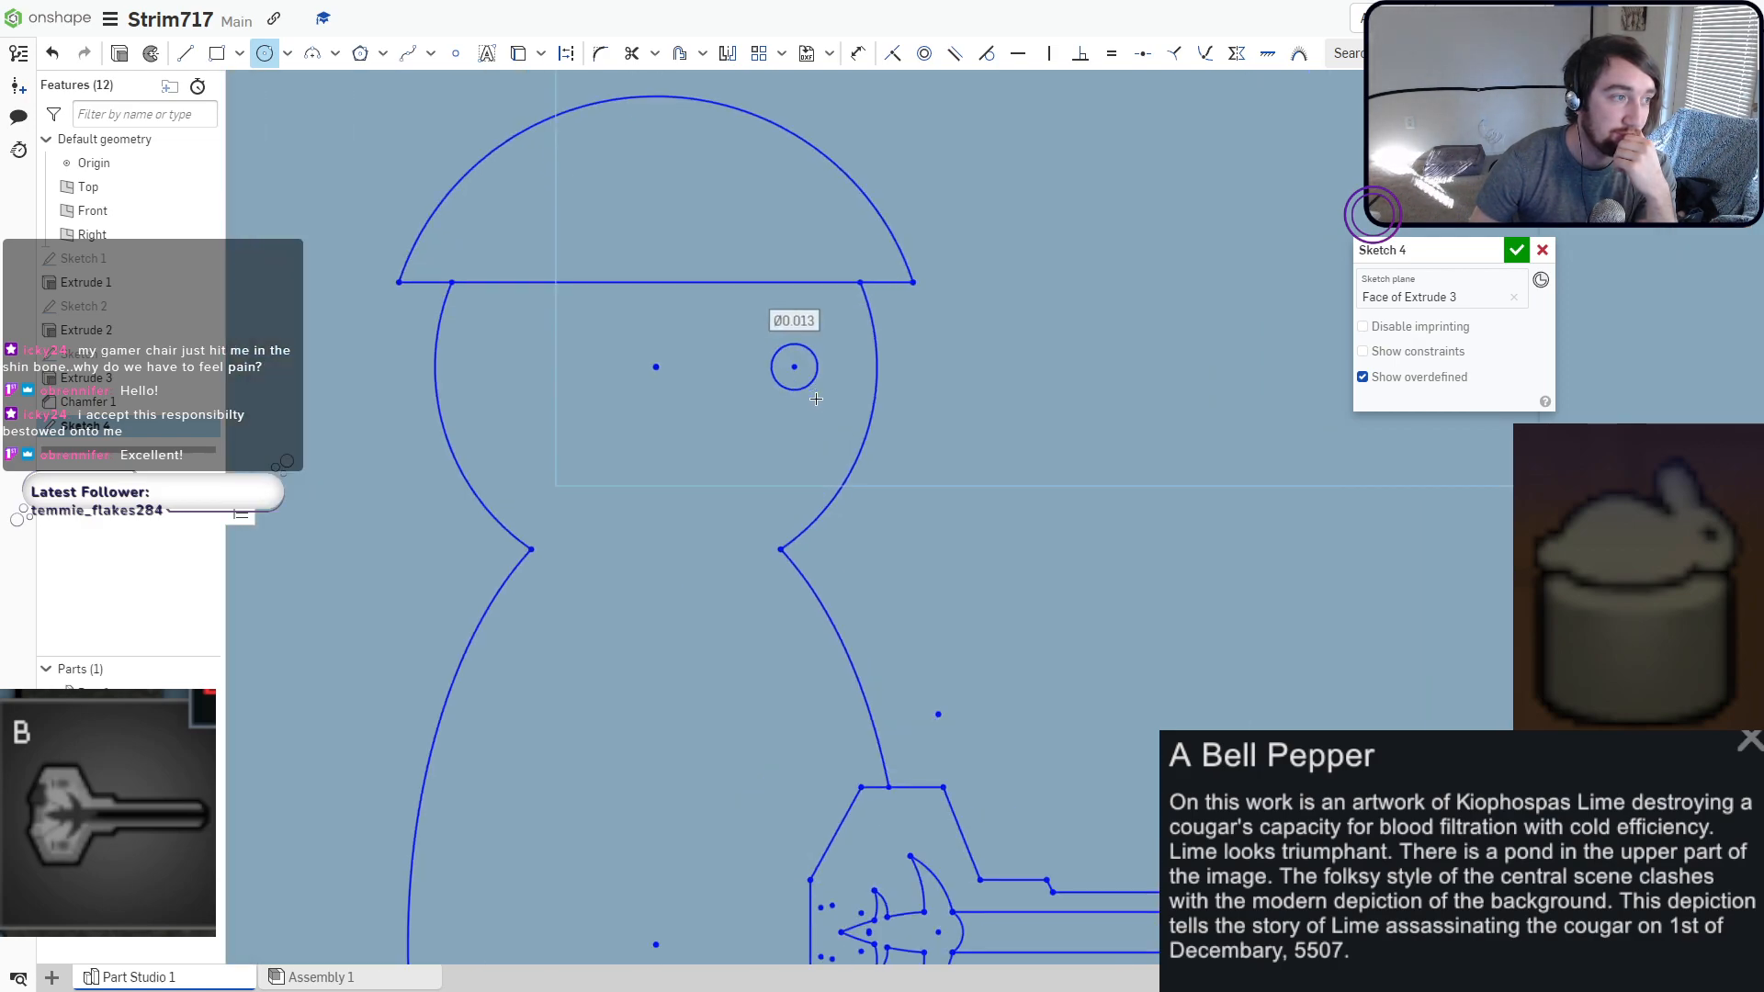
# Draw a slanted line about 0.018 cm long across the upper part of the eye, and trim the arc above it and the overhanging ends.
pyautogui.click(185, 52)
pyautogui.click(749, 324)
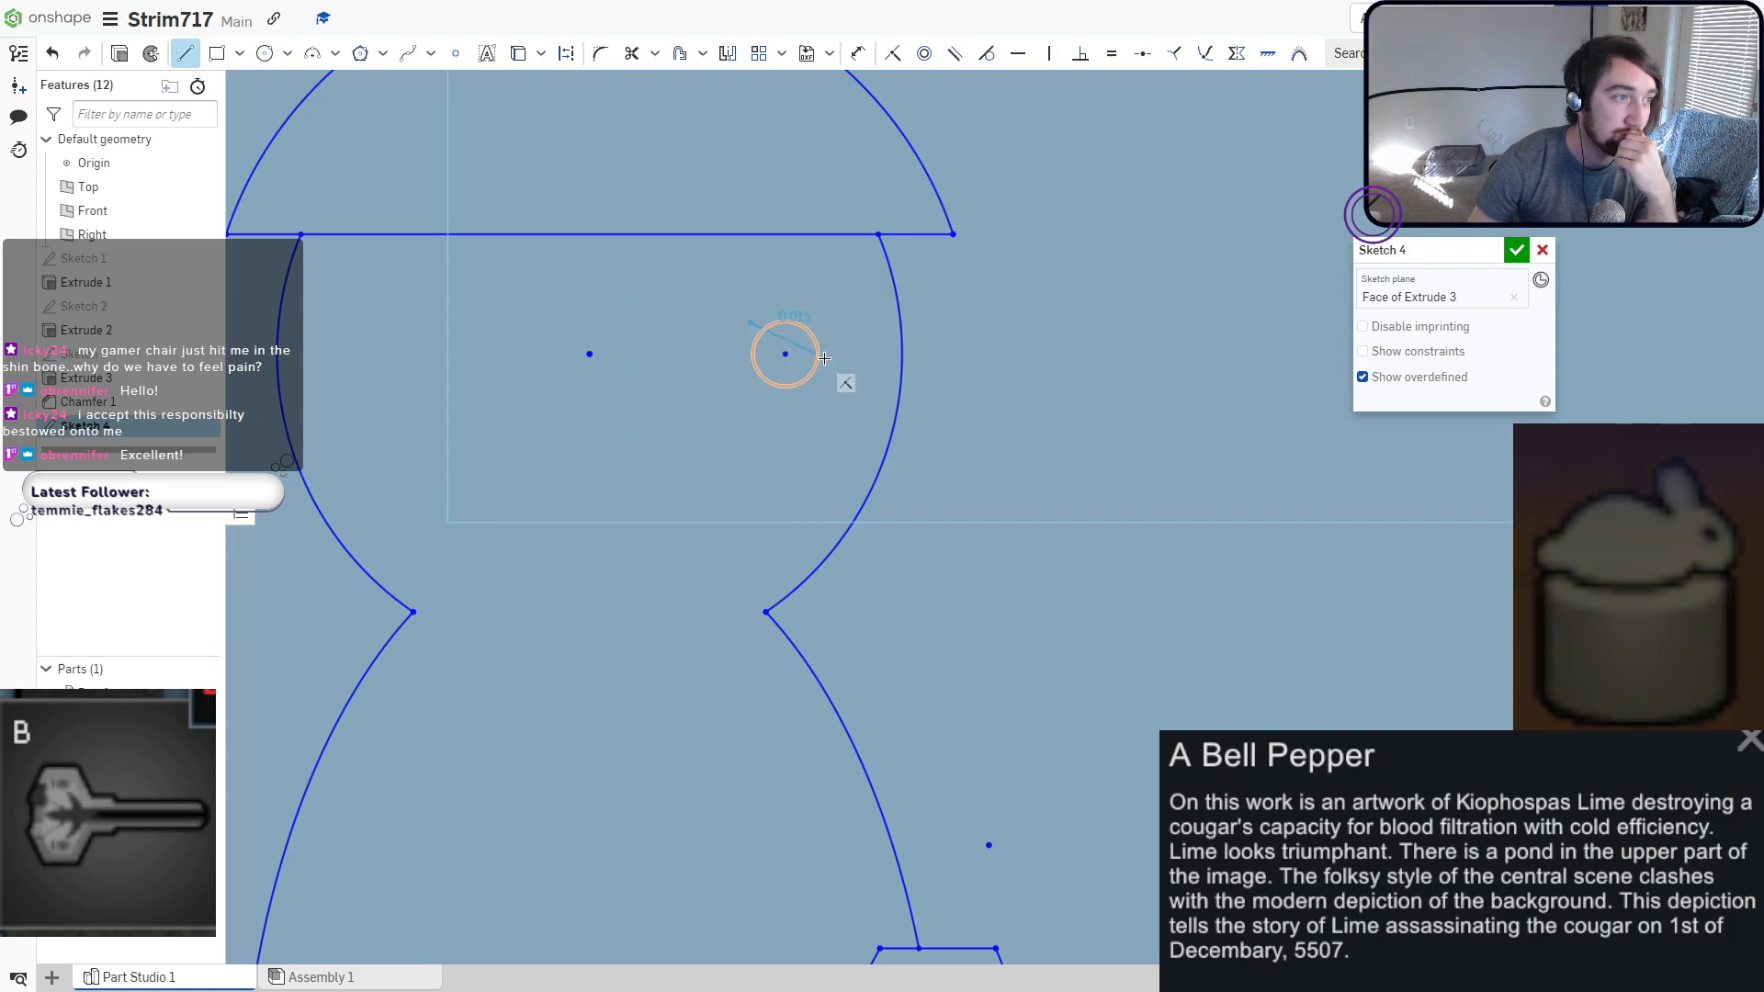
pyautogui.click(839, 352)
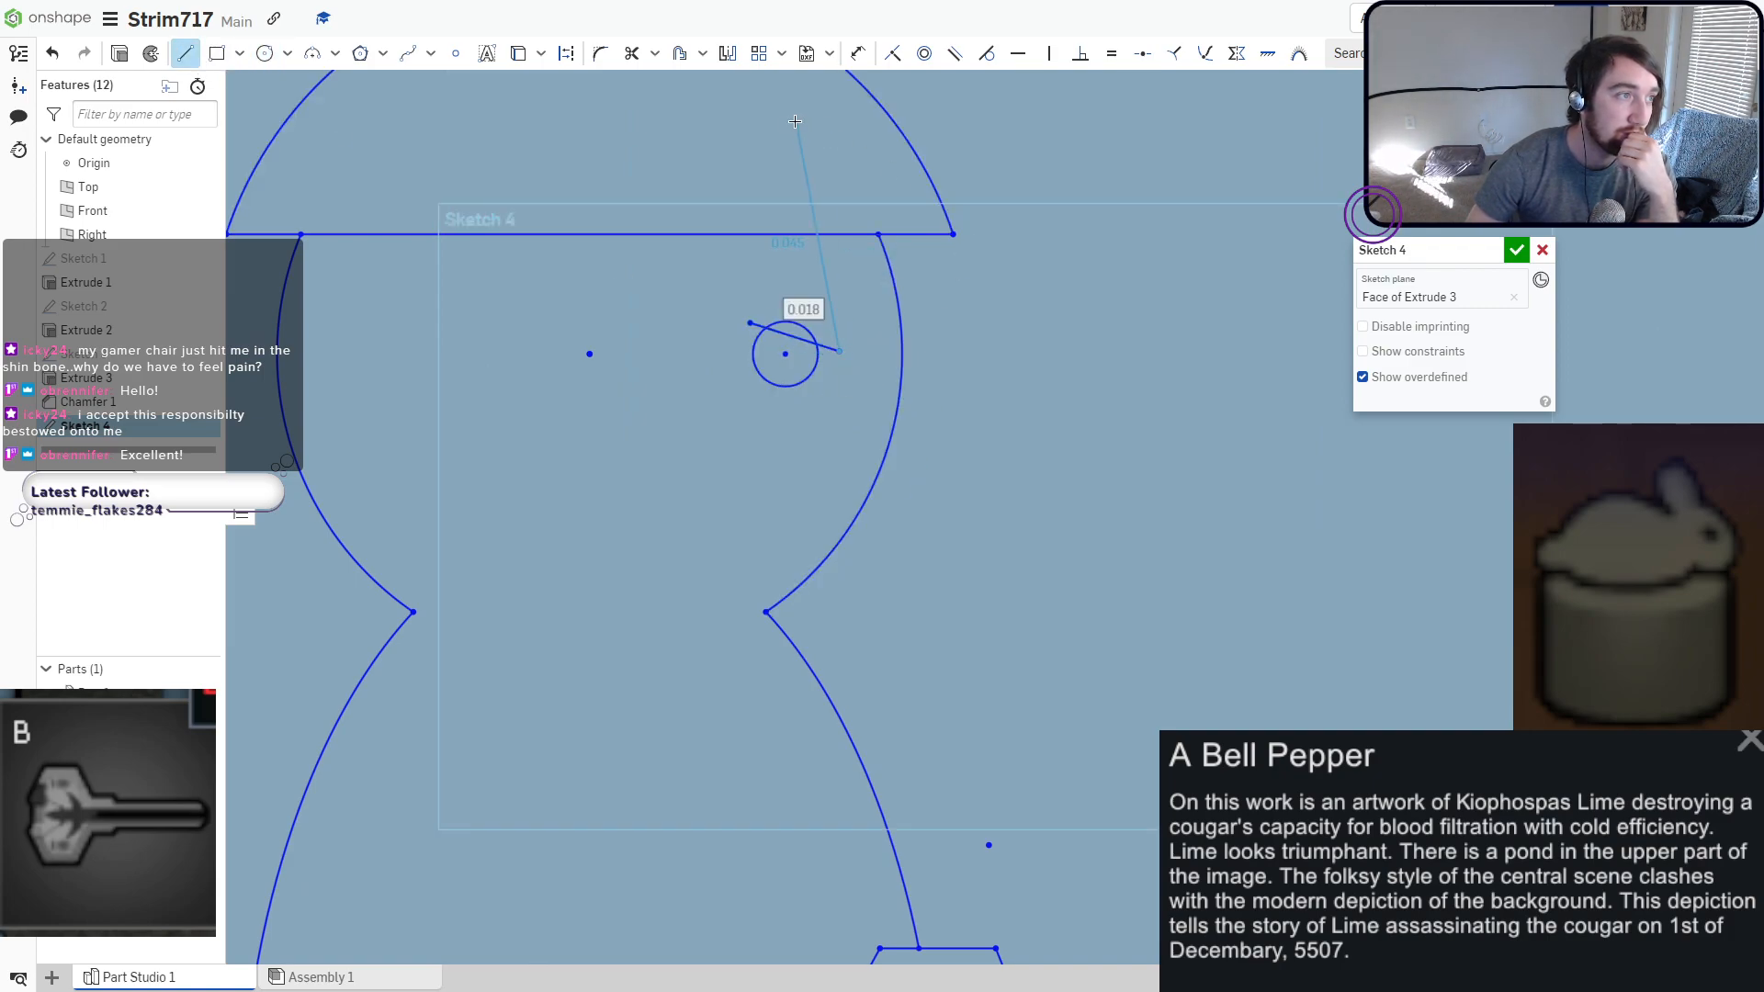
pyautogui.press('Escape')
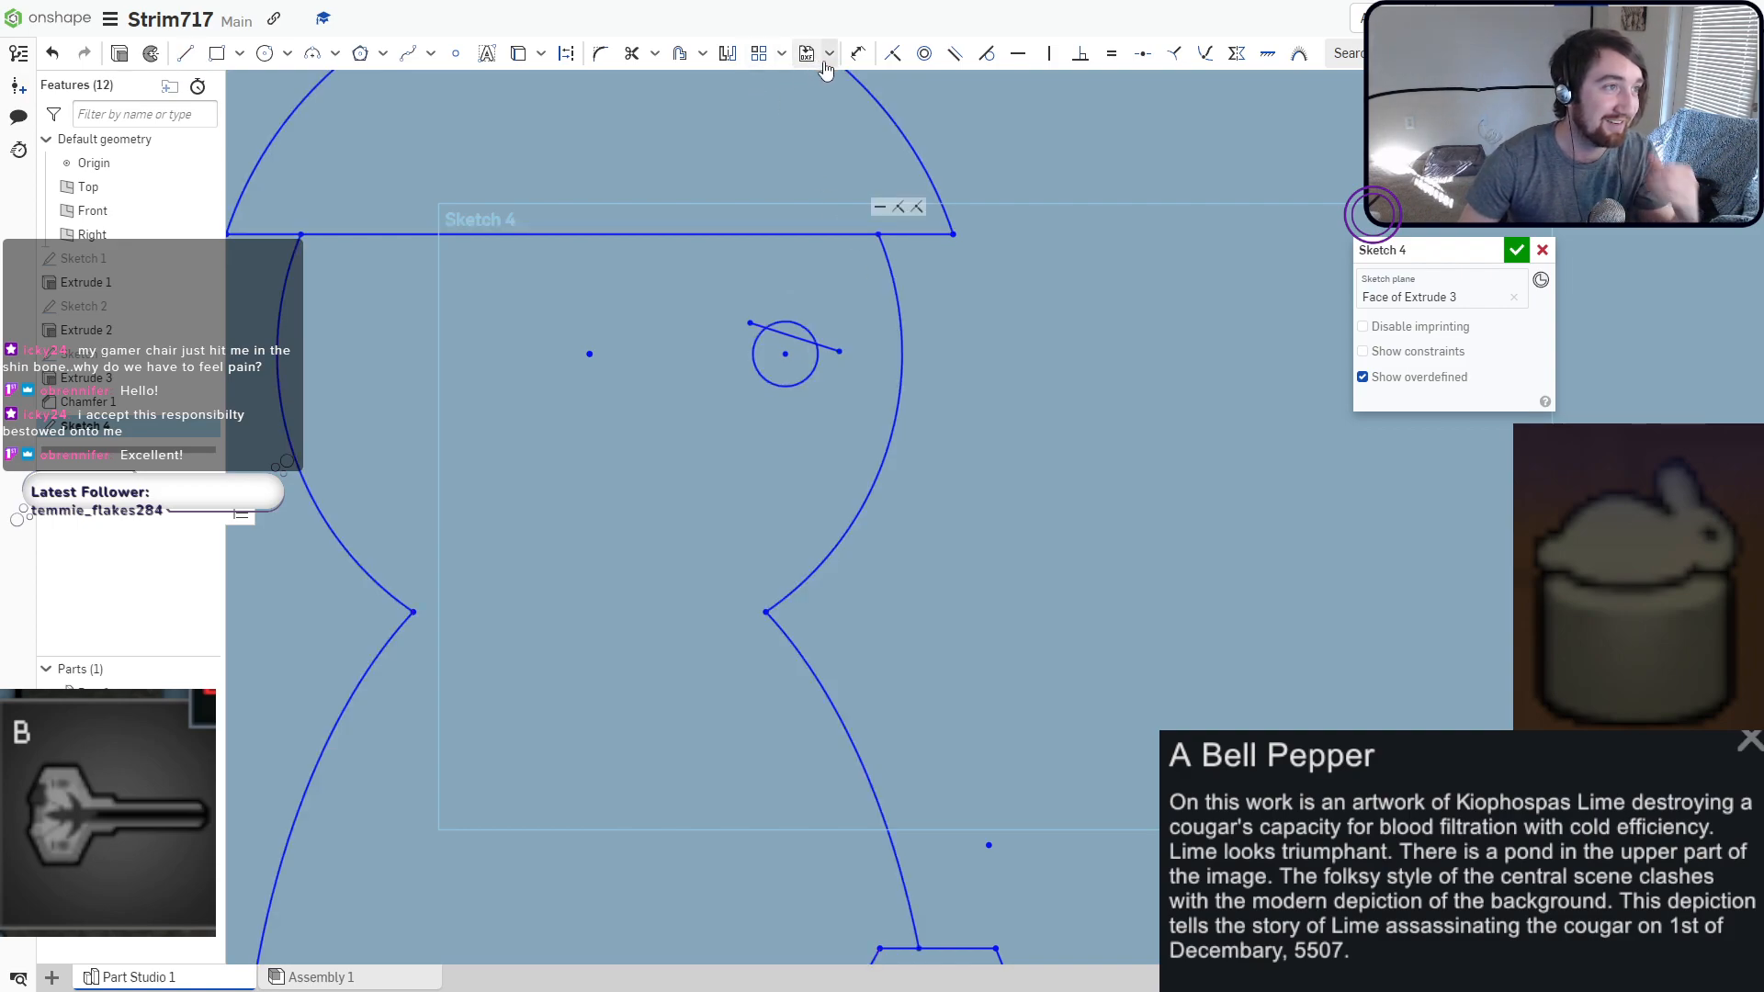
pyautogui.click(633, 55)
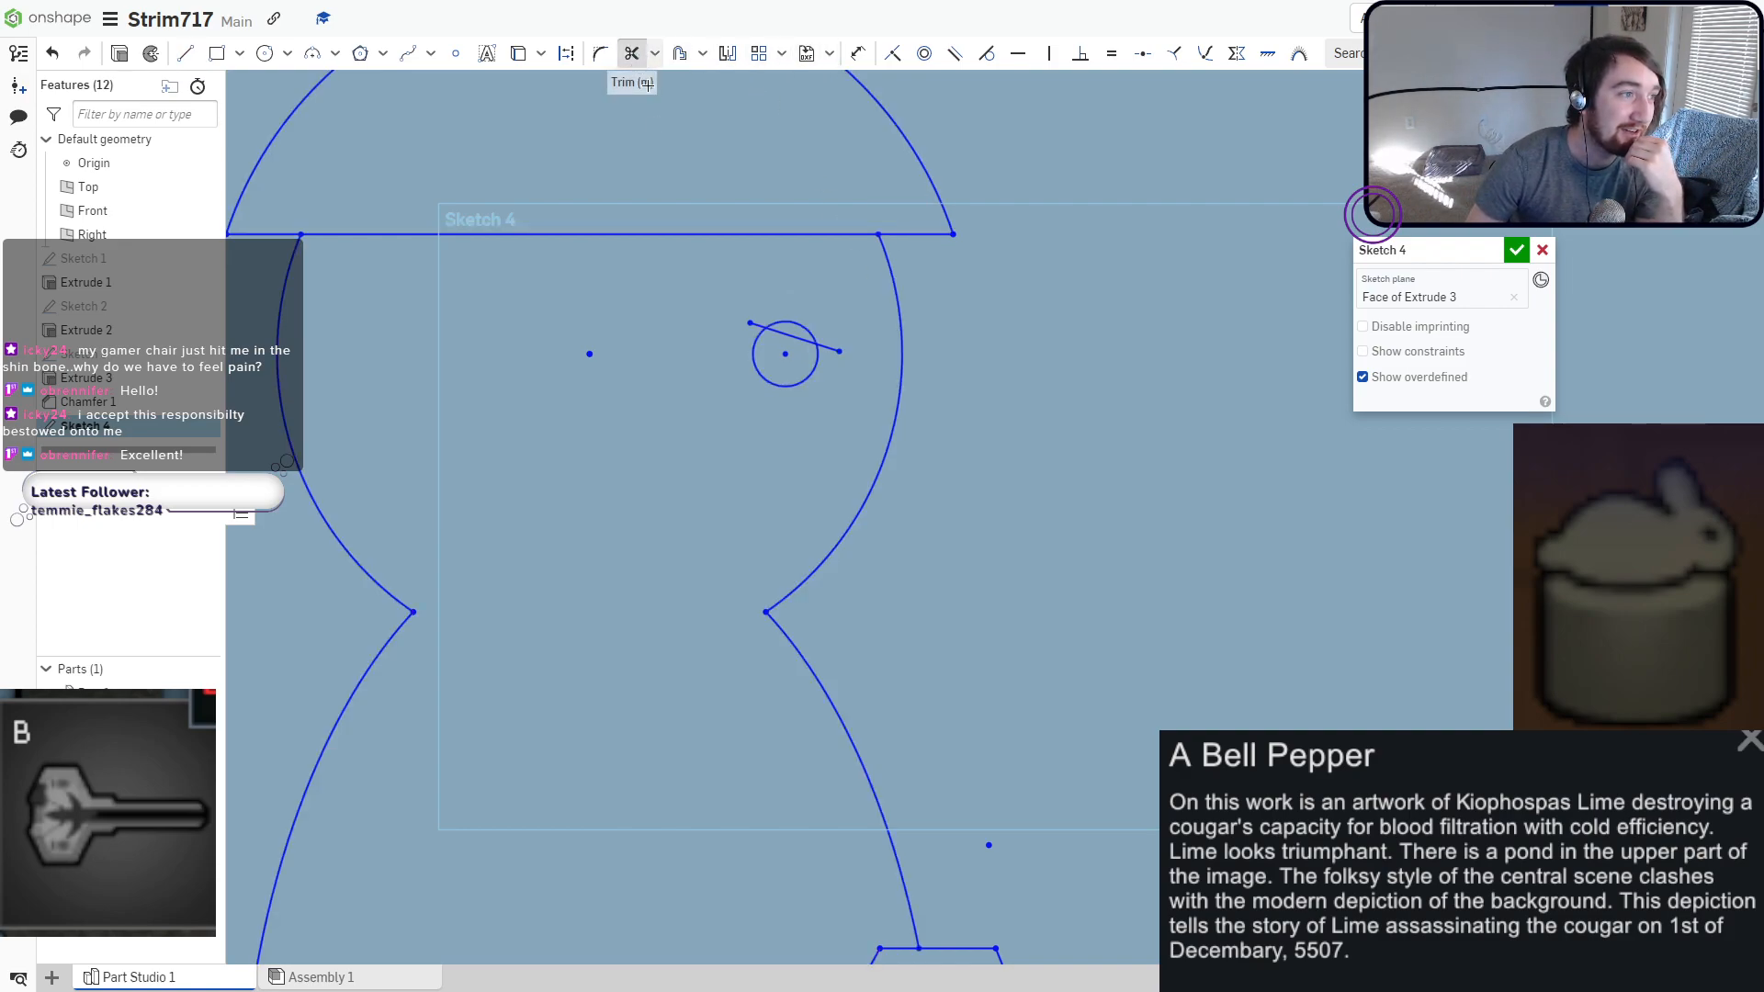
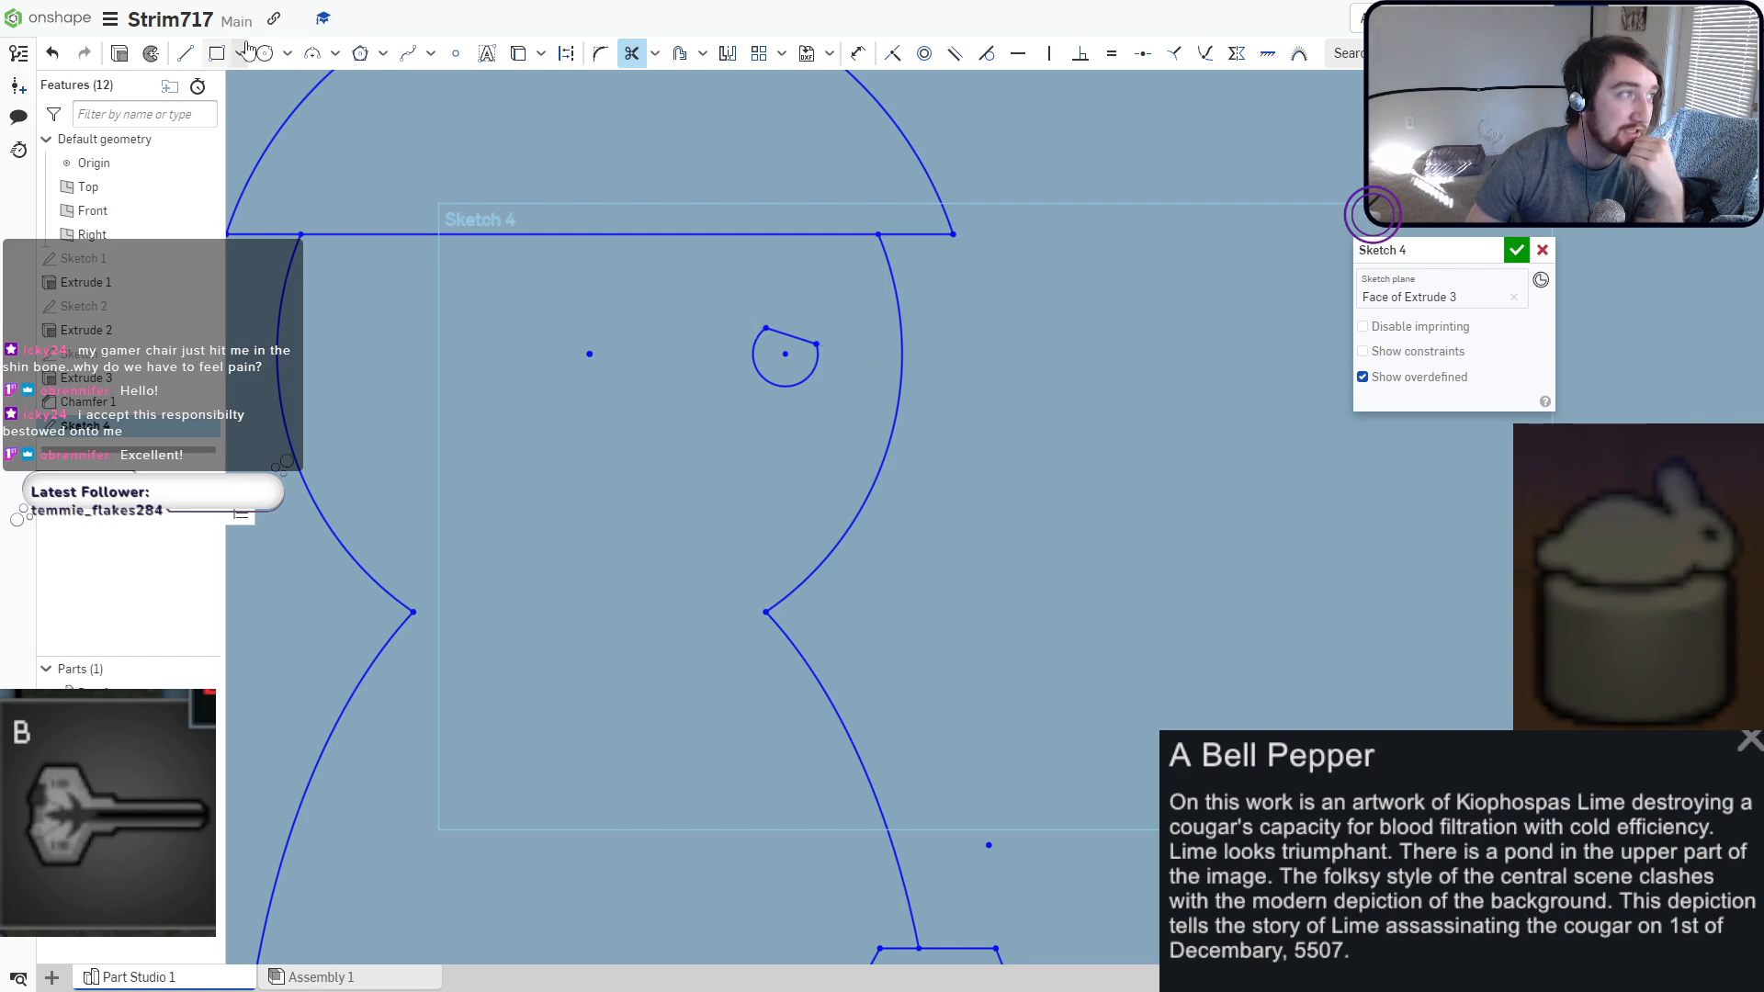
# Draw a slanted line about 0.021 cm long across the lower part of the eye, and trim the arc below it and the overhanging ends.
pyautogui.press('l')
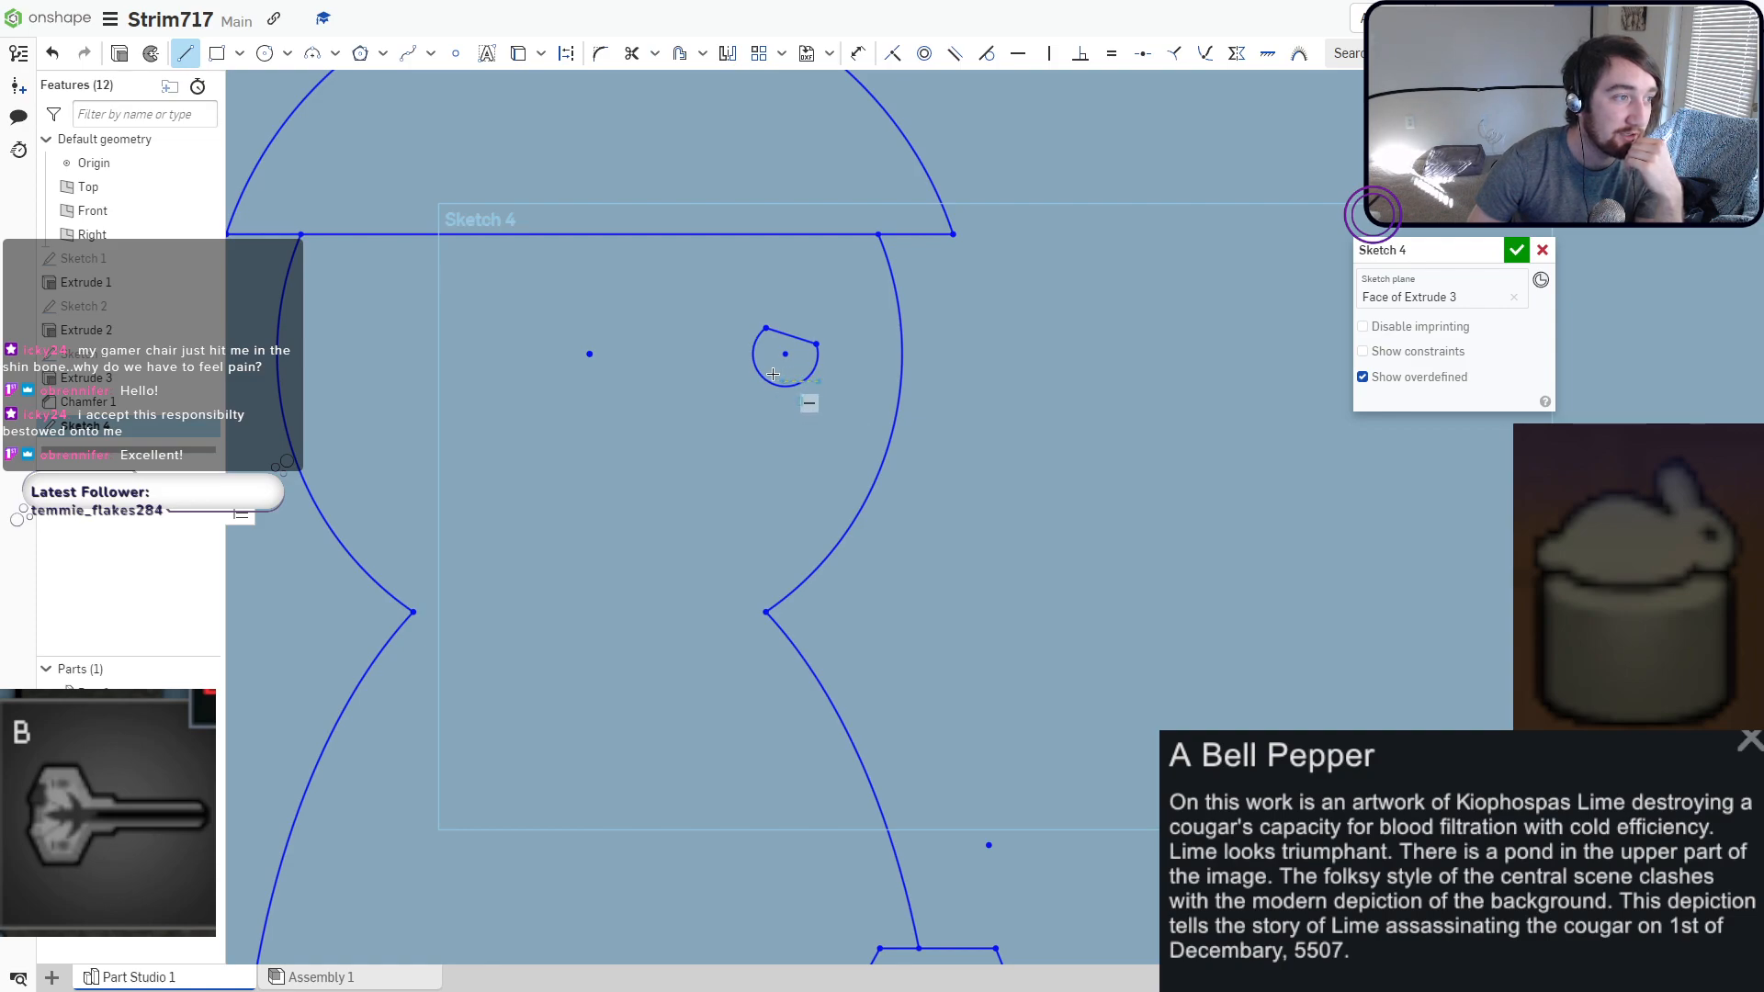
pyautogui.click(710, 367)
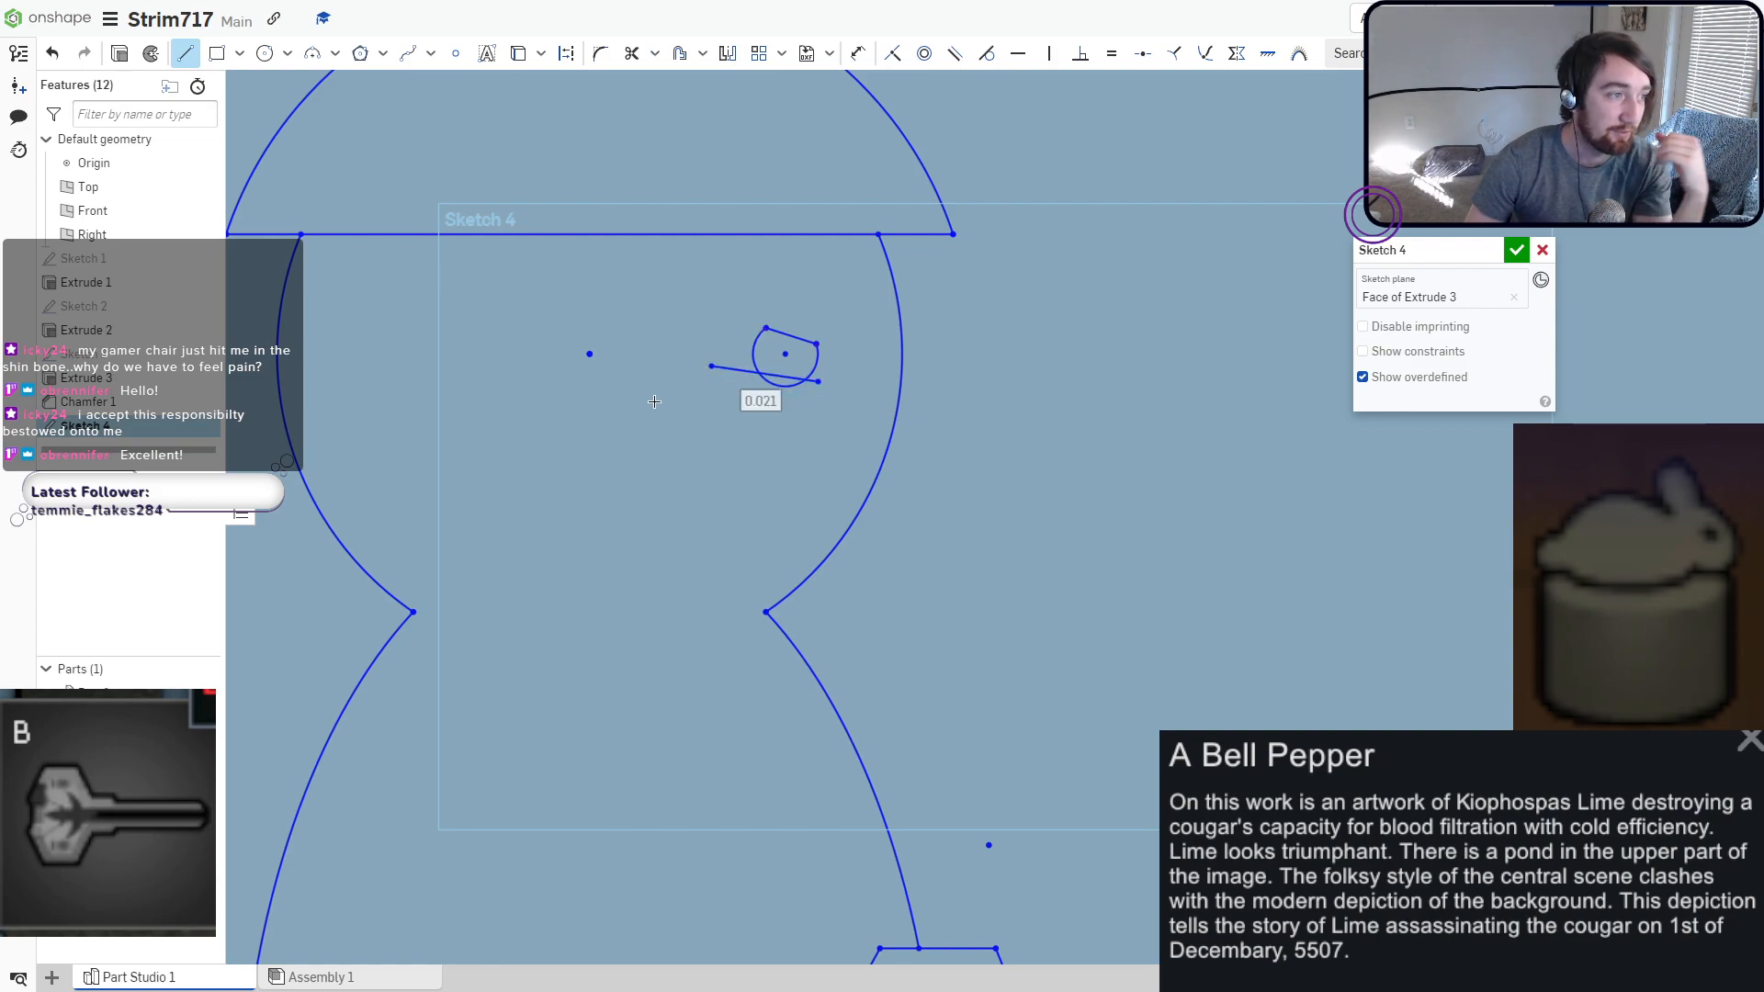
pyautogui.click(631, 52)
pyautogui.scroll(4, 758, 404)
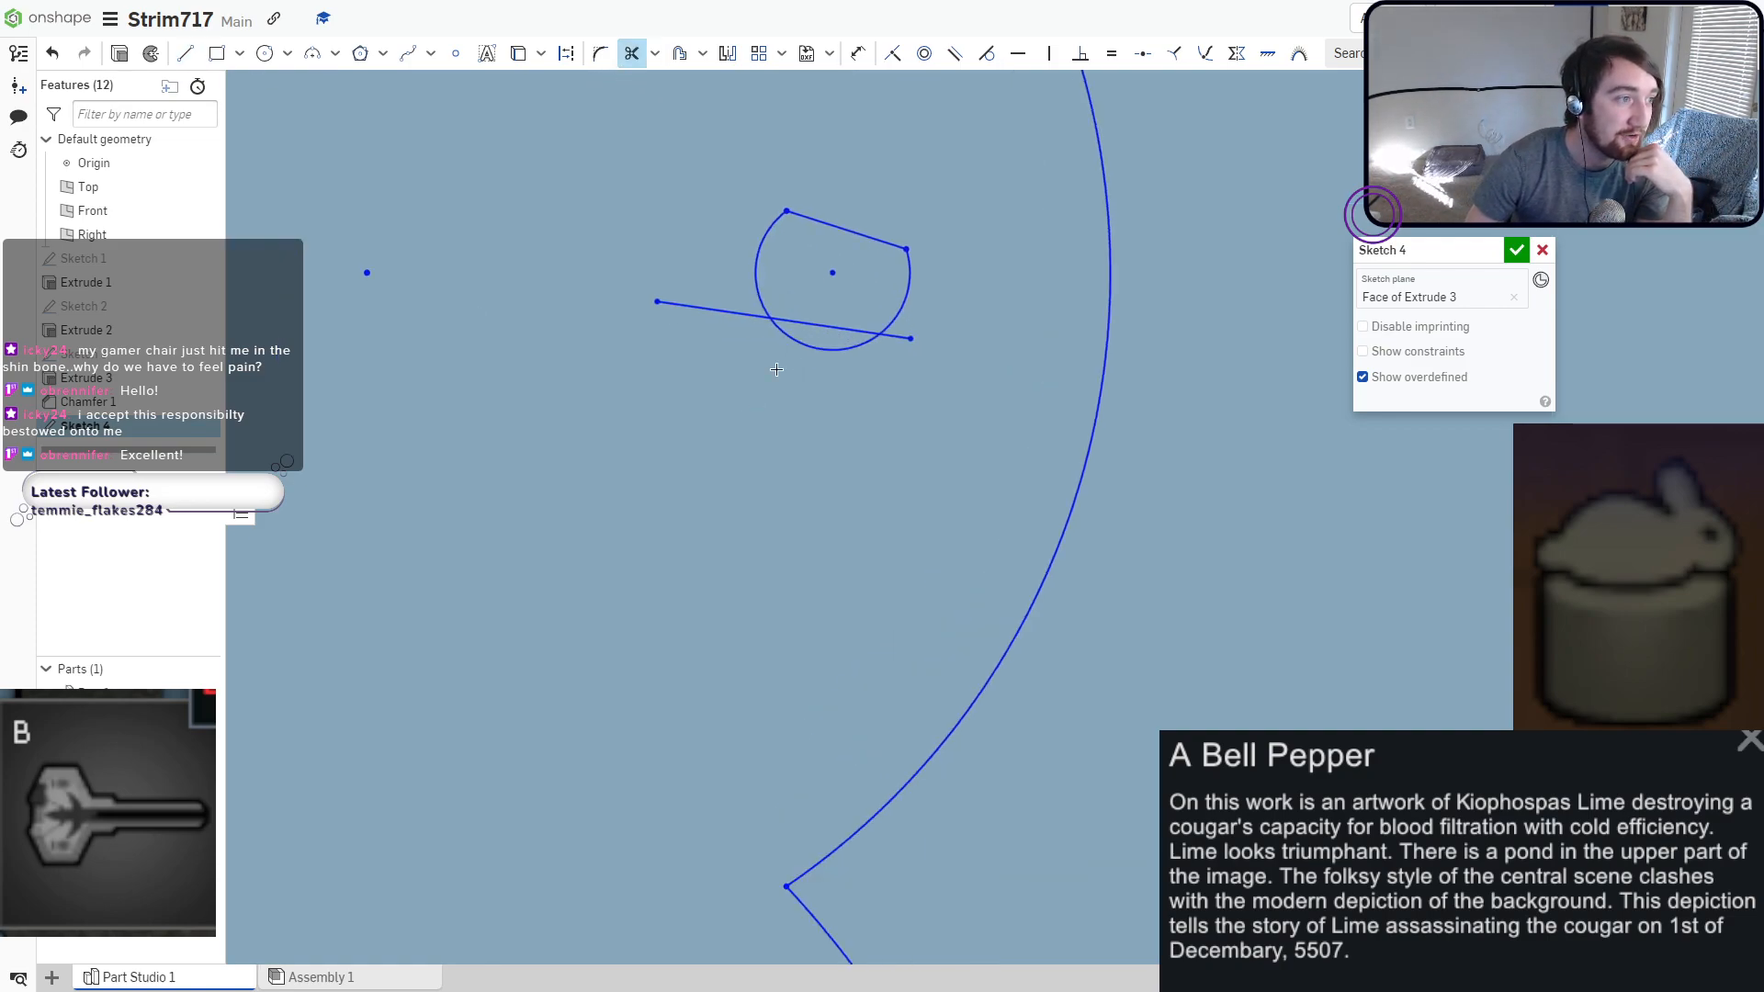
pyautogui.moveTo(856, 344); pyautogui.dragTo(839, 360)
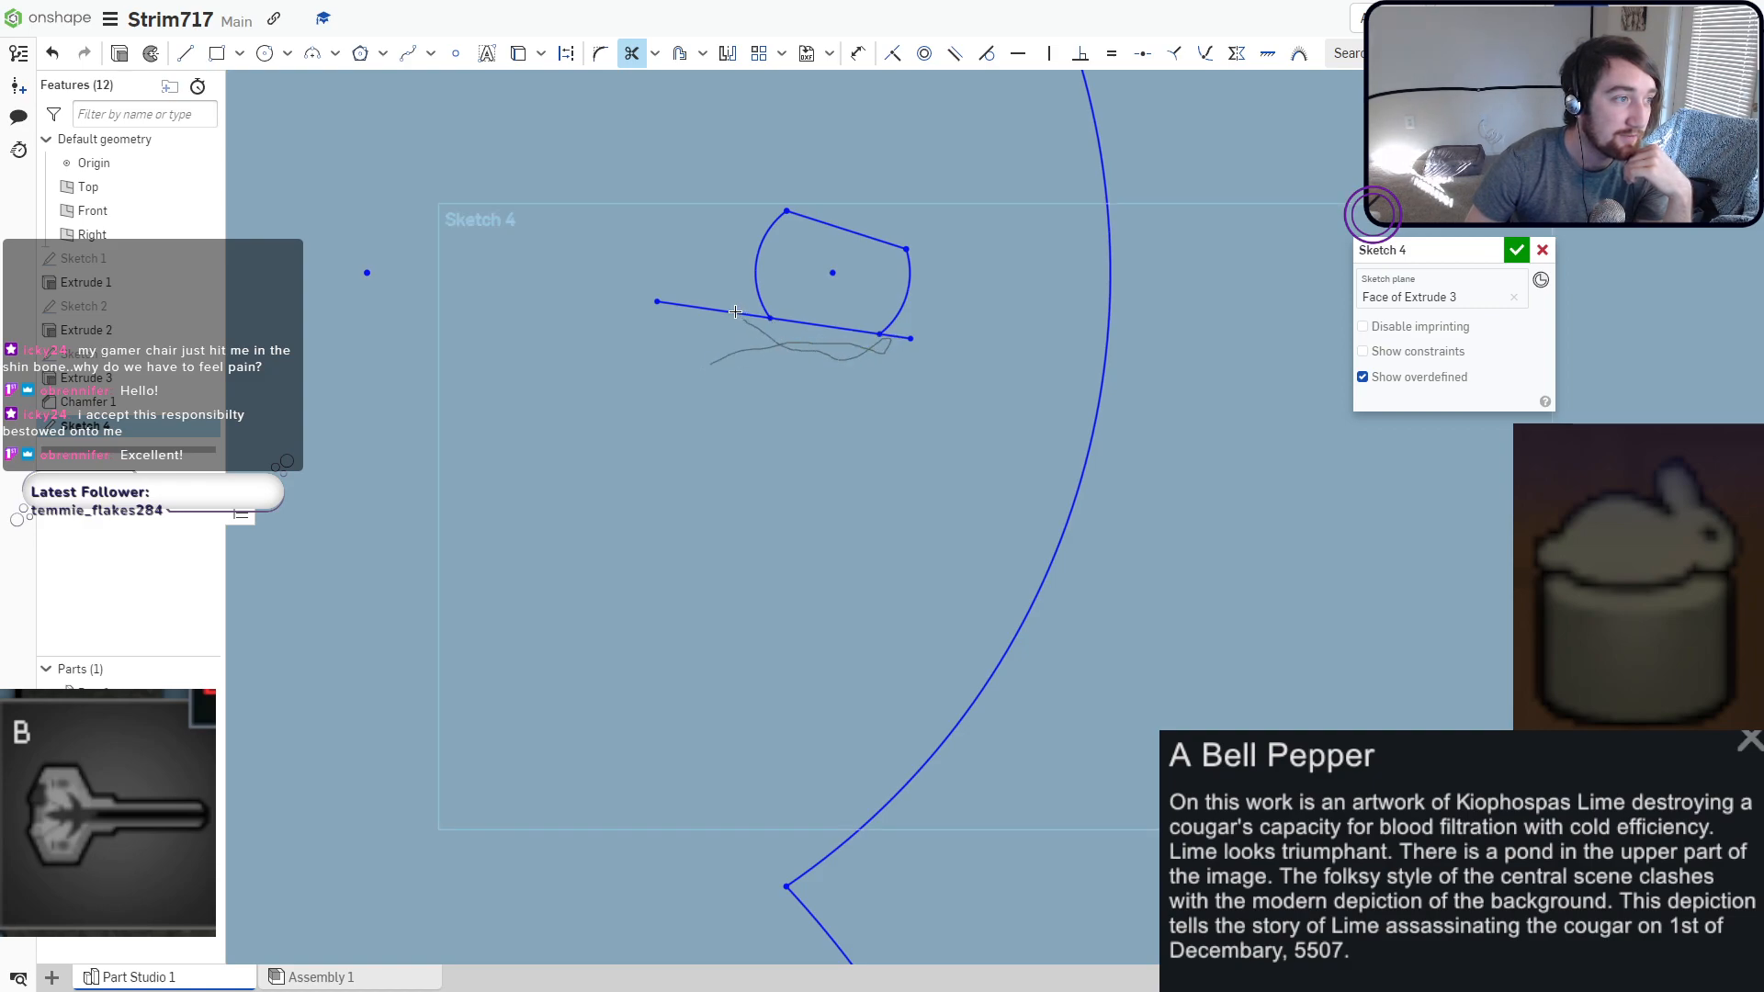
pyautogui.moveTo(735, 312); pyautogui.dragTo(721, 287)
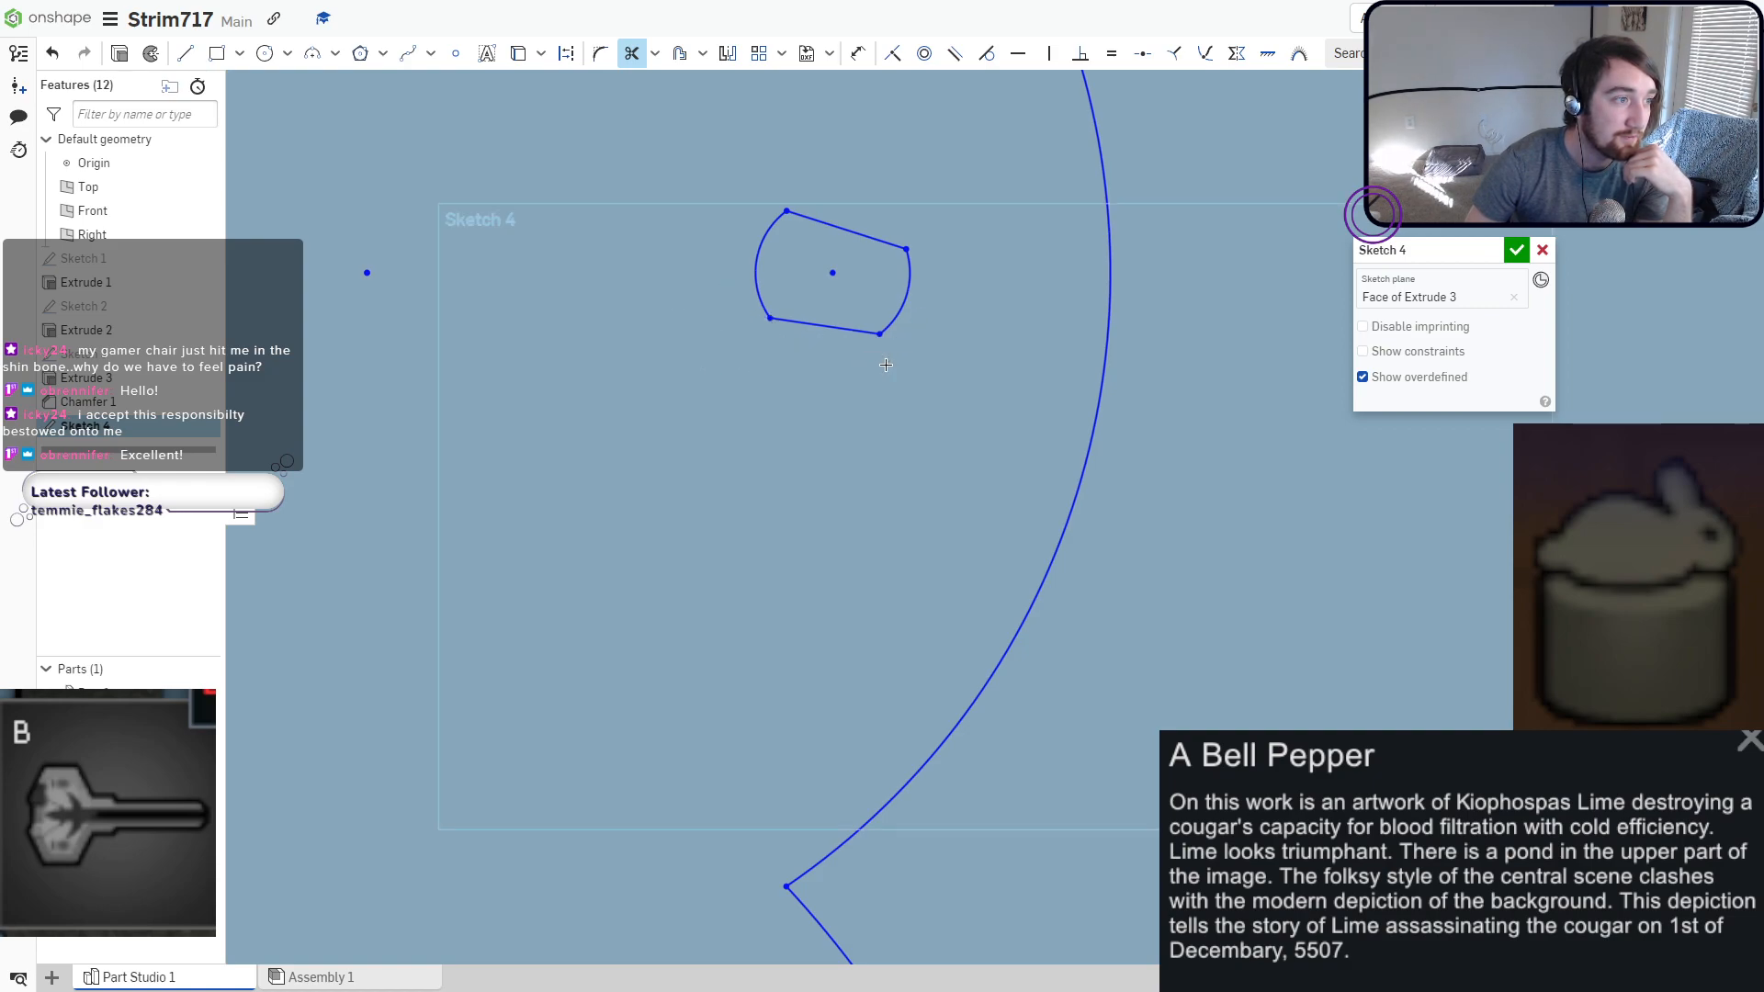
# Draw a downward-slanting ellipse about 0.278 cm long to the right of the figure's key, and shift it slightly down and right.
pyautogui.scroll(-5, 886, 364)
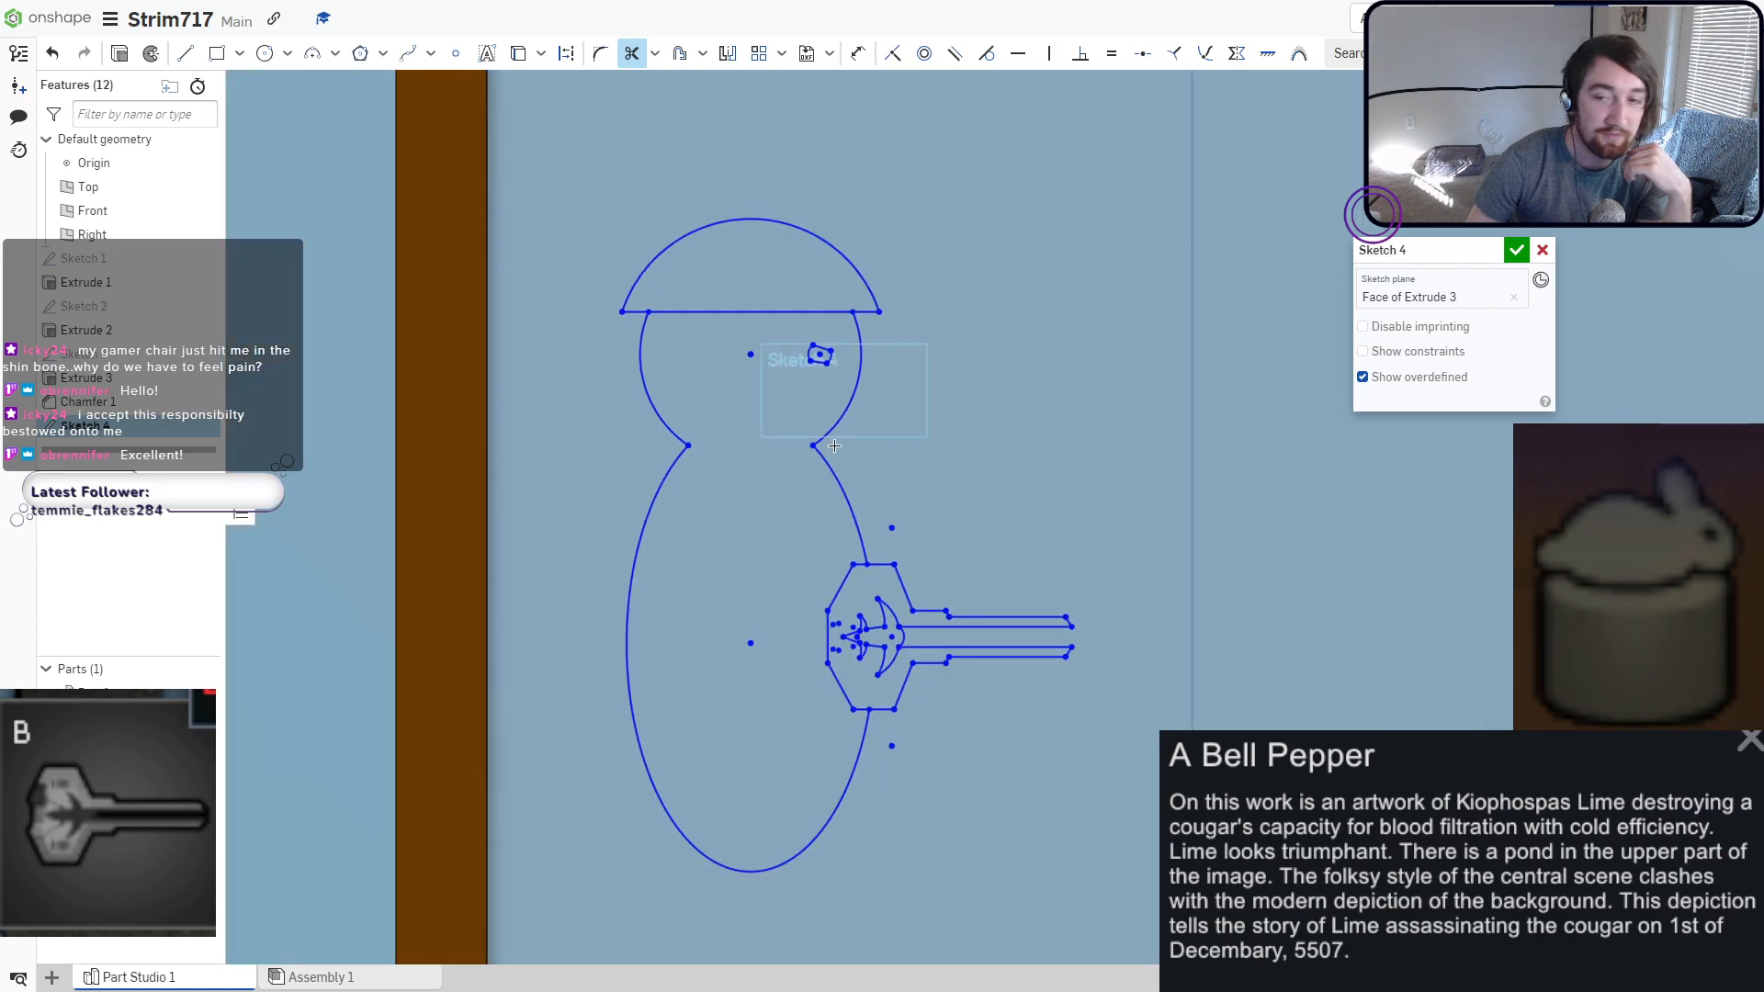
pyautogui.scroll(-4, 834, 446)
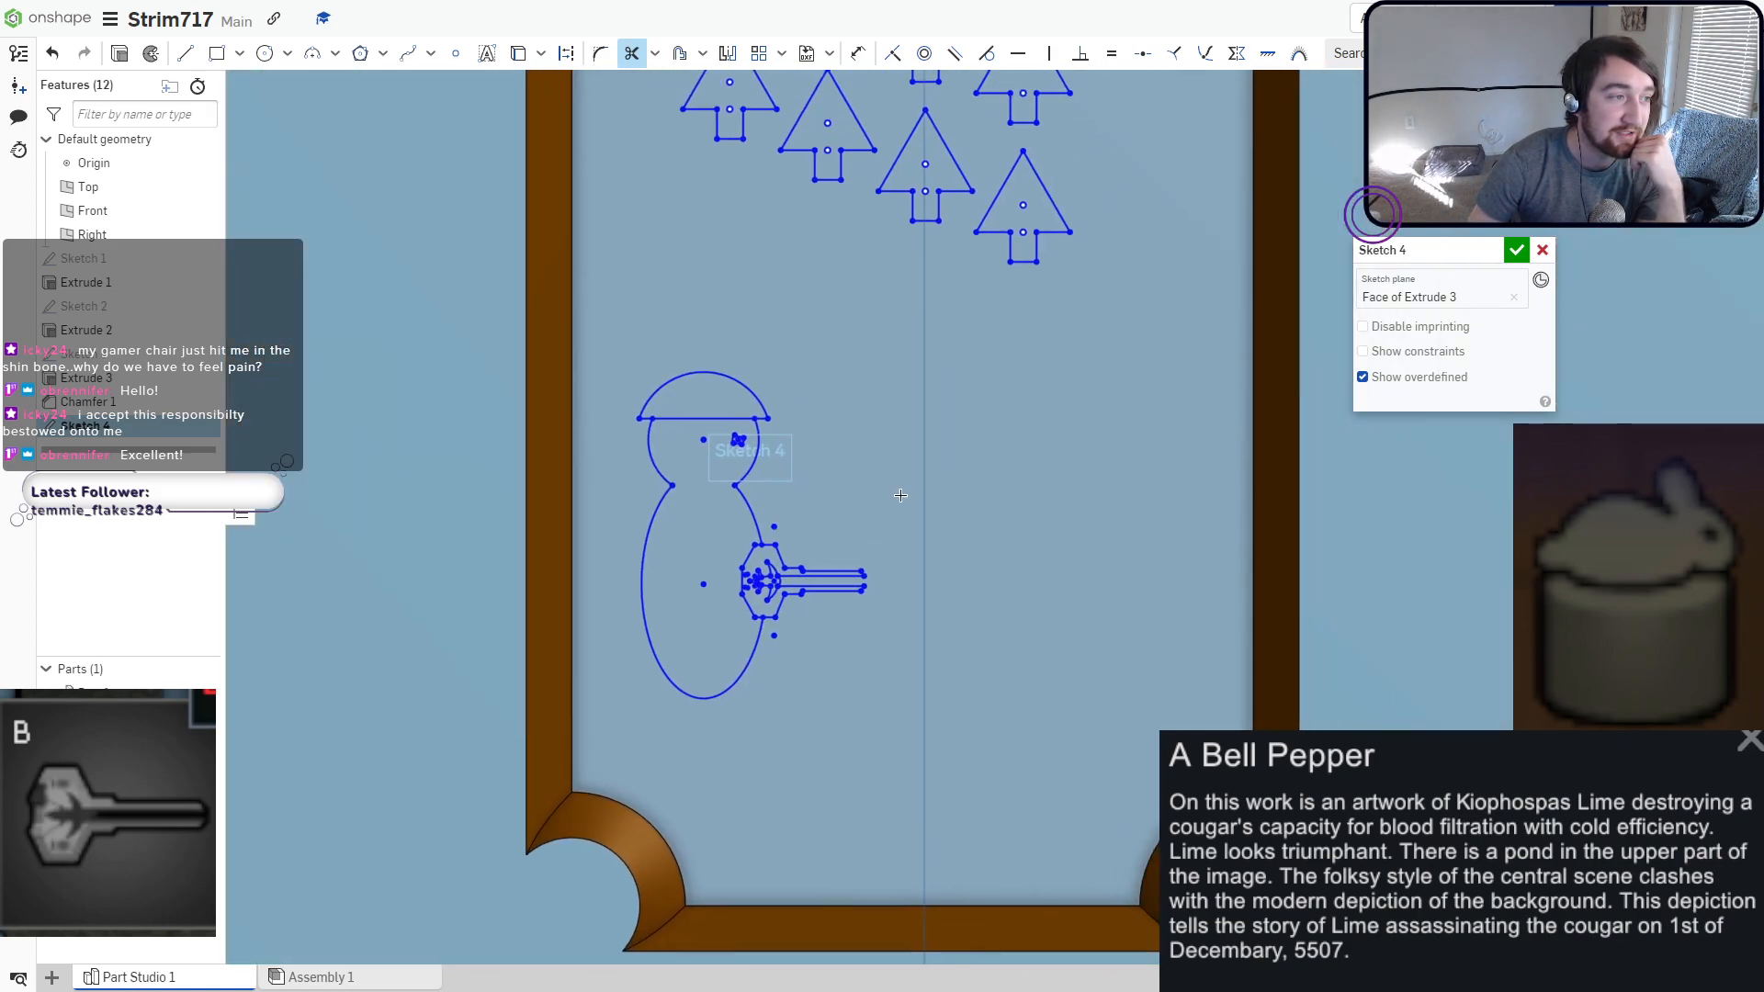
pyautogui.scroll(-5, 900, 495)
pyautogui.scroll(-5, 868, 491)
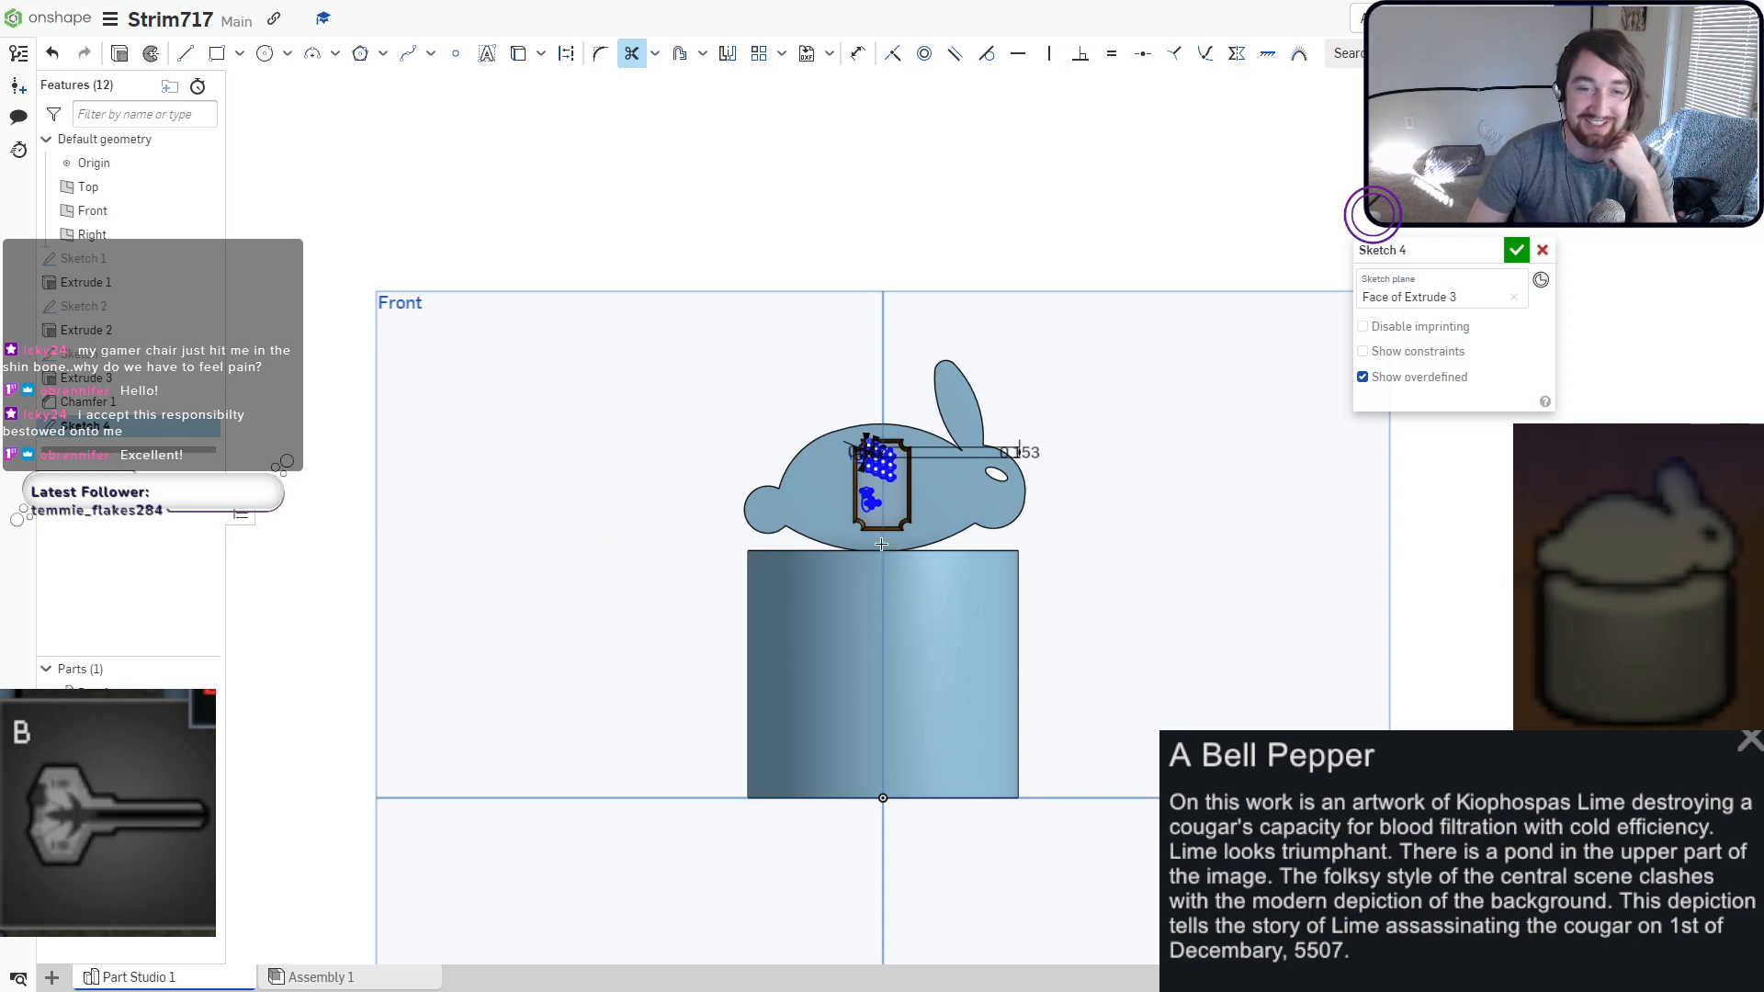
pyautogui.scroll(8, 881, 543)
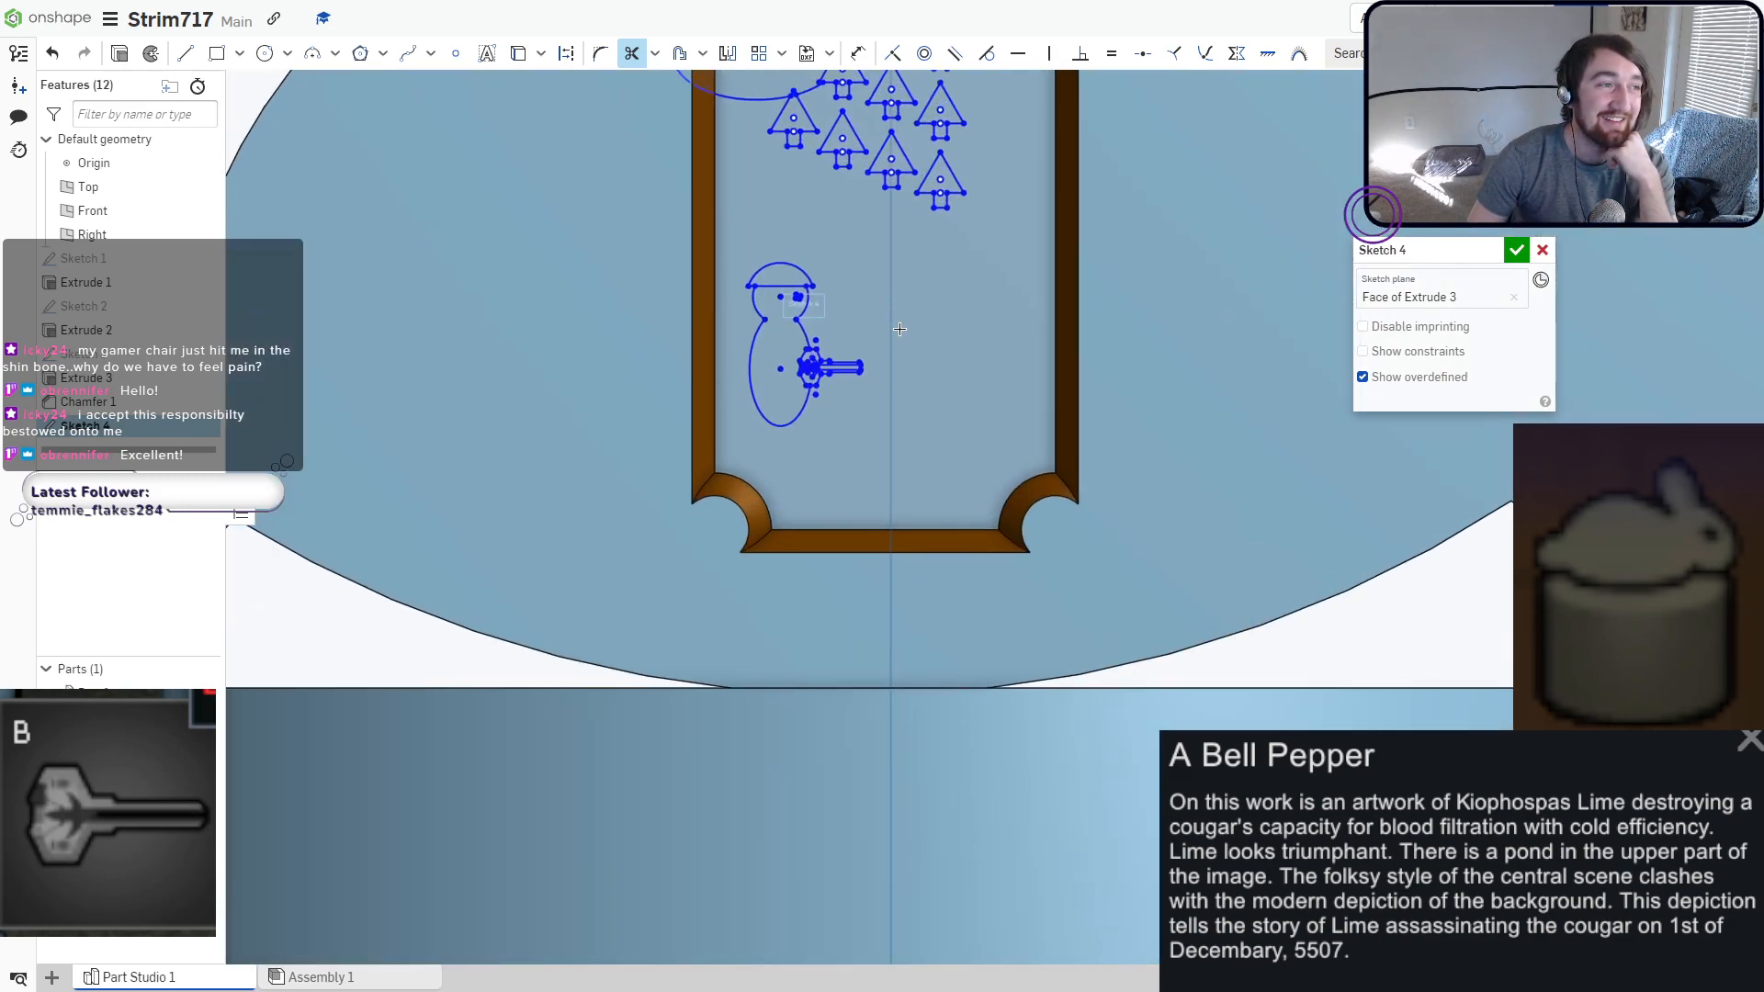
pyautogui.scroll(4, 899, 329)
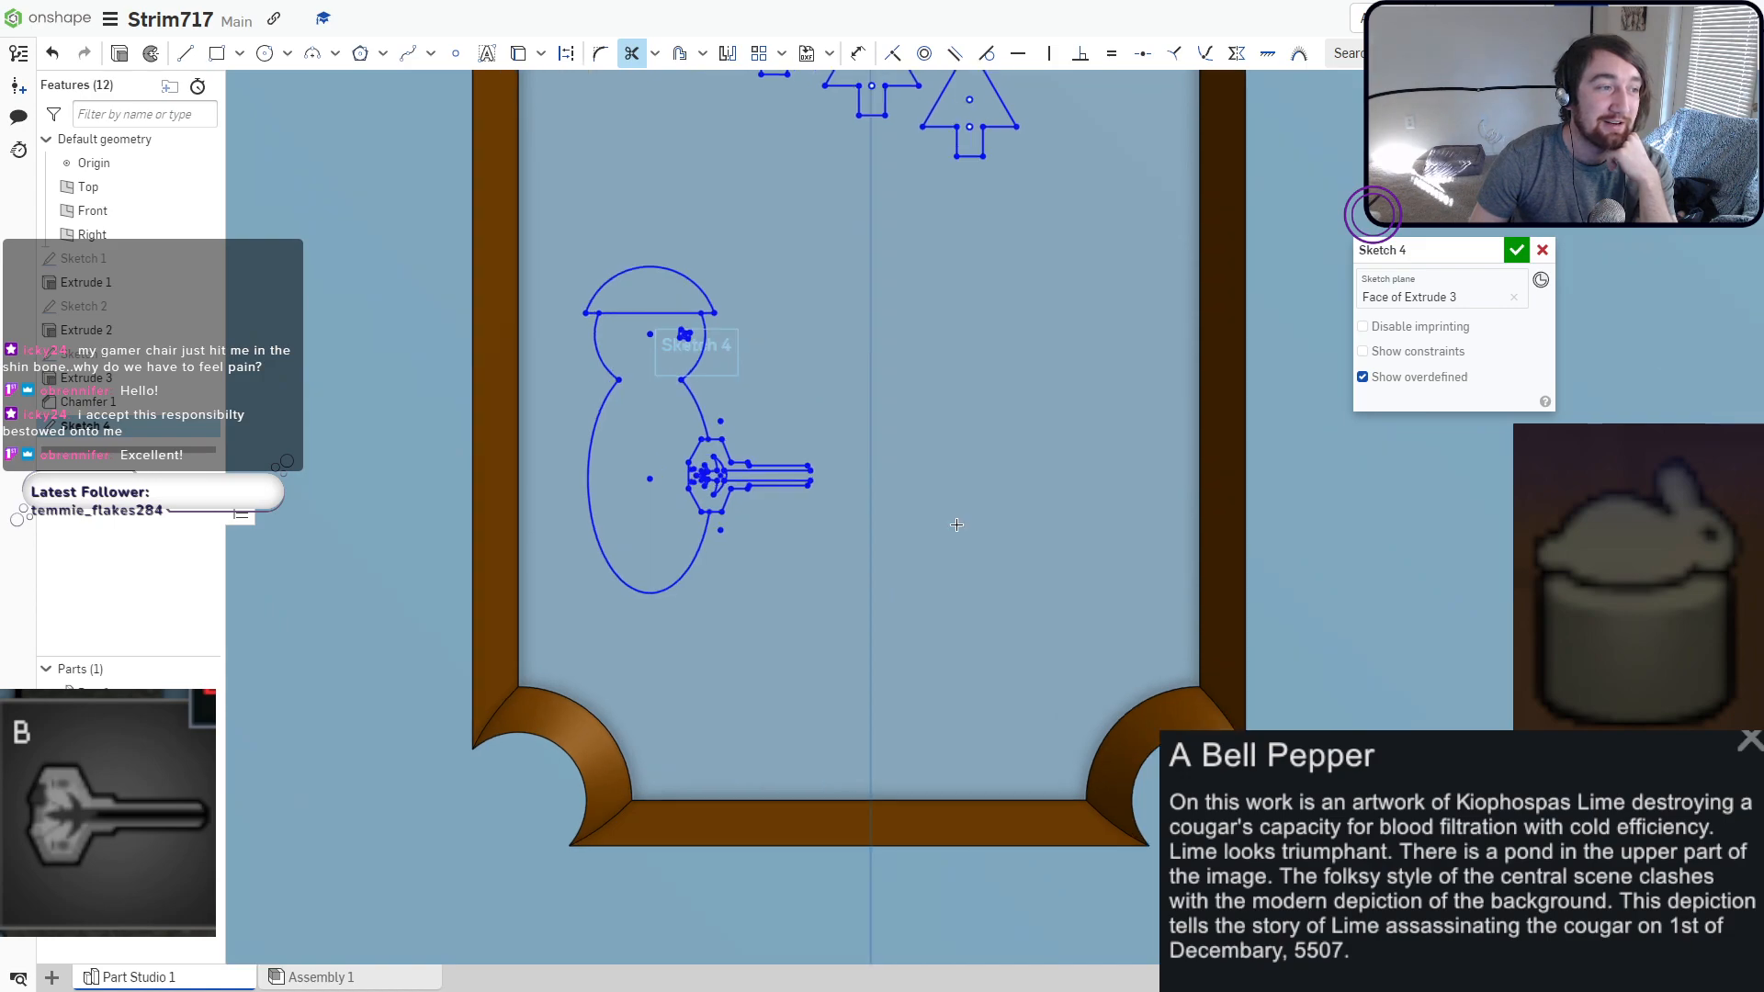
pyautogui.click(287, 53)
pyautogui.click(292, 145)
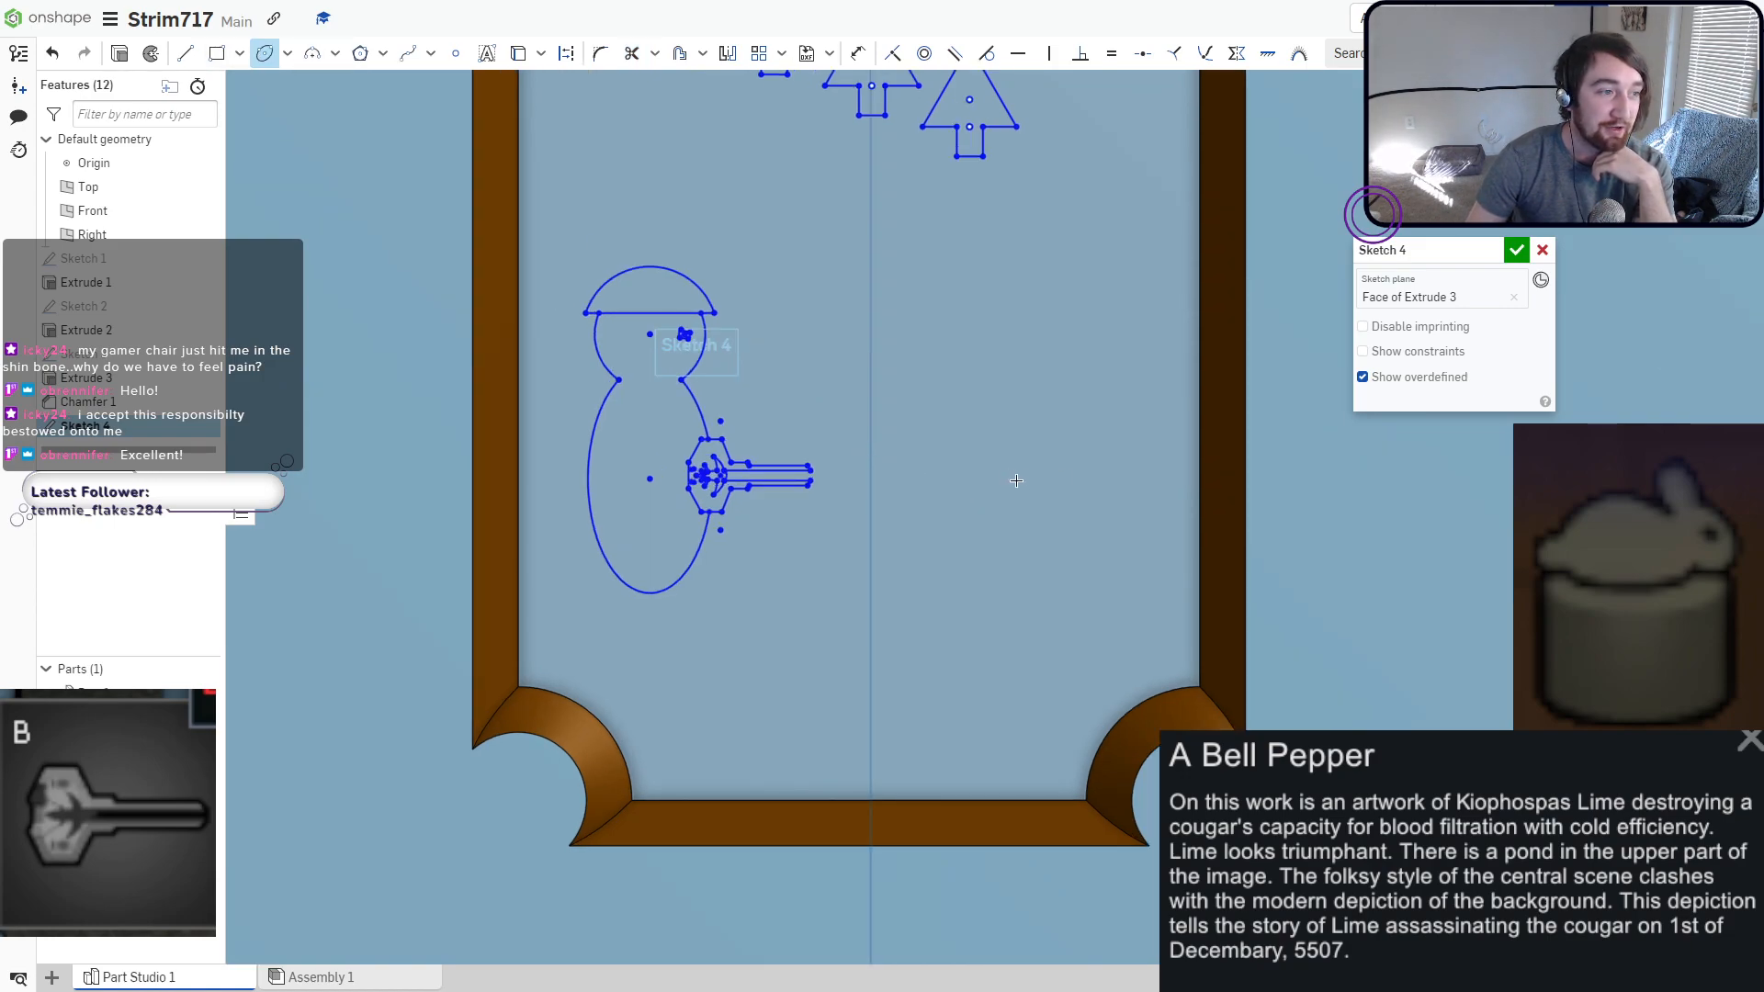
pyautogui.click(969, 448)
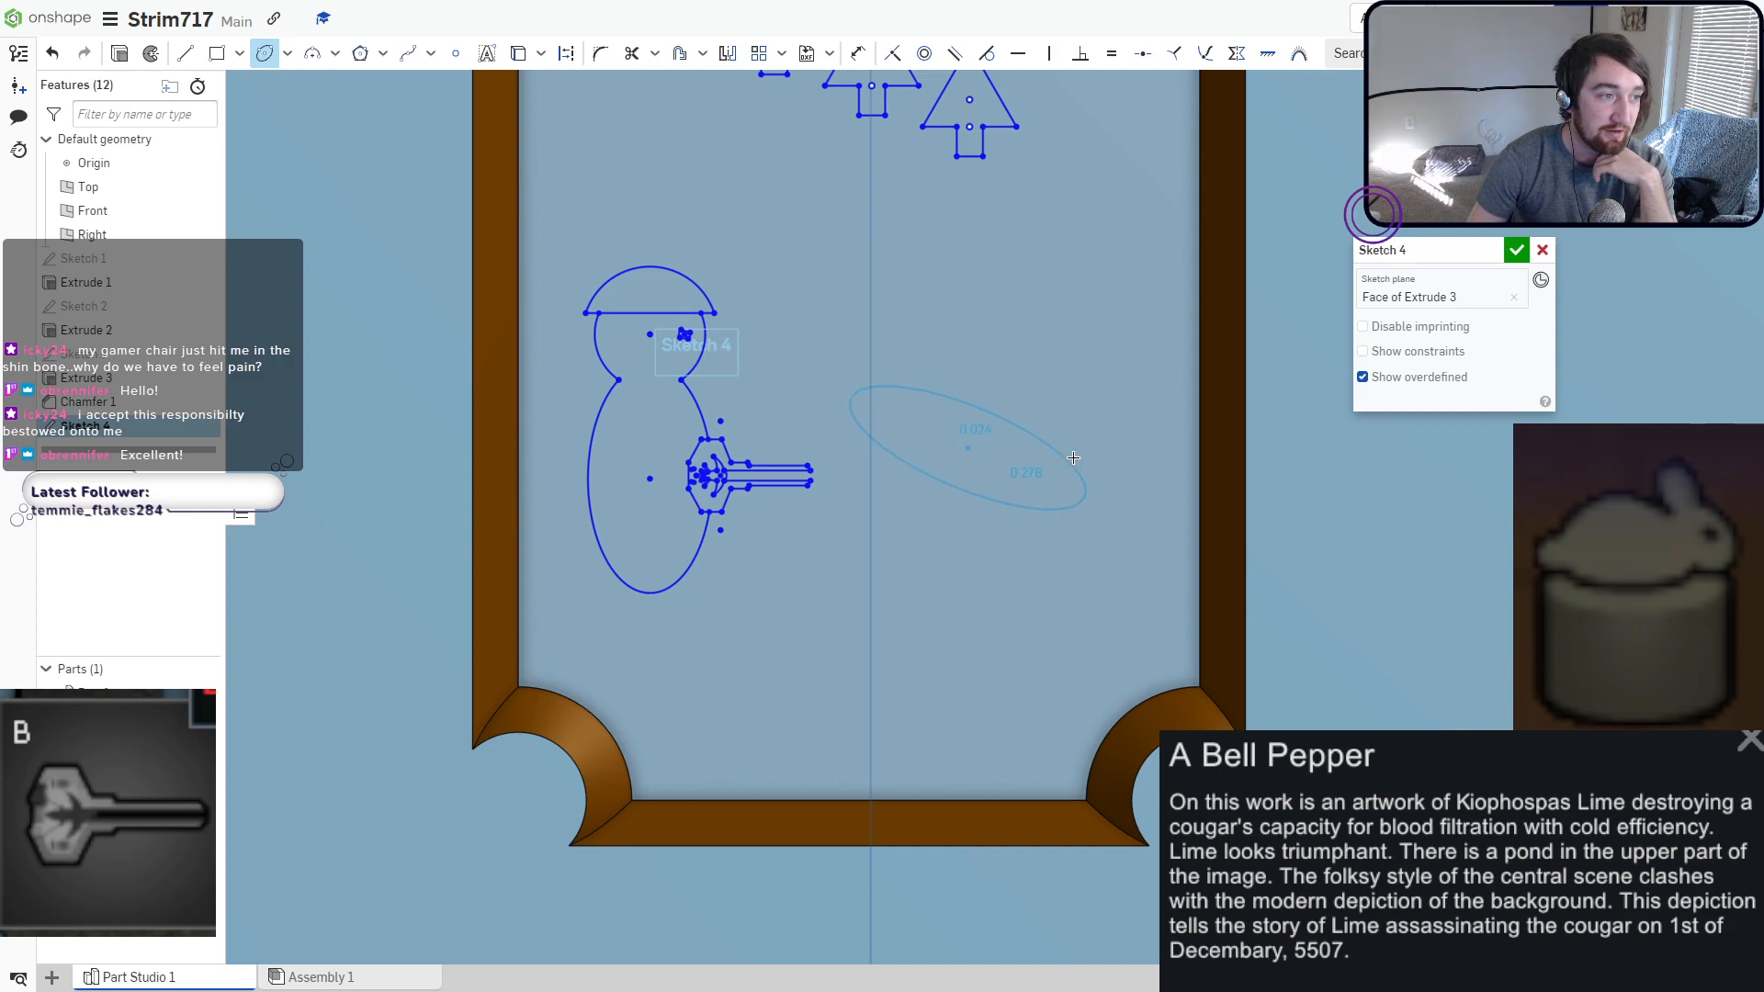
pyautogui.click(1061, 454)
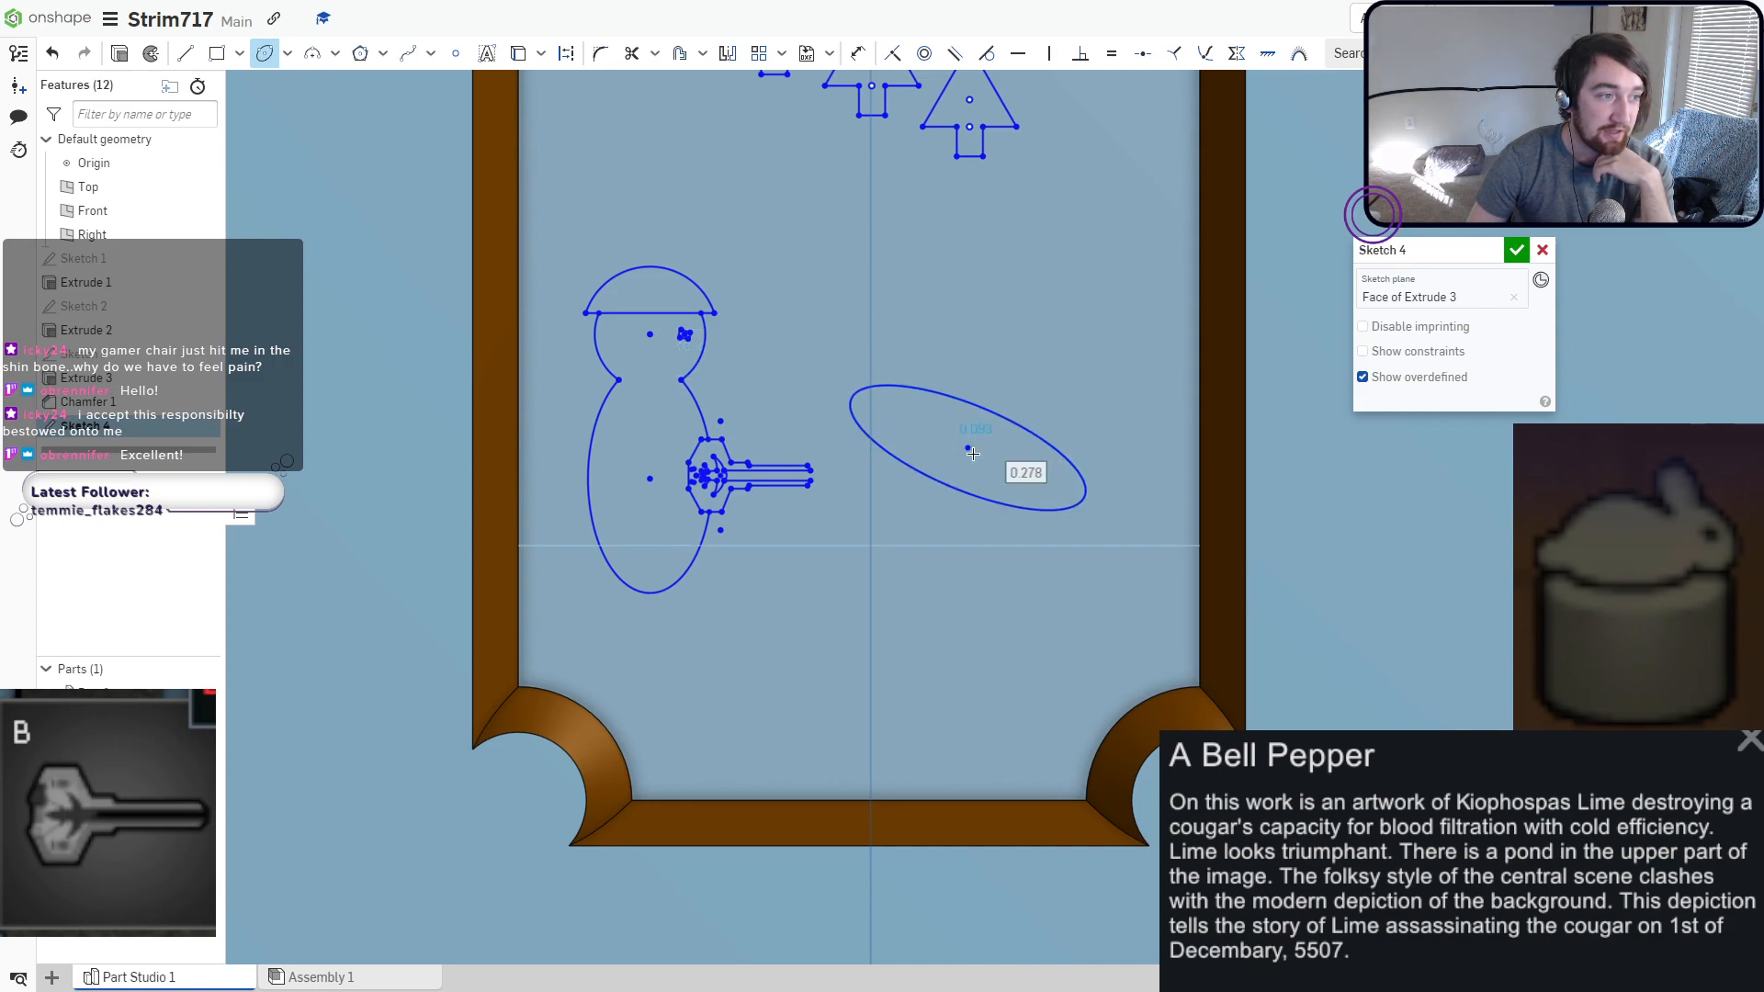
pyautogui.press('Escape')
pyautogui.moveTo(967, 448); pyautogui.dragTo(1016, 469)
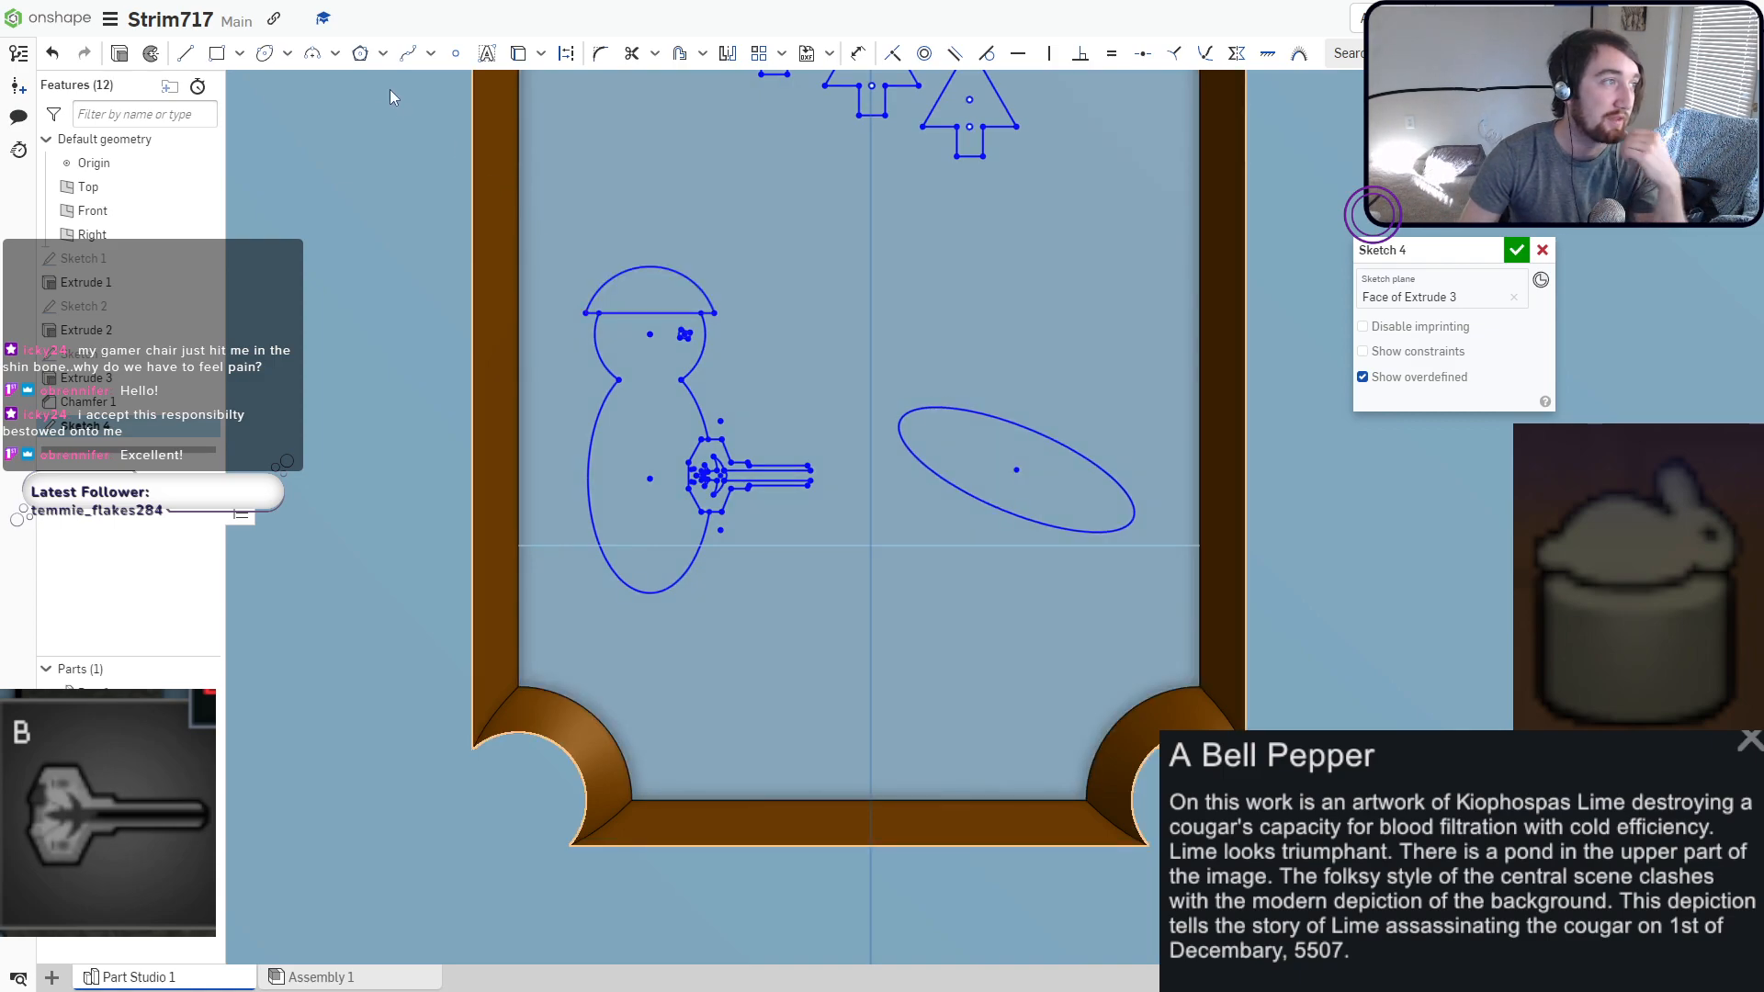
# Draw a curved arc running down from the ellipse's lower right end as the inner edge of a leg.
pyautogui.click(312, 52)
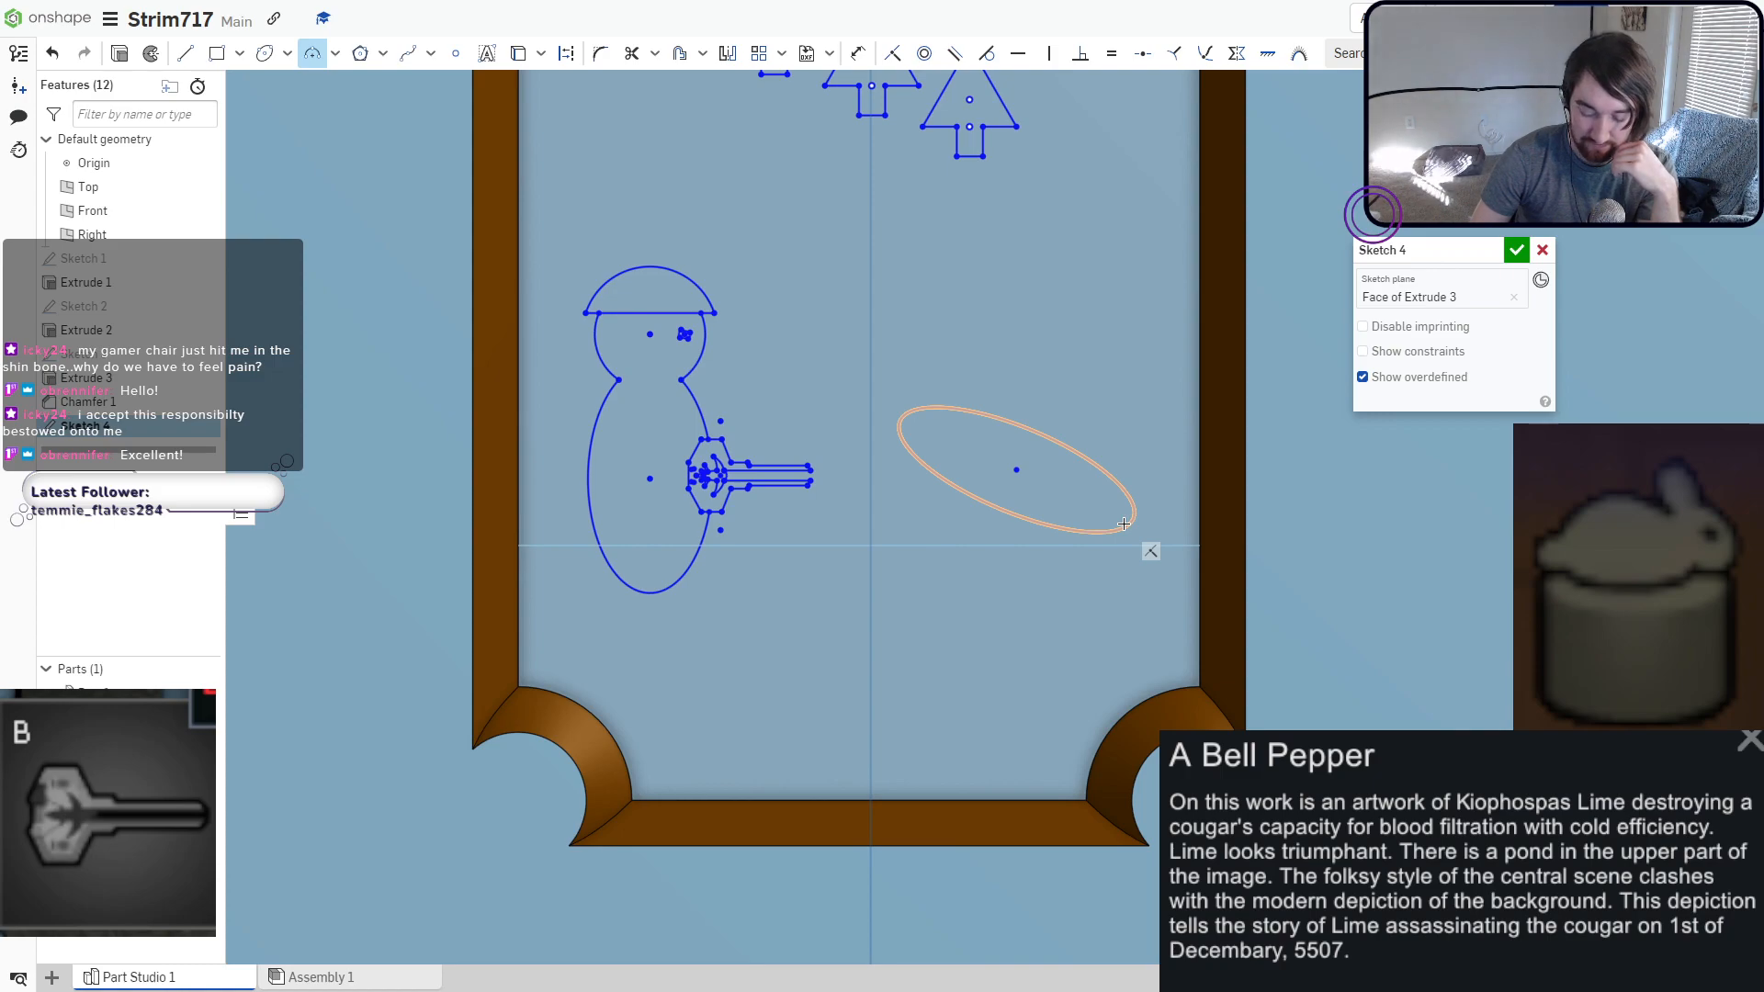
pyautogui.click(1130, 520)
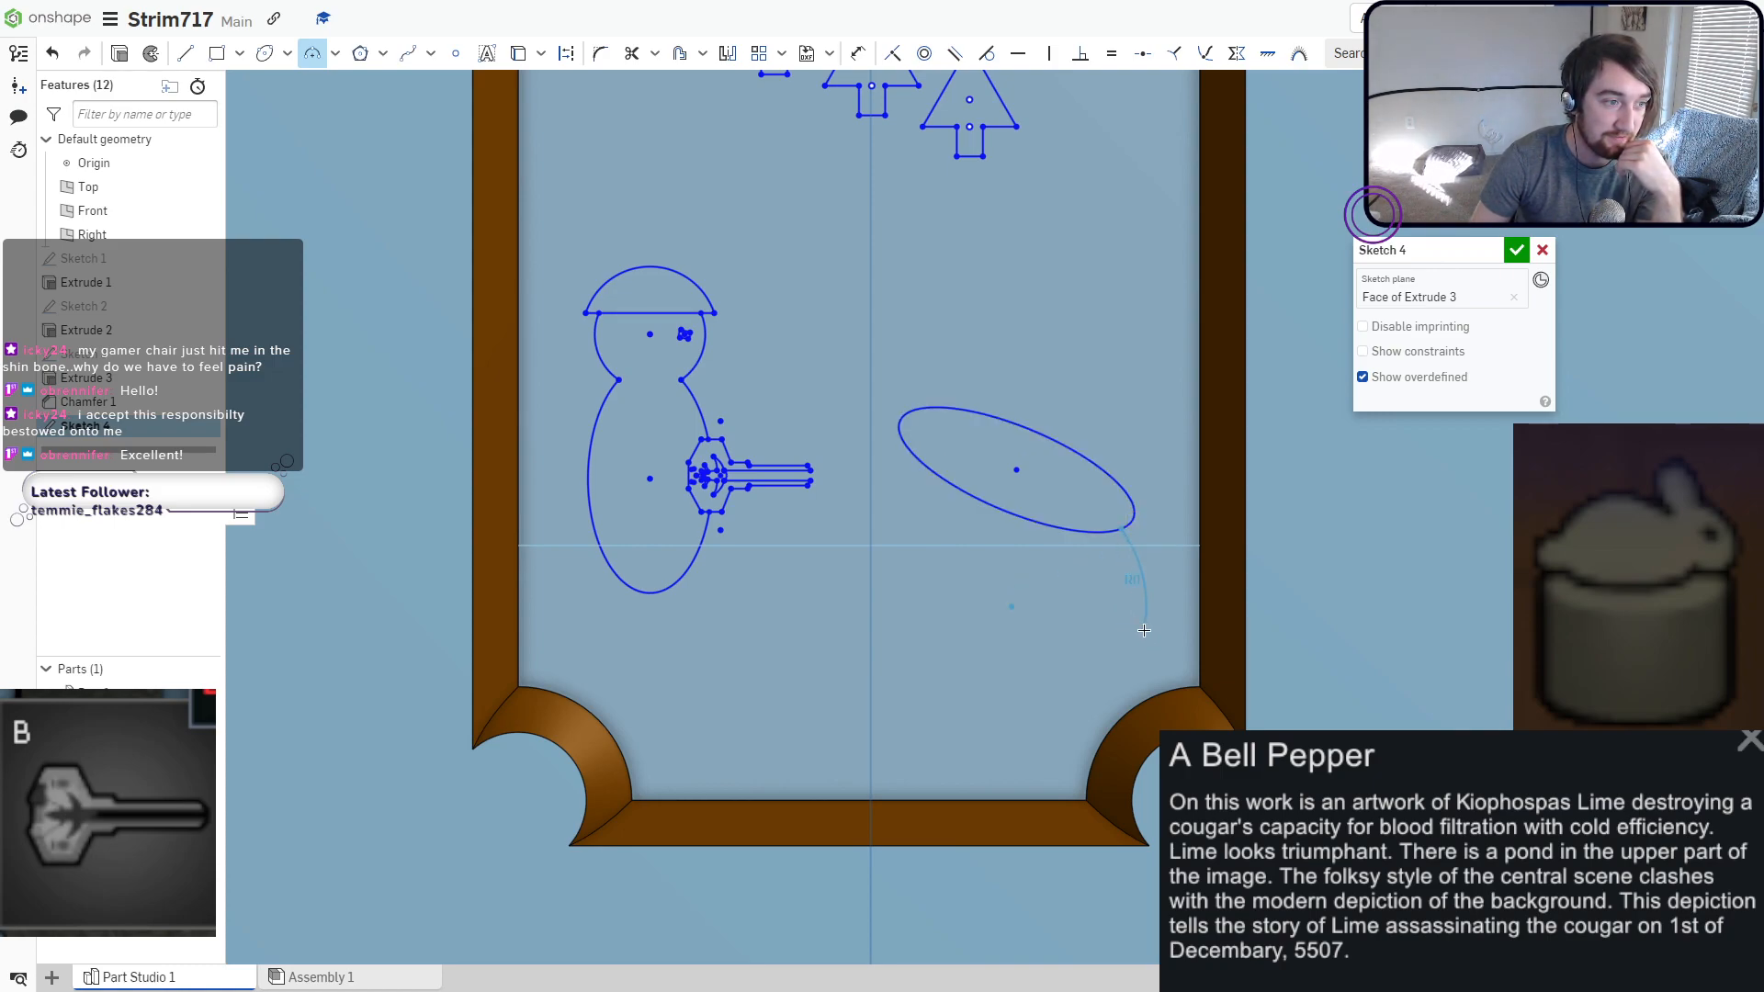
pyautogui.scroll(2, 1142, 622)
pyautogui.scroll(1, 1143, 623)
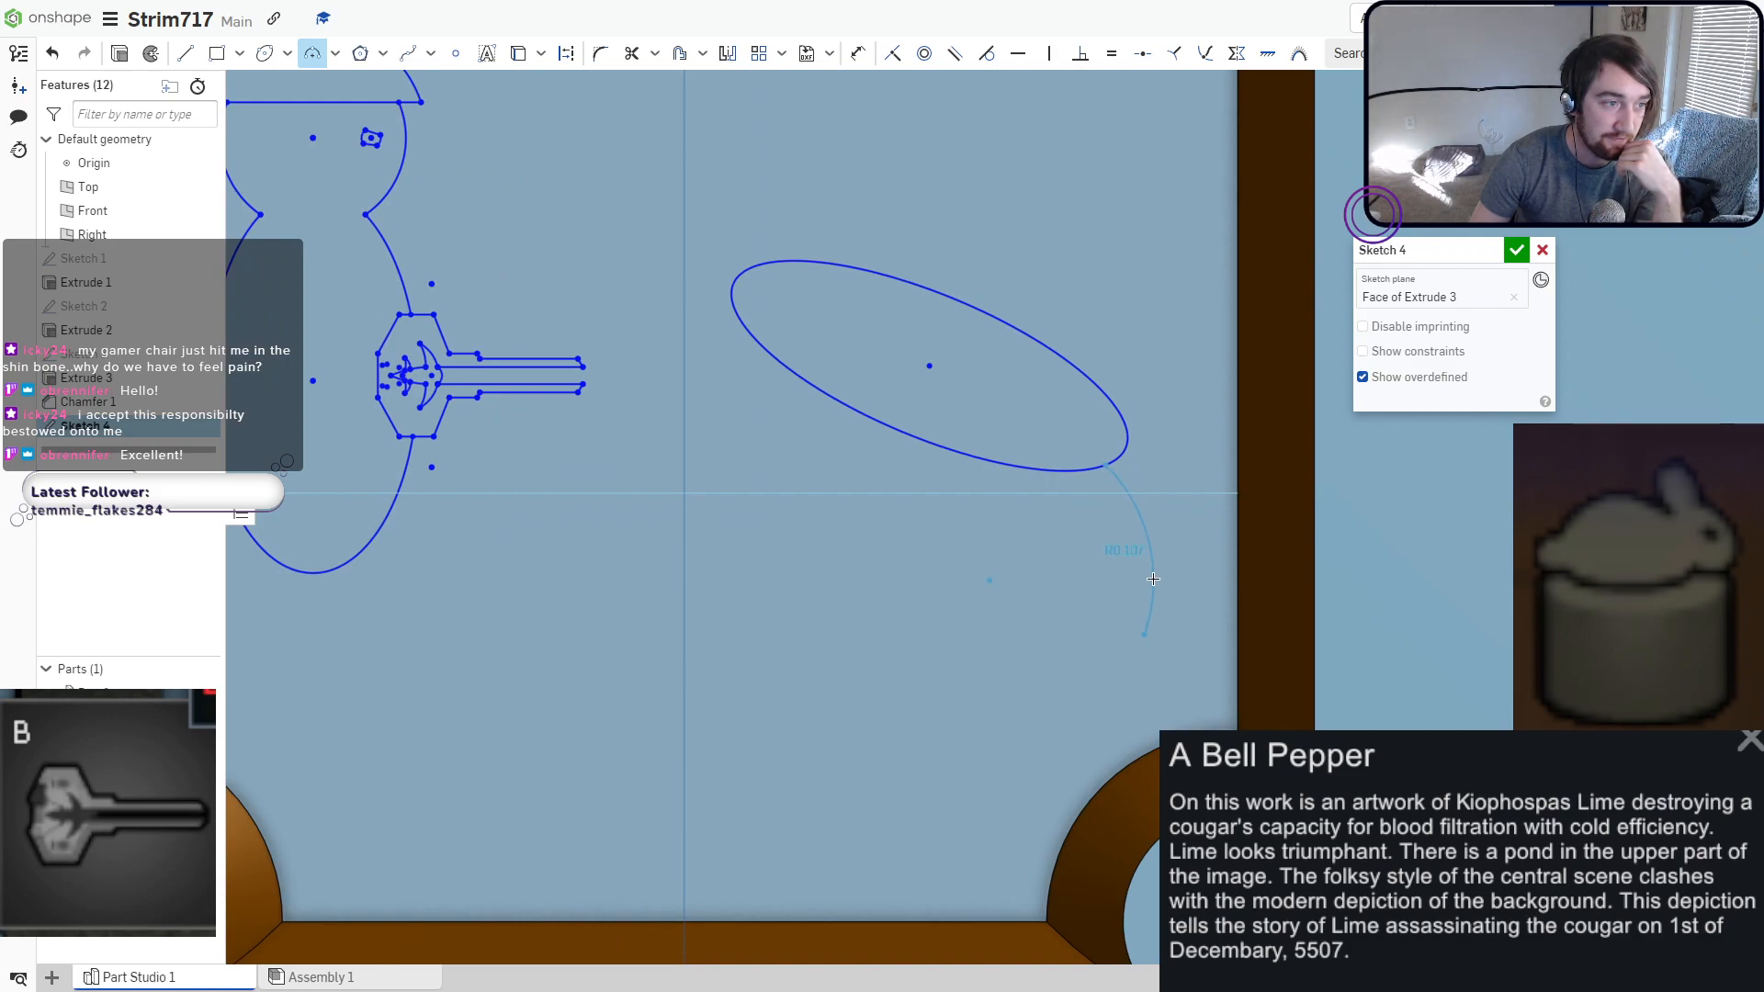
pyautogui.click(1144, 634)
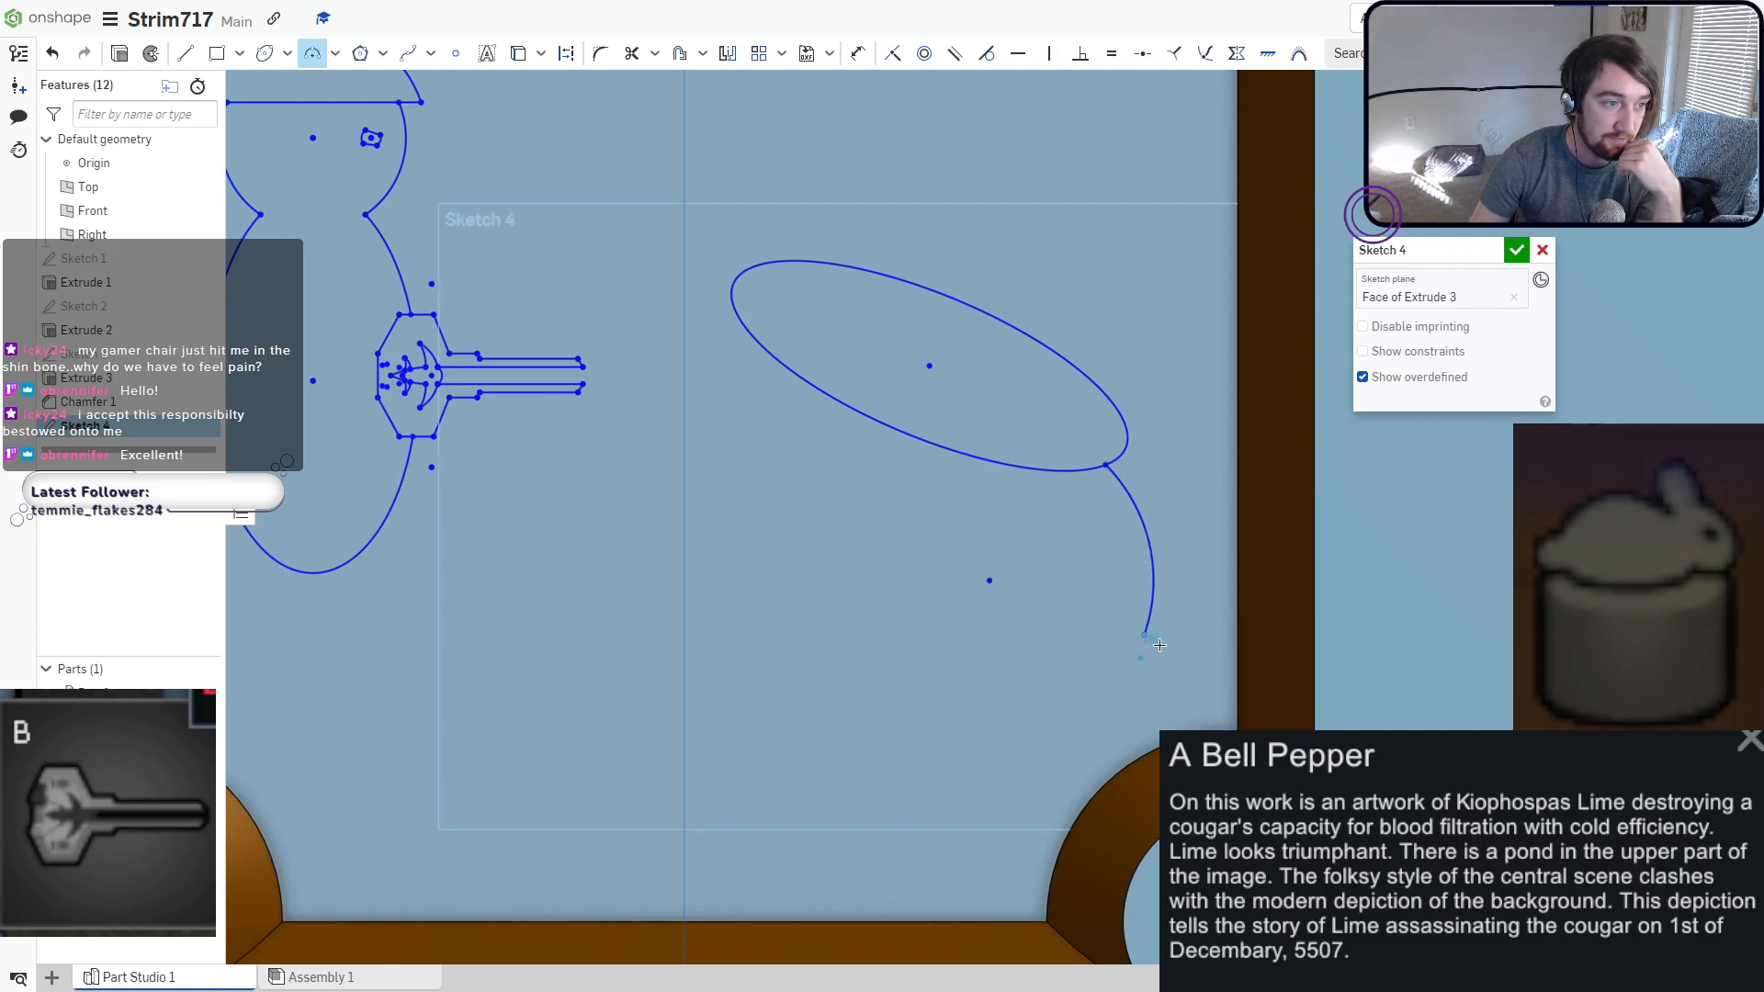
# Round the rightmost leg's lower end with a small arc, and draw its outer edge up to the ellipse with a radius of about 0.129 cm.
pyautogui.scroll(3, 1142, 652)
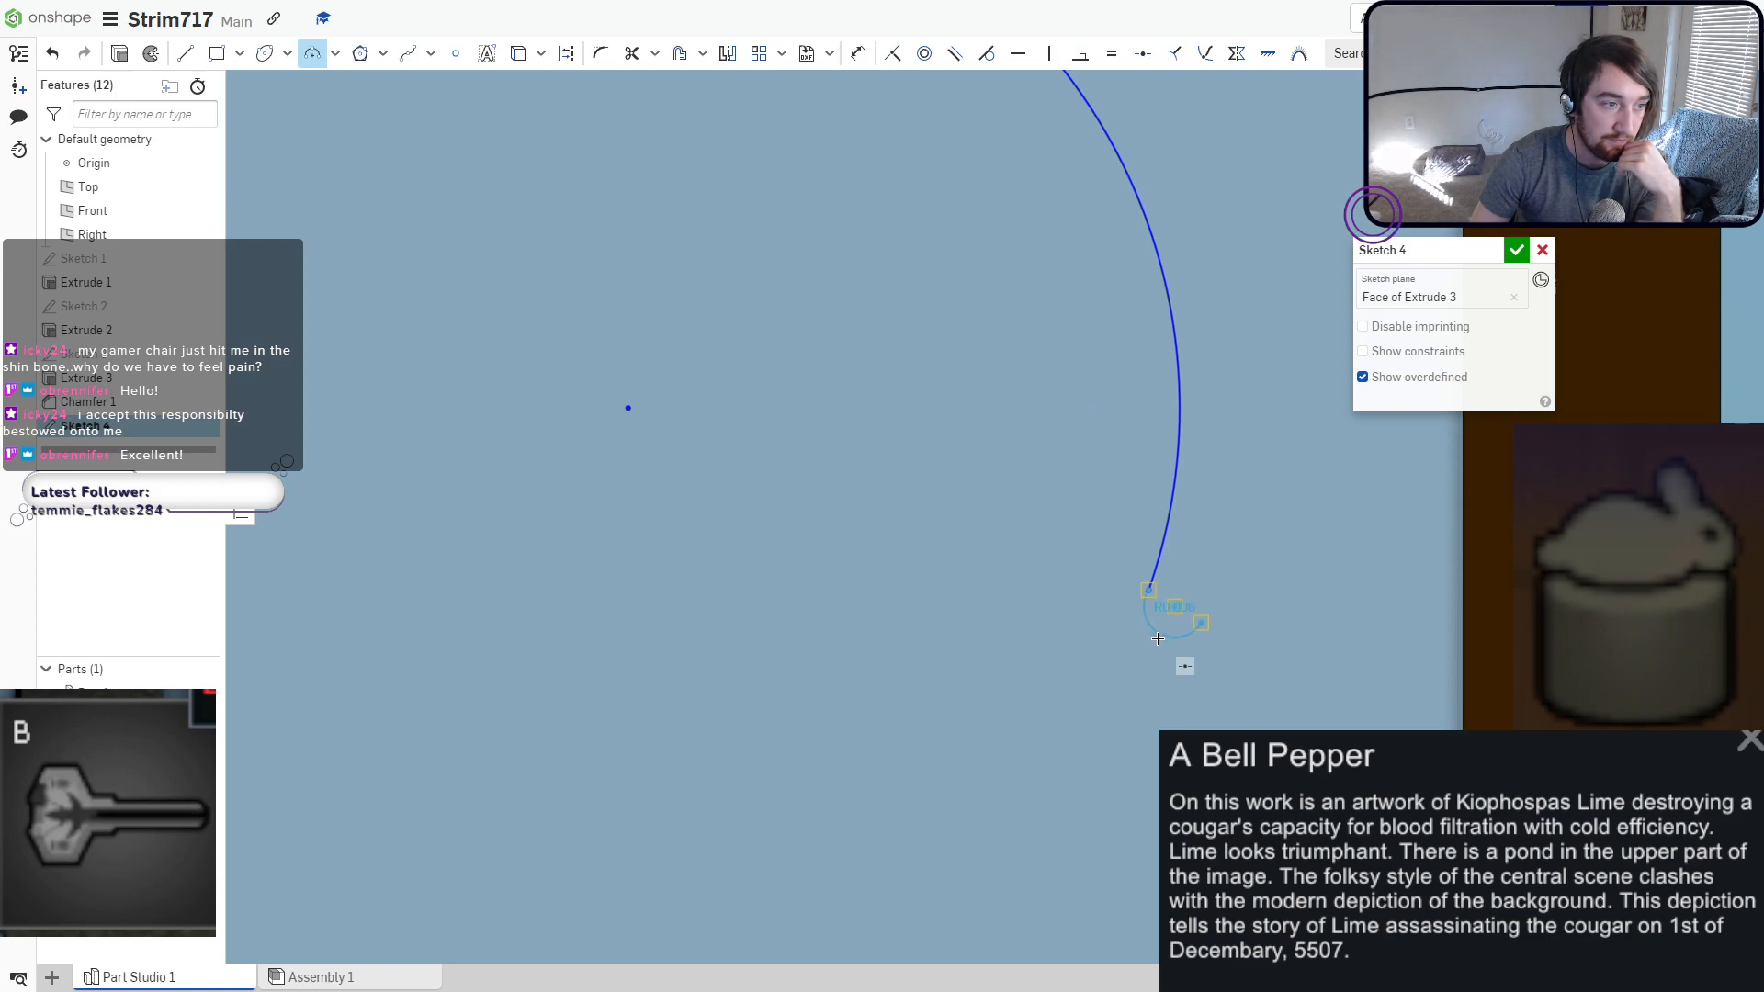
pyautogui.click(1201, 623)
pyautogui.scroll(-3, 1201, 595)
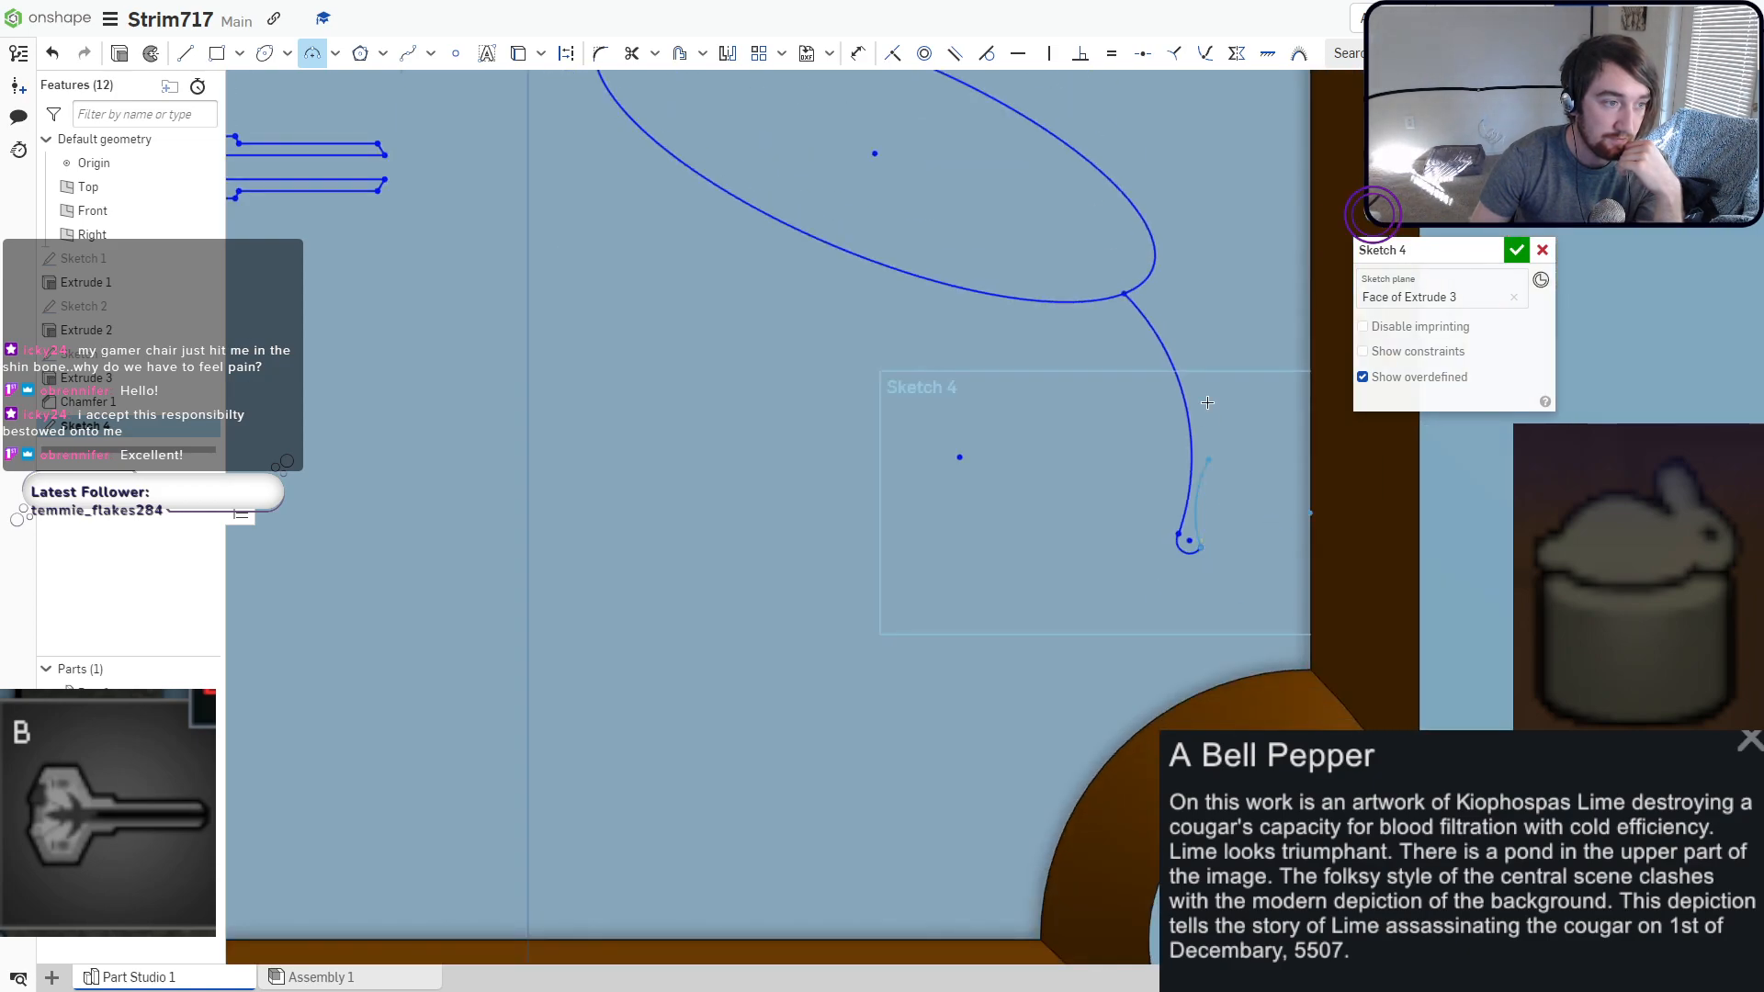
pyautogui.click(1146, 281)
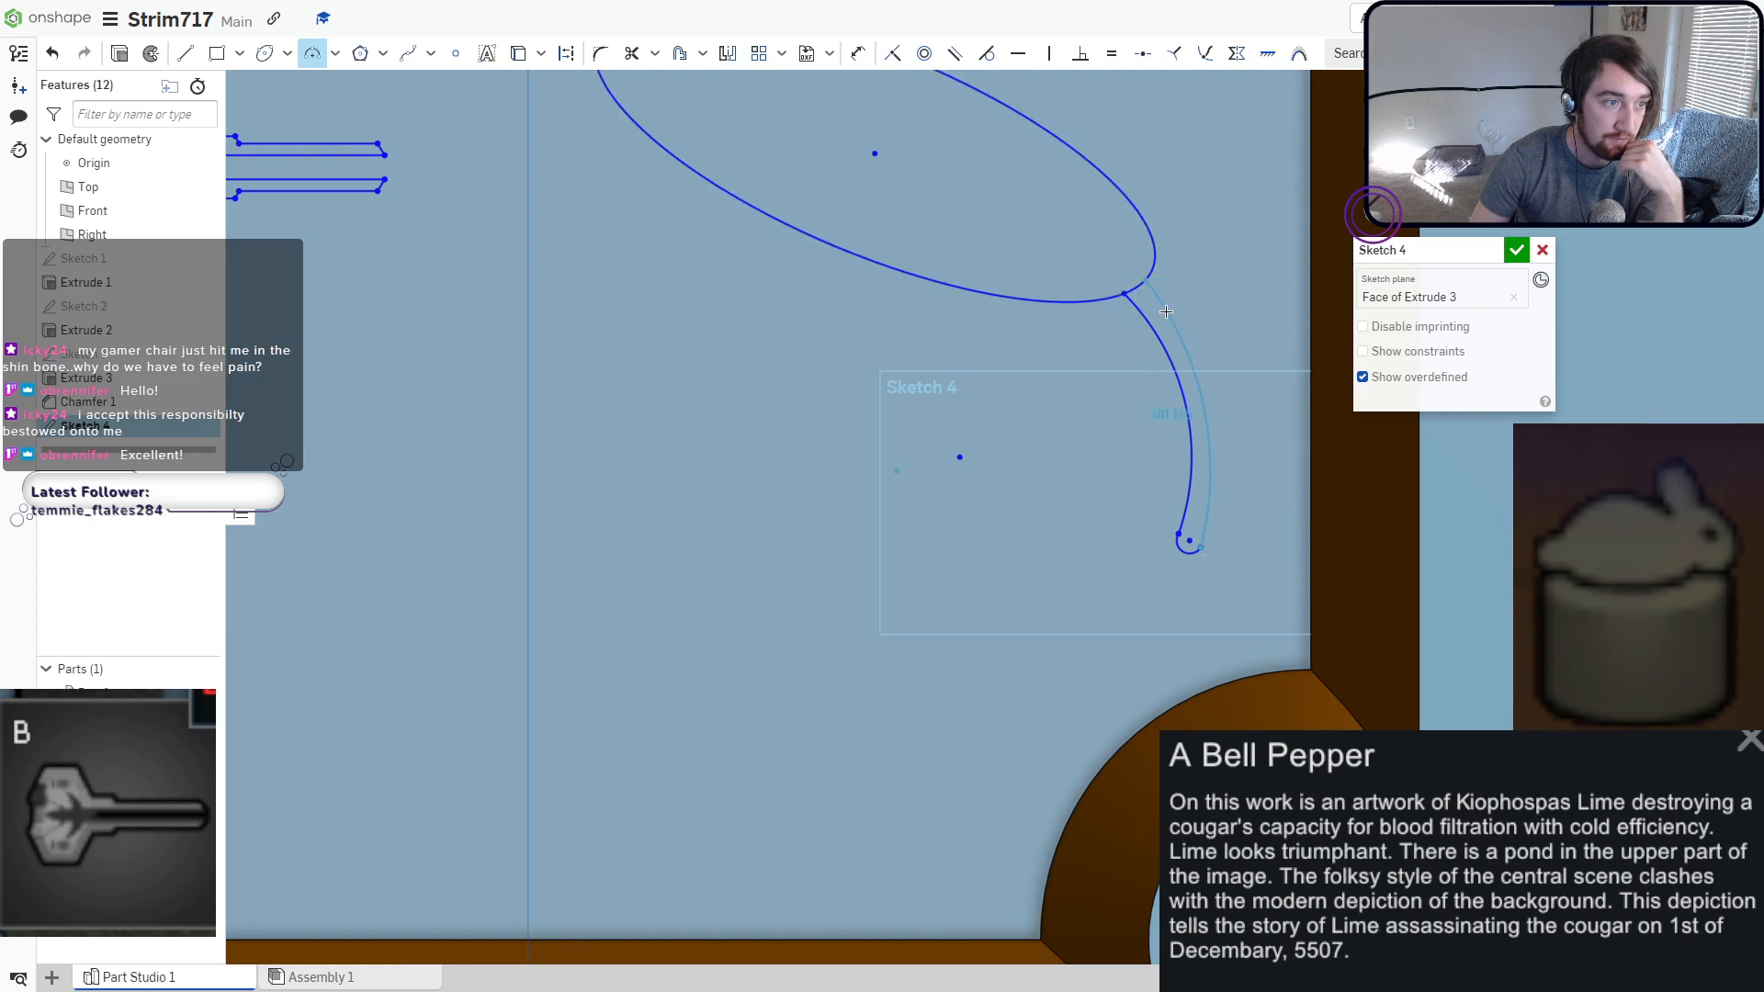
pyautogui.click(1168, 311)
pyautogui.moveTo(1167, 311); pyautogui.dragTo(1380, 487, button='middle')
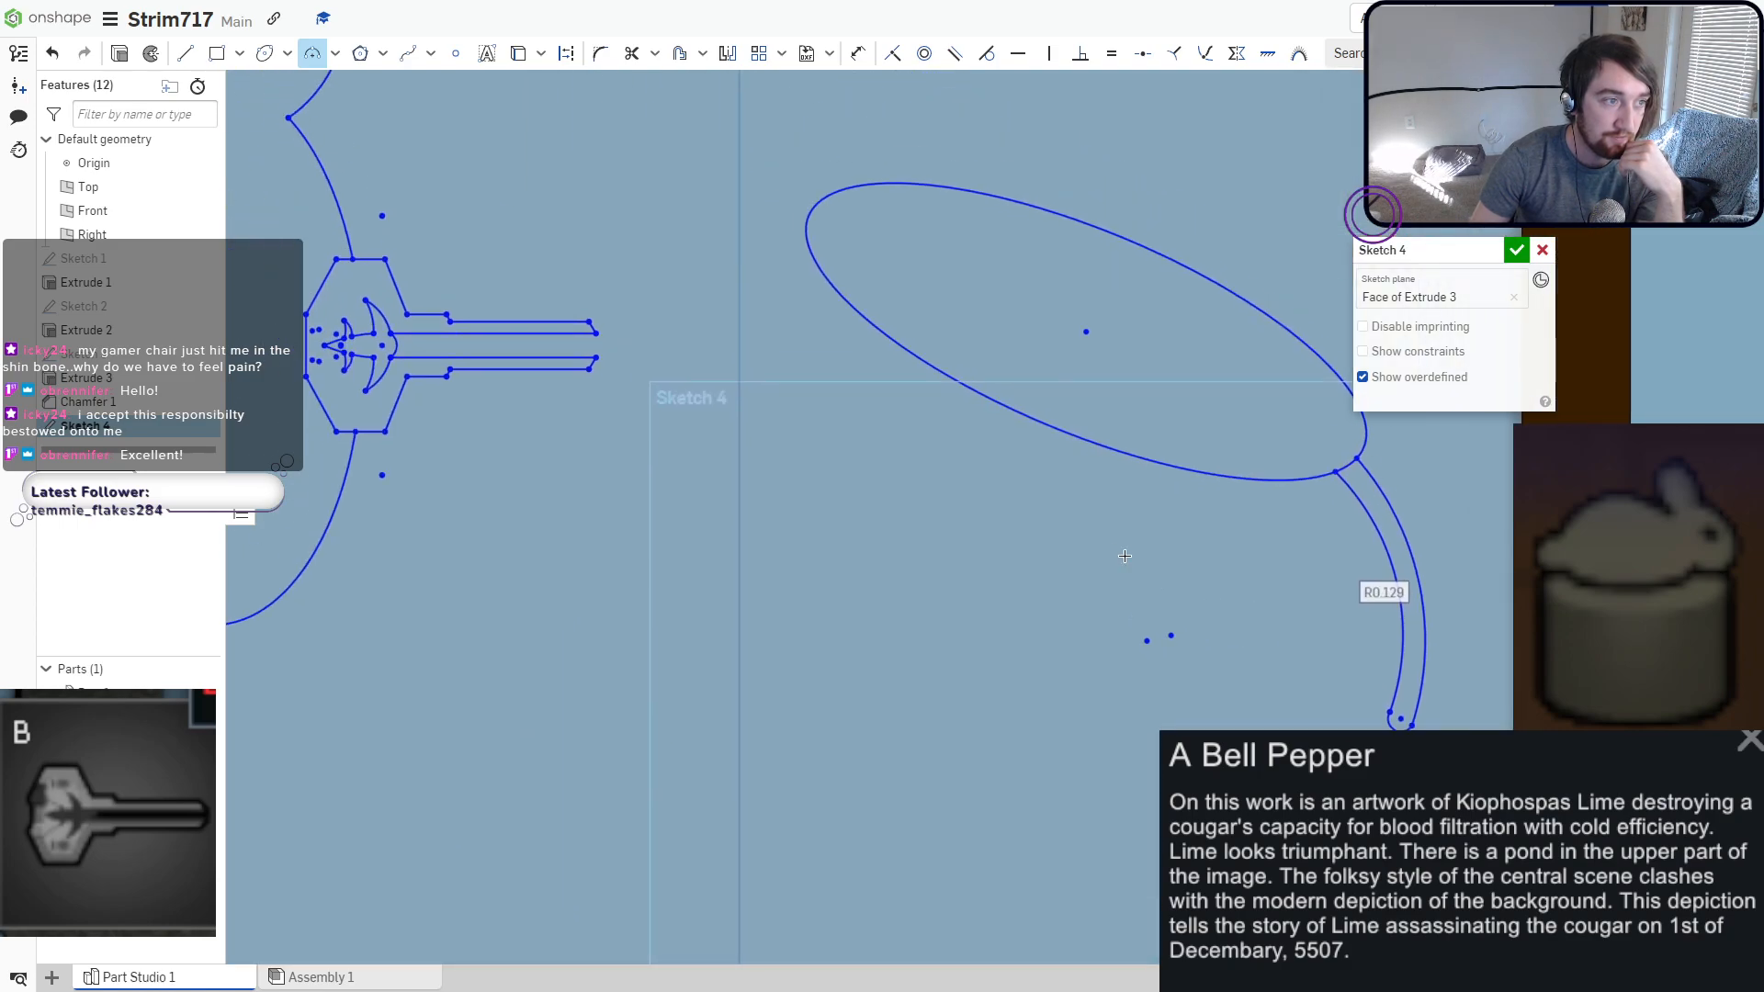
# Draw two arcs with radii of about 0.111 cm and 0.075 cm curving down from the ellipse's underside, left of the finished leg.
pyautogui.scroll(-2, 1111, 537)
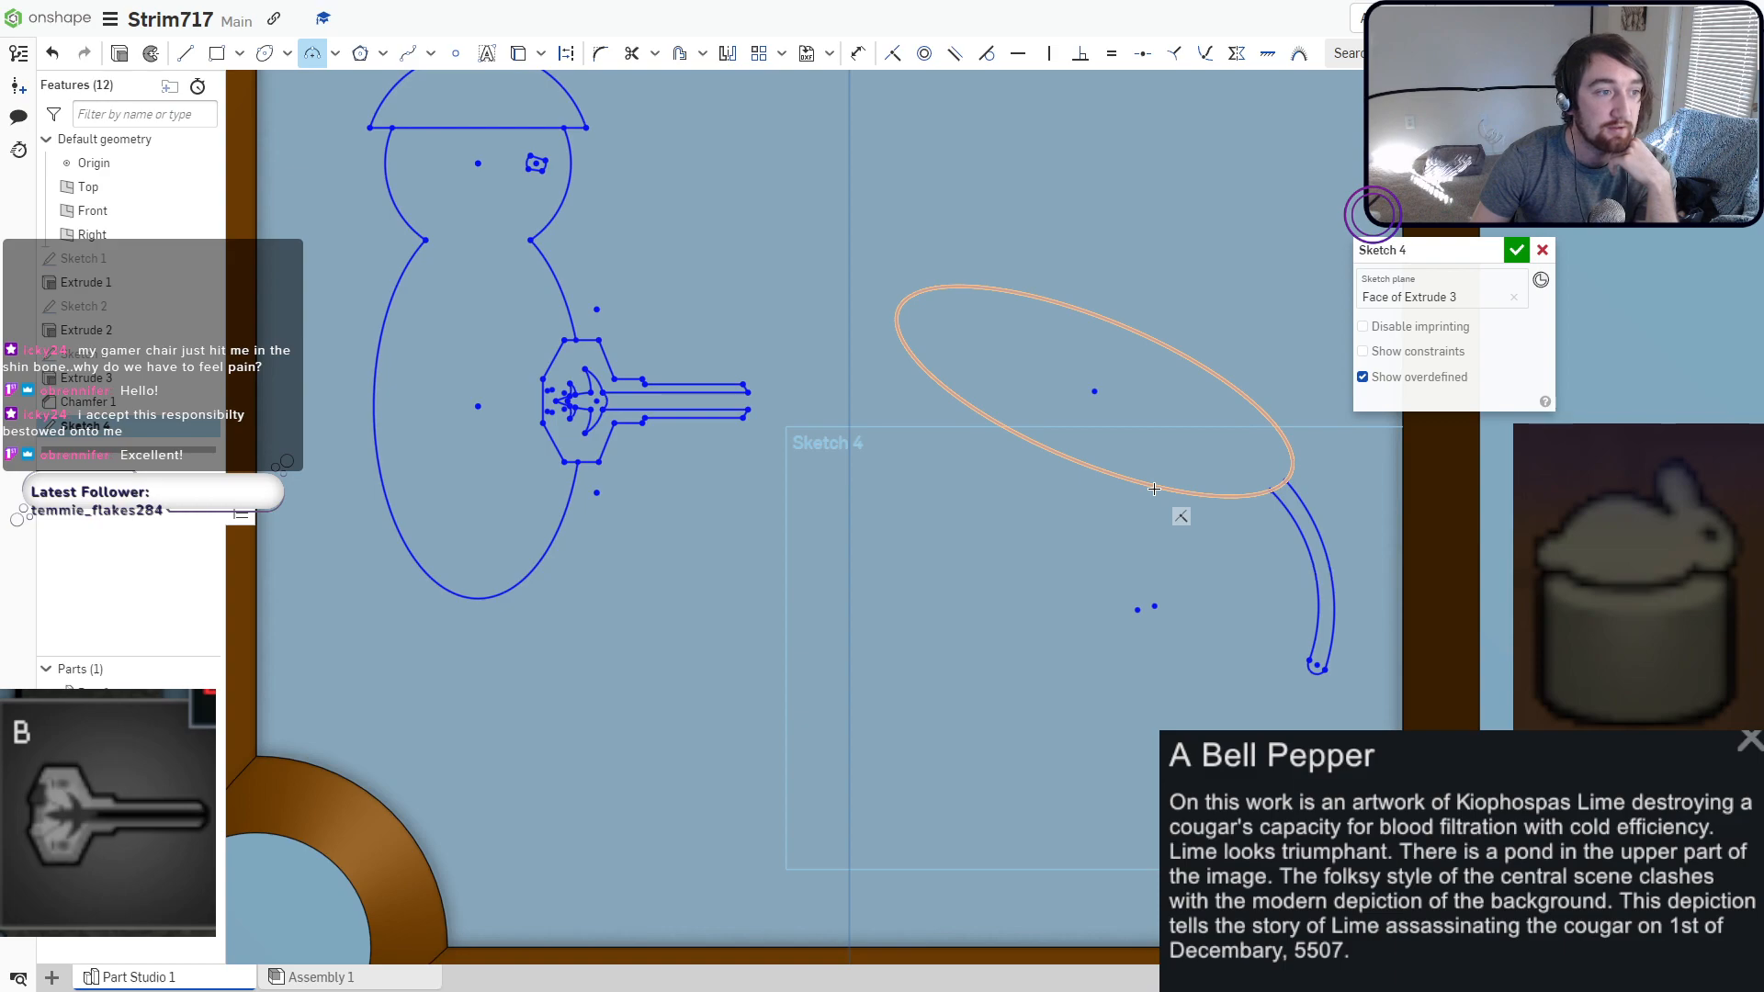
pyautogui.click(1147, 481)
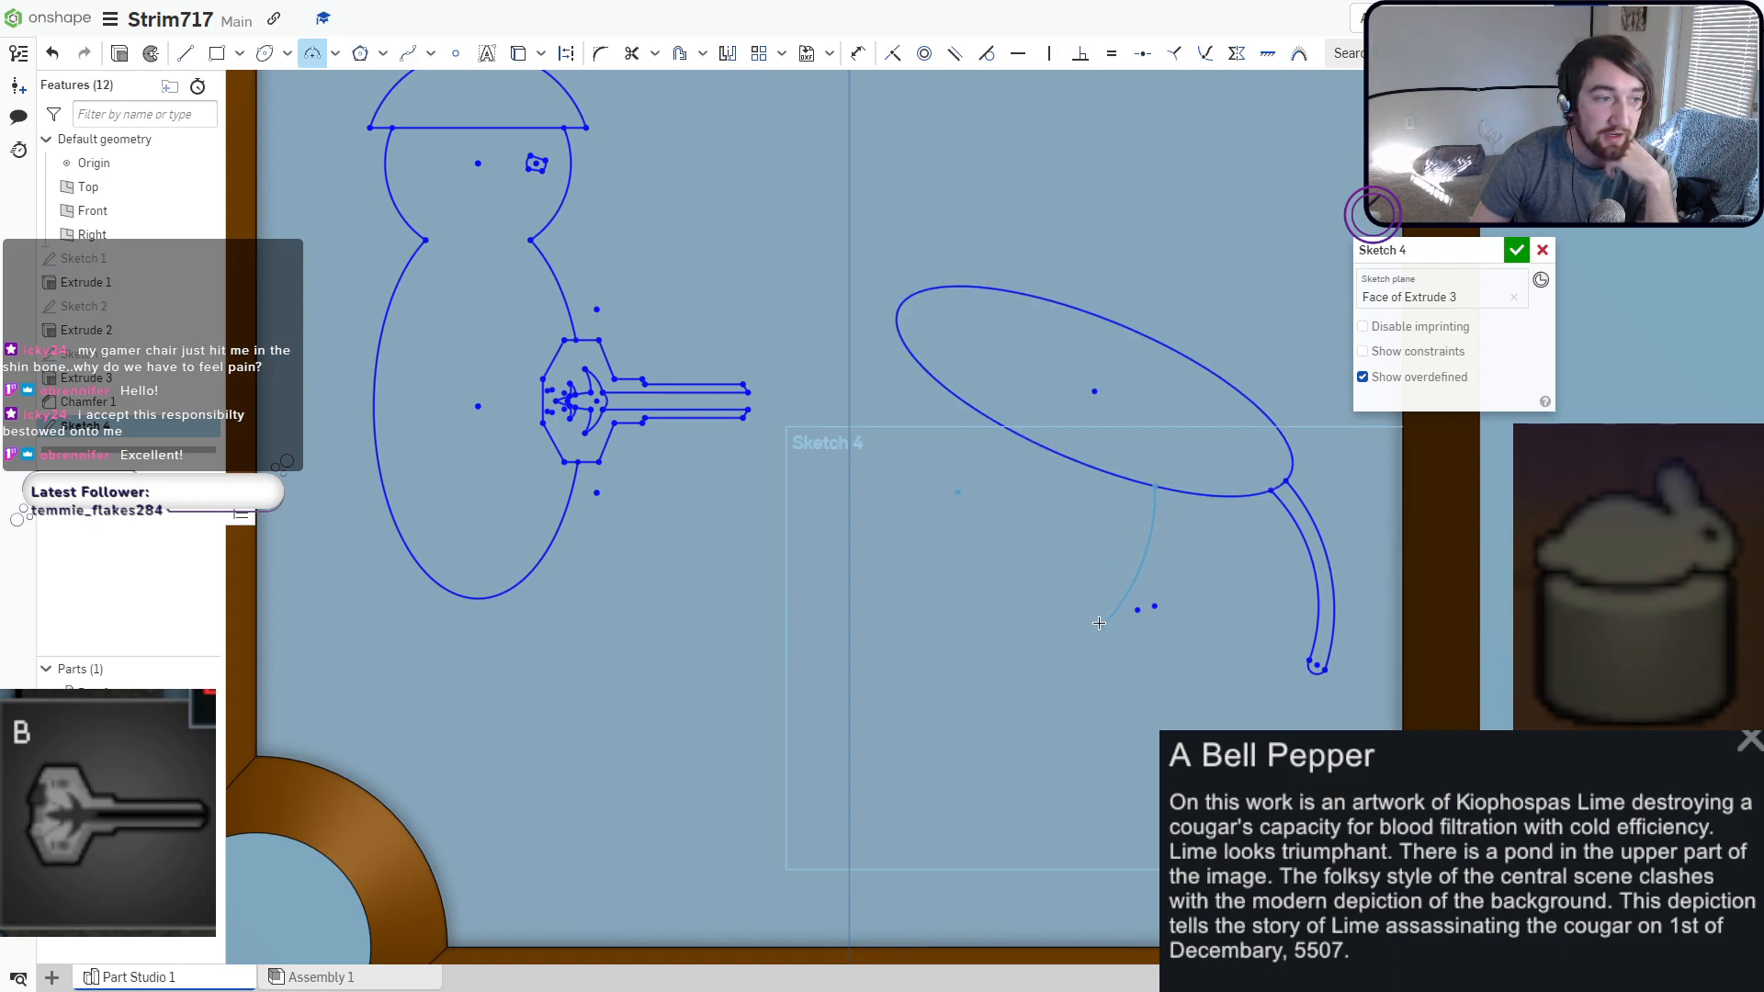
pyautogui.click(1113, 589)
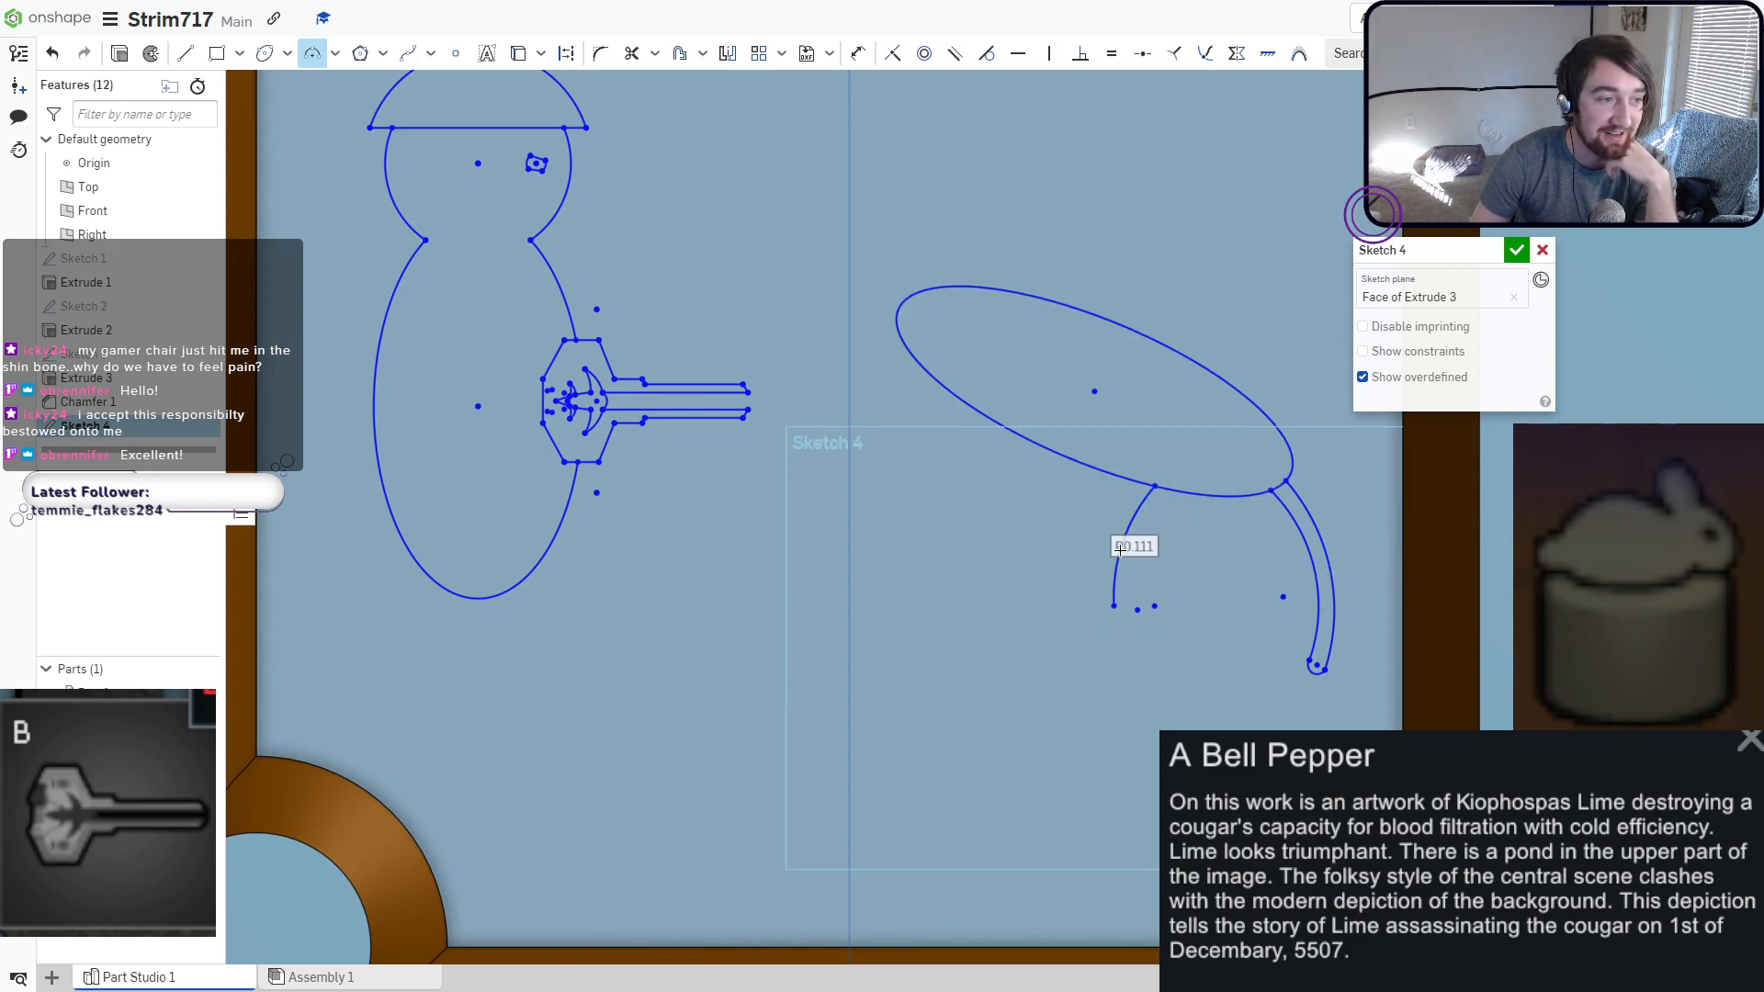
pyautogui.click(1121, 478)
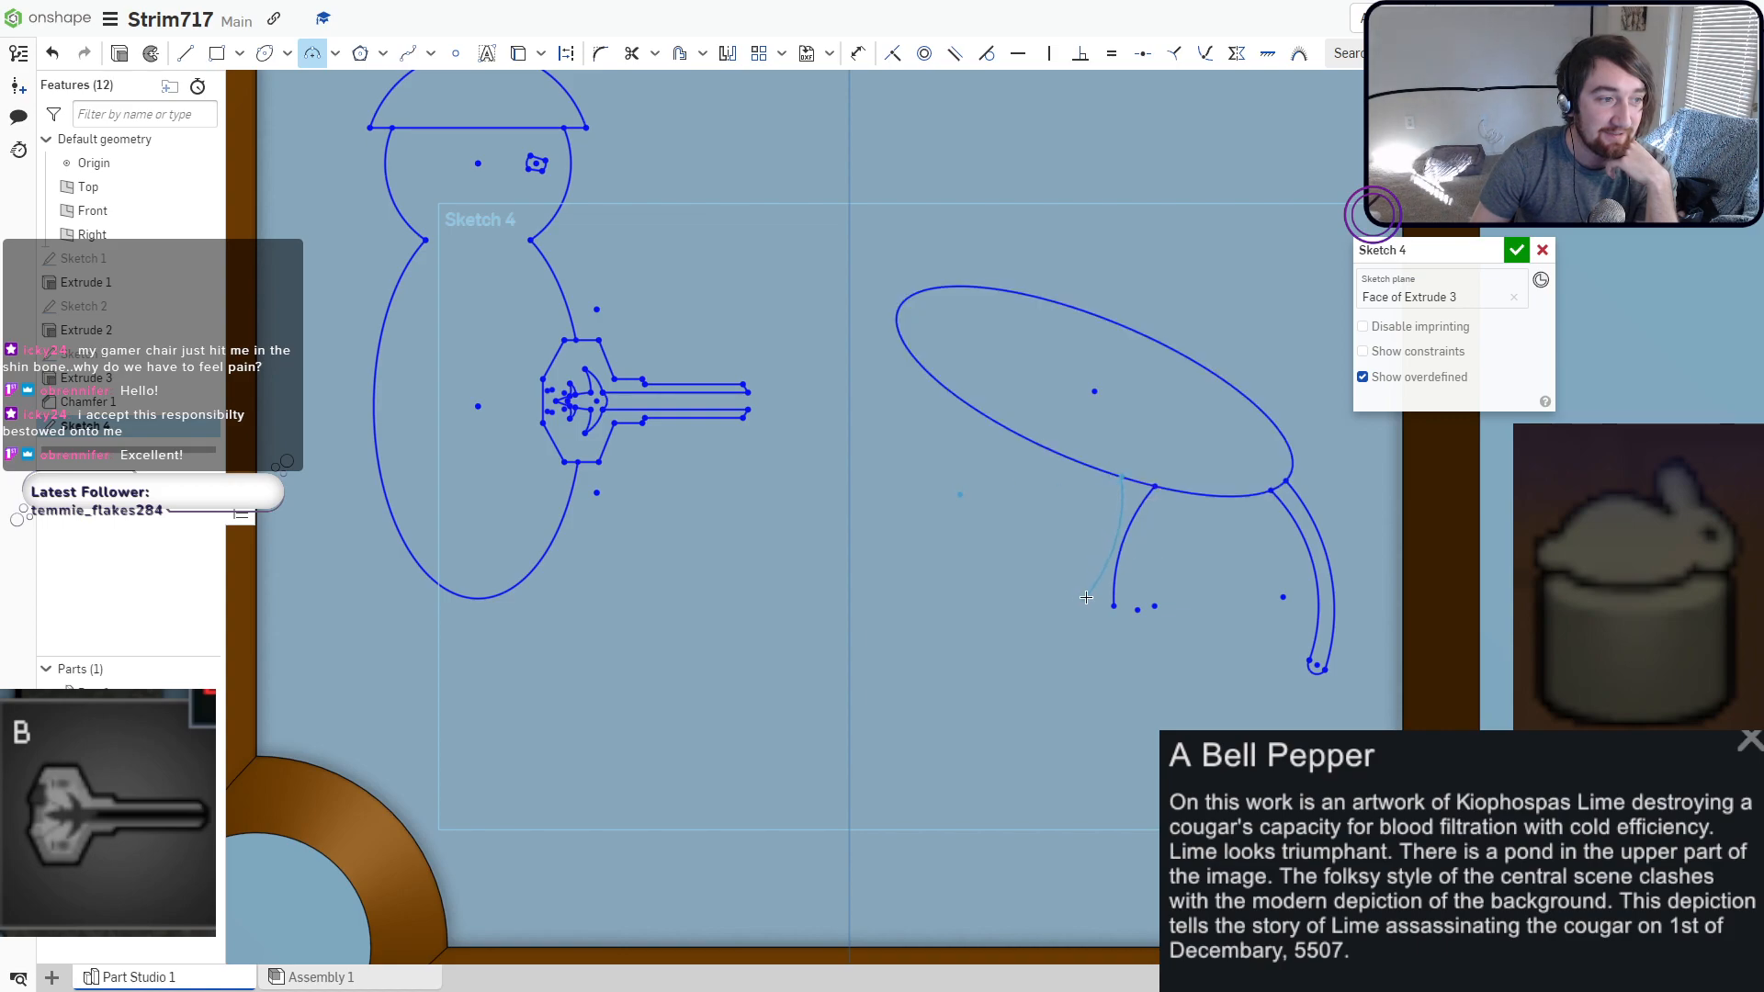
pyautogui.click(1084, 588)
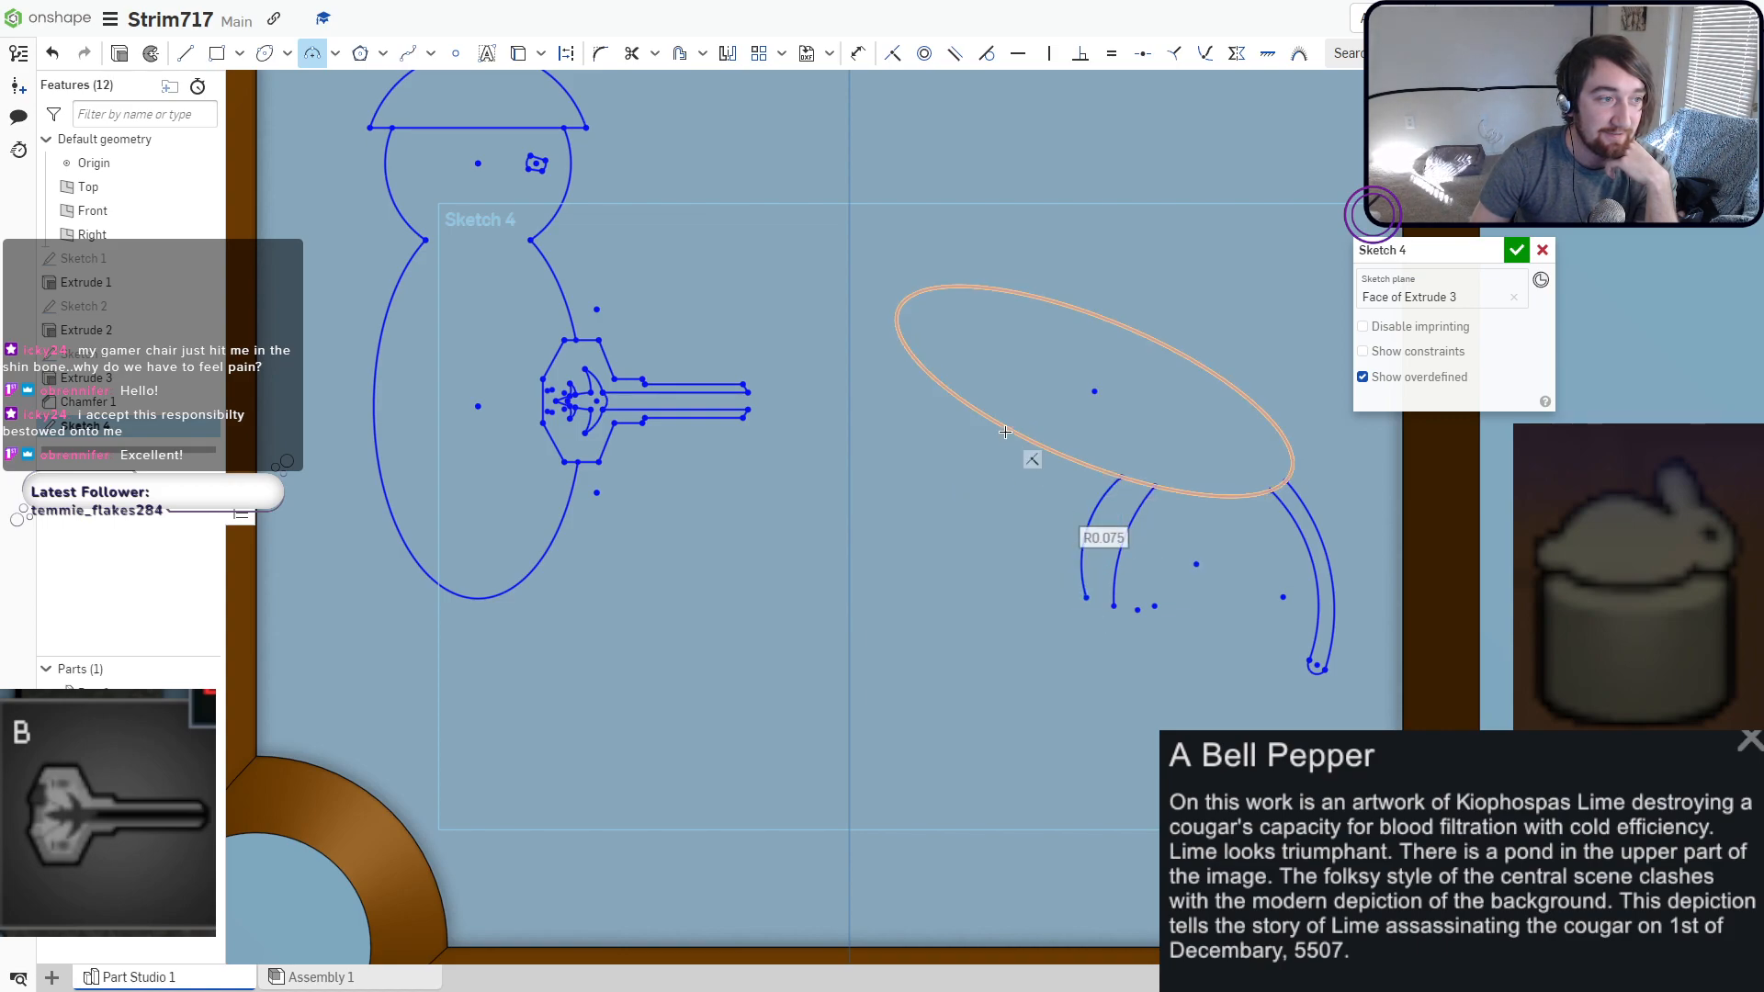
# Draw two arcs with radii of about 0.086 cm and 0.123 cm curving down from the left part of the ellipse's underside.
pyautogui.click(1008, 429)
pyautogui.click(930, 556)
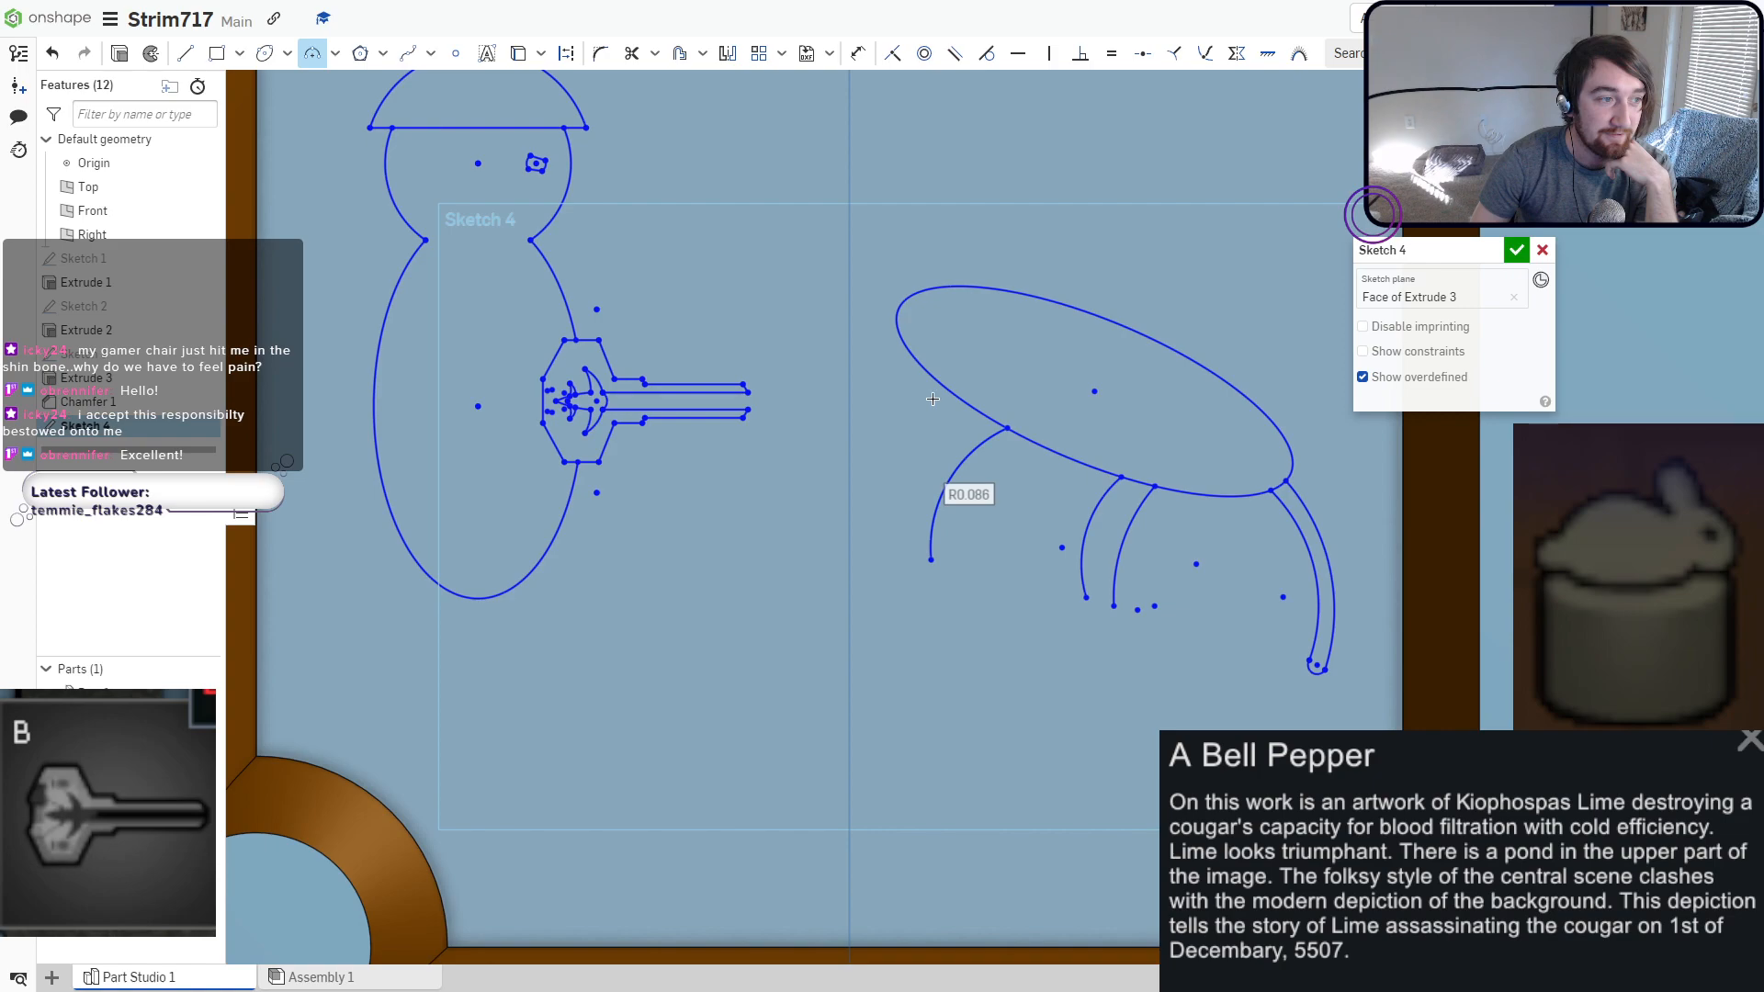
pyautogui.click(943, 384)
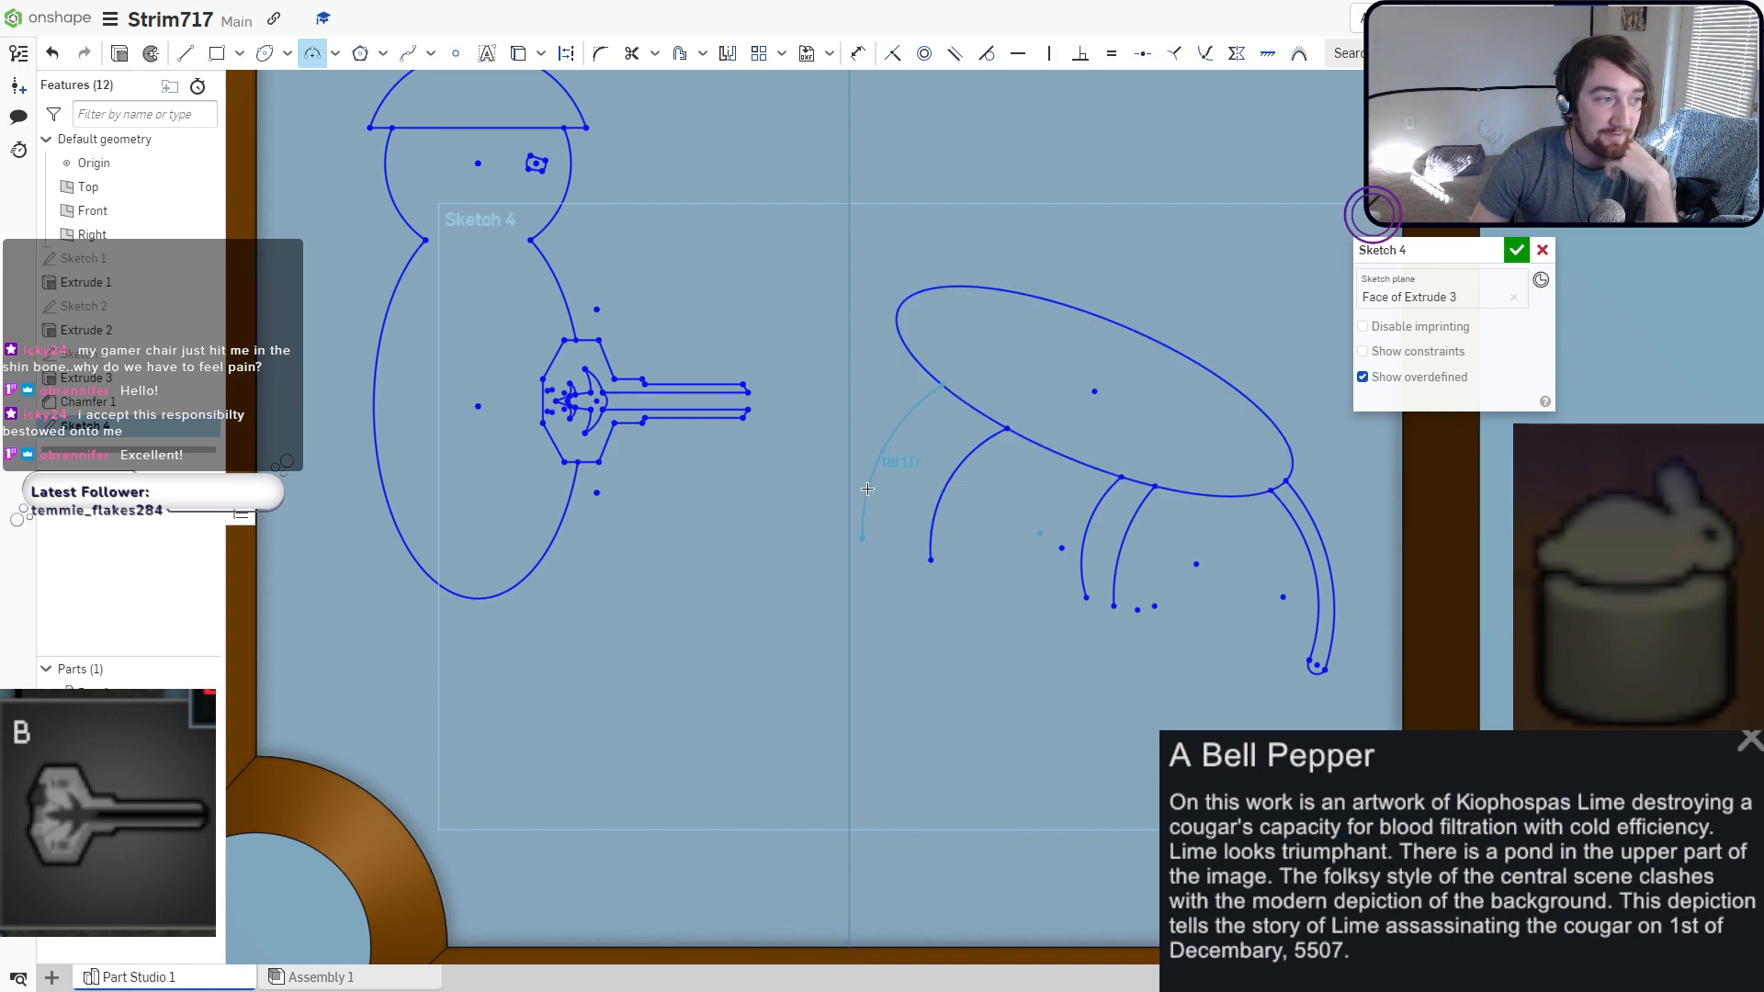
pyautogui.click(869, 487)
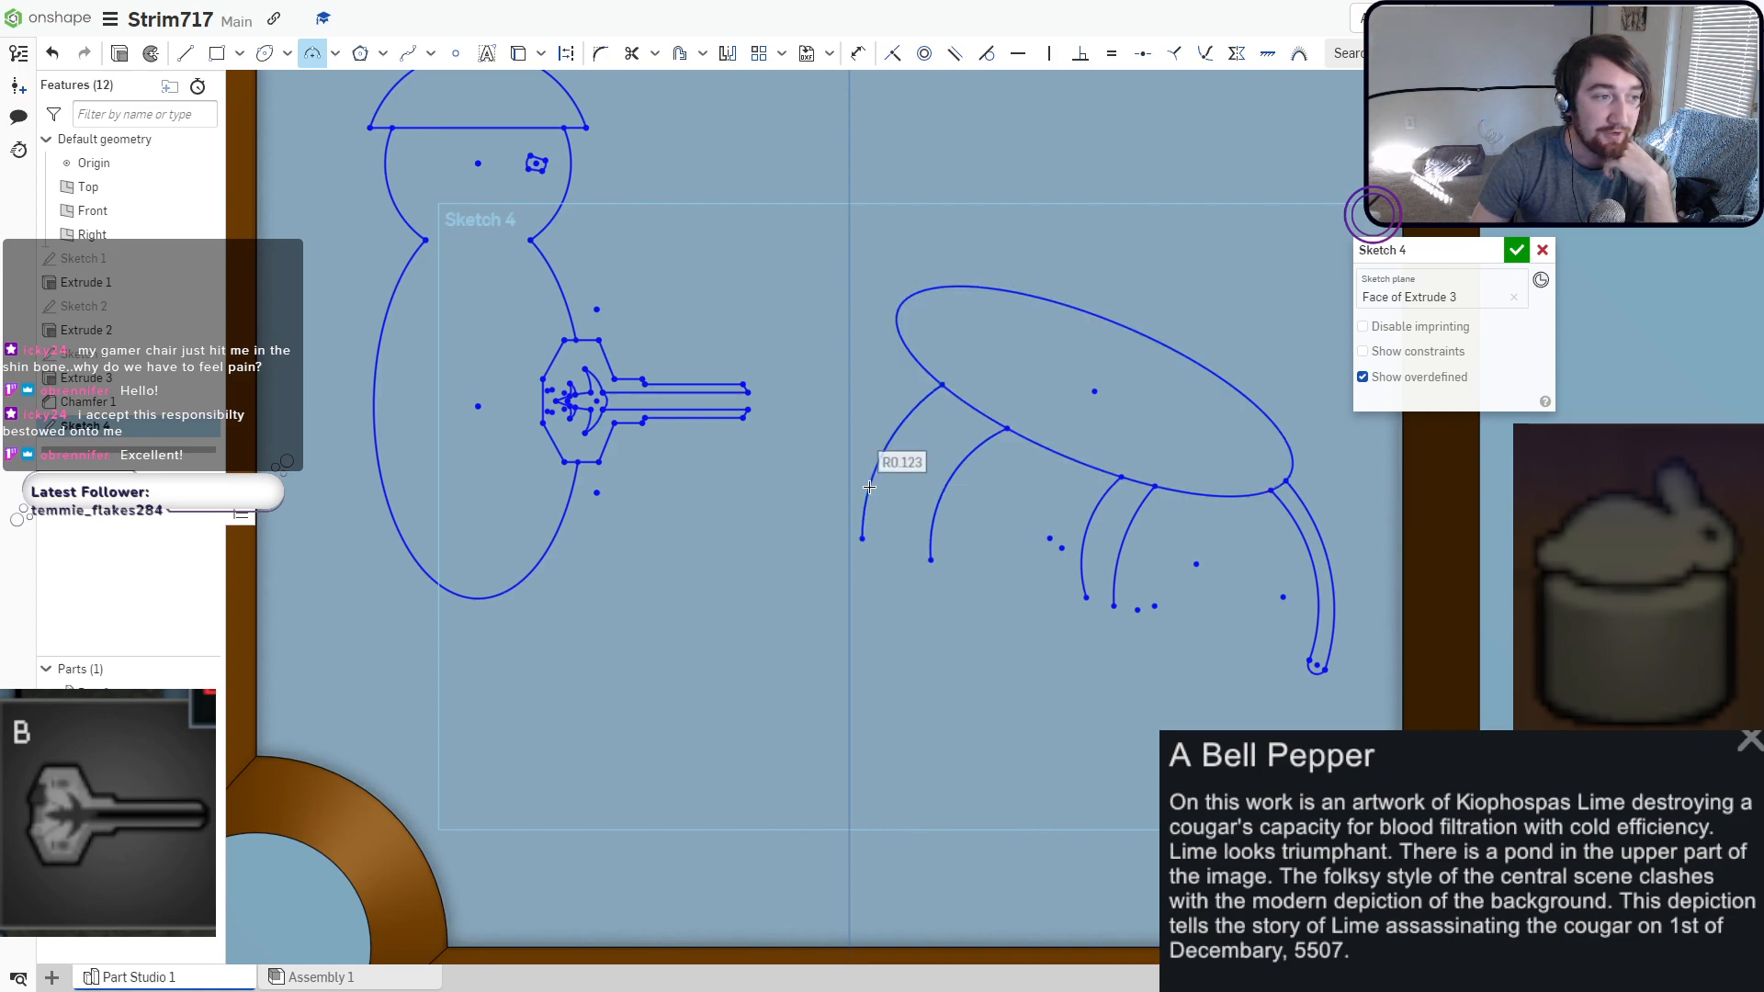
# Add a rounded foot of about 0.004 cm radius to the leftmost arc, and join it to the ellipse with a second arc.
pyautogui.click(863, 539)
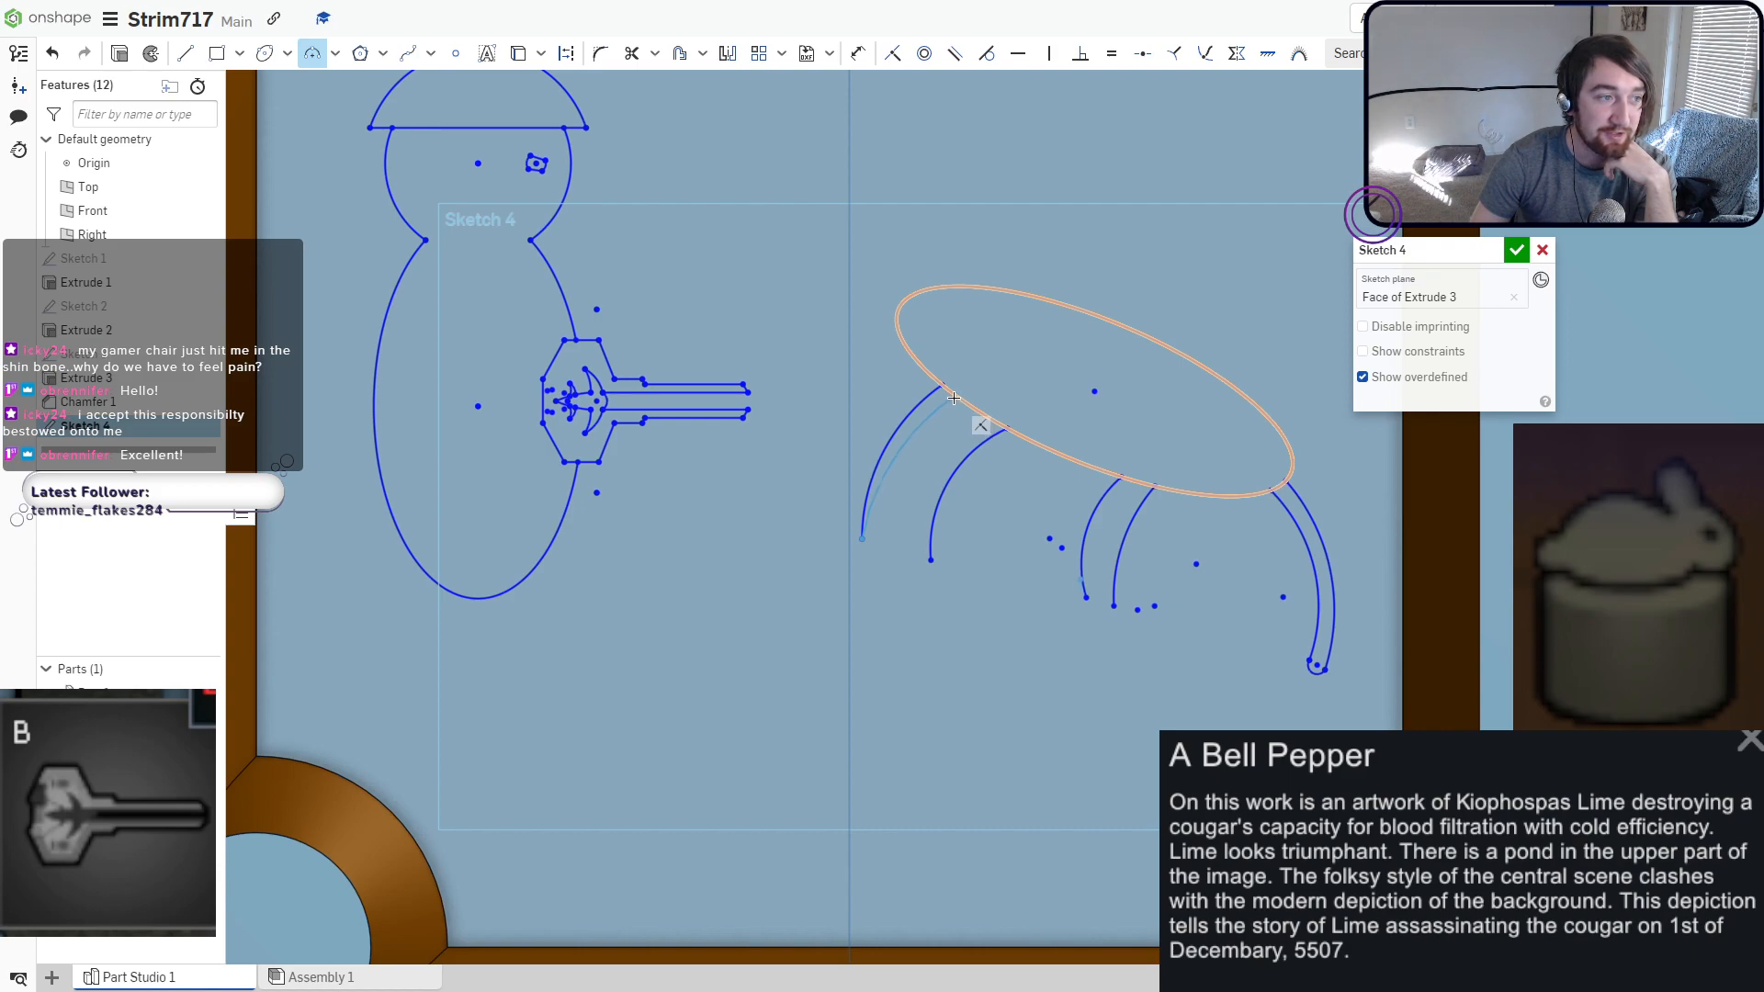
pyautogui.scroll(8, 866, 562)
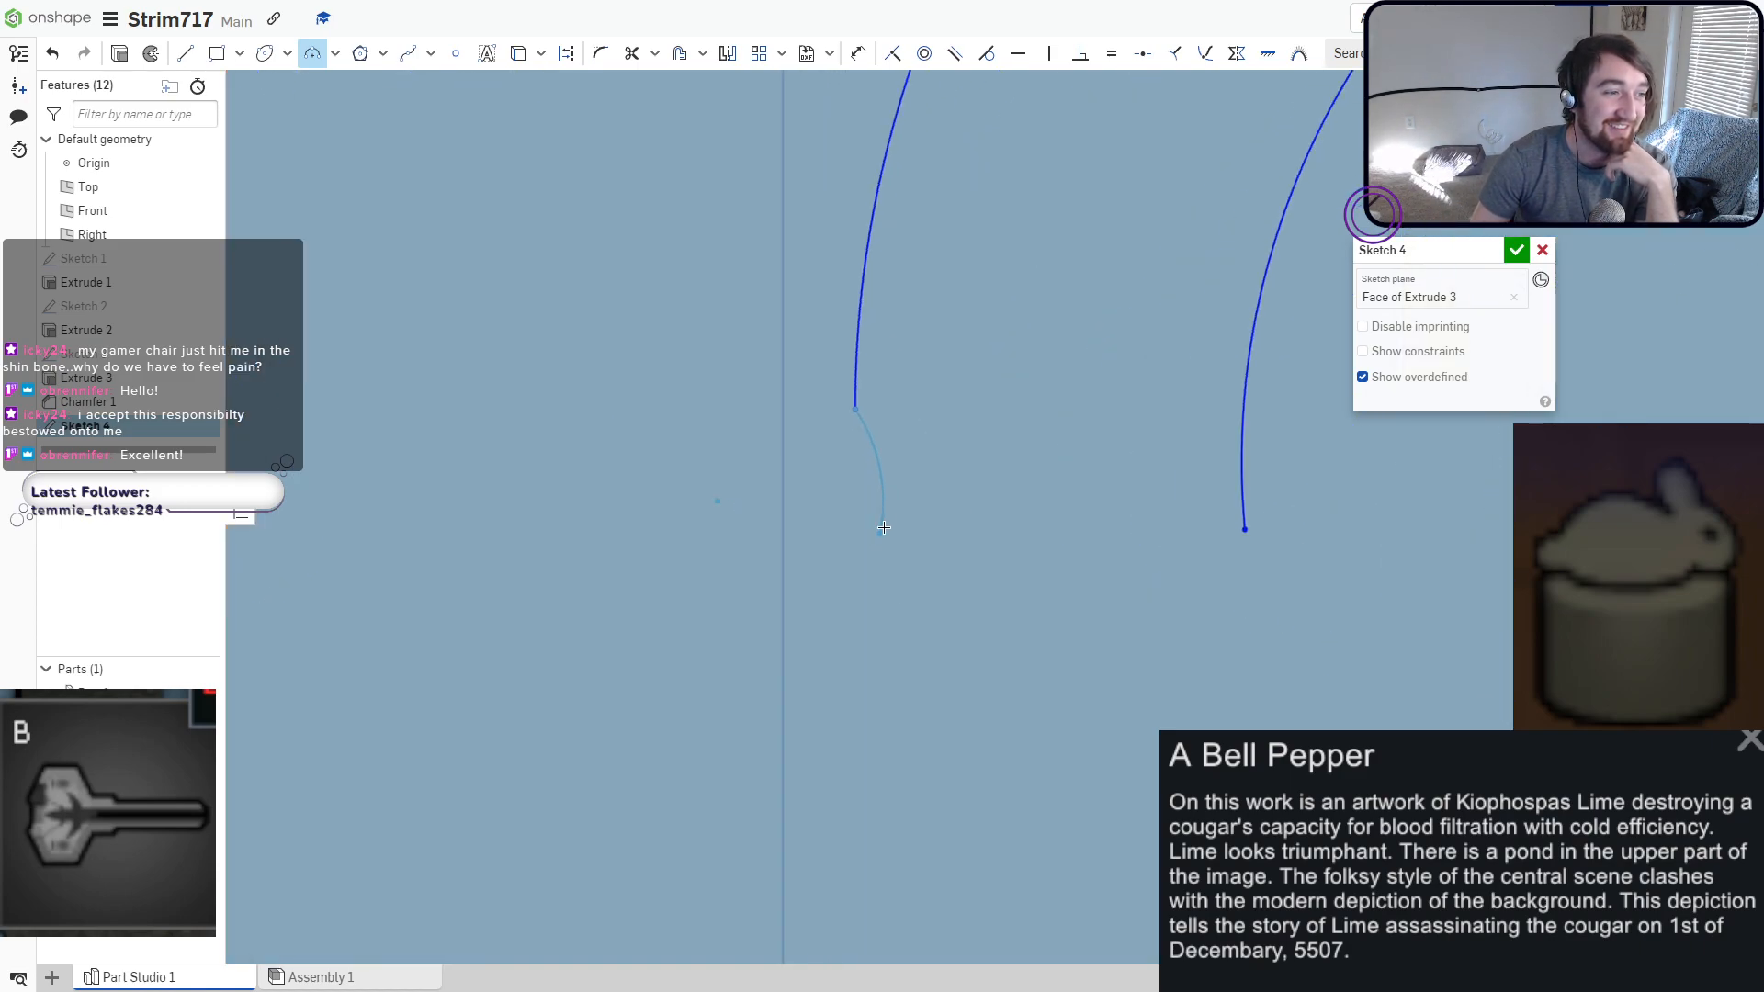
pyautogui.click(854, 474)
pyautogui.scroll(-3, 929, 439)
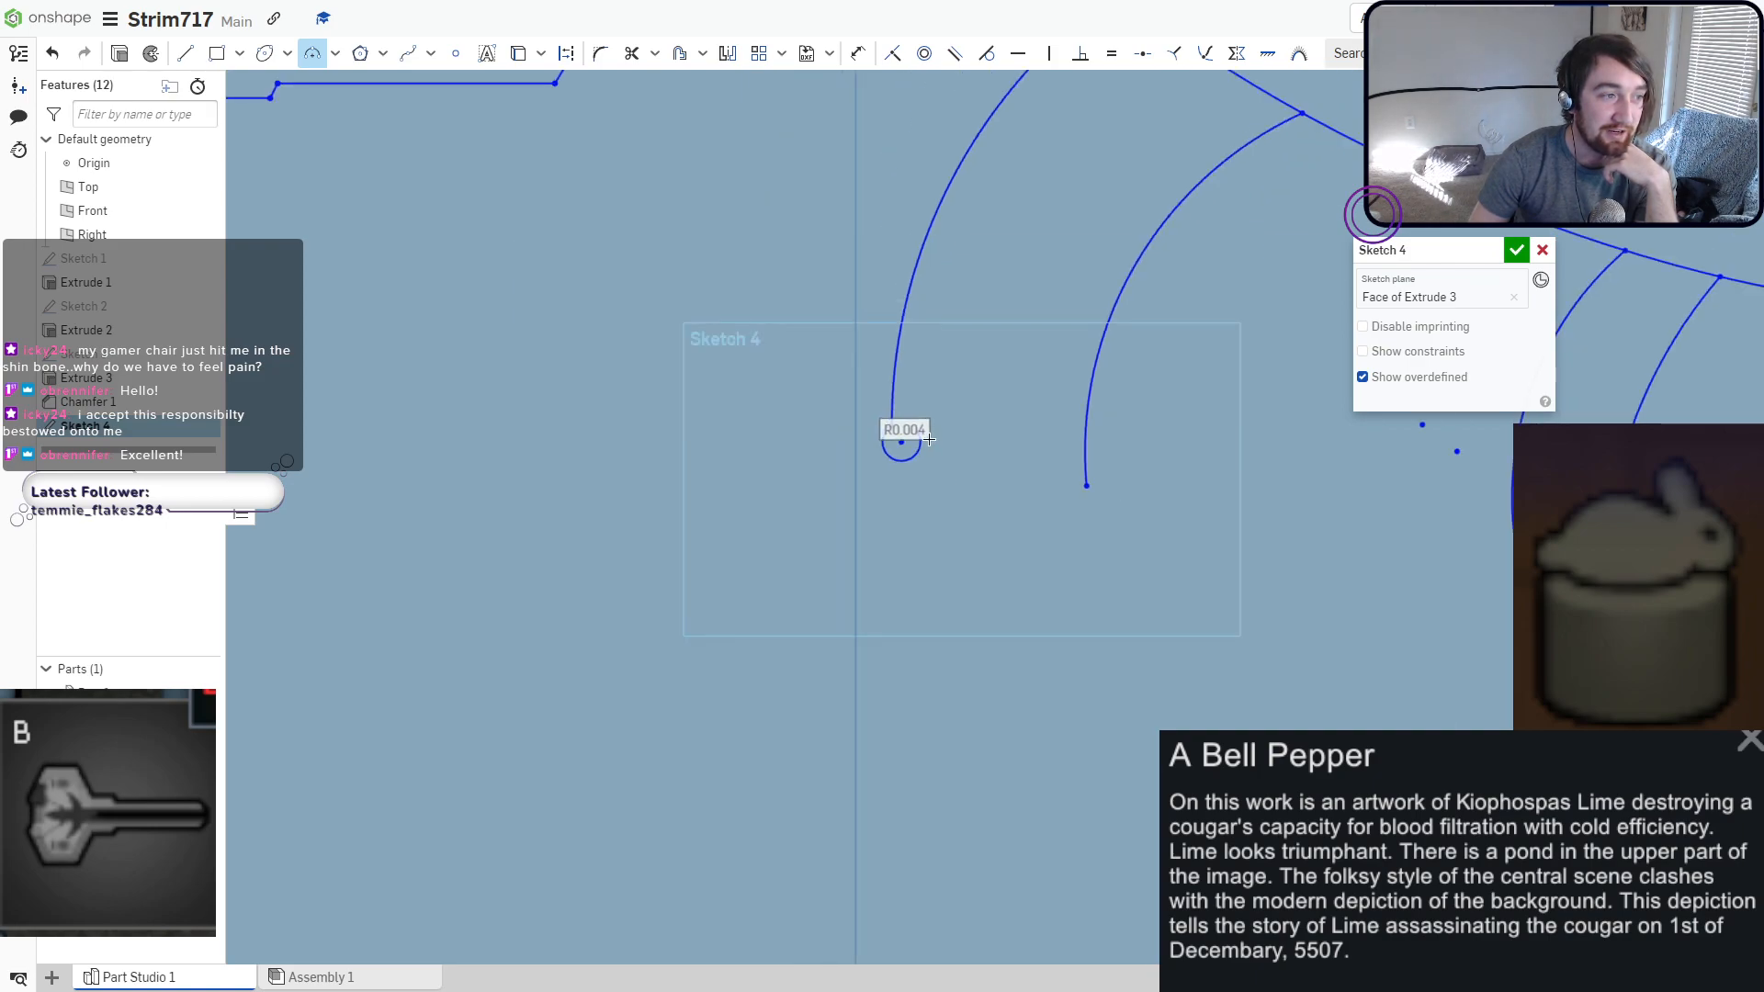
pyautogui.scroll(5, 939, 426)
pyautogui.click(876, 445)
pyautogui.moveTo(965, 142); pyautogui.dragTo(832, 548, button='middle')
pyautogui.scroll(-3, 832, 548)
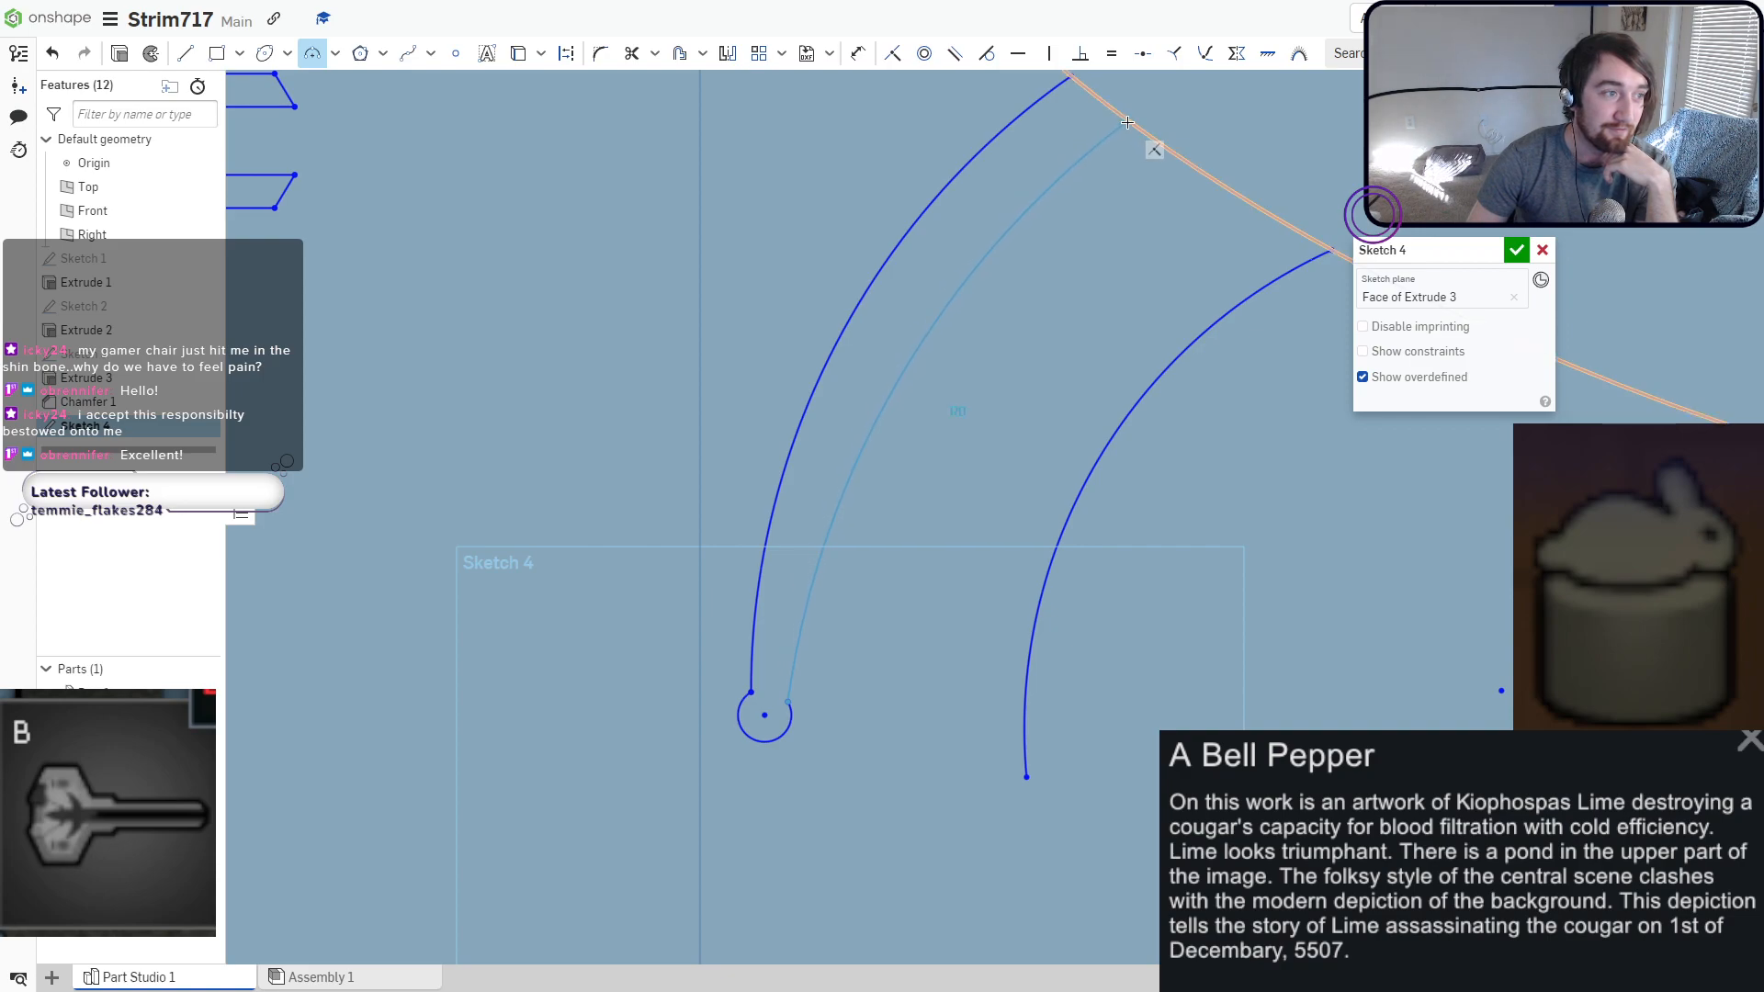
pyautogui.click(1090, 160)
# Add a foot of about 0.004 cm radius to the second arc from the left, and join it to the ellipse with an arc of about 0.191 cm radius.
pyautogui.moveTo(1007, 489); pyautogui.dragTo(903, 311, button='middle')
pyautogui.click(921, 601)
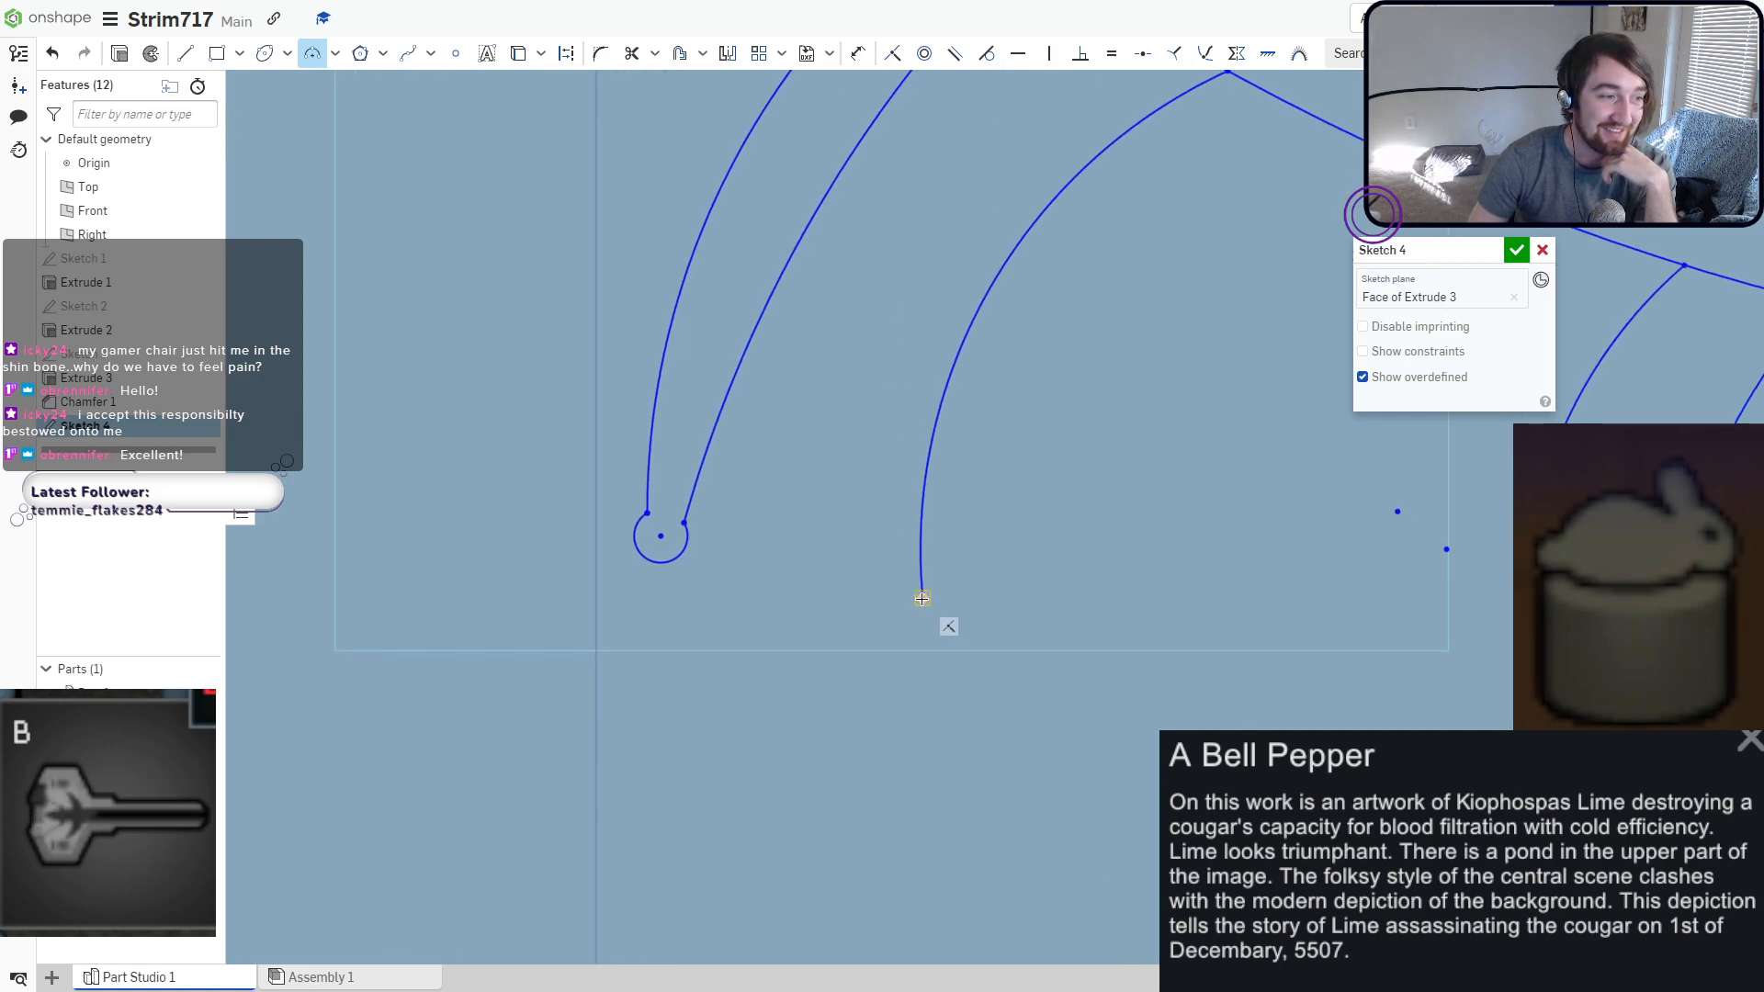
pyautogui.click(935, 641)
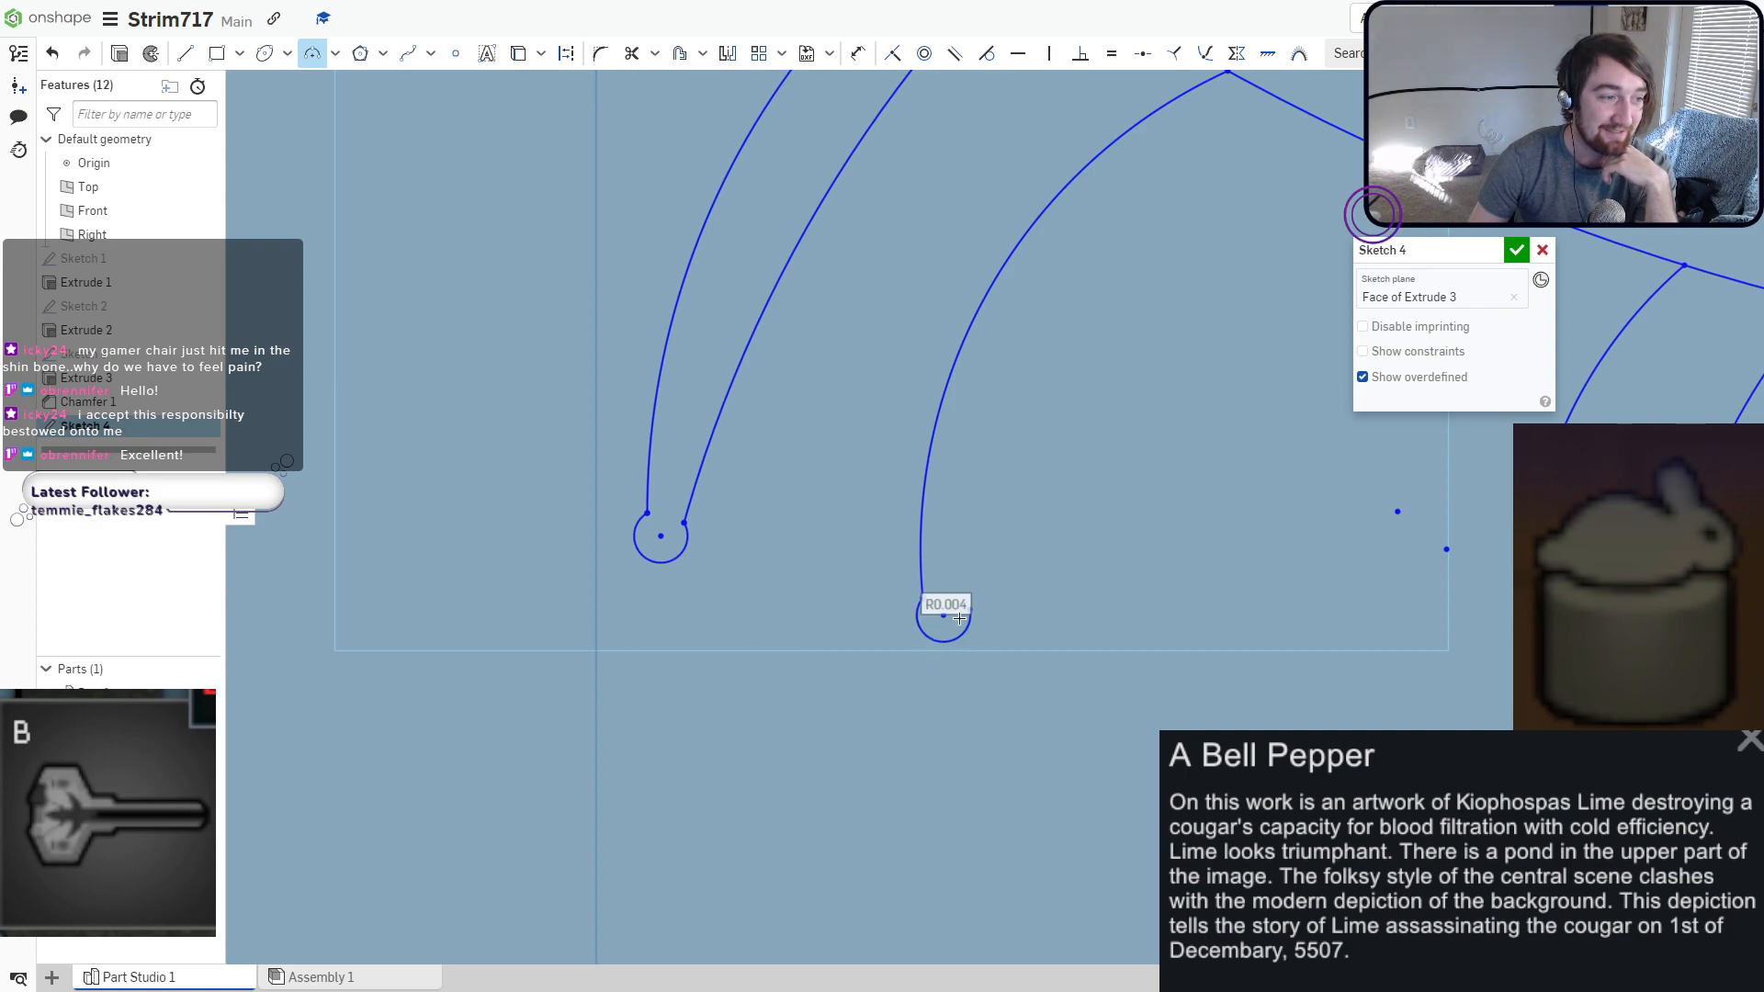
pyautogui.scroll(2, 983, 609)
pyautogui.click(957, 613)
pyautogui.scroll(-5, 1015, 480)
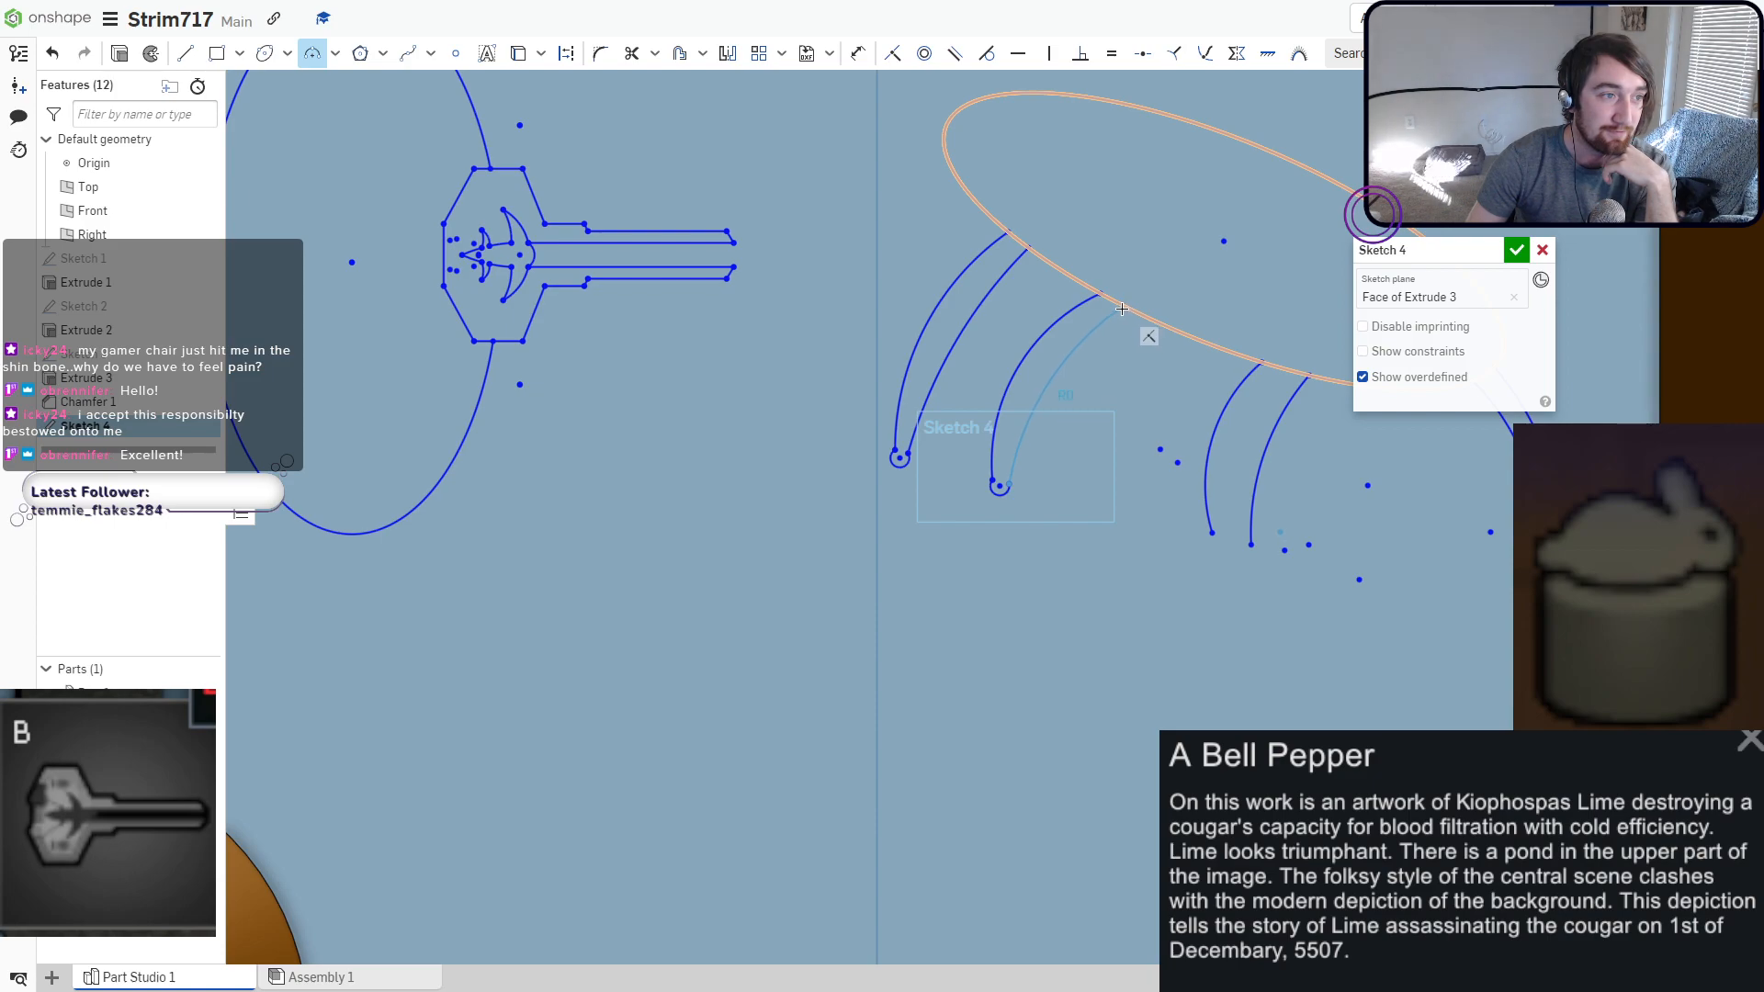
pyautogui.click(1104, 325)
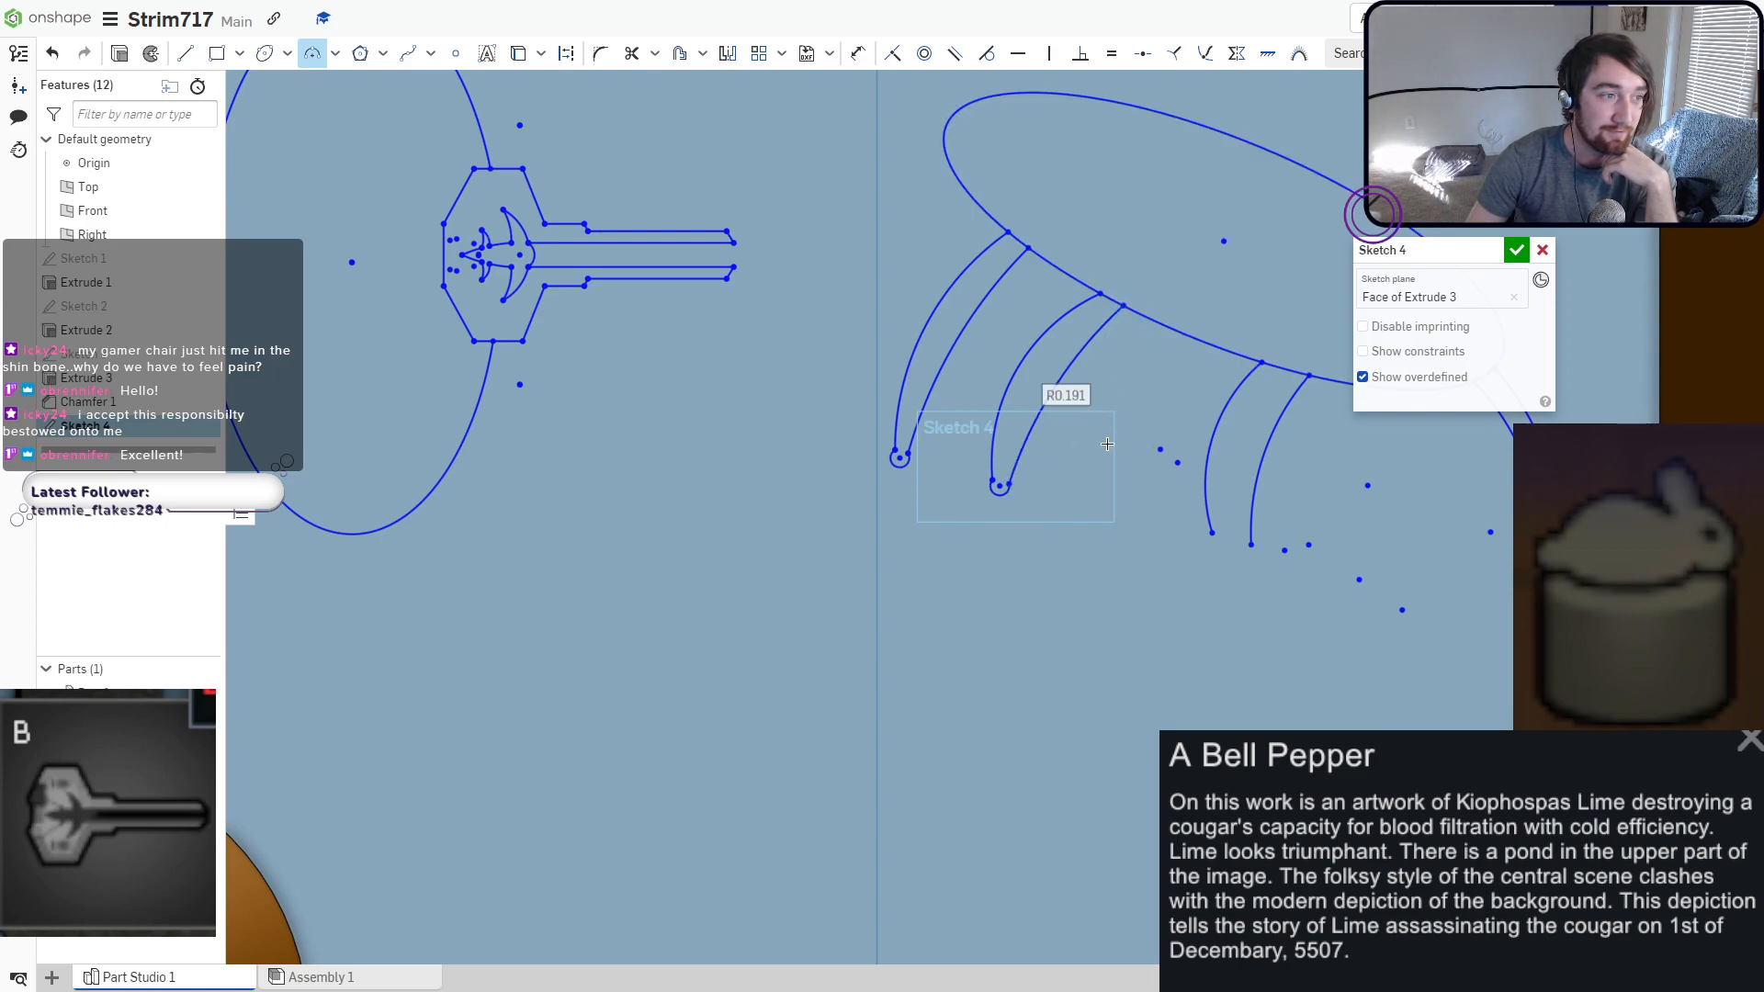
# Add a foot of about 0.004 cm radius to the third leg arc from the left, and join it to the ellipse with an arc of about 0.142 cm radius.
pyautogui.moveTo(1108, 517); pyautogui.dragTo(868, 587, button='middle')
pyautogui.click(975, 604)
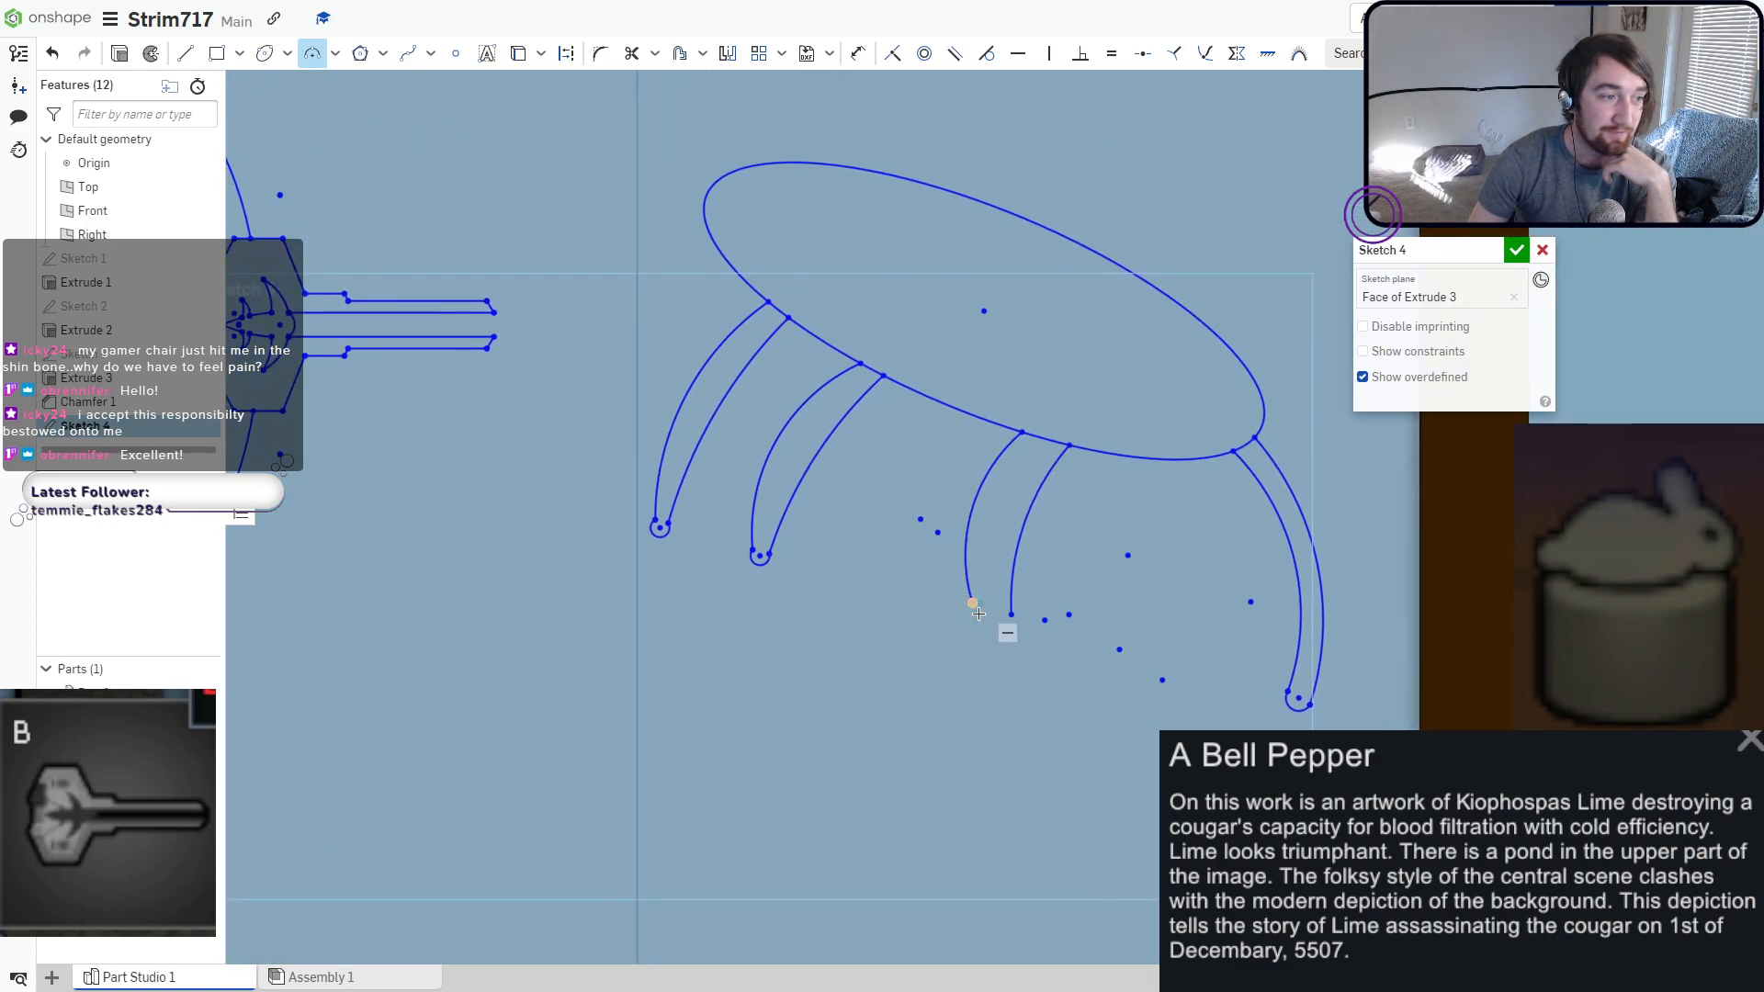
pyautogui.scroll(3, 977, 602)
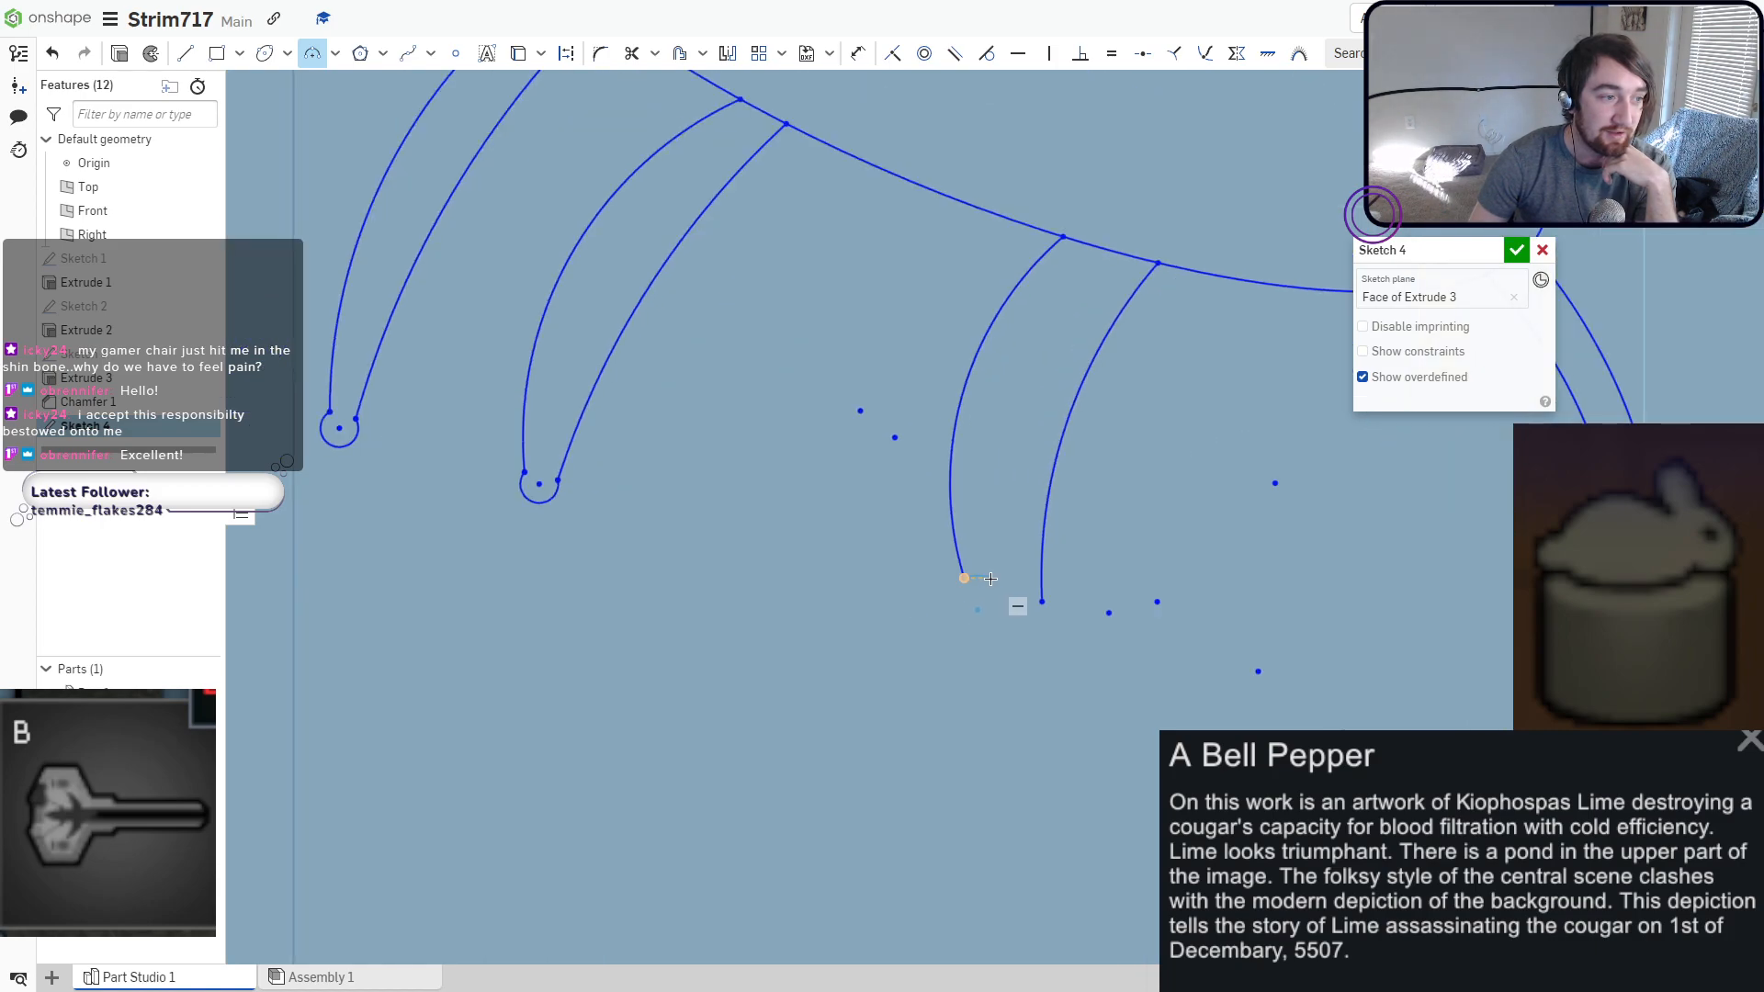
pyautogui.scroll(4, 975, 601)
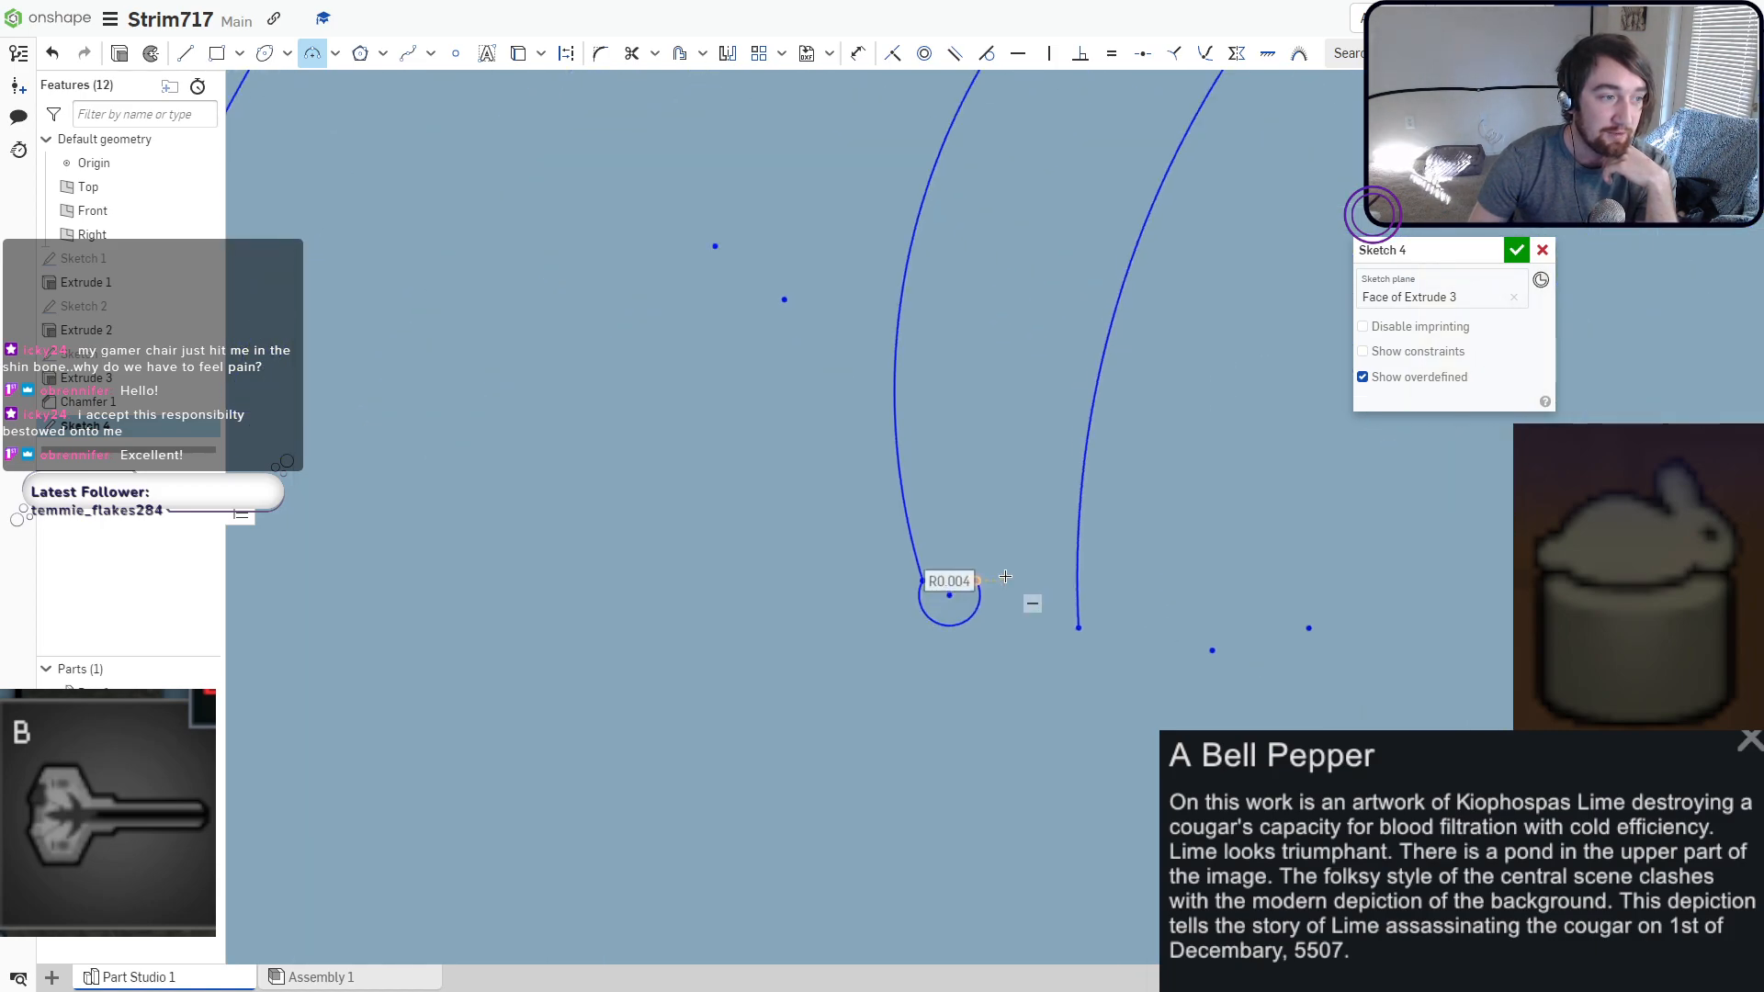
pyautogui.scroll(-5, 953, 647)
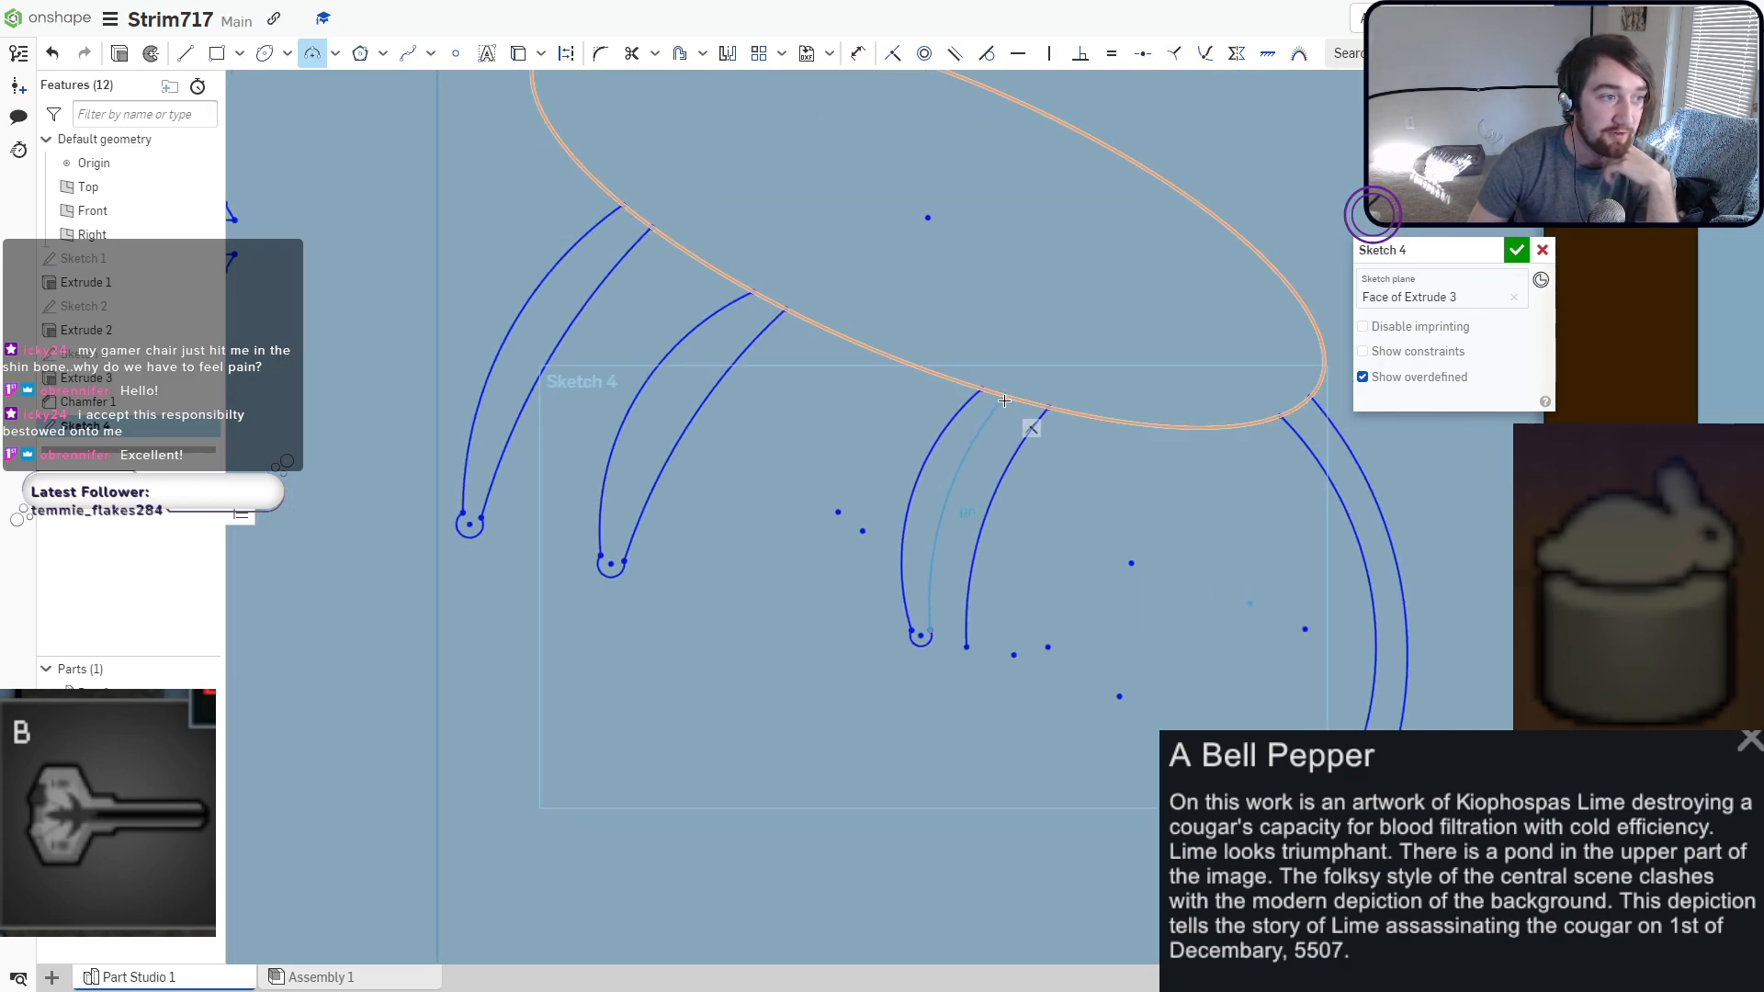
pyautogui.click(985, 429)
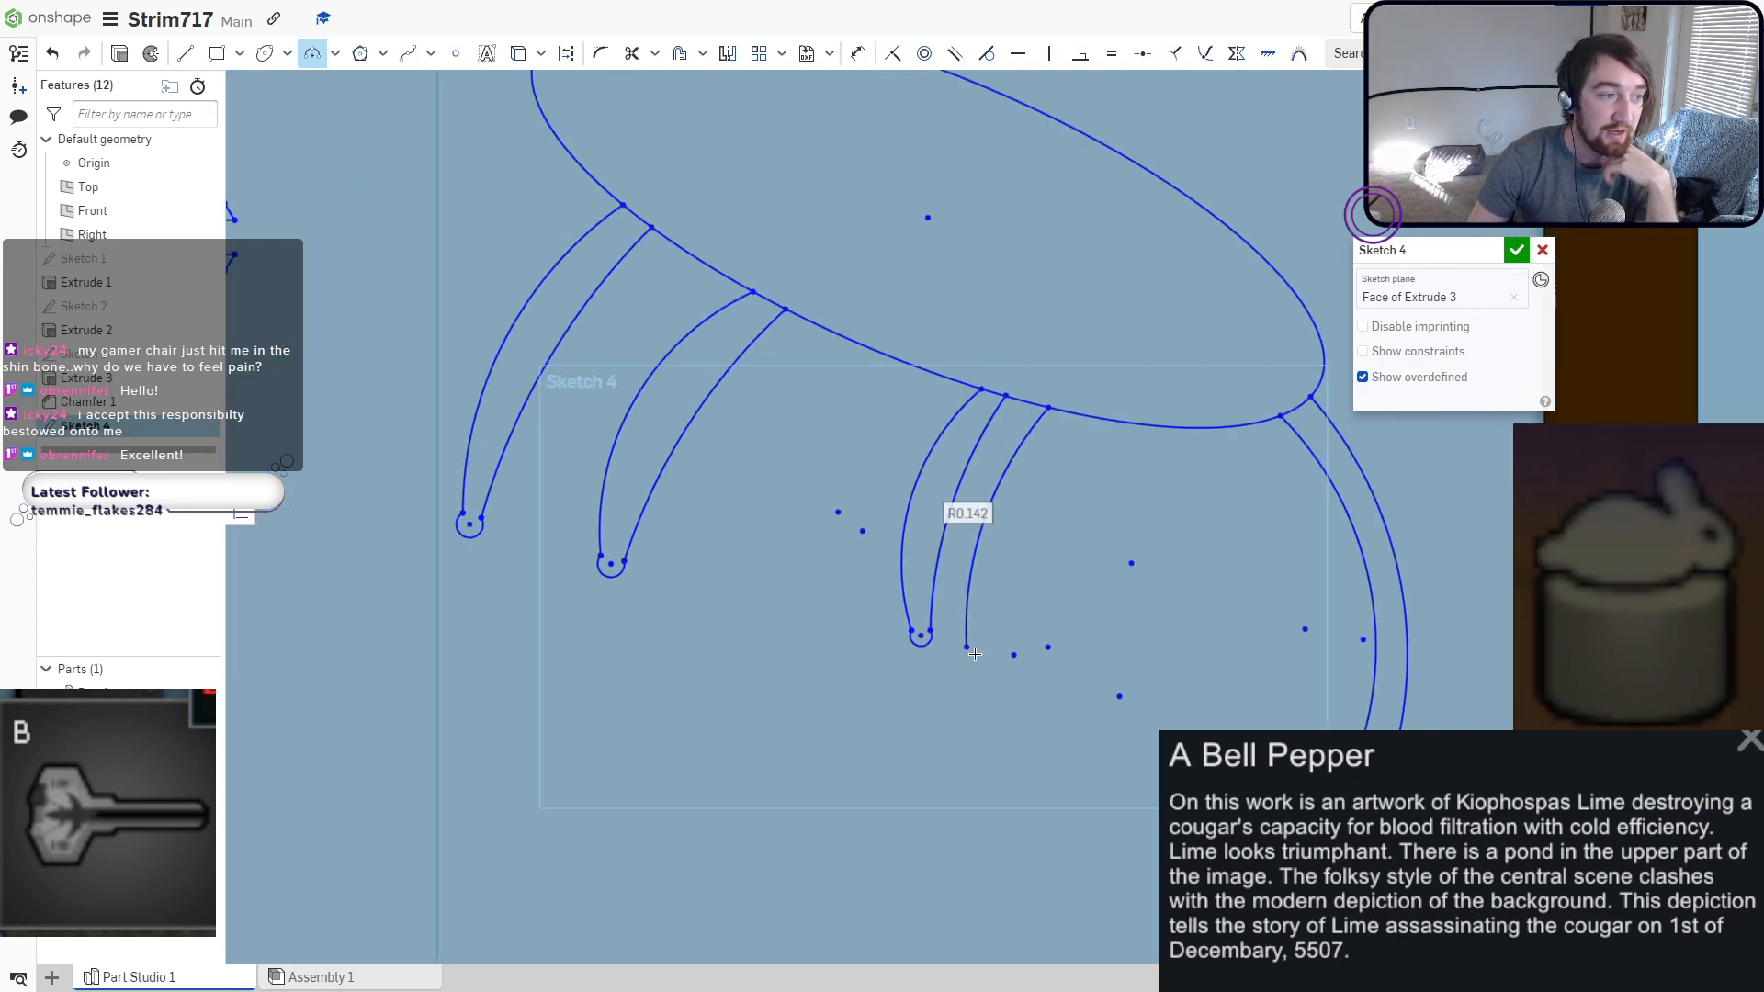
# Add a foot of about 0.003 cm radius to the remaining open leg arc, and join it to the ellipse with an arc of about 0.136 cm radius.
pyautogui.click(966, 646)
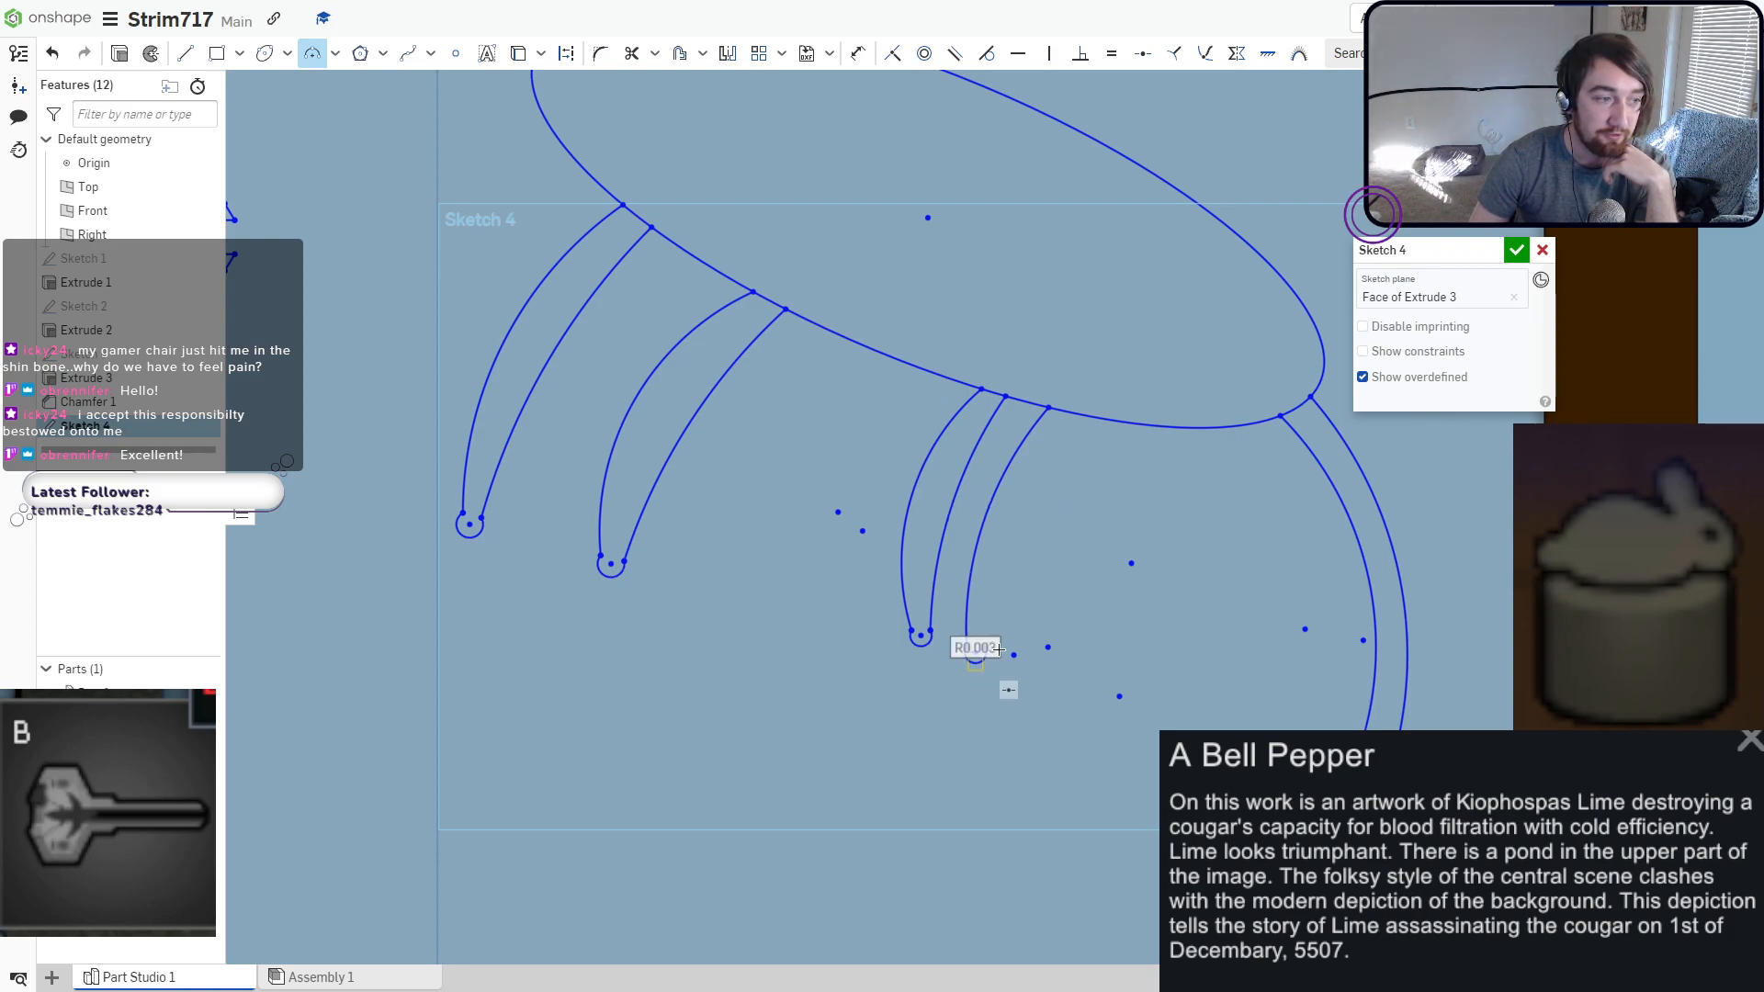
pyautogui.scroll(7, 989, 666)
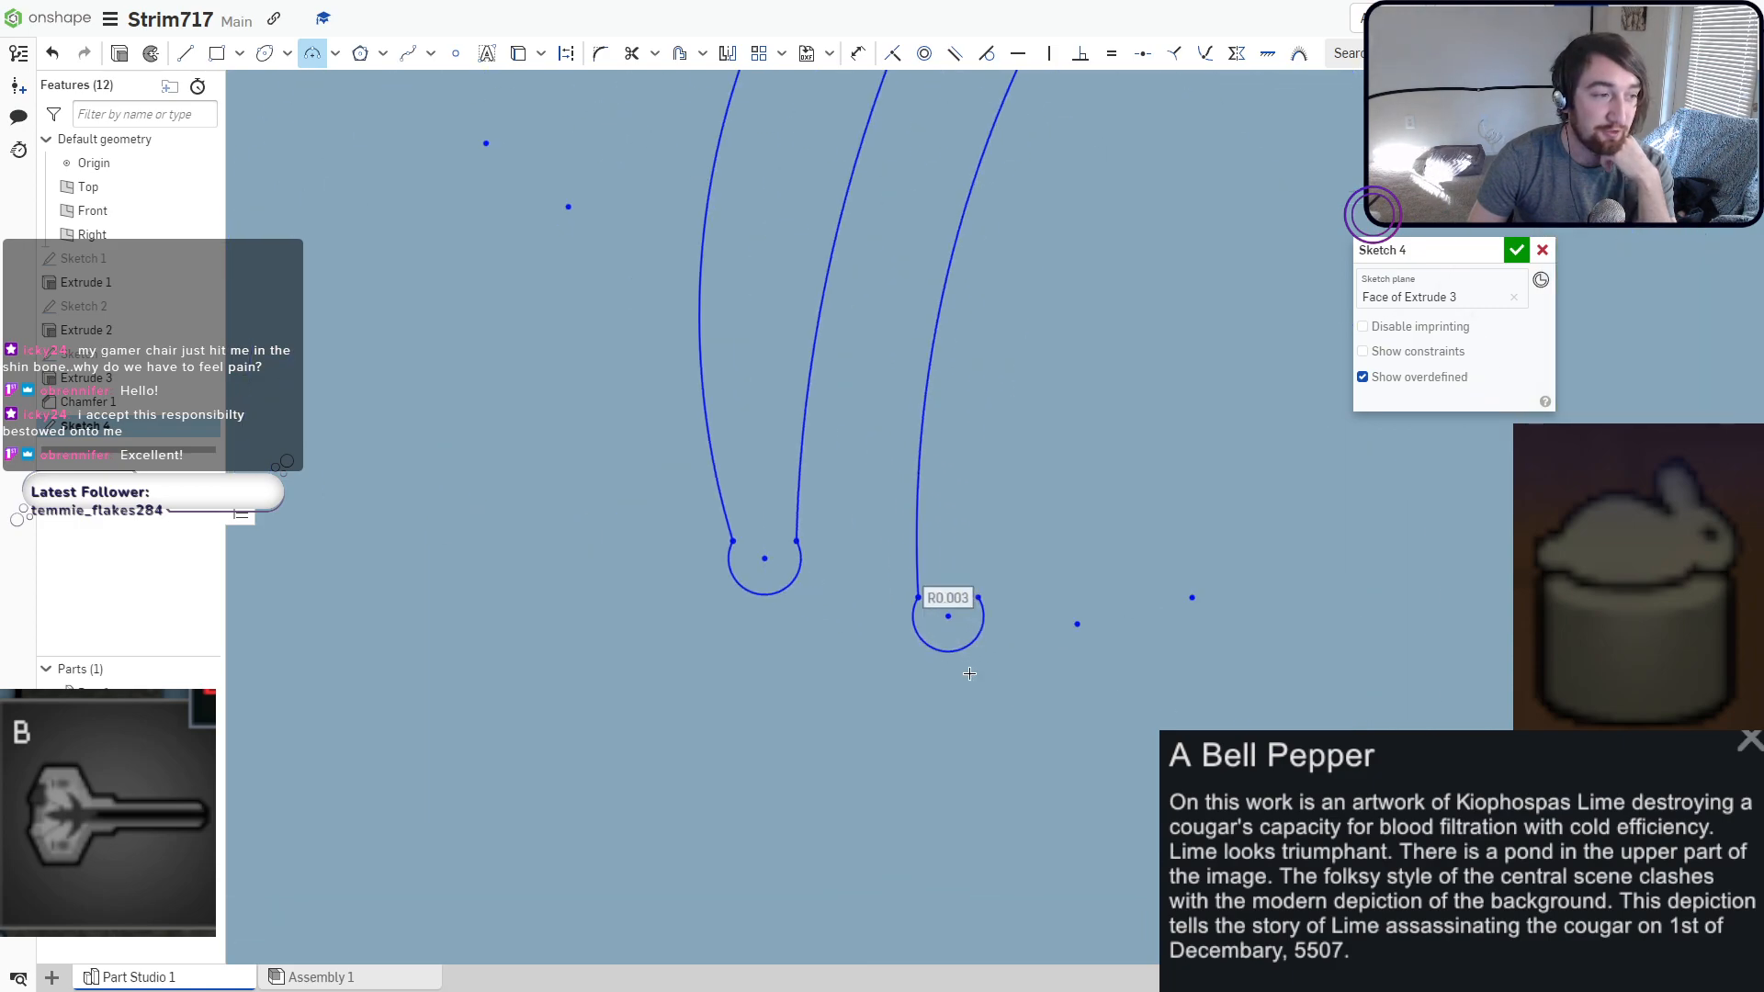
pyautogui.click(980, 600)
pyautogui.scroll(-6, 1005, 479)
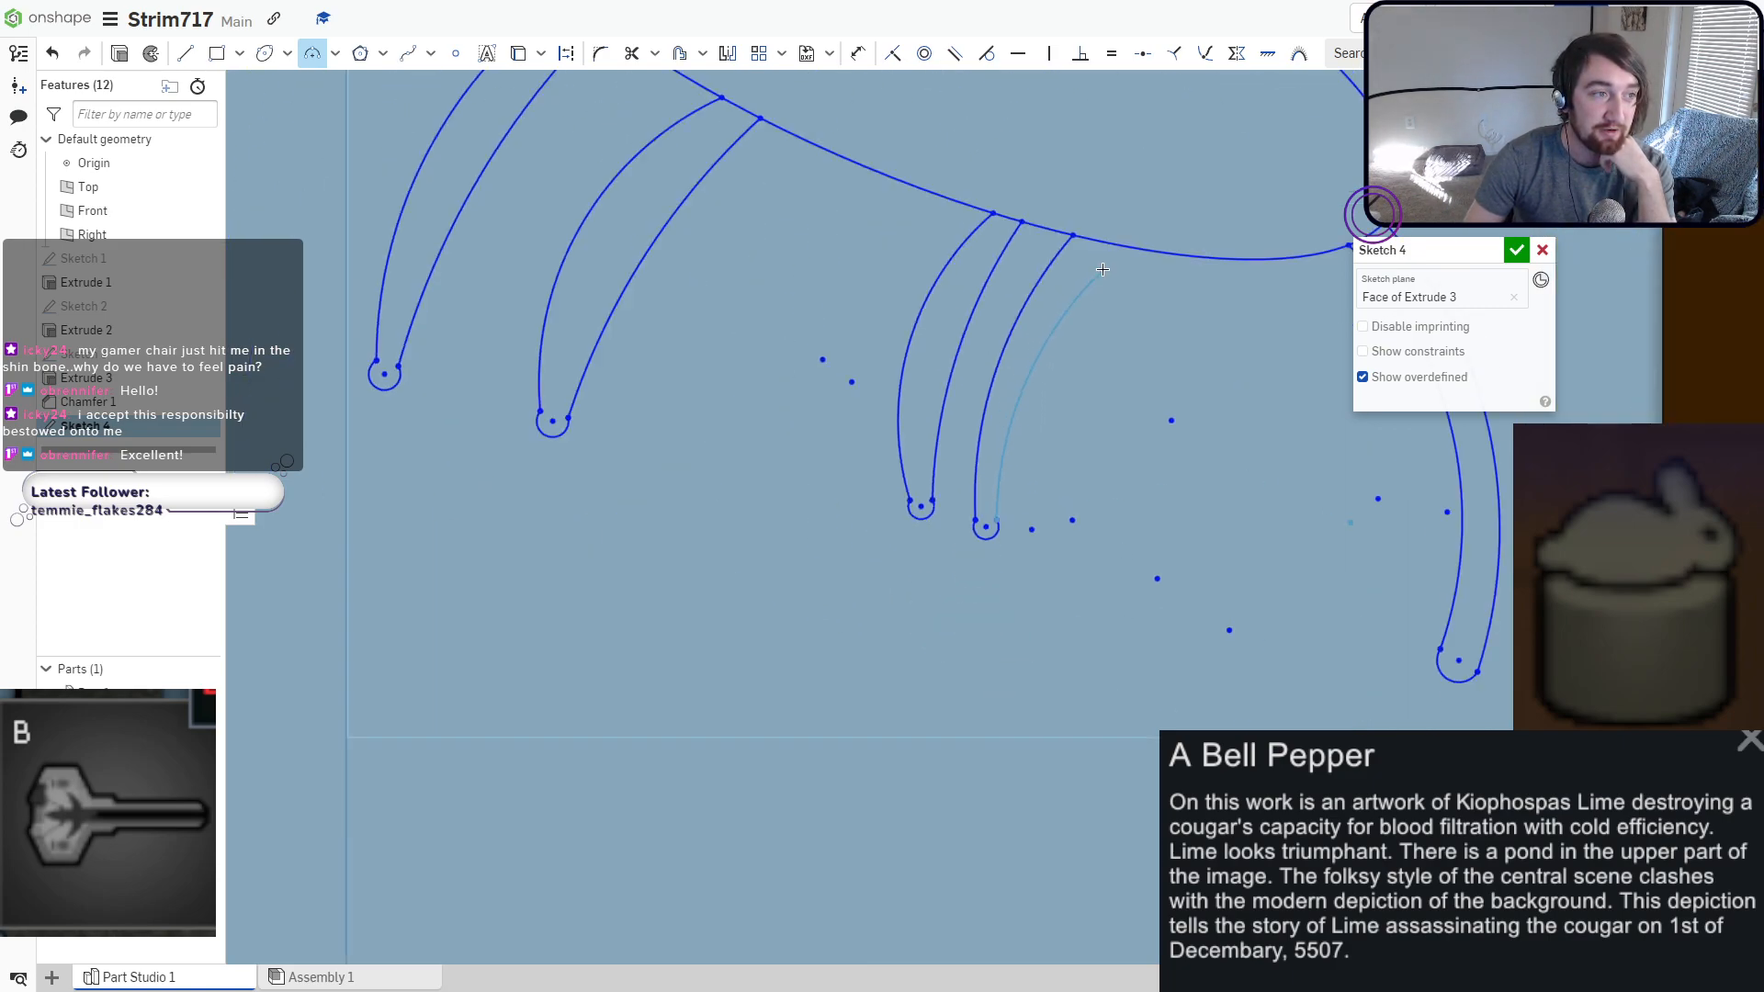
pyautogui.click(1070, 303)
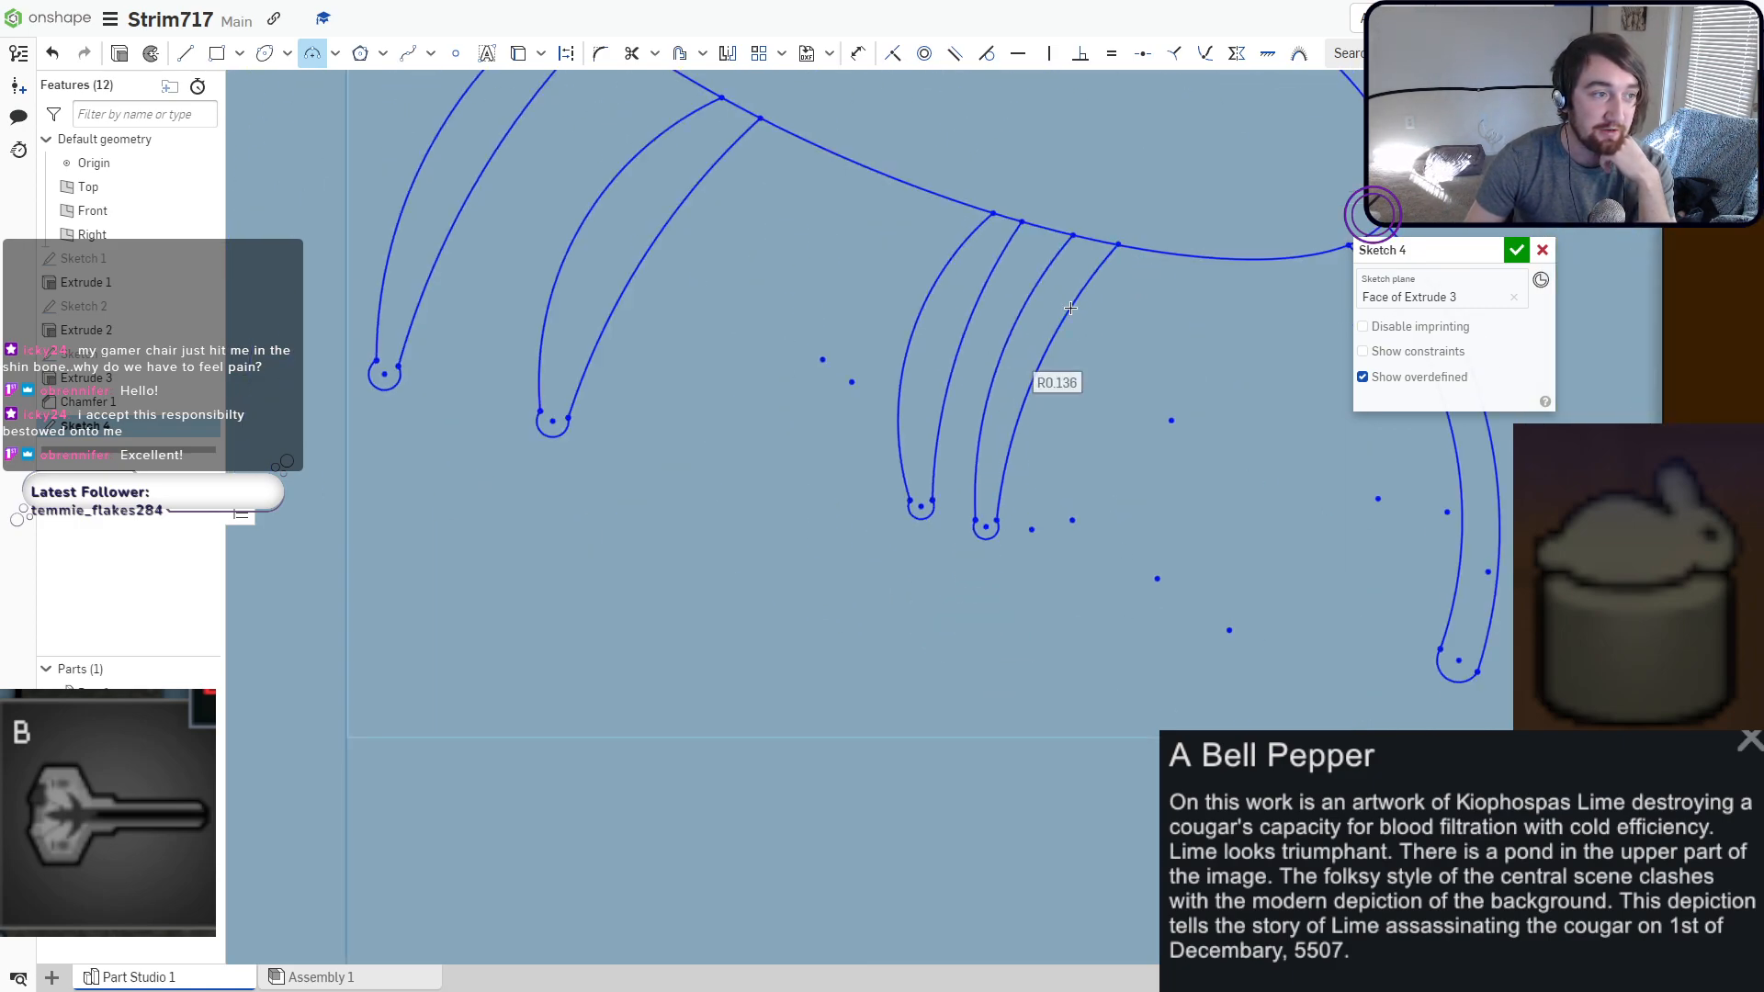
# Draw a slightly tilted ellipse for the cougar's head and move it so it overlaps the upper-left end of the body ellipse.
pyautogui.scroll(-3, 827, 567)
pyautogui.scroll(2, 889, 589)
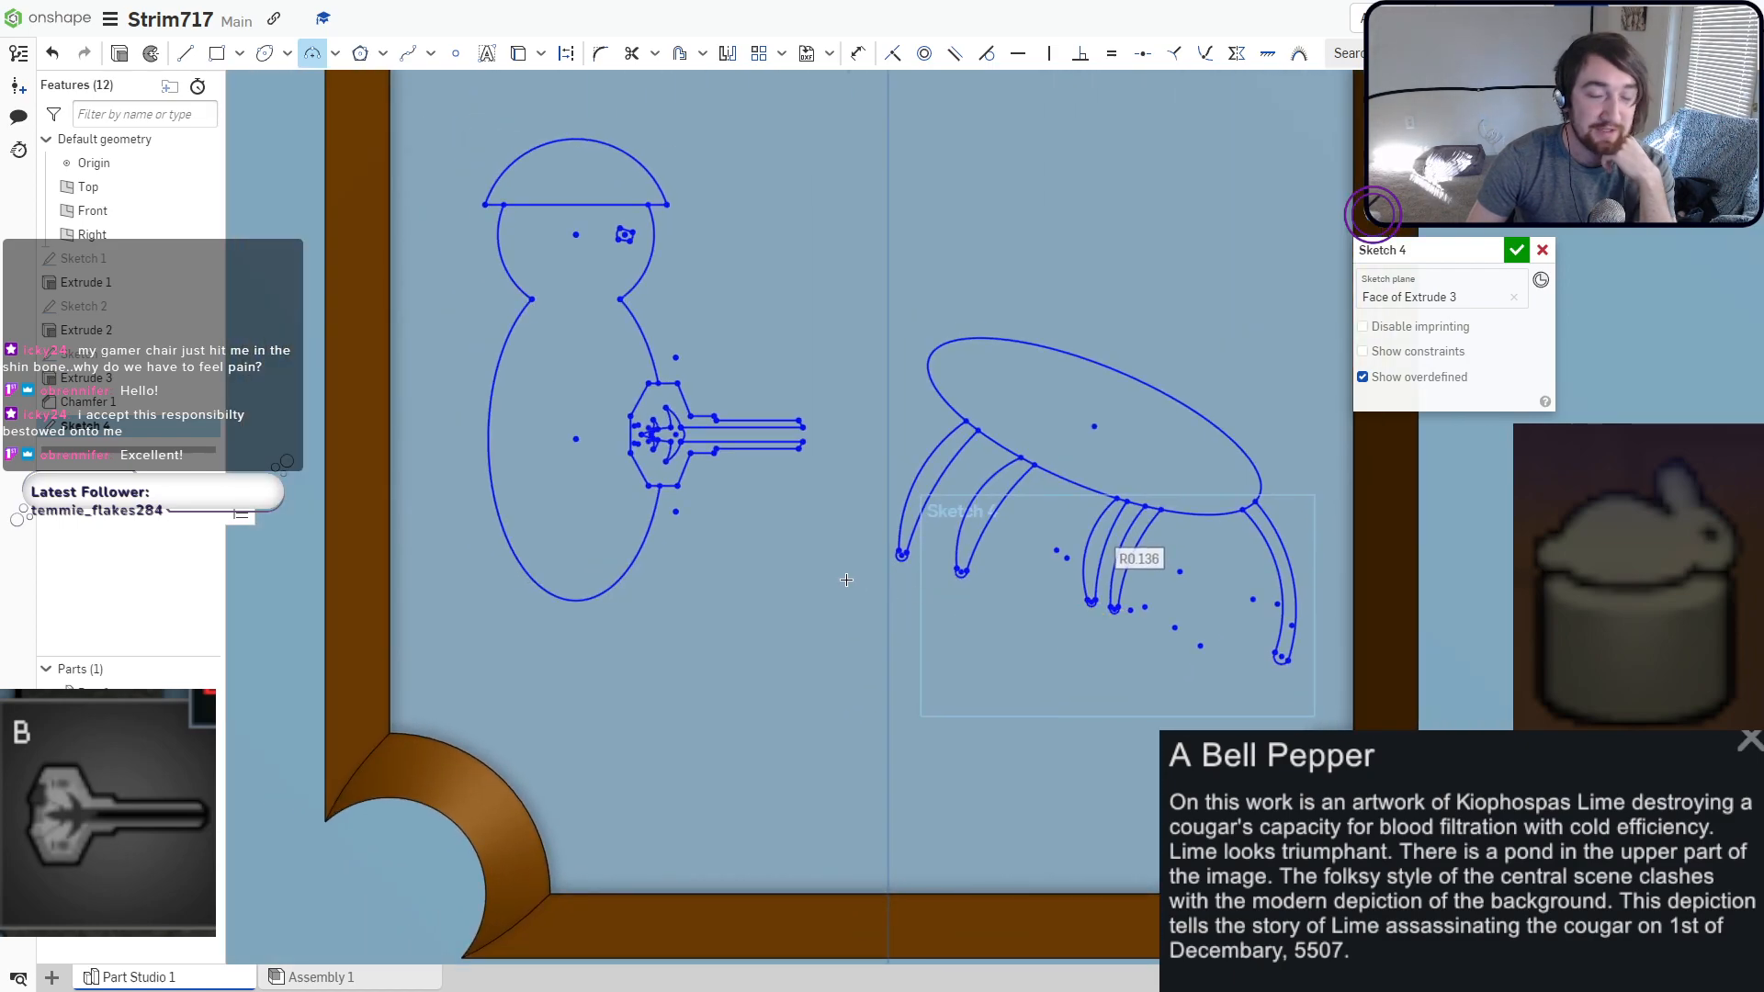
pyautogui.scroll(-6, 846, 580)
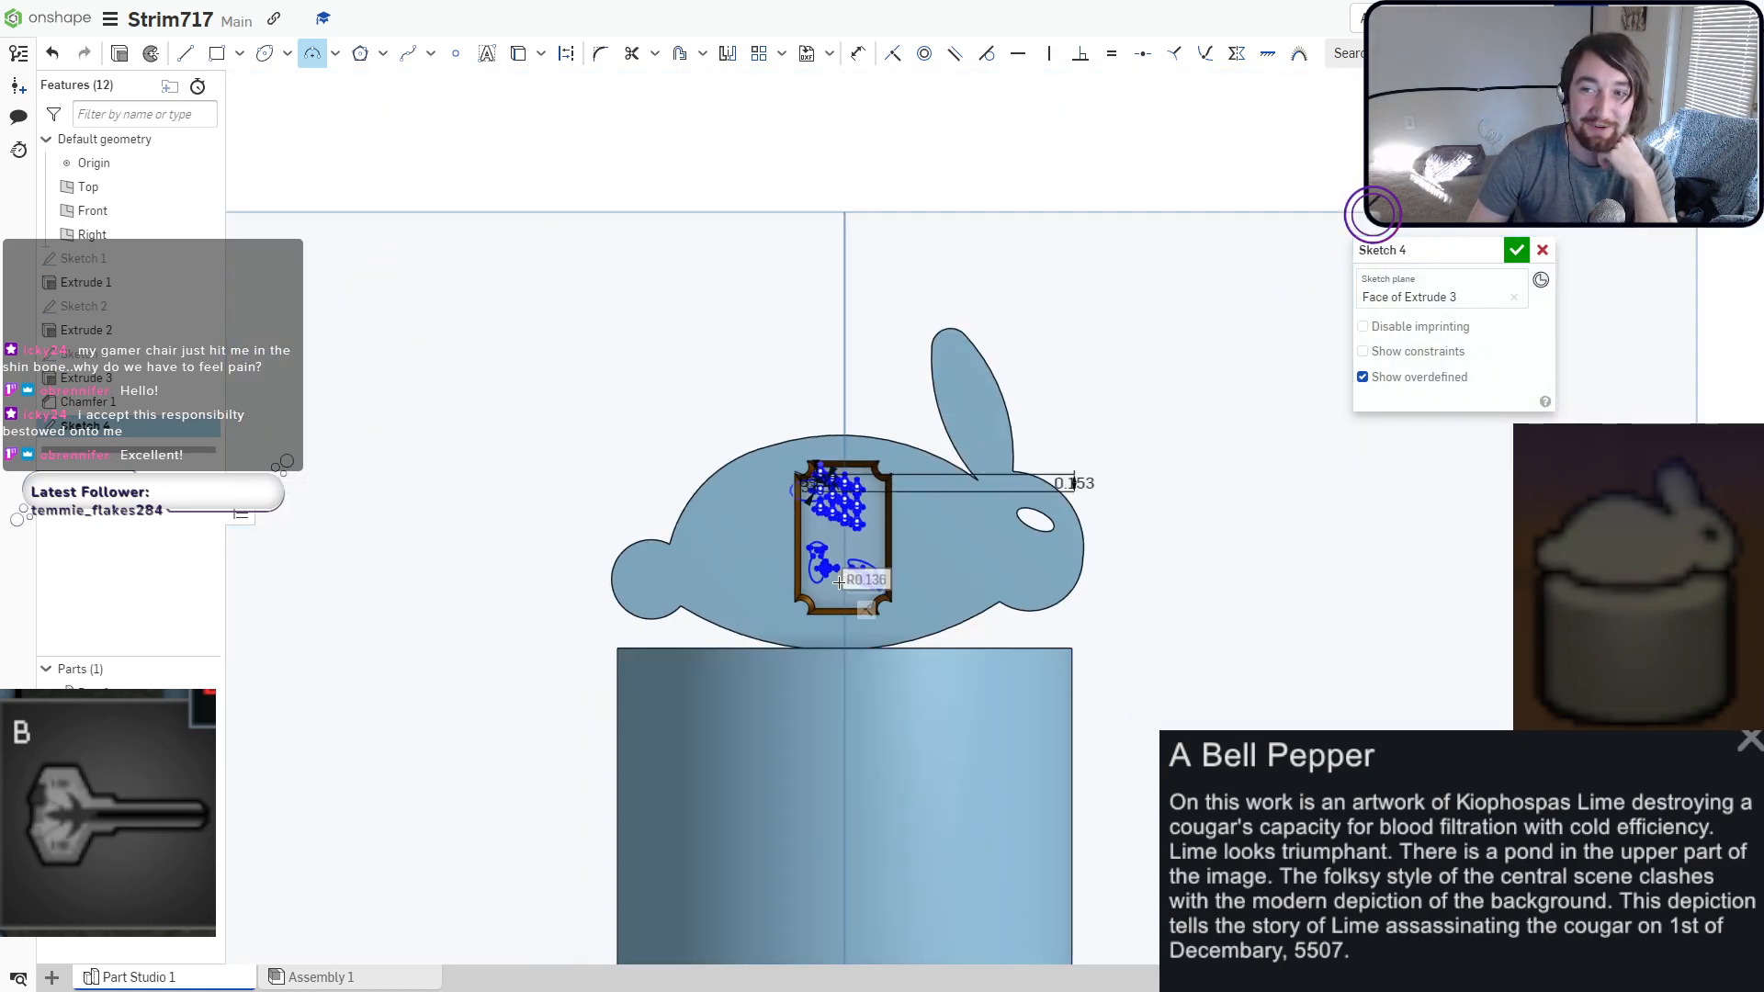
pyautogui.scroll(10, 846, 624)
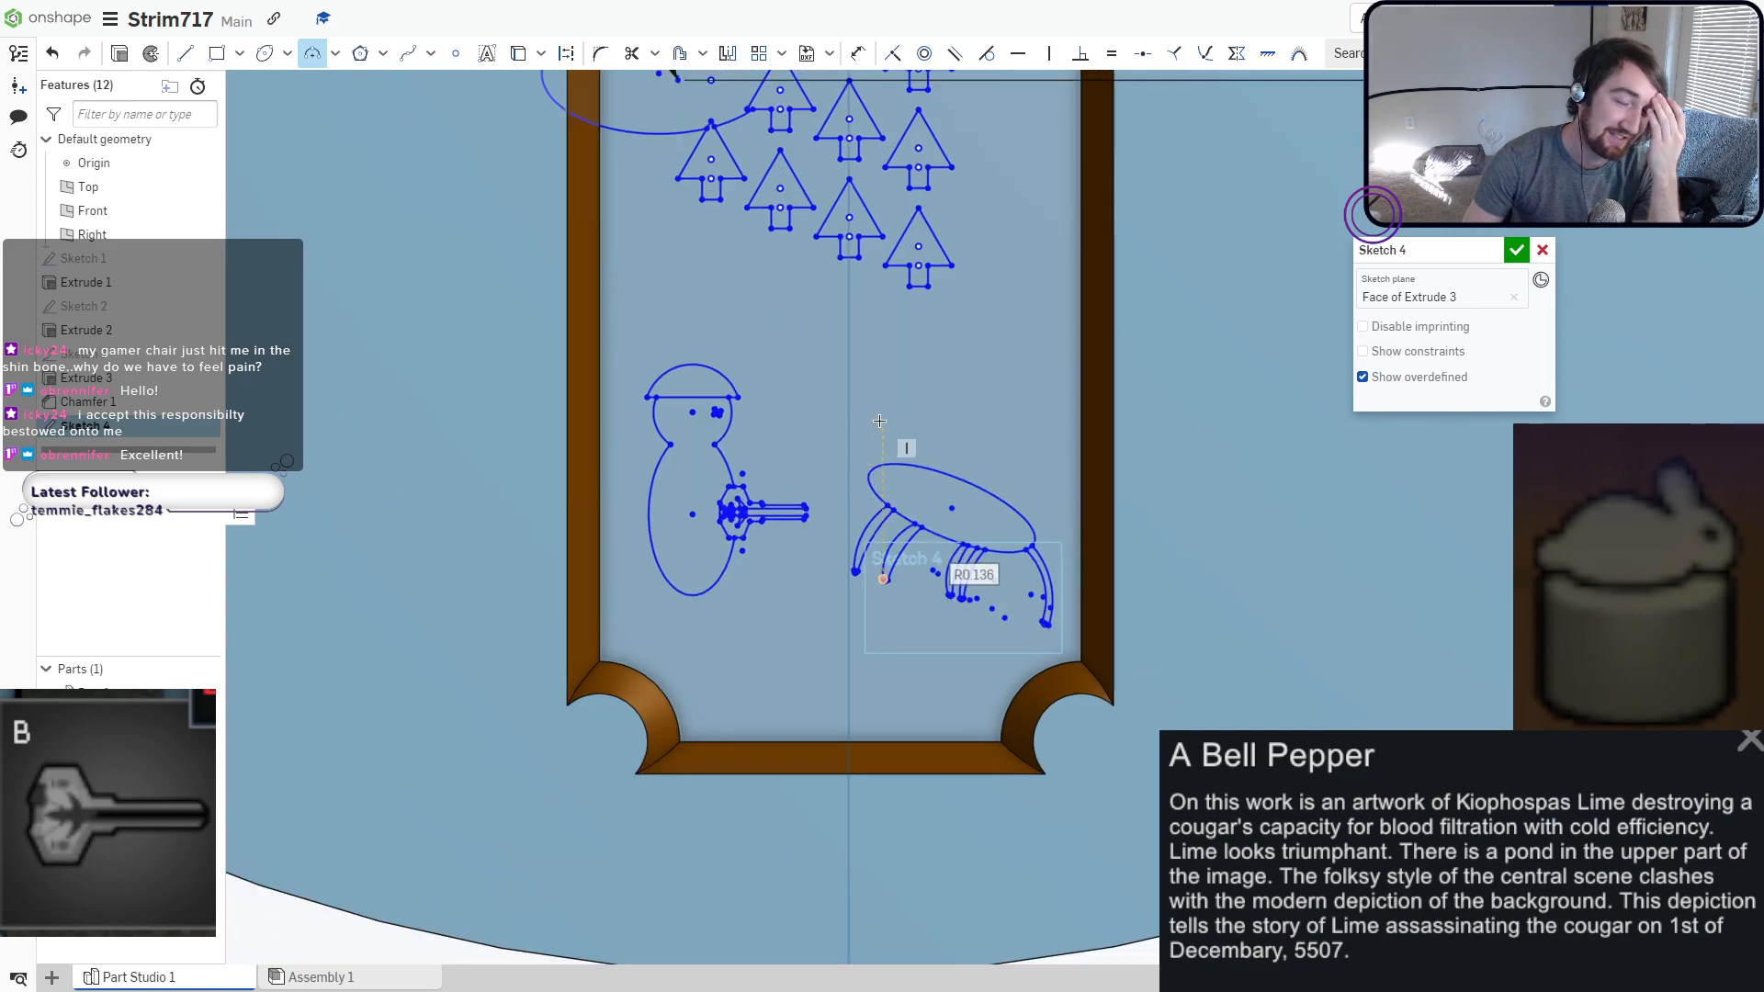
pyautogui.scroll(5, 884, 427)
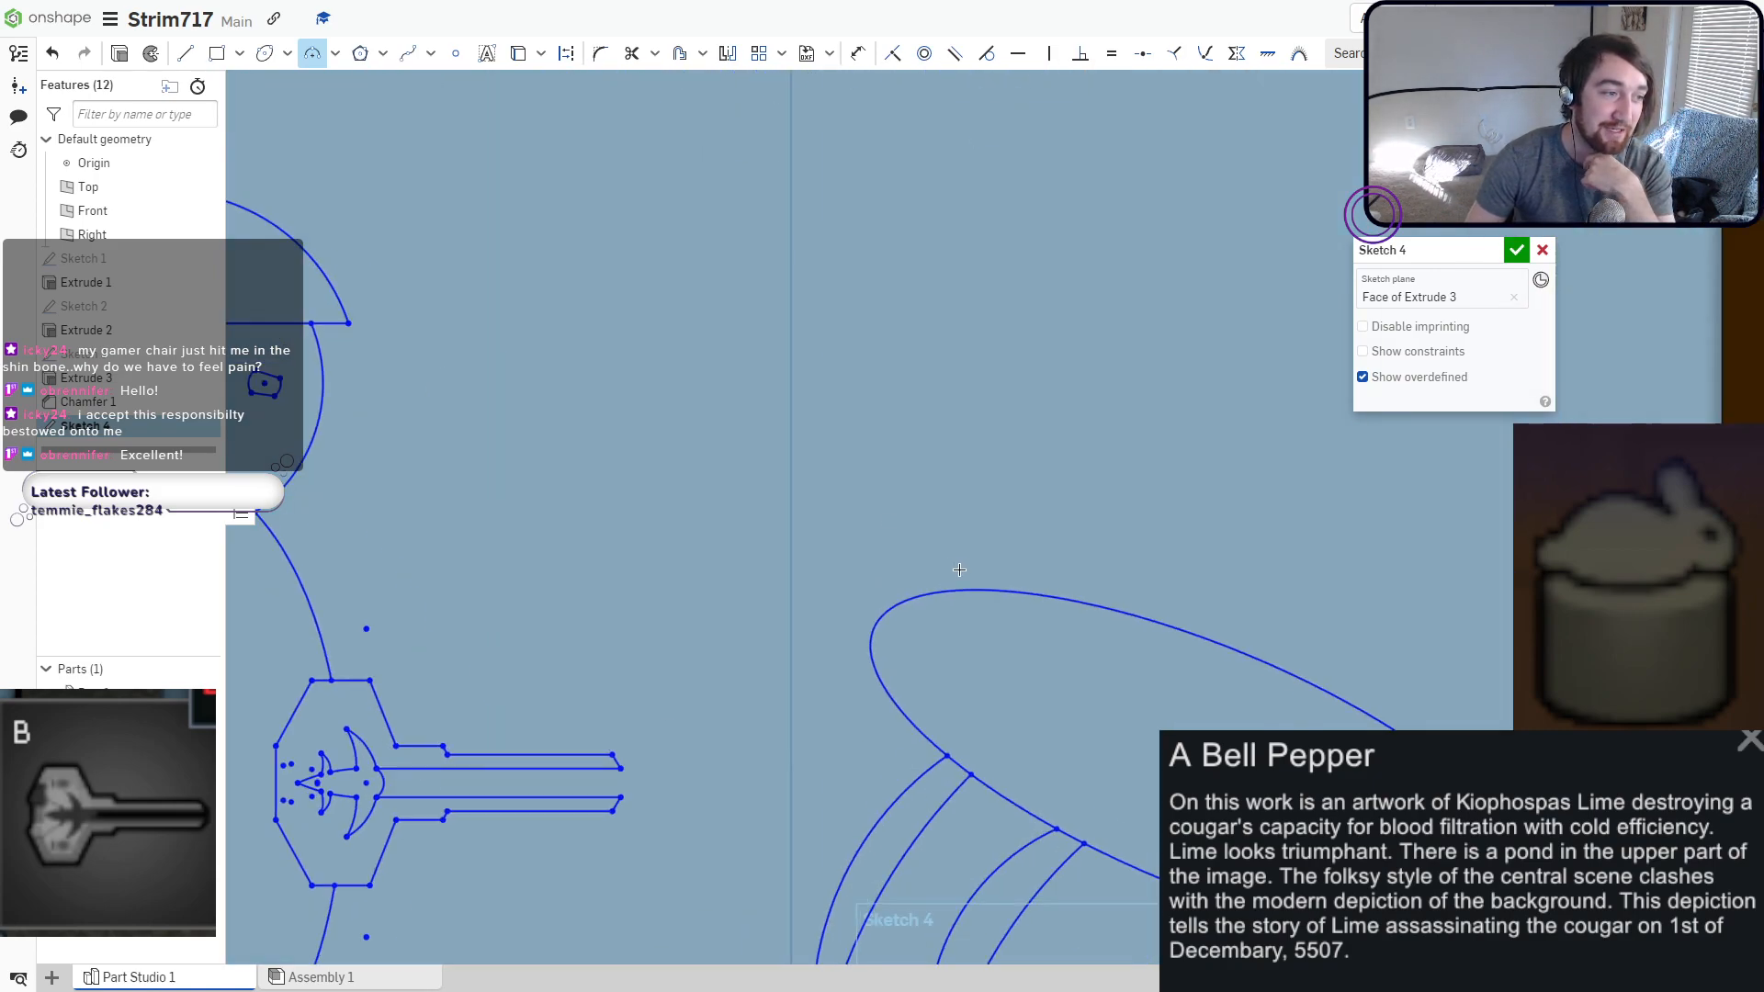
pyautogui.click(264, 53)
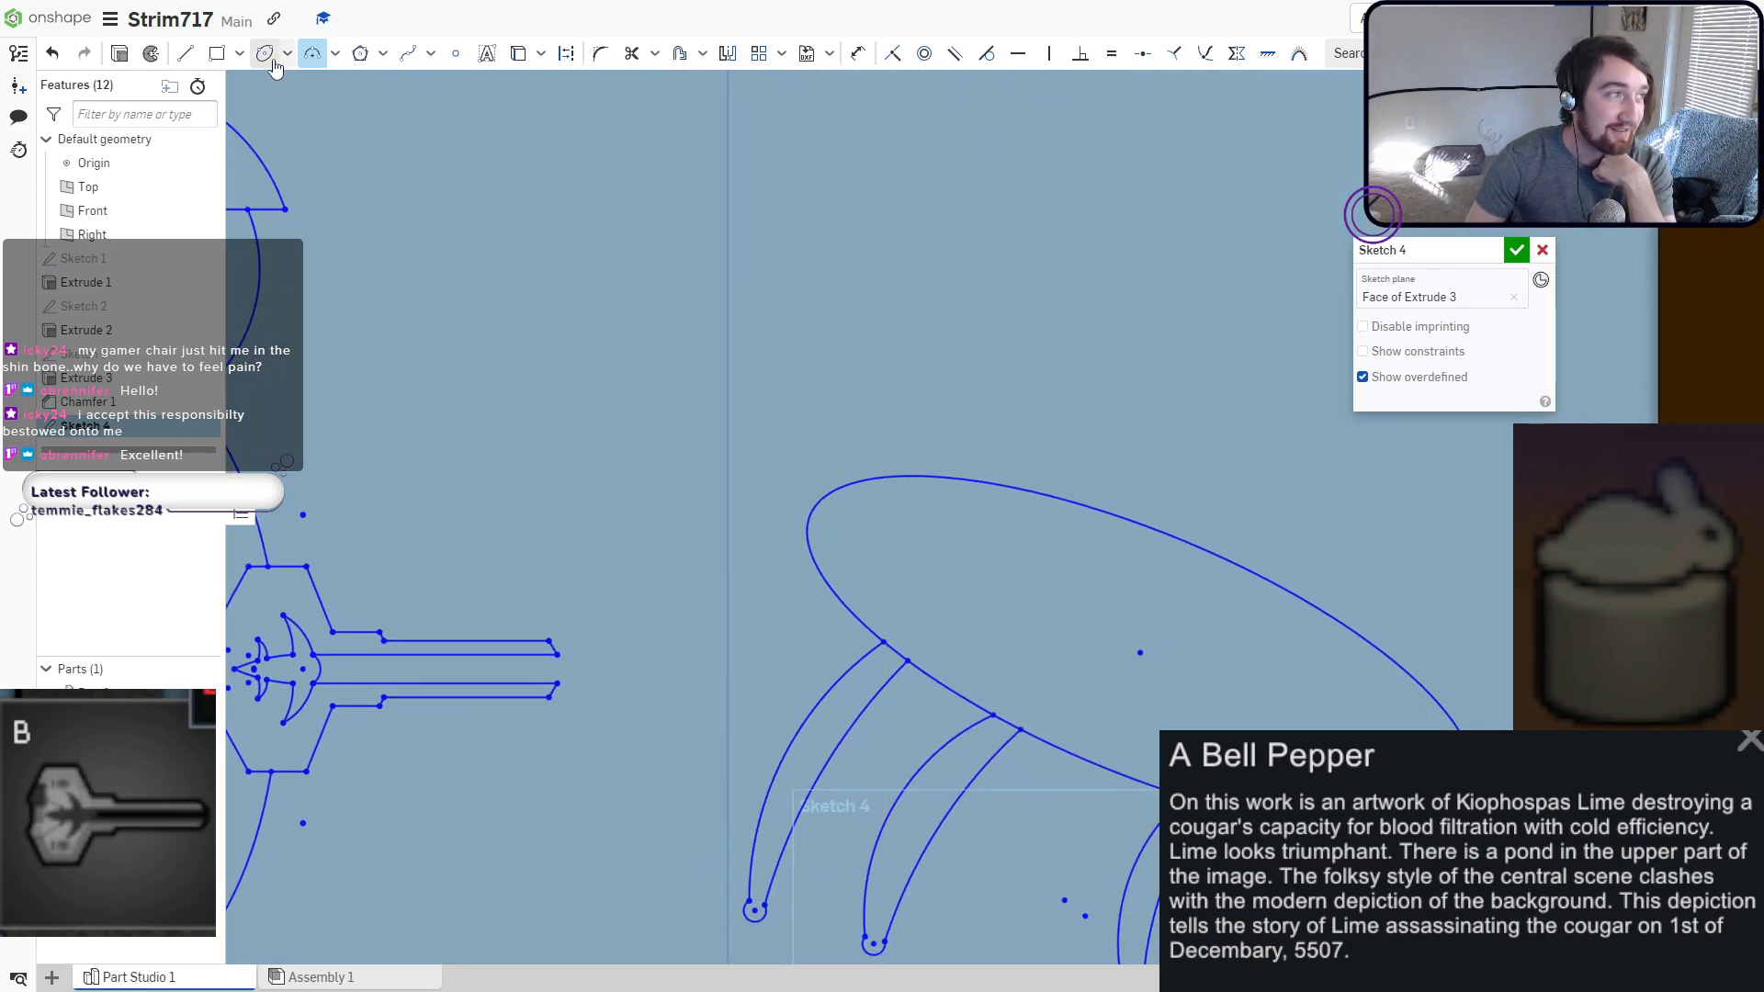
pyautogui.click(923, 438)
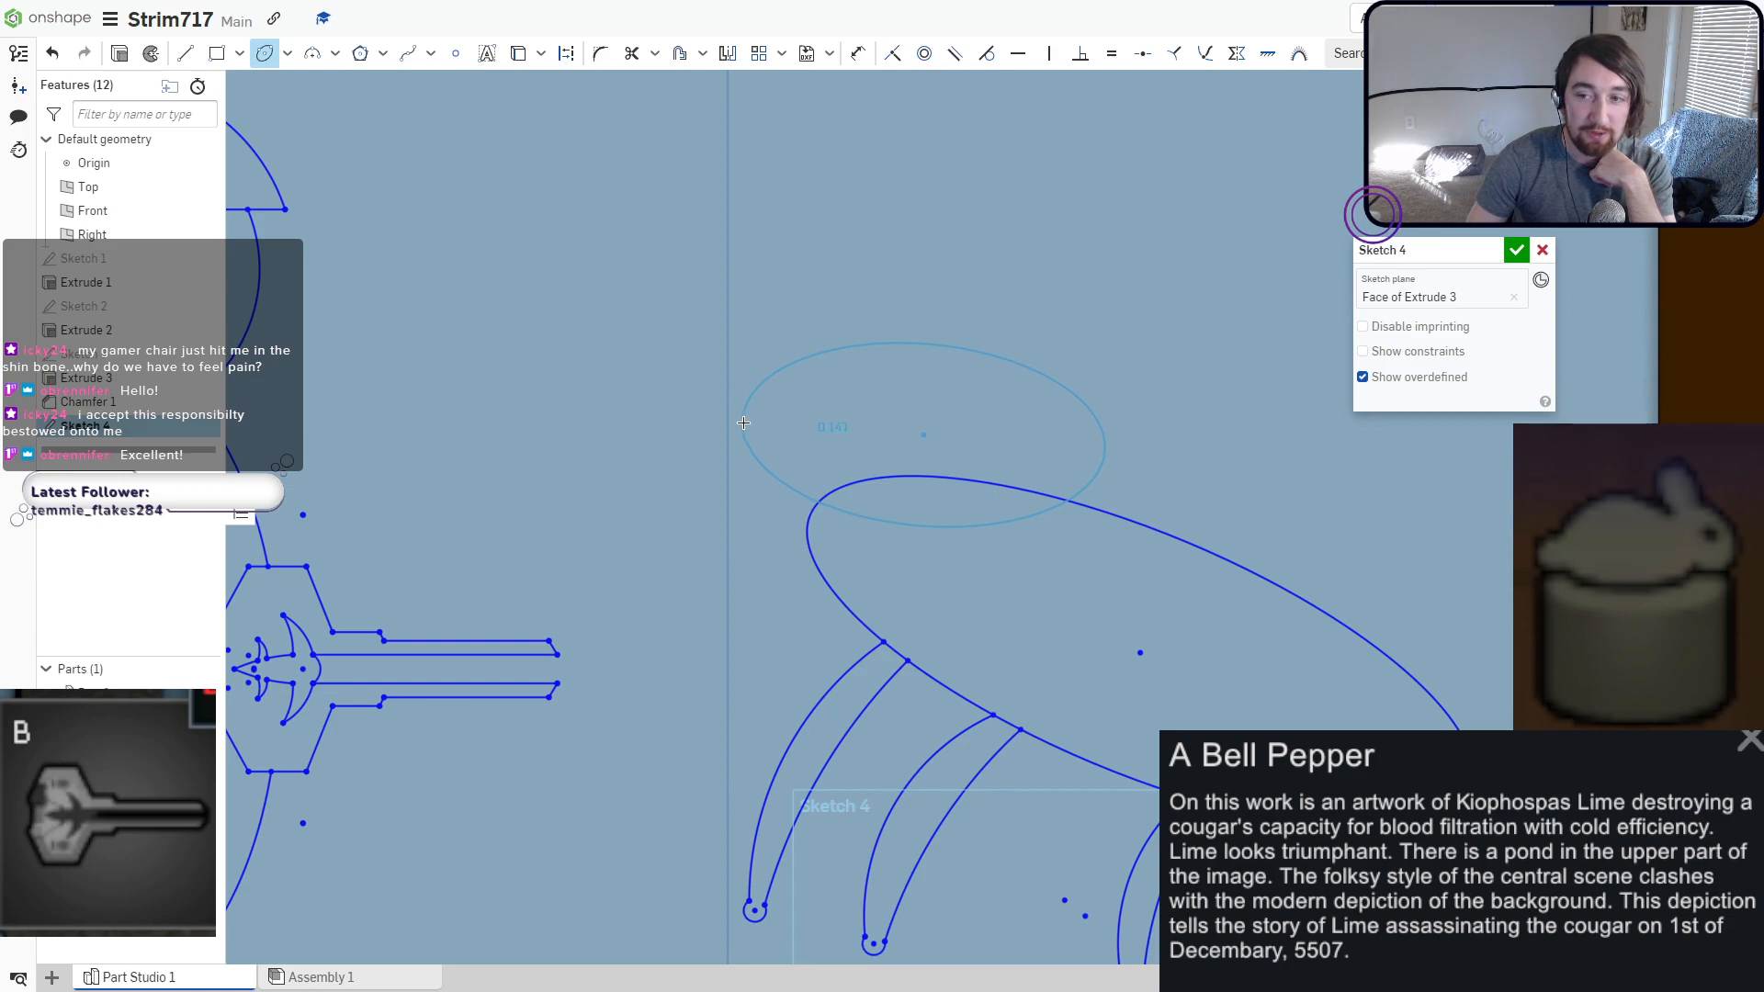
pyautogui.click(747, 425)
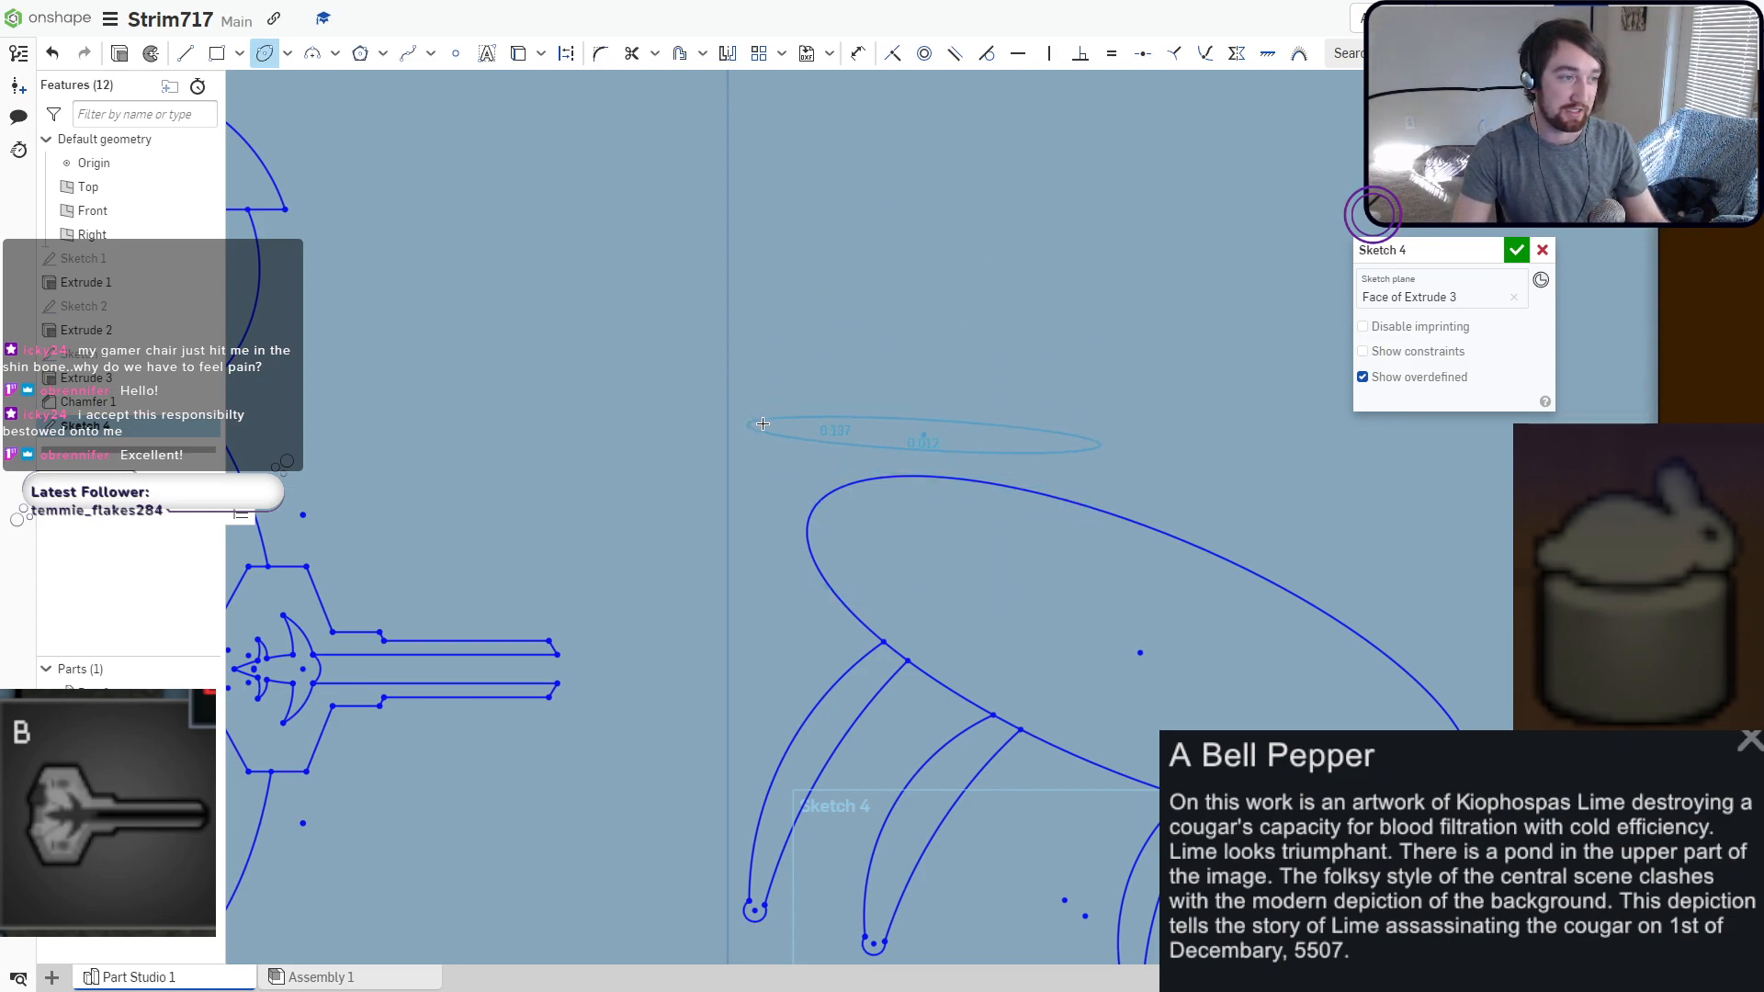
pyautogui.click(780, 388)
pyautogui.press('Escape')
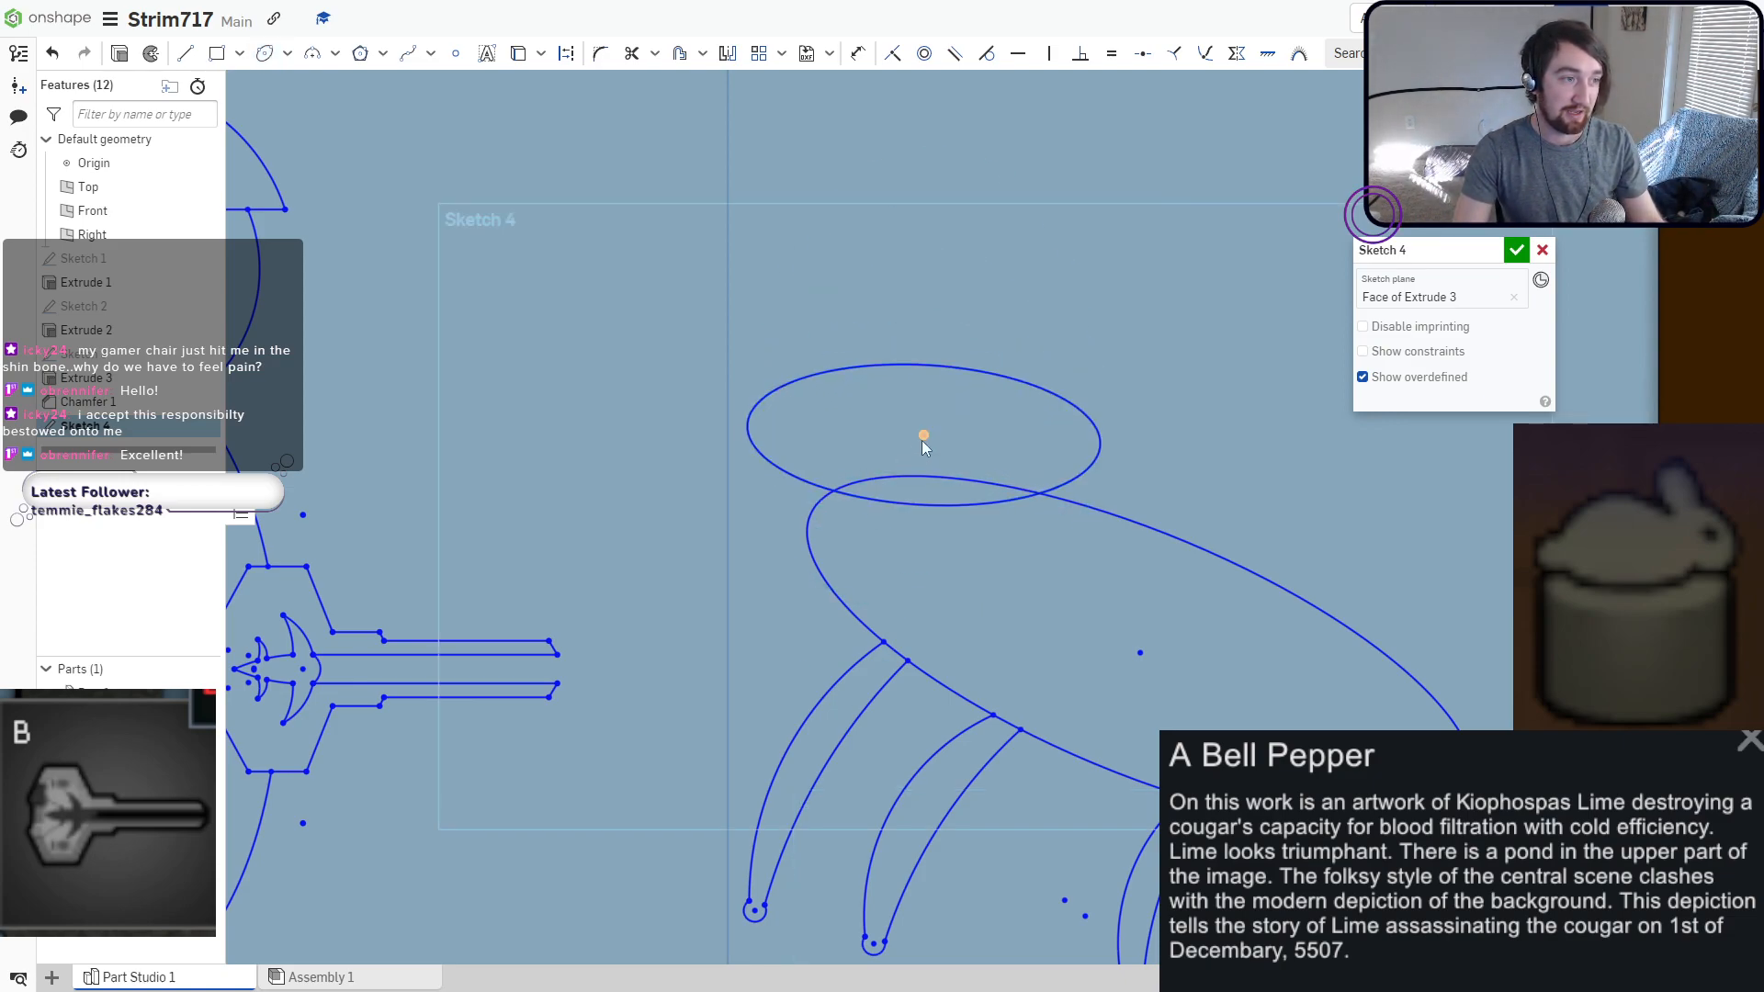
pyautogui.moveTo(923, 437); pyautogui.dragTo(816, 456)
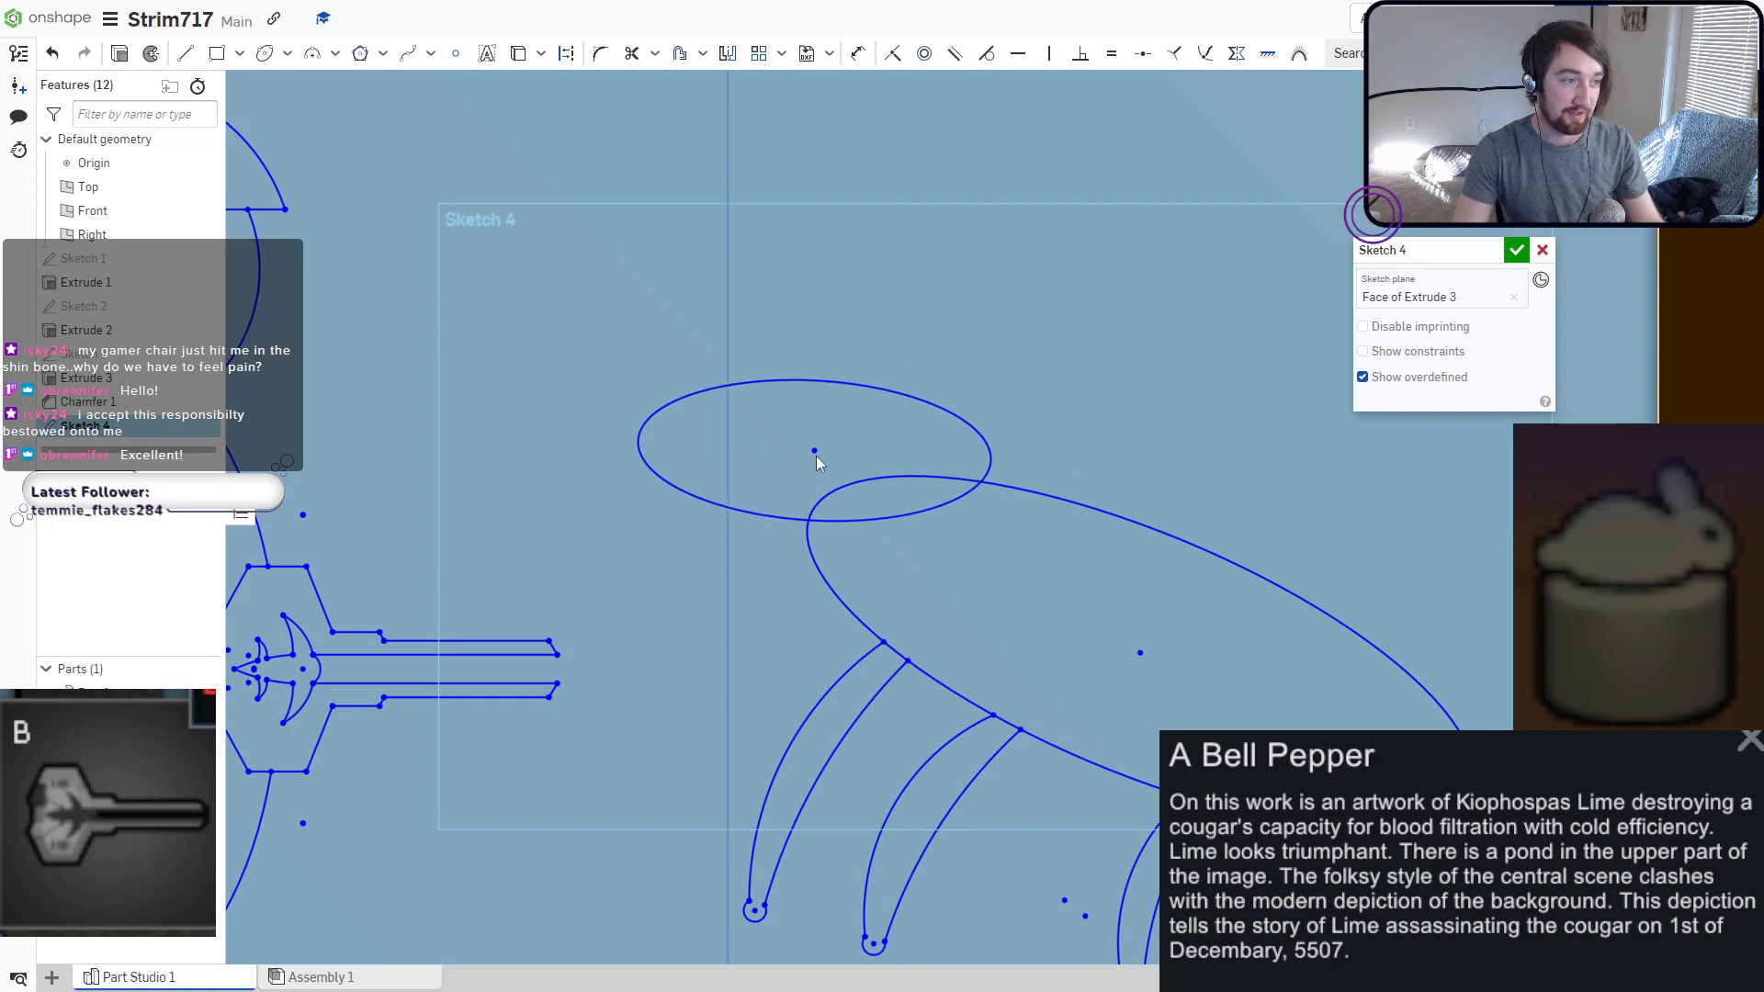
# Draw two pointed ears on top of the head ellipse with straight lines, the right ear's sloping side about 0.039 cm long.
pyautogui.scroll(-3, 946, 565)
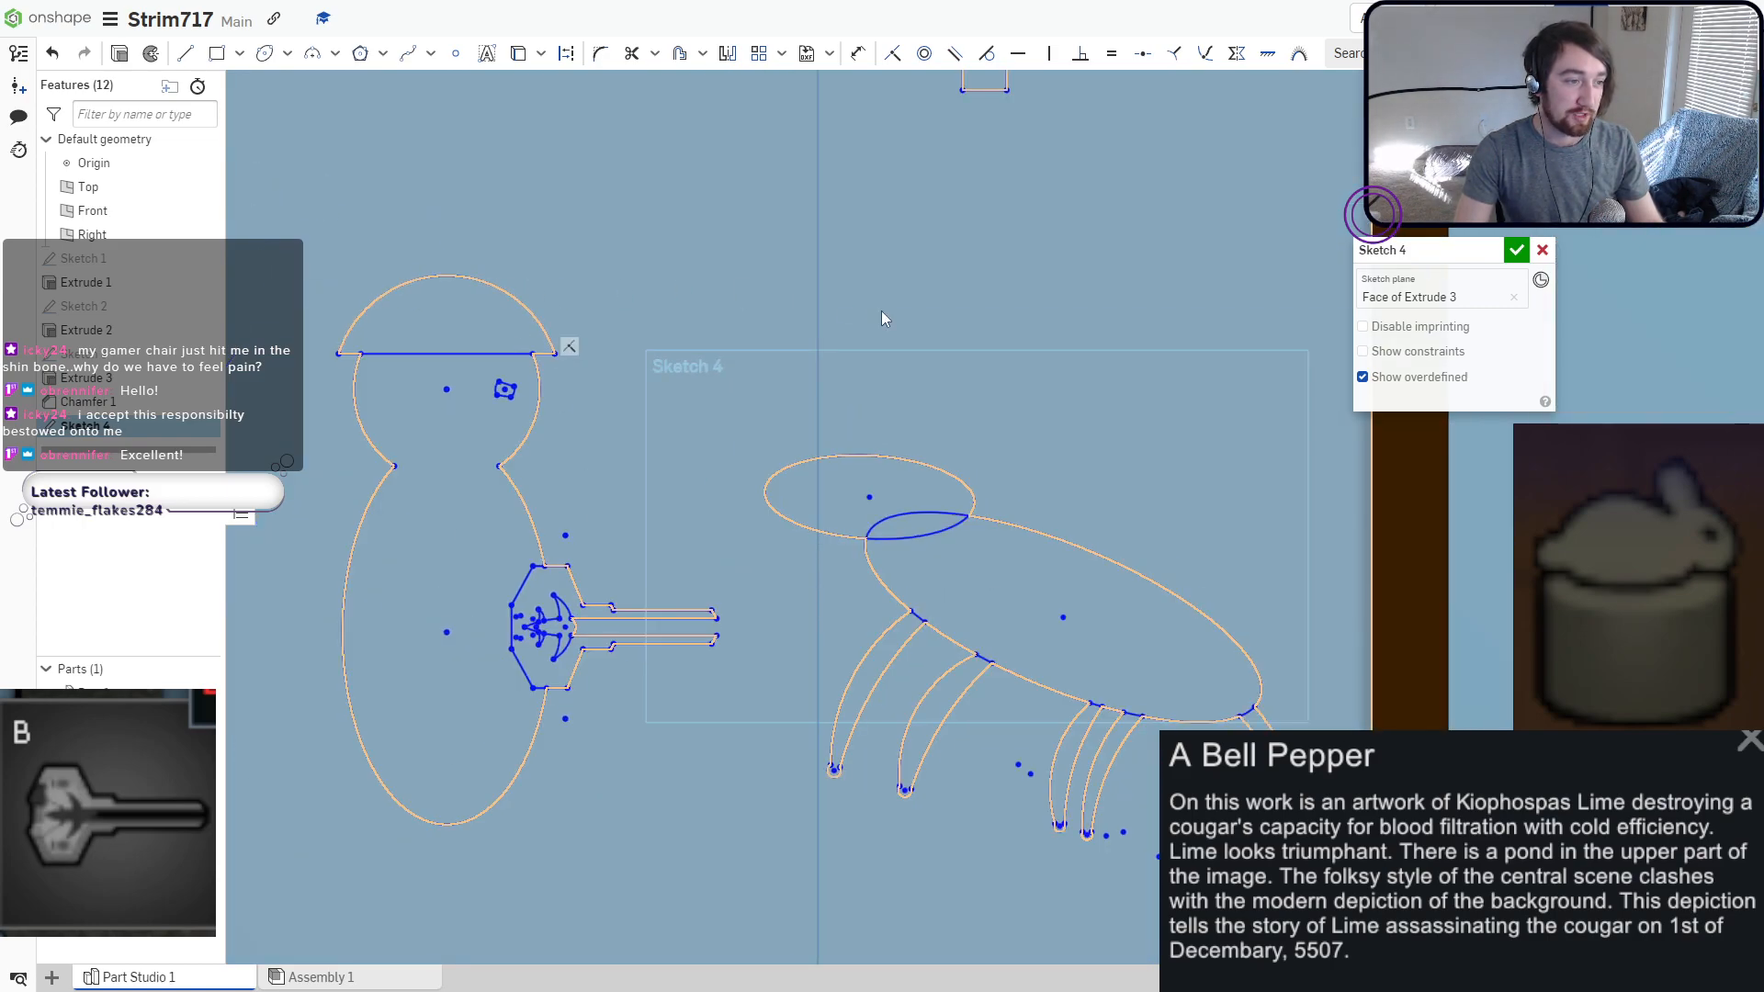
pyautogui.click(529, 168)
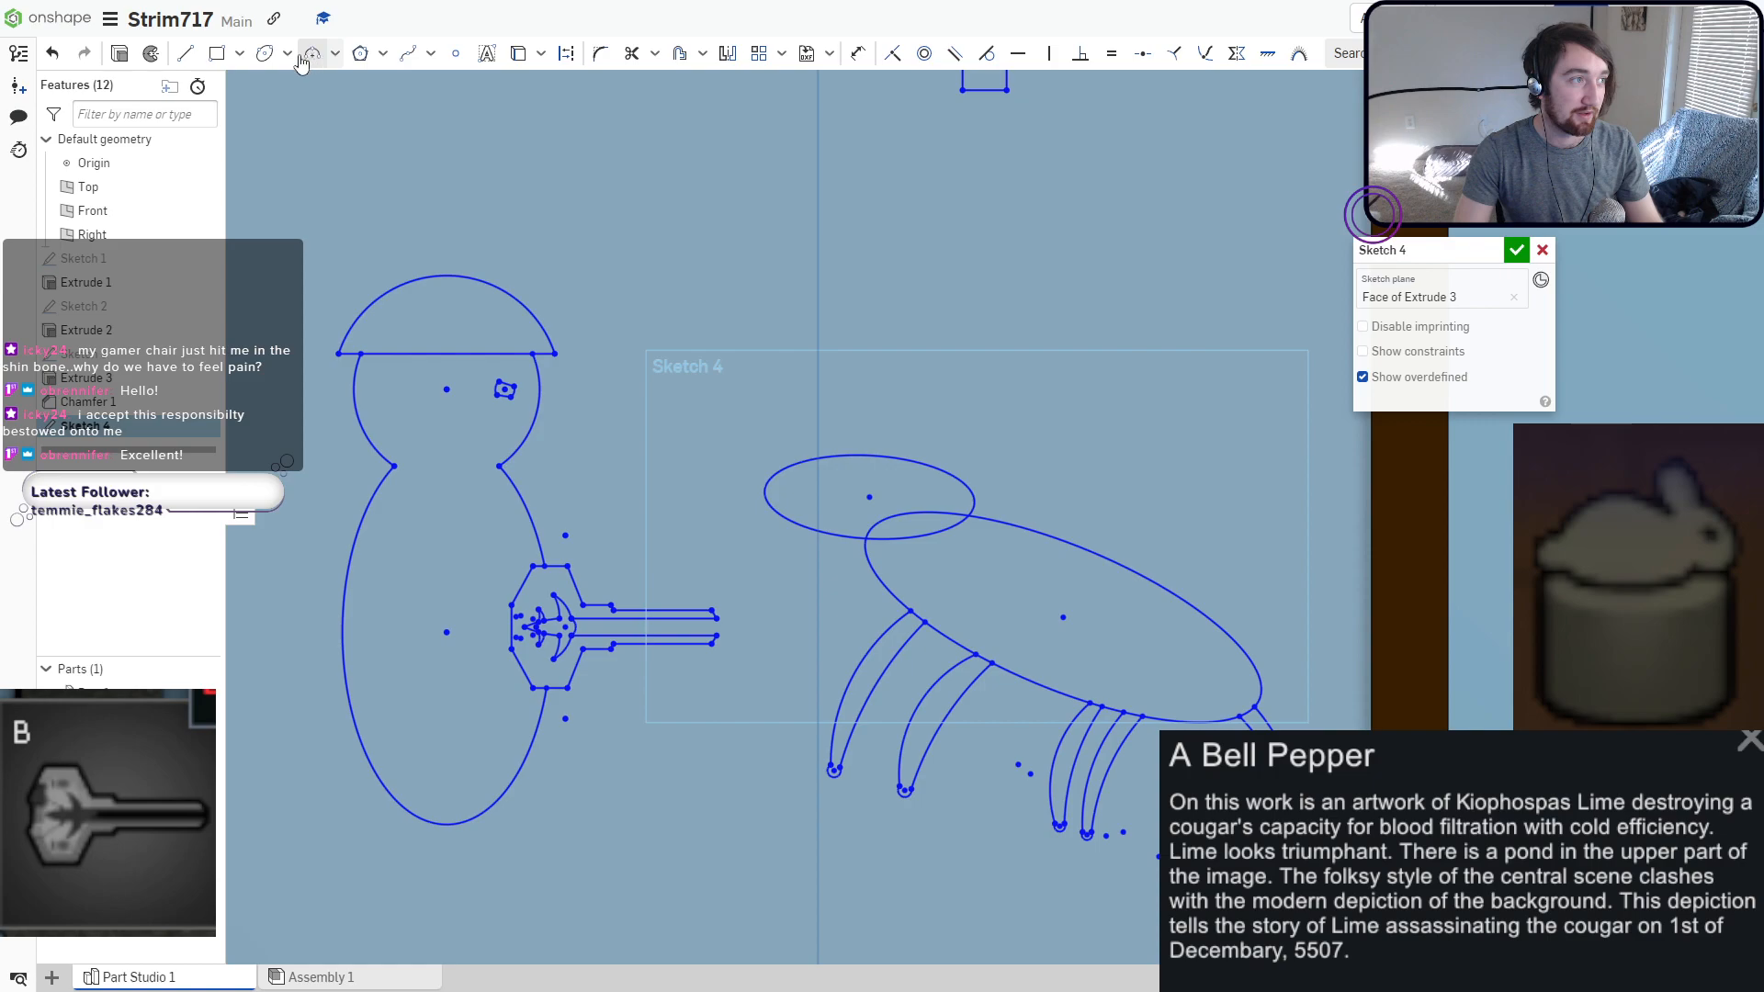
pyautogui.press('l')
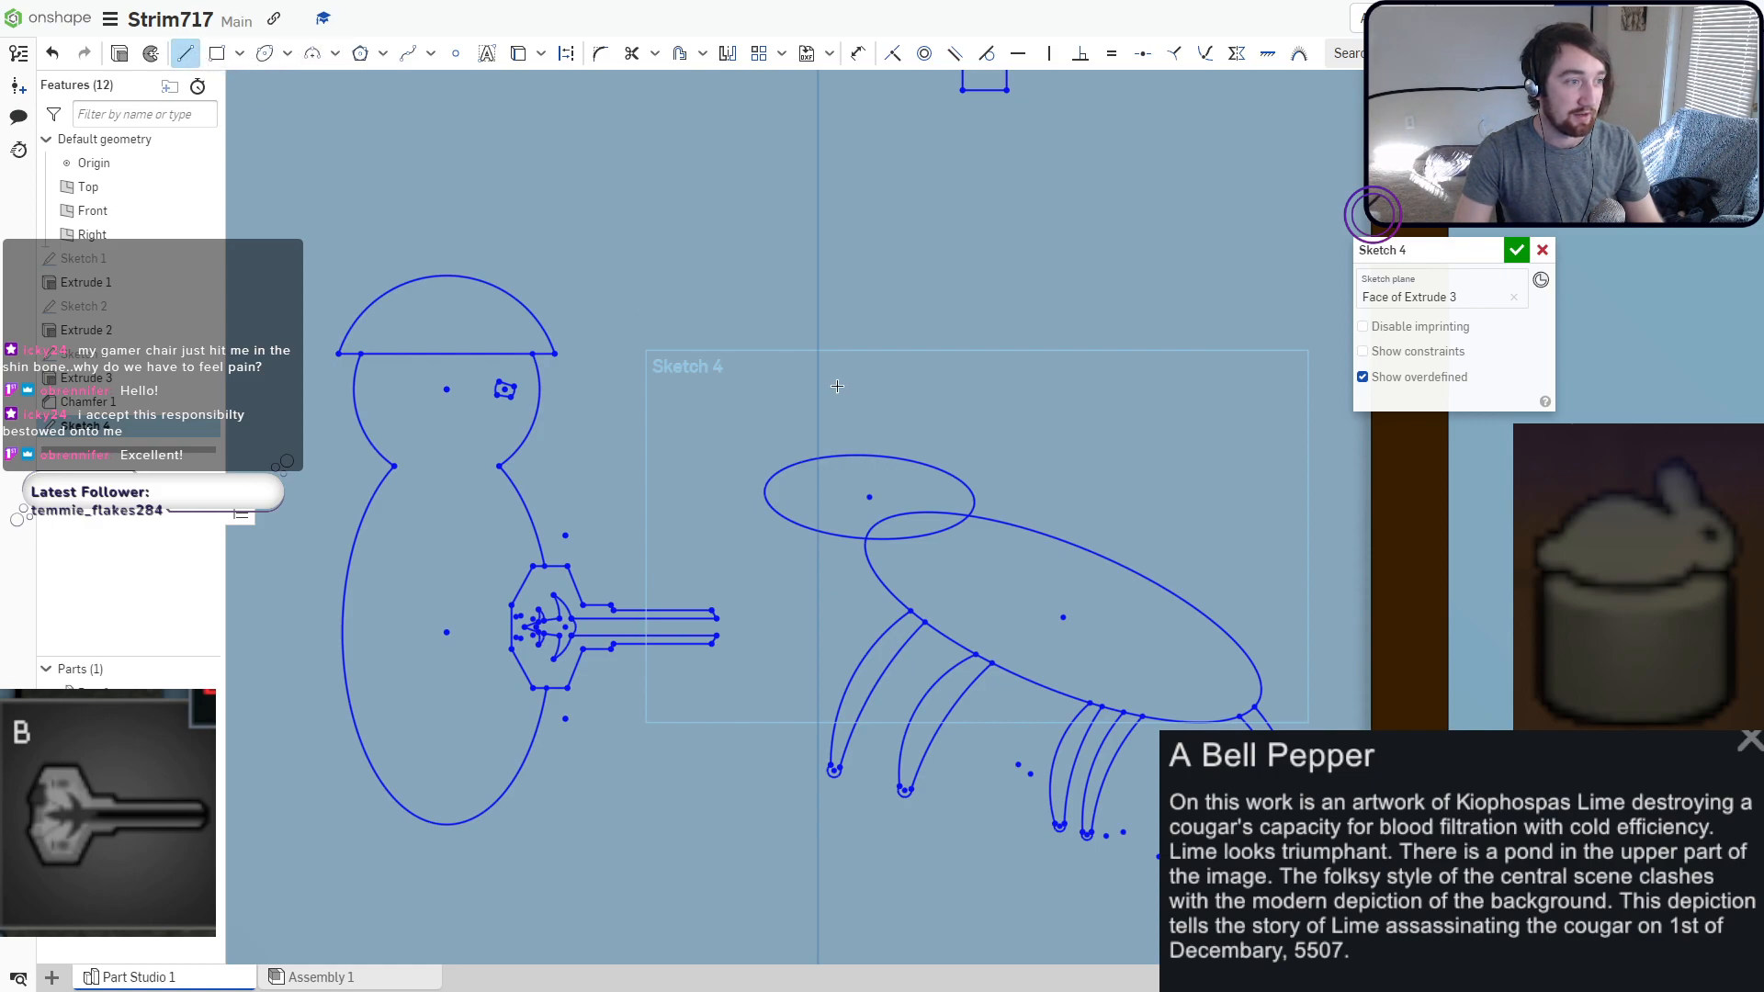
pyautogui.click(907, 457)
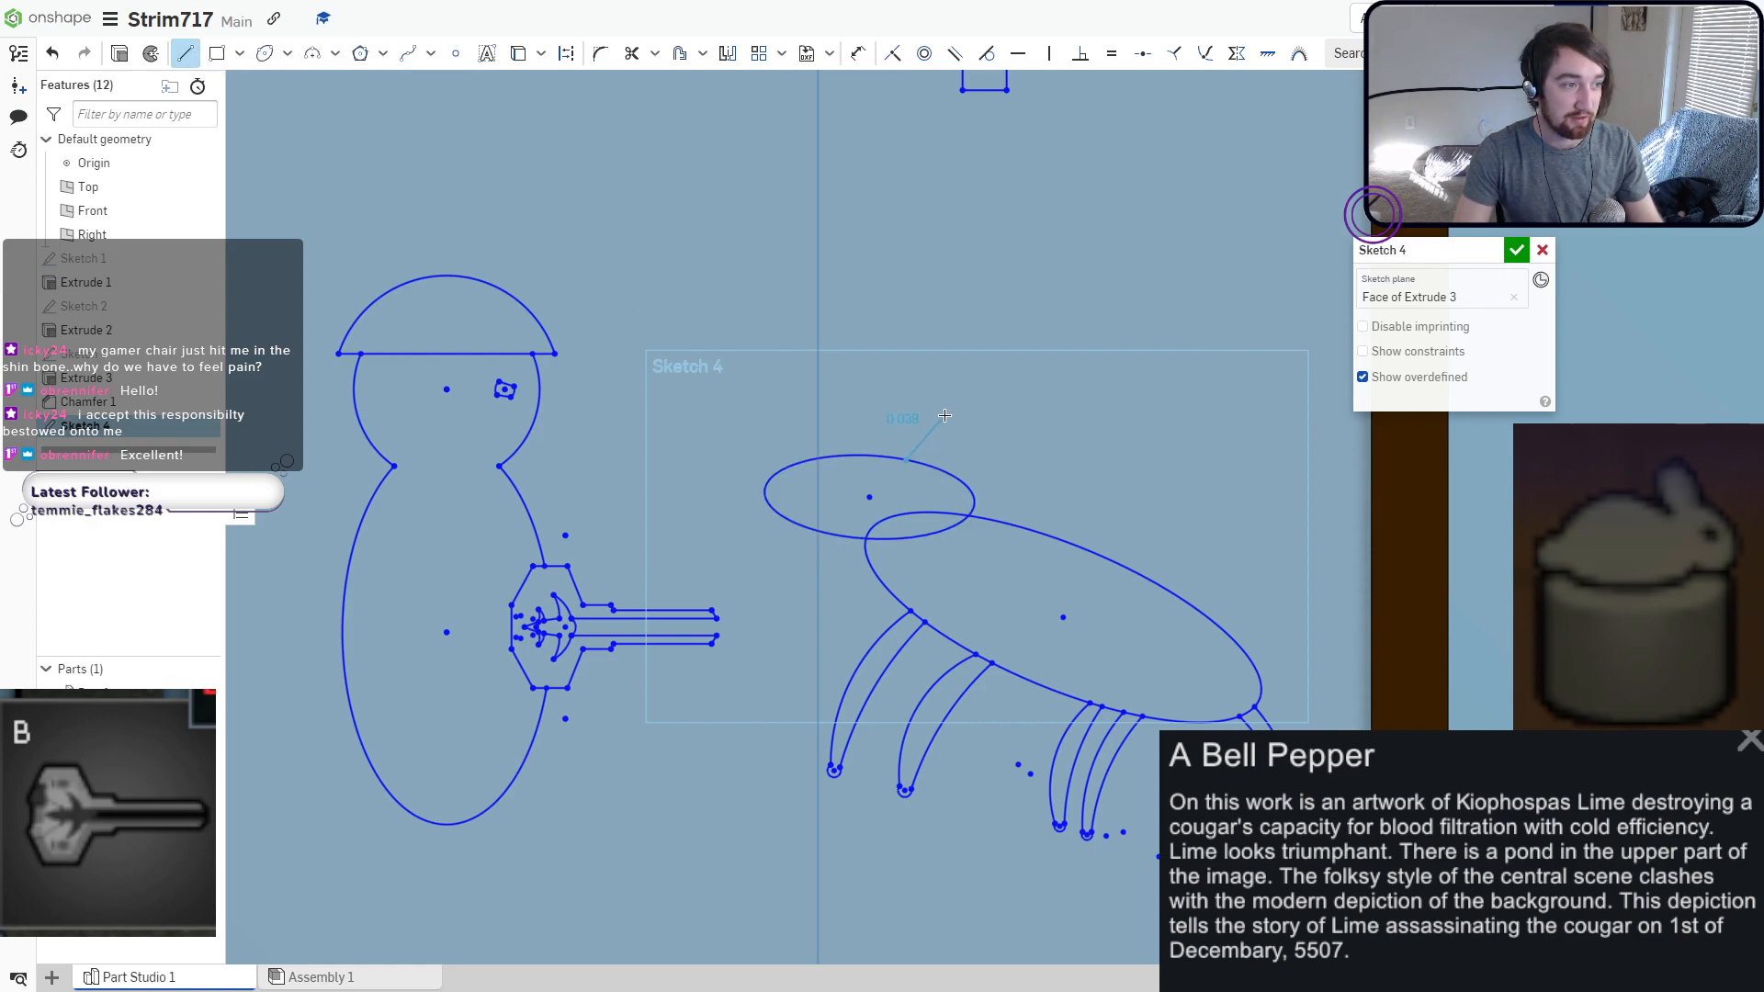
pyautogui.click(944, 416)
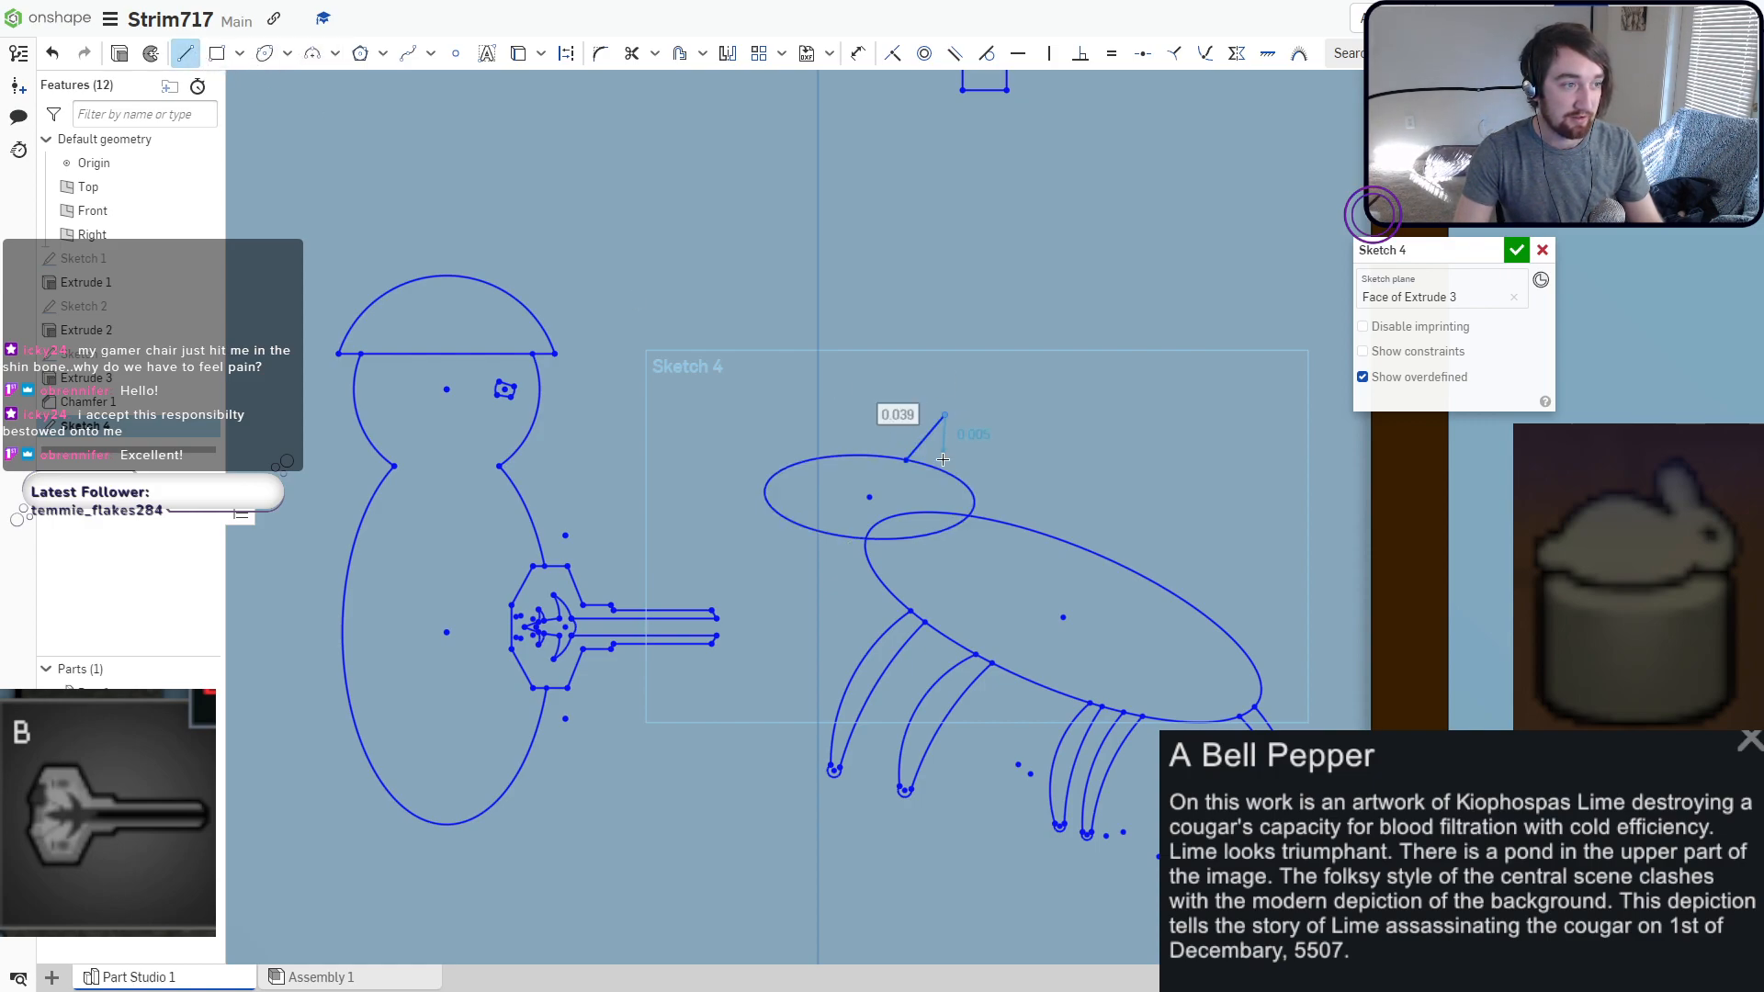
pyautogui.click(885, 458)
pyautogui.click(886, 396)
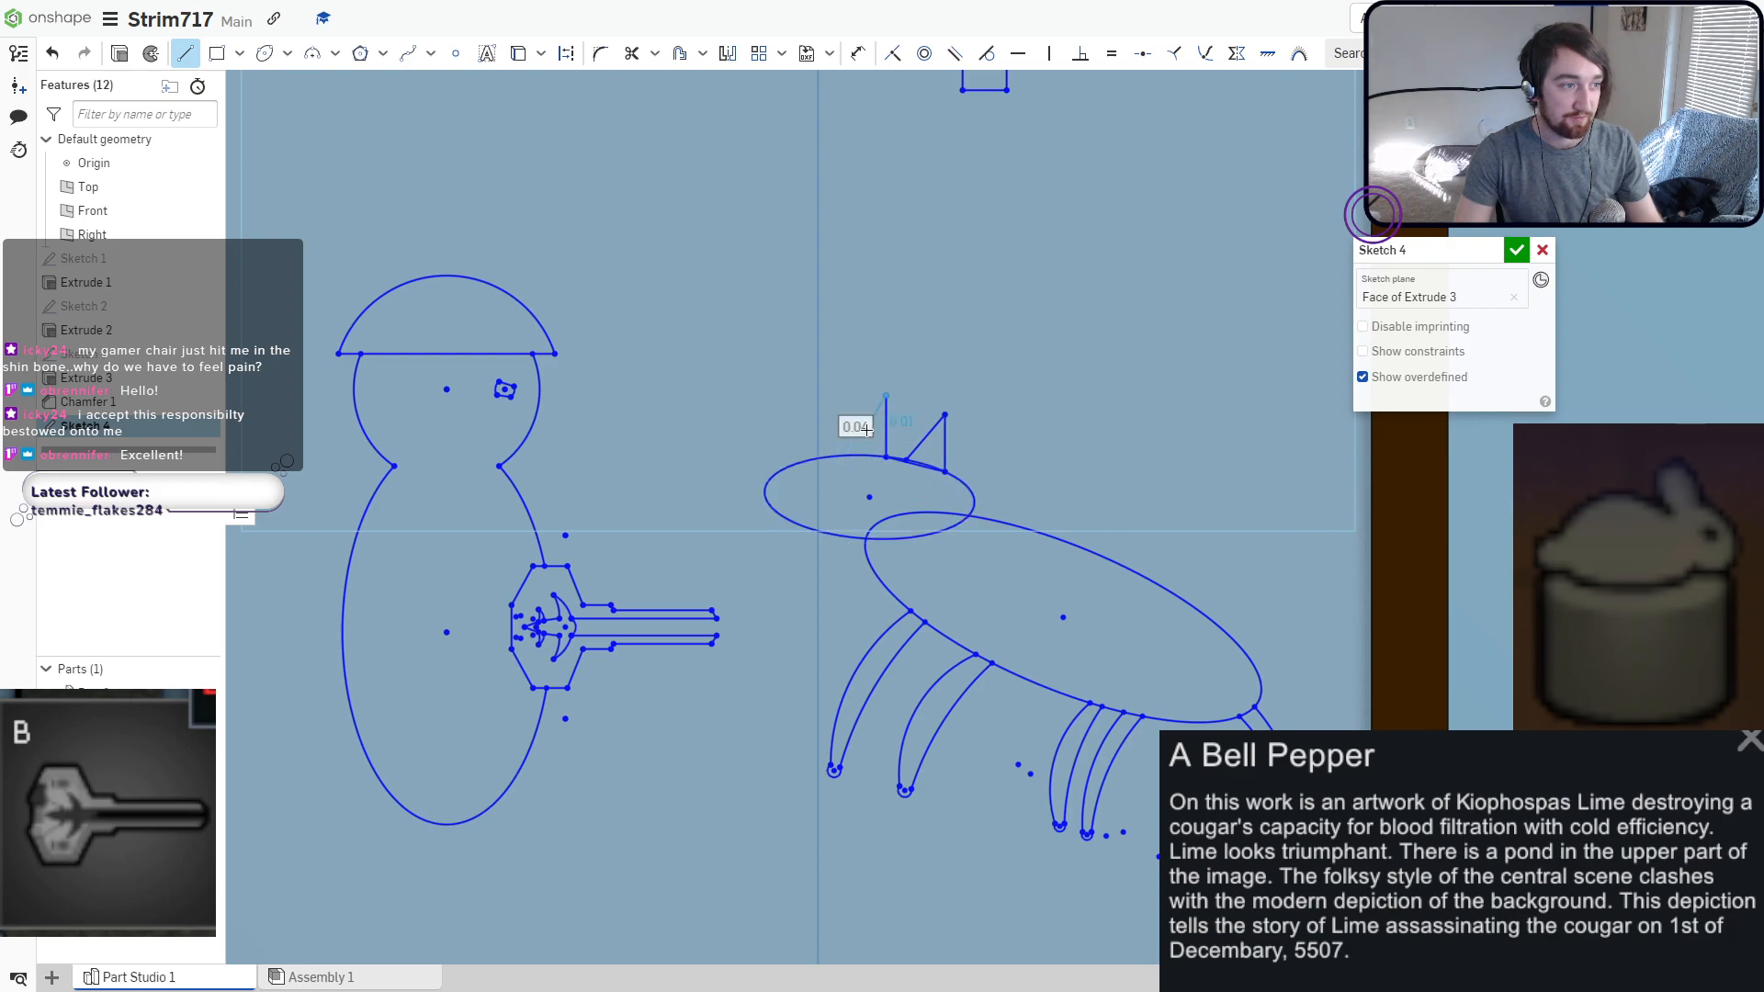
pyautogui.click(852, 457)
pyautogui.press('Escape')
# Trim the curves and line beneath both ears, and the overlapping curves where the cougar's head meets its body.
pyautogui.scroll(8, 858, 457)
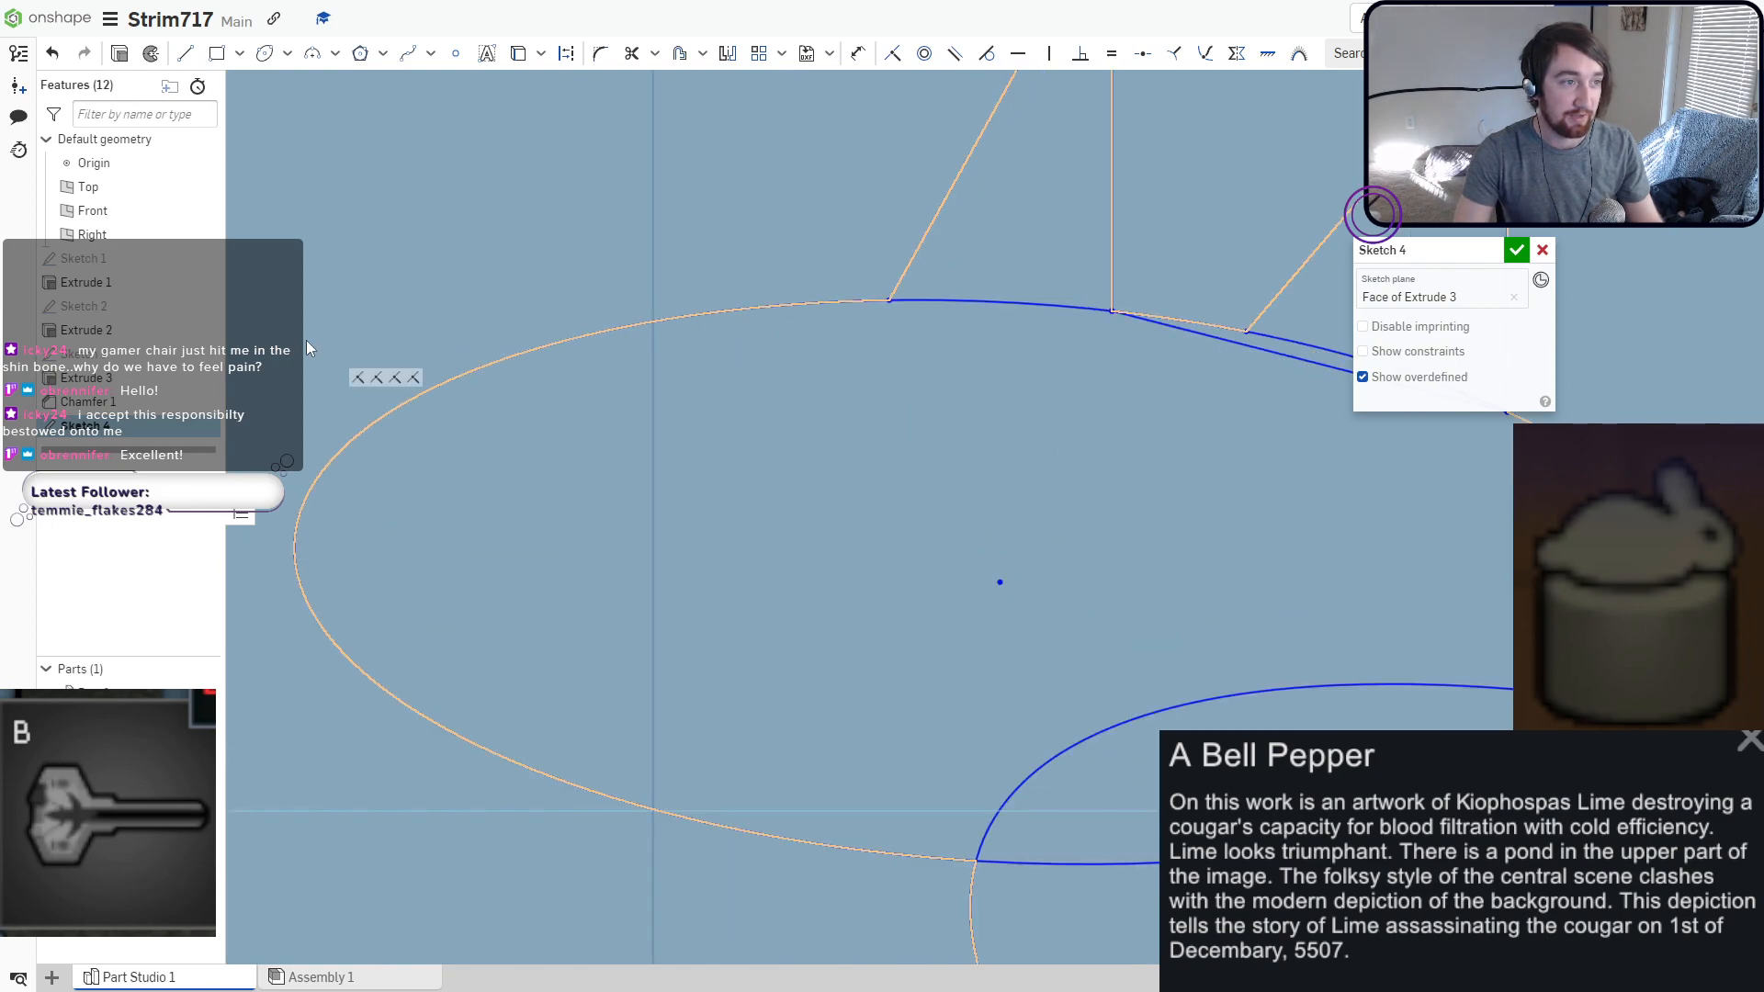
pyautogui.click(631, 53)
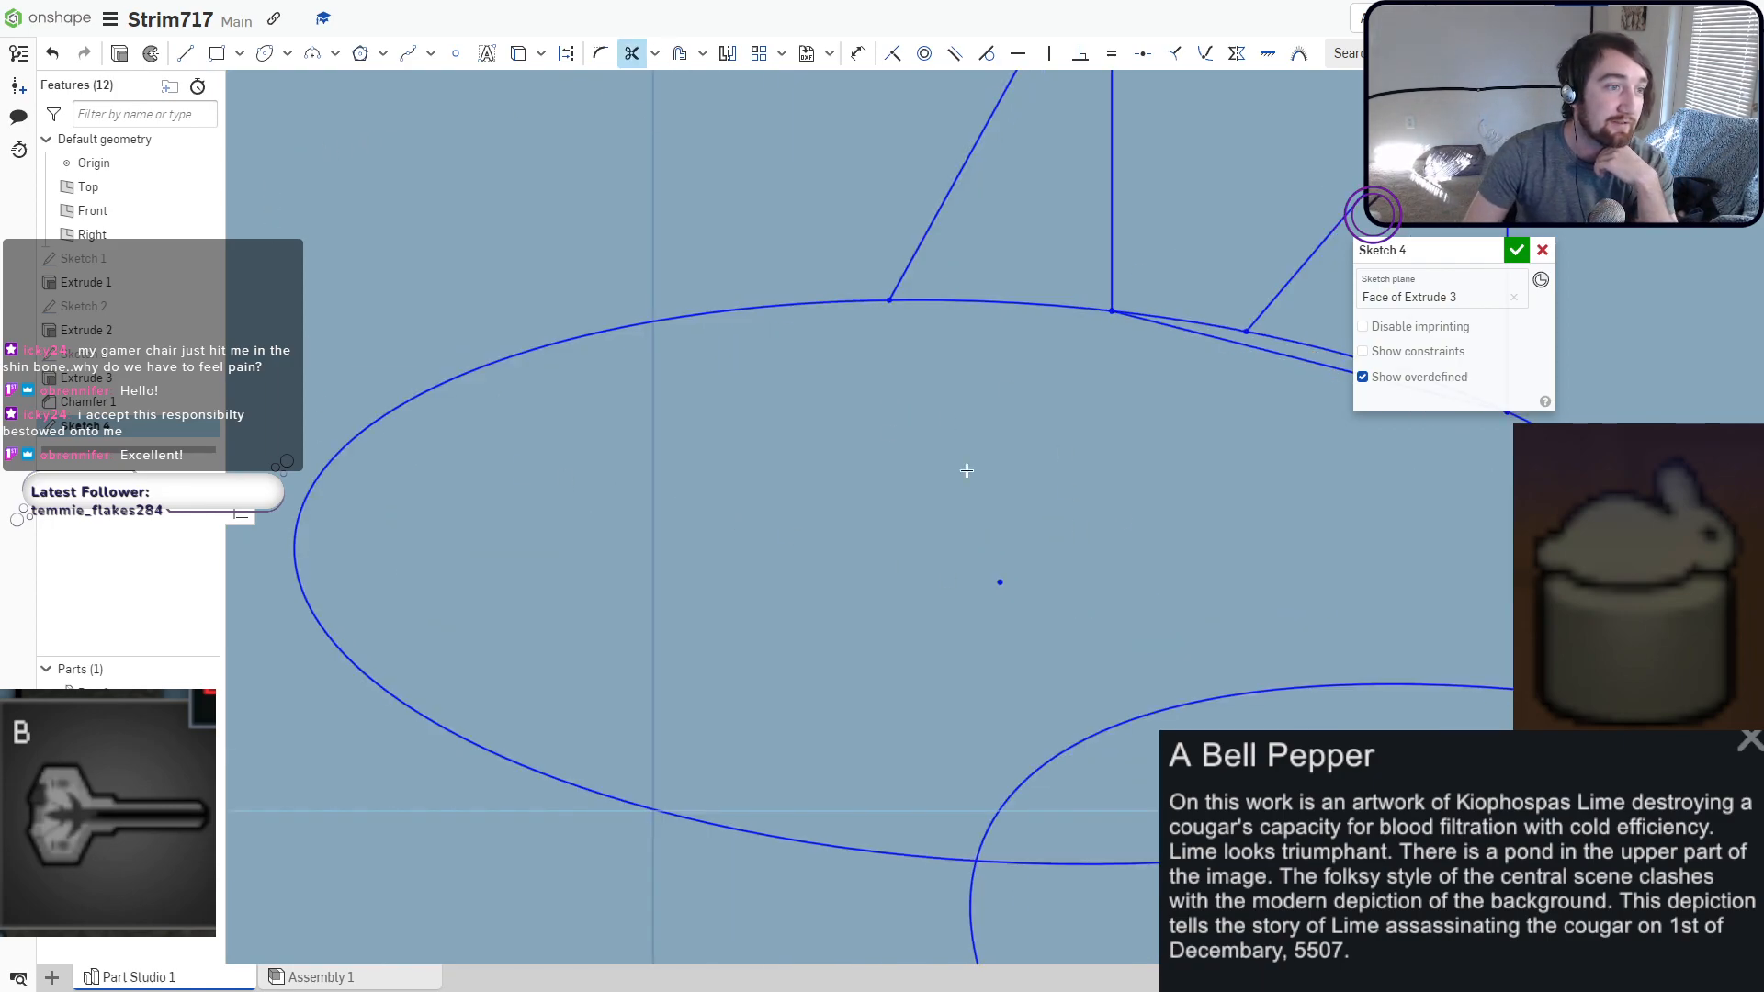
pyautogui.moveTo(967, 470); pyautogui.dragTo(614, 543, button='middle')
pyautogui.moveTo(995, 413); pyautogui.dragTo(939, 475)
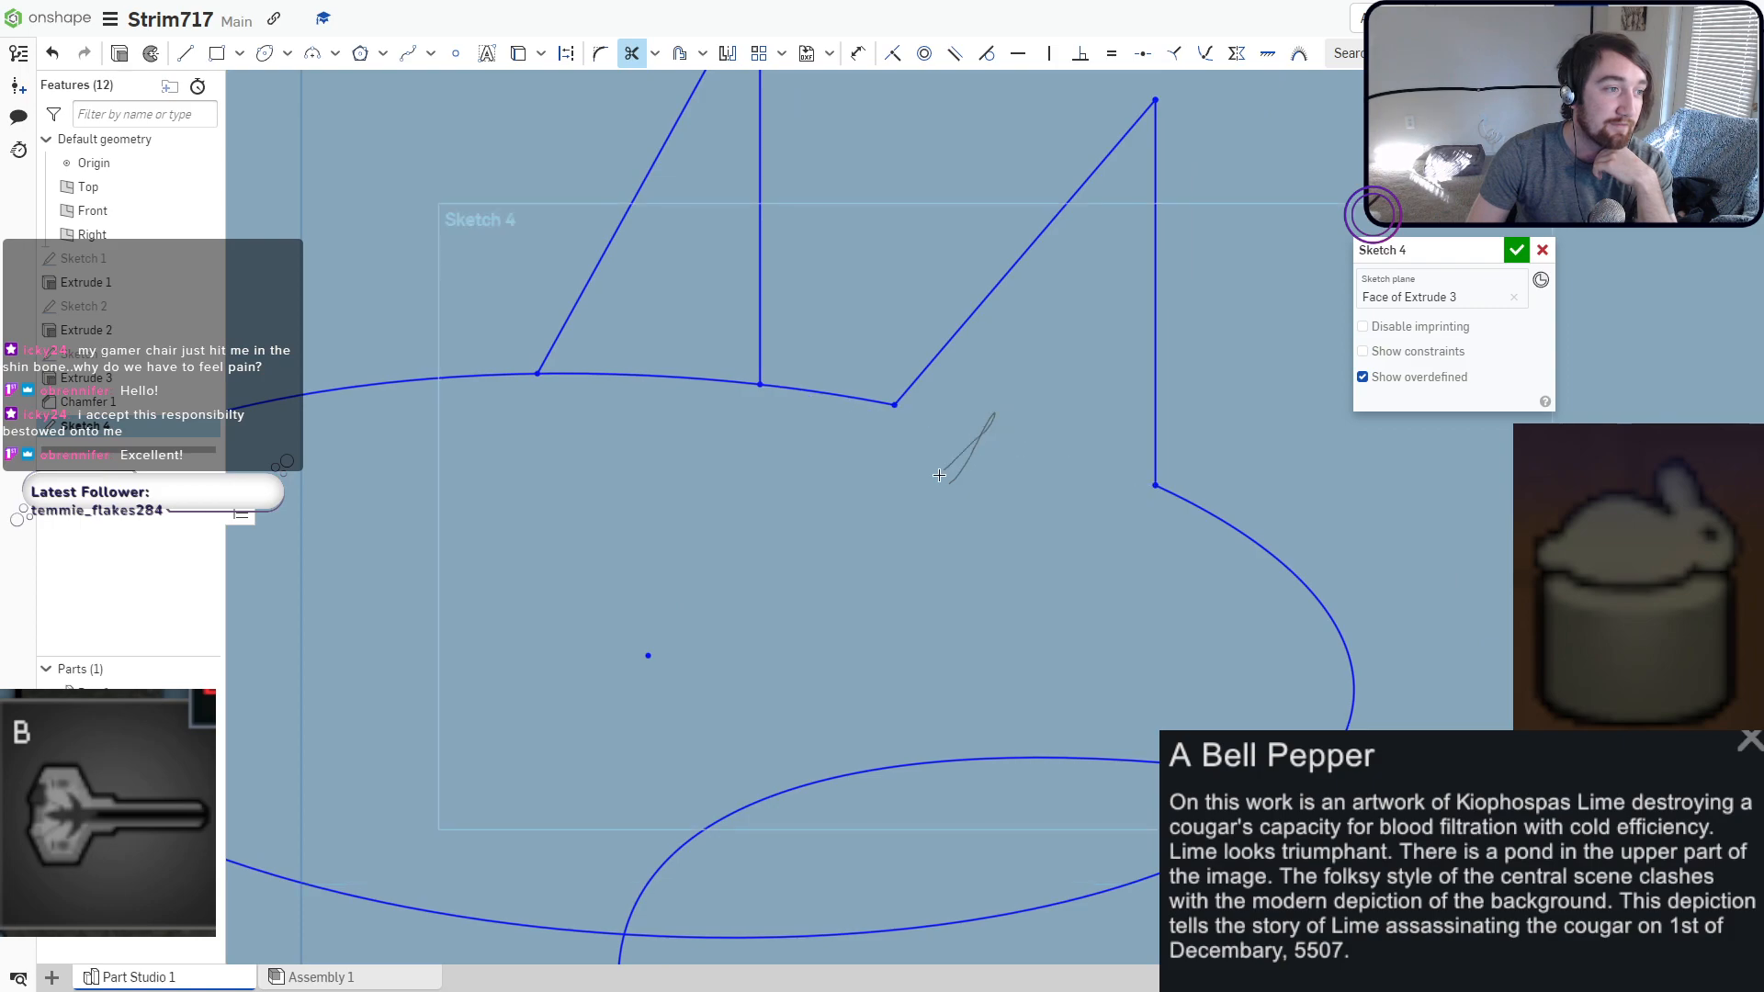
pyautogui.moveTo(687, 381); pyautogui.dragTo(683, 423)
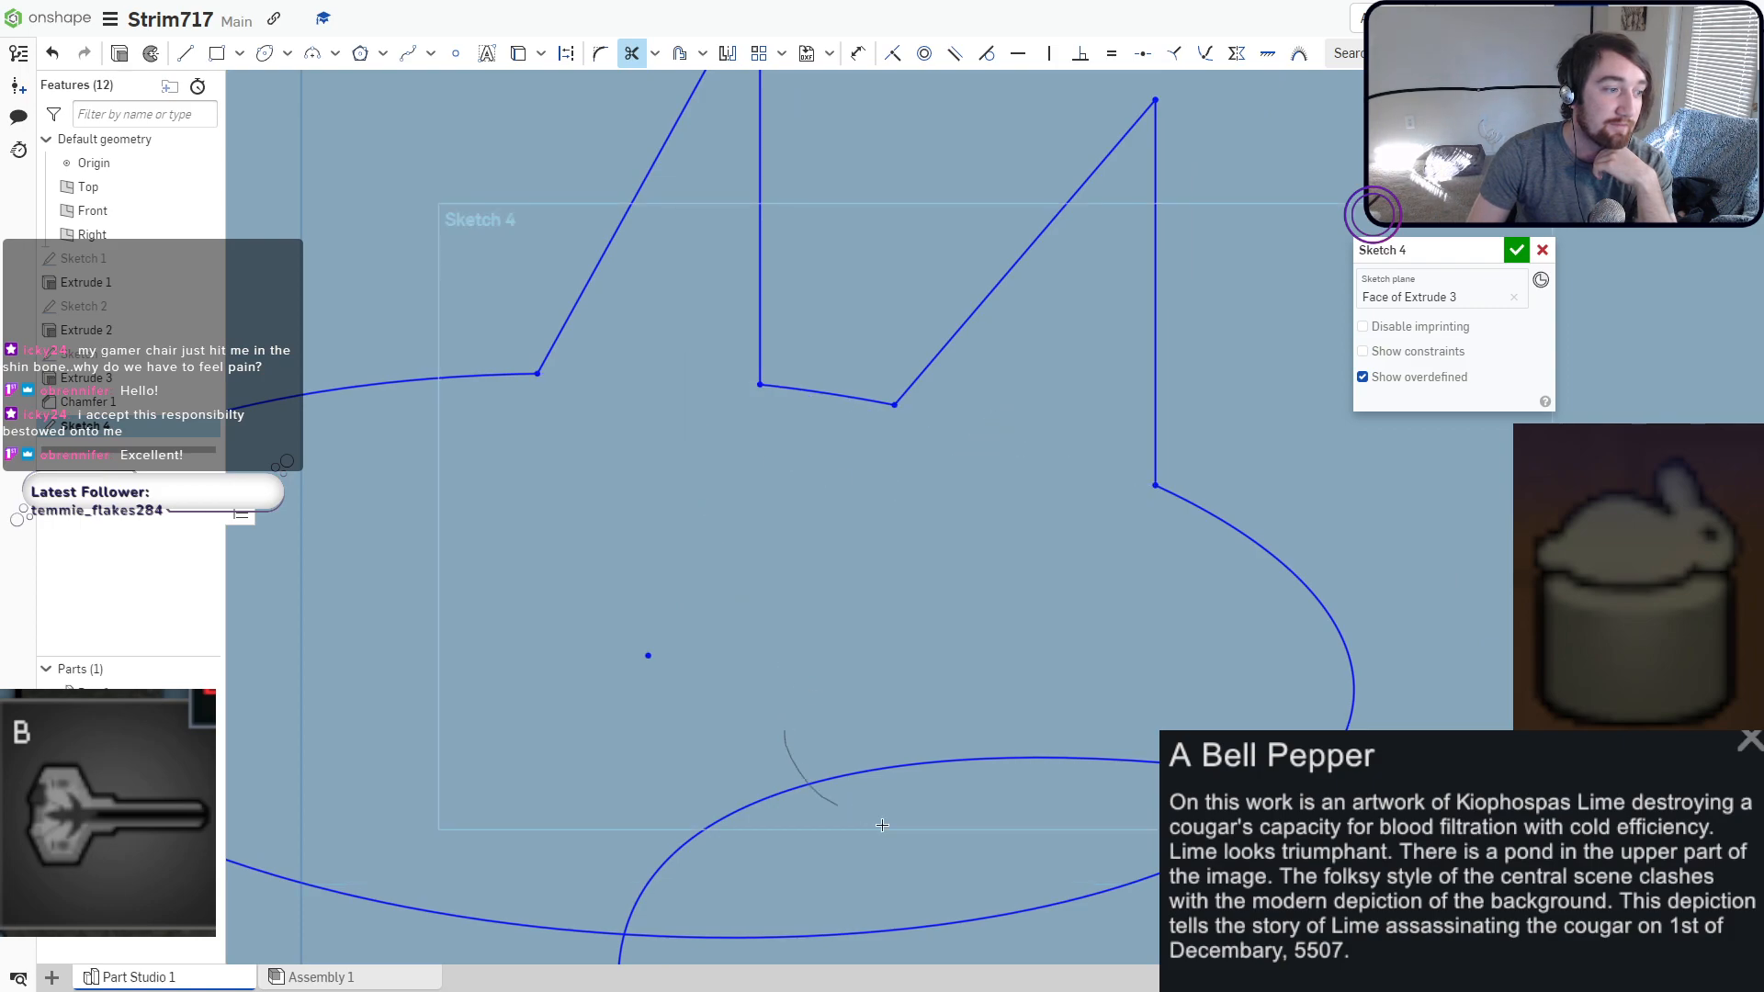
pyautogui.moveTo(882, 825)
pyautogui.mouseDown()
pyautogui.moveTo(1171, 933)
pyautogui.moveTo(890, 775)
pyautogui.mouseUp()
pyautogui.scroll(-6, 822, 751)
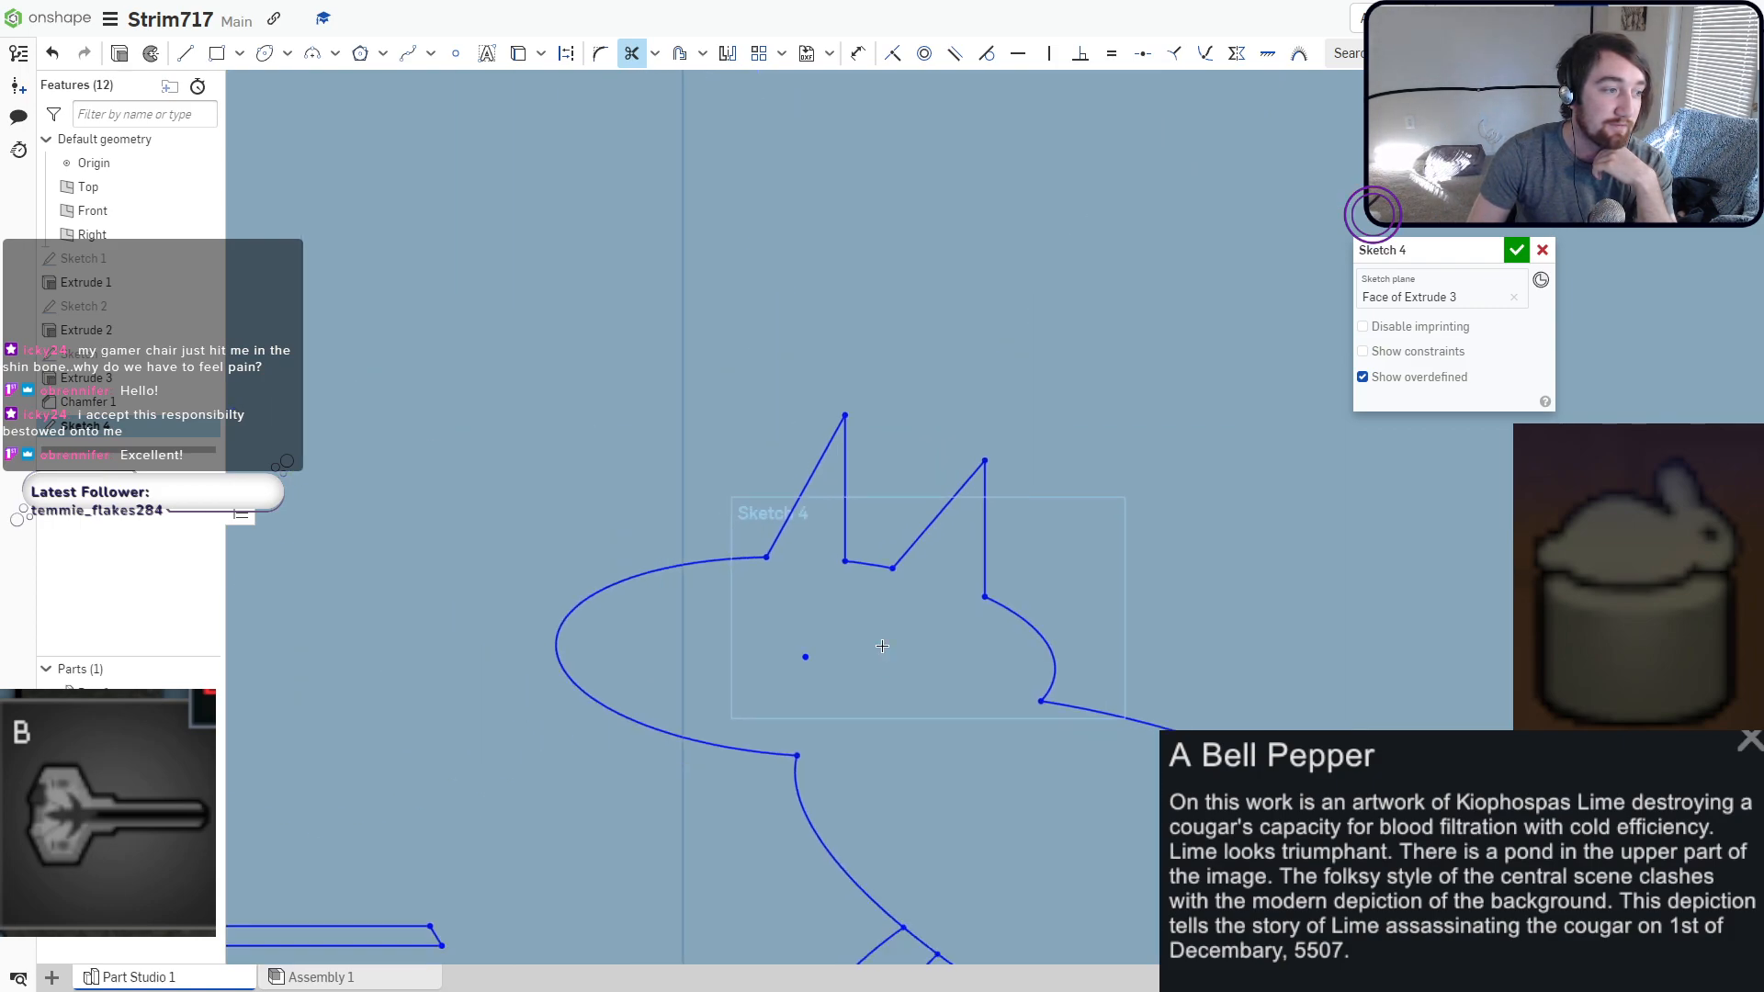
pyautogui.scroll(-5, 882, 646)
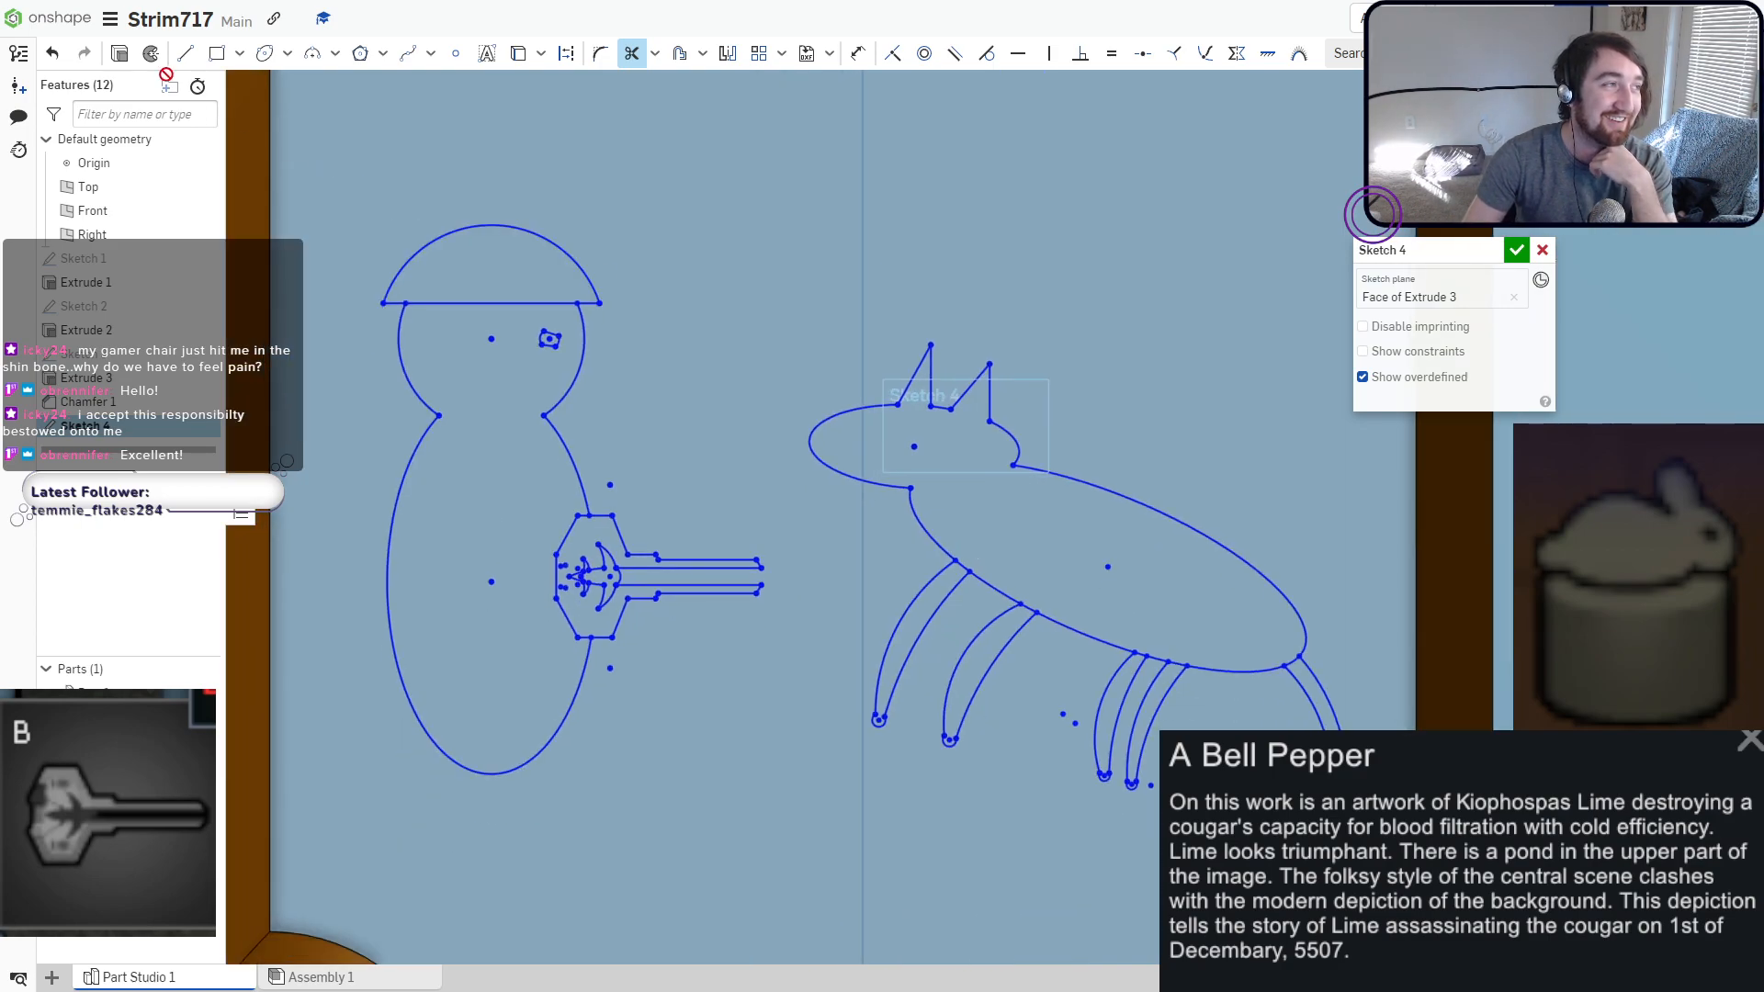
# Draw a smiling mouth arc of about 0.026 cm radius on the capped figure's face, starting from the right edge of the head.
pyautogui.scroll(-3, 850, 554)
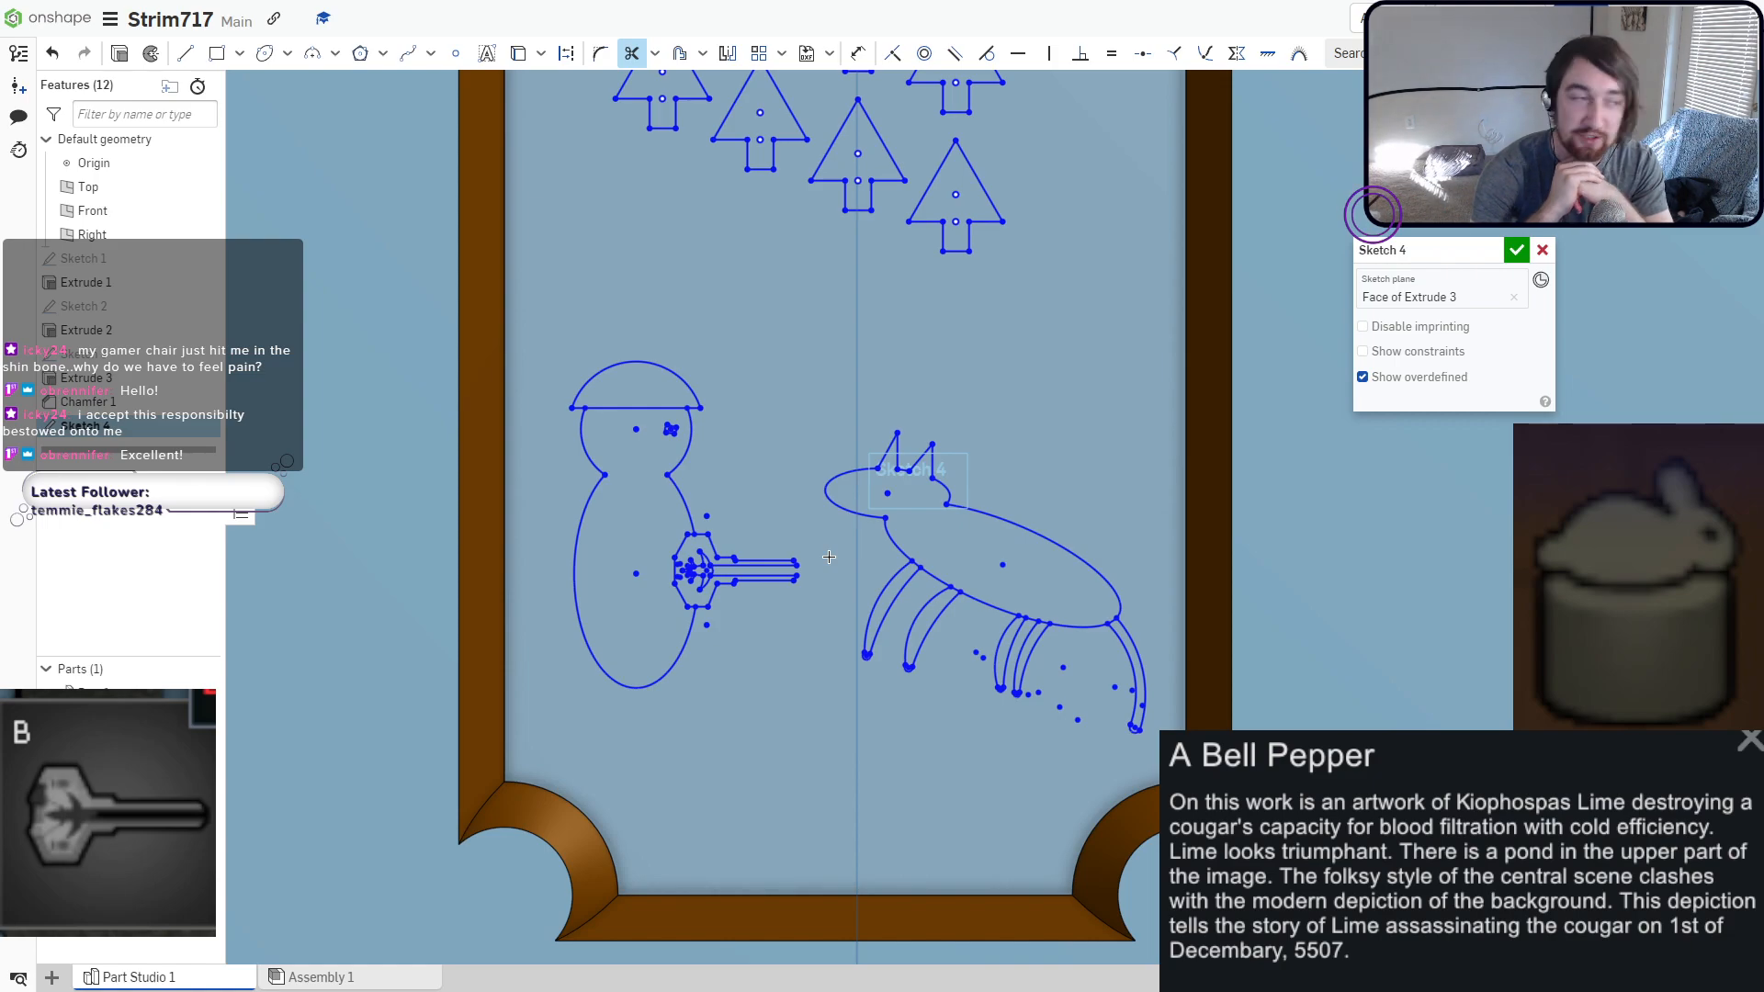
pyautogui.scroll(5, 611, 454)
pyautogui.scroll(3, 790, 382)
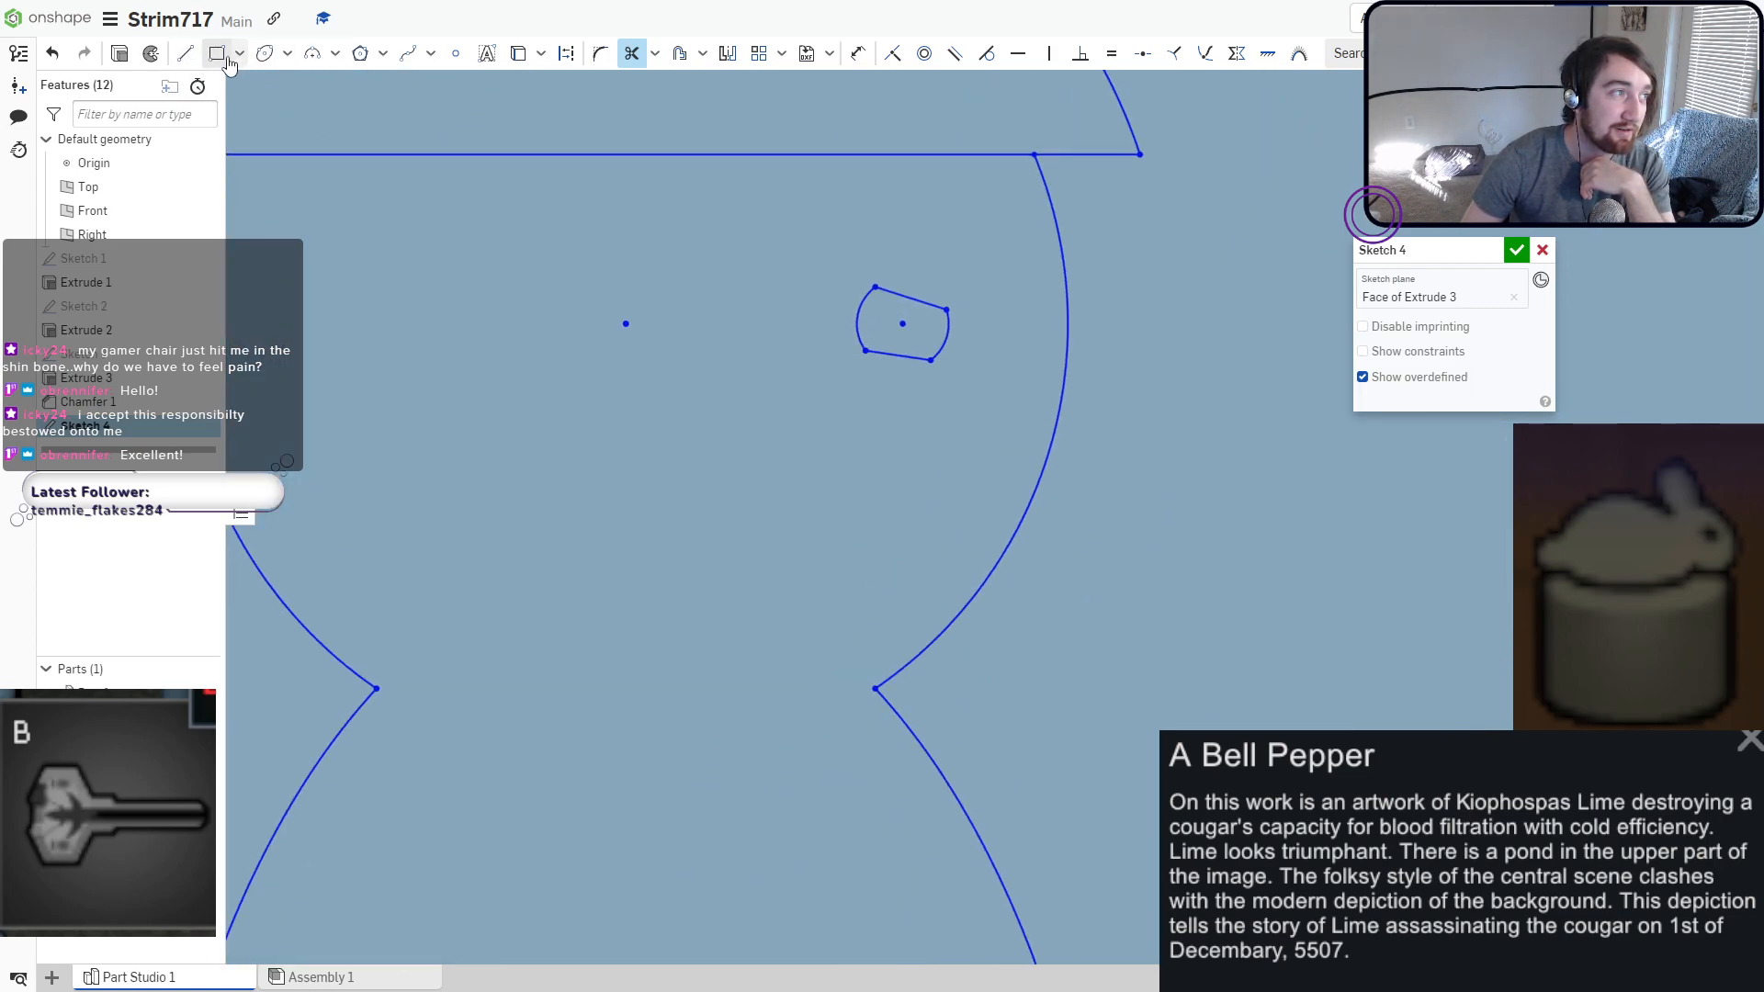
pyautogui.click(313, 53)
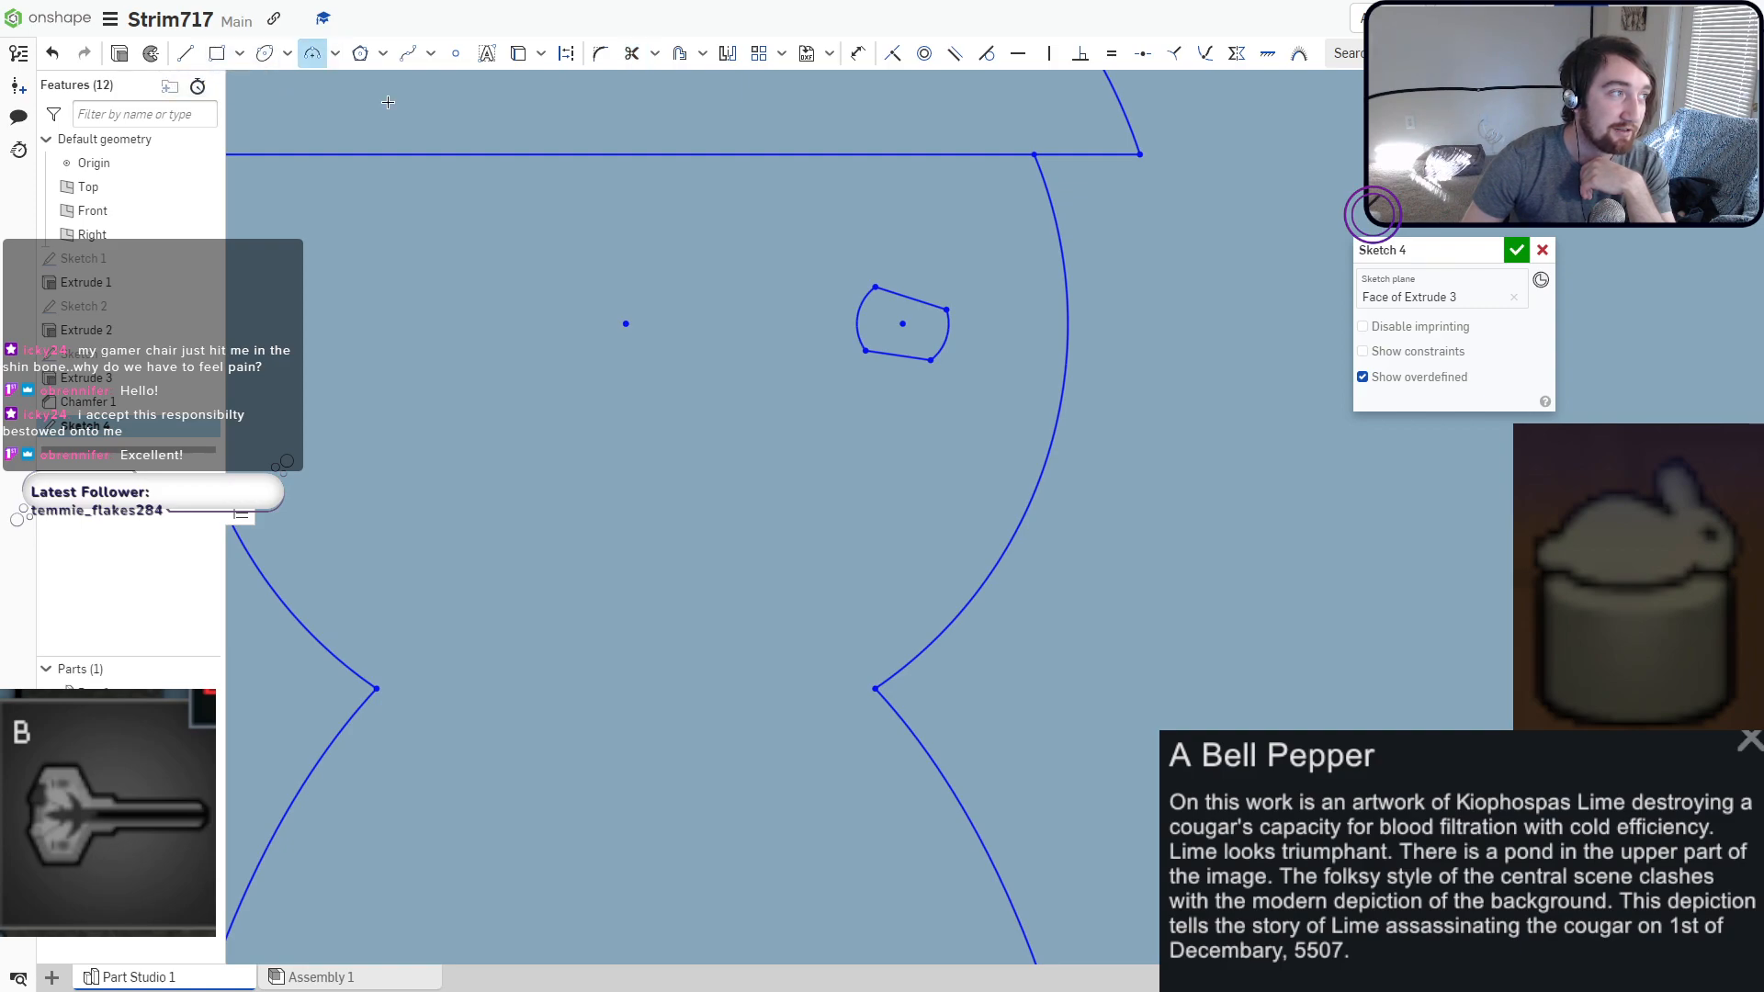
pyautogui.click(1000, 557)
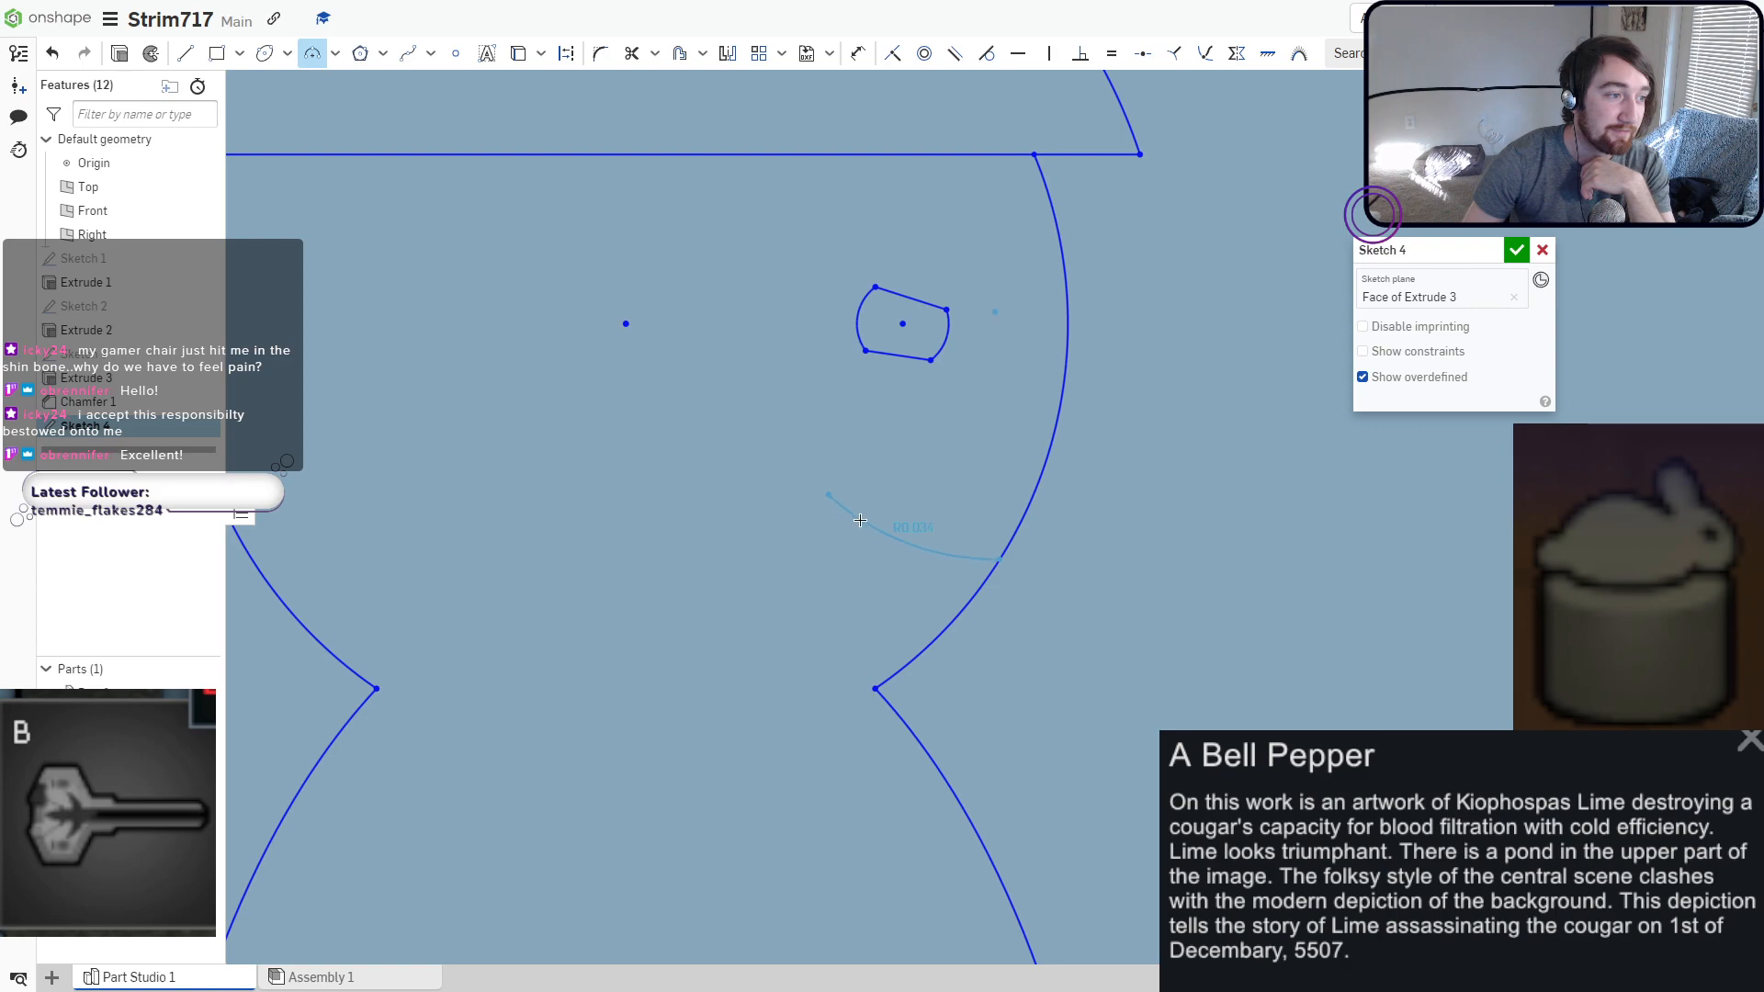
pyautogui.click(857, 523)
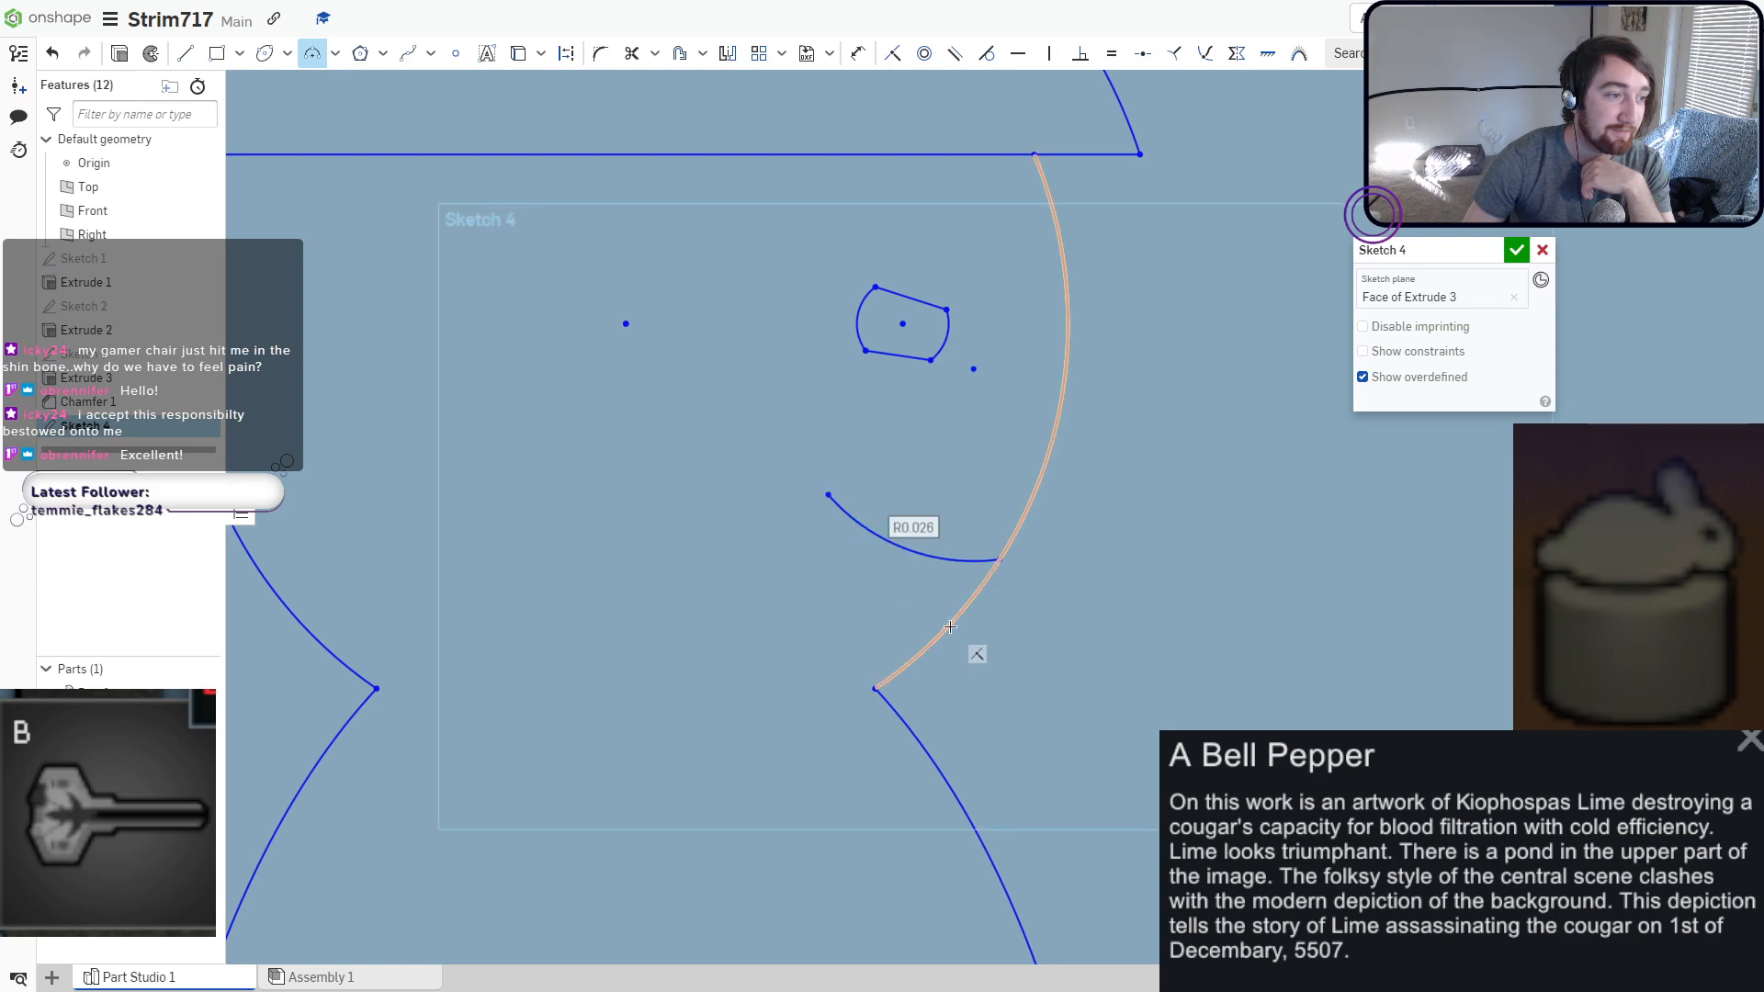
# Draw a second arc below the capped figure's mouth arc and join their inner ends with an arc of about 0.004 cm radius.
pyautogui.click(949, 625)
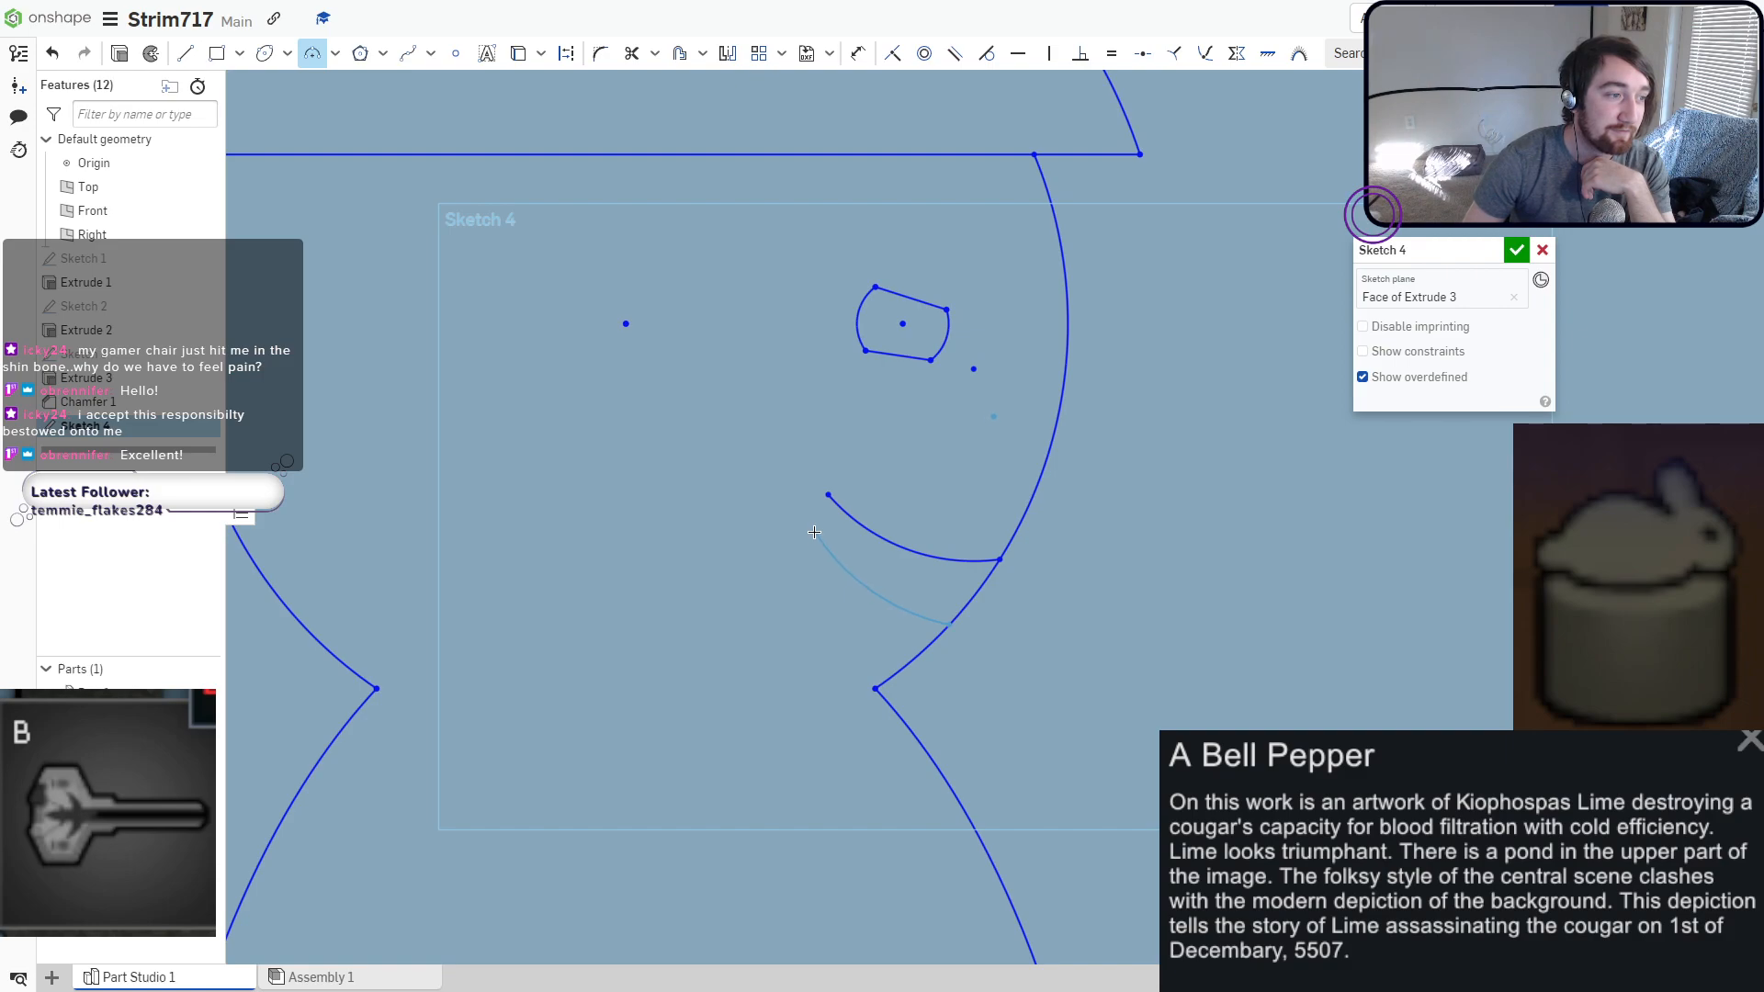
pyautogui.click(814, 532)
pyautogui.click(828, 551)
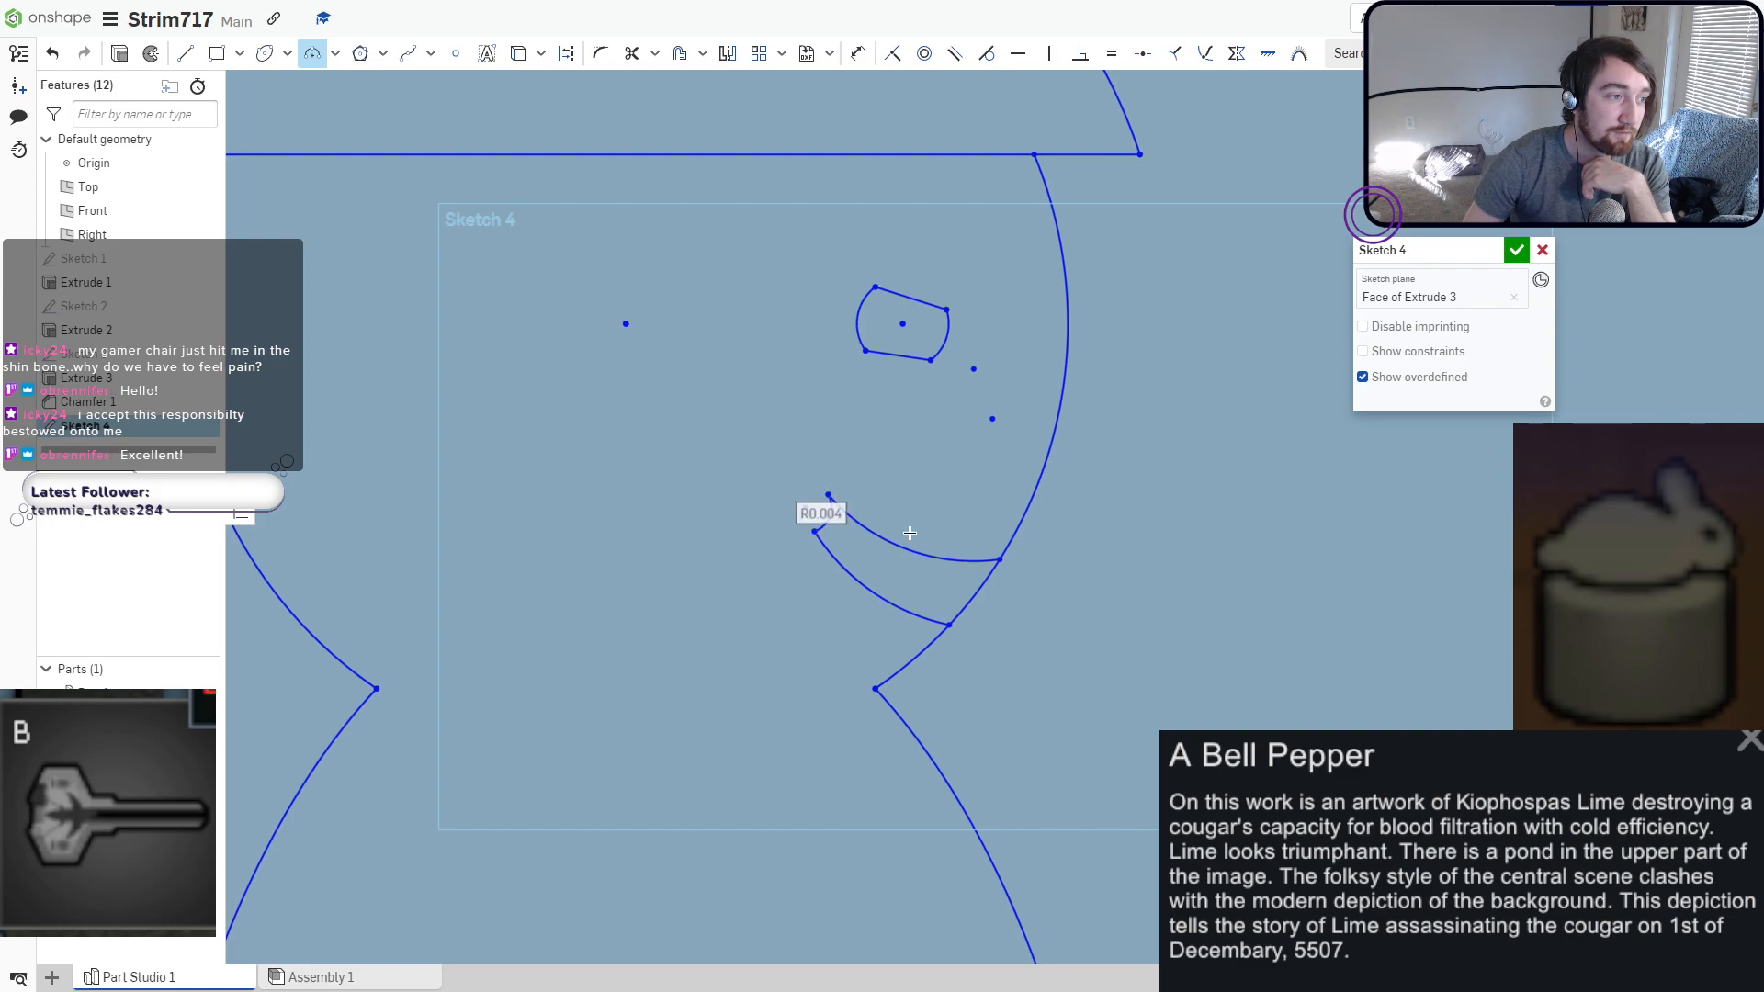
pyautogui.scroll(-3, 1074, 622)
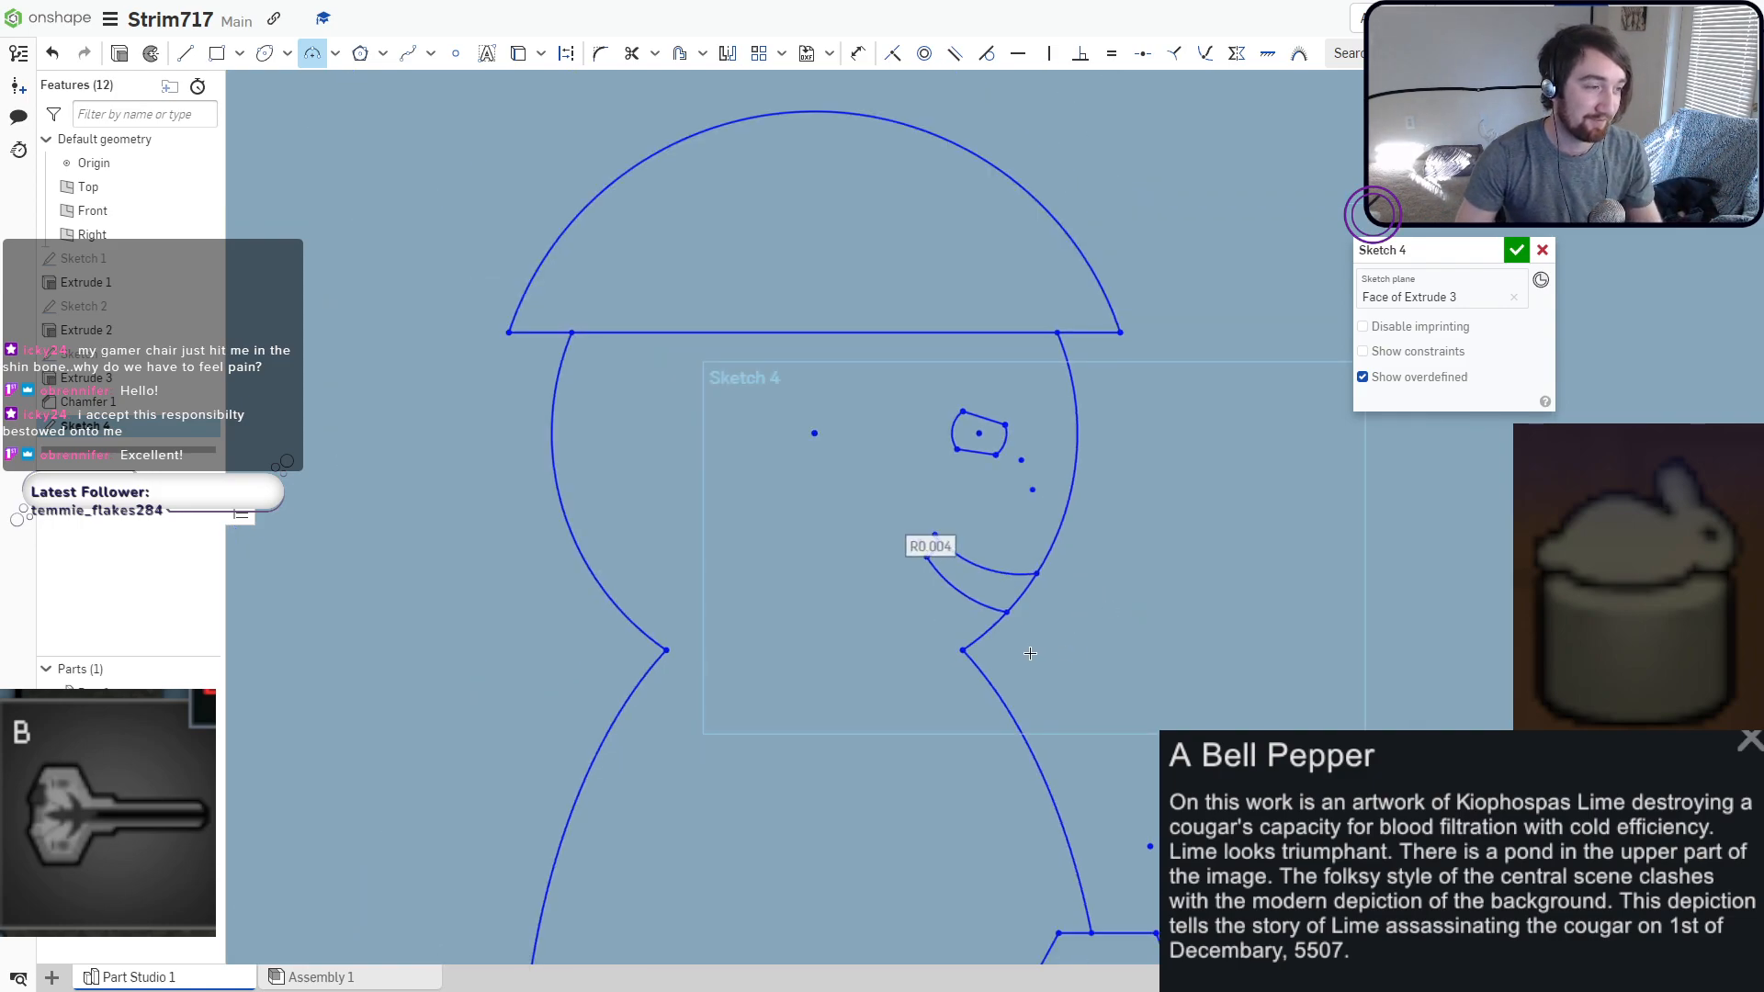
pyautogui.press('Escape')
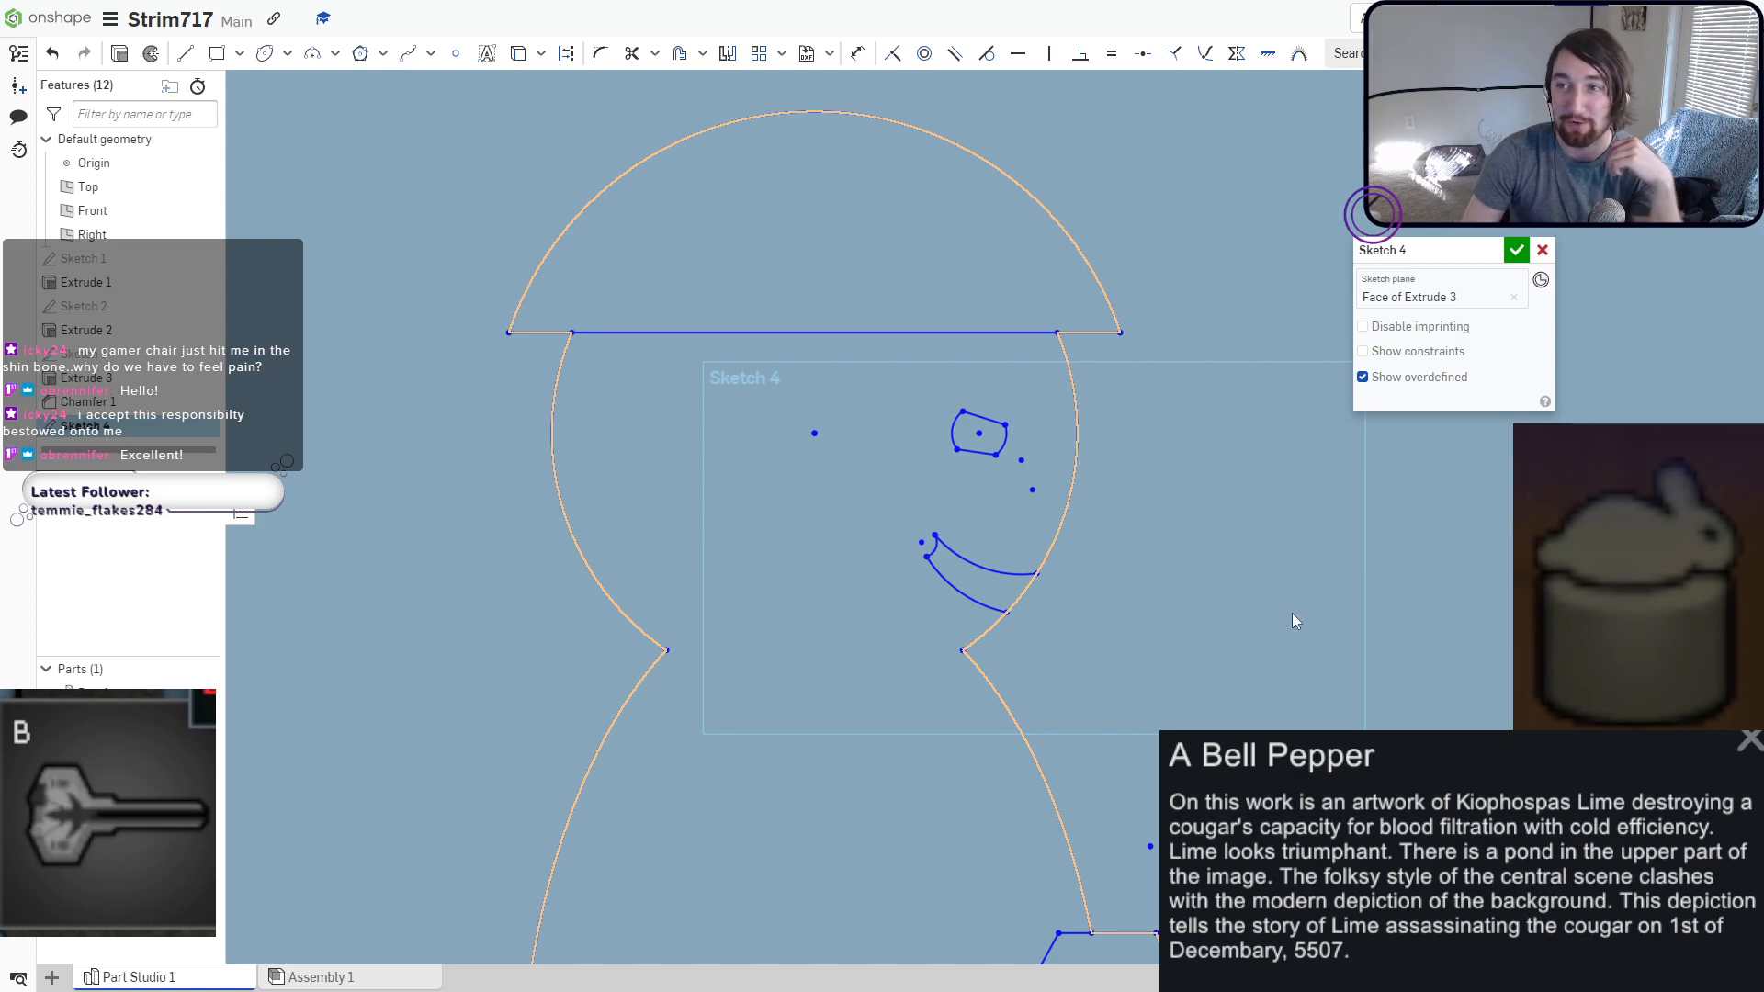
# Trim the cougar's body outline where it crosses the tops of the legs and the base of the tail.
pyautogui.scroll(-5, 1282, 611)
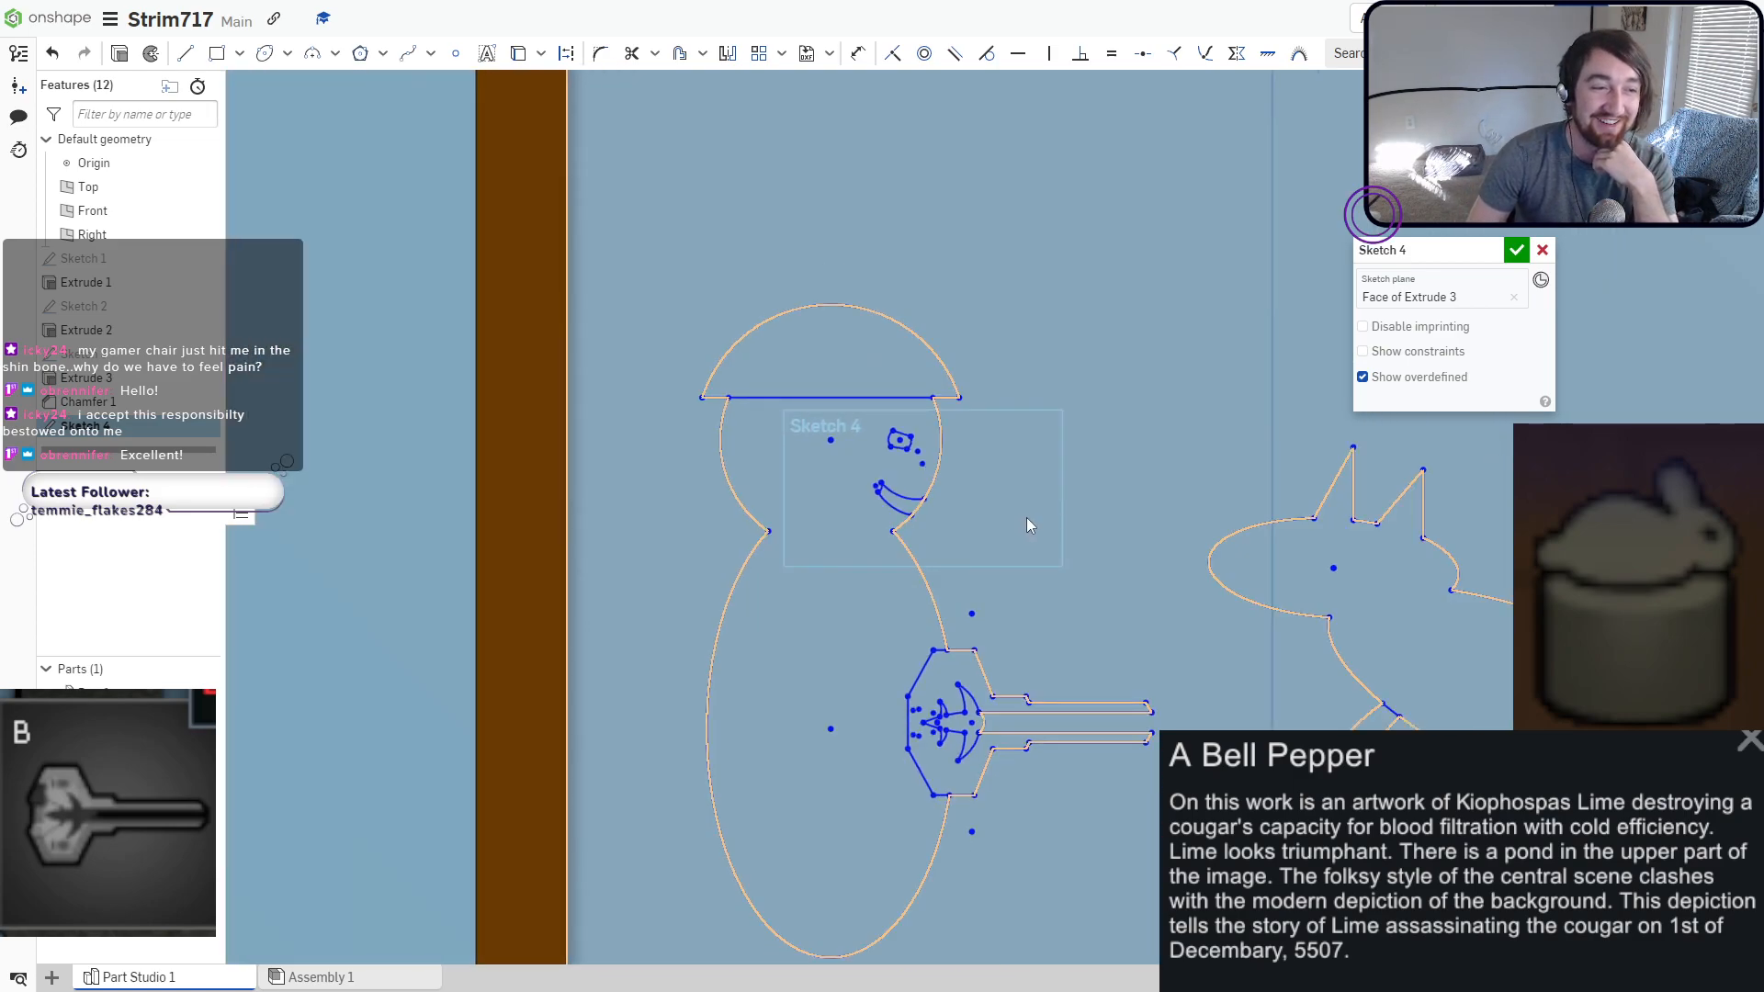
pyautogui.moveTo(1066, 600)
pyautogui.mouseDown(button='middle')
pyautogui.moveTo(906, 528)
pyautogui.moveTo(956, 532)
pyautogui.mouseUp(button='middle')
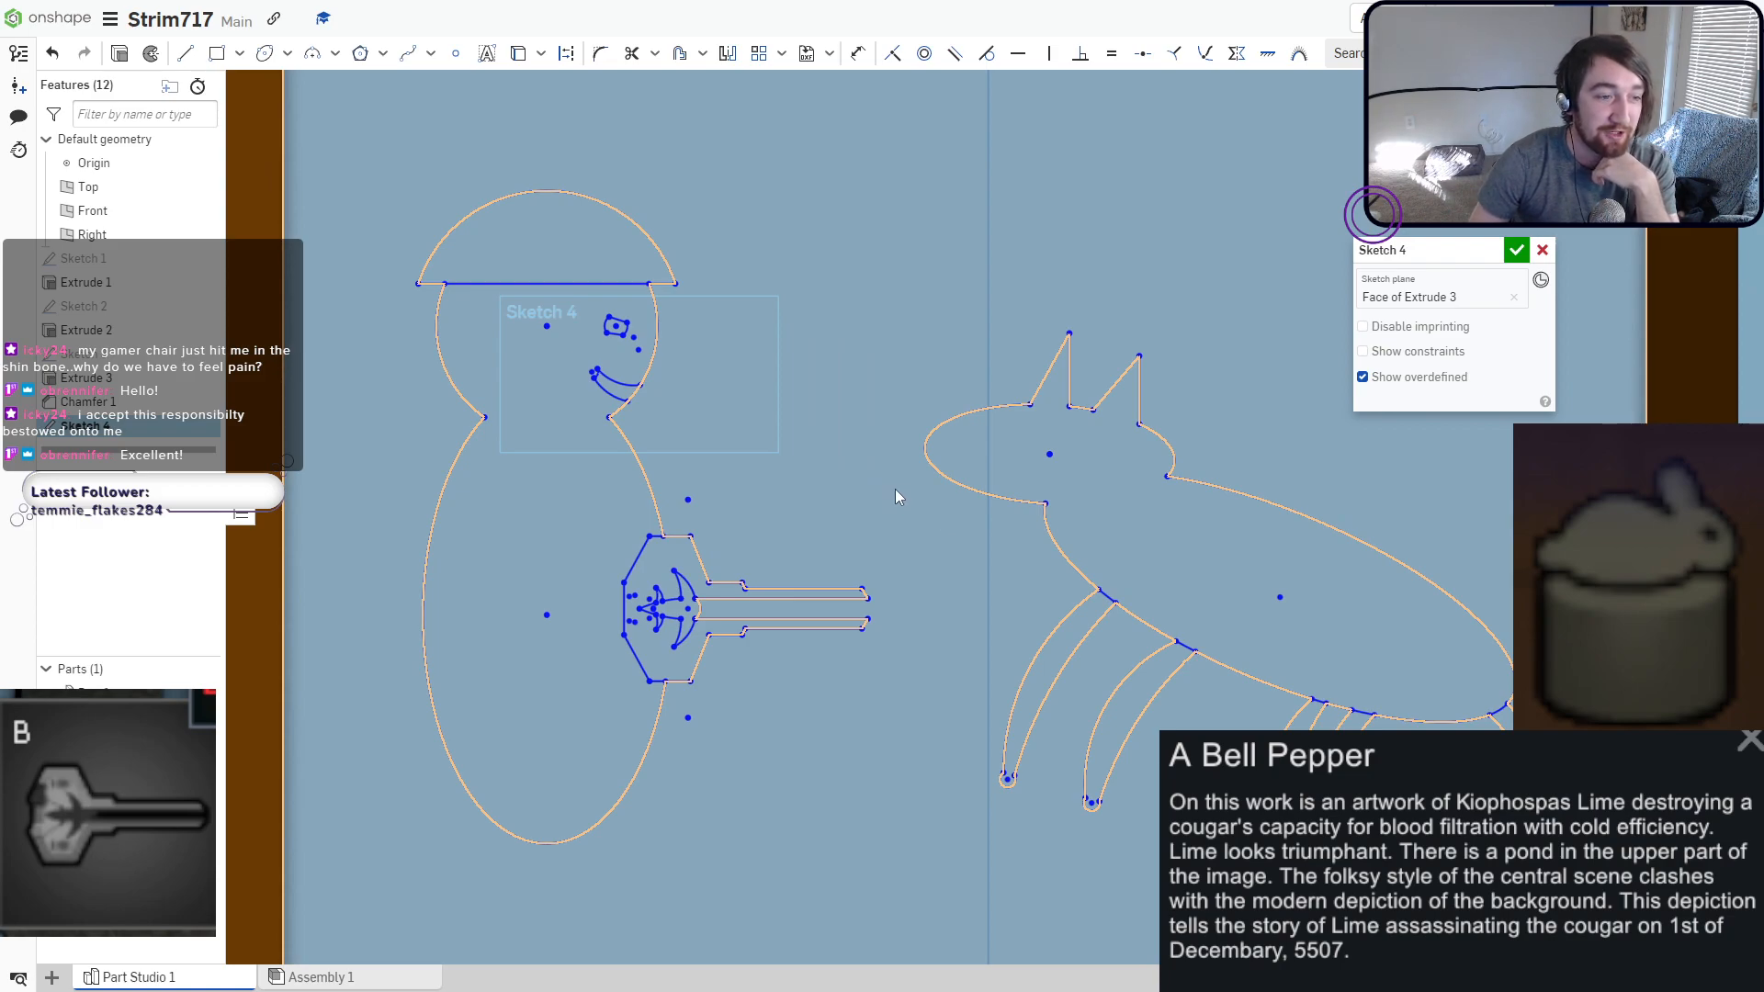
pyautogui.scroll(2, 1121, 610)
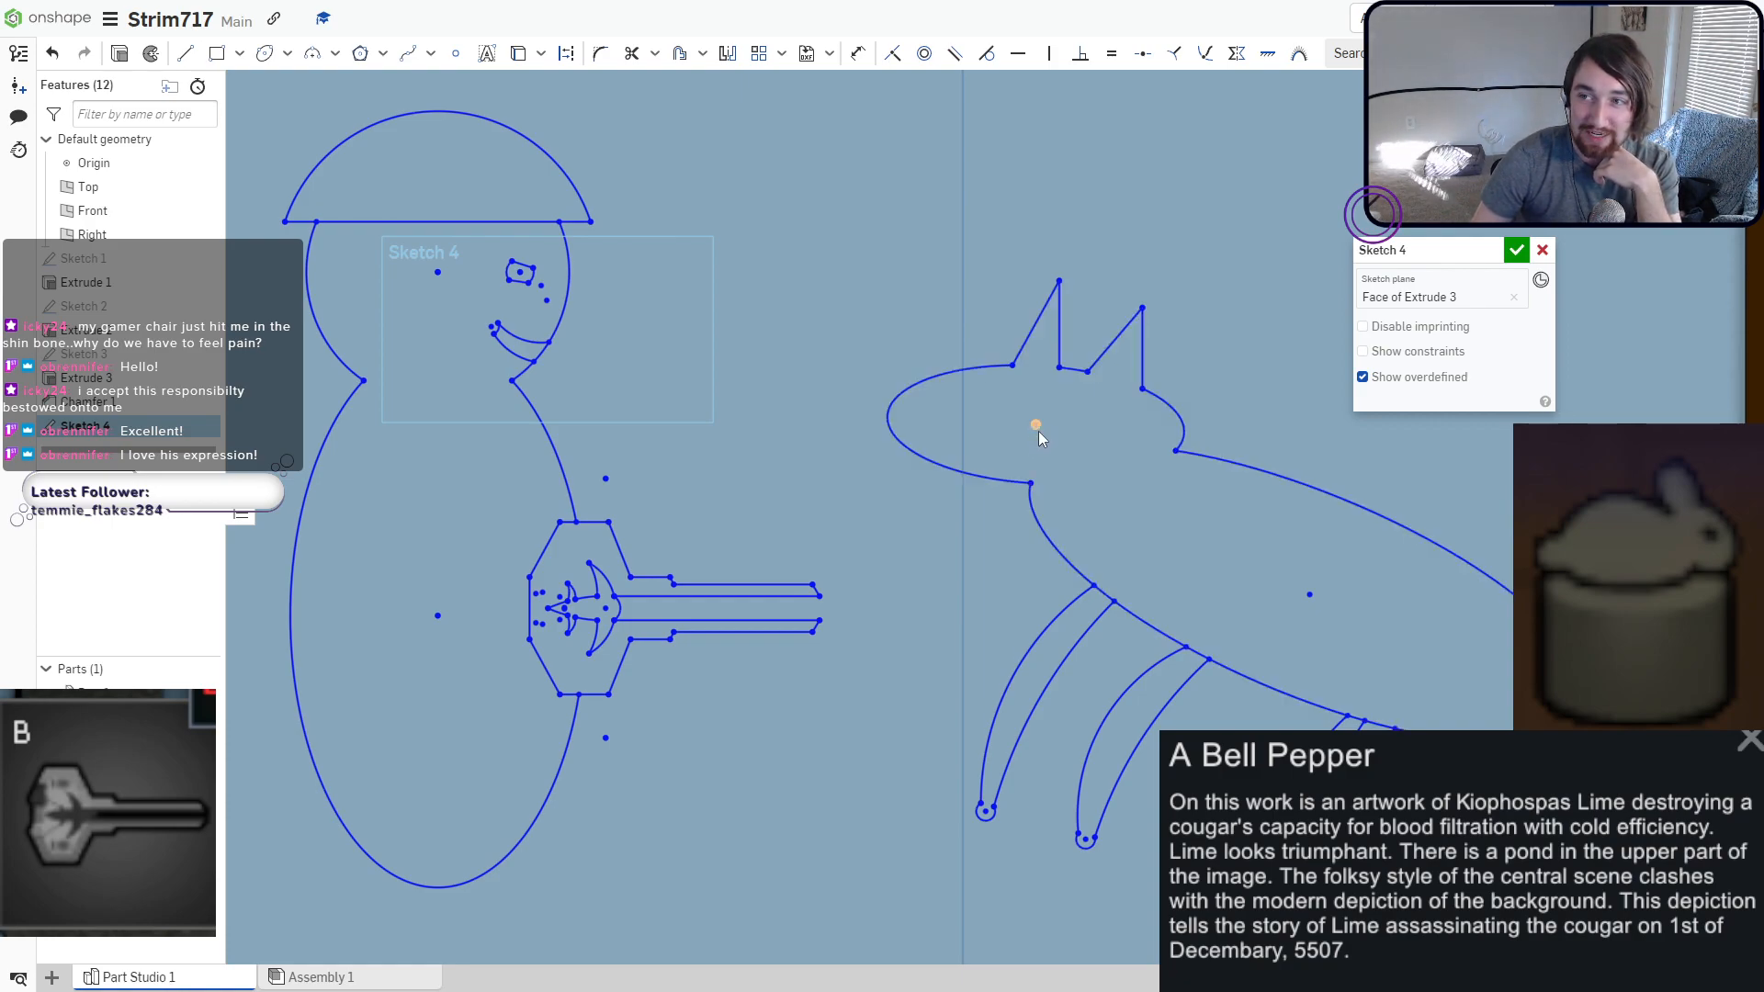
pyautogui.moveTo(962, 527); pyautogui.dragTo(752, 488, button='middle')
pyautogui.scroll(-2, 751, 487)
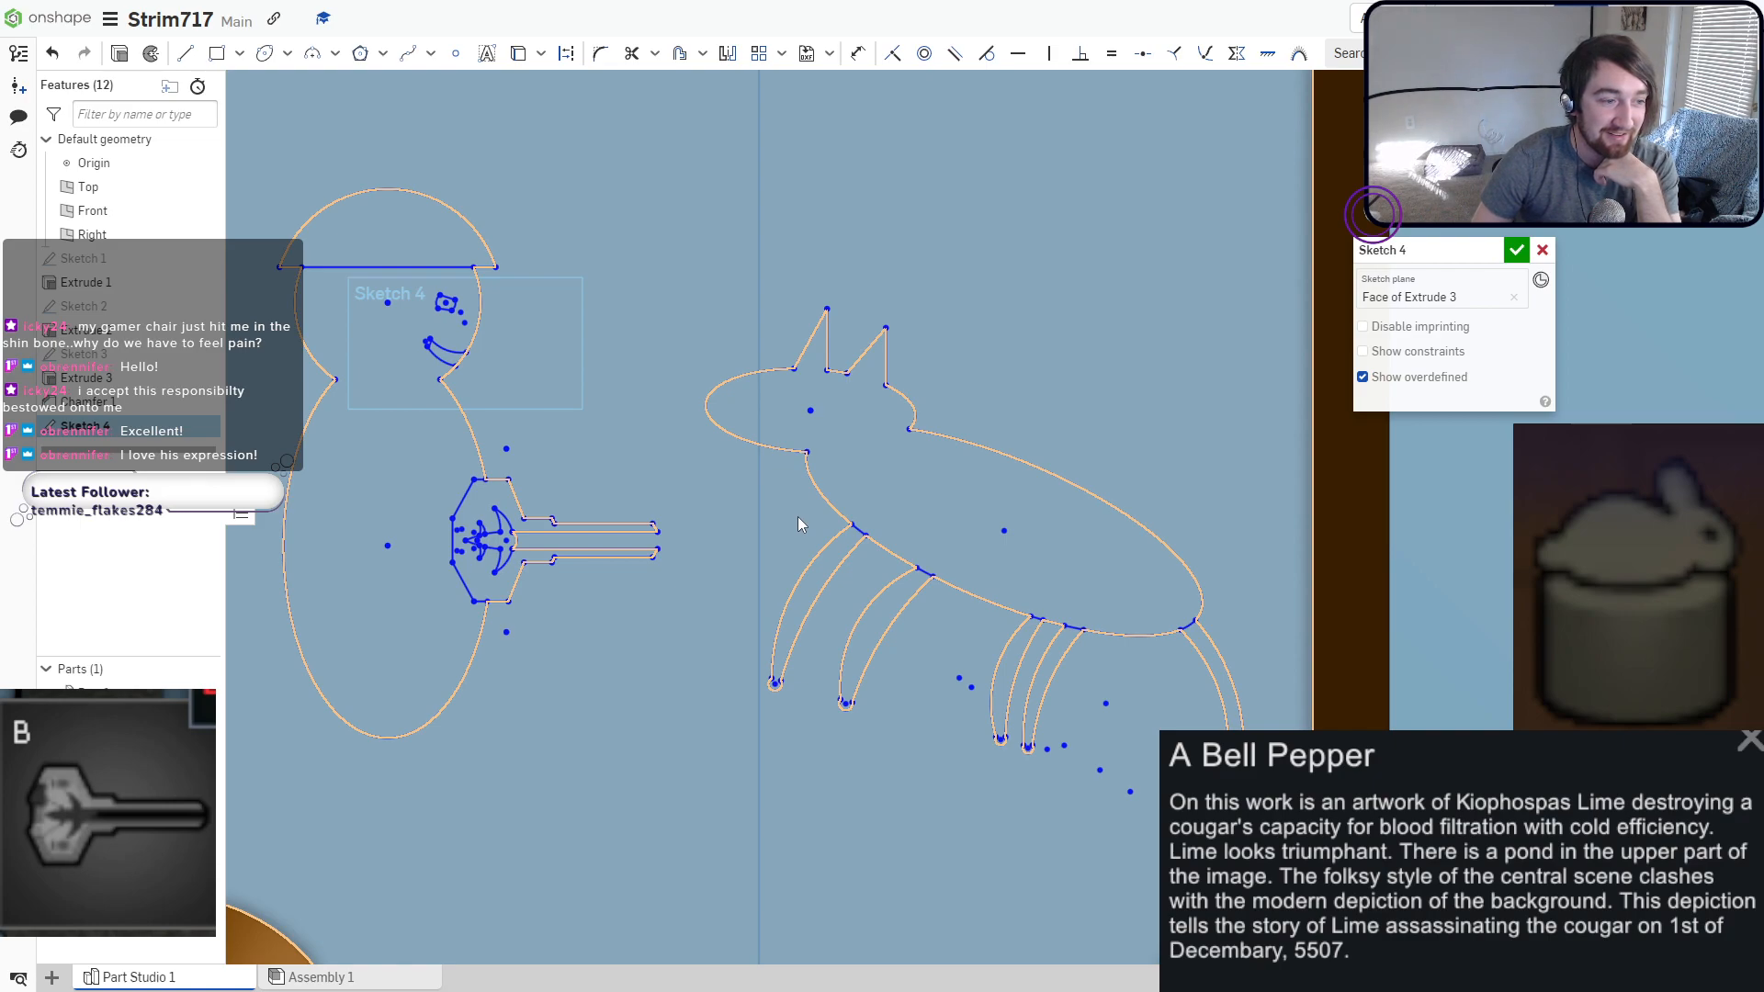
pyautogui.click(631, 52)
pyautogui.scroll(2, 849, 511)
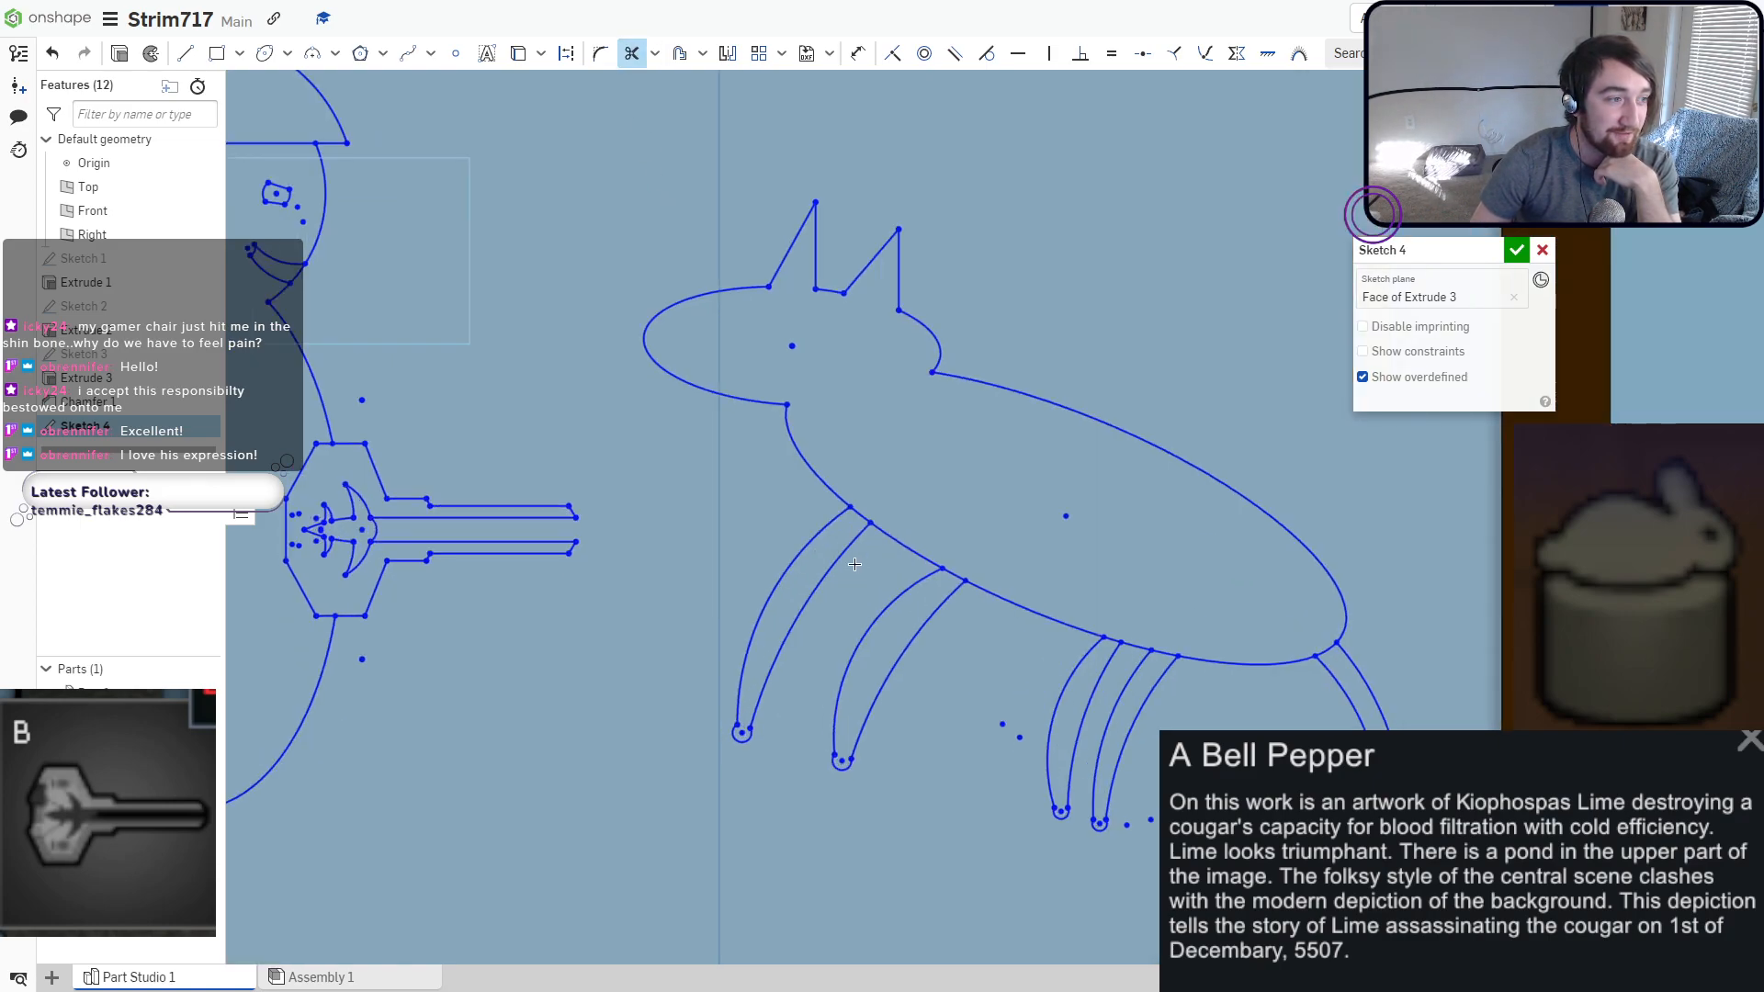
pyautogui.moveTo(838, 535); pyautogui.dragTo(885, 491)
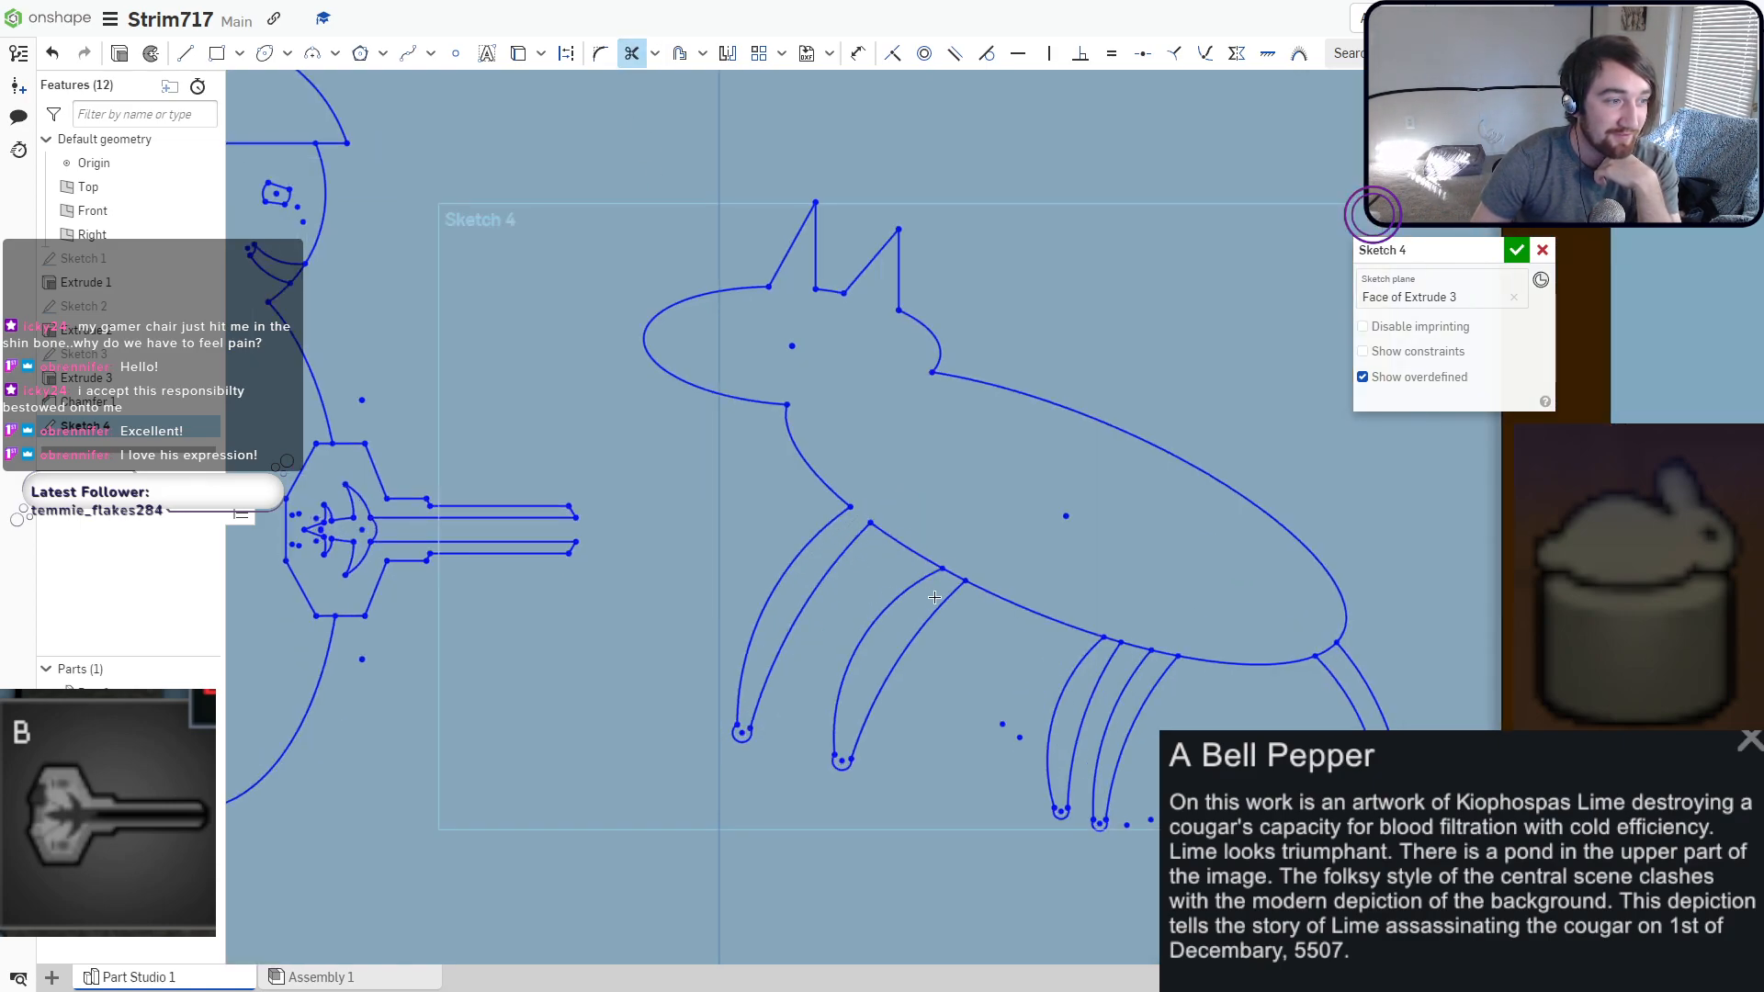
pyautogui.moveTo(982, 548); pyautogui.dragTo(946, 582)
pyautogui.moveTo(1128, 607); pyautogui.dragTo(1106, 651)
pyautogui.moveTo(1336, 664); pyautogui.dragTo(1281, 618)
# Try trimming away the rounded front curve of the cougar's head.
pyautogui.moveTo(977, 542); pyautogui.dragTo(1122, 616, button='middle')
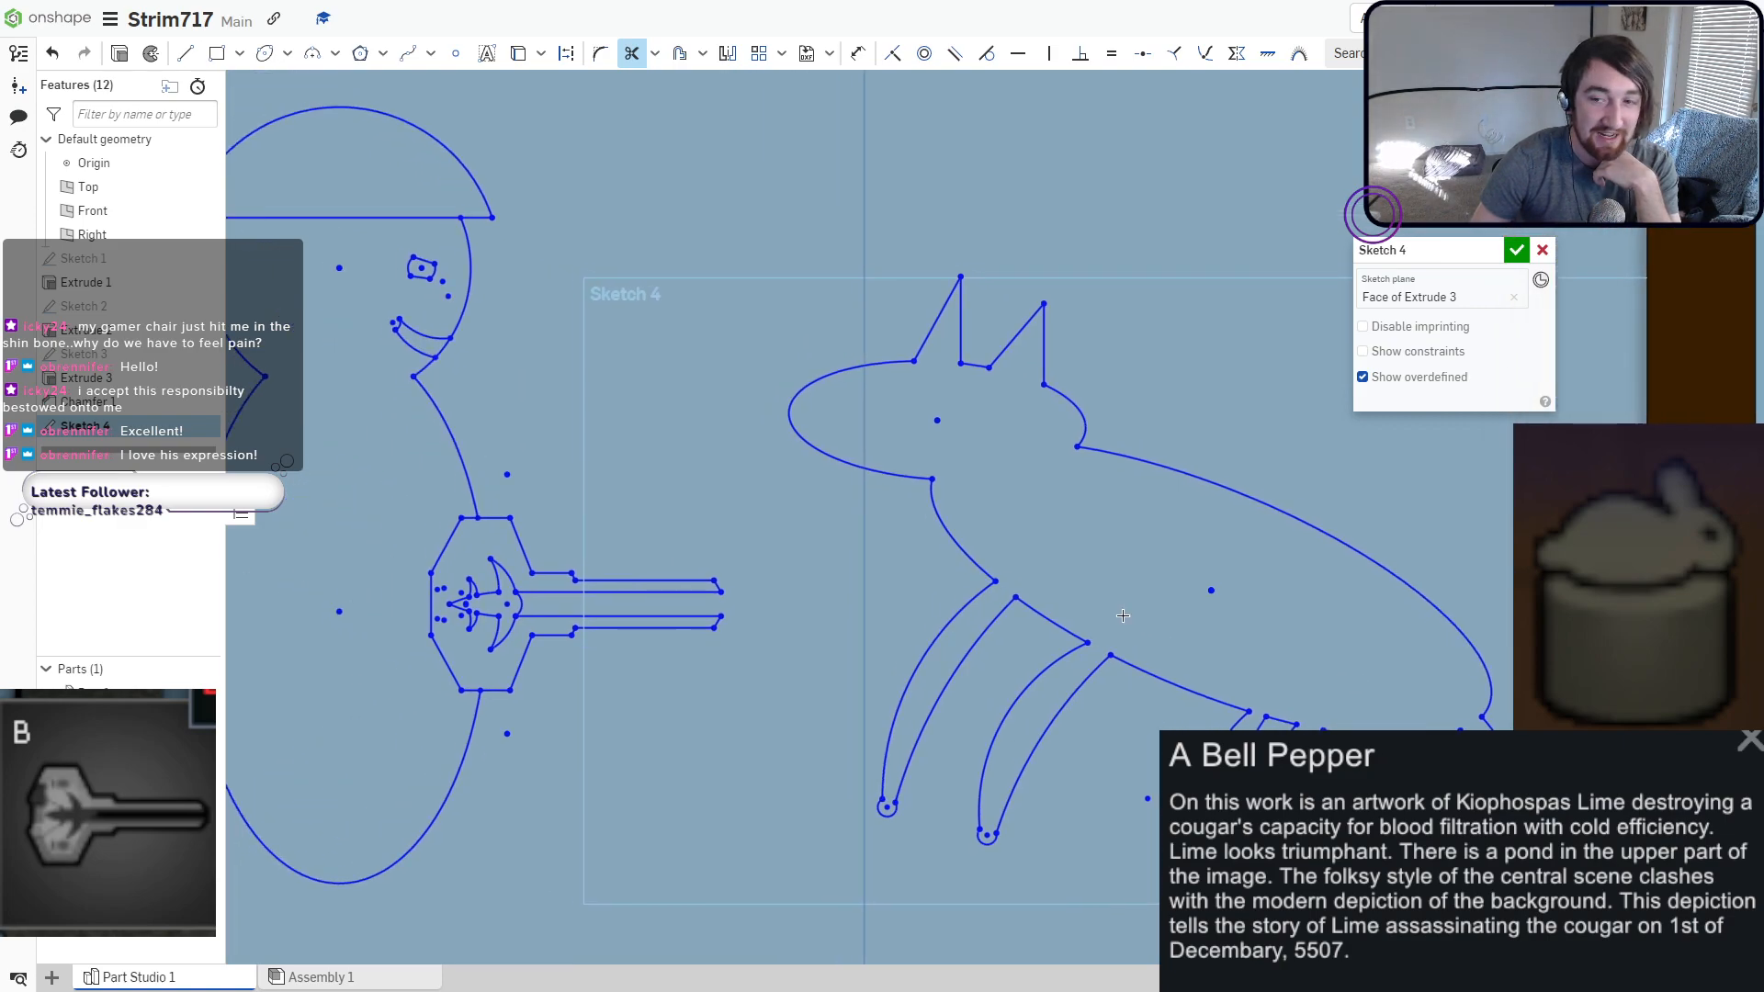
pyautogui.moveTo(971, 543); pyautogui.dragTo(1065, 595, button='middle')
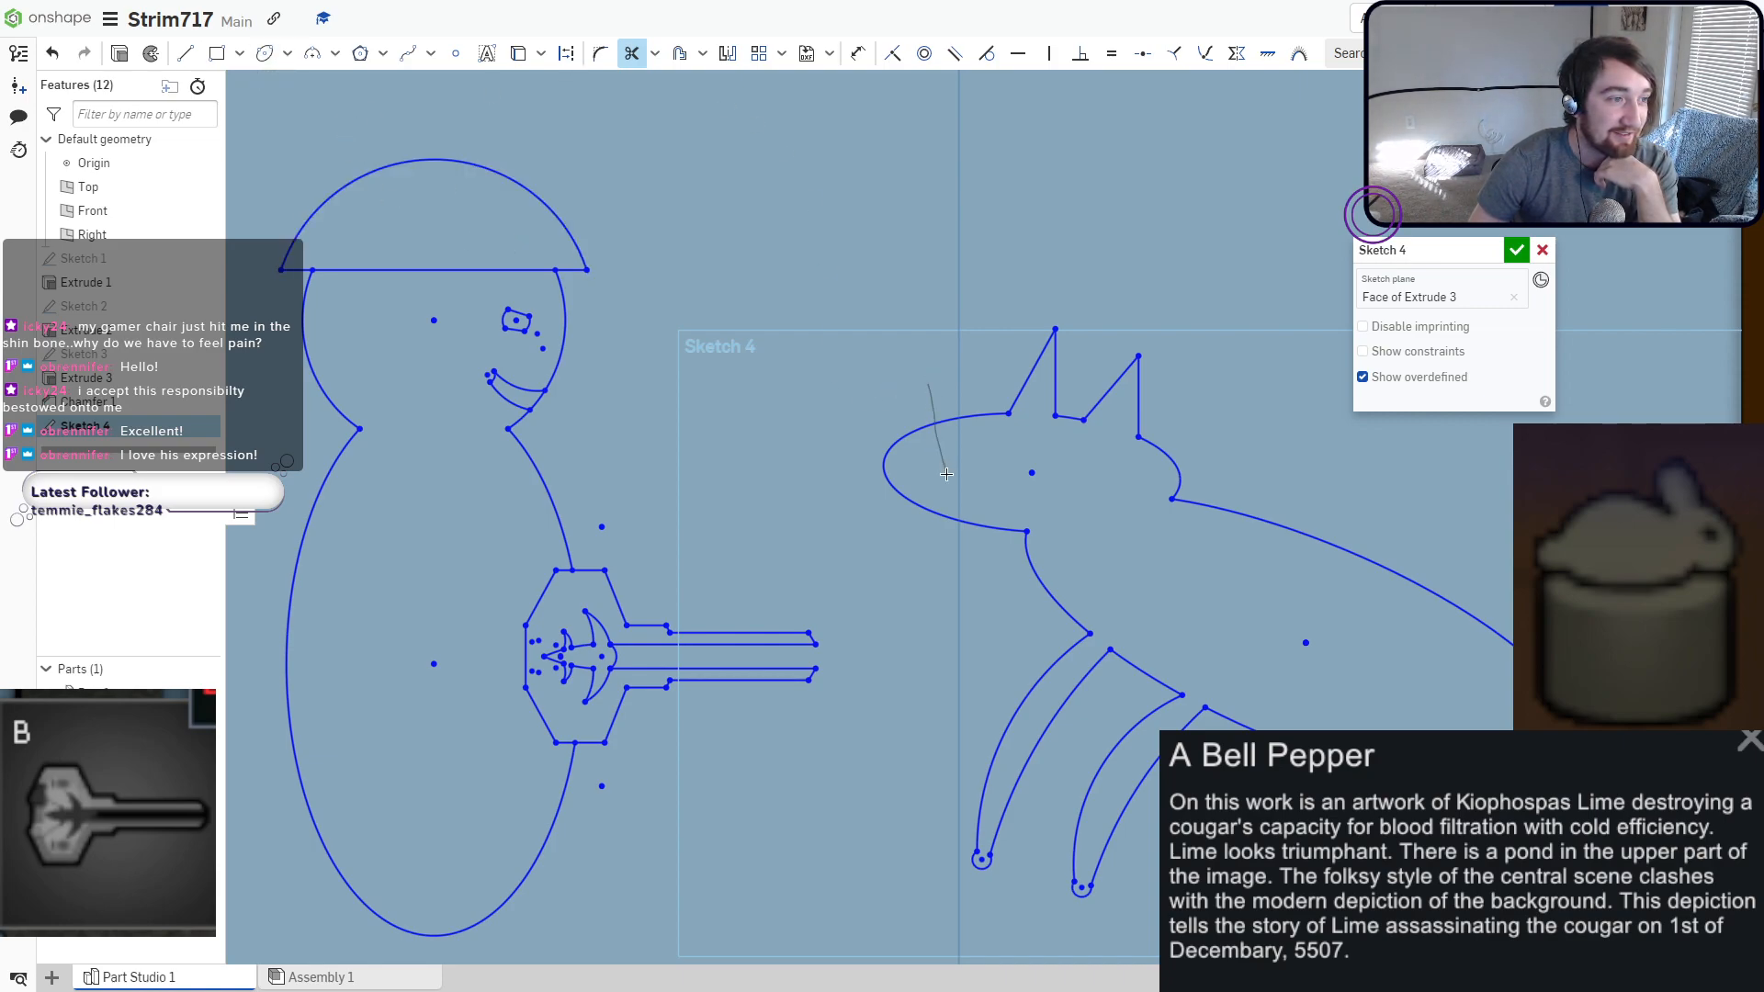
pyautogui.moveTo(947, 474); pyautogui.dragTo(946, 477)
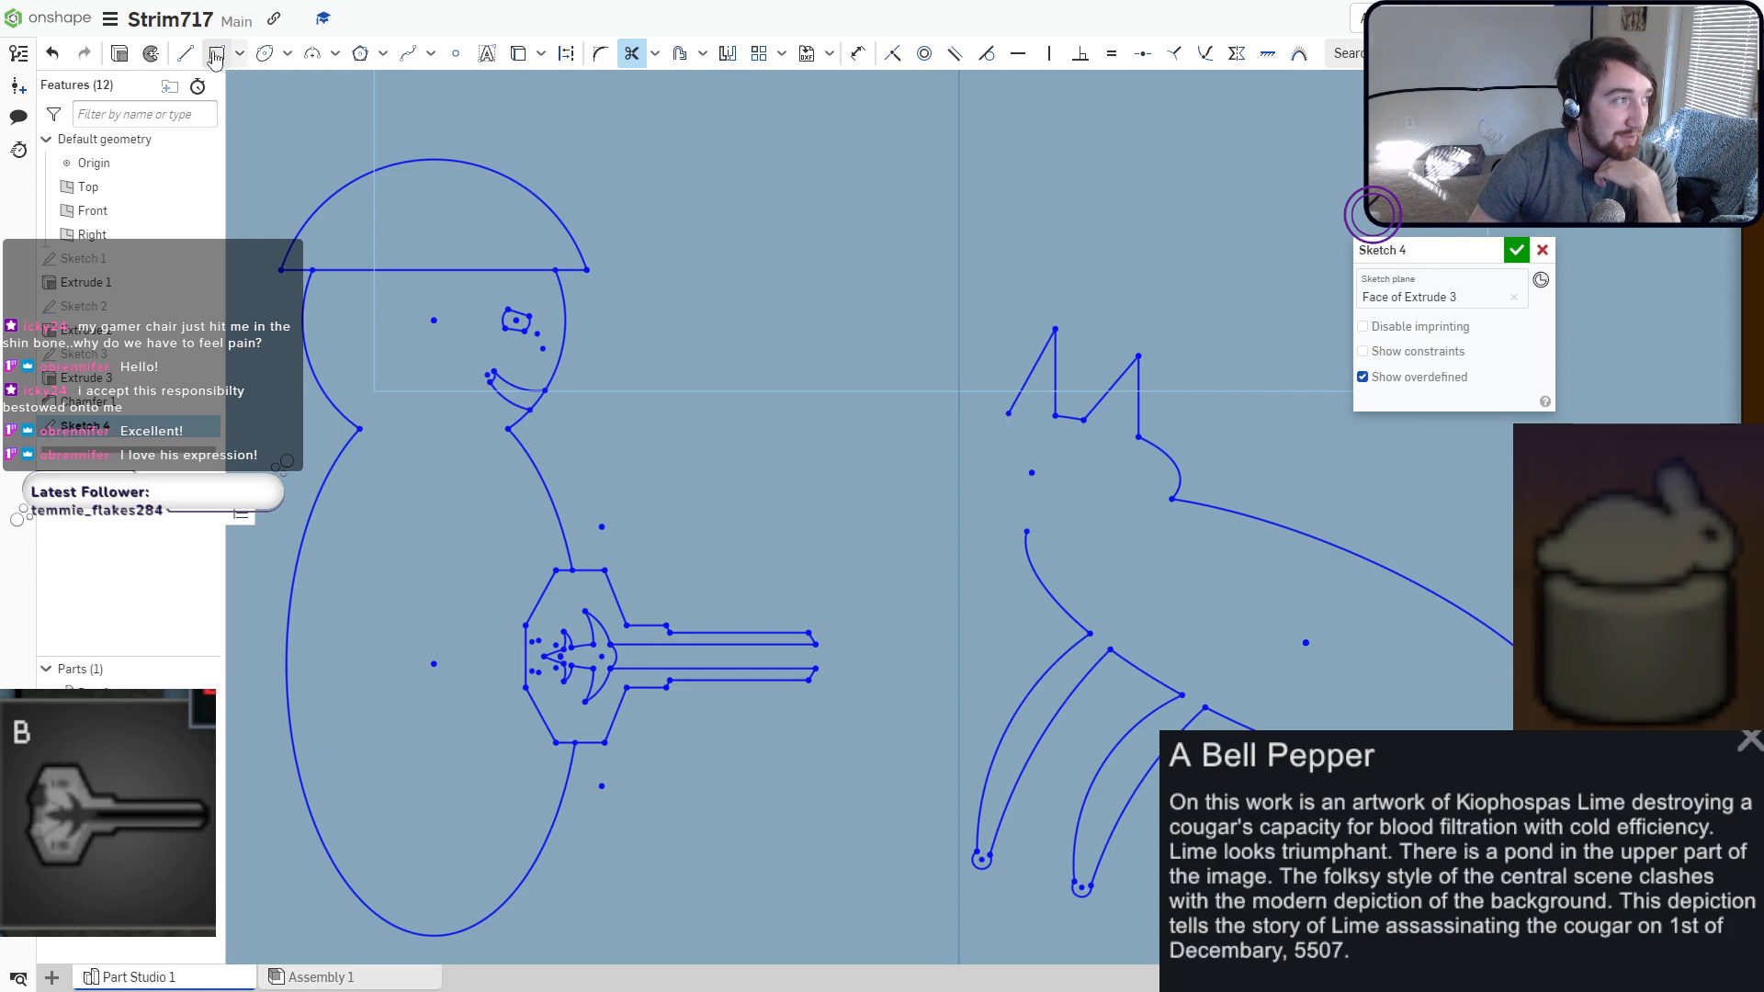
# Try an angular snout of straight lines: a 0.043 cm bridge, a triangular nose with a 0.015 cm base, and a 0.051 cm jaw line.
pyautogui.click(184, 53)
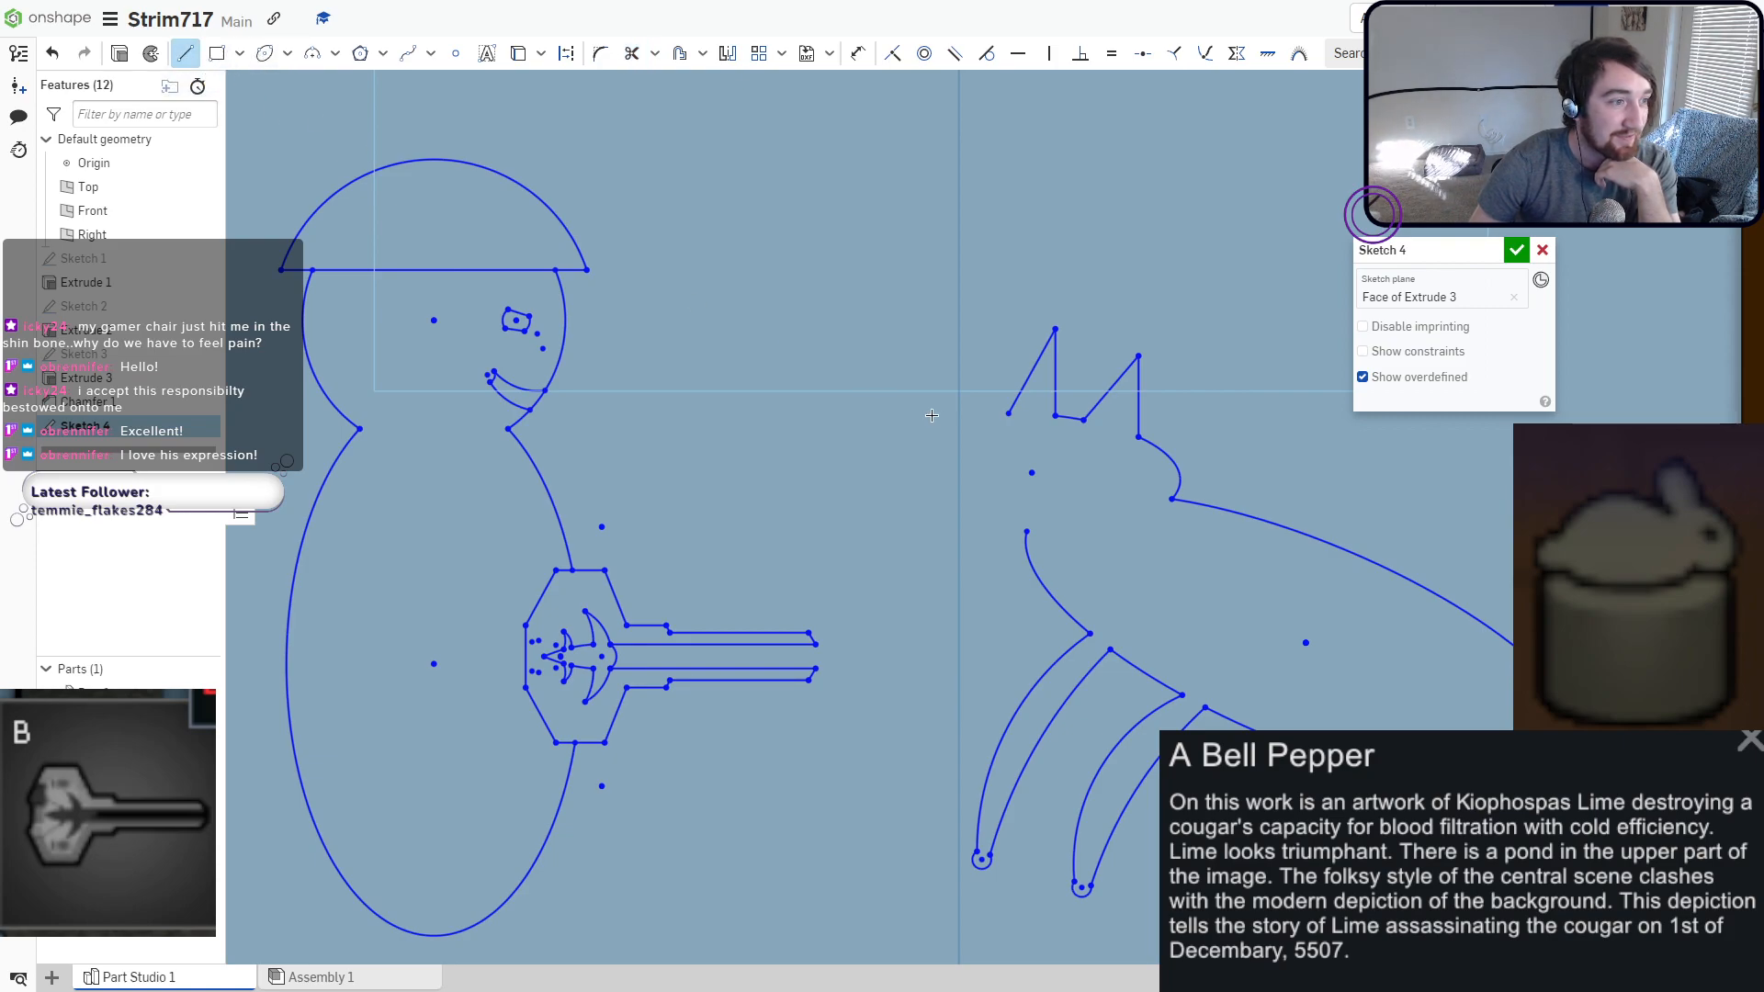
pyautogui.click(1006, 413)
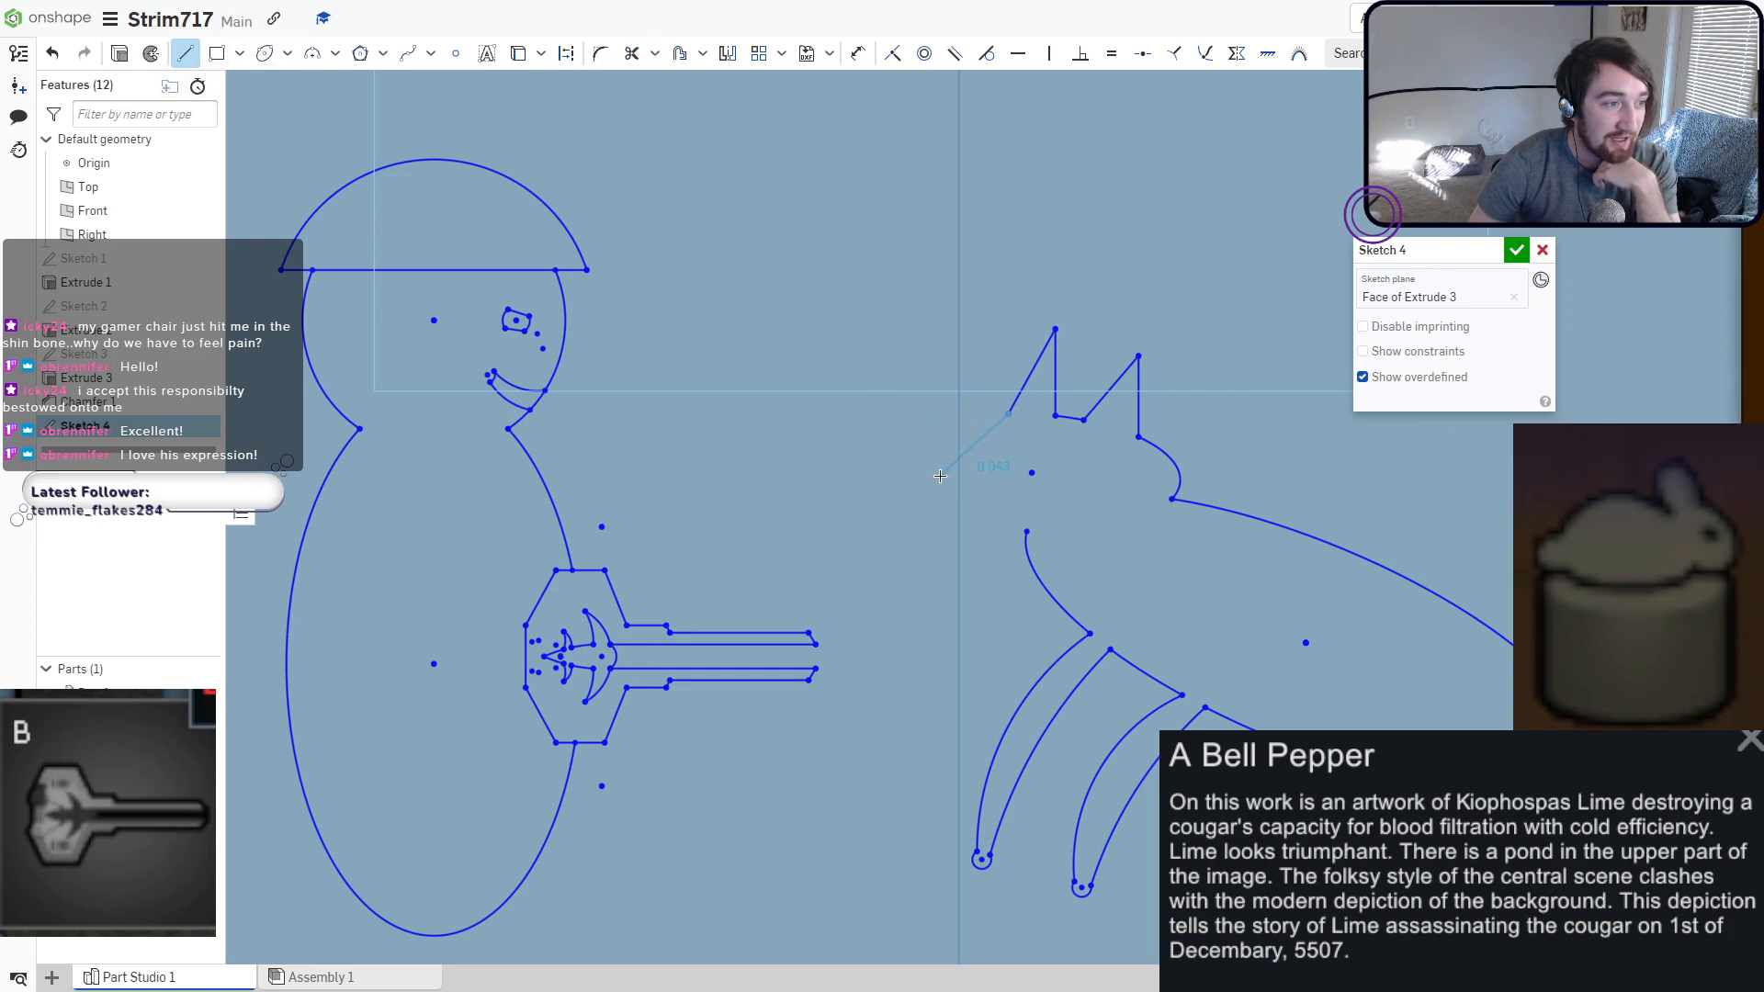
pyautogui.click(939, 476)
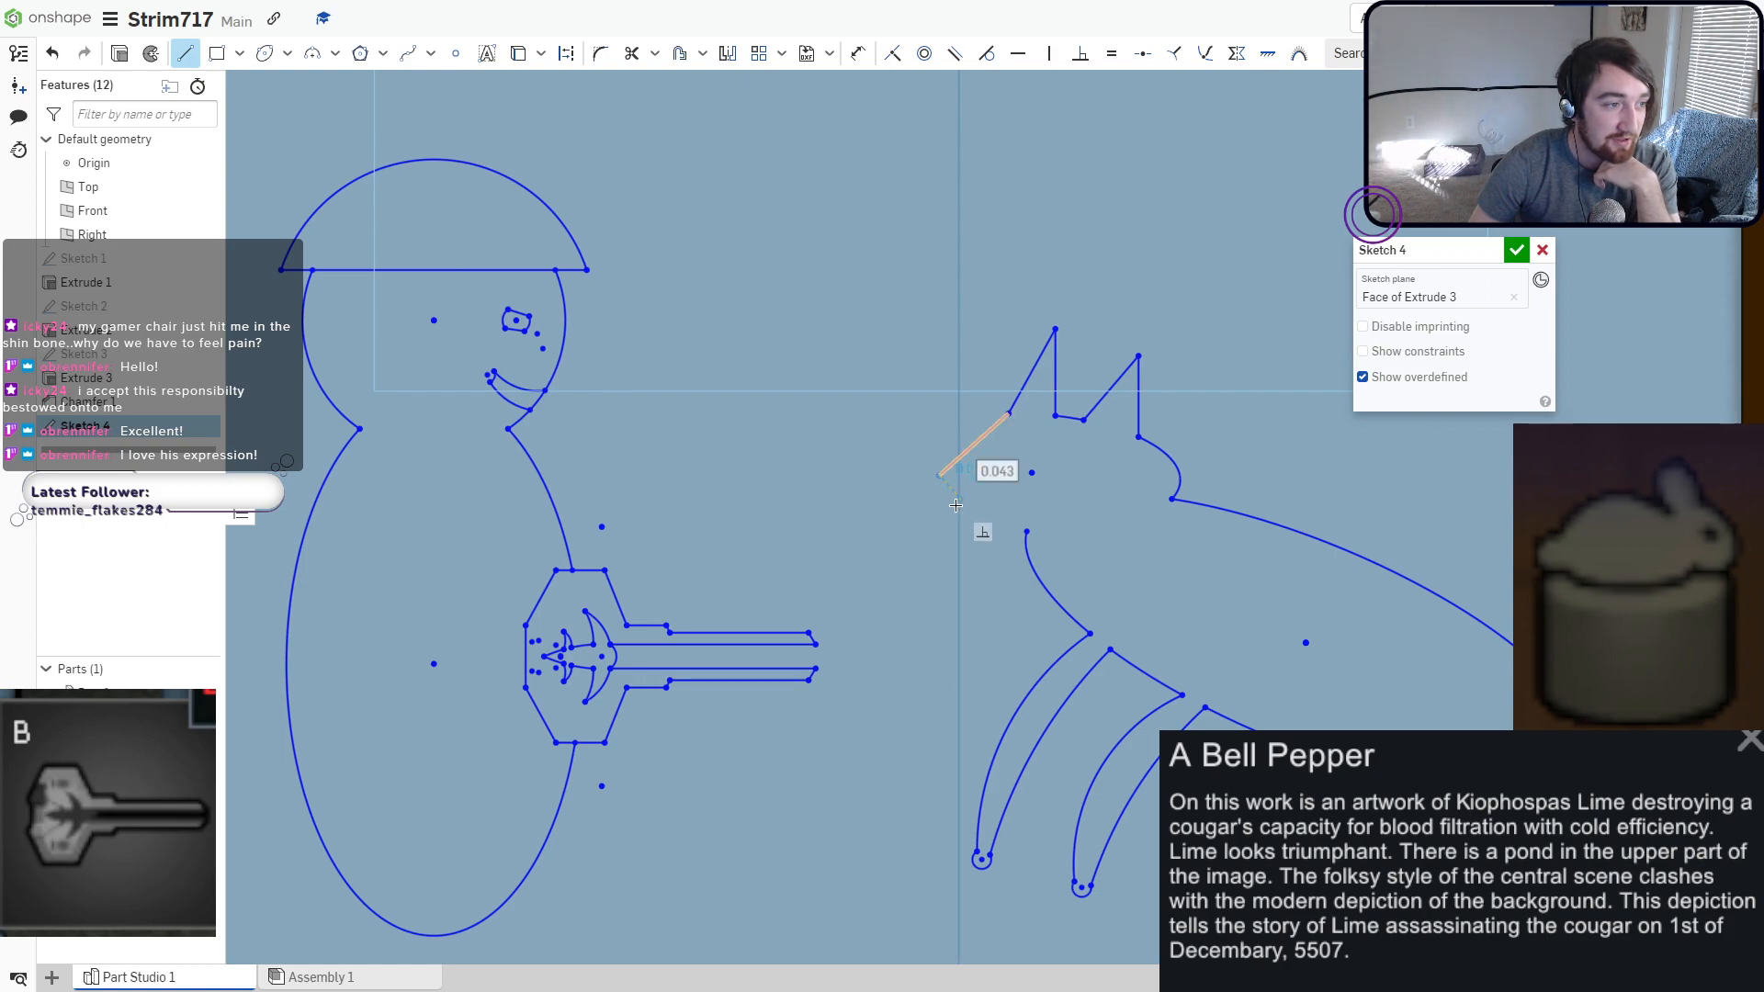
pyautogui.click(951, 507)
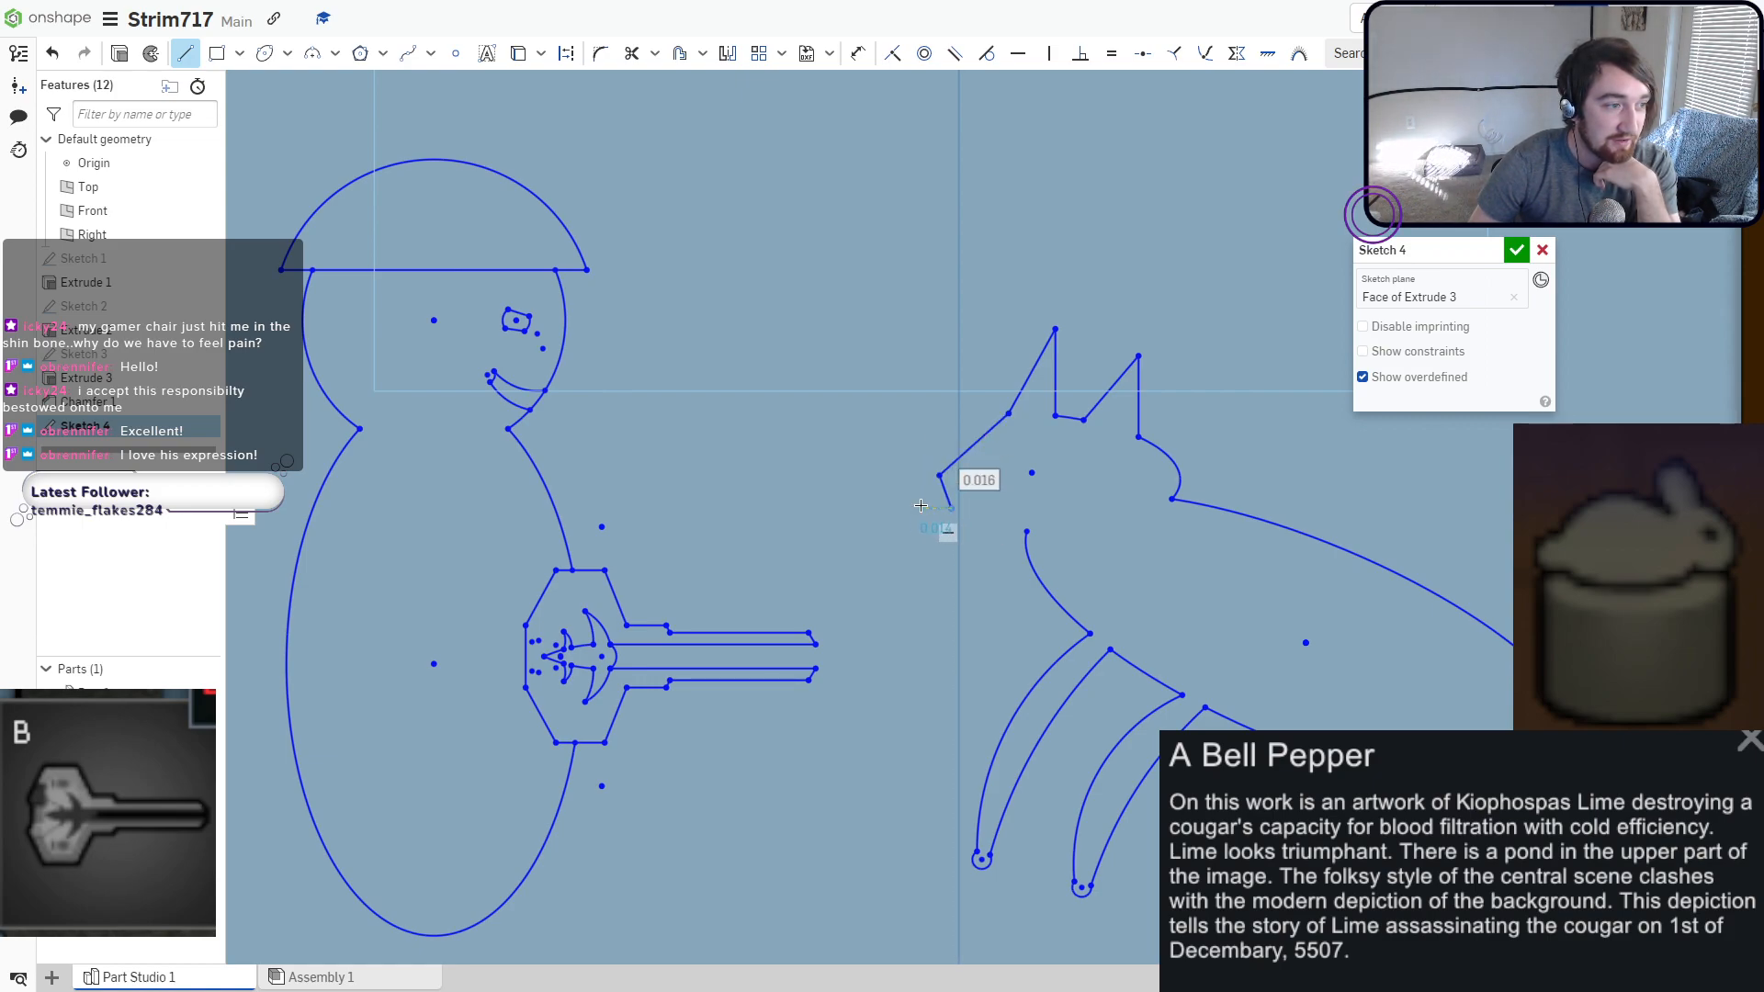
pyautogui.click(922, 505)
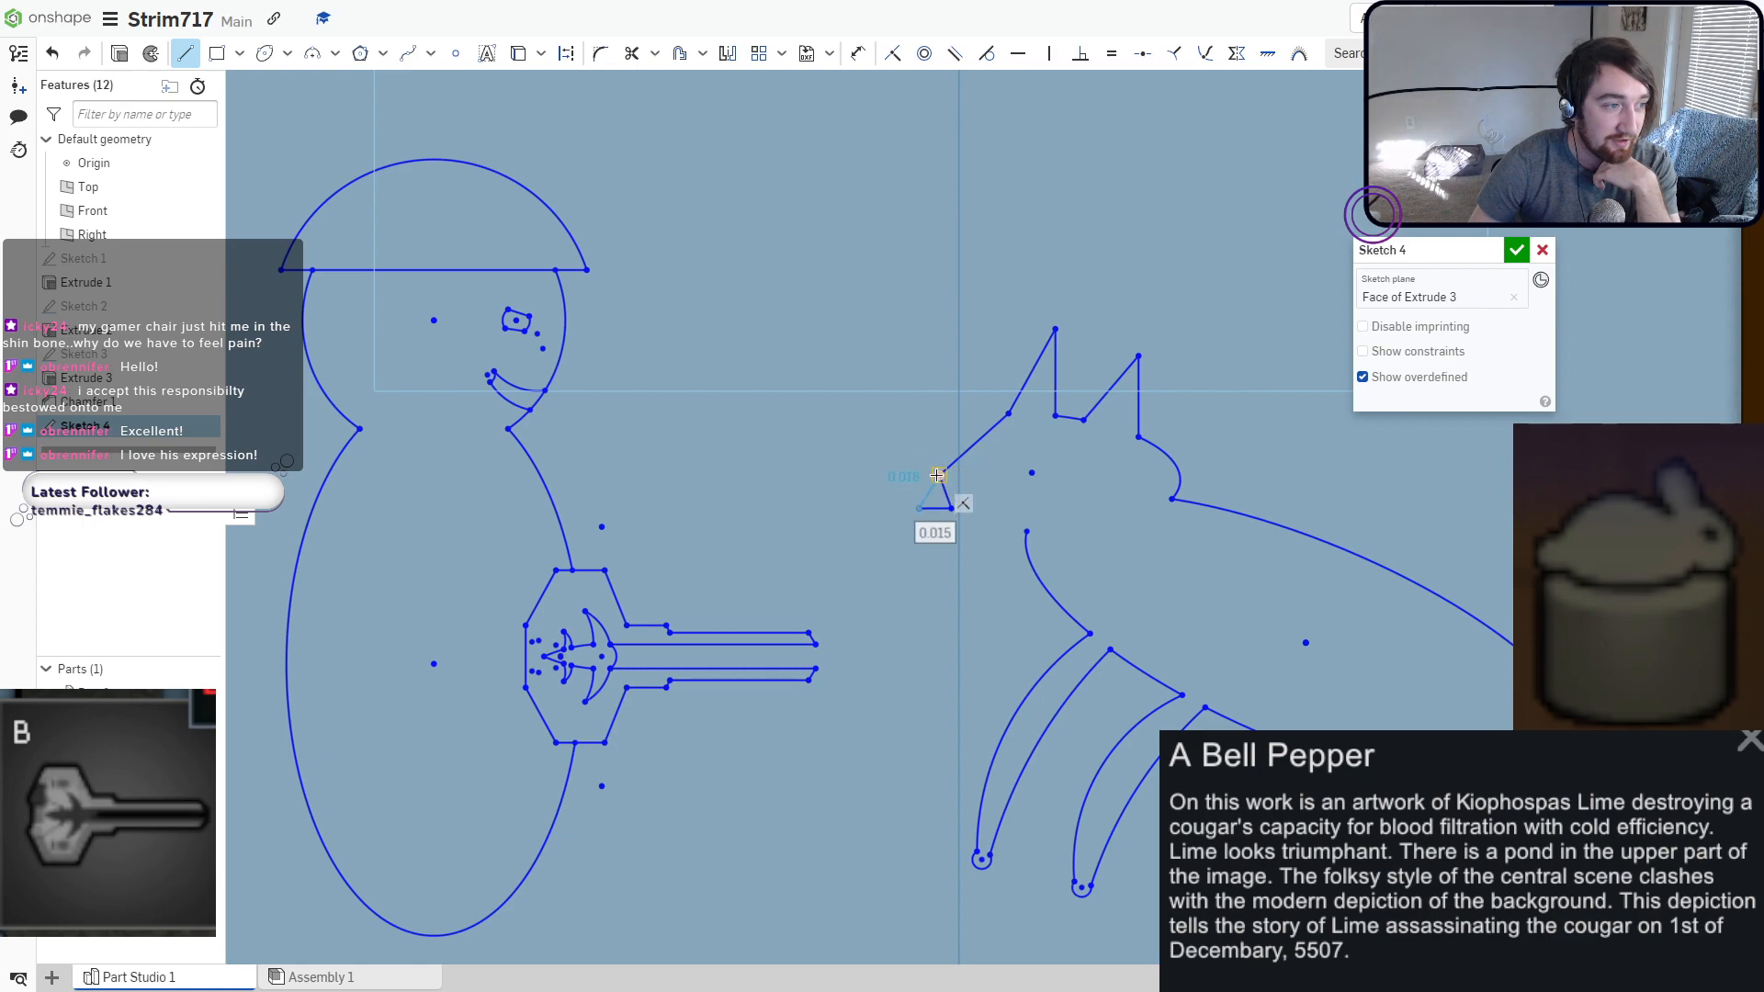
pyautogui.click(939, 476)
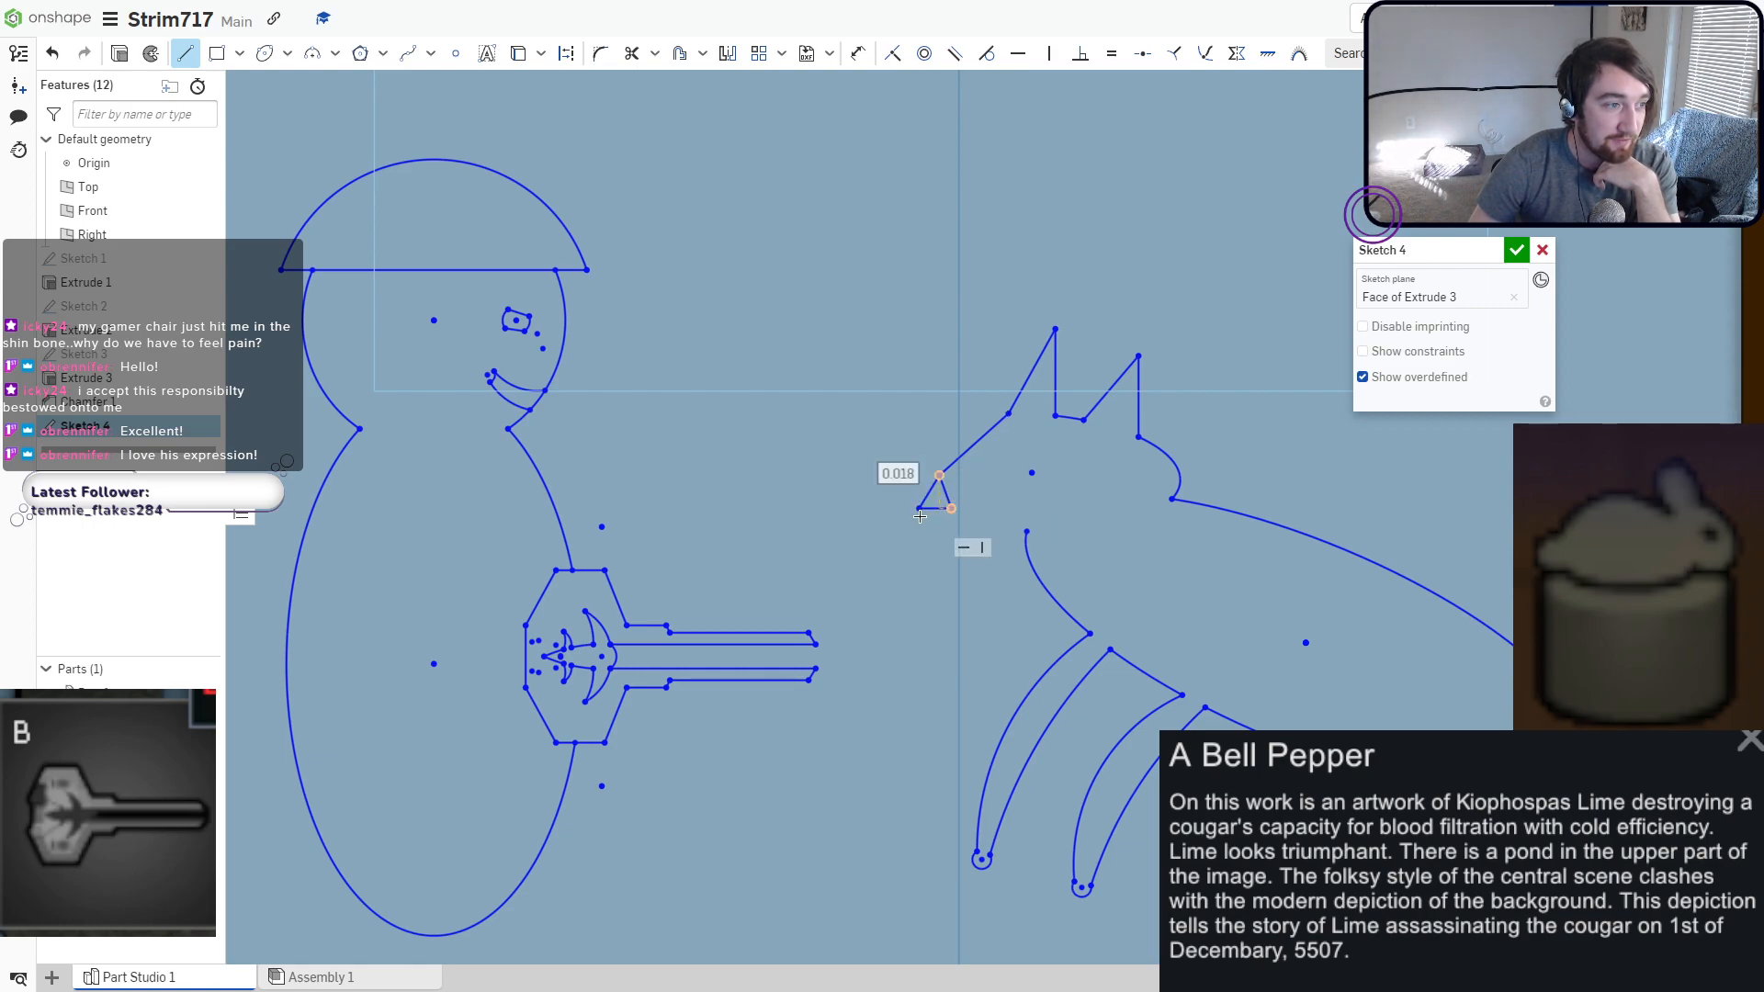
pyautogui.click(919, 508)
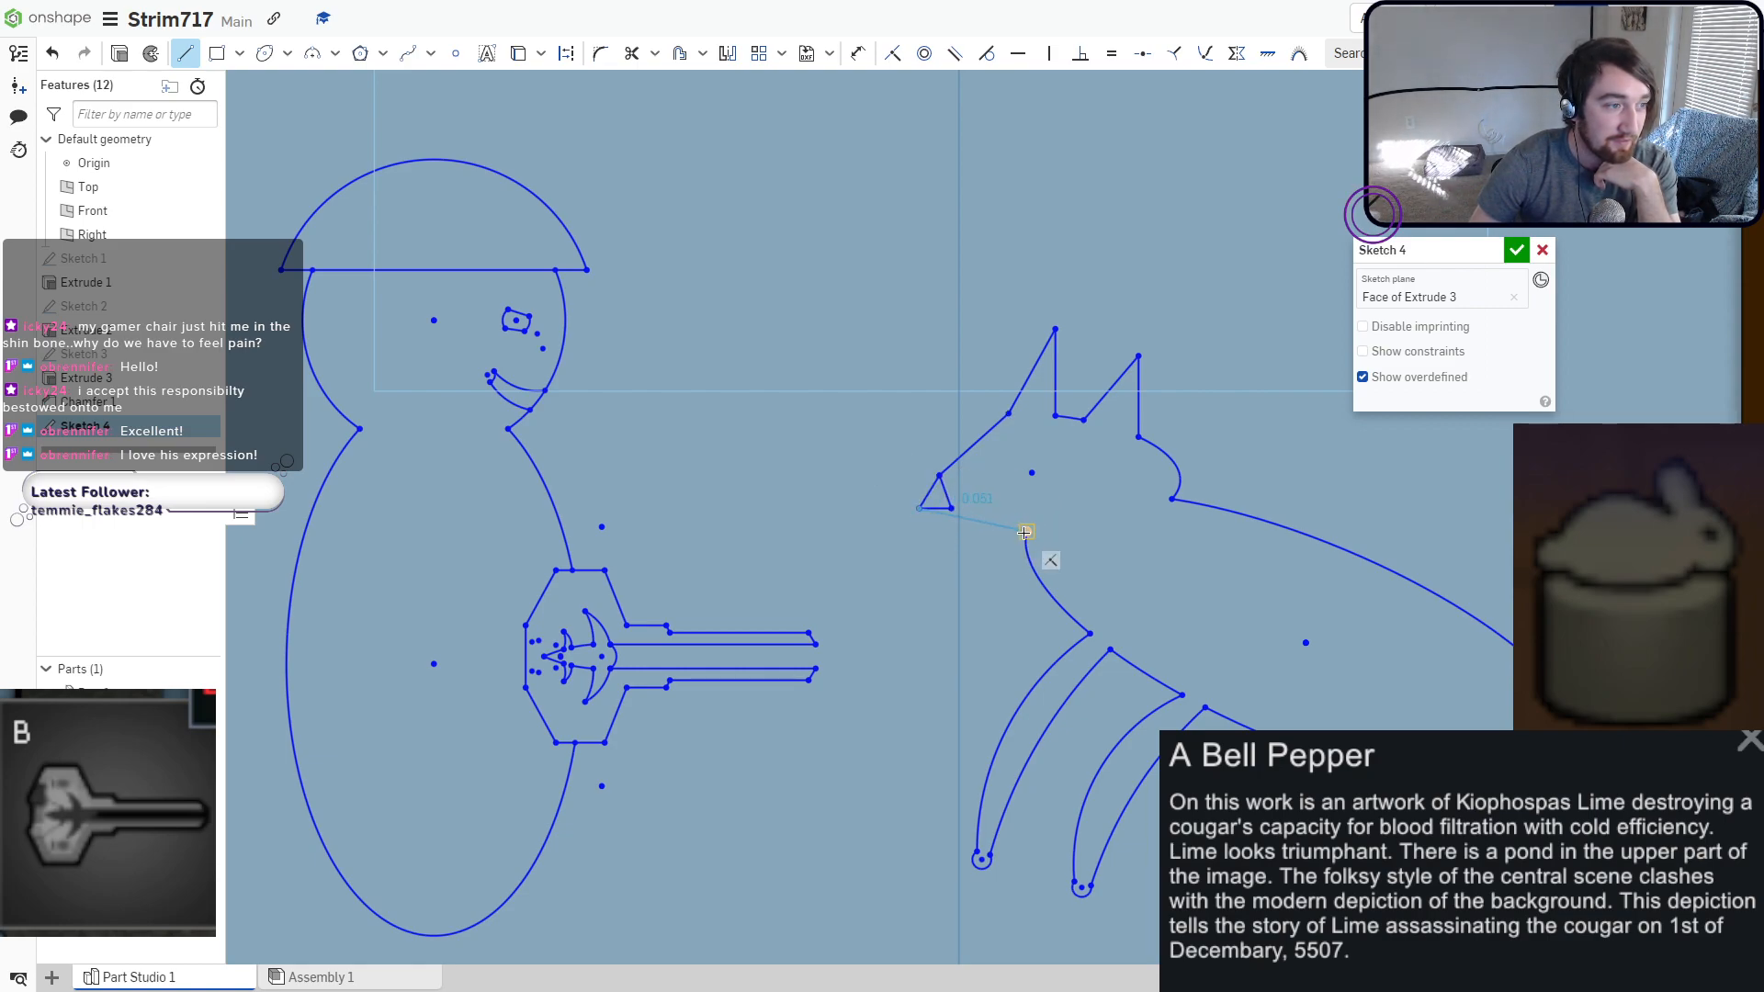
pyautogui.click(1024, 533)
# Try adding two adjoining semicircular muzzle arcs of about 0.013 cm radius, meeting at the midpoint of the nose triangle's base.
pyautogui.scroll(5, 954, 534)
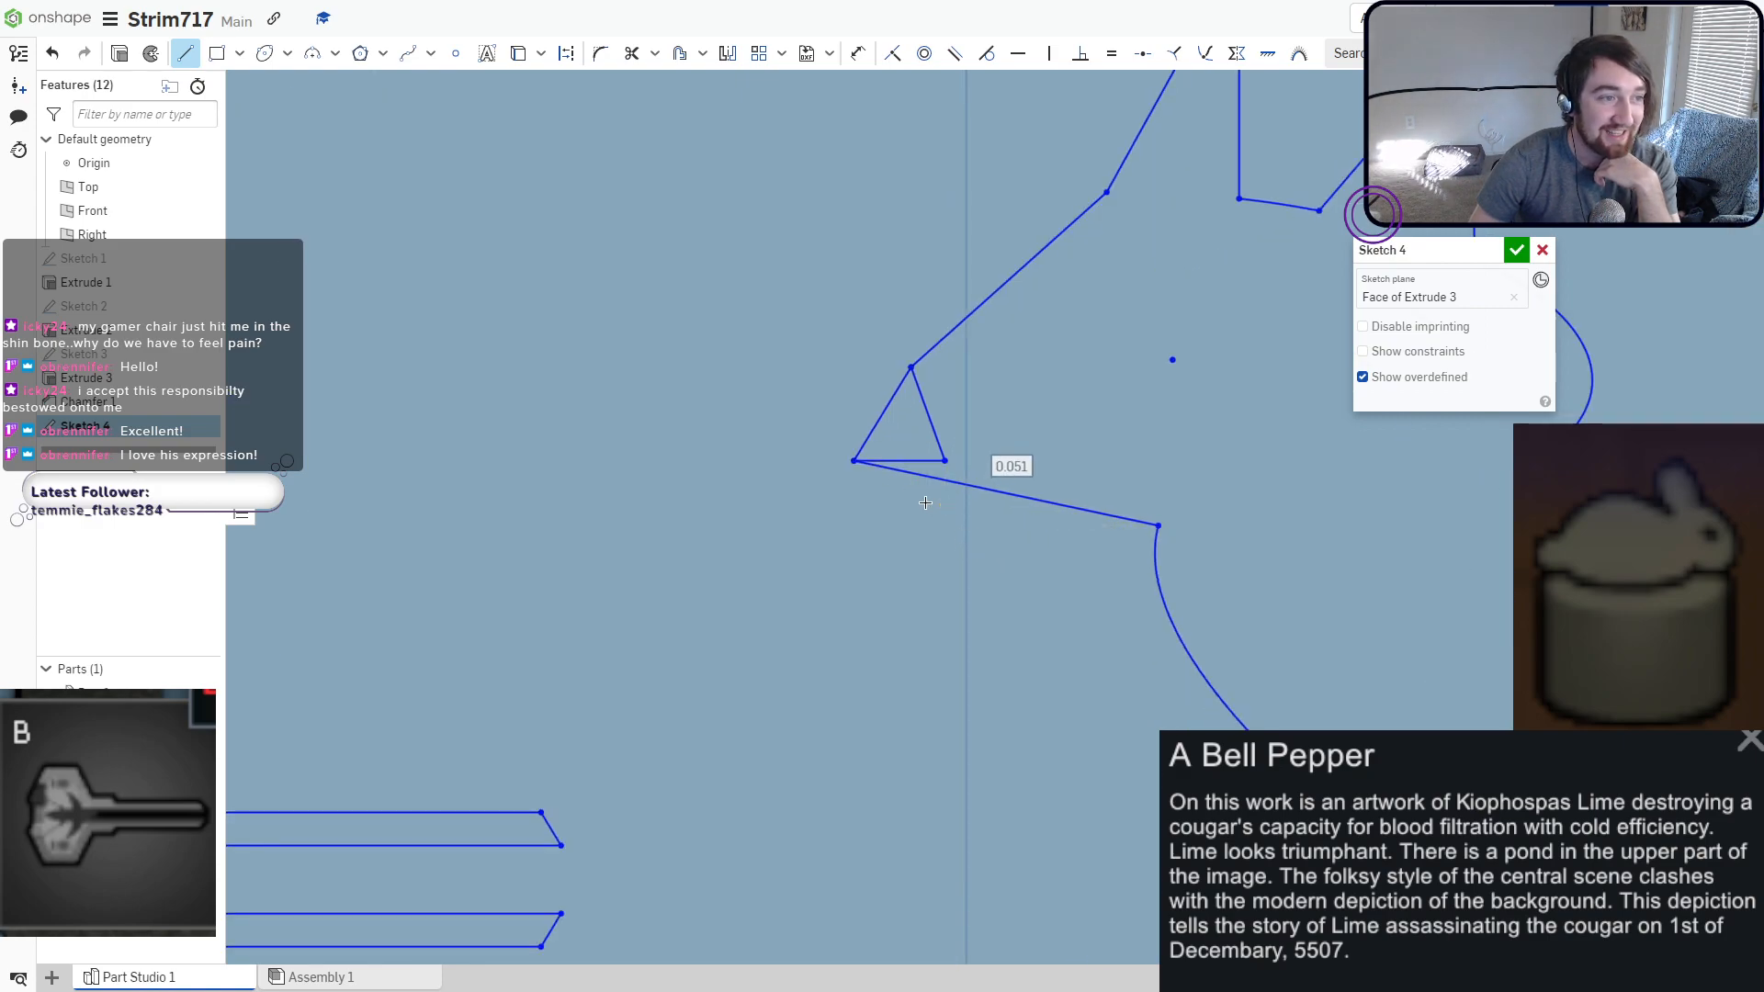
pyautogui.scroll(-3, 926, 502)
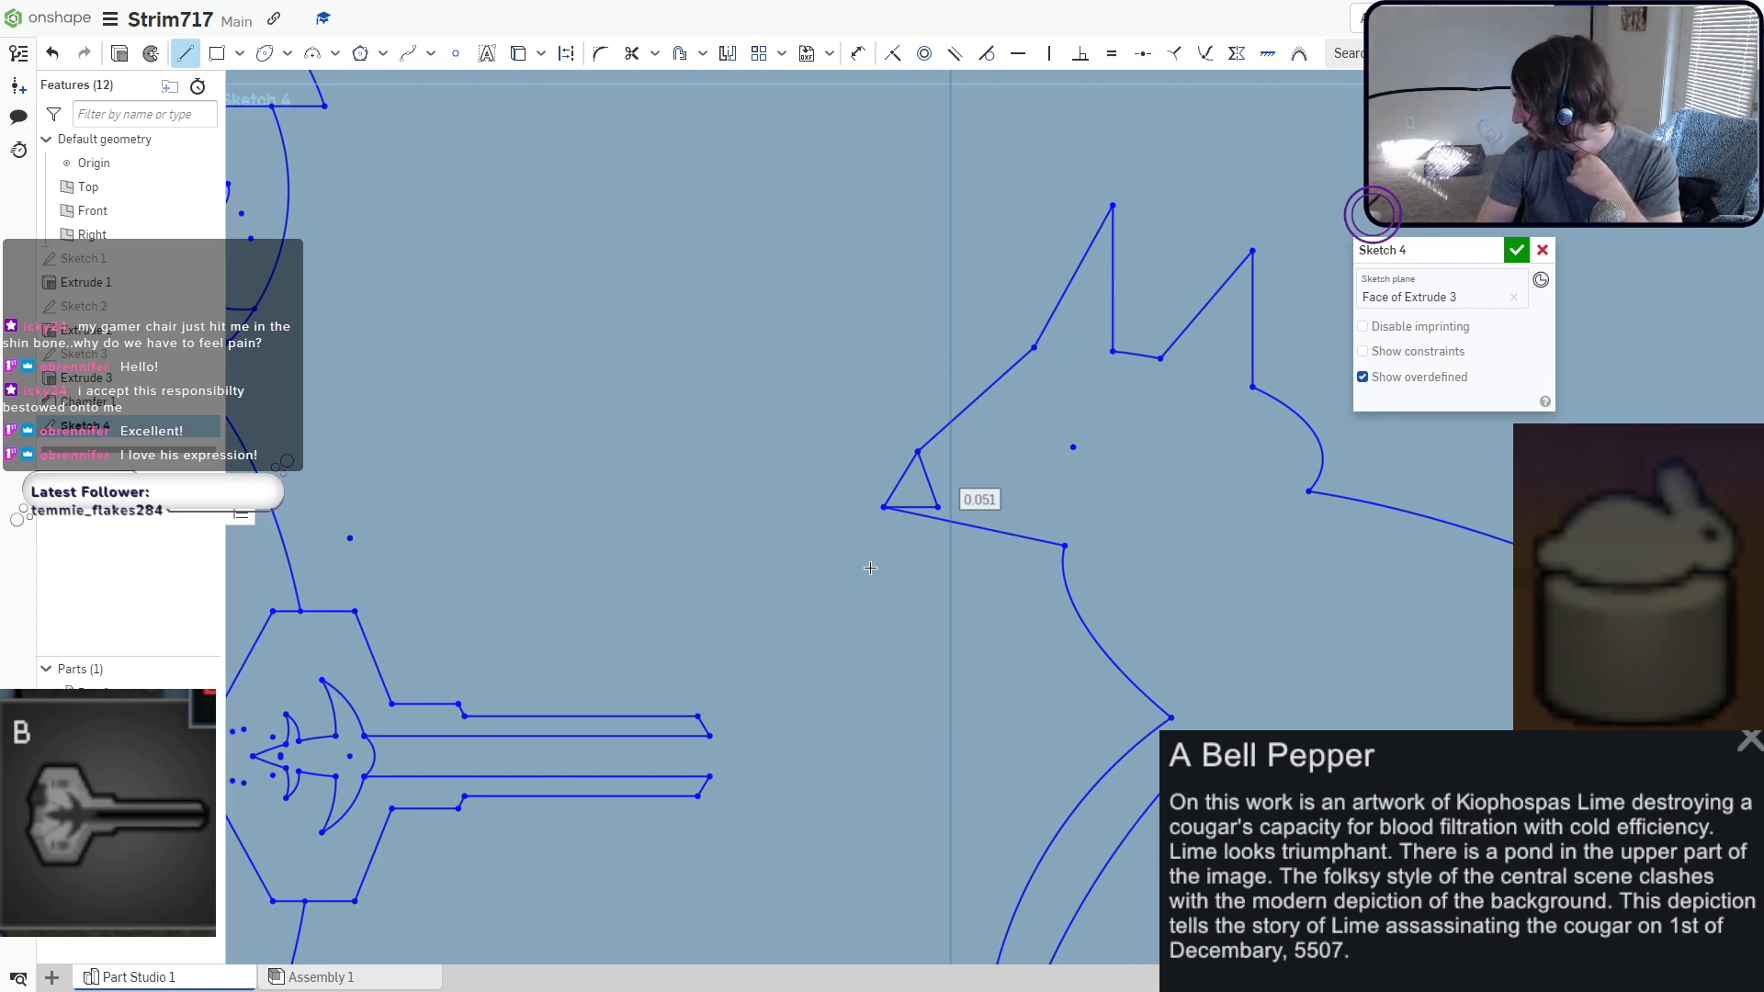
pyautogui.scroll(4, 863, 549)
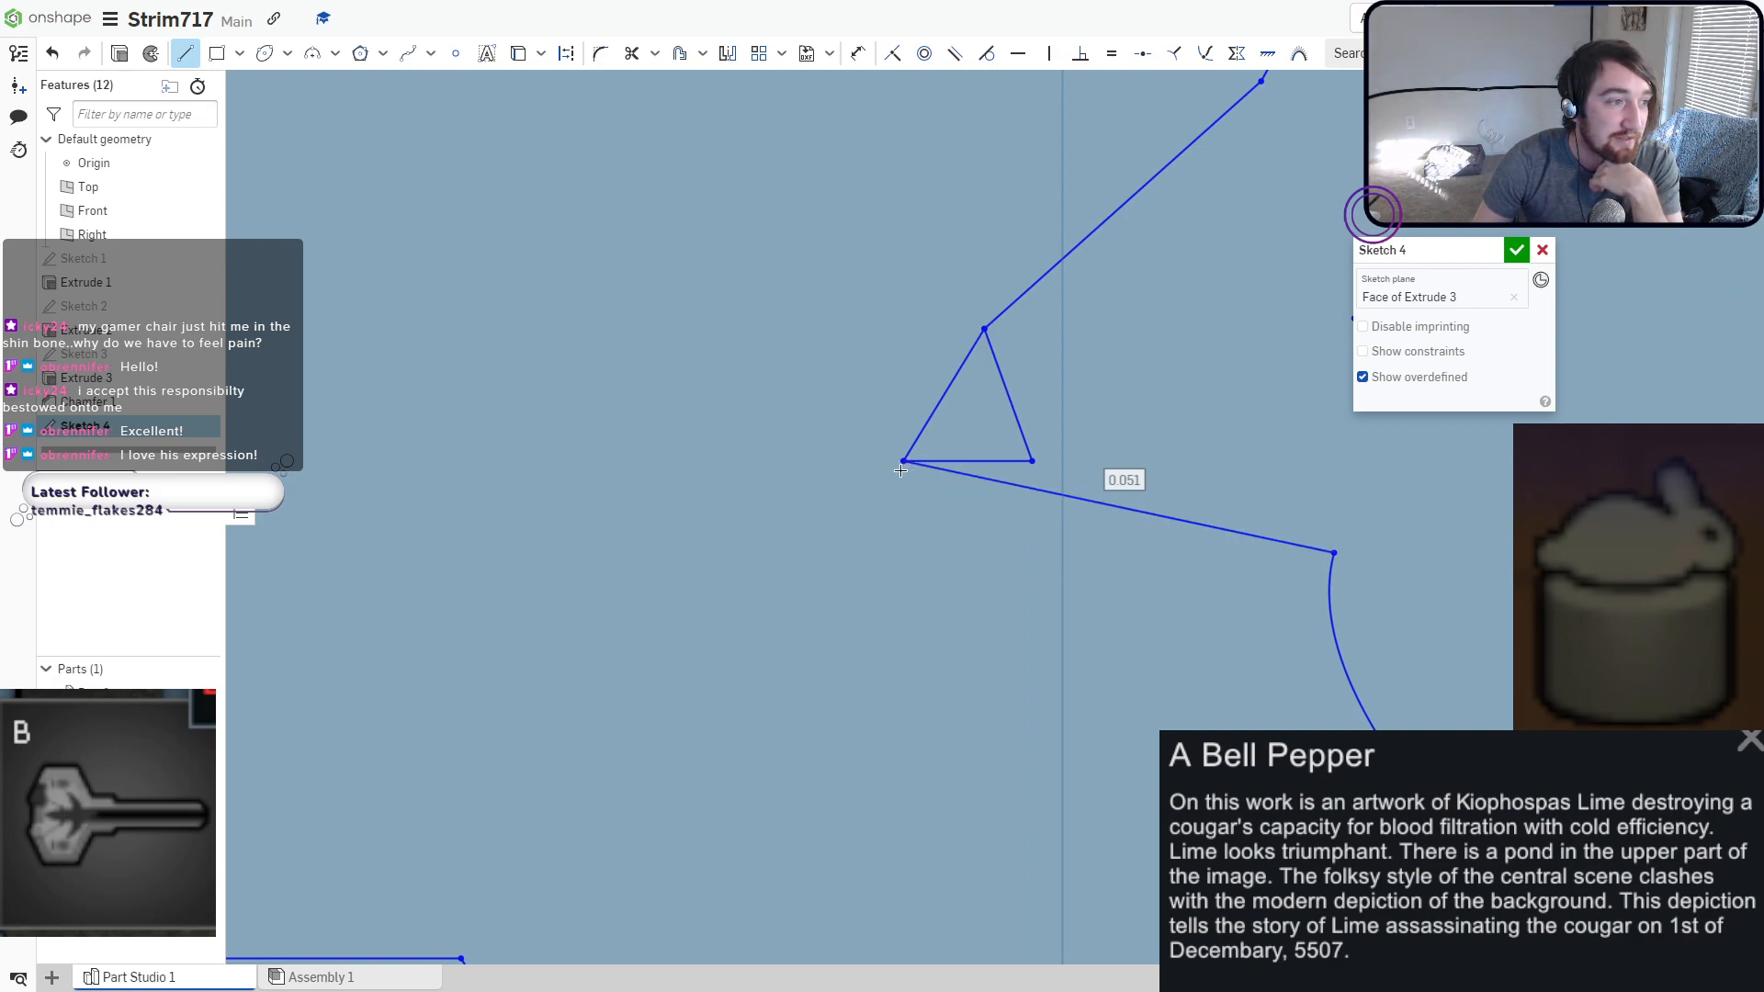
pyautogui.click(306, 60)
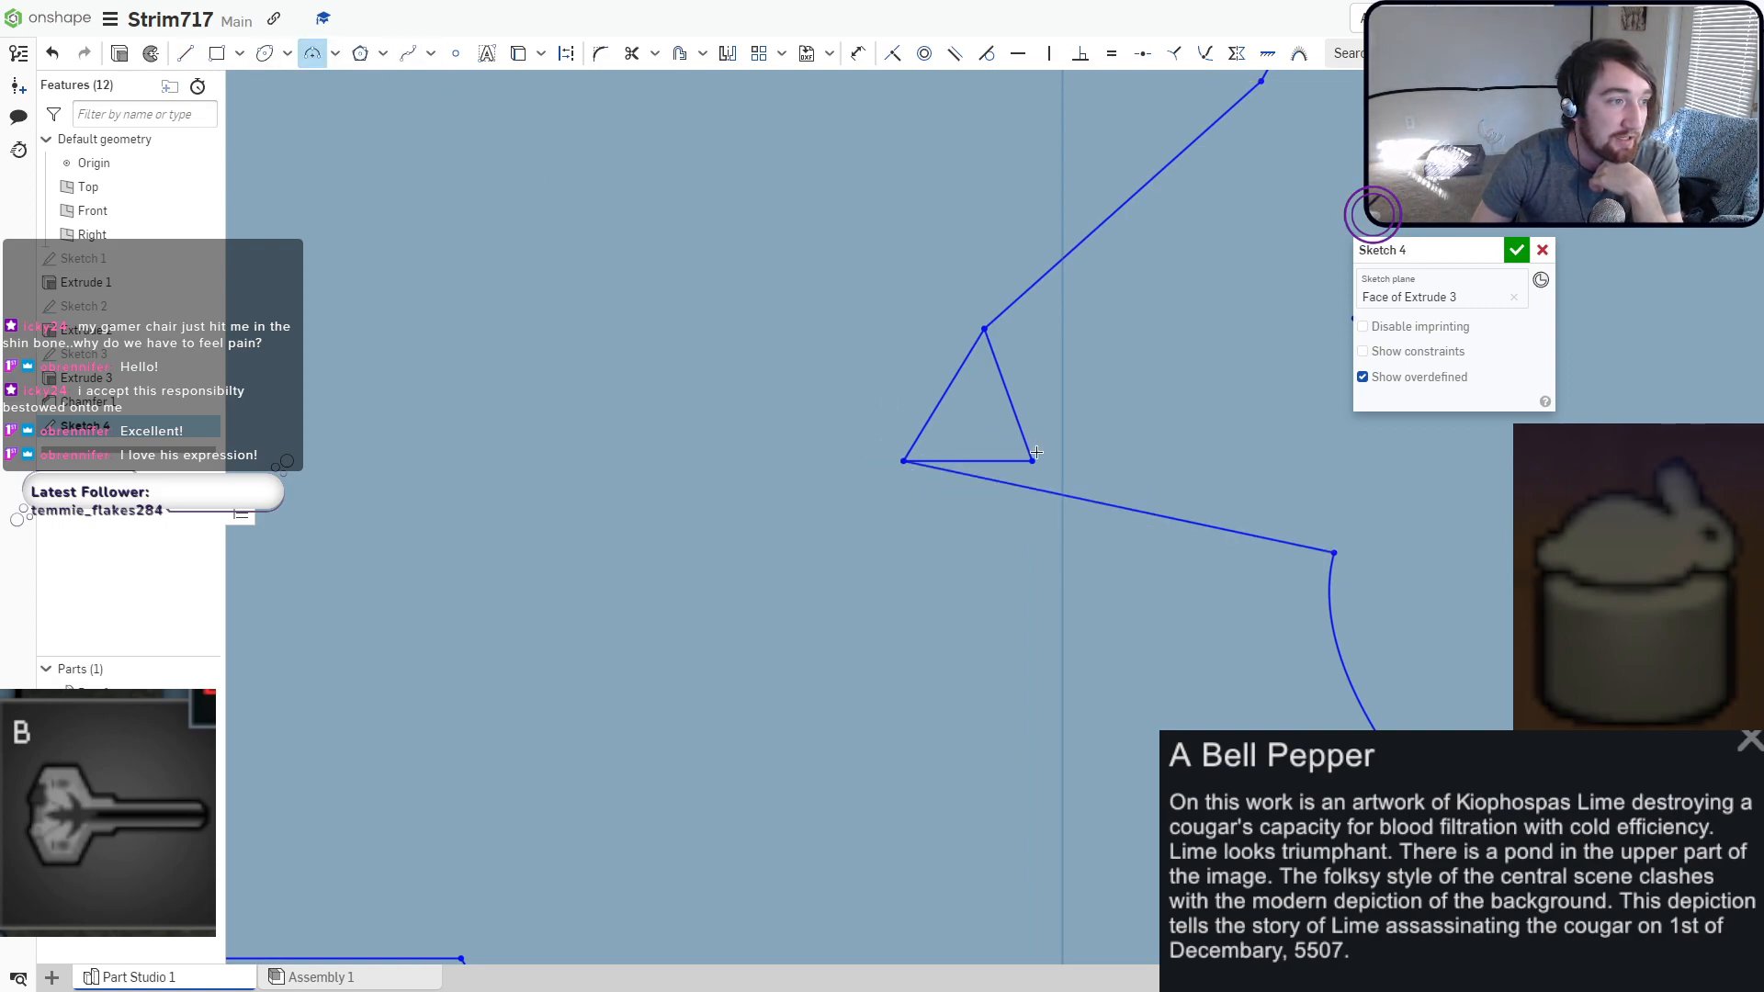
pyautogui.click(1033, 460)
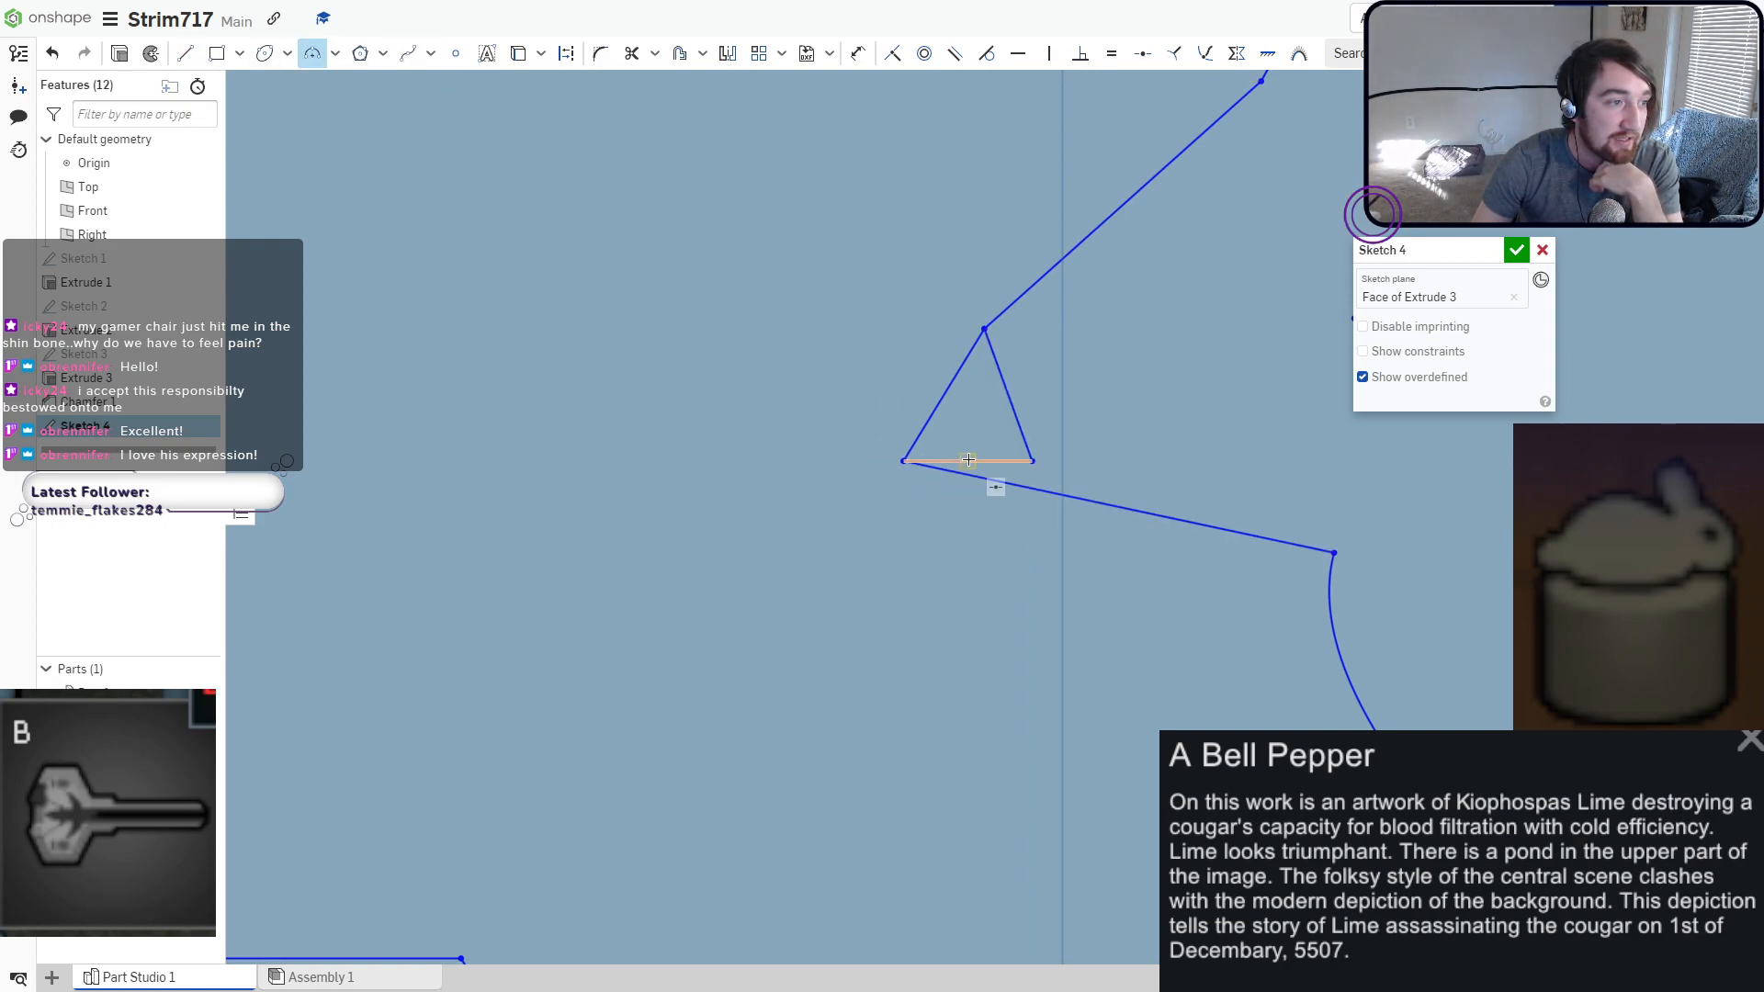
pyautogui.click(1195, 461)
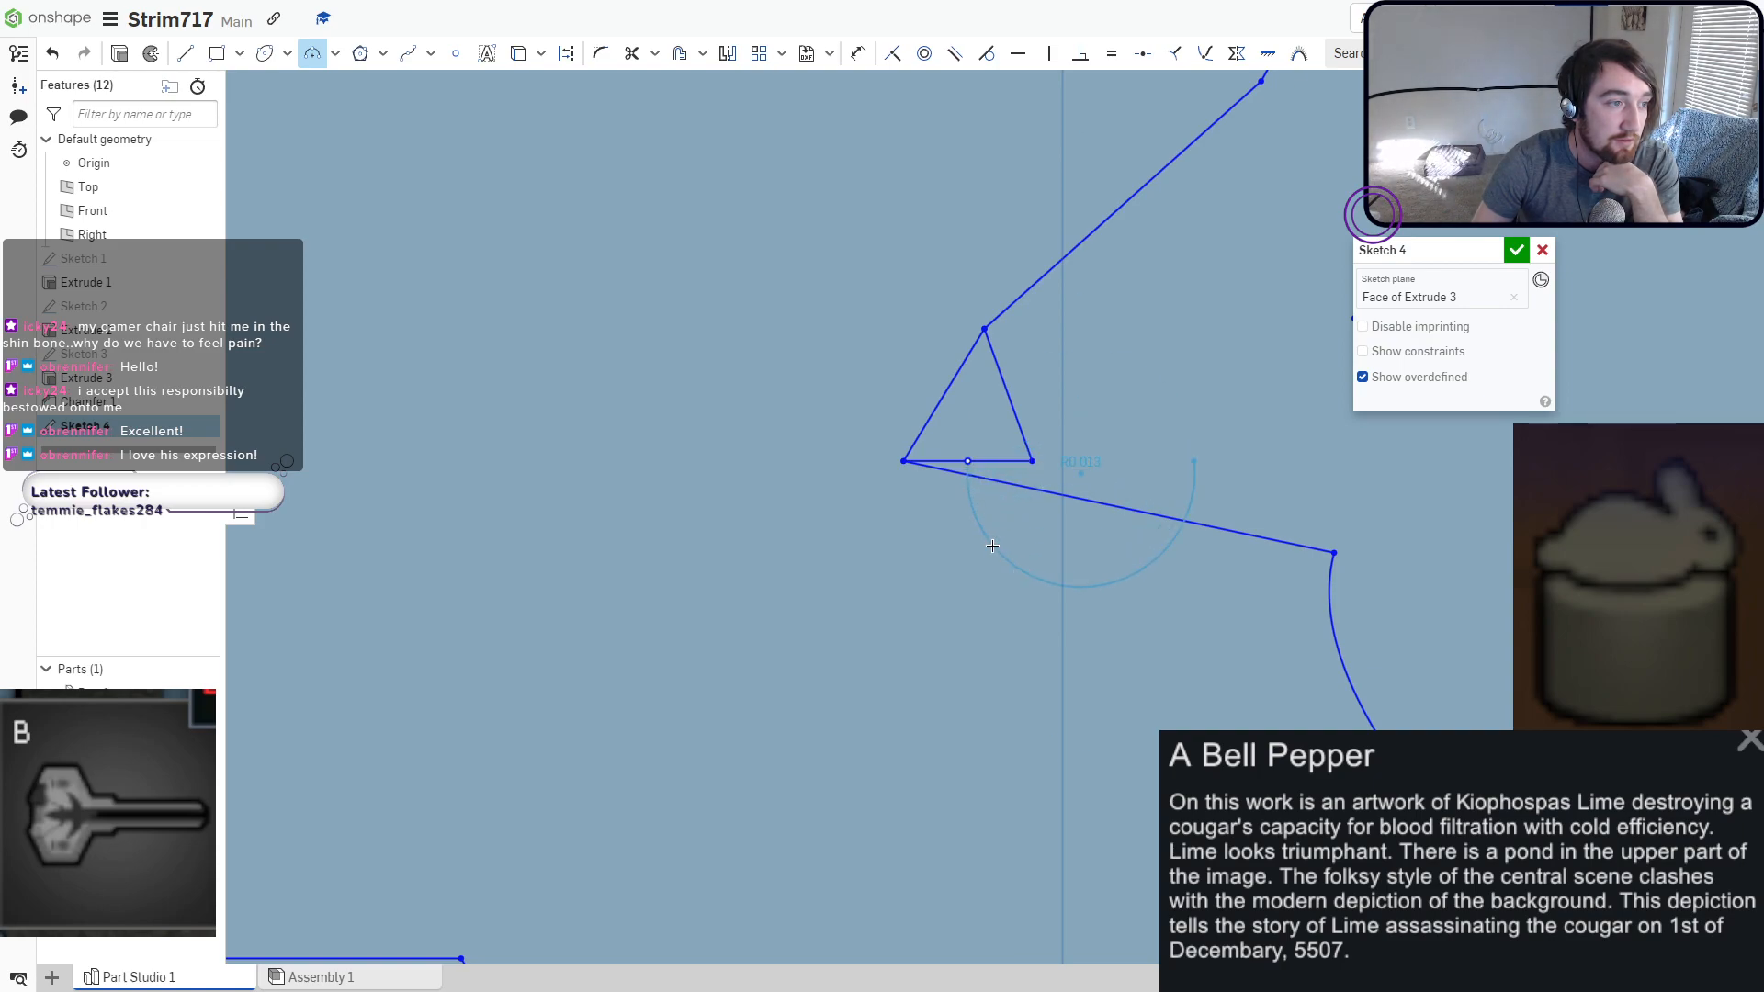
pyautogui.click(1022, 562)
pyautogui.click(966, 461)
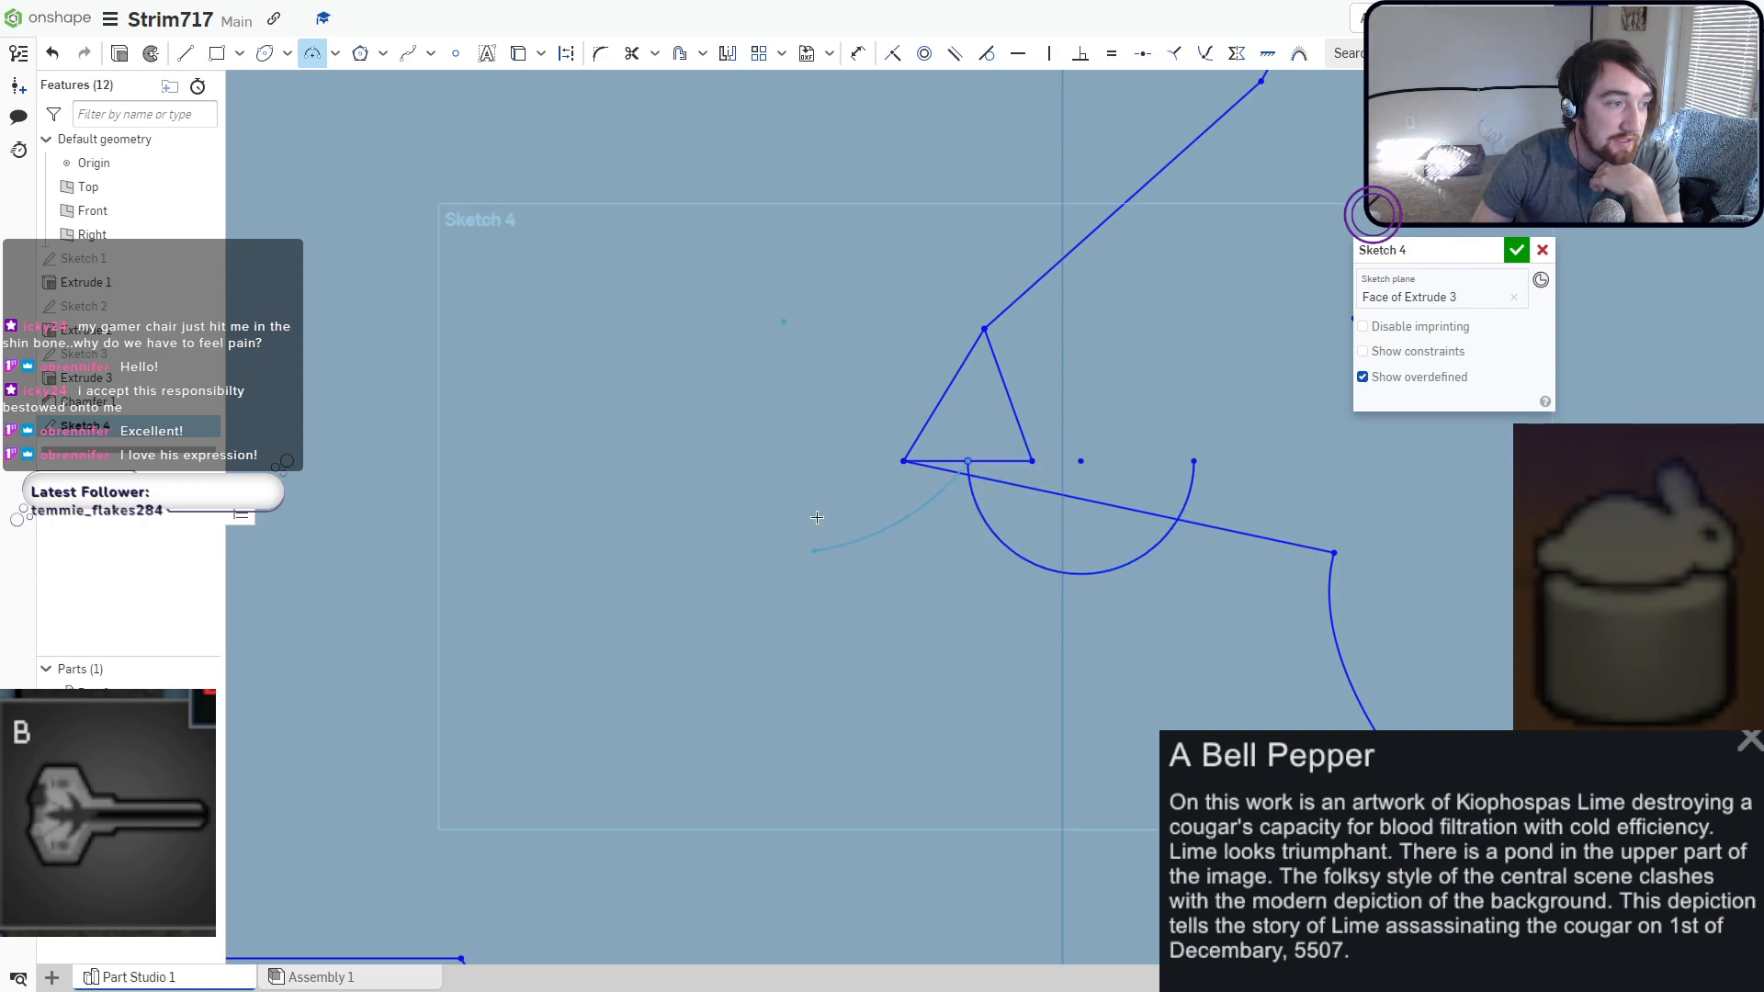
pyautogui.click(741, 460)
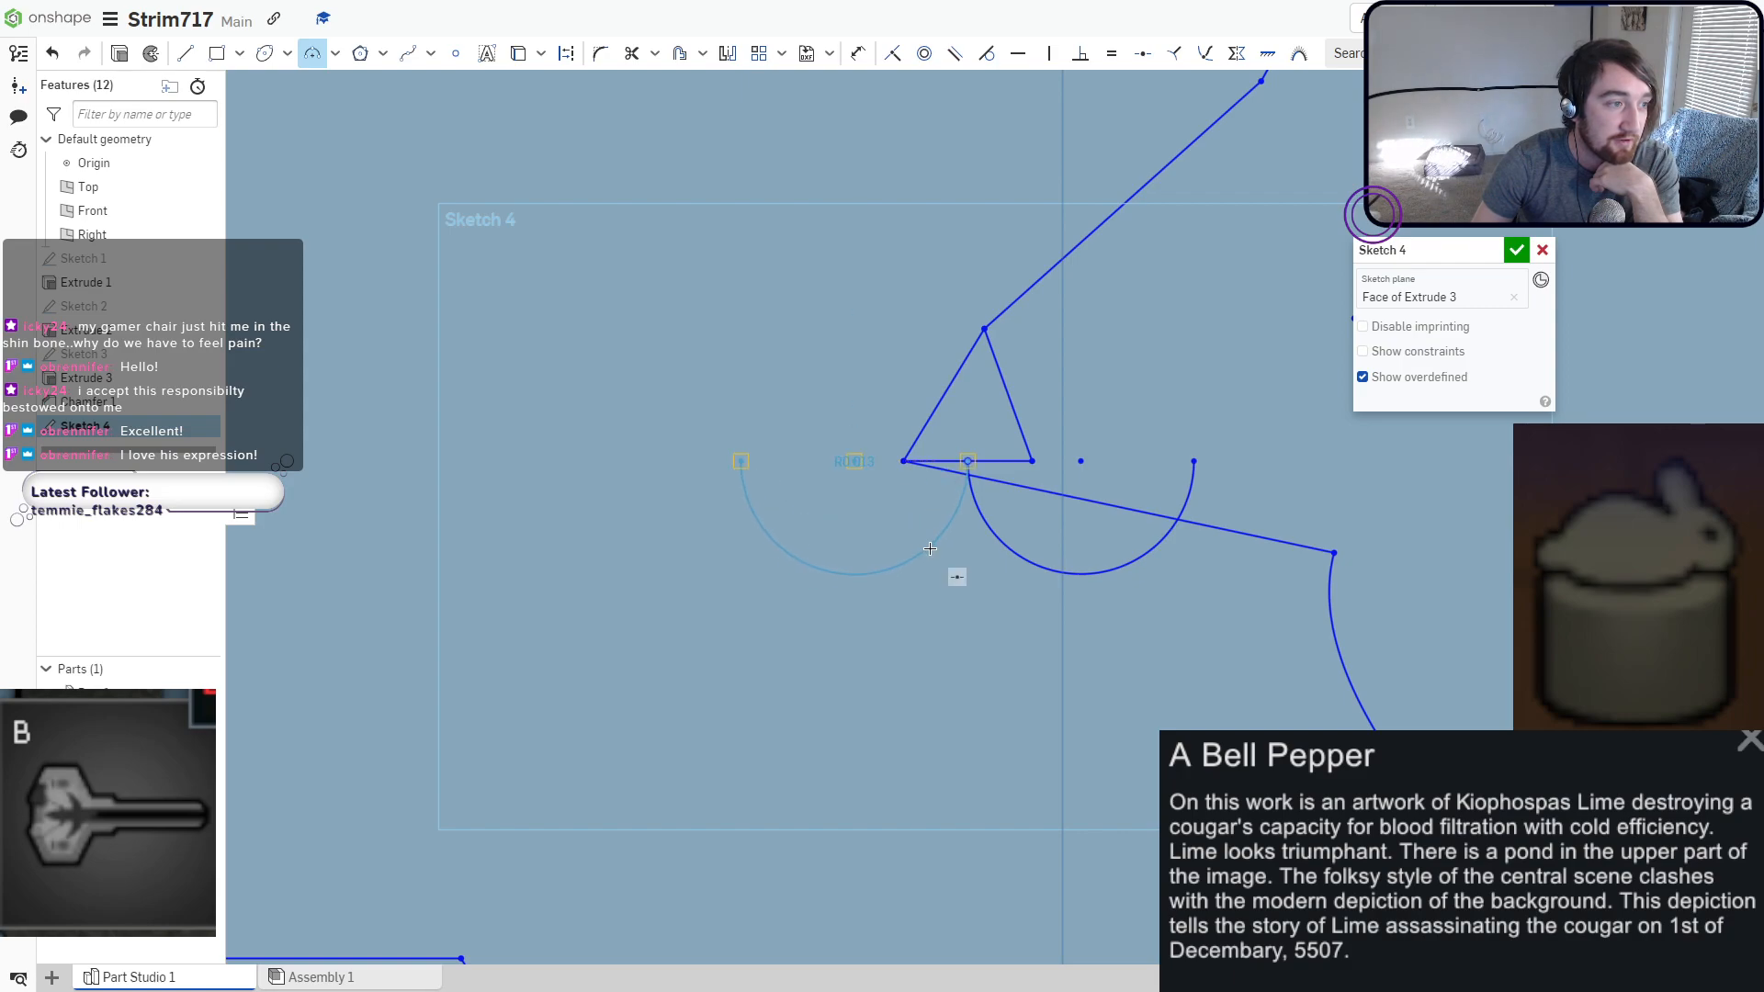
pyautogui.click(956, 577)
# Delete the two semicircular arcs beneath the cougar's nose triangle.
pyautogui.scroll(-5, 956, 577)
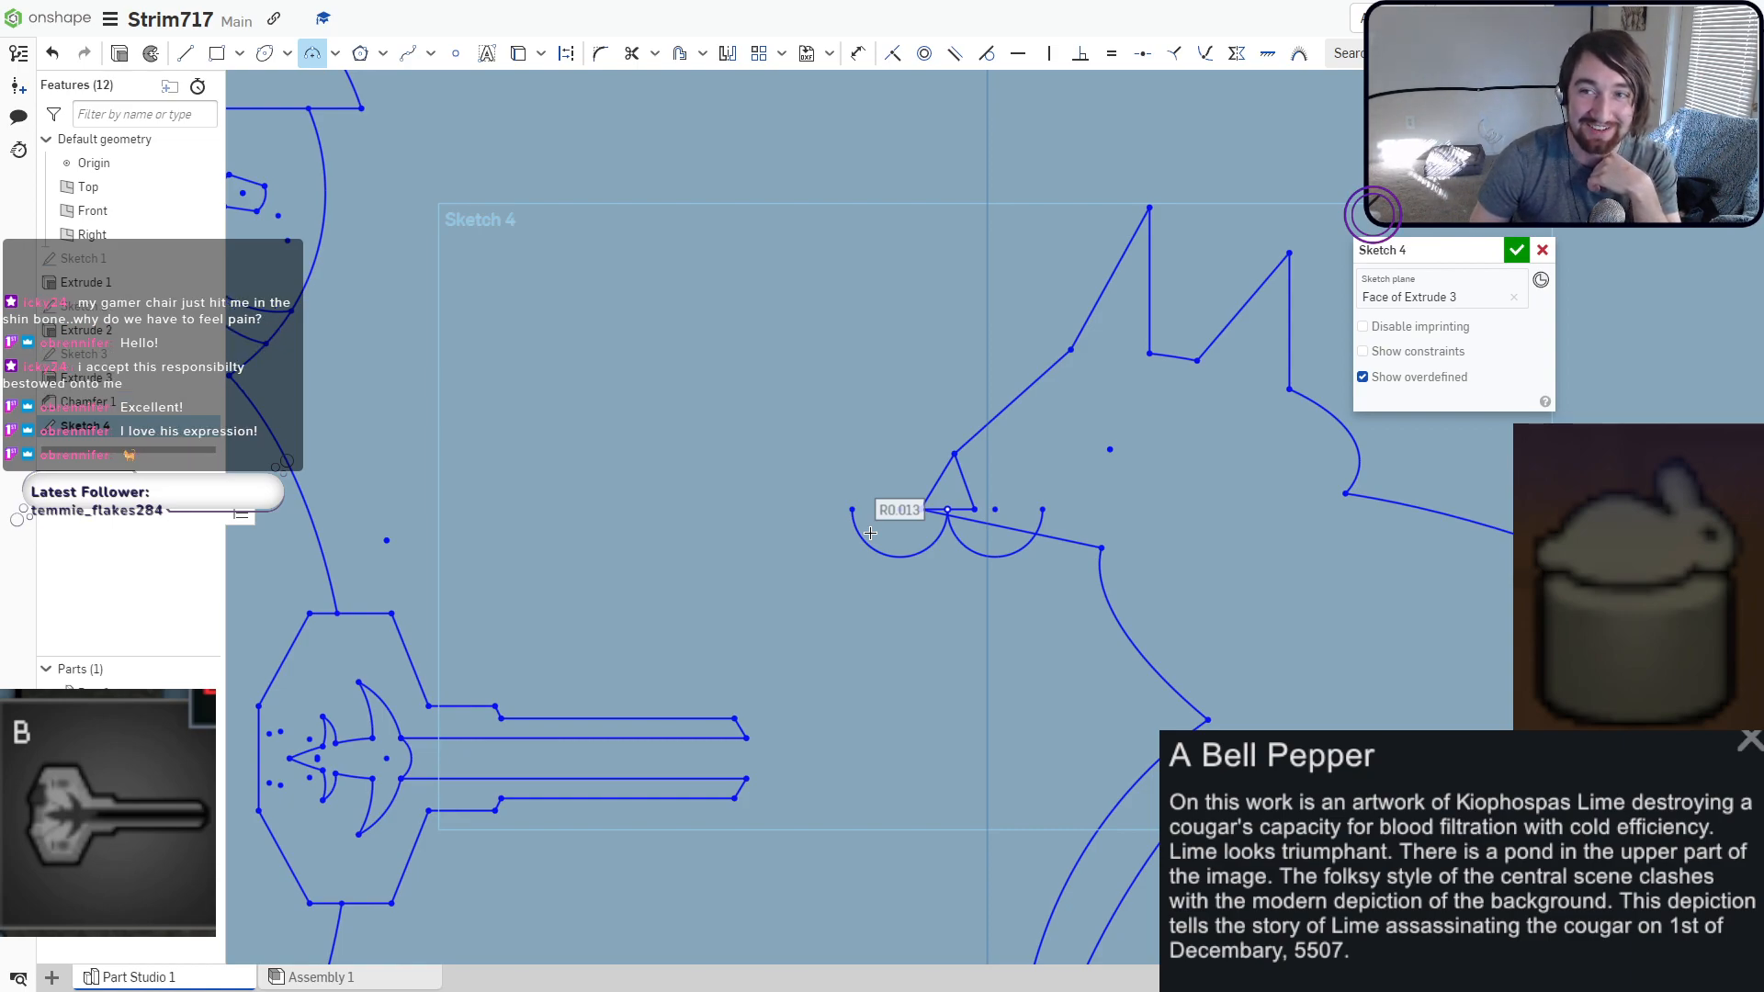
pyautogui.scroll(2, 922, 523)
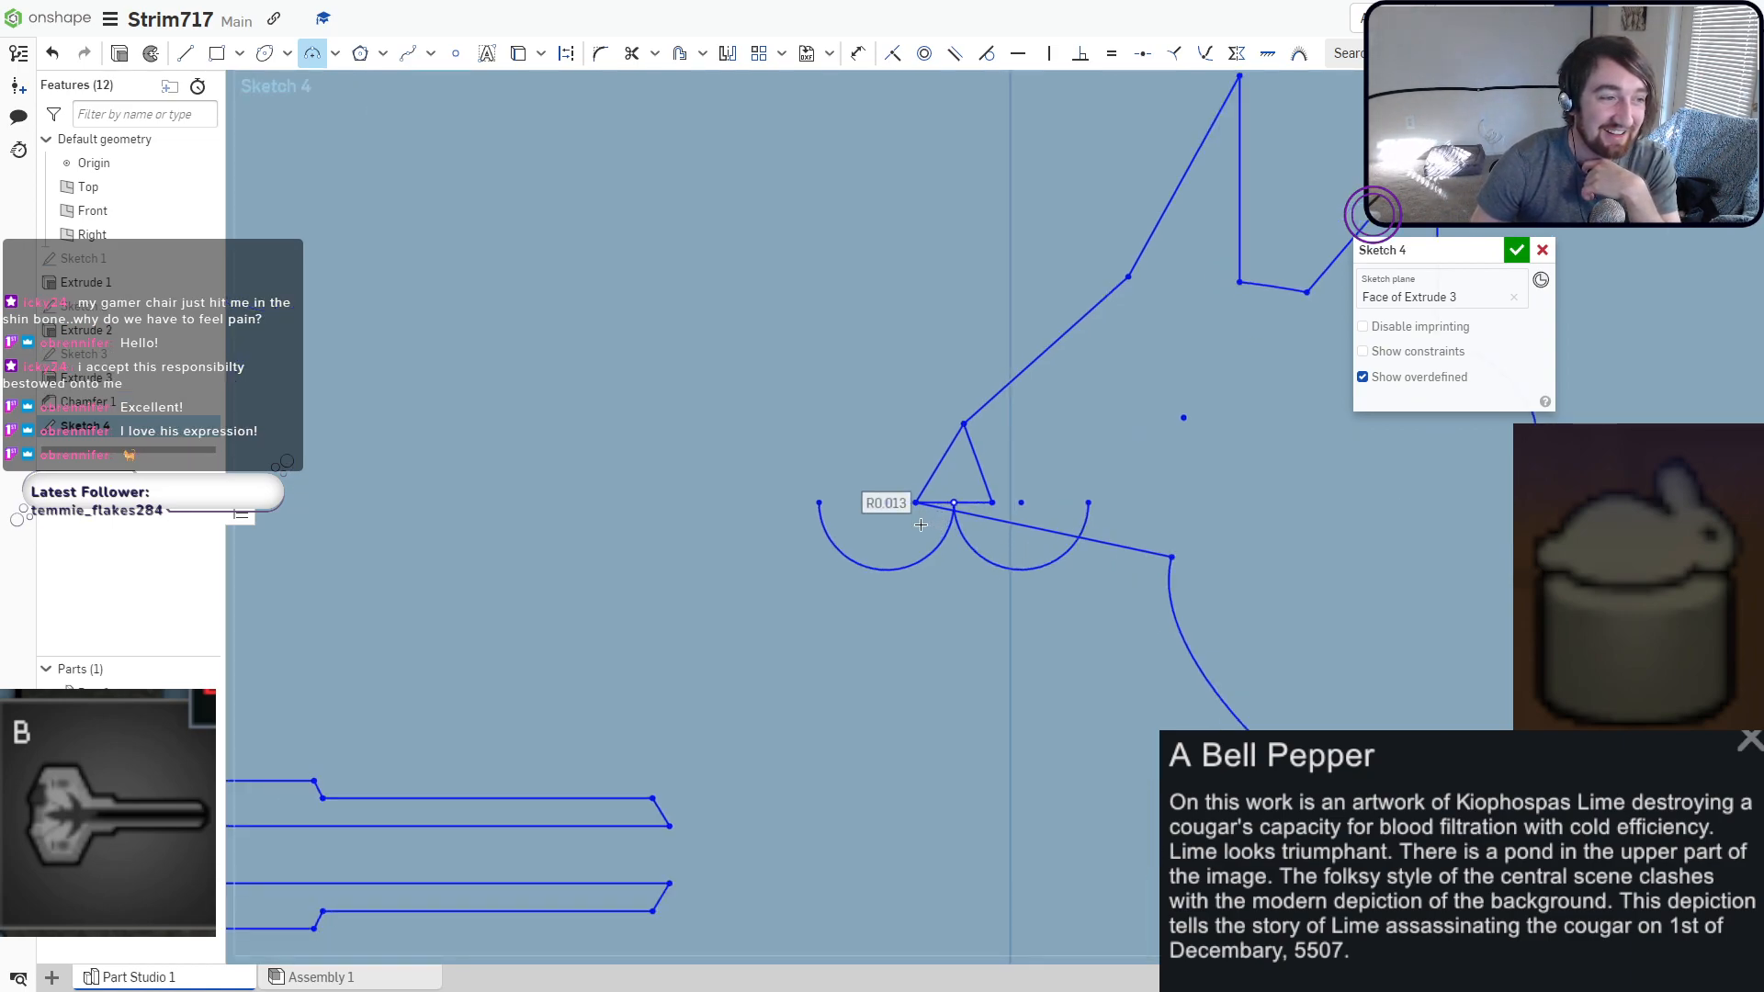
pyautogui.scroll(-3, 795, 495)
pyautogui.scroll(-2, 743, 480)
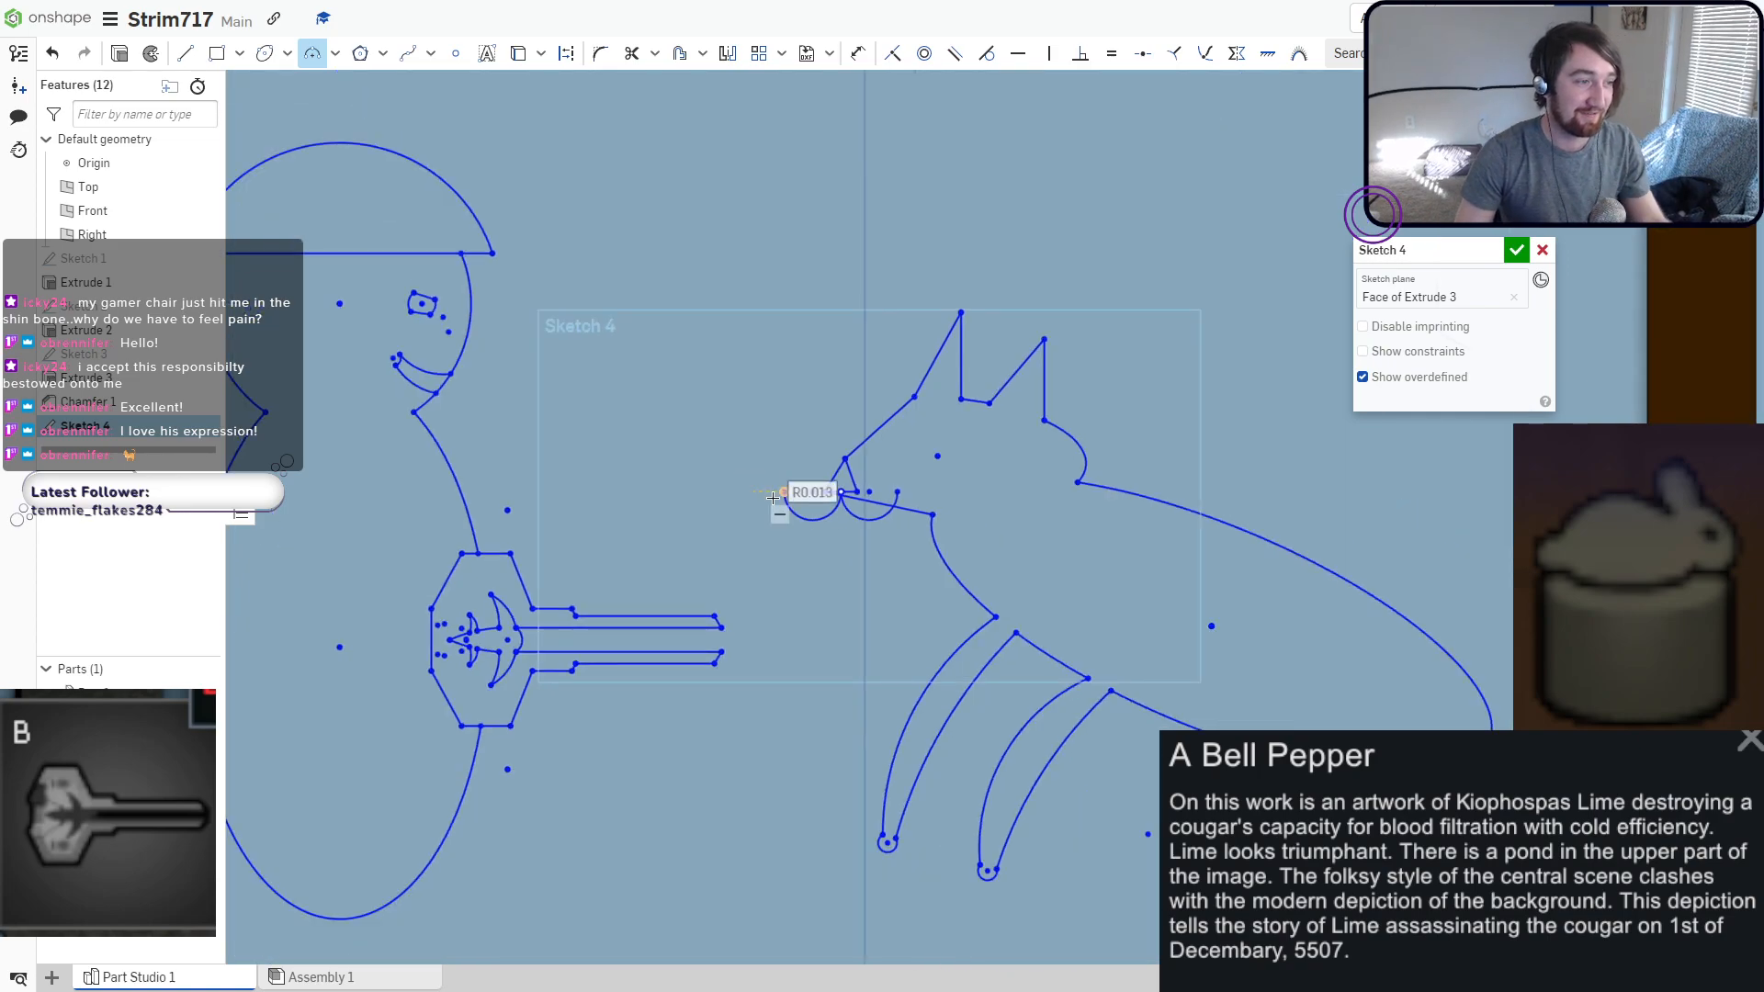
pyautogui.press('Escape')
pyautogui.moveTo(790, 499)
pyautogui.mouseDown()
pyautogui.moveTo(813, 570)
pyautogui.moveTo(777, 673)
pyautogui.moveTo(746, 465)
pyautogui.moveTo(811, 528)
pyautogui.moveTo(806, 509)
pyautogui.mouseUp()
pyautogui.press('Delete')
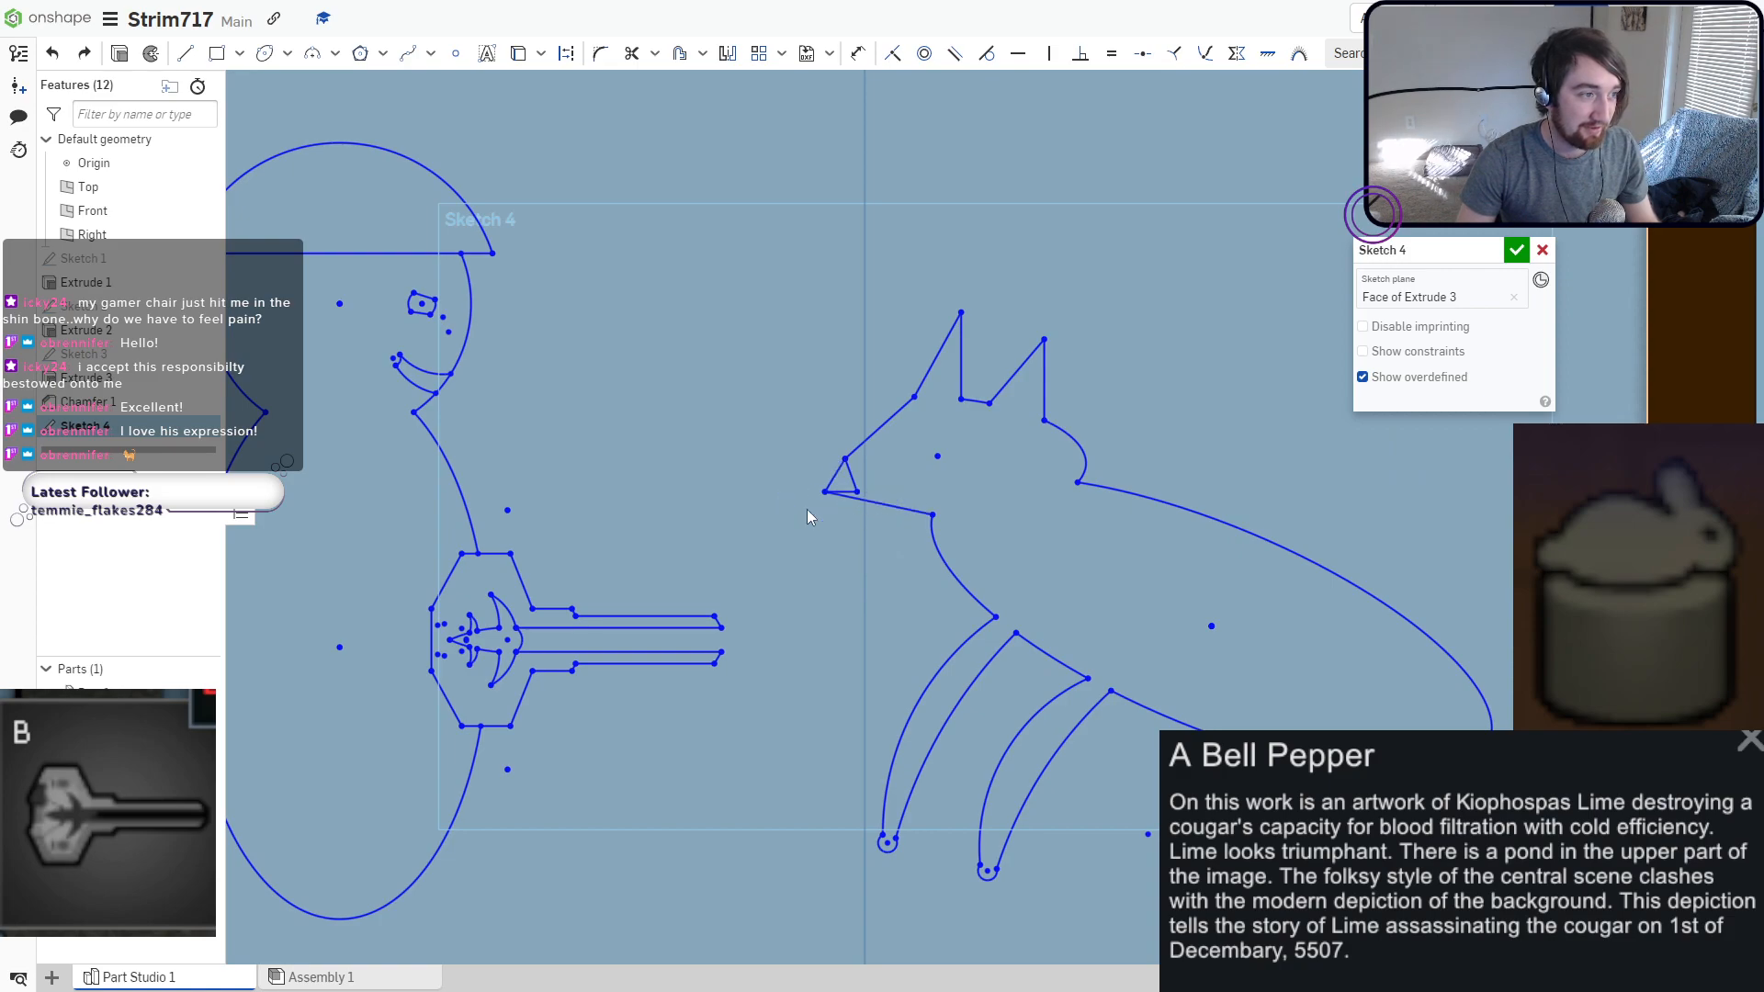
# Undo the straight-line snout and the trimming of the cougar's rounded head curve.
pyautogui.hotkey('ctrl', 'z')
pyautogui.hotkey('ctrl', 'z')
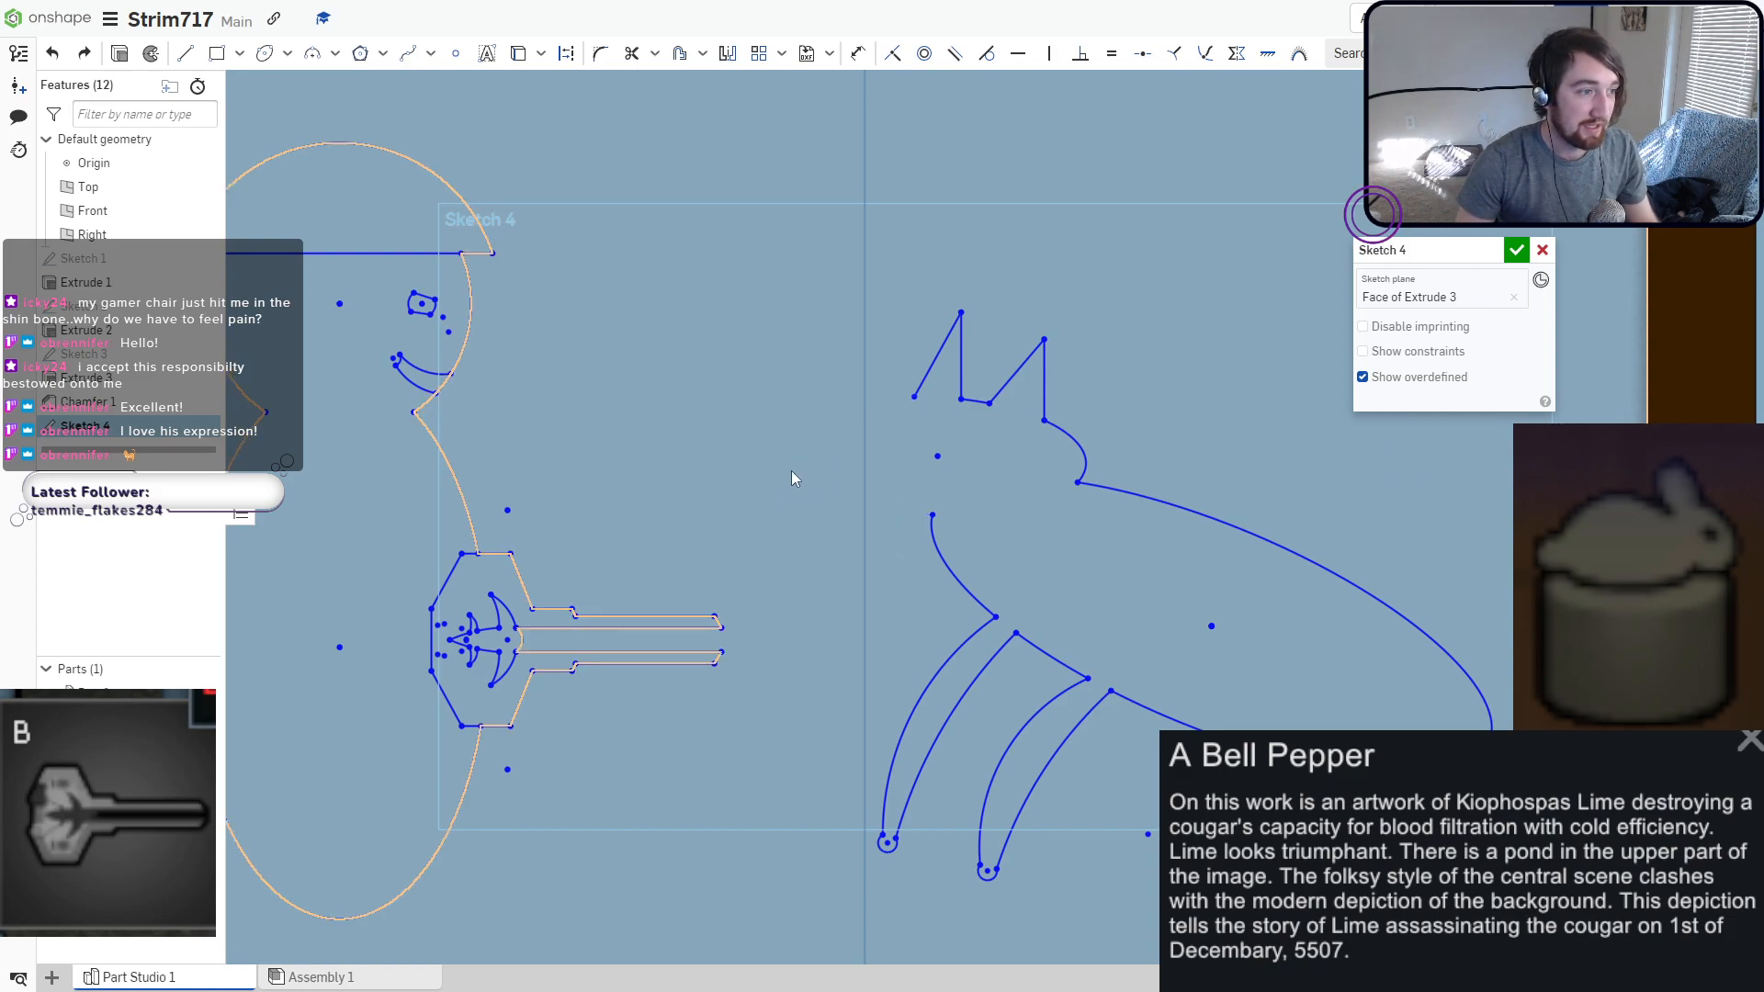
pyautogui.hotkey('ctrl', 'z')
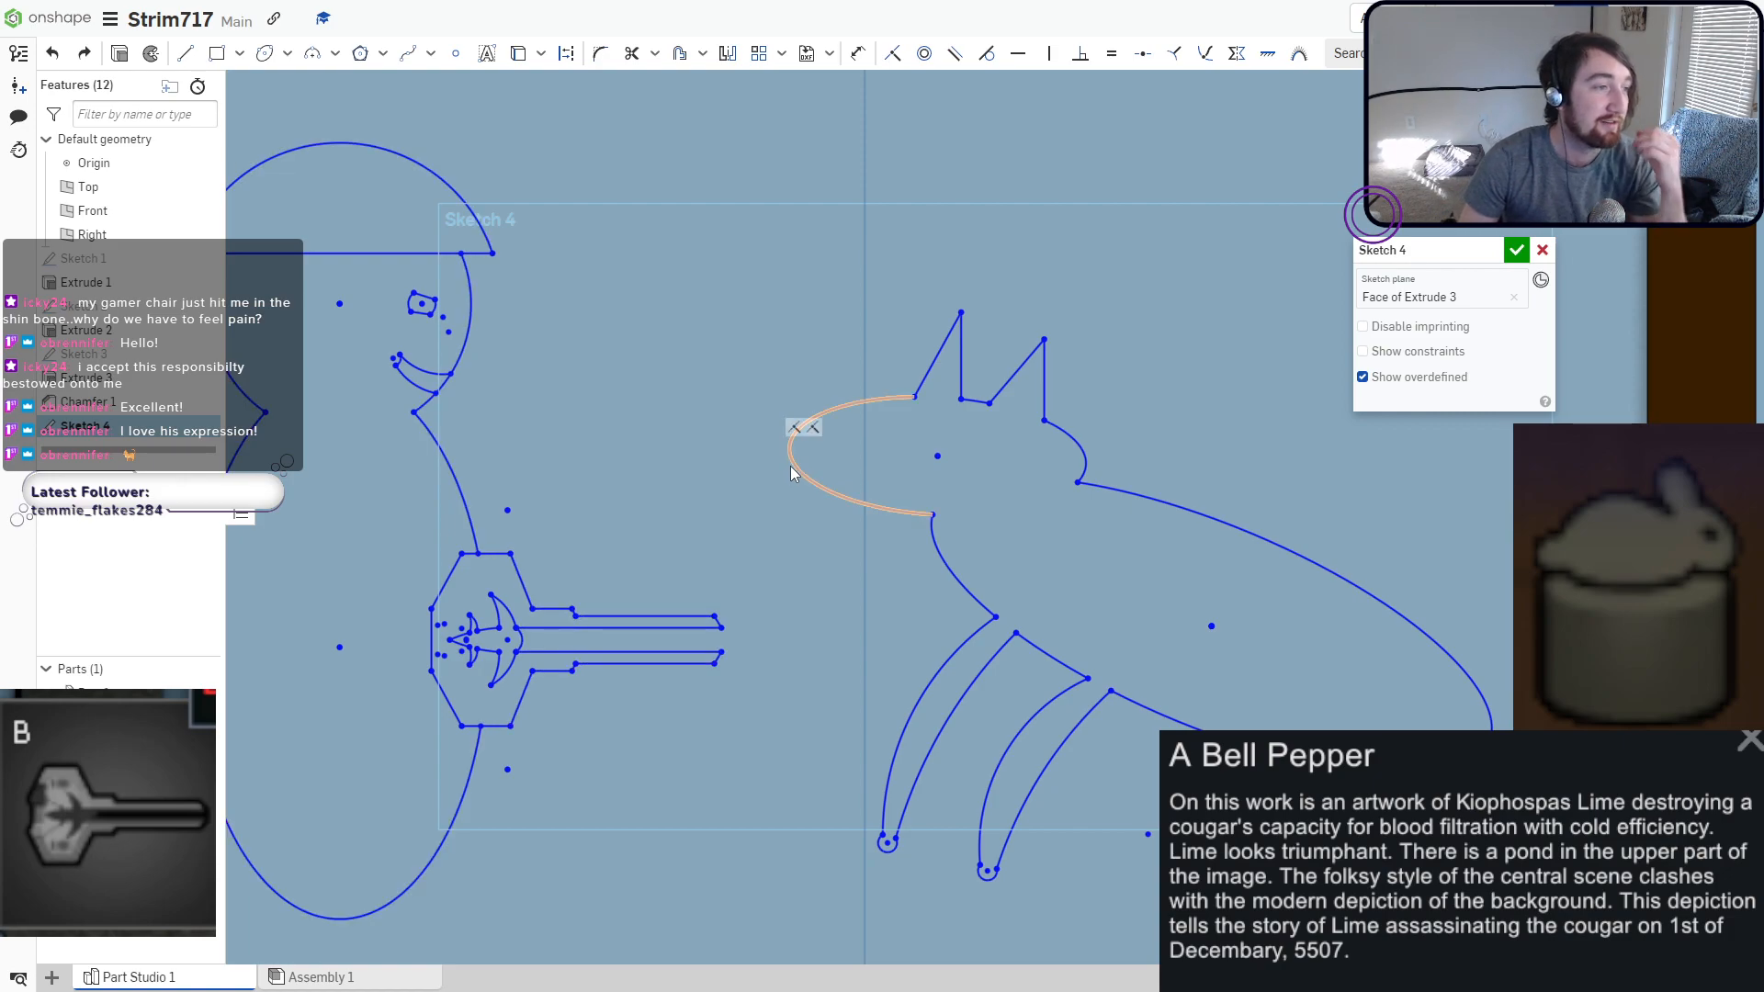
pyautogui.doubleClick(791, 471)
pyautogui.scroll(2, 770, 477)
pyautogui.scroll(-2, 886, 518)
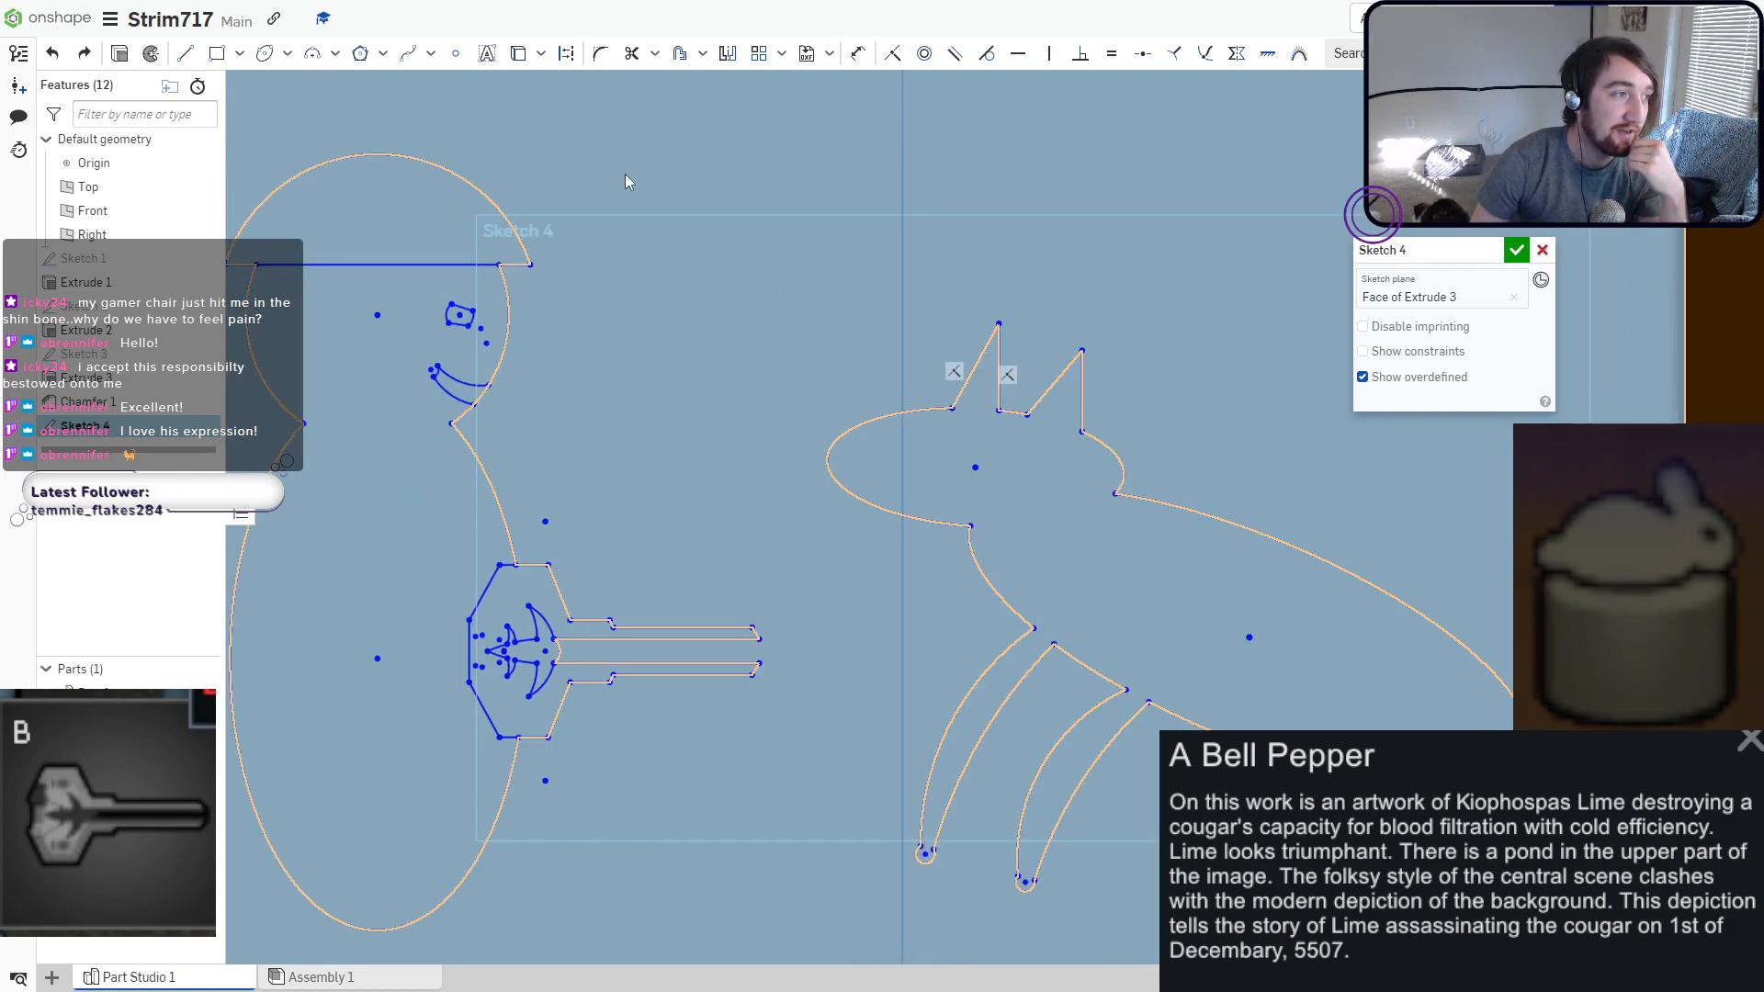
# Draw a face arc of about 0.031 cm radius from the cougar's left ear base to its throat, and trim away the longer snout curve.
pyautogui.scroll(-2, 862, 547)
pyautogui.click(865, 526)
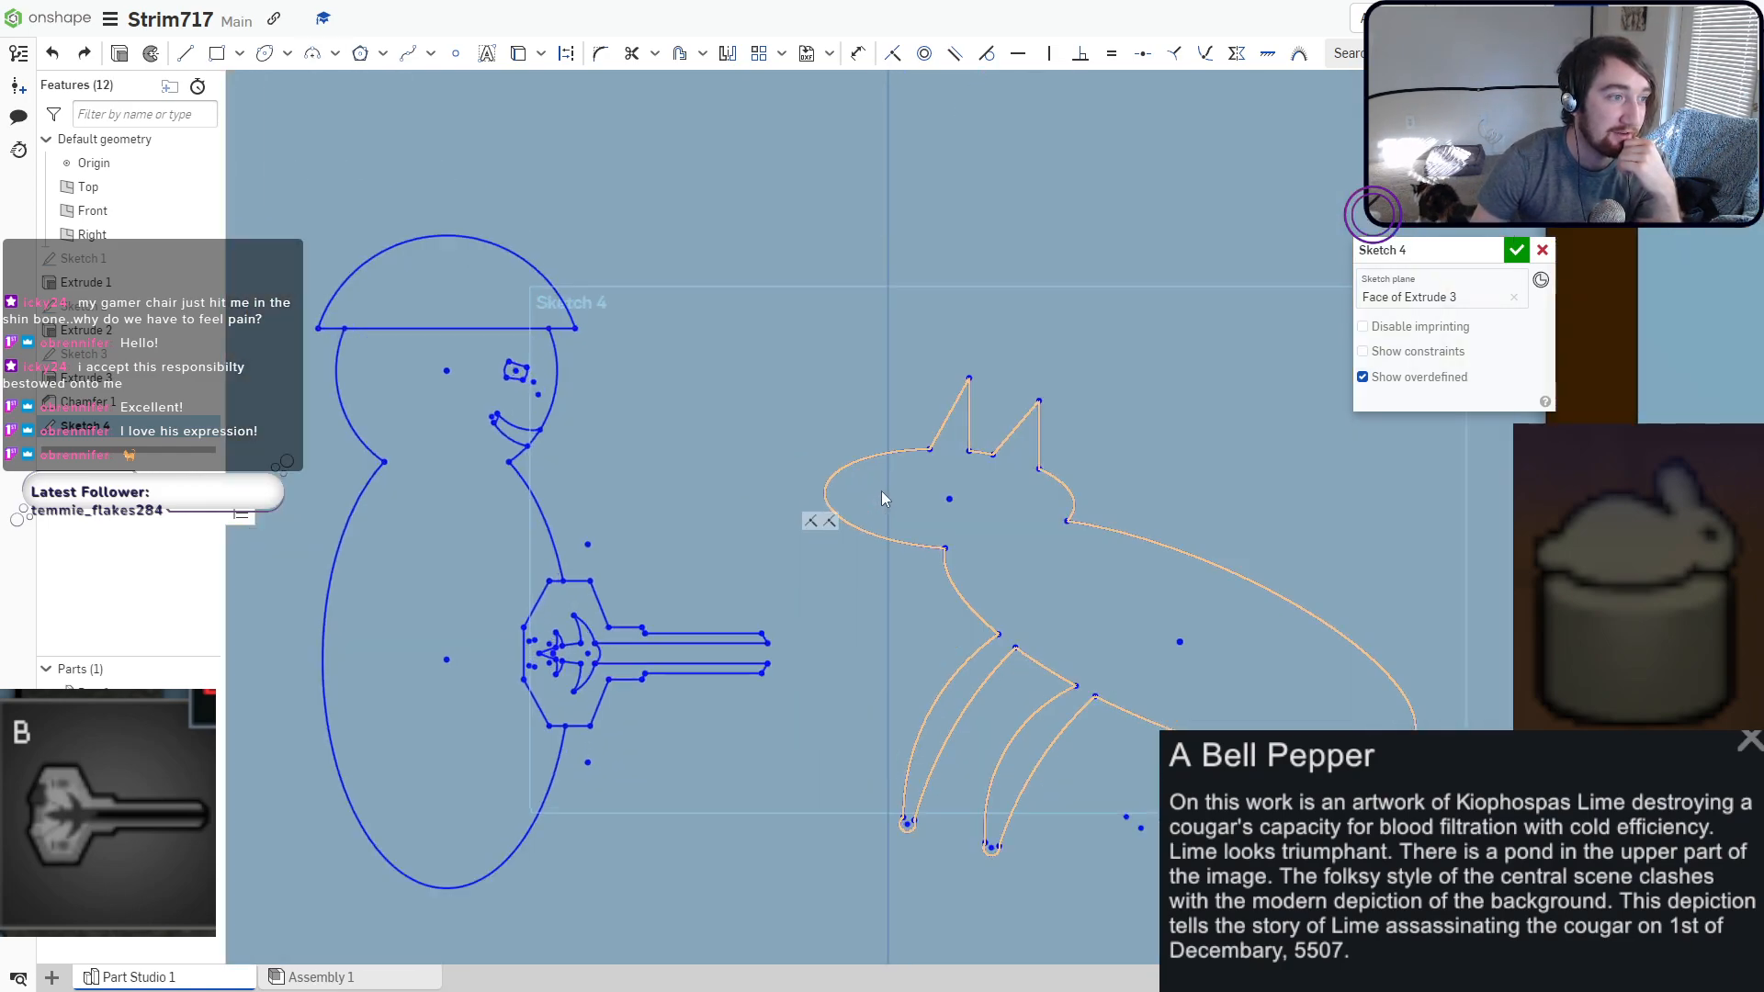
pyautogui.scroll(7, 887, 493)
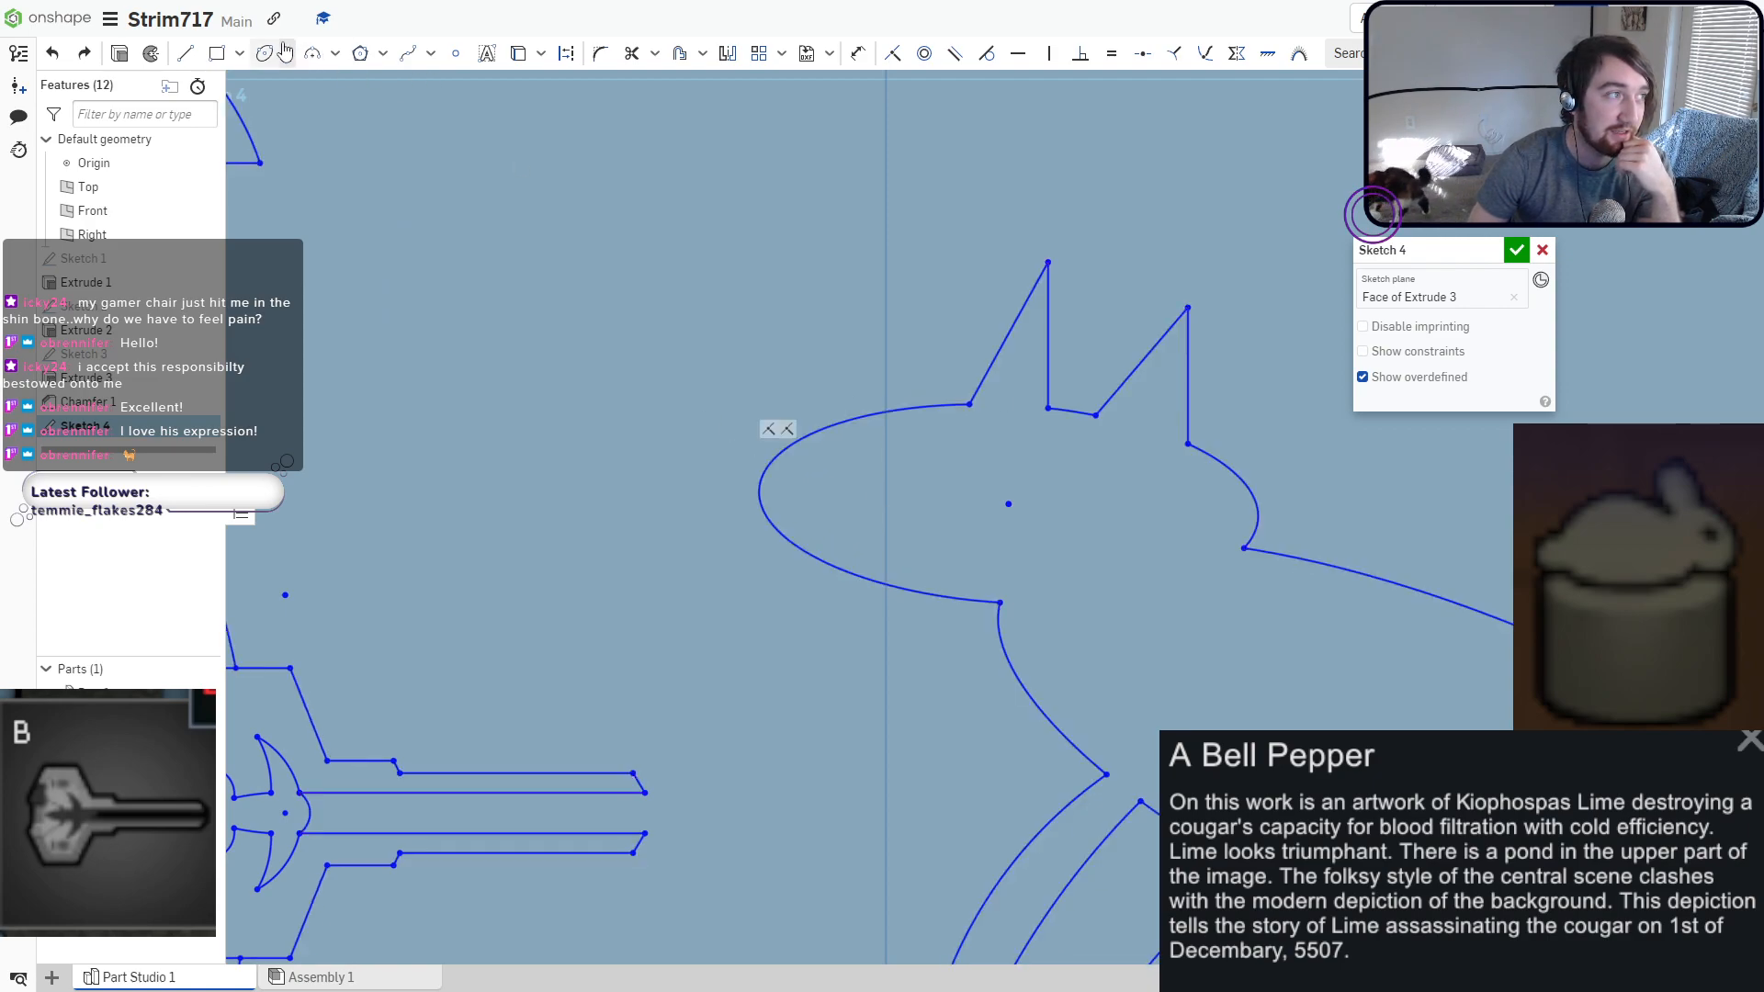
pyautogui.click(321, 57)
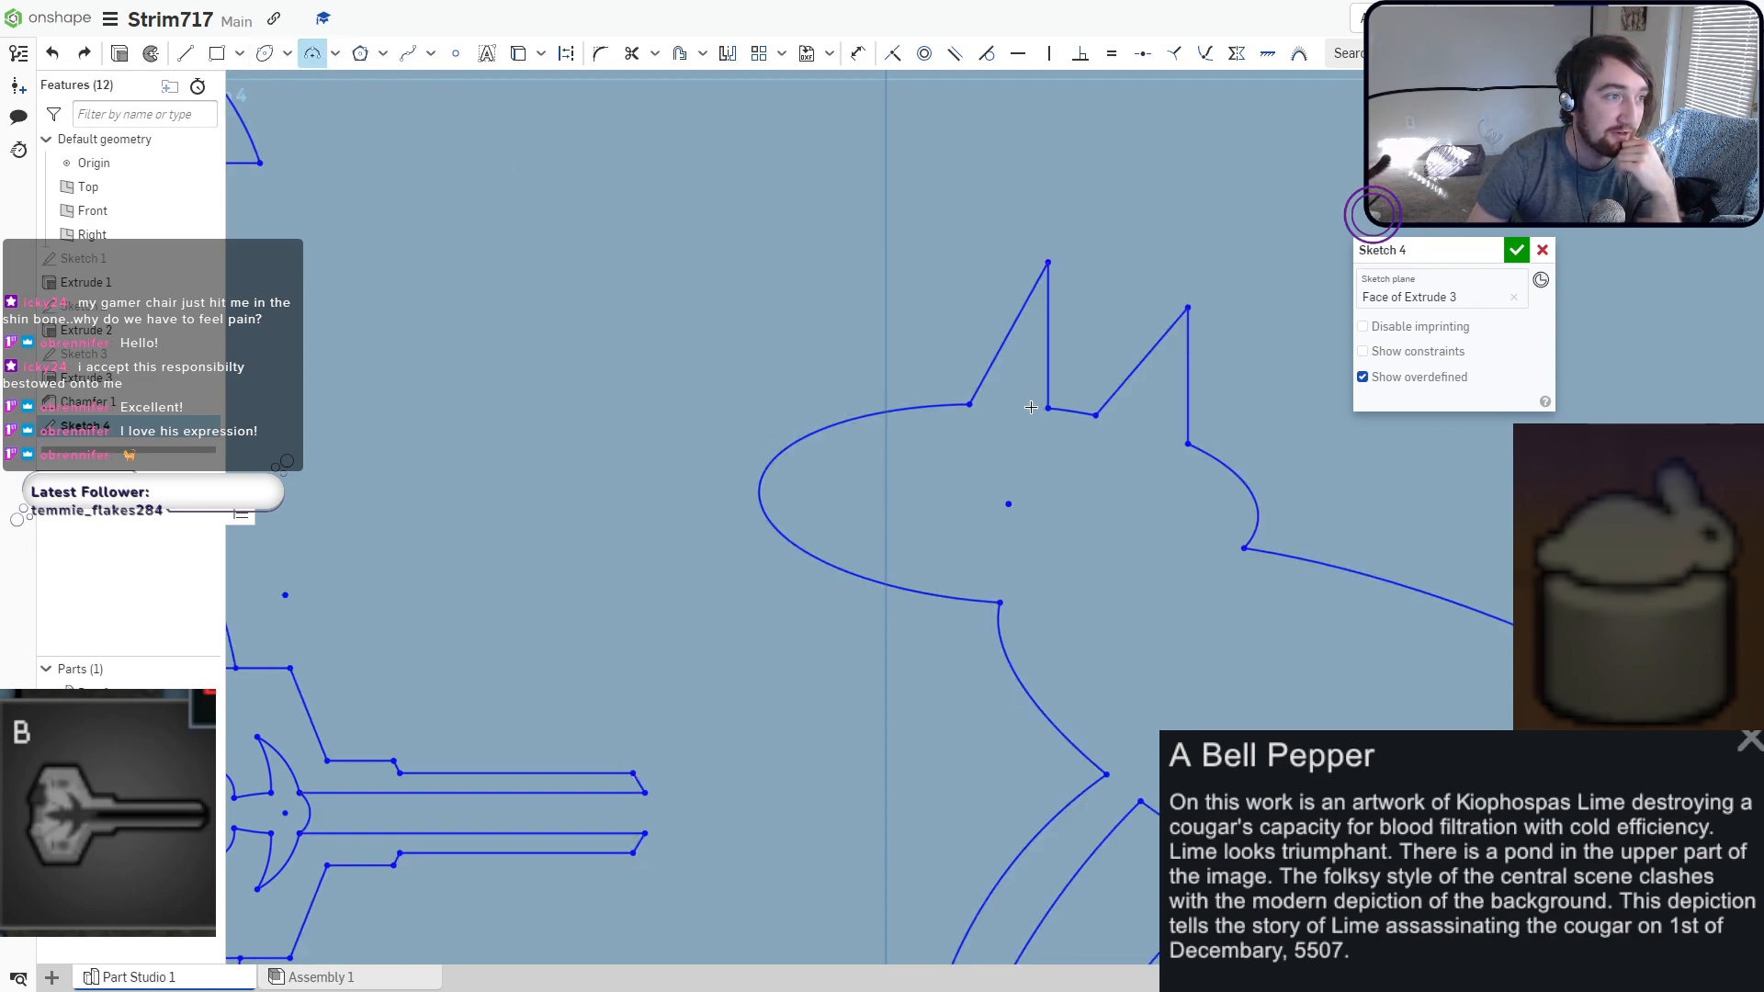
pyautogui.click(970, 404)
pyautogui.click(1001, 602)
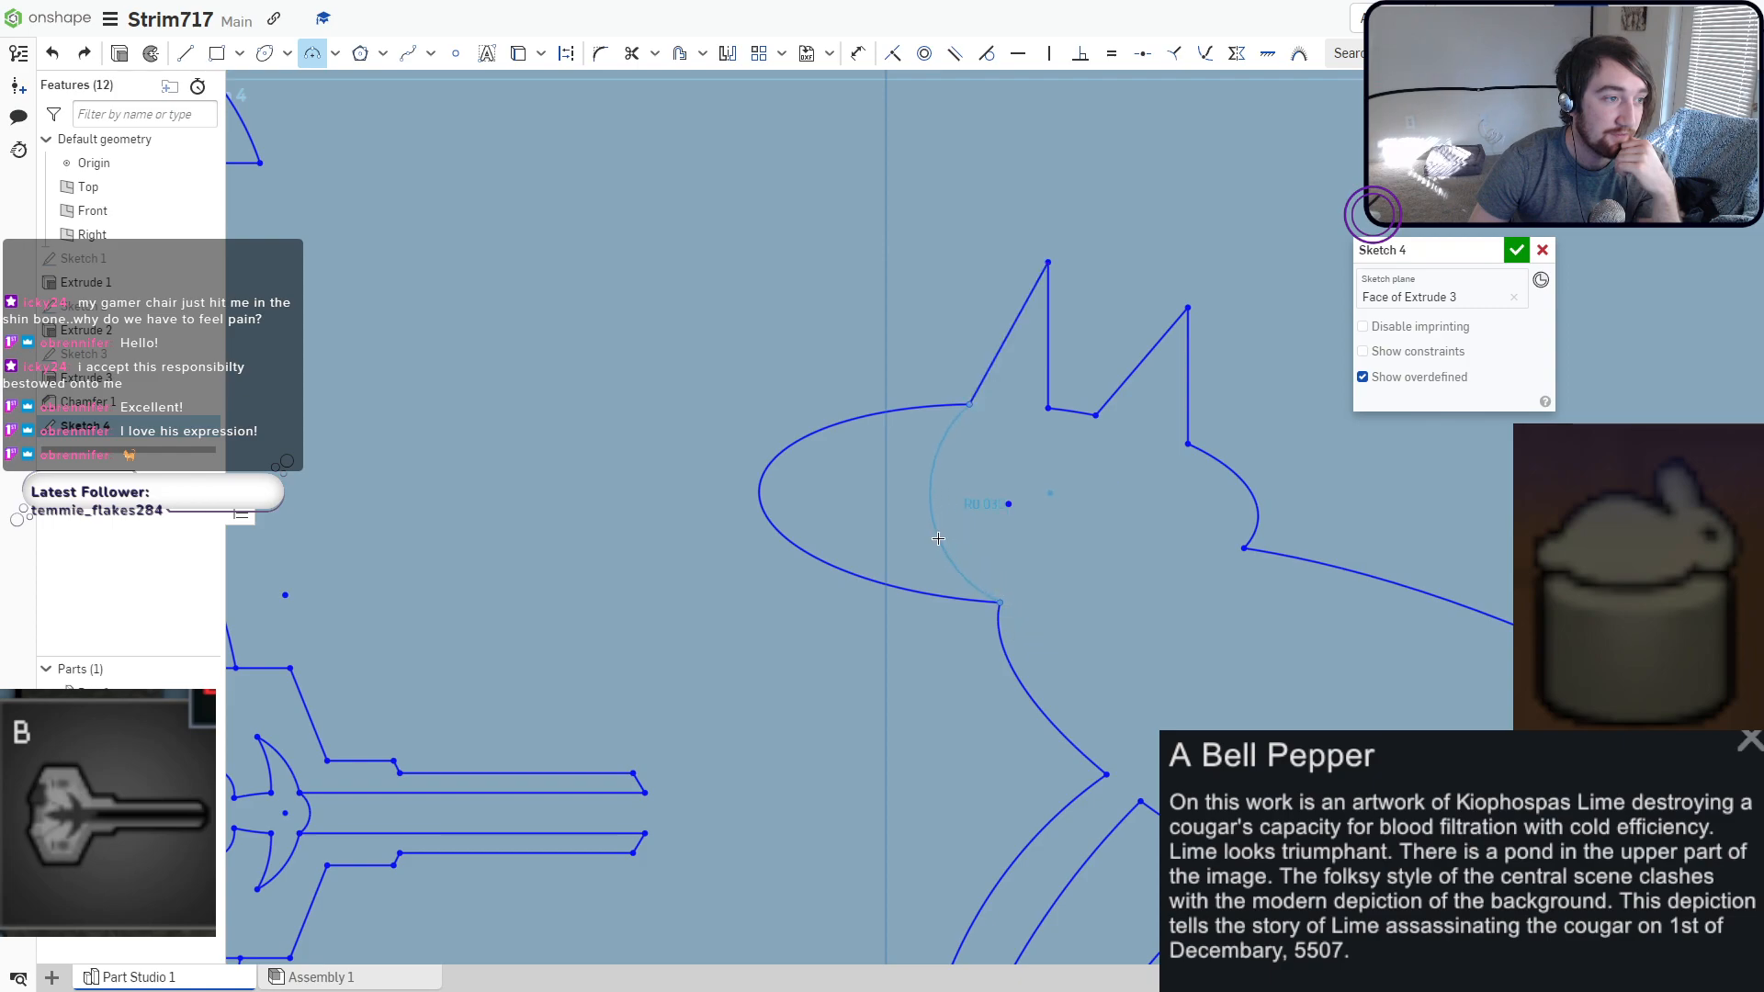
pyautogui.click(932, 538)
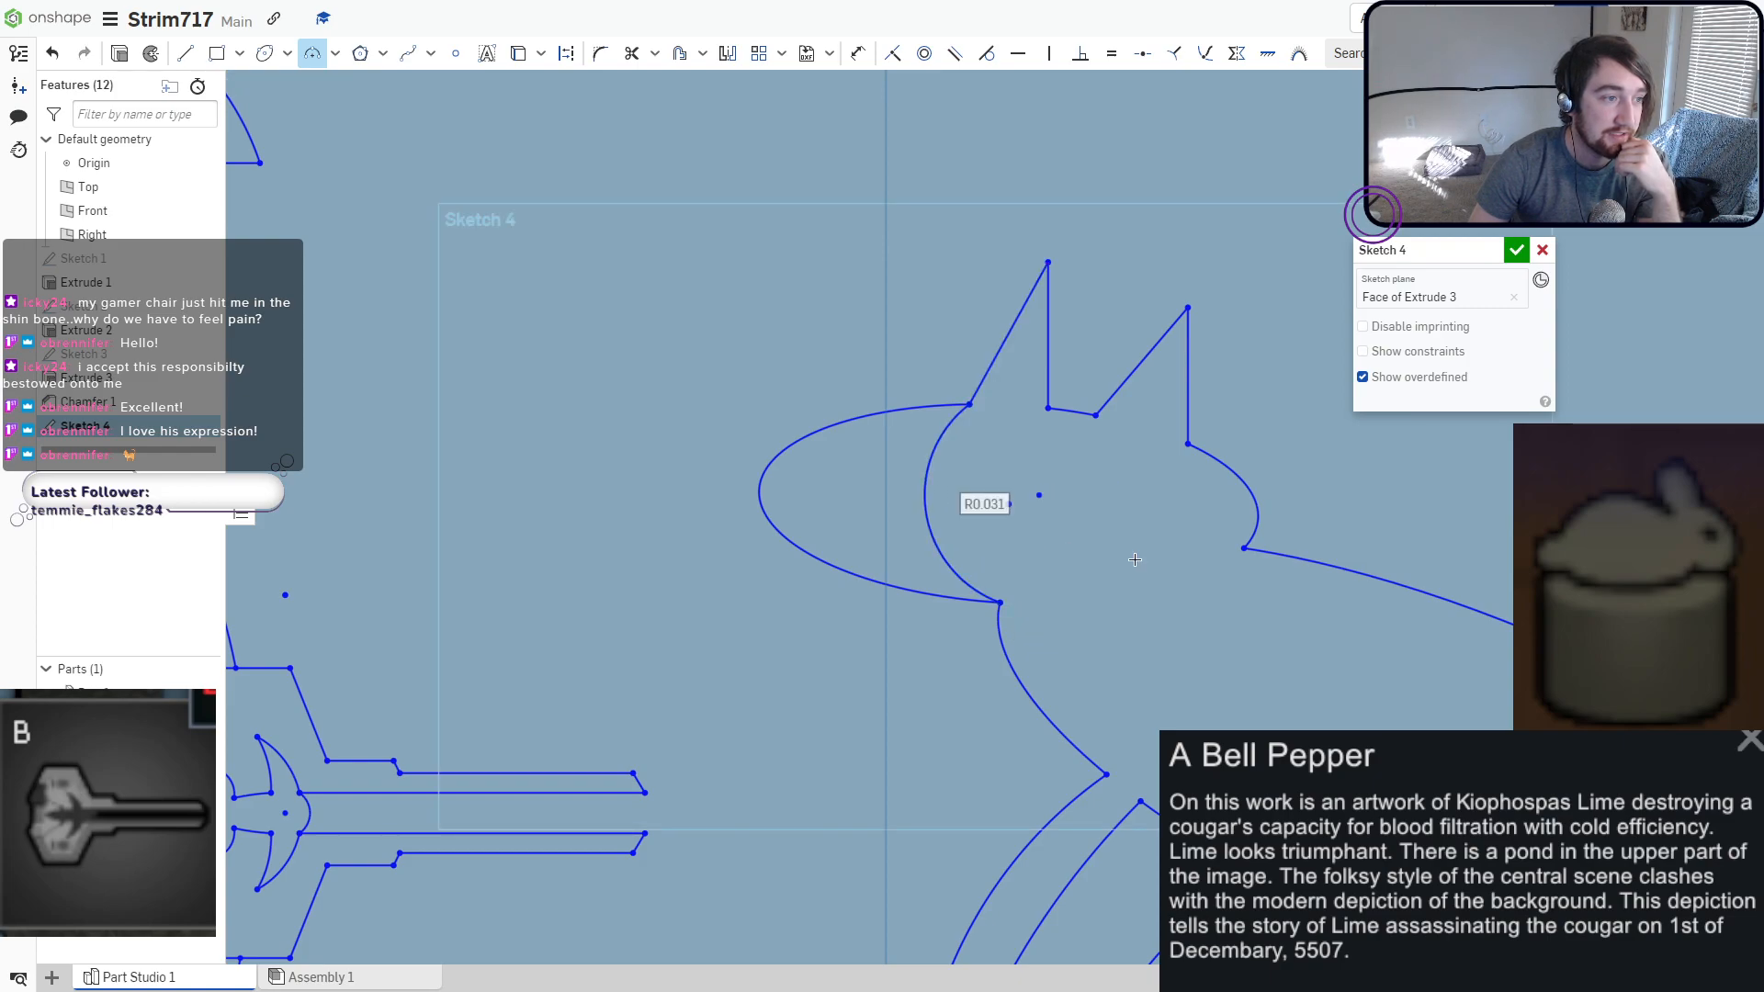
pyautogui.press('m')
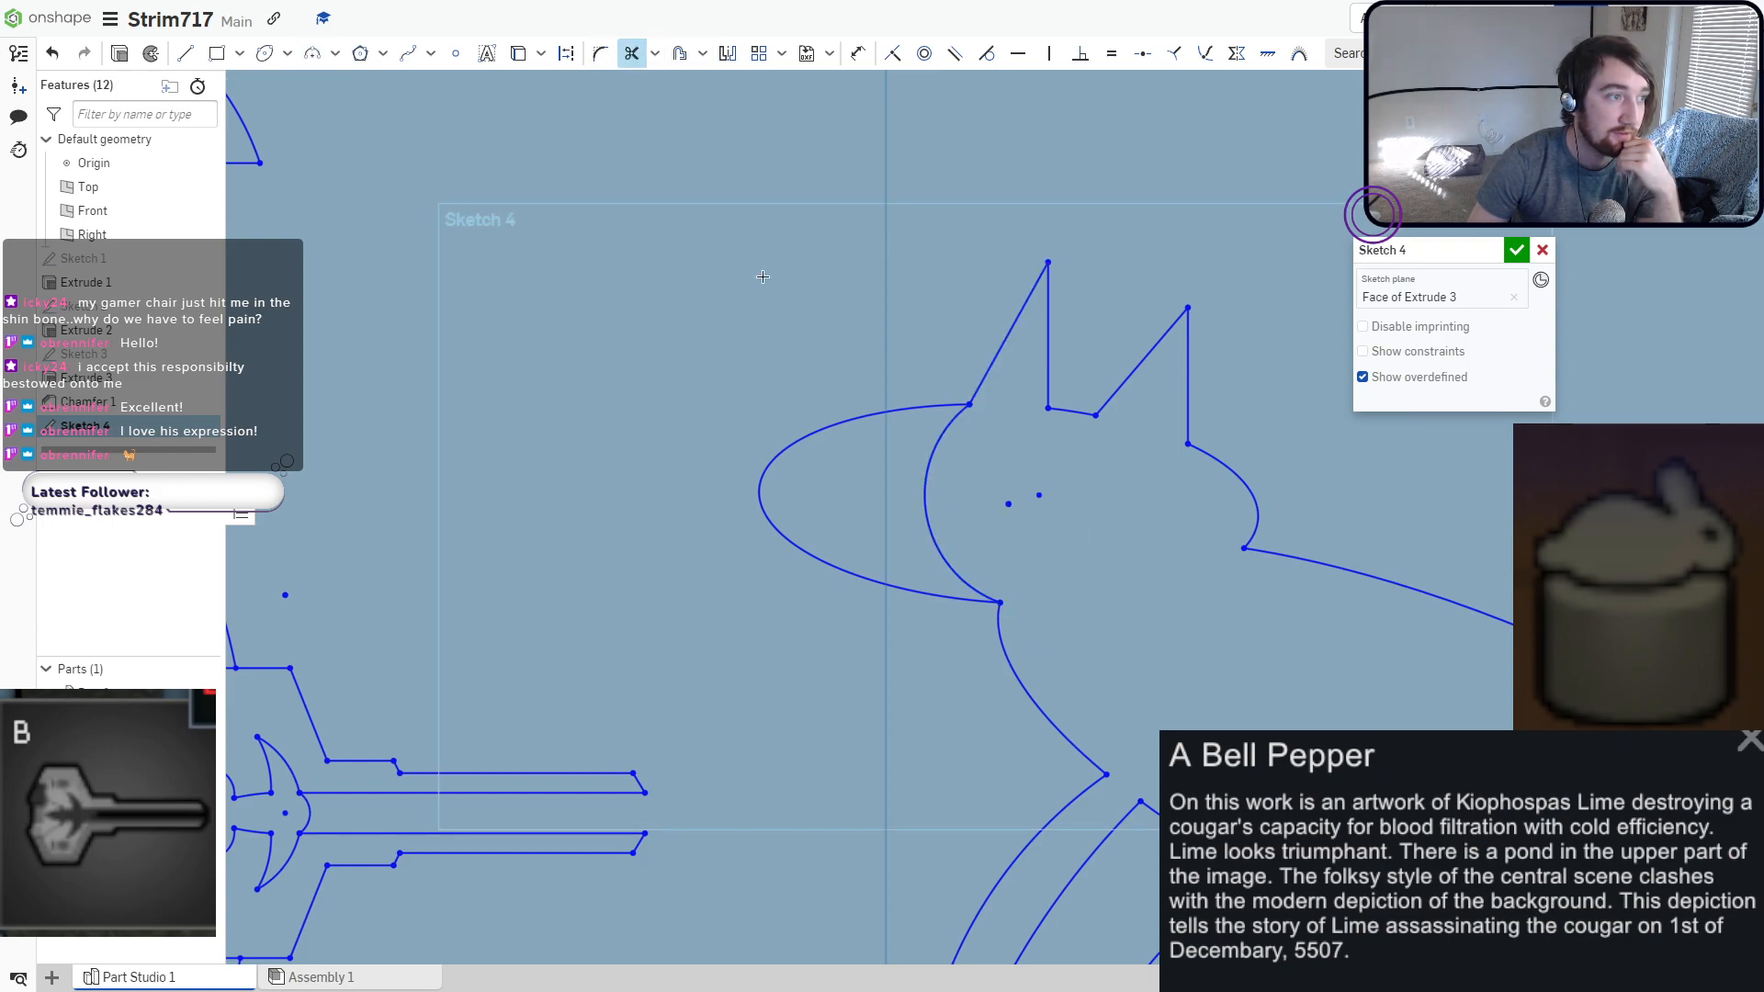
pyautogui.click(852, 411)
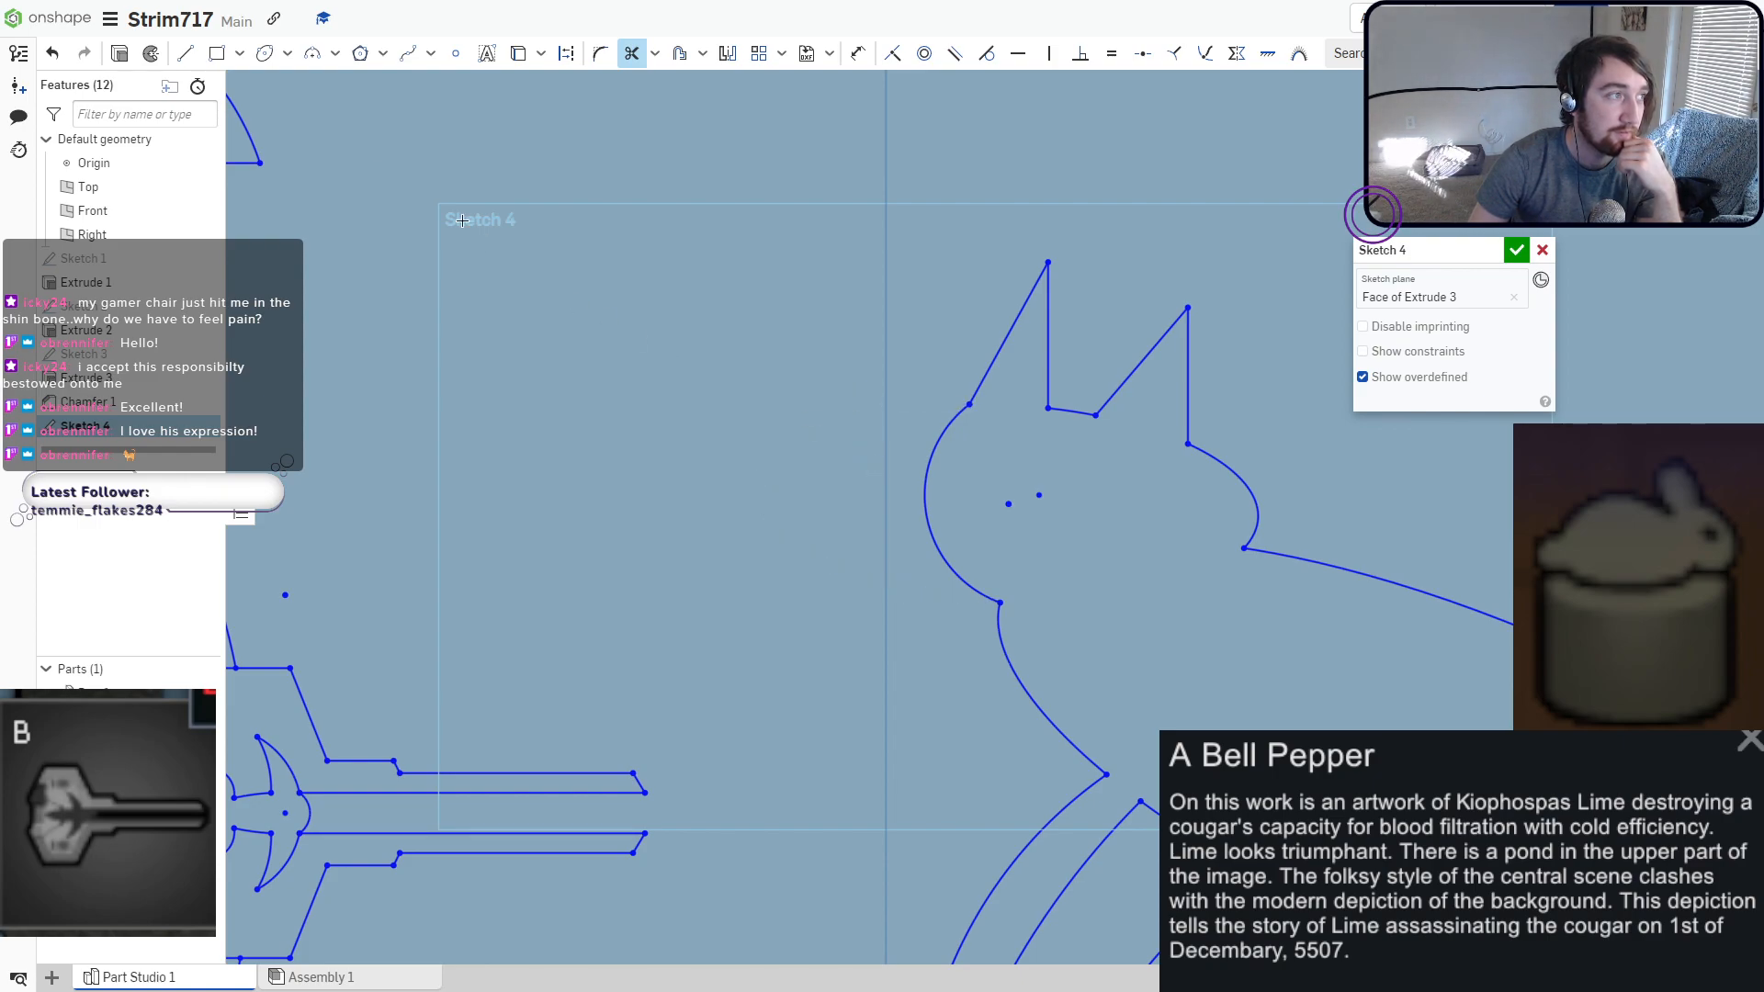
# Draw a small triangular nose with straight lines inside the cougar's head, starting at the face arc's centre, with a base of about 0.009 cm.
pyautogui.click(184, 52)
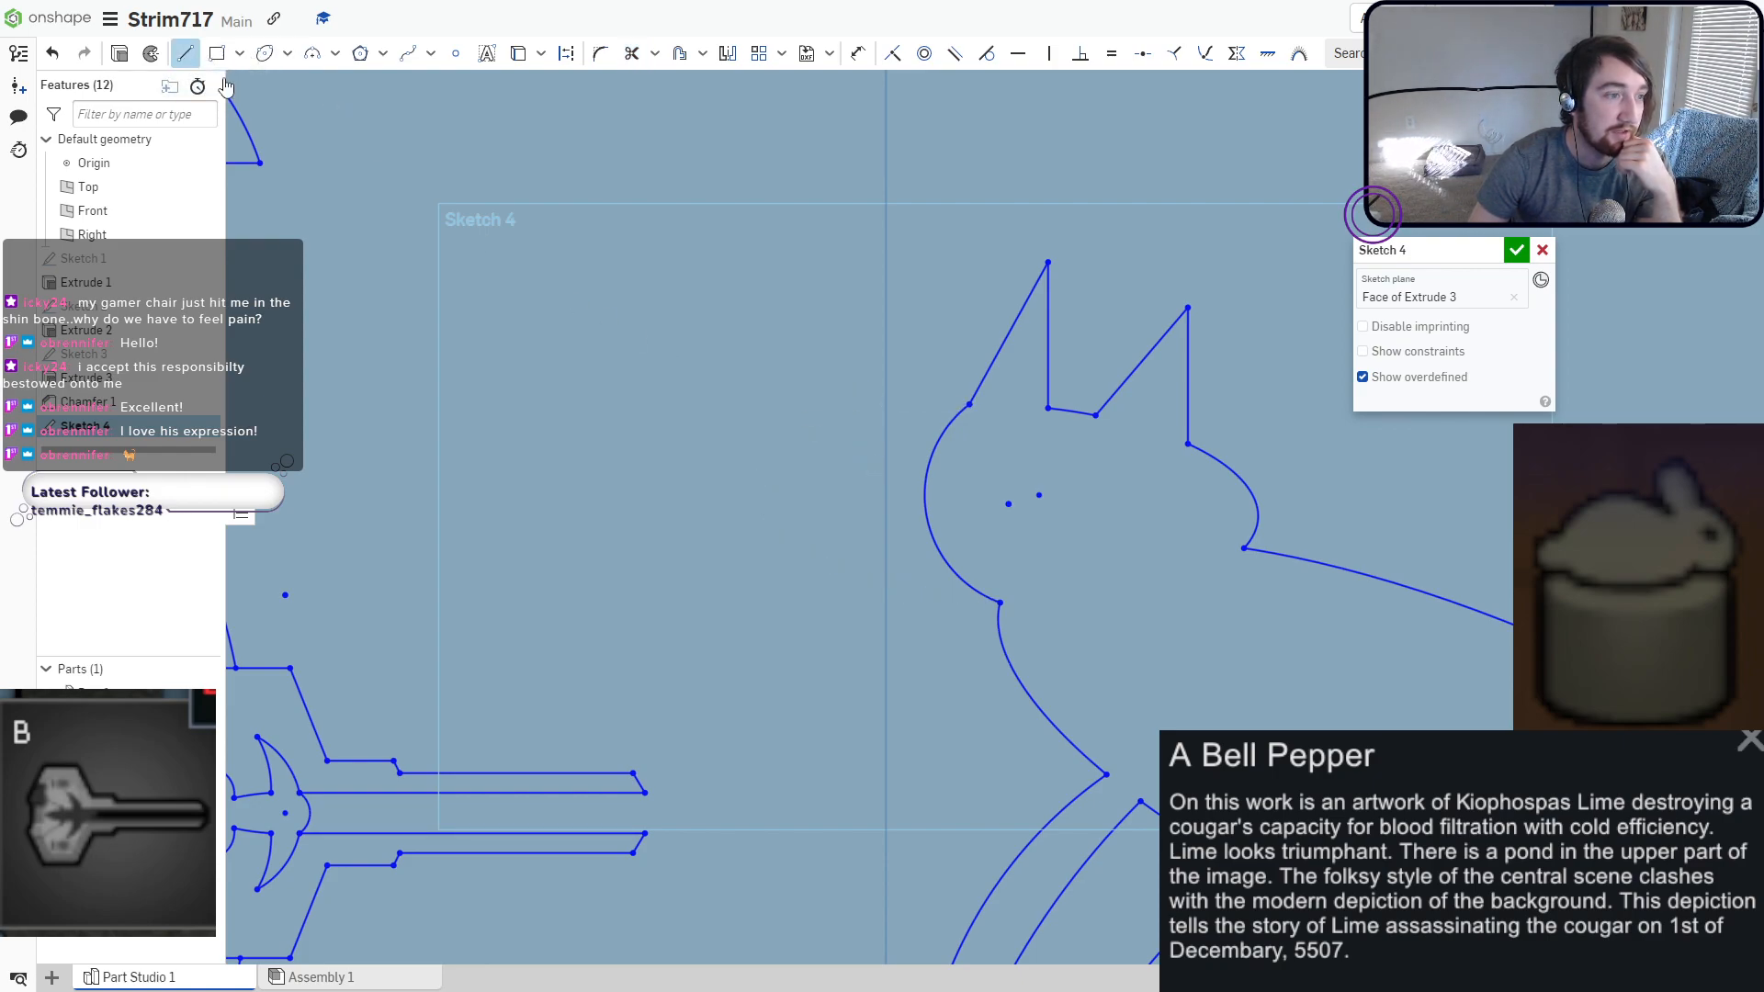
pyautogui.scroll(2, 1004, 472)
pyautogui.scroll(1, 1004, 472)
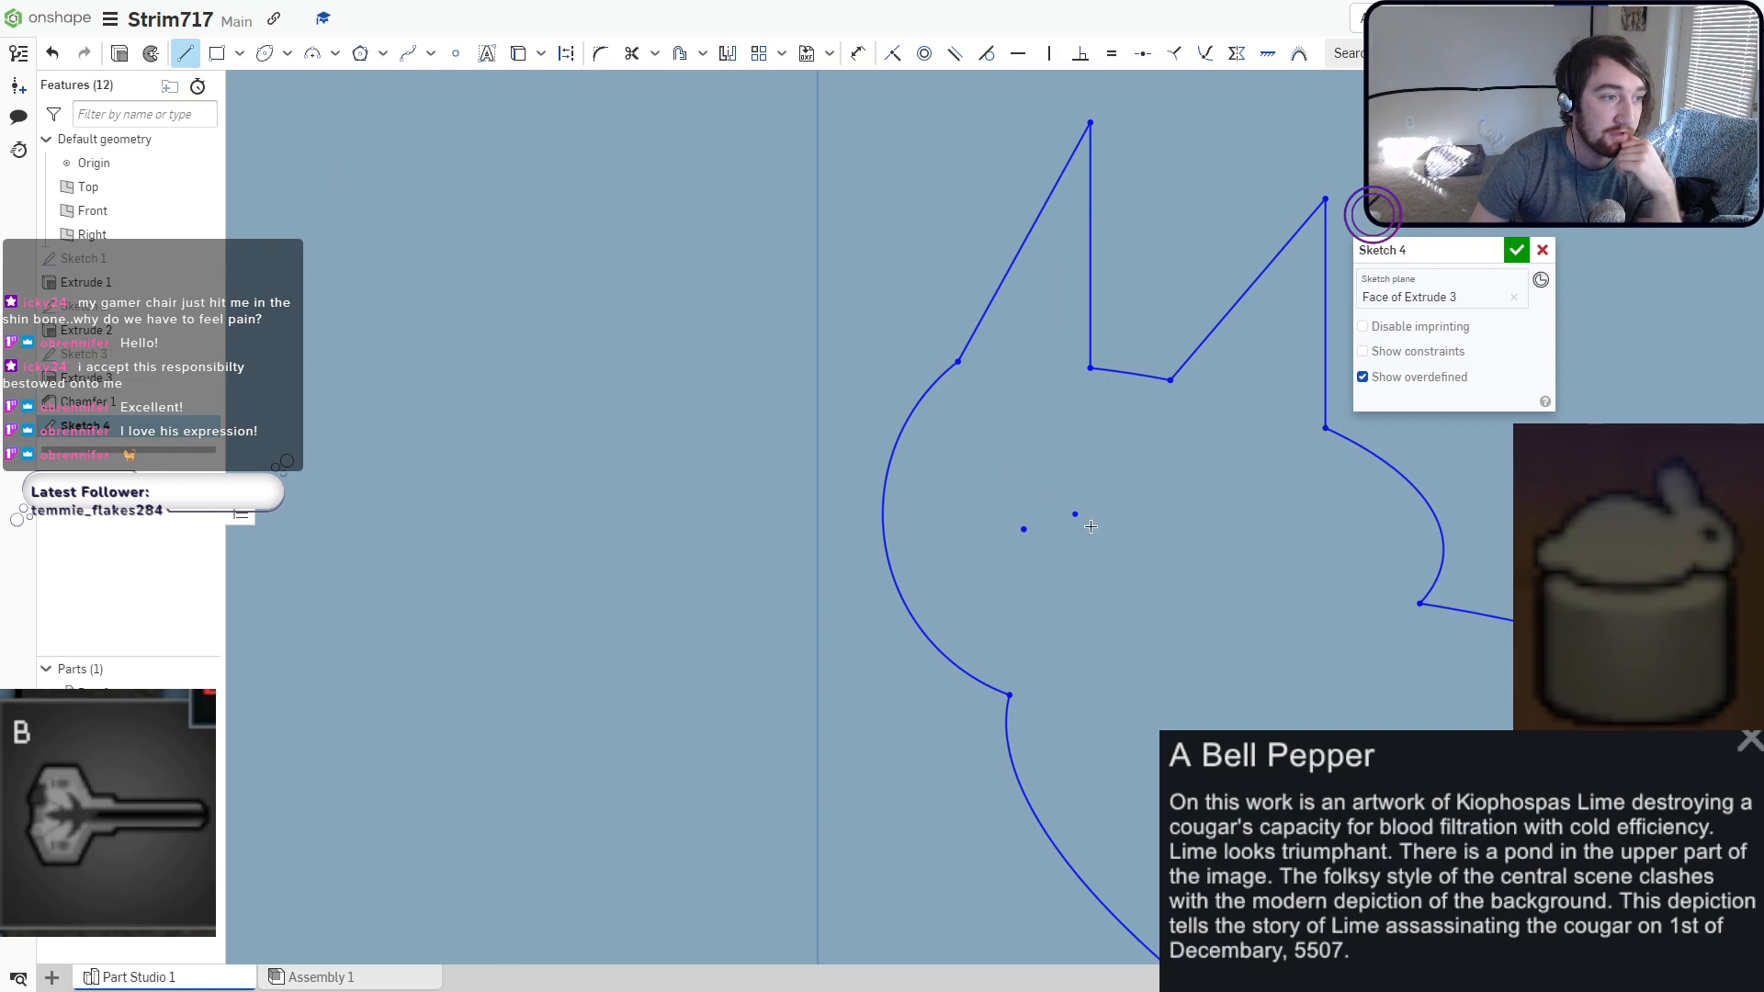
pyautogui.click(1076, 517)
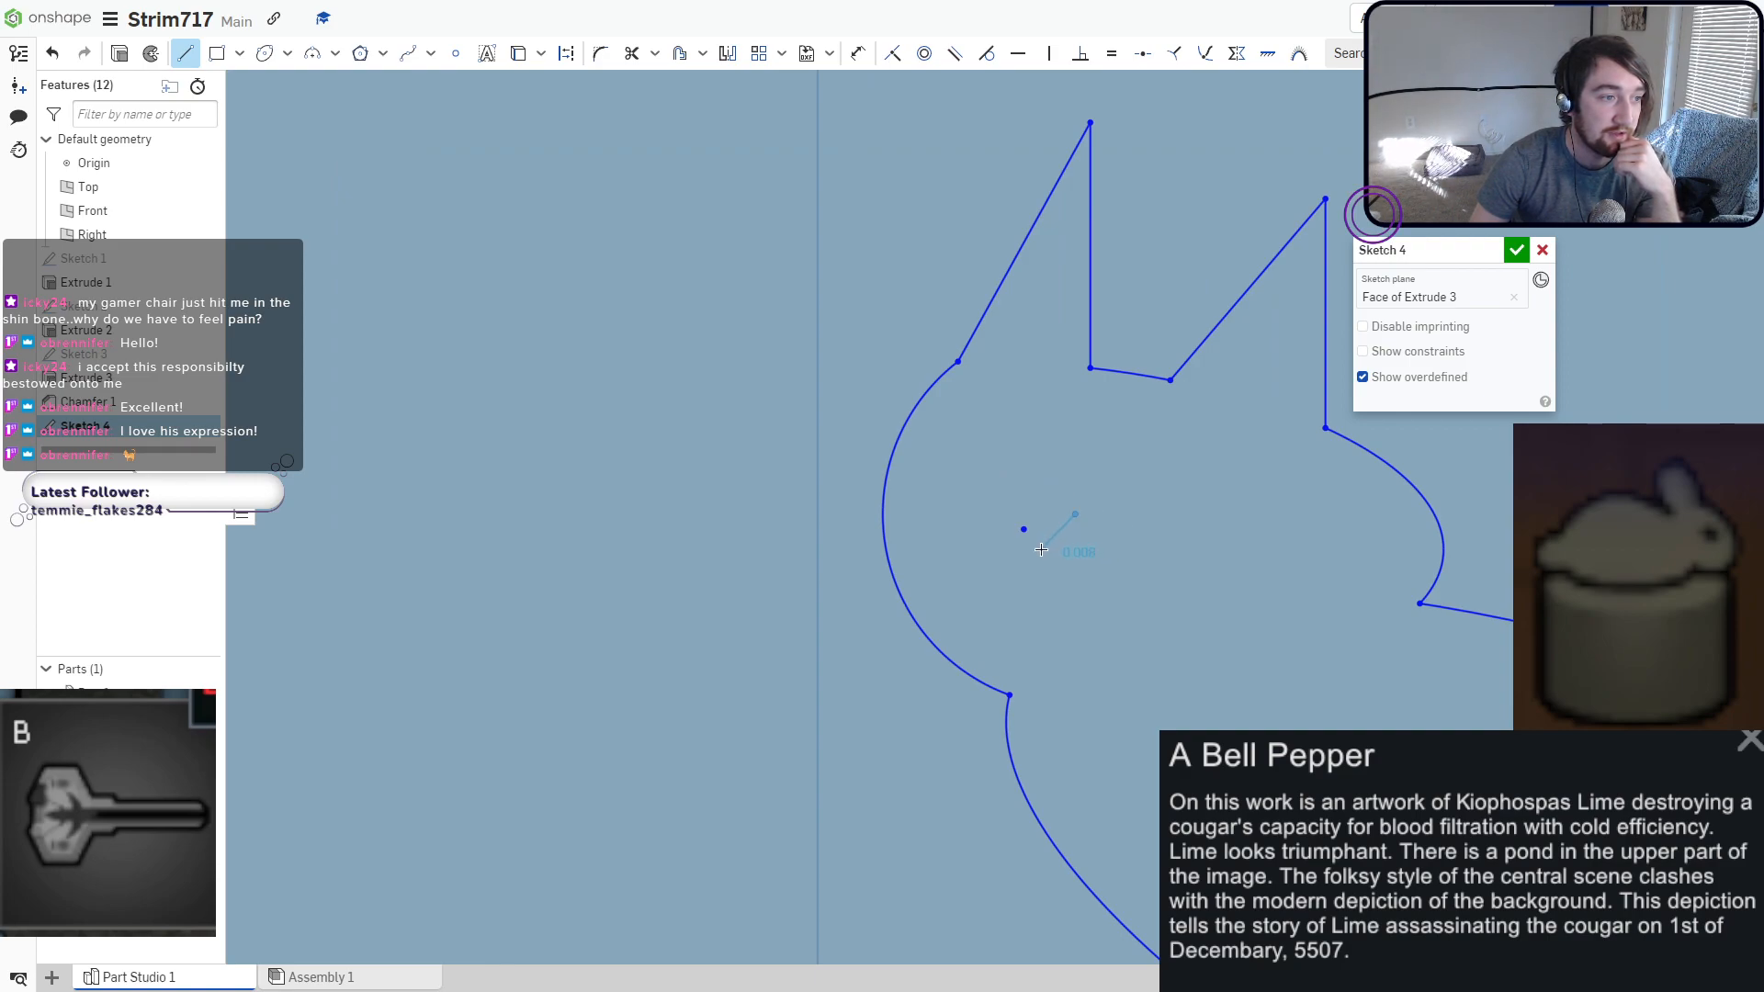
pyautogui.click(1041, 549)
pyautogui.click(1105, 559)
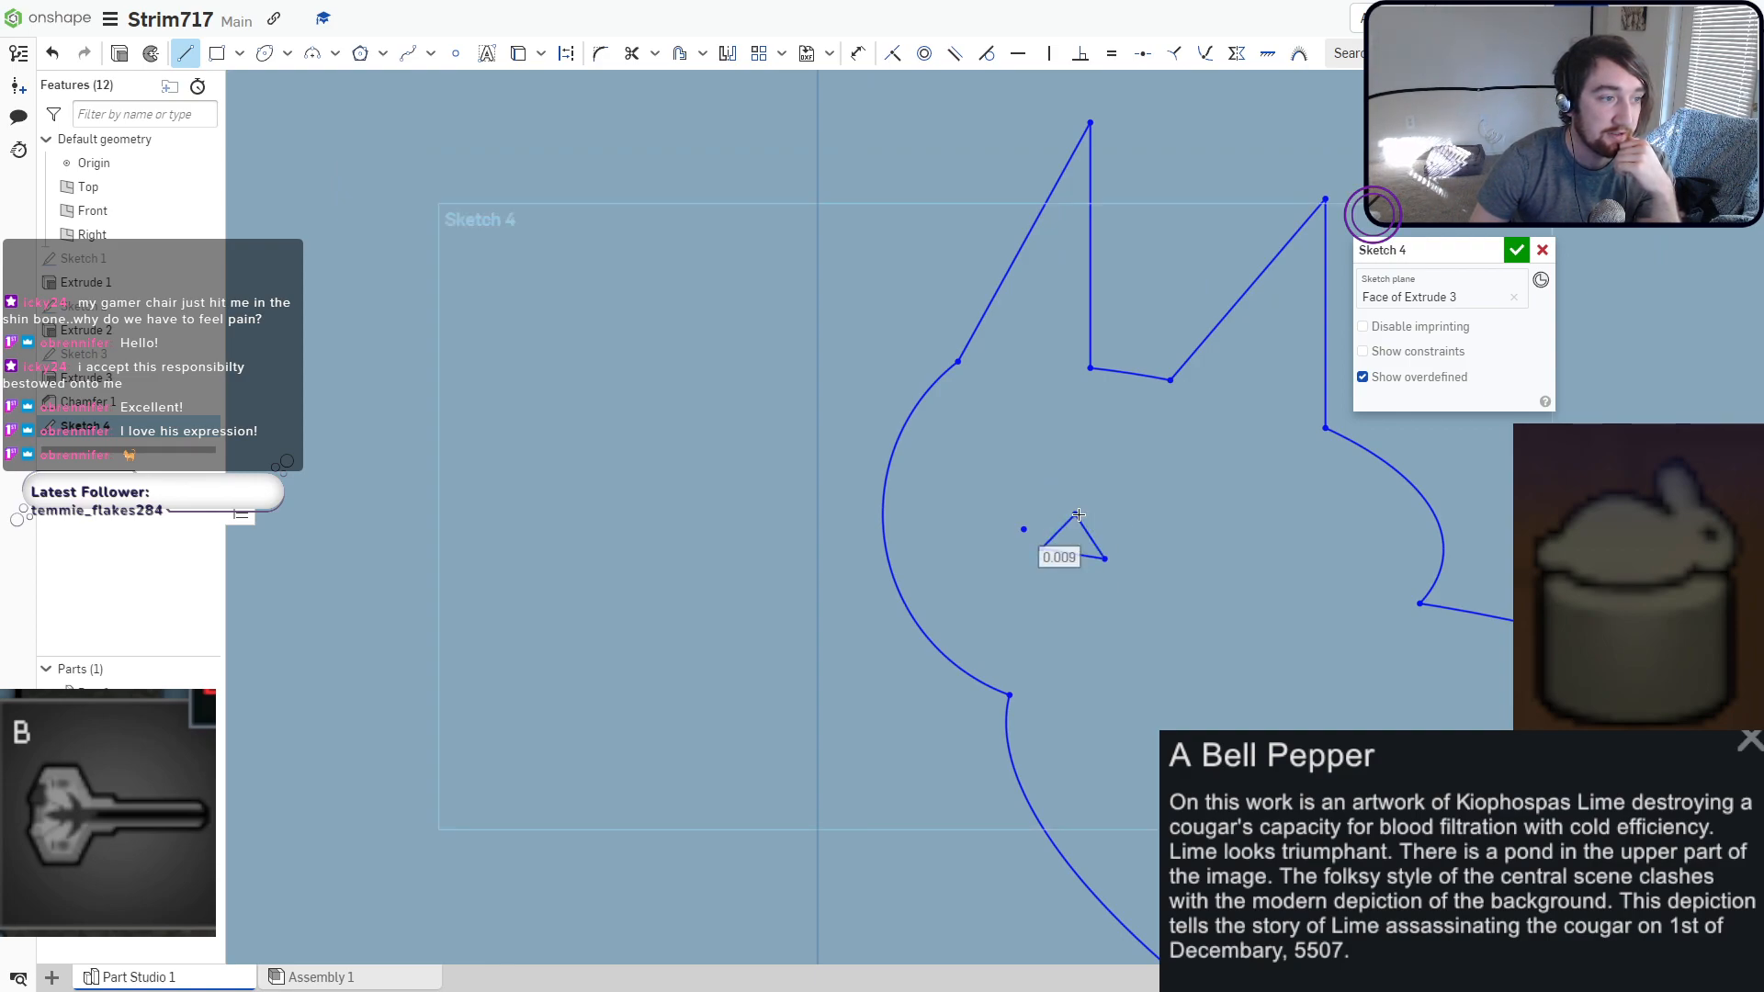
# Add two circular eyes beside the cougar's nose, about 0.009 cm in diameter on the right and 0.01 cm on the left.
pyautogui.scroll(-3, 1155, 536)
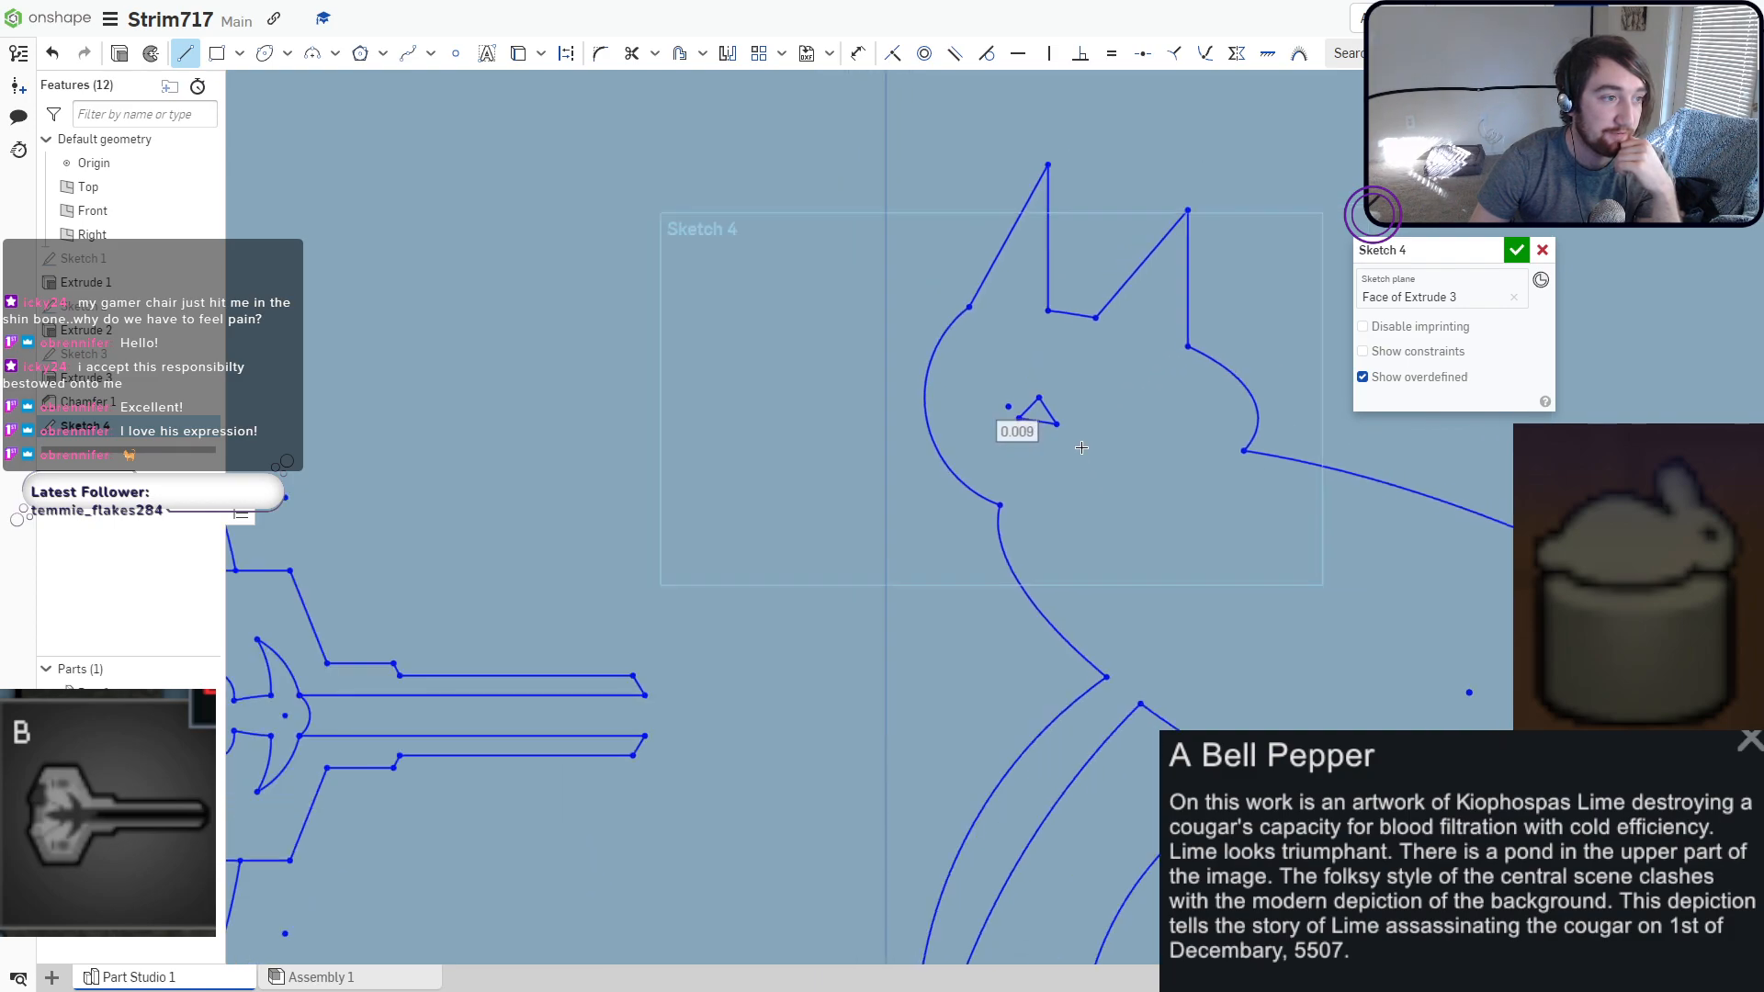
pyautogui.click(286, 53)
pyautogui.click(287, 90)
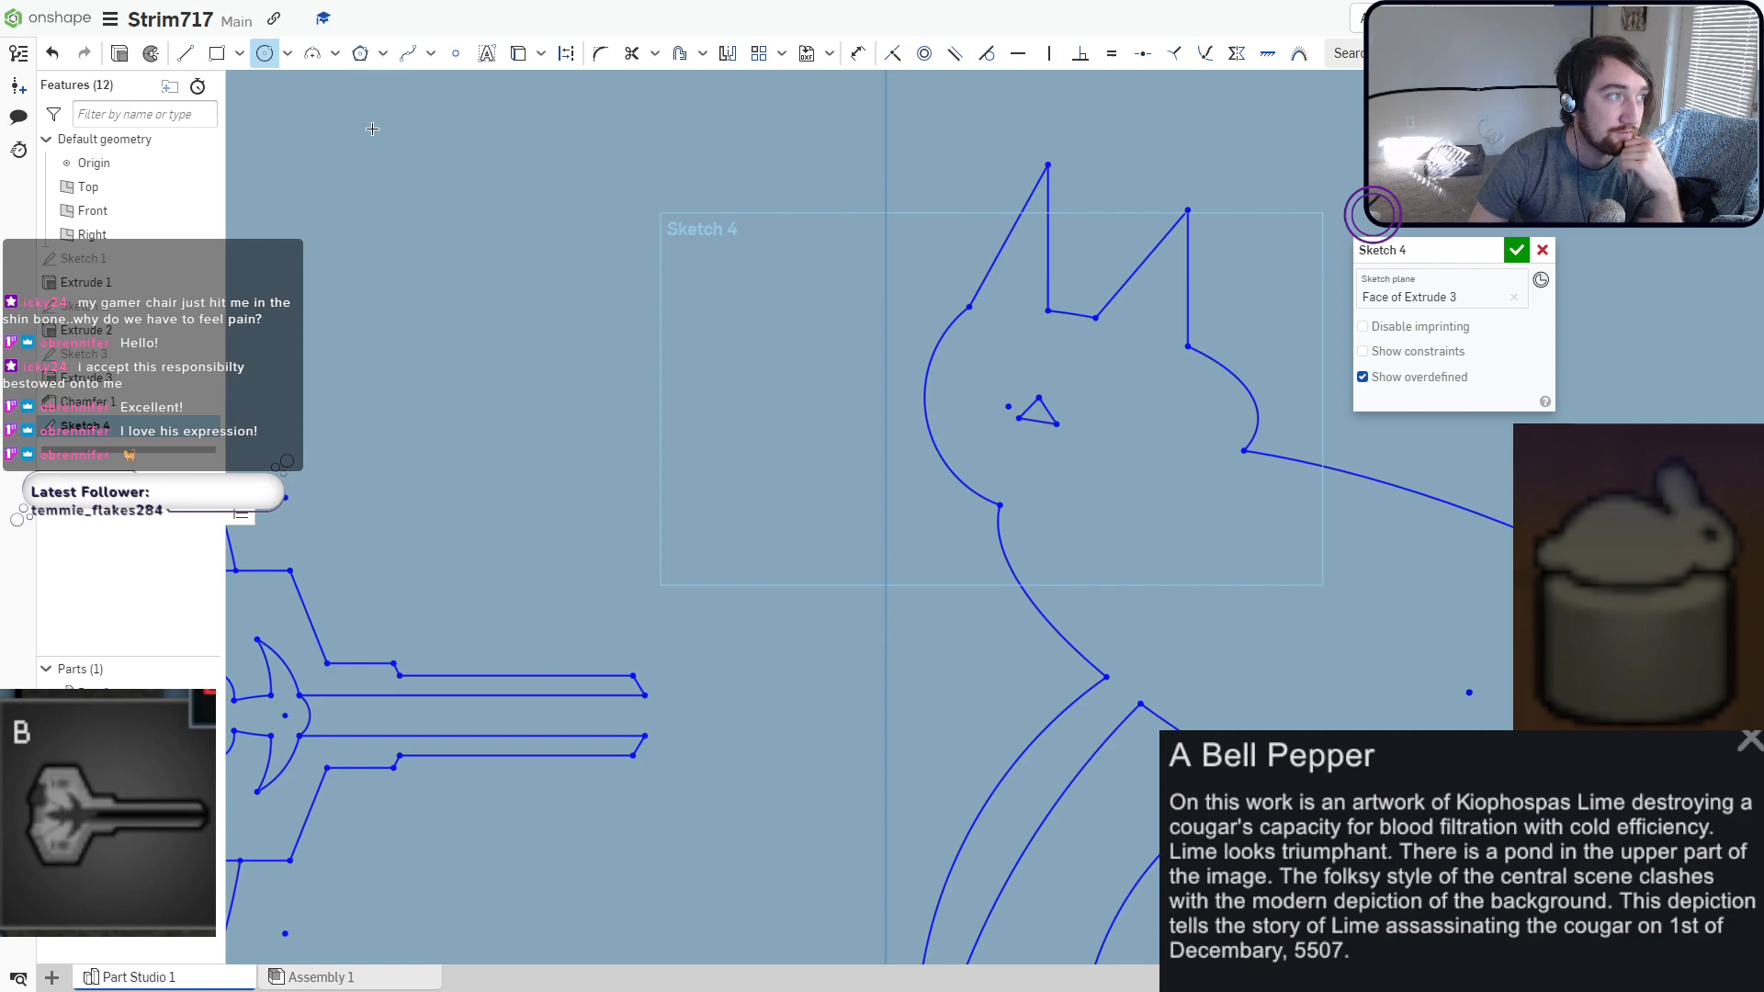
pyautogui.click(1094, 407)
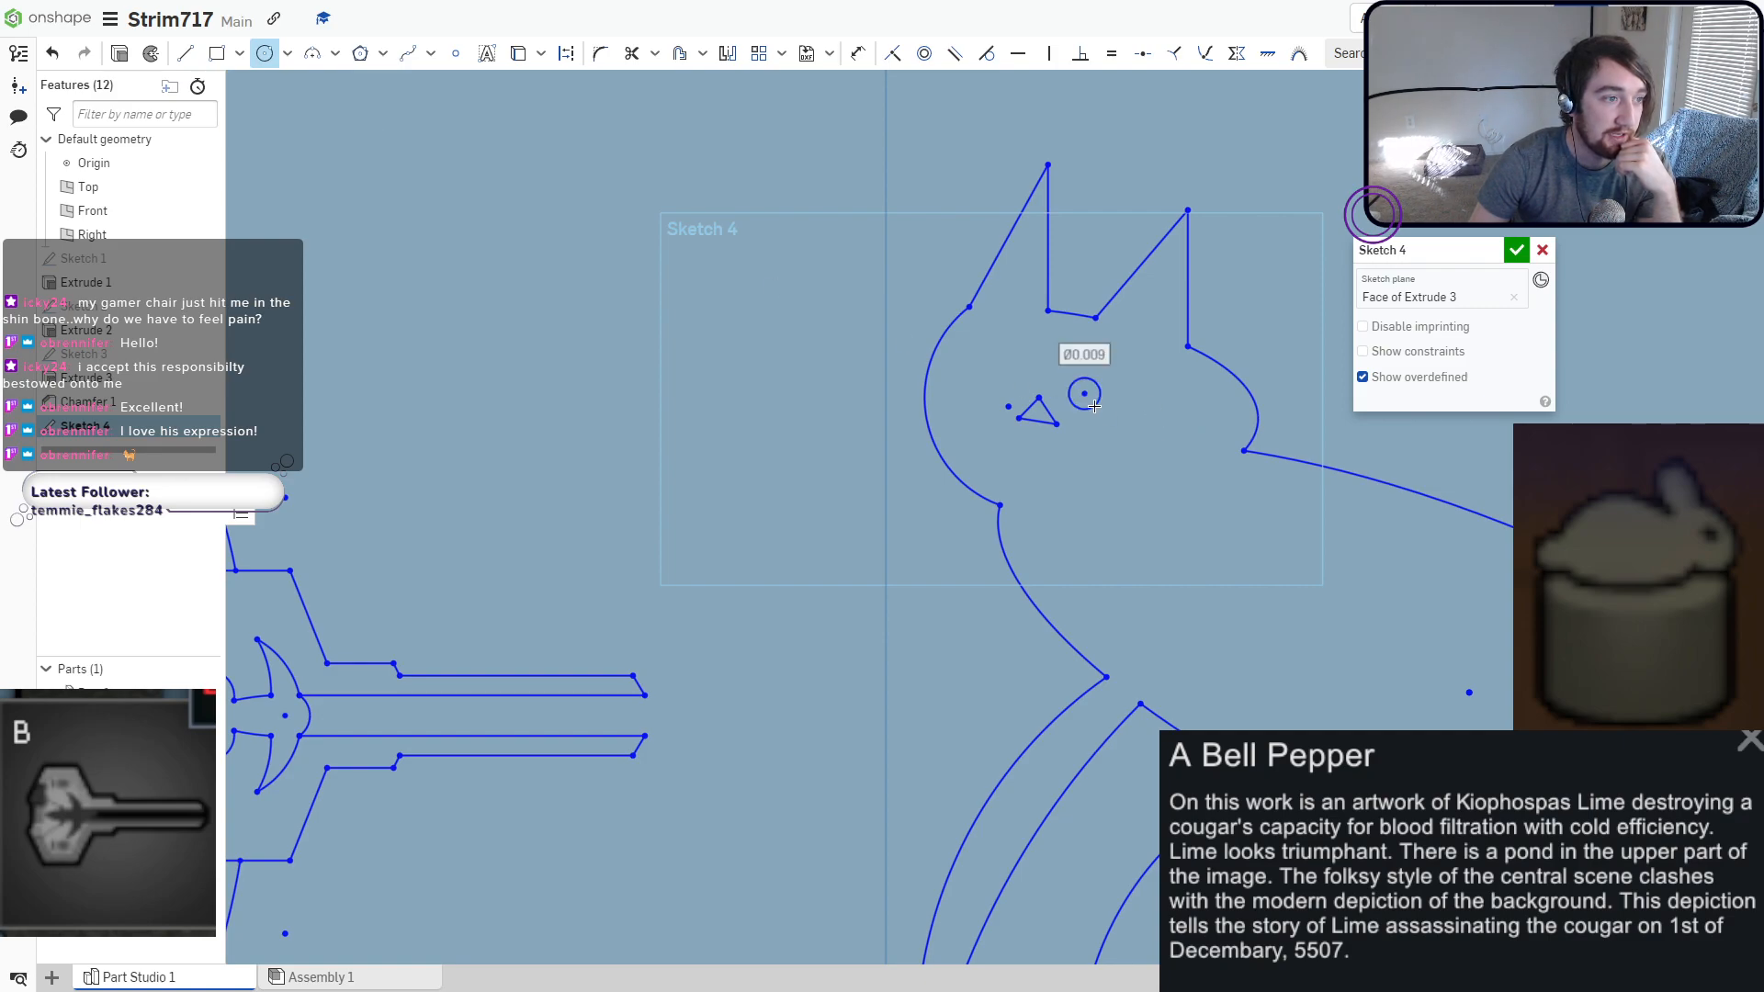
pyautogui.click(1007, 390)
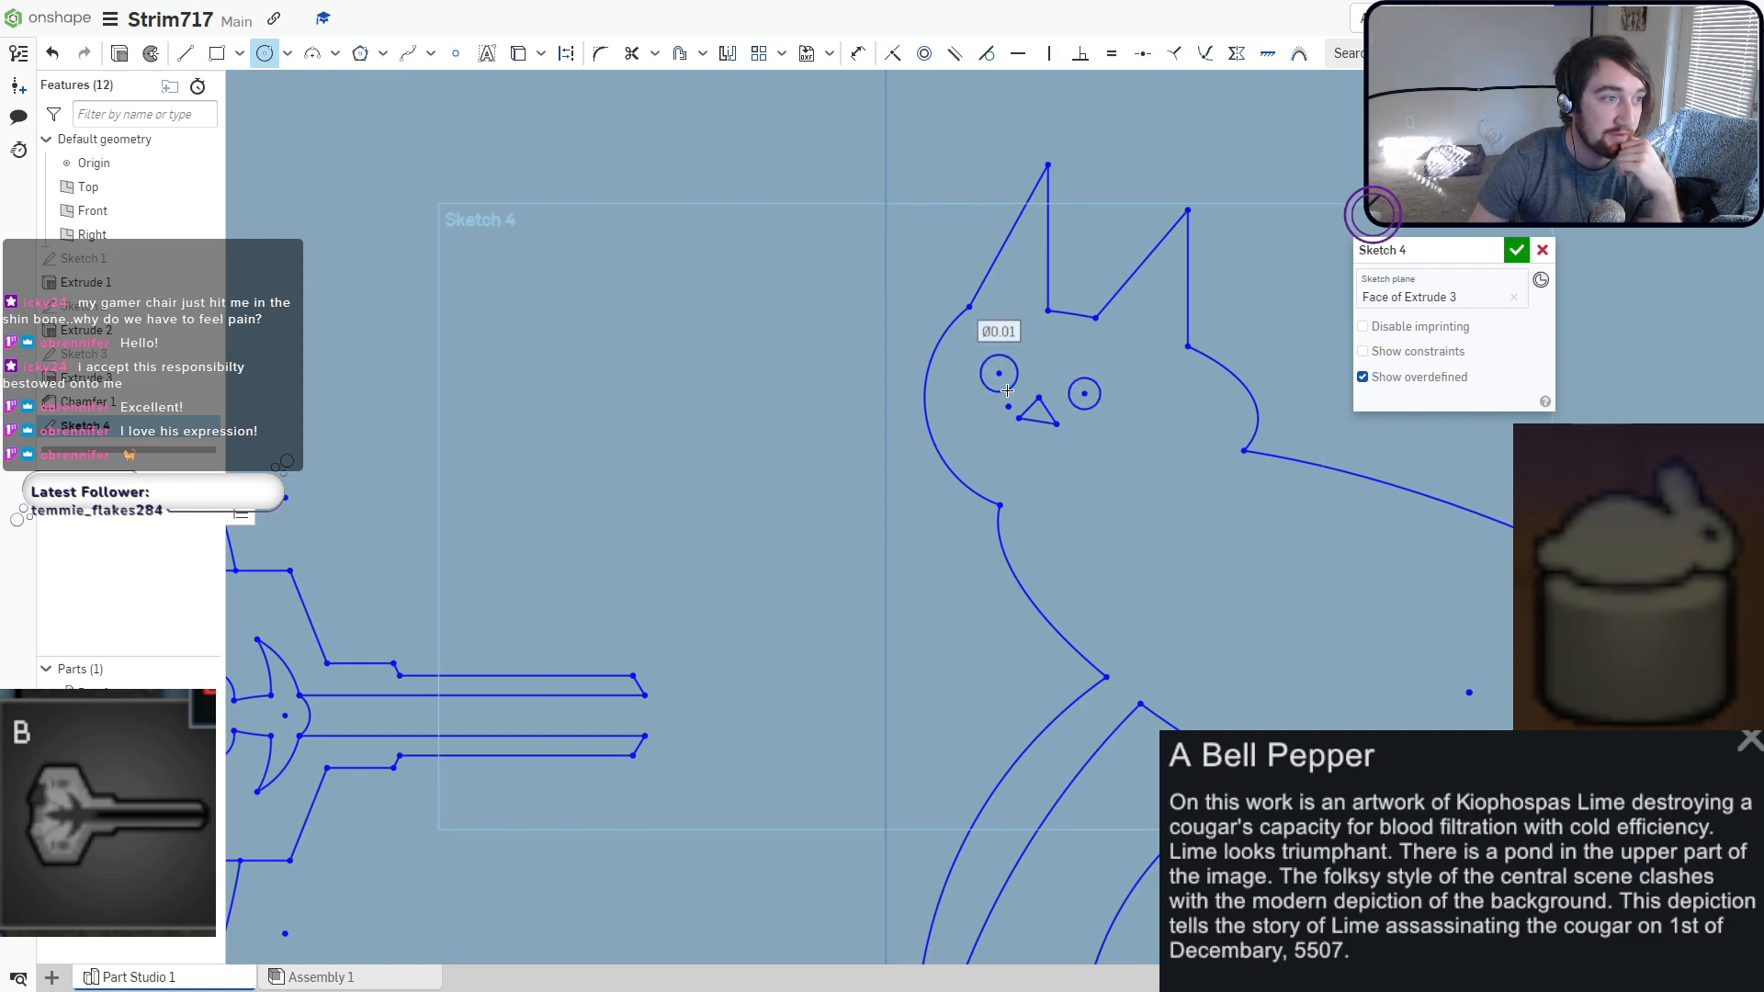
pyautogui.scroll(3, 1071, 463)
pyautogui.click(1112, 367)
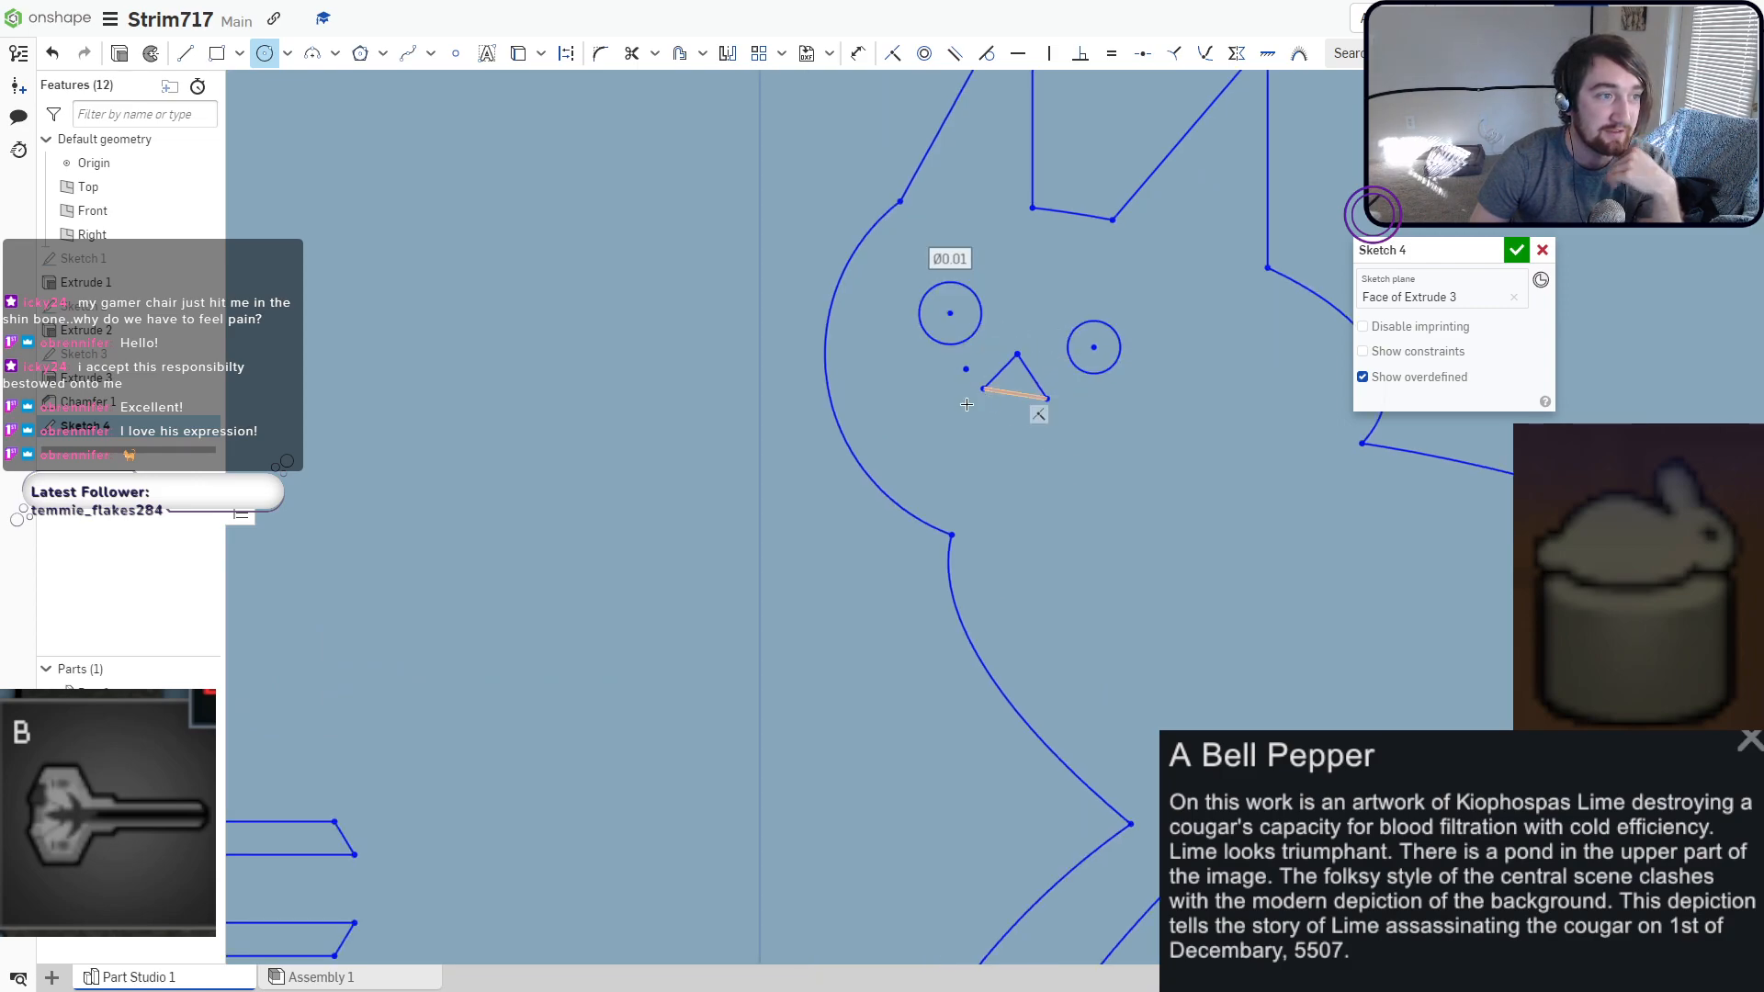
# Draw two small downward-bulging arcs as the cougar's upper mouth line, meeting at the midpoint of the nose triangle's base.
pyautogui.scroll(2, 1011, 409)
pyautogui.click(312, 55)
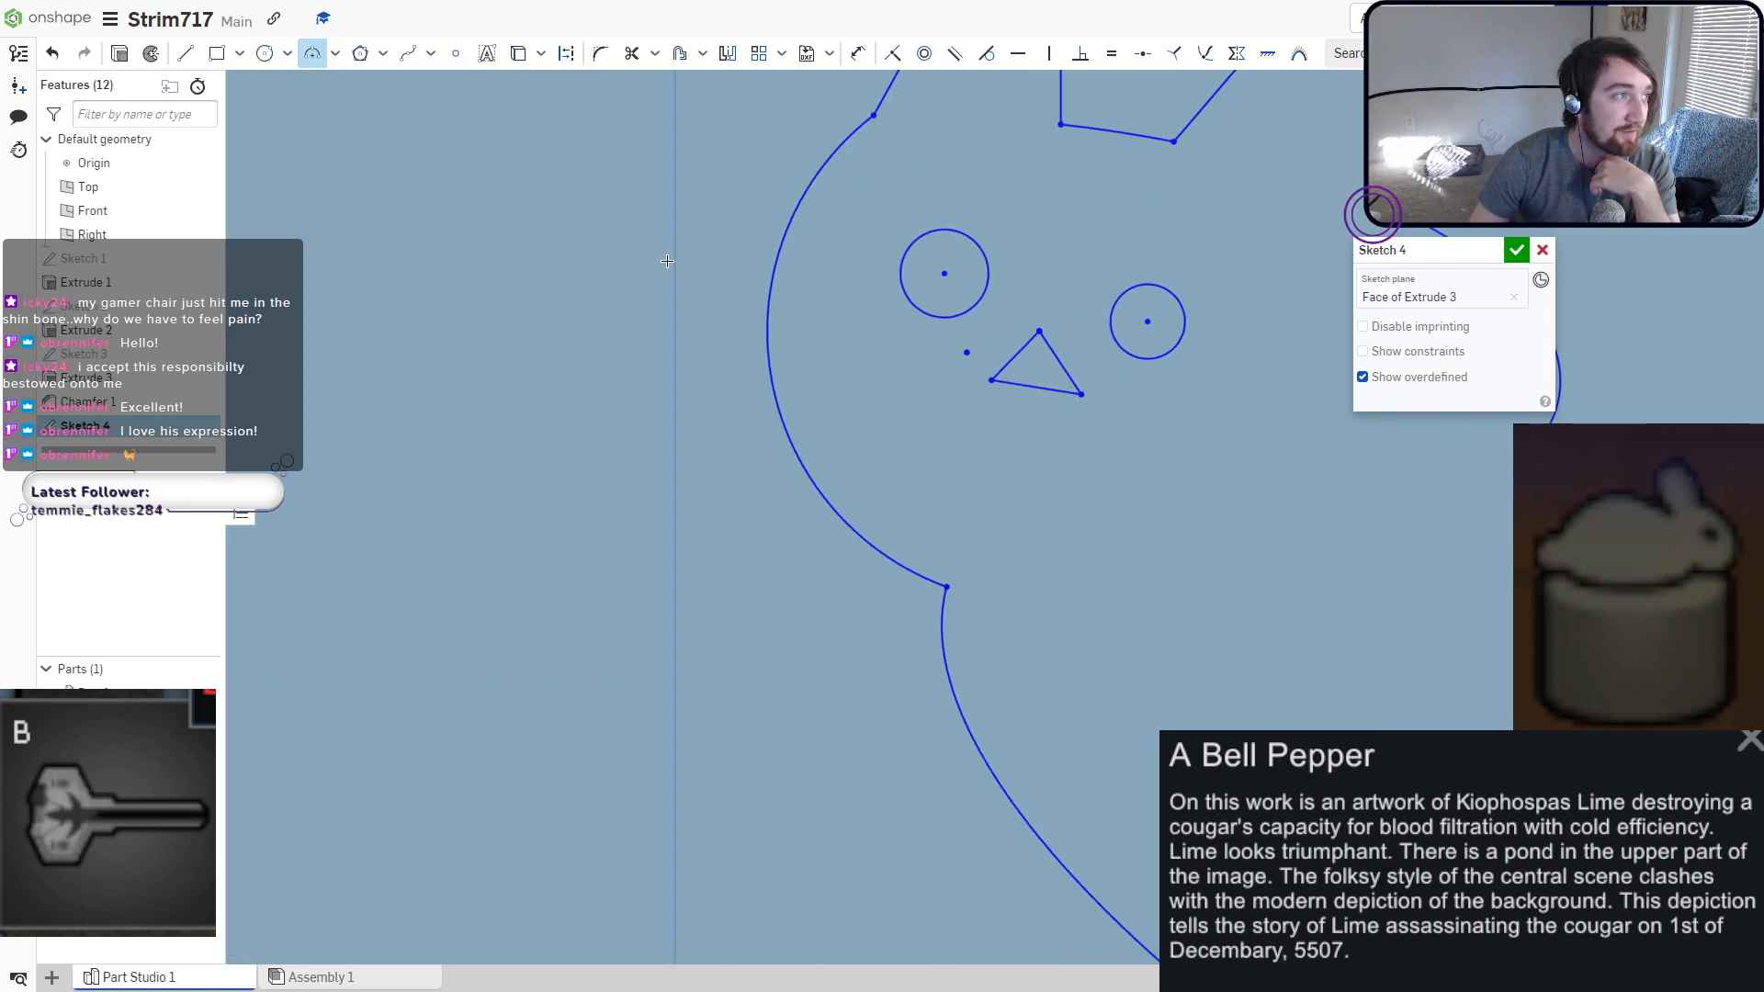
pyautogui.click(1036, 387)
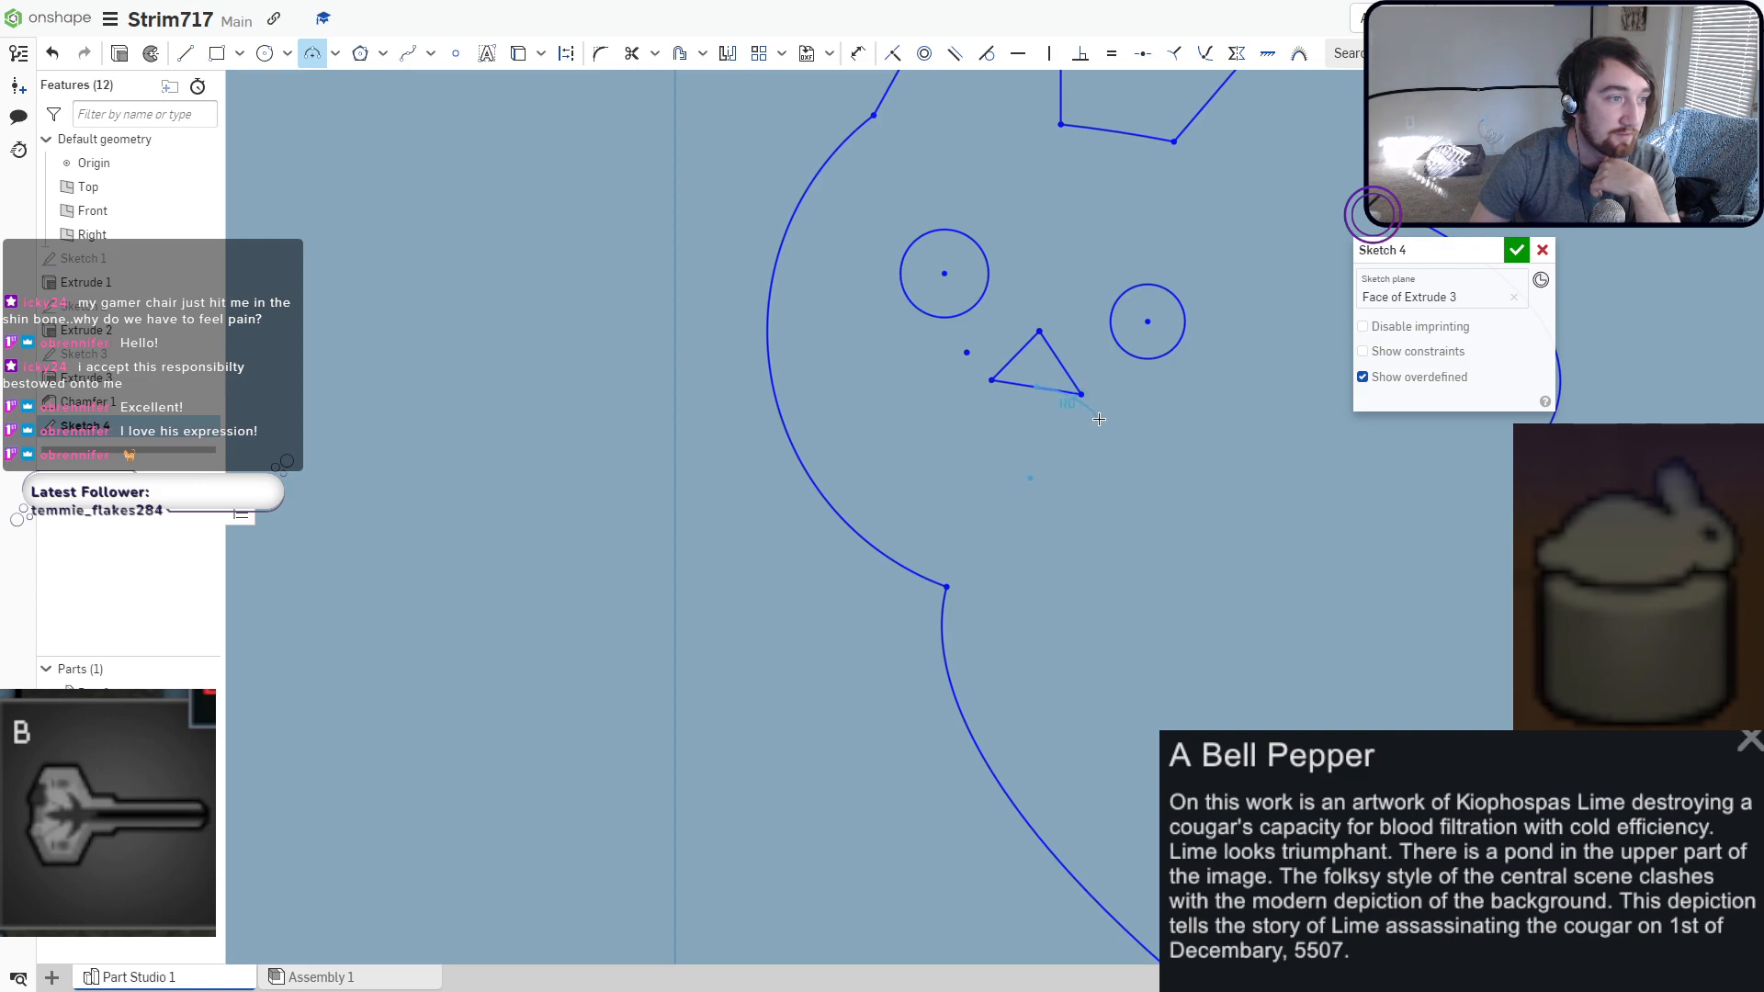
pyautogui.click(1047, 422)
pyautogui.click(1050, 419)
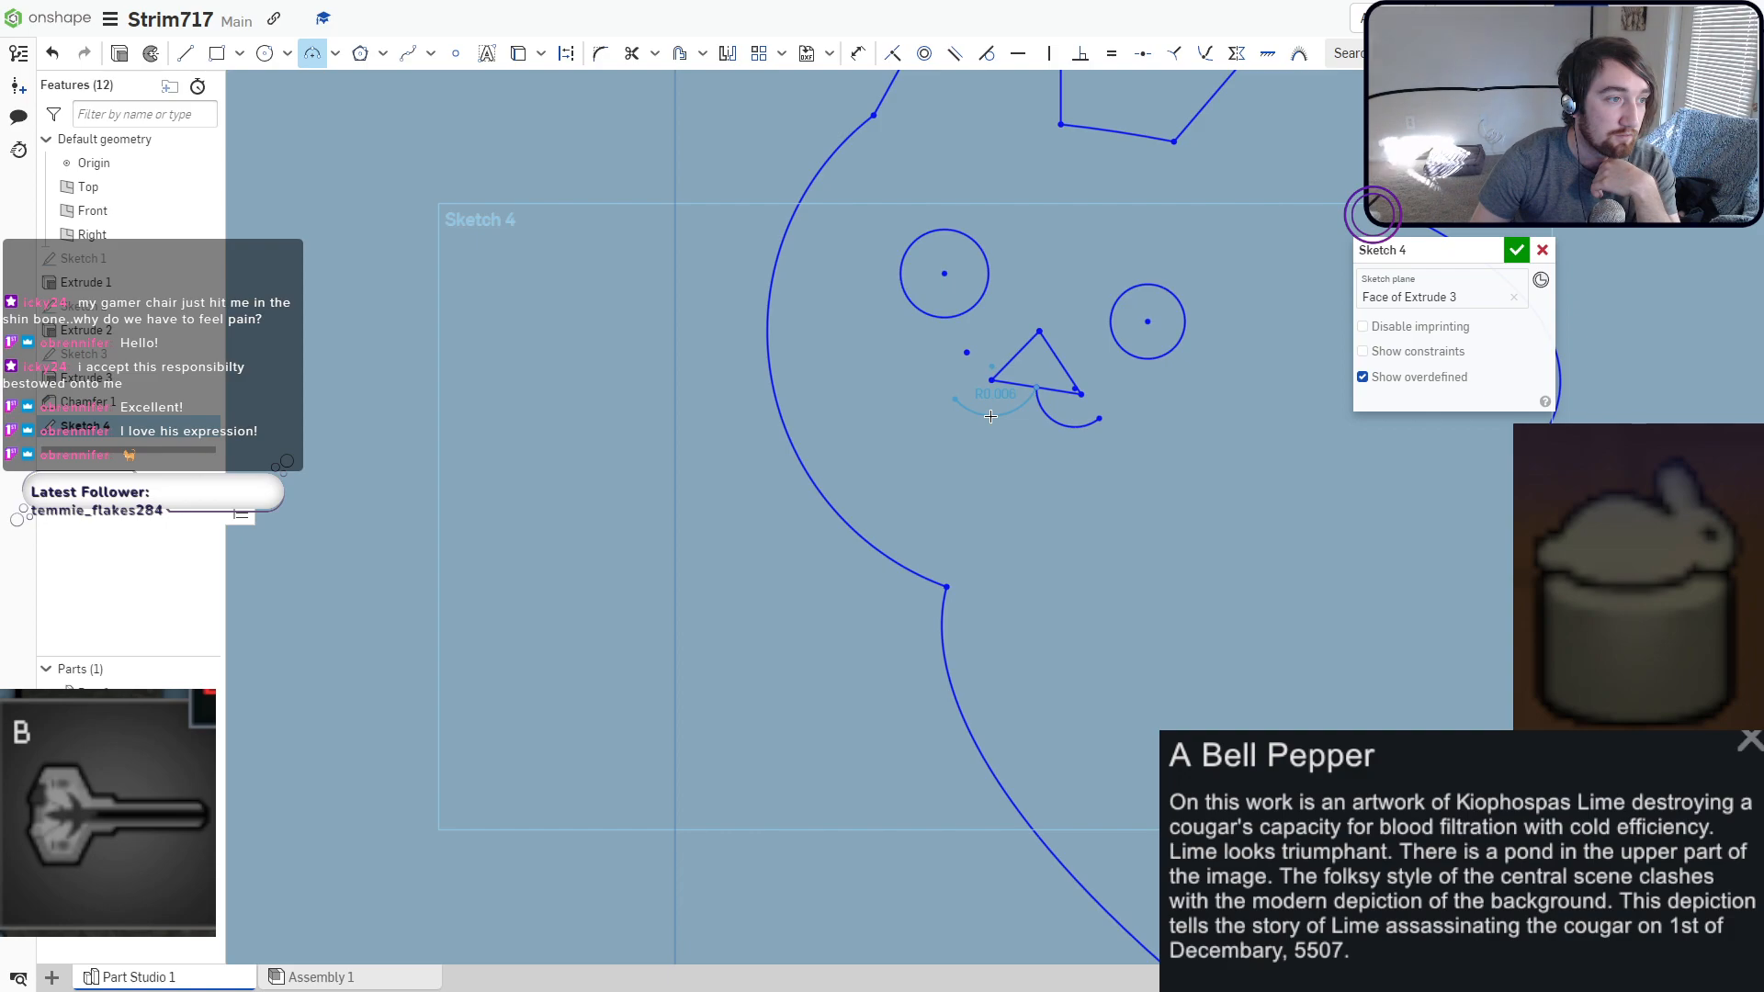
pyautogui.click(1035, 387)
# Close each half of the cougar's mouth into a crescent with a deeper lower arc, about 0.004 cm in radius on the right.
pyautogui.click(1035, 387)
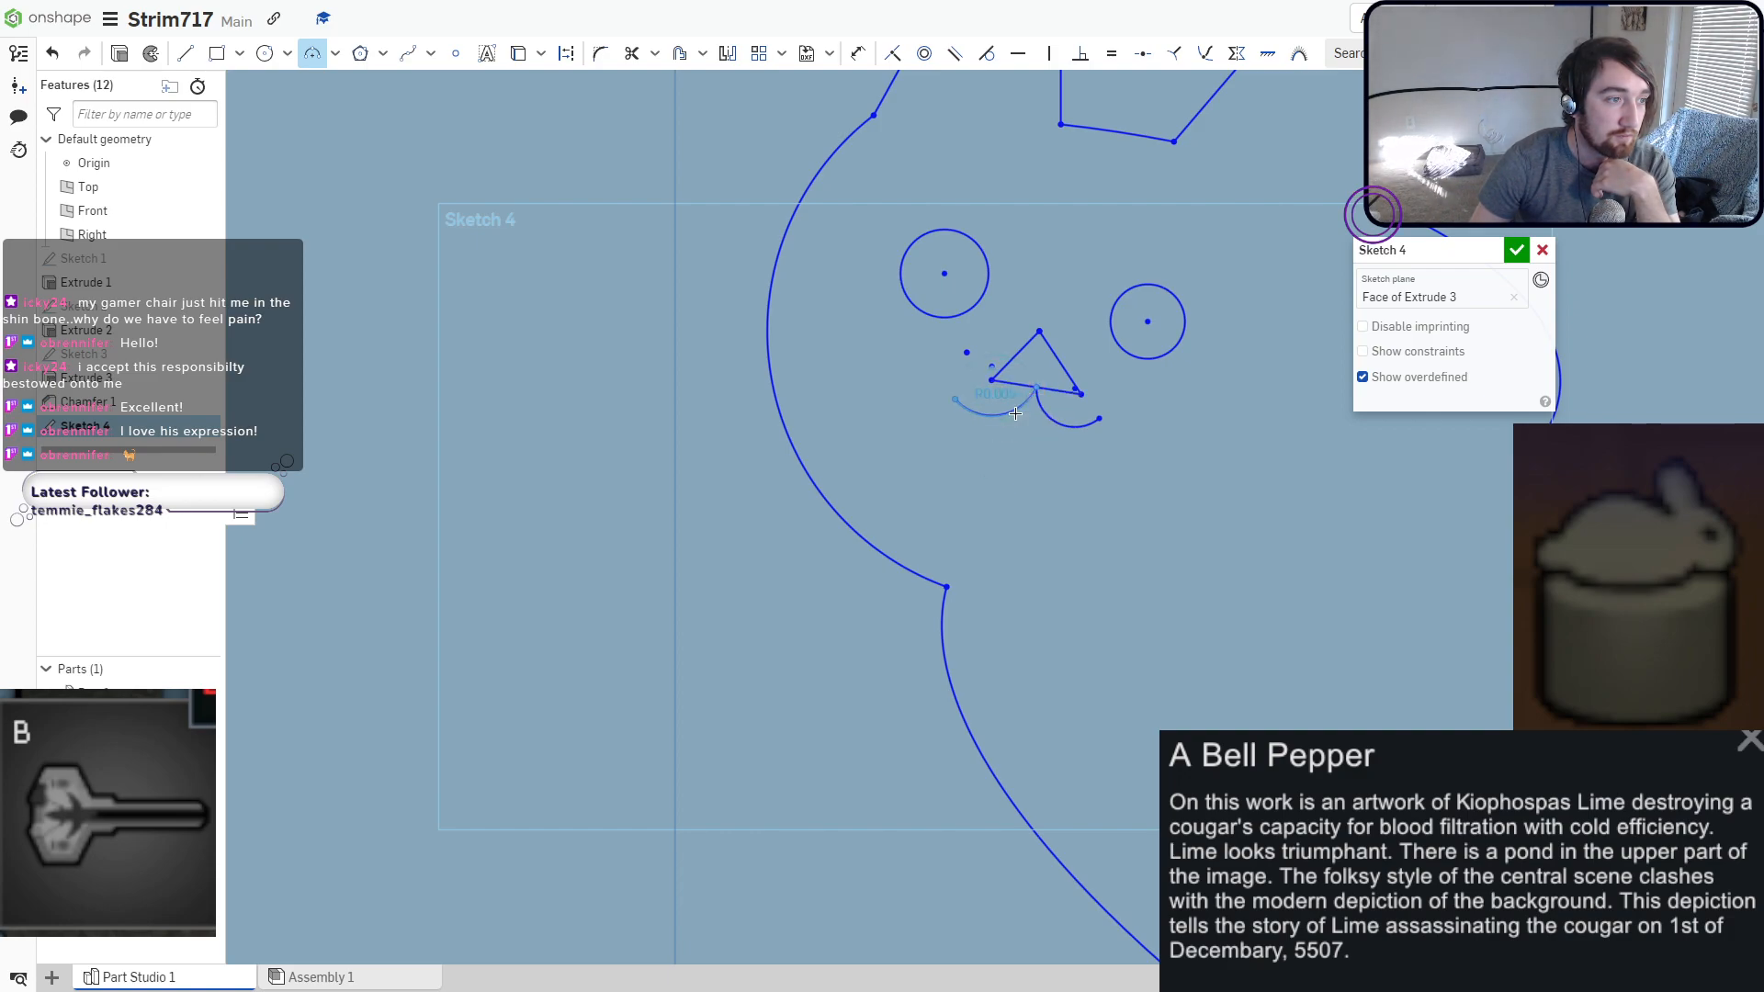
pyautogui.click(1012, 421)
pyautogui.click(1035, 388)
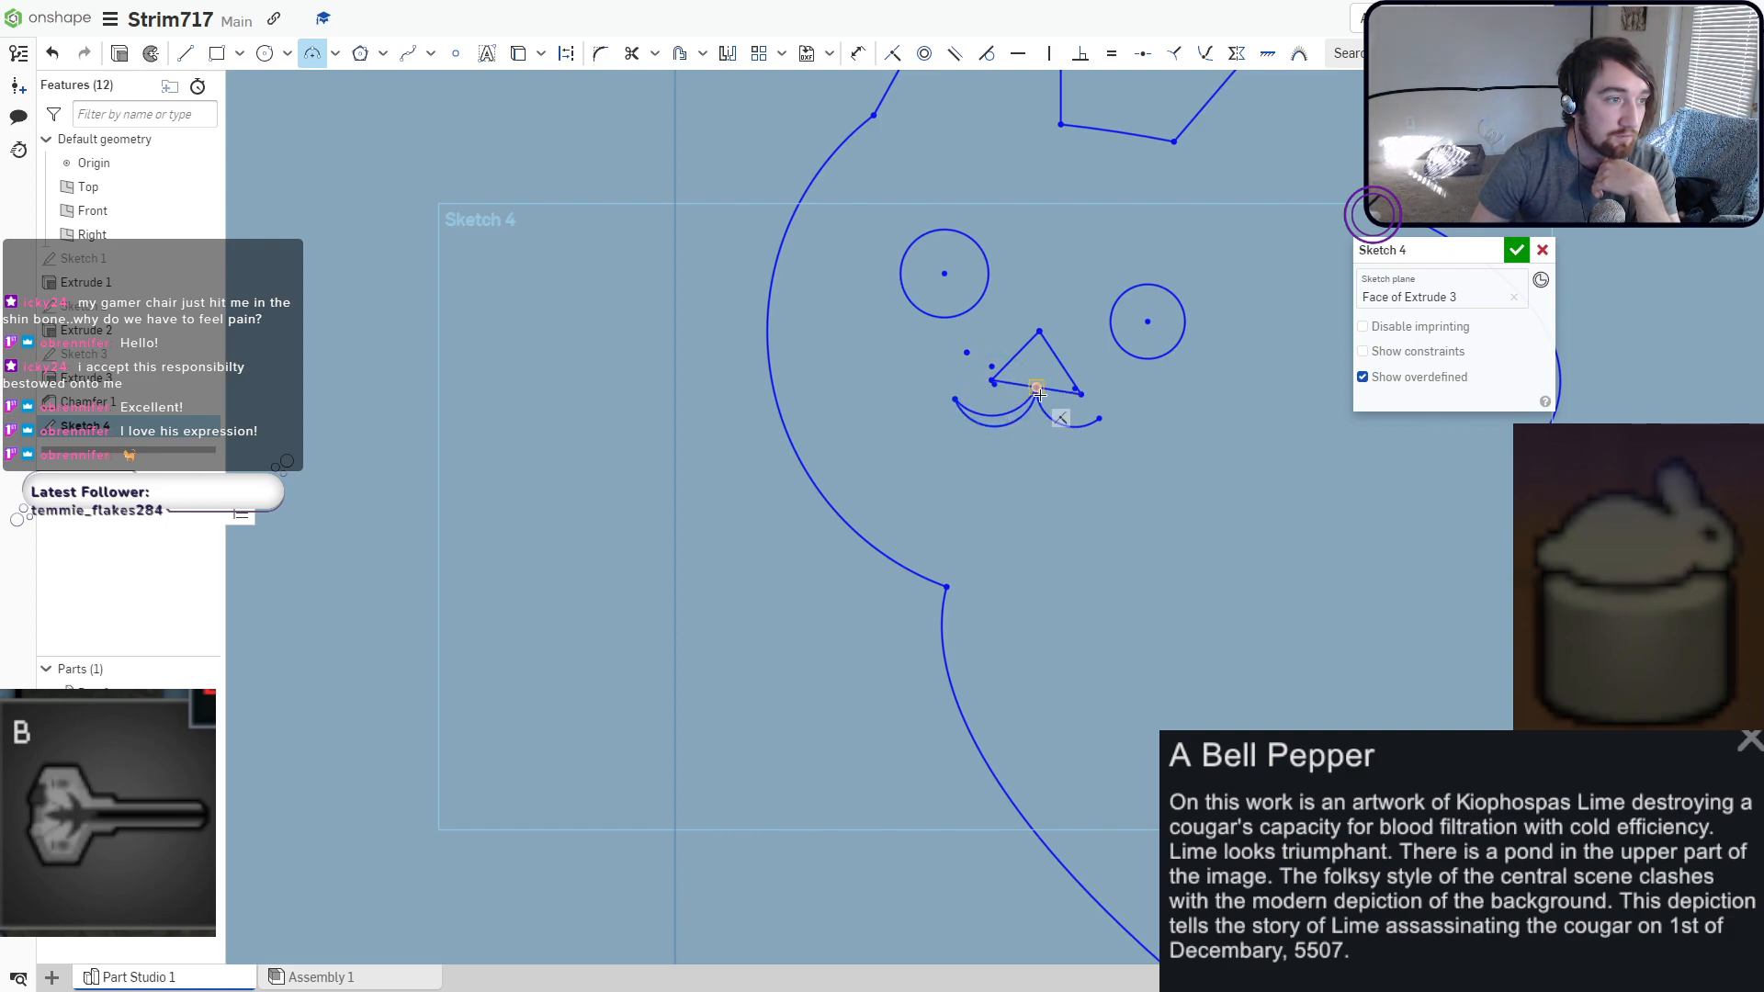
pyautogui.click(1098, 418)
pyautogui.click(1056, 435)
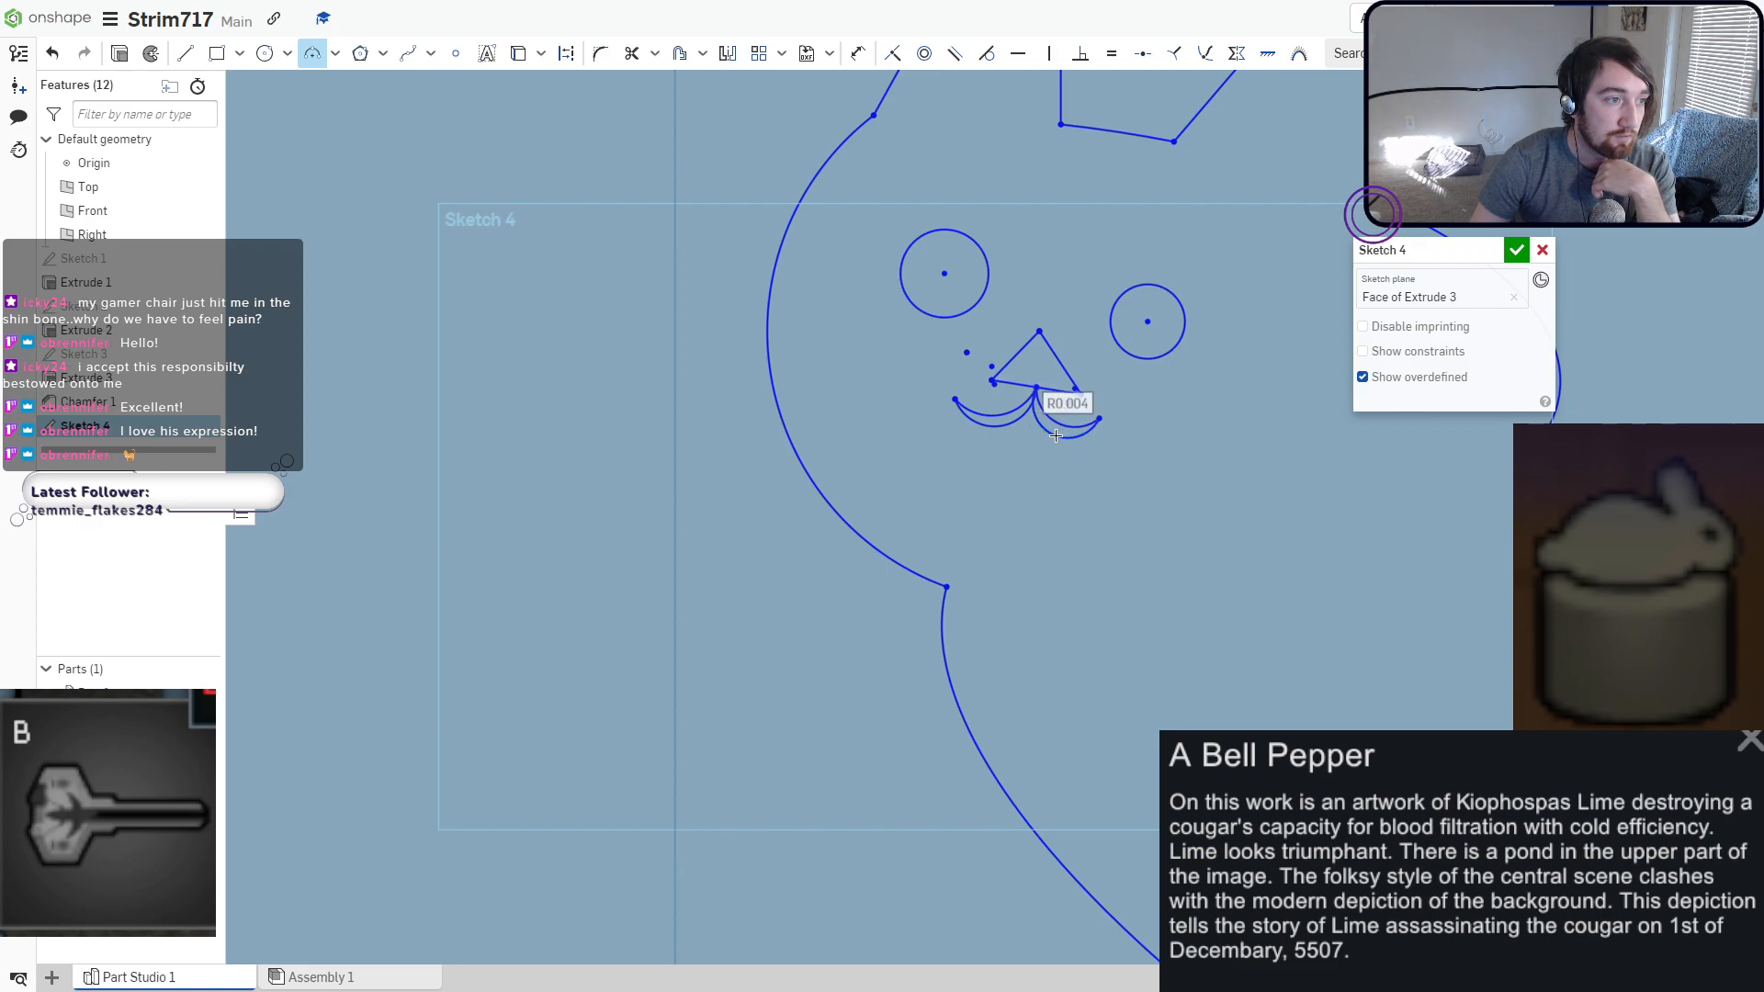
pyautogui.scroll(-8, 1072, 457)
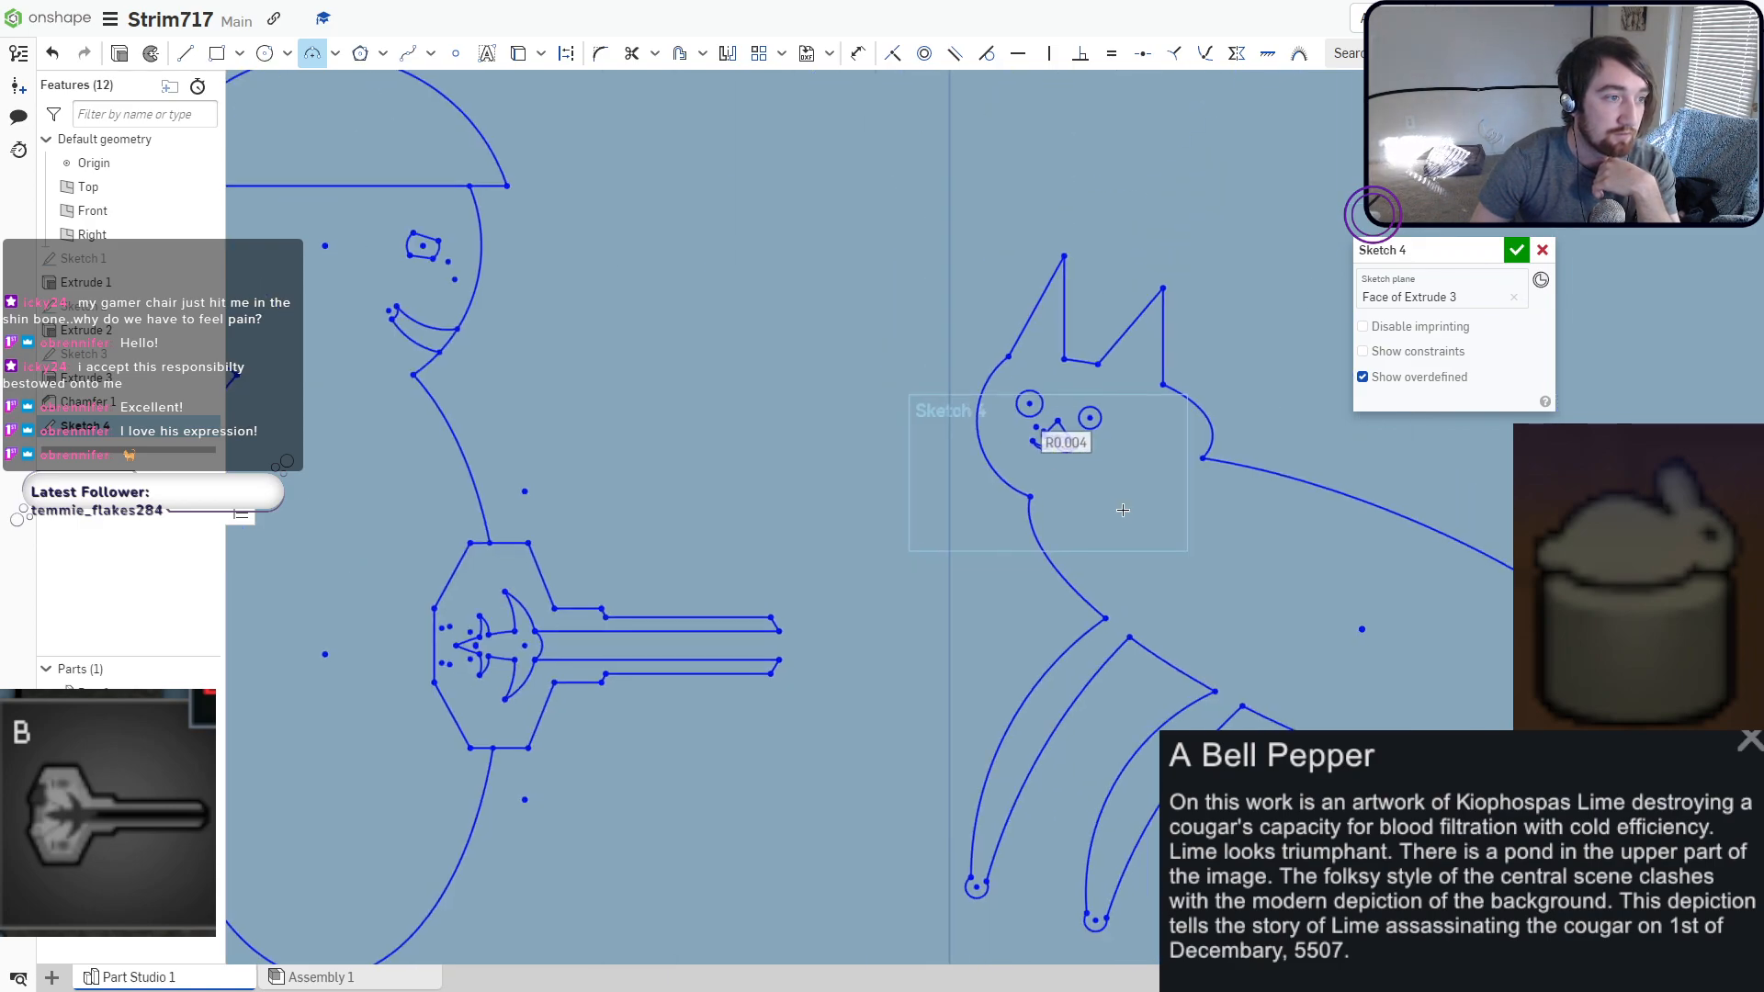
# Examine the engraving sketch against the framed panel and the whole rabbit body.
pyautogui.press('Escape')
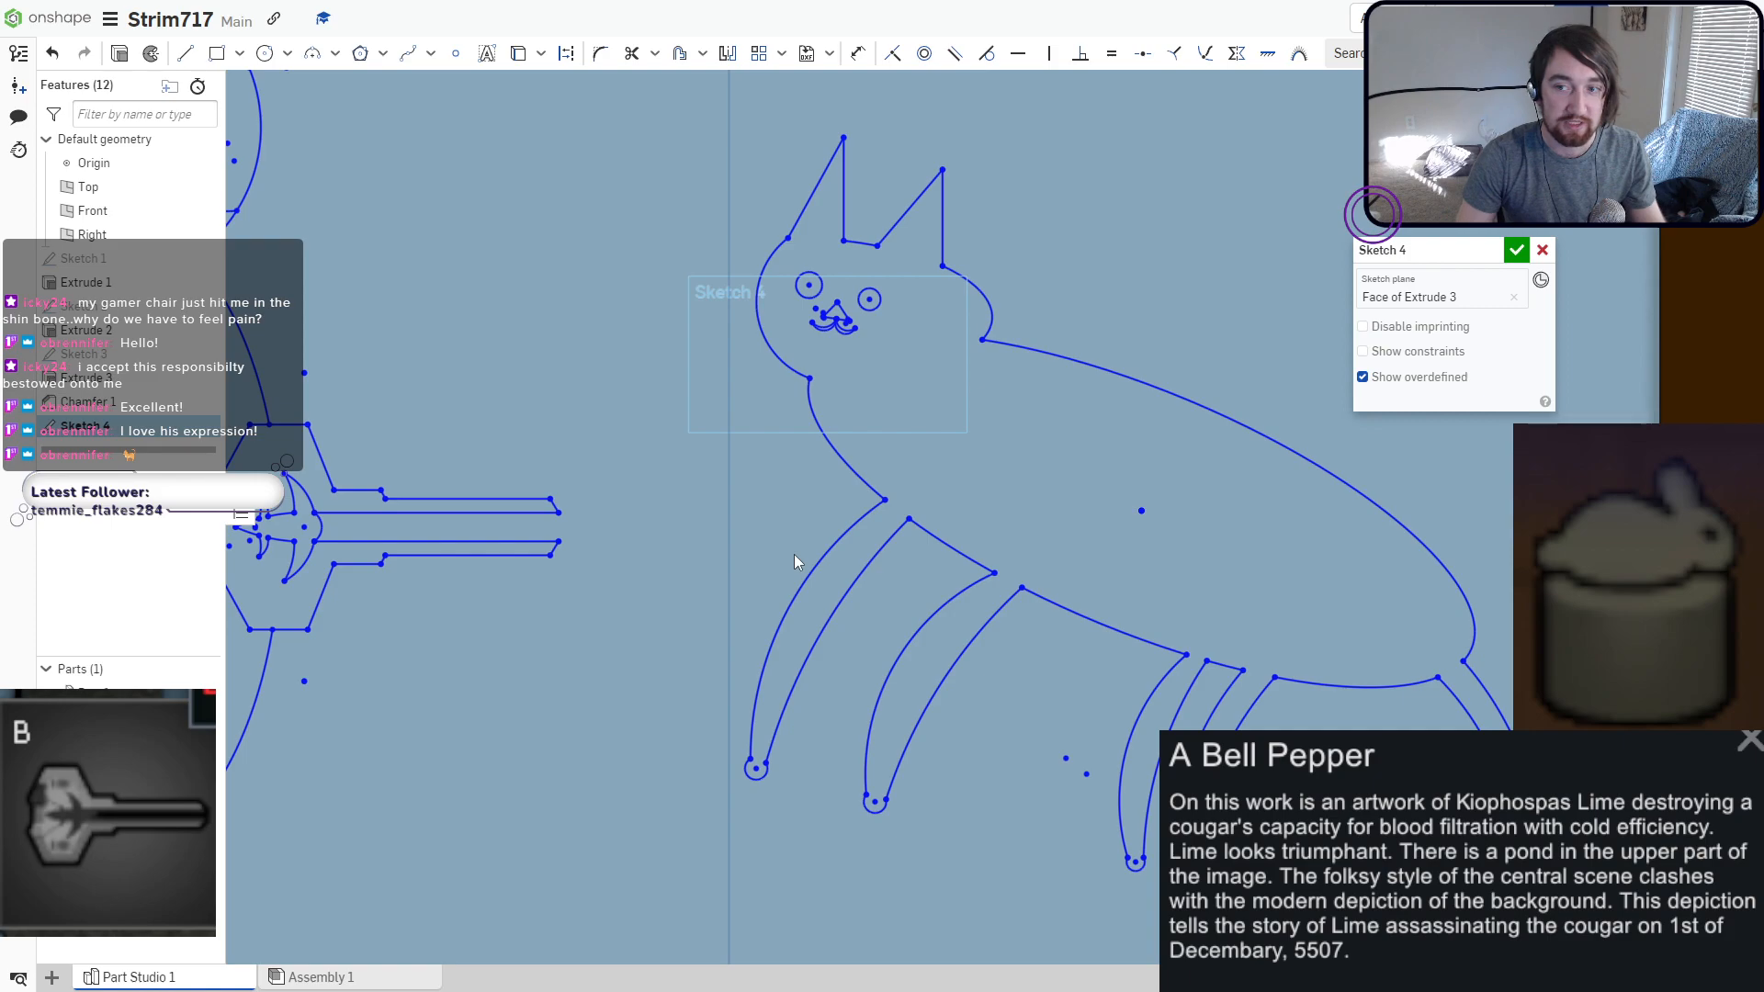
pyautogui.click(859, 585)
pyautogui.scroll(-8, 708, 497)
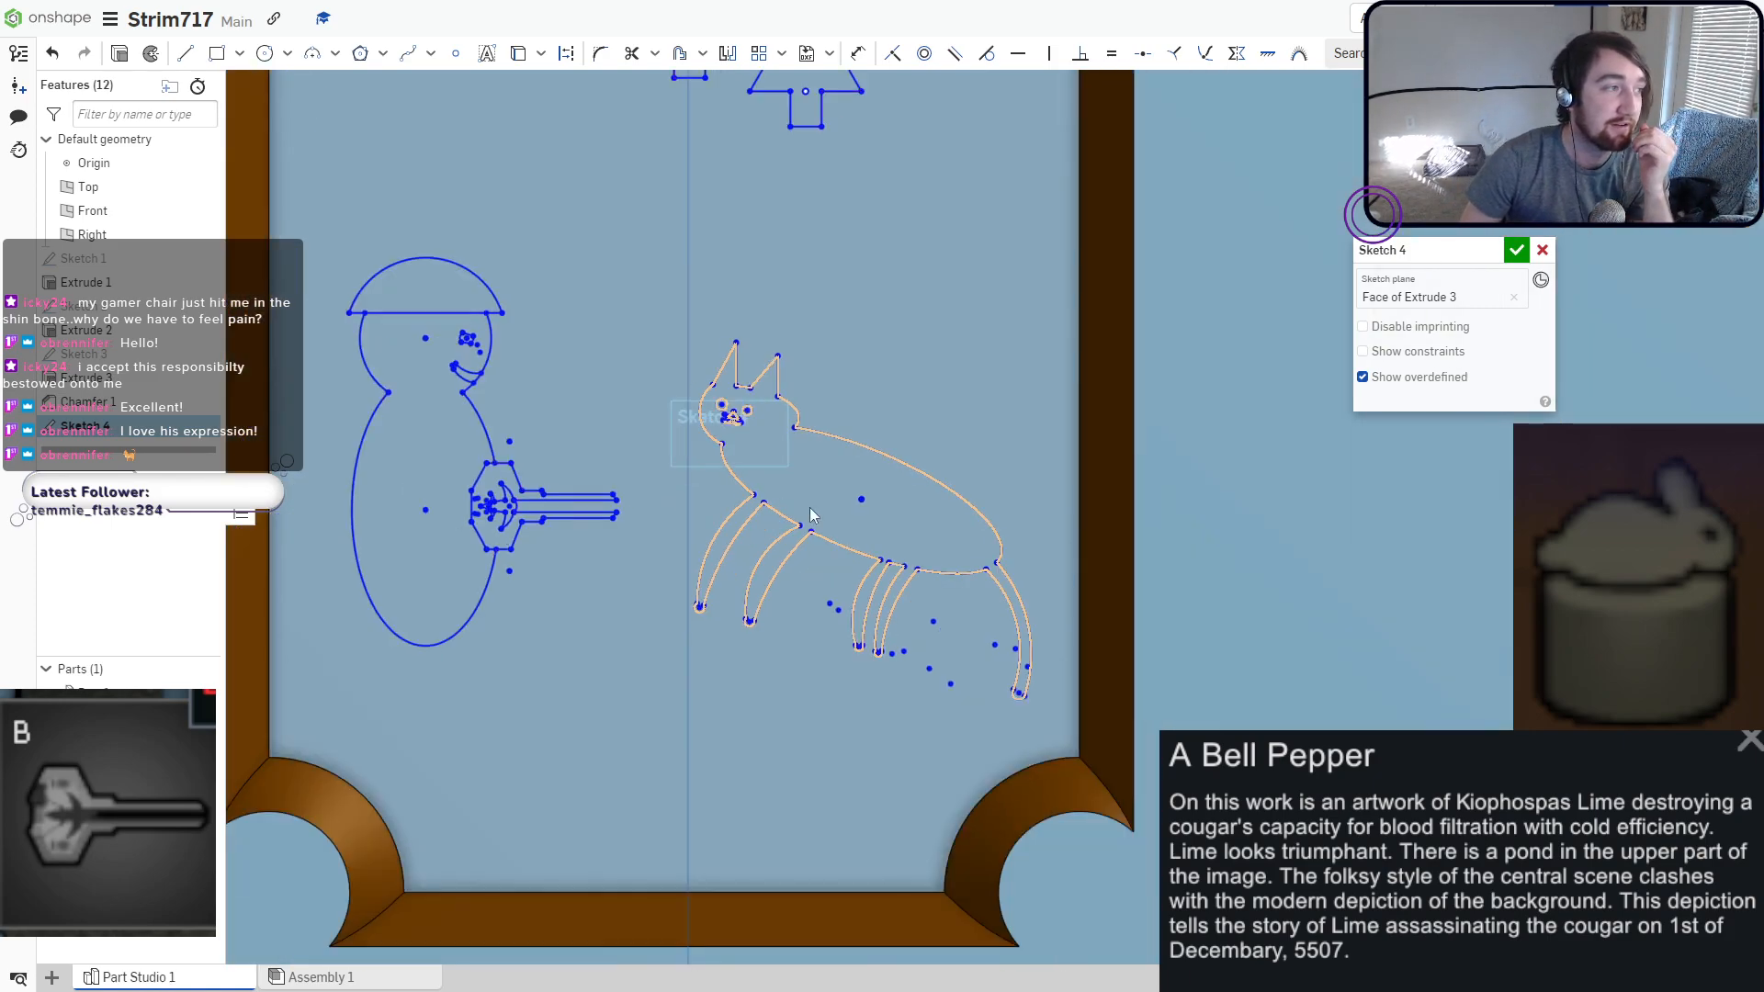
pyautogui.scroll(-2, 1277, 598)
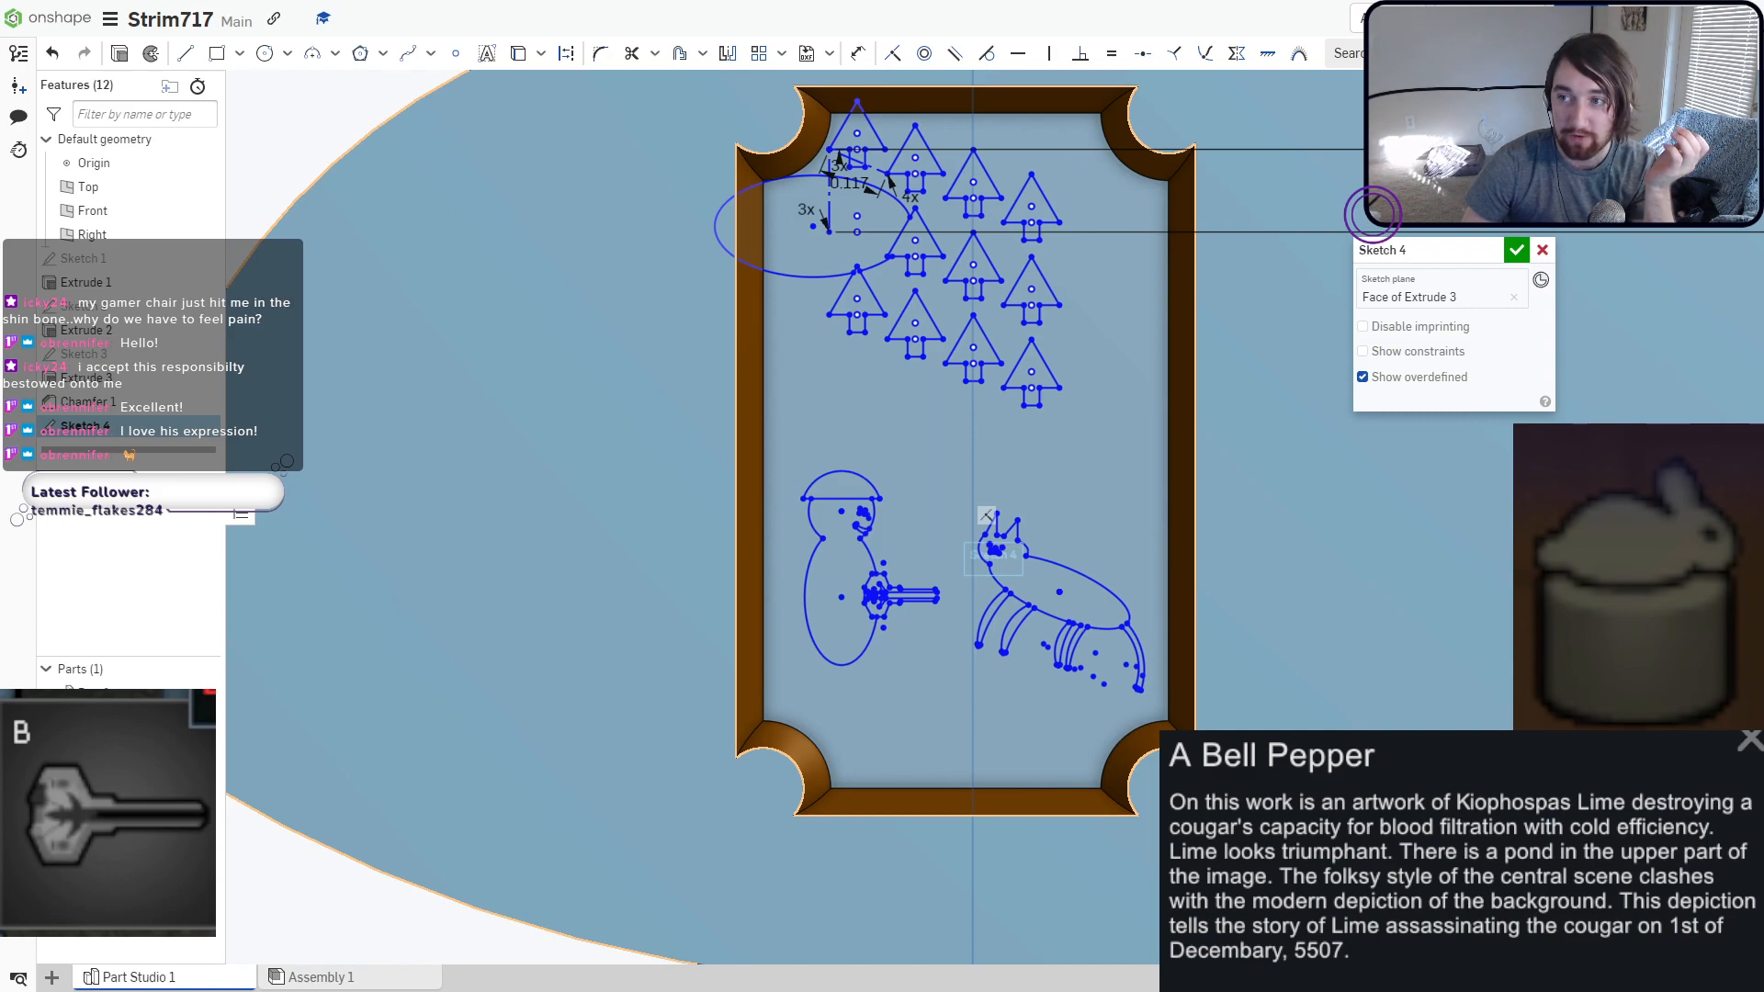
pyautogui.scroll(-3, 1378, 643)
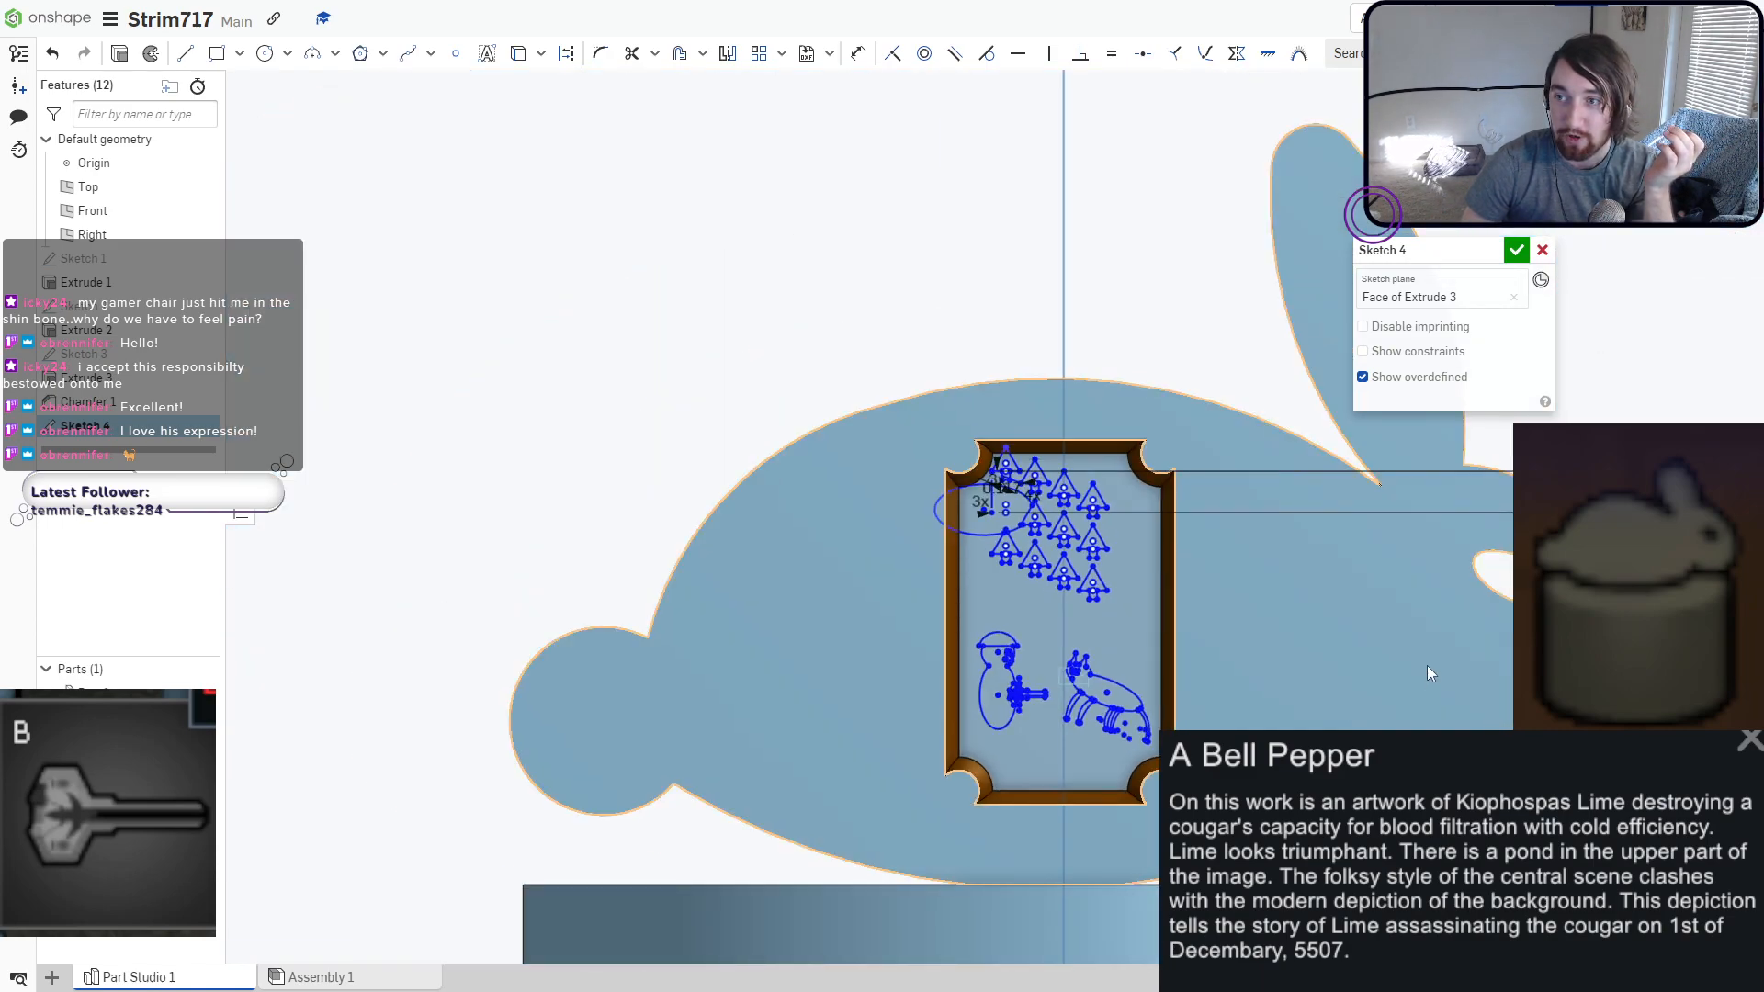
pyautogui.scroll(-3, 1110, 493)
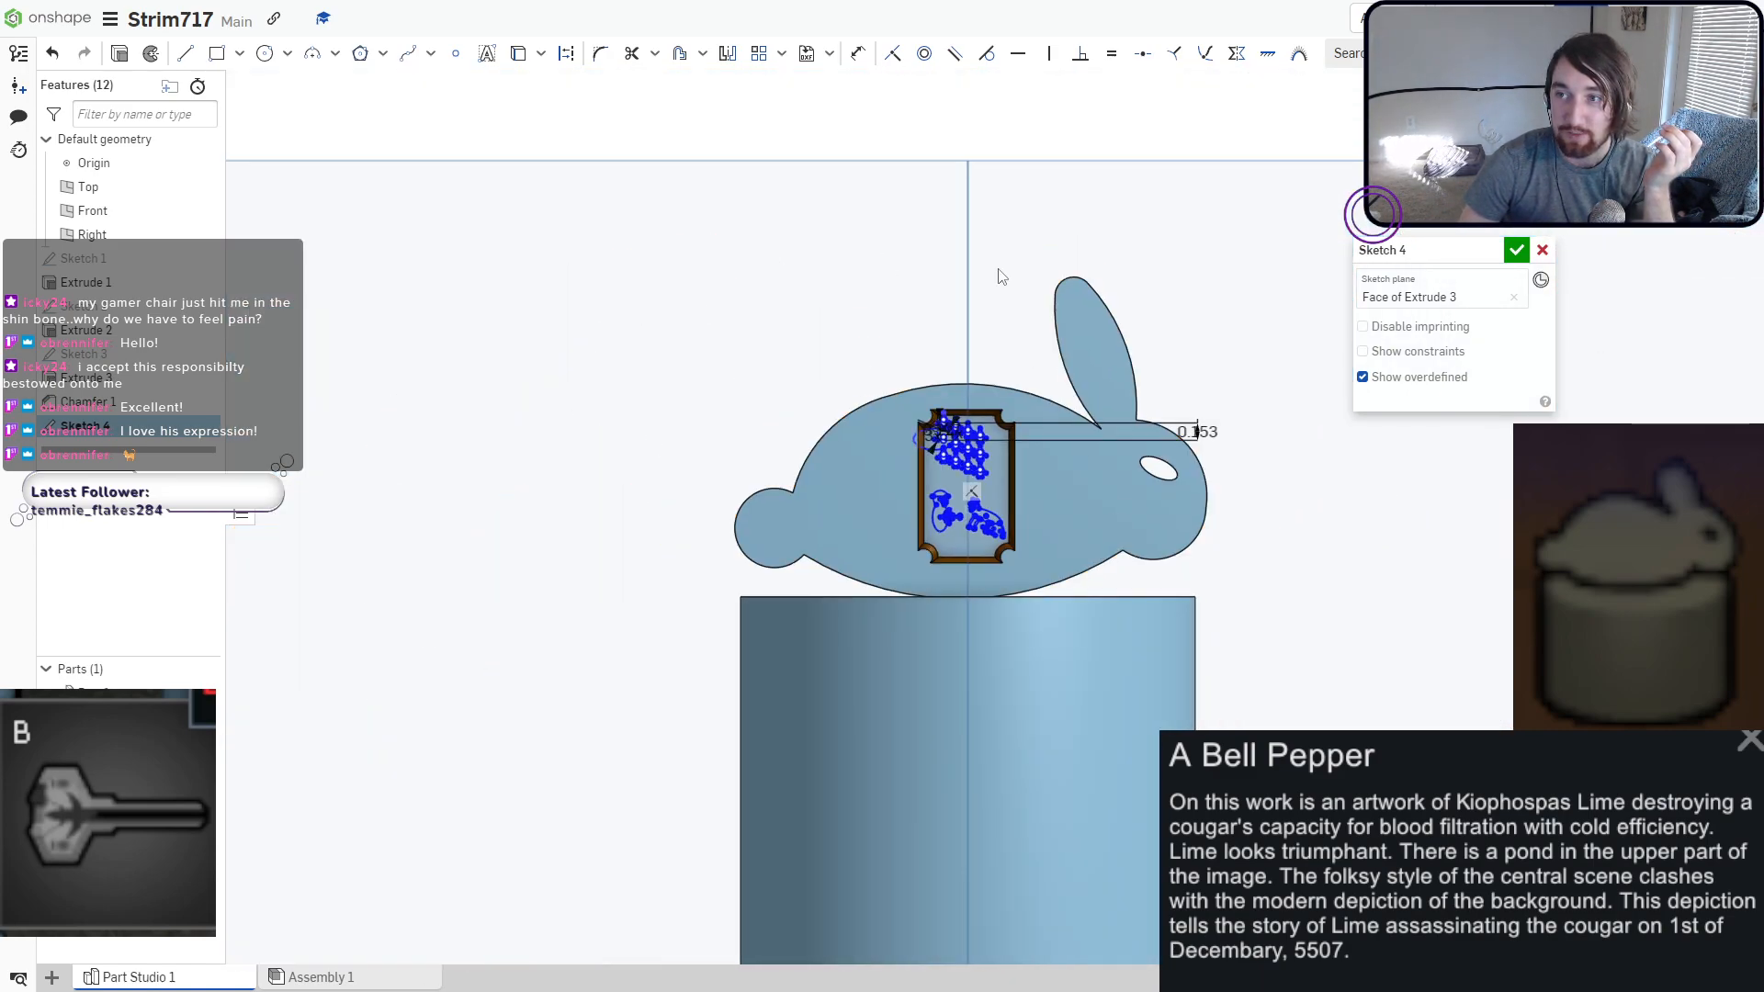
pyautogui.scroll(5, 851, 472)
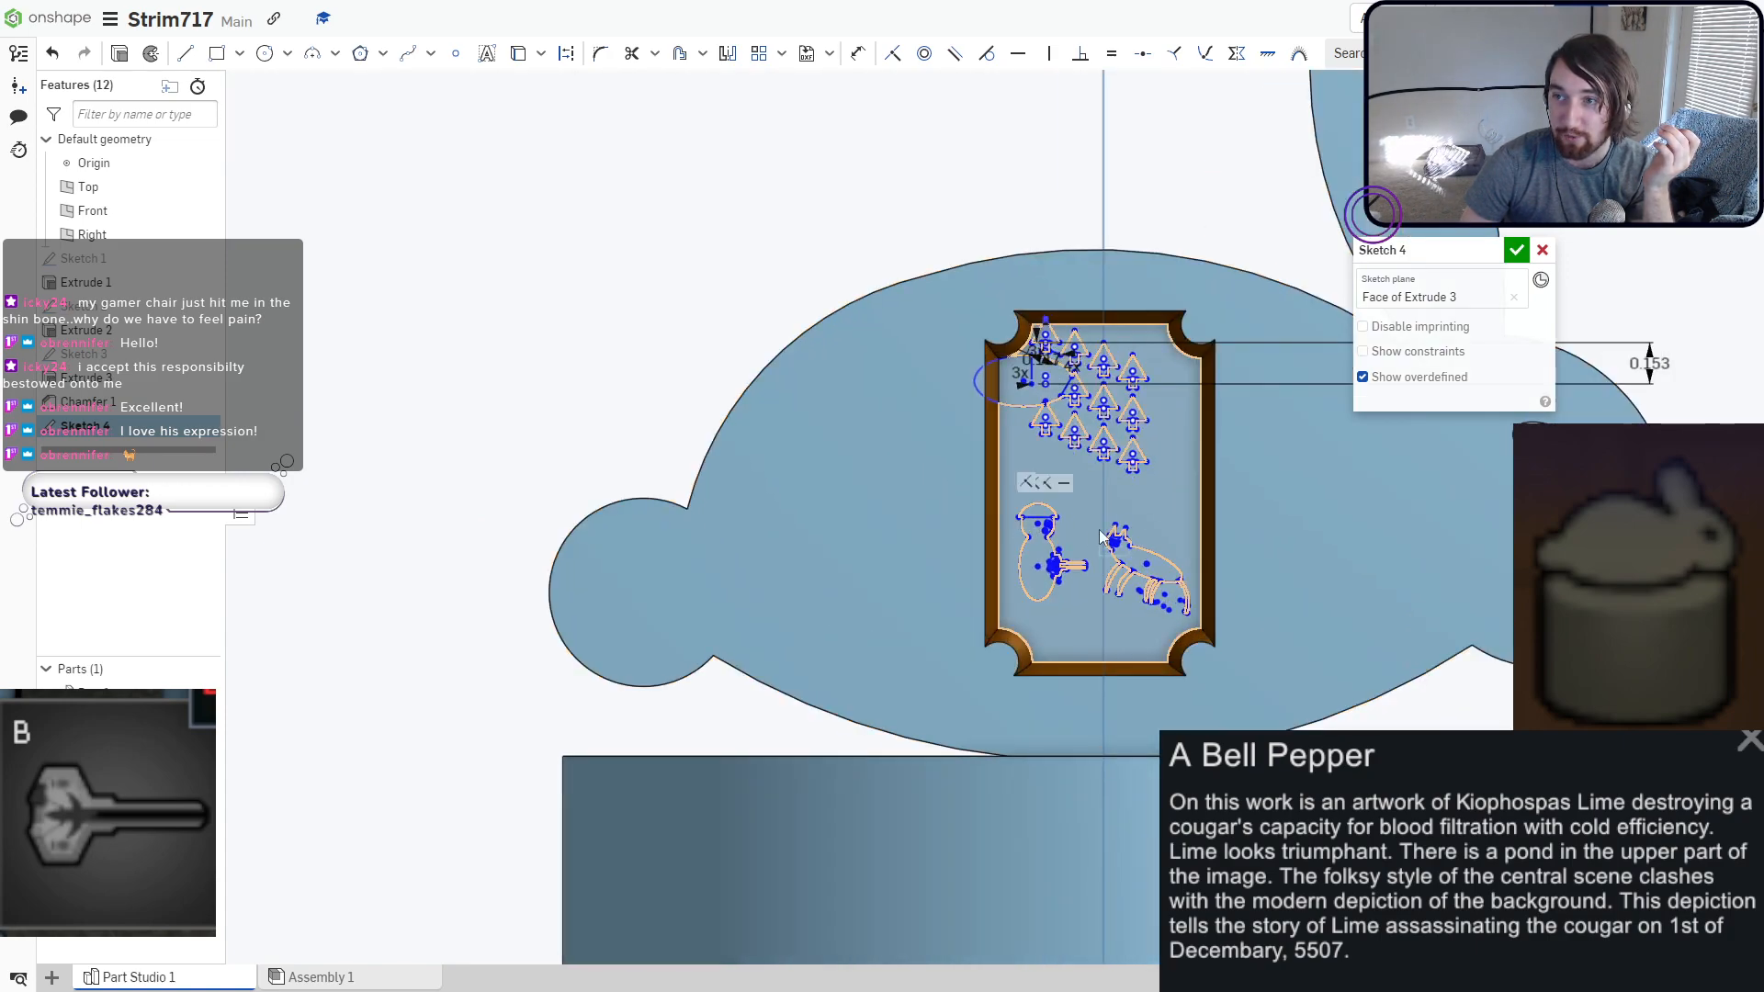
pyautogui.scroll(1, 1132, 524)
pyautogui.moveTo(1132, 525); pyautogui.dragTo(914, 506, button='middle')
pyautogui.scroll(1, 914, 506)
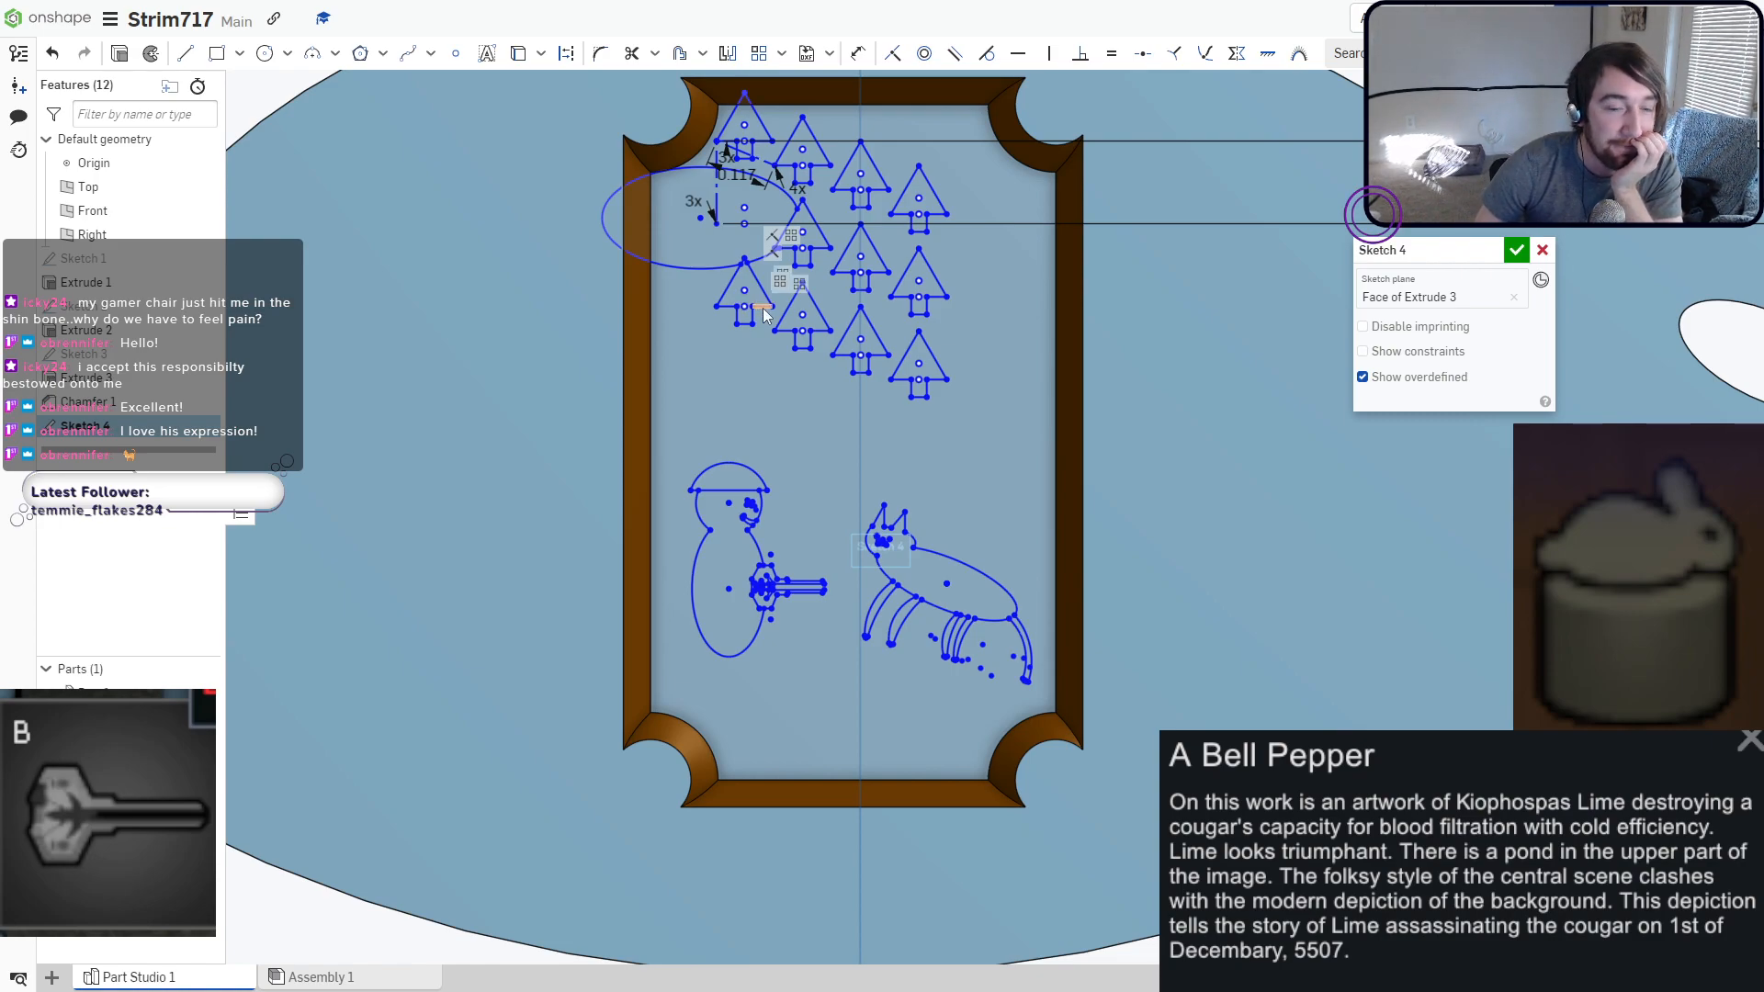
pyautogui.hotkey('ctrl', 'a')
pyautogui.scroll(5, 873, 461)
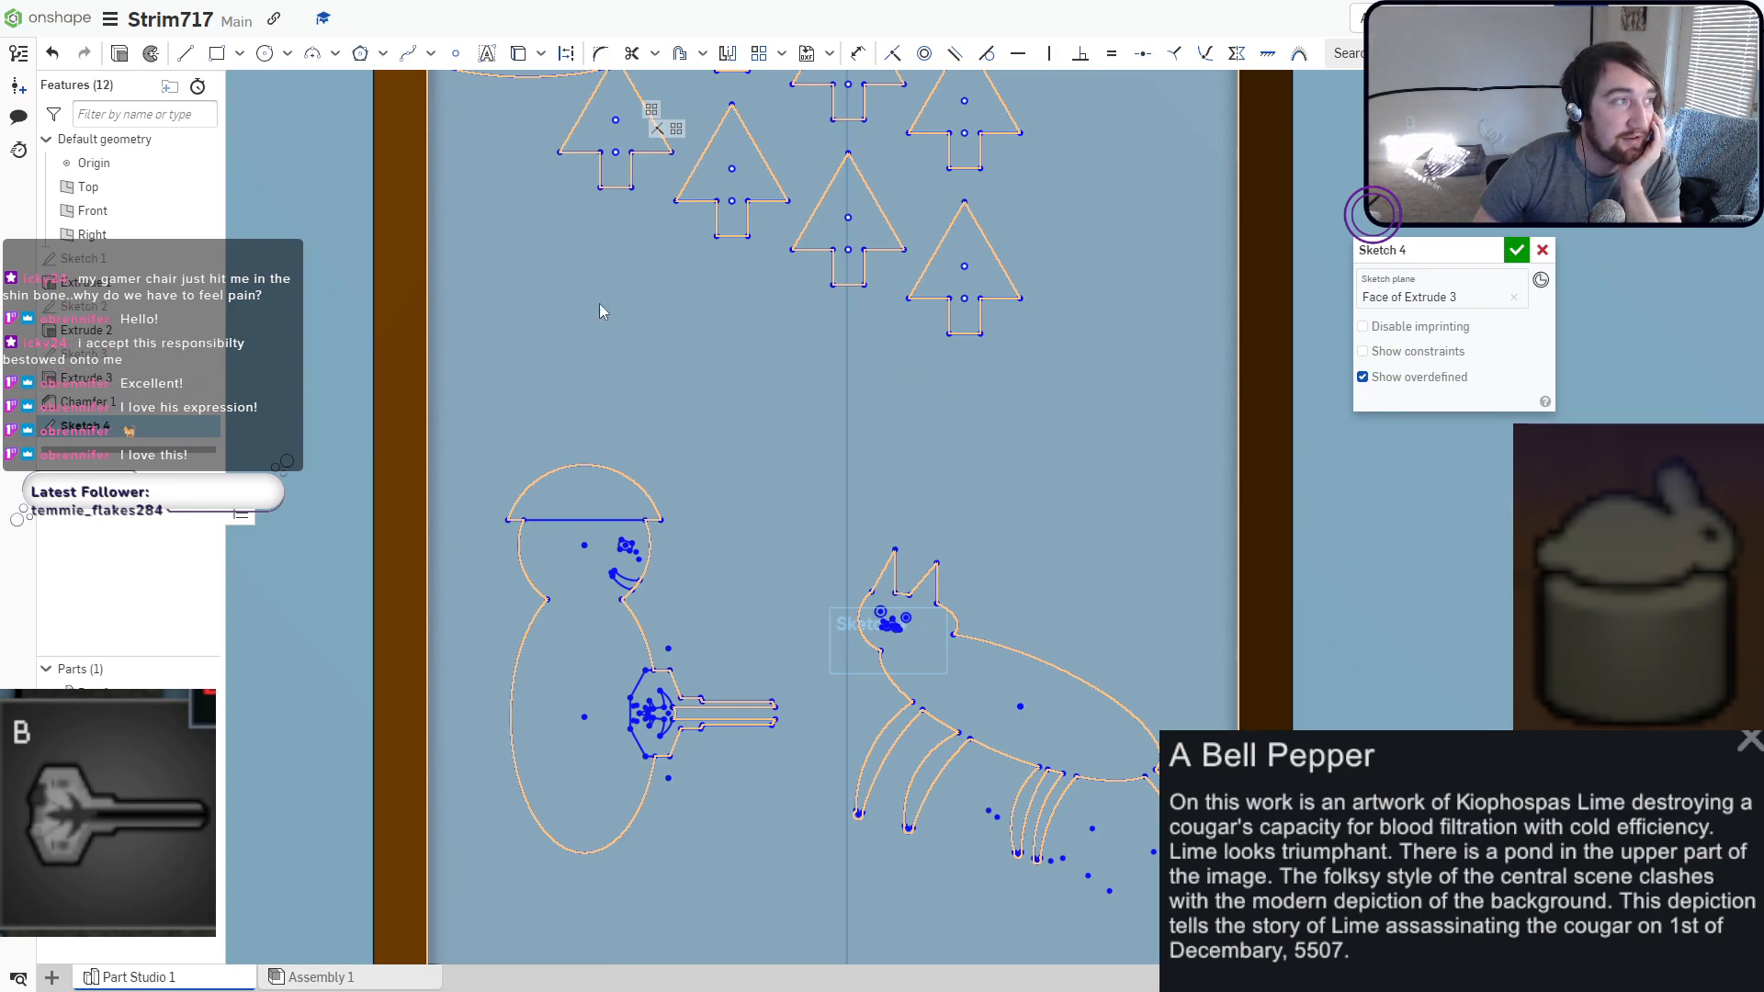
pyautogui.press('Escape')
# Sketch three concentric circles on the vertical axis between the trees and the figures, the smallest about 0.035 in diameter.
pyautogui.click(265, 54)
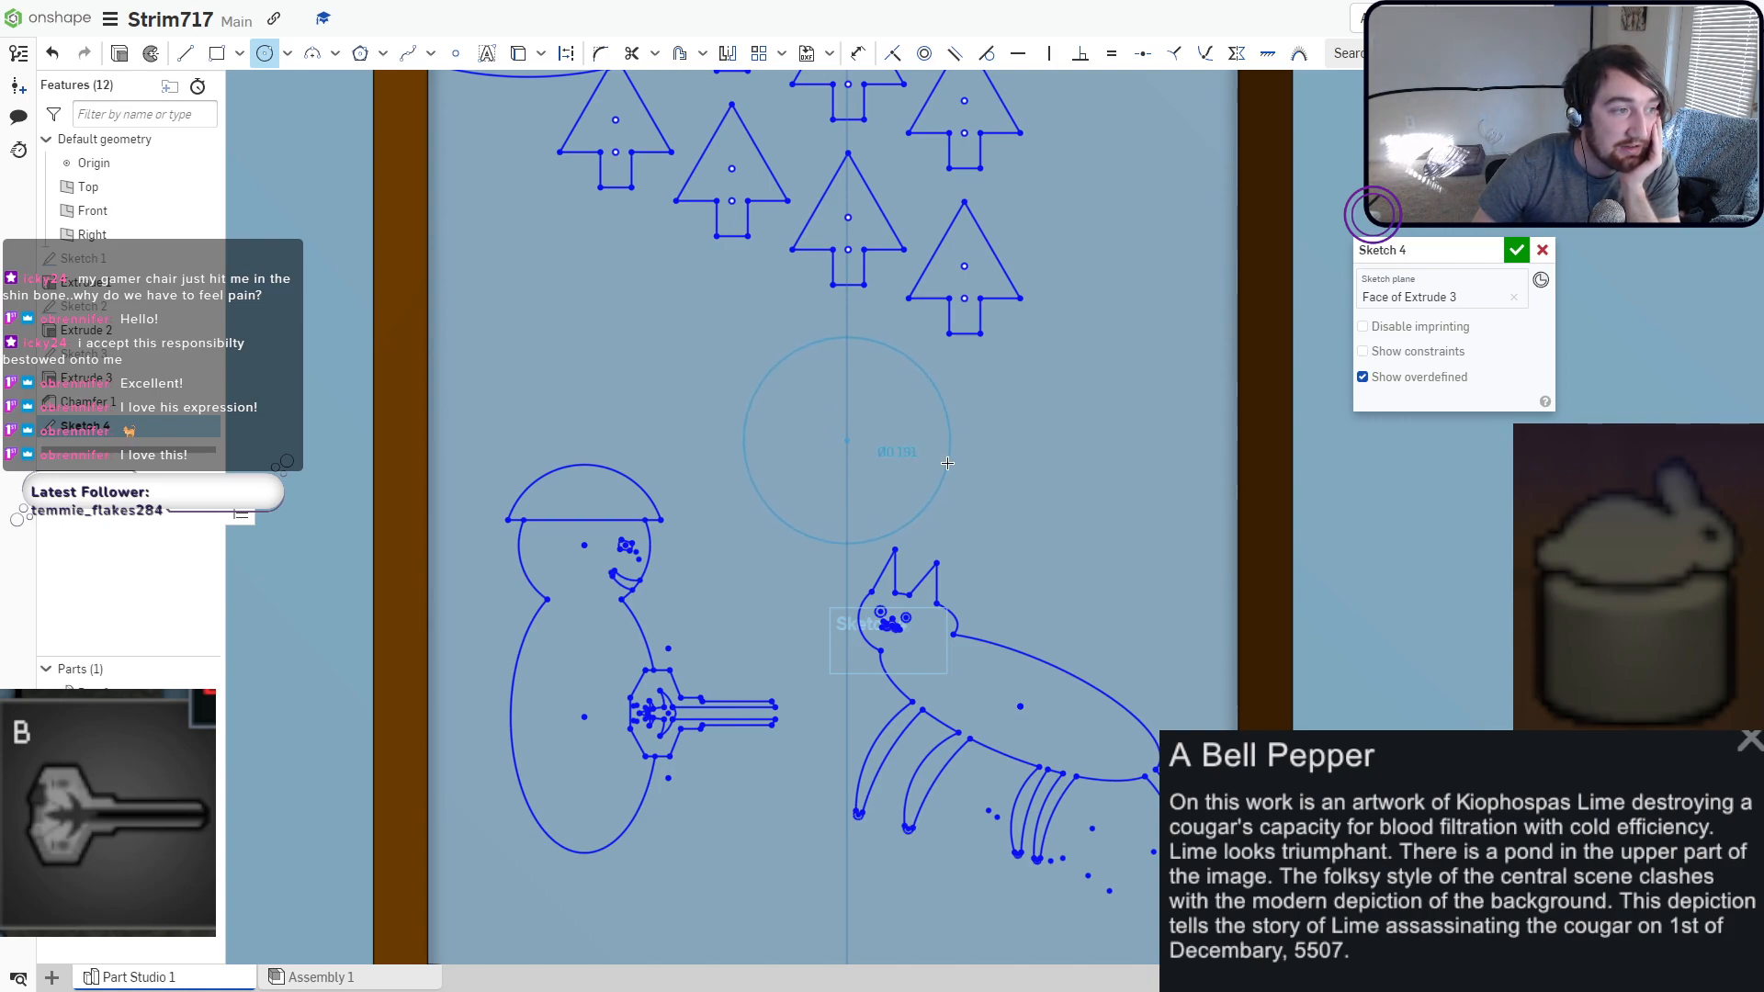
pyautogui.click(947, 463)
pyautogui.click(848, 441)
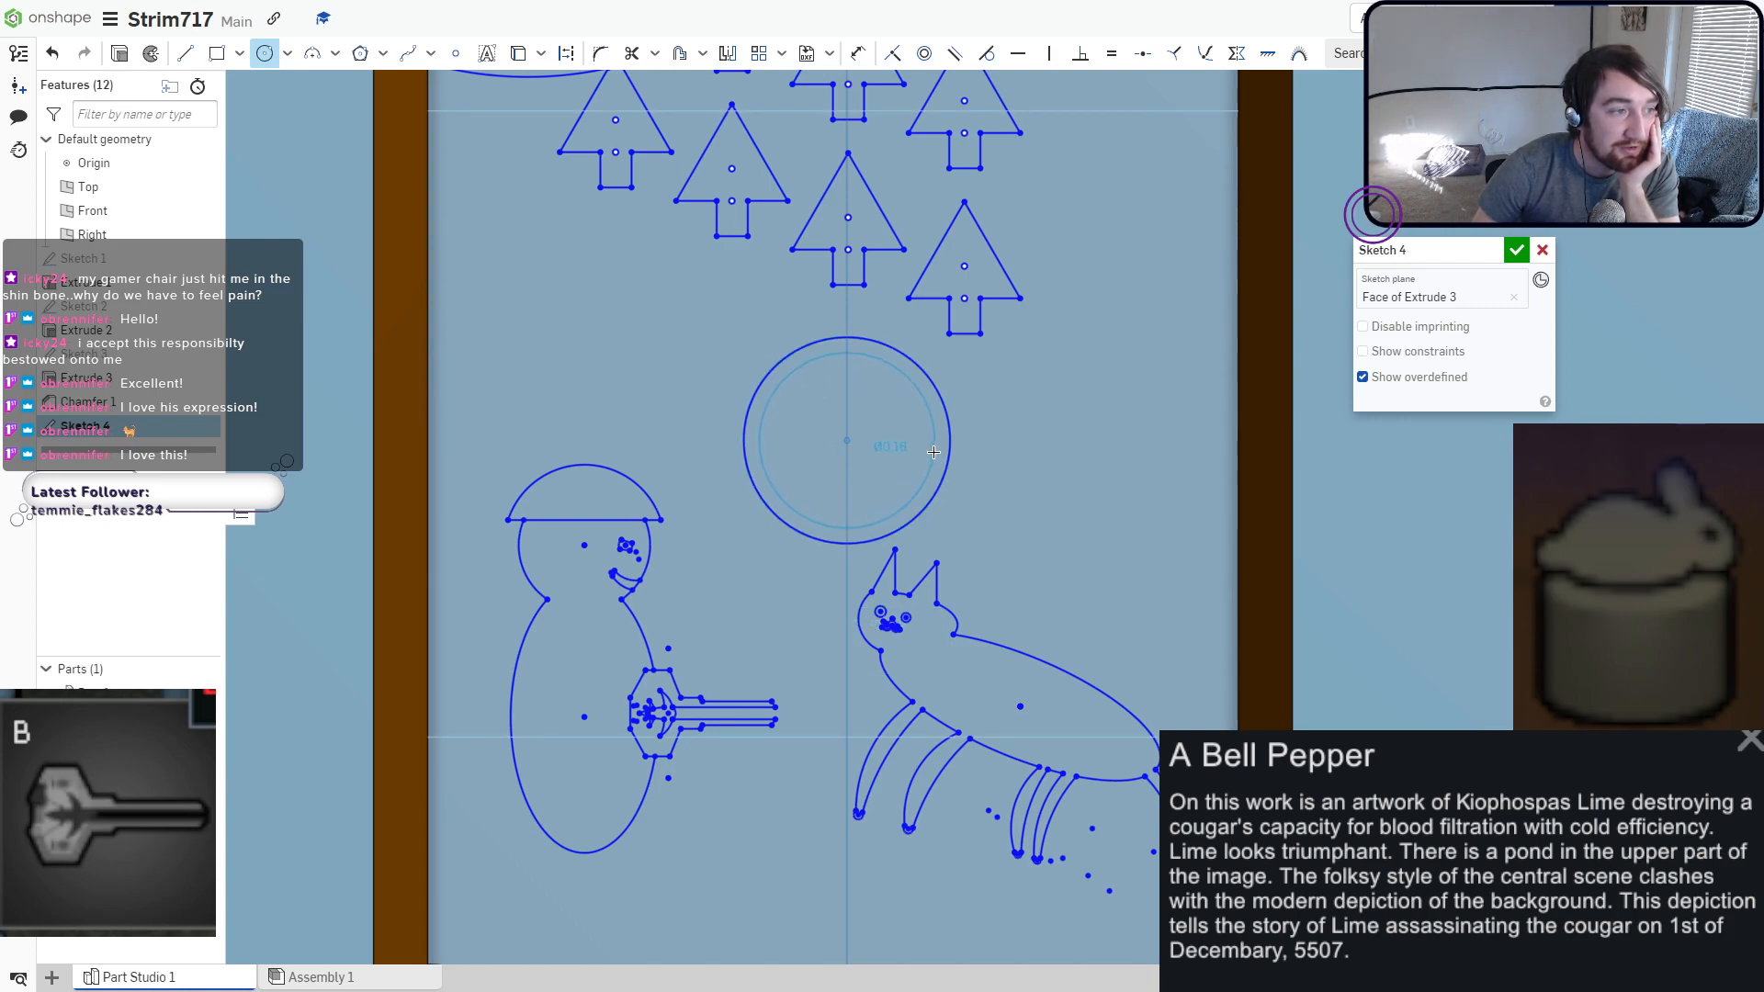
pyautogui.click(937, 452)
pyautogui.click(847, 441)
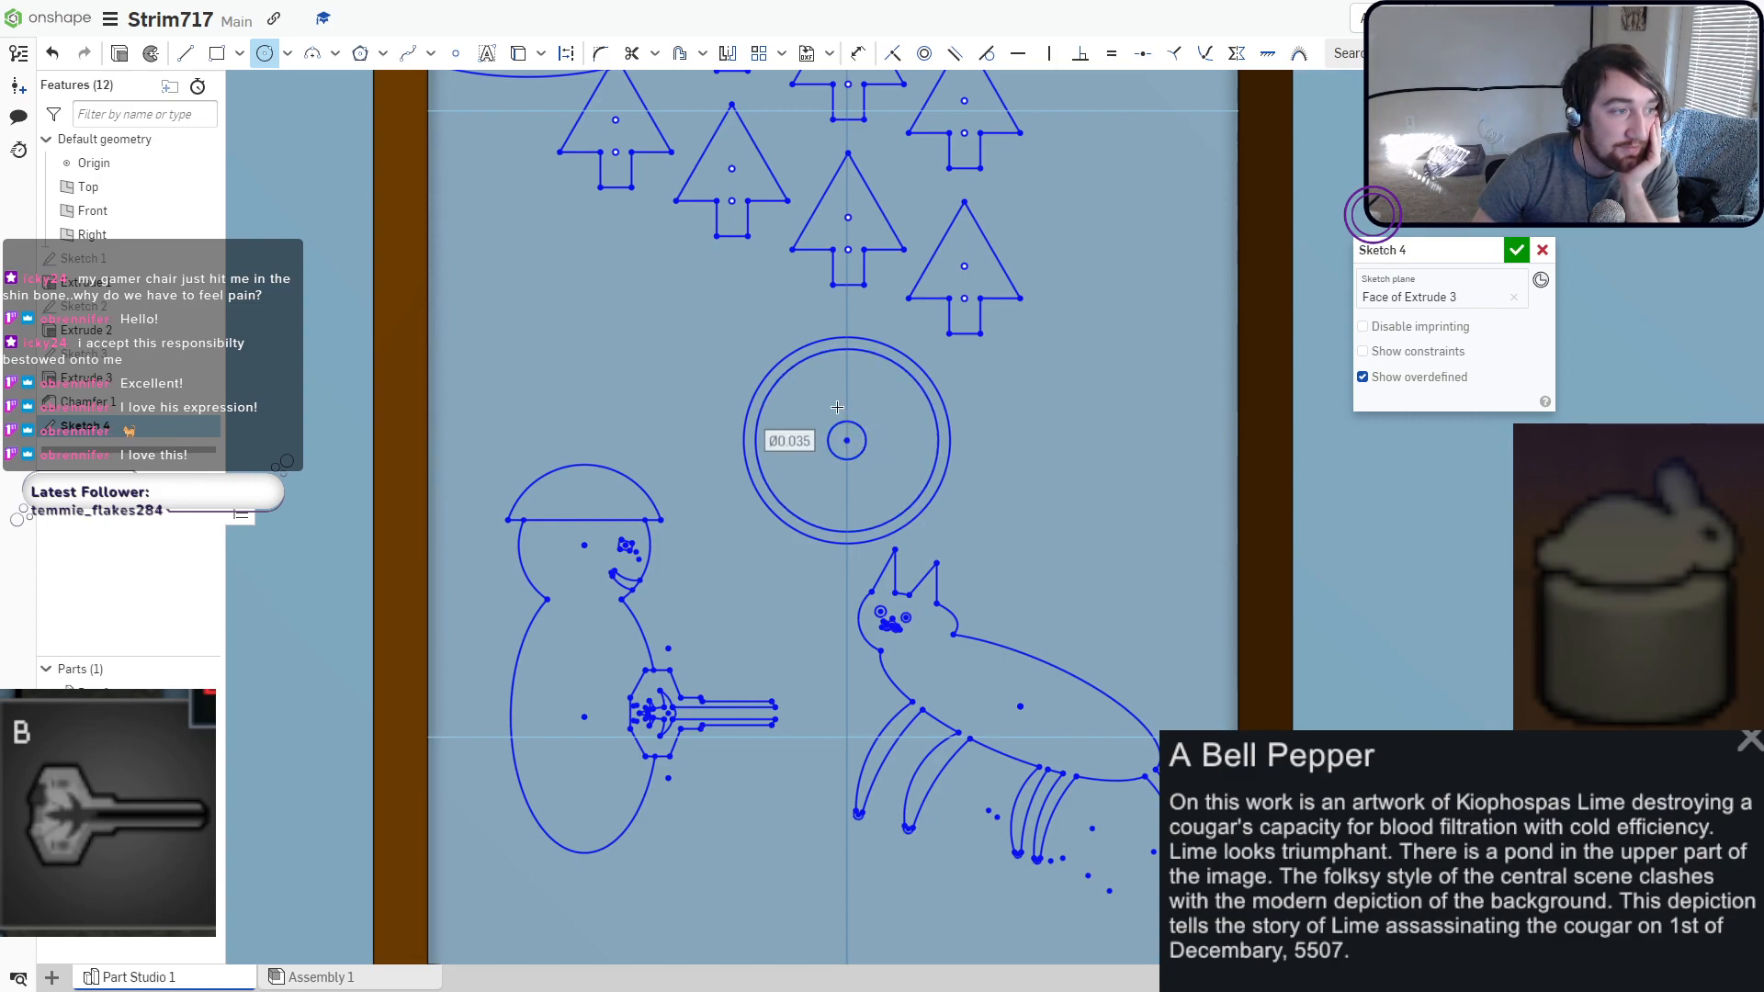
# Draw a short vertical line up from the small circle left of the axis, ending in a horizontal ledge about 0.002 long towards the axis.
pyautogui.scroll(5, 838, 408)
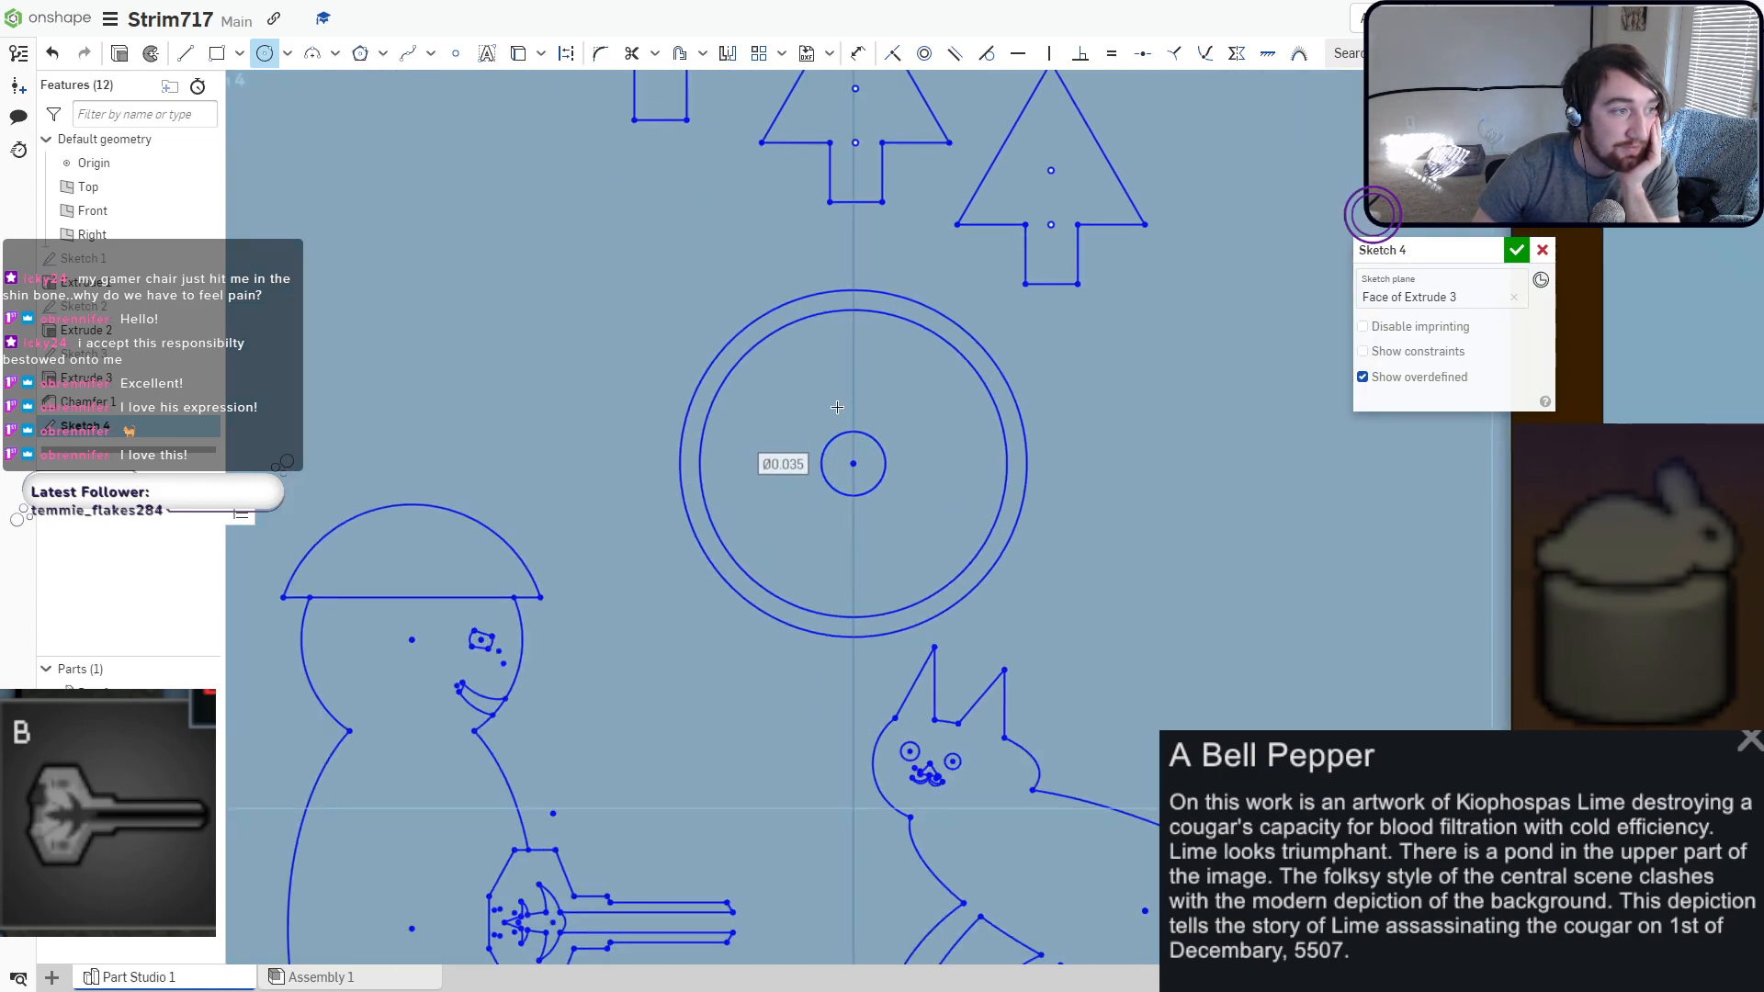
pyautogui.click(312, 54)
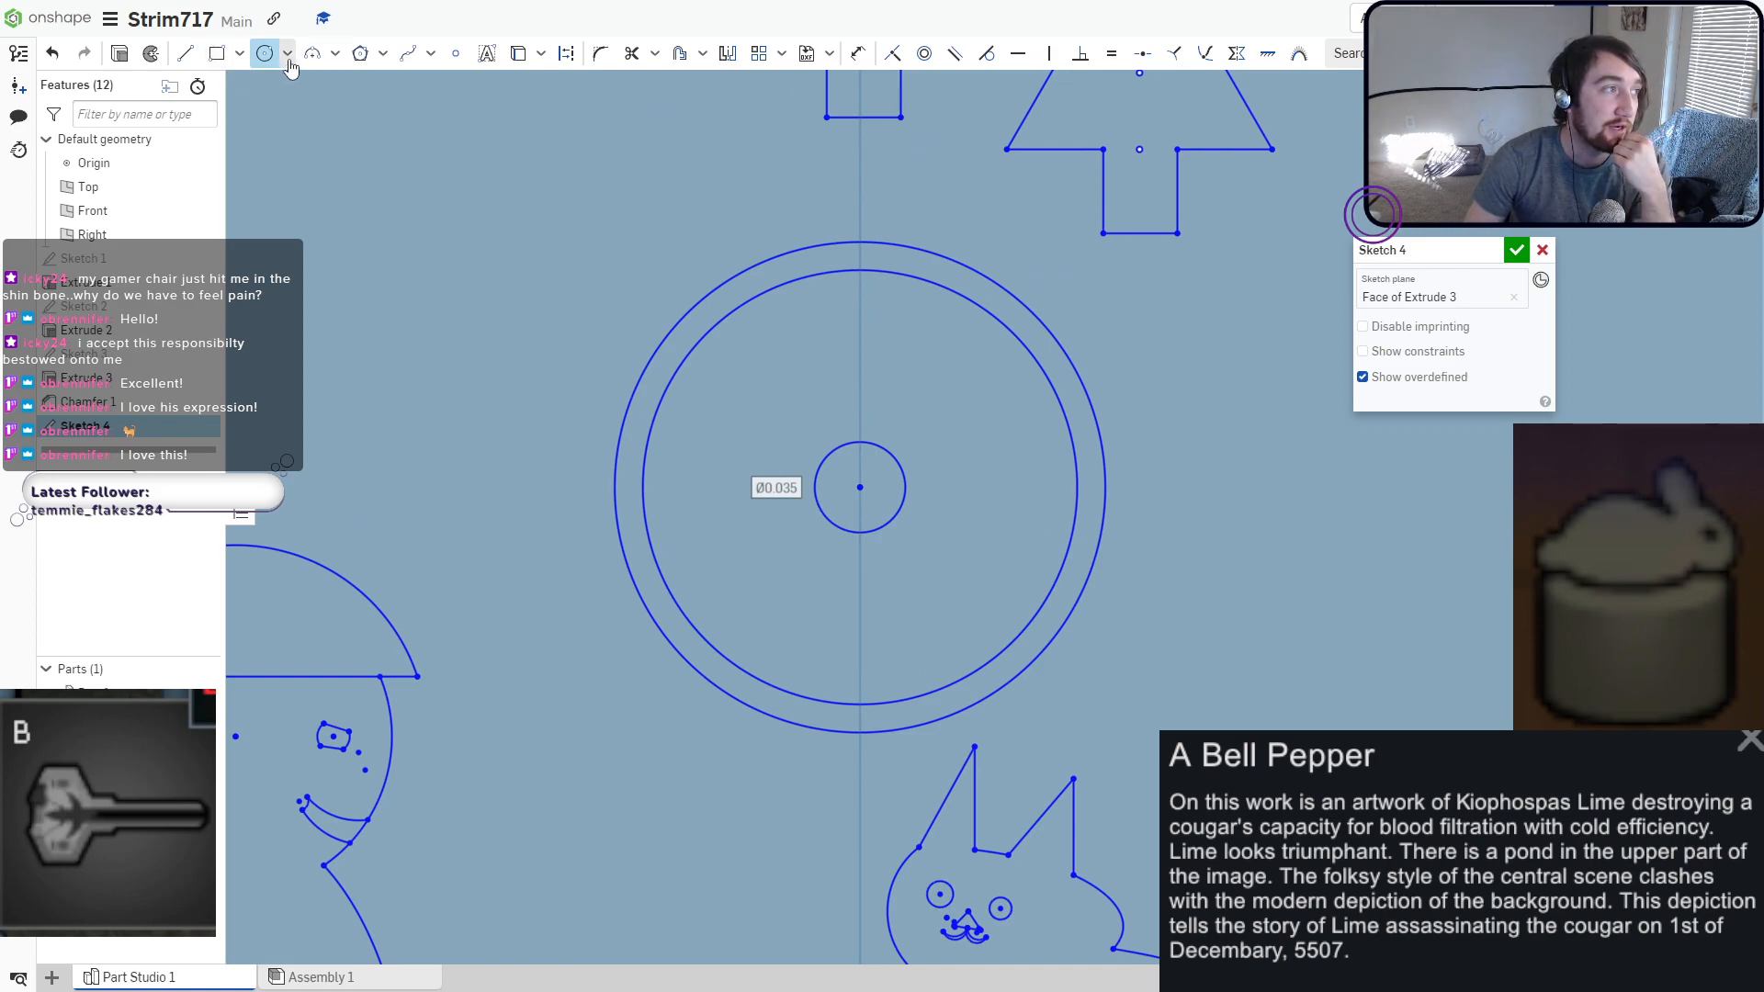
pyautogui.scroll(3, 826, 431)
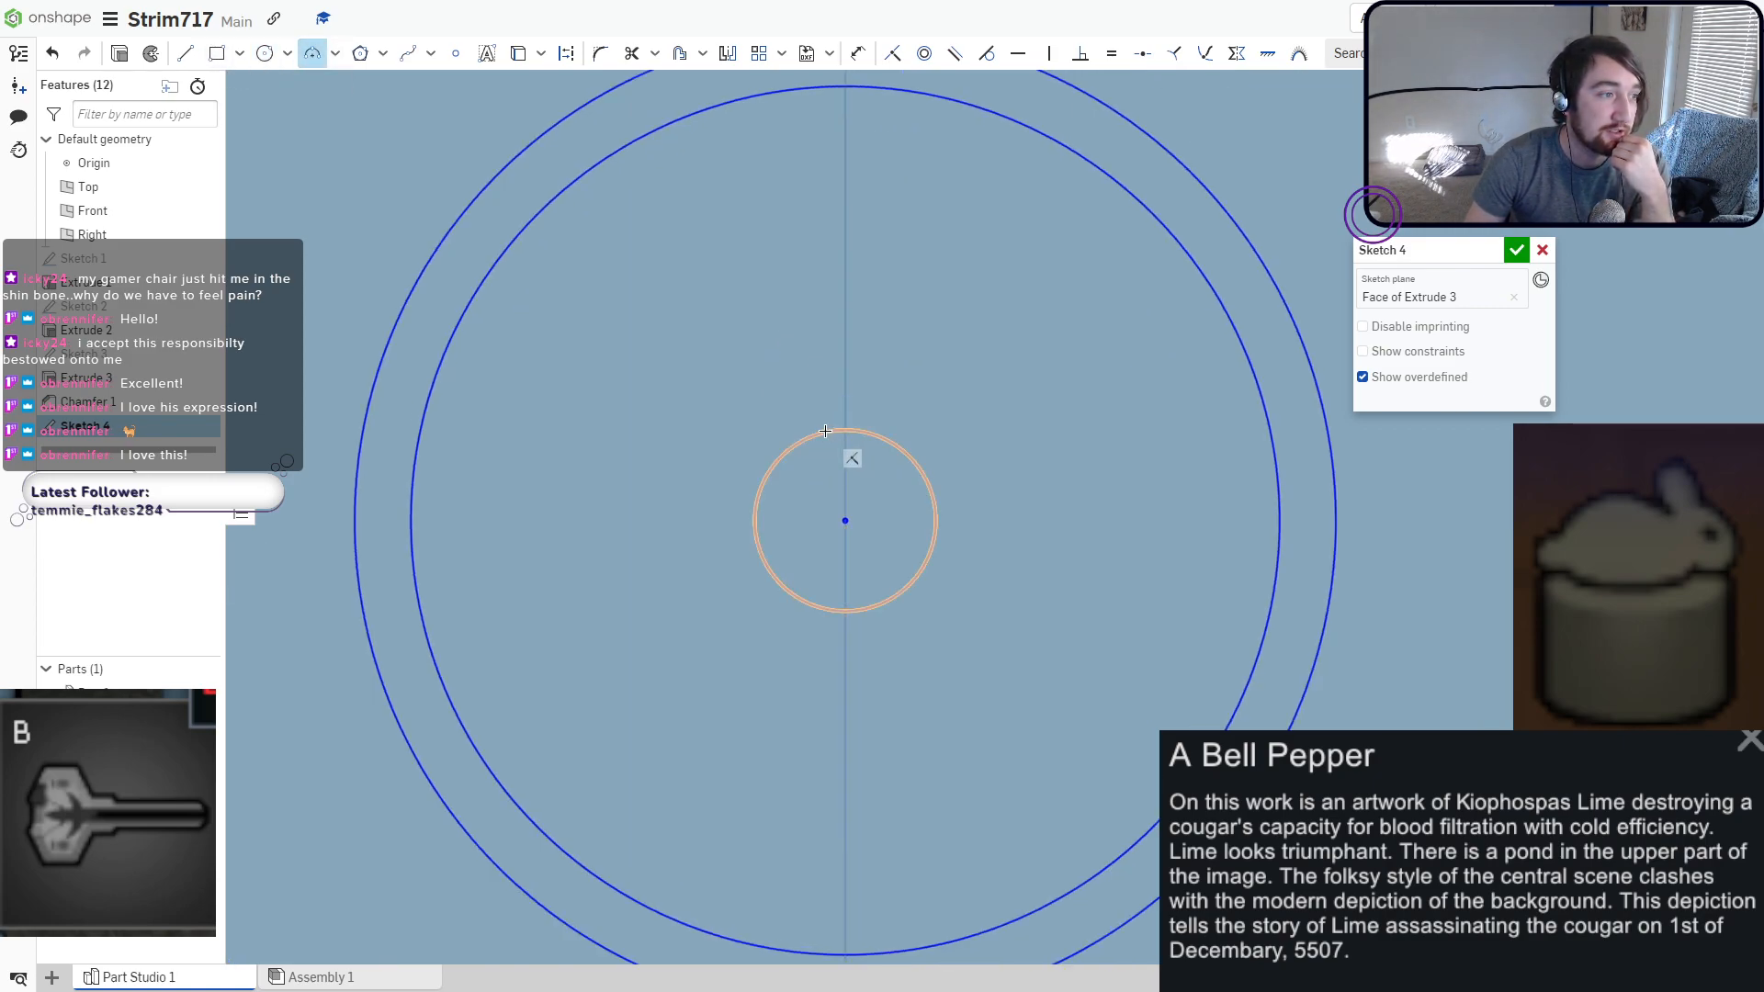
pyautogui.click(185, 53)
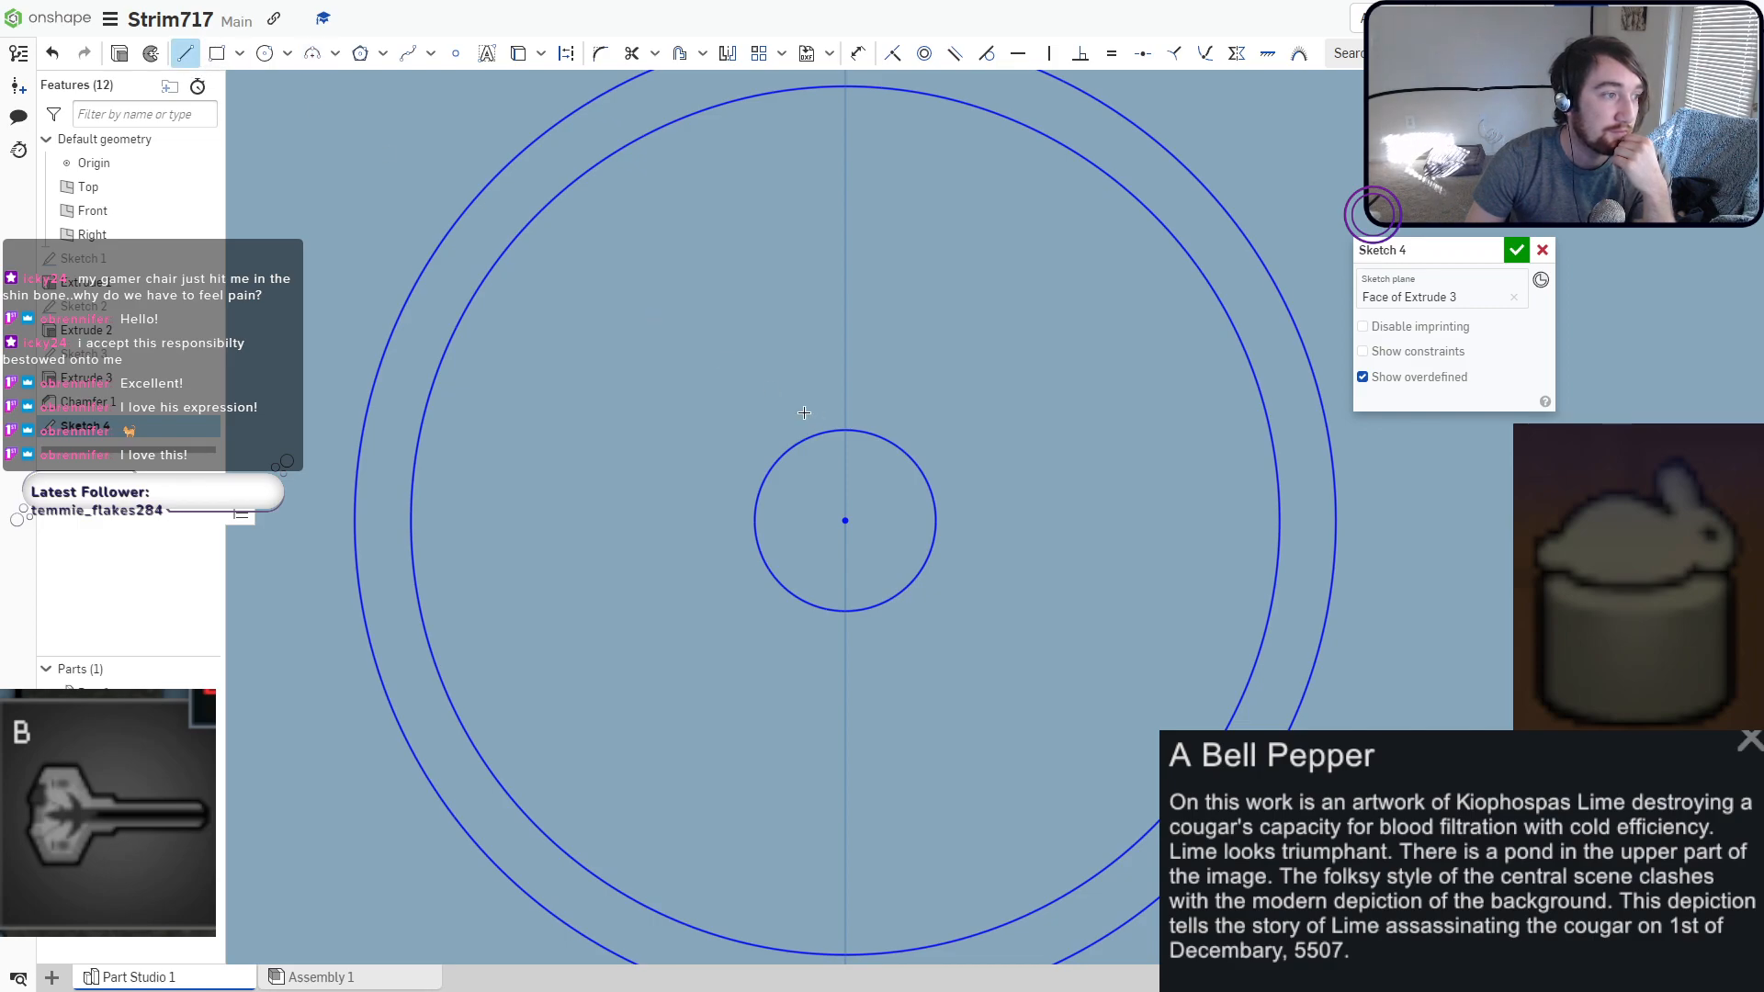
pyautogui.click(822, 430)
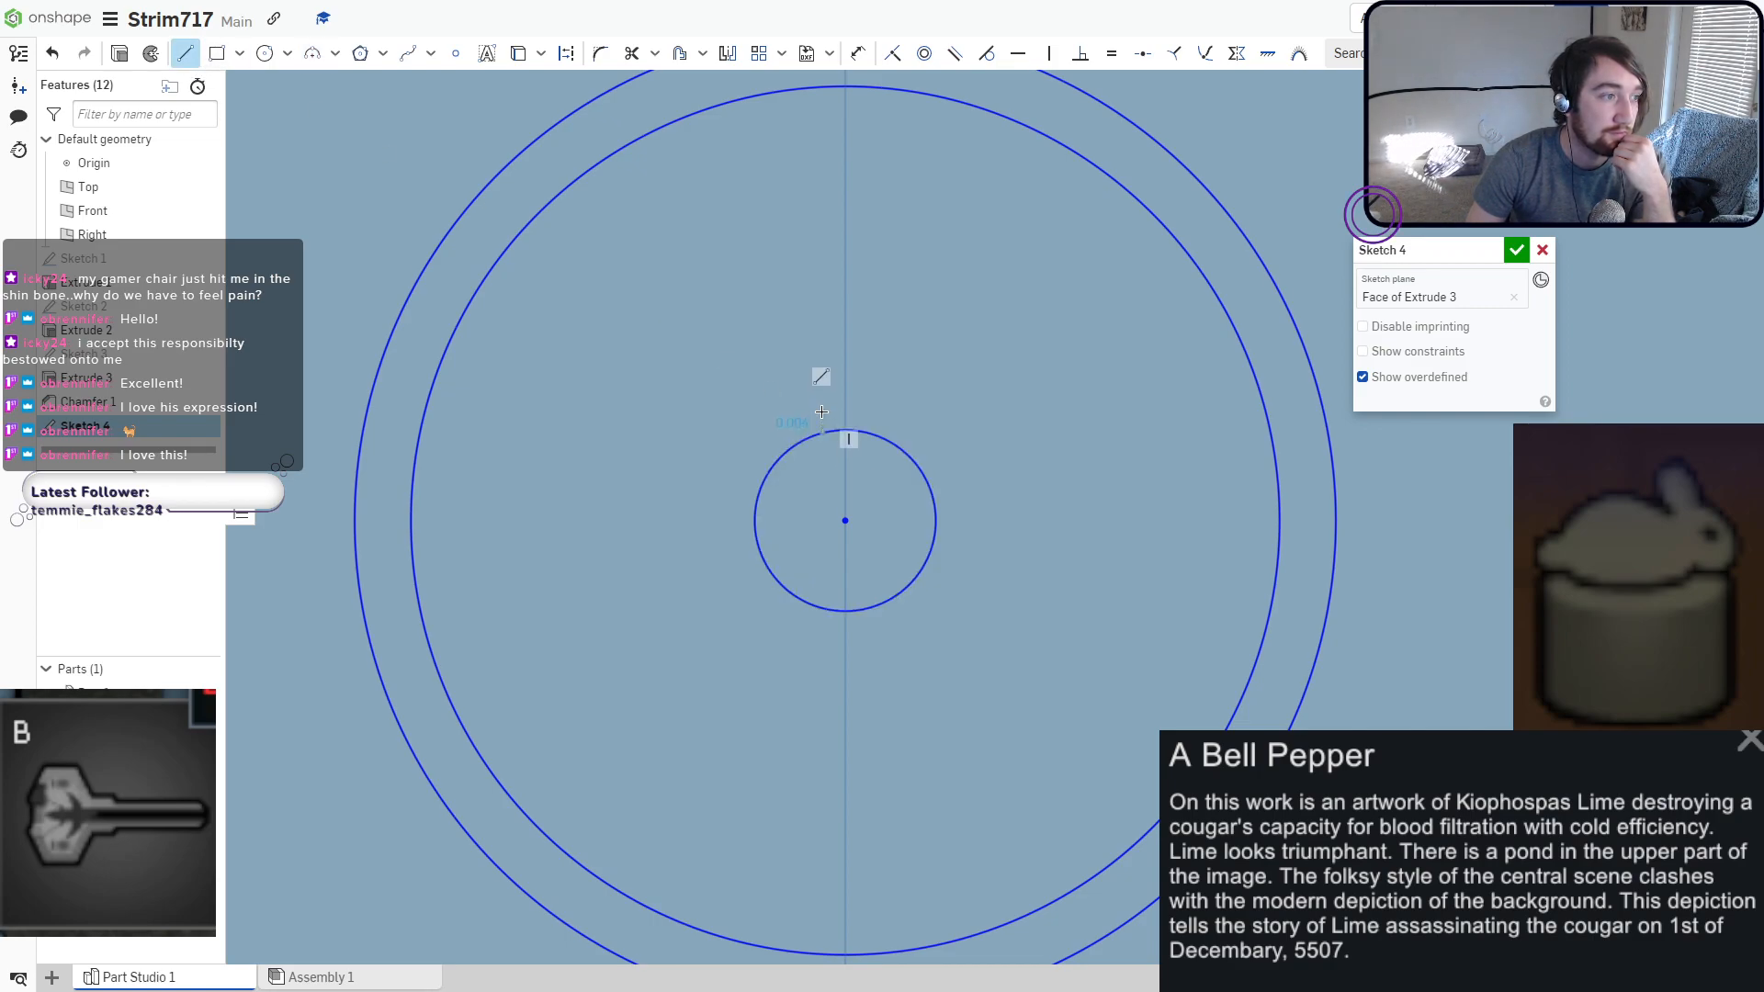
pyautogui.click(821, 412)
pyautogui.scroll(3, 836, 413)
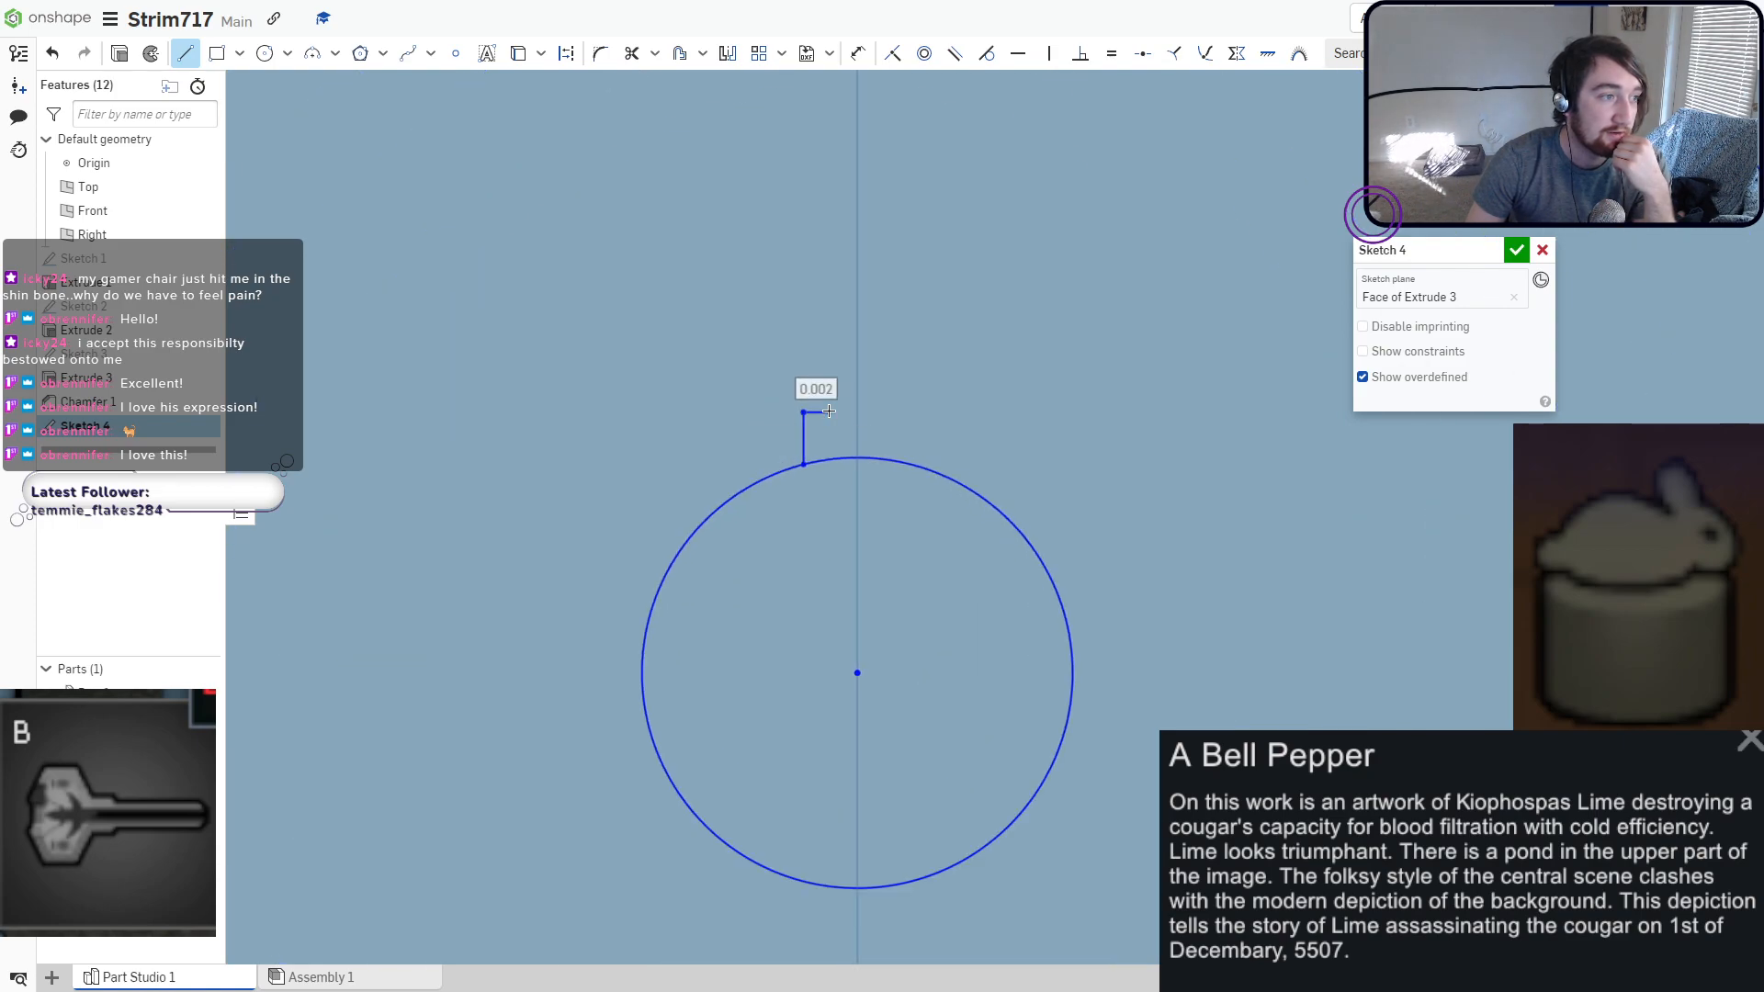
pyautogui.click(832, 397)
pyautogui.press('Escape')
# Extend a vertical line about 0.063 long from the ledge corner to the middle circle and add a ledge about 0.002 long near its upper end.
pyautogui.scroll(-2, 797, 374)
pyautogui.moveTo(781, 369); pyautogui.dragTo(832, 575, button='middle')
pyautogui.moveTo(797, 327); pyautogui.dragTo(788, 464, button='middle')
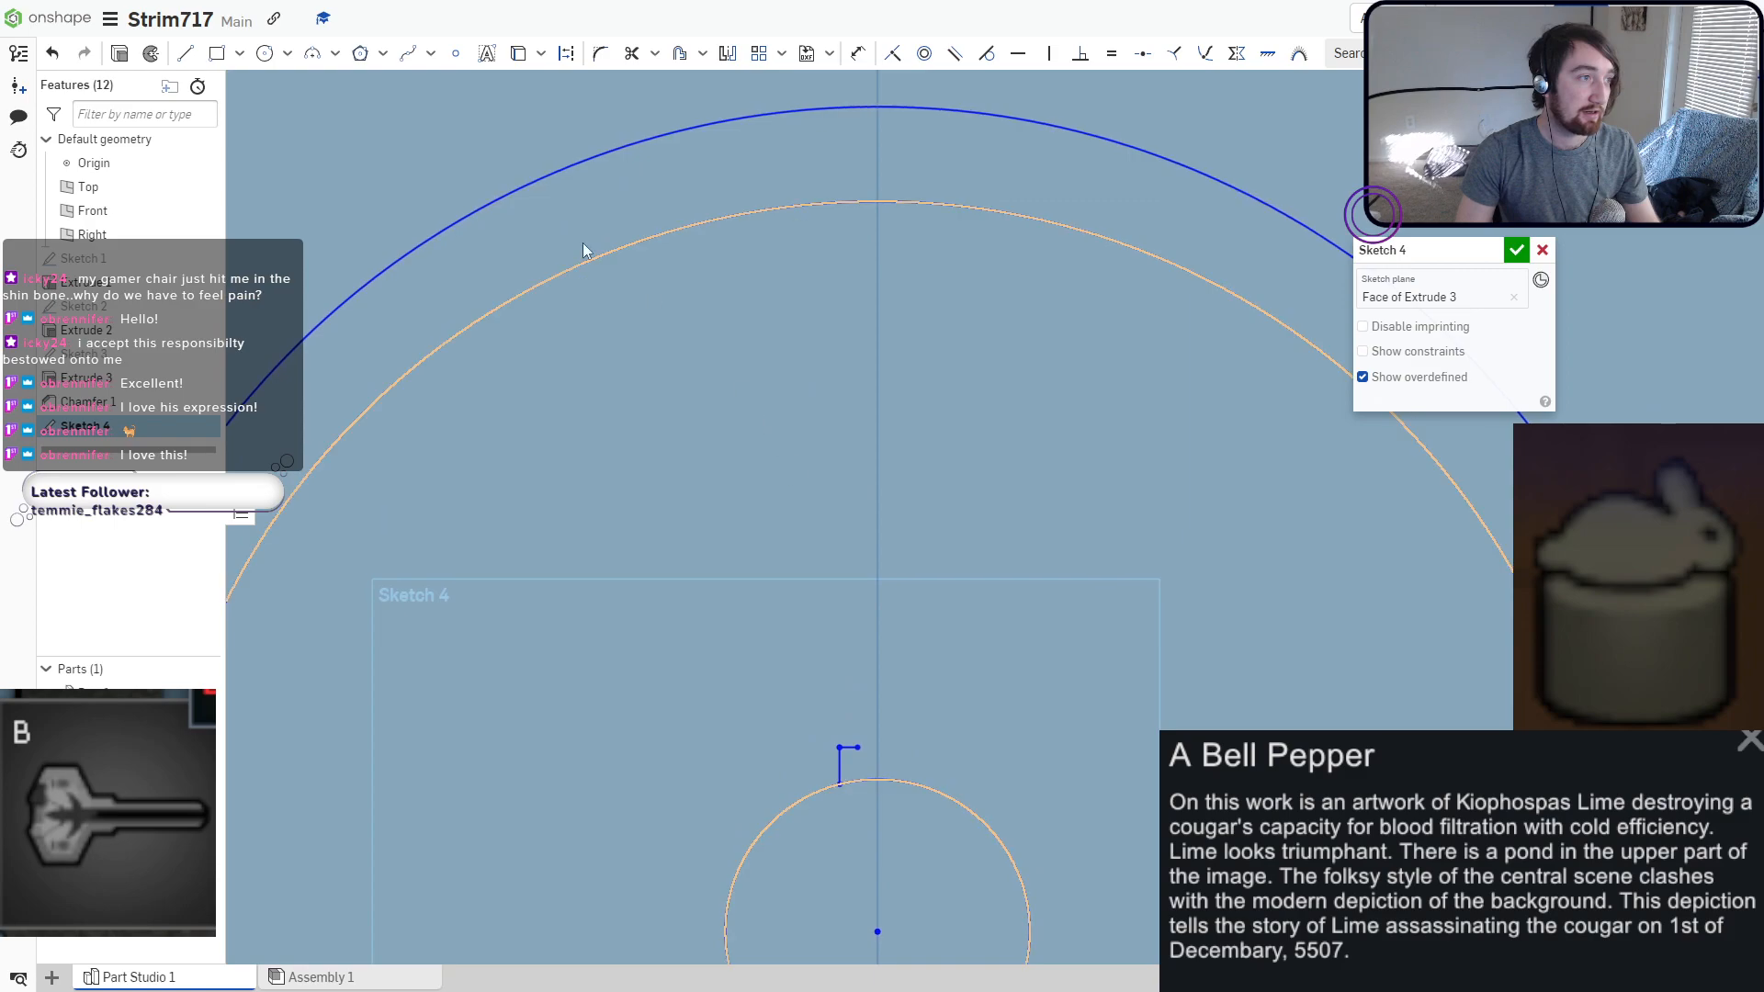
pyautogui.click(189, 57)
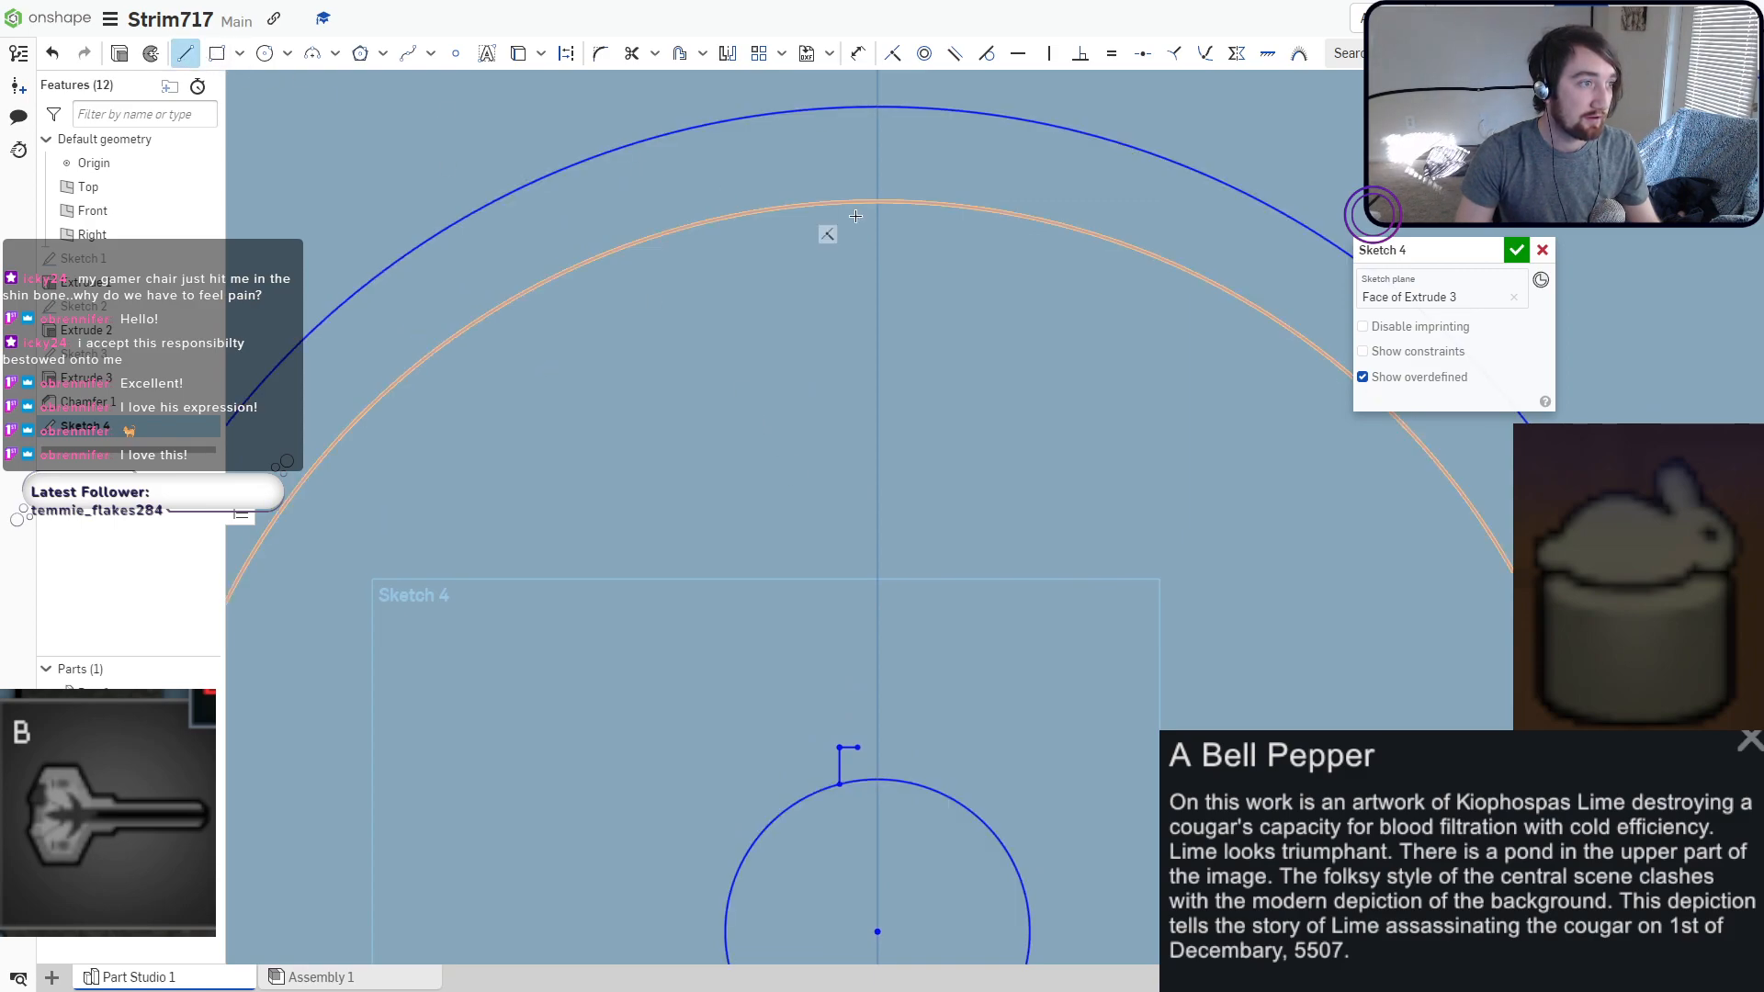
pyautogui.click(839, 747)
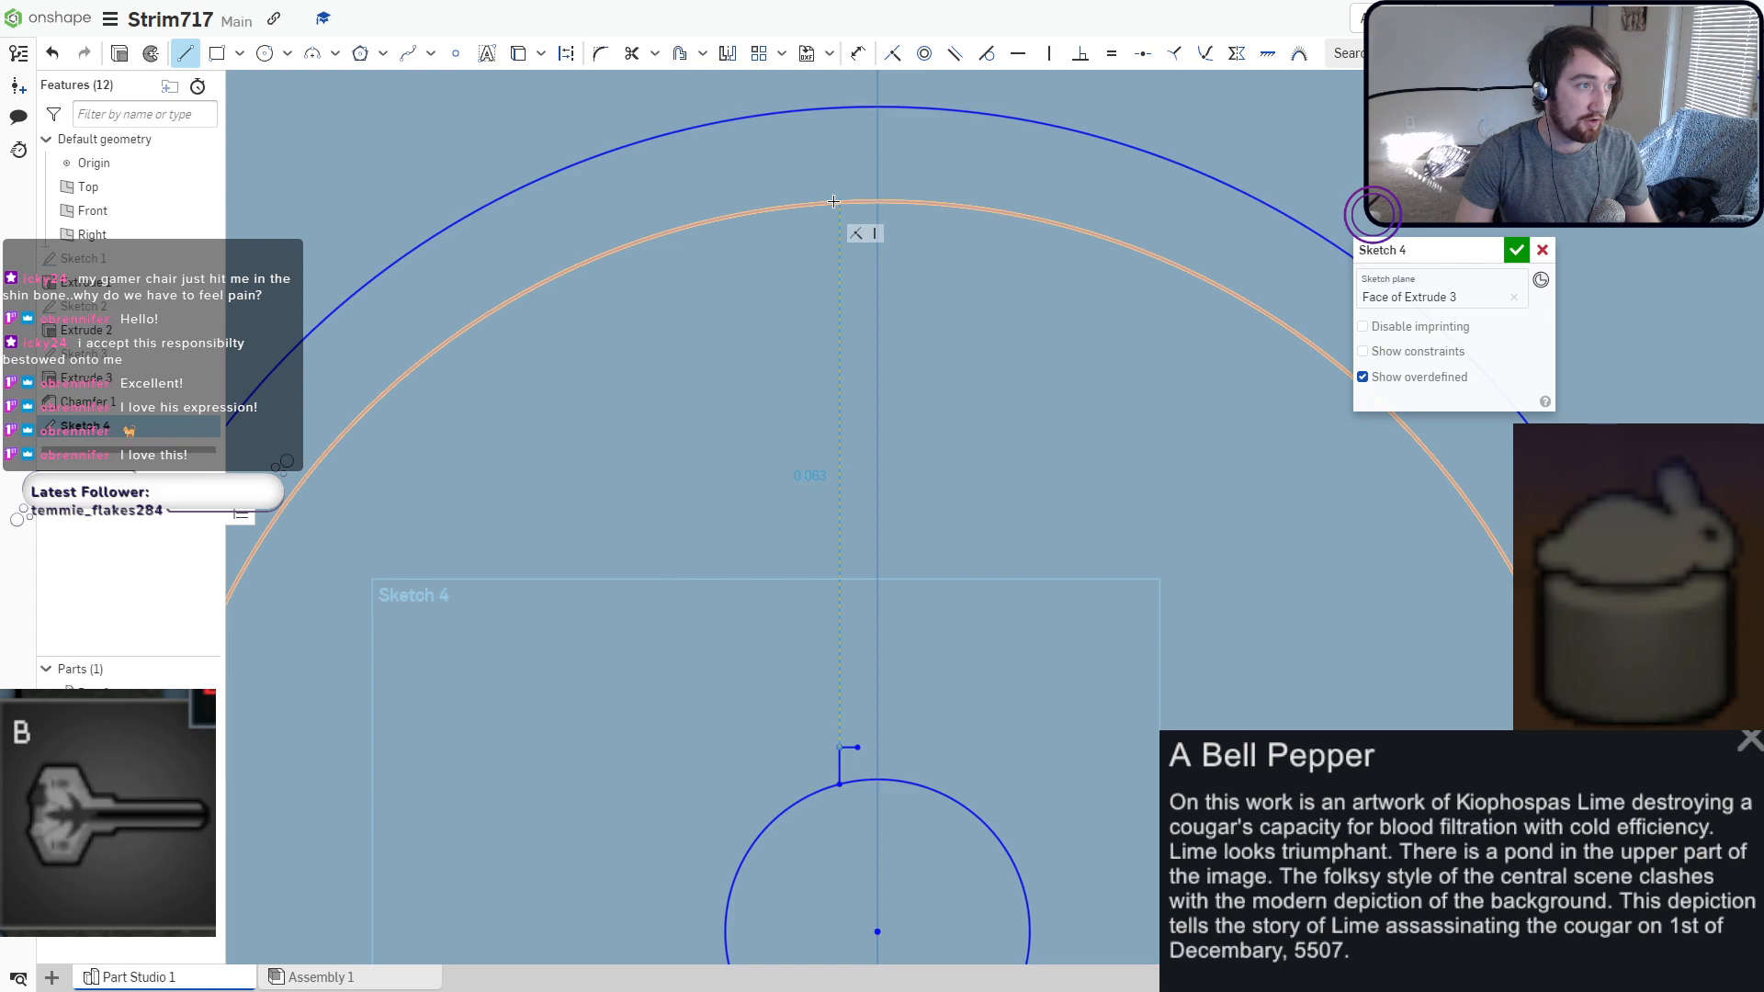
pyautogui.click(833, 201)
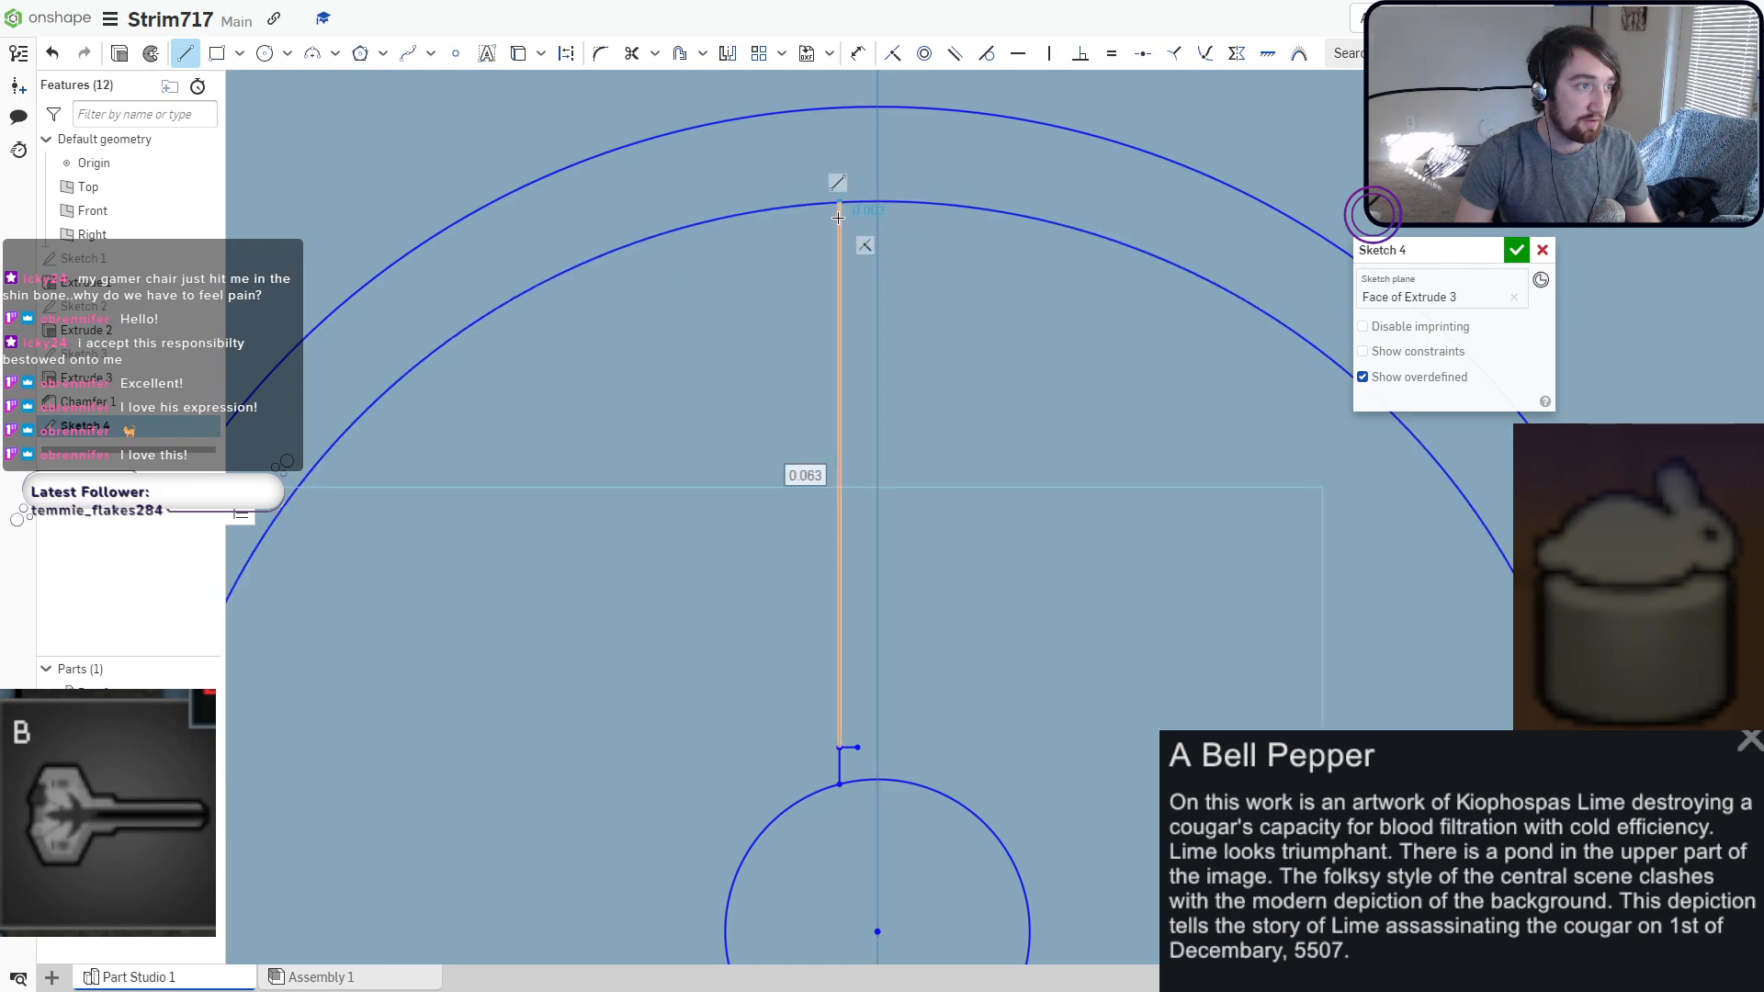
pyautogui.click(860, 223)
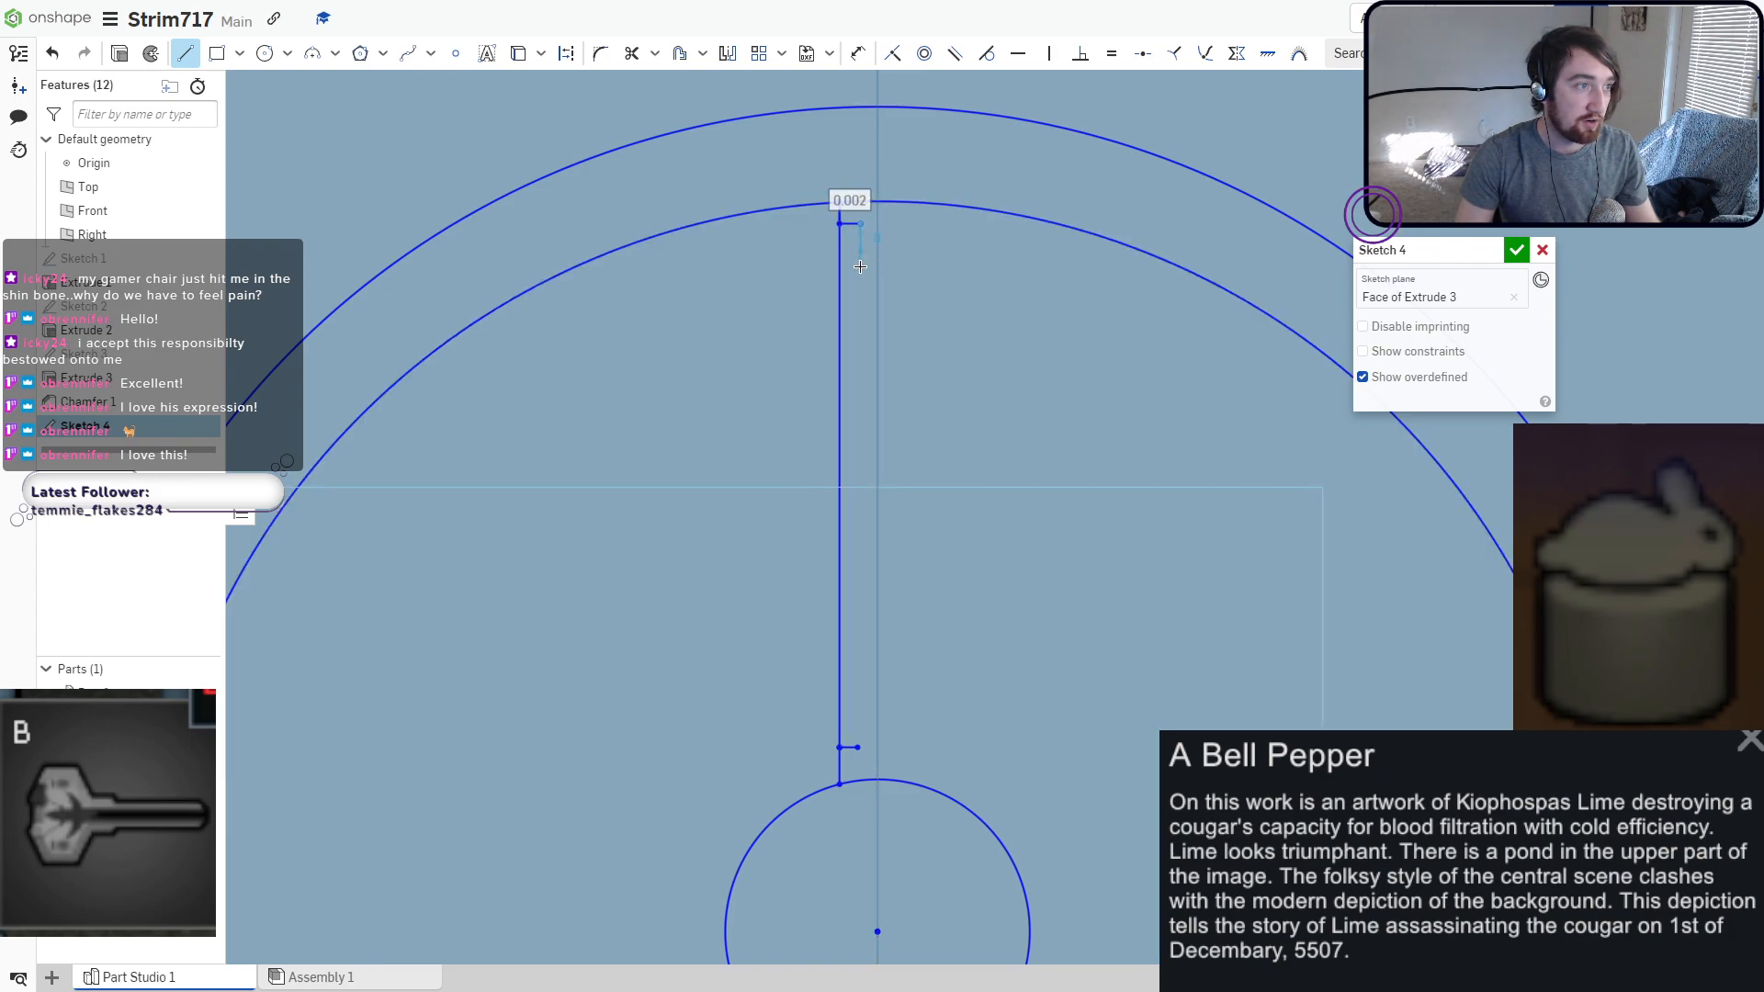
pyautogui.press('Escape')
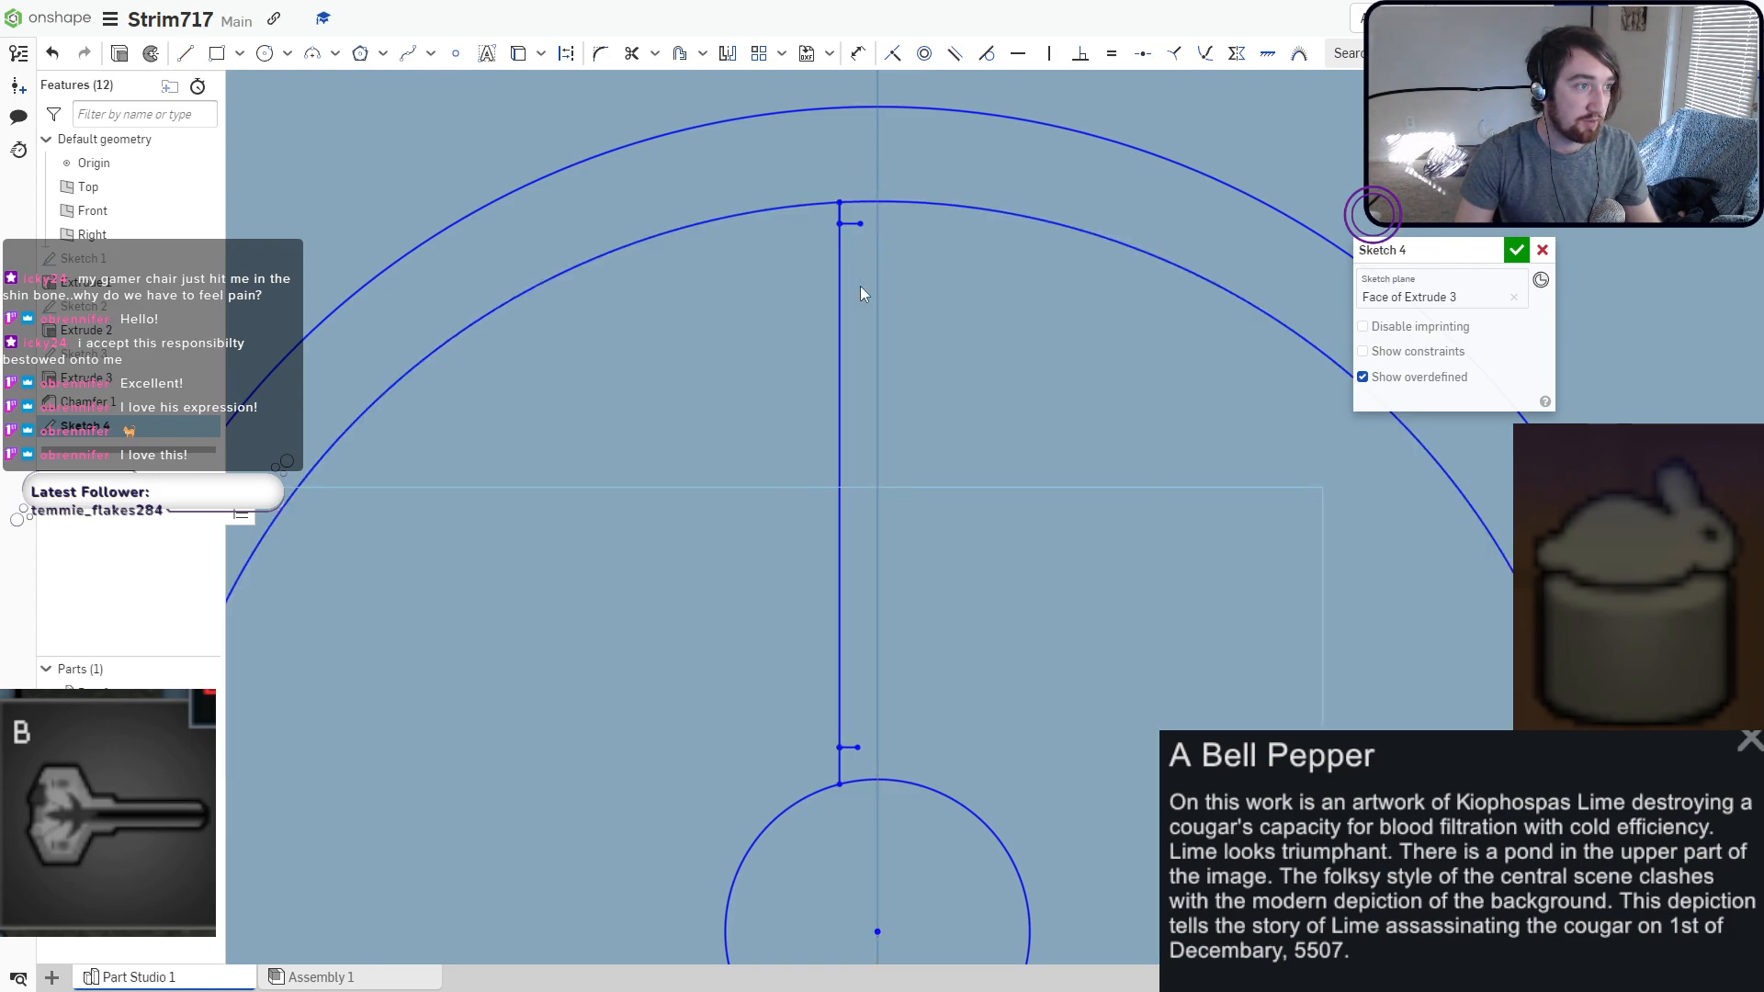
# Connect the inner ends of the two ledges with a slightly bowed three-point arc of about R0.632.
pyautogui.click(312, 53)
pyautogui.click(860, 223)
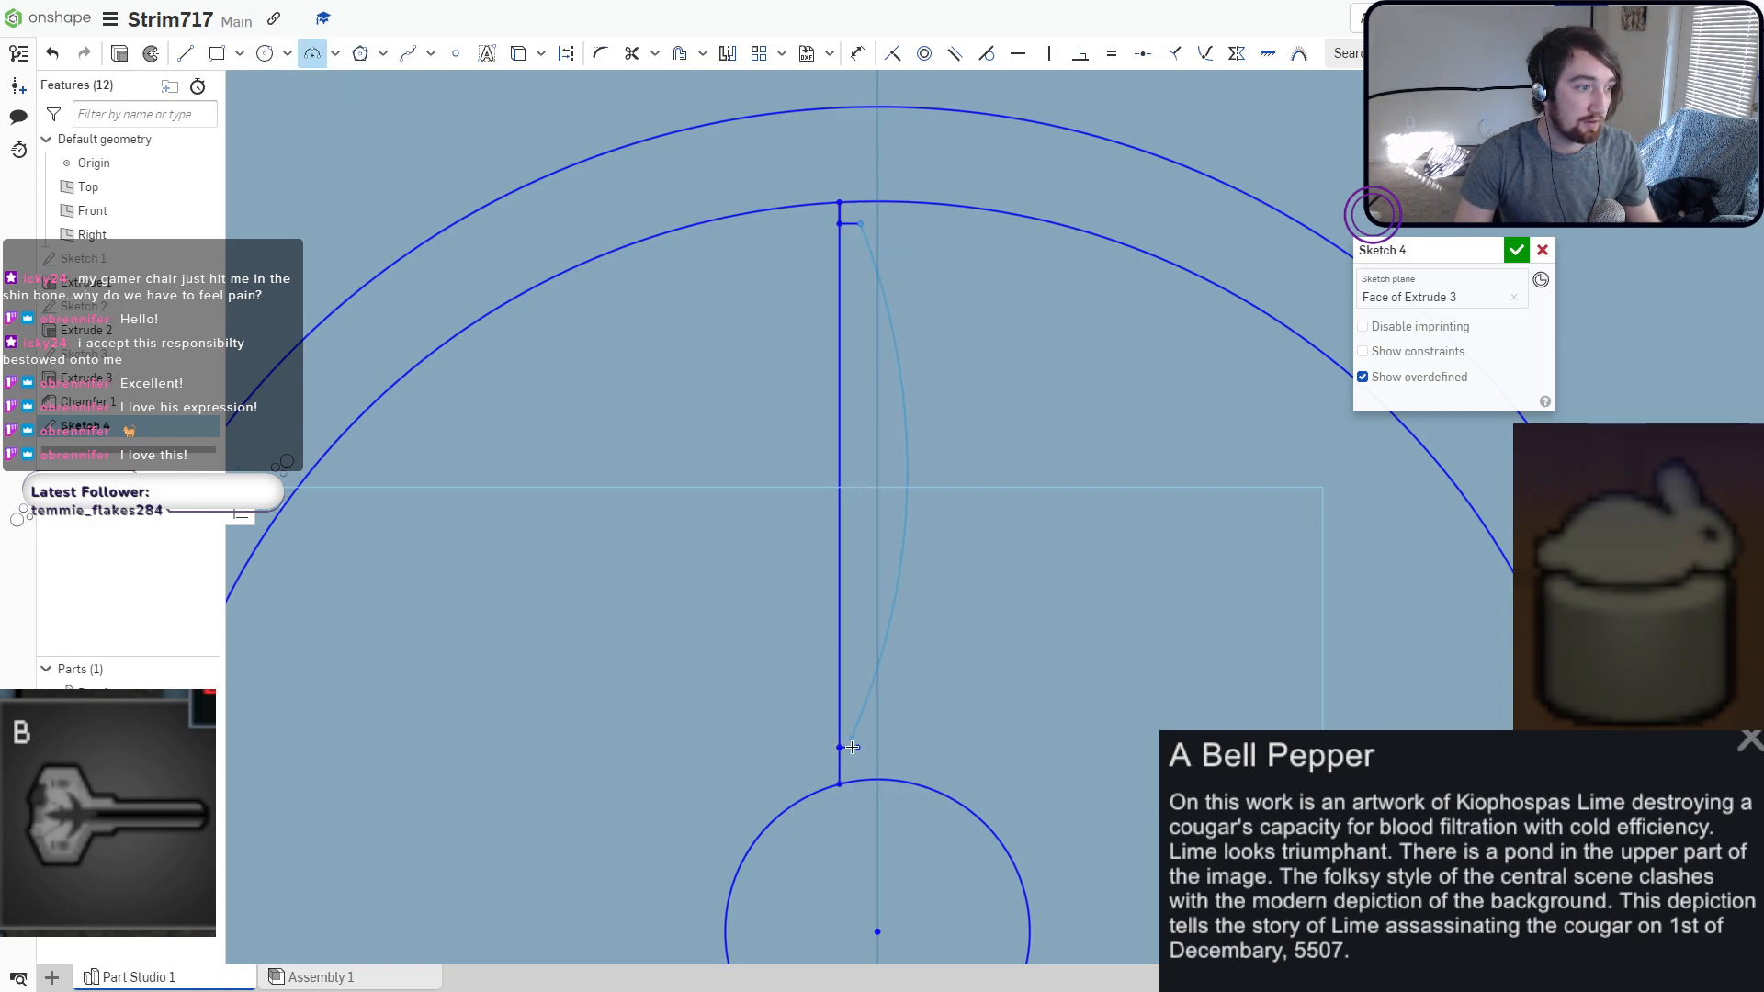
pyautogui.click(857, 747)
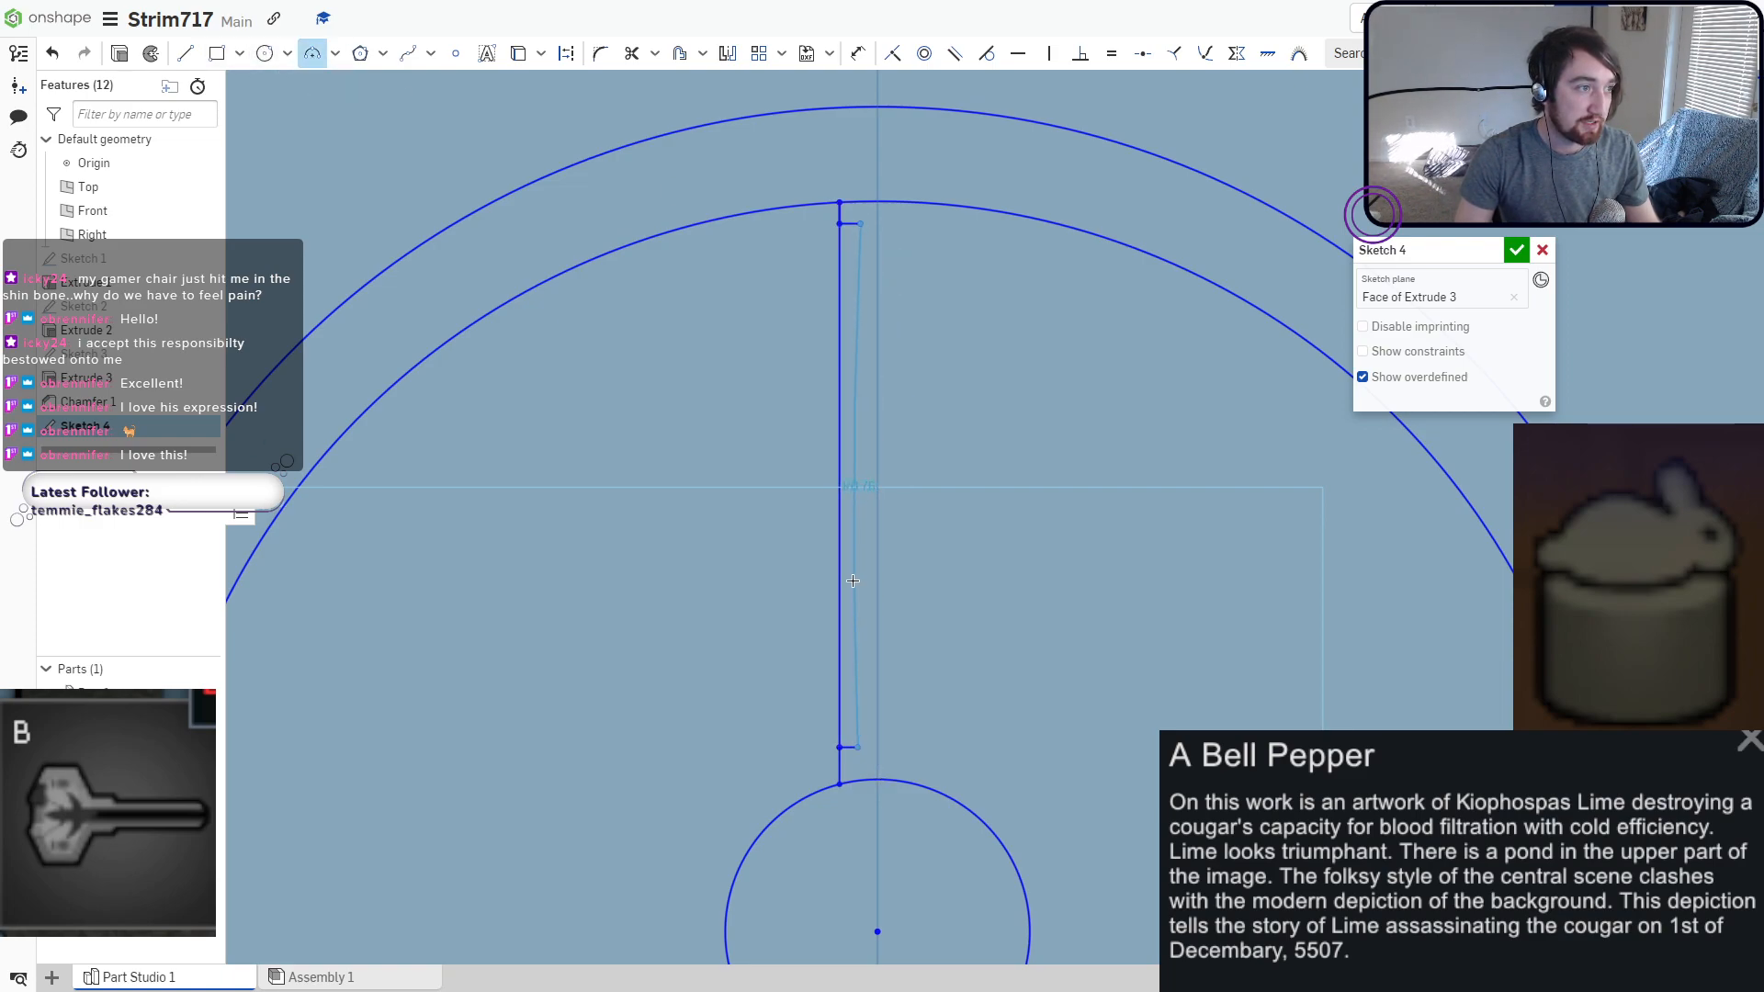
pyautogui.click(853, 581)
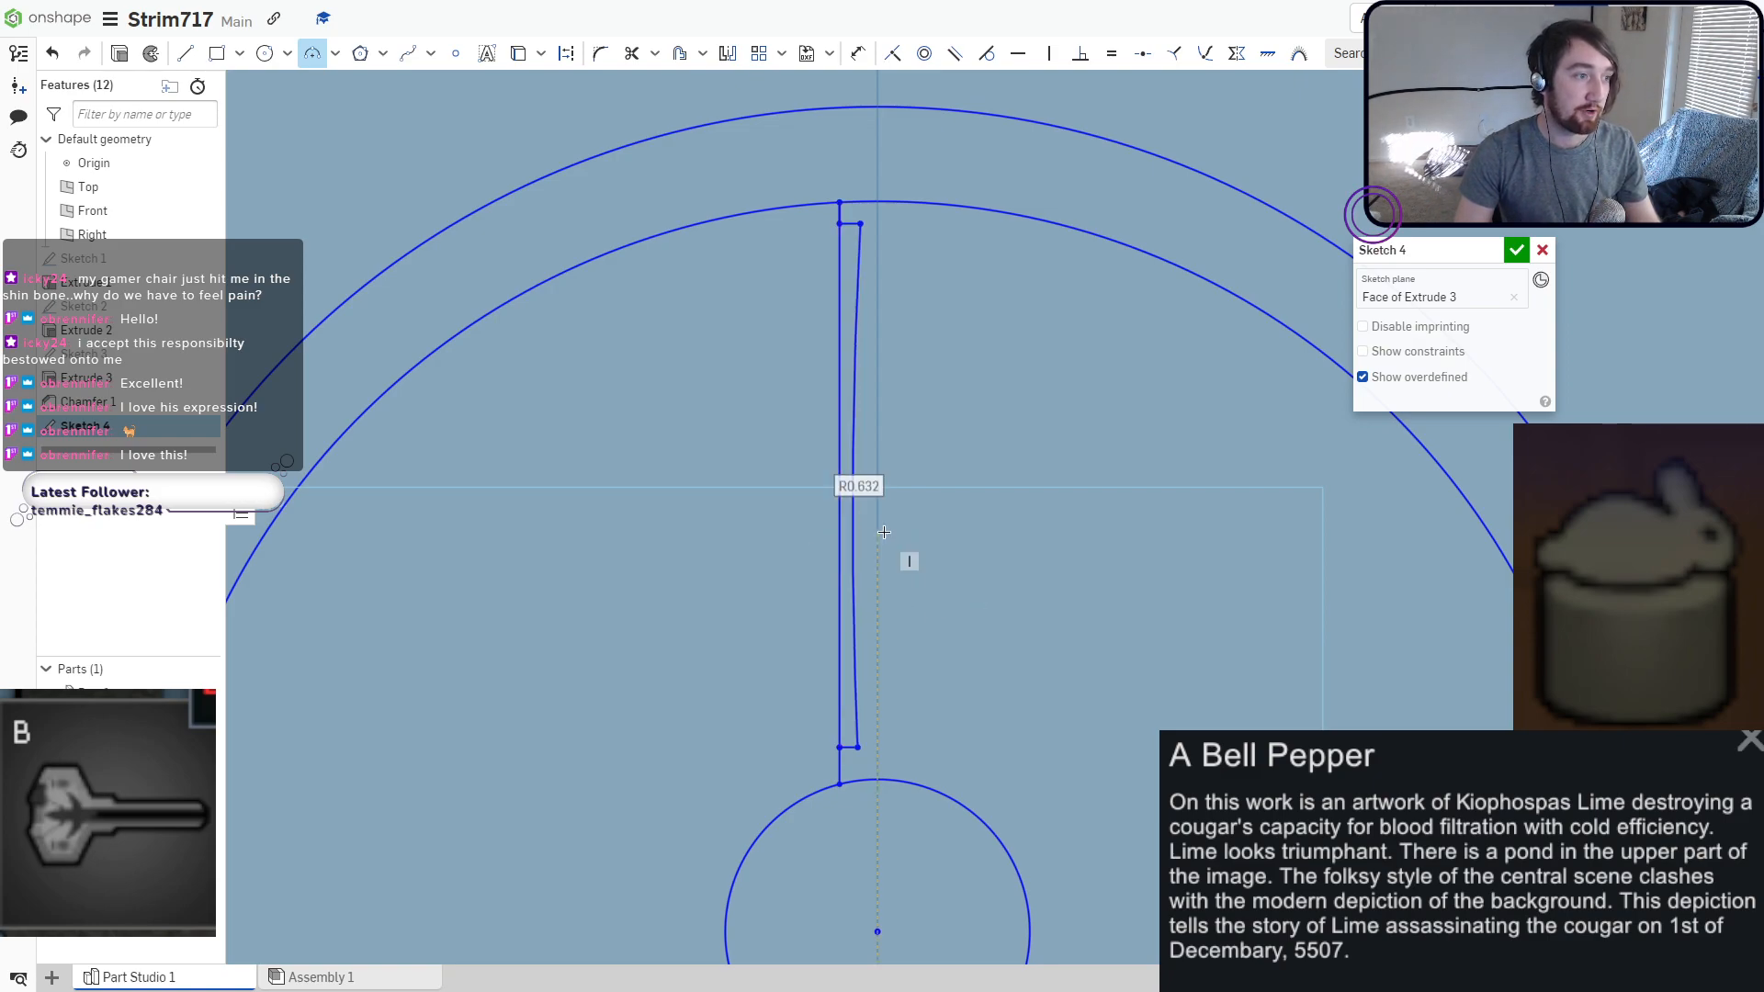
# Draw a vertical centre line from the middle circle to just above the small circle, and trim the straight side line between the two ledges.
pyautogui.press('l')
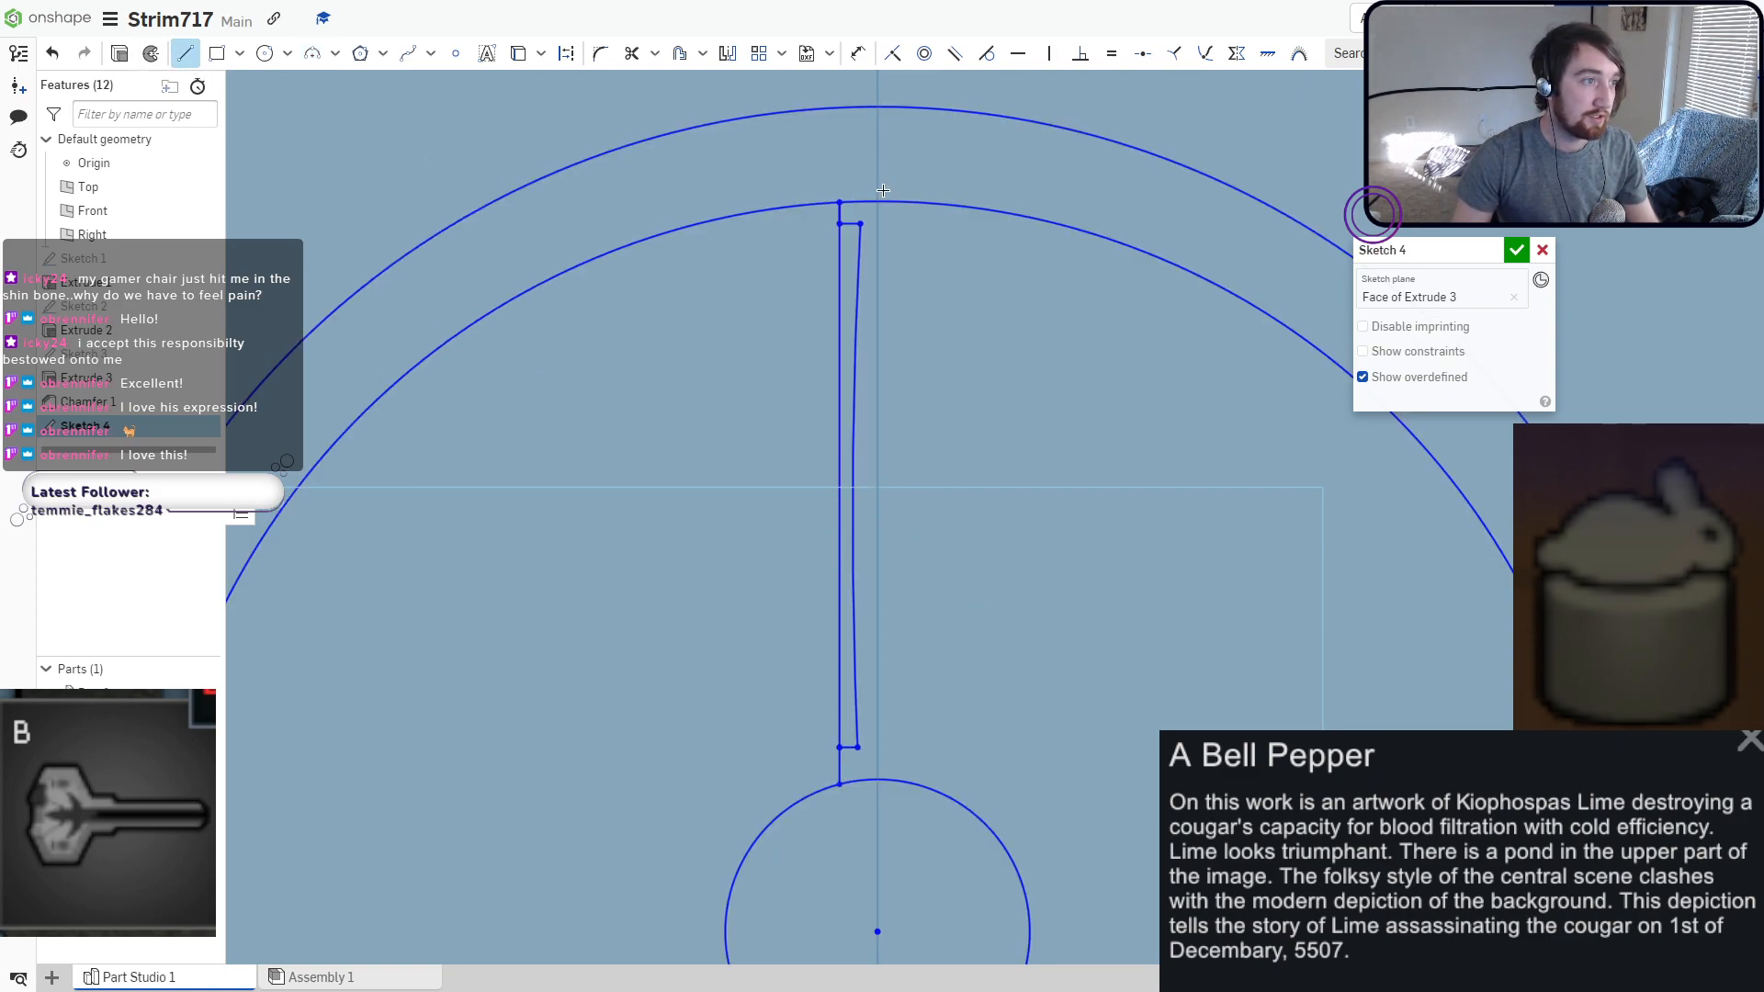
pyautogui.click(877, 201)
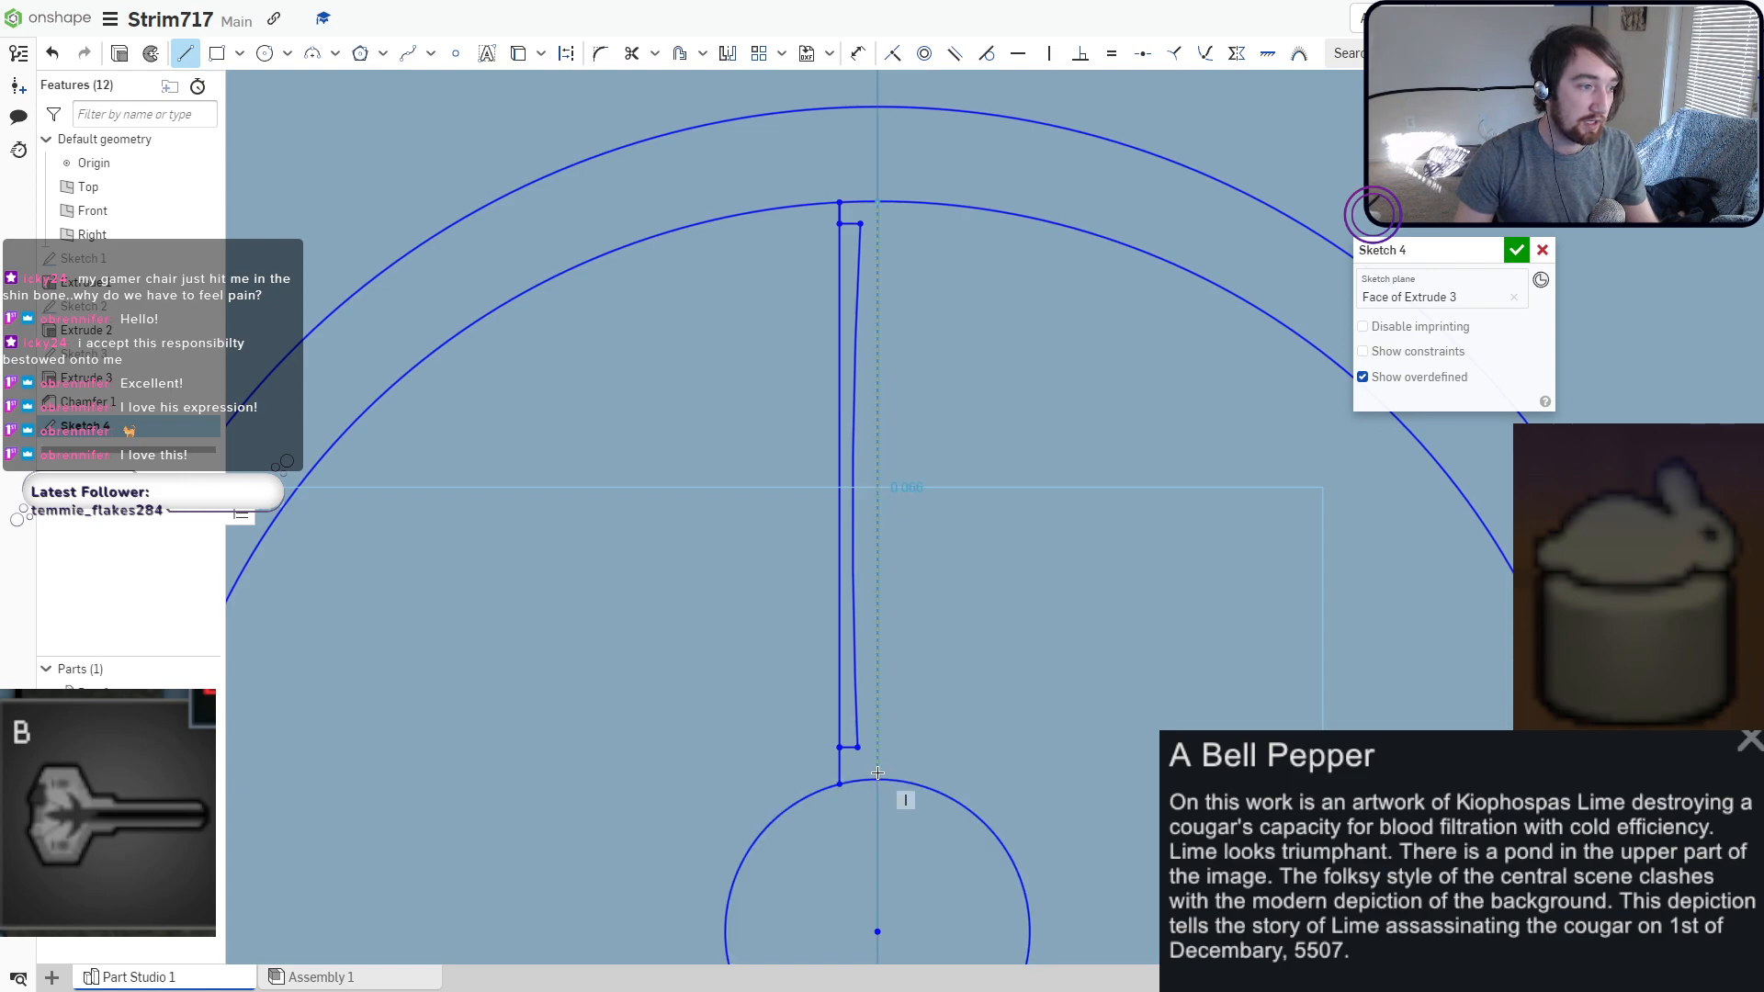
pyautogui.click(877, 773)
pyautogui.press('Escape')
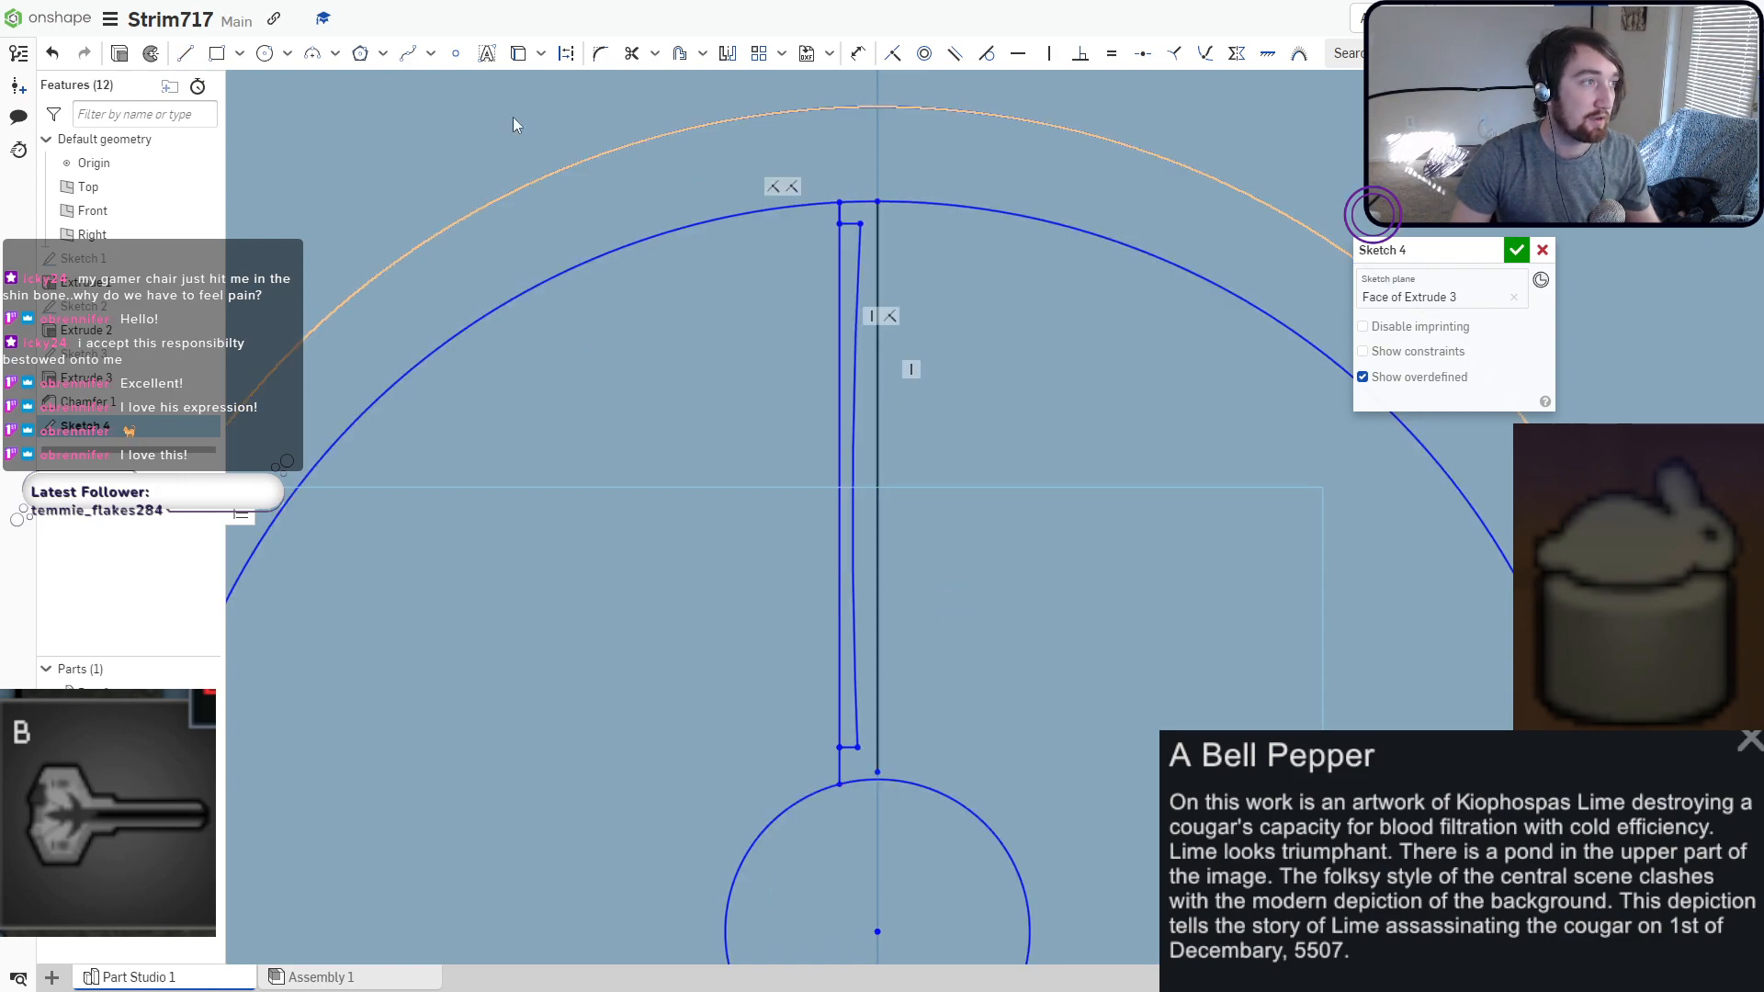
pyautogui.click(631, 53)
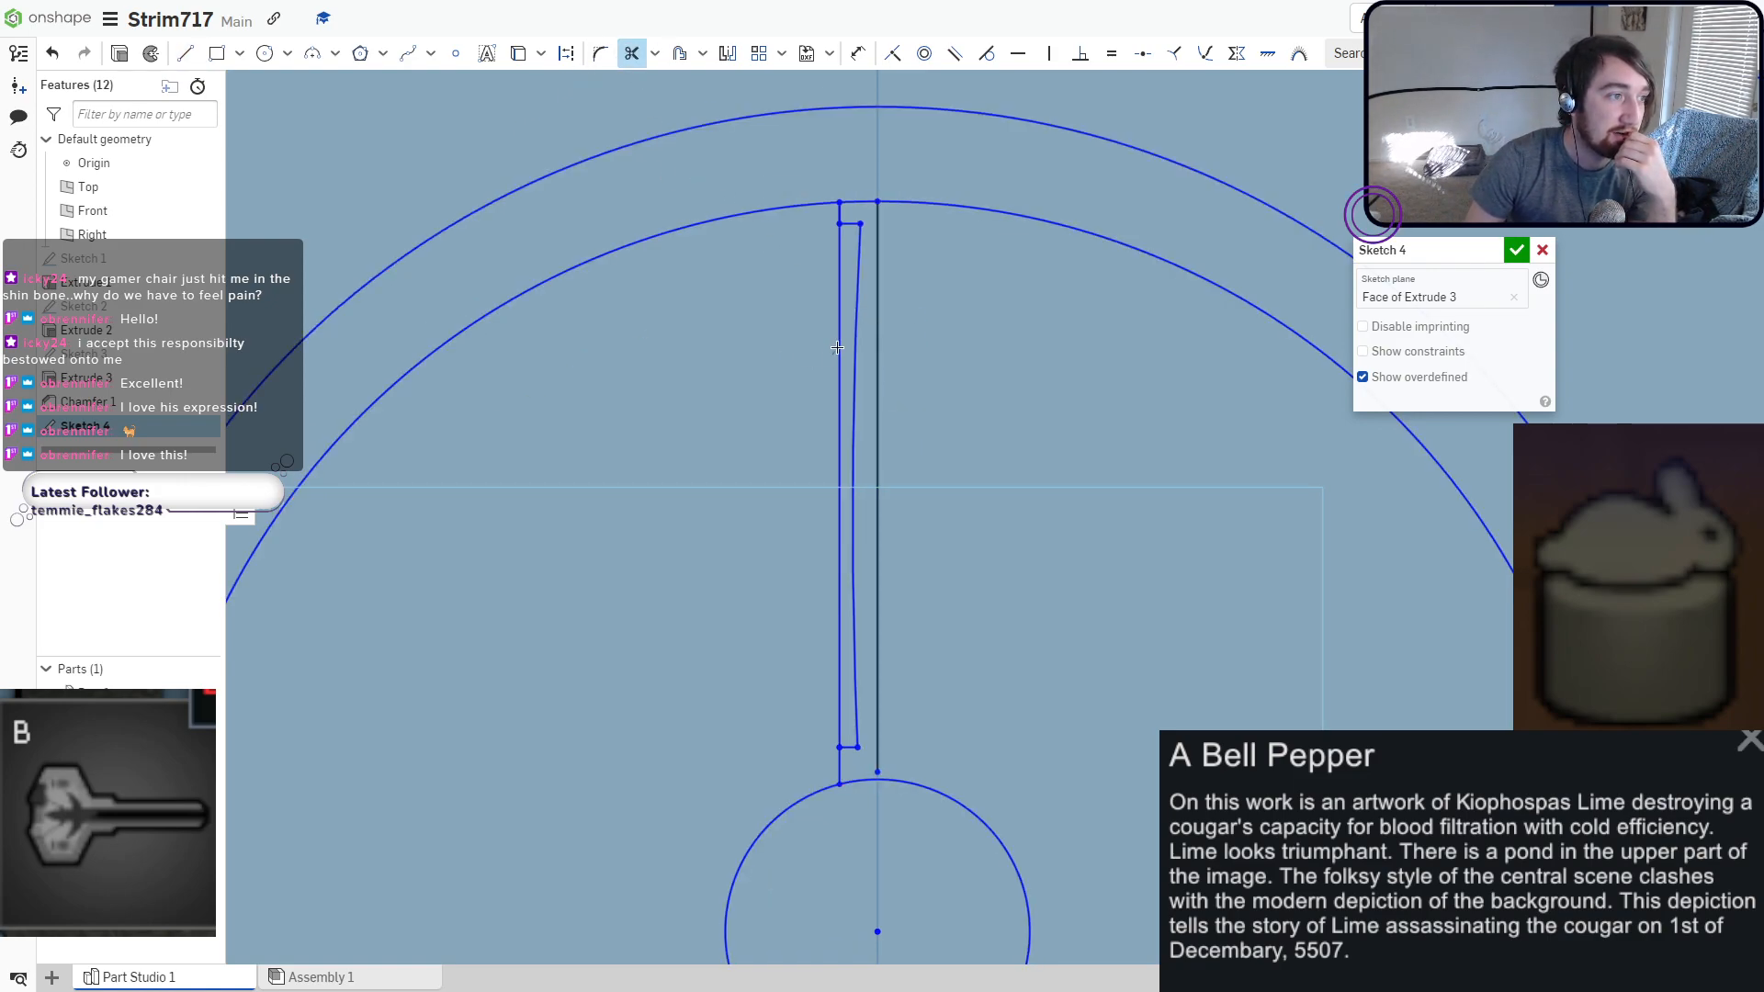
pyautogui.moveTo(841, 328); pyautogui.dragTo(843, 312)
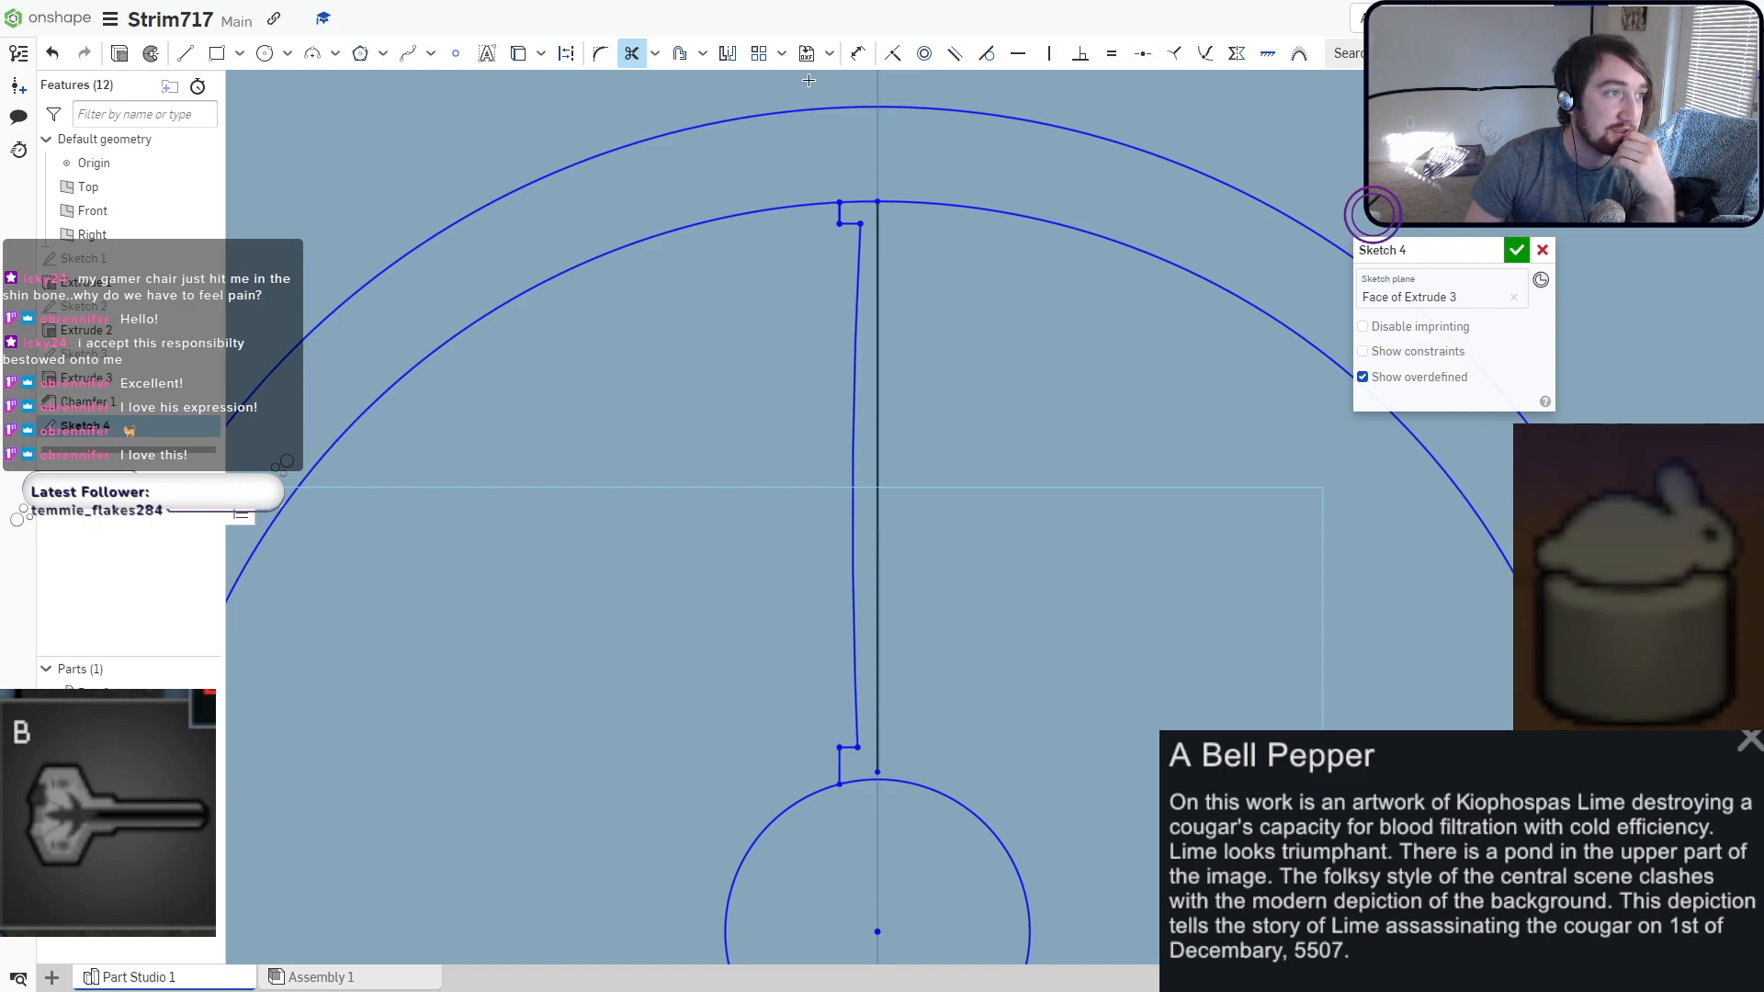
# Mirror the arc and the stepped end lines across the vertical centre line to complete the spoke outline.
pyautogui.click(724, 56)
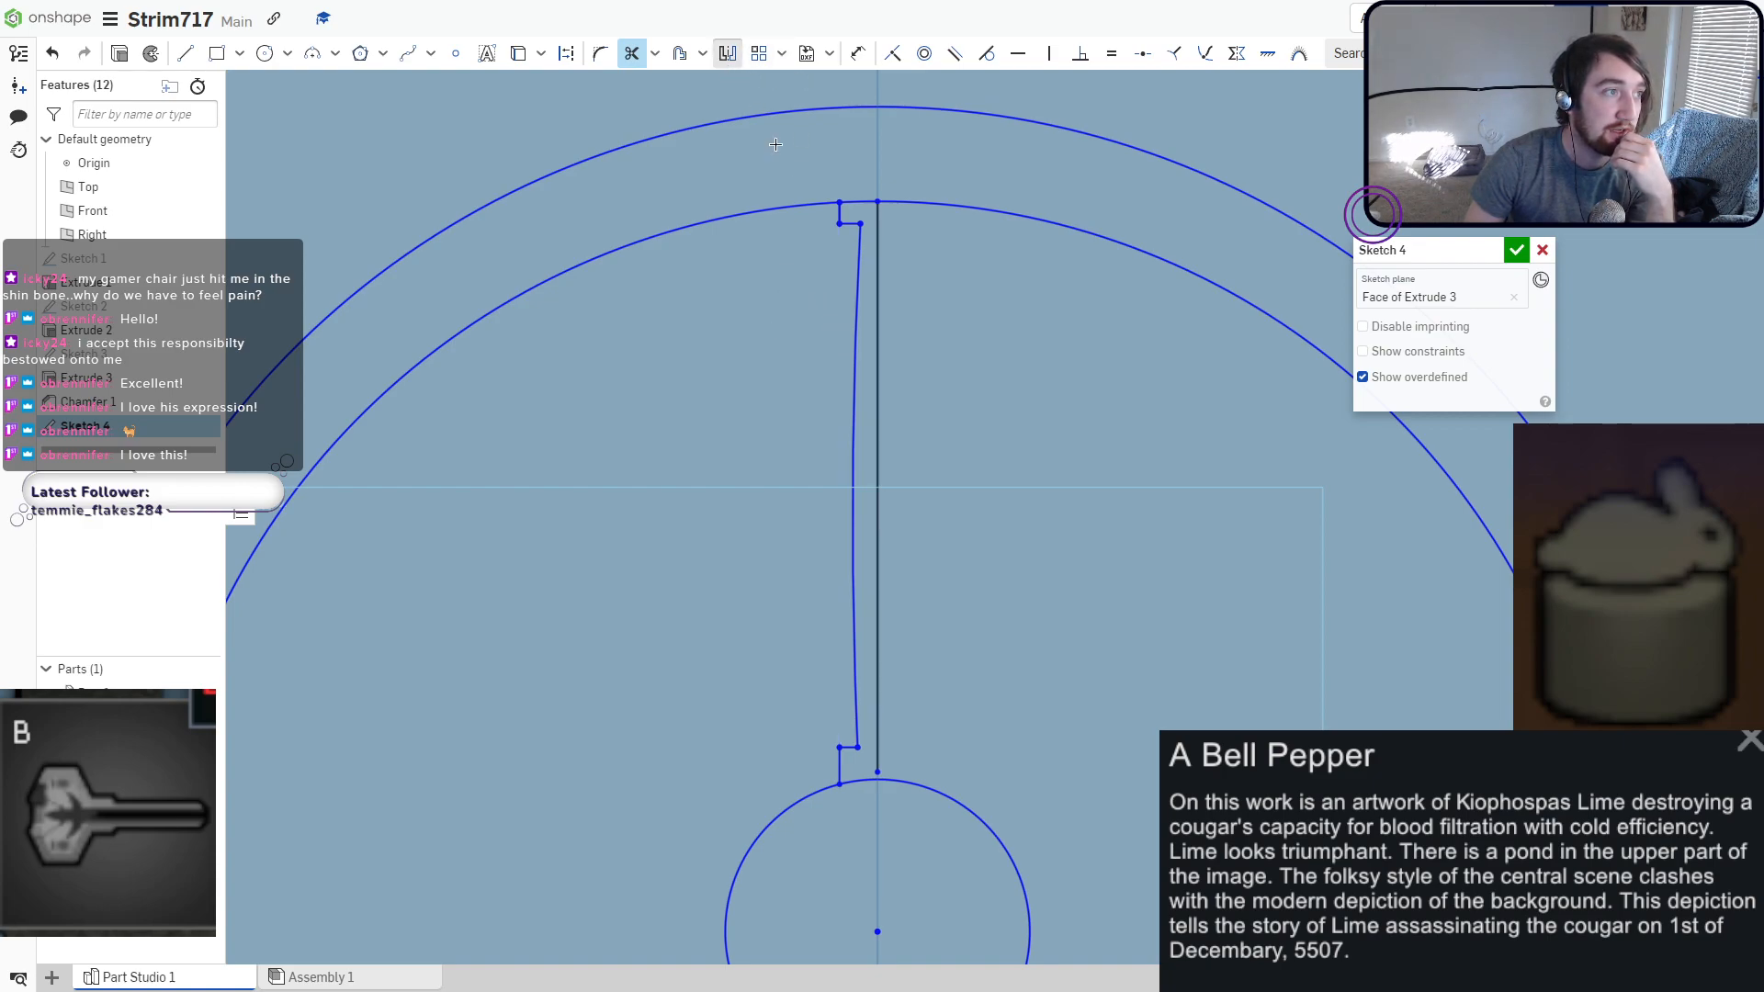
pyautogui.click(875, 306)
pyautogui.click(858, 235)
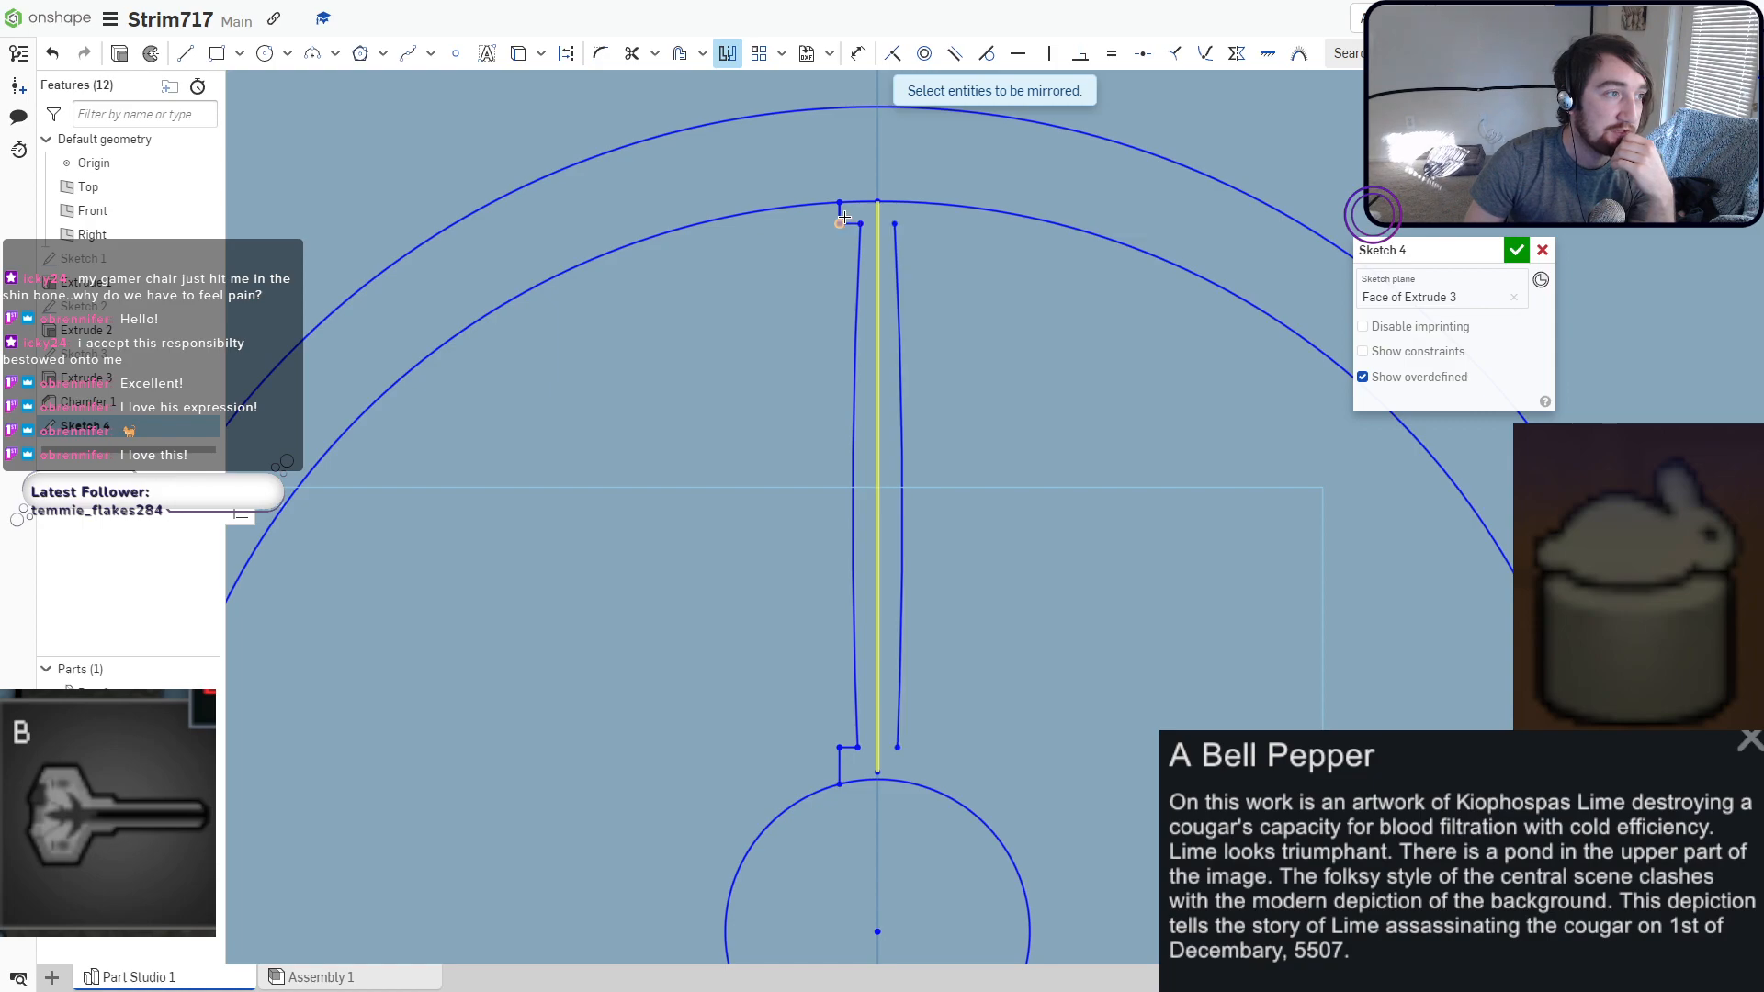
pyautogui.click(840, 213)
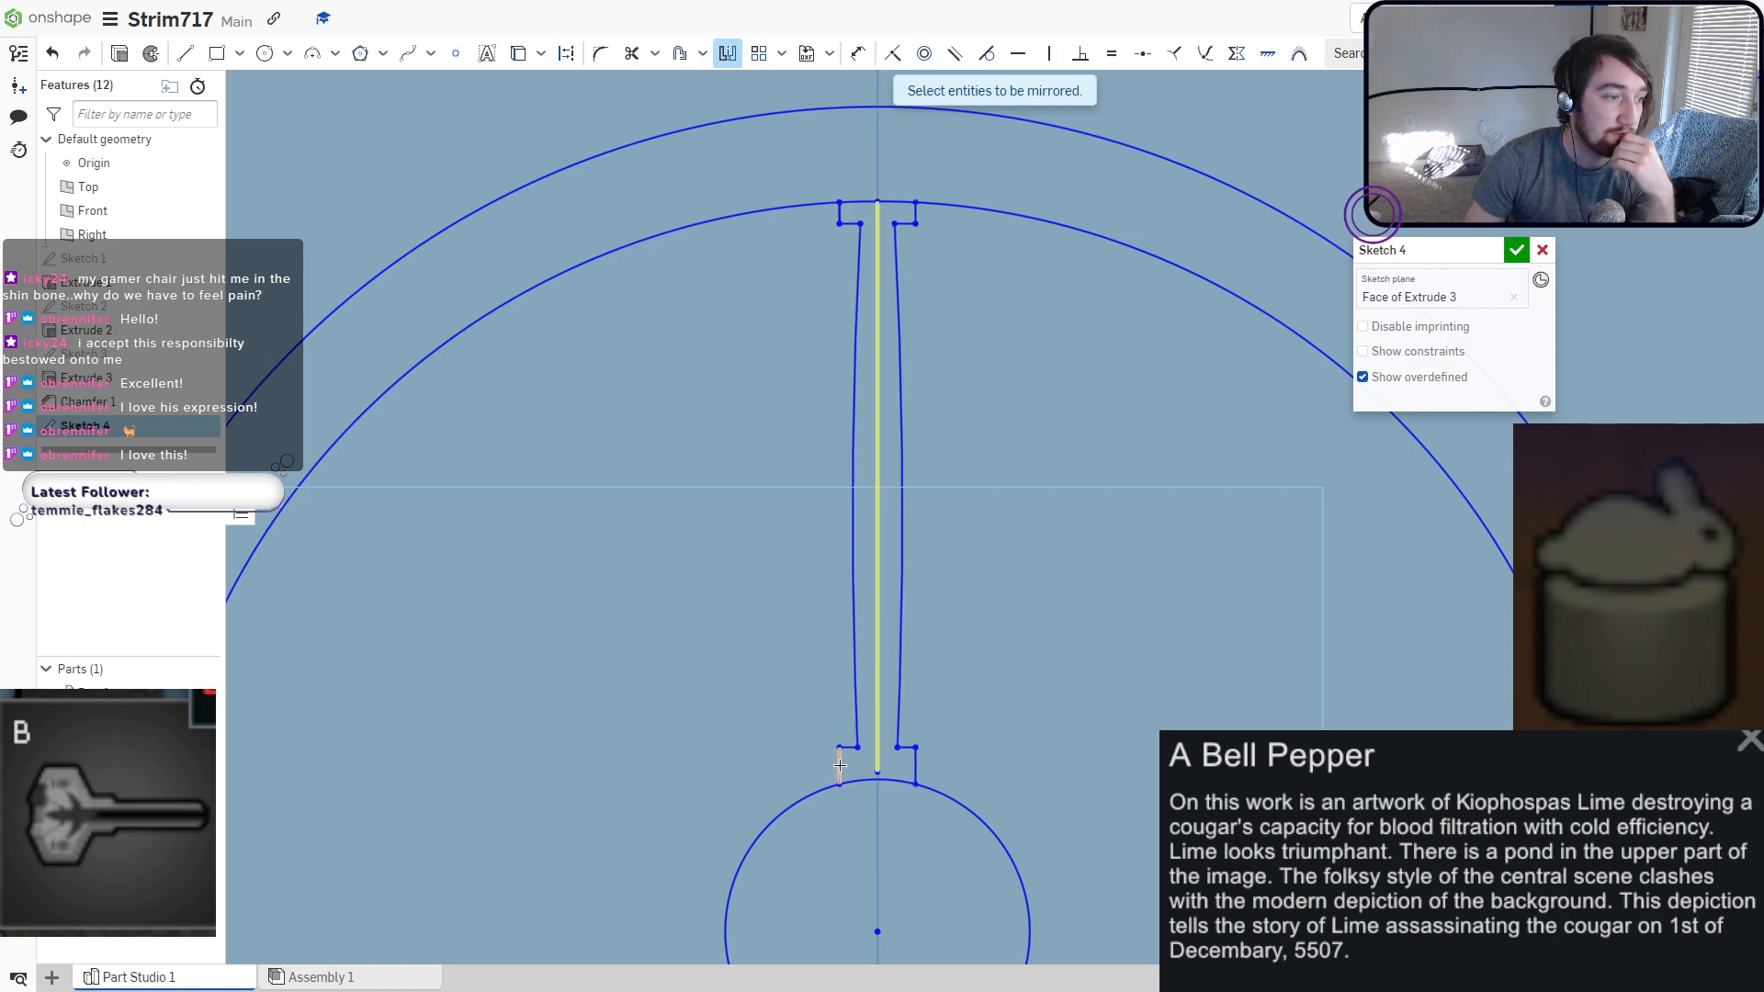
# Start a circular sketch pattern and select the spoke's two bowed arcs and the stepped lines at both ends.
pyautogui.click(781, 53)
pyautogui.click(797, 112)
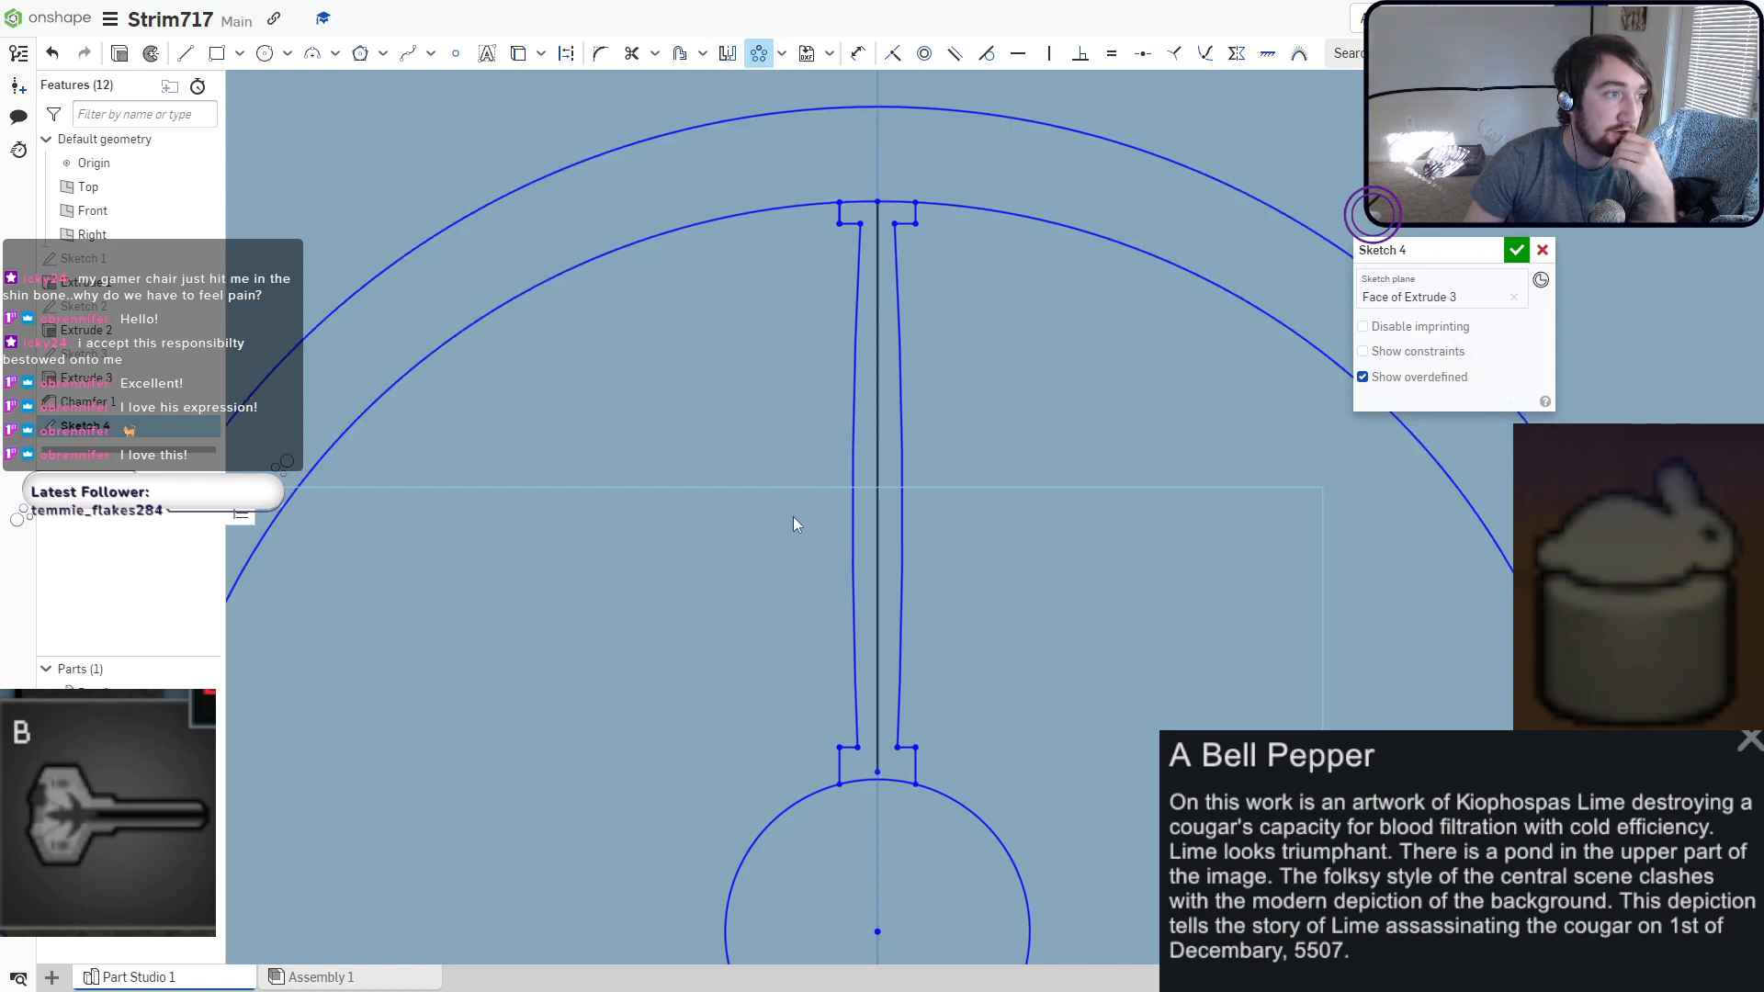
pyautogui.scroll(-5, 792, 516)
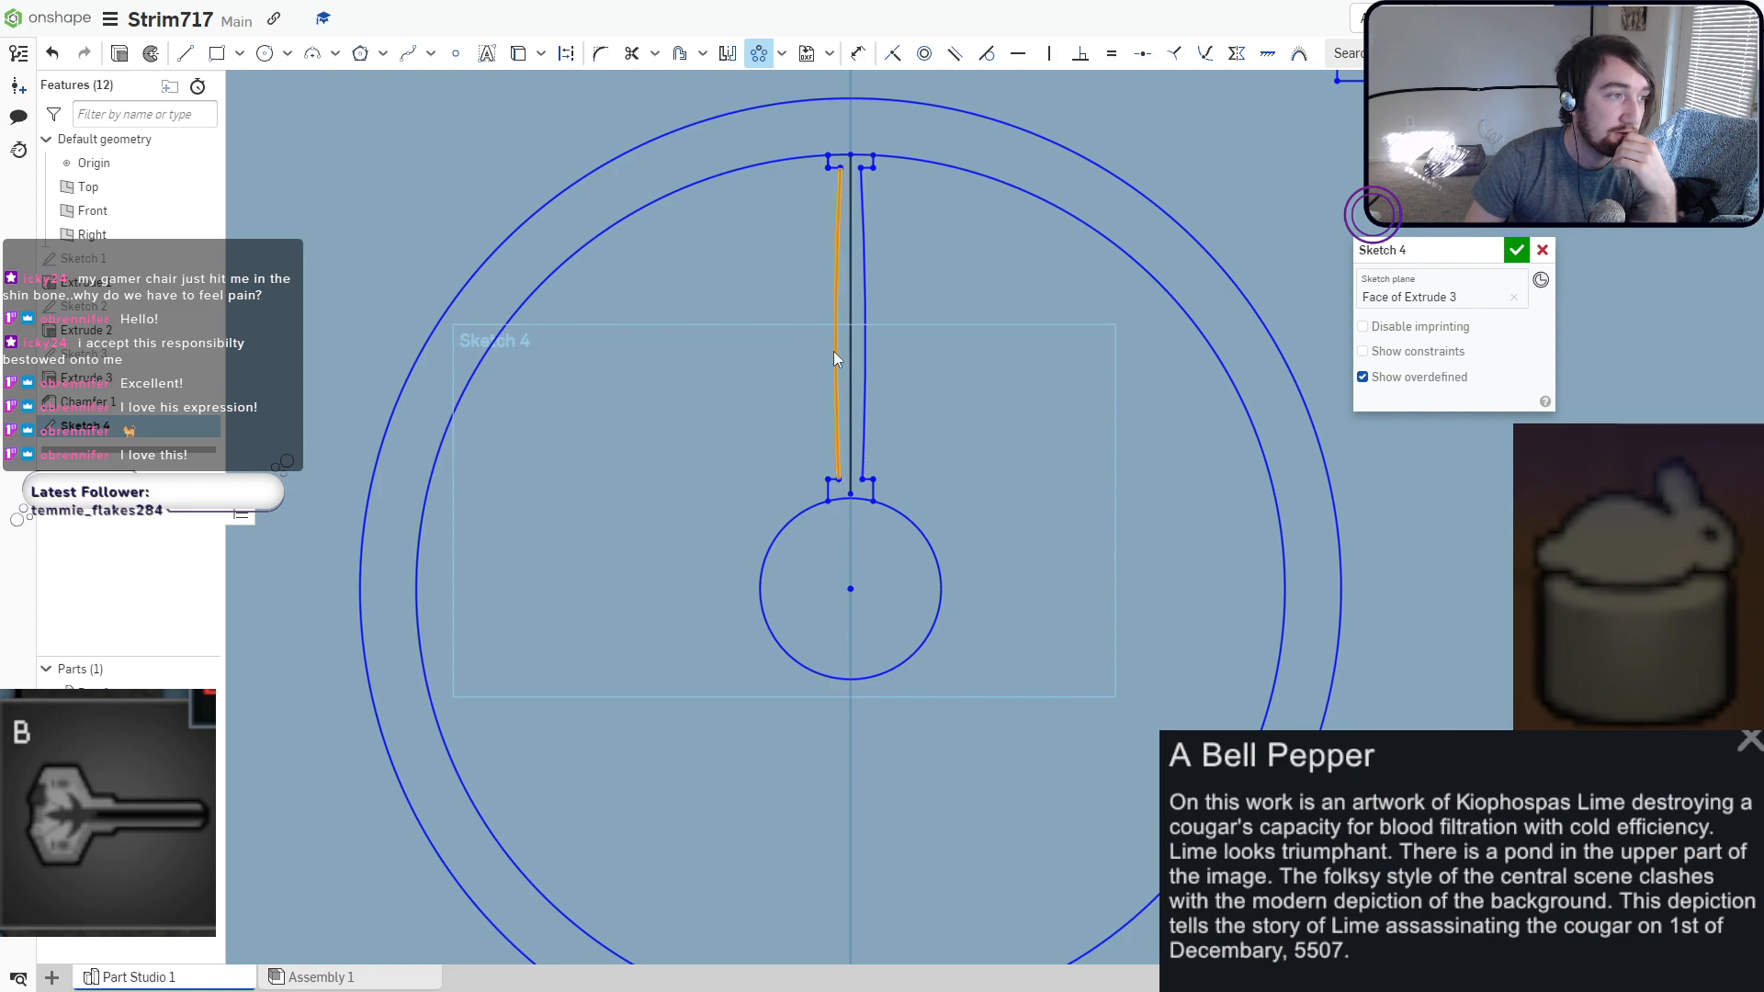
pyautogui.click(863, 354)
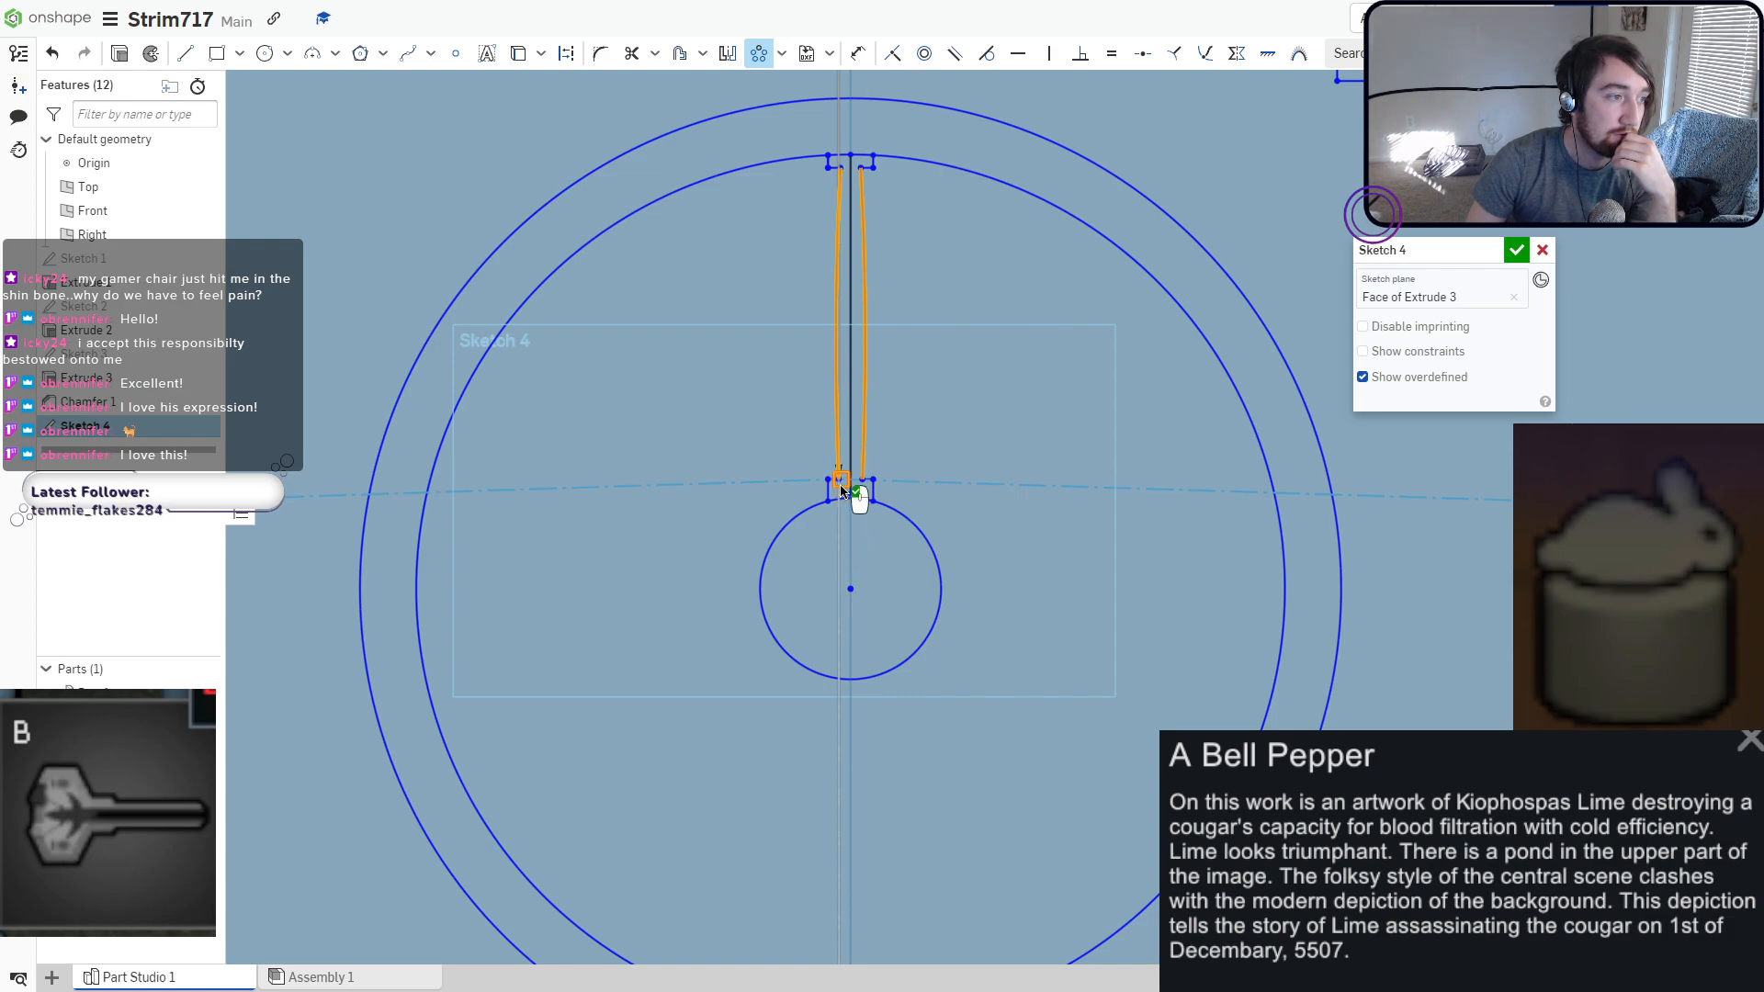
pyautogui.click(873, 162)
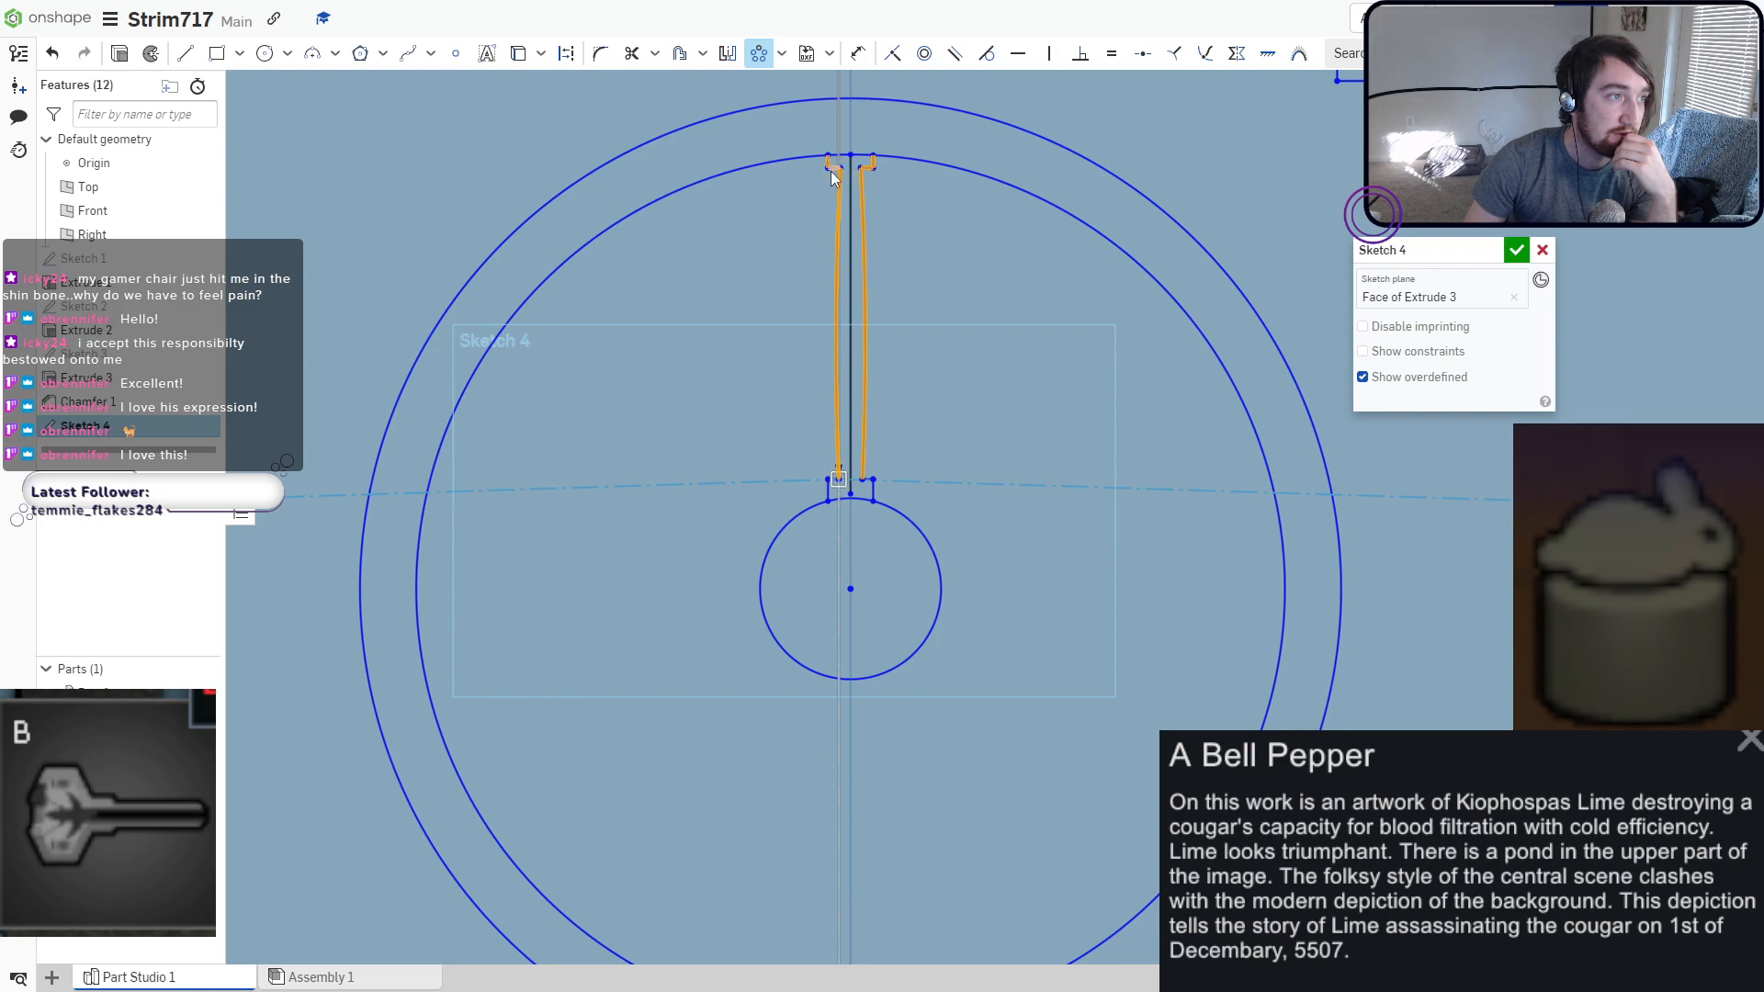
pyautogui.click(830, 170)
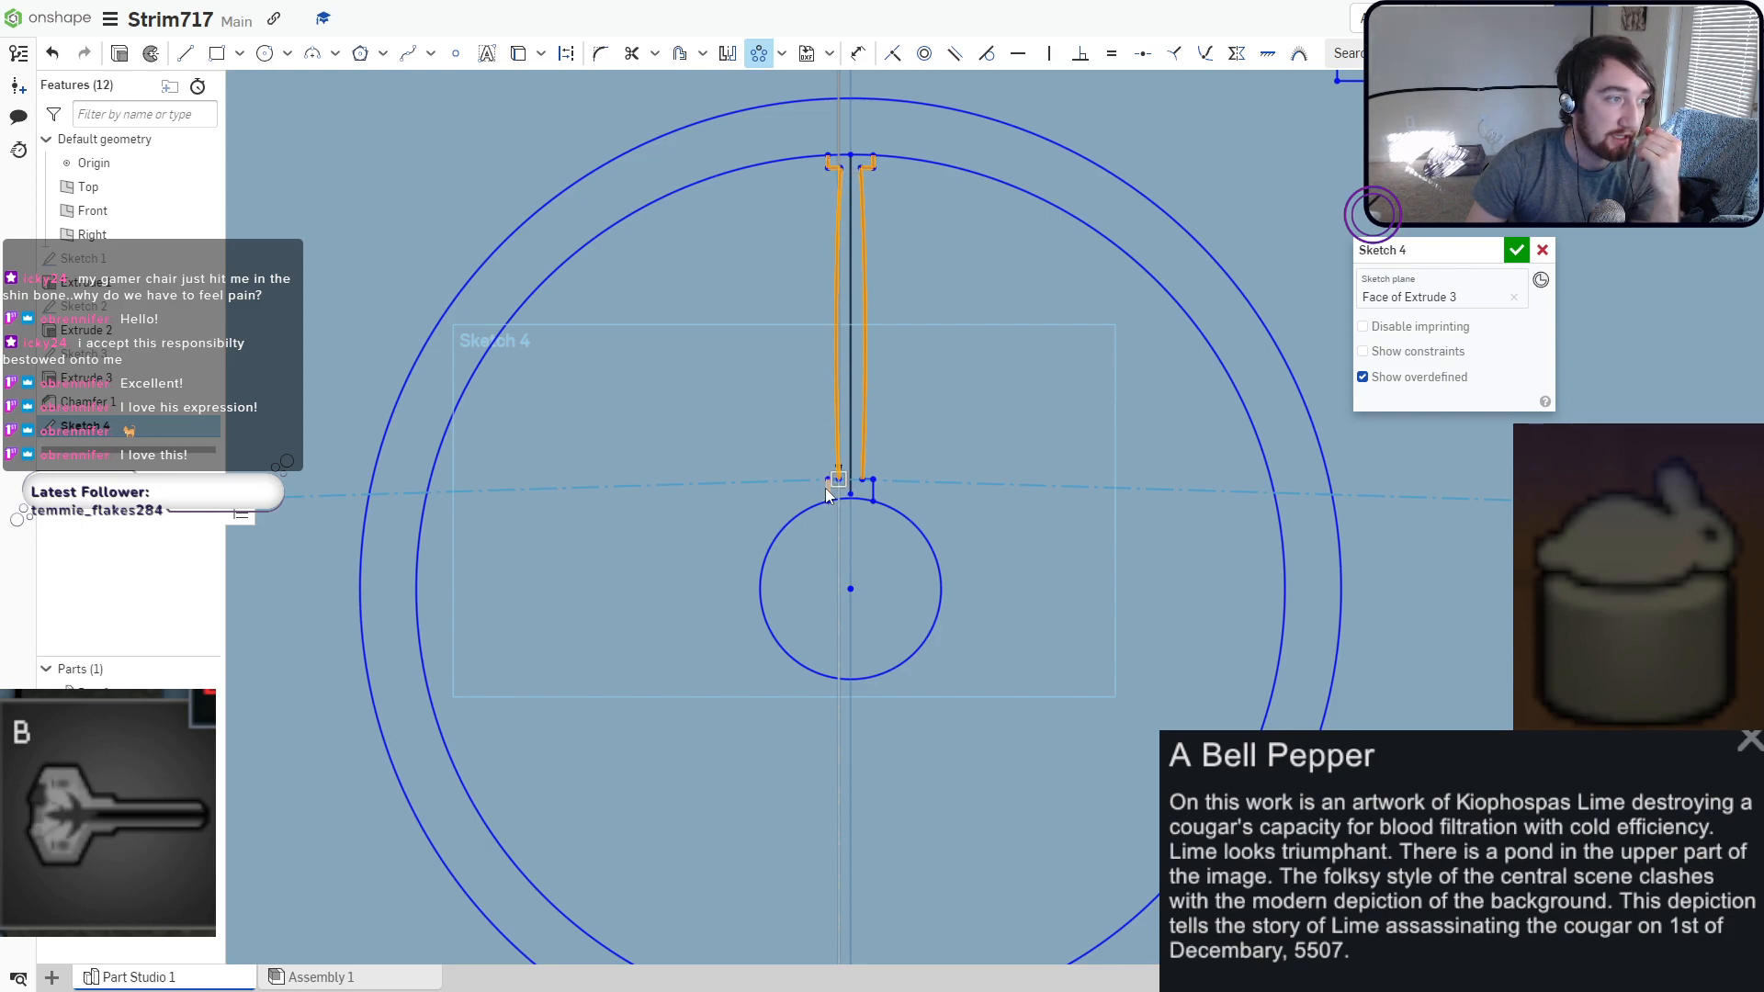
pyautogui.scroll(8, 825, 488)
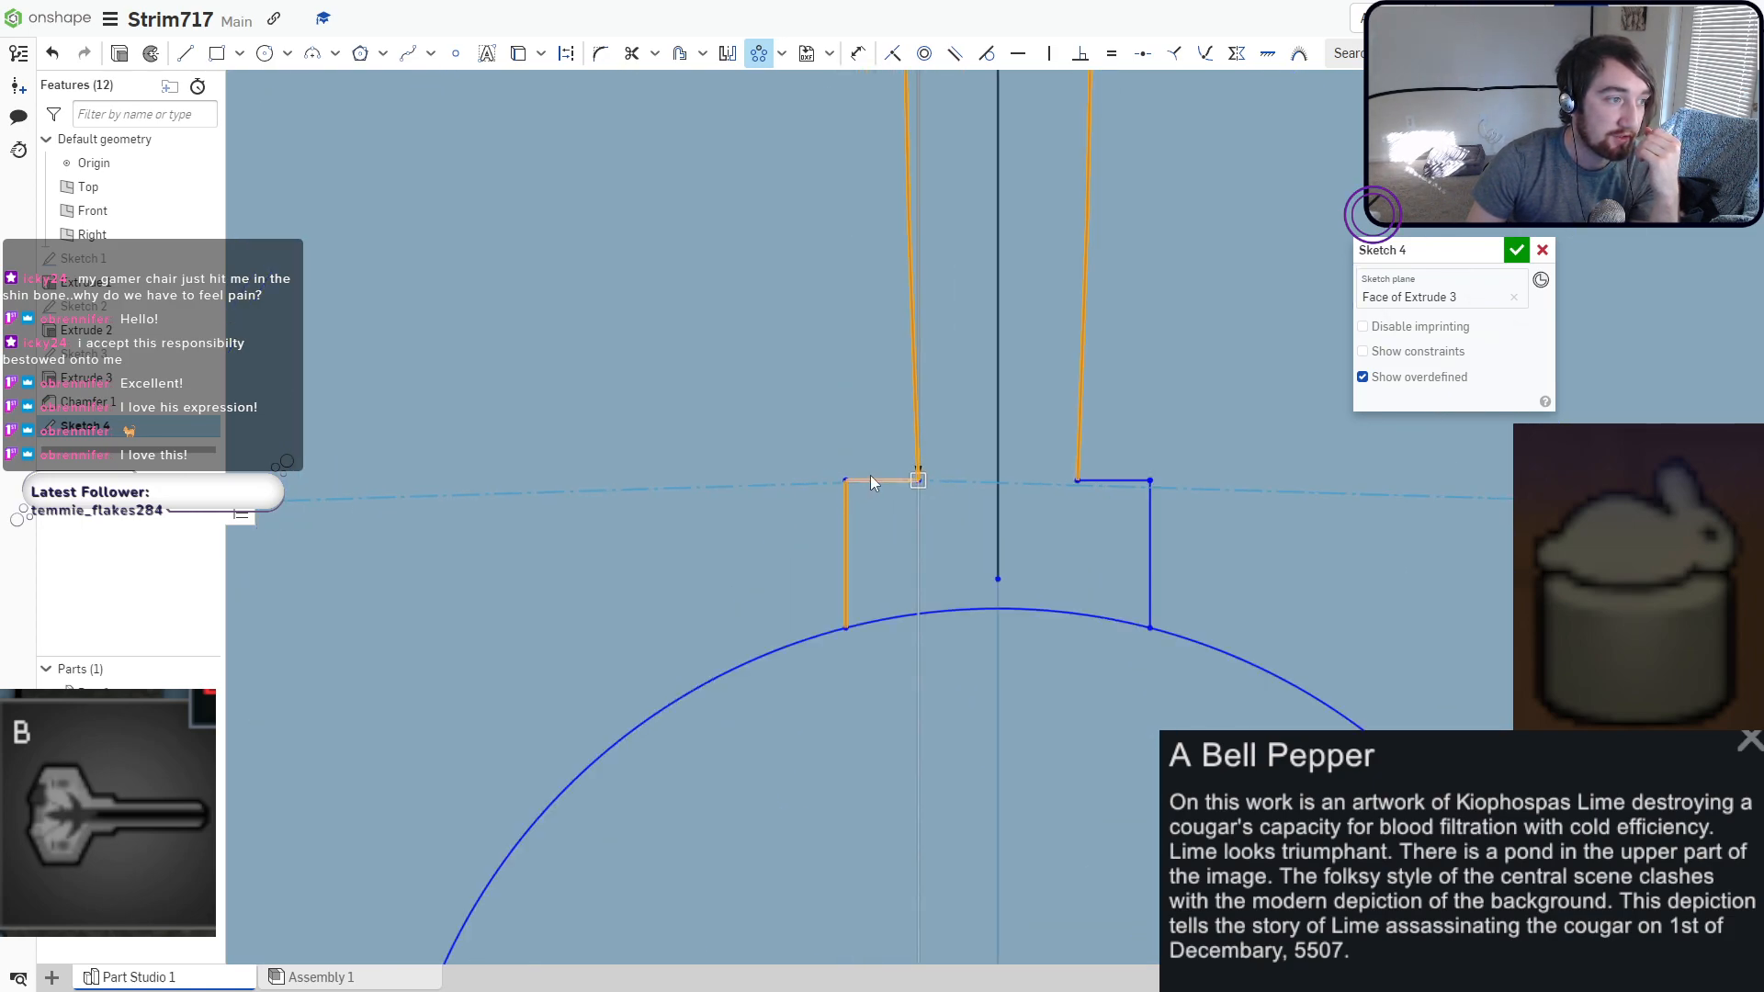
pyautogui.click(871, 480)
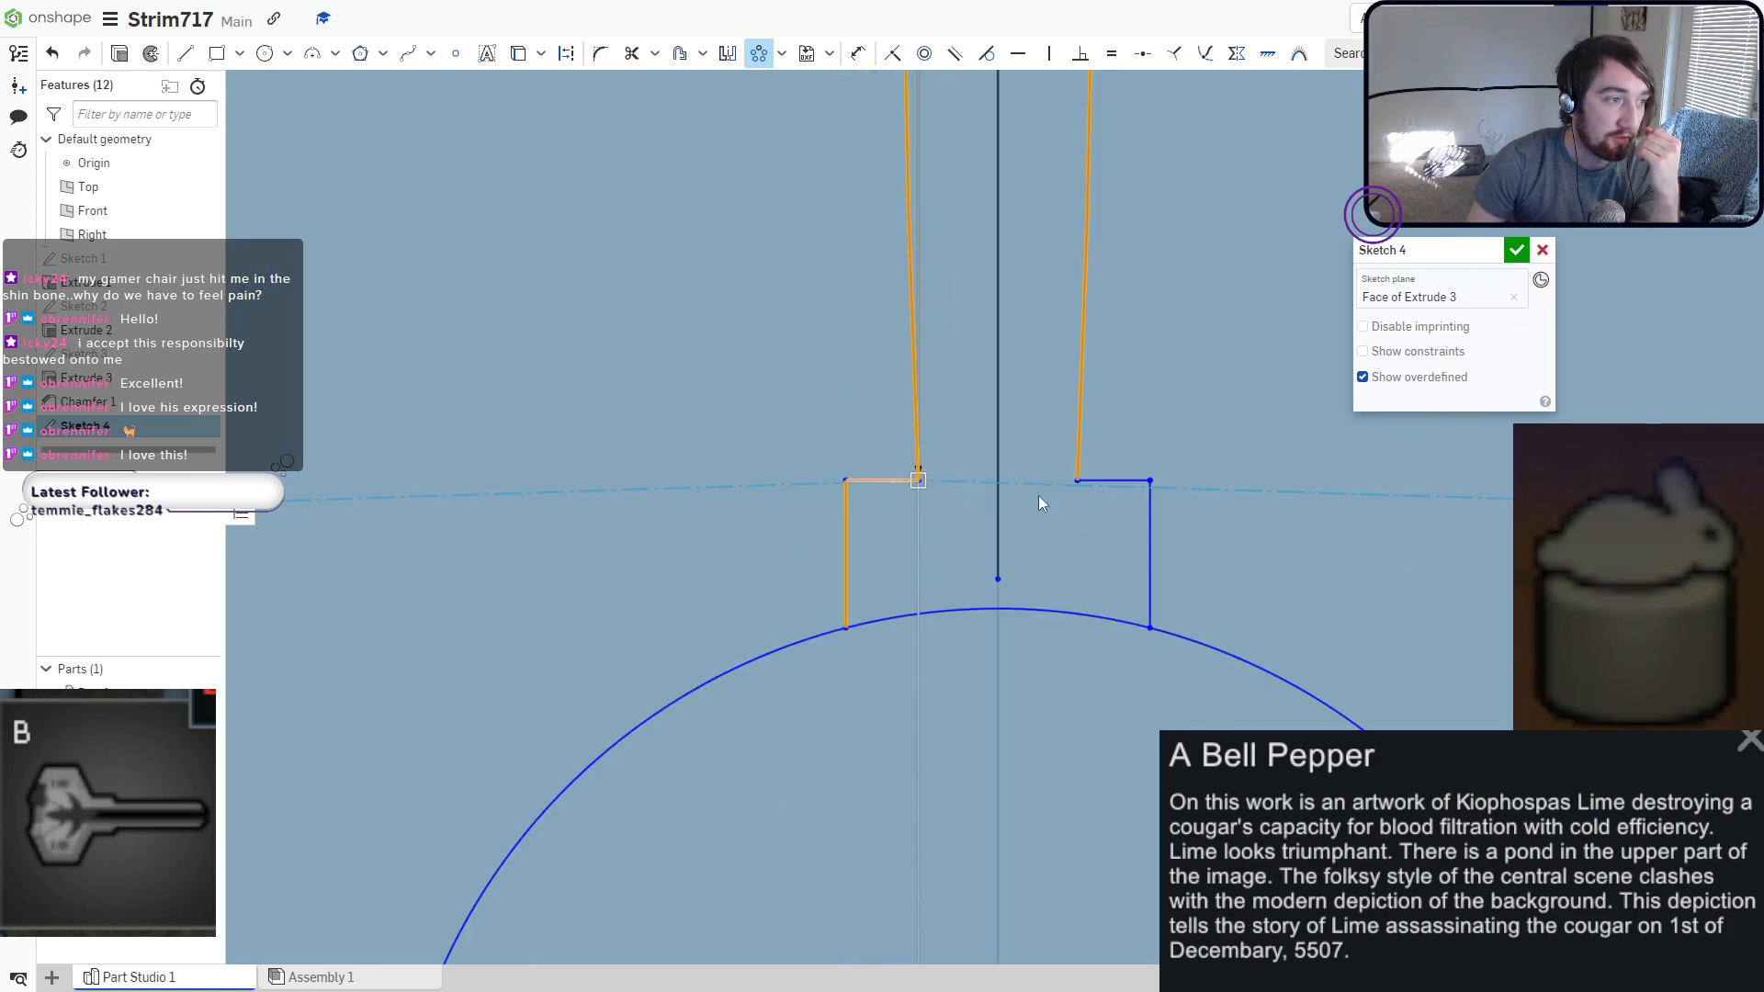
pyautogui.click(1151, 533)
# Try to centre the circular pattern on the wheel's centre point and apply it with 3 instances.
pyautogui.scroll(-10, 1149, 575)
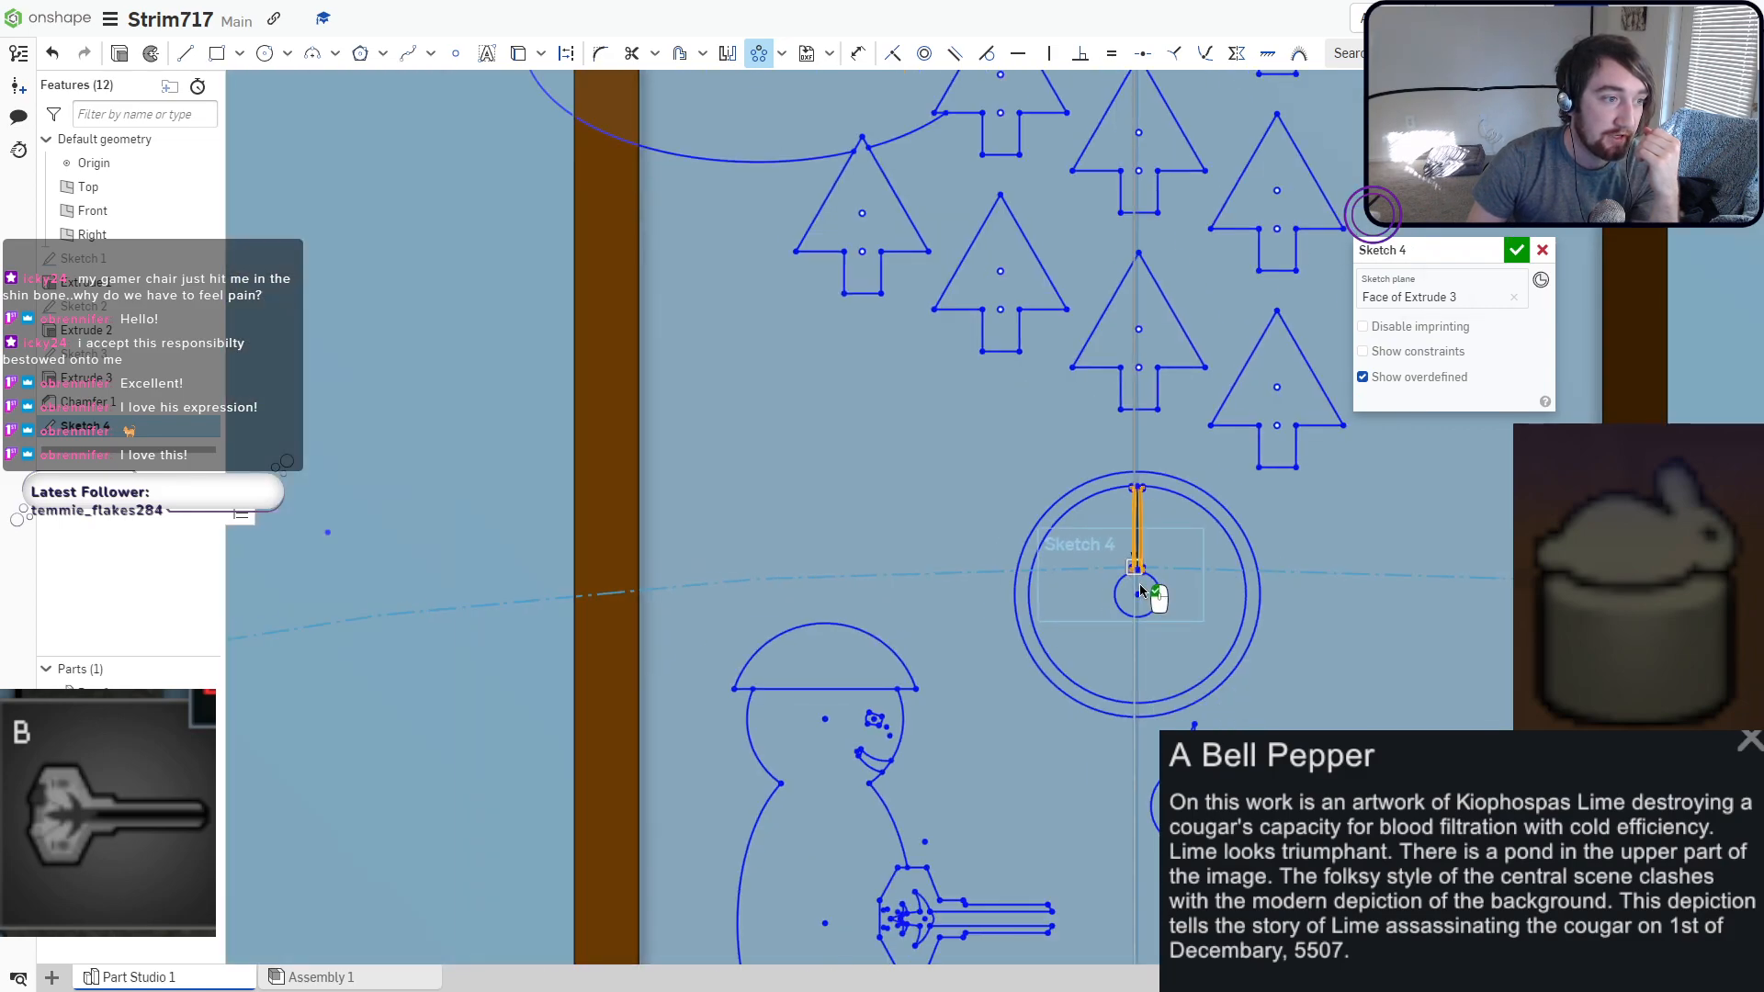
pyautogui.scroll(-8, 1181, 635)
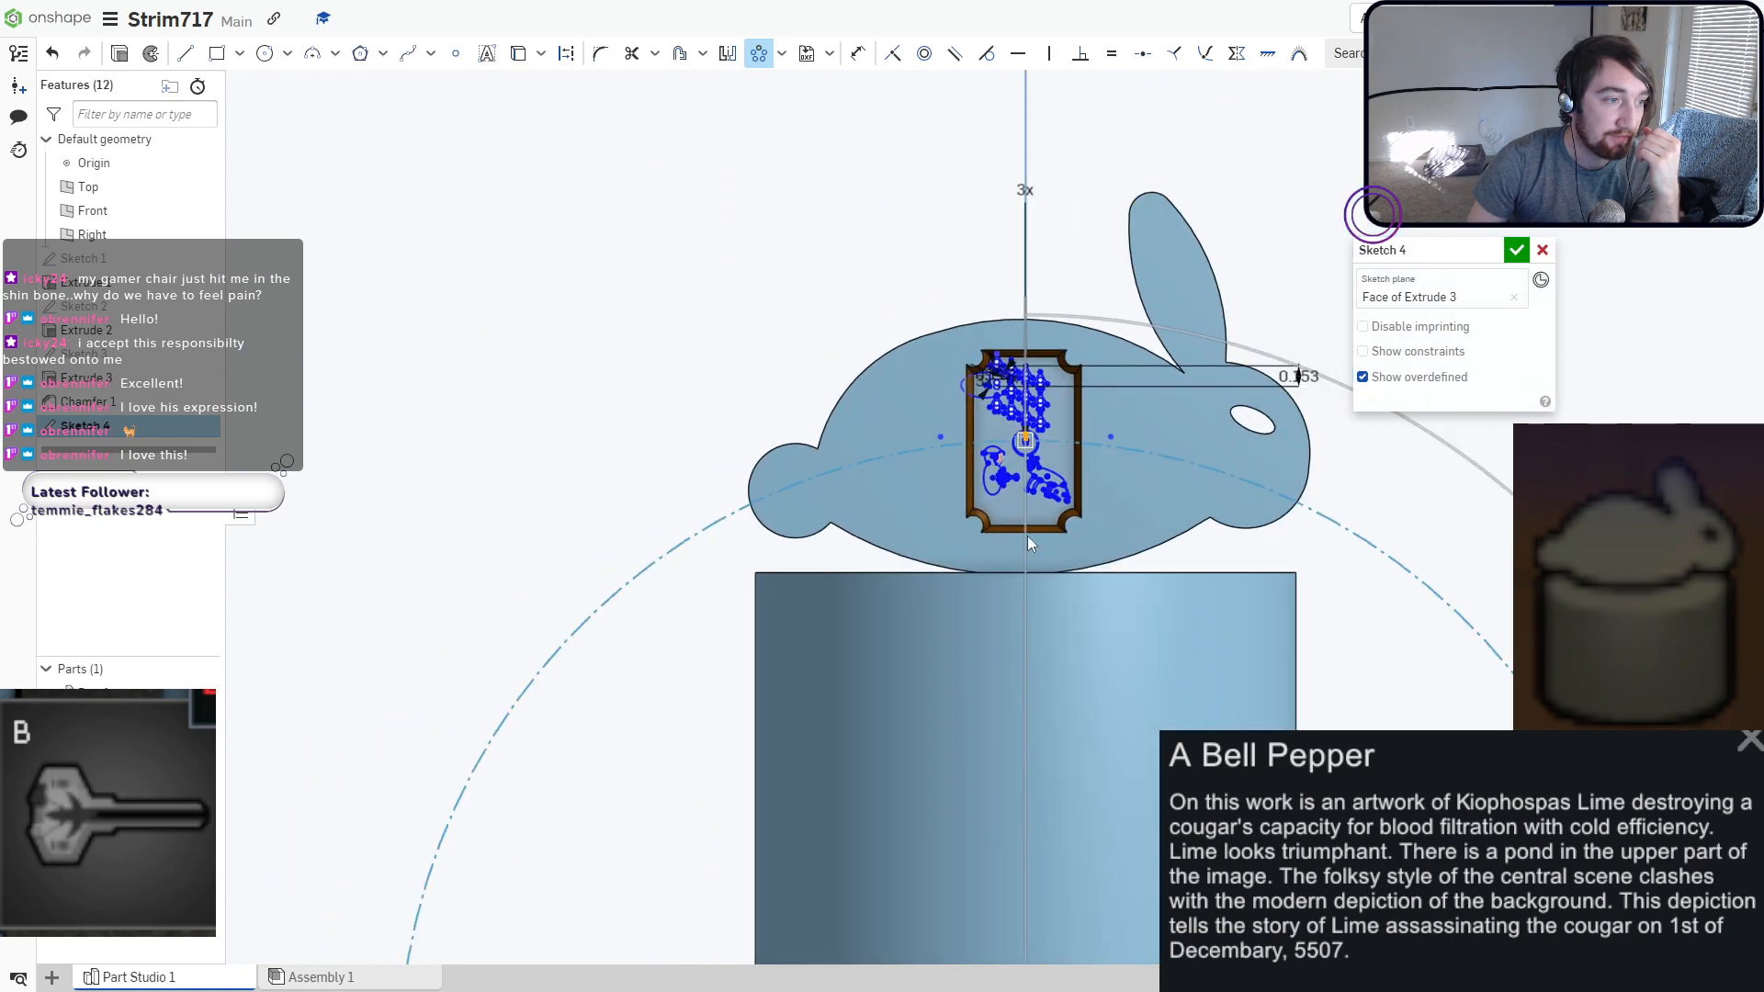
pyautogui.moveTo(1028, 728); pyautogui.dragTo(1026, 523)
pyautogui.scroll(10, 1029, 531)
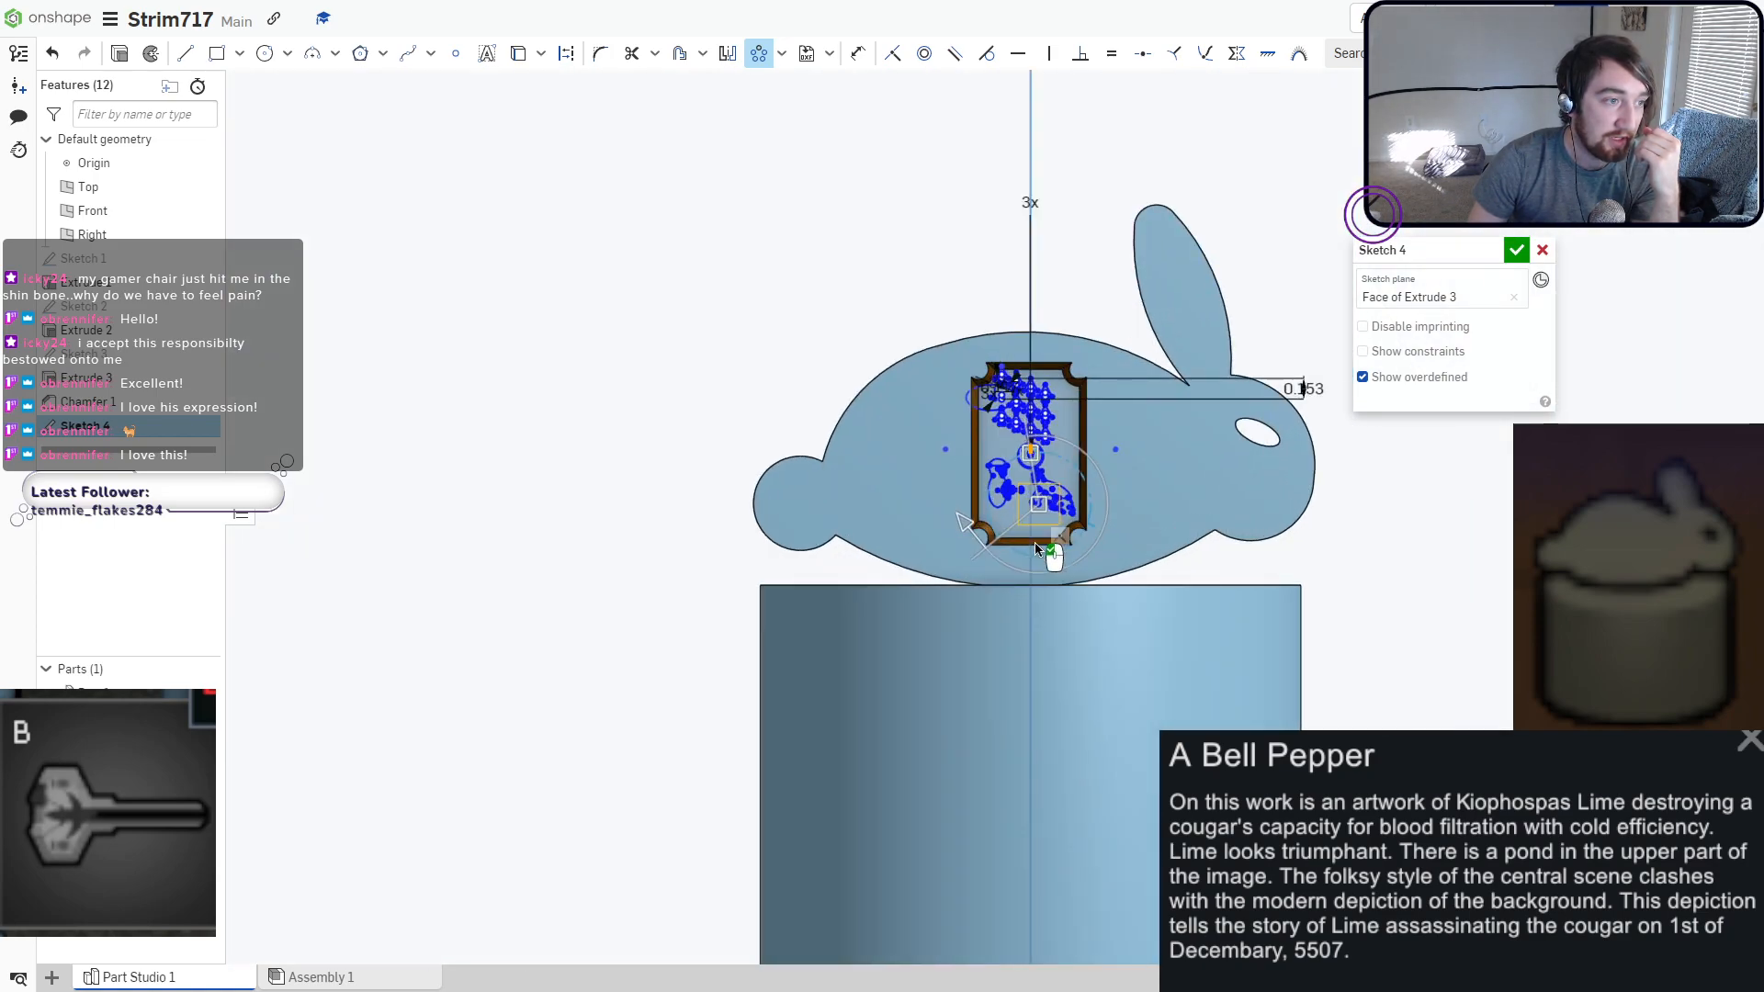
pyautogui.moveTo(973, 448); pyautogui.dragTo(1001, 583, button='middle')
pyautogui.scroll(9, 1038, 477)
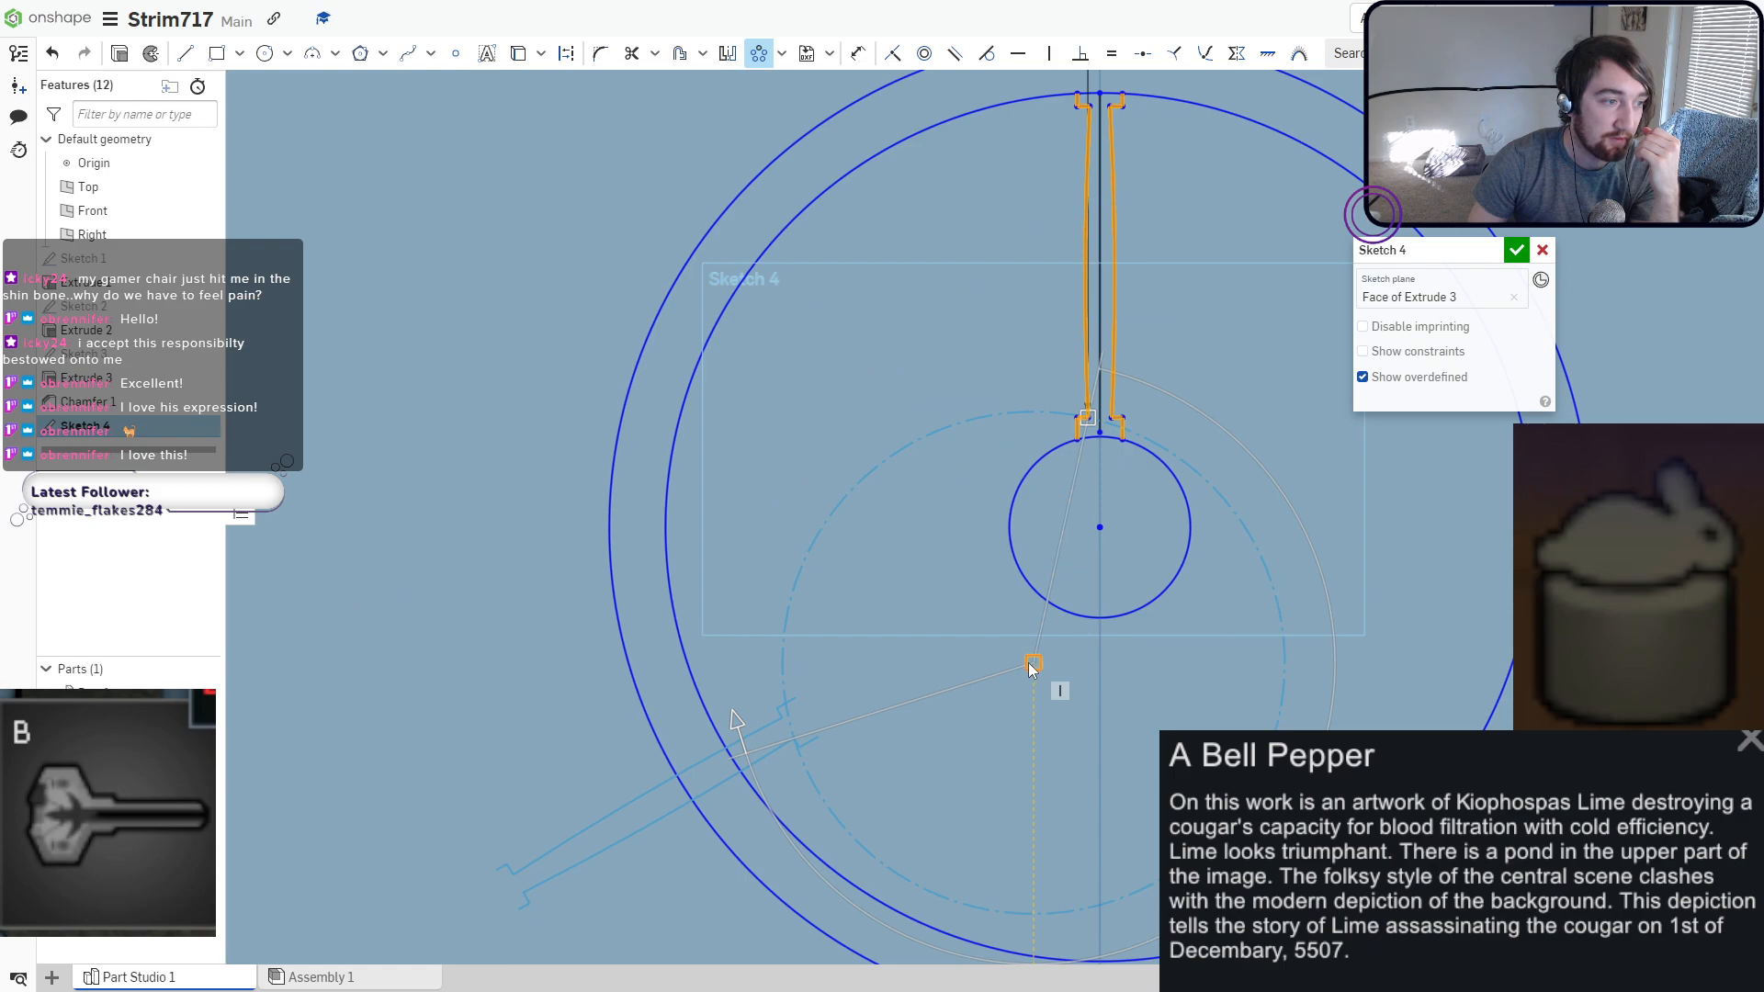
pyautogui.moveTo(1032, 667); pyautogui.dragTo(1101, 536)
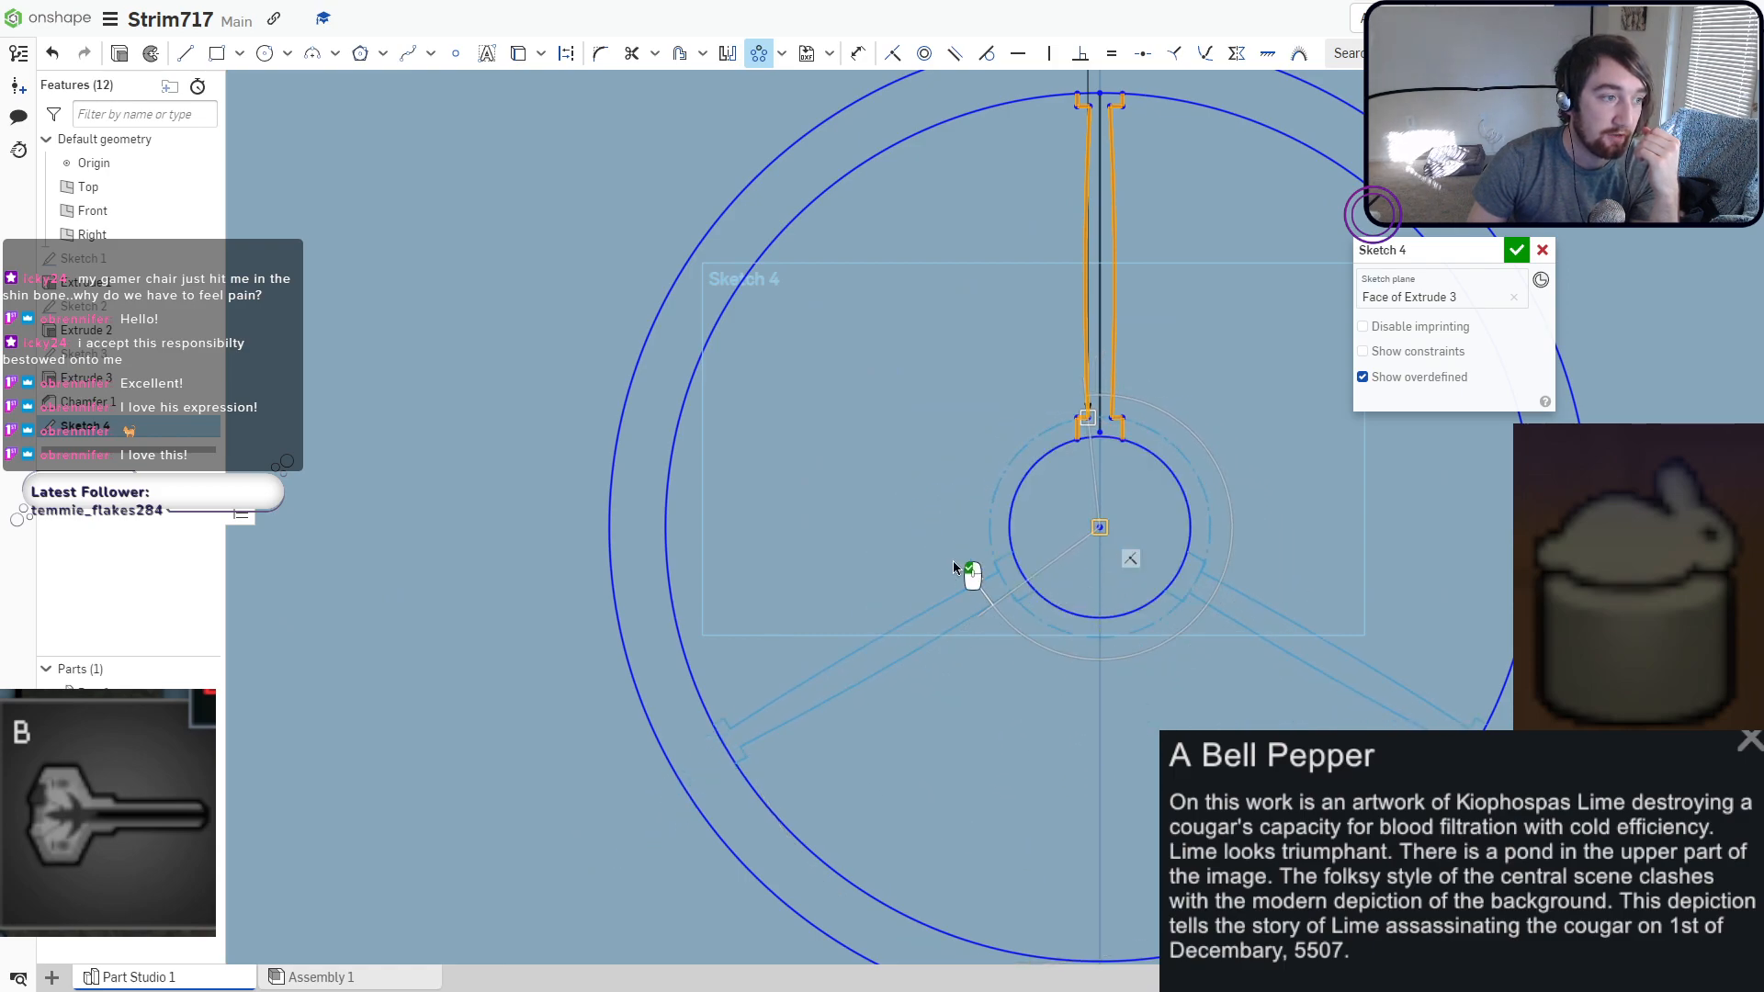
pyautogui.scroll(-5, 907, 526)
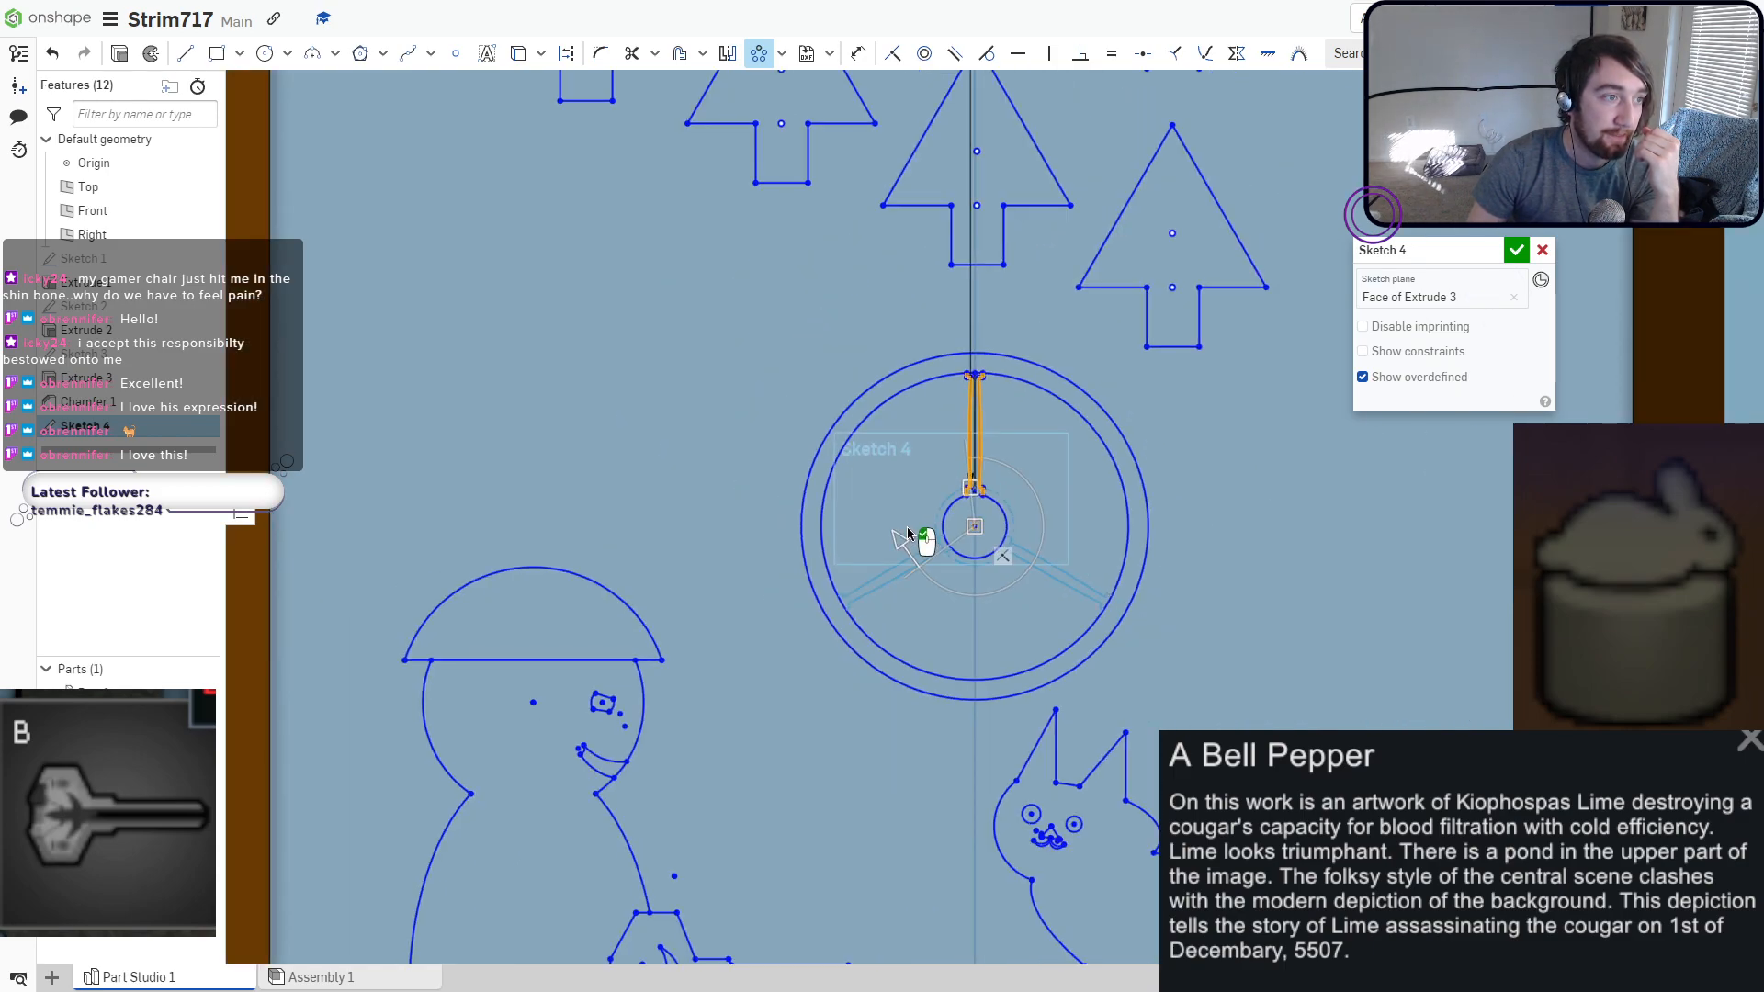
pyautogui.click(736, 448)
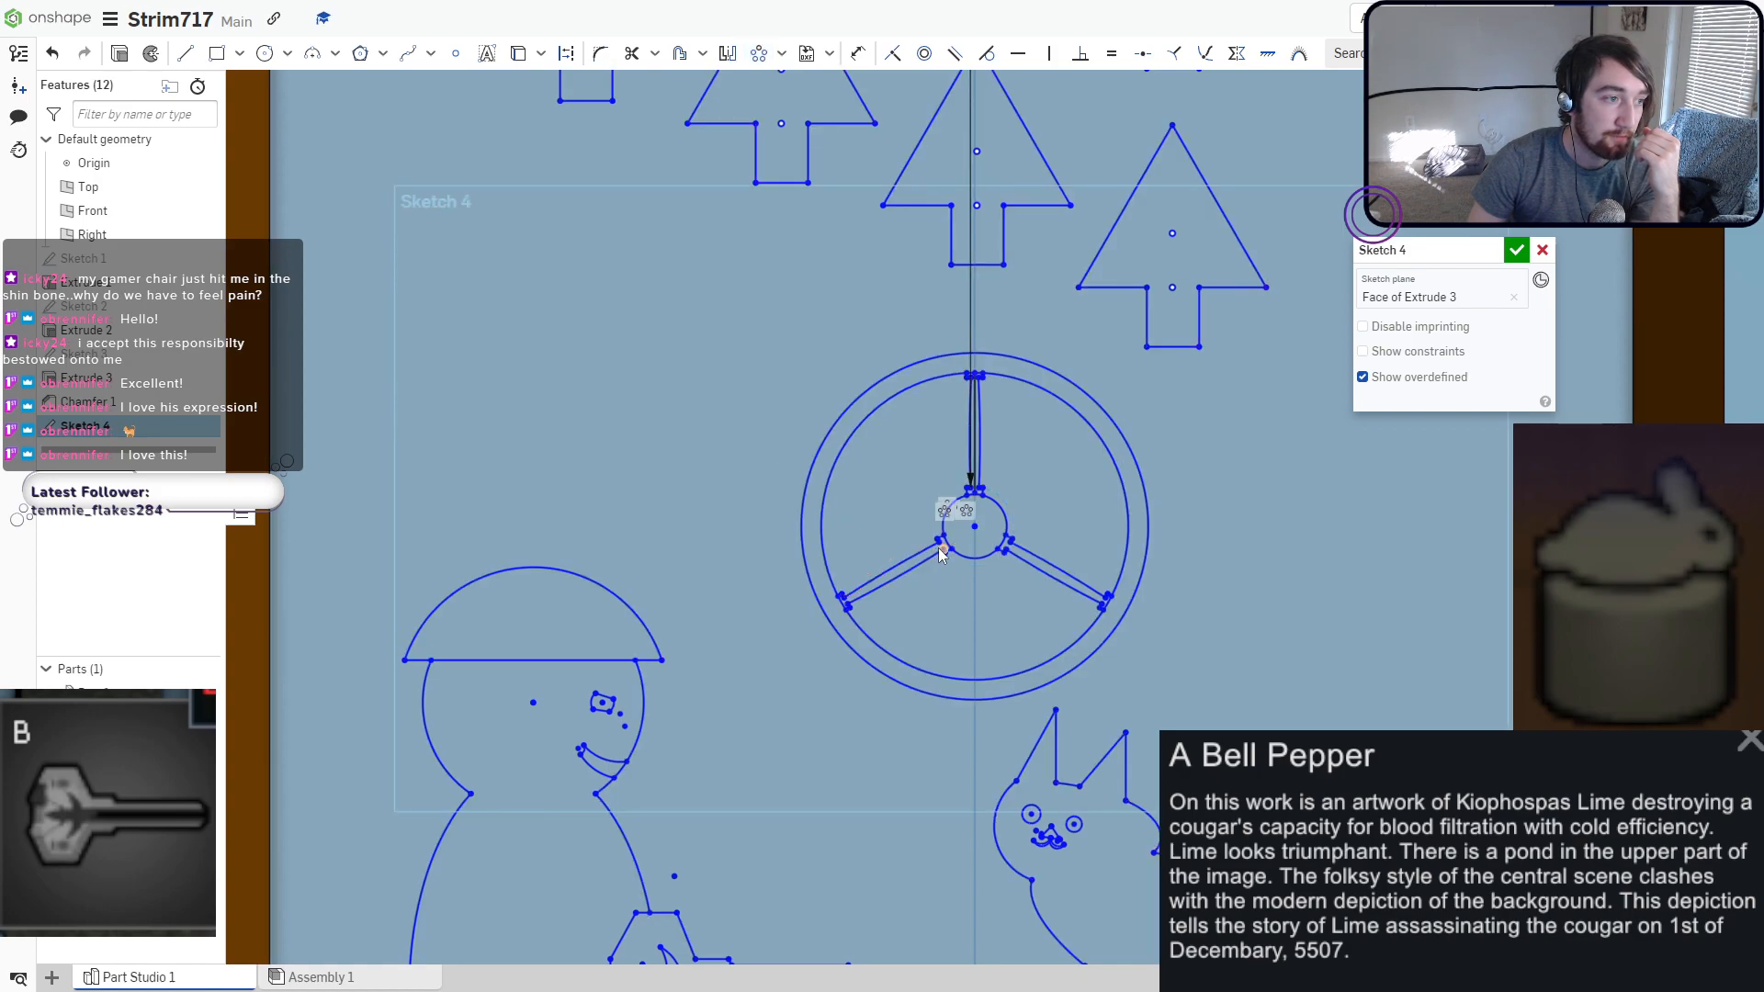
# Undo the circular pattern of the spokes.
pyautogui.scroll(-1, 897, 532)
pyautogui.scroll(5, 879, 517)
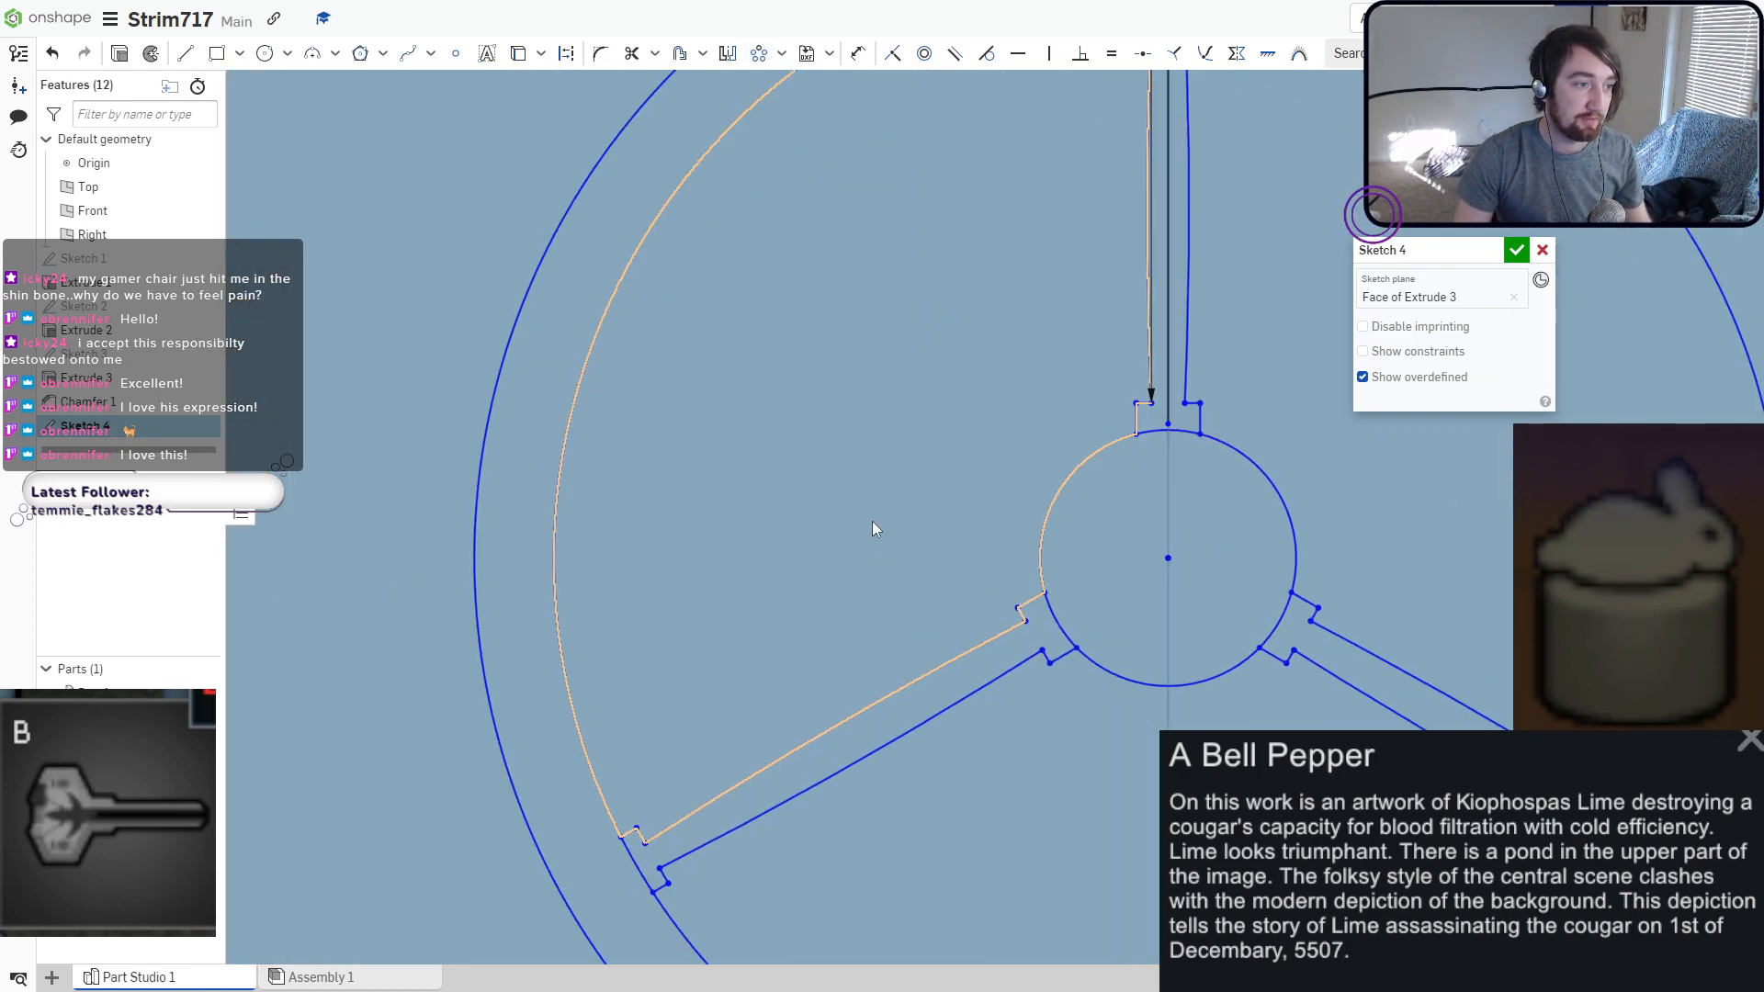
pyautogui.scroll(-2, 873, 520)
pyautogui.hotkey('ctrl', 'z')
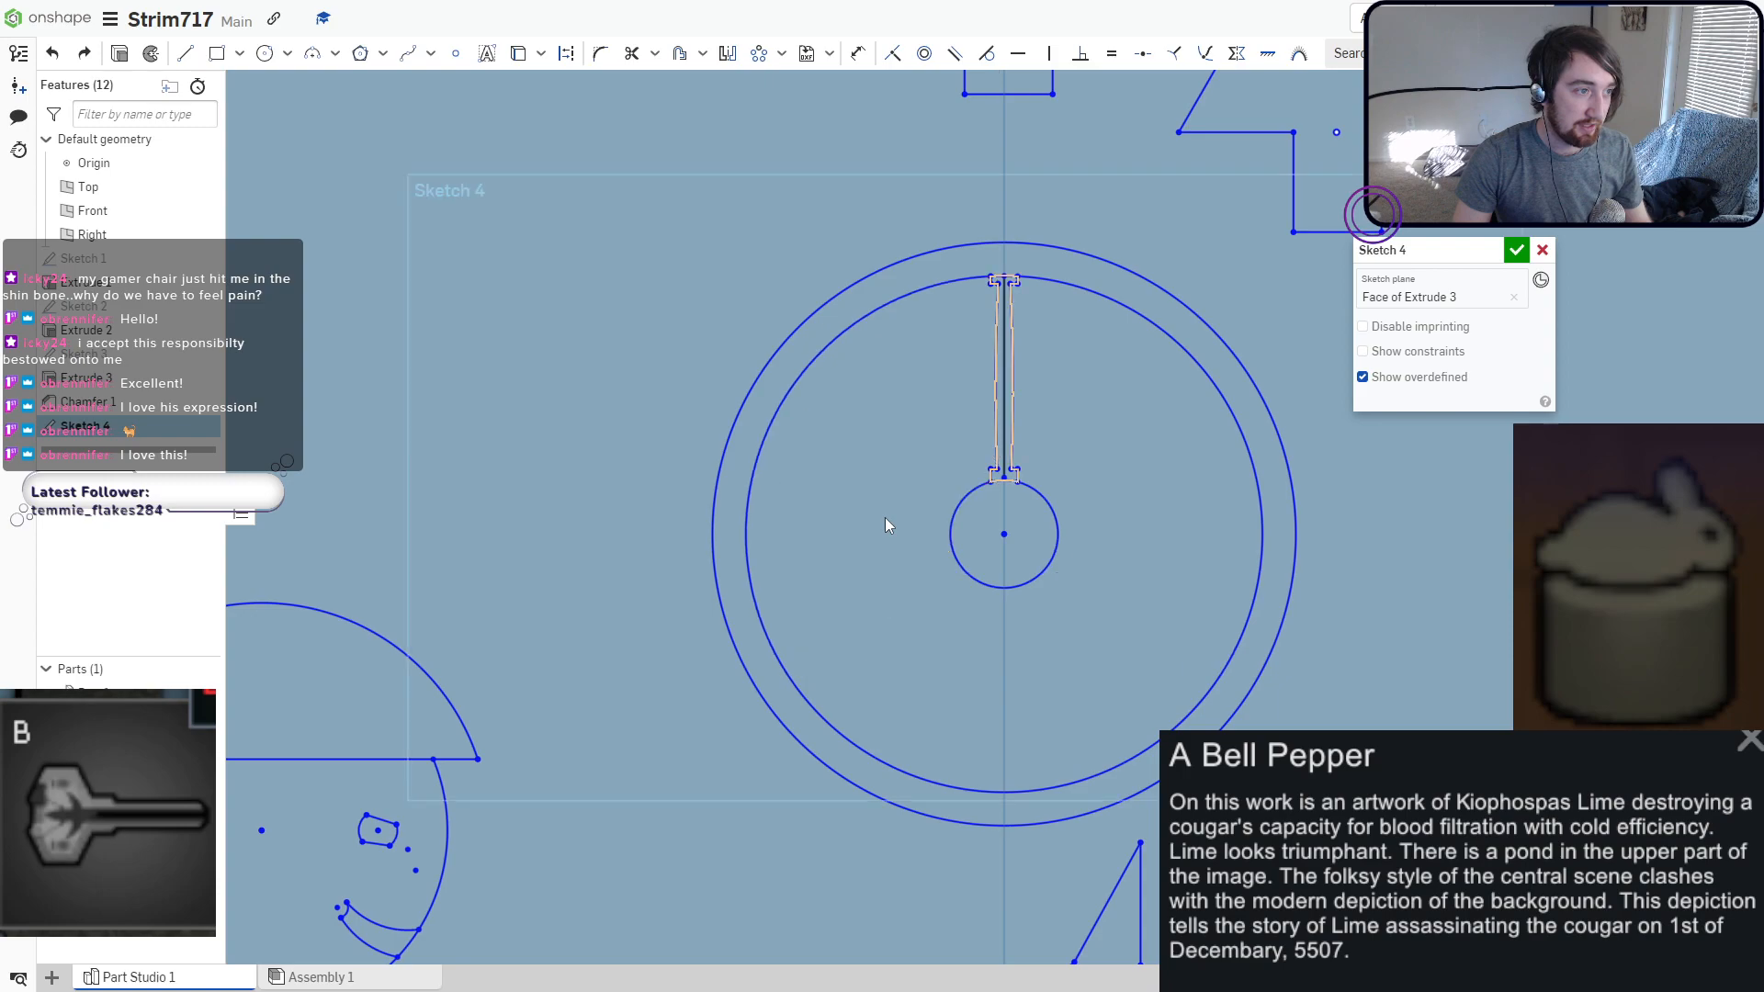
# Start a new circular pattern of the whole spoke, including its centre line, and place the pattern centre on the wheel's centre point.
pyautogui.scroll(2, 968, 323)
pyautogui.scroll(1, 967, 323)
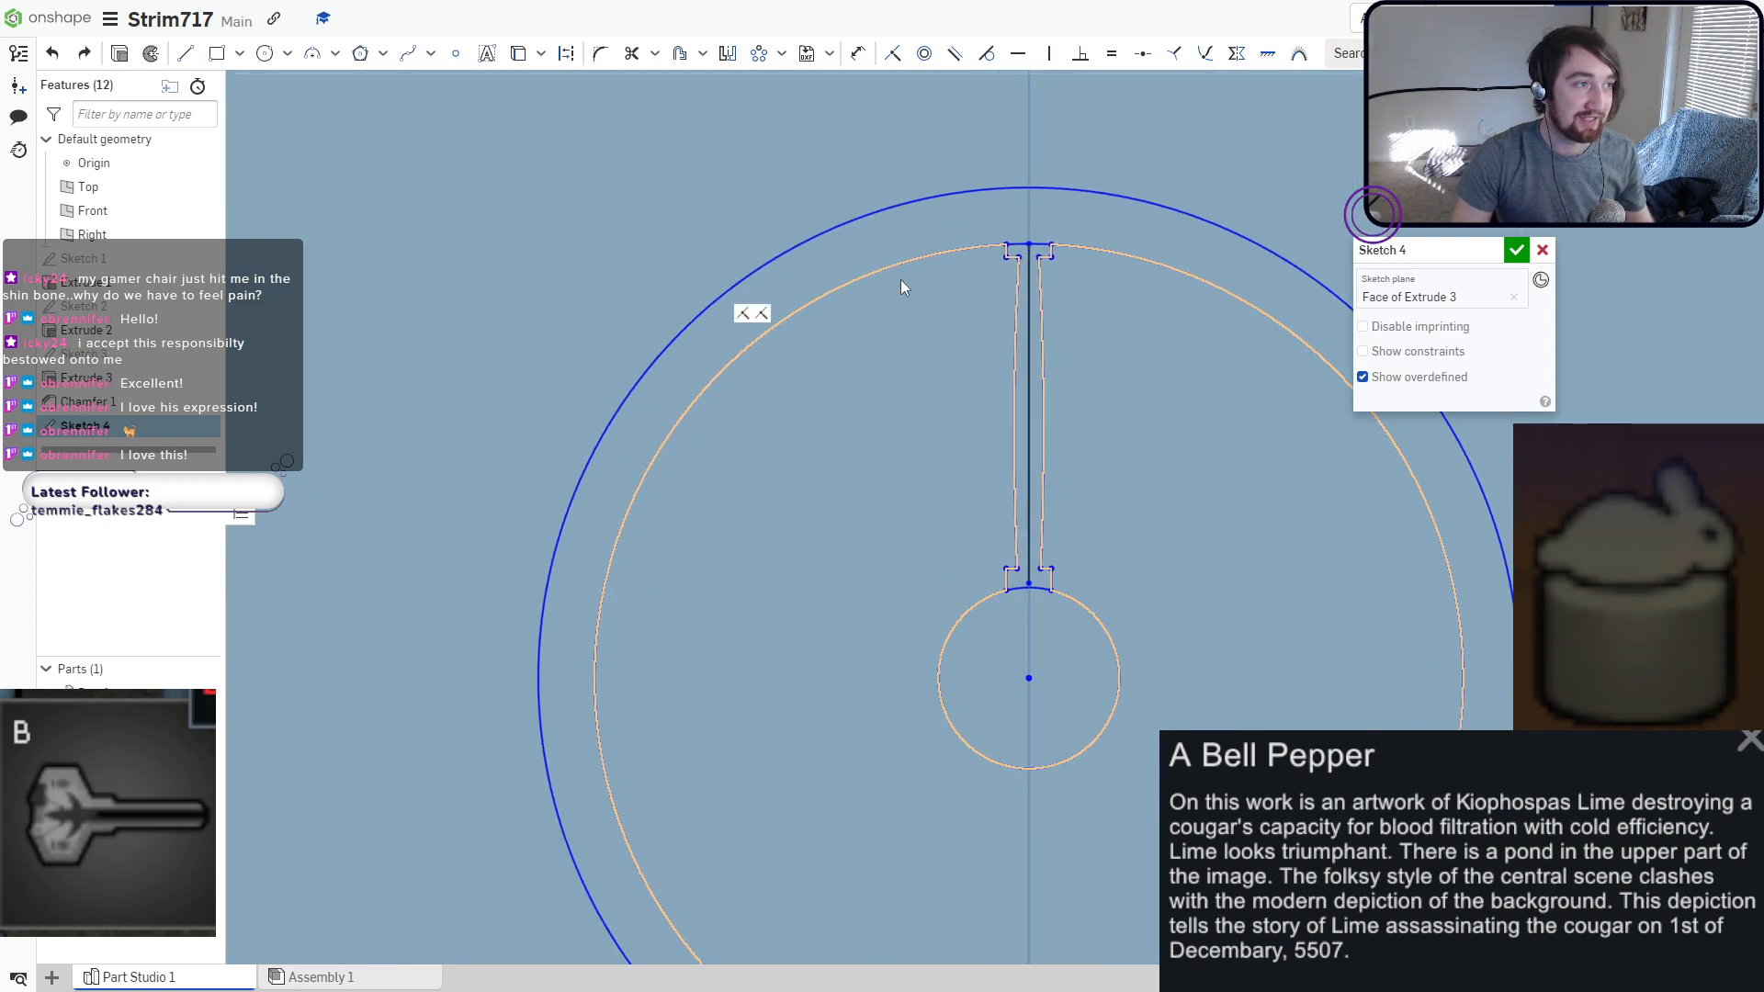
pyautogui.click(759, 53)
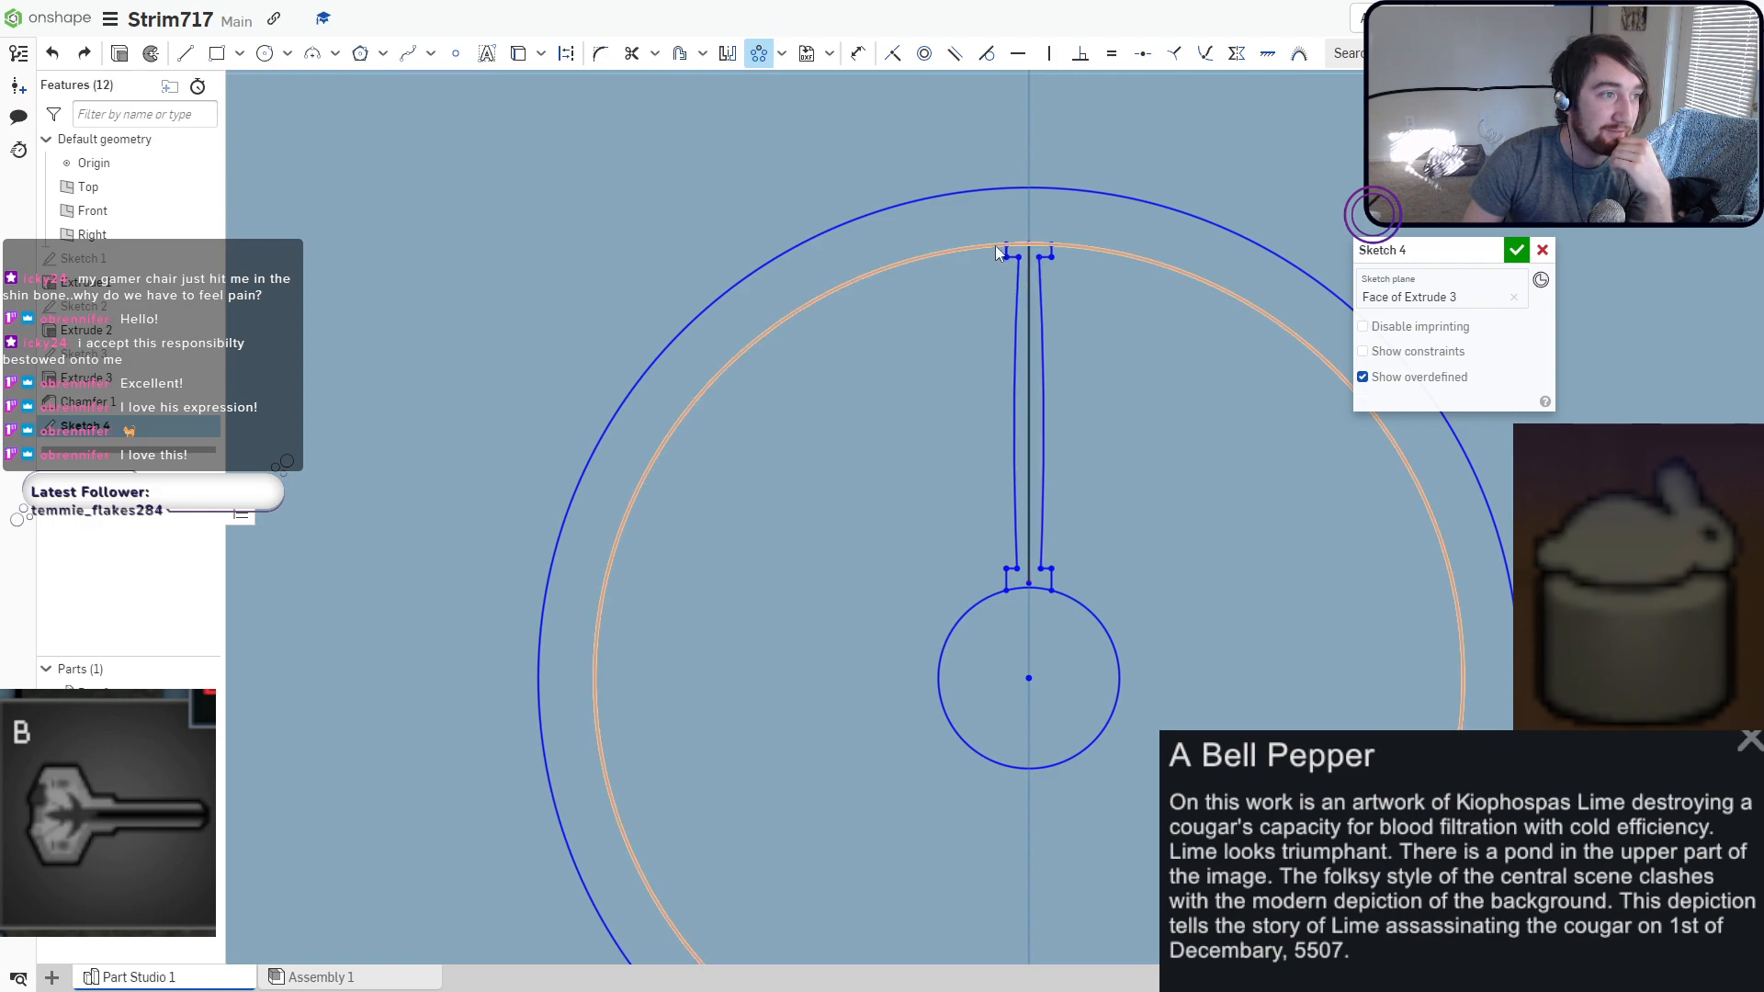
pyautogui.moveTo(987, 223); pyautogui.dragTo(1072, 609)
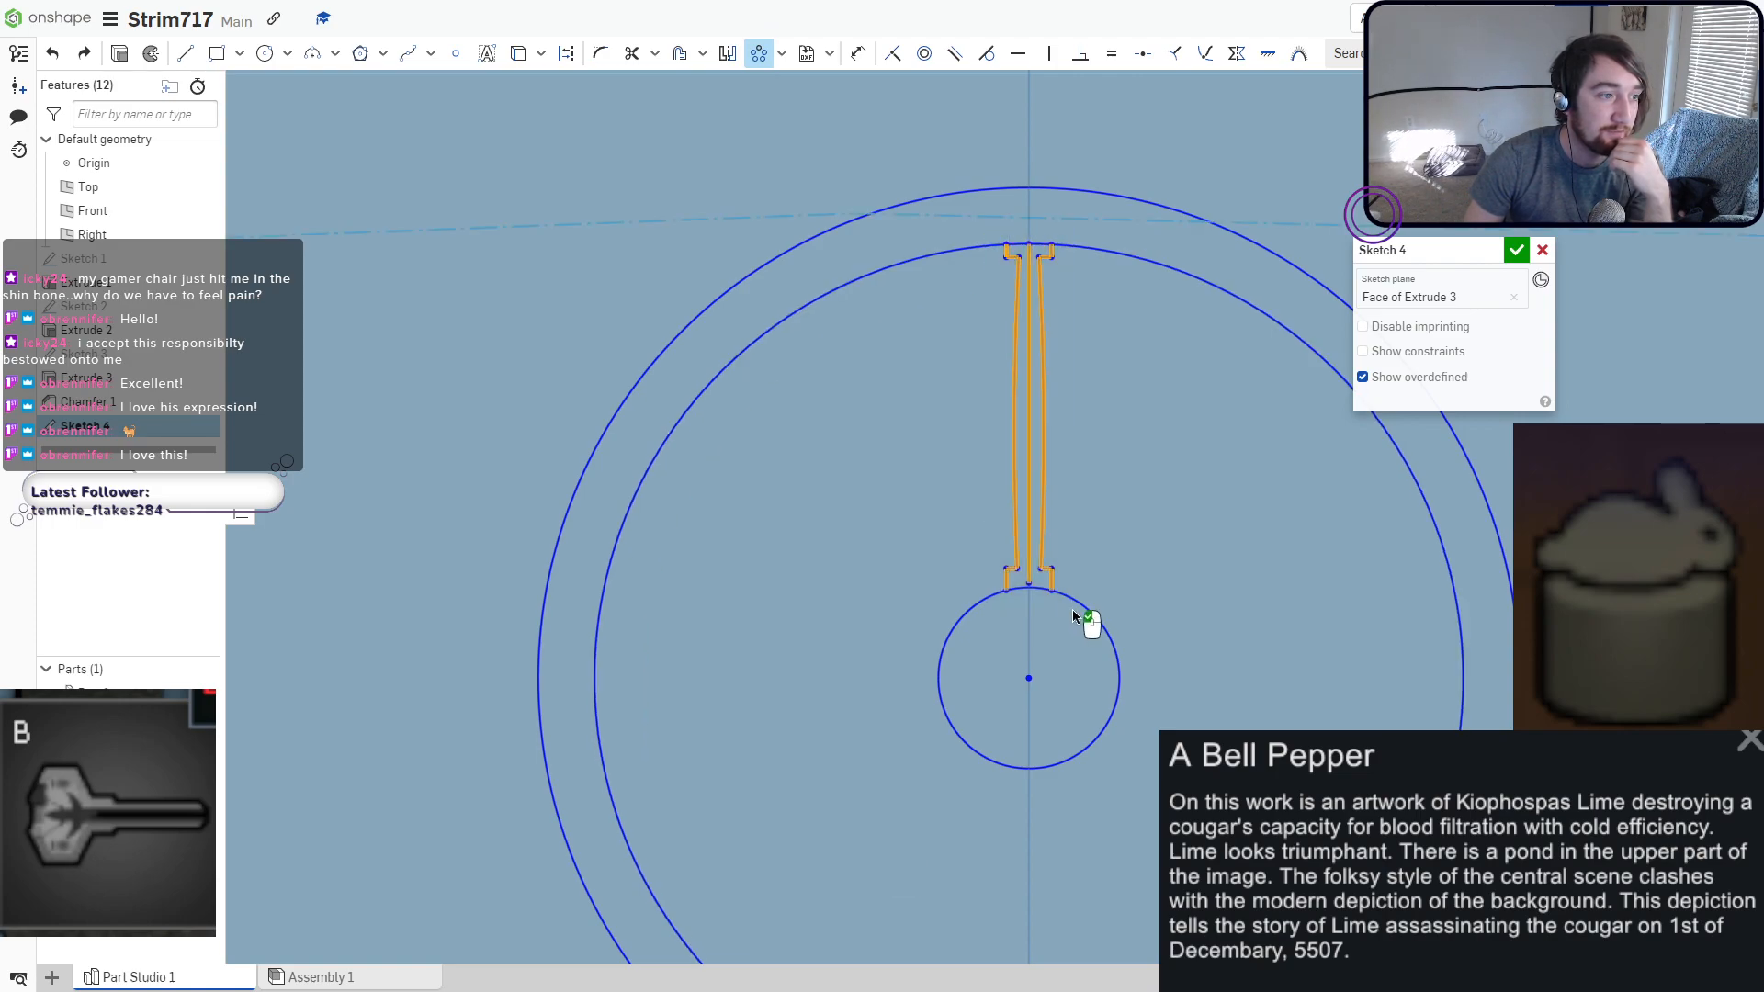
pyautogui.scroll(-10, 1139, 515)
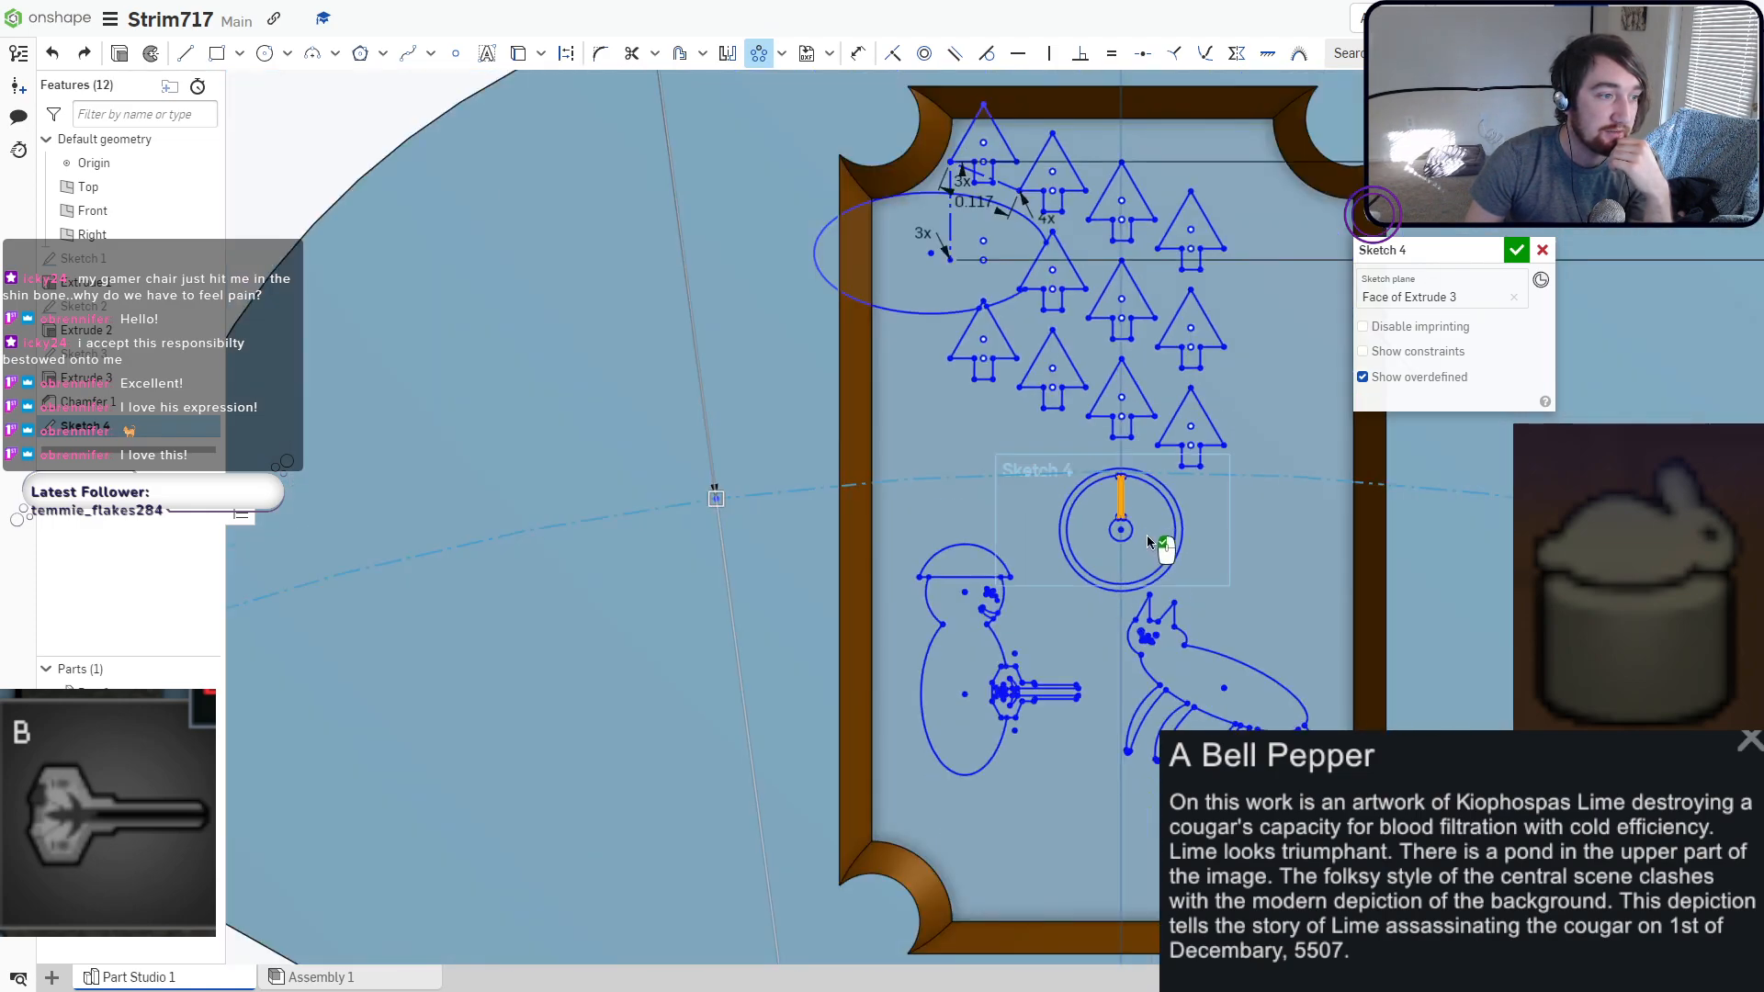
pyautogui.scroll(-4, 983, 594)
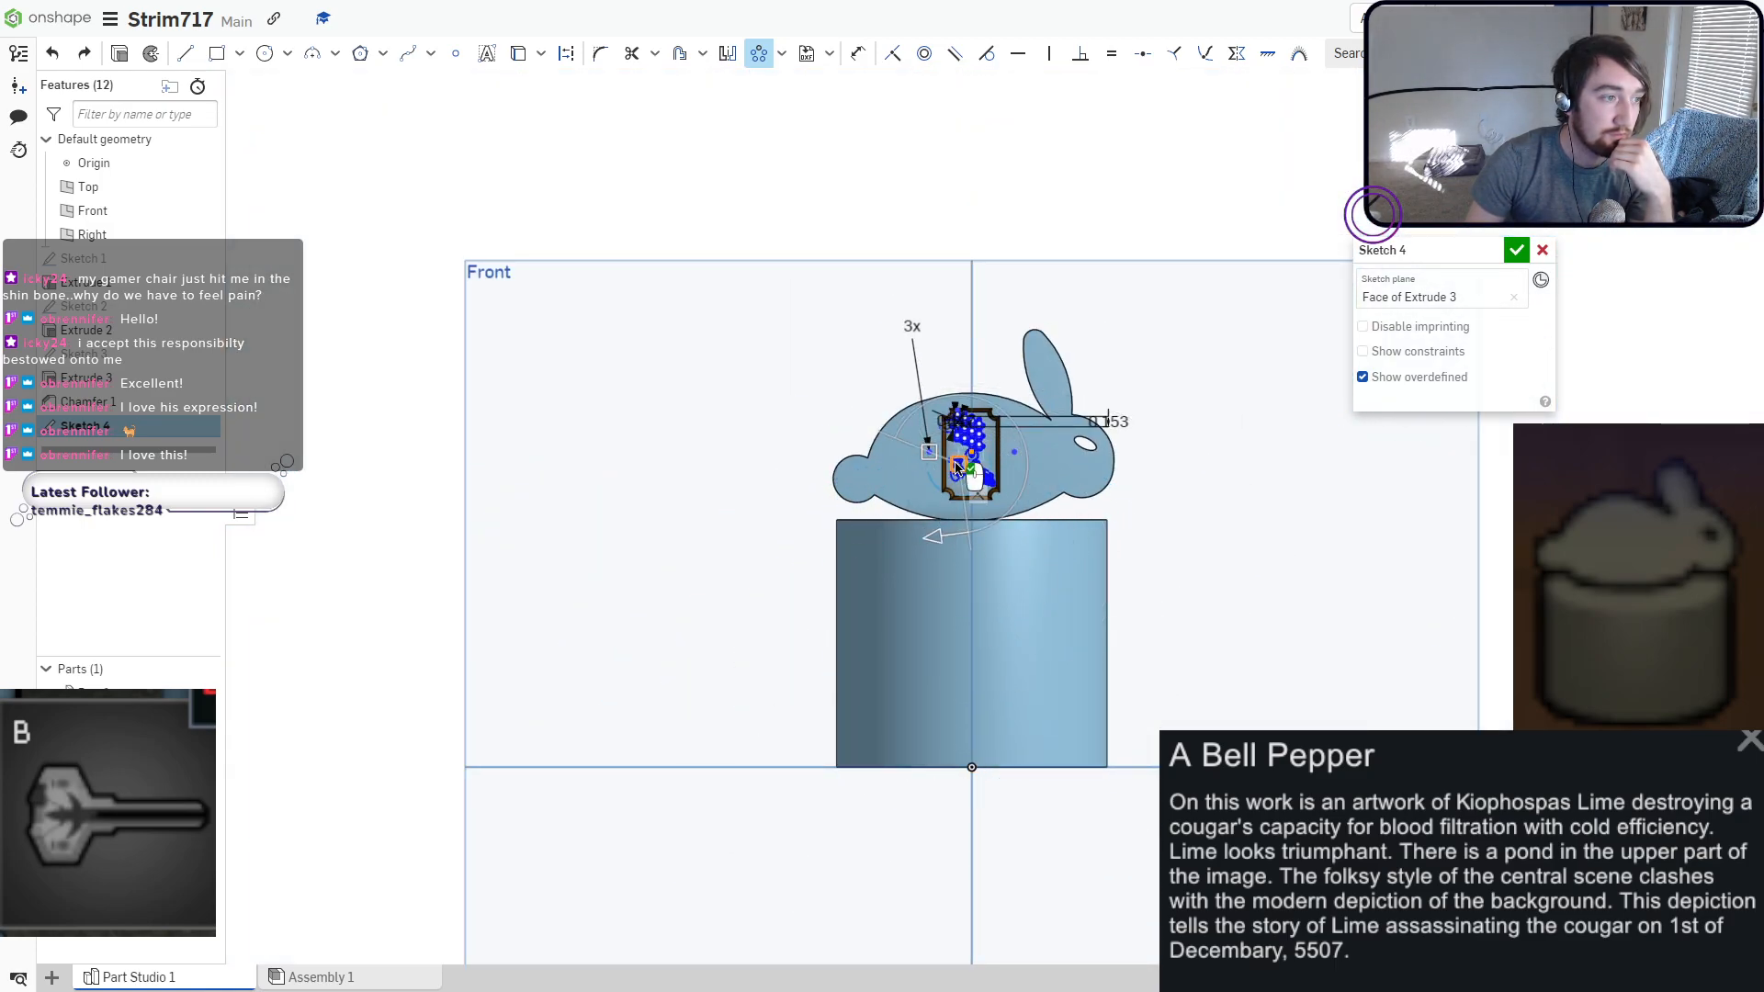
pyautogui.scroll(8, 955, 464)
pyautogui.moveTo(957, 371); pyautogui.dragTo(1167, 268)
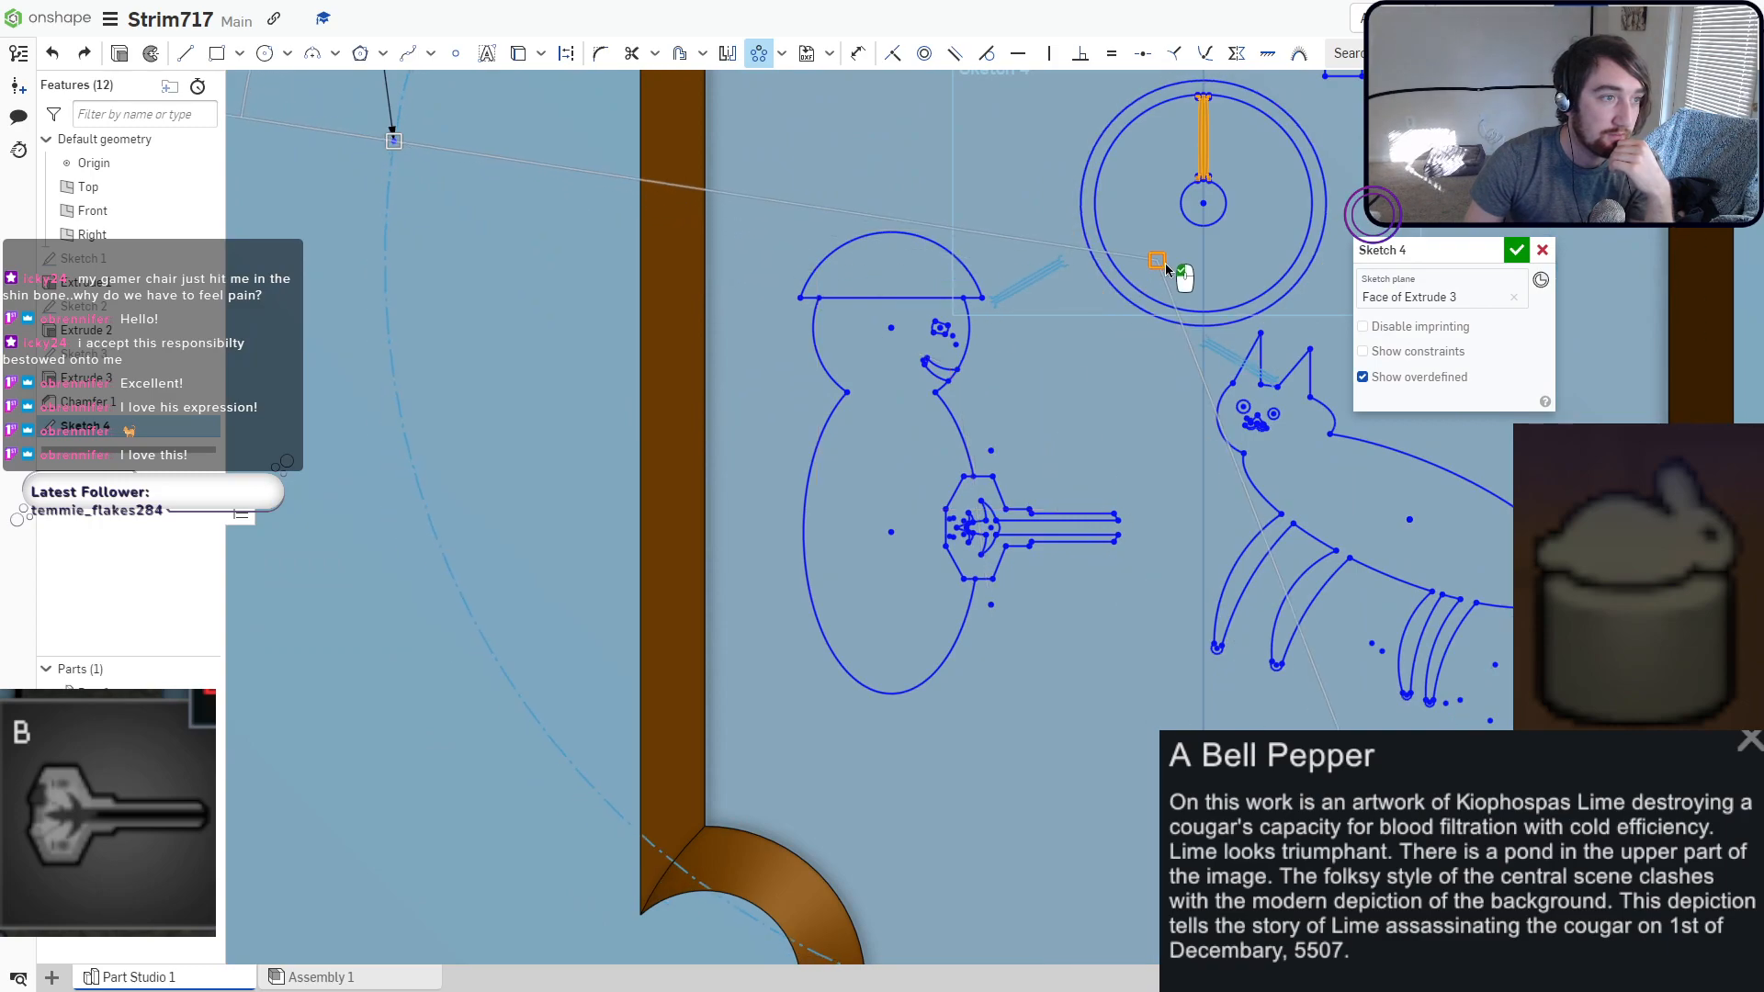
pyautogui.moveTo(1169, 275)
pyautogui.mouseDown(button='middle')
pyautogui.moveTo(1056, 445)
pyautogui.moveTo(997, 472)
pyautogui.mouseUp(button='middle')
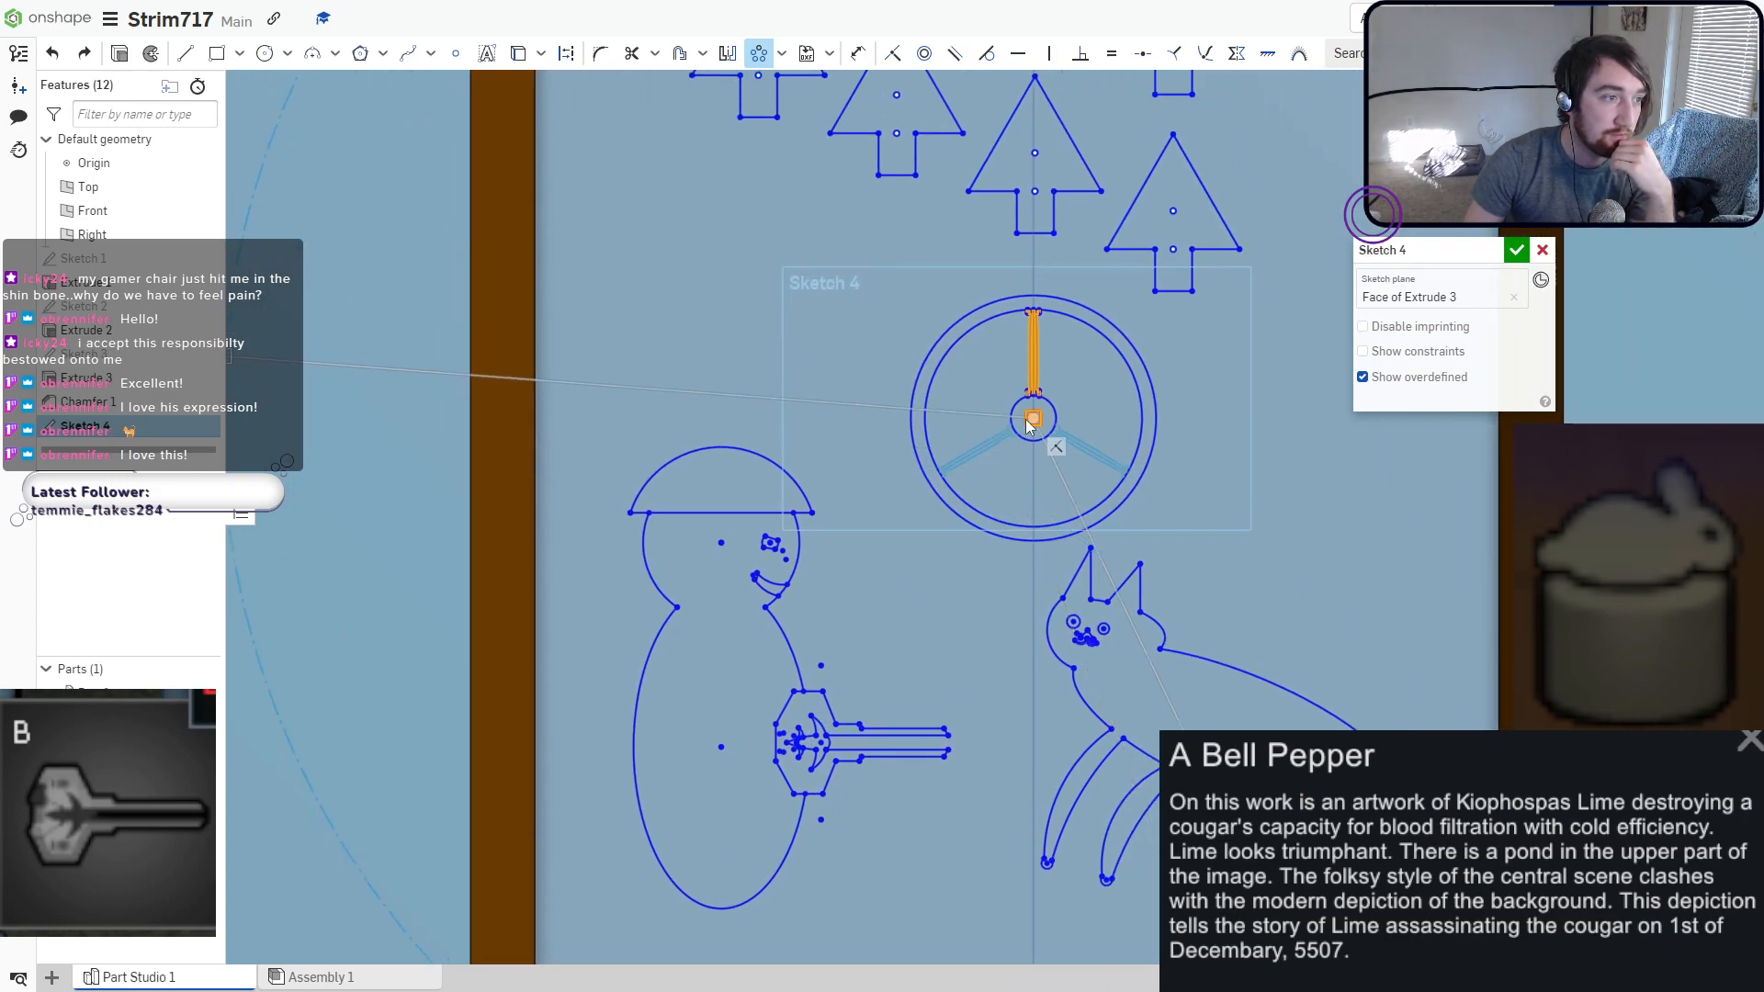
# Bring the pattern's instance count label close to the wheel and set the number of spokes to 6.
pyautogui.scroll(-10, 1032, 465)
pyautogui.scroll(-4, 1031, 578)
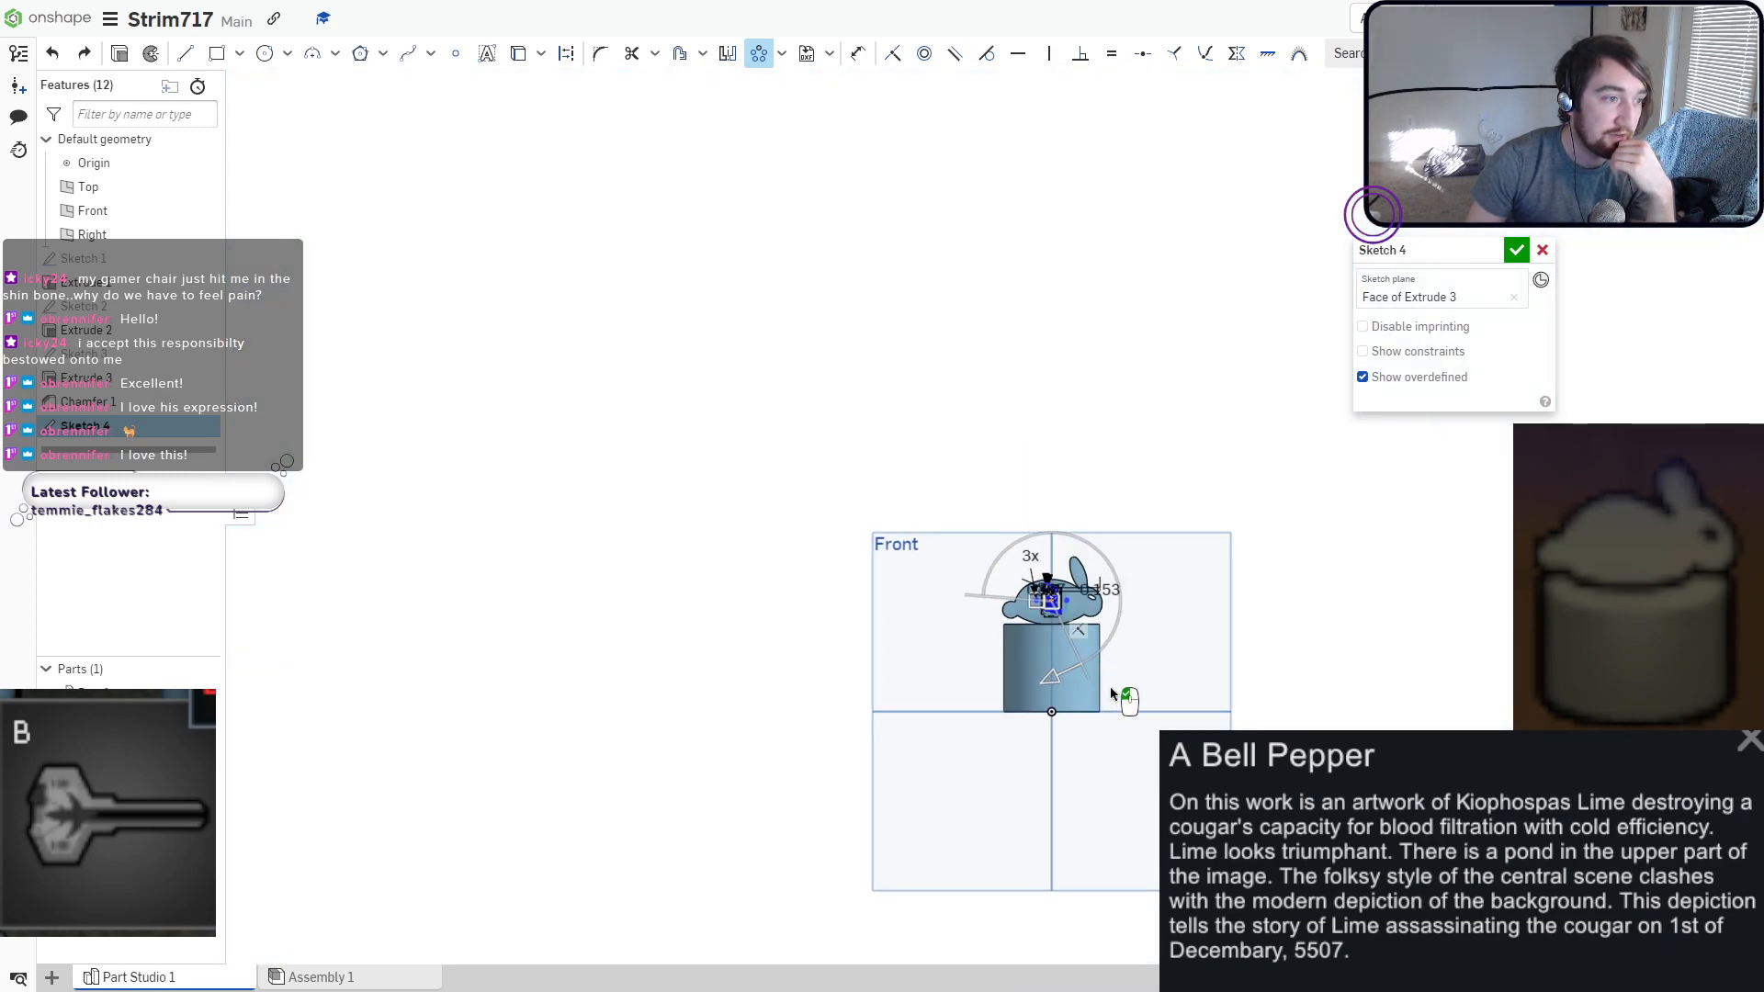
pyautogui.moveTo(1110, 686); pyautogui.dragTo(1056, 410, button='middle')
pyautogui.scroll(-1, 1063, 422)
pyautogui.scroll(10, 962, 246)
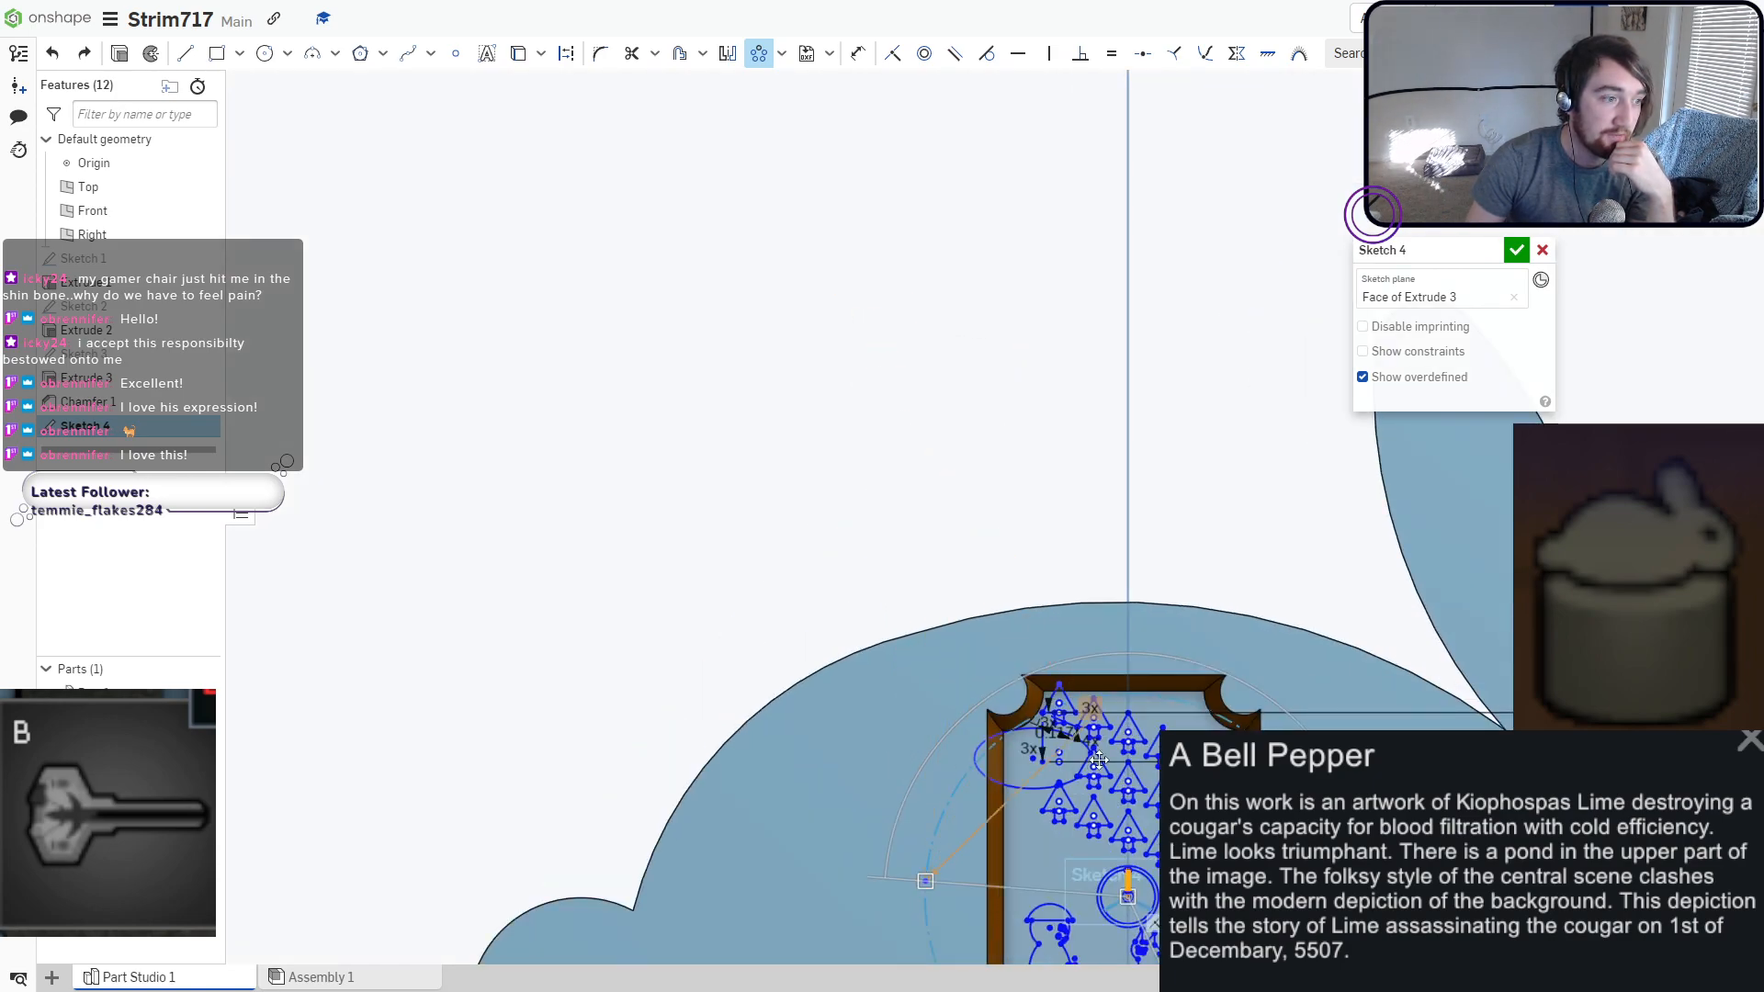
pyautogui.scroll(4, 1105, 820)
pyautogui.scroll(5, 1105, 821)
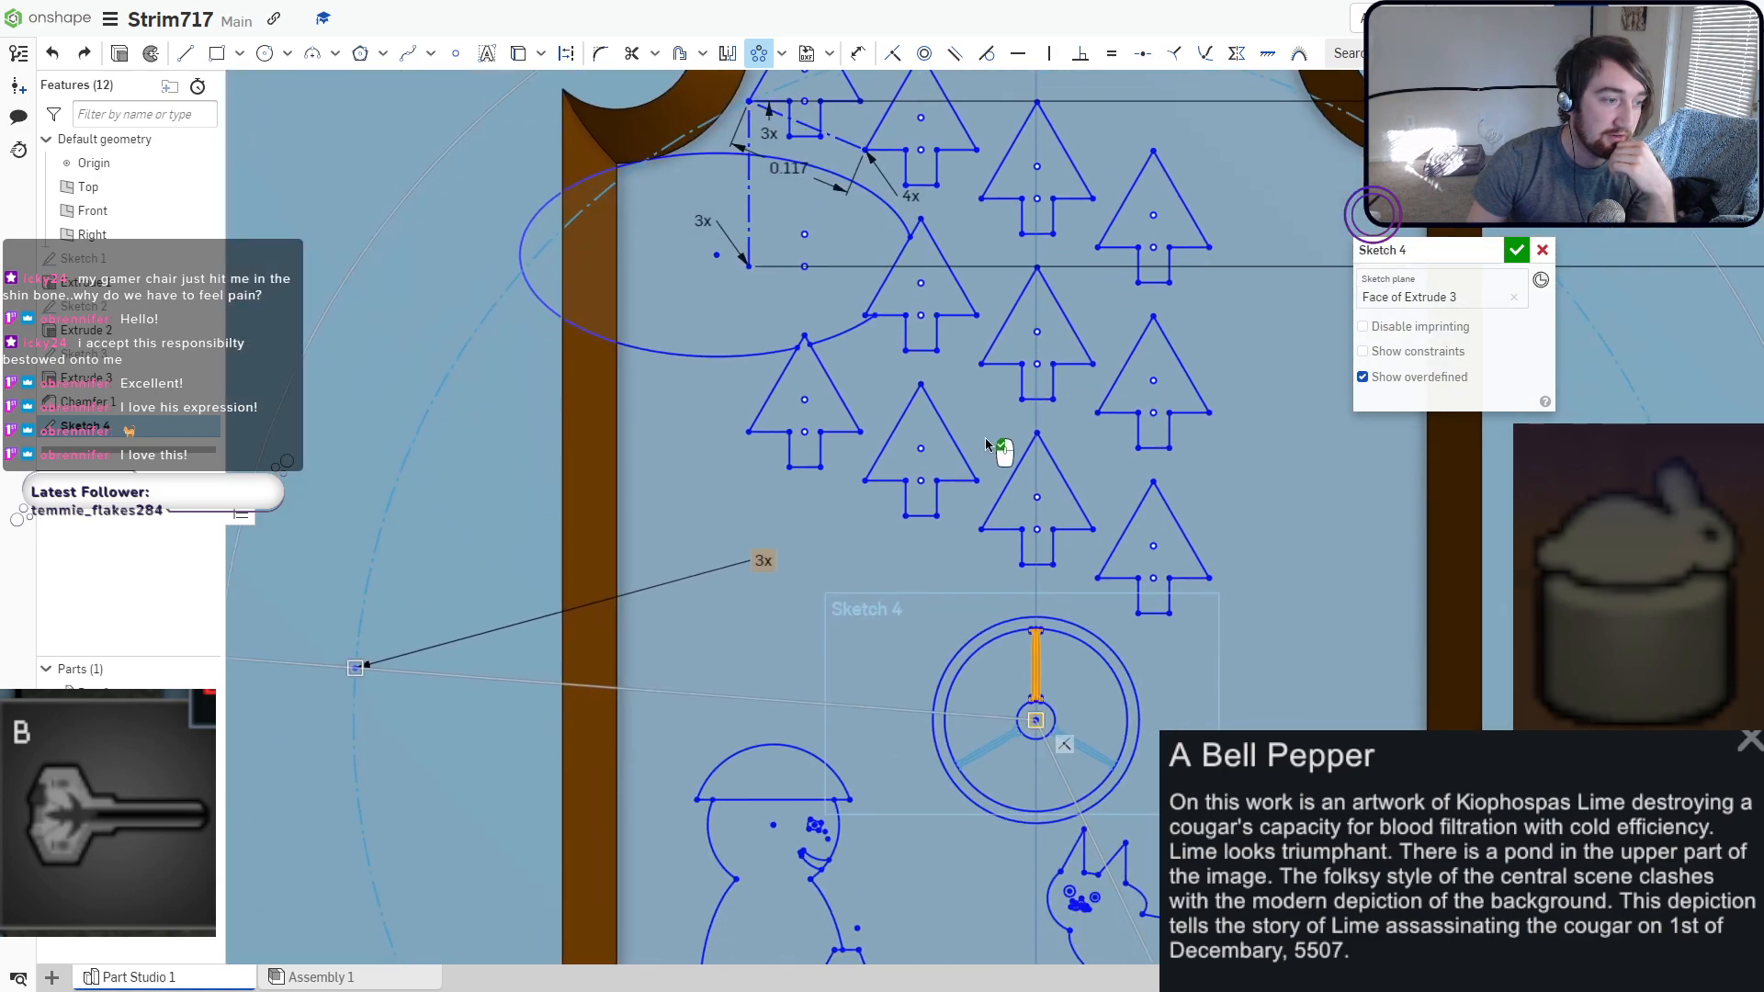
pyautogui.moveTo(791, 580); pyautogui.dragTo(962, 623)
pyautogui.doubleClick(962, 624)
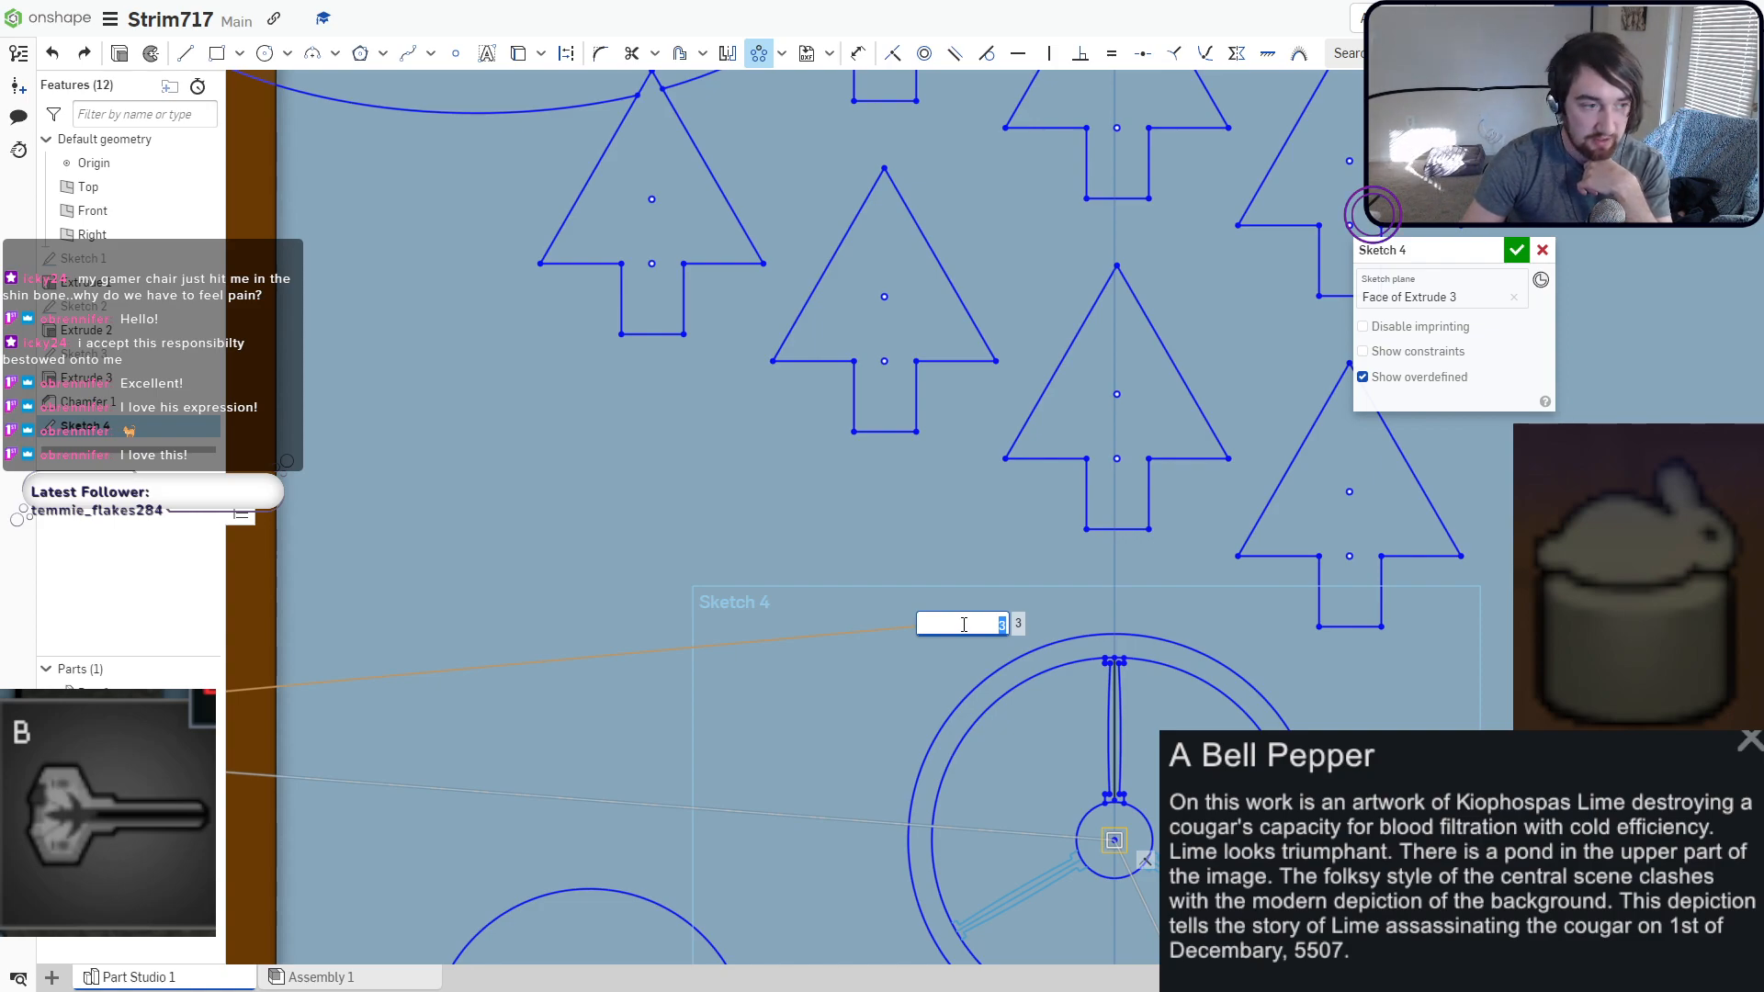
pyautogui.press('Return')
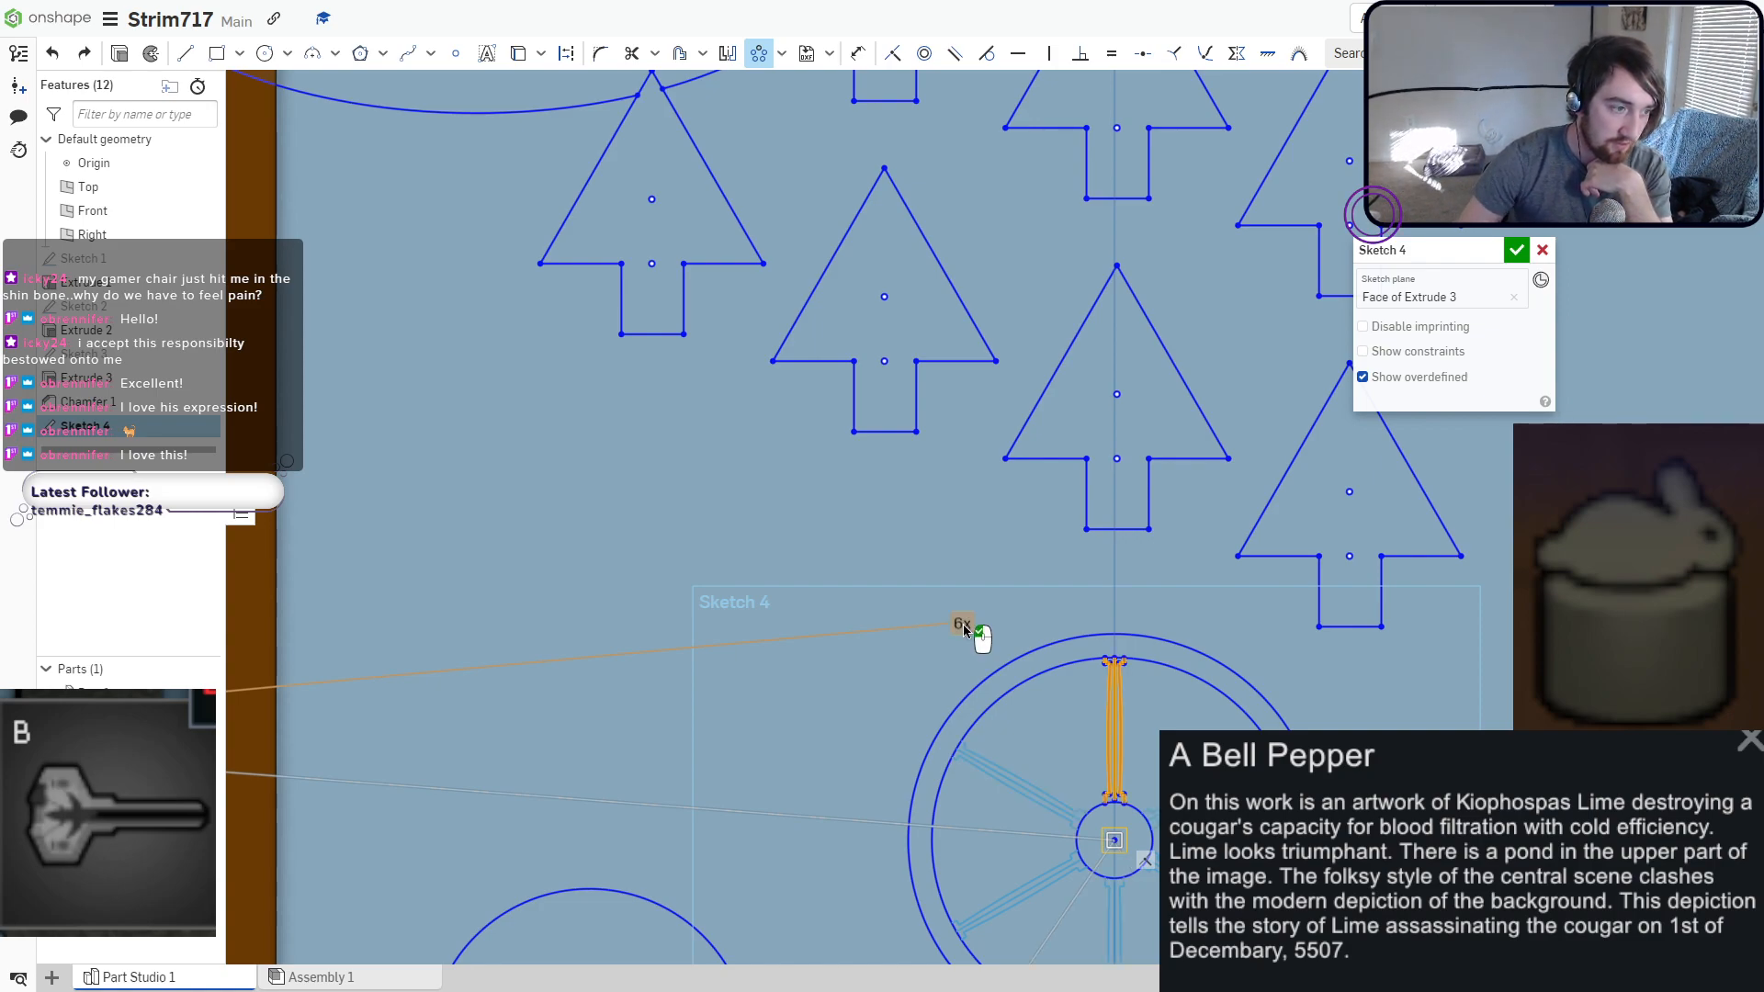
# Set the circular pattern's instance count to 8 spokes.
pyautogui.moveTo(1007, 781); pyautogui.dragTo(923, 584, button='middle')
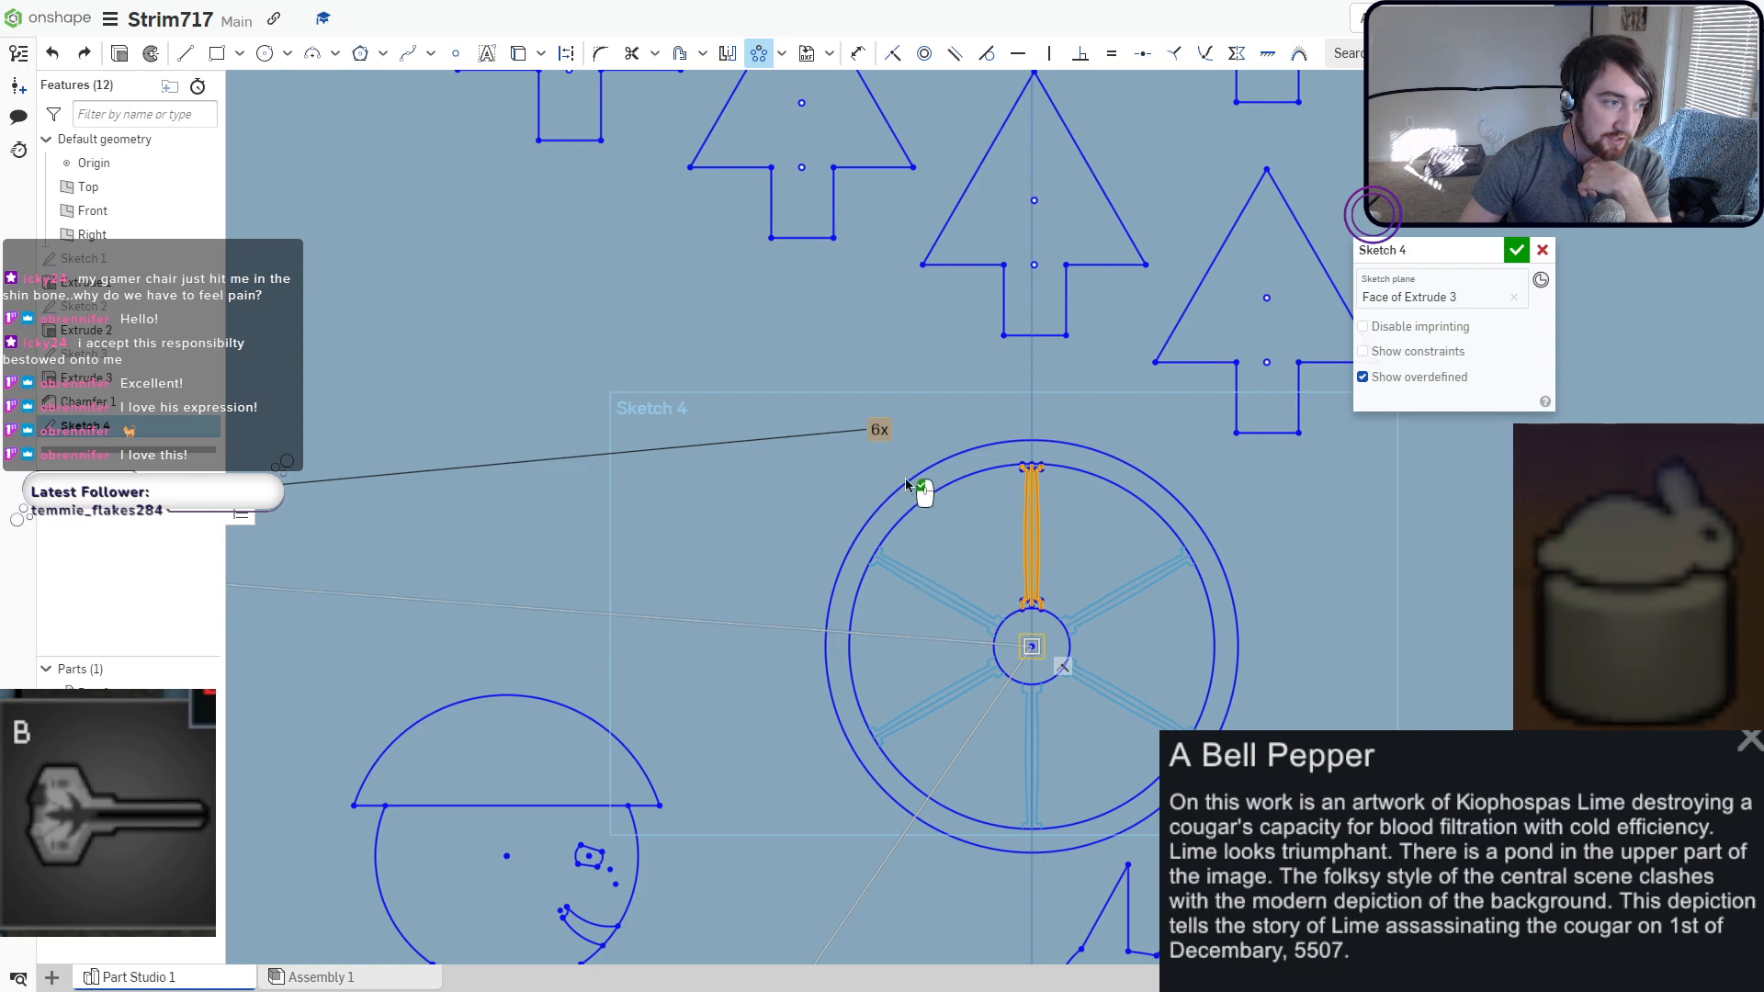
pyautogui.doubleClick(882, 429)
pyautogui.write('8')
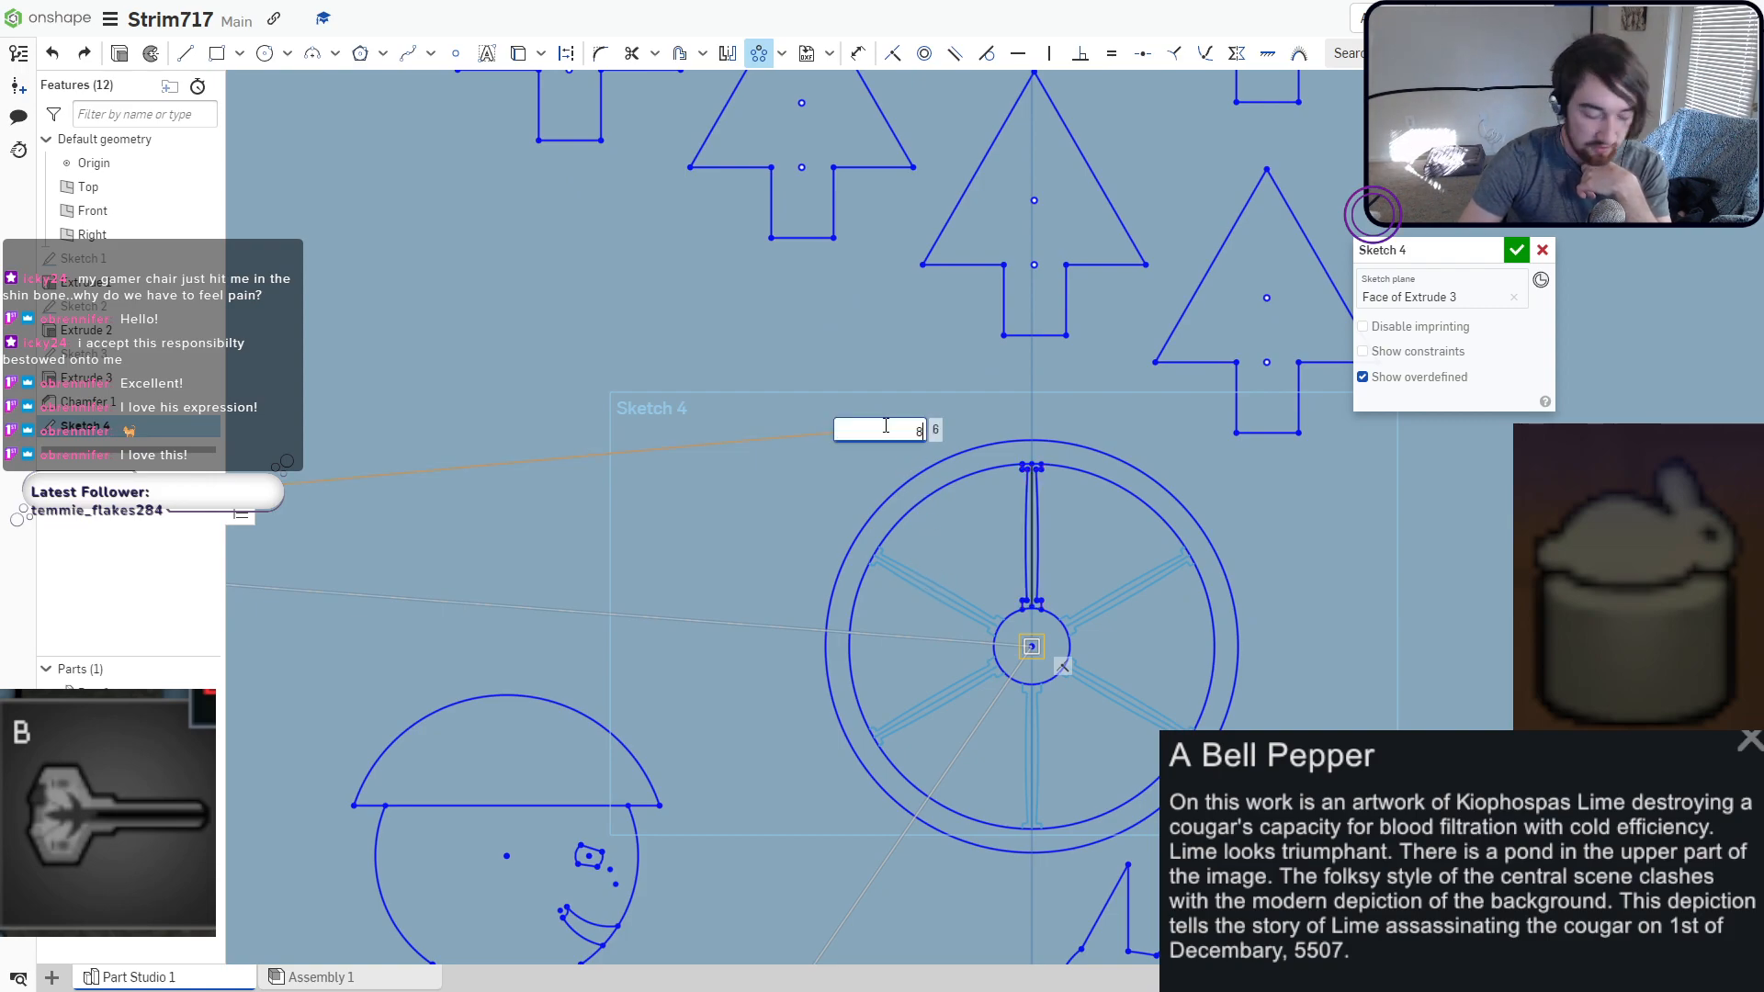
pyautogui.press('Return')
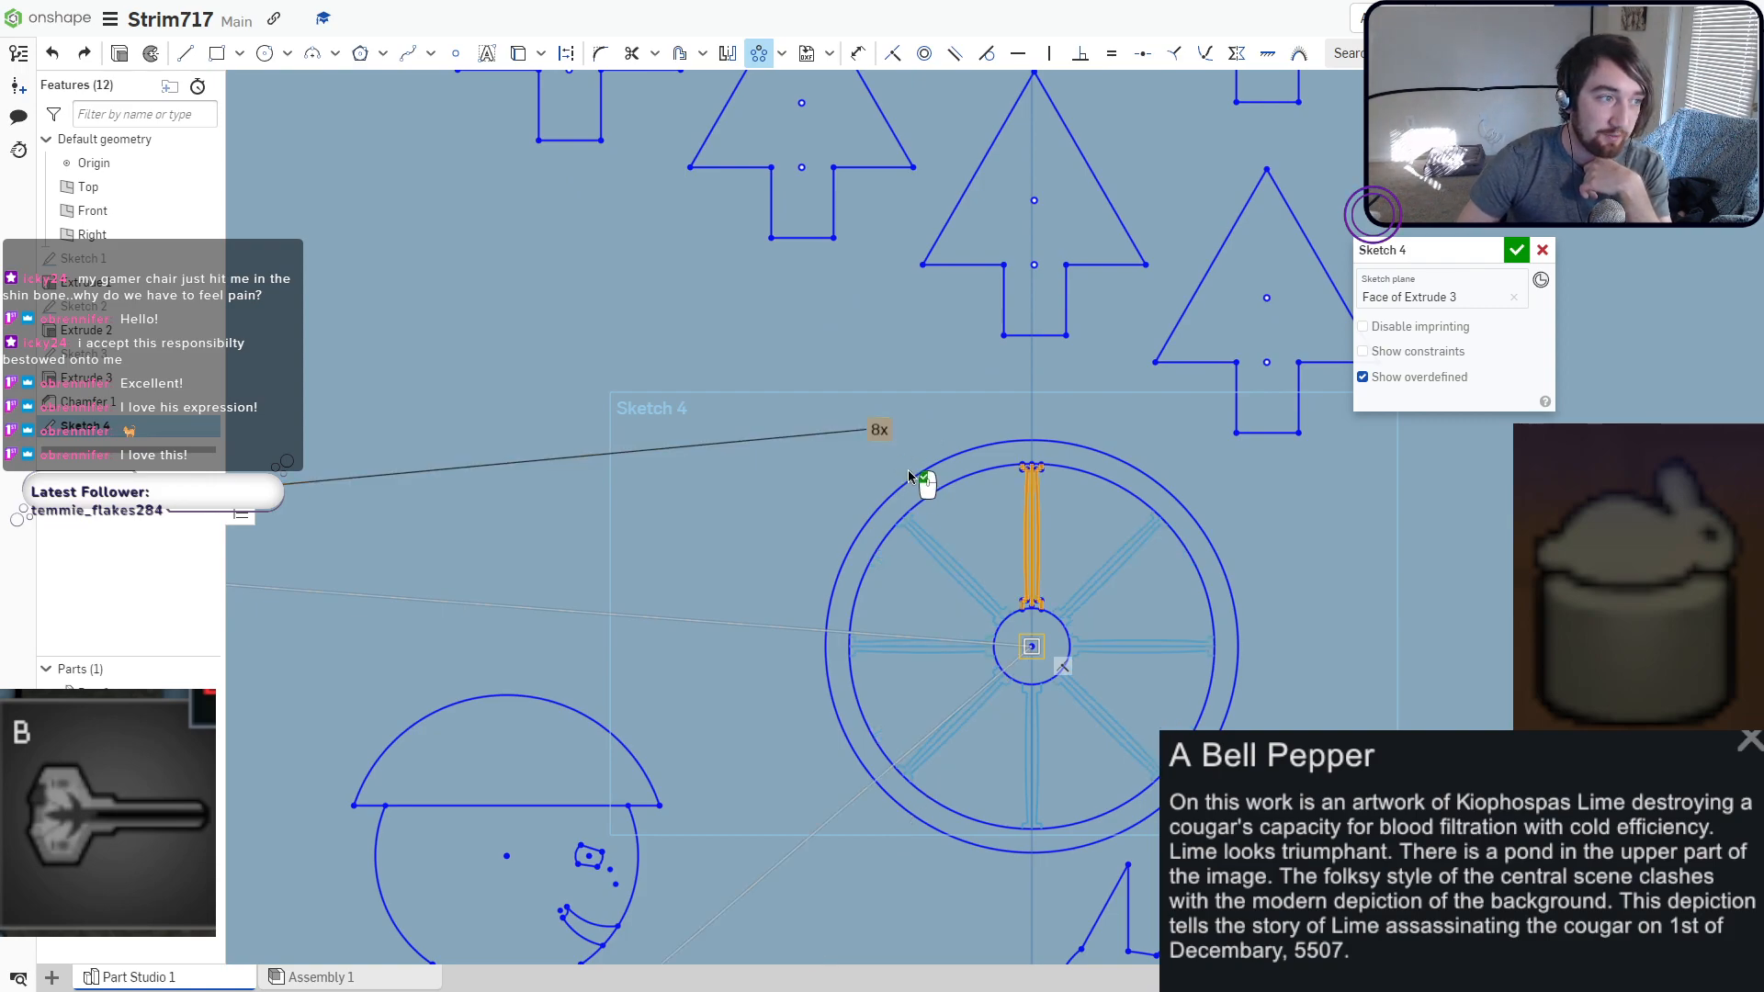
# Remove the spoke's vertical centre line from the pattern selection and finish the sketch.
pyautogui.scroll(3, 1001, 537)
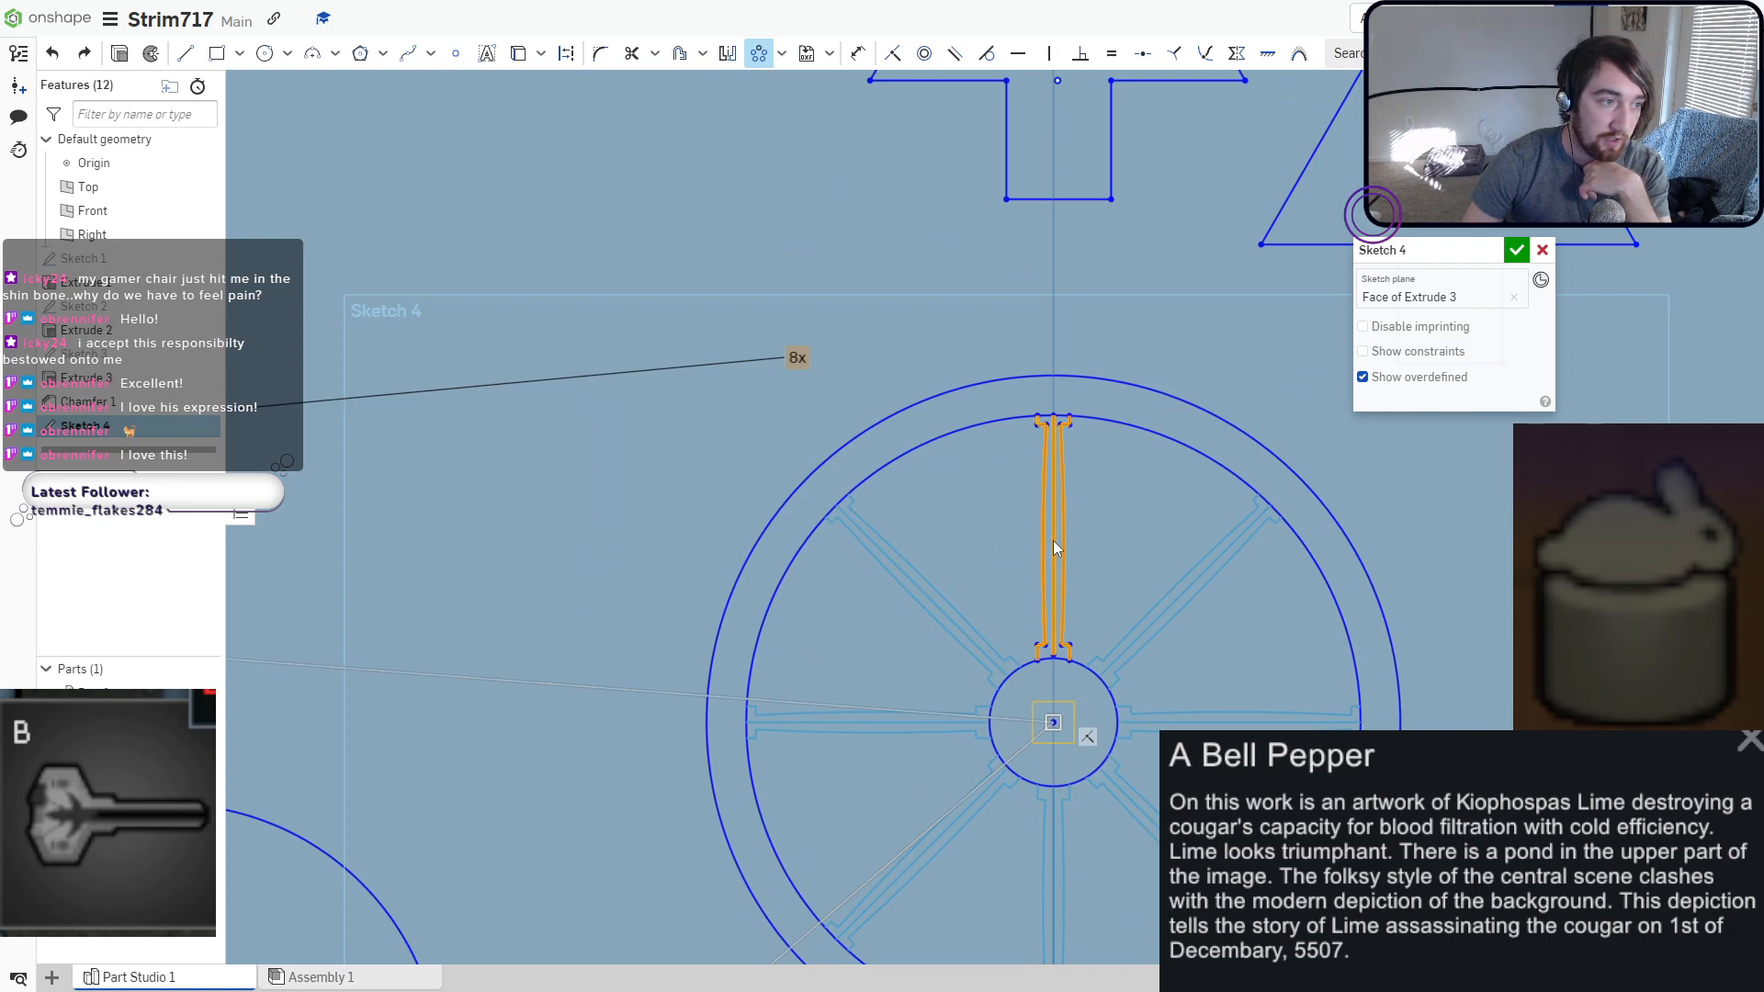
pyautogui.scroll(3, 1095, 548)
pyautogui.moveTo(1119, 575); pyautogui.dragTo(1080, 450, button='middle')
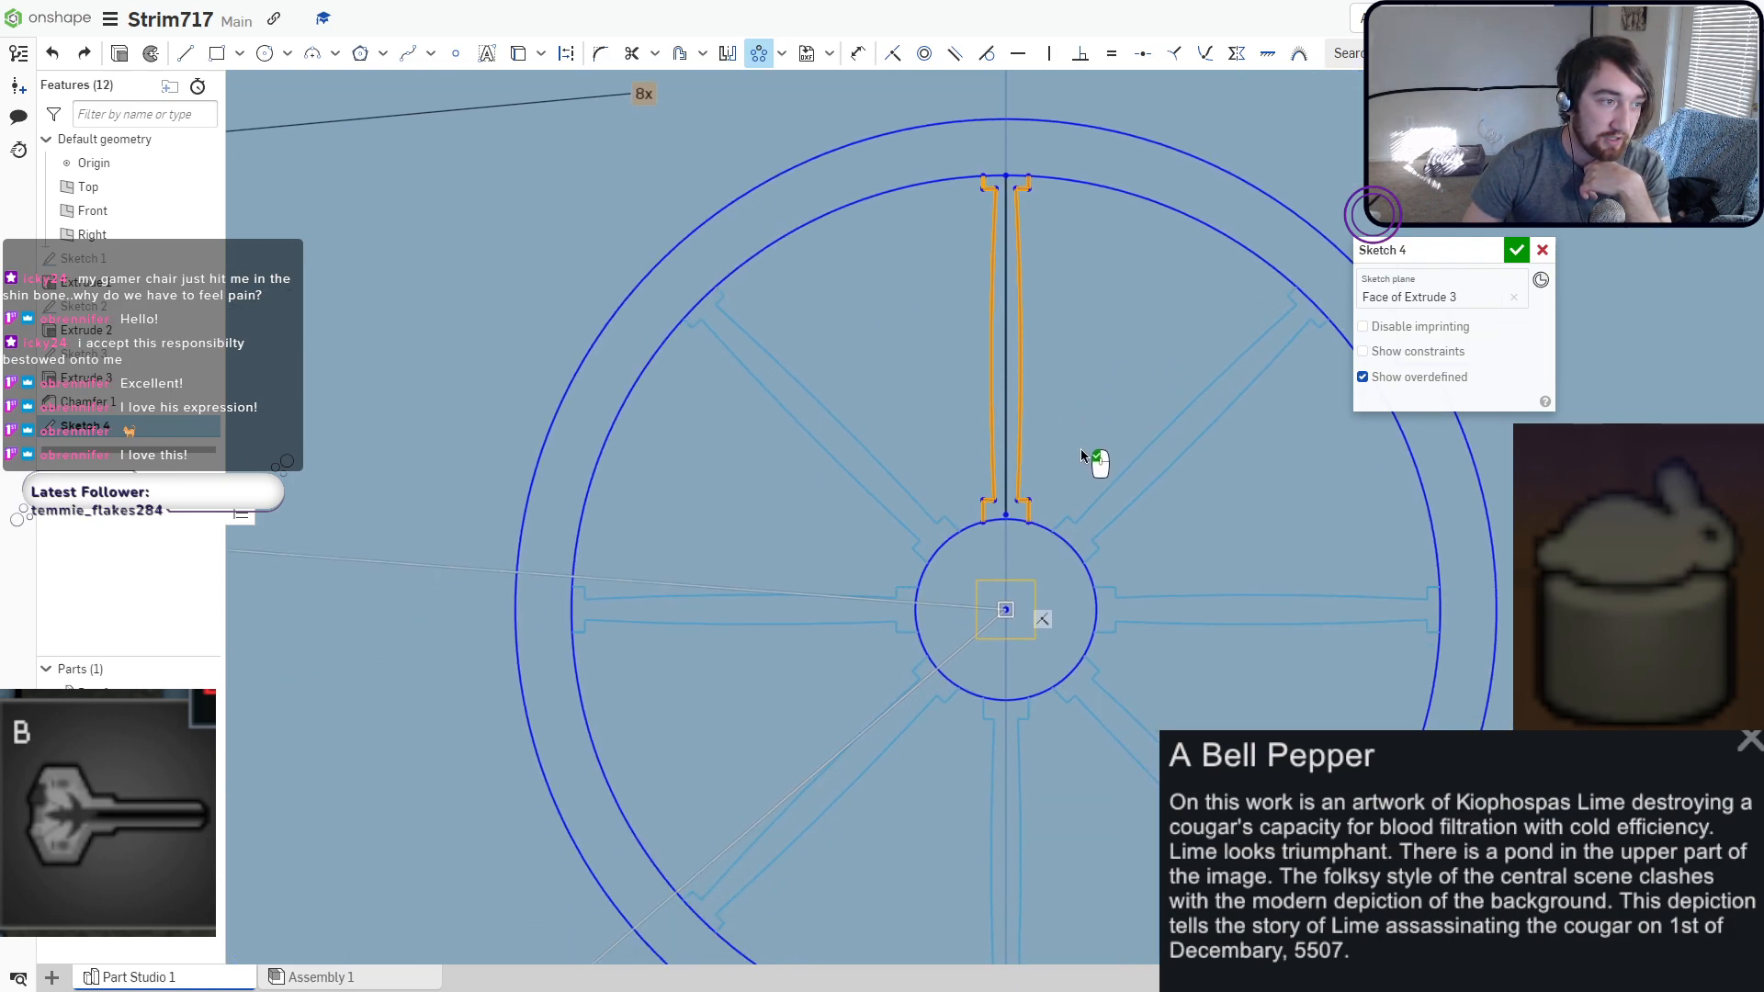
pyautogui.scroll(-3, 1088, 460)
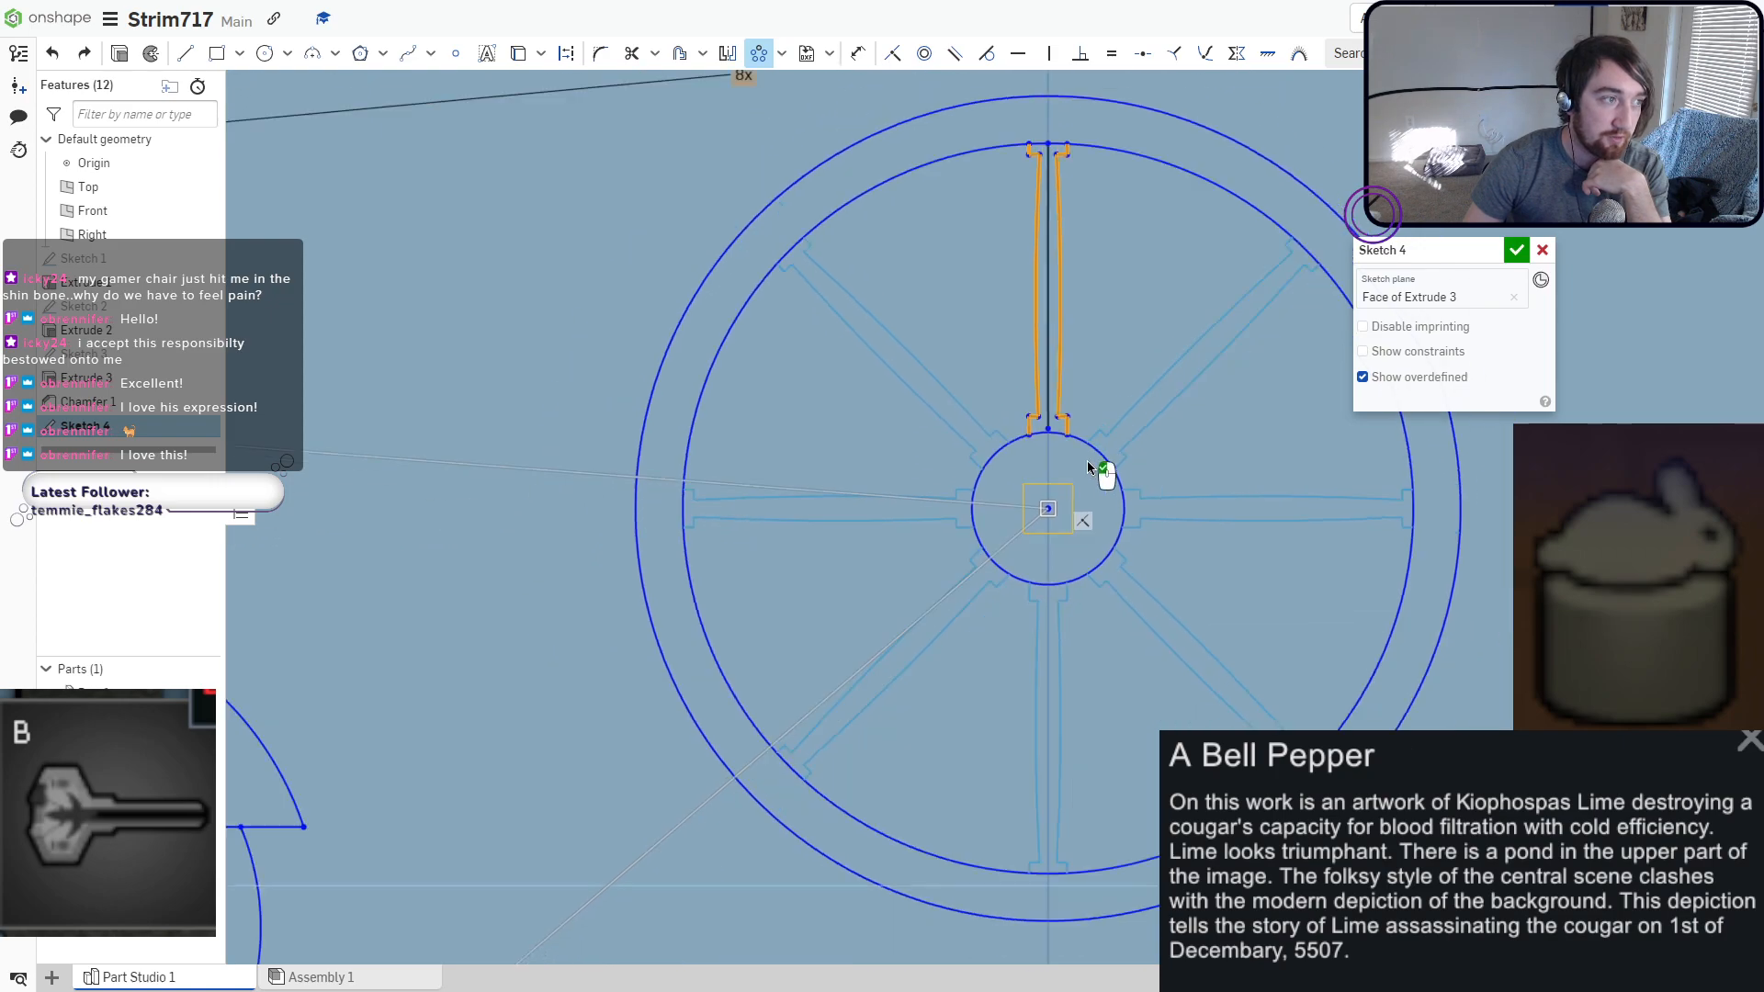
pyautogui.click(1517, 250)
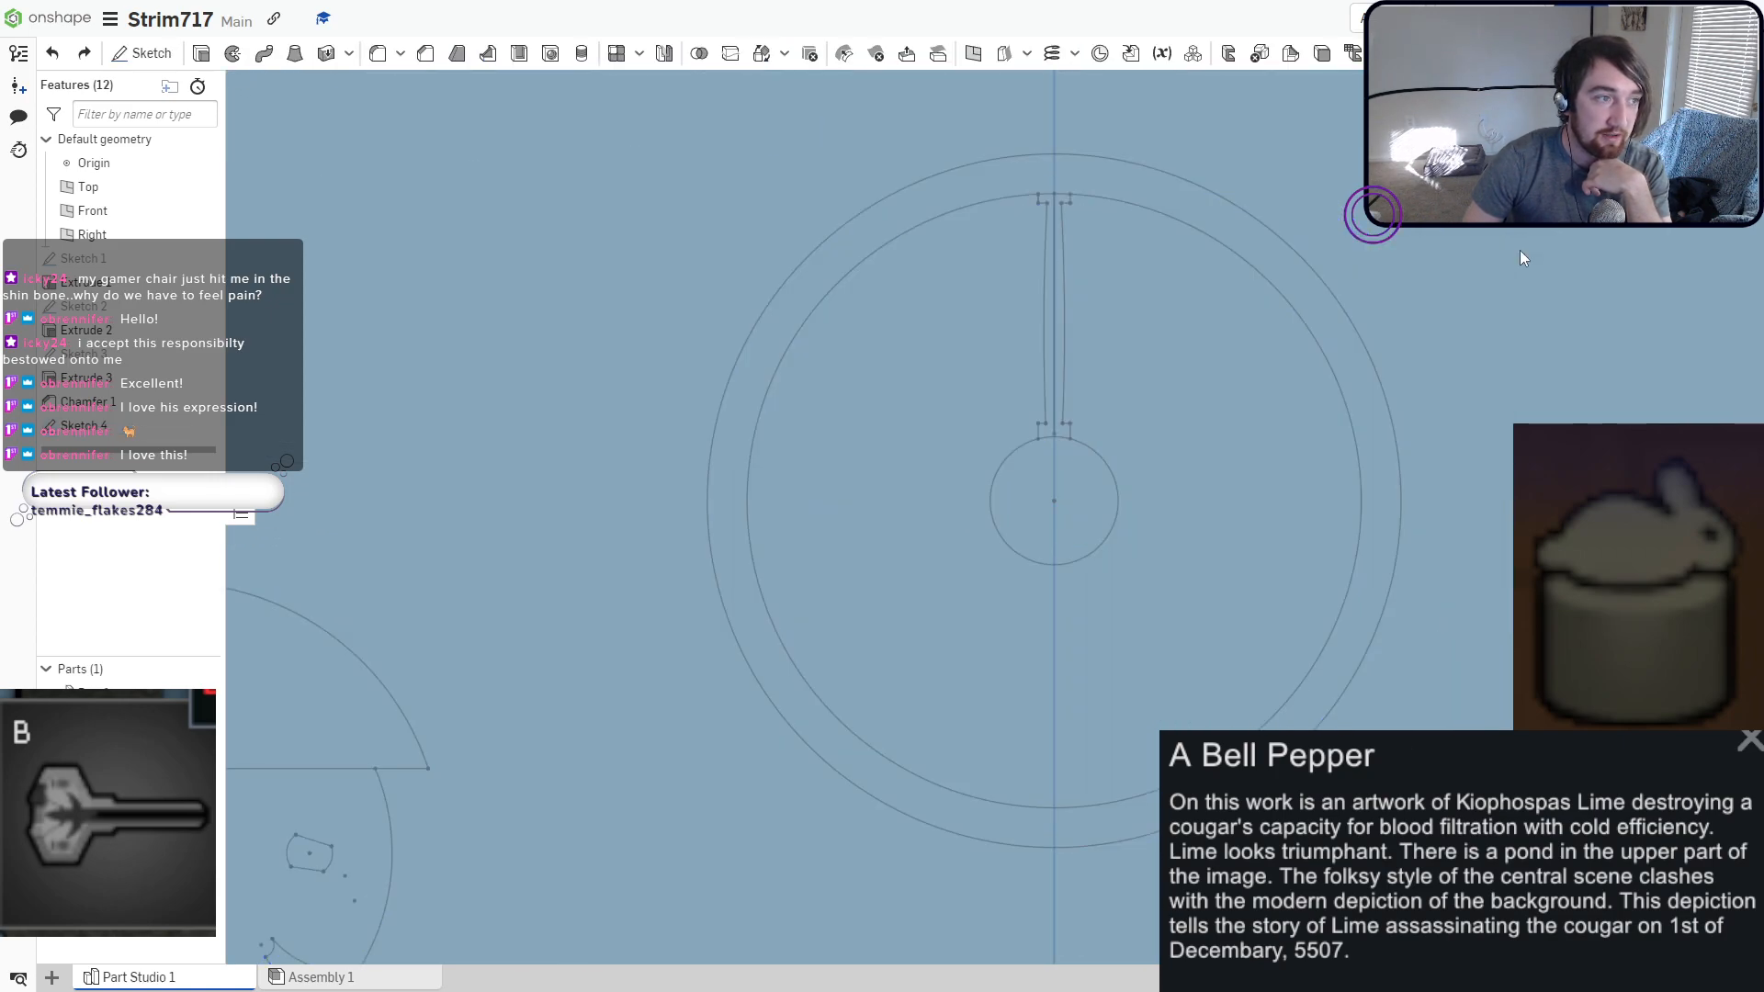
# Reopen Sketch 4 for editing and trim away the vertical centre line inside the wheel's upper spoke.
pyautogui.doubleClick(84, 426)
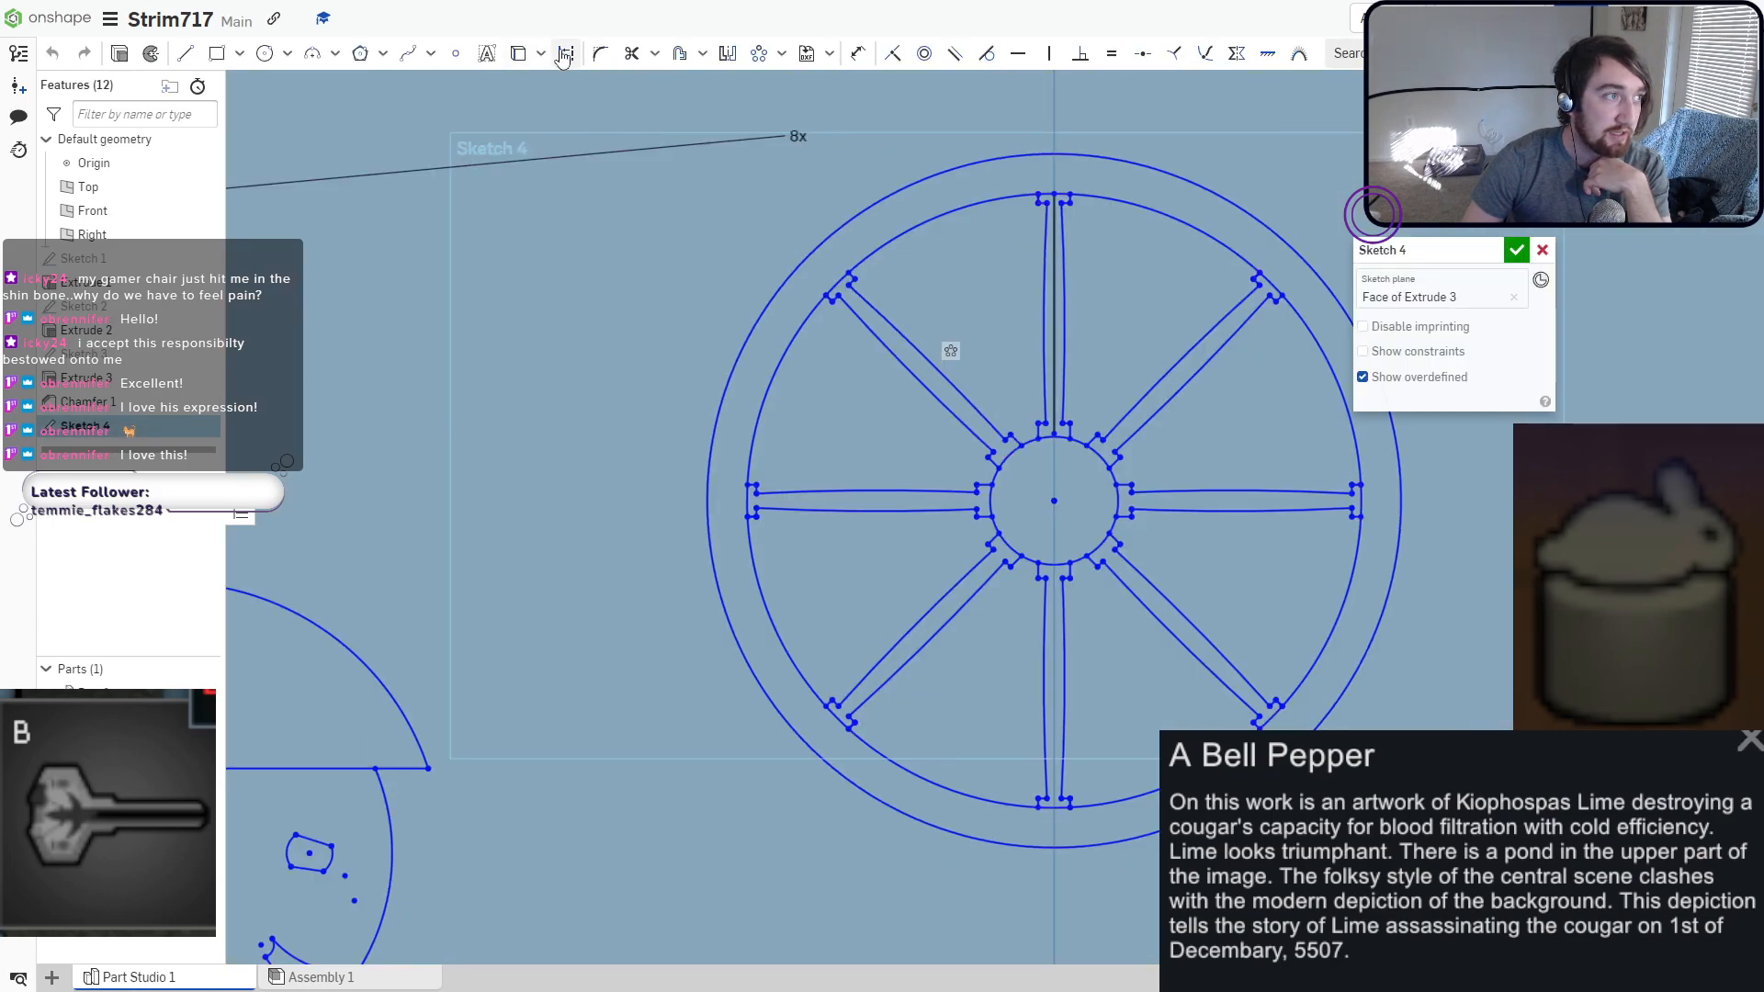
pyautogui.click(631, 53)
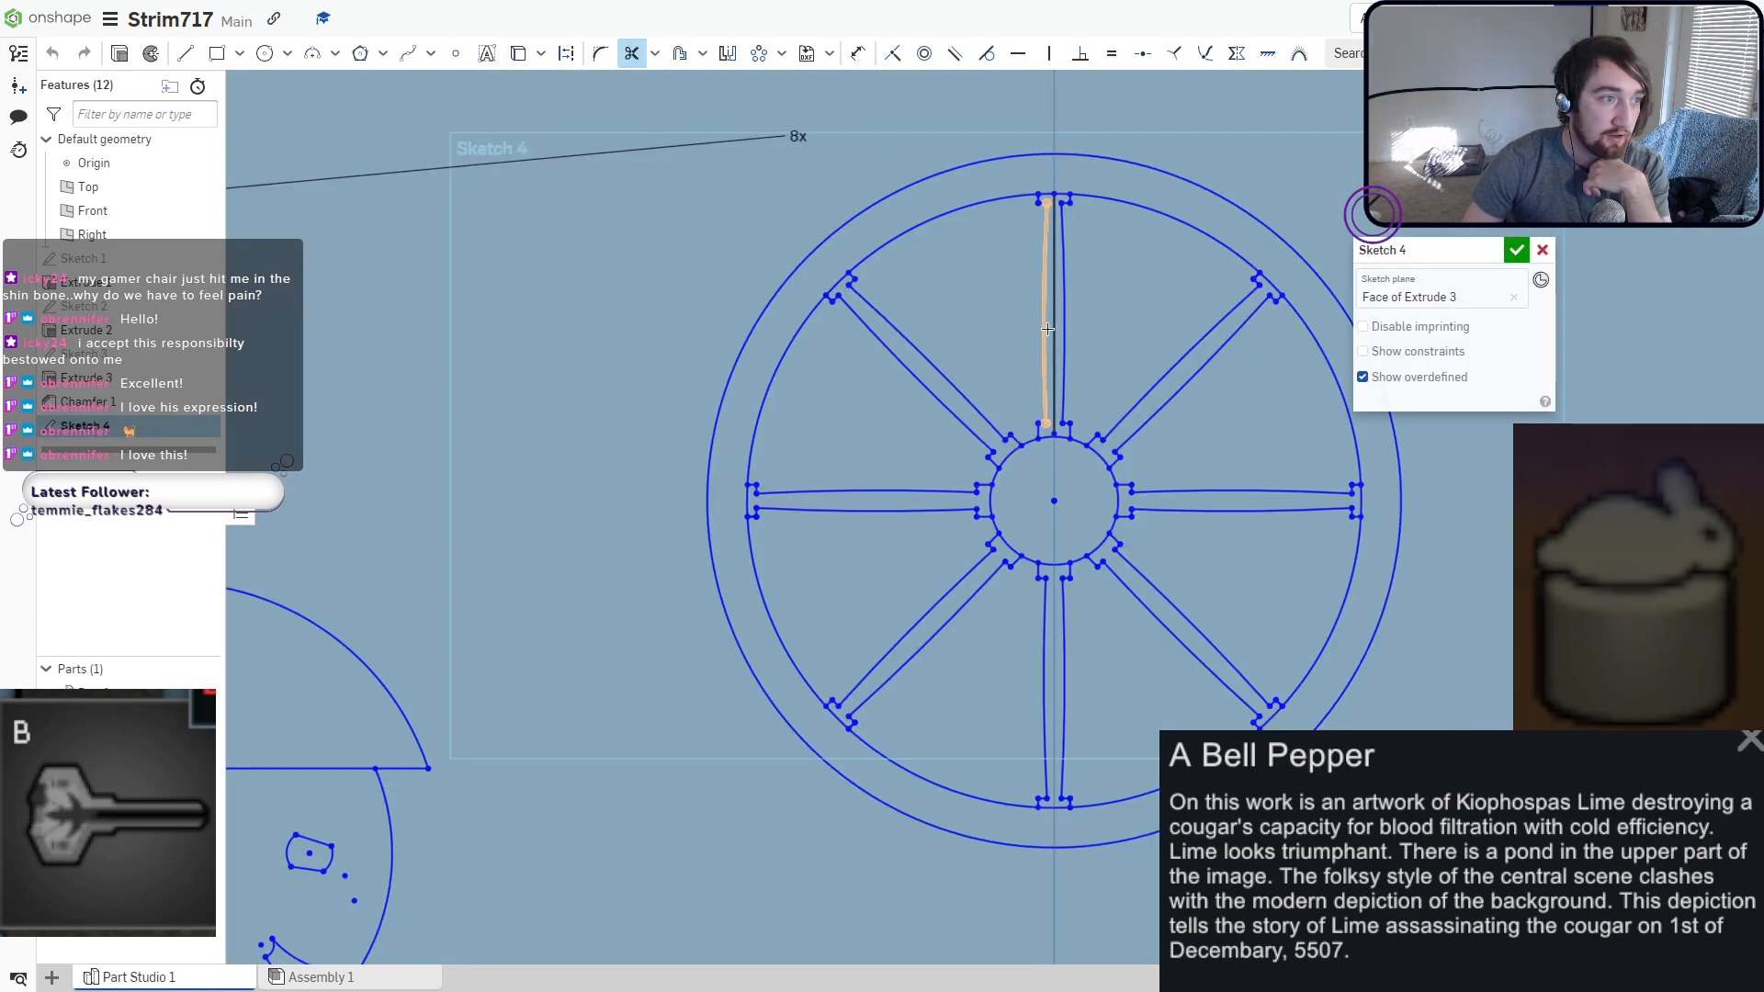
pyautogui.scroll(5, 1042, 329)
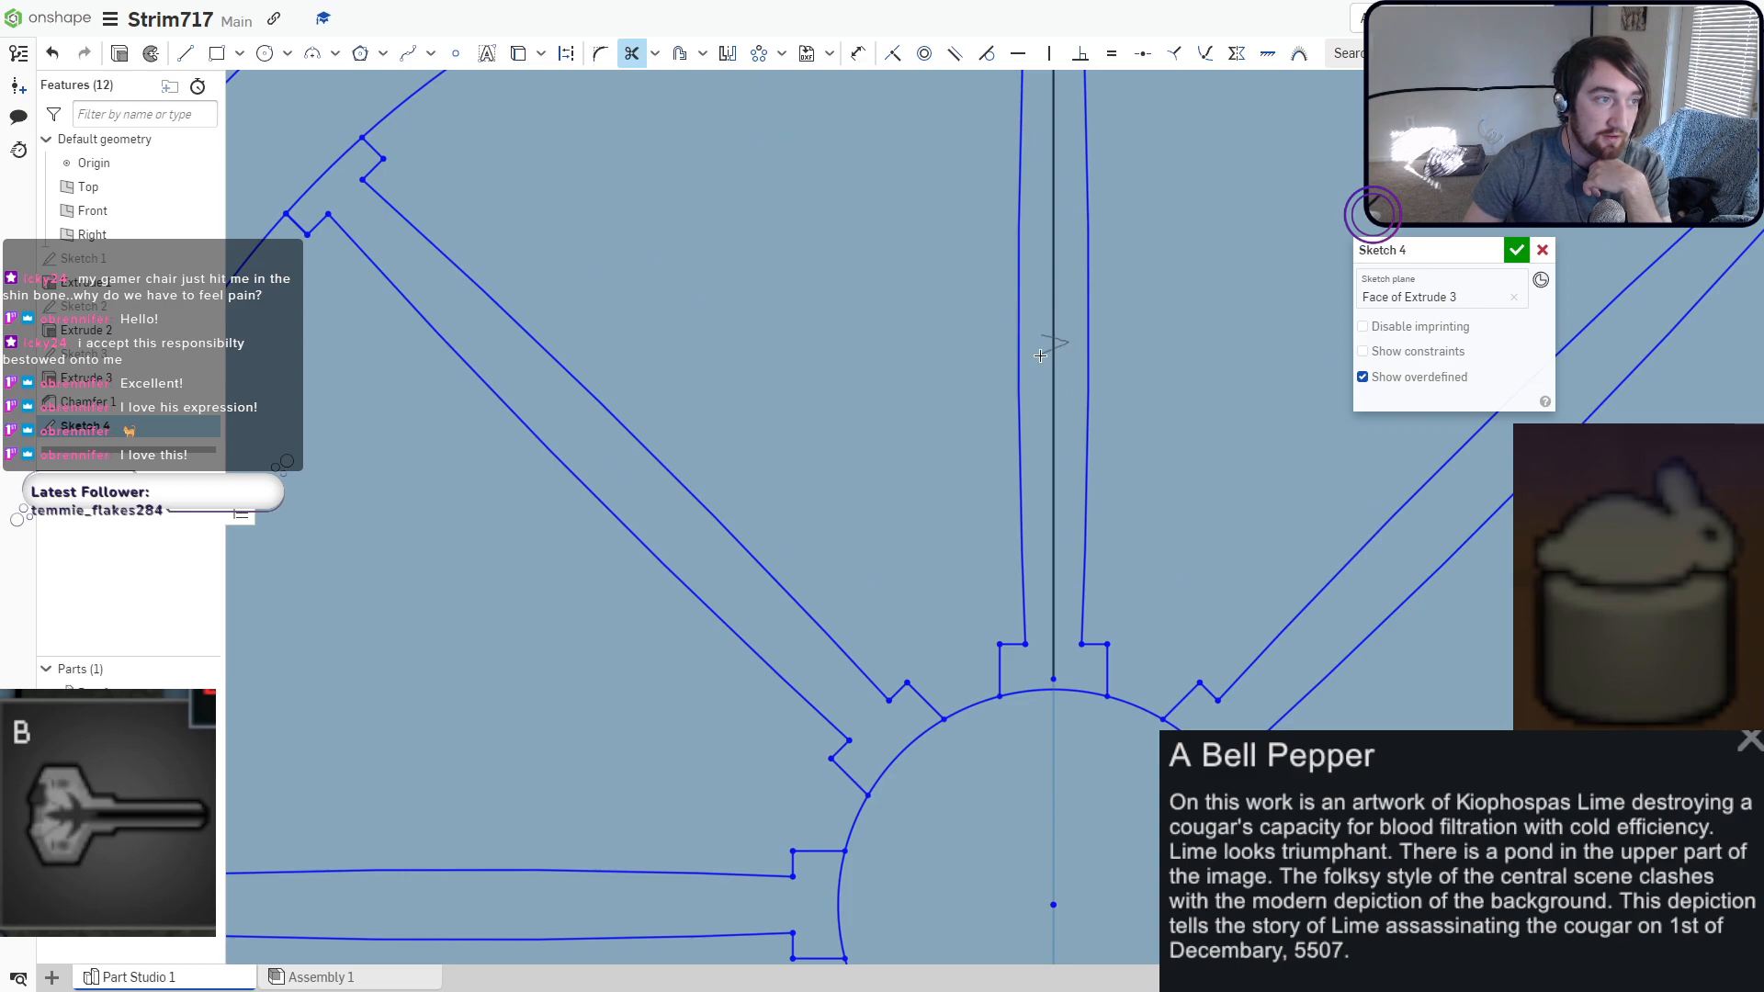
pyautogui.click(1052, 354)
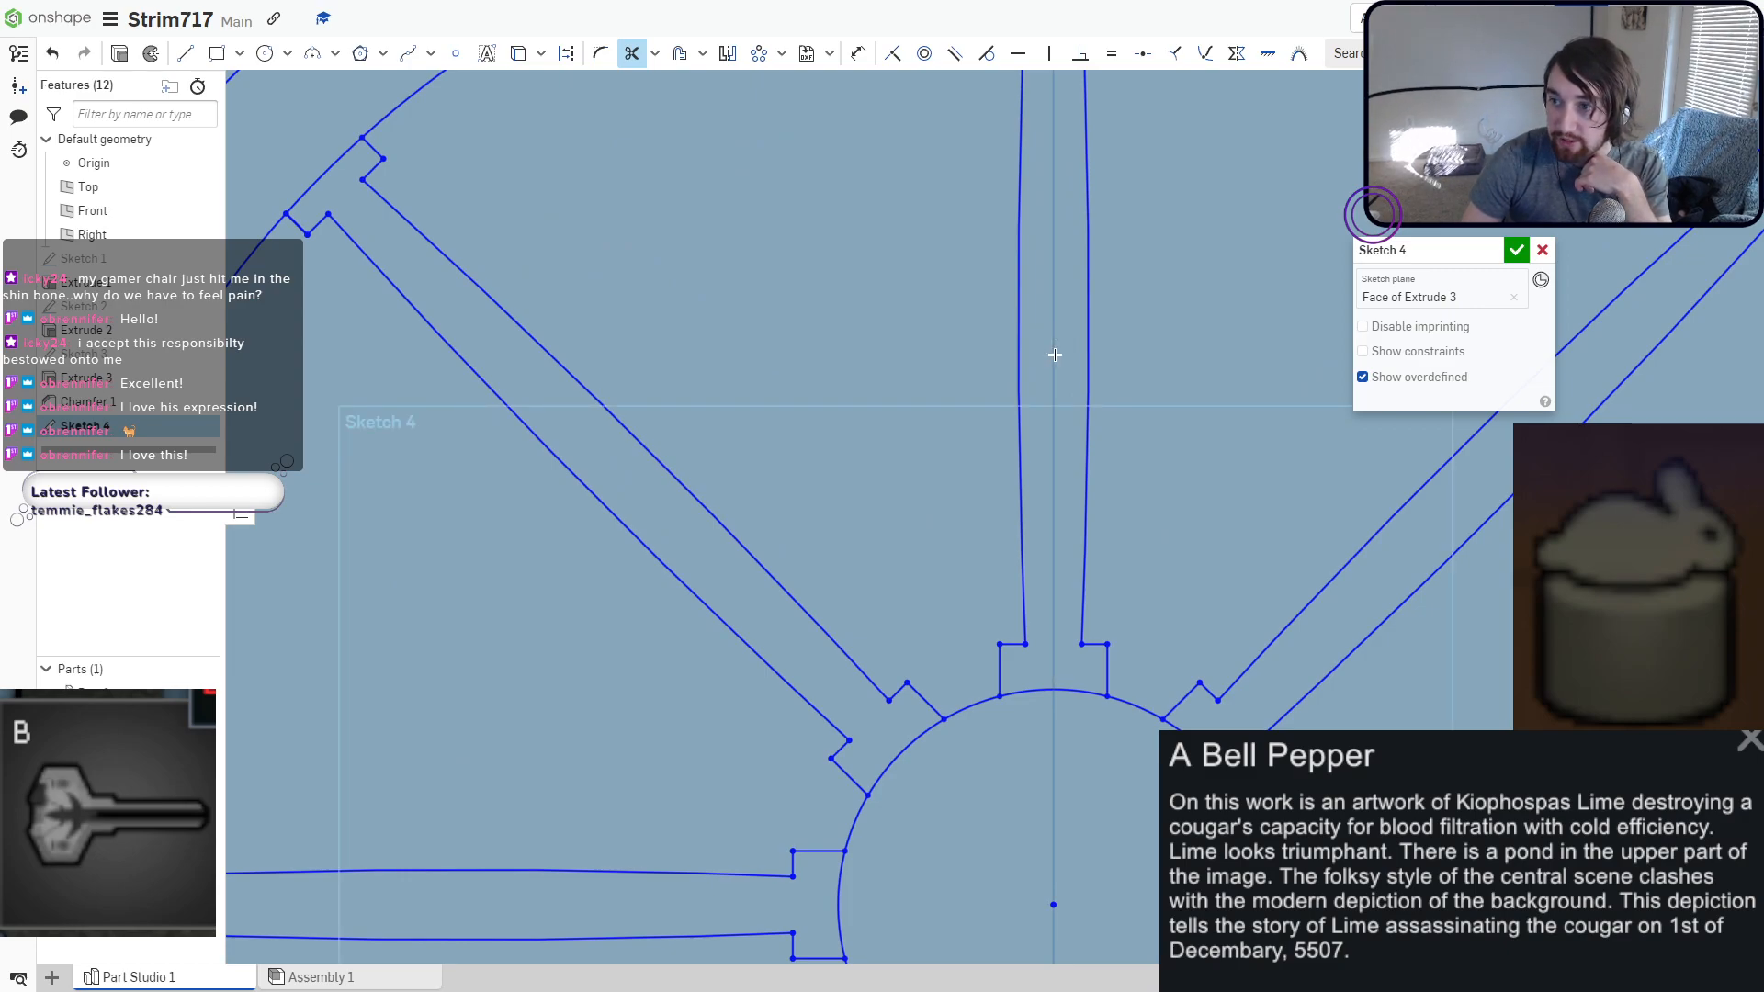
pyautogui.scroll(-5, 1054, 354)
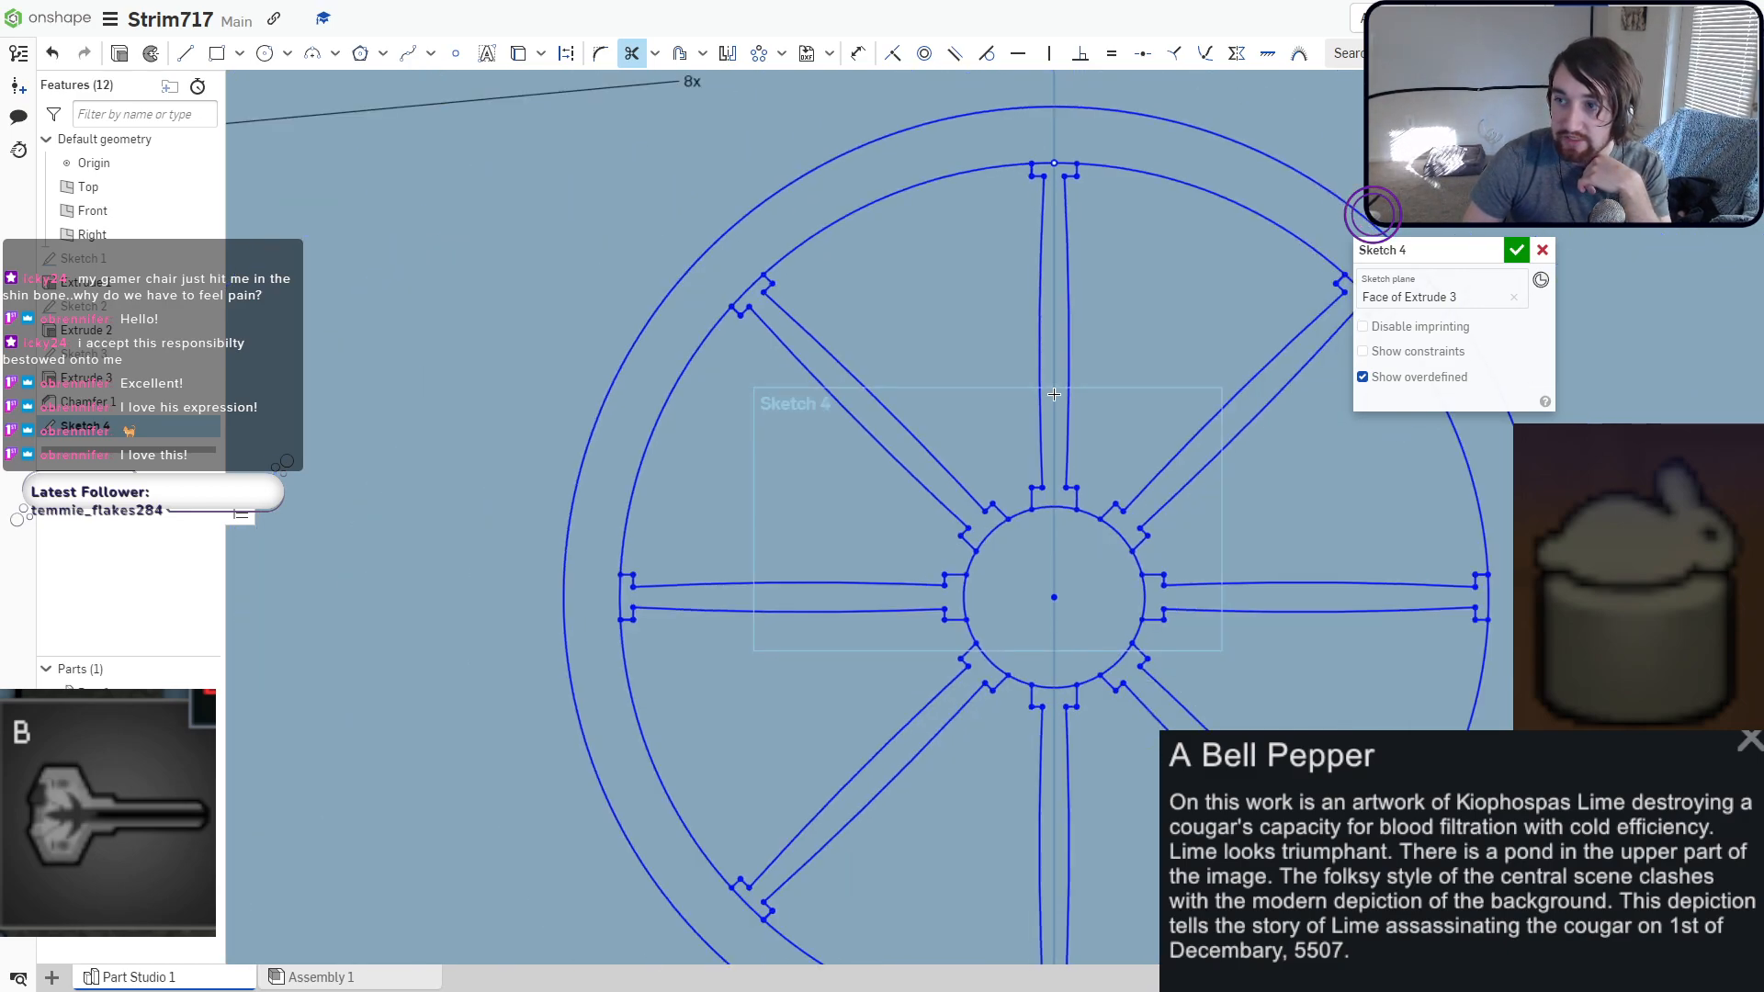
# Sketch an upright corner rectangle about 0.093 cm tall beside the trees, near the panel's upper-right corner.
pyautogui.scroll(-4, 1039, 447)
pyautogui.scroll(2, 992, 441)
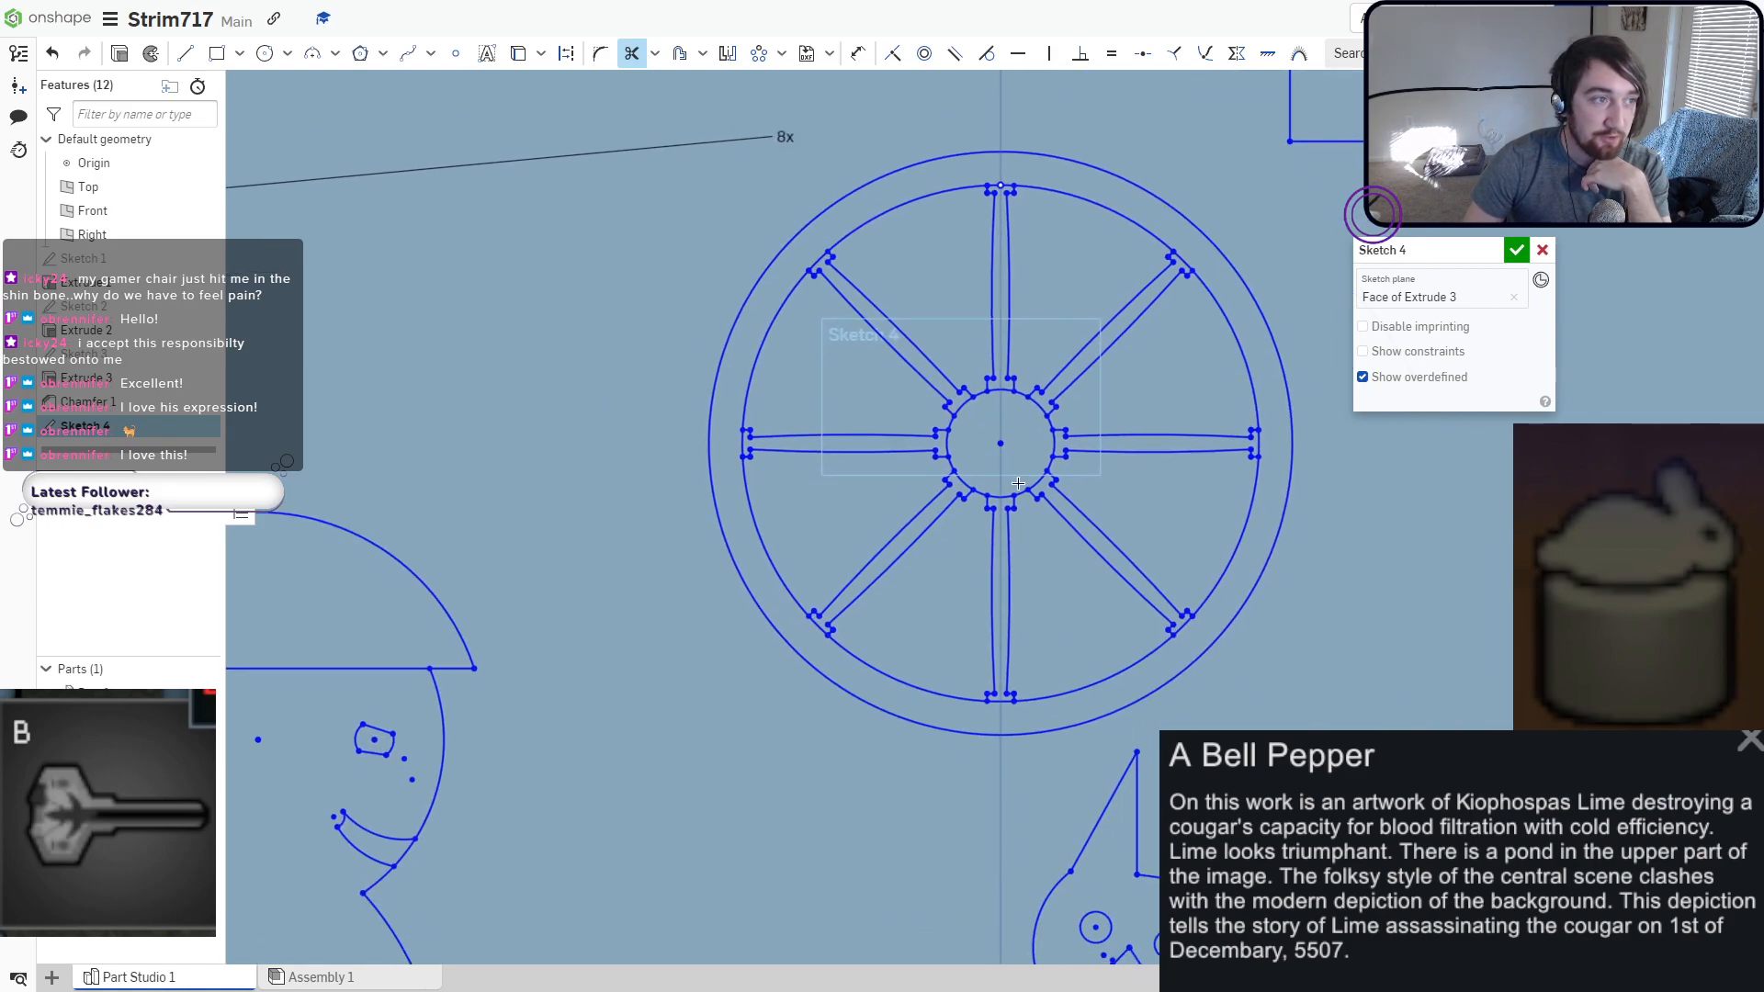
pyautogui.scroll(-5, 922, 371)
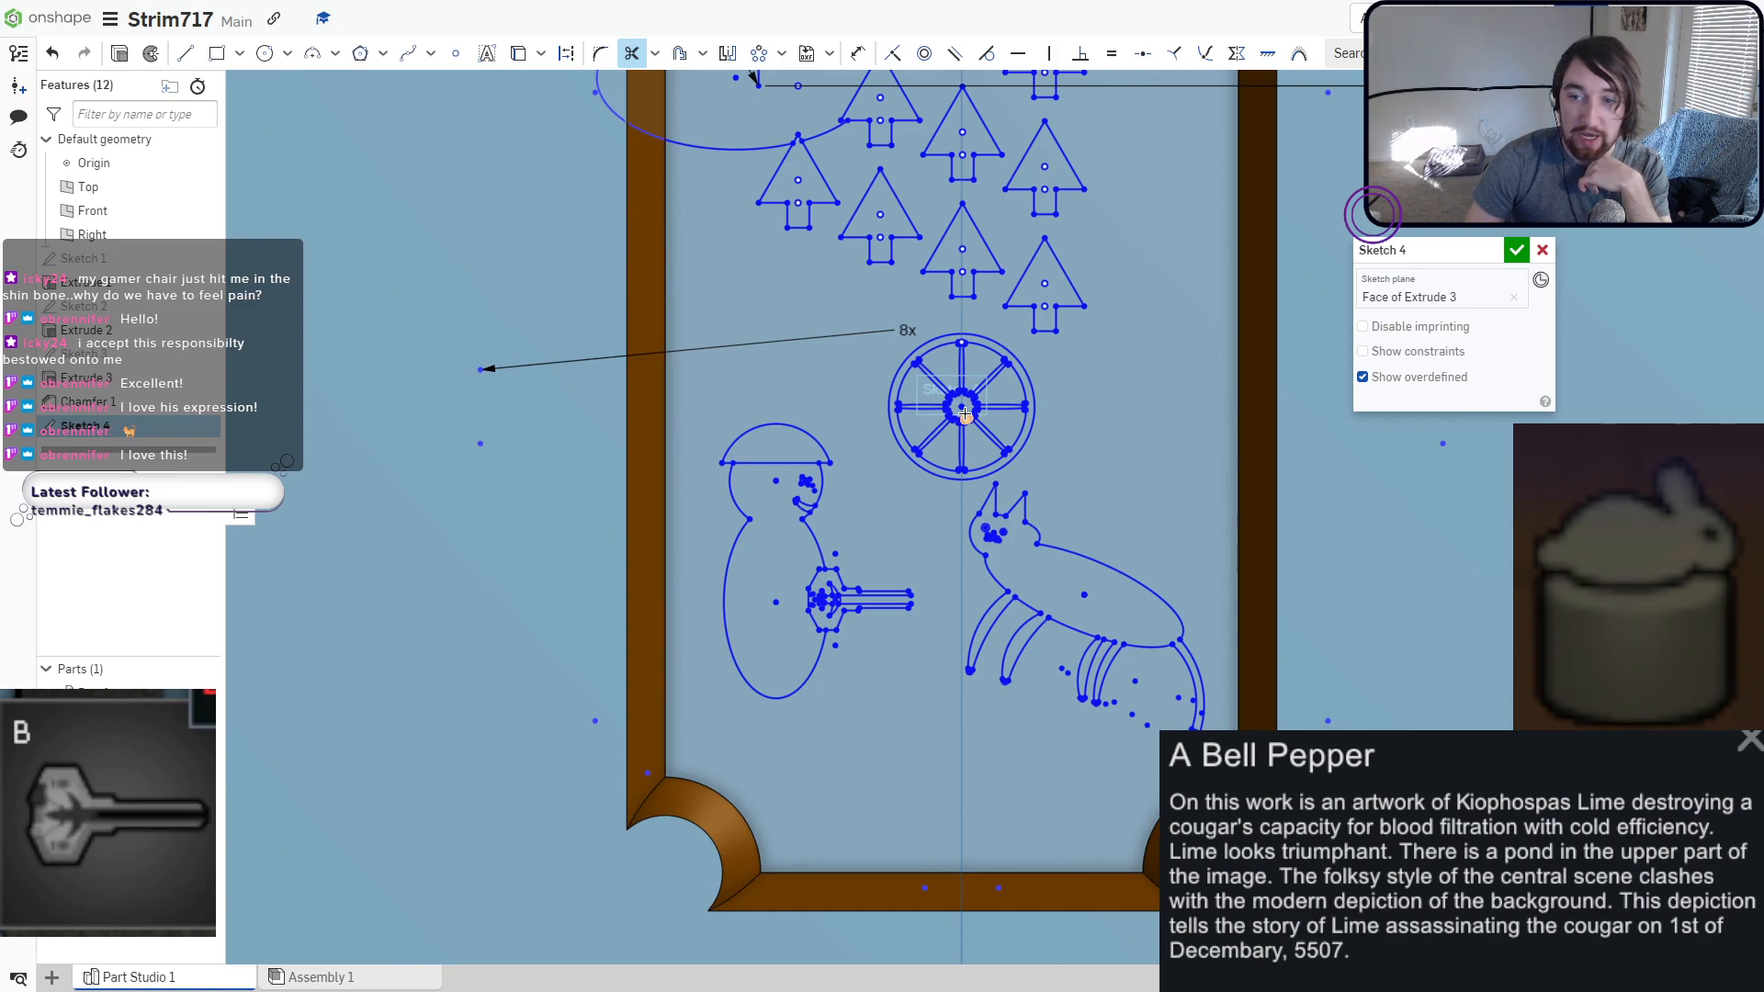
pyautogui.moveTo(1104, 177); pyautogui.dragTo(1072, 336, button='middle')
pyautogui.moveTo(1047, 198); pyautogui.dragTo(919, 345, button='middle')
pyautogui.scroll(5, 1042, 245)
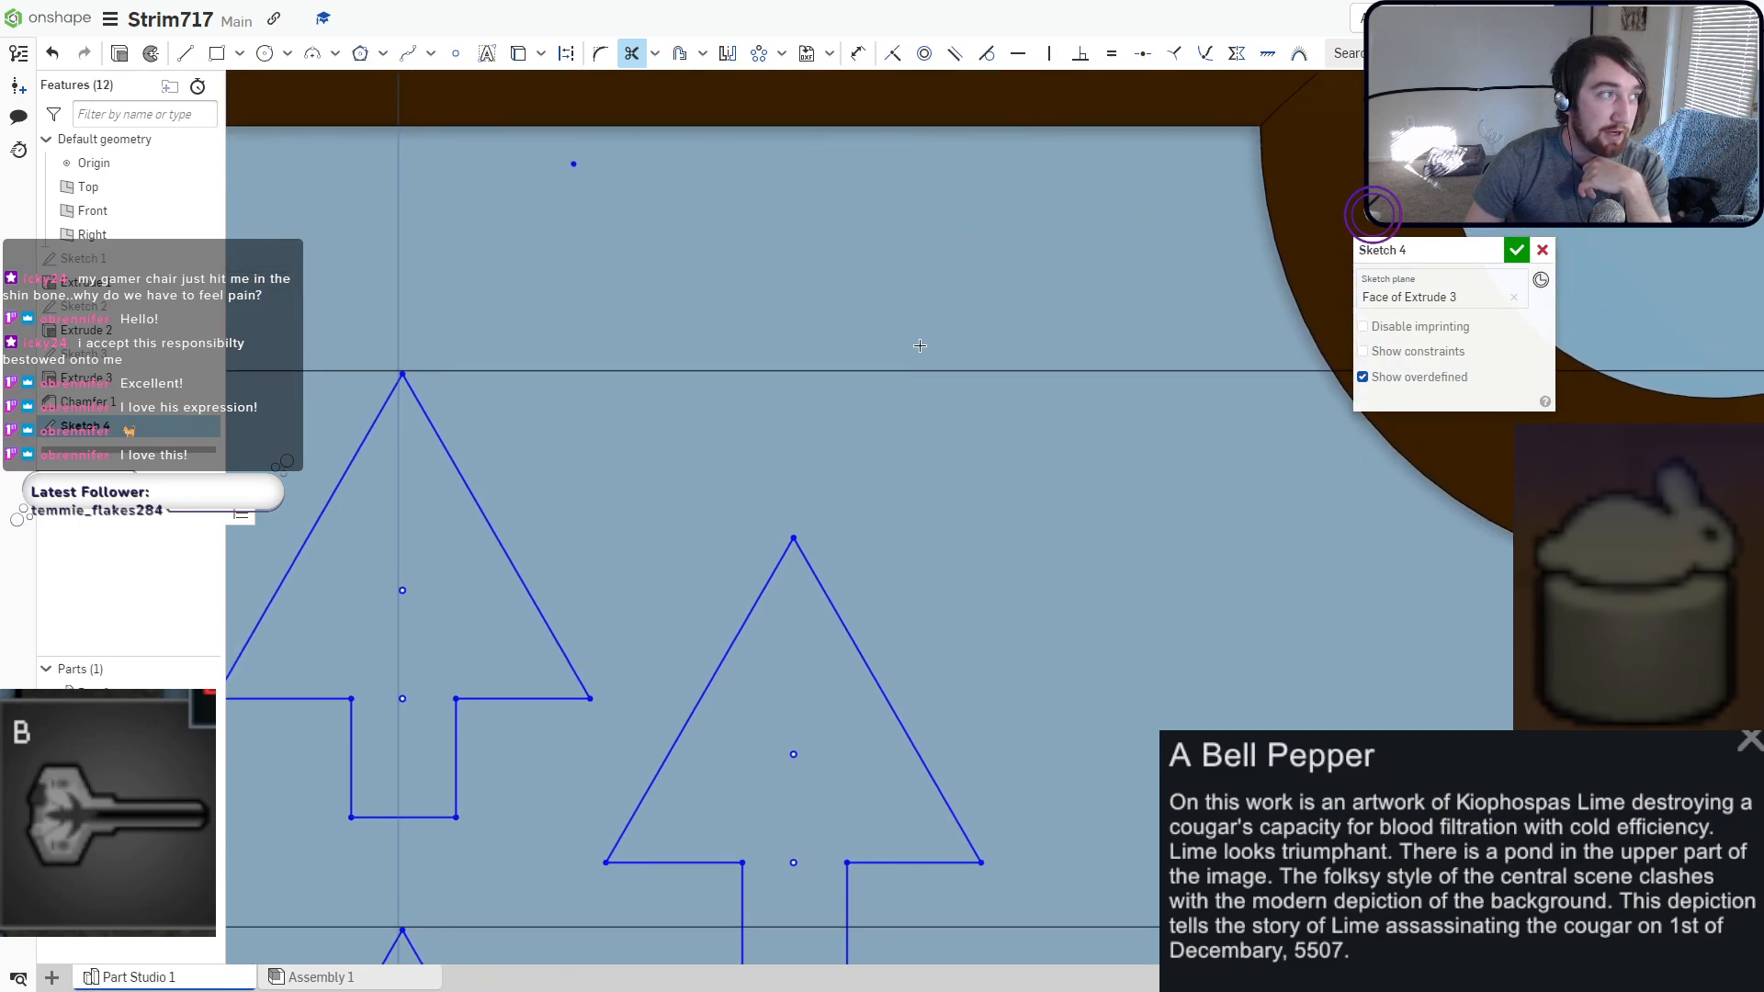
pyautogui.click(217, 53)
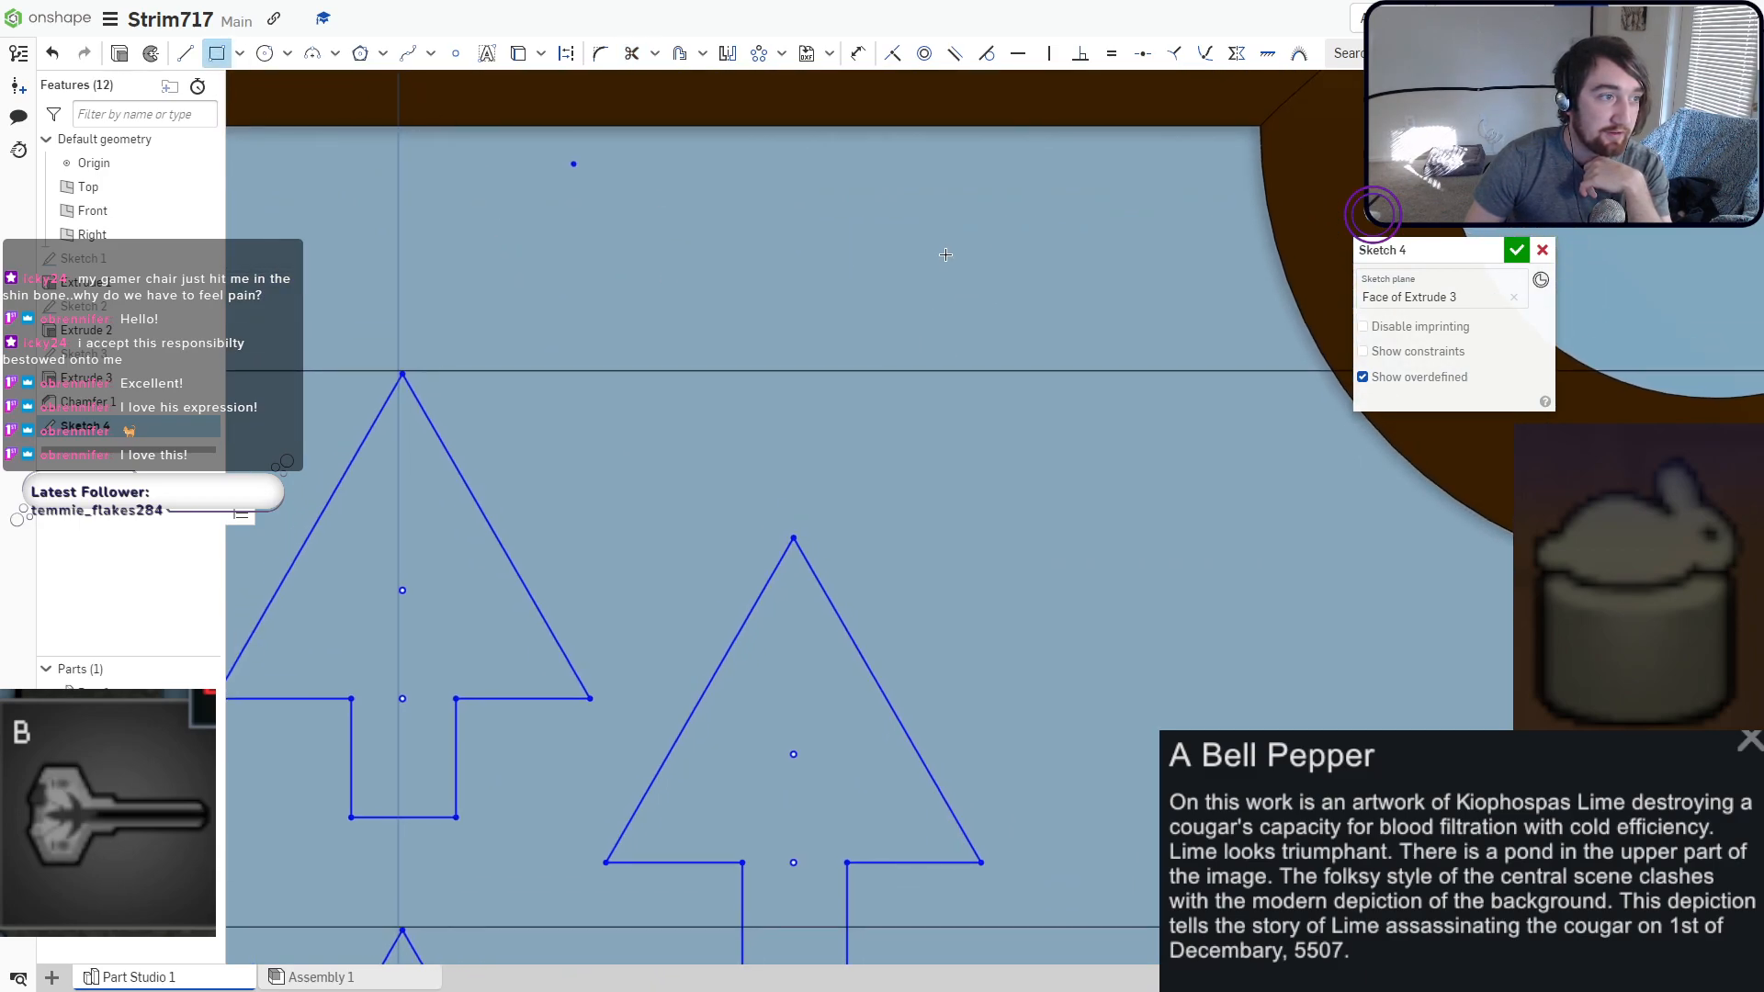
pyautogui.moveTo(946, 254)
pyautogui.mouseDown()
pyautogui.moveTo(1016, 414)
pyautogui.moveTo(1103, 532)
pyautogui.moveTo(1112, 593)
pyautogui.mouseUp()
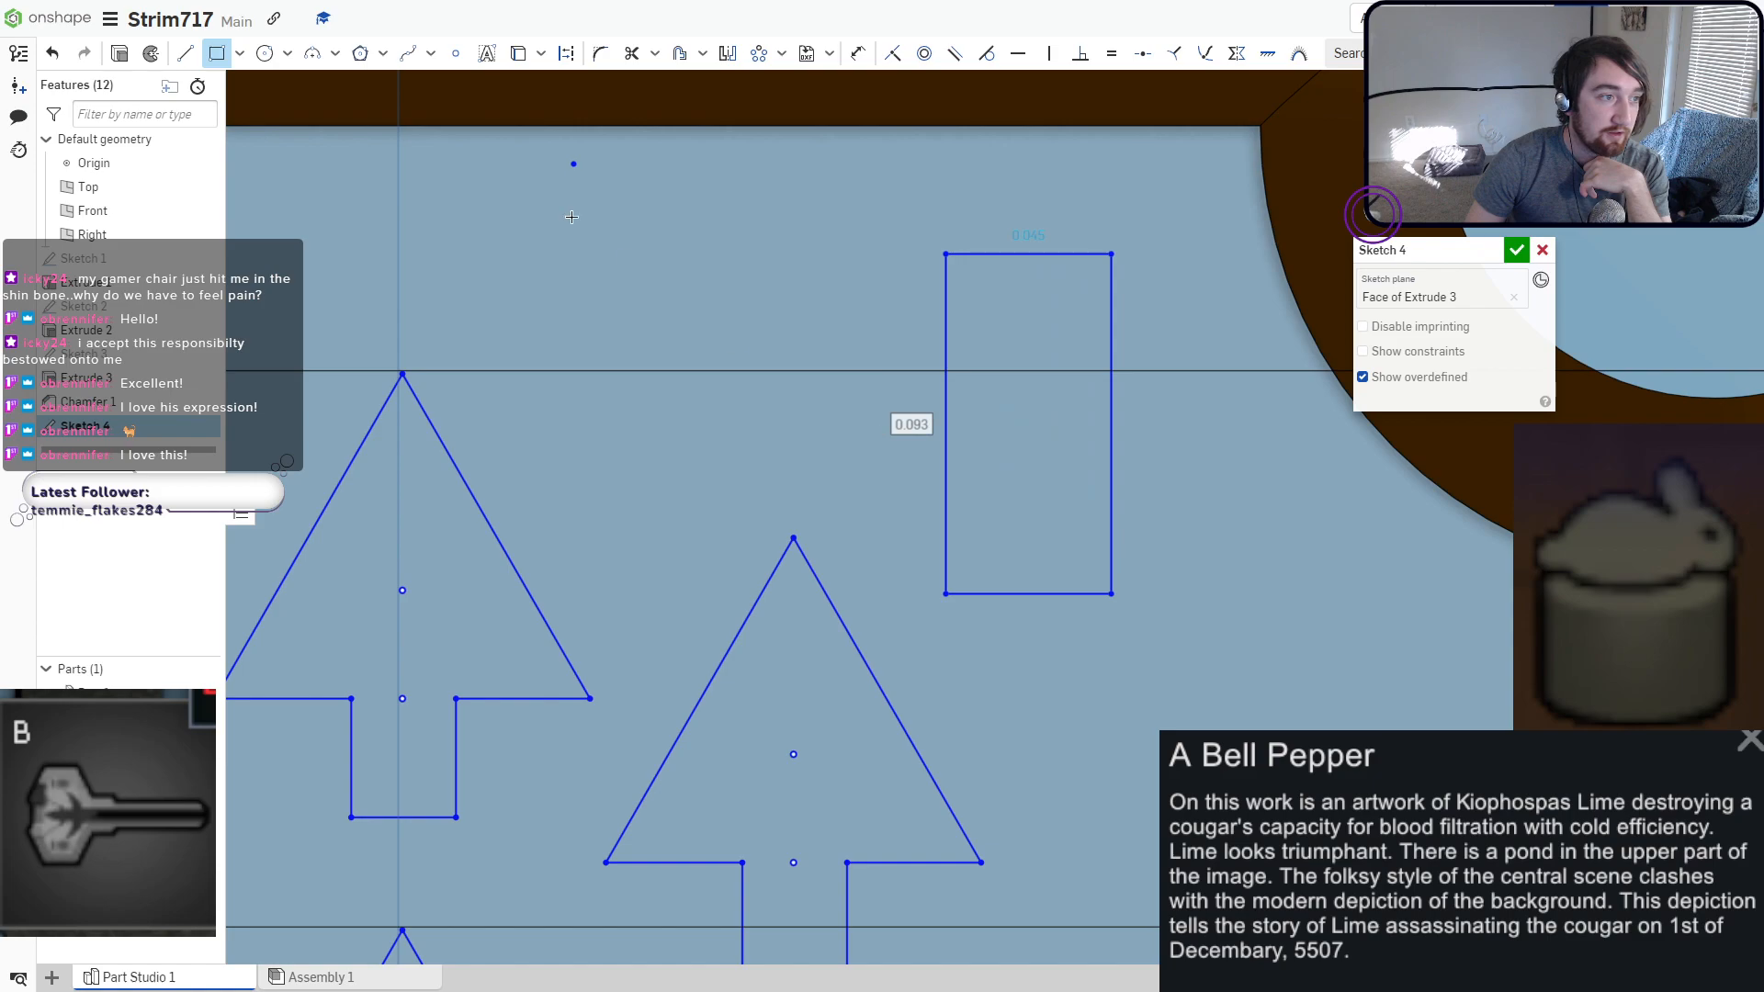
# Round all four corners of the new rectangle with sketch fillets of about 0.005 cm radius.
pyautogui.click(600, 53)
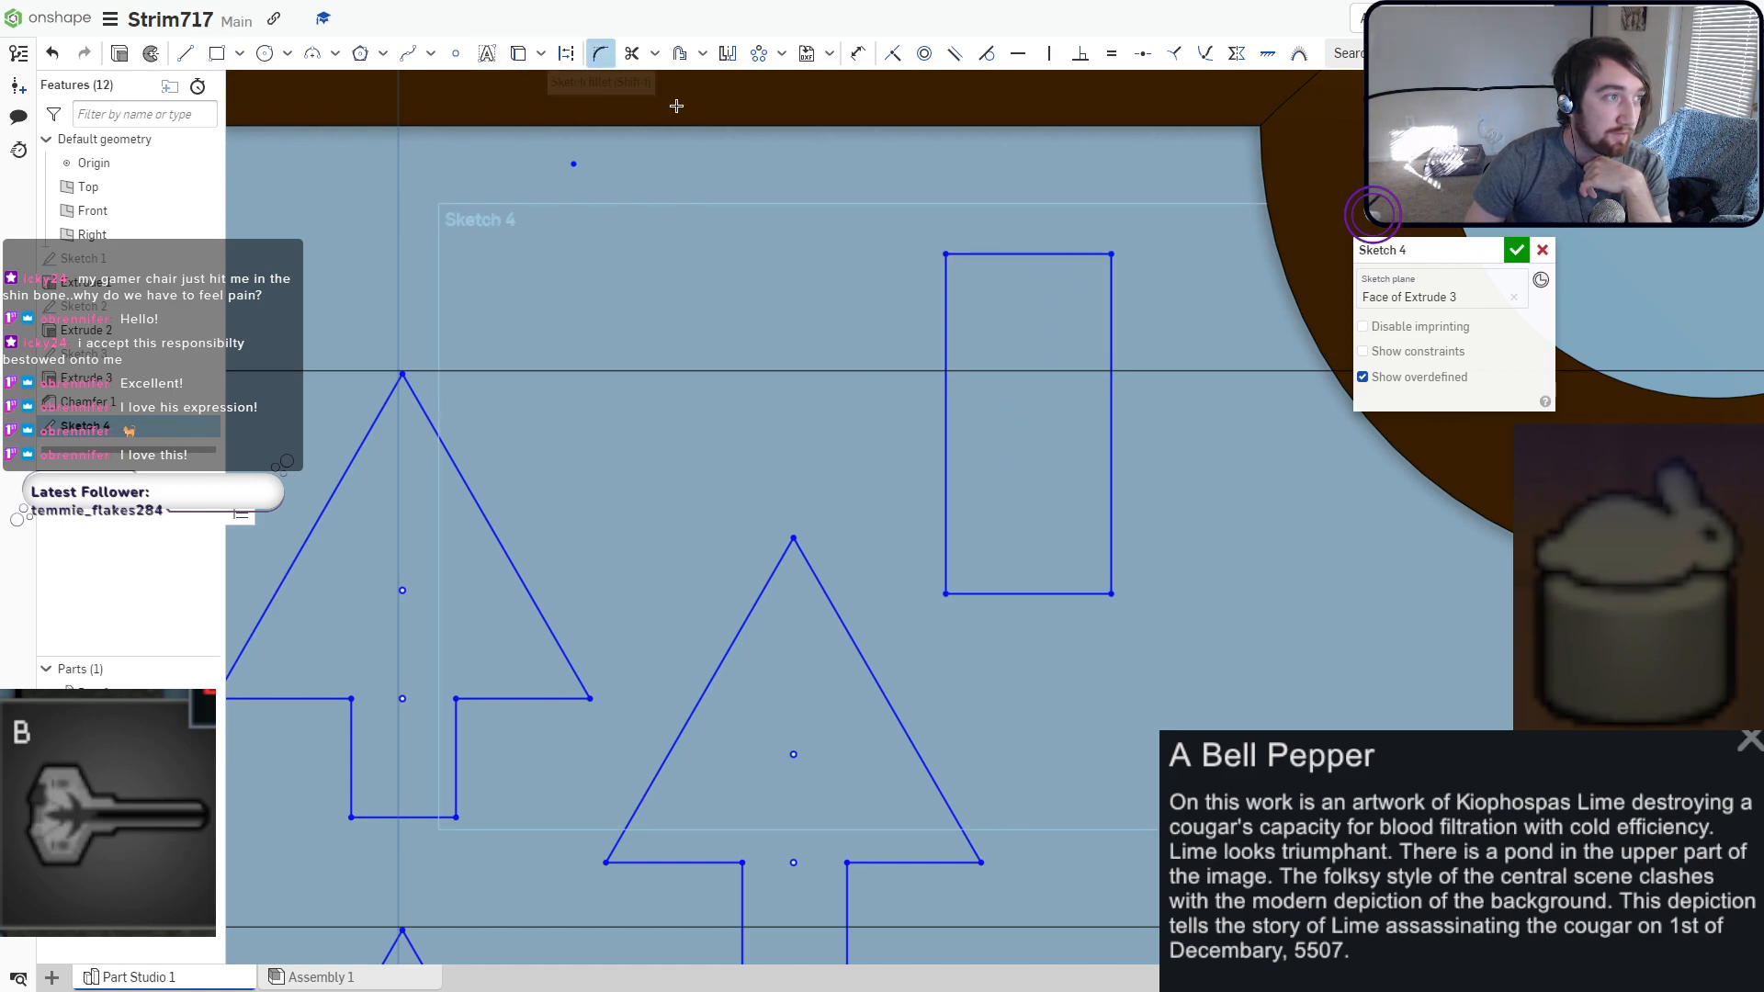
pyautogui.click(945, 281)
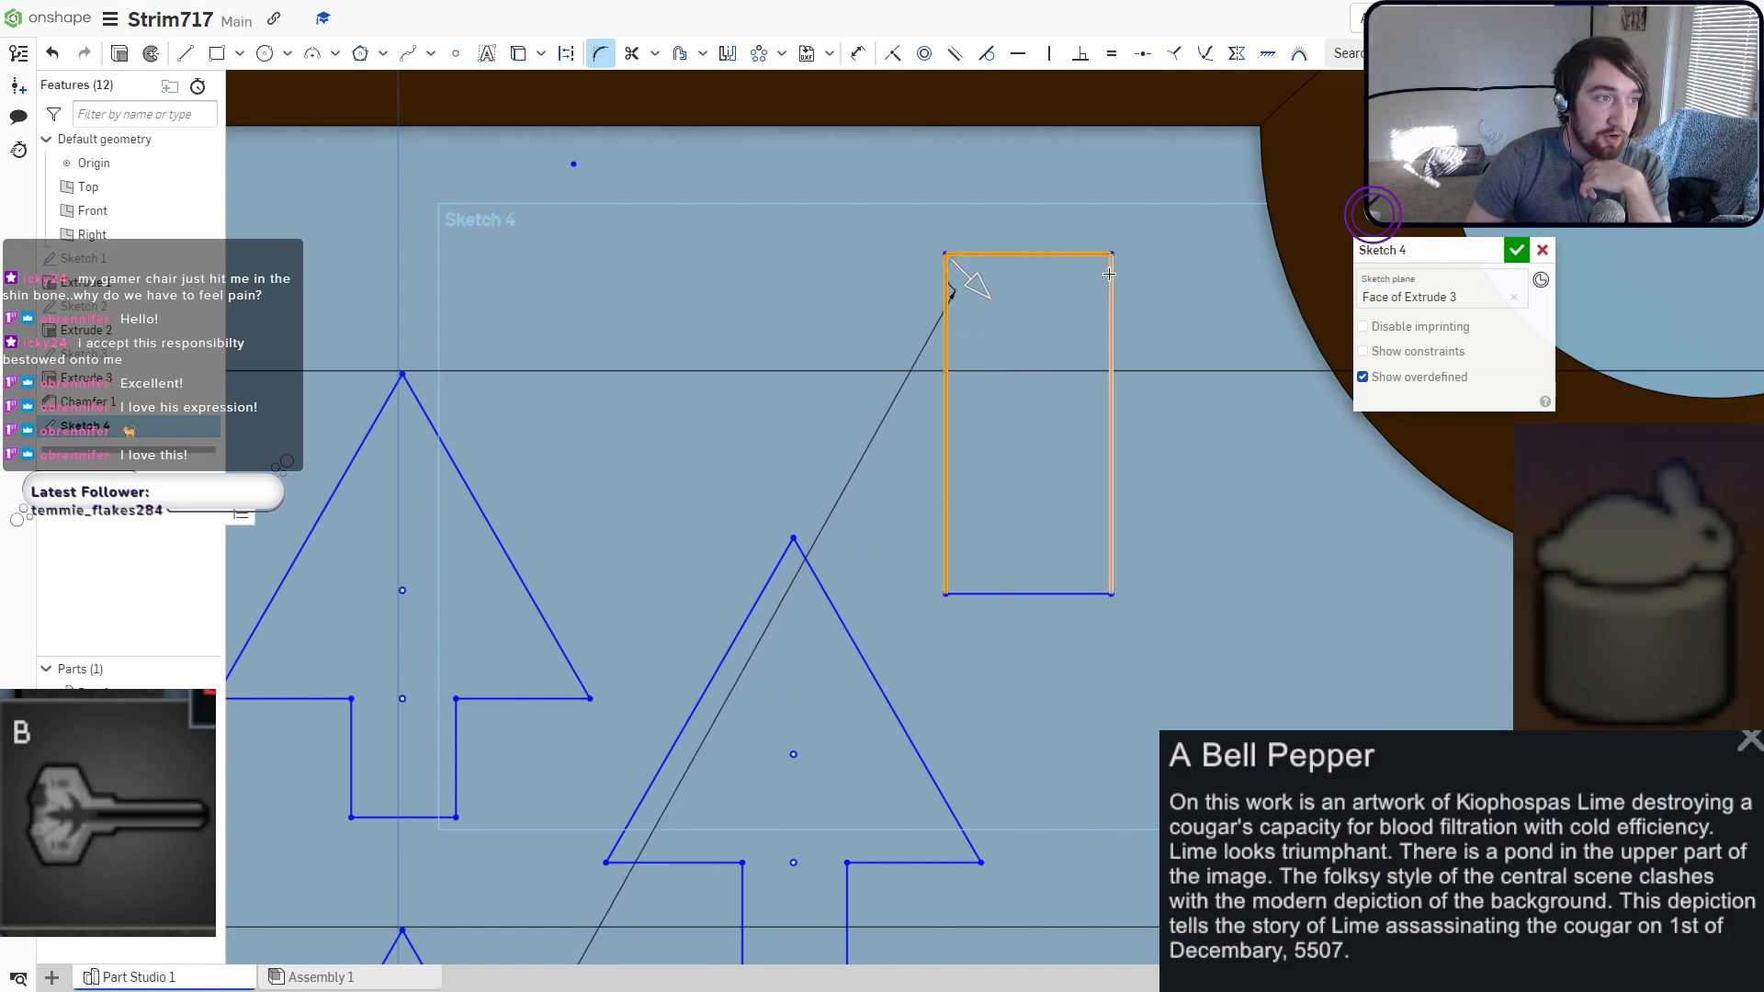
pyautogui.click(1206, 390)
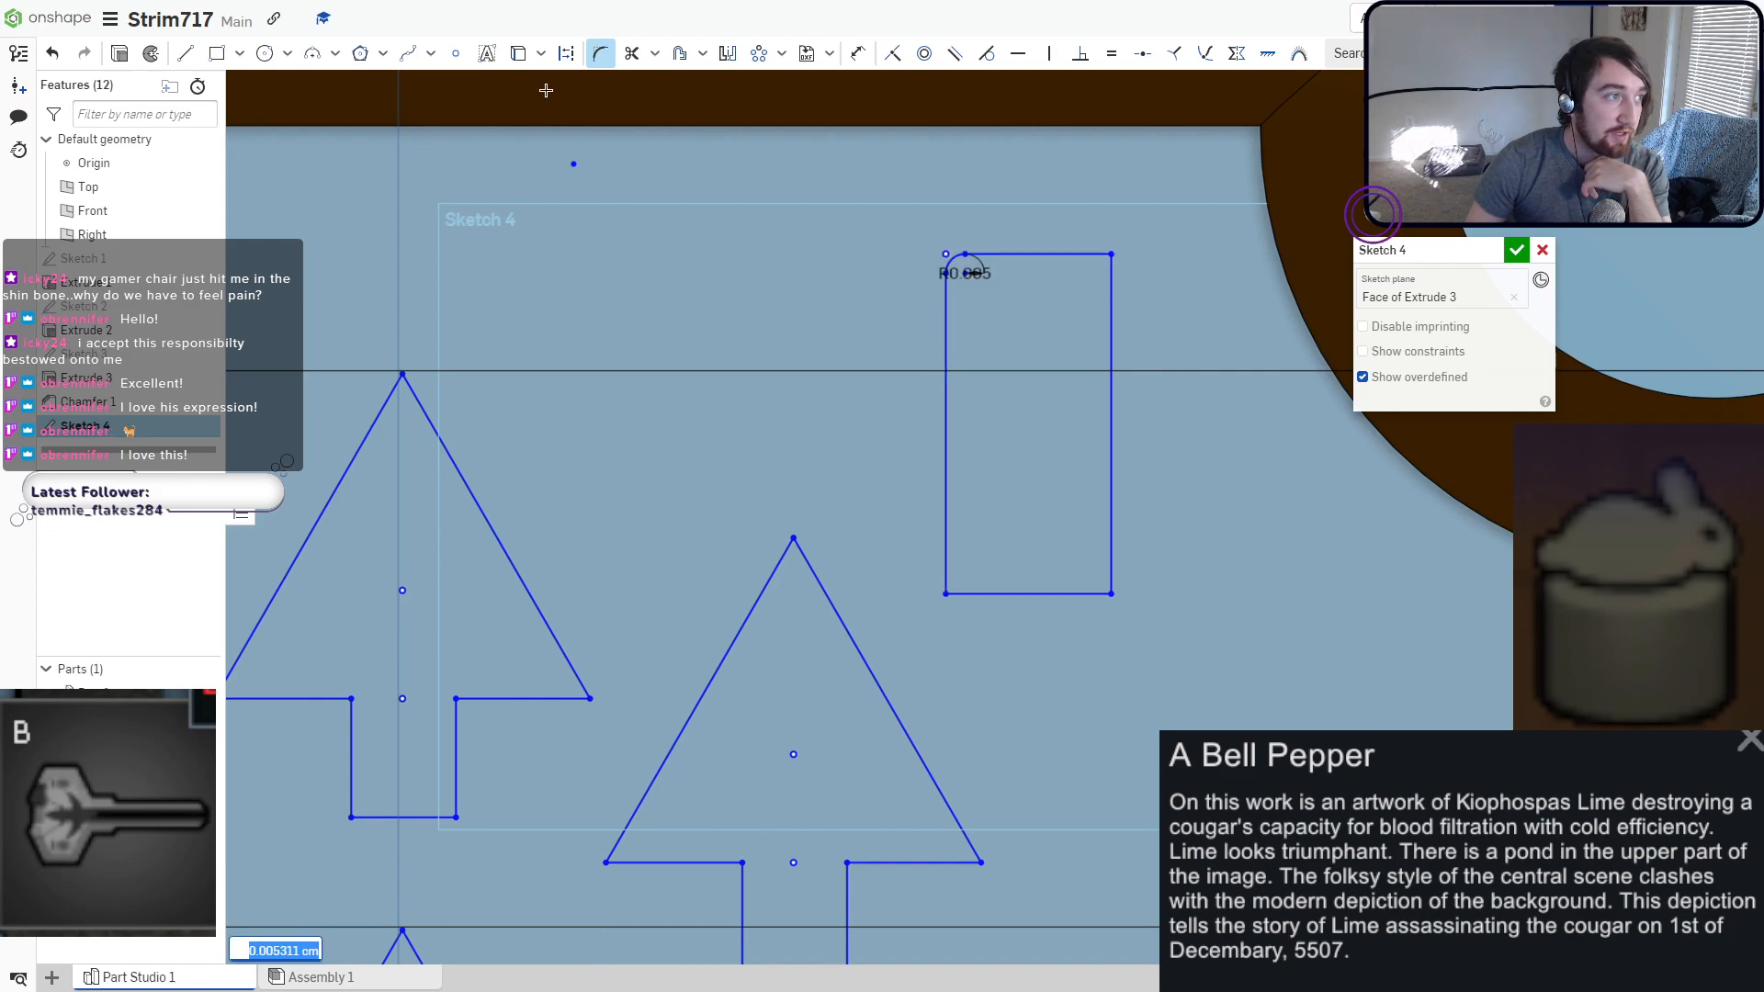
pyautogui.click(1110, 256)
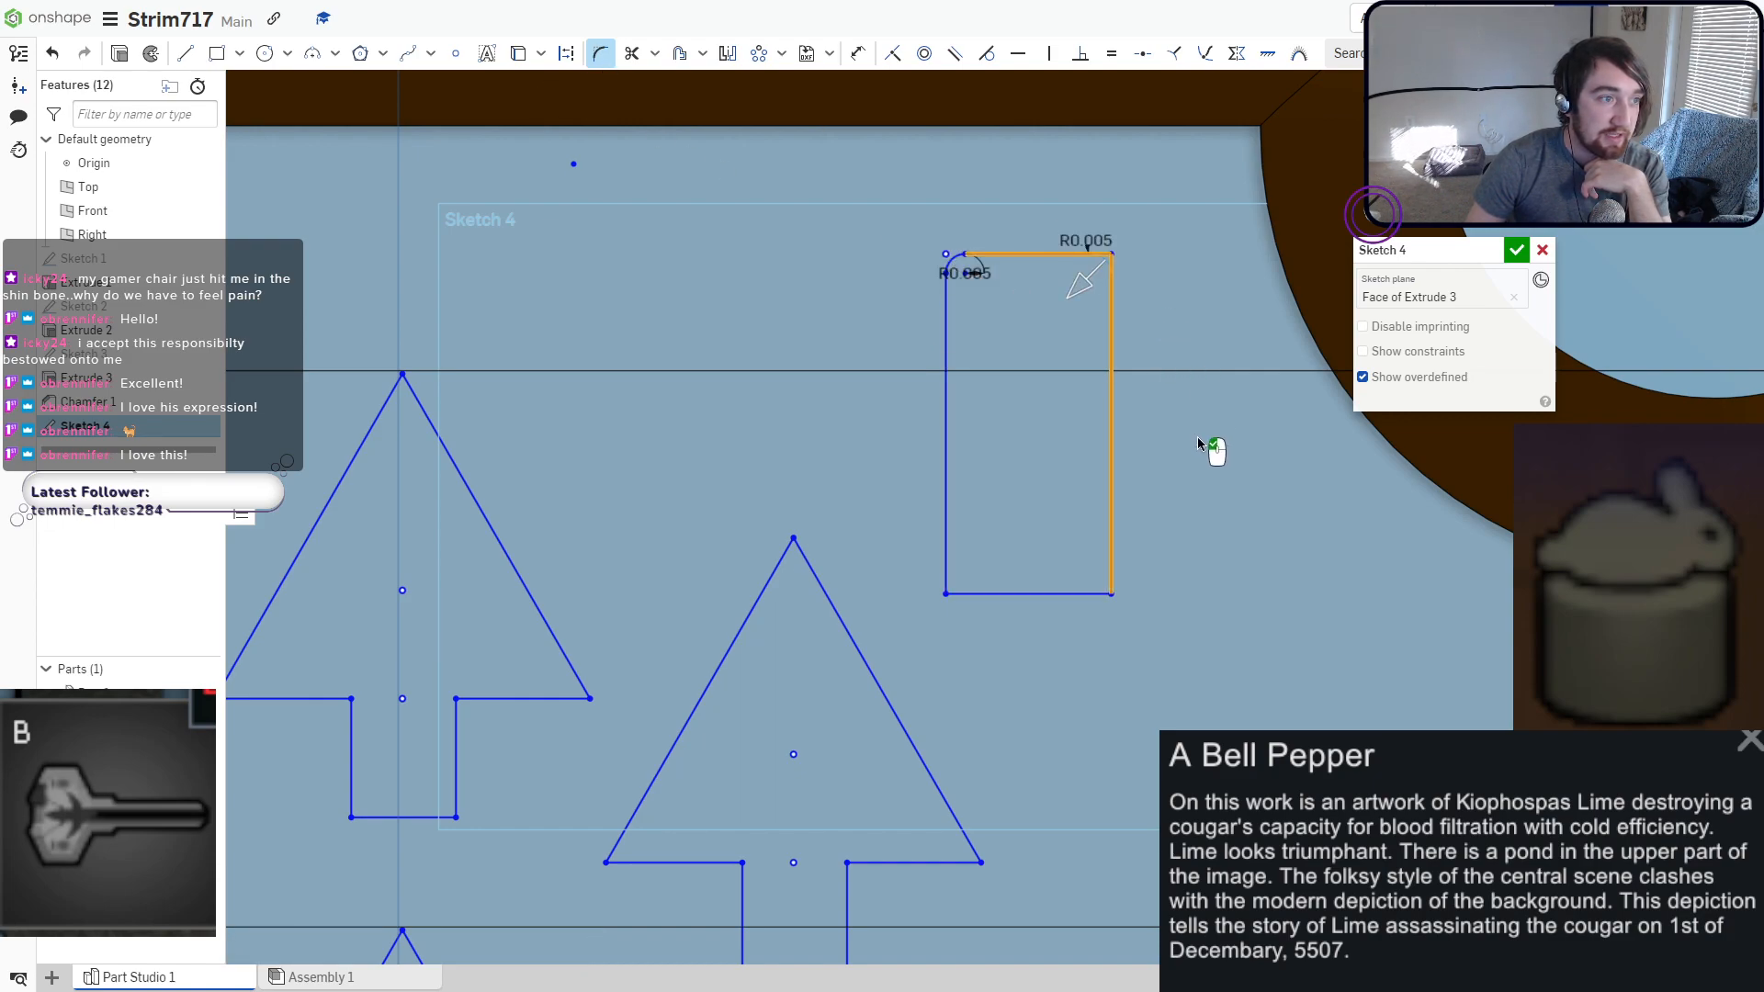
pyautogui.click(1110, 474)
pyautogui.click(1110, 476)
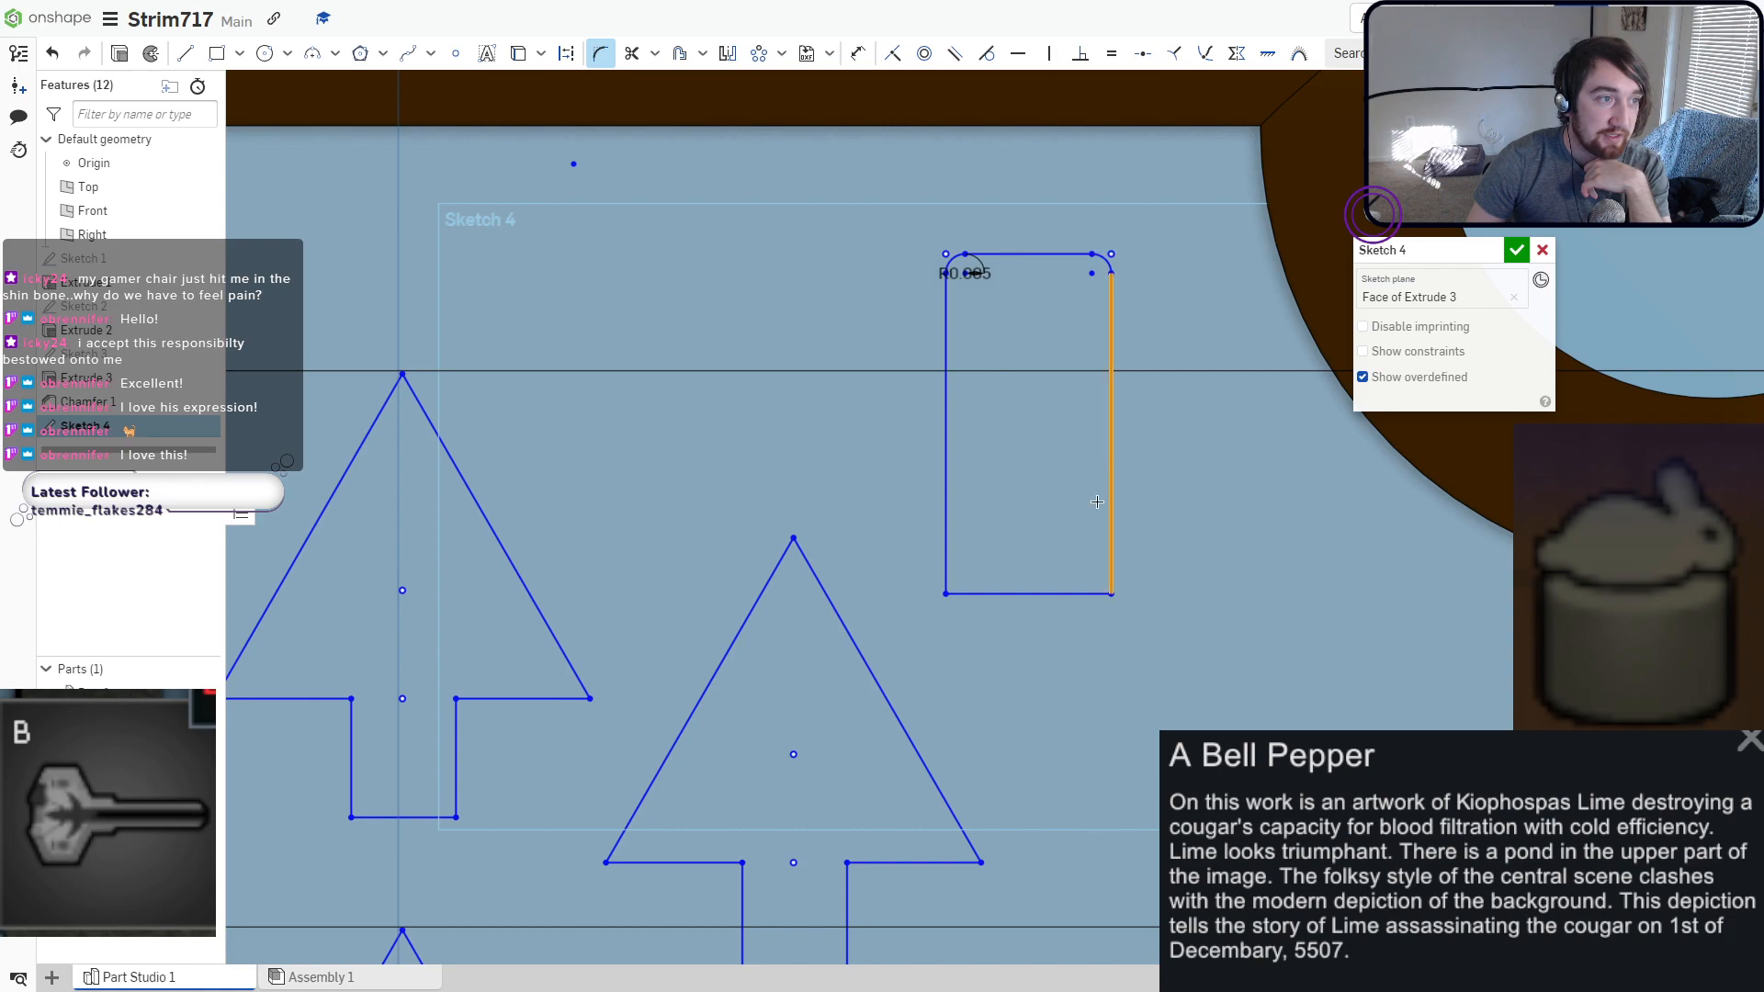
pyautogui.click(1064, 593)
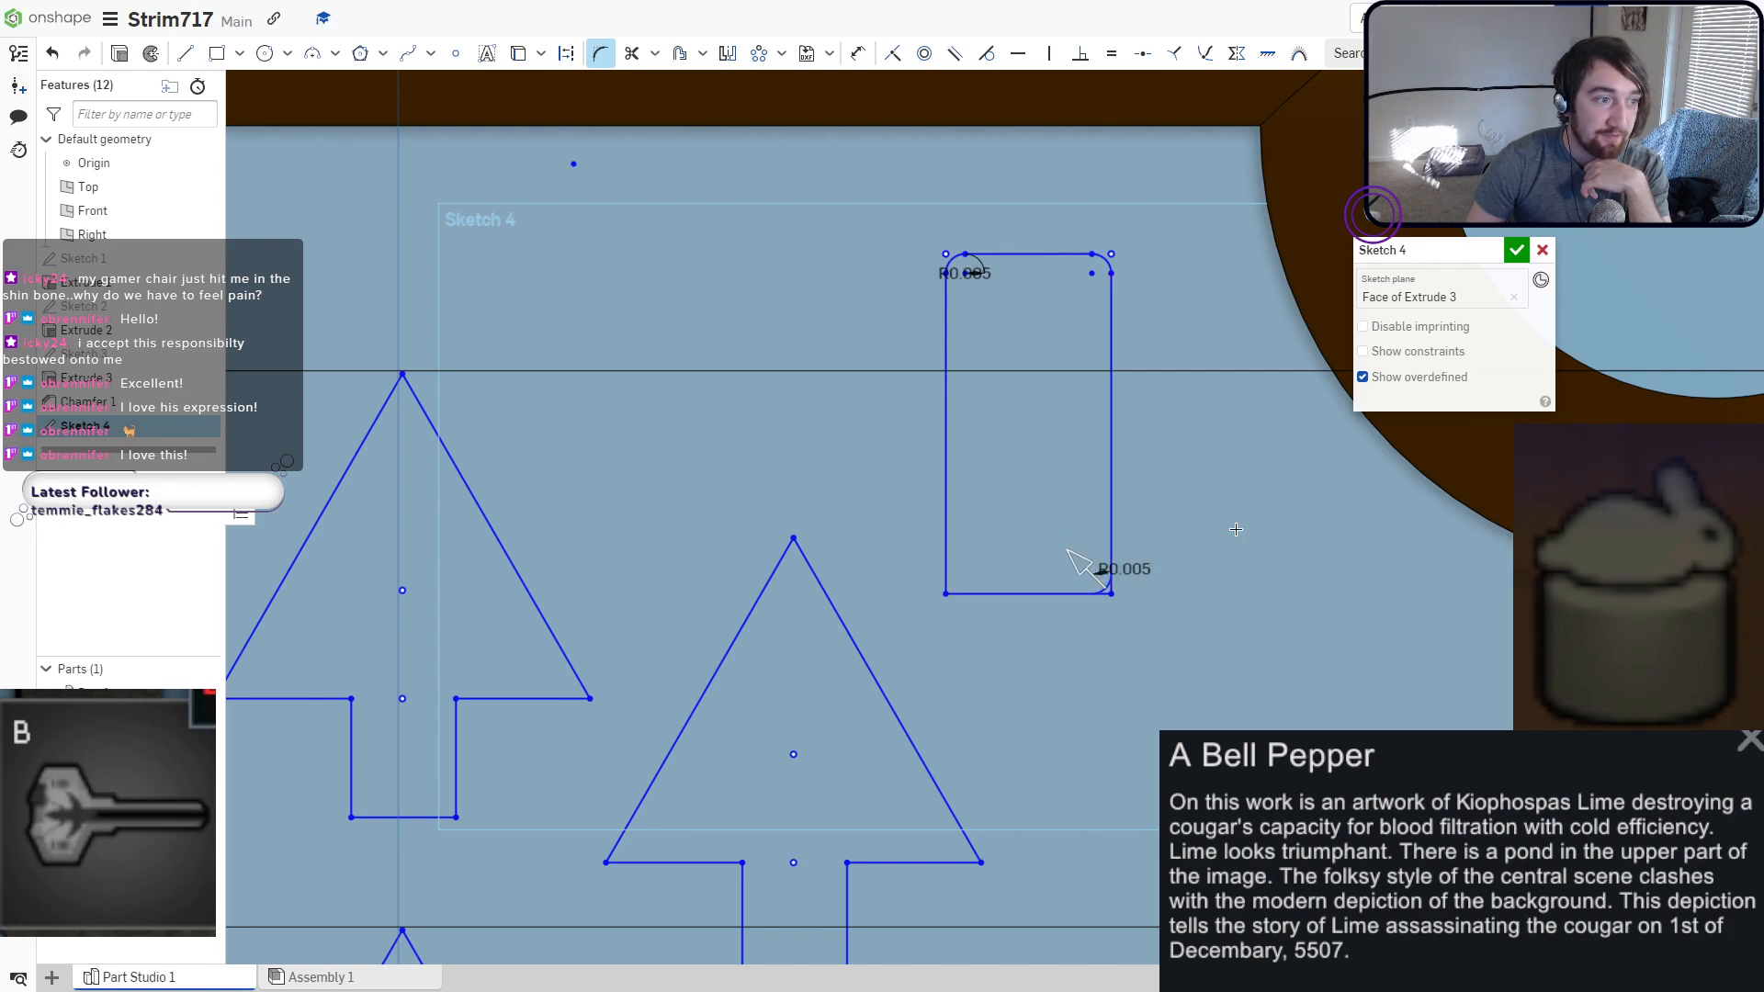
pyautogui.click(943, 507)
pyautogui.click(977, 592)
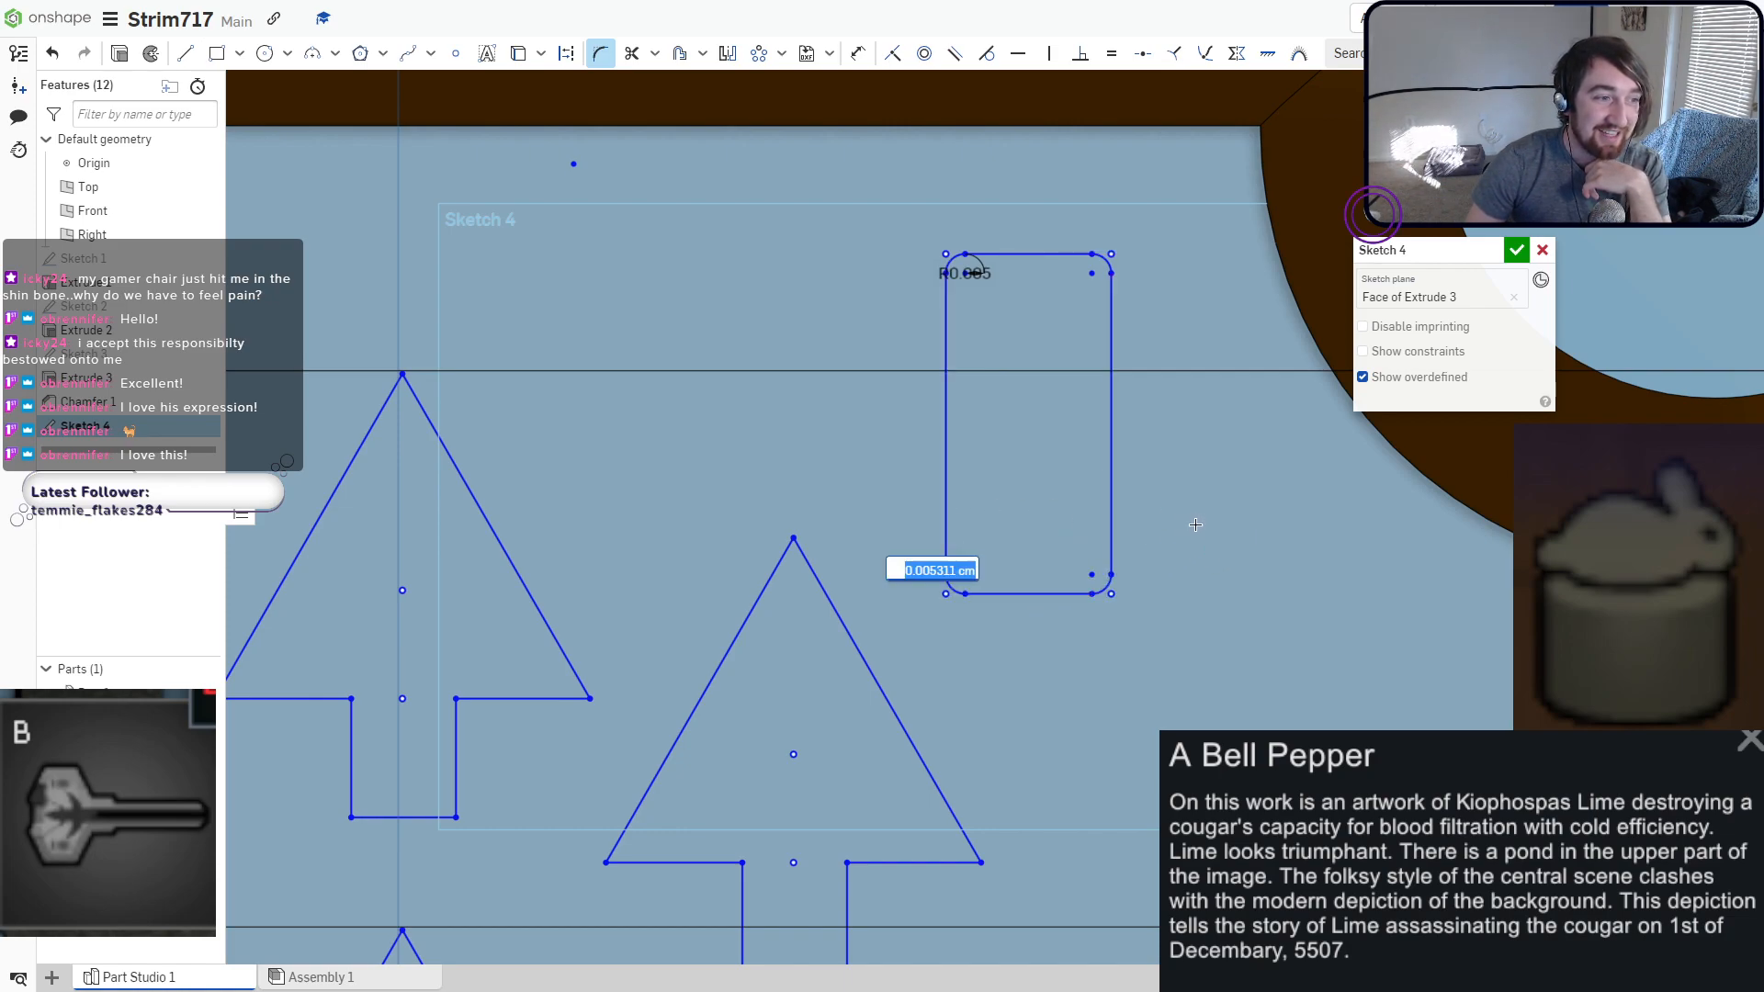
pyautogui.scroll(3, 1168, 519)
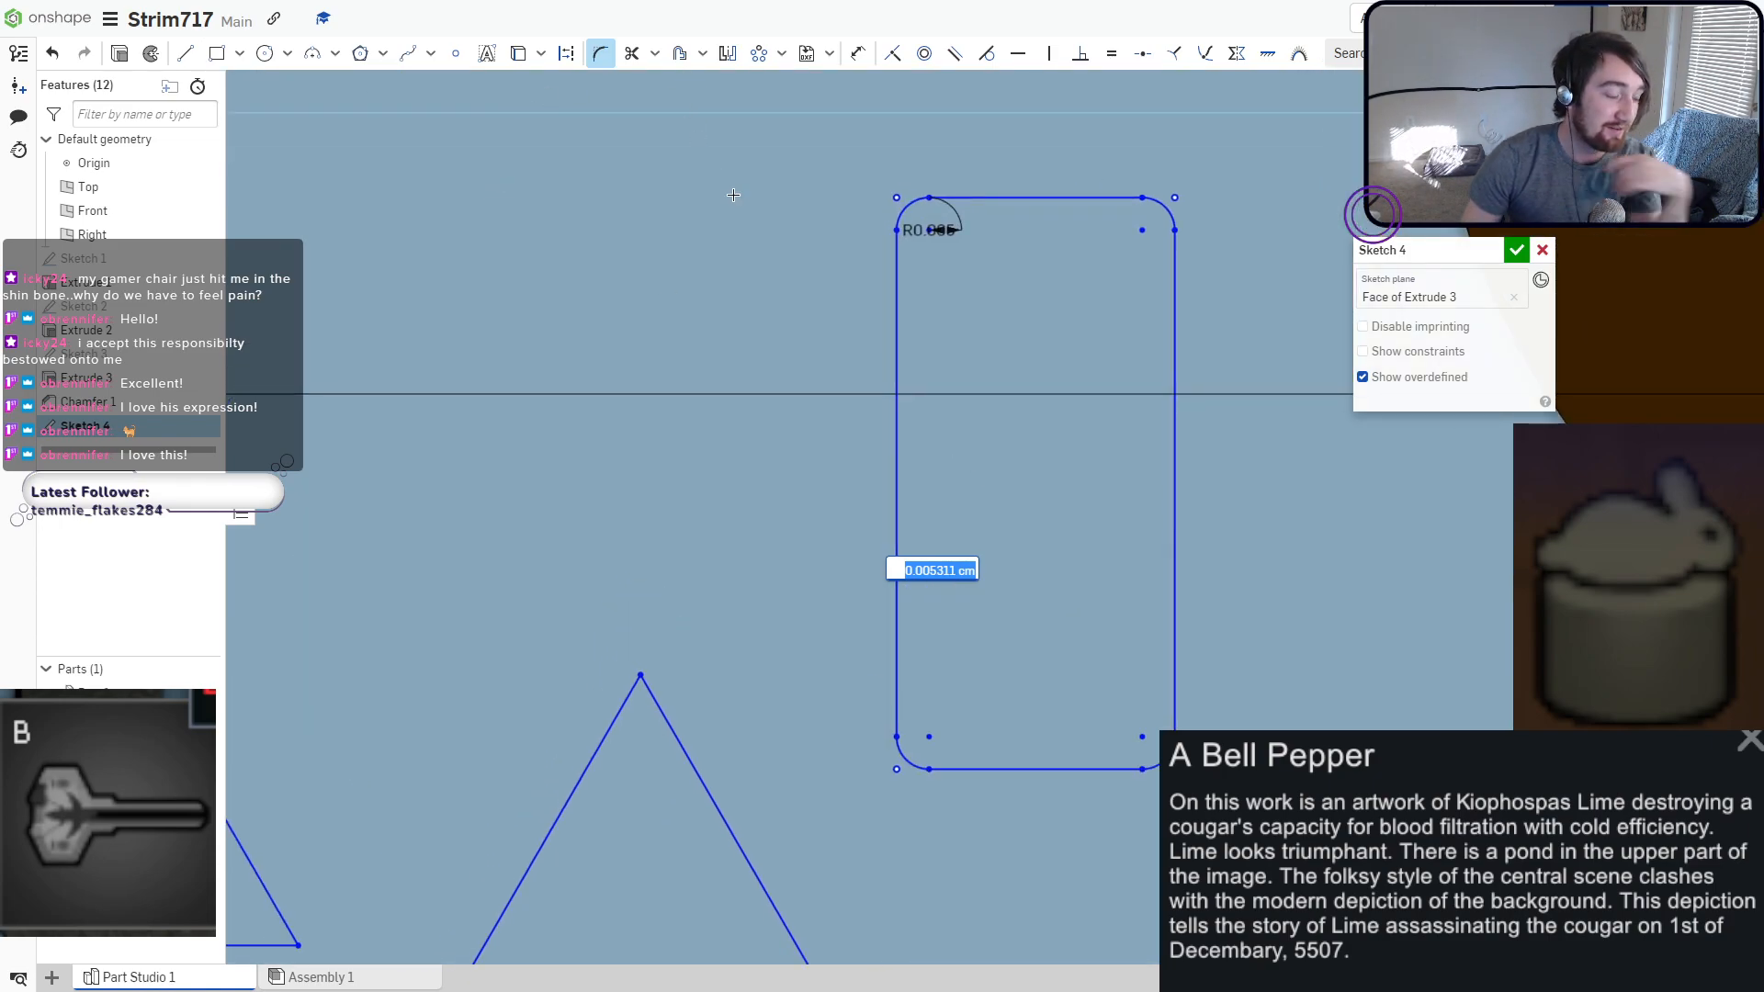
pyautogui.press('Escape')
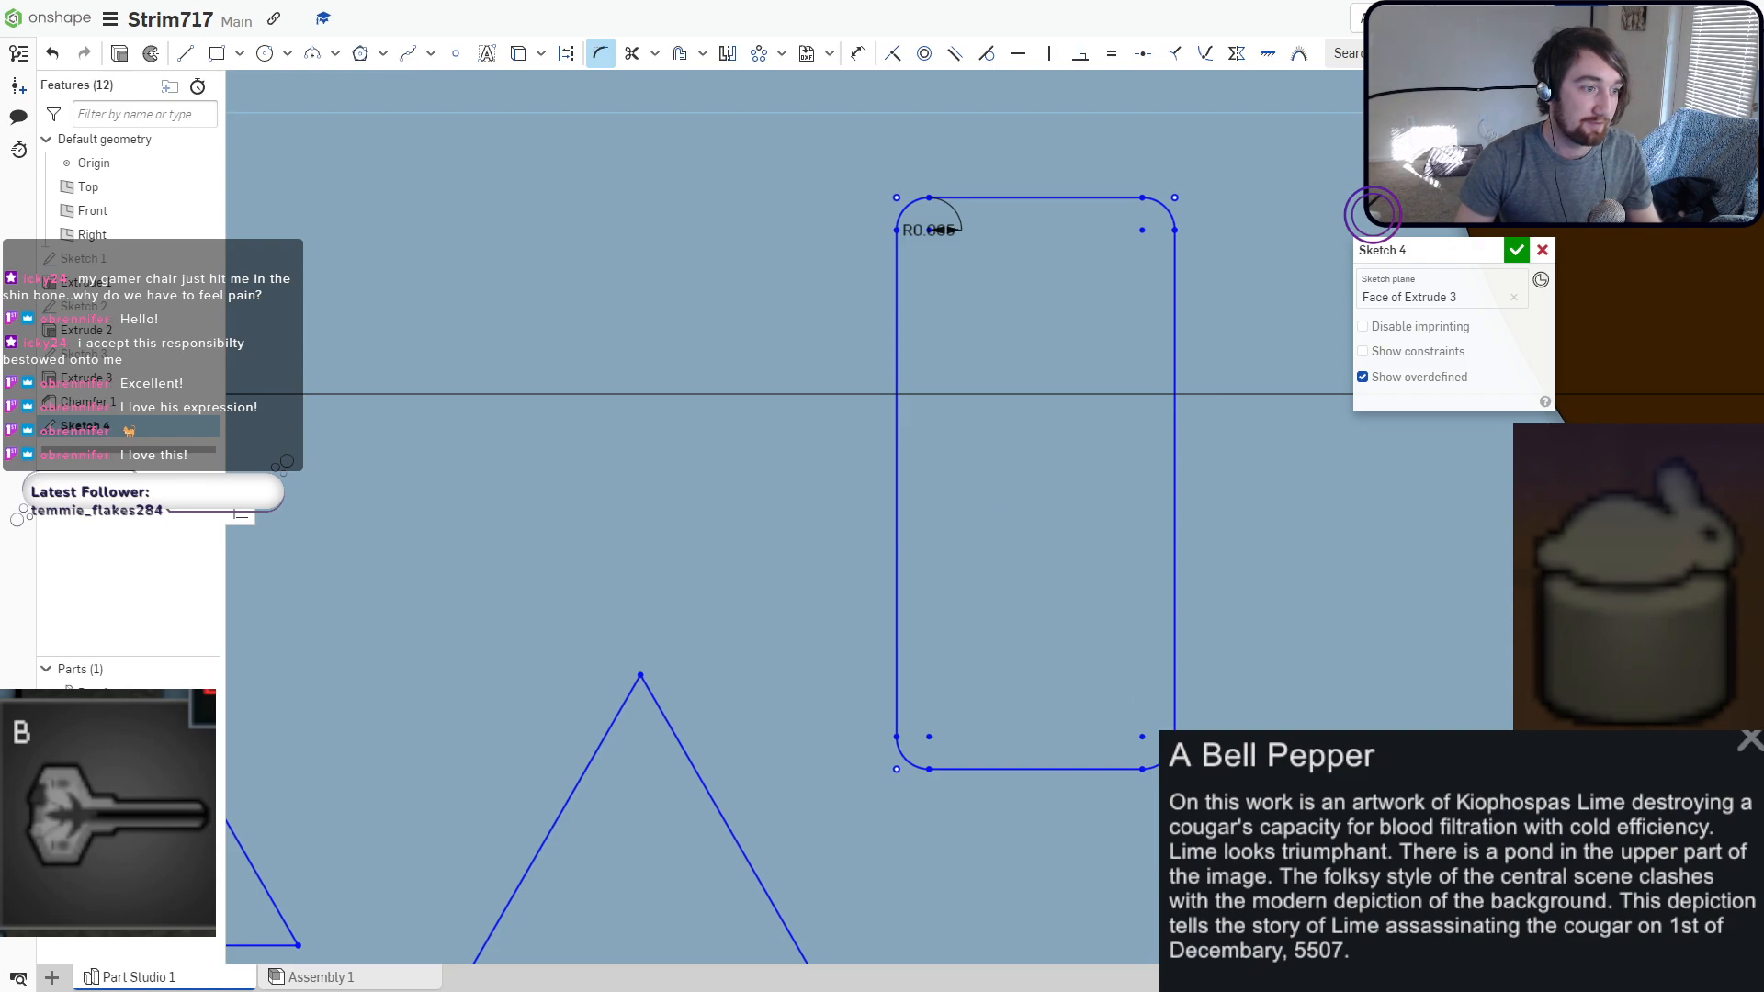
pyautogui.press('Escape')
# Offset the whole rounded rectangle inward by about 0.0034 cm to form a thin border.
pyautogui.moveTo(808, 141); pyautogui.dragTo(1250, 801)
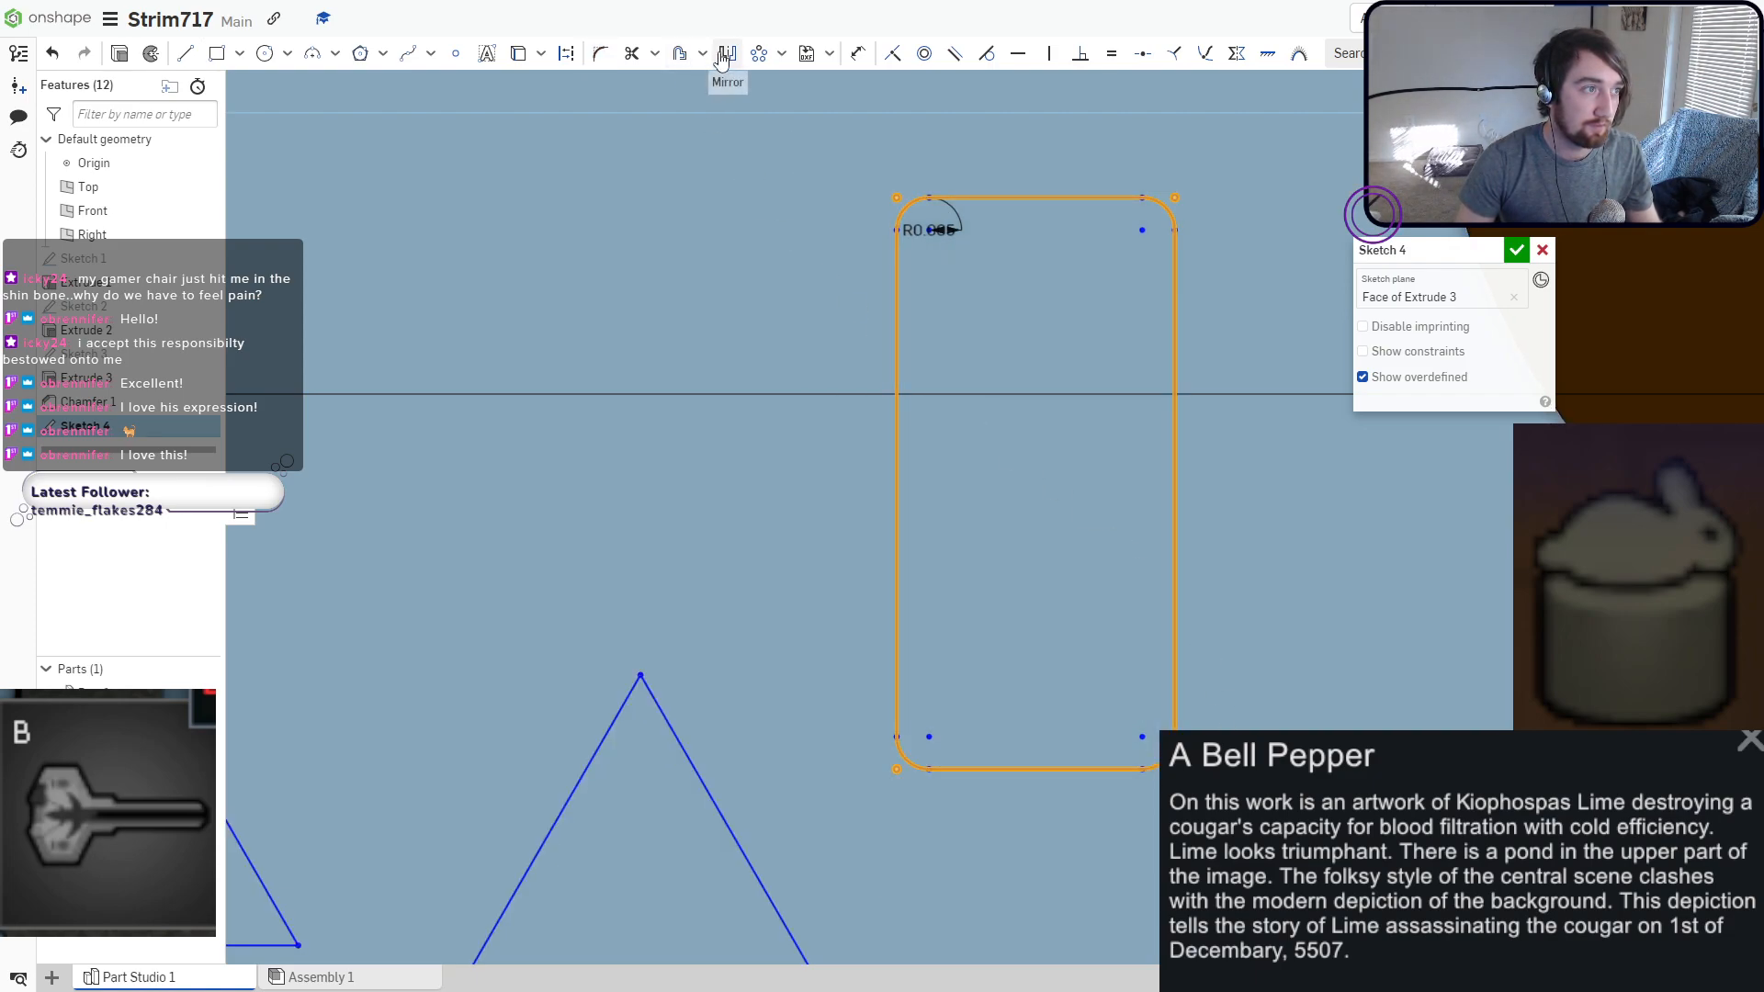
pyautogui.click(680, 53)
pyautogui.scroll(-1, 905, 262)
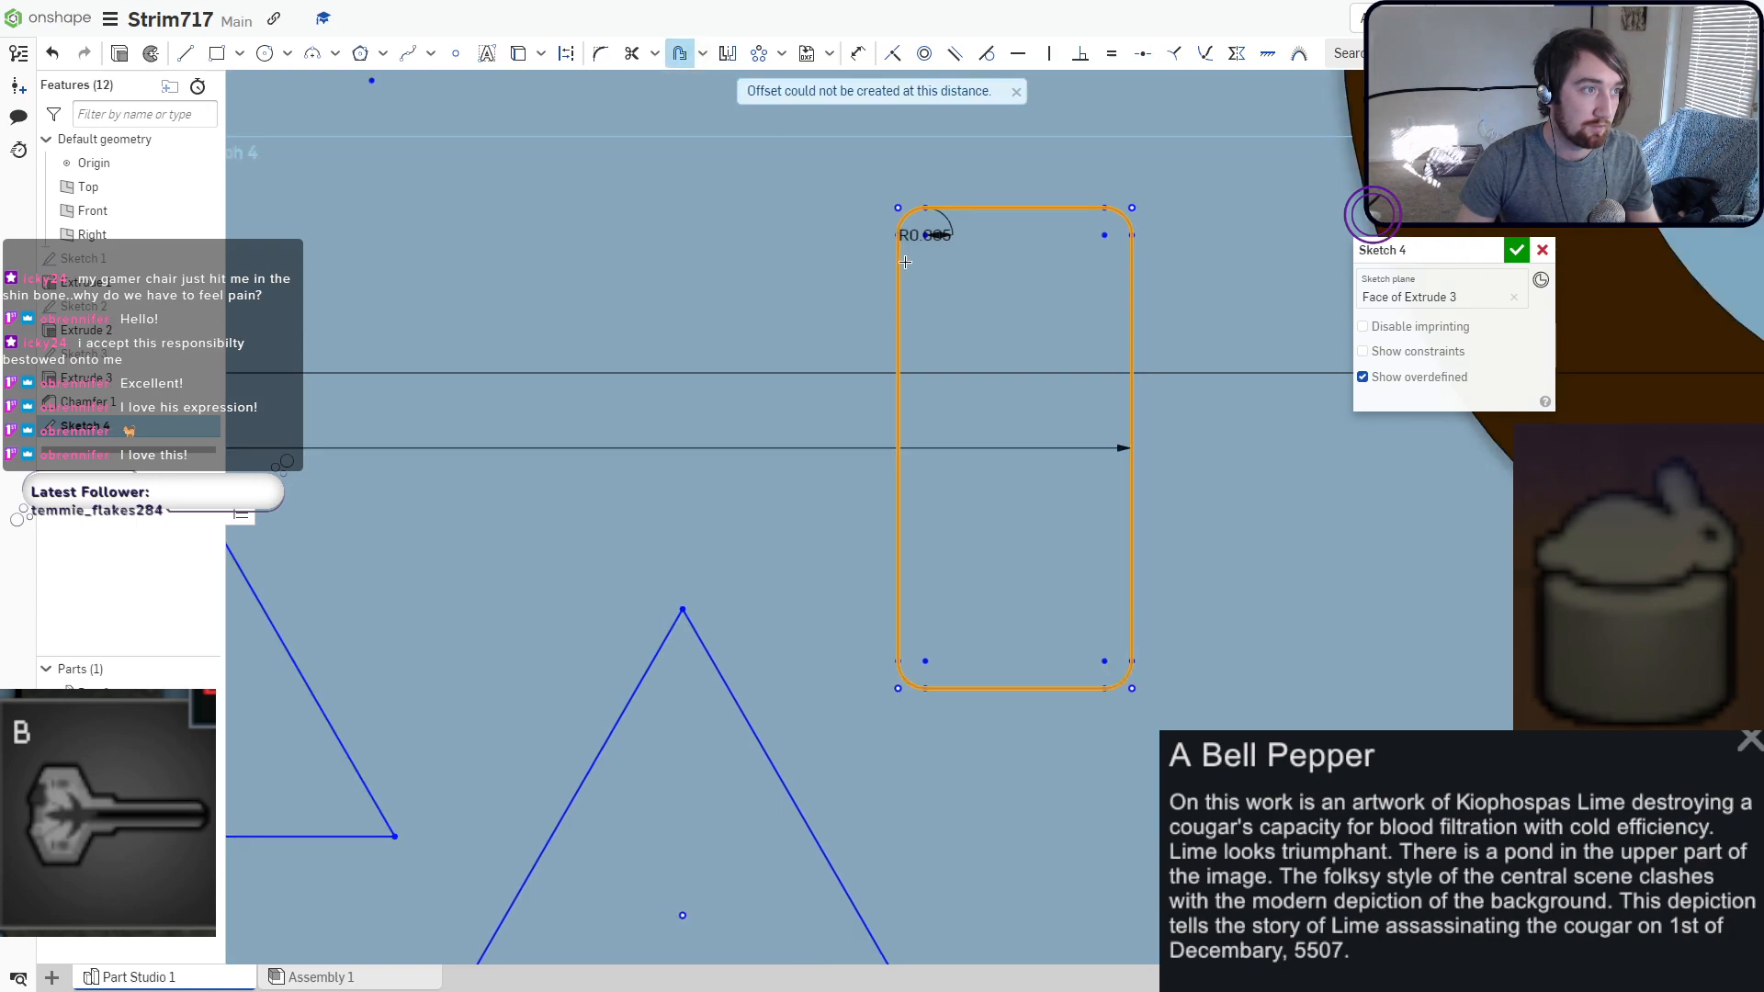
pyautogui.scroll(-10, 905, 262)
pyautogui.scroll(5, 825, 260)
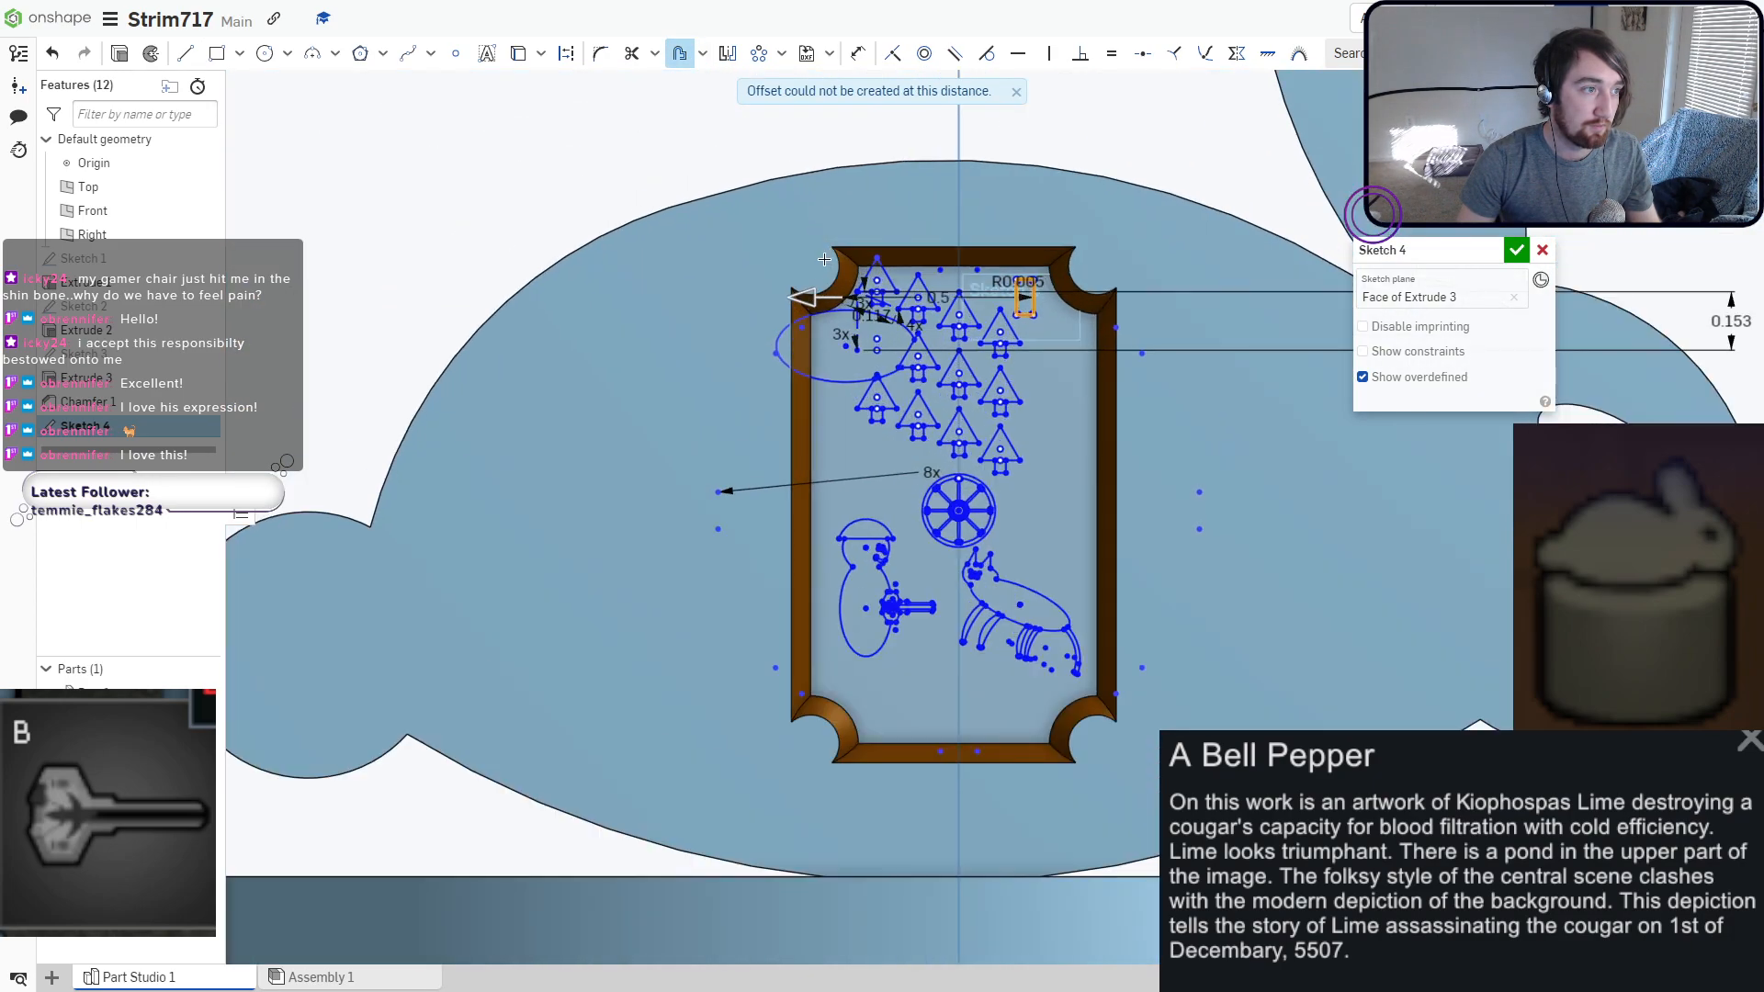
pyautogui.scroll(5, 824, 260)
pyautogui.moveTo(726, 310); pyautogui.dragTo(1321, 317)
pyautogui.scroll(1, 1323, 318)
pyautogui.scroll(4, 1323, 317)
pyautogui.moveTo(1323, 317)
pyautogui.mouseDown(button='middle')
pyautogui.moveTo(1200, 320)
pyautogui.moveTo(945, 370)
pyautogui.mouseUp(button='middle')
pyautogui.scroll(4, 945, 370)
pyautogui.moveTo(1055, 335)
pyautogui.mouseDown()
pyautogui.moveTo(1260, 342)
pyautogui.moveTo(1225, 347)
pyautogui.mouseUp()
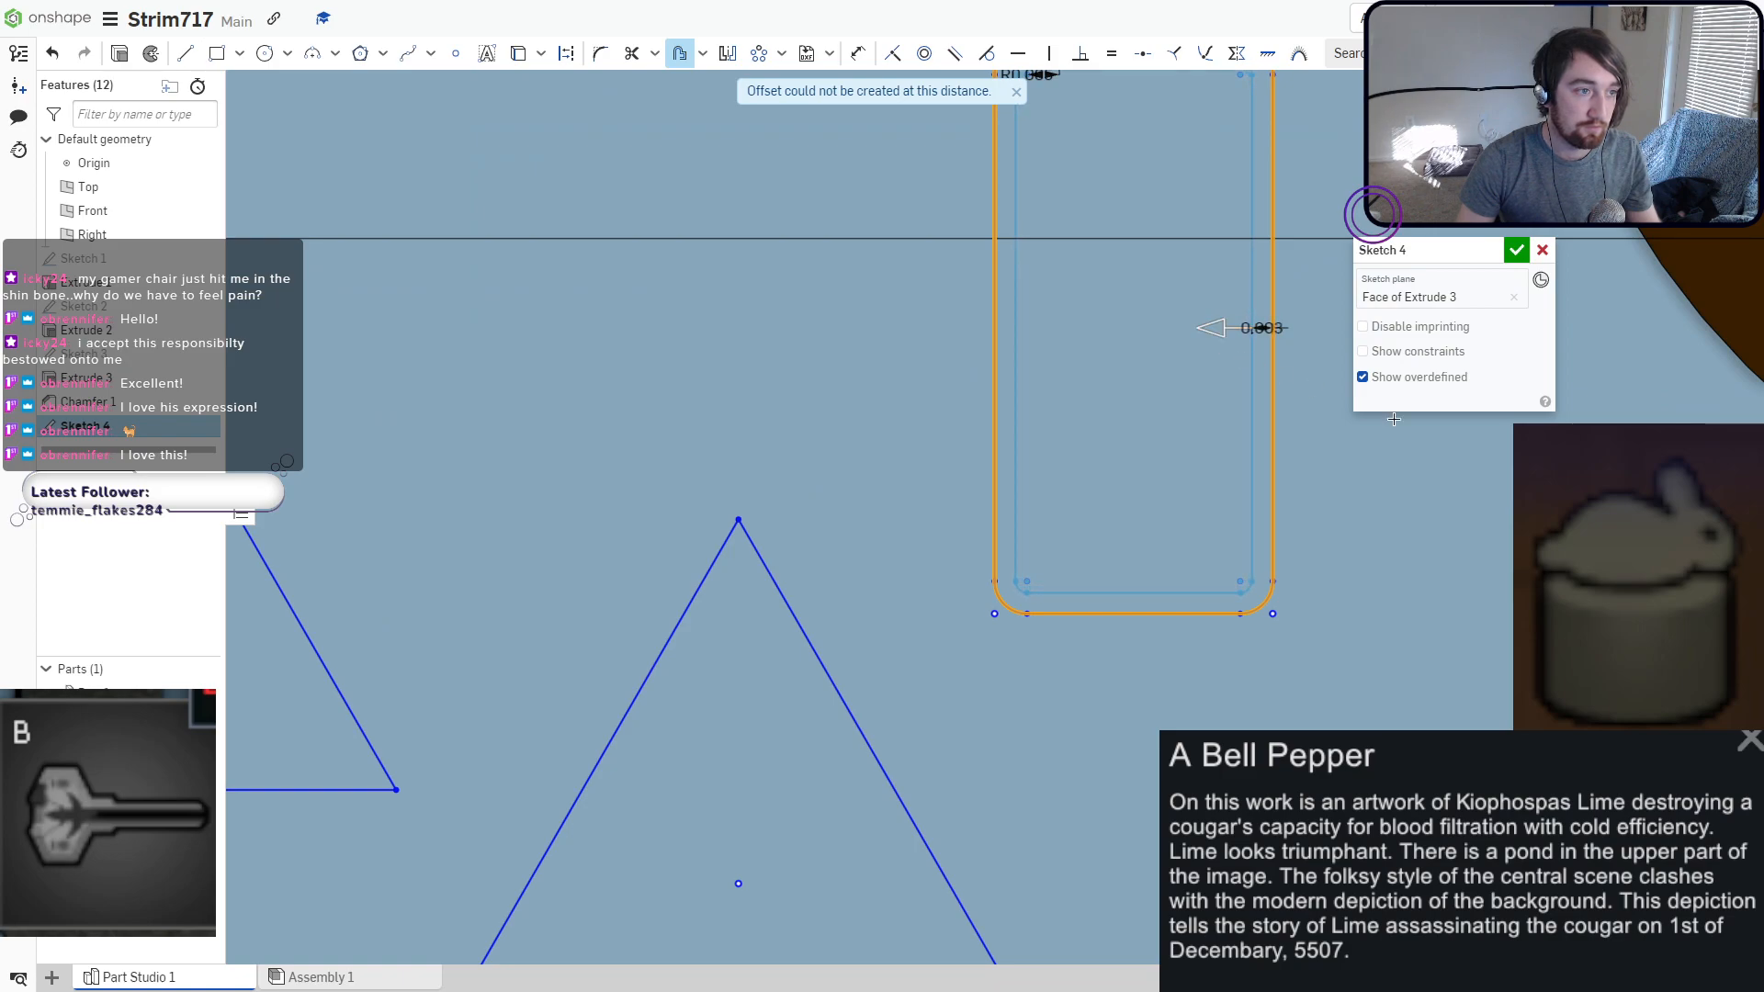
pyautogui.moveTo(1310, 367); pyautogui.dragTo(1209, 487, button='middle')
pyautogui.click(1209, 487)
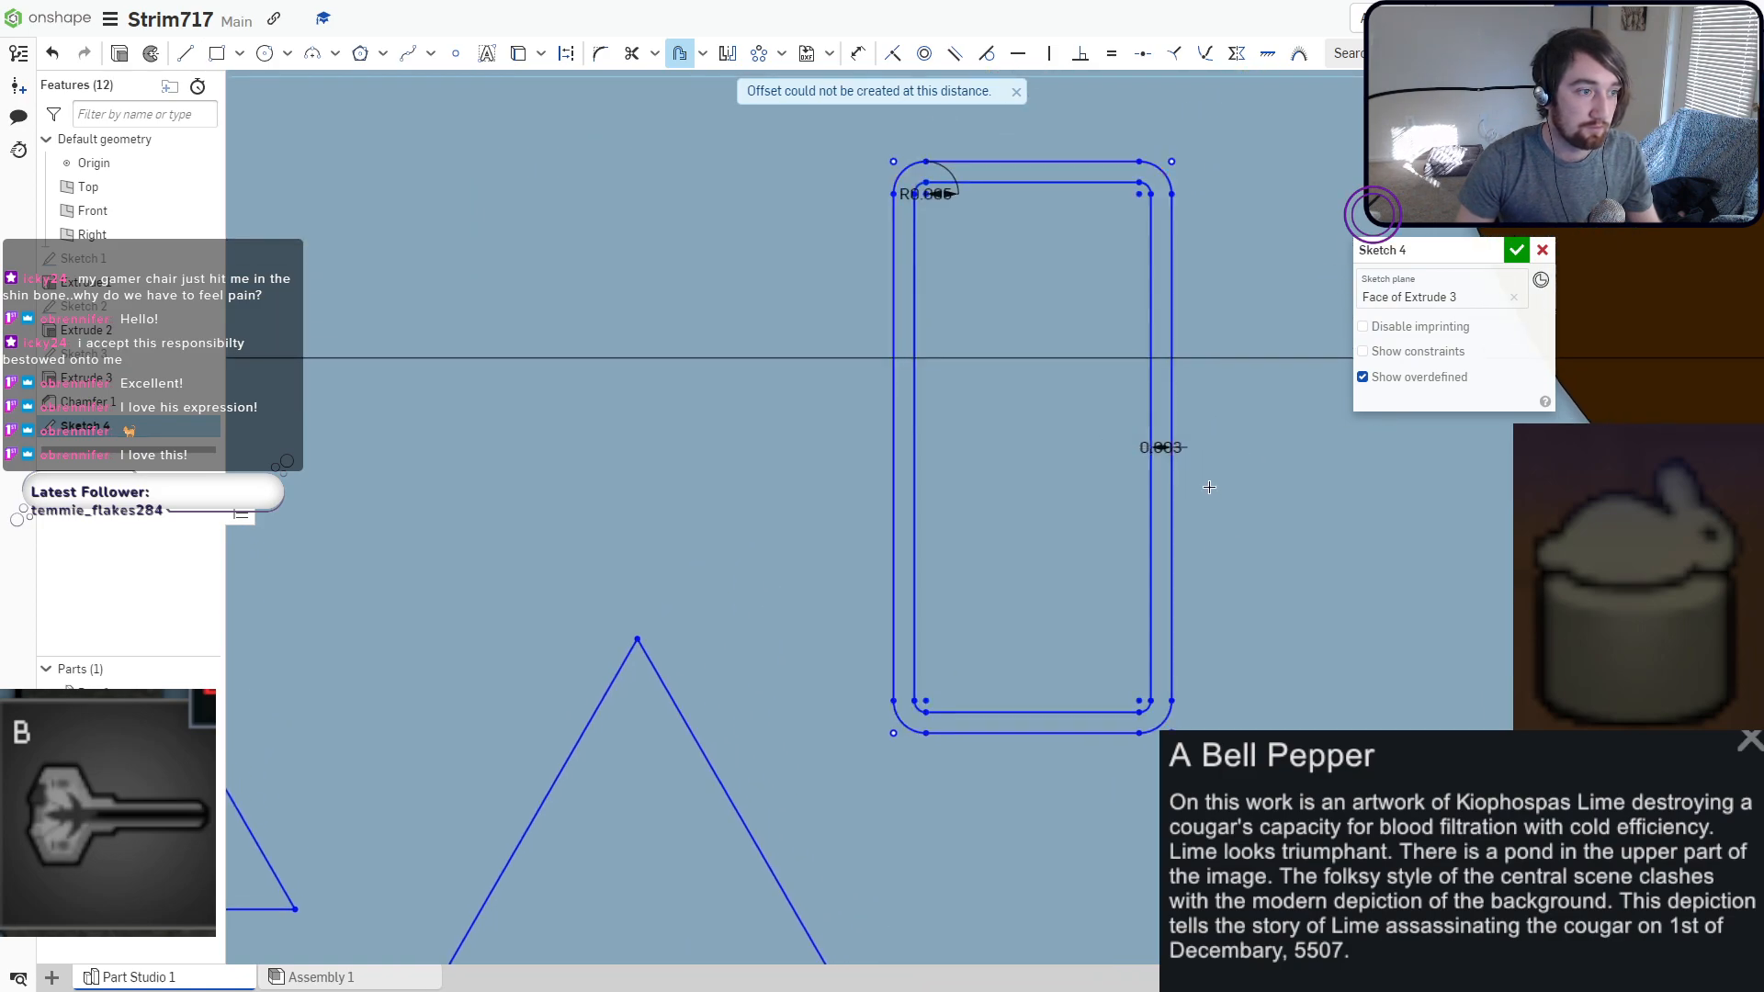
pyautogui.doubleClick(1161, 448)
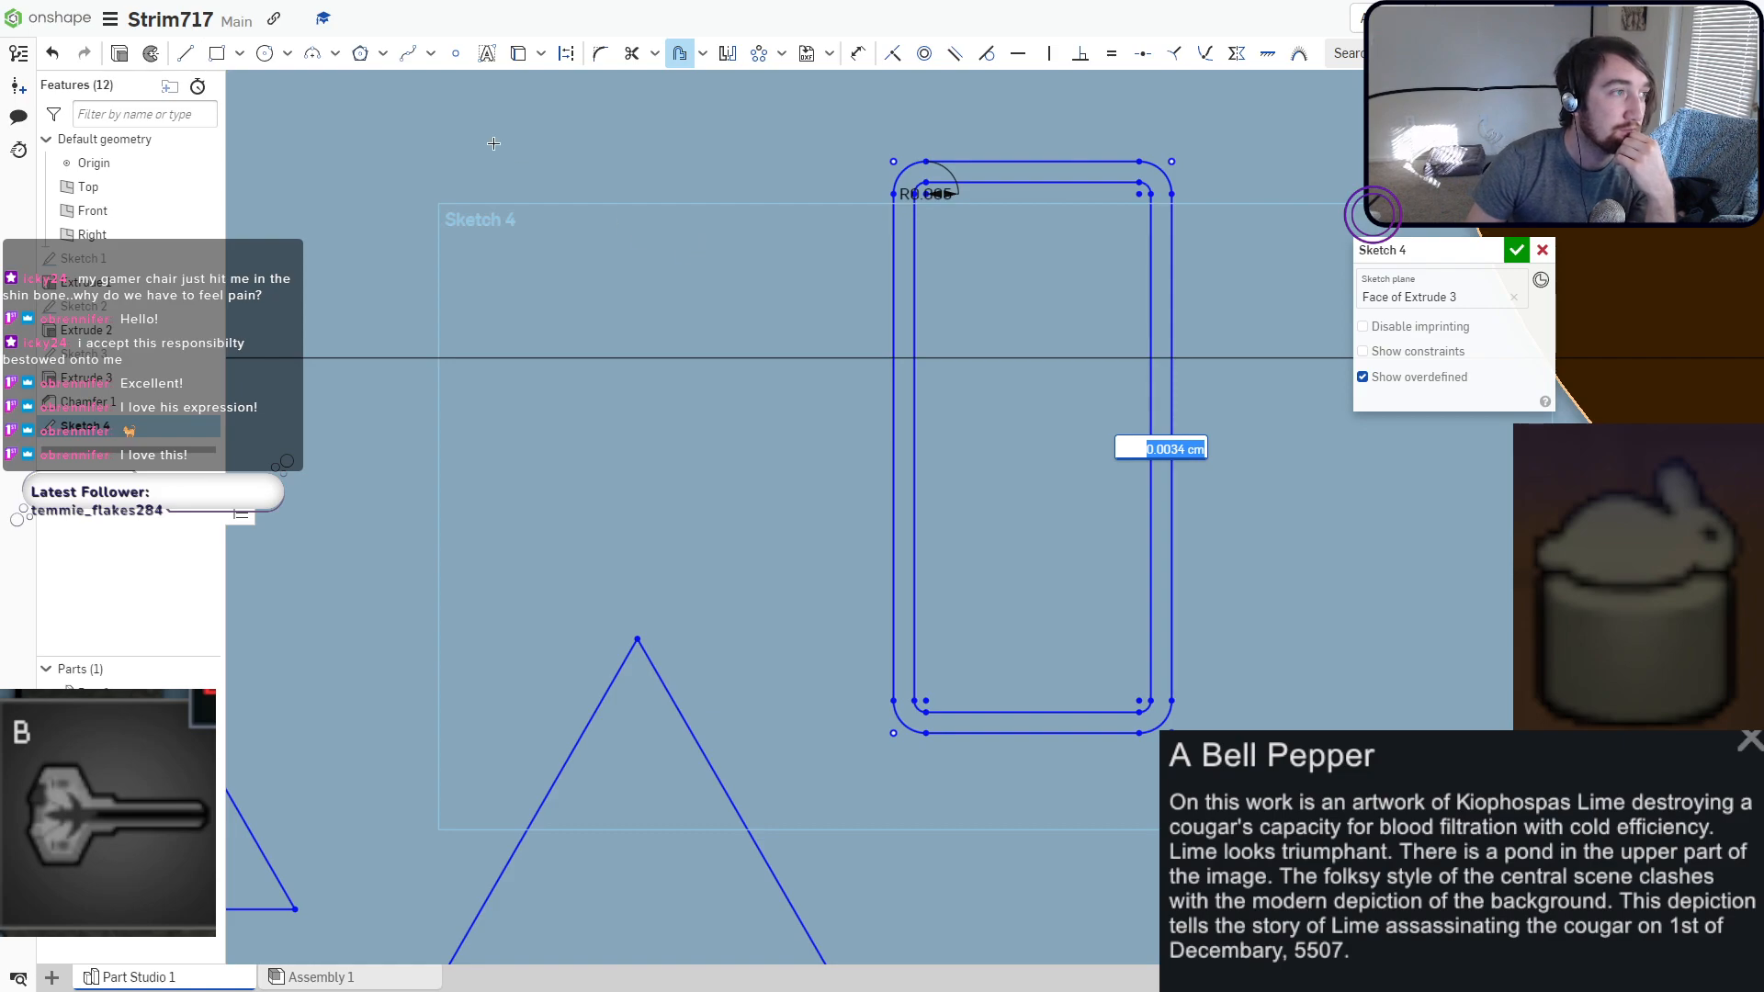
# Draw two small downward-bulging three-point arcs side by side in the middle of the rounded rectangle, sharing an endpoint.
pyautogui.click(265, 53)
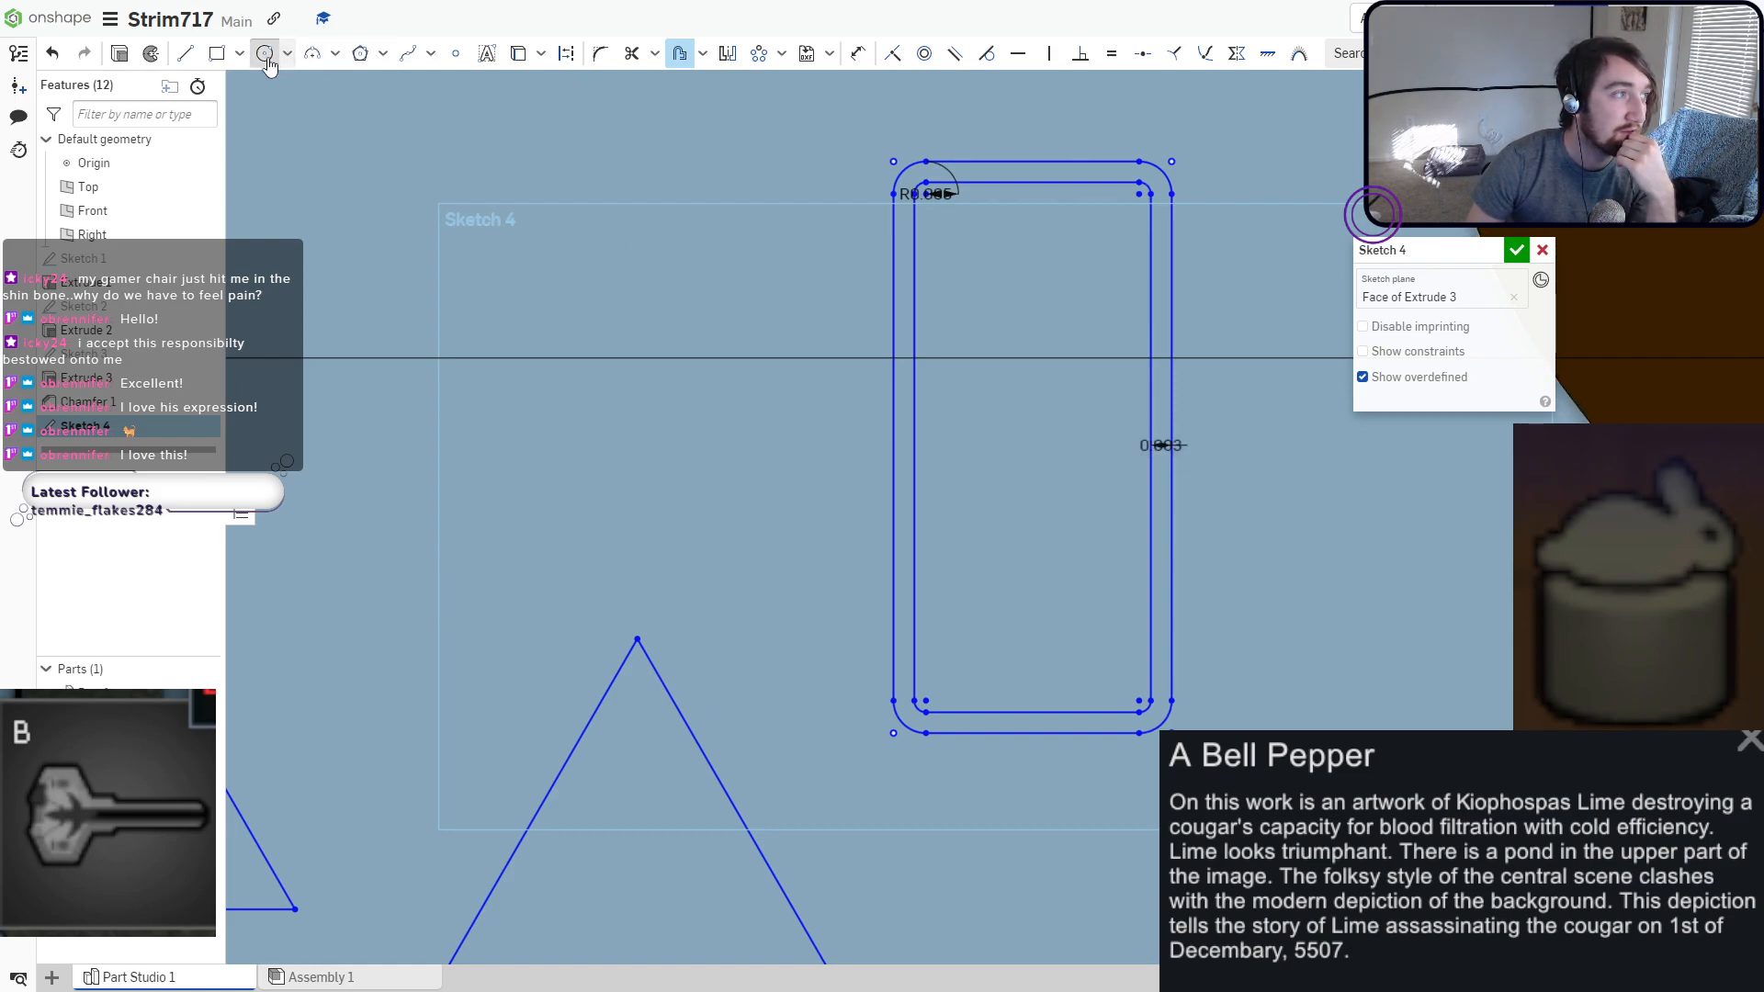
pyautogui.click(312, 53)
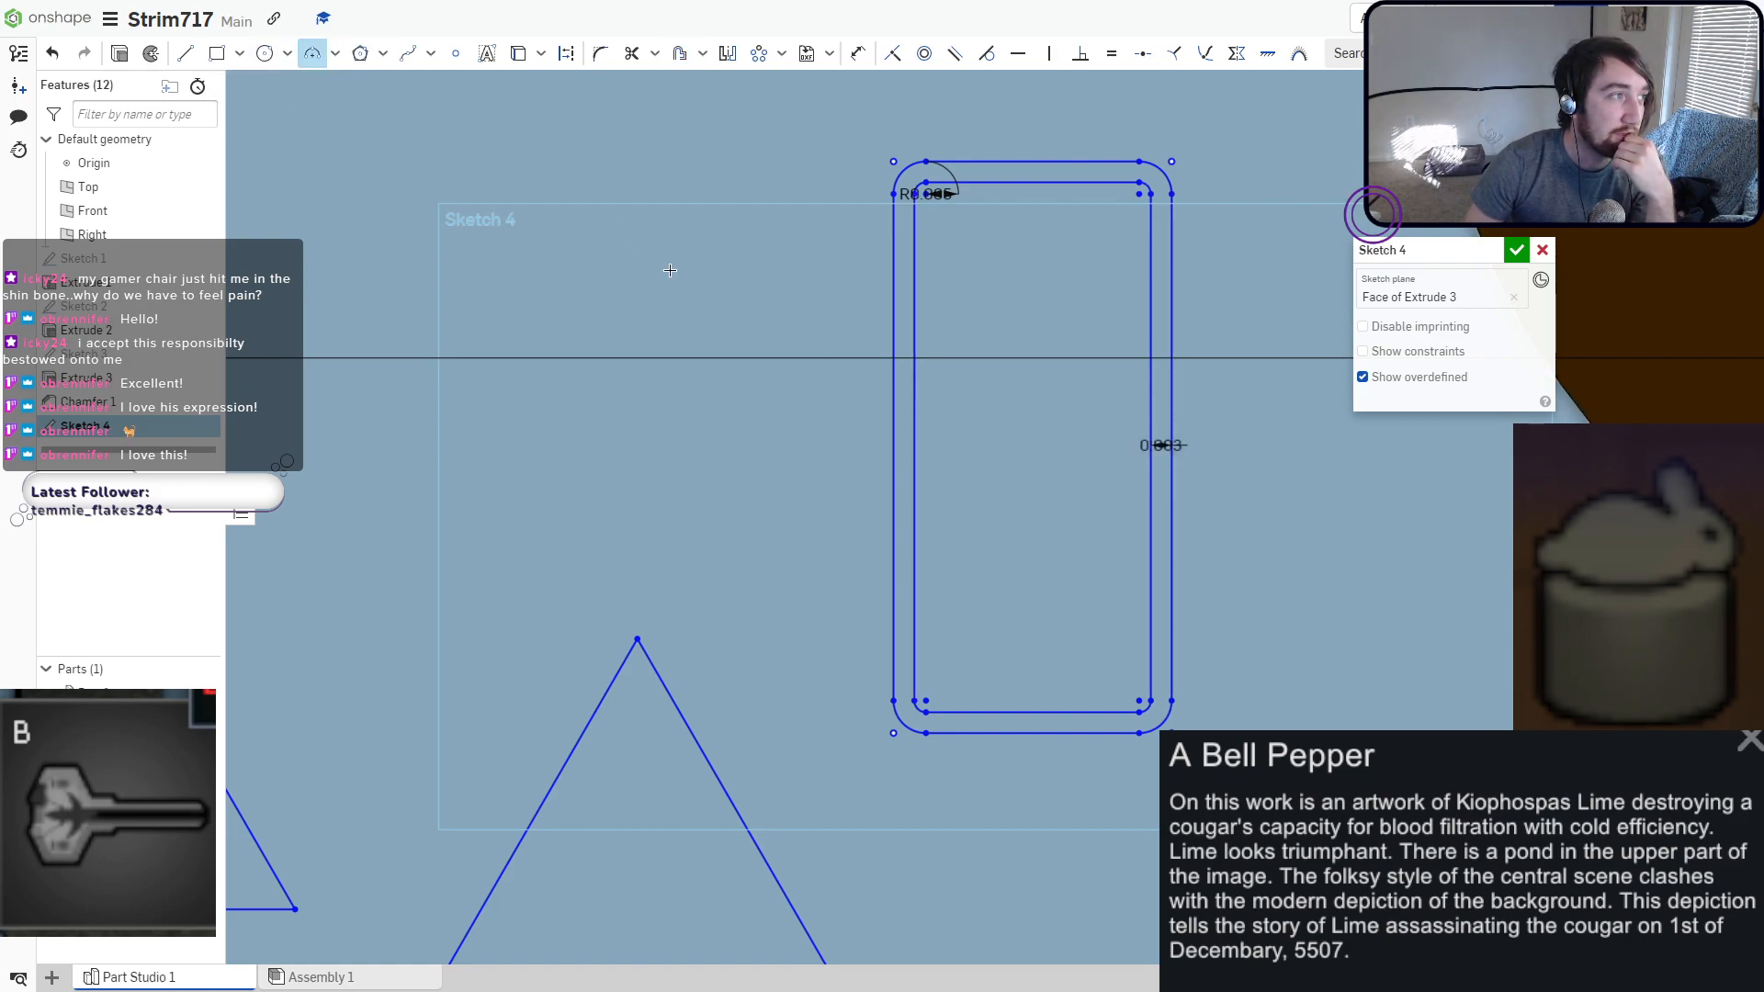
pyautogui.scroll(4, 1002, 433)
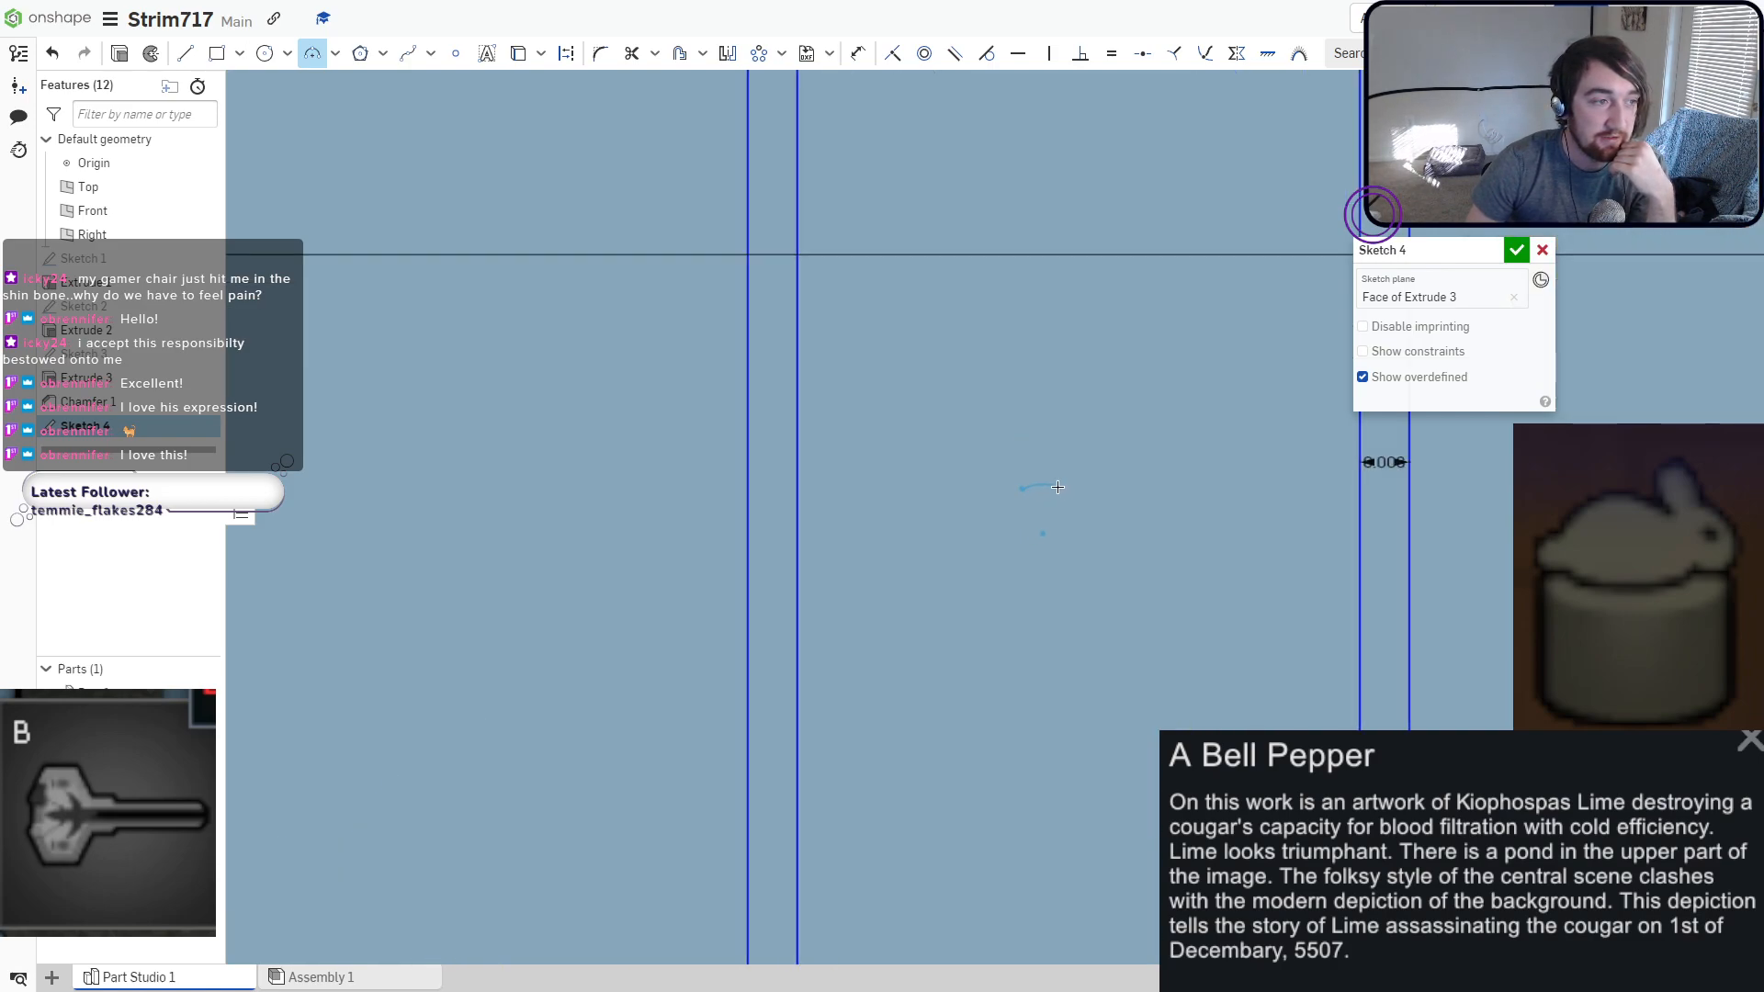
pyautogui.scroll(6, 1044, 491)
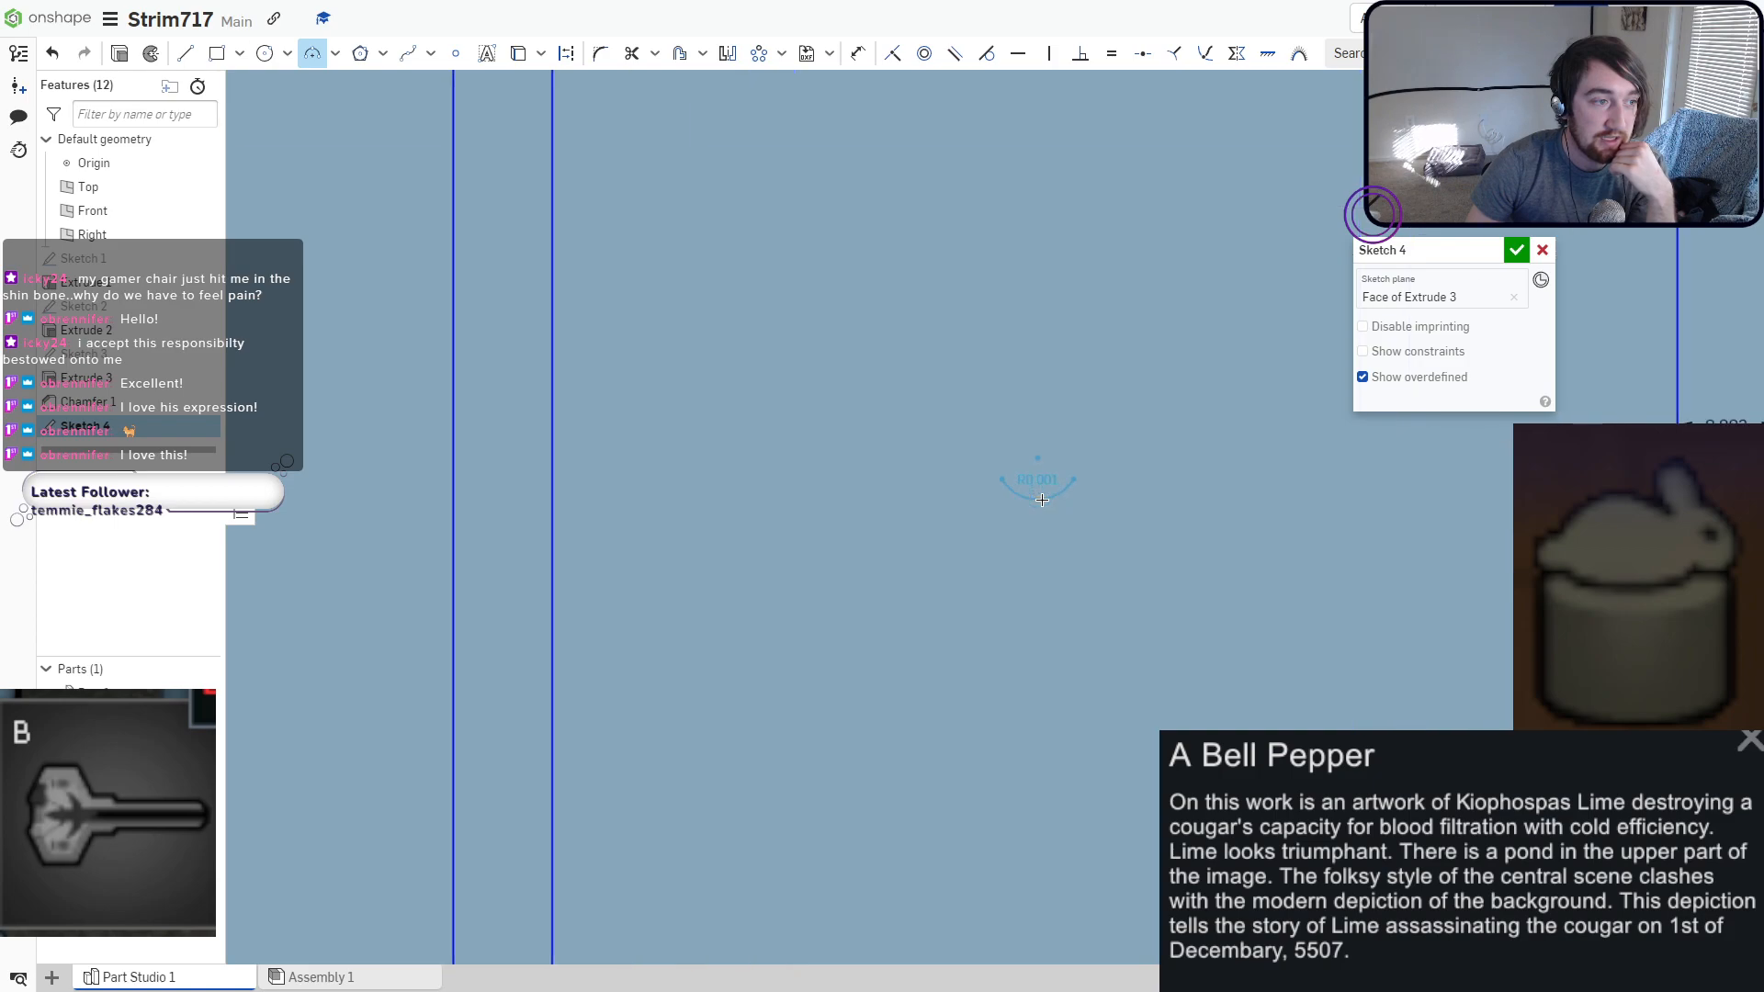
pyautogui.click(1092, 469)
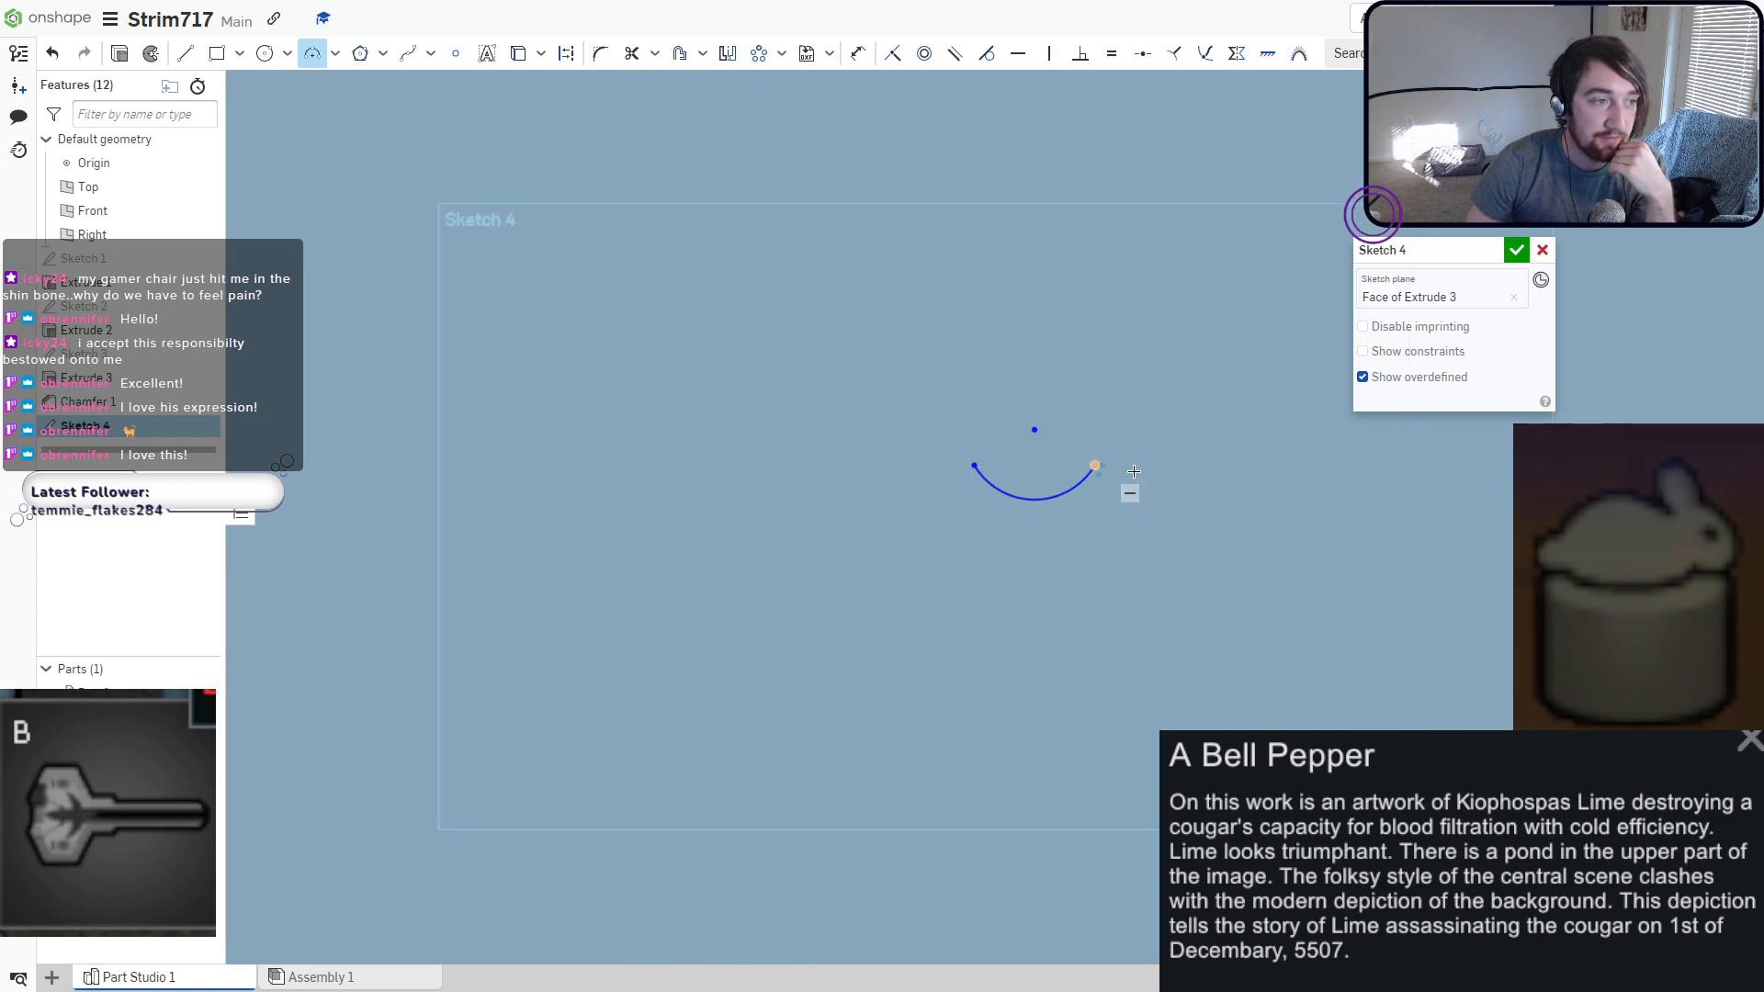
pyautogui.click(1213, 466)
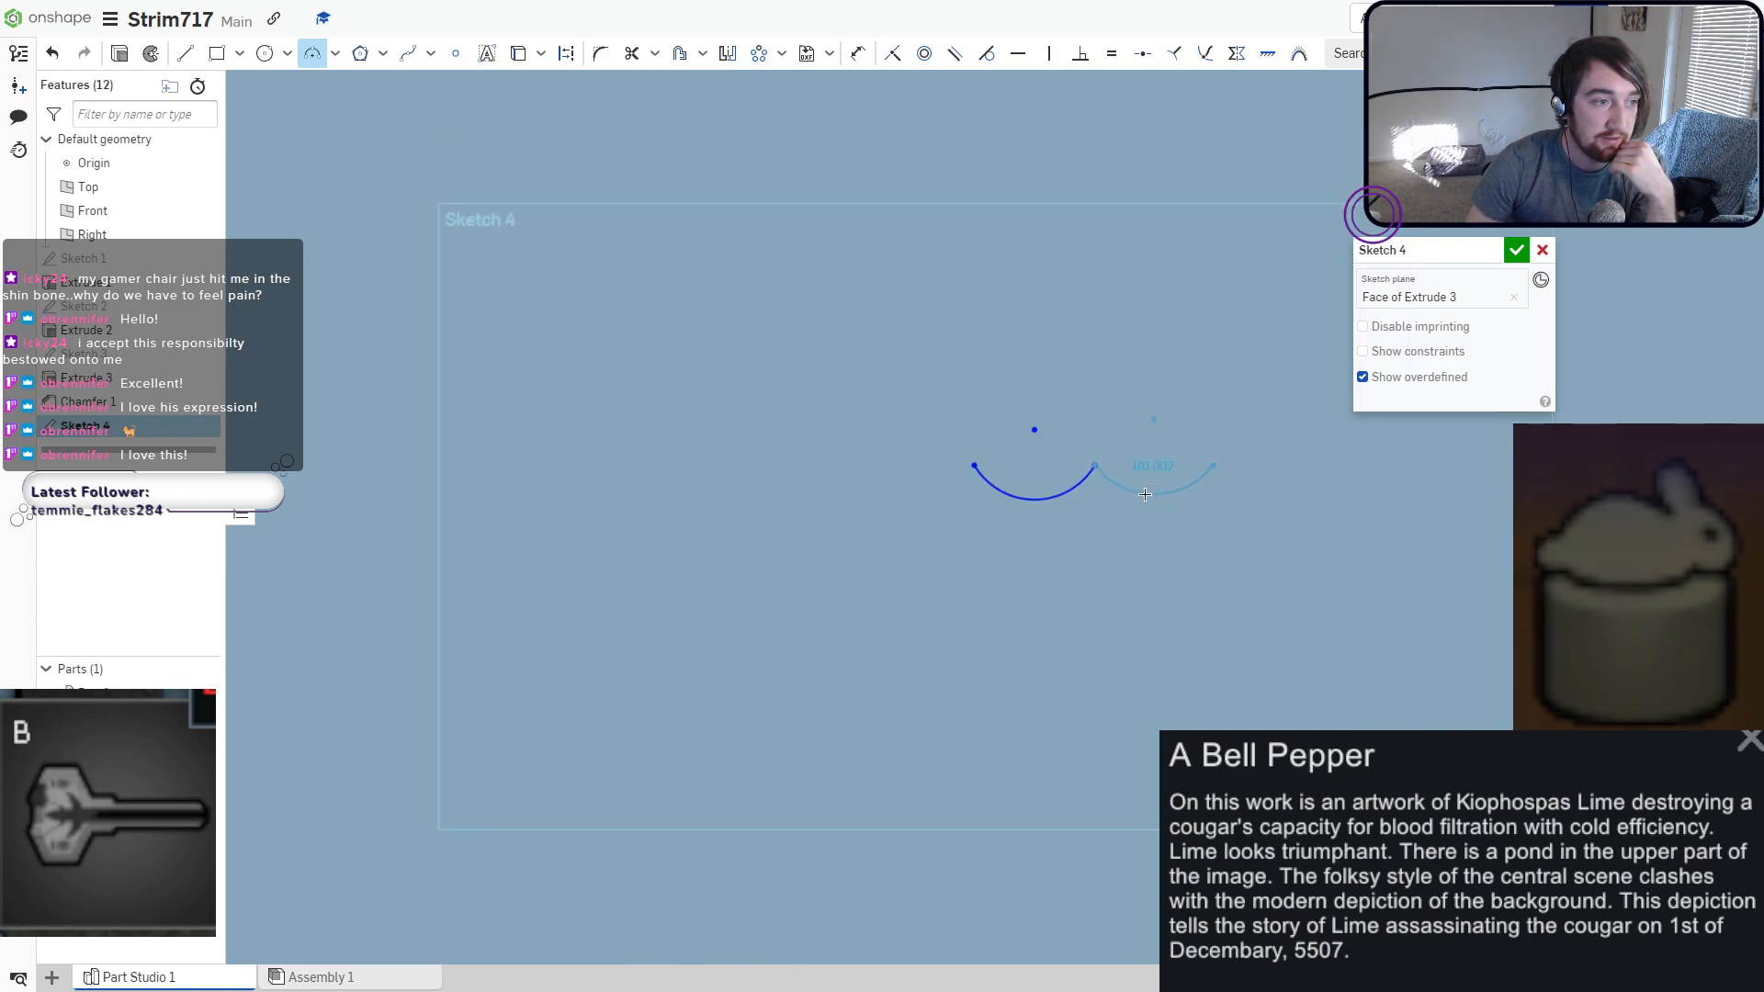
pyautogui.click(1145, 494)
# Draw a tall outward-bulging arc up from the right lobe's outer end, topped by an inward-curving rounded arc of about 0.002 cm radius.
pyautogui.moveTo(1180, 423); pyautogui.dragTo(1119, 517, button='middle')
pyautogui.click(1151, 561)
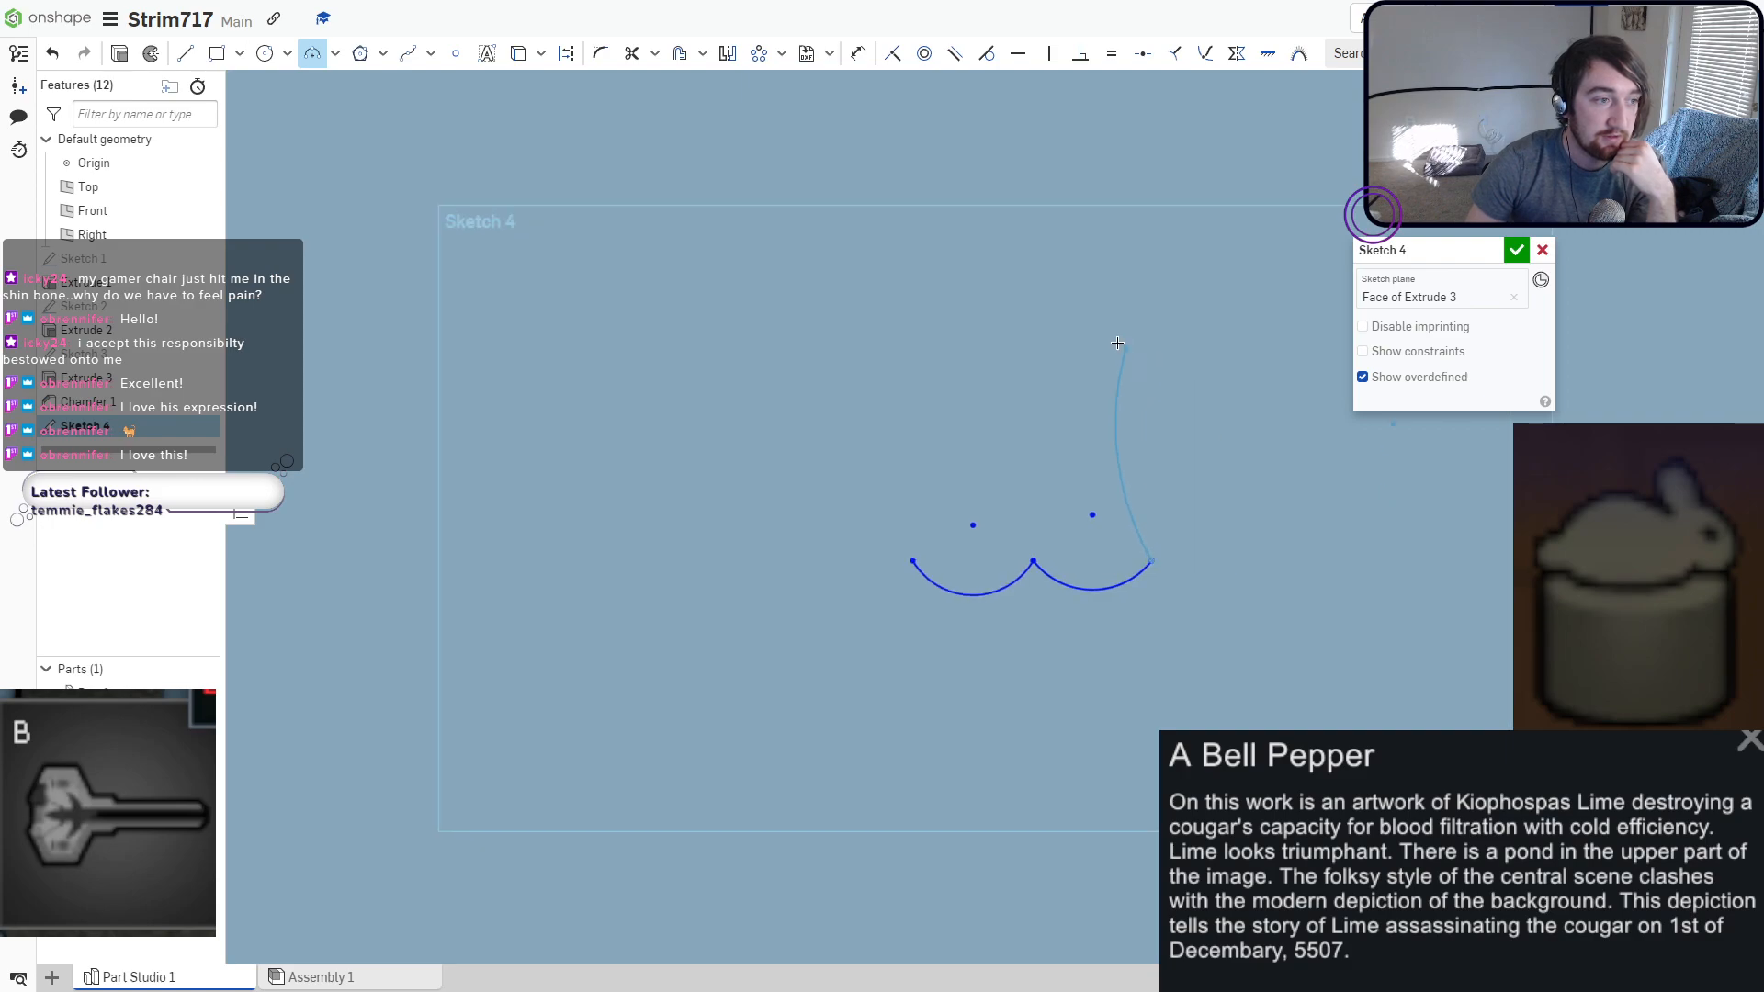
pyautogui.click(1183, 340)
pyautogui.click(1185, 376)
pyautogui.click(1182, 340)
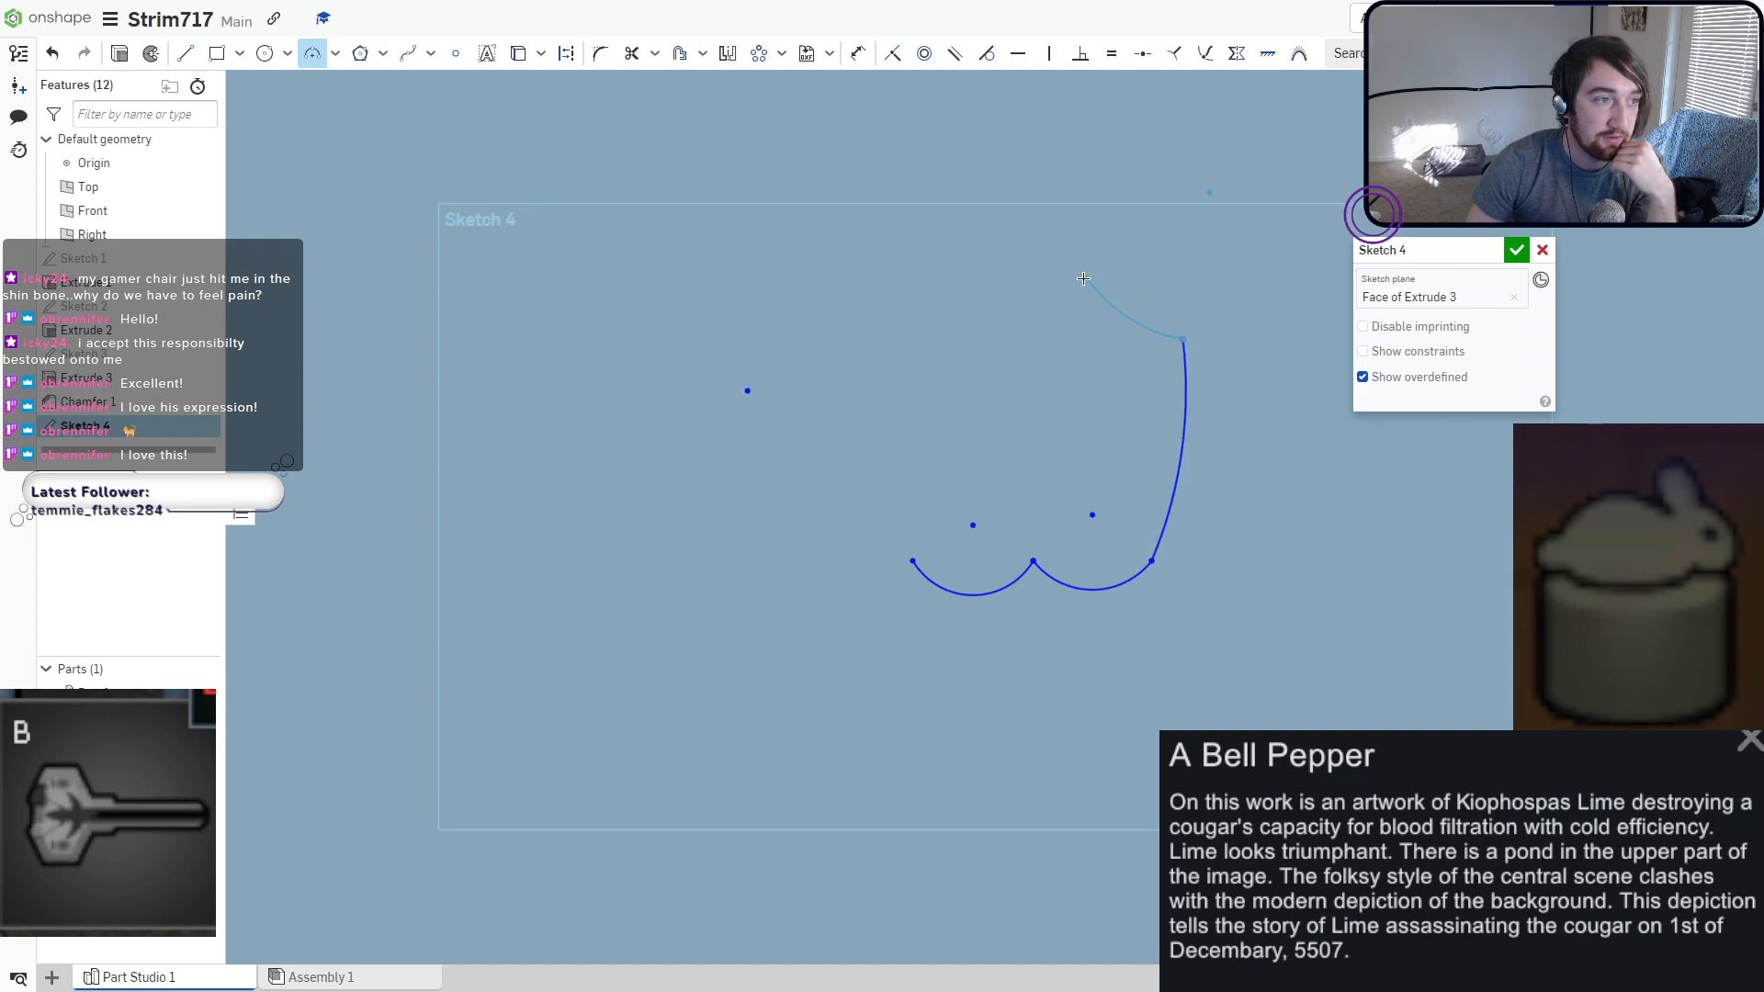
pyautogui.click(1141, 276)
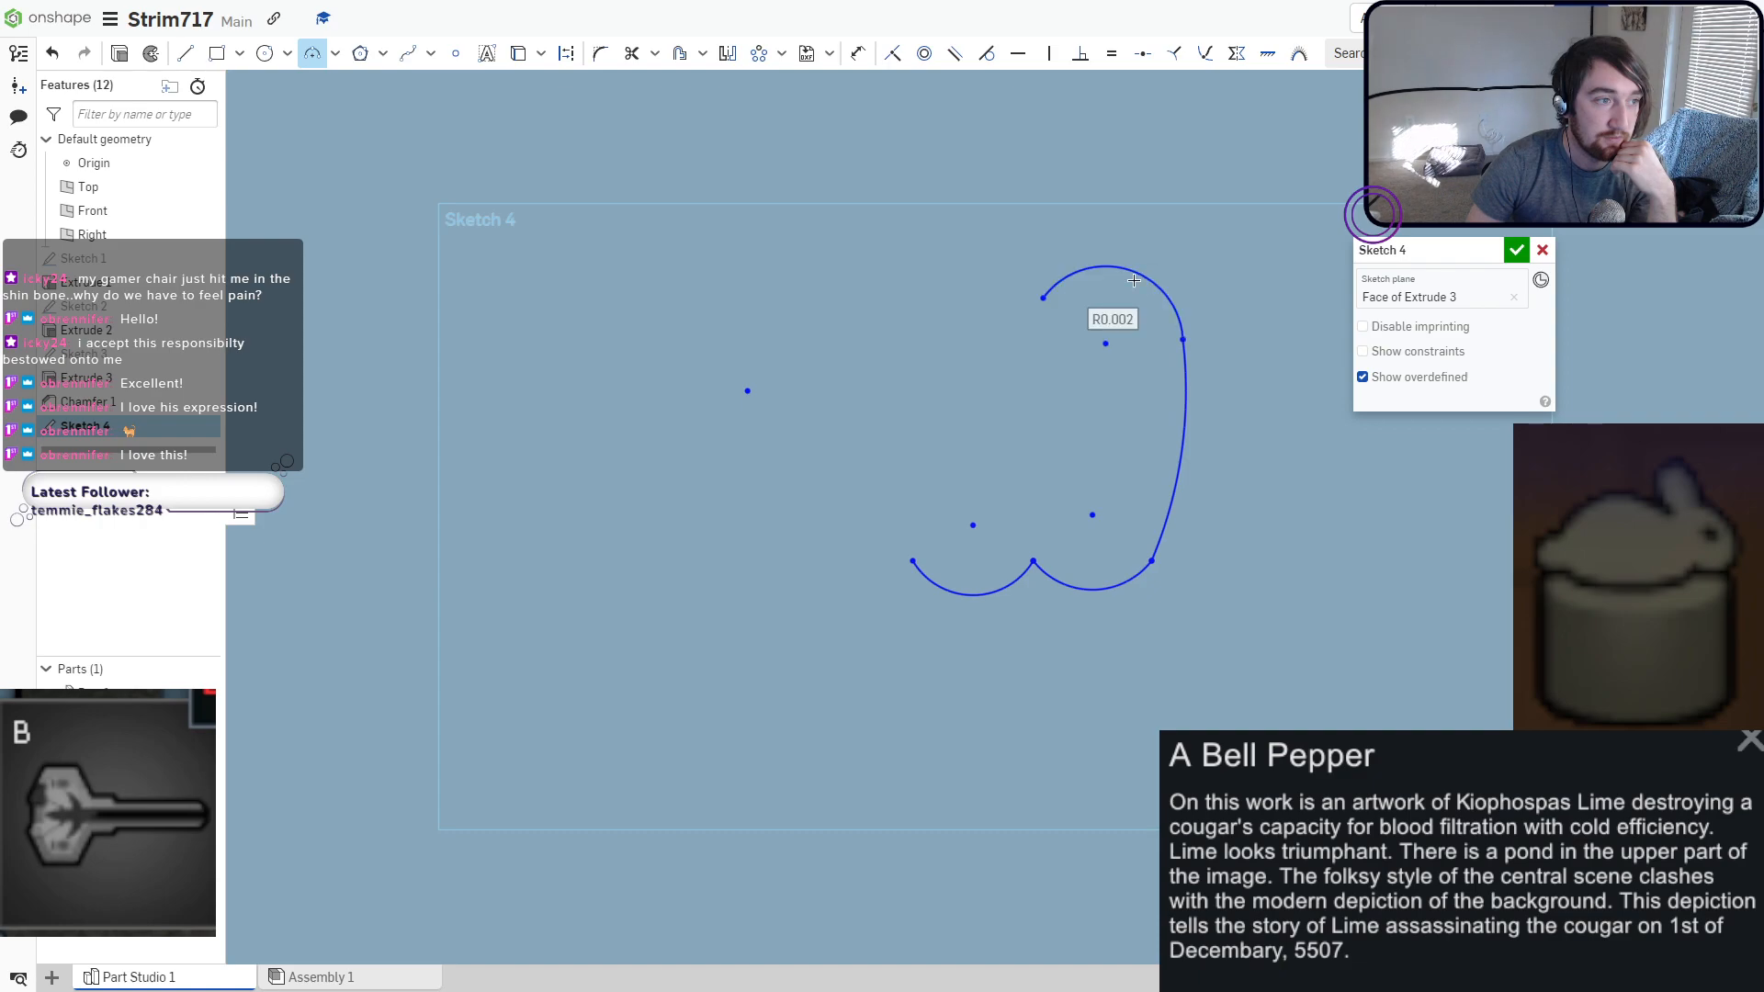
# Draw a three-point arc of about 0.009 cm radius rising from the left lobe's outer end as the shape's left side.
pyautogui.click(912, 561)
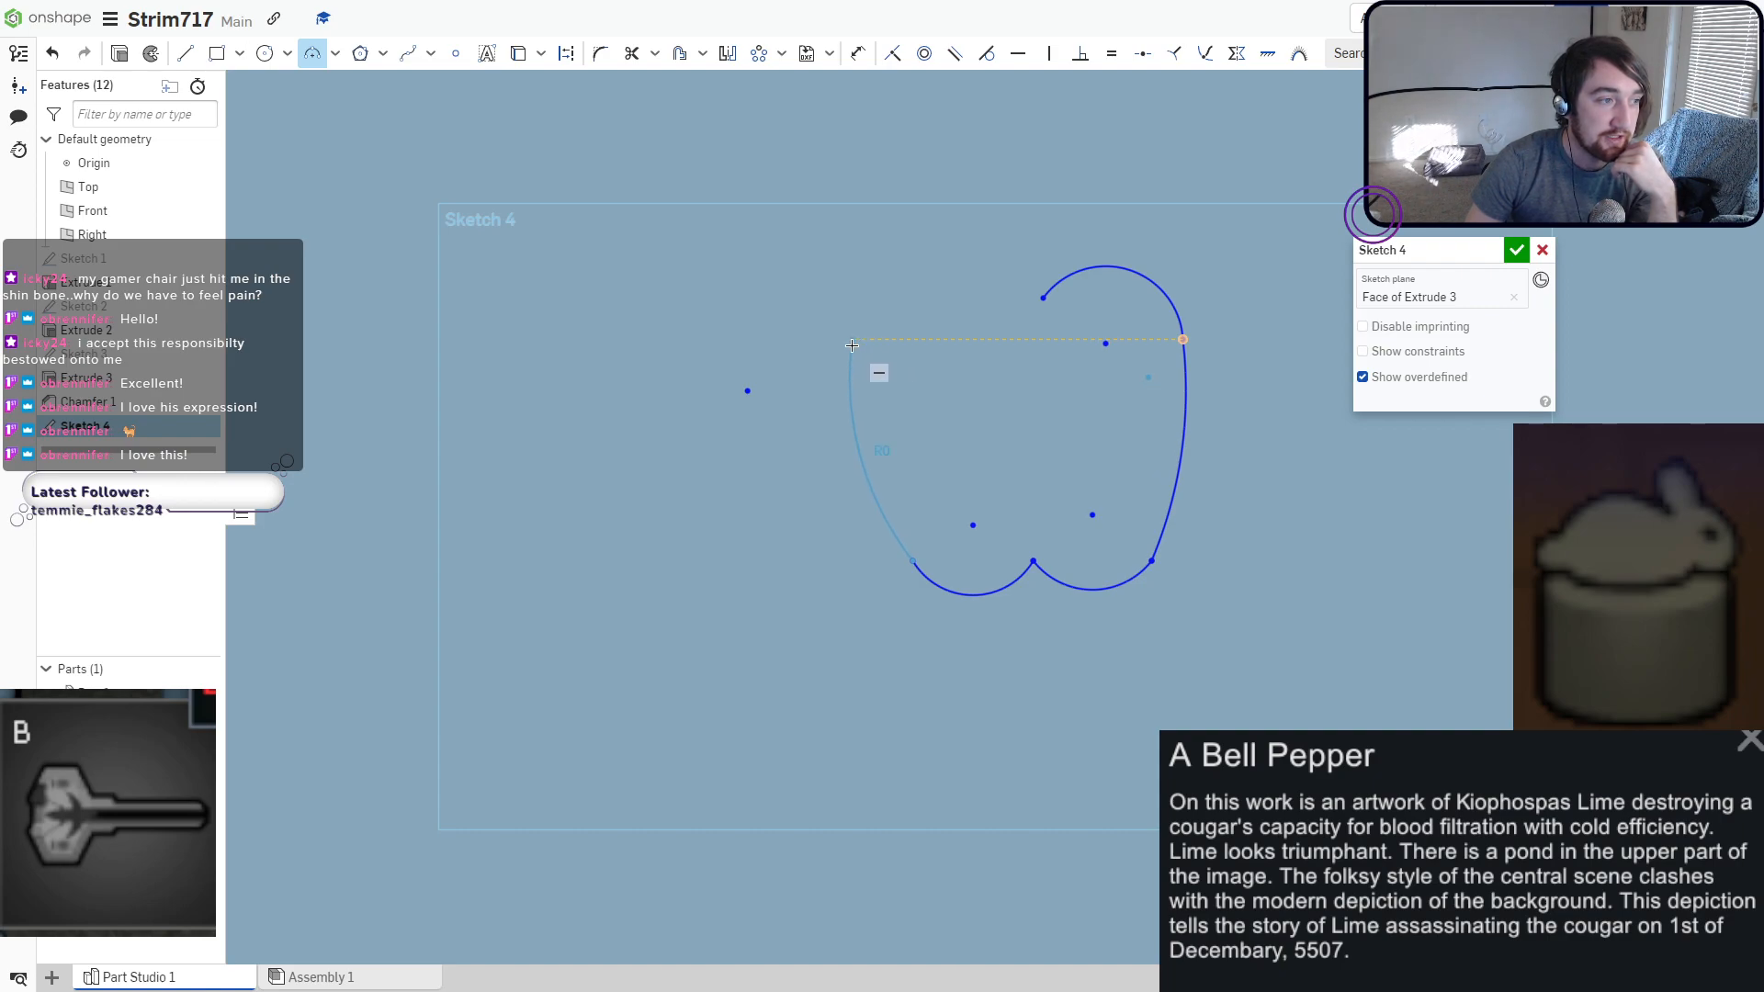
pyautogui.click(852, 340)
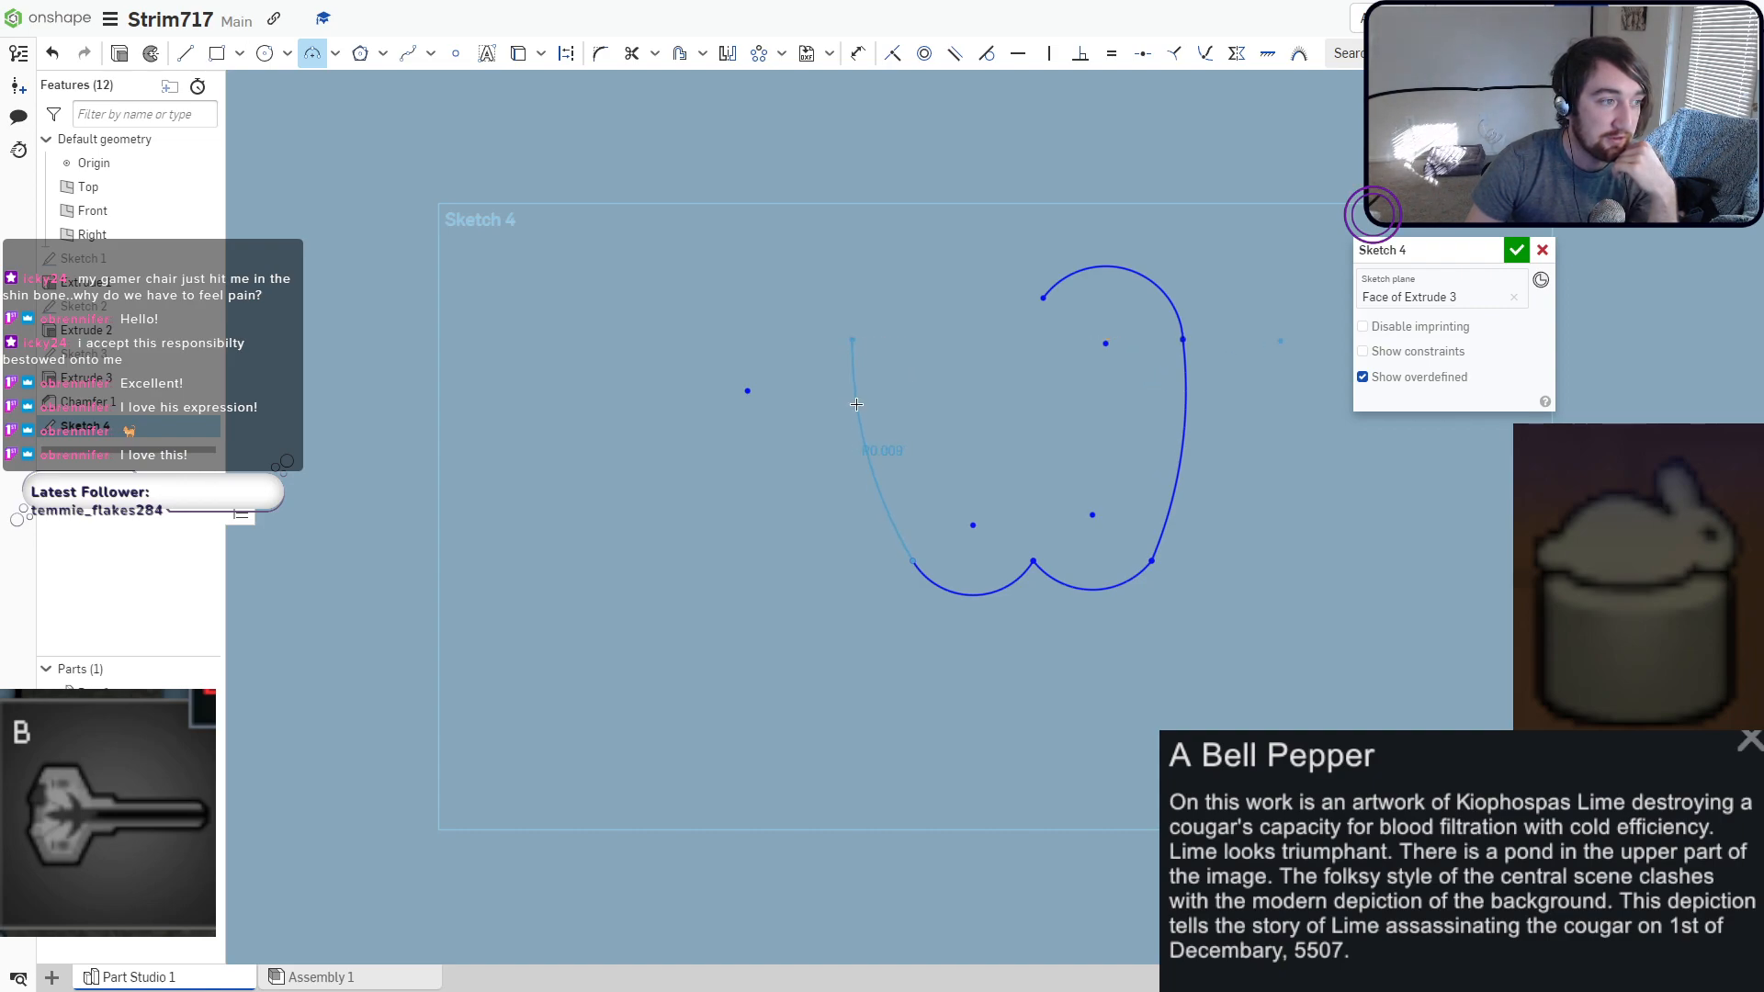
pyautogui.click(857, 404)
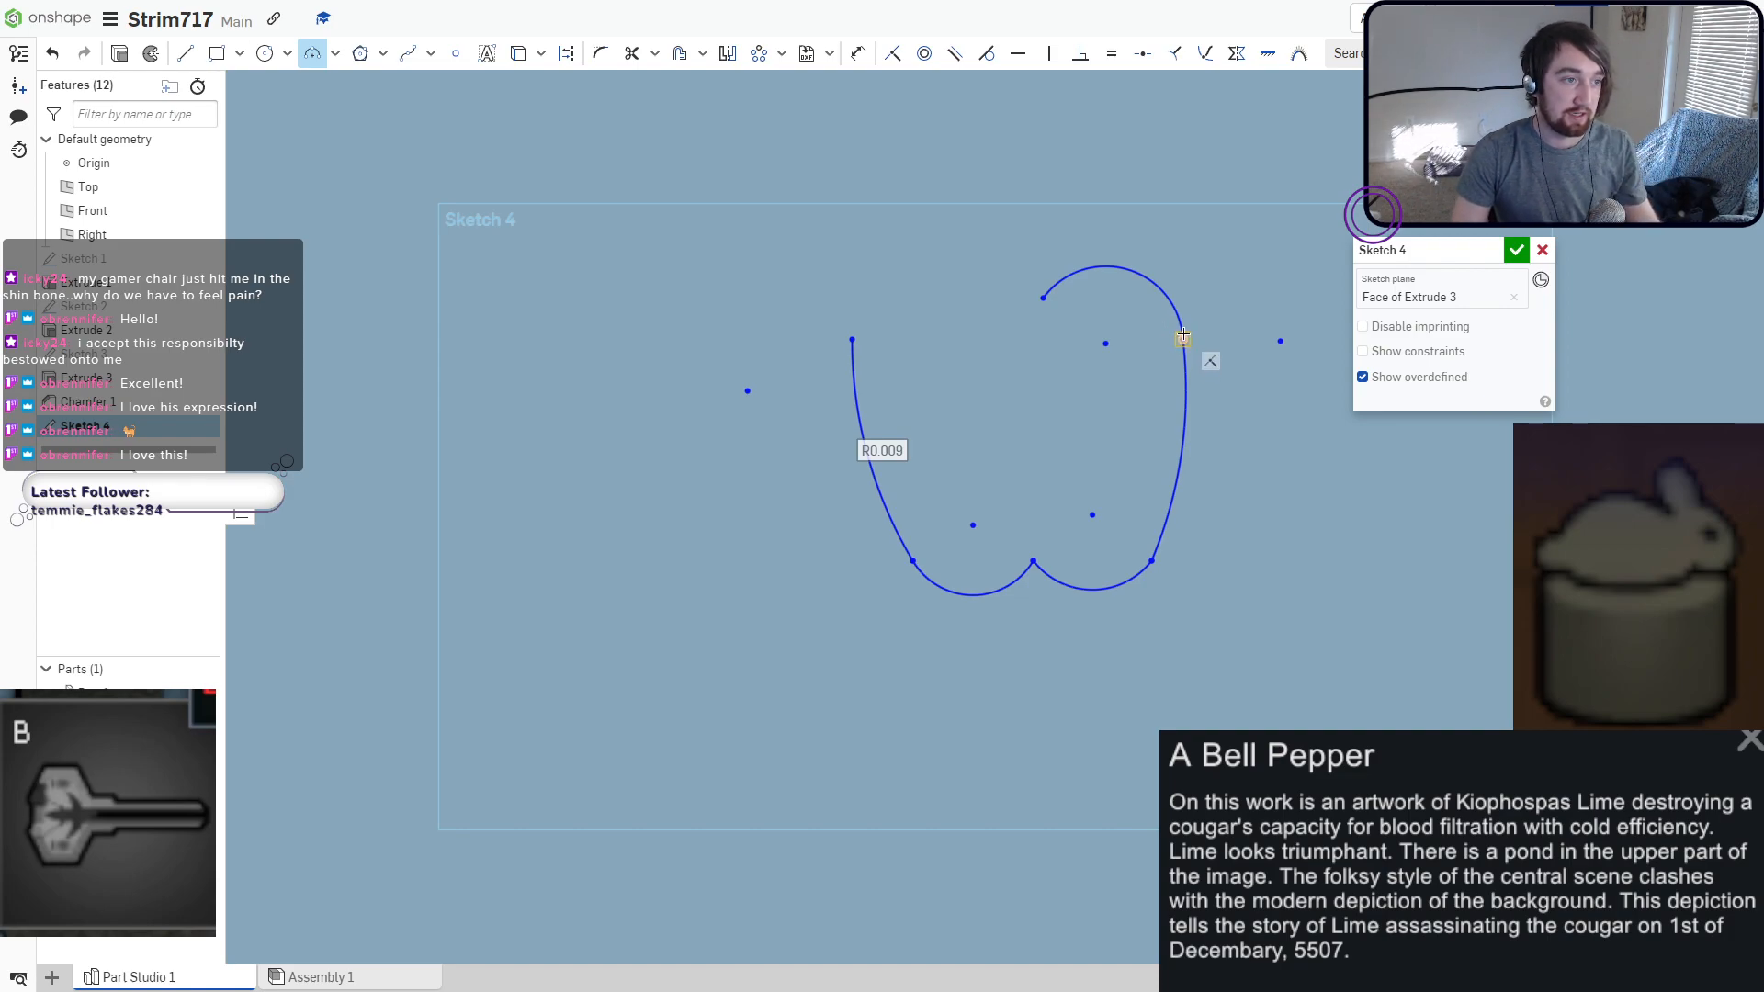
# Move the joint between the two right-hand arcs slightly outward, and trim both of those arcs away.
pyautogui.press('Escape')
pyautogui.moveTo(1183, 336); pyautogui.dragTo(1192, 337)
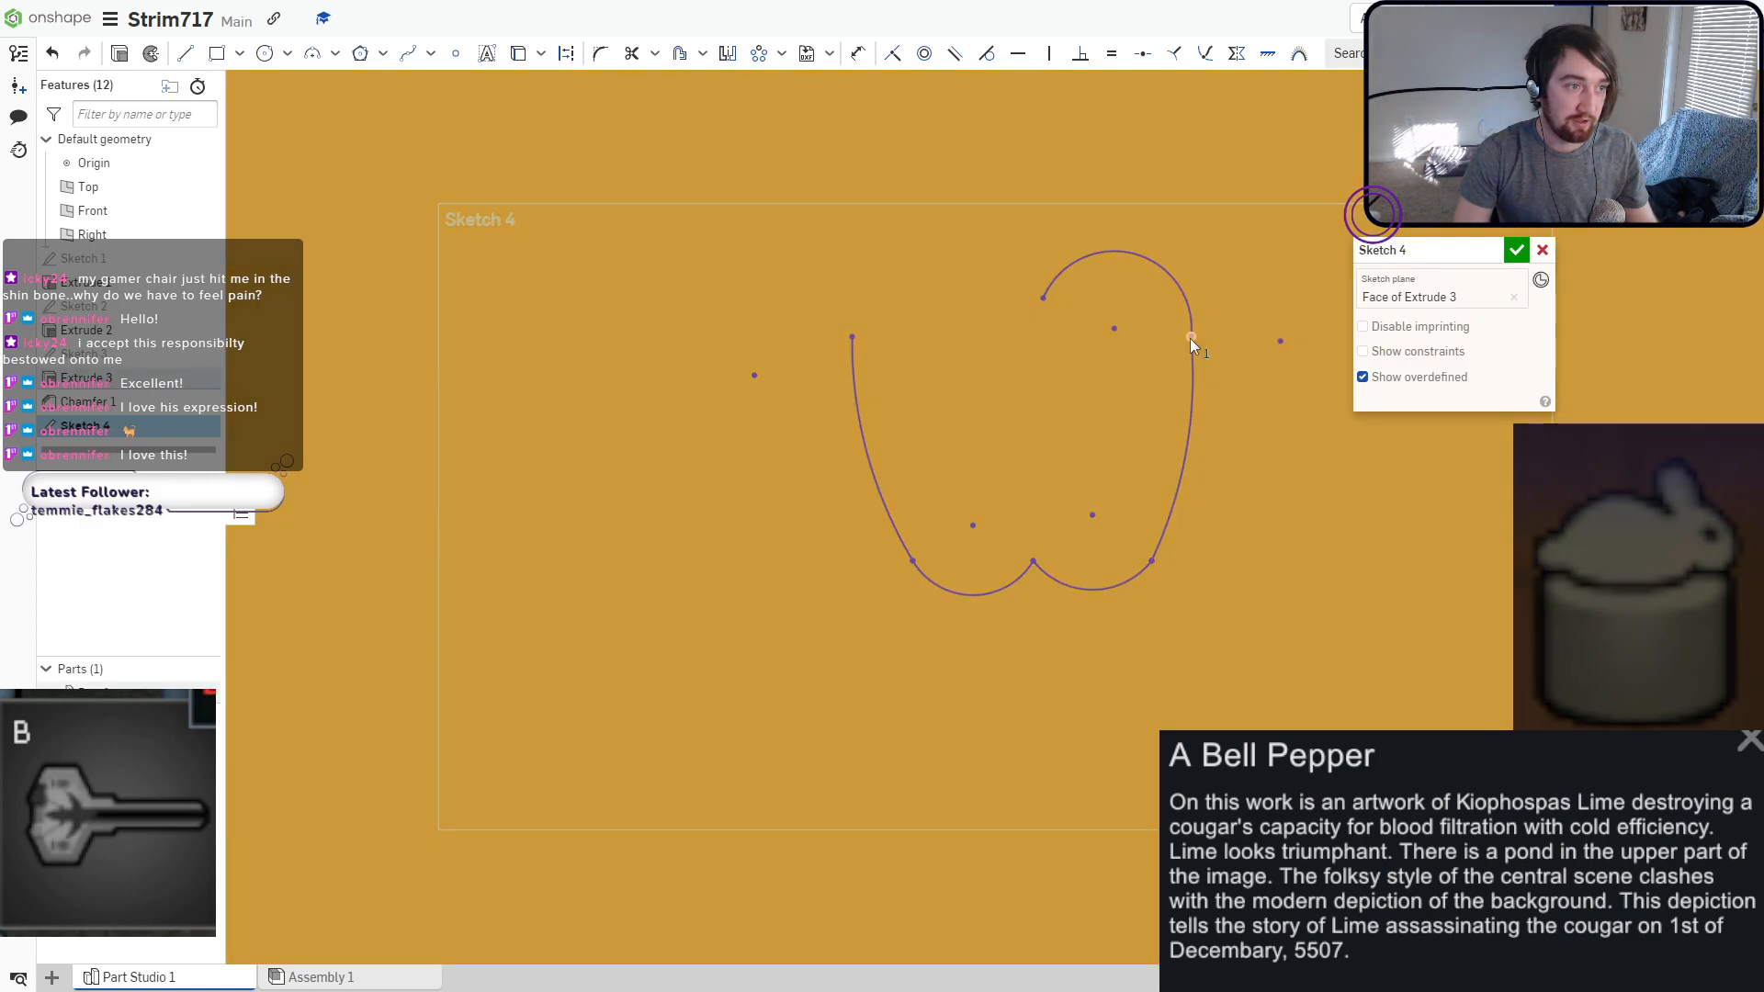
pyautogui.scroll(-10, 1189, 494)
pyautogui.scroll(-2, 1160, 505)
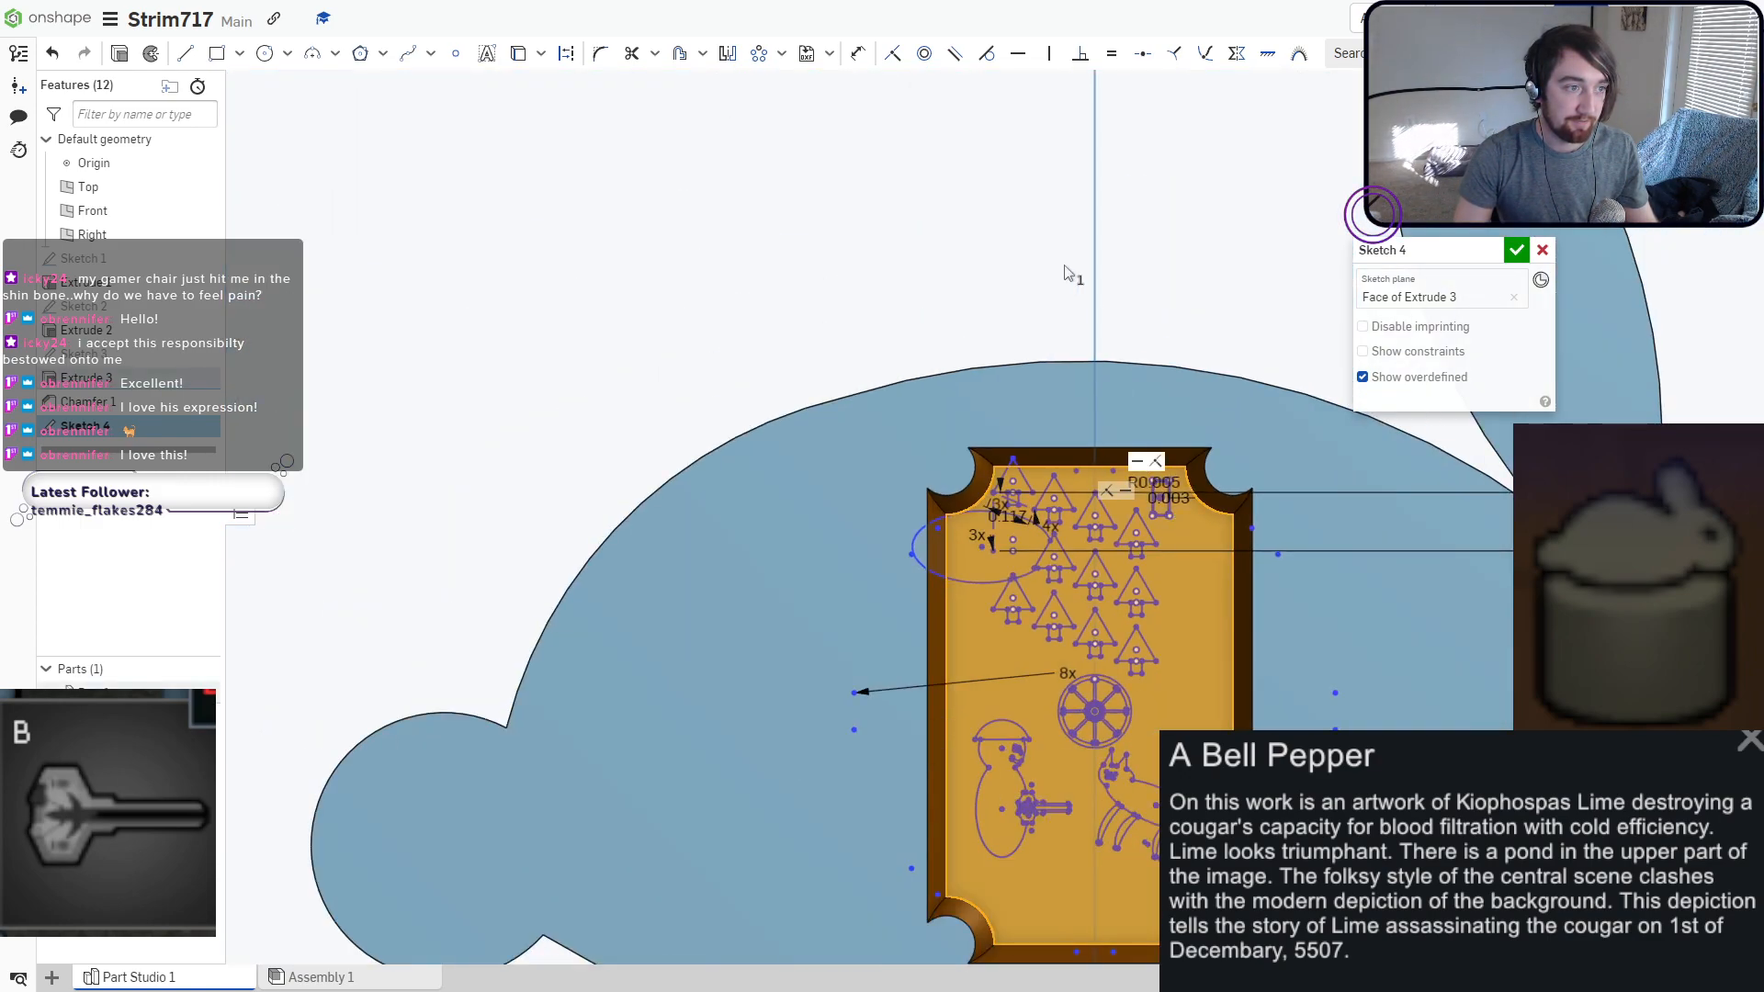
pyautogui.scroll(10, 1133, 411)
pyautogui.scroll(10, 1063, 407)
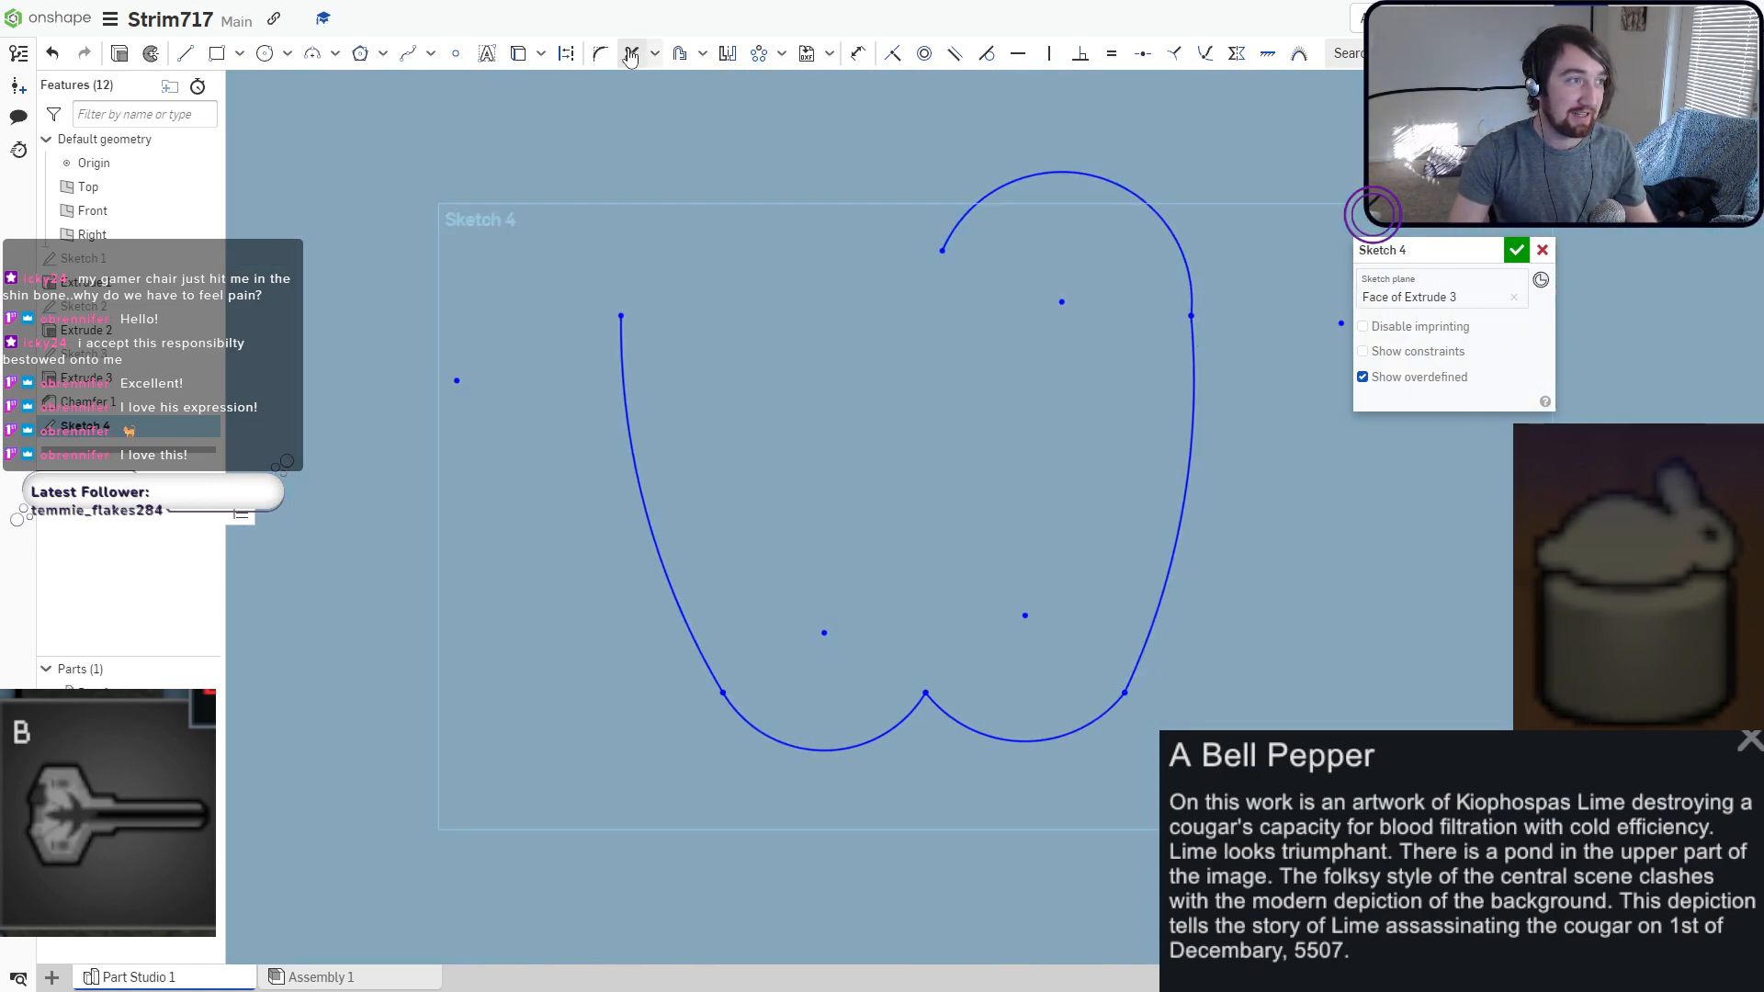
pyautogui.press('m')
pyautogui.moveTo(1060, 265)
pyautogui.mouseDown()
pyautogui.moveTo(1199, 382)
pyautogui.moveTo(1147, 425)
pyautogui.moveTo(1184, 462)
pyautogui.mouseUp()
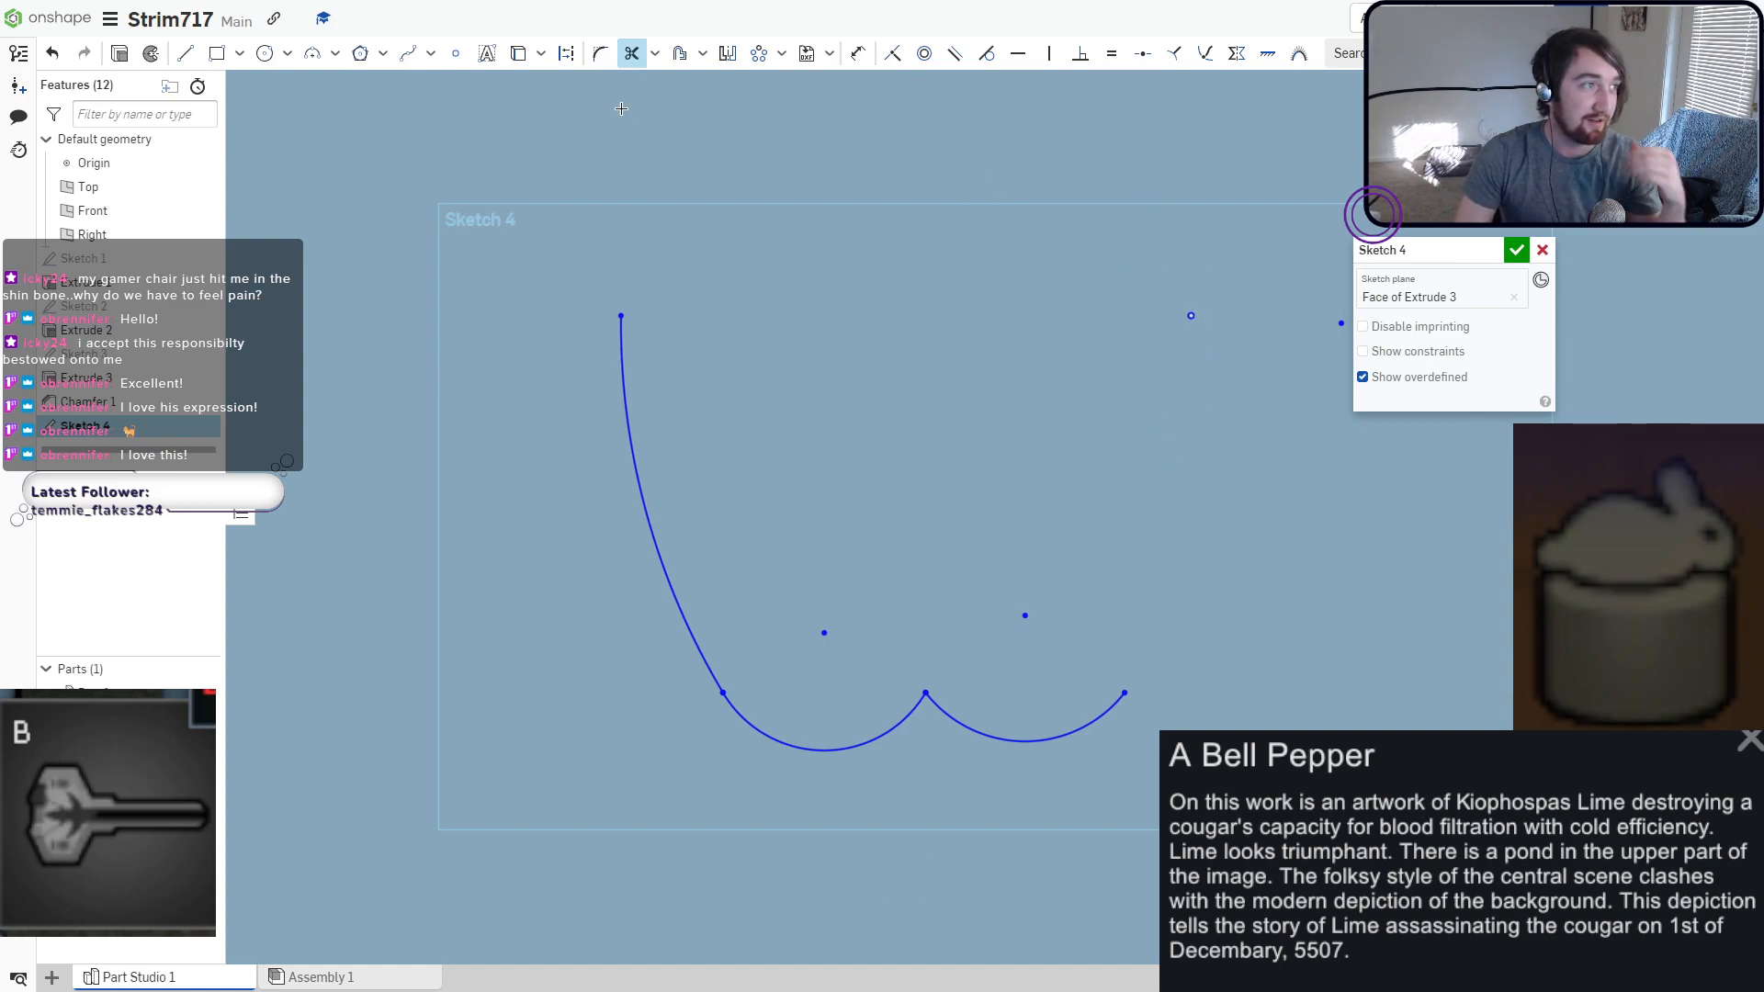
# Redraw the right side as a wider three-point arc of about 0.007 cm radius, and cap both sides with rounded arcs reaching toward the middle.
pyautogui.click(313, 56)
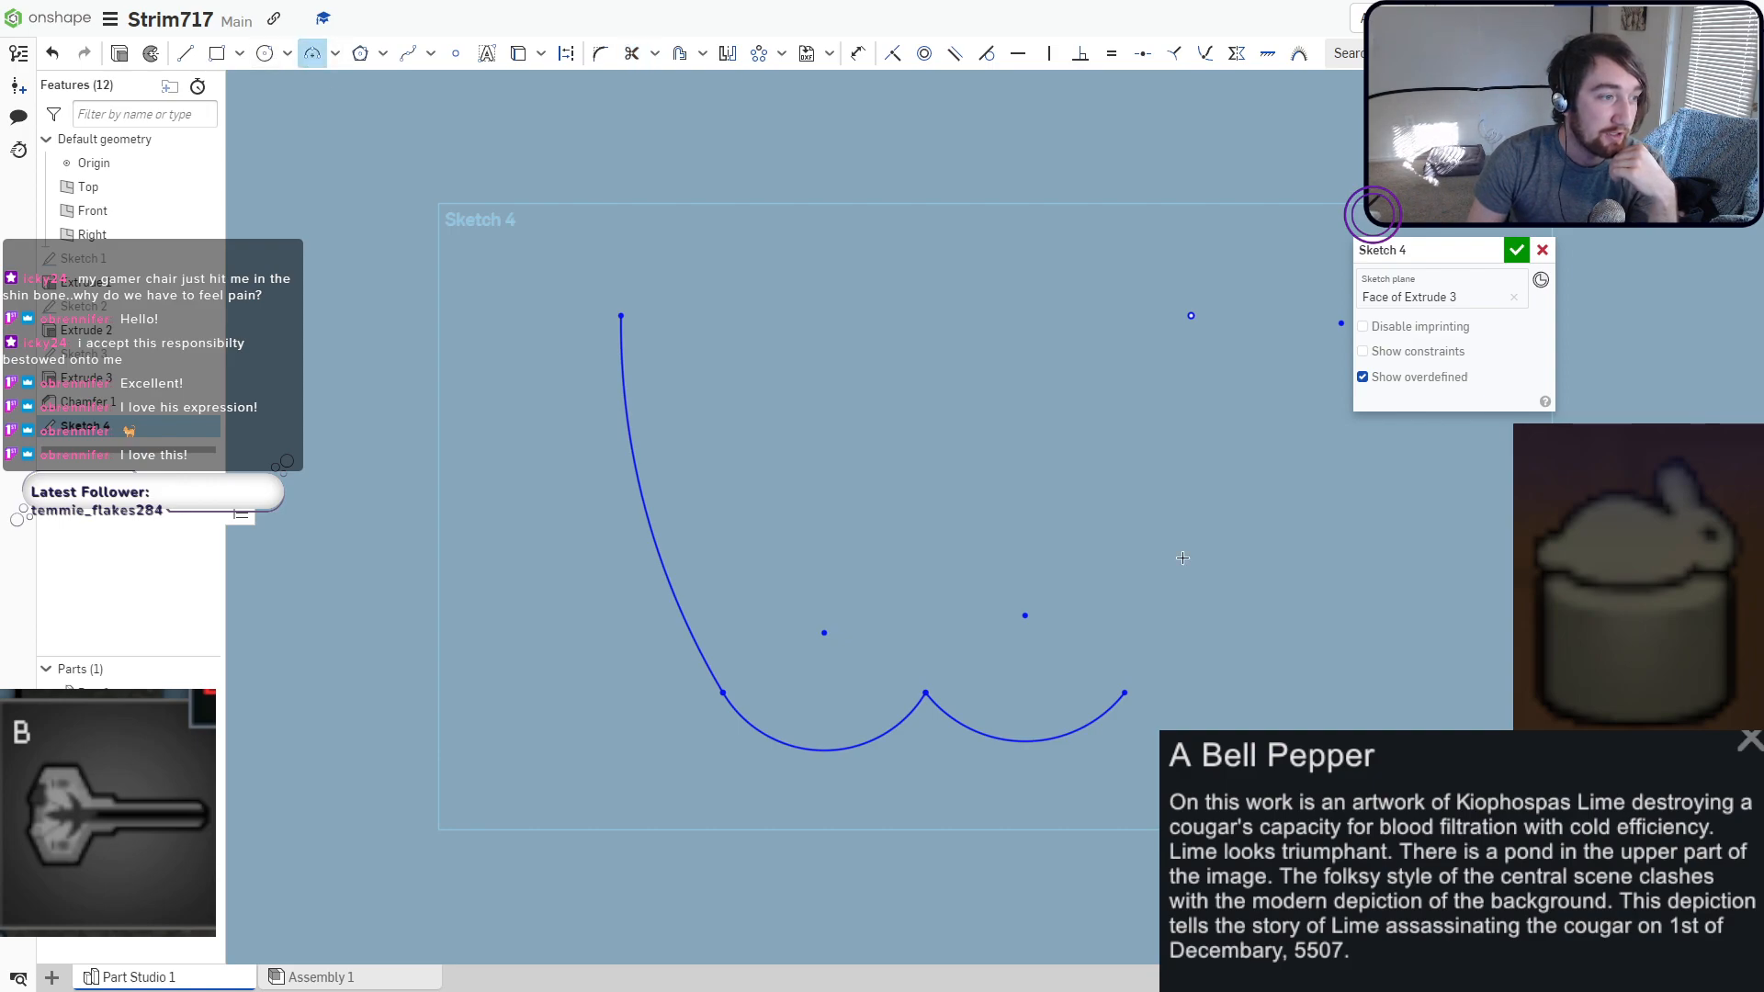
pyautogui.click(1125, 693)
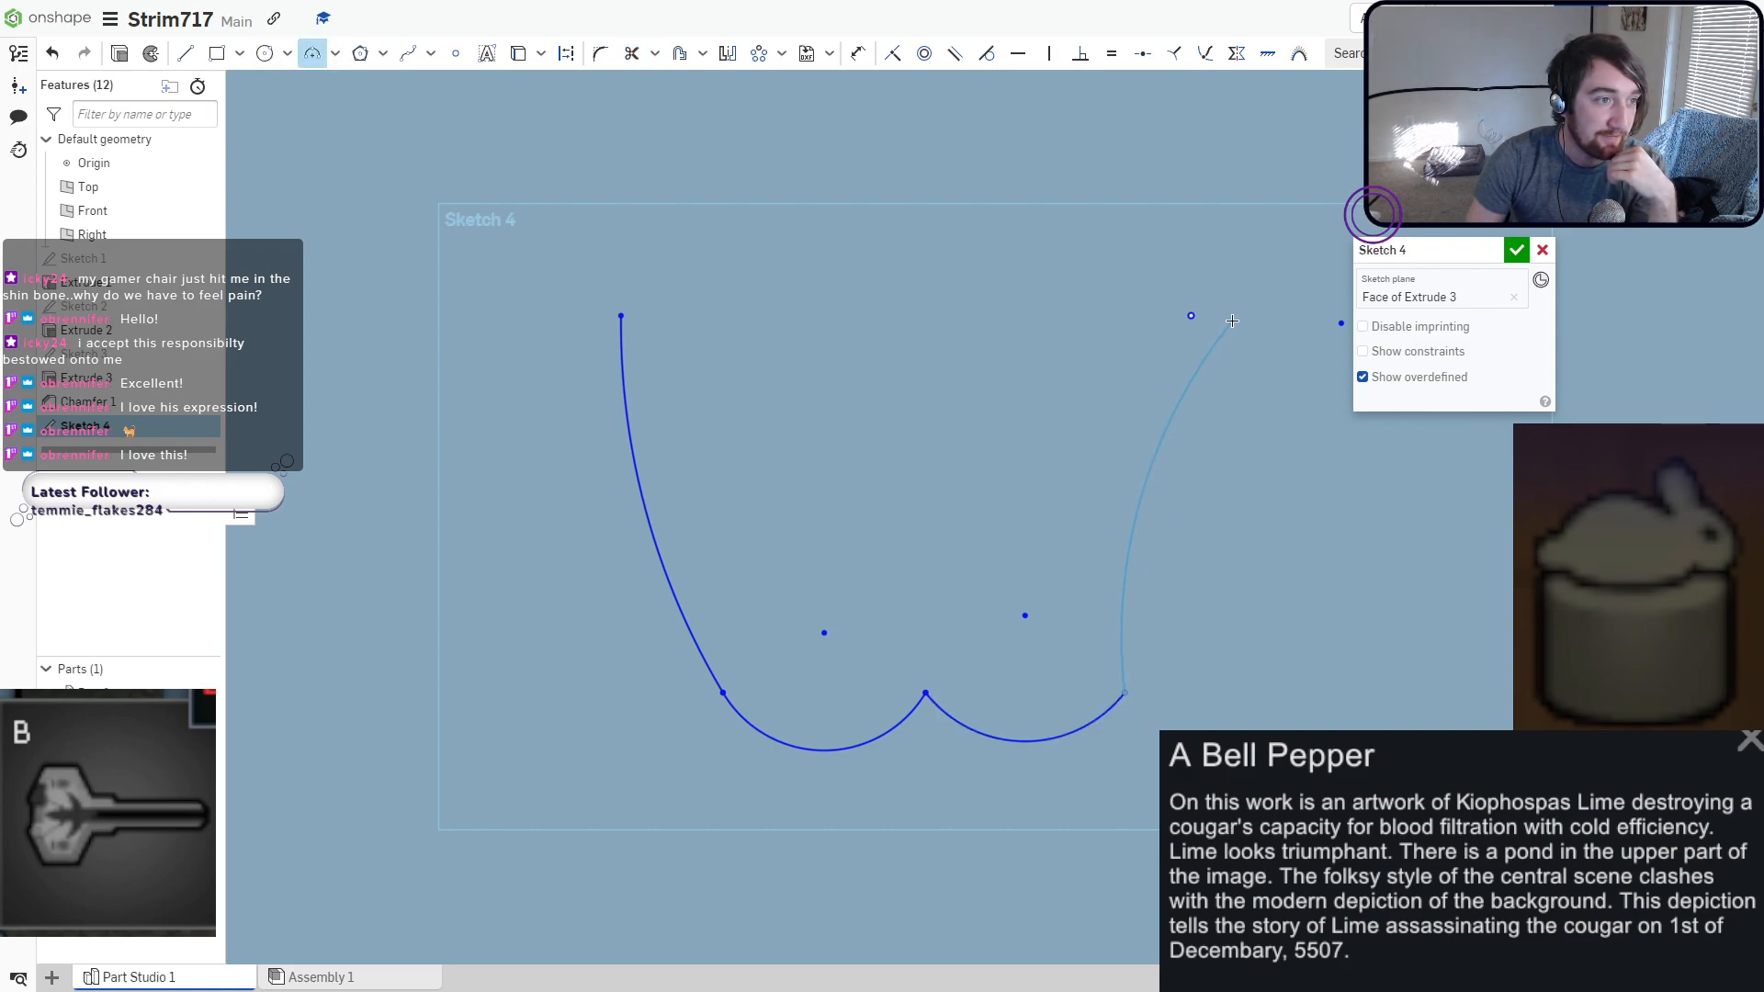
pyautogui.click(1230, 317)
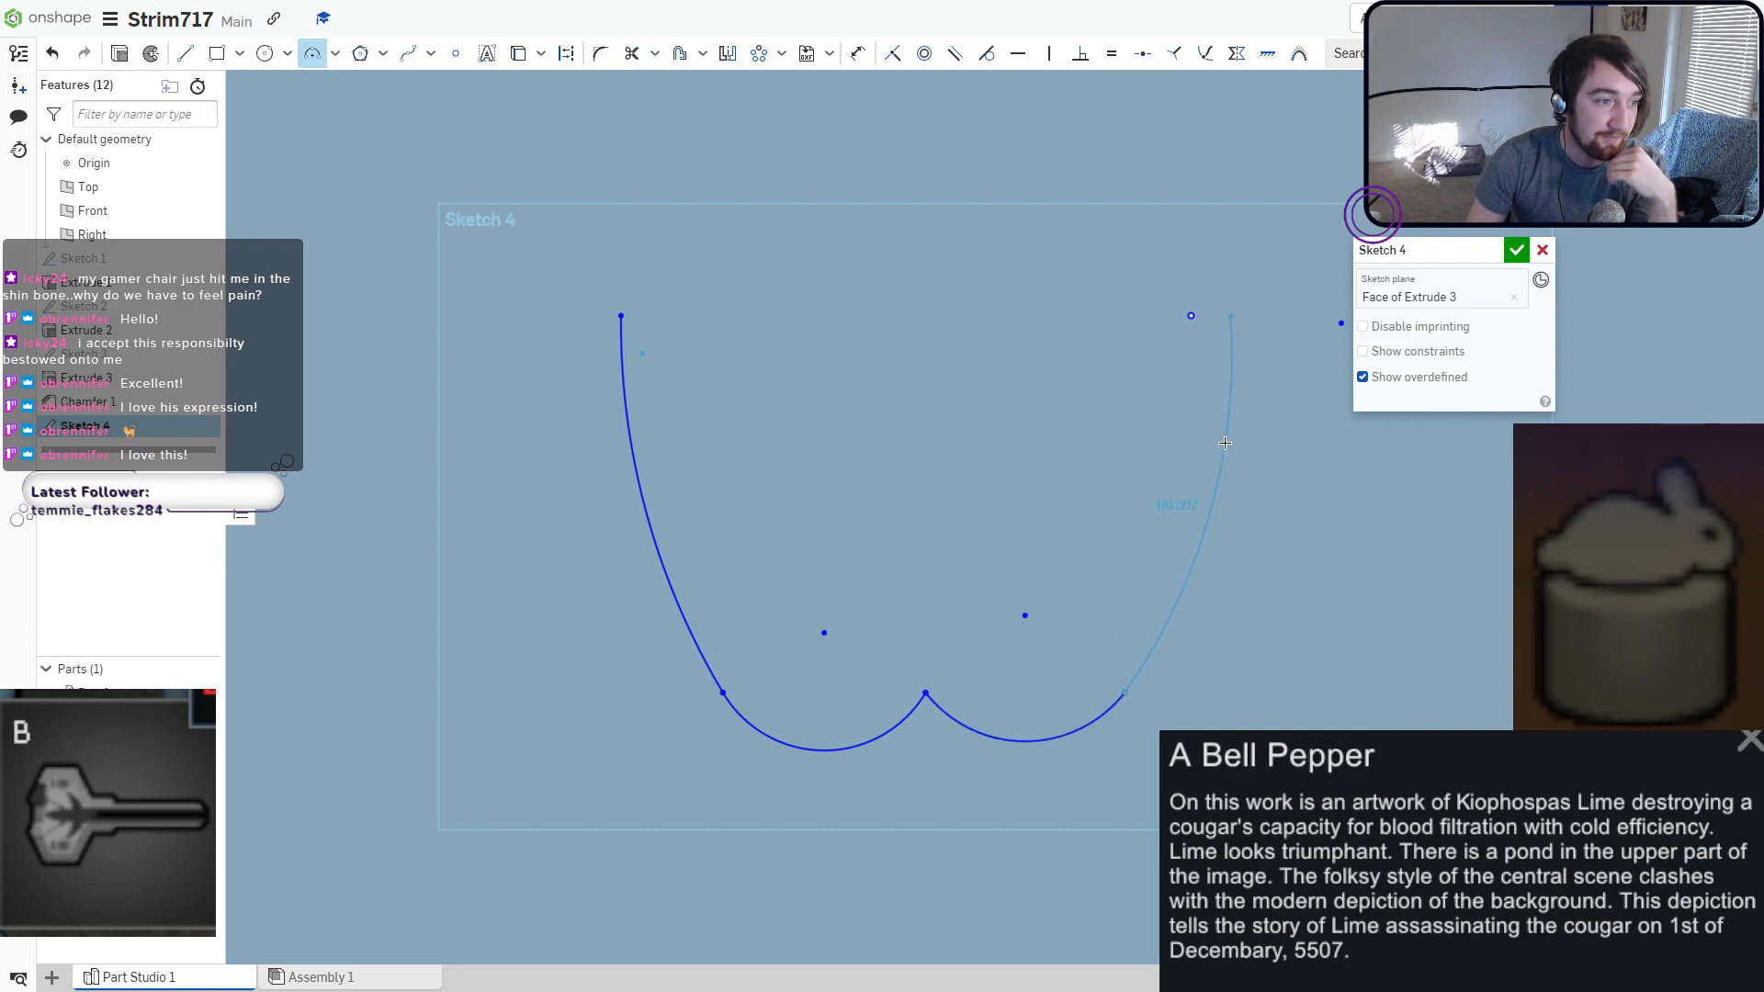
pyautogui.click(1231, 317)
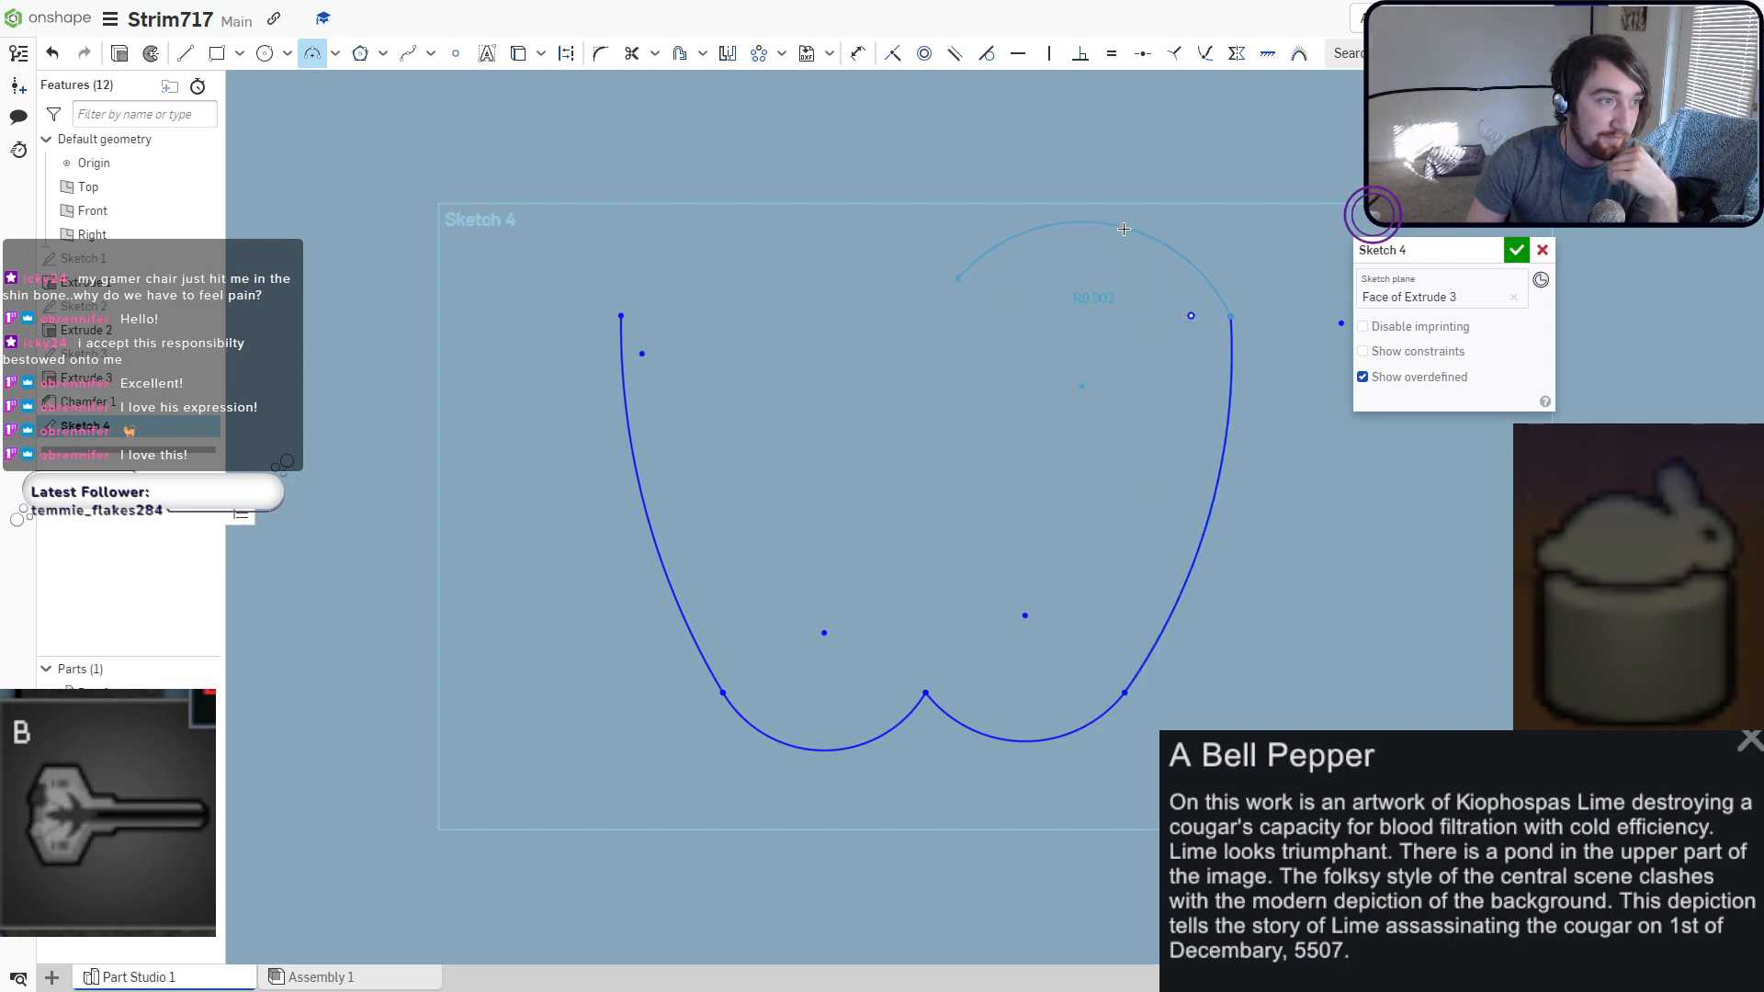
pyautogui.click(1124, 228)
pyautogui.click(621, 316)
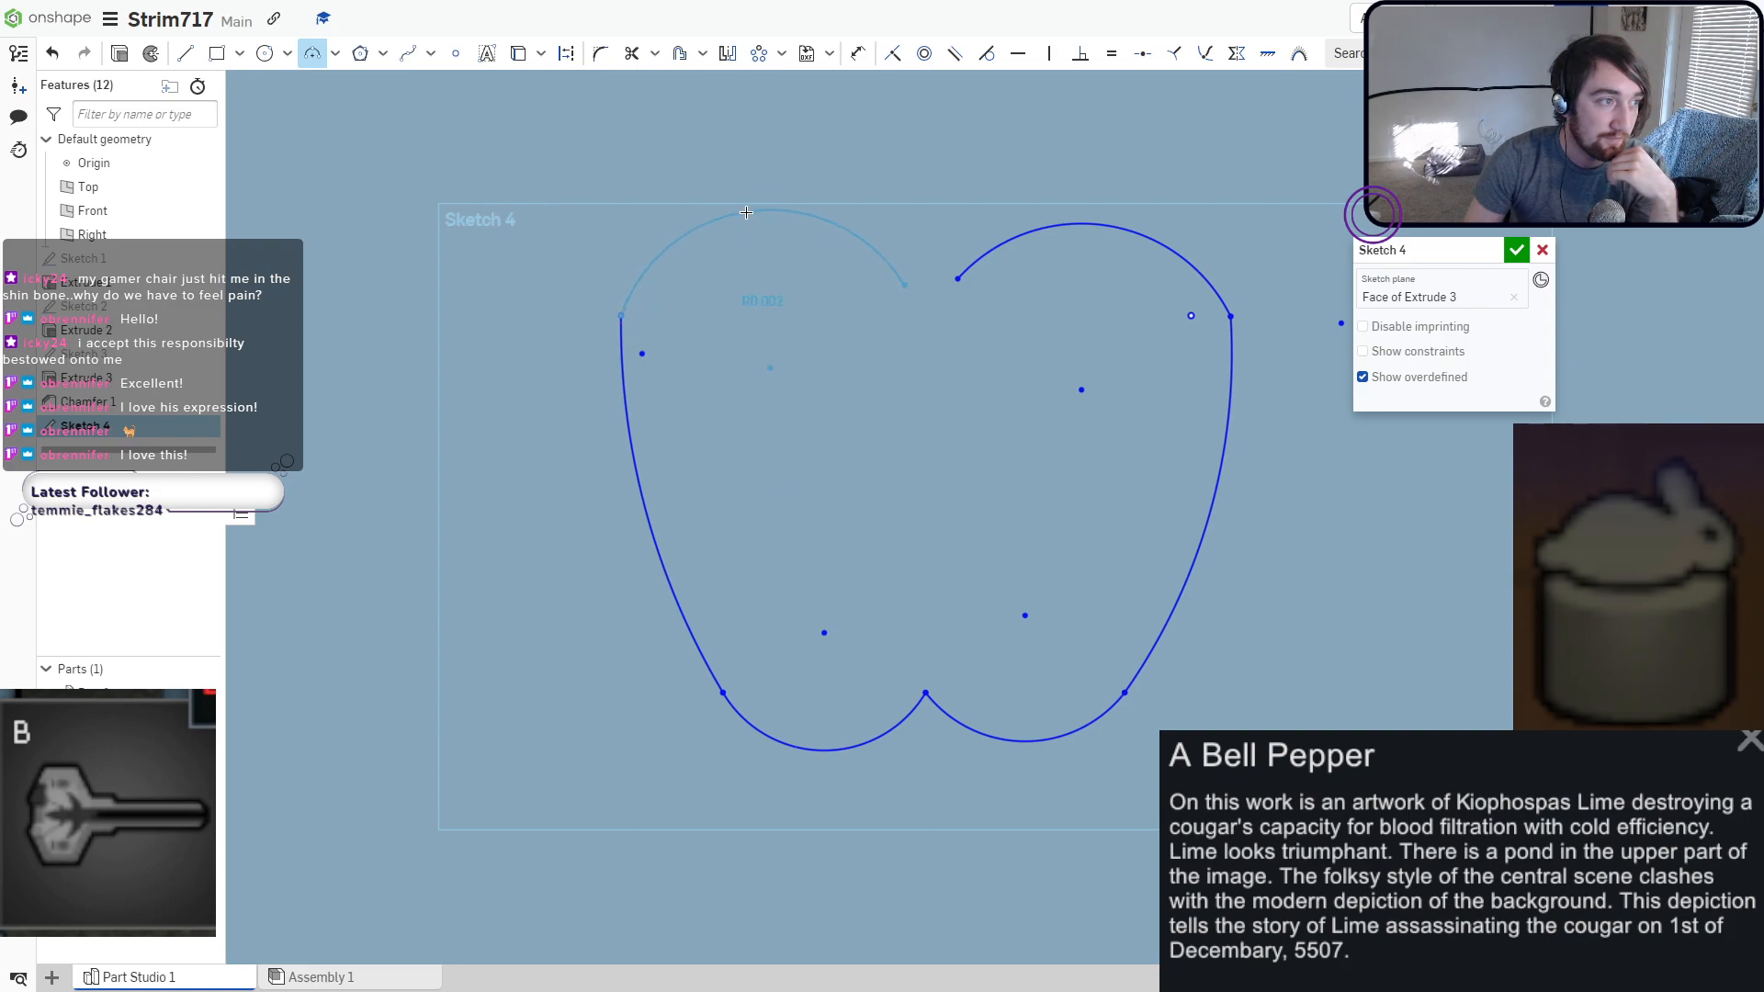
pyautogui.click(904, 285)
# Draw a curved stem rising from the gap between the top arcs with two arcs of about 0.003 cm radius, closing its tip with a line.
pyautogui.click(916, 409)
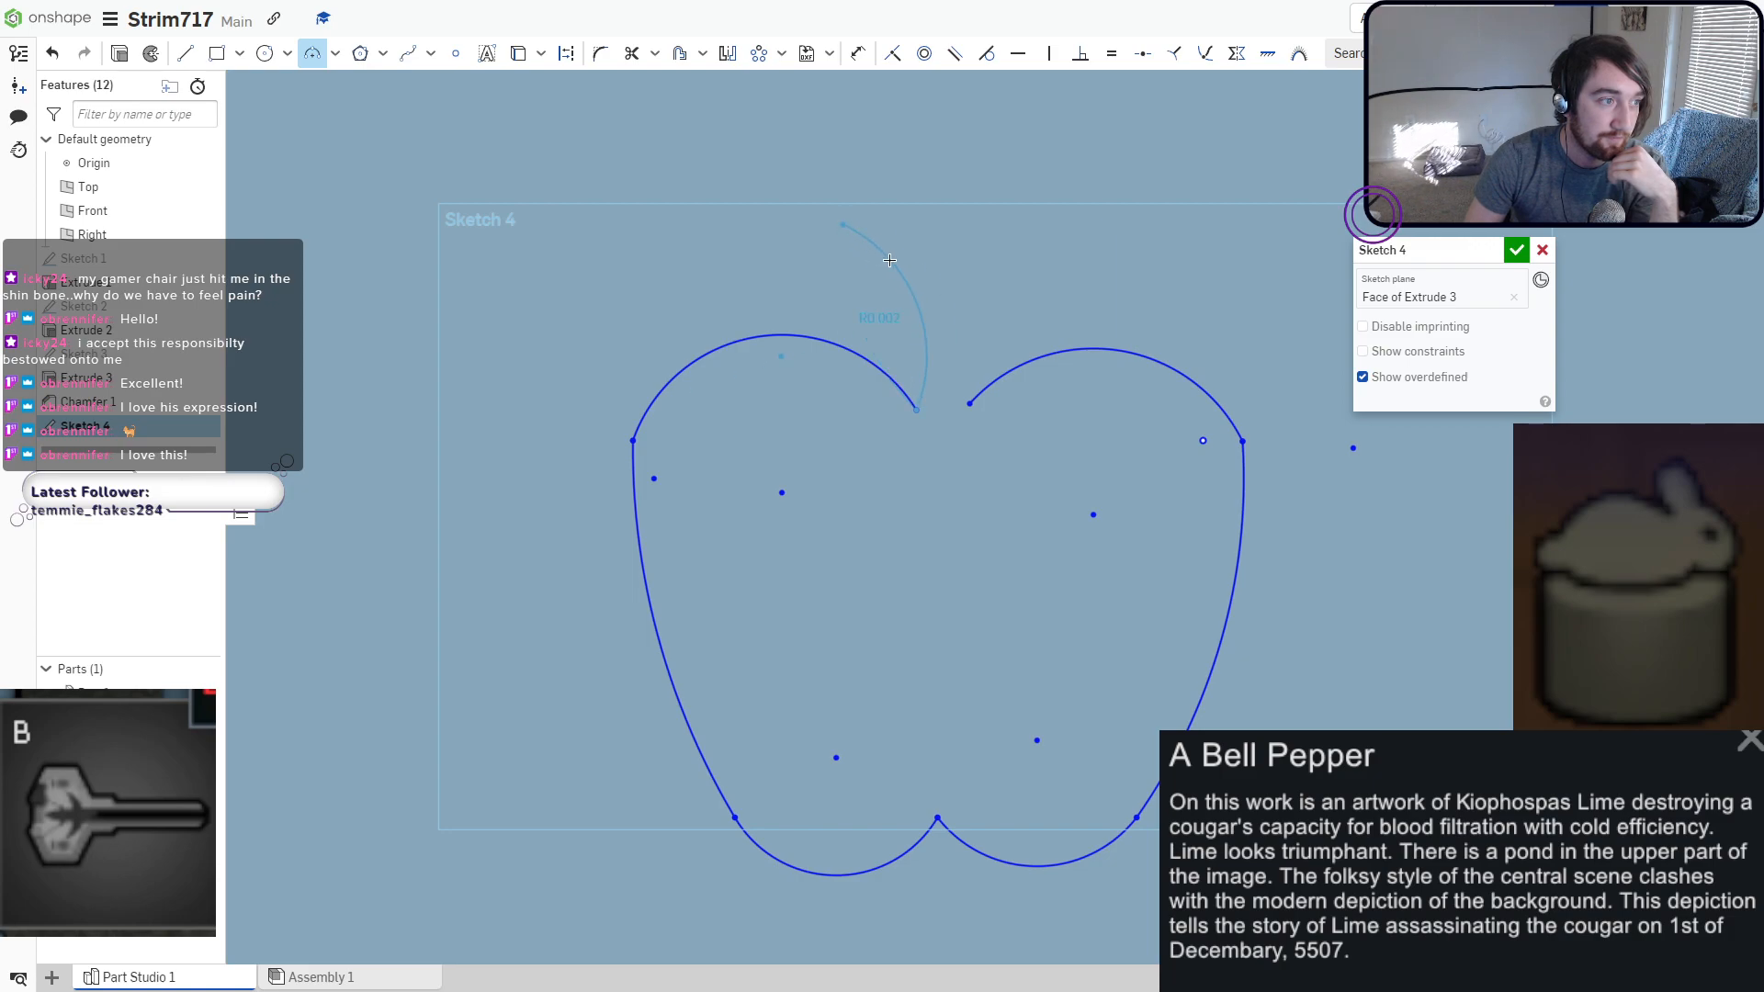
pyautogui.click(970, 402)
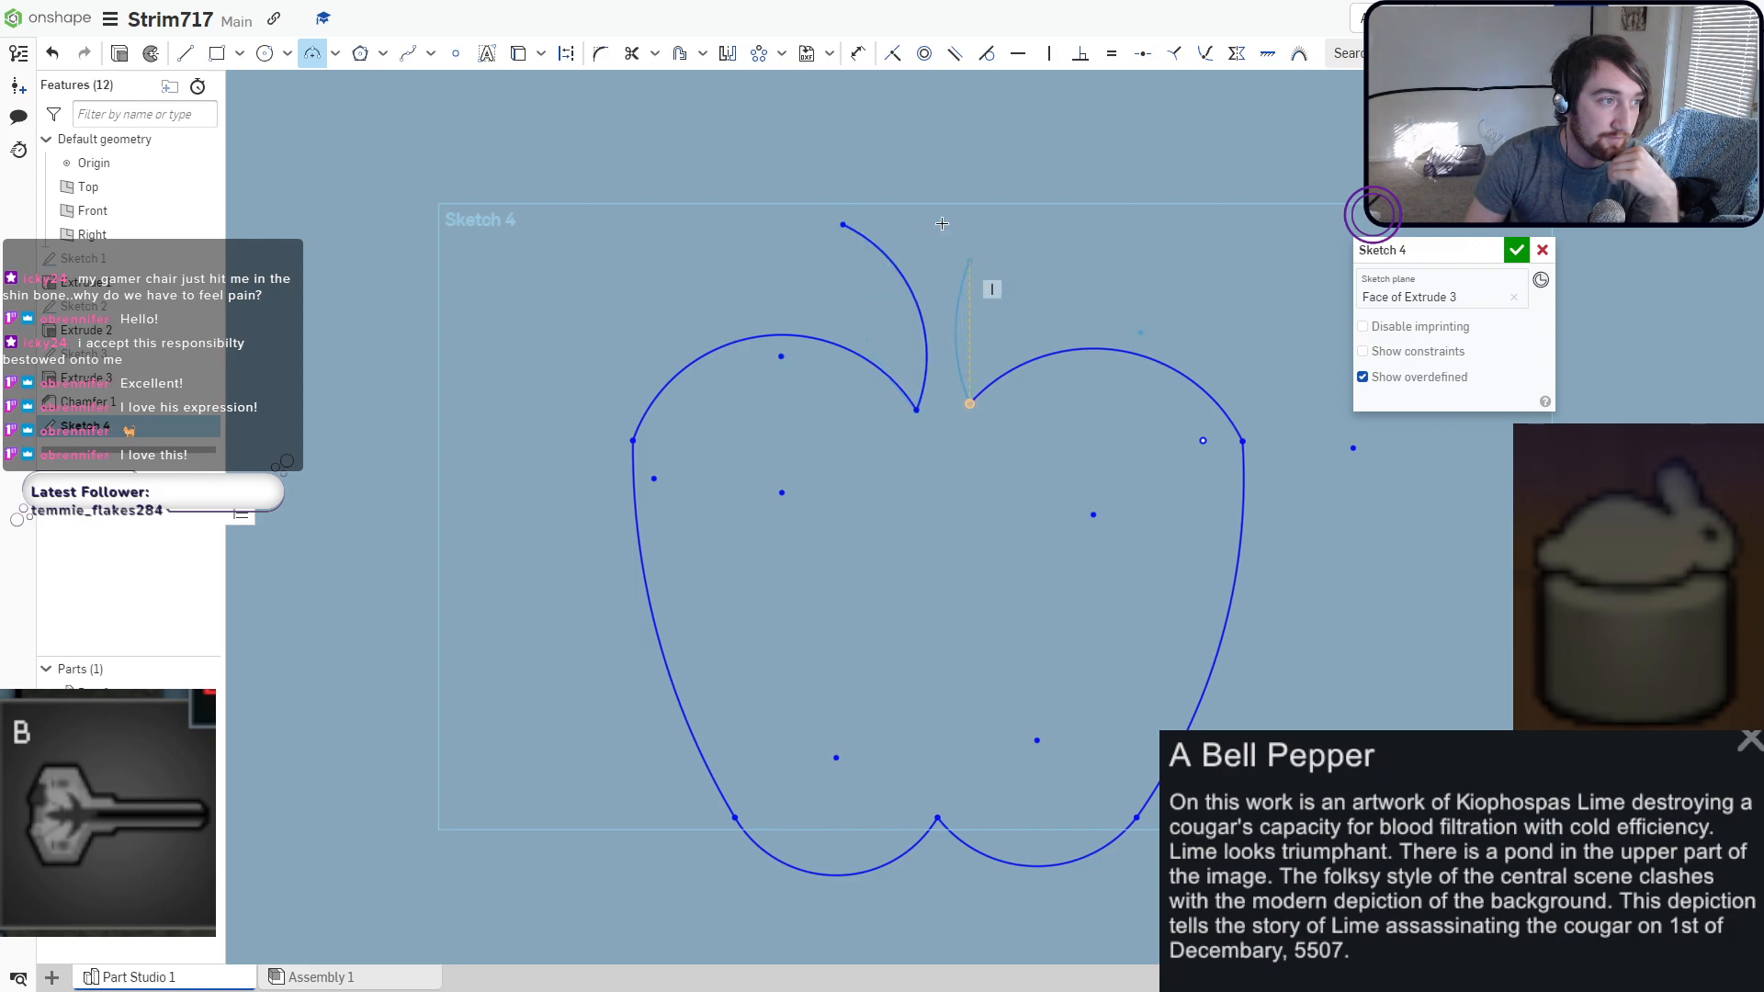
pyautogui.click(876, 201)
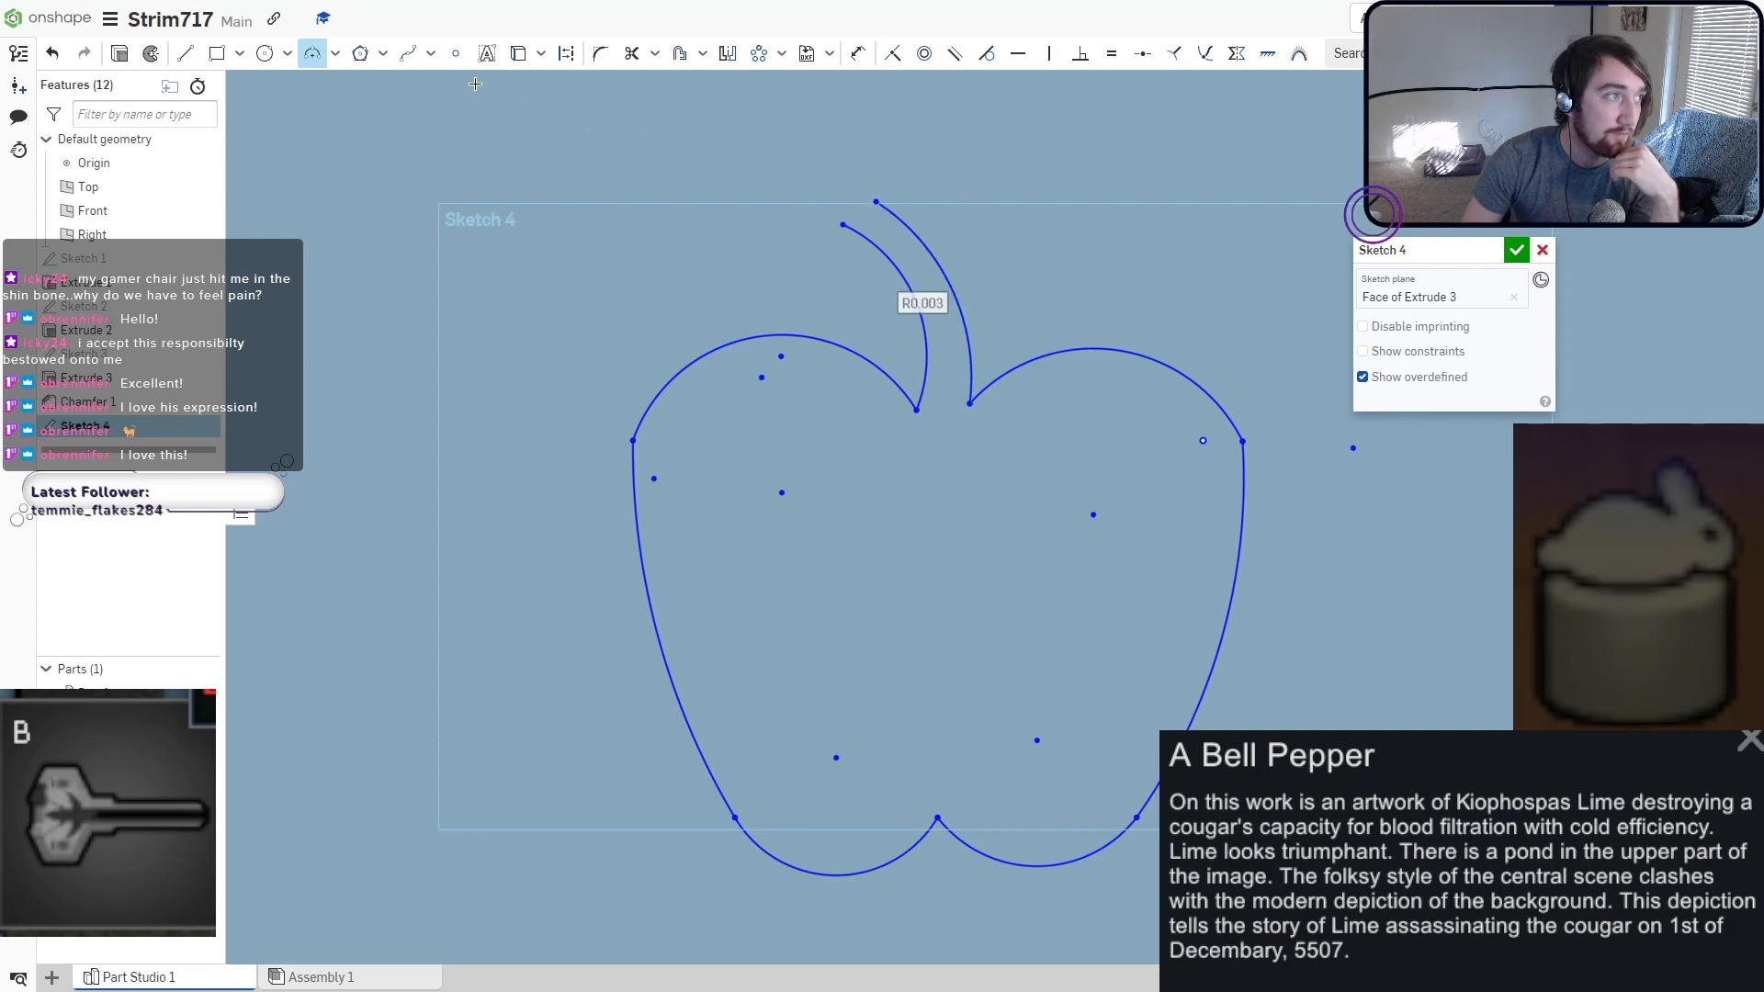
pyautogui.click(182, 62)
pyautogui.click(843, 225)
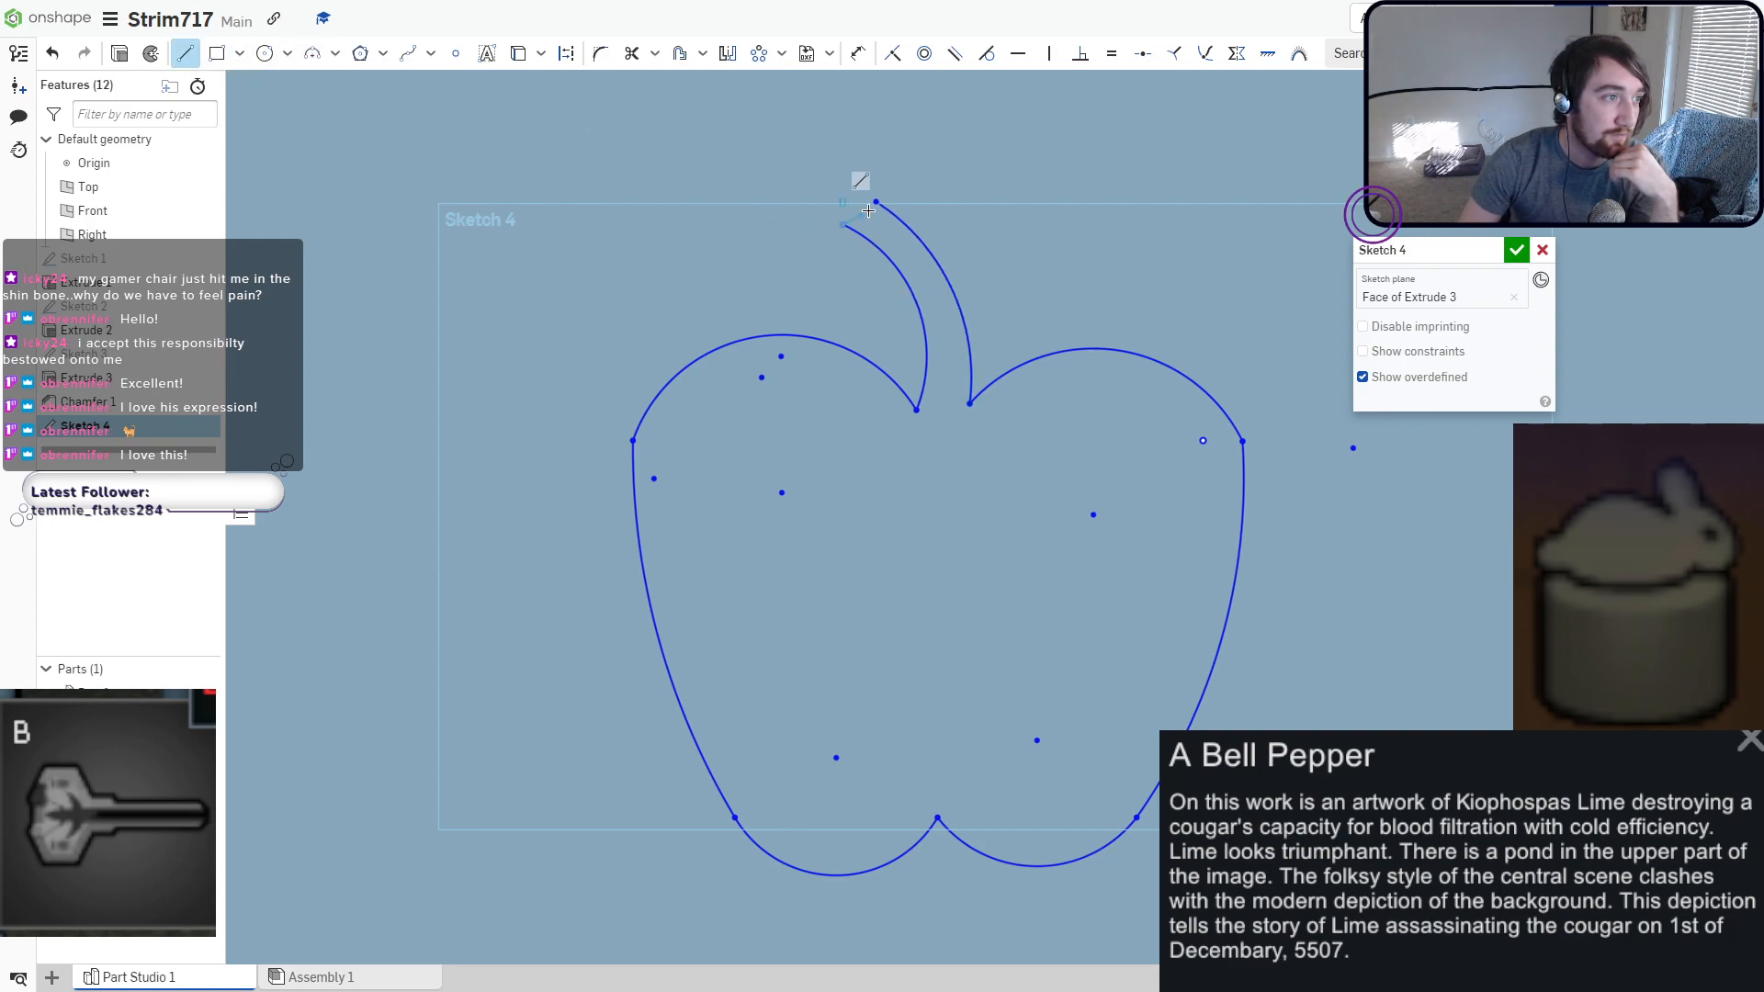
pyautogui.click(876, 201)
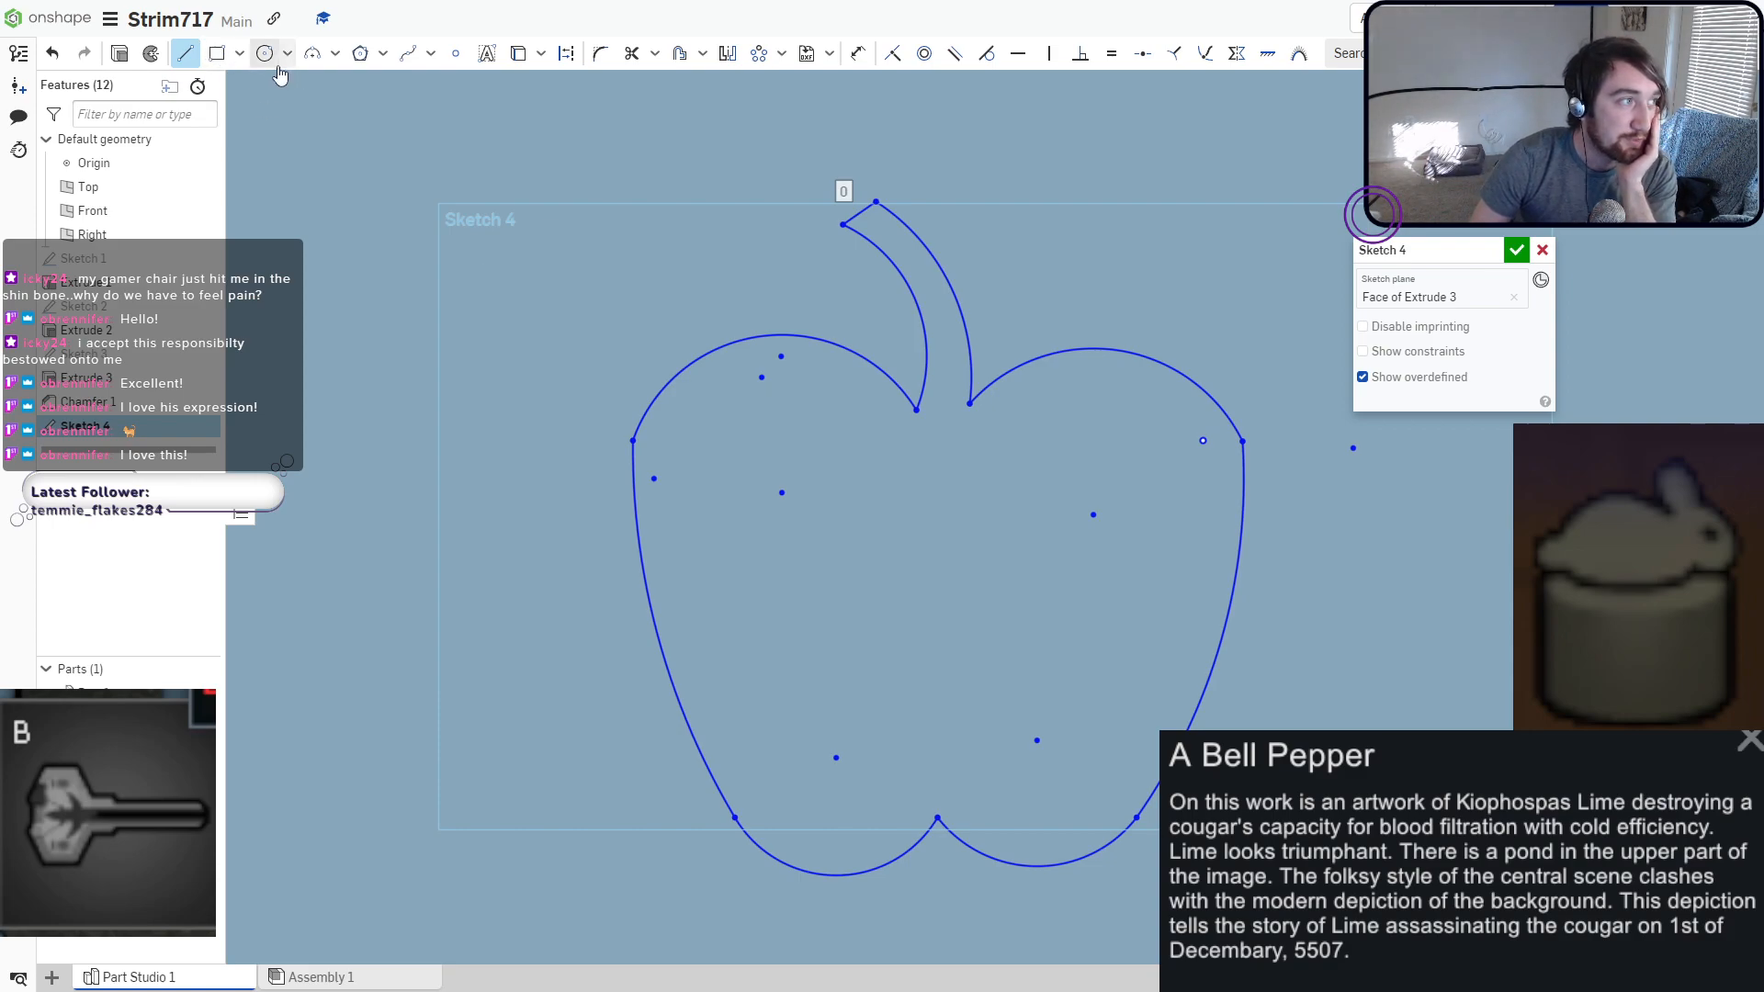
# Add a bite in the apple's left side with a three-point arc of about 0.002 cm radius, and trim the outline across its opening.
pyautogui.click(313, 55)
pyautogui.click(633, 441)
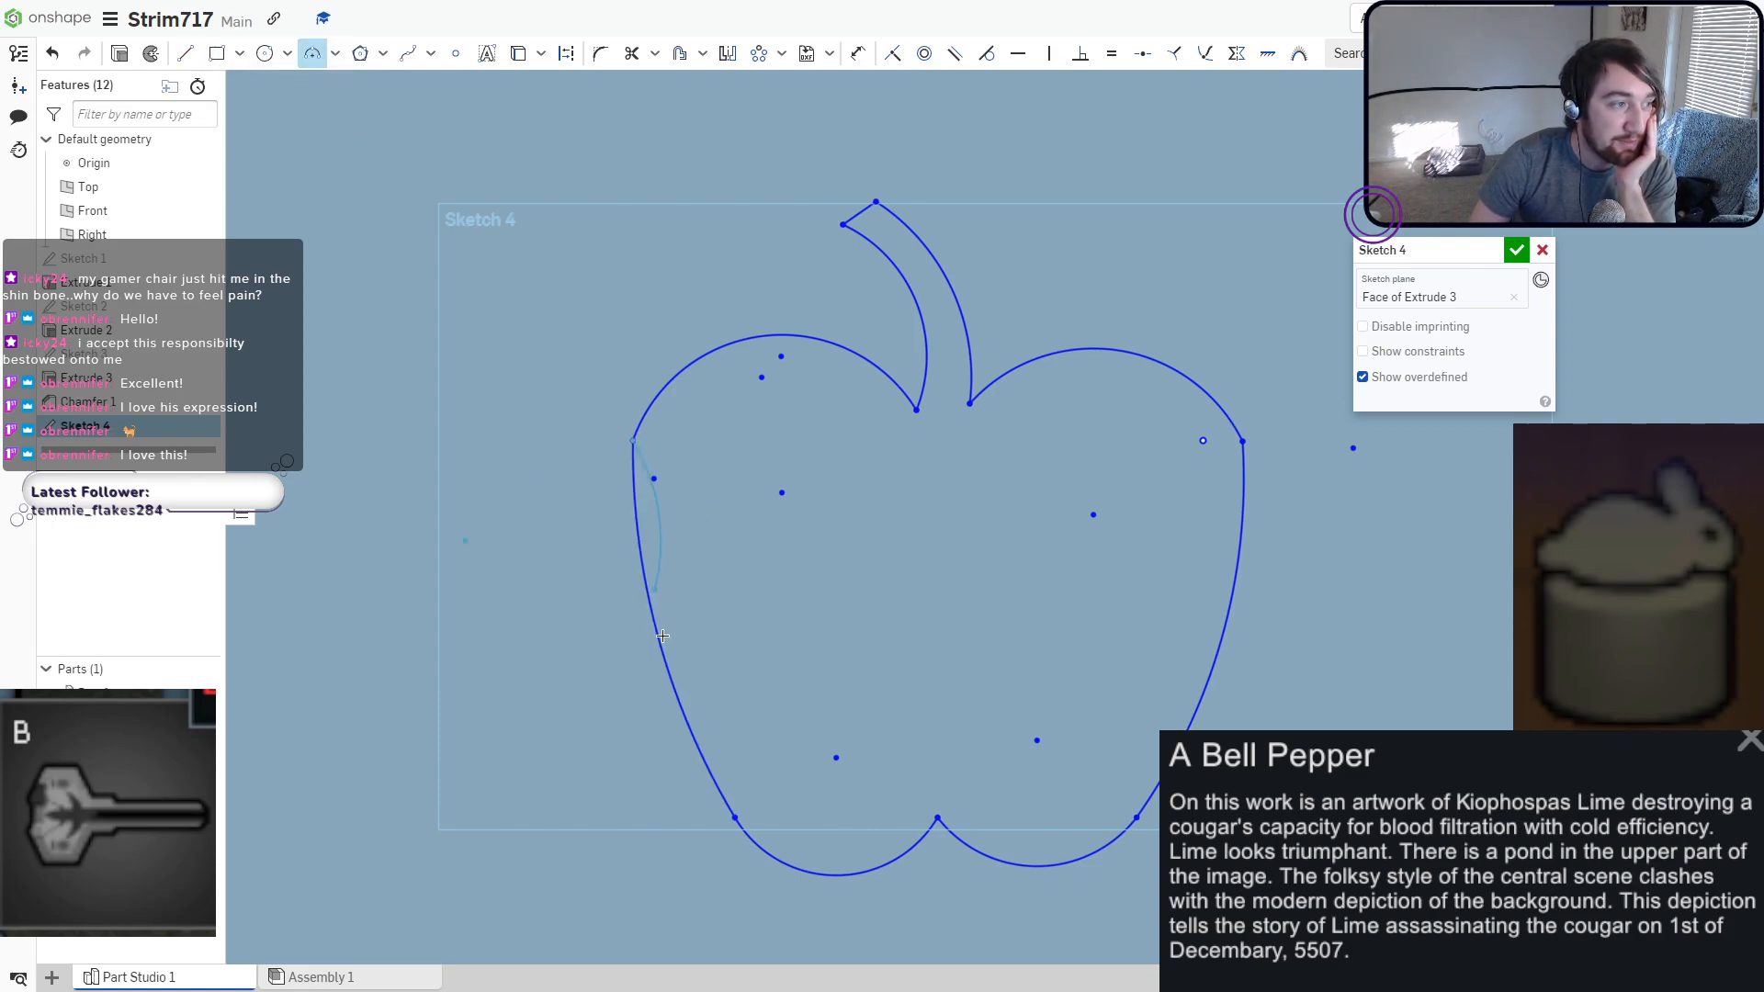
pyautogui.click(663, 655)
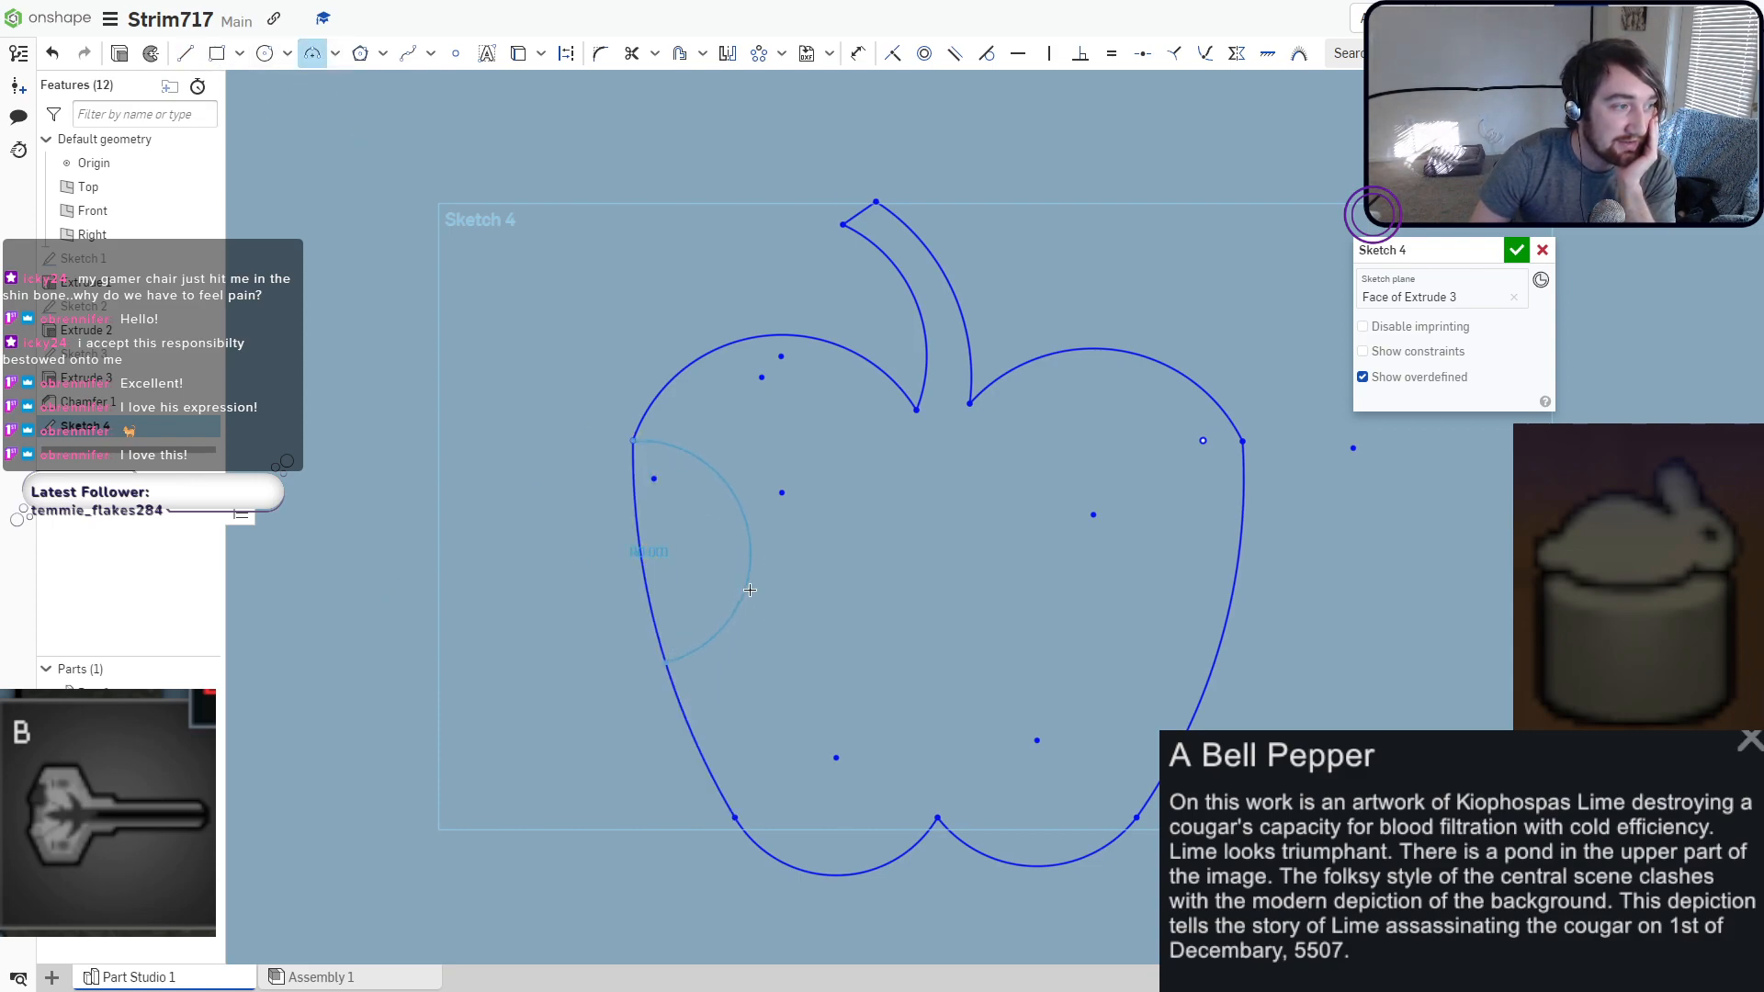
pyautogui.click(846, 564)
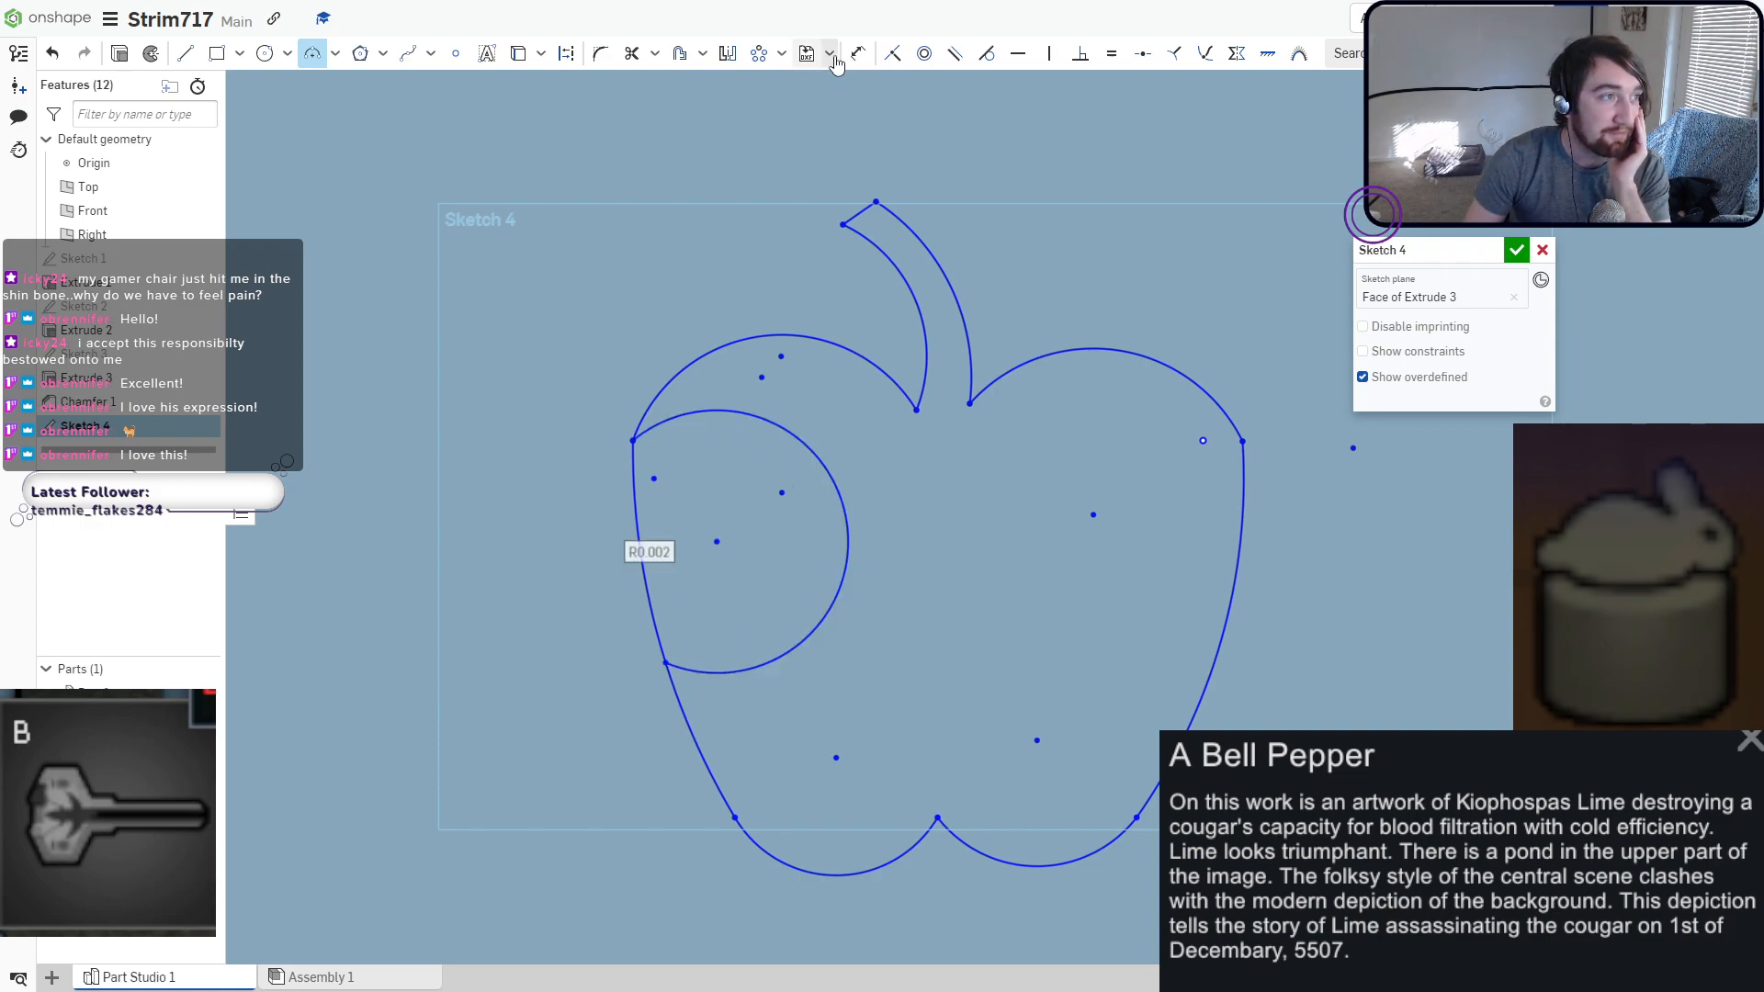
pyautogui.click(631, 53)
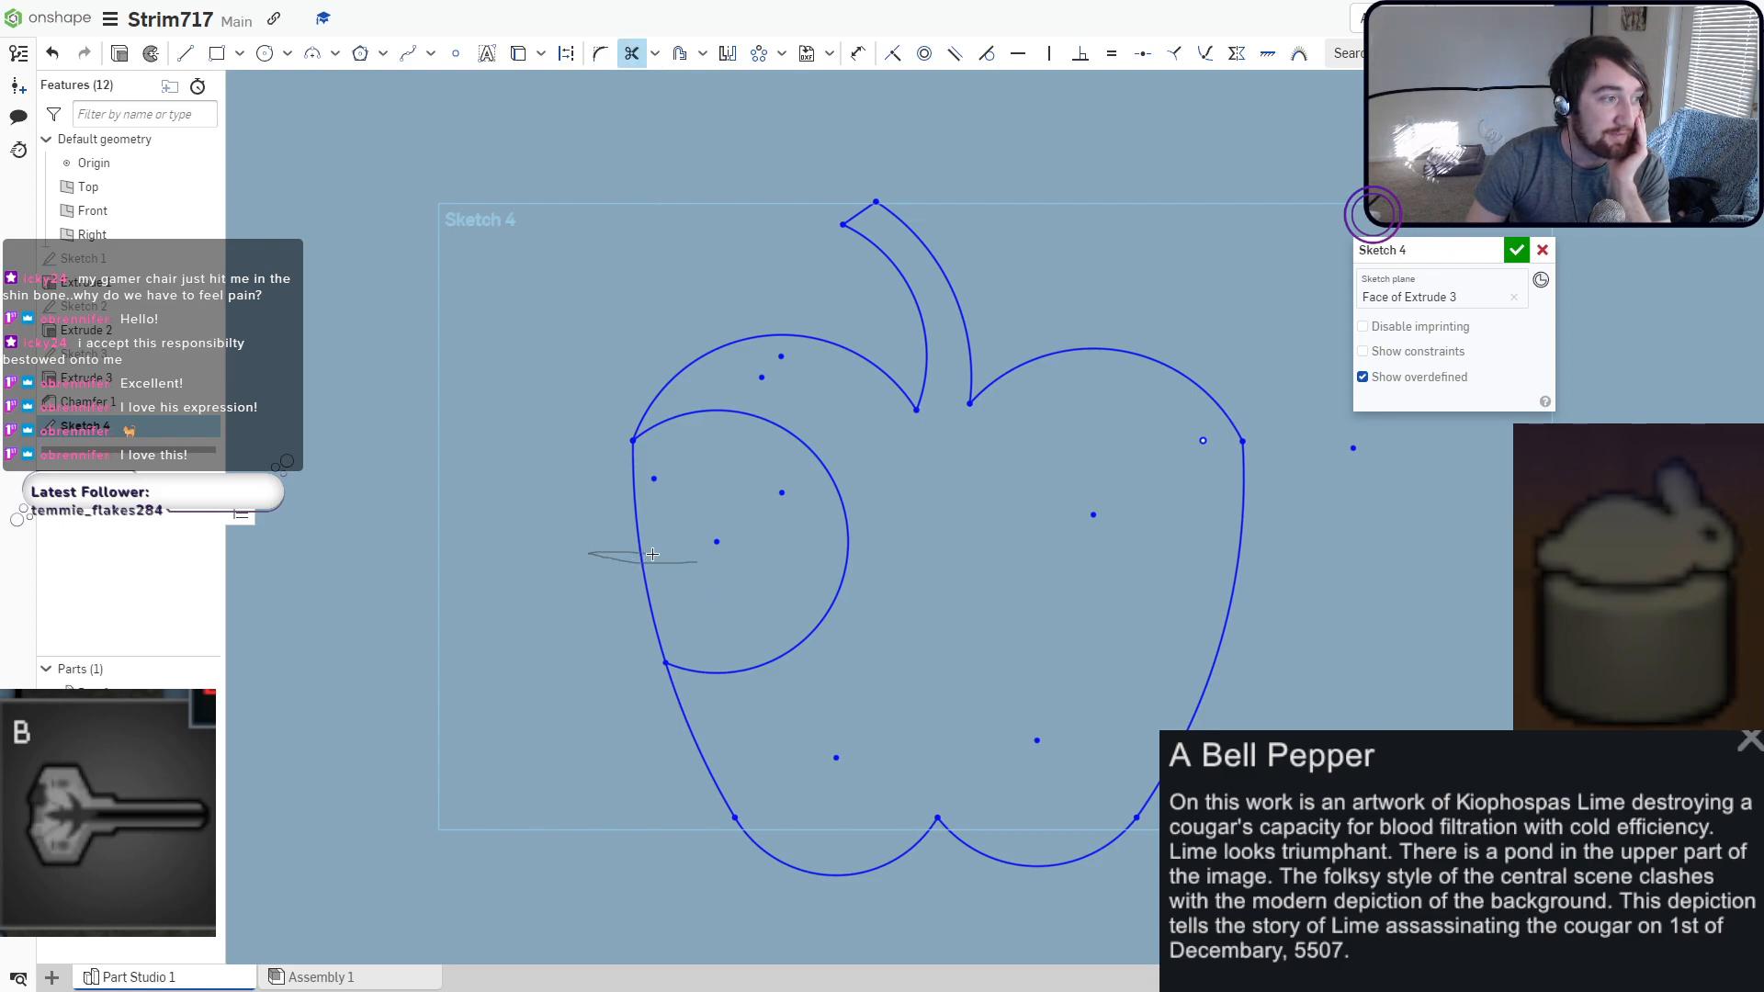
pyautogui.moveTo(652, 554); pyautogui.dragTo(601, 544)
# Examine the whole engraving and the wheel's hub, rim and spokes up close, undoing the last trim.
pyautogui.scroll(-5, 821, 480)
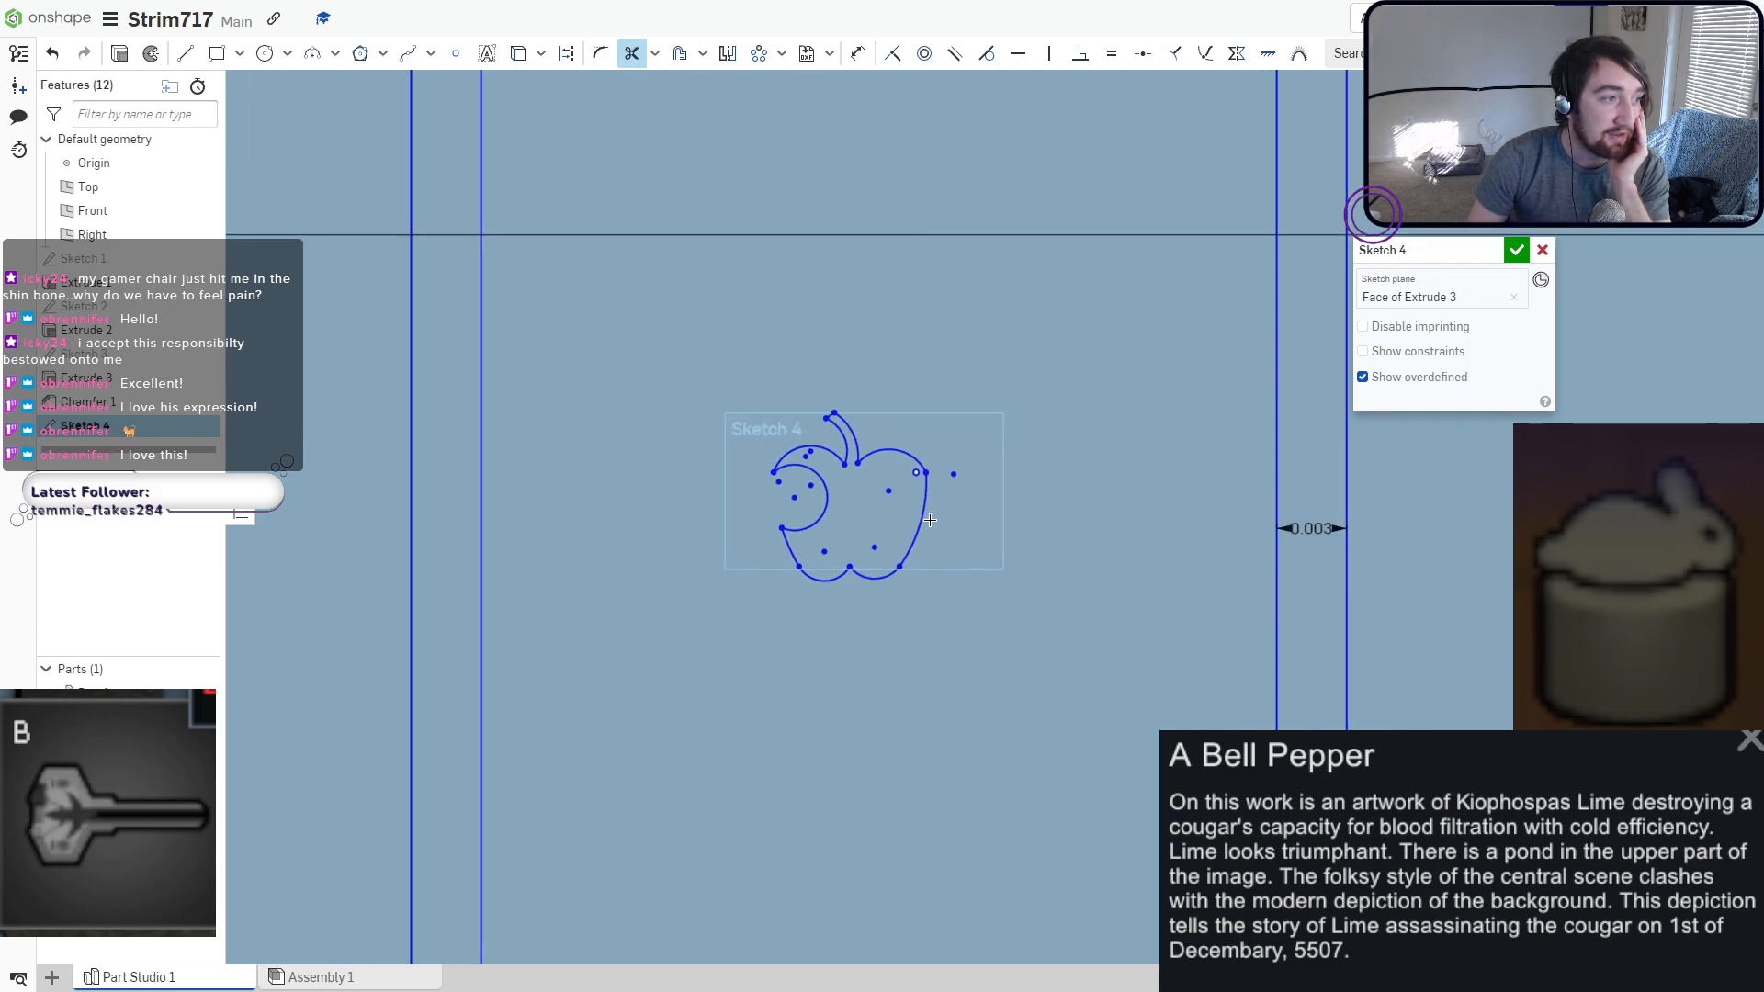
pyautogui.scroll(-5, 930, 520)
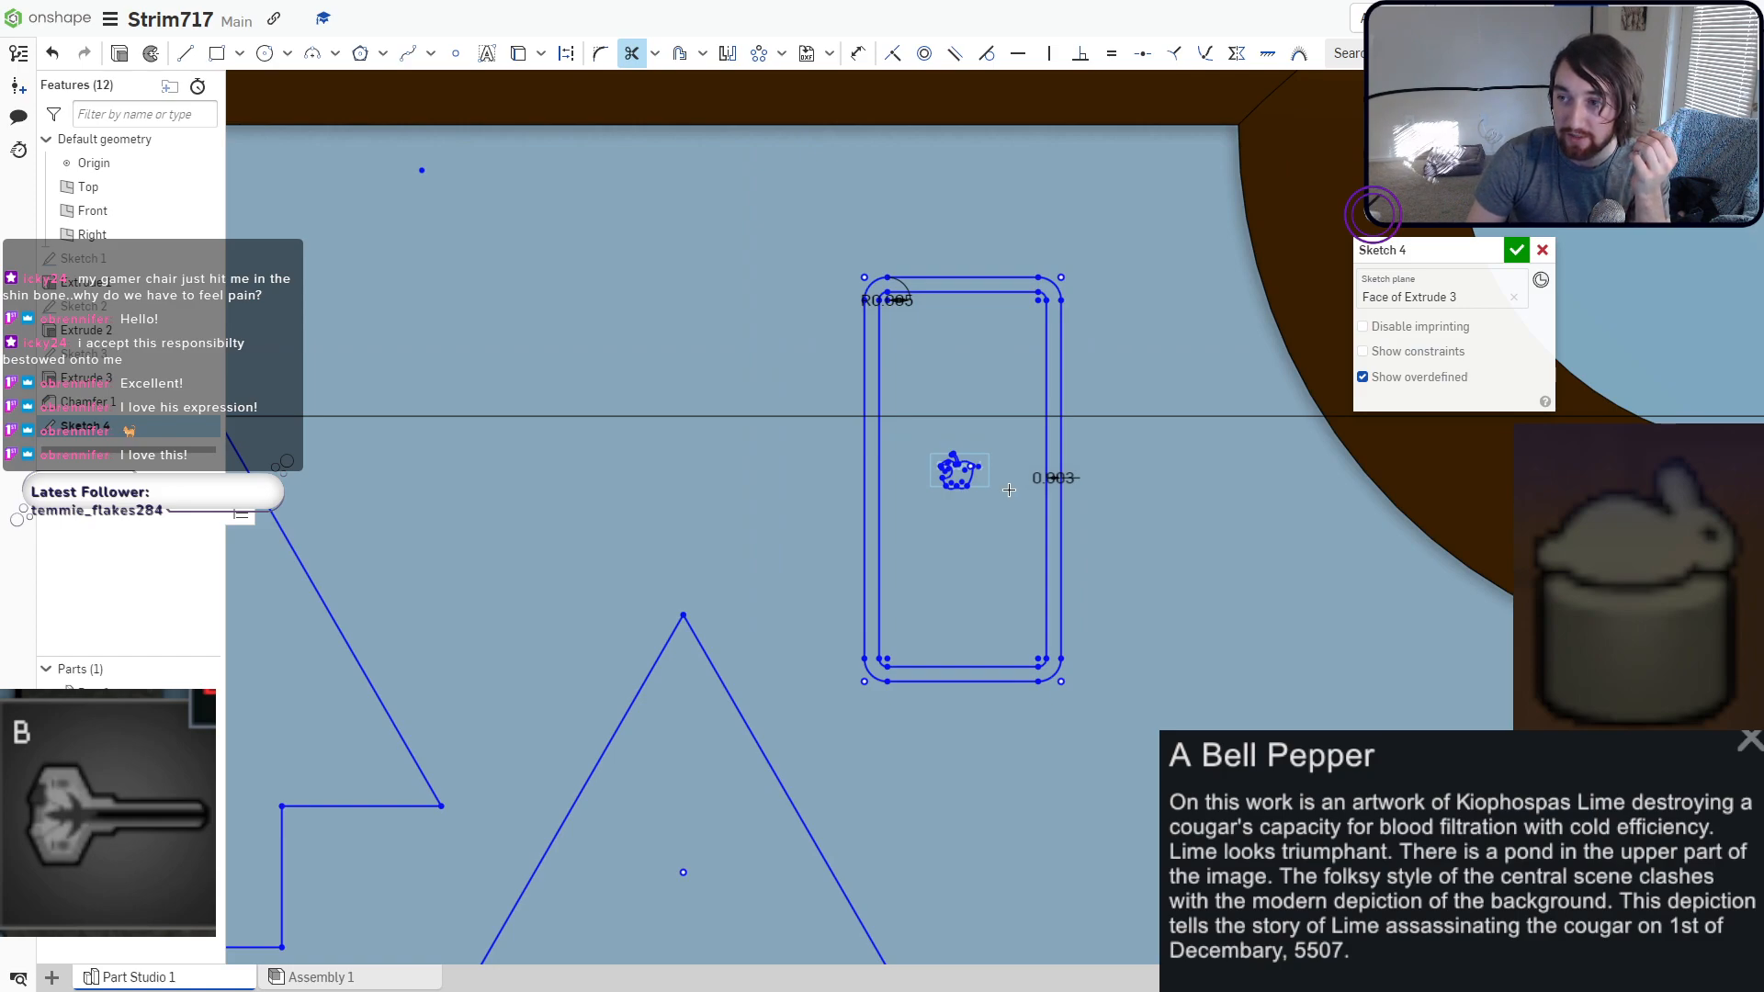
pyautogui.scroll(-8, 1009, 489)
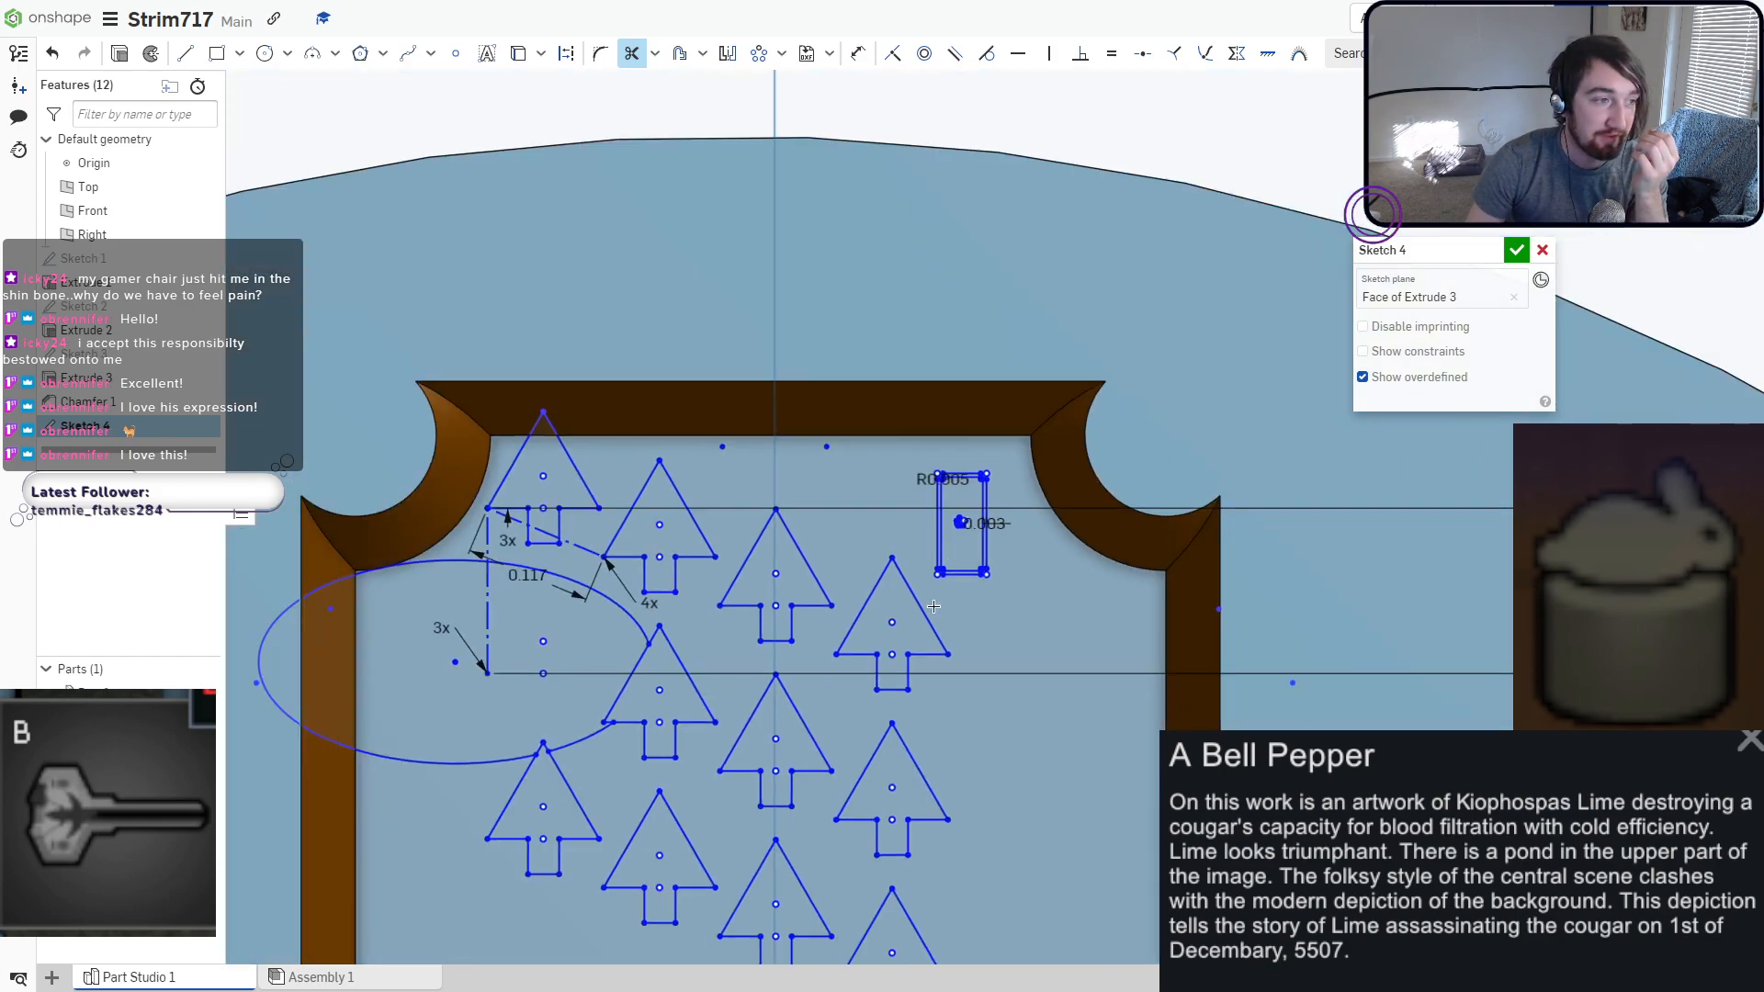
pyautogui.moveTo(1009, 615); pyautogui.dragTo(1081, 418, button='middle')
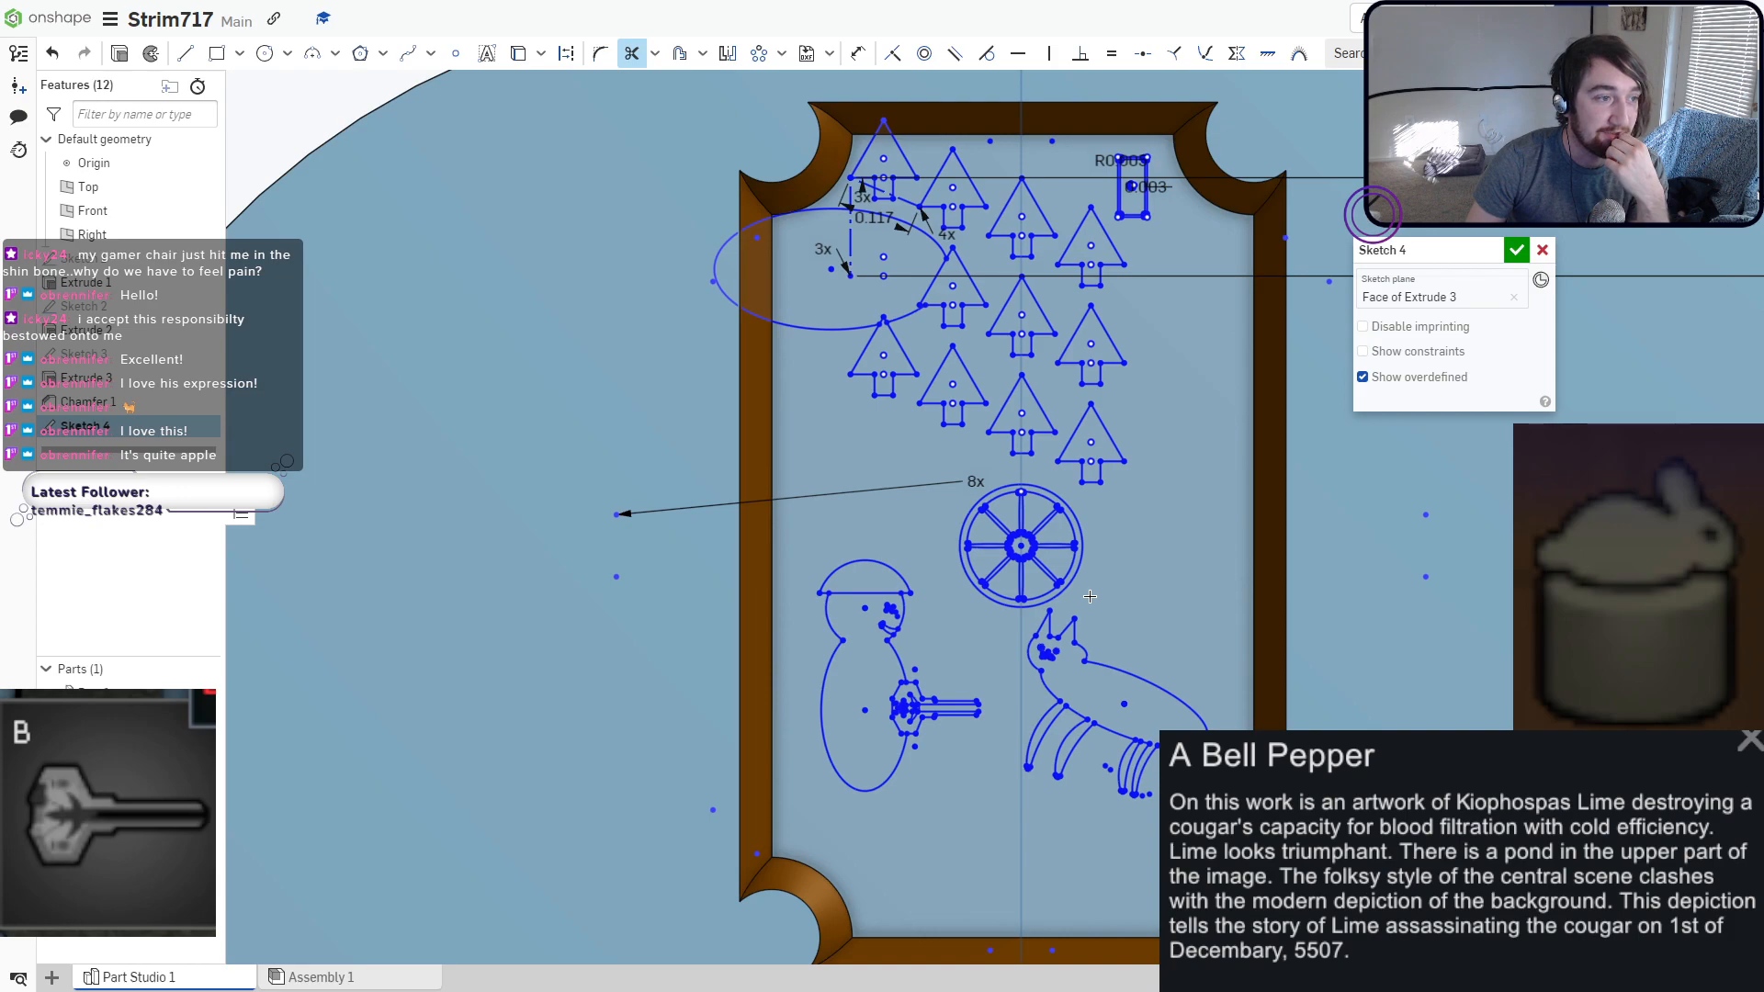
pyautogui.scroll(8, 1064, 607)
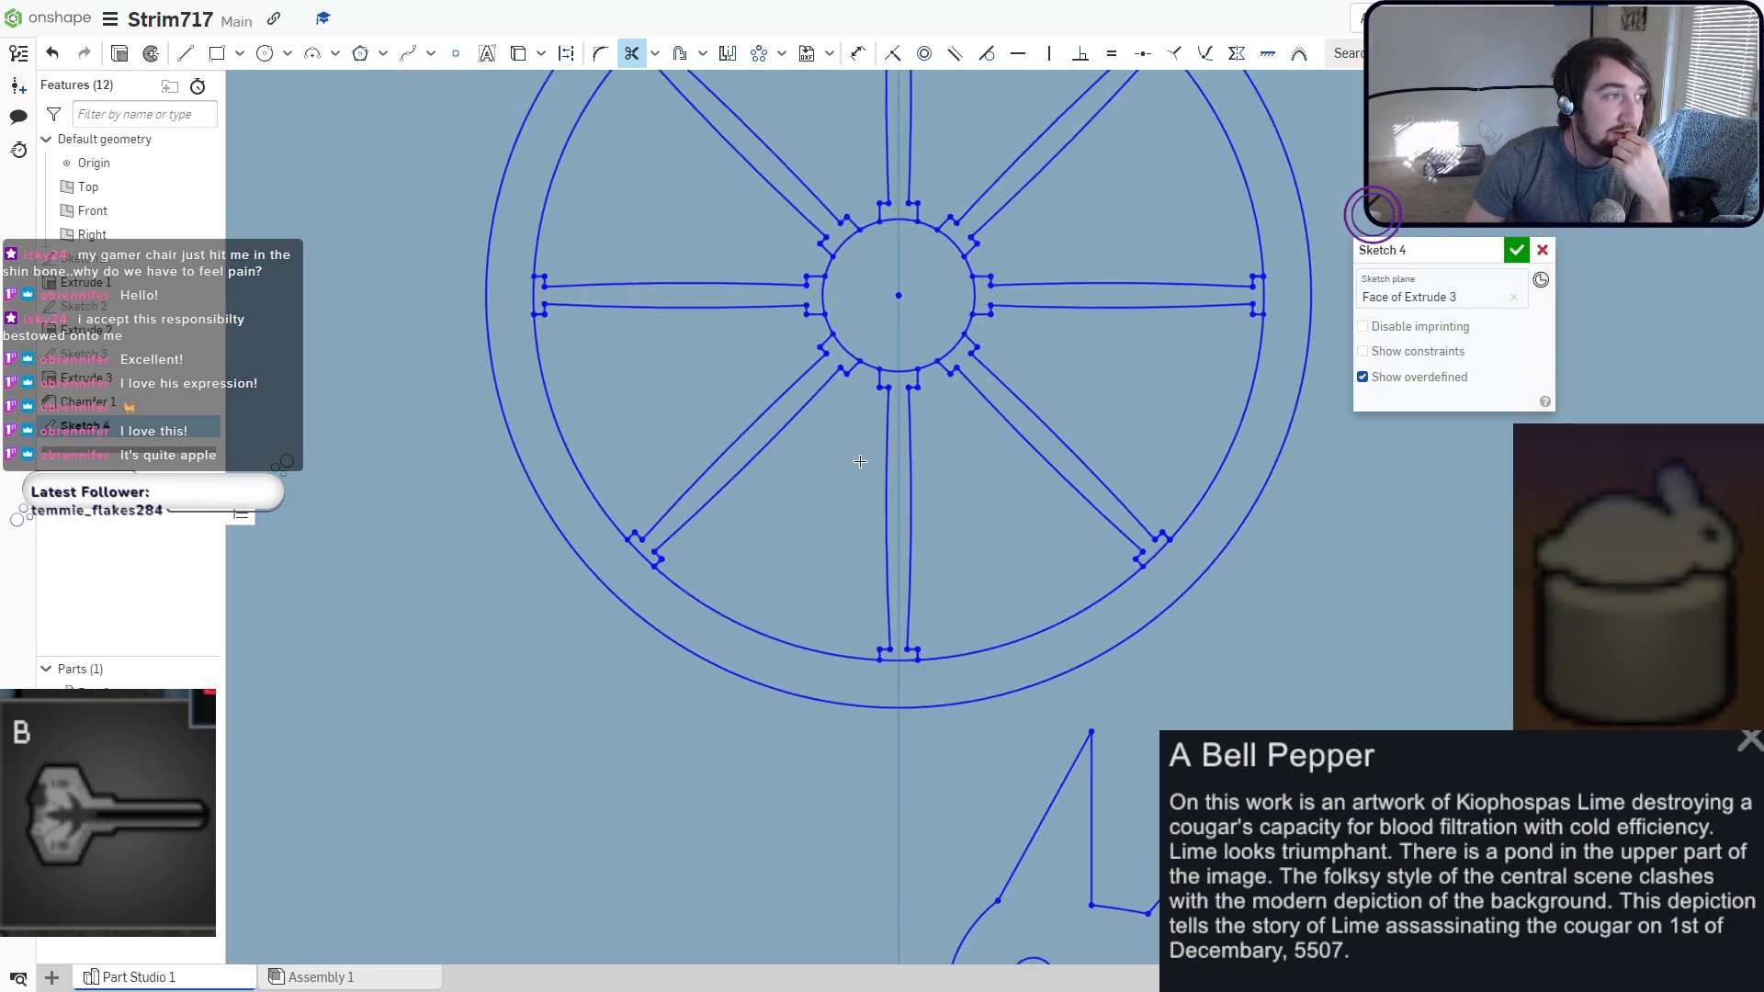
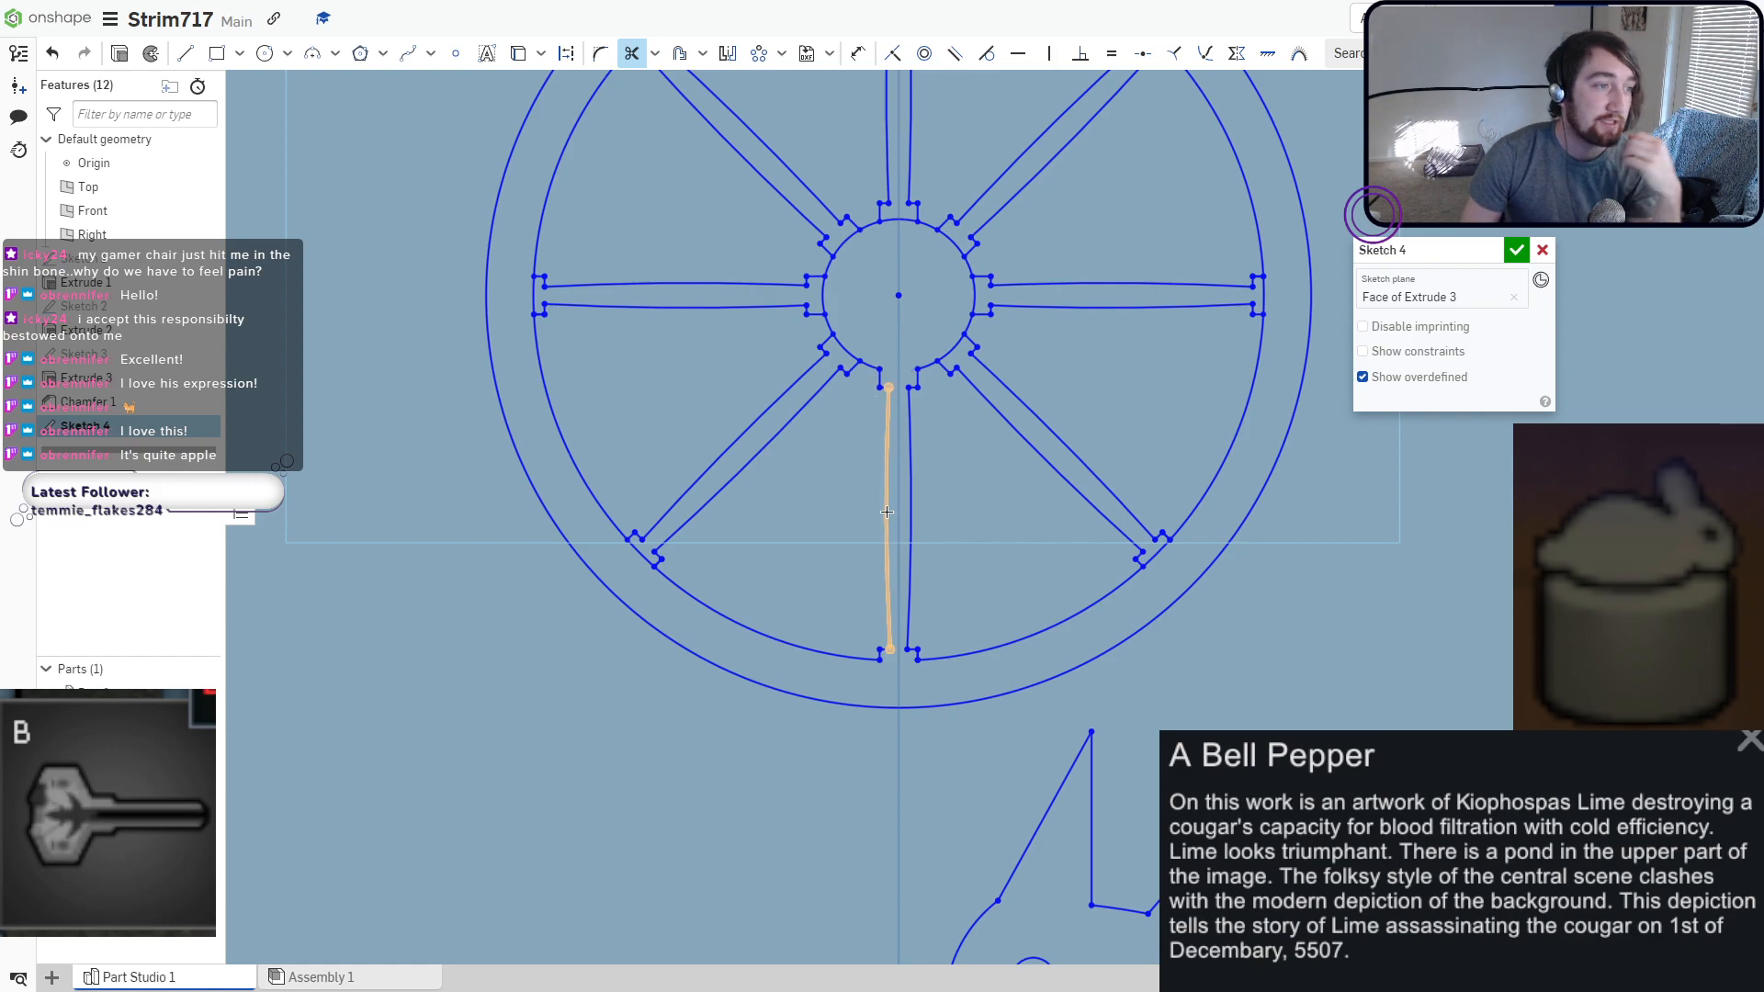
pyautogui.press('Escape')
pyautogui.hotkey('ctrl', 'z')
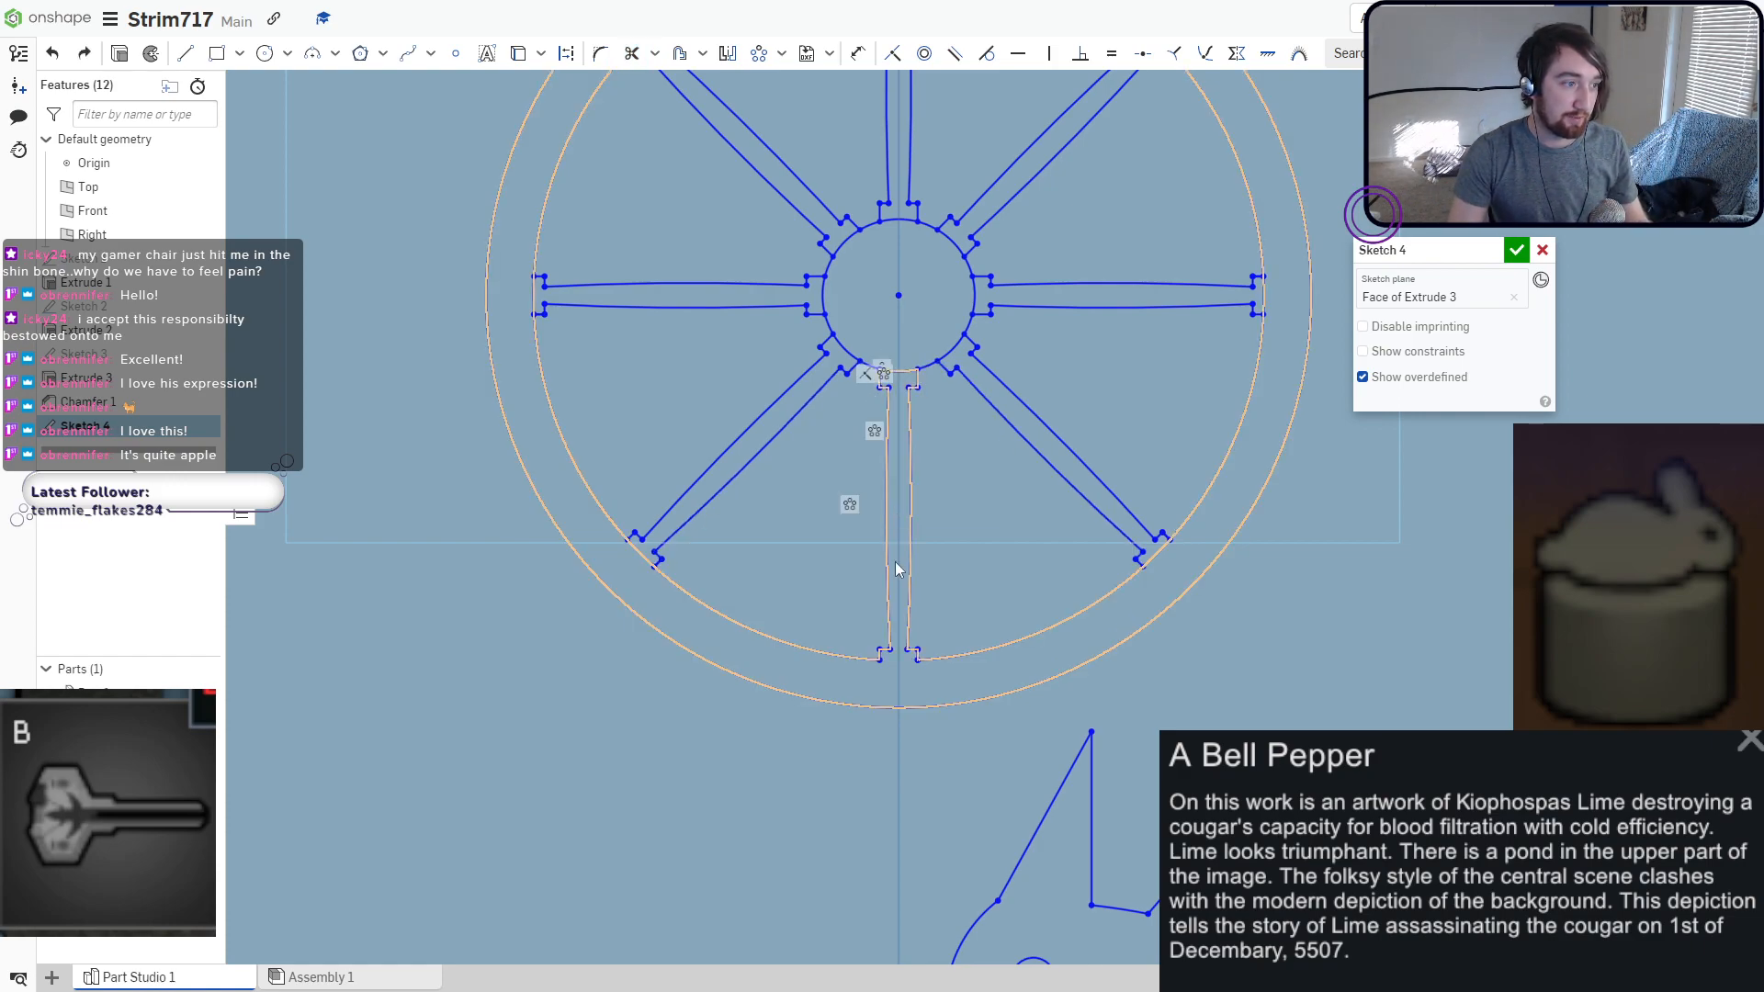
pyautogui.scroll(-6, 855, 534)
pyautogui.scroll(-5, 855, 538)
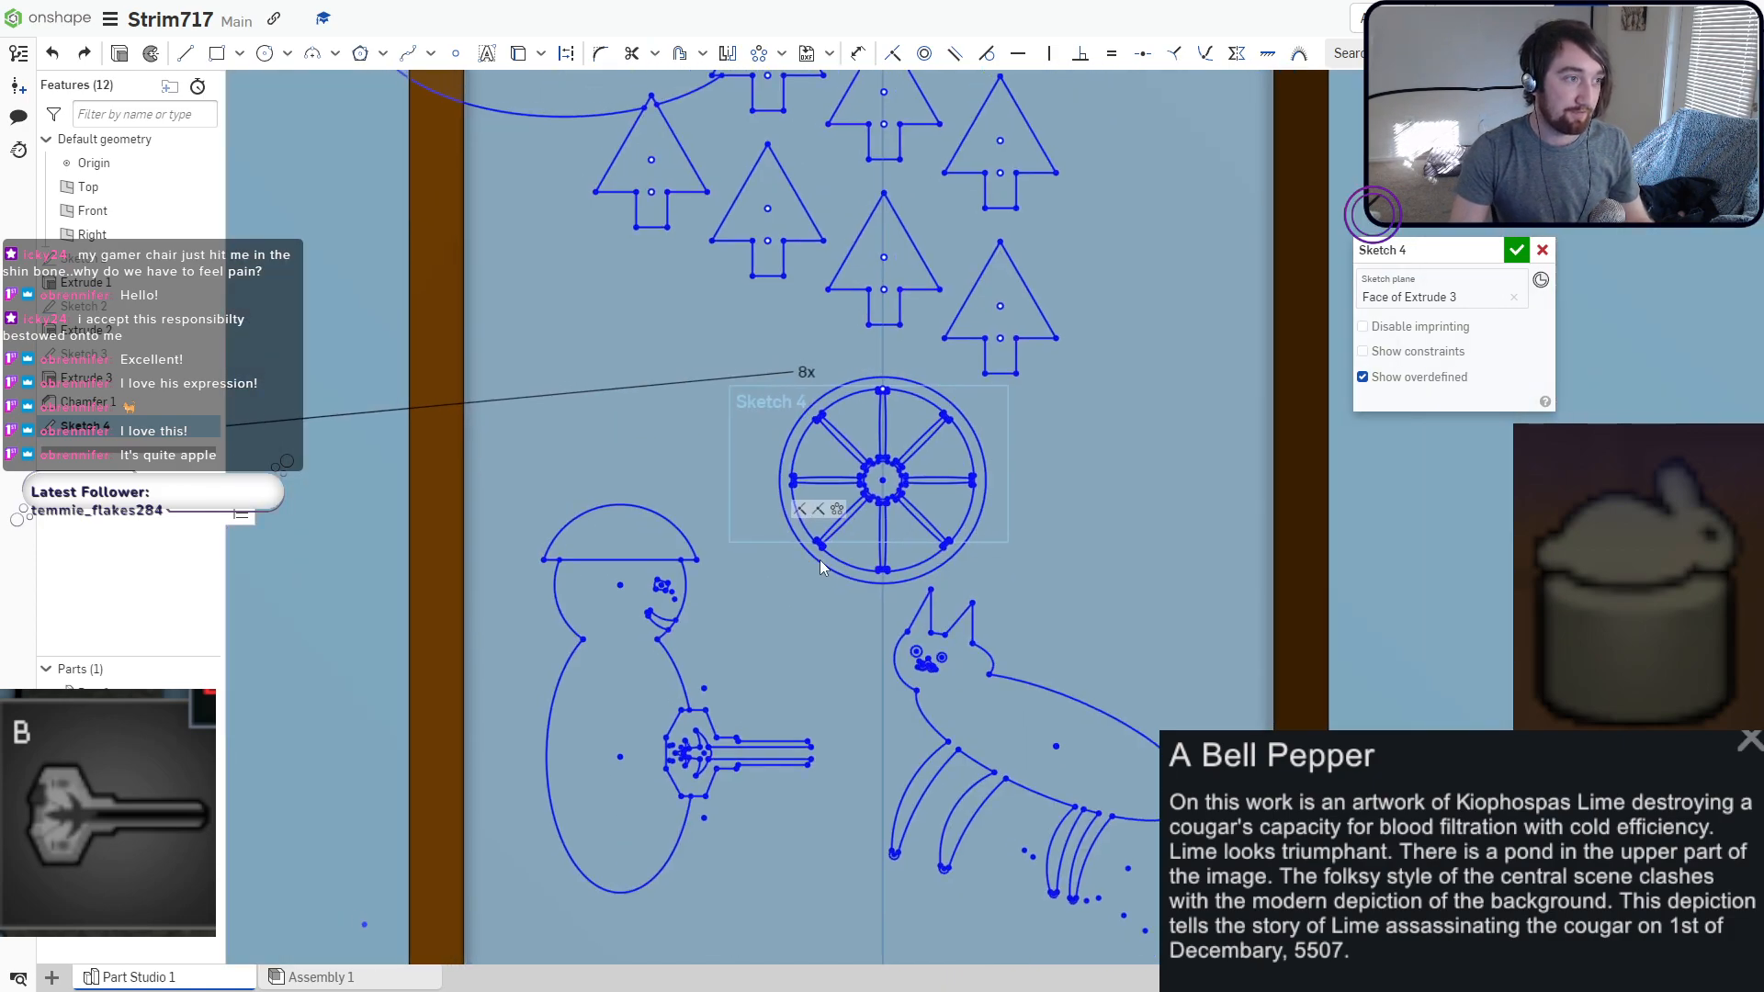
# Finish the engraving sketch and begin a solid extrusion of all eleven tree outlines in the panel's upper half.
pyautogui.click(1516, 251)
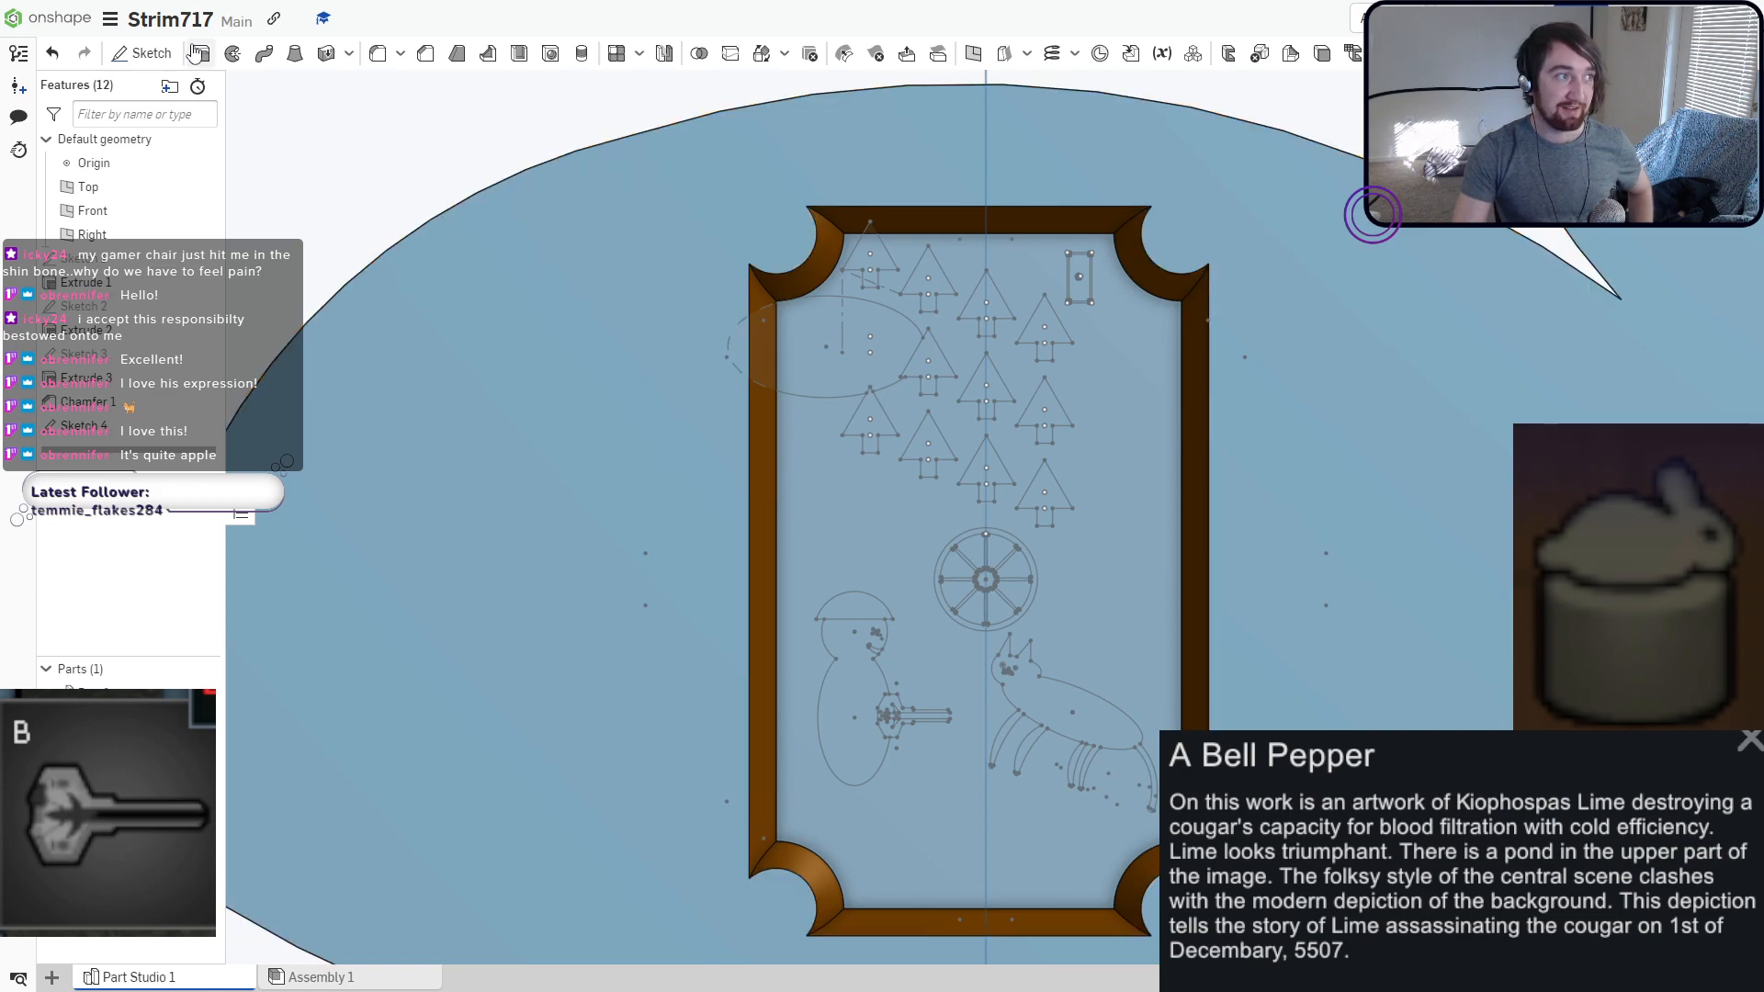
pyautogui.hotkey('shift', 'e')
pyautogui.scroll(4, 863, 441)
pyautogui.scroll(1, 875, 424)
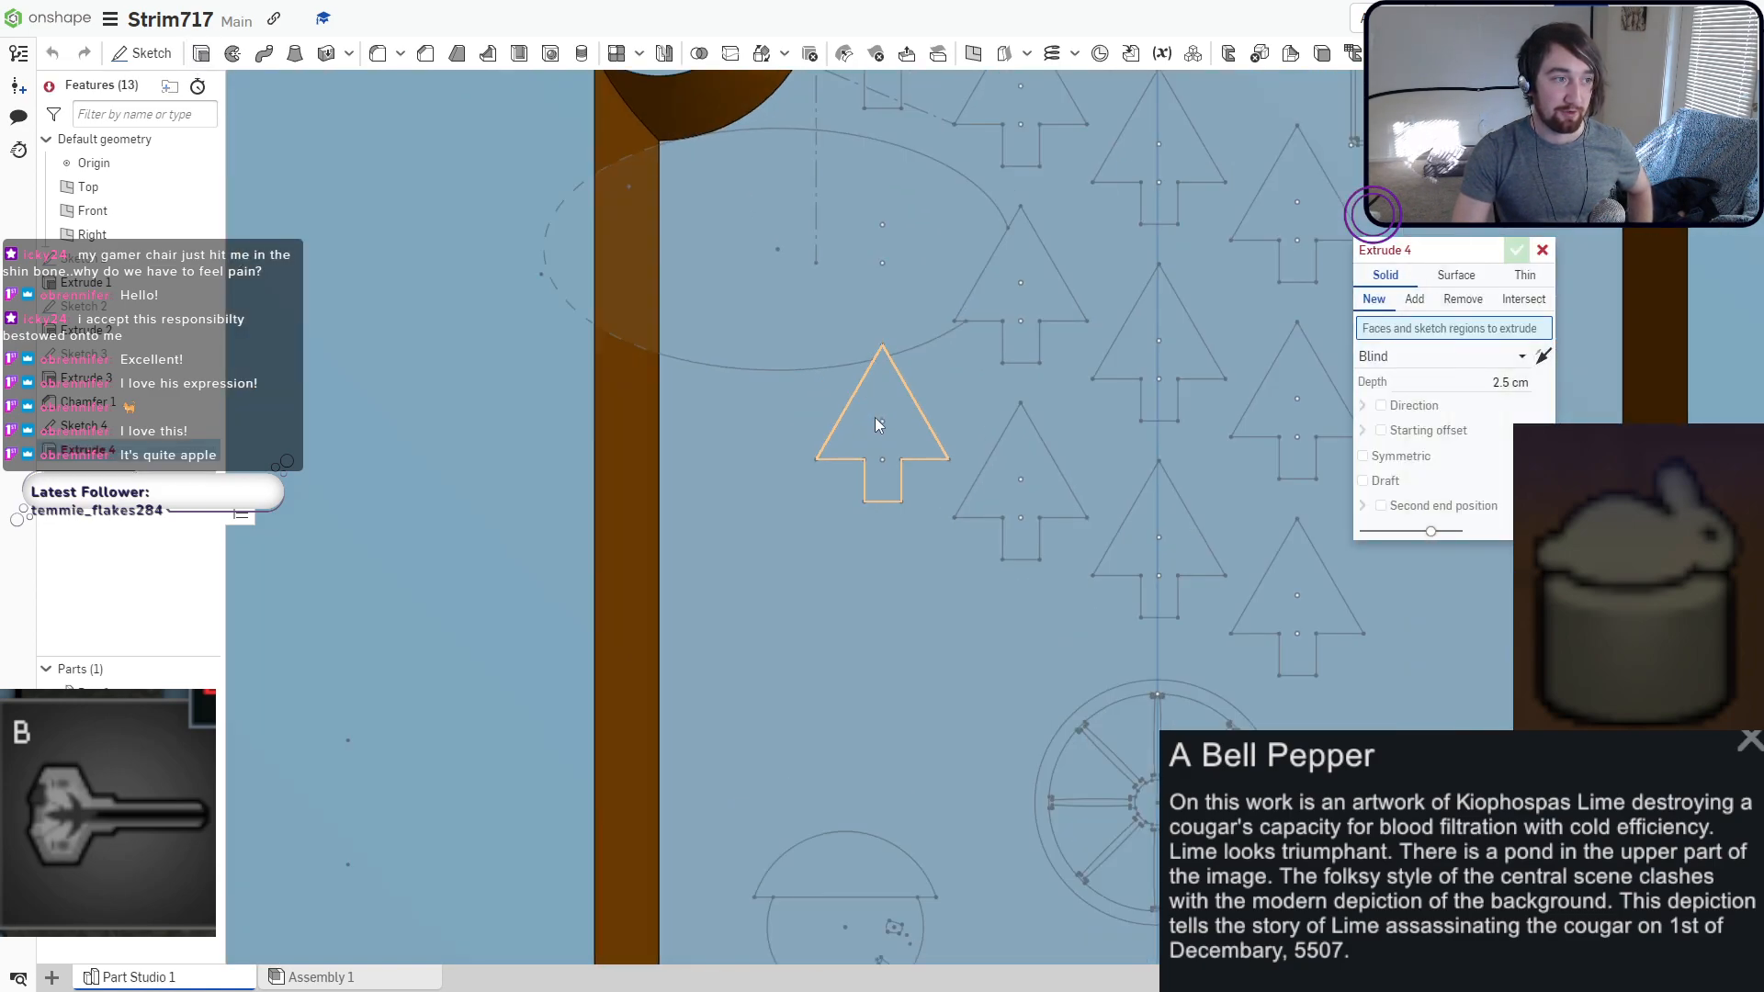
pyautogui.click(871, 436)
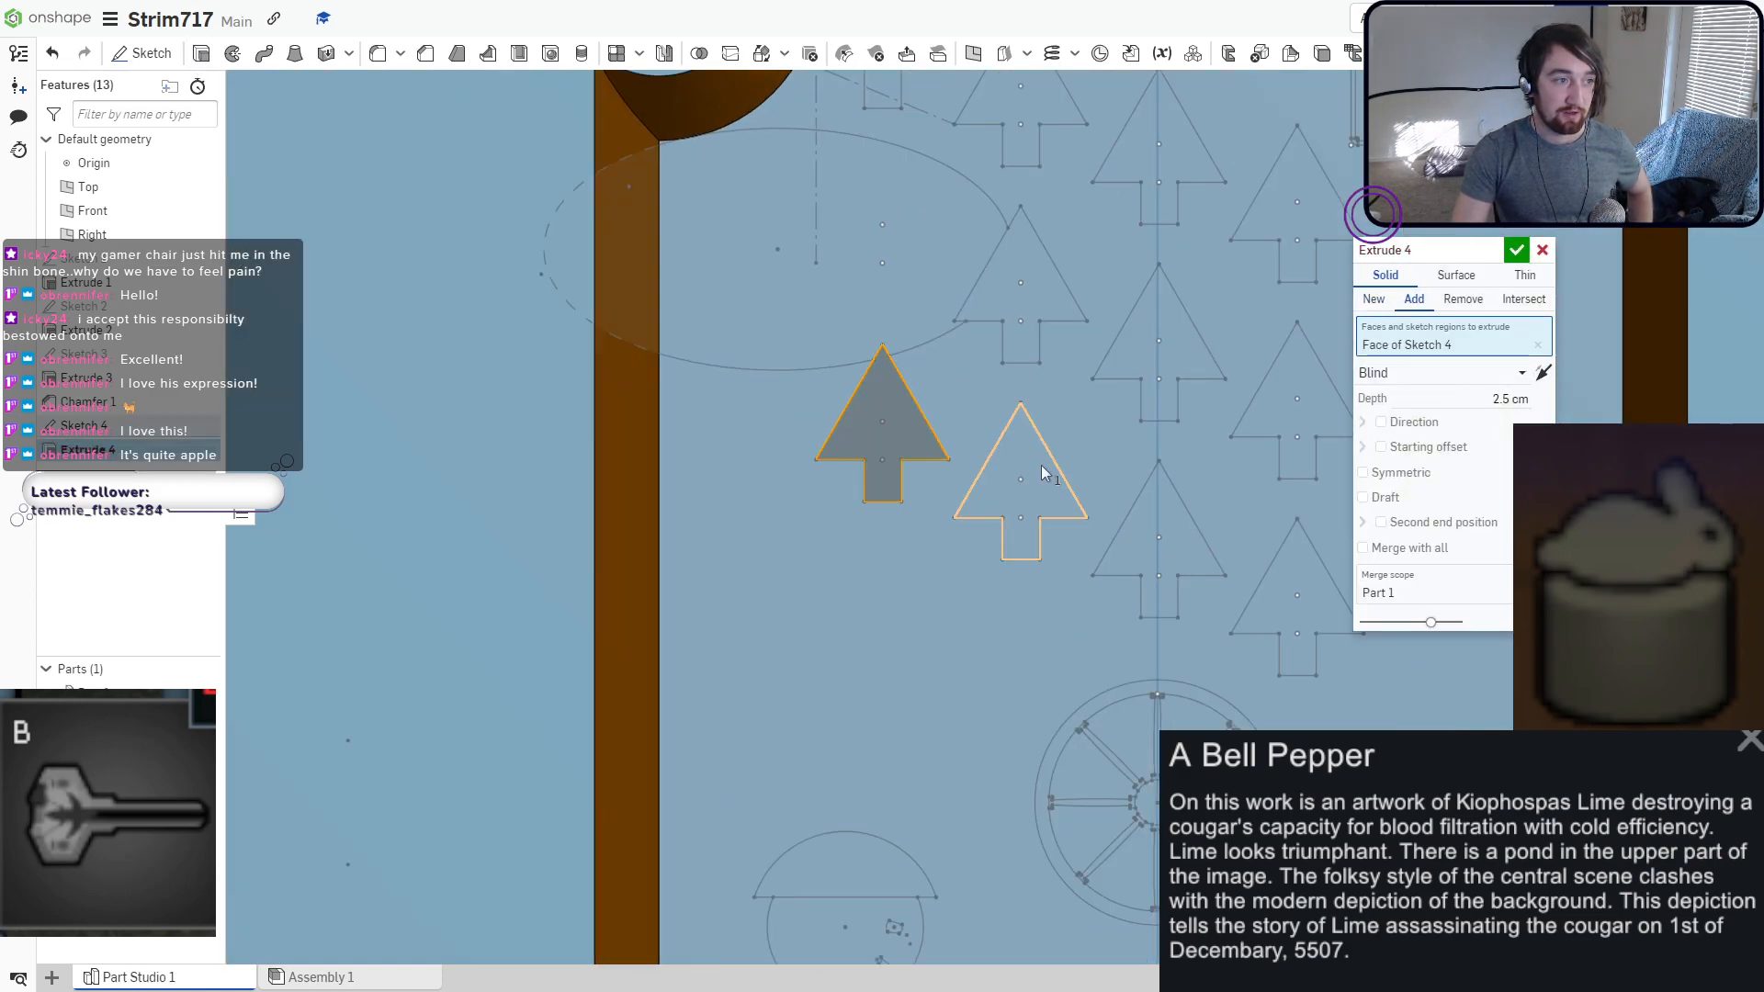
pyautogui.click(1034, 476)
pyautogui.click(1018, 295)
pyautogui.click(1274, 379)
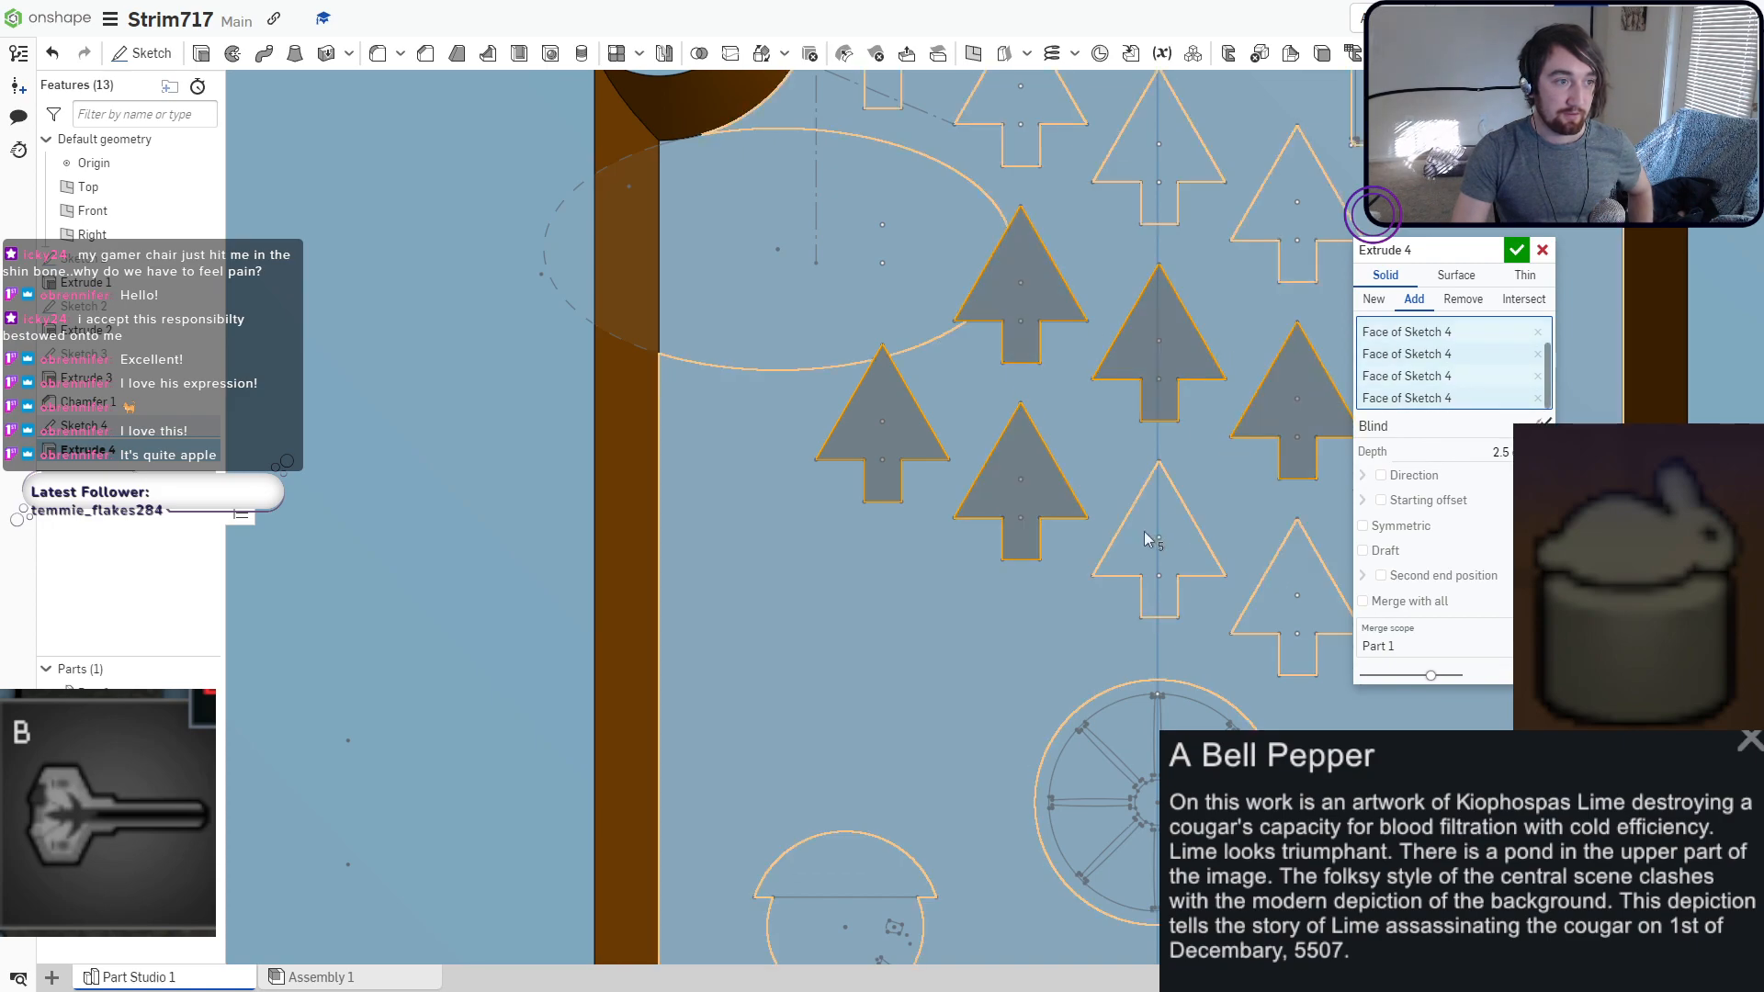
pyautogui.click(1147, 531)
pyautogui.click(1296, 588)
pyautogui.click(1294, 204)
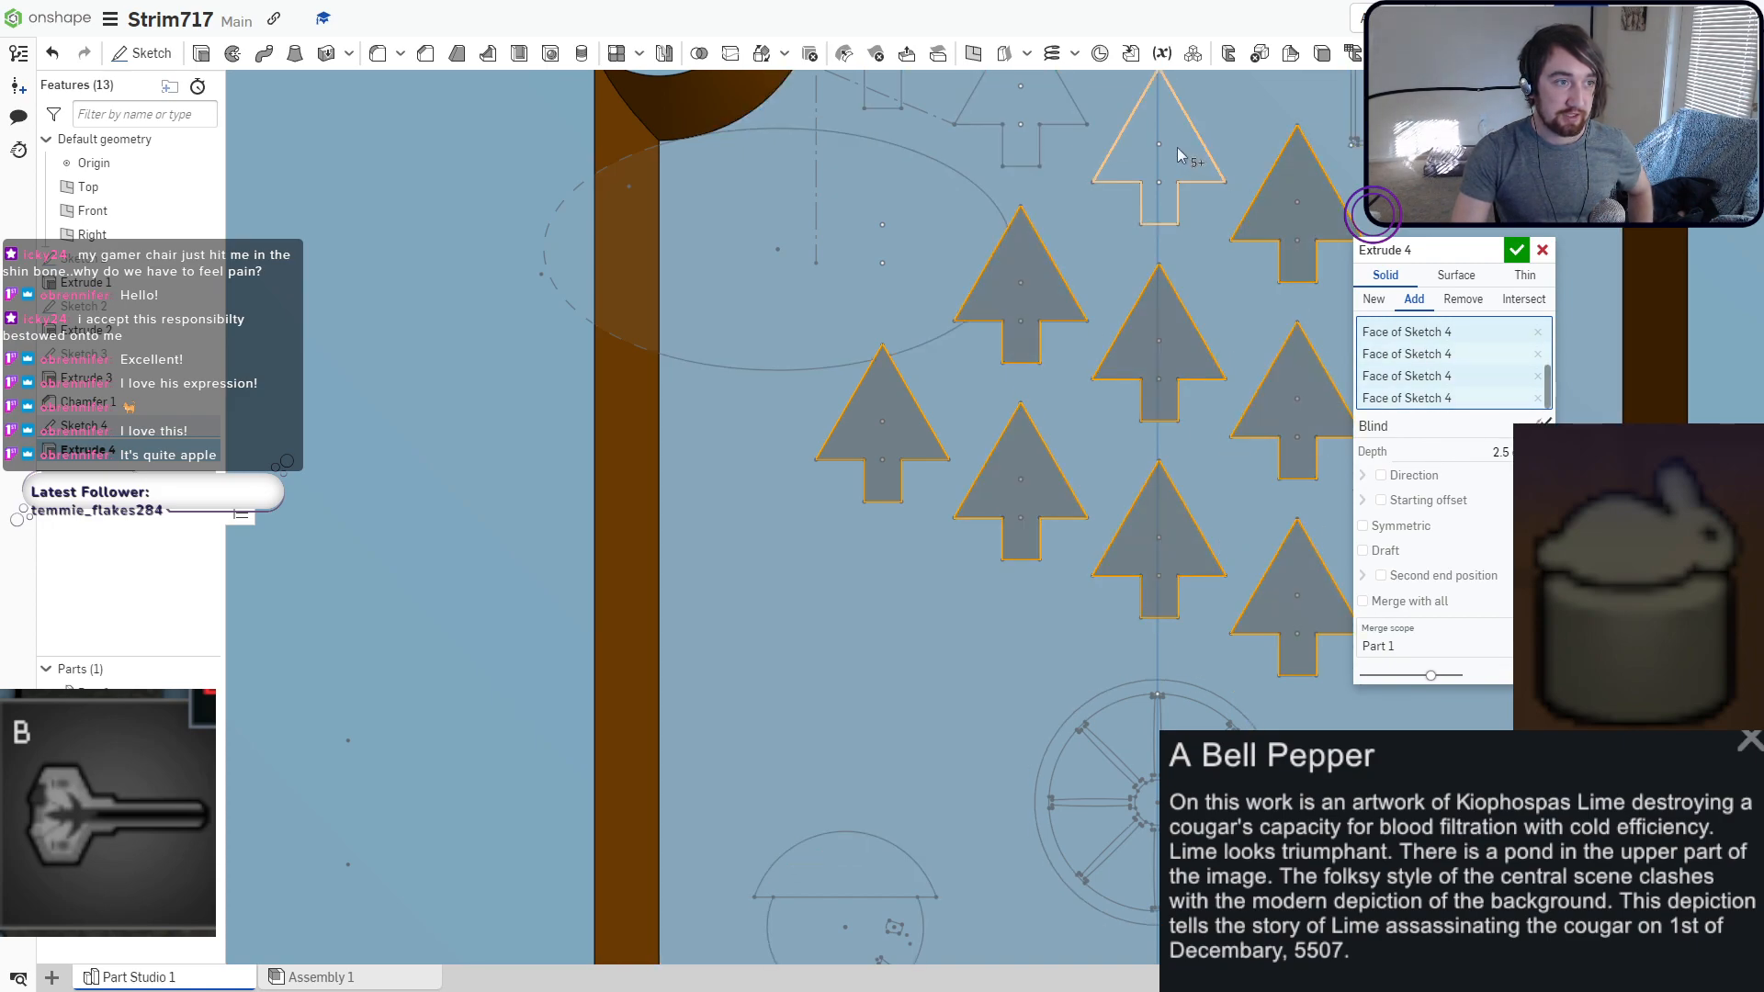
pyautogui.click(1172, 147)
pyautogui.moveTo(1055, 191); pyautogui.dragTo(1034, 365, button='middle')
pyautogui.click(989, 279)
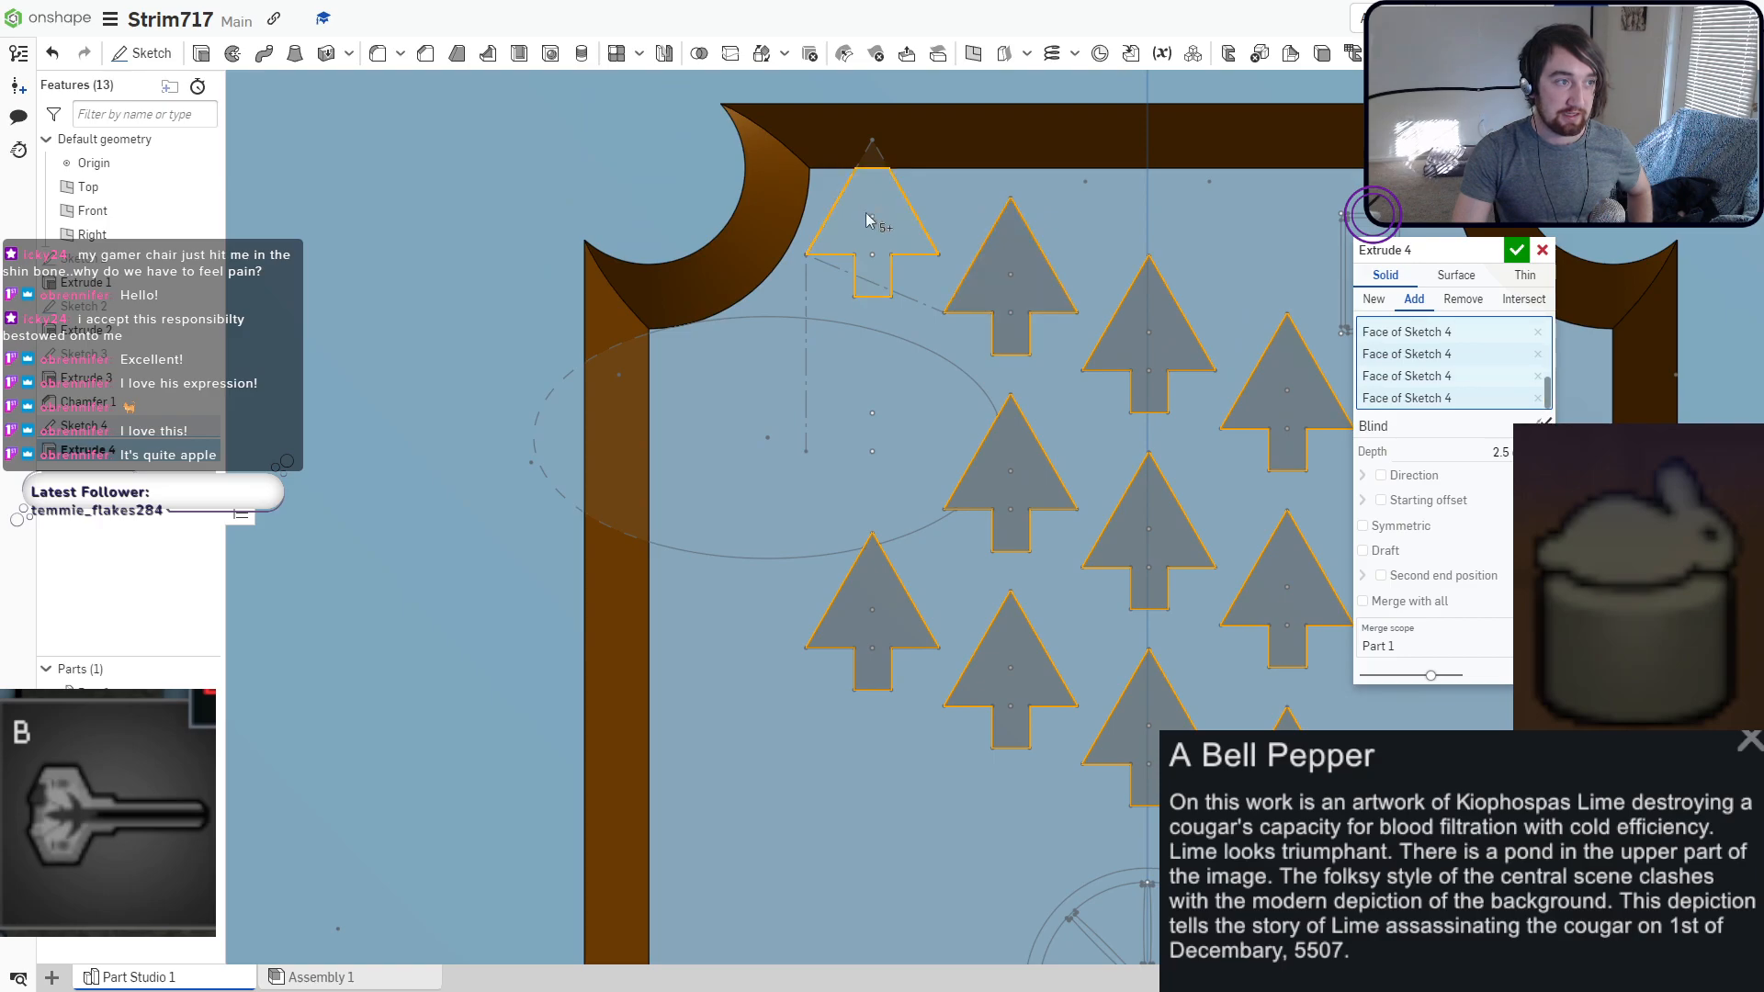
# Add the tree extrusion to the statue with a blind depth of about 0.032 cm.
pyautogui.scroll(-4, 1003, 439)
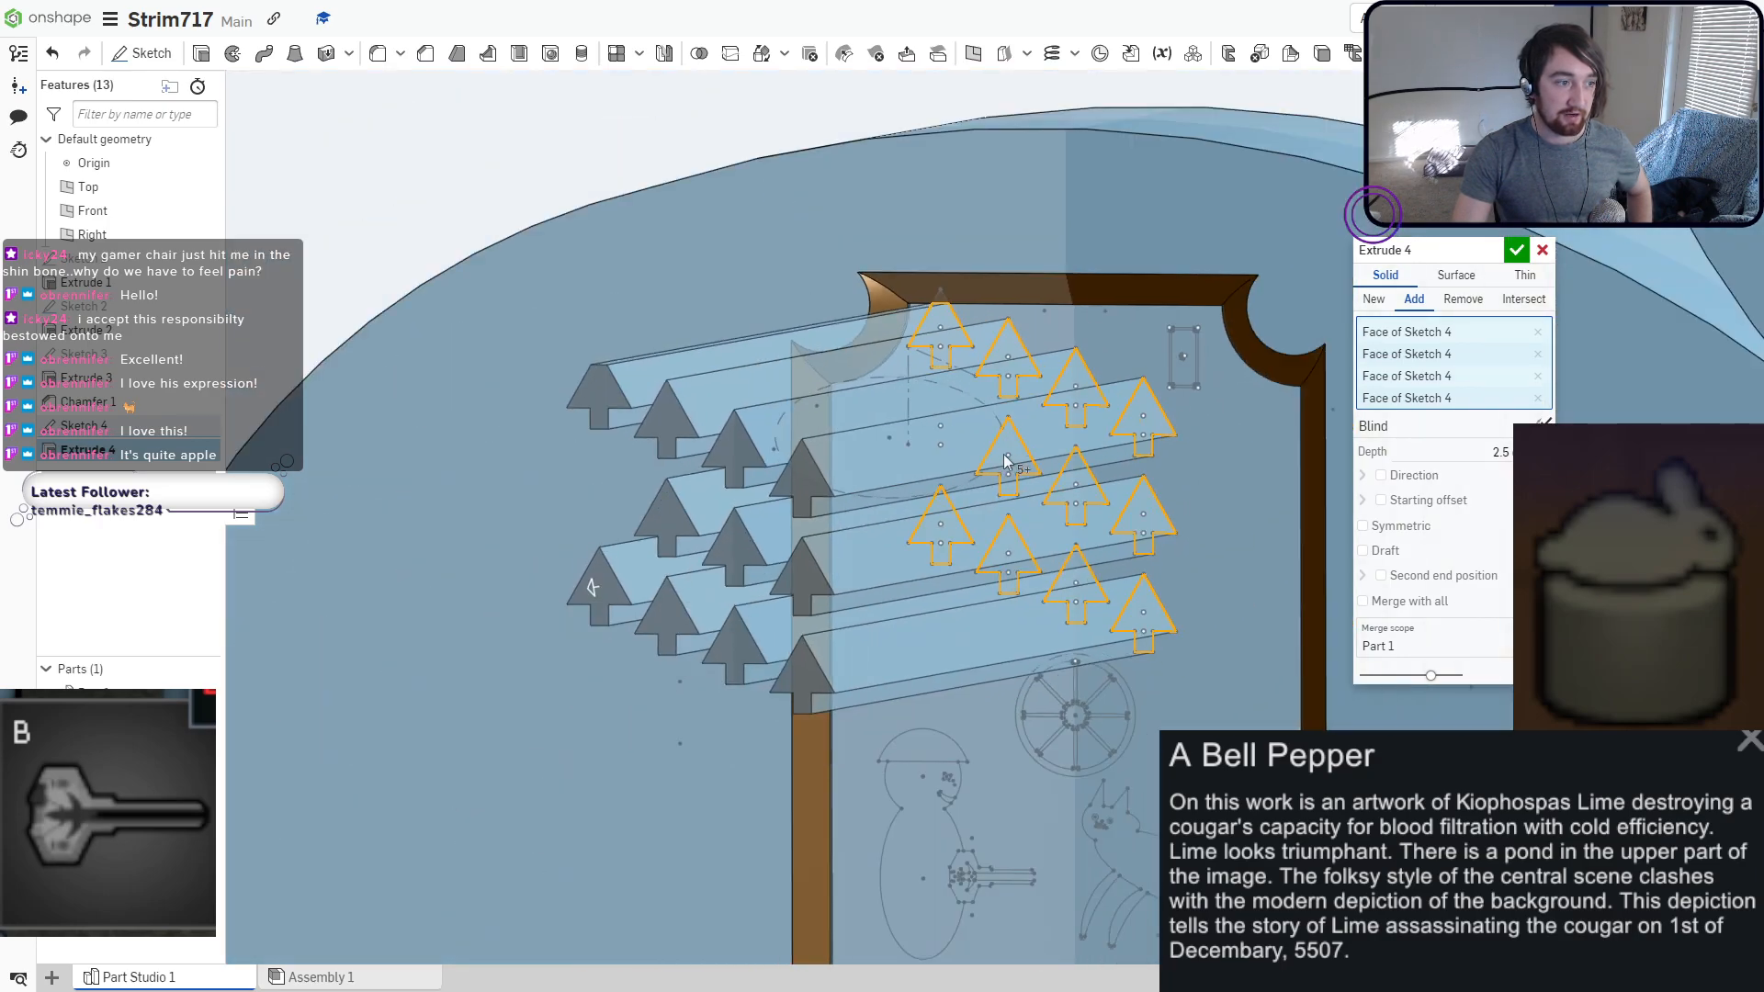
pyautogui.moveTo(595, 594); pyautogui.dragTo(940, 553)
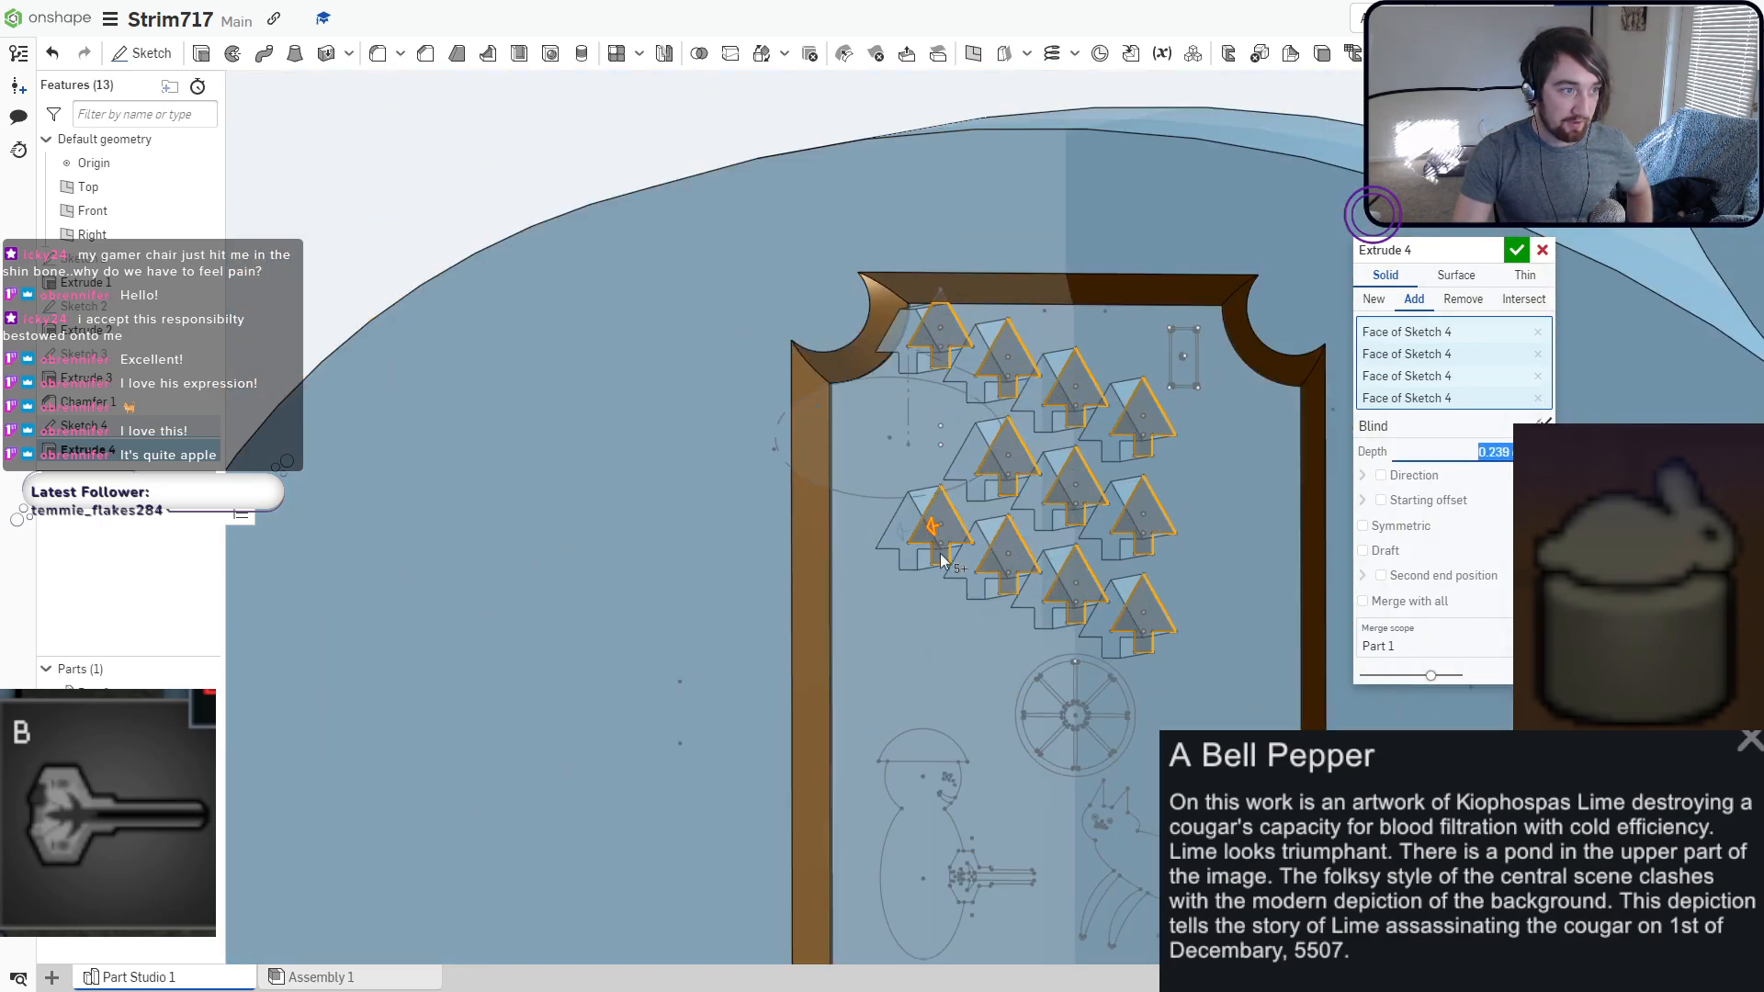
pyautogui.scroll(5, 946, 556)
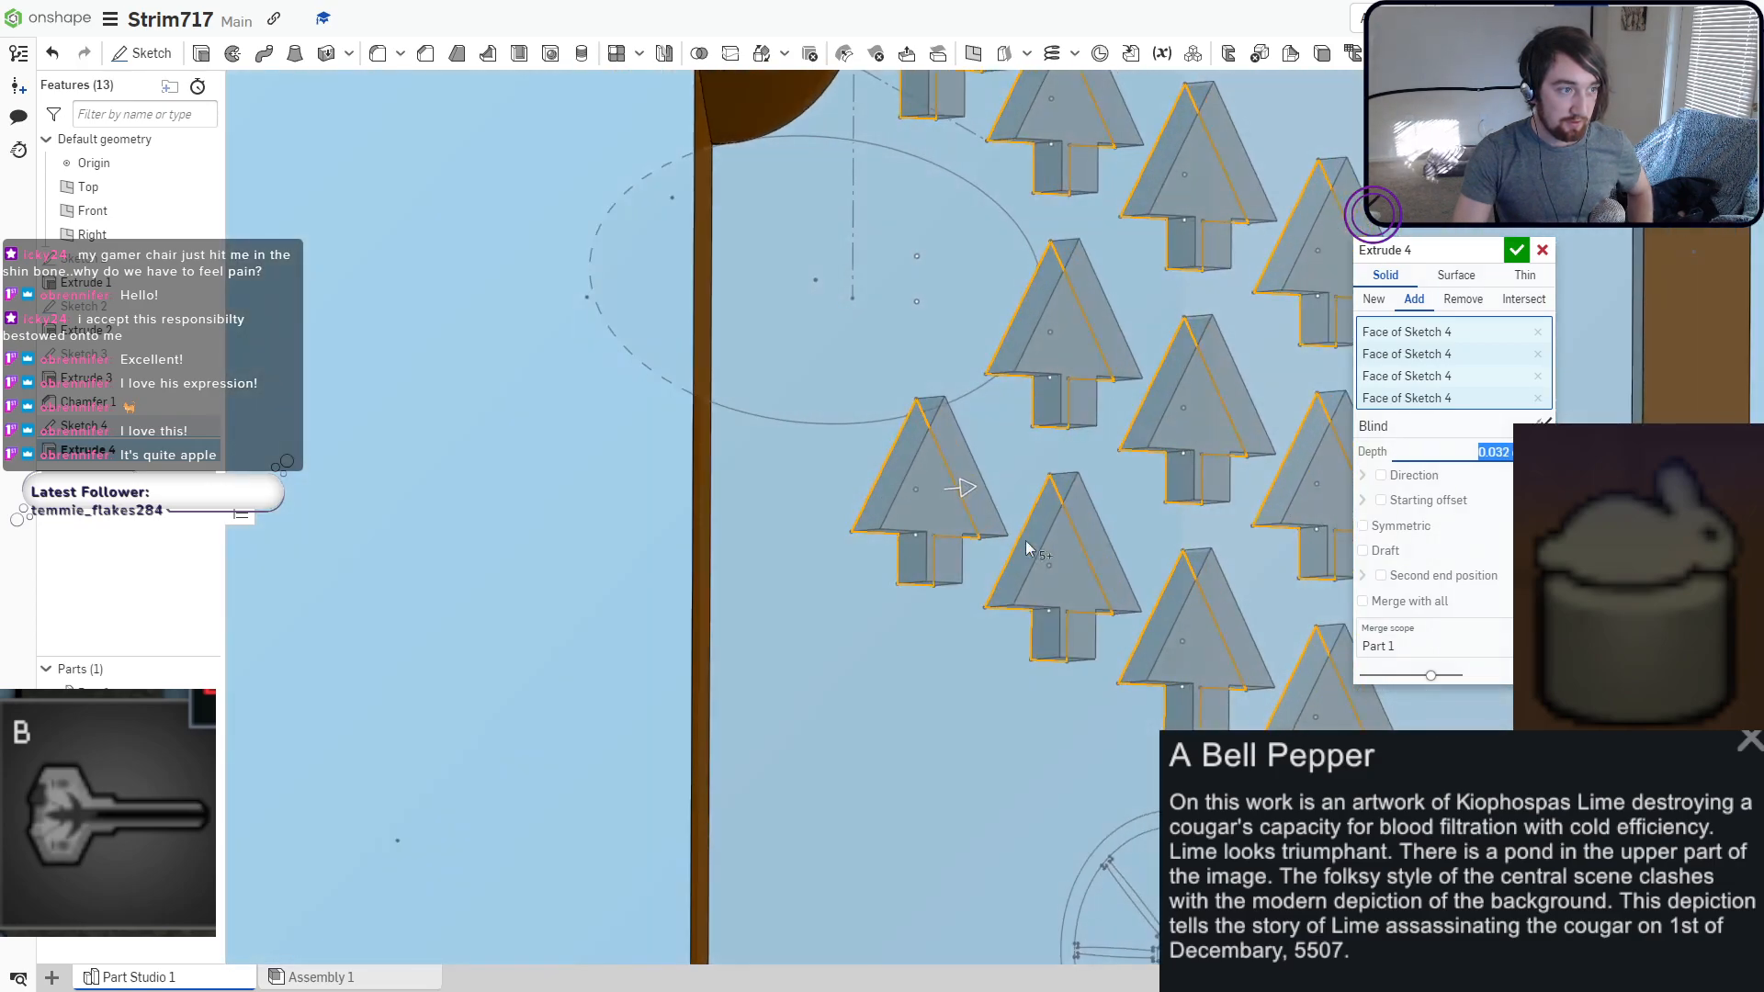
pyautogui.moveTo(1025, 540); pyautogui.dragTo(969, 551, button='right')
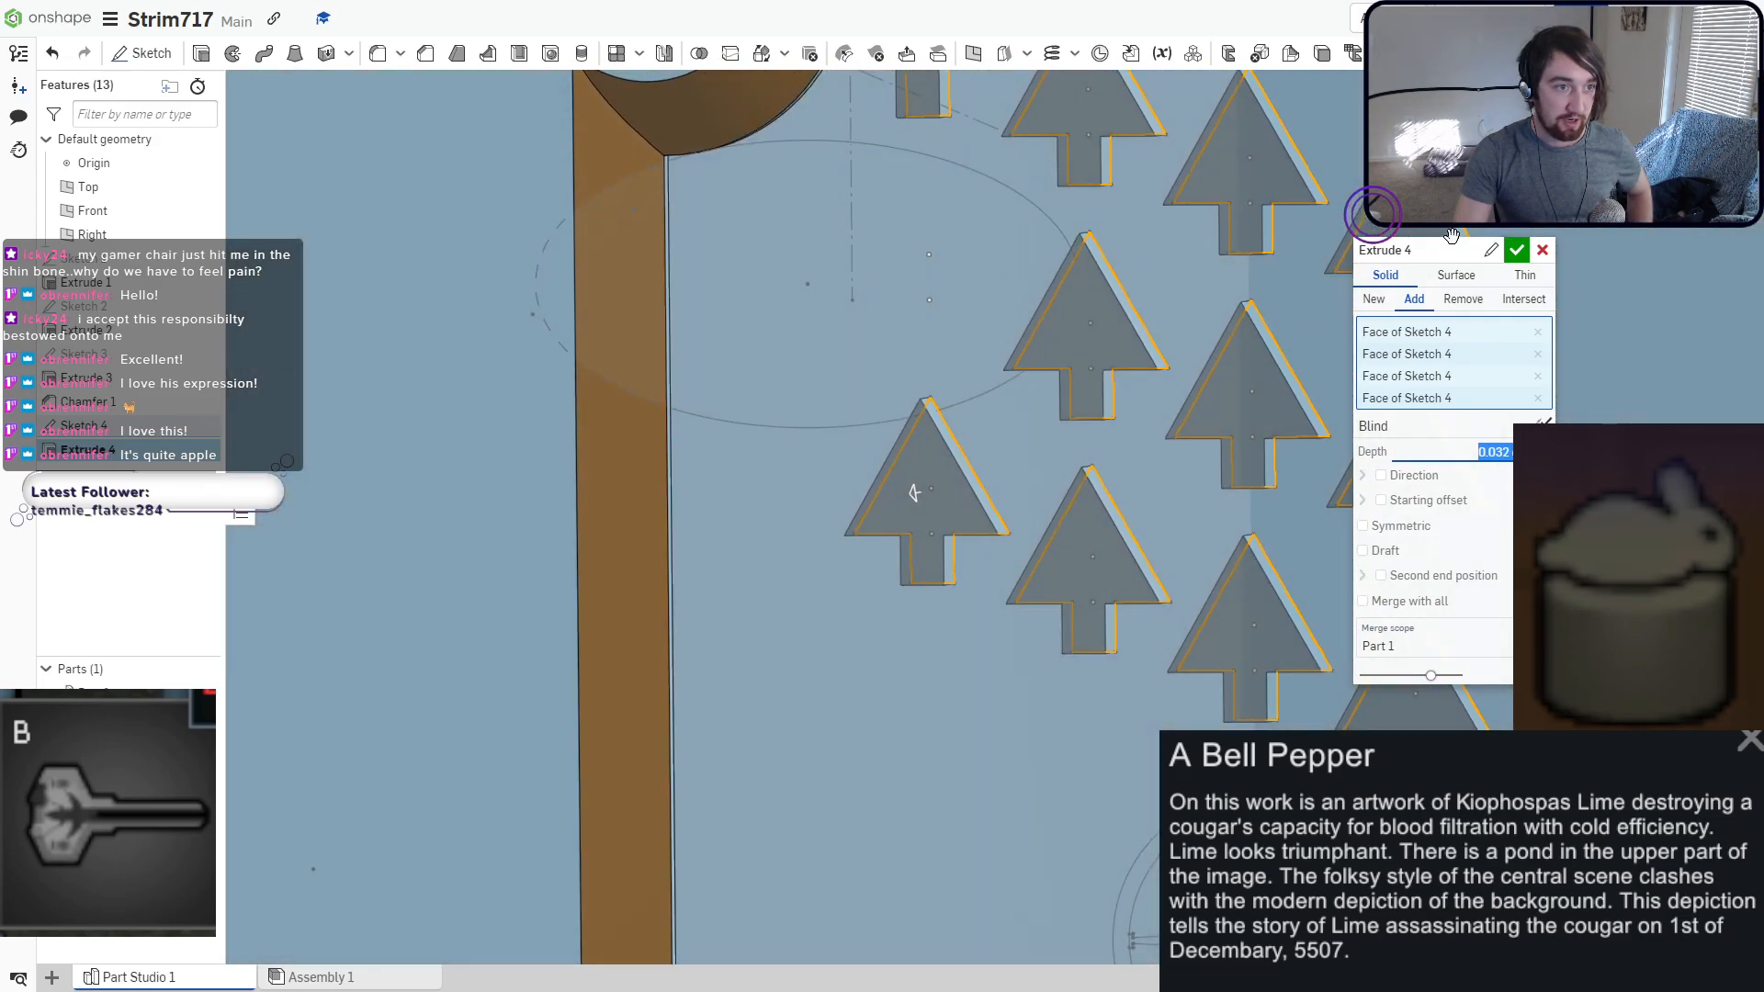
pyautogui.click(1522, 257)
# Apply a dark green face appearance to the front faces of all eleven raised trees.
pyautogui.scroll(-3, 1020, 595)
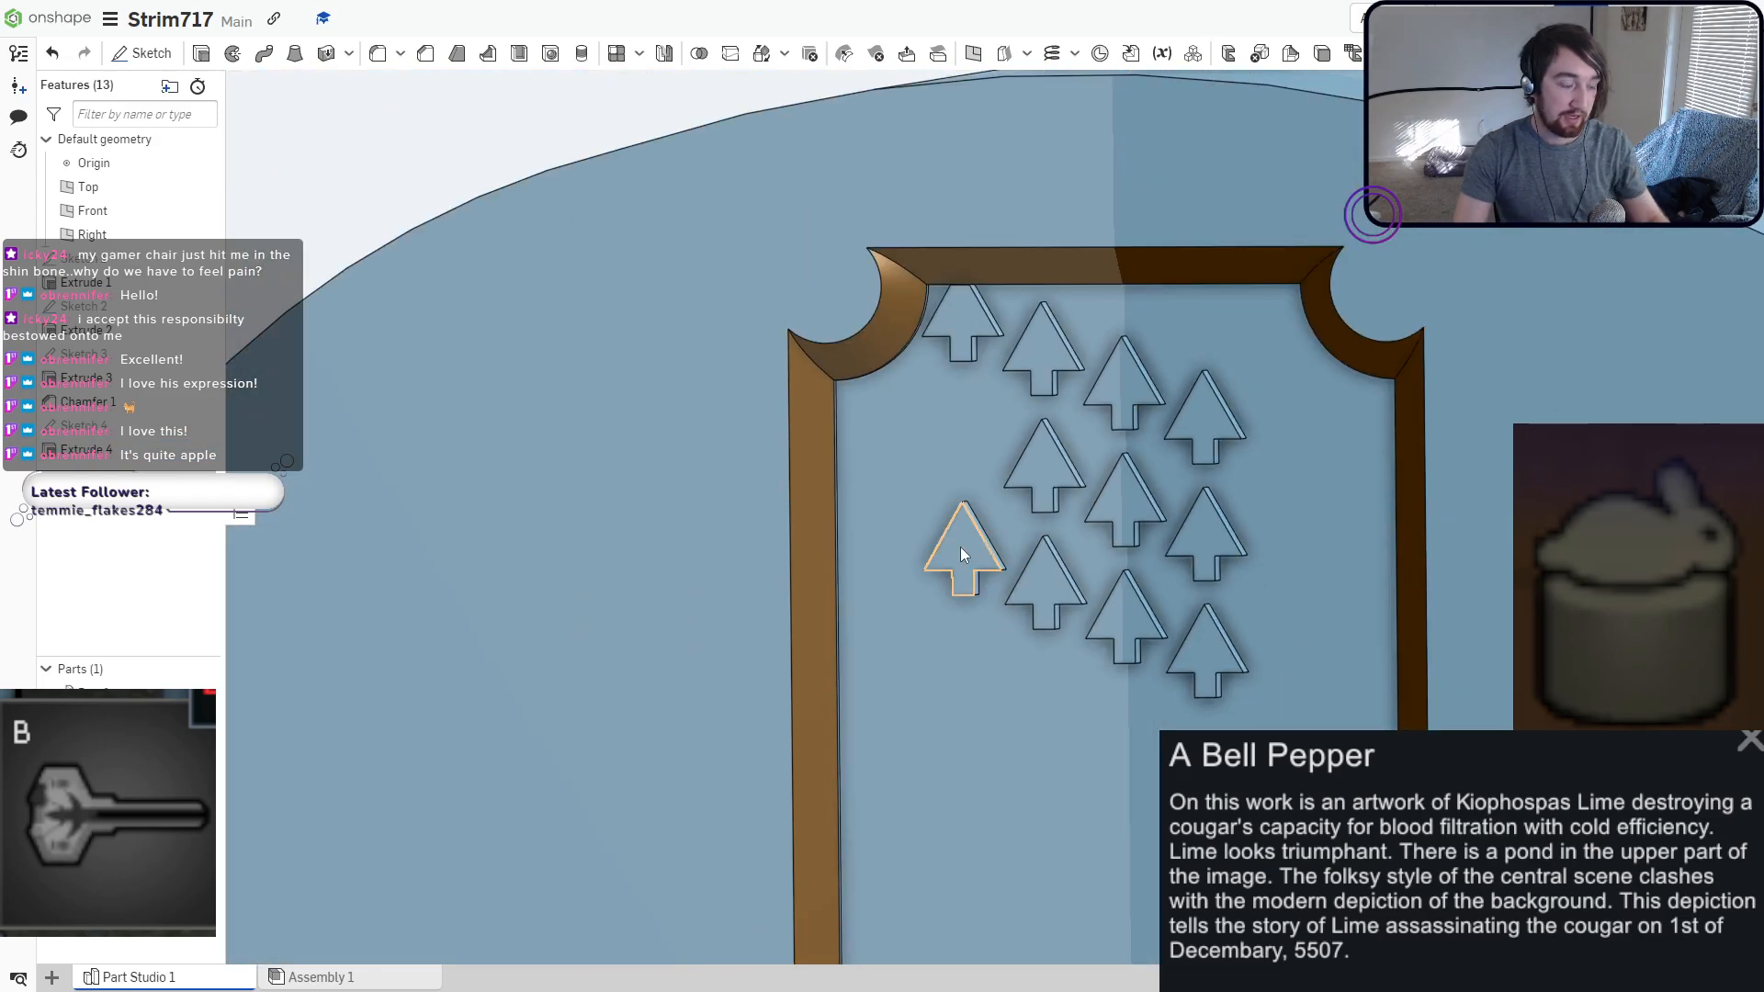
pyautogui.click(985, 552)
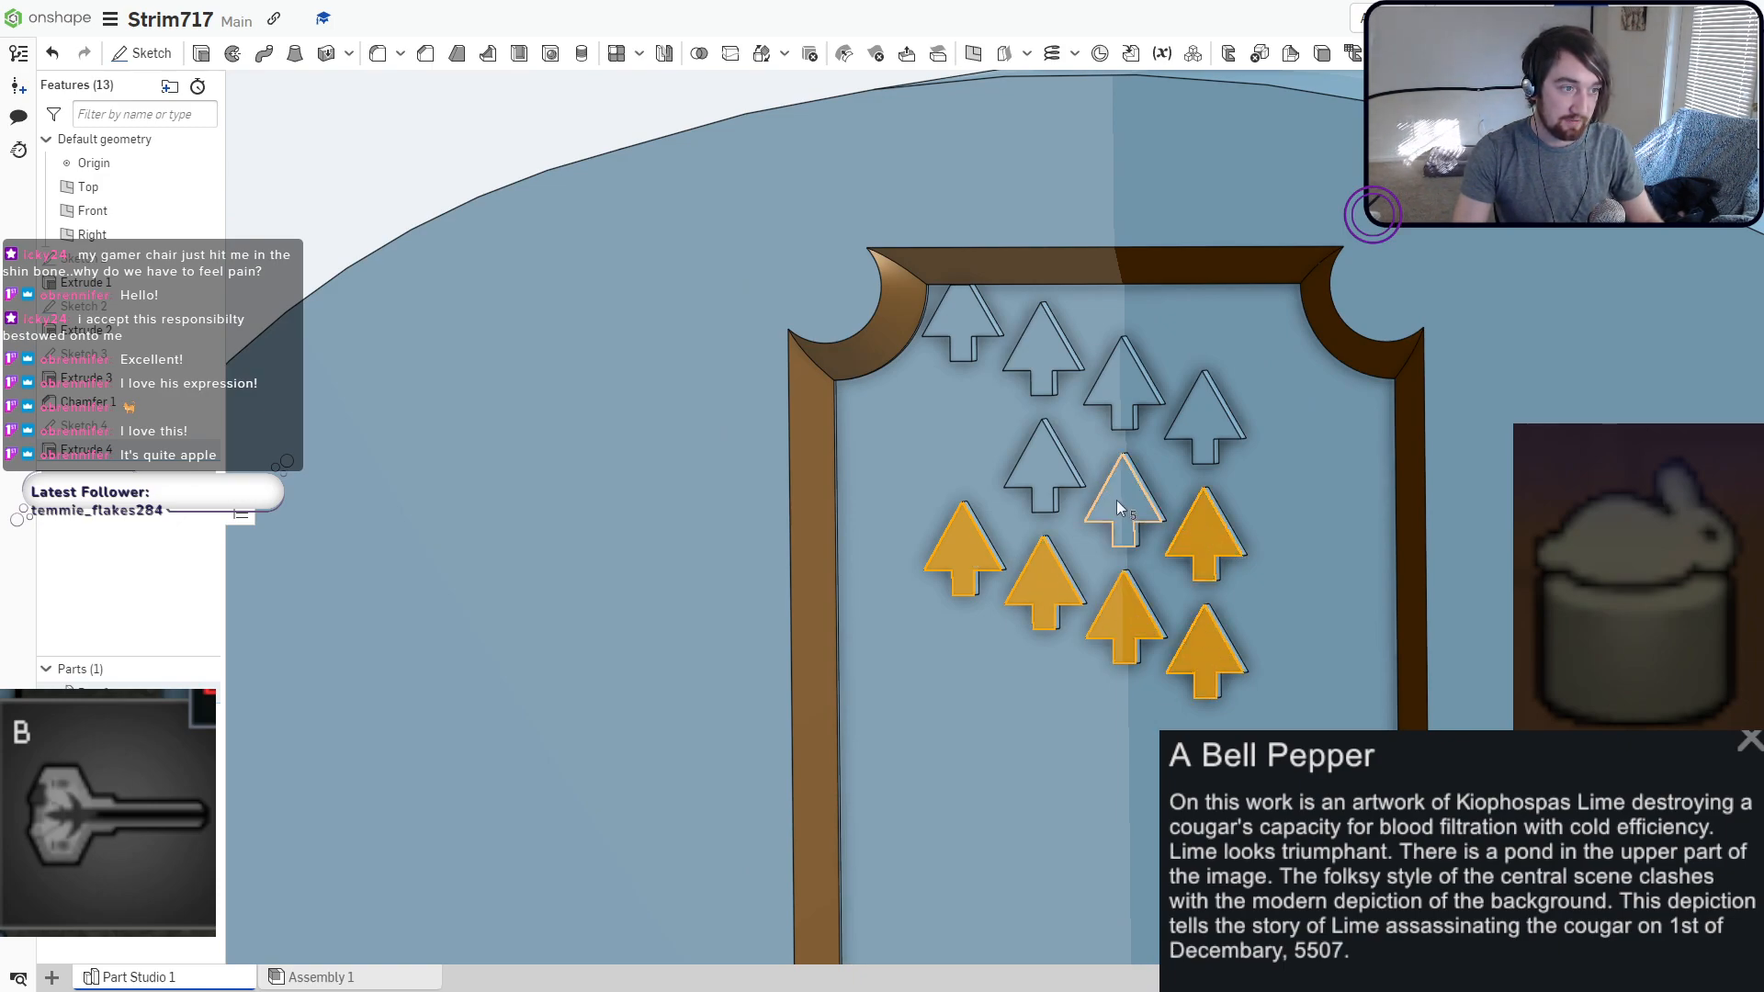
pyautogui.click(1124, 389)
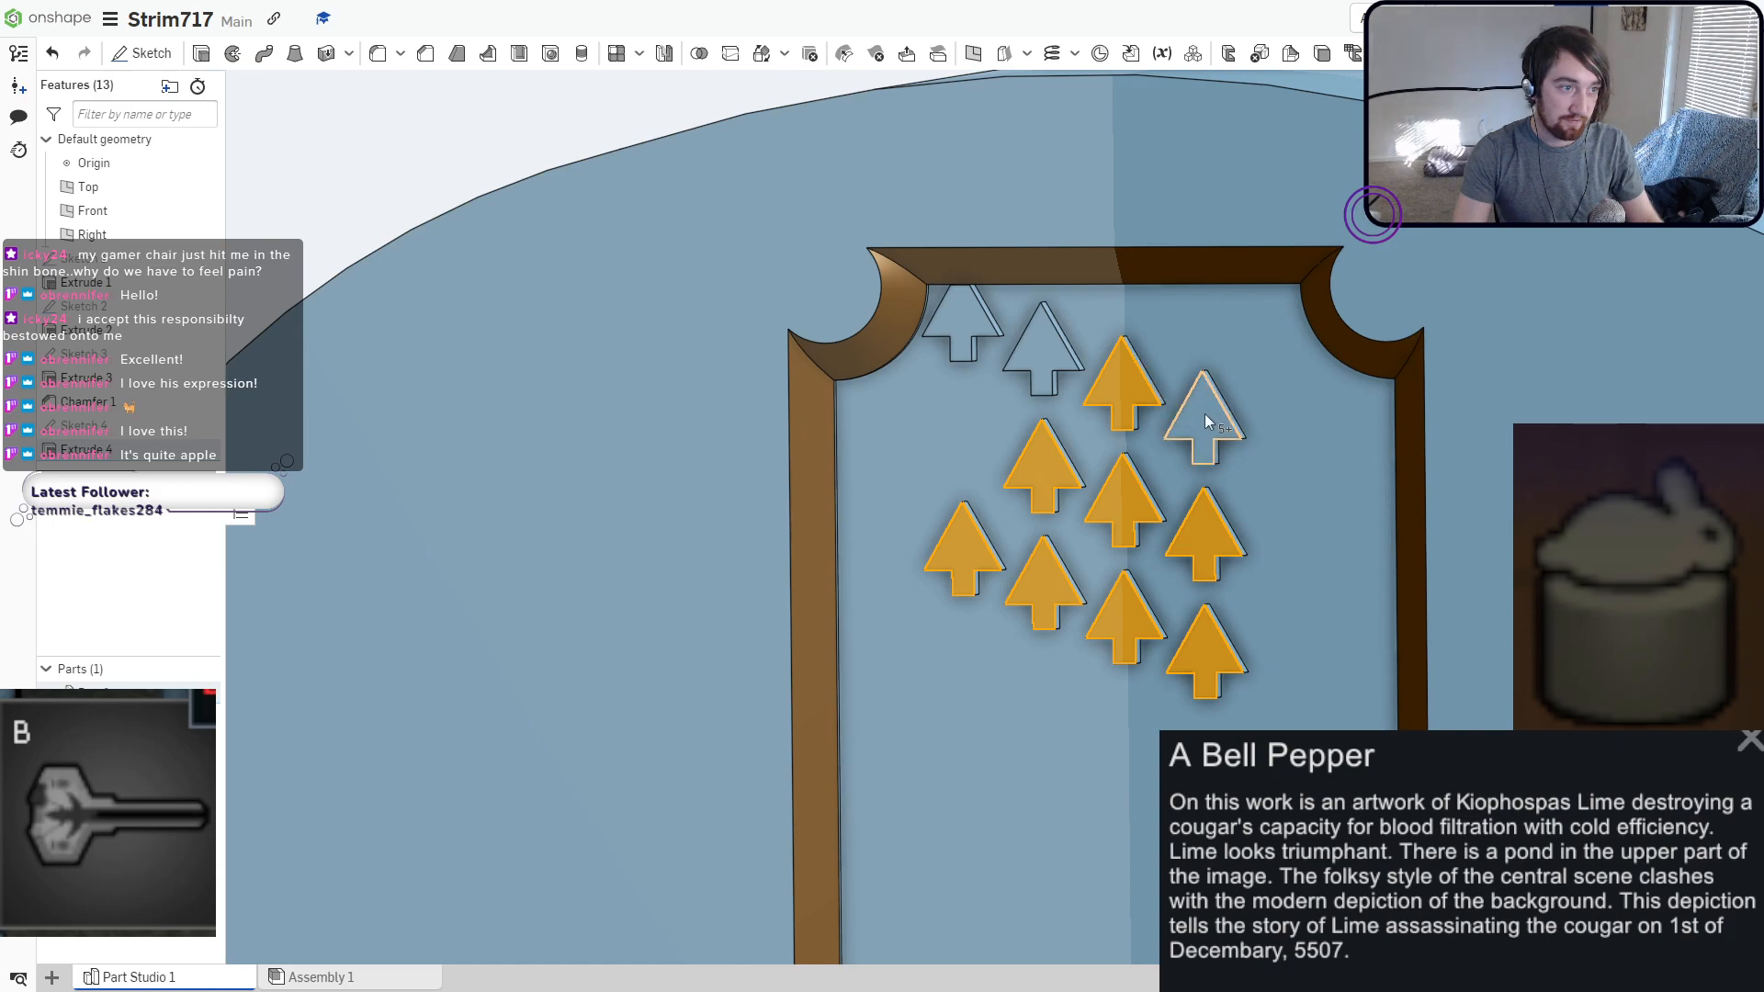
pyautogui.click(955, 324)
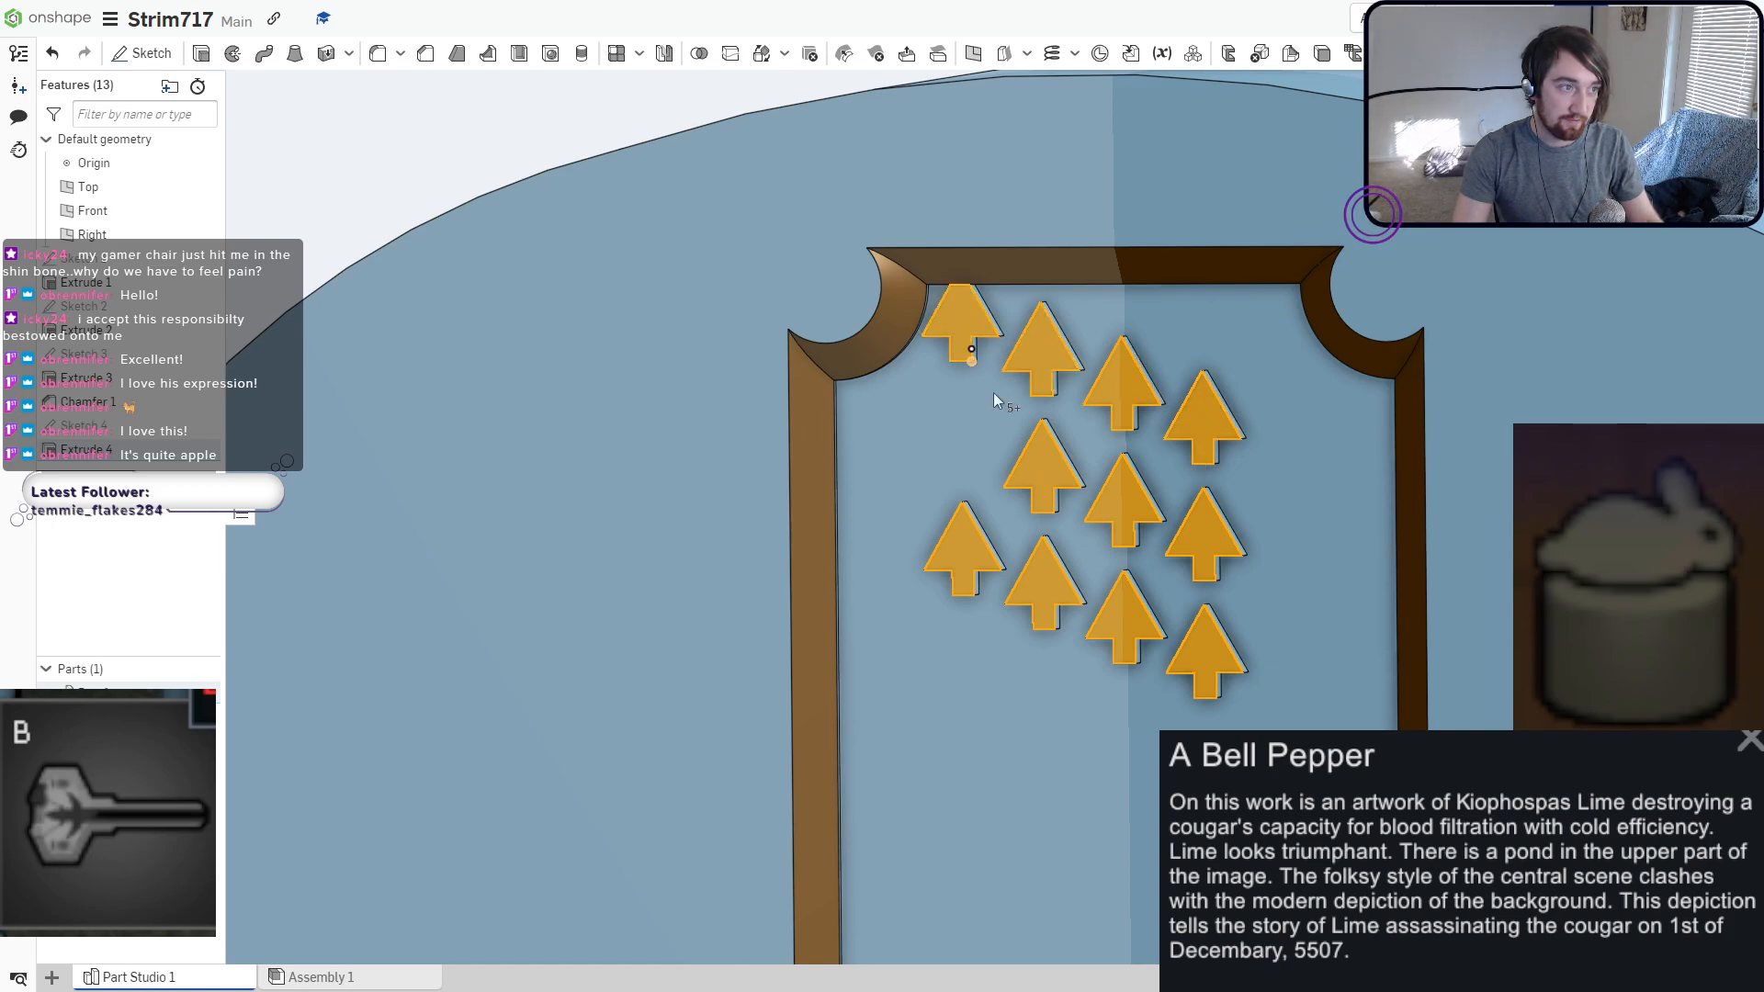
pyautogui.rightClick(950, 434)
pyautogui.click(1057, 796)
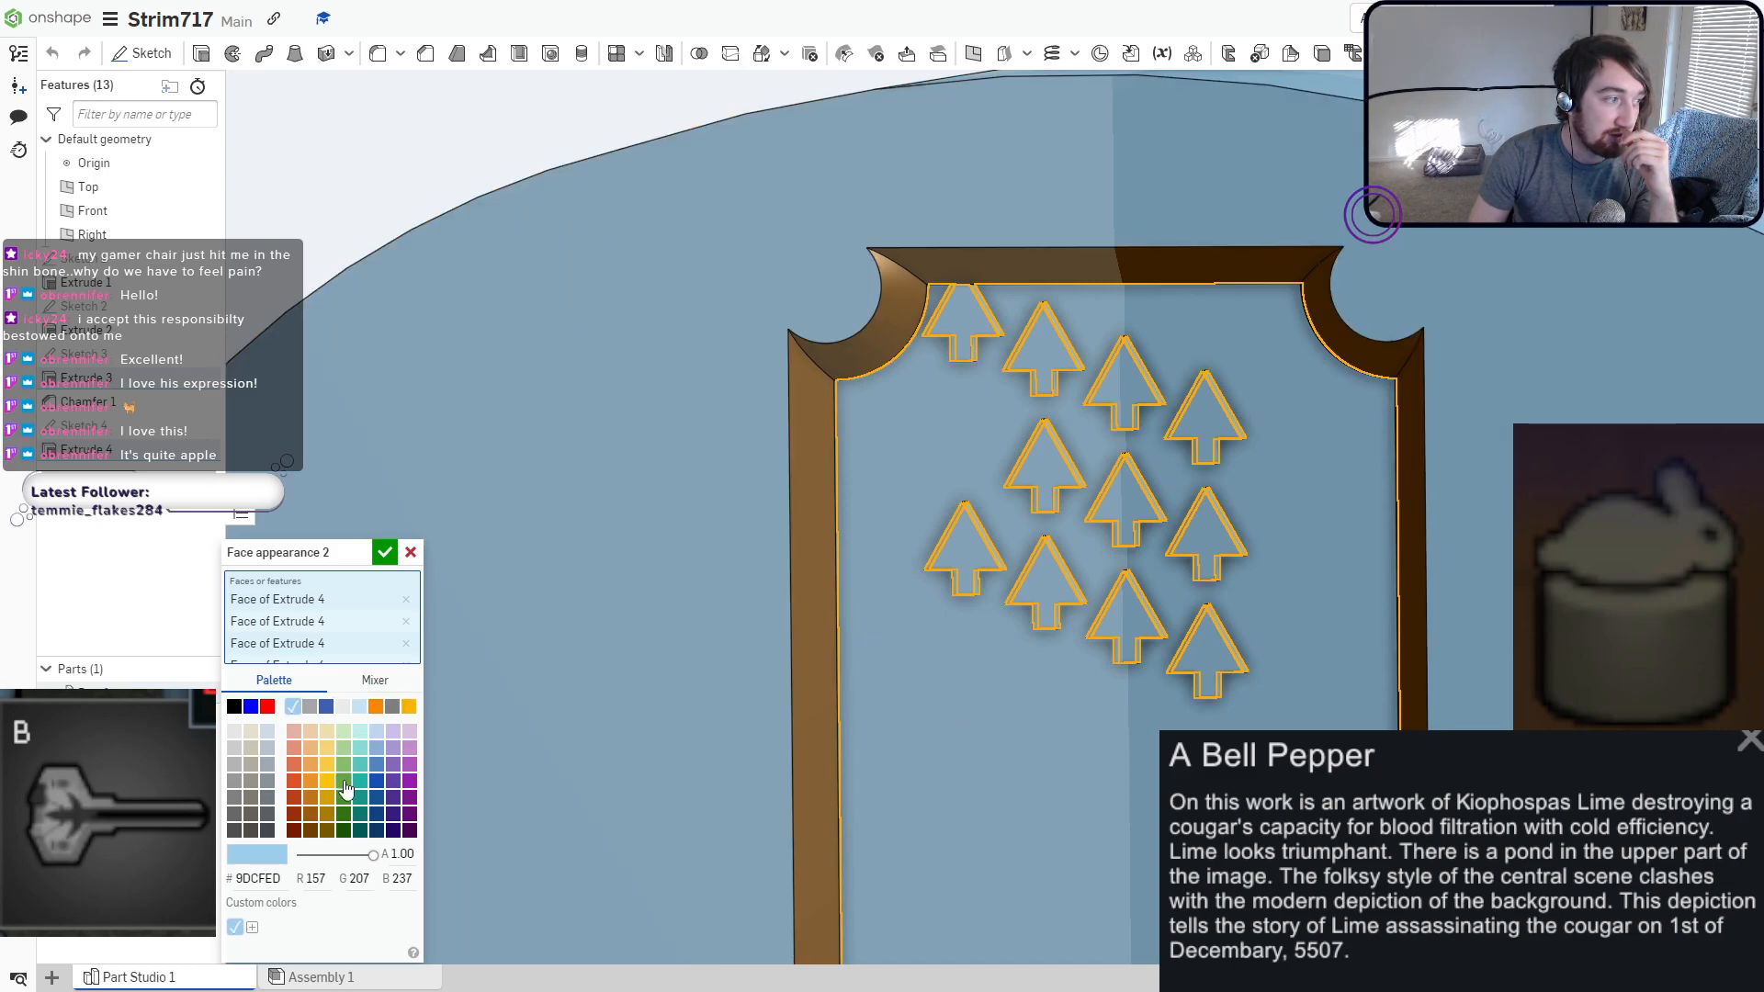
pyautogui.click(342, 799)
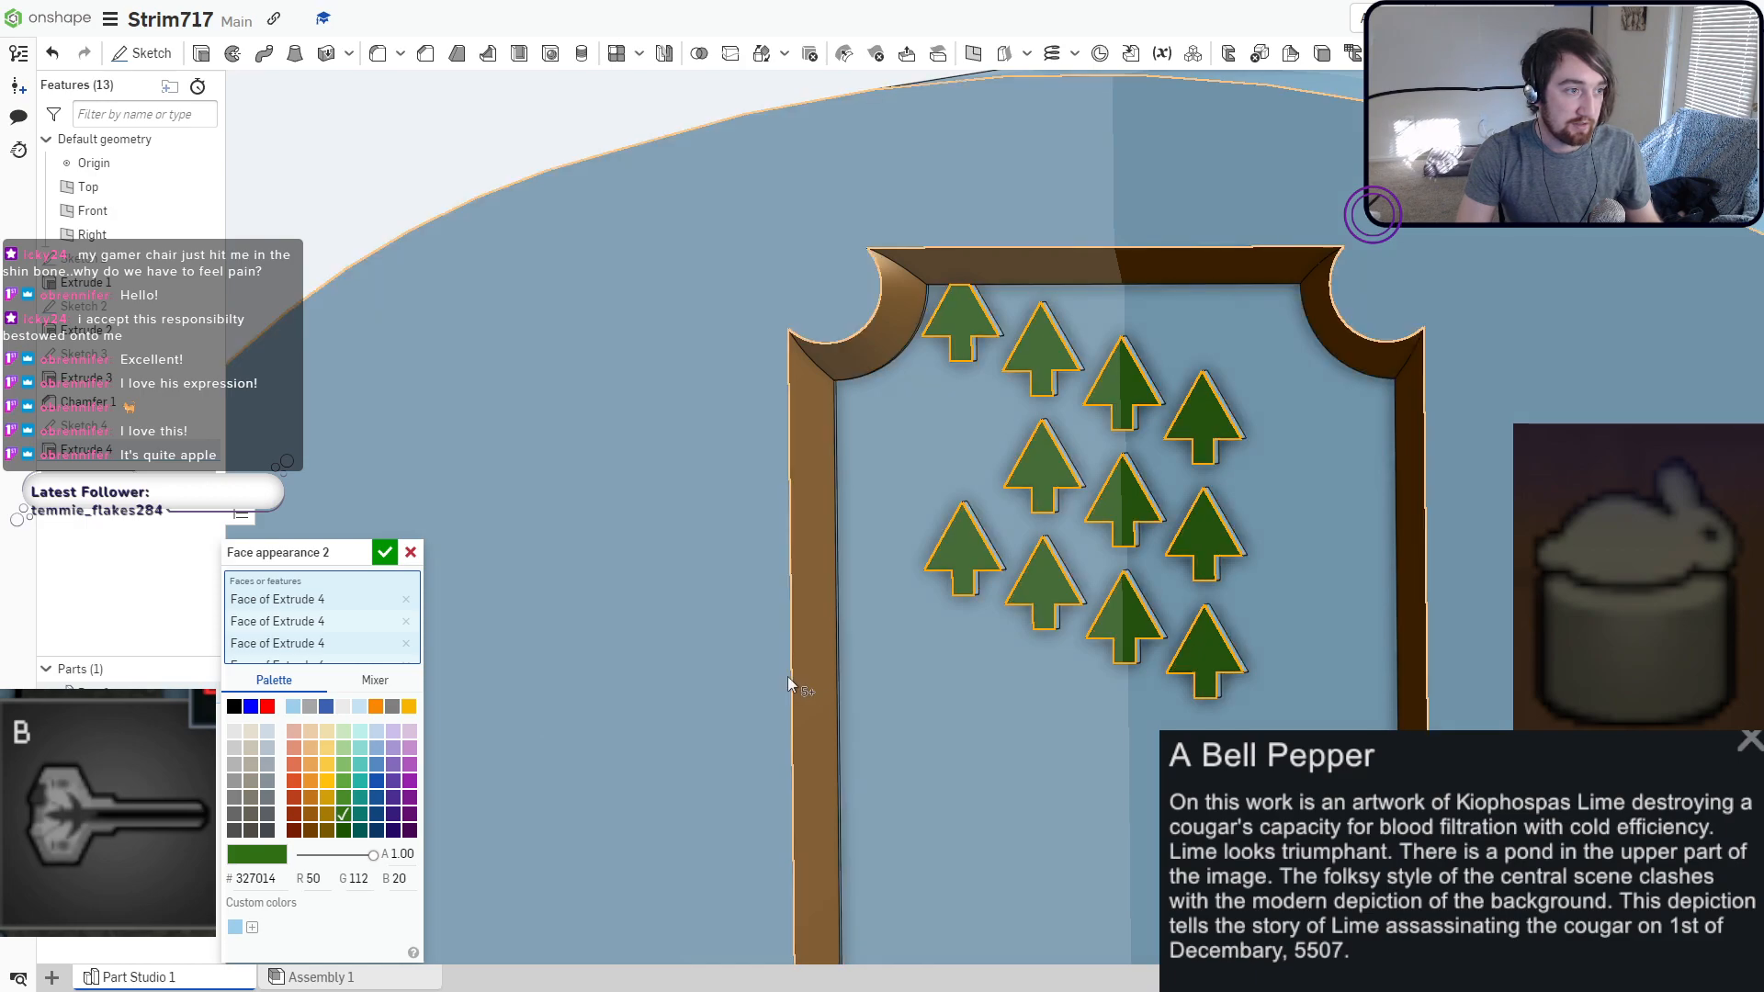
pyautogui.moveTo(787, 677); pyautogui.dragTo(825, 678, button='right')
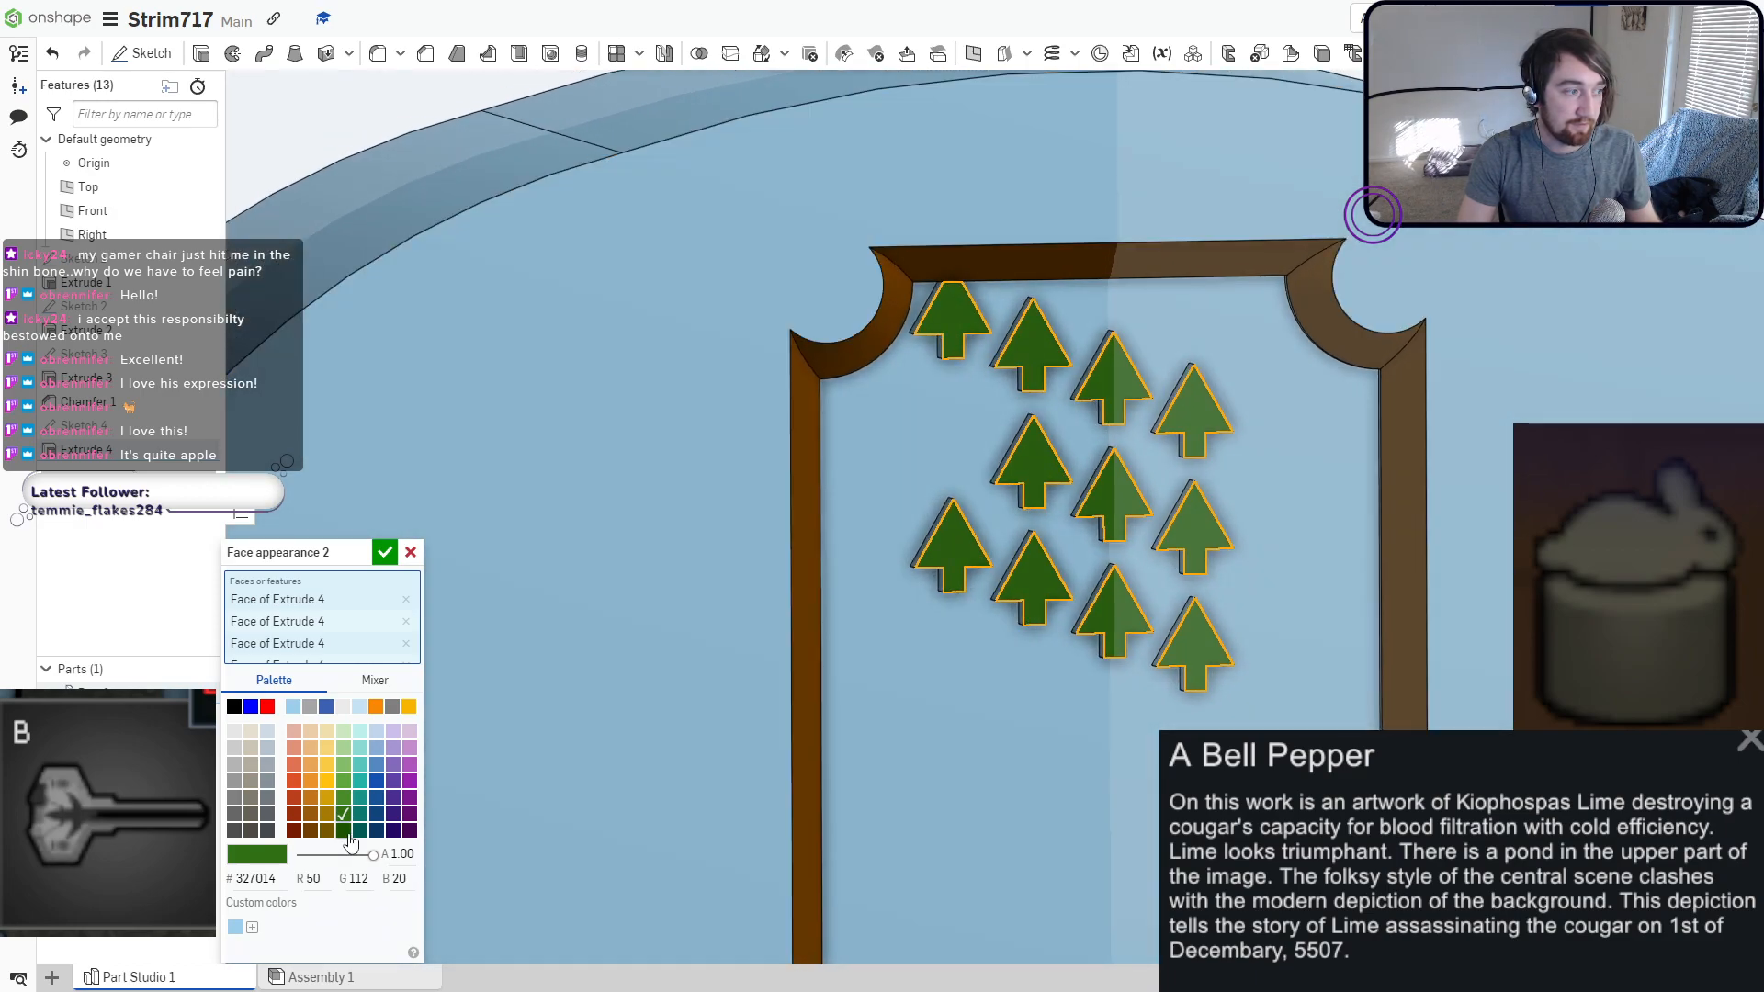
pyautogui.click(343, 830)
pyautogui.click(386, 552)
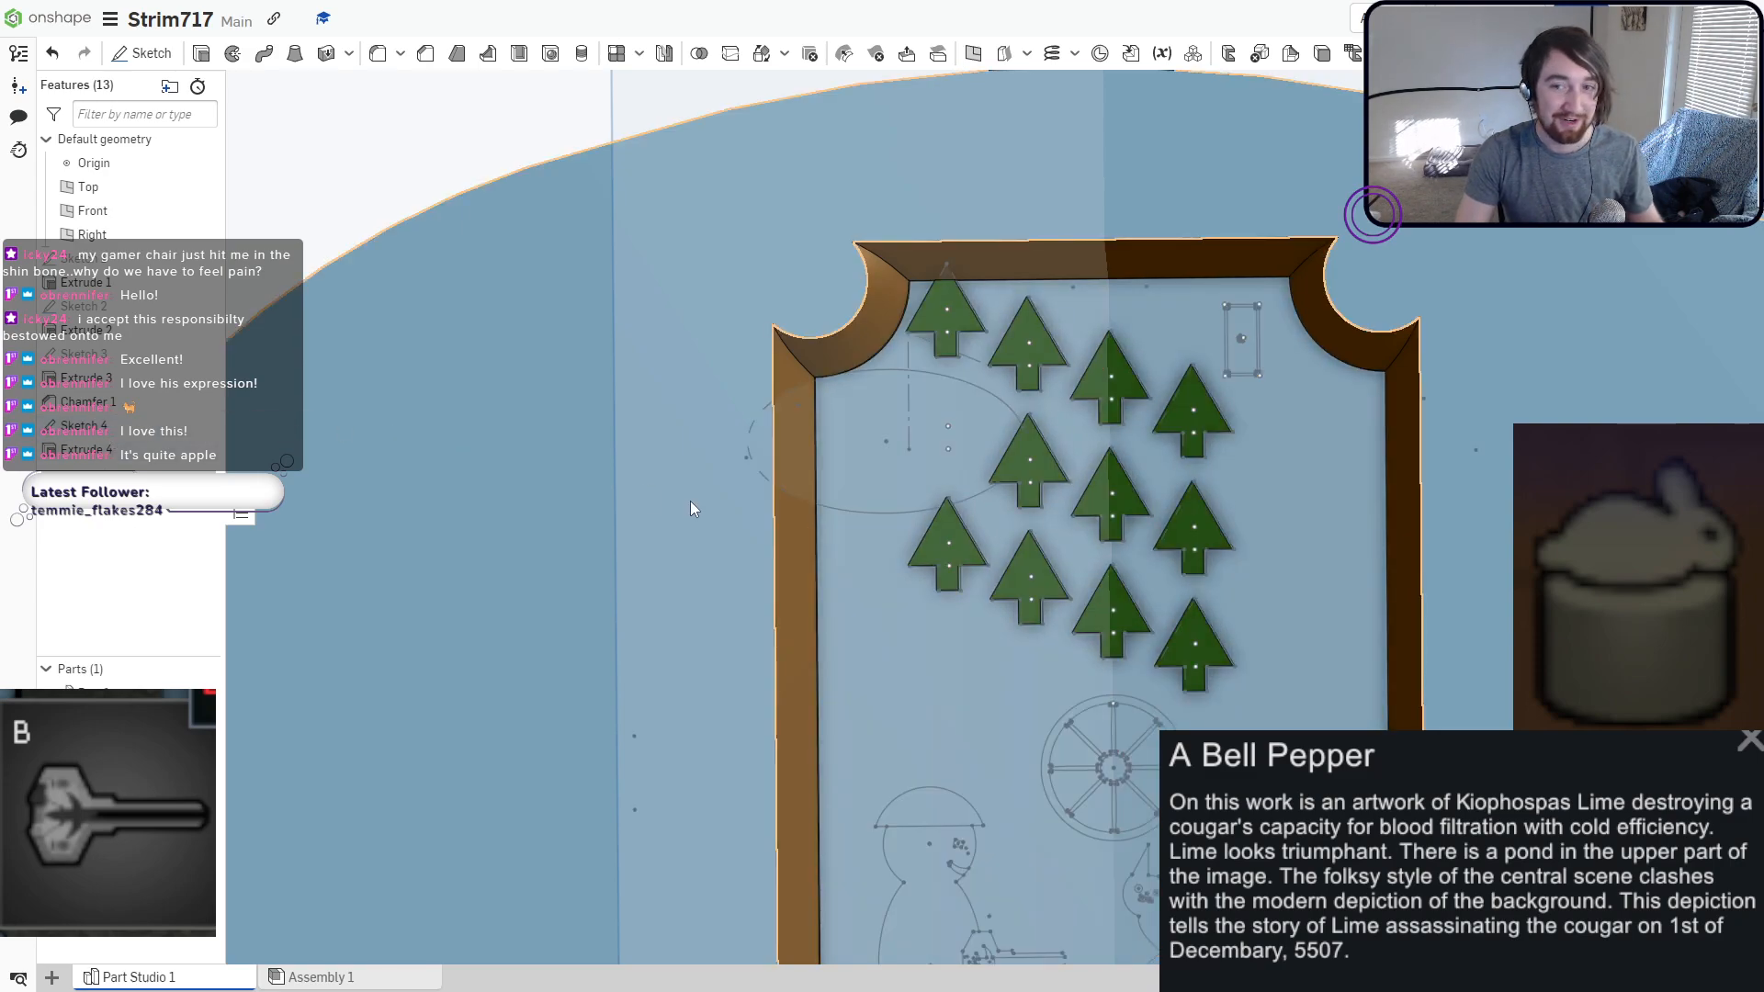
# Extrude the pond's region inside the frame as an addition with a blind depth of about 0.016 cm.
pyautogui.scroll(5, 766, 485)
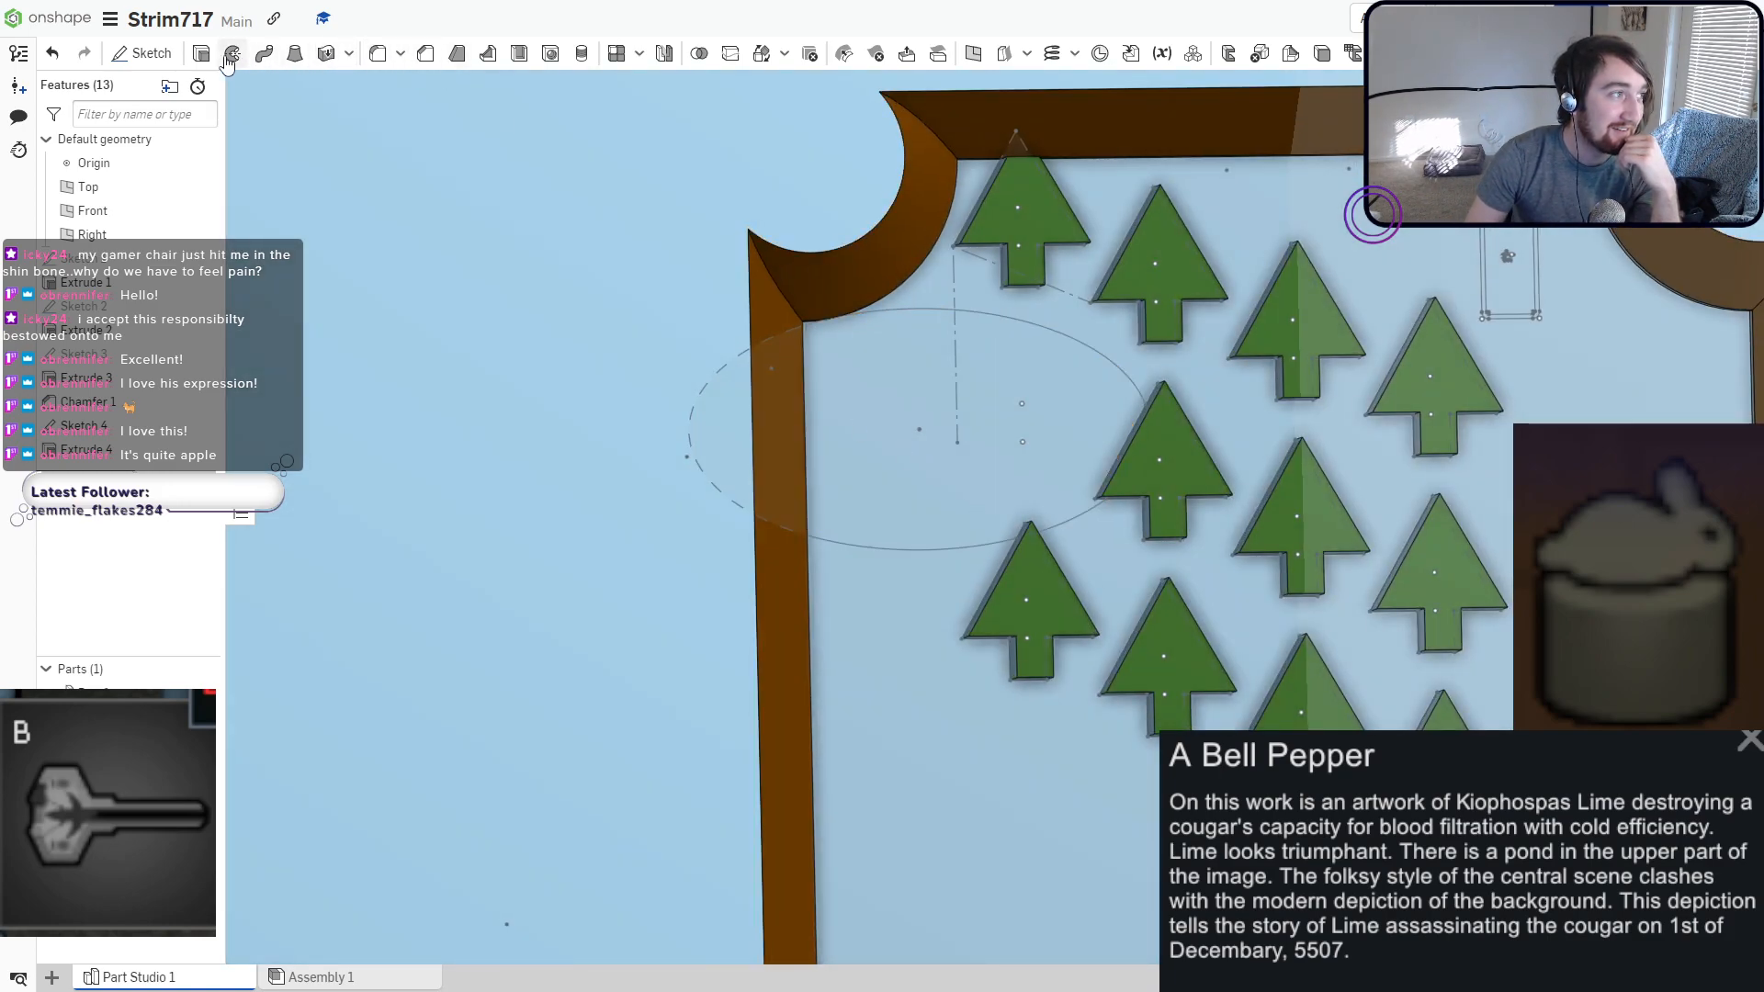
pyautogui.click(201, 53)
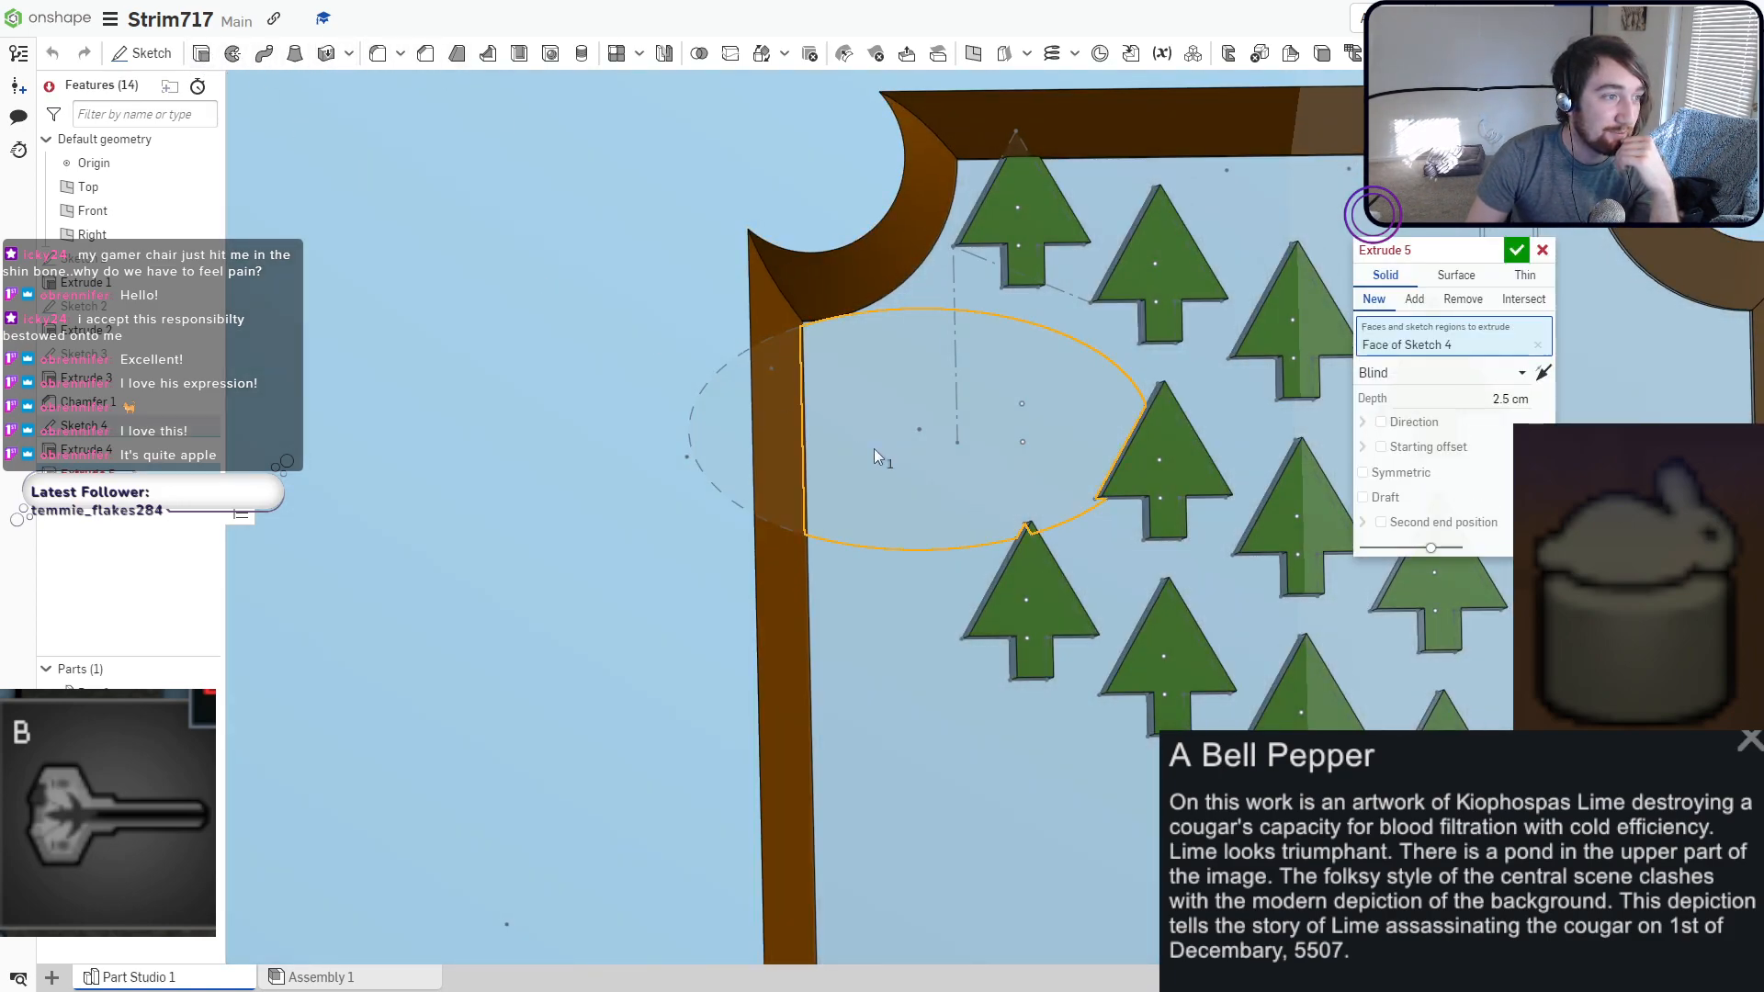
pyautogui.click(873, 448)
pyautogui.scroll(-8, 990, 466)
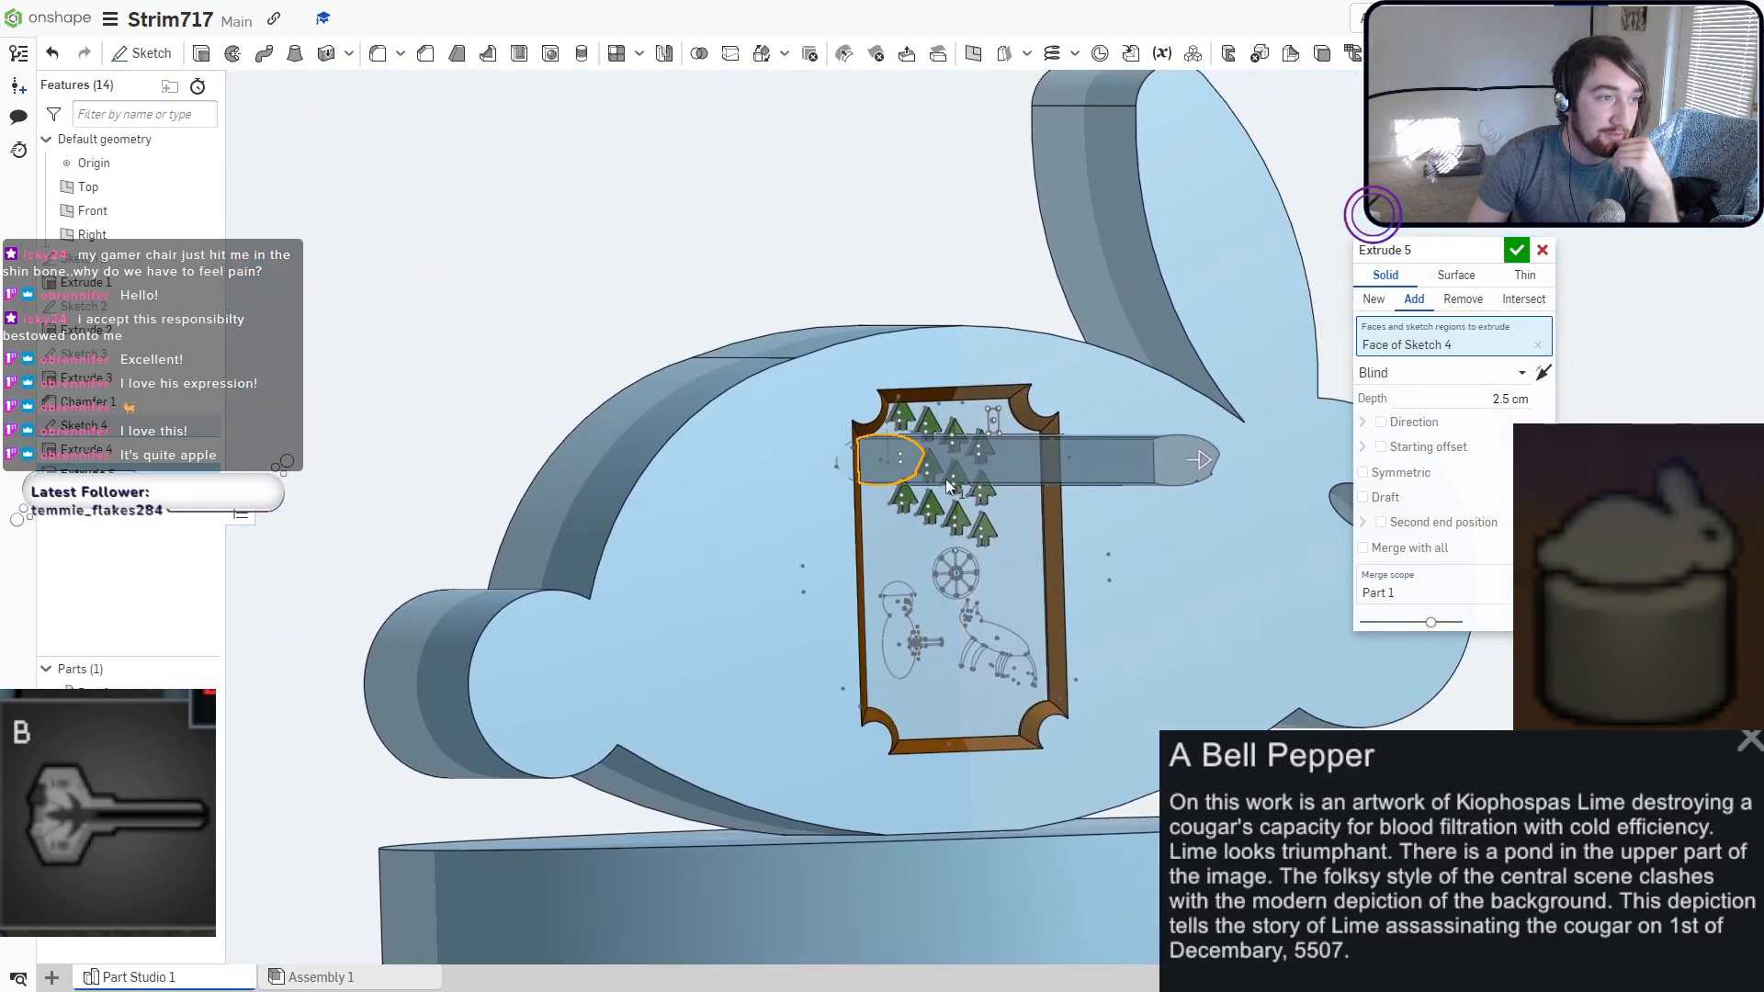
pyautogui.moveTo(1114, 486); pyautogui.dragTo(838, 488)
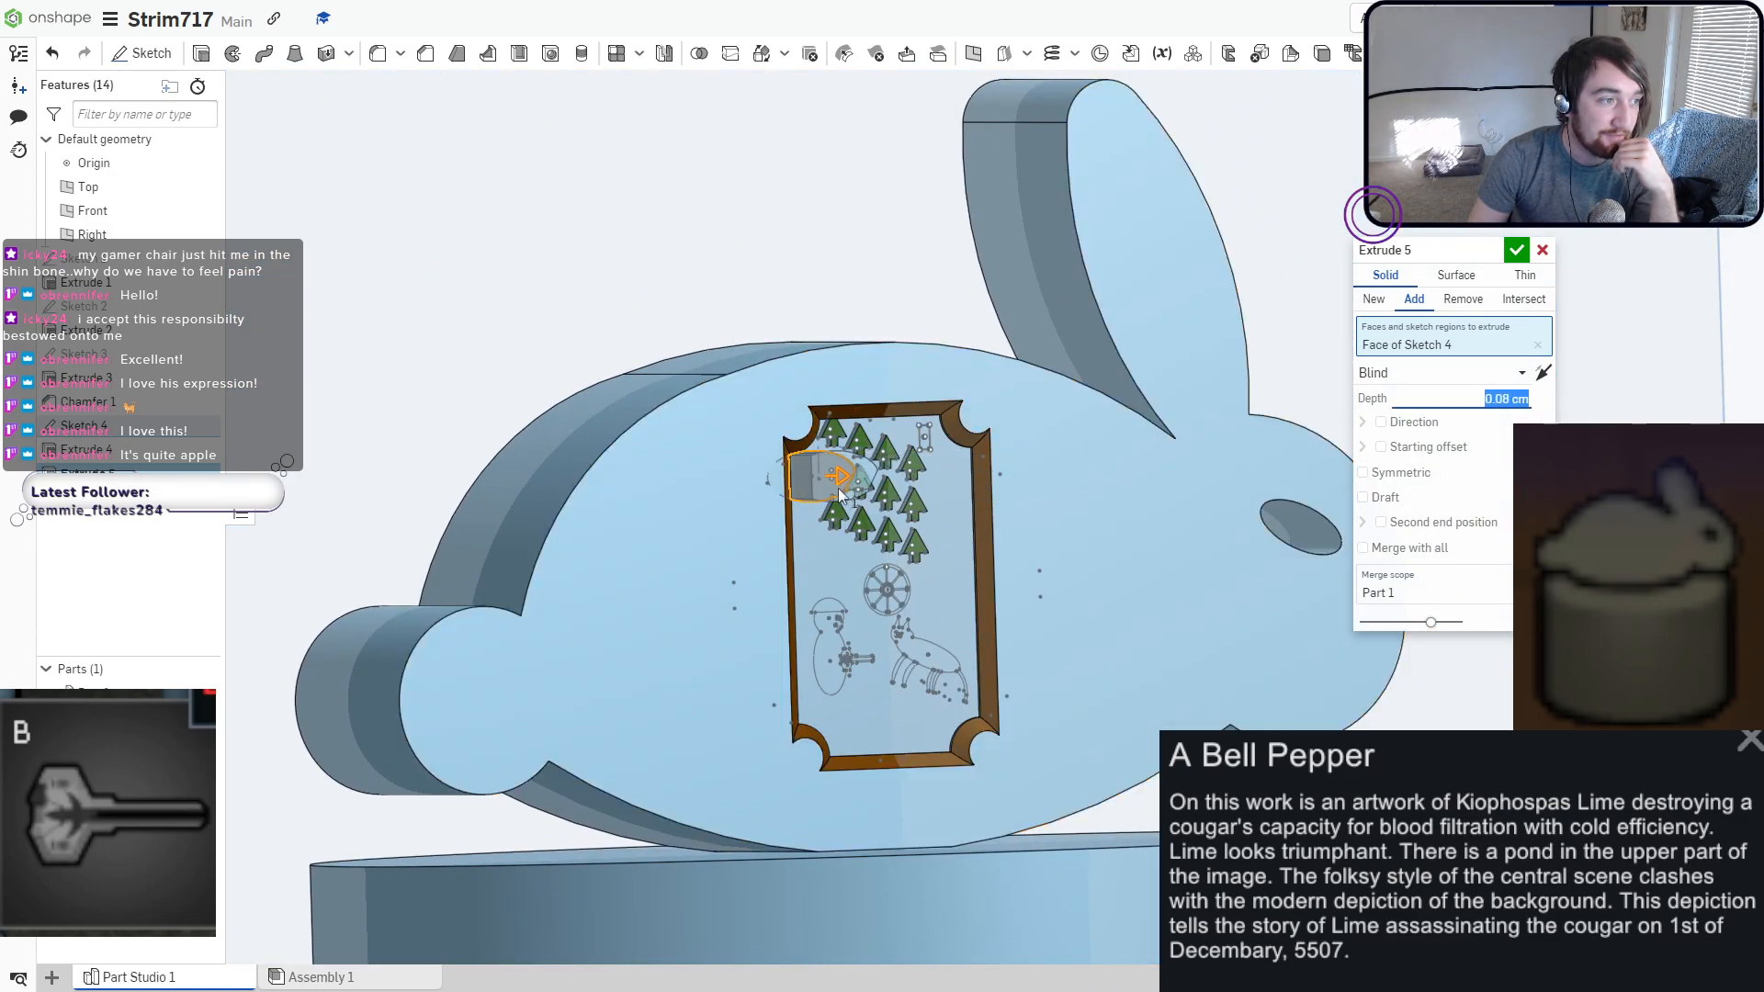
pyautogui.scroll(5, 836, 488)
pyautogui.scroll(3, 836, 494)
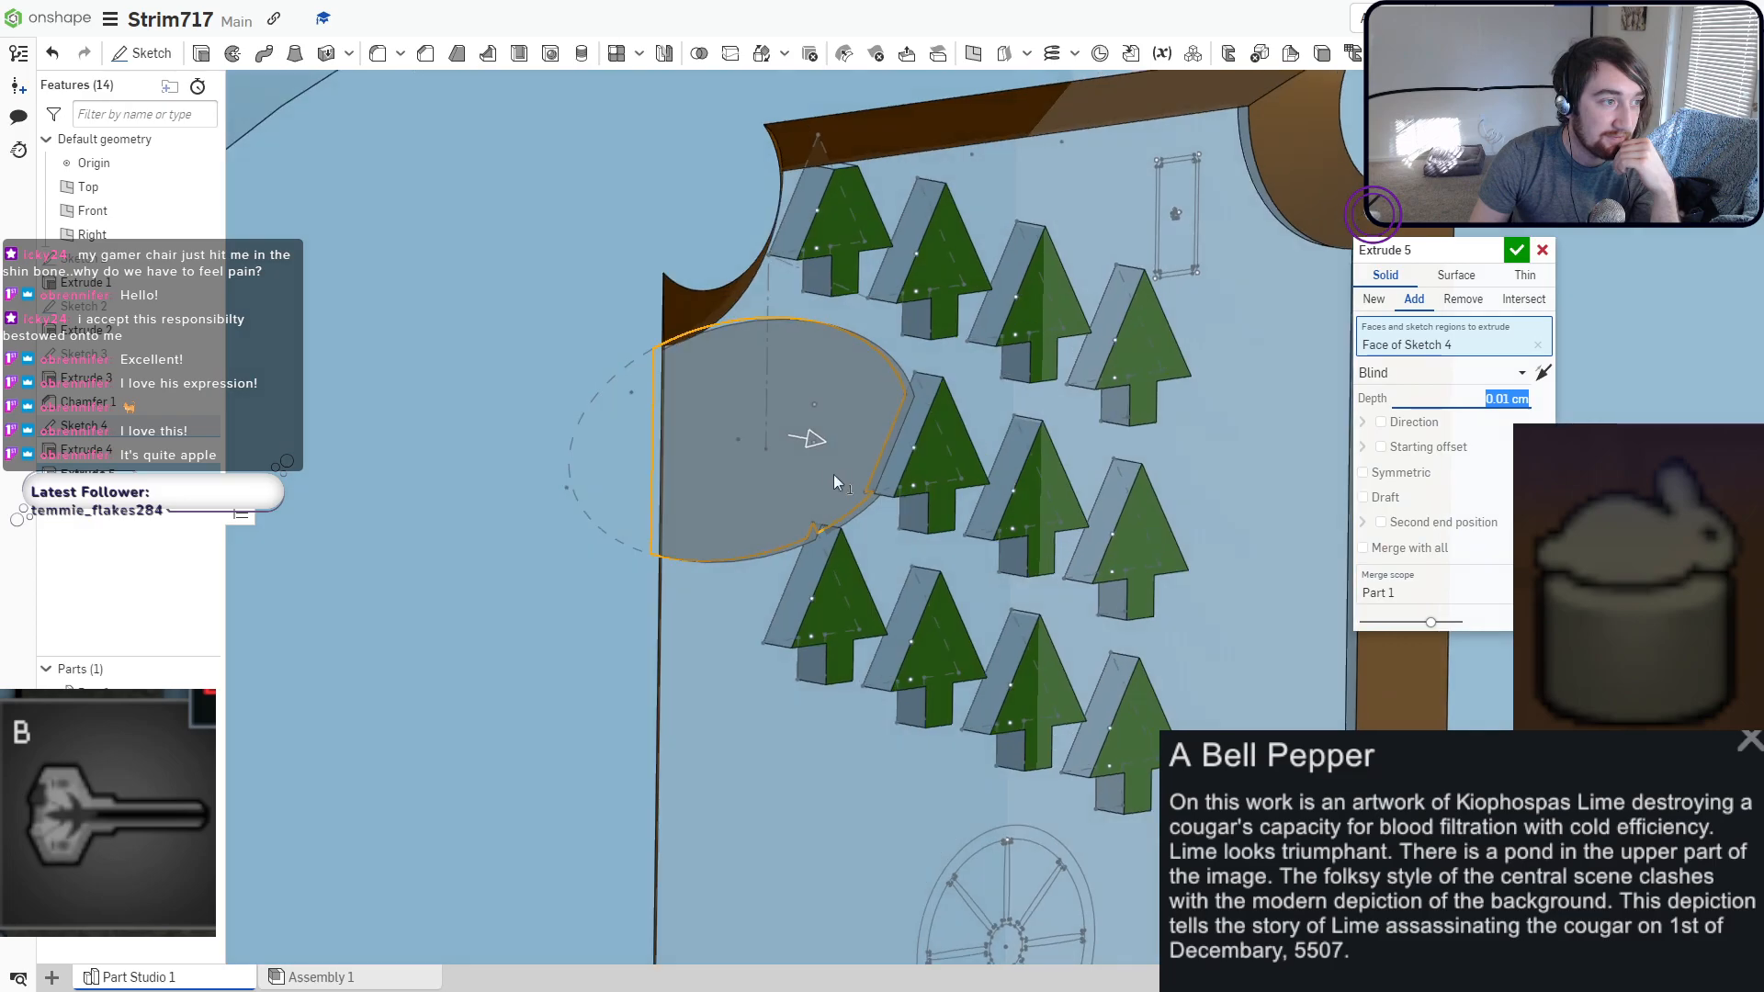
pyautogui.moveTo(816, 453); pyautogui.dragTo(820, 450)
pyautogui.moveTo(898, 513); pyautogui.dragTo(827, 498, button='right')
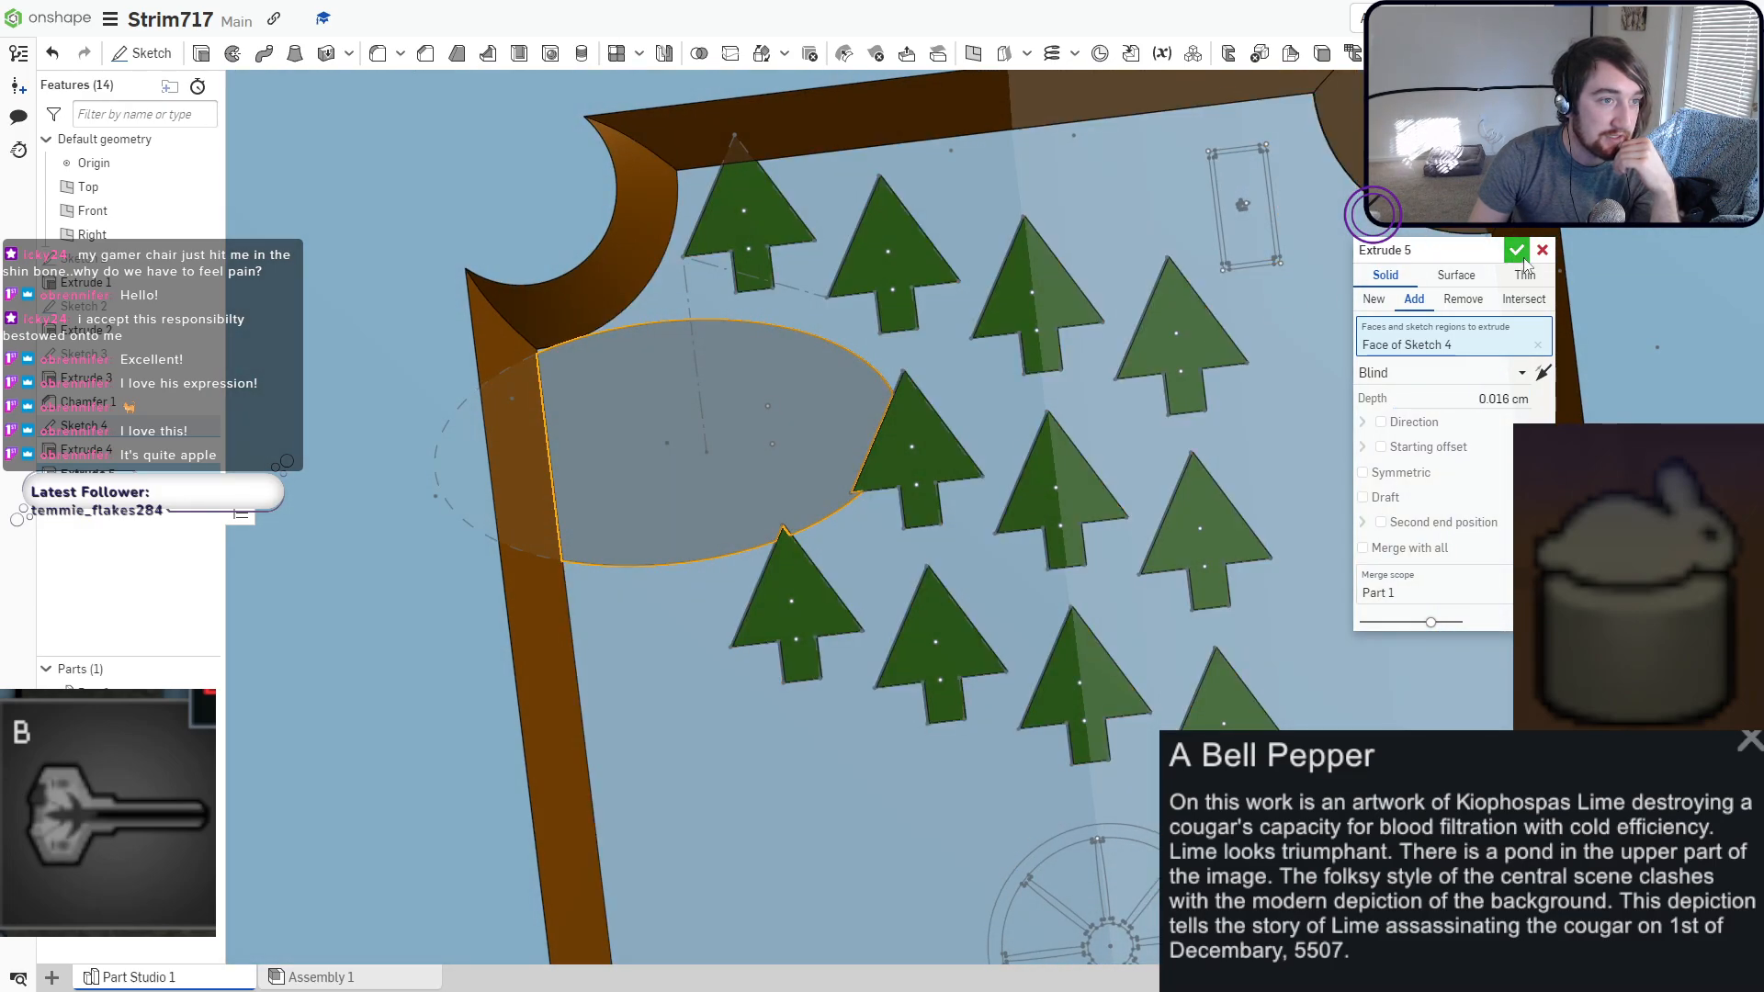
pyautogui.click(1517, 250)
# Apply the dark blue face appearance 0B3767 to the raised pond's front face.
pyautogui.moveTo(700, 471); pyautogui.dragTo(650, 500, button='right')
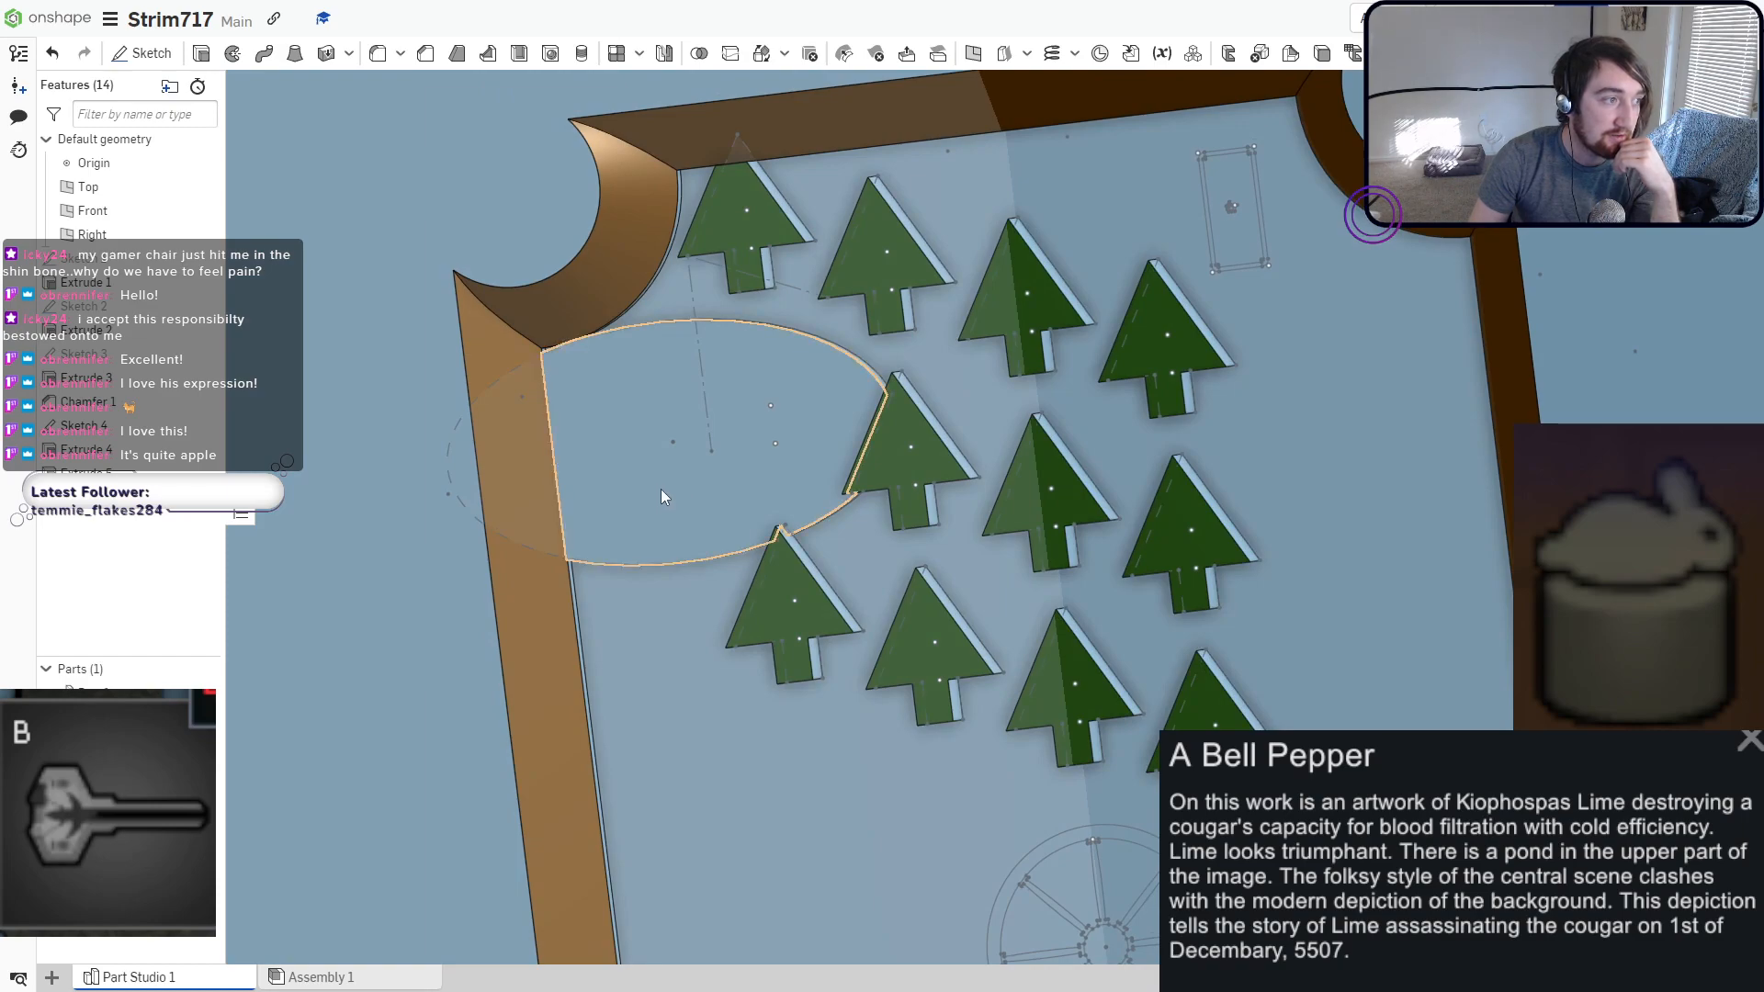
pyautogui.rightClick(661, 495)
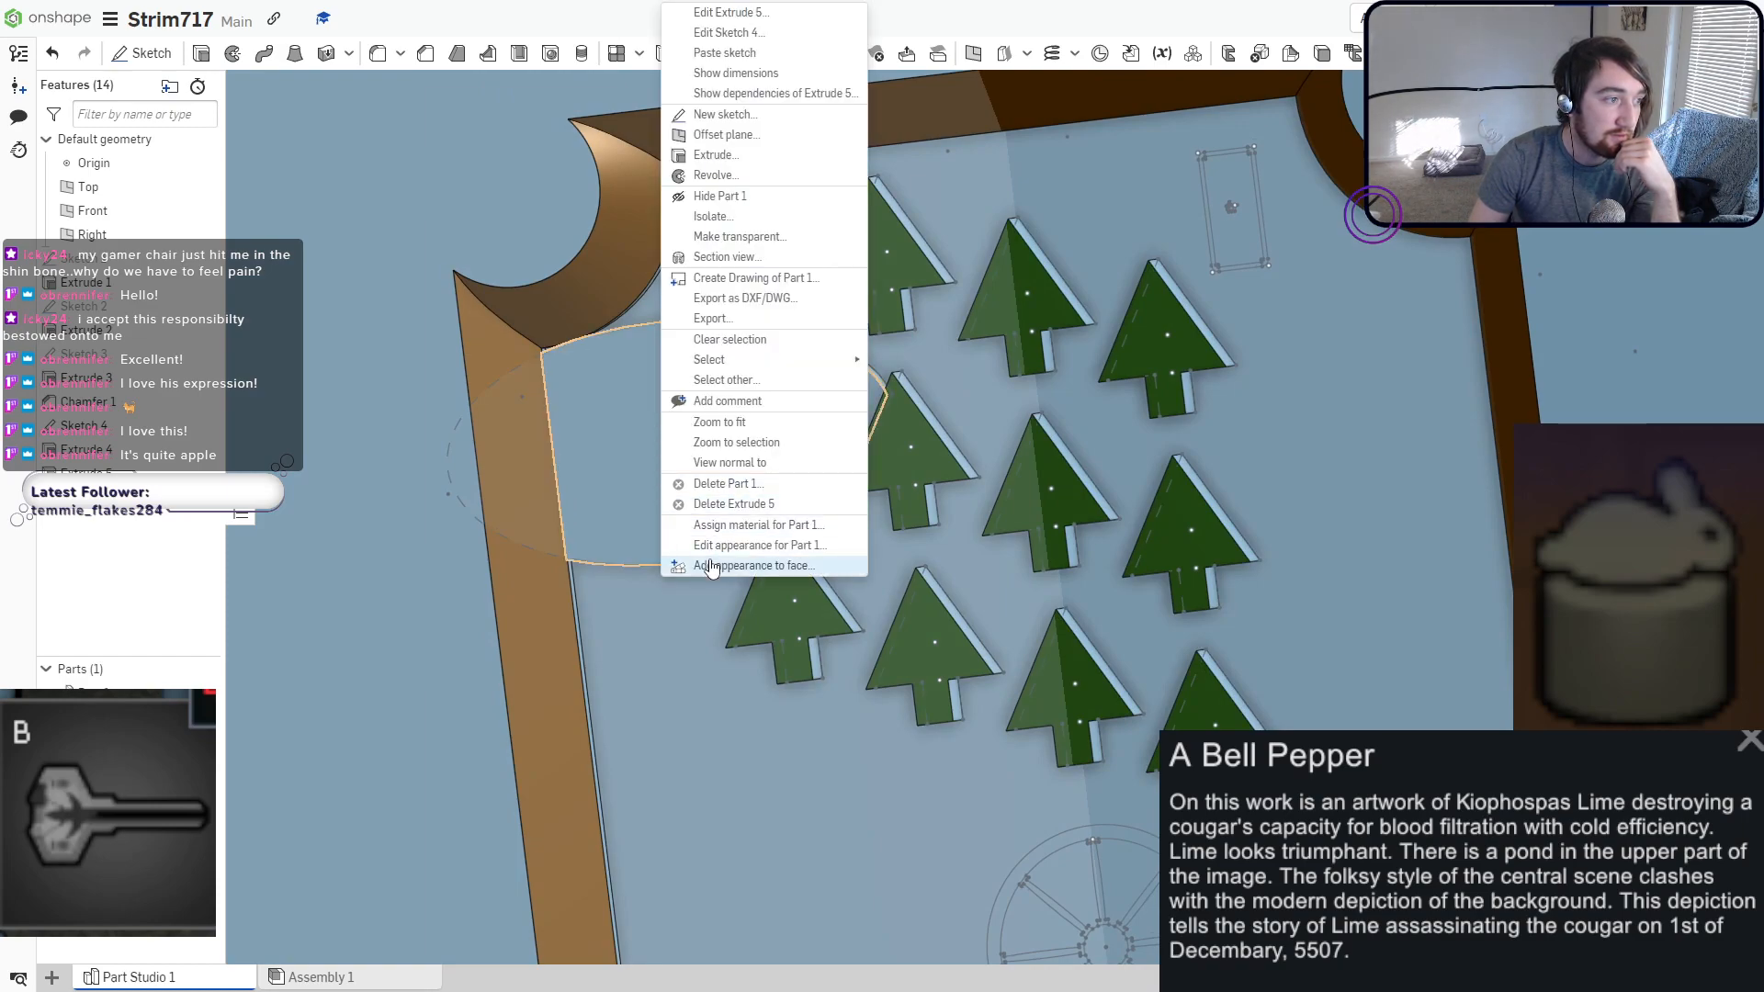
pyautogui.click(712, 567)
pyautogui.click(325, 707)
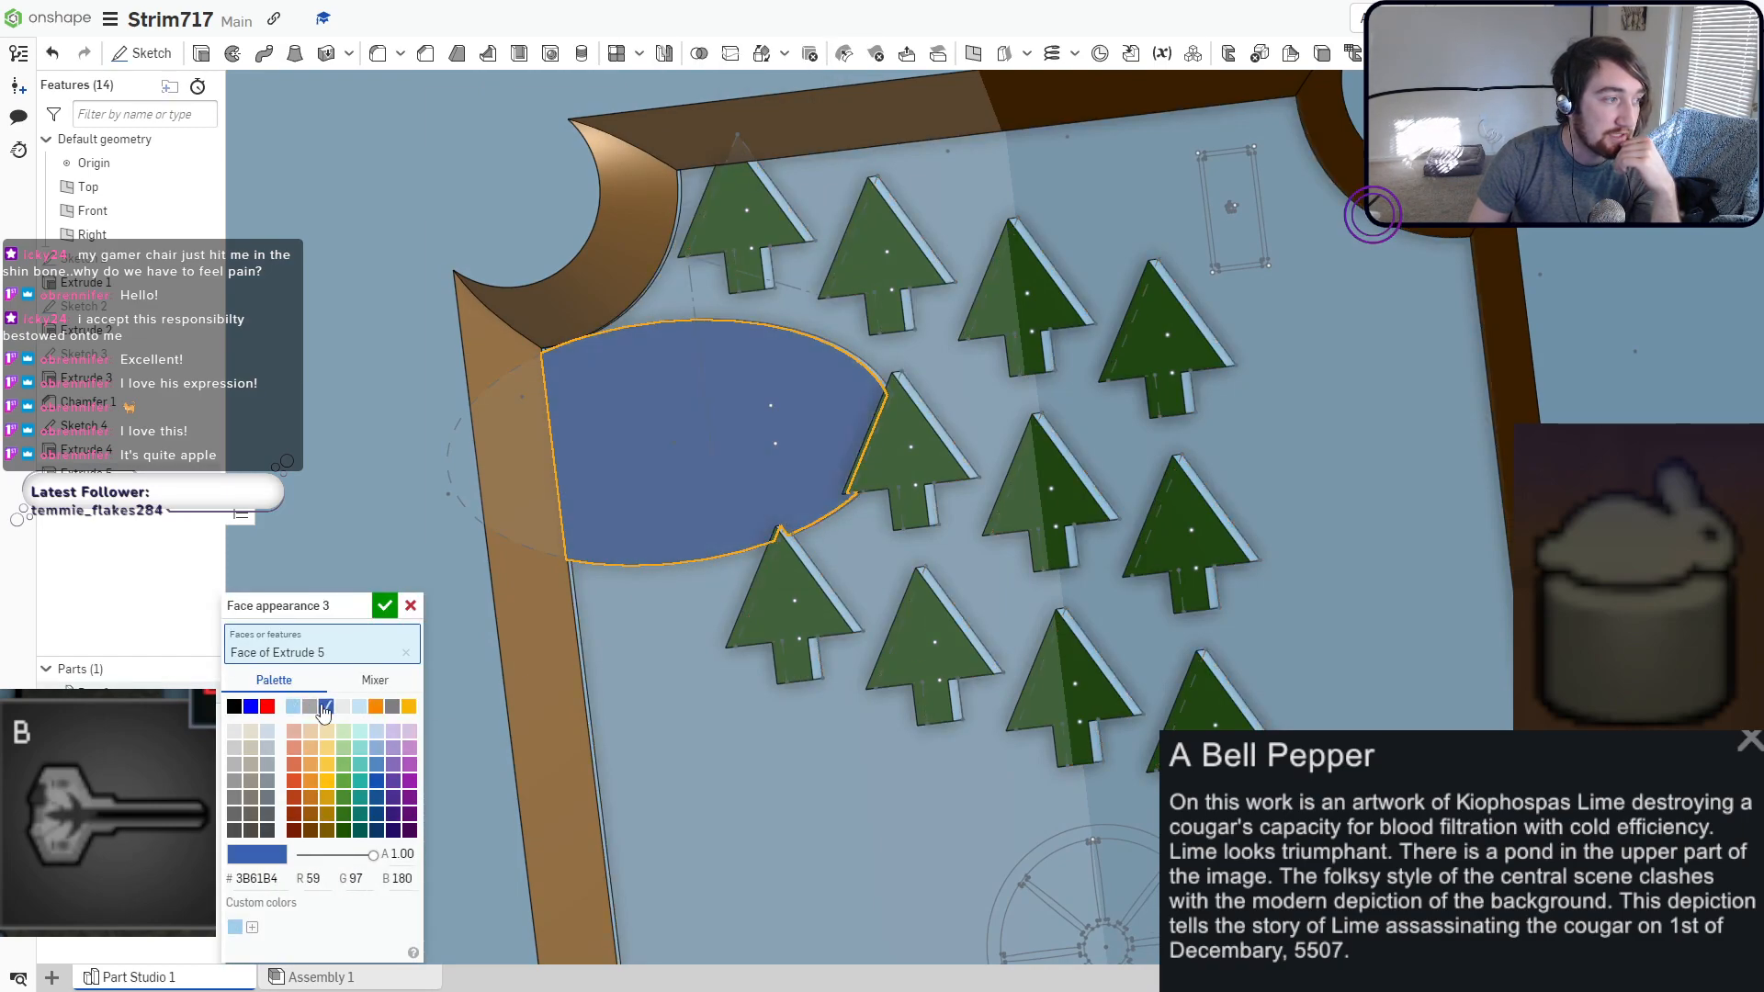
pyautogui.click(376, 814)
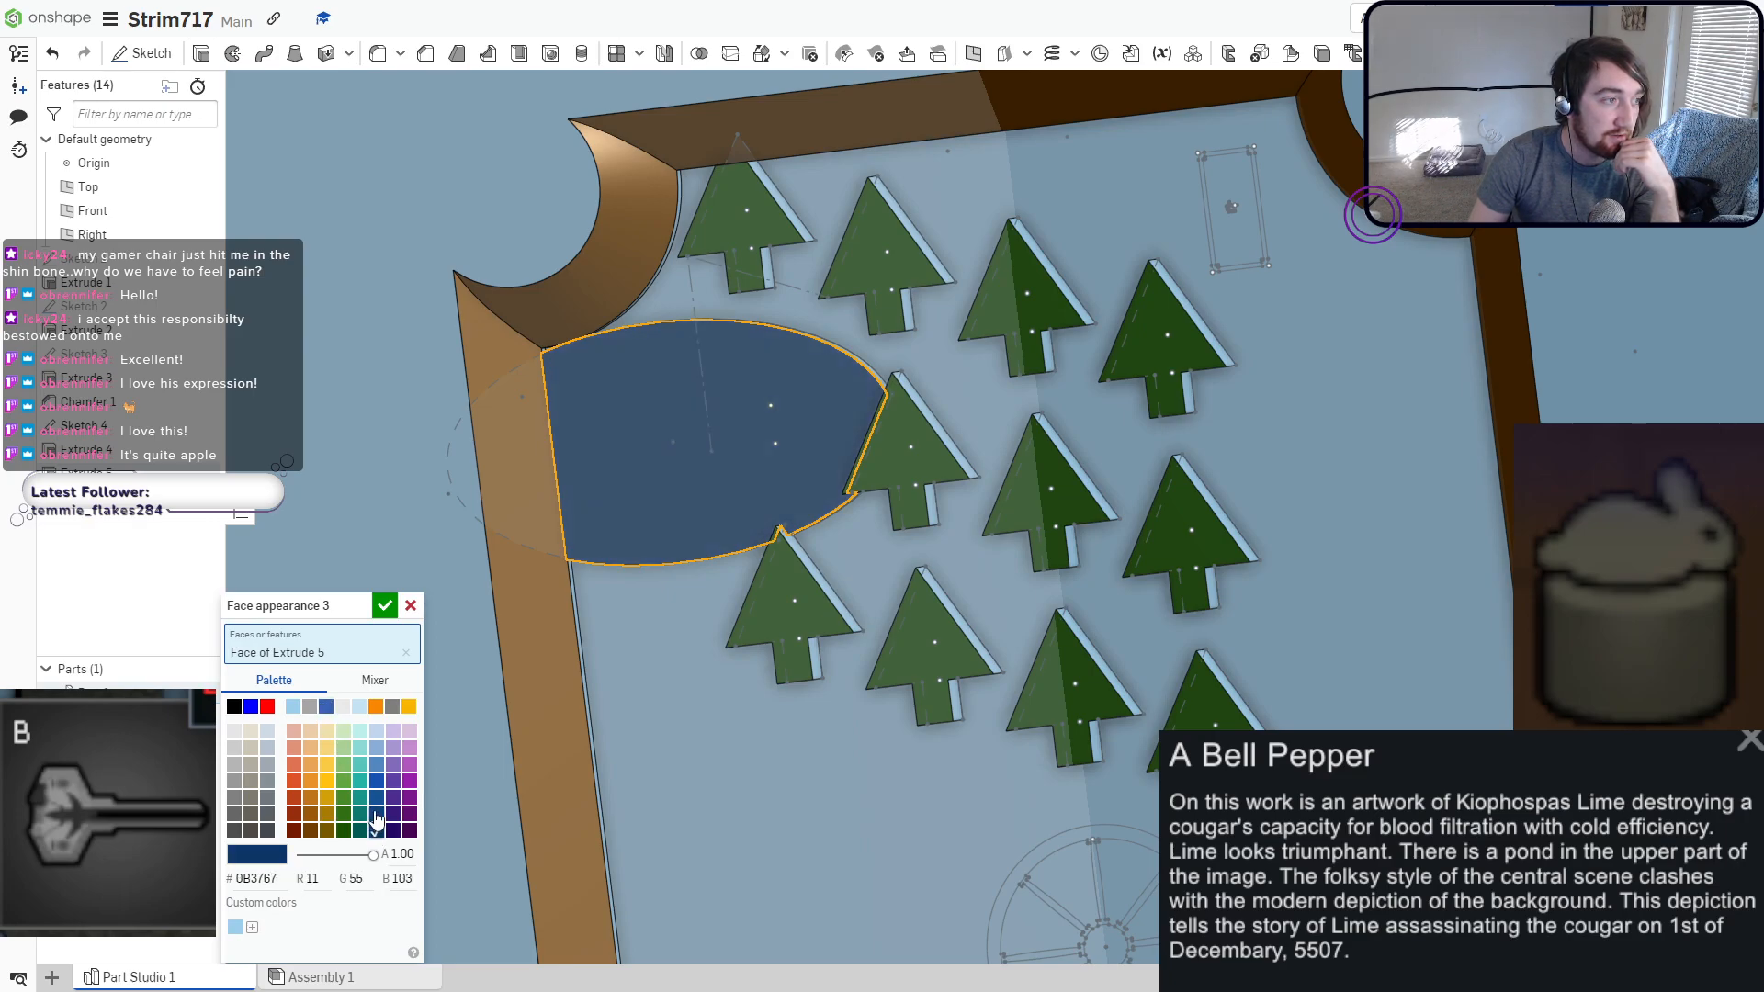
pyautogui.click(385, 606)
# Start an additive extrusion from the wheel's outer rim ring and central hub regions.
pyautogui.moveTo(553, 648)
pyautogui.mouseDown(button='right')
pyautogui.moveTo(526, 620)
pyautogui.moveTo(604, 629)
pyautogui.moveTo(615, 599)
pyautogui.moveTo(542, 607)
pyautogui.moveTo(543, 637)
pyautogui.mouseUp(button='right')
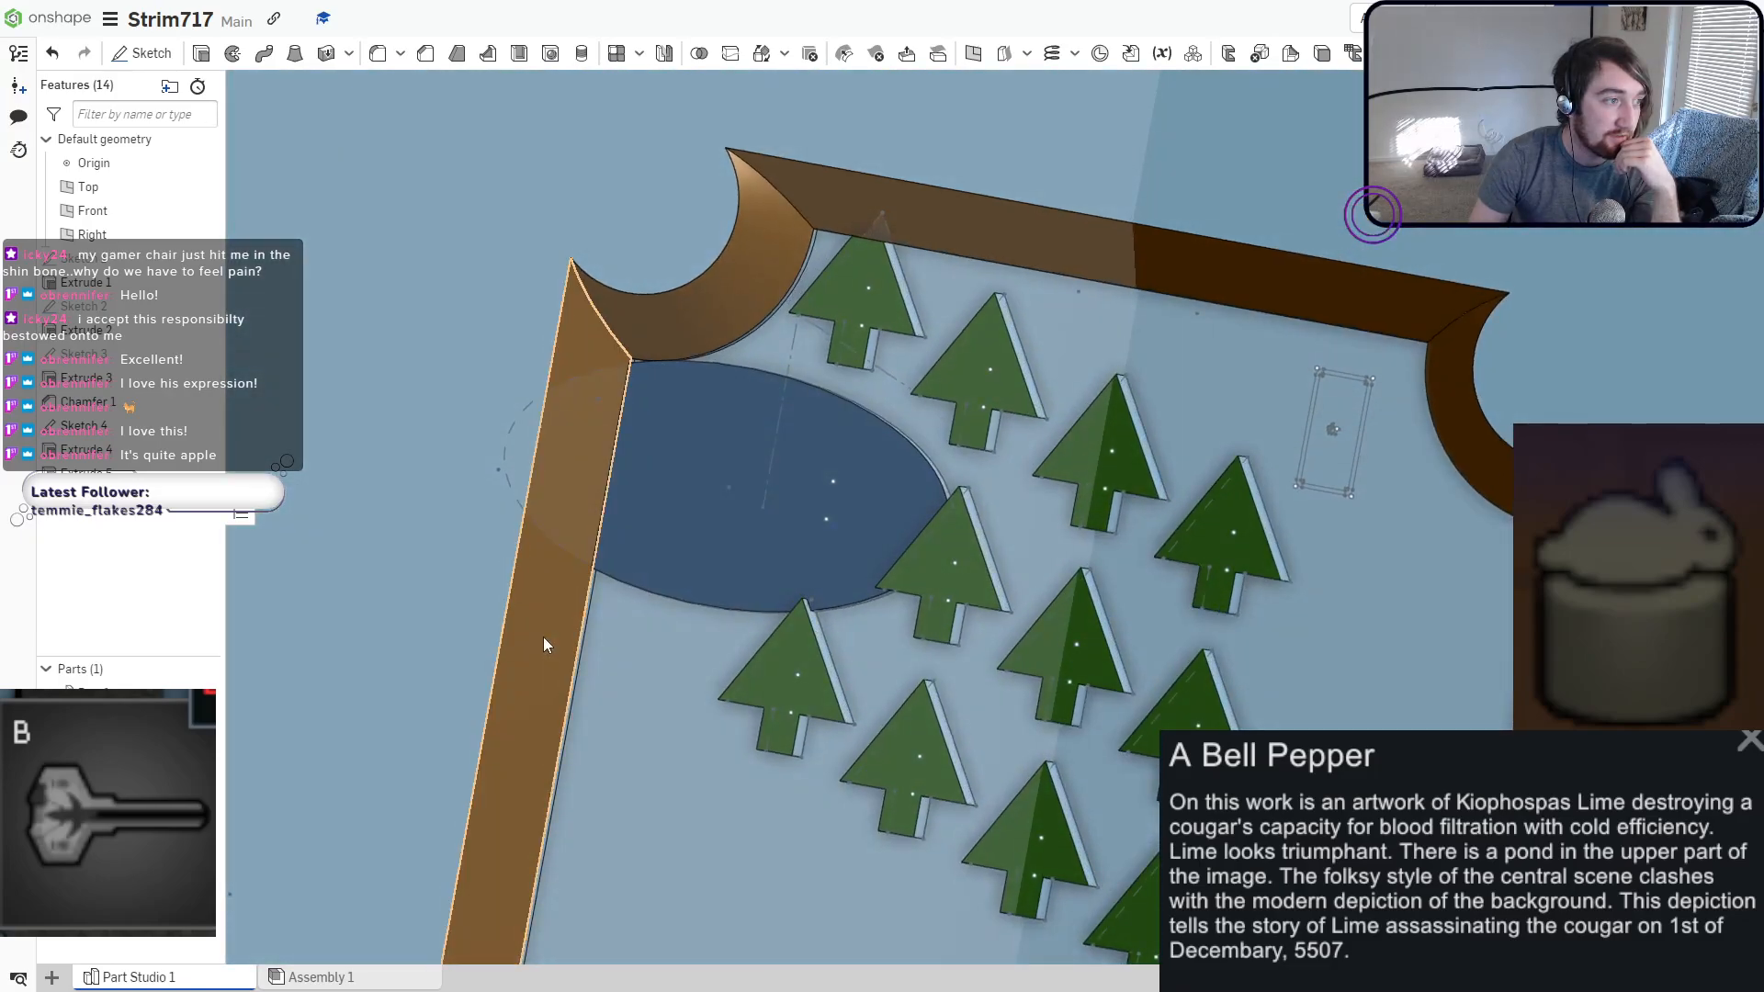
pyautogui.scroll(-10, 986, 221)
pyautogui.hotkey('shift', '1')
pyautogui.scroll(5, 956, 241)
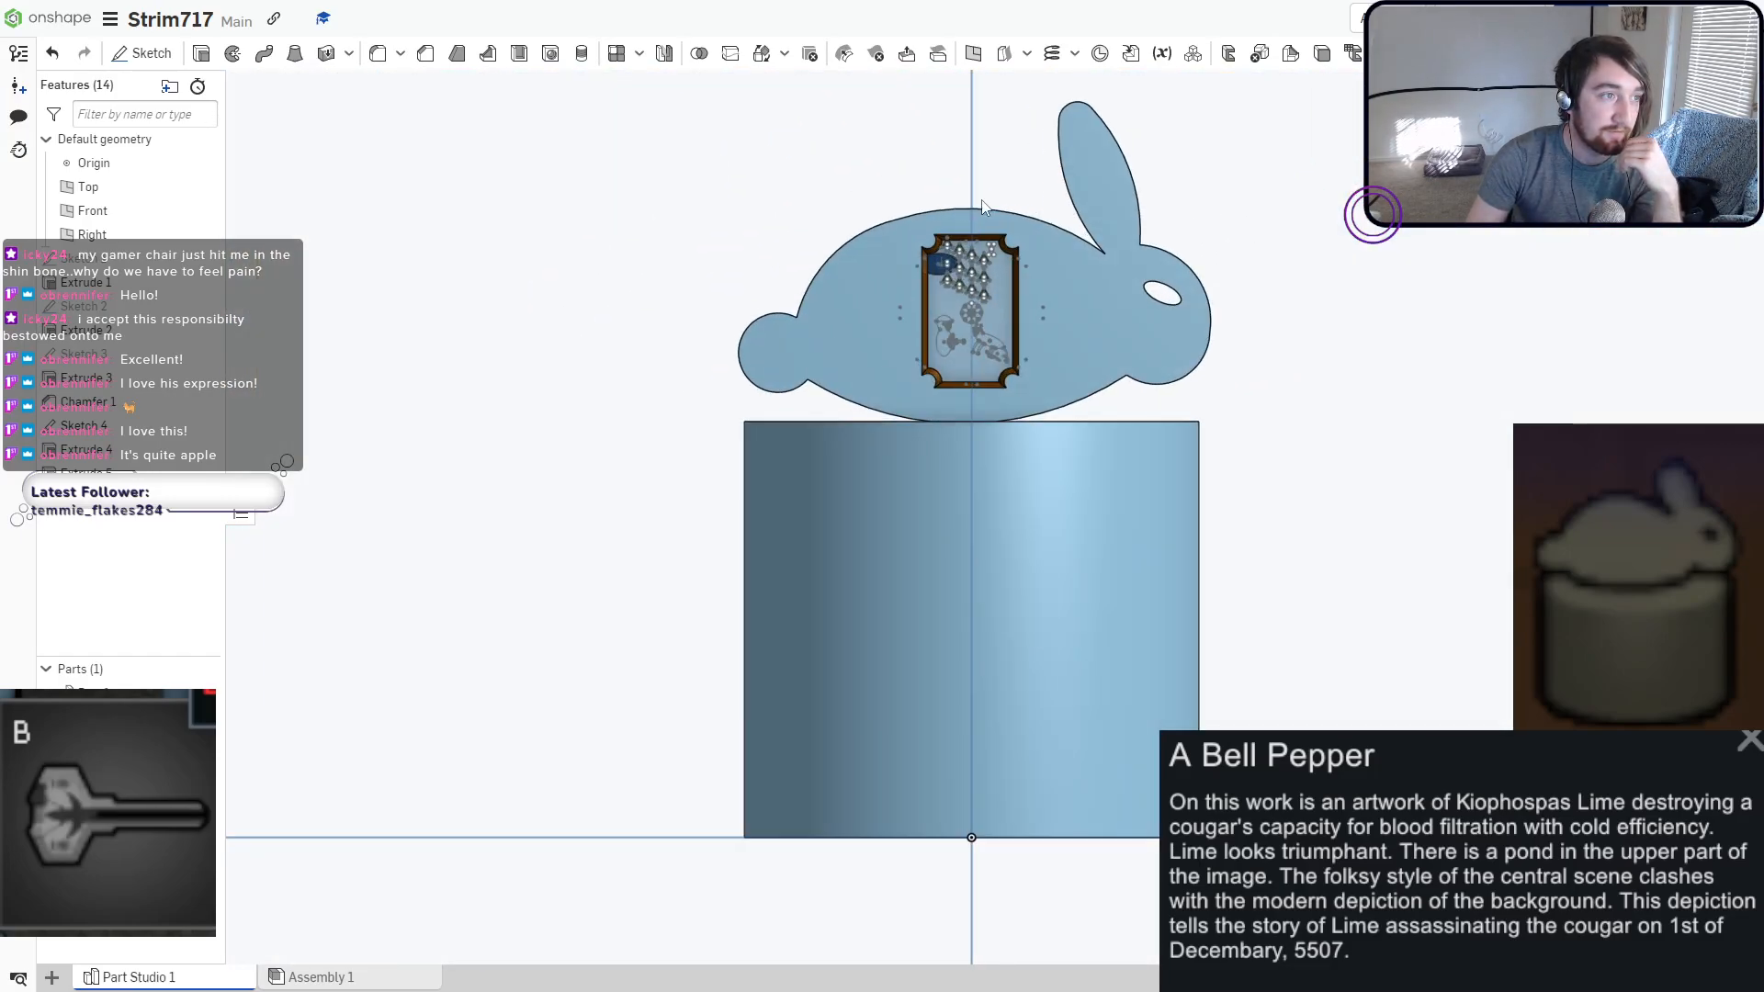
pyautogui.scroll(7, 1020, 276)
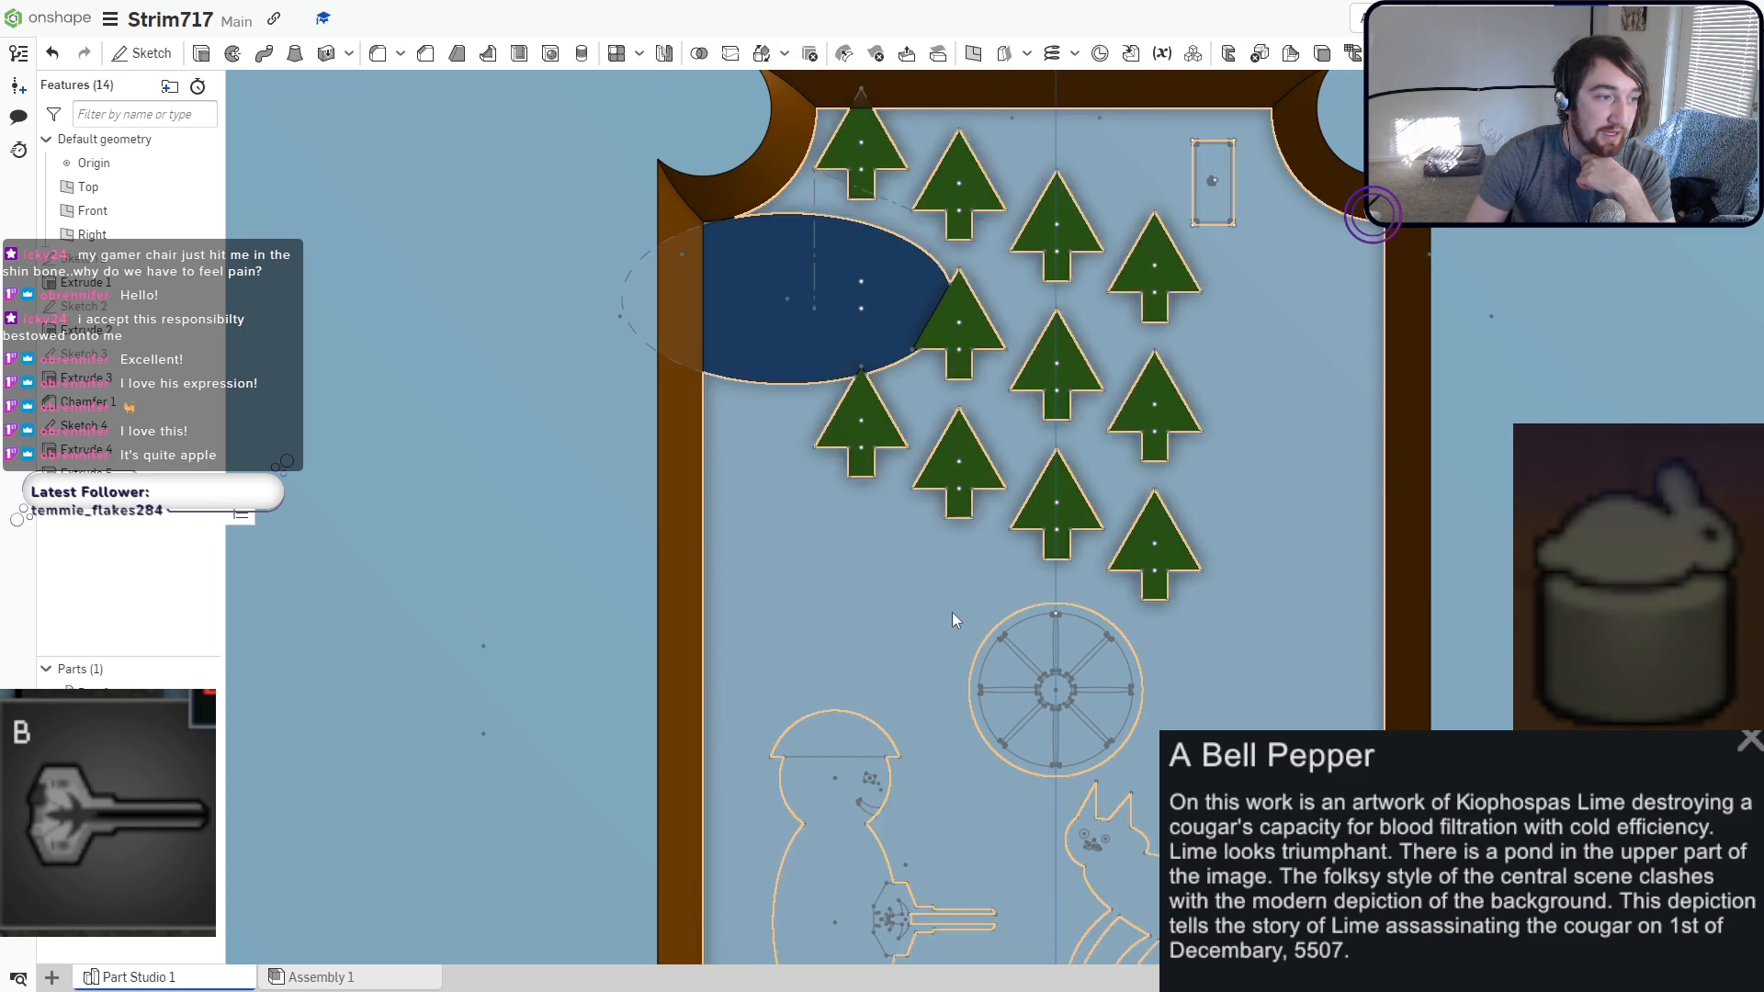
pyautogui.scroll(8, 978, 568)
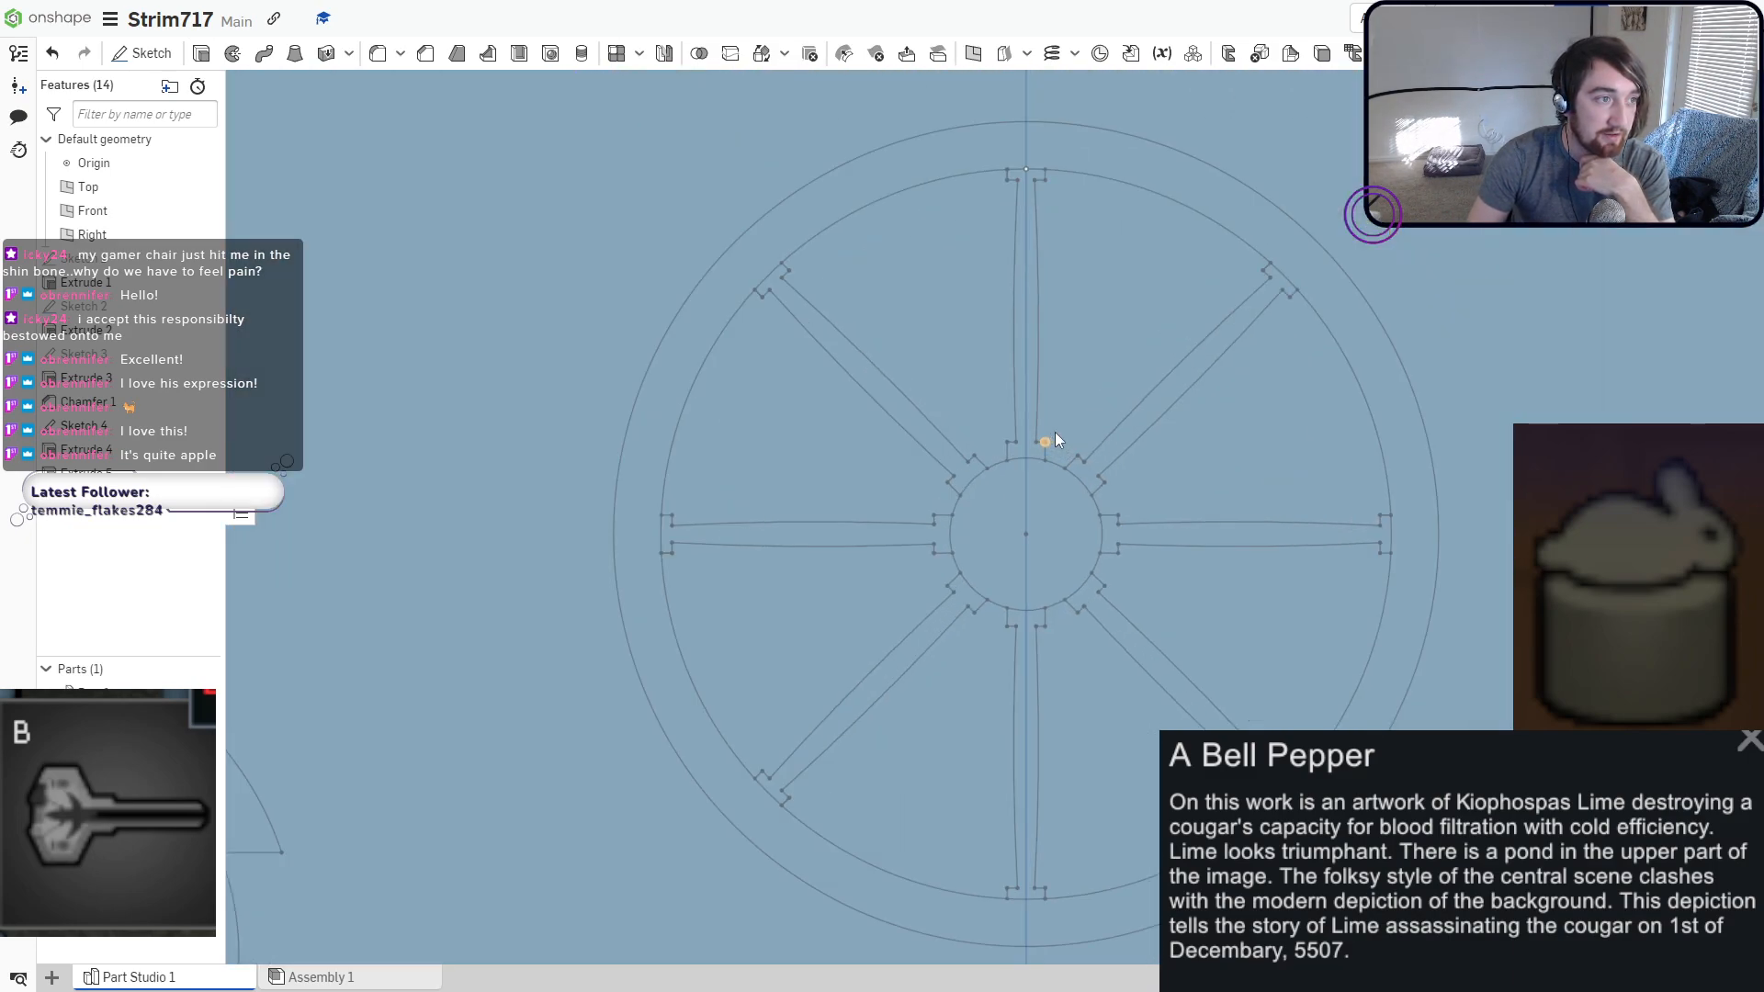
pyautogui.click(245, 61)
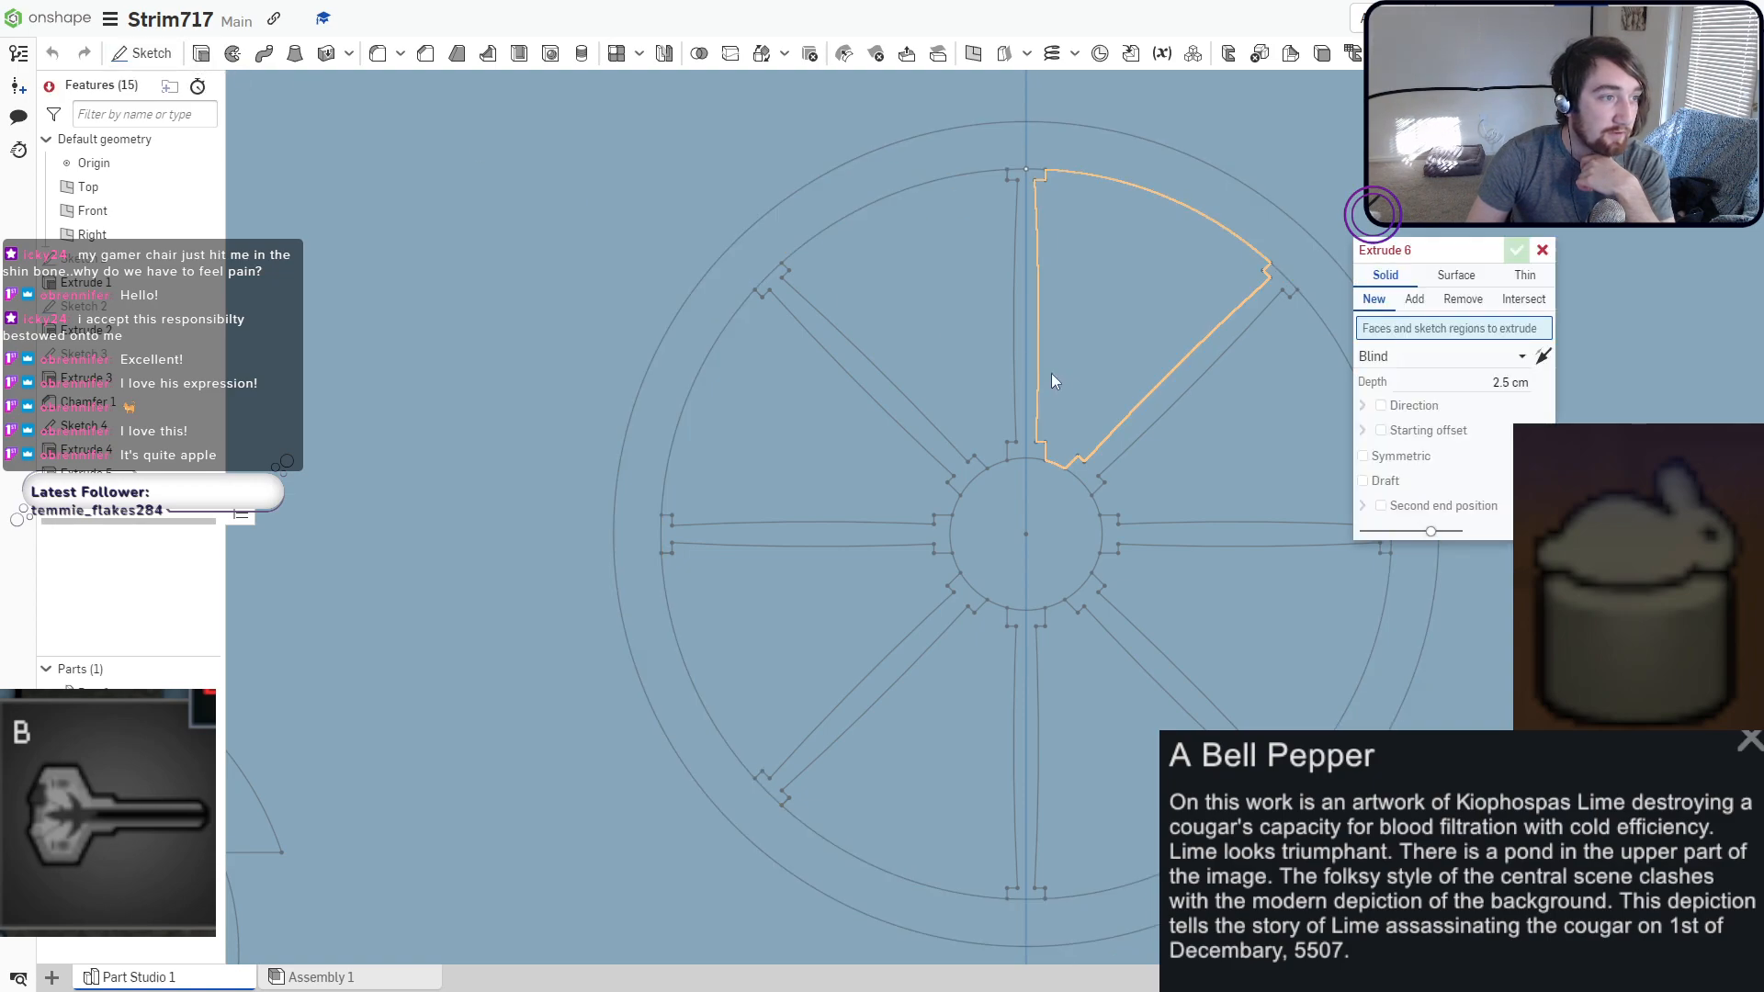
pyautogui.click(1006, 501)
pyautogui.click(664, 392)
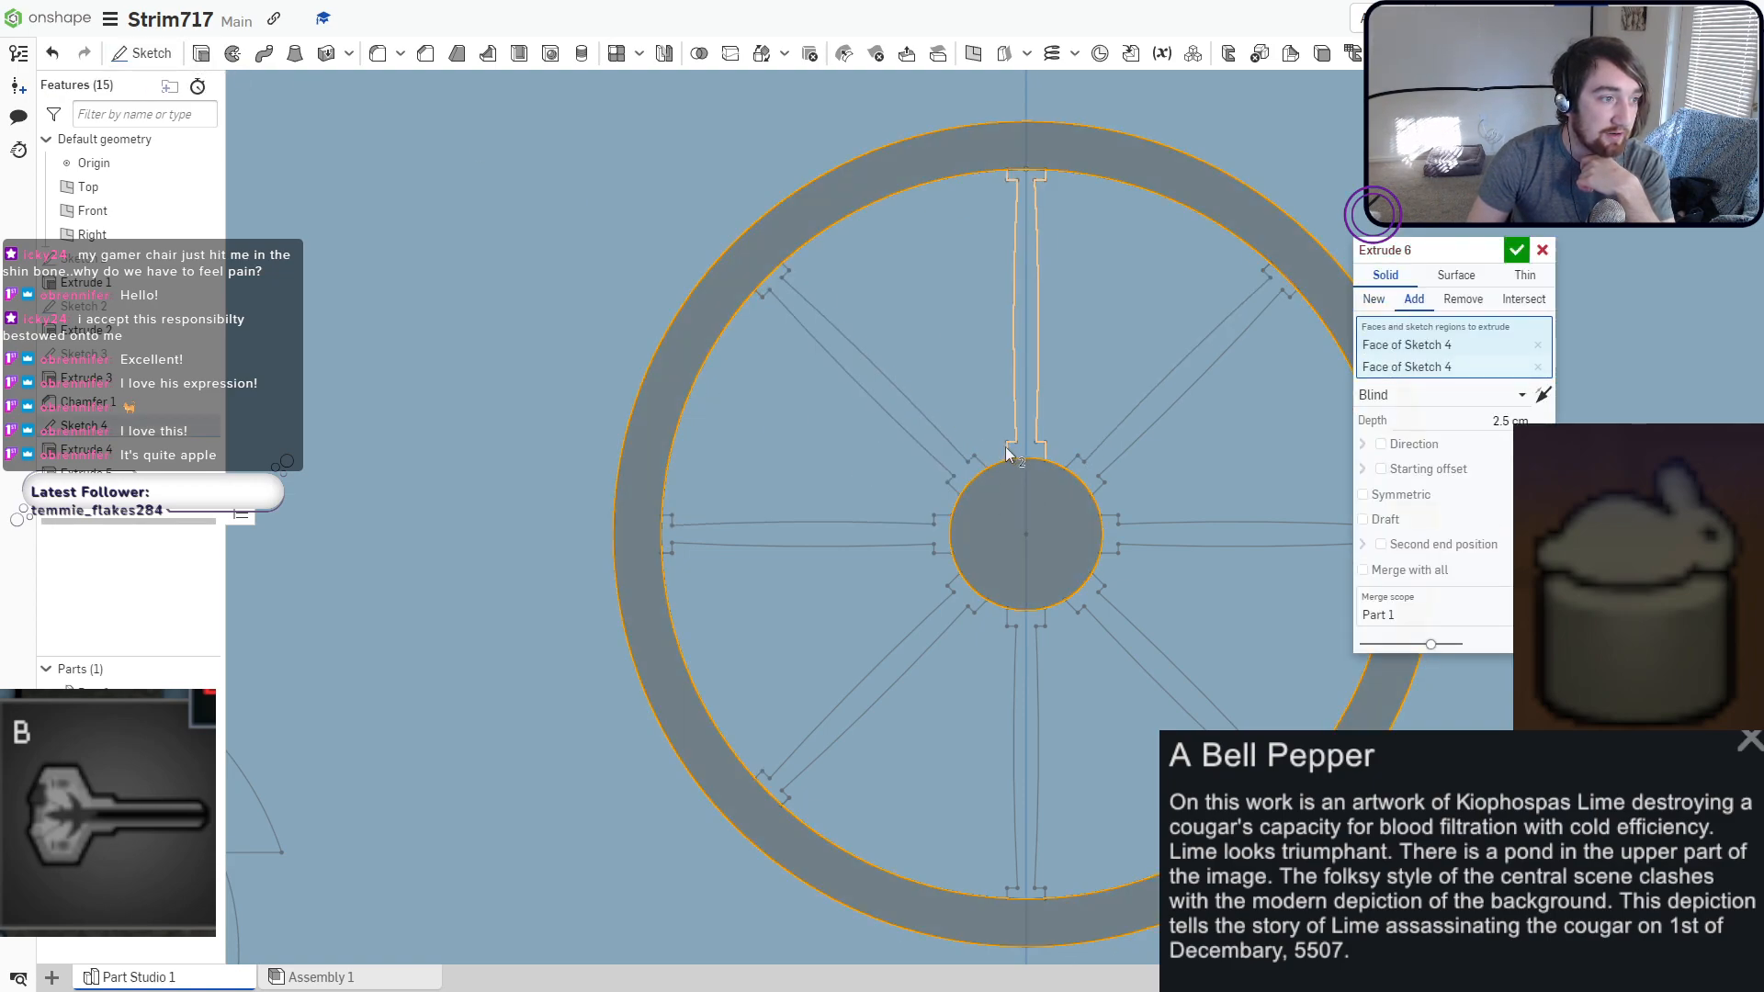
pyautogui.moveTo(1005, 446); pyautogui.dragTo(983, 454, button='right')
pyautogui.scroll(-9, 983, 453)
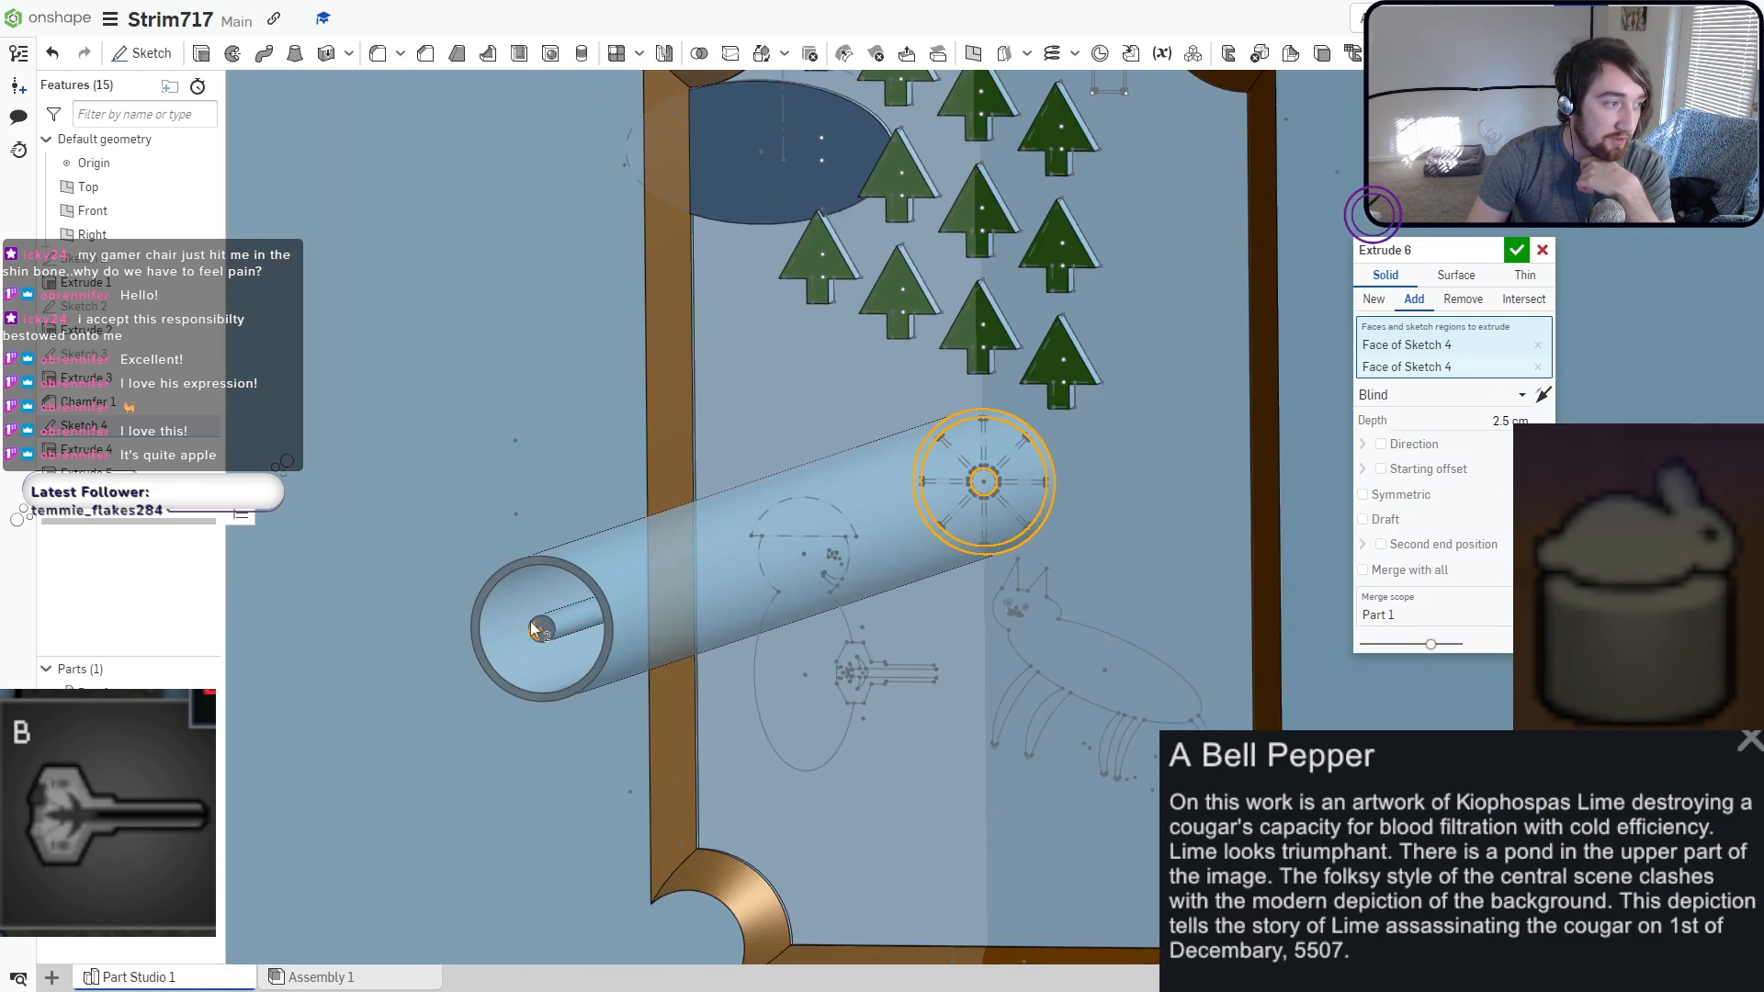
# Set the wheel rim and hub extrusion to a blind depth of about 0.0052 cm.
pyautogui.moveTo(532, 631); pyautogui.dragTo(974, 502)
pyautogui.scroll(5, 988, 501)
pyautogui.moveTo(995, 499); pyautogui.dragTo(930, 522, button='right')
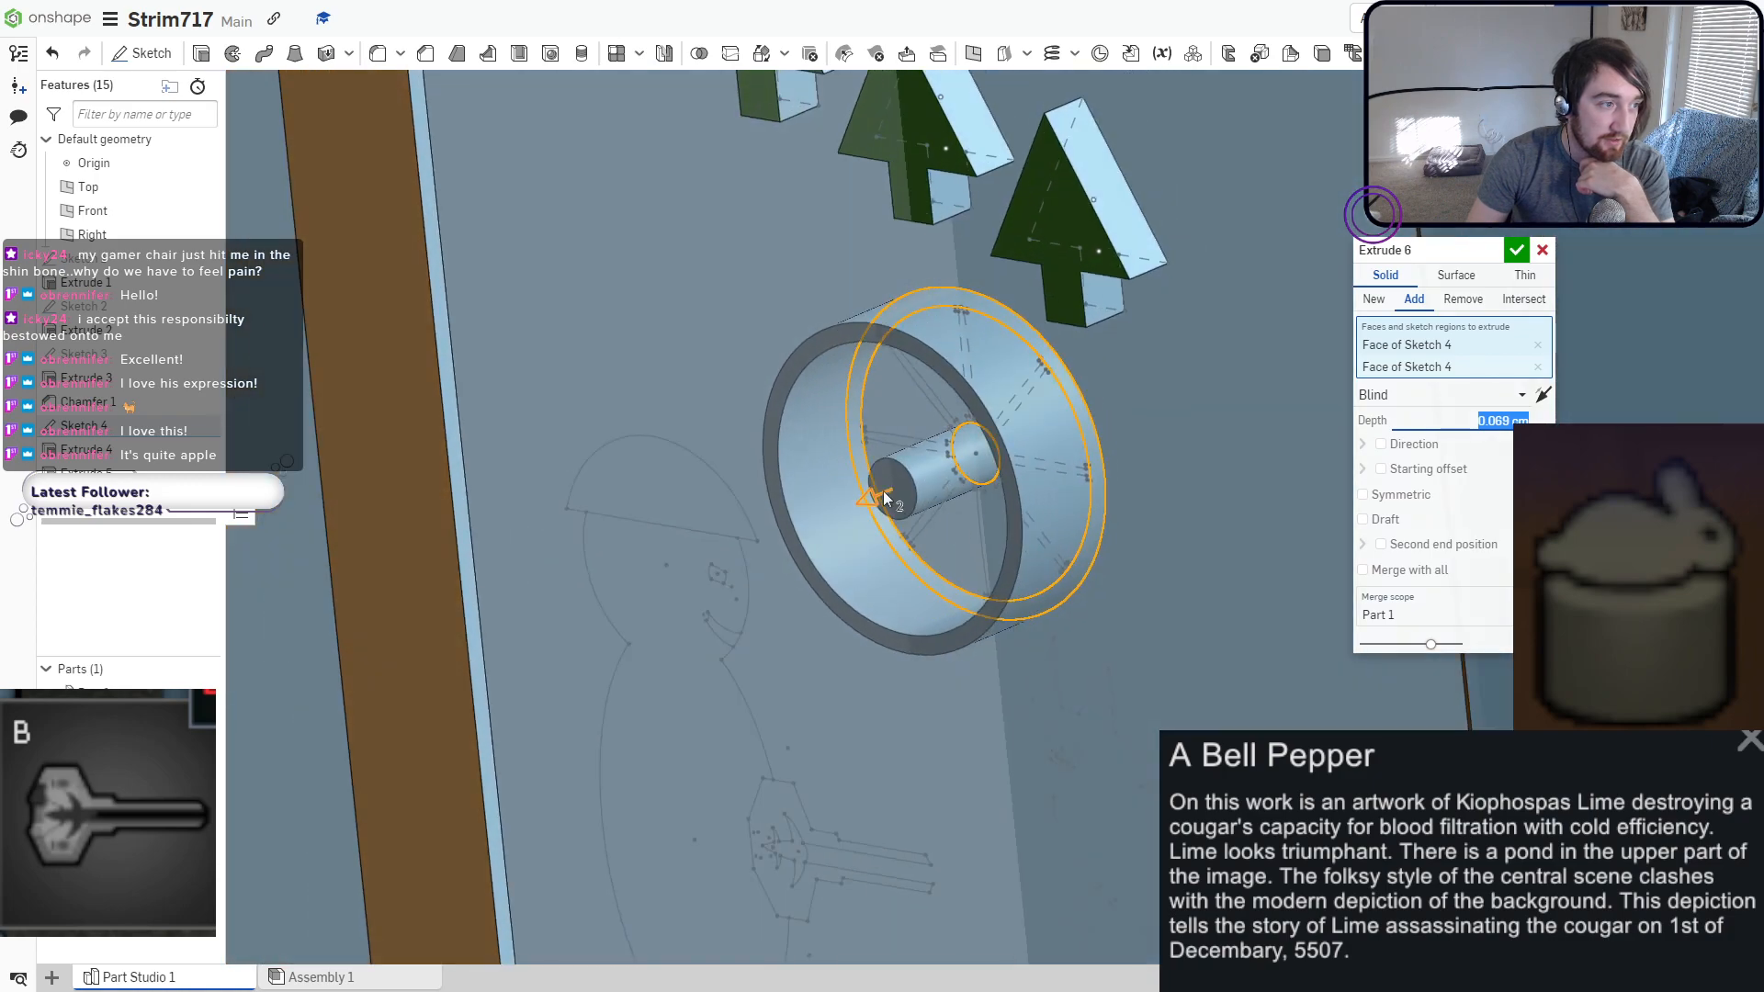
pyautogui.moveTo(883, 490); pyautogui.dragTo(930, 472)
pyautogui.scroll(3, 930, 473)
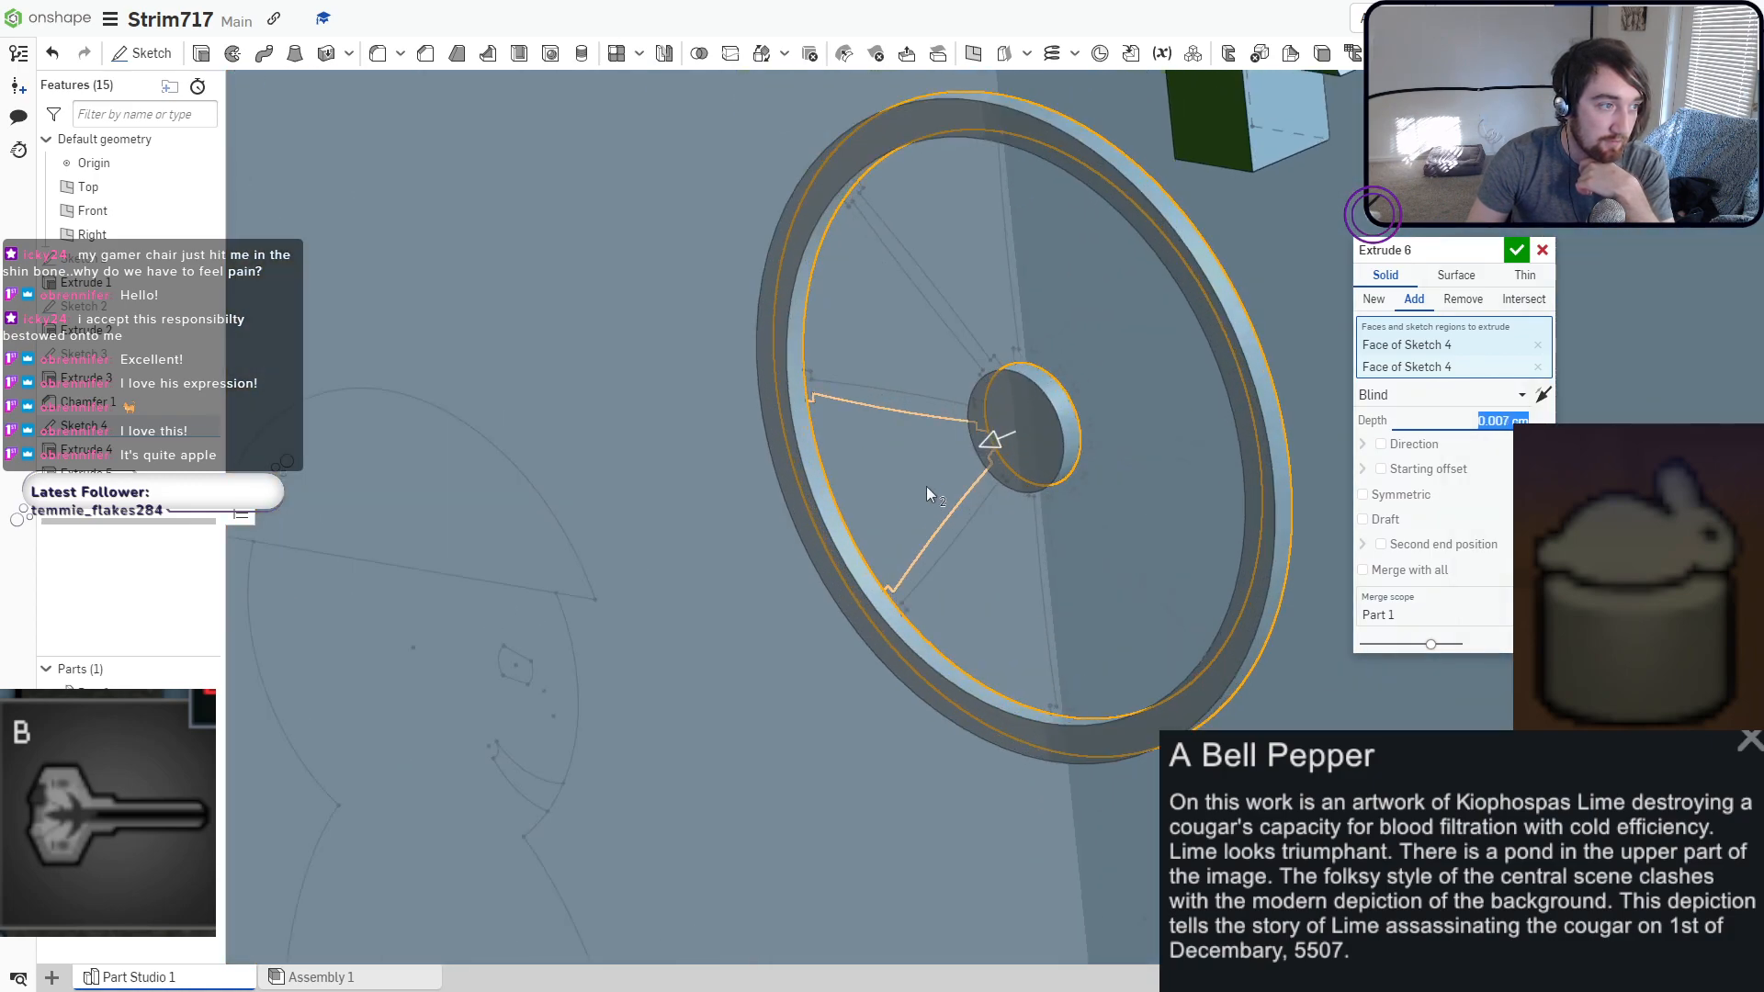
pyautogui.scroll(3, 926, 487)
pyautogui.moveTo(925, 487); pyautogui.dragTo(910, 488, button='right')
pyautogui.moveTo(983, 427); pyautogui.dragTo(990, 426)
pyautogui.moveTo(950, 498); pyautogui.dragTo(994, 482, button='right')
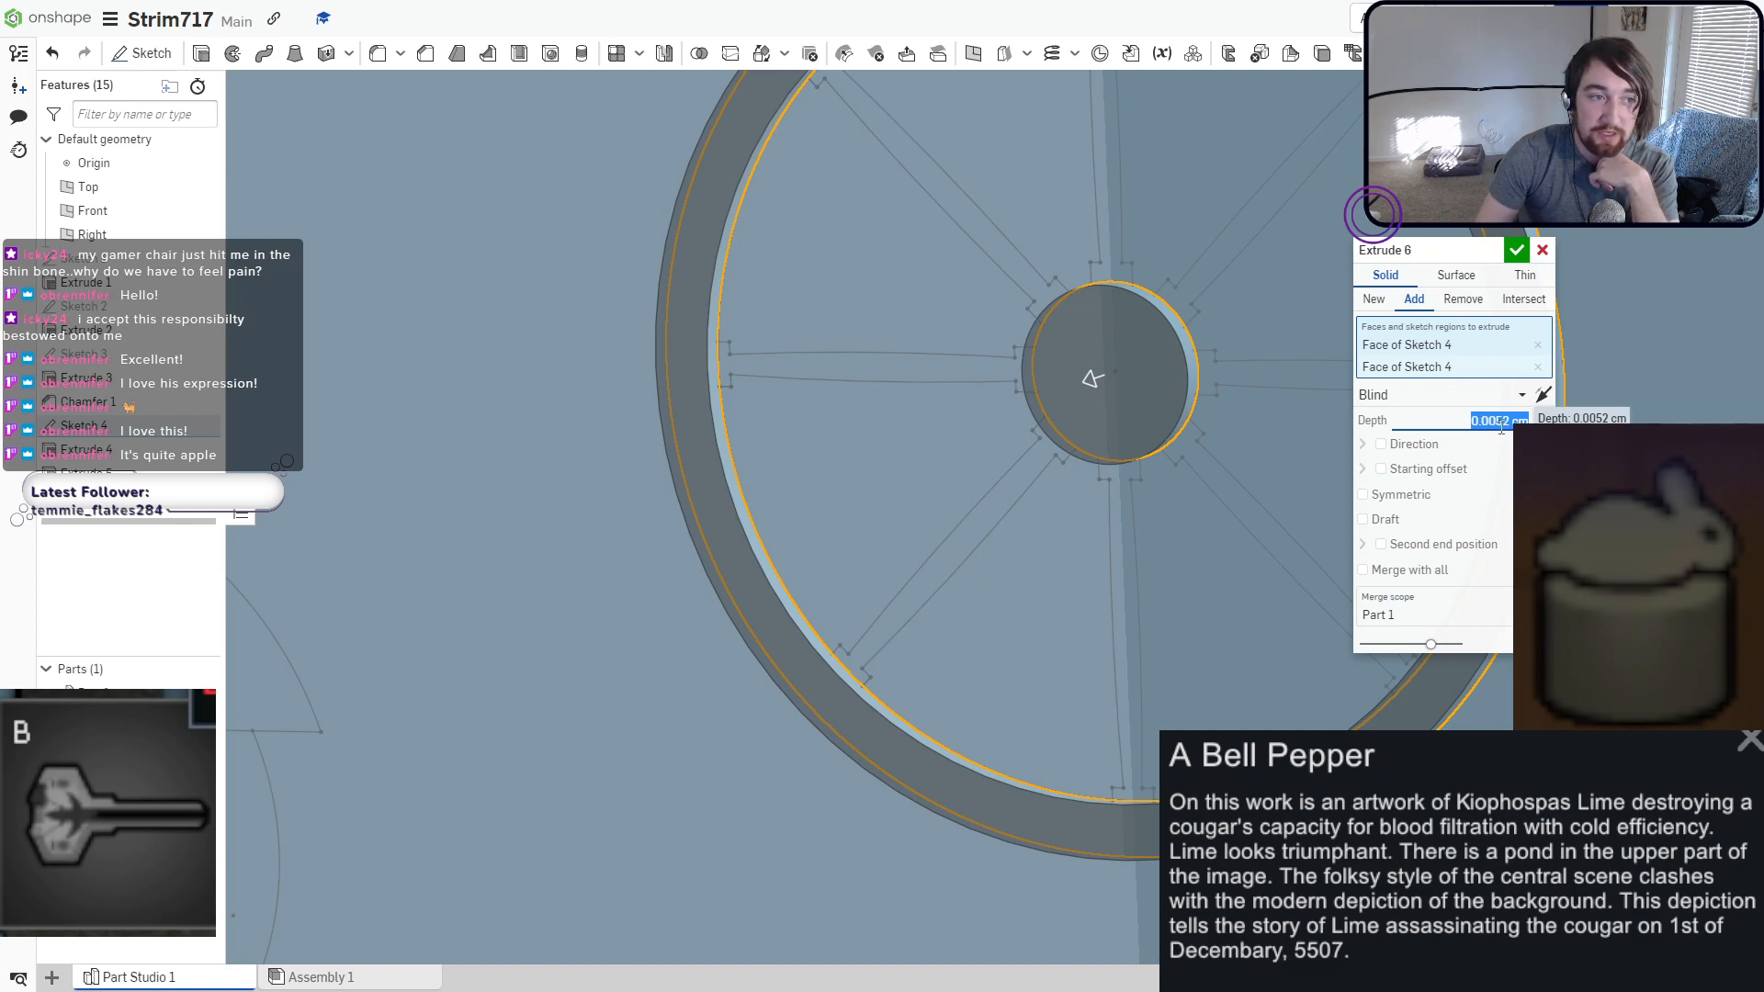
pyautogui.click(1518, 249)
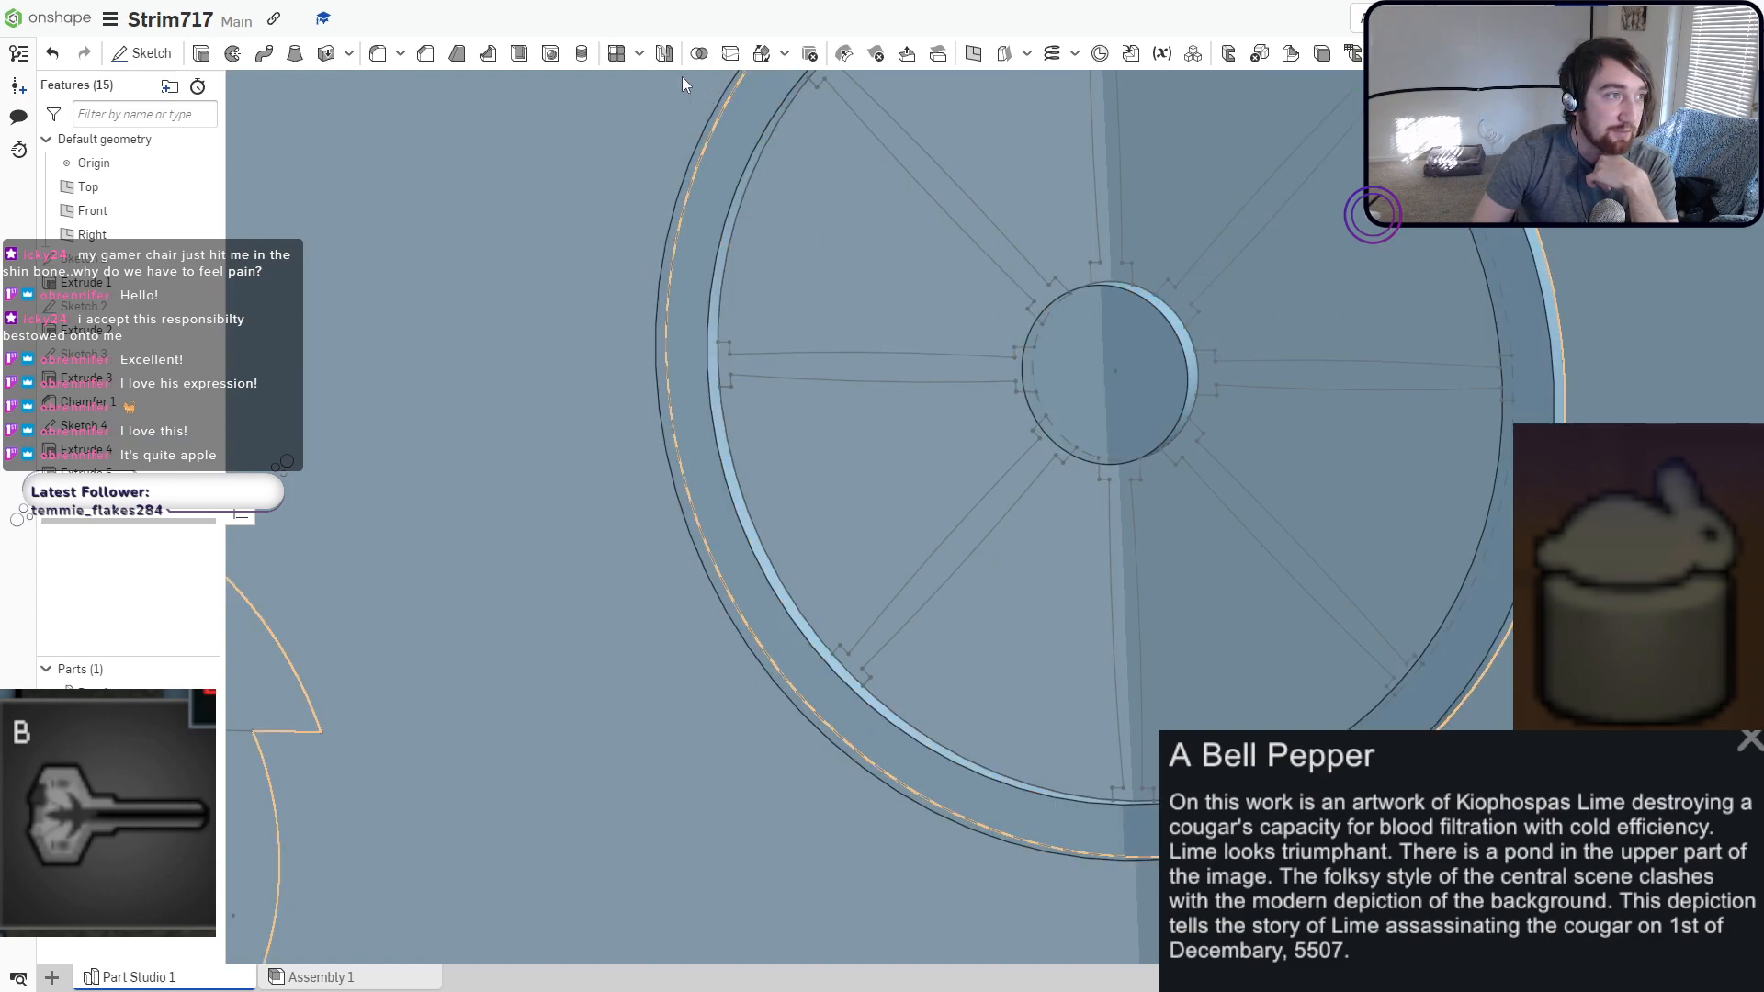
# Chamfer the outer front edge of the raised wheel rim with an equal distance of 0.005 cm.
pyautogui.click(424, 55)
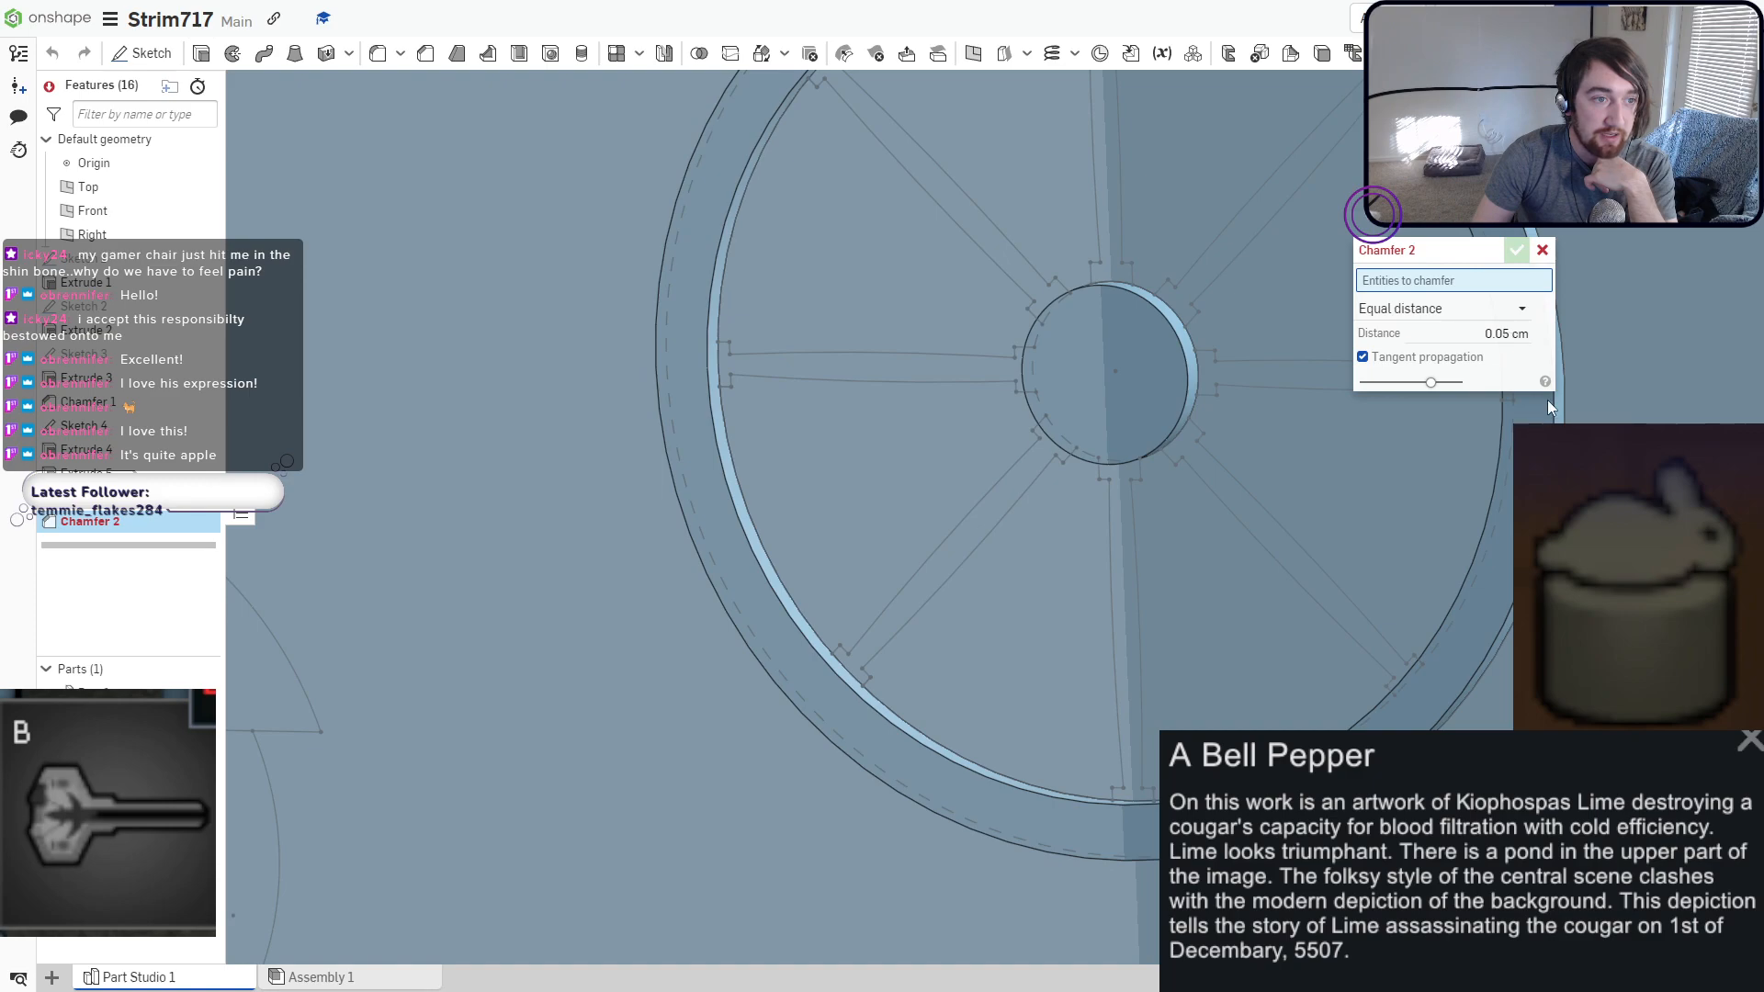
pyautogui.click(1550, 414)
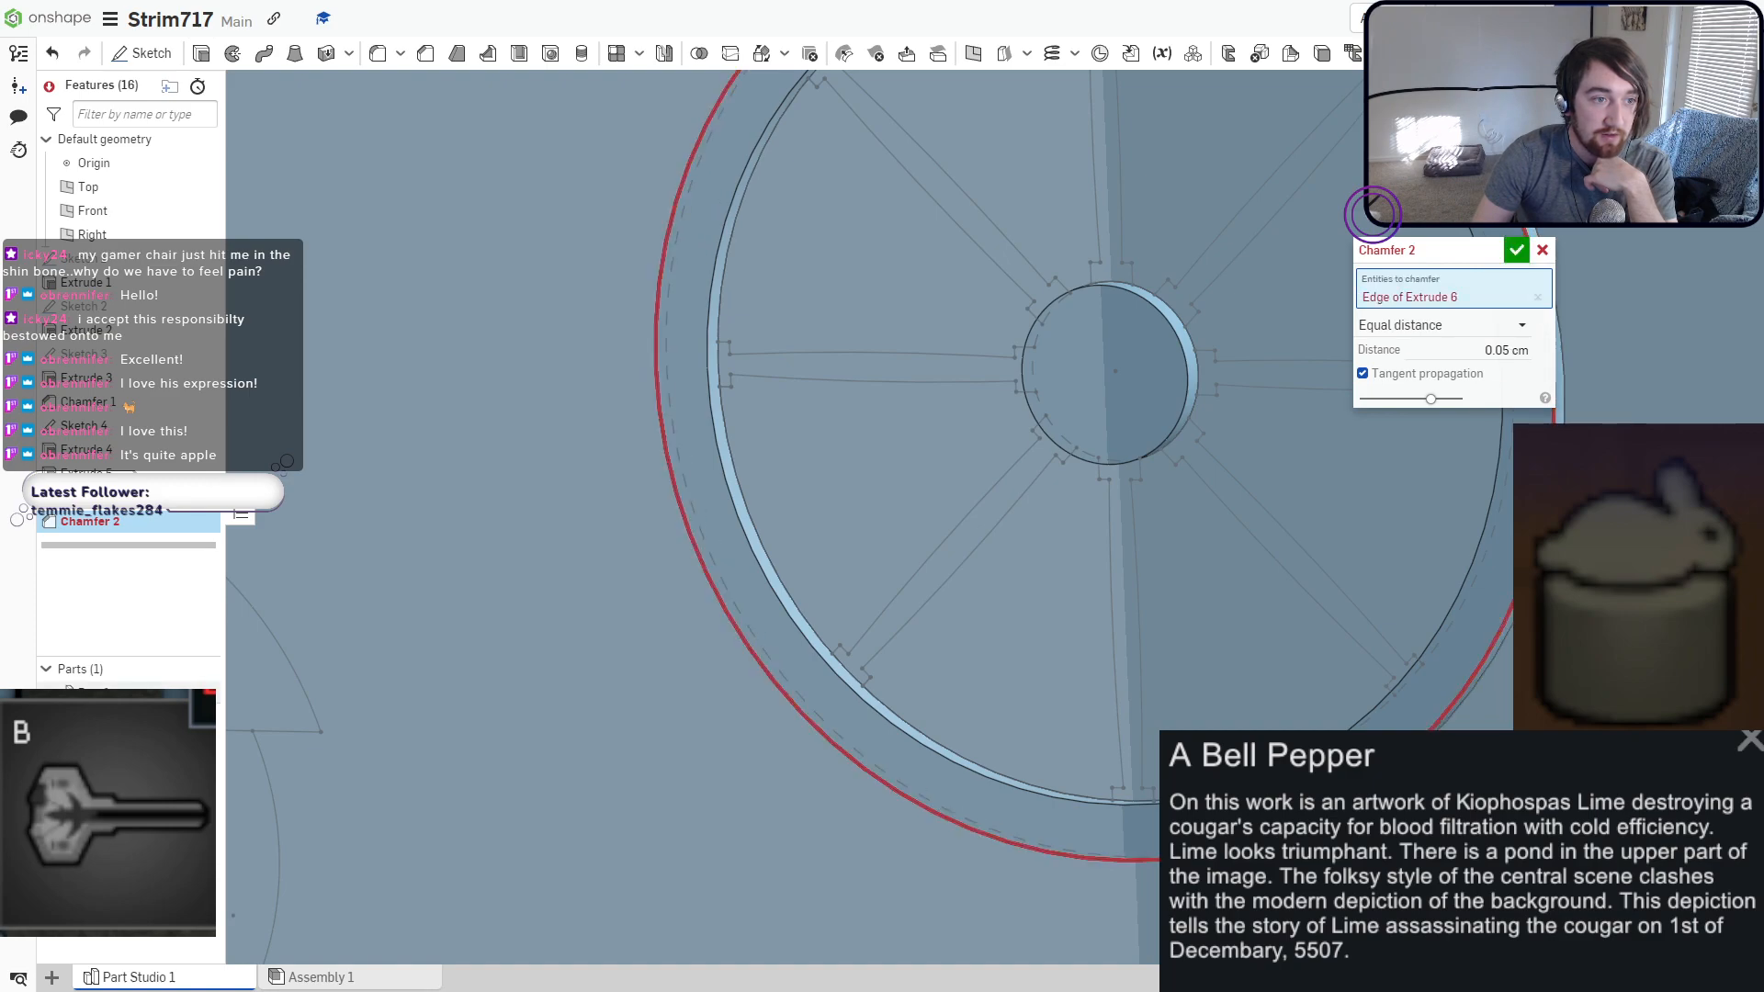
pyautogui.click(1516, 353)
pyautogui.press('BackSpace')
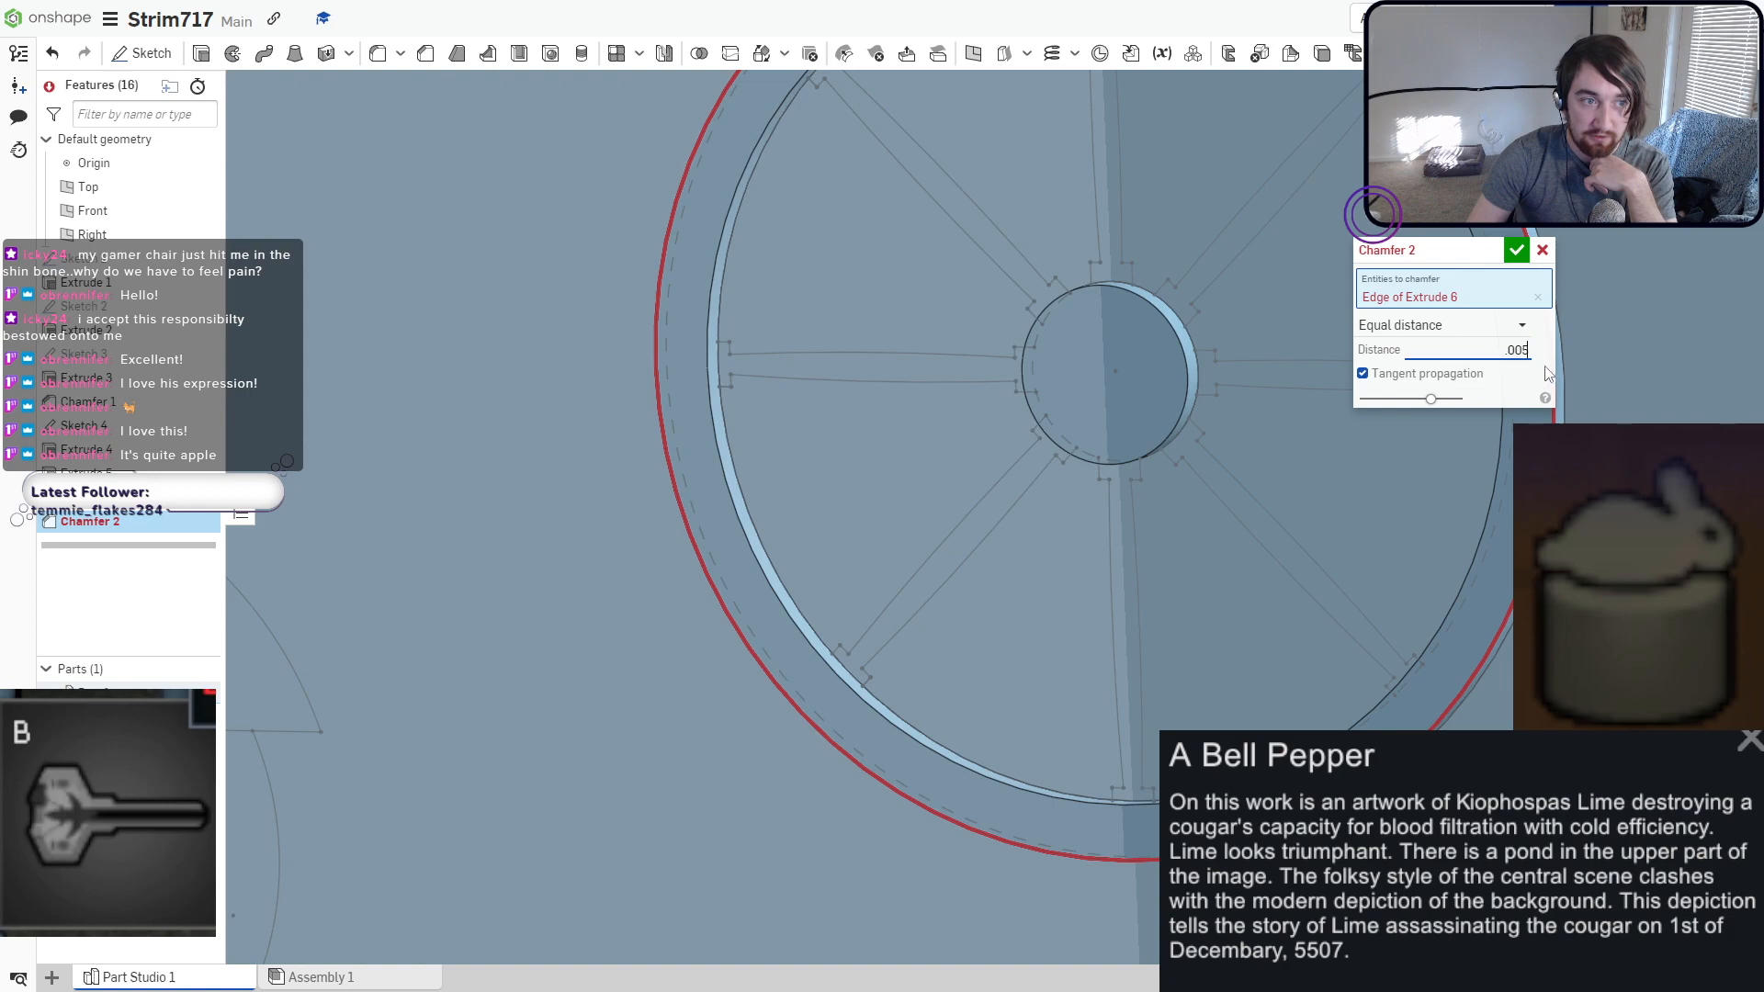
pyautogui.press('Return')
pyautogui.moveTo(1453, 537); pyautogui.dragTo(1507, 491, button='right')
pyautogui.click(1516, 251)
# Start an additive extrusion from all eight spoke regions between the wheel's hub and rim.
pyautogui.moveTo(1185, 430); pyautogui.dragTo(1112, 356, button='right')
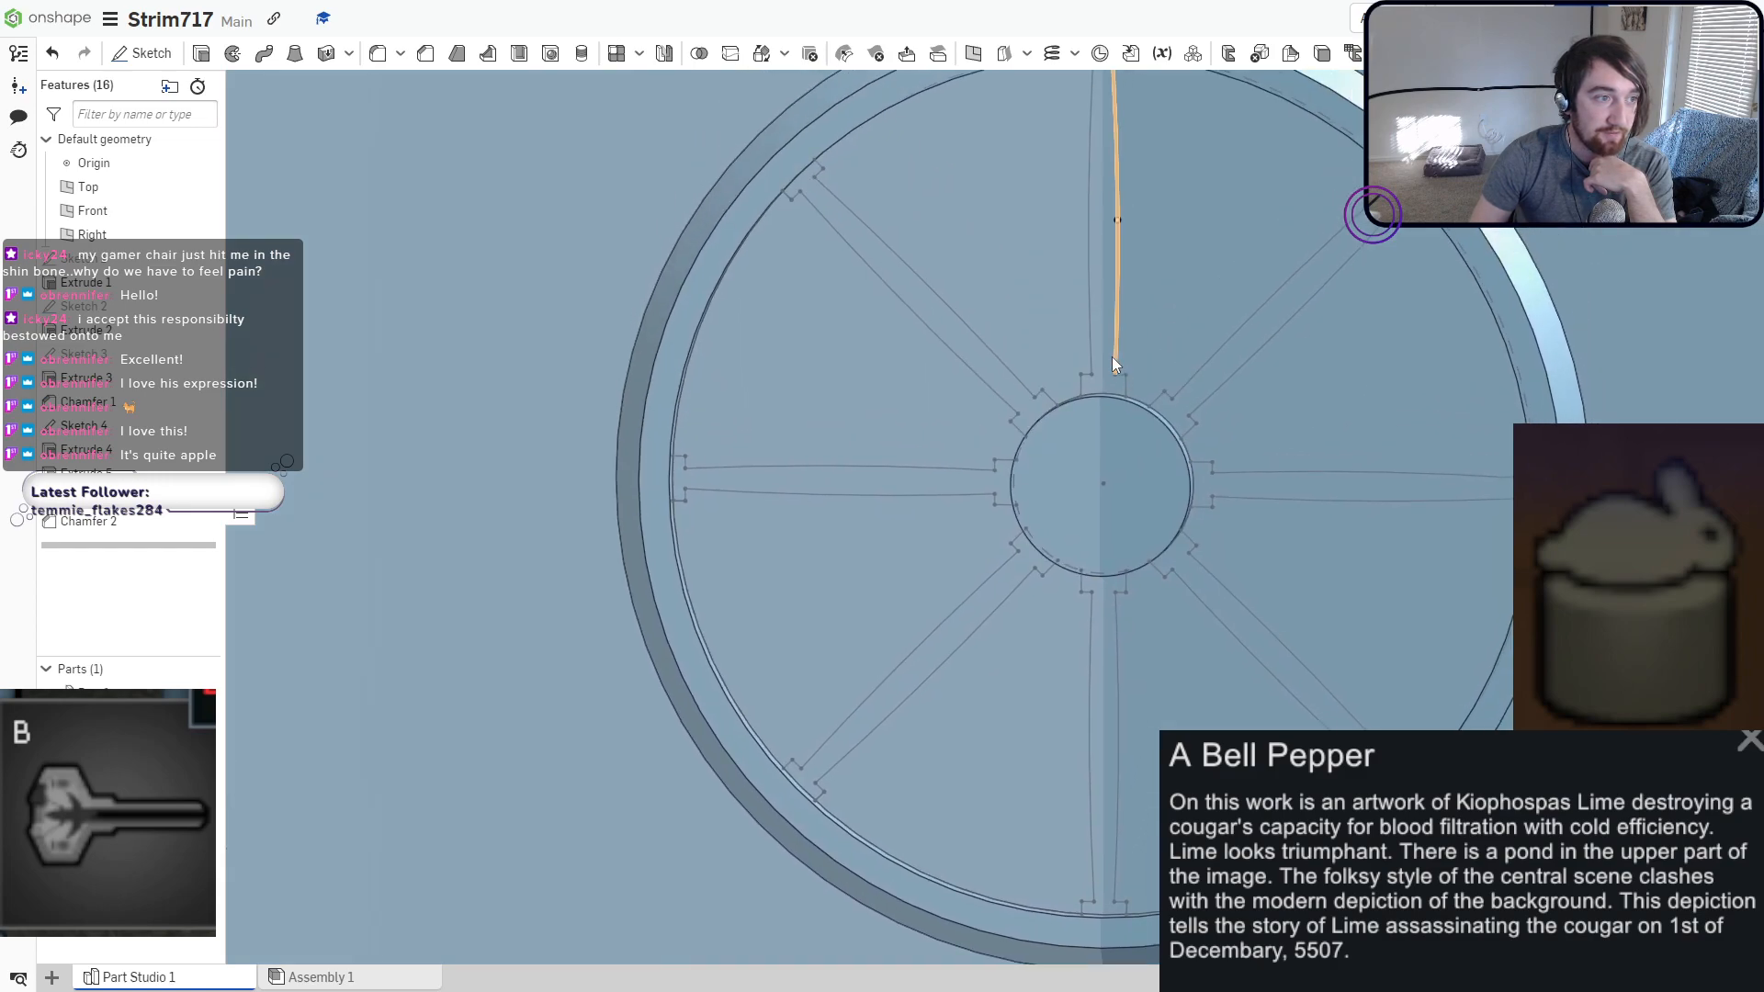
pyautogui.scroll(2, 1112, 356)
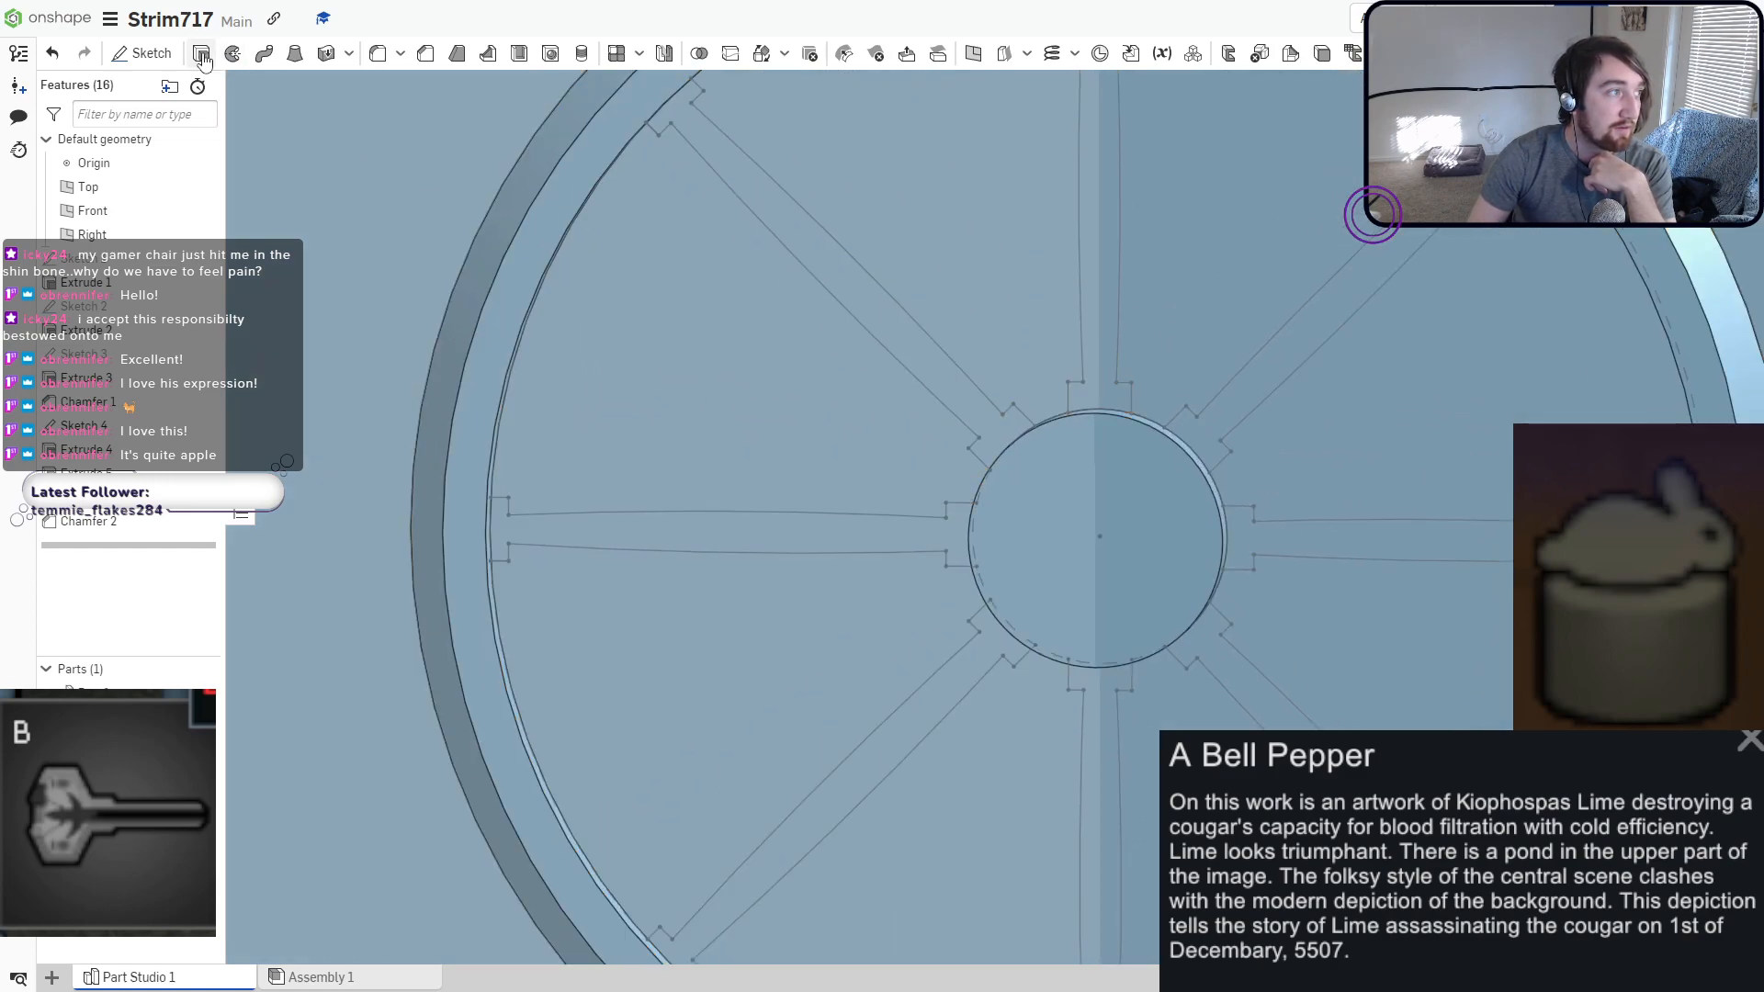
pyautogui.click(201, 54)
pyautogui.click(1095, 261)
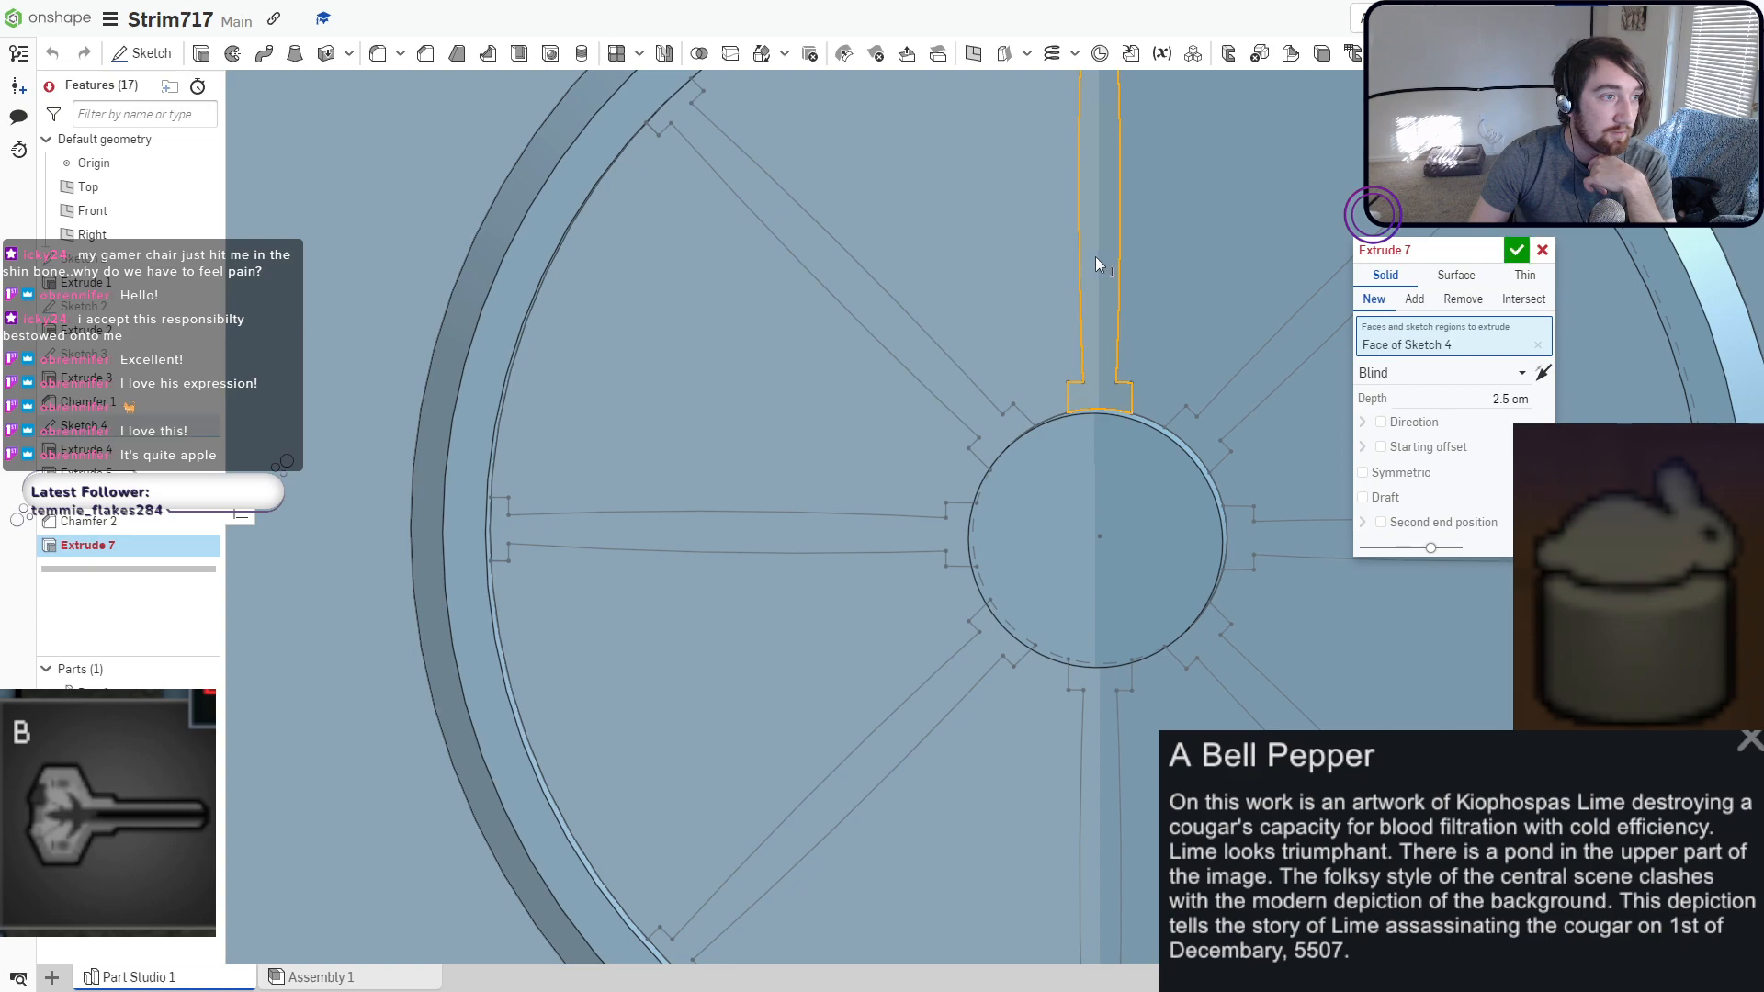
pyautogui.click(902, 332)
pyautogui.click(896, 542)
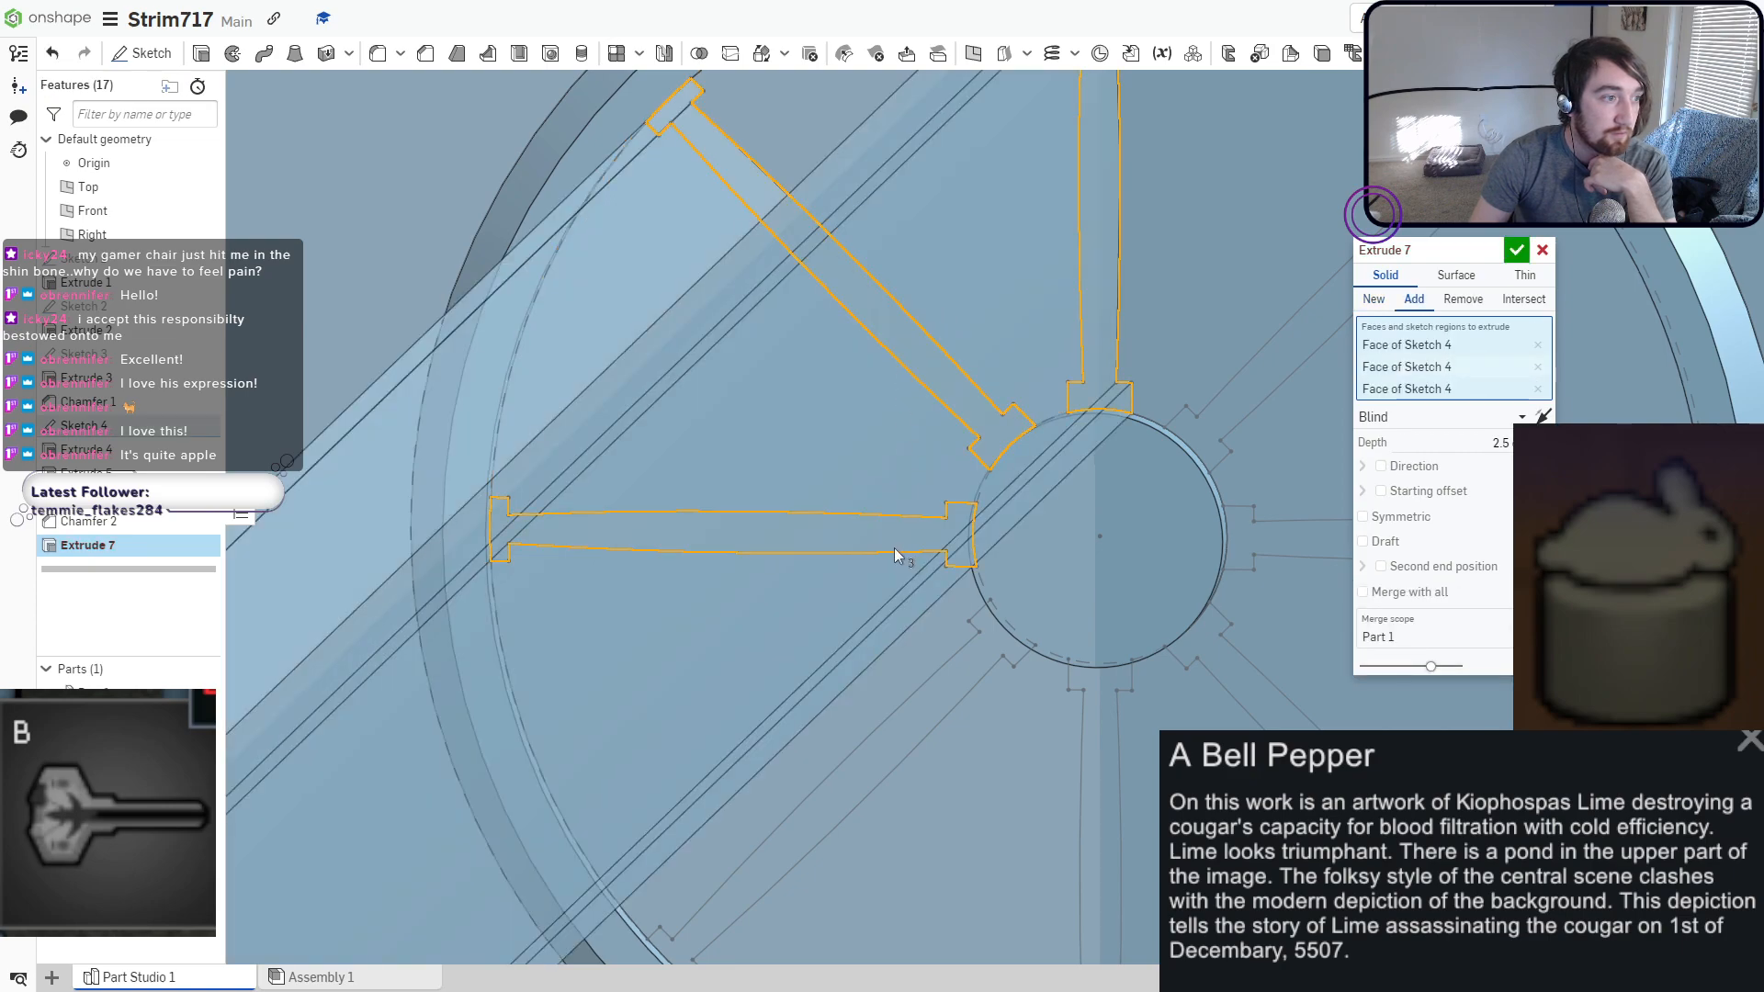
pyautogui.click(983, 679)
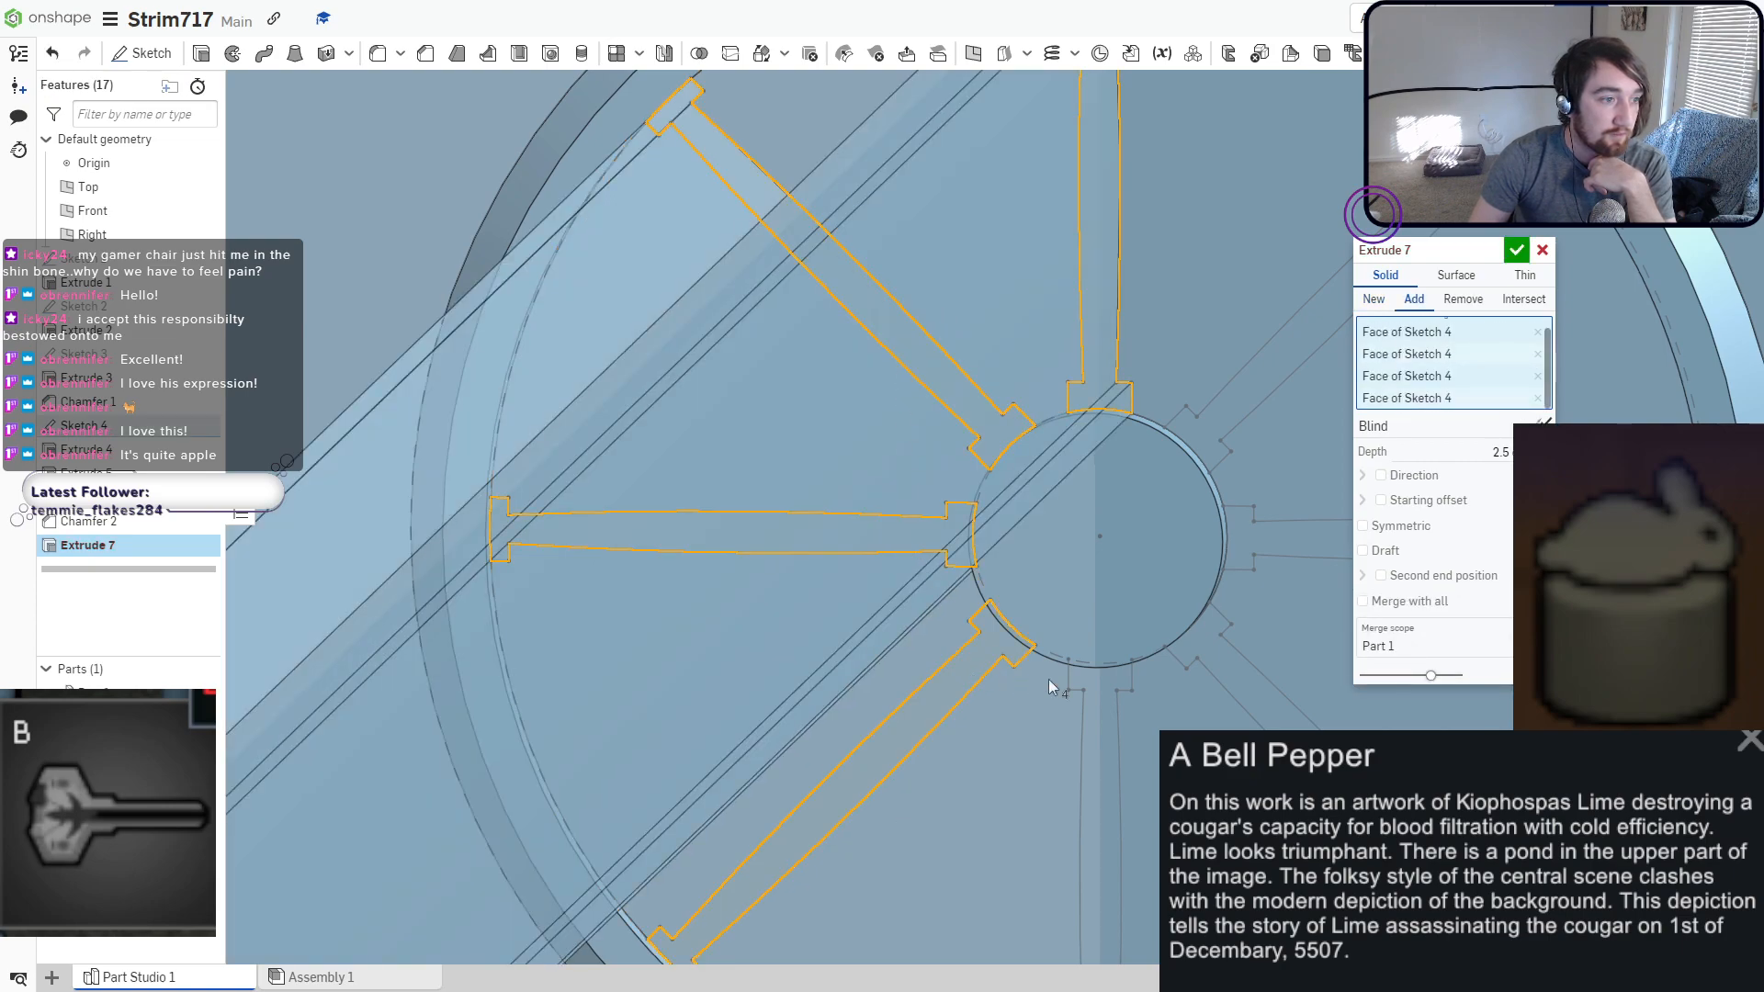
pyautogui.click(1240, 680)
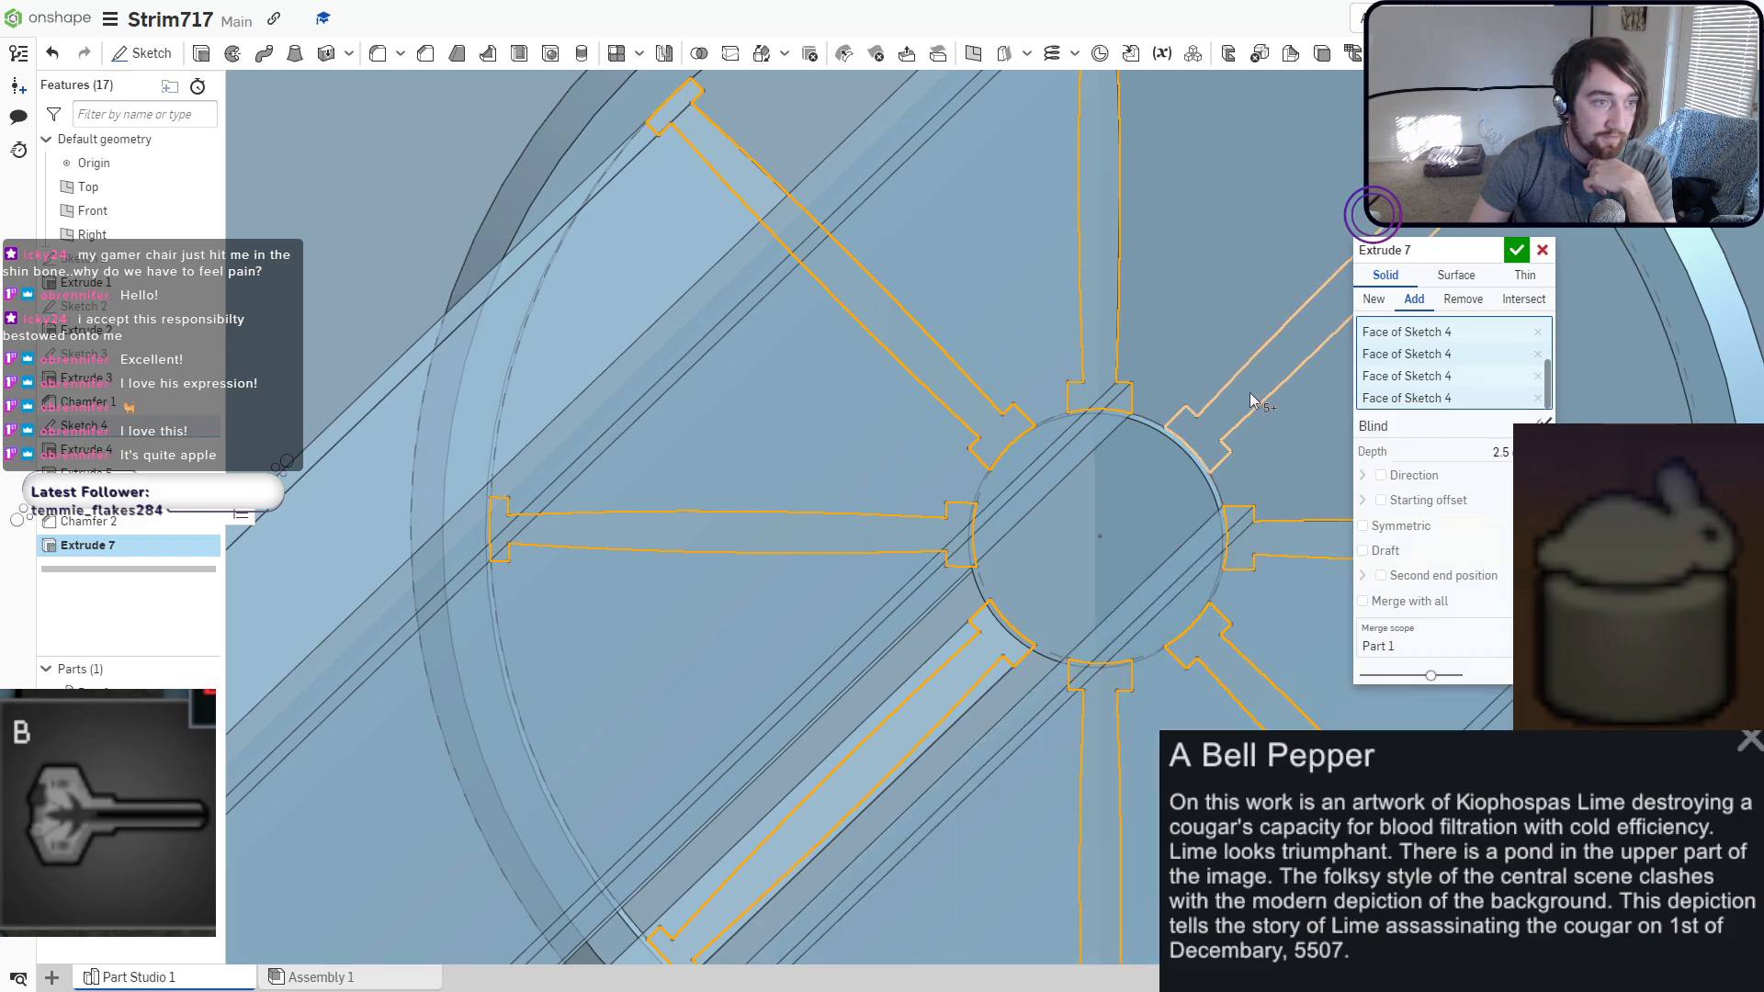
pyautogui.scroll(-10, 1251, 401)
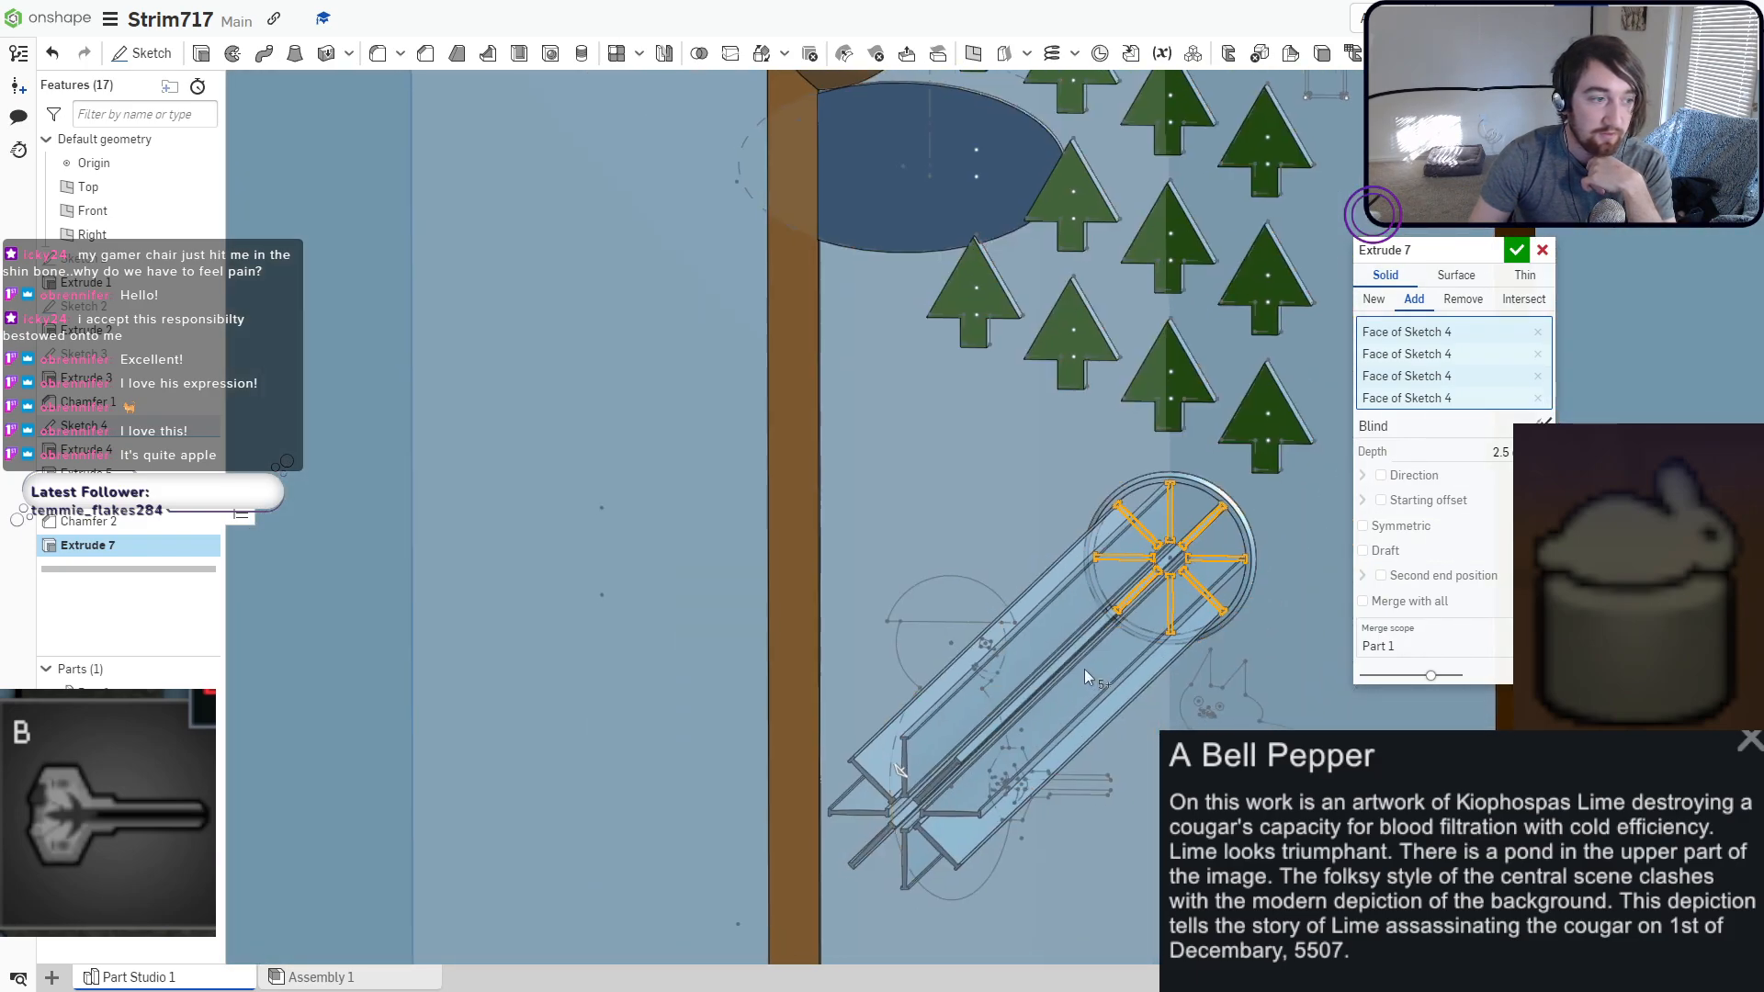
# Set the spoke extrusion to a blind depth of about 0.0038 cm.
pyautogui.moveTo(979, 634); pyautogui.dragTo(1251, 415)
pyautogui.scroll(8, 1235, 386)
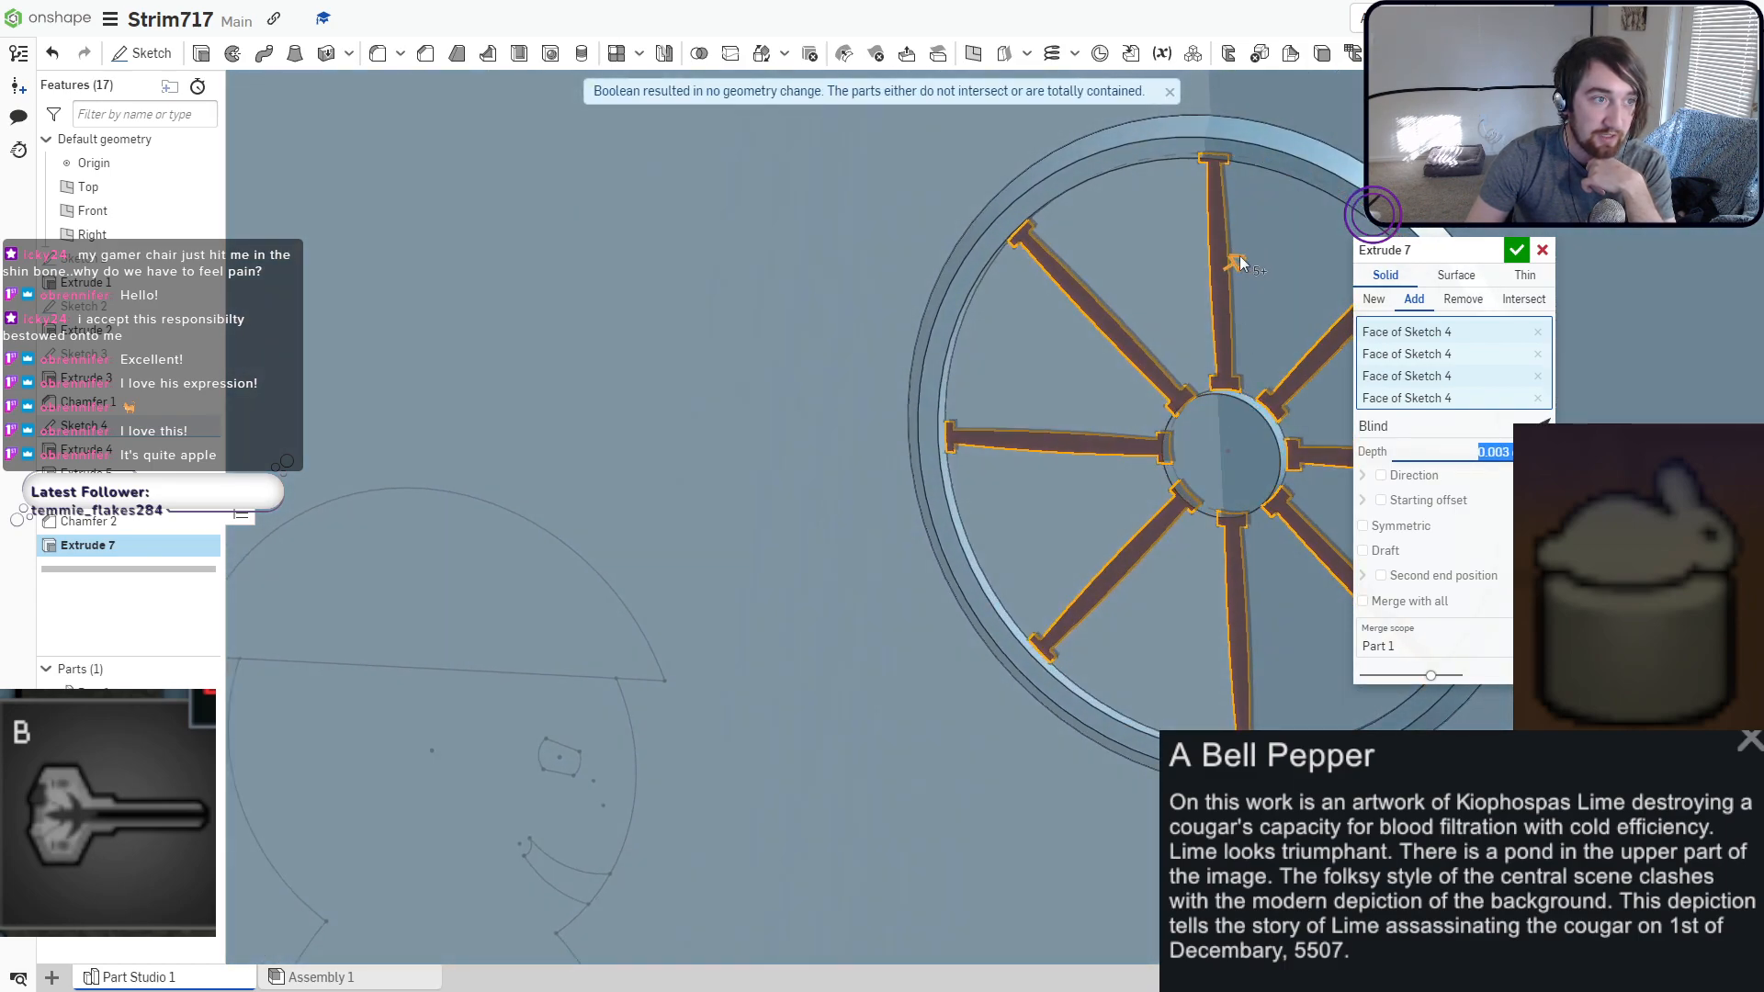
pyautogui.moveTo(1234, 263); pyautogui.dragTo(1227, 262)
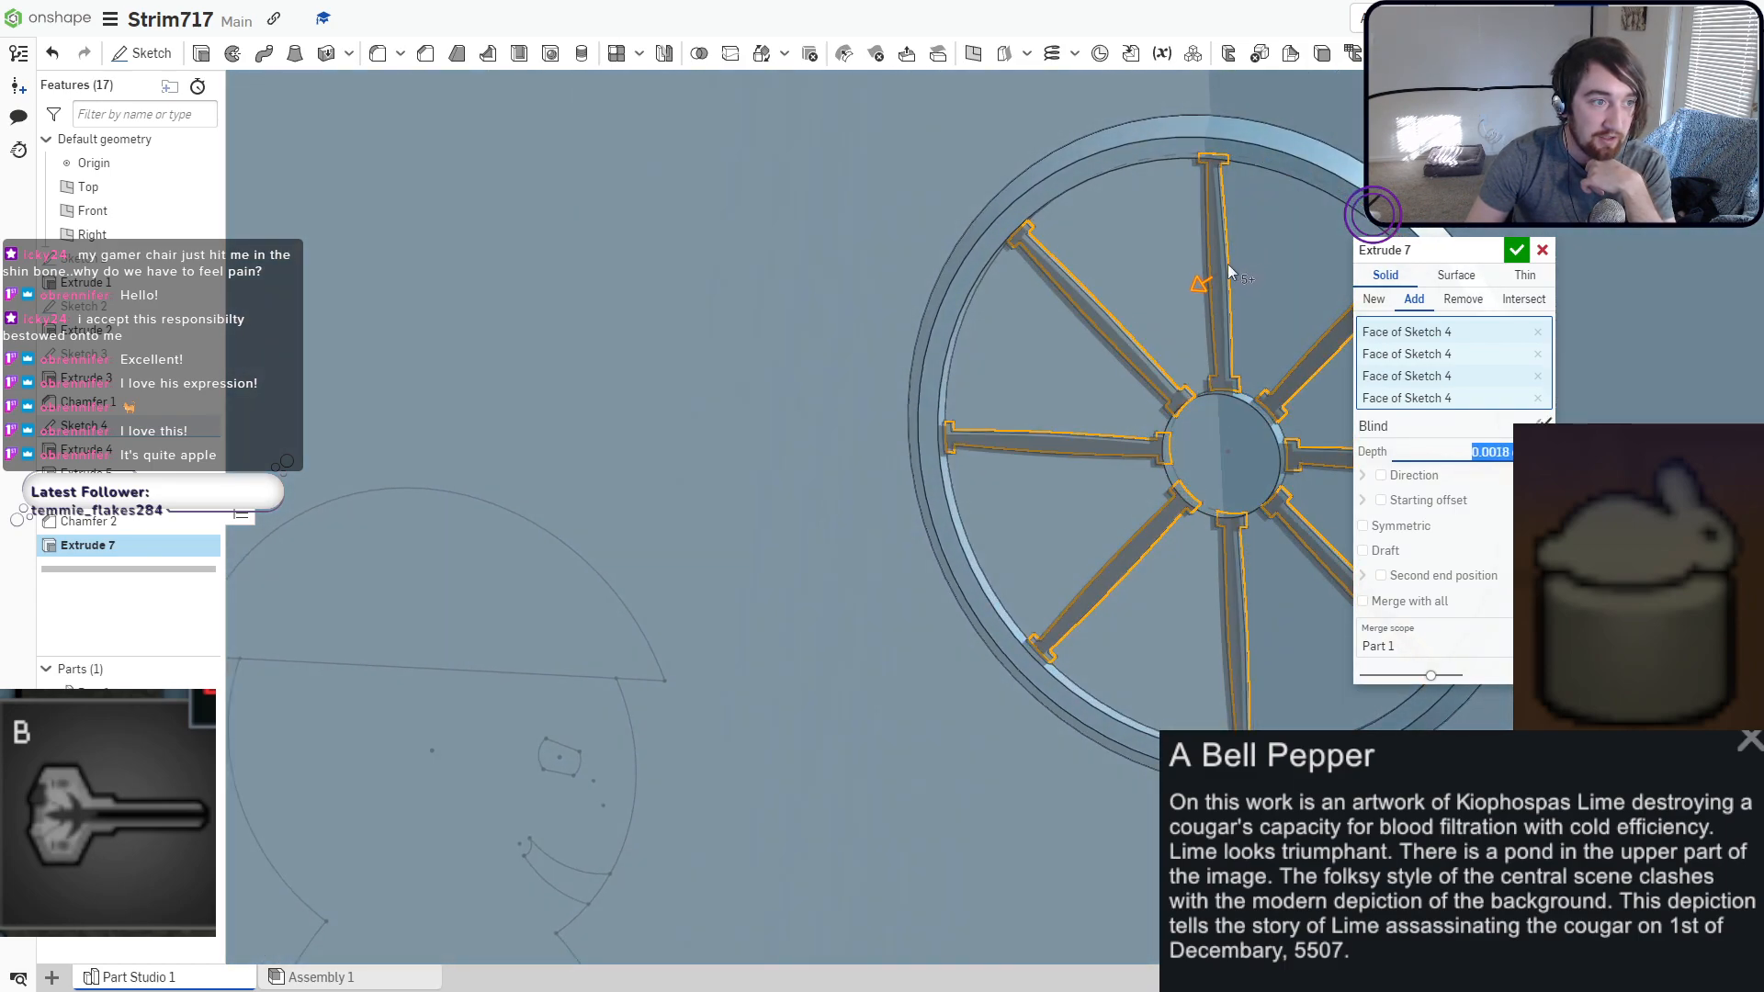
pyautogui.moveTo(1259, 439); pyautogui.dragTo(1140, 511, button='right')
pyautogui.scroll(2, 1141, 521)
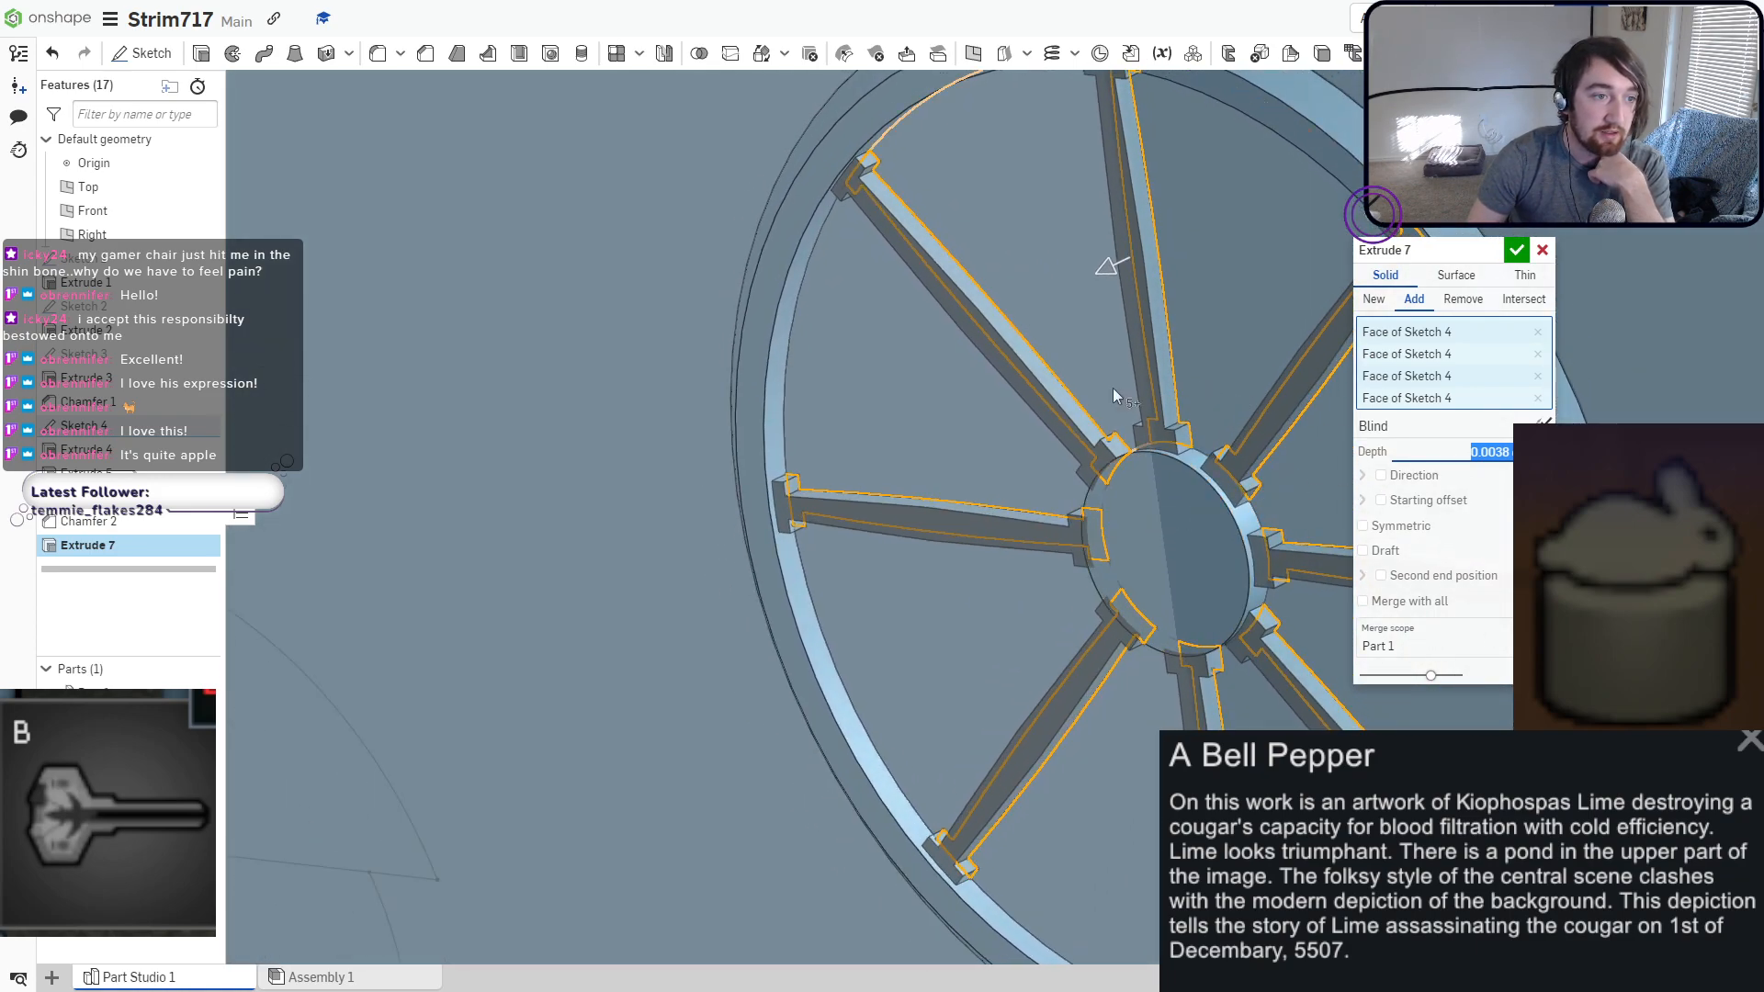
pyautogui.moveTo(1112, 388); pyautogui.dragTo(1194, 383, button='right')
pyautogui.click(1516, 250)
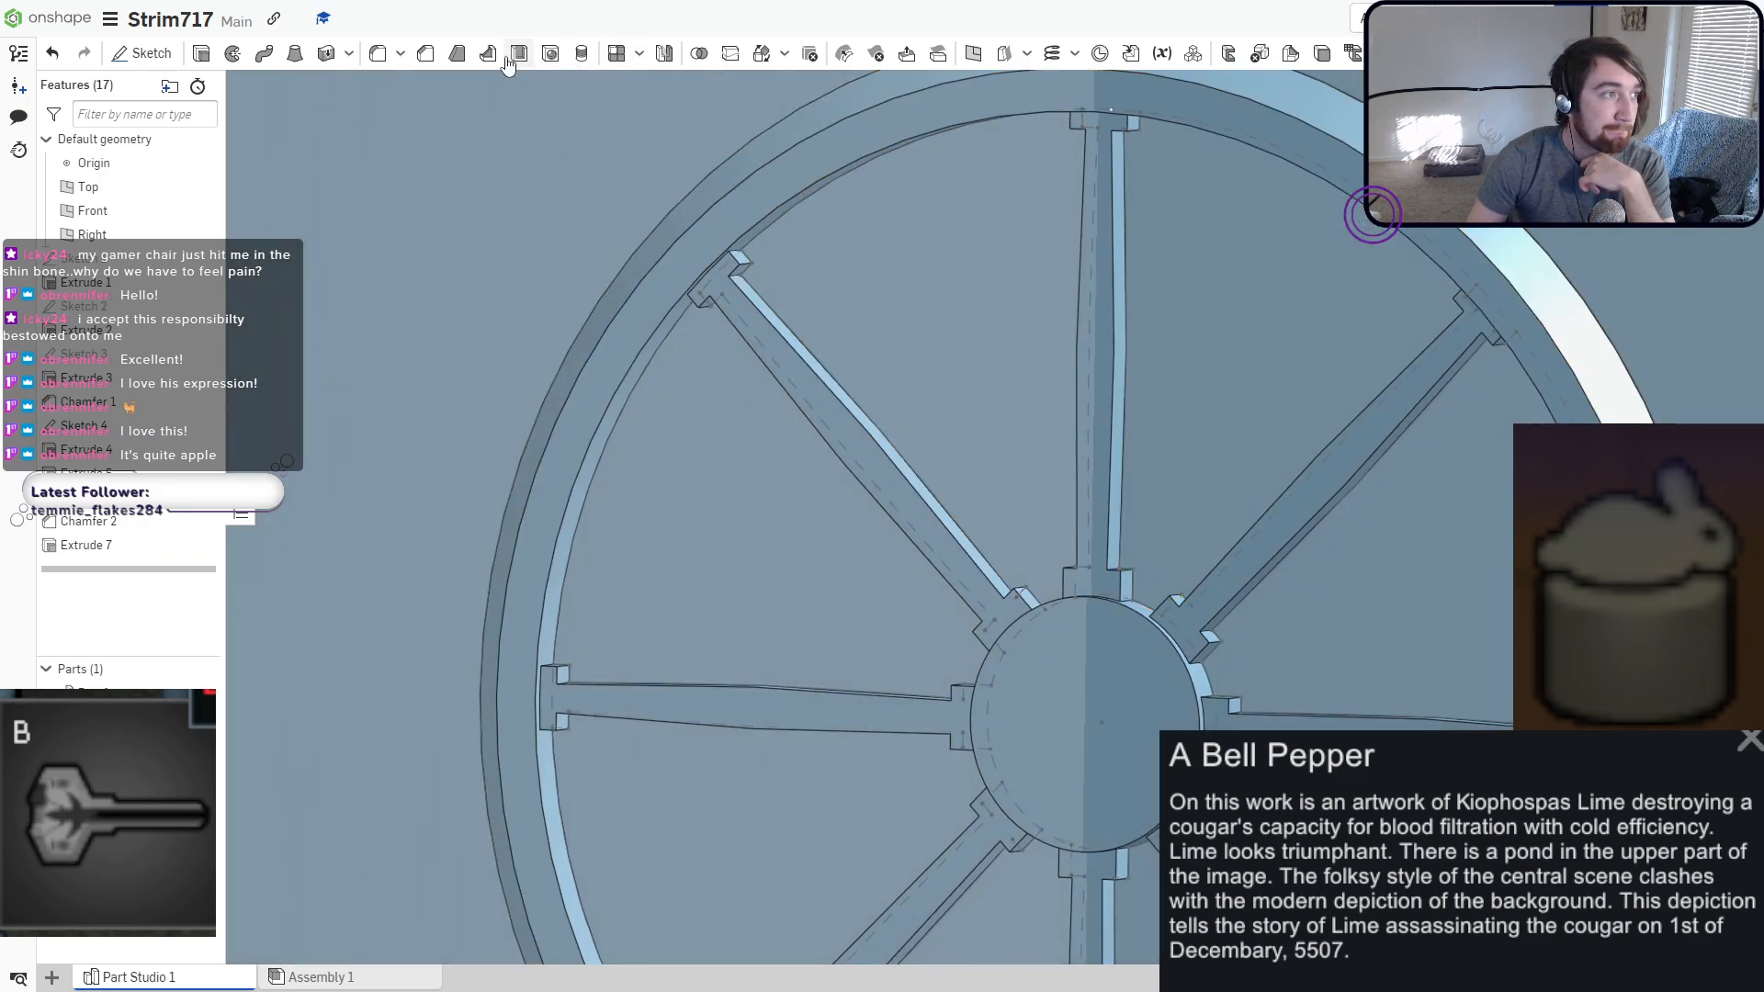
# Start a fillet with a 0.003 cm radius on the upper vertical spoke's long front edges and its hub-end edges.
pyautogui.click(378, 53)
pyautogui.click(1115, 307)
pyautogui.click(1078, 308)
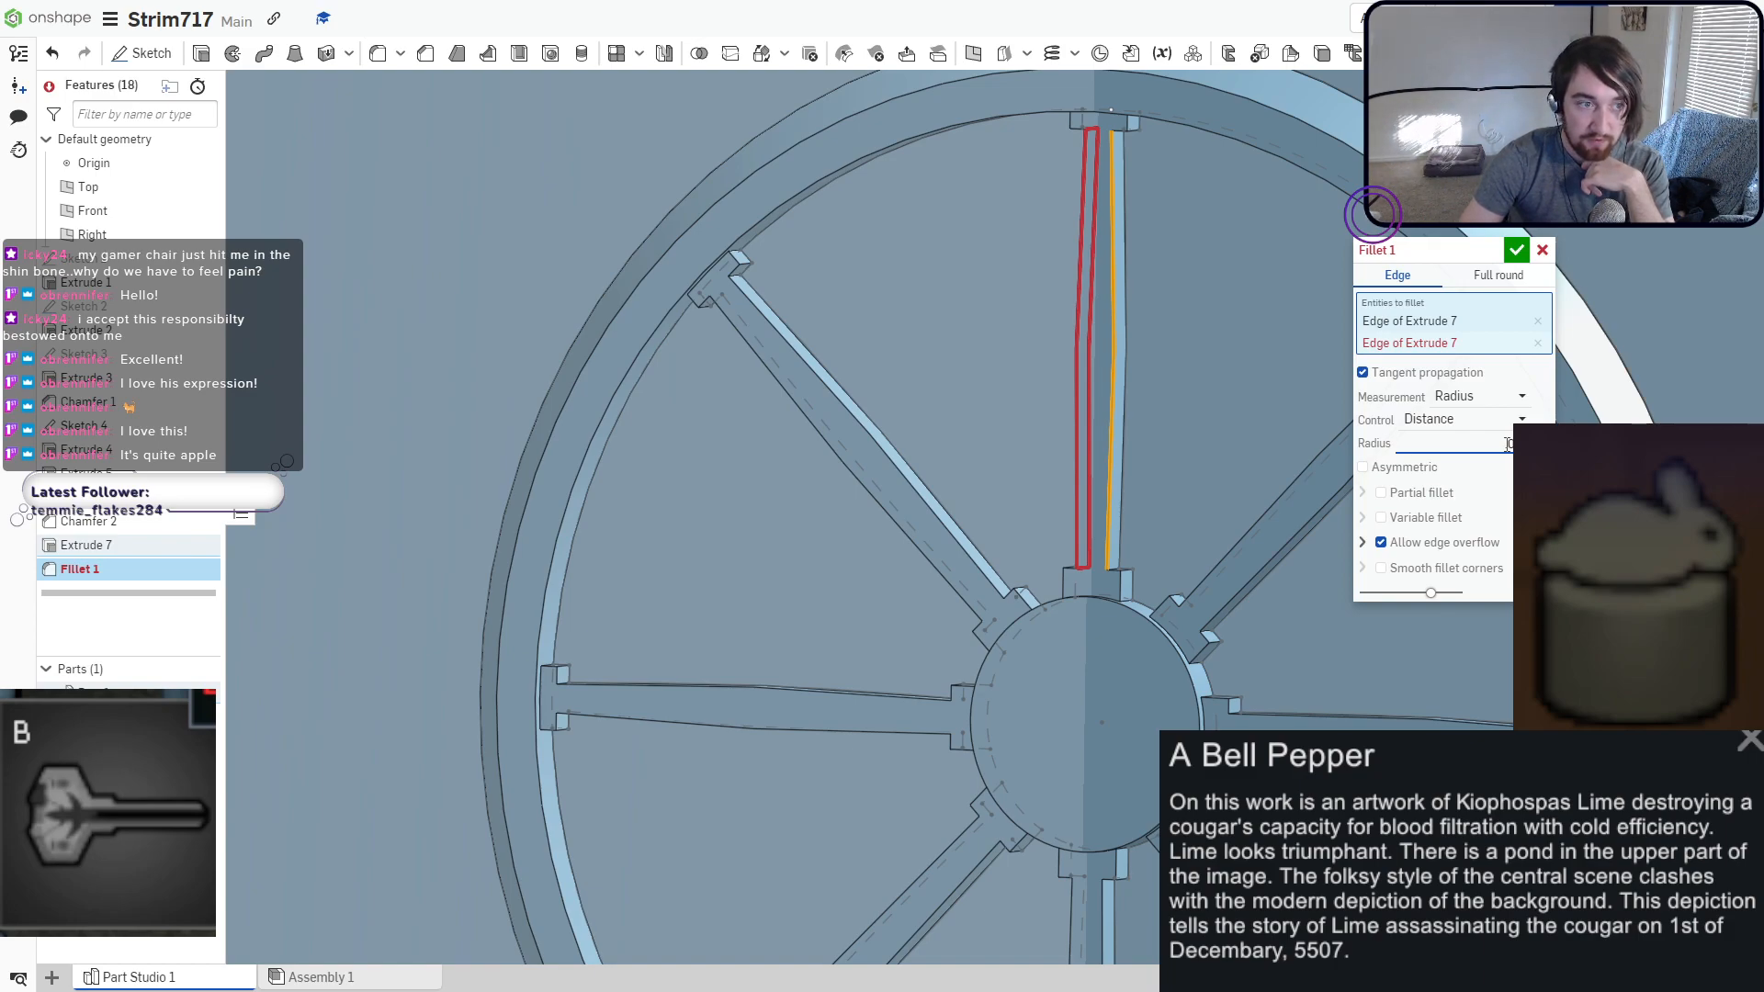
pyautogui.scroll(5, 1134, 586)
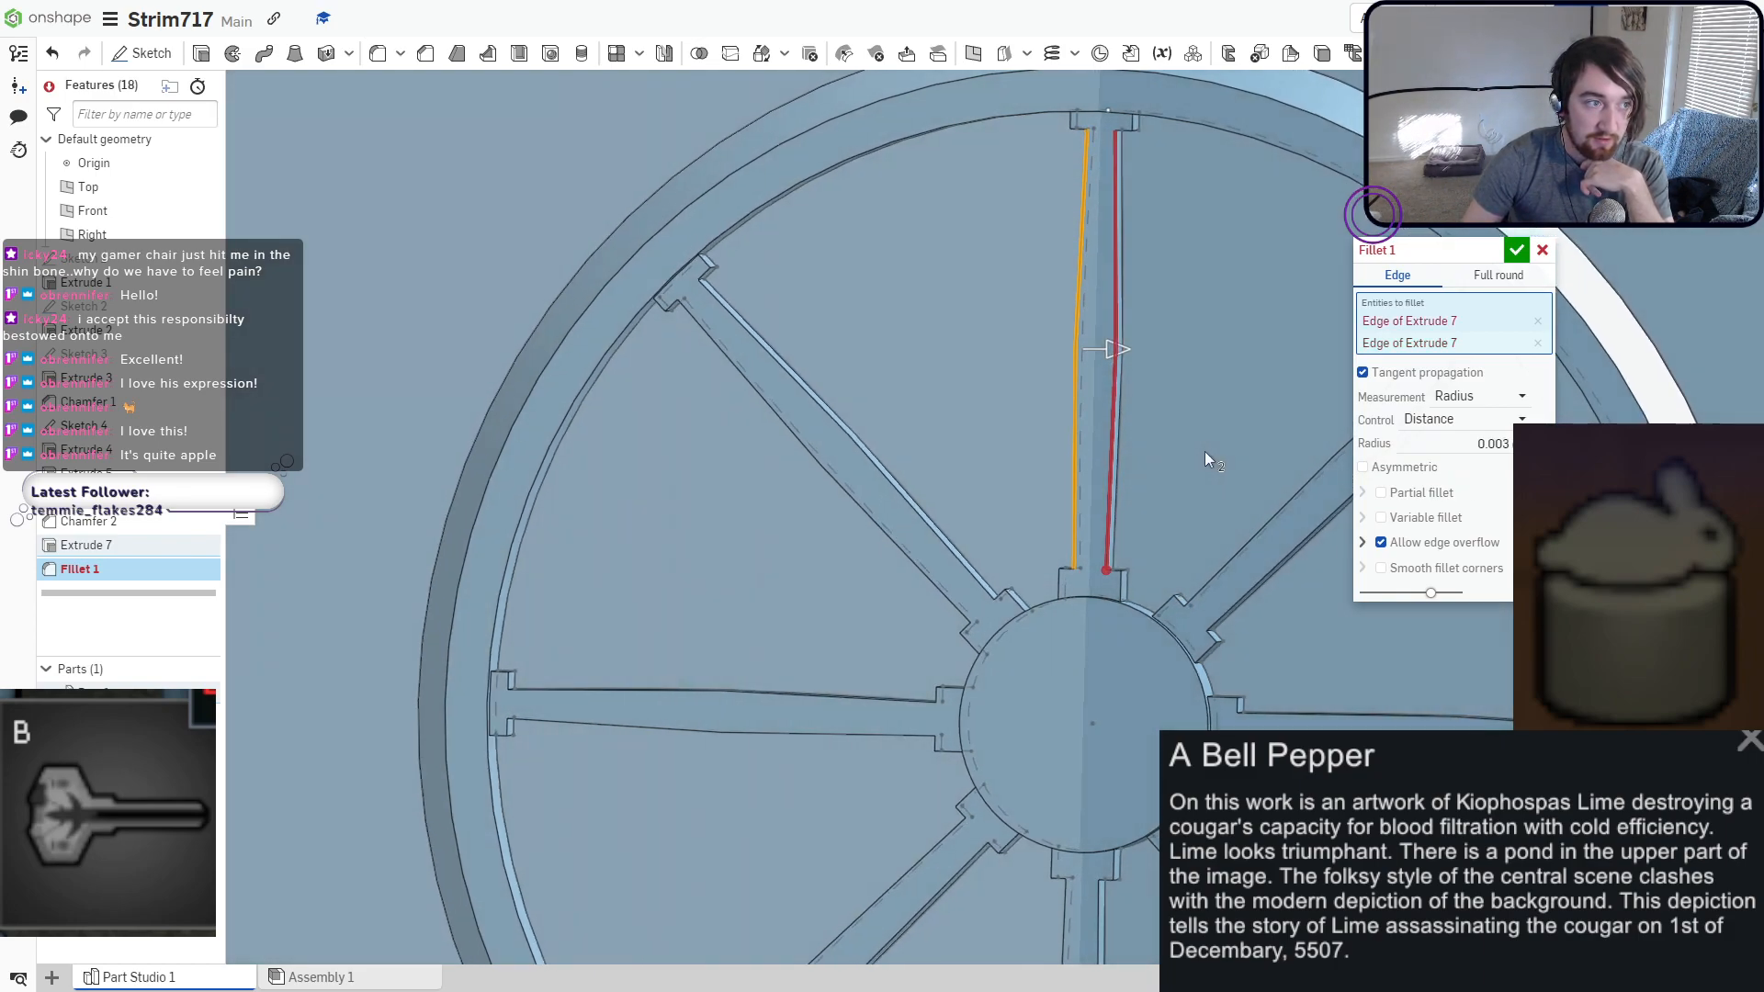
pyautogui.click(1132, 590)
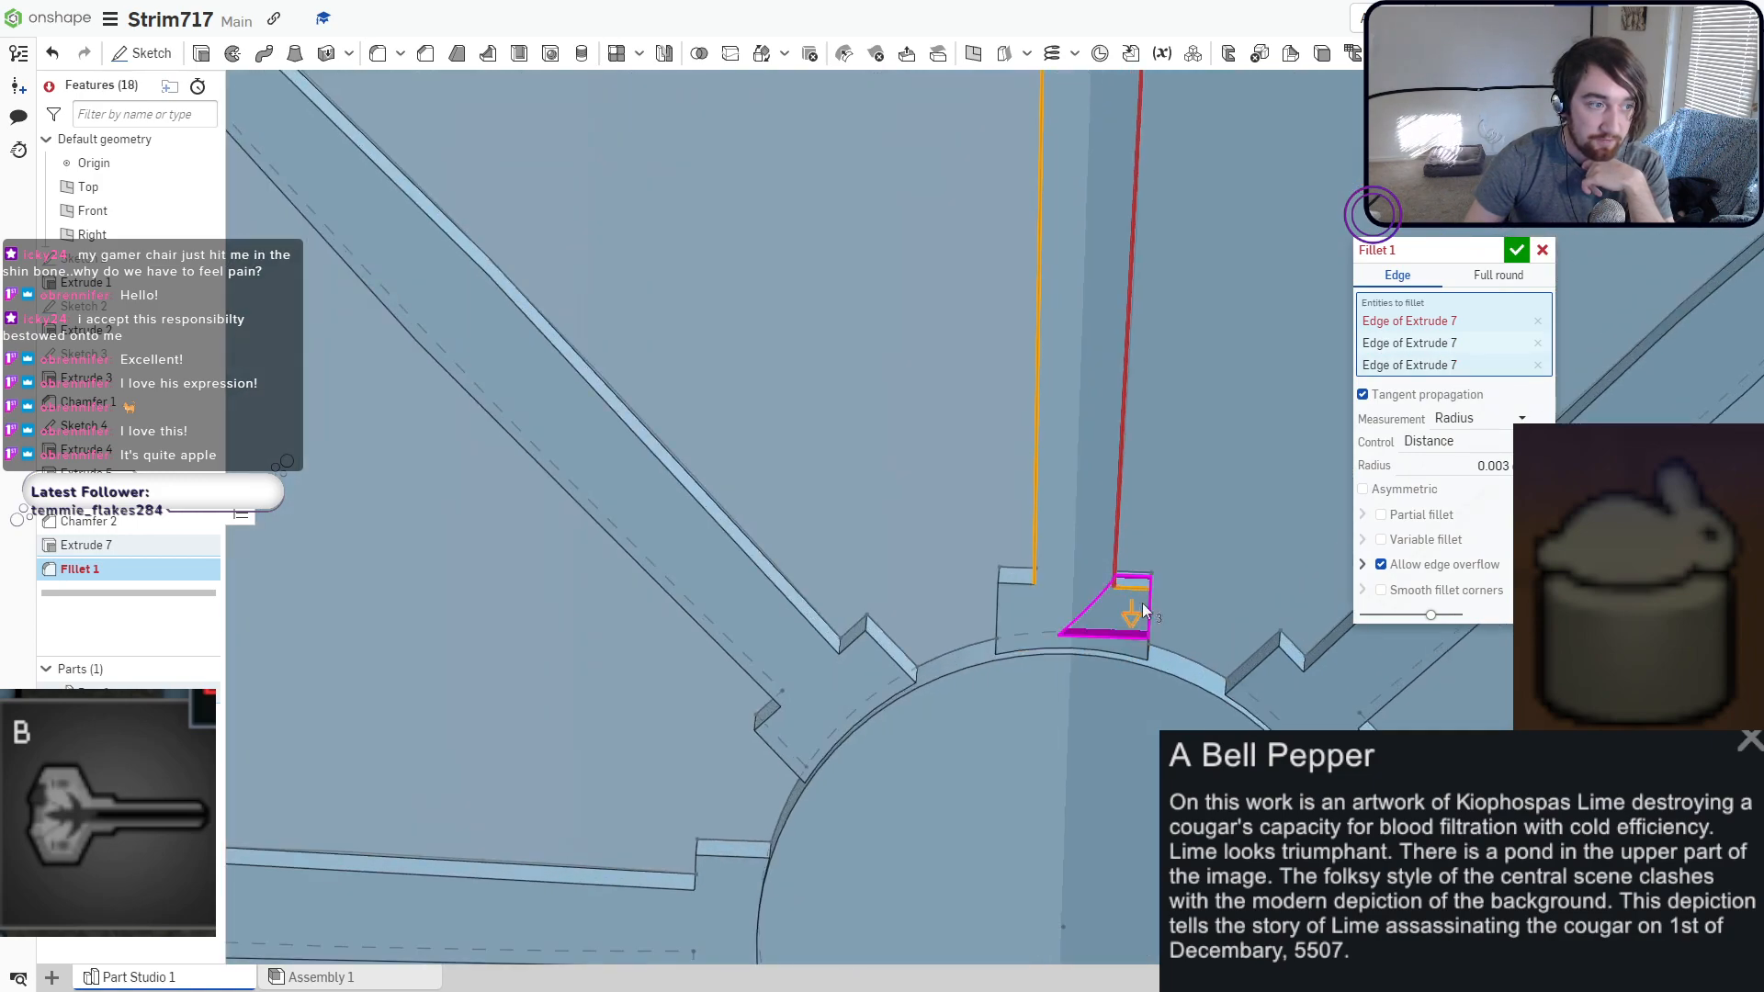
pyautogui.click(1112, 613)
pyautogui.click(1000, 606)
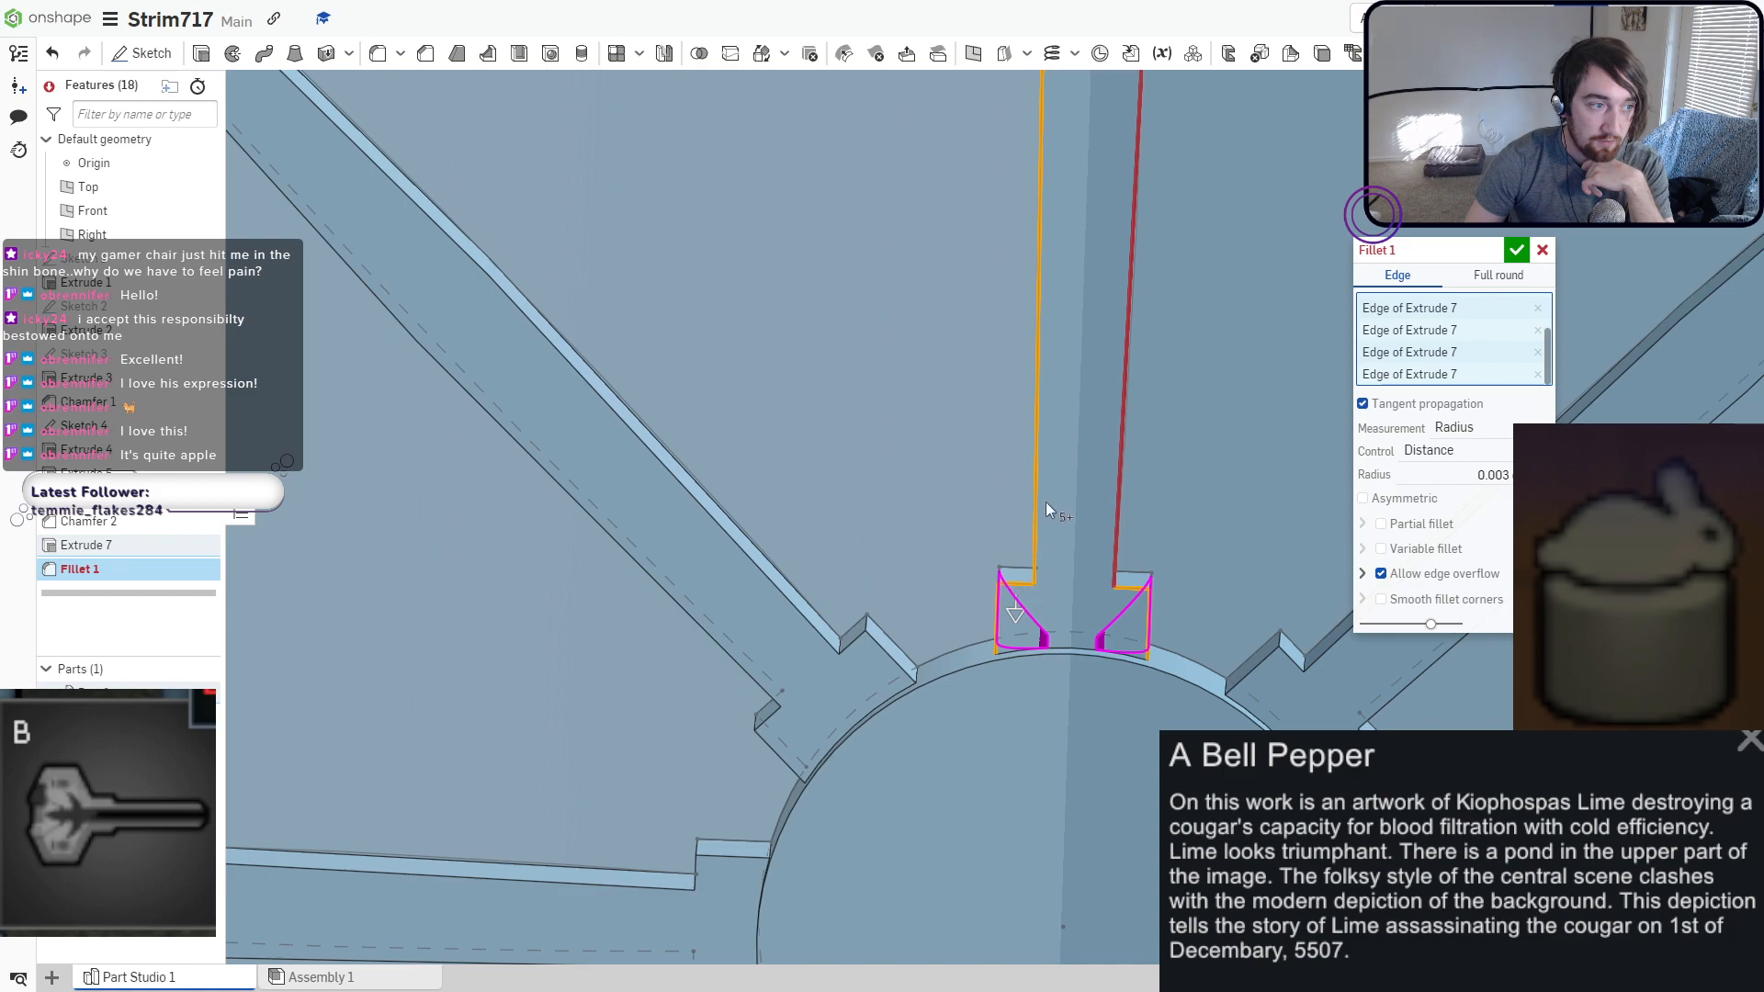
# Add the same spoke's rim-end edges to the fillet and set the radius to 0.001 cm.
pyautogui.moveTo(1045, 501); pyautogui.dragTo(1047, 757, button='middle')
pyautogui.moveTo(1084, 291); pyautogui.dragTo(1045, 614, button='middle')
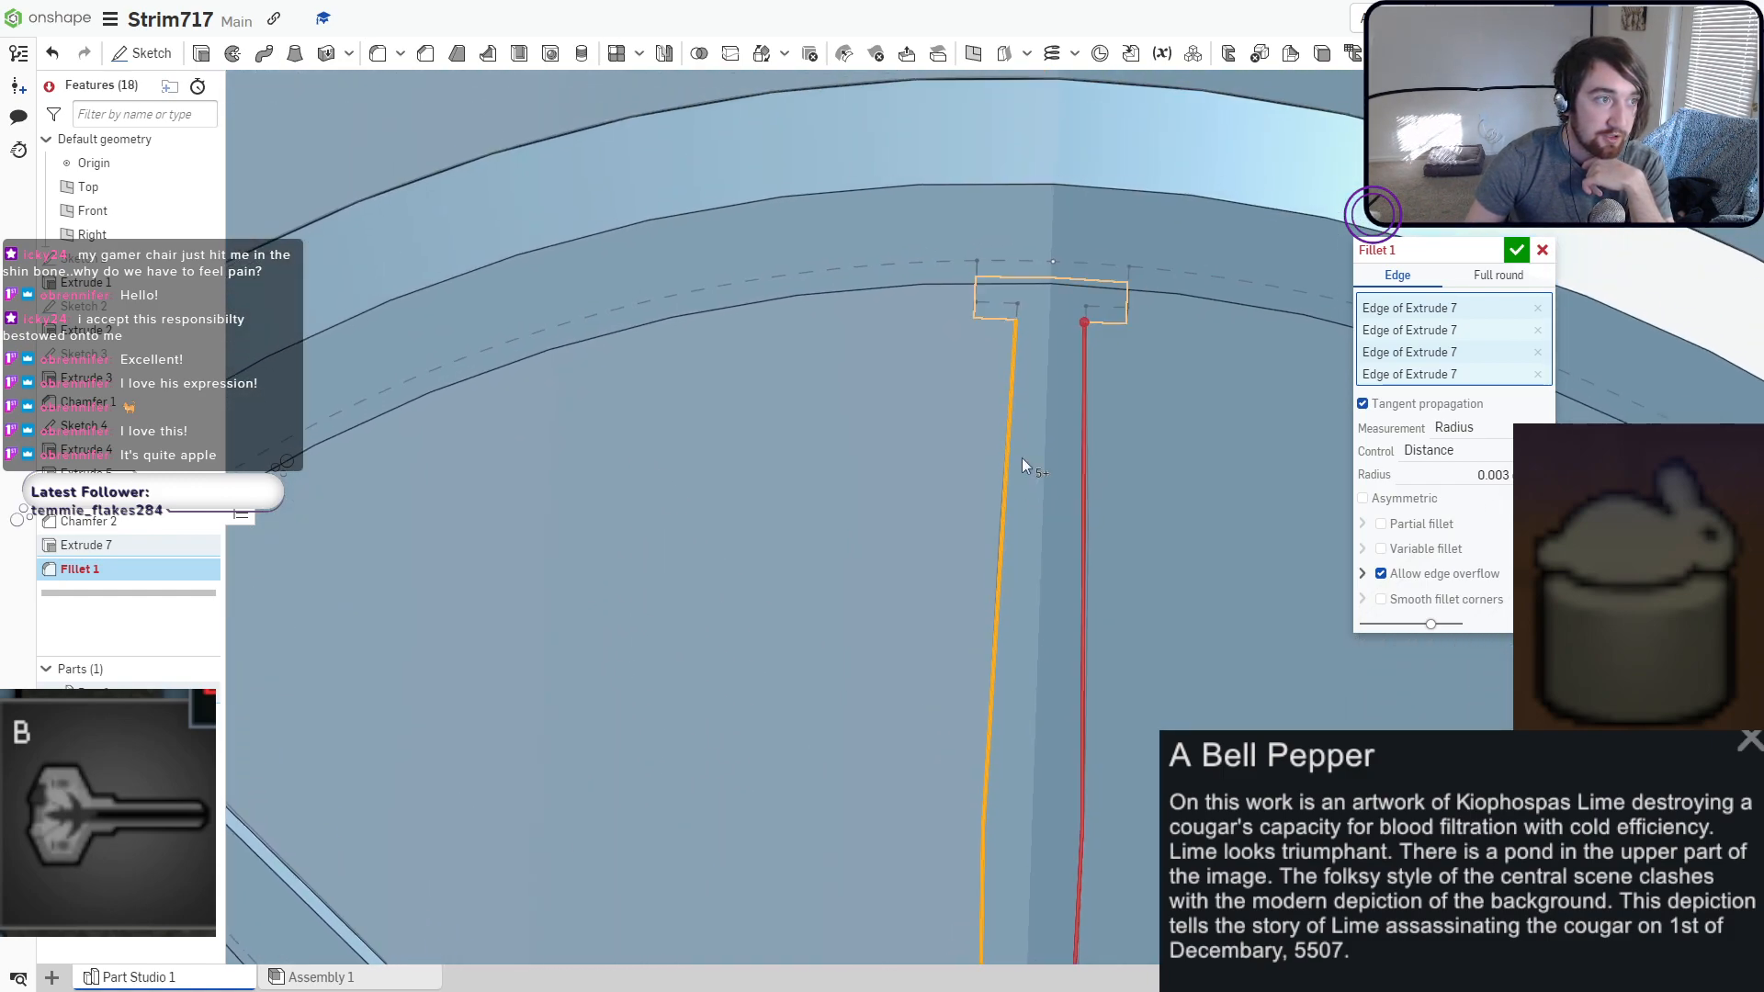
pyautogui.scroll(1, 986, 308)
pyautogui.click(992, 319)
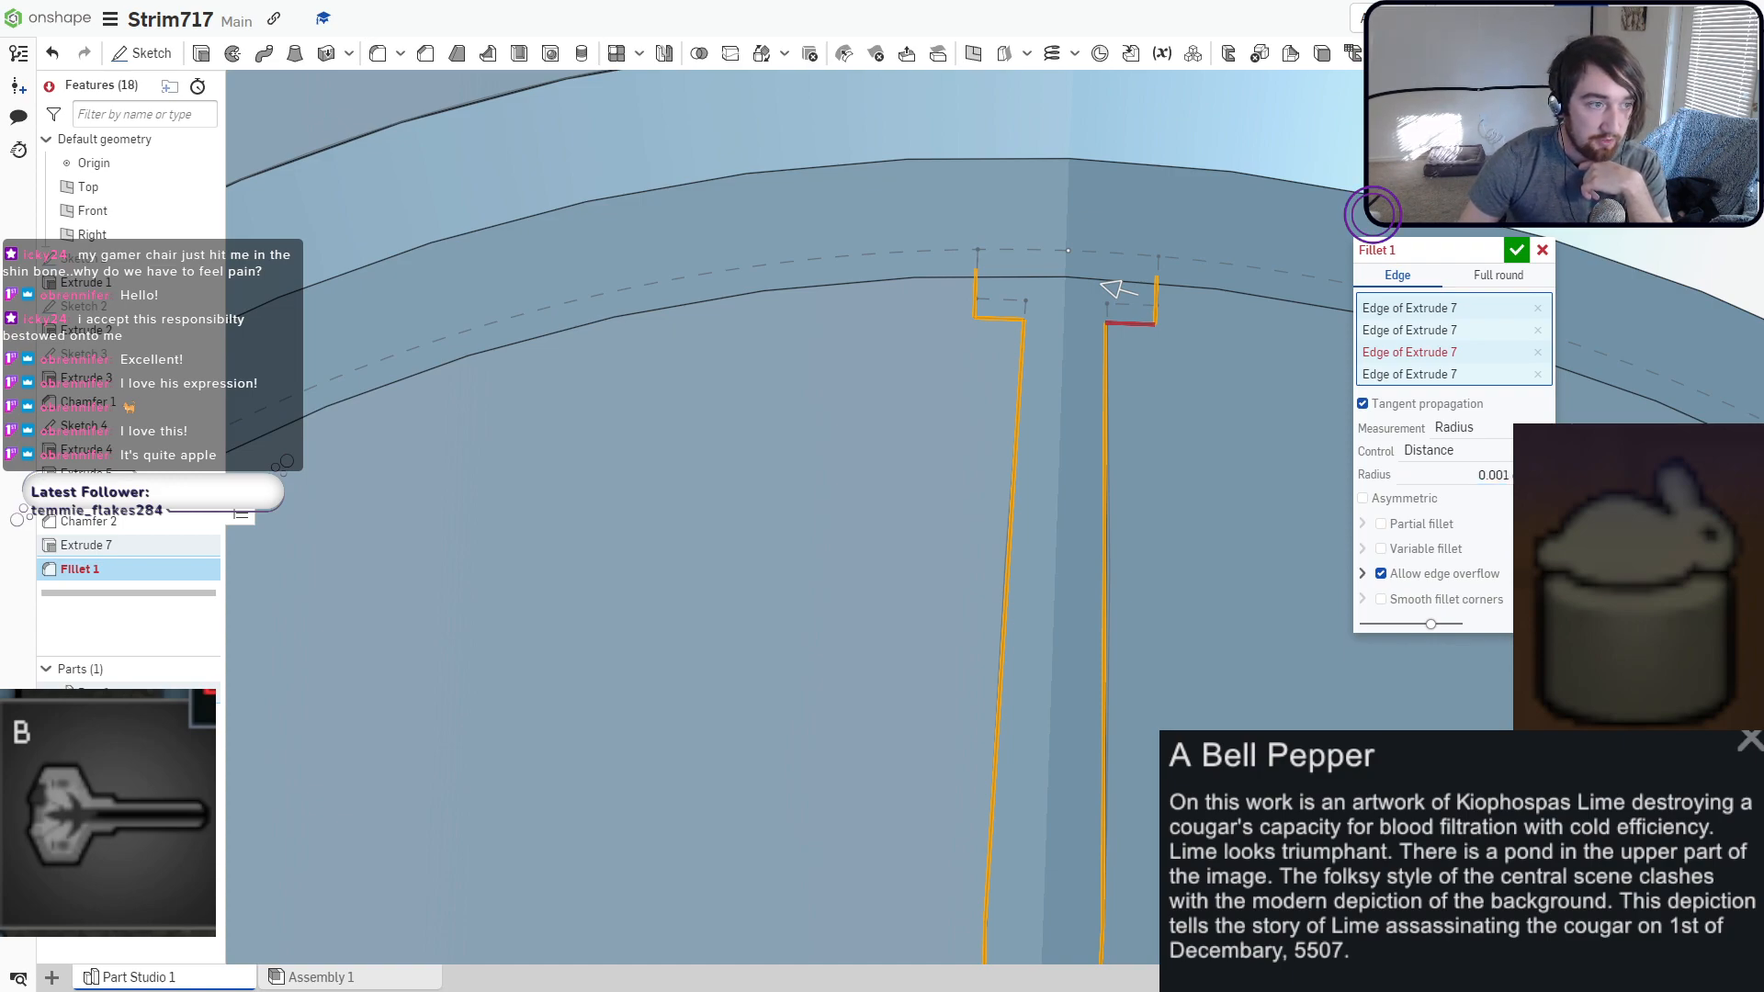
# Add the front faces of the wheel's upper-right, right and lower-right spokes to the fillet selection.
pyautogui.scroll(-5, 1181, 576)
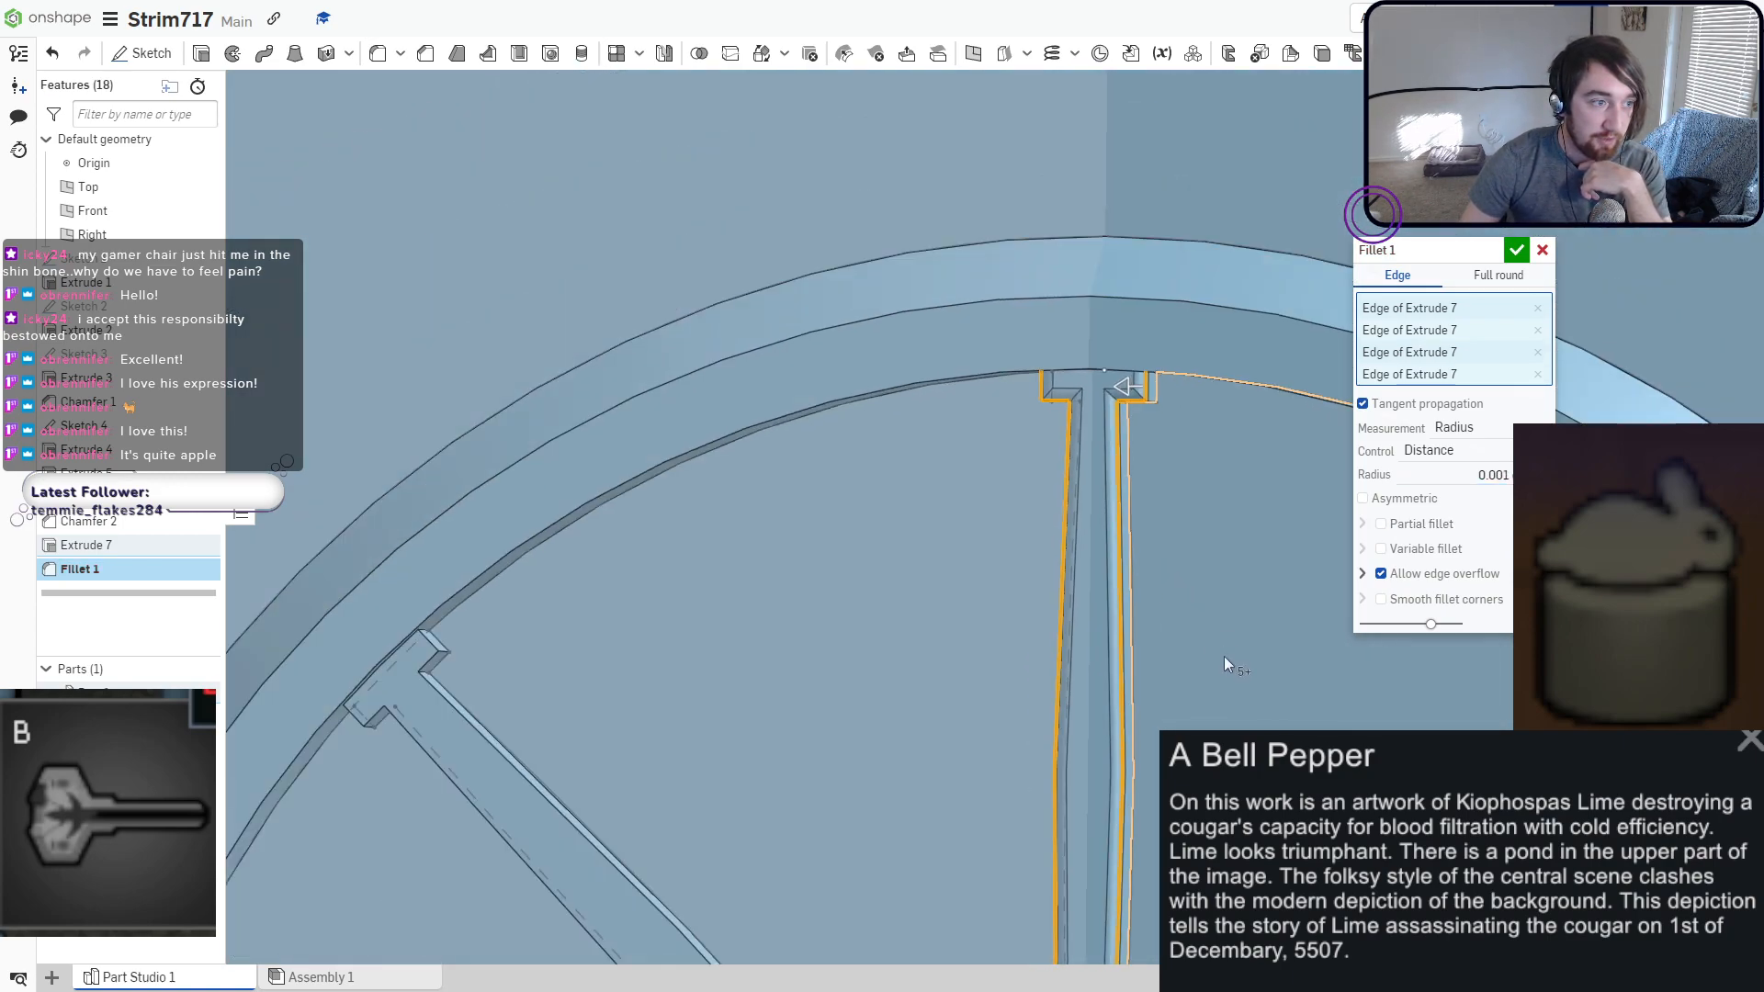
pyautogui.moveTo(1223, 656); pyautogui.dragTo(979, 350, button='middle')
pyautogui.click(1272, 639)
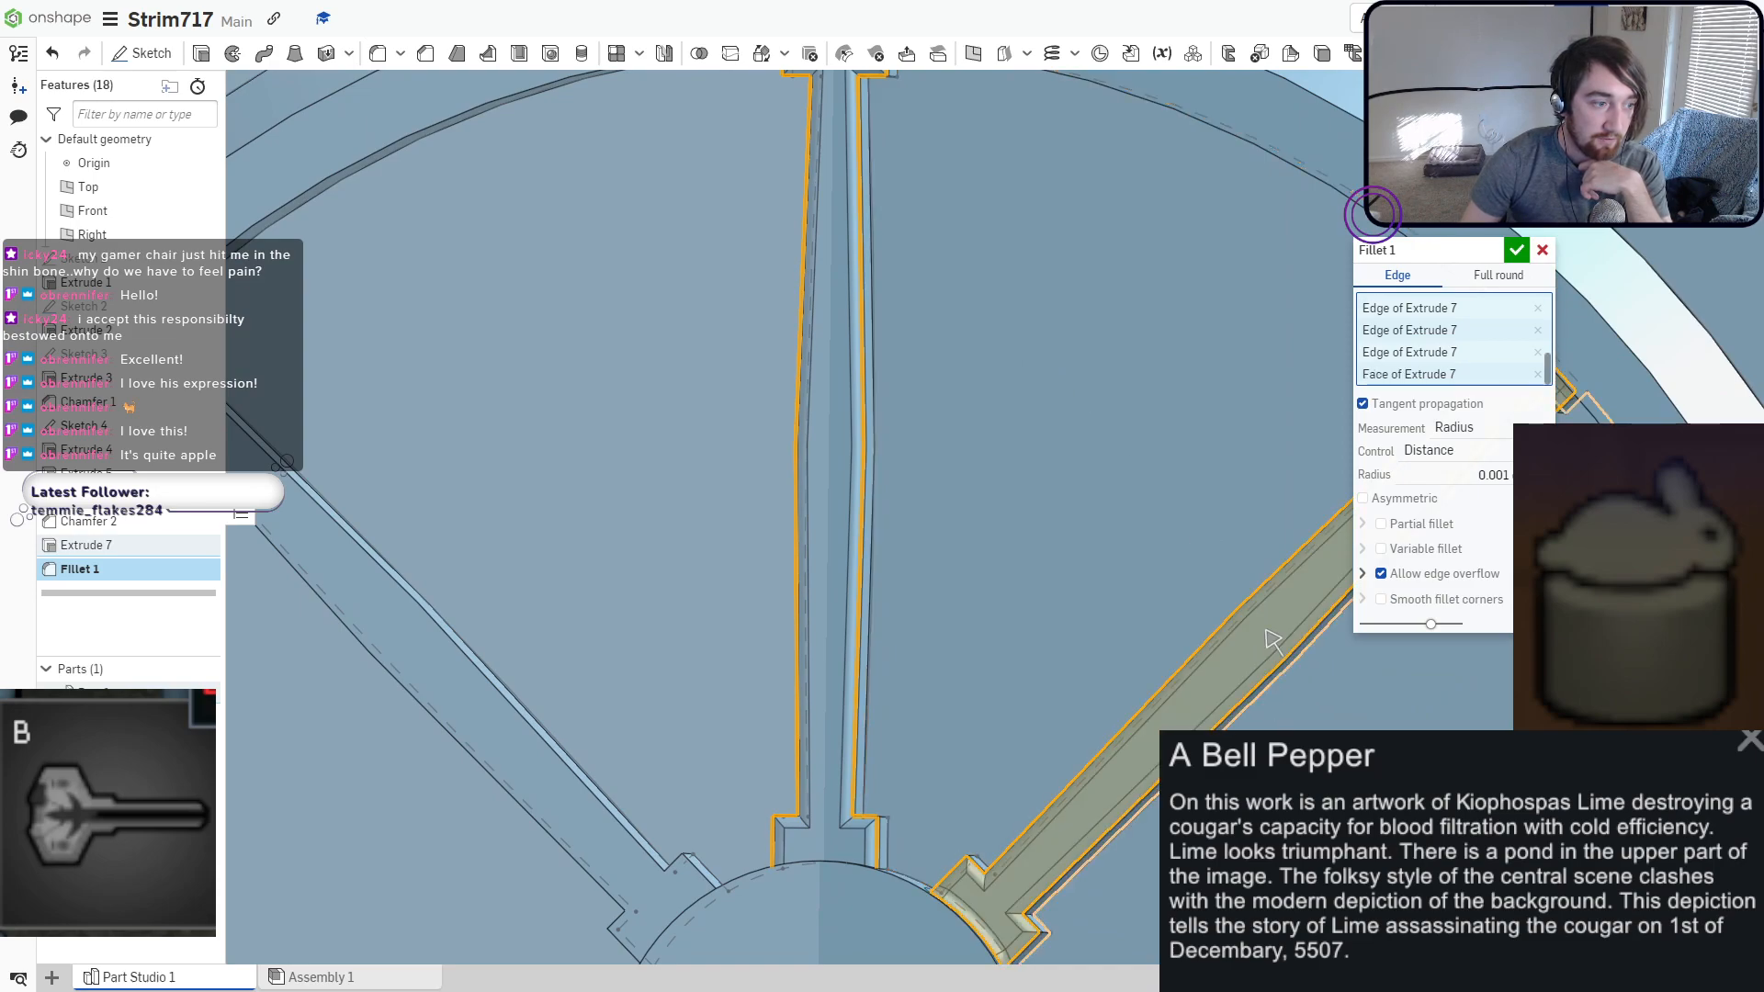
pyautogui.moveTo(1272, 638); pyautogui.dragTo(1038, 322, button='middle')
pyautogui.click(1071, 680)
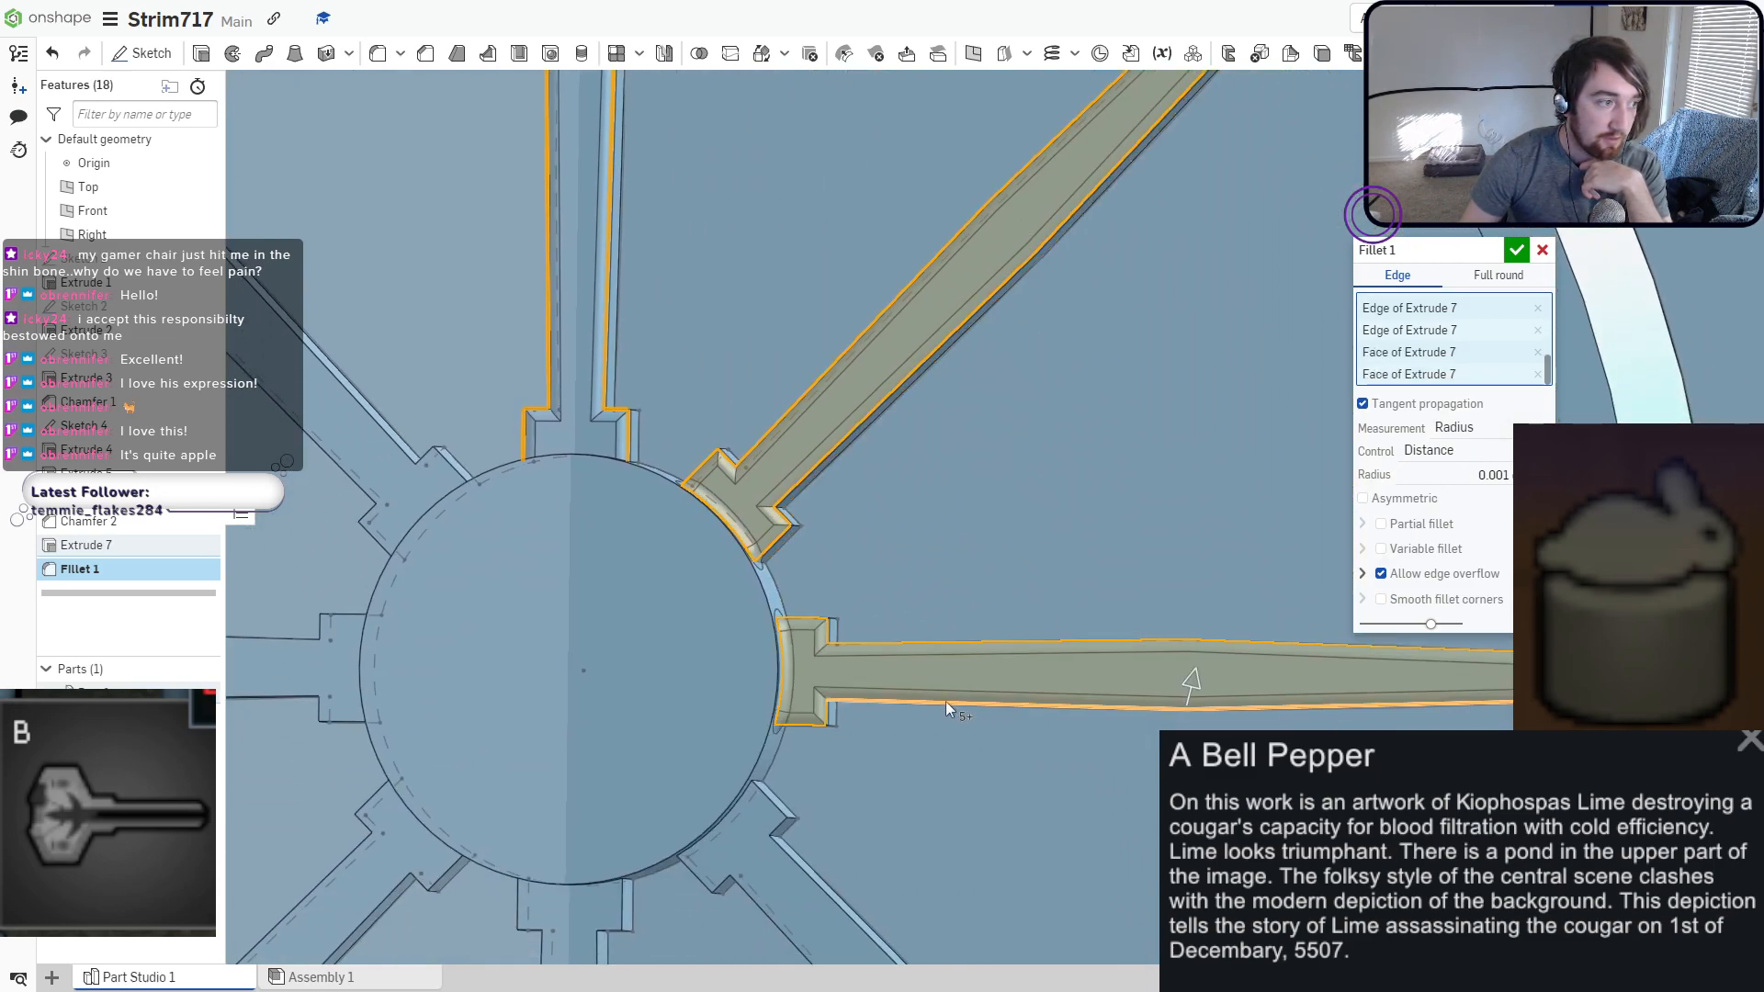
pyautogui.moveTo(945, 702); pyautogui.dragTo(946, 615, button='middle')
pyautogui.click(926, 693)
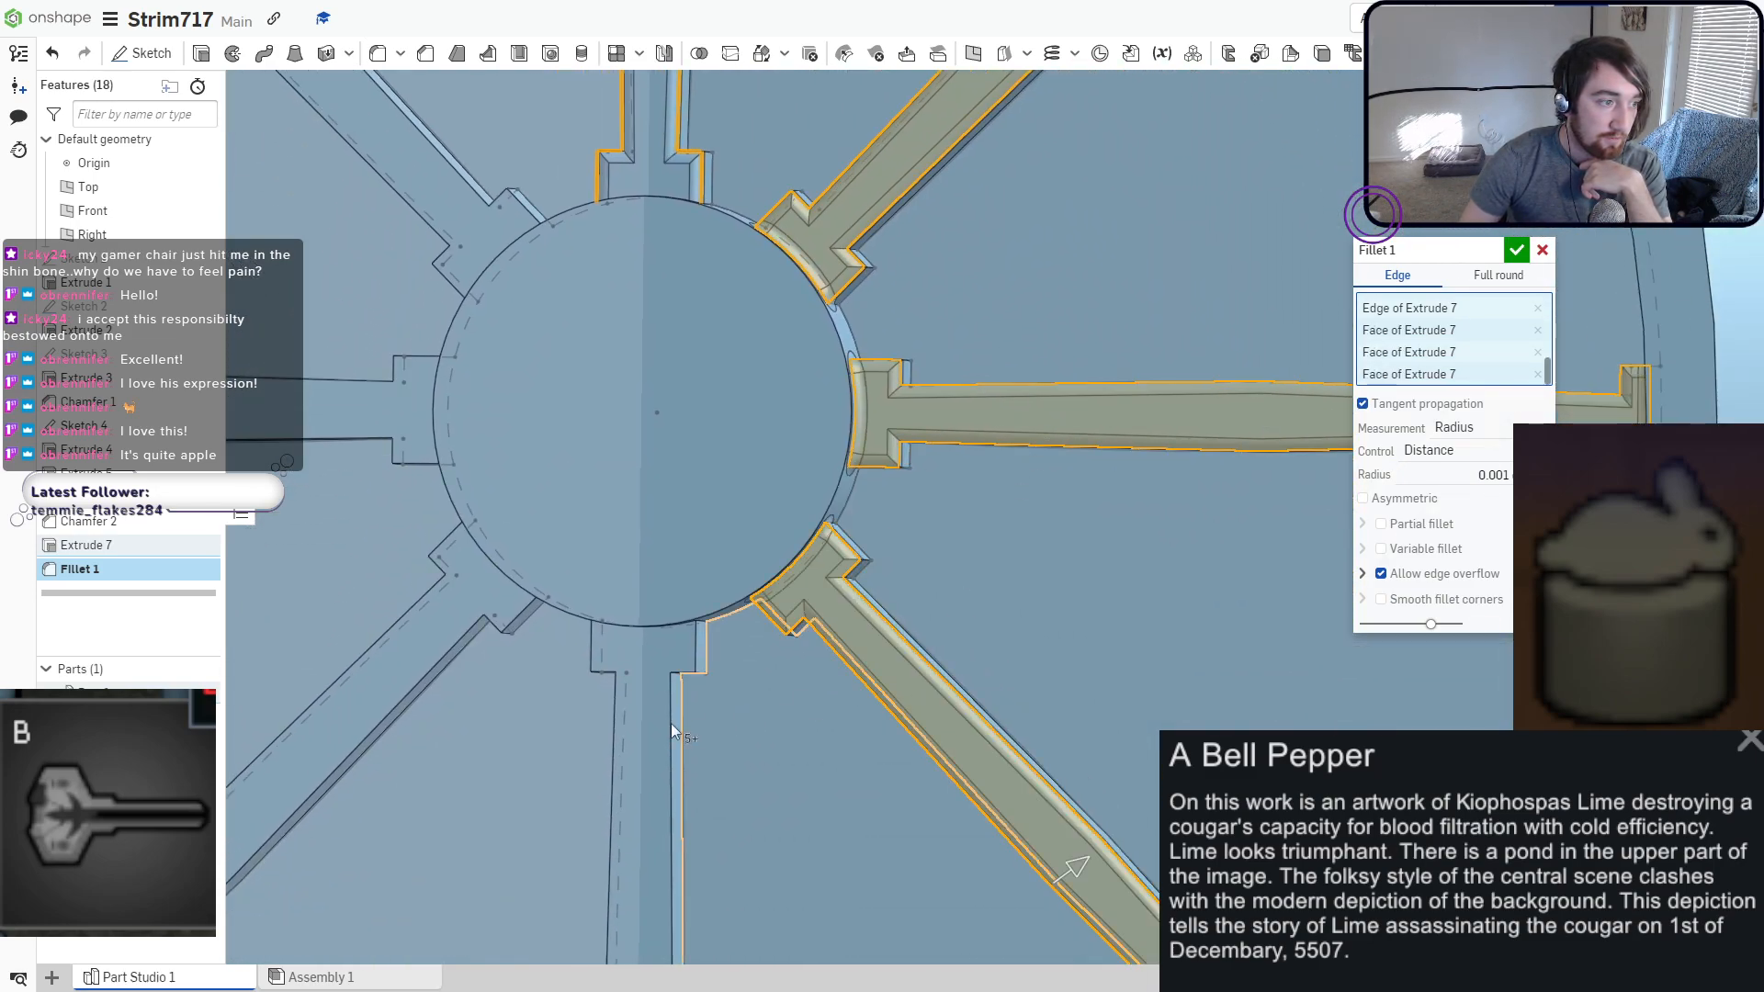
# Add the front faces of the wheel's bottom, lower-left, left and upper-left spokes to the fillet selection.
pyautogui.click(625, 767)
pyautogui.moveTo(514, 701); pyautogui.dragTo(867, 615, button='middle')
pyautogui.click(749, 588)
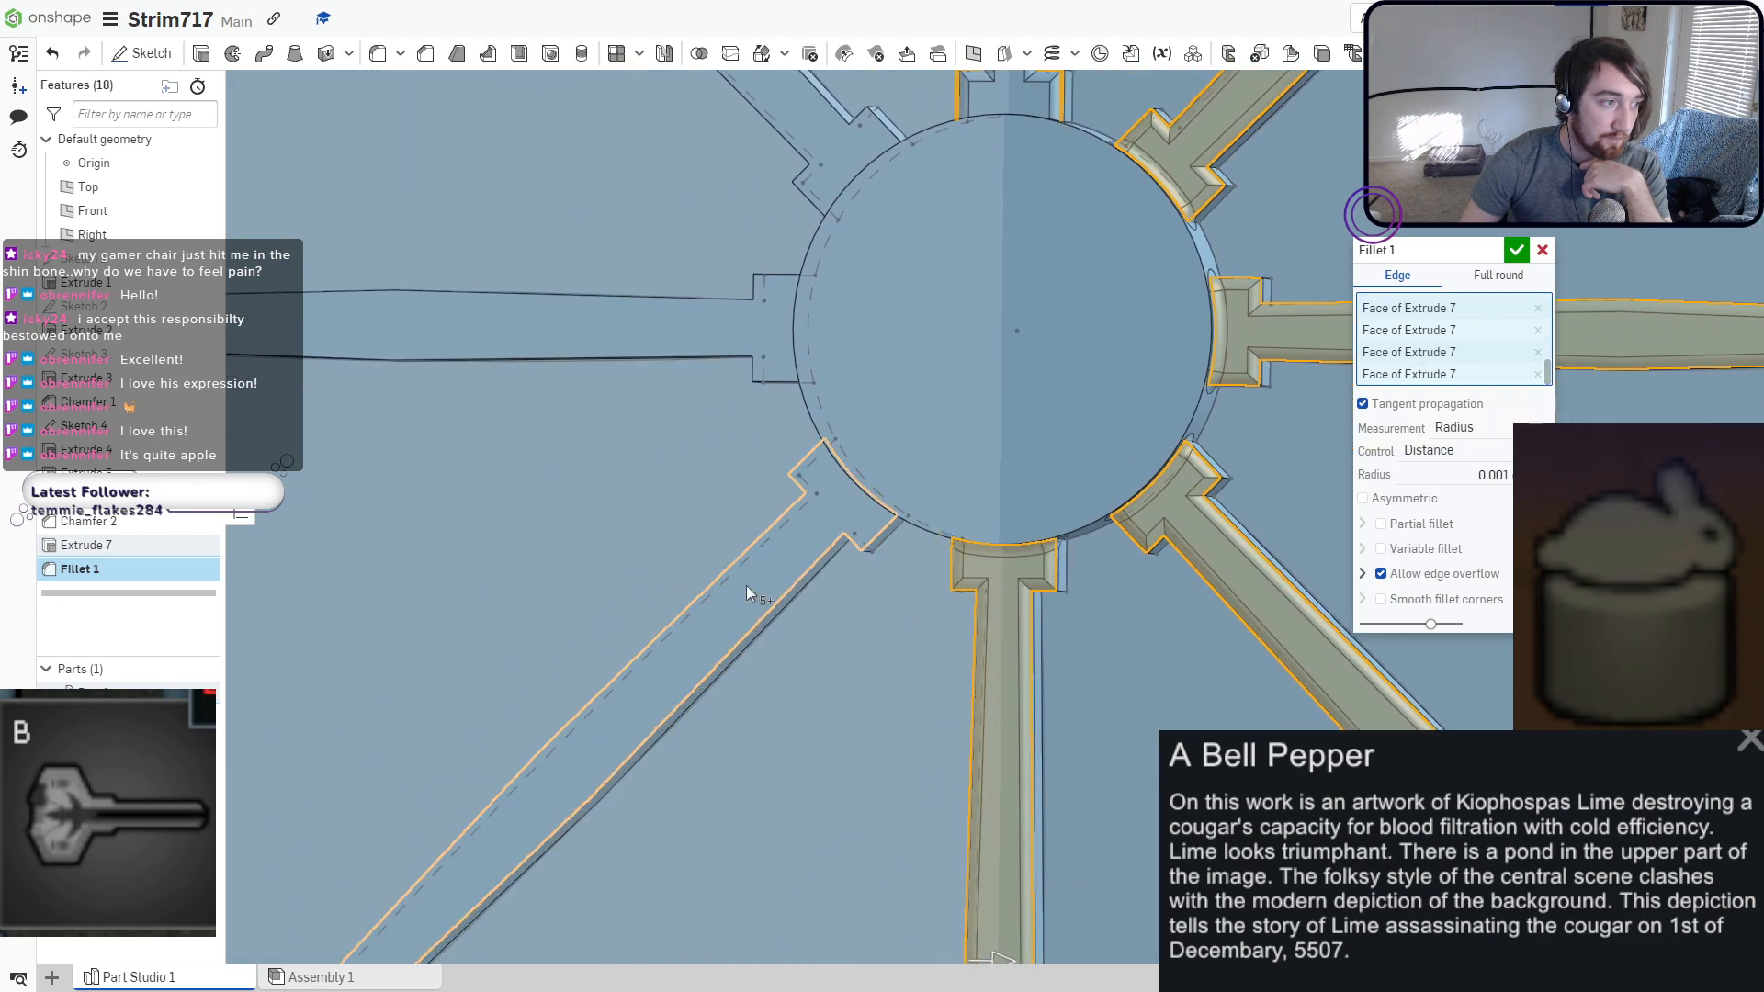
pyautogui.click(634, 323)
pyautogui.moveTo(651, 358); pyautogui.dragTo(658, 367, button='middle')
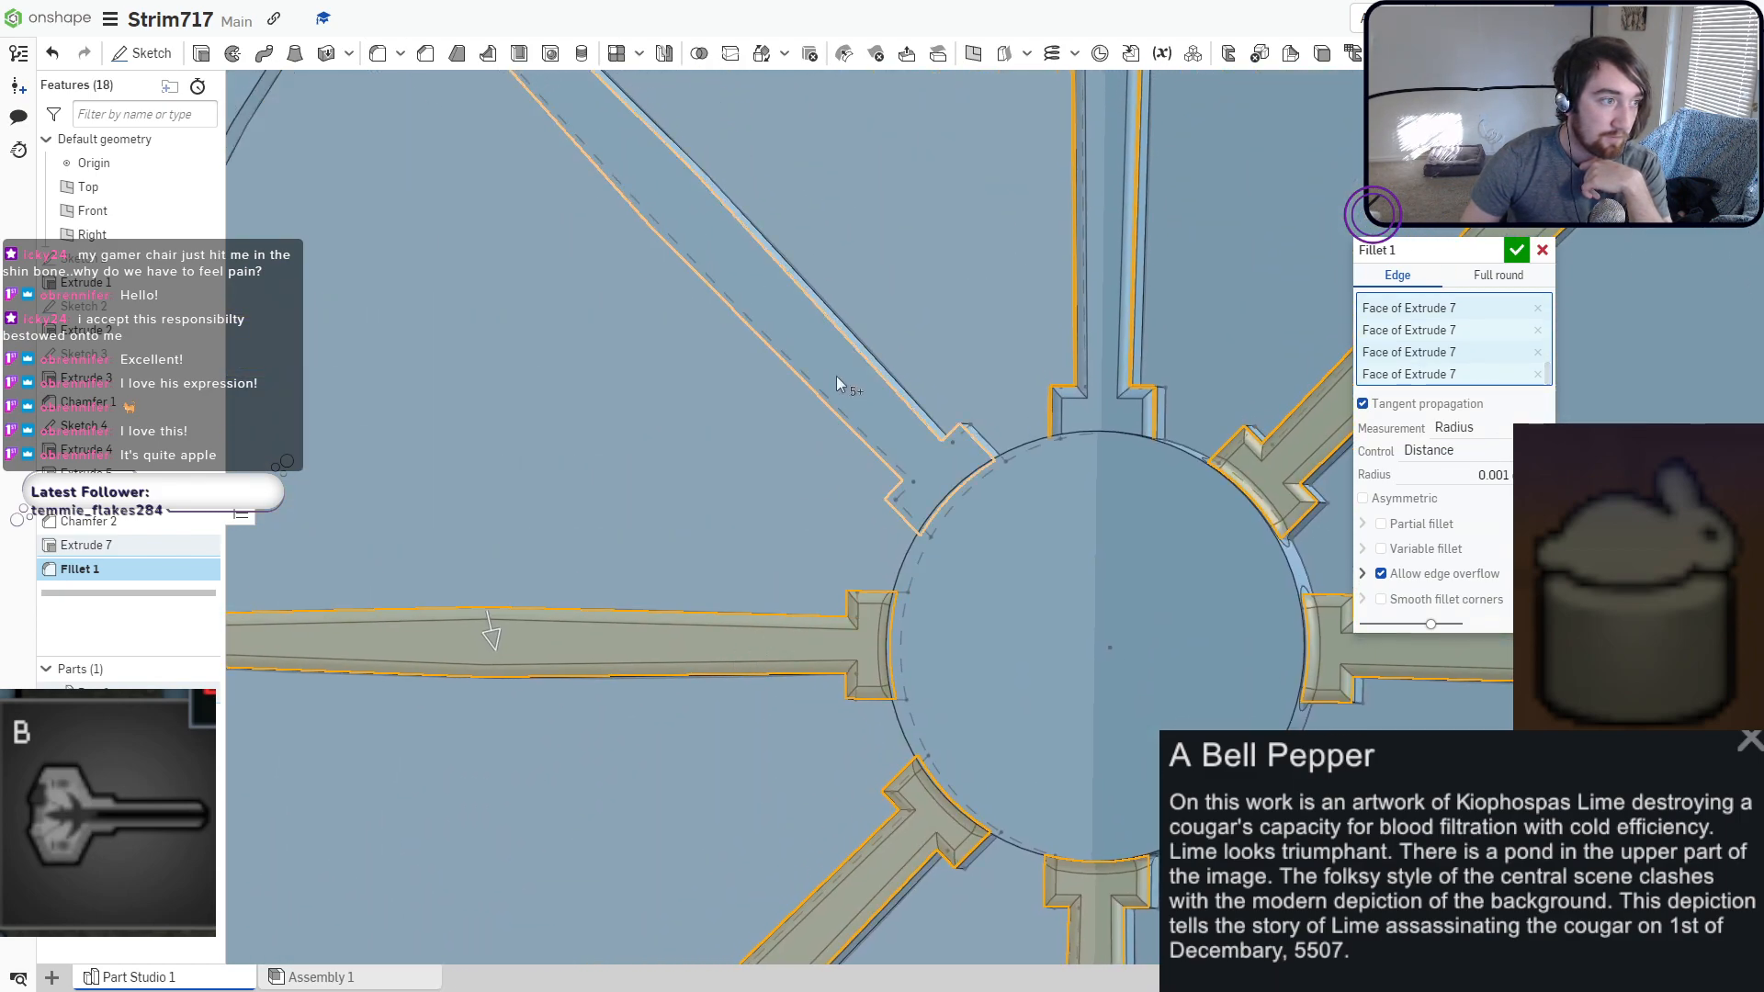
pyautogui.moveTo(917, 384); pyautogui.dragTo(796, 604, button='middle')
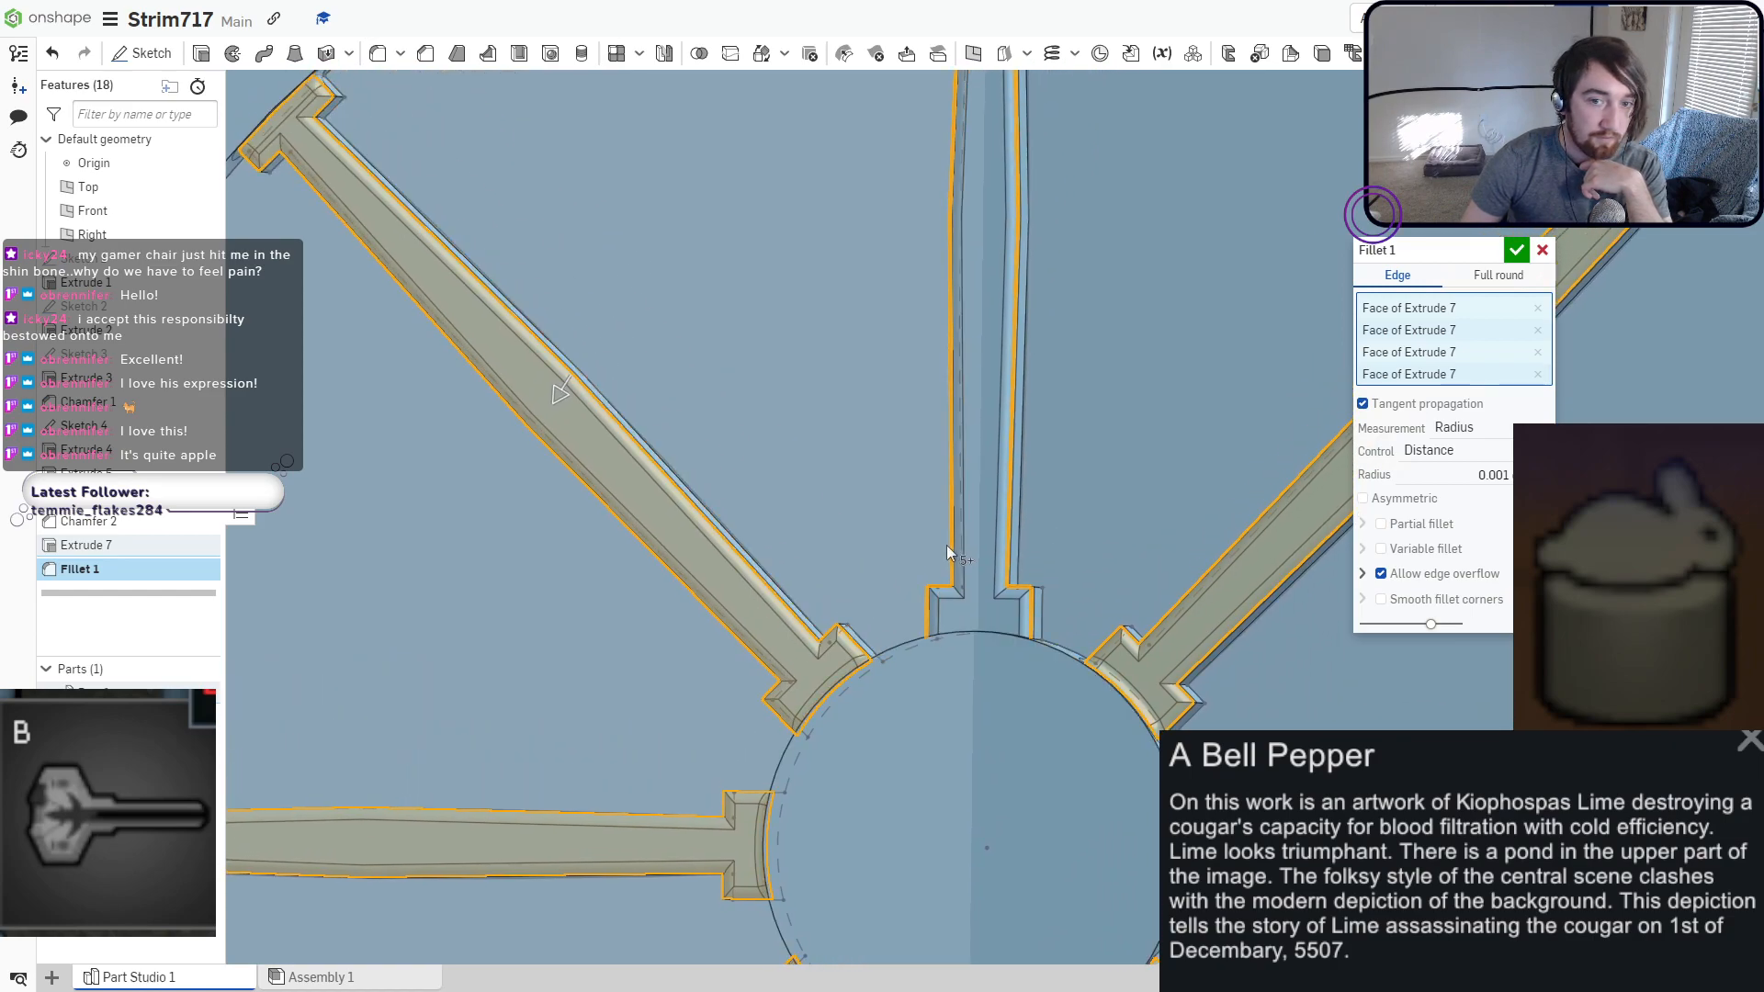
# Add the upper vertical spoke's end edges at the hub and at the rim to the fillet and apply it.
pyautogui.moveTo(947, 551); pyautogui.dragTo(961, 641, button='right')
pyautogui.click(965, 641)
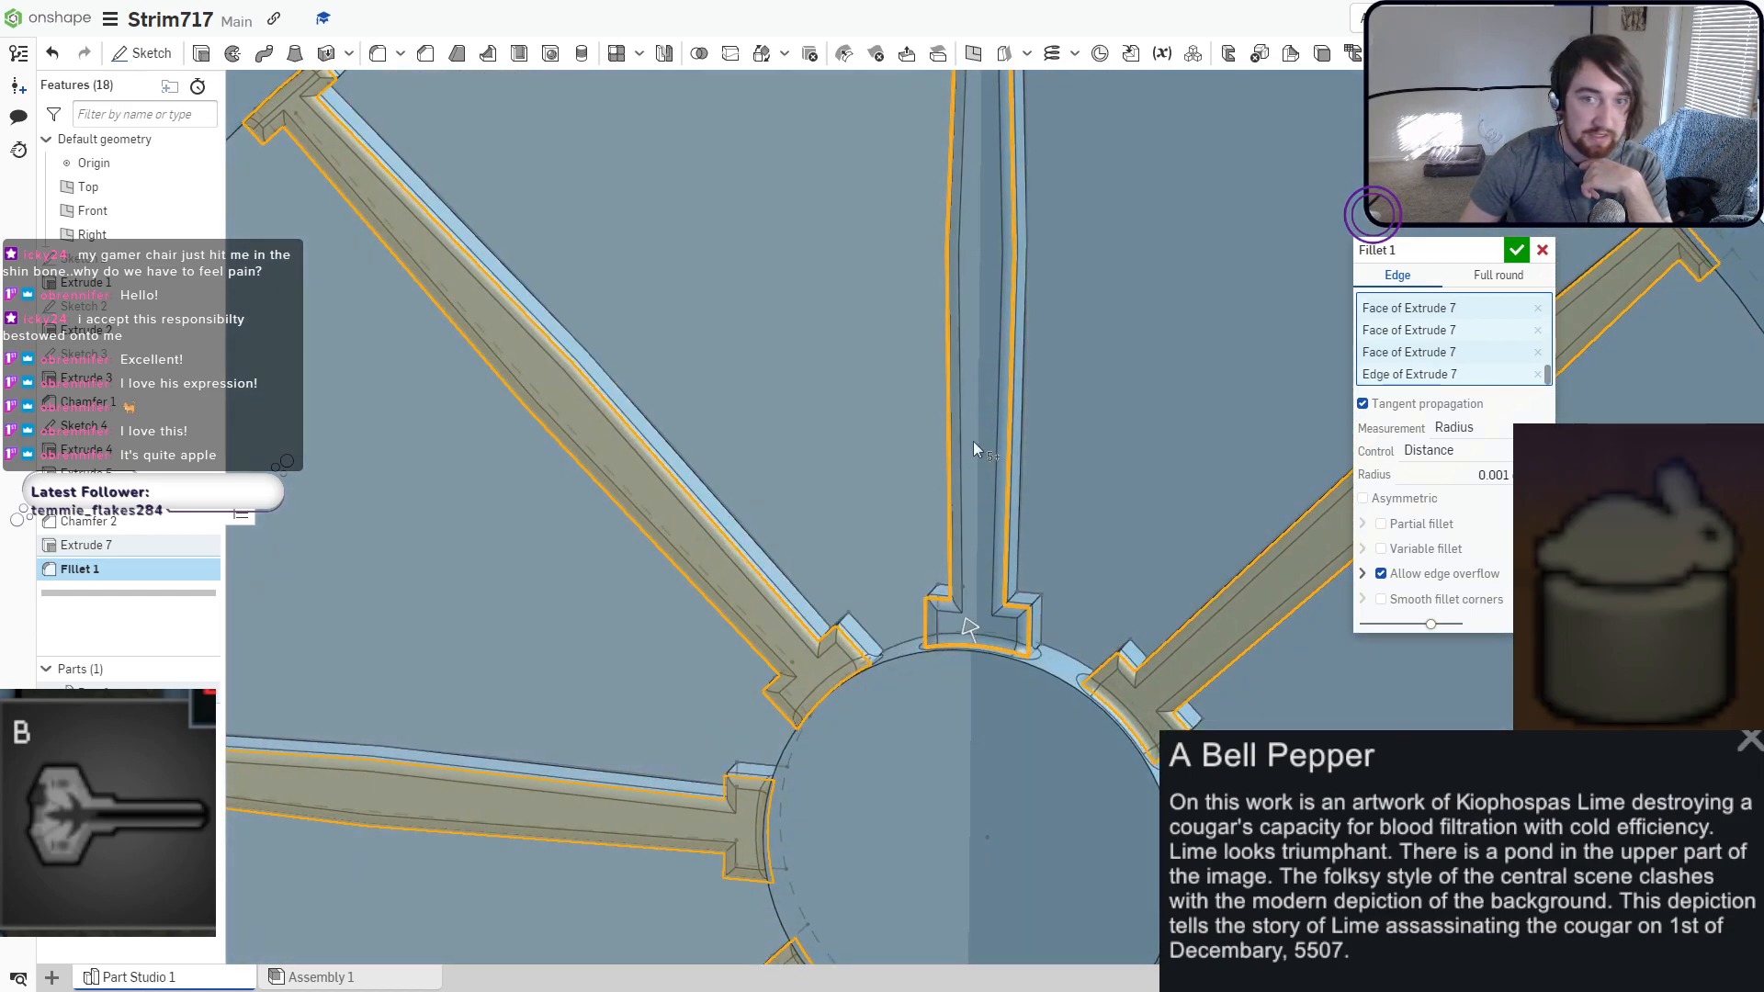
pyautogui.moveTo(972, 500); pyautogui.dragTo(916, 721, button='middle')
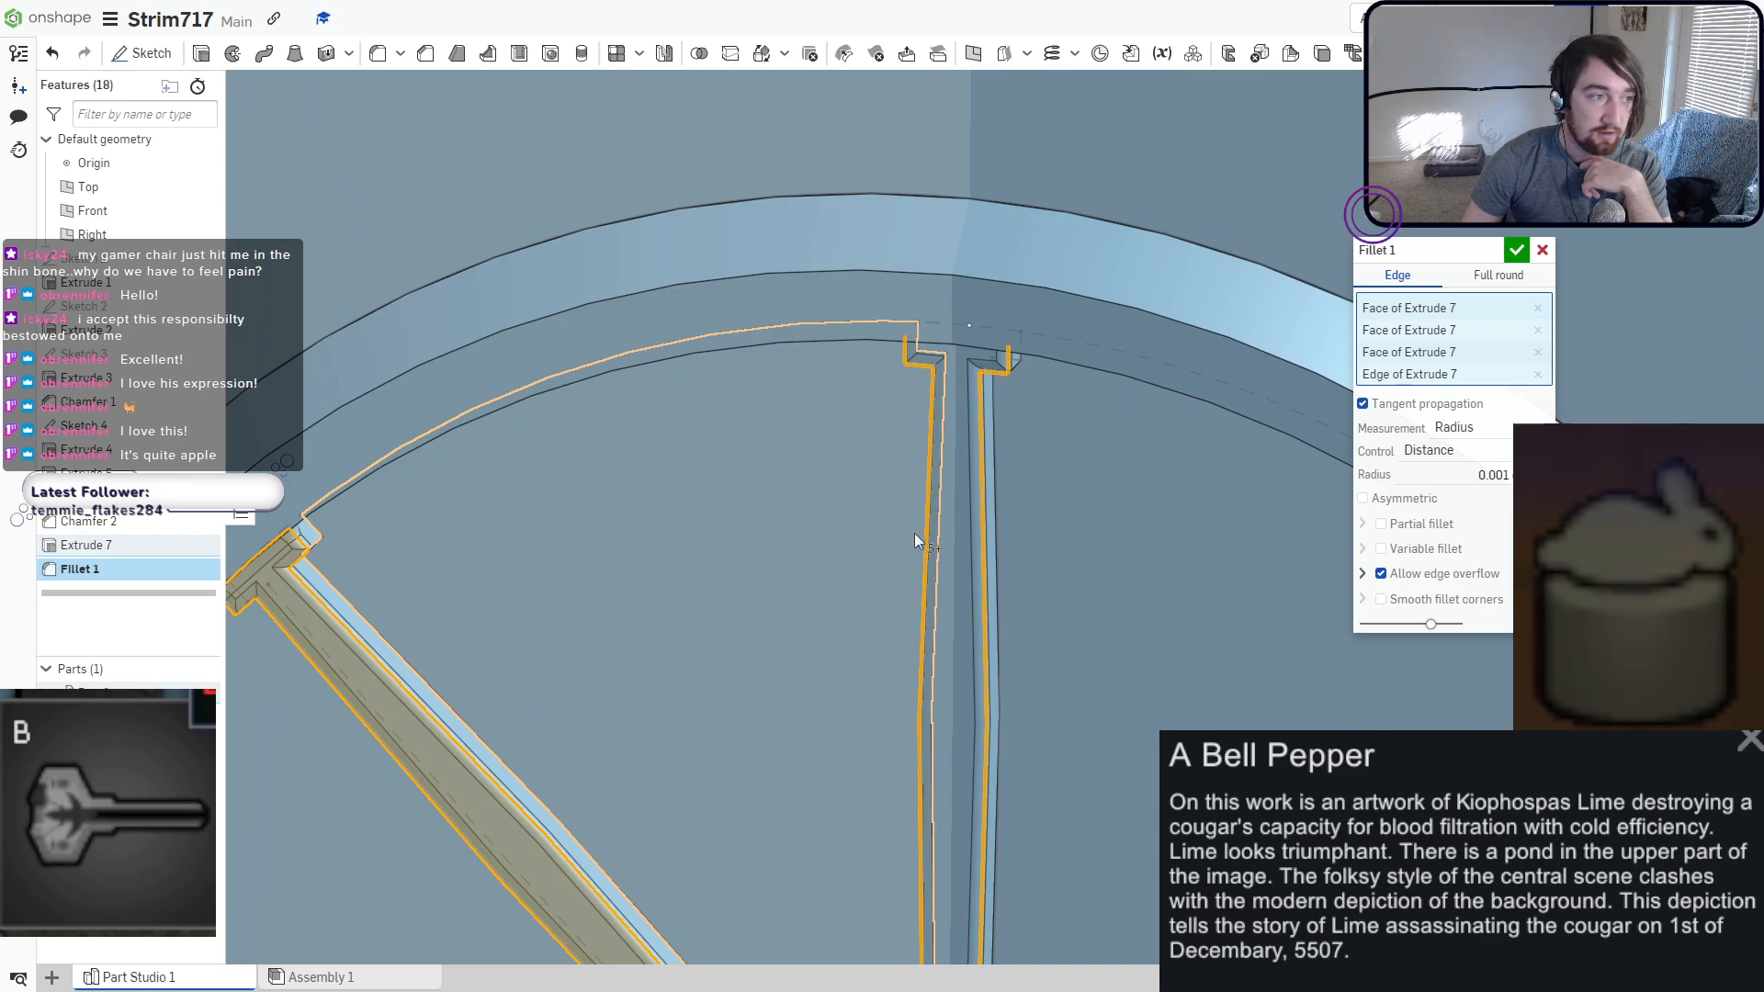
pyautogui.moveTo(914, 534); pyautogui.dragTo(955, 342, button='right')
pyautogui.moveTo(948, 390); pyautogui.dragTo(940, 499, button='middle')
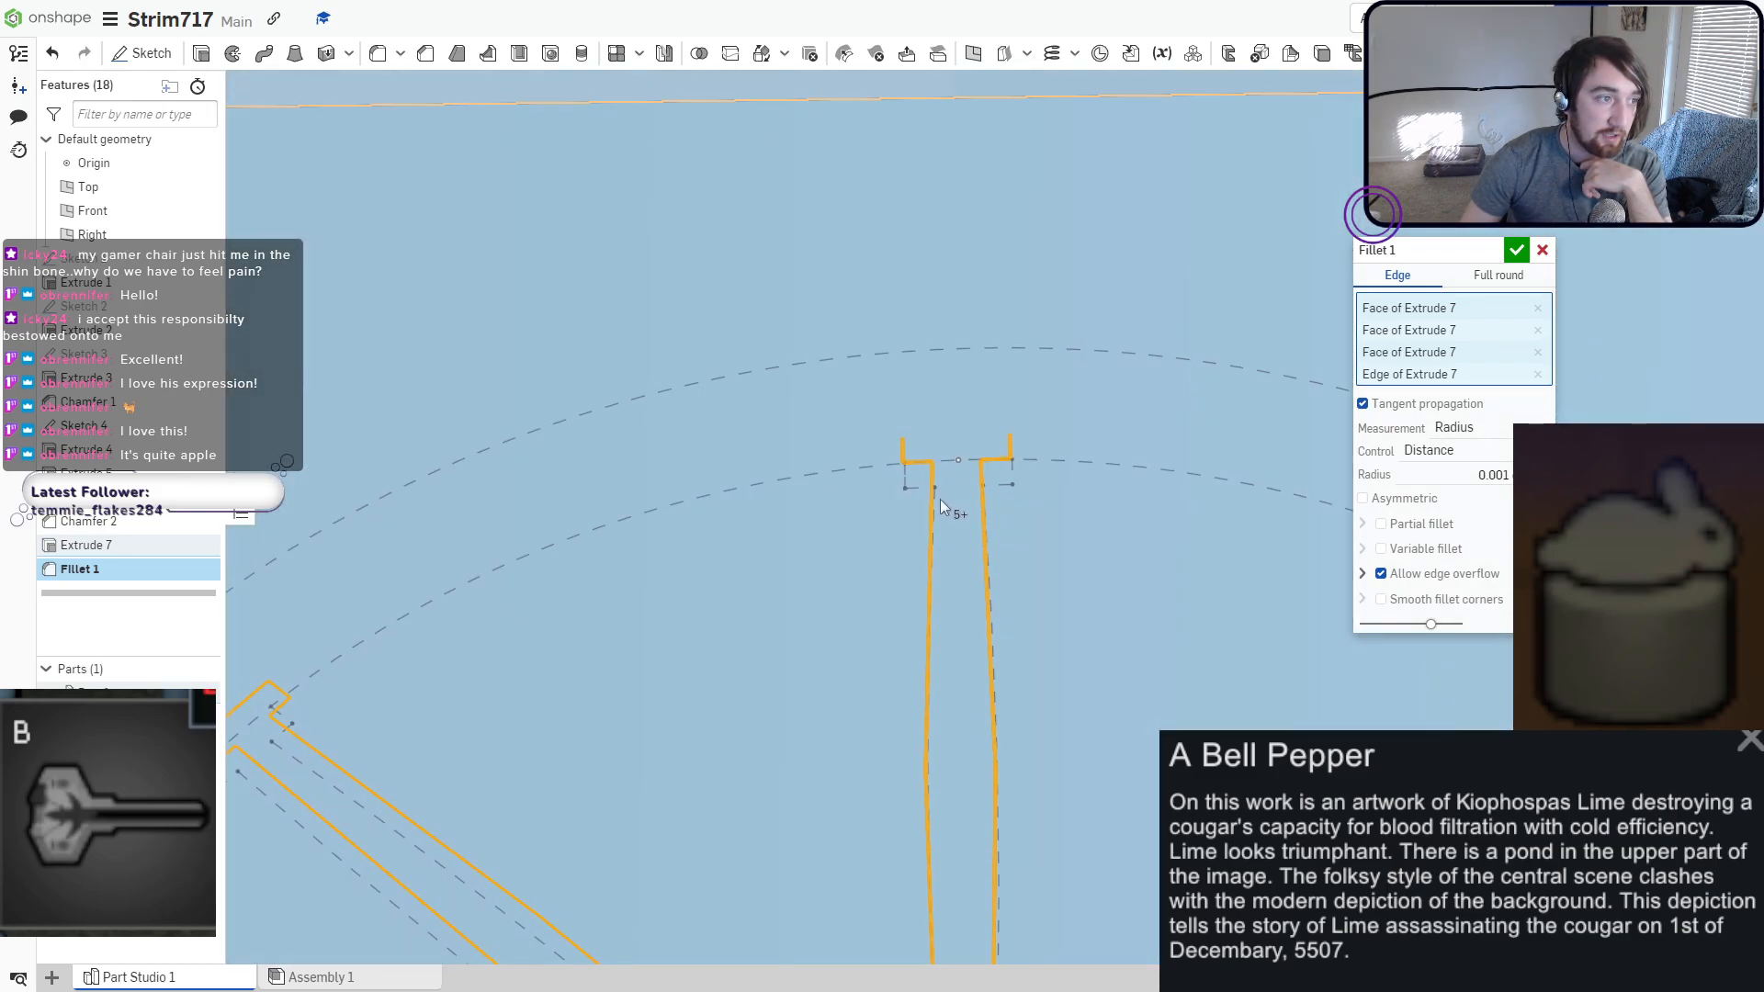
pyautogui.scroll(8, 939, 501)
pyautogui.scroll(3, 944, 479)
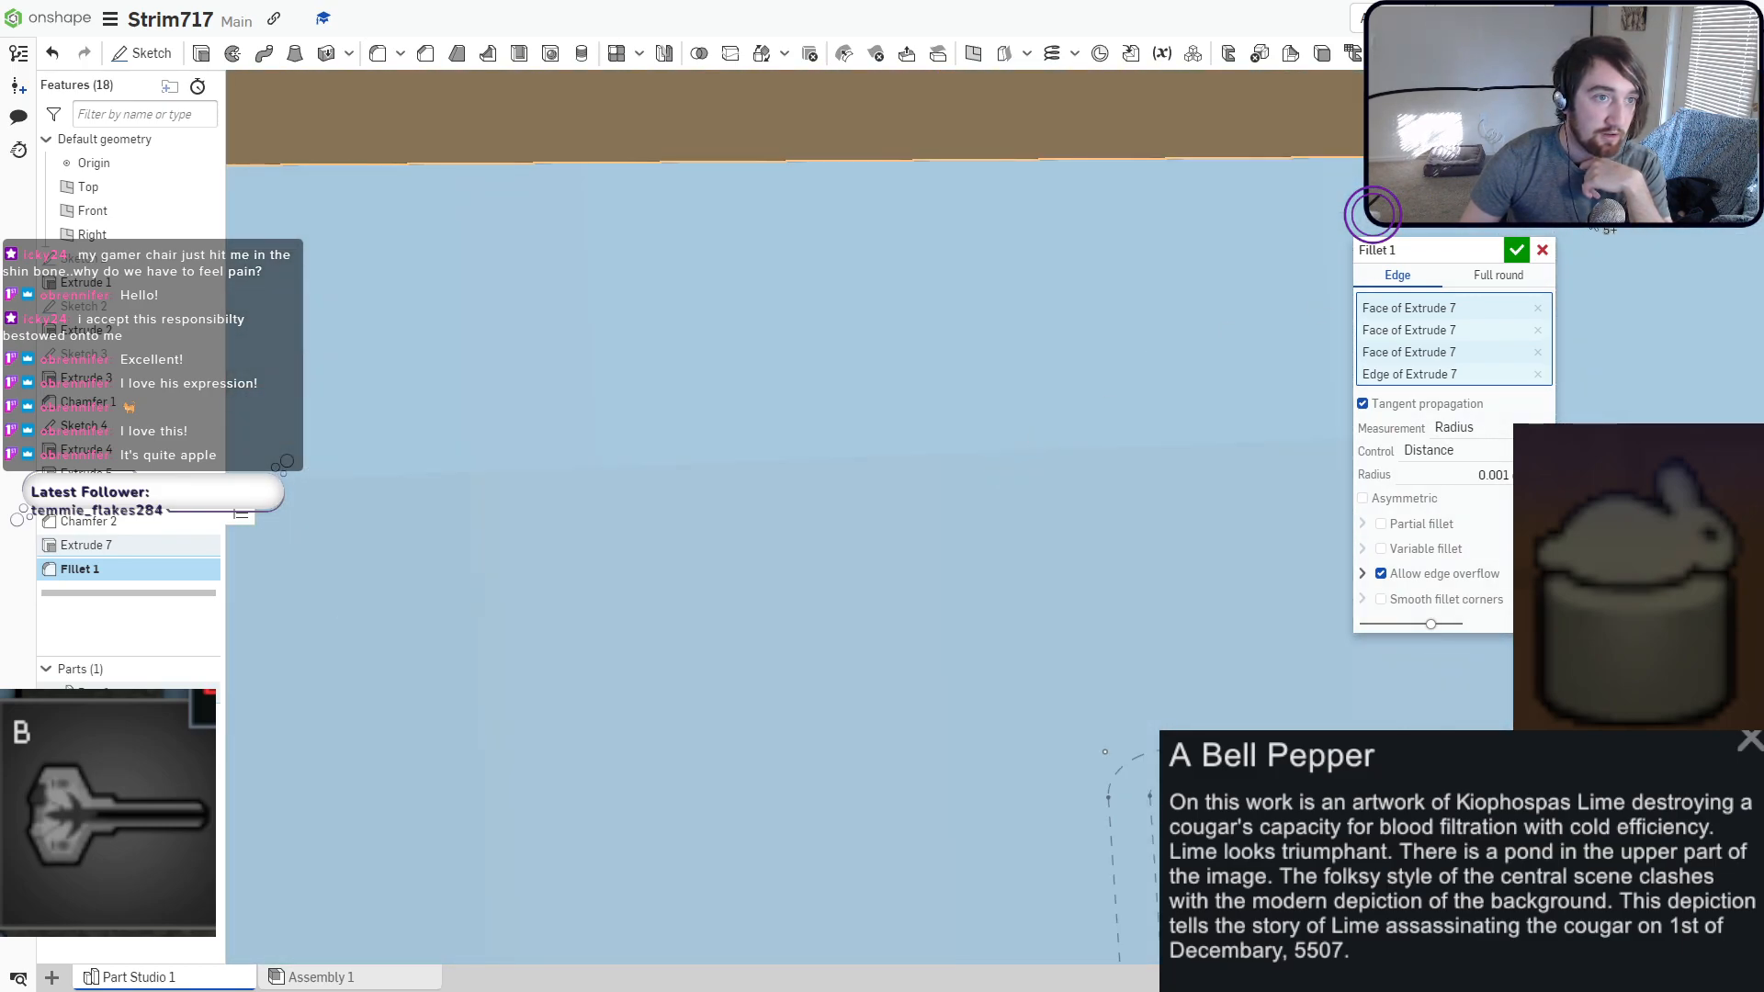
pyautogui.click(1668, 143)
pyautogui.click(1647, 121)
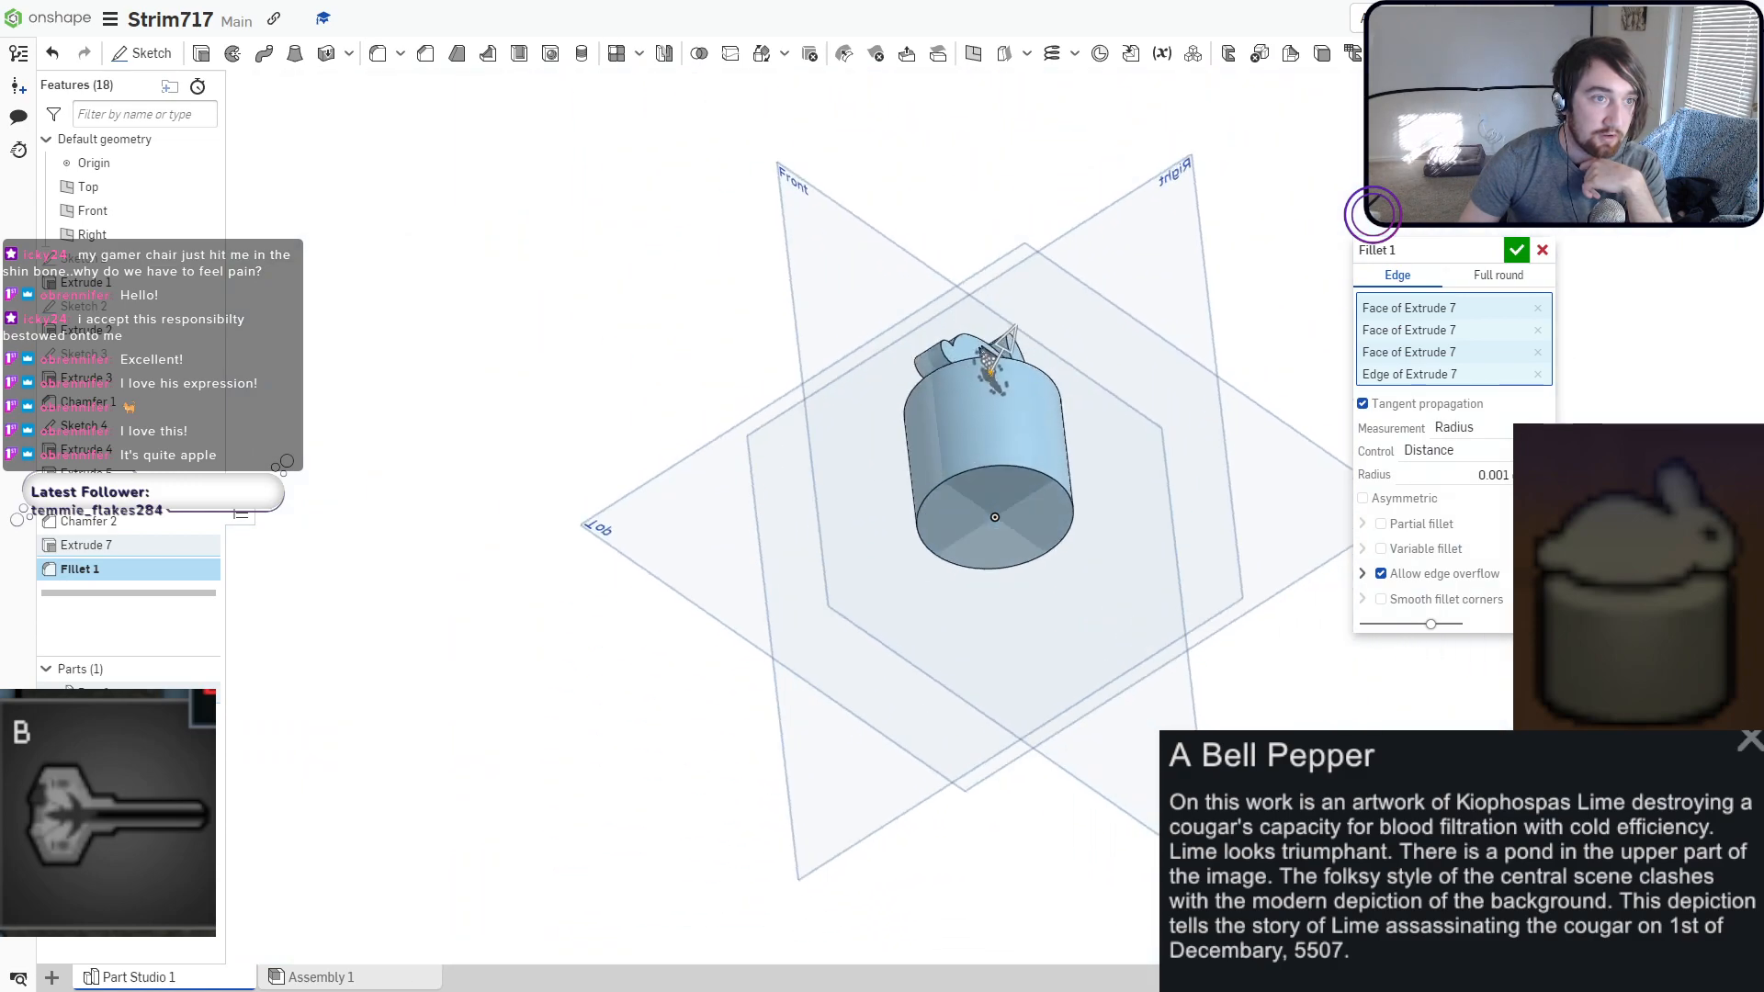
pyautogui.scroll(15, 1000, 298)
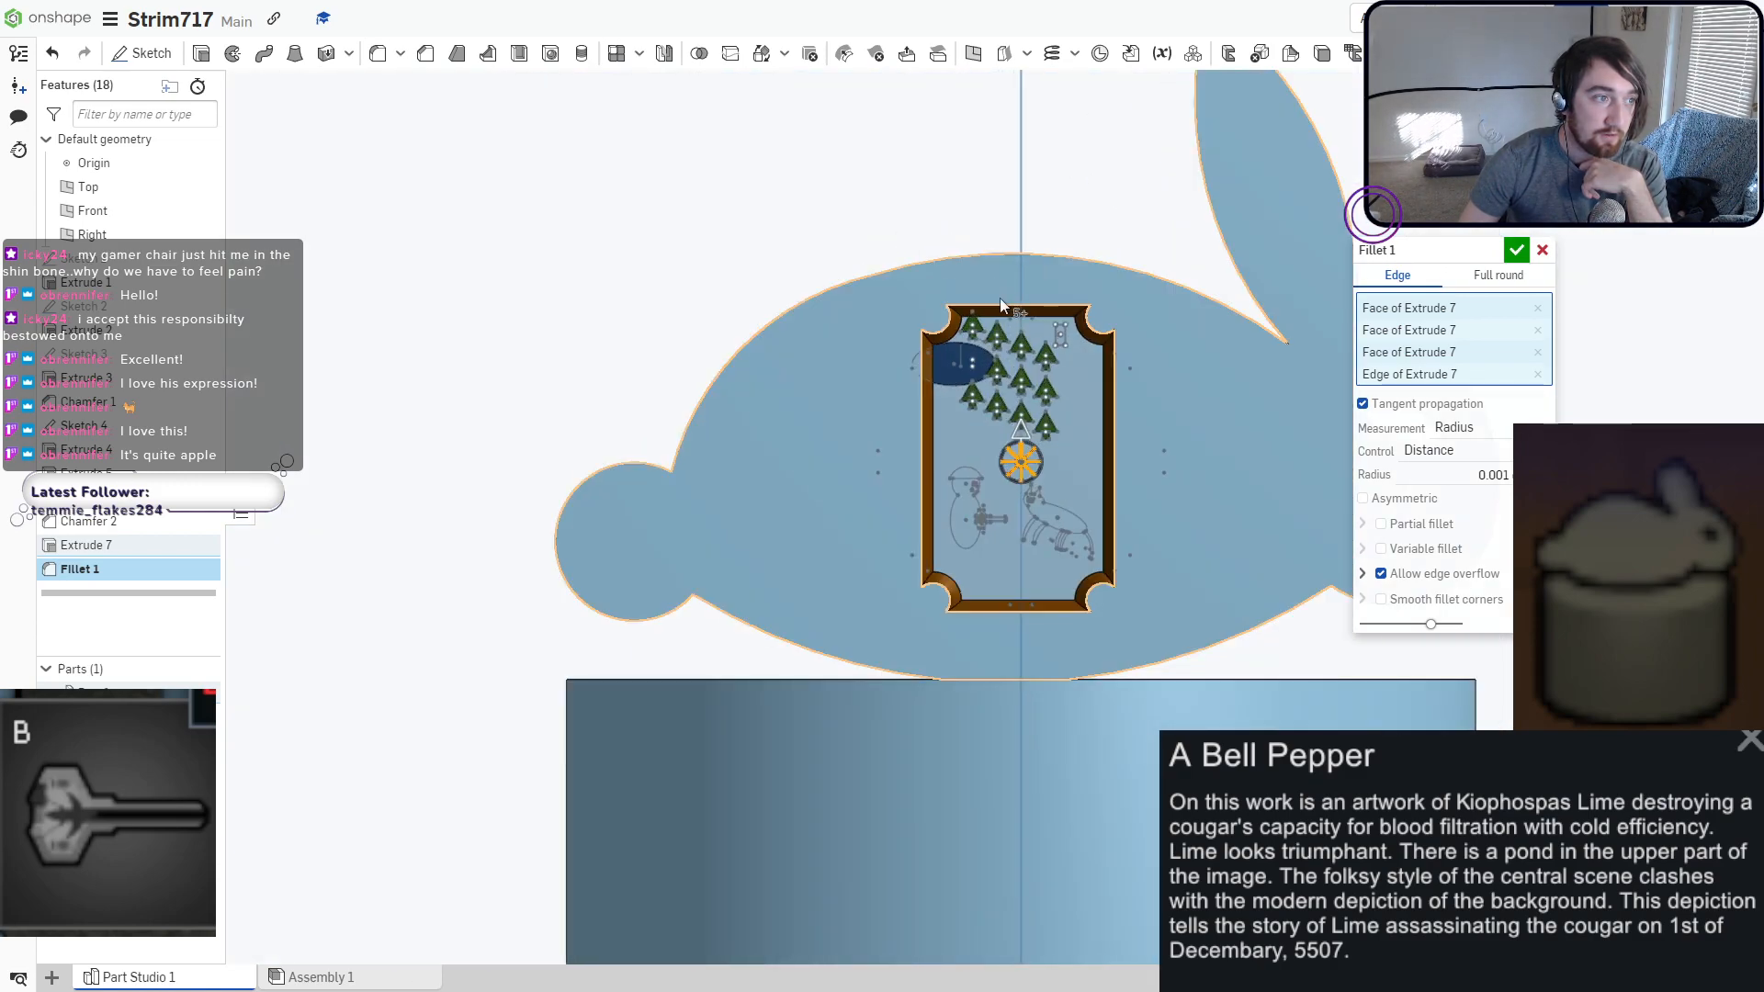
pyautogui.scroll(10, 1070, 661)
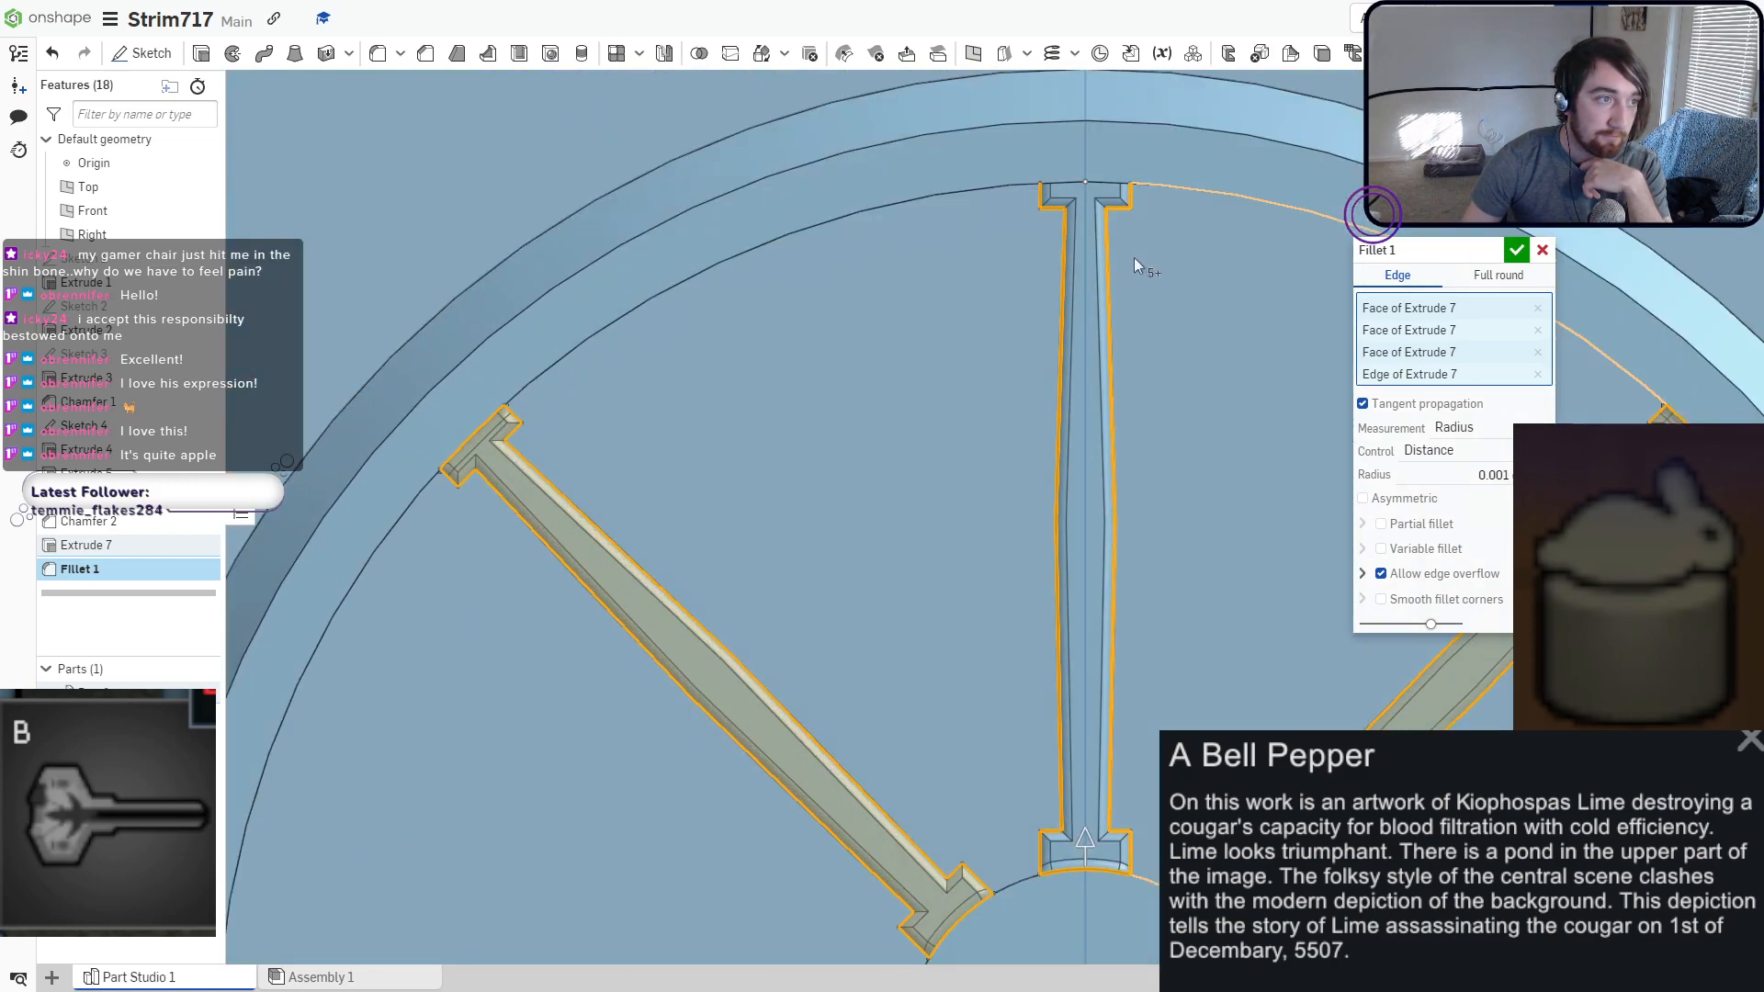
pyautogui.moveTo(1095, 193); pyautogui.dragTo(1082, 186, button='right')
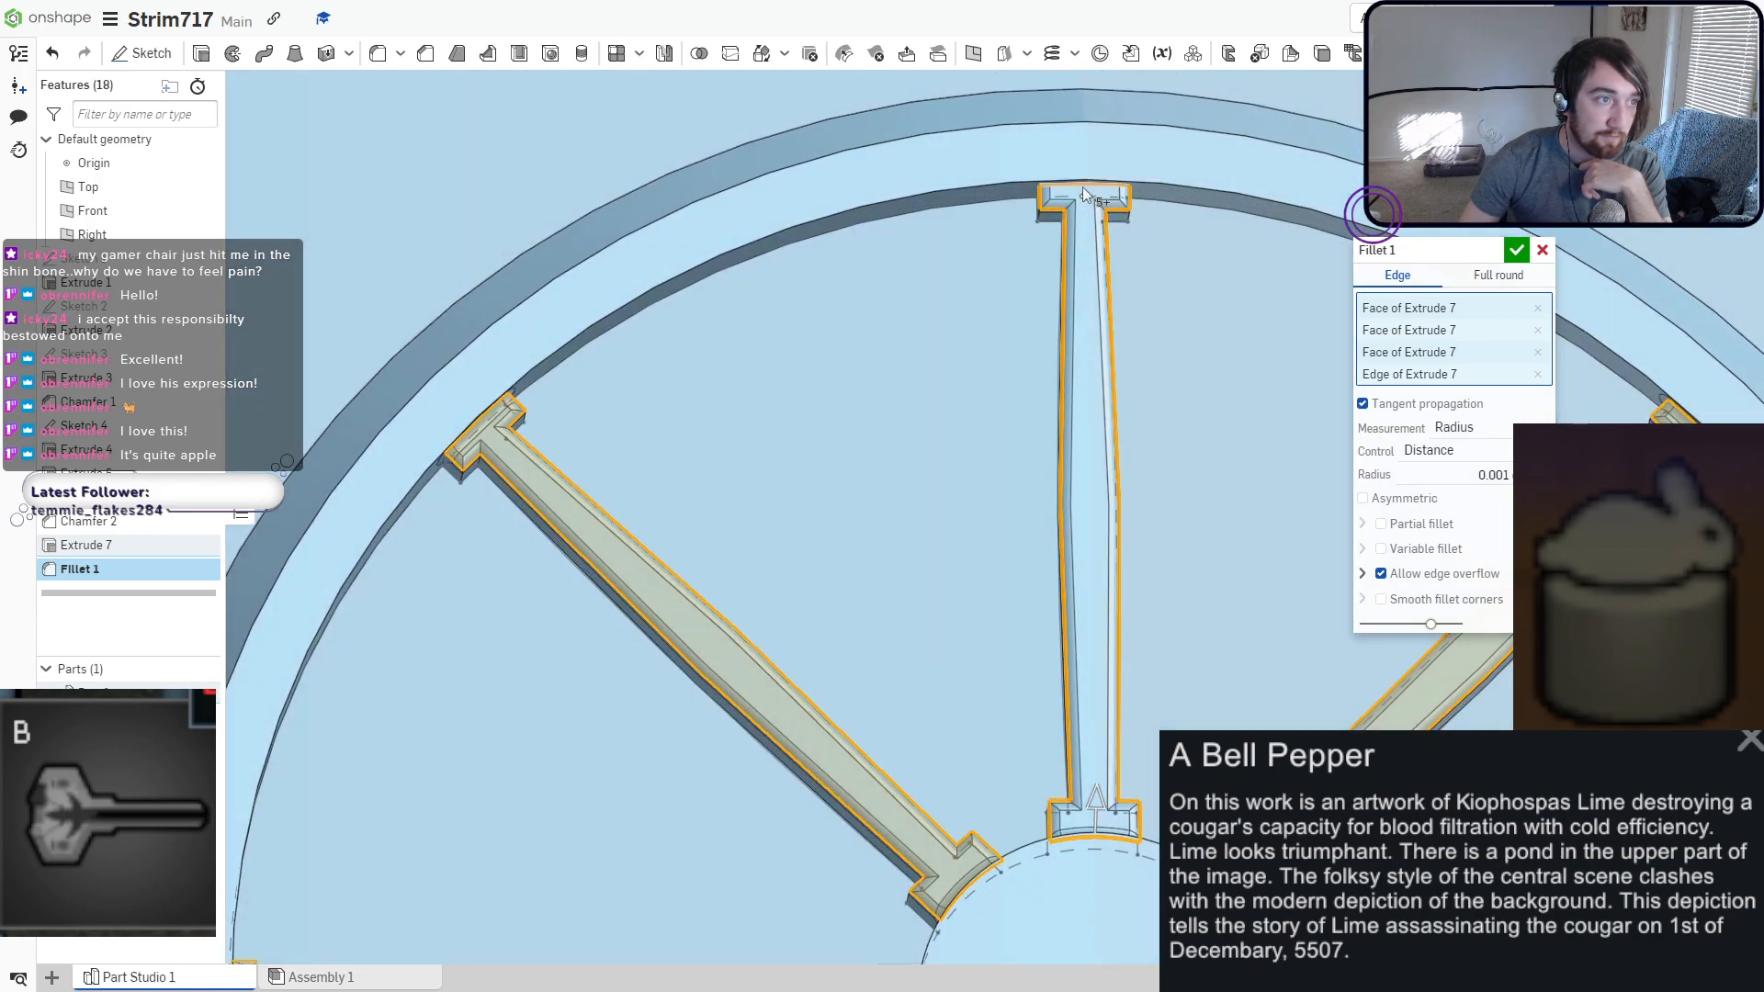
pyautogui.click(1085, 188)
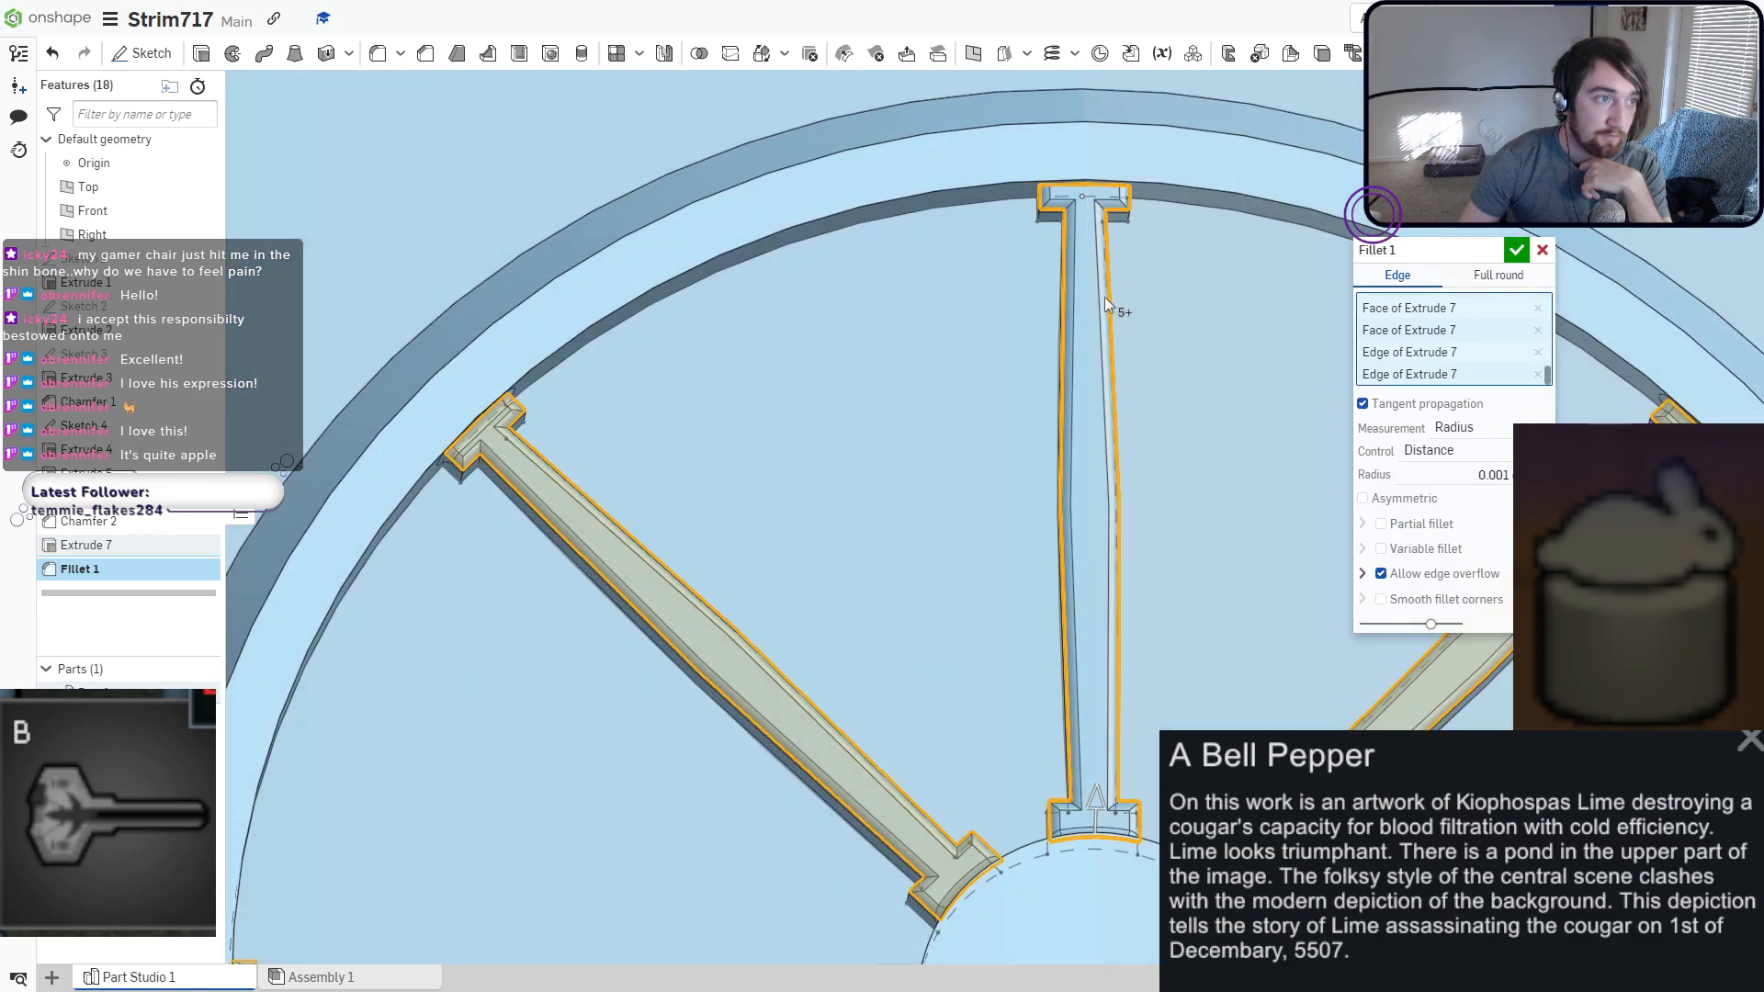
pyautogui.click(1517, 251)
pyautogui.scroll(-4, 1199, 512)
pyautogui.moveTo(1200, 513); pyautogui.dragTo(1182, 558, button='right')
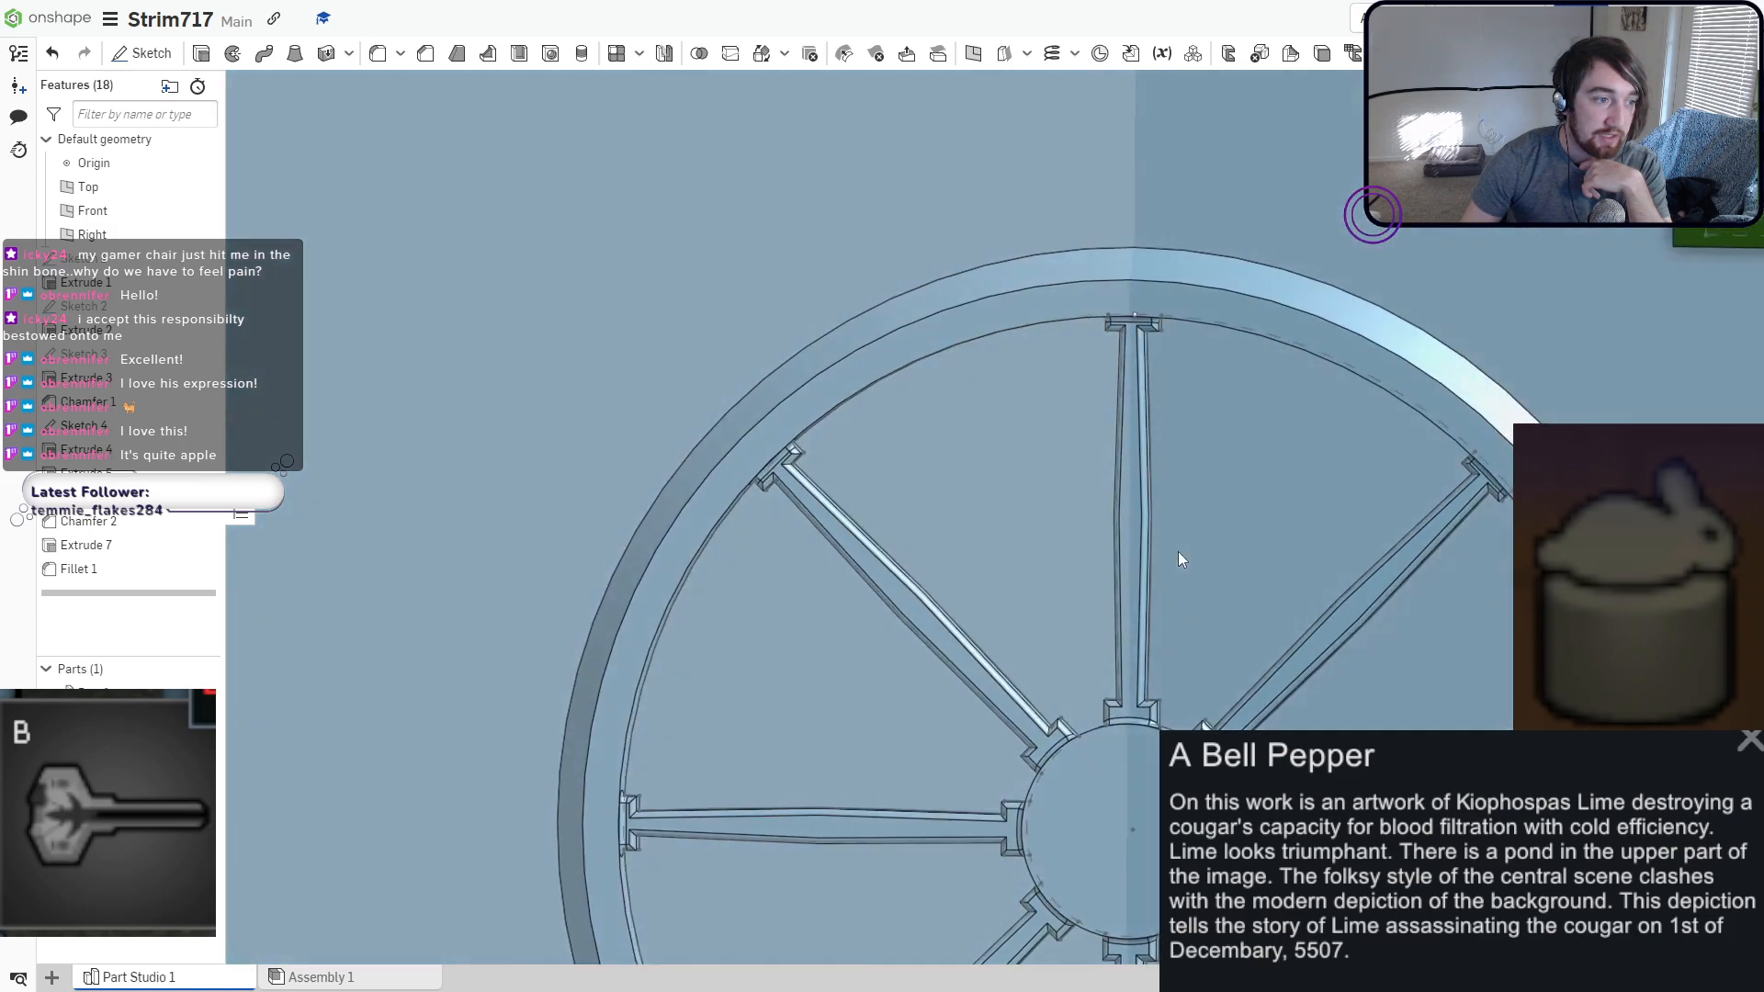
pyautogui.moveTo(1185, 663); pyautogui.dragTo(1216, 384, button='middle')
pyautogui.scroll(-3, 1211, 459)
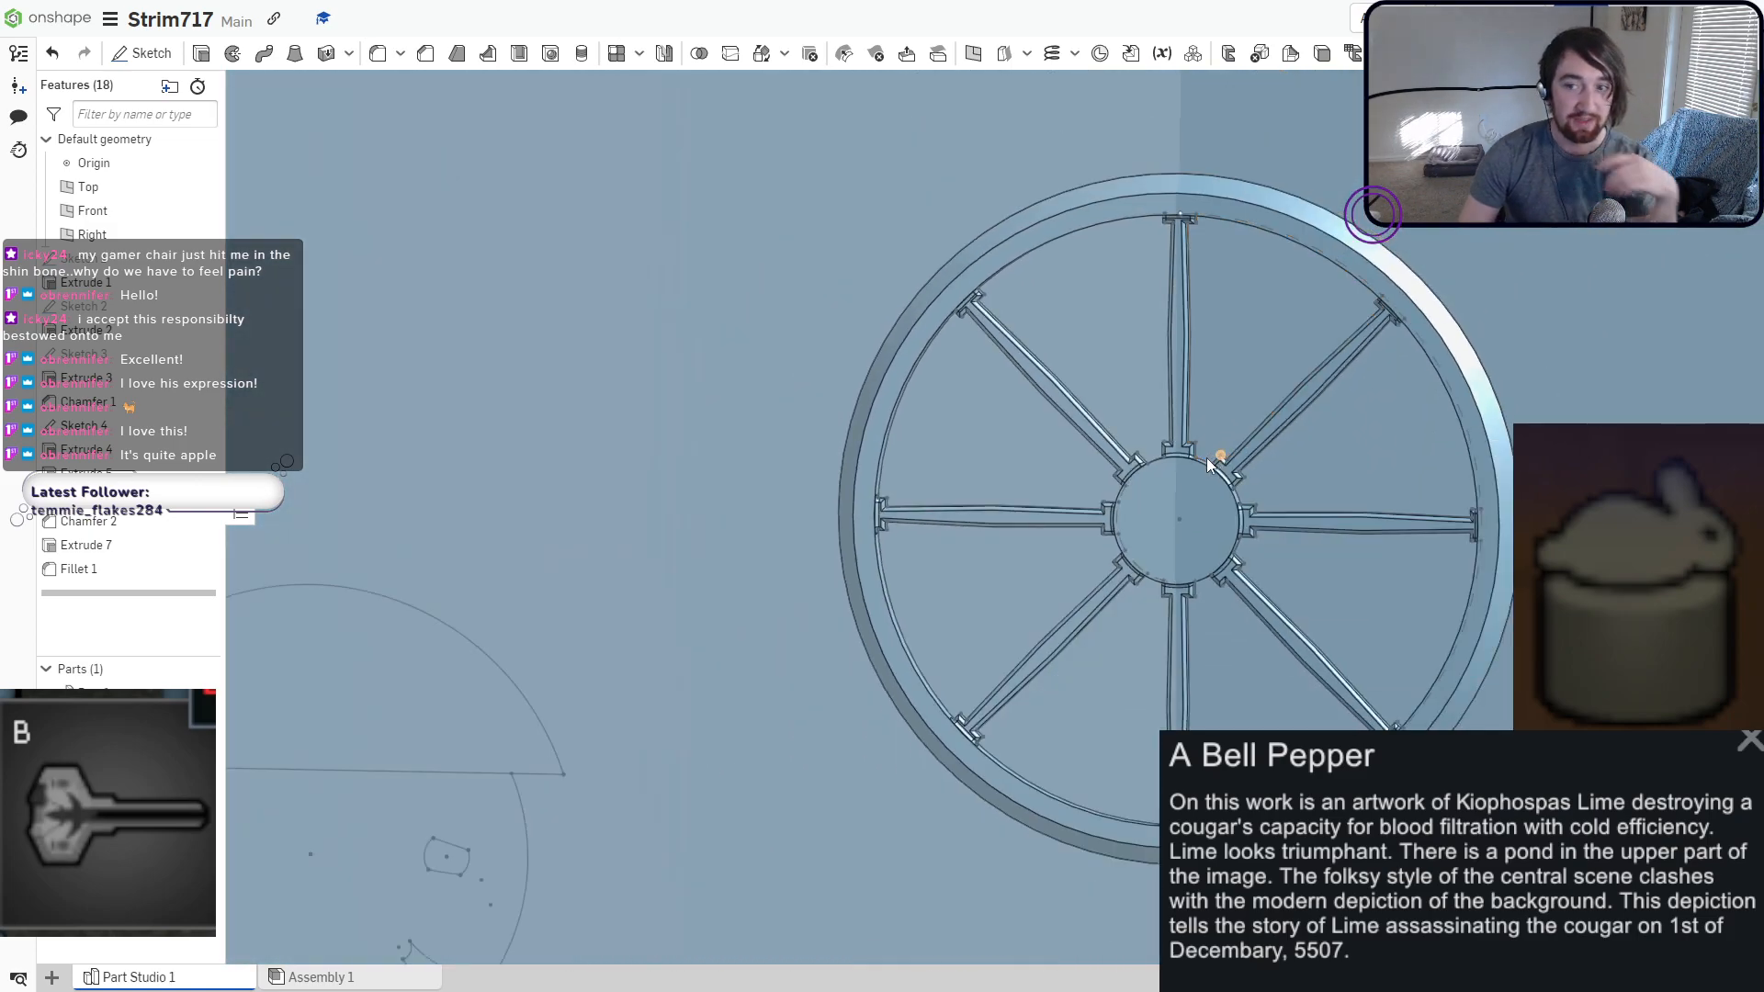
pyautogui.click(962, 264)
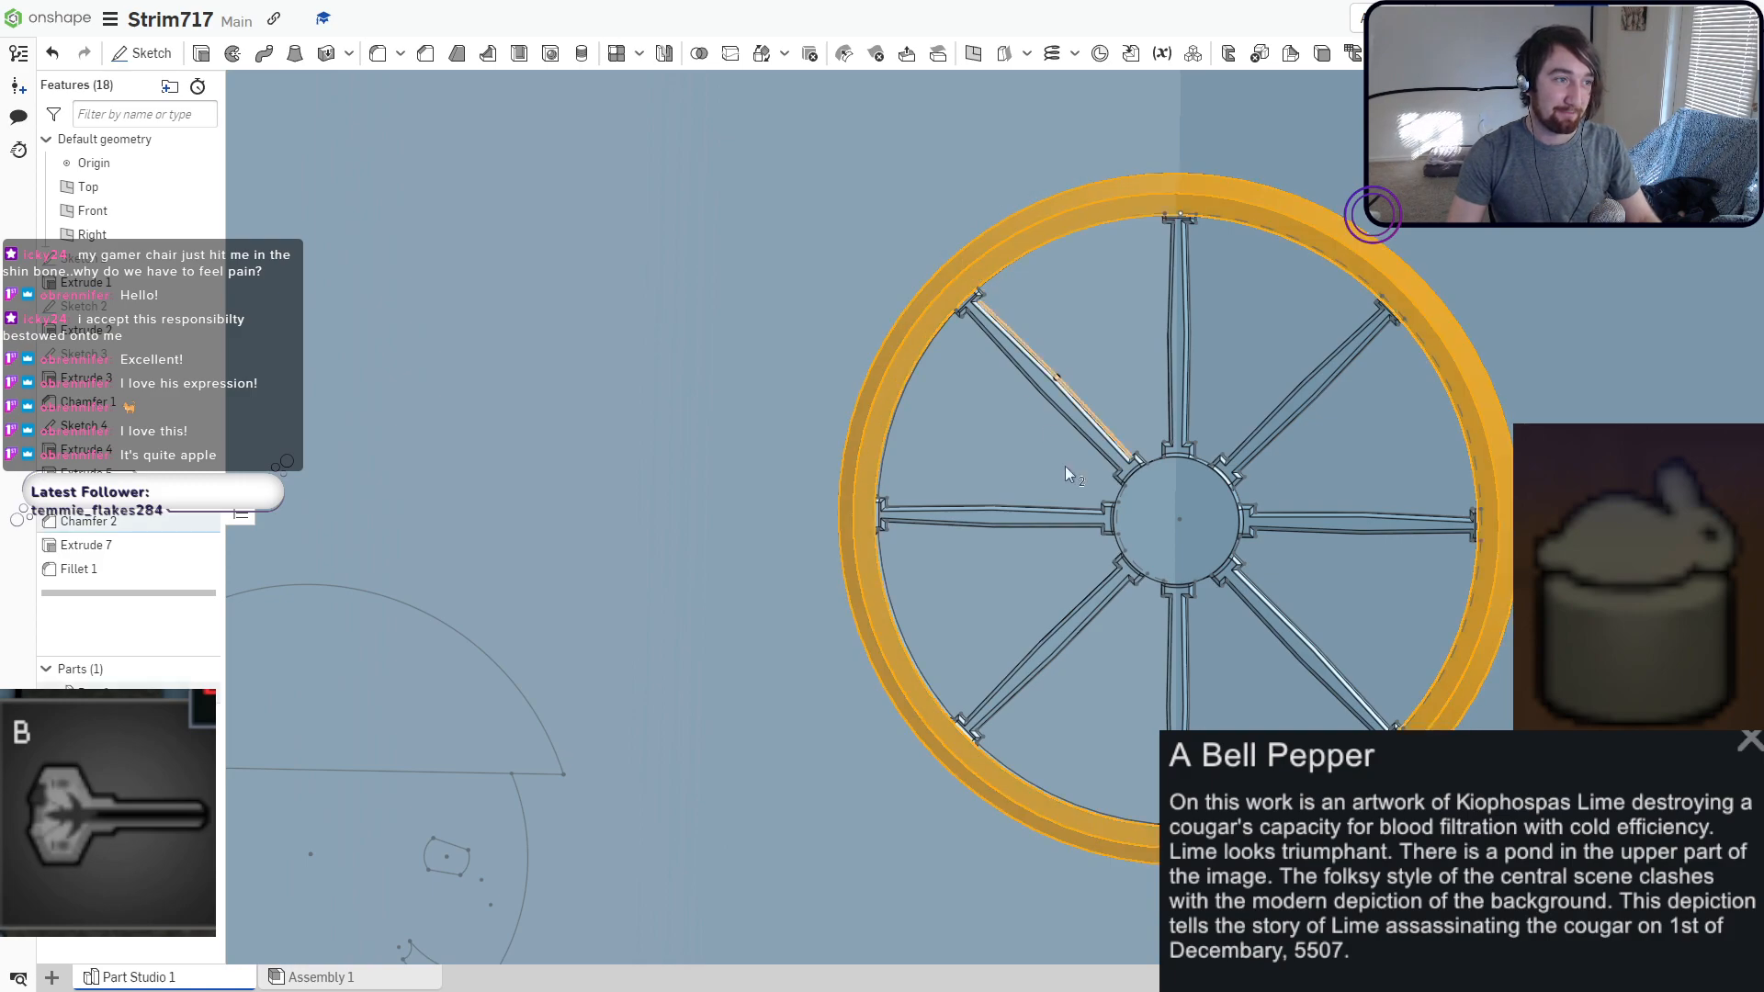
pyautogui.click(1156, 517)
pyautogui.scroll(3, 1070, 520)
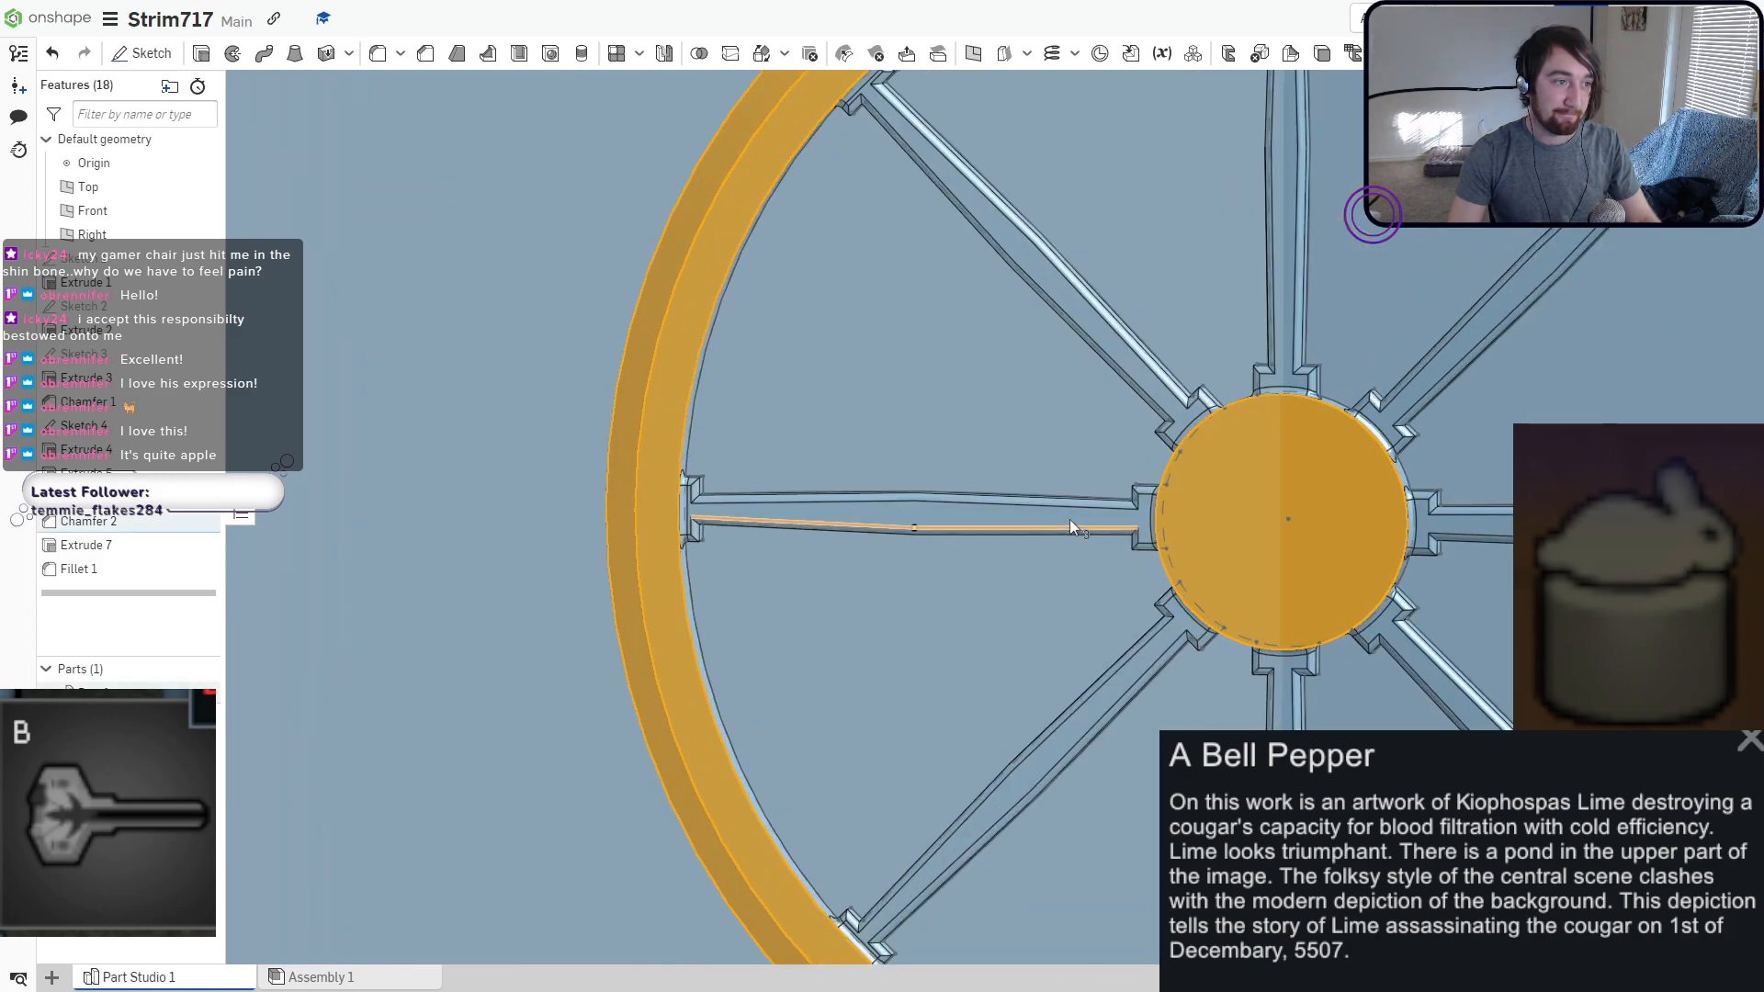
pyautogui.scroll(4, 1070, 520)
pyautogui.click(1078, 537)
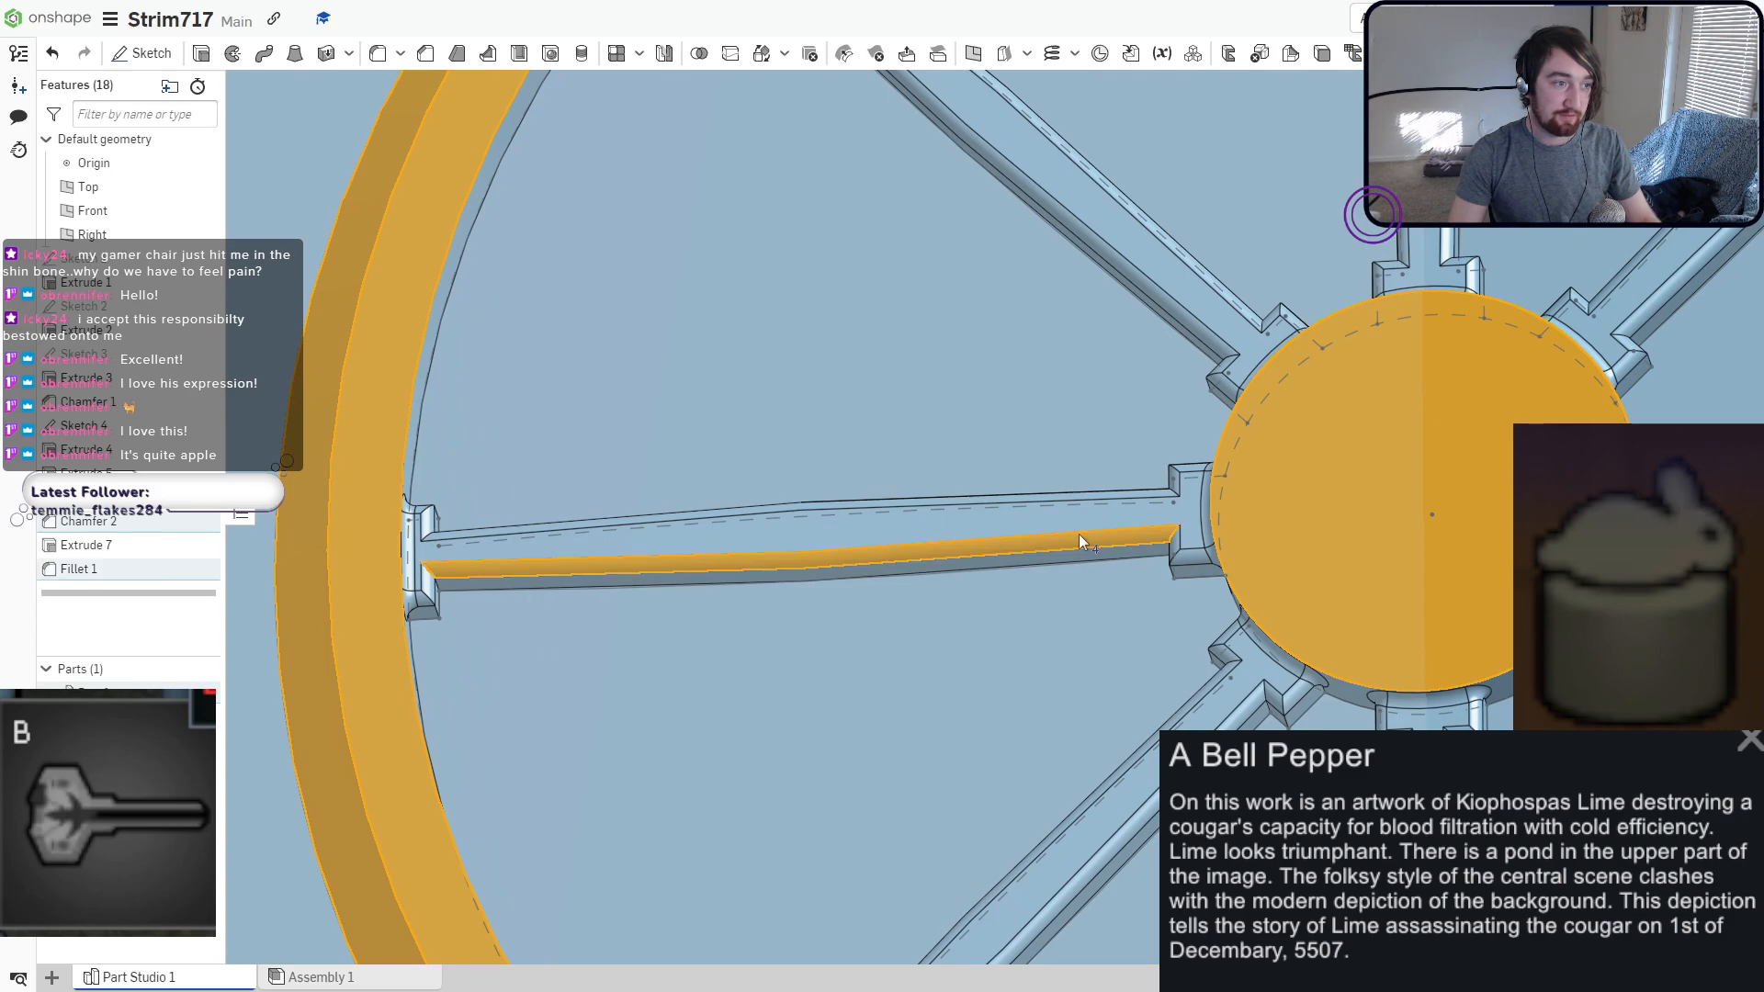
pyautogui.click(1121, 516)
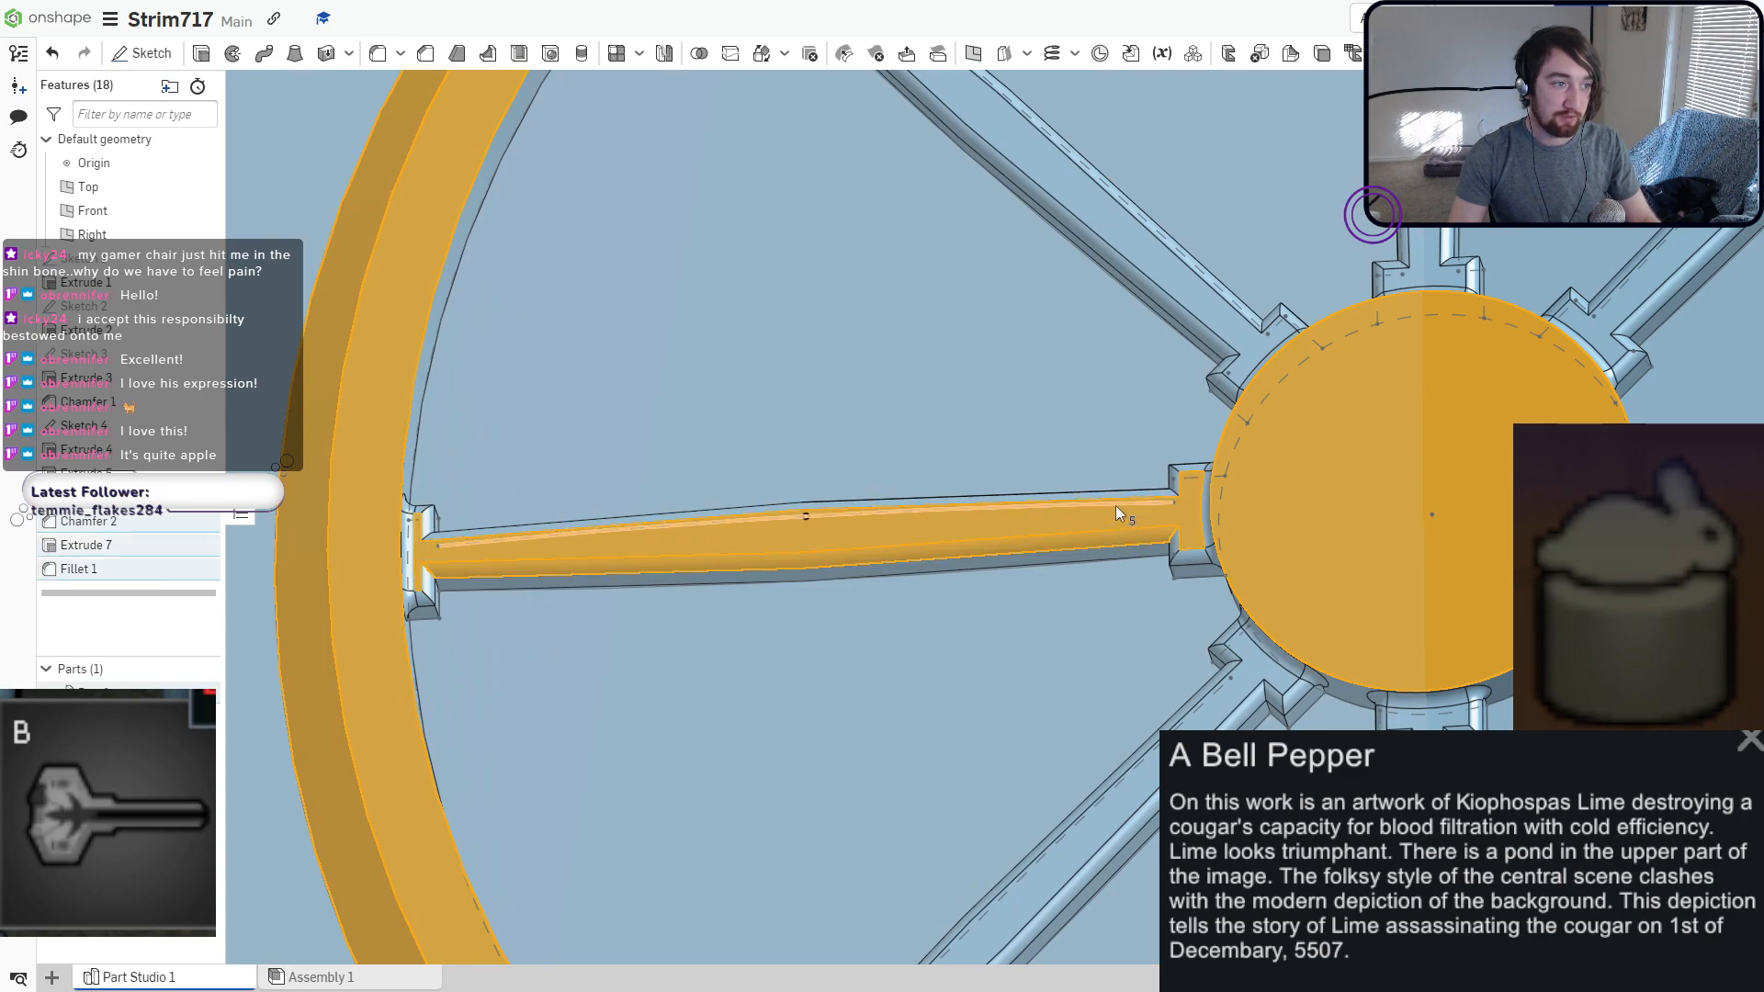
pyautogui.moveTo(1112, 504); pyautogui.dragTo(1072, 492, button='right')
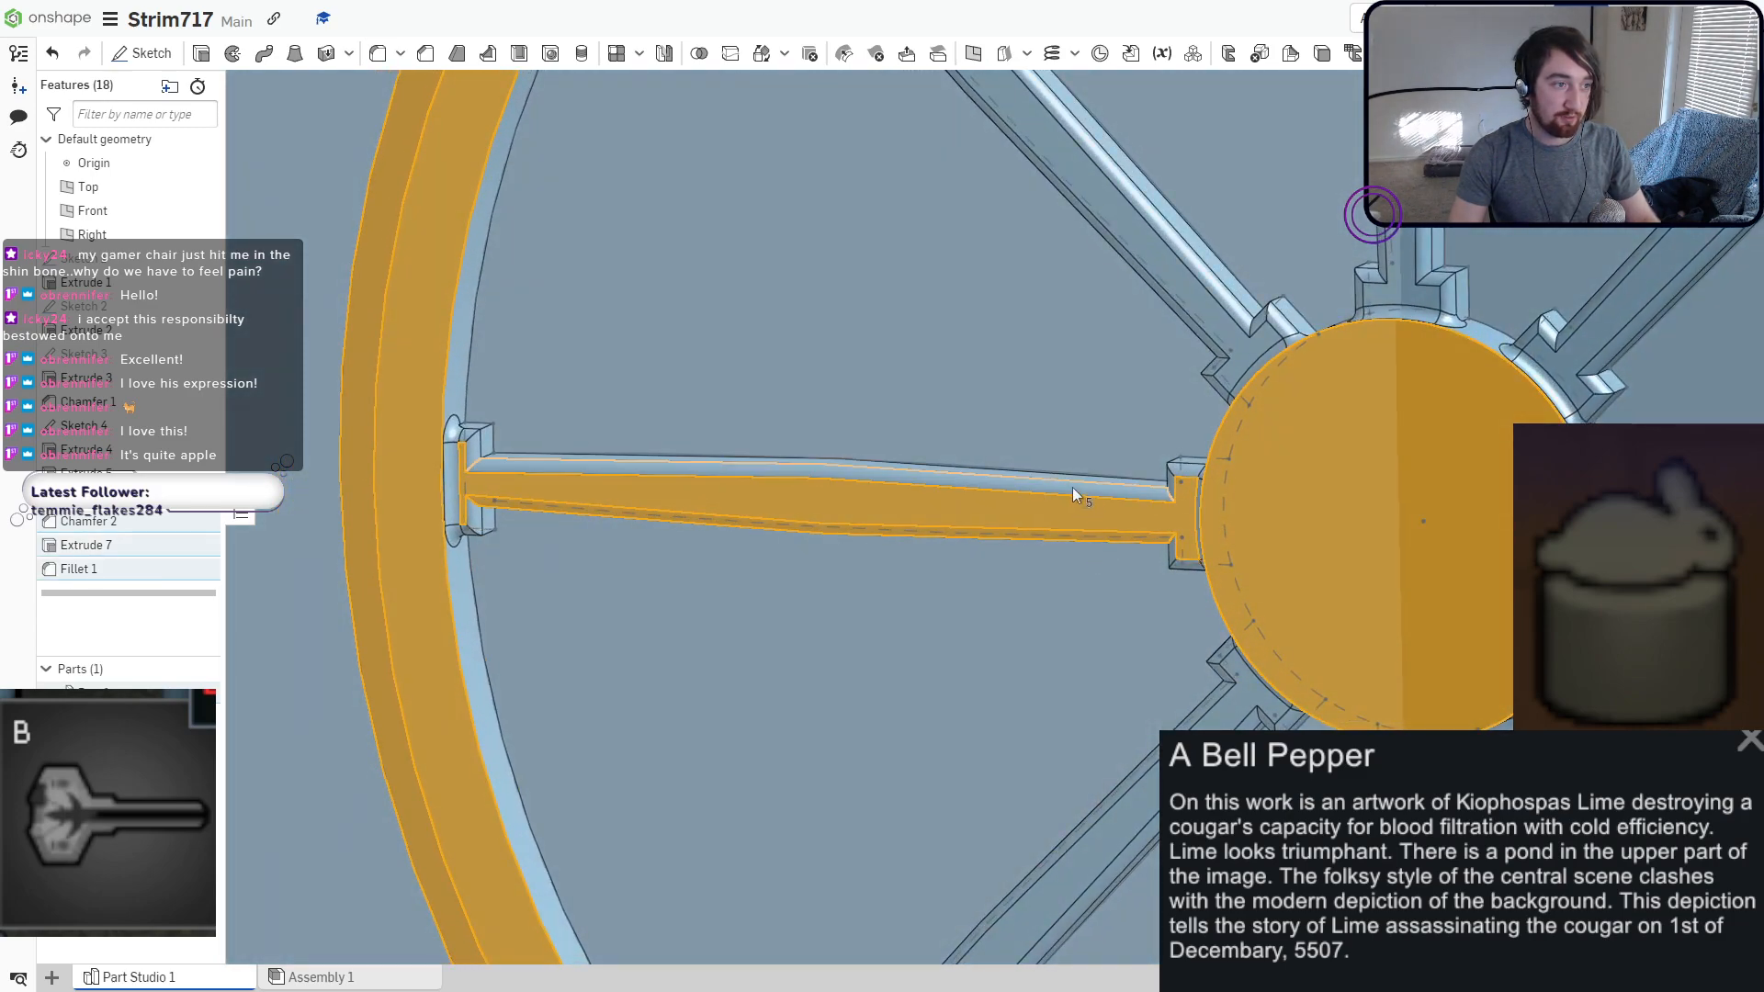
pyautogui.scroll(-10, 435, 504)
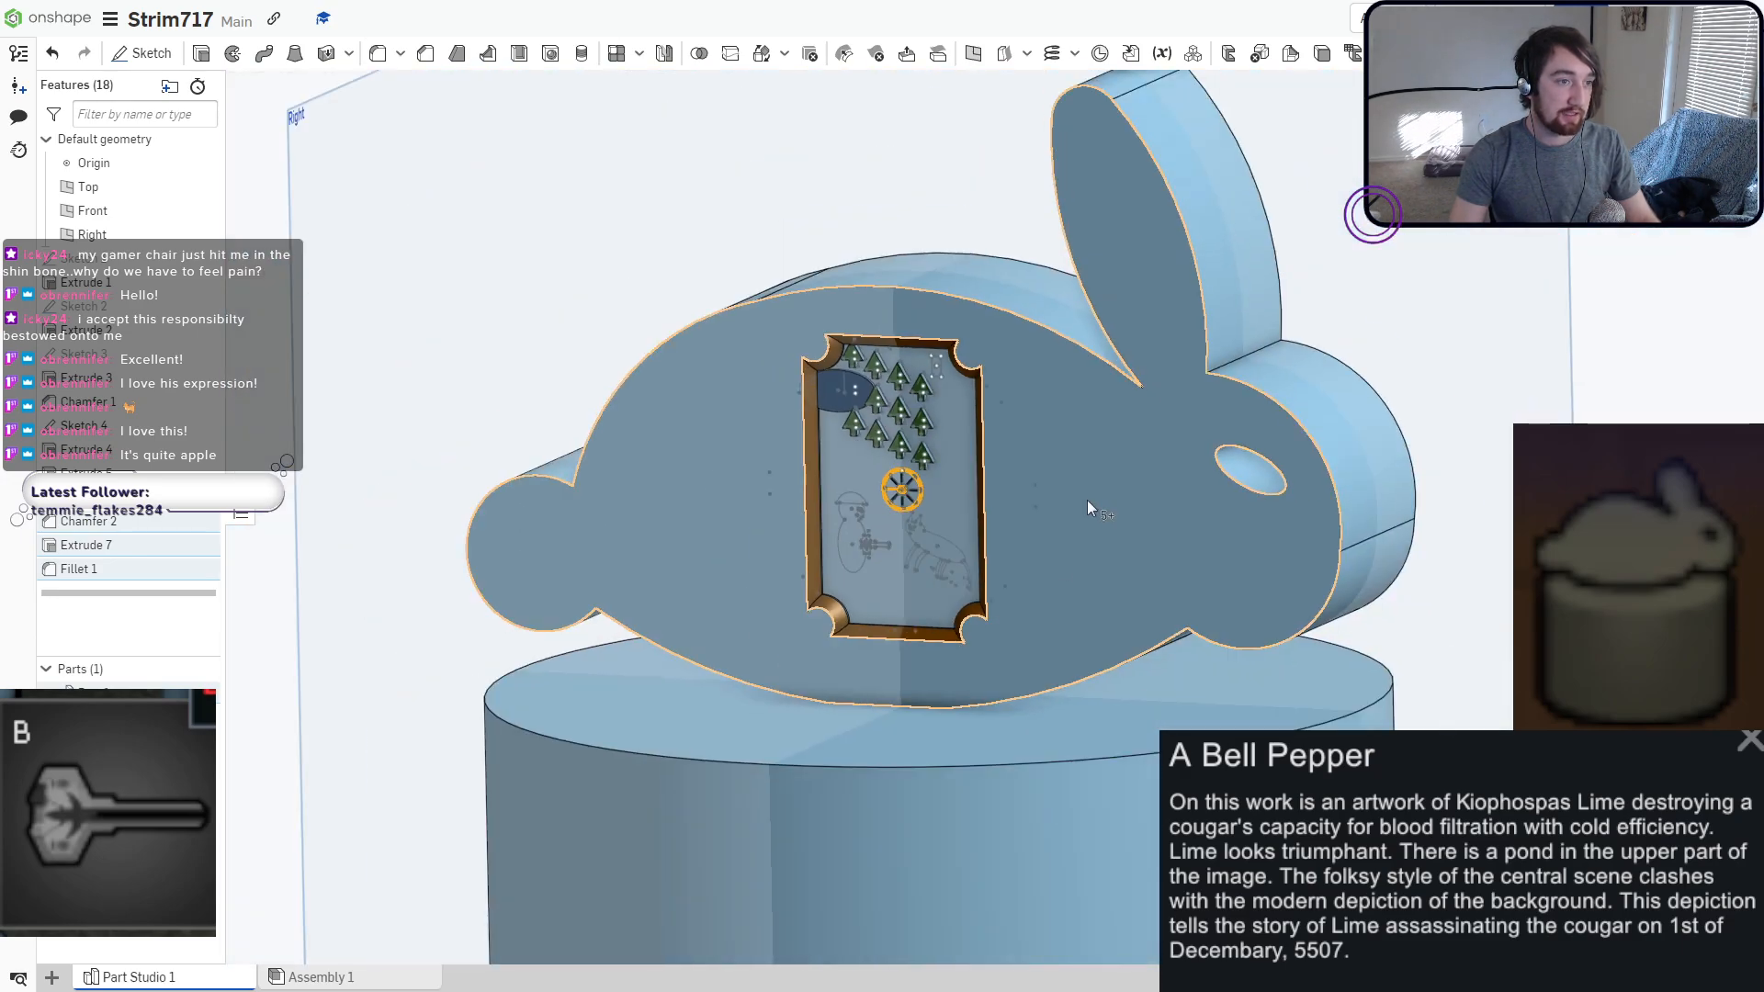
pyautogui.click(1610, 334)
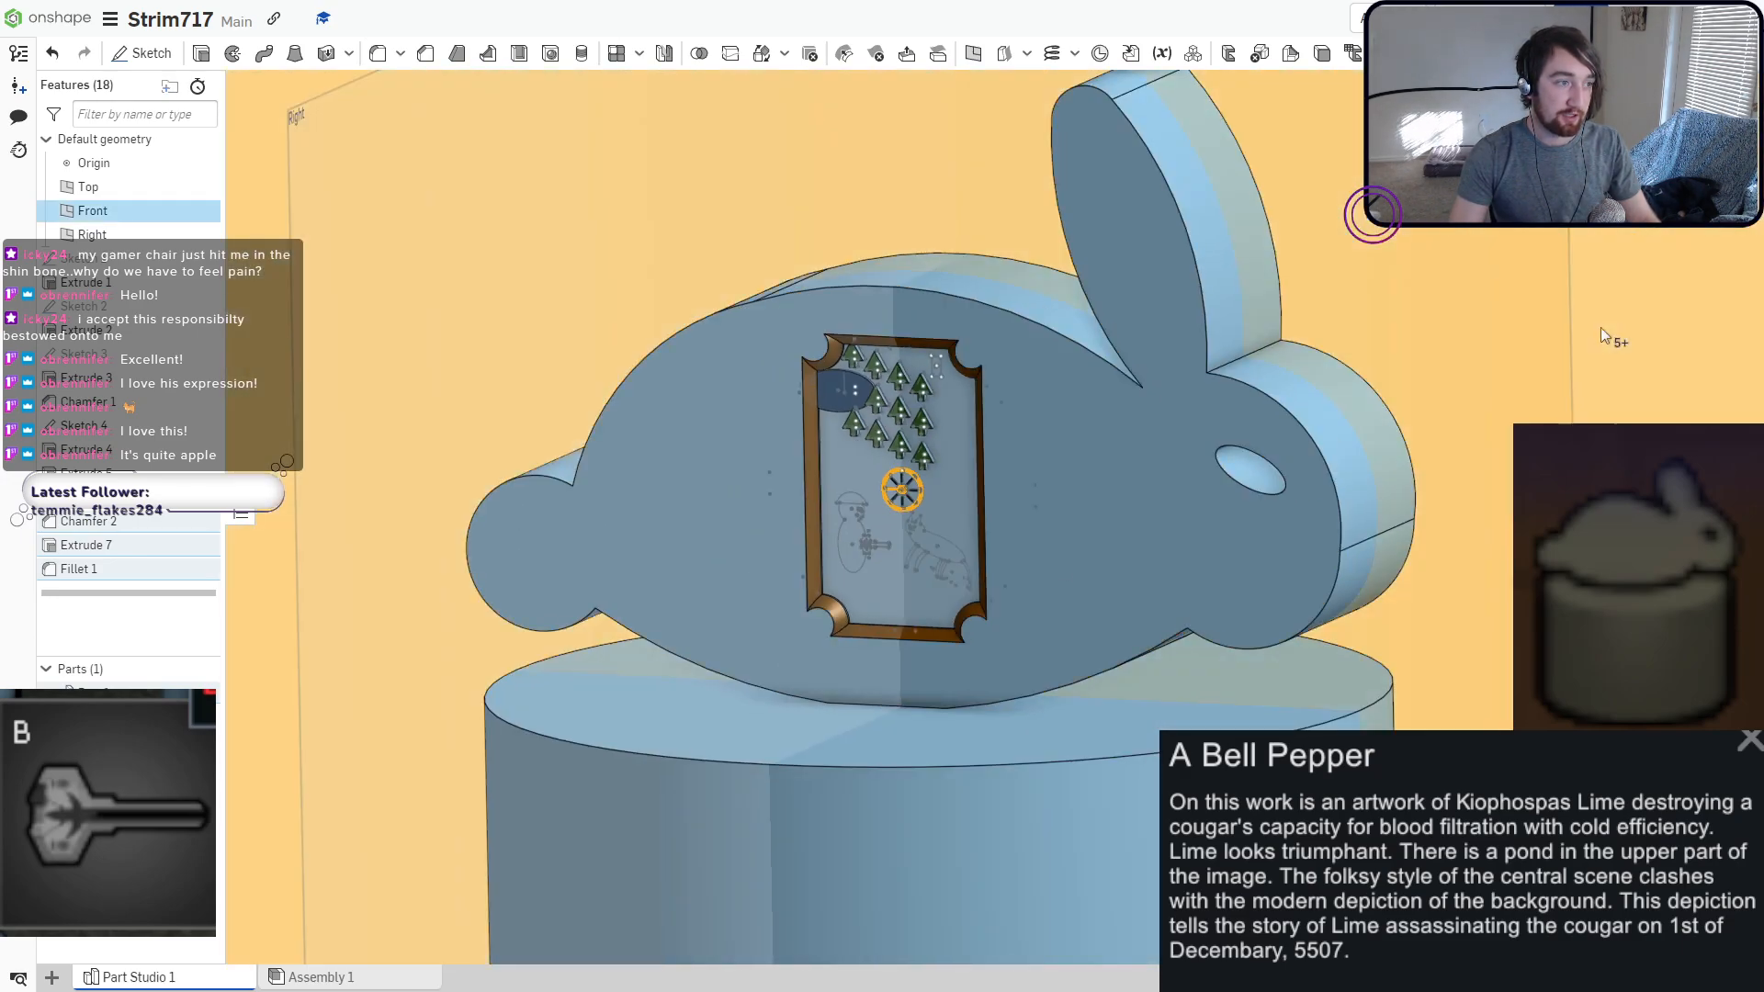
pyautogui.scroll(-8, 1086, 410)
pyautogui.click(1360, 224)
pyautogui.scroll(3, 231, 541)
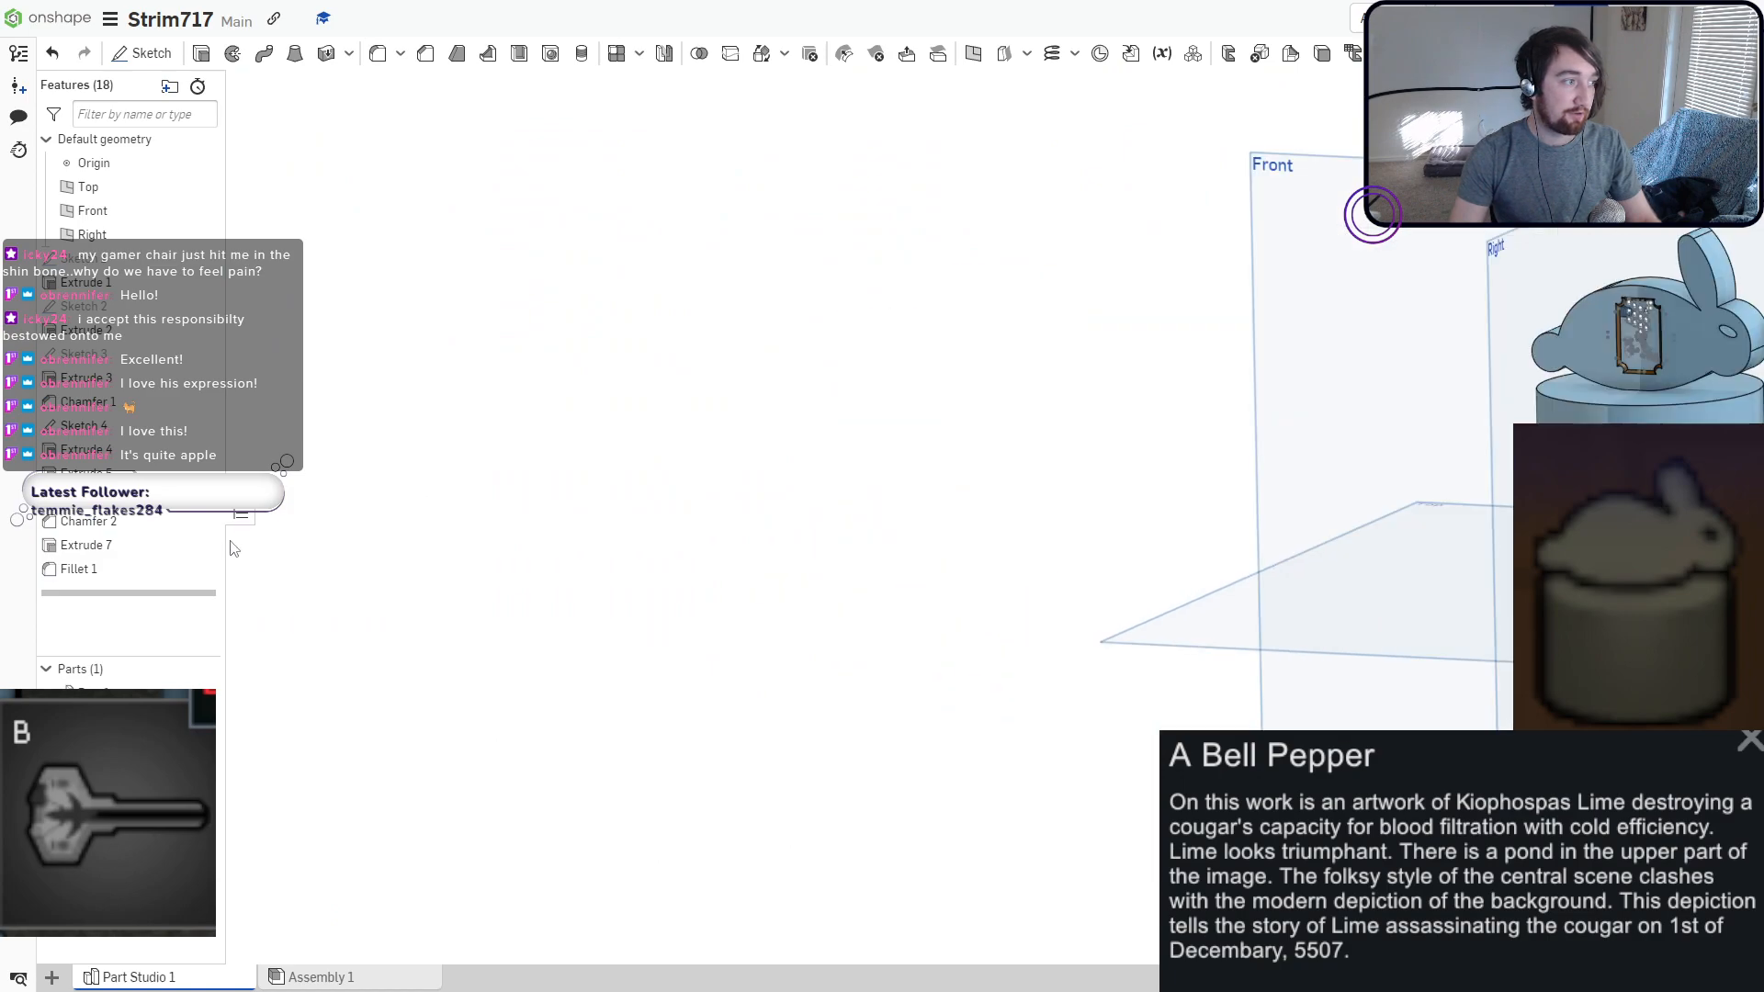
# Change the spoke extrusion's result from Add to New so the spokes become separate parts.
pyautogui.doubleClick(111, 551)
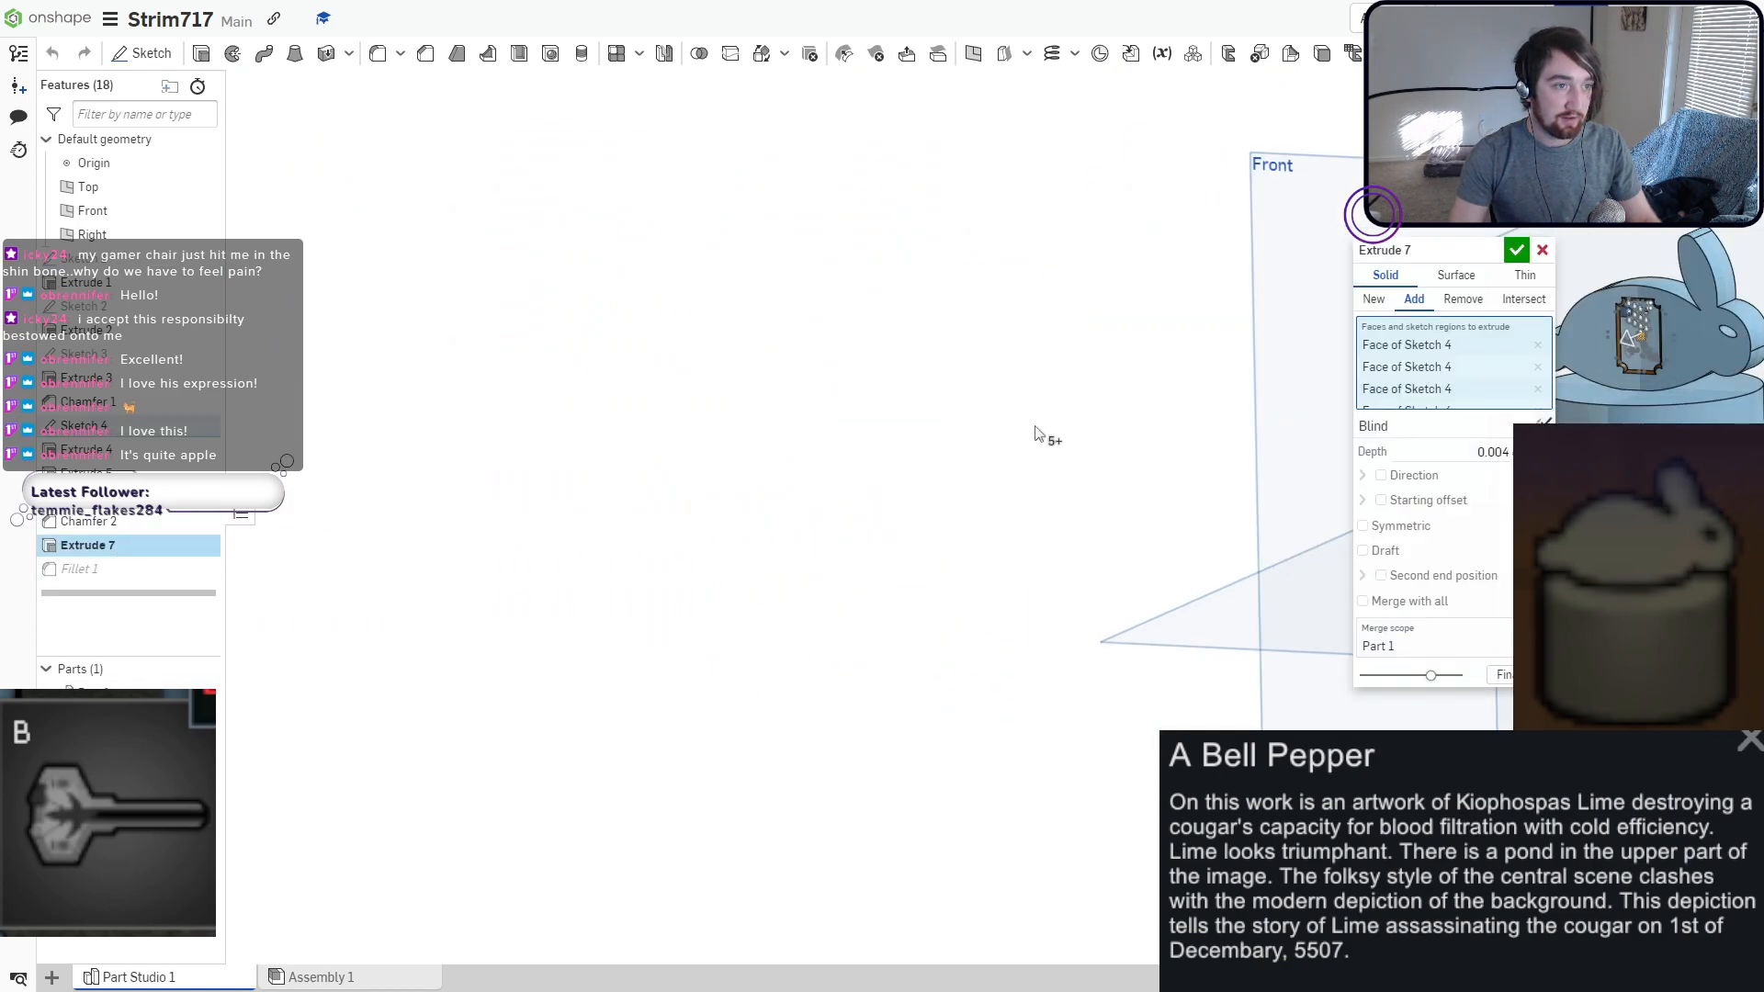
pyautogui.click(1375, 301)
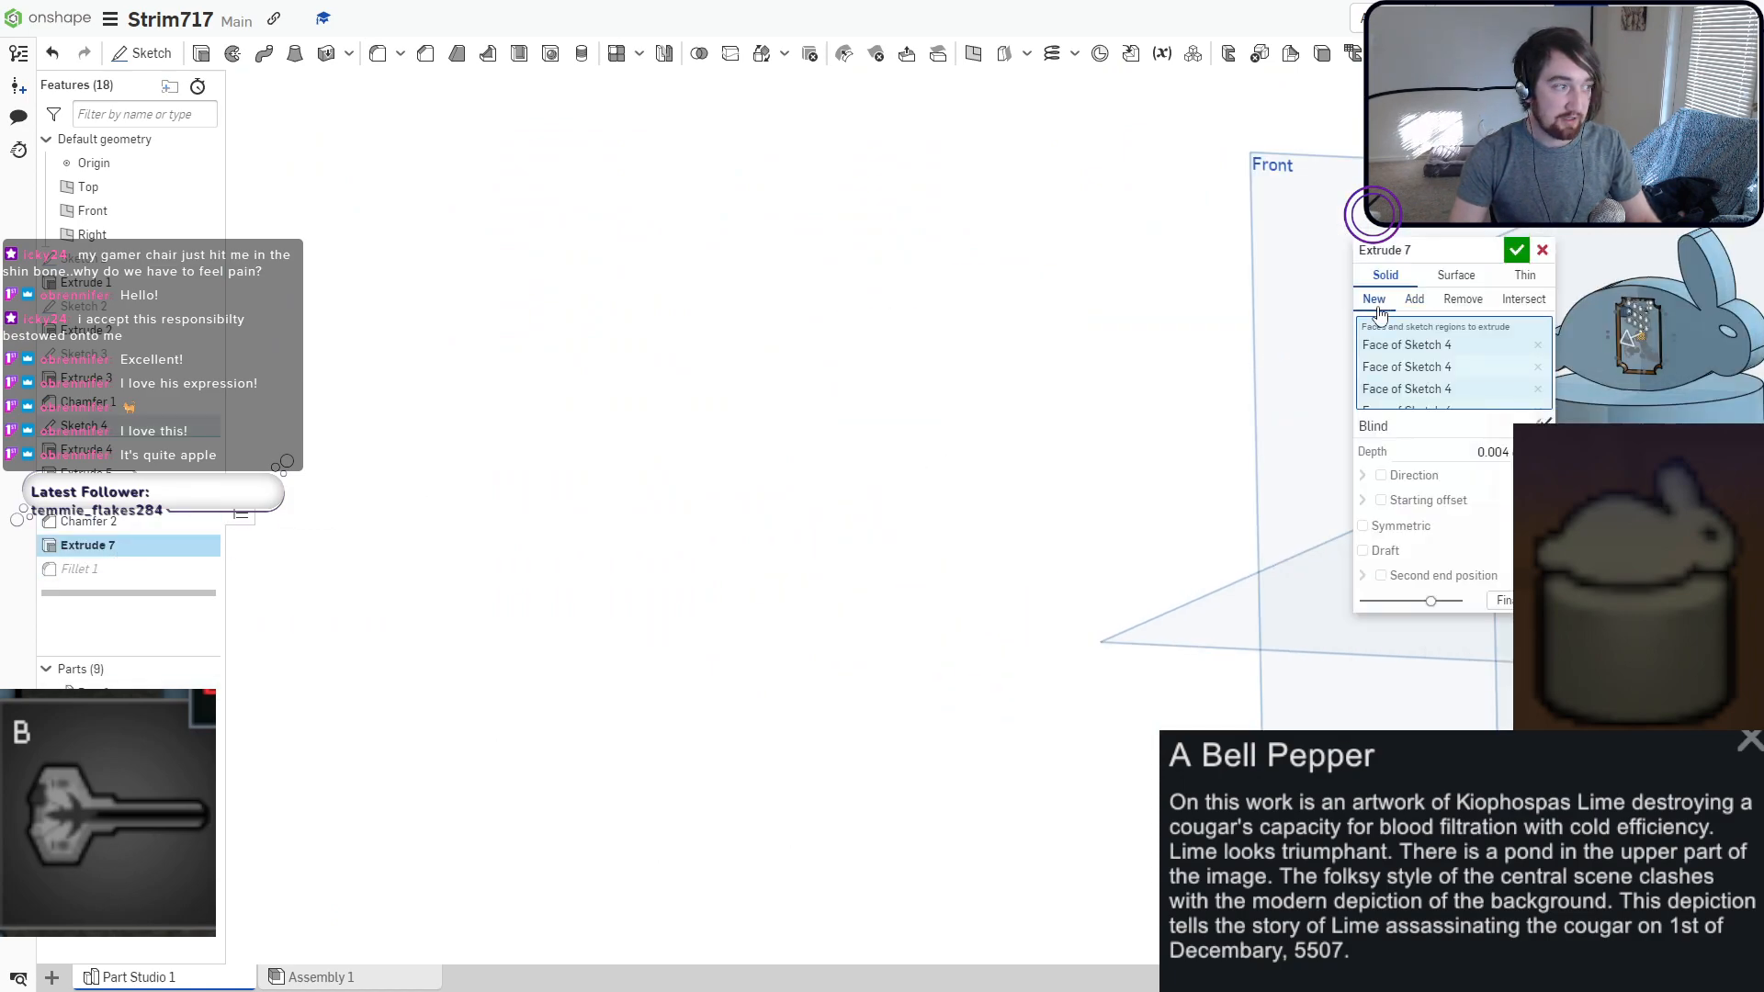
pyautogui.click(1515, 252)
# Change the rim and hub extrusion's result from Add to New so they become separate parts.
pyautogui.moveTo(1577, 389); pyautogui.dragTo(1606, 355, button='right')
pyautogui.moveTo(1607, 354); pyautogui.dragTo(1232, 471, button='middle')
pyautogui.scroll(1, 1232, 470)
pyautogui.scroll(8, 1235, 471)
pyautogui.scroll(4, 1185, 322)
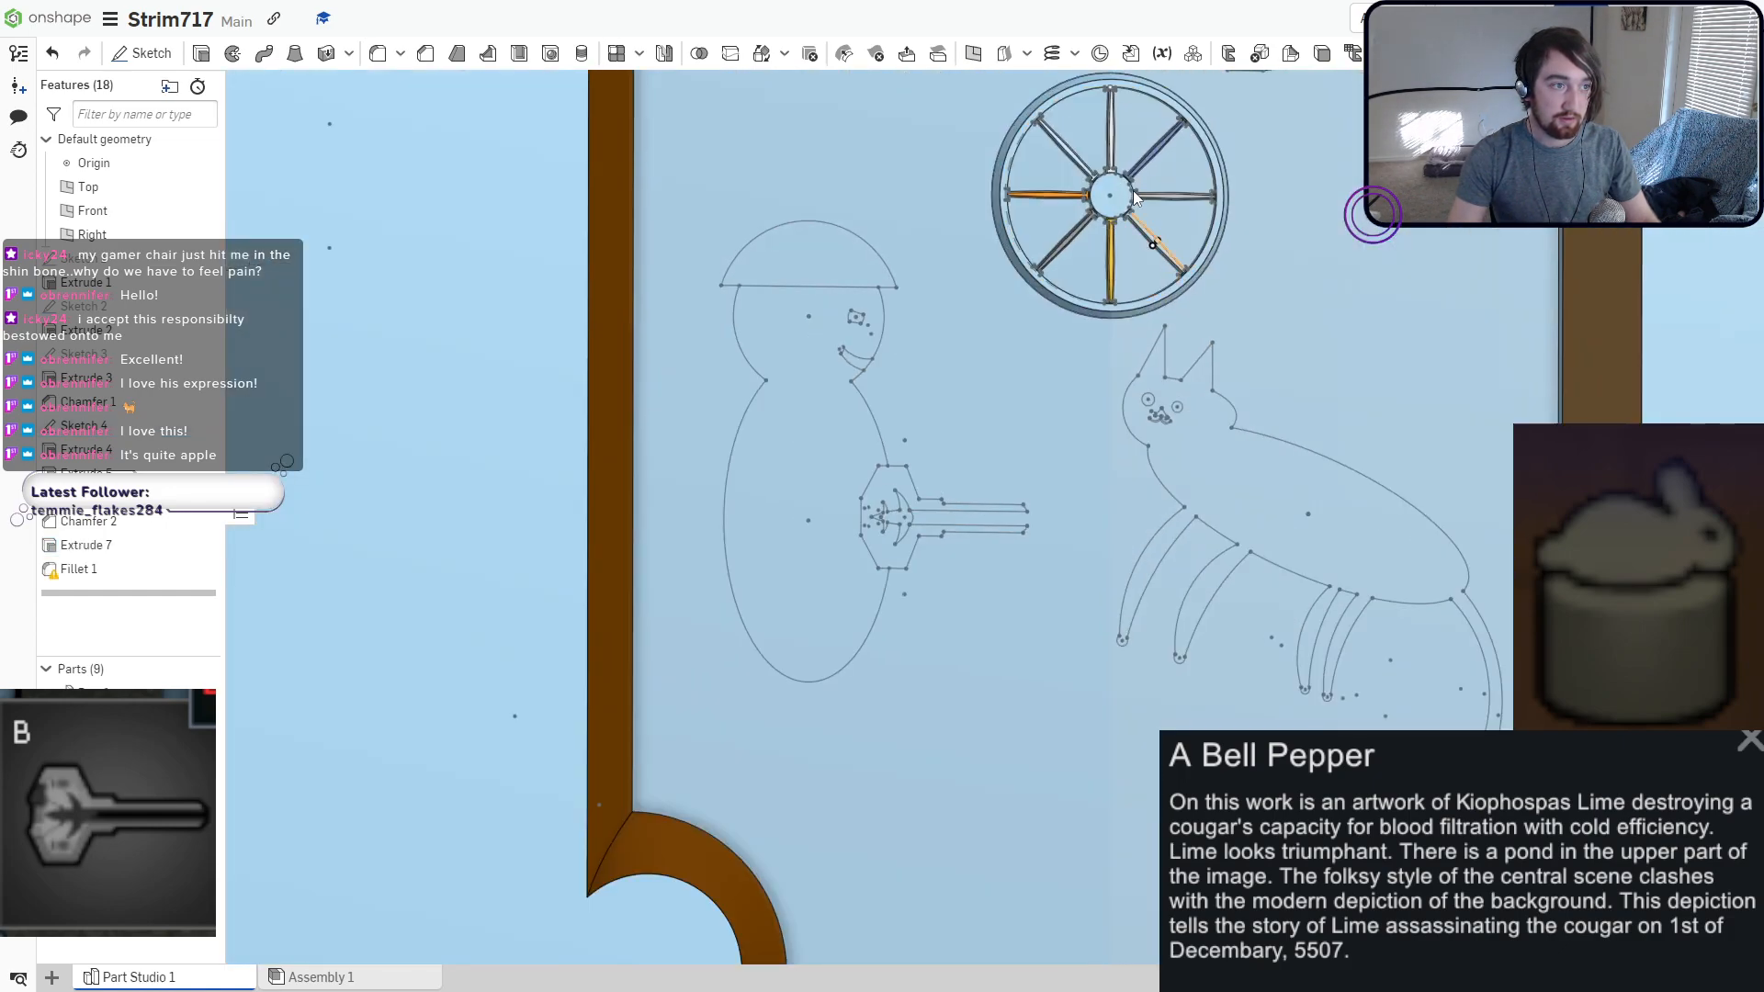
pyautogui.moveTo(1160, 257); pyautogui.dragTo(1149, 538, button='middle')
pyautogui.scroll(2, 1148, 537)
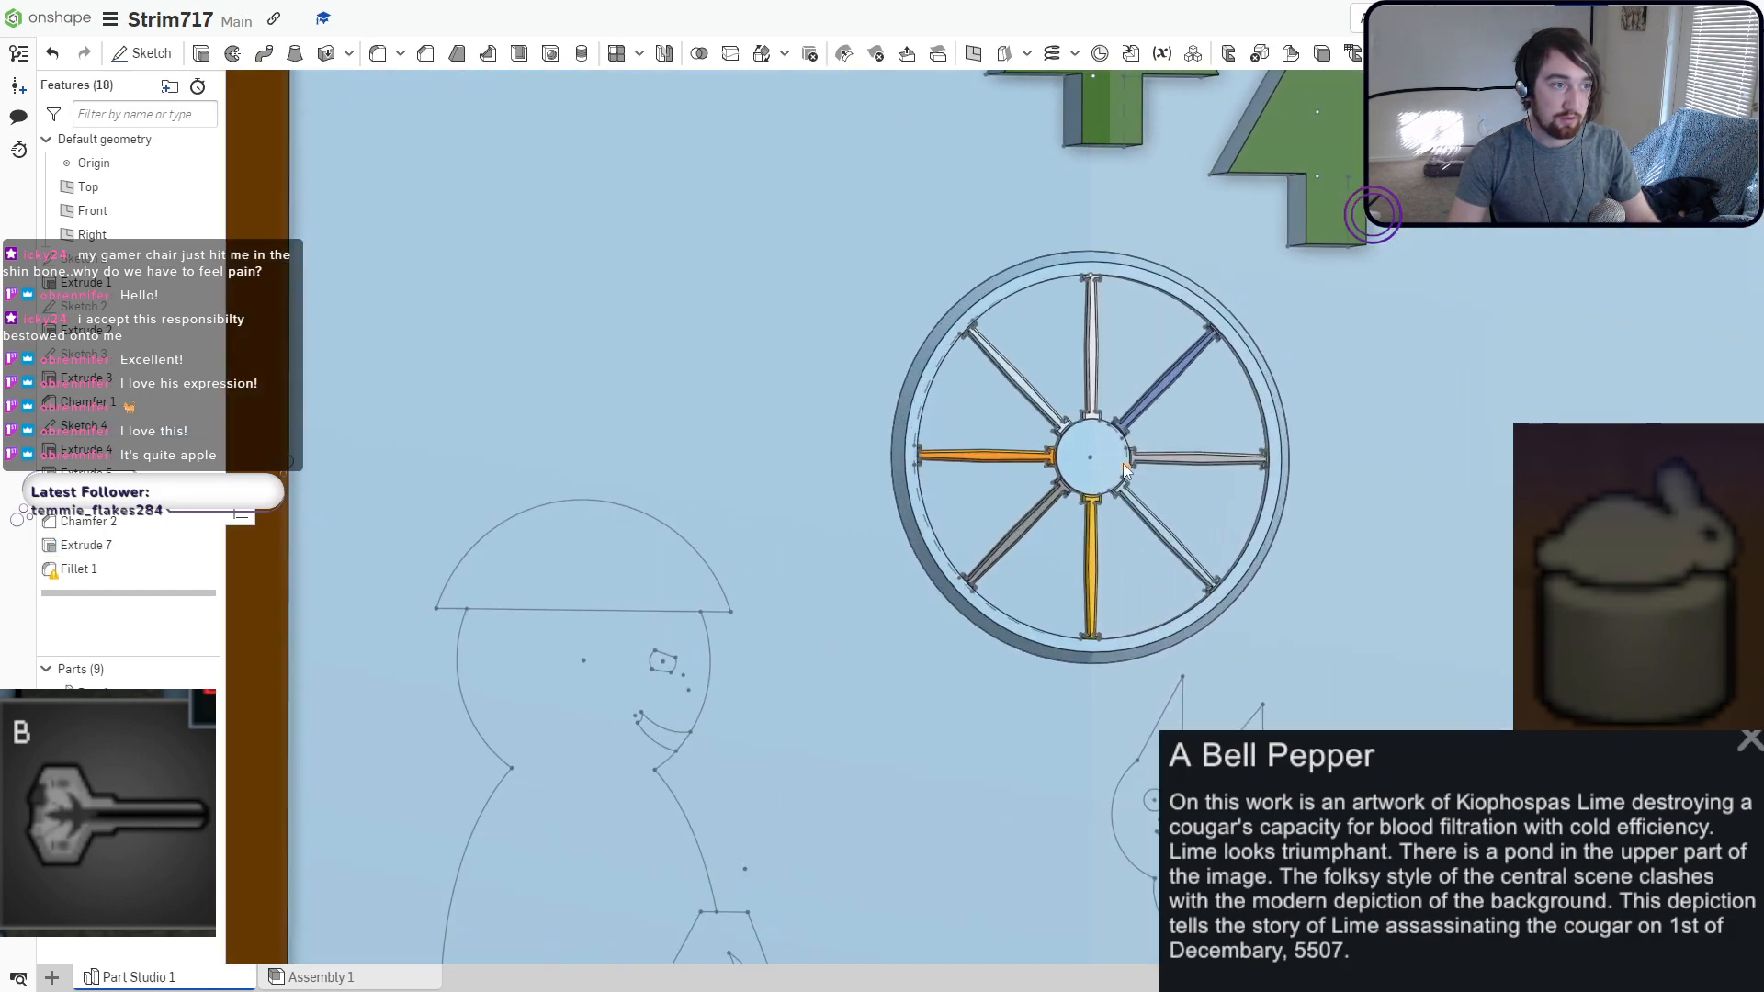
pyautogui.doubleClick(136, 508)
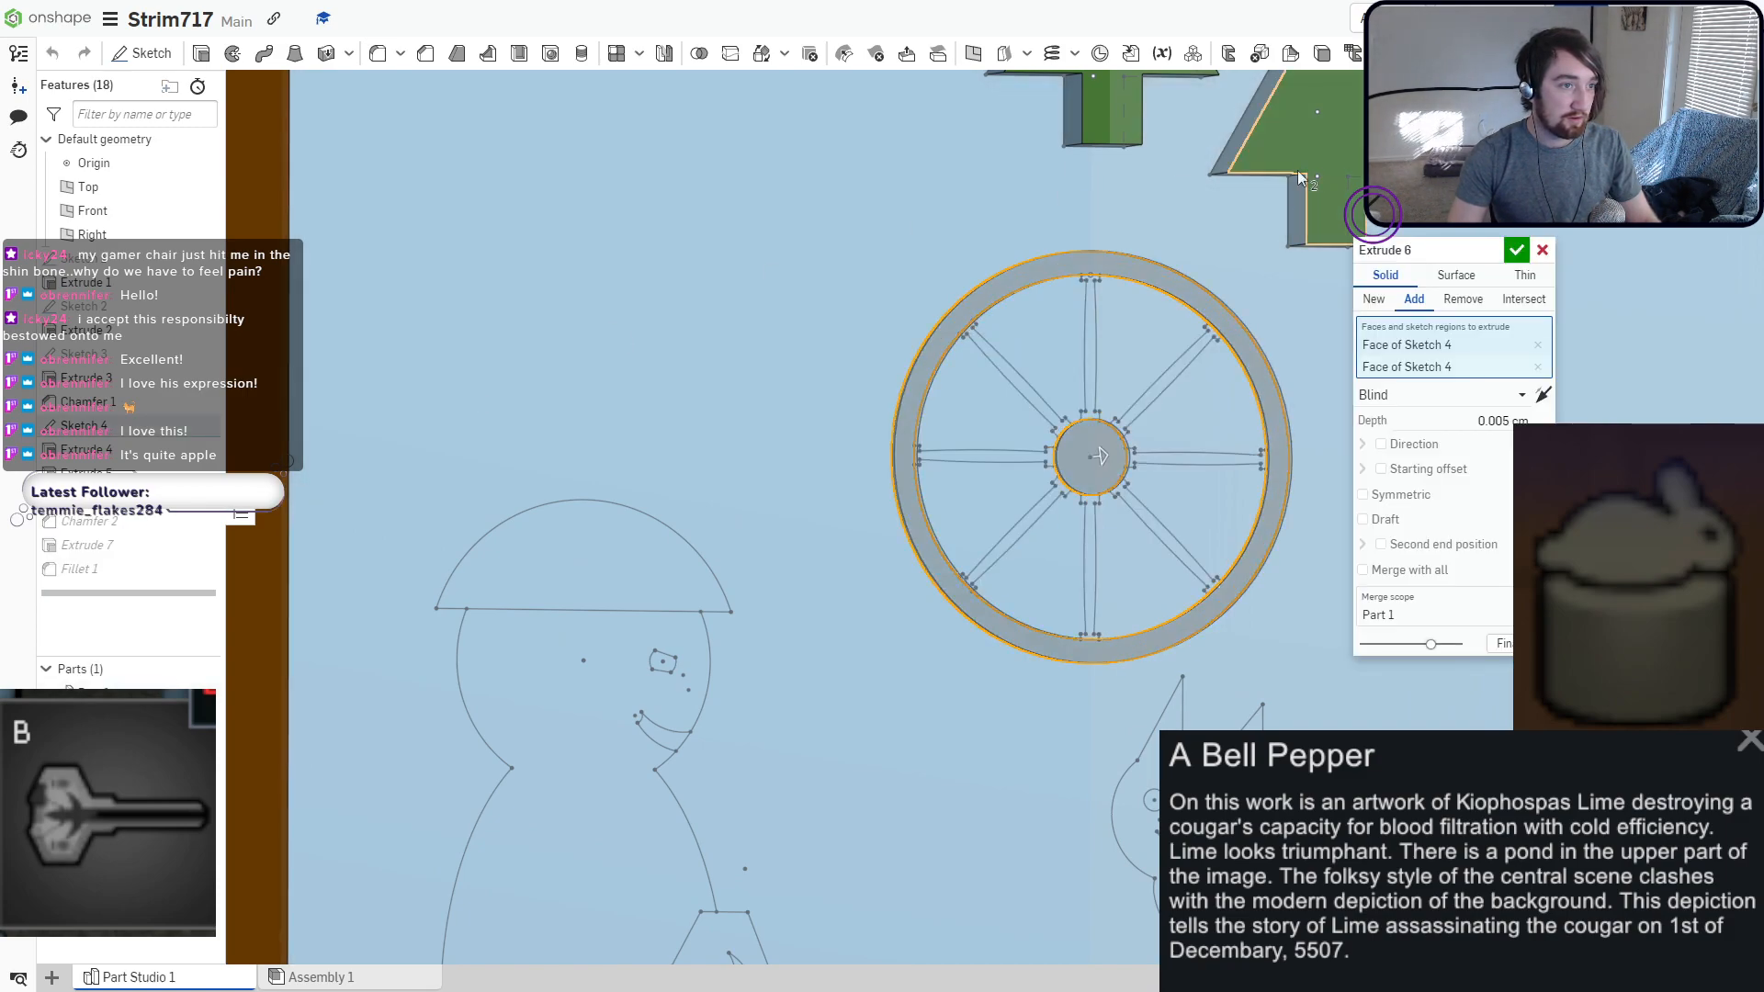
pyautogui.click(1367, 311)
pyautogui.click(1516, 249)
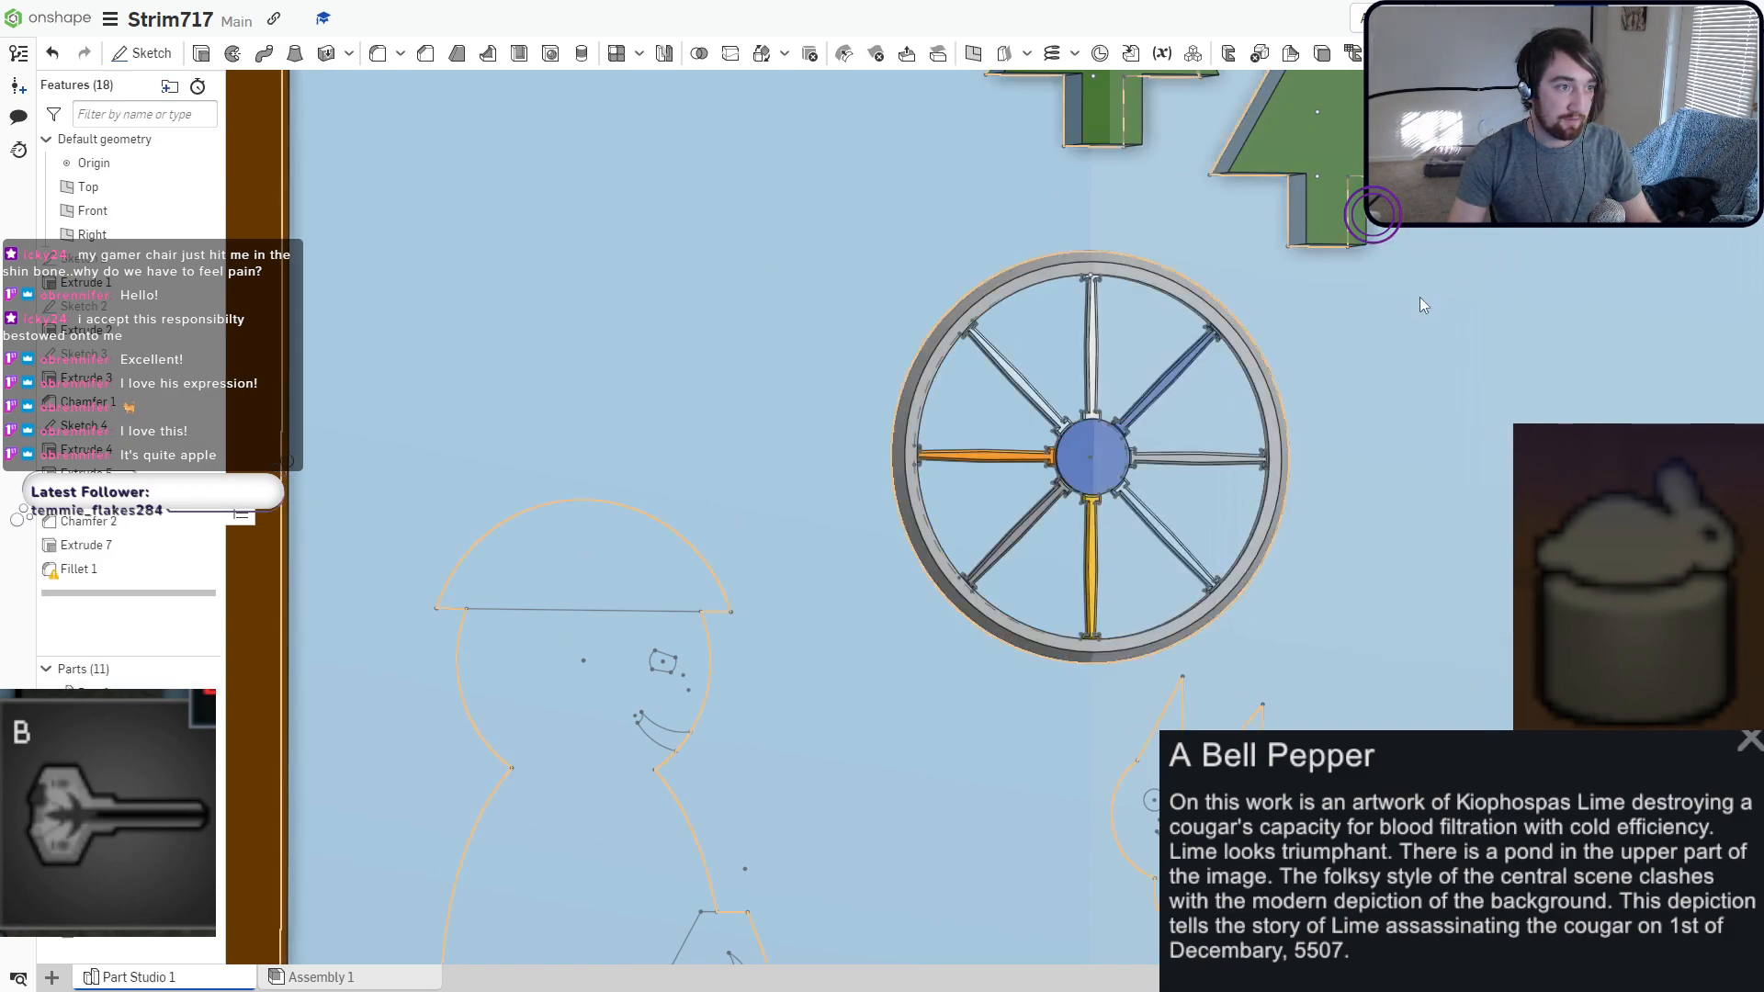
# Colour the wheel's ten parts, covering the rim, hub and all spokes, dark brown.
pyautogui.scroll(1, 1094, 390)
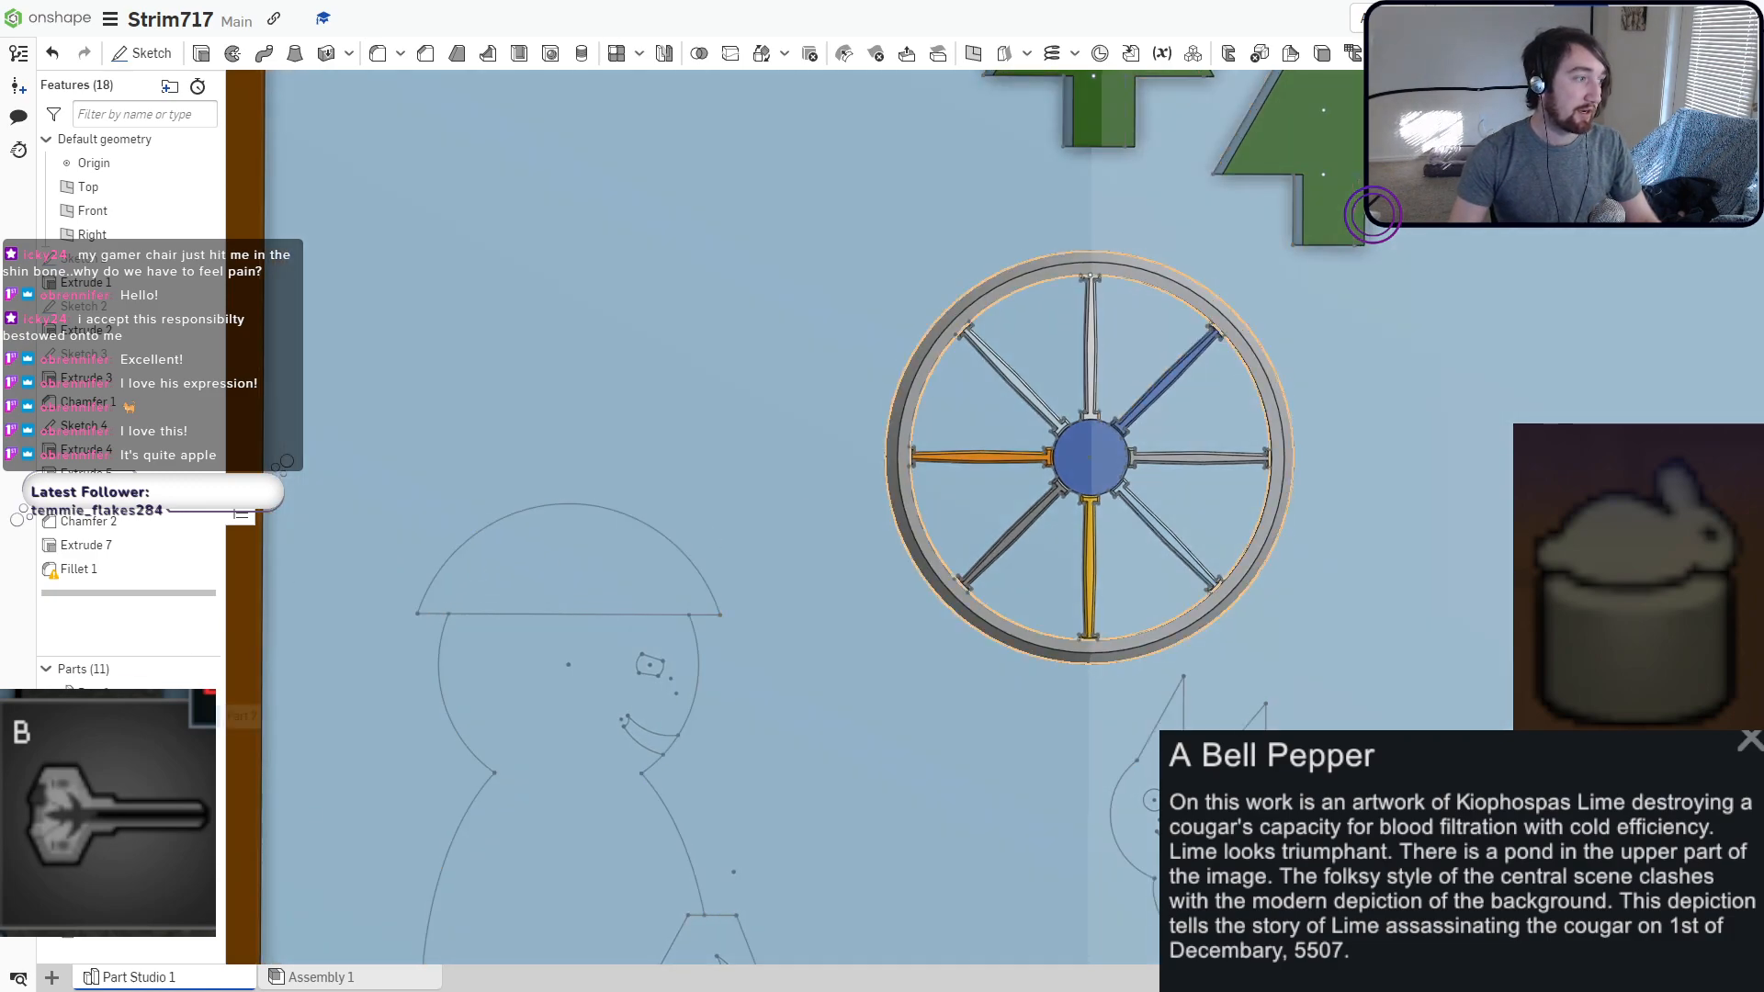
pyautogui.click(120, 717)
pyautogui.click(120, 741)
pyautogui.click(120, 764)
pyautogui.click(119, 788)
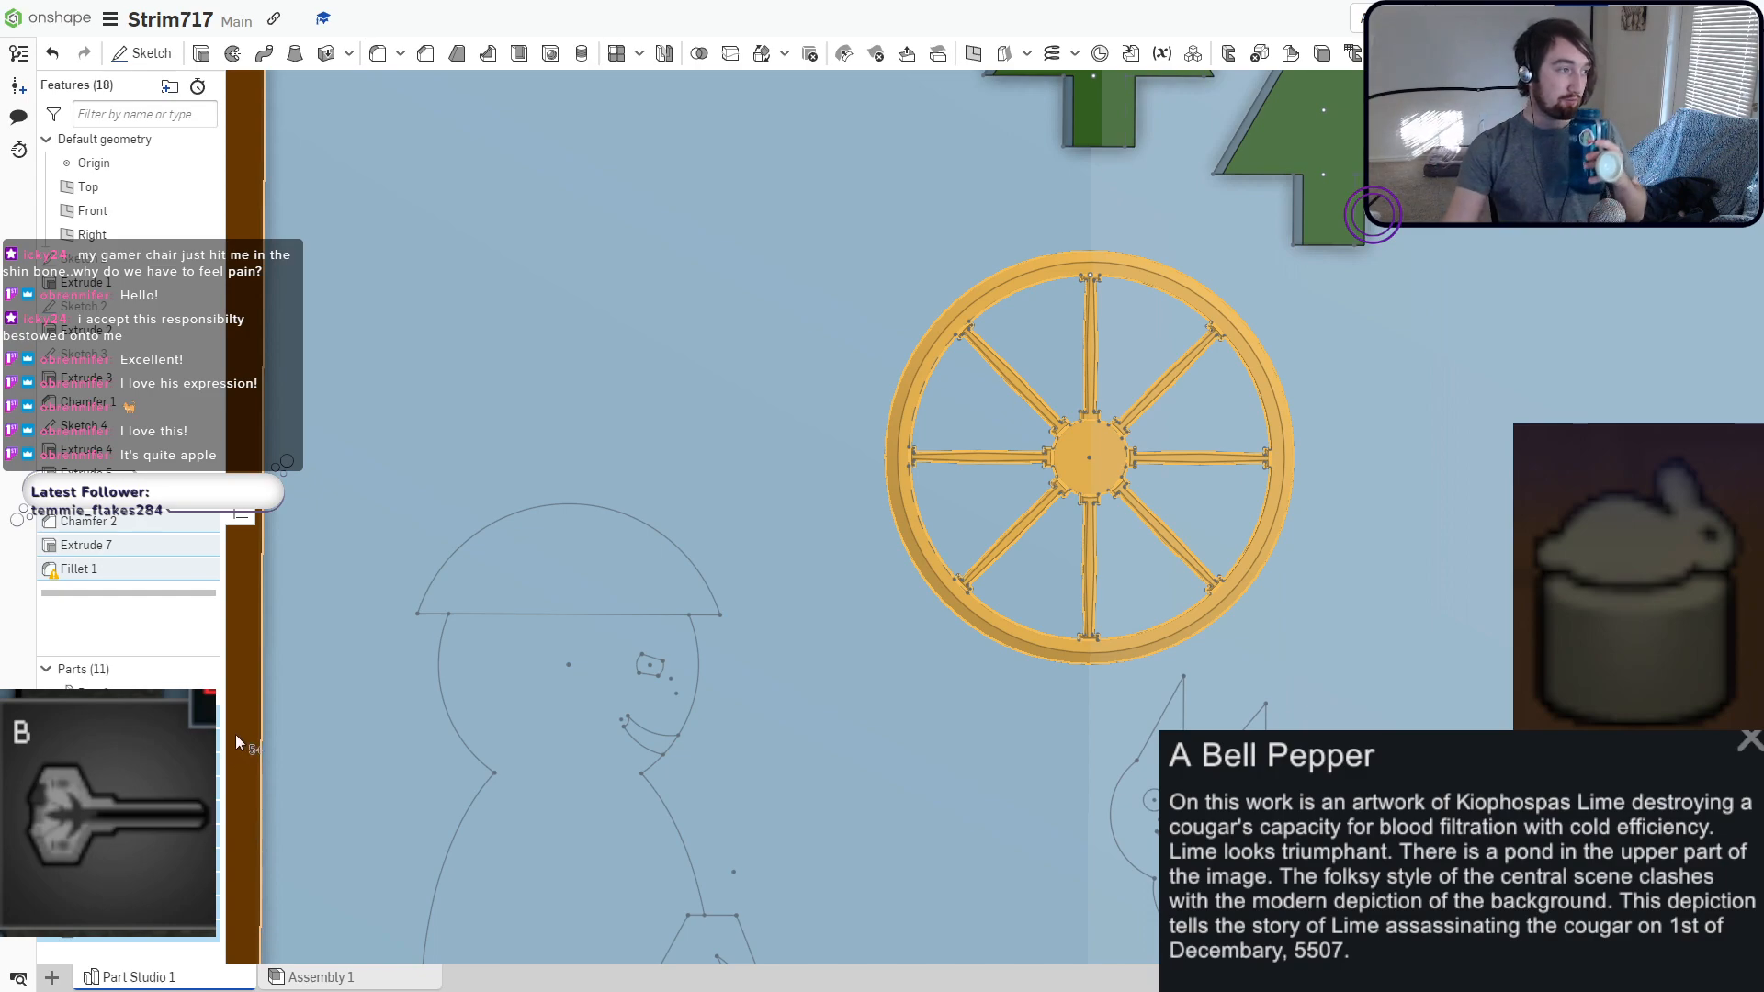
pyautogui.scroll(-10, 236, 735)
pyautogui.rightClick(995, 542)
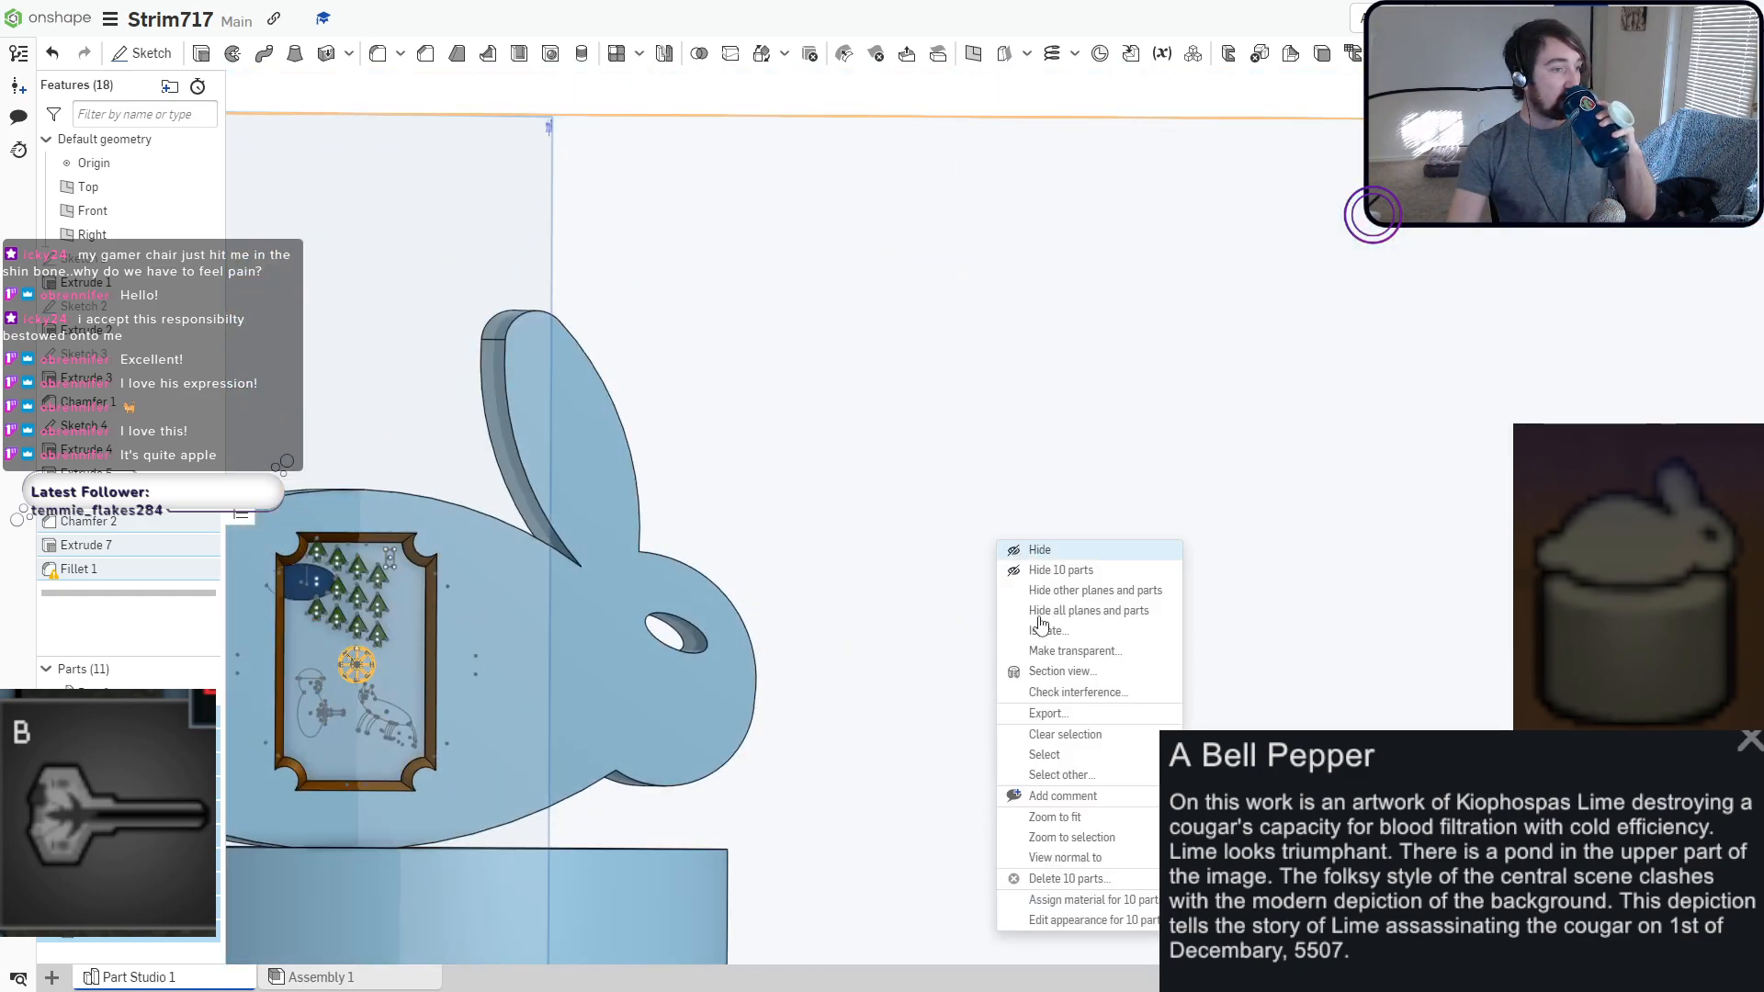
pyautogui.click(1089, 921)
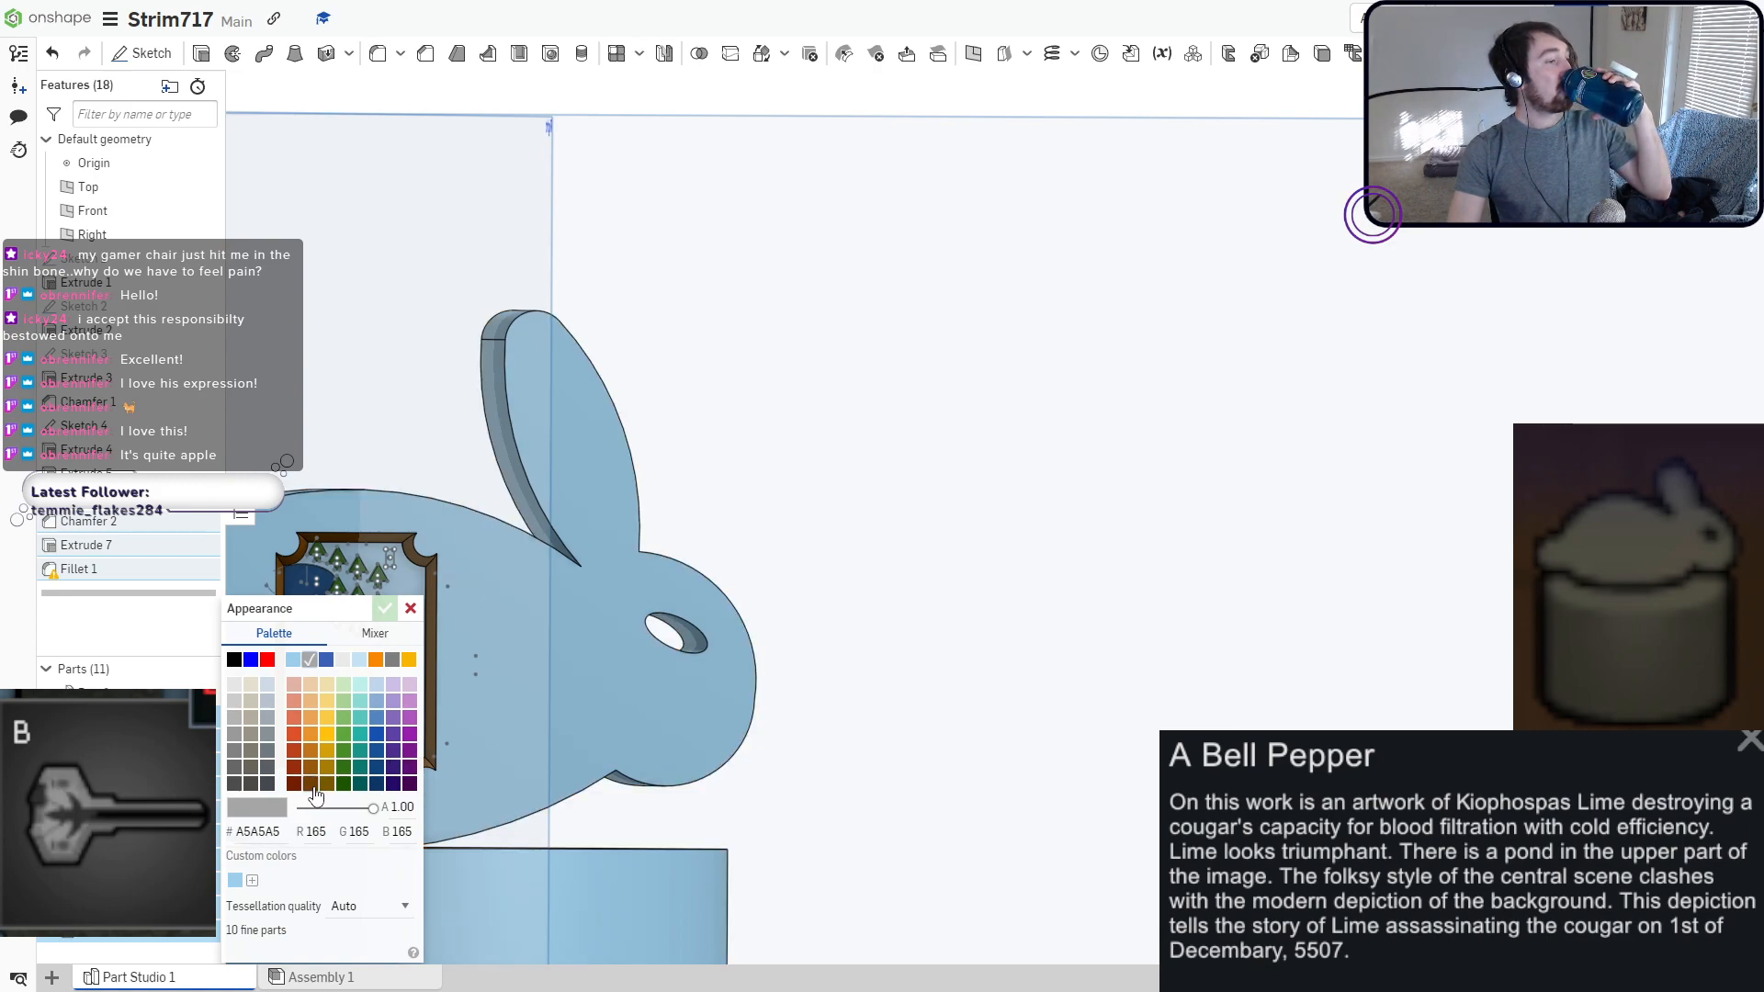
pyautogui.click(386, 610)
# Fillet the front circular edge of the wheel's hub with a 0.003 cm radius.
pyautogui.moveTo(847, 450); pyautogui.dragTo(946, 570, button='right')
pyautogui.hotkey('shift', '1')
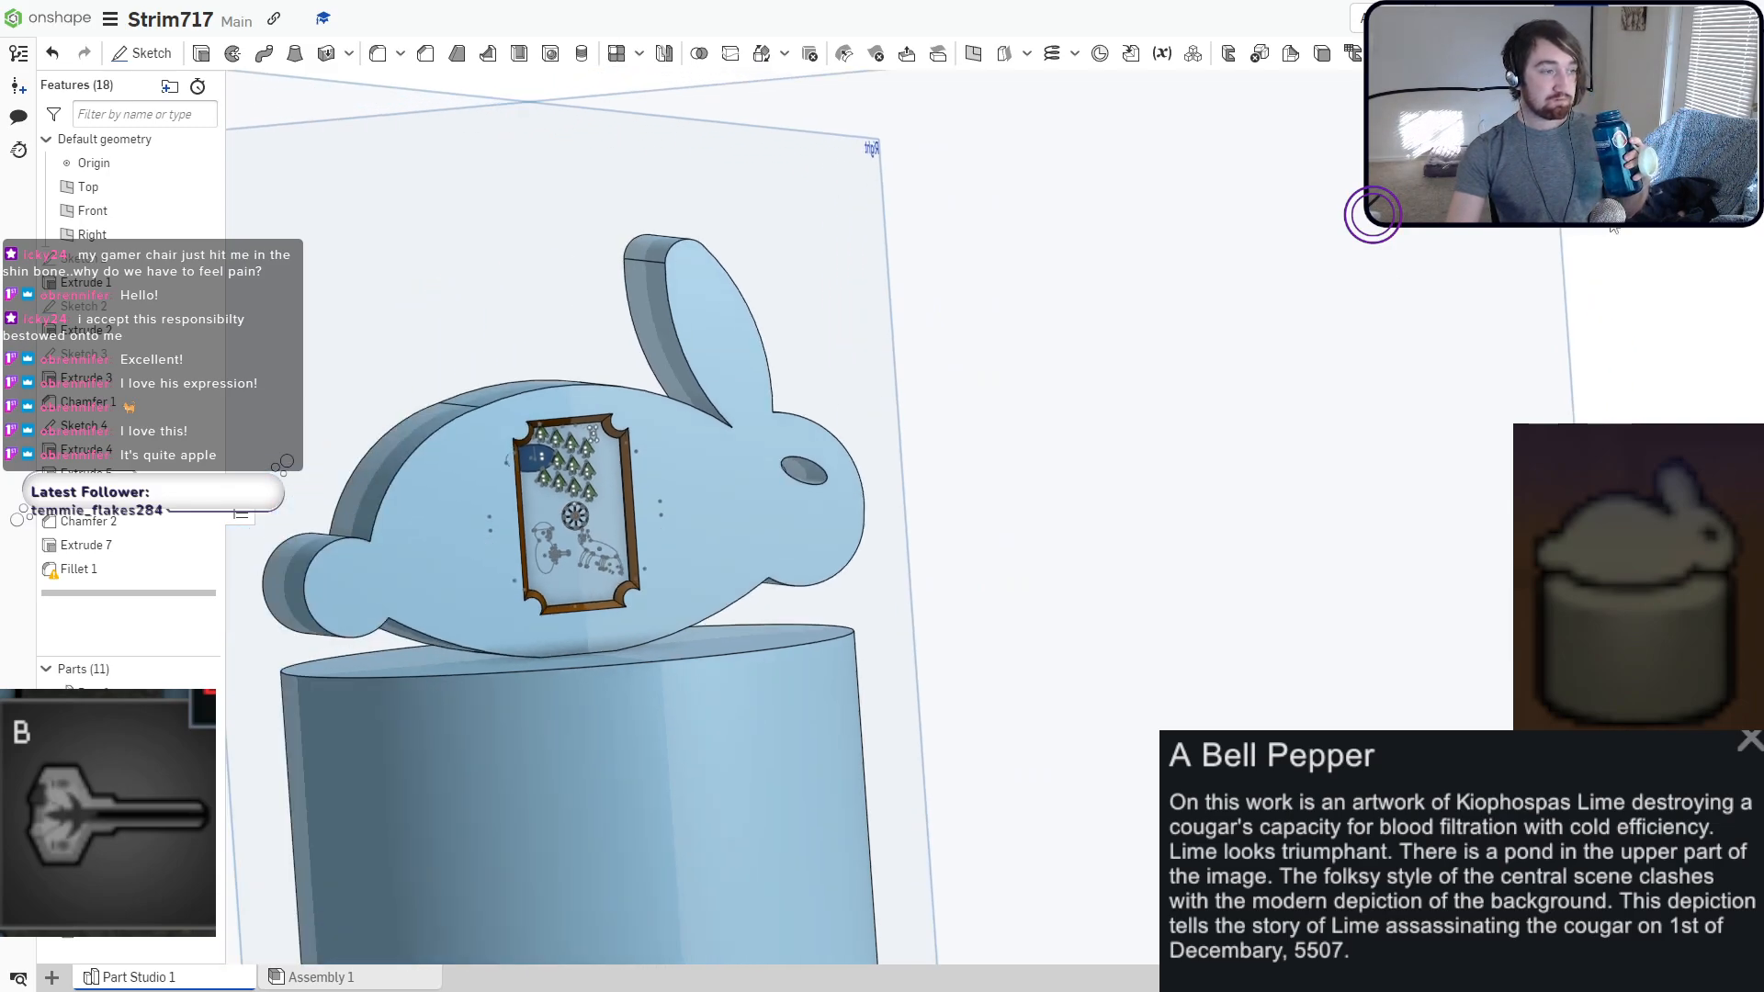
pyautogui.scroll(10, 994, 273)
pyautogui.scroll(10, 1026, 298)
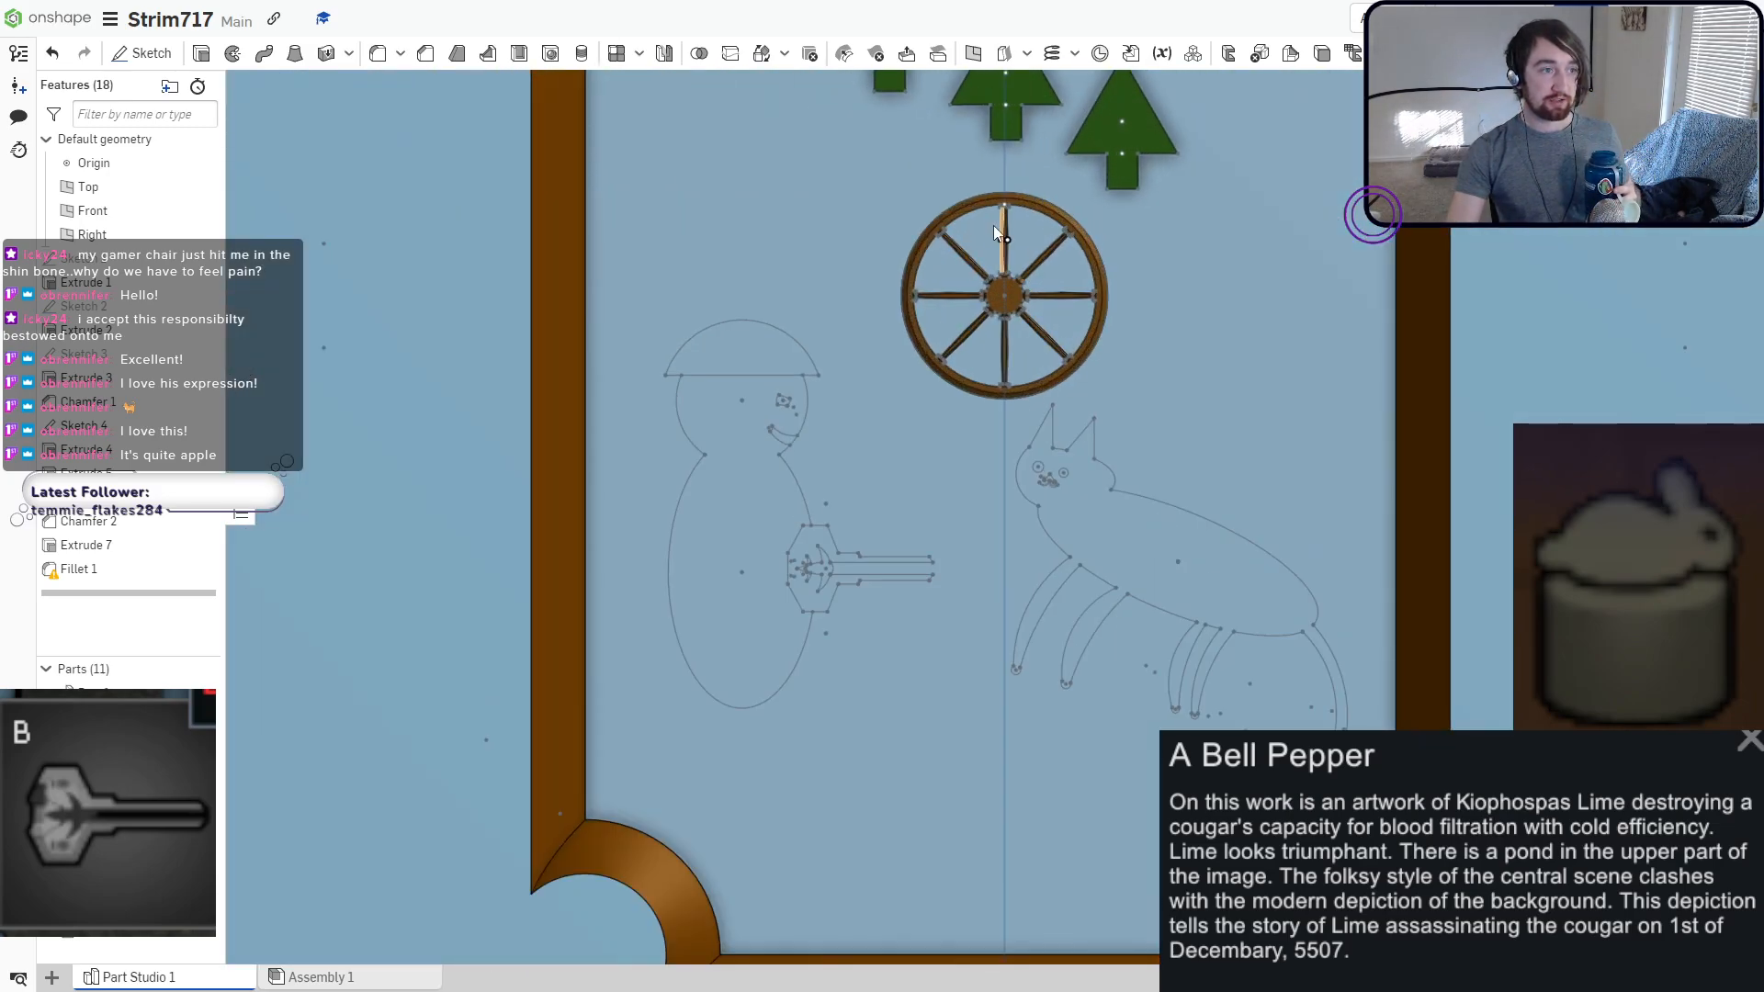
pyautogui.moveTo(1012, 273); pyautogui.dragTo(1016, 386, button='right')
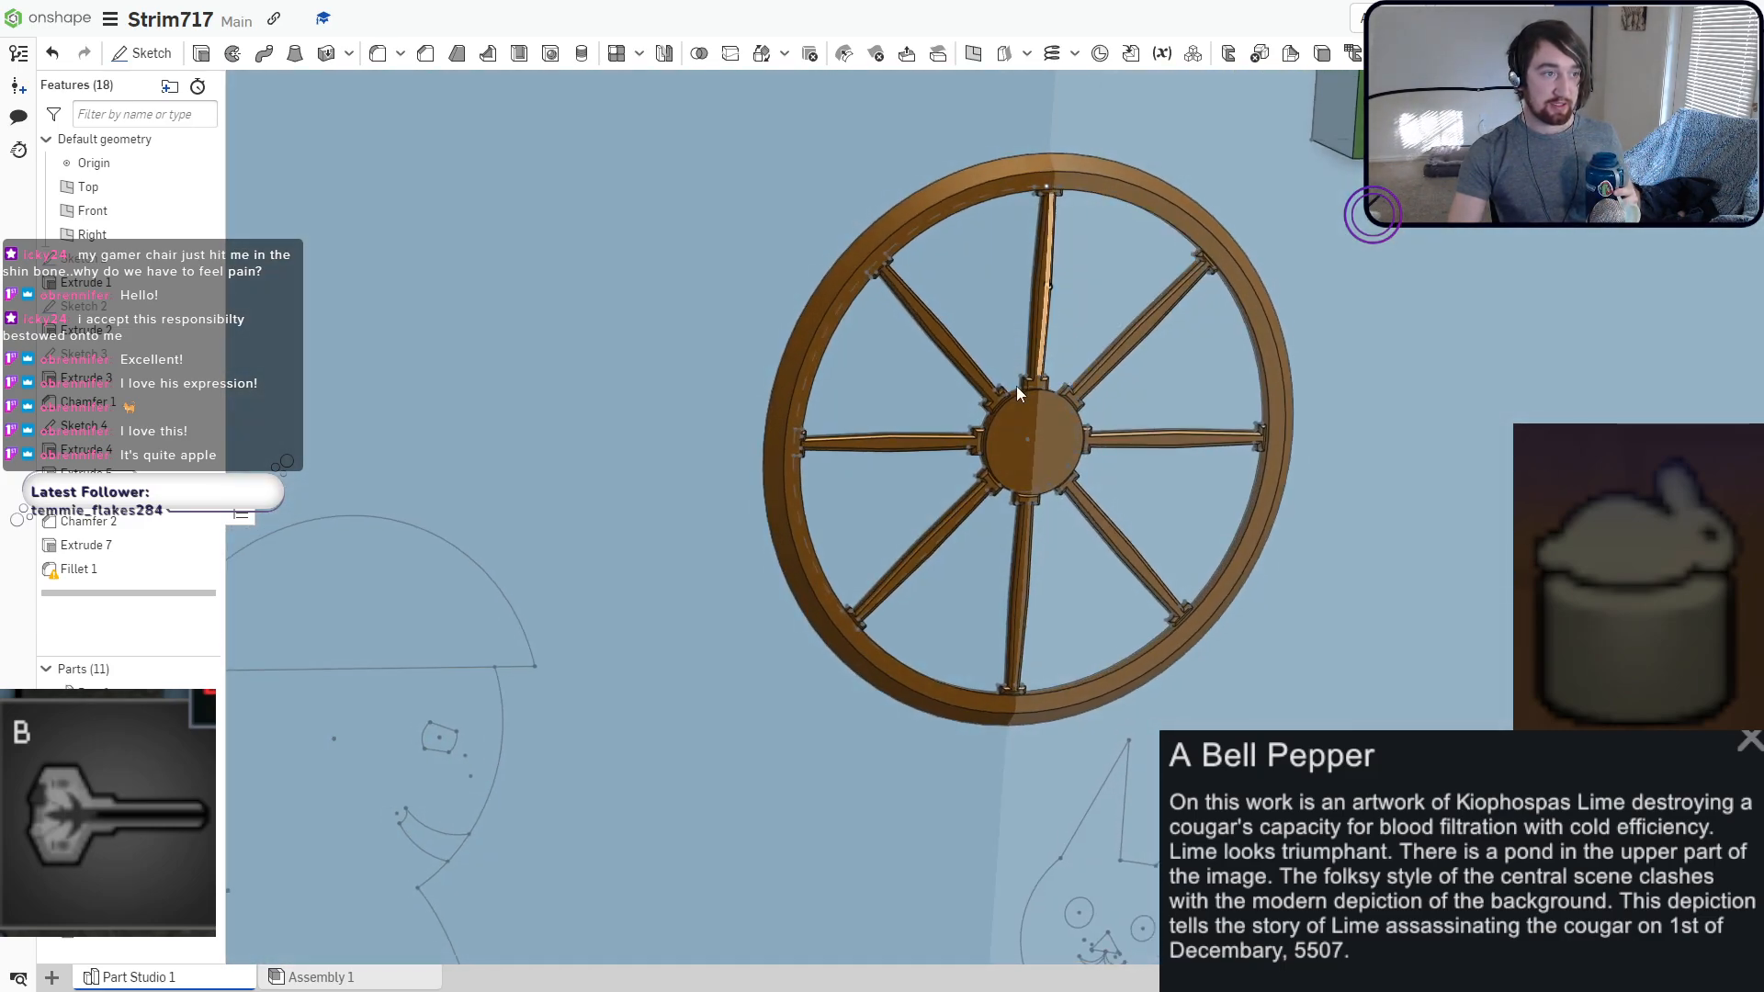
pyautogui.scroll(5, 1018, 395)
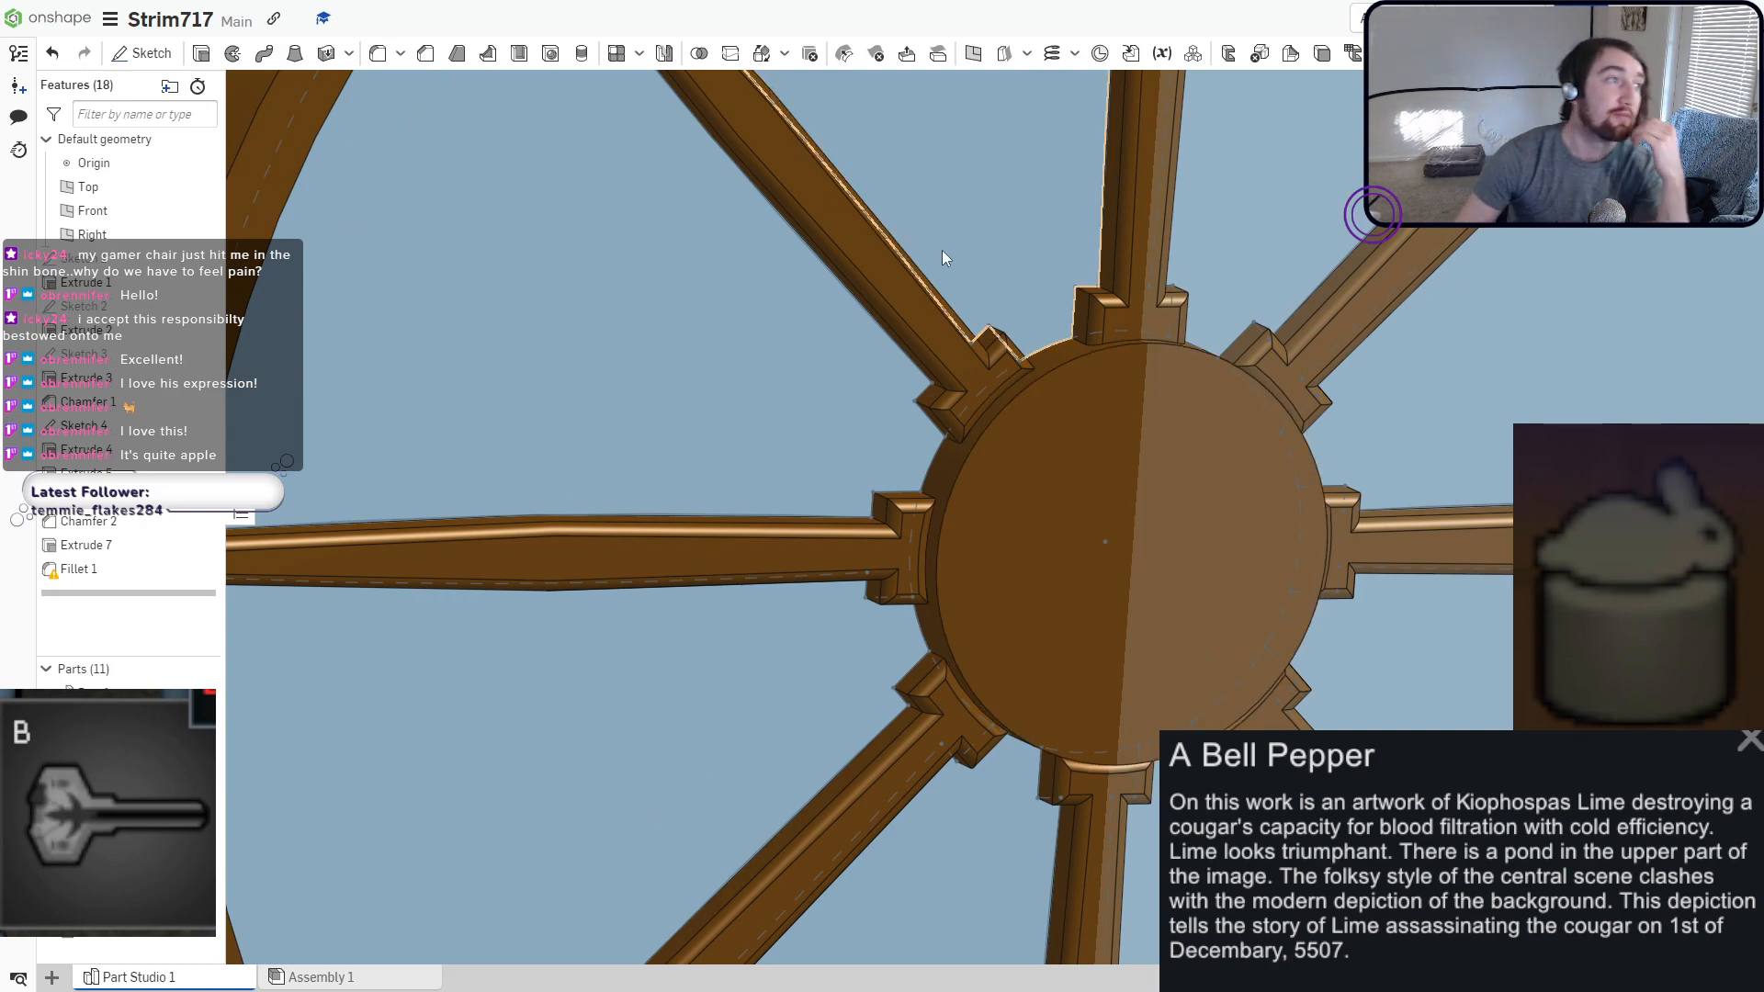
pyautogui.hotkey('shift', 'f')
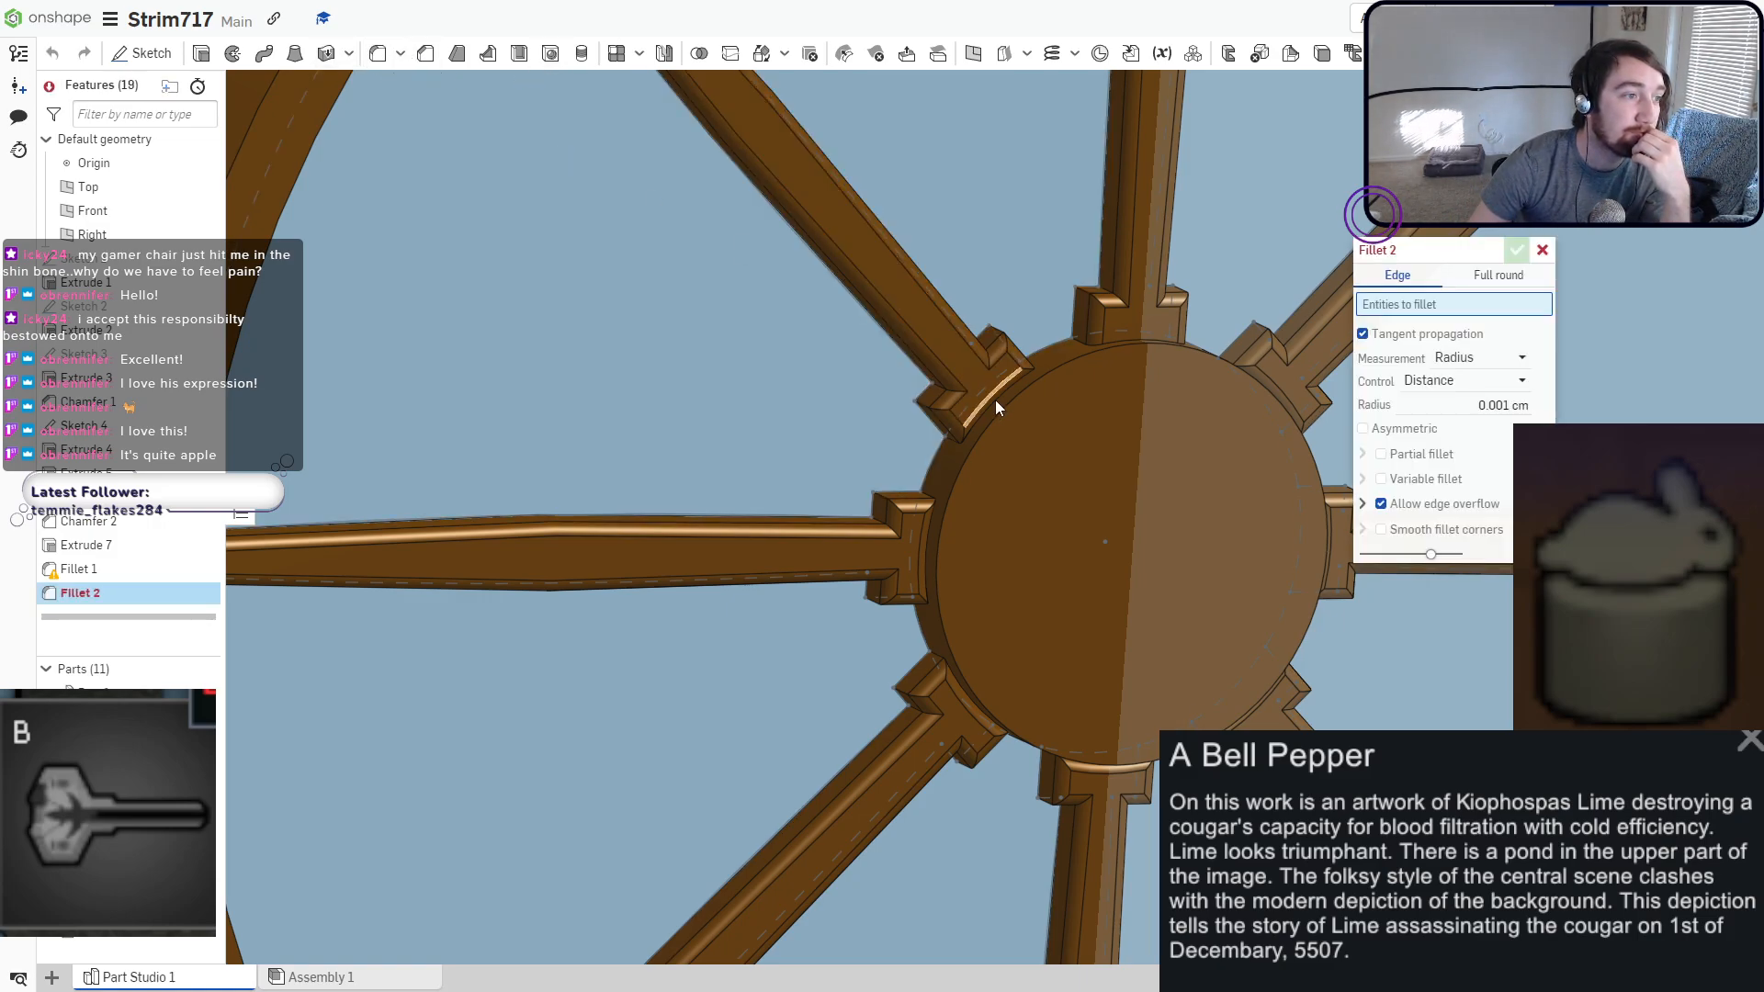
pyautogui.click(996, 406)
pyautogui.moveTo(1082, 458); pyautogui.dragTo(1143, 446, button='right')
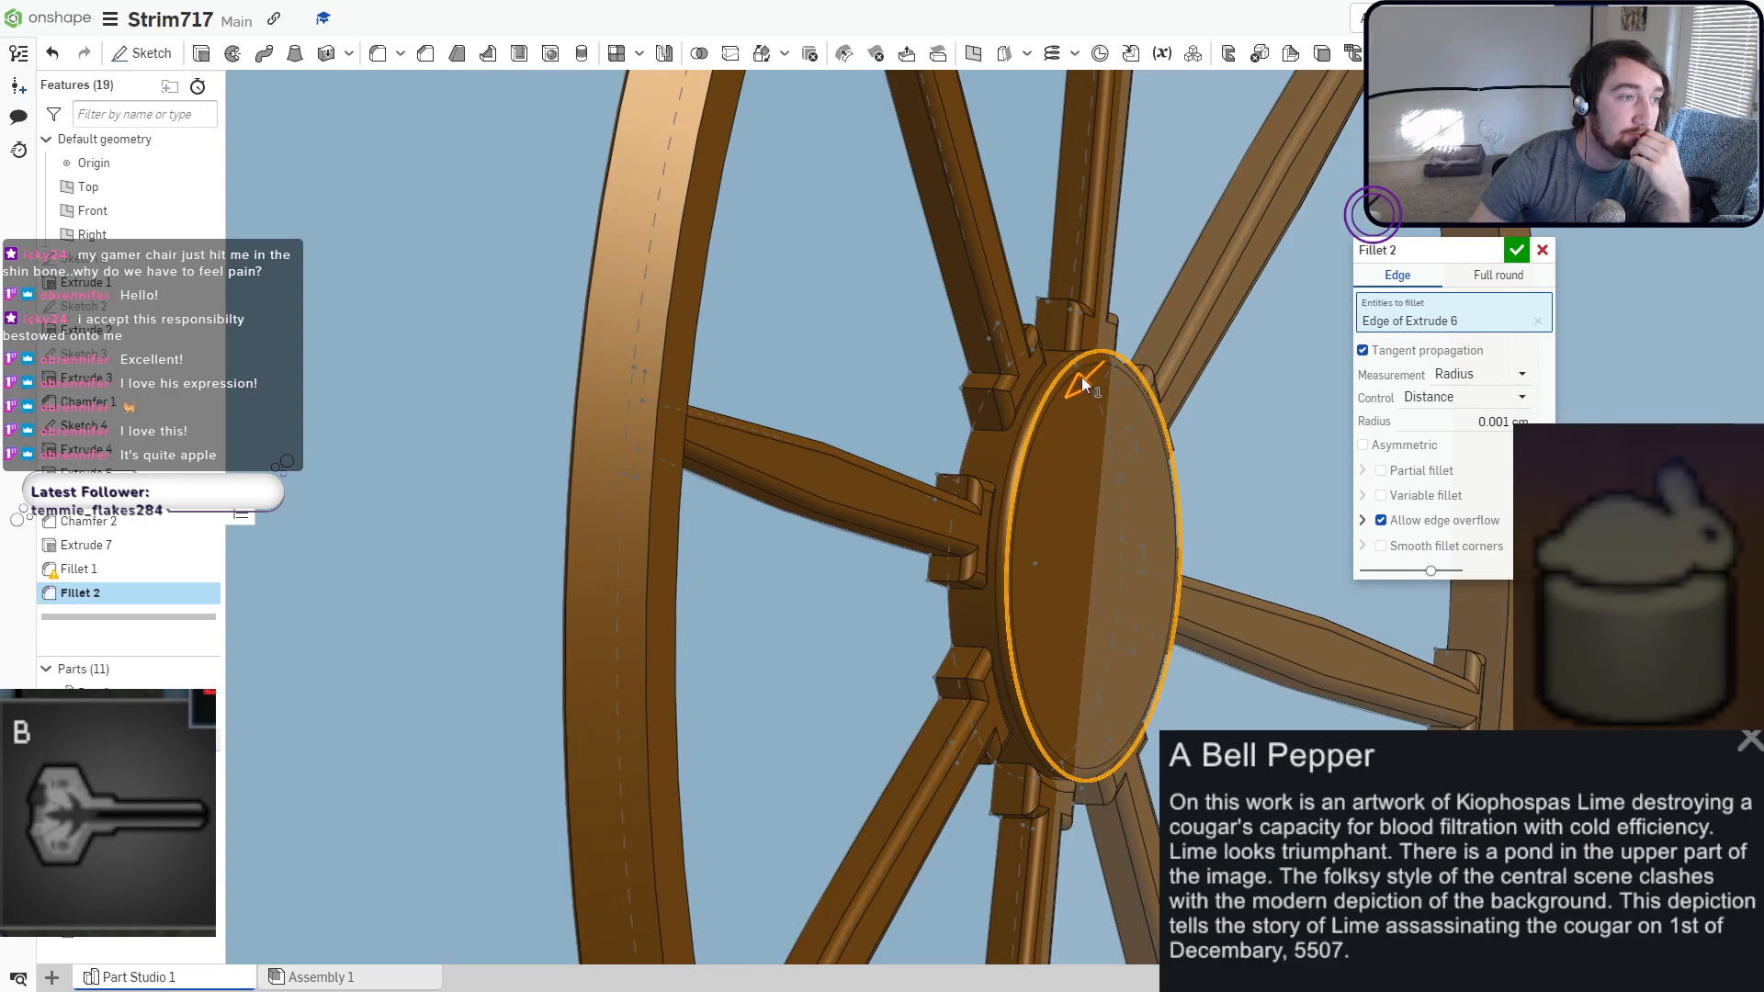
pyautogui.moveTo(1082, 377); pyautogui.dragTo(1077, 378)
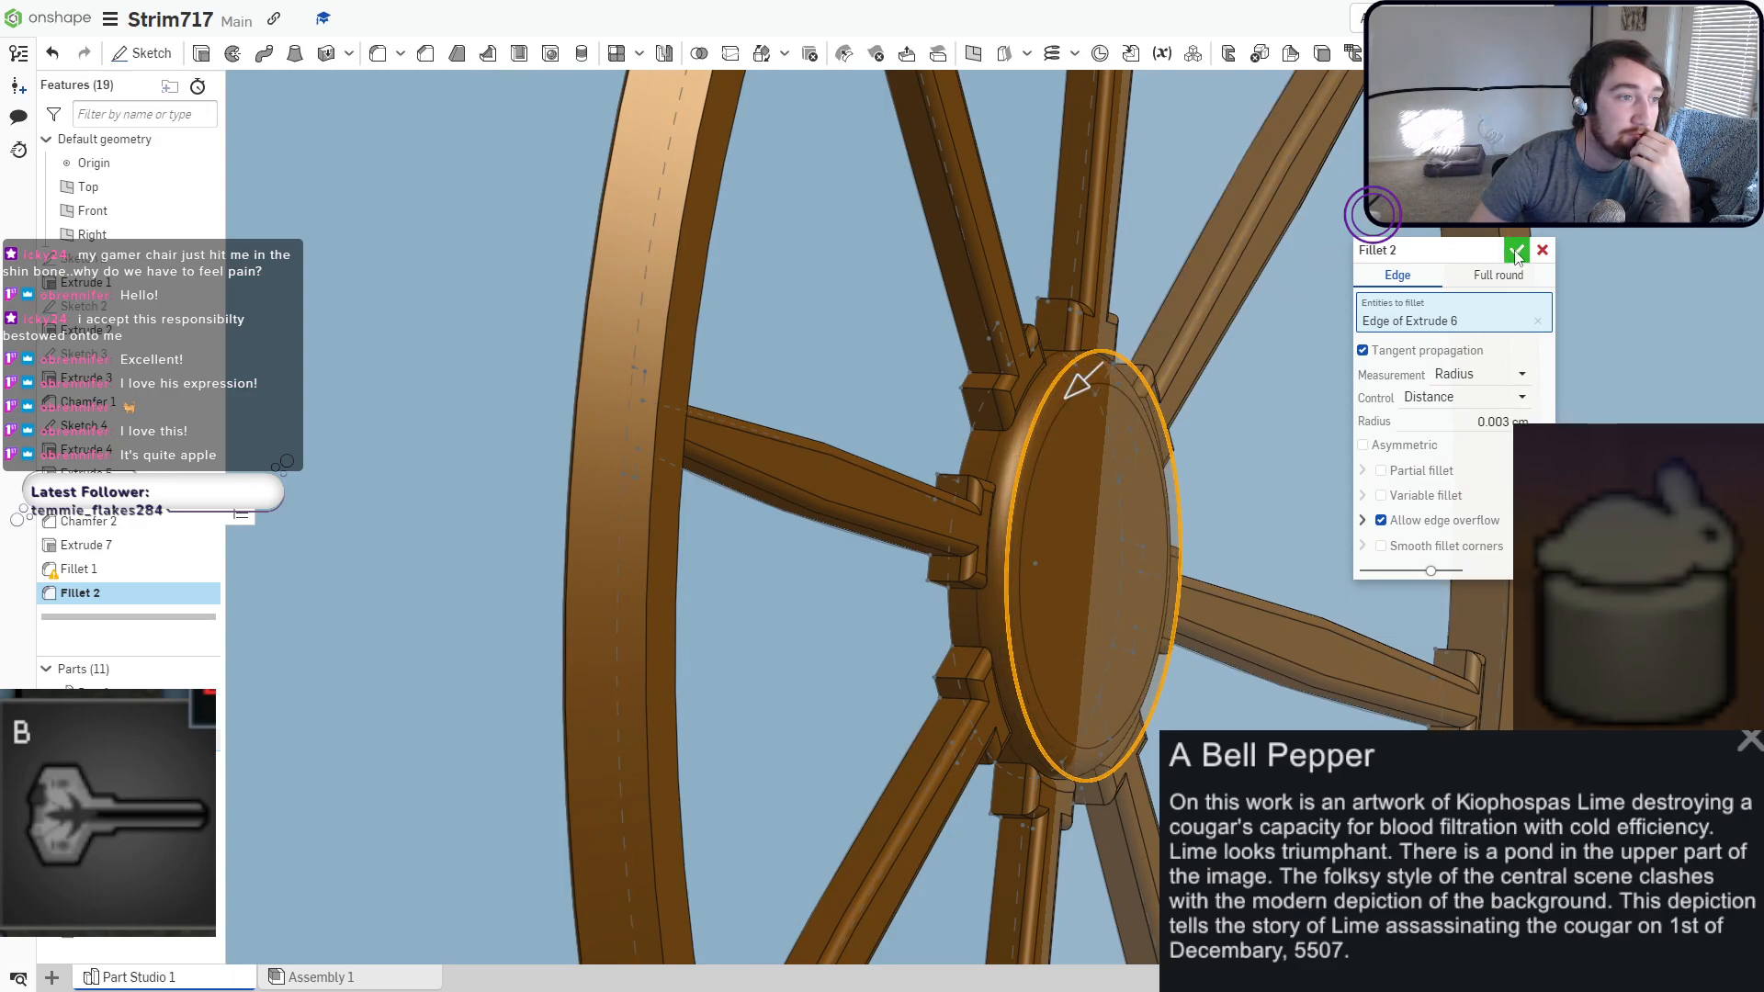
pyautogui.click(1516, 253)
# Examine the coloured wheel and its rounded hub up close and within the whole framed panel on the statue.
pyautogui.press('n')
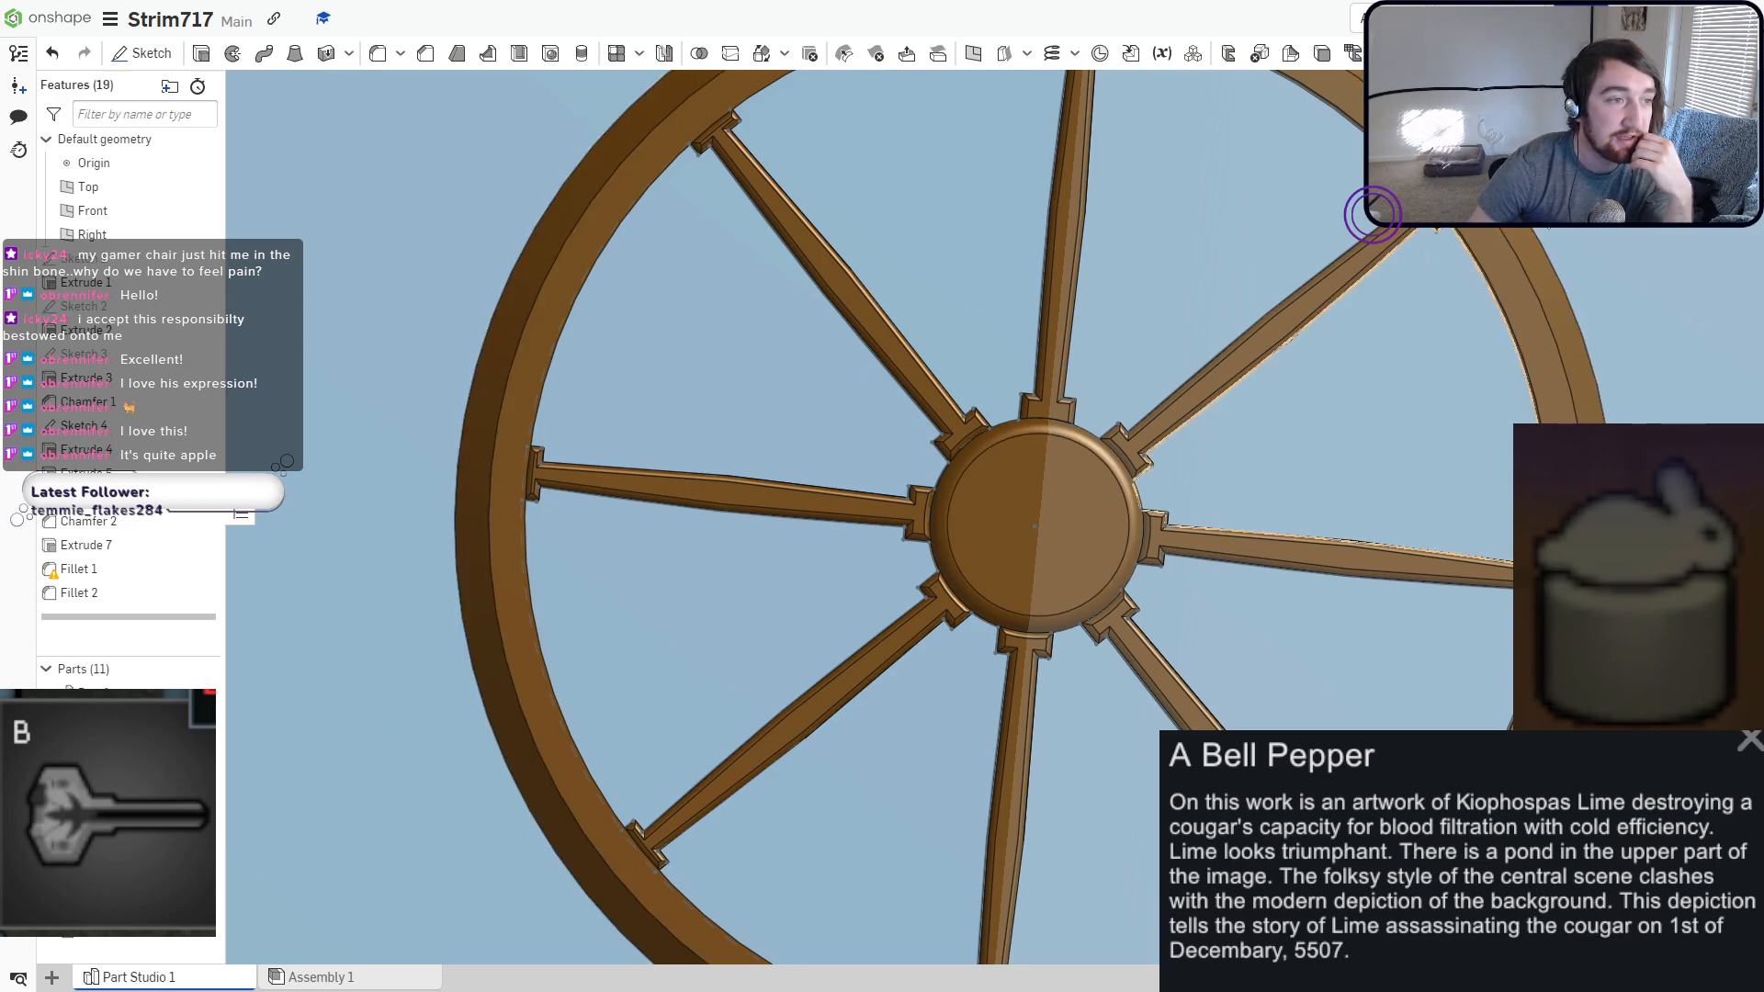
pyautogui.press('f')
pyautogui.scroll(7, 1003, 204)
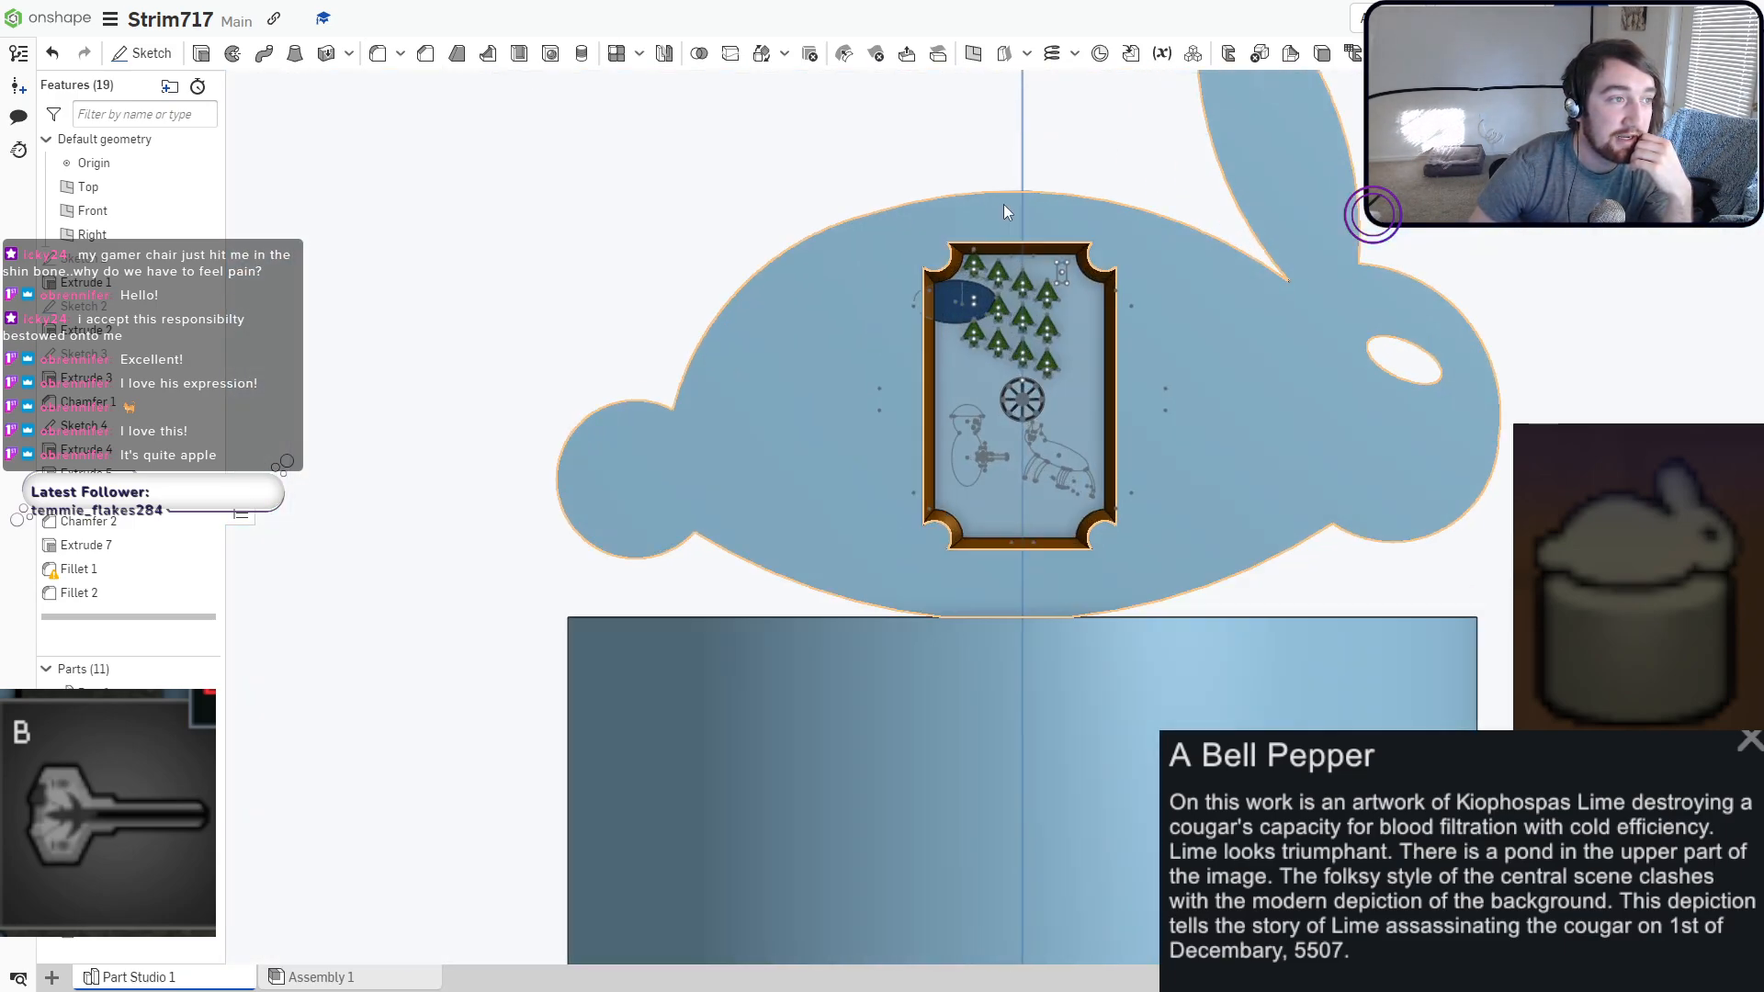
pyautogui.scroll(3, 1004, 208)
pyautogui.scroll(5, 1038, 551)
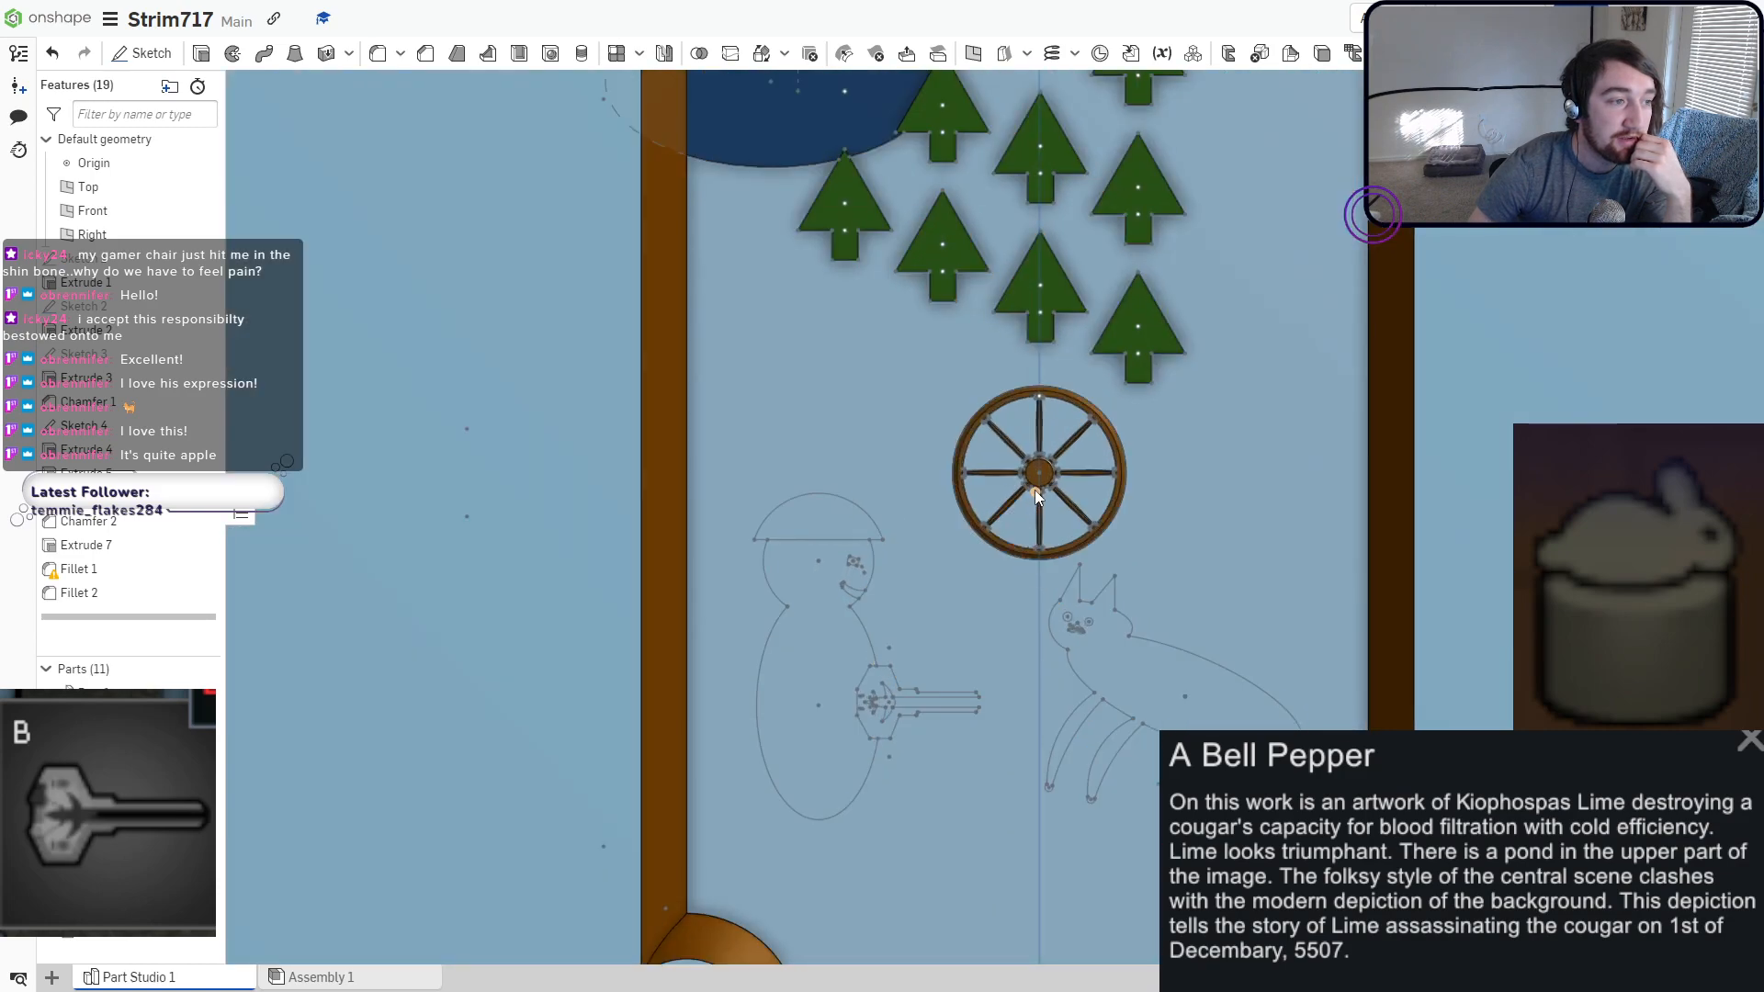
pyautogui.scroll(10, 1040, 451)
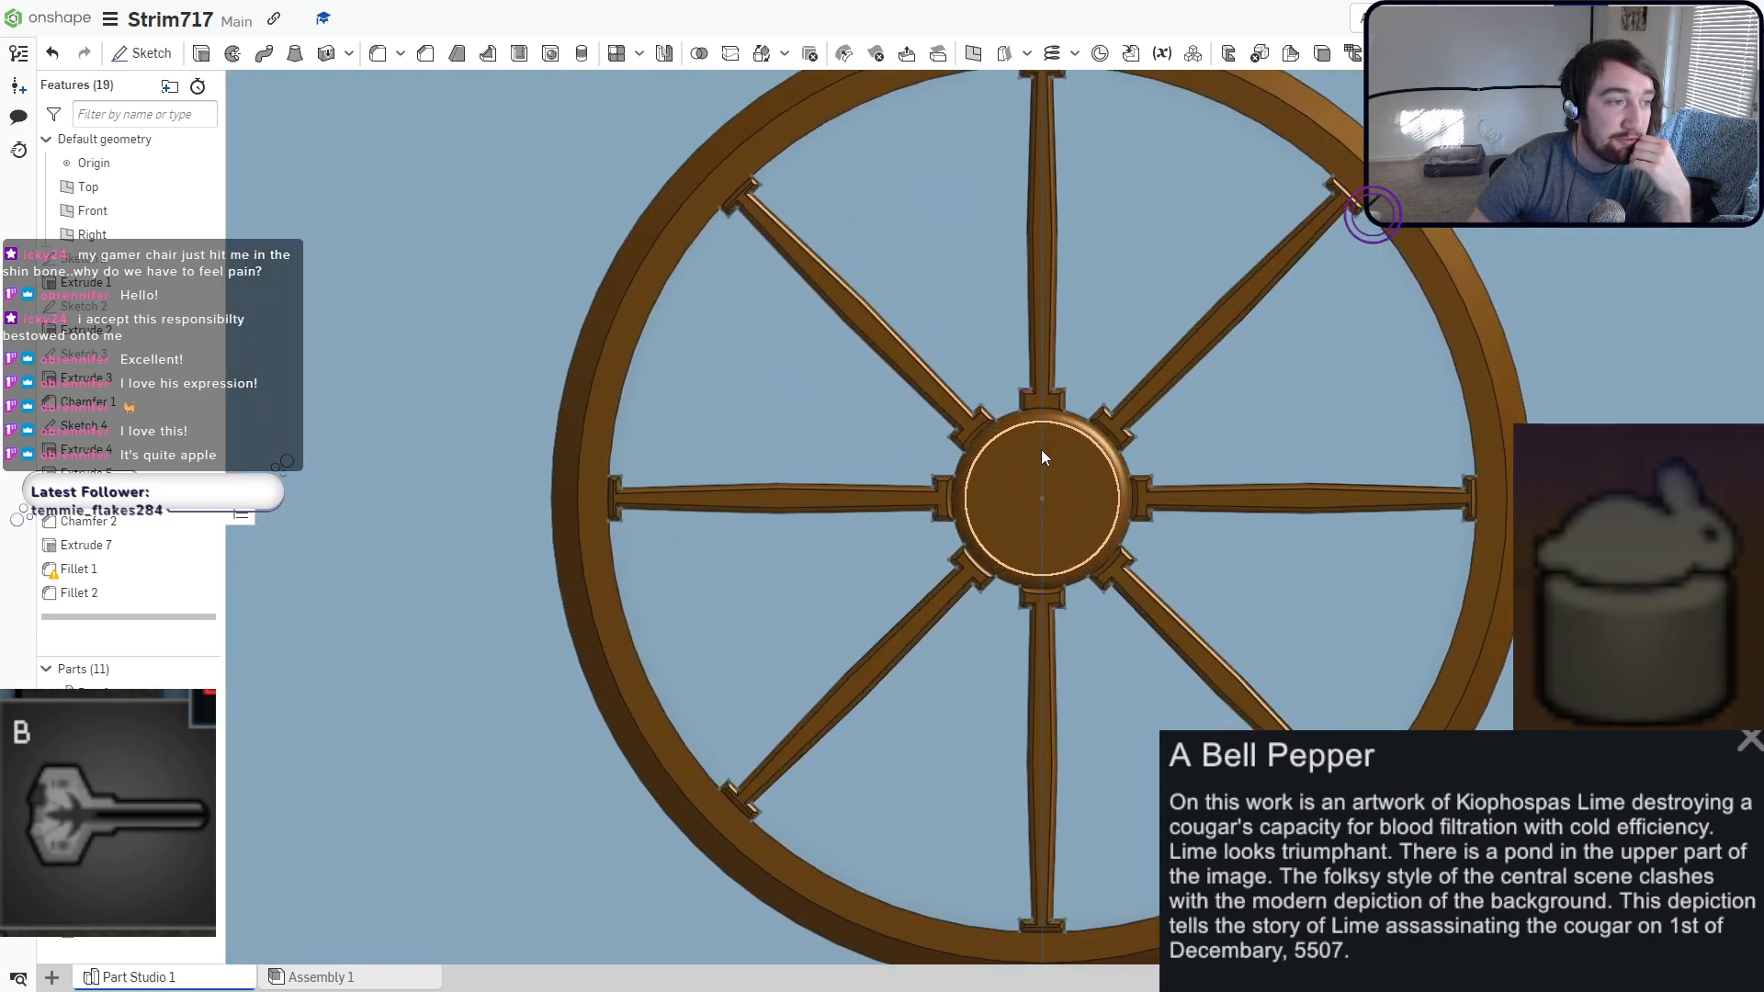
pyautogui.scroll(-3, 1043, 460)
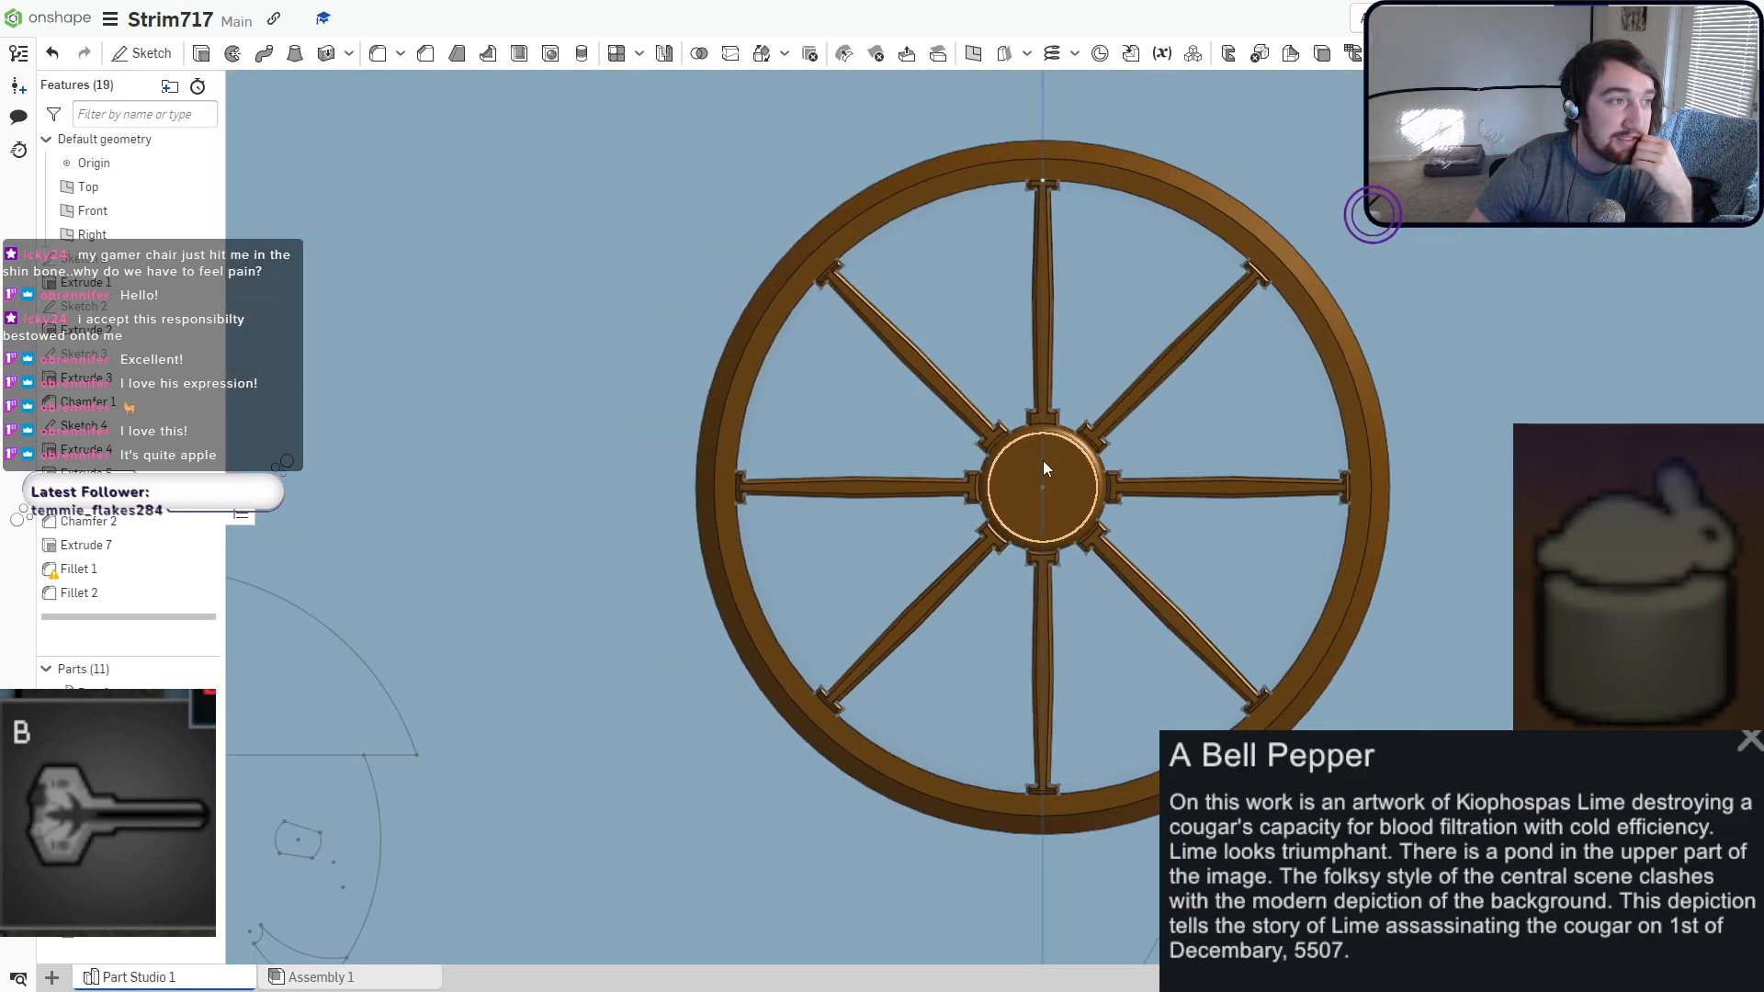
pyautogui.scroll(-15, 1044, 460)
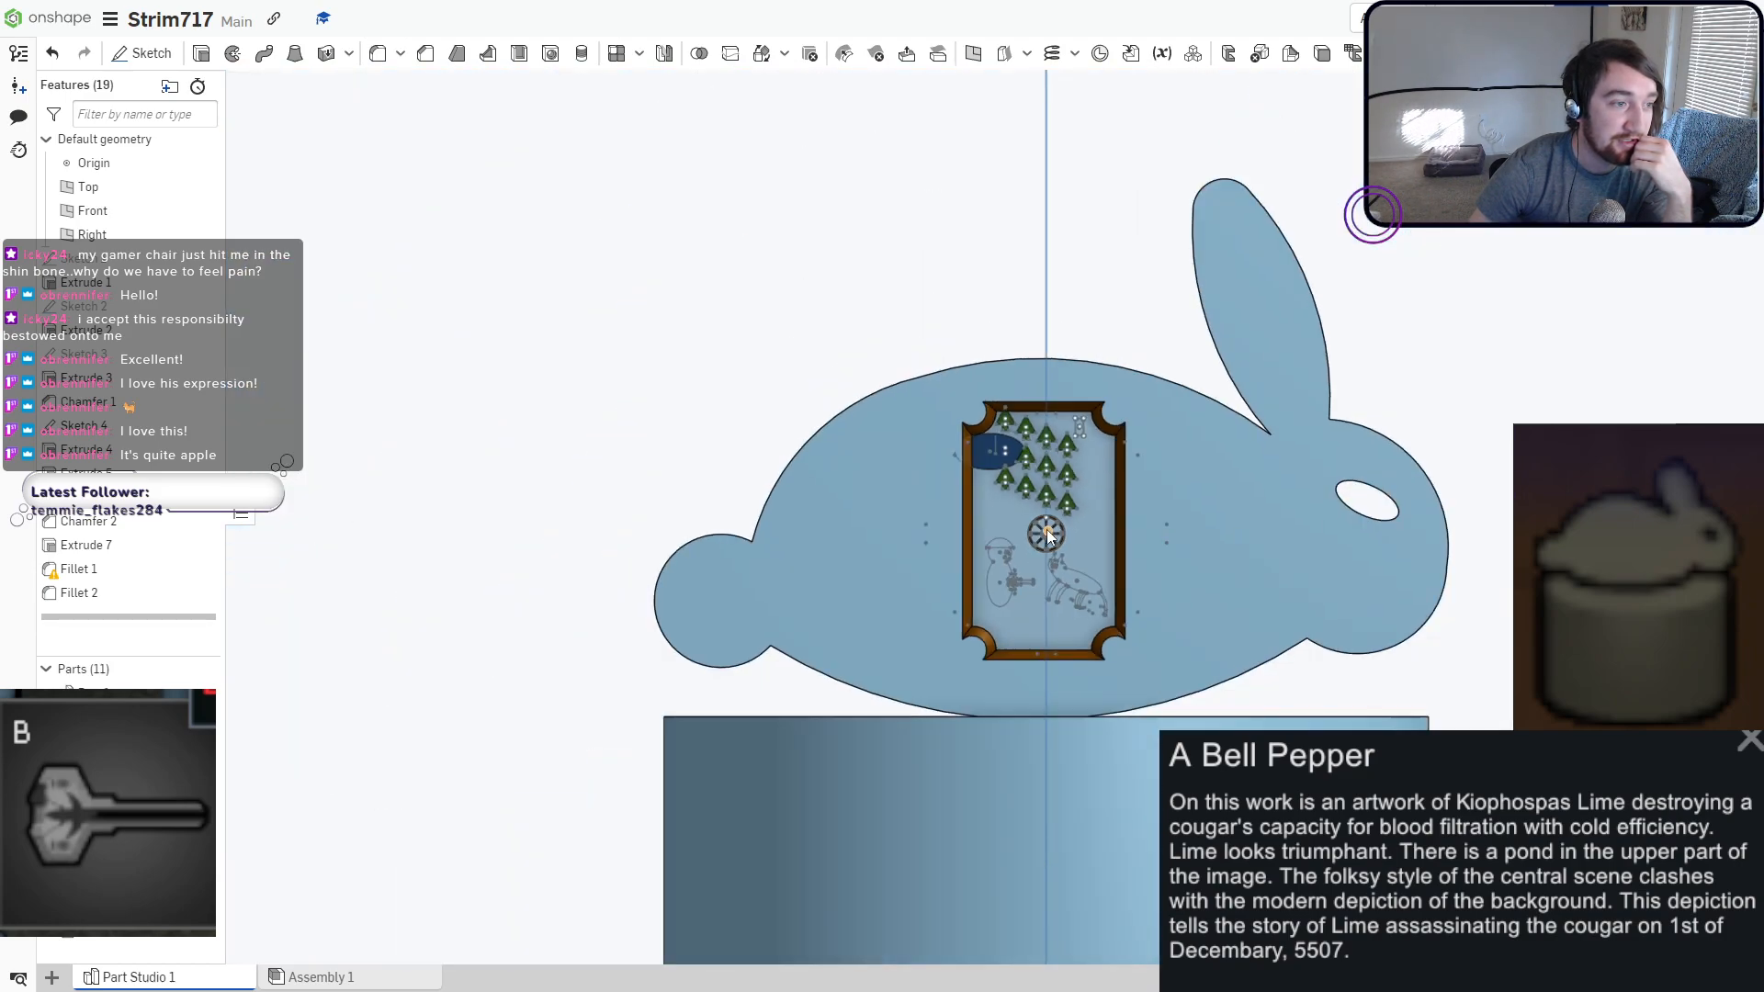
pyautogui.scroll(-8, 1045, 529)
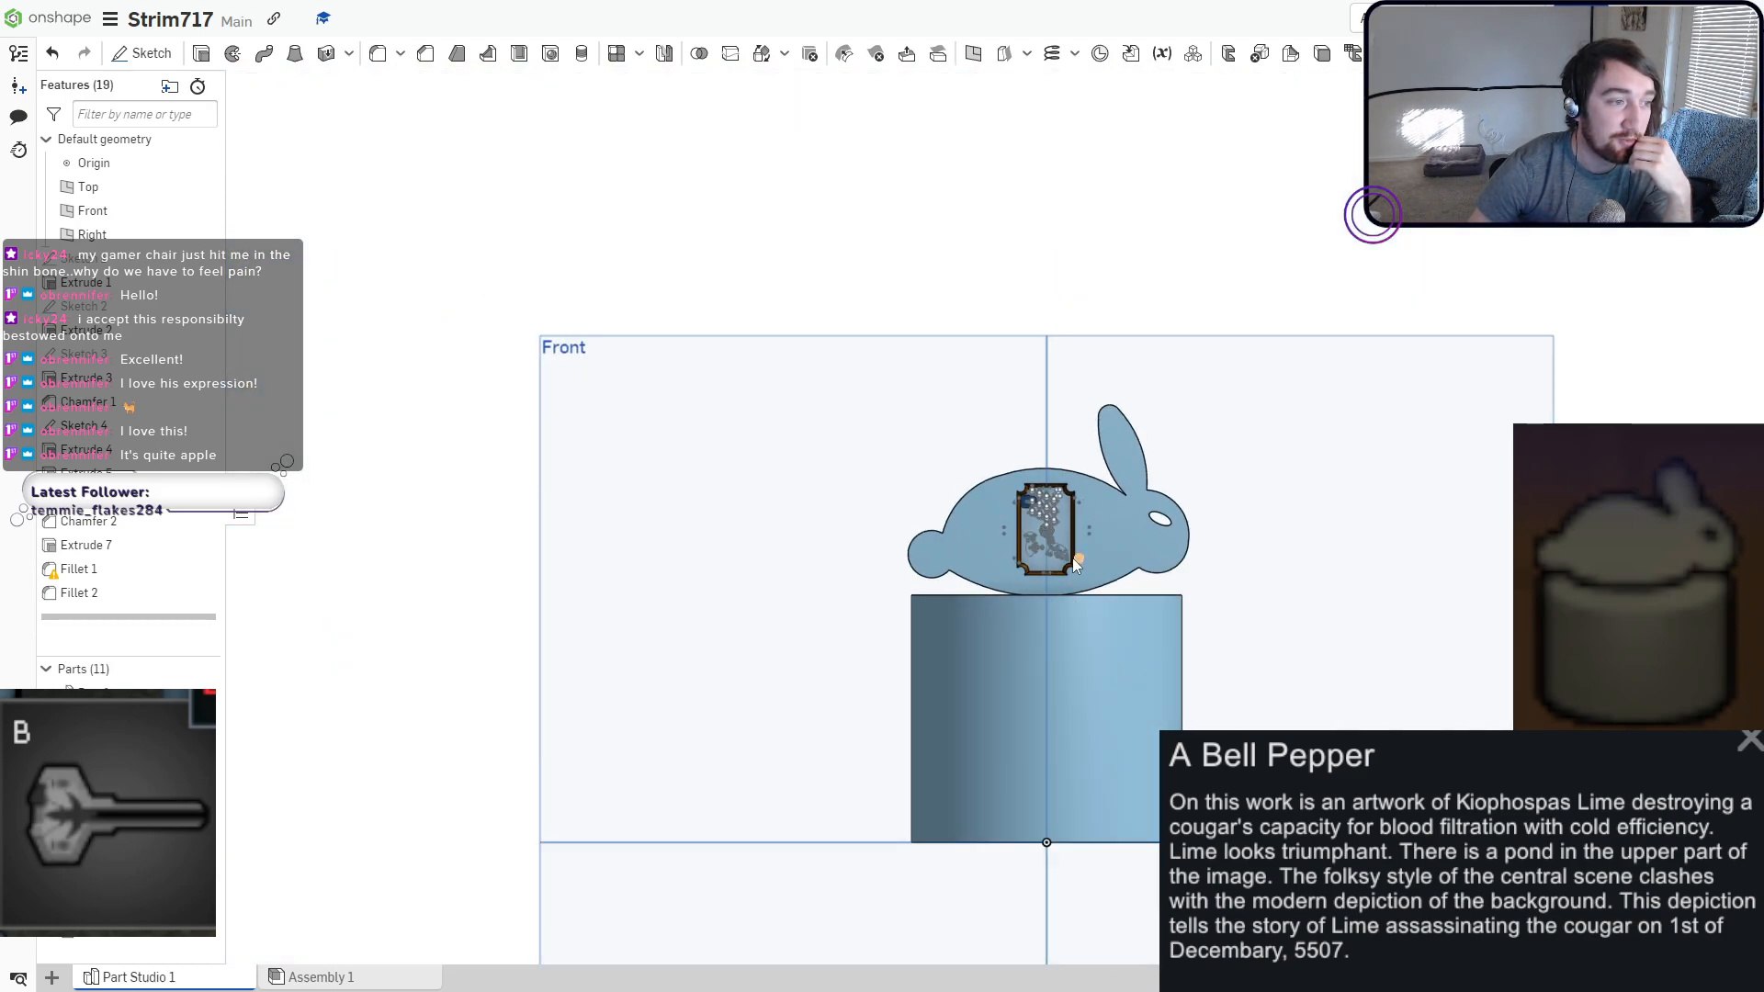
pyautogui.moveTo(1072, 559); pyautogui.dragTo(1062, 593, button='right')
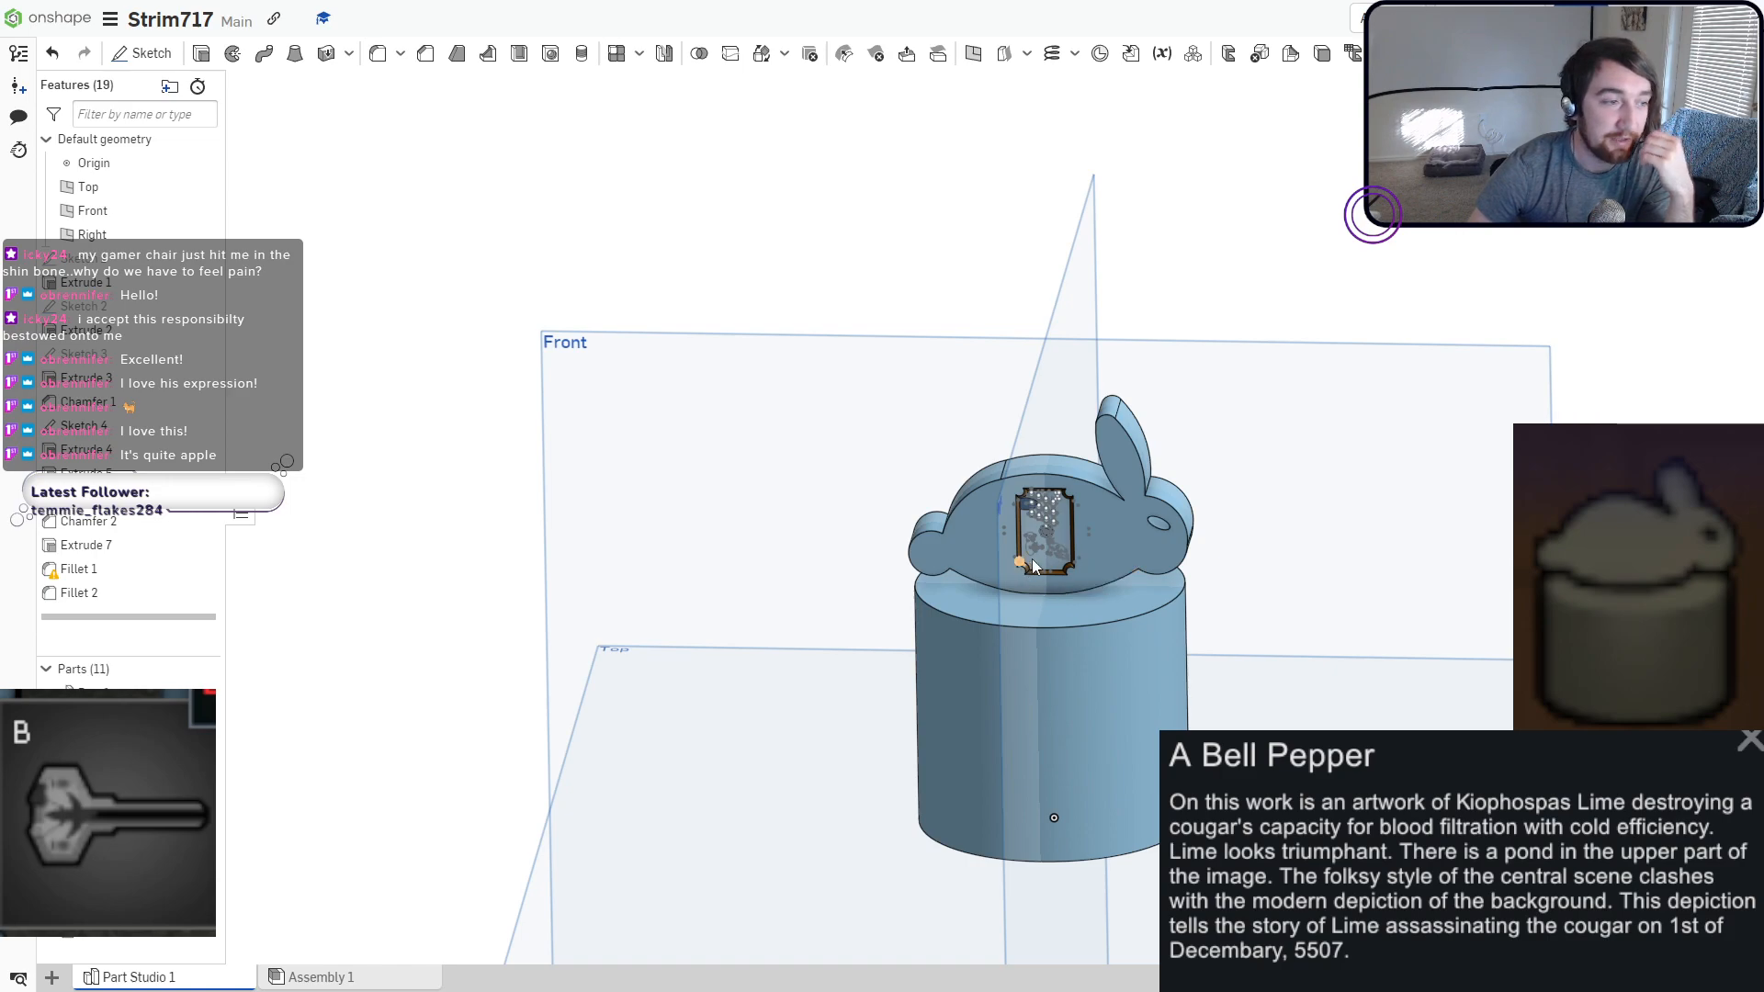
pyautogui.scroll(6, 1088, 588)
pyautogui.hotkey('shift', '1')
pyautogui.scroll(10, 1025, 250)
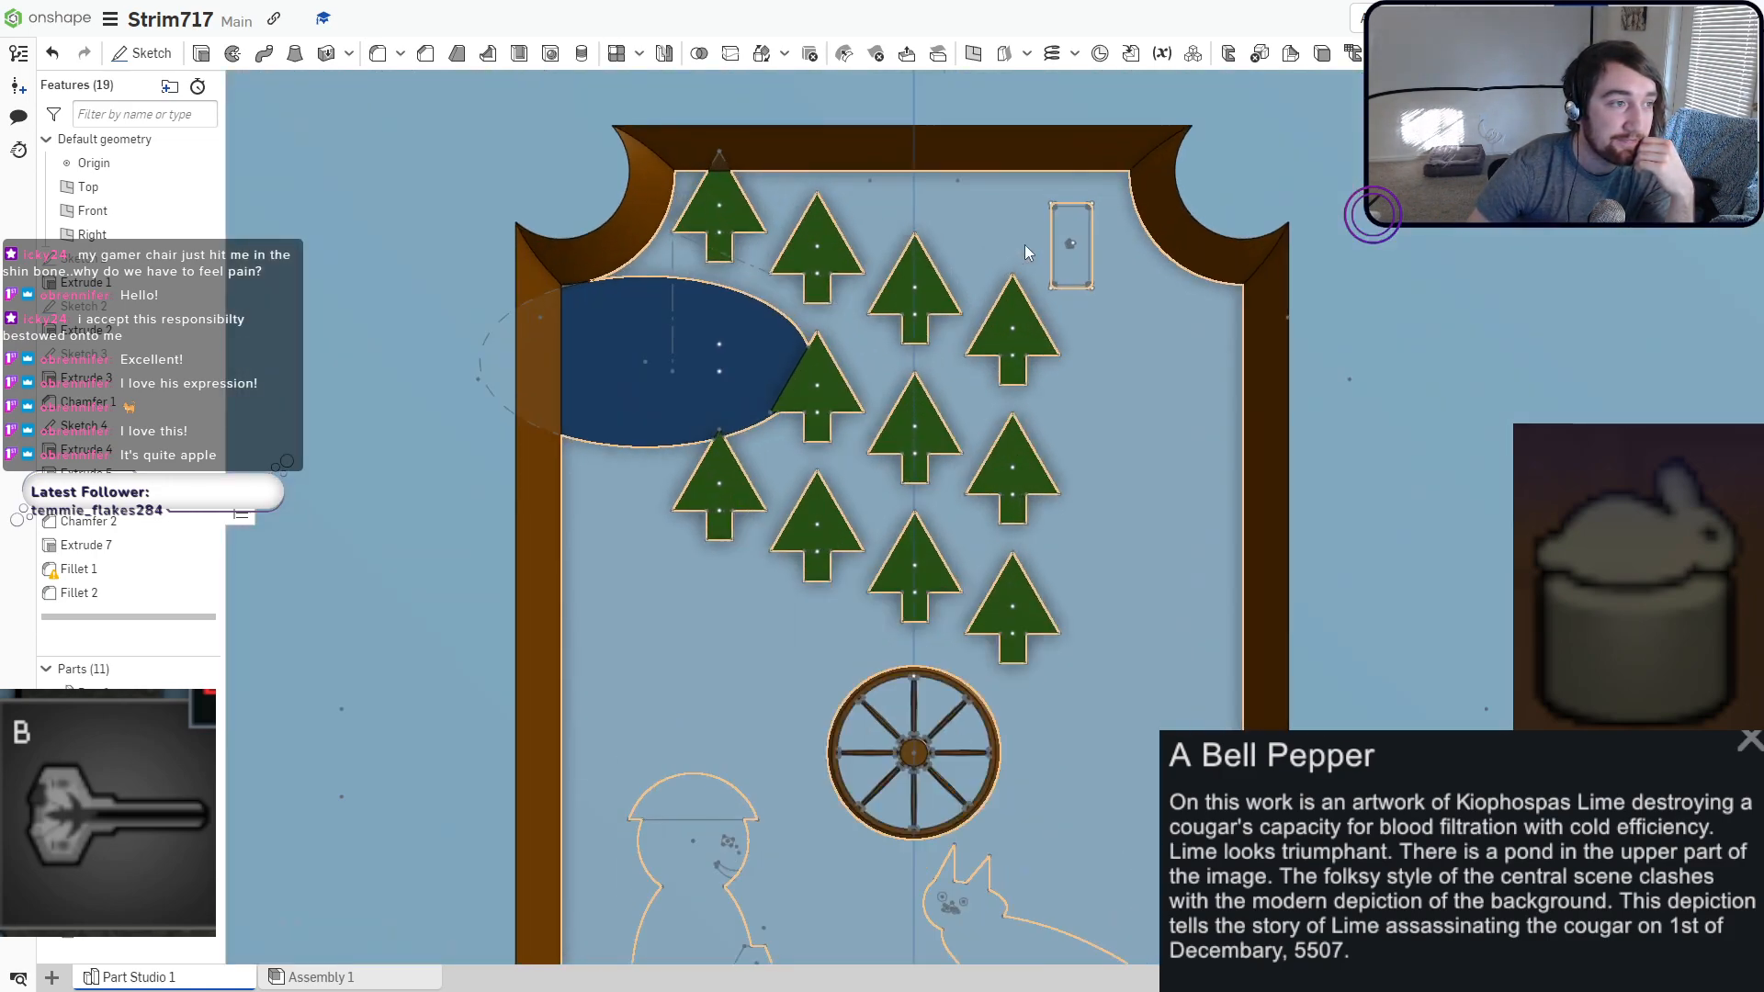
pyautogui.scroll(1, 1025, 245)
pyautogui.scroll(1, 932, 556)
# Extrude the standing figure's head-and-body region slightly out of the panel, merged with Part 1, leaving out the eye, mouth, hat and key.
pyautogui.moveTo(946, 501); pyautogui.dragTo(1027, 299, button='middle')
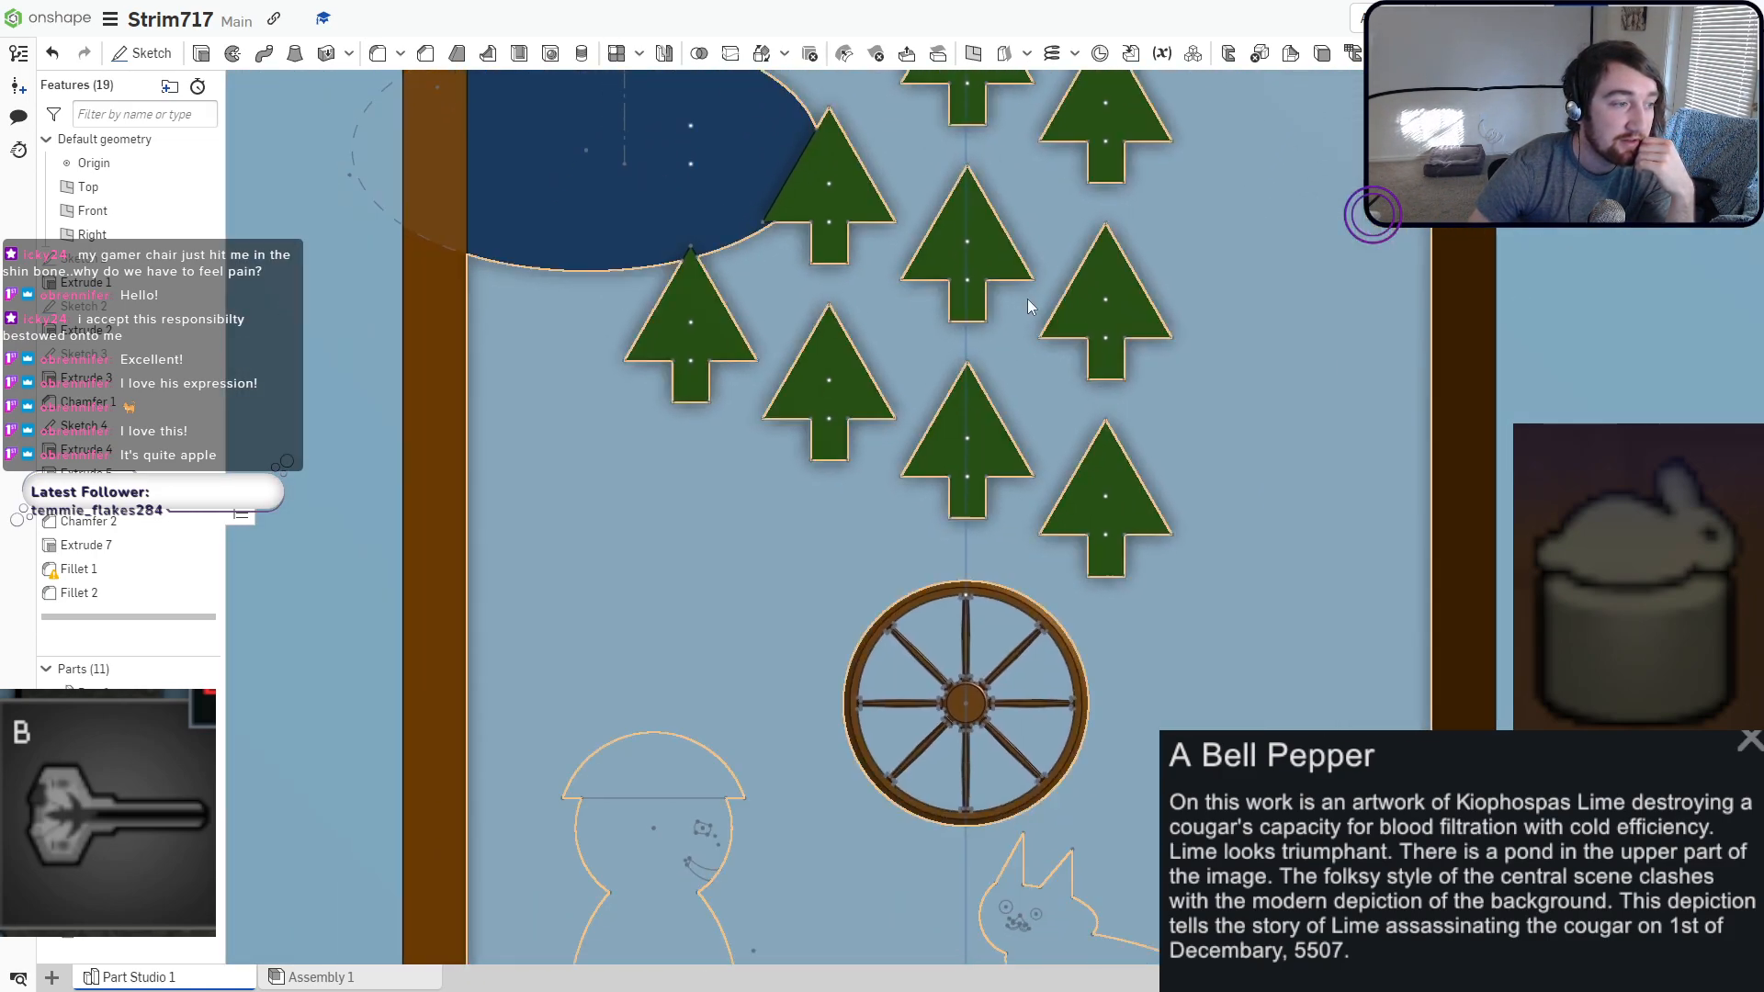
pyautogui.moveTo(879, 647); pyautogui.dragTo(996, 465, button='middle')
pyautogui.moveTo(845, 649); pyautogui.dragTo(967, 500, button='middle')
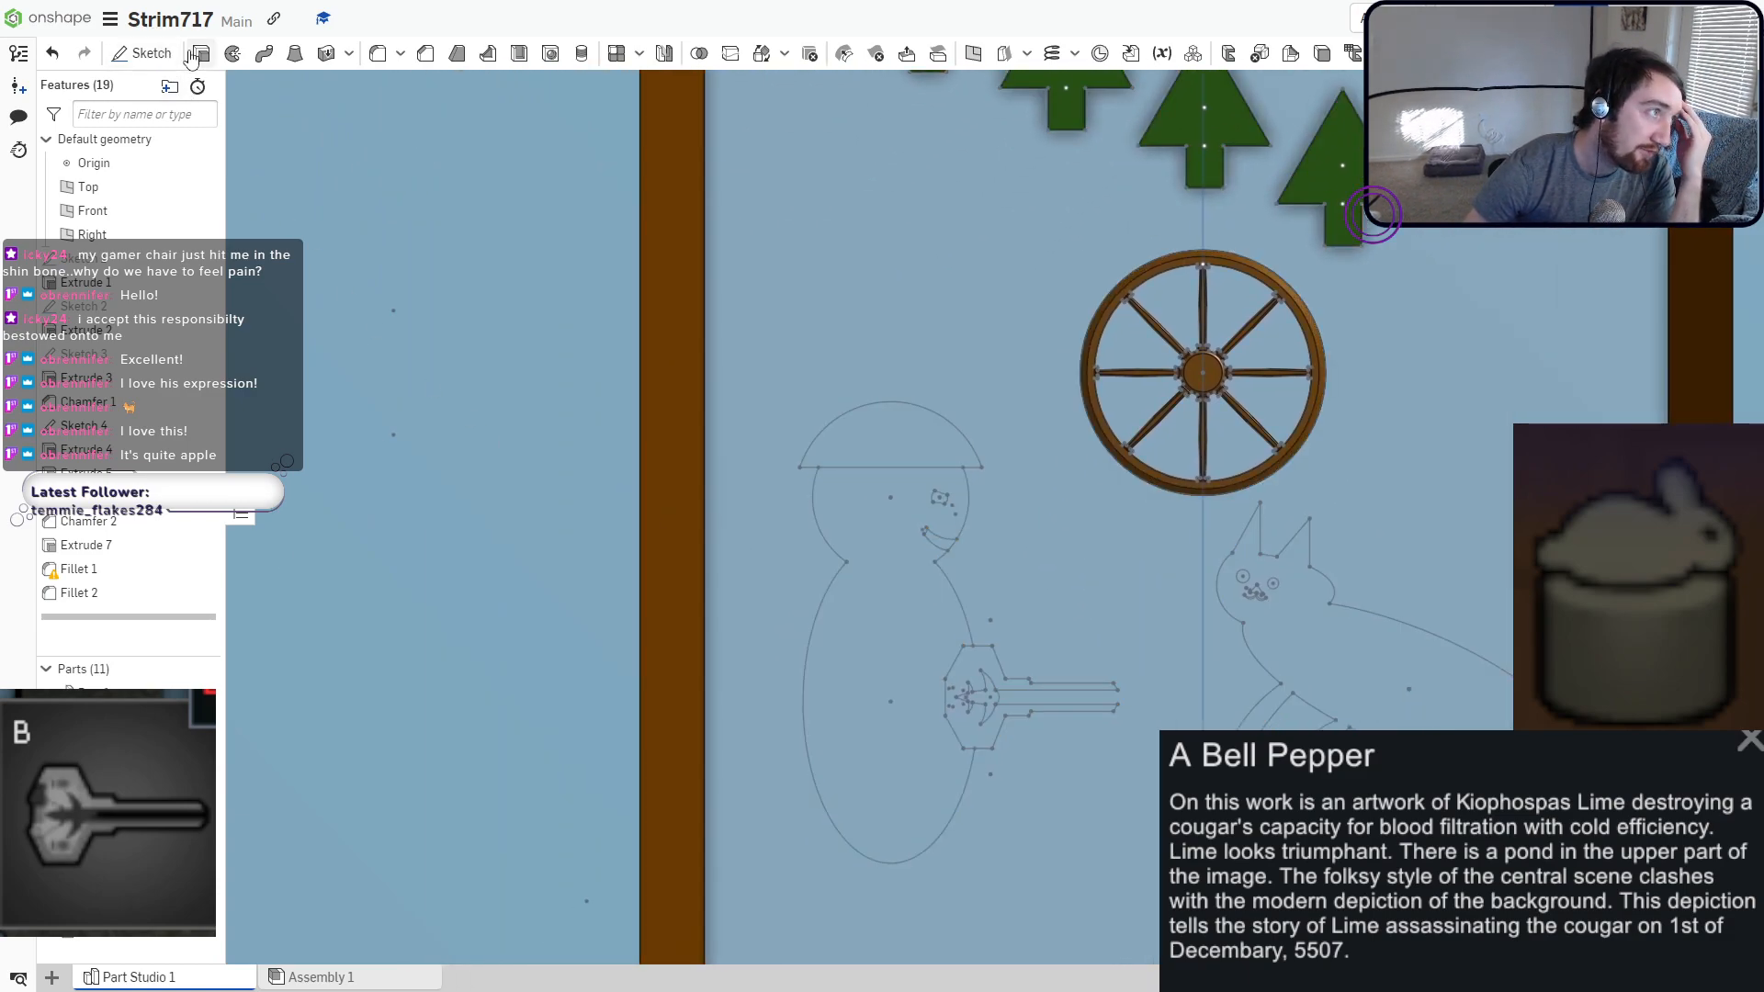
pyautogui.hotkey('shift', 'e')
pyautogui.click(882, 643)
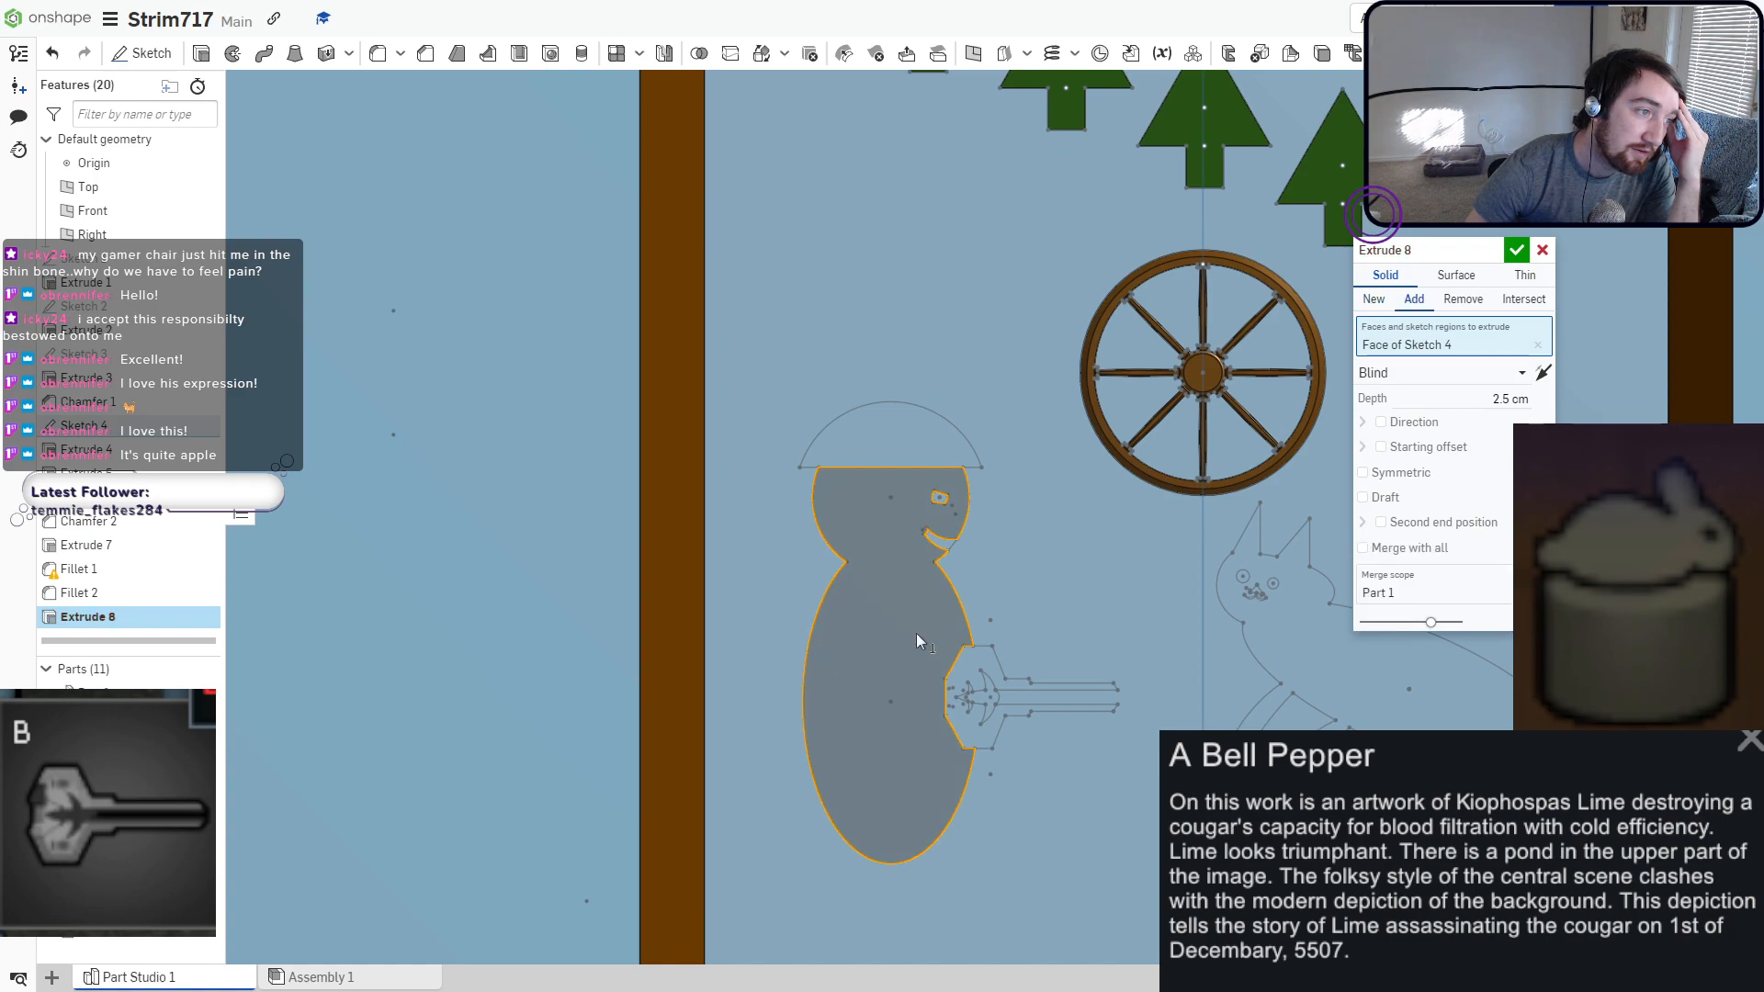
pyautogui.scroll(-2, 877, 631)
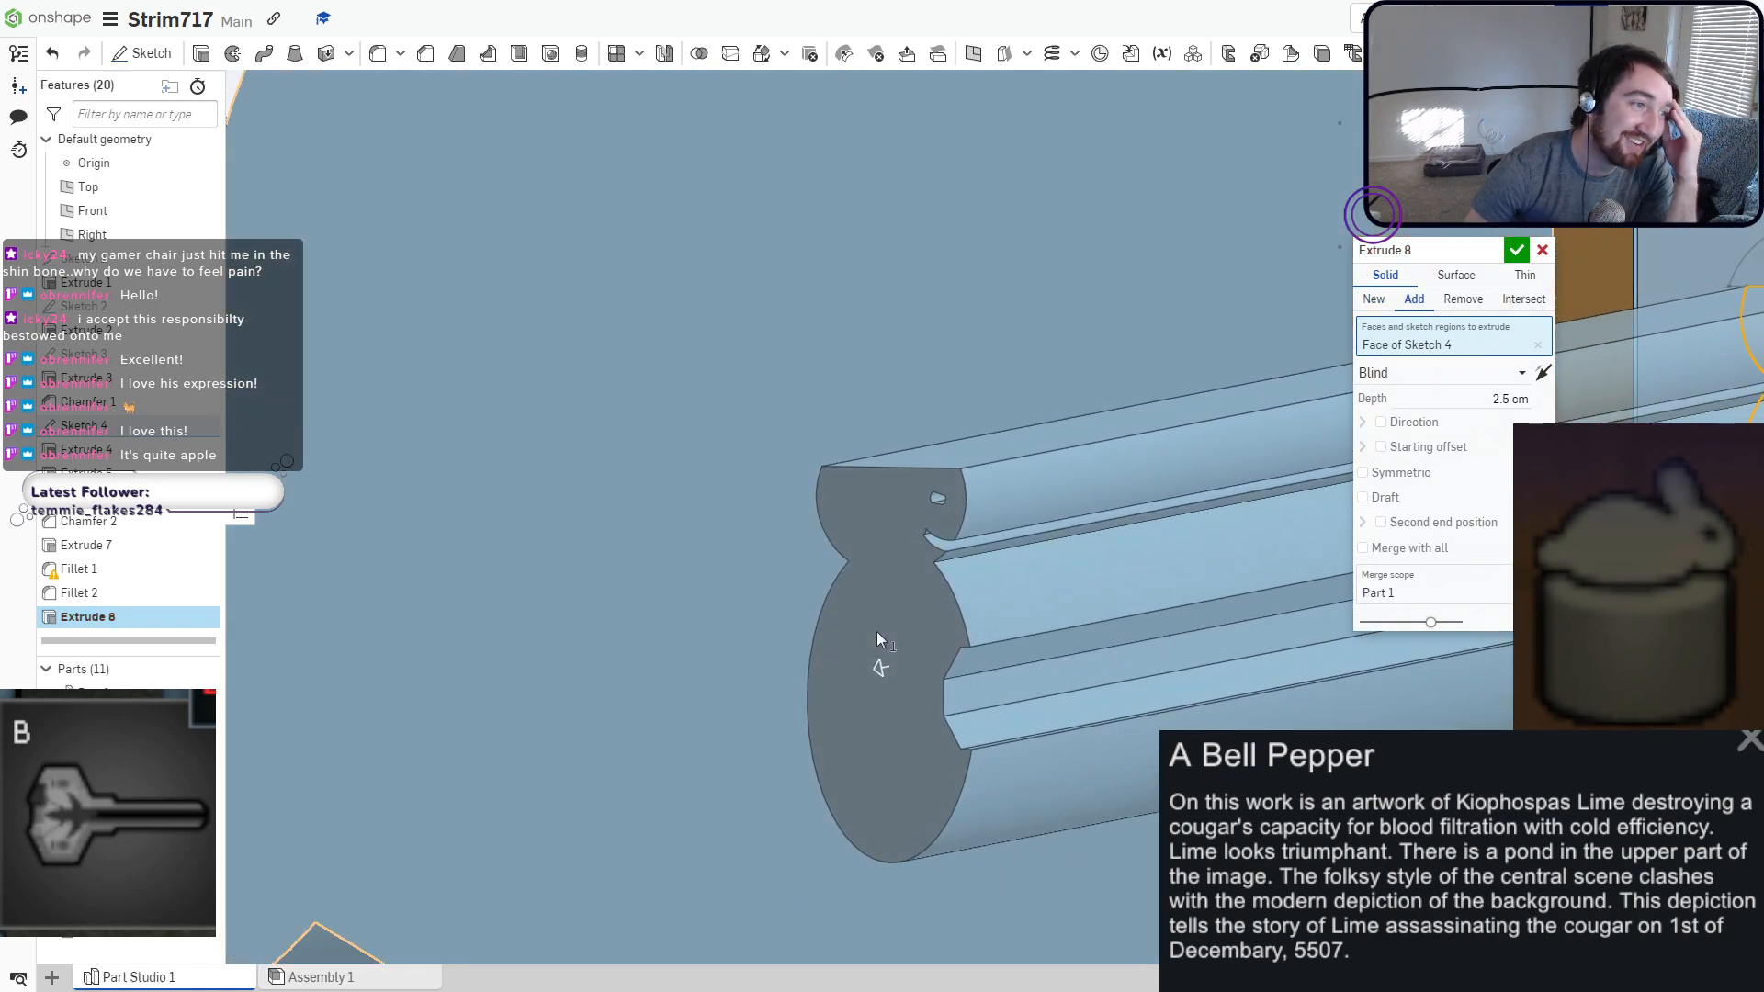
pyautogui.scroll(-2, 878, 630)
pyautogui.moveTo(1009, 643); pyautogui.dragTo(878, 643, button='middle')
pyautogui.moveTo(742, 652); pyautogui.dragTo(1132, 614)
pyautogui.scroll(5, 1138, 614)
pyautogui.moveTo(1140, 616); pyautogui.dragTo(1097, 503, button='right')
pyautogui.moveTo(1100, 483); pyautogui.dragTo(1105, 480)
pyautogui.click(1516, 250)
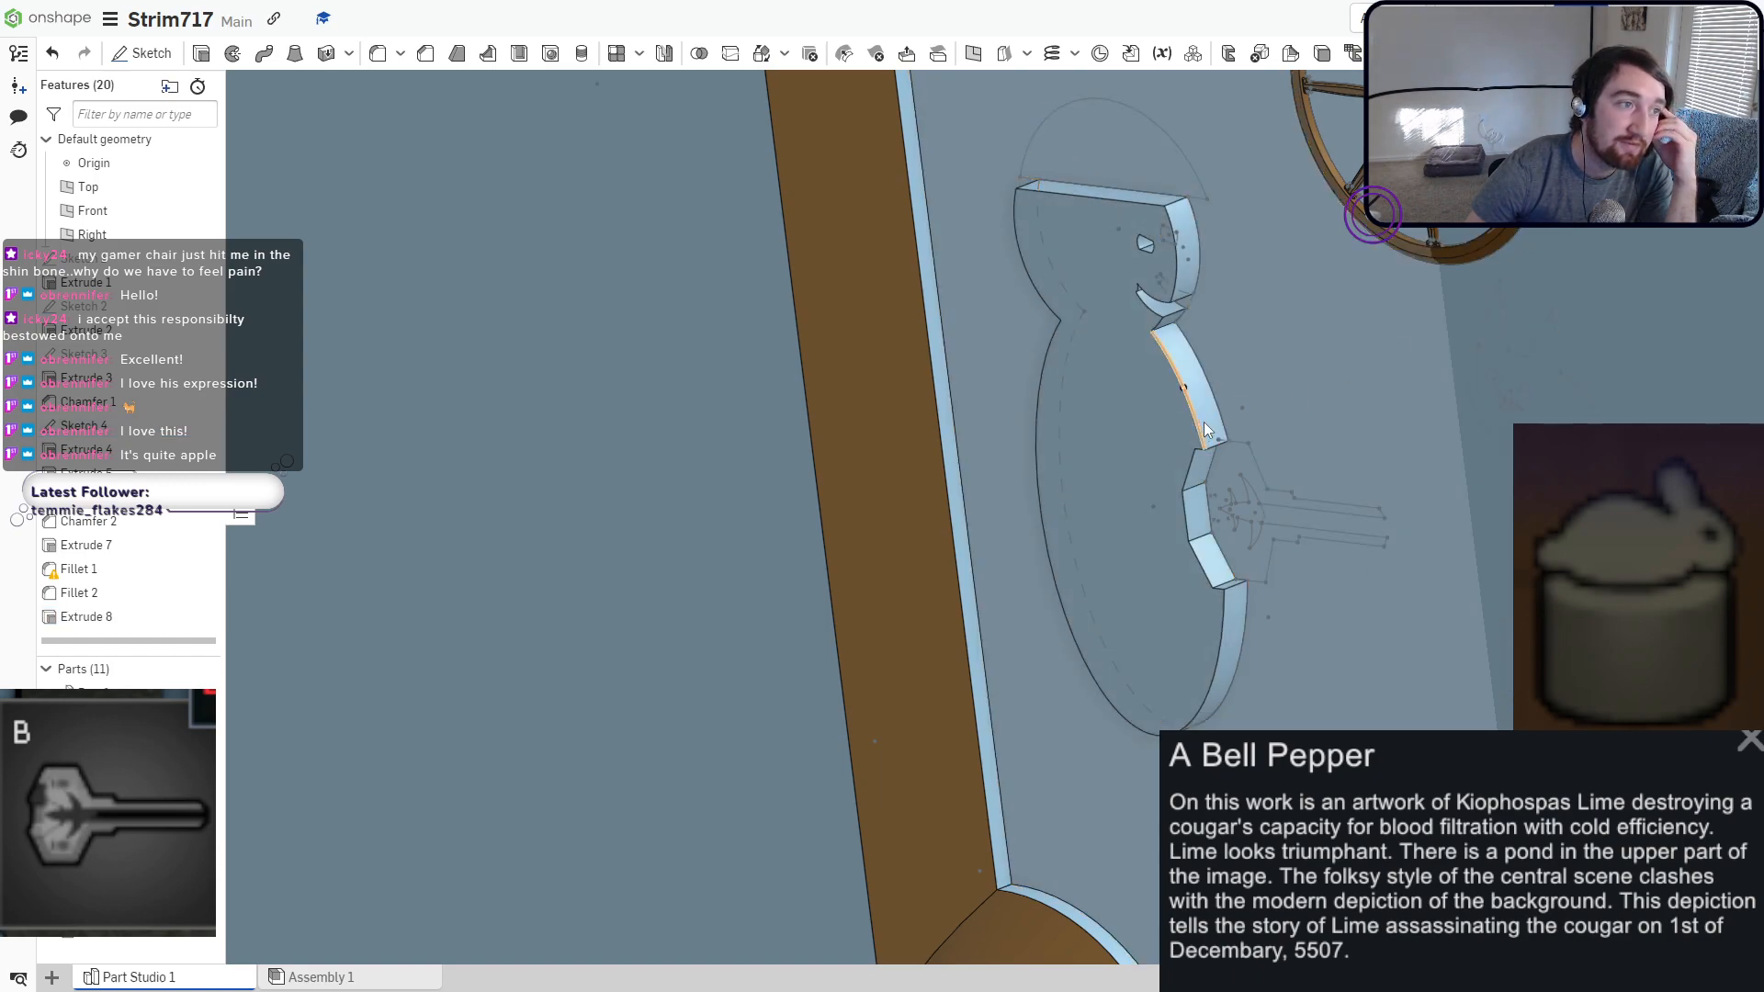
# Extrude the figure's half-round hat about 0.021 cm out of the panel, merged with Part 1.
pyautogui.hotkey('shift', '1')
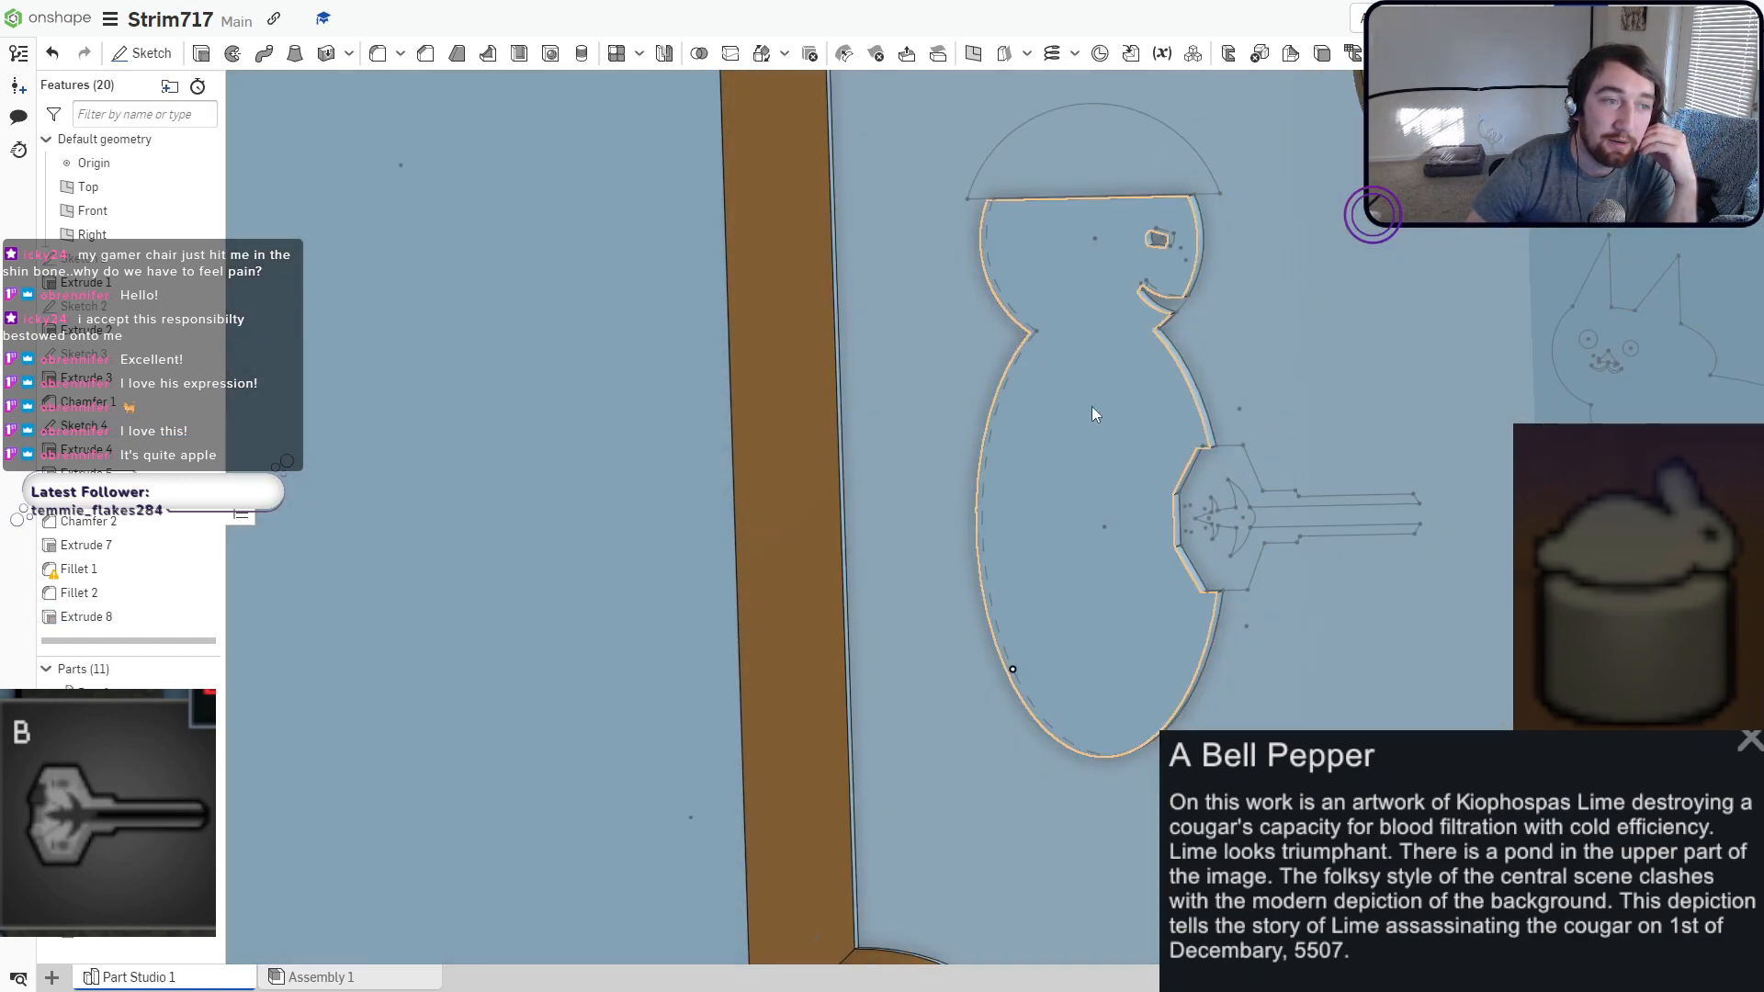
pyautogui.moveTo(1130, 470); pyautogui.dragTo(1150, 463, button='right')
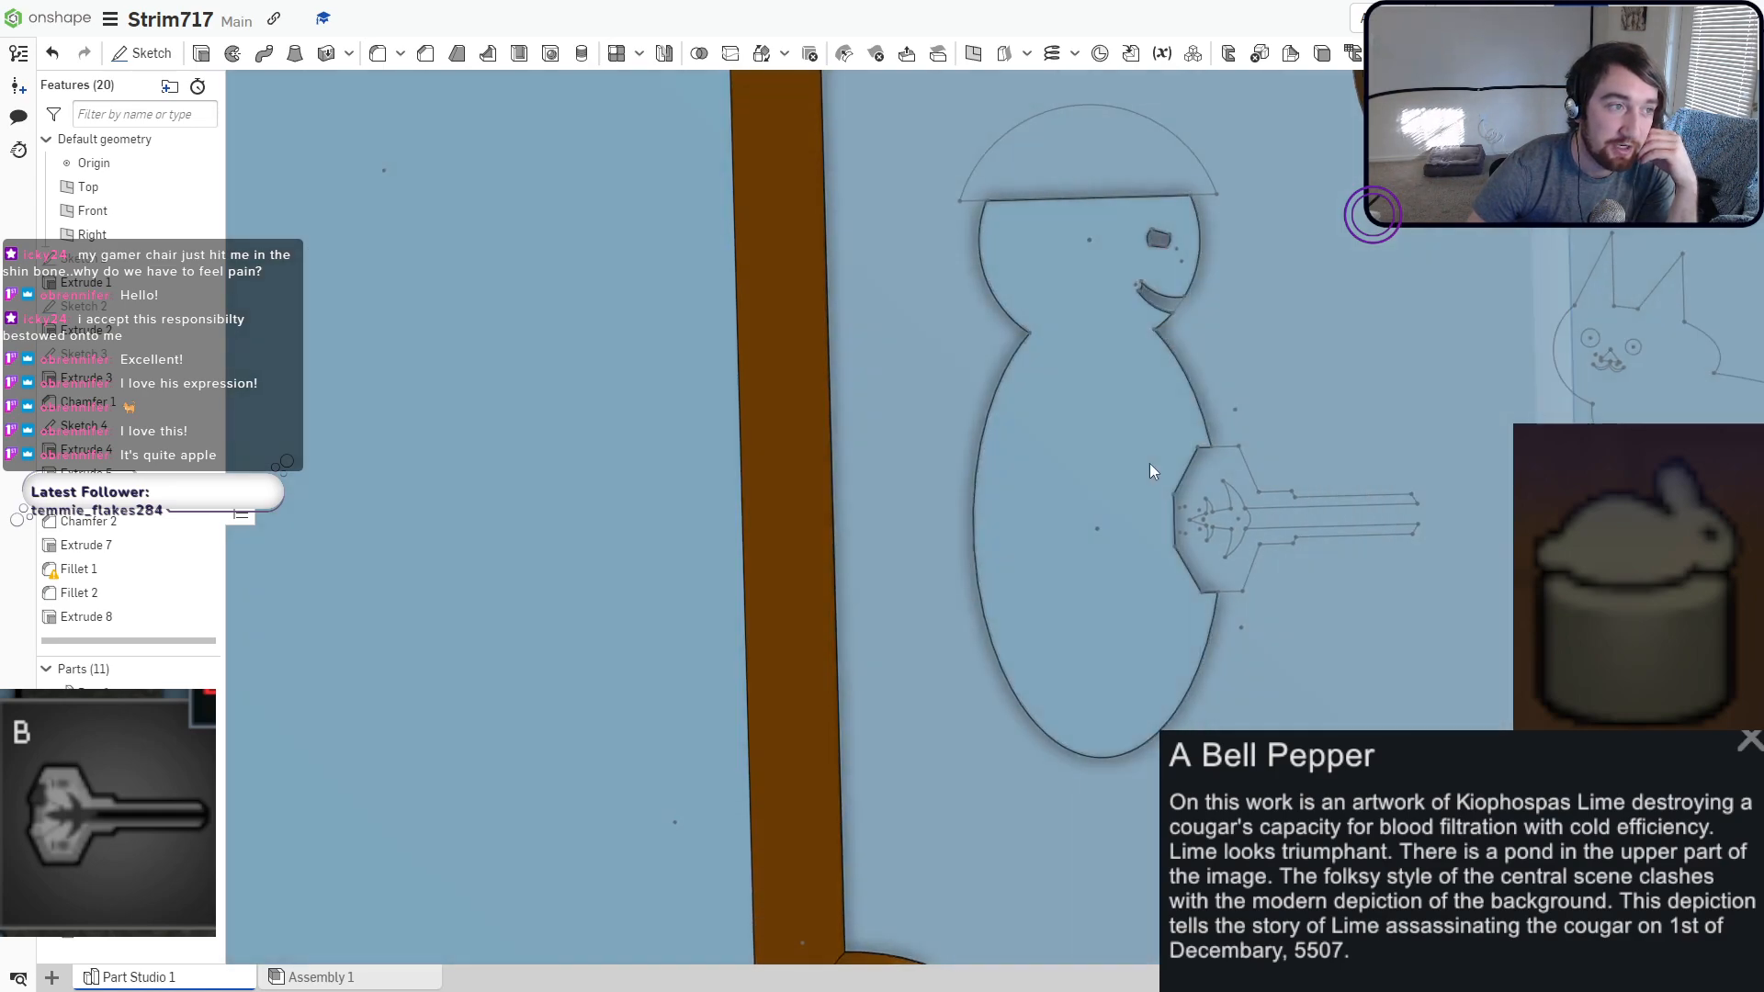
pyautogui.moveTo(1132, 440); pyautogui.dragTo(1030, 554, button='middle')
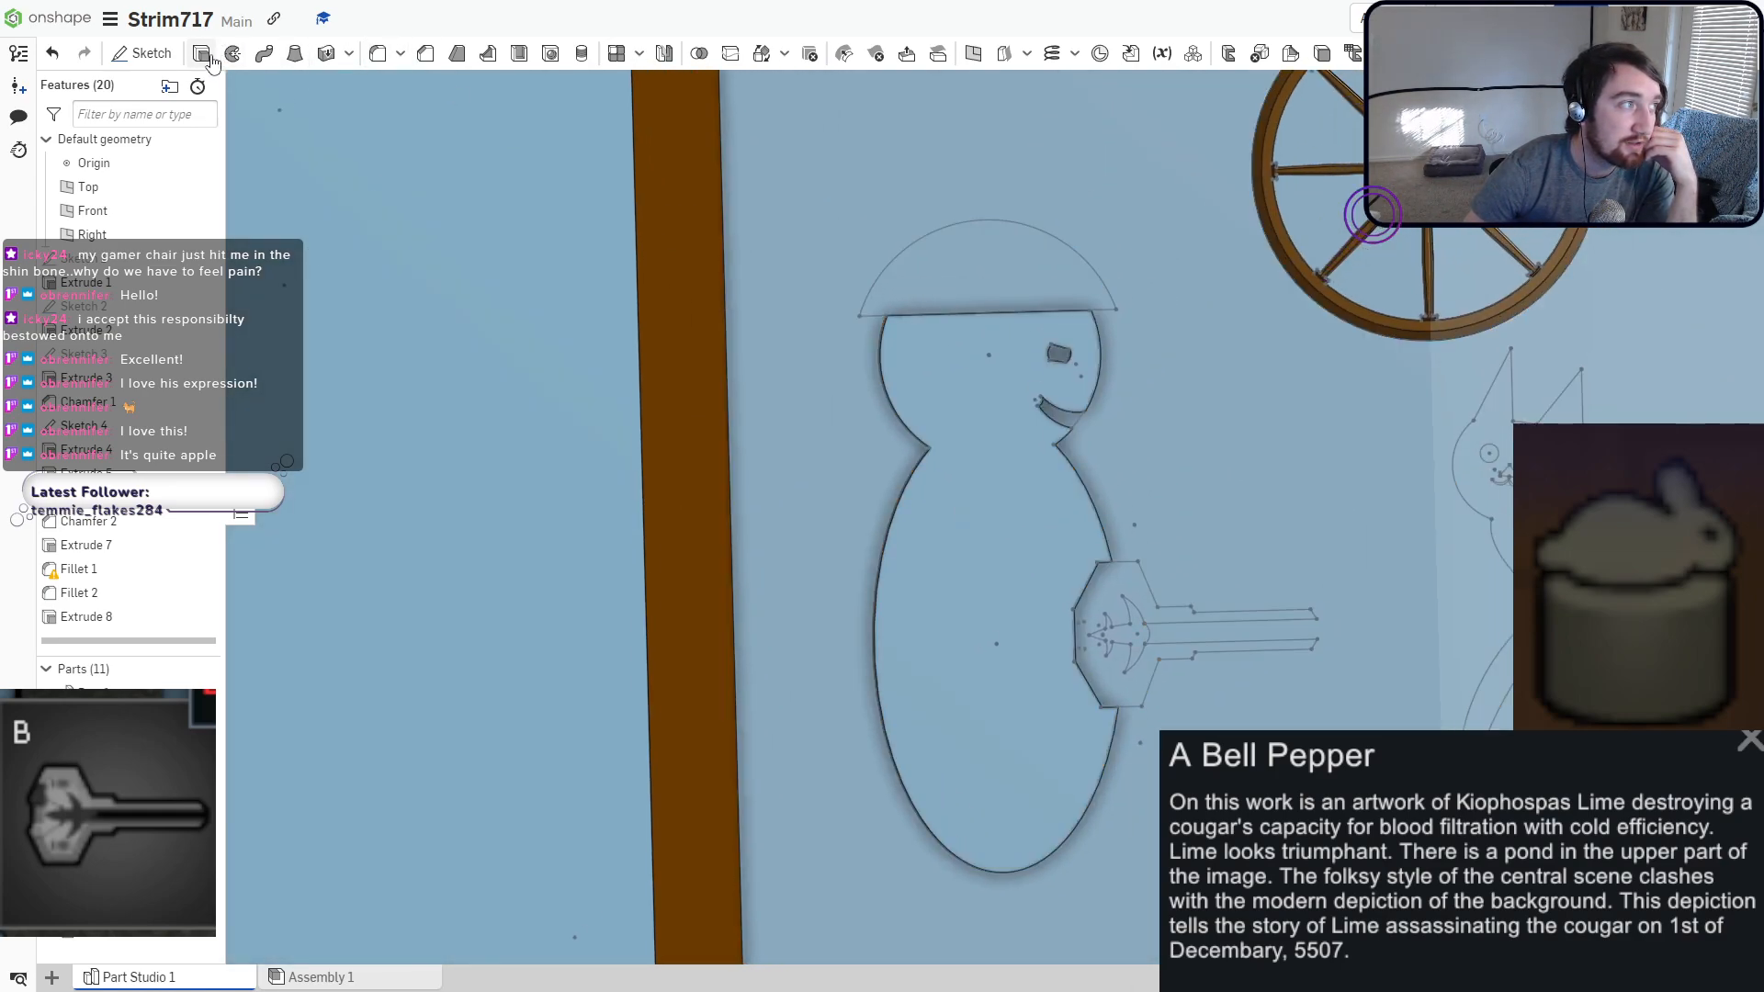
pyautogui.hotkey('shift', 'e')
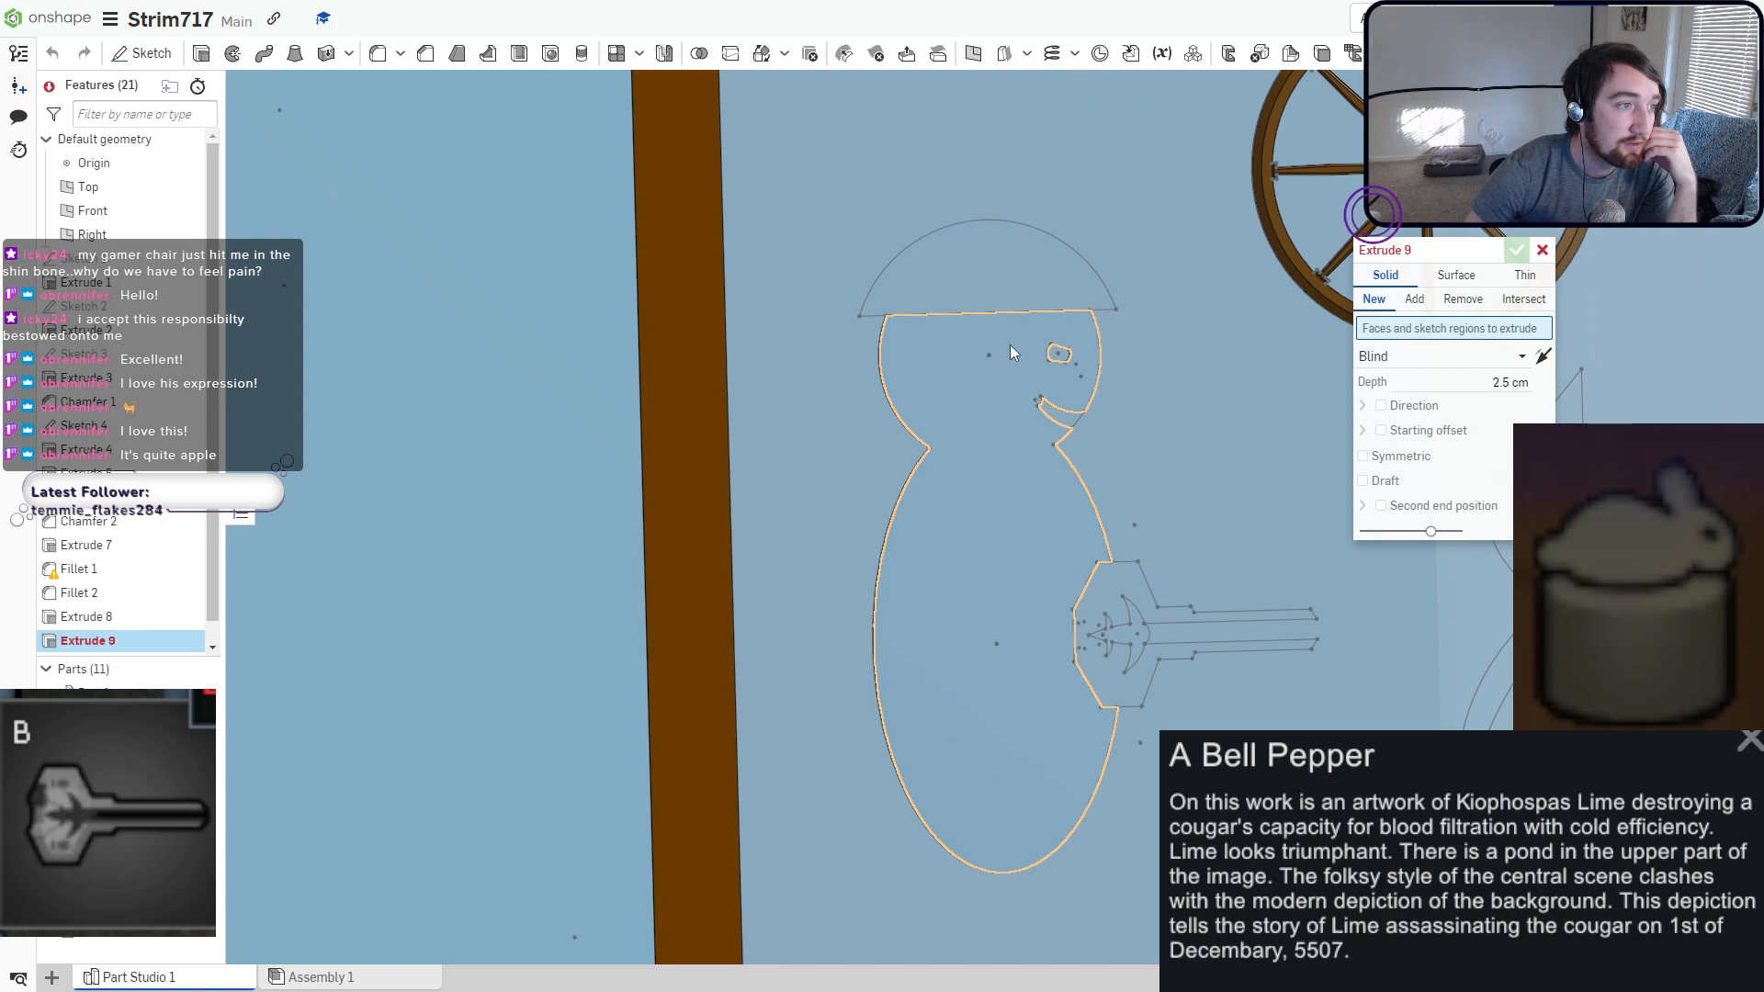
pyautogui.click(989, 267)
pyautogui.moveTo(1073, 327); pyautogui.dragTo(1035, 339, button='right')
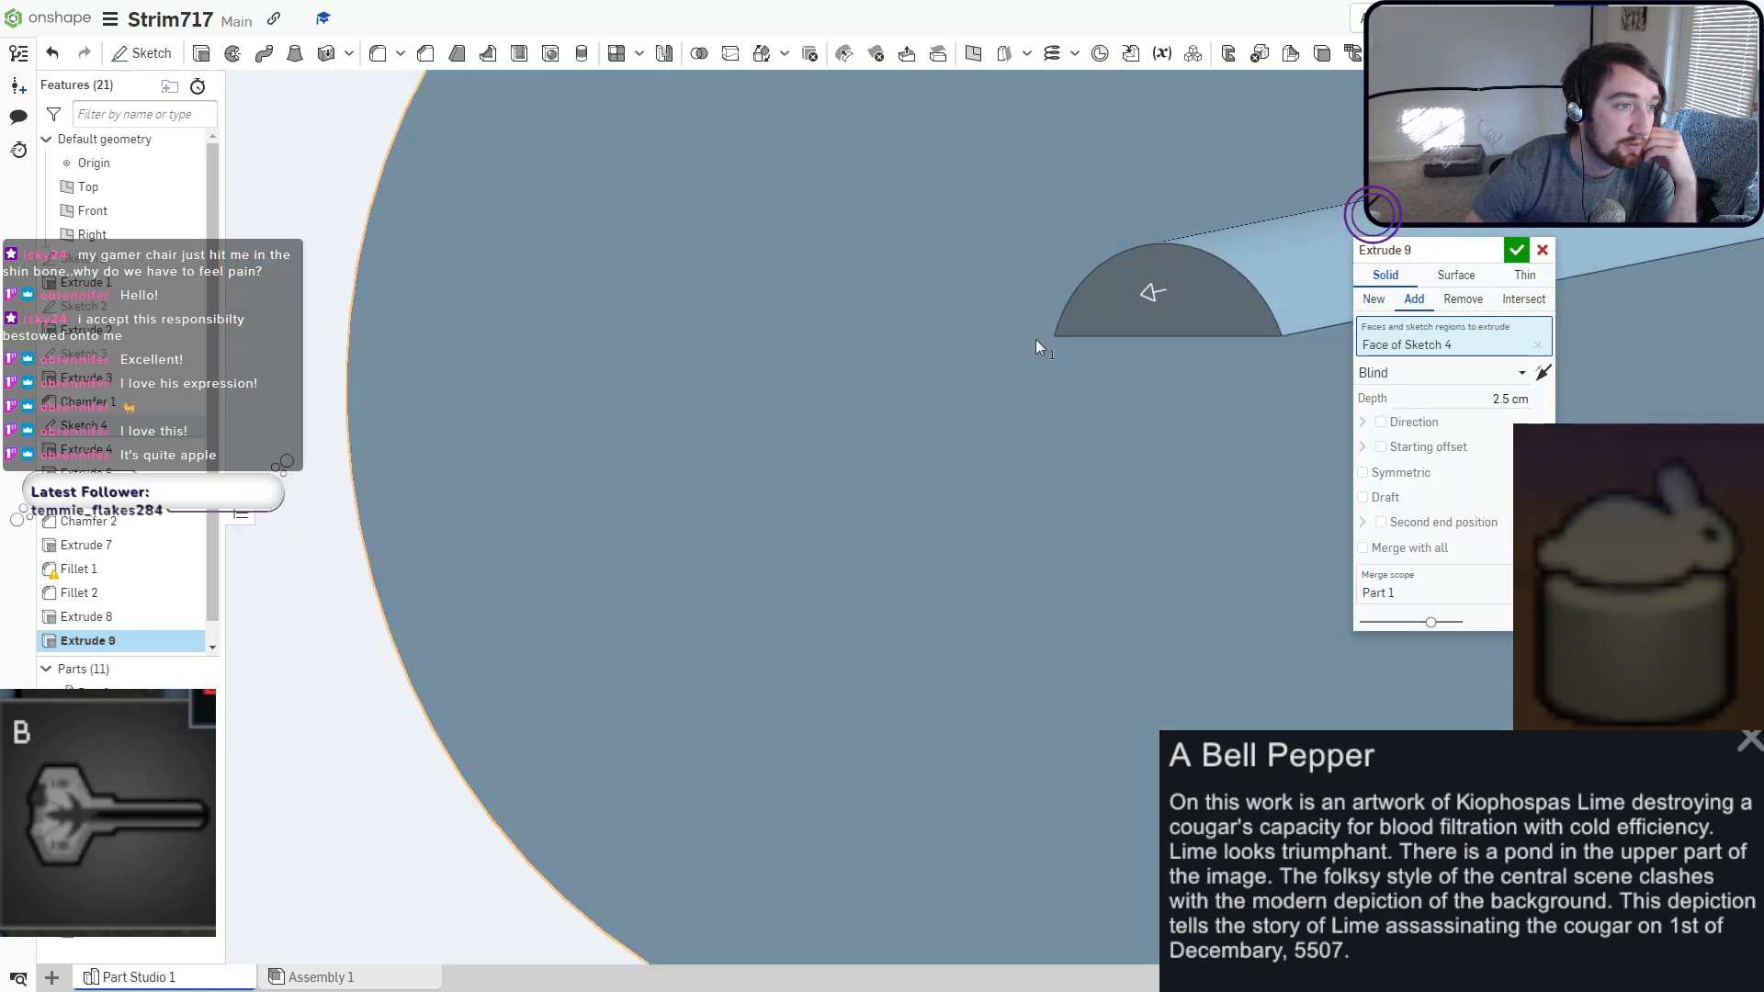
pyautogui.scroll(-4, 1034, 339)
pyautogui.moveTo(1205, 327); pyautogui.dragTo(839, 387, button='middle')
pyautogui.moveTo(714, 381); pyautogui.dragTo(1551, 213)
pyautogui.moveTo(1327, 266)
pyautogui.mouseDown(button='right')
pyautogui.moveTo(1288, 270)
pyautogui.moveTo(1376, 256)
pyautogui.mouseUp(button='right')
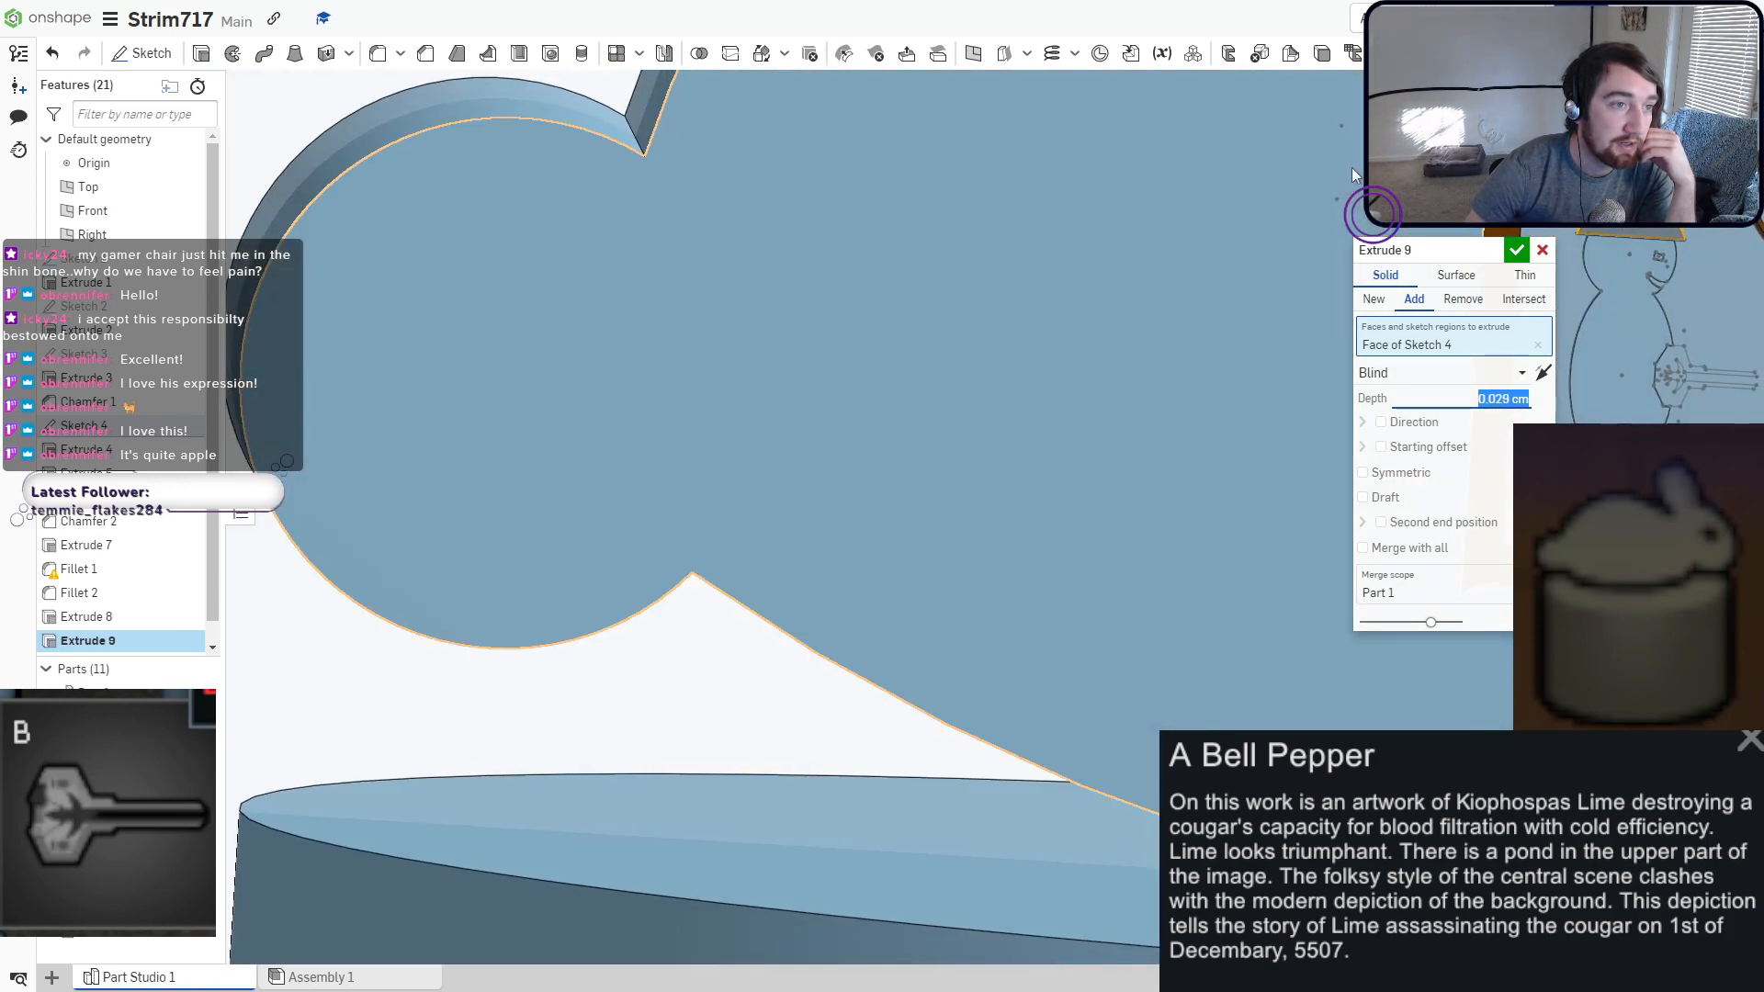
pyautogui.moveTo(1353, 167); pyautogui.dragTo(611, 255, button='middle')
pyautogui.scroll(3, 917, 294)
pyautogui.moveTo(917, 294)
pyautogui.mouseDown(button='right')
pyautogui.moveTo(1018, 357)
pyautogui.moveTo(952, 349)
pyautogui.mouseUp(button='right')
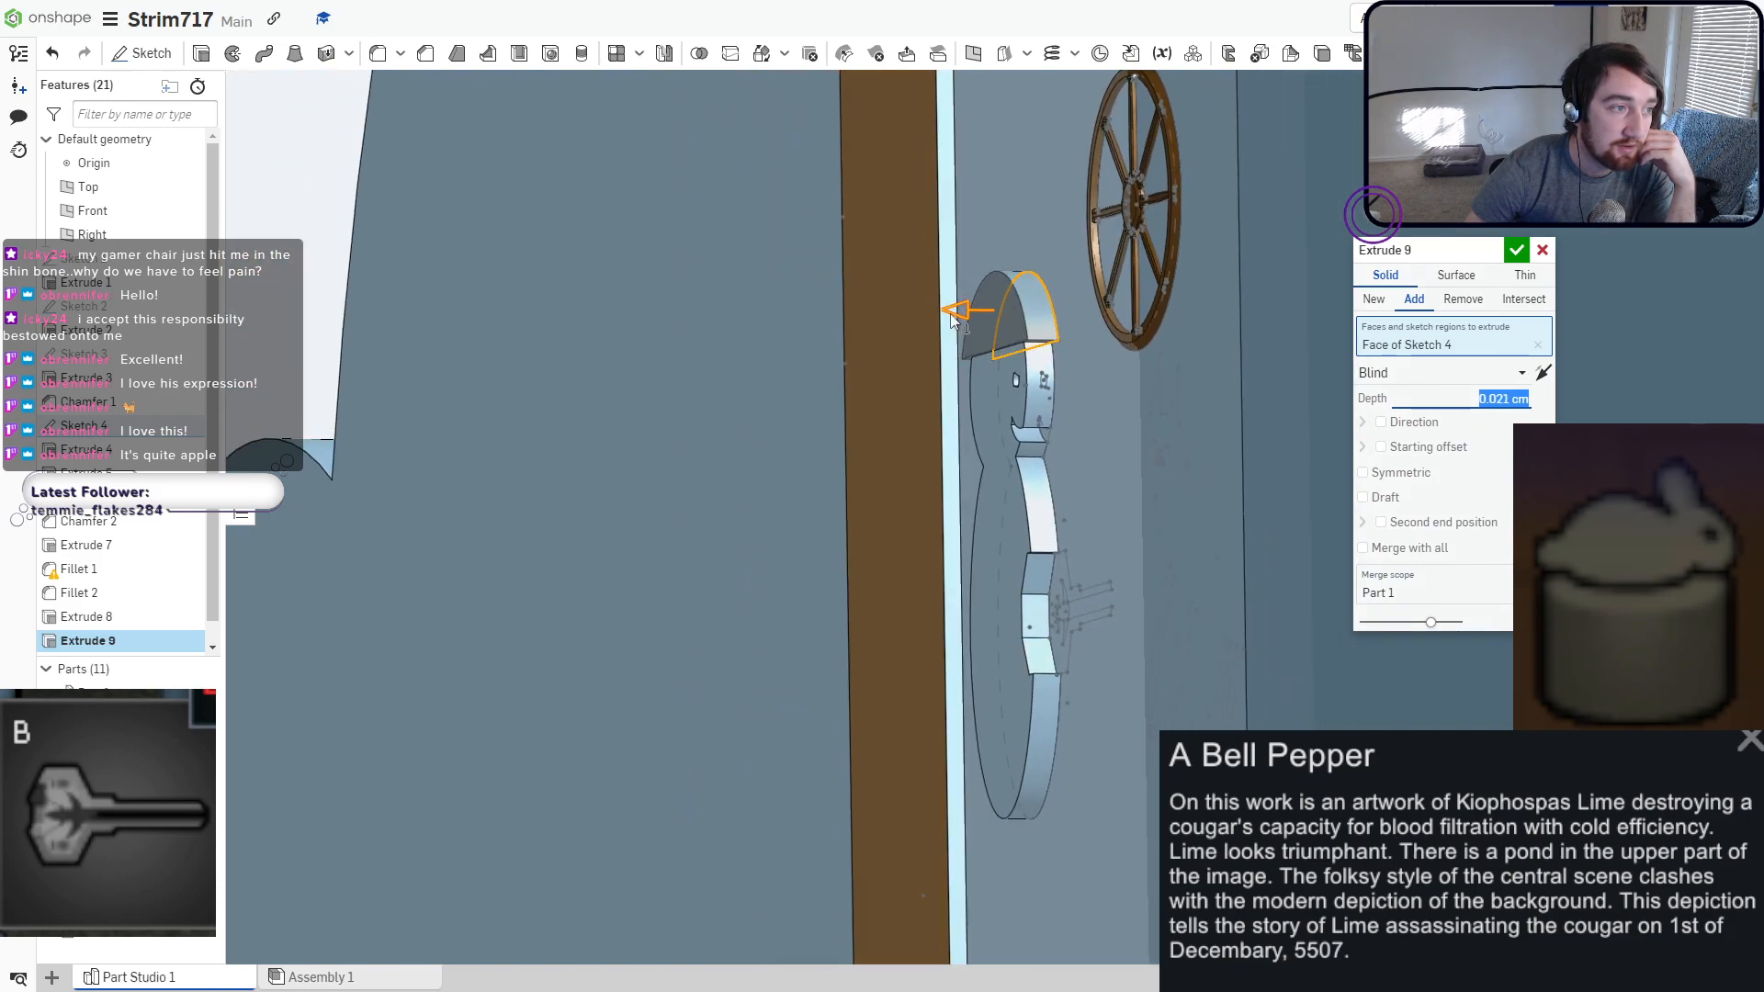
pyautogui.click(1523, 258)
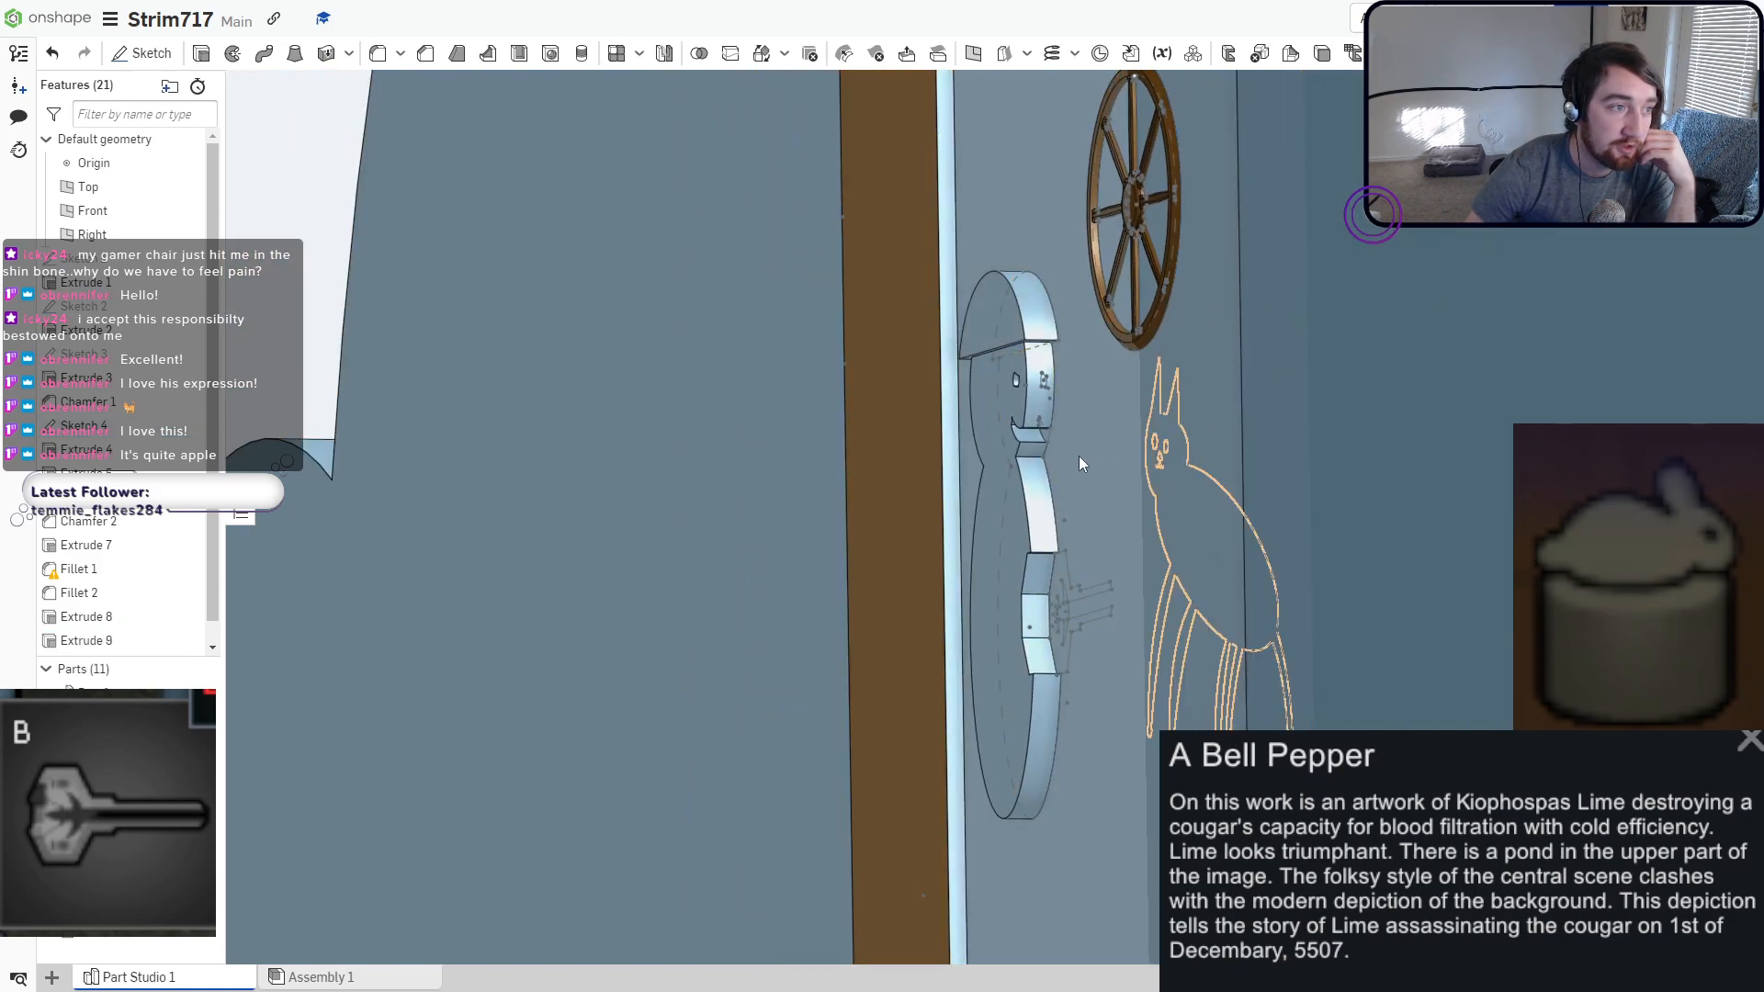
pyautogui.moveTo(1079, 457); pyautogui.dragTo(1154, 456, button='right')
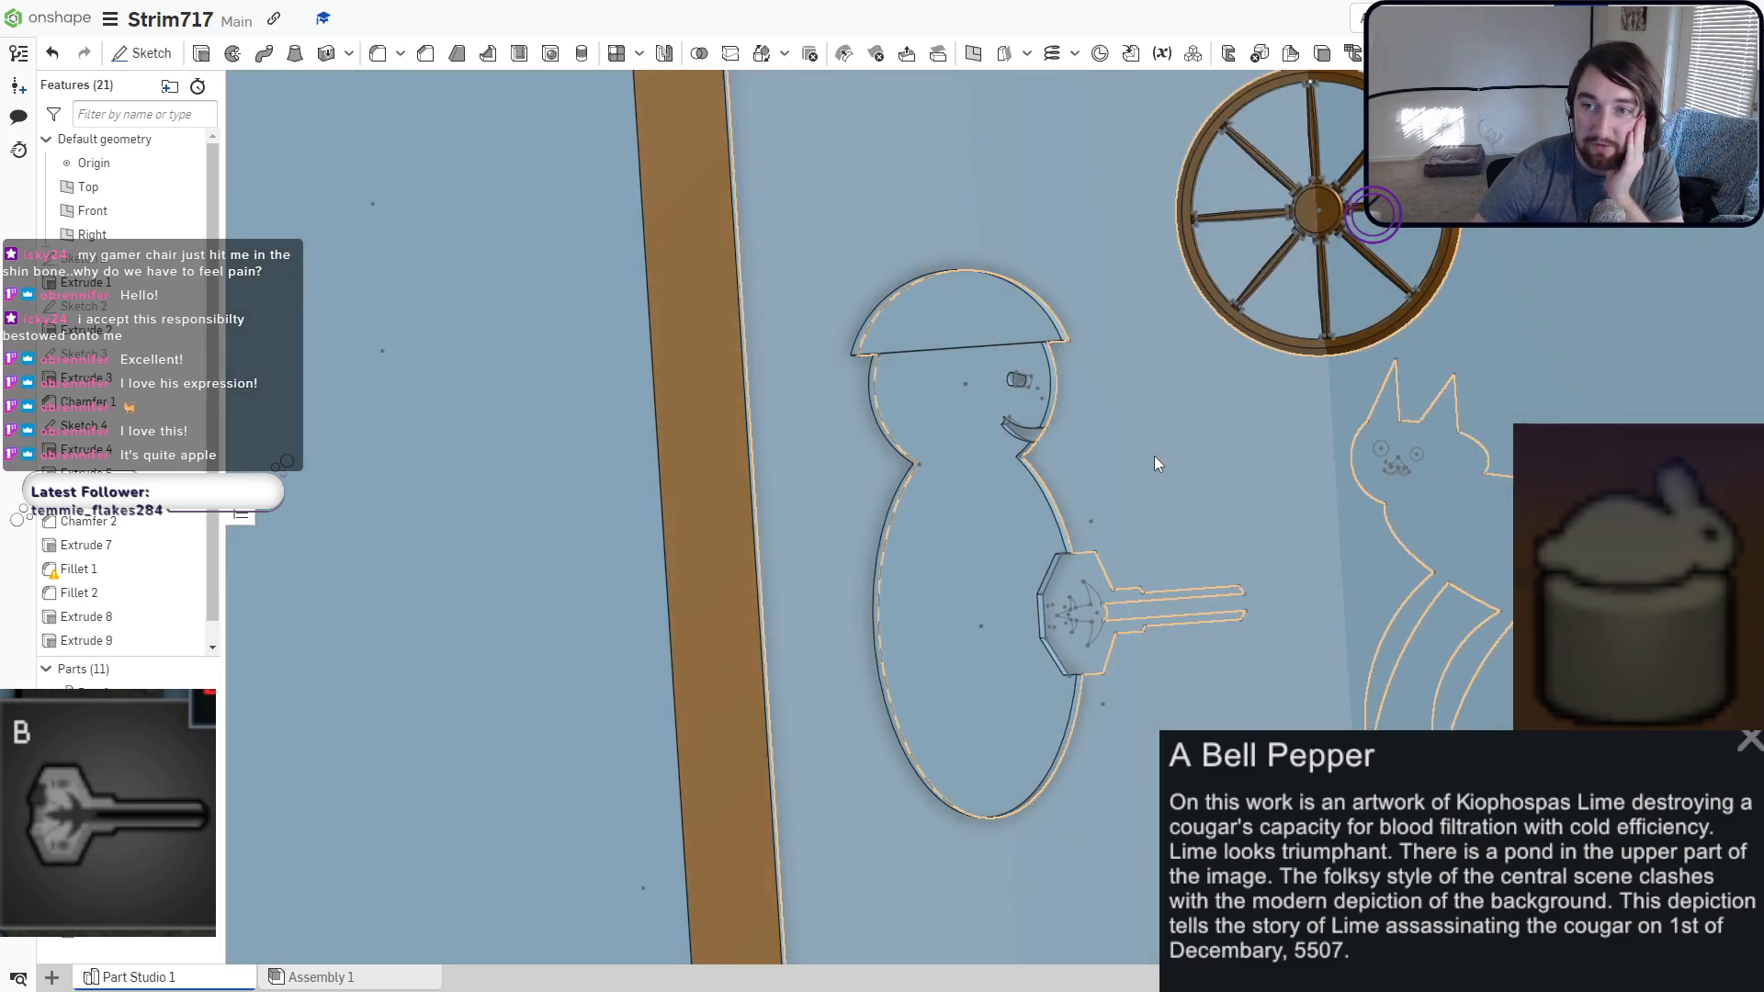
pyautogui.moveTo(1182, 506)
pyautogui.mouseDown(button='right')
pyautogui.moveTo(1209, 500)
pyautogui.moveTo(1148, 527)
pyautogui.moveTo(1126, 483)
pyautogui.moveTo(1089, 503)
pyautogui.mouseUp(button='right')
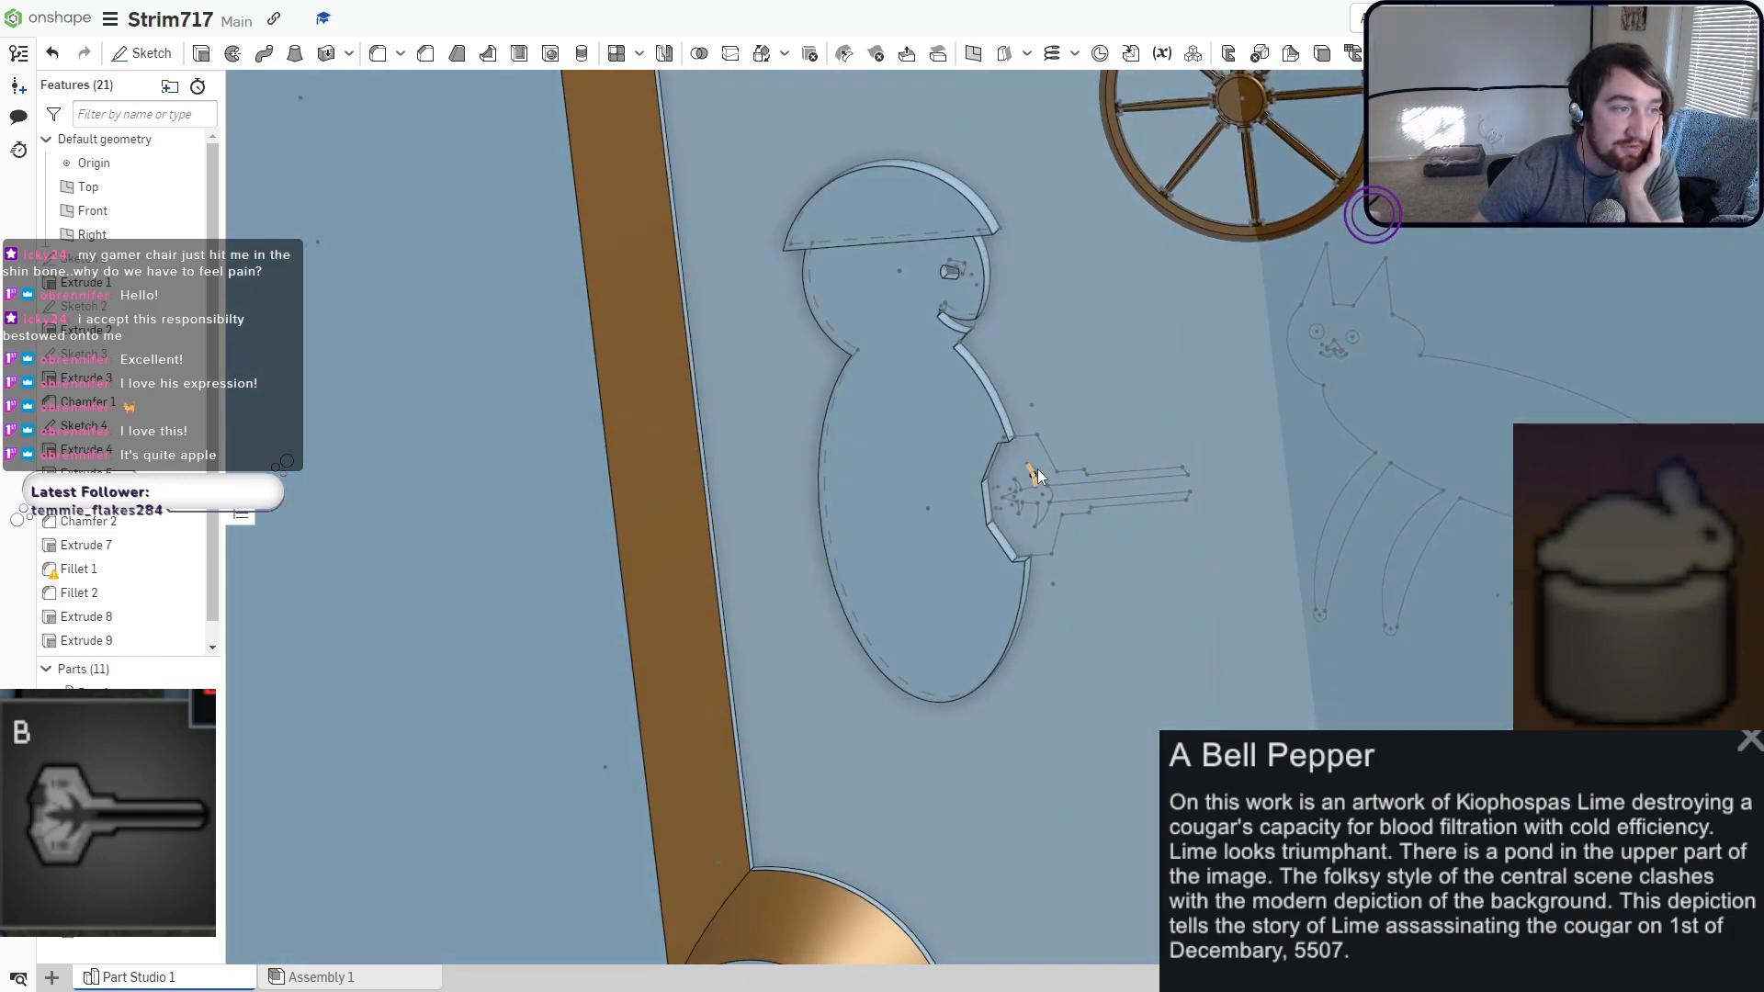
# Extrude the key's head and blade region about 0.023 cm out of the panel, merged with Part 1, leaving out the central emblem.
pyautogui.scroll(5, 1034, 464)
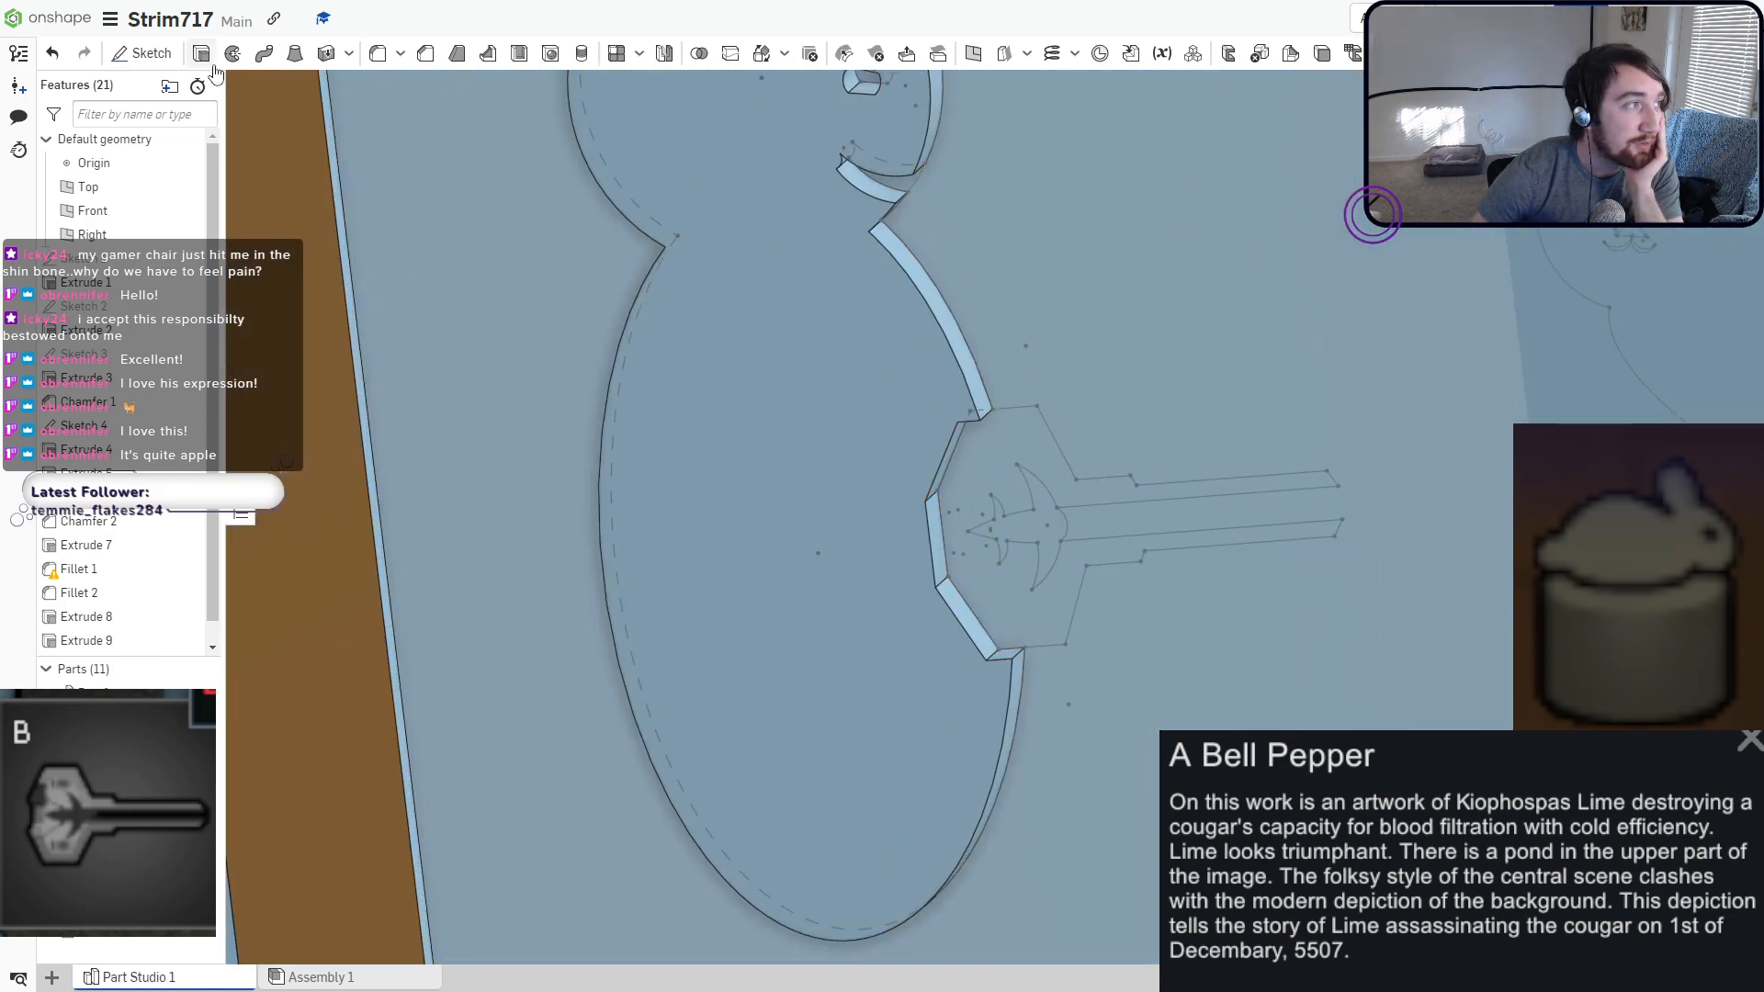
pyautogui.click(201, 54)
pyautogui.click(985, 448)
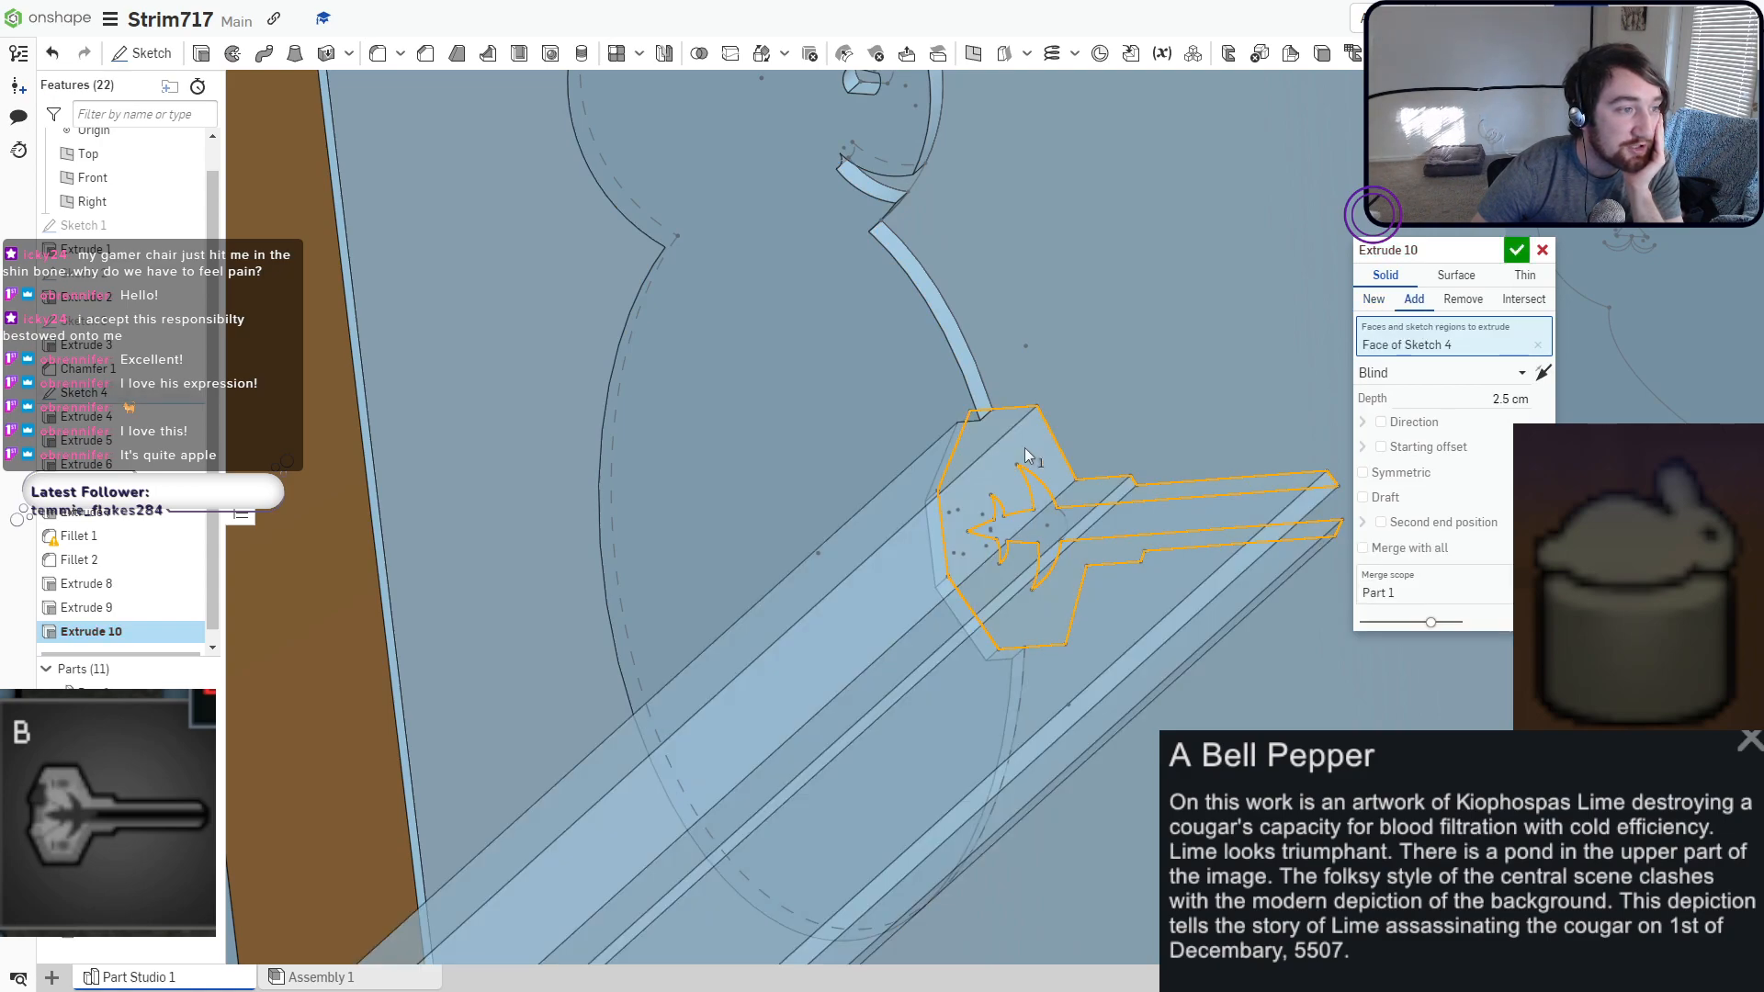
pyautogui.scroll(-5, 1003, 492)
pyautogui.scroll(-5, 1003, 492)
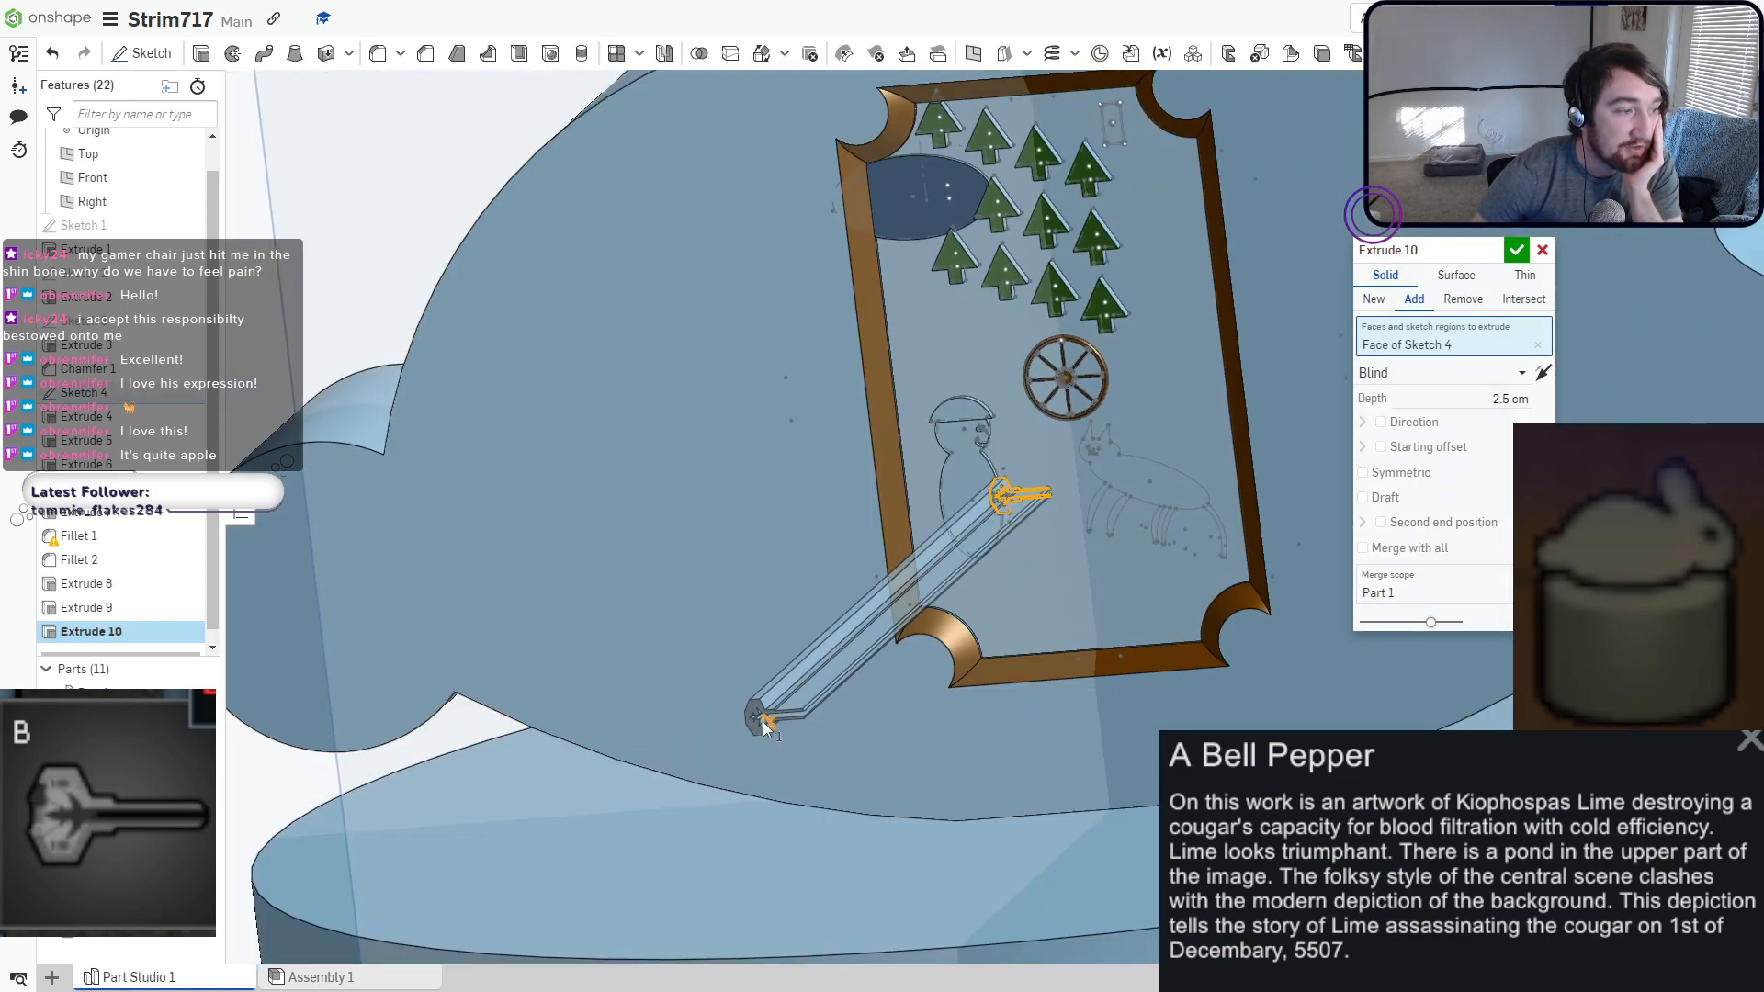
pyautogui.moveTo(764, 728); pyautogui.dragTo(1016, 525)
pyautogui.scroll(5, 1017, 522)
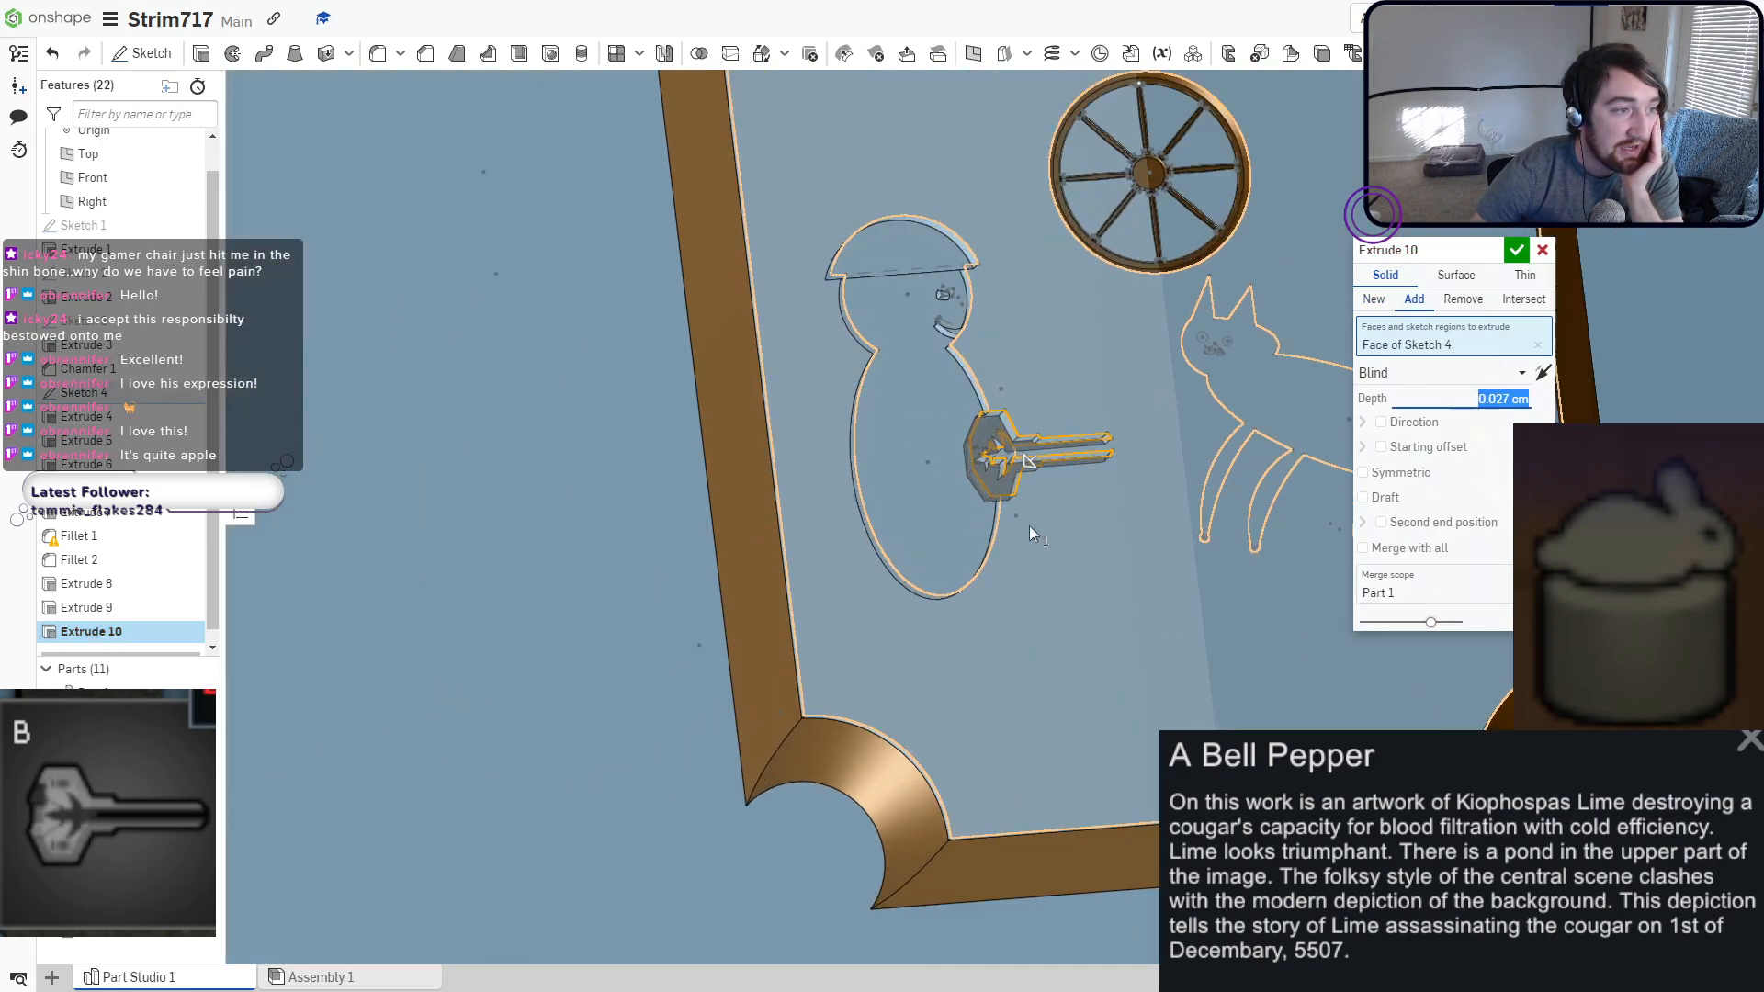
pyautogui.moveTo(1029, 529); pyautogui.dragTo(937, 623, button='right')
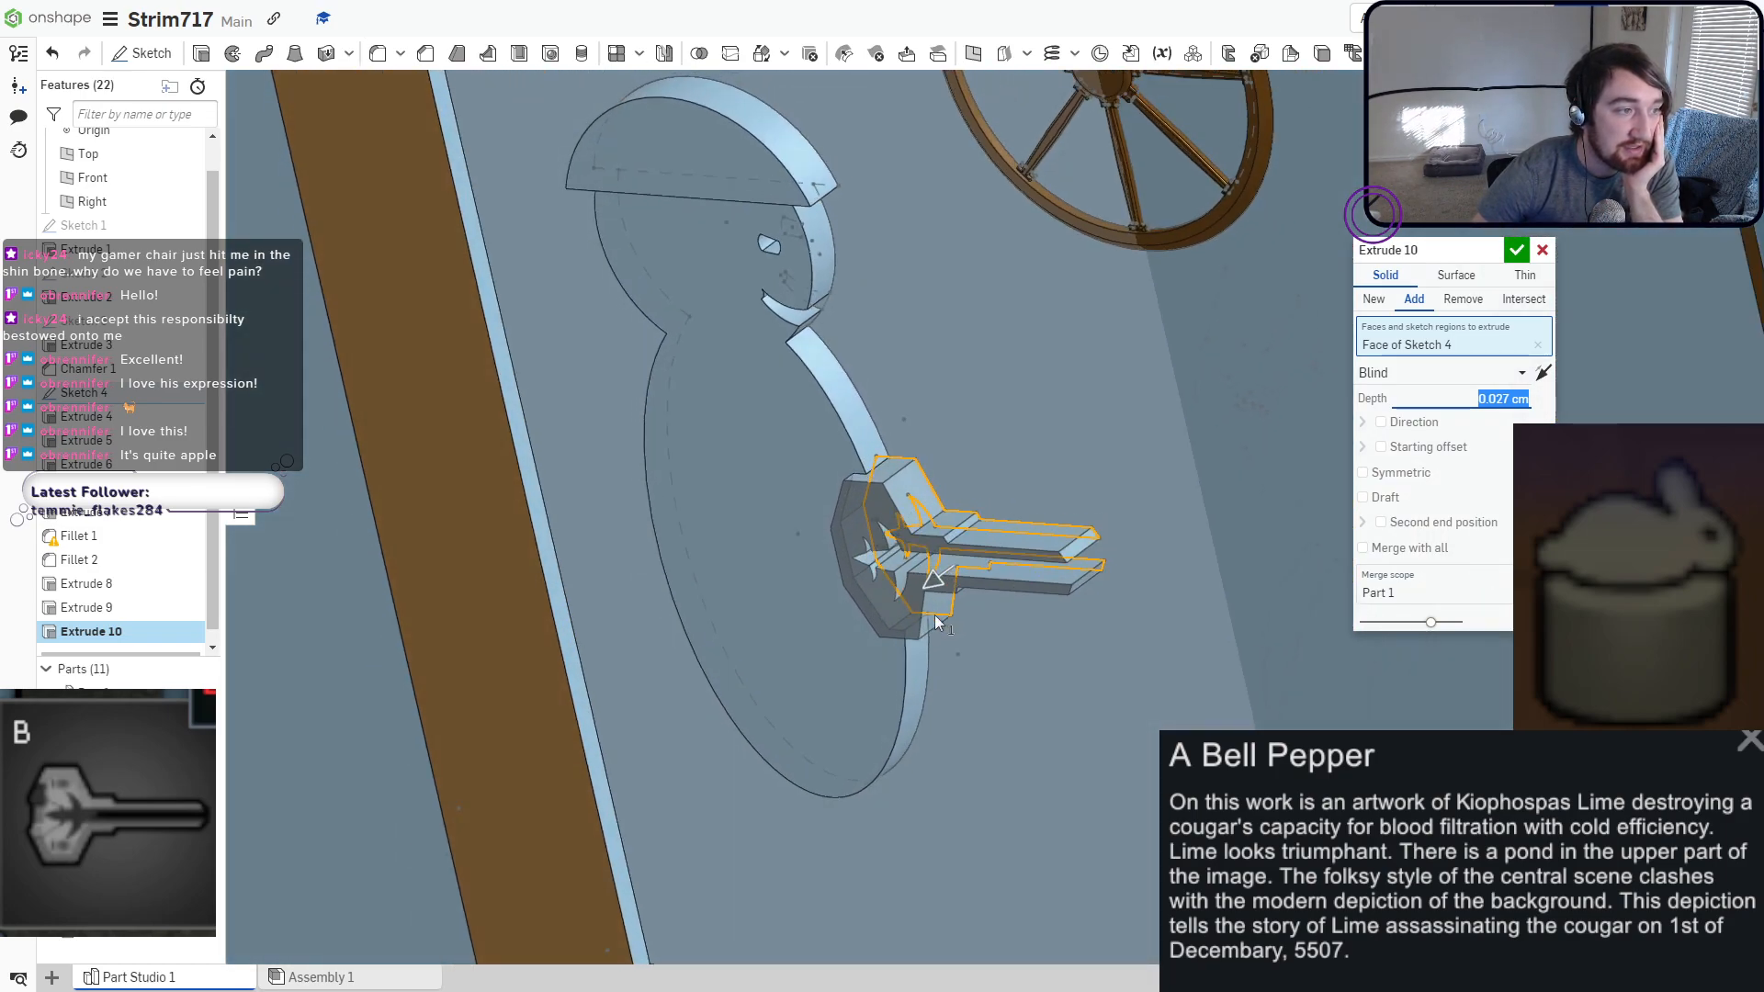
pyautogui.moveTo(934, 592); pyautogui.dragTo(939, 588)
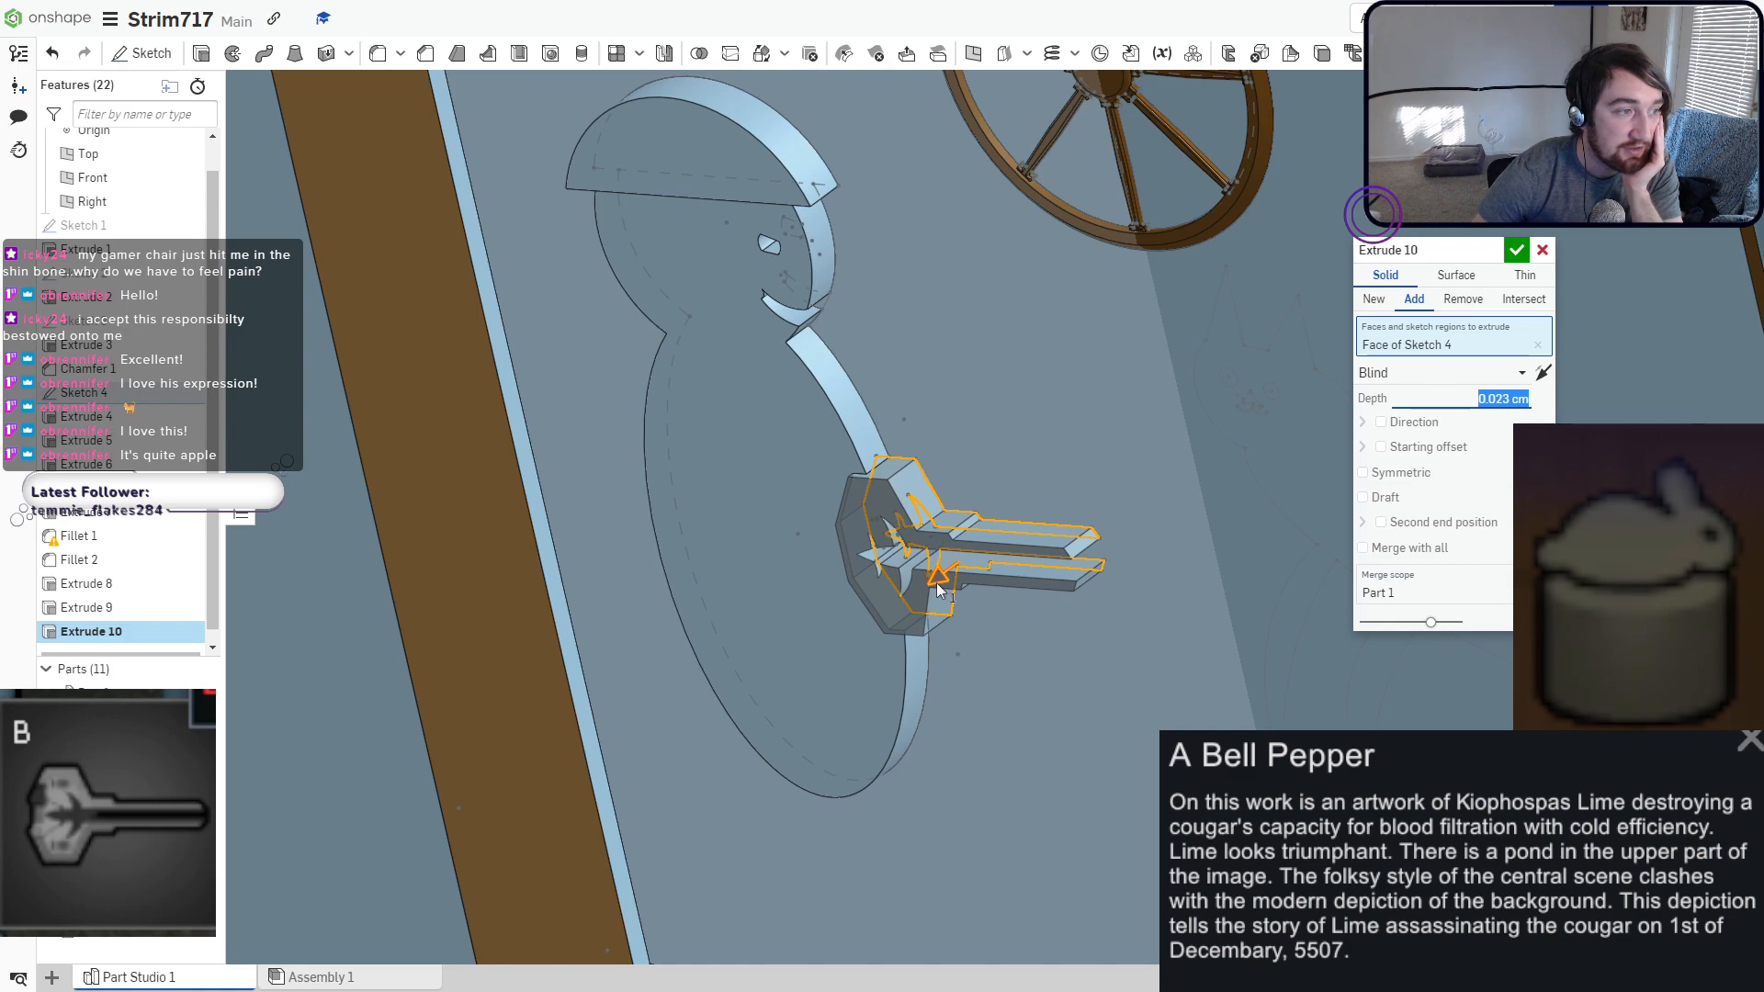
pyautogui.click(1516, 251)
# Extrude the spiked emblem region inside the key's head about 0.015 cm out of the panel, merged with Part 1.
pyautogui.press('n')
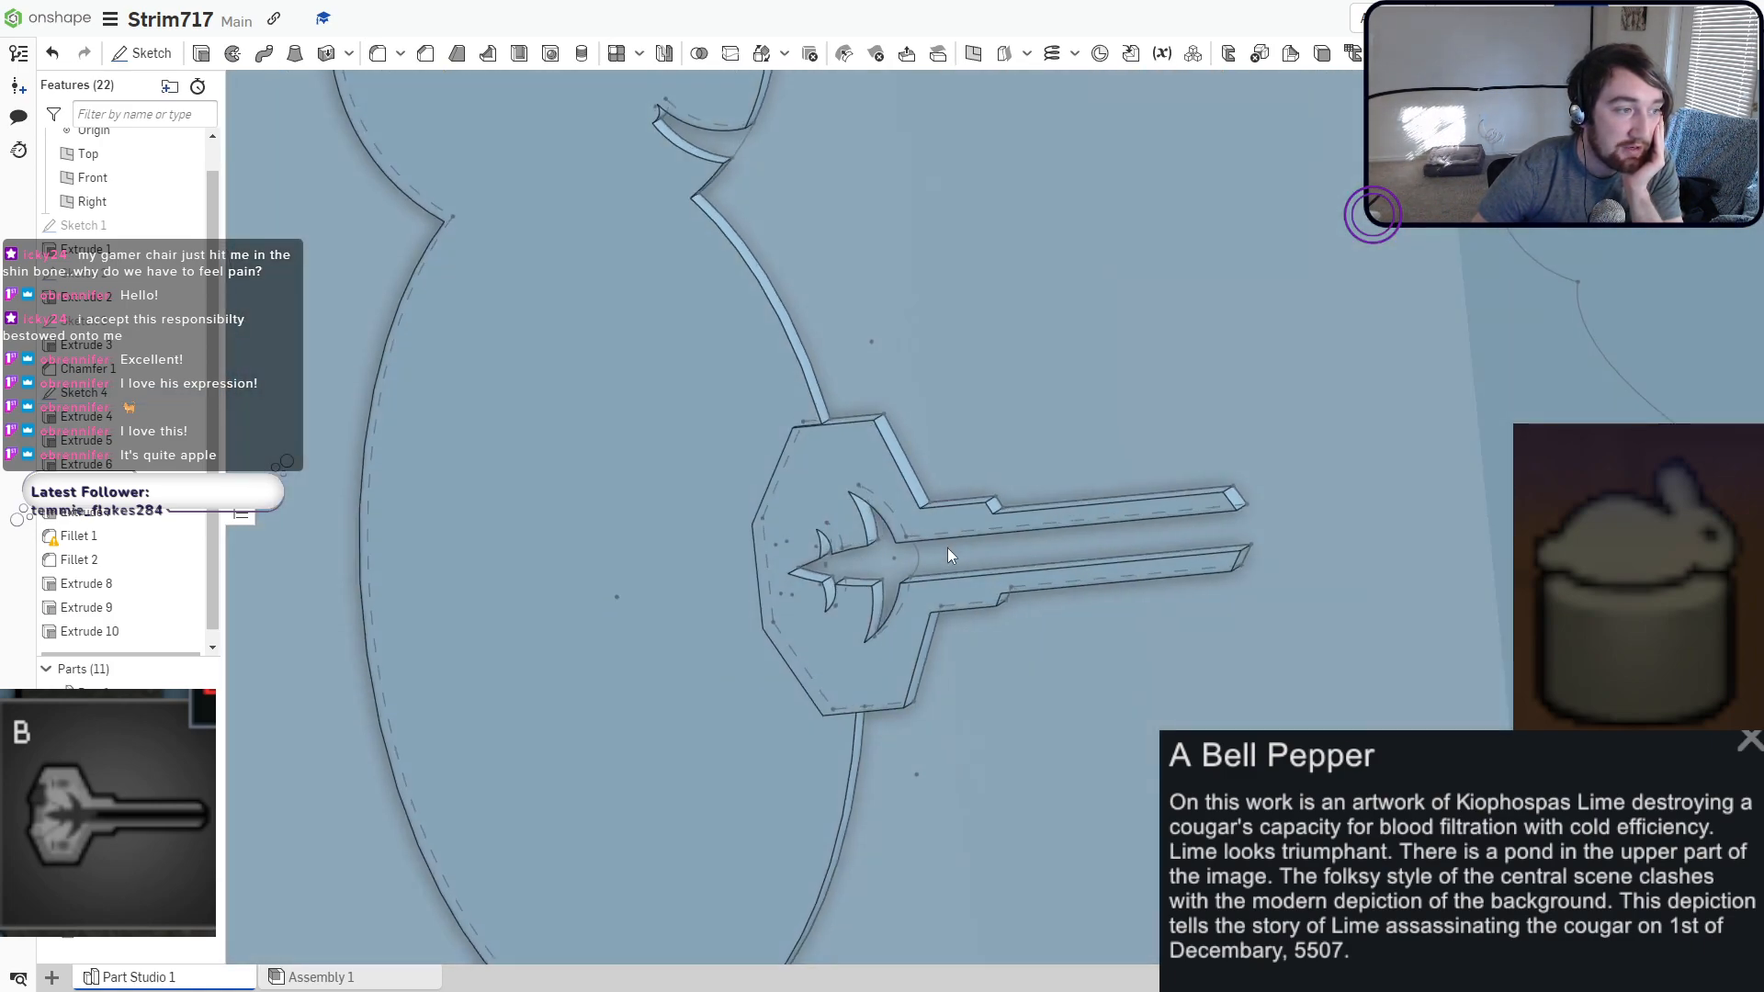
pyautogui.click(201, 55)
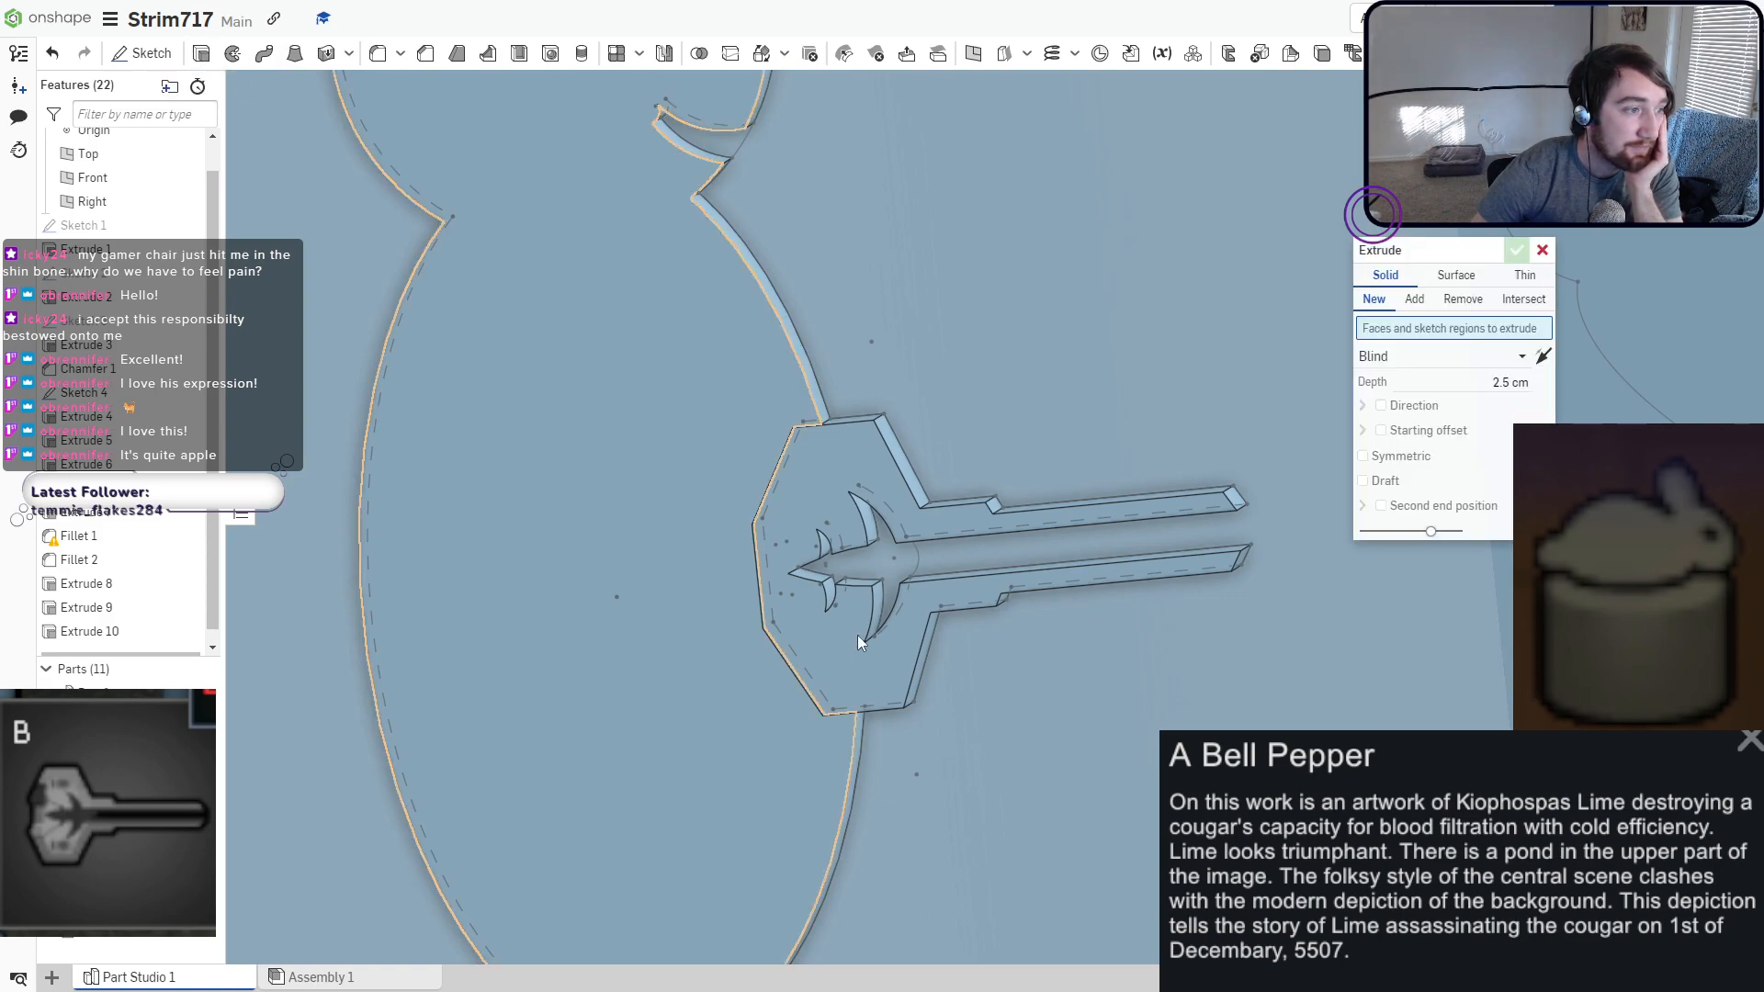
pyautogui.click(874, 566)
pyautogui.scroll(-5, 876, 568)
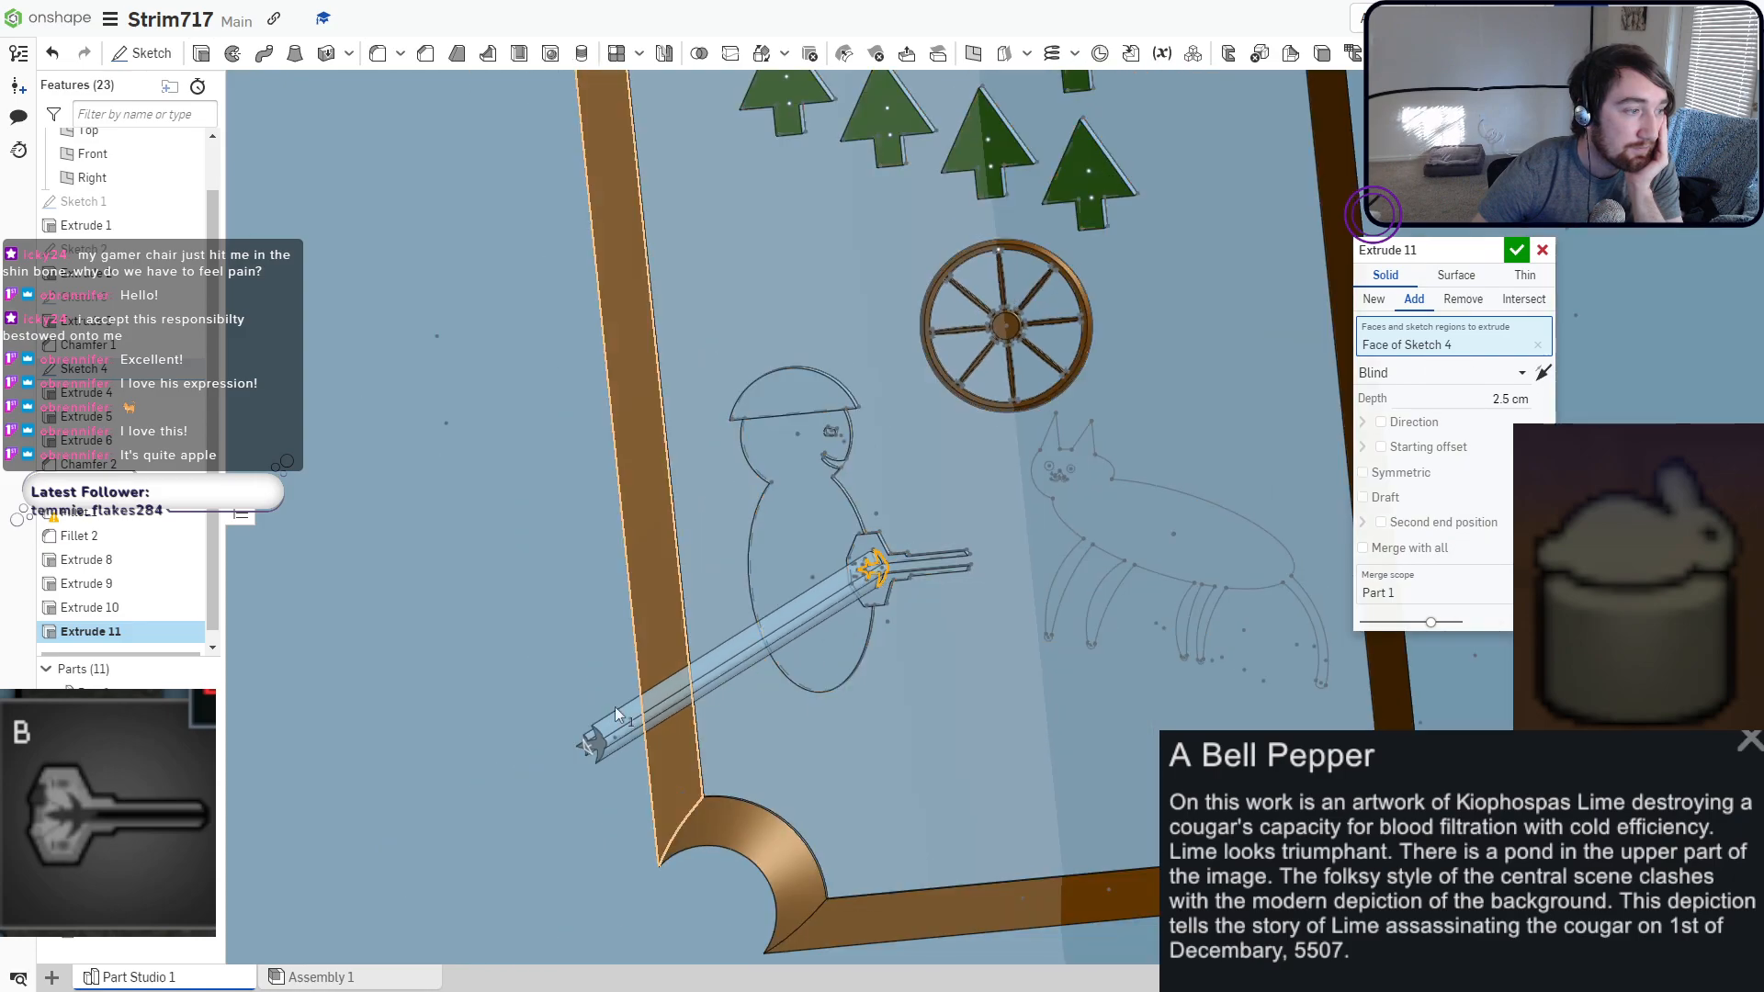
pyautogui.moveTo(840, 632)
pyautogui.mouseDown()
pyautogui.moveTo(878, 597)
pyautogui.moveTo(875, 569)
pyautogui.mouseUp()
pyautogui.scroll(9, 874, 570)
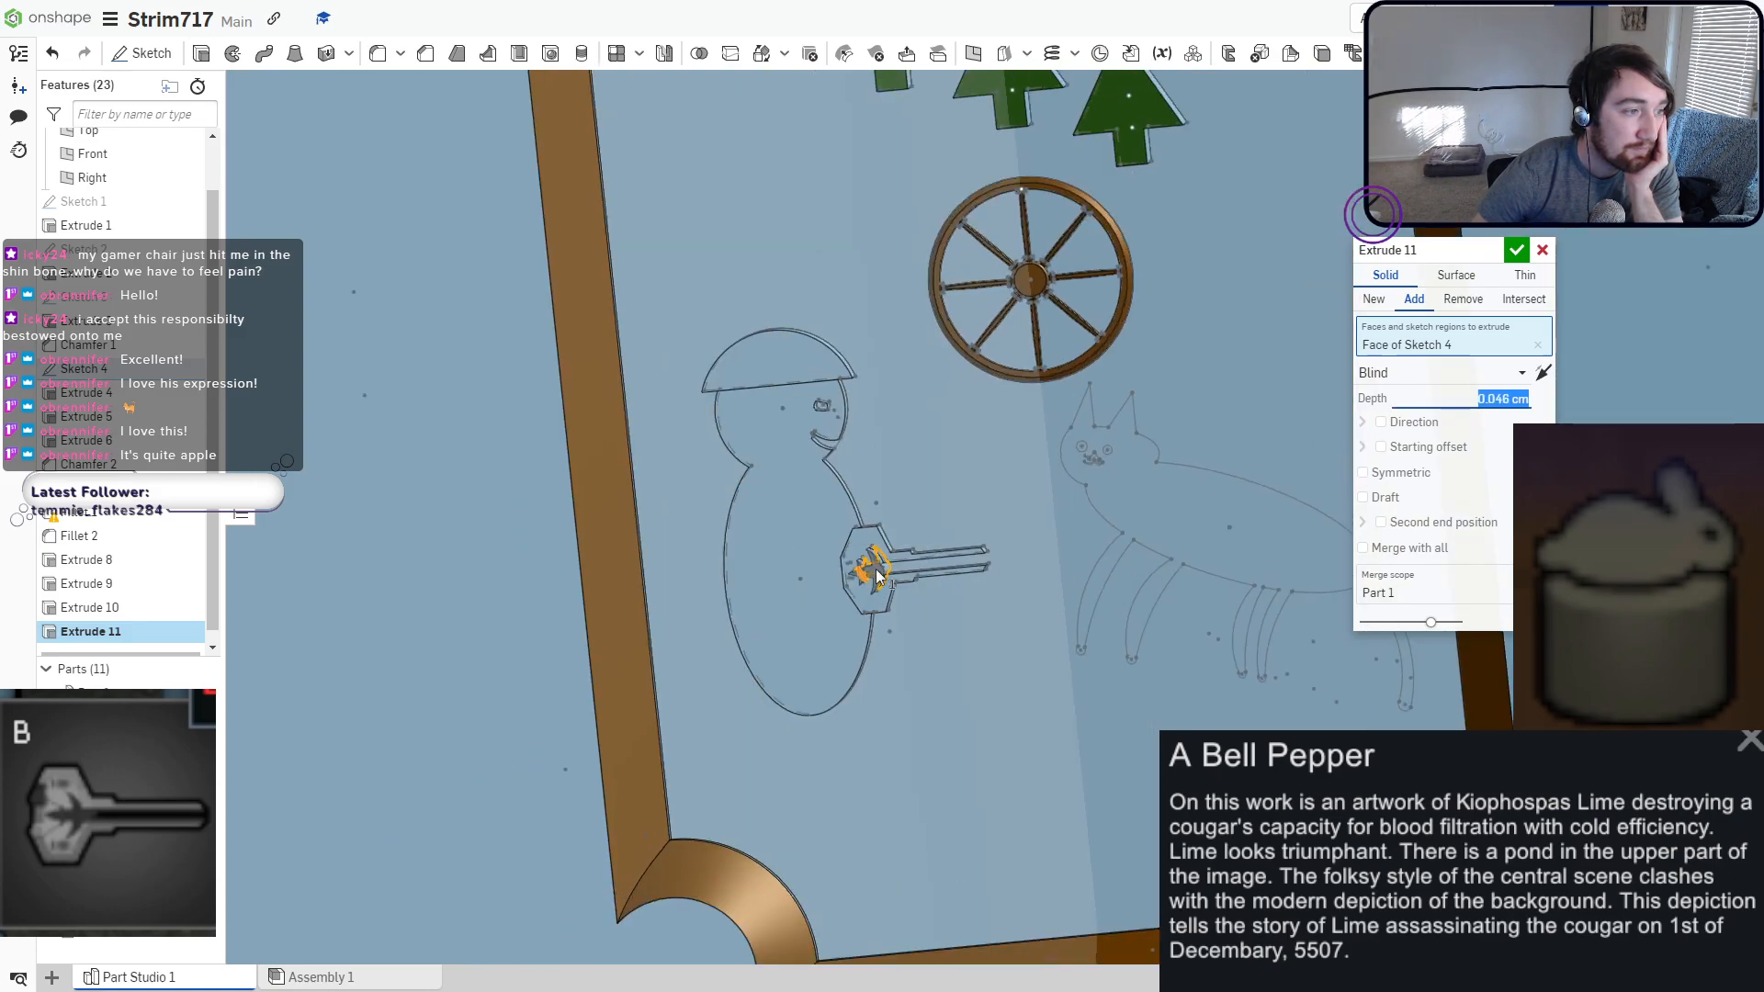
pyautogui.moveTo(884, 569); pyautogui.dragTo(889, 586, button='right')
pyautogui.moveTo(839, 573); pyautogui.dragTo(815, 591)
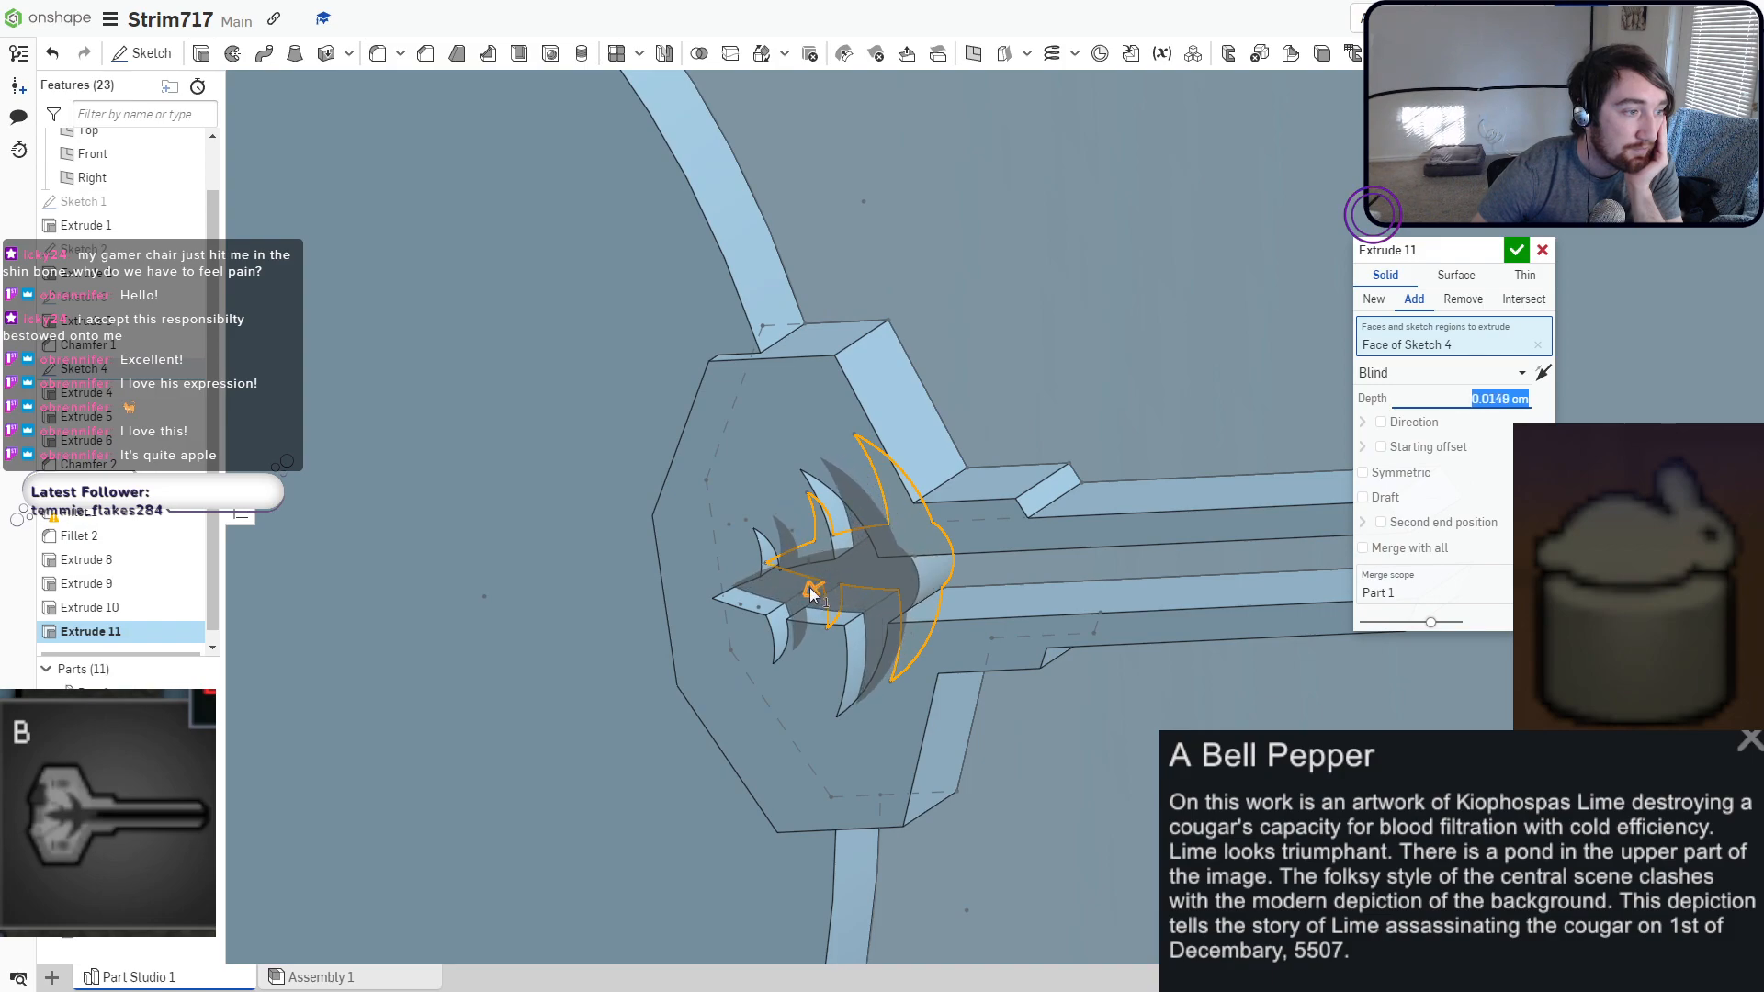
pyautogui.moveTo(812, 592); pyautogui.dragTo(809, 647, button='right')
pyautogui.click(1522, 252)
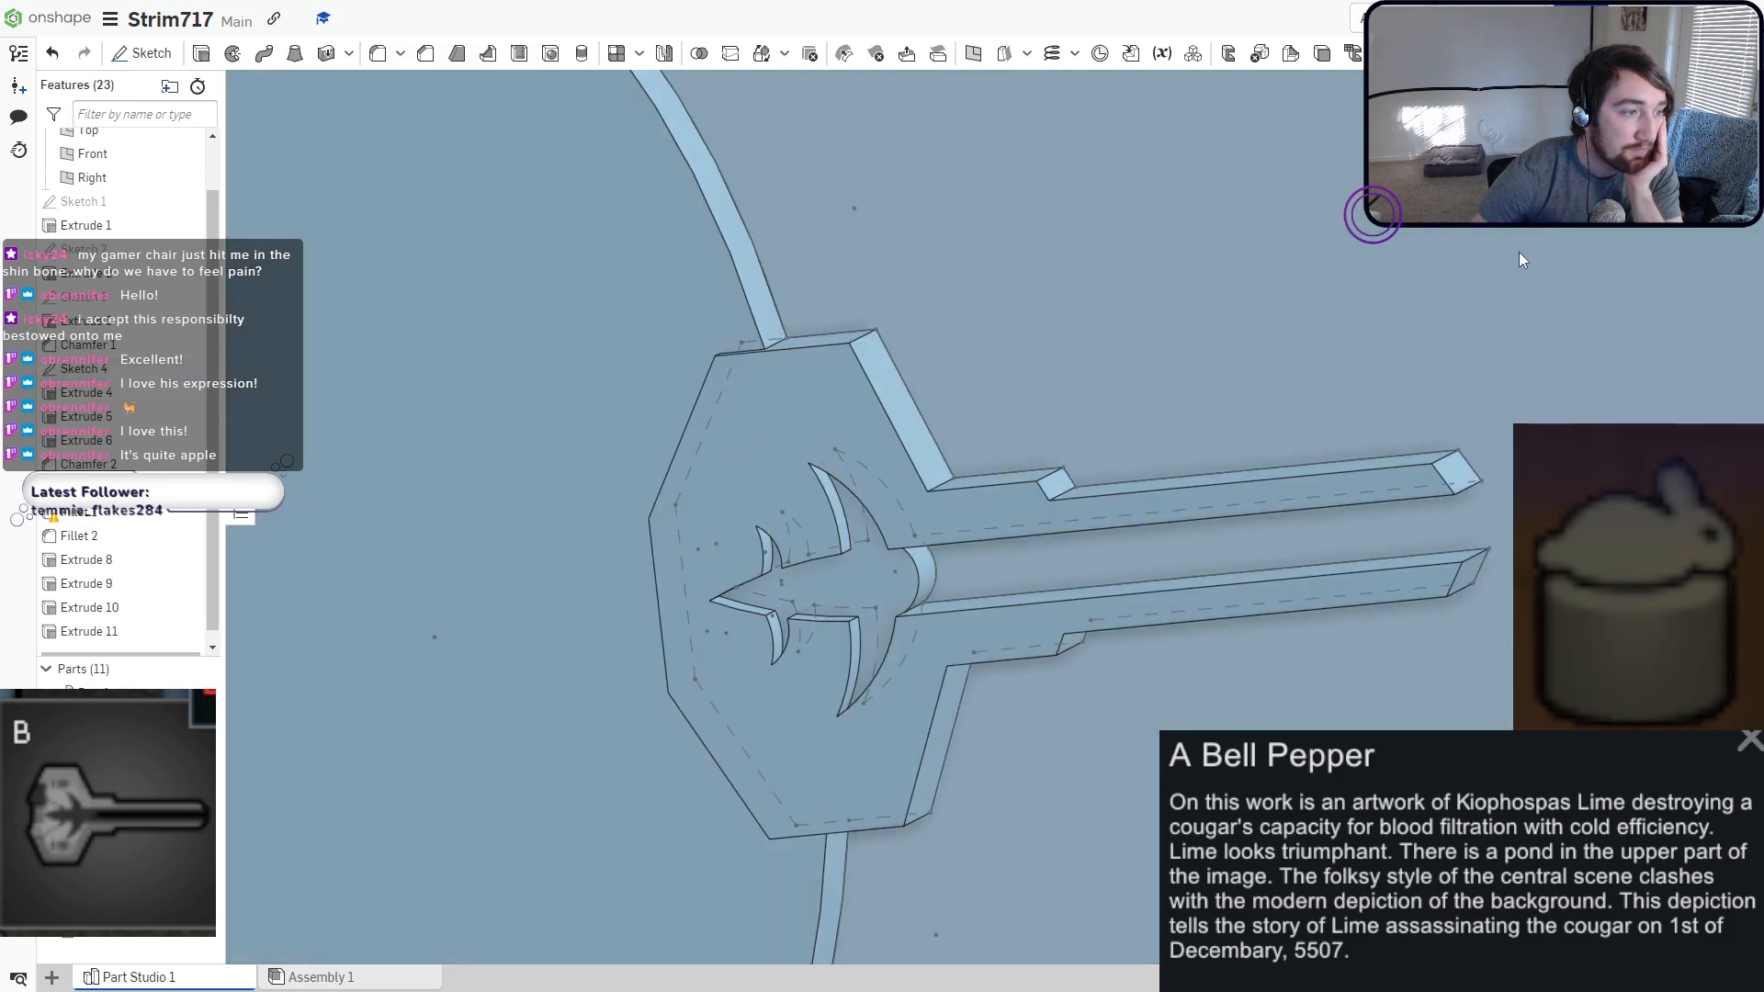
pyautogui.moveTo(1043, 565); pyautogui.dragTo(996, 584, button='right')
pyautogui.scroll(-5, 996, 583)
pyautogui.press('n')
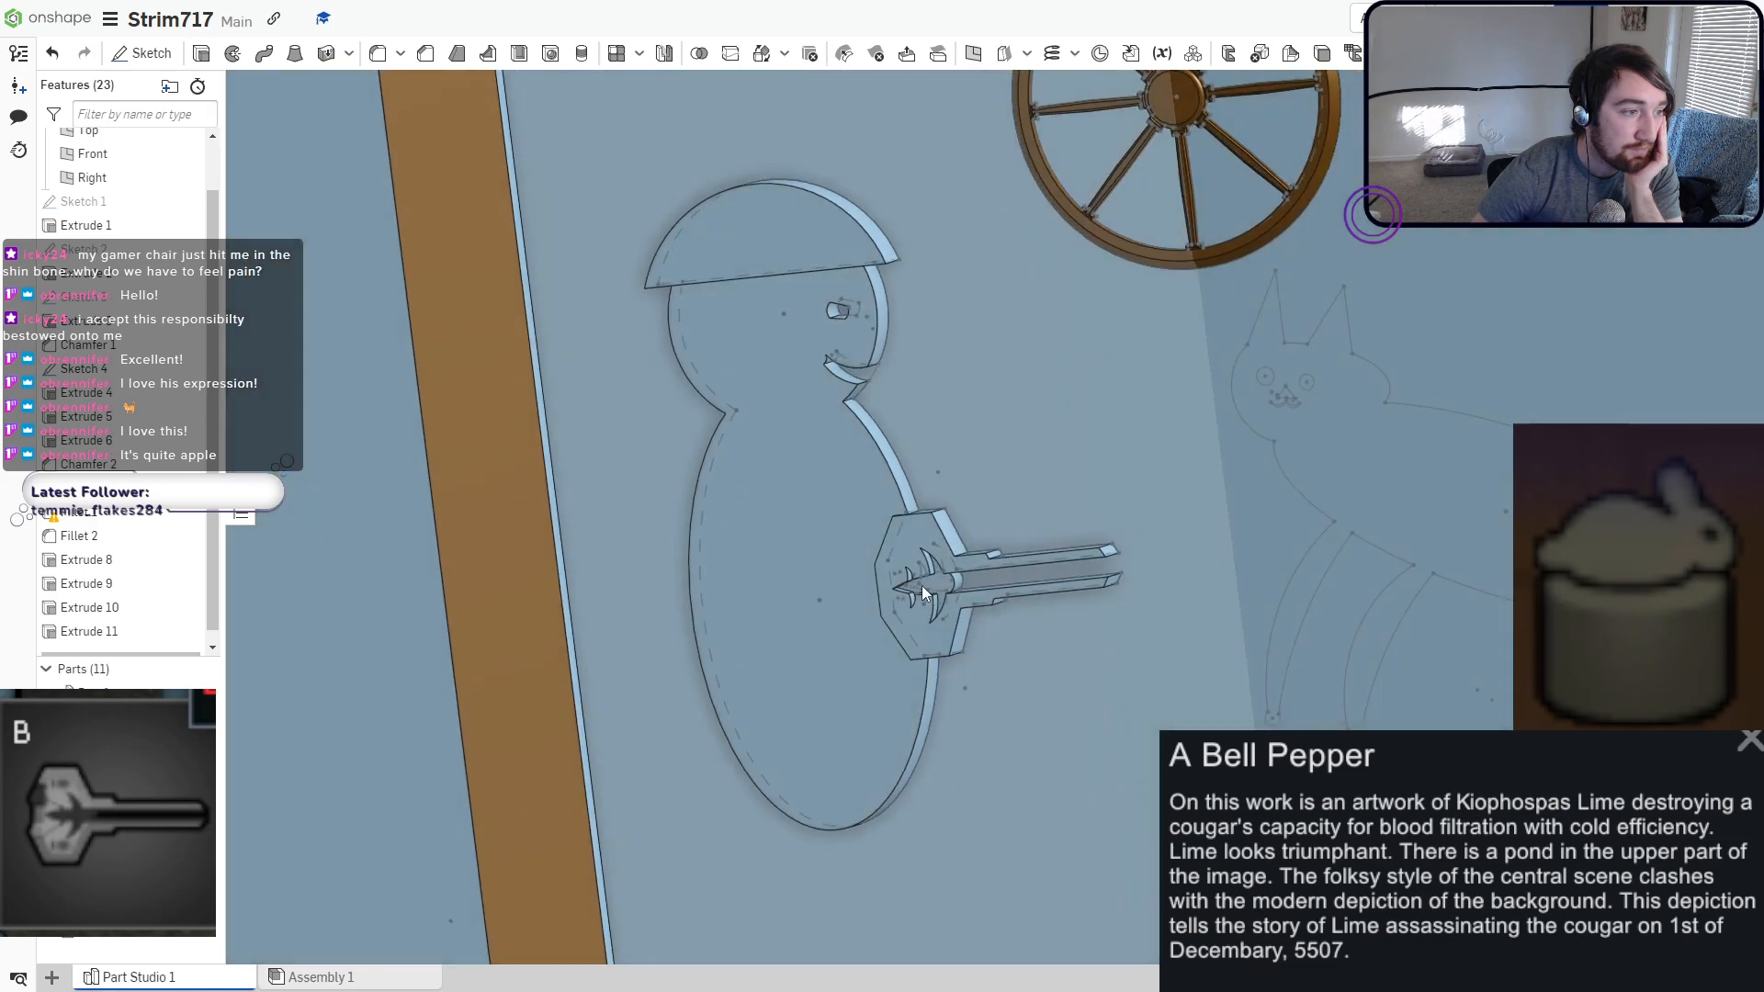
pyautogui.scroll(3, 1056, 533)
pyautogui.moveTo(1093, 518); pyautogui.dragTo(1100, 570, button='right')
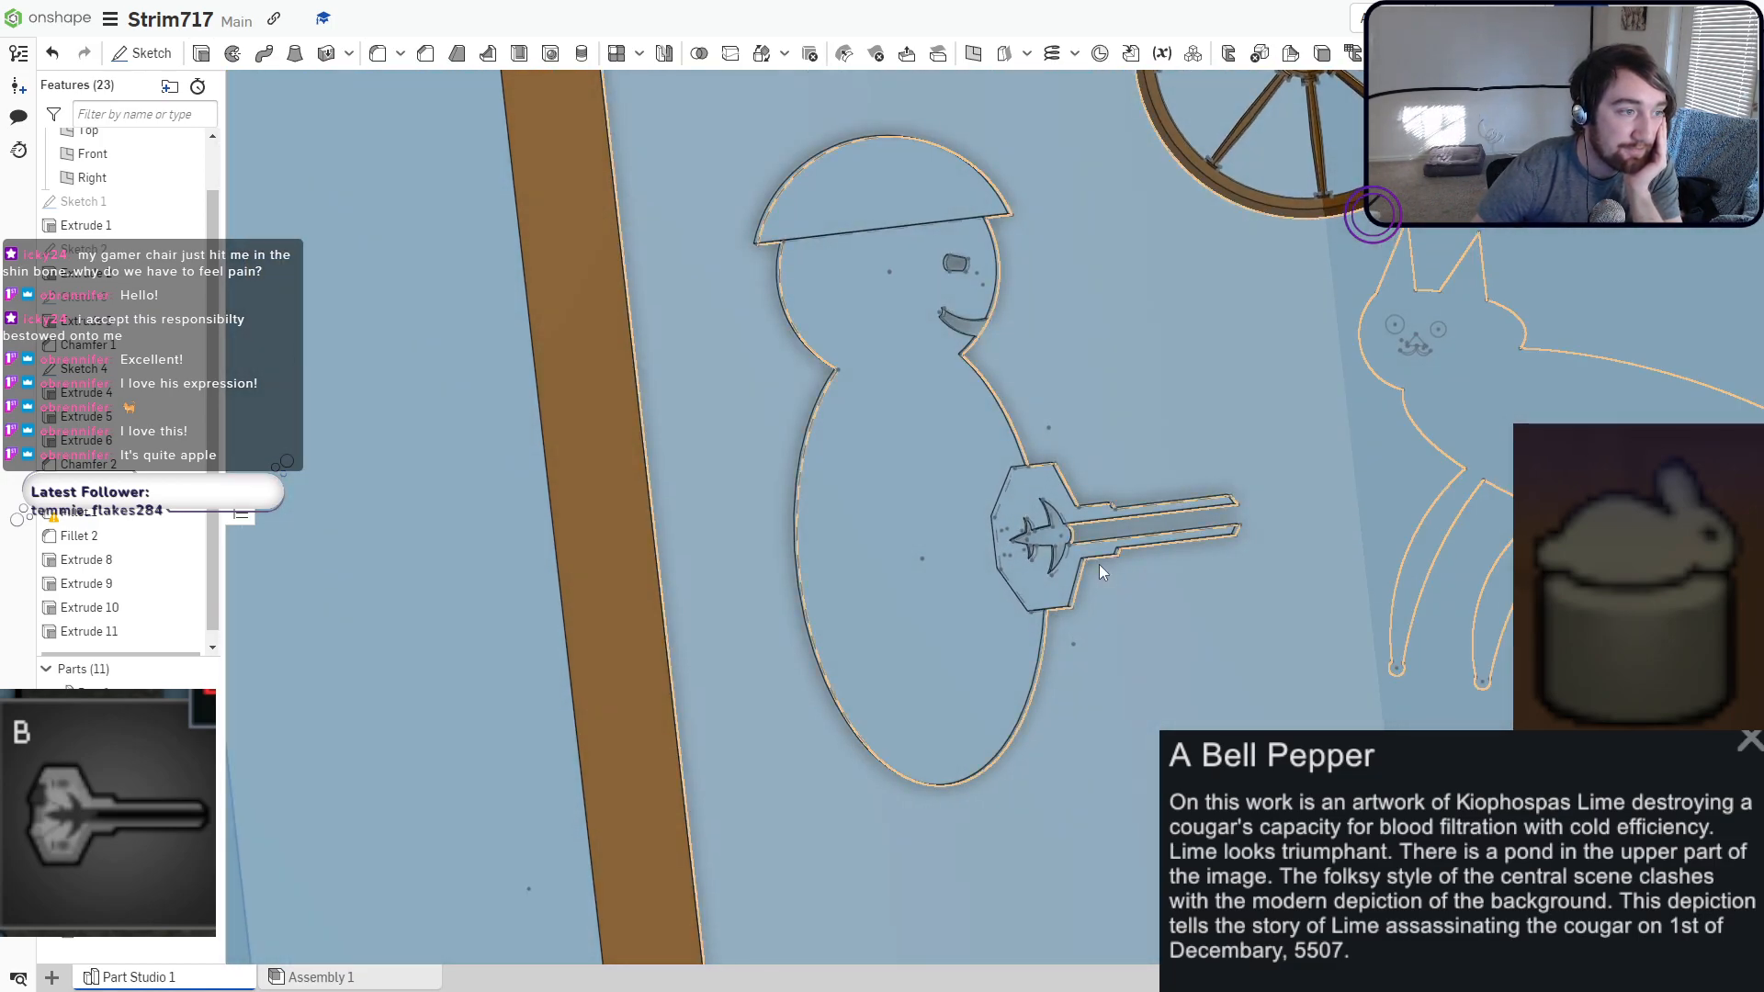
pyautogui.click(1037, 582)
pyautogui.rightClick(1034, 580)
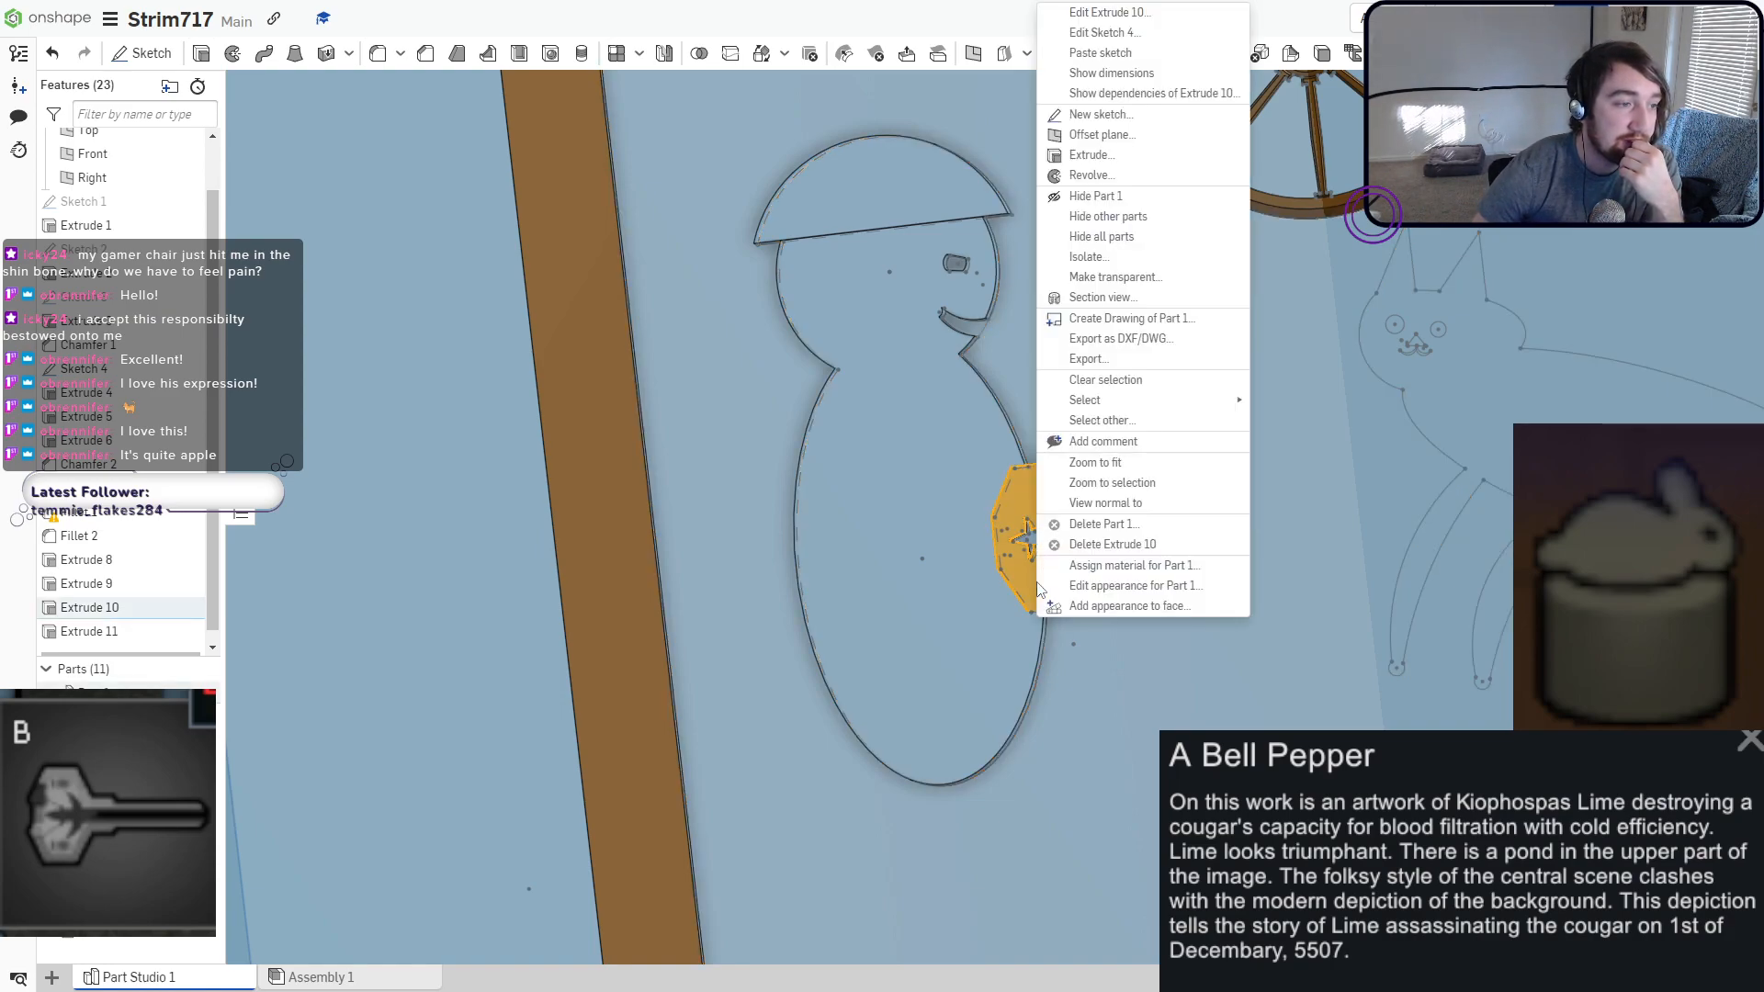
pyautogui.click(1103, 586)
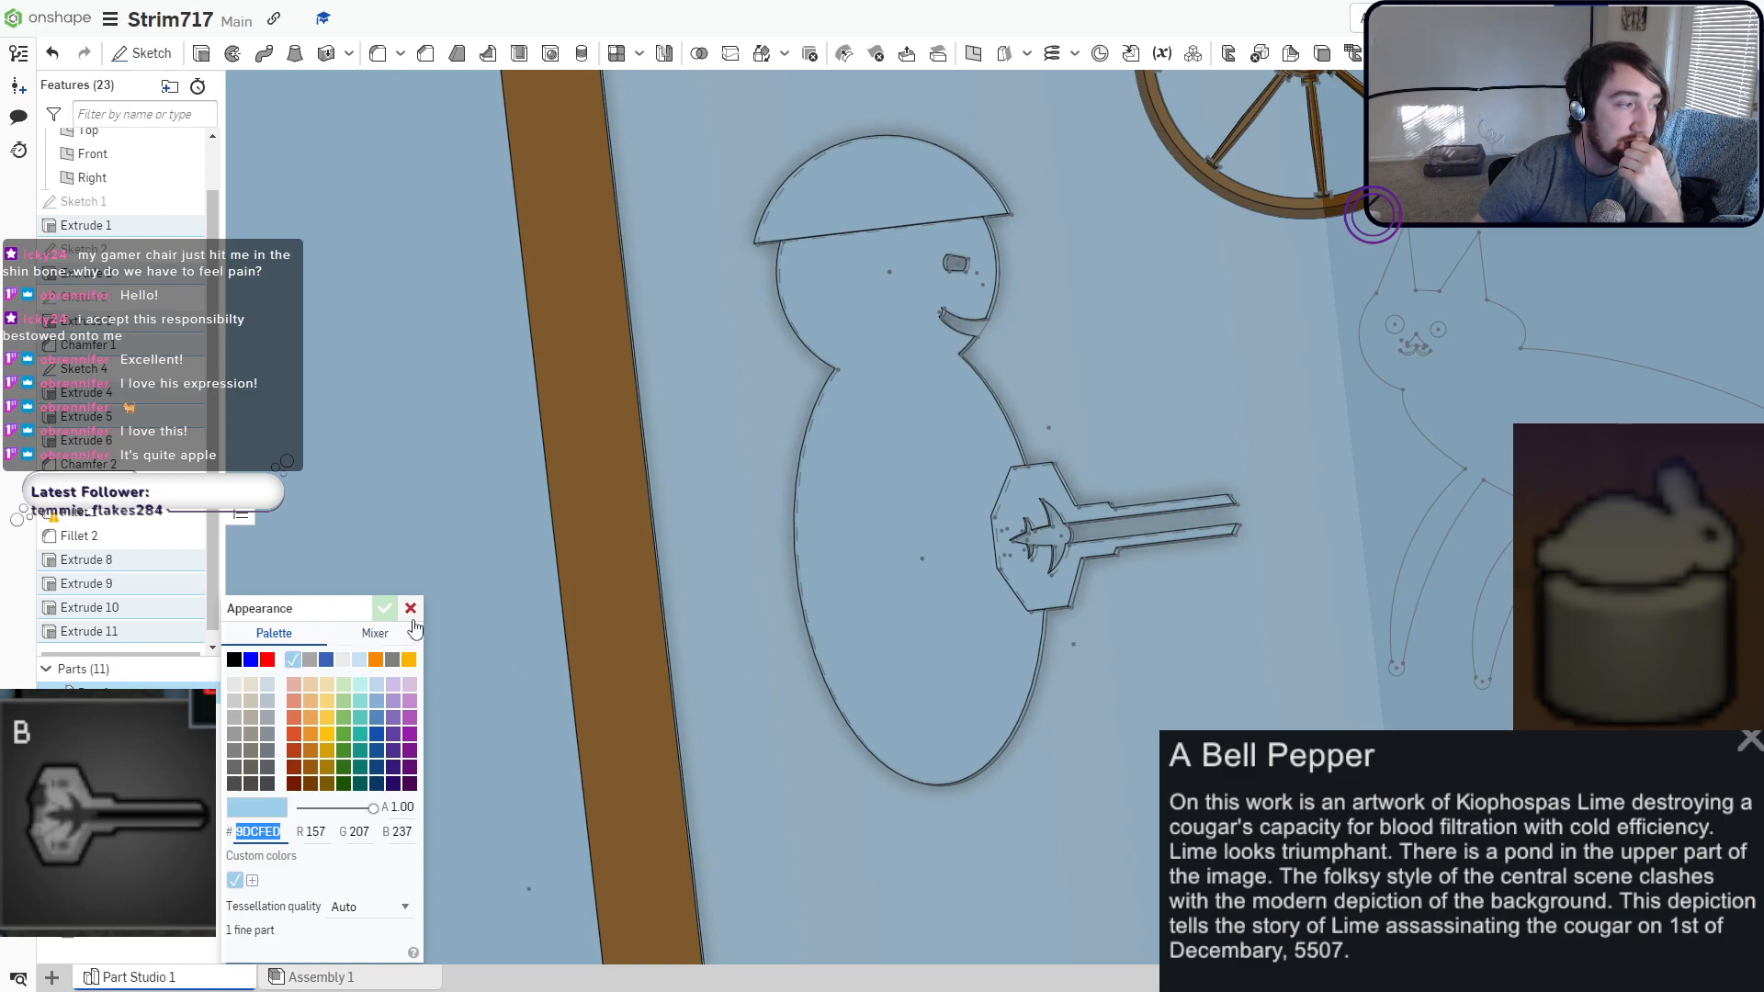
pyautogui.click(410, 610)
pyautogui.rightClick(1027, 571)
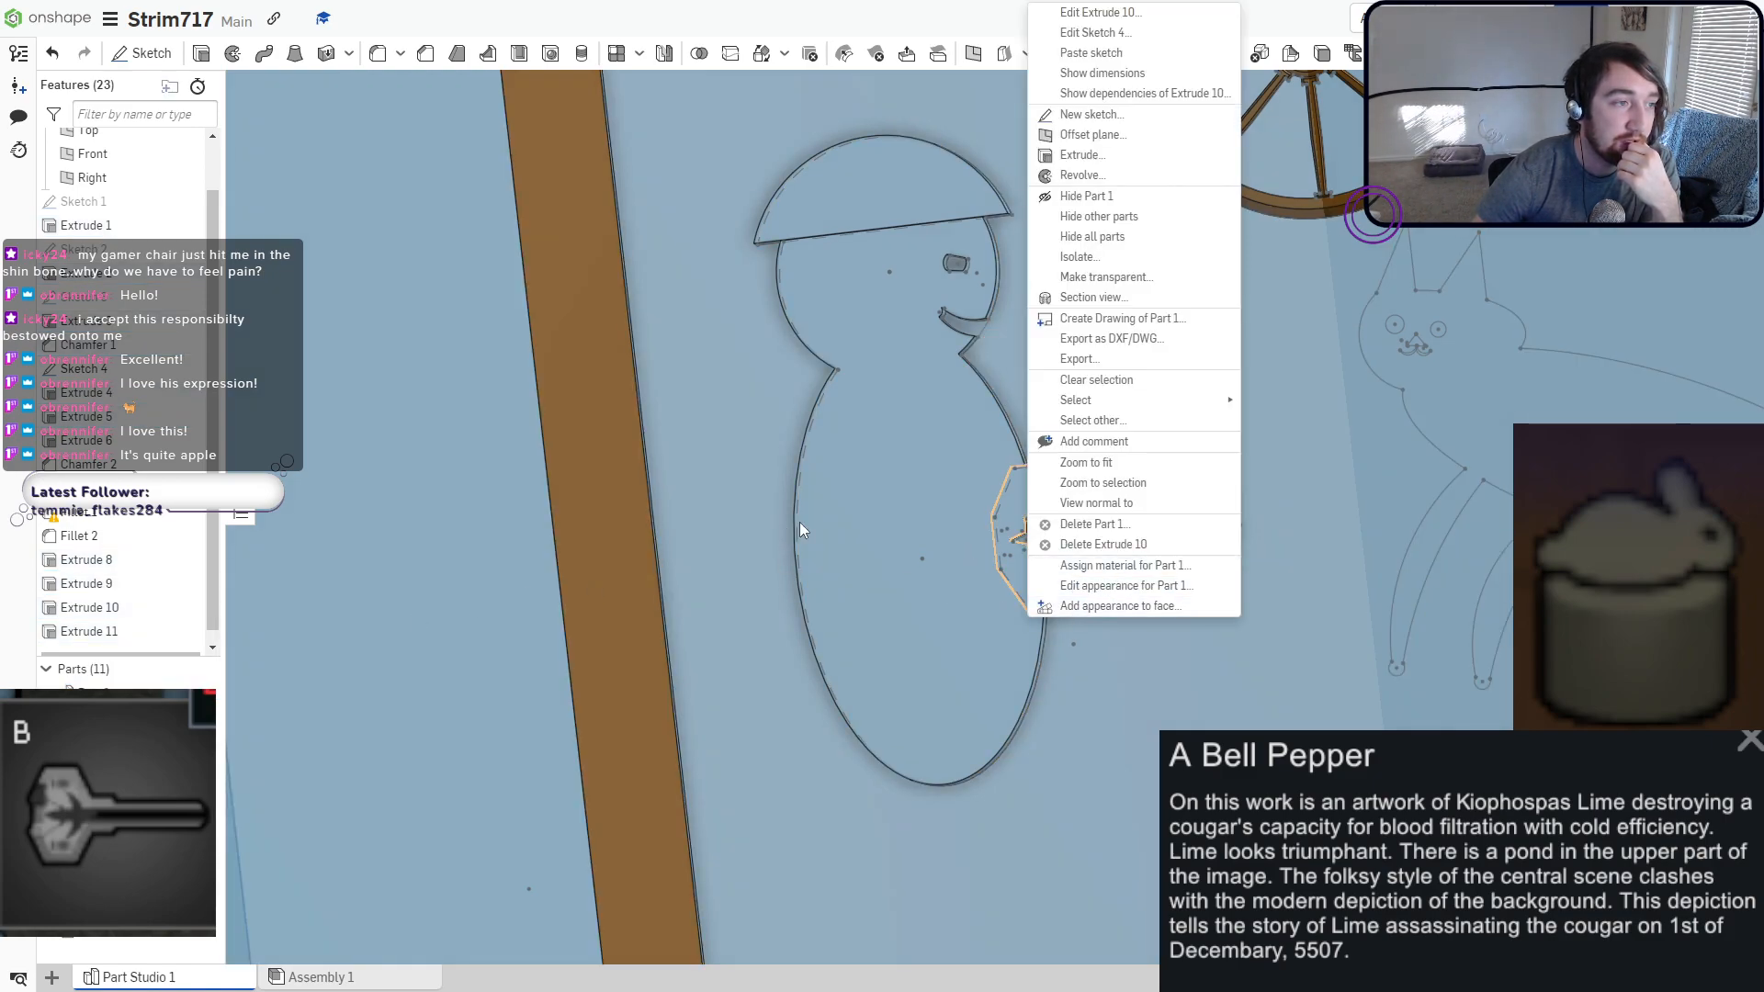
# Change the appearance of the whole rabbit statue, Part 1, to light grey #EAEAEA.
pyautogui.scroll(-6, 799, 530)
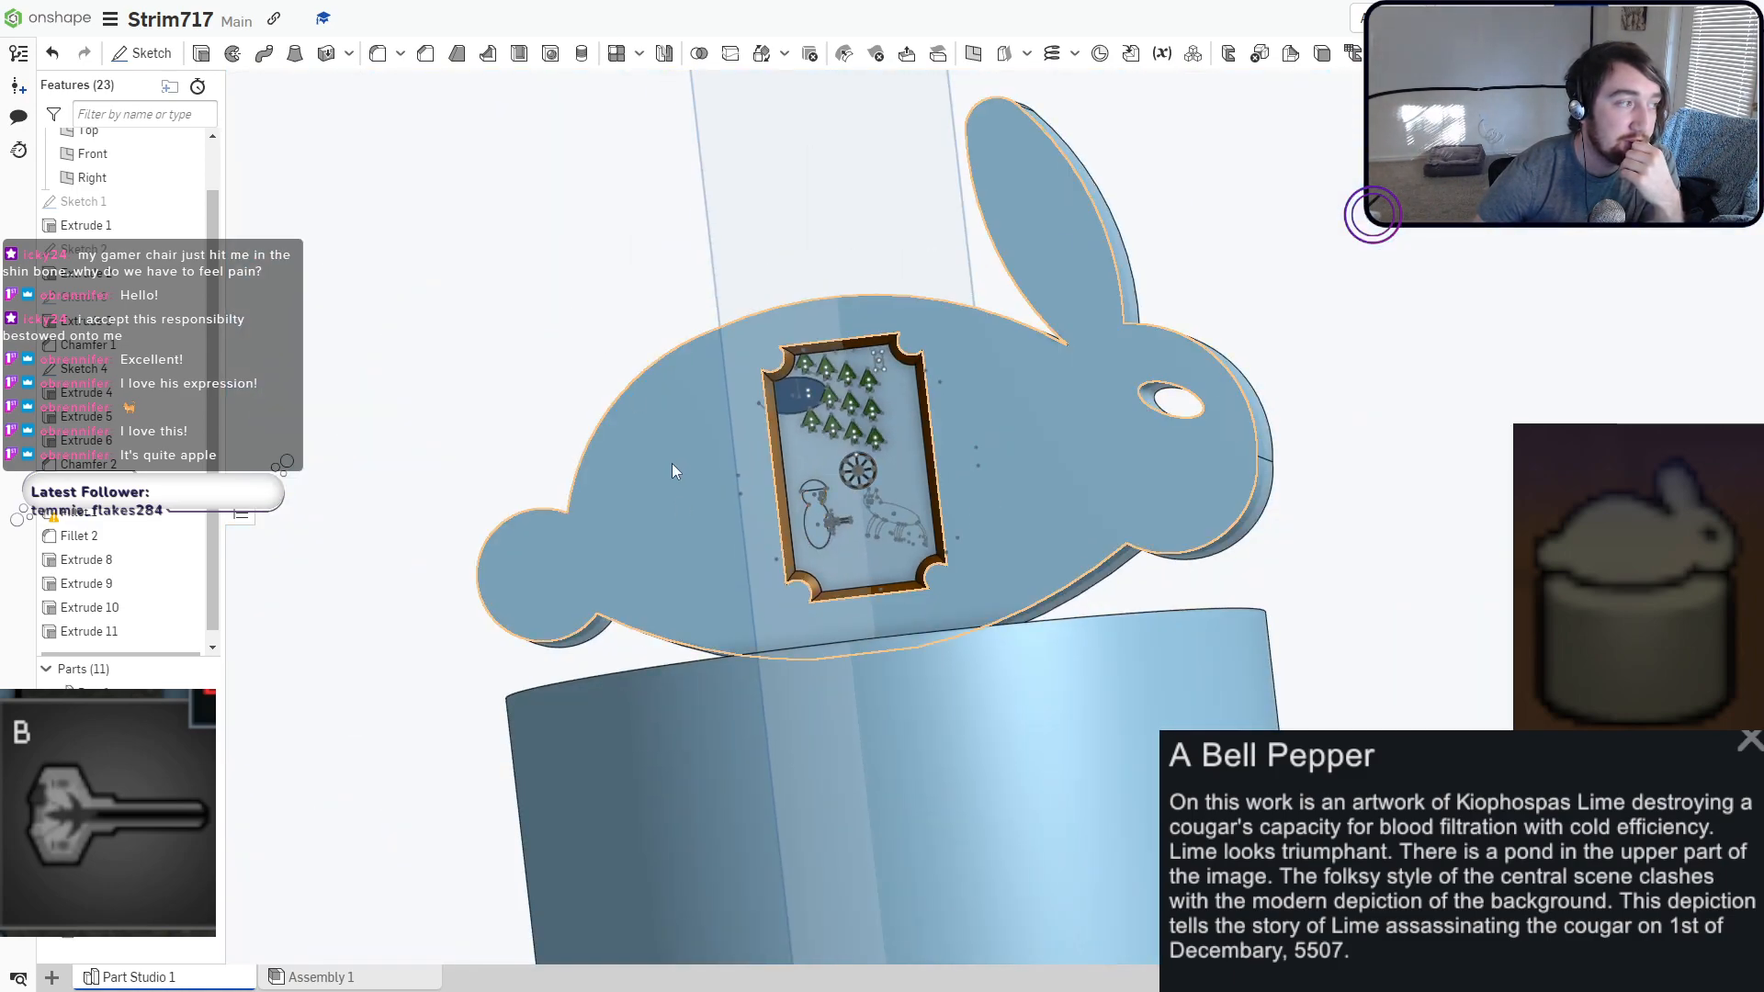
pyautogui.rightClick(641, 472)
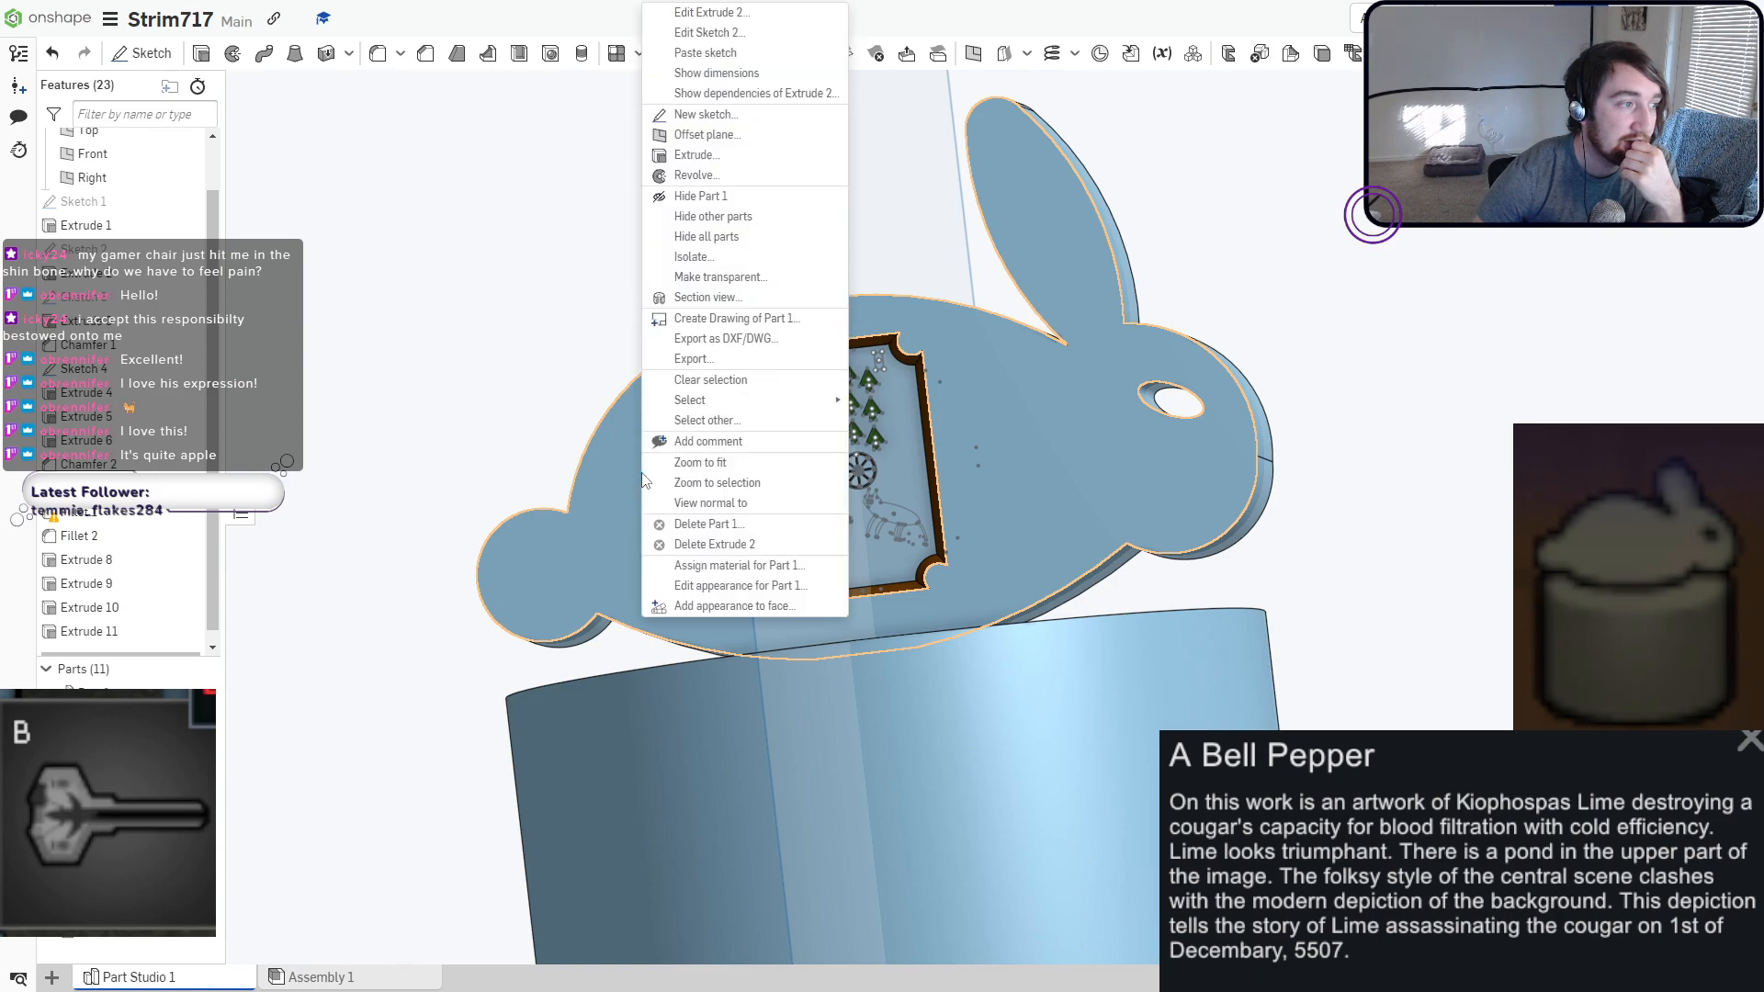
pyautogui.click(717, 605)
pyautogui.click(348, 665)
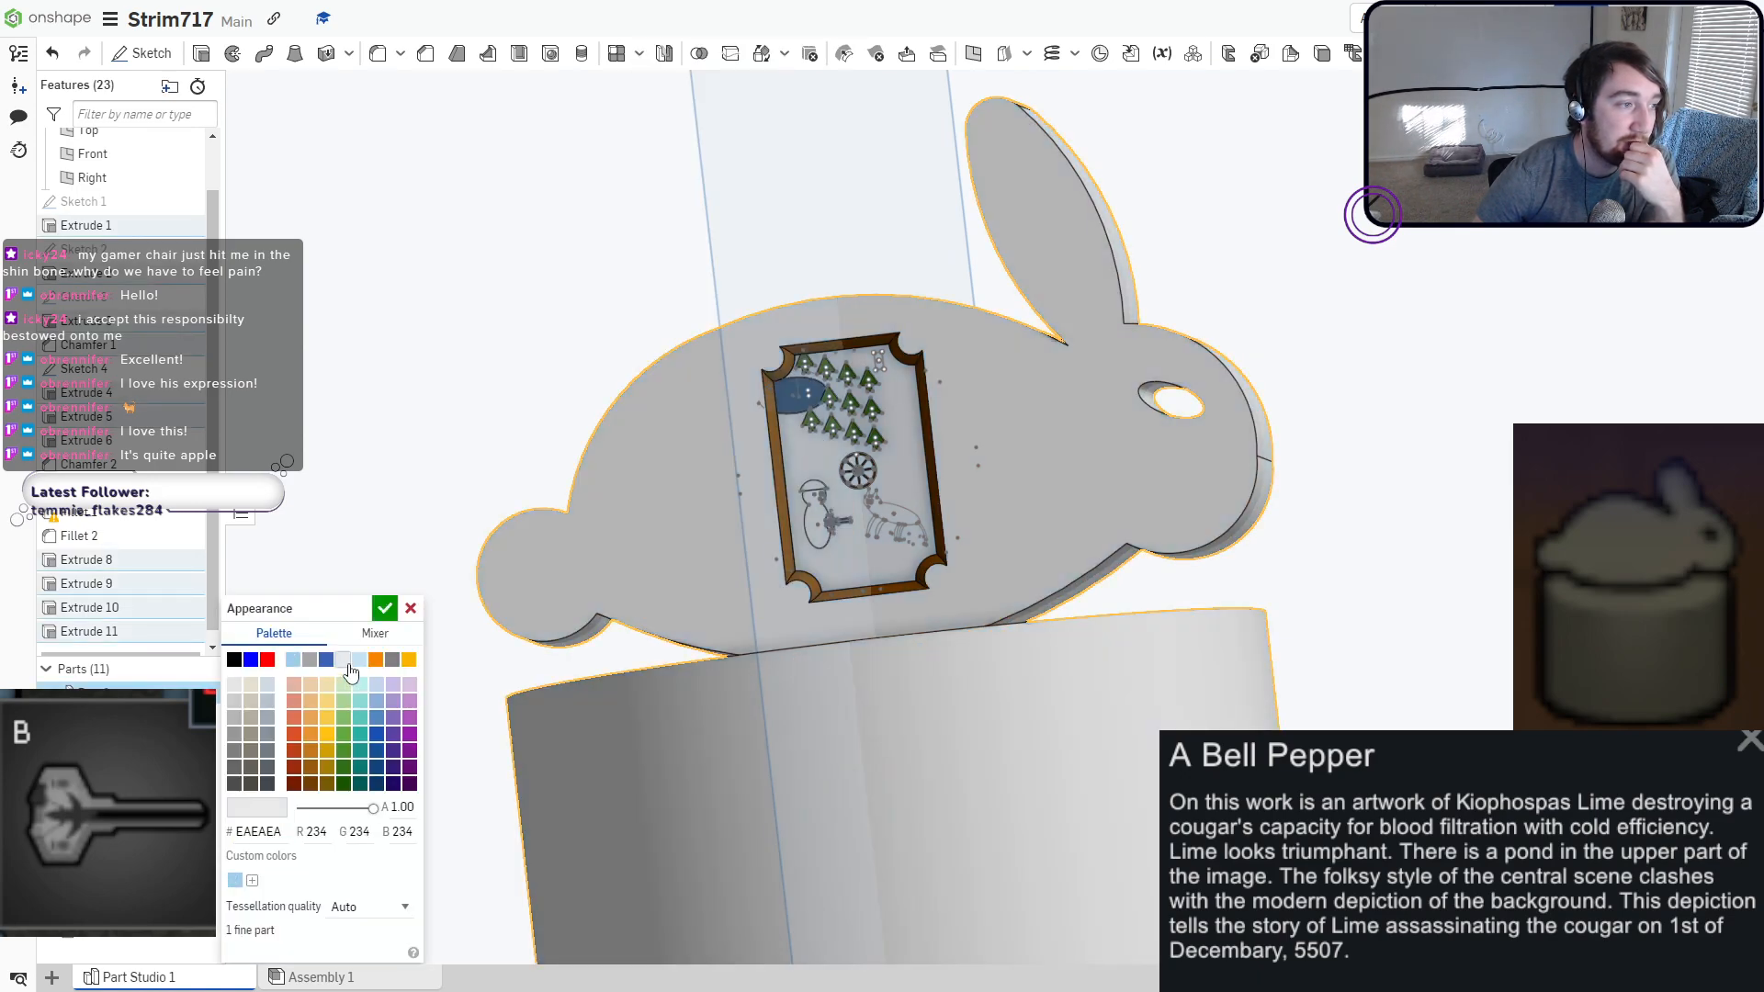
pyautogui.click(384, 610)
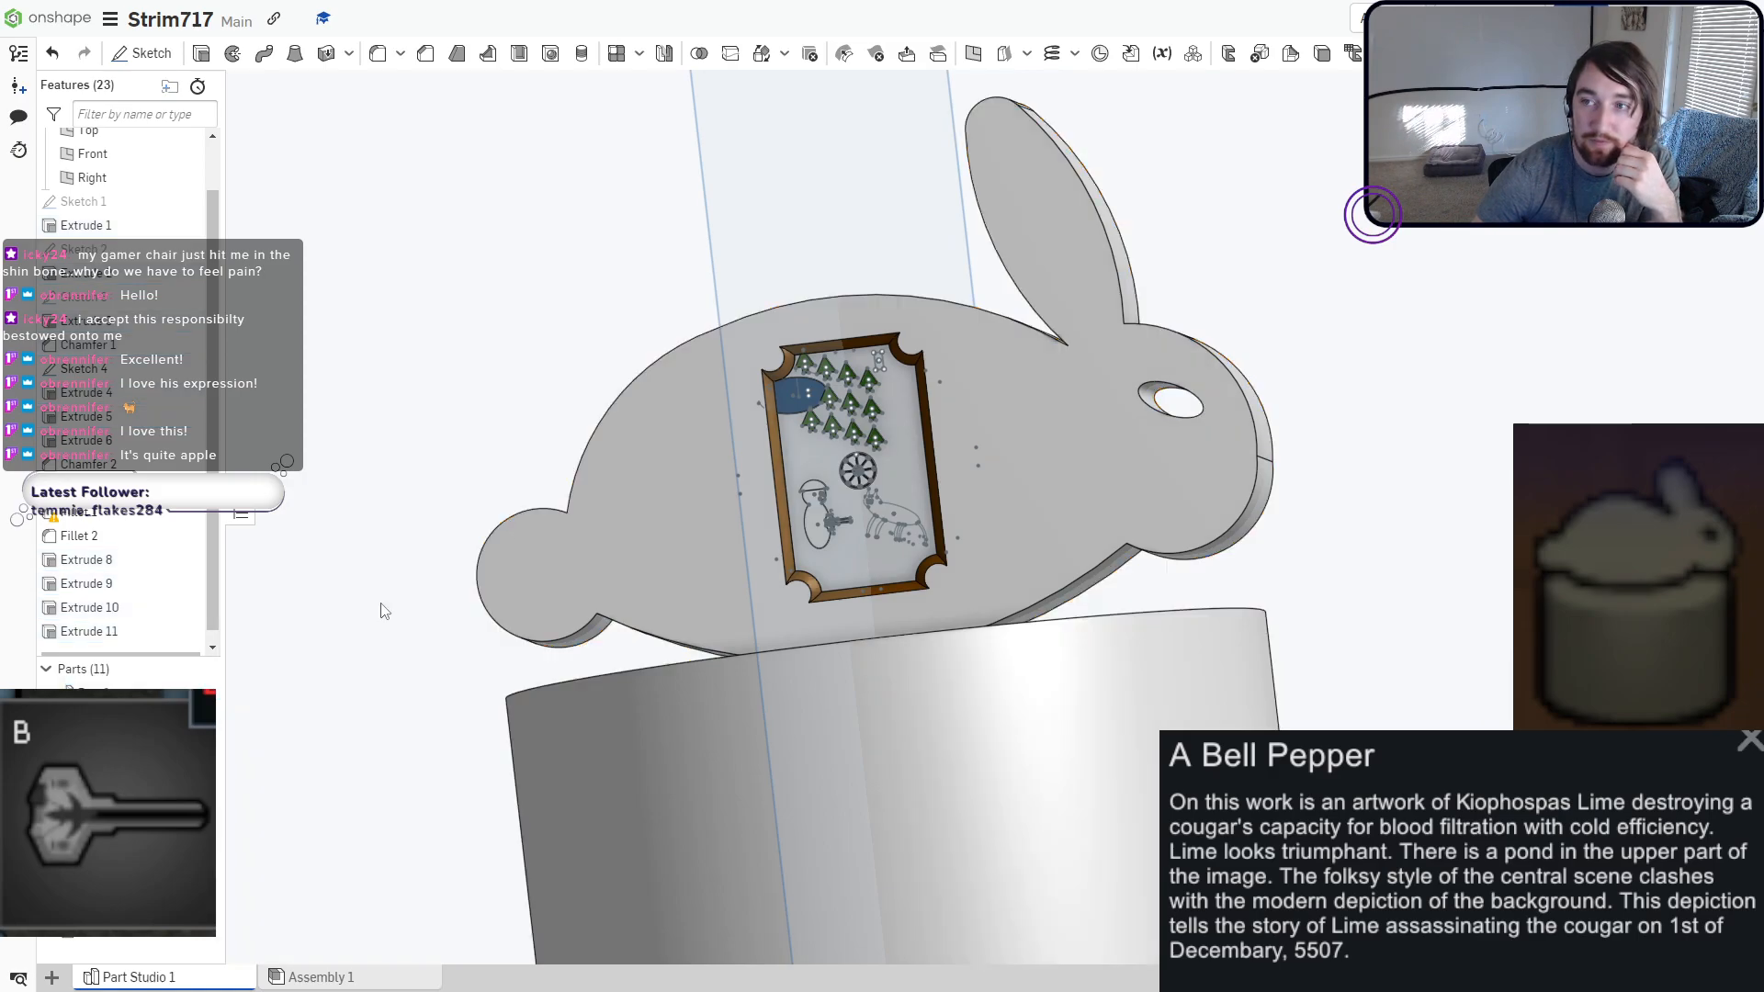
# Colour the front face of the spiked emblem on the key dark grey #666359.
pyautogui.moveTo(696, 537); pyautogui.dragTo(657, 531, button='right')
pyautogui.scroll(5, 808, 404)
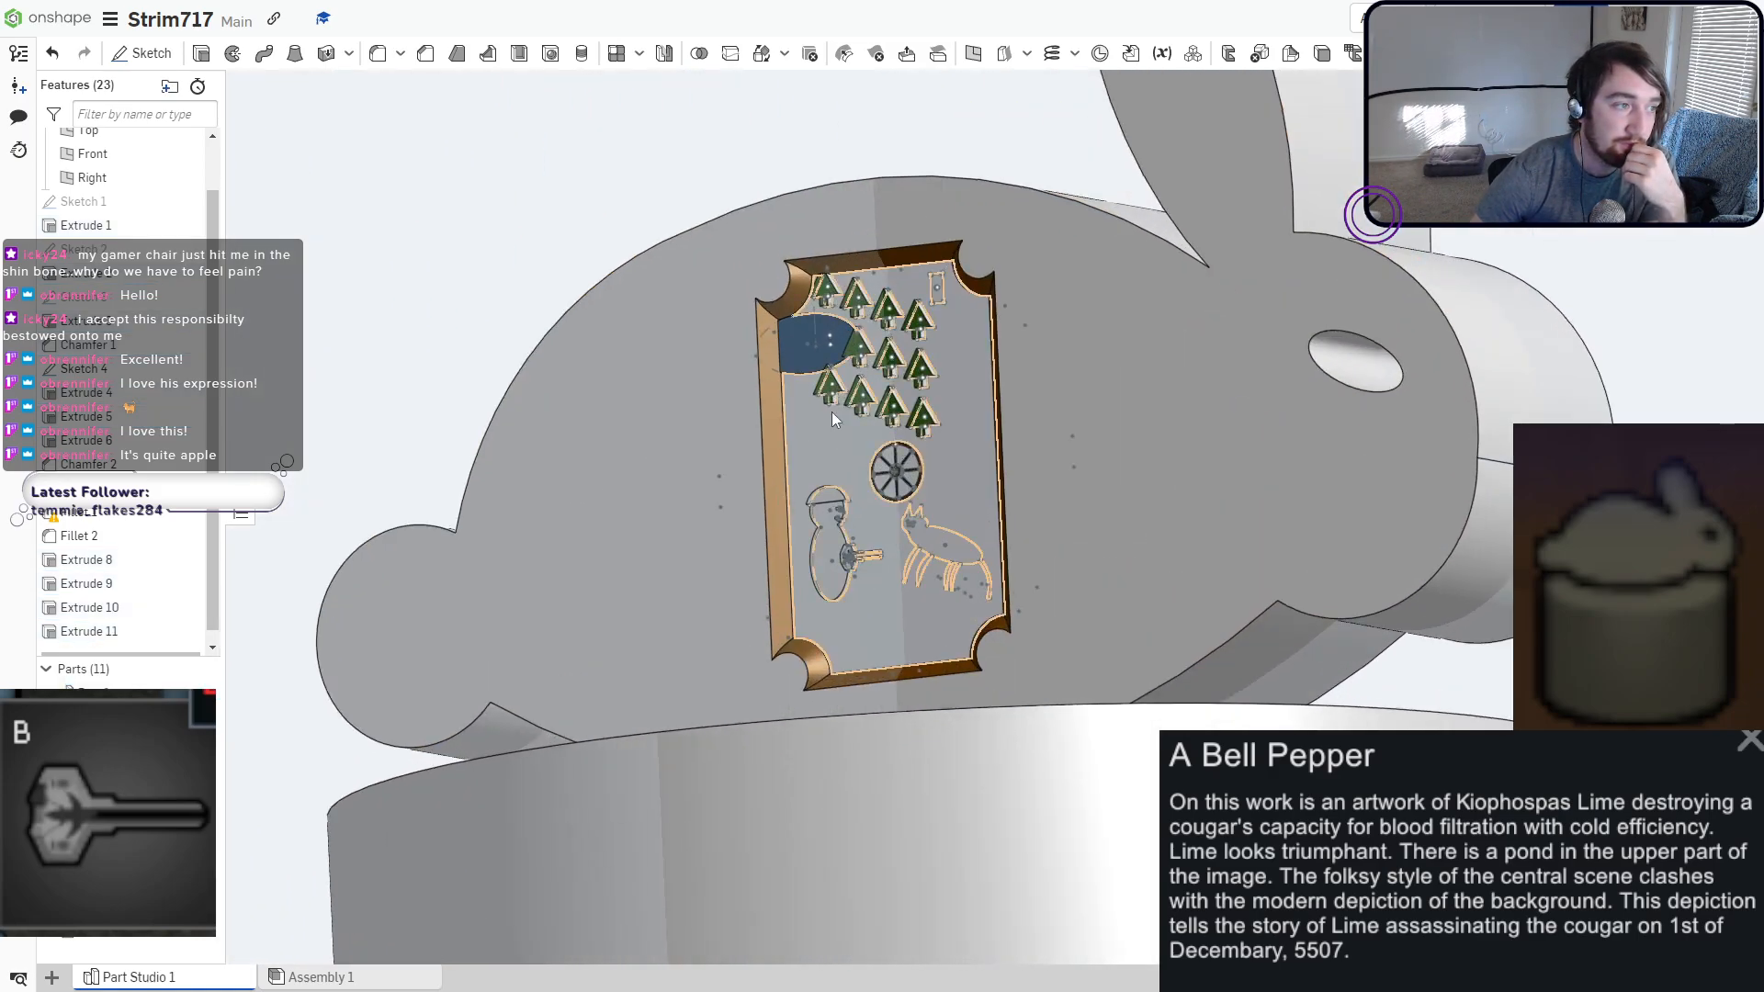
pyautogui.scroll(6, 769, 641)
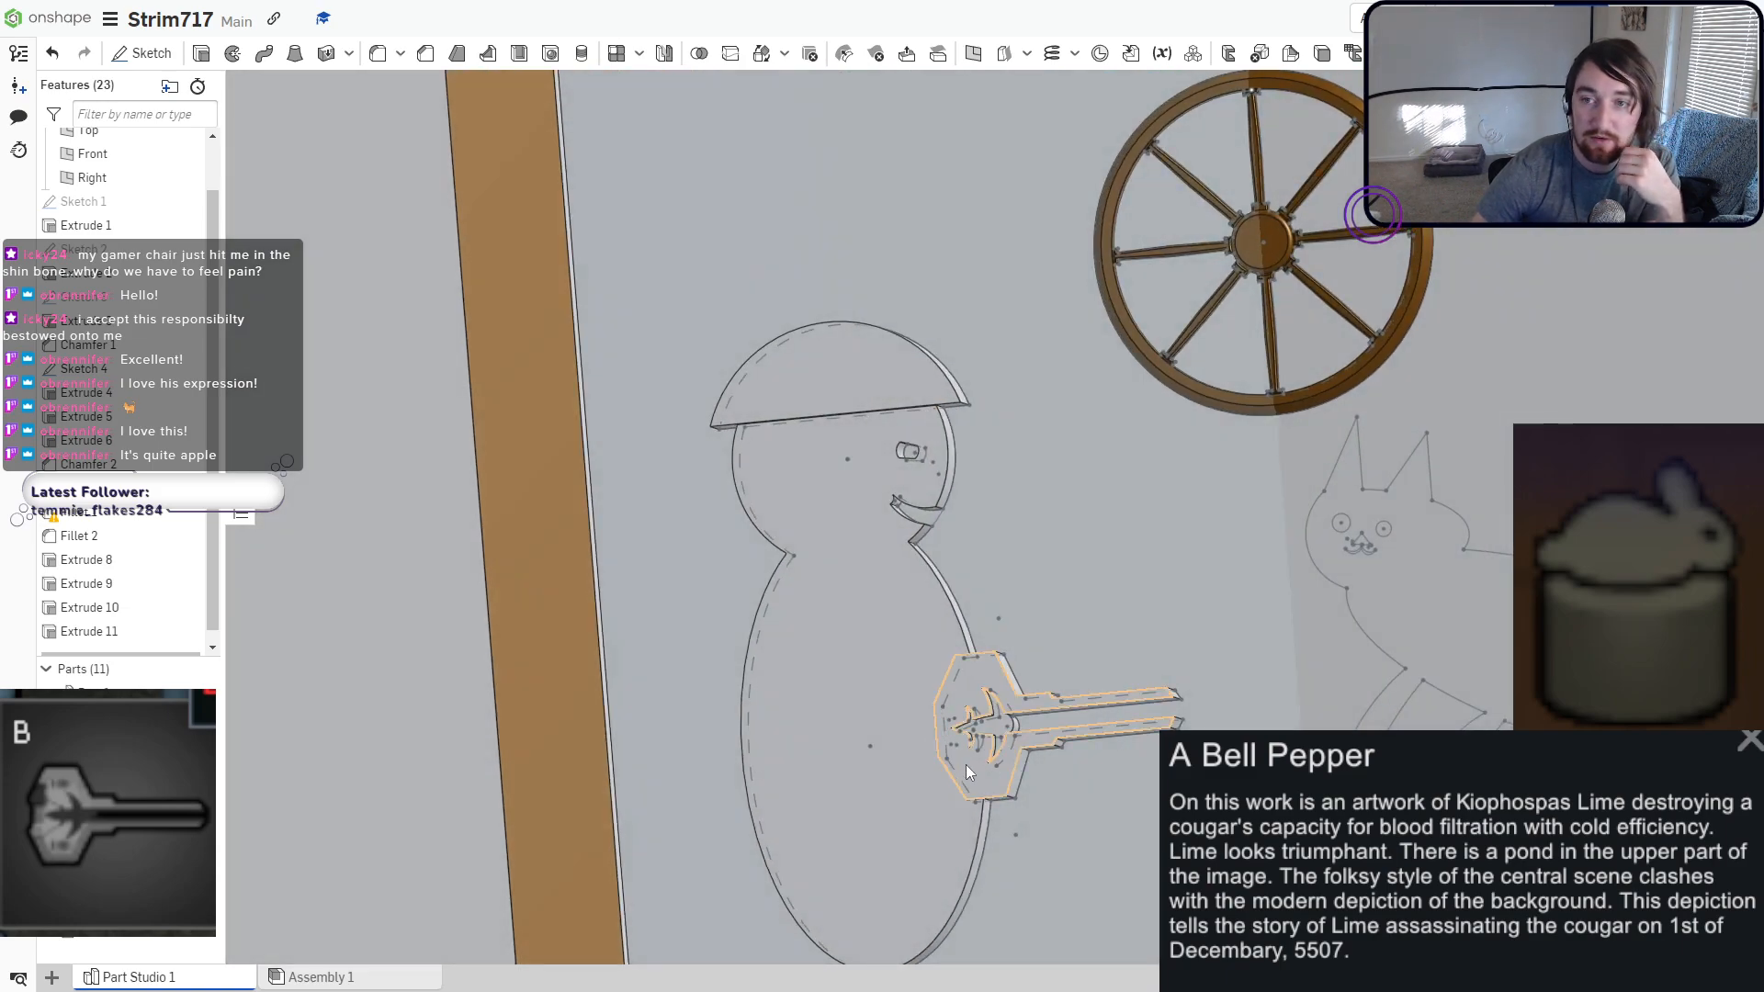
pyautogui.scroll(5, 968, 765)
pyautogui.scroll(3, 988, 752)
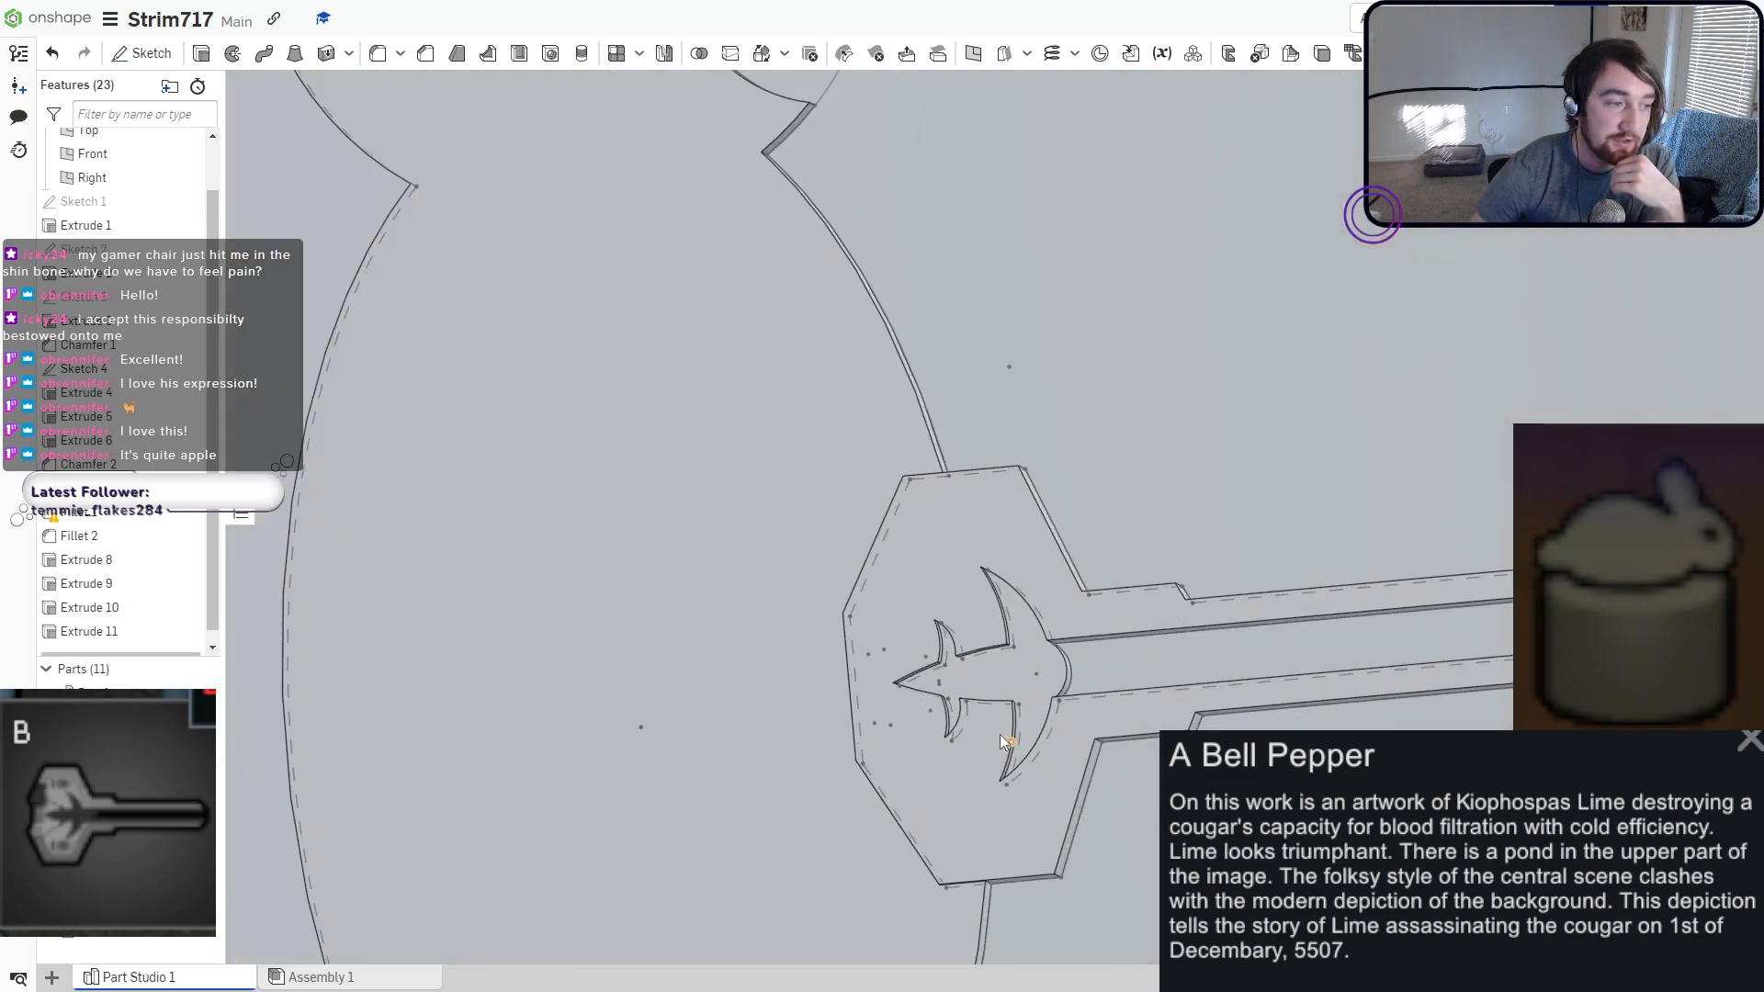
pyautogui.rightClick(1020, 655)
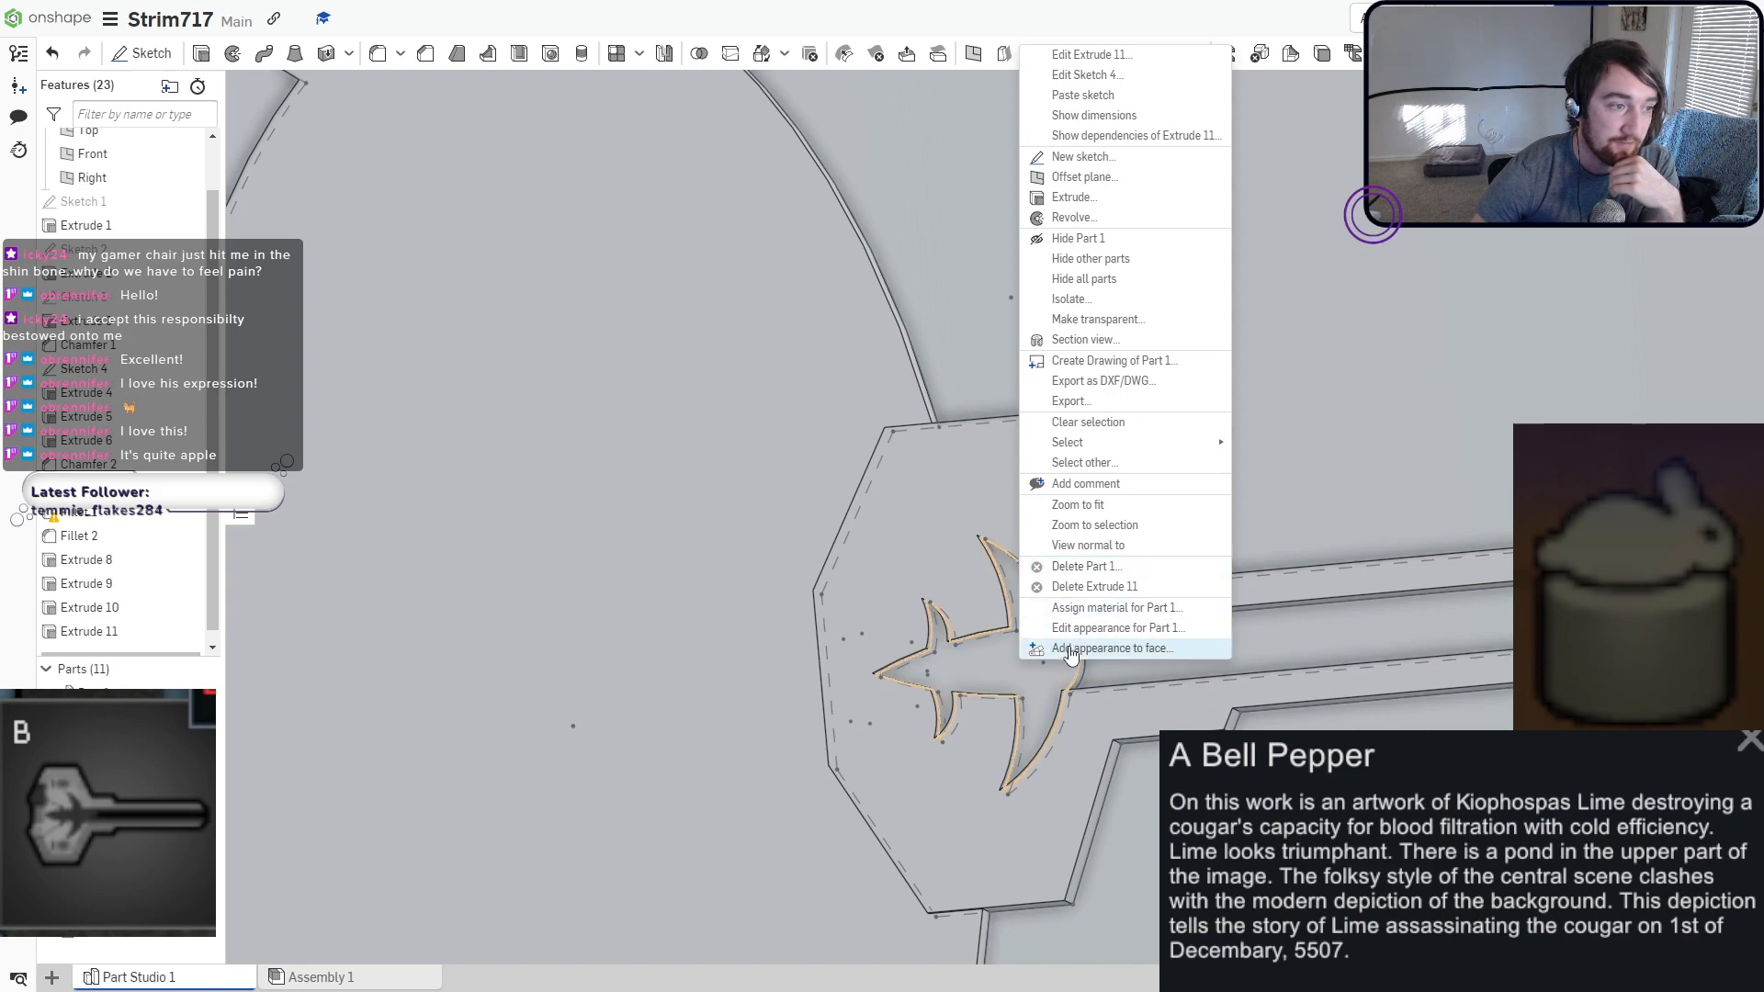
pyautogui.click(1066, 649)
pyautogui.click(310, 706)
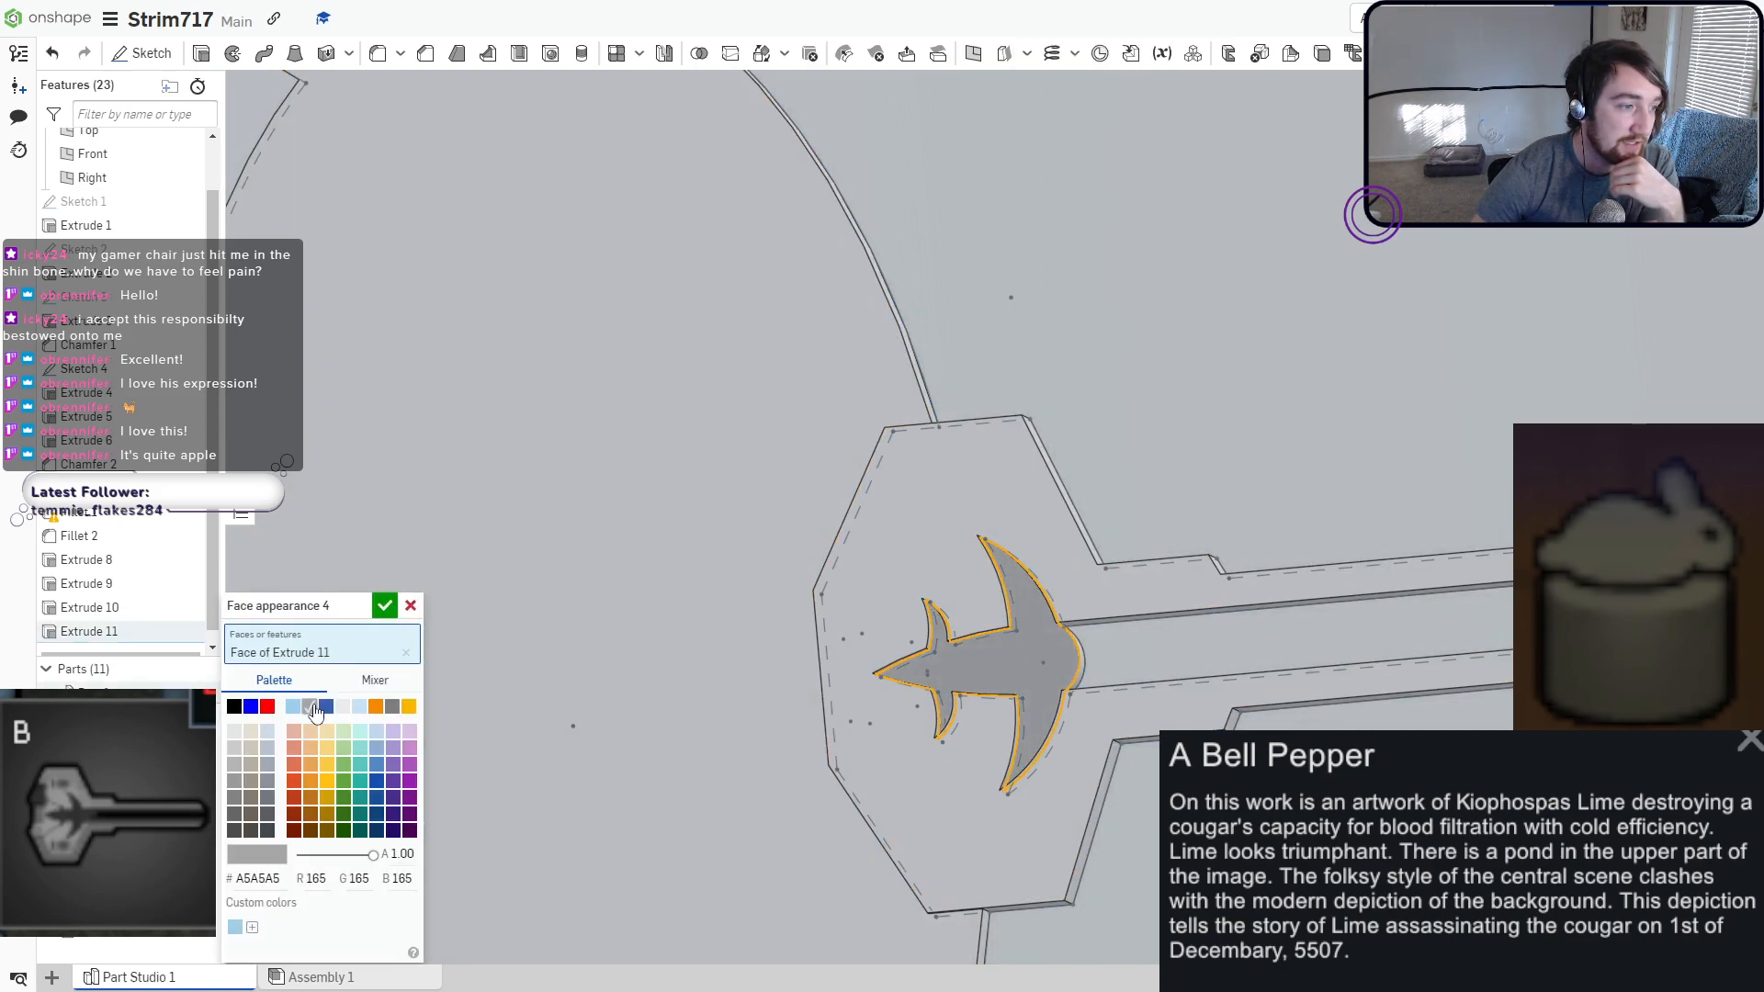
pyautogui.click(251, 814)
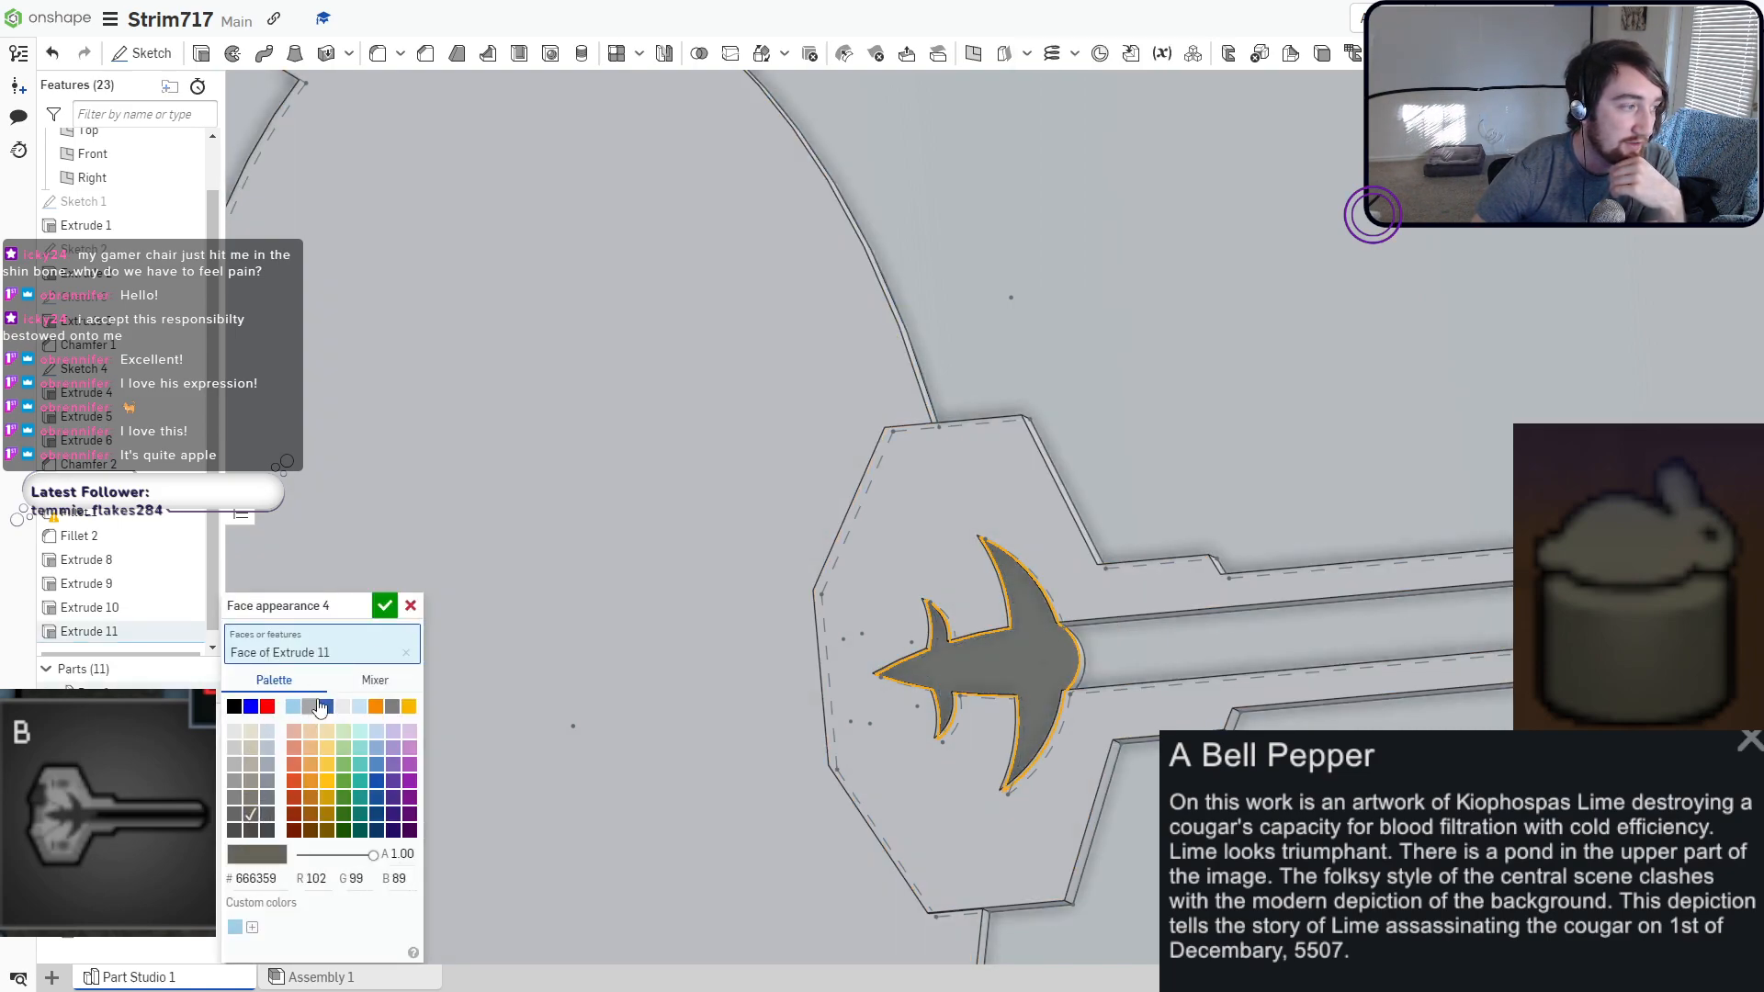
pyautogui.click(384, 606)
# Colour the front face of the standing figure's head and body light brown from the palette.
pyautogui.moveTo(819, 684)
pyautogui.mouseDown(button='right')
pyautogui.moveTo(807, 703)
pyautogui.moveTo(813, 686)
pyautogui.mouseUp(button='right')
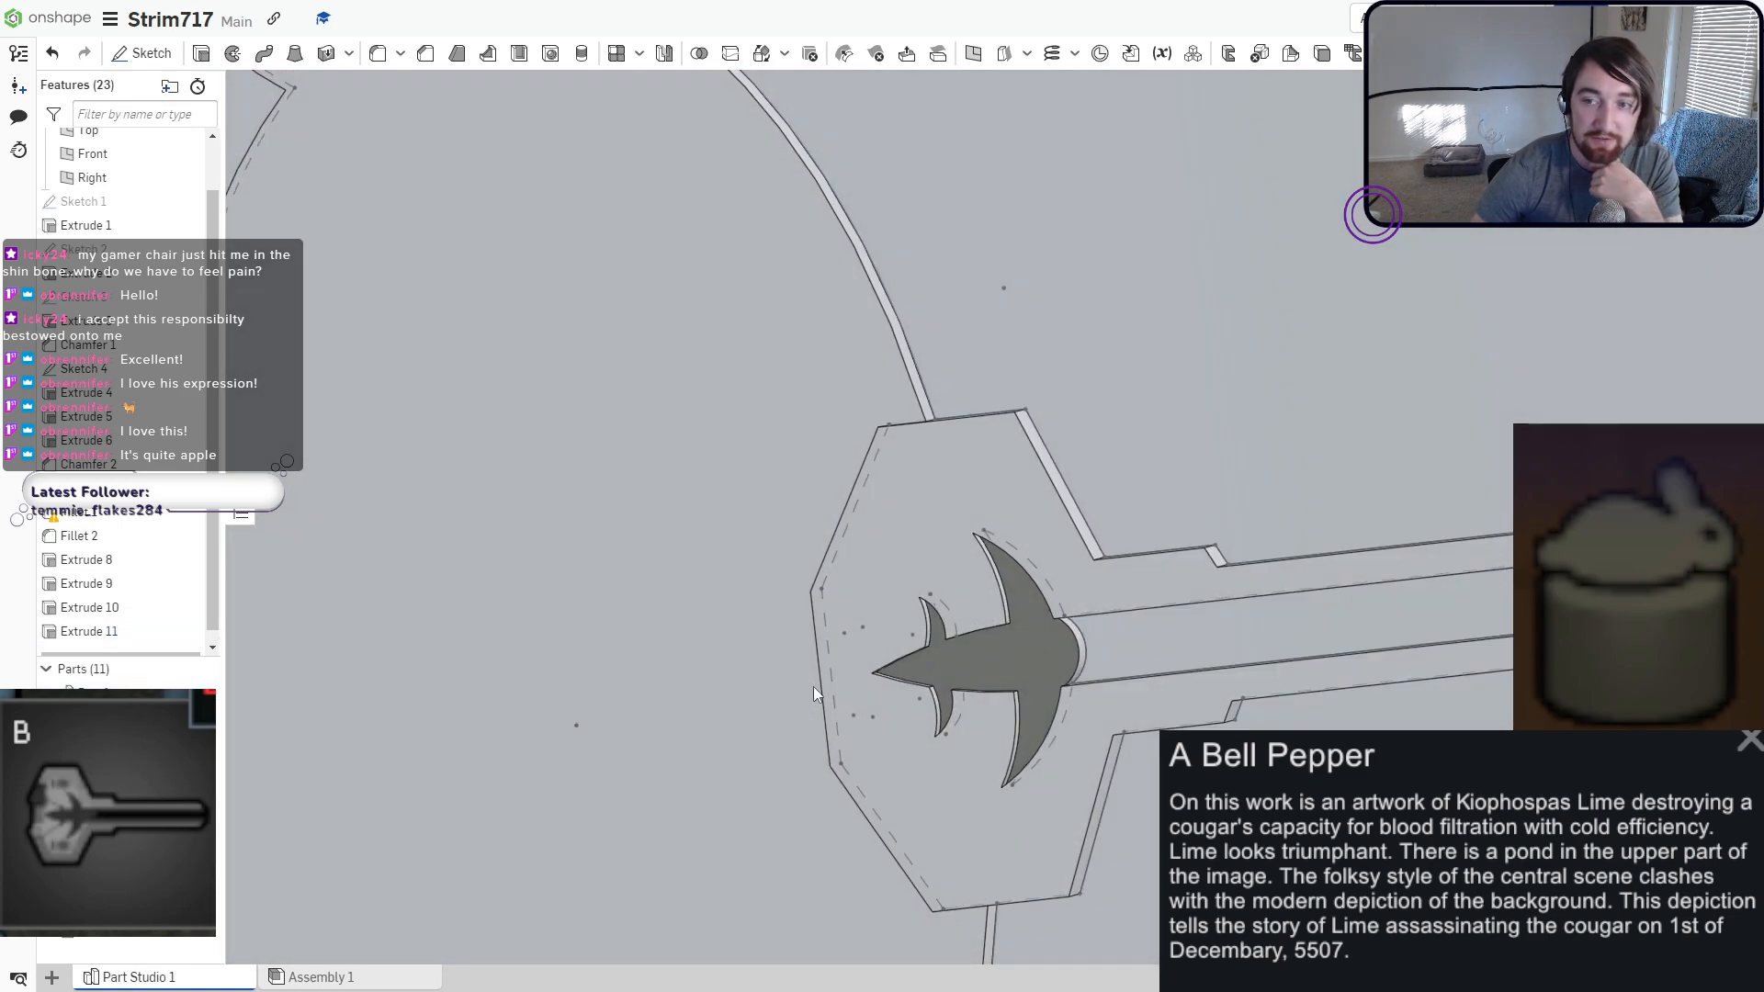
pyautogui.scroll(-10, 813, 687)
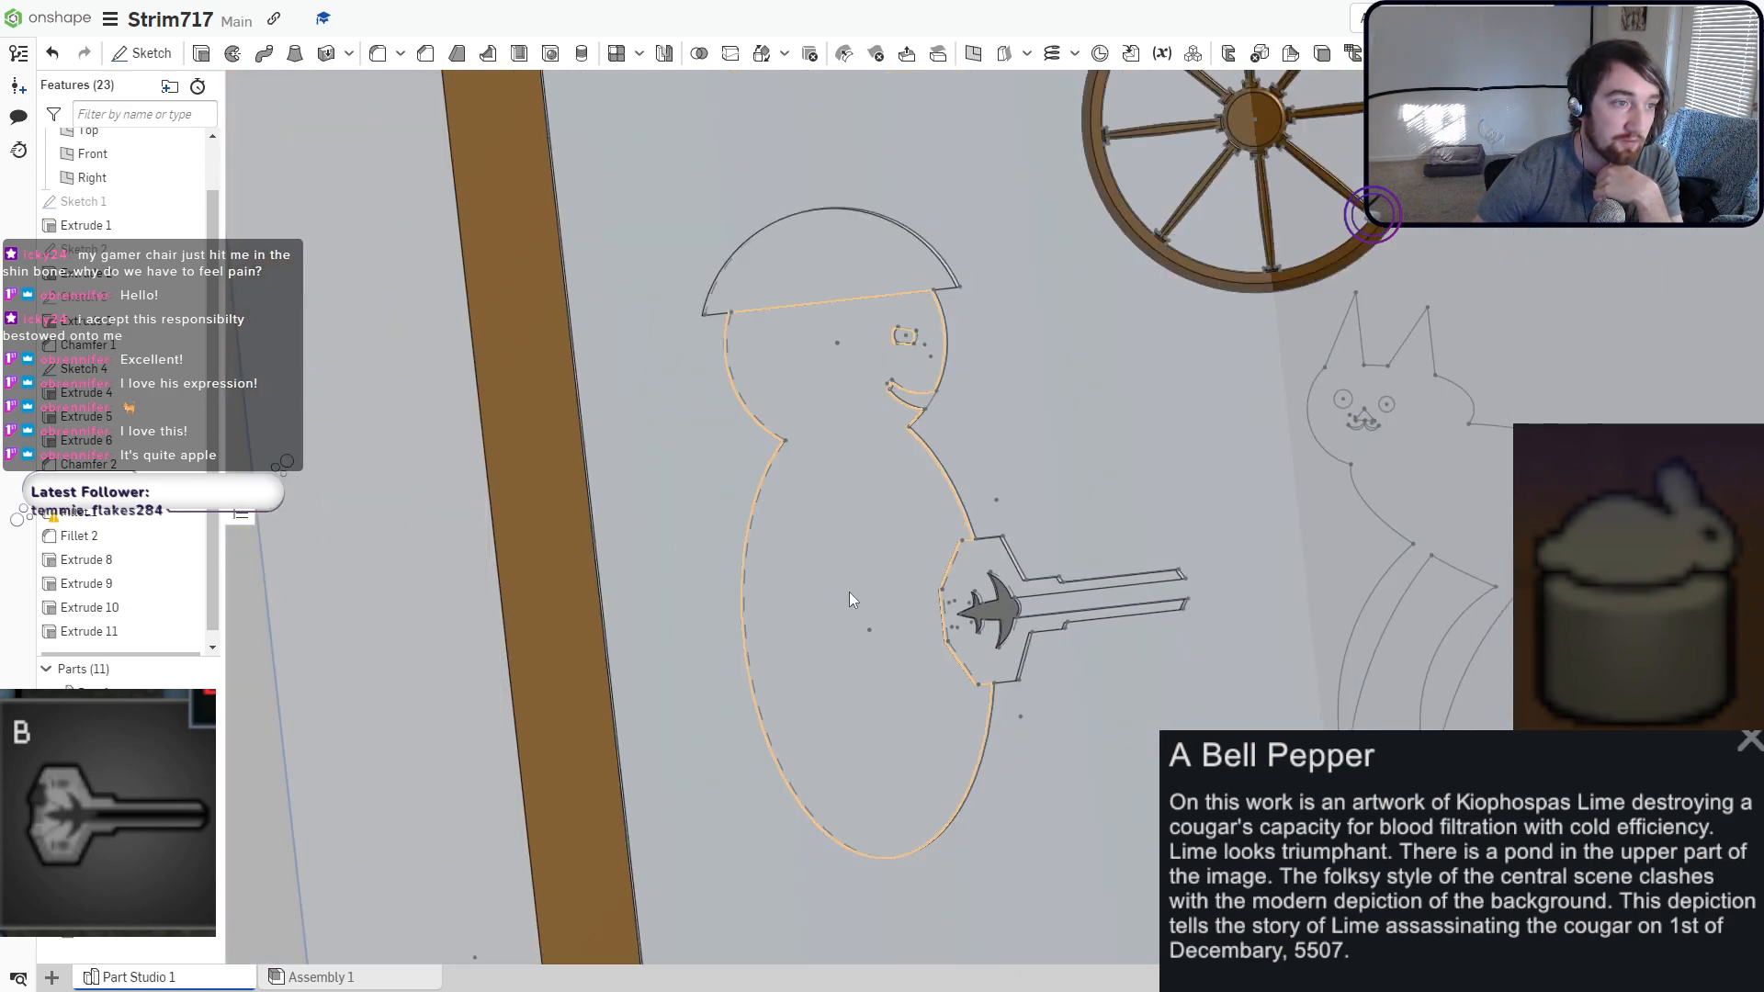
pyautogui.rightClick(836, 549)
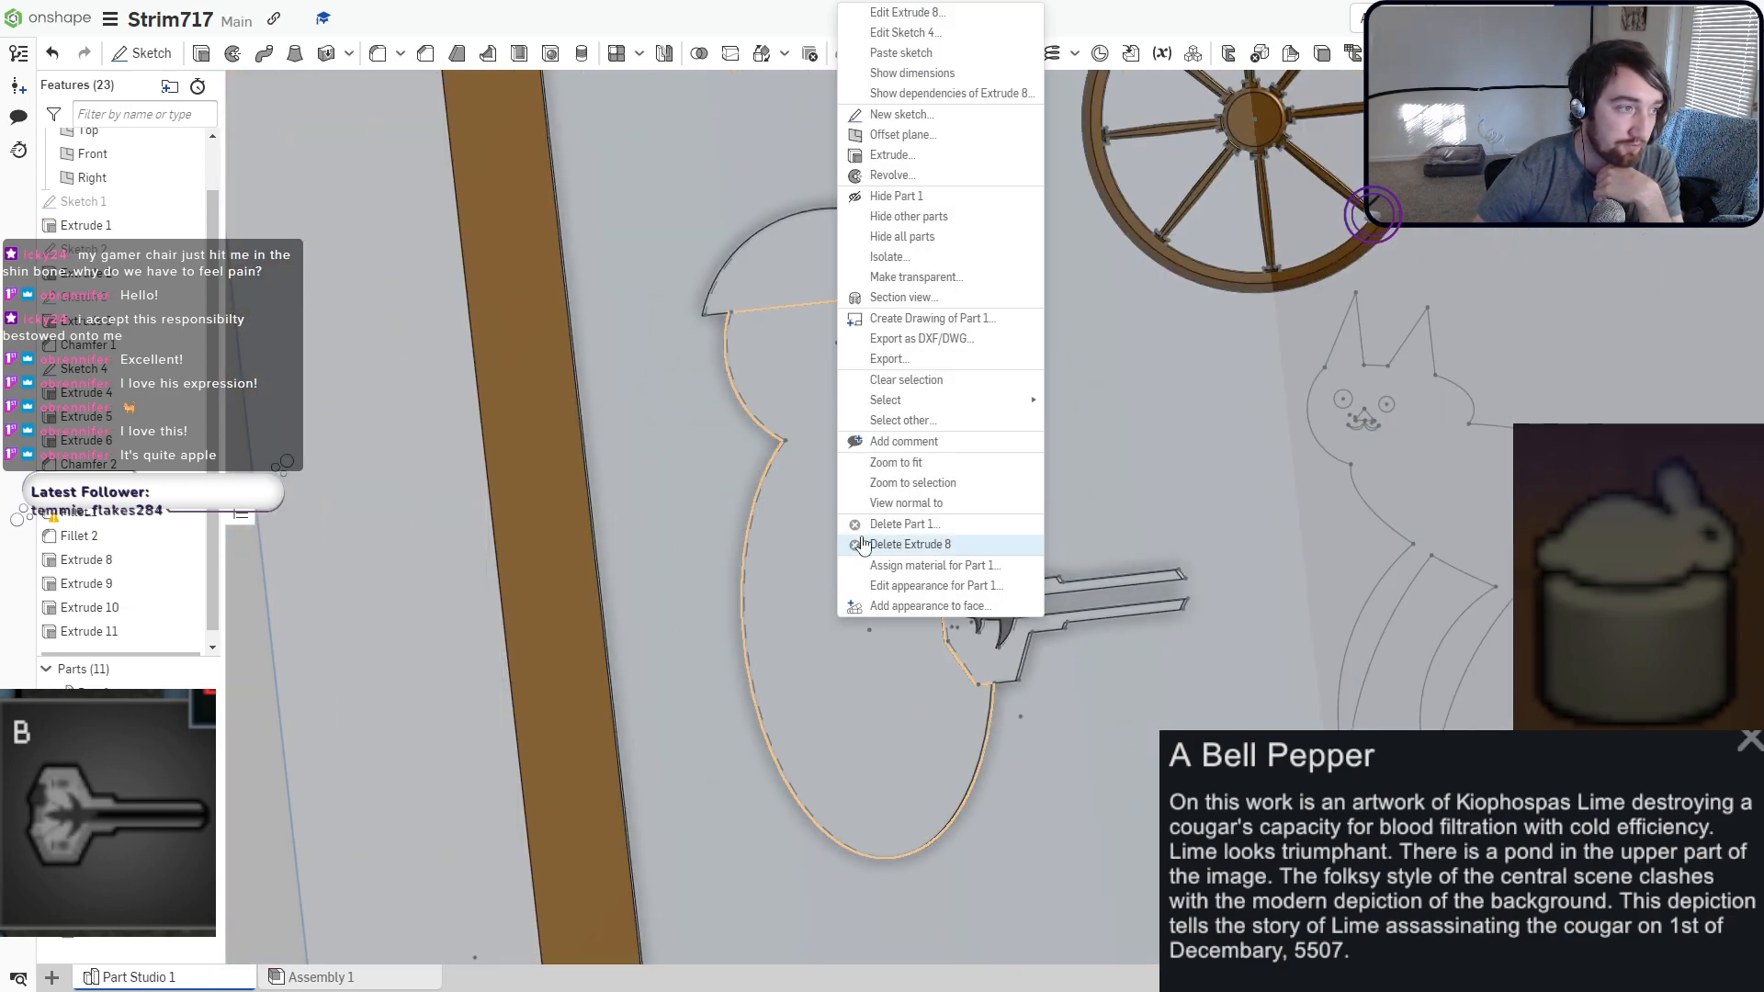
pyautogui.click(905, 607)
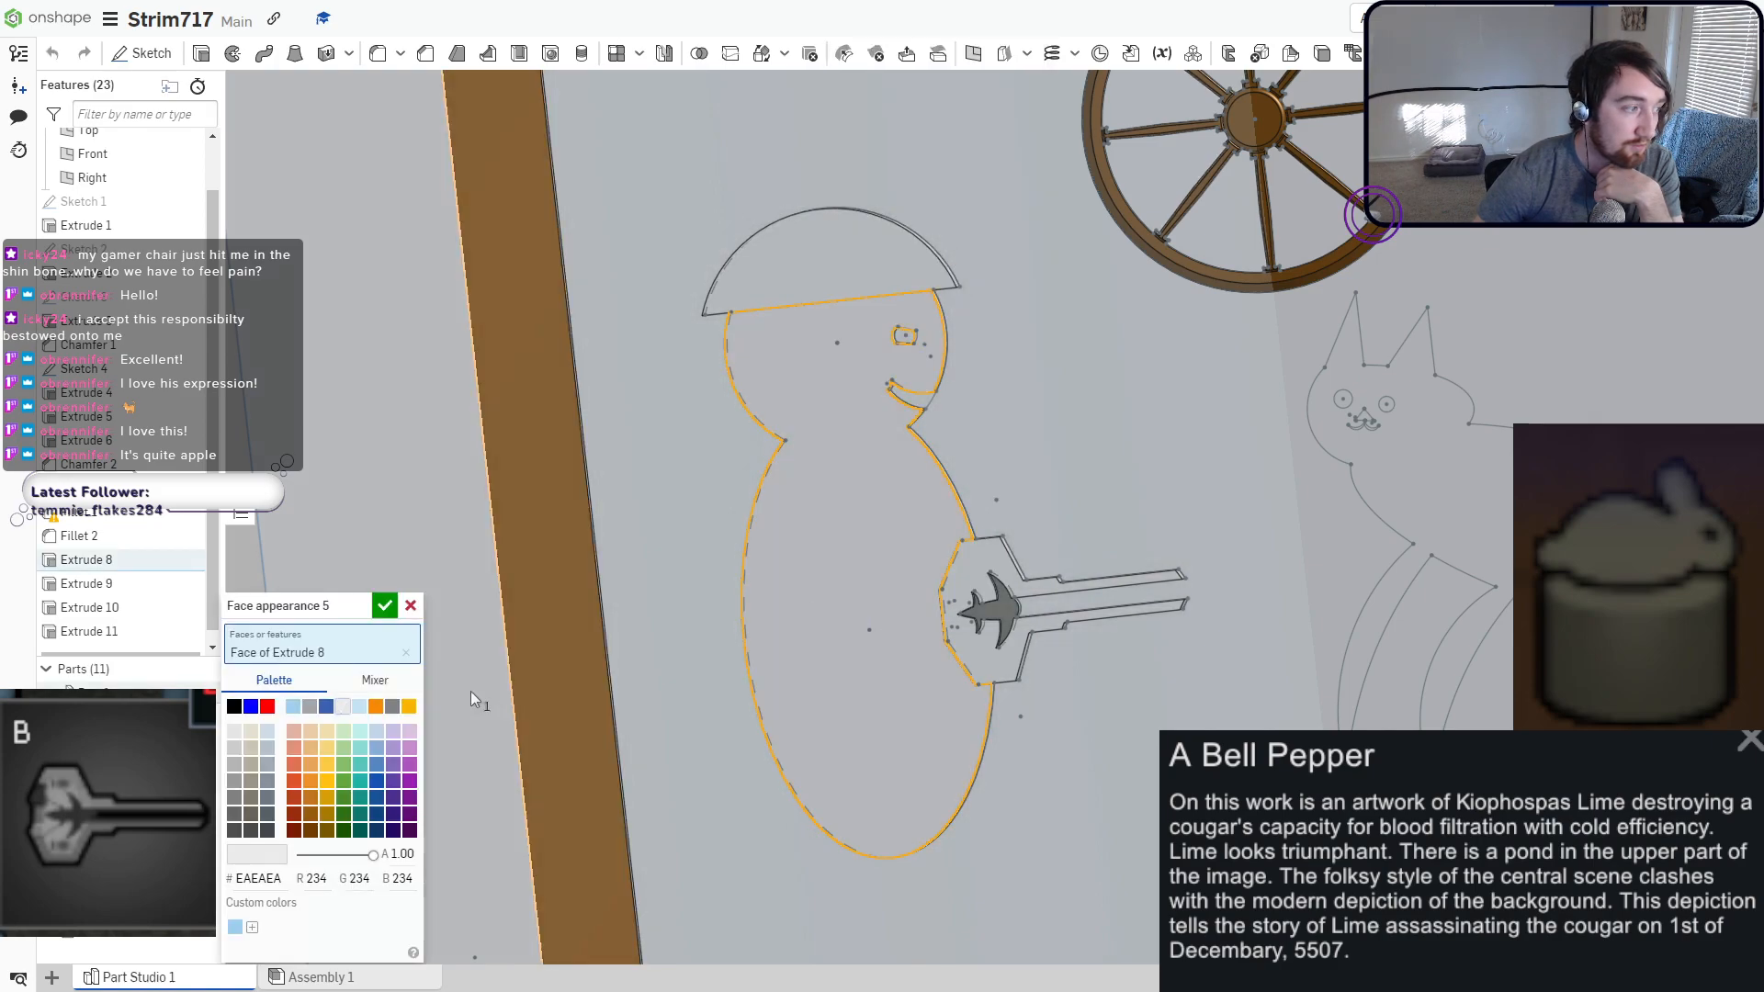
pyautogui.click(311, 772)
pyautogui.click(384, 606)
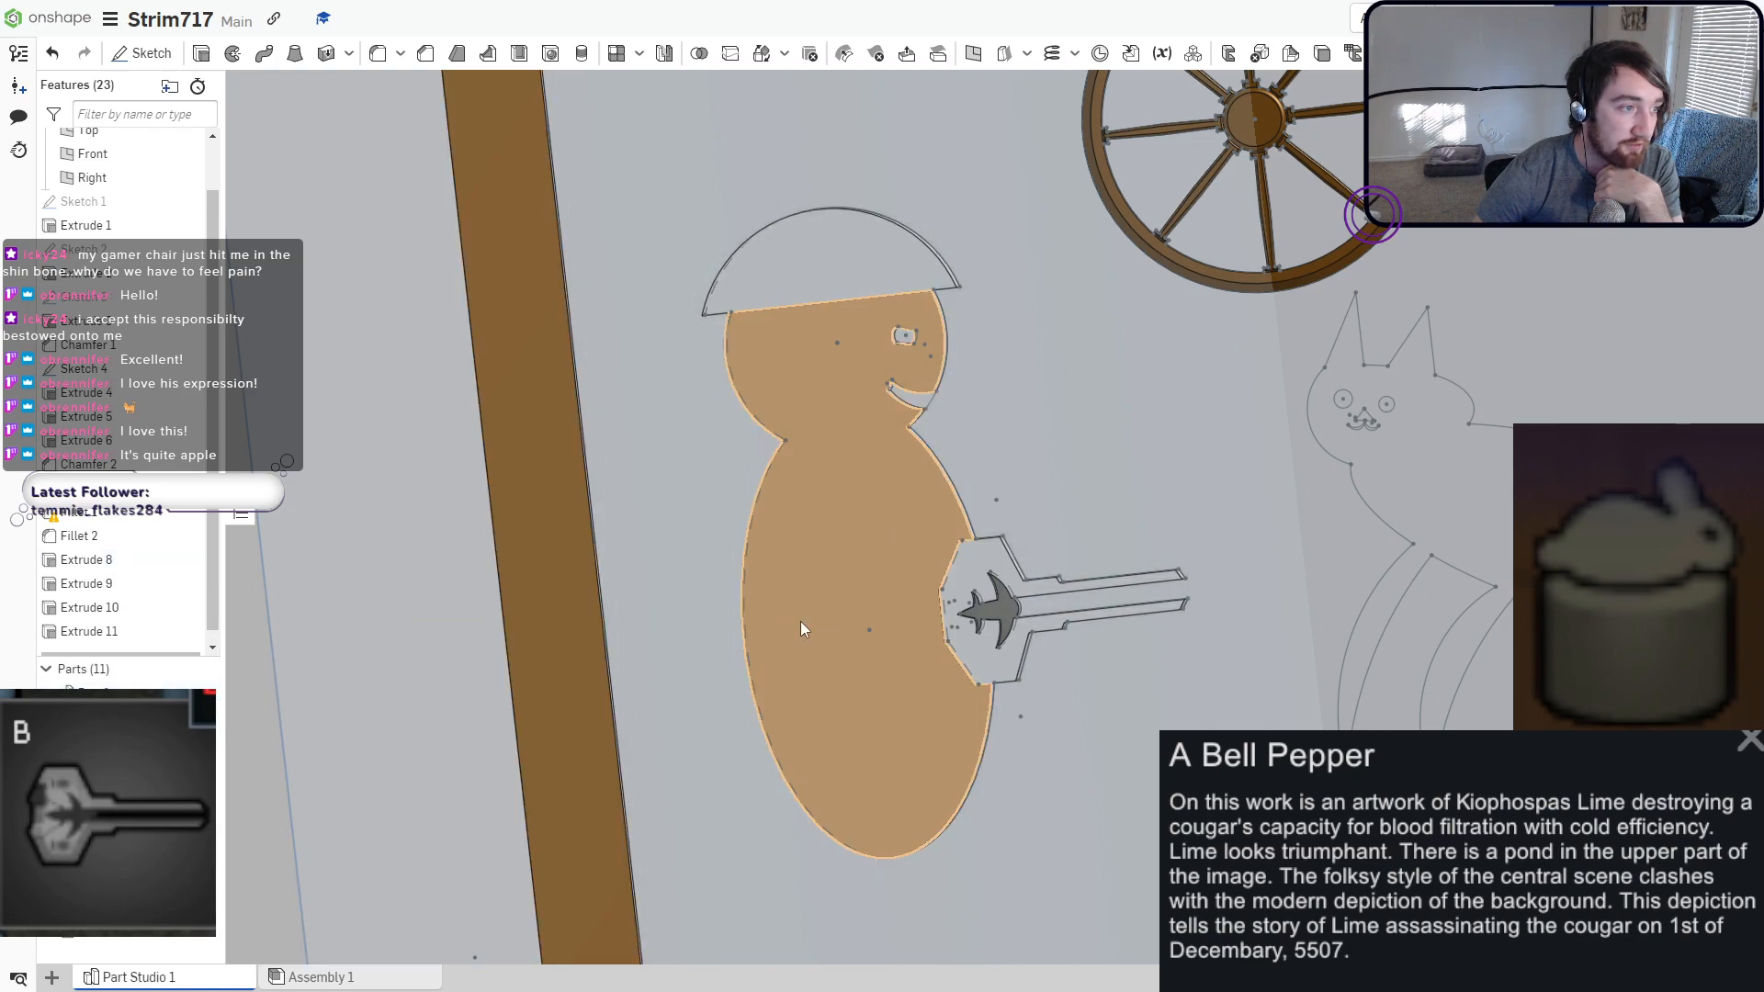
pyautogui.moveTo(1009, 591); pyautogui.dragTo(607, 582, button='middle')
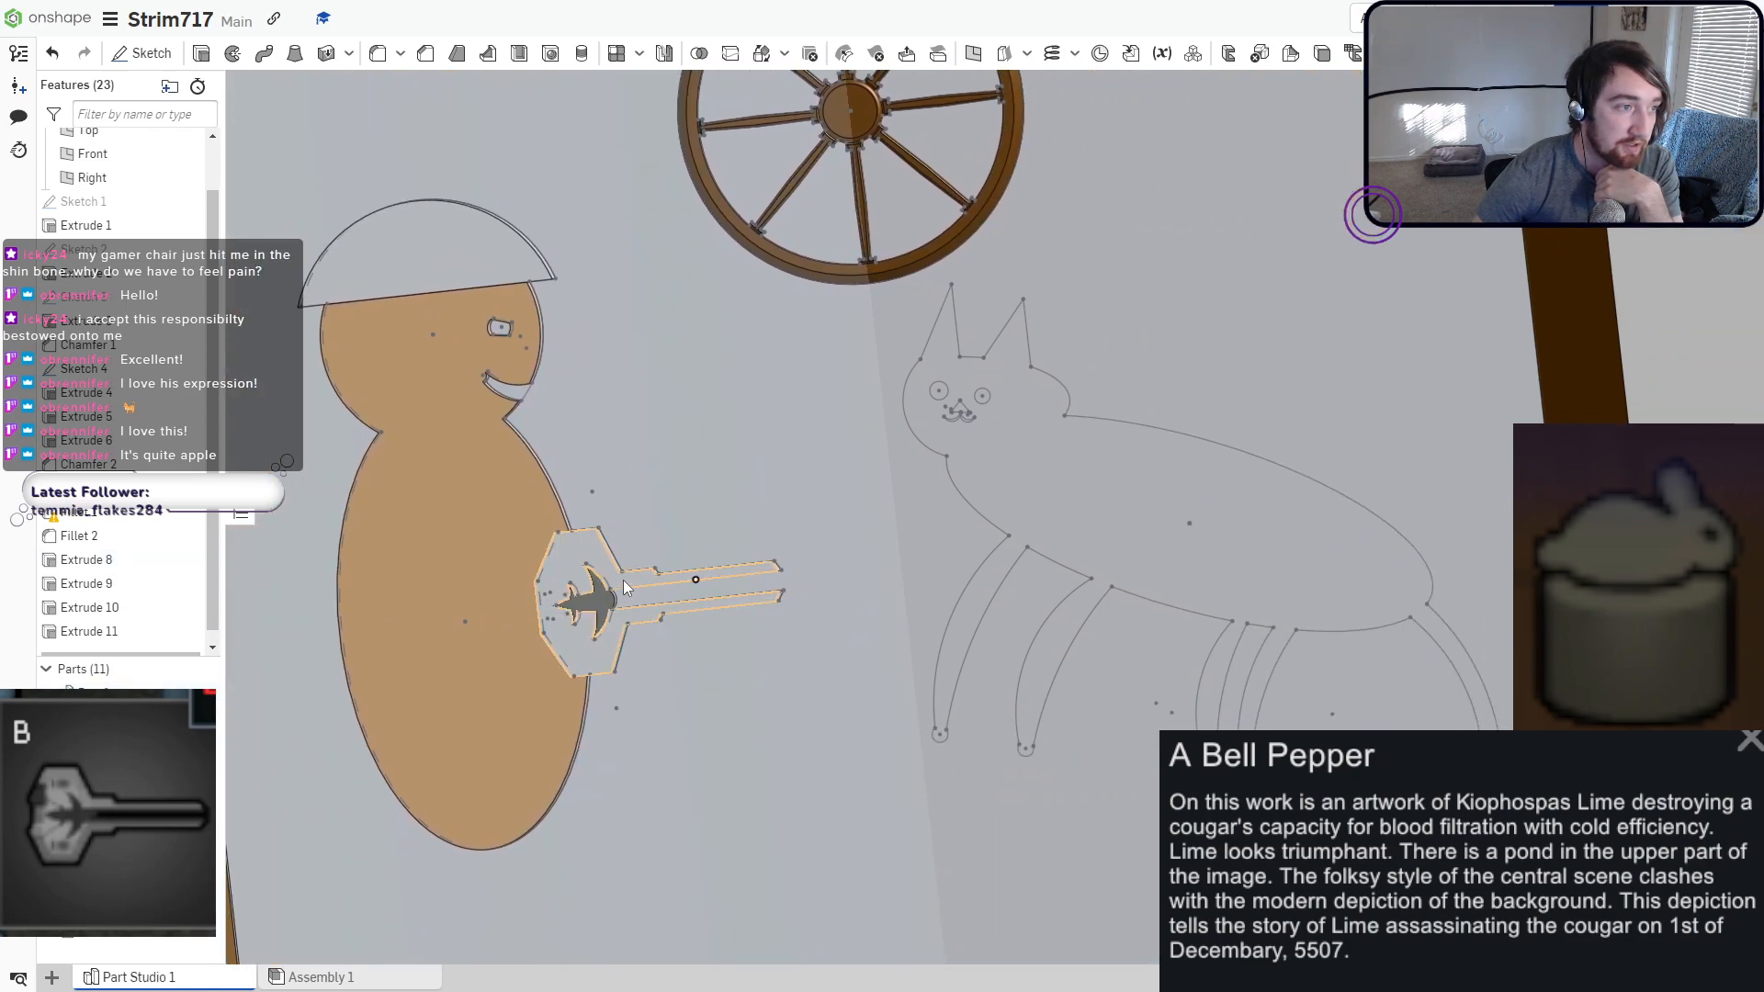
pyautogui.rightClick(1060, 494)
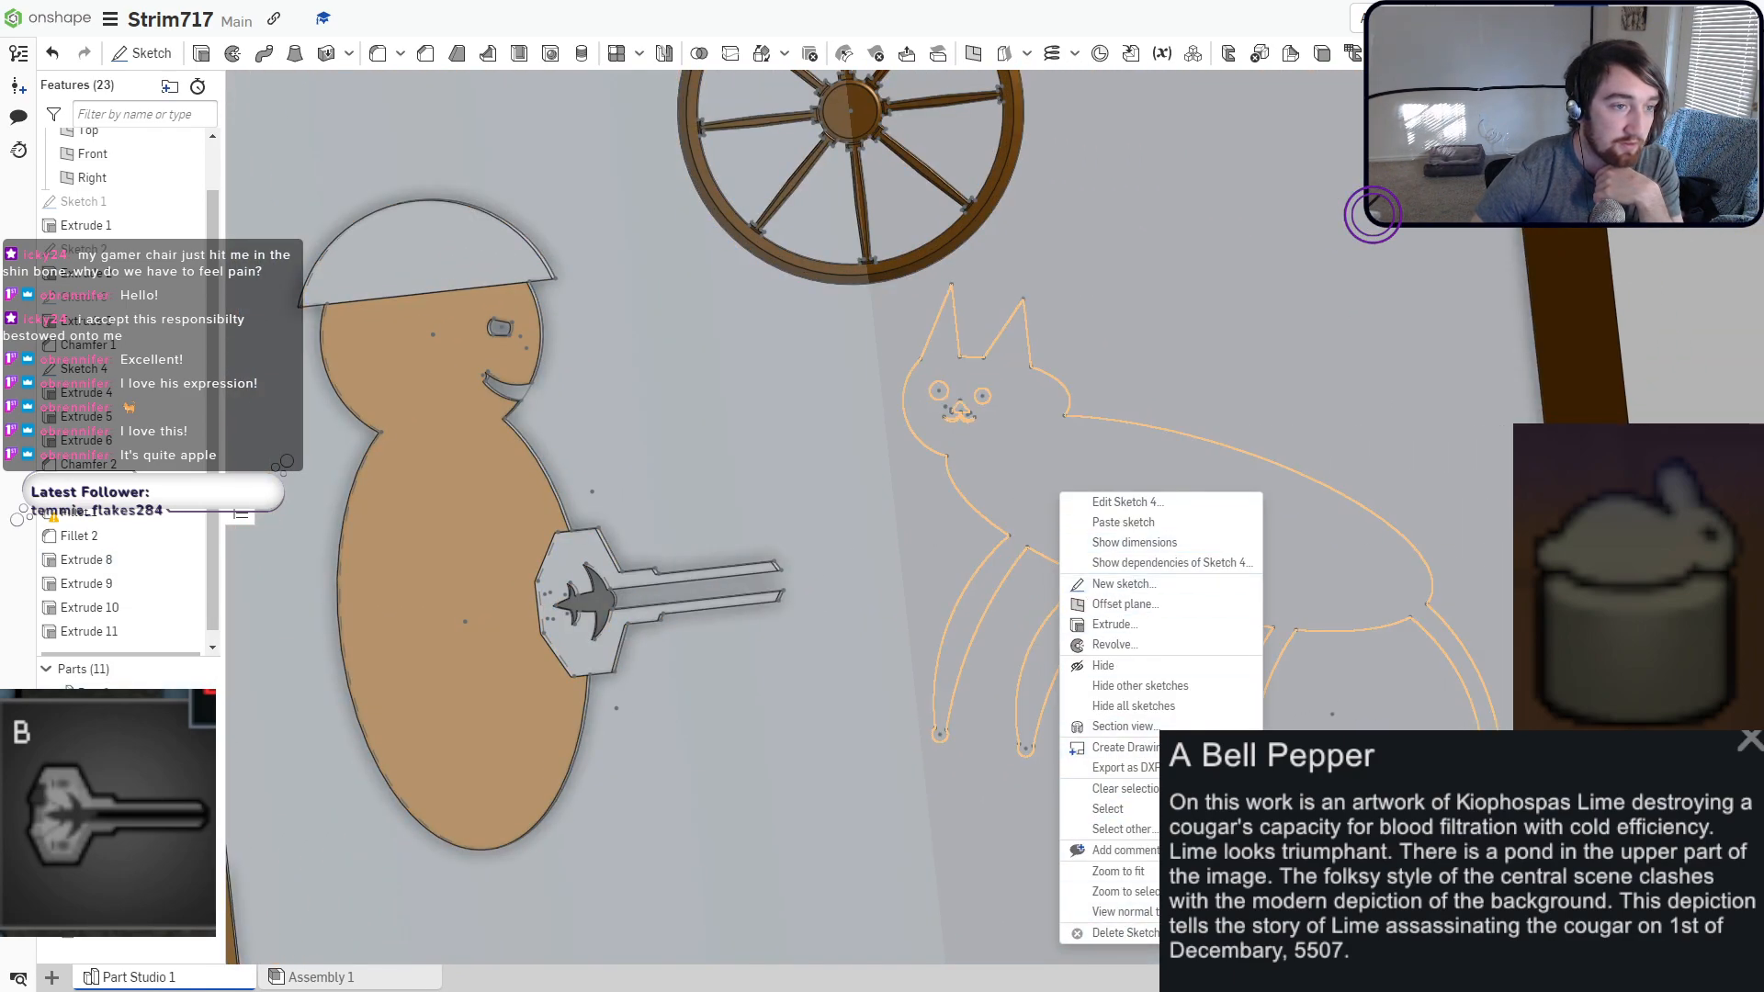
pyautogui.click(696, 410)
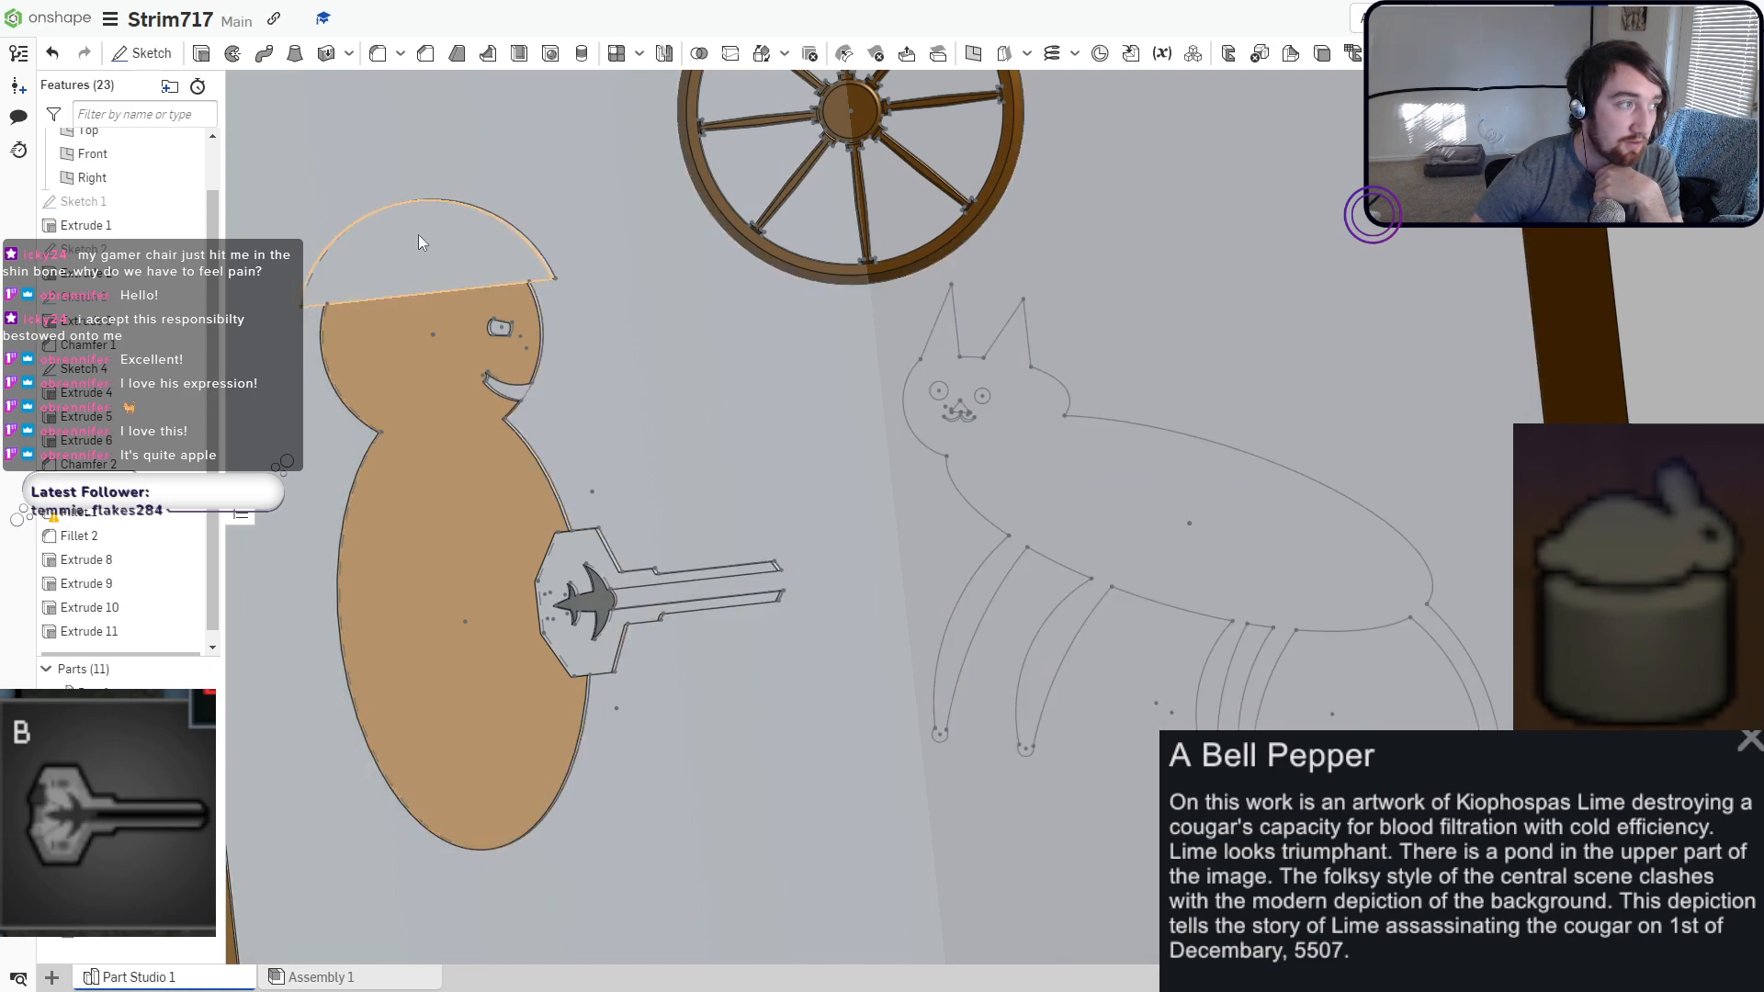
# Colour the front face of the standing figure's domed hat grey #7F7F7F.
pyautogui.rightClick(418, 237)
pyautogui.click(511, 840)
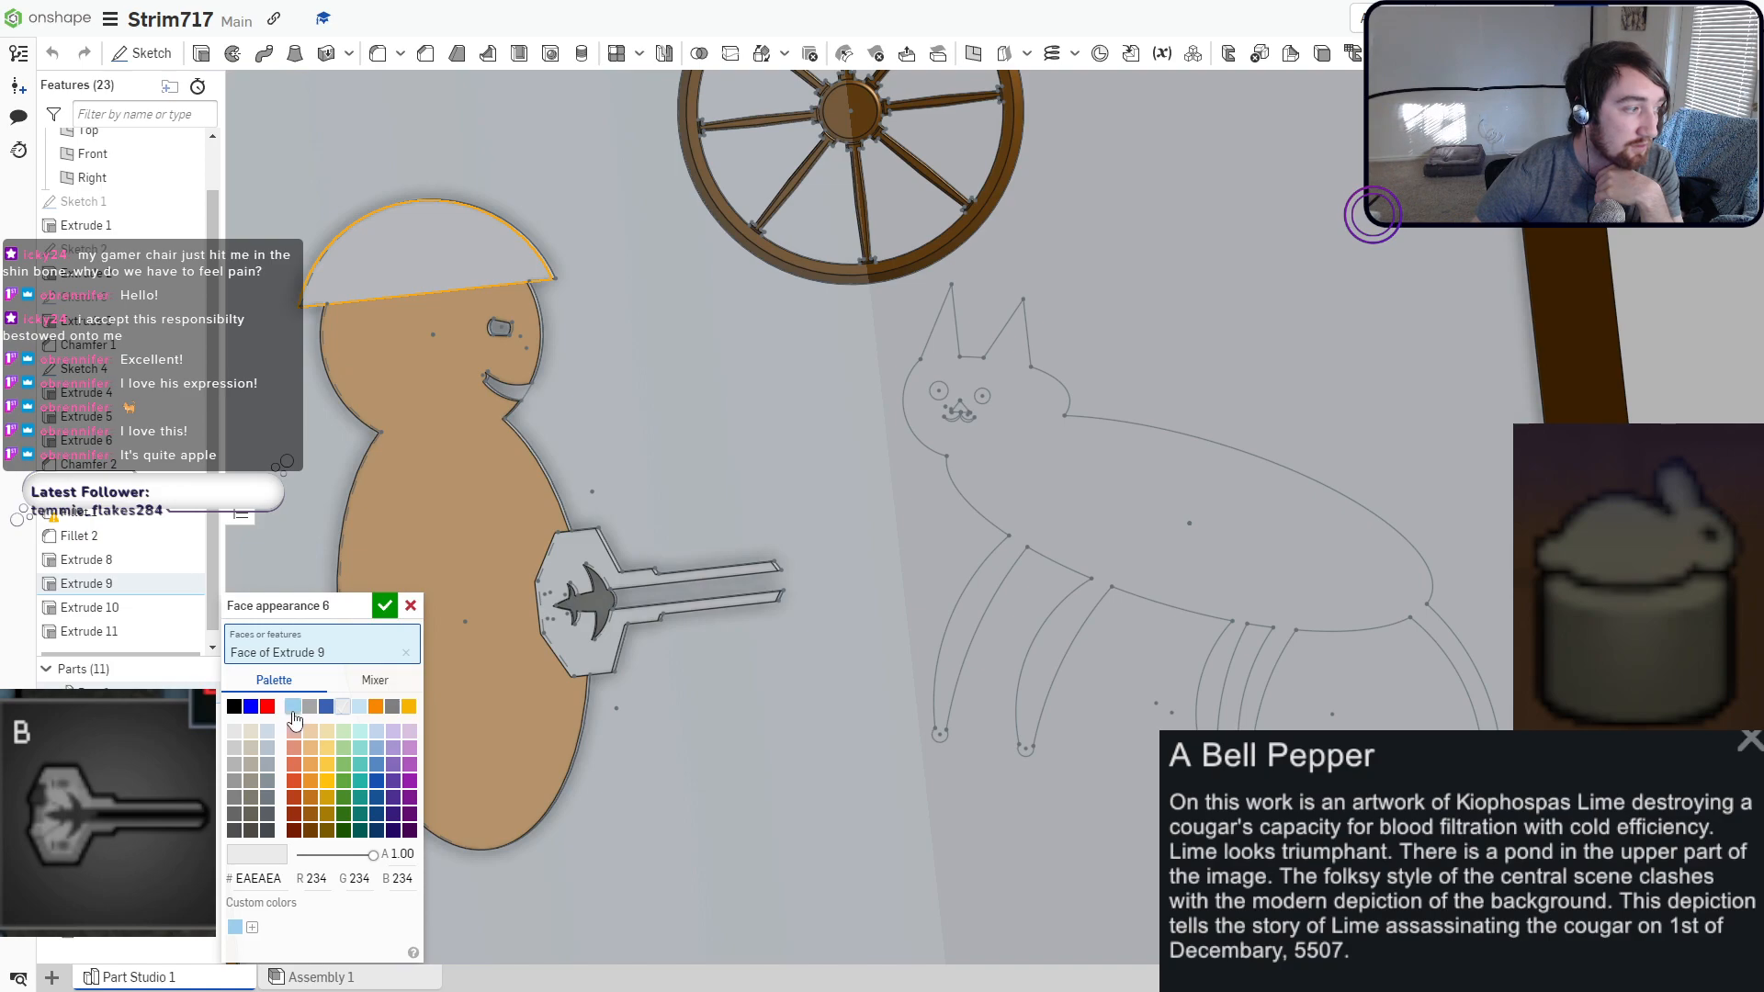
pyautogui.click(293, 706)
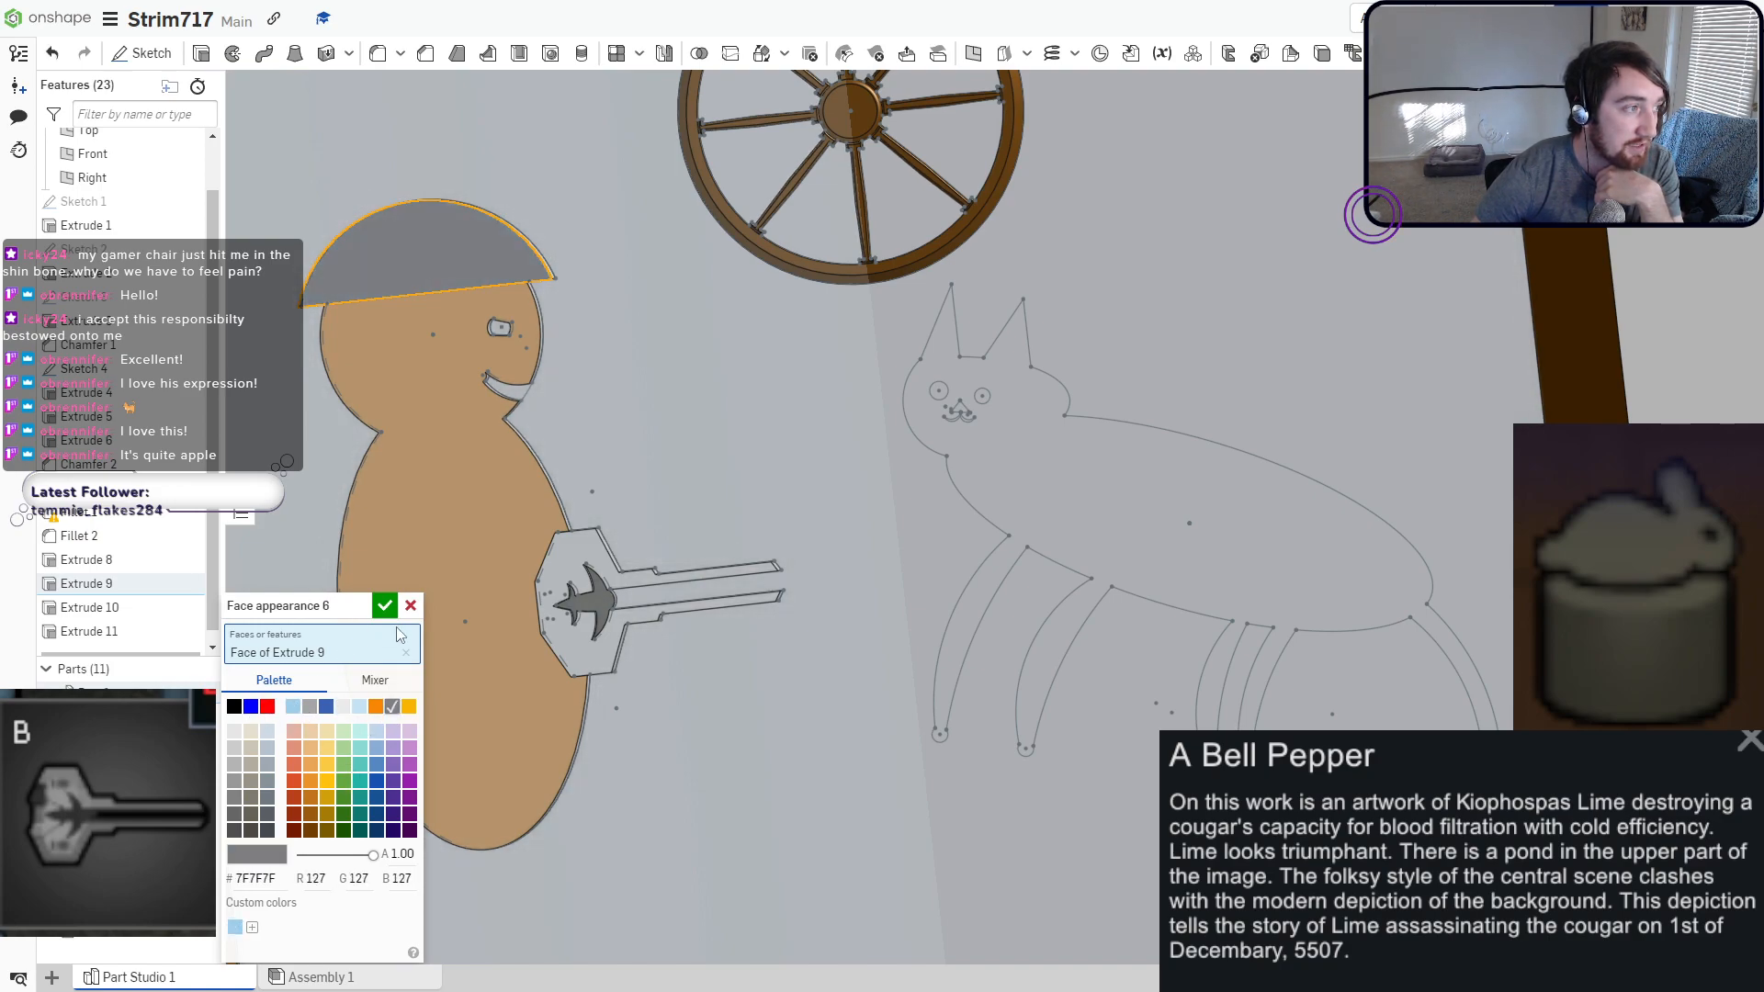
pyautogui.click(385, 605)
# Start extruding the cat's sketch region, bringing its depth down to about 0.02 cm.
pyautogui.moveTo(961, 608); pyautogui.dragTo(836, 582, button='middle')
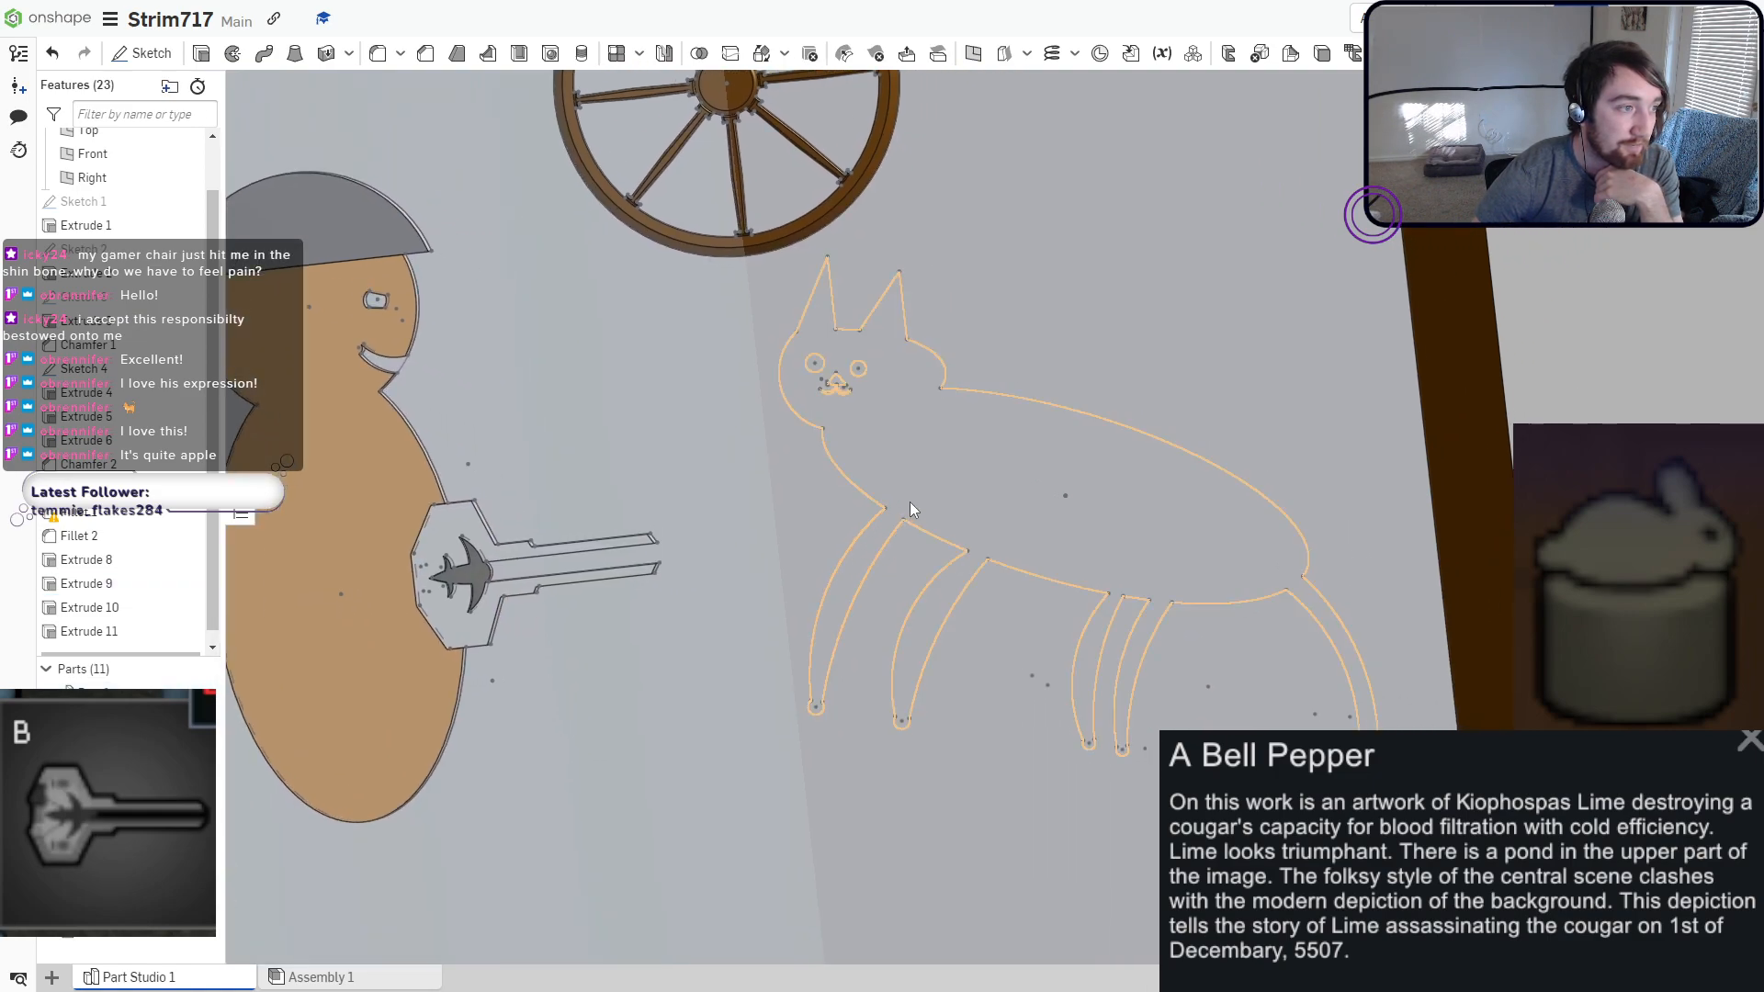
pyautogui.scroll(-4, 903, 511)
pyautogui.click(197, 53)
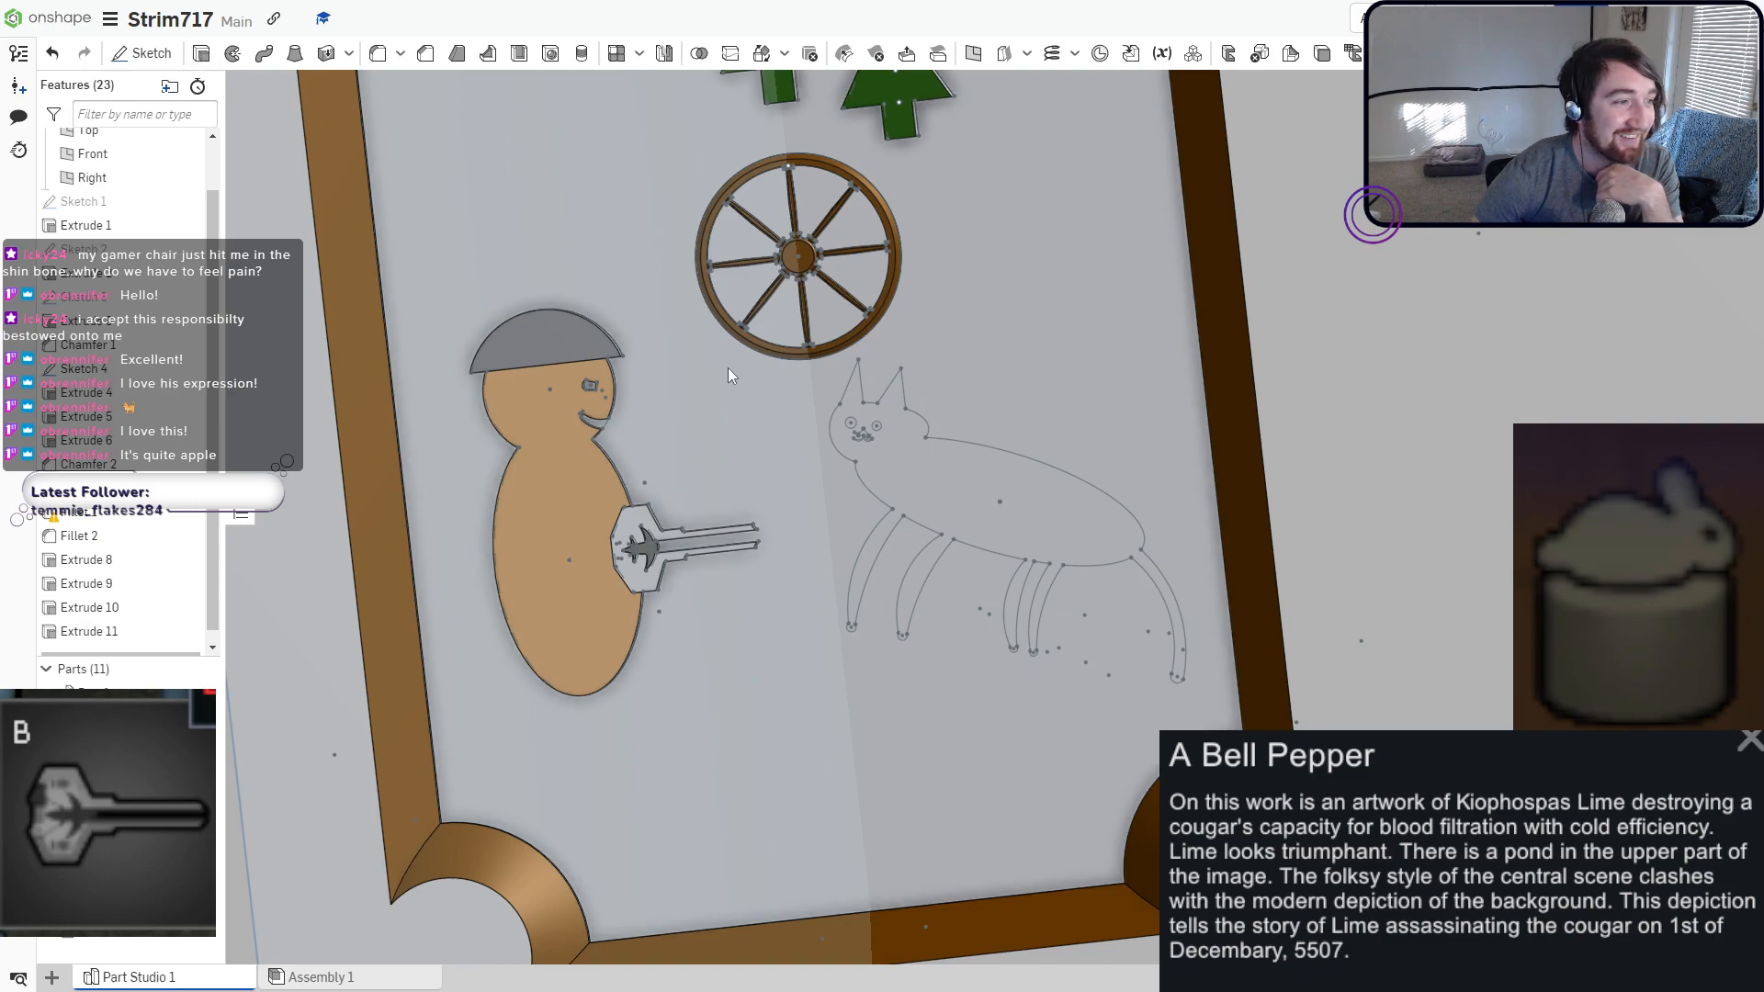
pyautogui.click(929, 481)
pyautogui.scroll(-5, 928, 511)
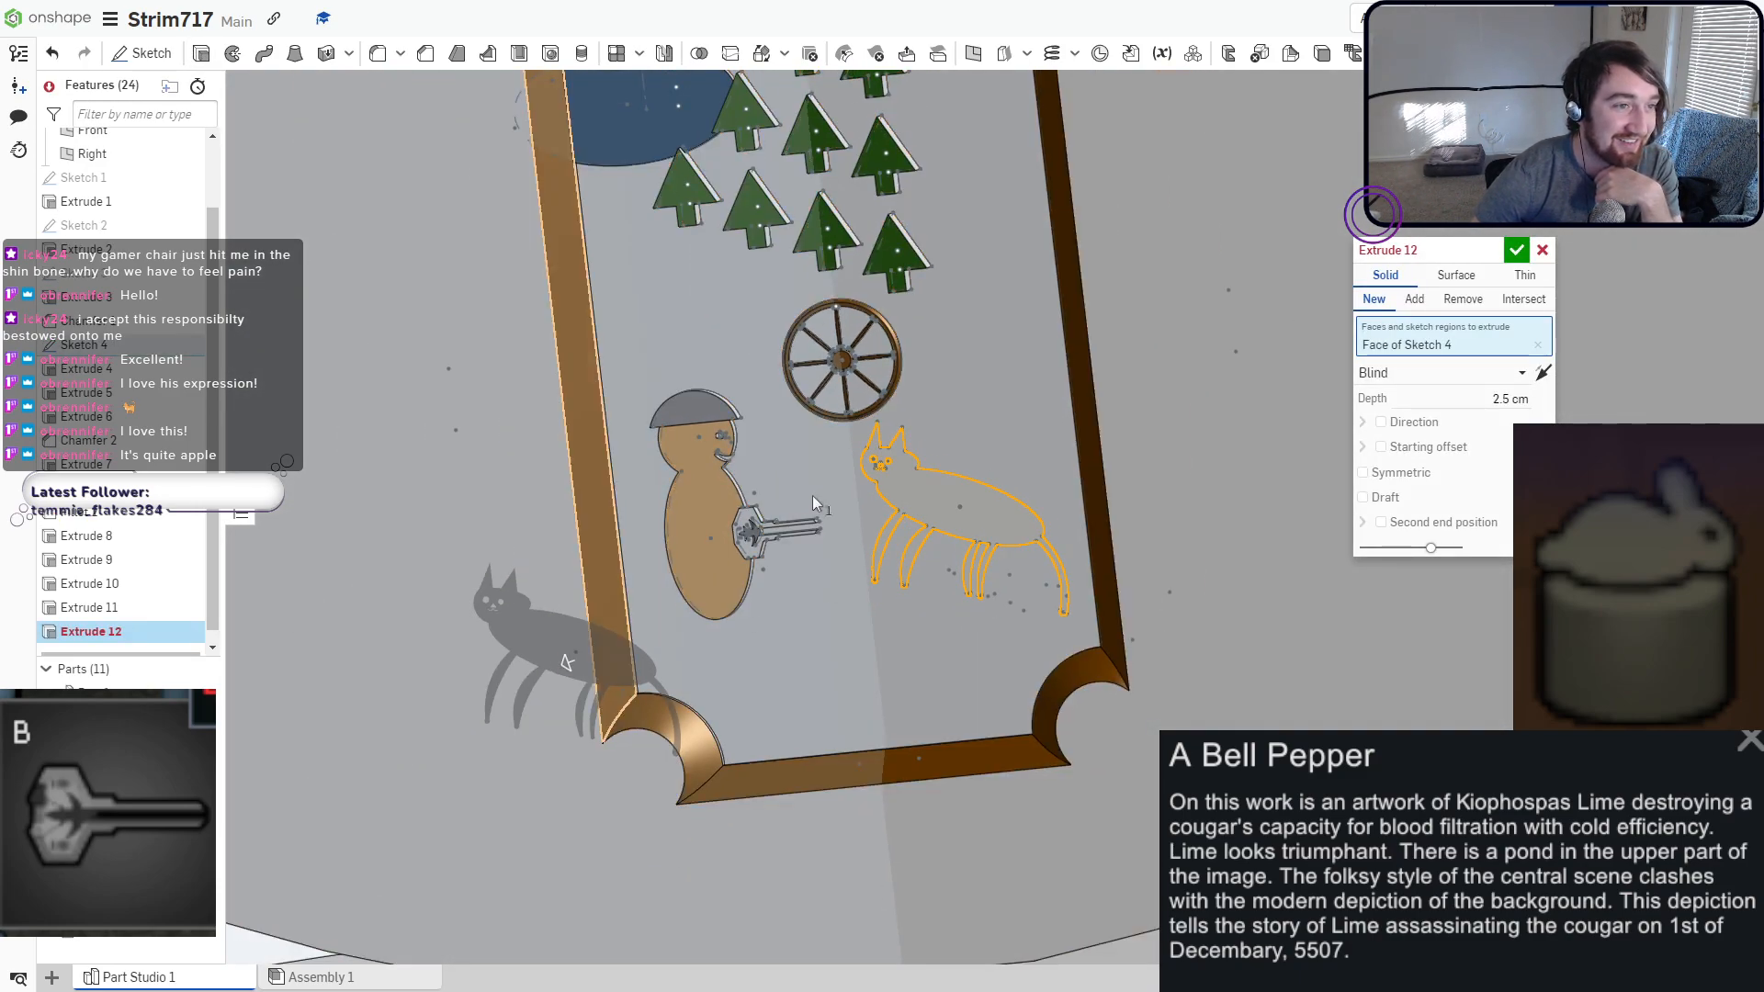
pyautogui.moveTo(564, 663); pyautogui.dragTo(954, 543)
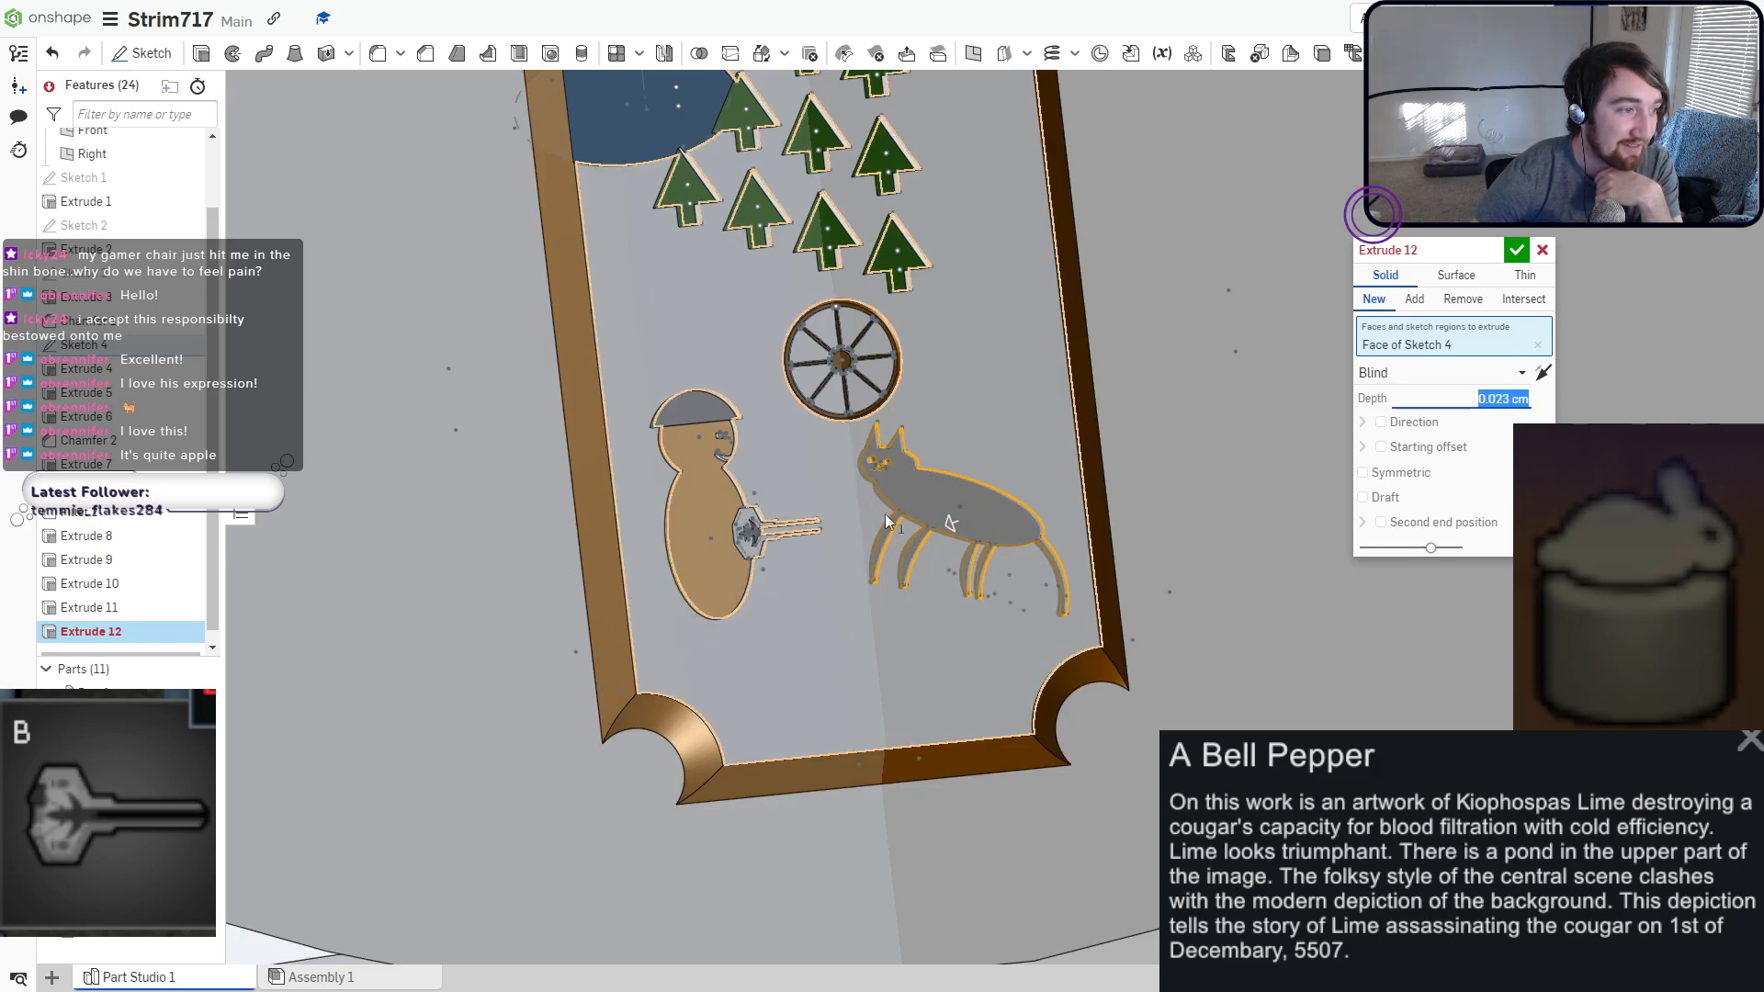
# Reduce the cat extrusion's depth to about 0.004 cm and include the triangular nose region in it.
pyautogui.scroll(5, 838, 472)
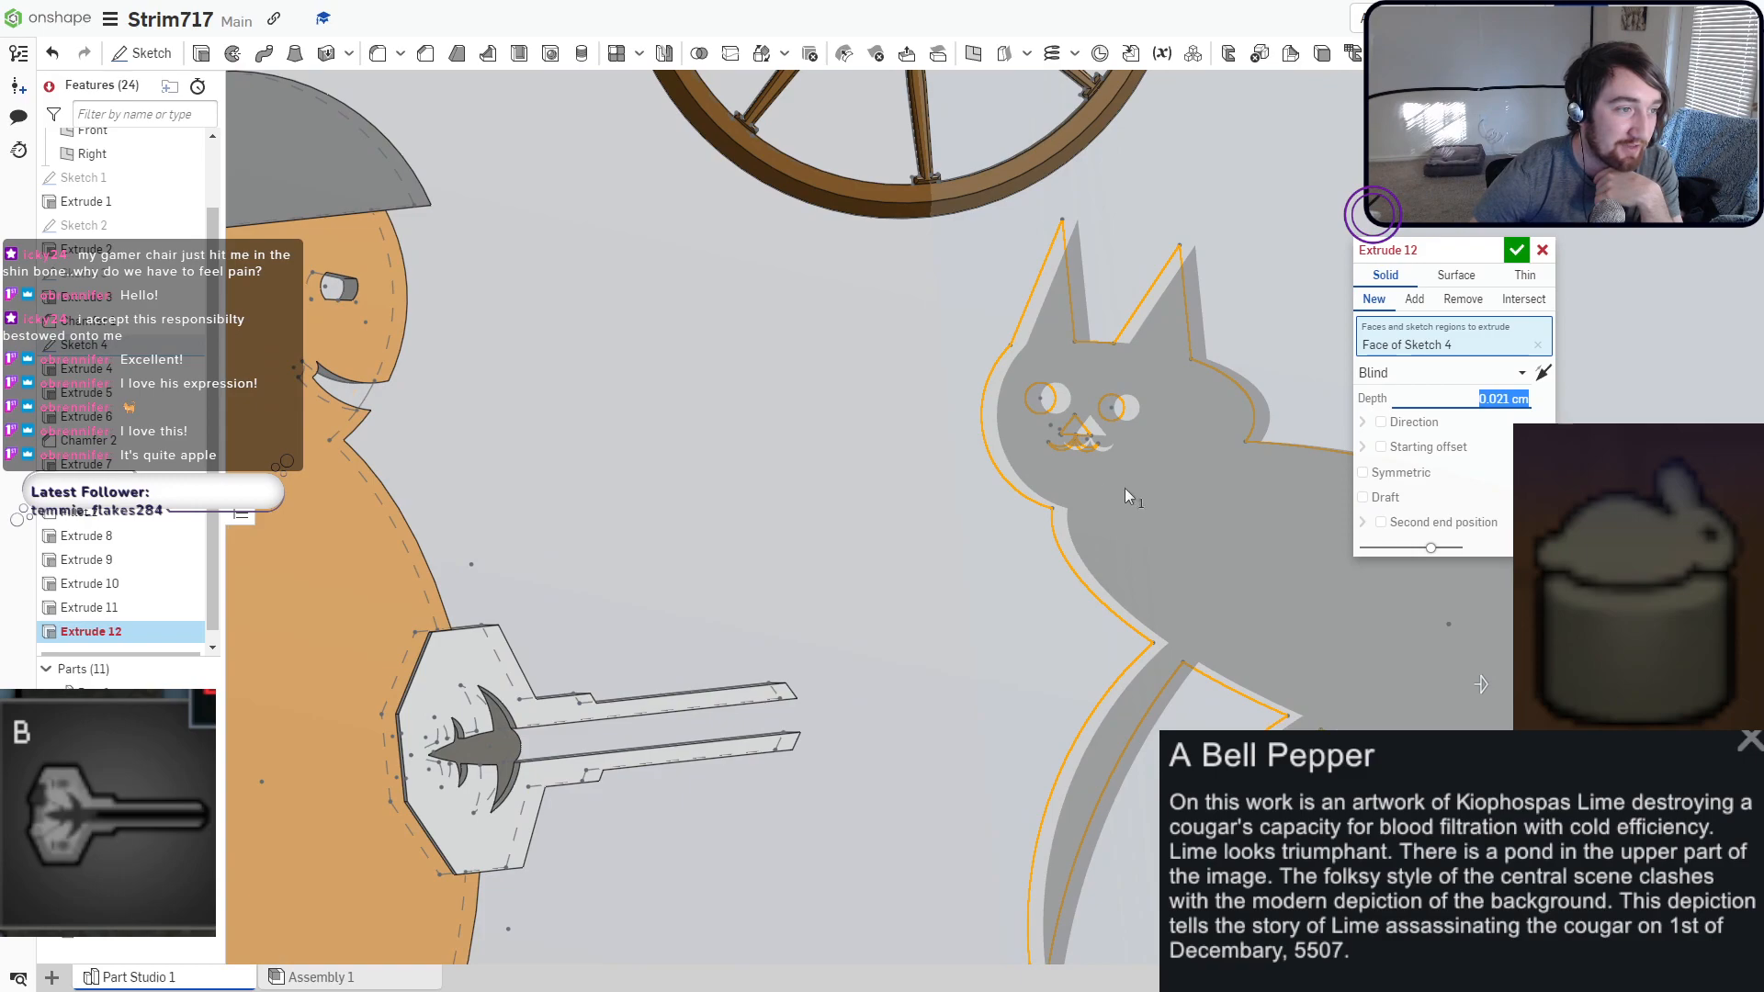
pyautogui.scroll(2, 1123, 488)
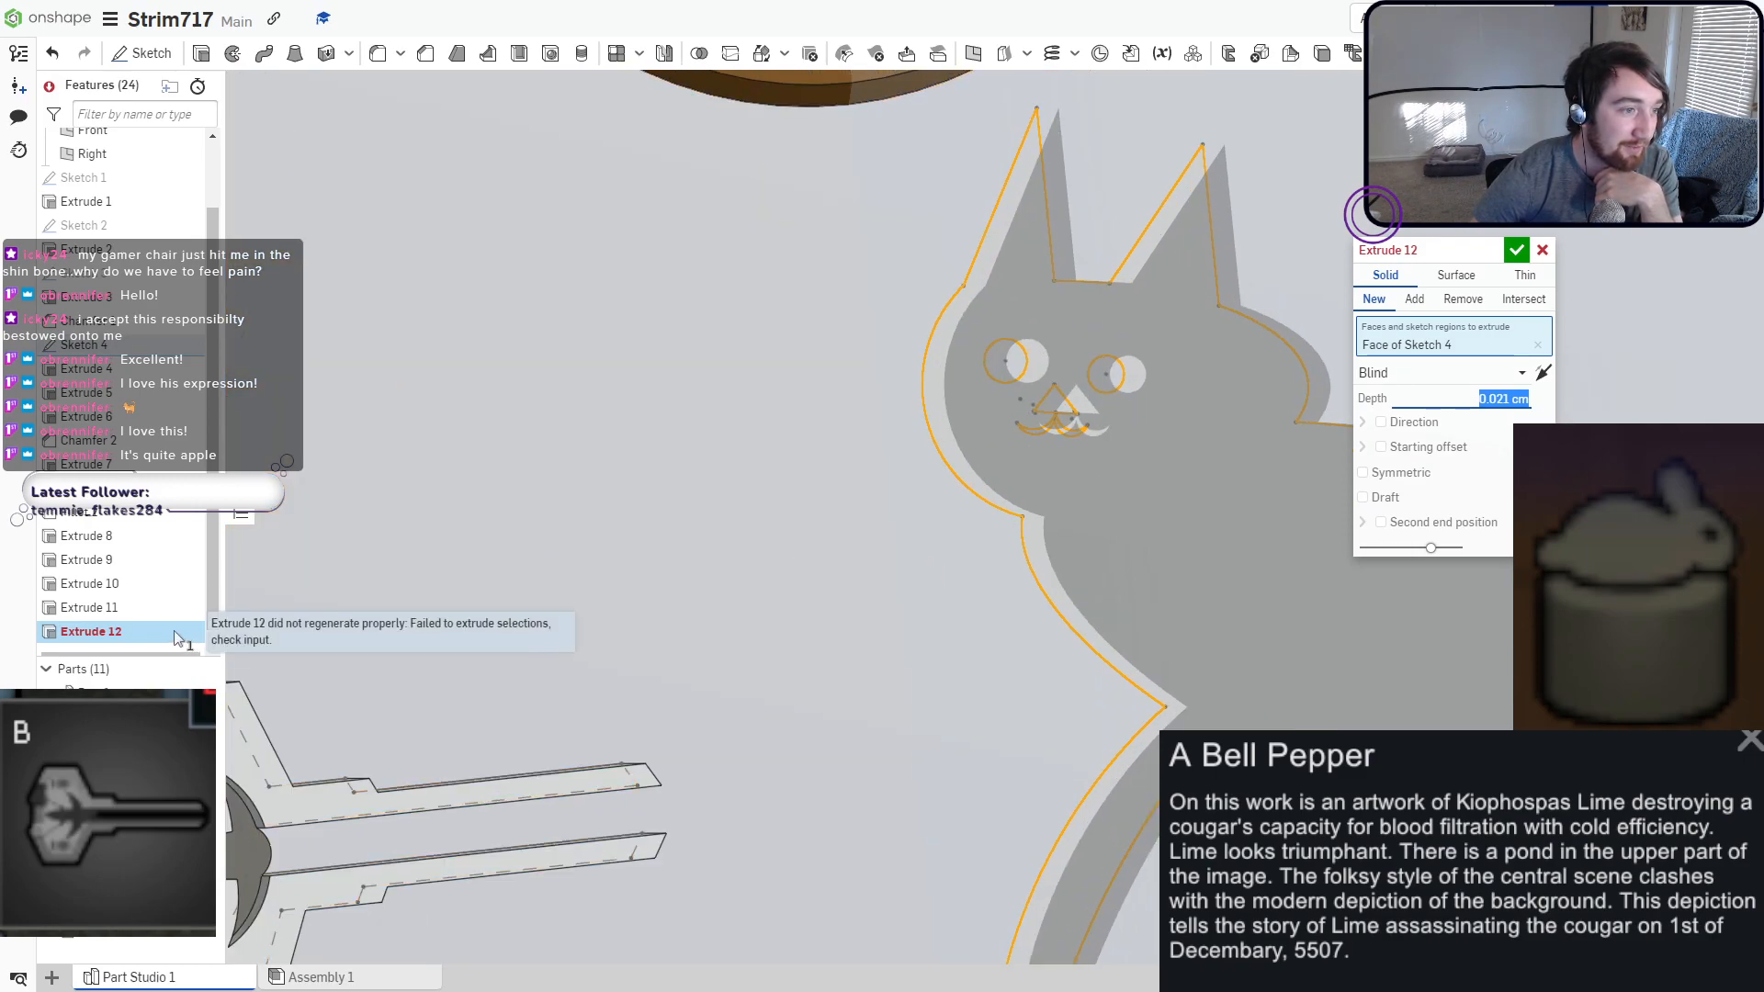
pyautogui.moveTo(1123, 470); pyautogui.dragTo(854, 534, button='middle')
pyautogui.moveTo(852, 527); pyautogui.dragTo(791, 541, button='right')
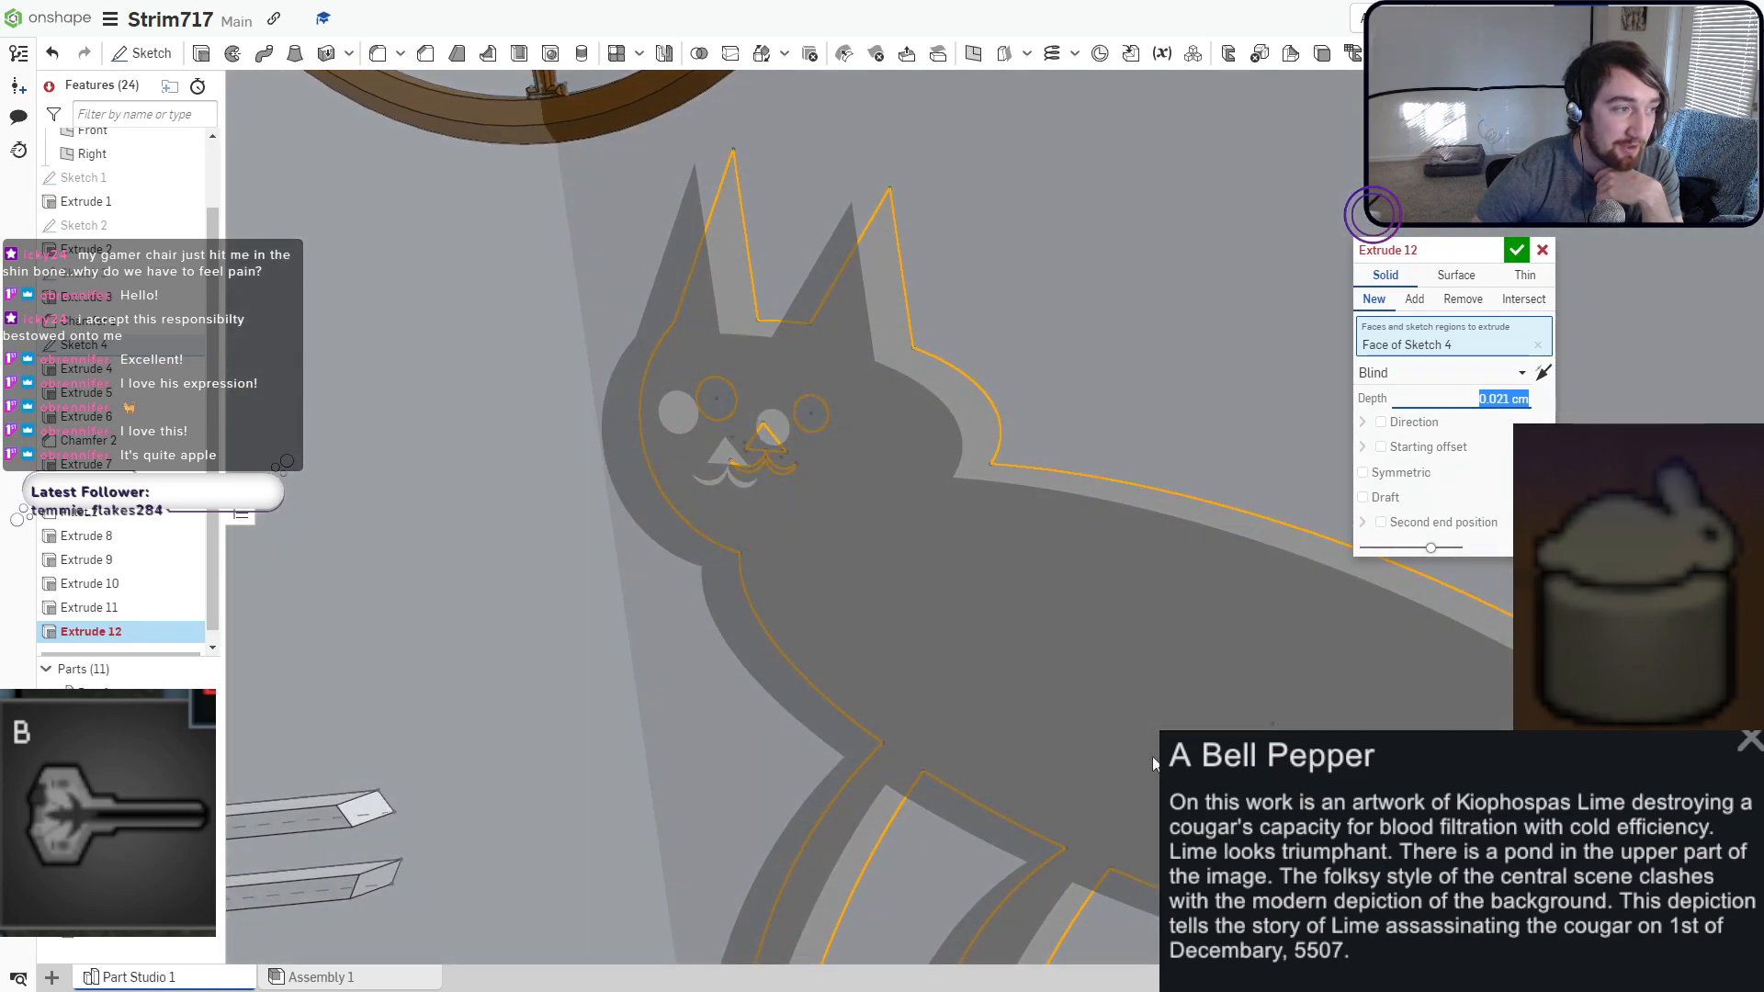
pyautogui.moveTo(1213, 755); pyautogui.dragTo(1244, 742)
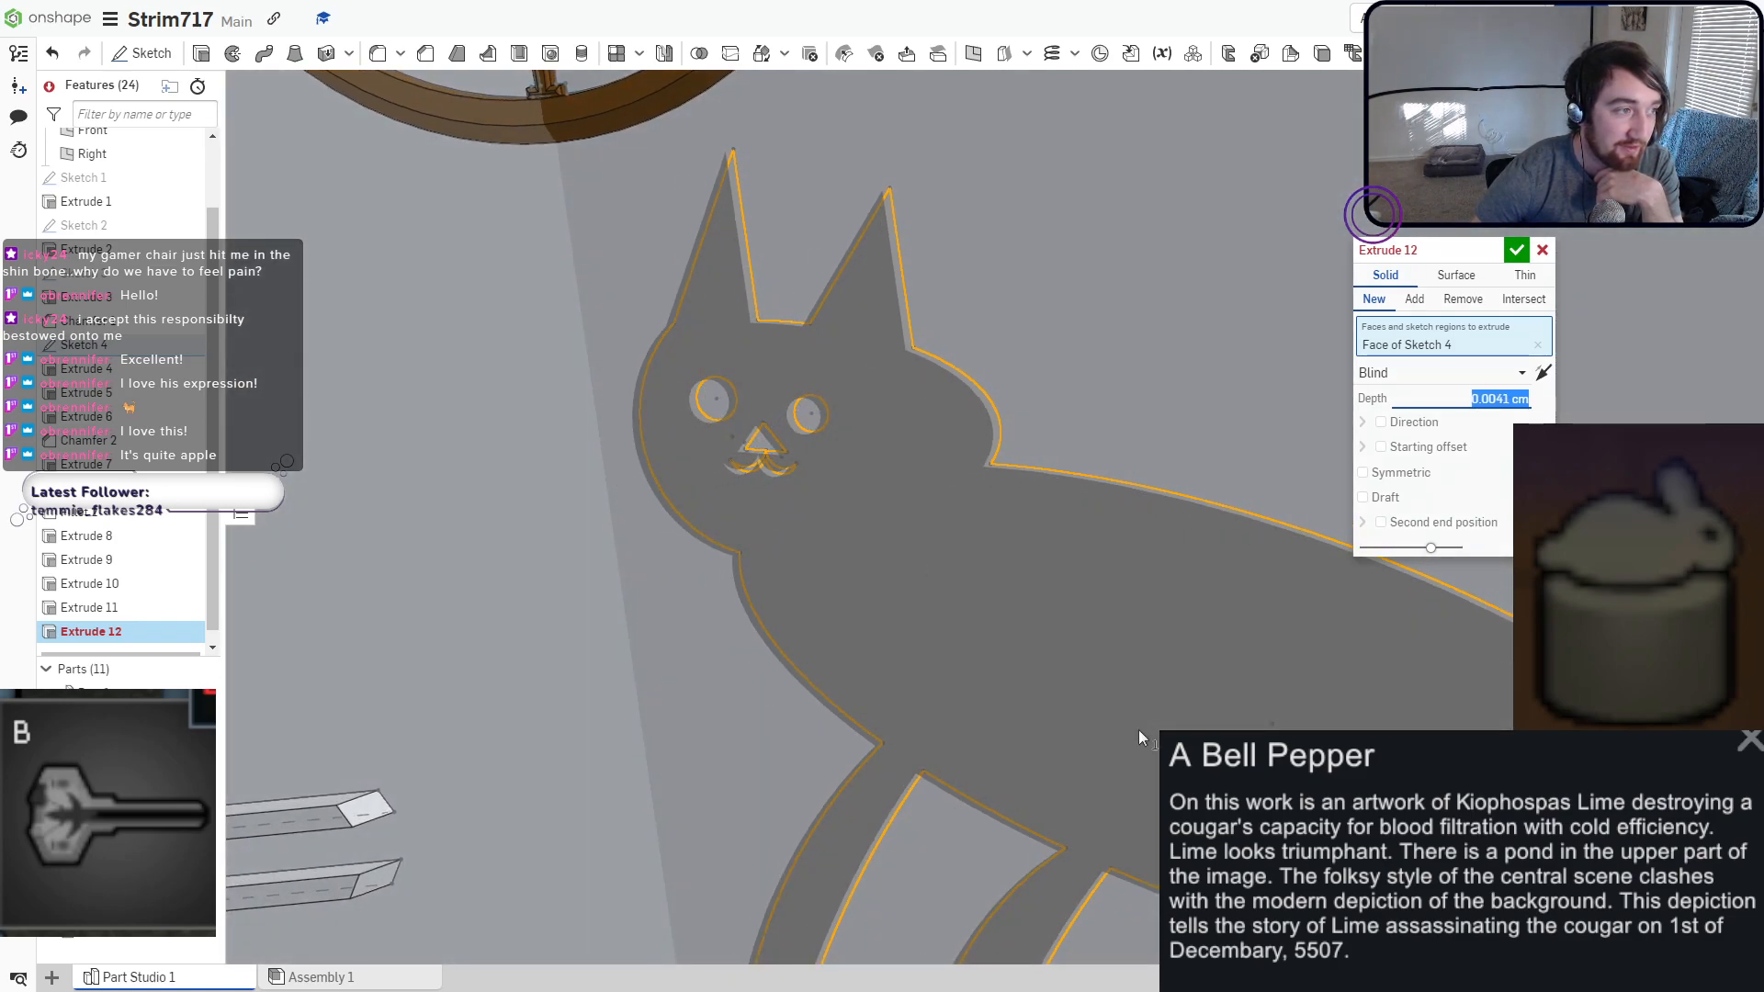
pyautogui.moveTo(773, 534); pyautogui.dragTo(792, 532, button='right')
pyautogui.scroll(5, 758, 488)
pyautogui.moveTo(744, 459); pyautogui.dragTo(781, 619, button='middle')
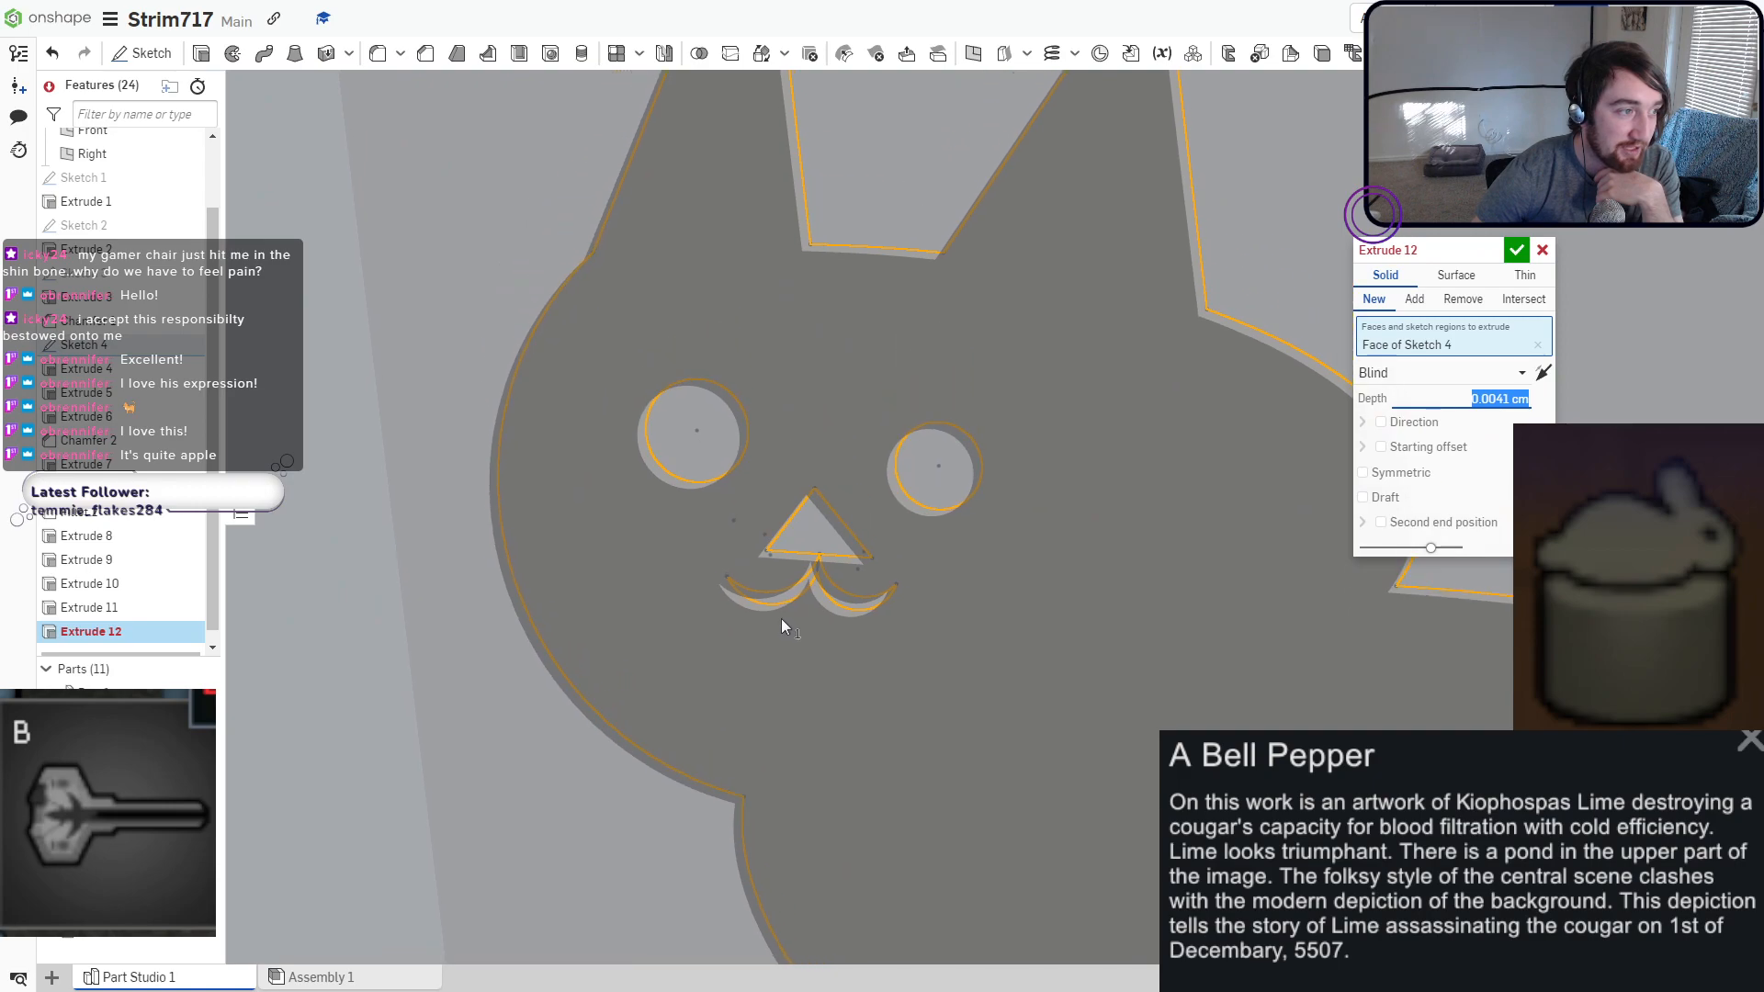
pyautogui.click(808, 531)
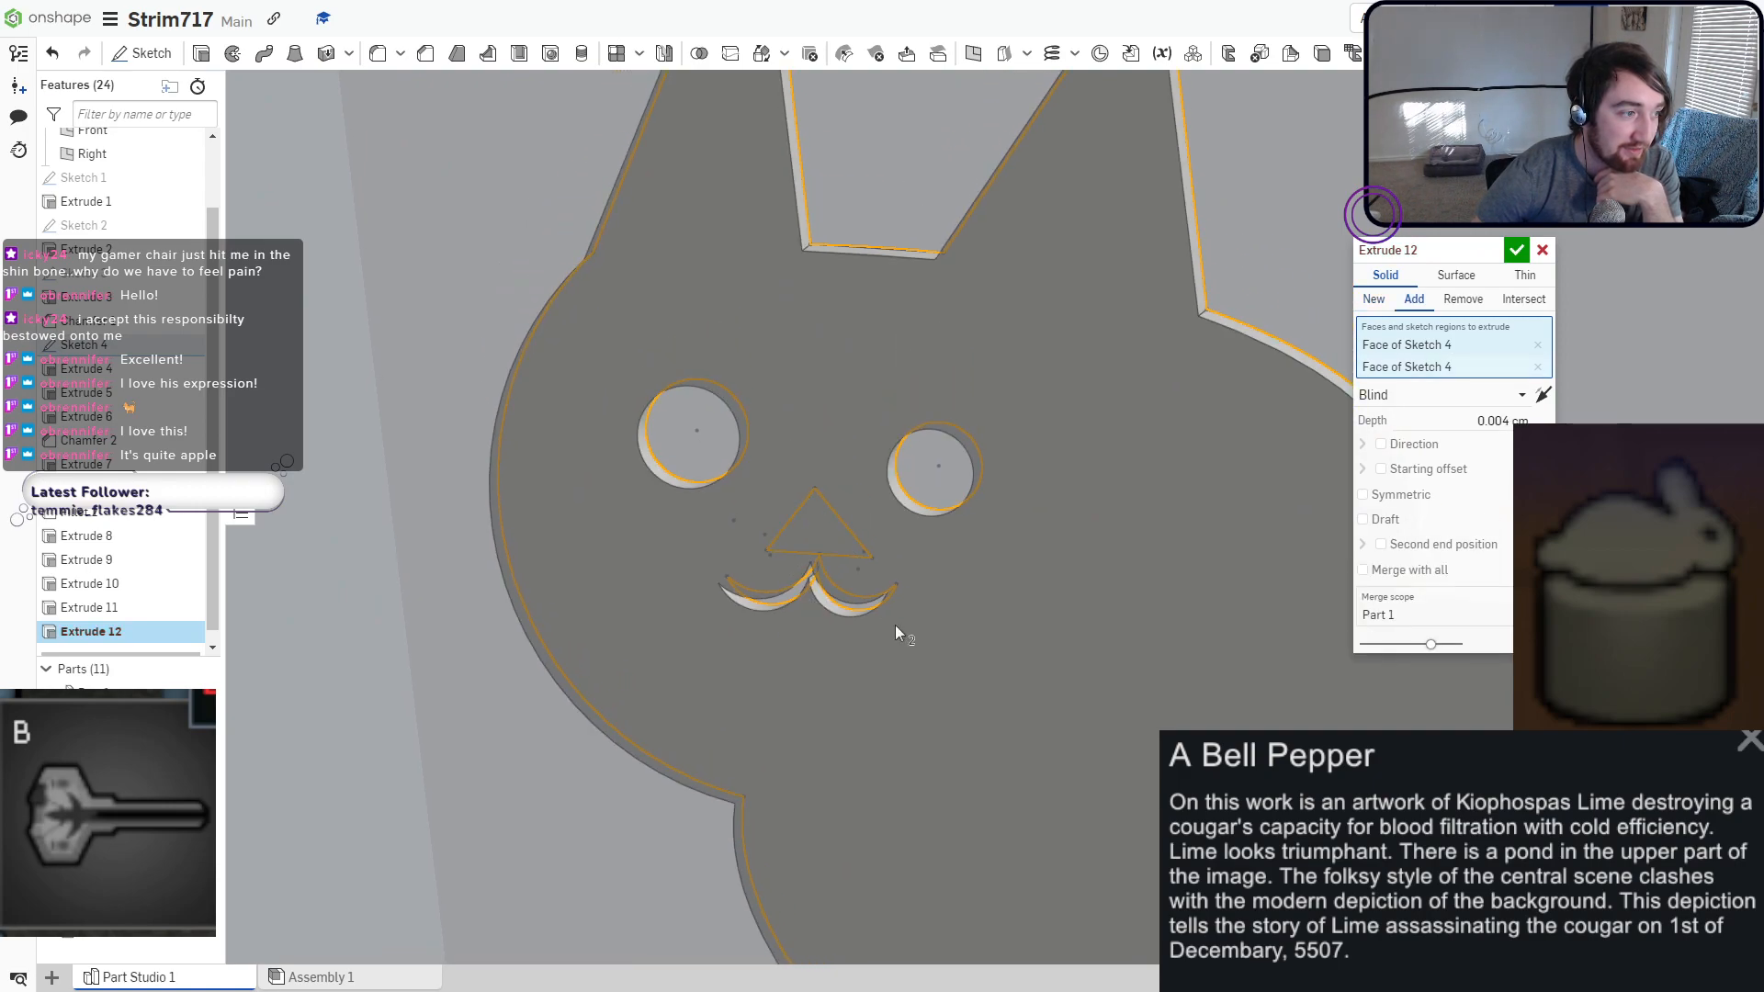
# Deepen the cat extrusion to about 0.011 cm and create it as a new part.
pyautogui.scroll(-2, 919, 639)
pyautogui.scroll(-3, 984, 670)
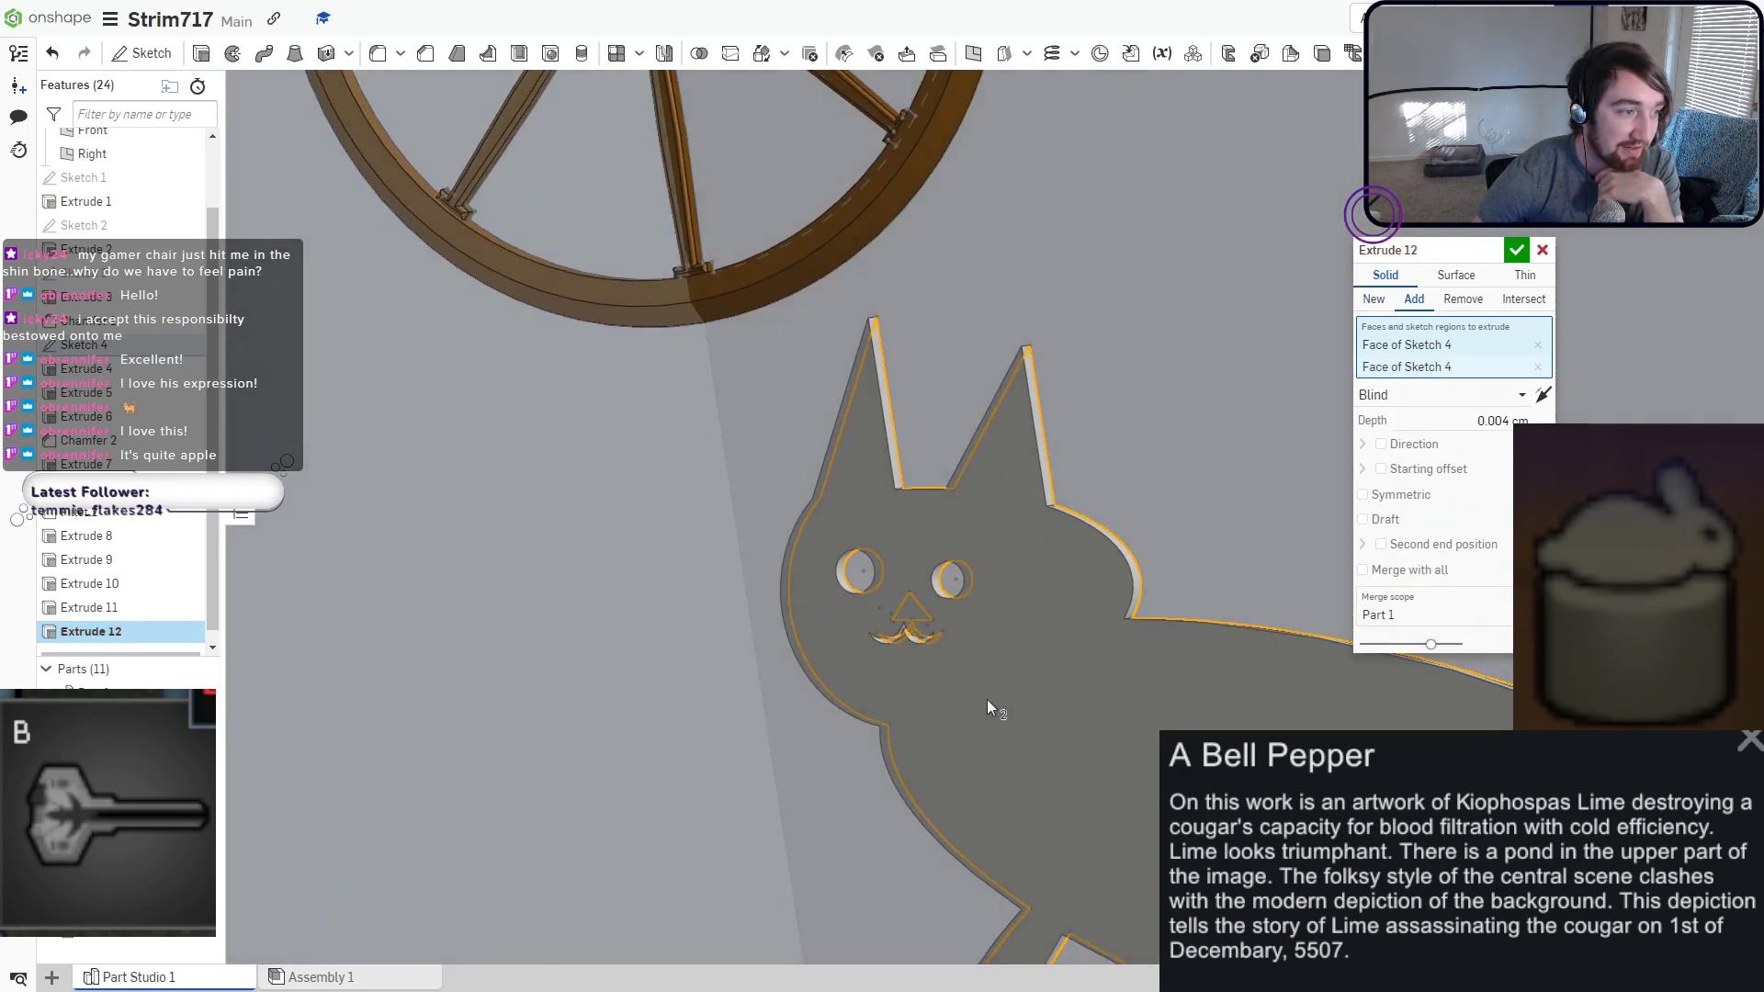
pyautogui.moveTo(989, 698); pyautogui.dragTo(972, 423, button='middle')
pyautogui.moveTo(1107, 601); pyautogui.dragTo(1042, 623, button='right')
pyautogui.moveTo(1234, 728); pyautogui.dragTo(1226, 728)
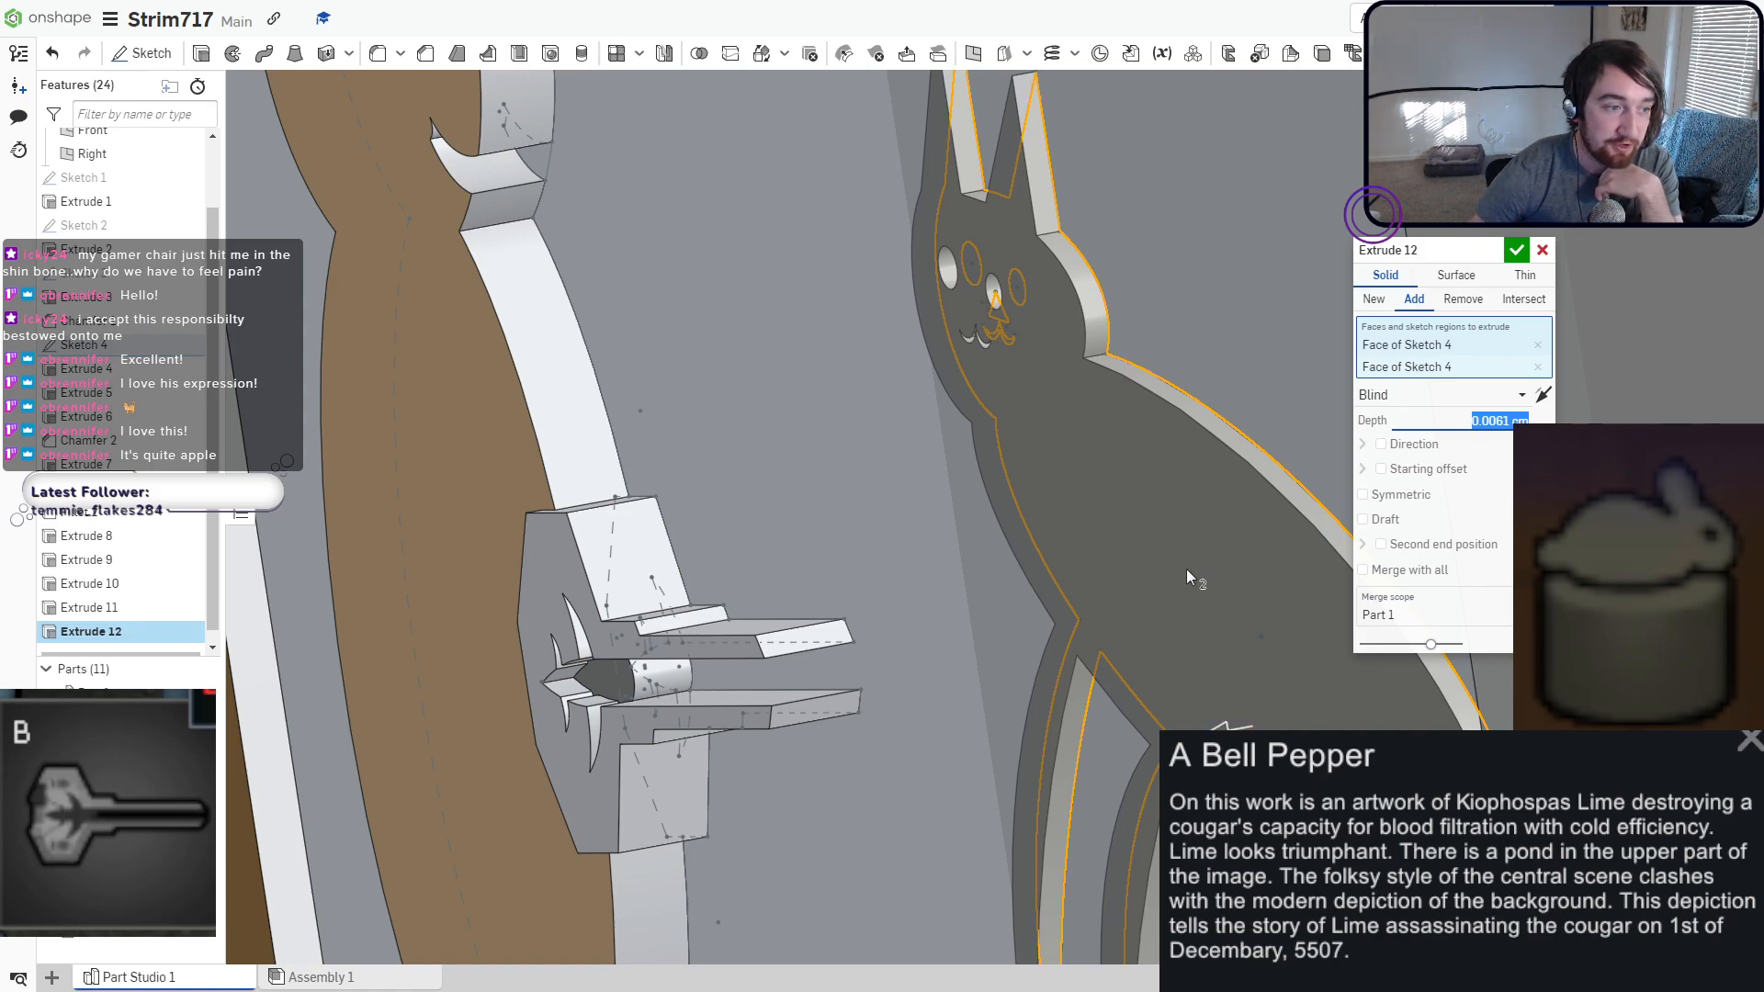
pyautogui.moveTo(1225, 728); pyautogui.dragTo(1199, 730)
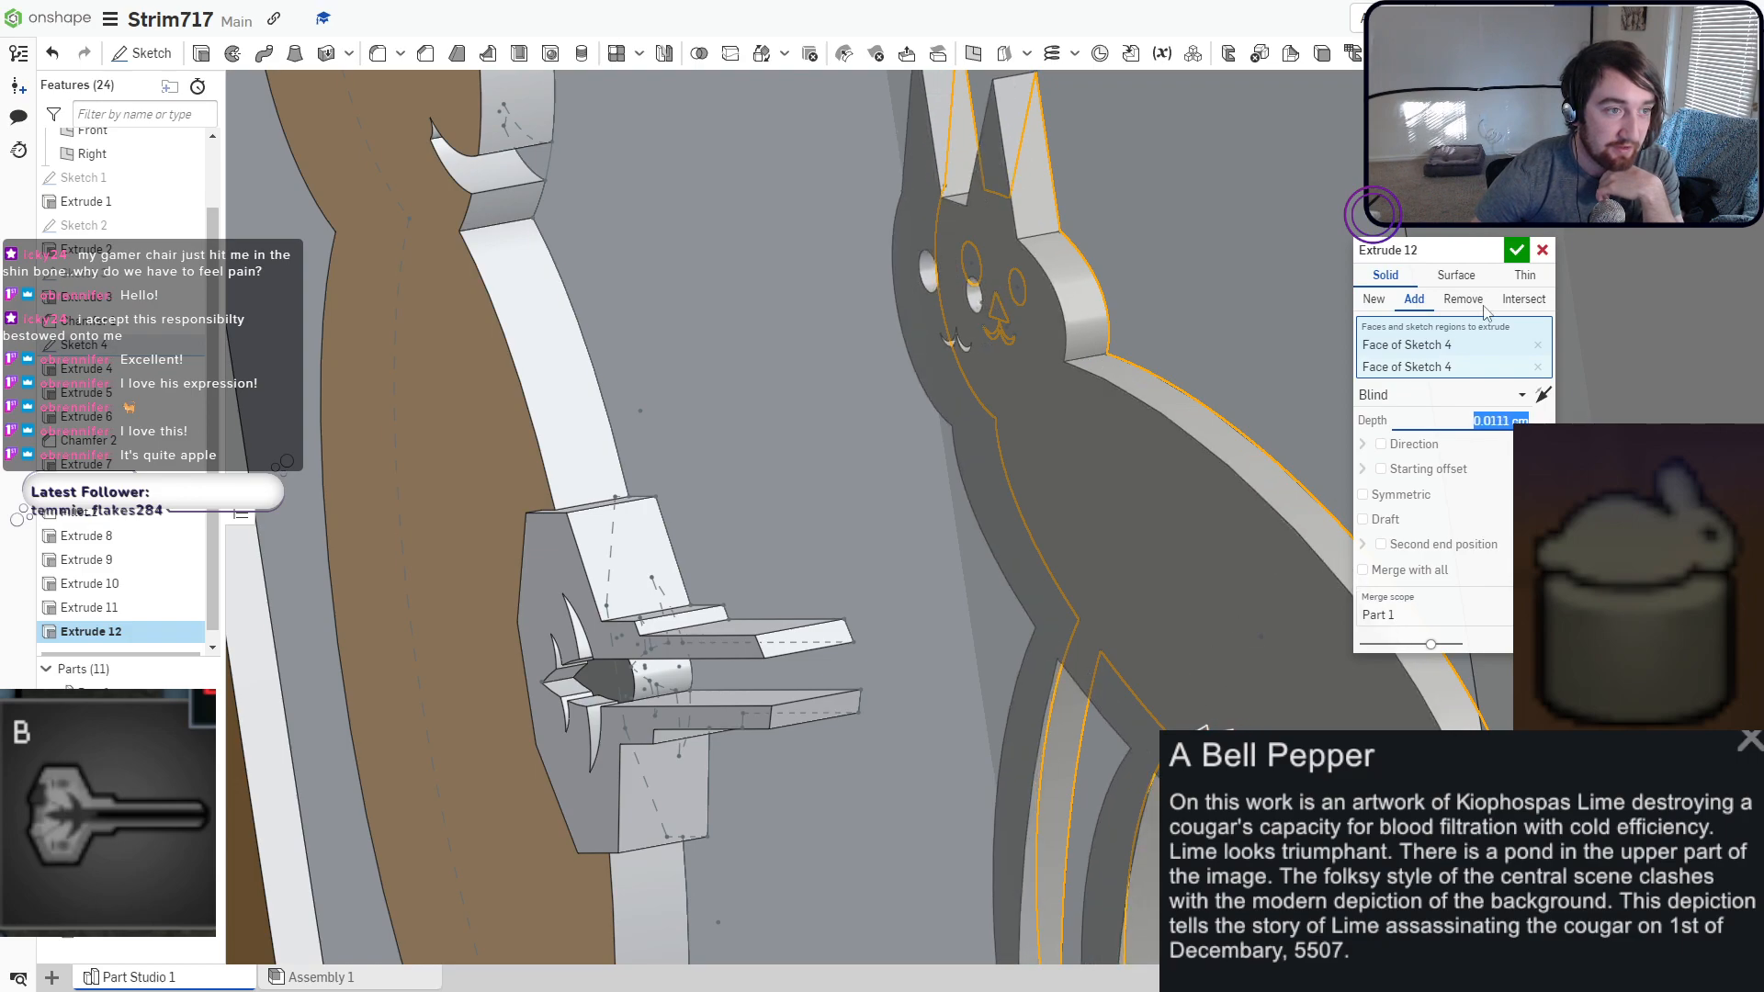
pyautogui.click(1374, 301)
pyautogui.click(1516, 251)
# Change the appearance of the whole cat part, Part 12, to orange-brown #C1761C.
pyautogui.scroll(-10, 1200, 512)
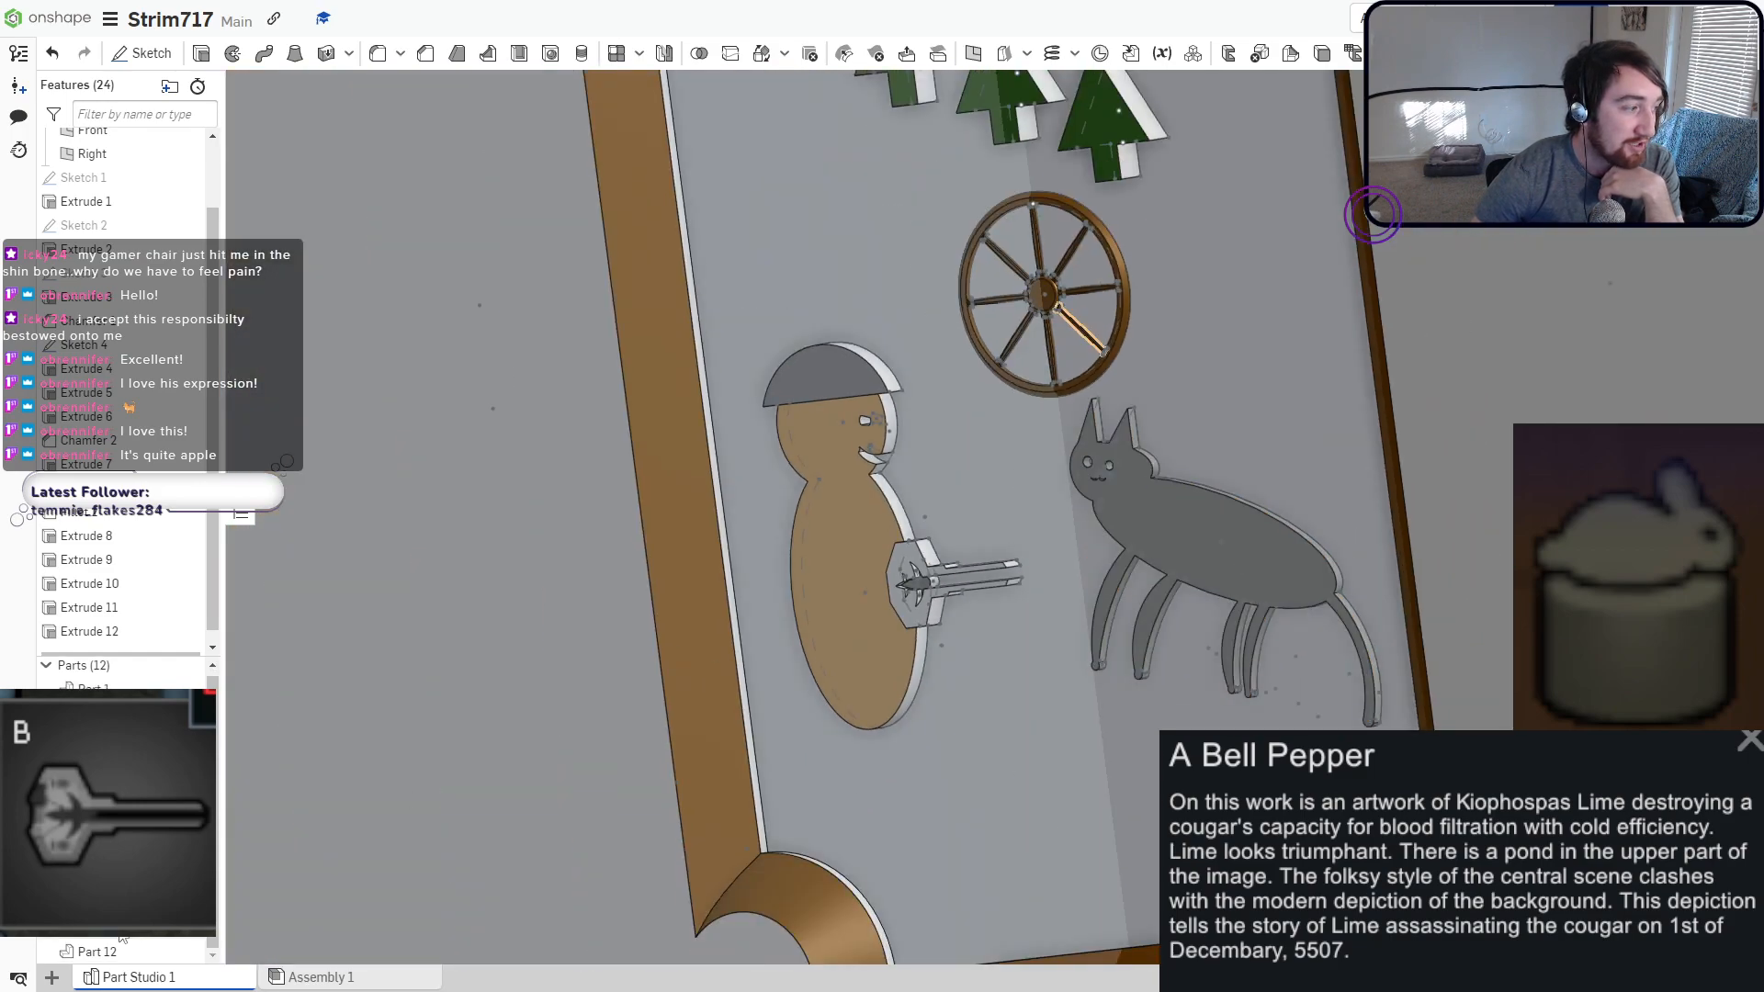
pyautogui.click(110, 961)
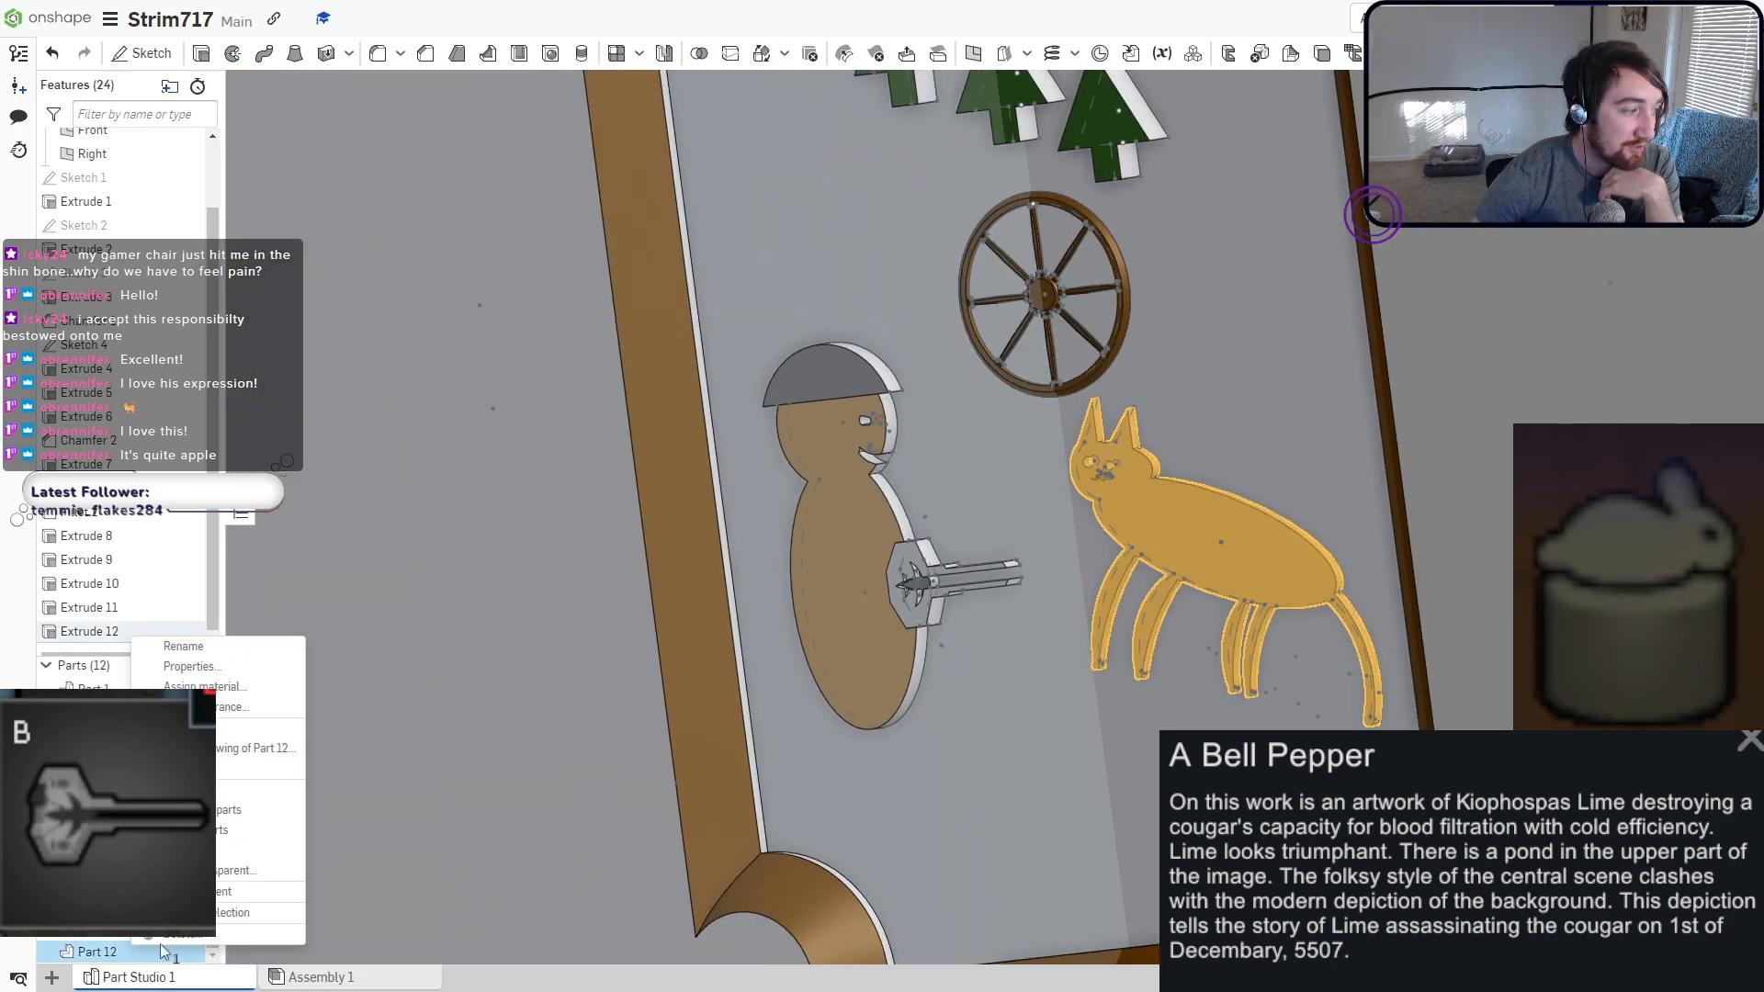
pyautogui.rightClick(581, 671)
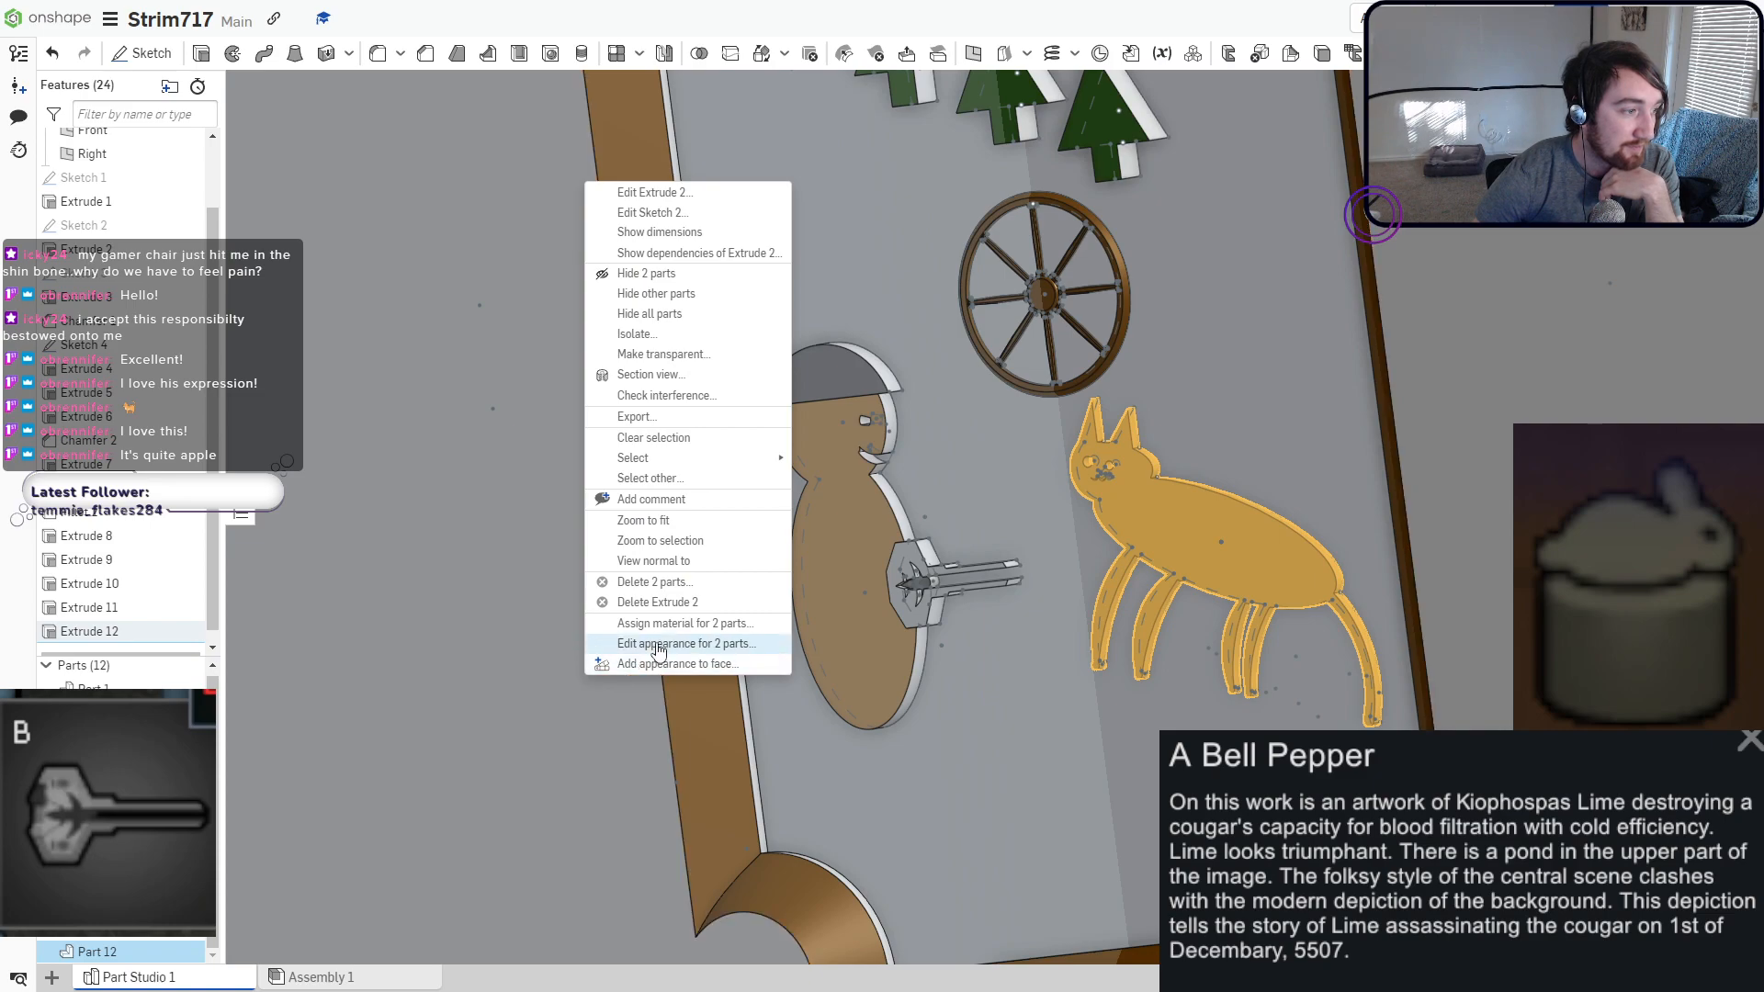
pyautogui.click(1221, 550)
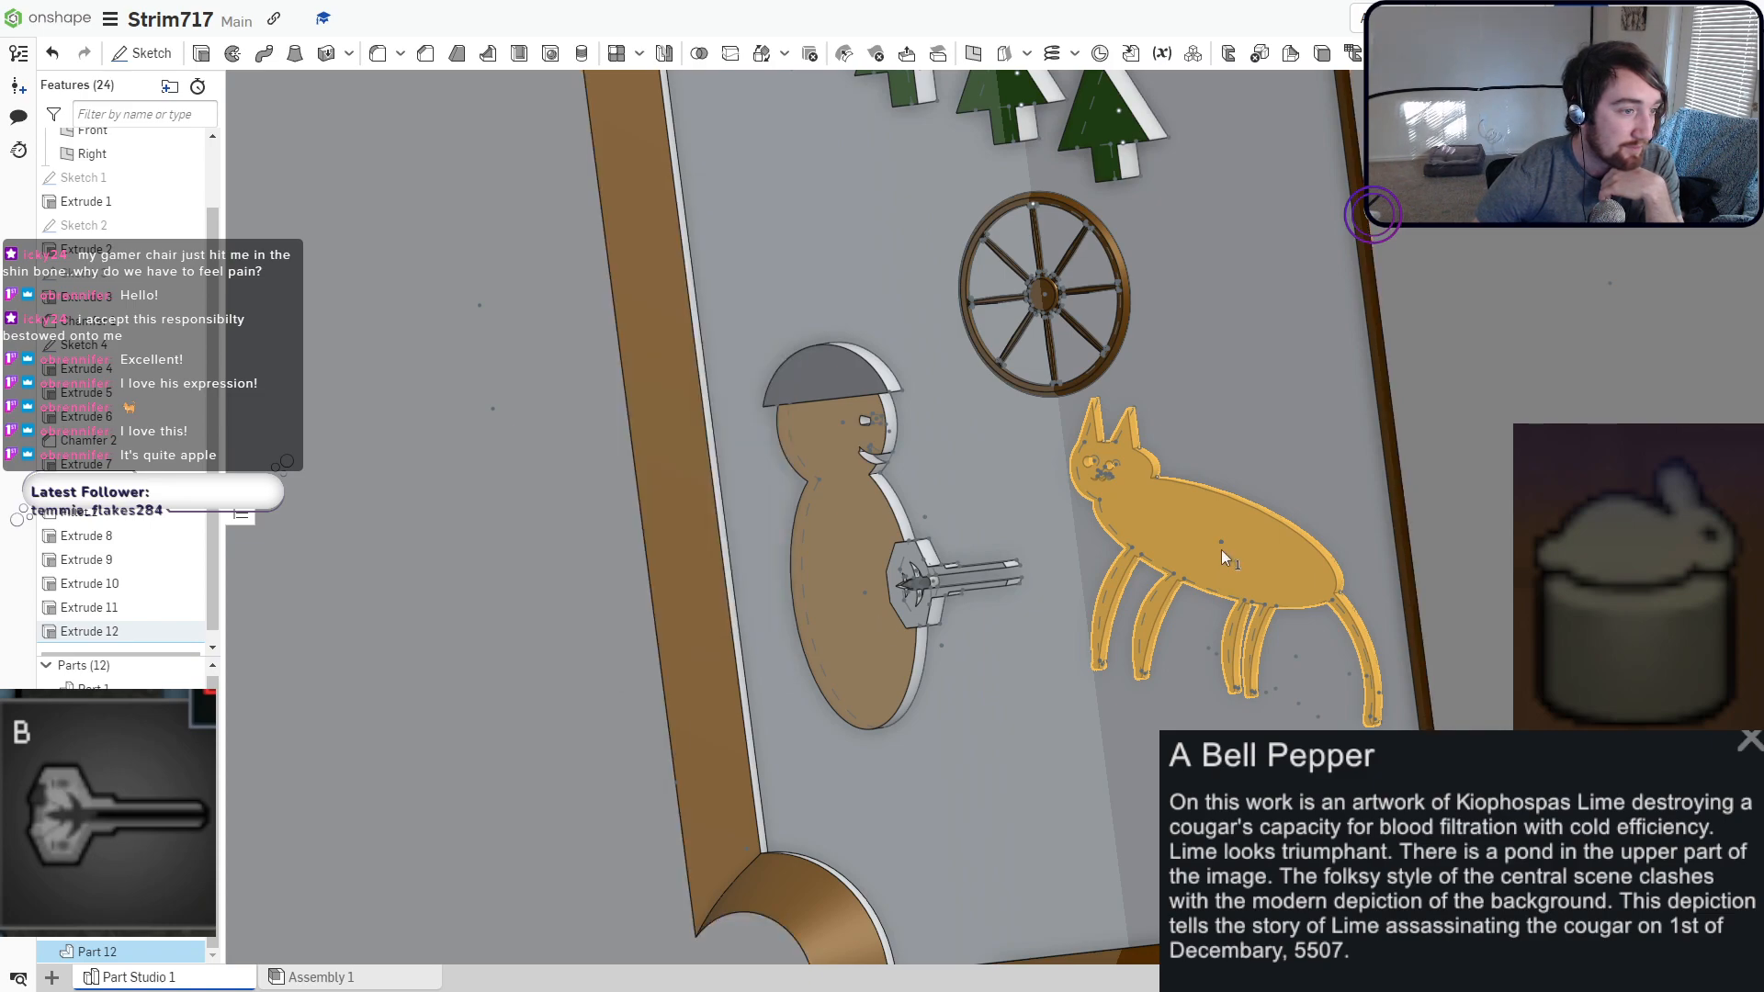
pyautogui.rightClick(1222, 550)
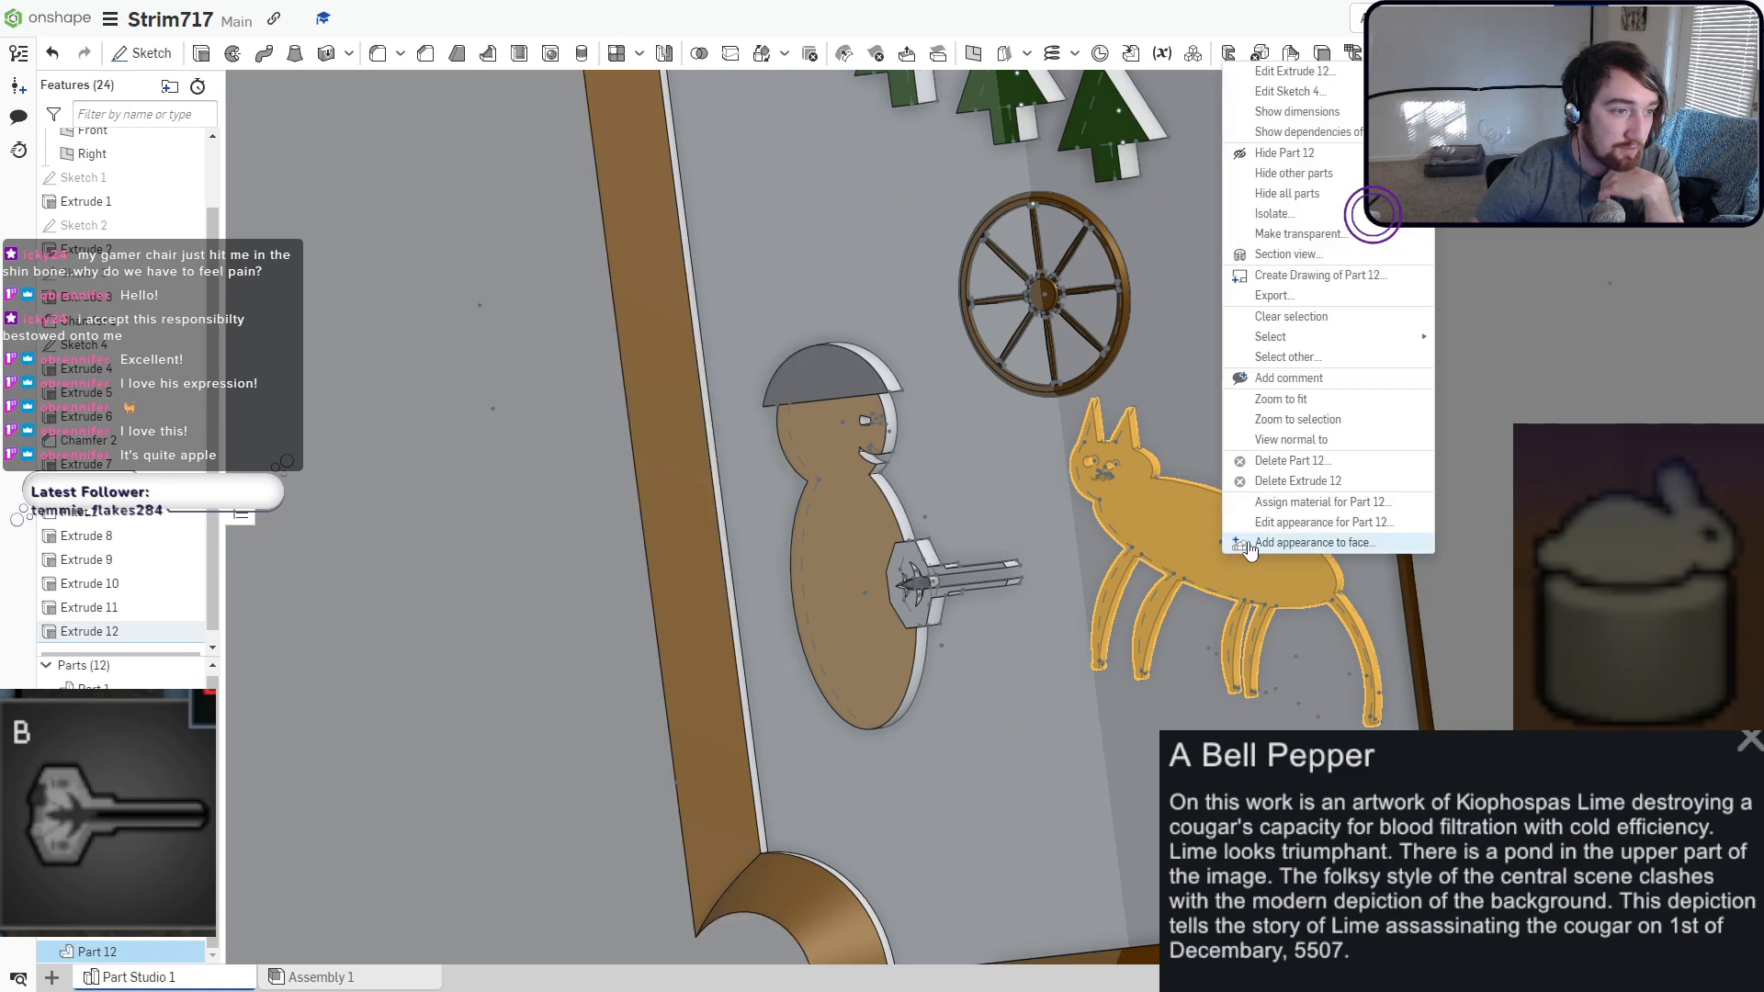
pyautogui.click(1280, 527)
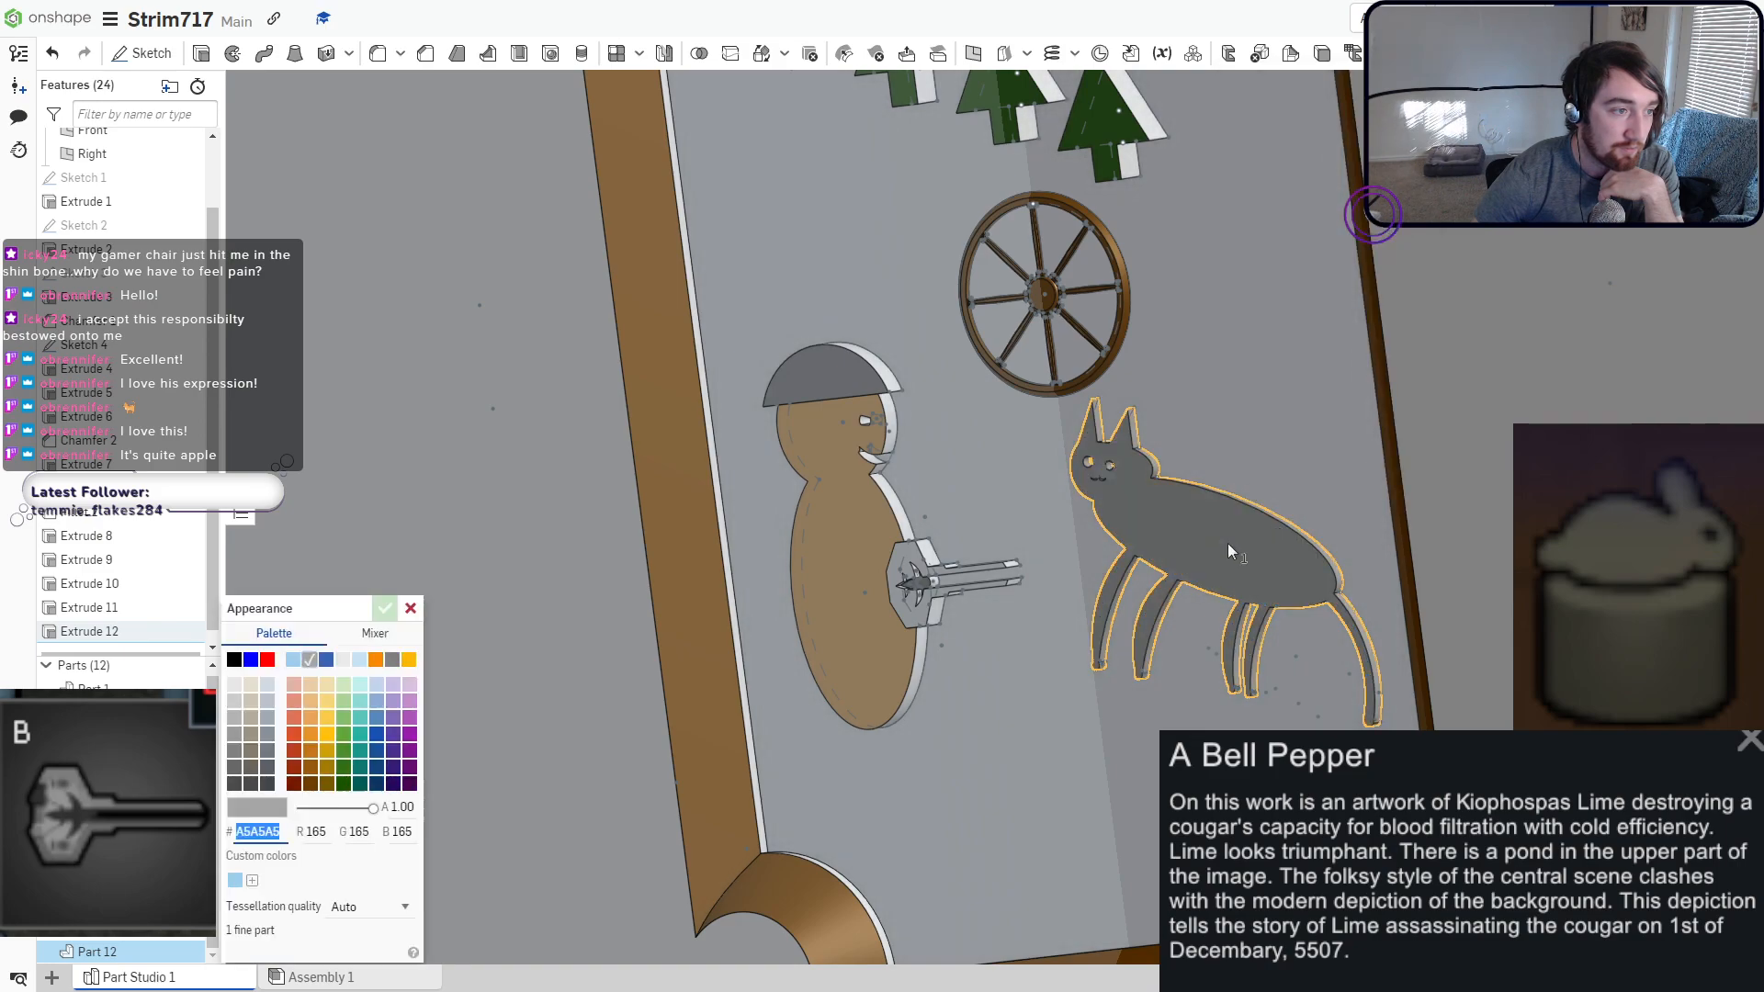
pyautogui.click(308, 753)
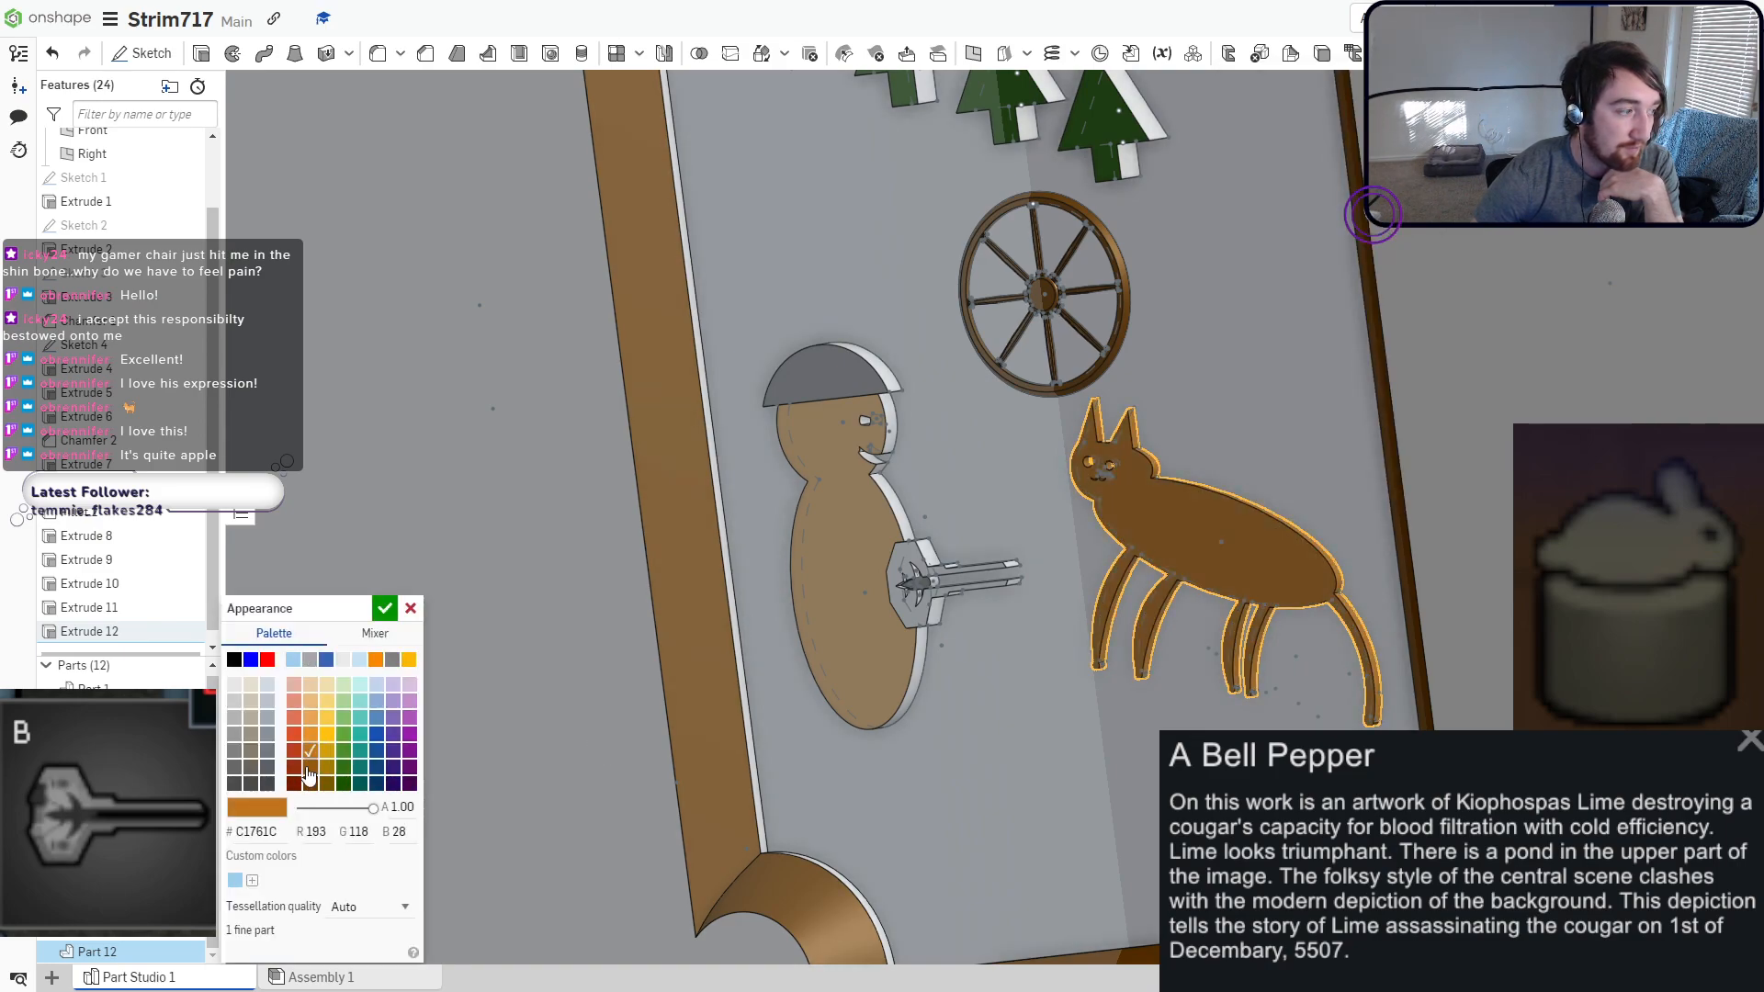
pyautogui.click(312, 735)
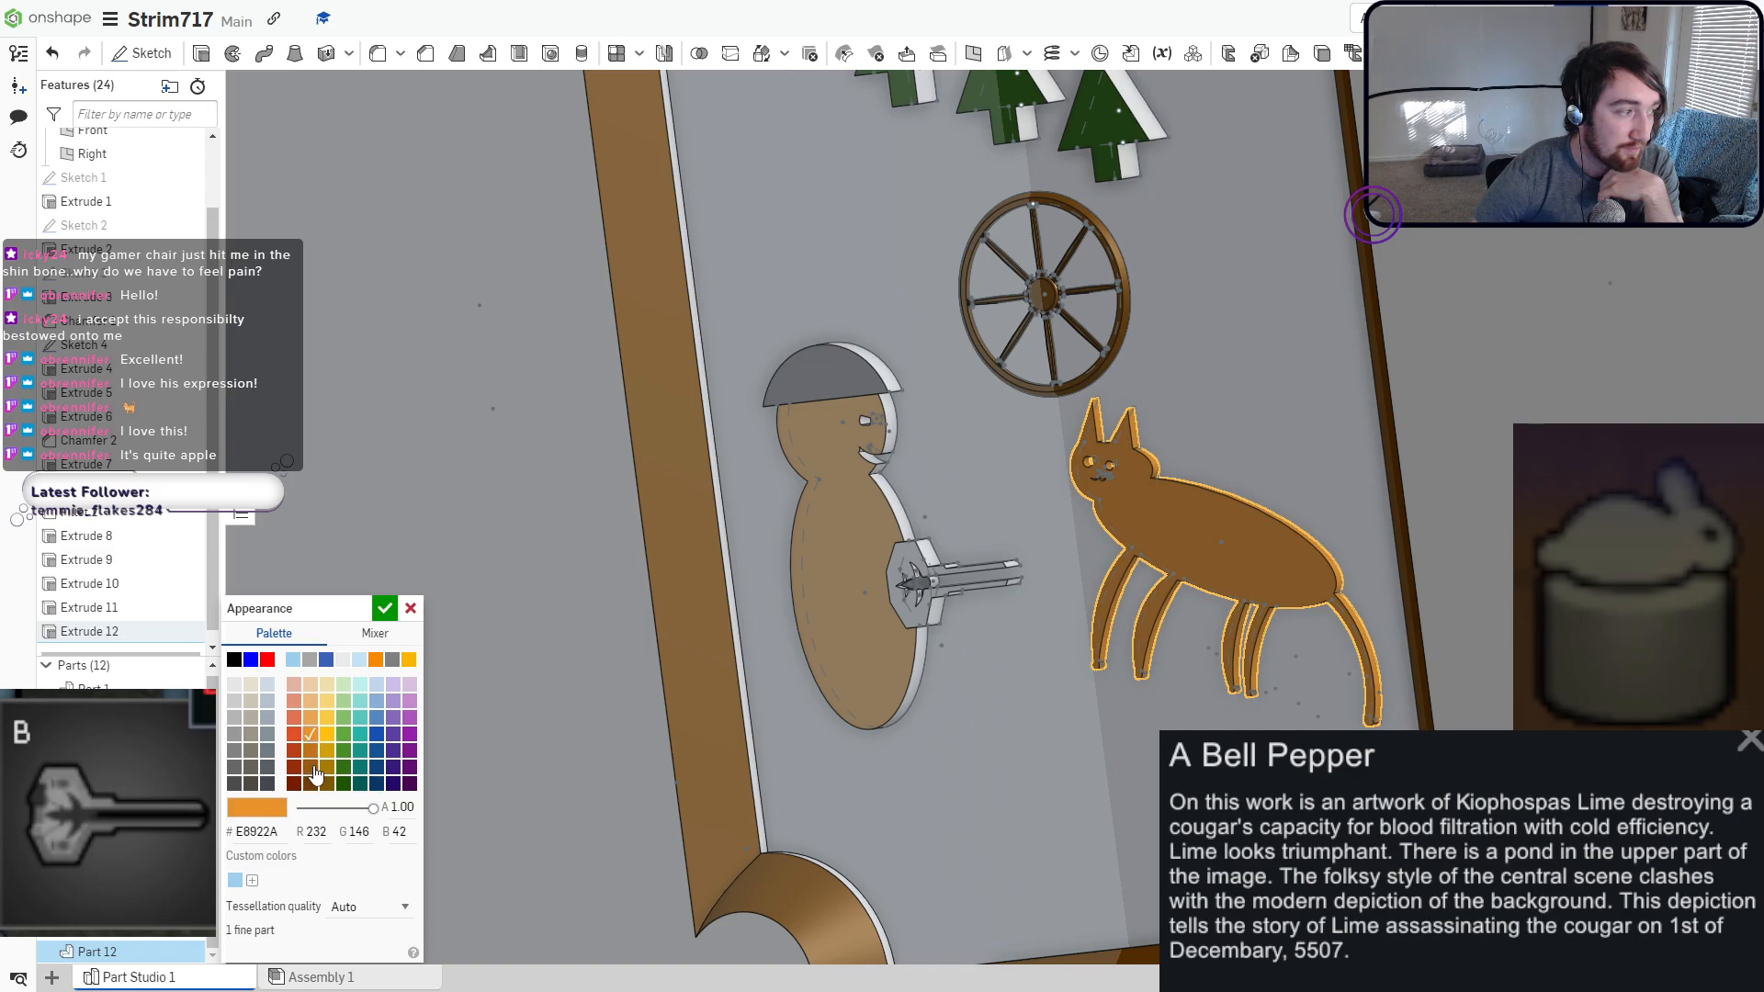
pyautogui.click(311, 770)
pyautogui.click(314, 752)
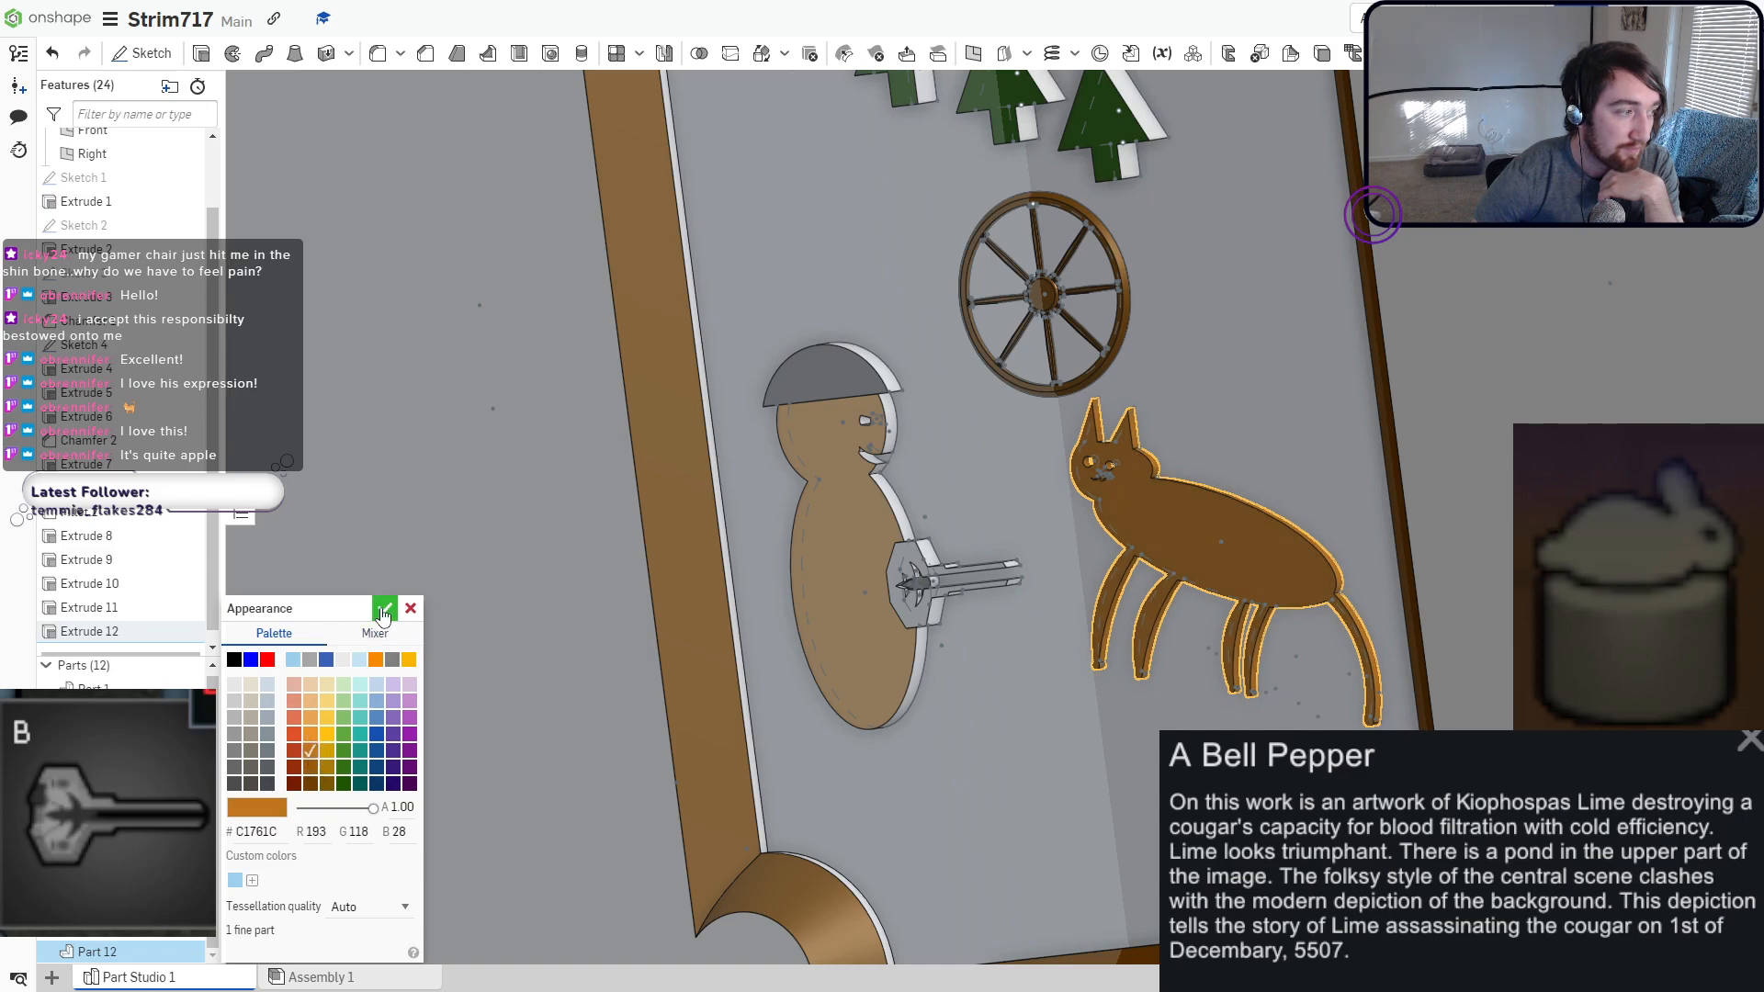
pyautogui.click(384, 615)
# Hide the engraving sketch to examine the coloured figures on the panel, and show the sketch again.
pyautogui.moveTo(764, 625); pyautogui.dragTo(863, 592, button='right')
pyautogui.moveTo(1119, 507); pyautogui.dragTo(1072, 520, button='middle')
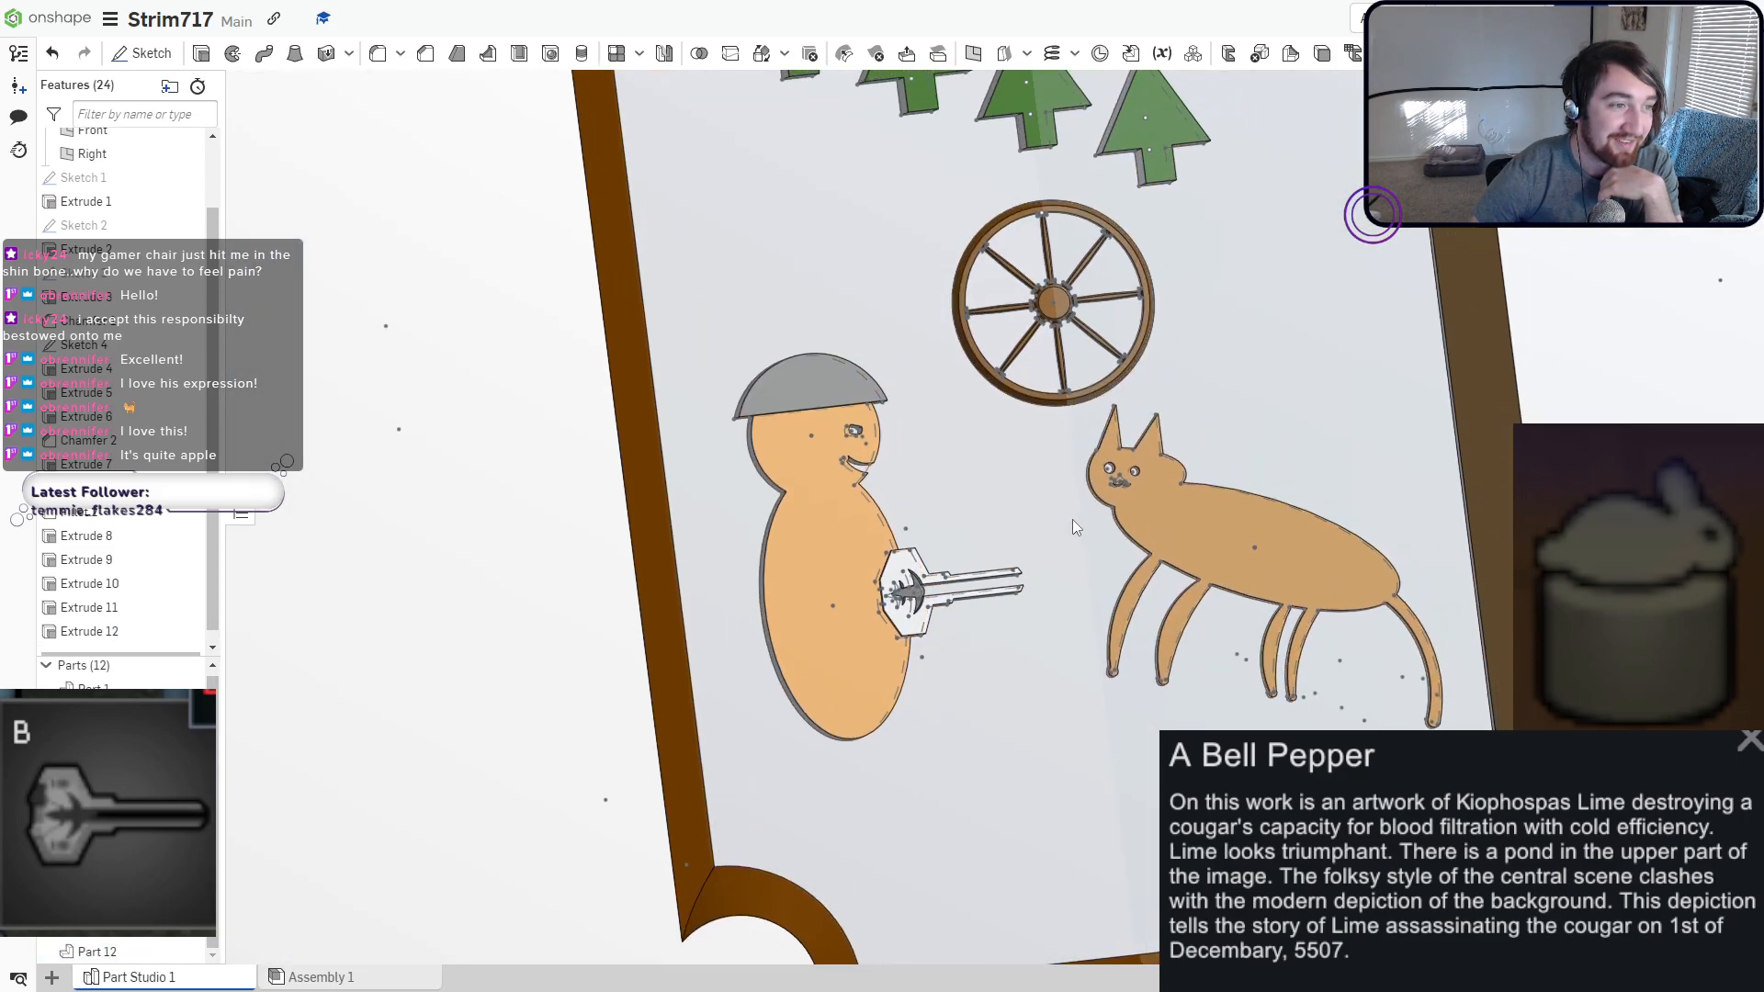
pyautogui.scroll(10, 1056, 510)
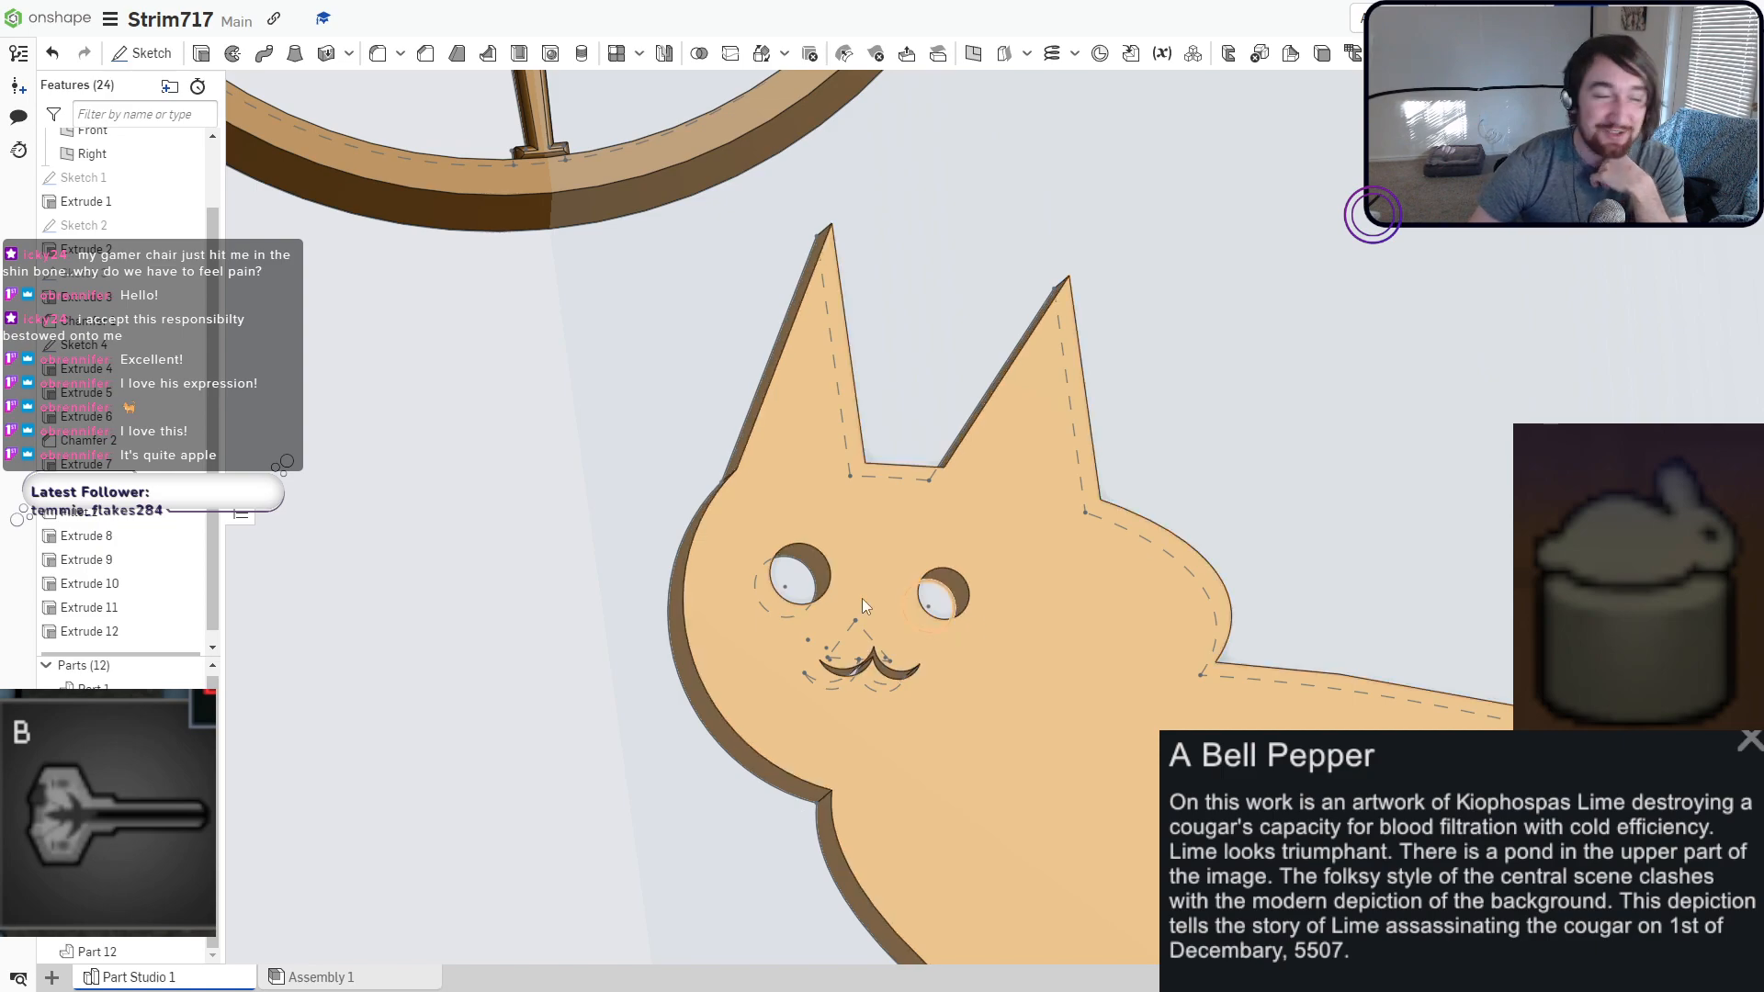
pyautogui.scroll(-1, 165, 574)
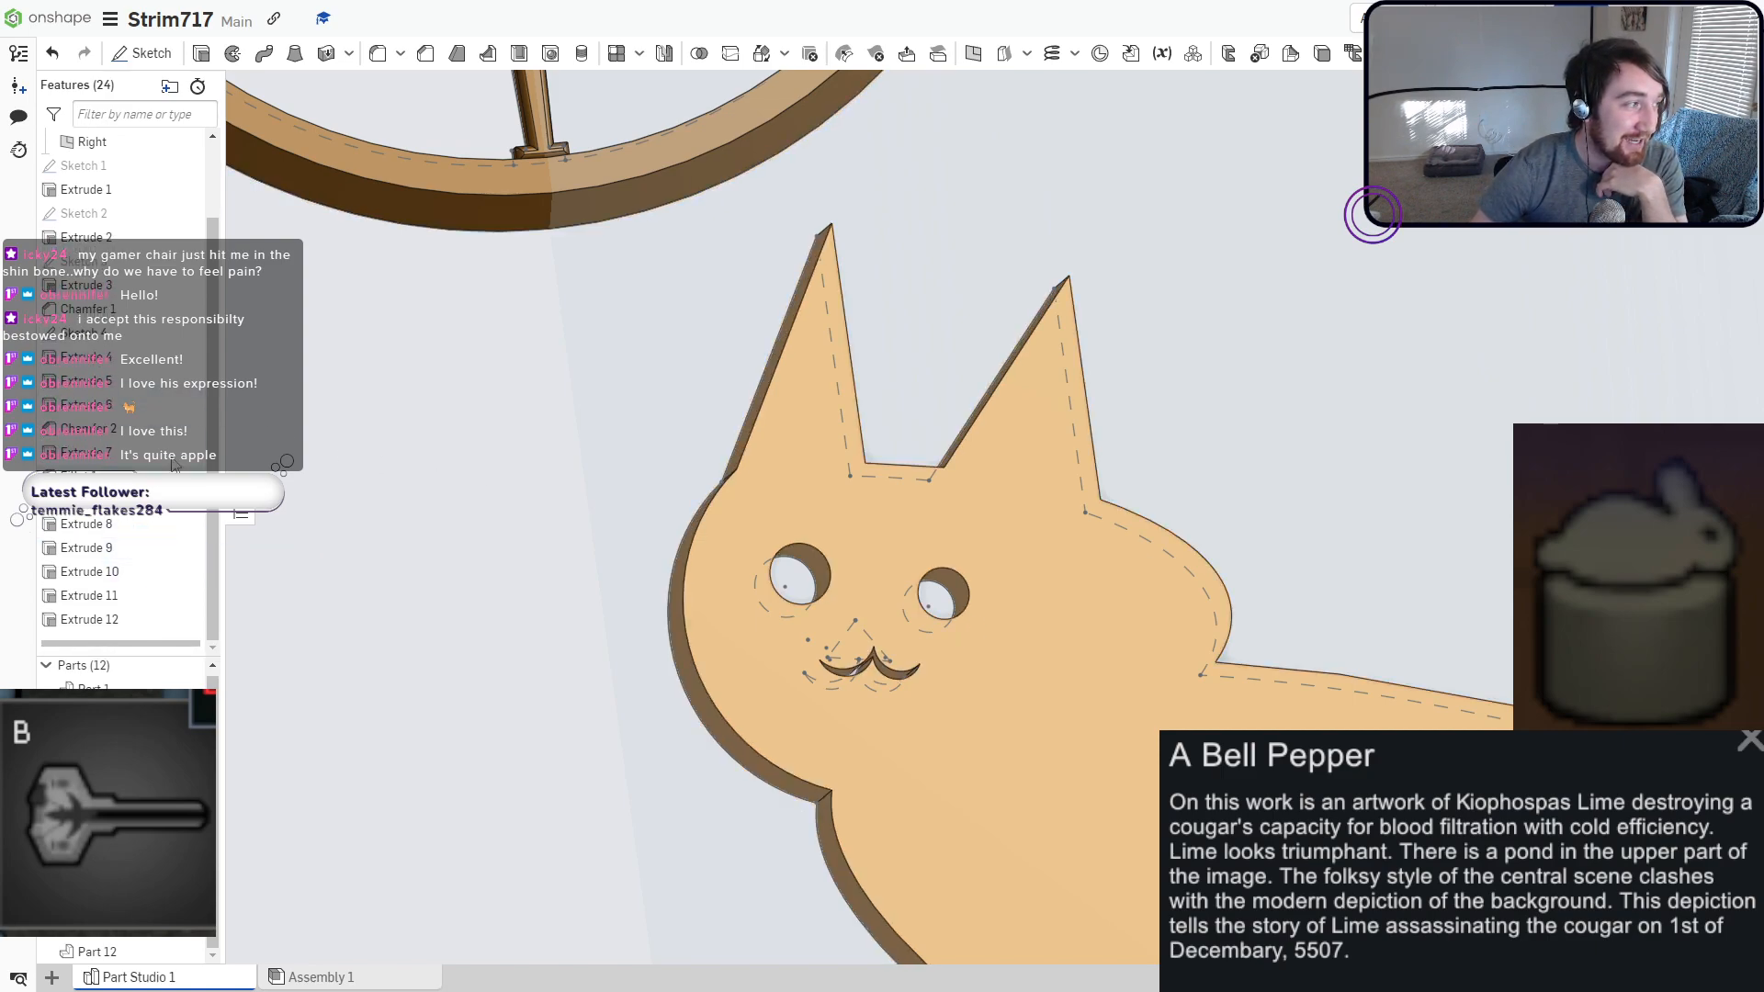
pyautogui.click(187, 334)
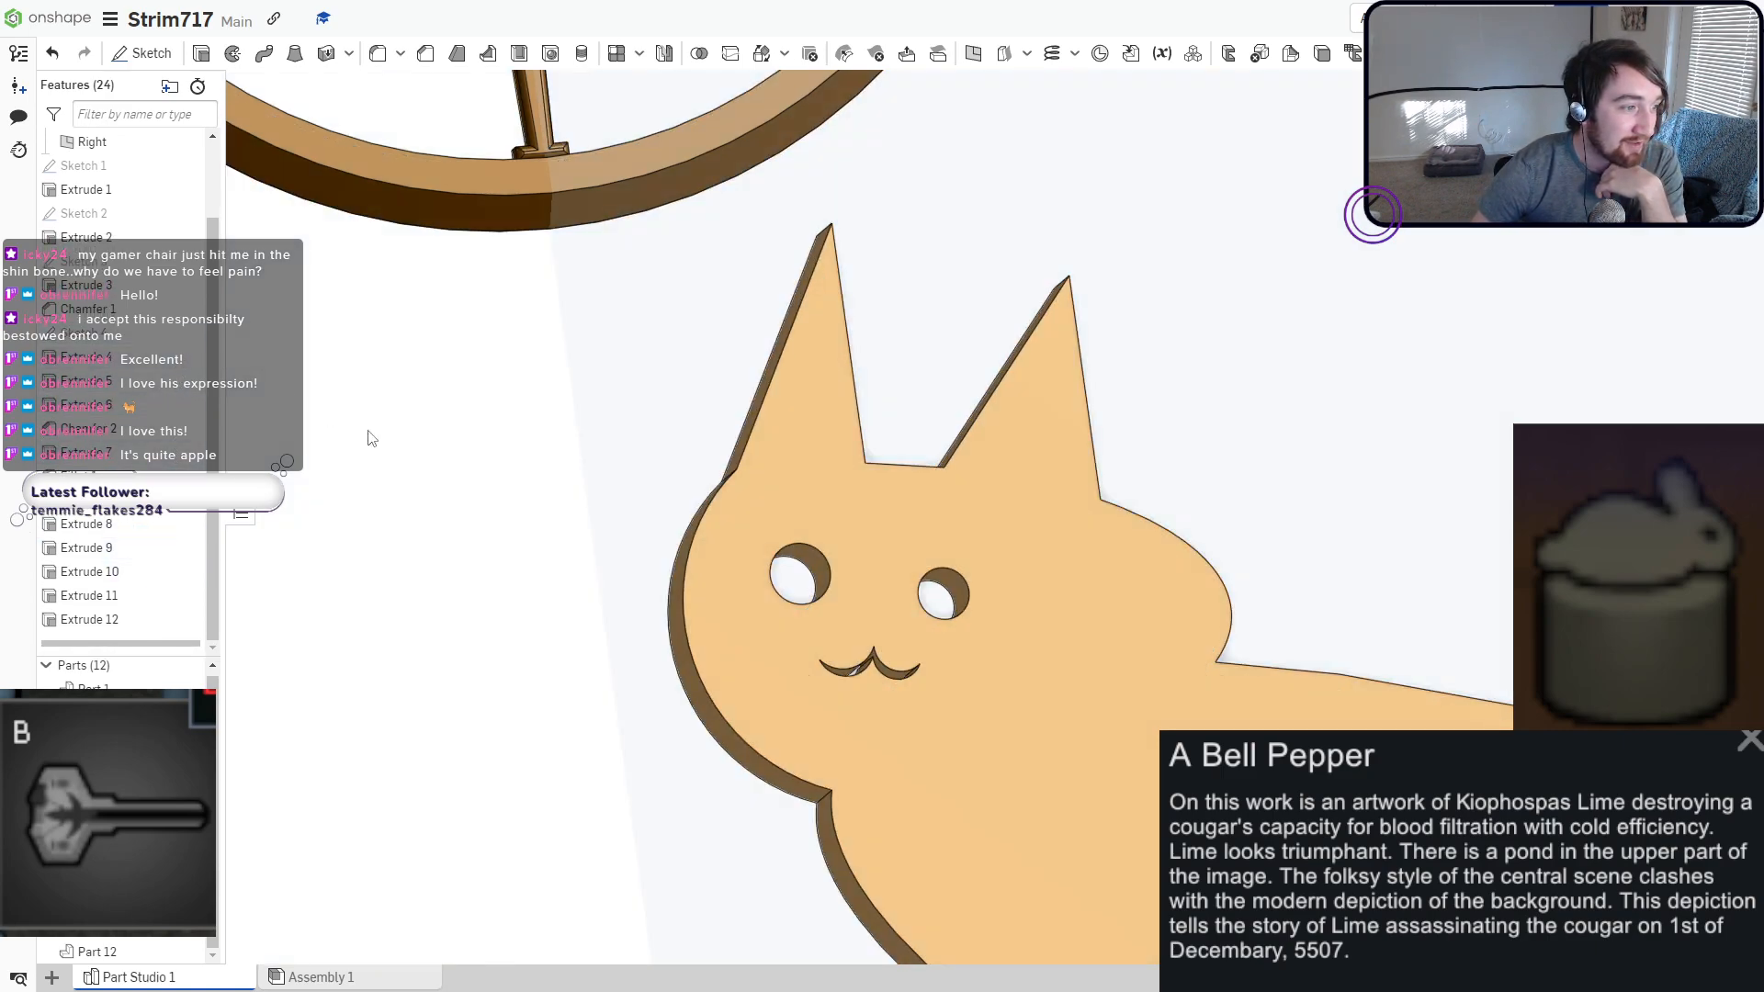
pyautogui.scroll(-10, 603, 593)
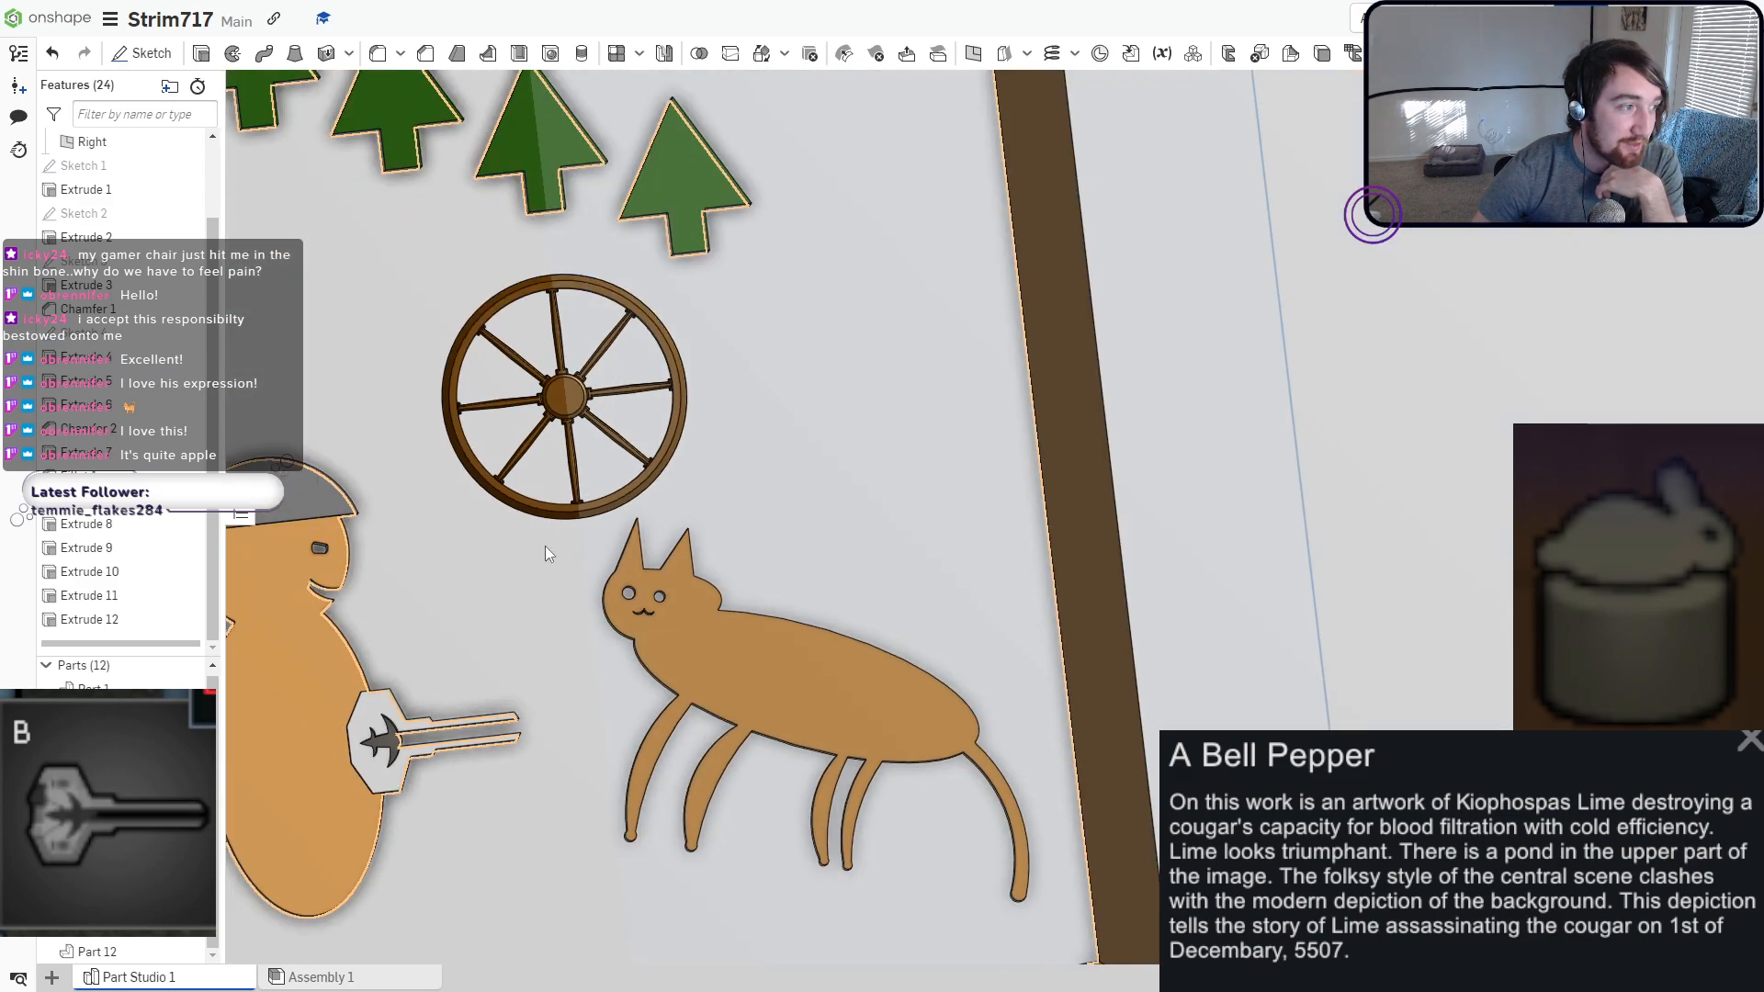
pyautogui.scroll(-5, 787, 687)
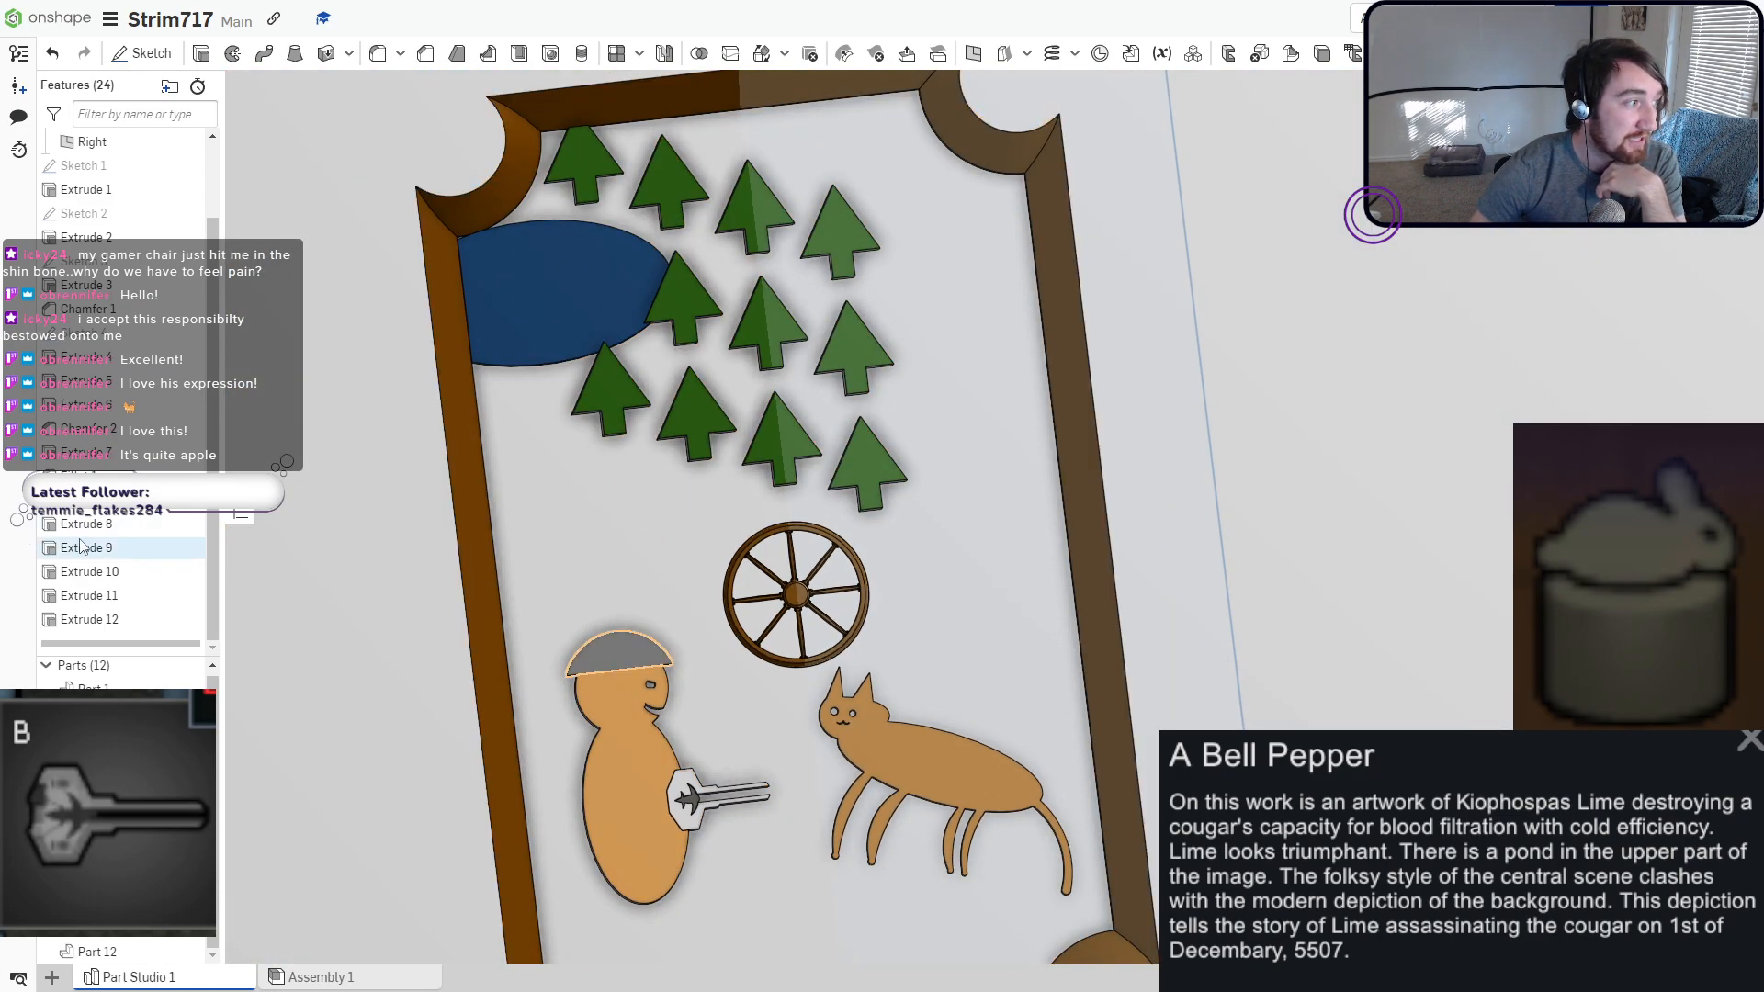
pyautogui.click(187, 334)
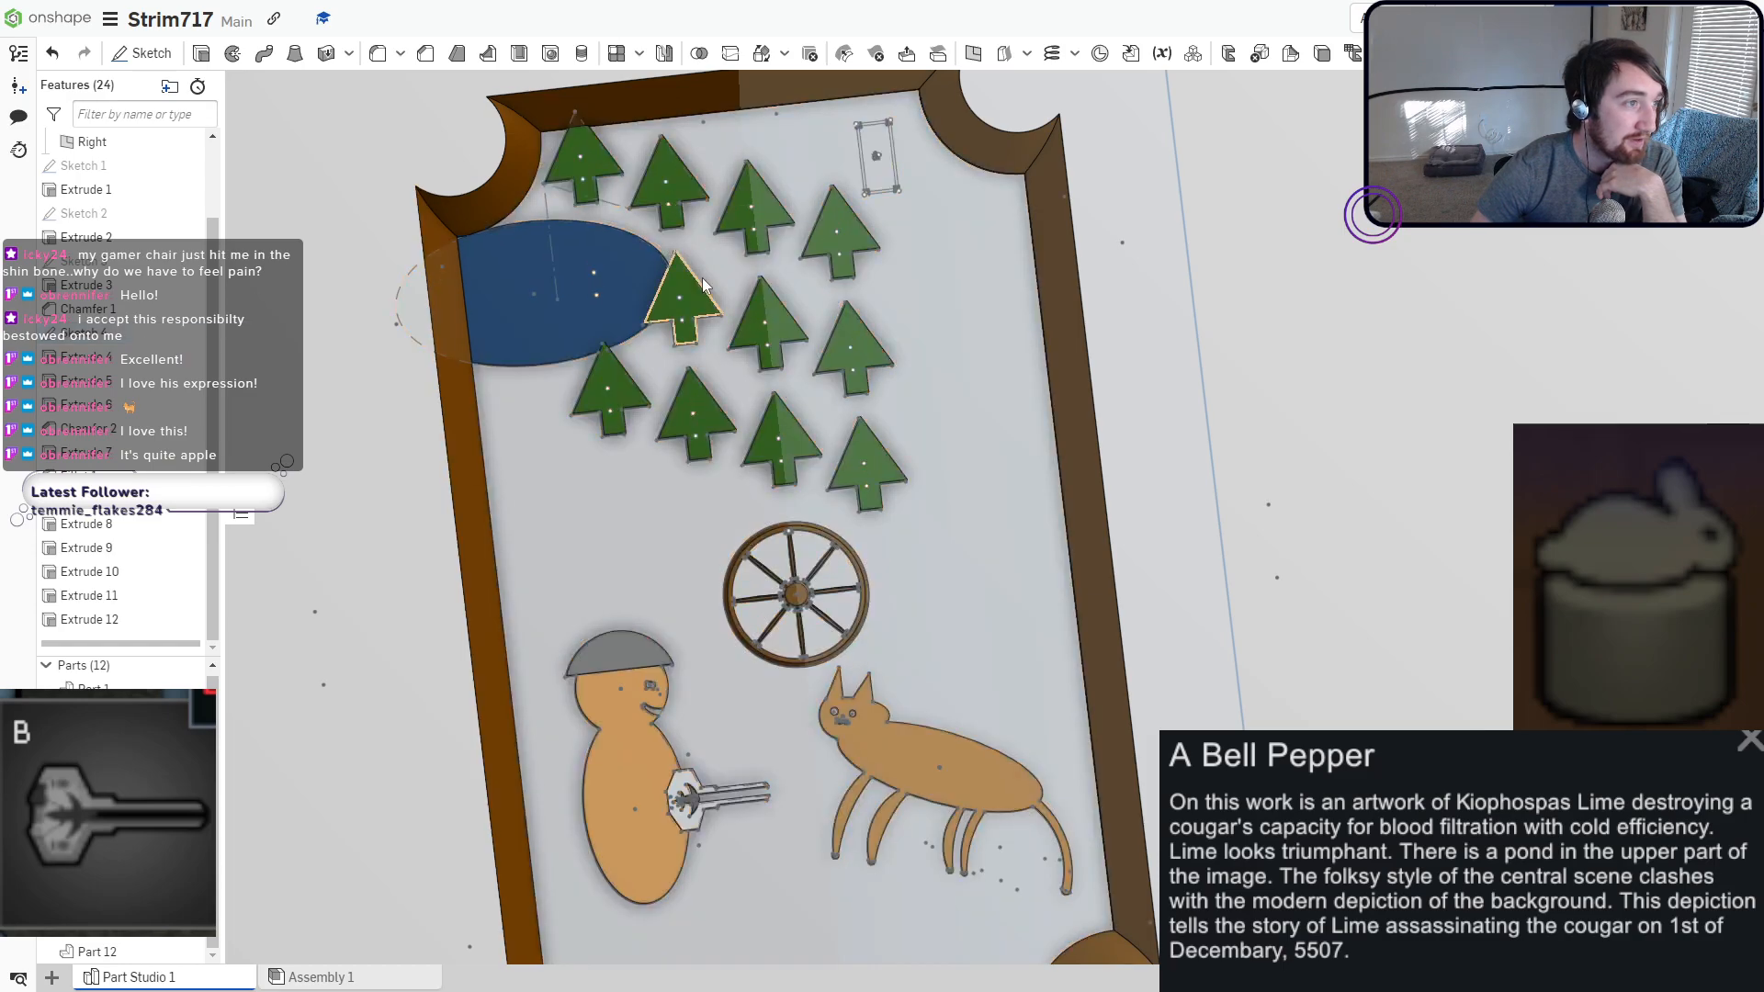
# Extrude the border between the two nested rounded rectangles around the apple, reducing the depth to about 0.1 cm.
pyautogui.moveTo(729, 306); pyautogui.dragTo(656, 513, button='middle')
pyautogui.scroll(3, 717, 460)
pyautogui.scroll(10, 799, 327)
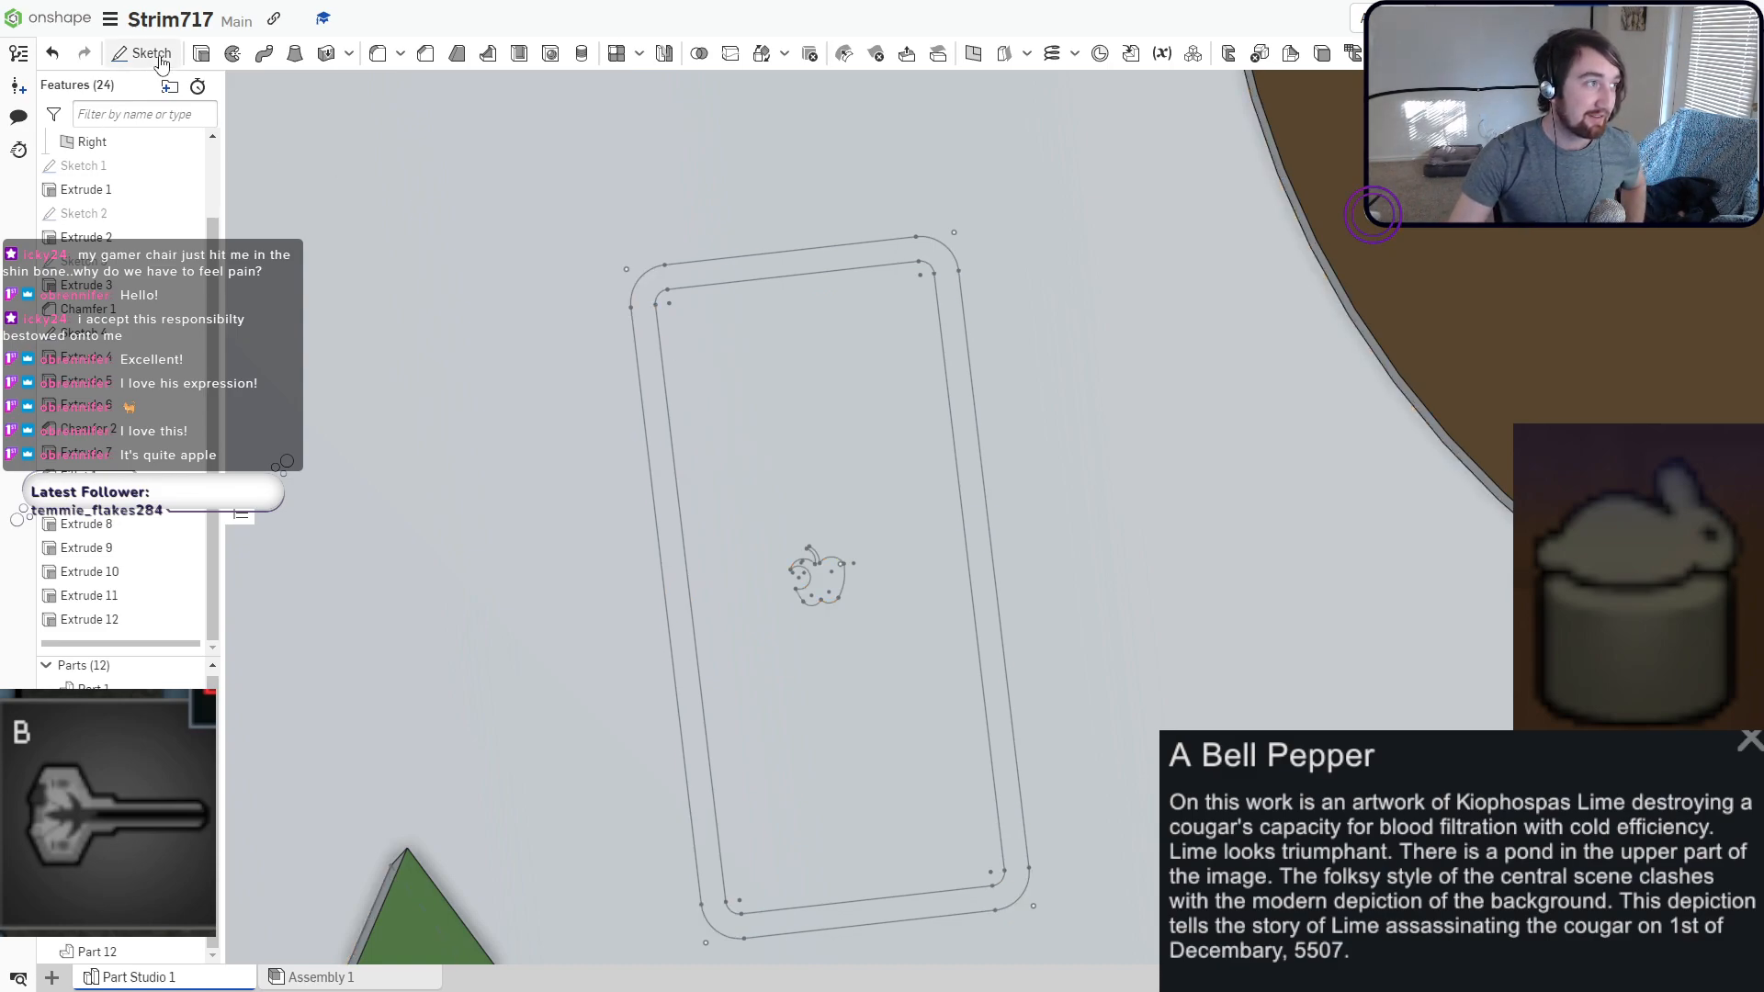
pyautogui.click(203, 52)
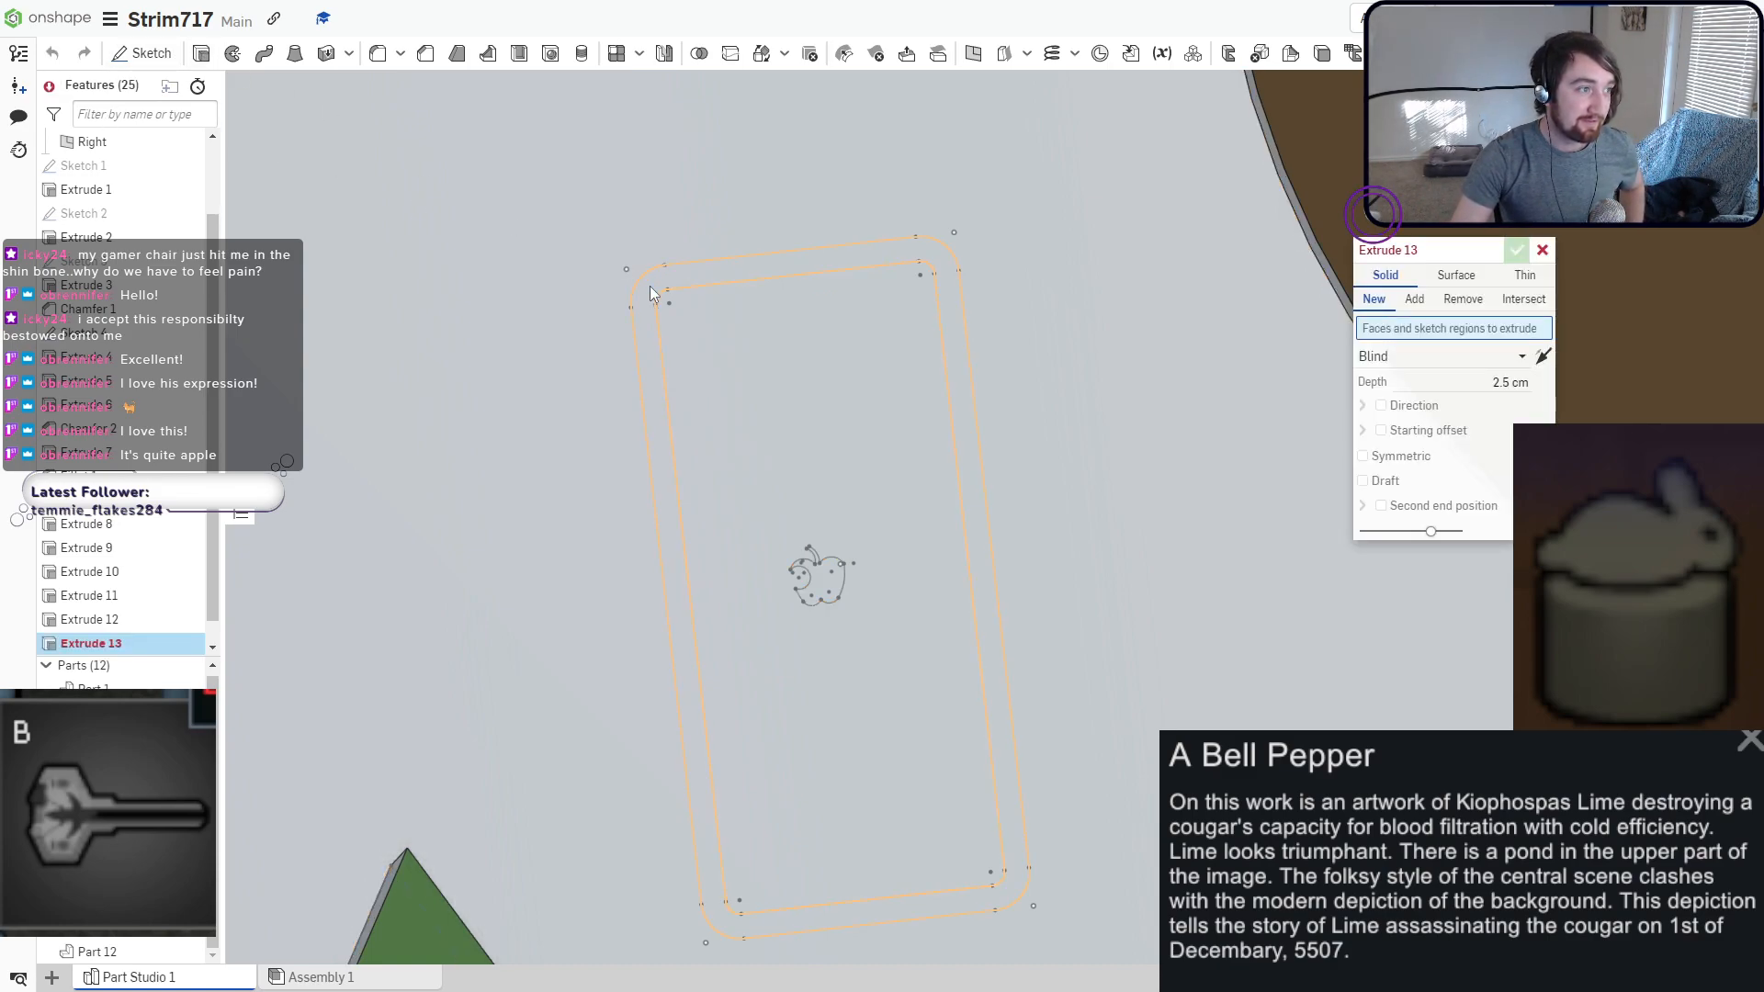
pyautogui.click(647, 422)
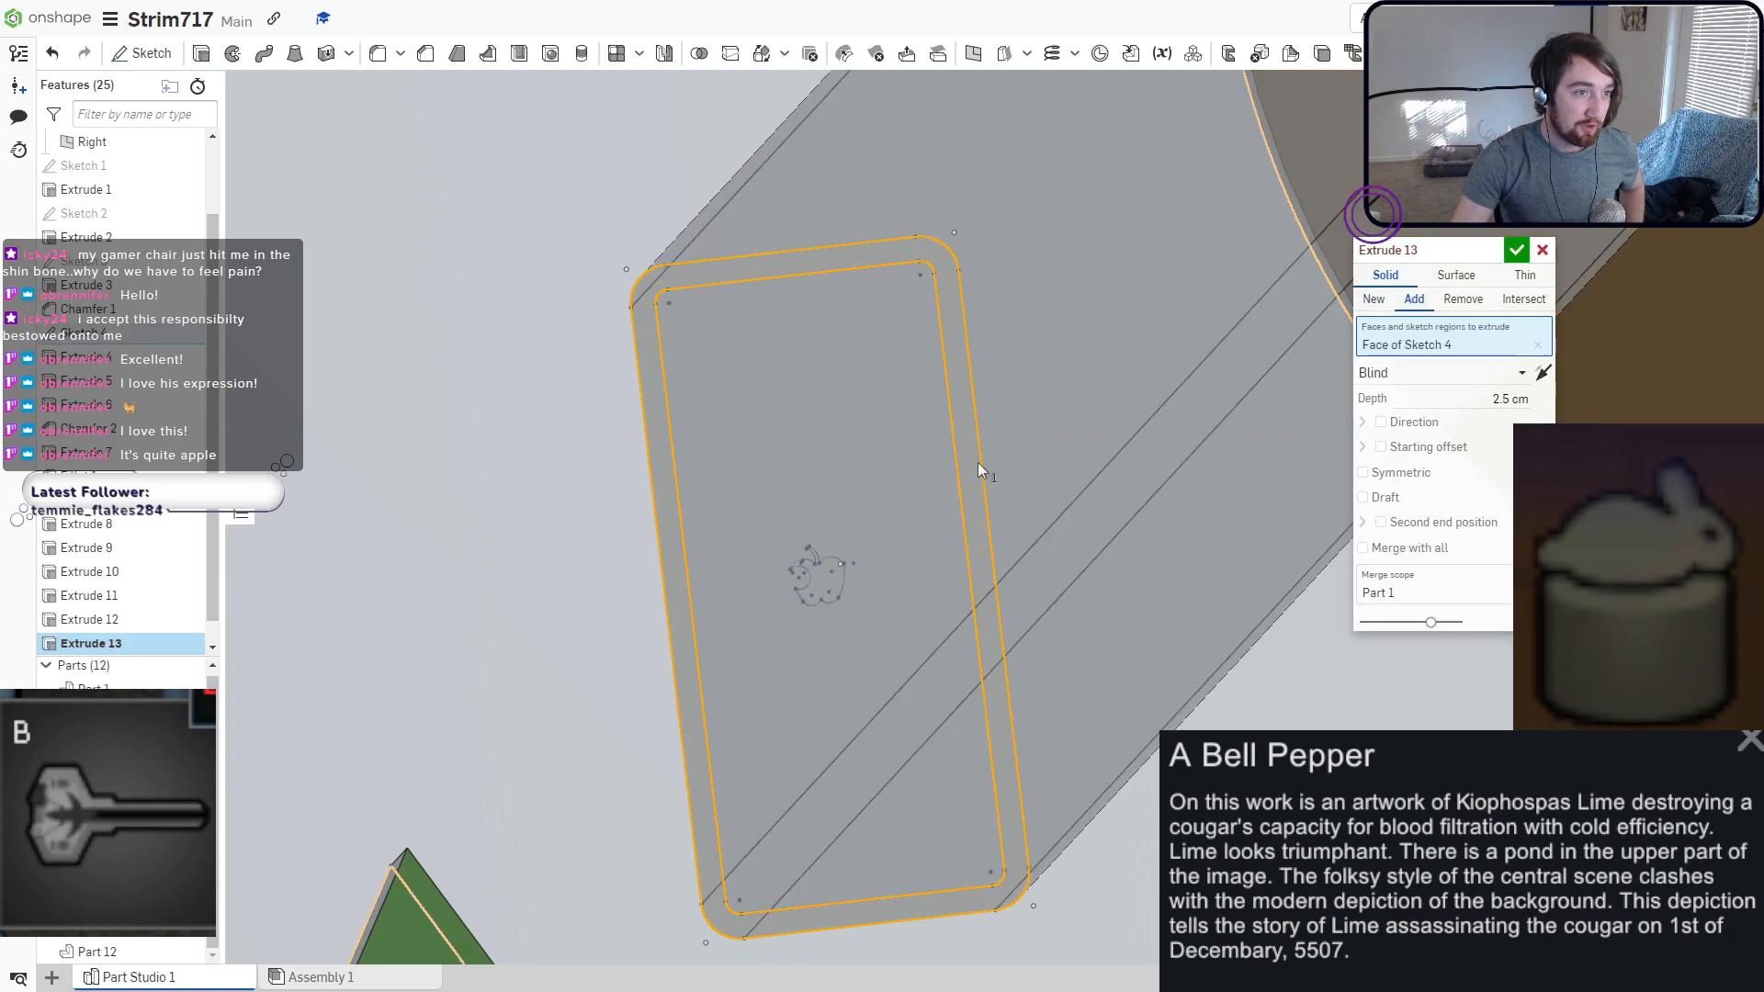
pyautogui.scroll(-5, 978, 461)
pyautogui.scroll(2, 1005, 471)
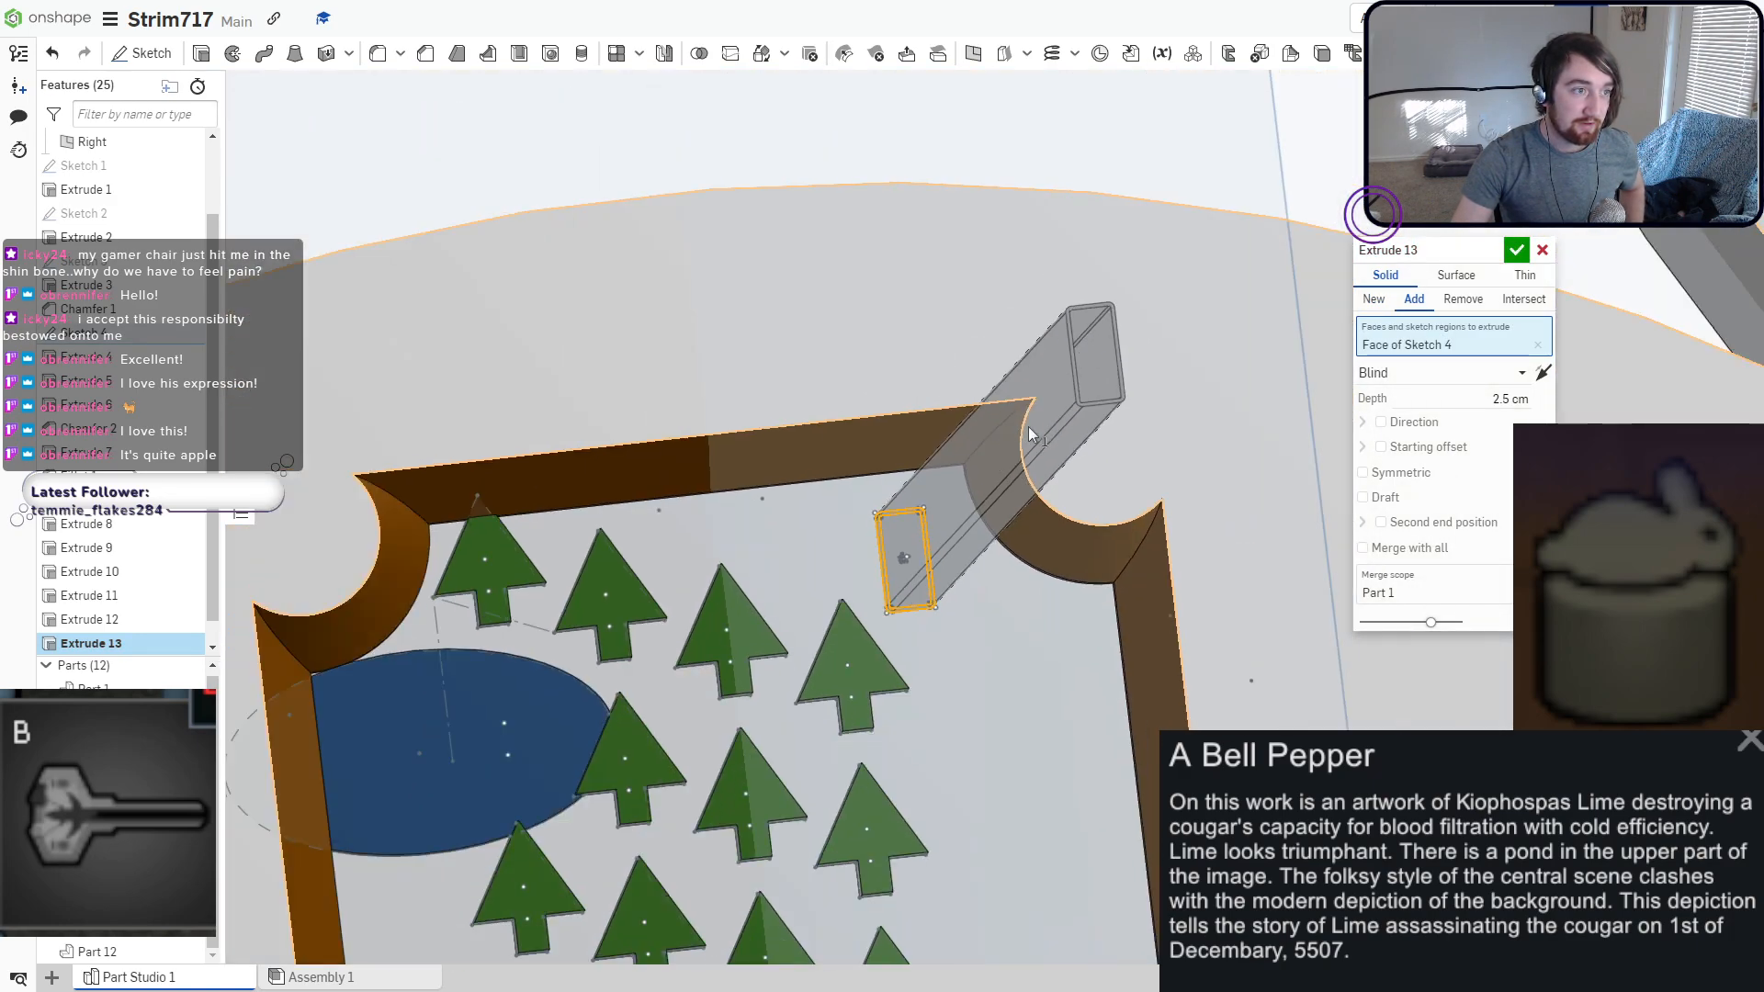
pyautogui.scroll(-8, 1028, 427)
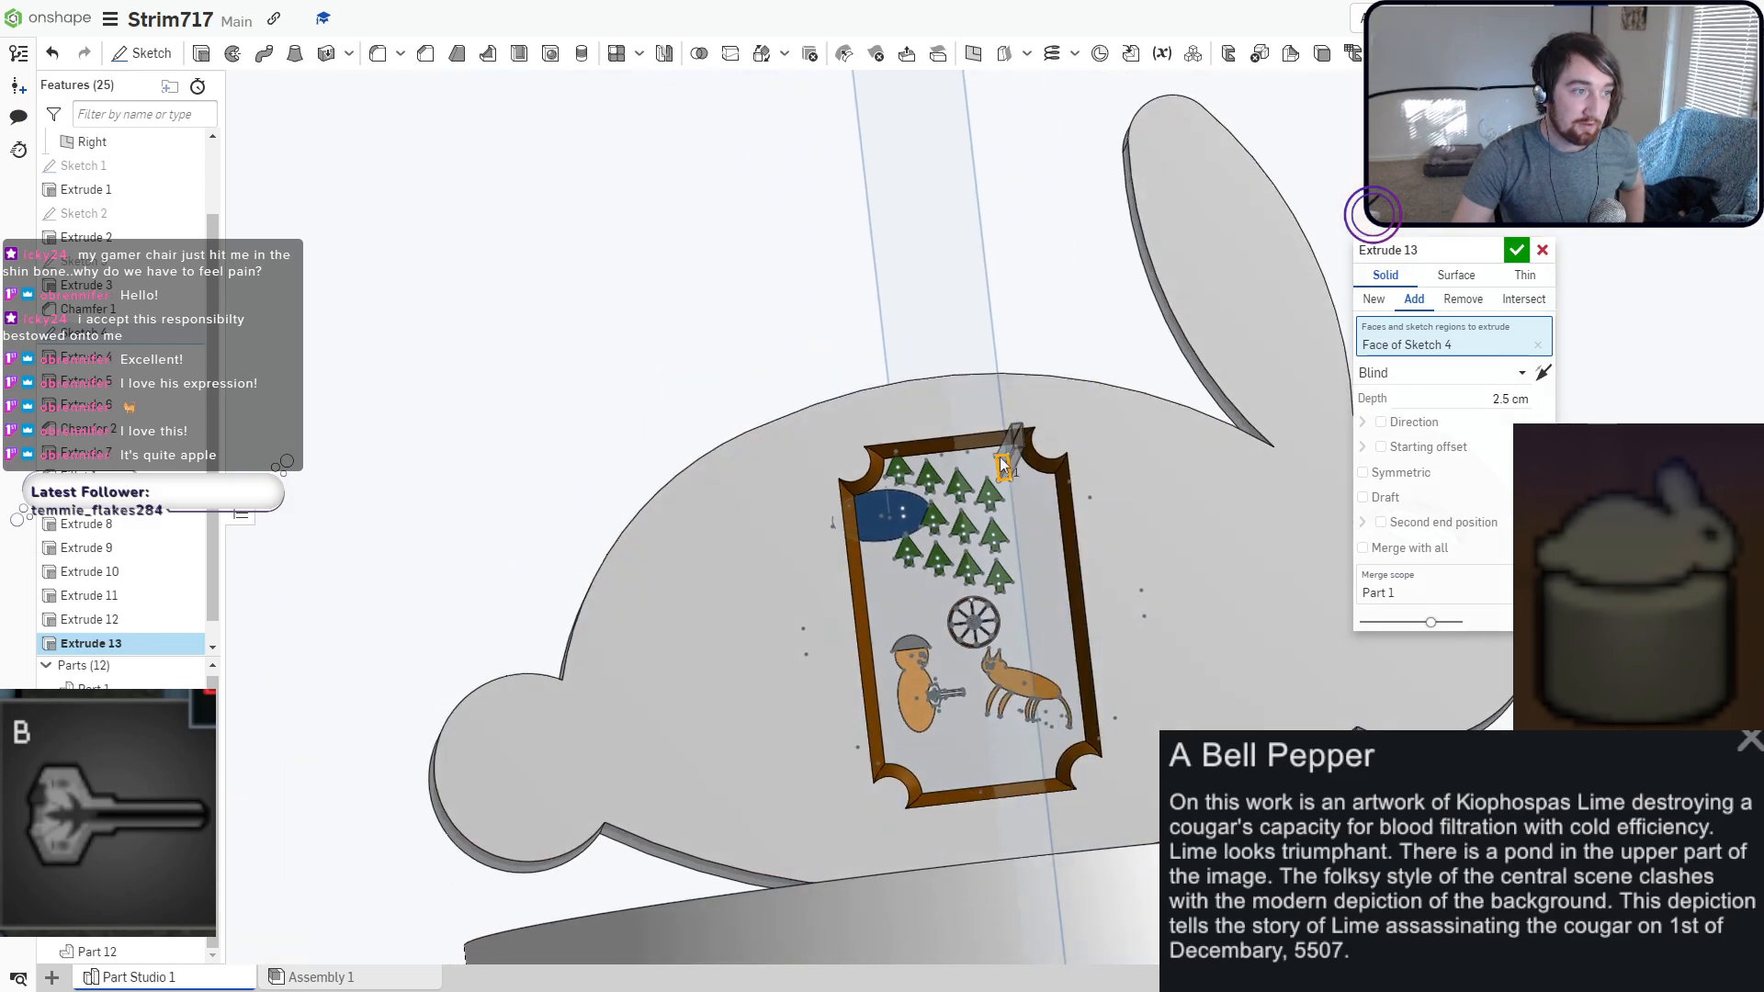
pyautogui.moveTo(1003, 466); pyautogui.dragTo(984, 471, button='right')
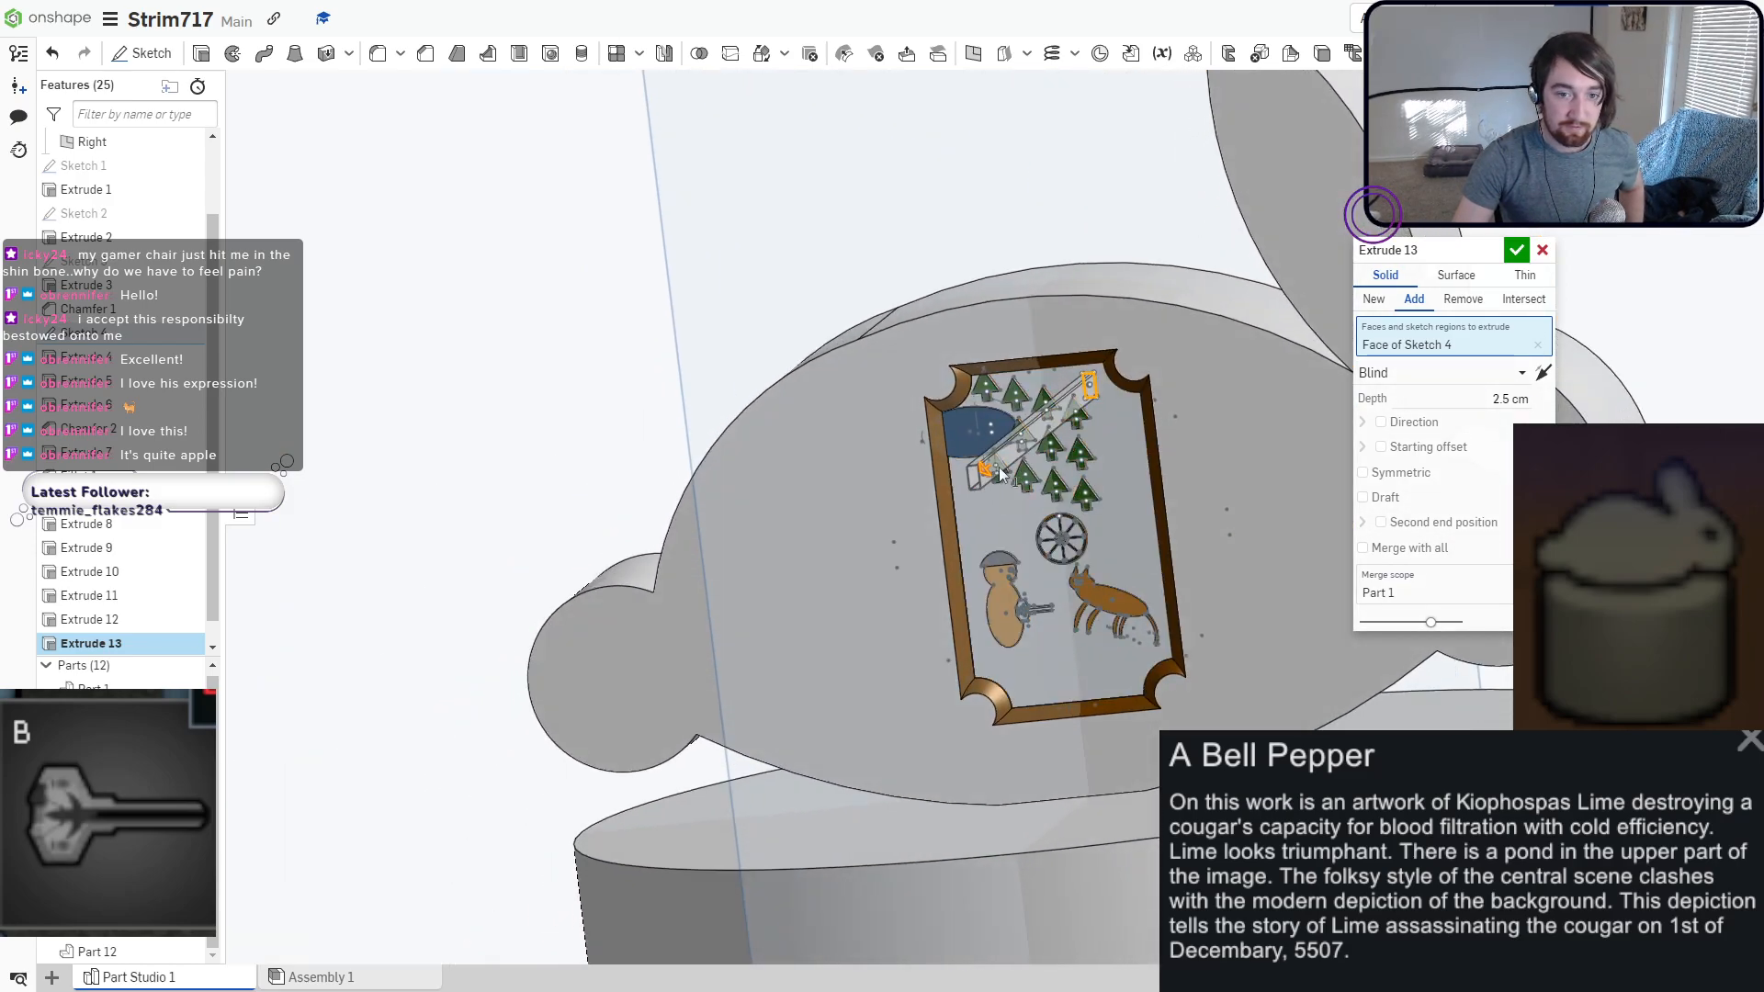
pyautogui.moveTo(968, 483); pyautogui.dragTo(1077, 441)
# Reduce the rounded border extrusion's depth to about 0.01 cm.
pyautogui.scroll(10, 1094, 415)
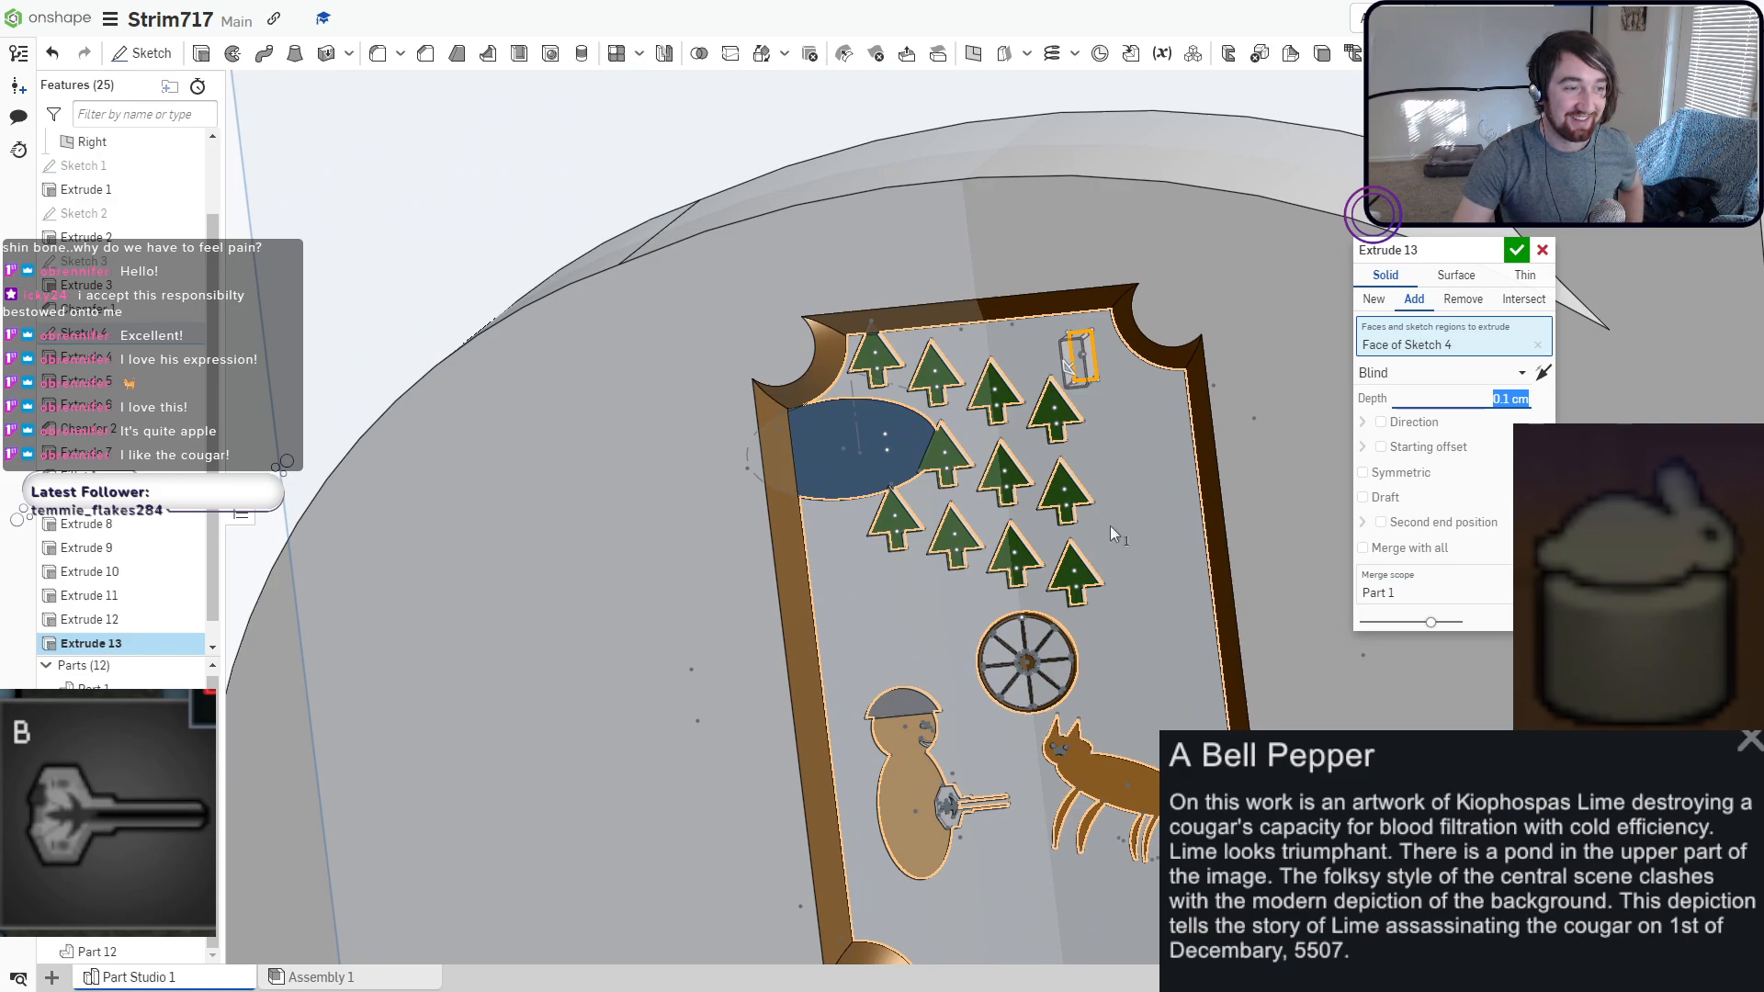
pyautogui.moveTo(1089, 289); pyautogui.dragTo(932, 565, button='middle')
pyautogui.scroll(5, 927, 557)
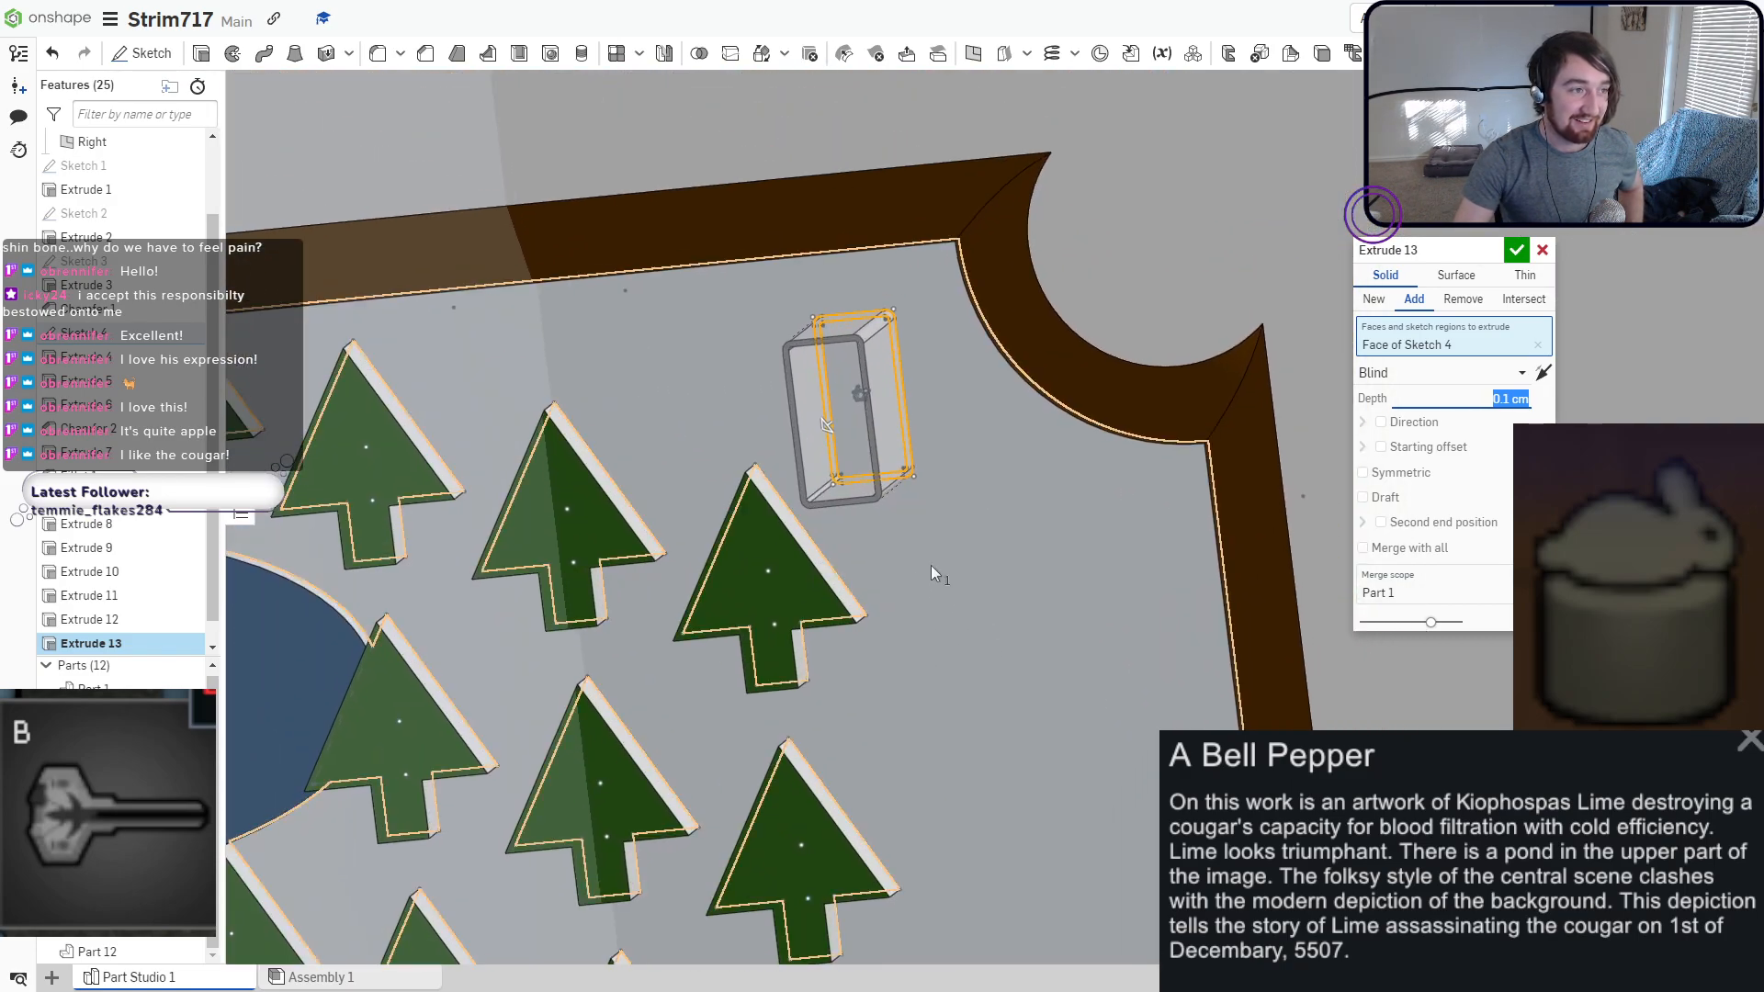
pyautogui.moveTo(752, 324); pyautogui.dragTo(779, 294)
pyautogui.scroll(5, 754, 299)
pyautogui.scroll(2, 737, 301)
pyautogui.moveTo(1000, 180); pyautogui.dragTo(878, 355, button='middle')
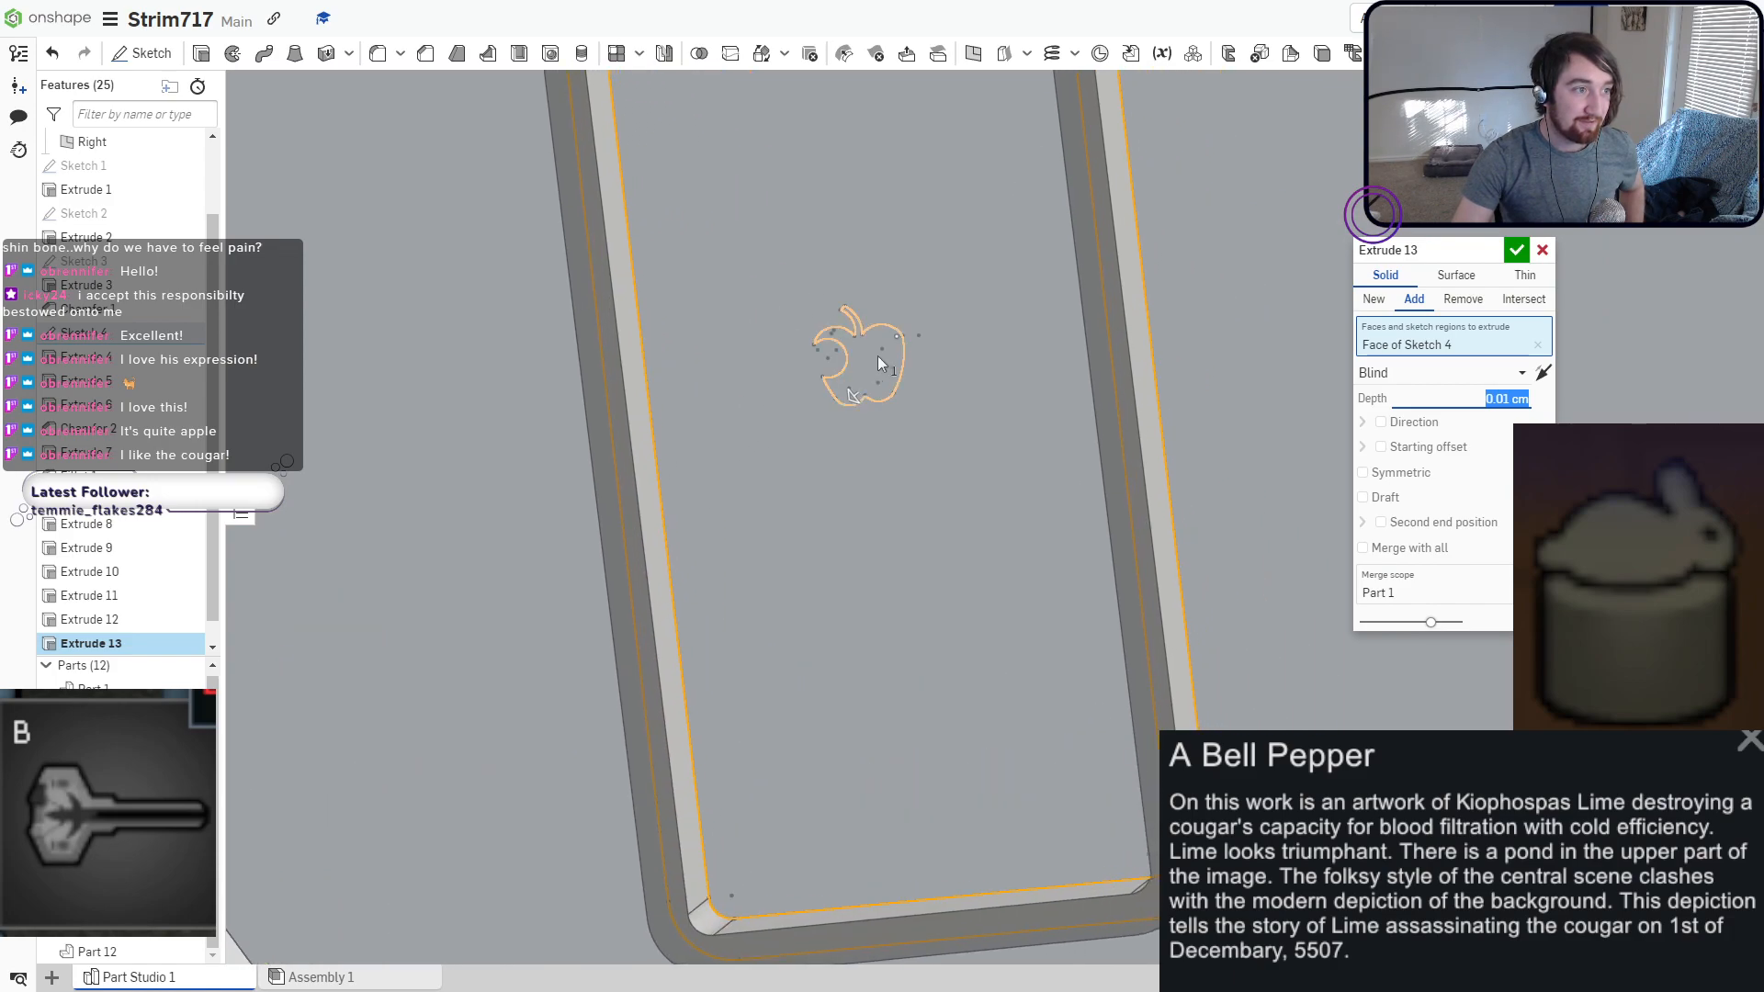
# Include the apple in the border extrusion, reduce the depth to about 0.0013 cm and create the shapes as new parts.
pyautogui.click(881, 355)
pyautogui.moveTo(869, 444); pyautogui.dragTo(809, 452, button='right')
pyautogui.moveTo(645, 489); pyautogui.dragTo(1254, 398, button='middle')
pyautogui.moveTo(832, 510); pyautogui.dragTo(686, 567, button='right')
pyautogui.moveTo(603, 636); pyautogui.dragTo(680, 612)
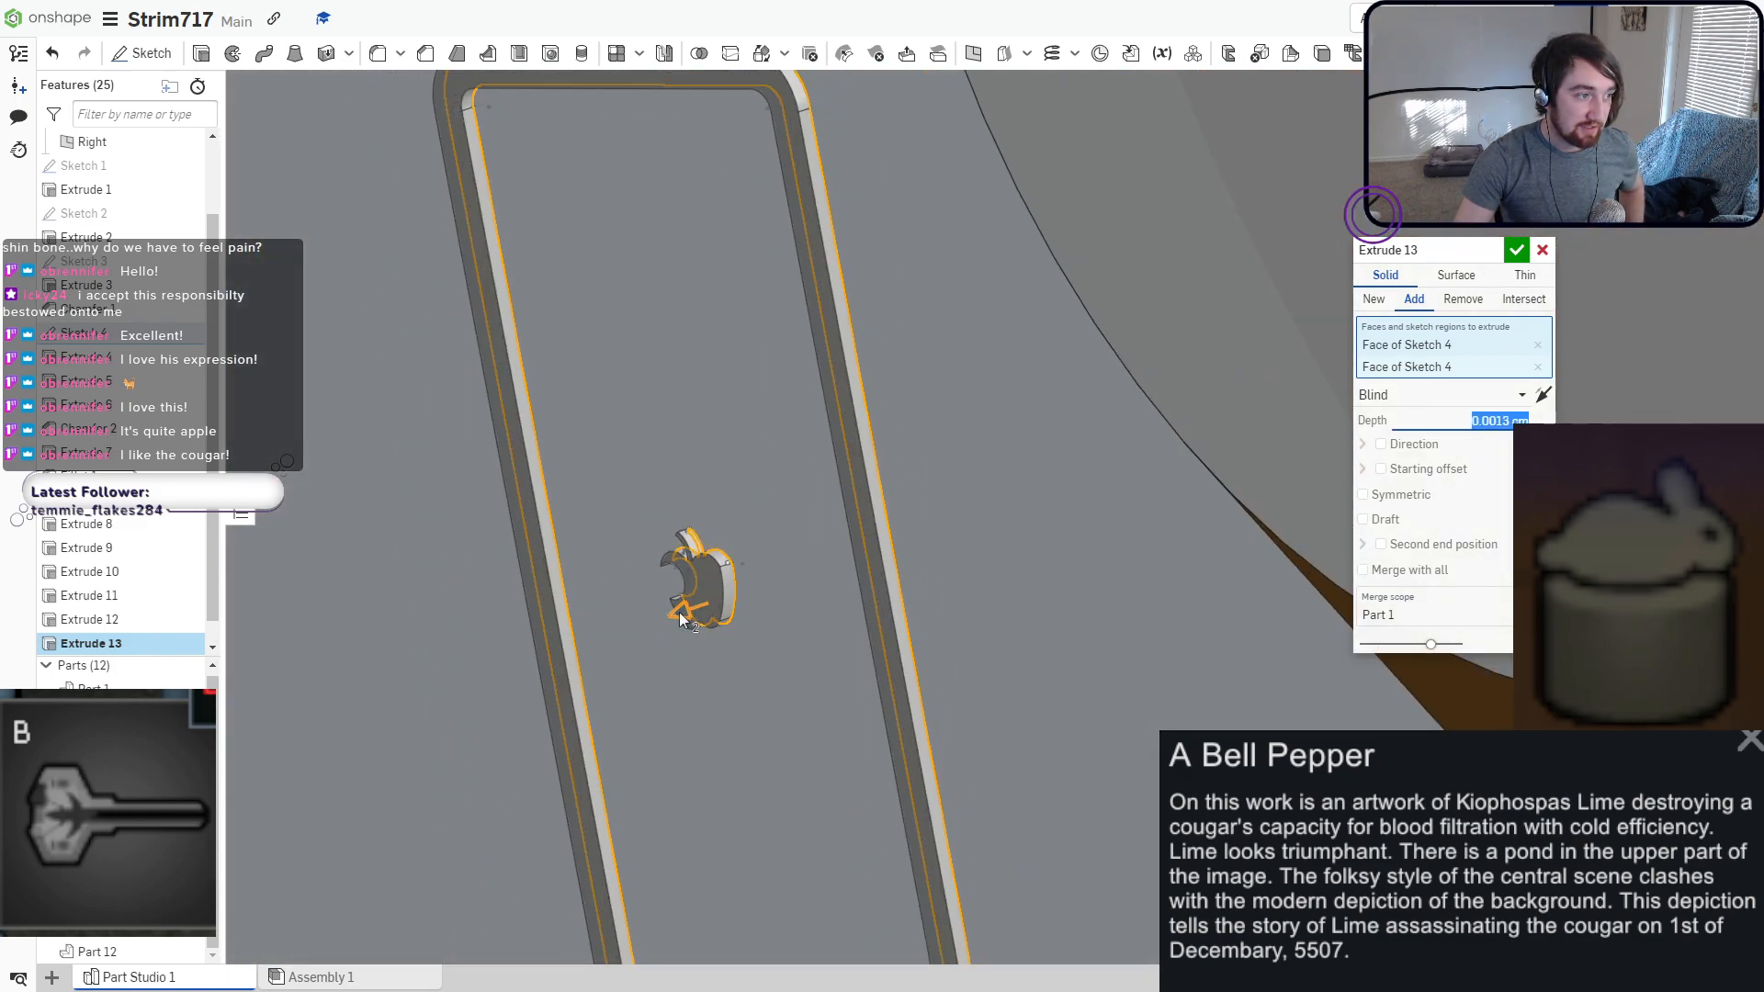
pyautogui.click(1375, 299)
pyautogui.click(1517, 251)
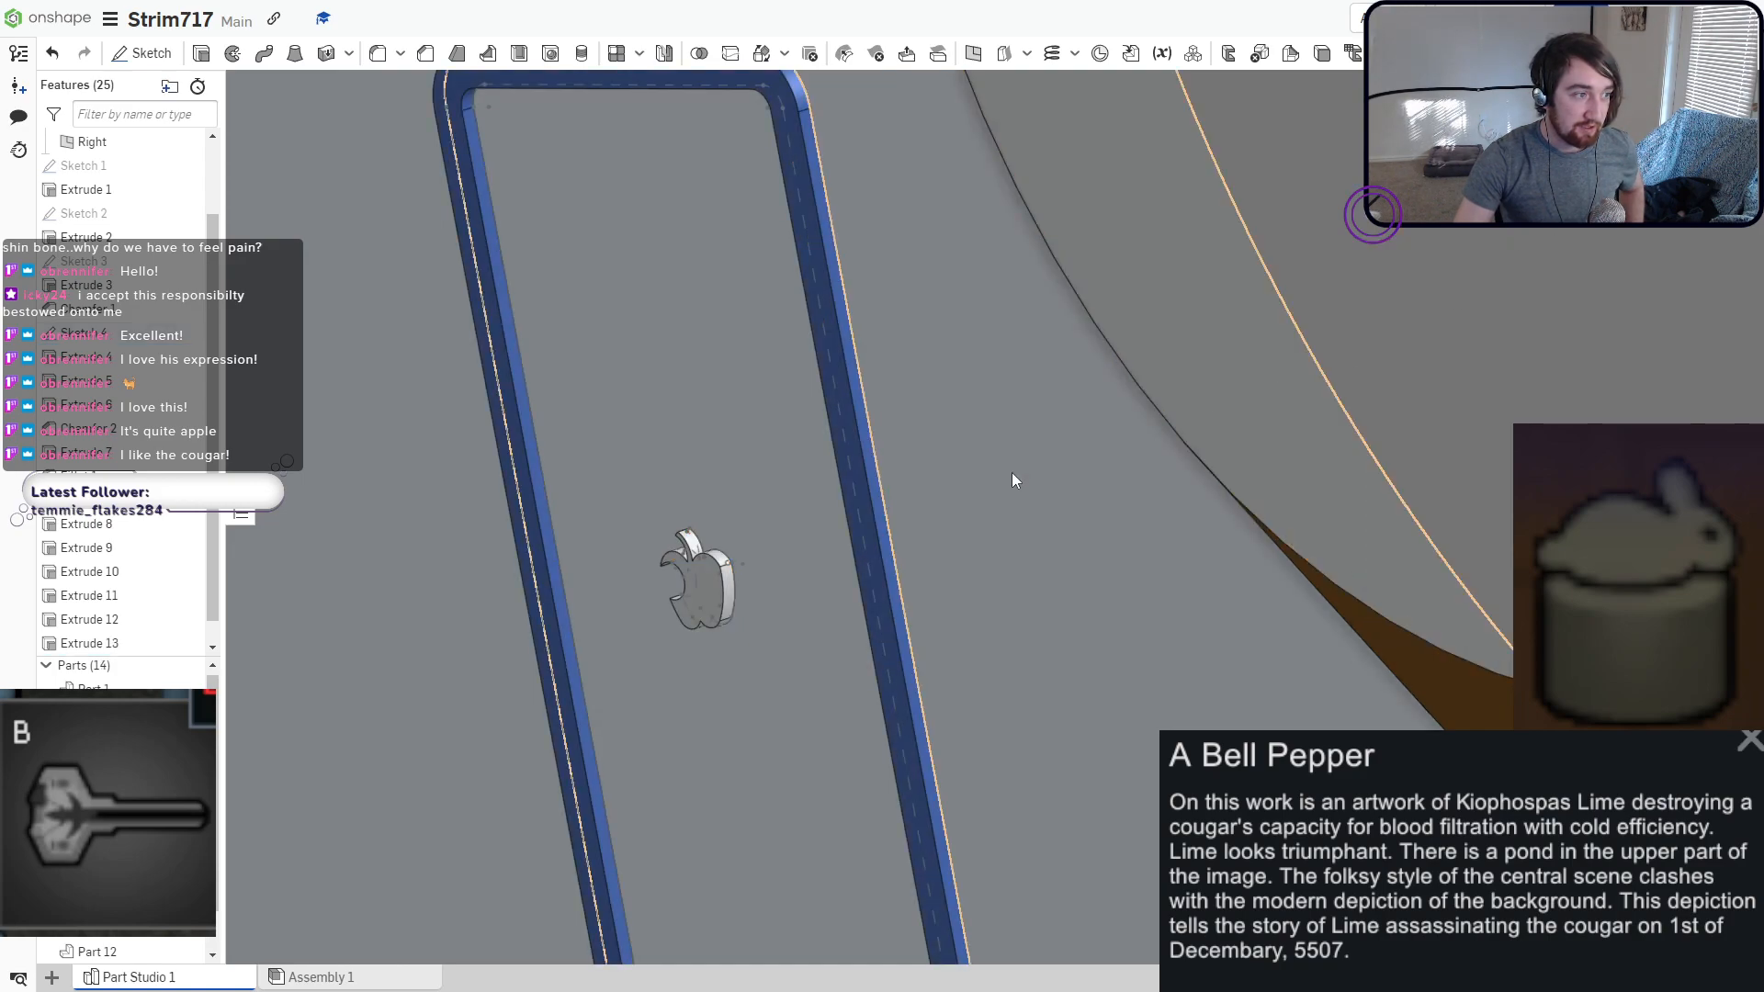
# Extrude the area inside the rounded border around the apple as a new part, about 0.015 cm deep.
pyautogui.click(198, 54)
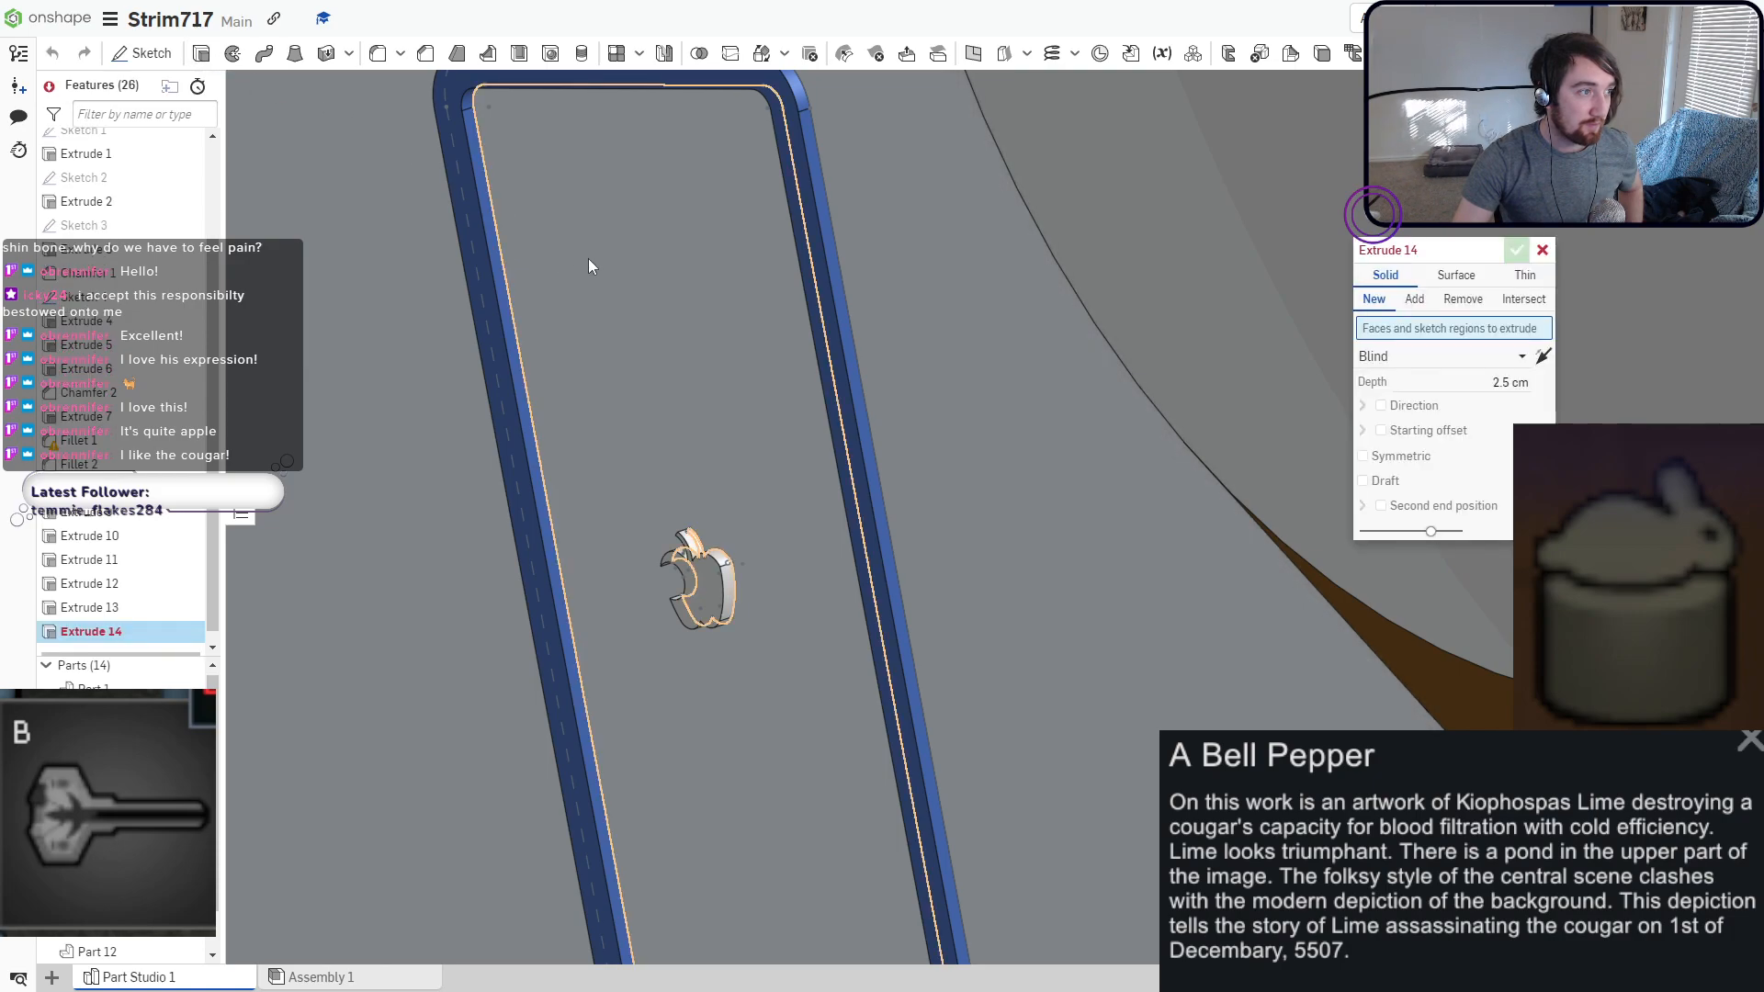
pyautogui.click(588, 257)
pyautogui.moveTo(587, 273); pyautogui.dragTo(626, 316, button='right')
pyautogui.moveTo(603, 338); pyautogui.dragTo(1020, 262, button='middle')
pyautogui.moveTo(459, 526); pyautogui.dragTo(812, 434, button='middle')
pyautogui.scroll(-3, 713, 445)
pyautogui.scroll(-5, 1000, 443)
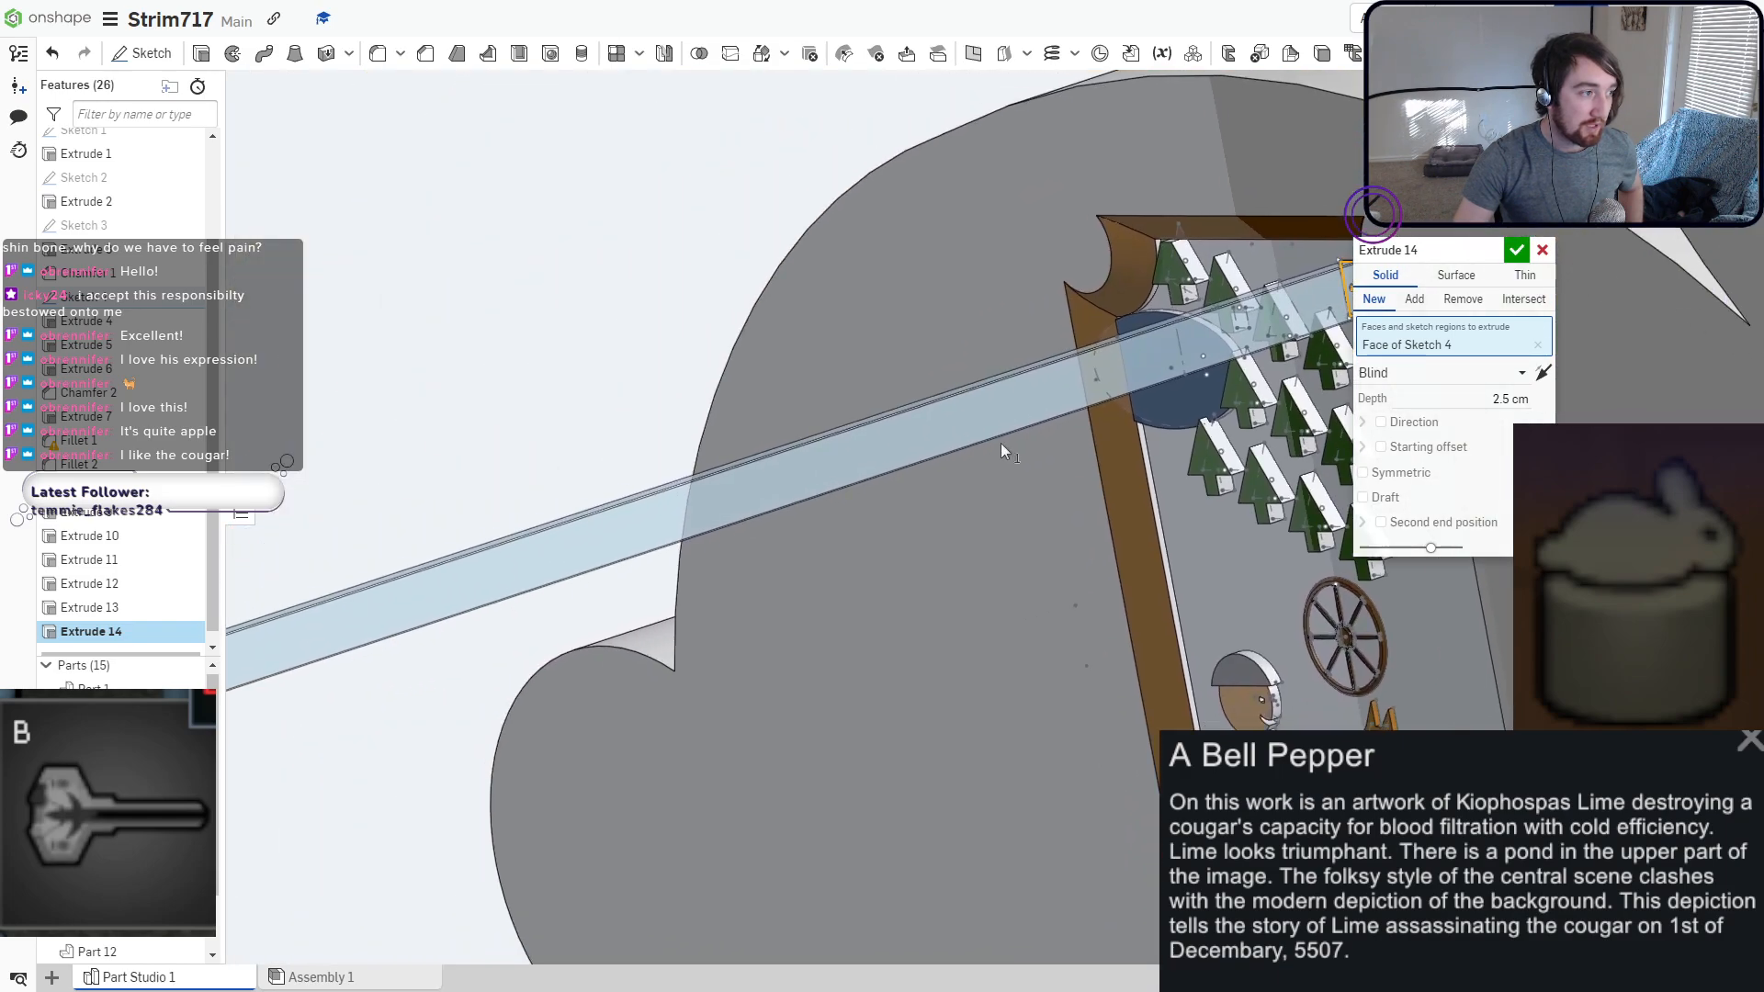
pyautogui.moveTo(871, 501); pyautogui.dragTo(1231, 403)
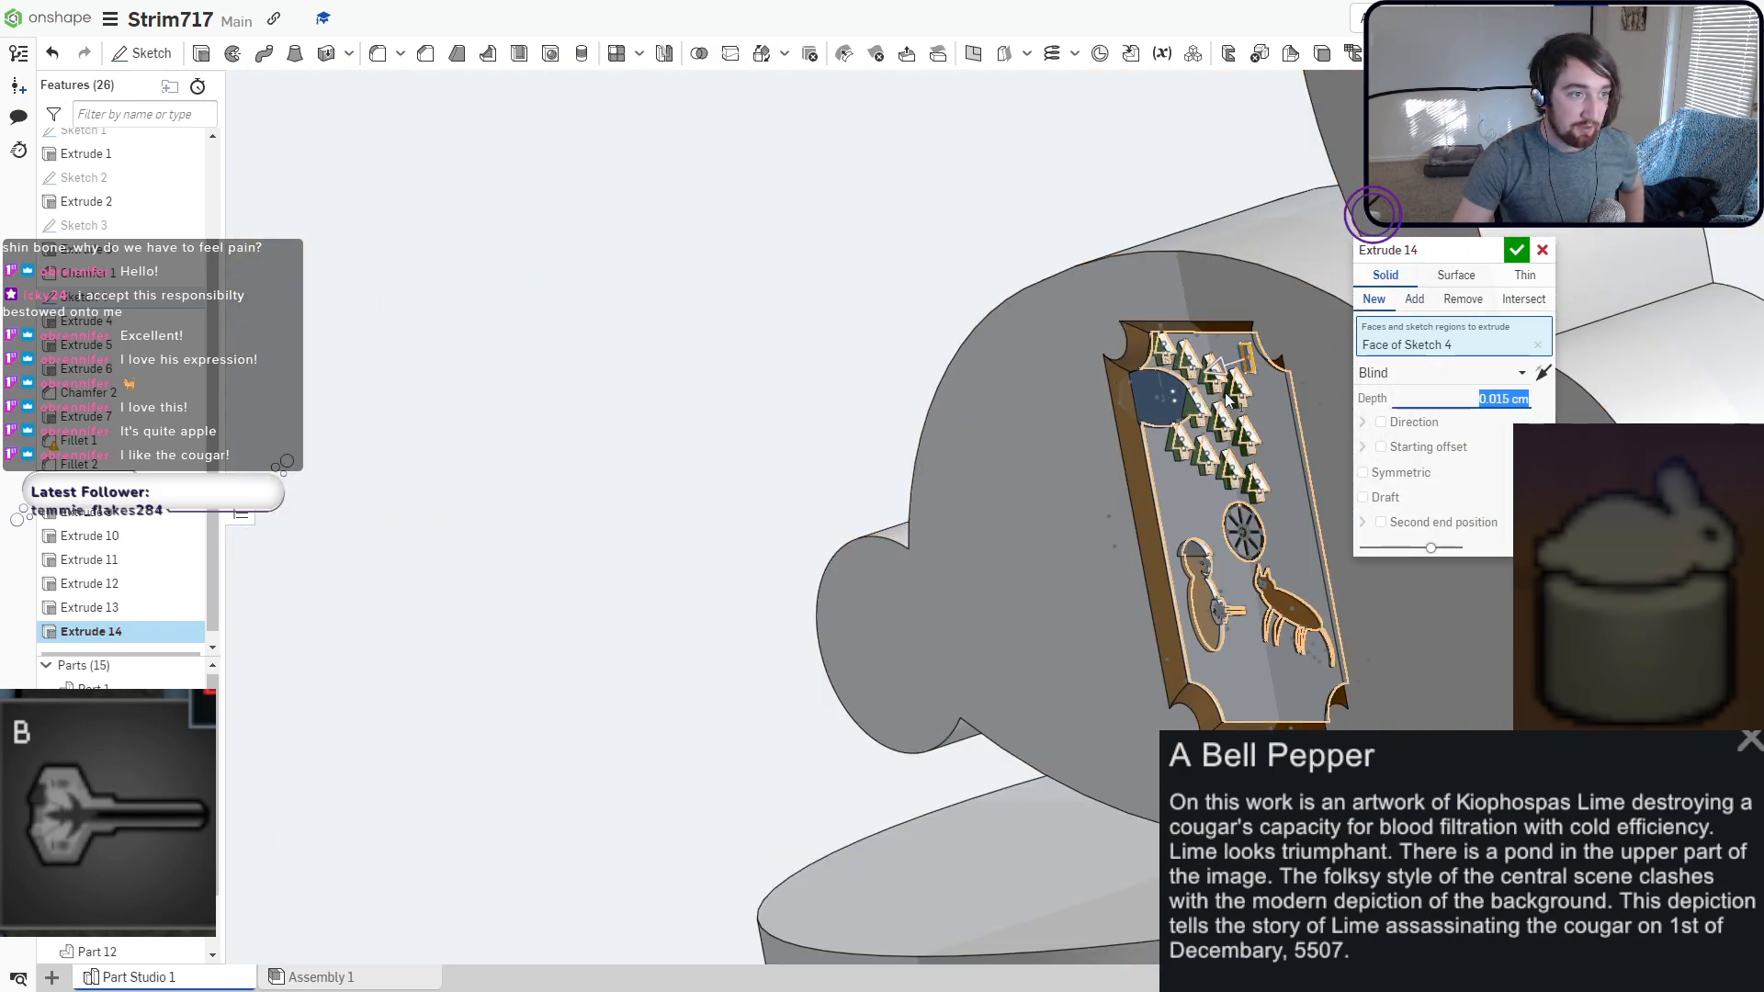
# Reduce the inner area's extrusion depth to about 0.0007 cm, below the apple's height, and finish the extrusion.
pyautogui.scroll(10, 1258, 404)
pyautogui.scroll(3, 1262, 404)
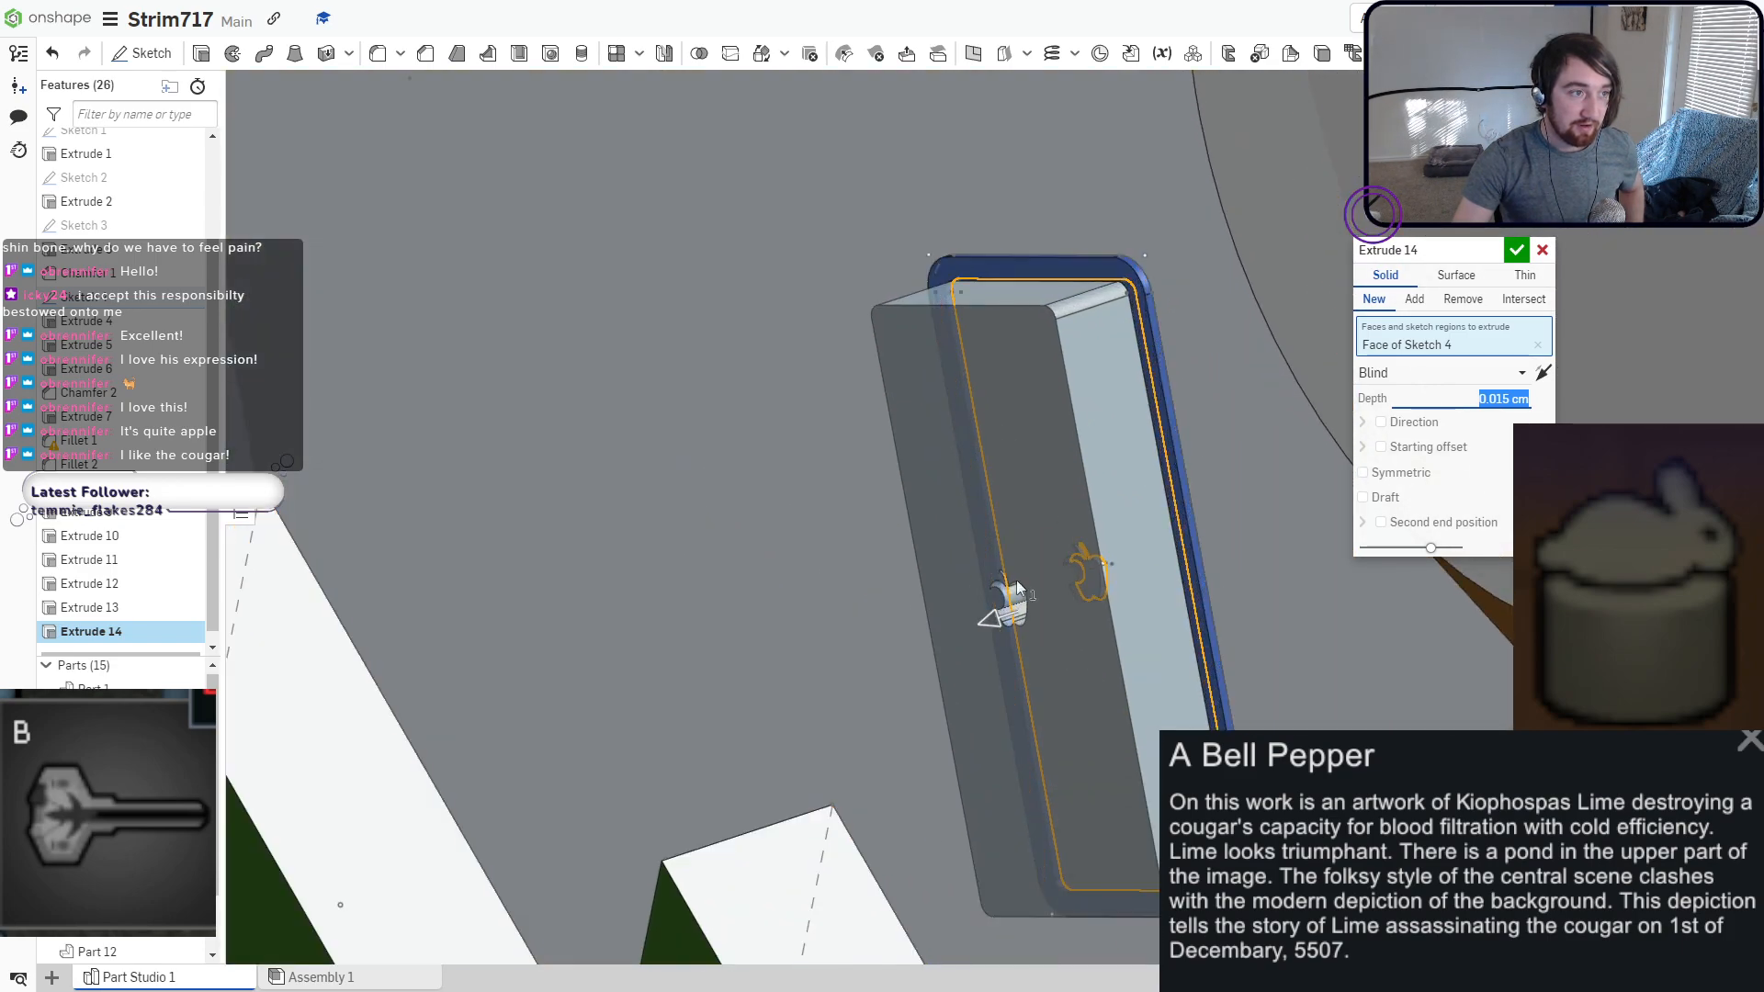
pyautogui.moveTo(1003, 618)
pyautogui.mouseDown()
pyautogui.moveTo(1049, 597)
pyautogui.moveTo(1029, 637)
pyautogui.mouseUp()
pyautogui.scroll(5, 1049, 601)
pyautogui.moveTo(1086, 624)
pyautogui.mouseDown(button='right')
pyautogui.moveTo(1266, 570)
pyautogui.moveTo(1085, 622)
pyautogui.mouseUp(button='right')
pyautogui.moveTo(1086, 625); pyautogui.dragTo(1089, 619)
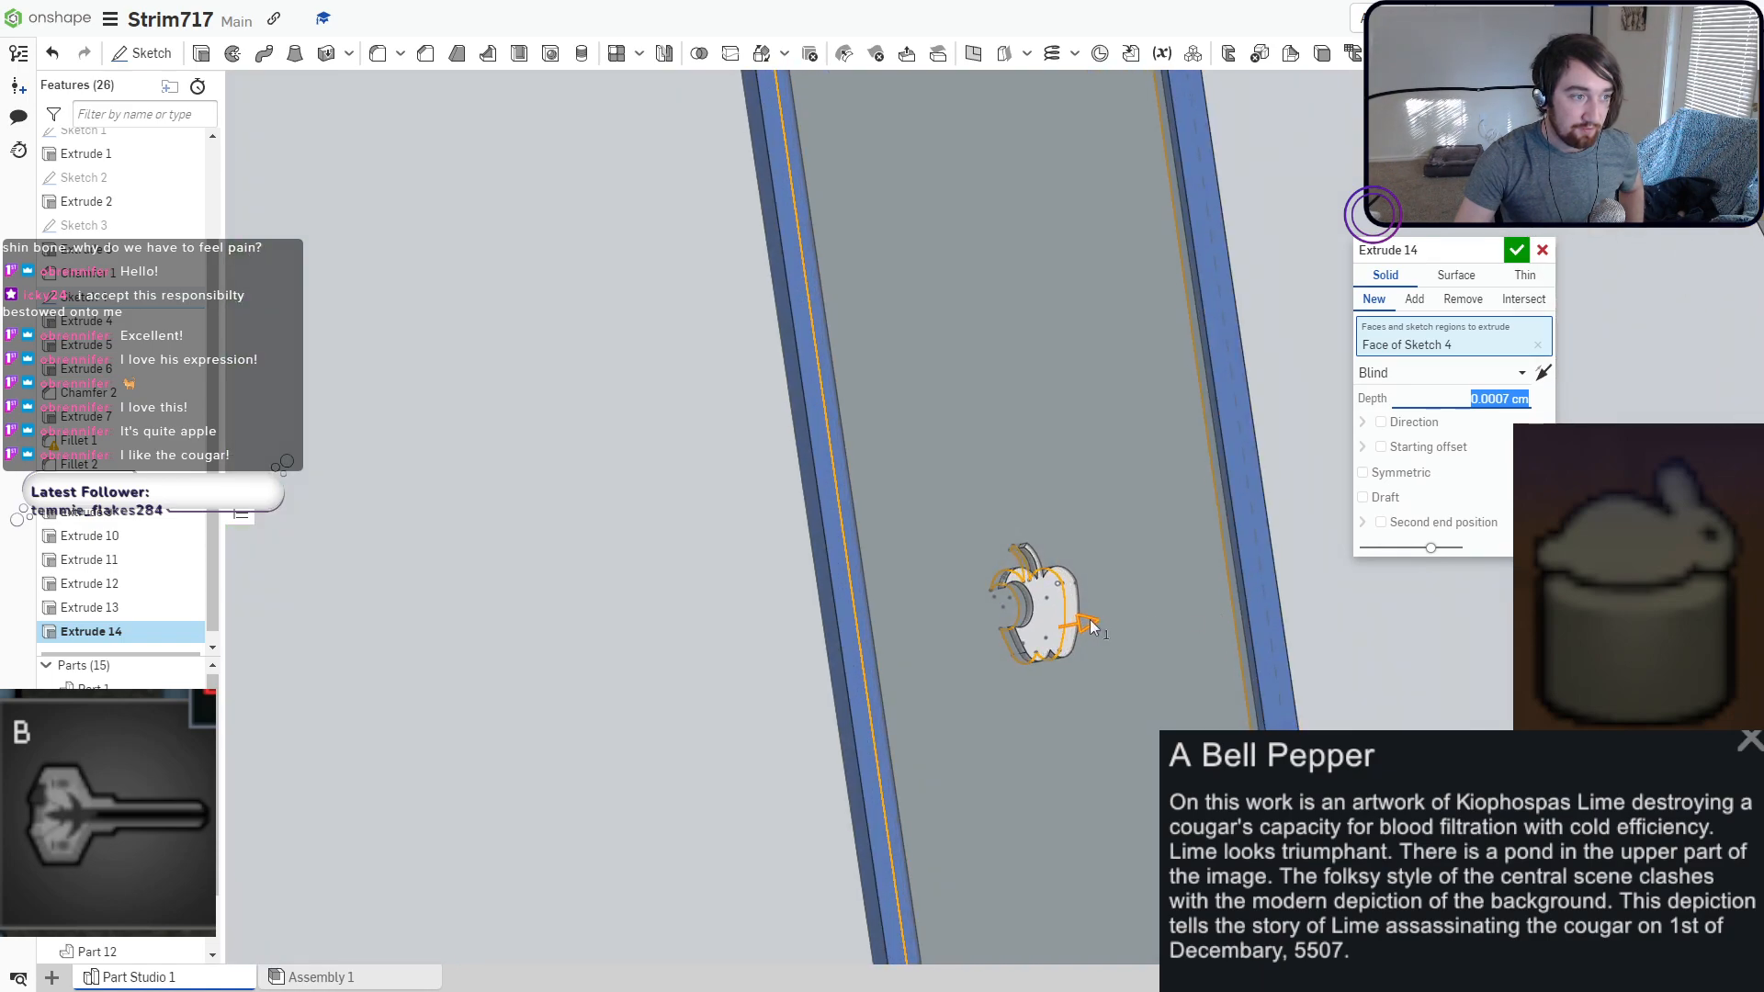
pyautogui.click(1515, 250)
# Make the light blue inner plate, Part 15, semi-transparent by setting its appearance opacity to about 0.57.
pyautogui.moveTo(1139, 498); pyautogui.dragTo(992, 499, button='right')
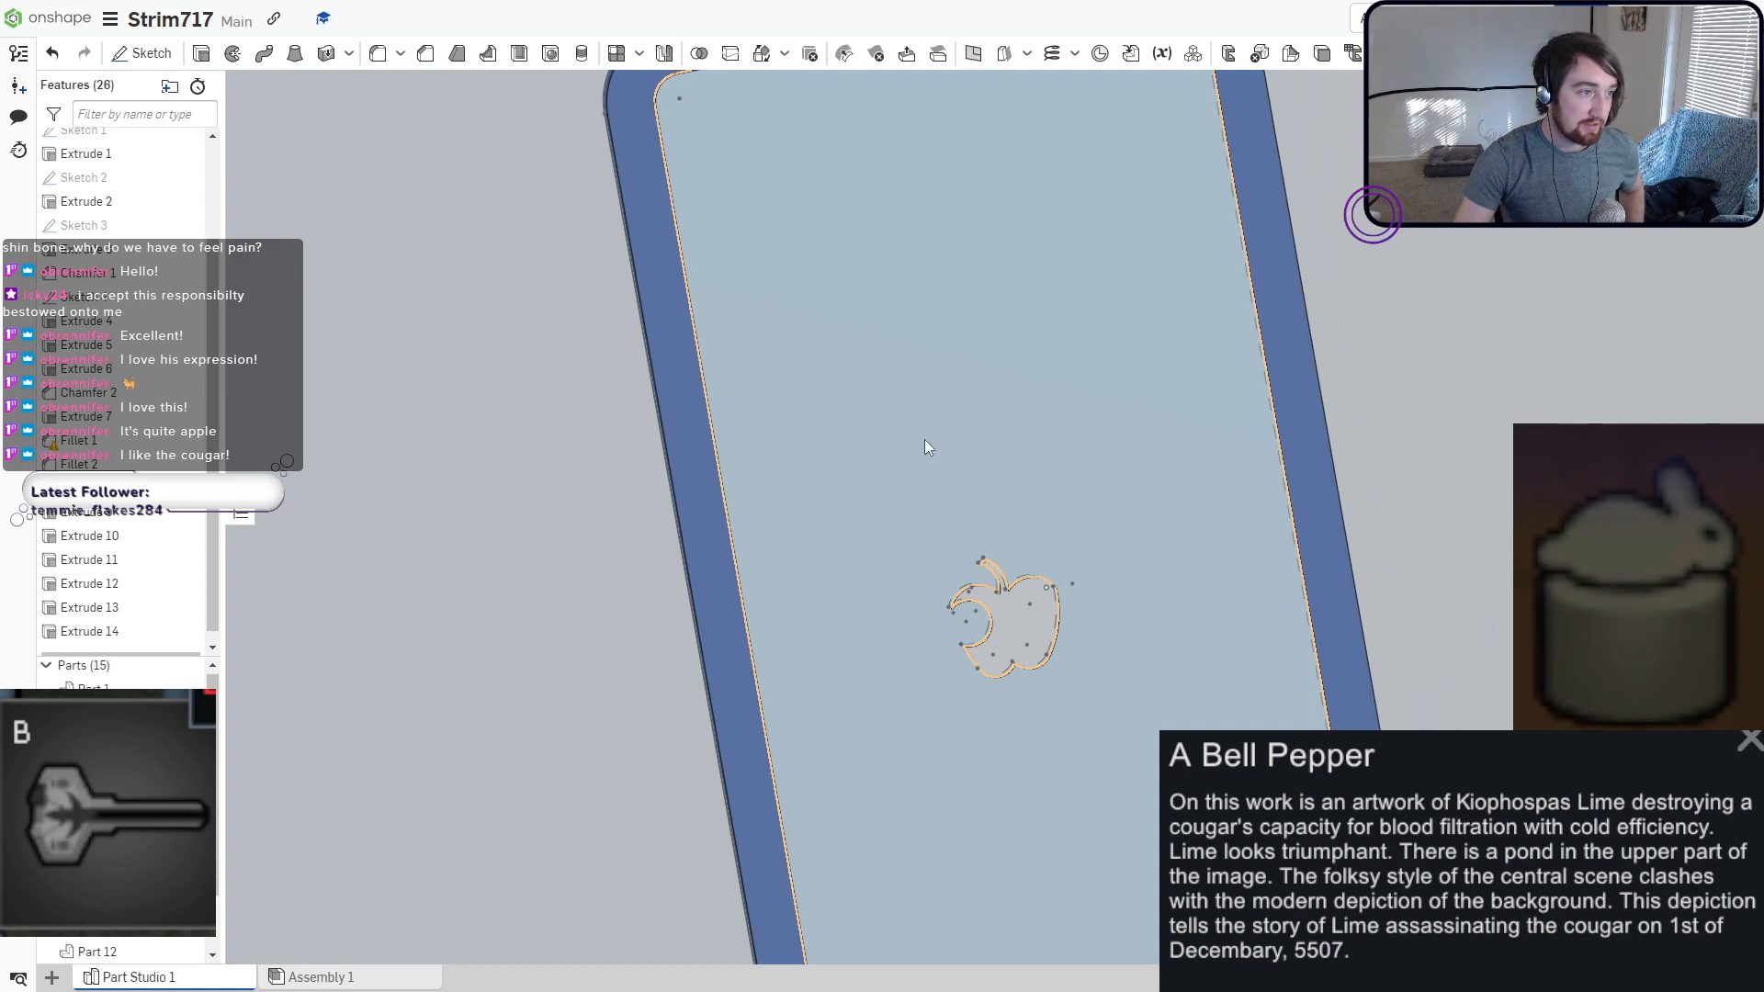
pyautogui.rightClick(924, 439)
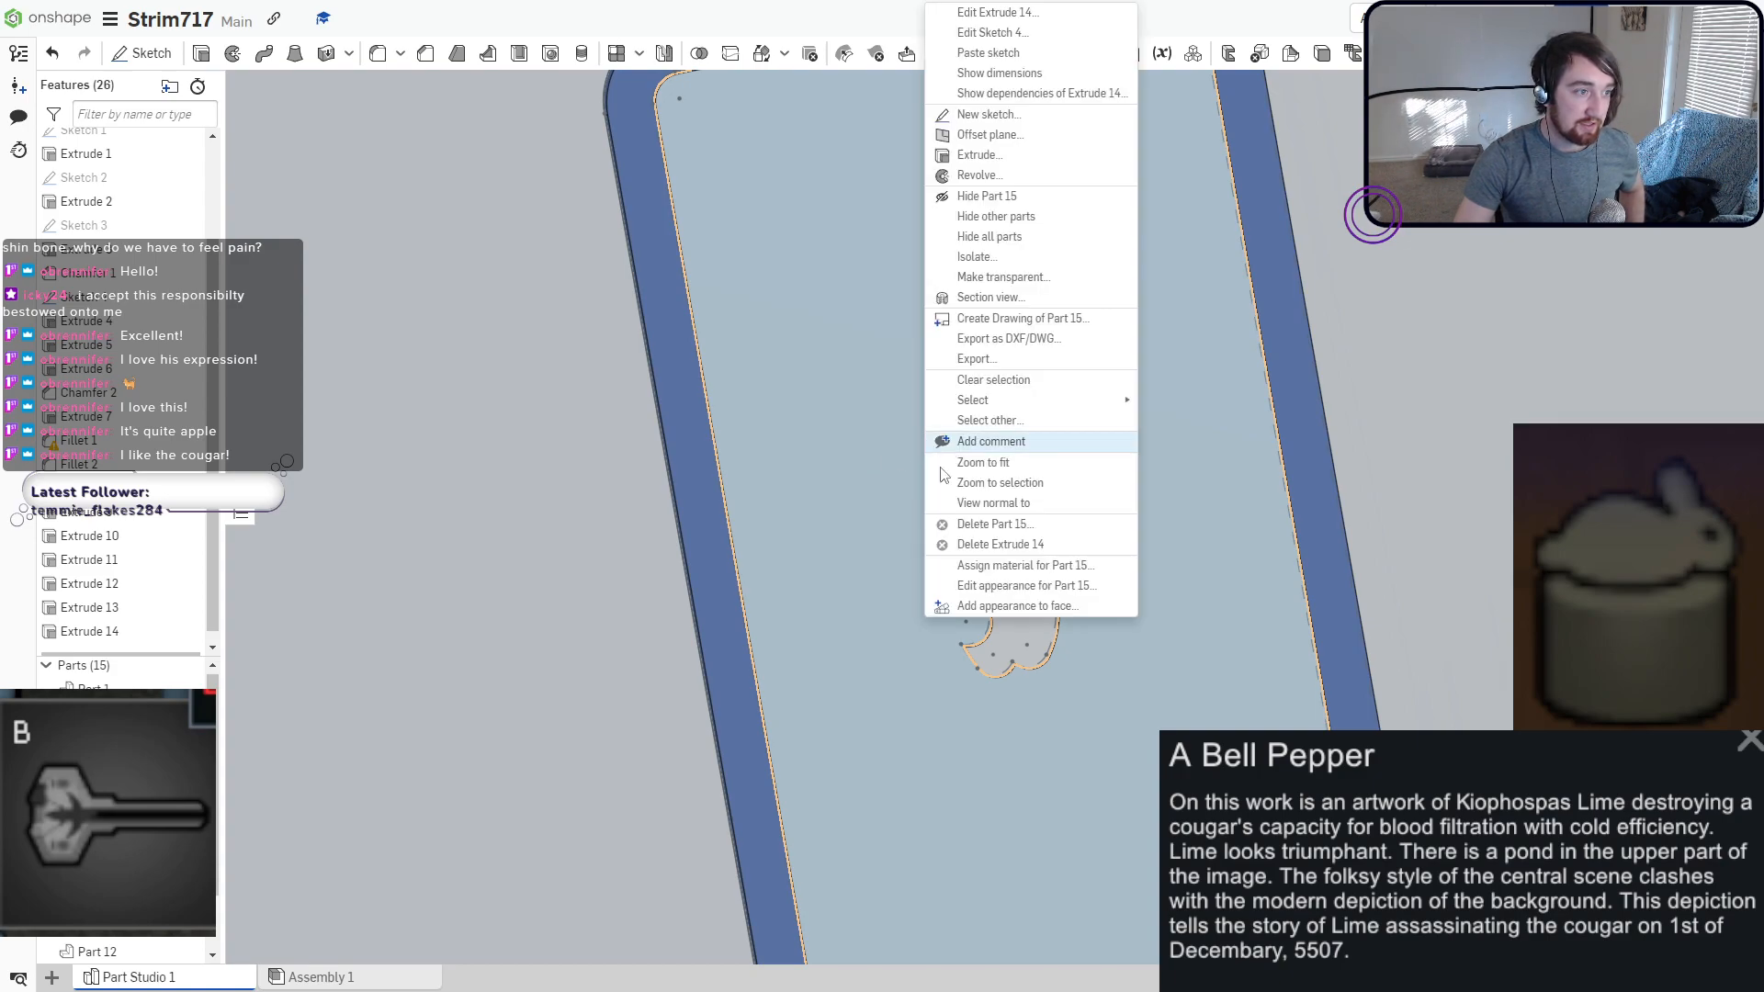
pyautogui.click(991, 586)
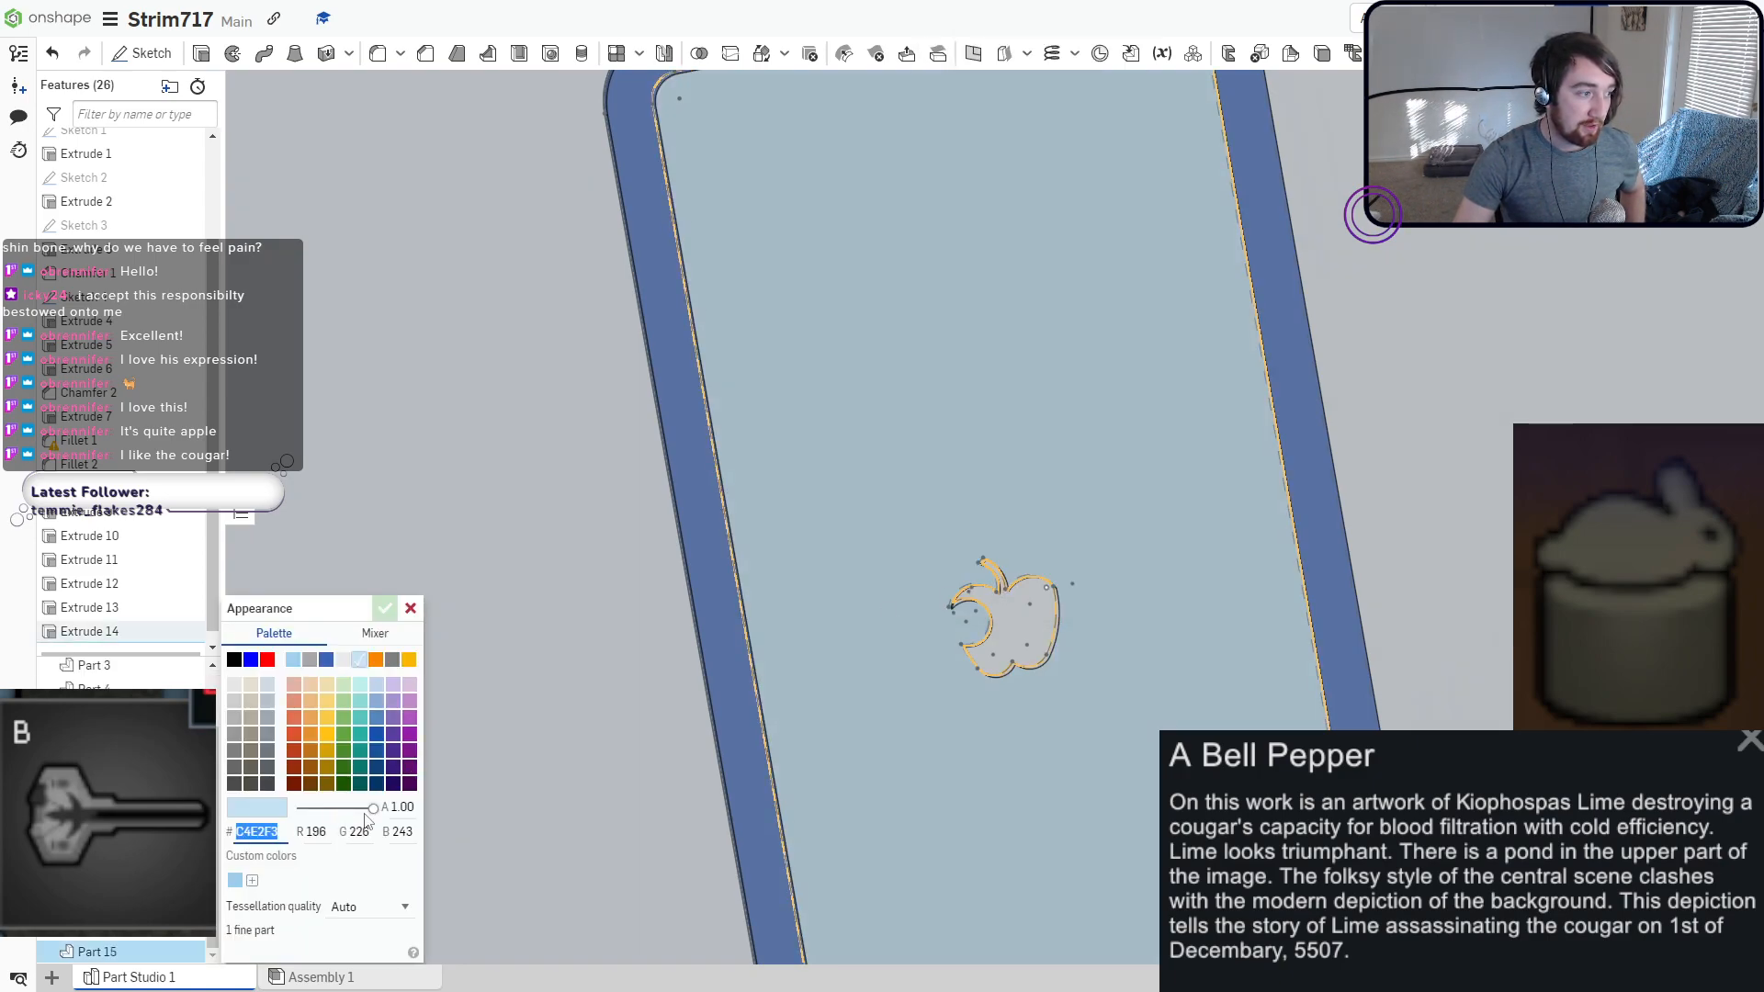
pyautogui.moveTo(373, 808); pyautogui.dragTo(340, 814)
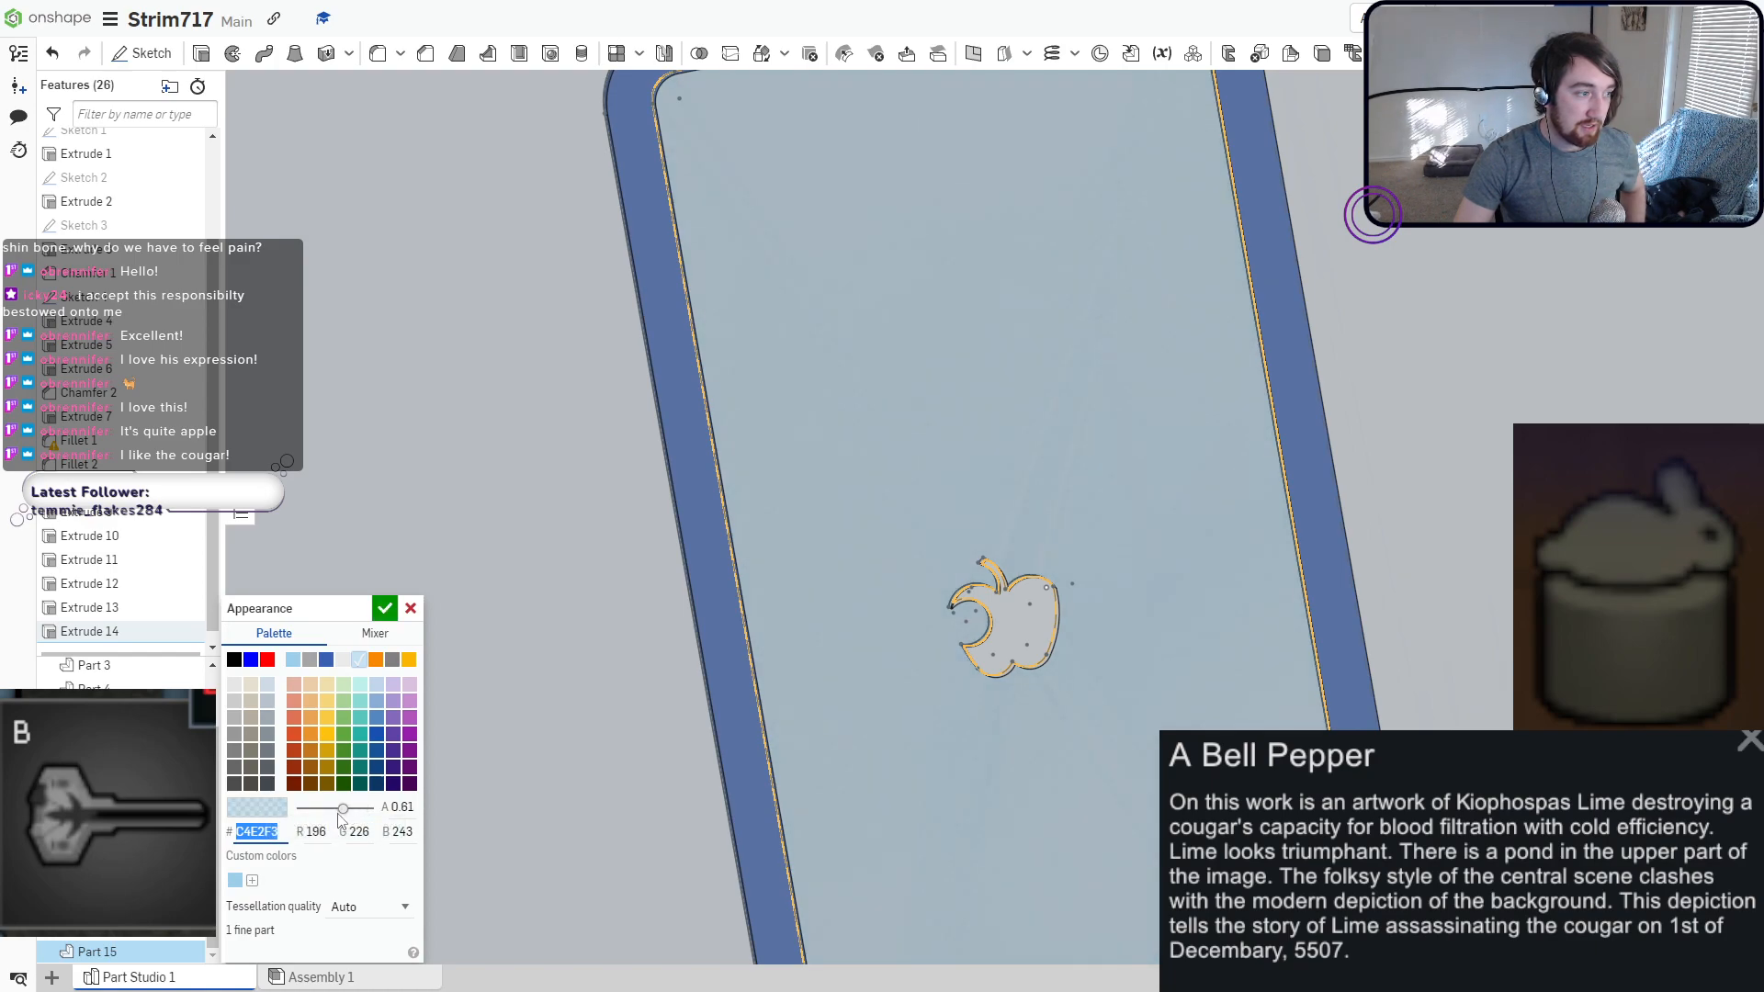
pyautogui.moveTo(605, 783); pyautogui.dragTo(641, 803, button='right')
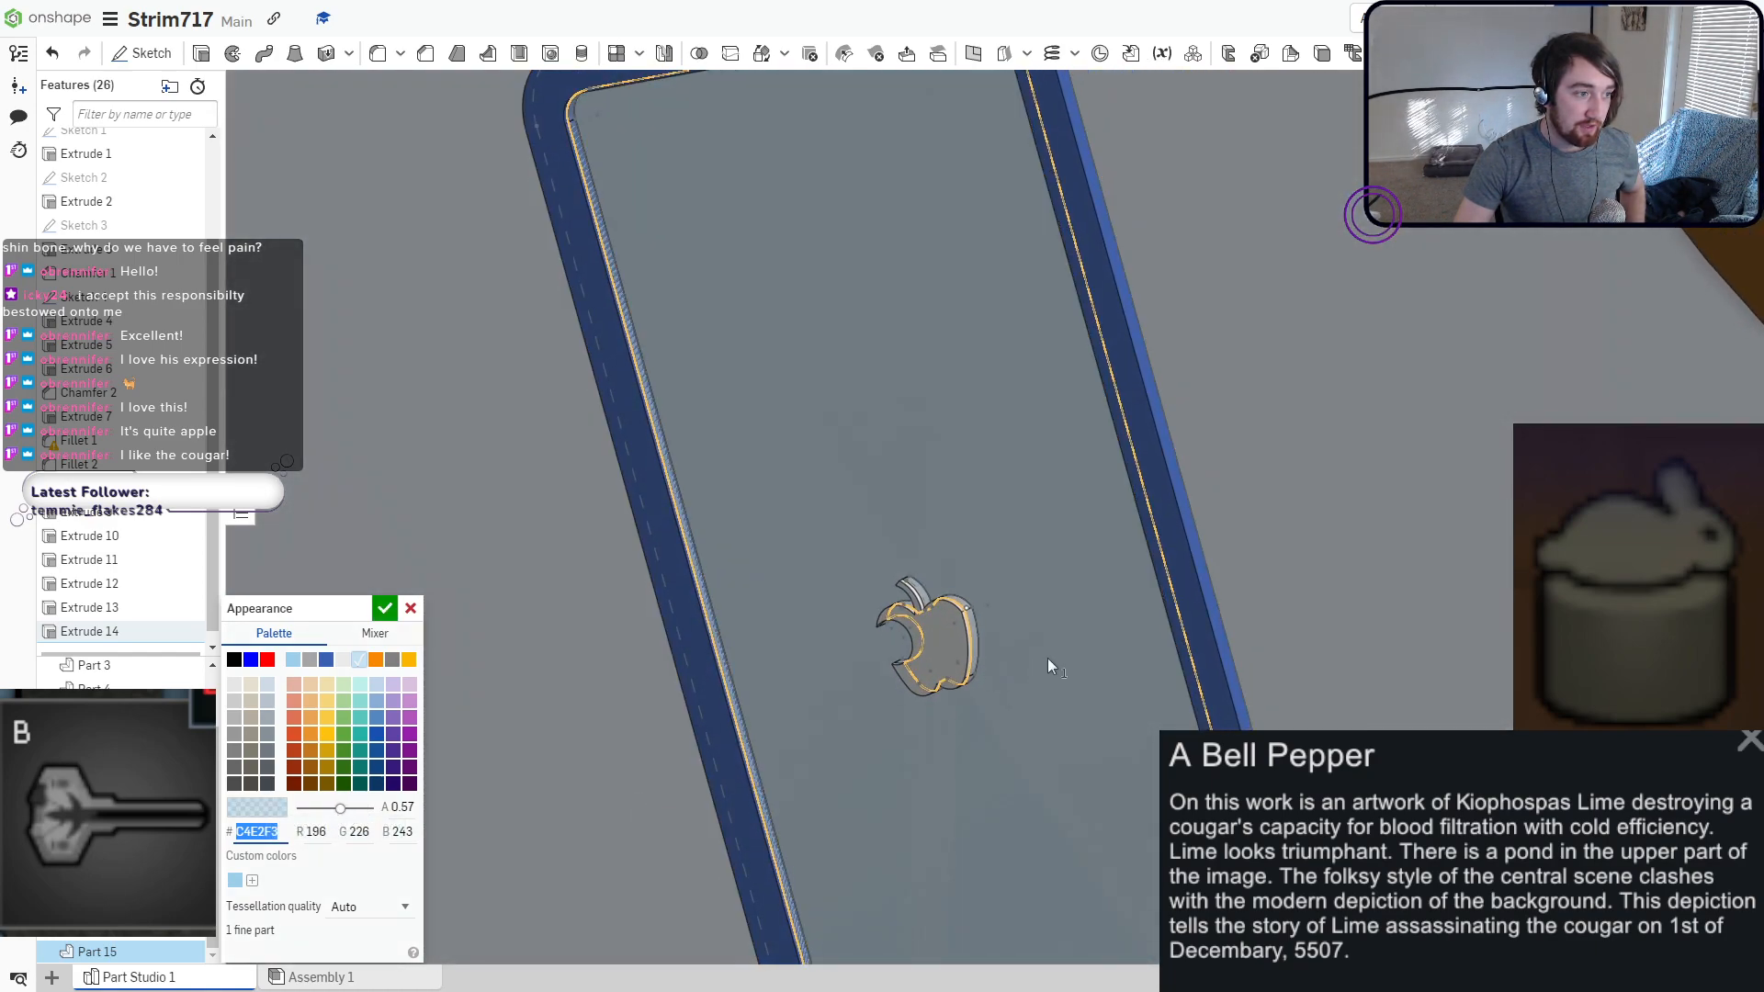
pyautogui.scroll(3, 1047, 657)
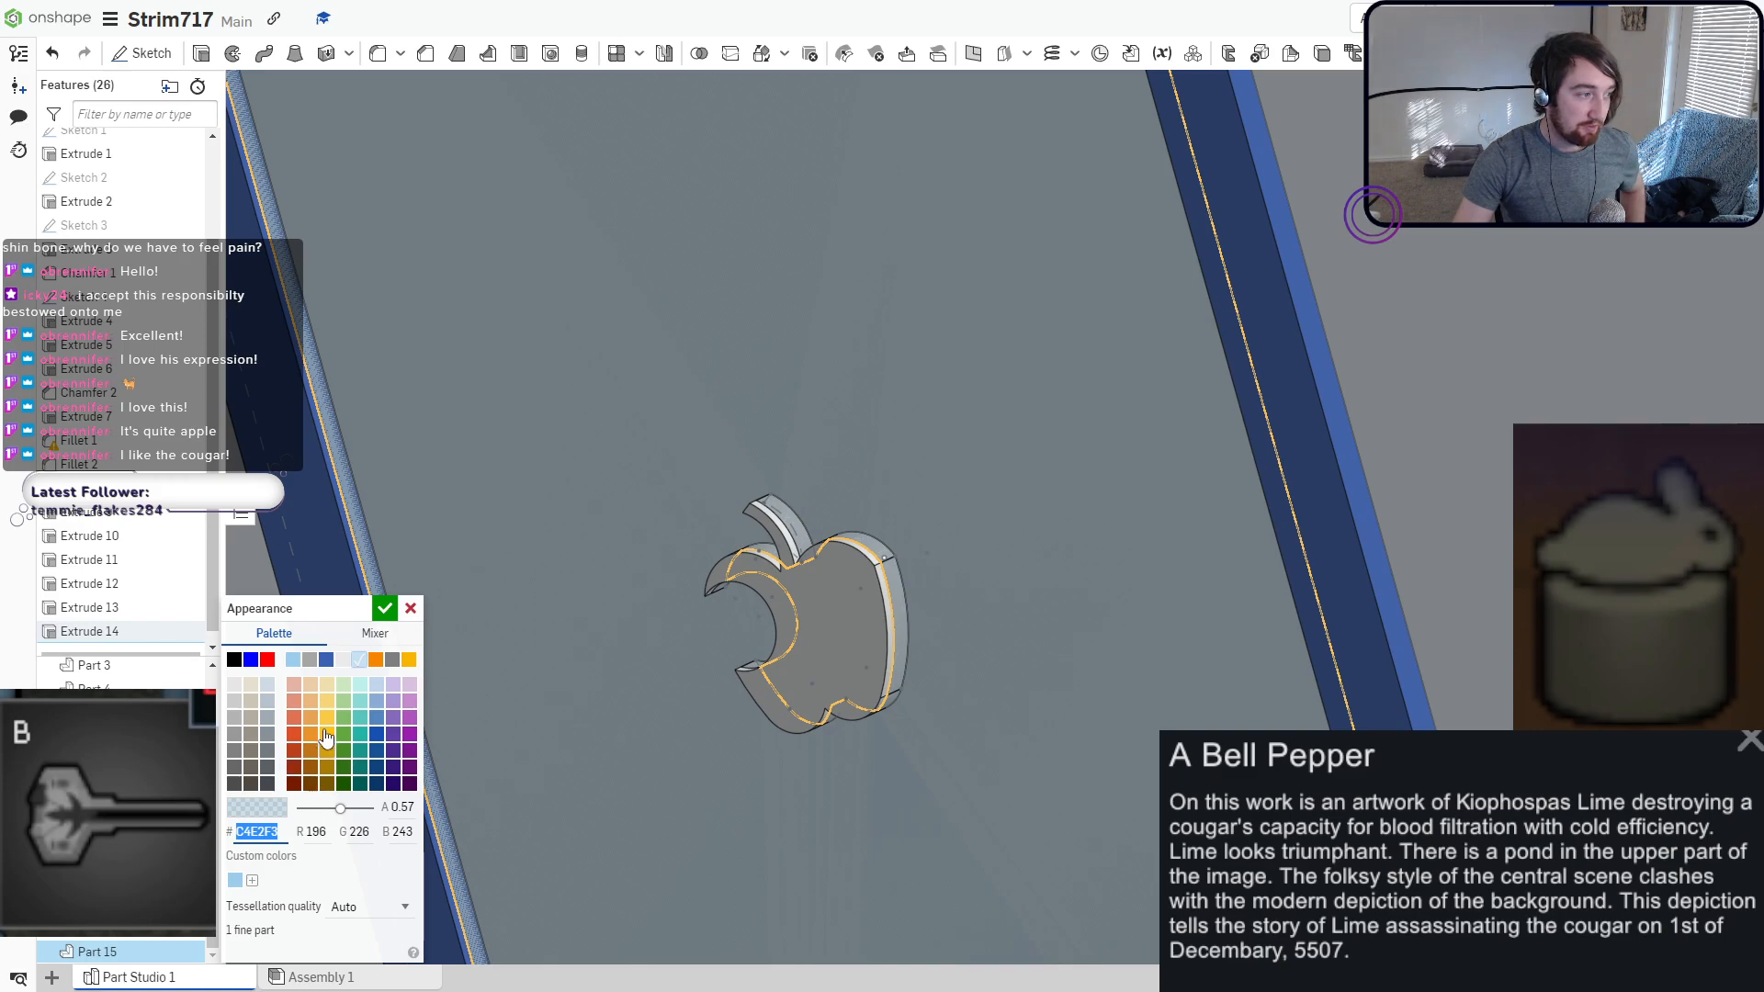
pyautogui.click(385, 608)
# Change the appearance of the apple, Part 14, to near-white #F6F6F6.
pyautogui.moveTo(697, 742); pyautogui.dragTo(849, 689, button='right')
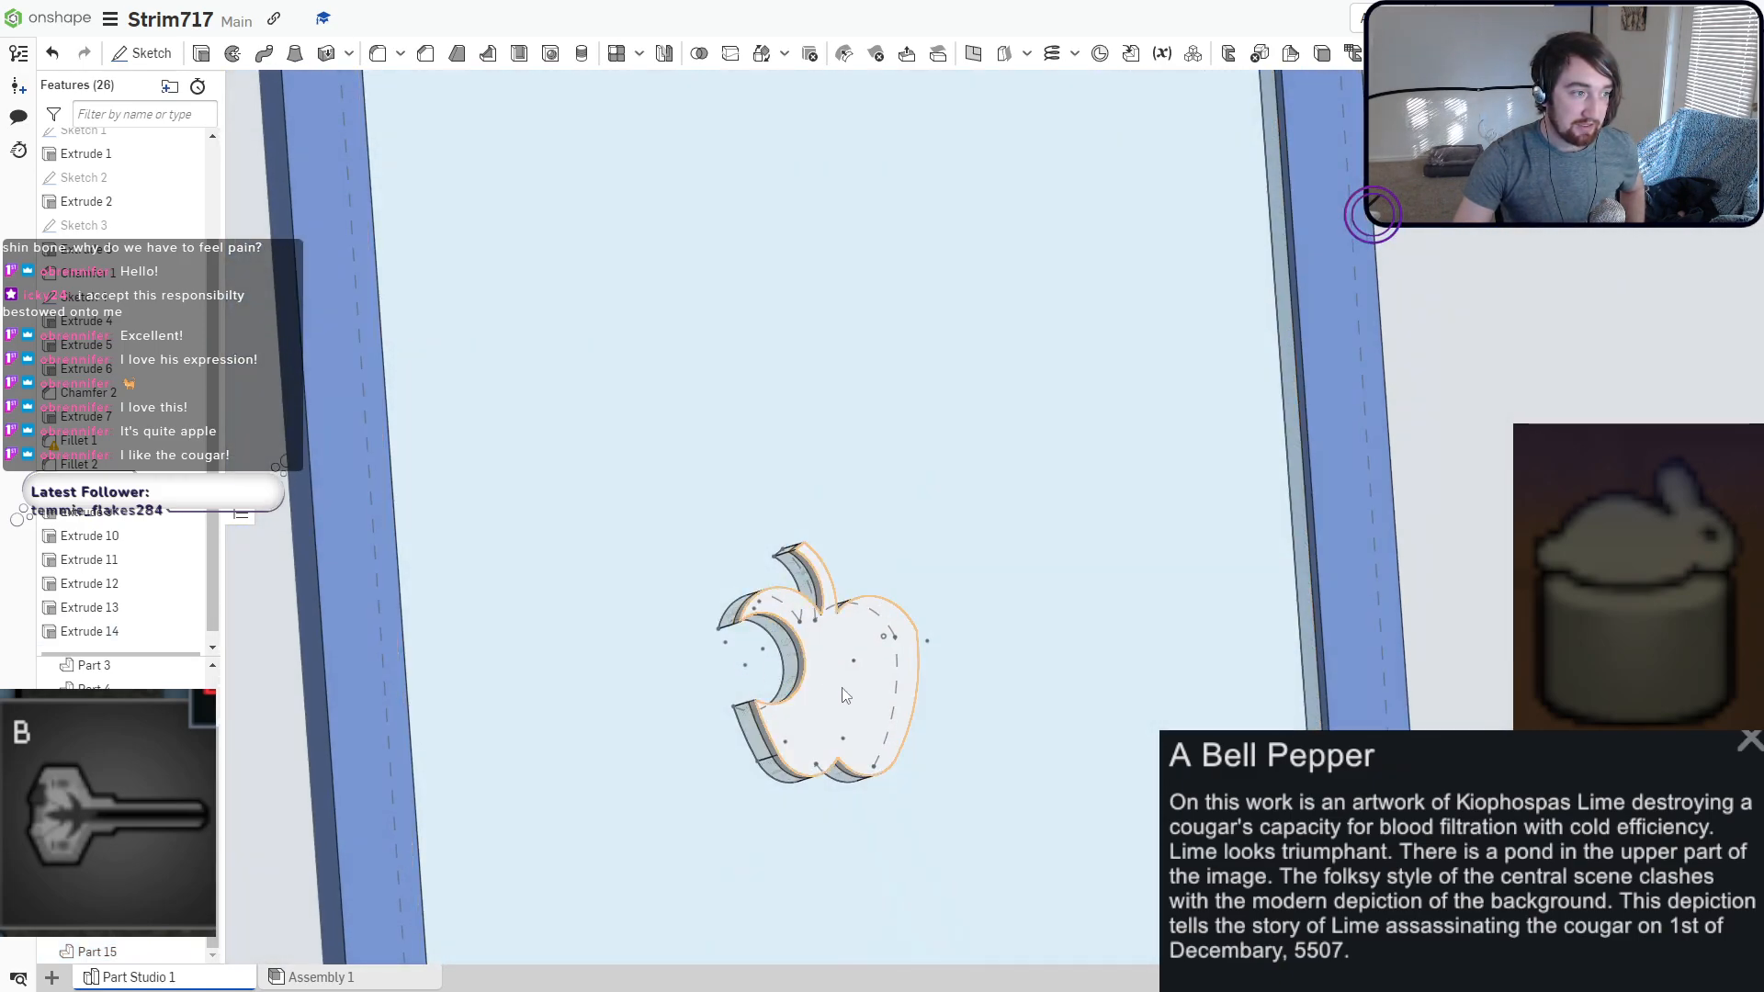
pyautogui.rightClick(857, 691)
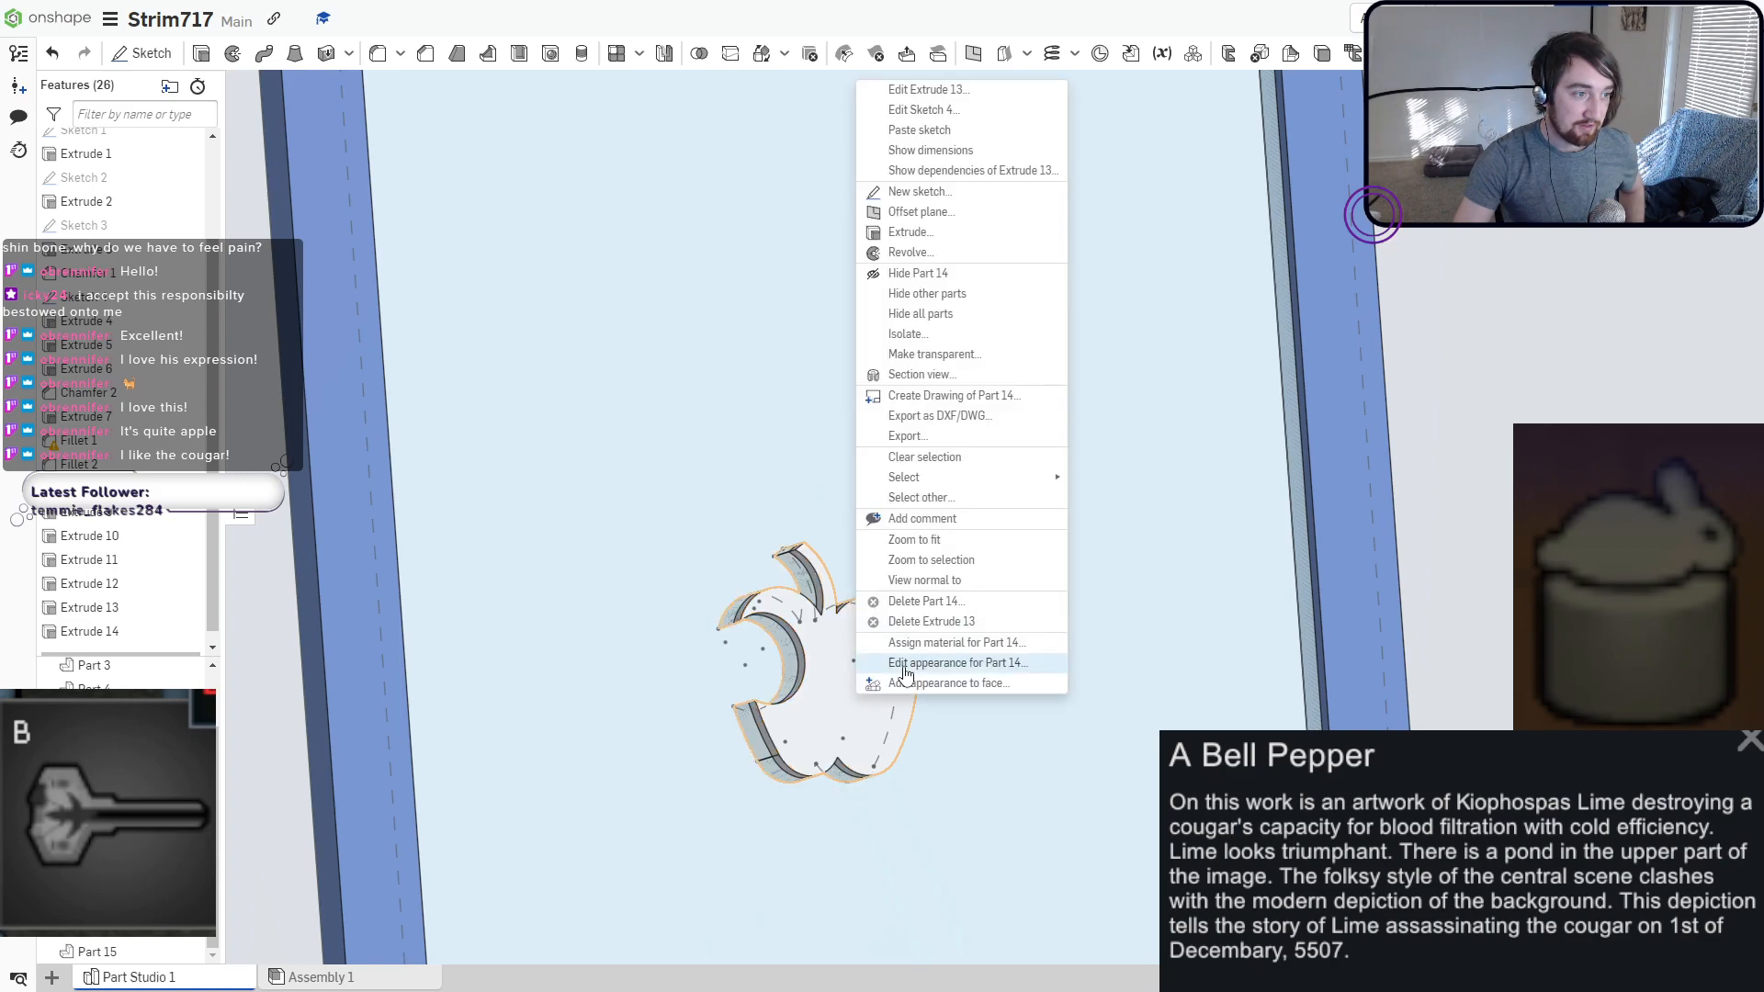
pyautogui.click(902, 666)
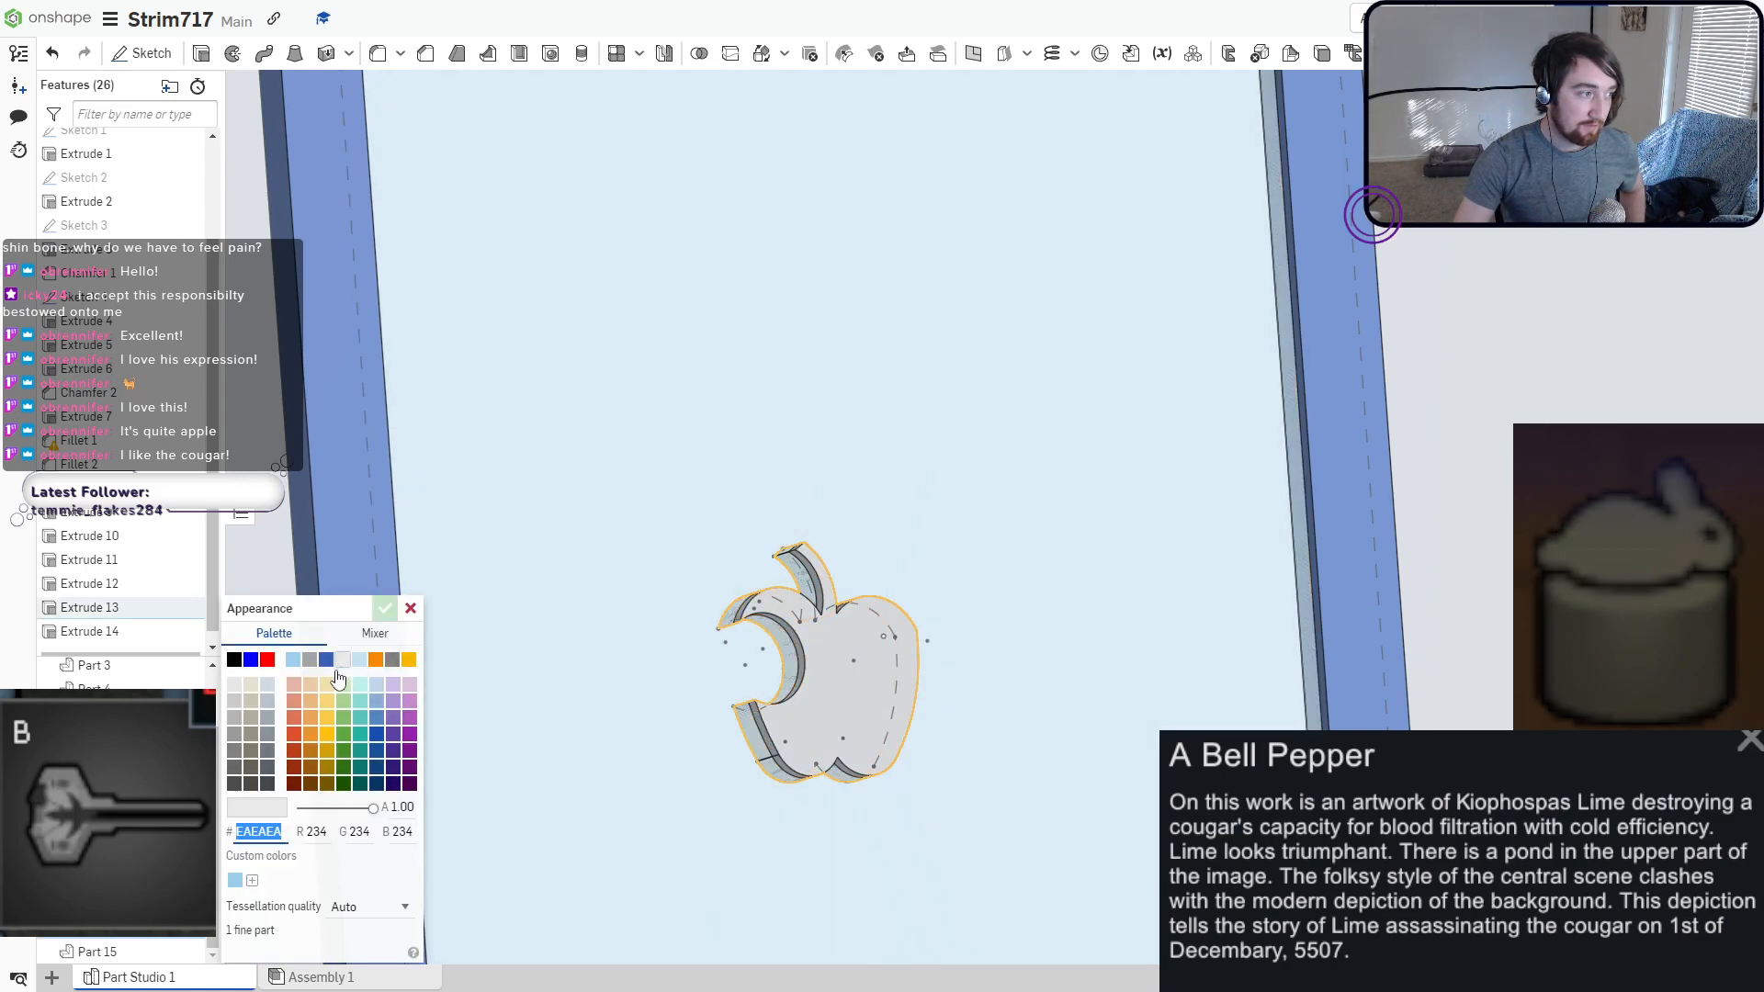
pyautogui.click(235, 686)
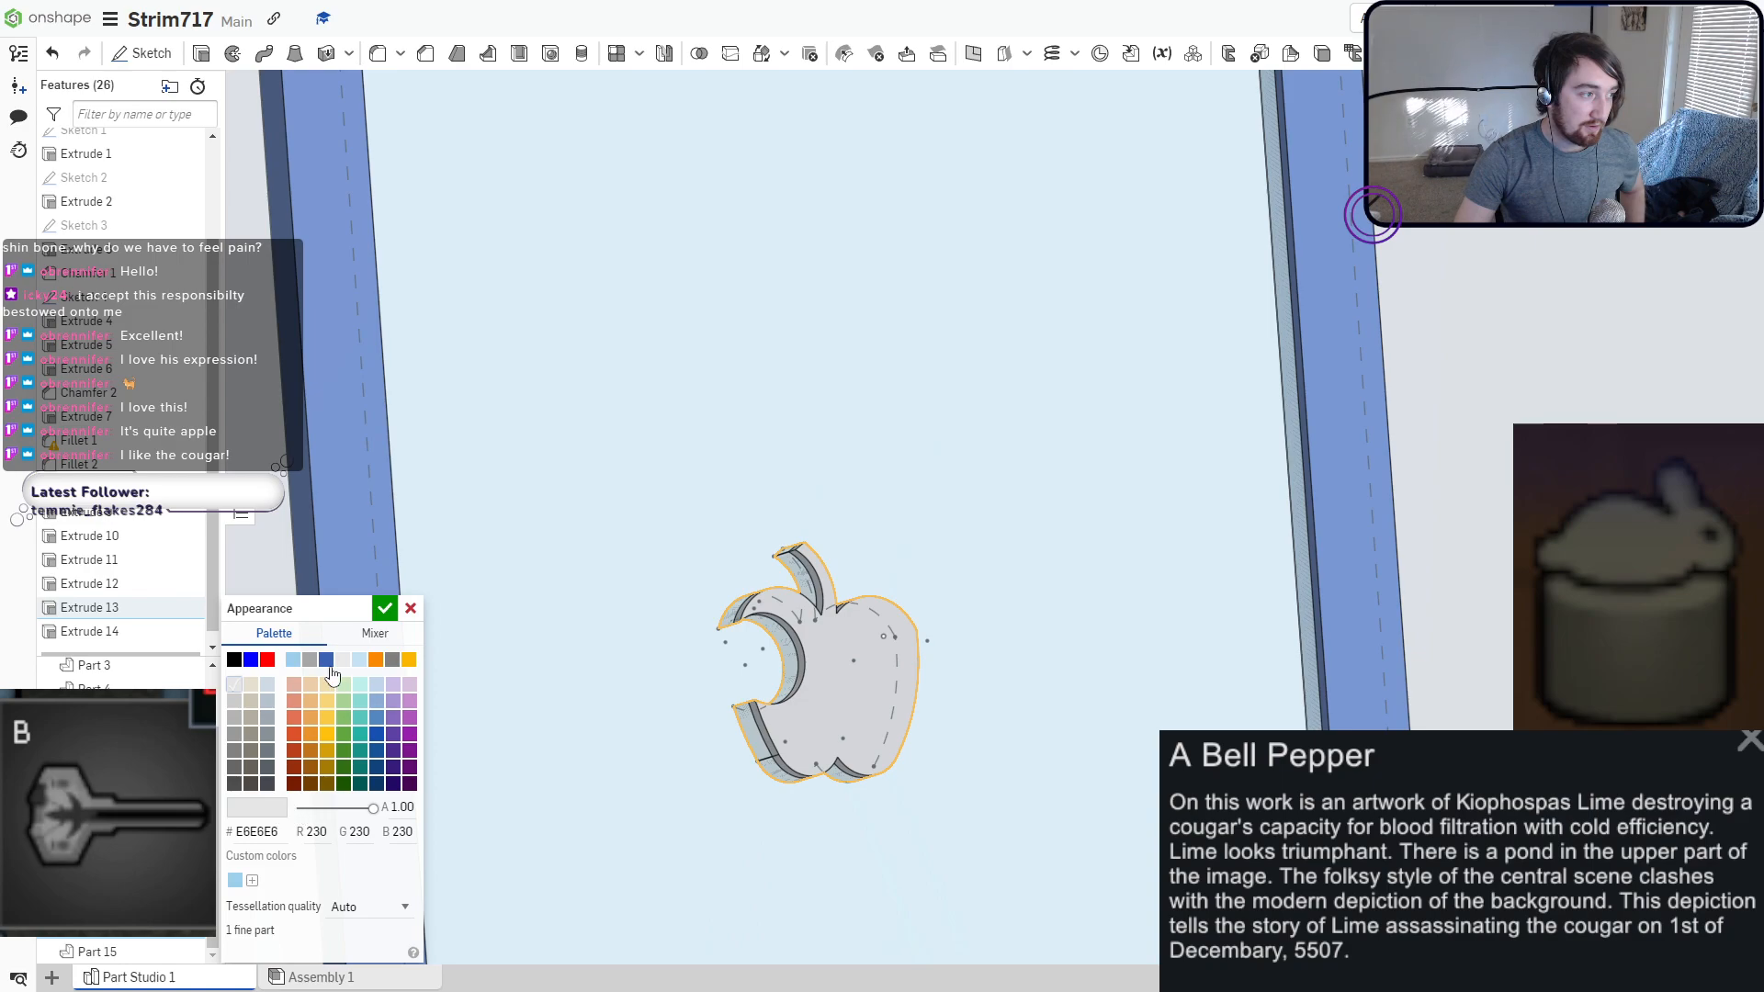
pyautogui.click(373, 634)
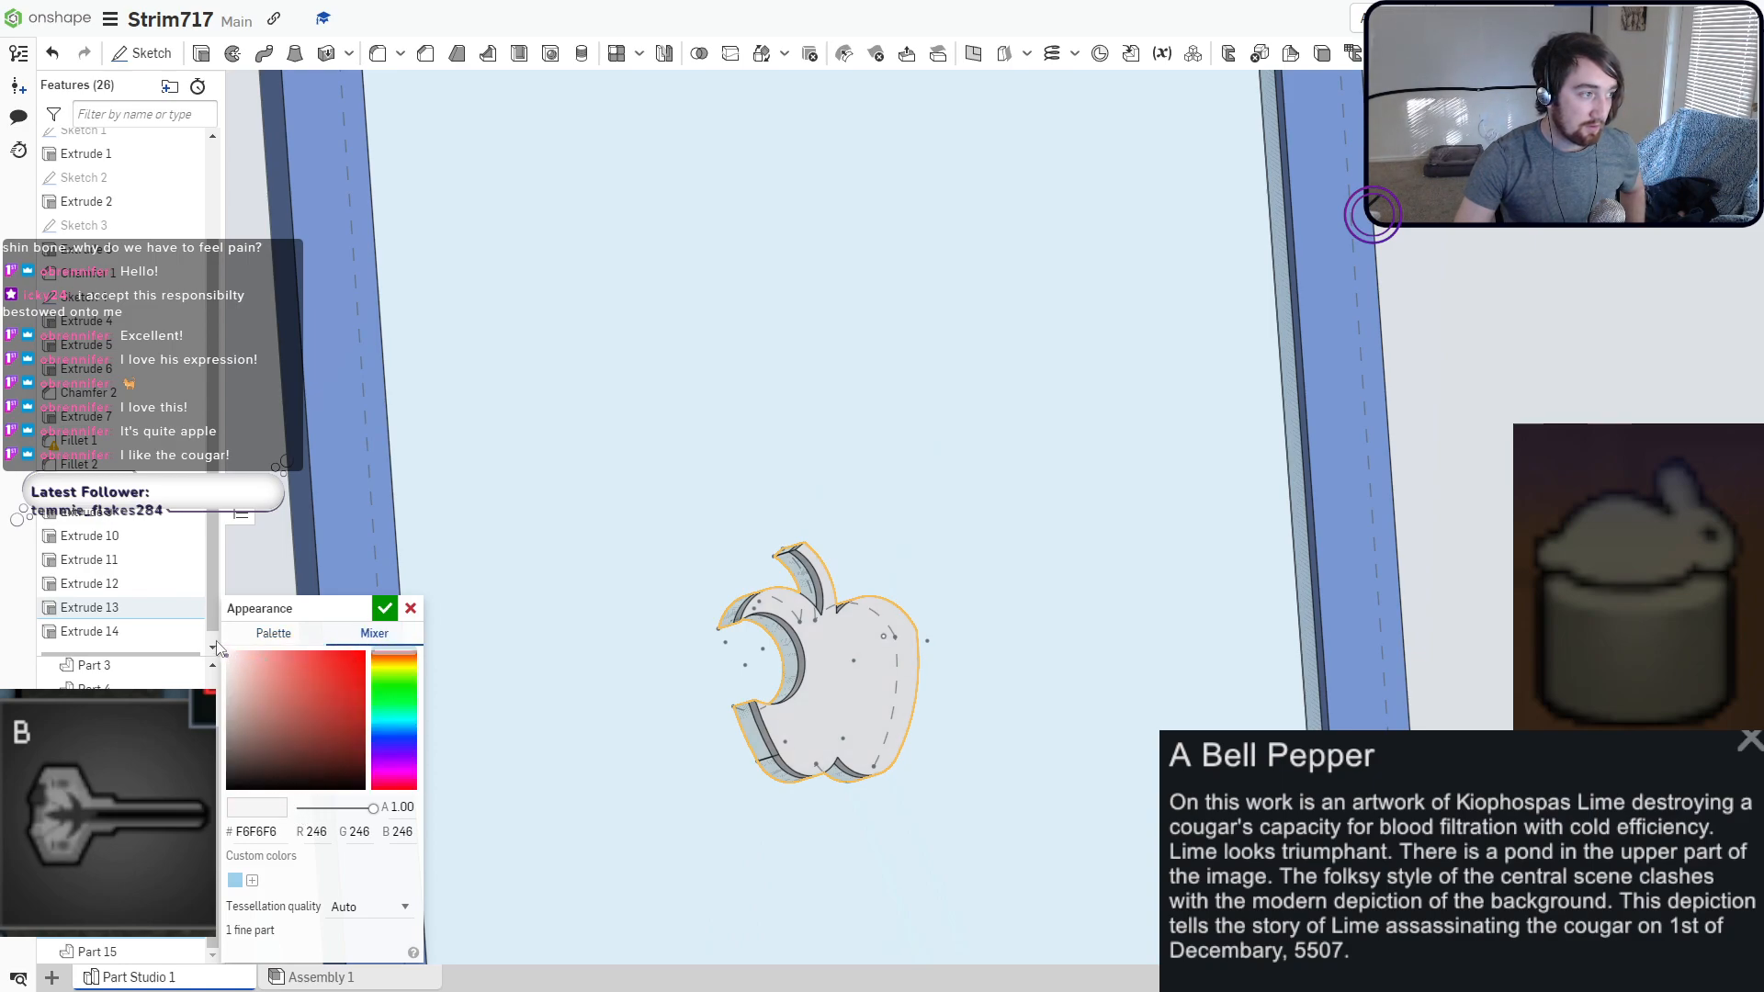
pyautogui.click(385, 608)
# Examine the coloured figures on the panel and the whole rabbit statue on its pedestal from the front.
pyautogui.moveTo(878, 701); pyautogui.dragTo(979, 682, button='right')
pyautogui.scroll(-10, 976, 682)
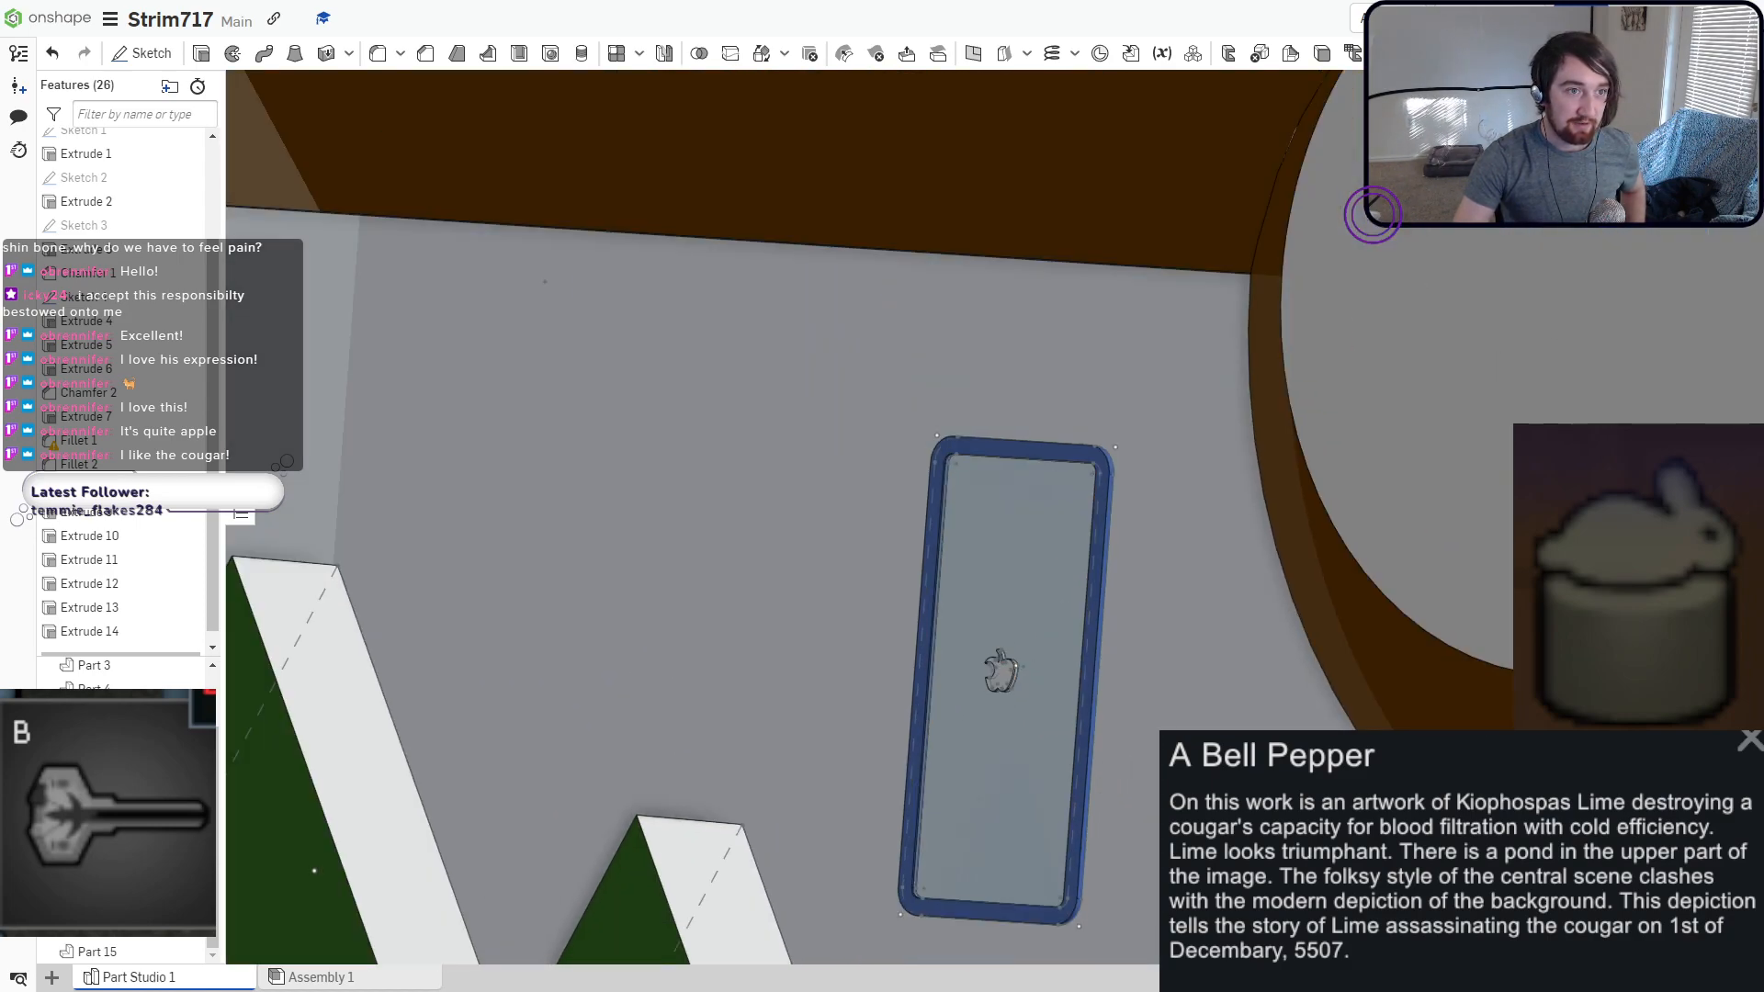
pyautogui.click(1688, 151)
pyautogui.scroll(5, 1010, 154)
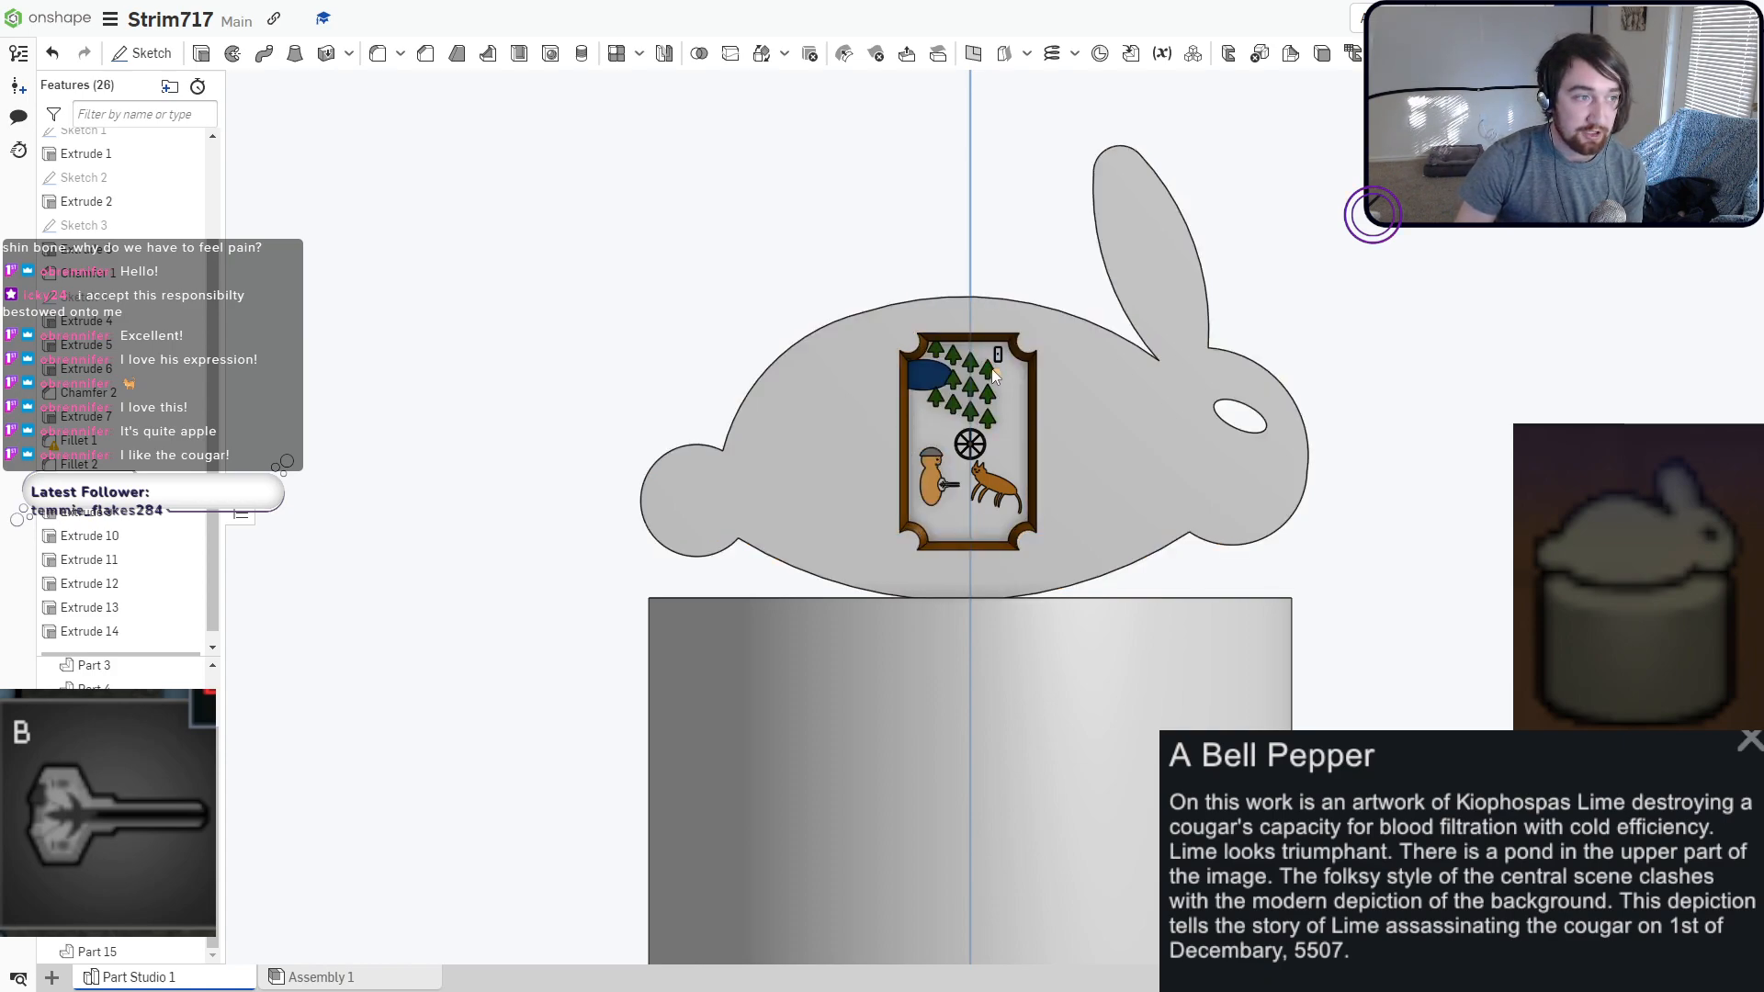
pyautogui.scroll(3, 991, 367)
pyautogui.scroll(5, 991, 415)
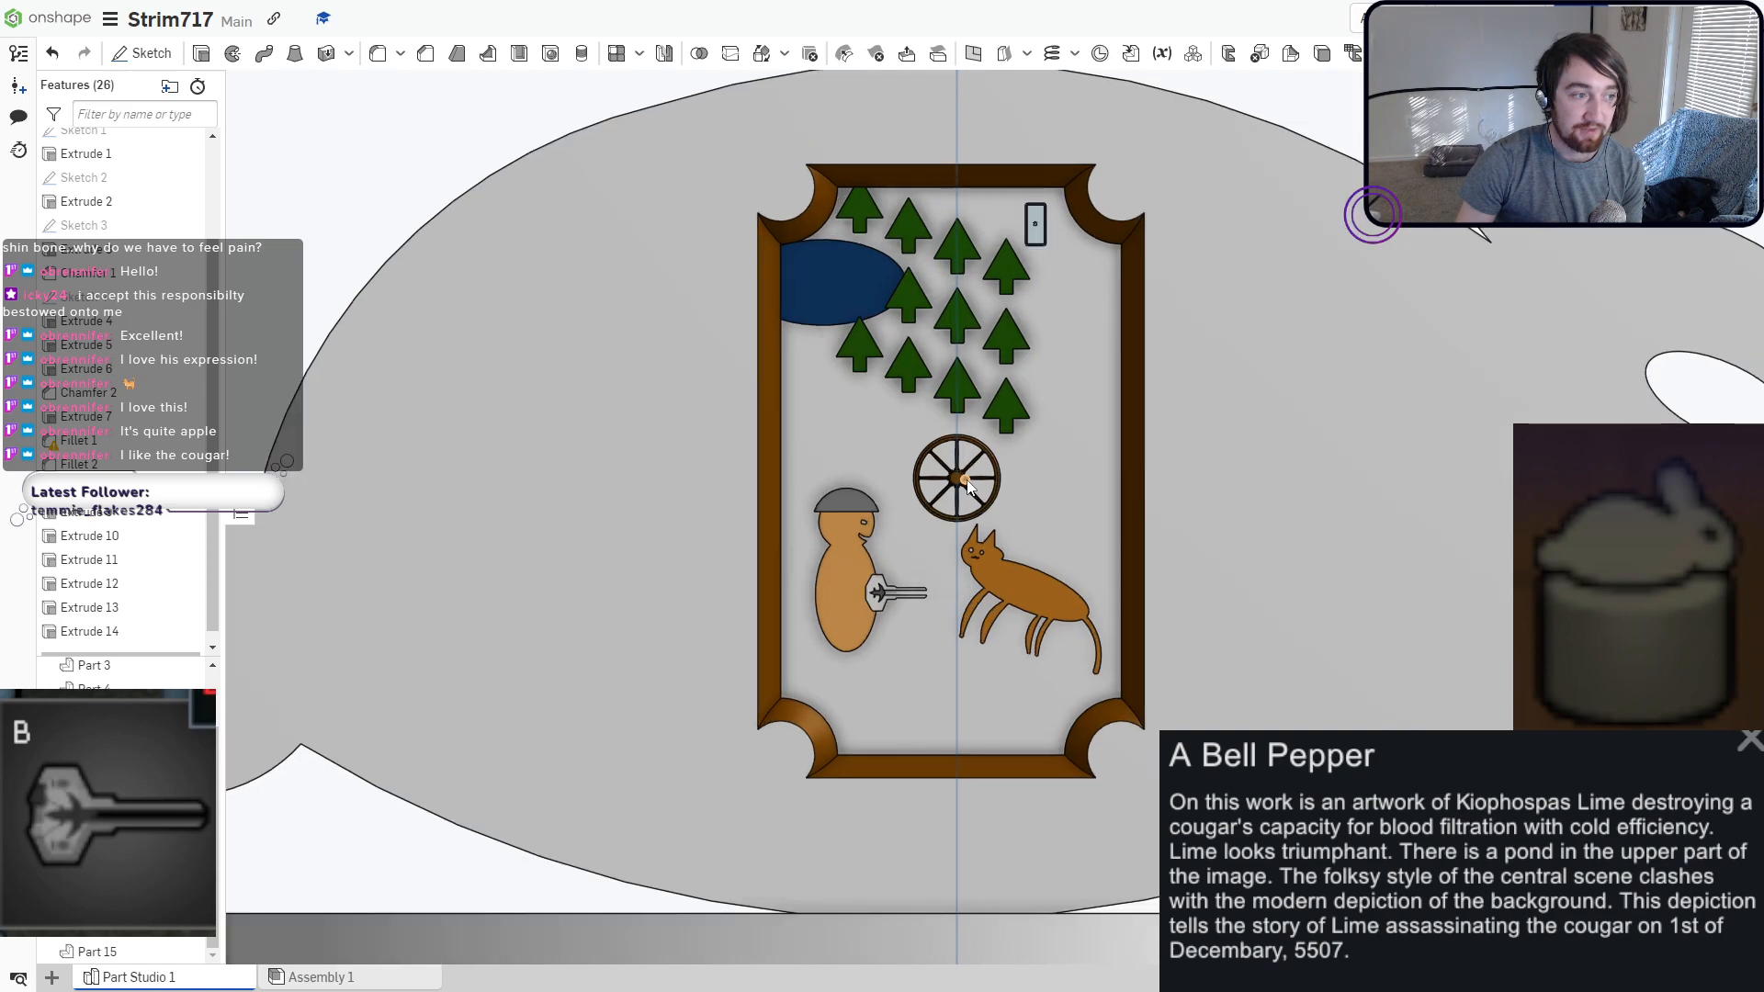
pyautogui.moveTo(852, 423); pyautogui.dragTo(878, 463, button='middle')
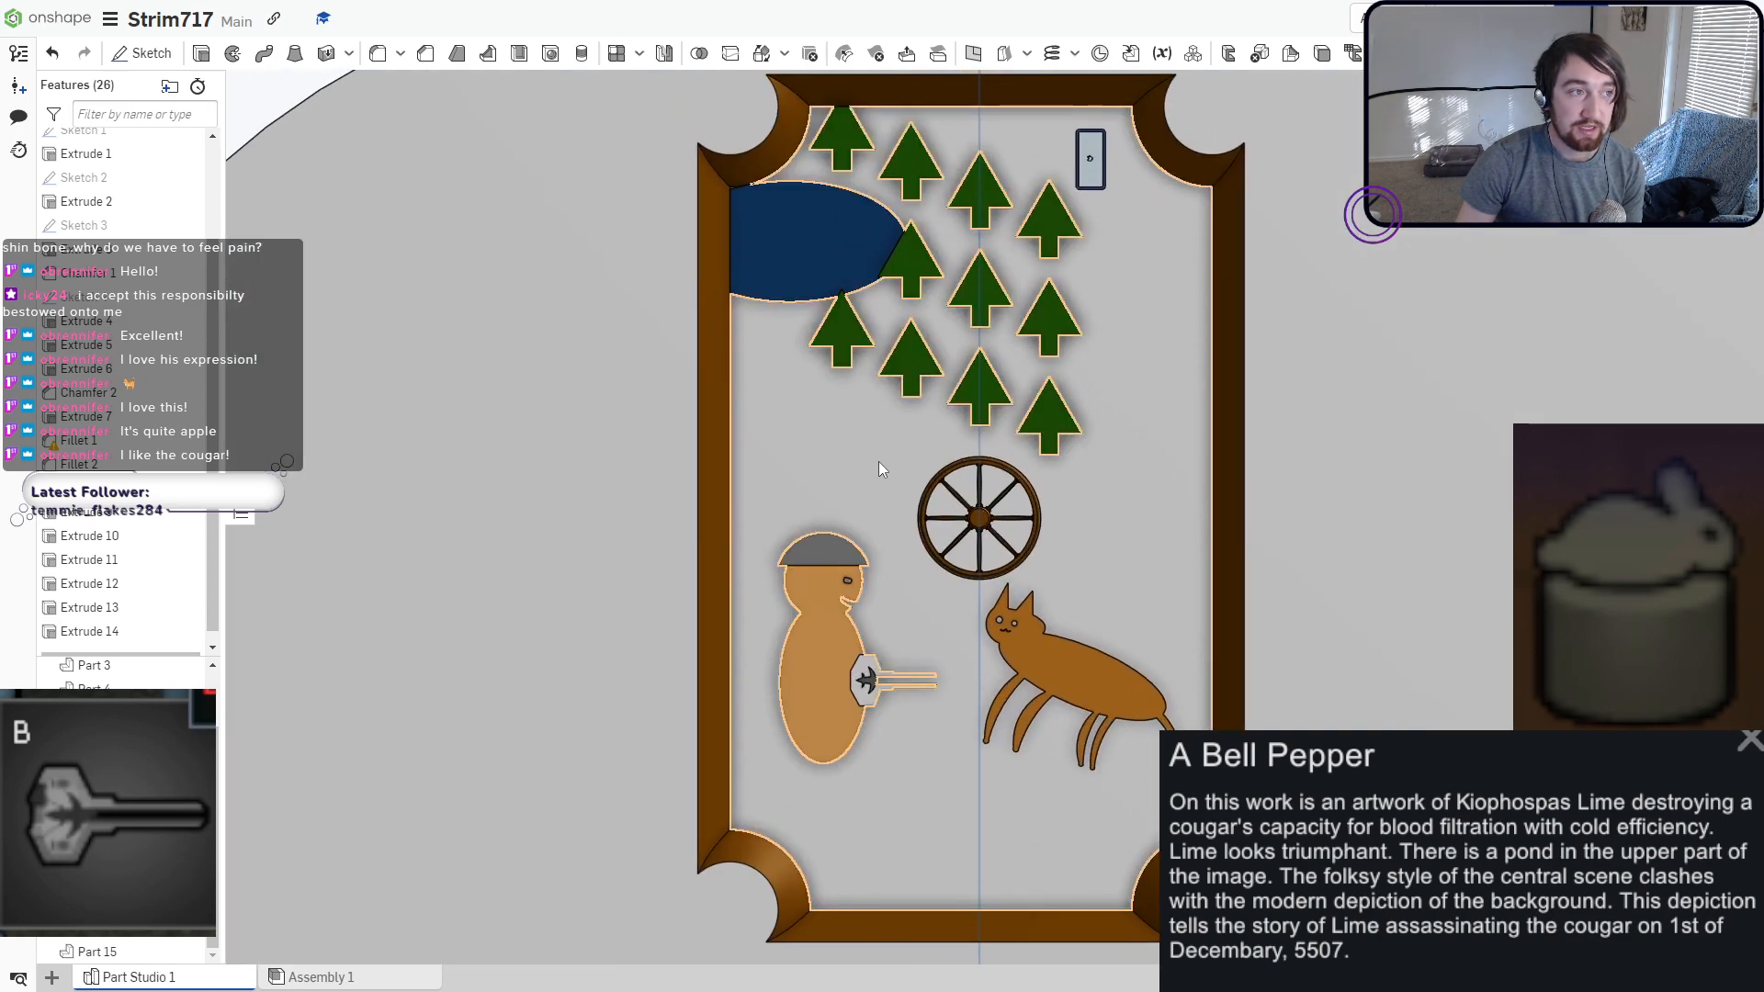
pyautogui.scroll(-2, 875, 463)
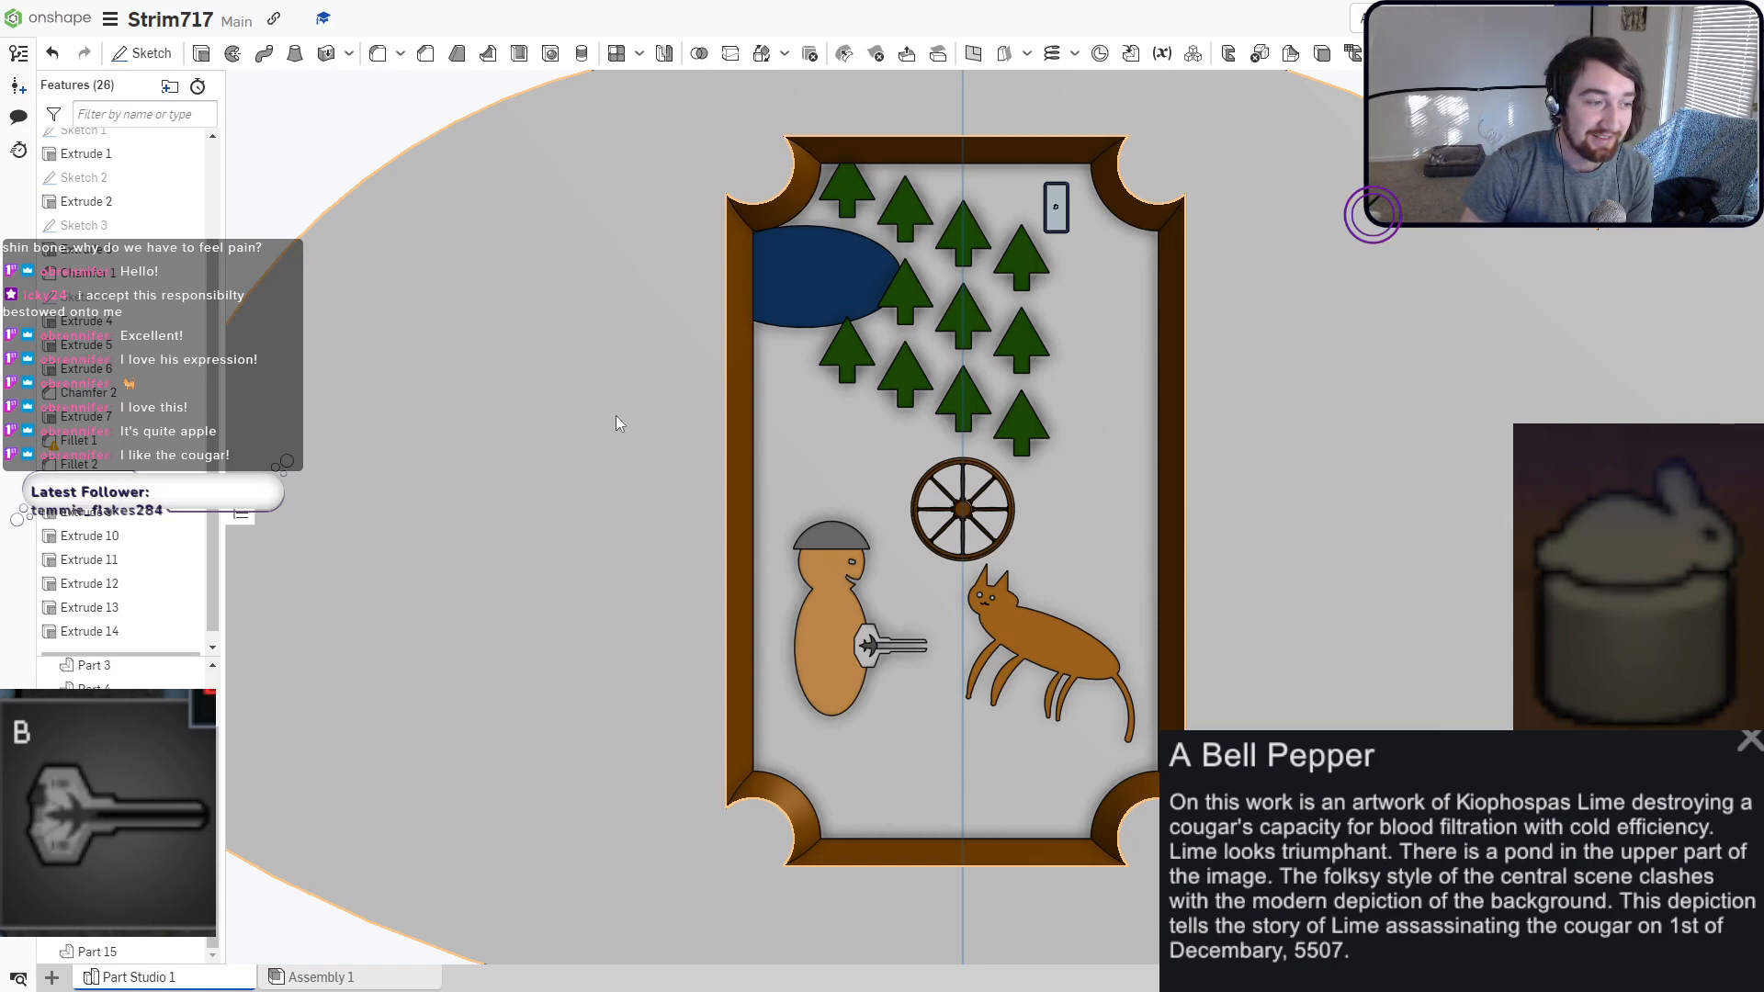
pyautogui.scroll(-8, 620, 416)
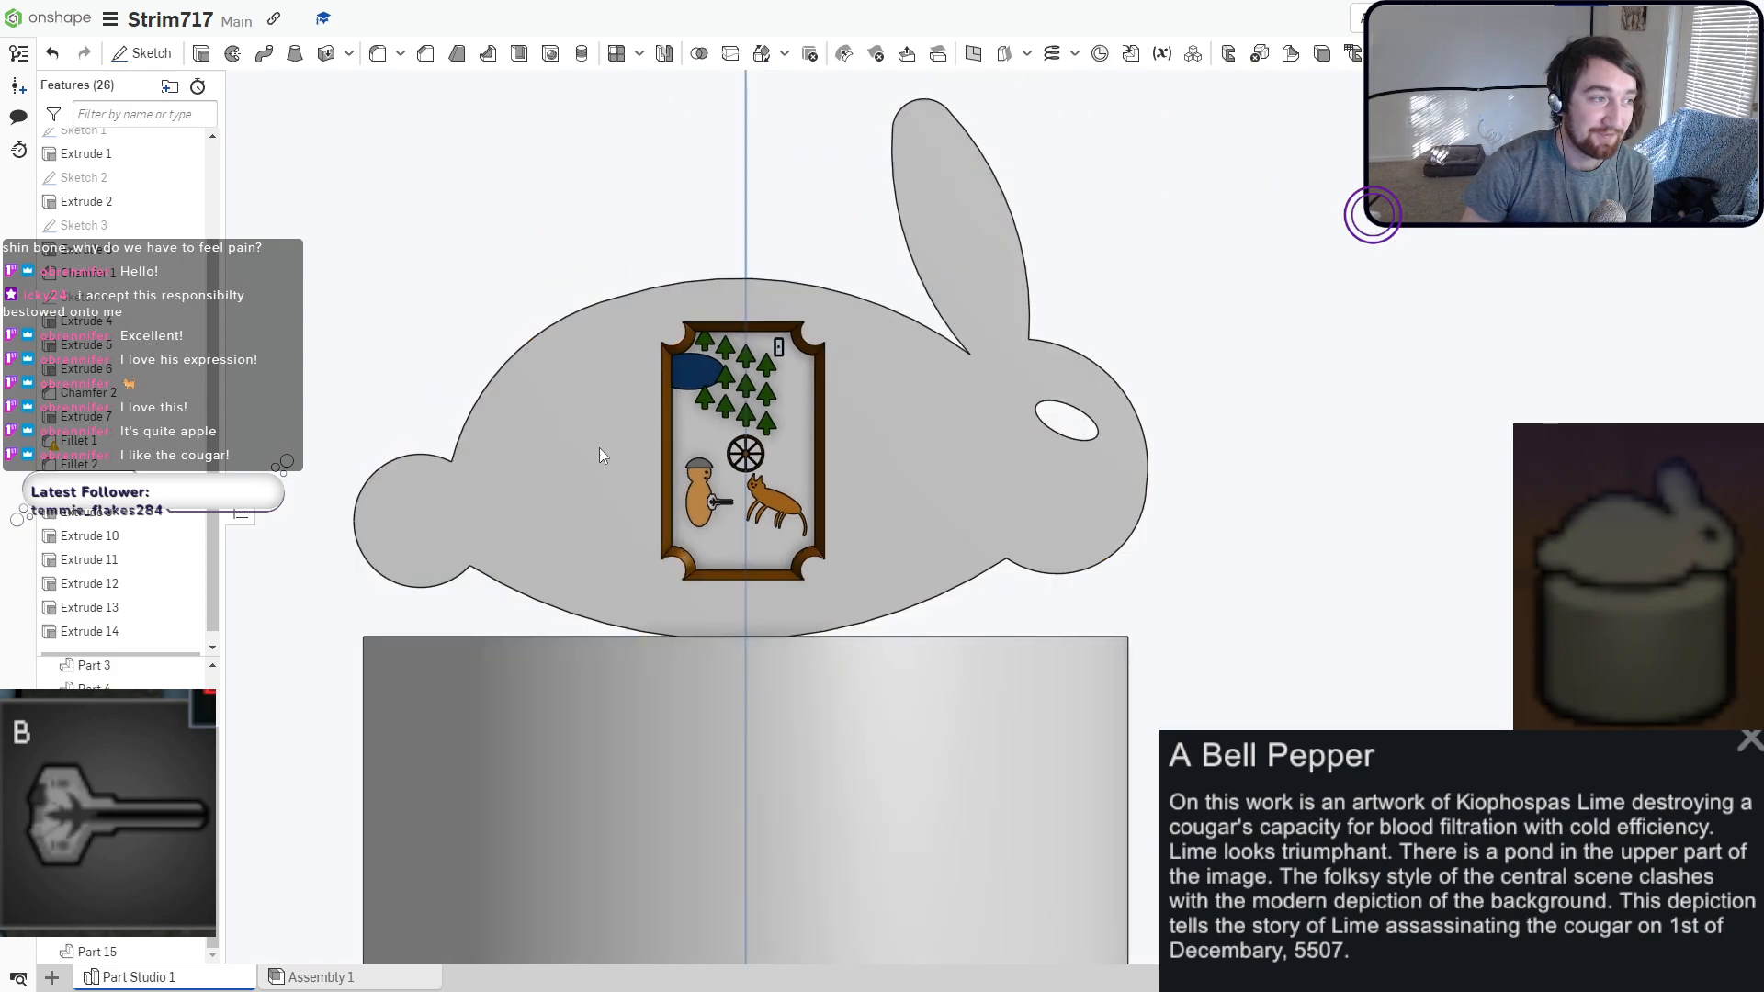
pyautogui.moveTo(599, 448); pyautogui.dragTo(787, 415, button='middle')
pyautogui.scroll(-1, 787, 422)
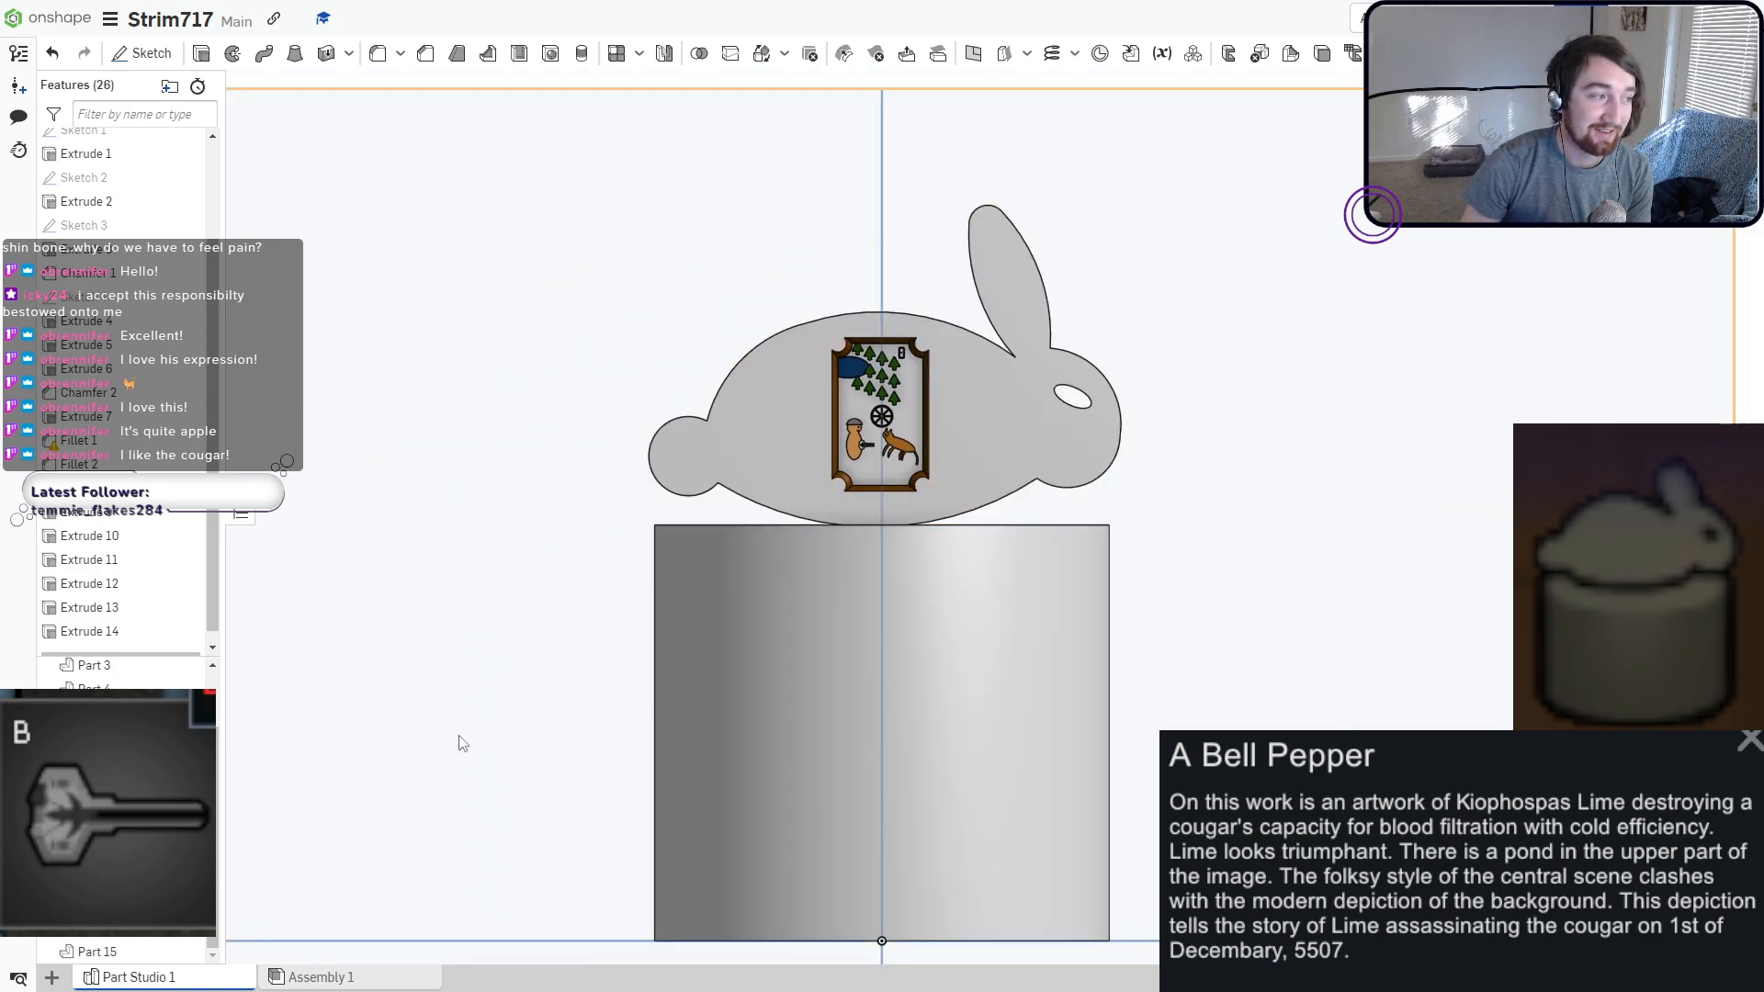
# Rename the rabbit statue's part studio as "A Bell Pepper".
pyautogui.rightClick(196, 972)
pyautogui.click(230, 809)
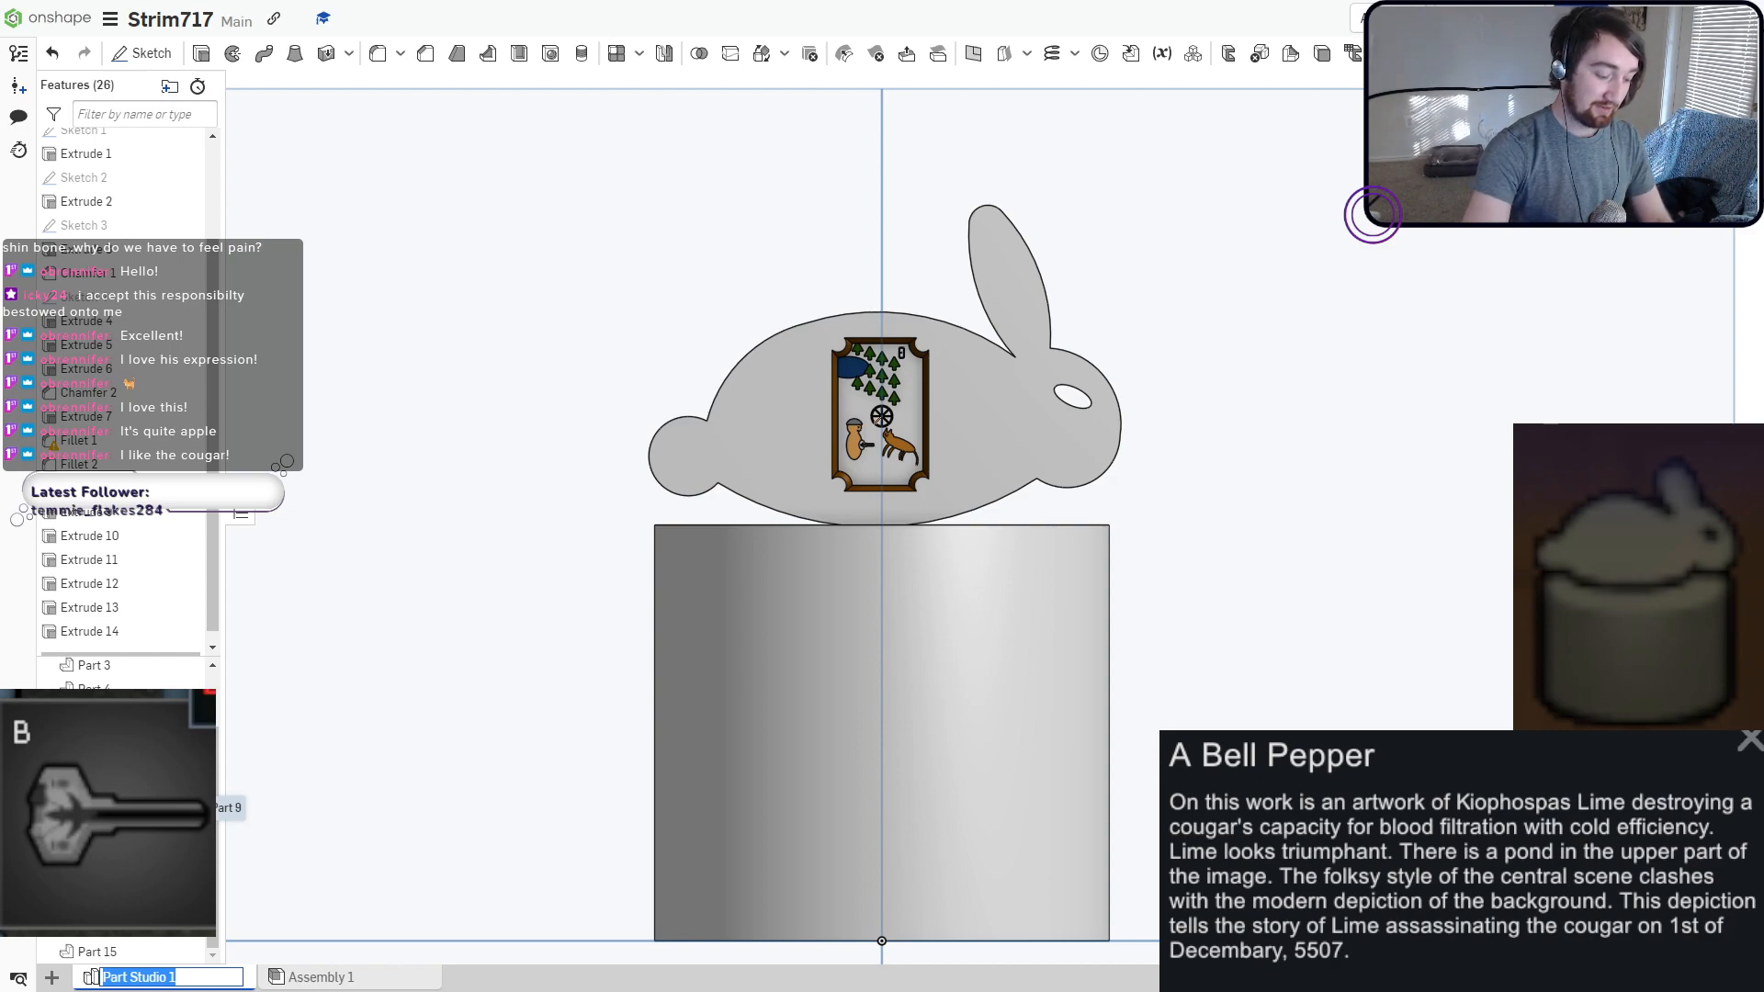
pyautogui.write('A Bell')
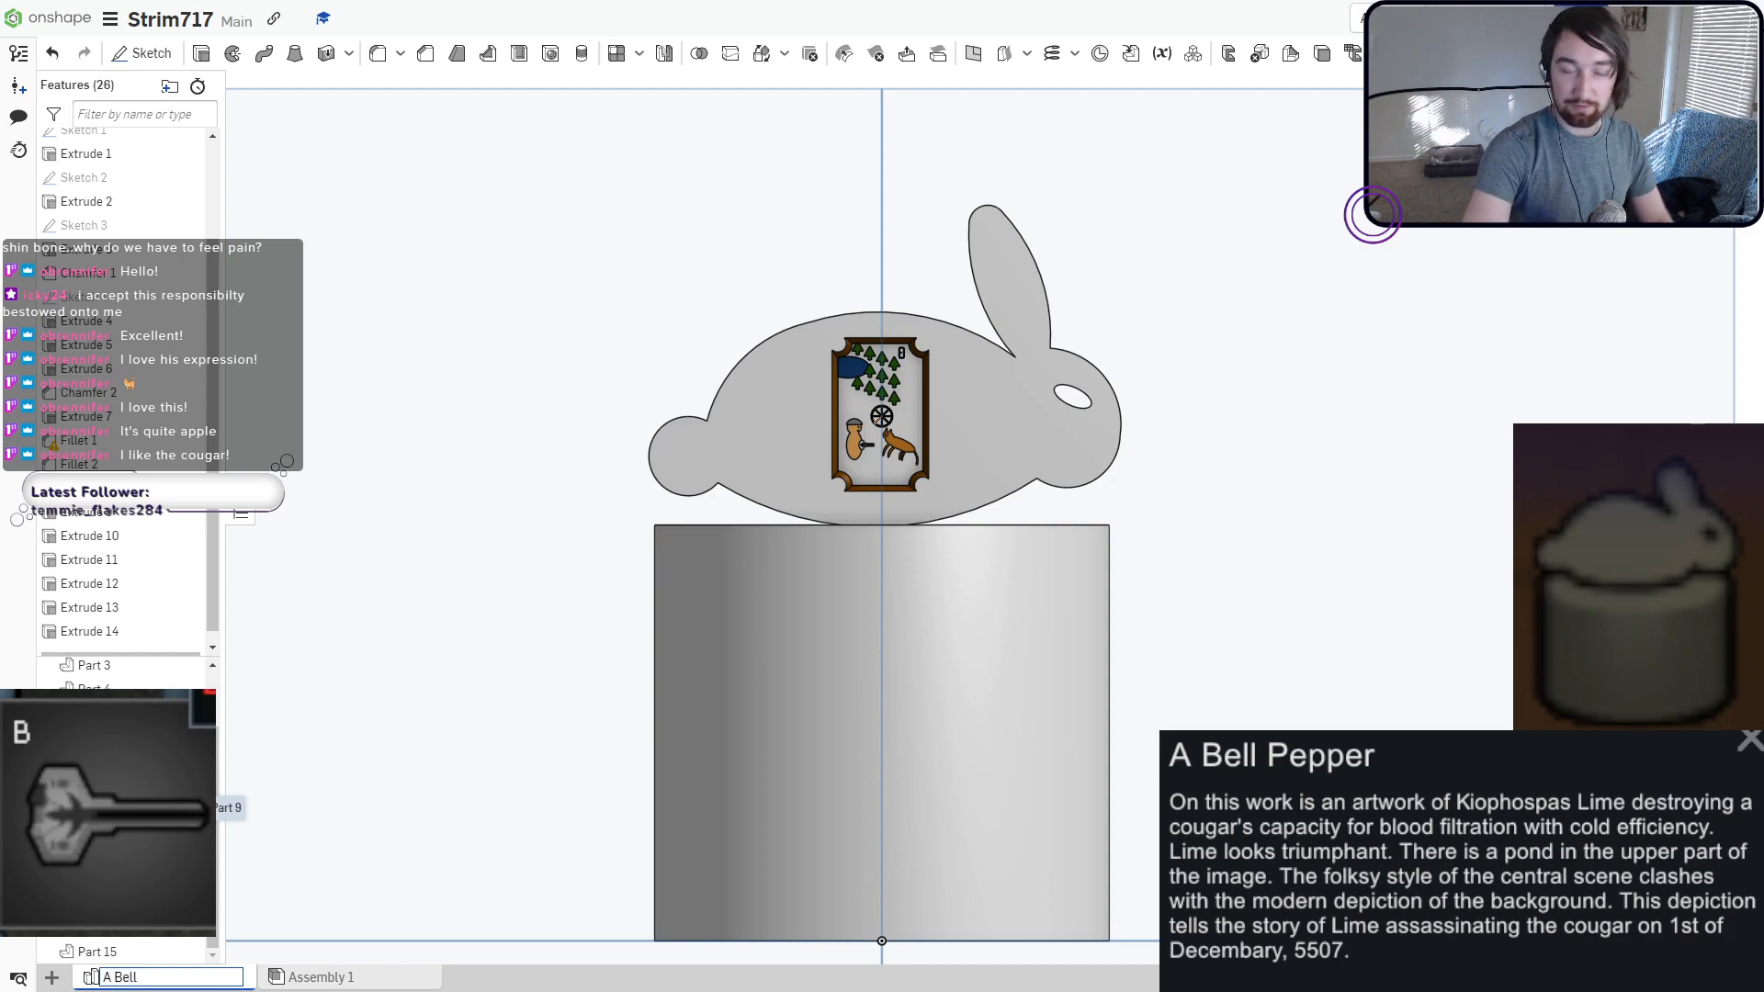
pyautogui.write(' Pepper')
pyautogui.press('Return')
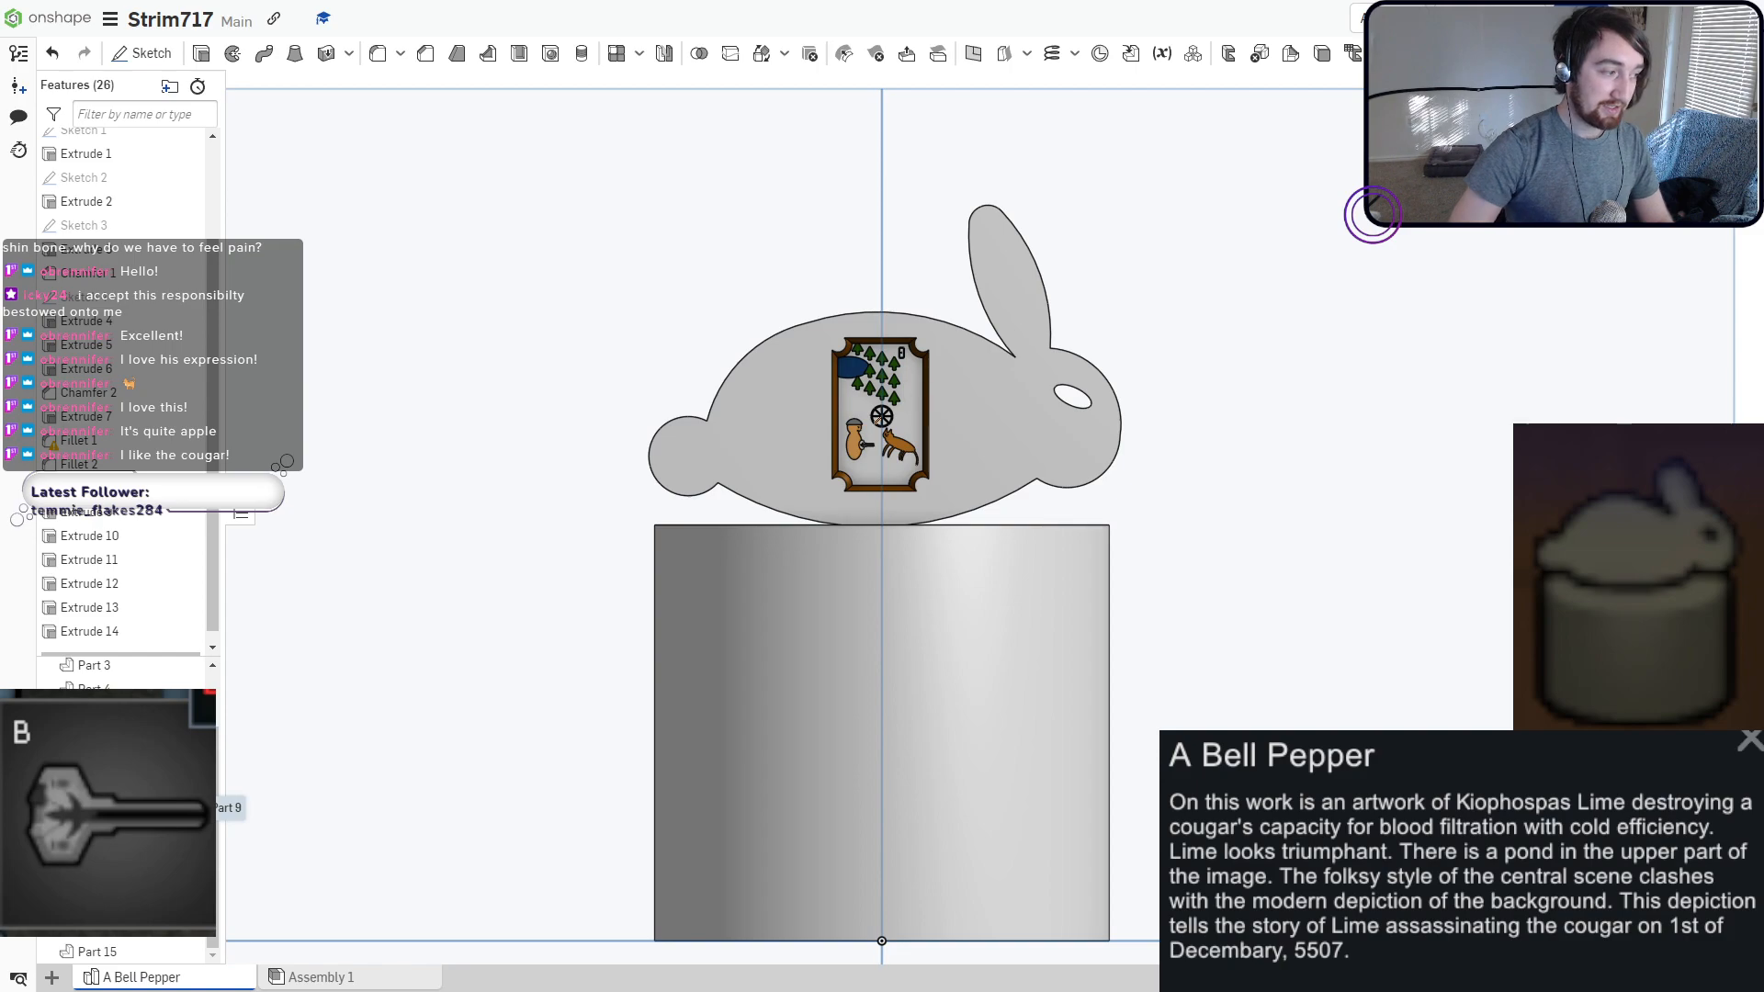
# Examine the finished rabbit statue and its engraved panel from the front and in isometric view.
pyautogui.scroll(-2, 628, 796)
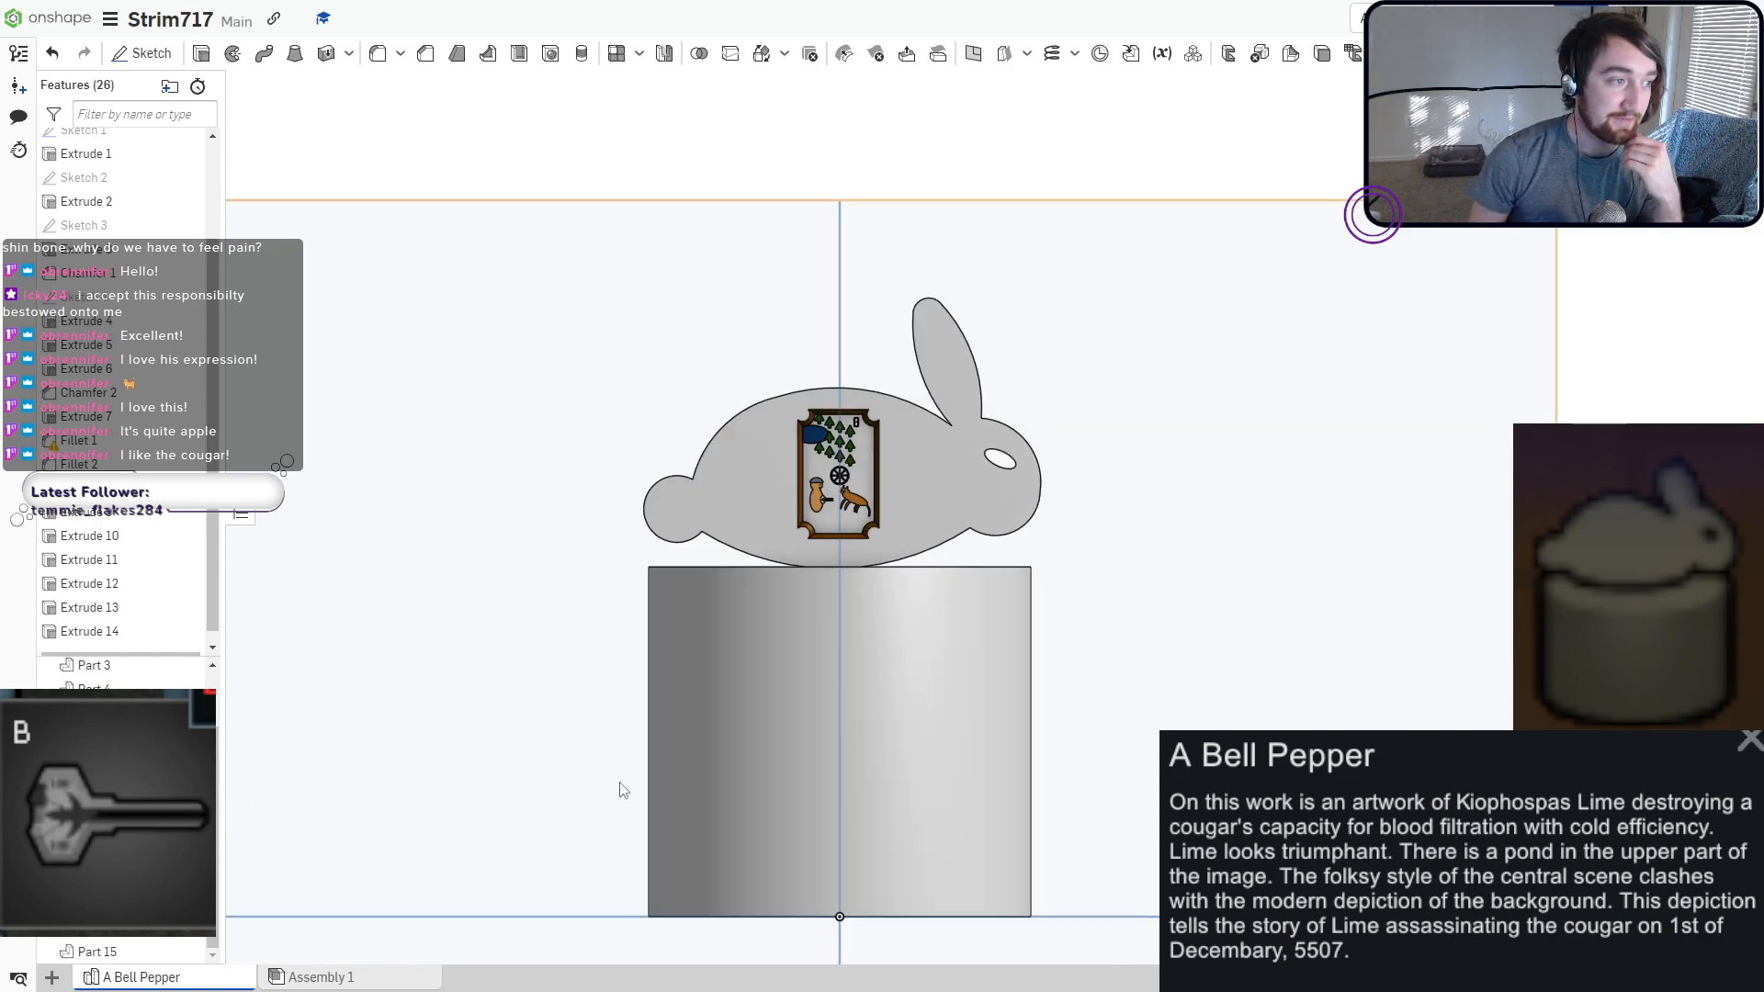
pyautogui.moveTo(713, 696)
pyautogui.mouseDown(button='right')
pyautogui.moveTo(637, 714)
pyautogui.moveTo(795, 702)
pyautogui.moveTo(1004, 720)
pyautogui.moveTo(703, 675)
pyautogui.mouseUp(button='right')
pyautogui.click(1683, 140)
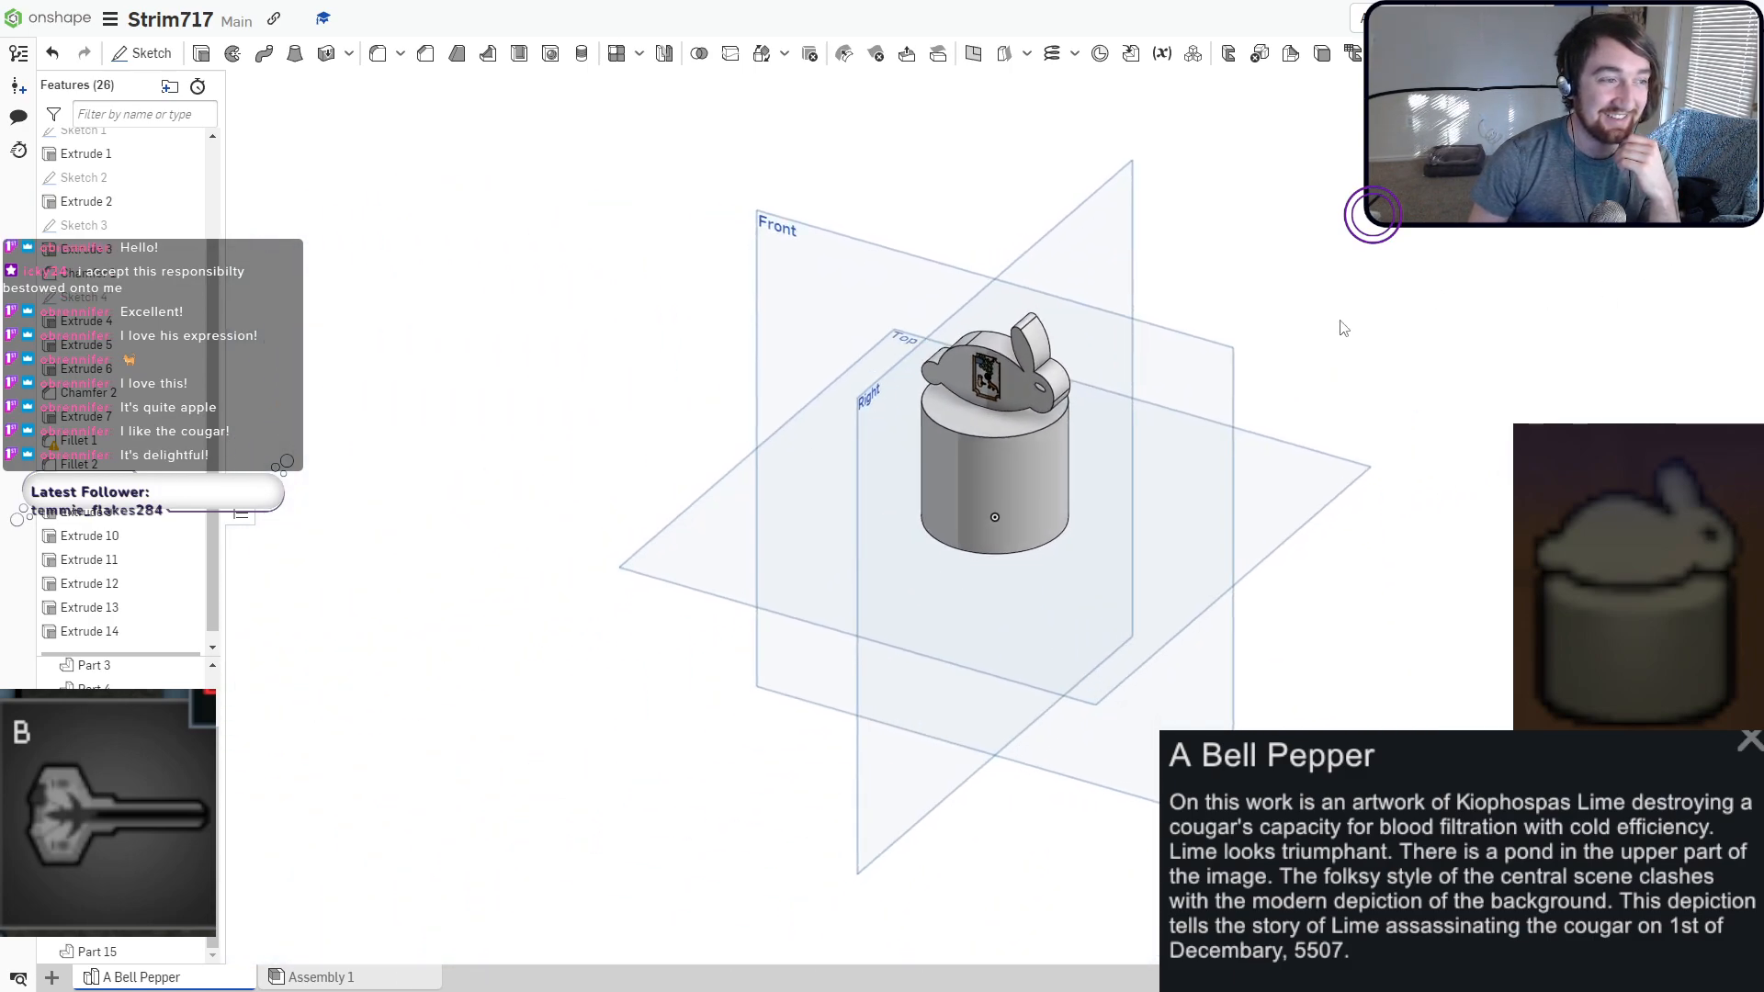
pyautogui.moveTo(1003, 476); pyautogui.dragTo(1025, 427, button='right')
pyautogui.scroll(2, 1022, 455)
pyautogui.click(1683, 139)
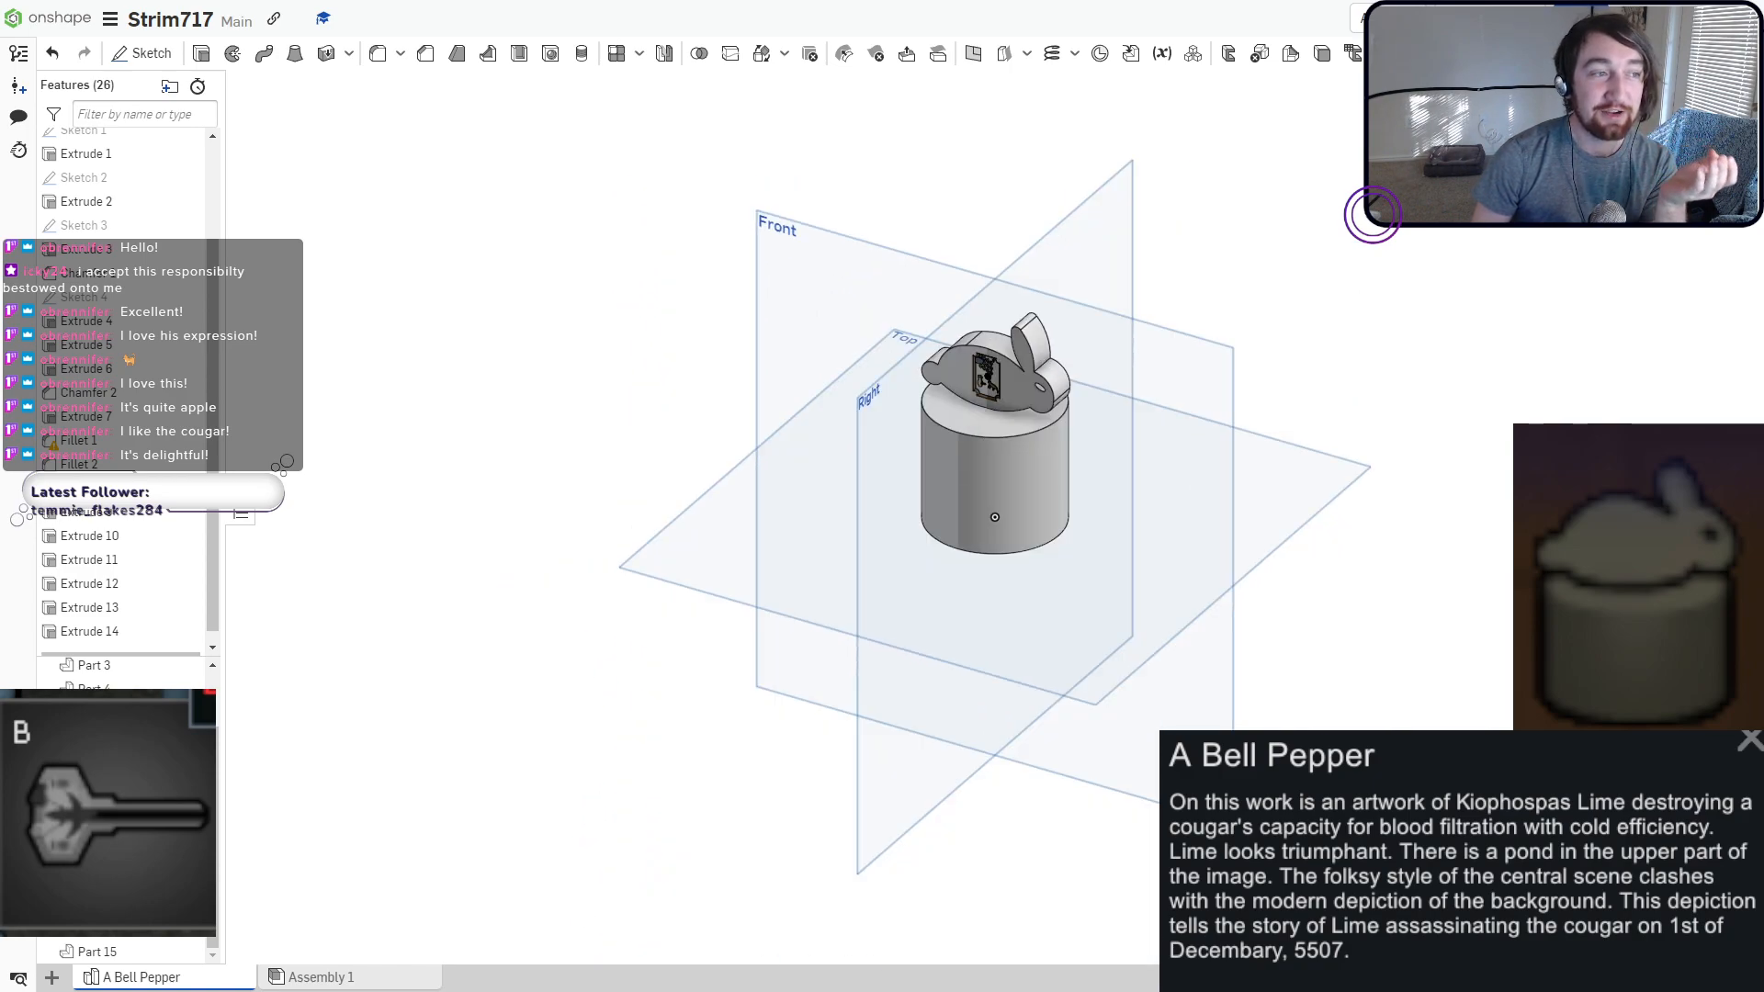
pyautogui.scroll(2, 963, 467)
pyautogui.scroll(1, 952, 357)
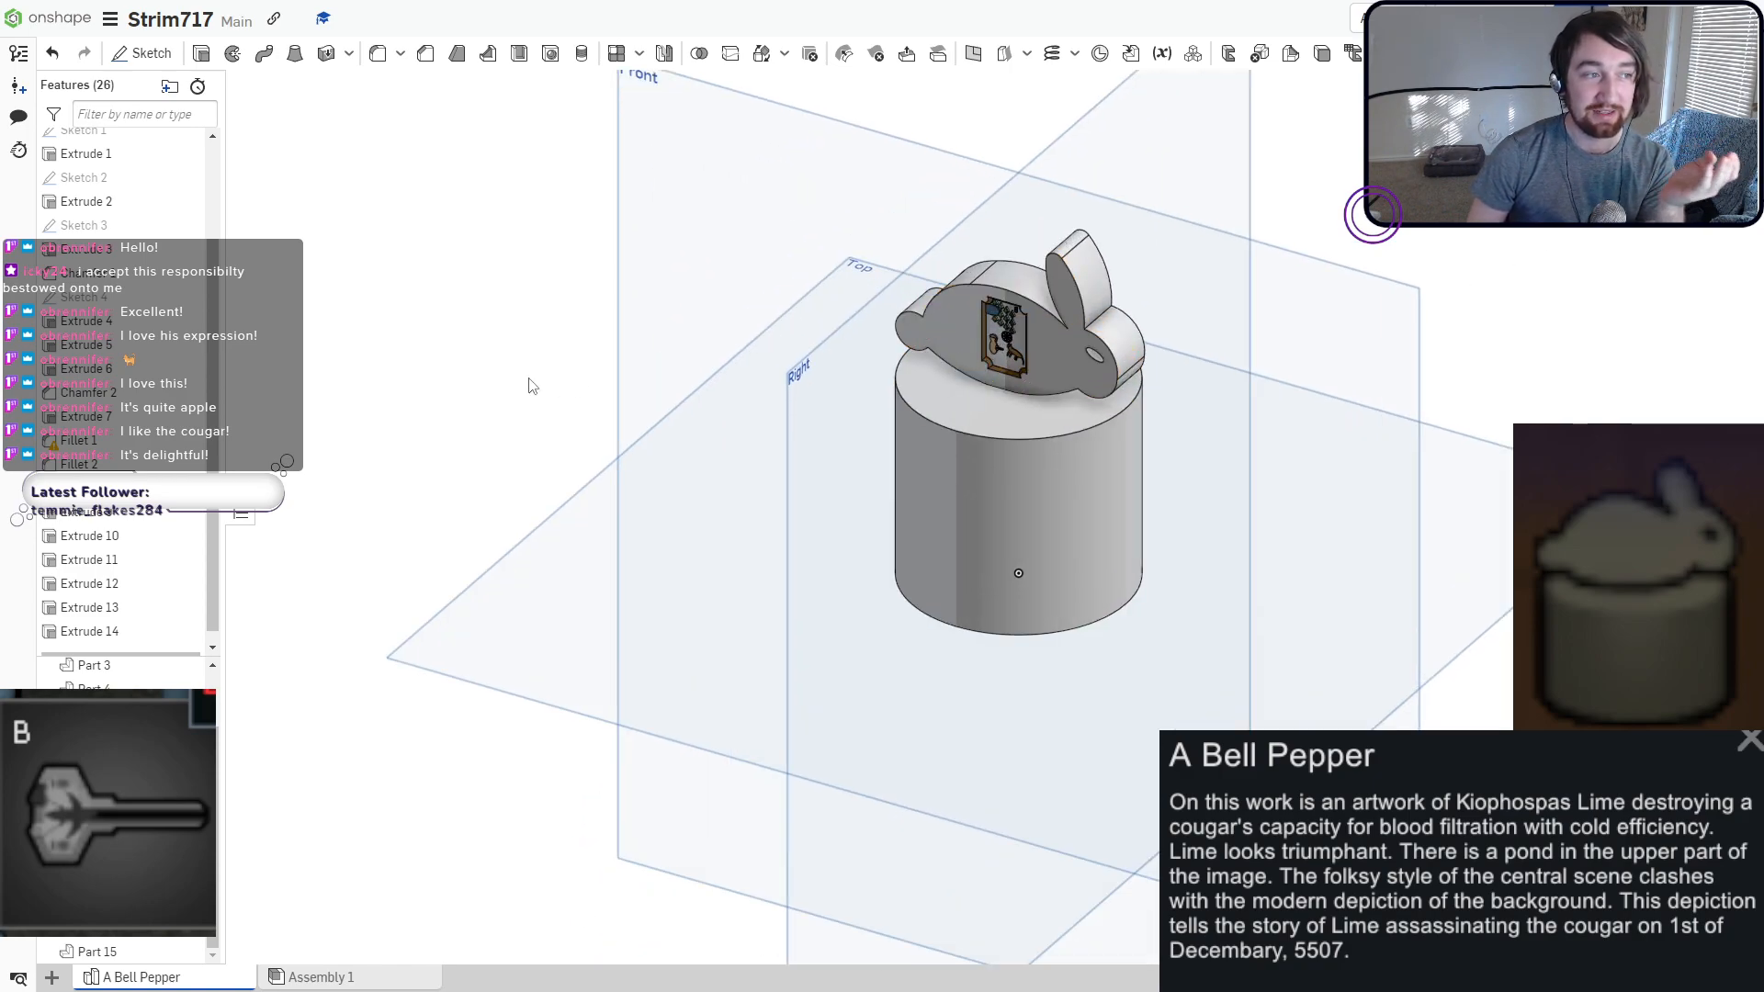
pyautogui.scroll(2, 592, 372)
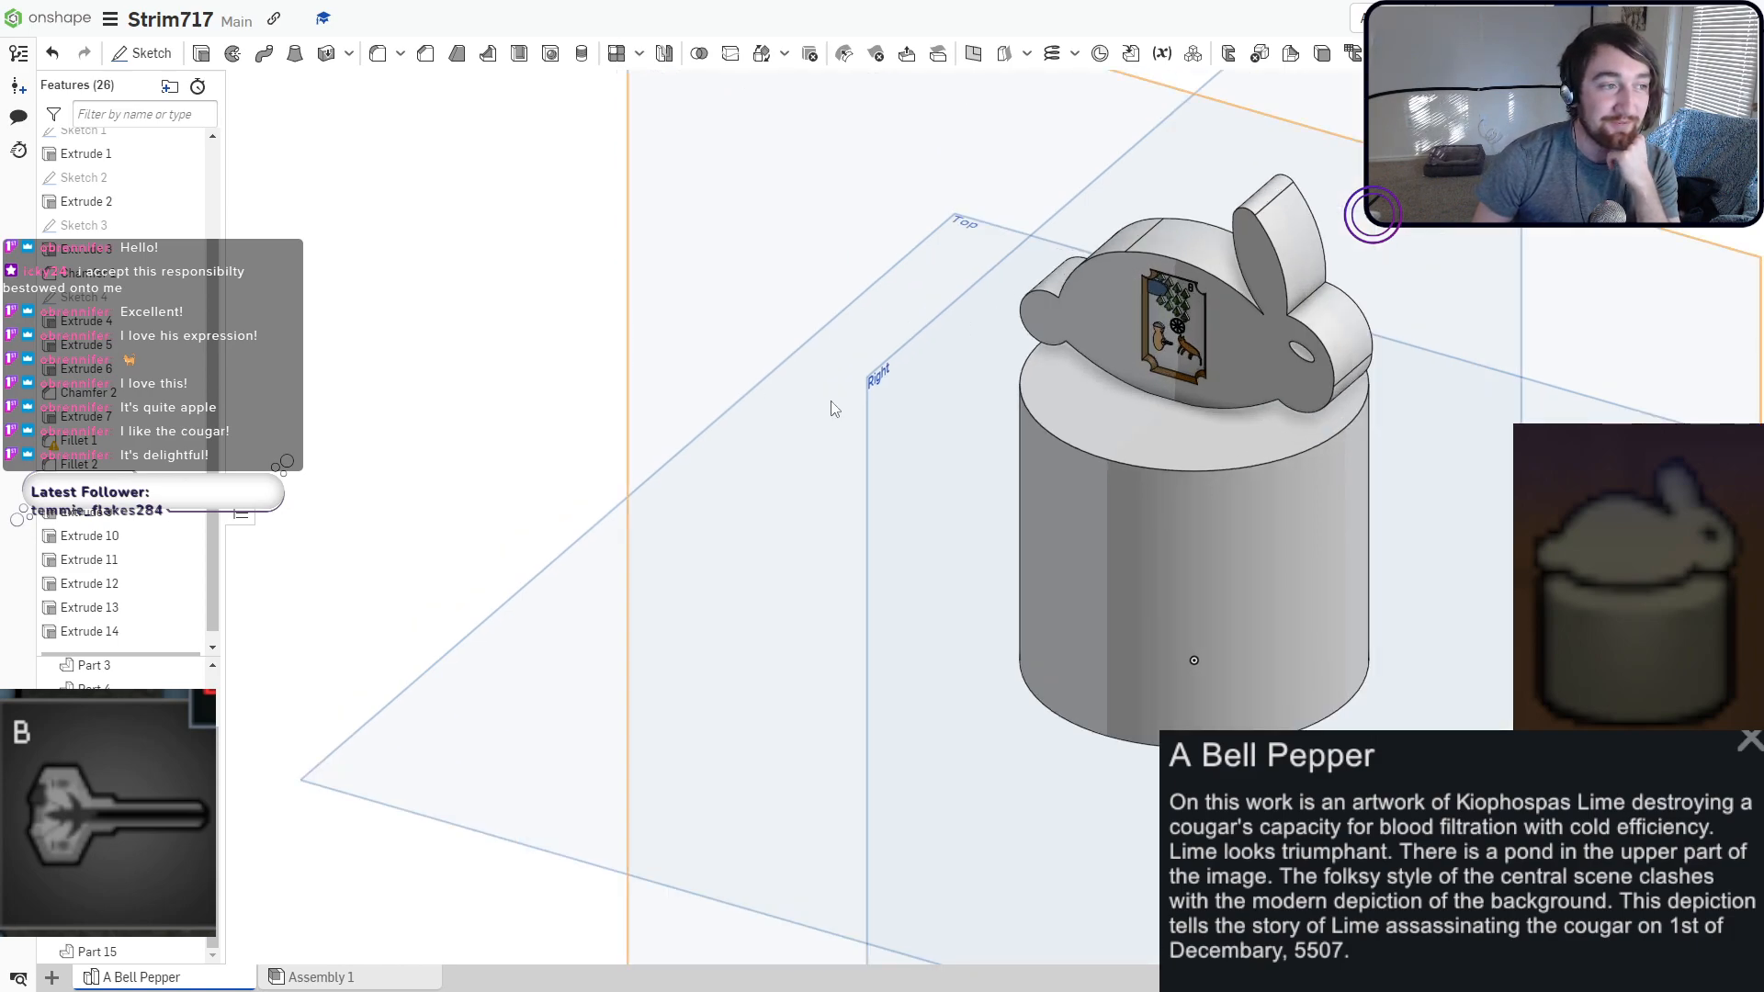
pyautogui.moveTo(907, 426); pyautogui.dragTo(661, 464, button='middle')
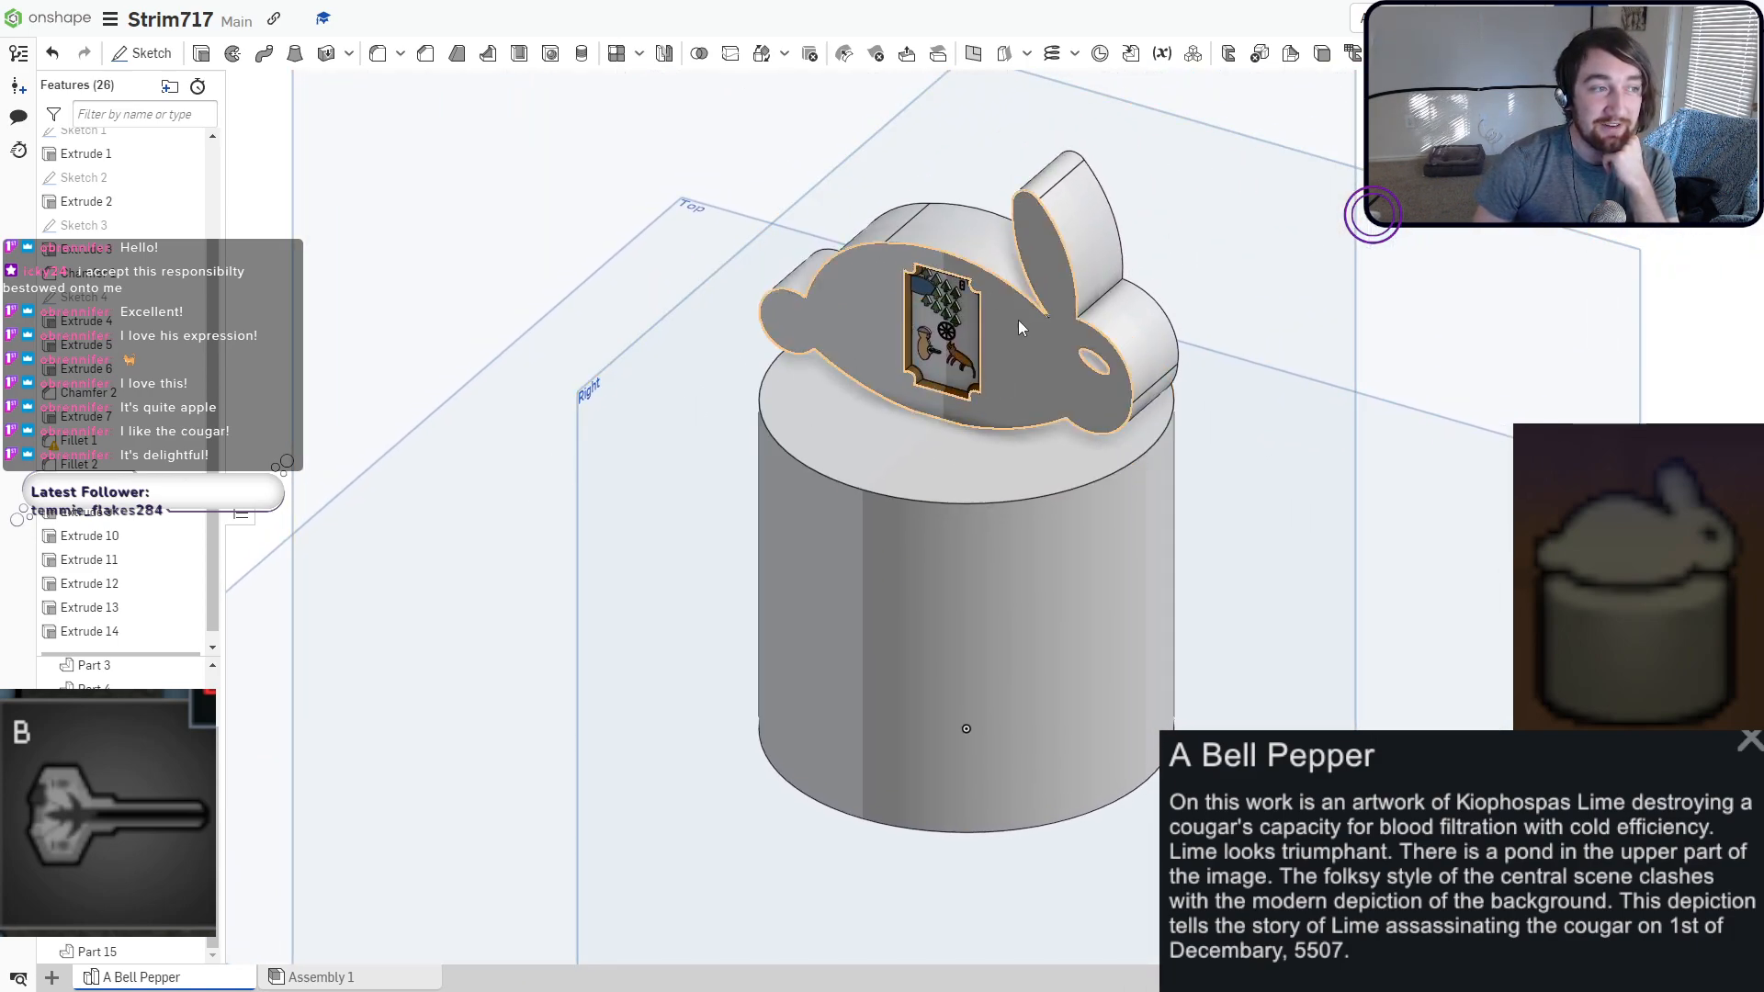
# Colour the background face of the engraved panel green #83BC68 with a face appearance.
pyautogui.rightClick(930, 377)
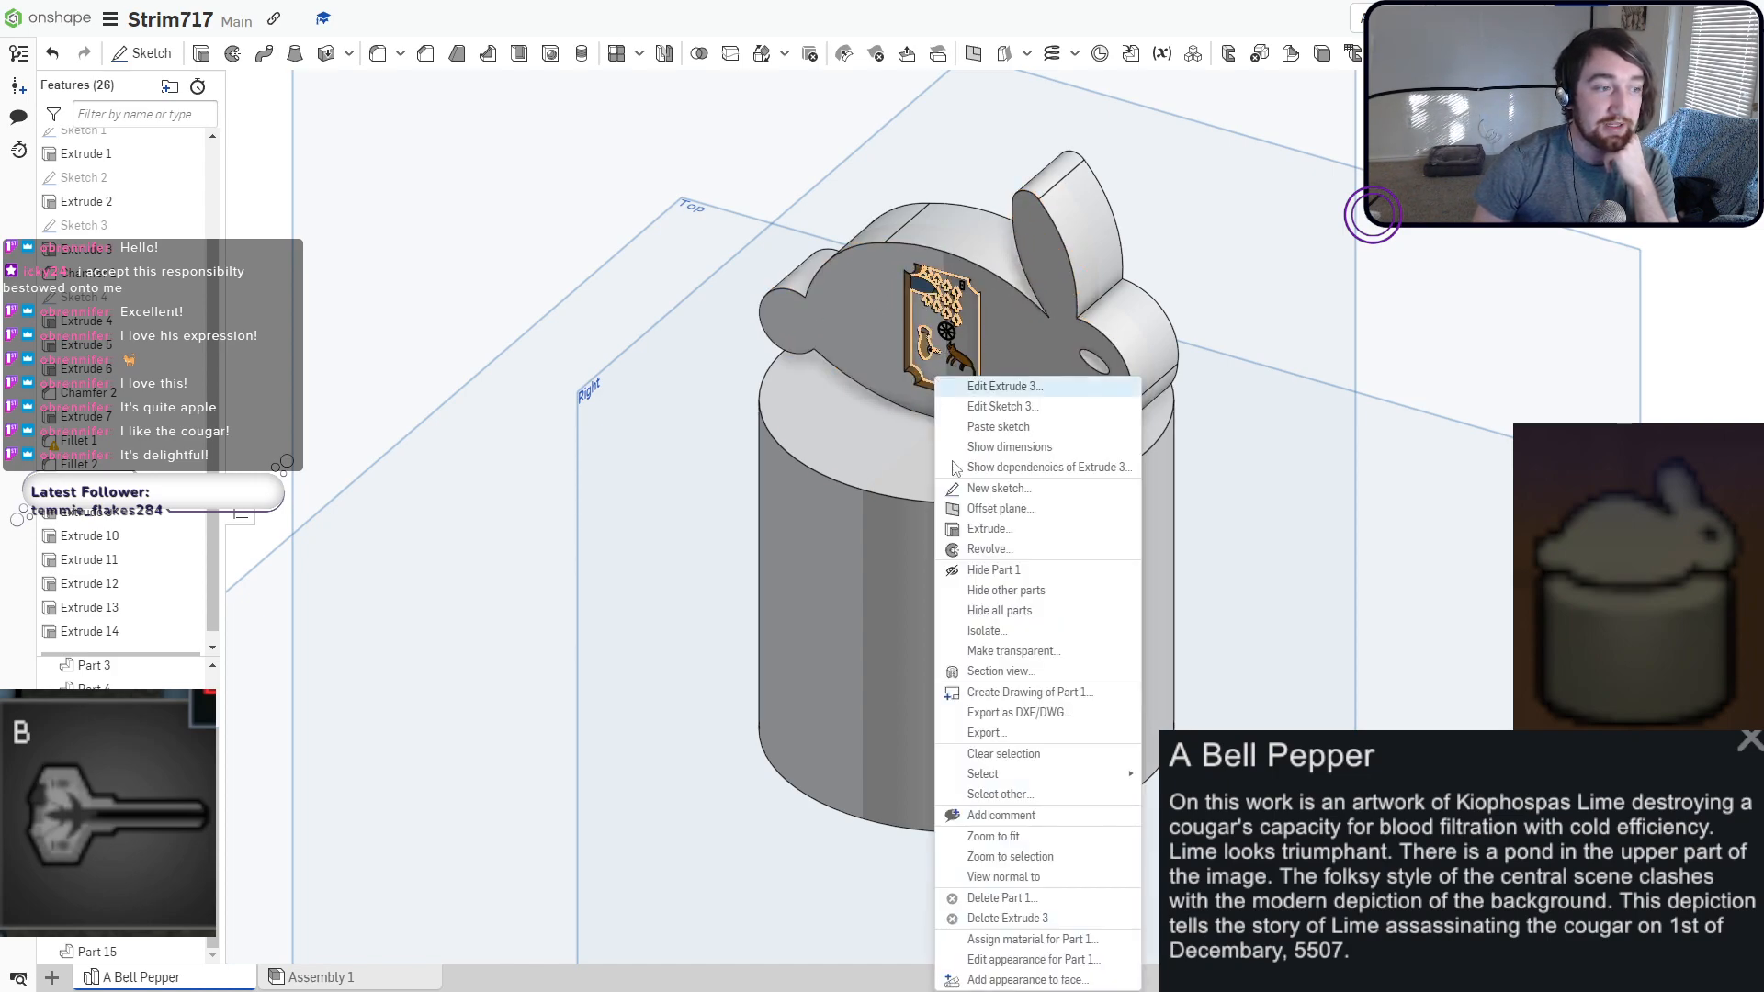
pyautogui.click(1004, 960)
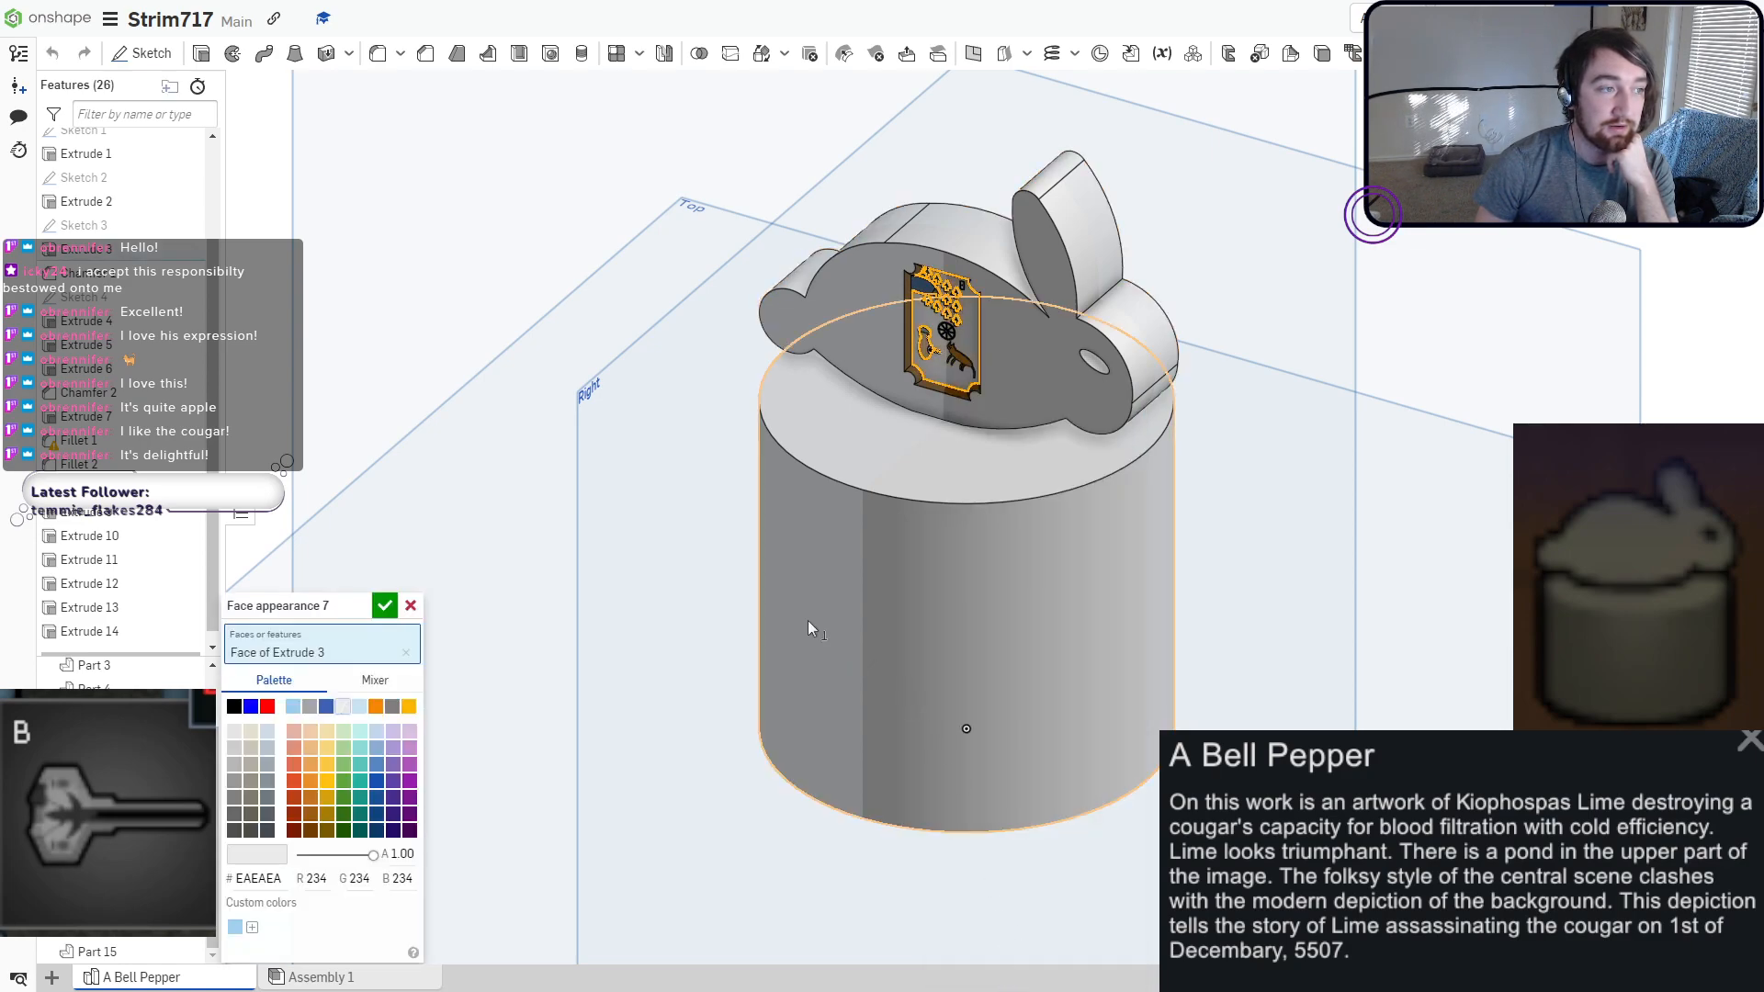
pyautogui.click(342, 781)
pyautogui.moveTo(818, 432); pyautogui.dragTo(845, 444, button='right')
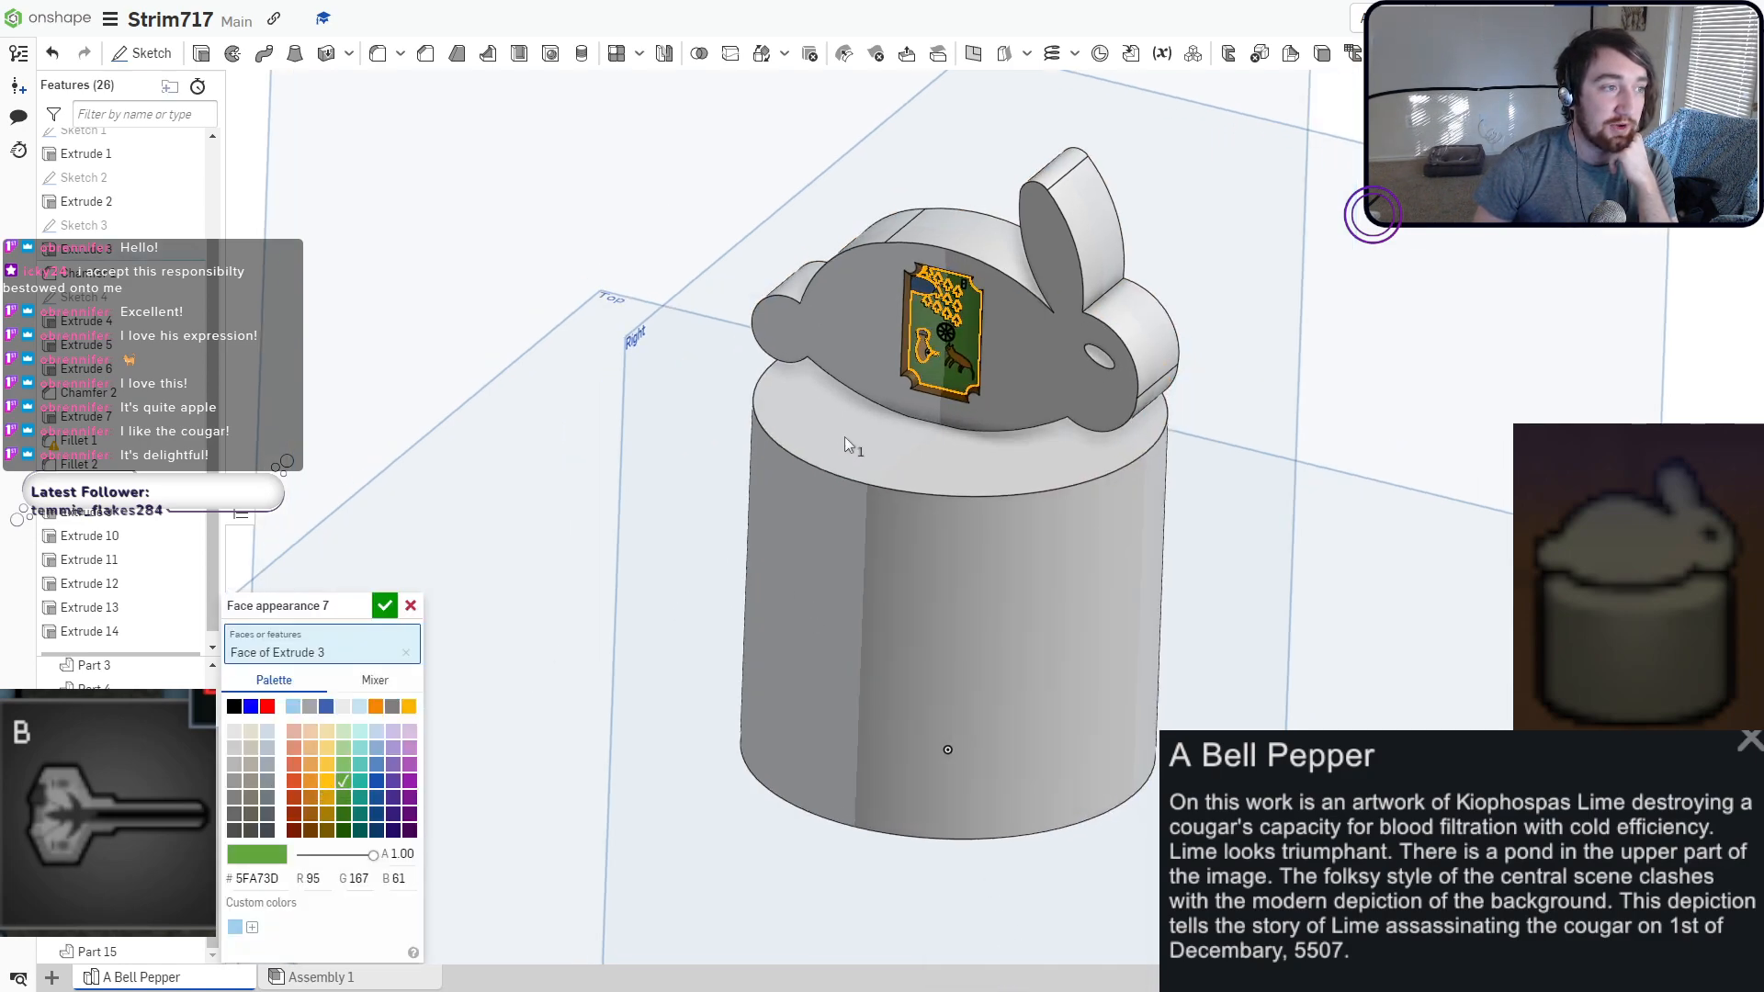
pyautogui.scroll(10, 906, 360)
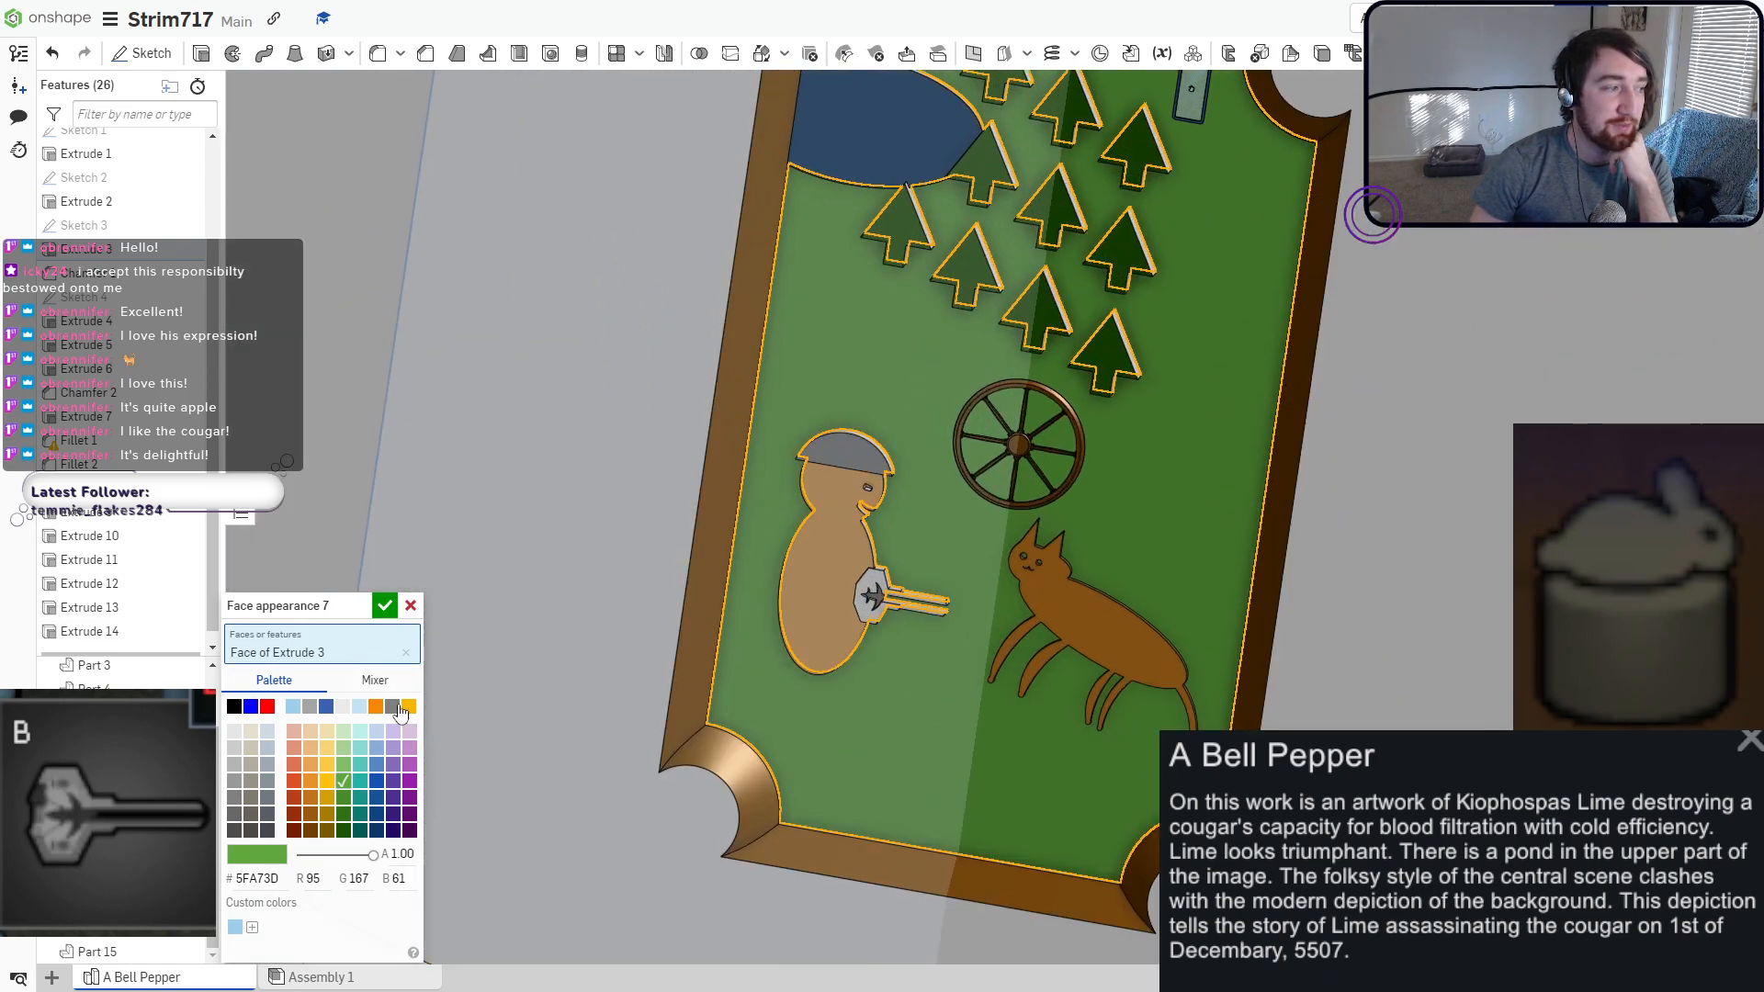
pyautogui.click(344, 746)
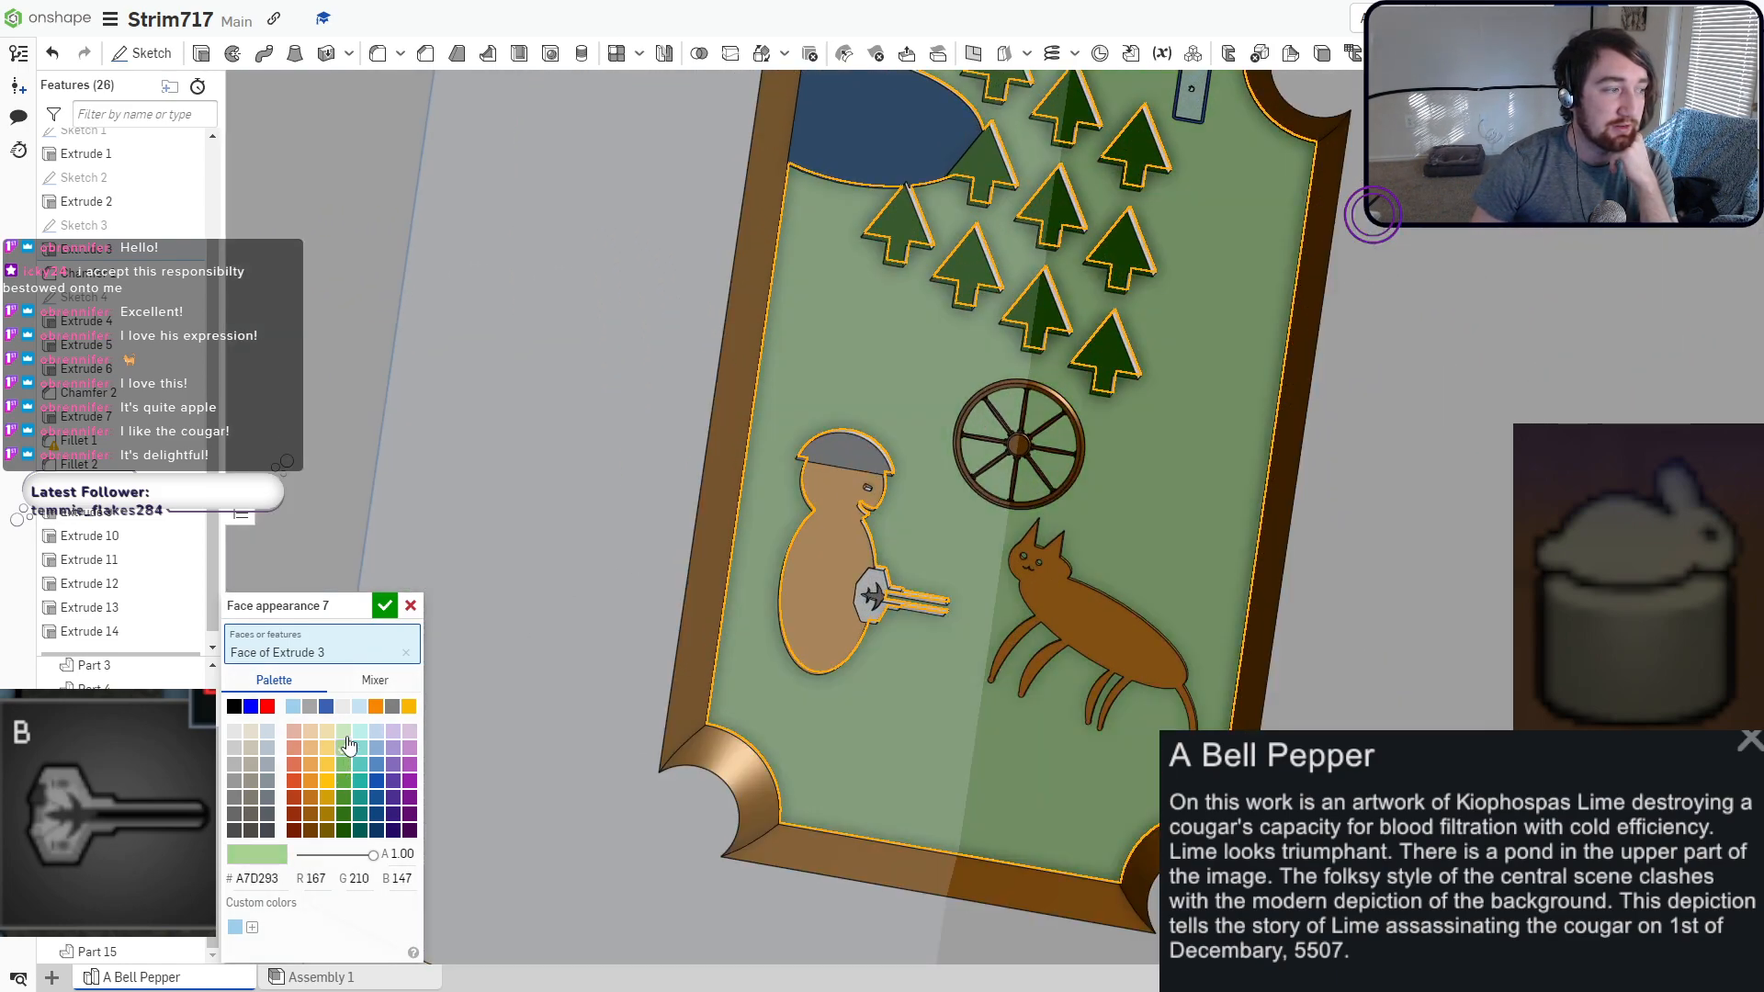
pyautogui.click(344, 766)
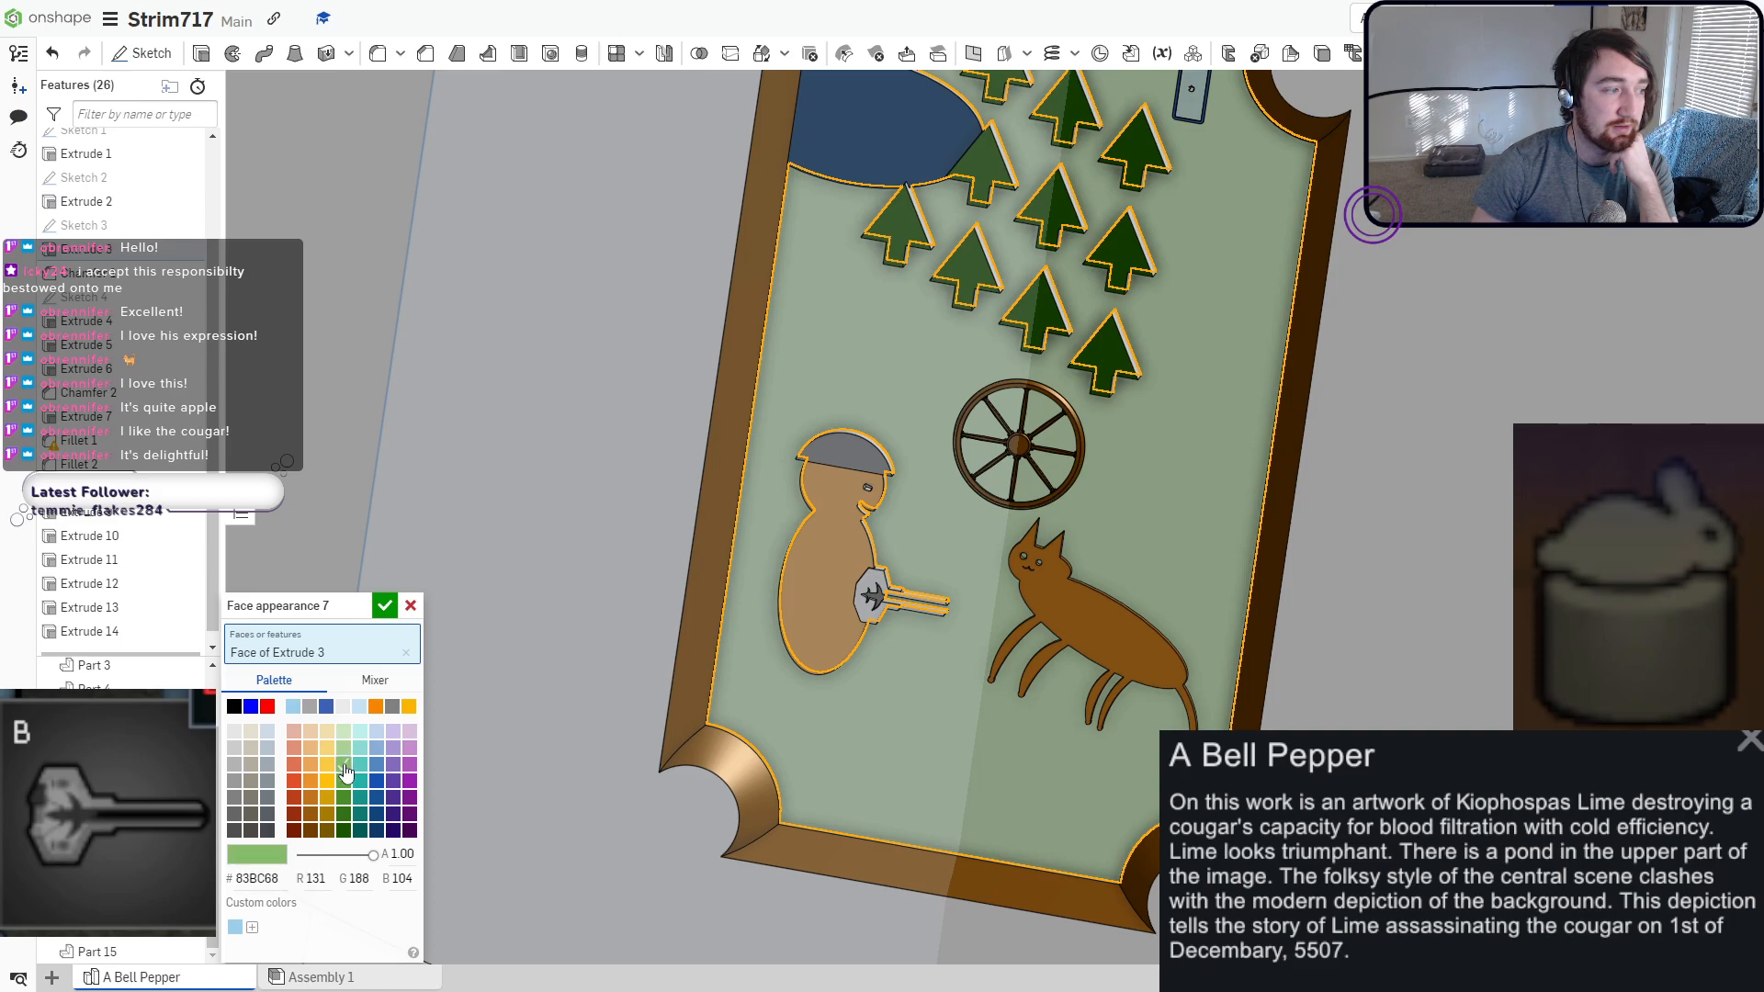
pyautogui.click(385, 608)
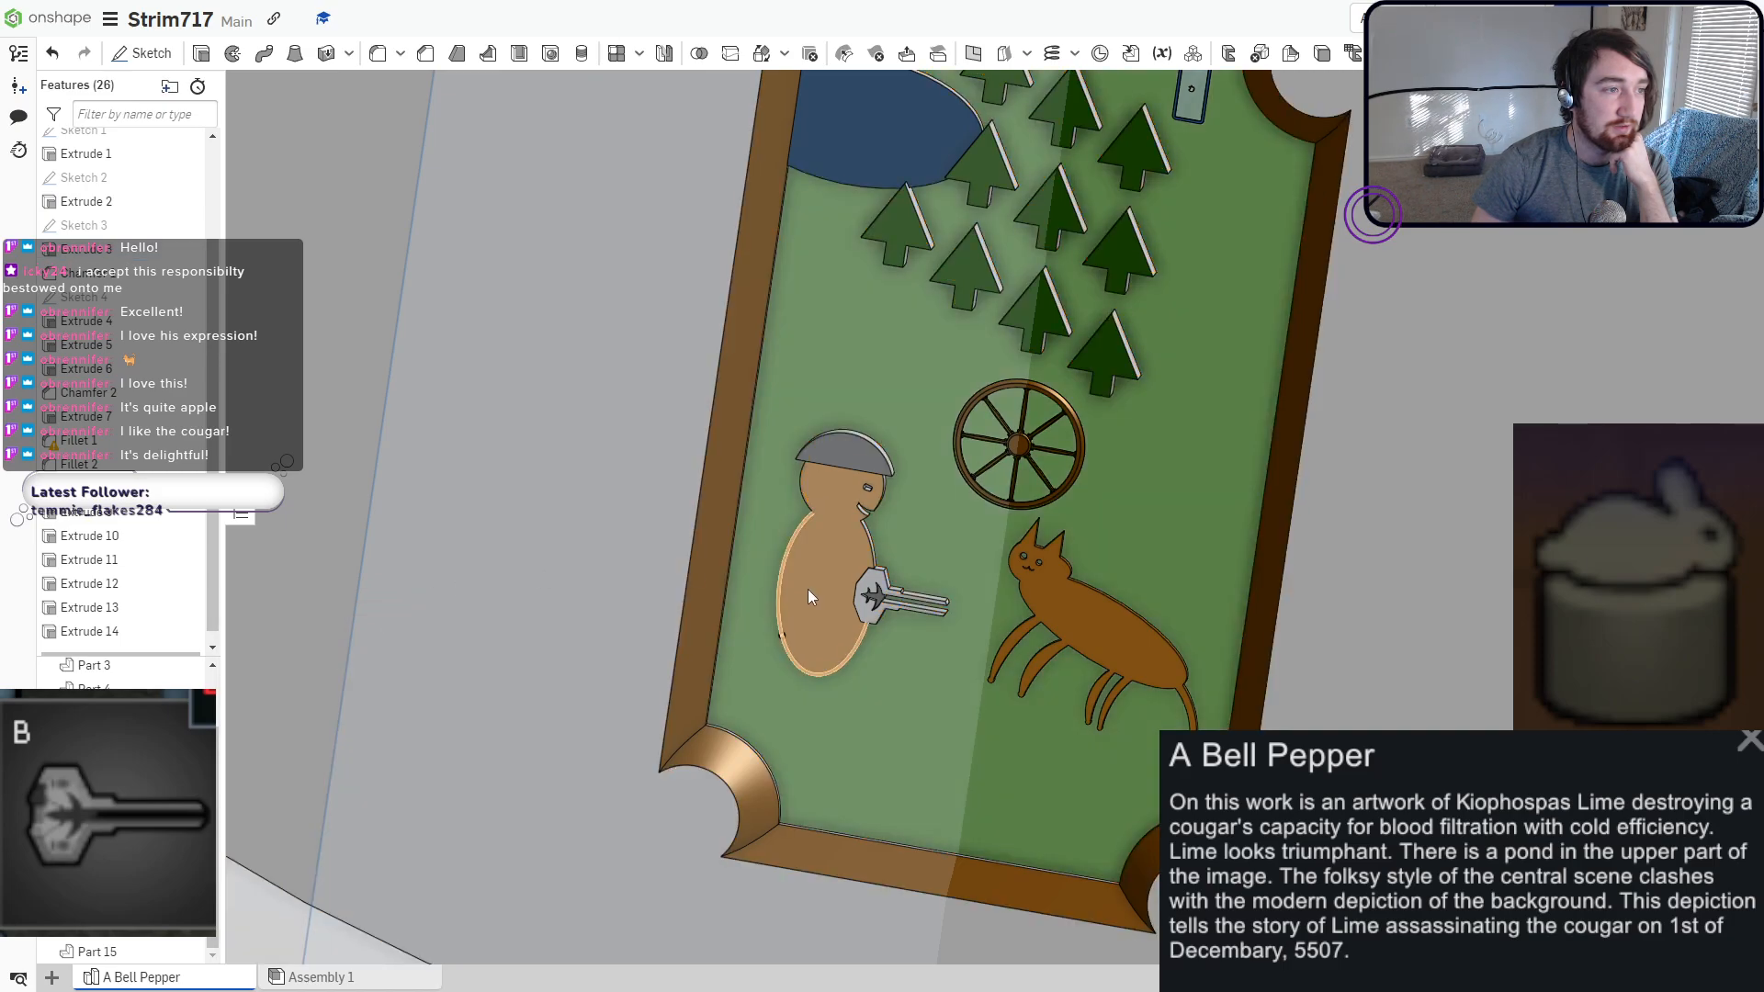
# Create a new, empty part studio in the document for the next artwork.
pyautogui.moveTo(807, 588); pyautogui.dragTo(768, 583, button='right')
pyautogui.scroll(-8, 731, 607)
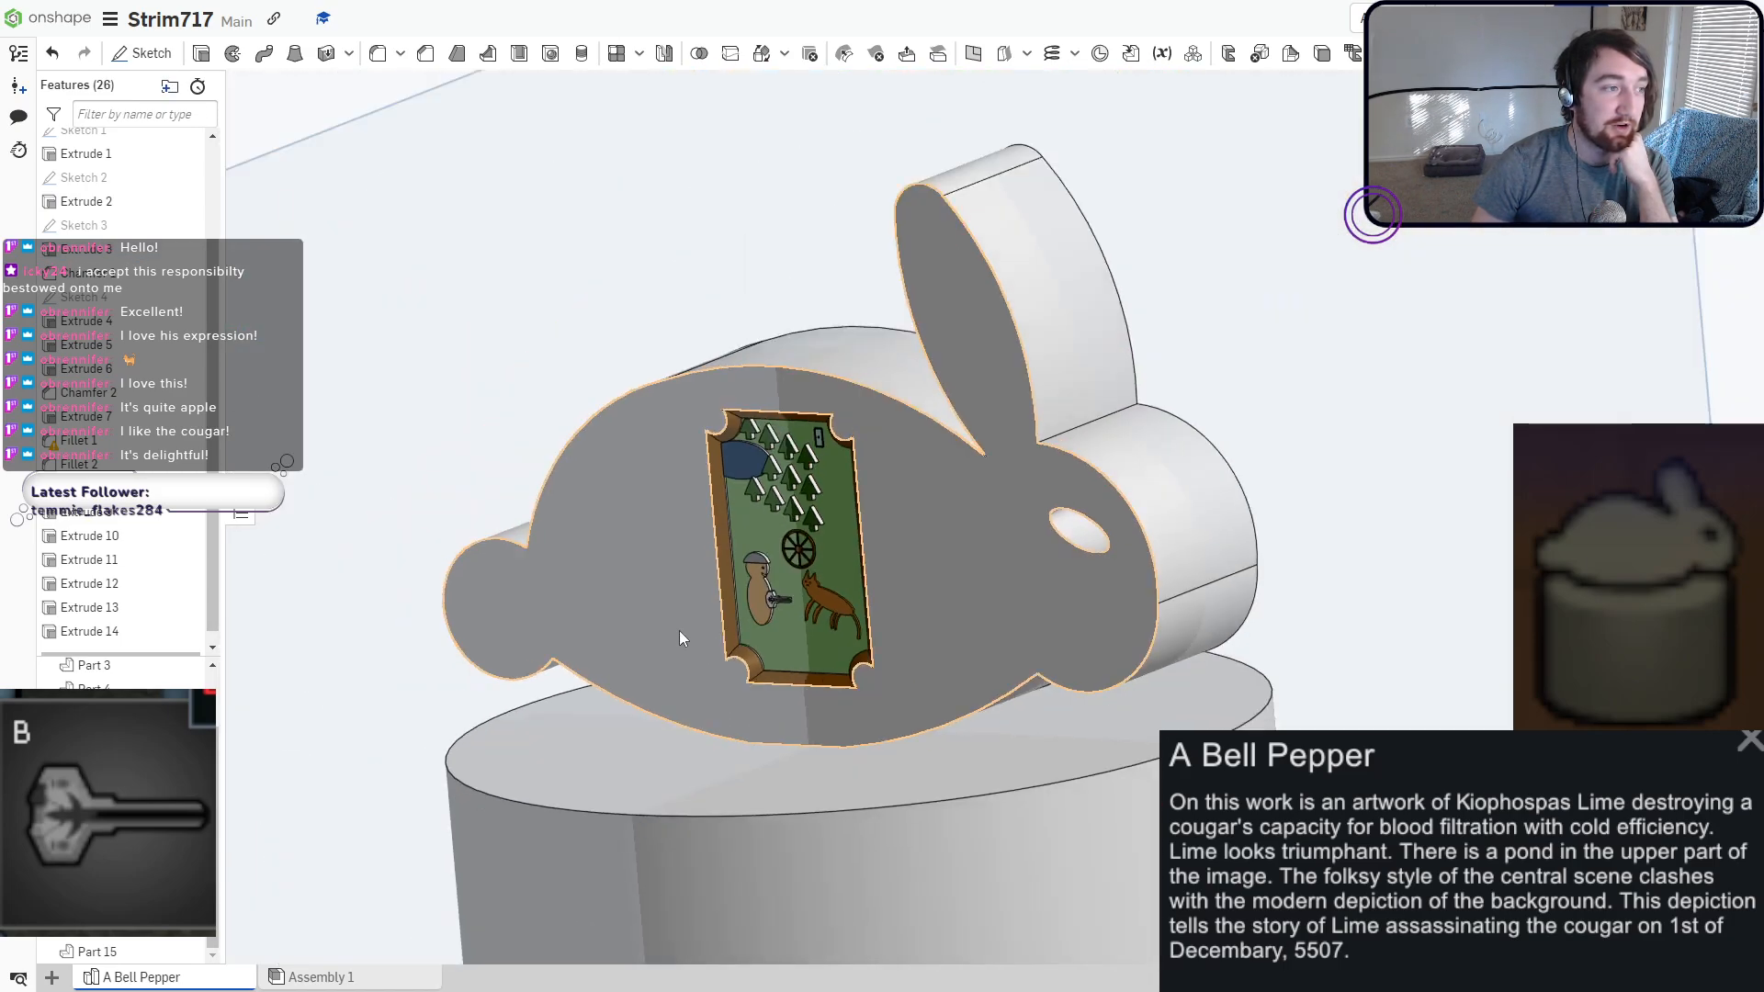
pyautogui.moveTo(506, 663); pyautogui.dragTo(810, 543, button='middle')
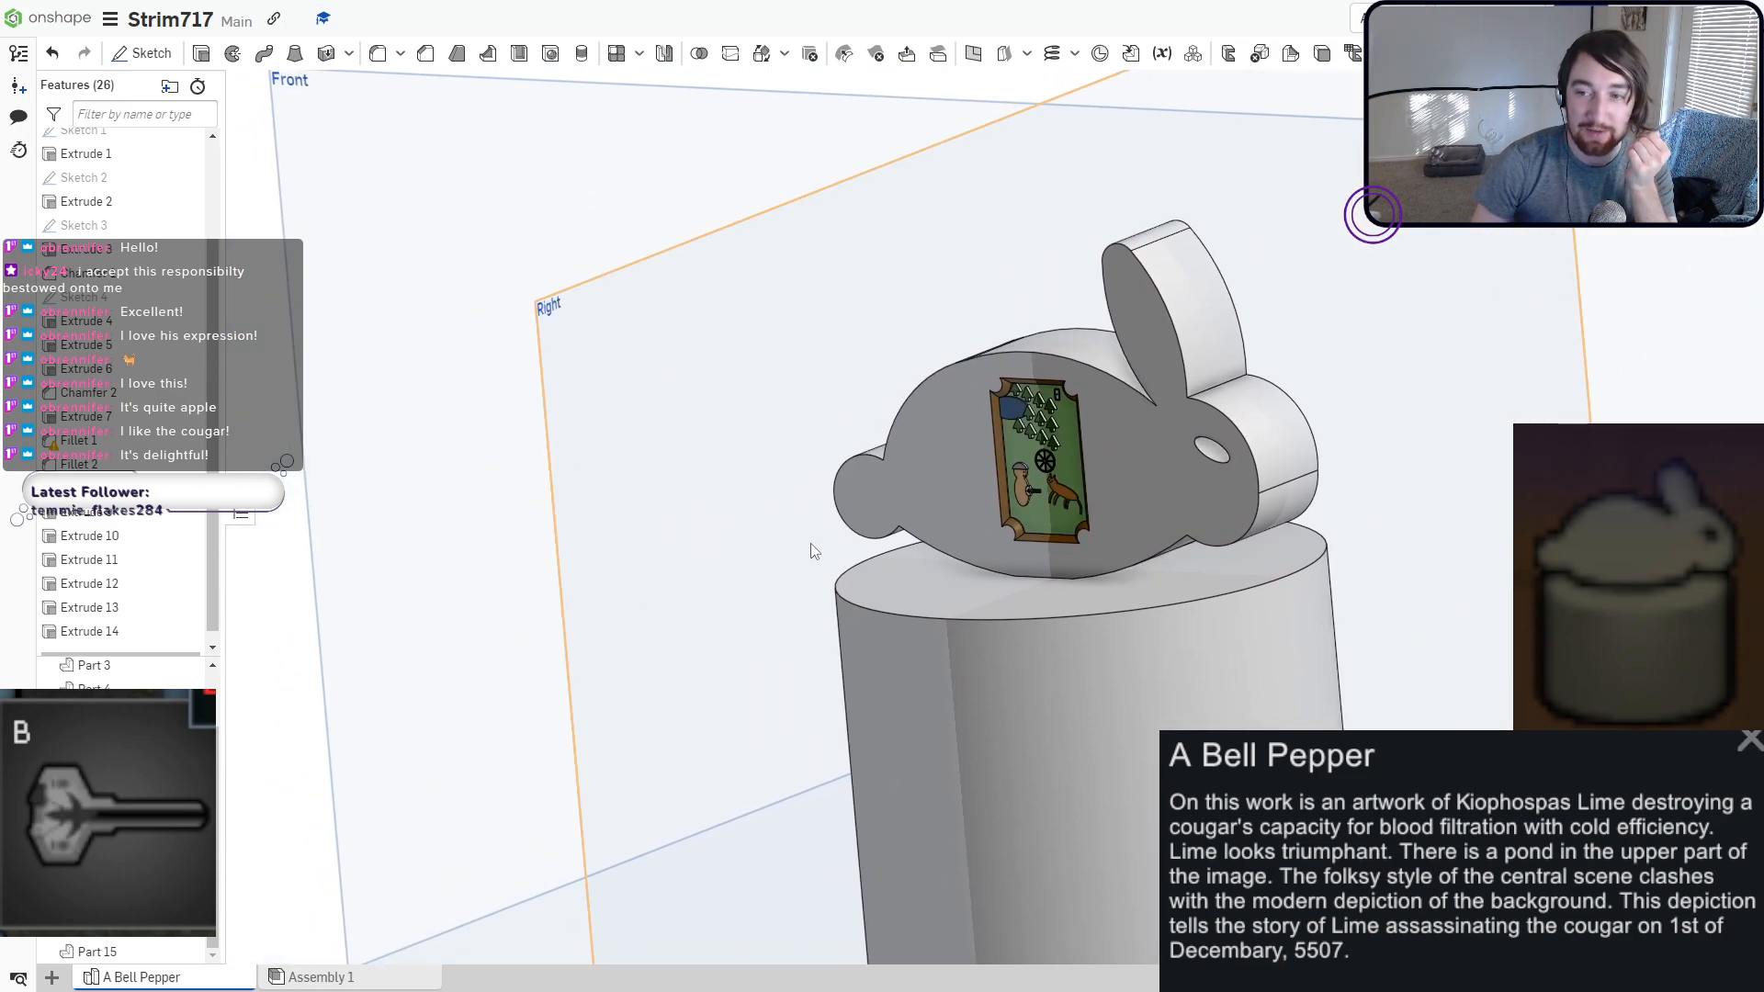
pyautogui.scroll(-3, 434, 592)
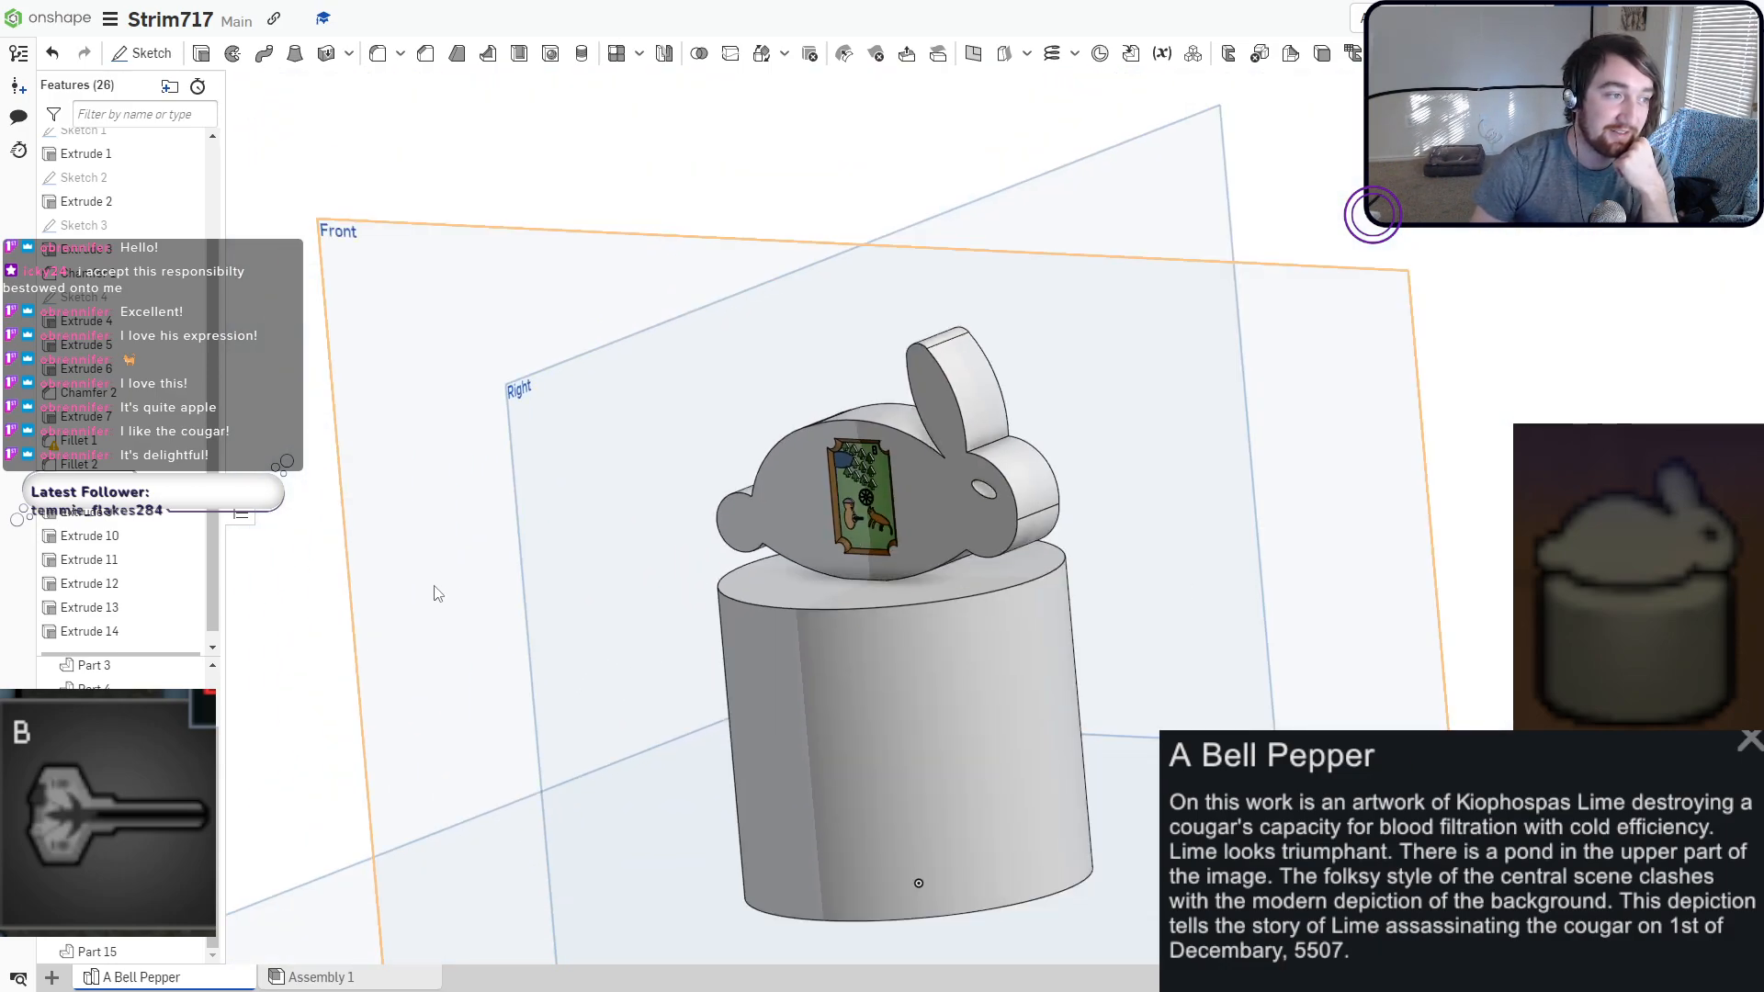
pyautogui.moveTo(435, 593); pyautogui.dragTo(588, 572, button='middle')
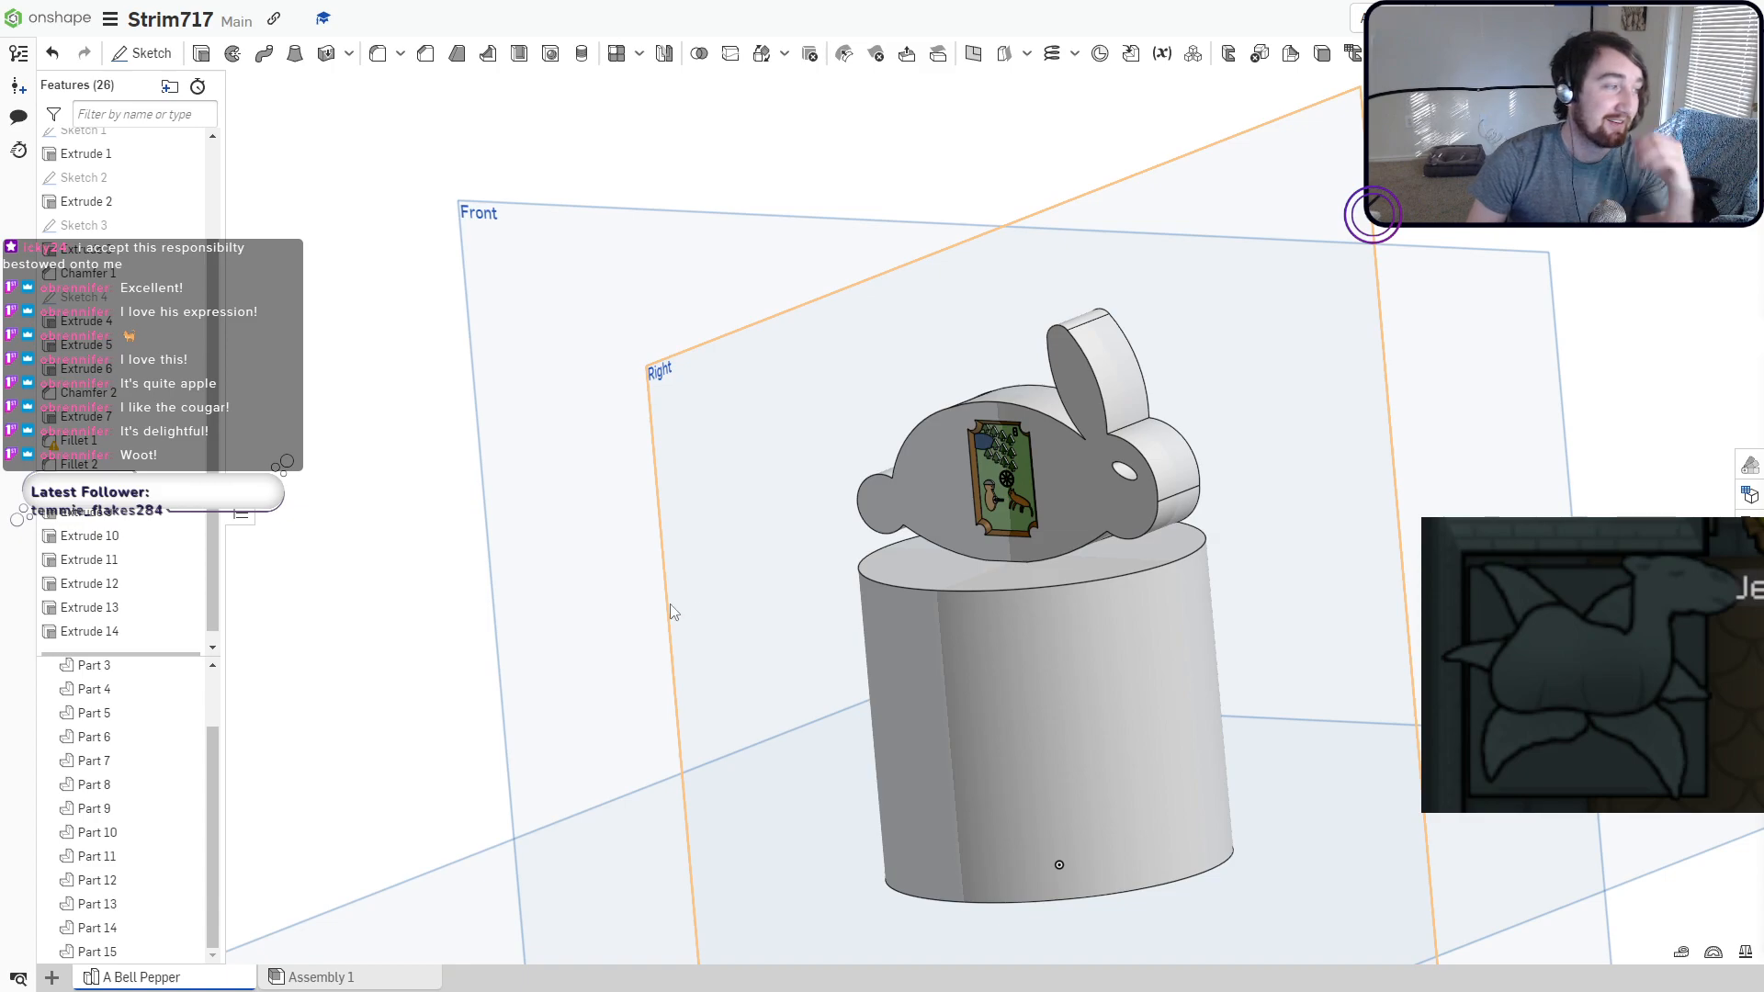
pyautogui.click(51, 975)
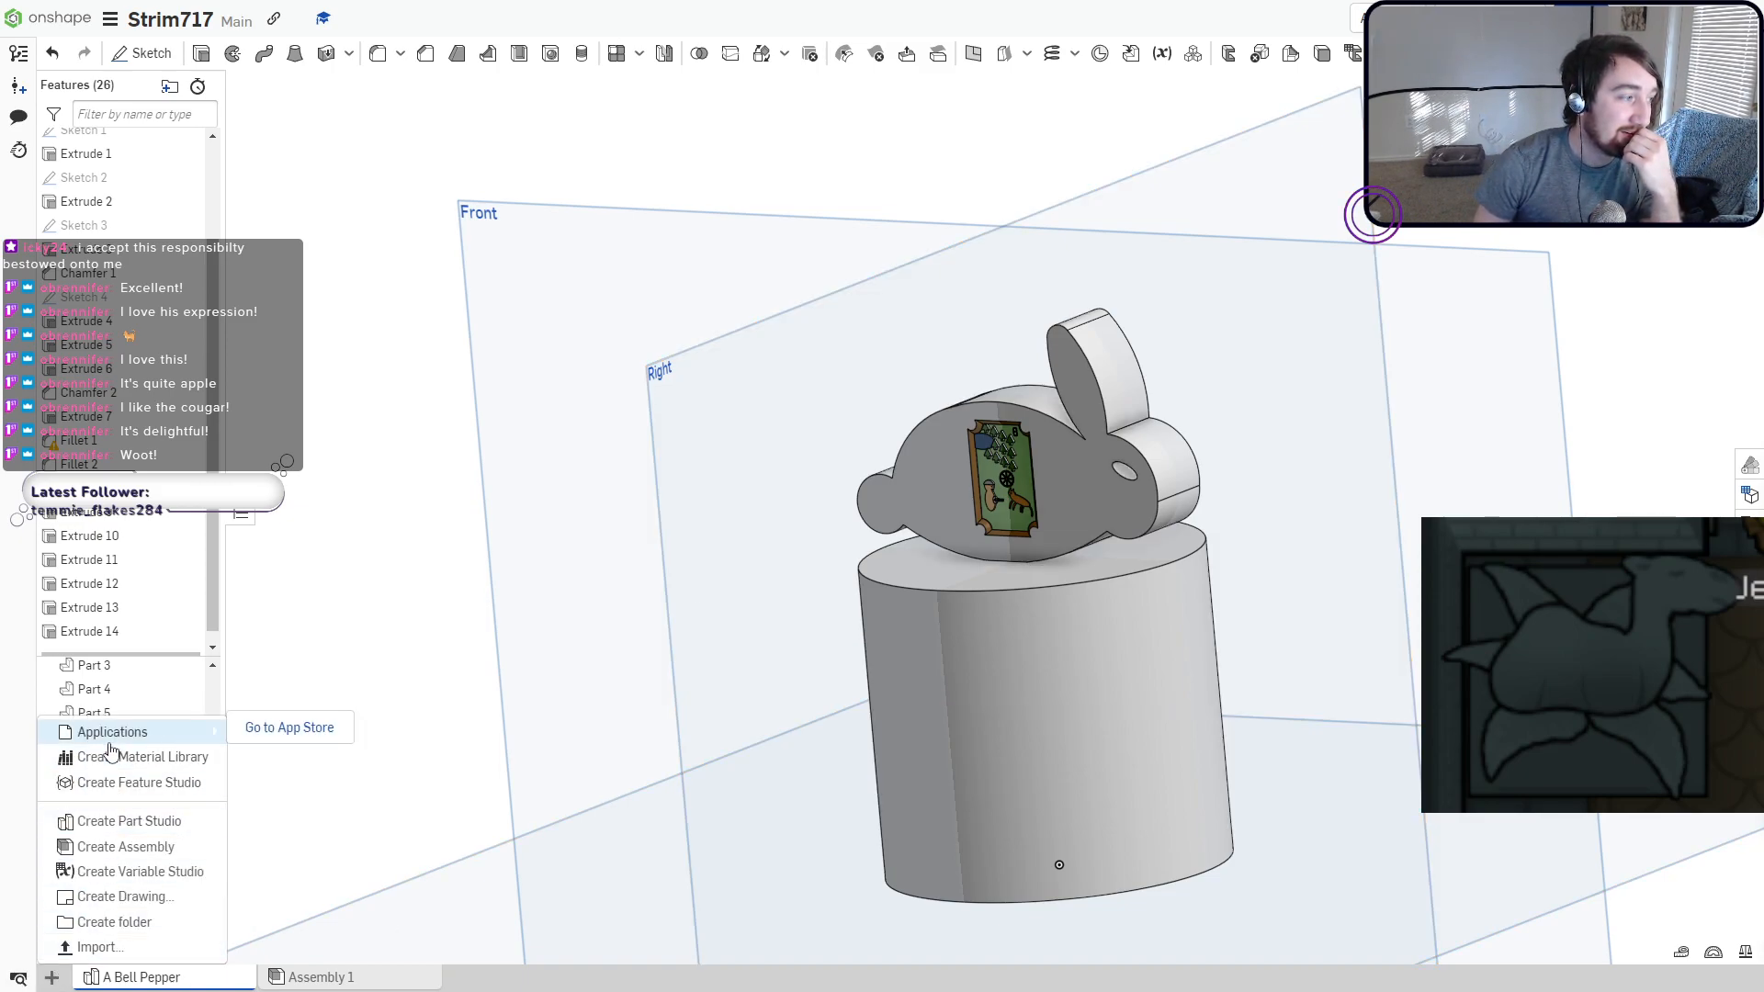
pyautogui.click(92, 823)
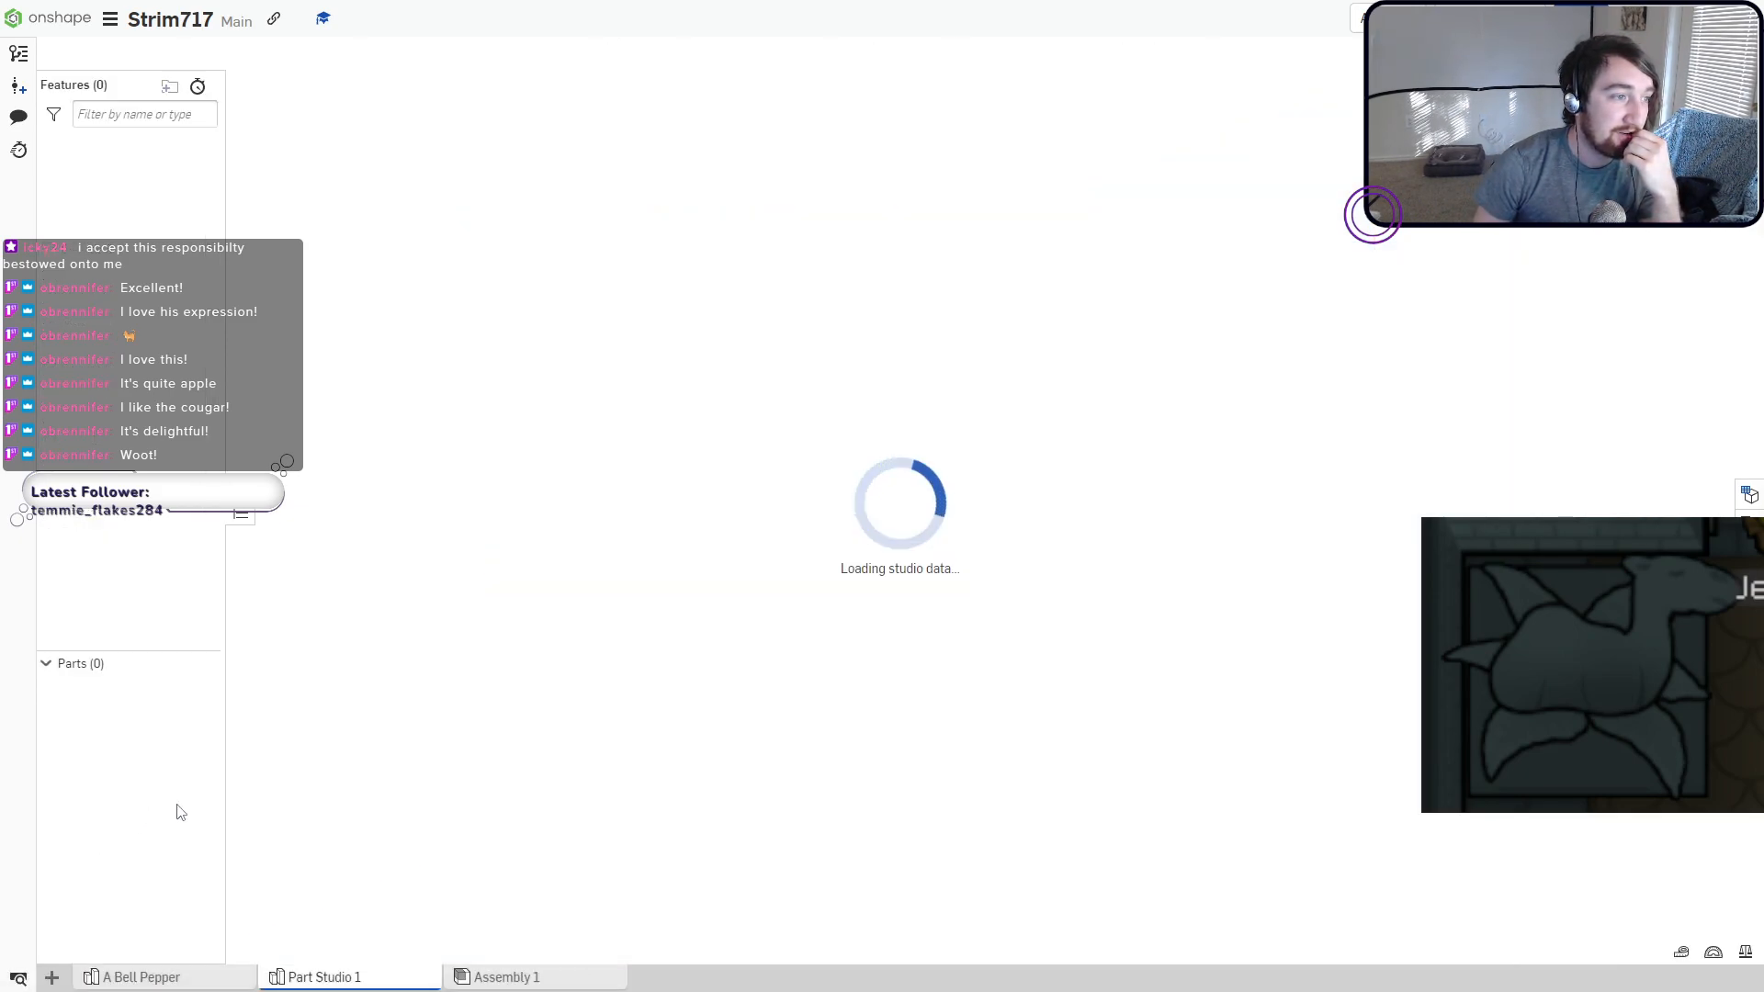
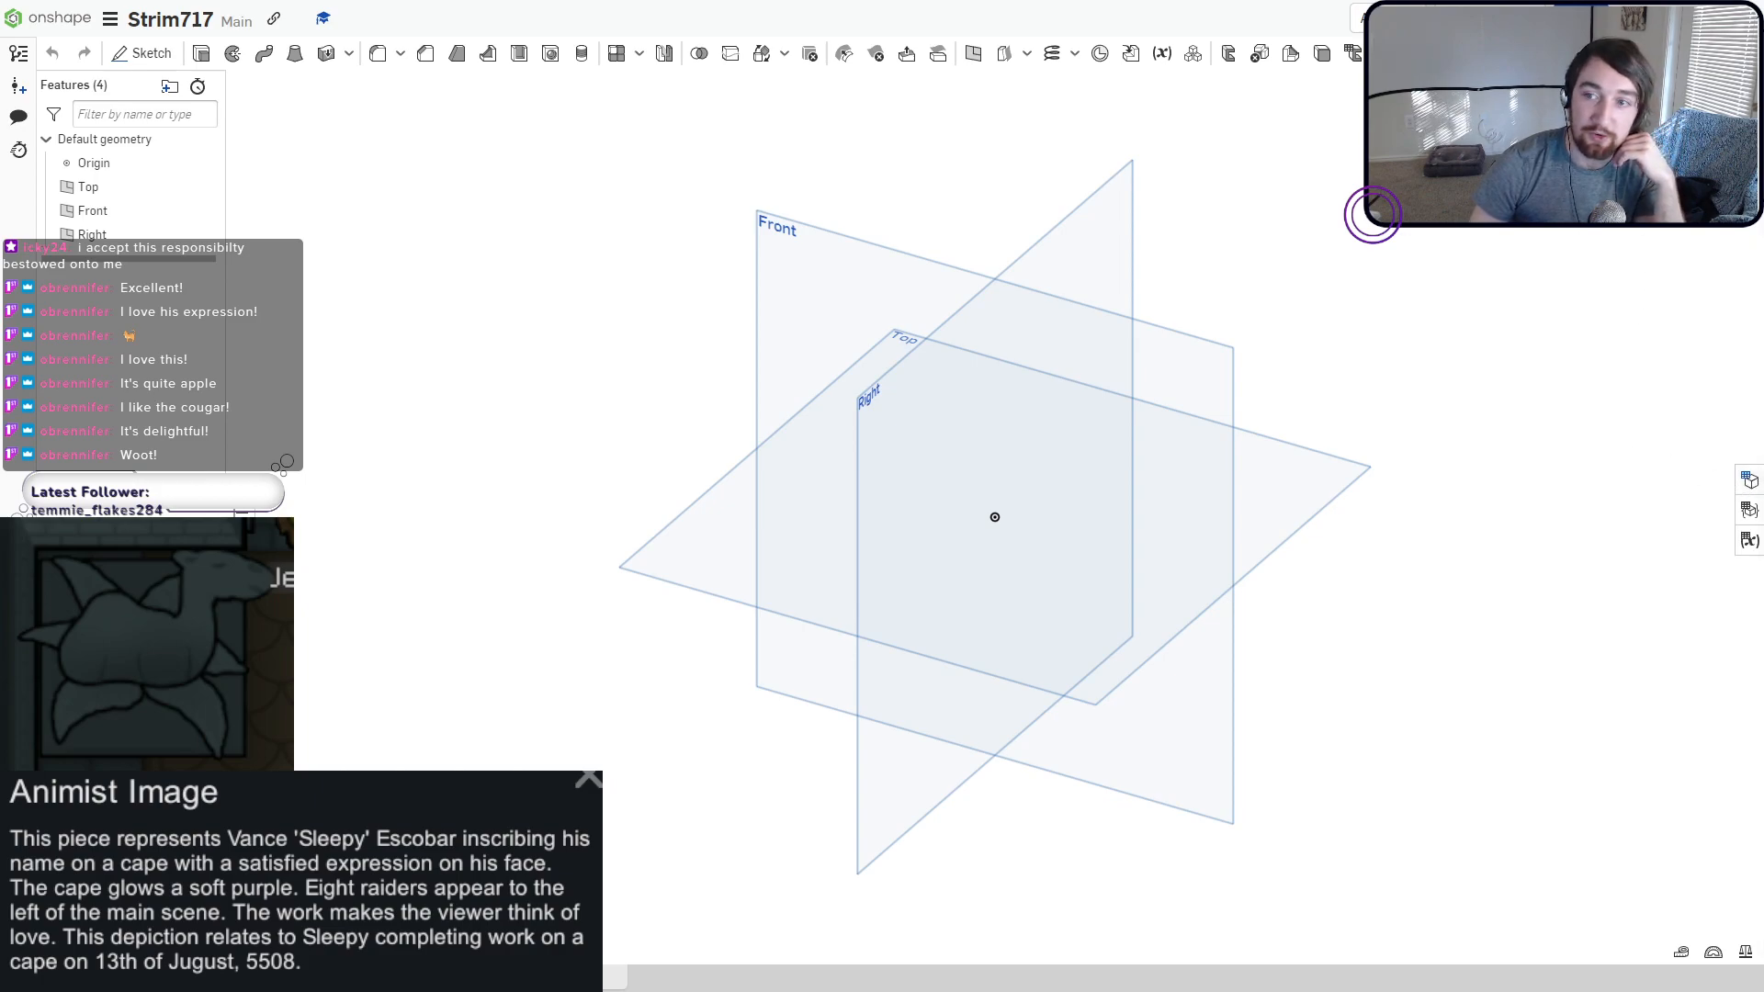
# Sketch a center point rectangle on the Top plane, centred on the origin, about 10.4 cm wide and 9.2 cm high.
pyautogui.click(1674, 147)
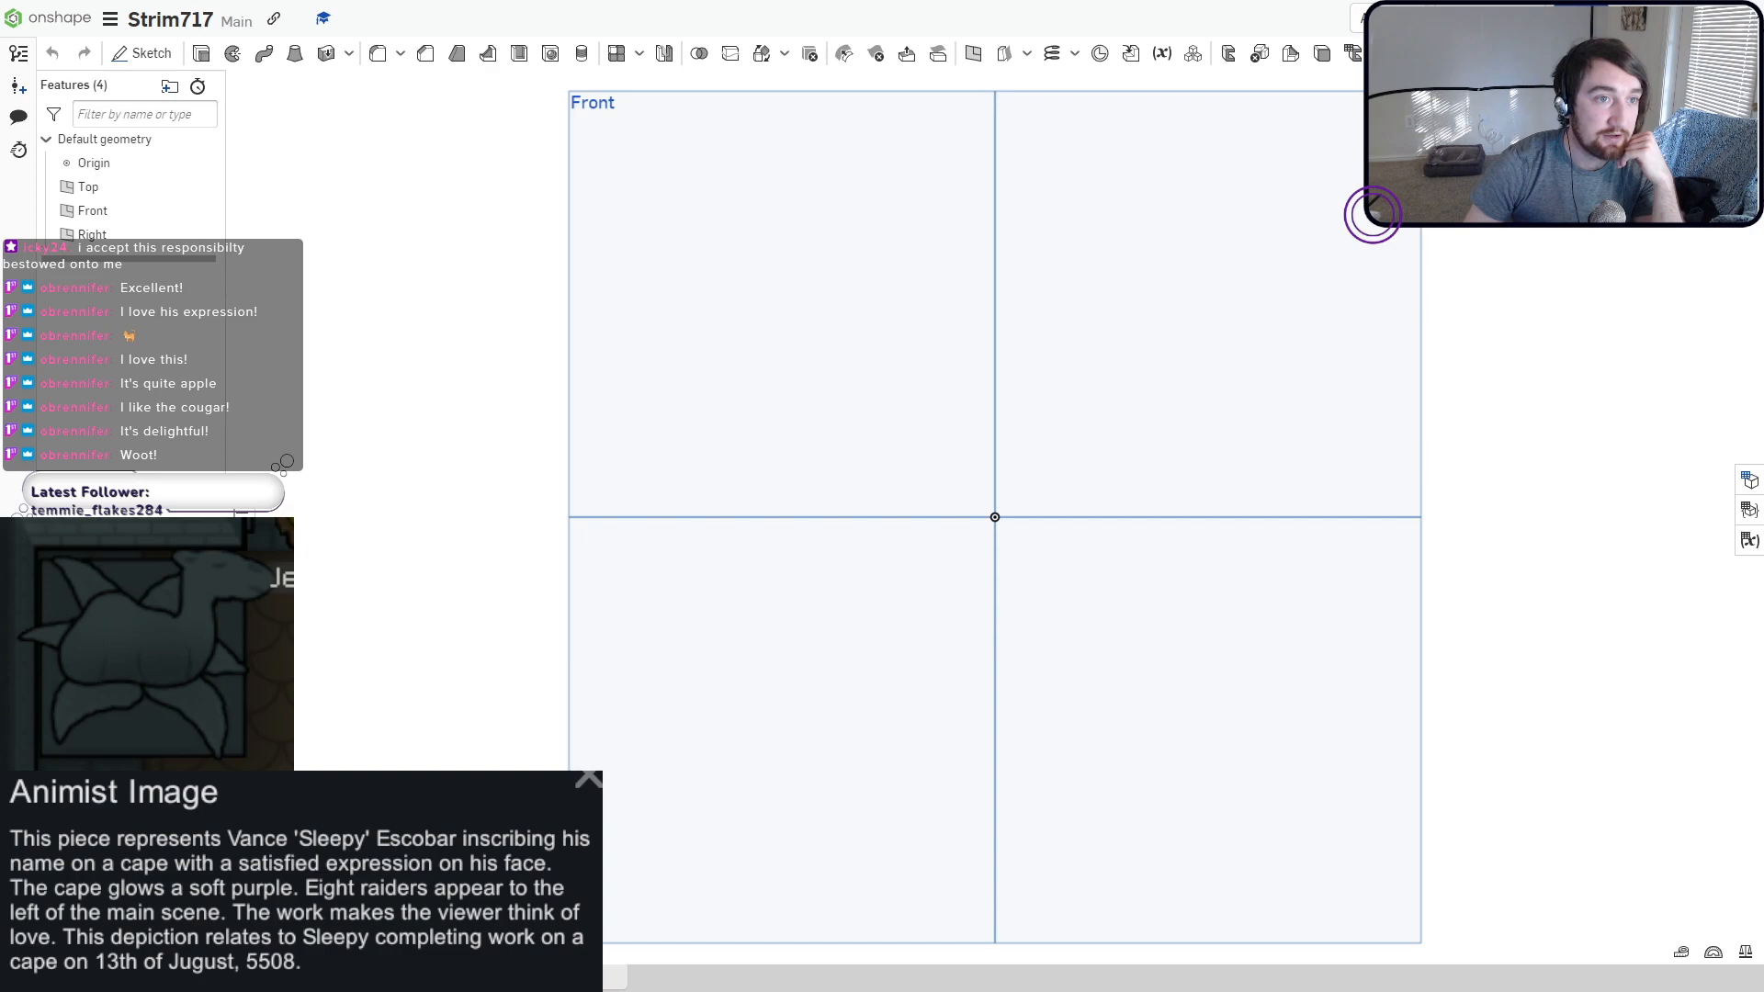
pyautogui.click(1695, 126)
pyautogui.click(161, 60)
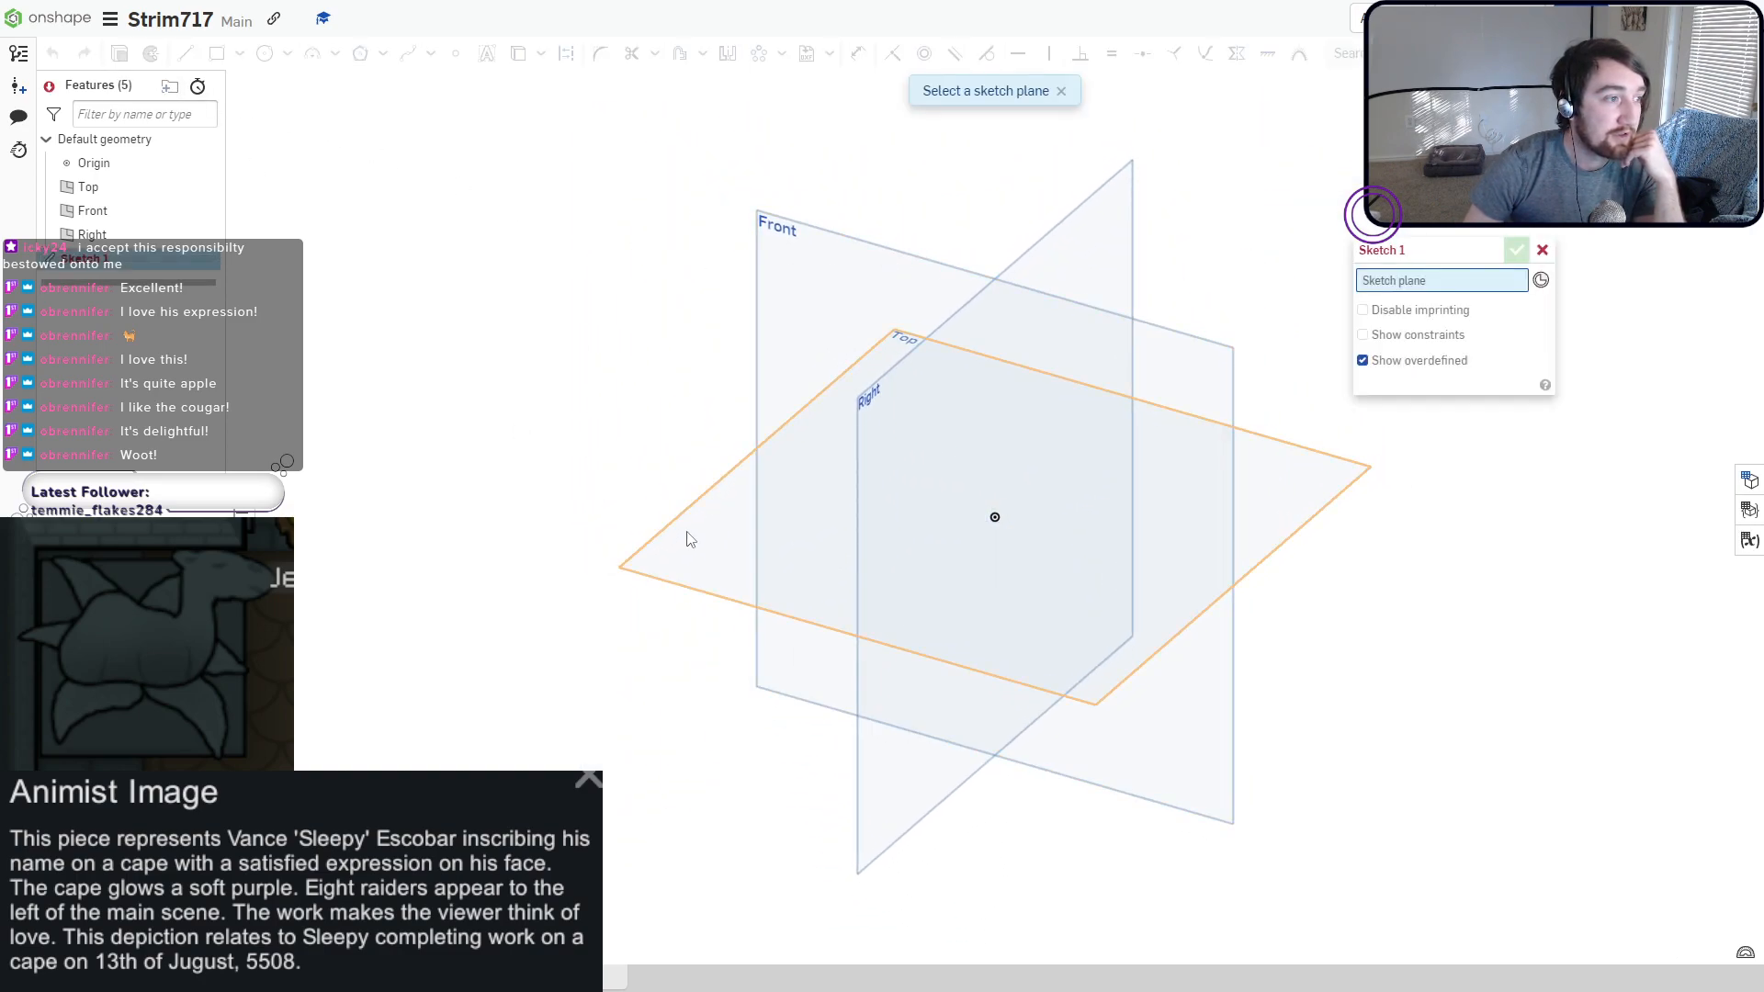
pyautogui.click(691, 540)
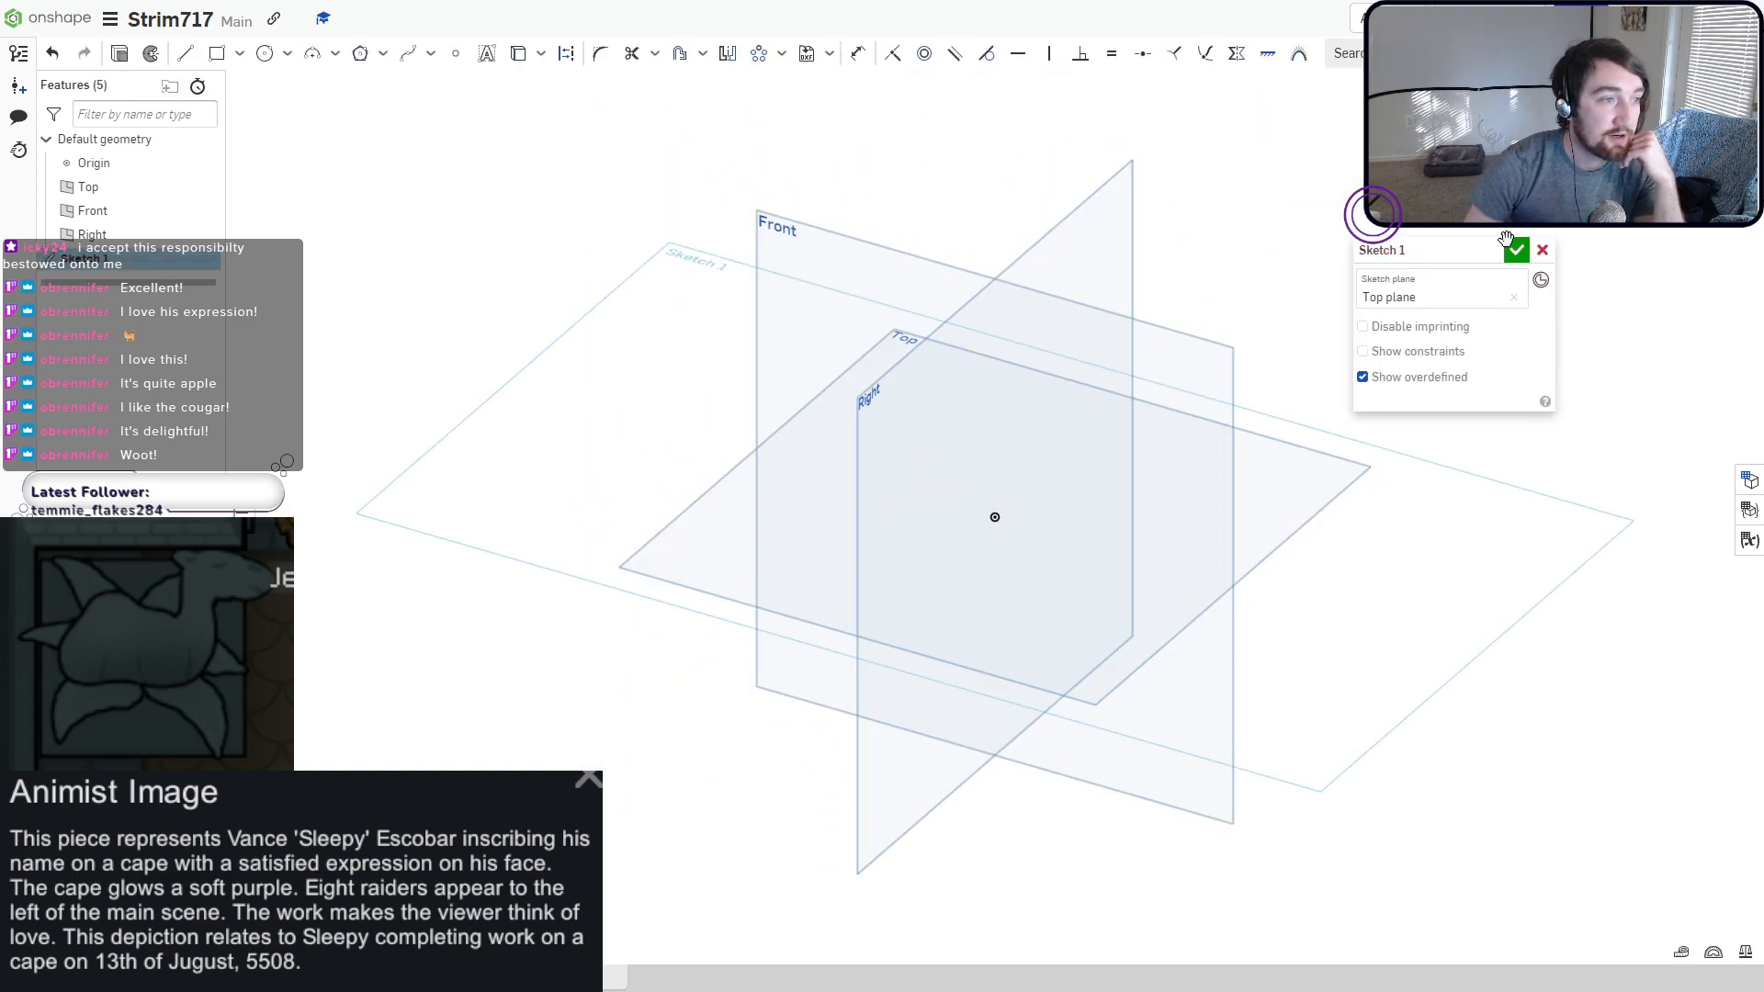
pyautogui.click(239, 55)
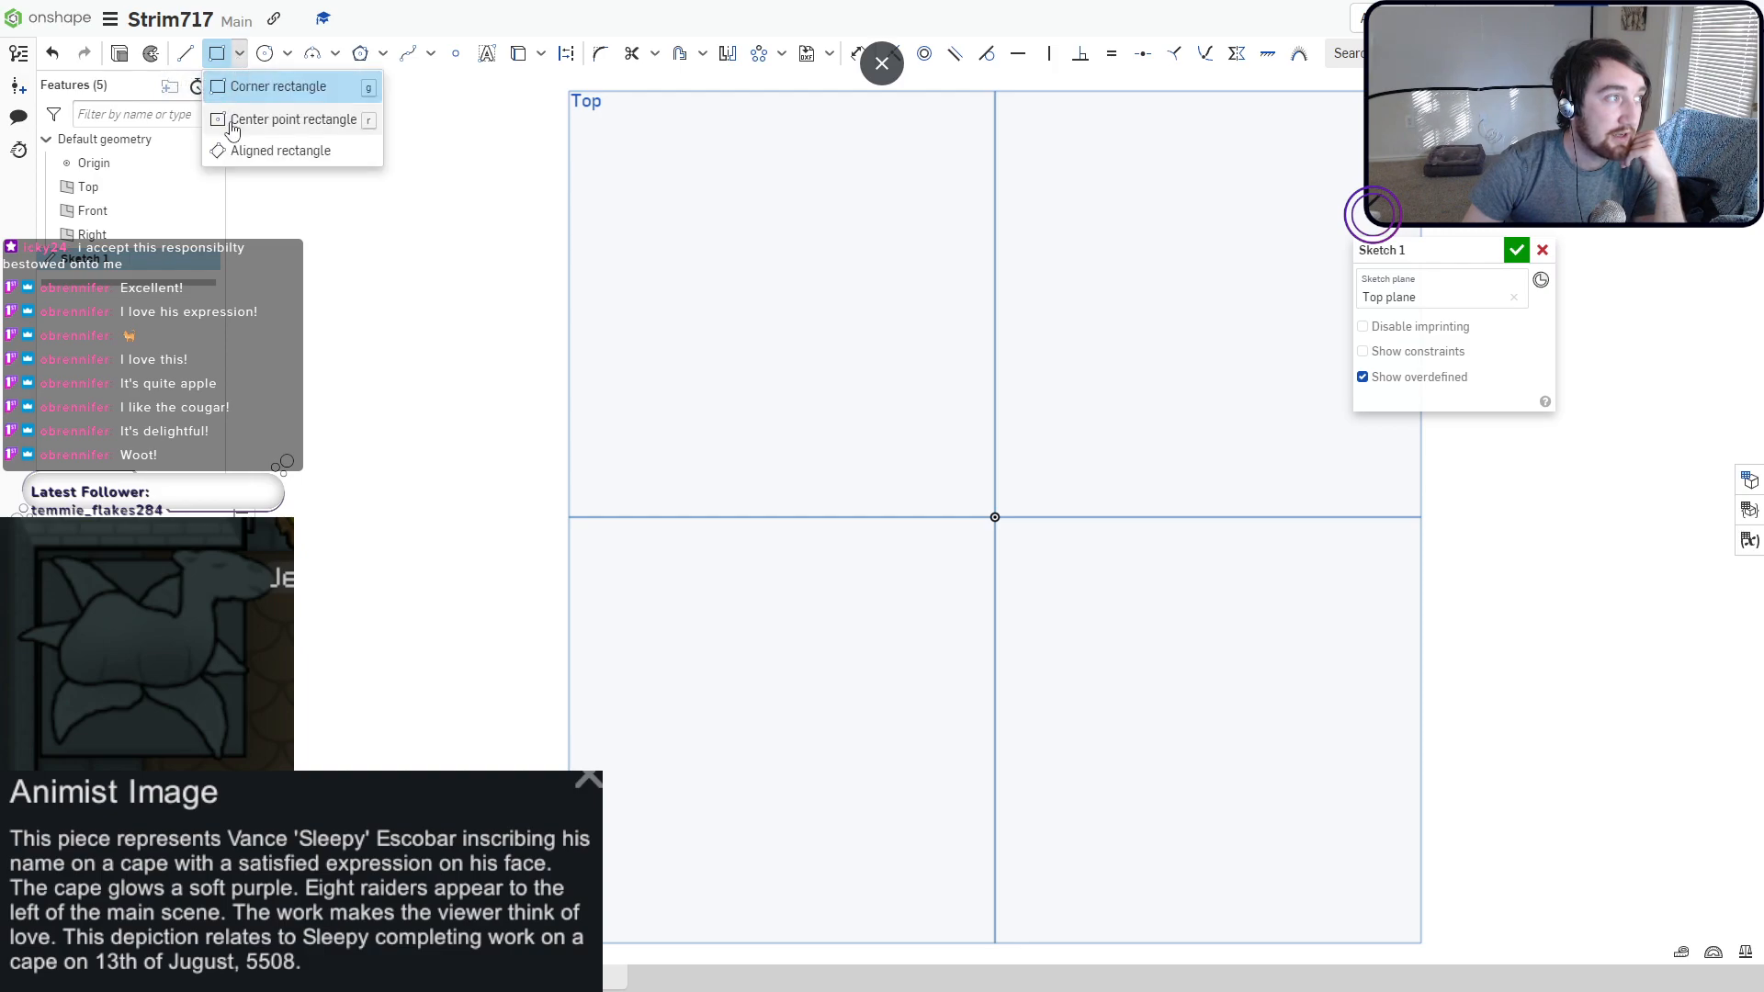
pyautogui.click(276, 119)
pyautogui.click(995, 518)
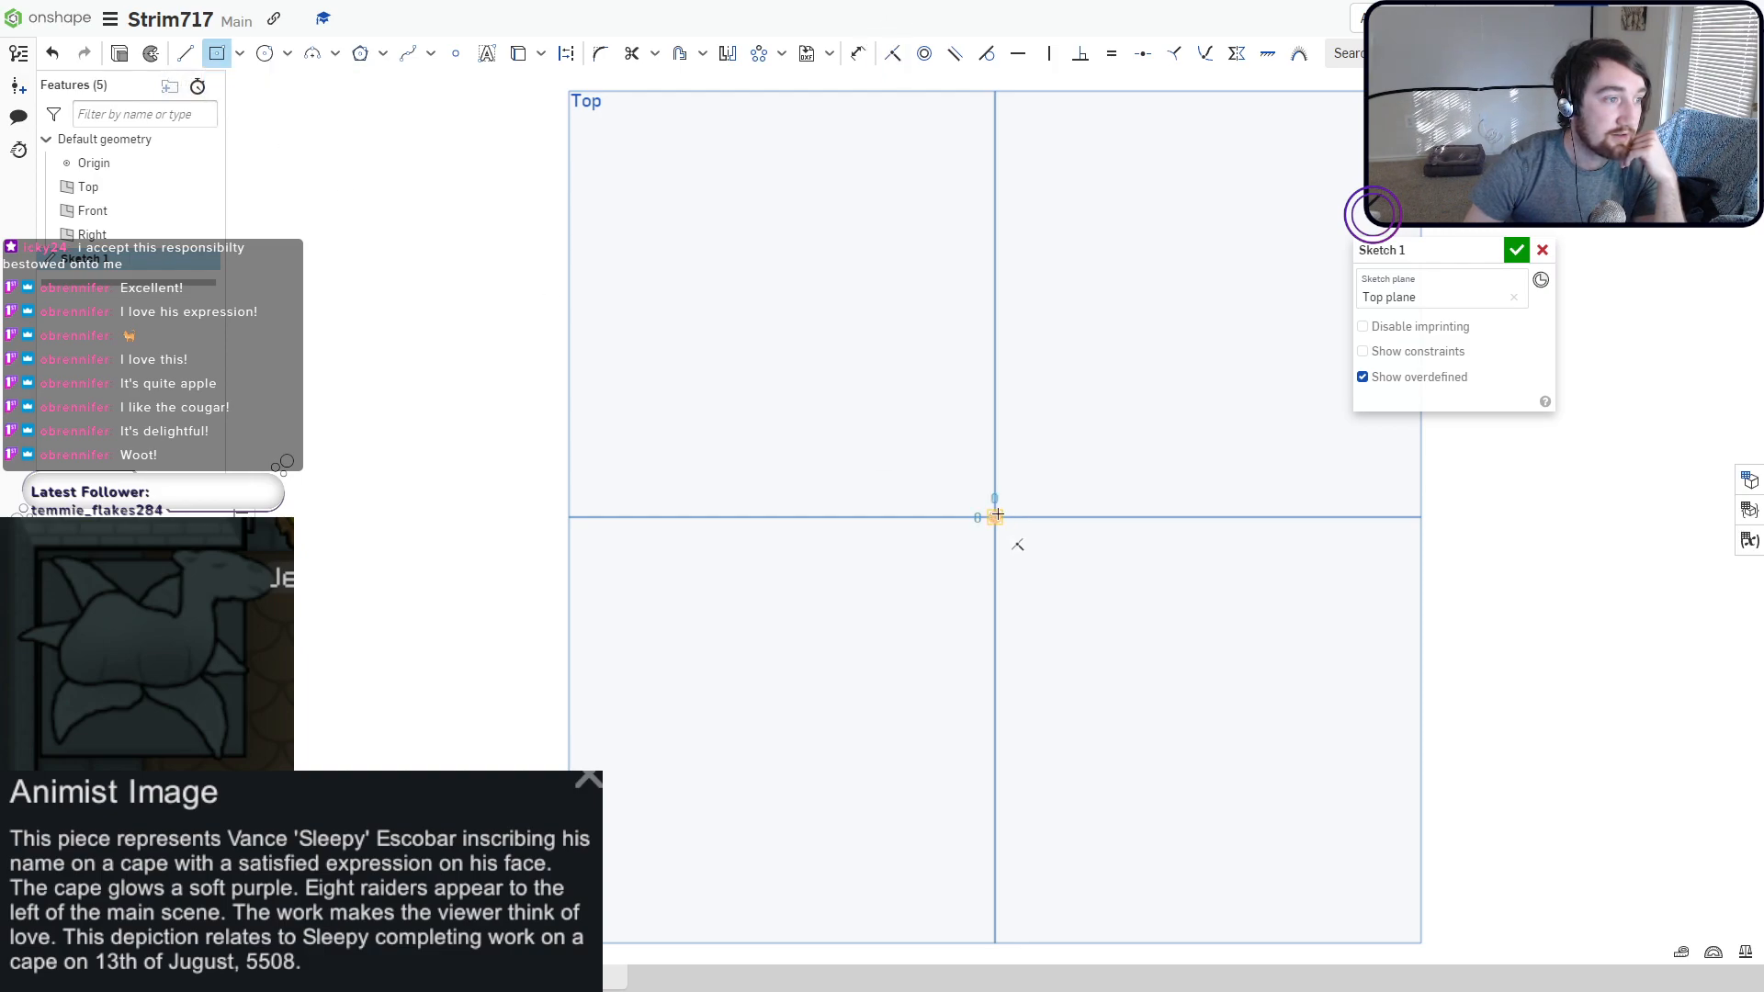
pyautogui.click(1290, 255)
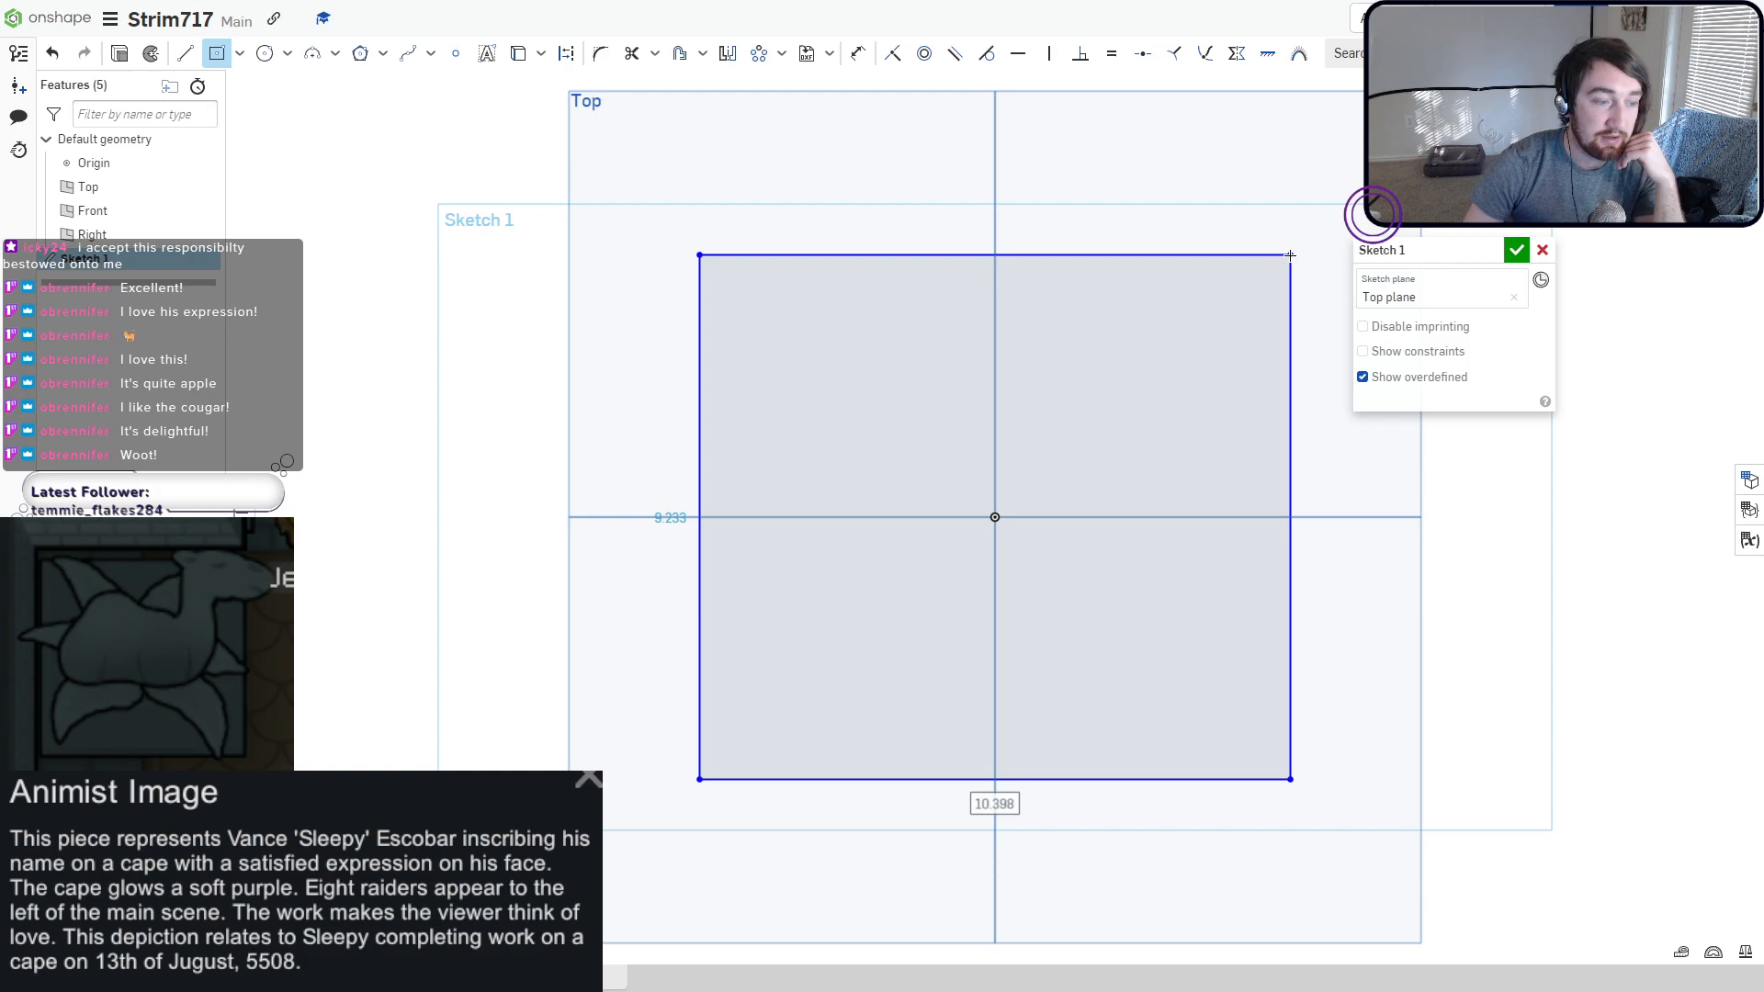
# Set the rectangle's width and height to 10 cm each and finish the sketch.
pyautogui.write('10')
pyautogui.press('Tab')
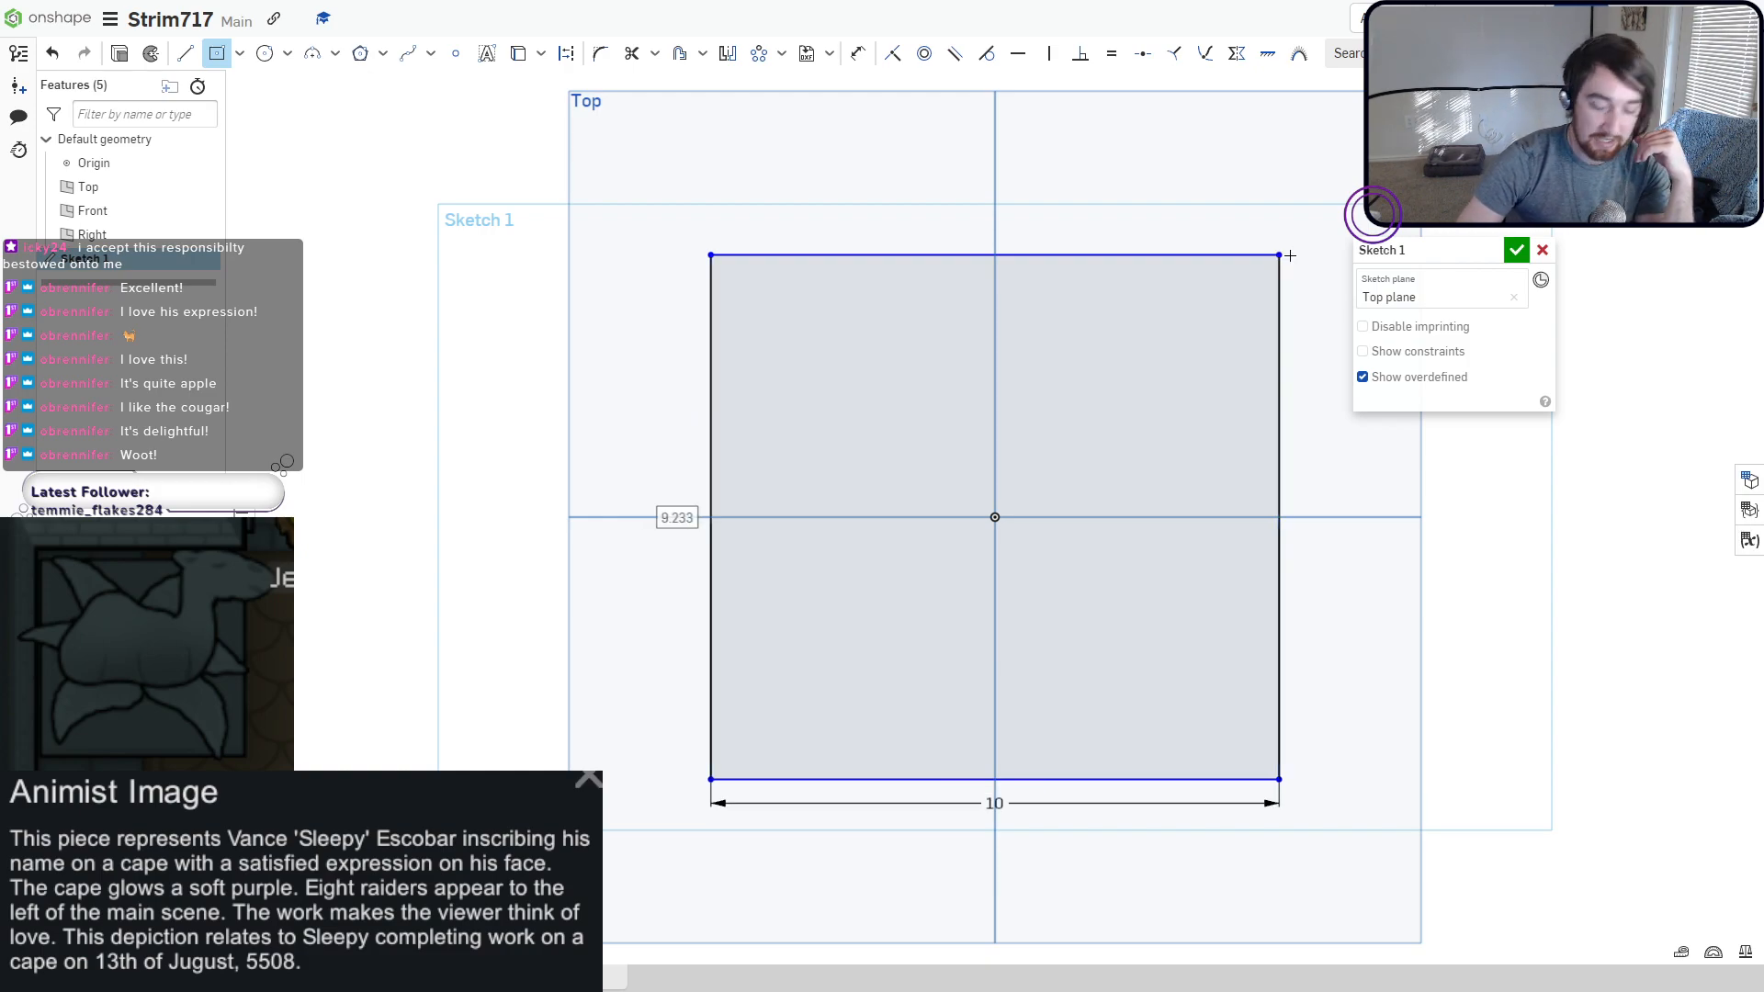
pyautogui.write('10')
pyautogui.press('Return')
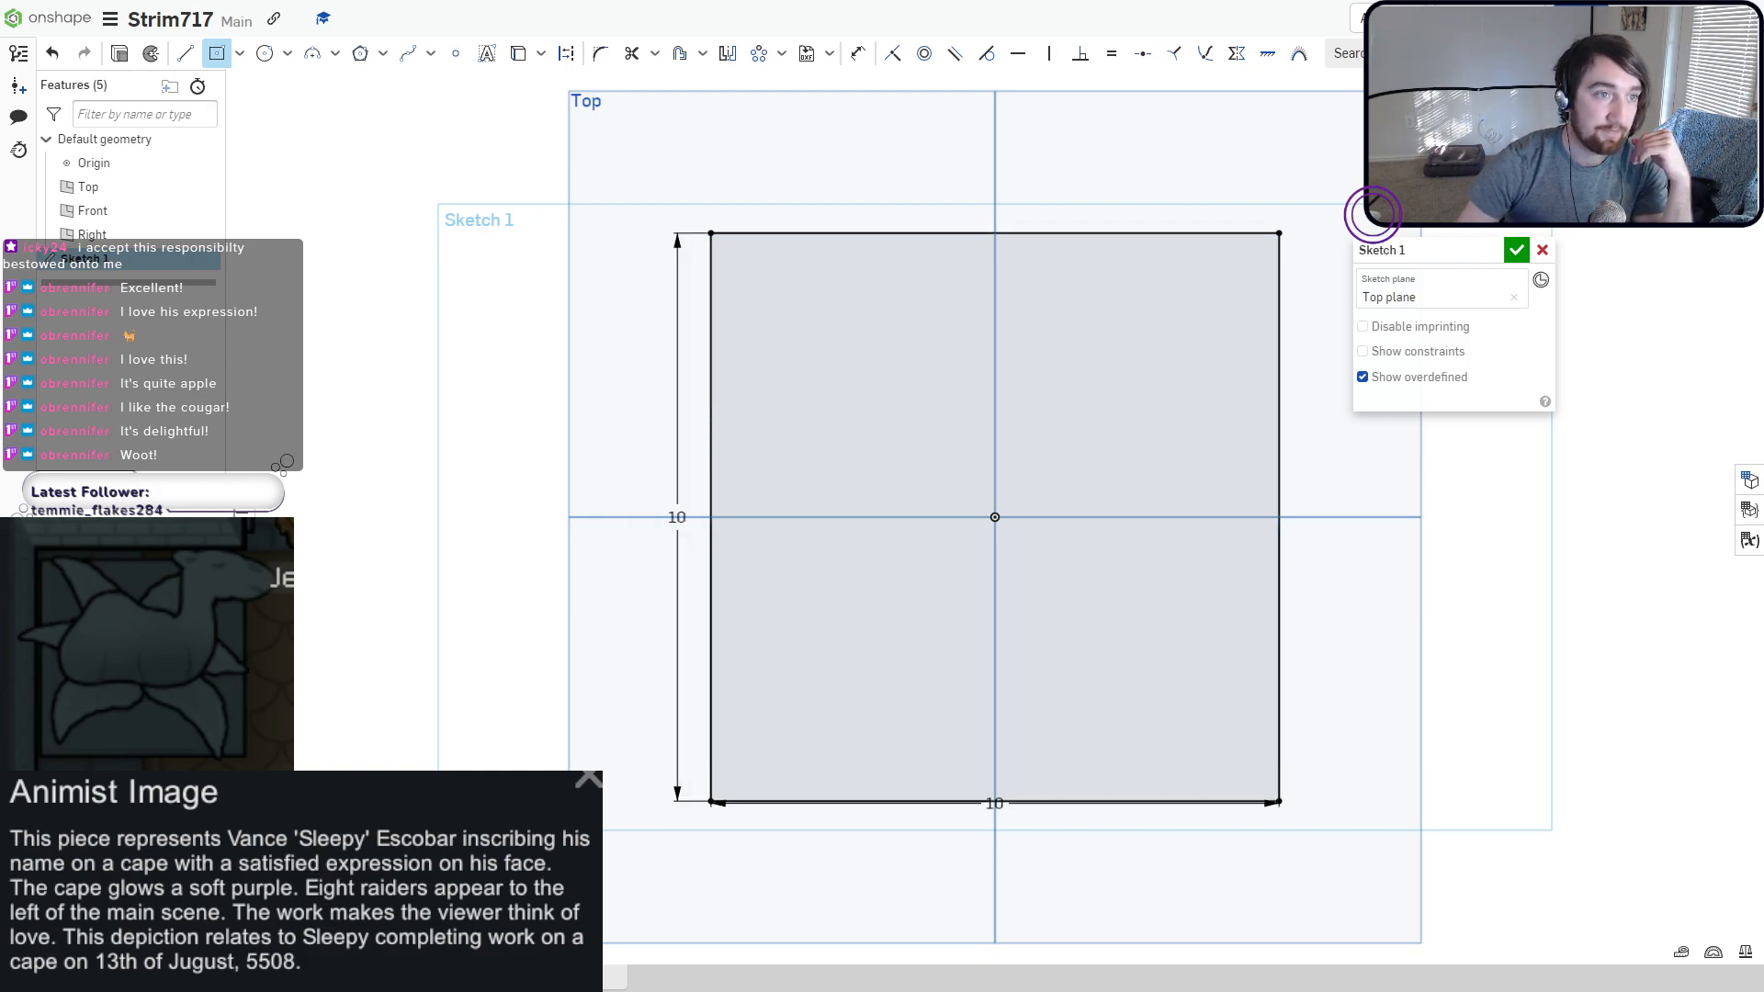
pyautogui.click(1518, 251)
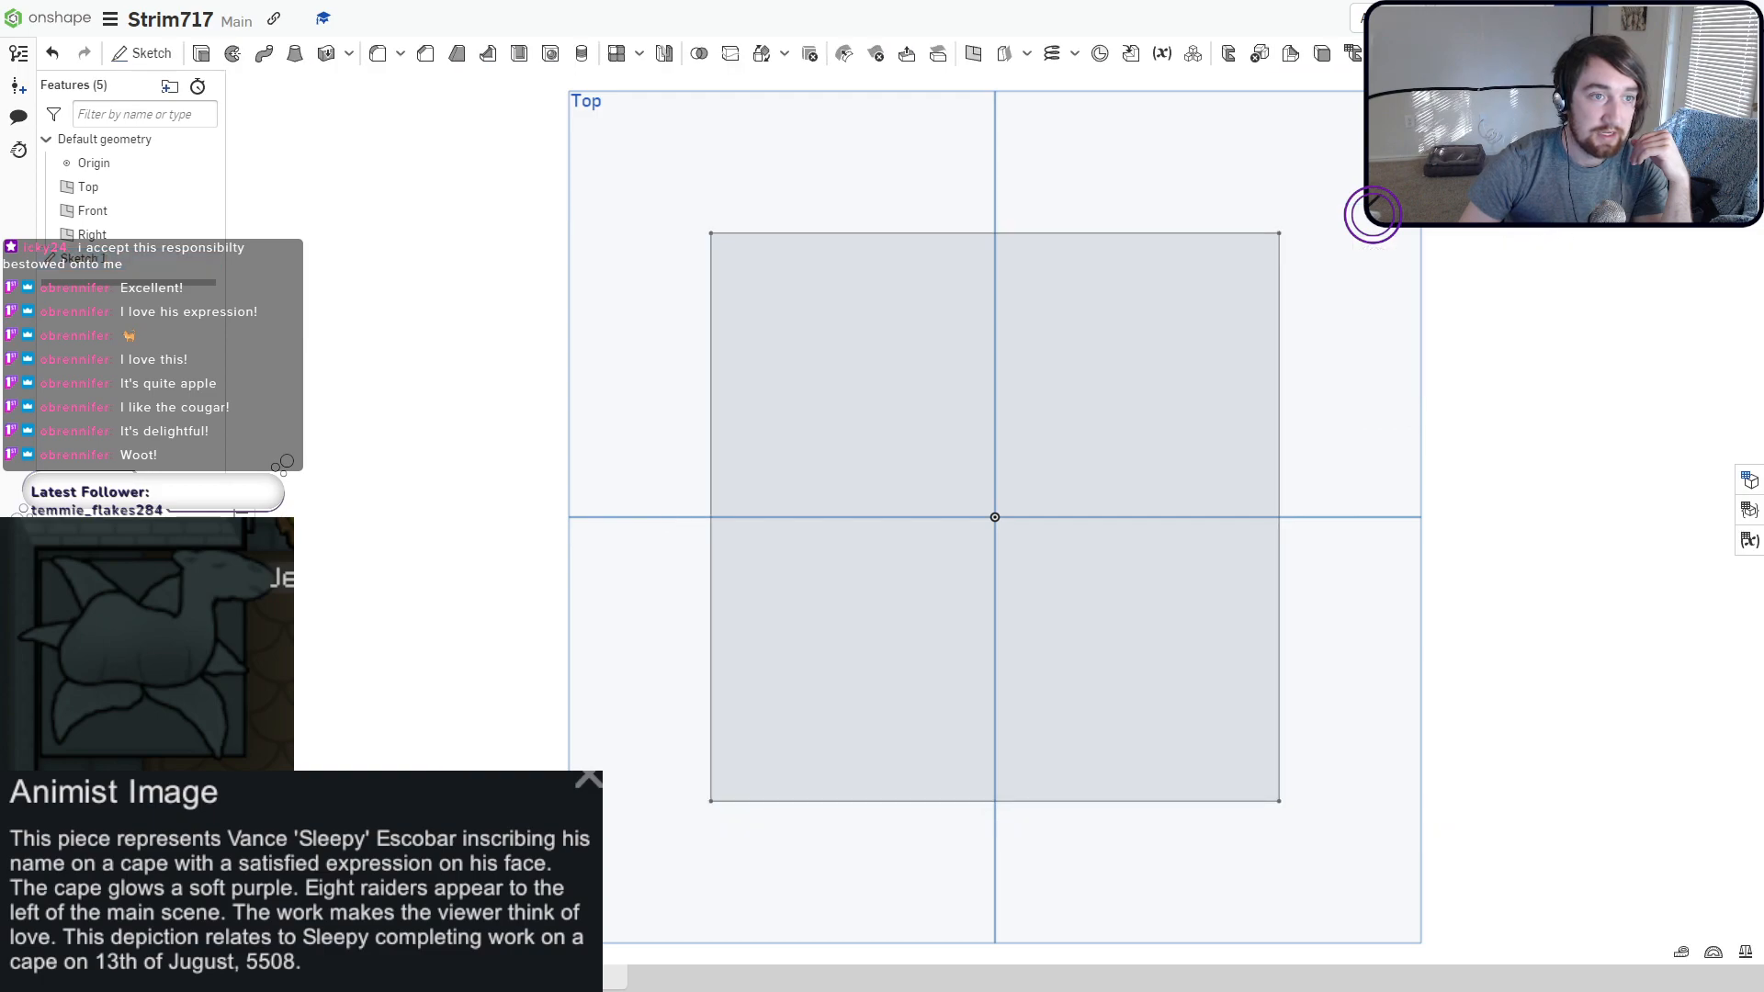
# Extrude the sketched square upward as a new solid with a depth of about 1.72 cm.
pyautogui.click(201, 52)
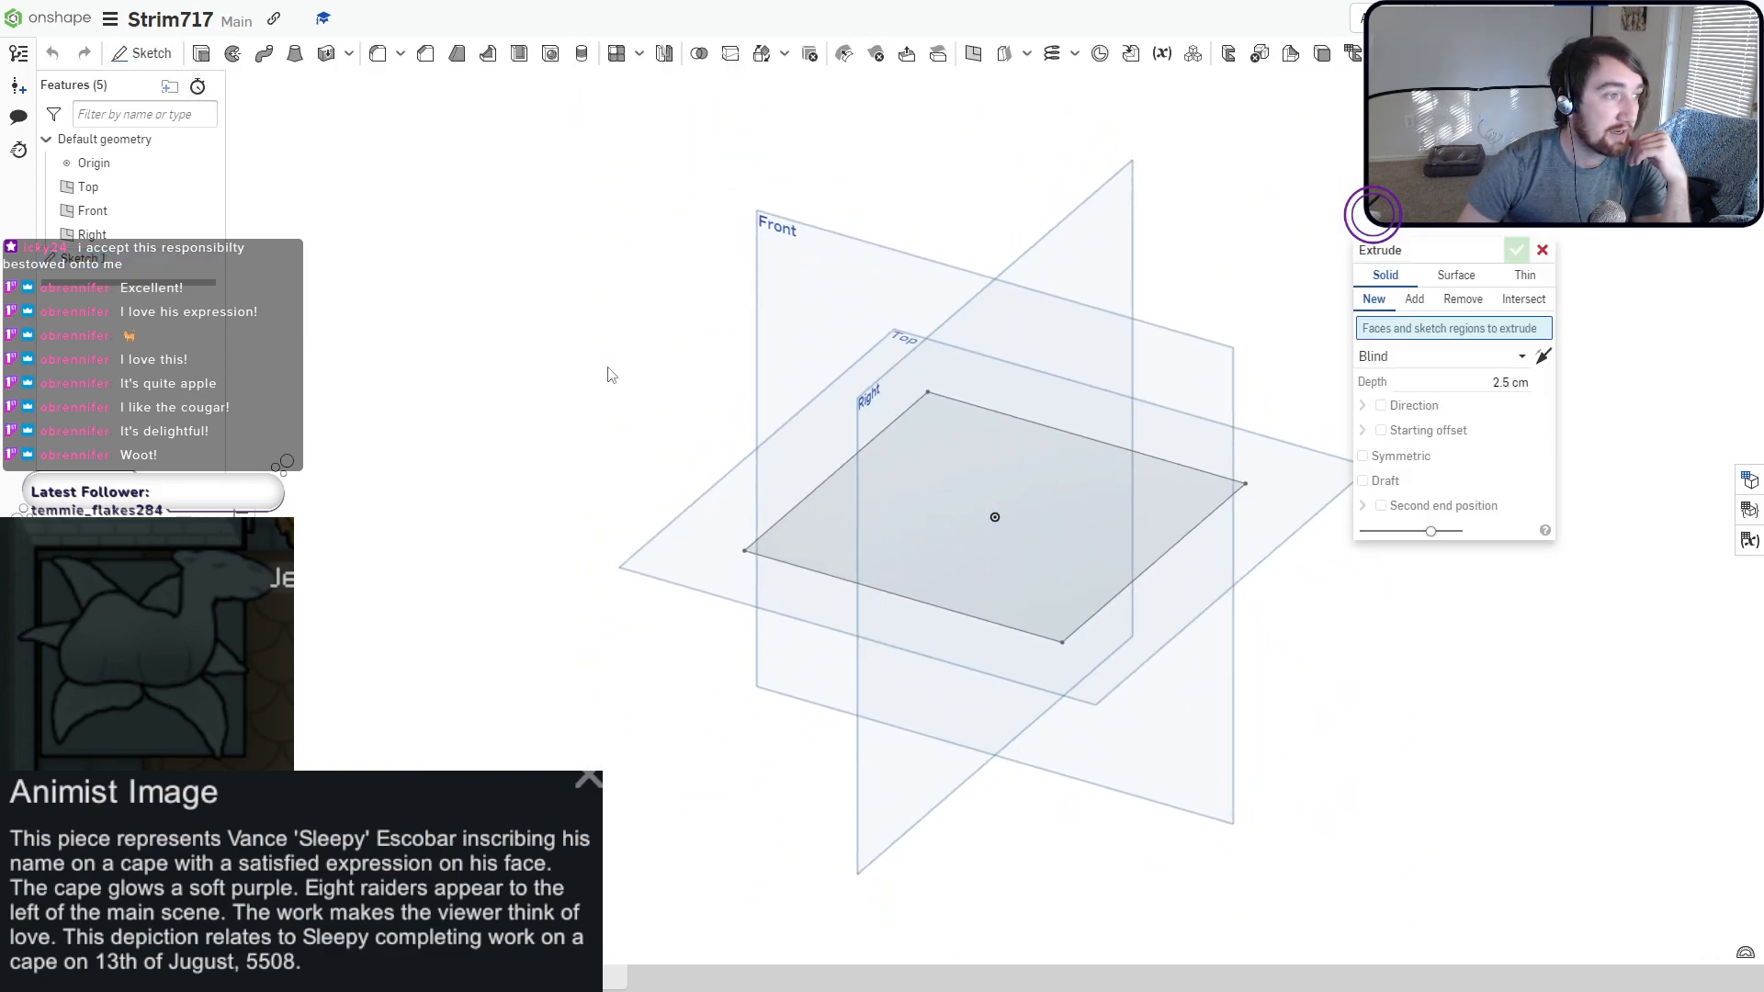
pyautogui.click(784, 538)
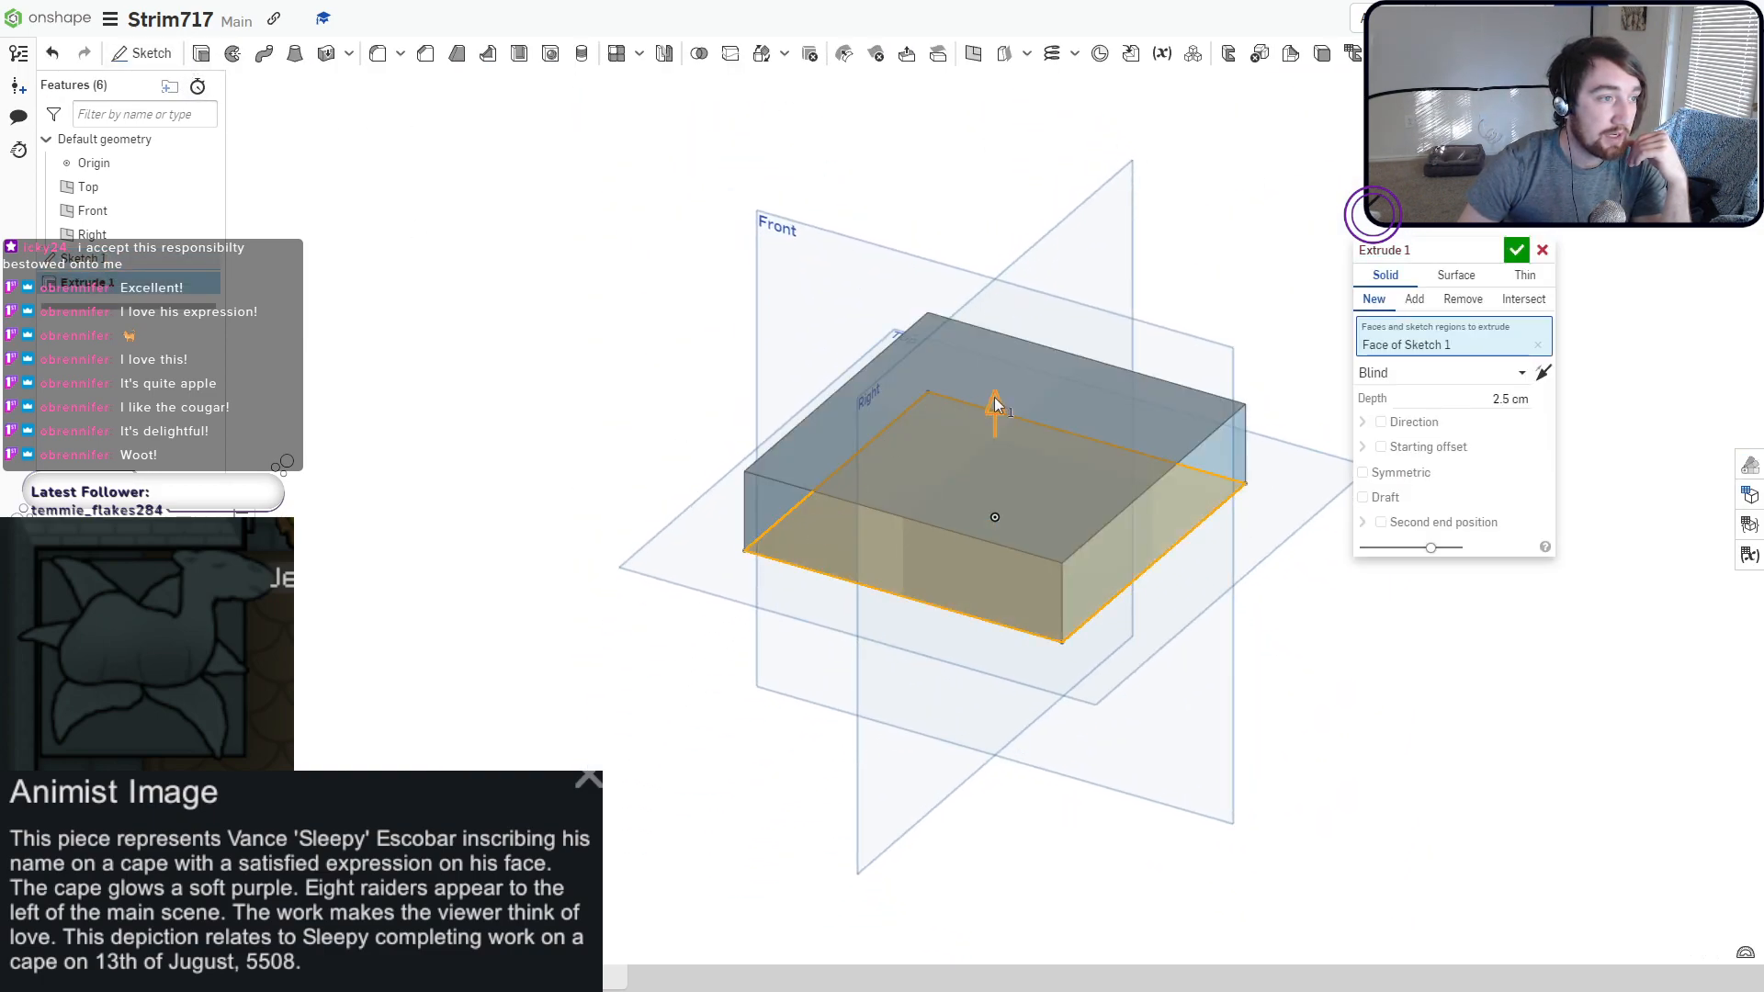
pyautogui.moveTo(994, 404); pyautogui.dragTo(994, 430)
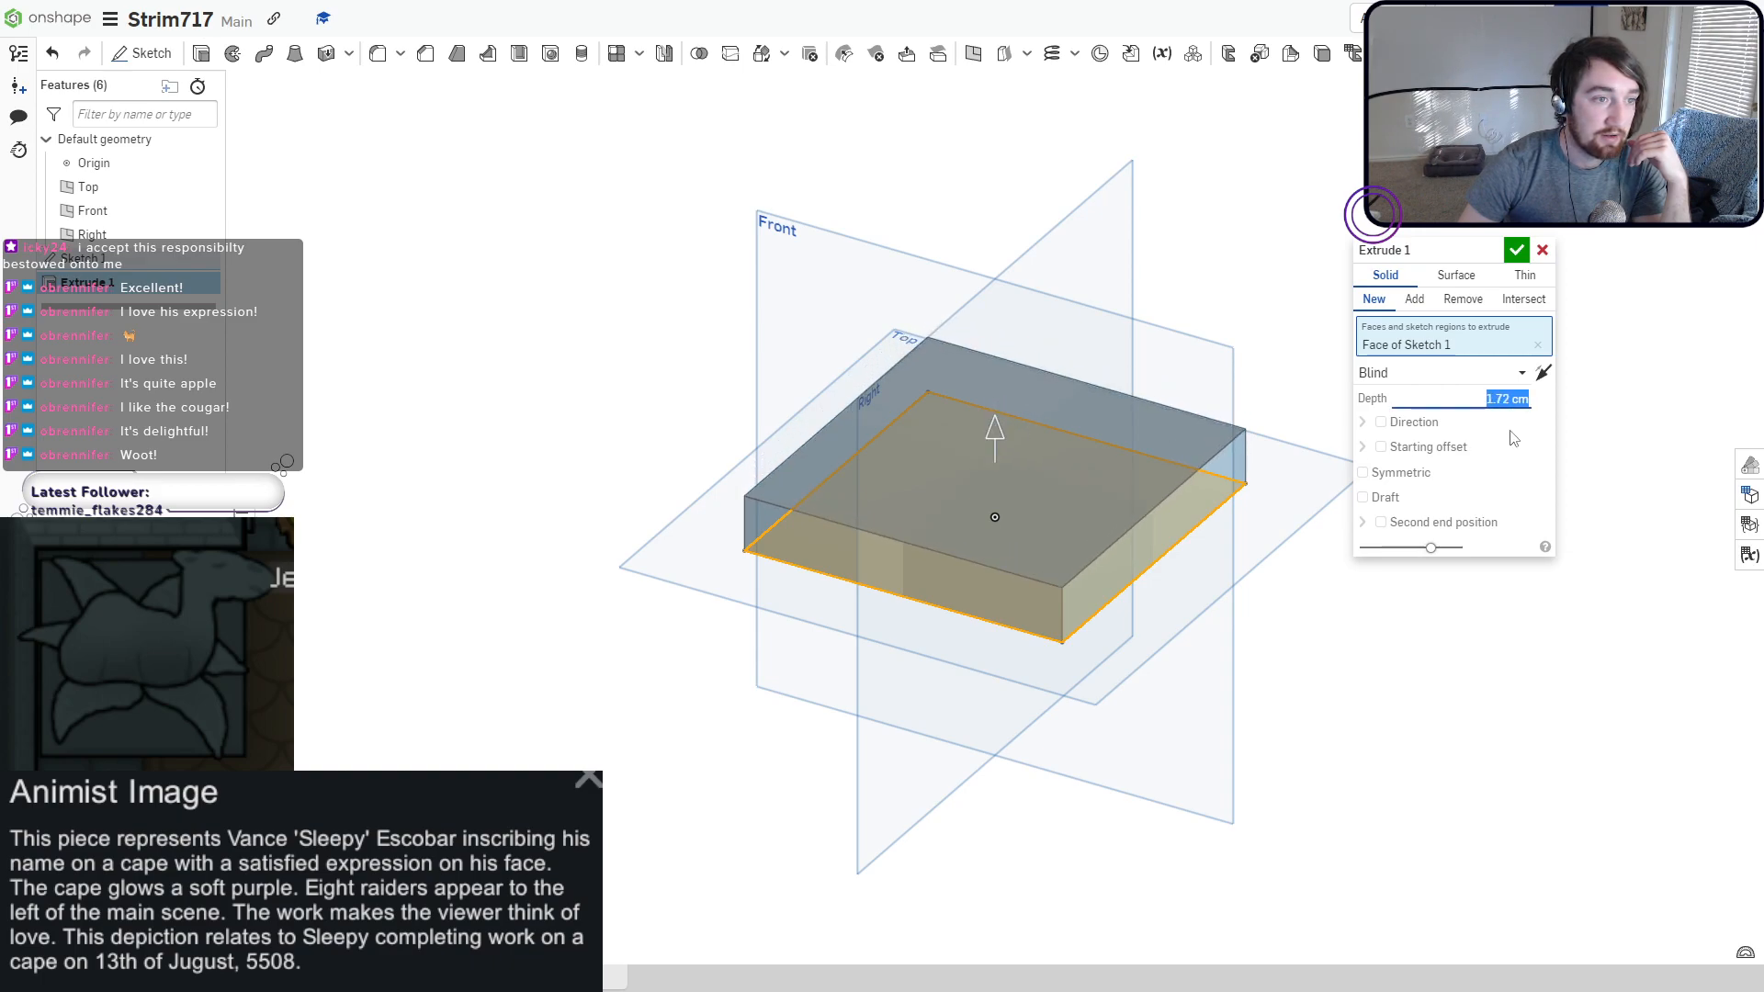
# Accept the 1.72 cm extrusion of the base block and change the part's appearance to grey.
pyautogui.click(1516, 251)
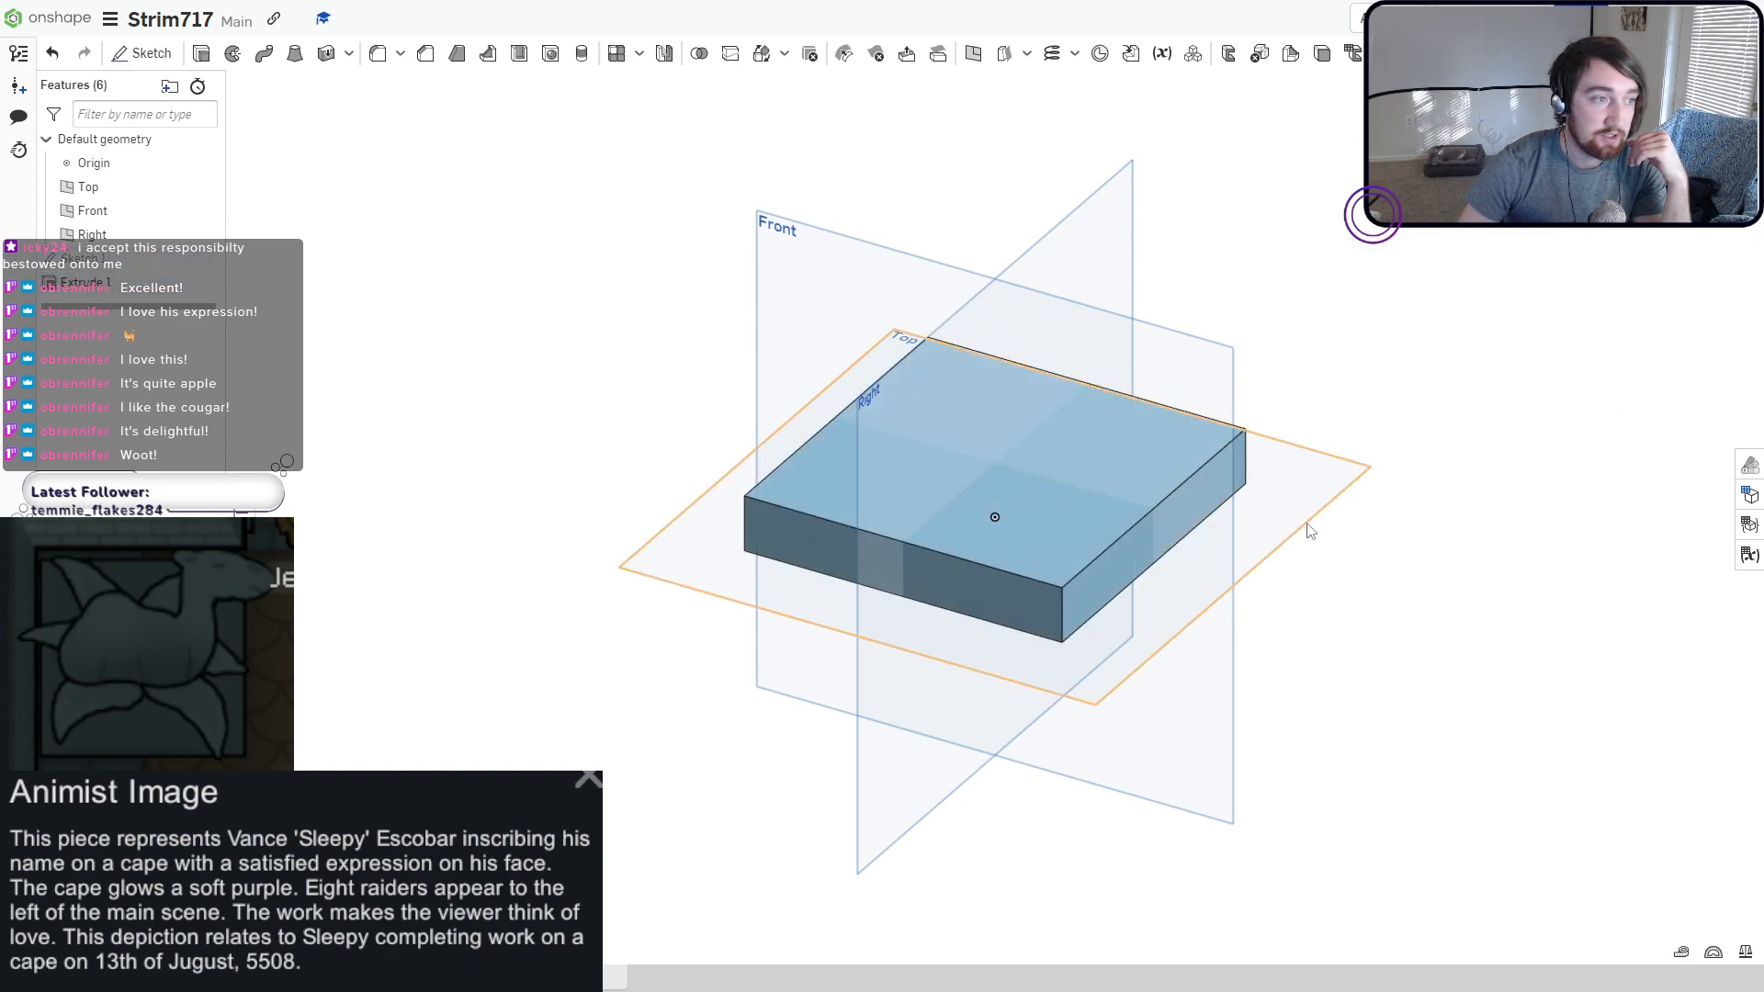
pyautogui.moveTo(1311, 531)
pyautogui.mouseDown(button='right')
pyautogui.moveTo(1343, 492)
pyautogui.moveTo(1331, 505)
pyautogui.mouseUp(button='right')
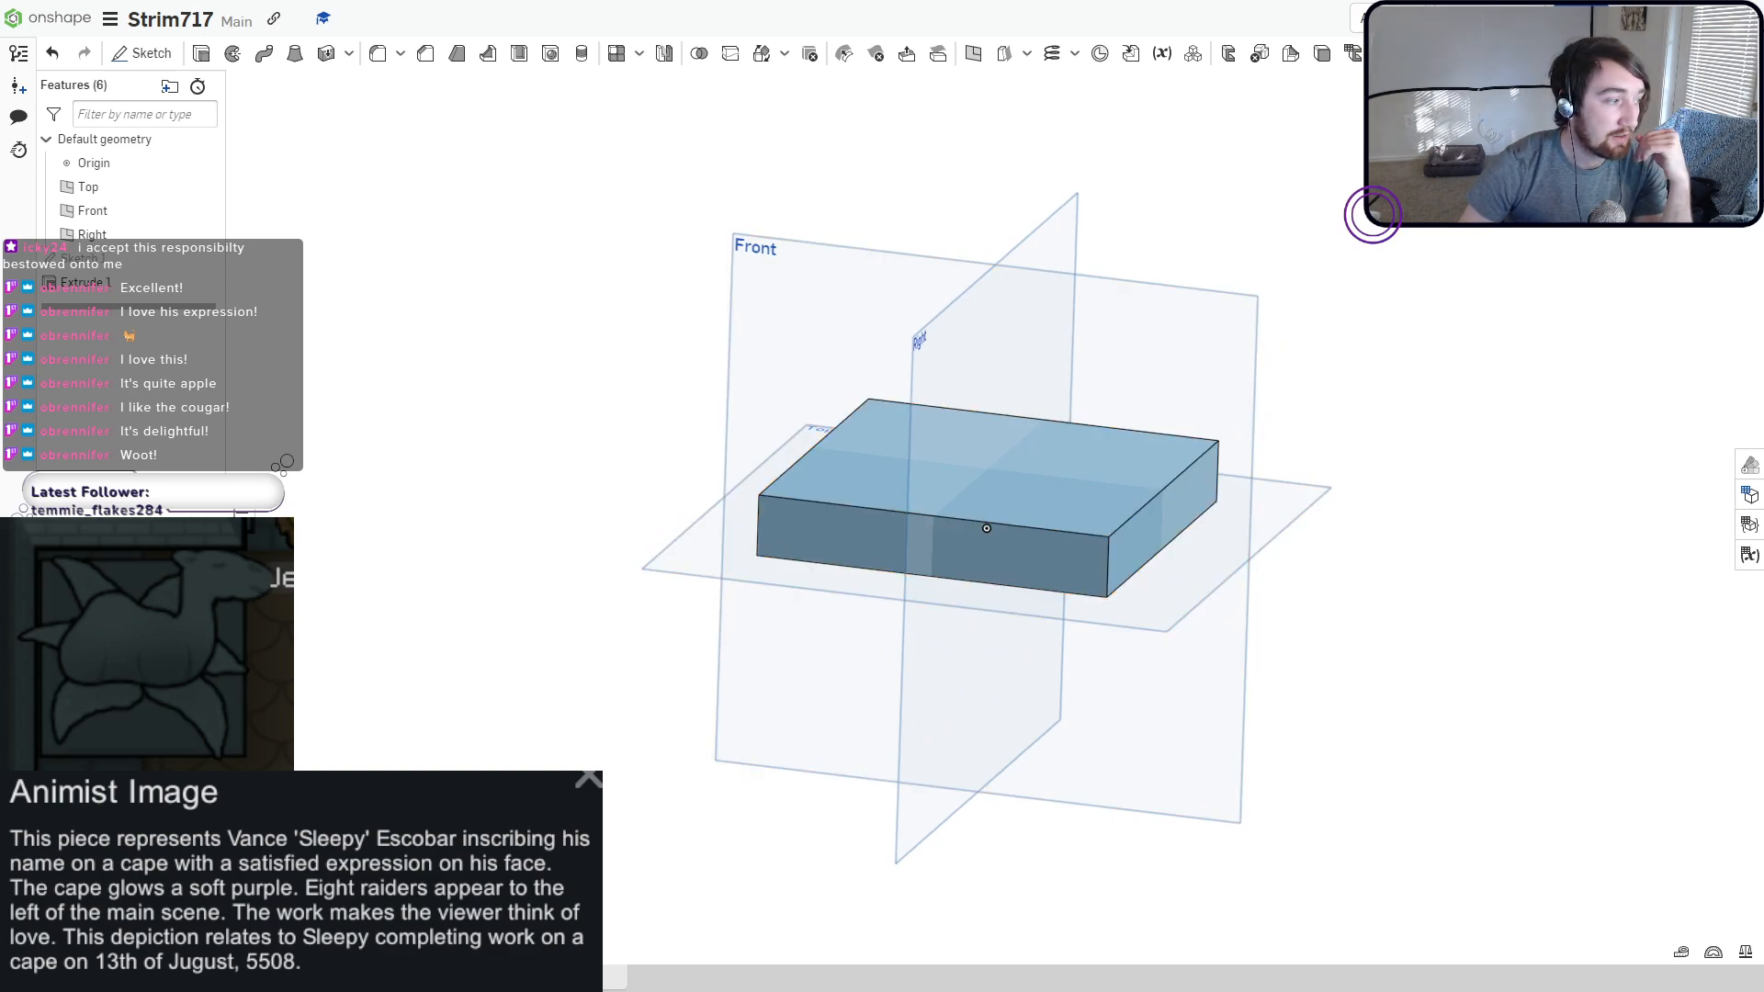
pyautogui.moveTo(656, 317); pyautogui.dragTo(1387, 698)
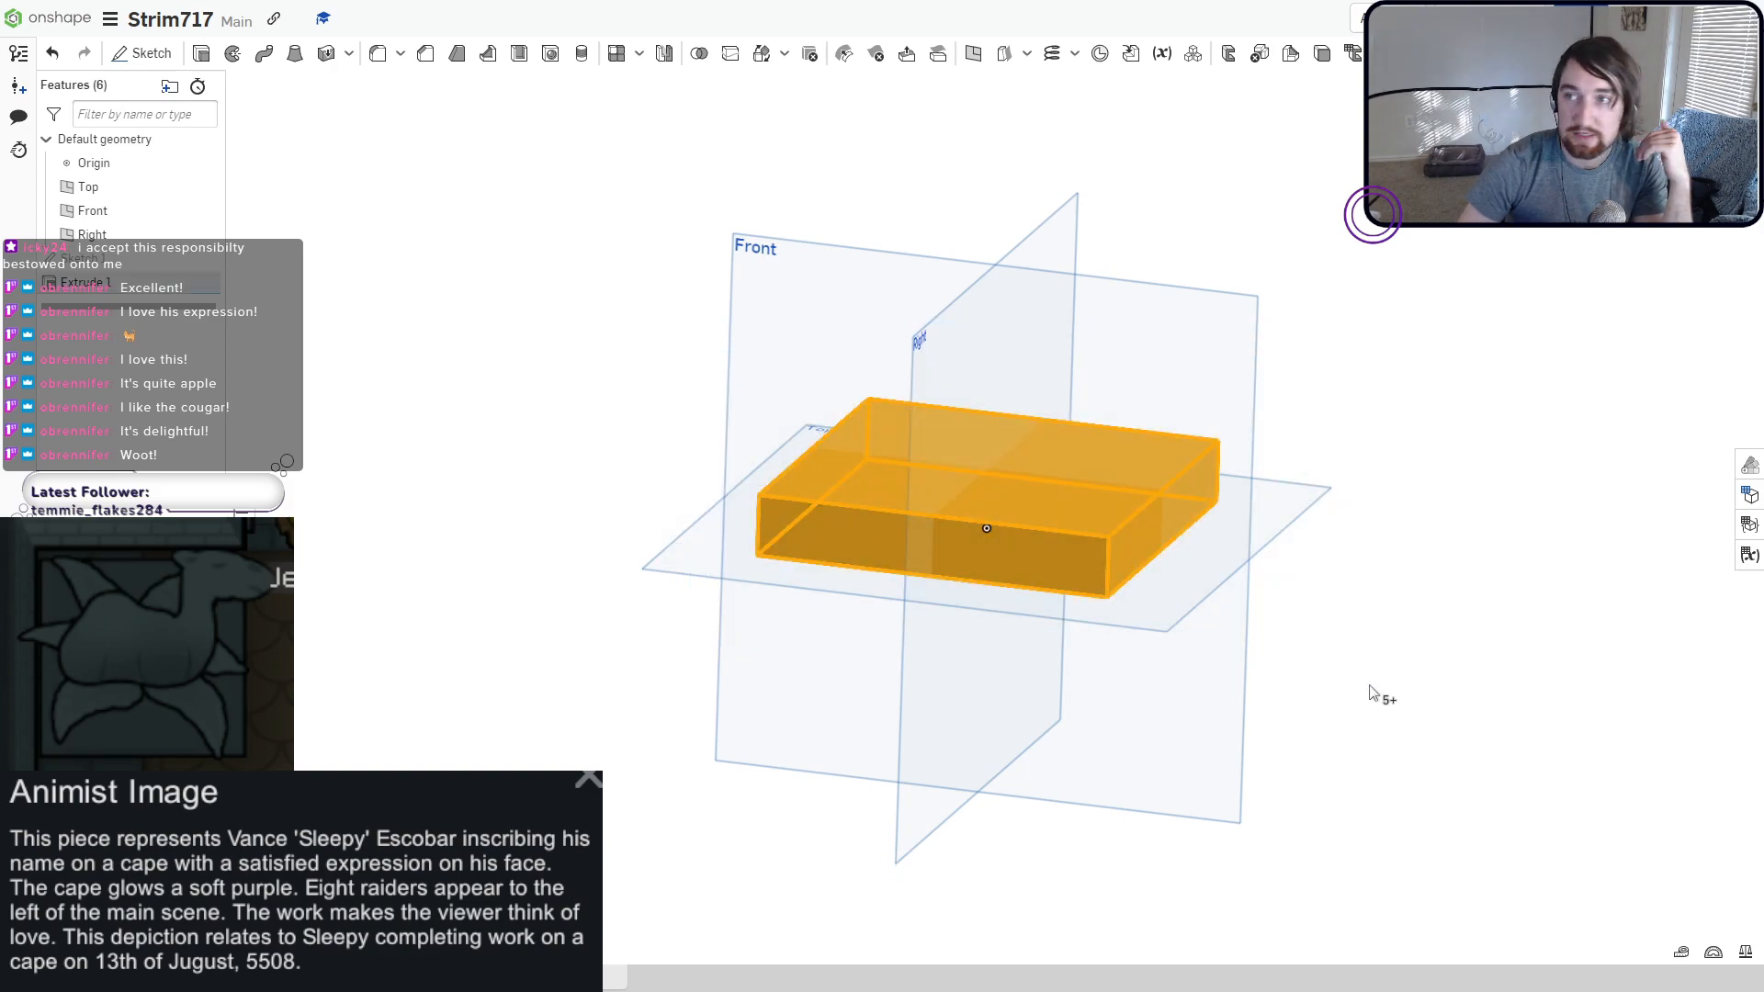
pyautogui.rightClick(1063, 538)
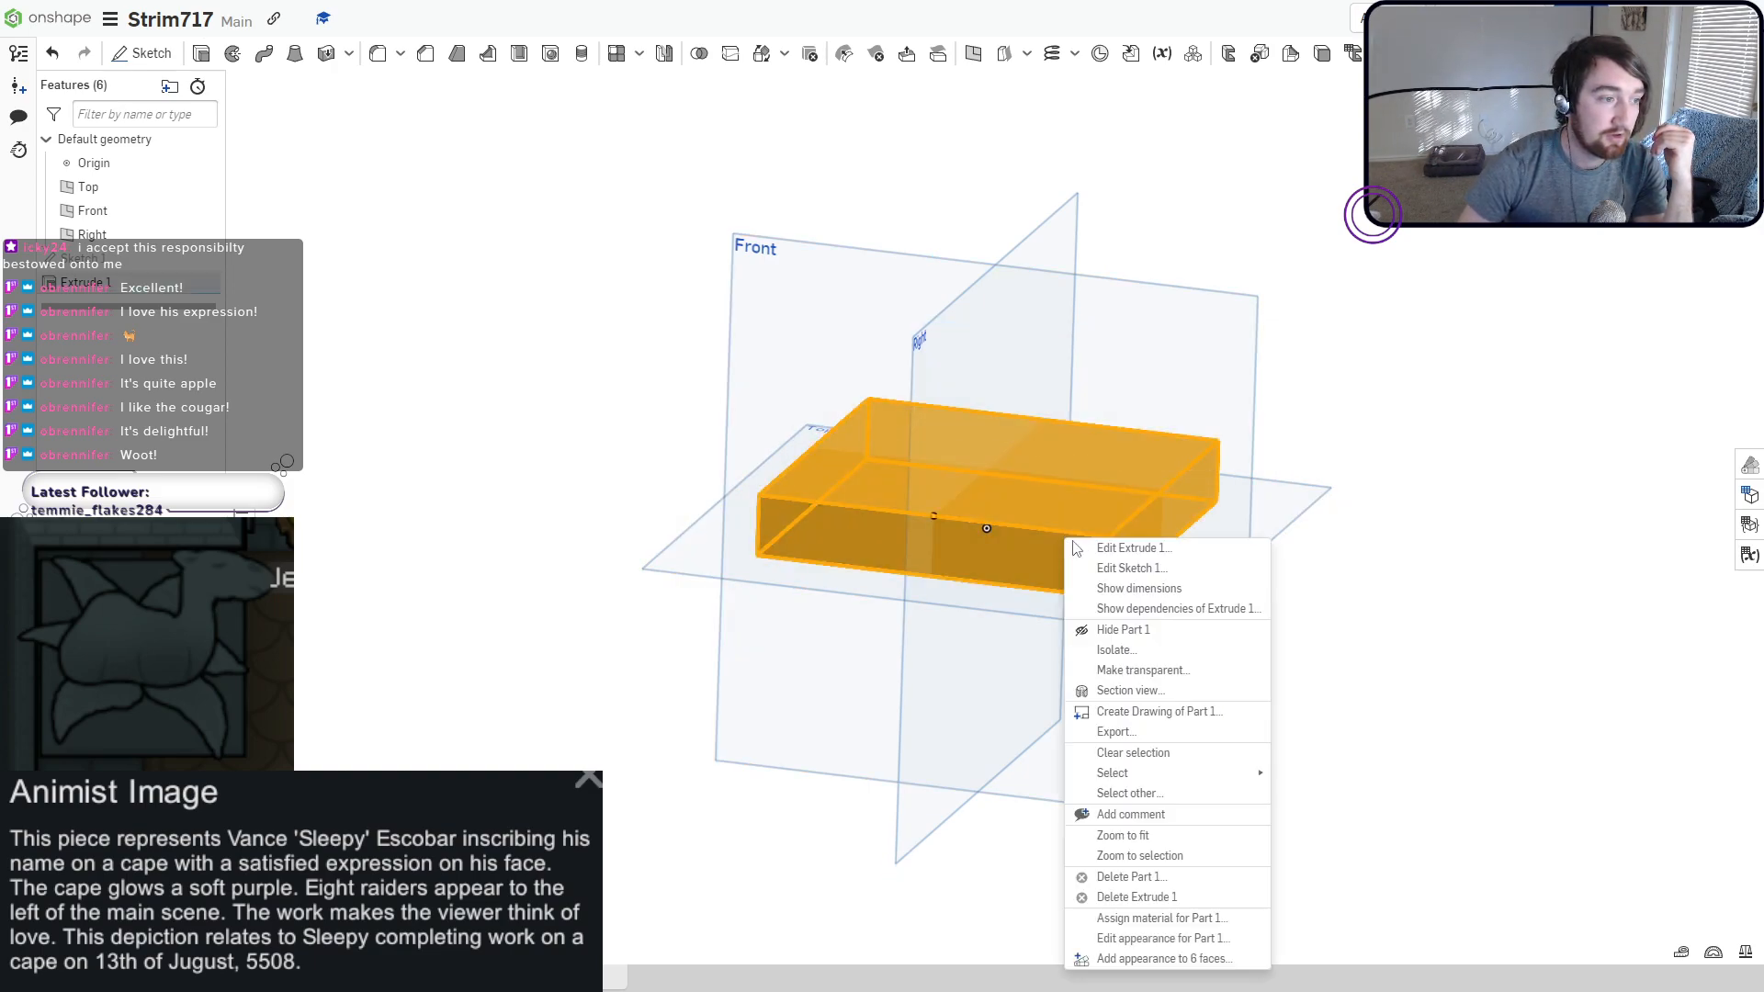
pyautogui.click(1168, 938)
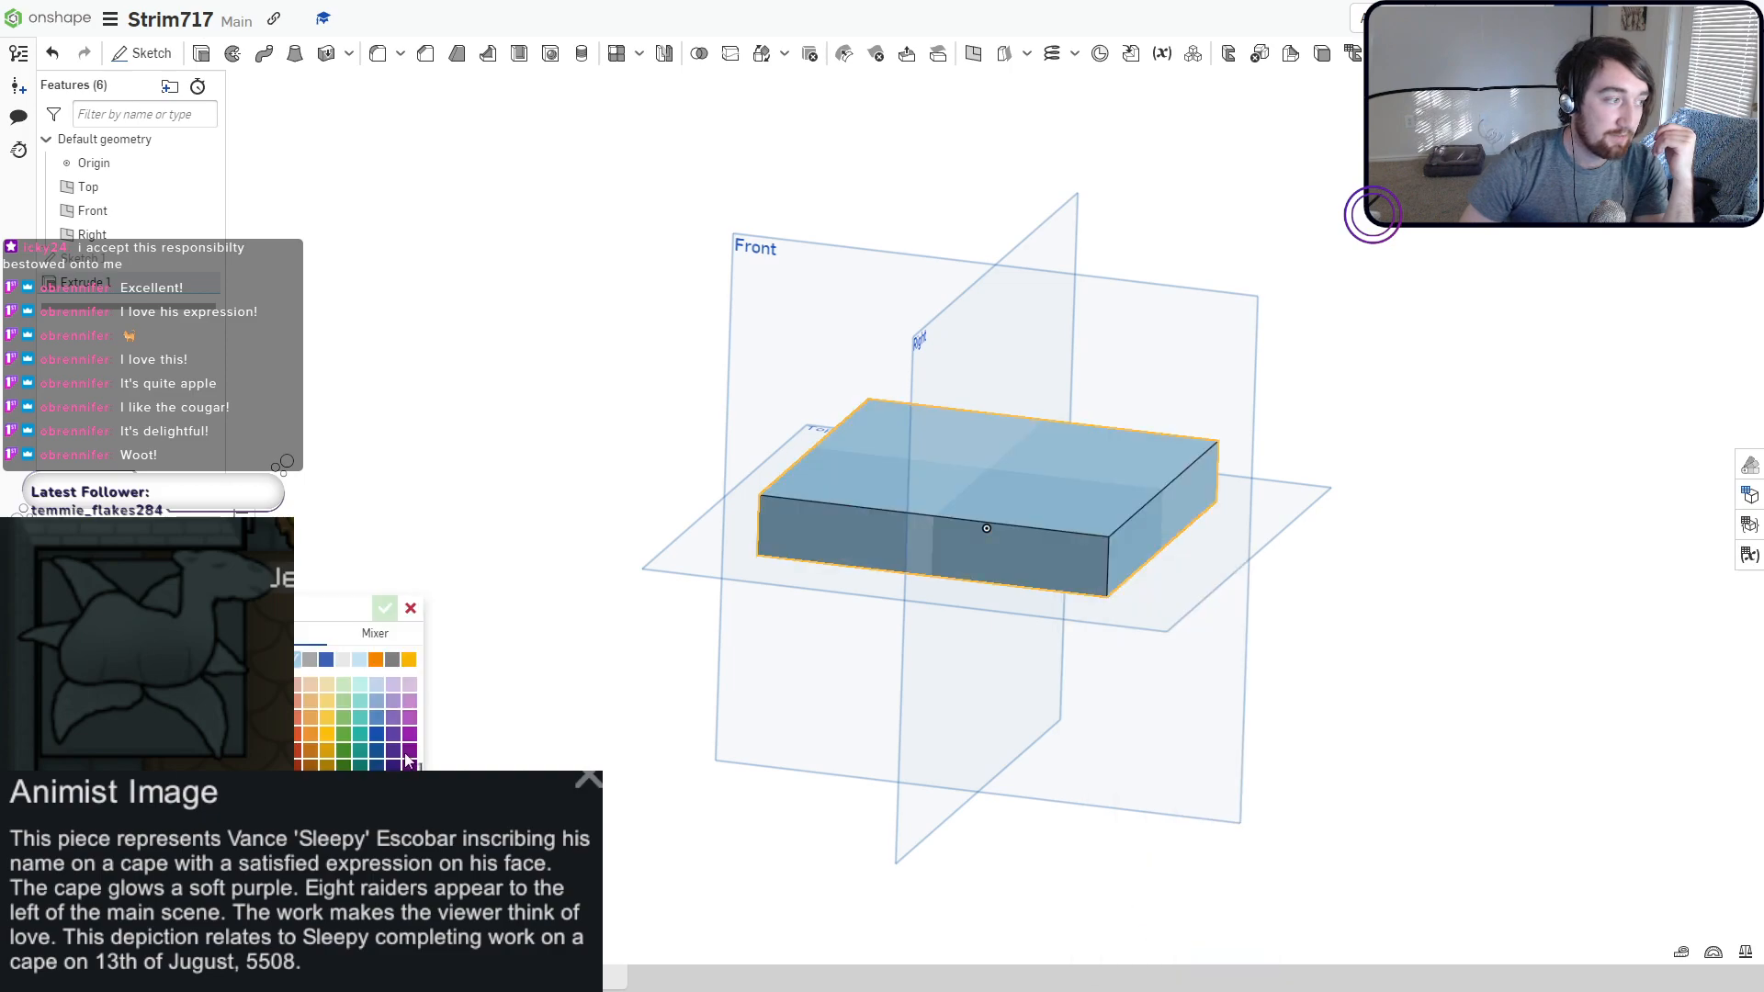
pyautogui.click(310, 660)
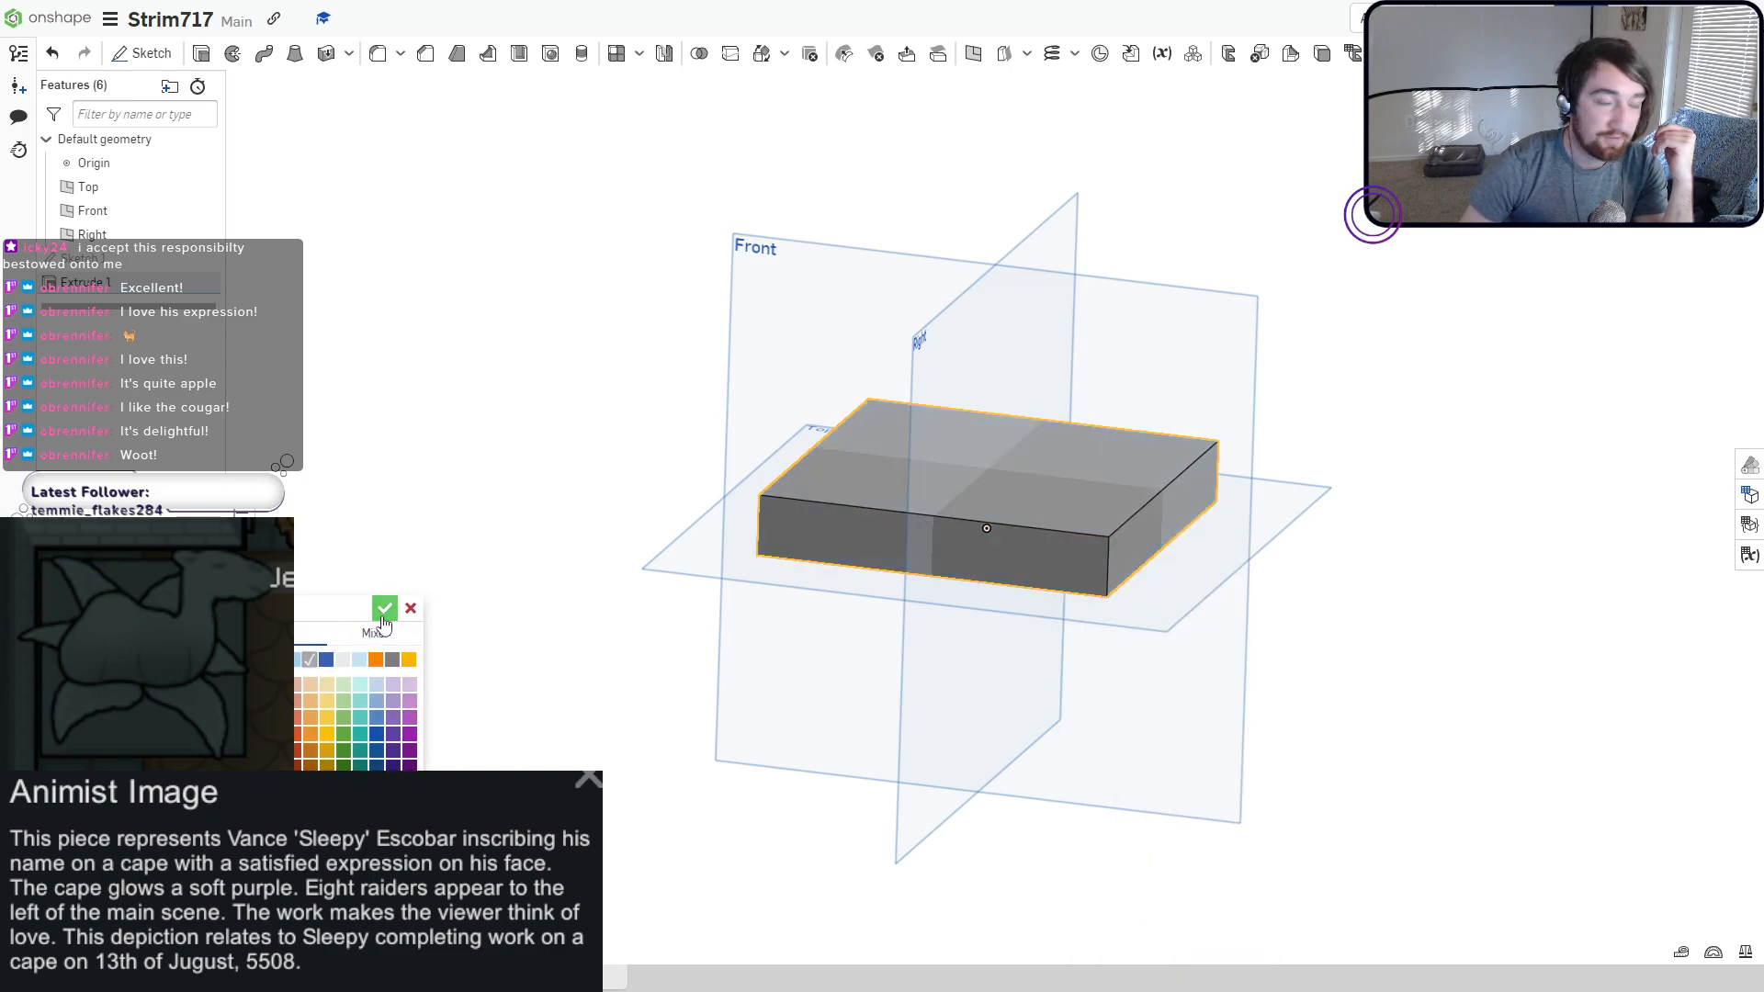
pyautogui.click(384, 609)
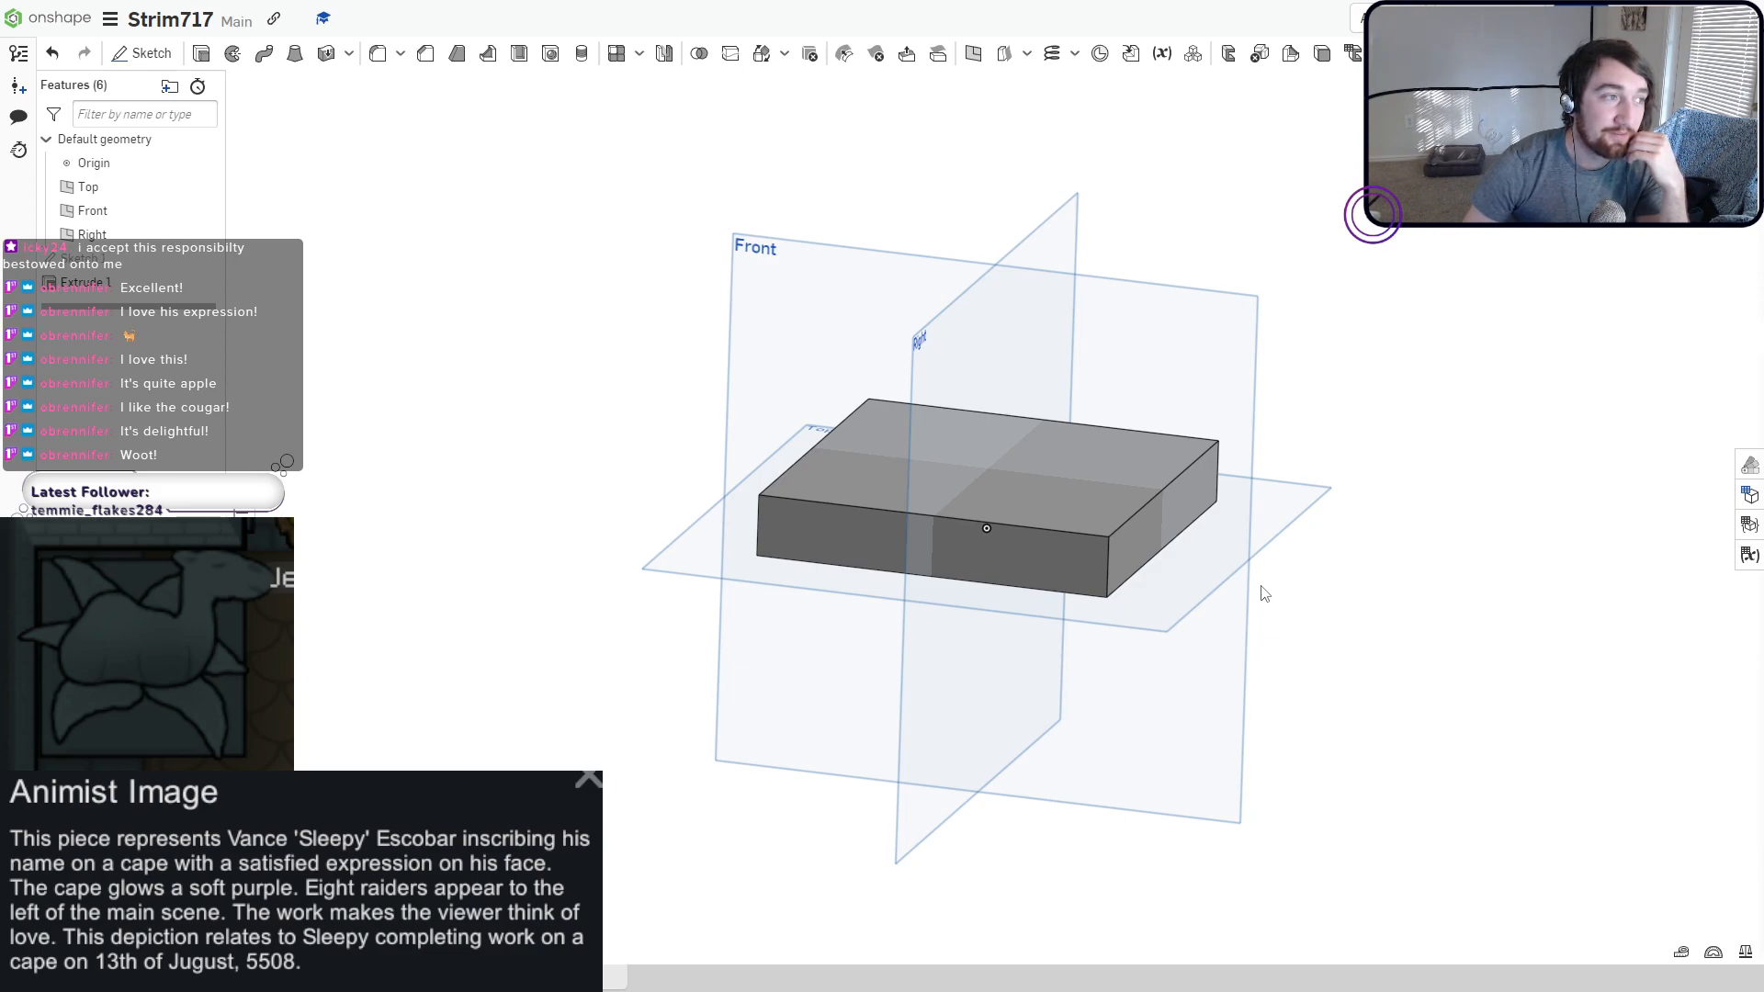
# Start a new sketch on the Front plane.
pyautogui.click(154, 58)
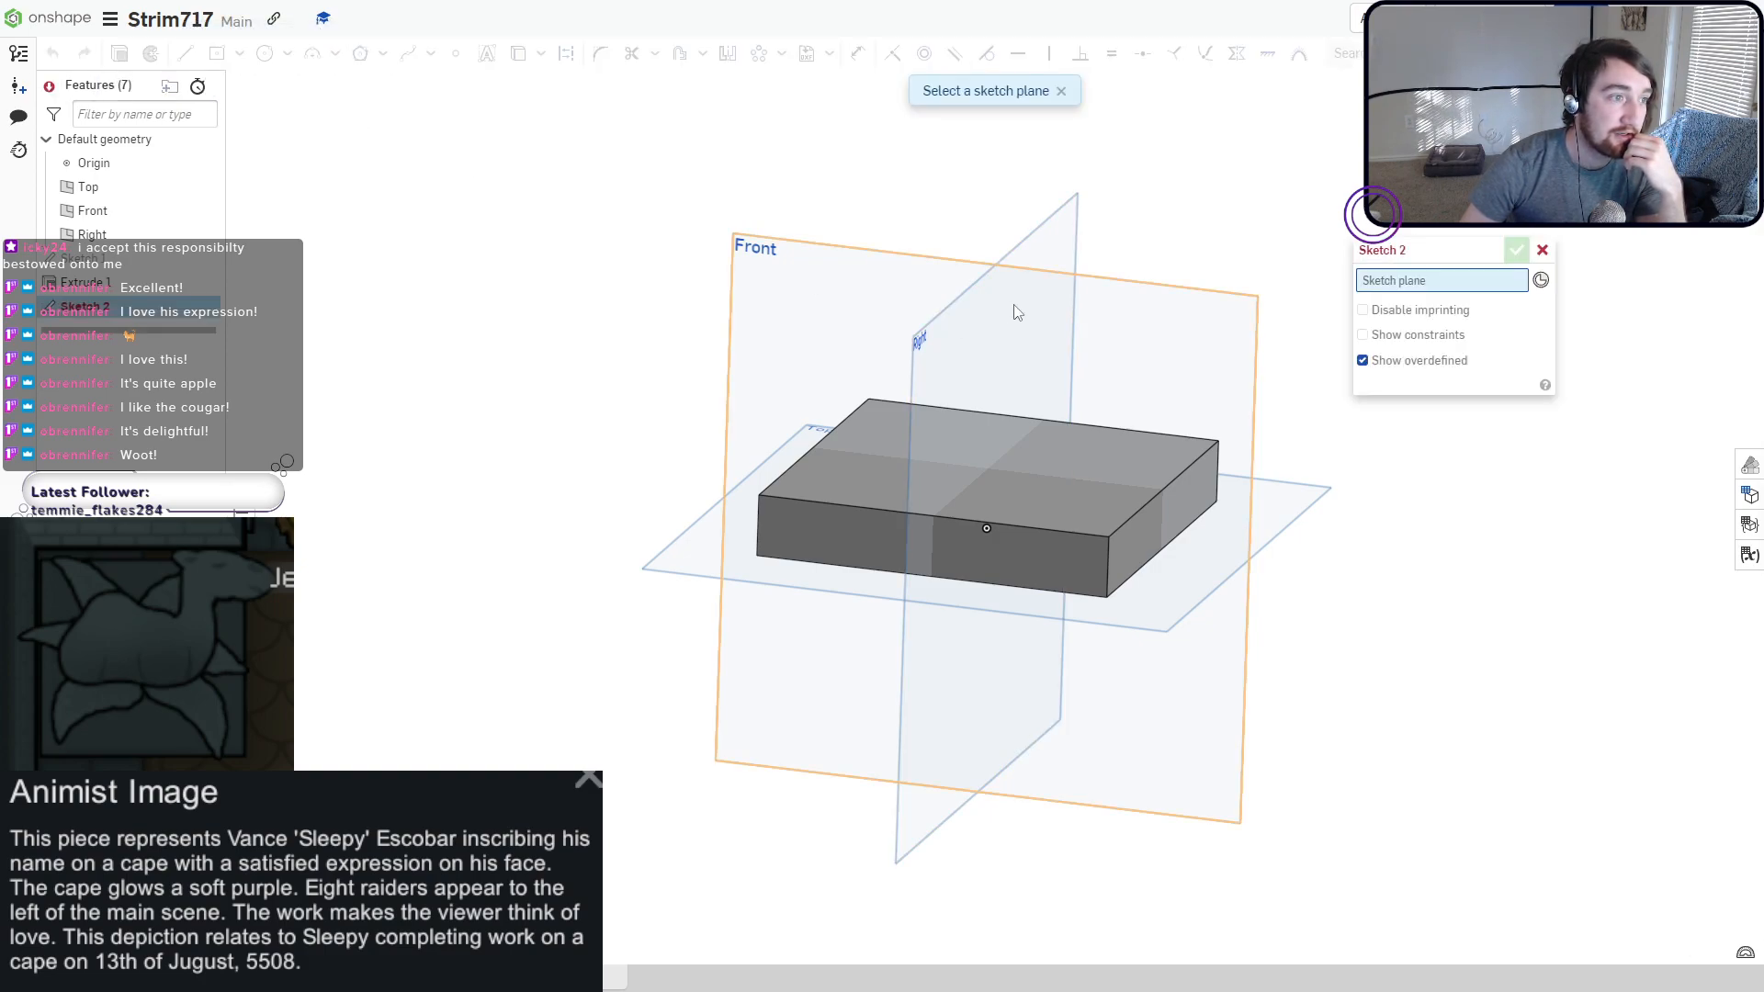
pyautogui.click(1158, 333)
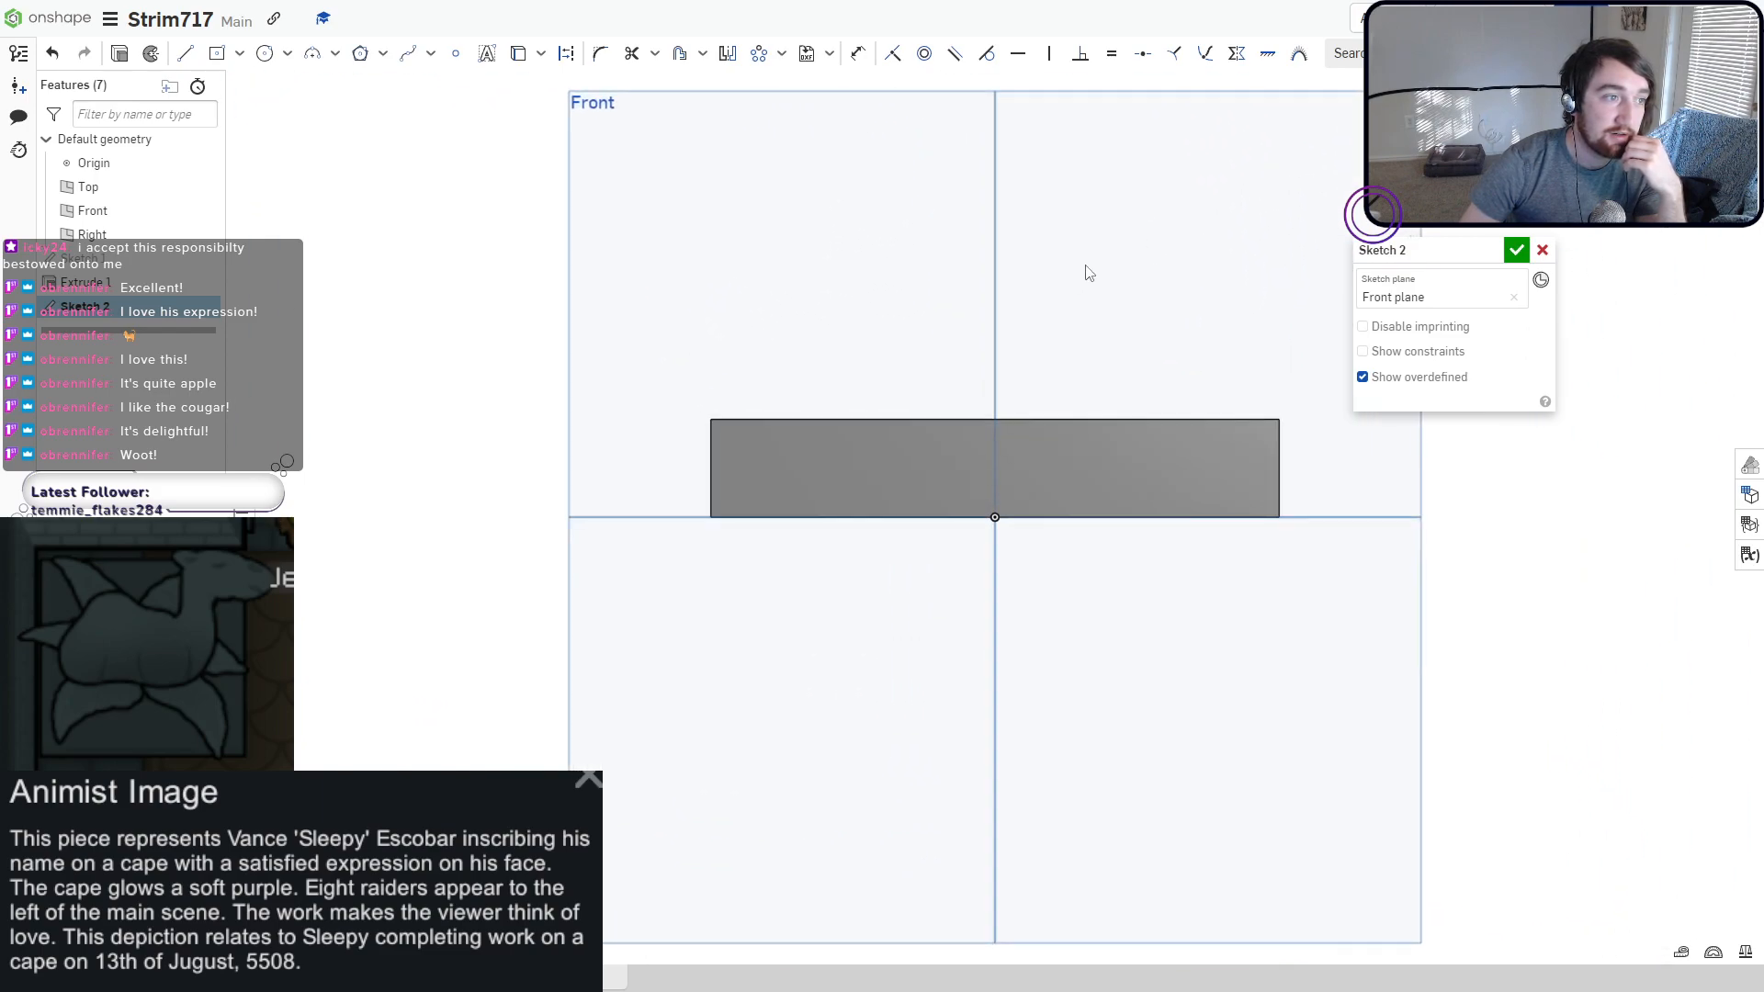
pyautogui.scroll(2, 1122, 283)
pyautogui.moveTo(1122, 283)
pyautogui.mouseDown(button='middle')
pyautogui.moveTo(1039, 370)
pyautogui.moveTo(980, 480)
pyautogui.mouseUp(button='middle')
pyautogui.scroll(1, 1012, 390)
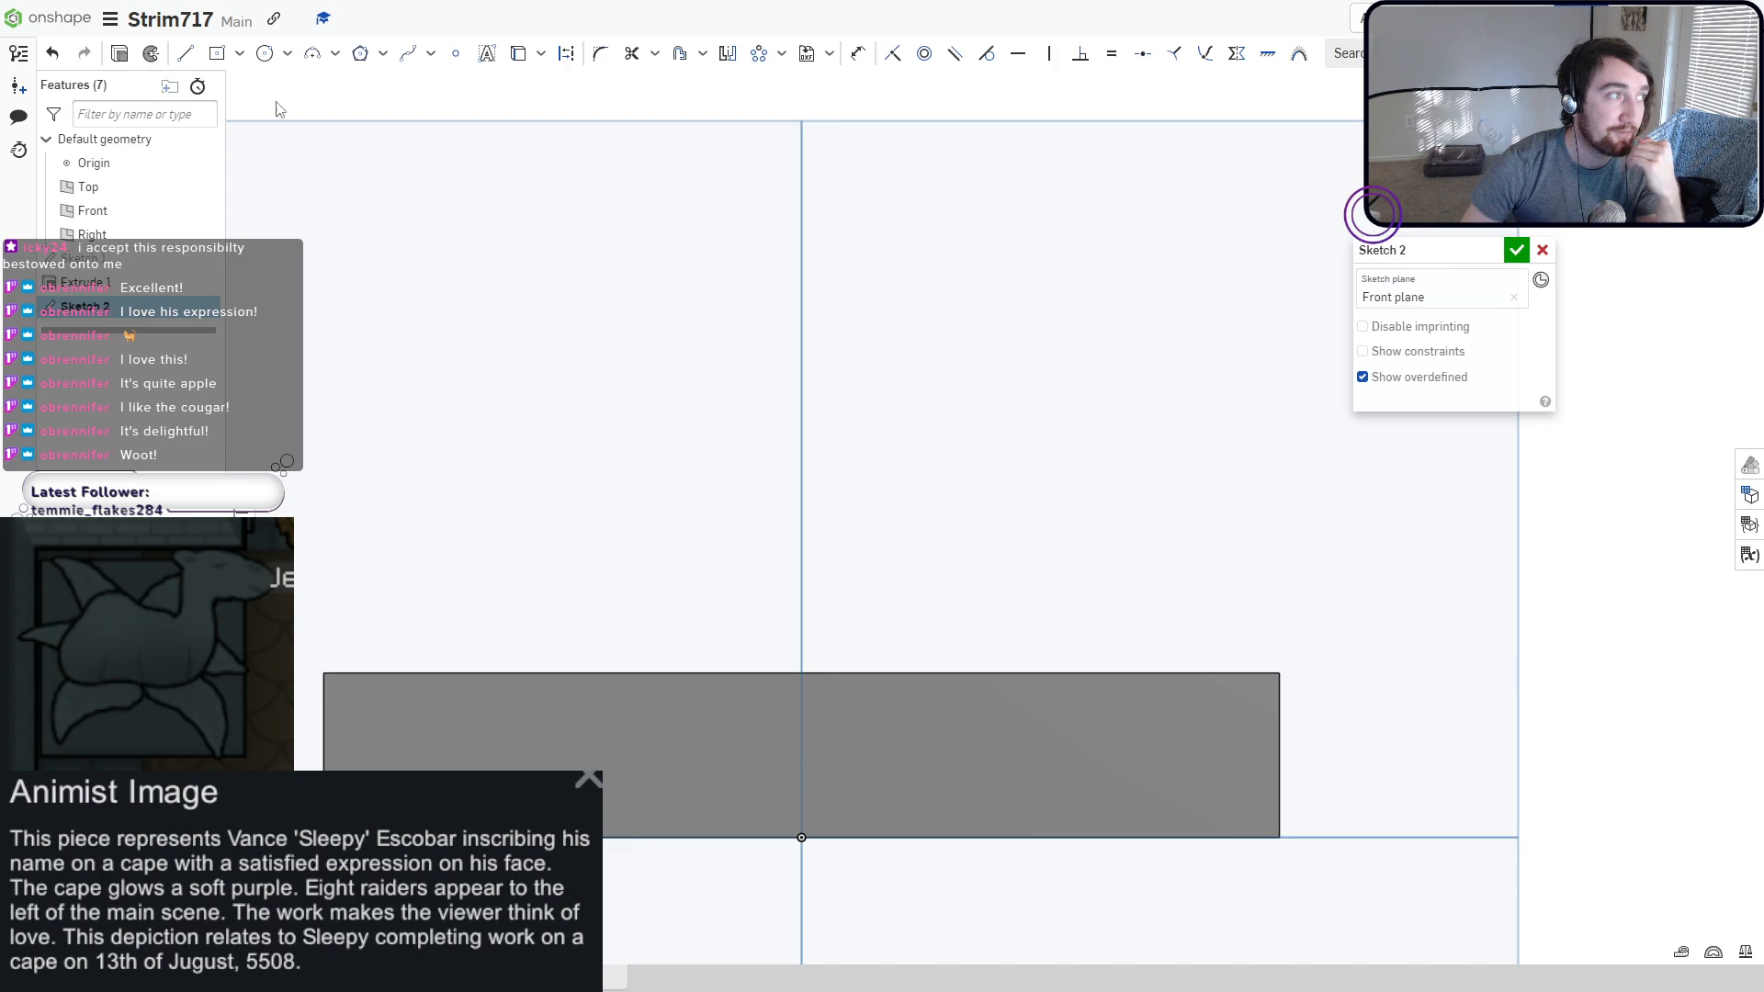
pyautogui.click(315, 57)
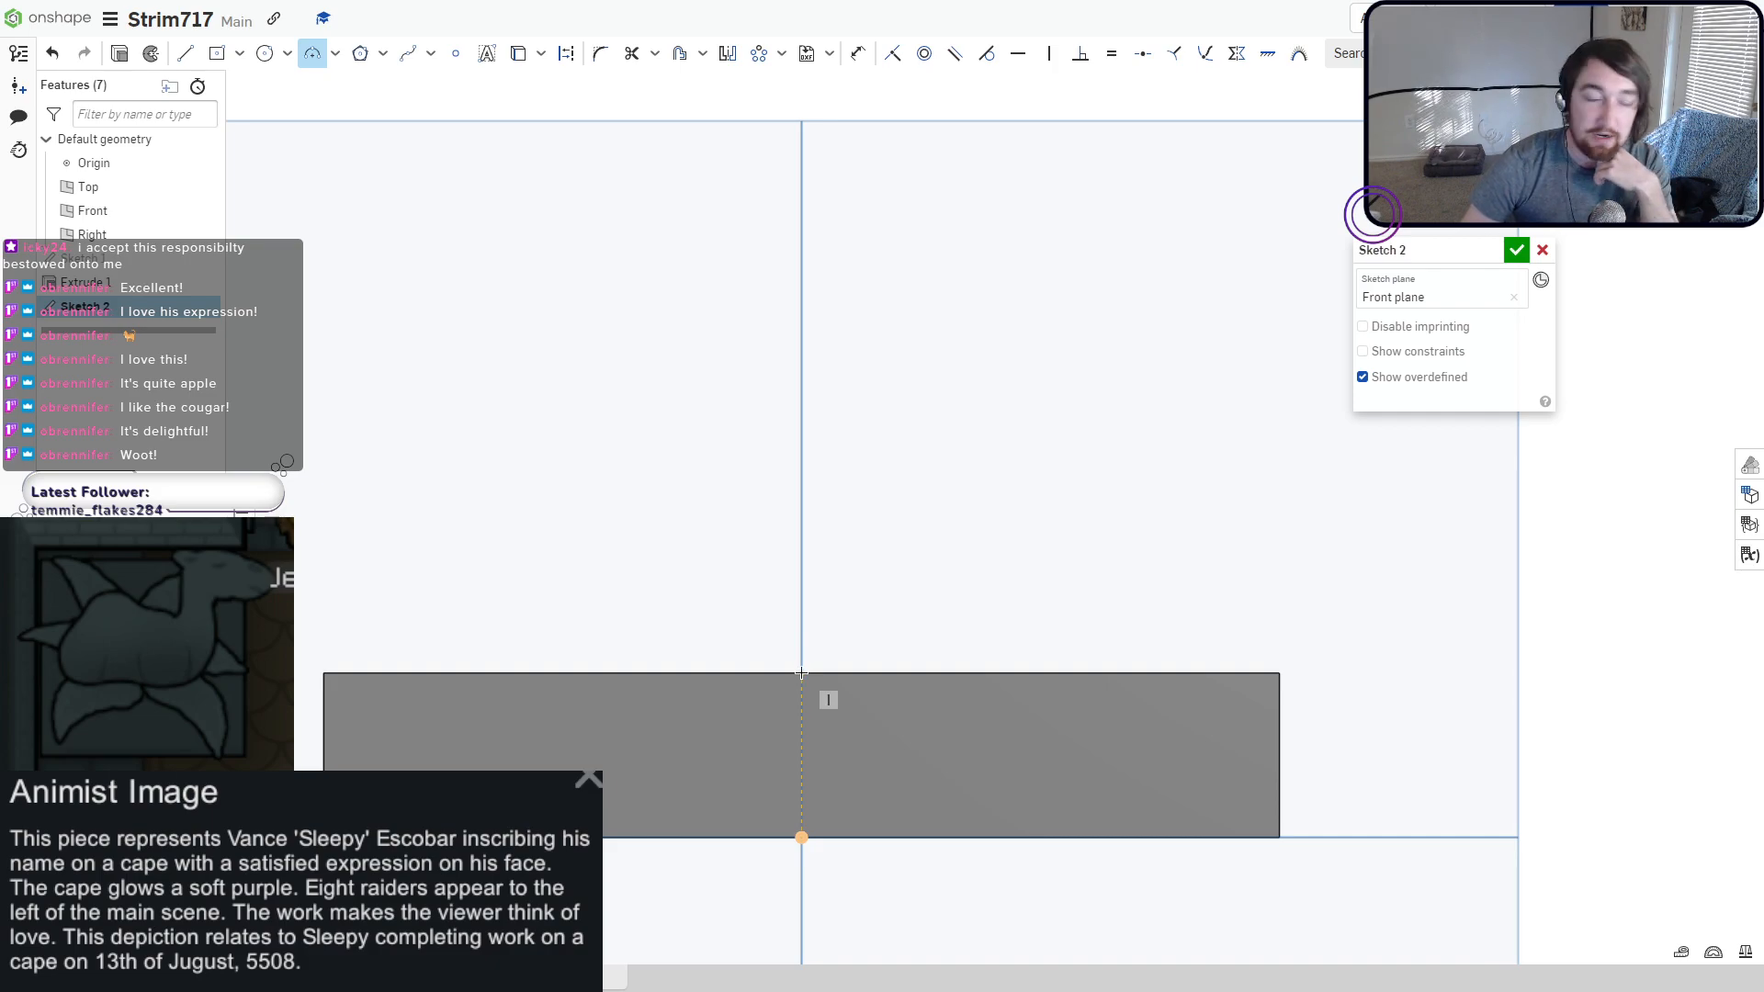
pyautogui.click(799, 836)
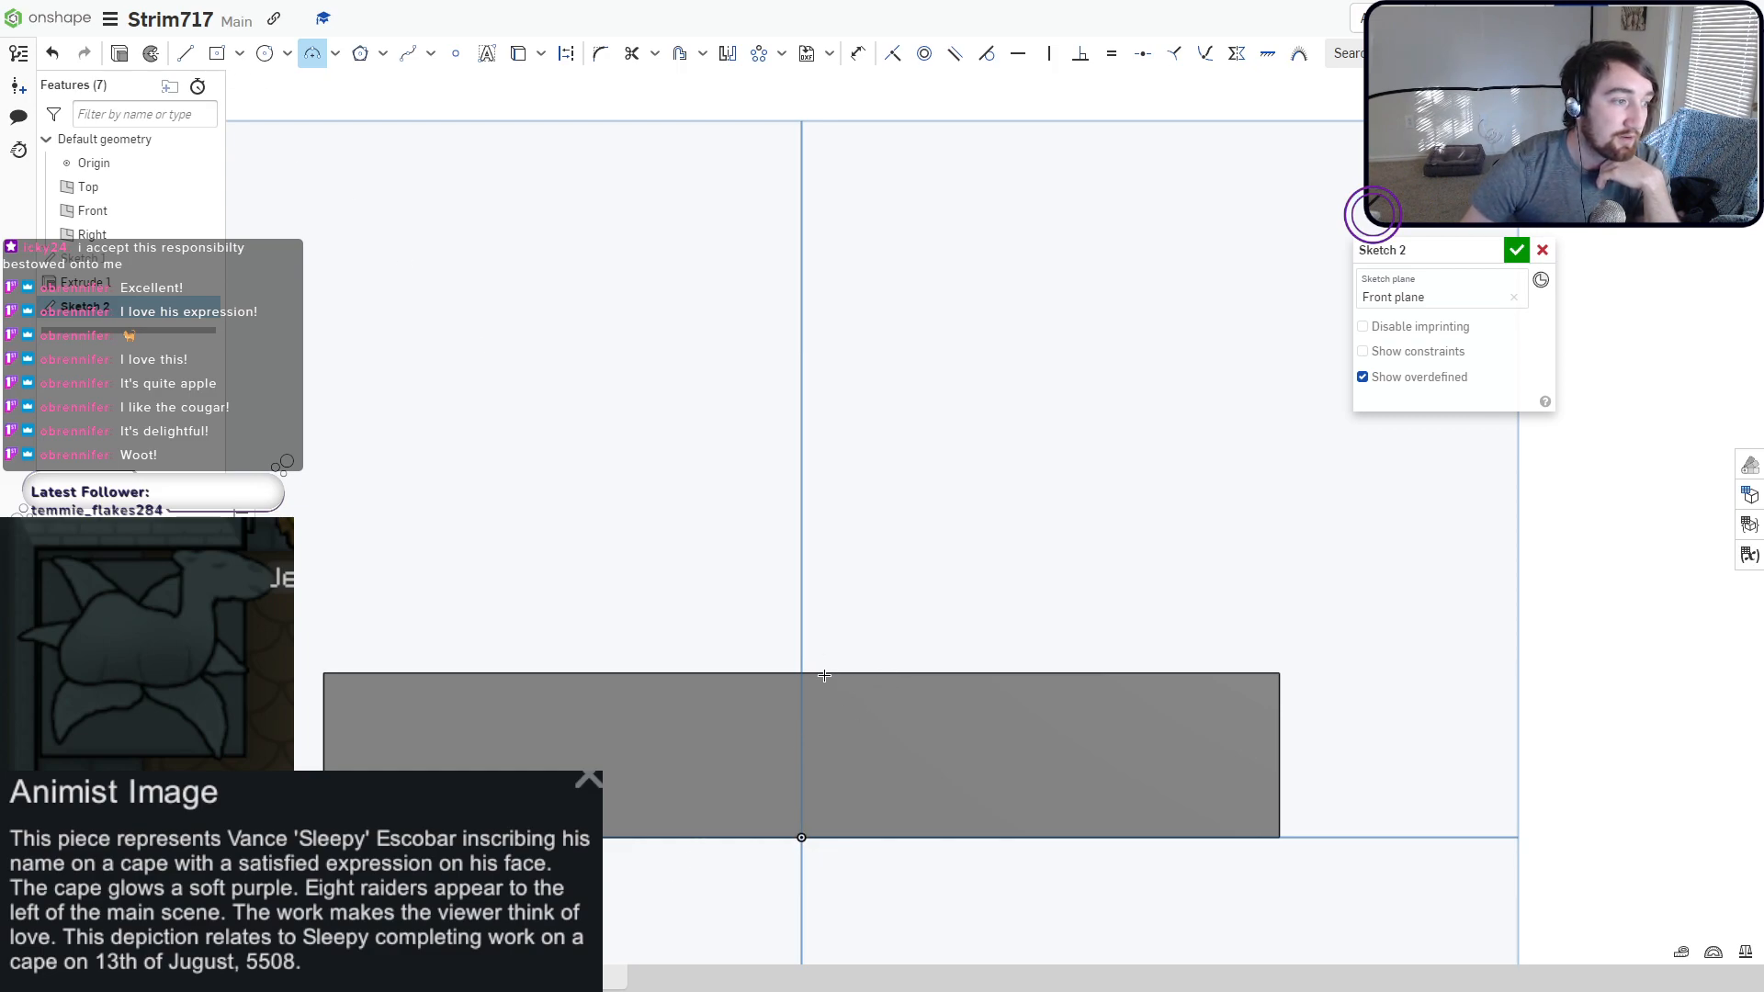
# Draw a construction corner rectangle about 0.54 cm wide from the origin to the block's upper edge, and set its height to 1.72 cm.
pyautogui.press('g')
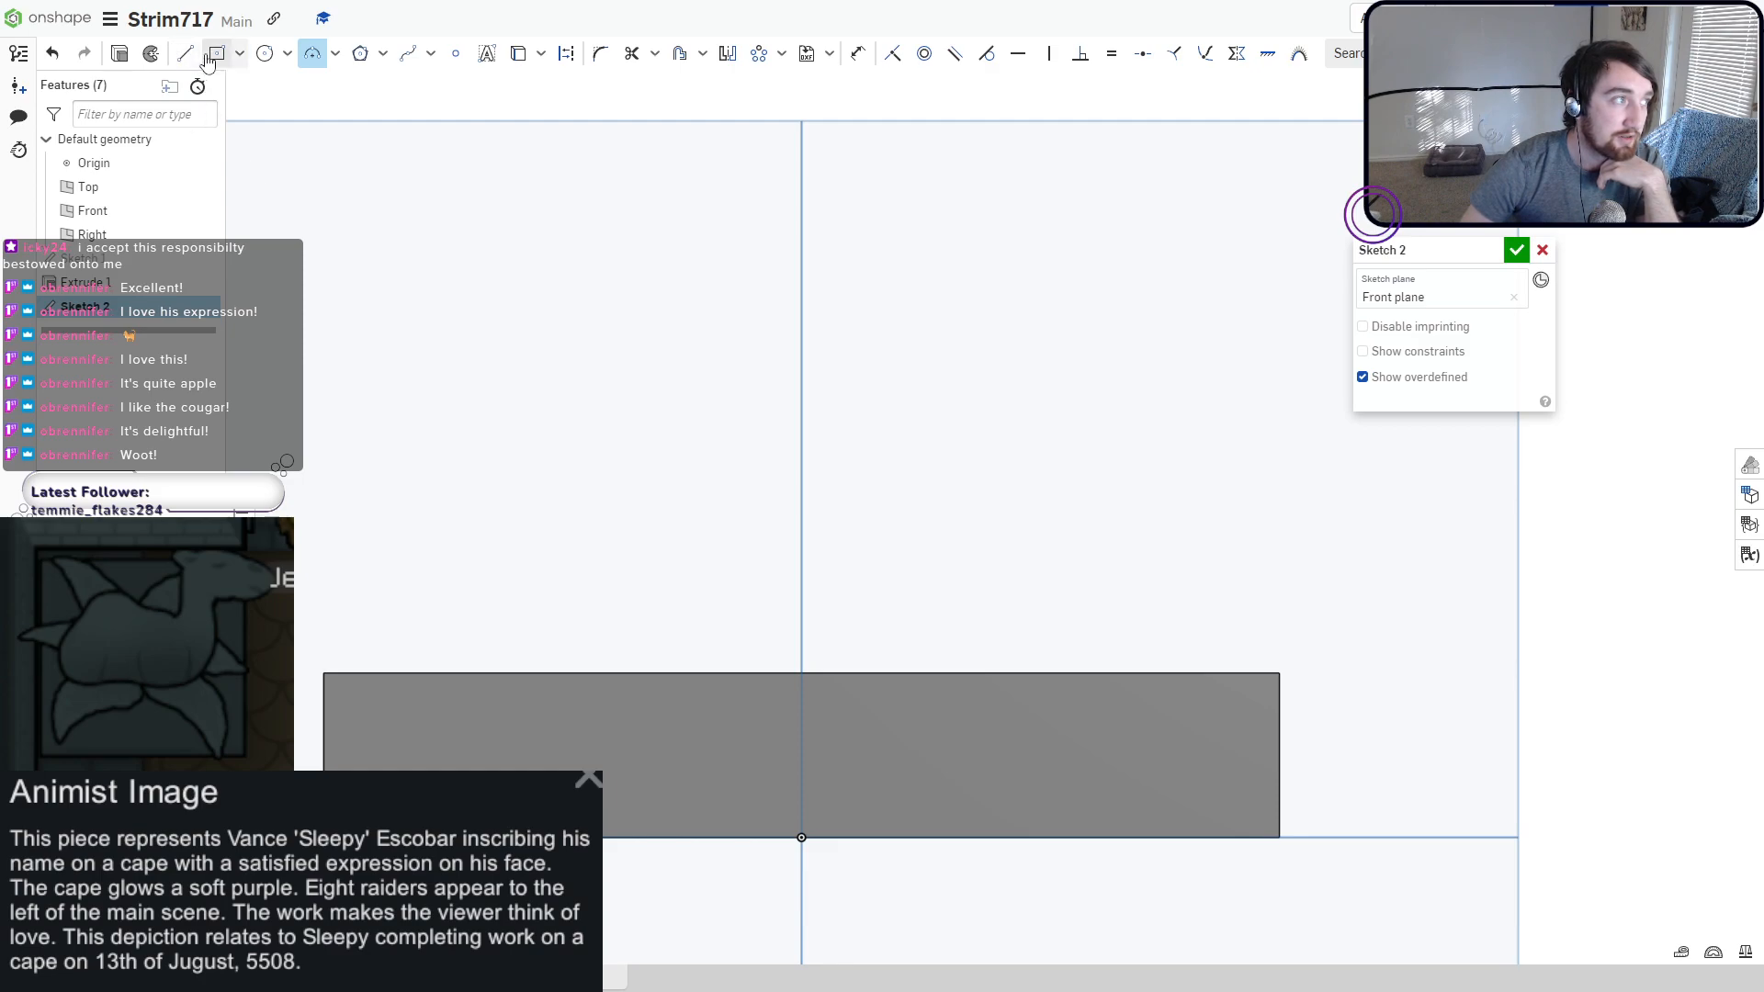
pyautogui.click(240, 55)
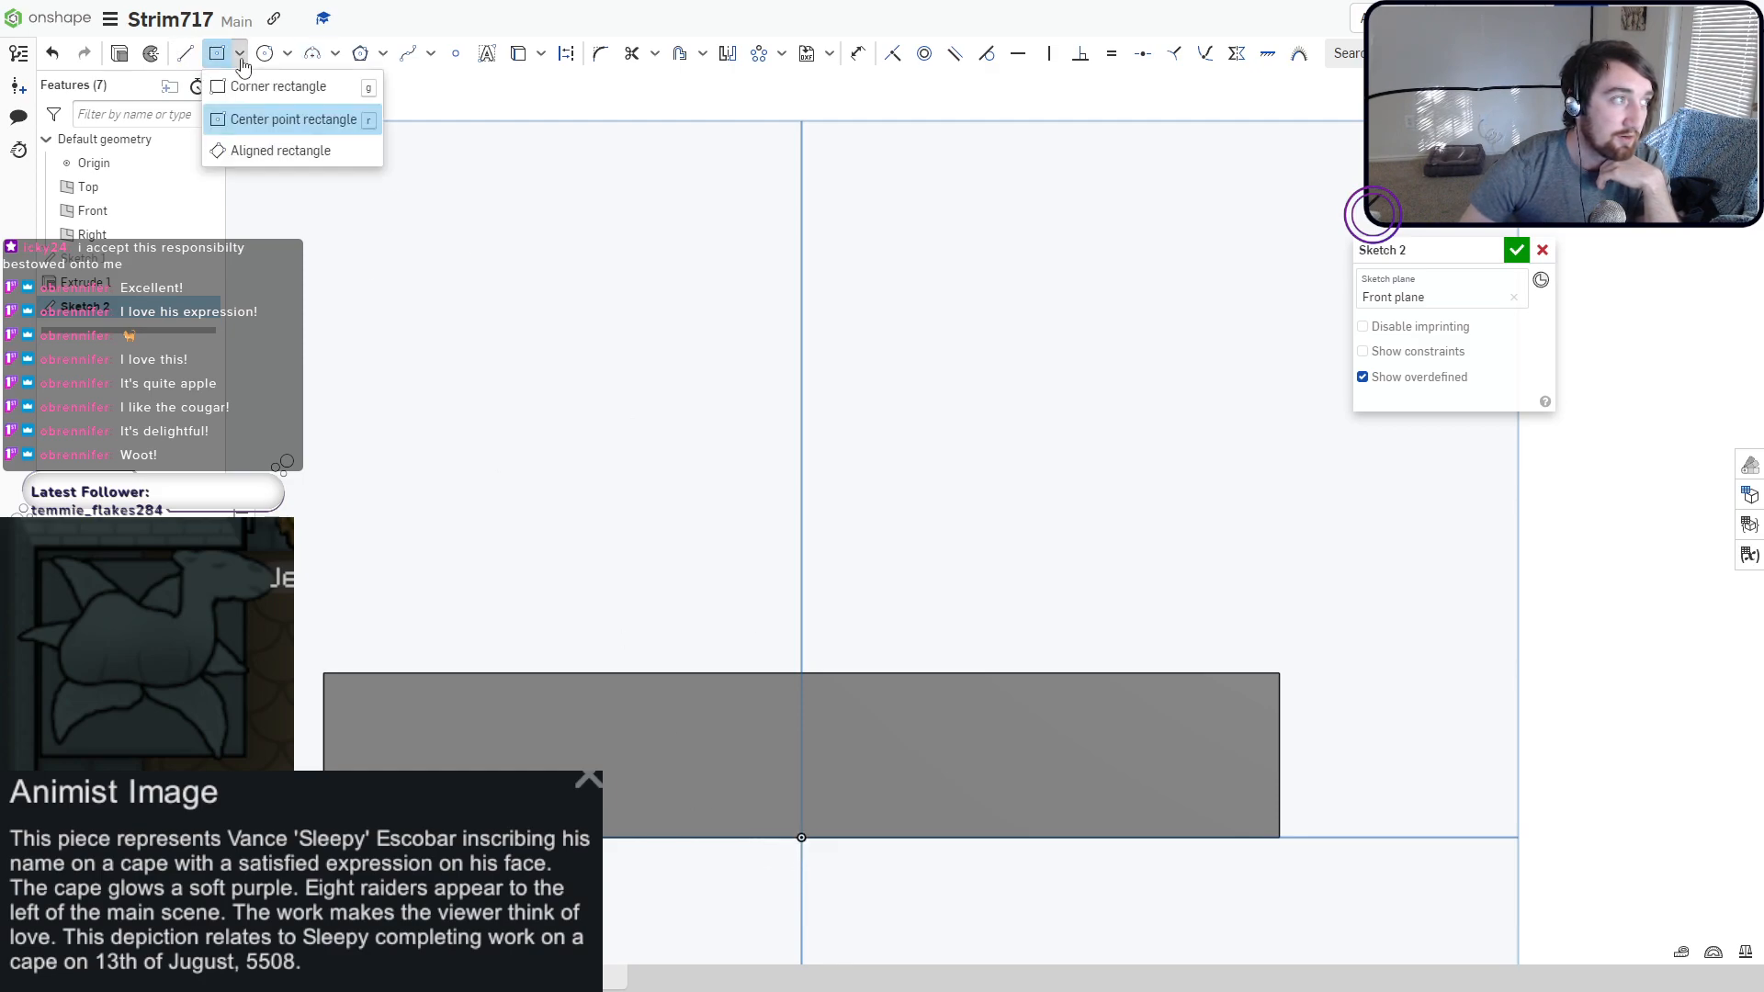
pyautogui.click(251, 90)
pyautogui.click(801, 837)
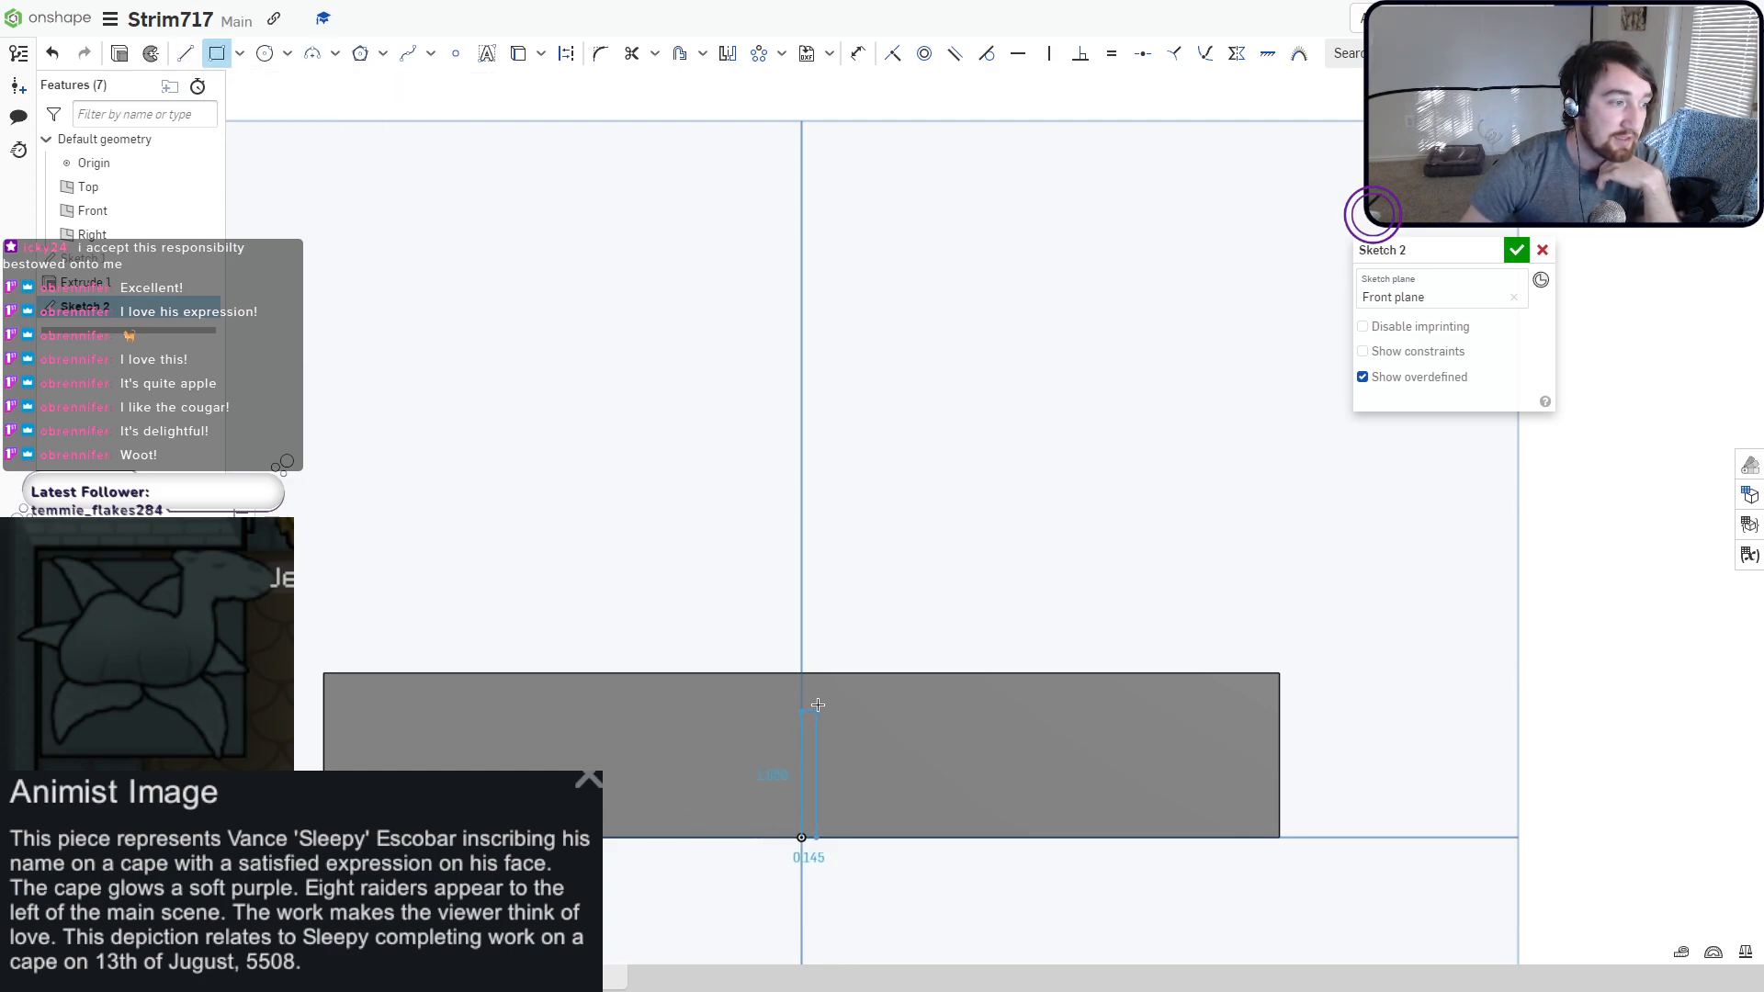
pyautogui.click(853, 672)
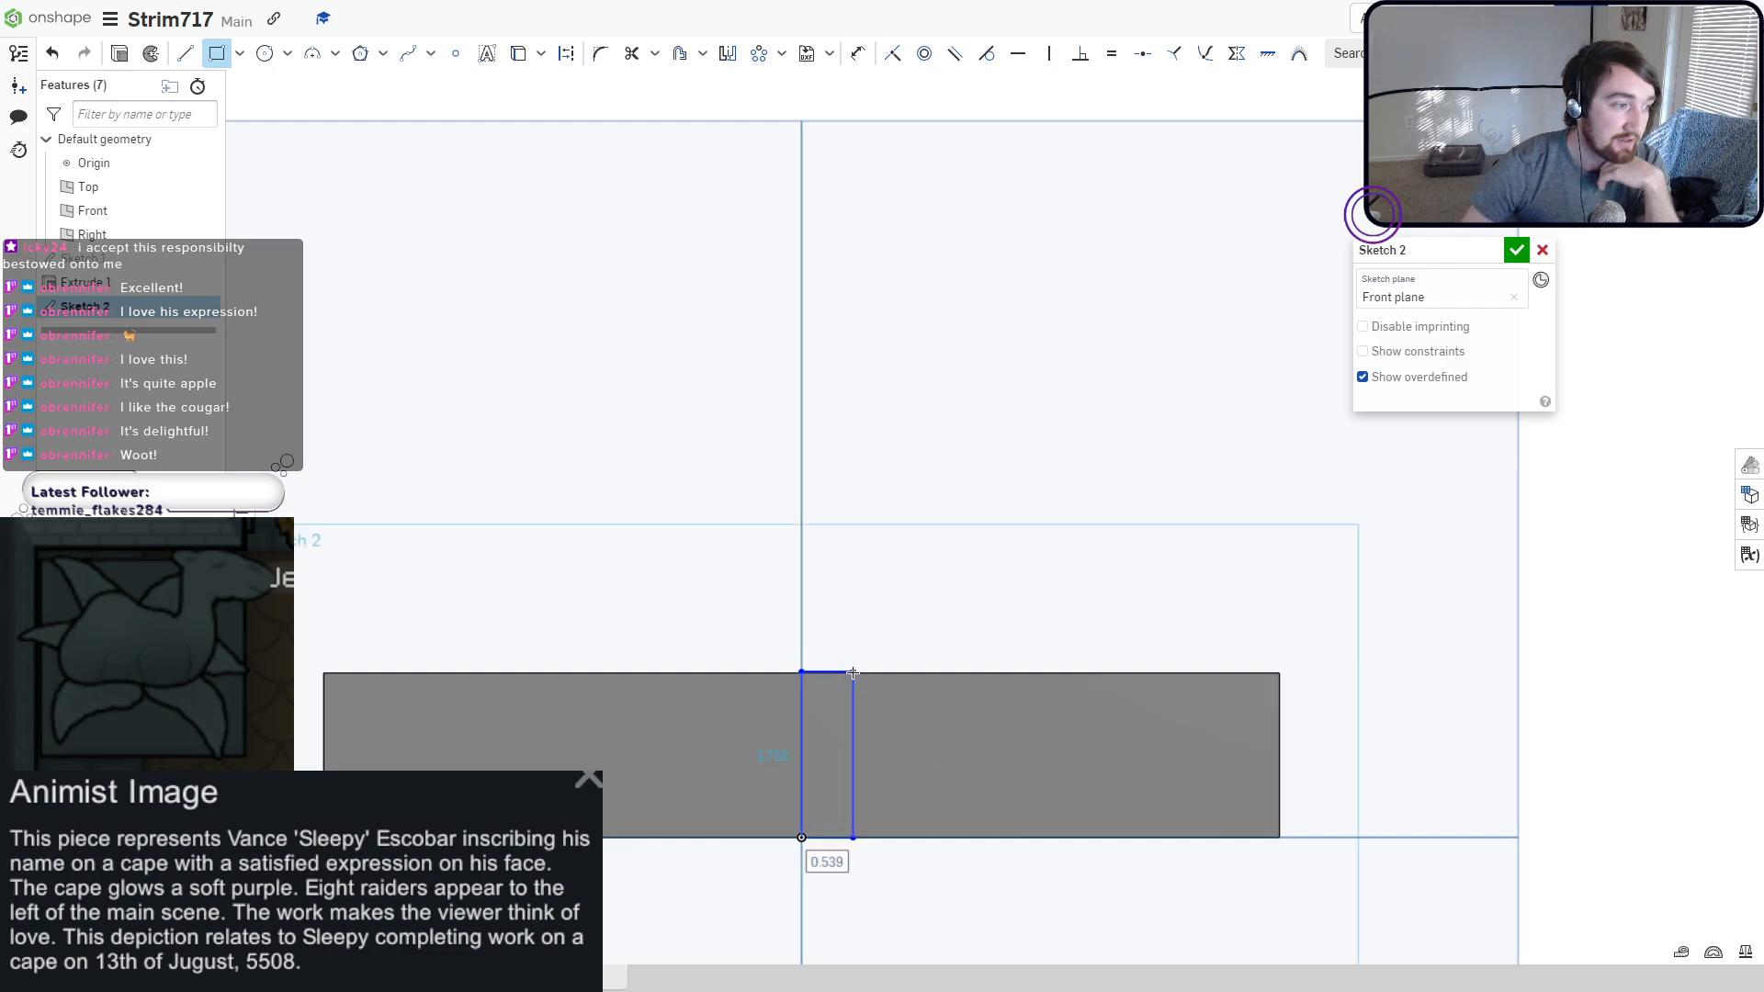
pyautogui.doubleClick(770, 754)
pyautogui.write('1.7')
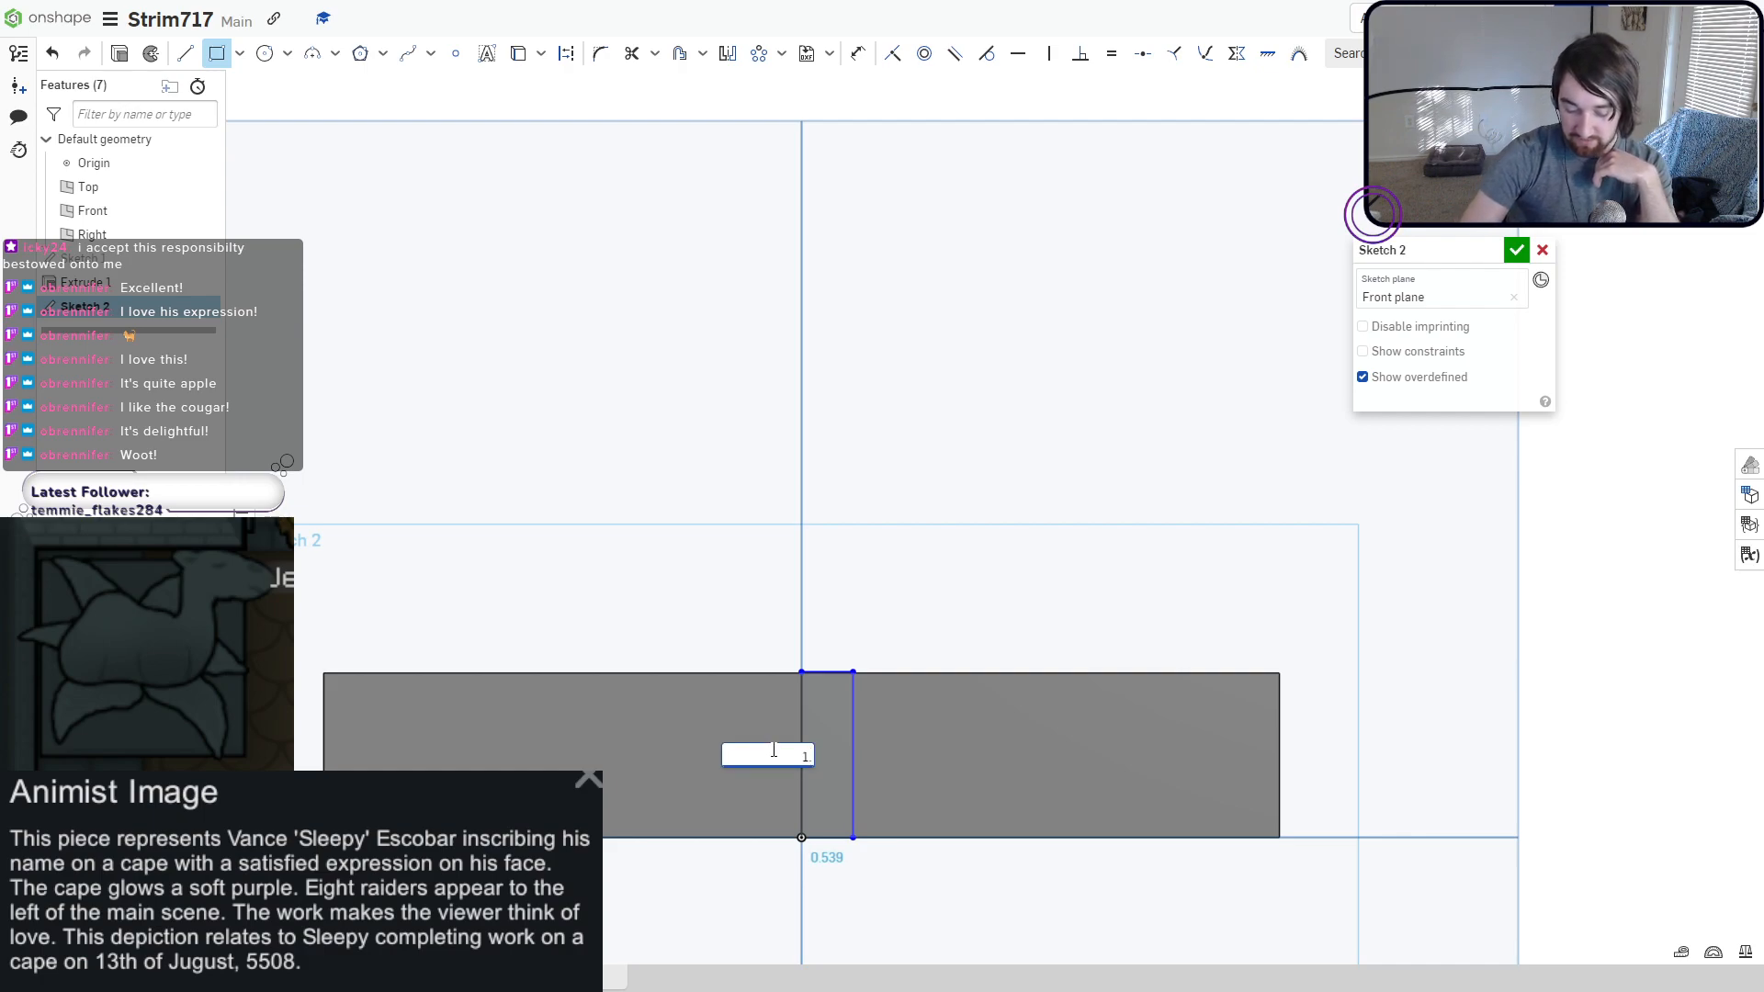
pyautogui.write('2')
pyautogui.press('Return')
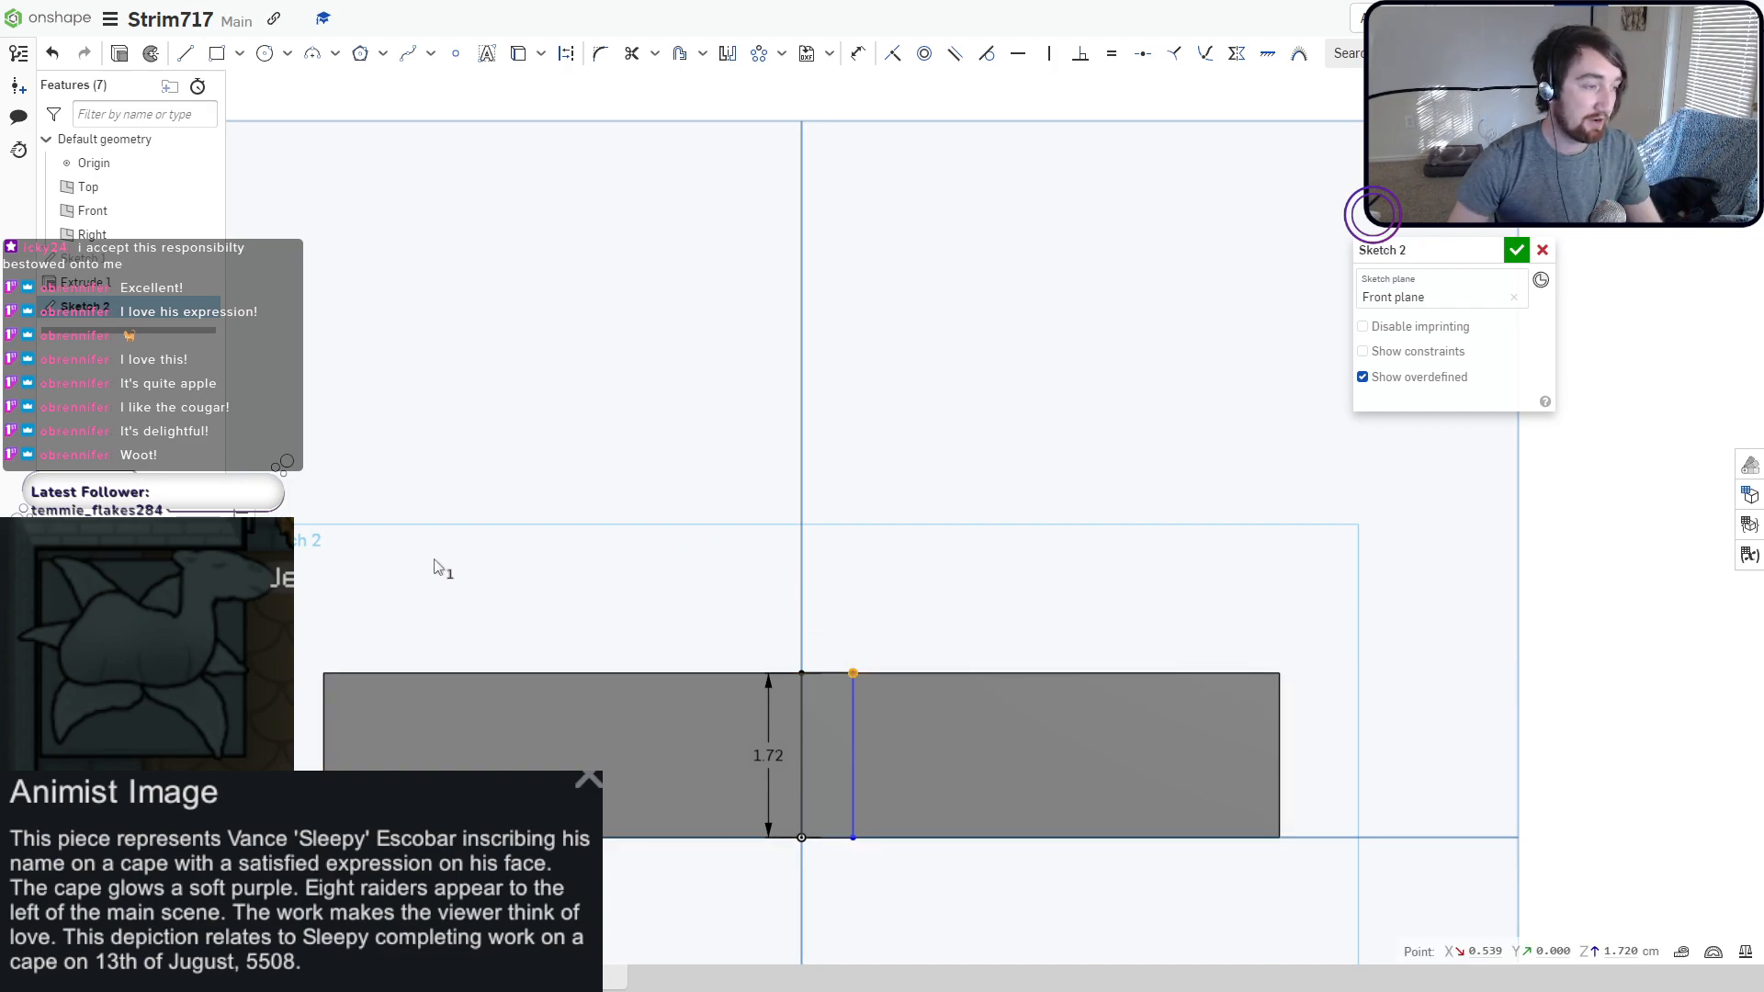
# Draw a second construction rectangle about 0.79 cm wide, starting at the first rectangle's upper outer corner and extending down into the block.
pyautogui.click(217, 53)
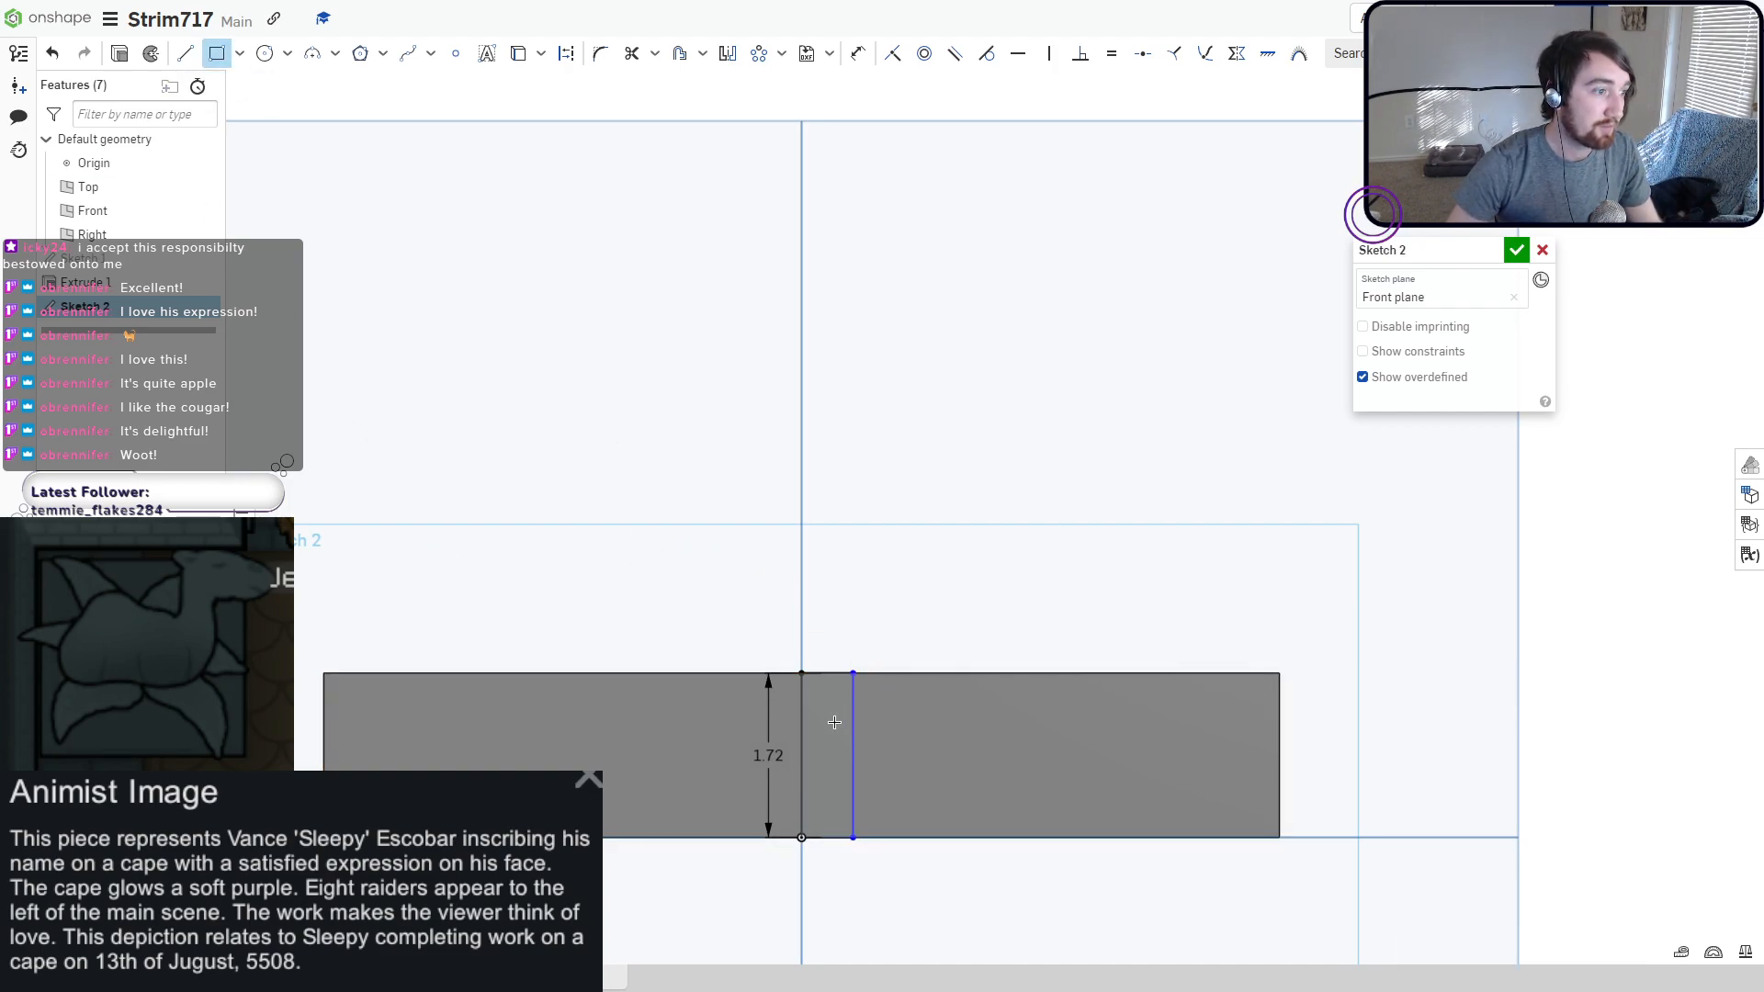
pyautogui.click(854, 673)
pyautogui.click(929, 709)
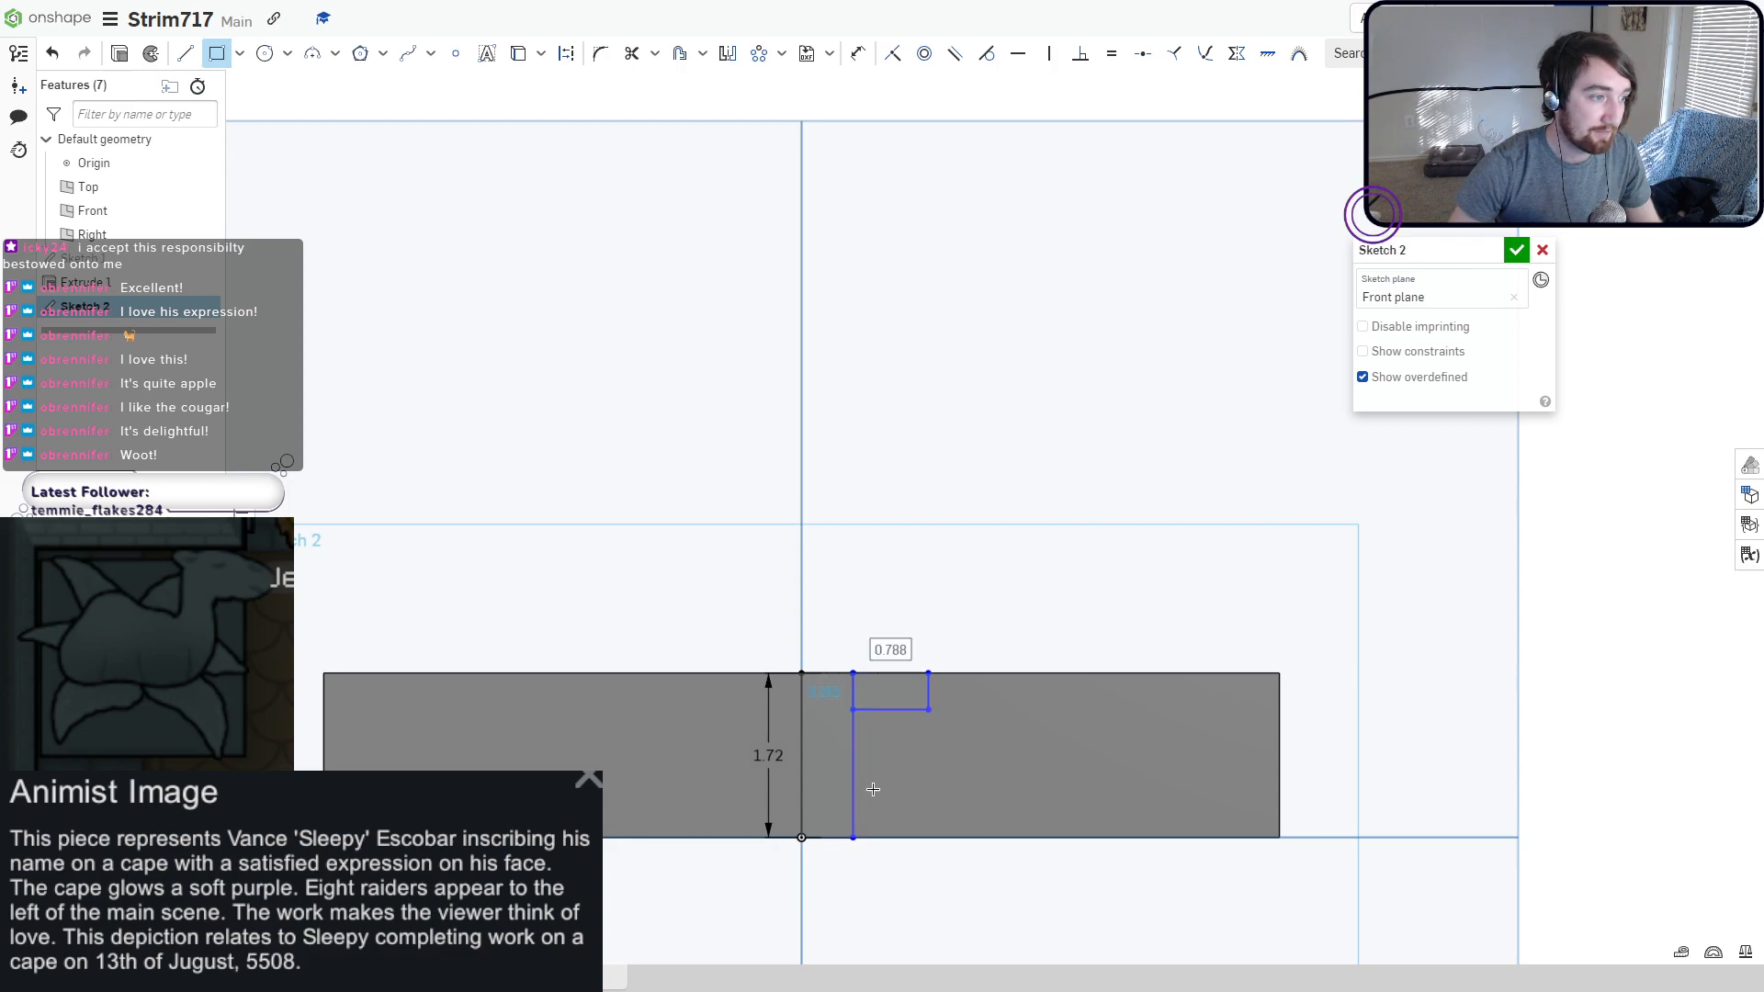
pyautogui.press('Escape')
# Draw two arcs, radii about 6.98 and 6.79 cm, from the small rectangle's upper corners to a shared tip above the block, and finish the sketch.
pyautogui.click(312, 54)
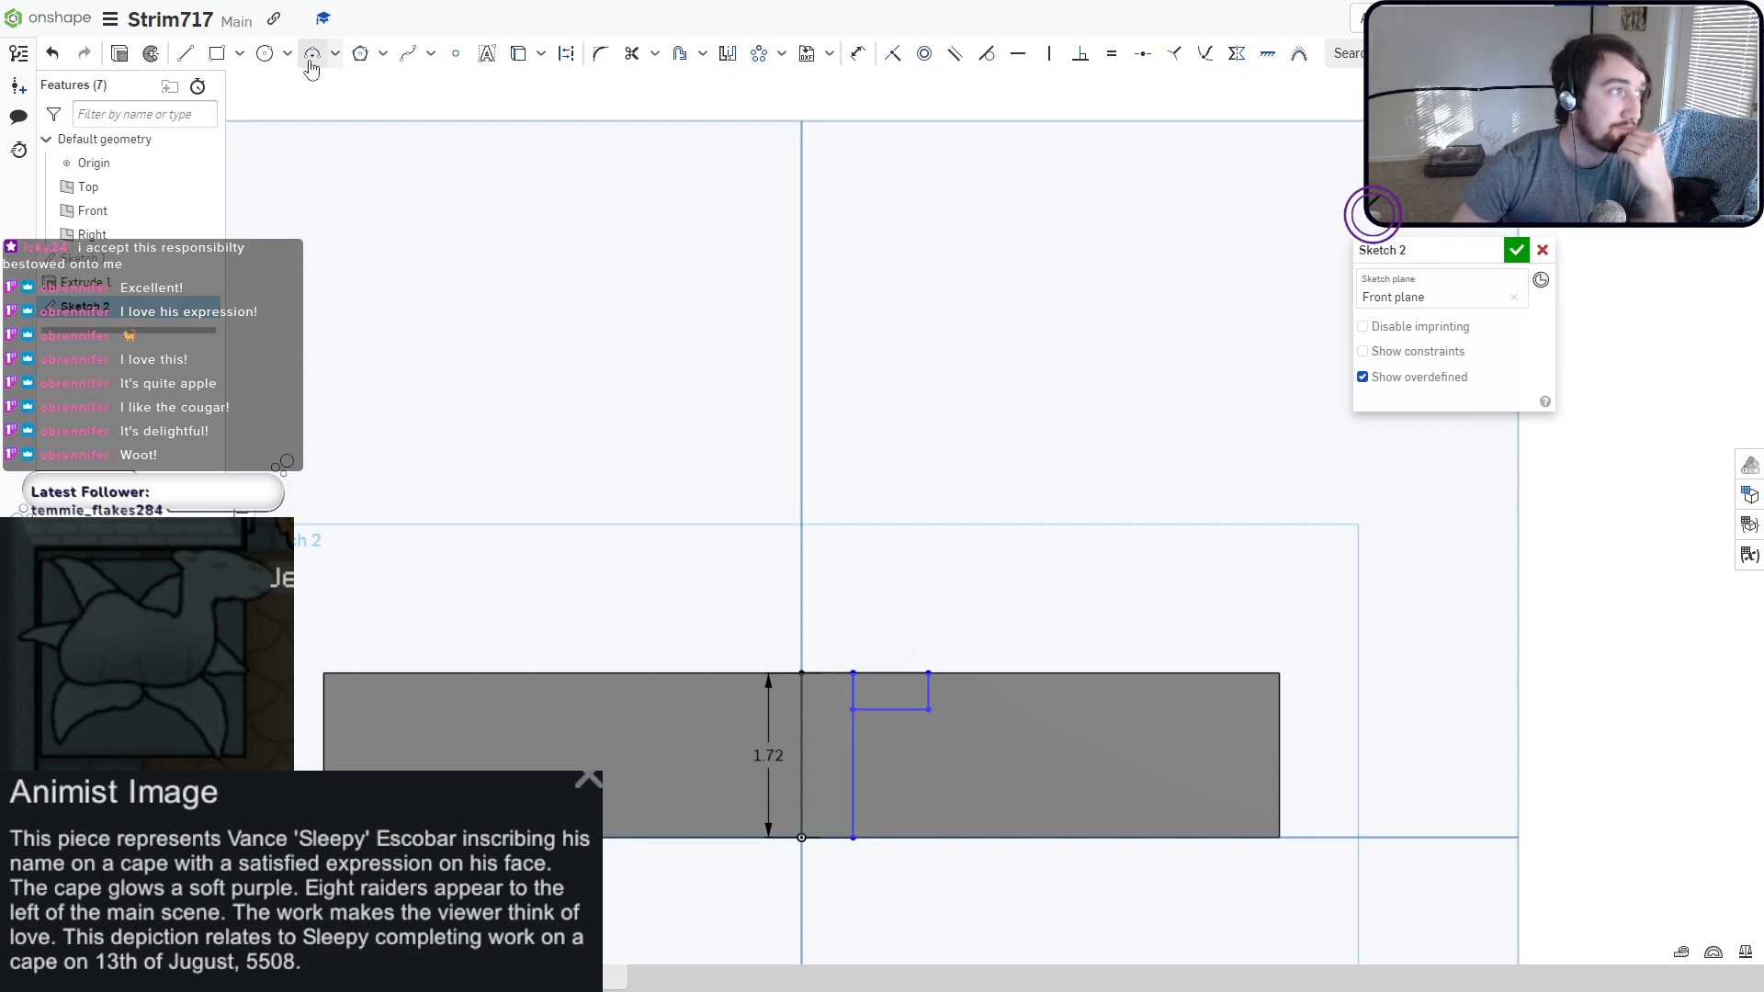
pyautogui.click(853, 673)
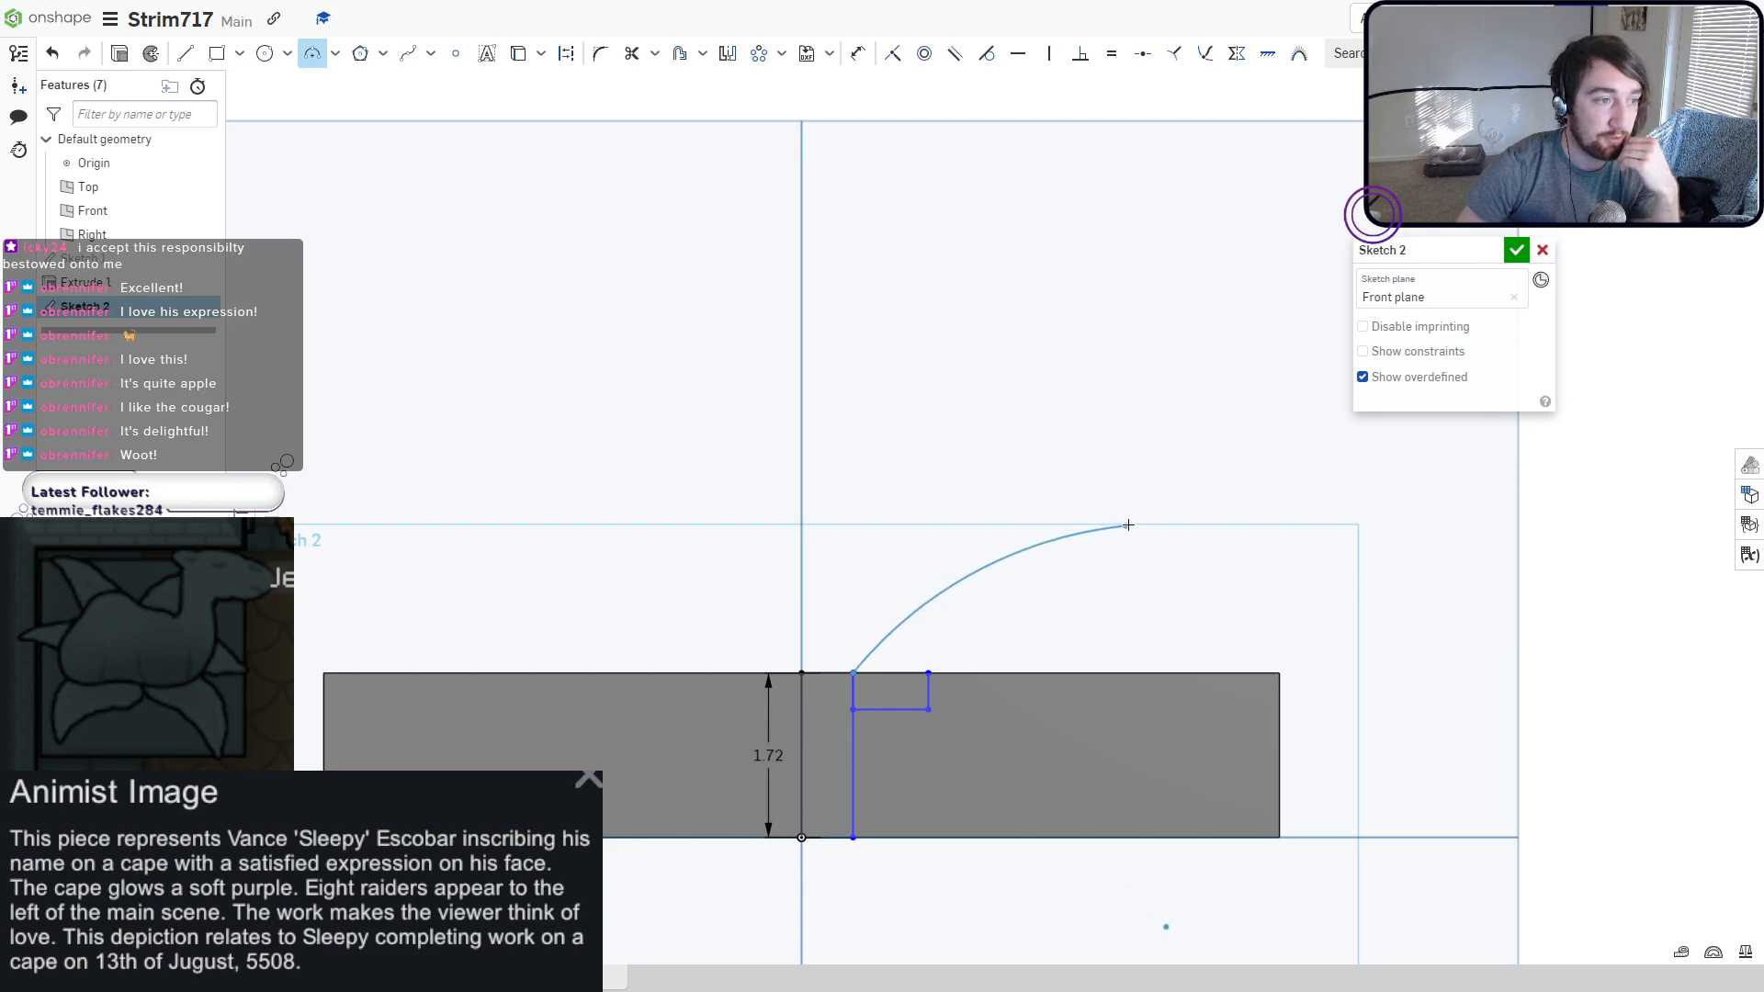
pyautogui.click(1195, 545)
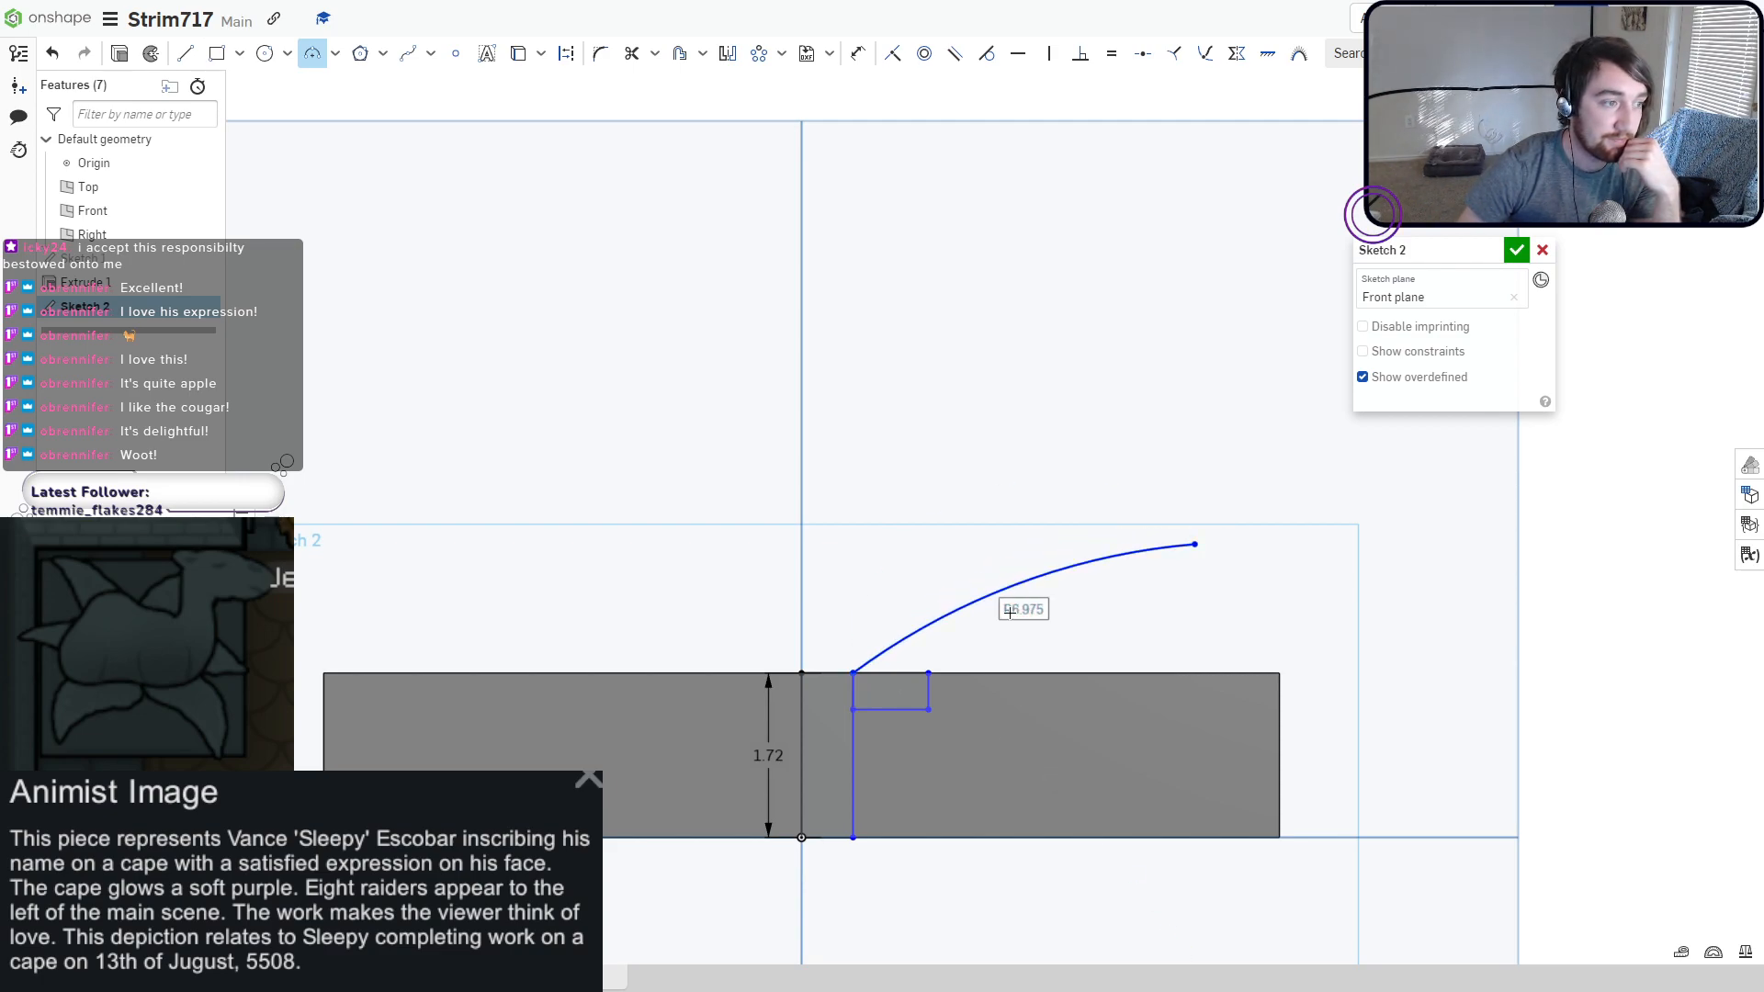
pyautogui.click(929, 673)
pyautogui.click(1192, 545)
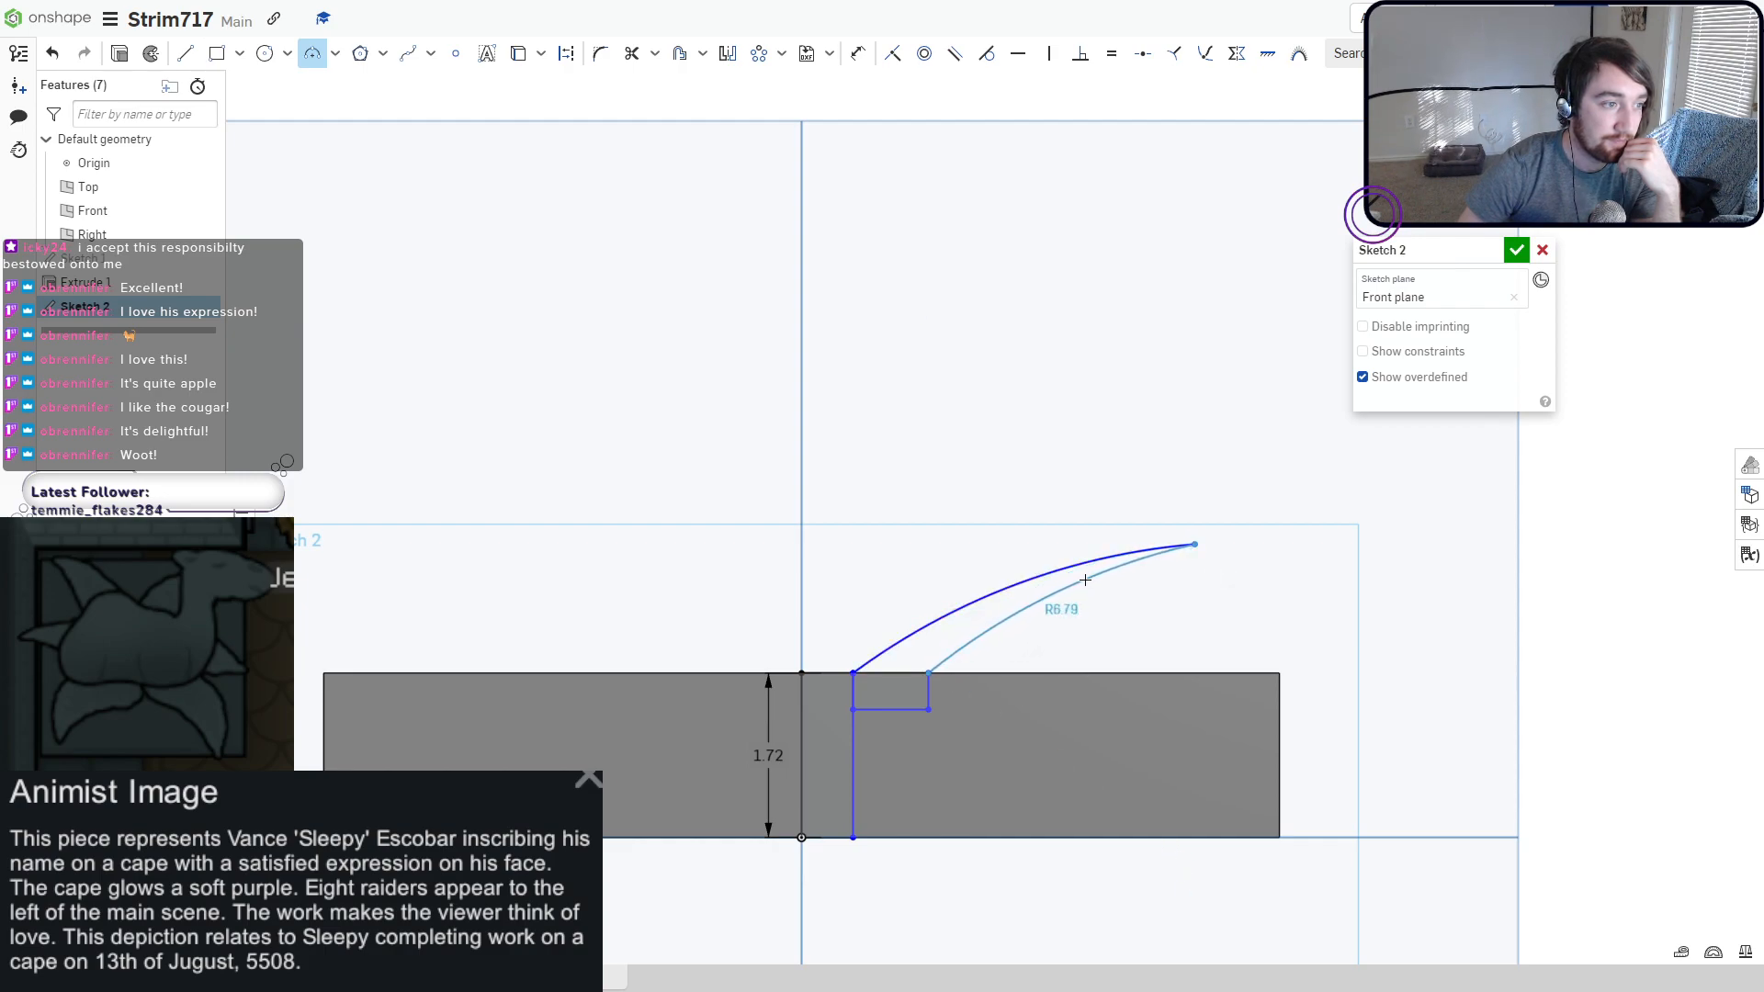
pyautogui.click(1085, 579)
pyautogui.moveTo(1033, 588); pyautogui.dragTo(1020, 629, button='right')
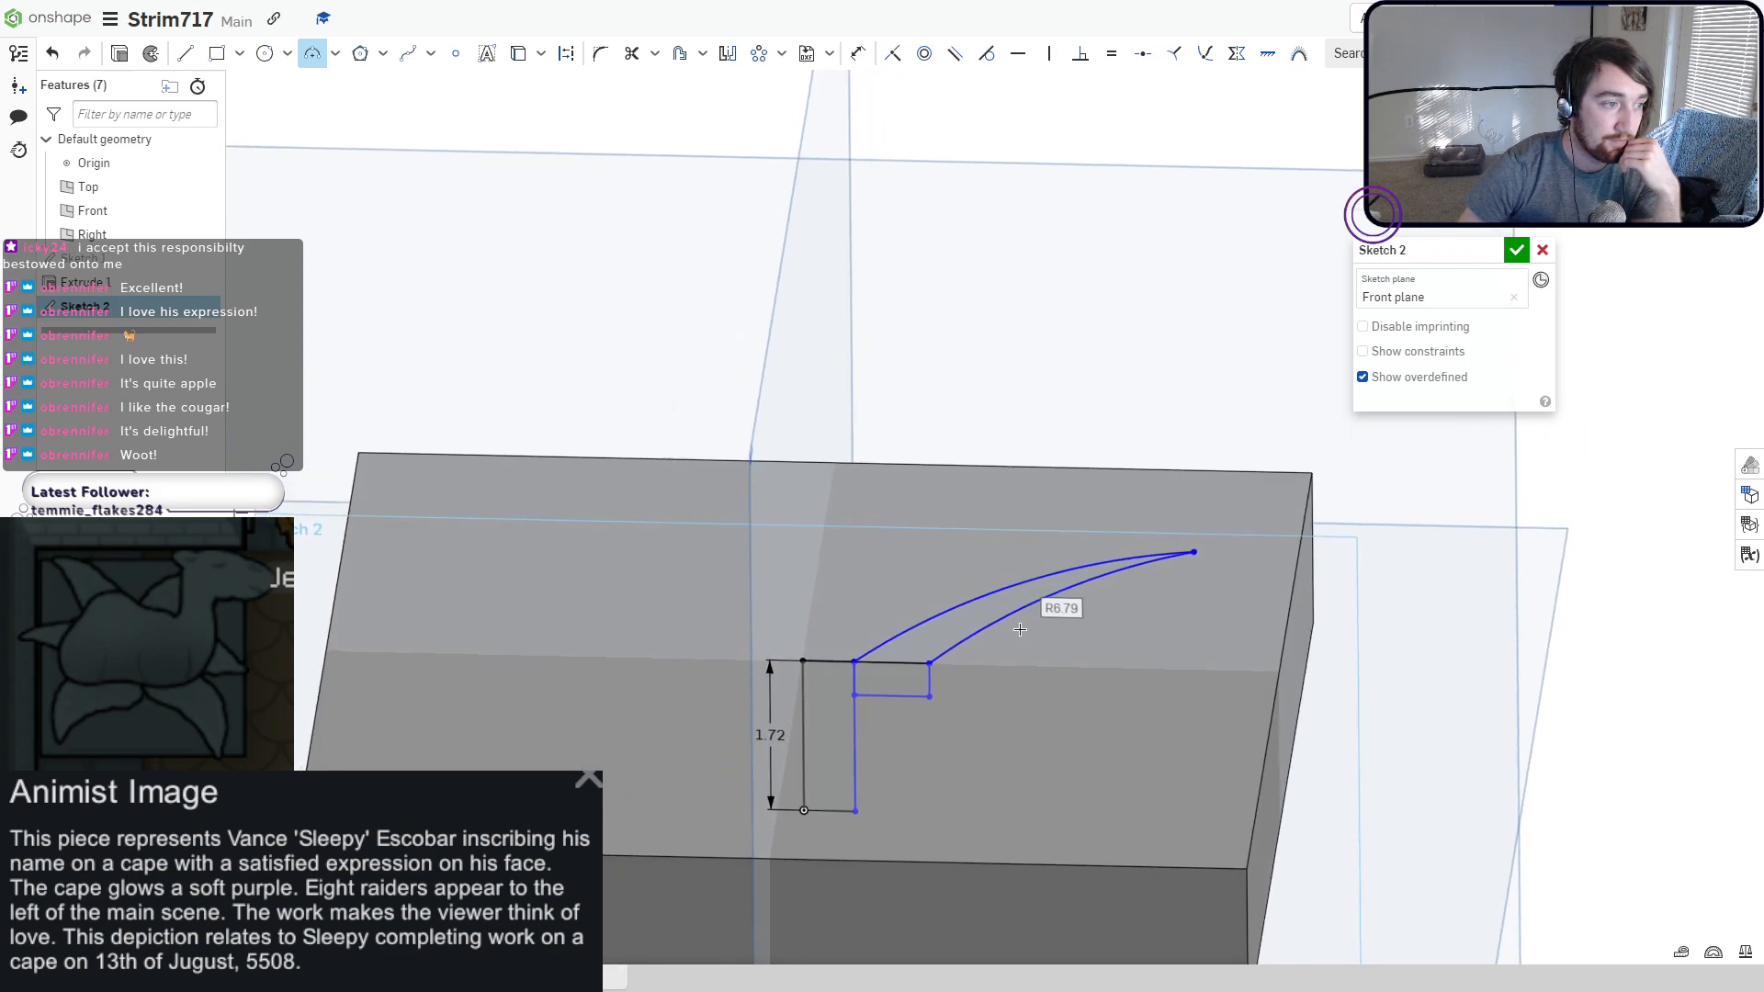
pyautogui.click(1516, 250)
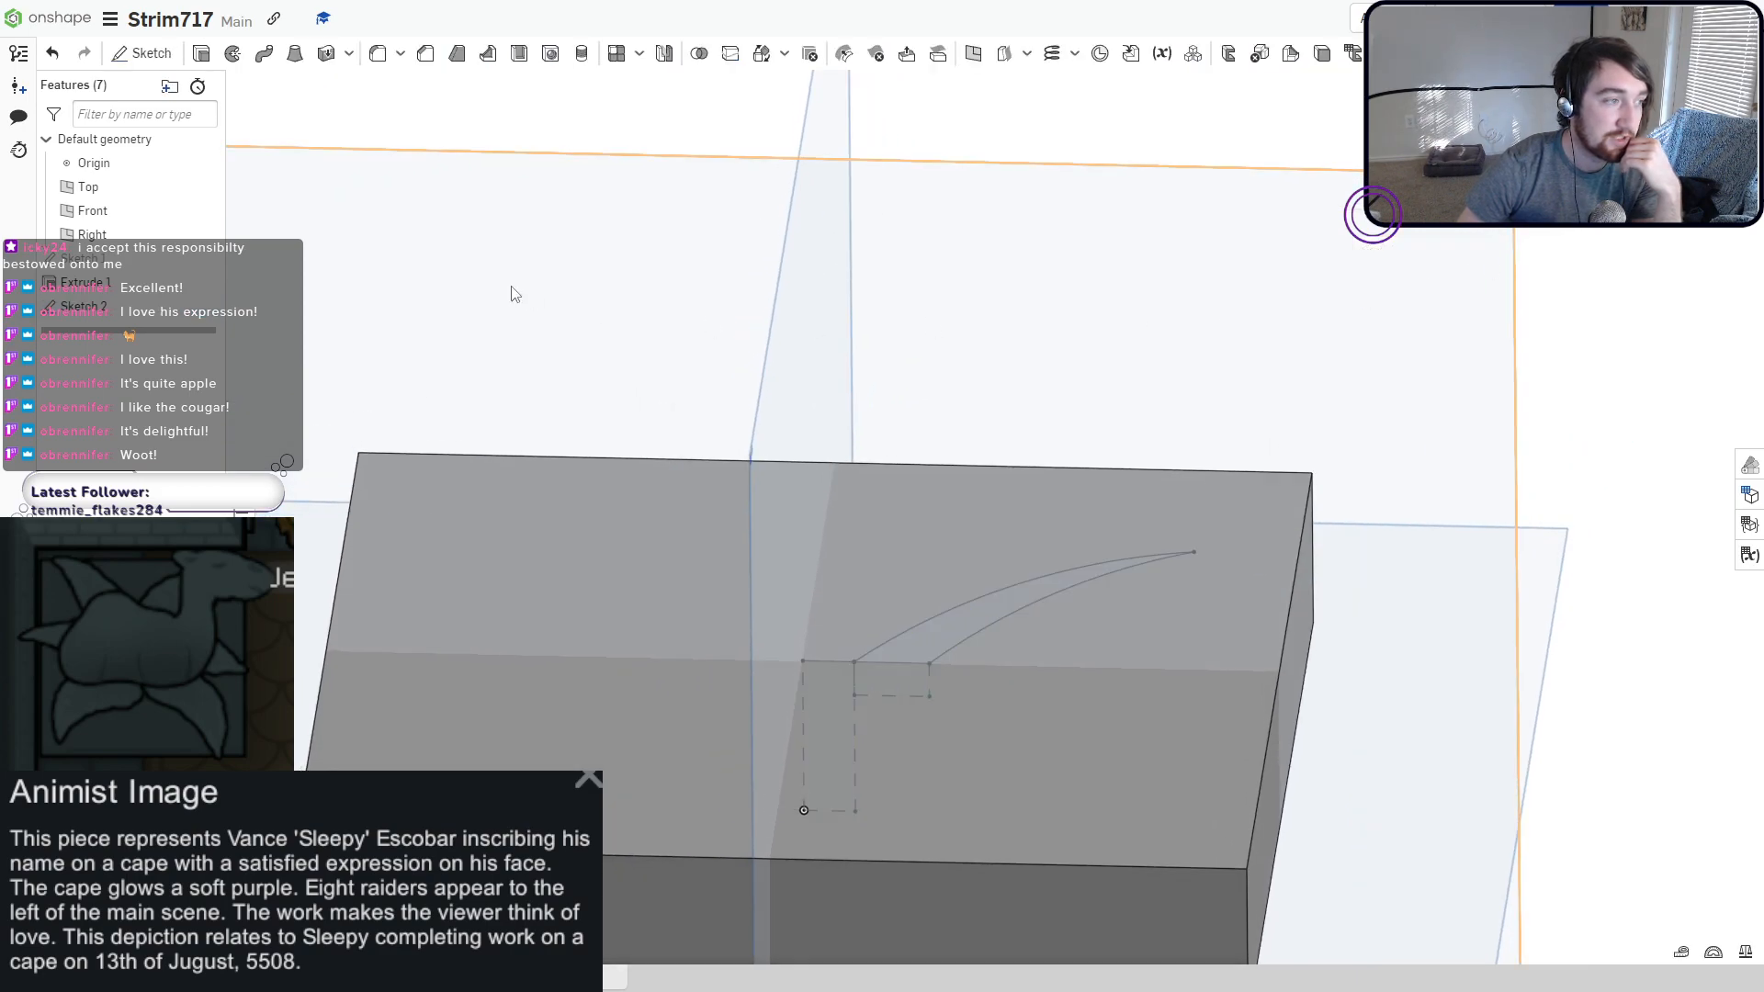
# Extrude the curved spike profile symmetrically with a depth of 2.5 cm as a new part.
pyautogui.click(202, 53)
pyautogui.click(946, 641)
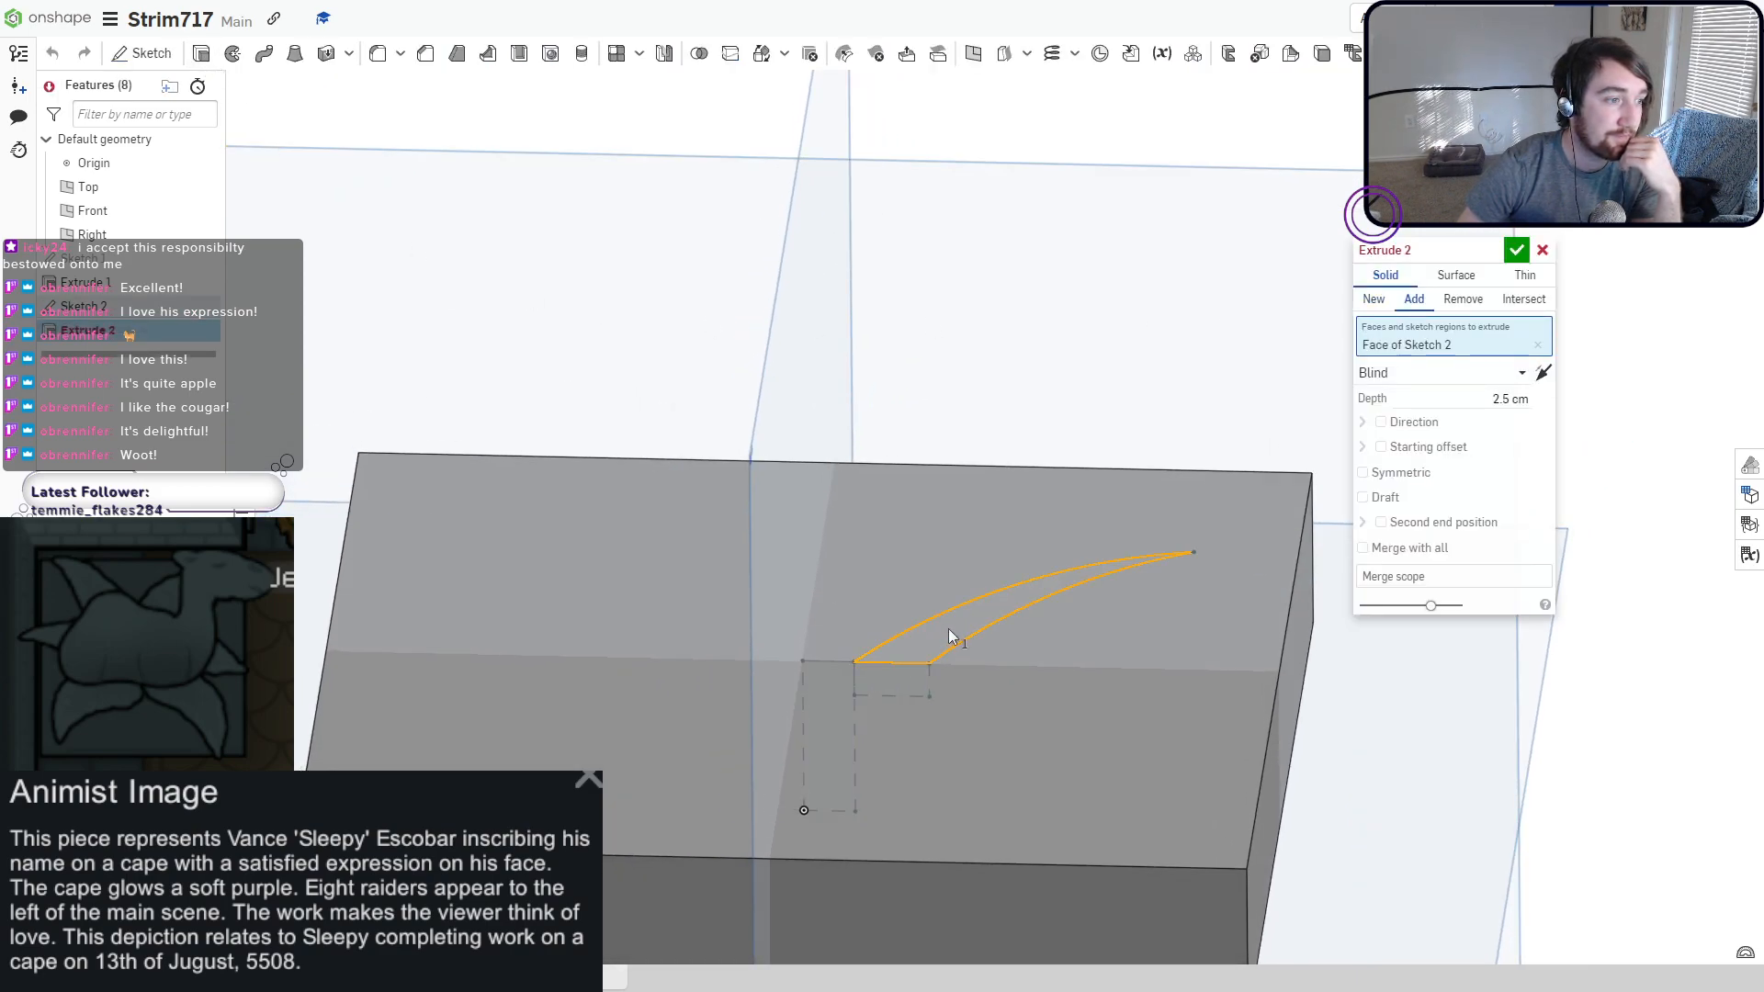
pyautogui.click(1363, 473)
pyautogui.moveTo(1157, 588); pyautogui.dragTo(1132, 630, button='right')
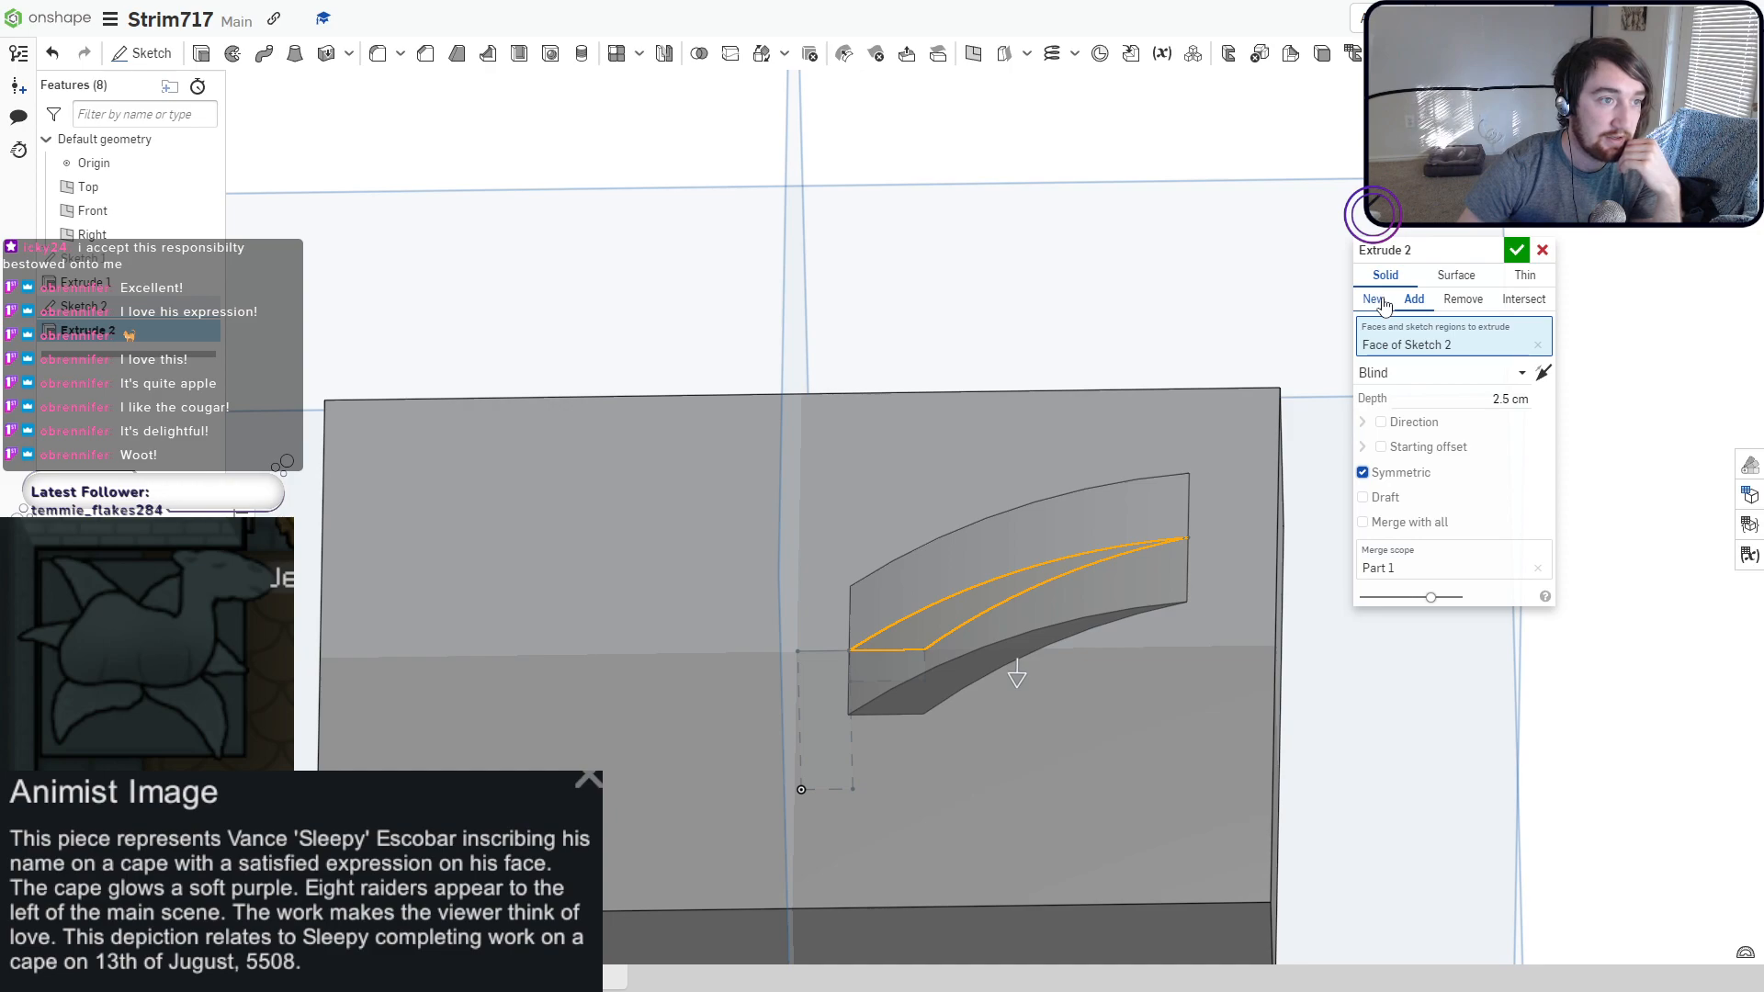
pyautogui.click(1383, 303)
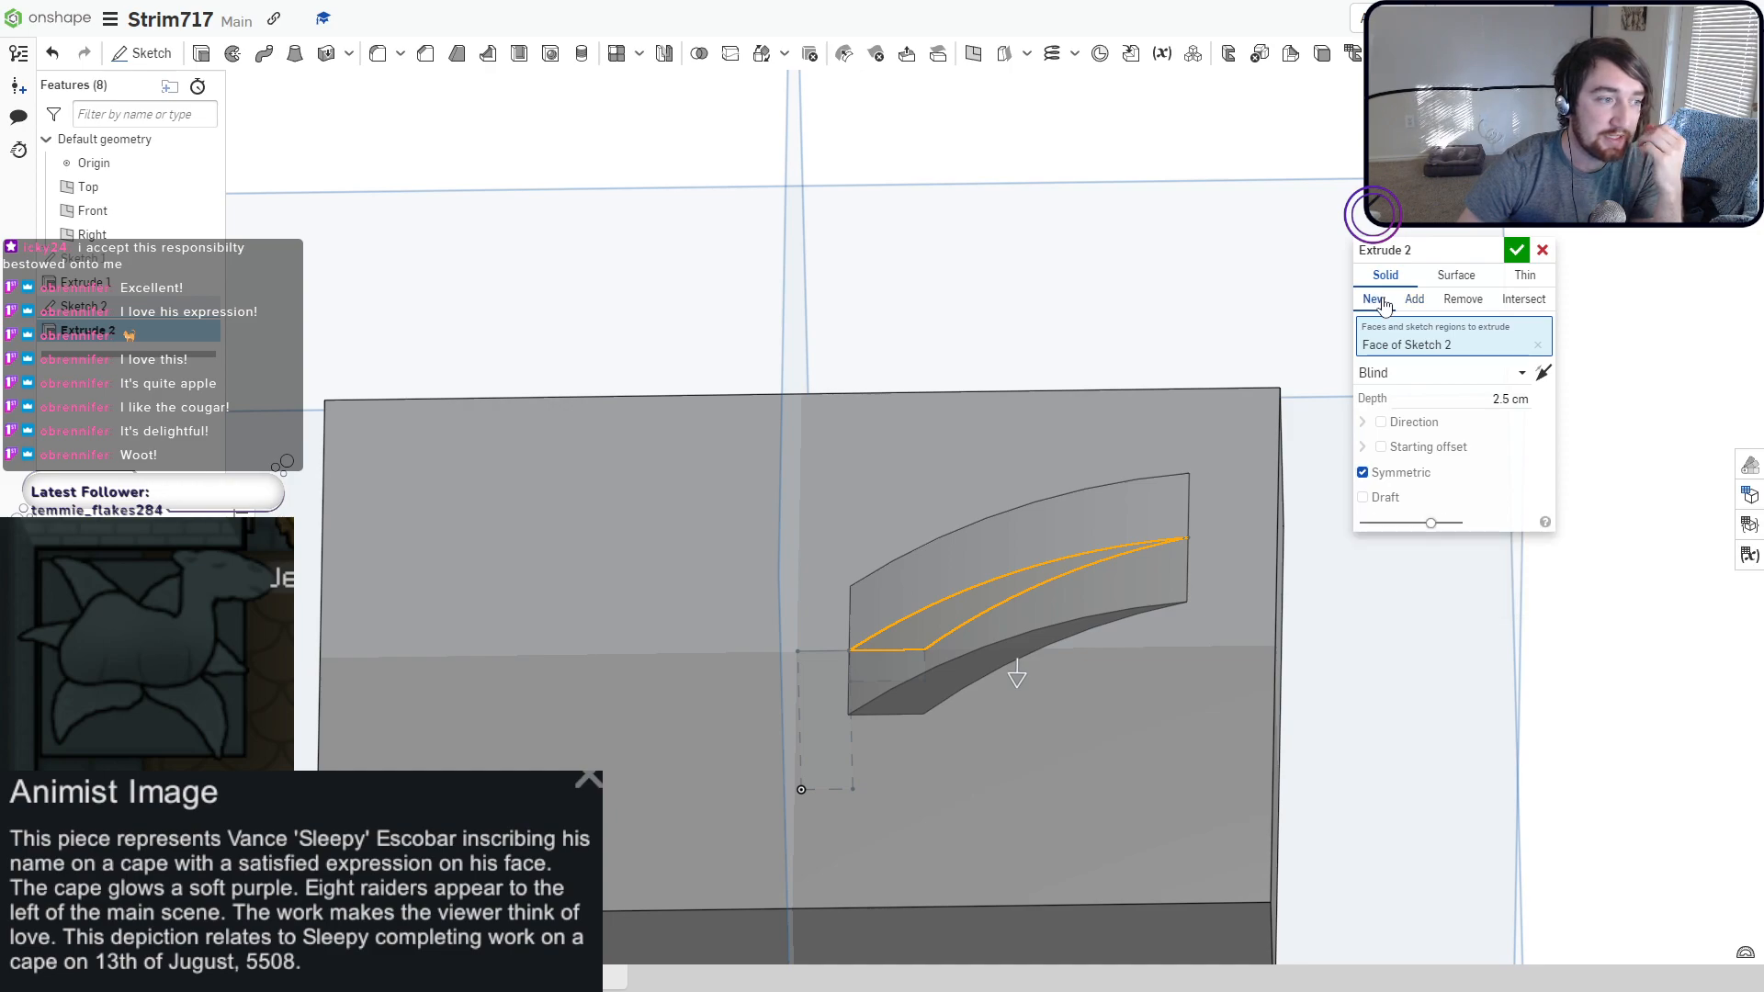
pyautogui.click(1517, 250)
# Start a new sketch on the Top plane, viewed straight from above the block.
pyautogui.moveTo(1099, 609); pyautogui.dragTo(1046, 619, button='right')
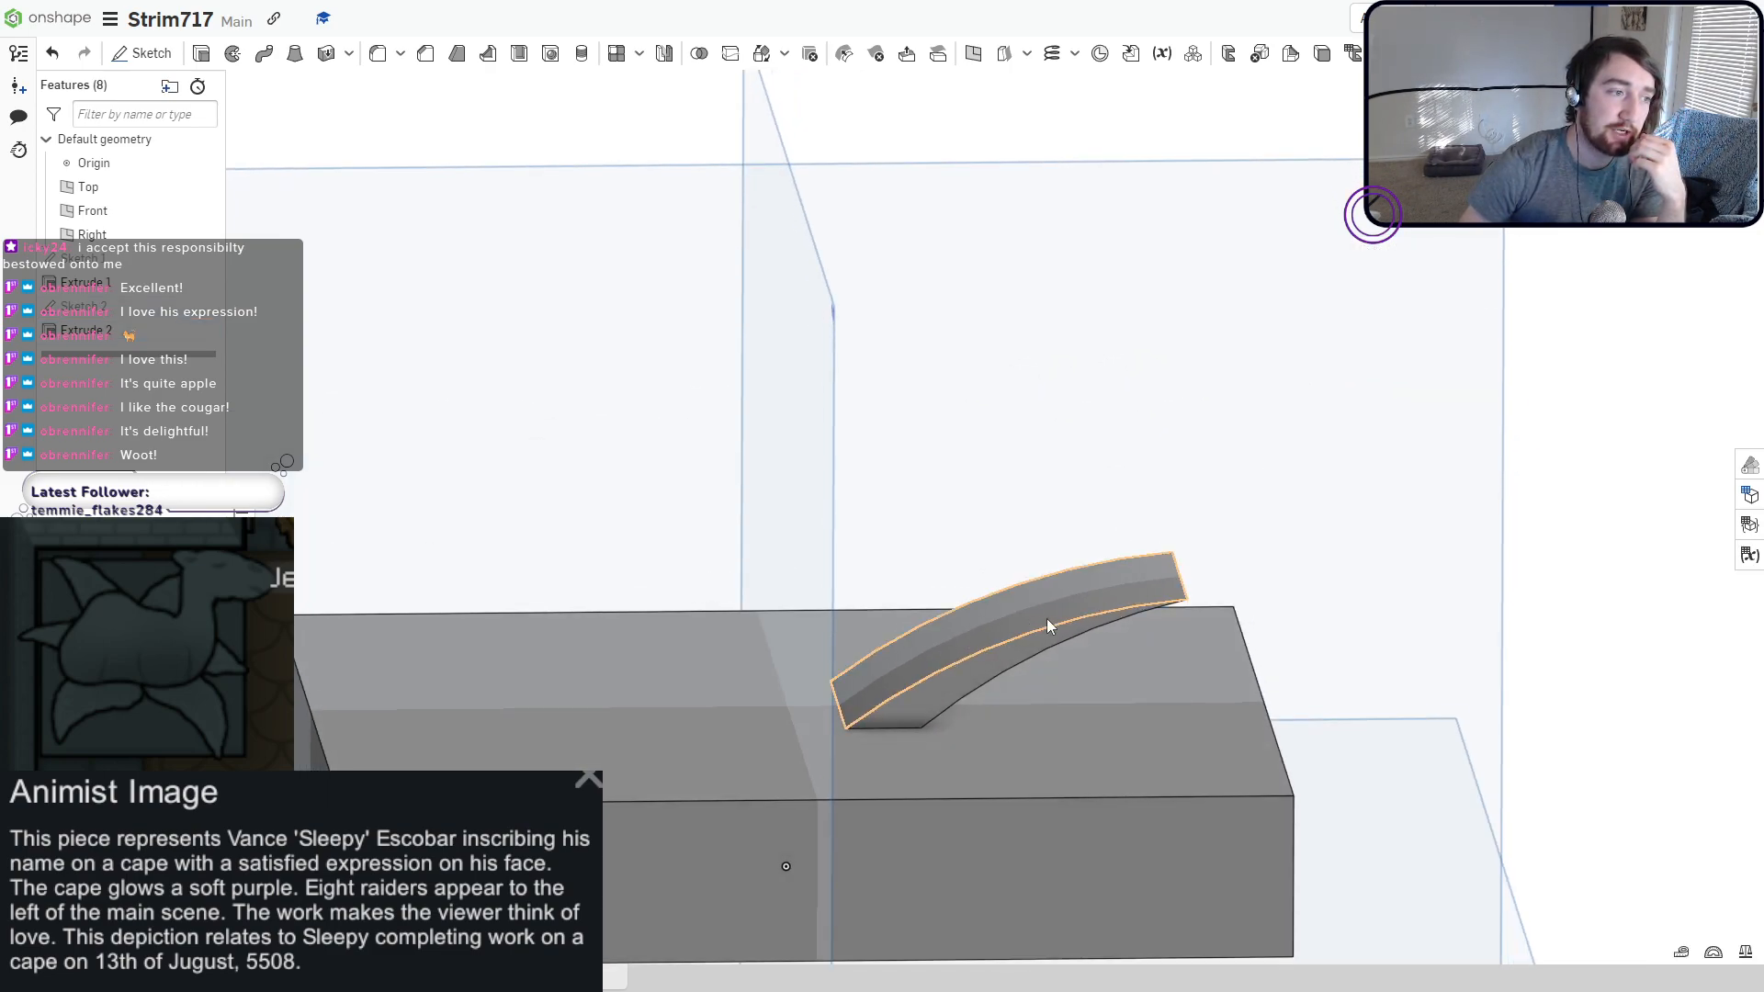
pyautogui.moveTo(974, 573); pyautogui.dragTo(1003, 677, button='right')
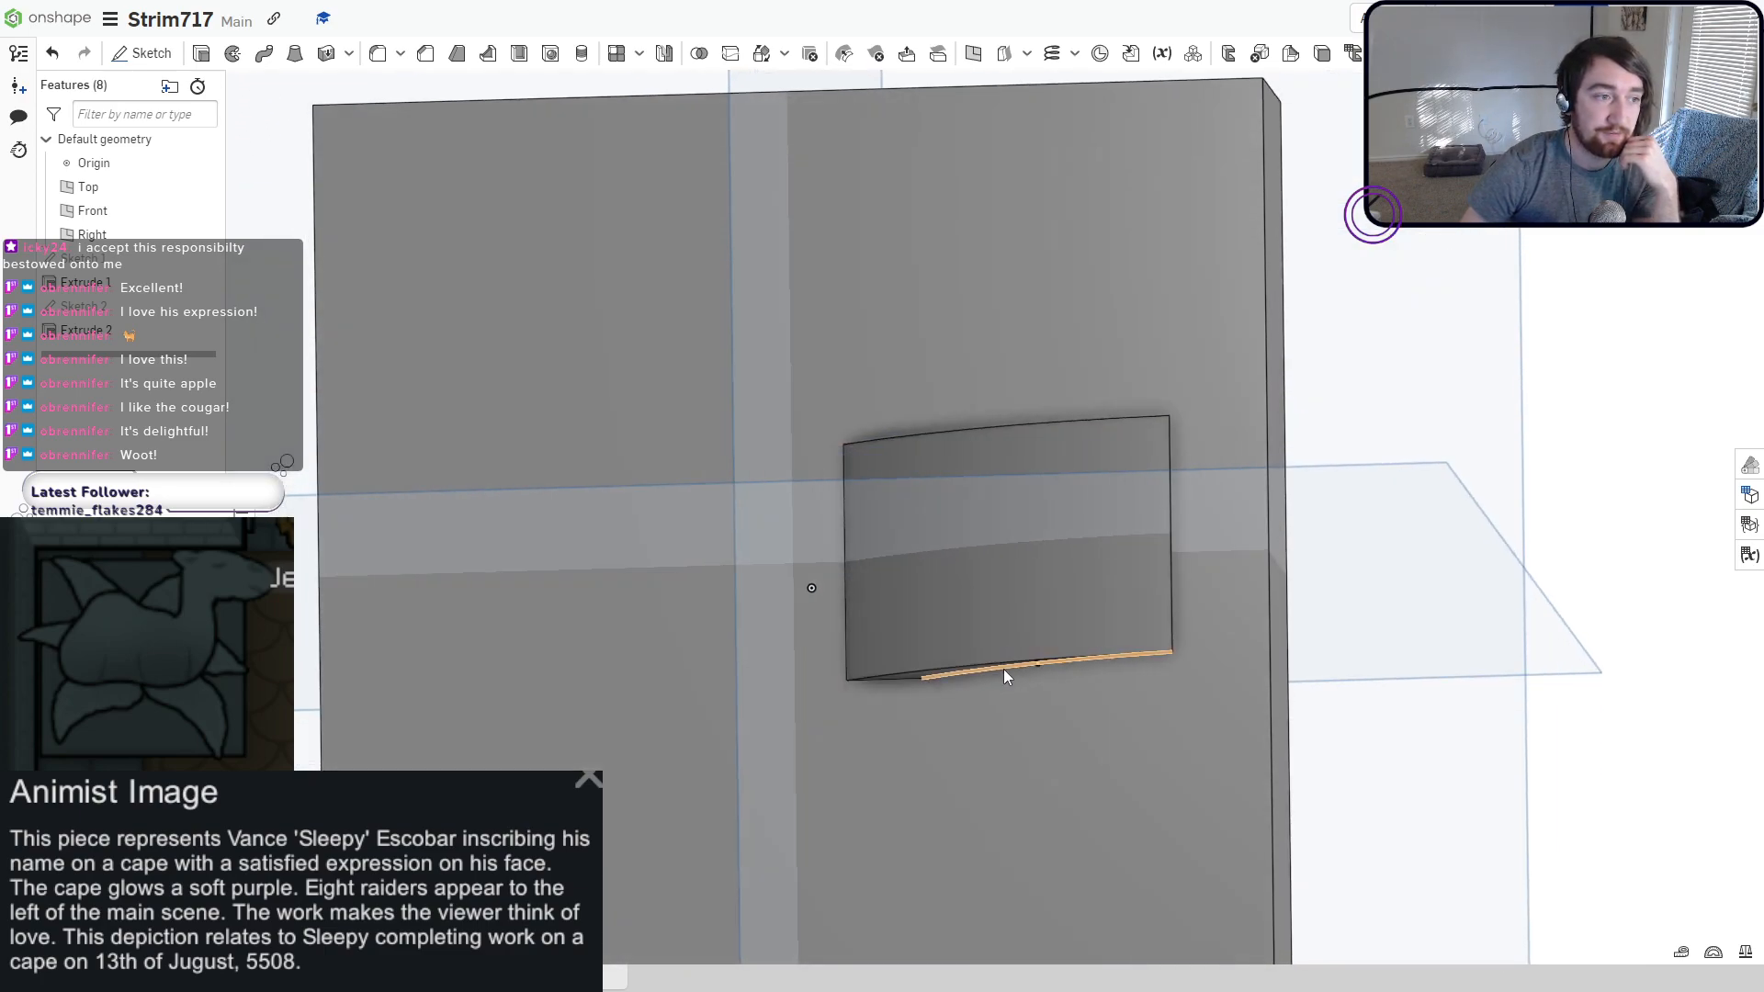
pyautogui.scroll(-2, 1046, 674)
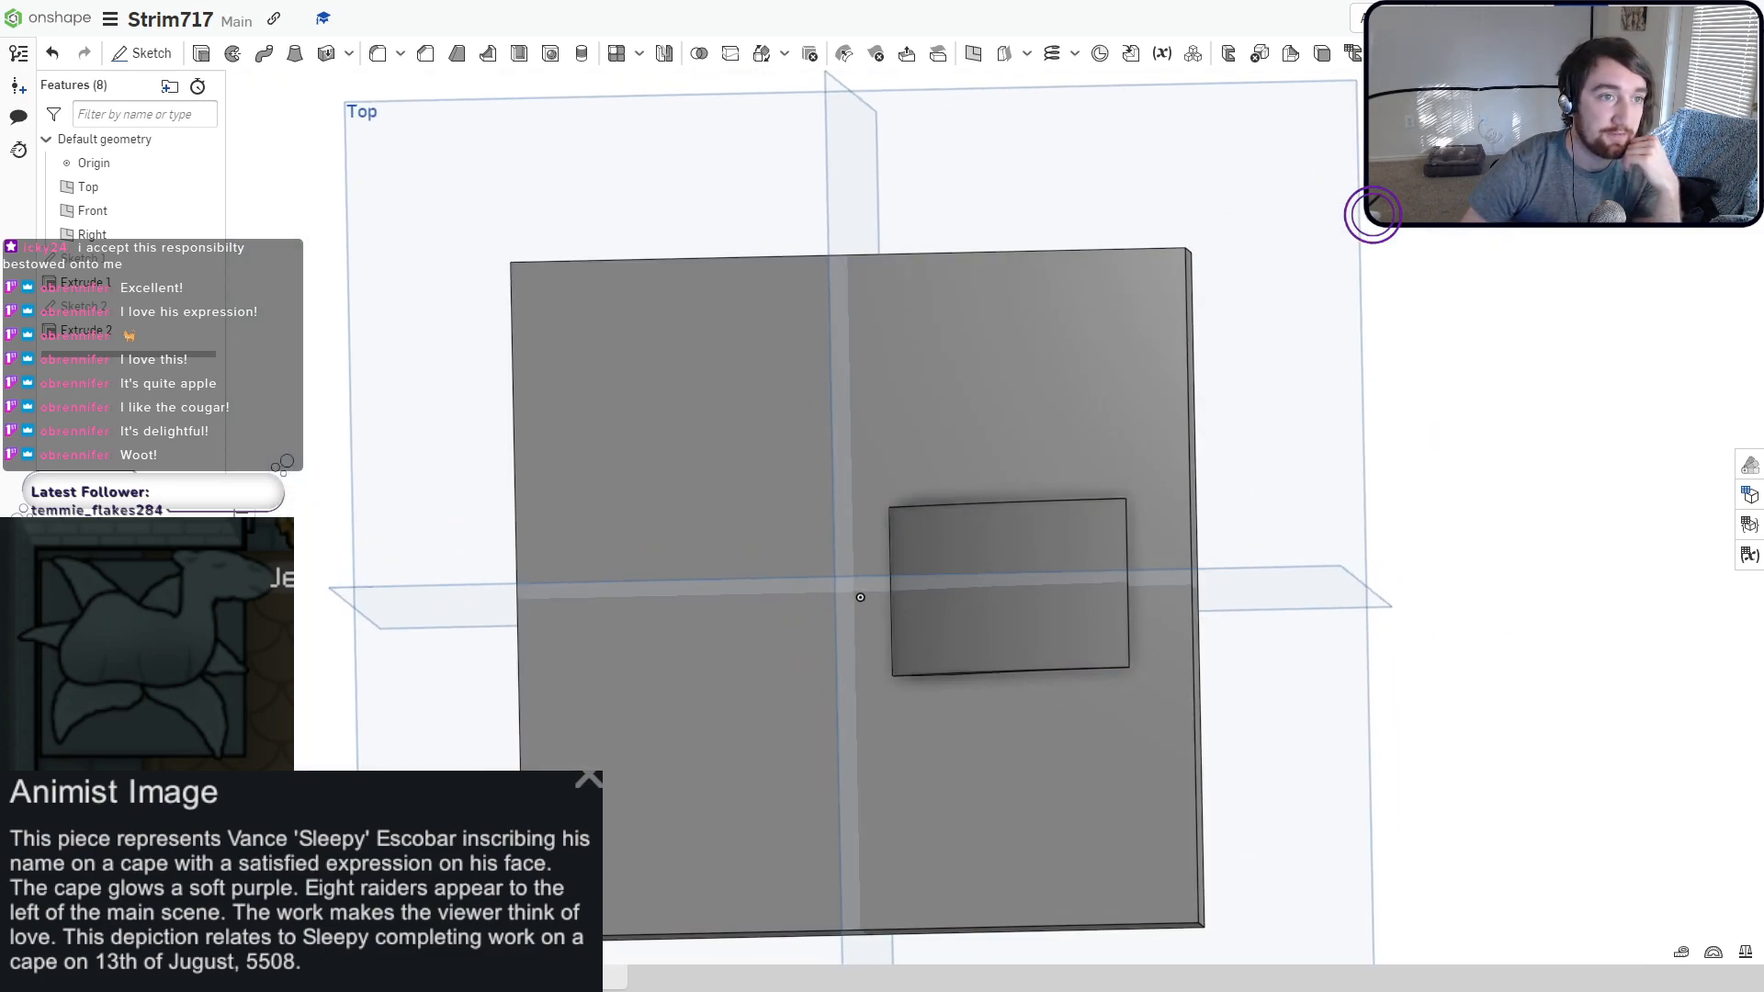
pyautogui.click(1686, 138)
pyautogui.click(142, 53)
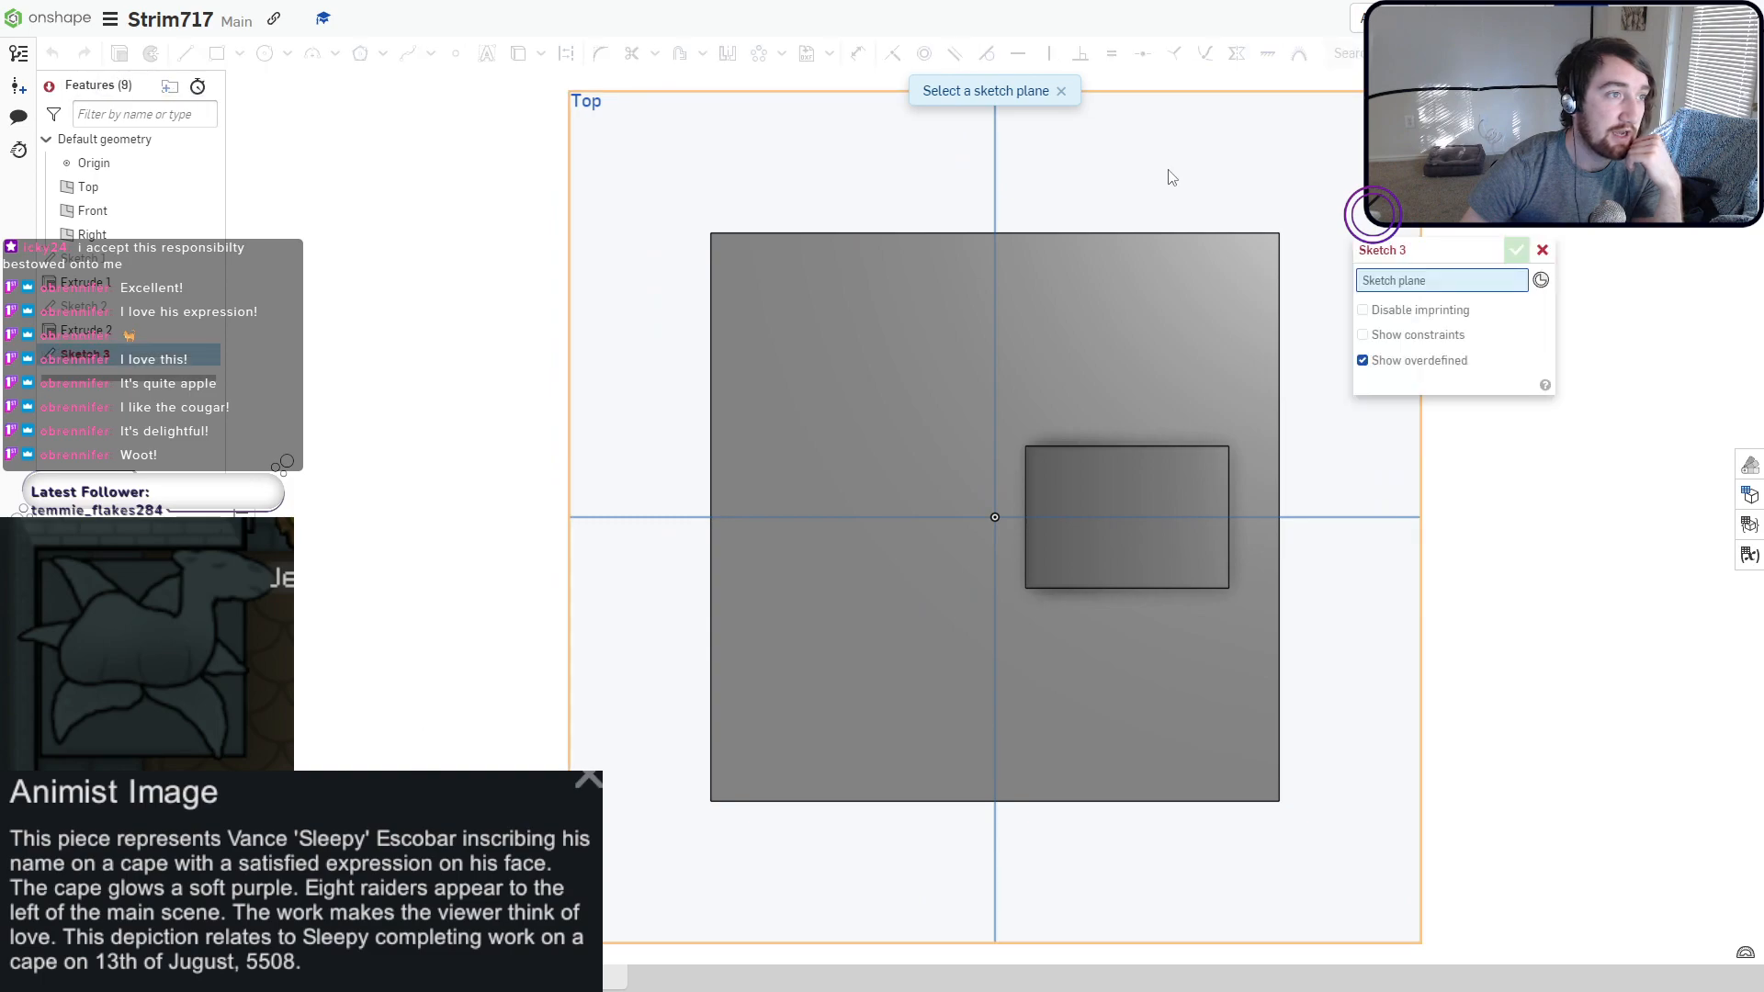
pyautogui.click(1171, 177)
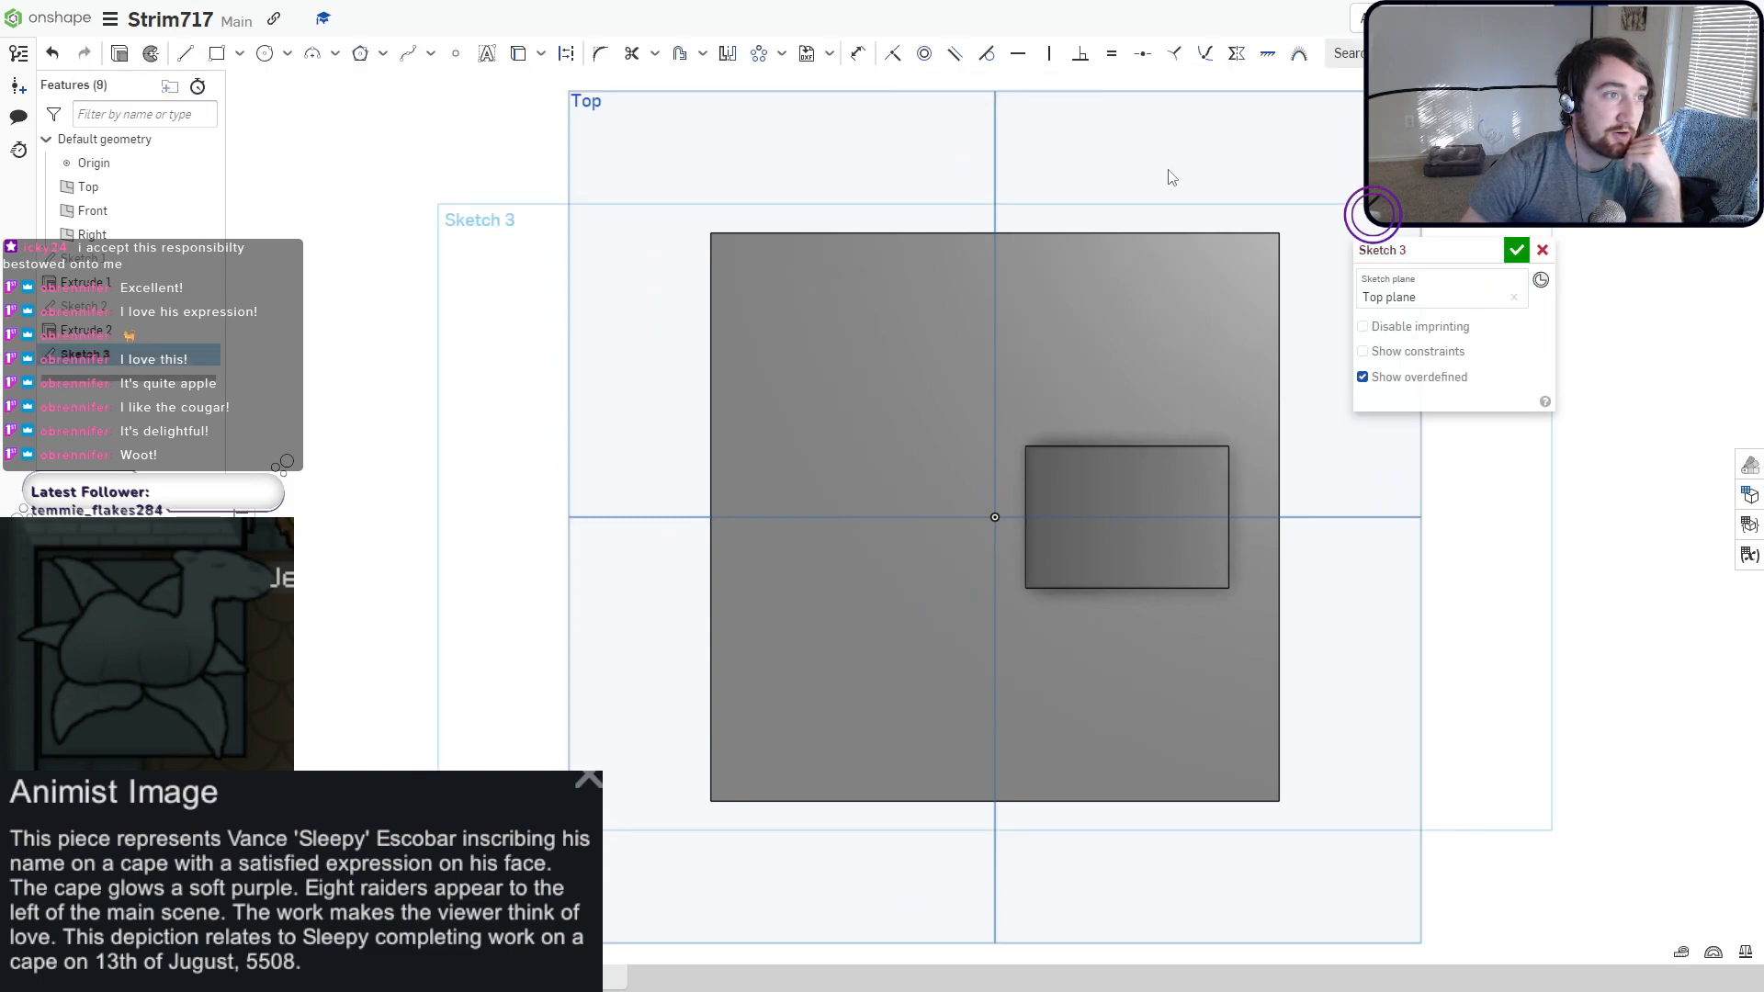
pyautogui.click(218, 55)
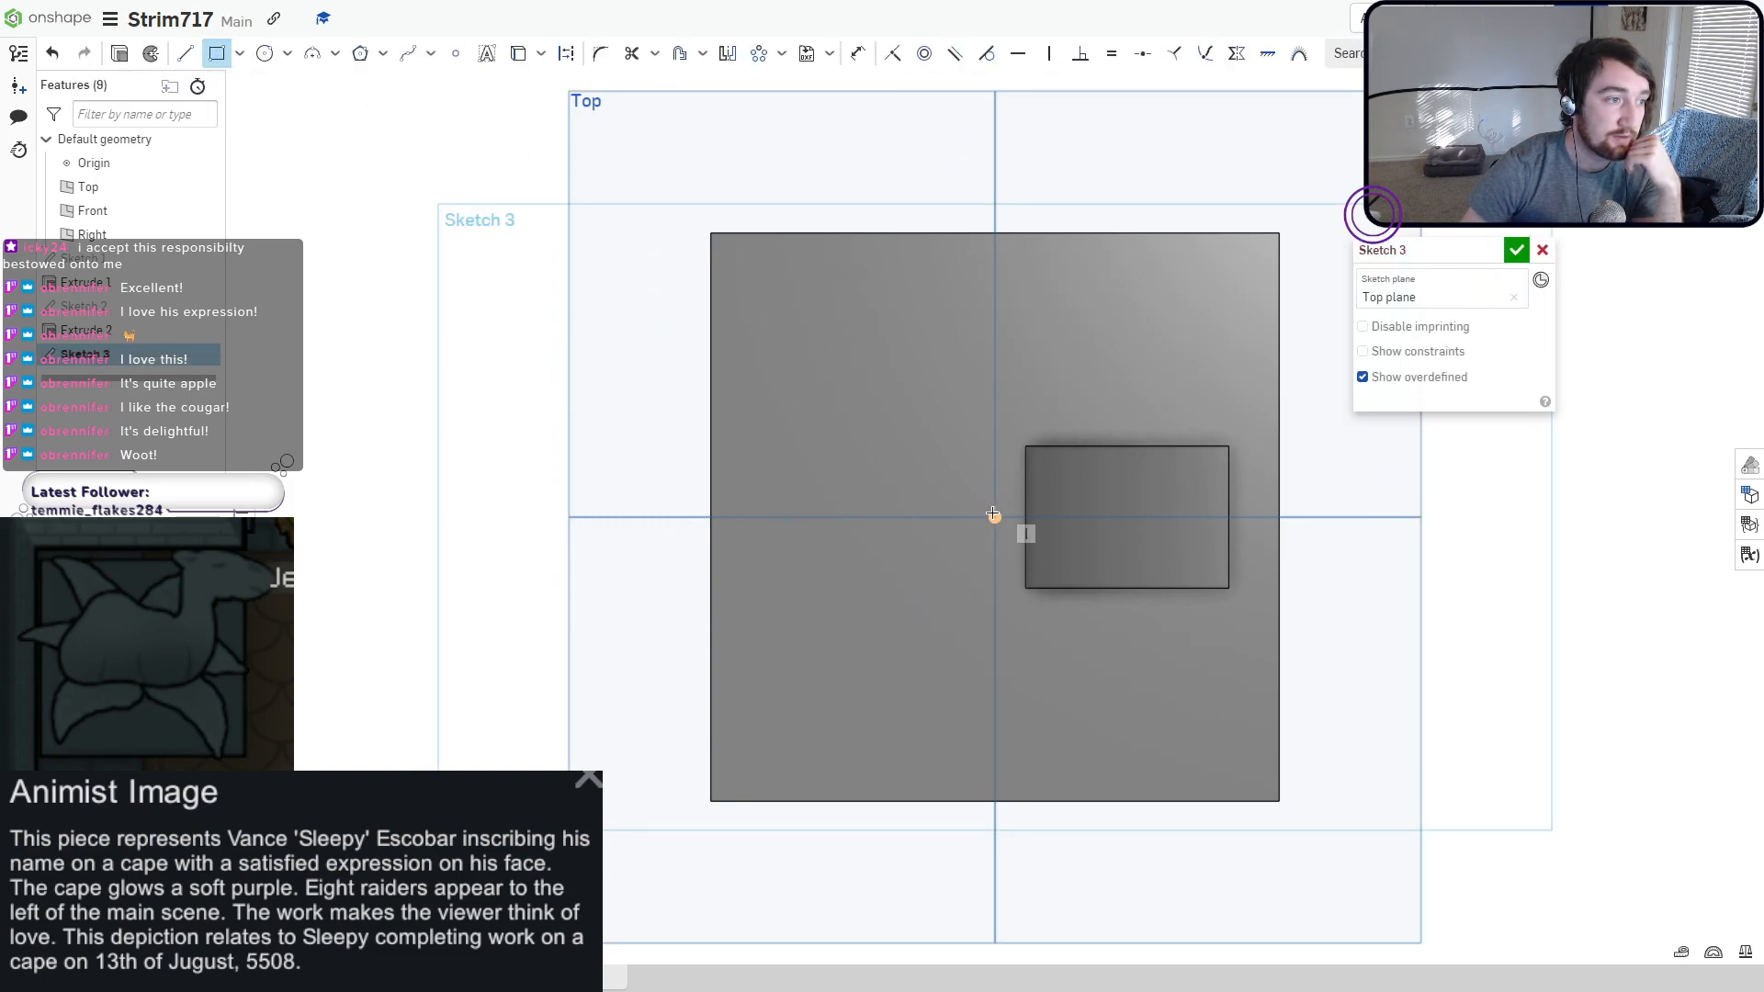
pyautogui.scroll(3, 965, 506)
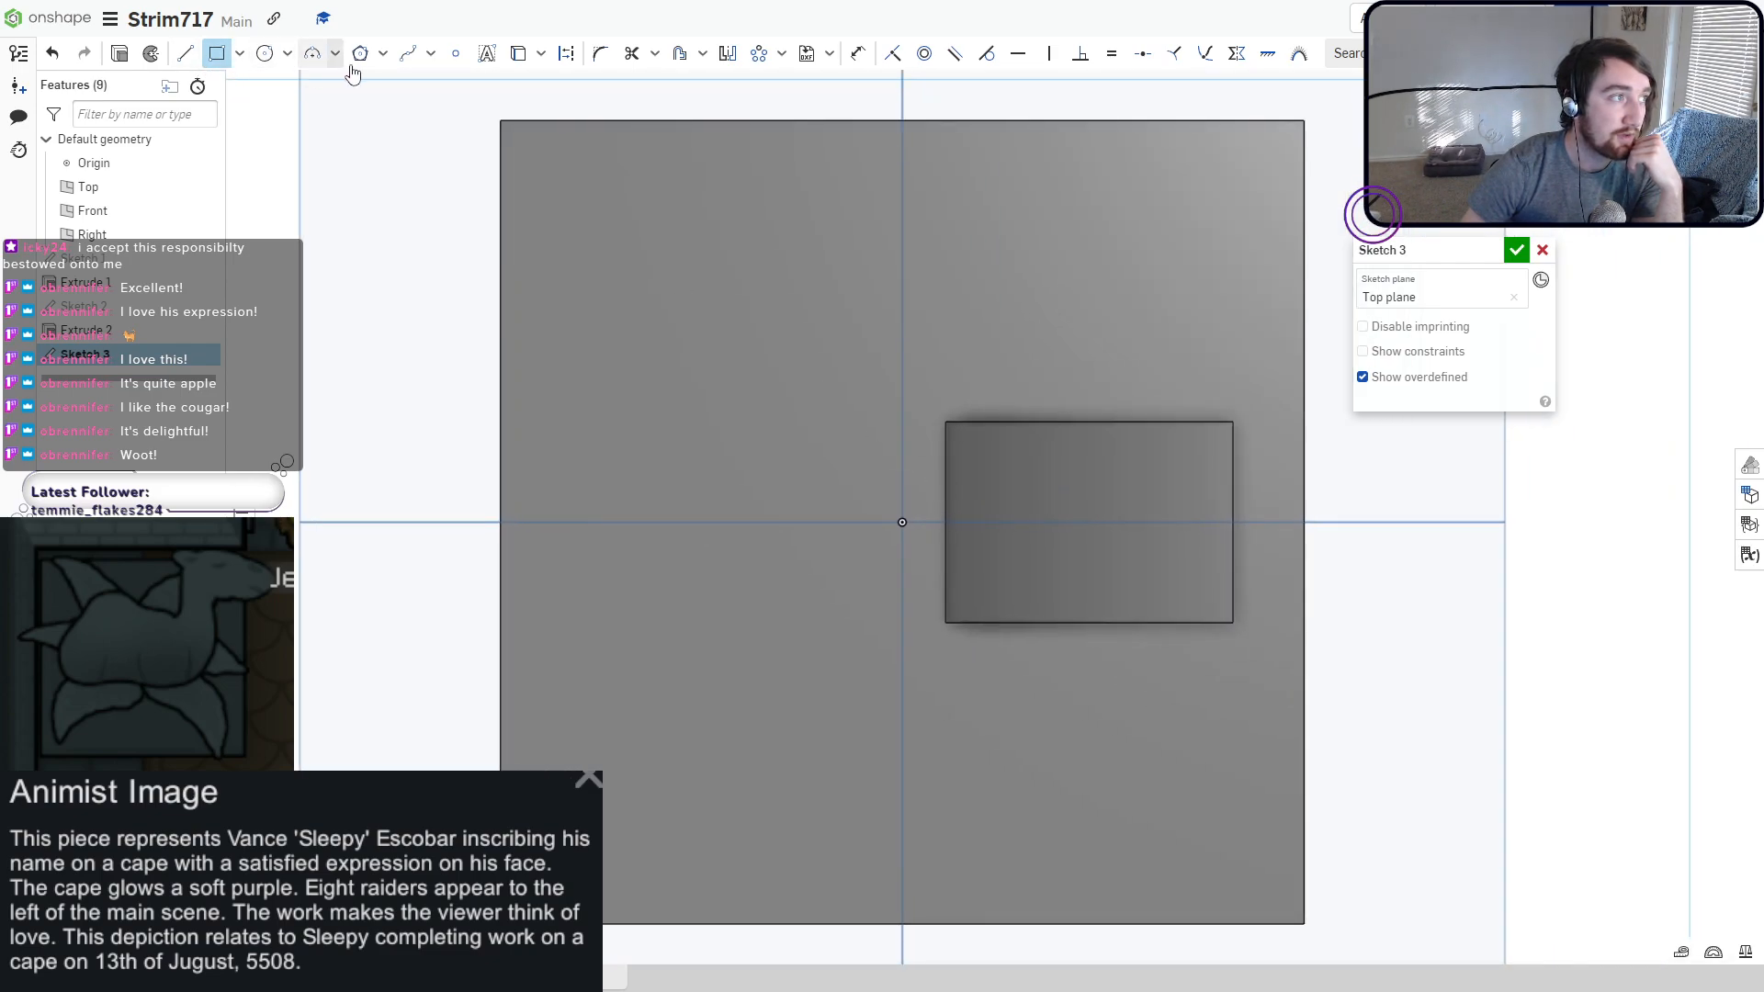
pyautogui.click(313, 53)
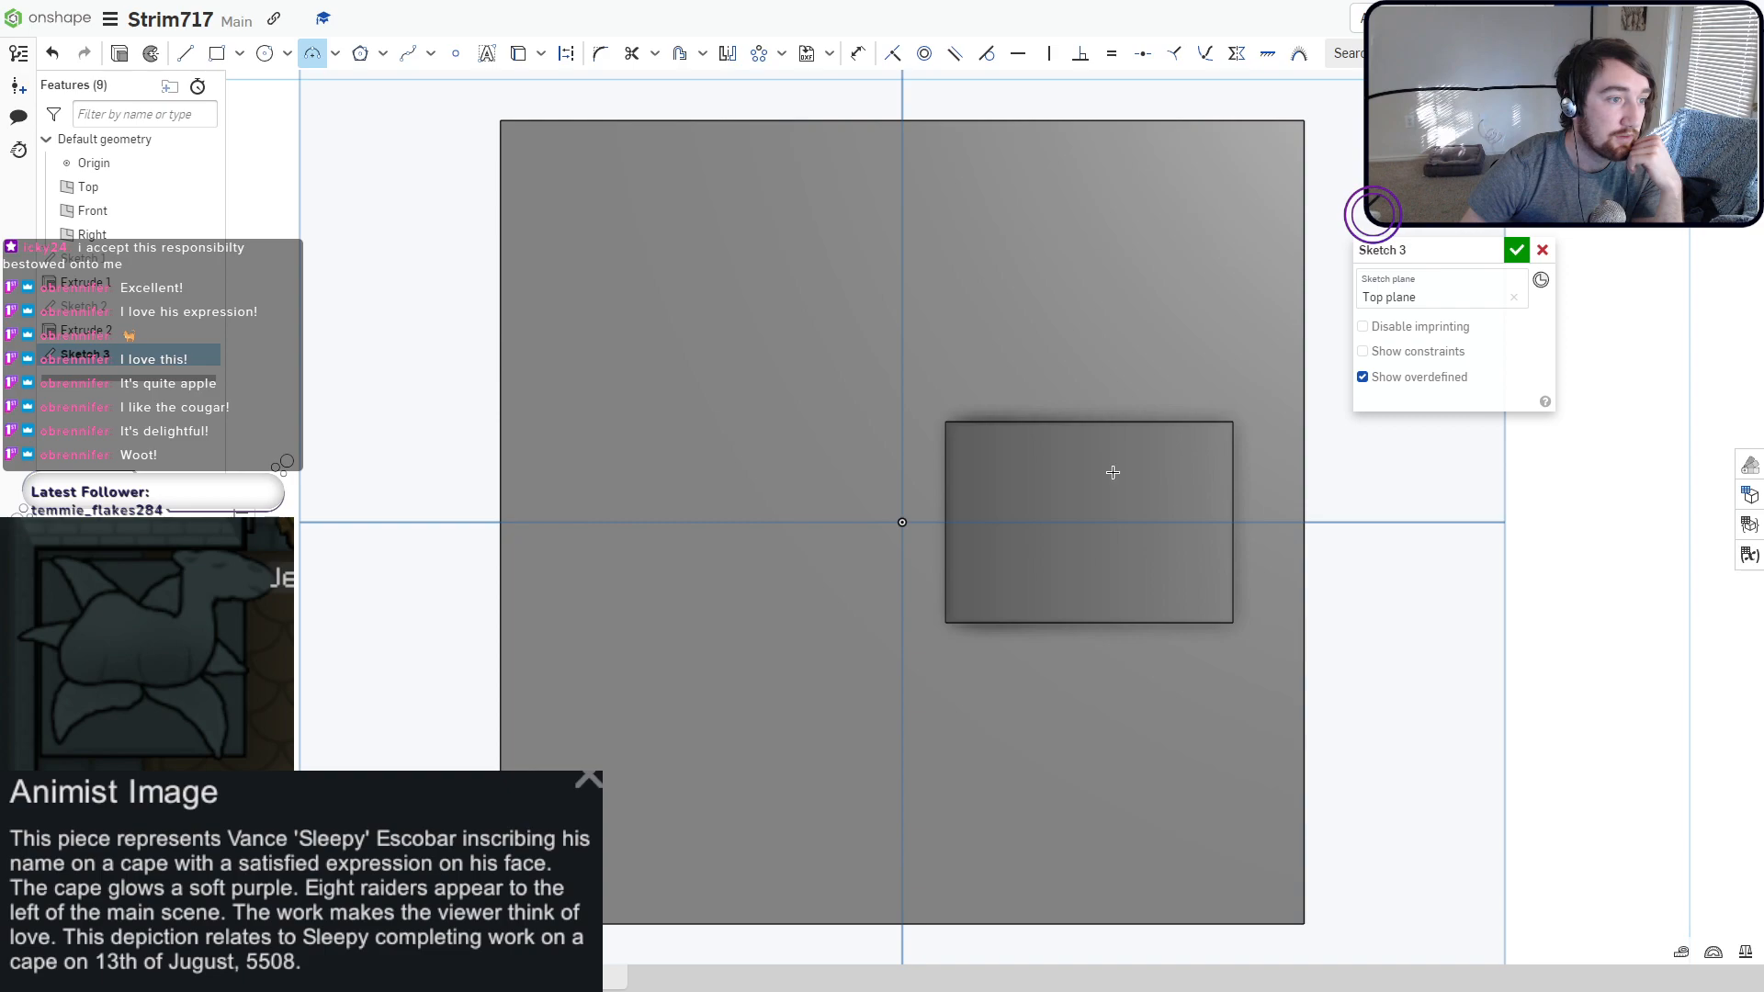
pyautogui.scroll(2, 1222, 517)
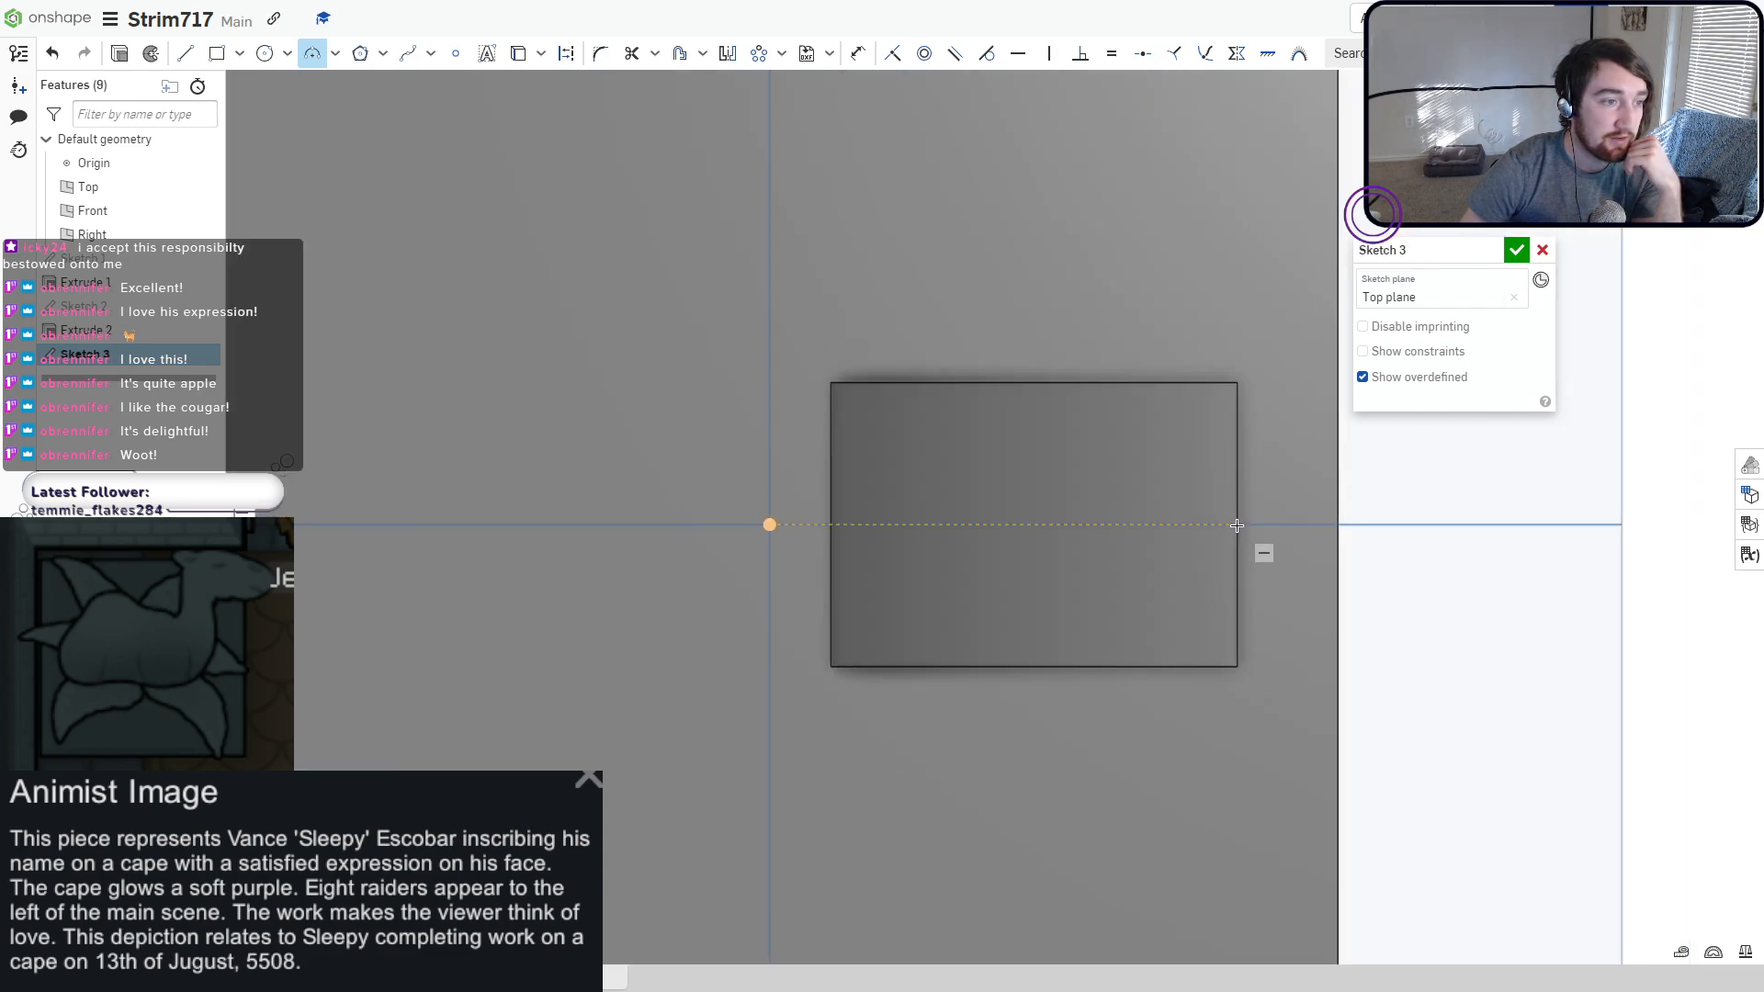
pyautogui.click(835, 412)
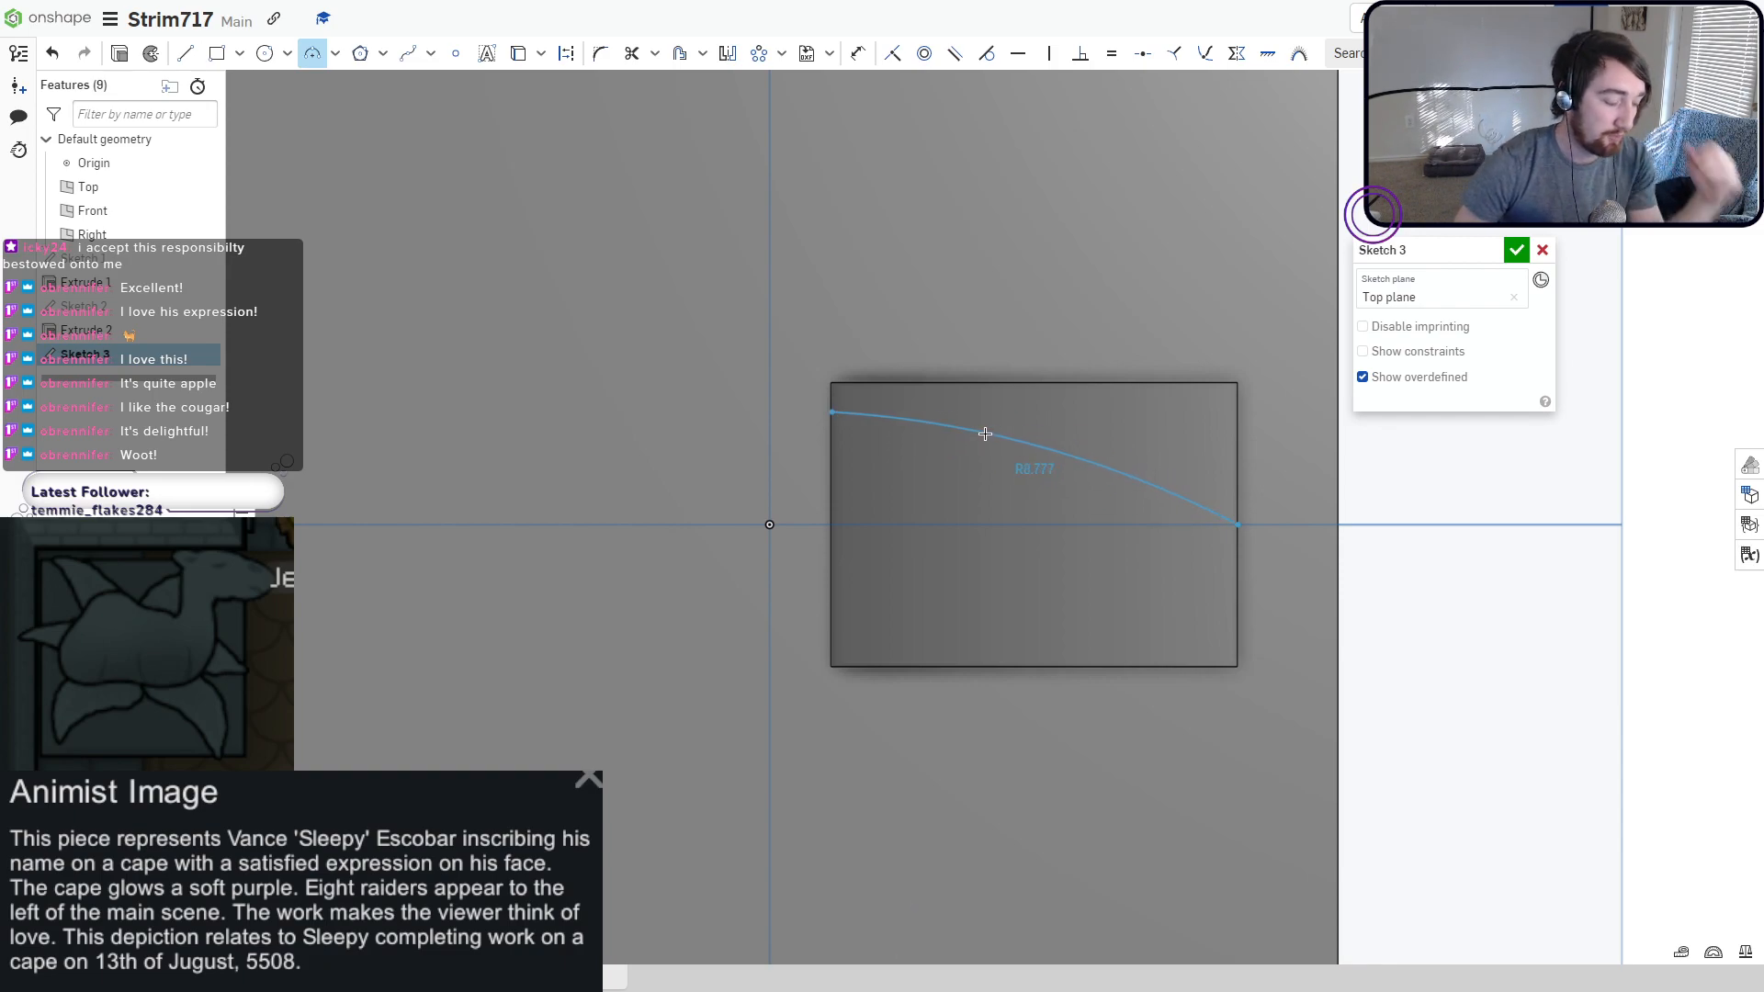
pyautogui.press('Escape')
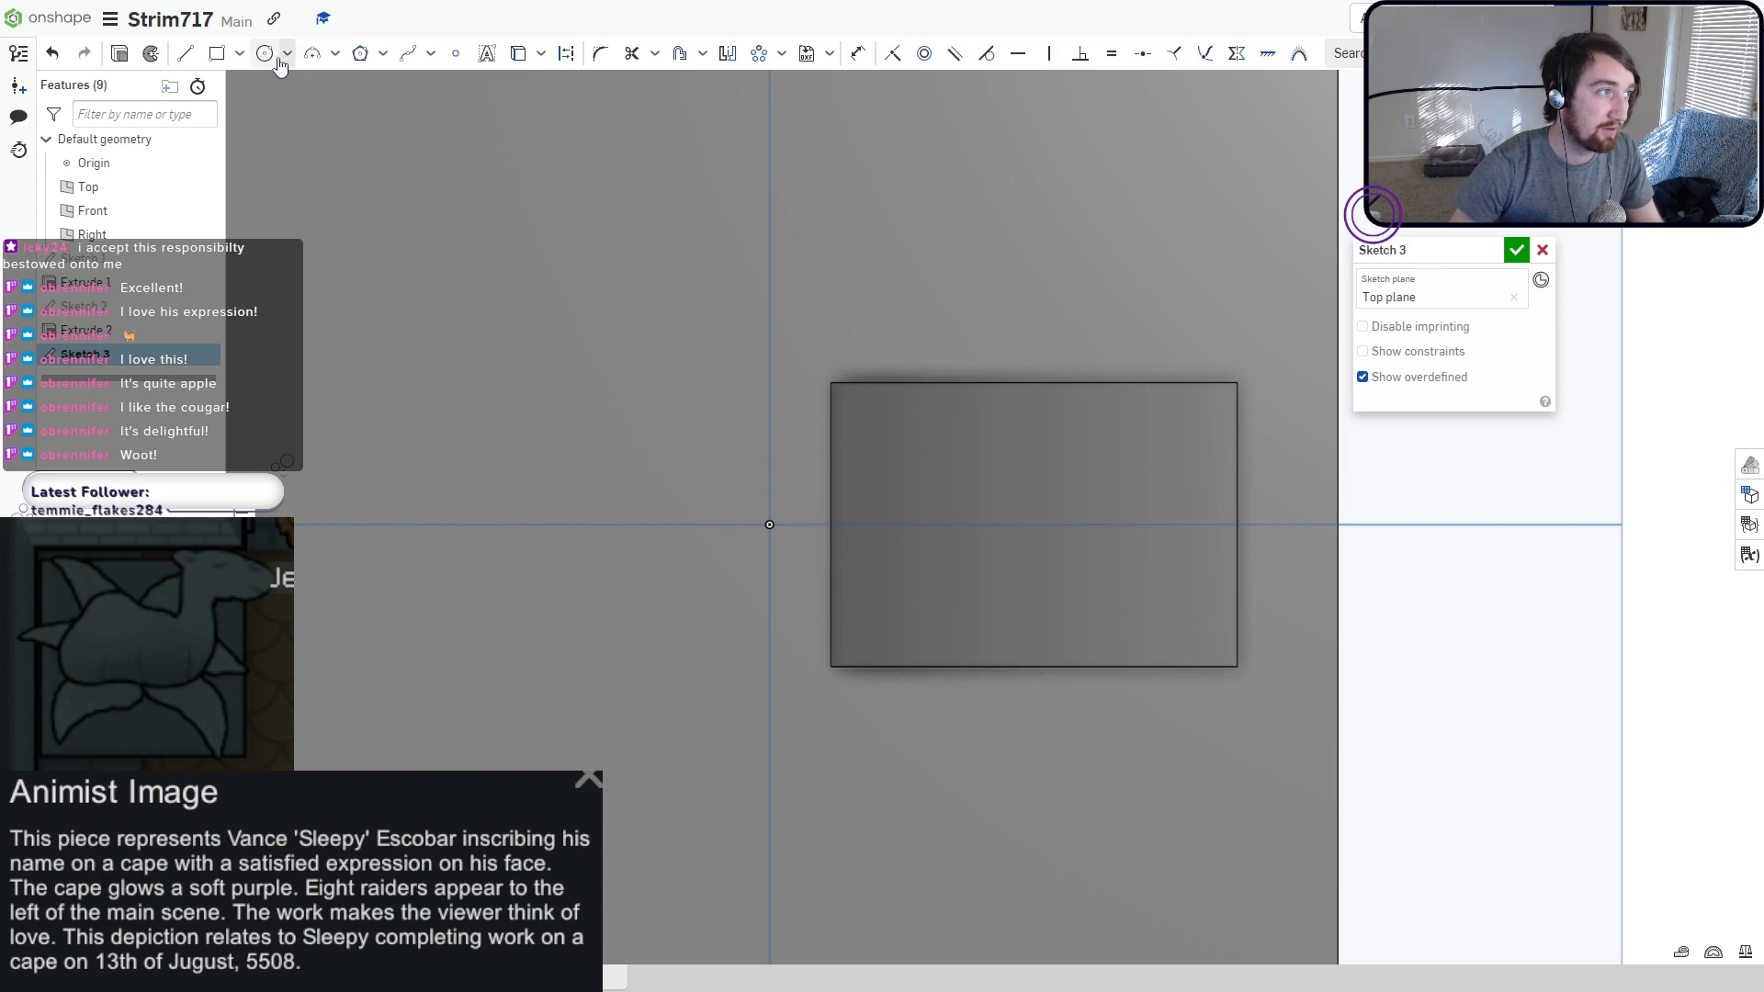
# Draw two connected arcs from the midpoint of the spike's tip edge to just beyond its base edge, the second about 1.35 cm in radius.
pyautogui.click(313, 53)
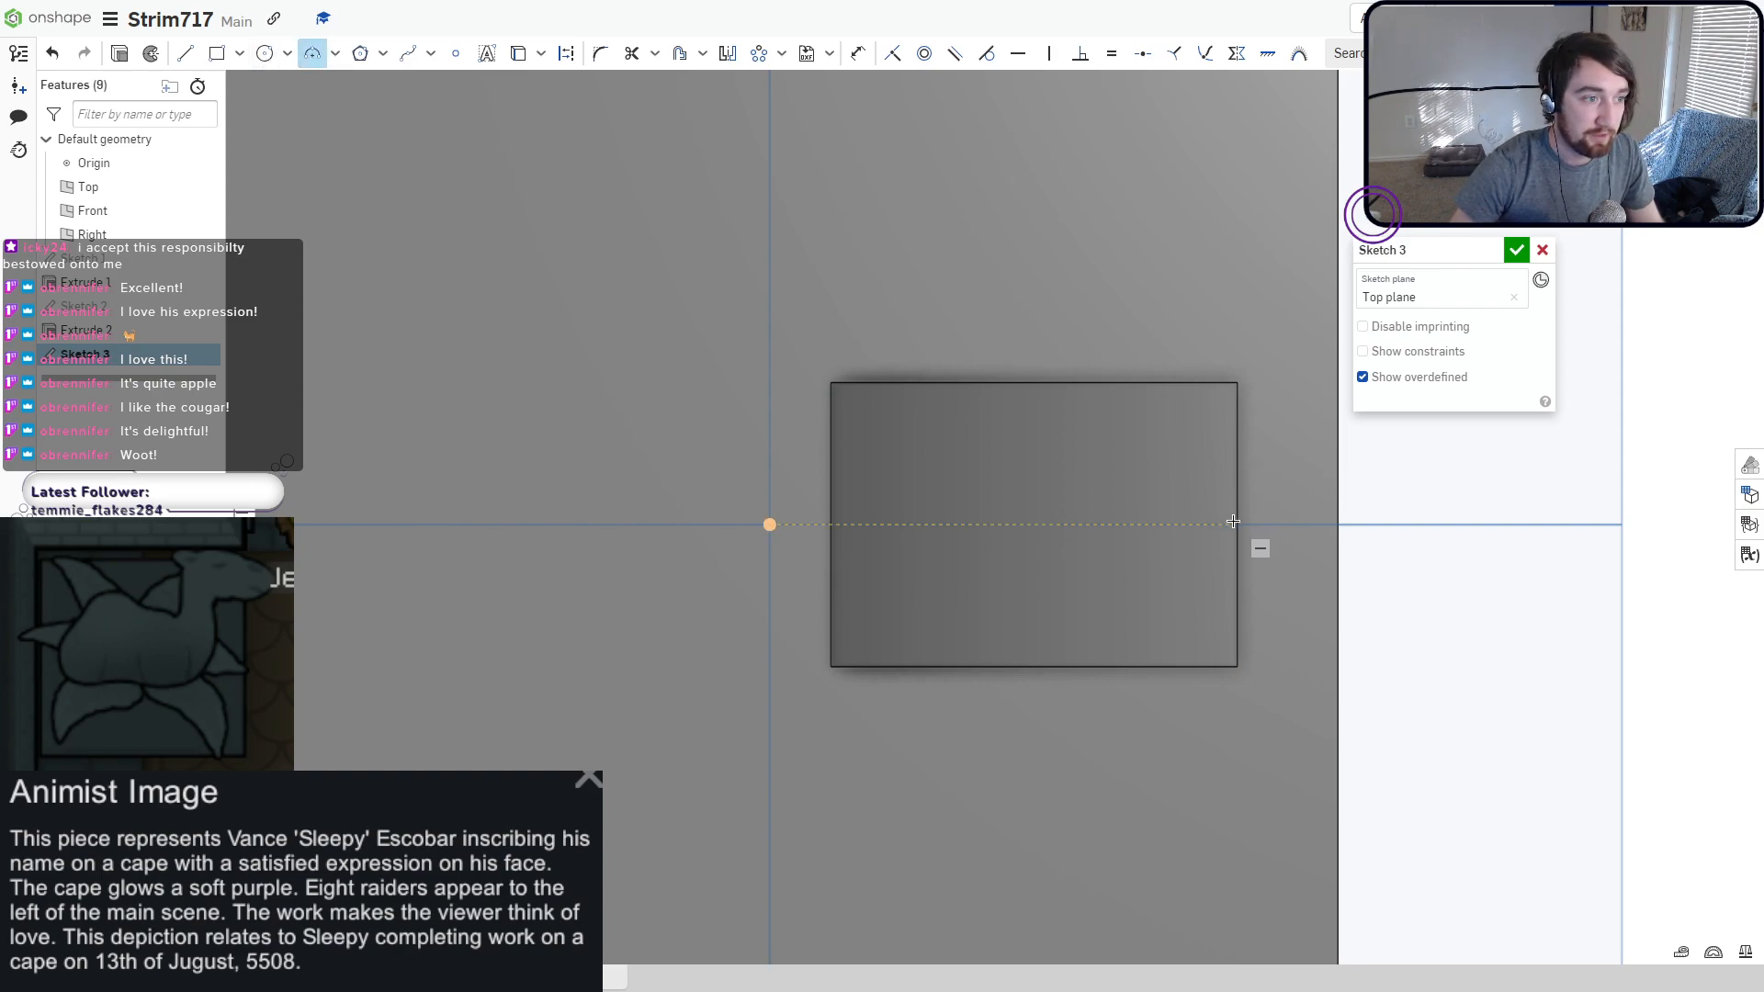
pyautogui.click(1054, 446)
pyautogui.click(1025, 415)
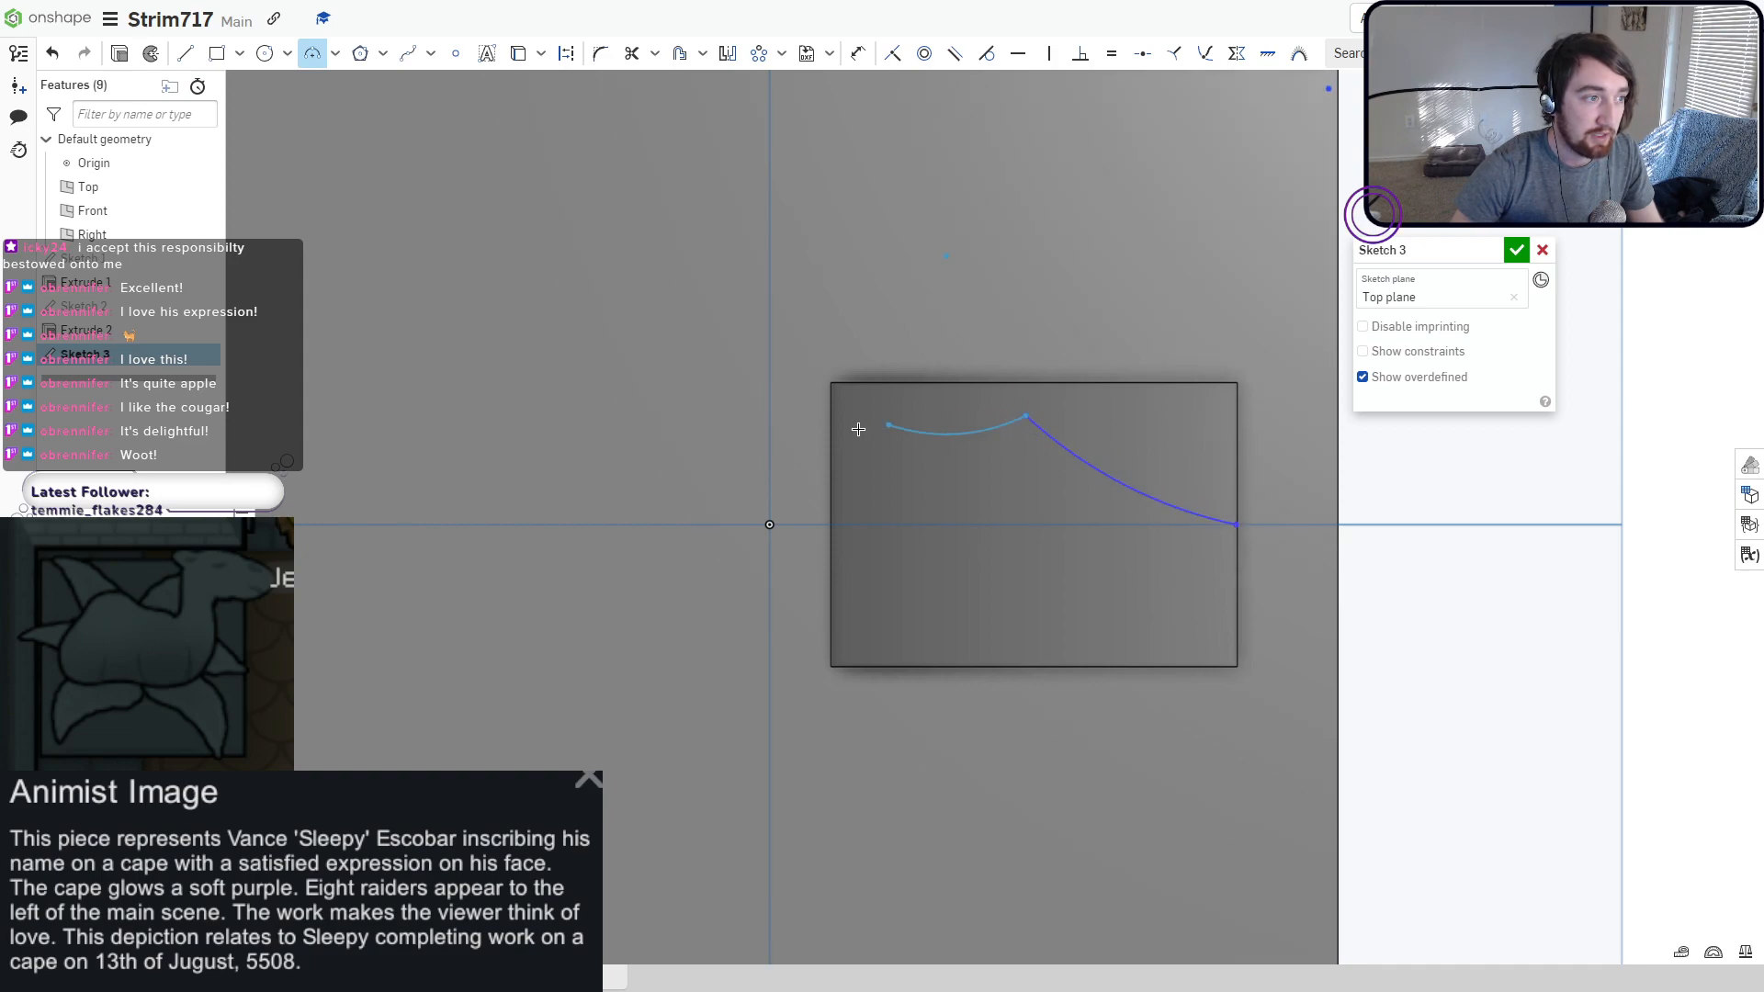
pyautogui.click(834, 464)
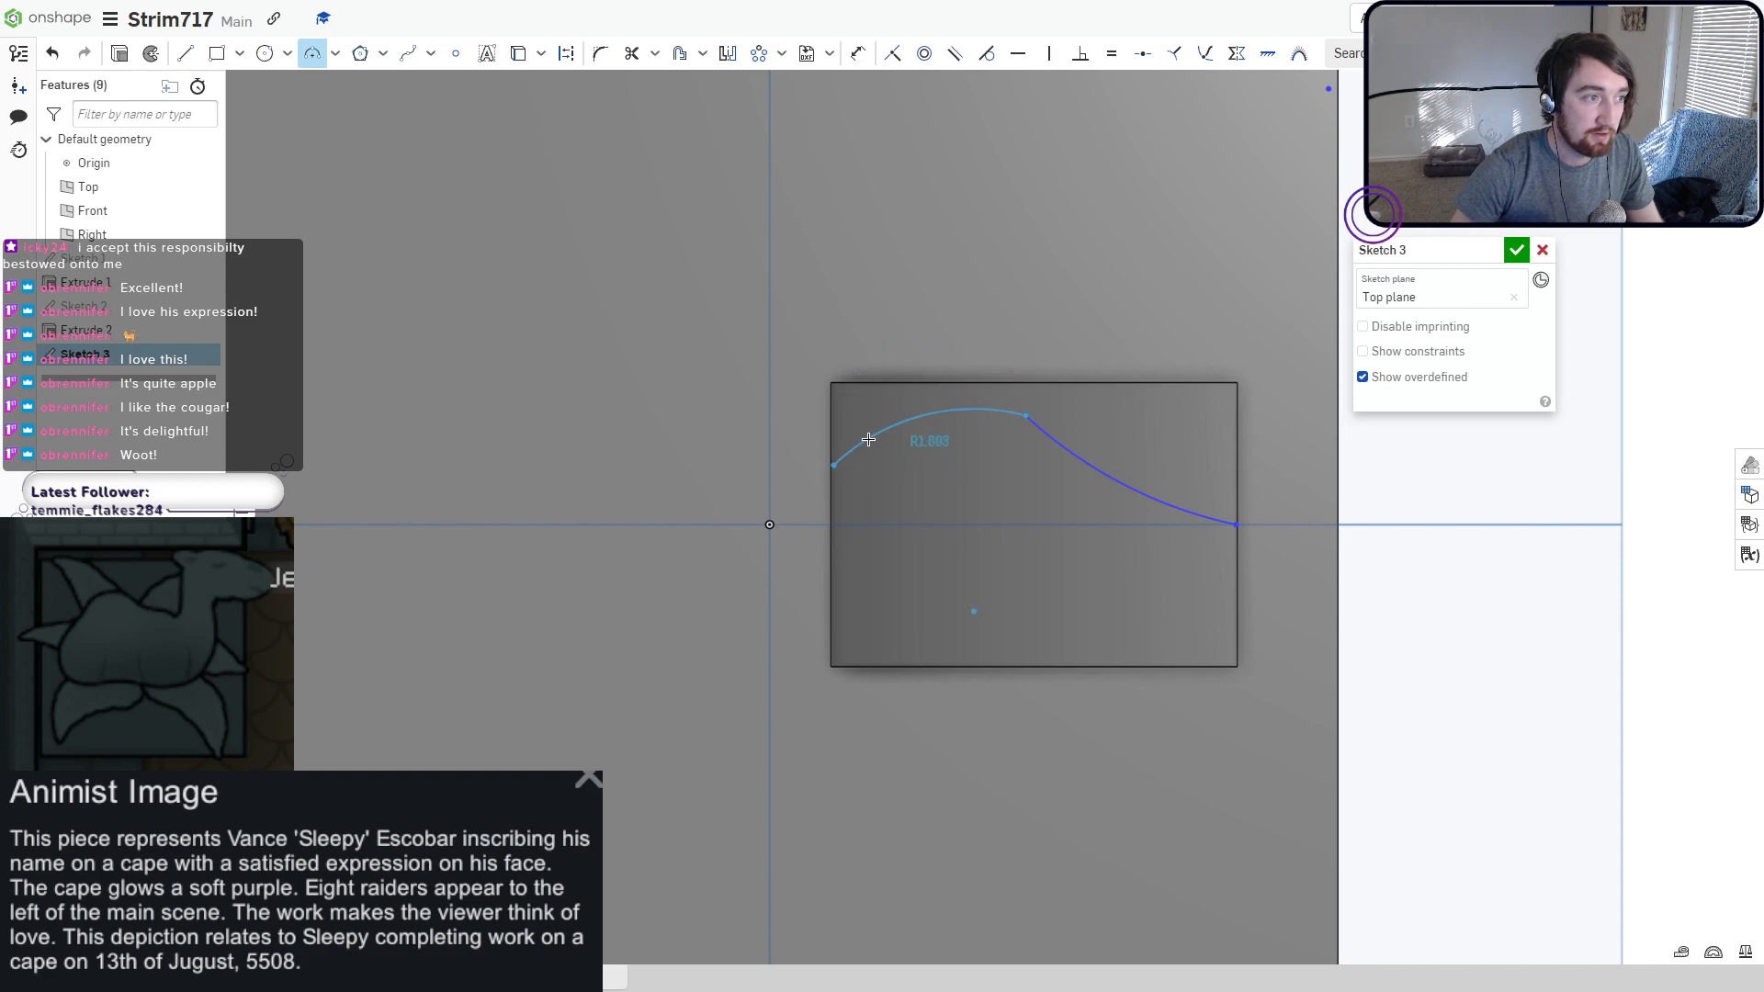
pyautogui.click(873, 427)
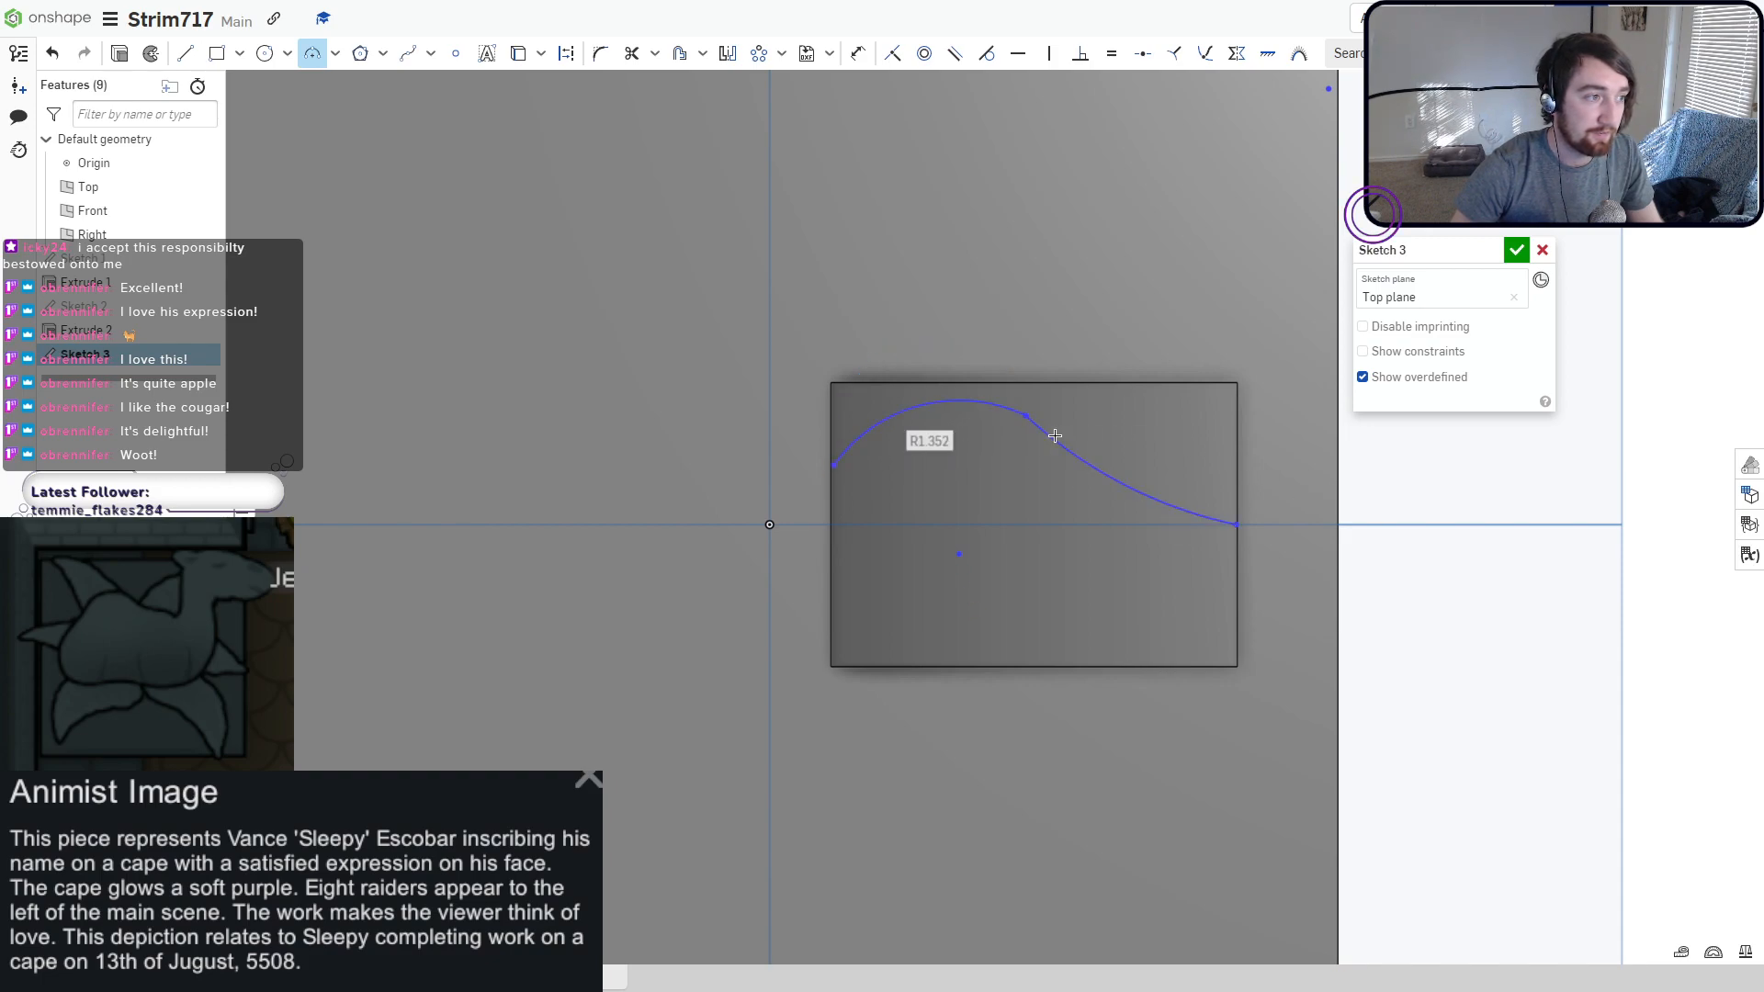
pyautogui.scroll(3, 834, 465)
pyautogui.press('Escape')
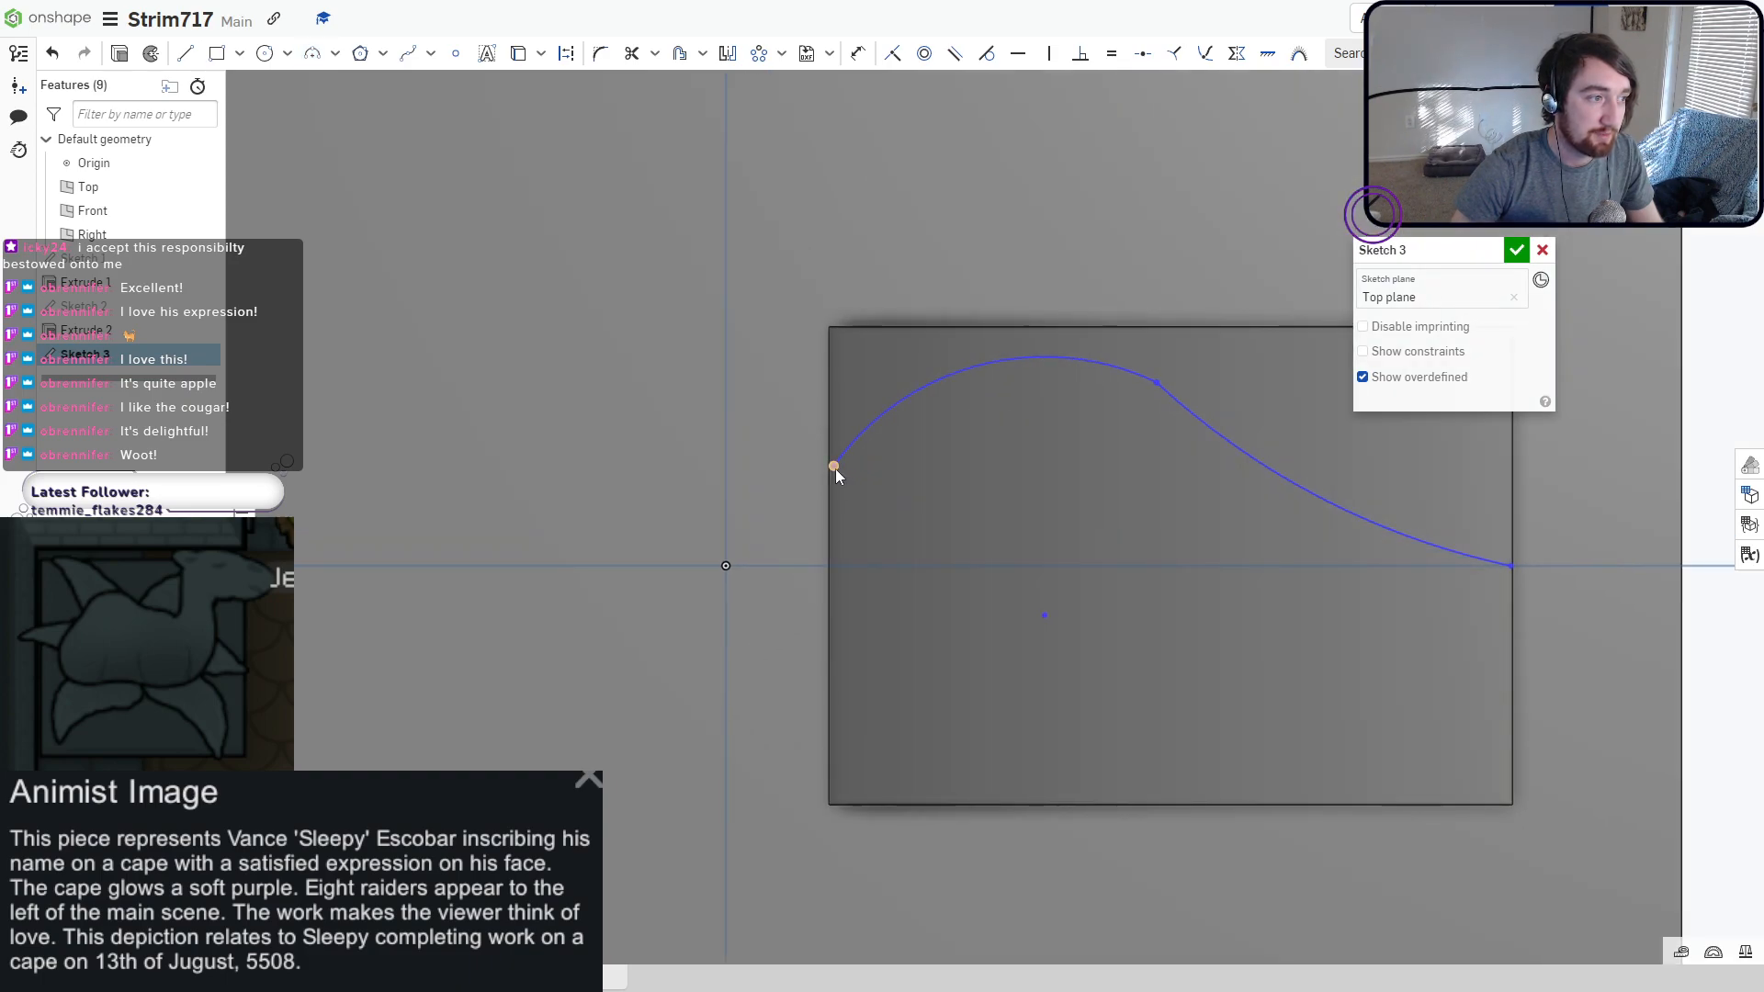
pyautogui.moveTo(835, 468); pyautogui.dragTo(821, 514)
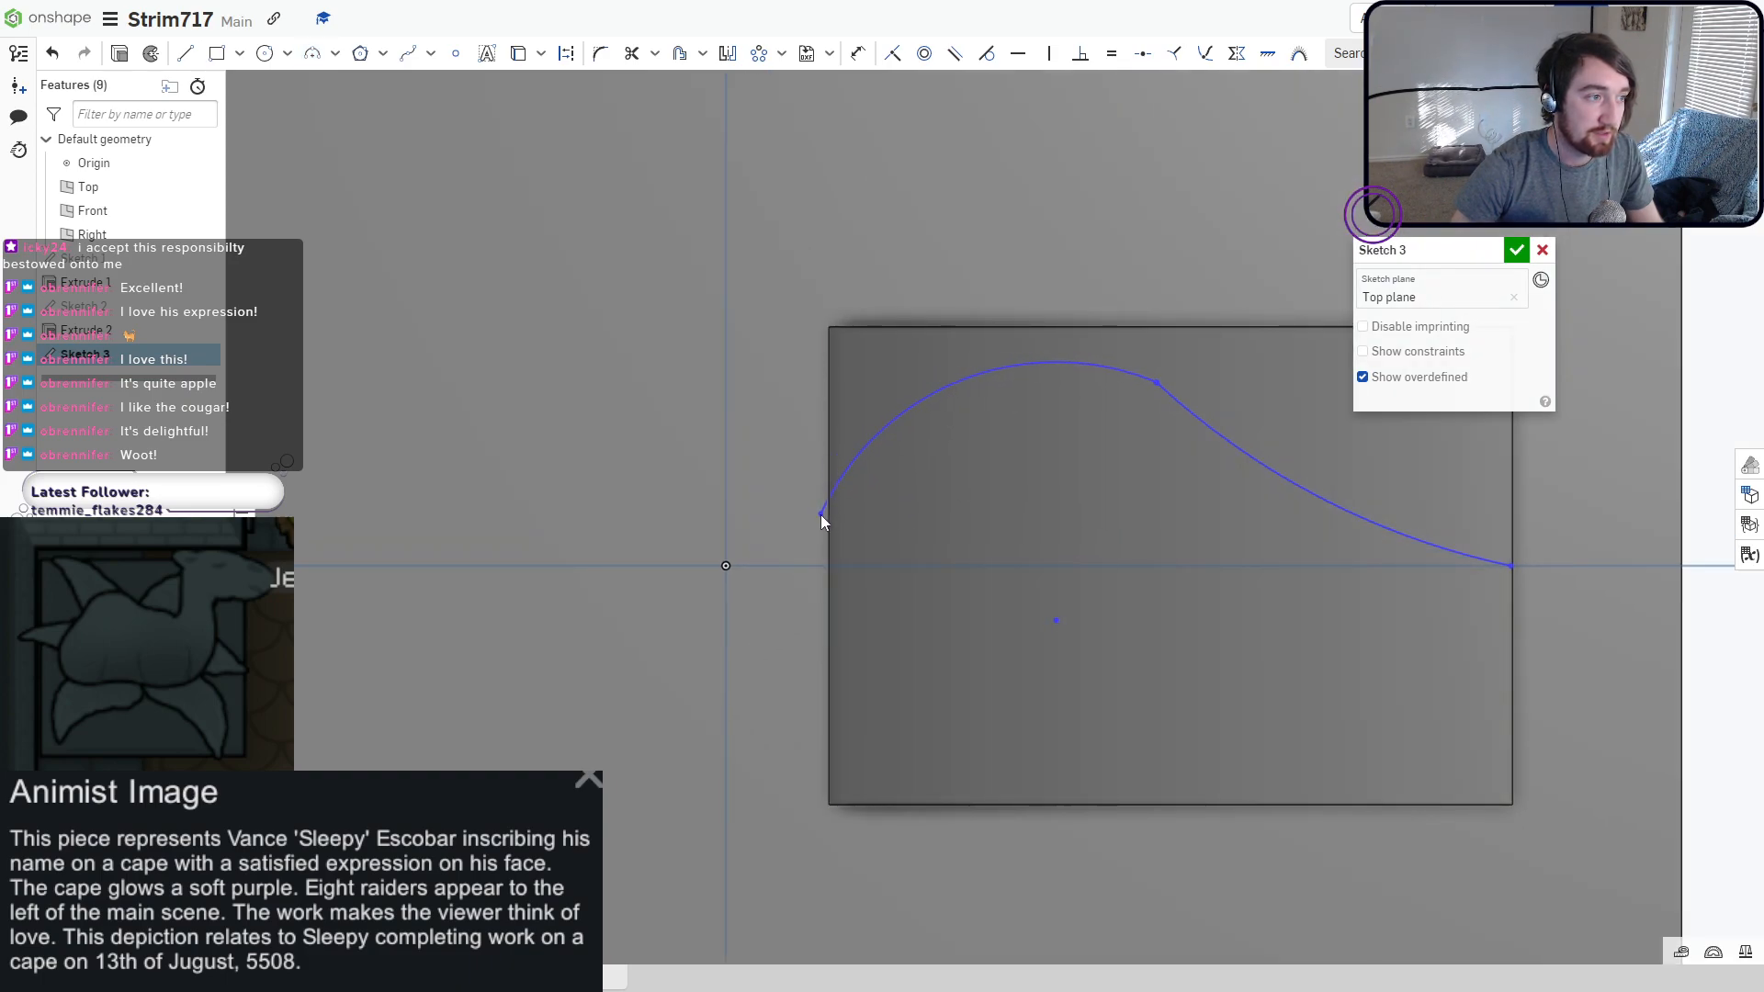
# Close the half outline with a short vertical line down to the center axis and a horizontal line about 3.6 cm long to the tip.
pyautogui.click(181, 57)
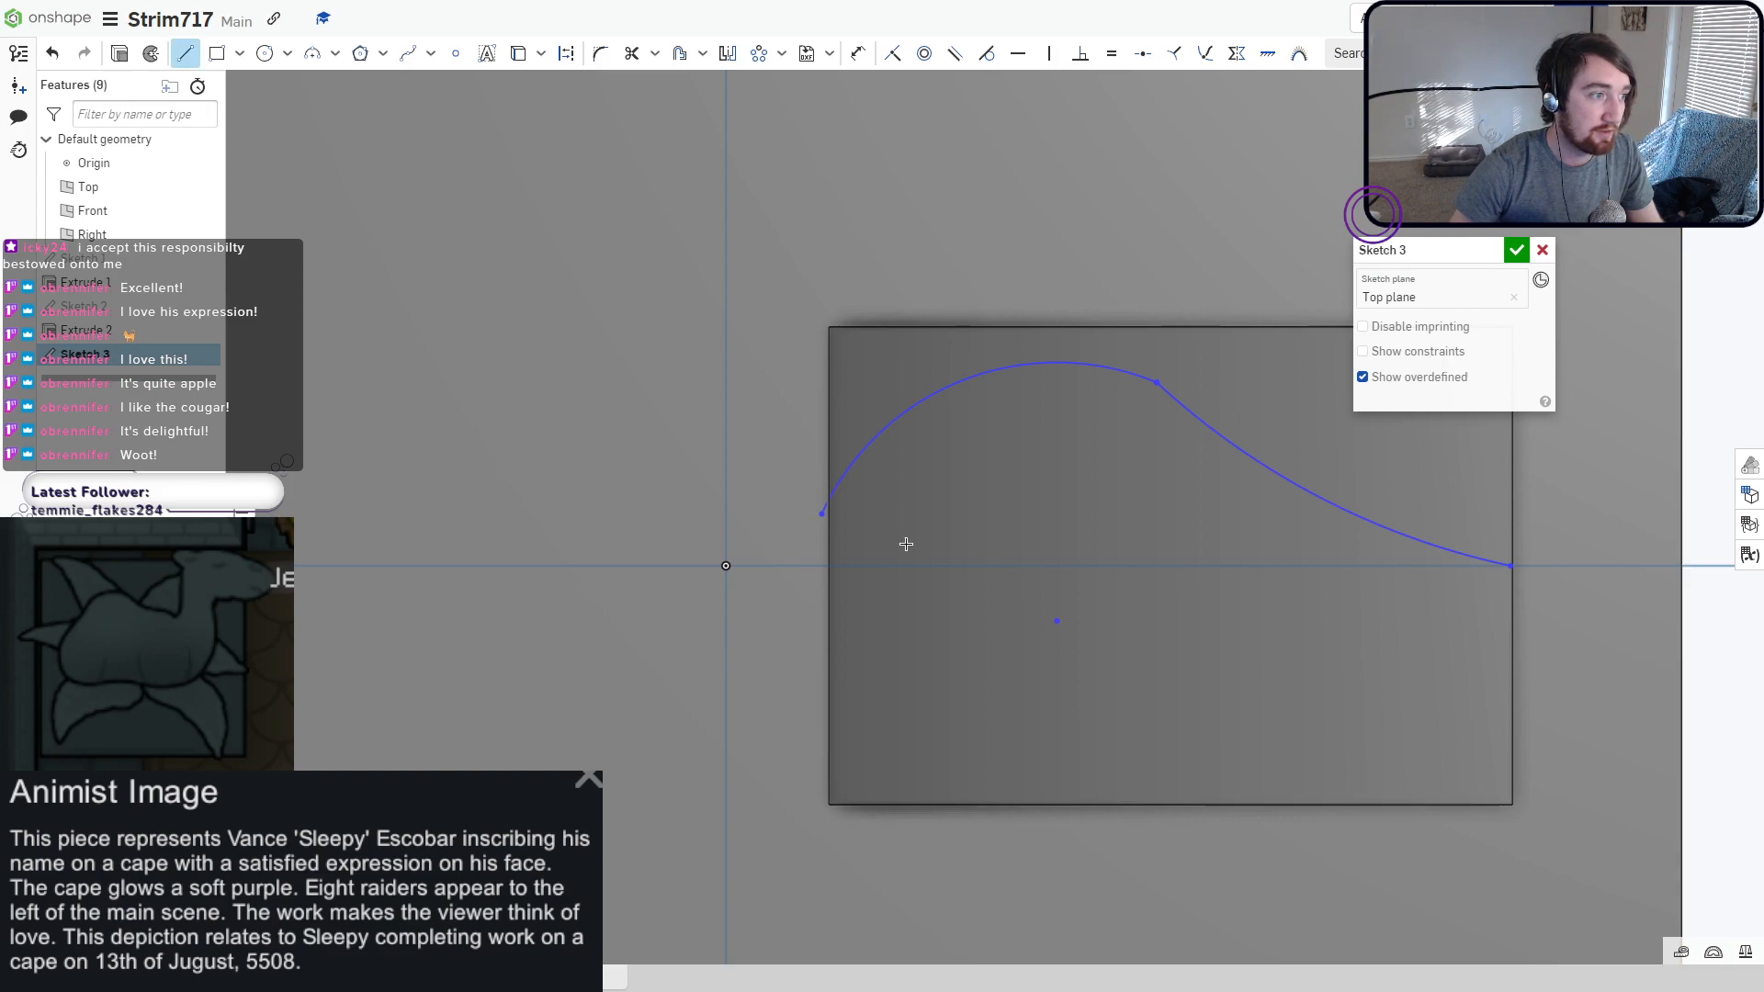
pyautogui.click(823, 565)
pyautogui.click(1511, 565)
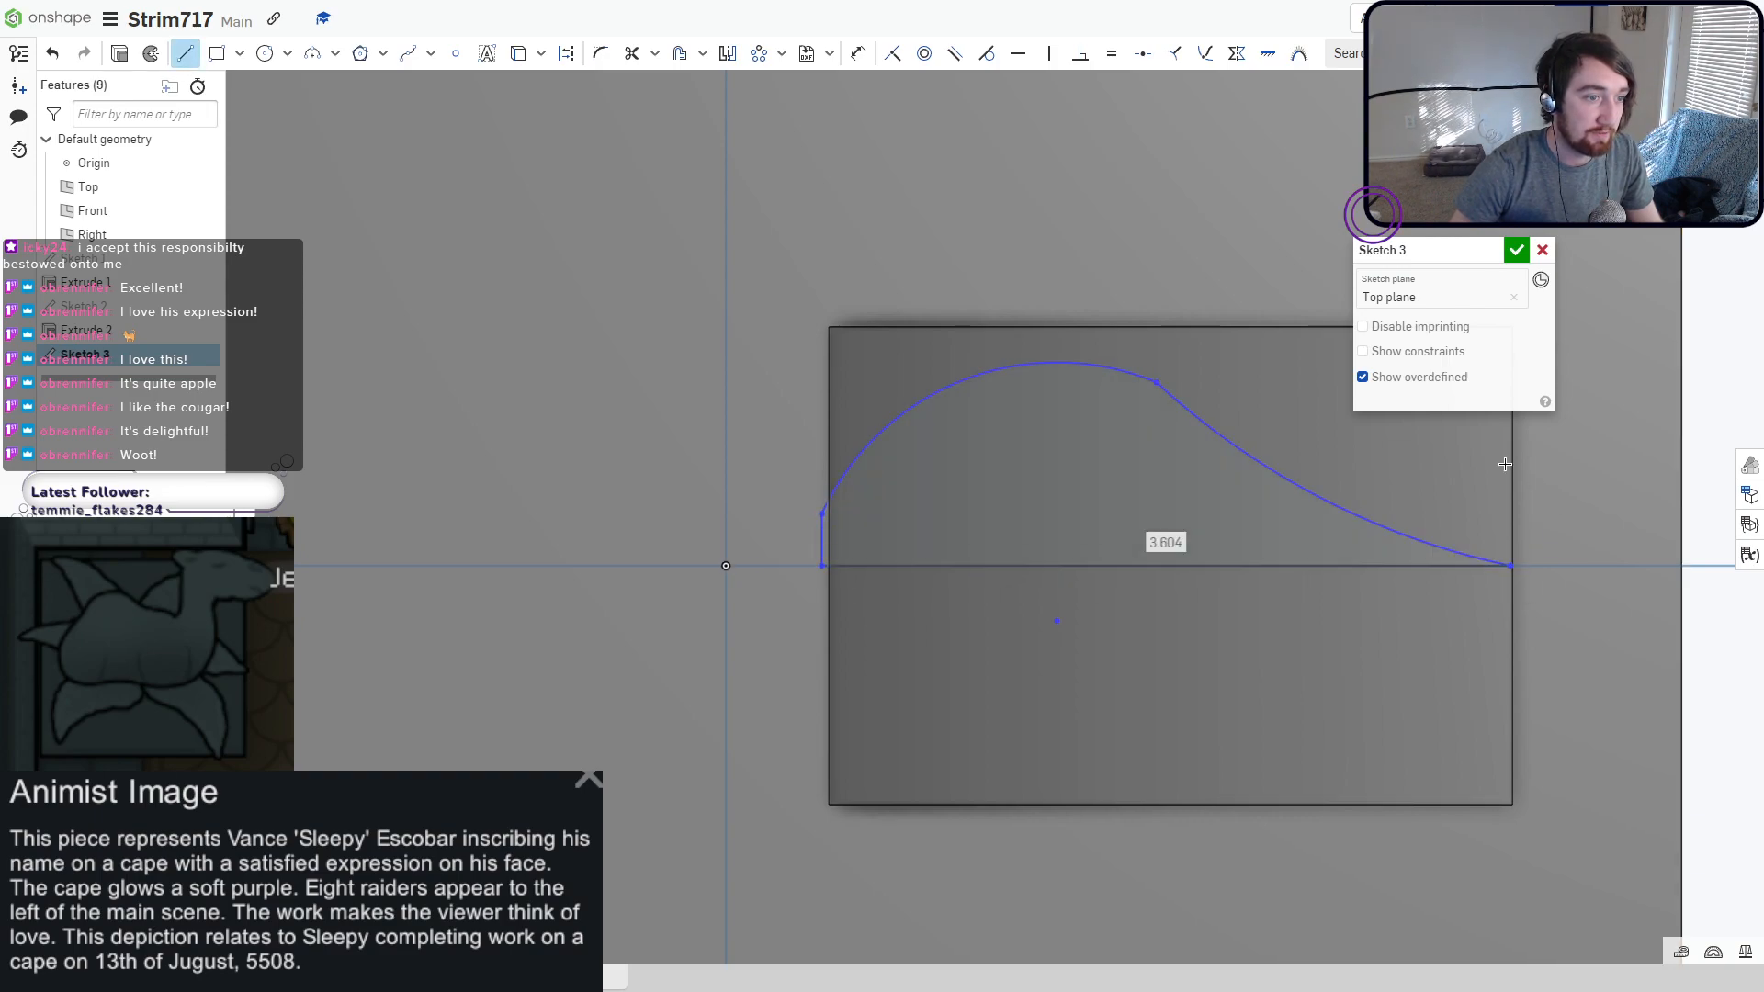
pyautogui.press('Escape')
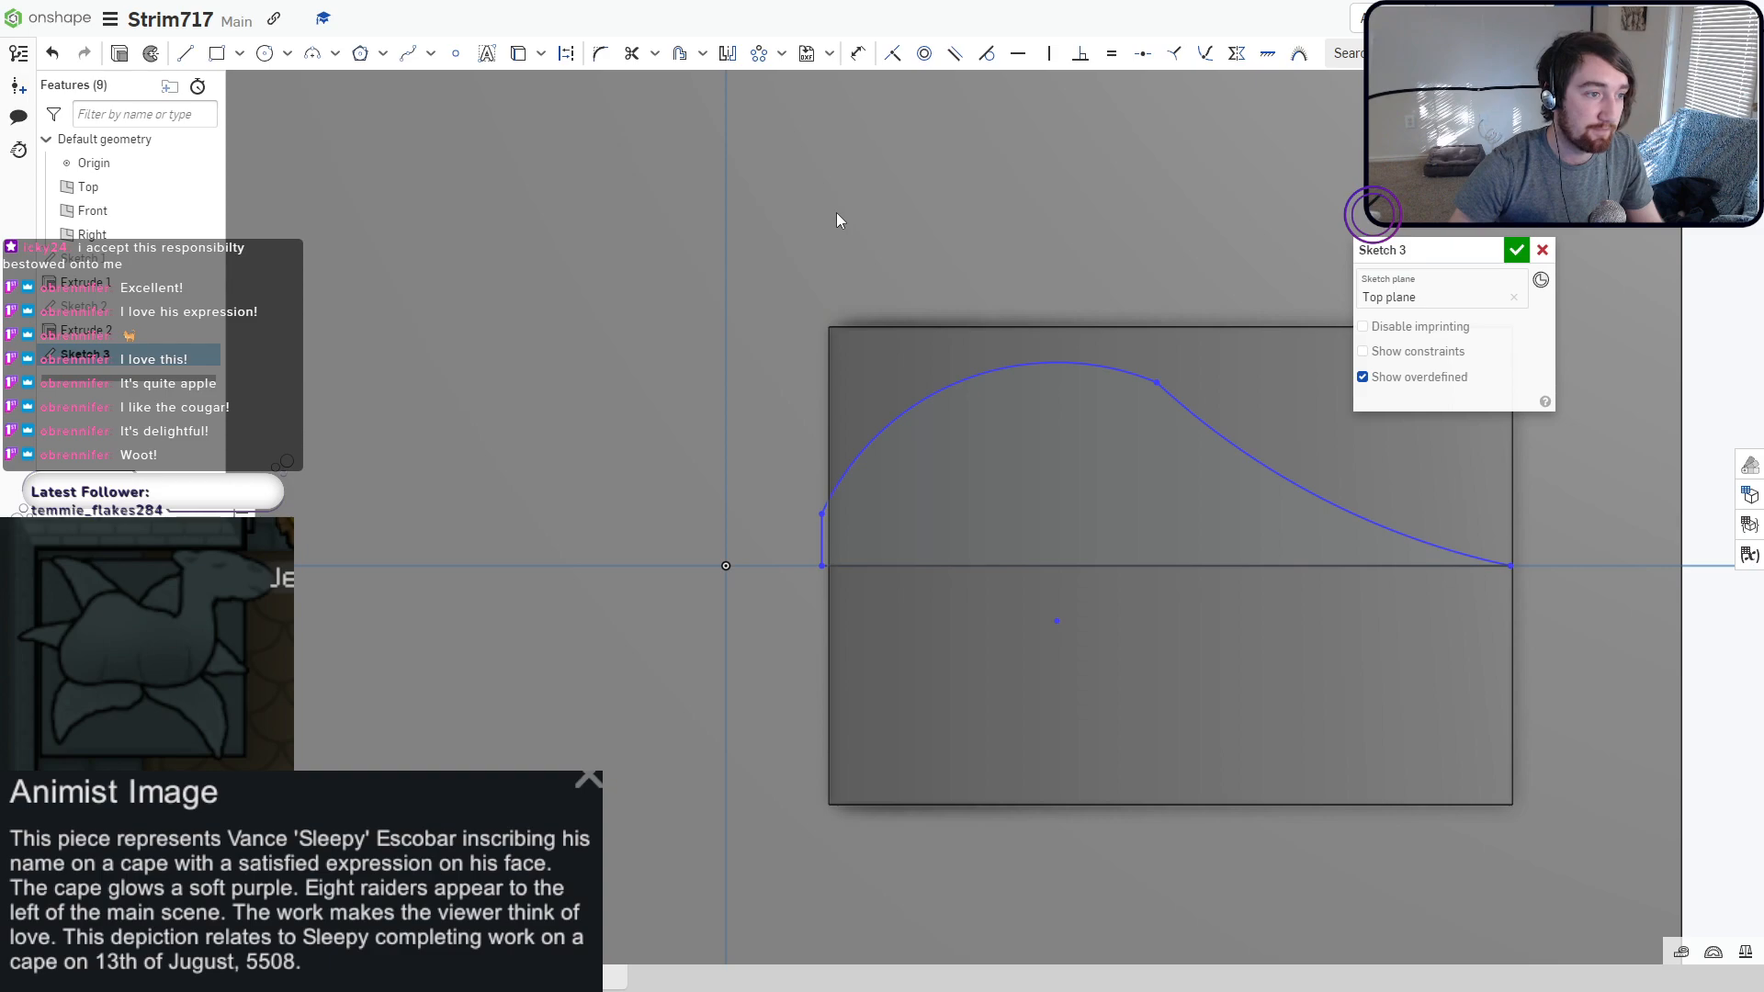
pyautogui.click(727, 55)
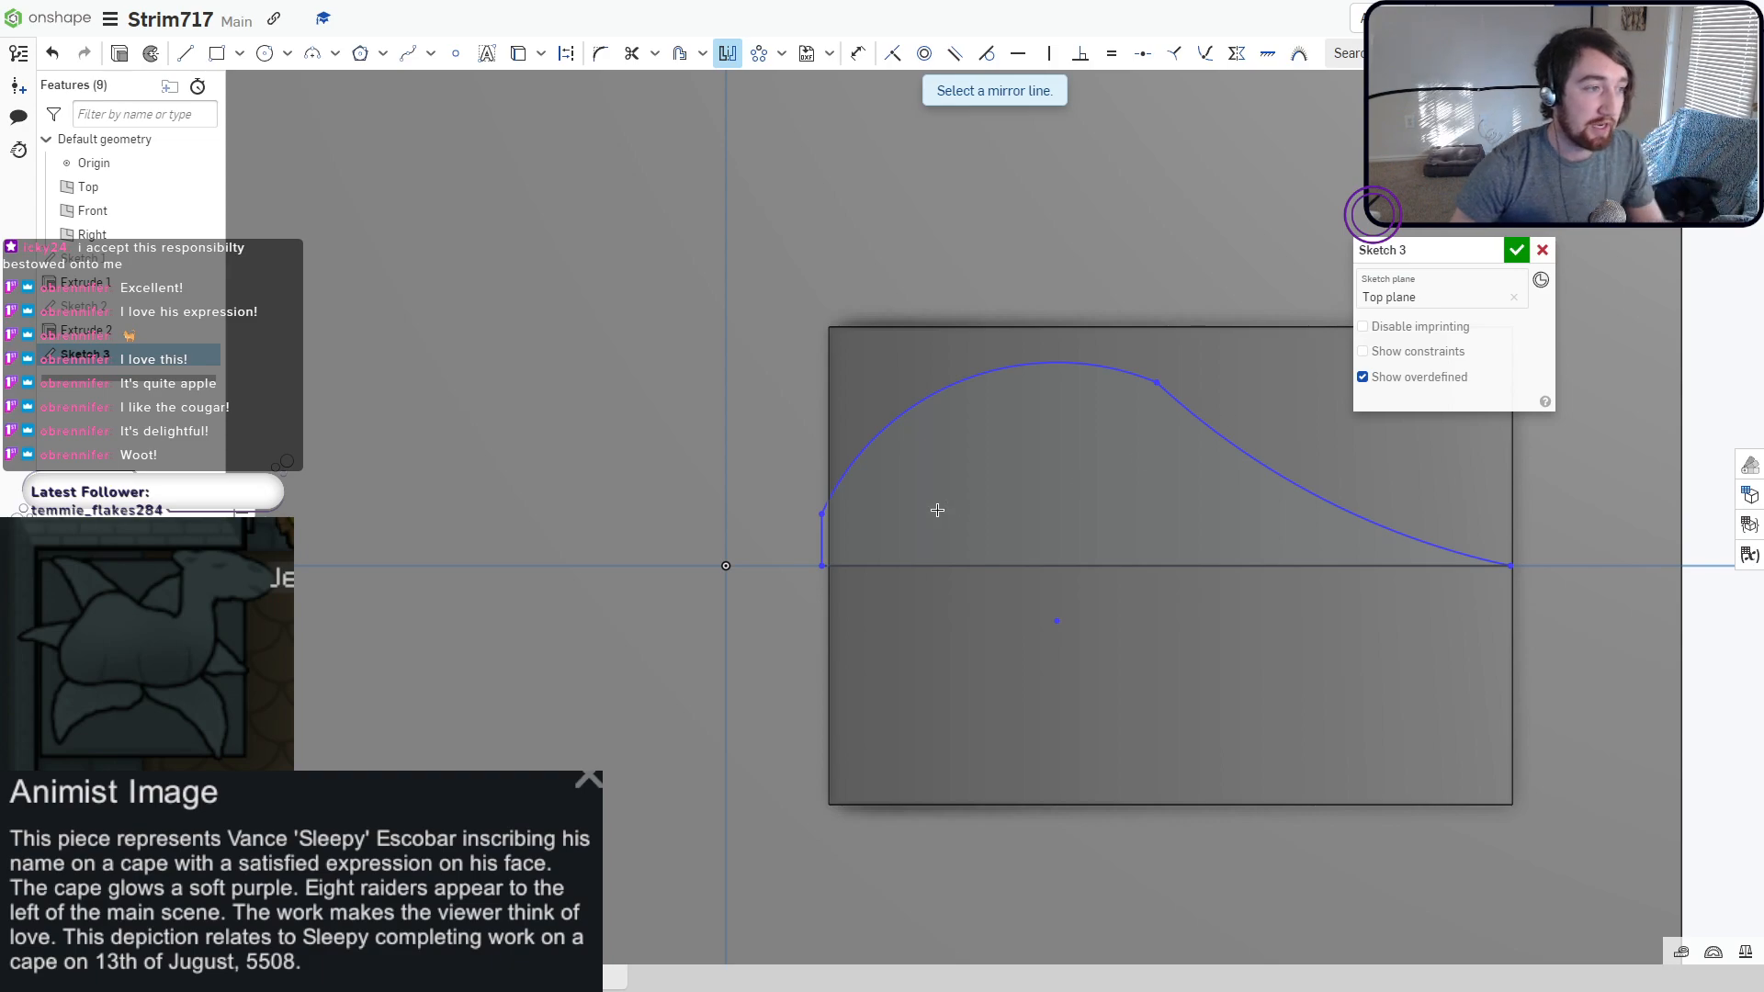
pyautogui.press('Escape')
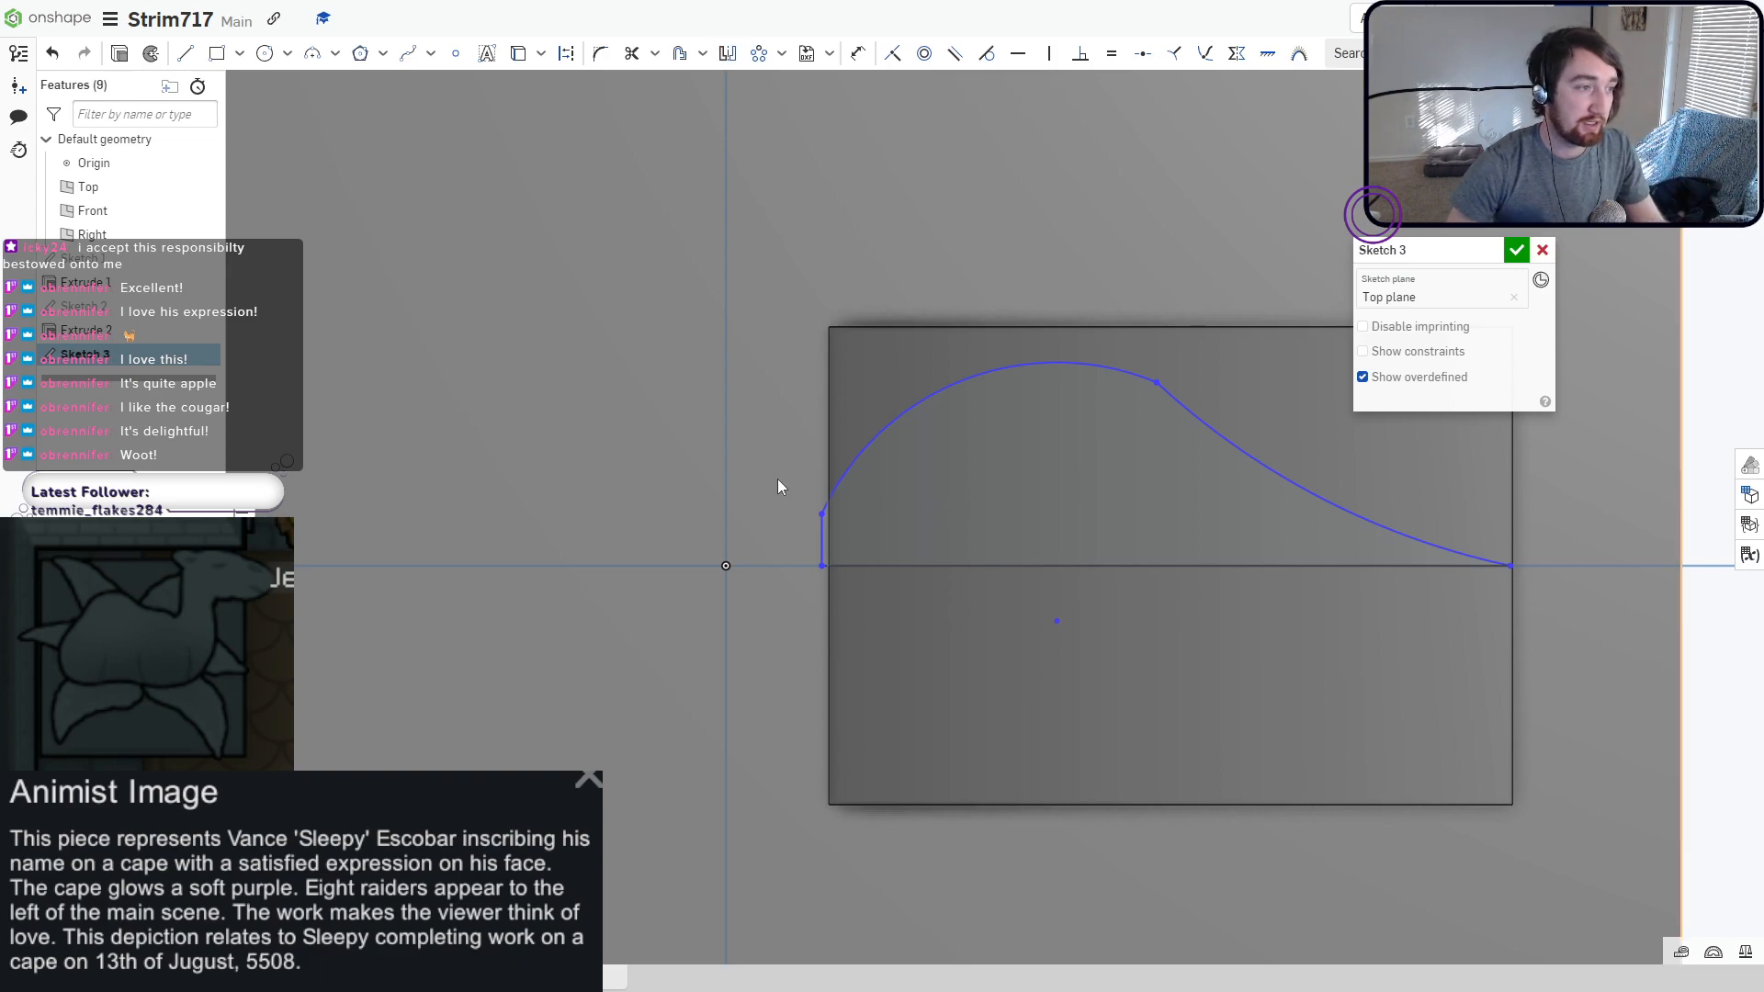
pyautogui.click(361, 53)
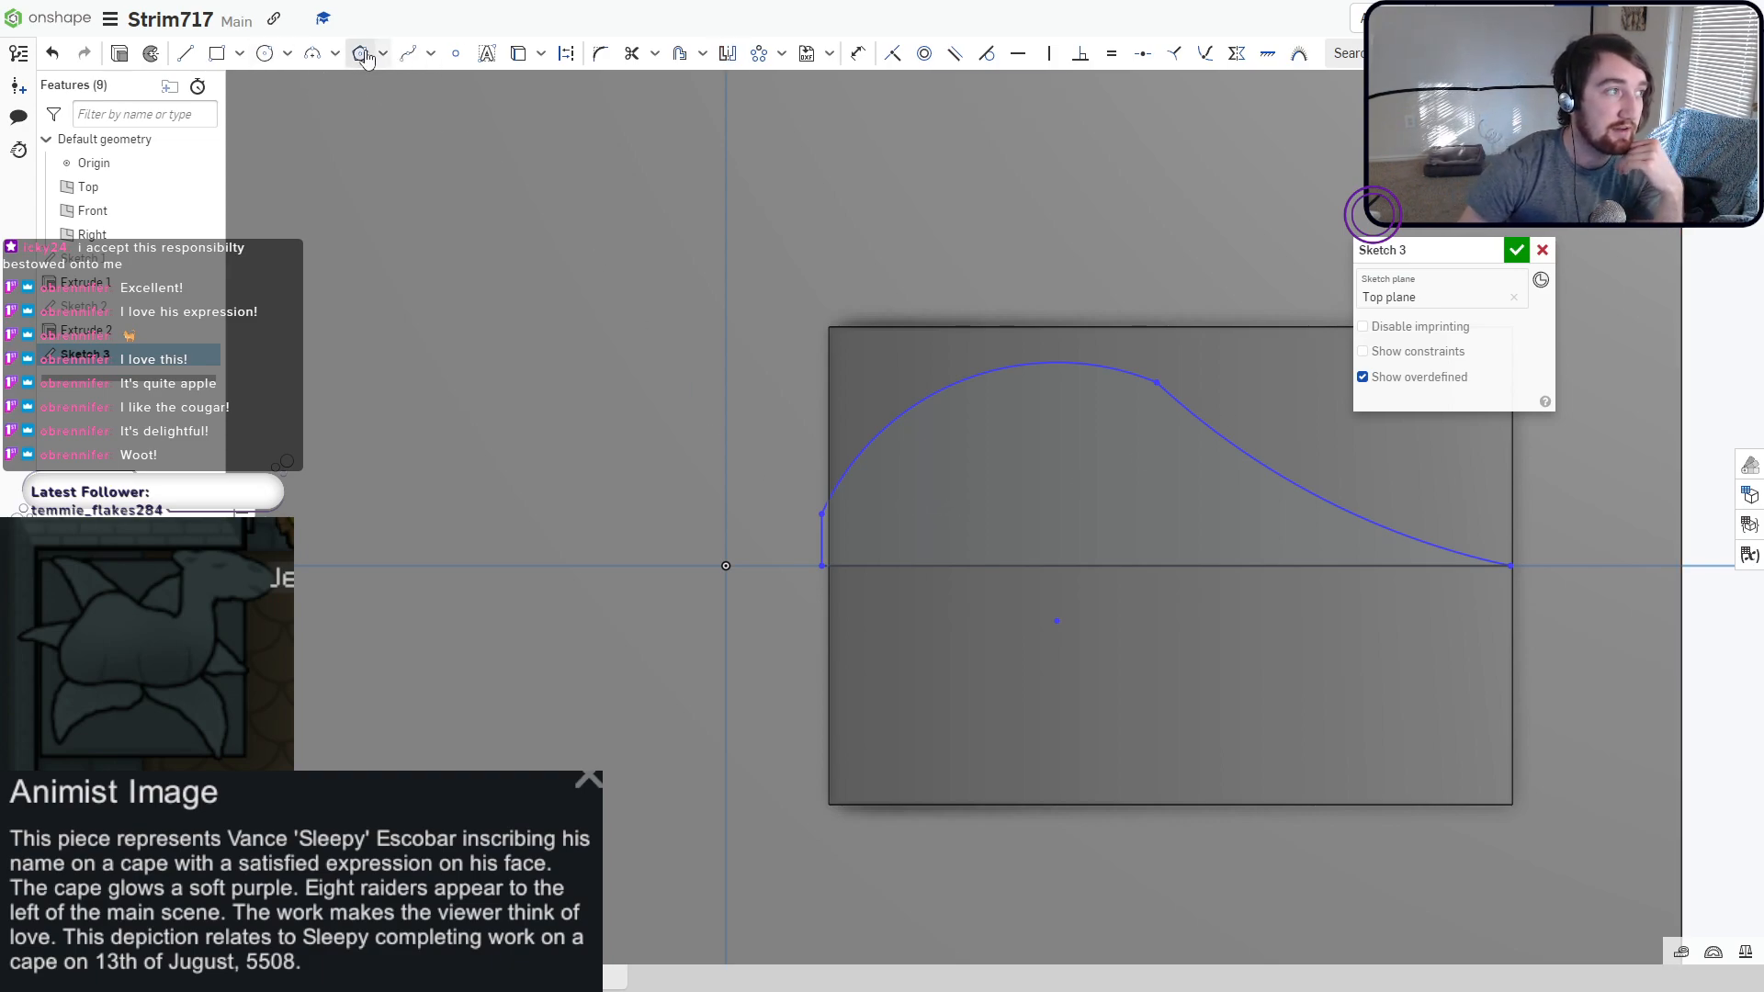
pyautogui.click(1511, 565)
pyautogui.press('Escape')
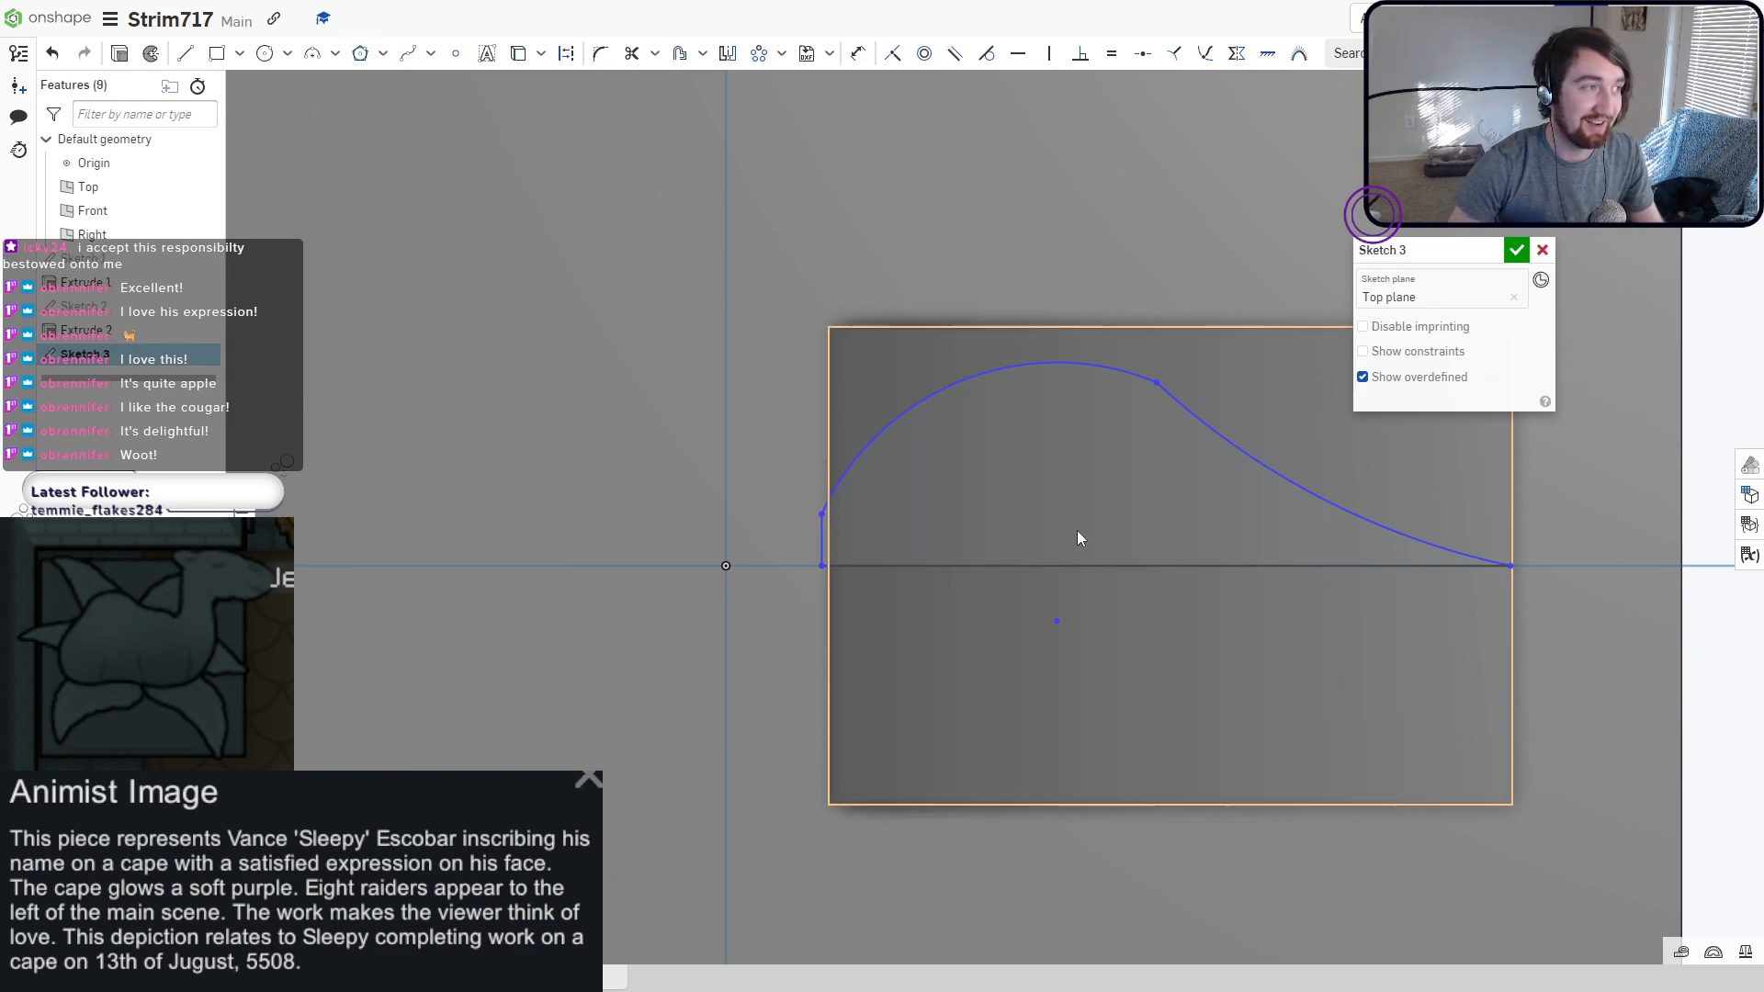
# Draw two connected arcs from the tip along the opposite side of the center line, the second with a radius of about 1.56 cm.
pyautogui.click(328, 53)
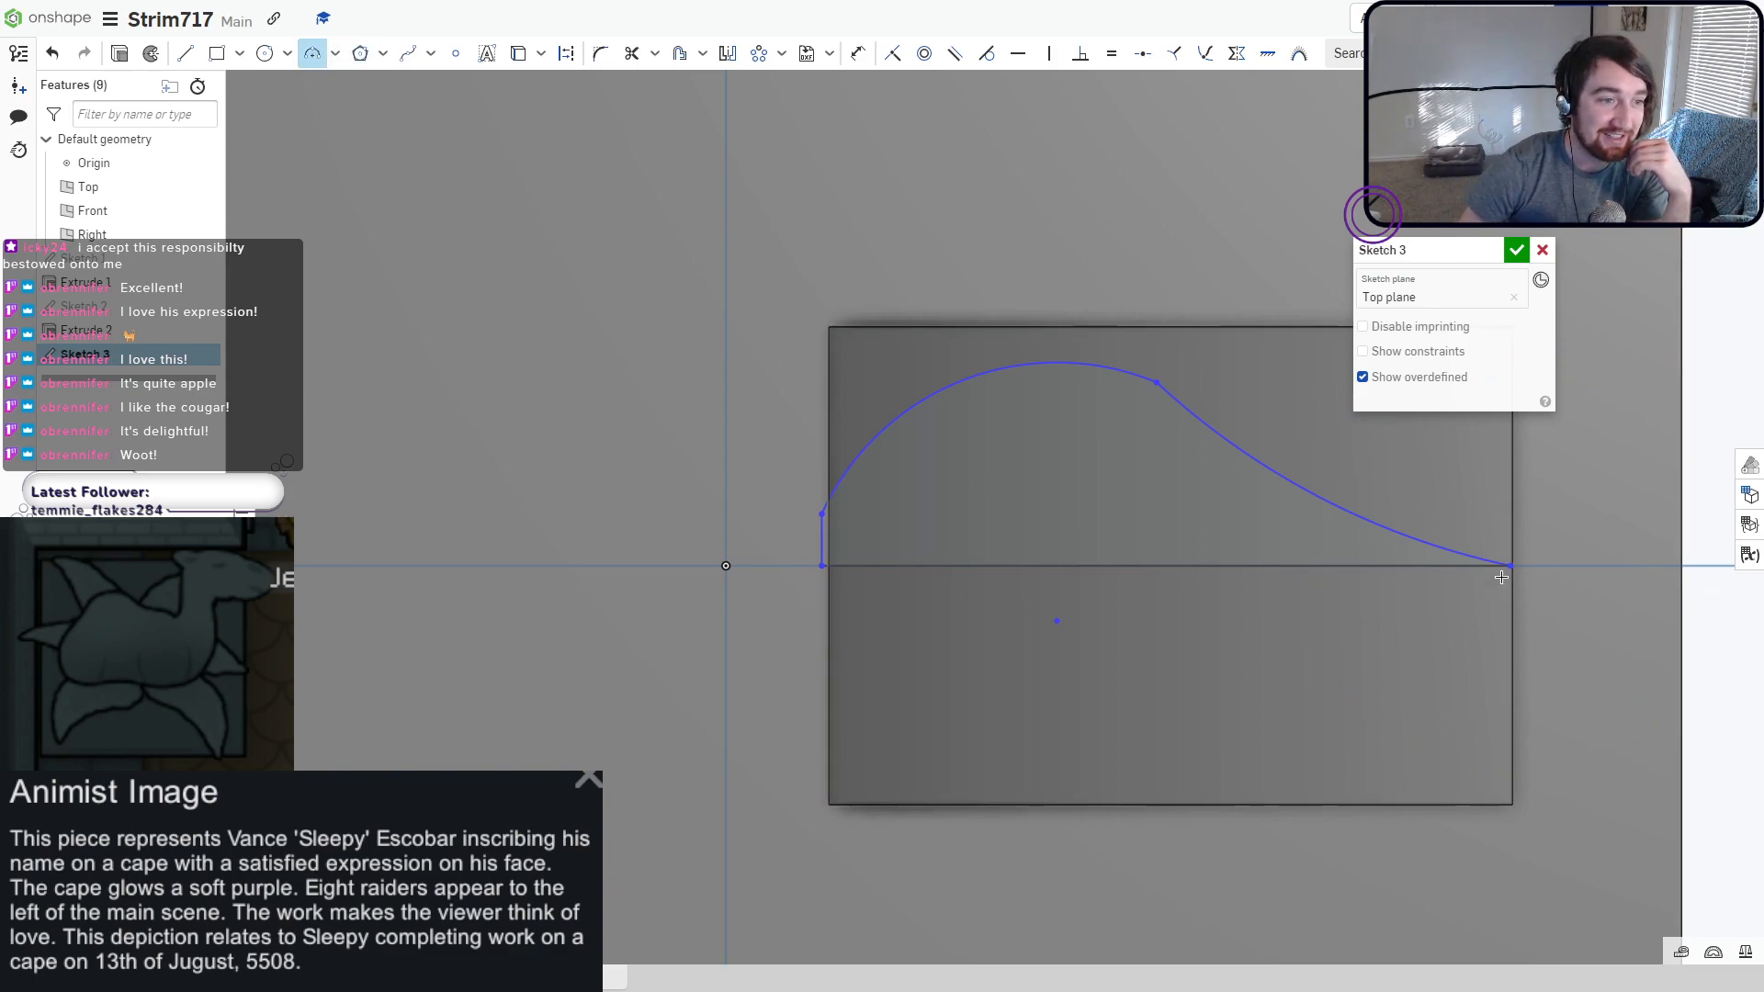
pyautogui.click(1298, 753)
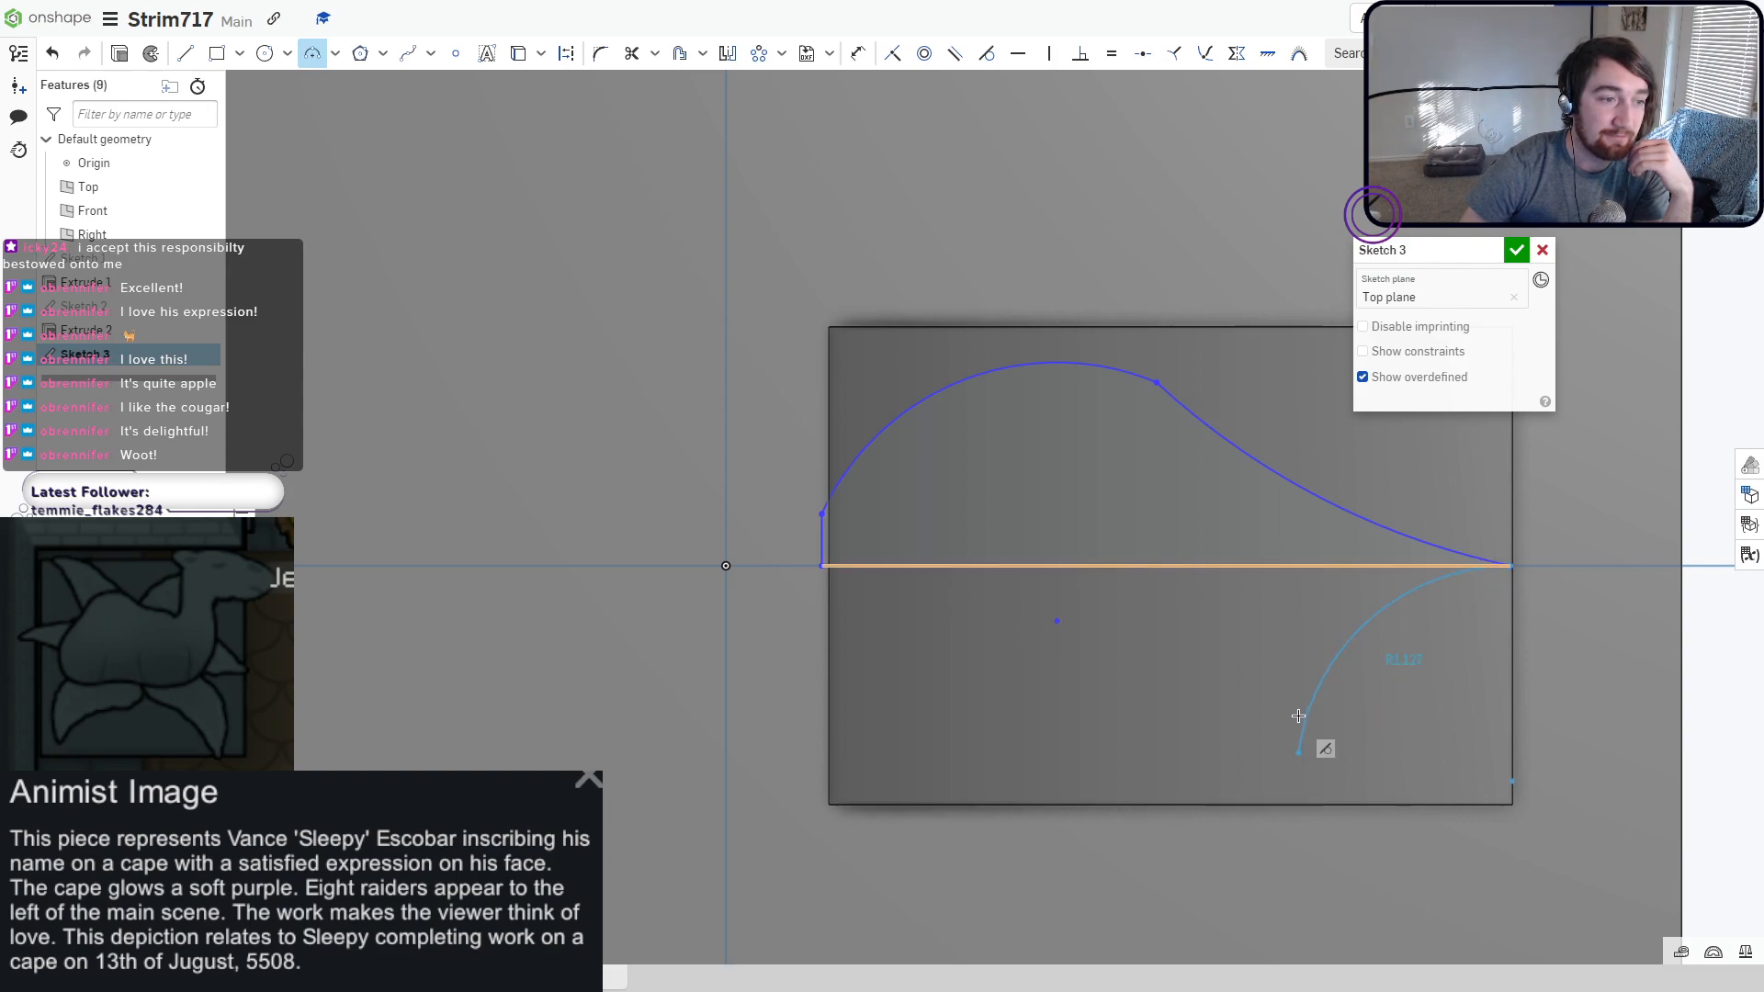
pyautogui.click(1346, 688)
pyautogui.click(1298, 753)
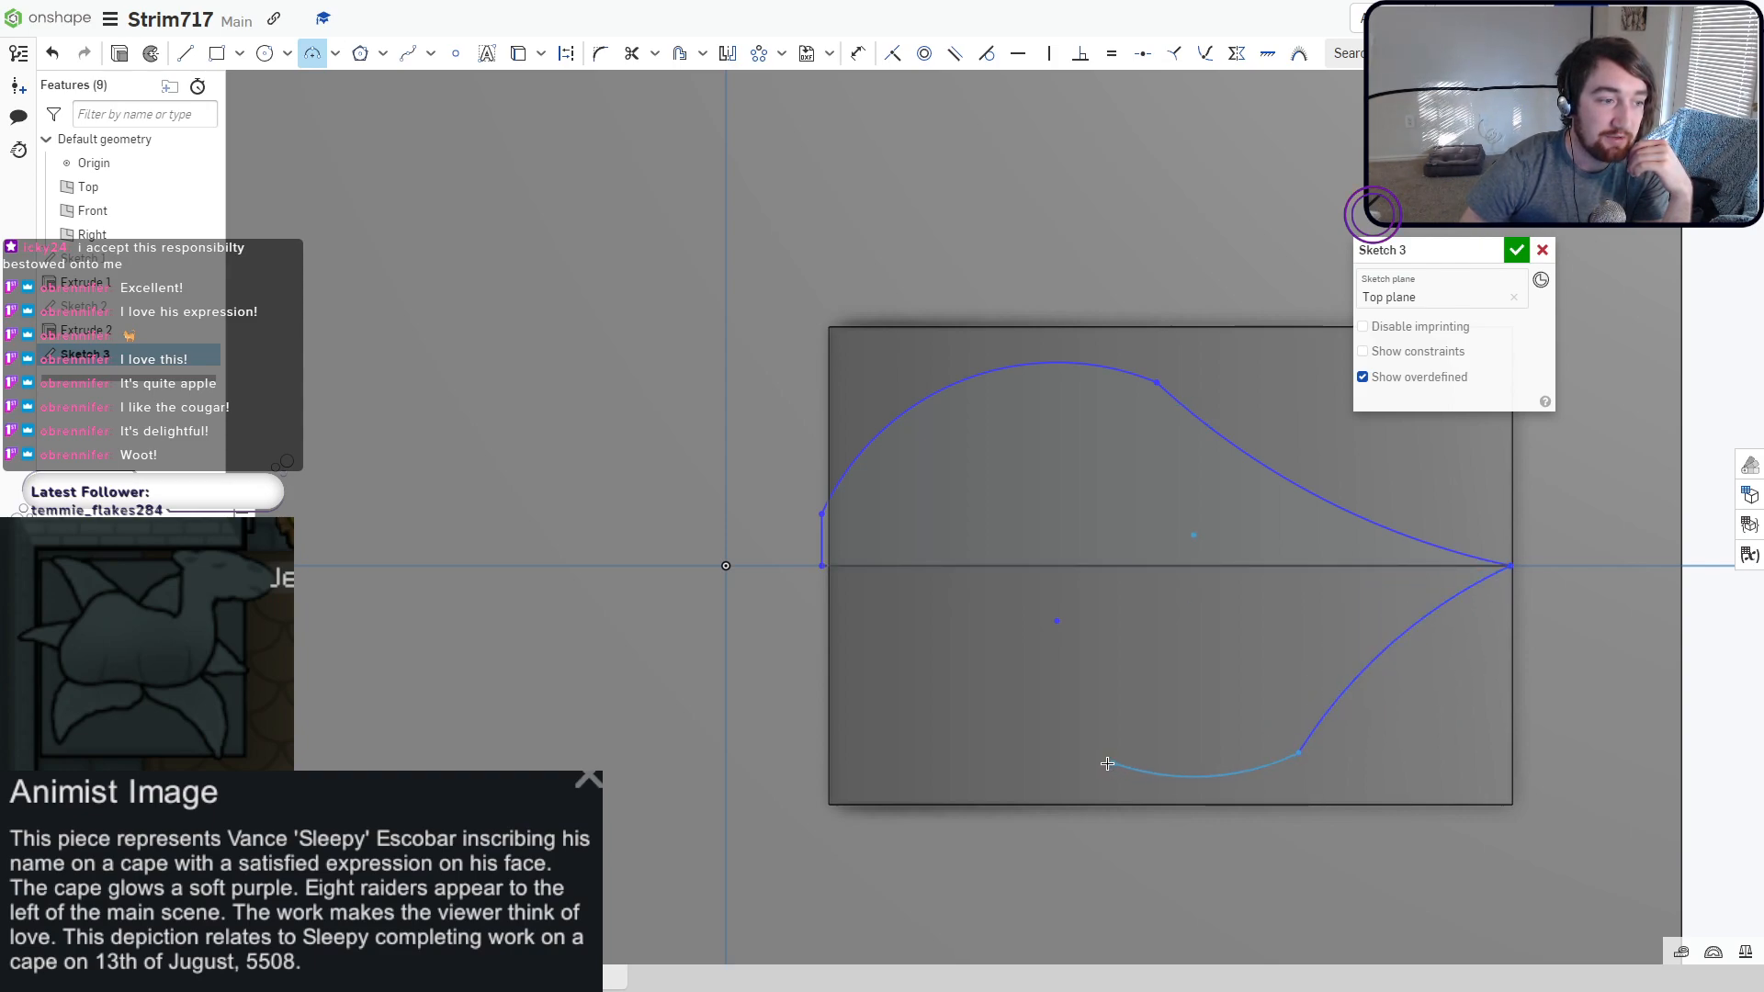
pyautogui.click(1062, 784)
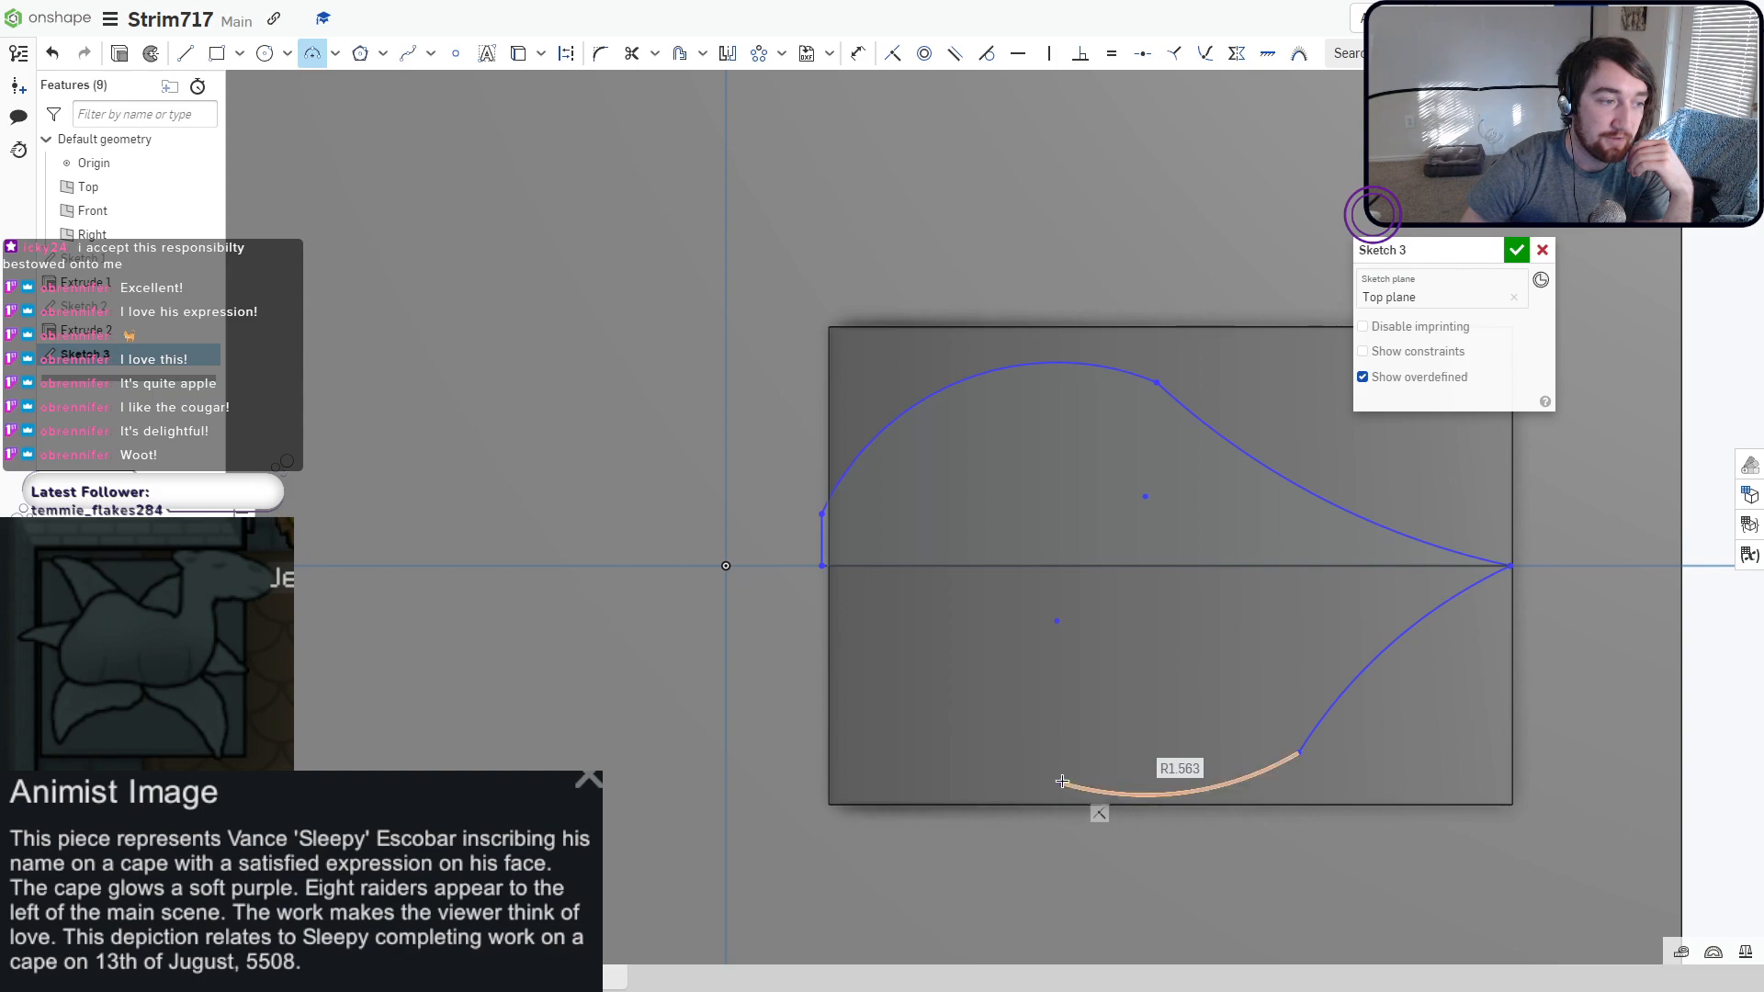
pyautogui.click(1098, 794)
# Close the lower outline with two more arcs to the center line's inner end, the last about 0.85 cm in radius, and finish the sketch.
pyautogui.click(912, 711)
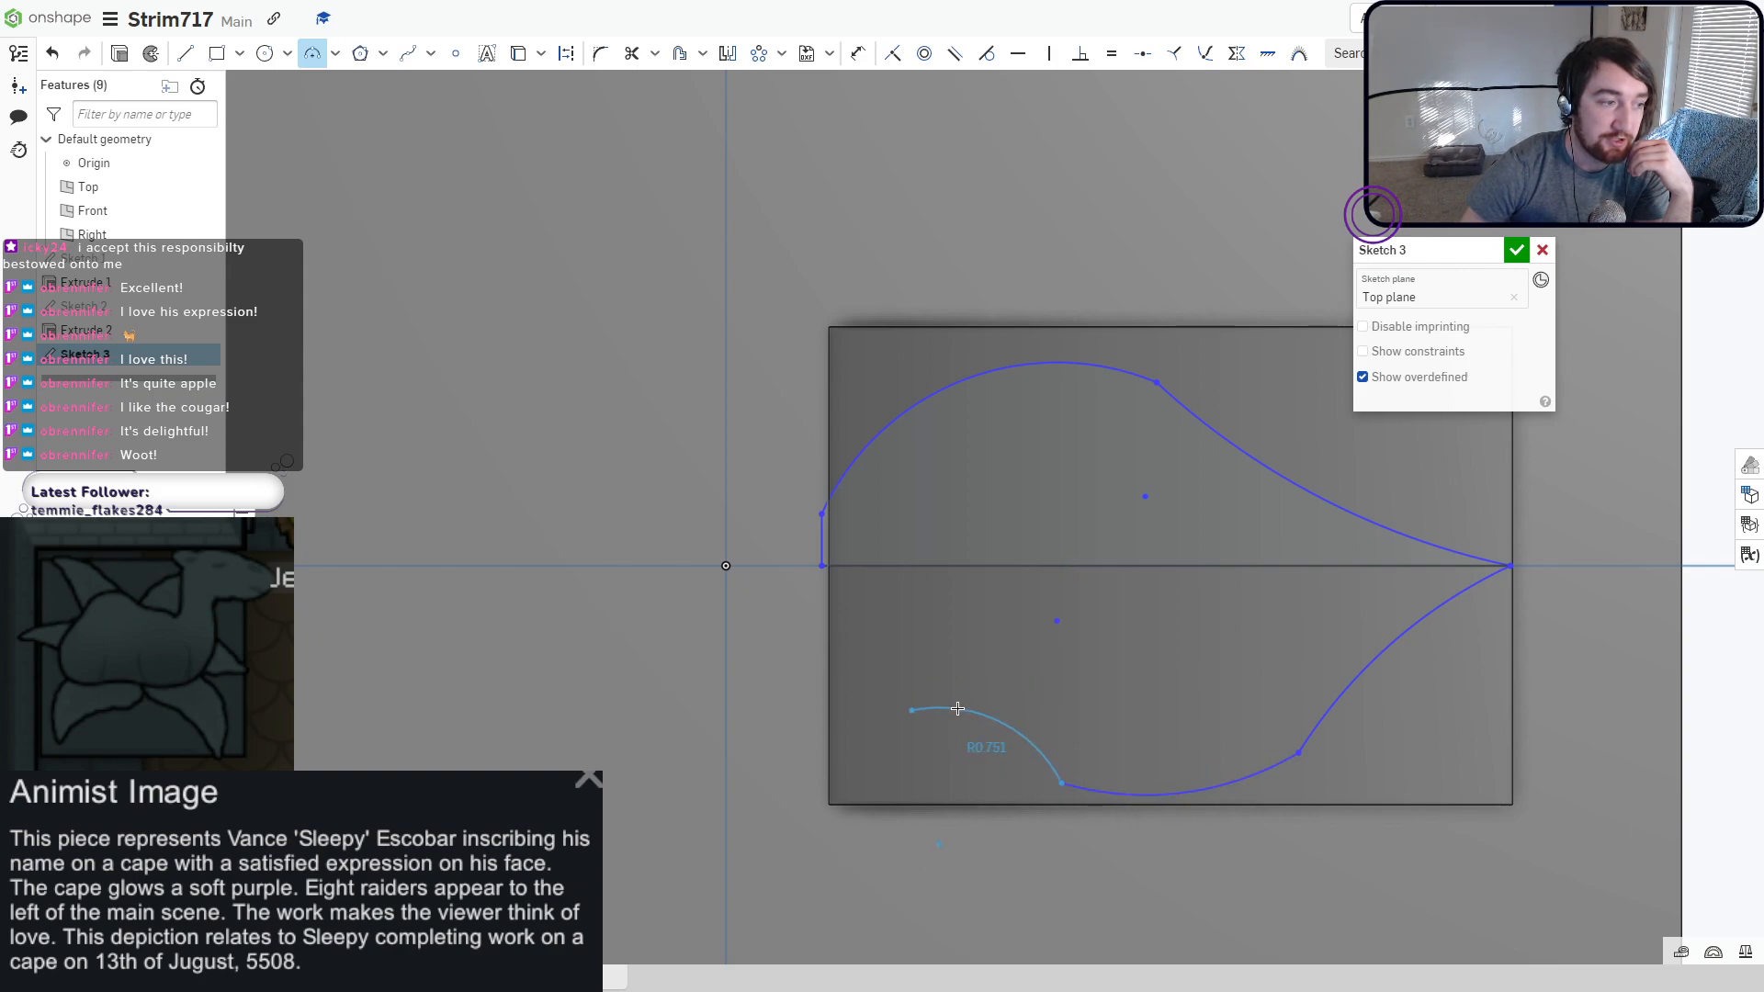
pyautogui.click(957, 708)
pyautogui.click(911, 710)
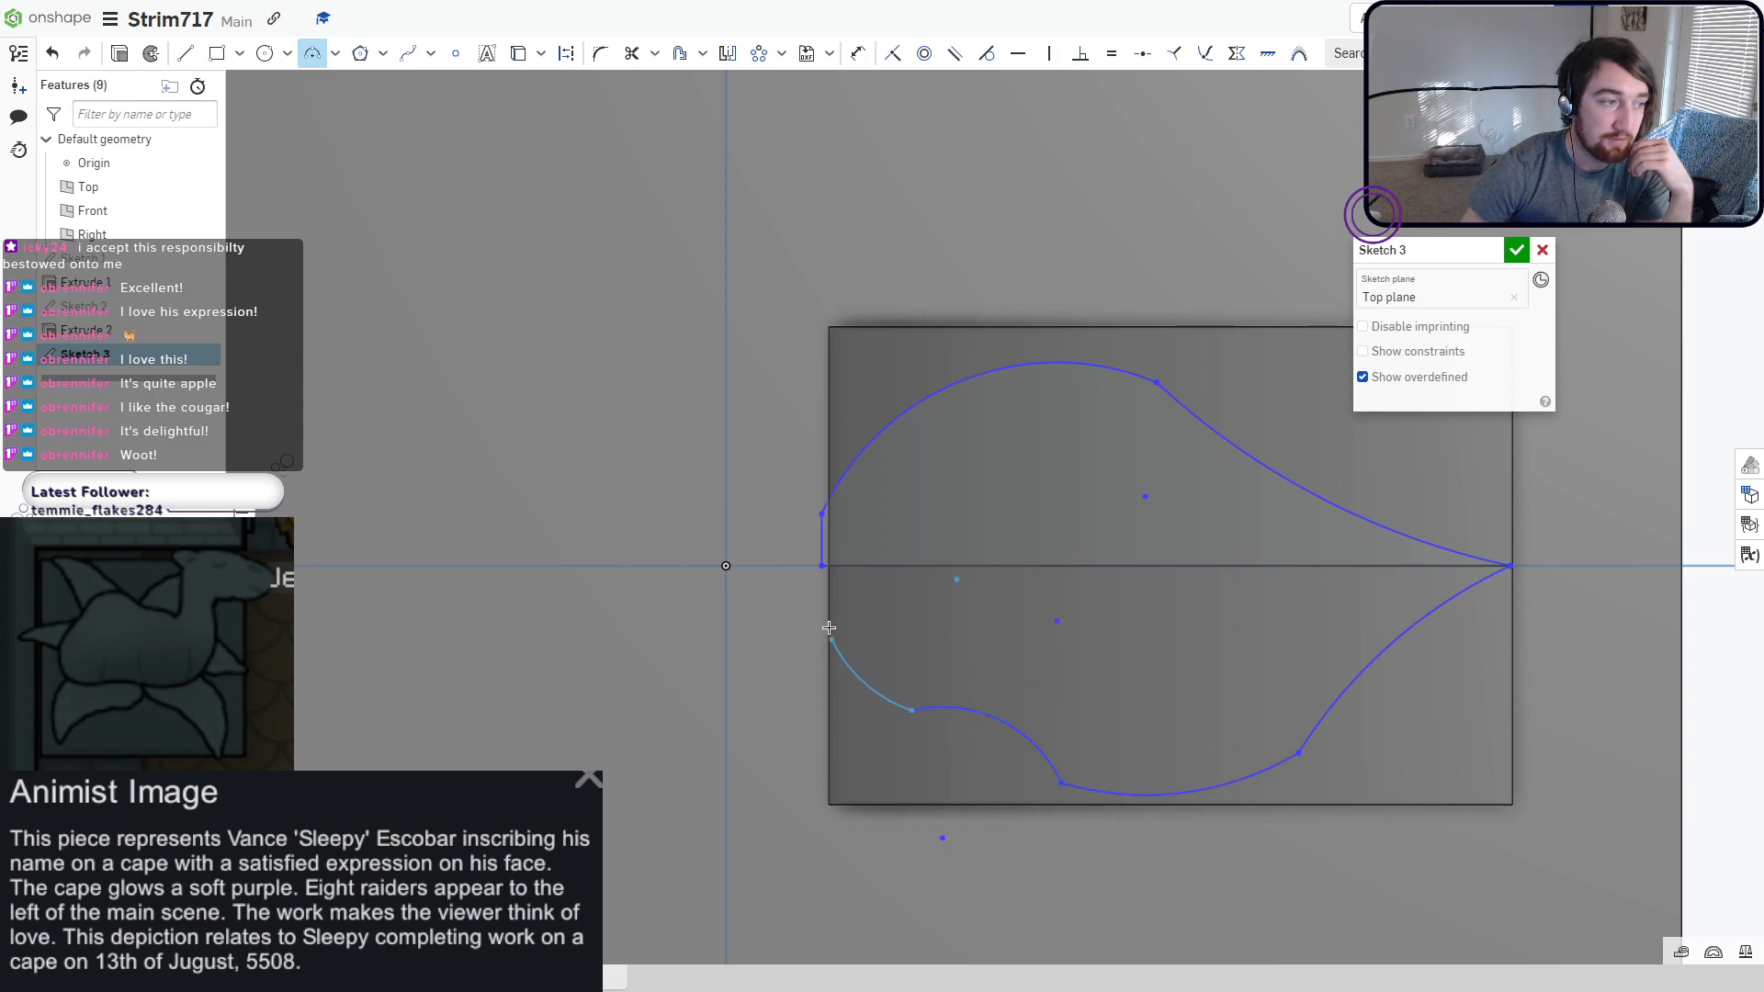
pyautogui.click(822, 565)
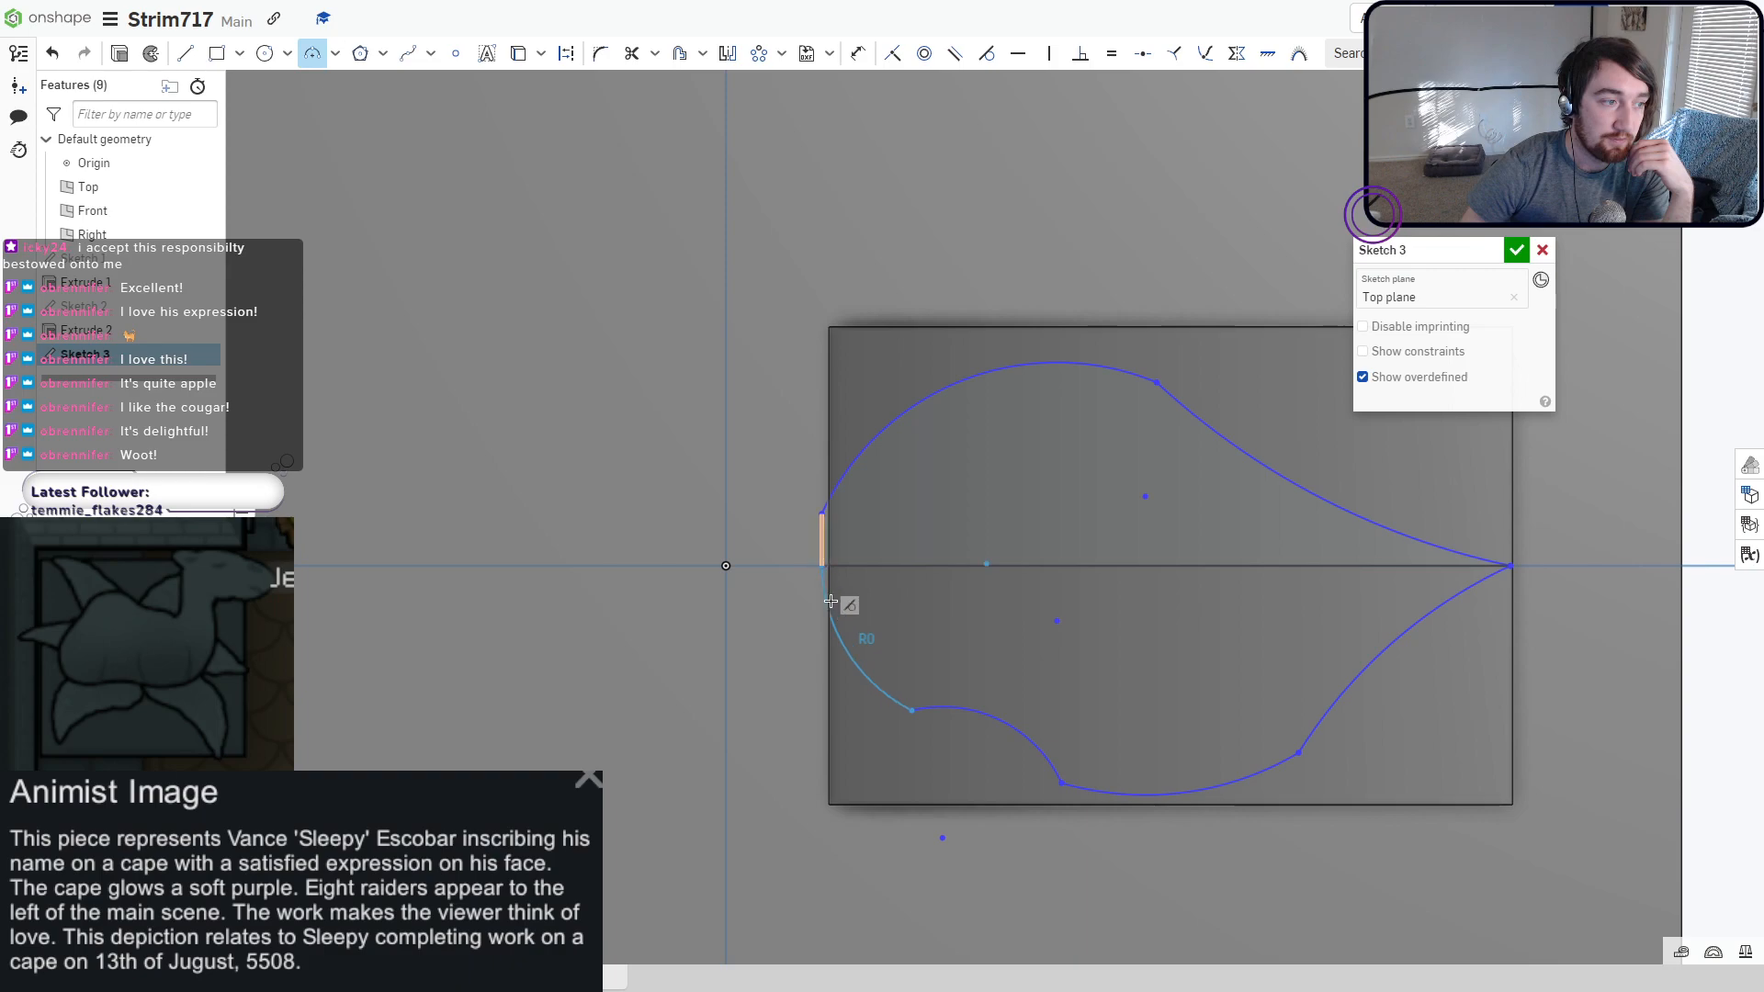
pyautogui.click(856, 672)
pyautogui.scroll(-2, 1170, 665)
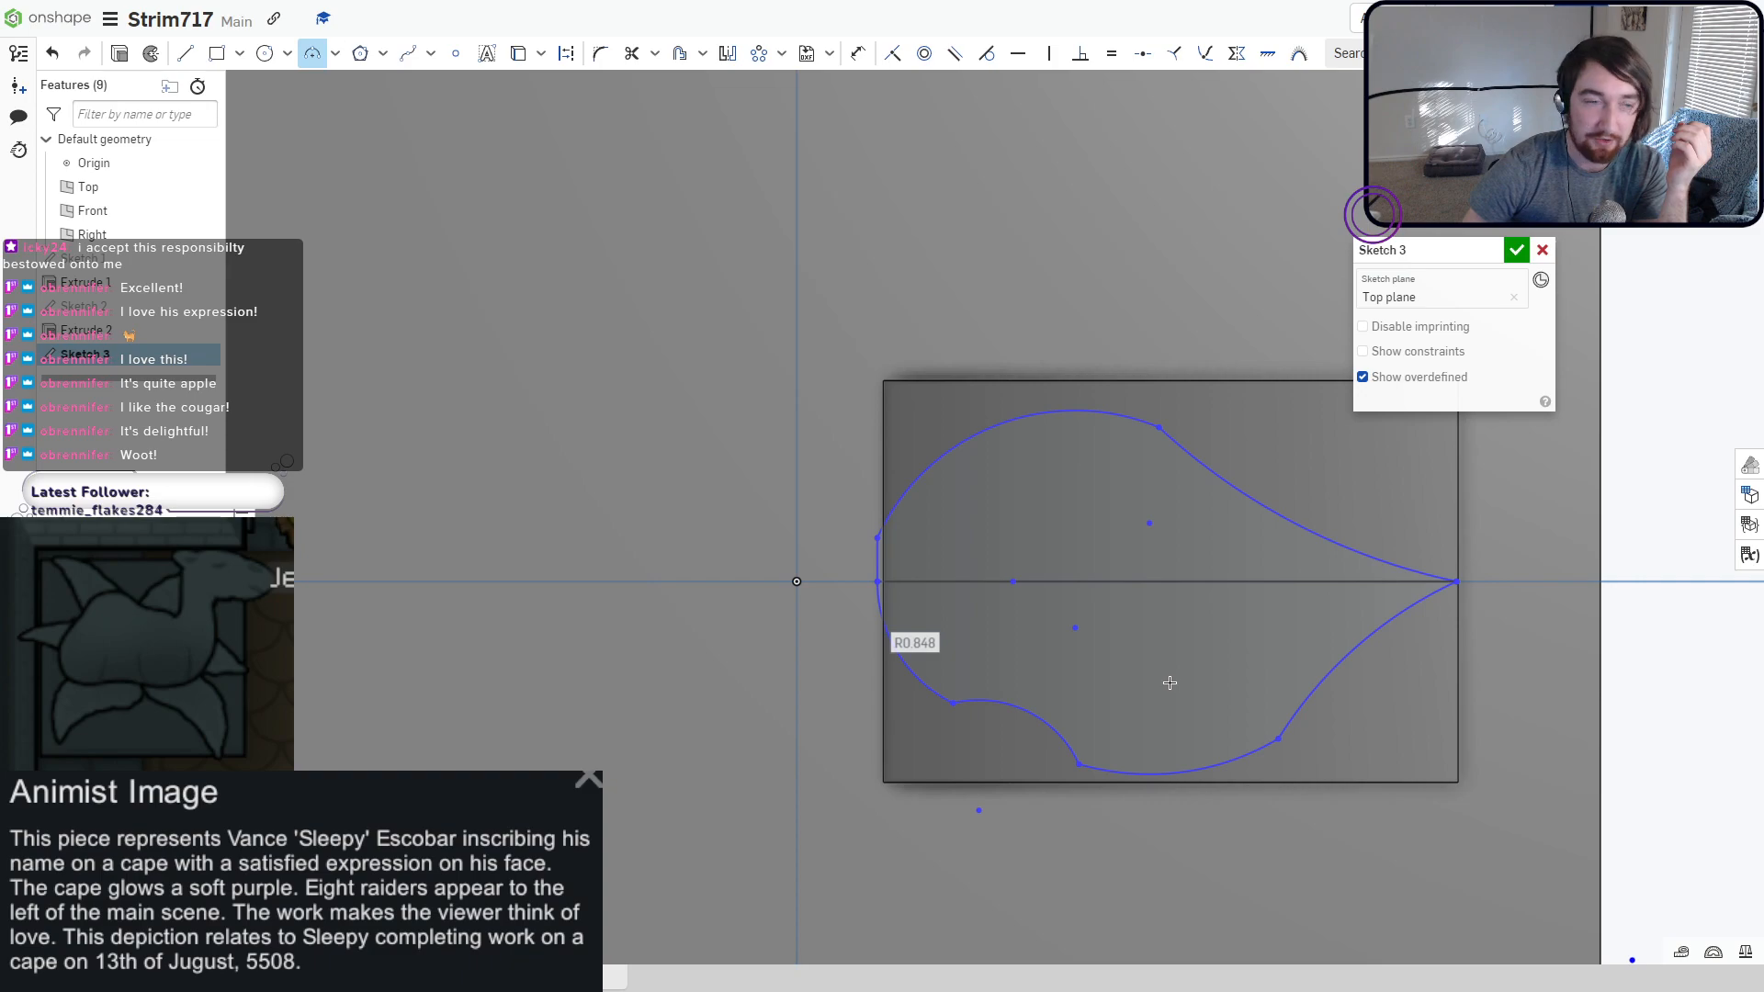
pyautogui.moveTo(1169, 683)
pyautogui.mouseDown(button='right')
pyautogui.moveTo(1169, 630)
pyautogui.moveTo(1171, 668)
pyautogui.mouseUp(button='right')
pyautogui.click(1516, 250)
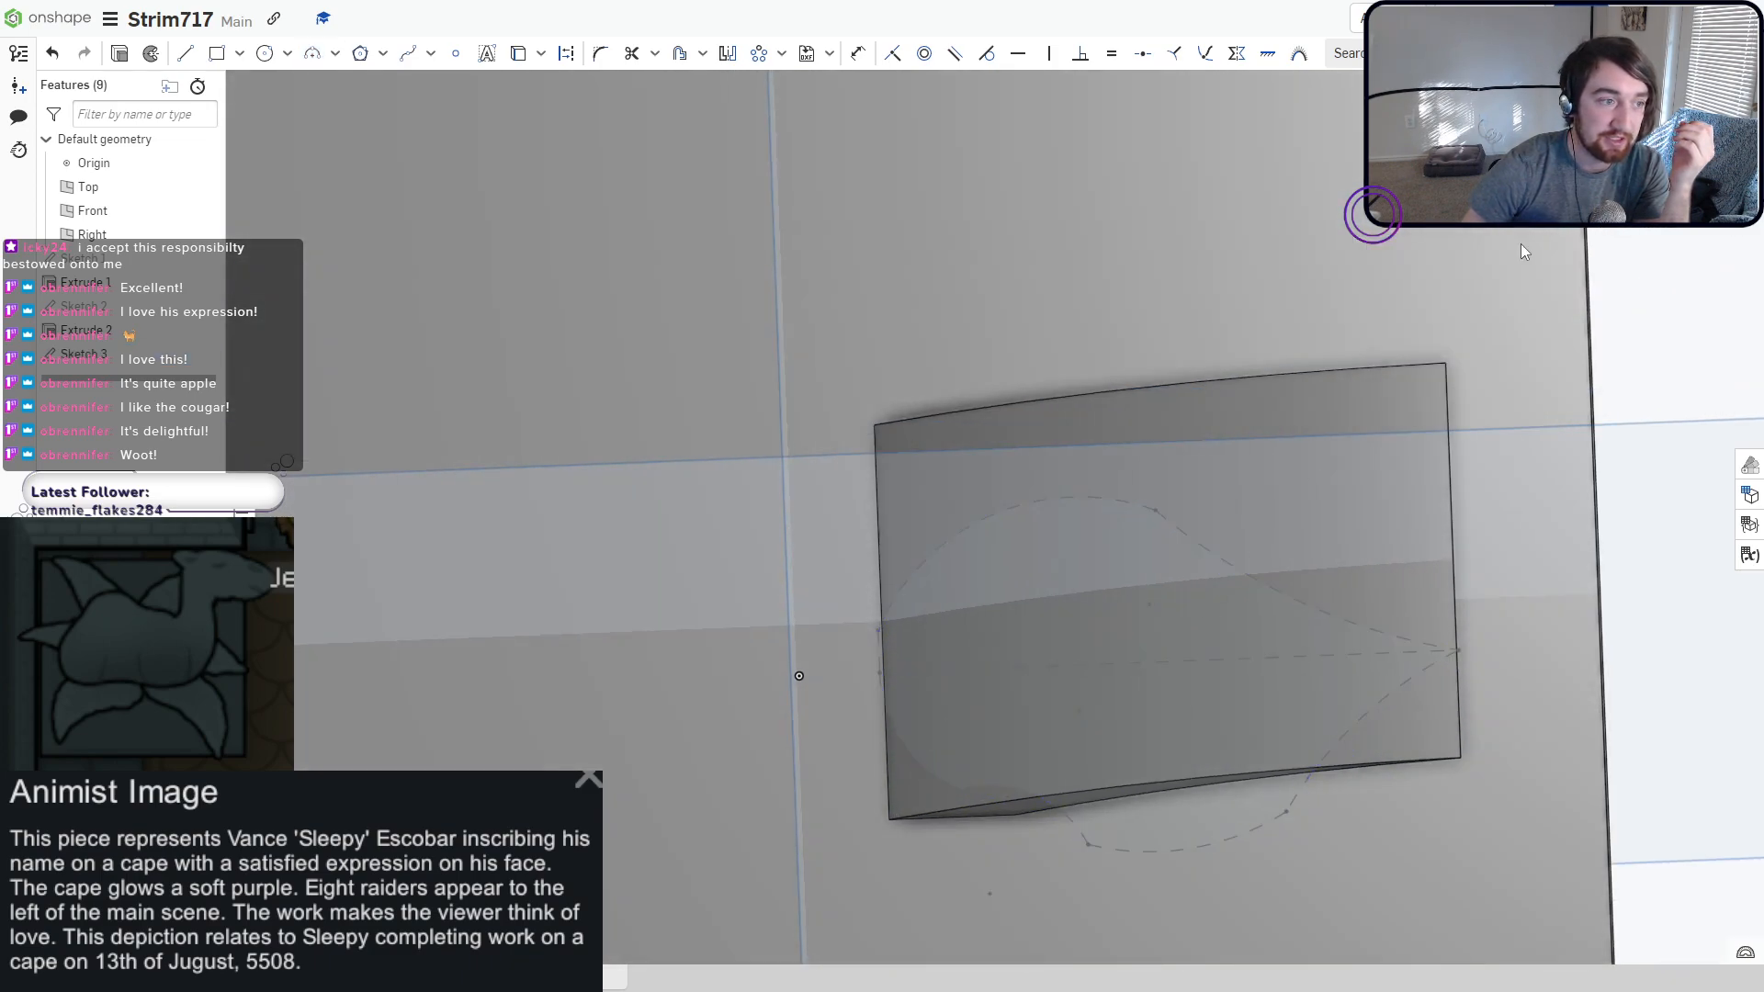
# Extrude both halves of the leaf outline toward the spike, to a depth of about 3.07 cm.
pyautogui.moveTo(1195, 560); pyautogui.dragTo(863, 581, button='right')
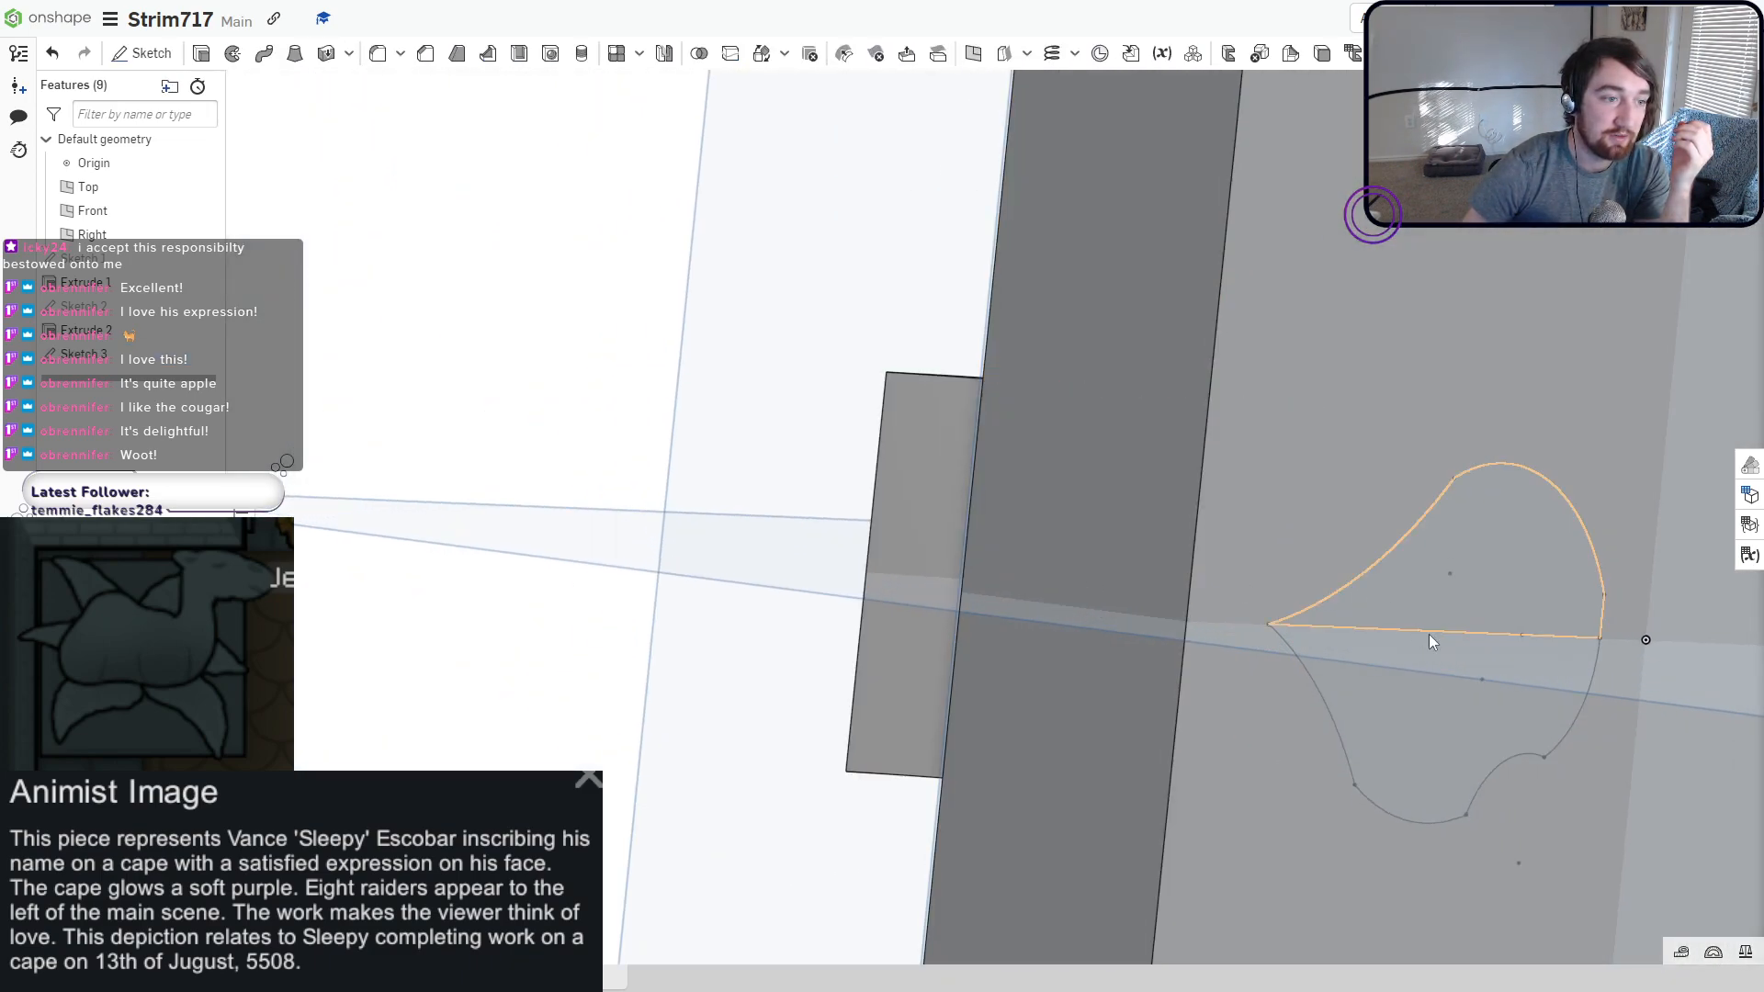
pyautogui.click(202, 52)
pyautogui.click(1390, 677)
pyautogui.moveTo(1149, 562); pyautogui.dragTo(929, 461, button='right')
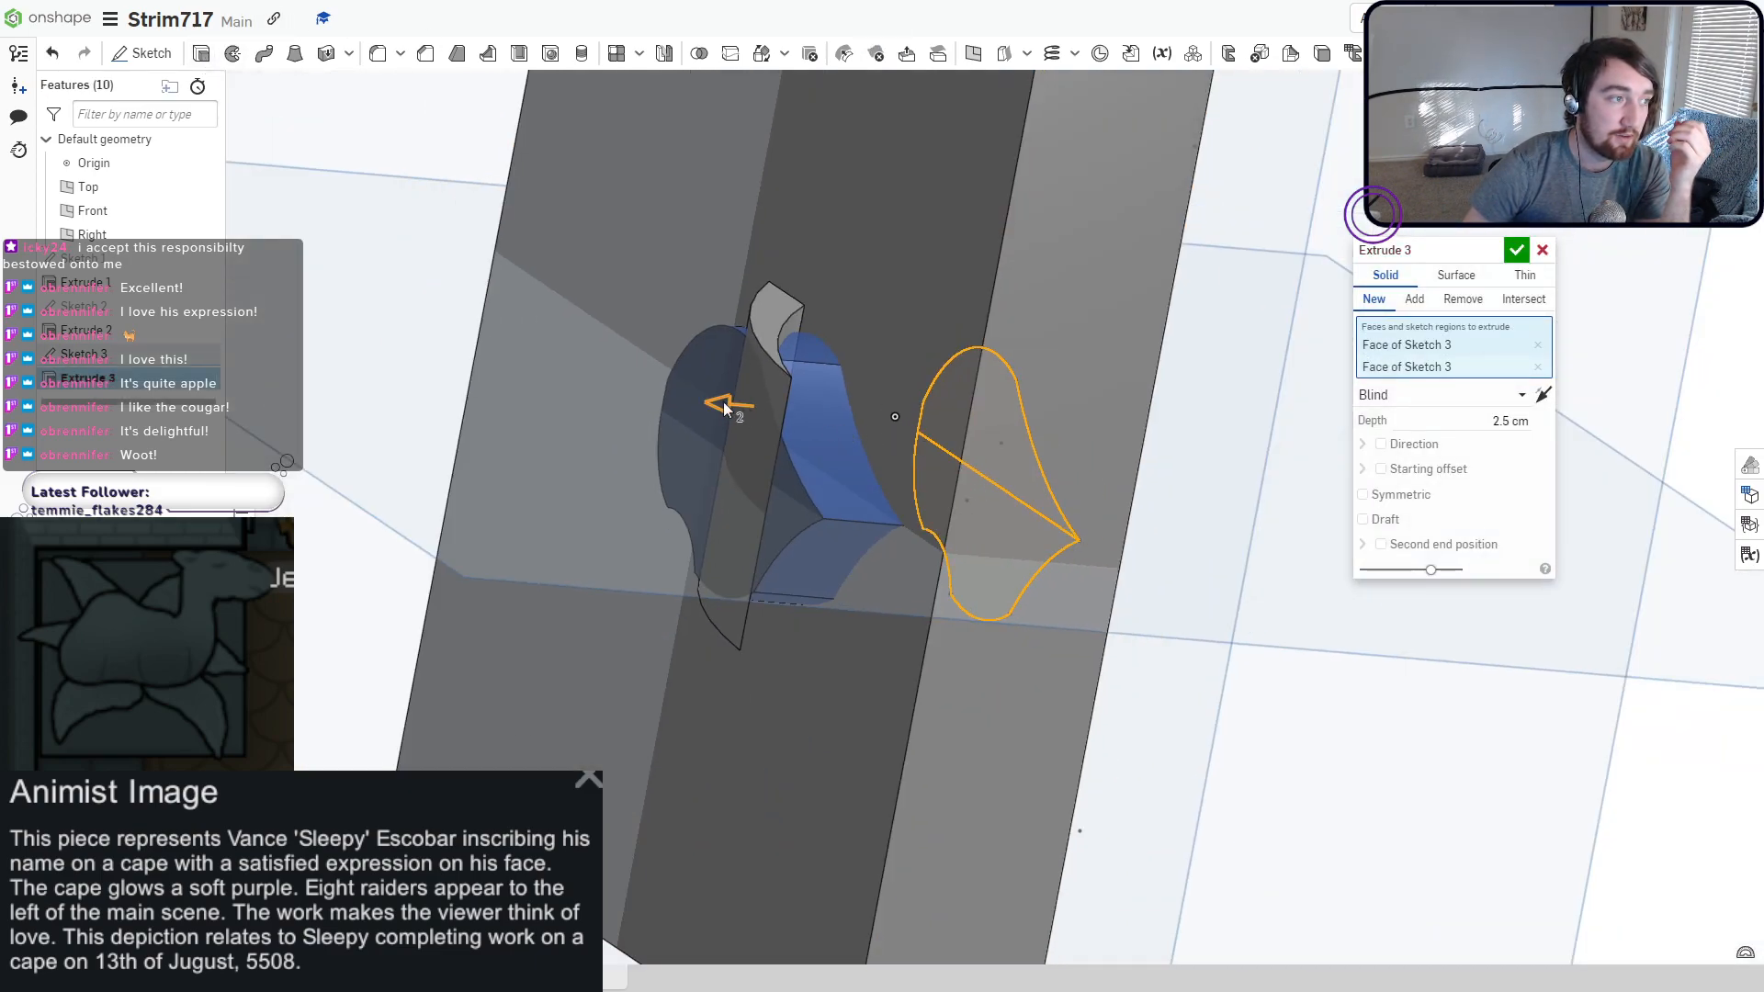
pyautogui.moveTo(724, 400); pyautogui.dragTo(664, 399)
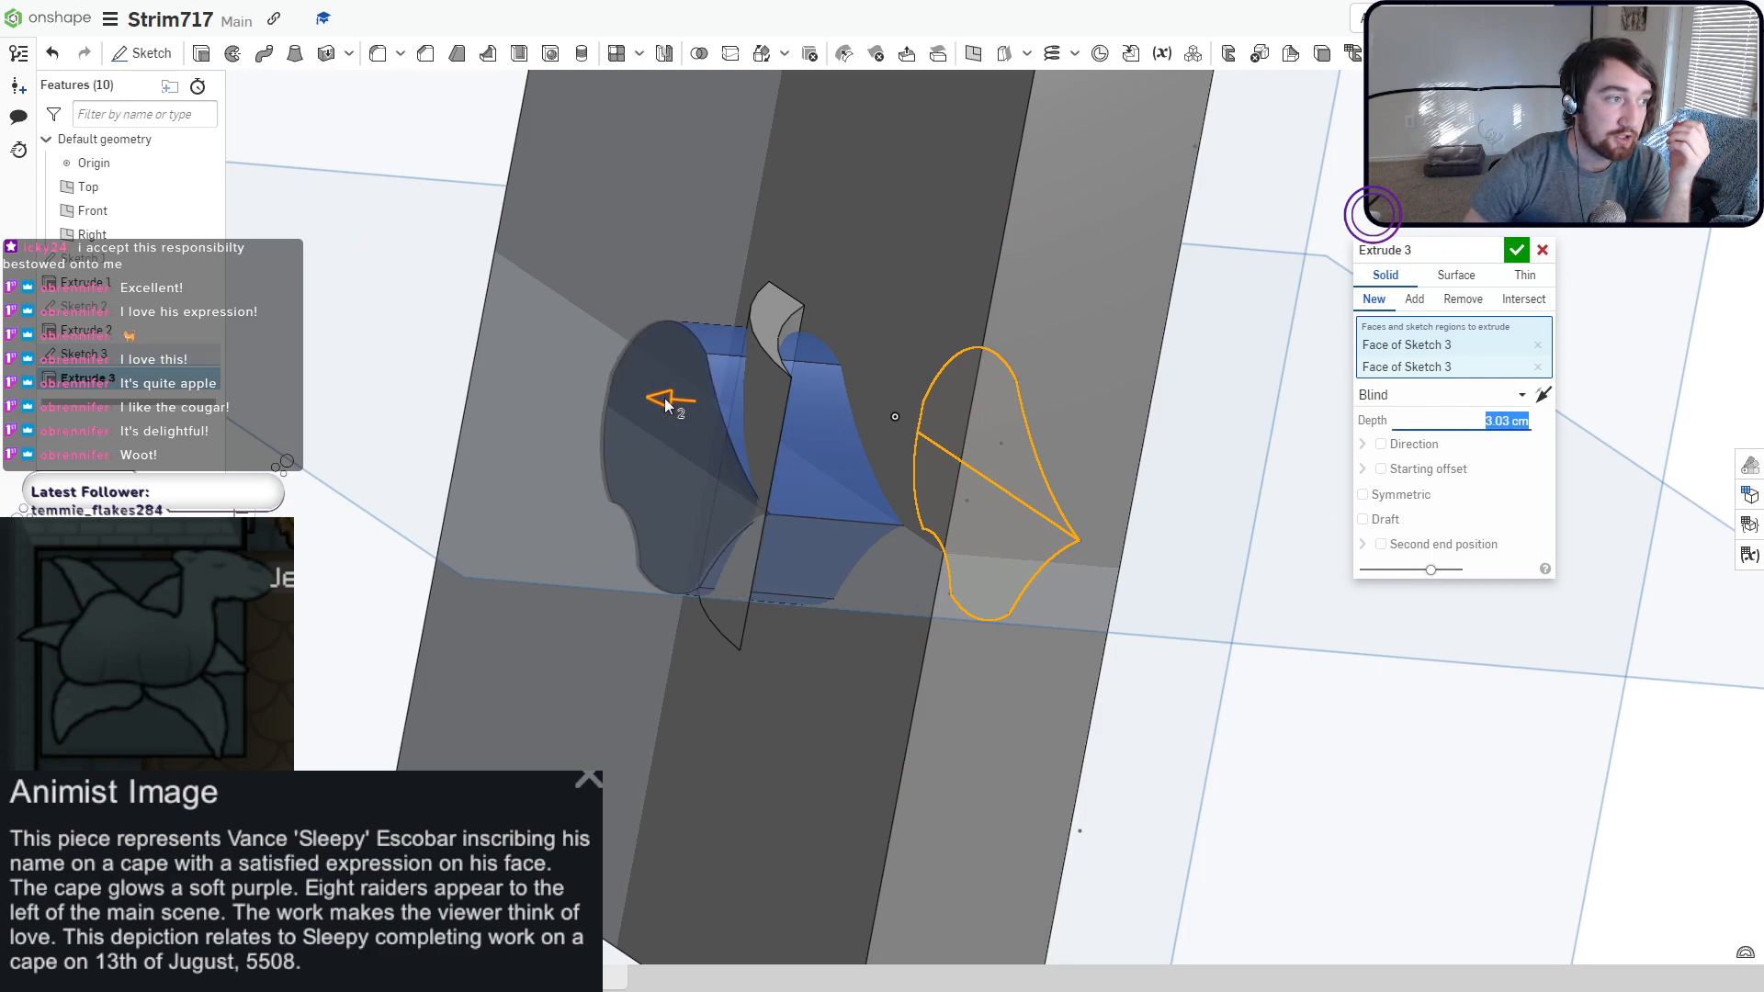
# Turn the extrusion into an Intersect operation with only the spike, not the base block, in its merge scope.
pyautogui.click(1520, 300)
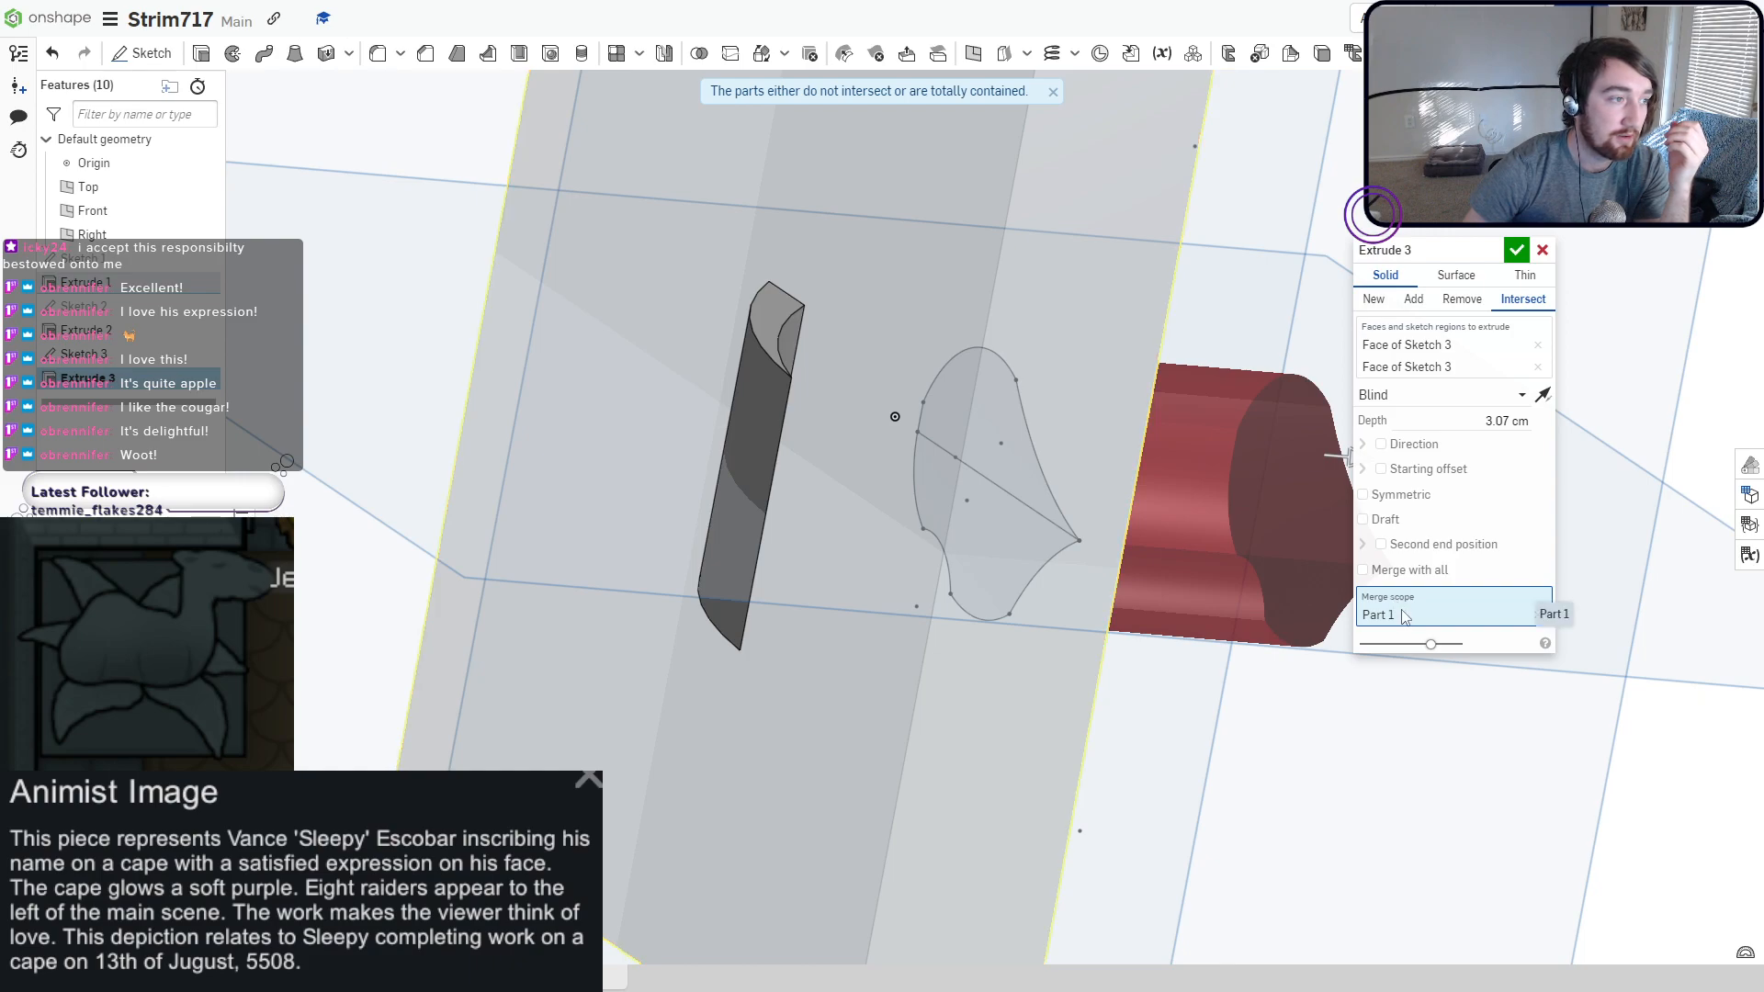
pyautogui.click(764, 433)
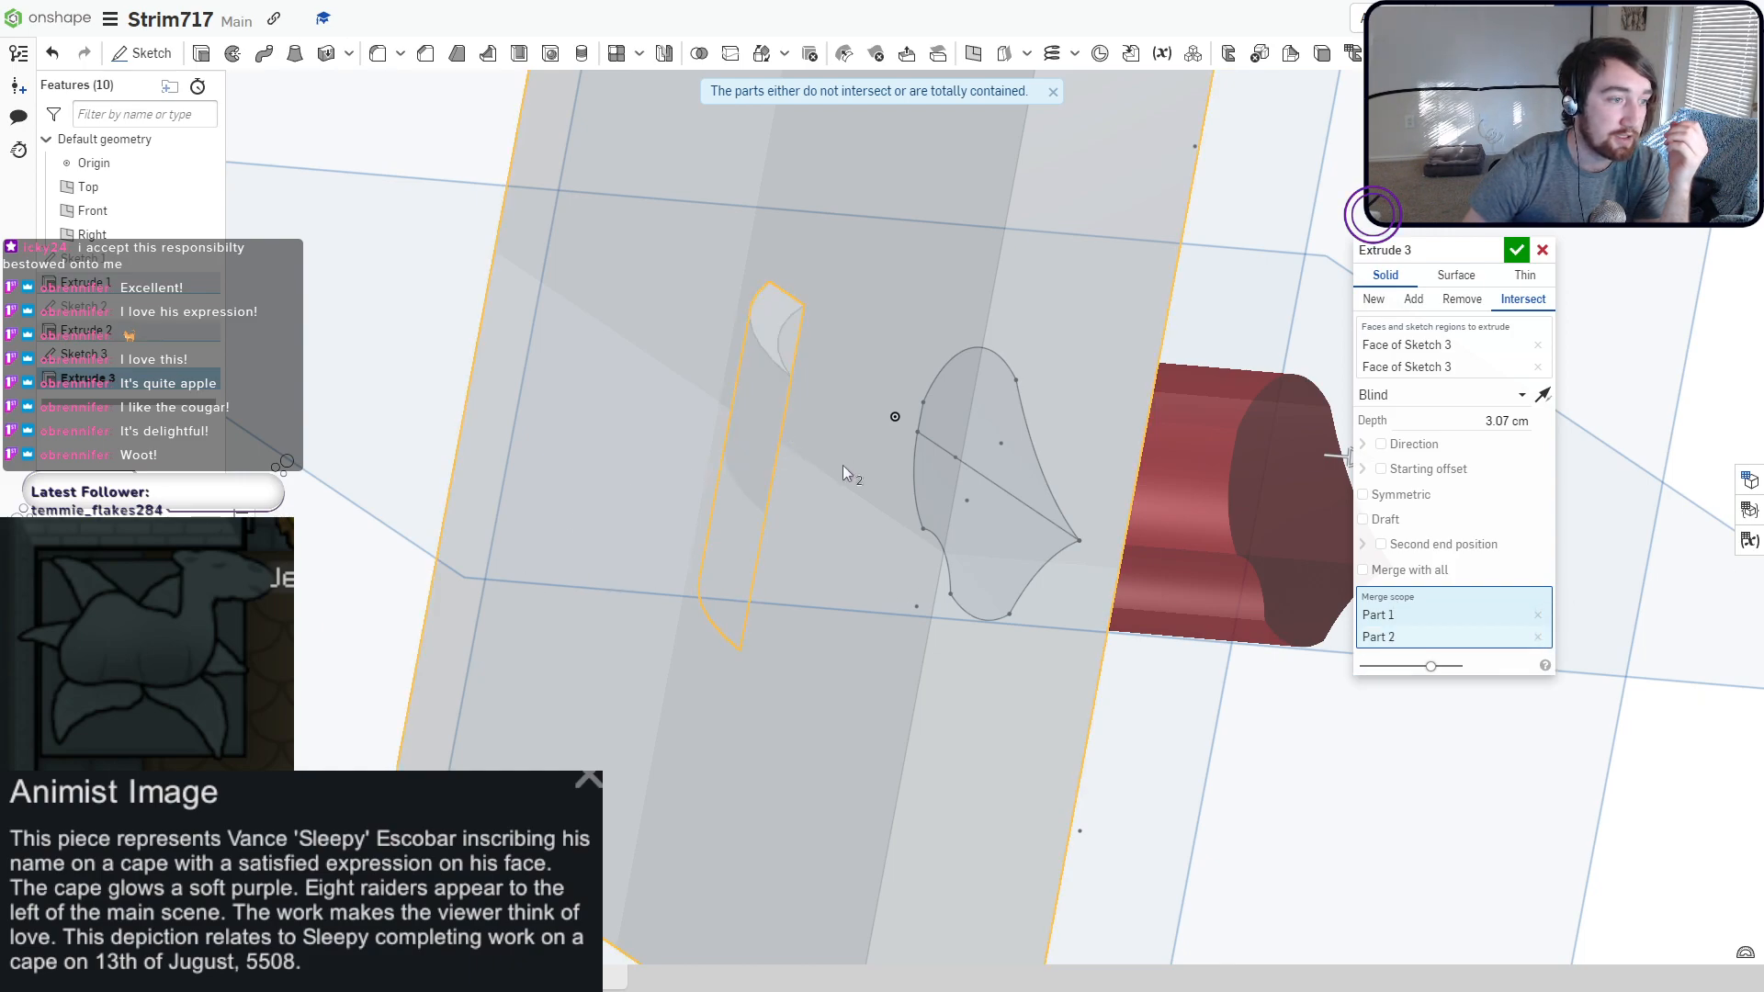
pyautogui.click(1537, 614)
# Extend the intersecting extrusion to a depth of about 4.73 cm, fully past the spike, and accept it.
pyautogui.moveTo(1080, 564); pyautogui.dragTo(825, 493, button='right')
pyautogui.moveTo(825, 493); pyautogui.dragTo(640, 459)
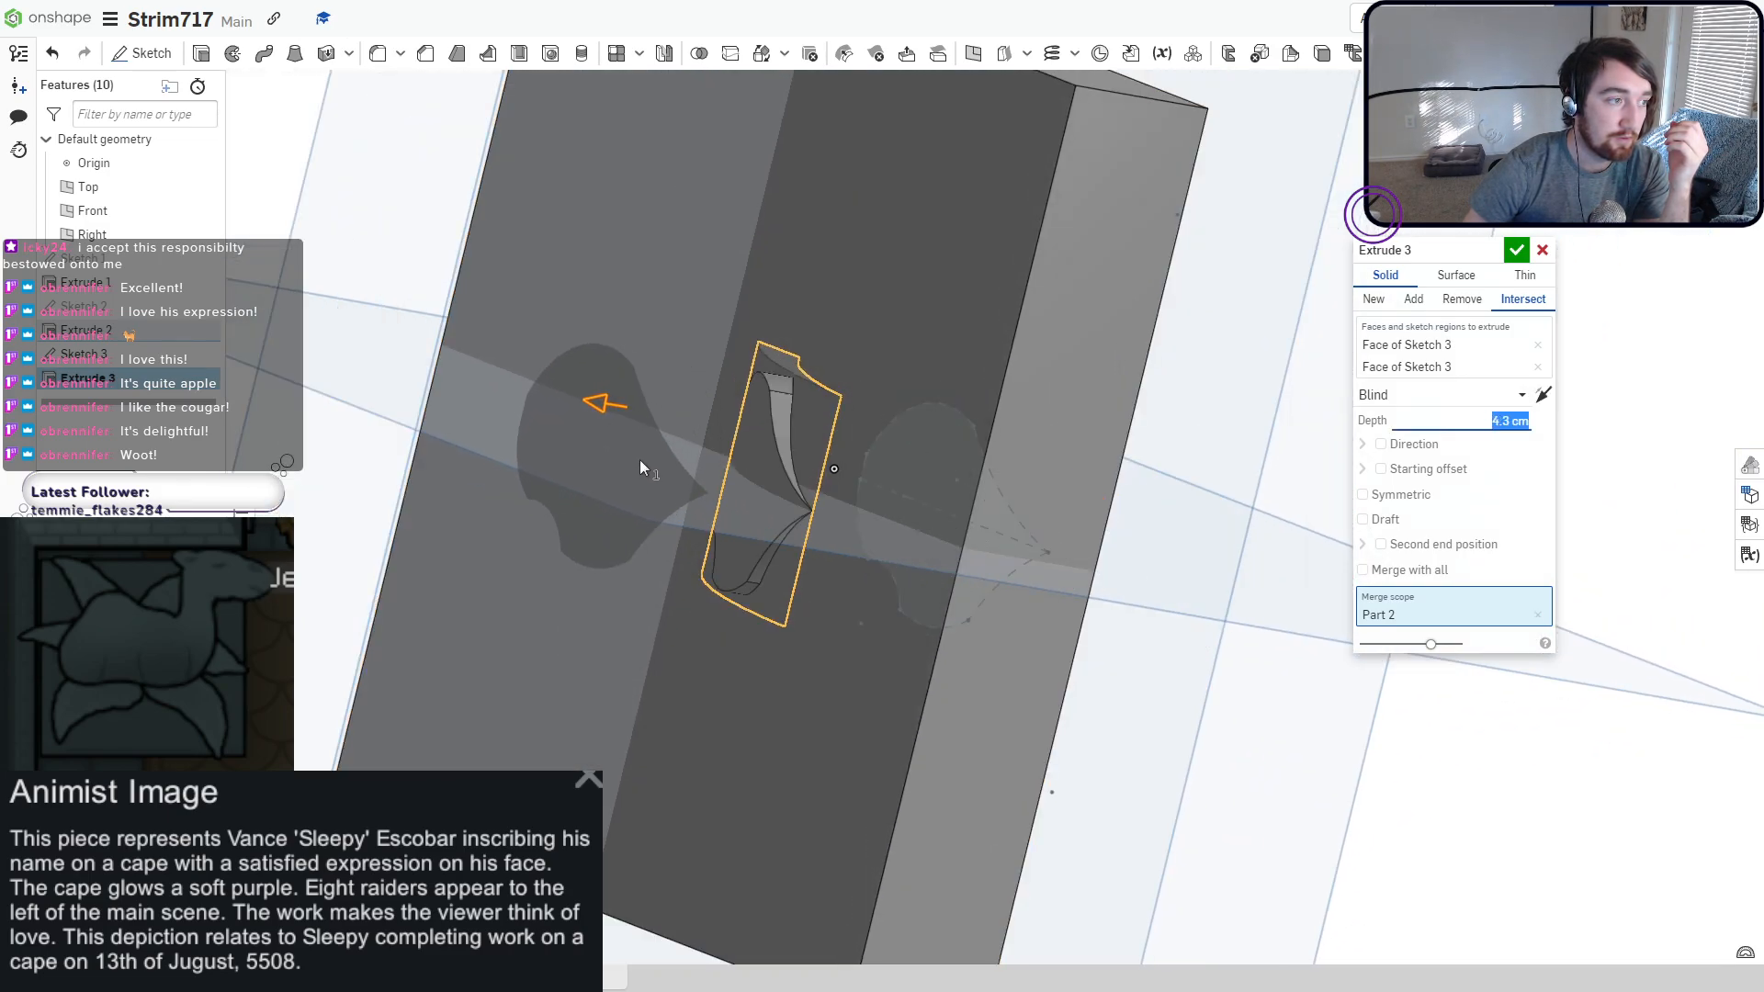
pyautogui.moveTo(649, 592); pyautogui.dragTo(748, 515, button='right')
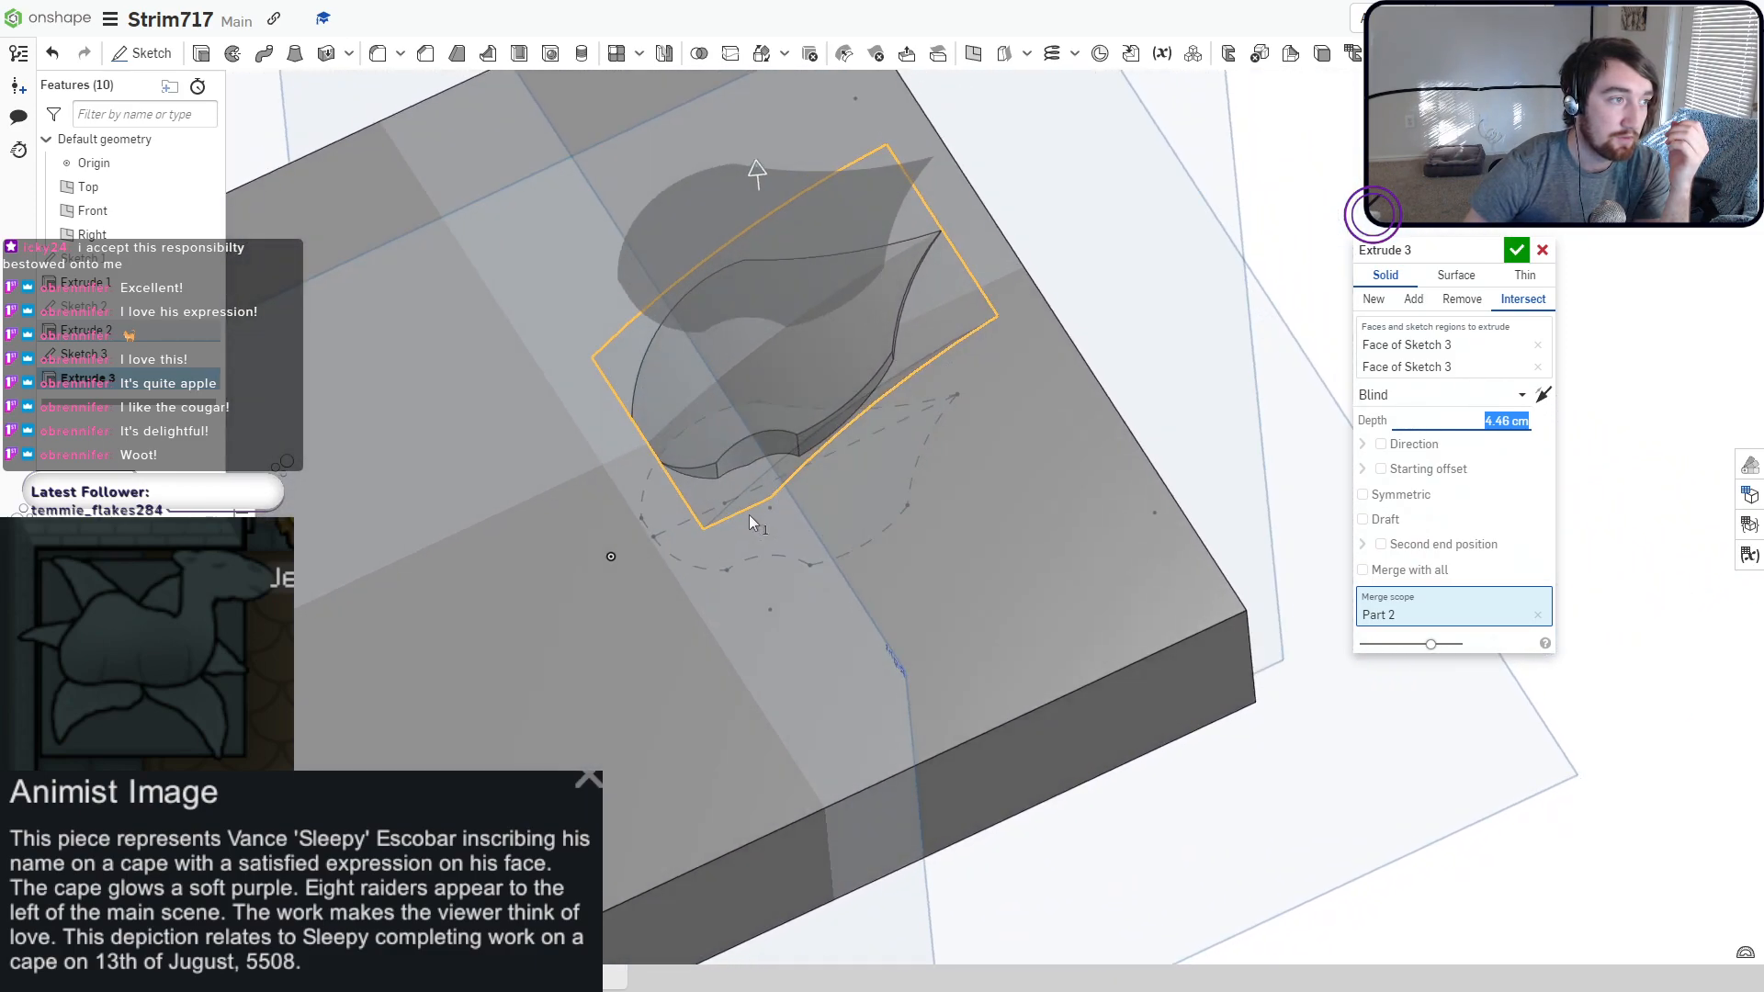
pyautogui.moveTo(757, 171); pyautogui.dragTo(761, 157)
pyautogui.click(1516, 250)
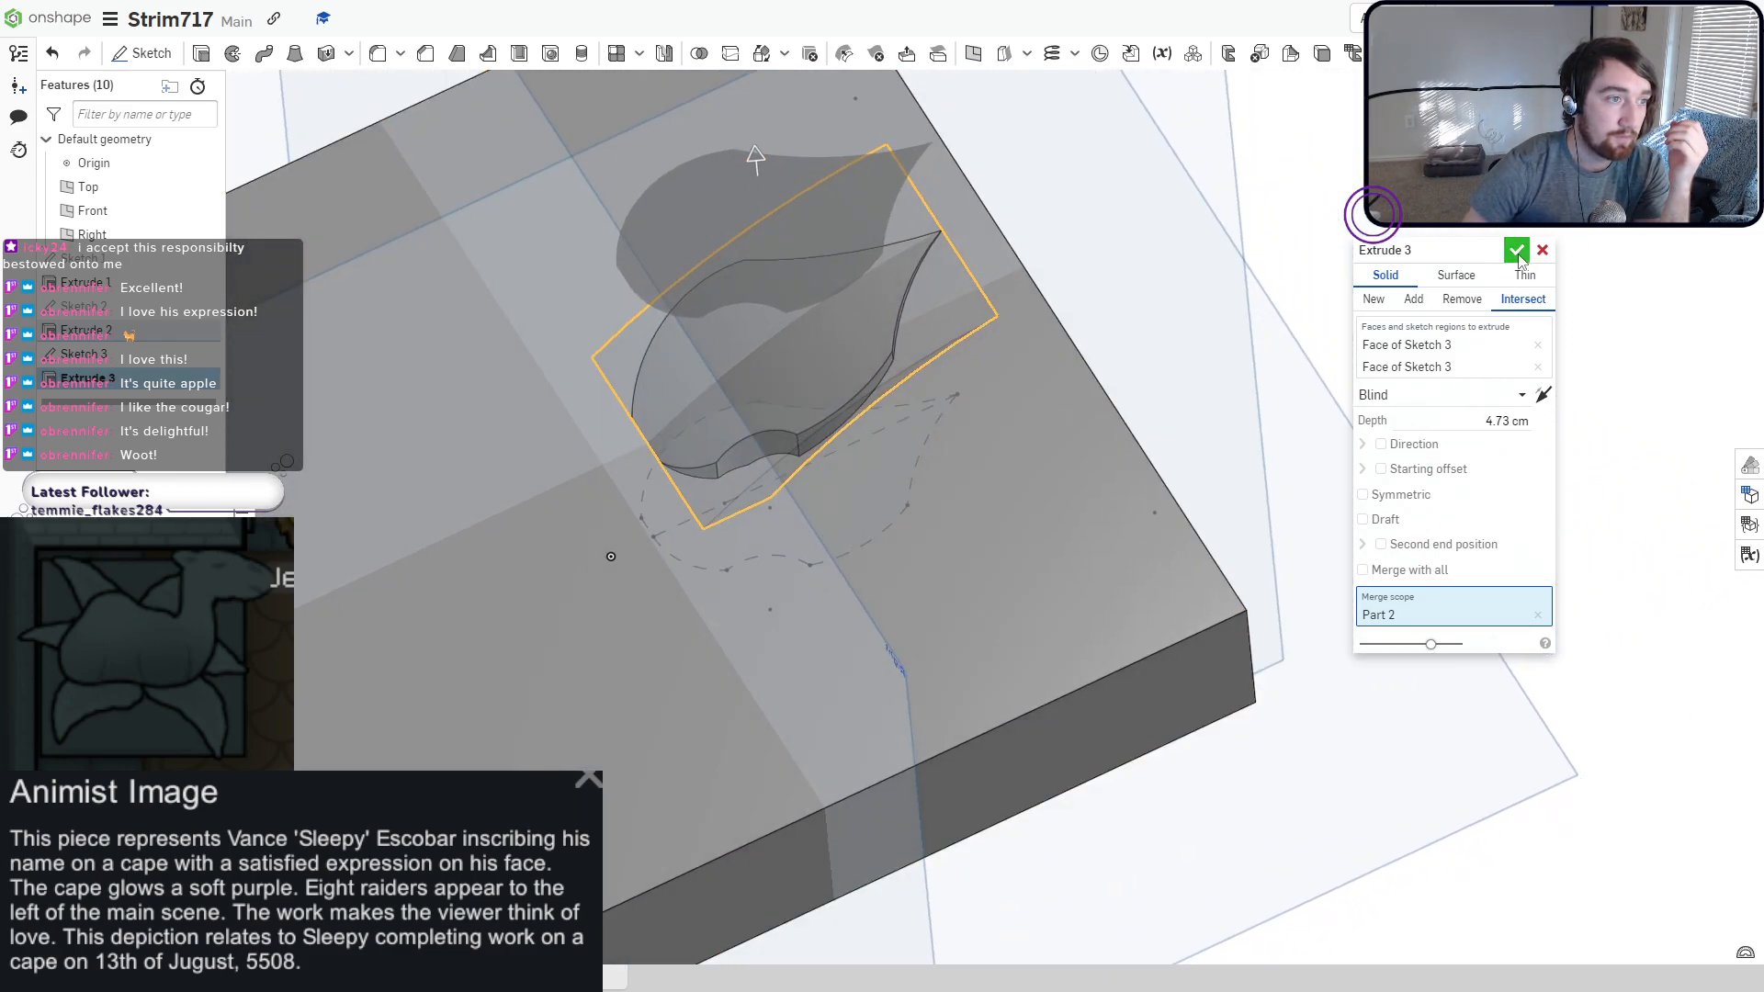
pyautogui.moveTo(818, 478); pyautogui.dragTo(752, 444, button='right')
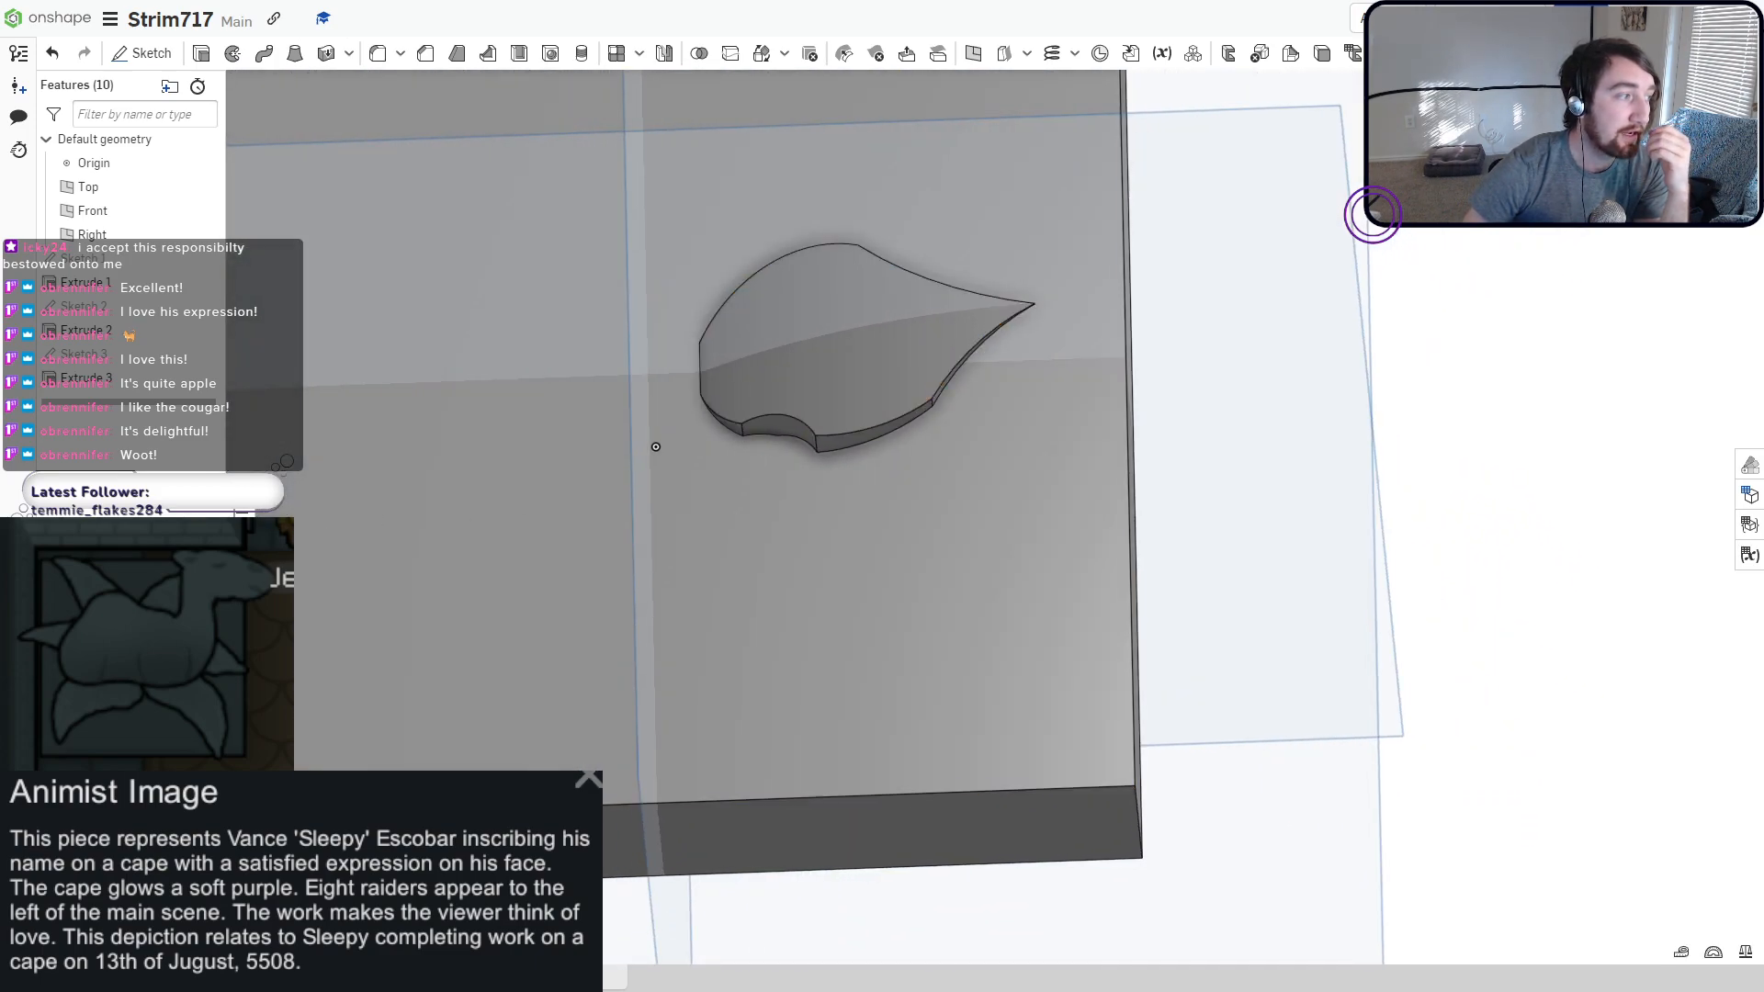
pyautogui.click(783, 55)
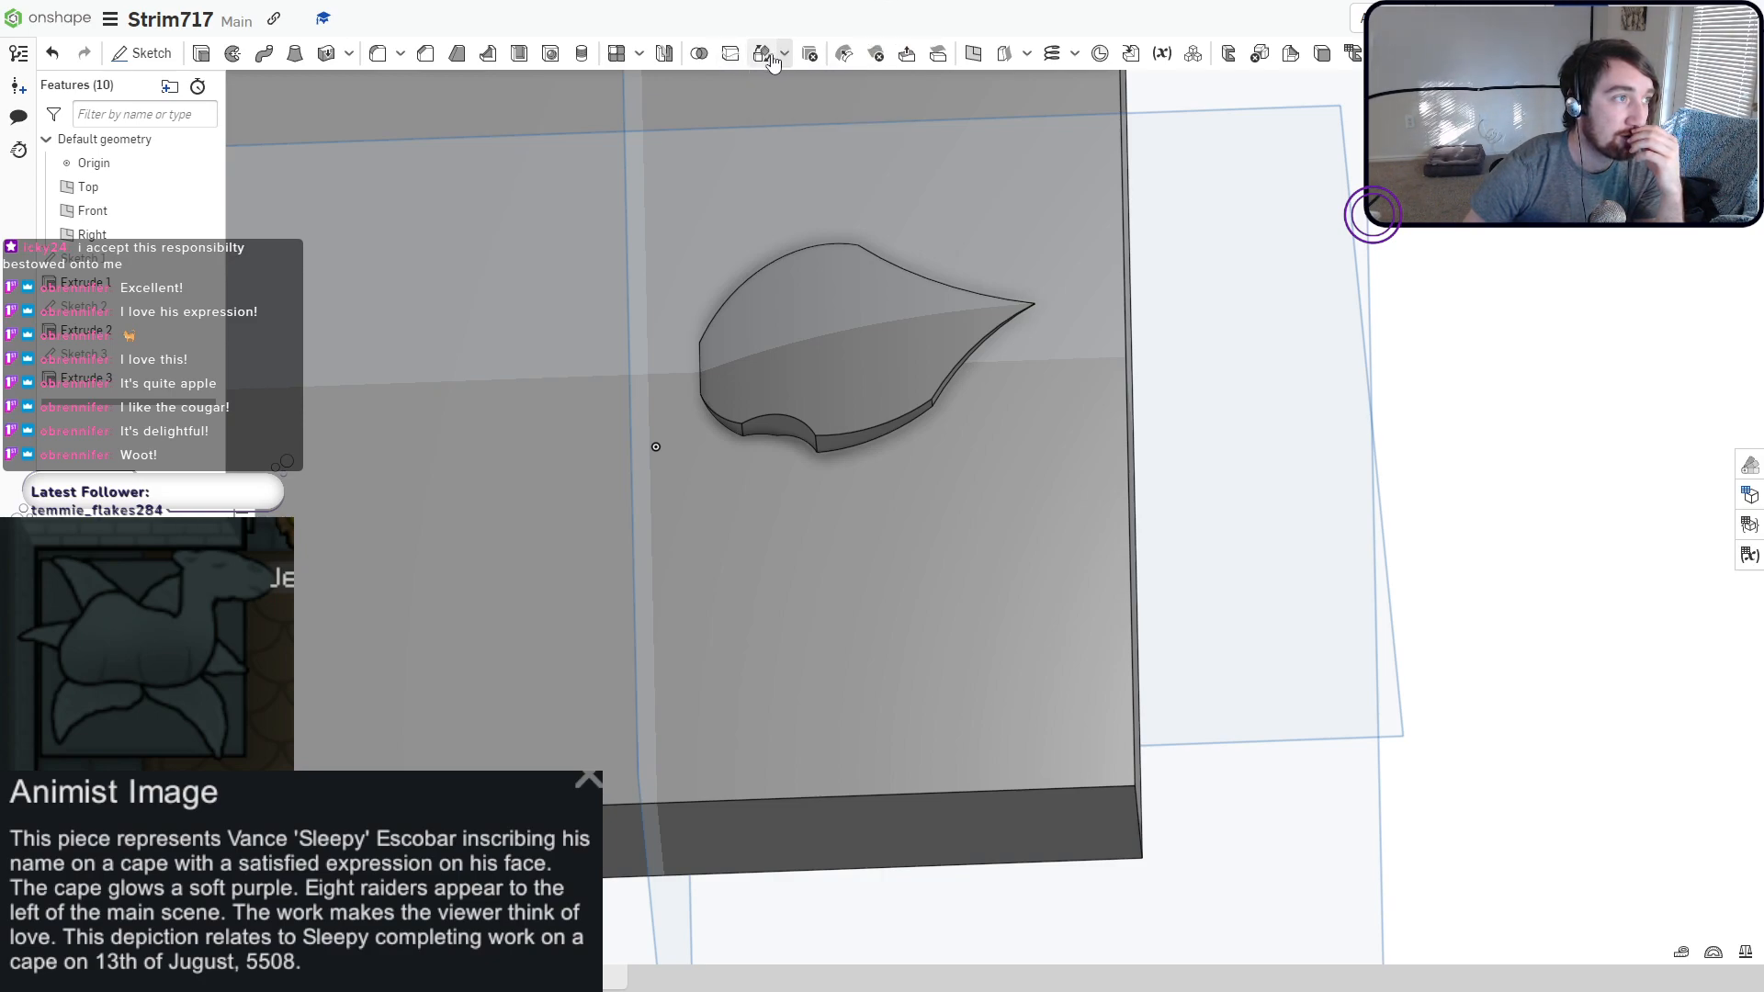
pyautogui.click(638, 55)
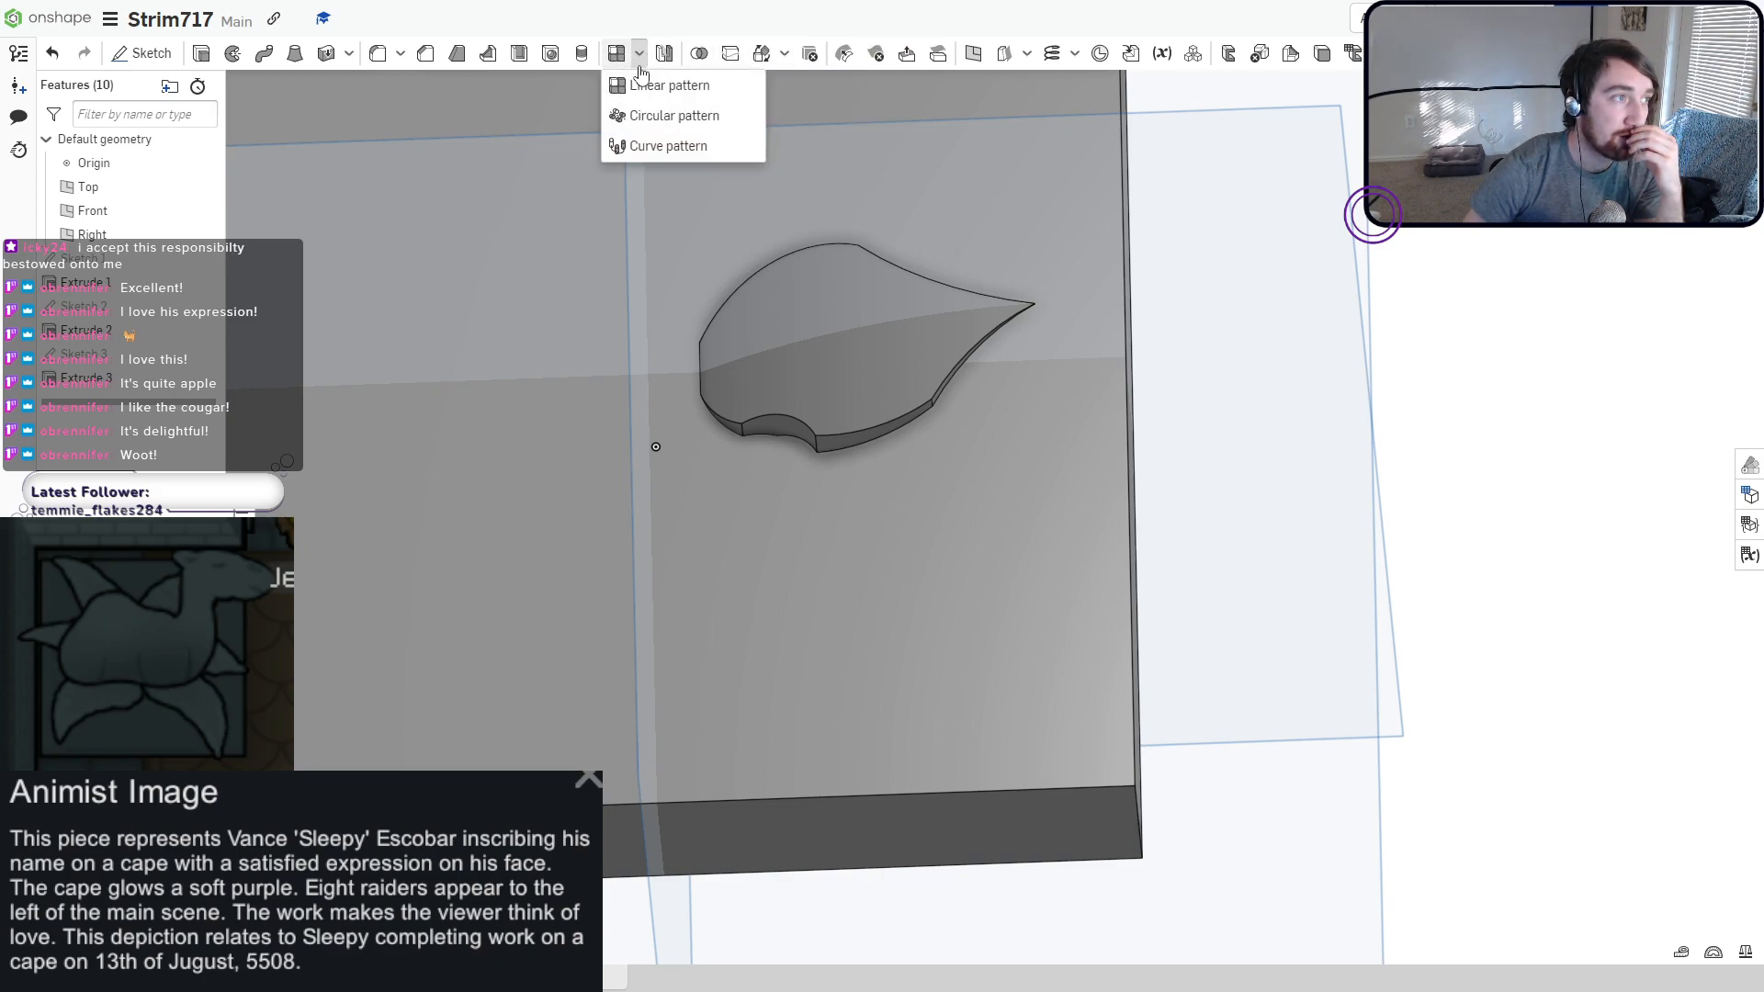
pyautogui.click(636, 117)
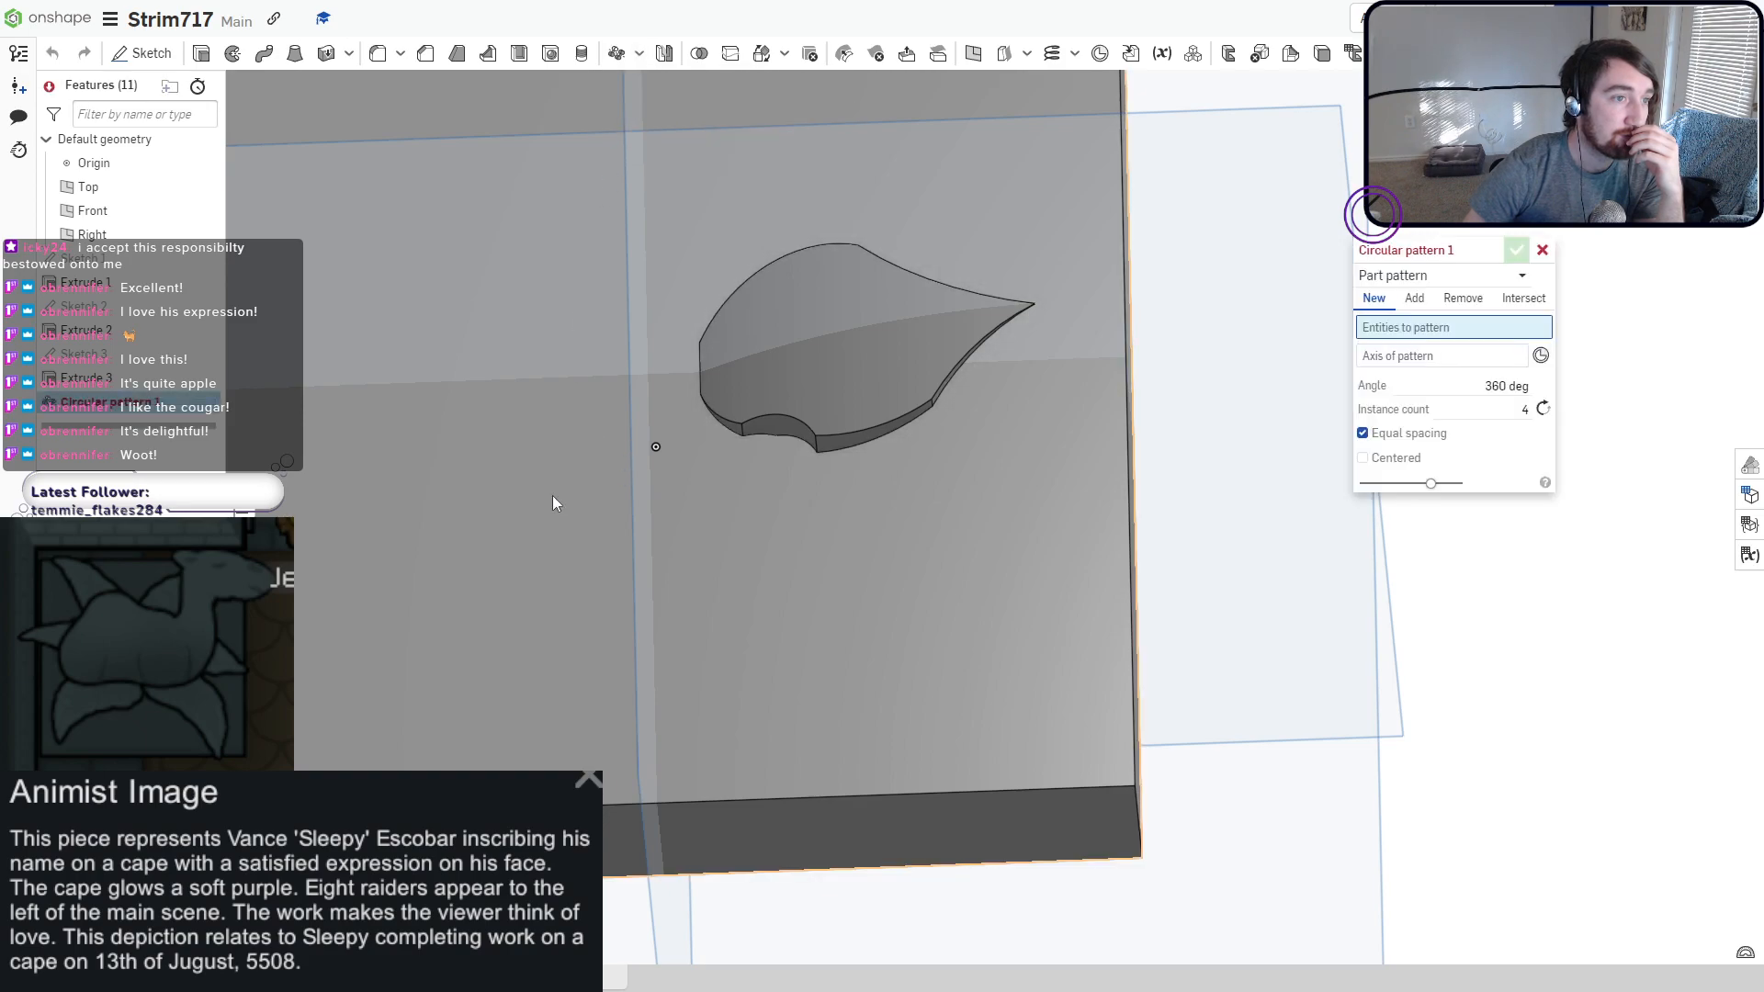
pyautogui.click(845, 386)
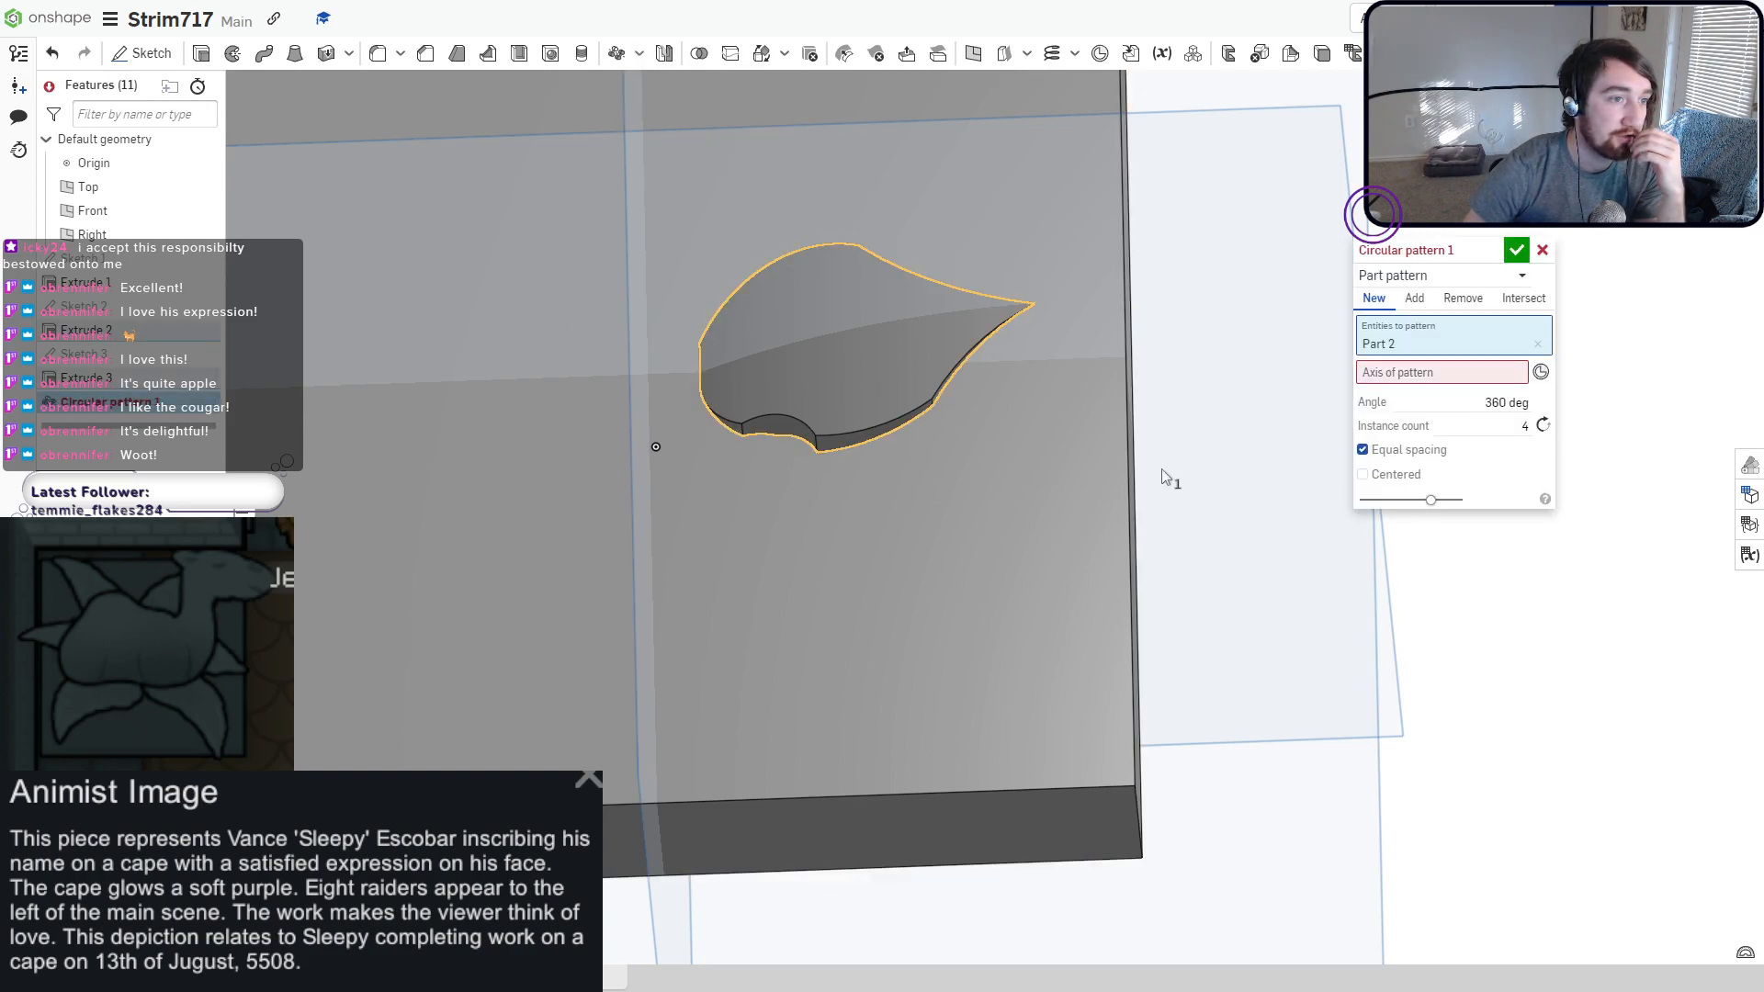
pyautogui.click(1385, 370)
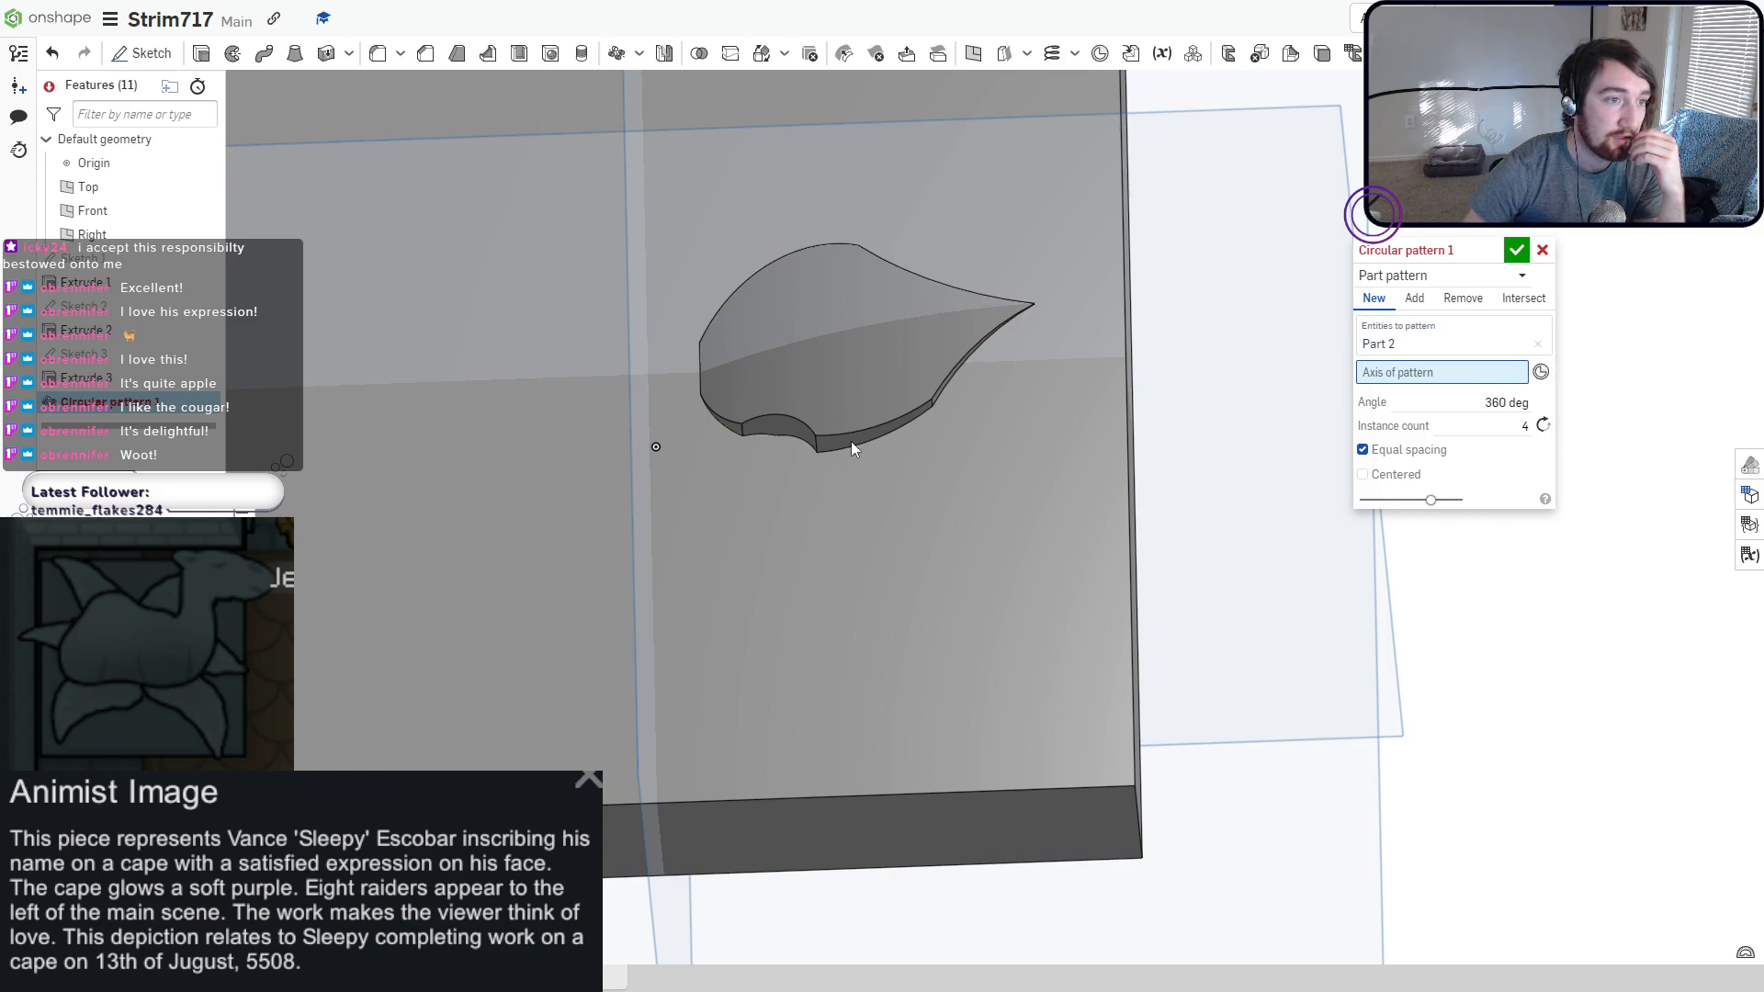
pyautogui.moveTo(678, 550); pyautogui.dragTo(688, 358, button='right')
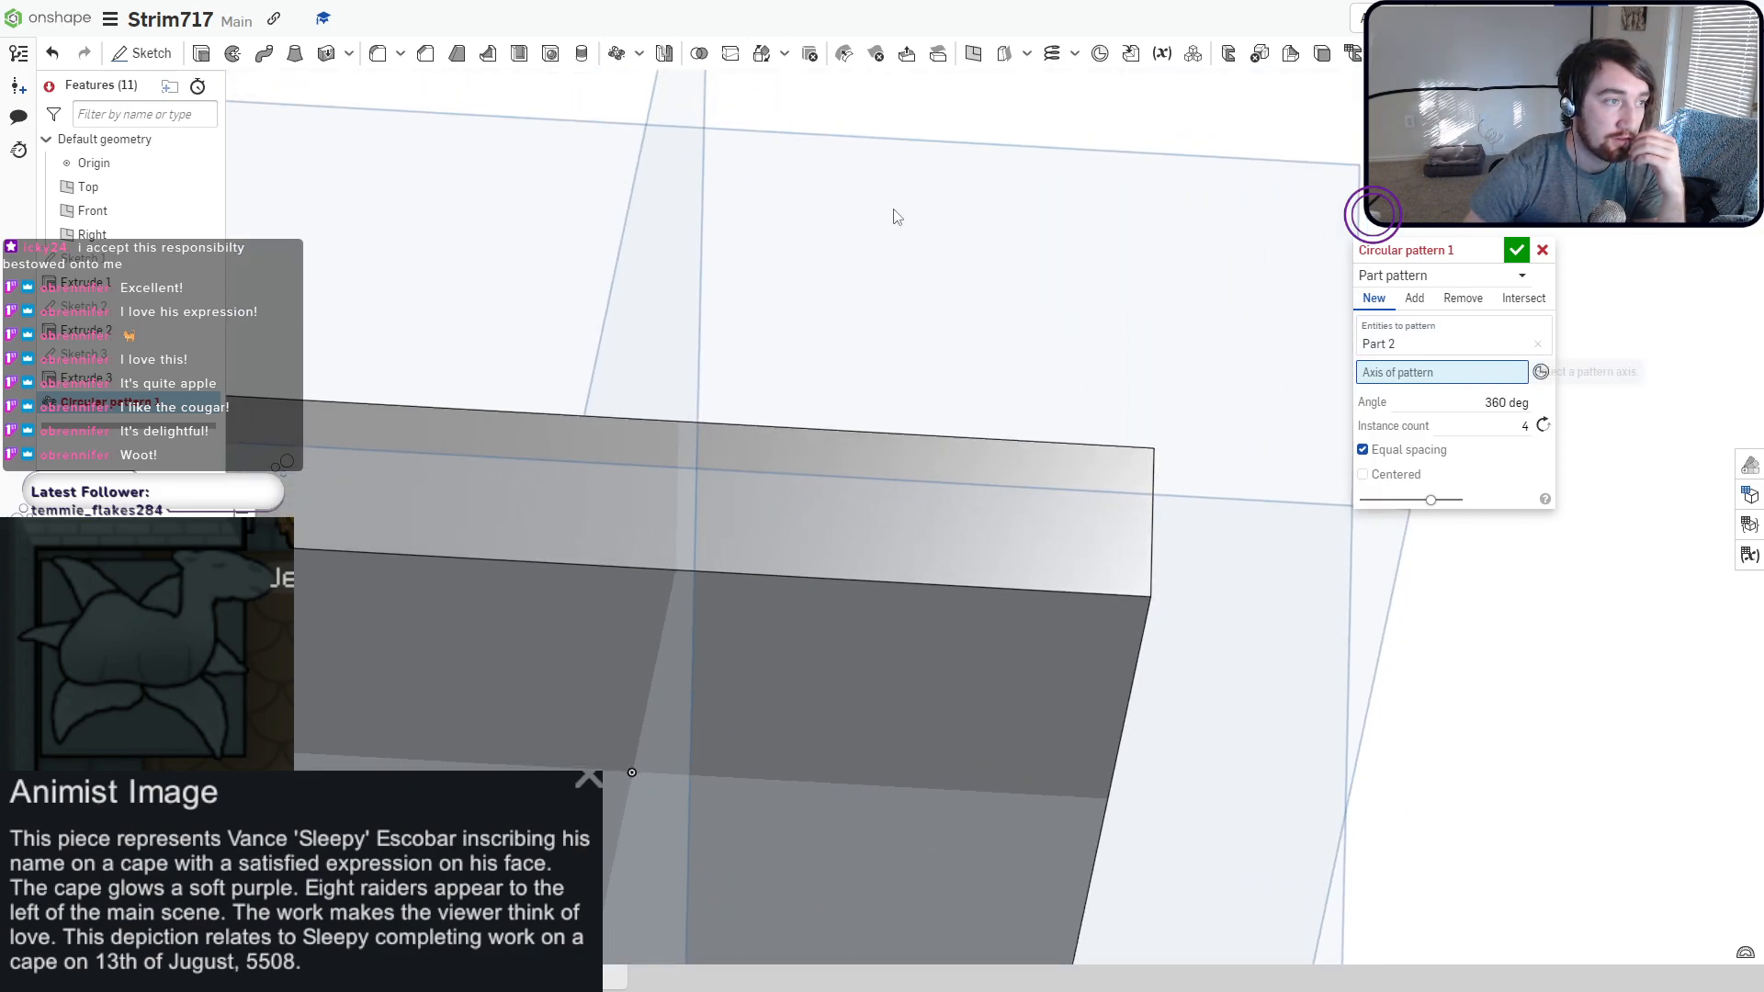
pyautogui.hotkey('shift', '7')
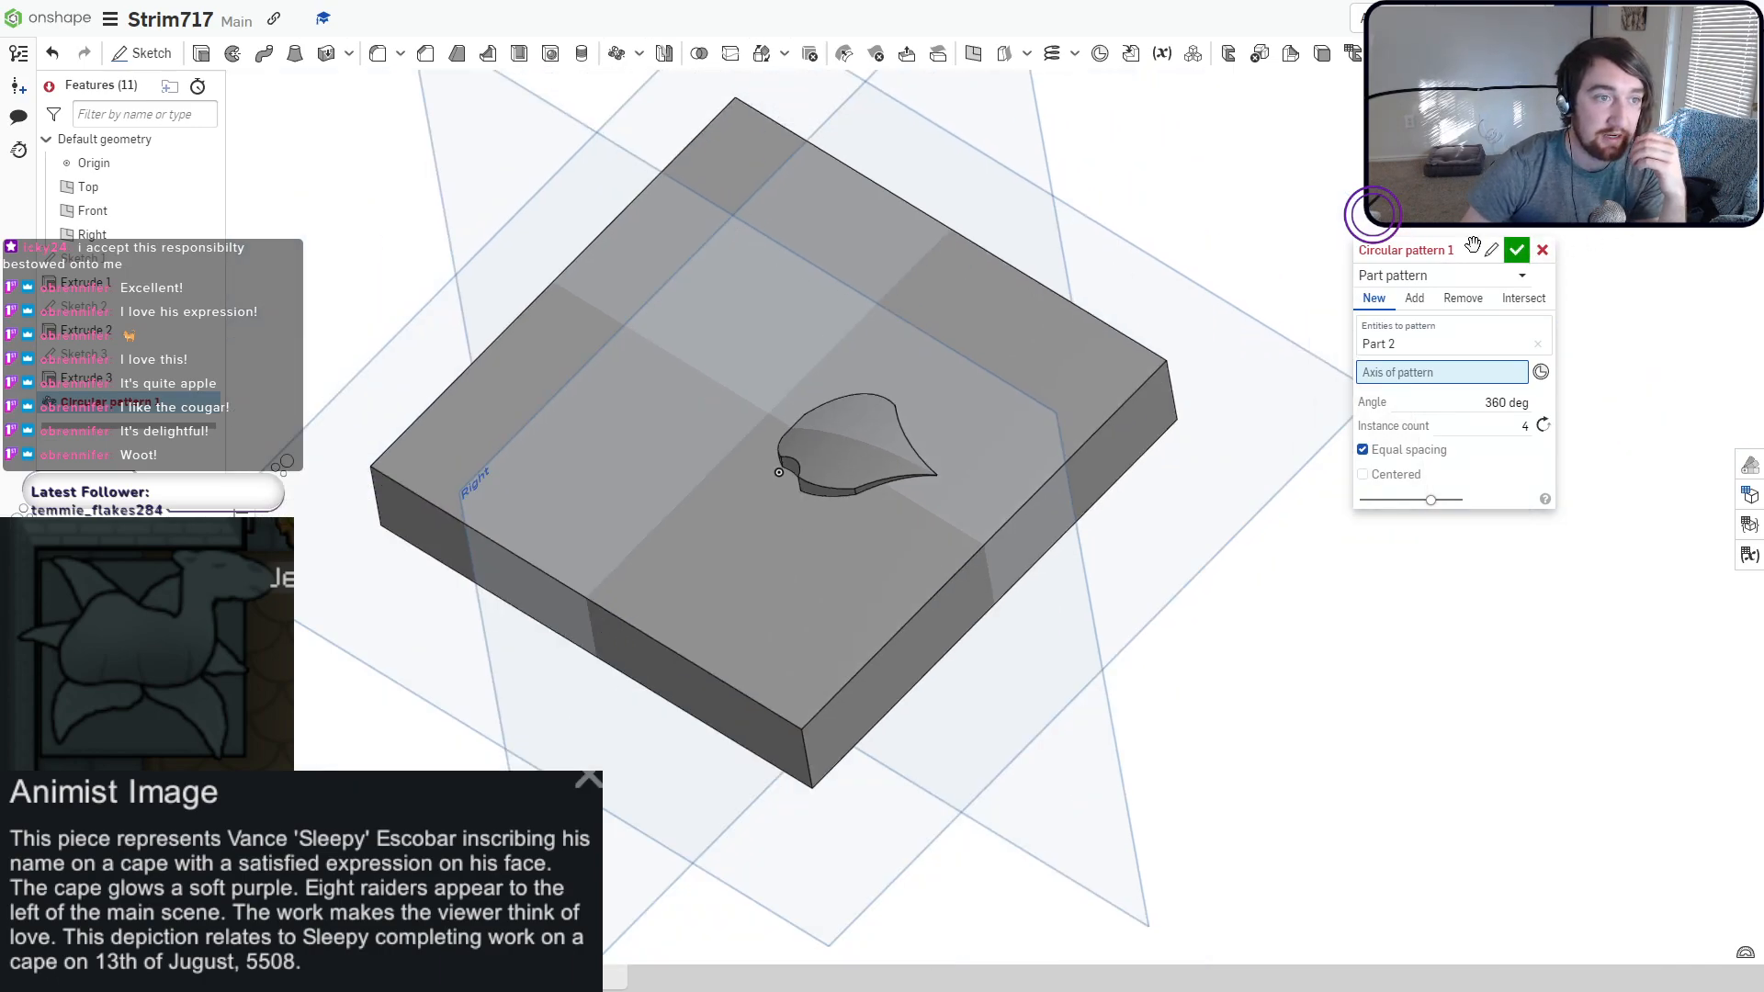
pyautogui.click(1525, 256)
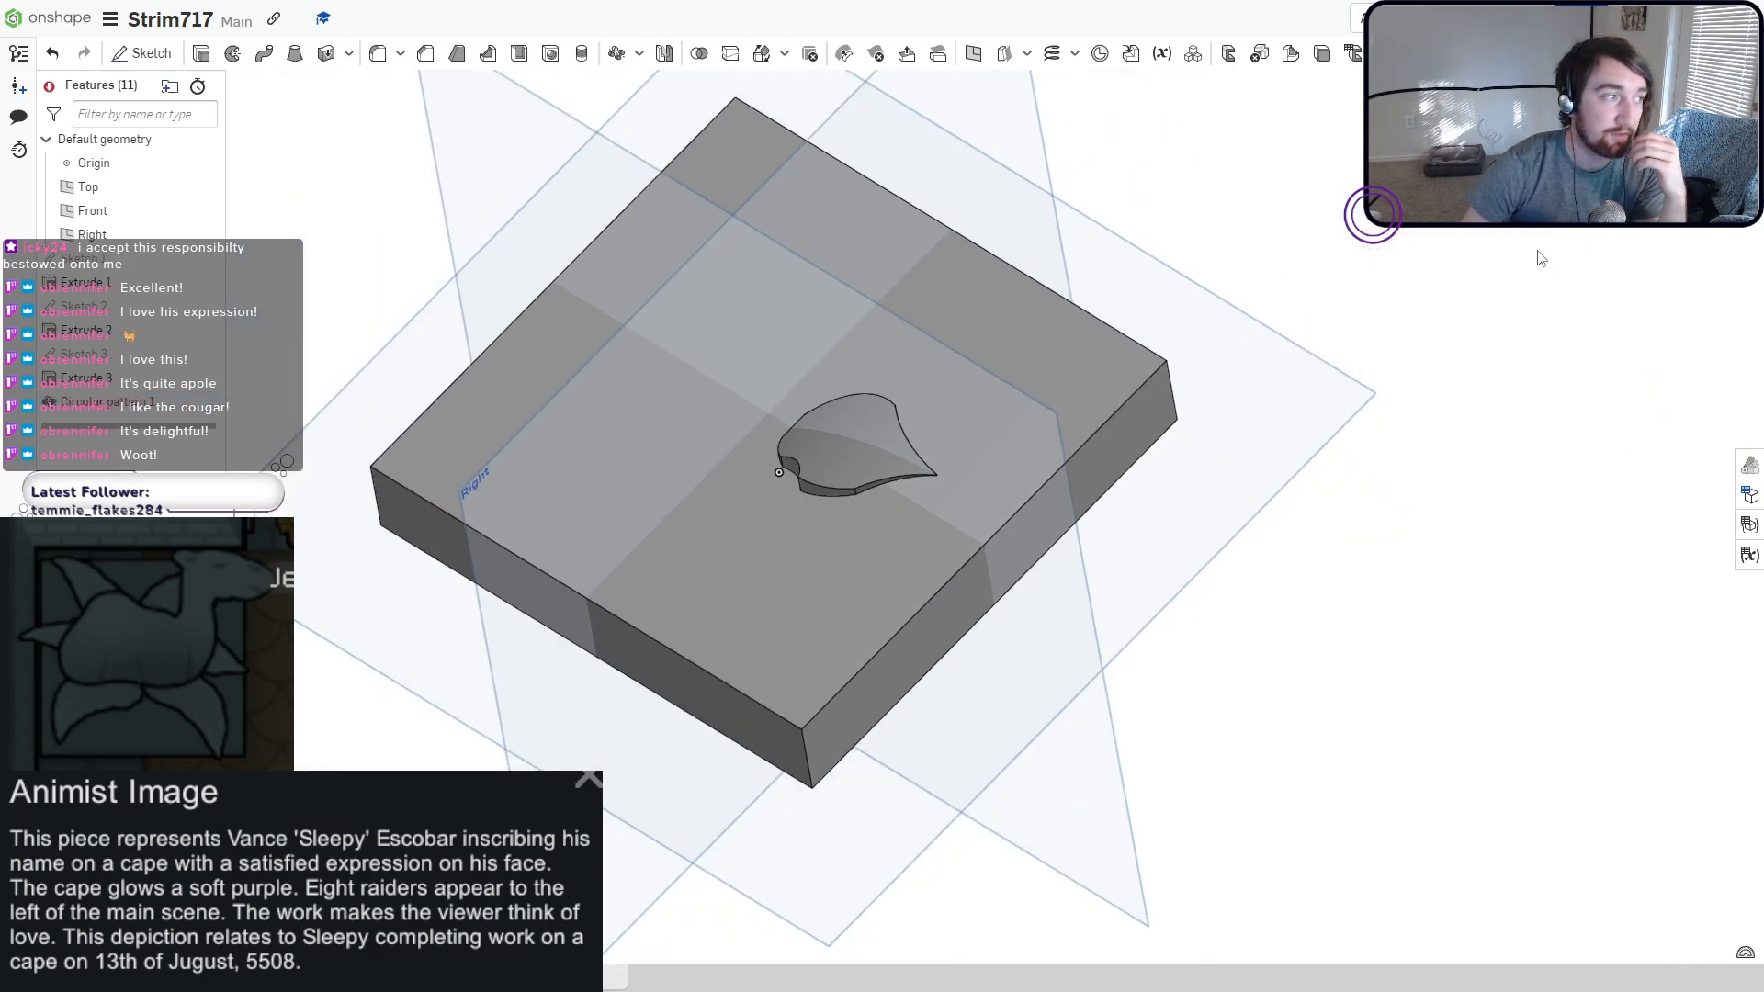
# Sketch a vertical line about 7.45 cm long up from the origin on the Front plane and finish the sketch.
pyautogui.click(142, 52)
pyautogui.moveTo(757, 321); pyautogui.dragTo(605, 336, button='right')
pyautogui.click(491, 185)
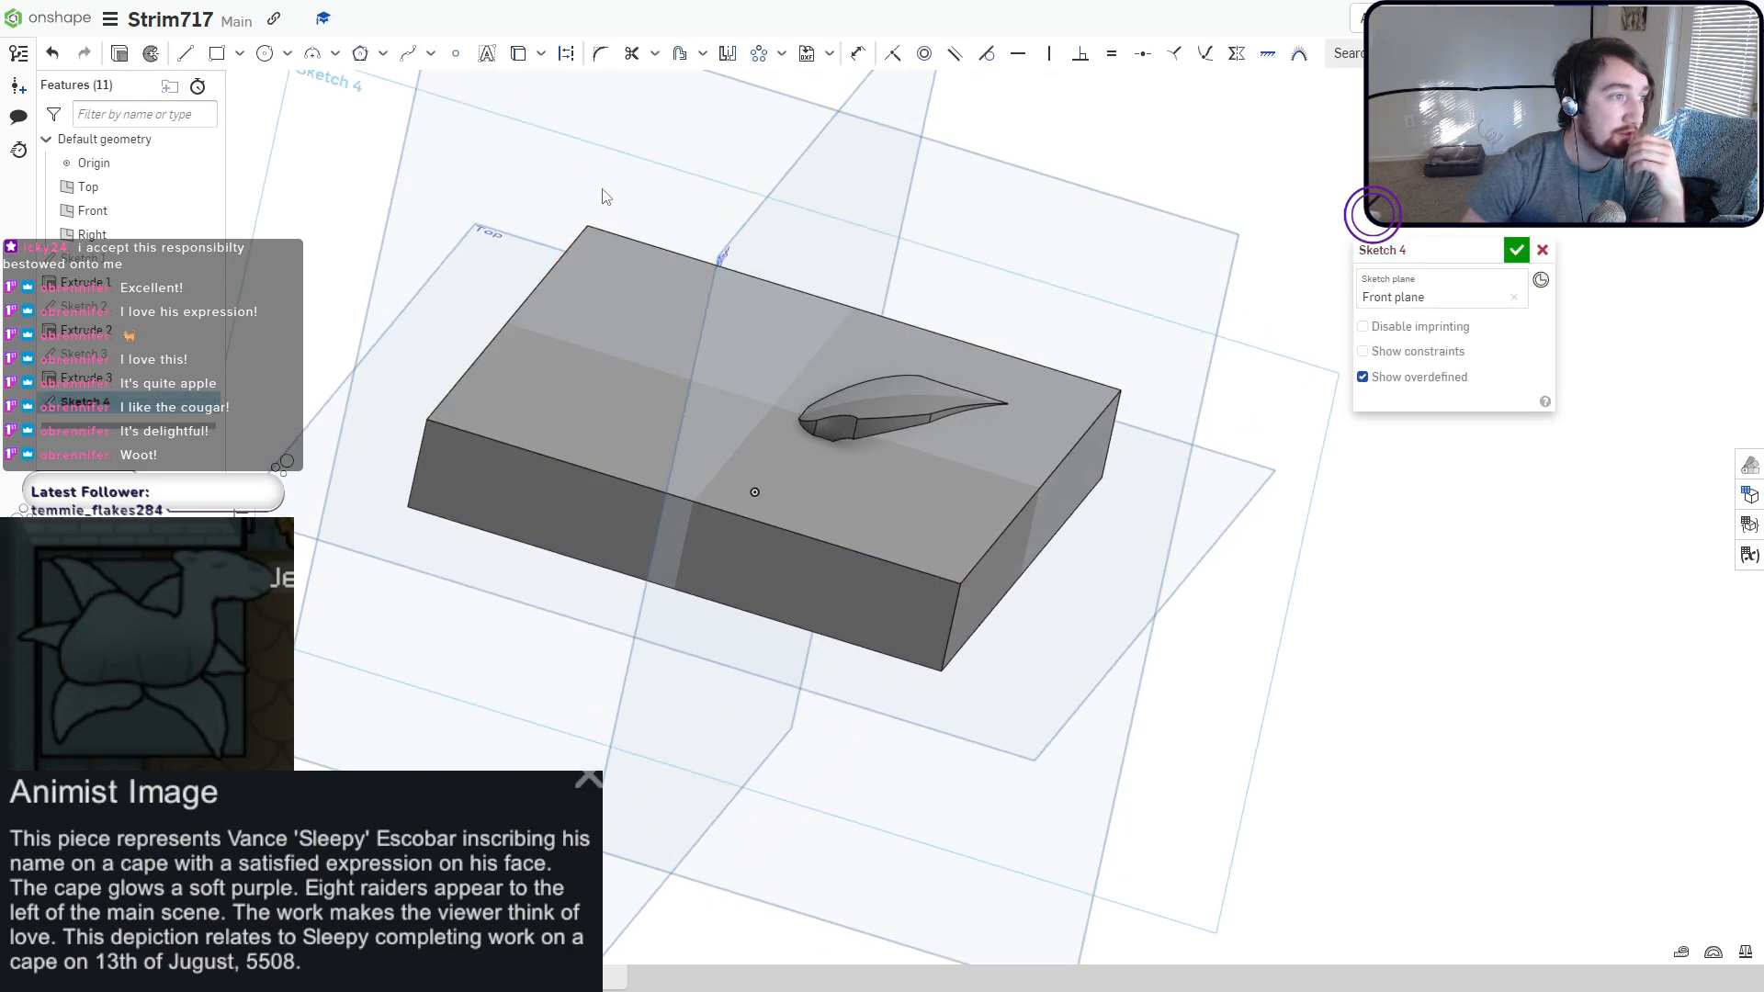
pyautogui.press('n')
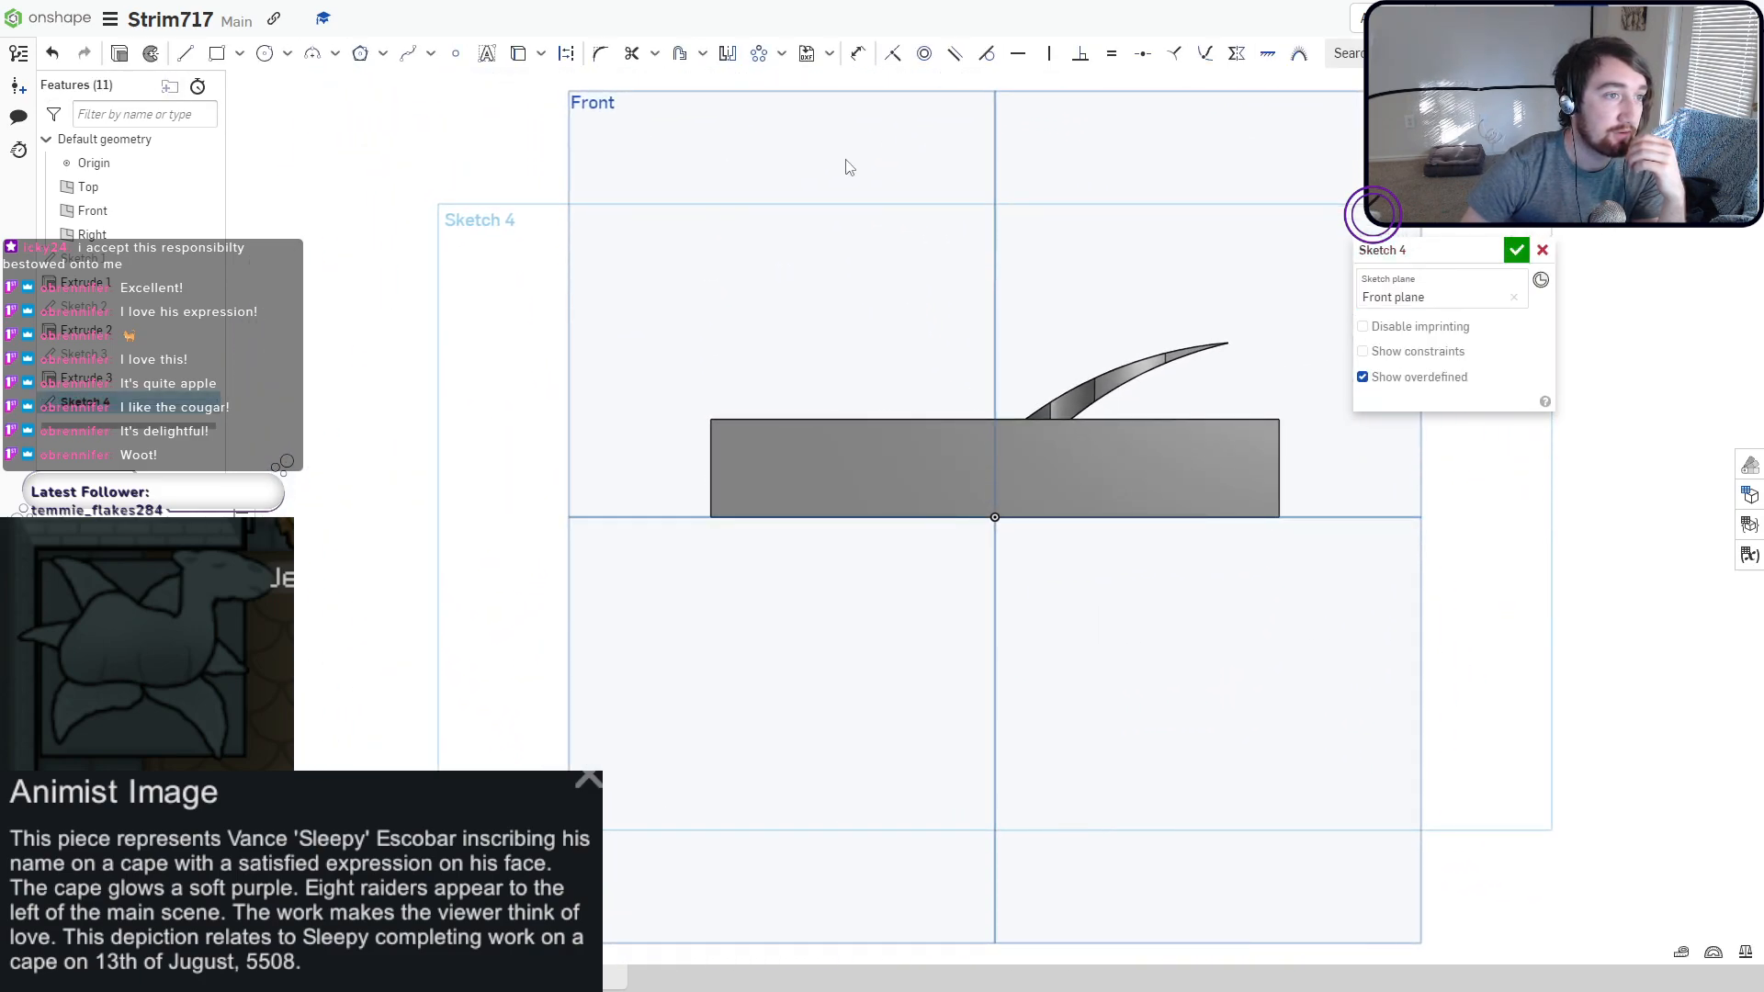
pyautogui.press('l')
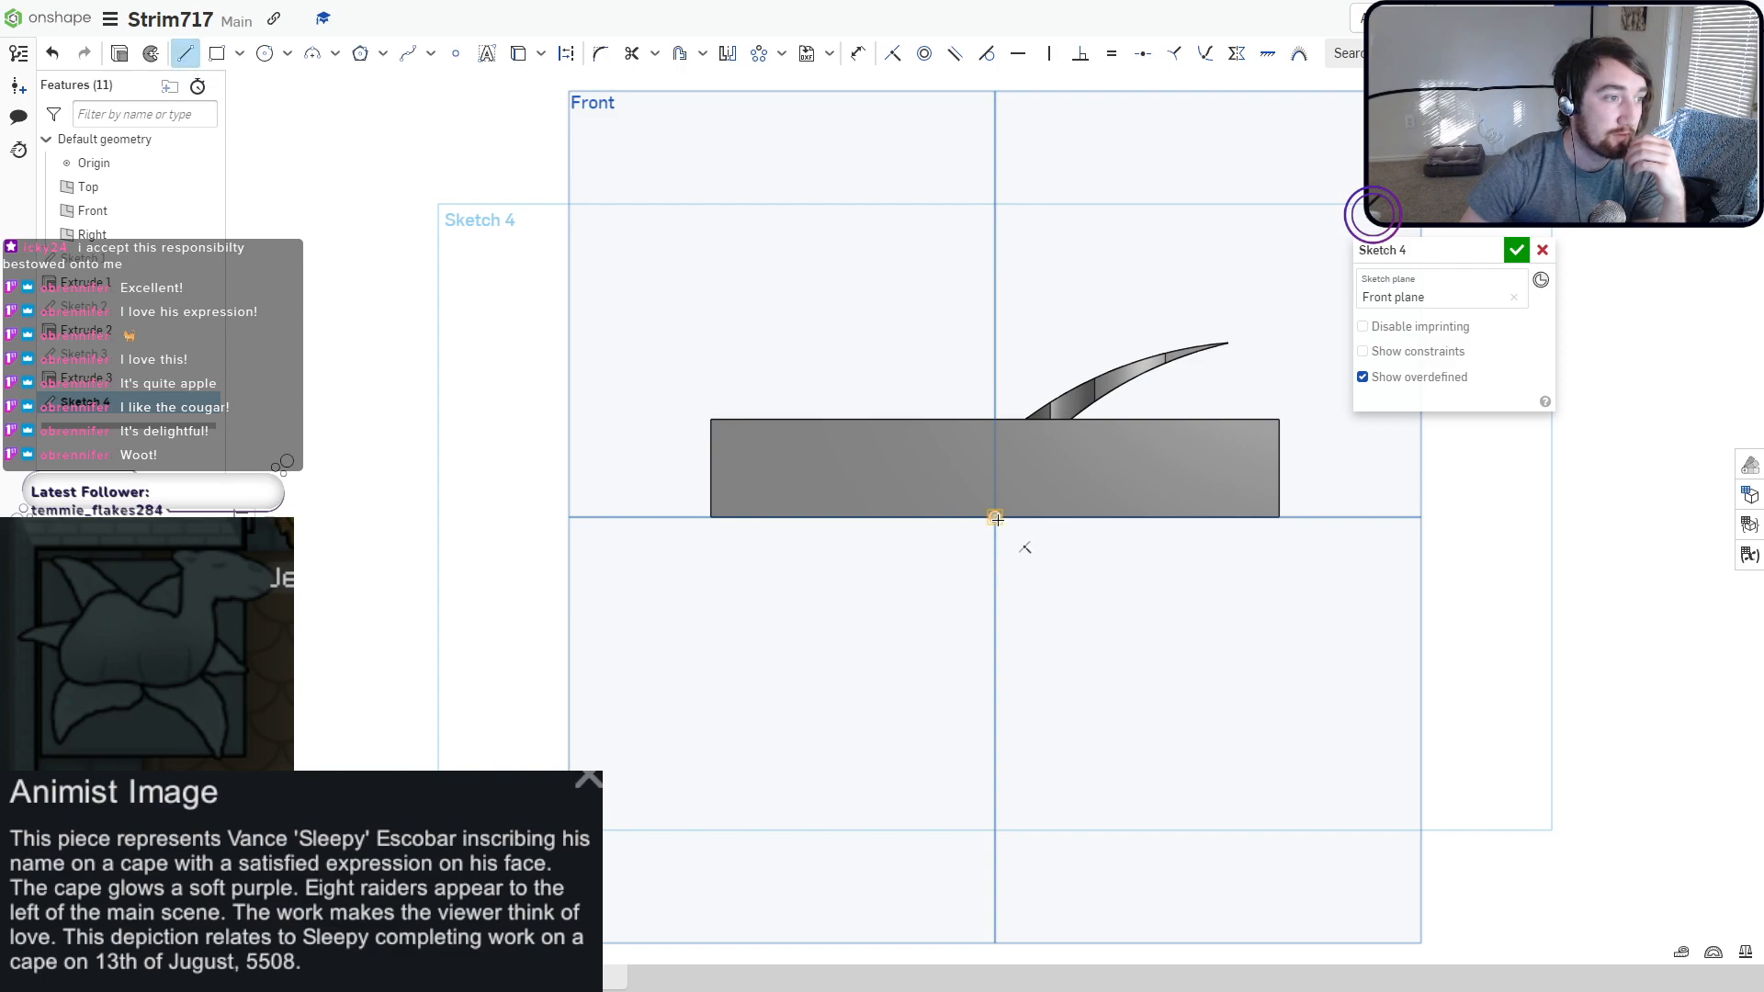
pyautogui.click(996, 519)
pyautogui.click(996, 95)
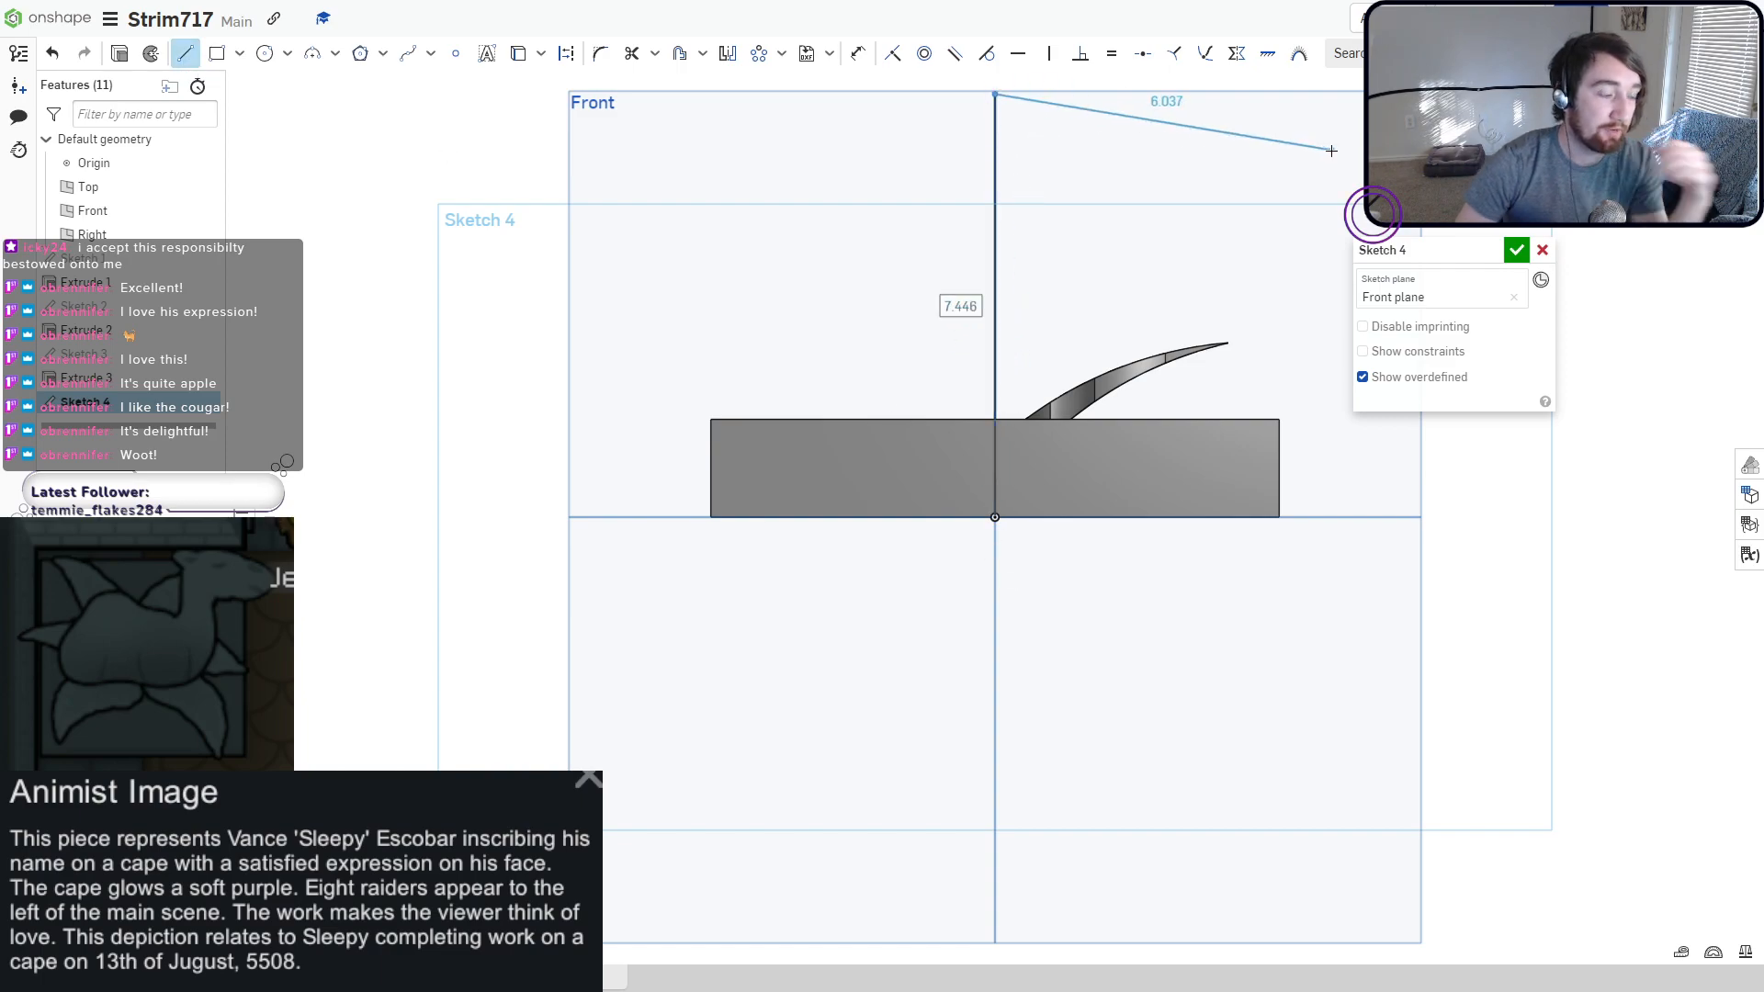
pyautogui.press('Escape')
pyautogui.click(1518, 252)
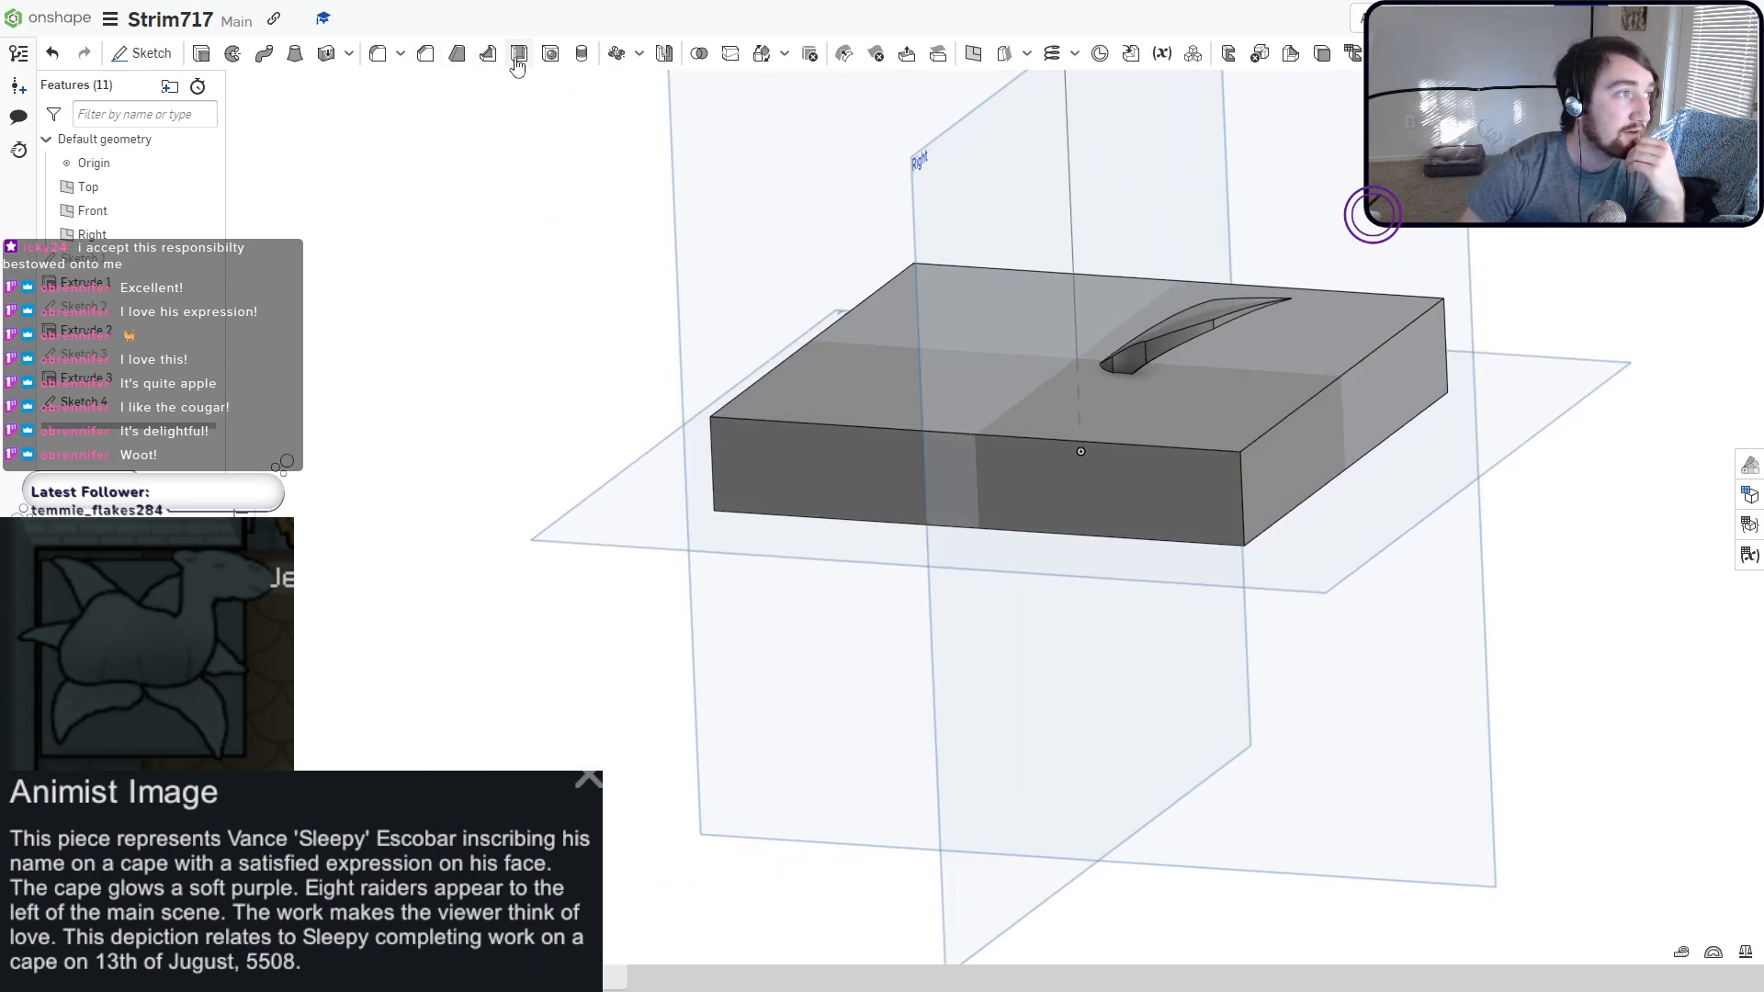
# Create a circular pattern of the leaf-shaped part around the vertical line, with five equally spaced instances over 360 degrees.
pyautogui.click(617, 53)
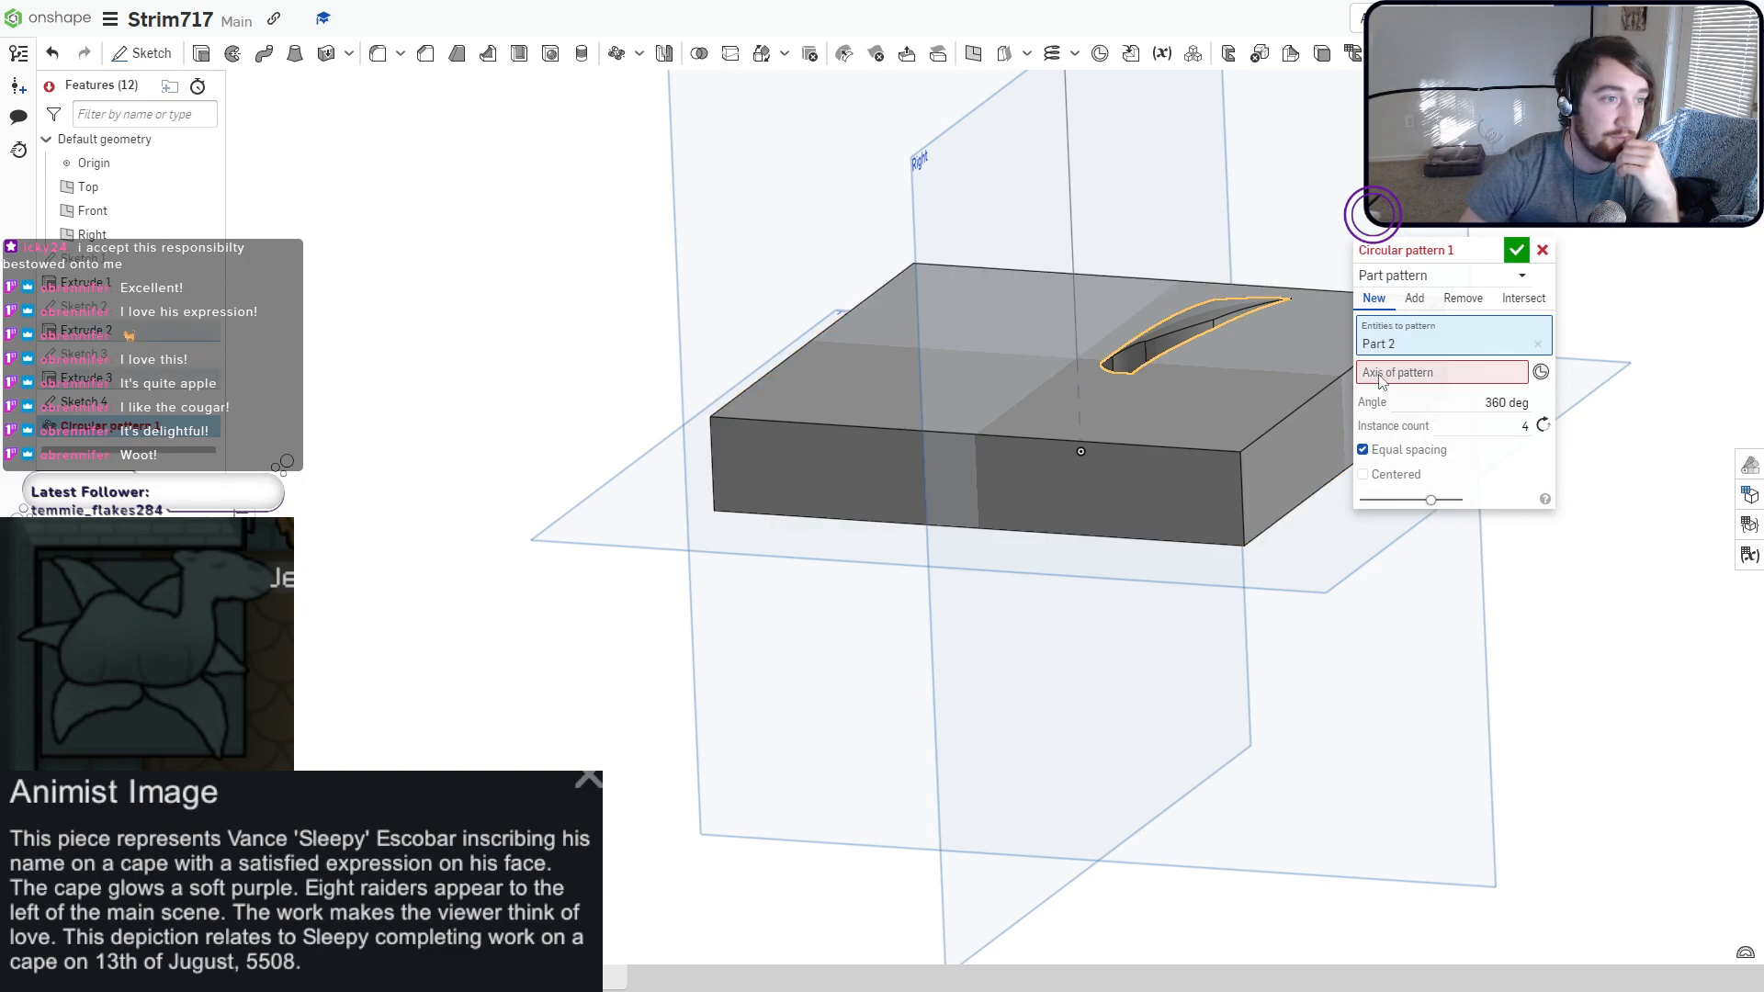
pyautogui.click(1380, 379)
pyautogui.click(1073, 217)
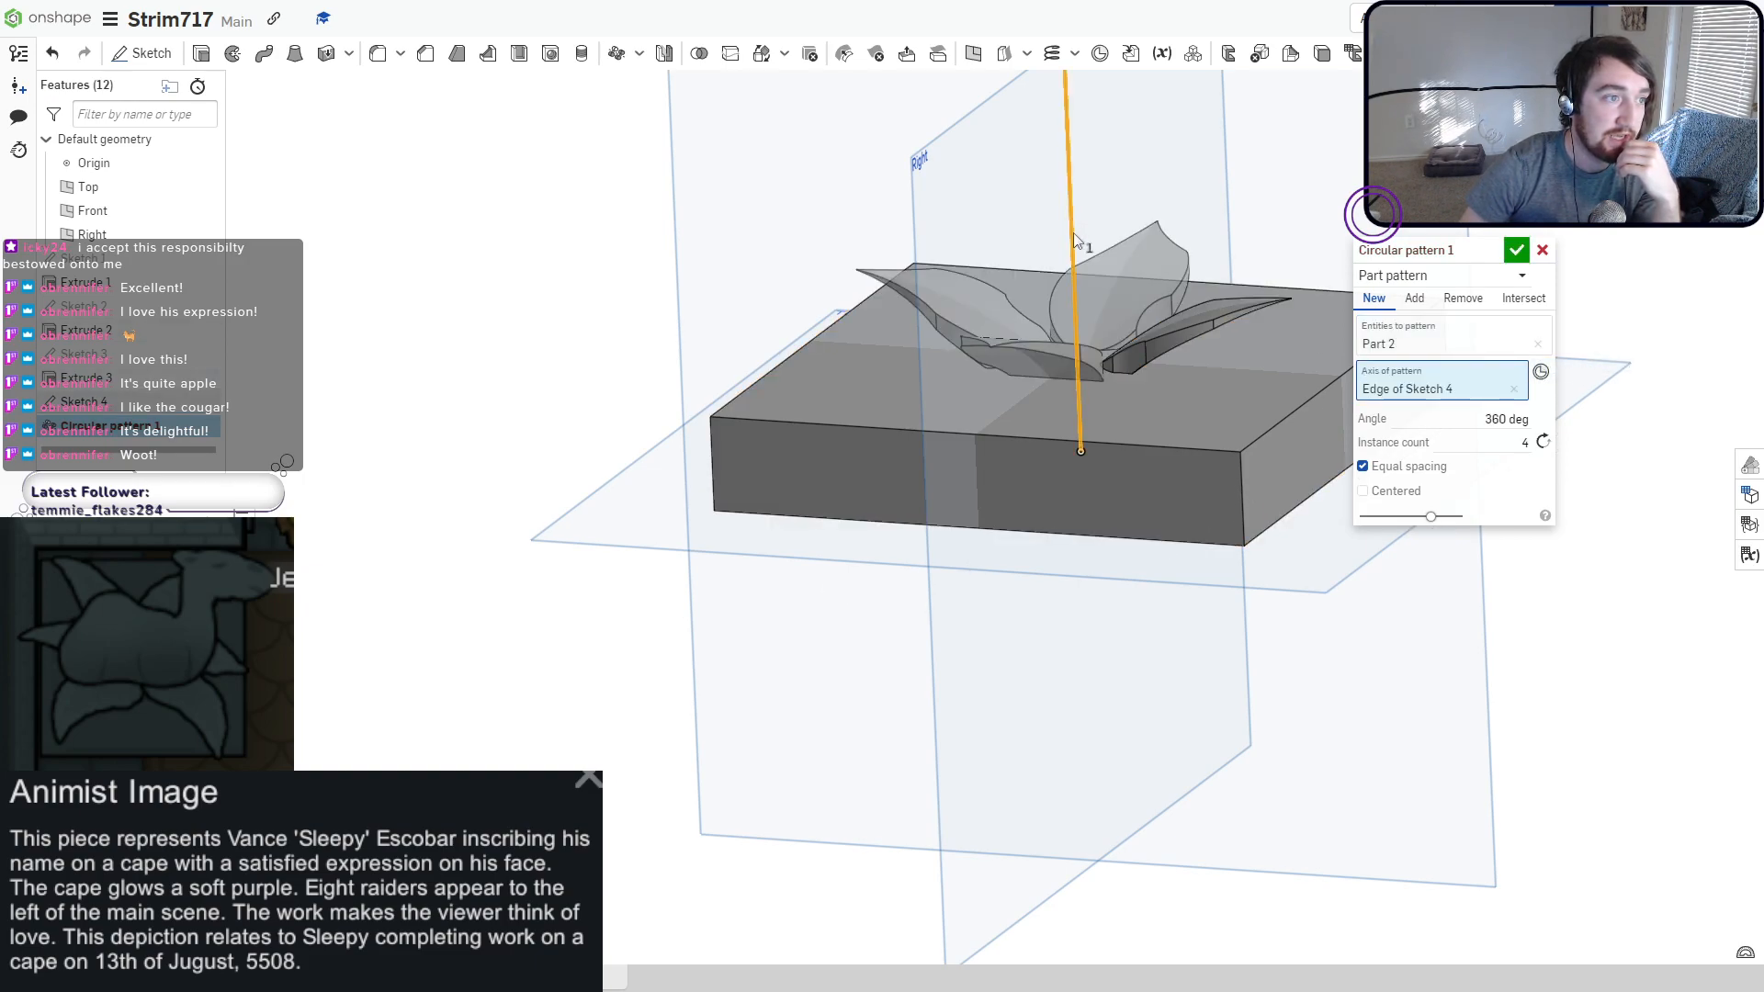
pyautogui.moveTo(1073, 234); pyautogui.dragTo(1034, 395, button='right')
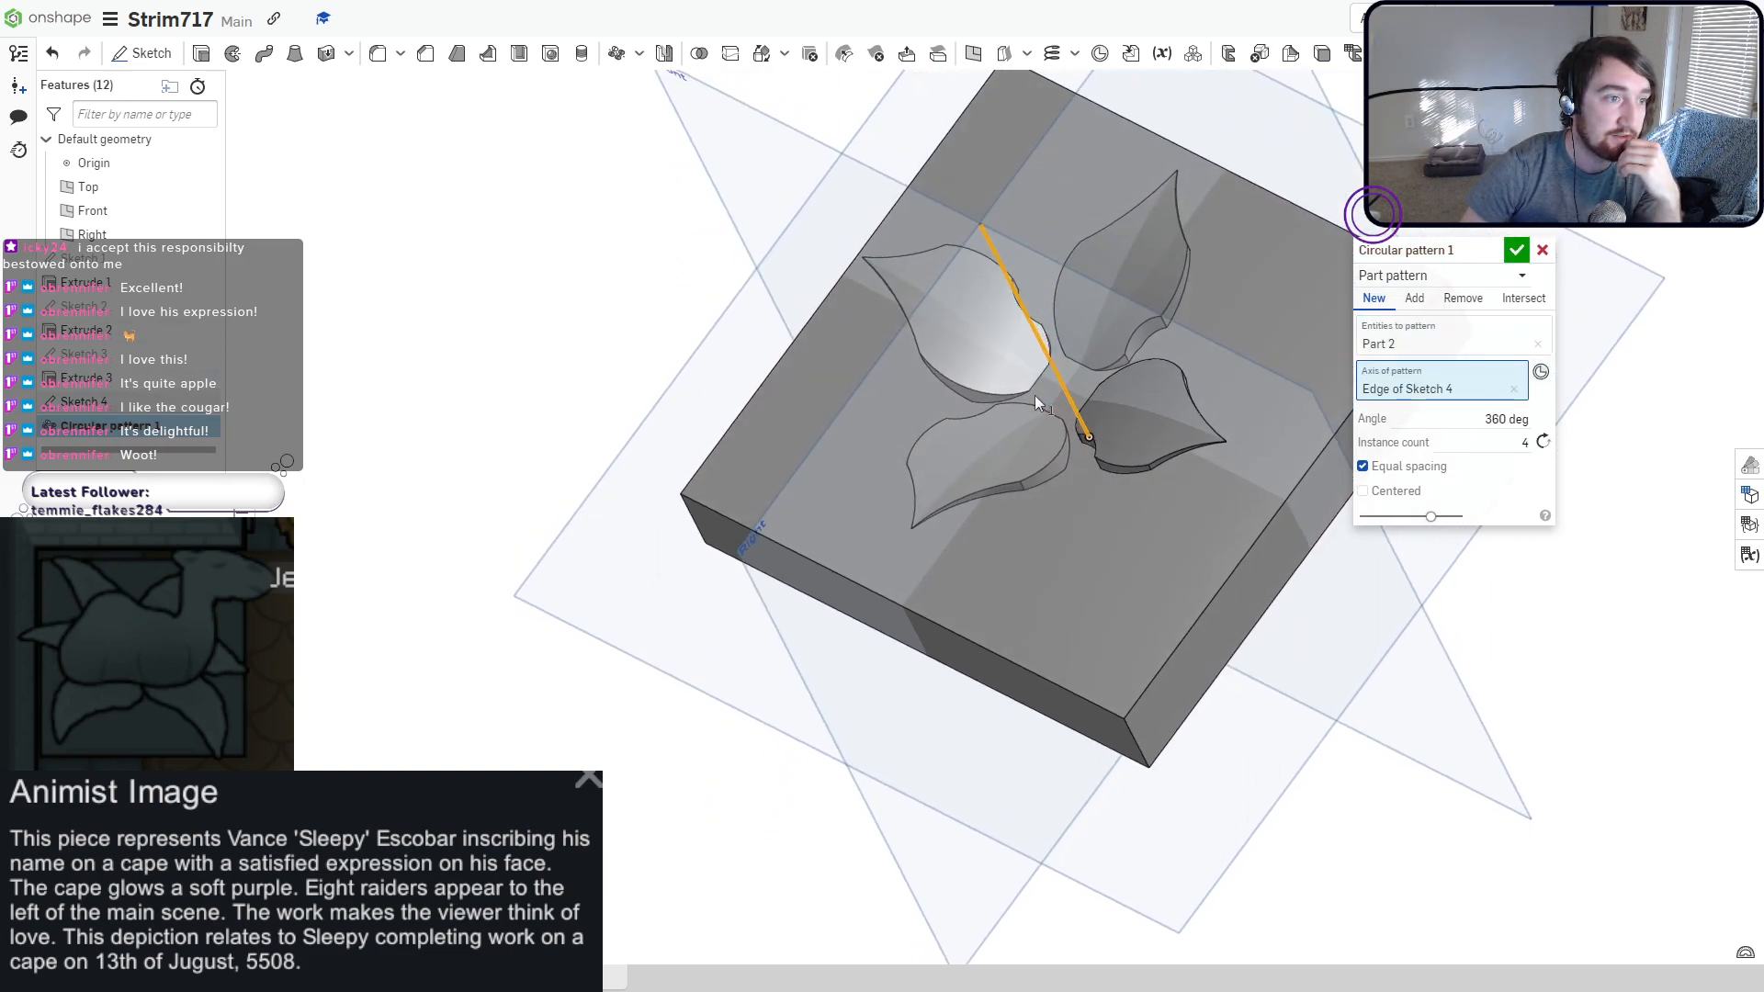
pyautogui.click(1526, 439)
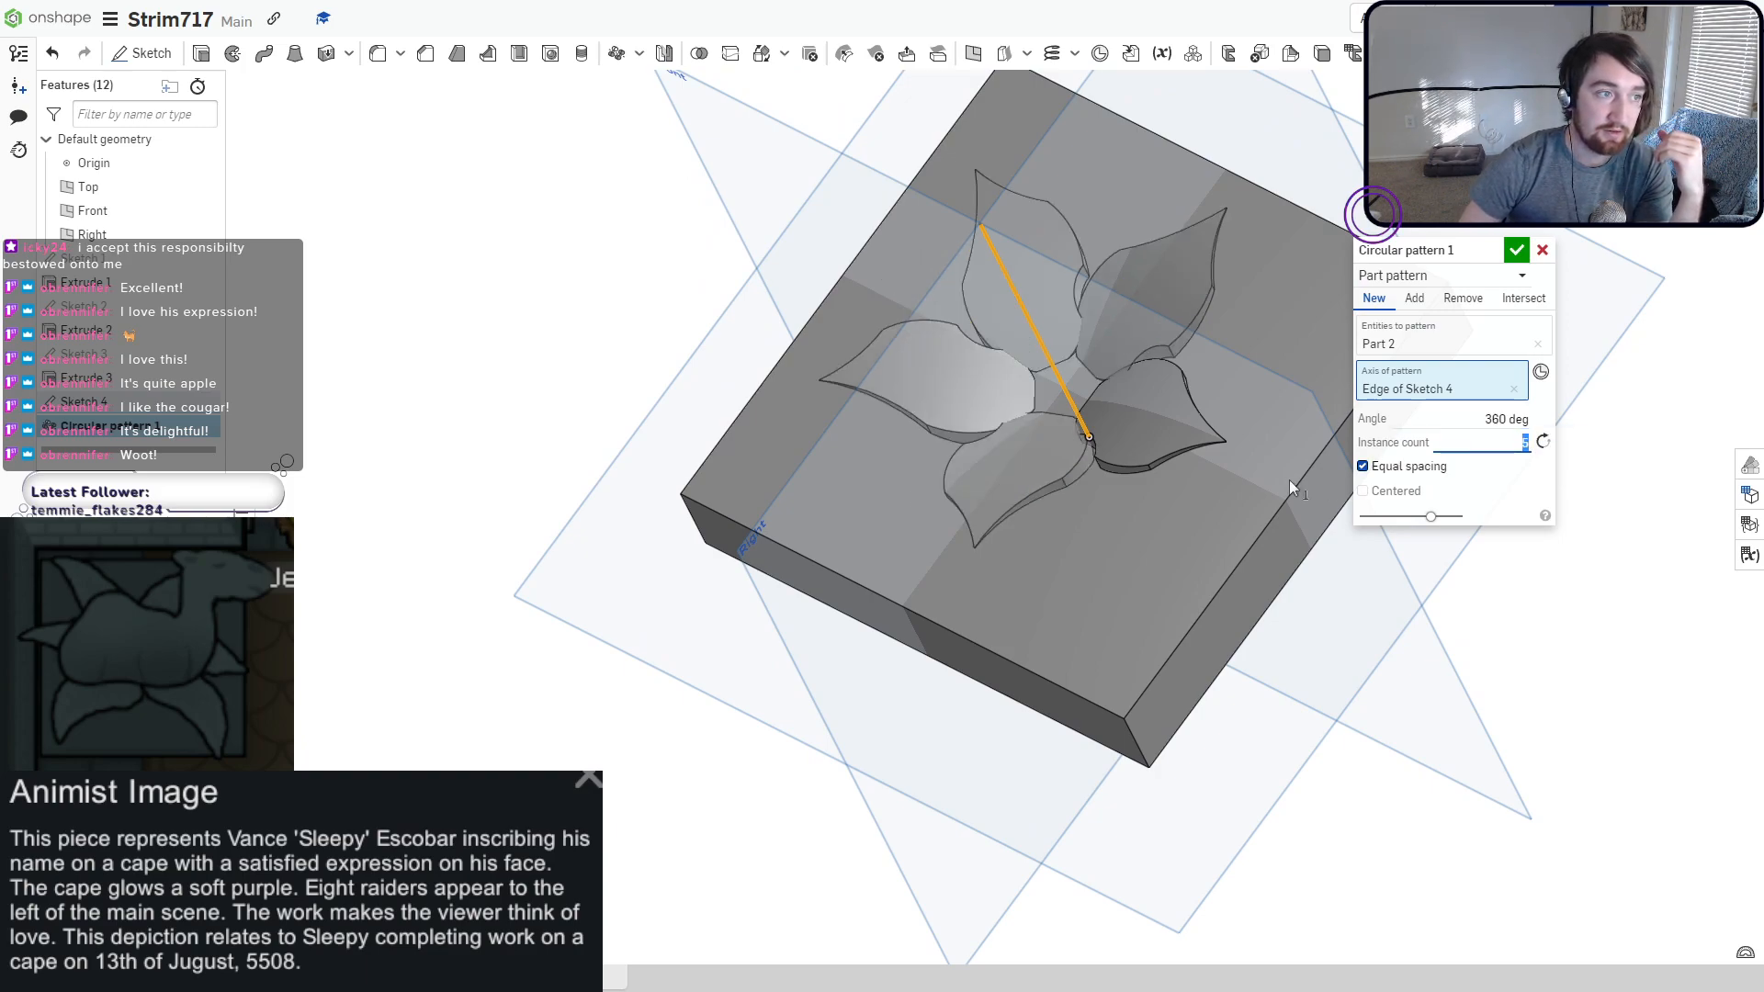
pyautogui.moveTo(1073, 487); pyautogui.dragTo(1111, 526, button='right')
pyautogui.moveTo(1127, 431); pyautogui.dragTo(1106, 415, button='right')
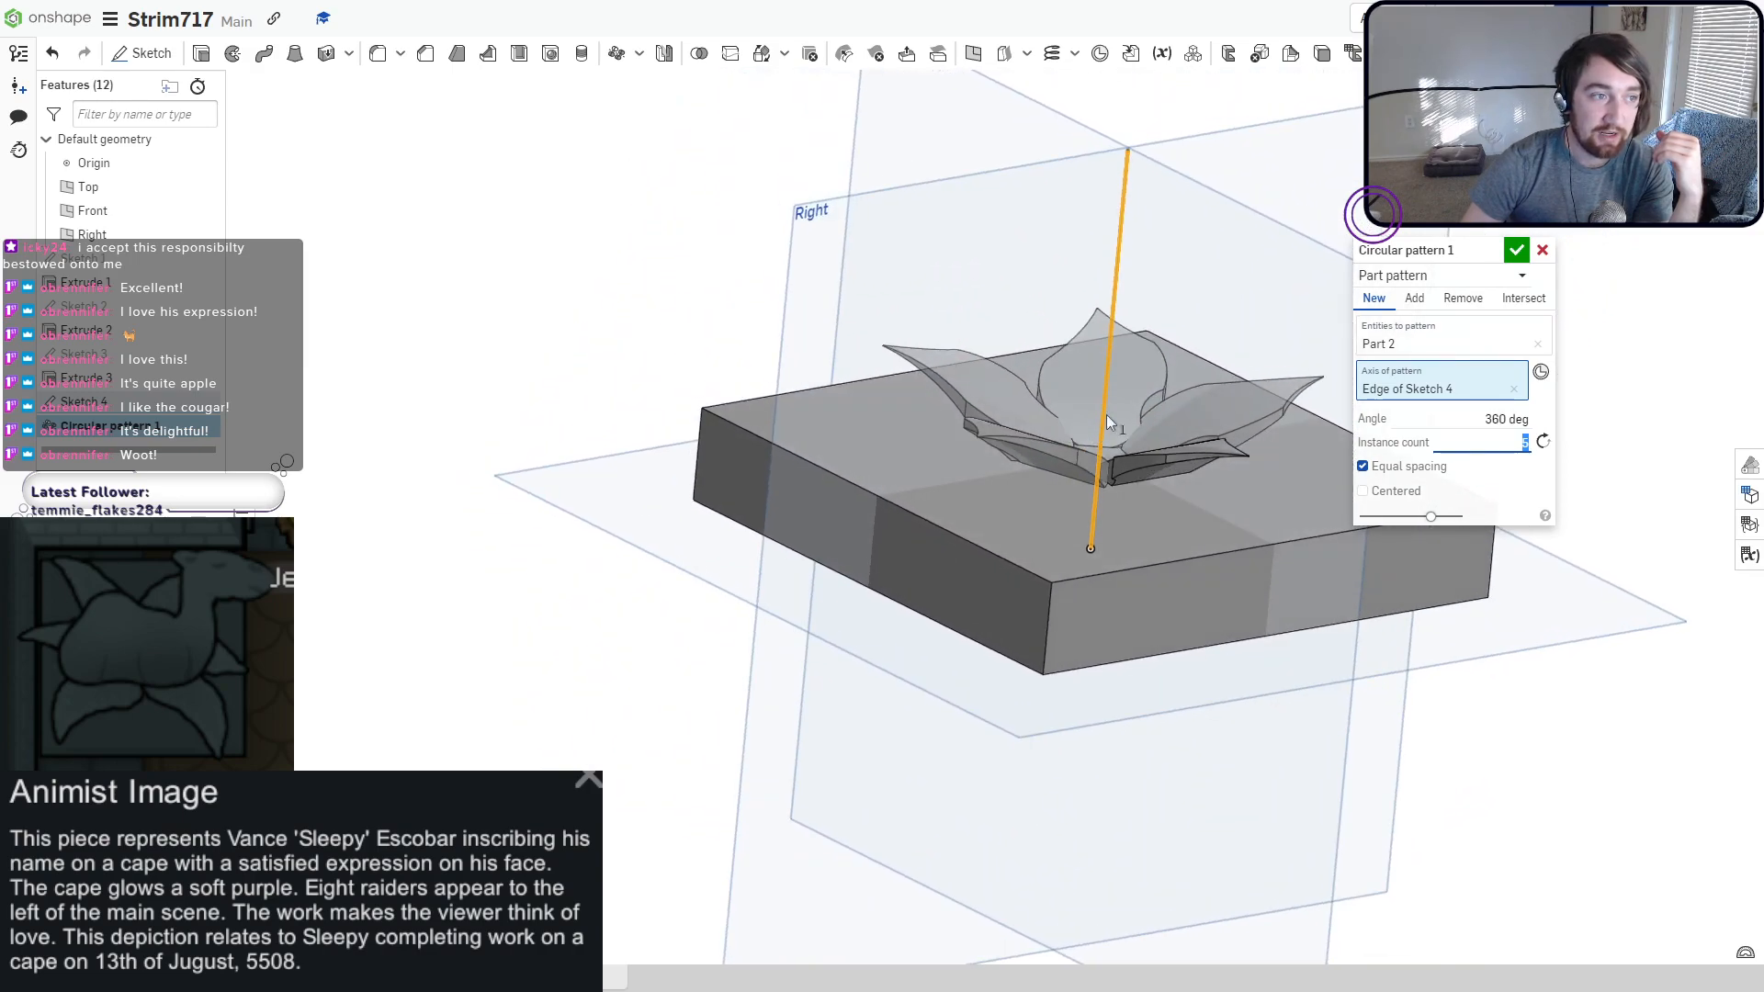
pyautogui.click(1516, 250)
# Examine the petal ring from the front, view the rabbit model in the other part studio, and return to the petals.
pyautogui.moveTo(1477, 283); pyautogui.dragTo(1156, 511, button='right')
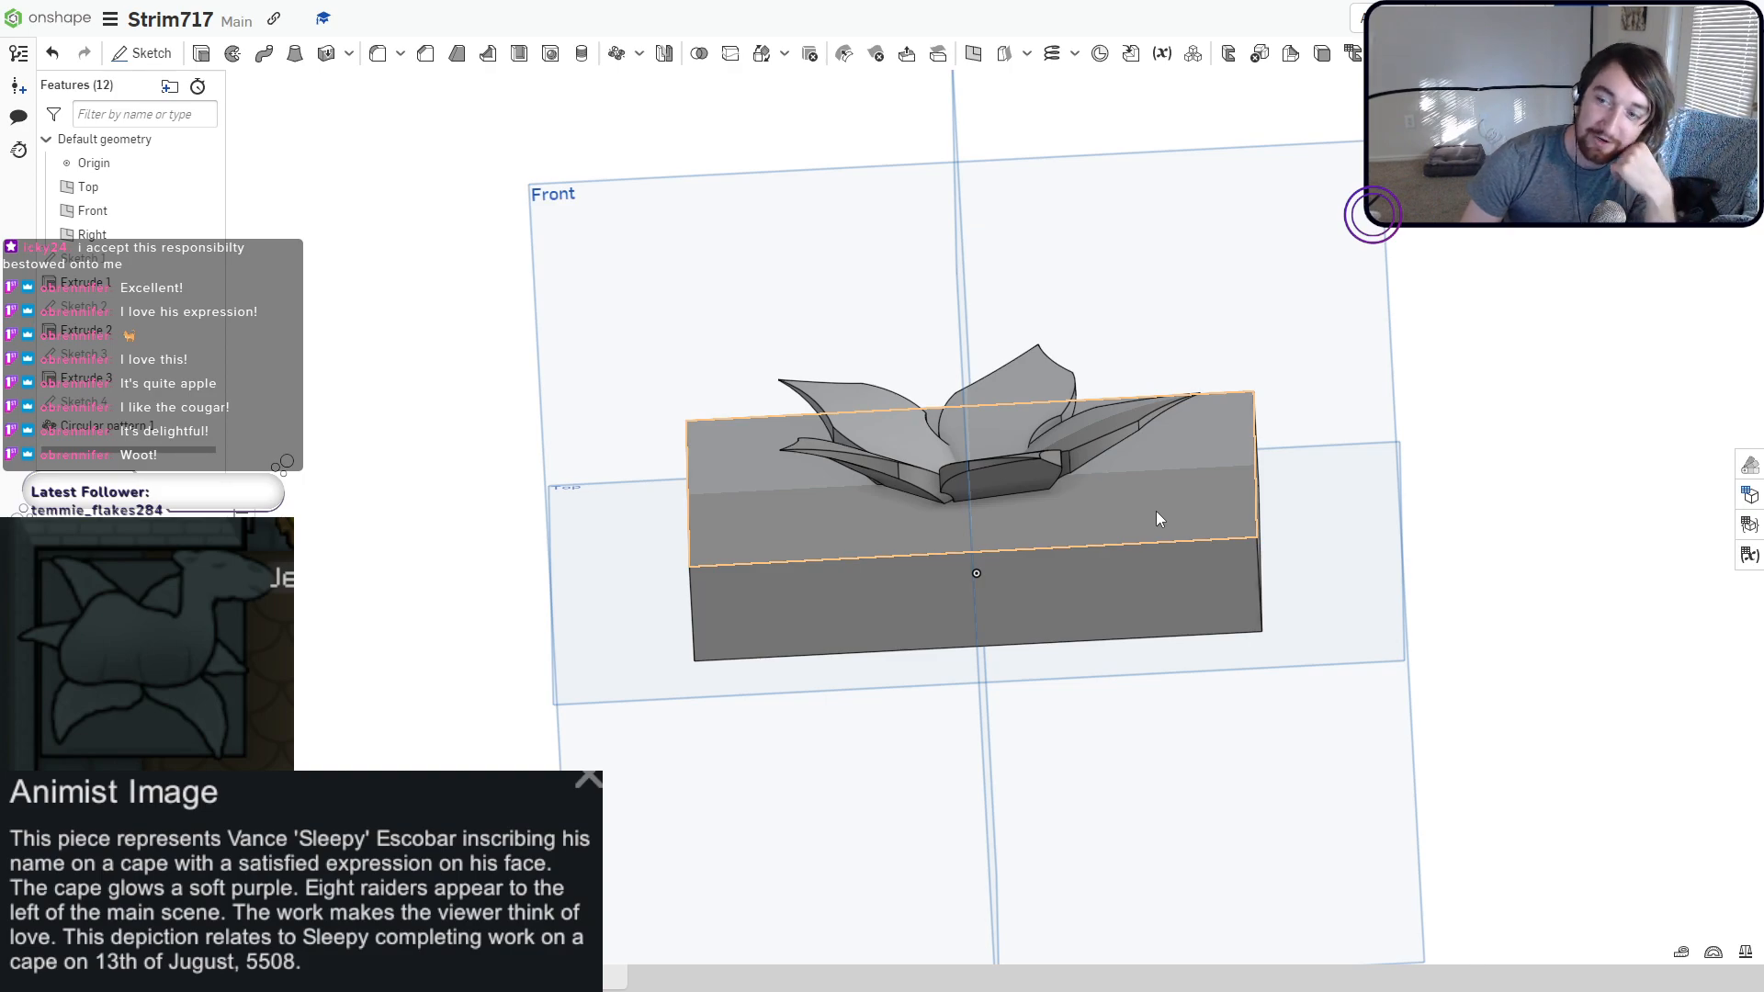
pyautogui.click(1665, 145)
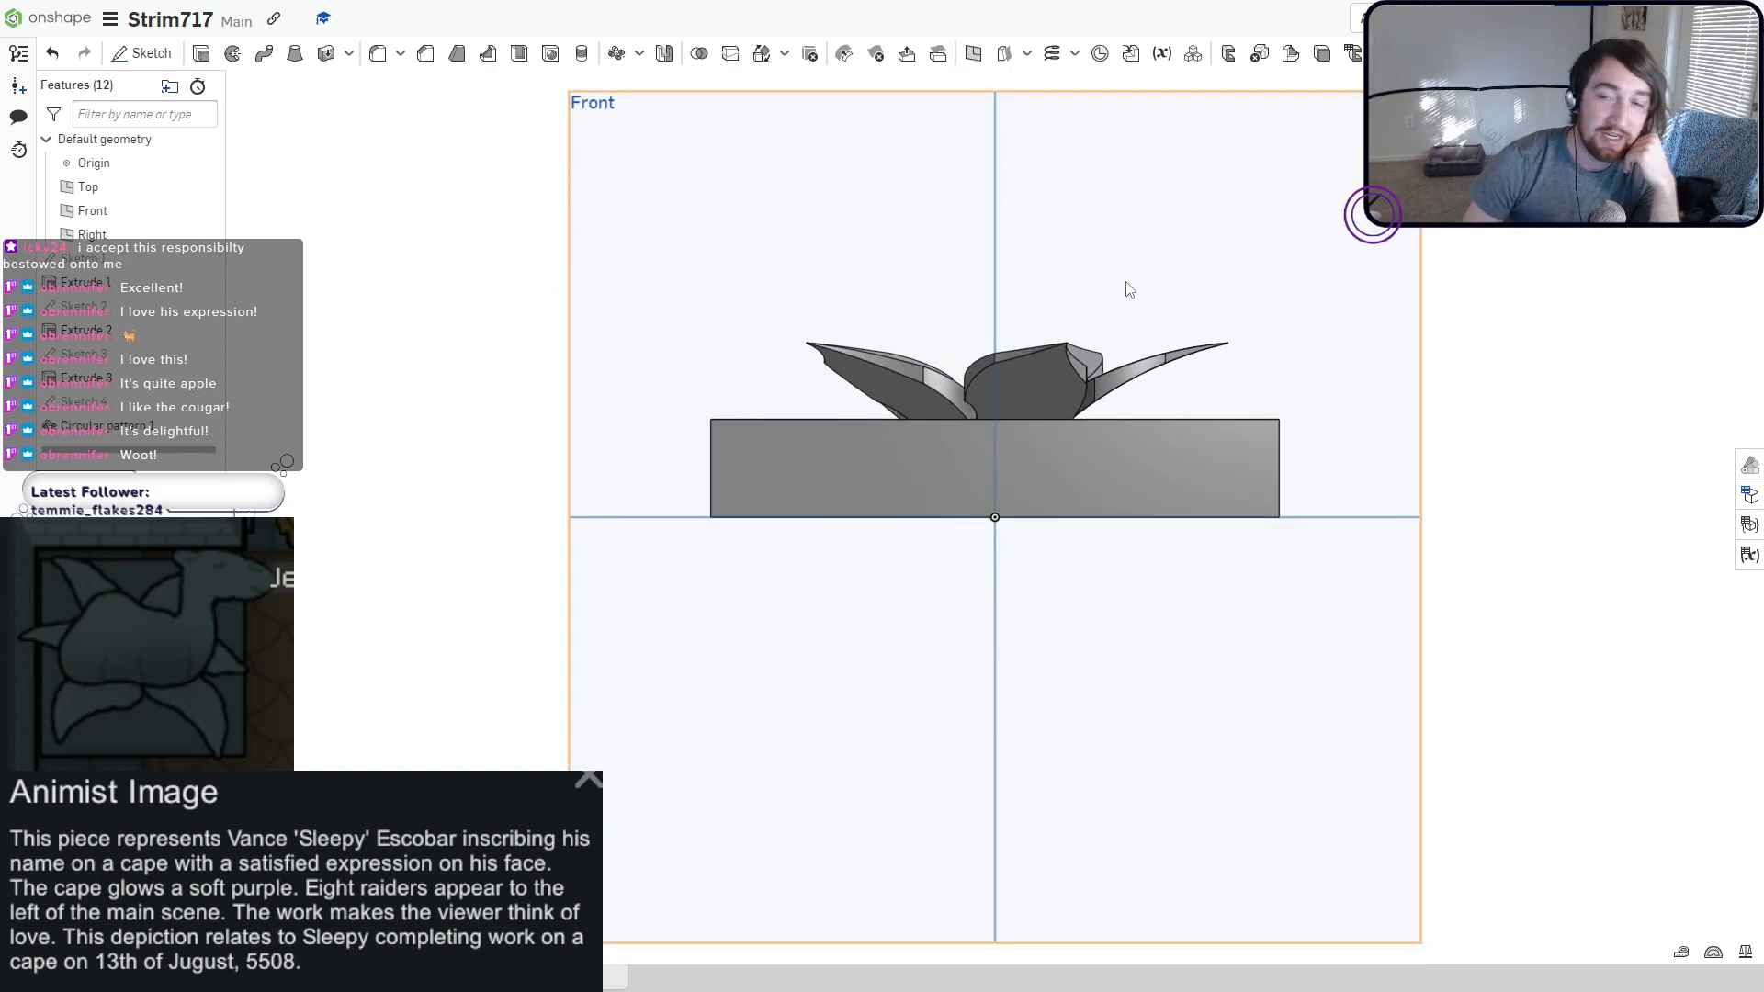
pyautogui.click(514, 979)
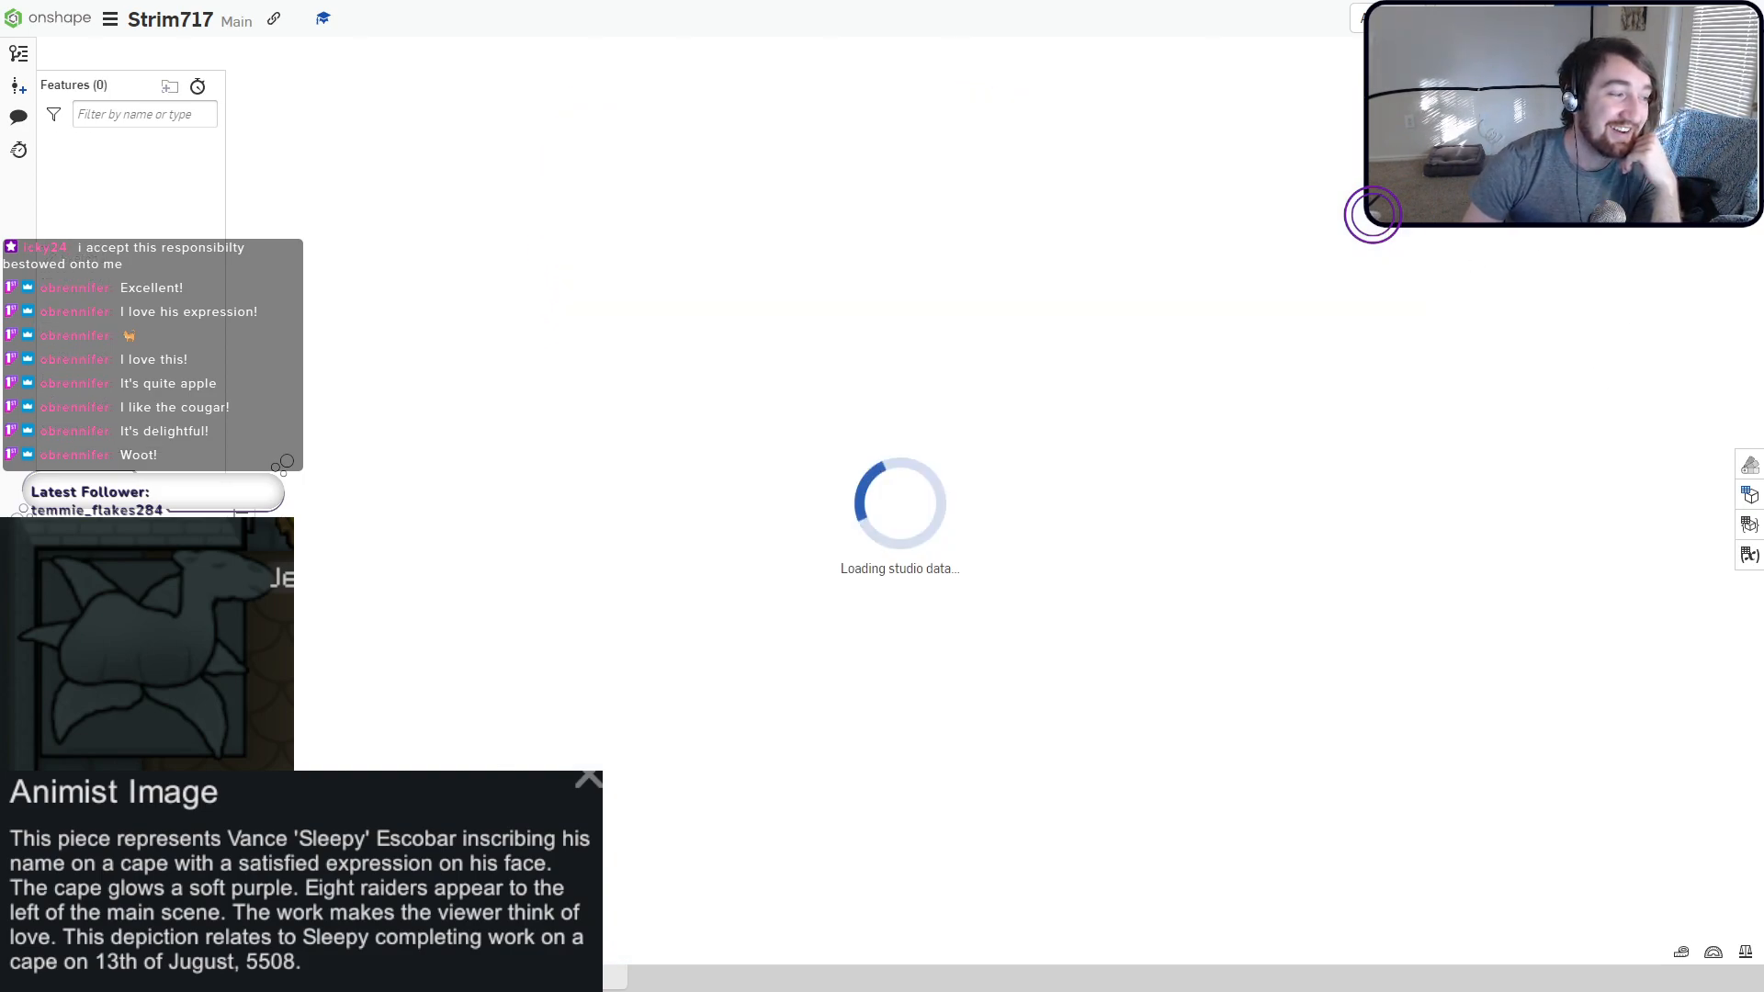
pyautogui.moveTo(600, 748); pyautogui.dragTo(641, 733, button='right')
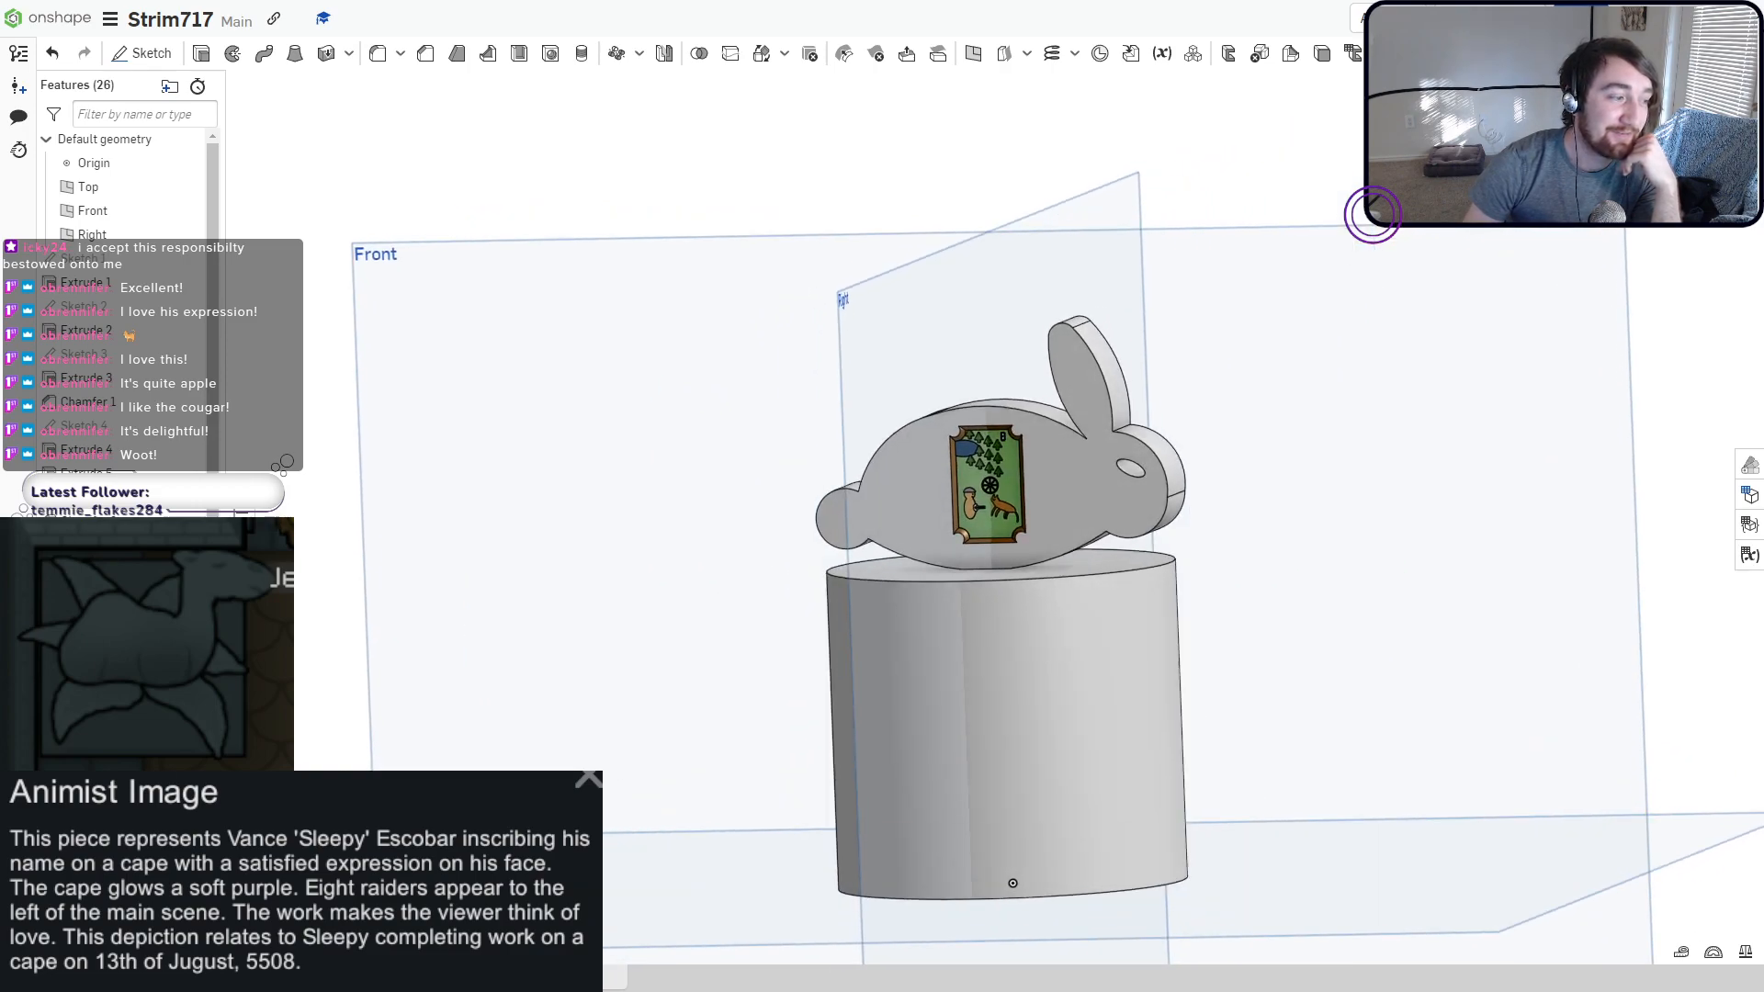
pyautogui.click(551, 978)
pyautogui.moveTo(797, 597); pyautogui.dragTo(803, 620, button='right')
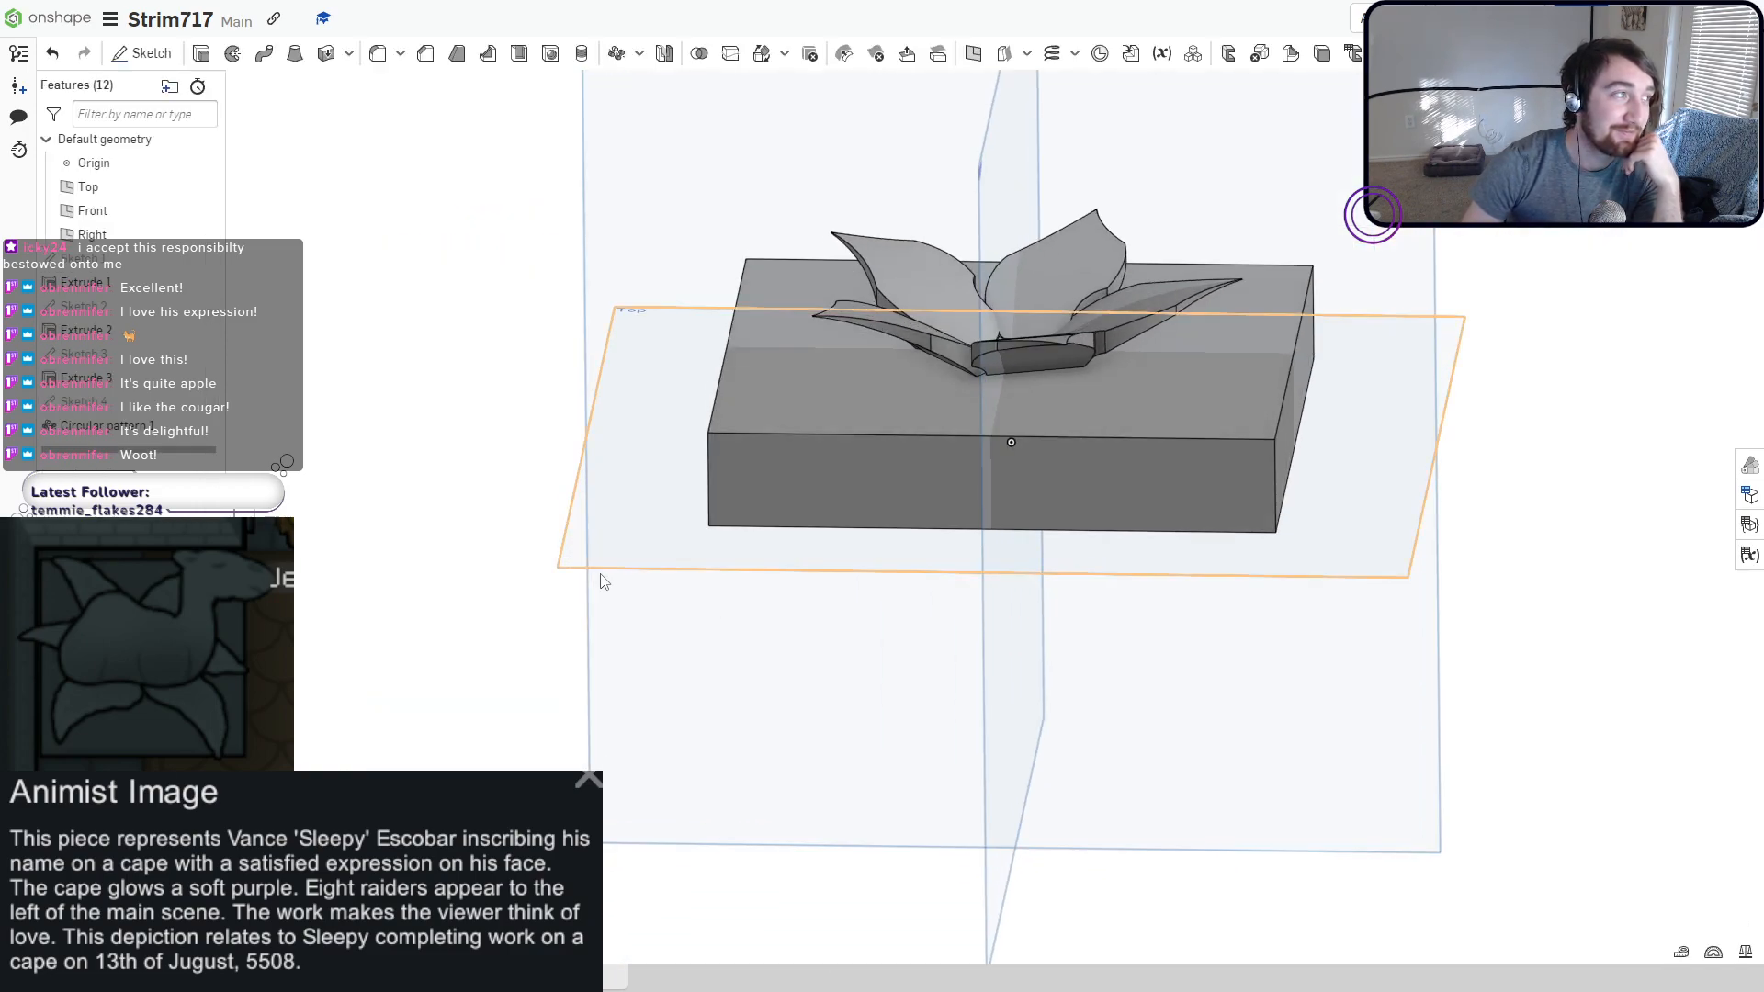
# Start a sketch on the Front plane and draw an arc of about 1.55 cm radius rising from the block's top face among the petals.
pyautogui.hotkey('shift', '1')
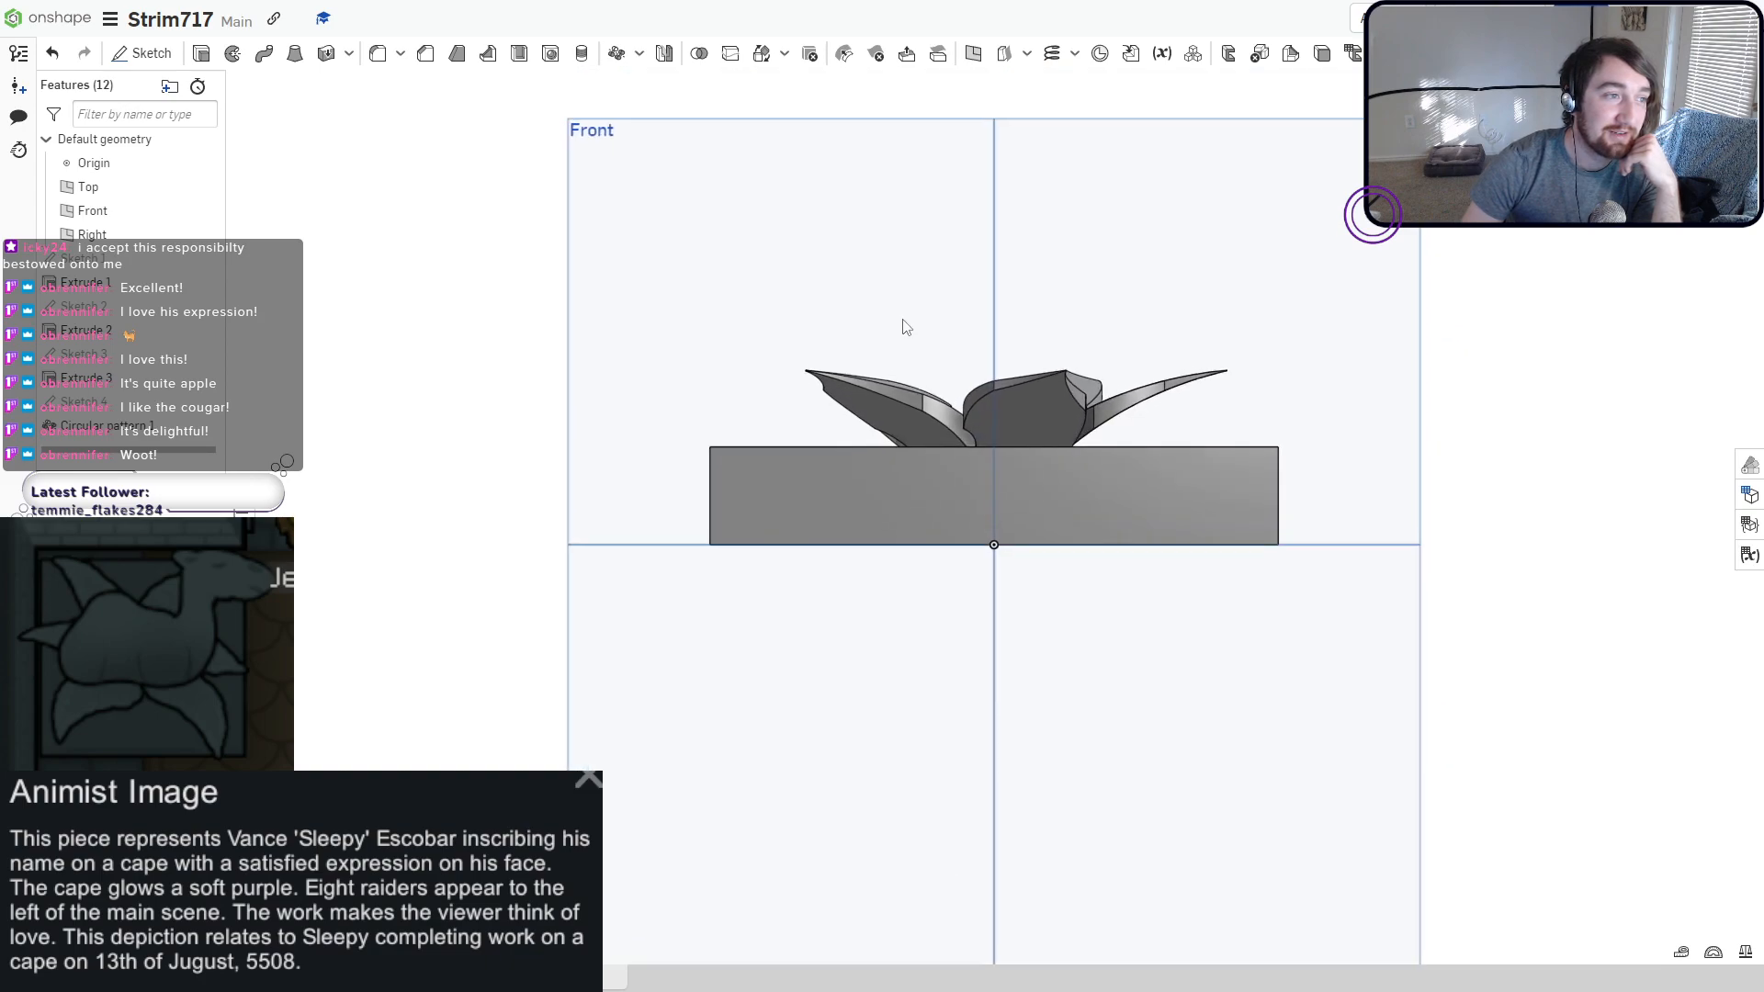
pyautogui.click(164, 62)
pyautogui.click(735, 319)
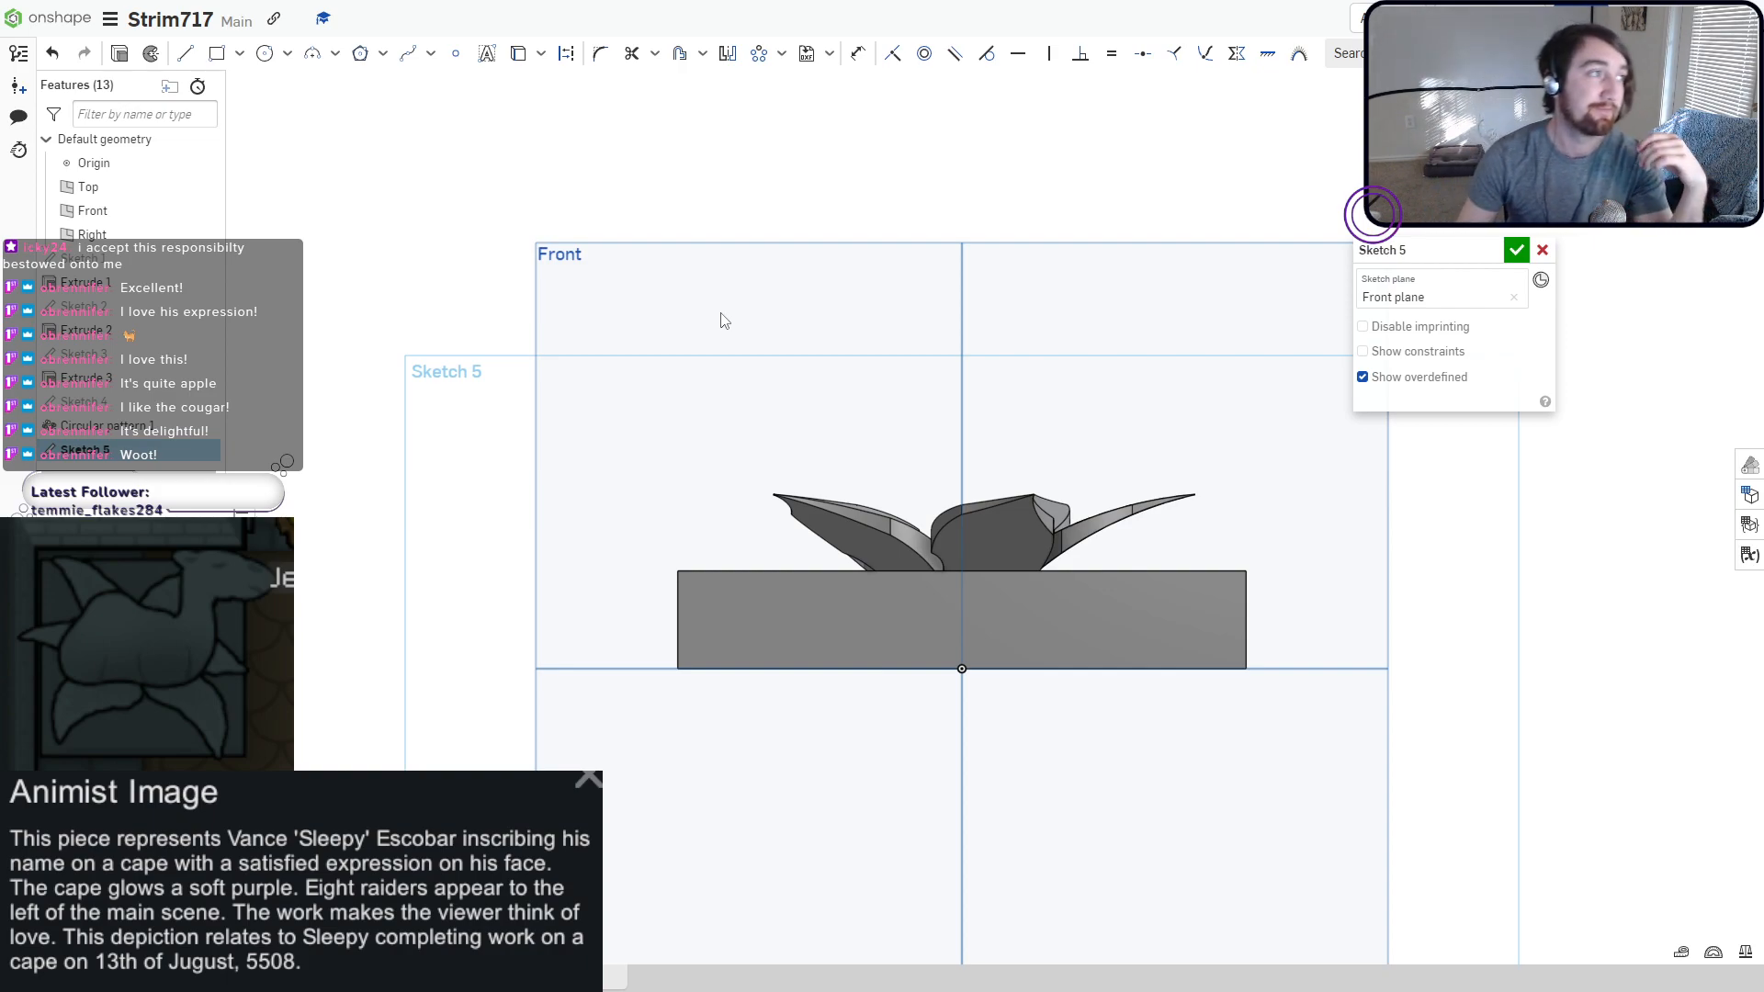
pyautogui.click(313, 66)
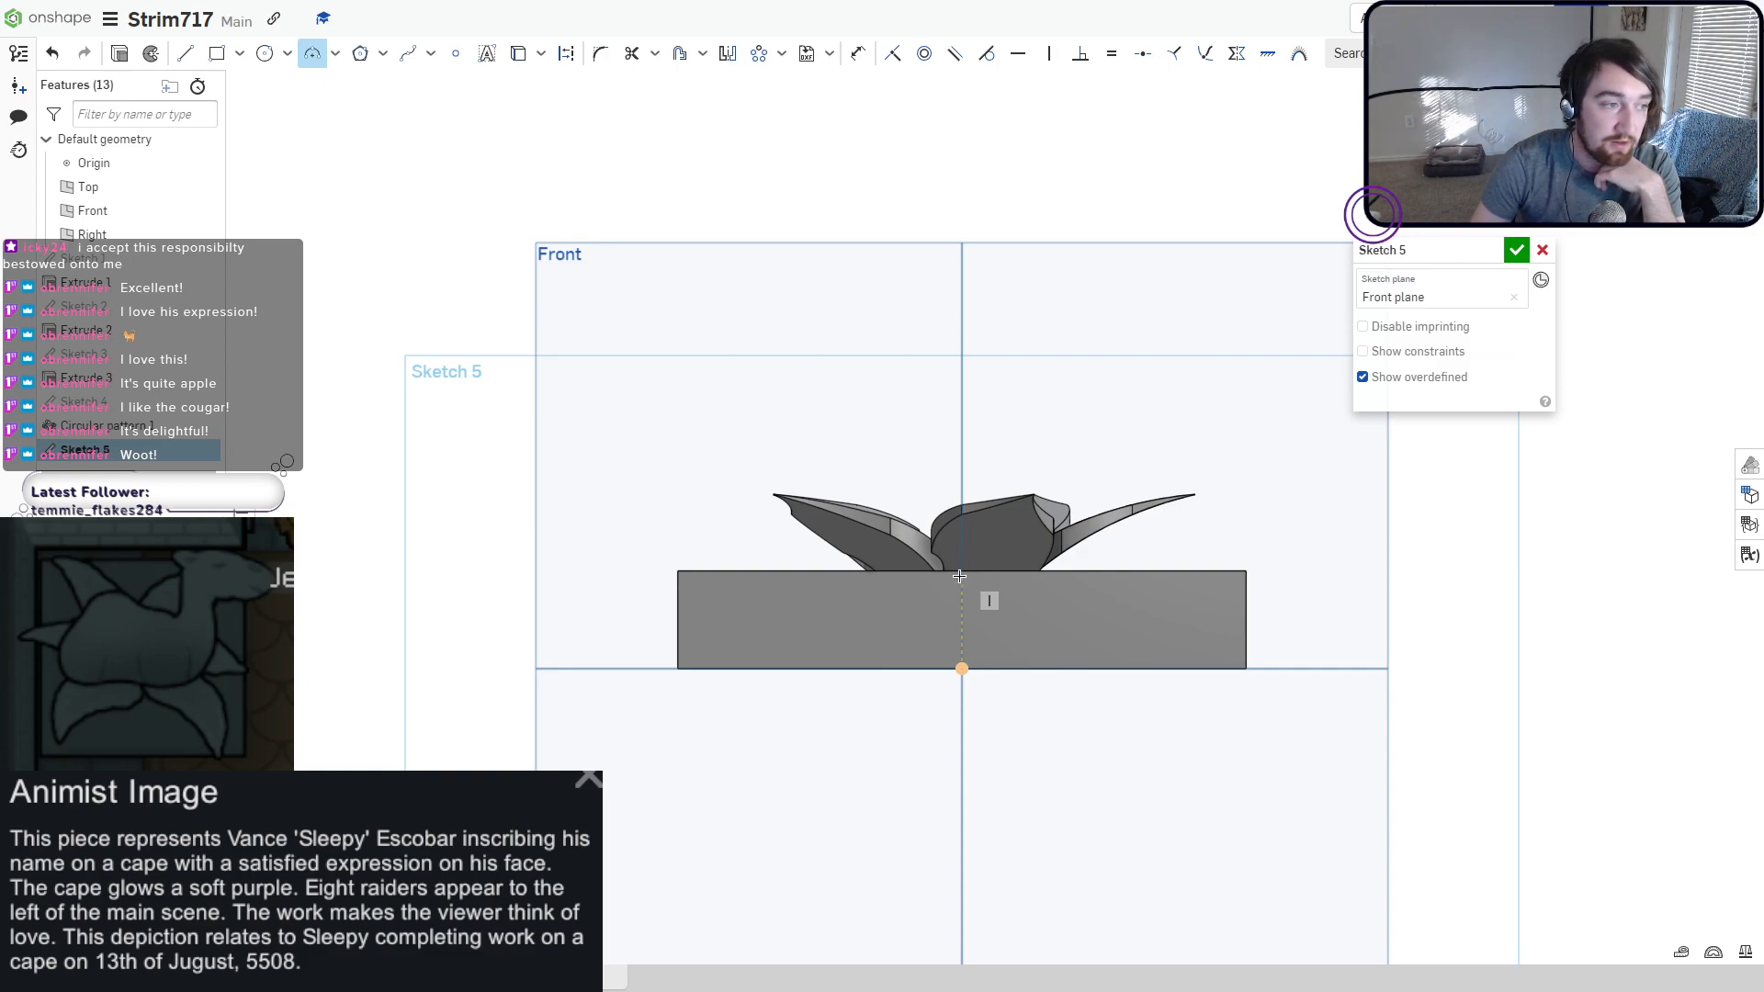
pyautogui.click(1023, 573)
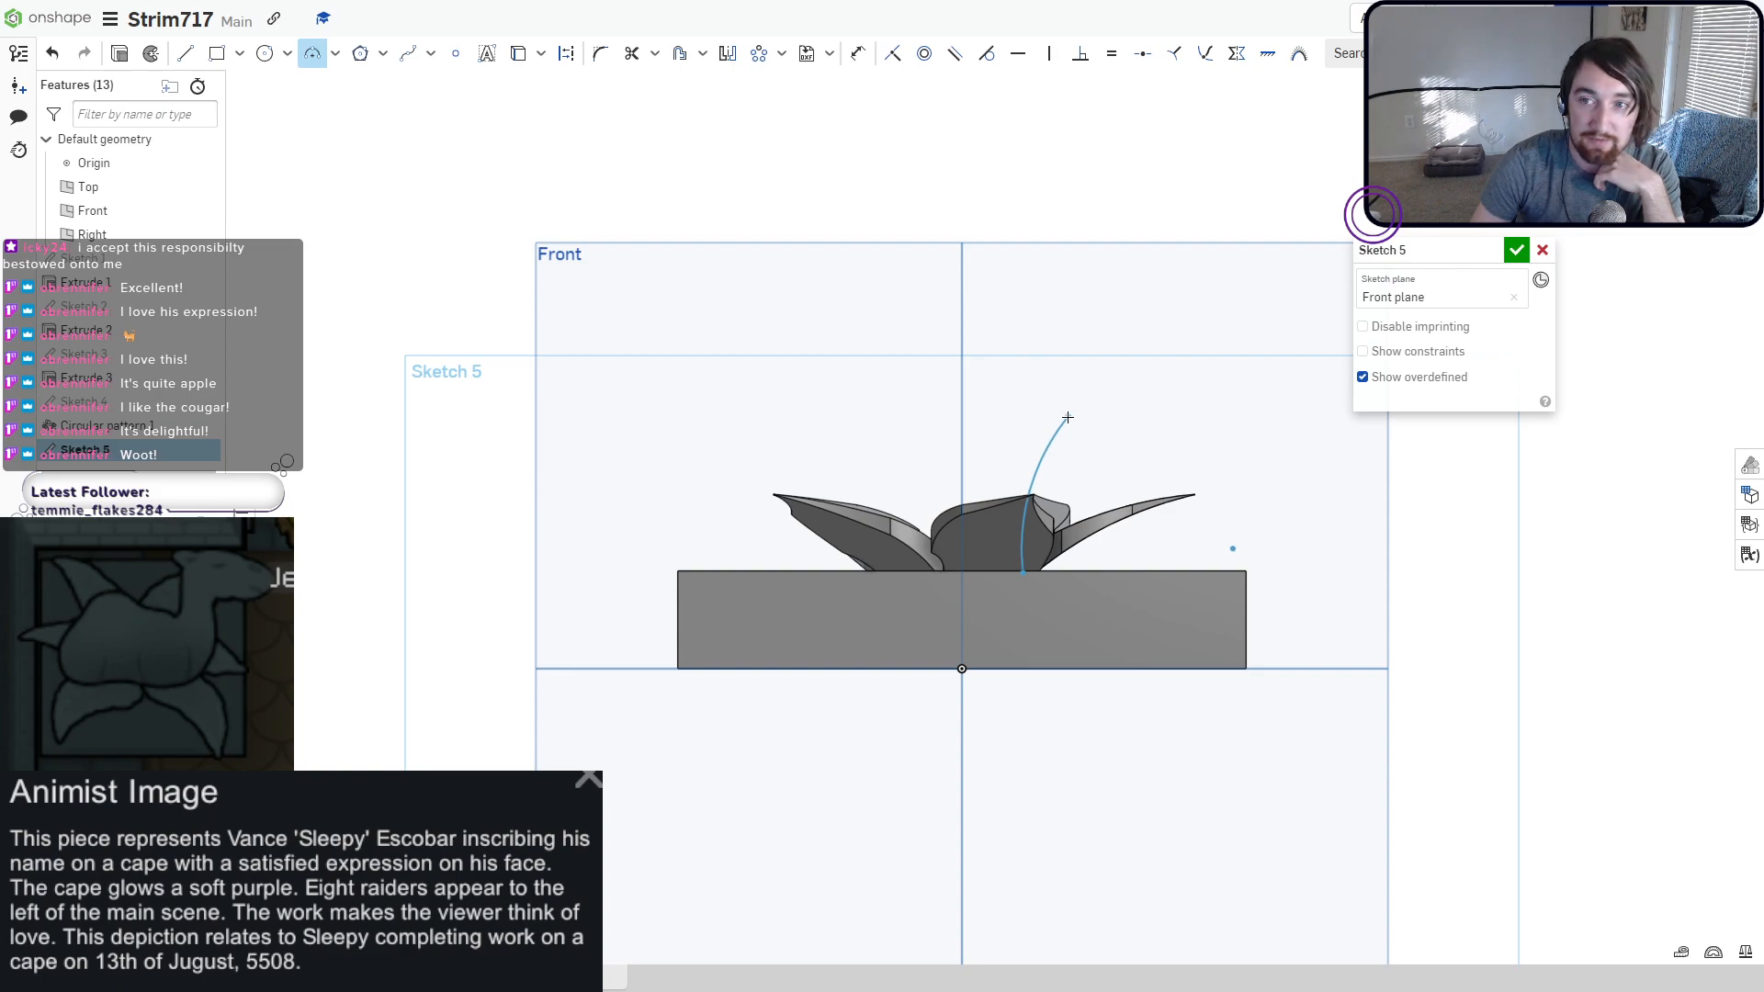
pyautogui.click(1069, 495)
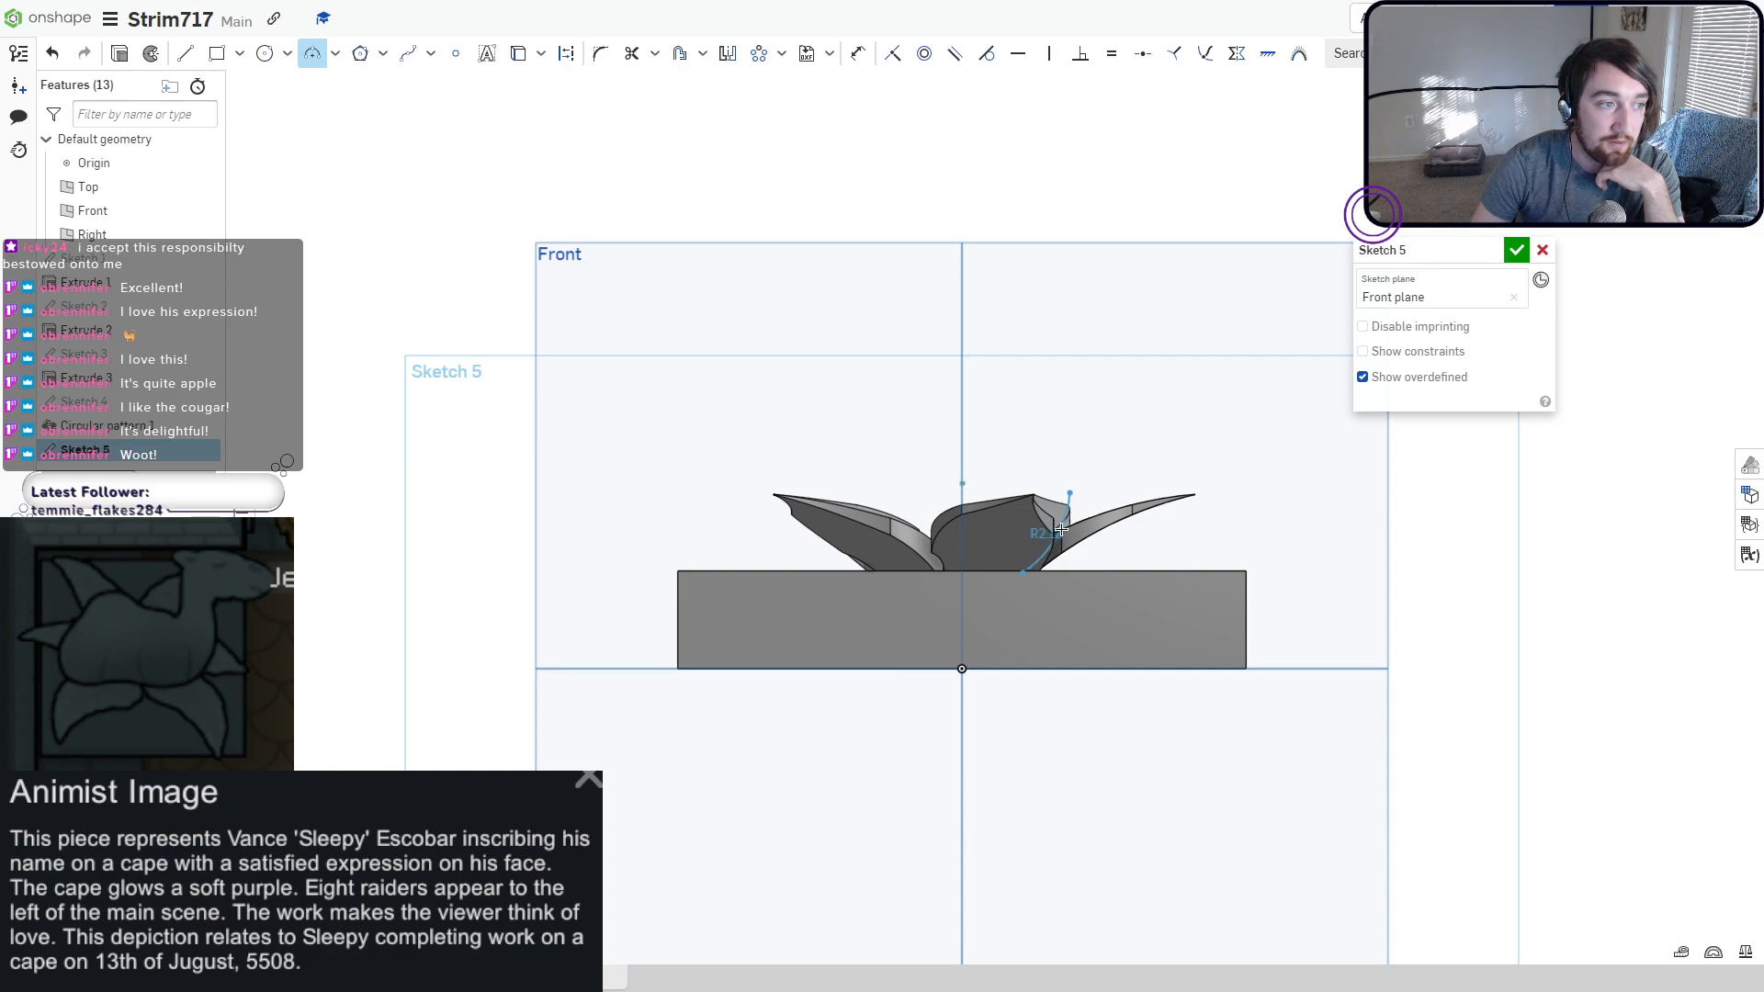
pyautogui.click(1061, 533)
pyautogui.scroll(3, 1073, 464)
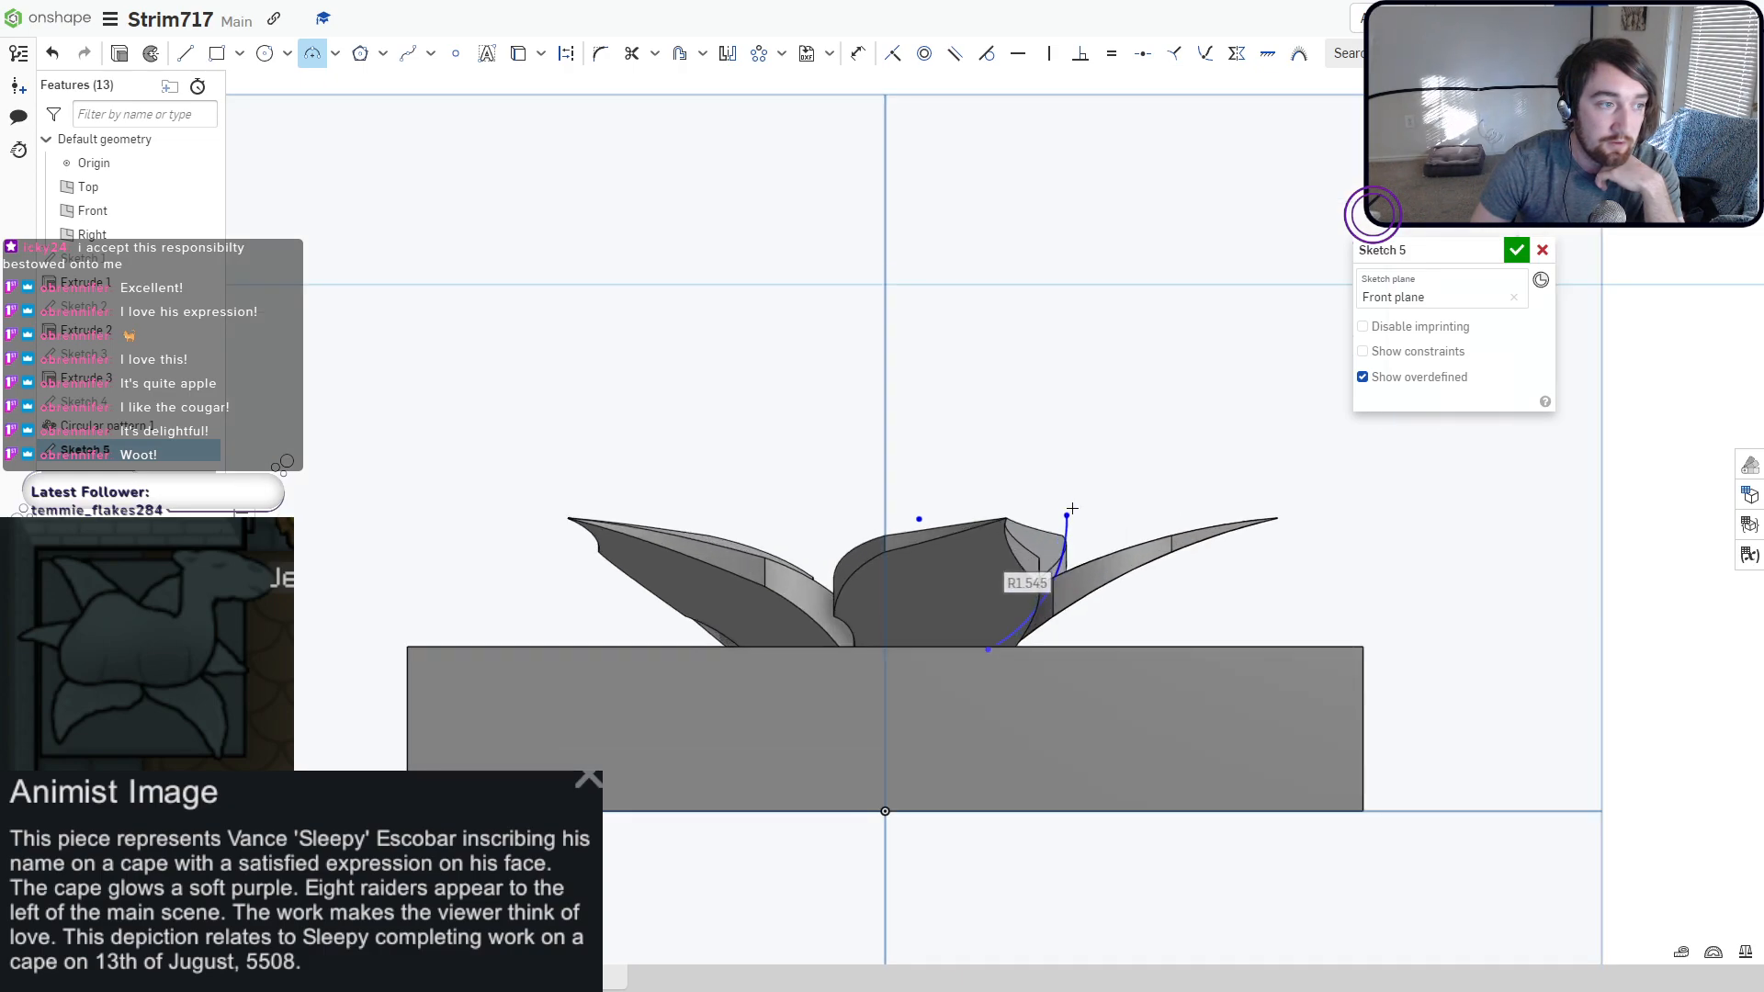
# Continue the outline upward with an inward-curving arc of about 3.77 cm radius for the front of the neck.
pyautogui.click(1070, 493)
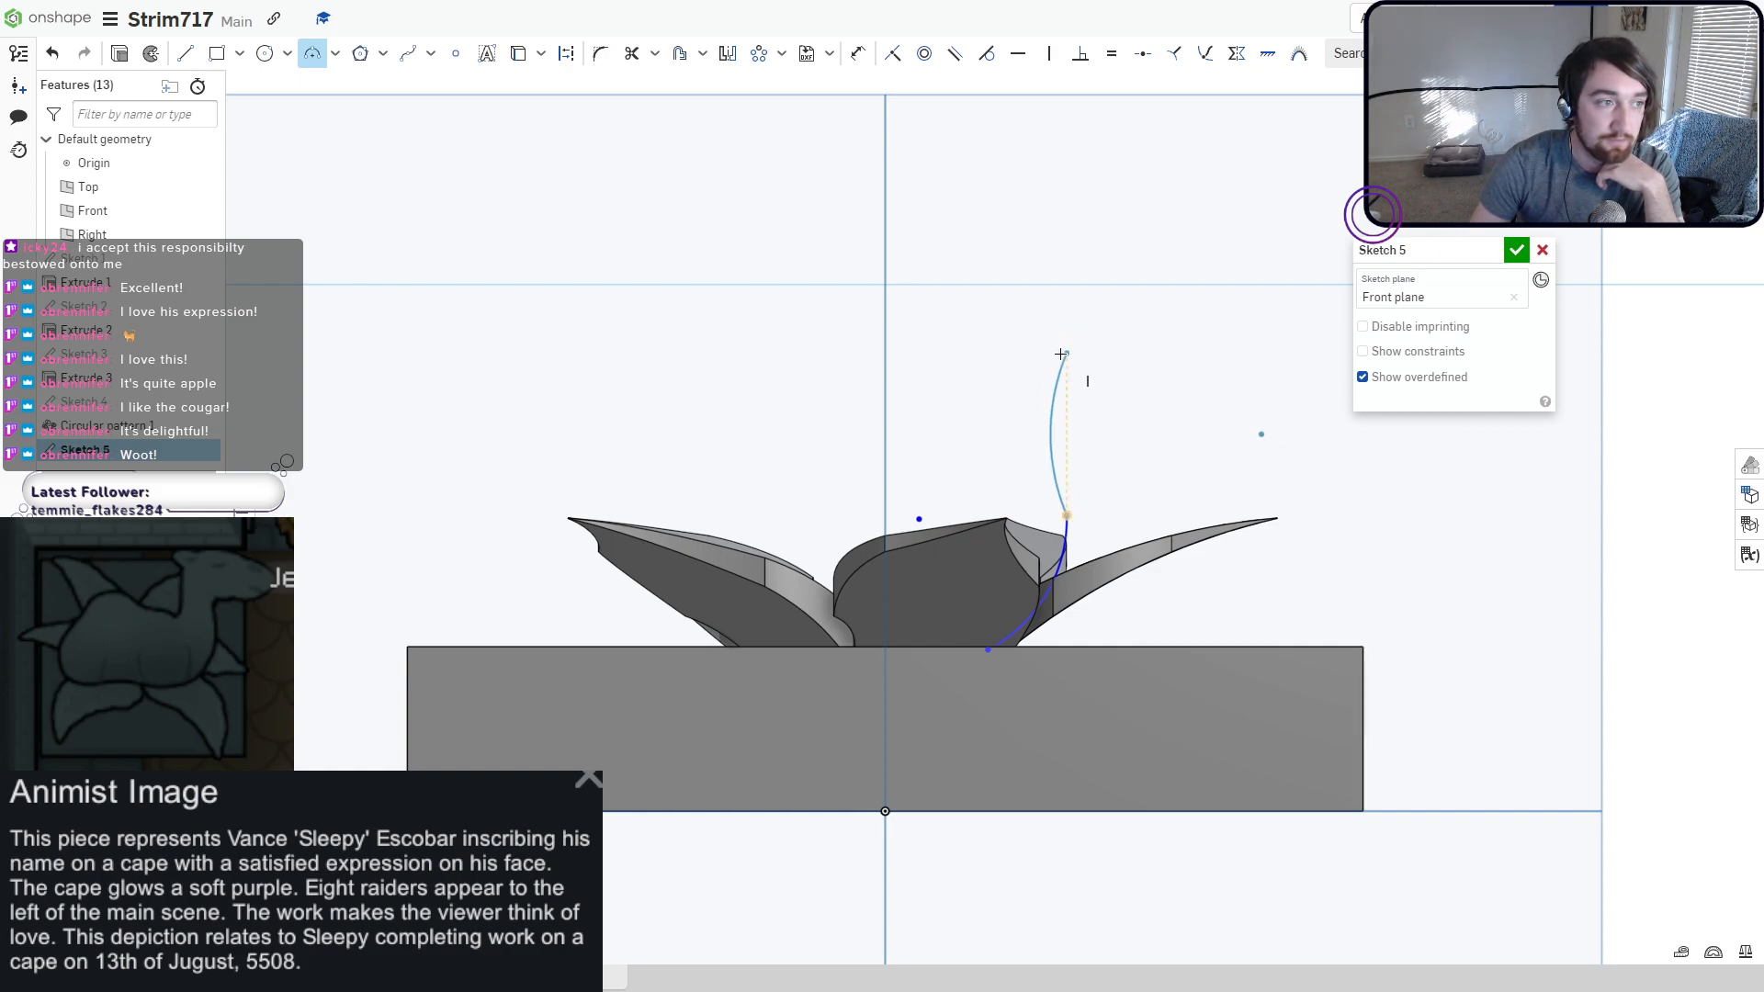
pyautogui.click(1068, 354)
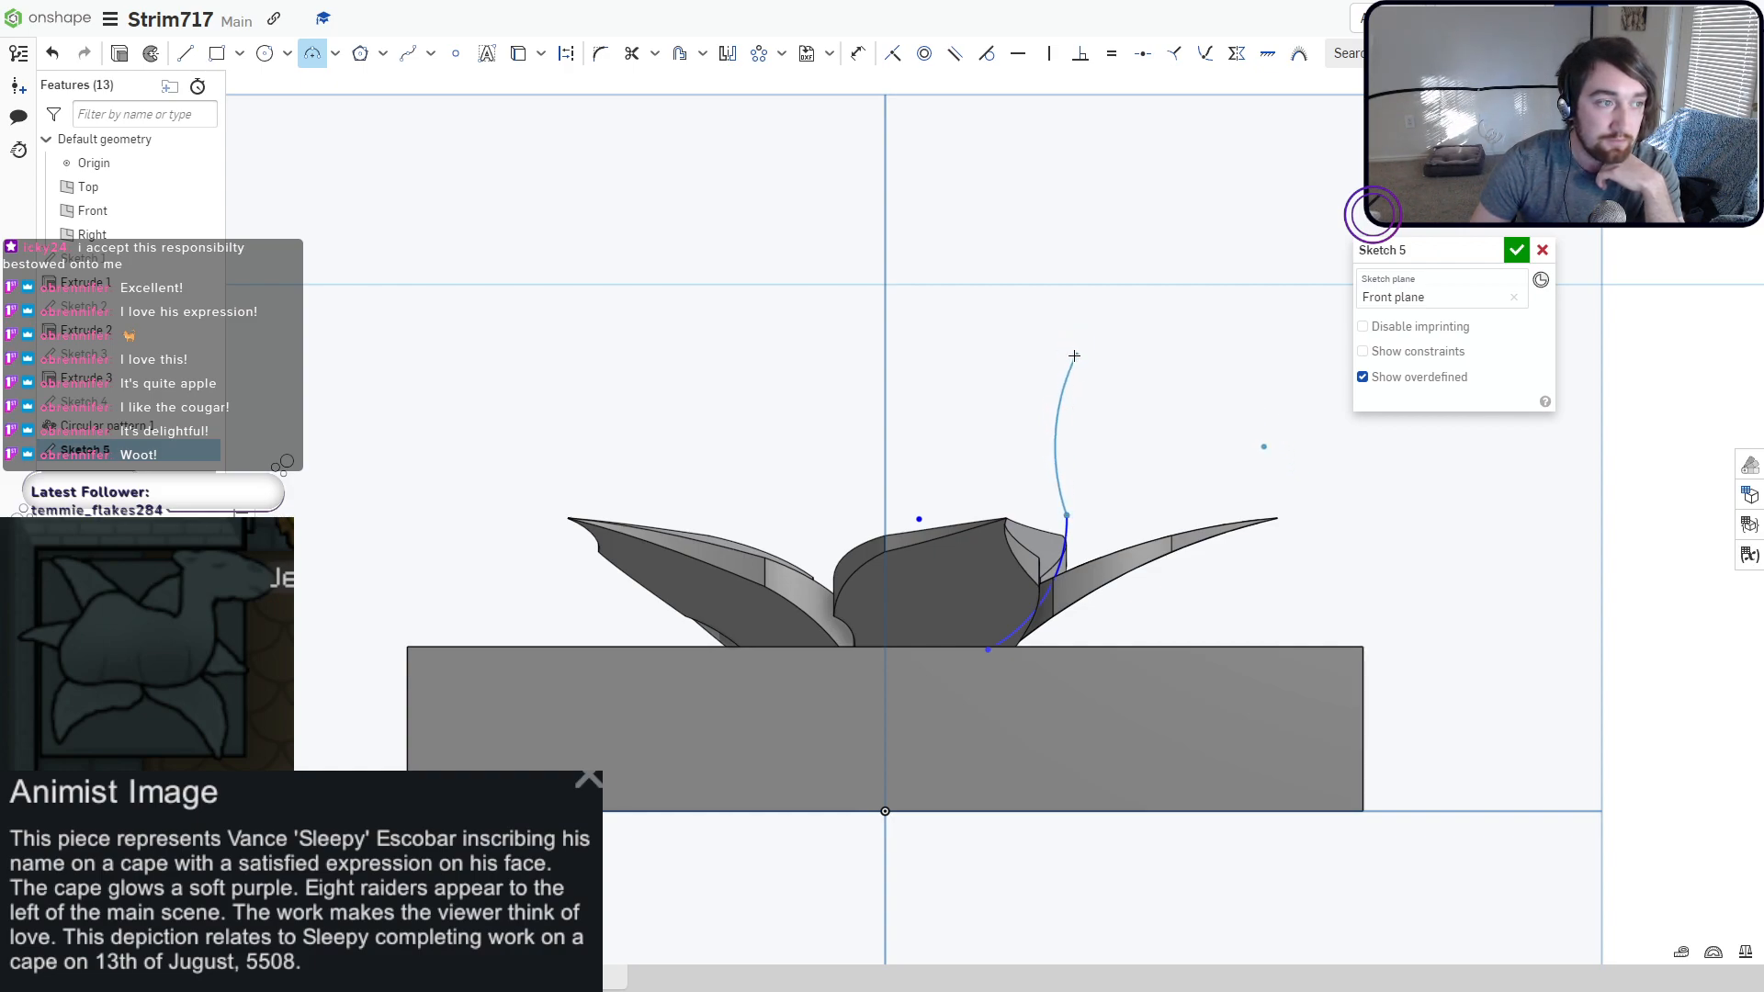
pyautogui.click(1059, 407)
pyautogui.scroll(4, 1063, 351)
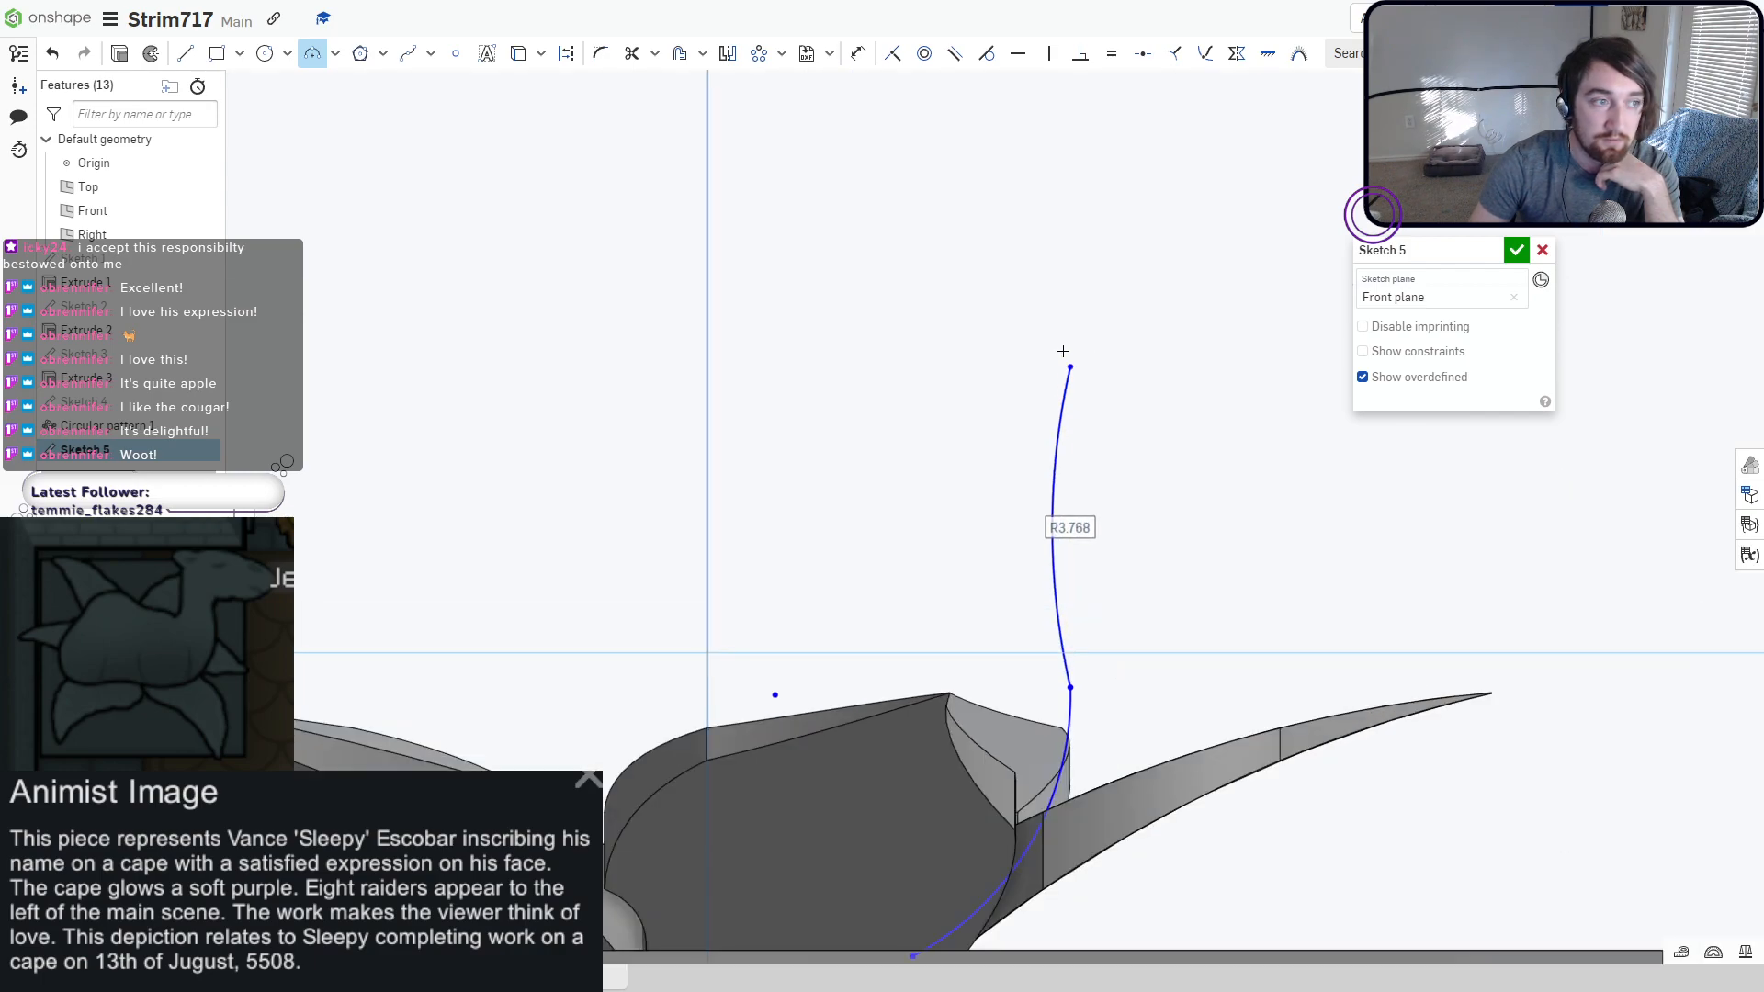
pyautogui.moveTo(1063, 339); pyautogui.dragTo(1055, 403, button='middle')
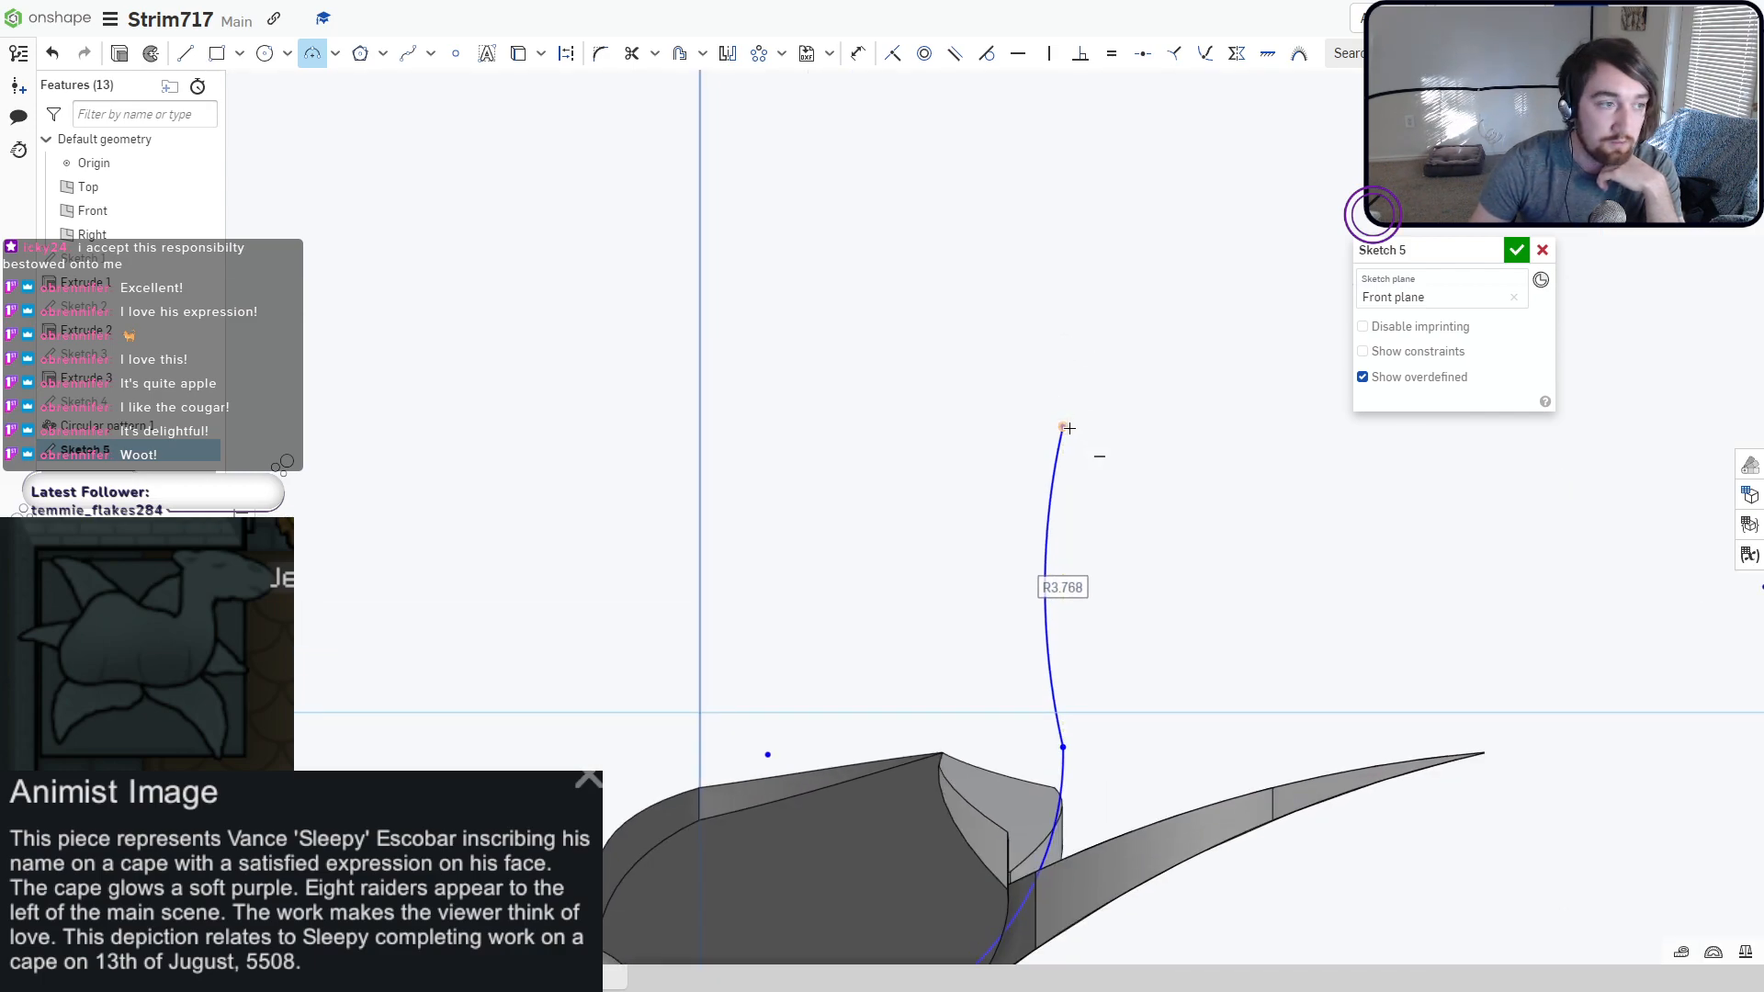
# Add a small throat arc of about 0.18 cm radius and a shallow jaw arc of about 2.63 cm radius from the neck's upper end.
pyautogui.click(1066, 427)
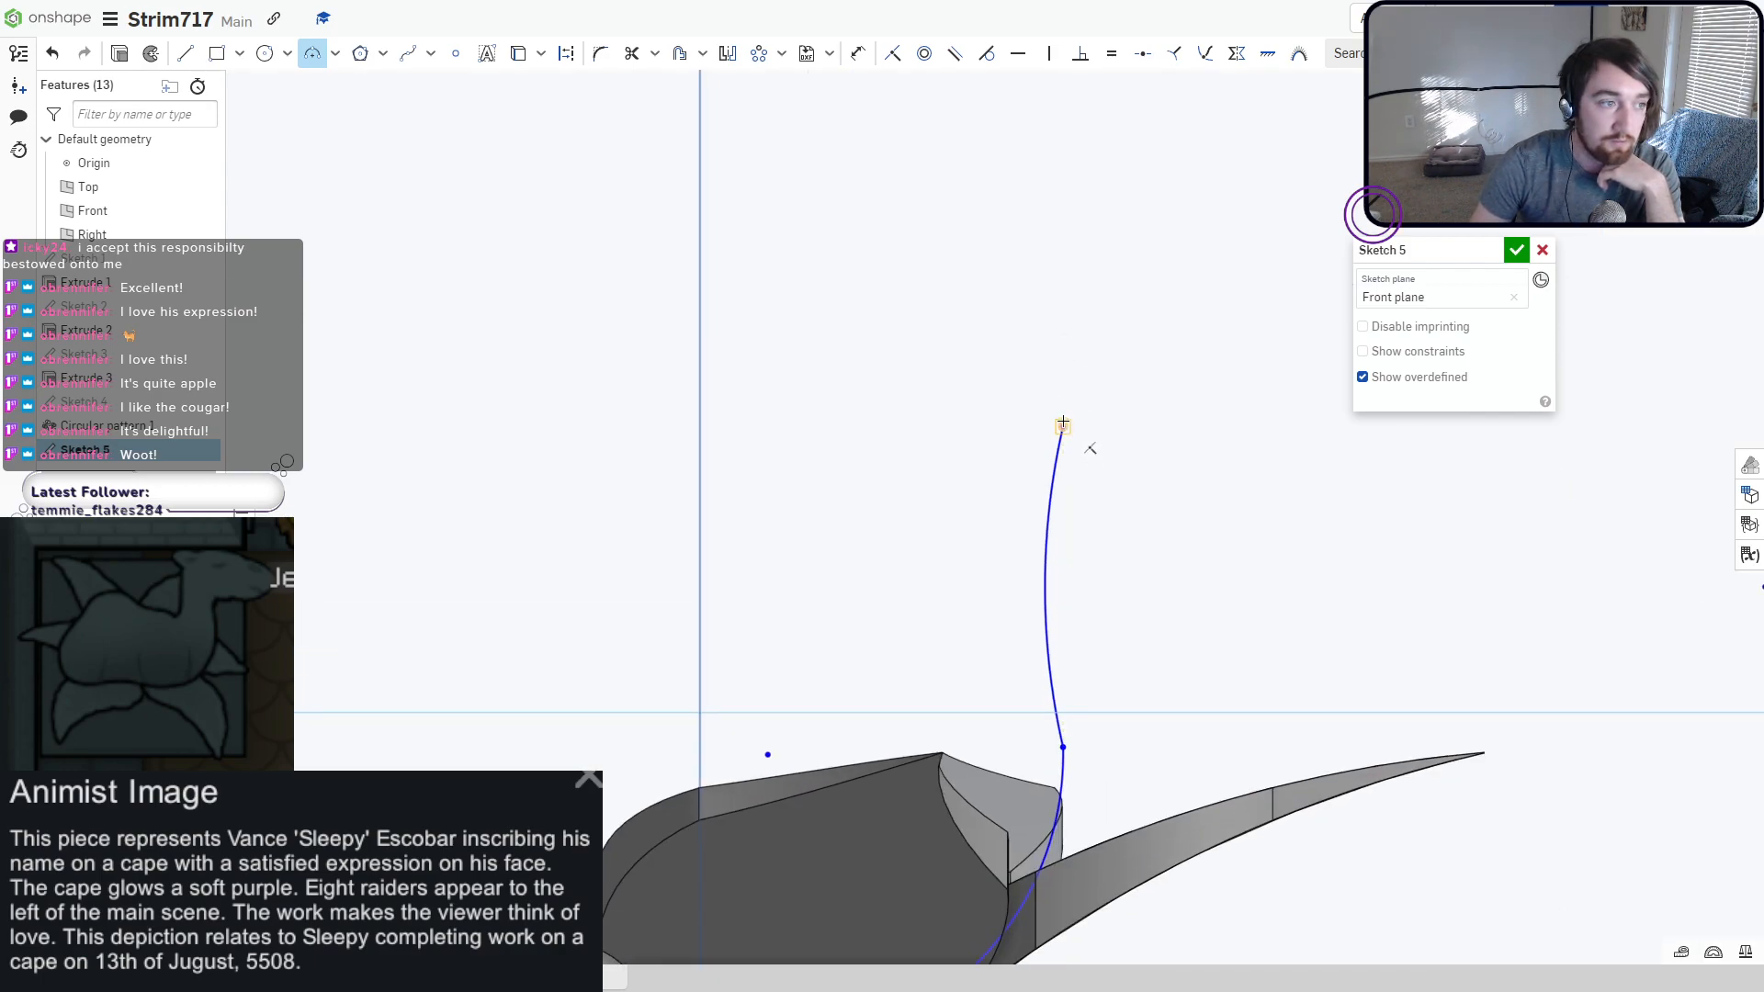
pyautogui.click(1097, 388)
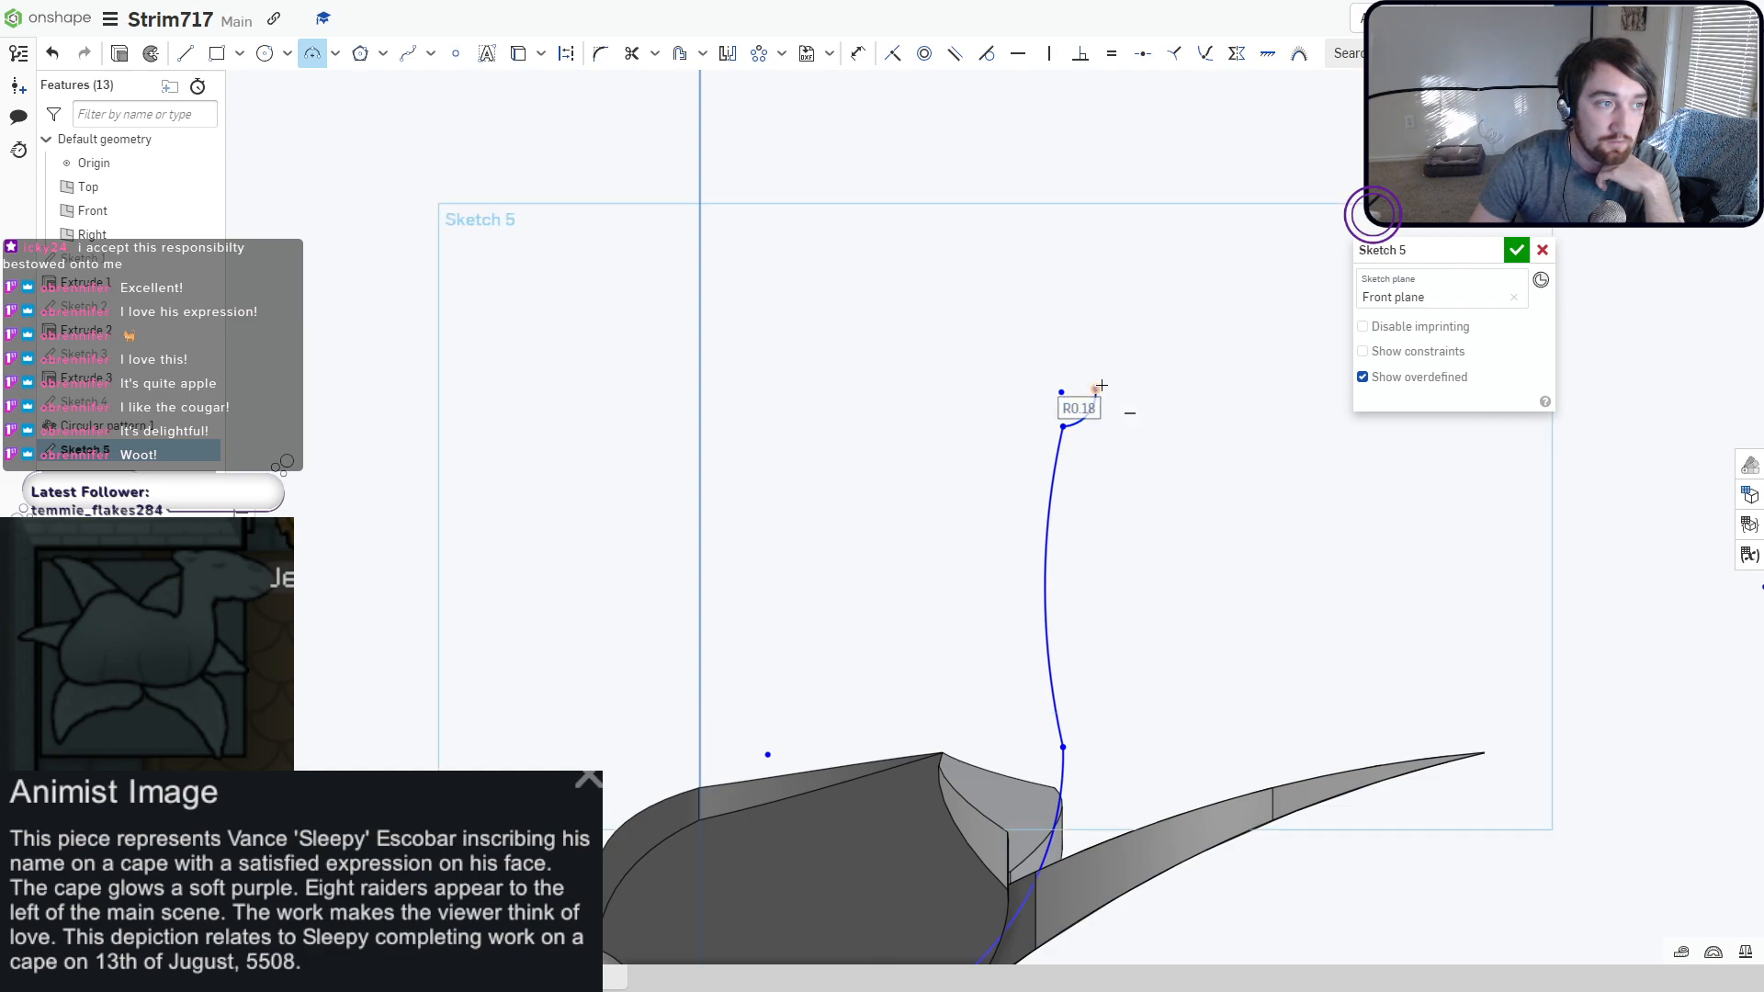
pyautogui.click(1098, 387)
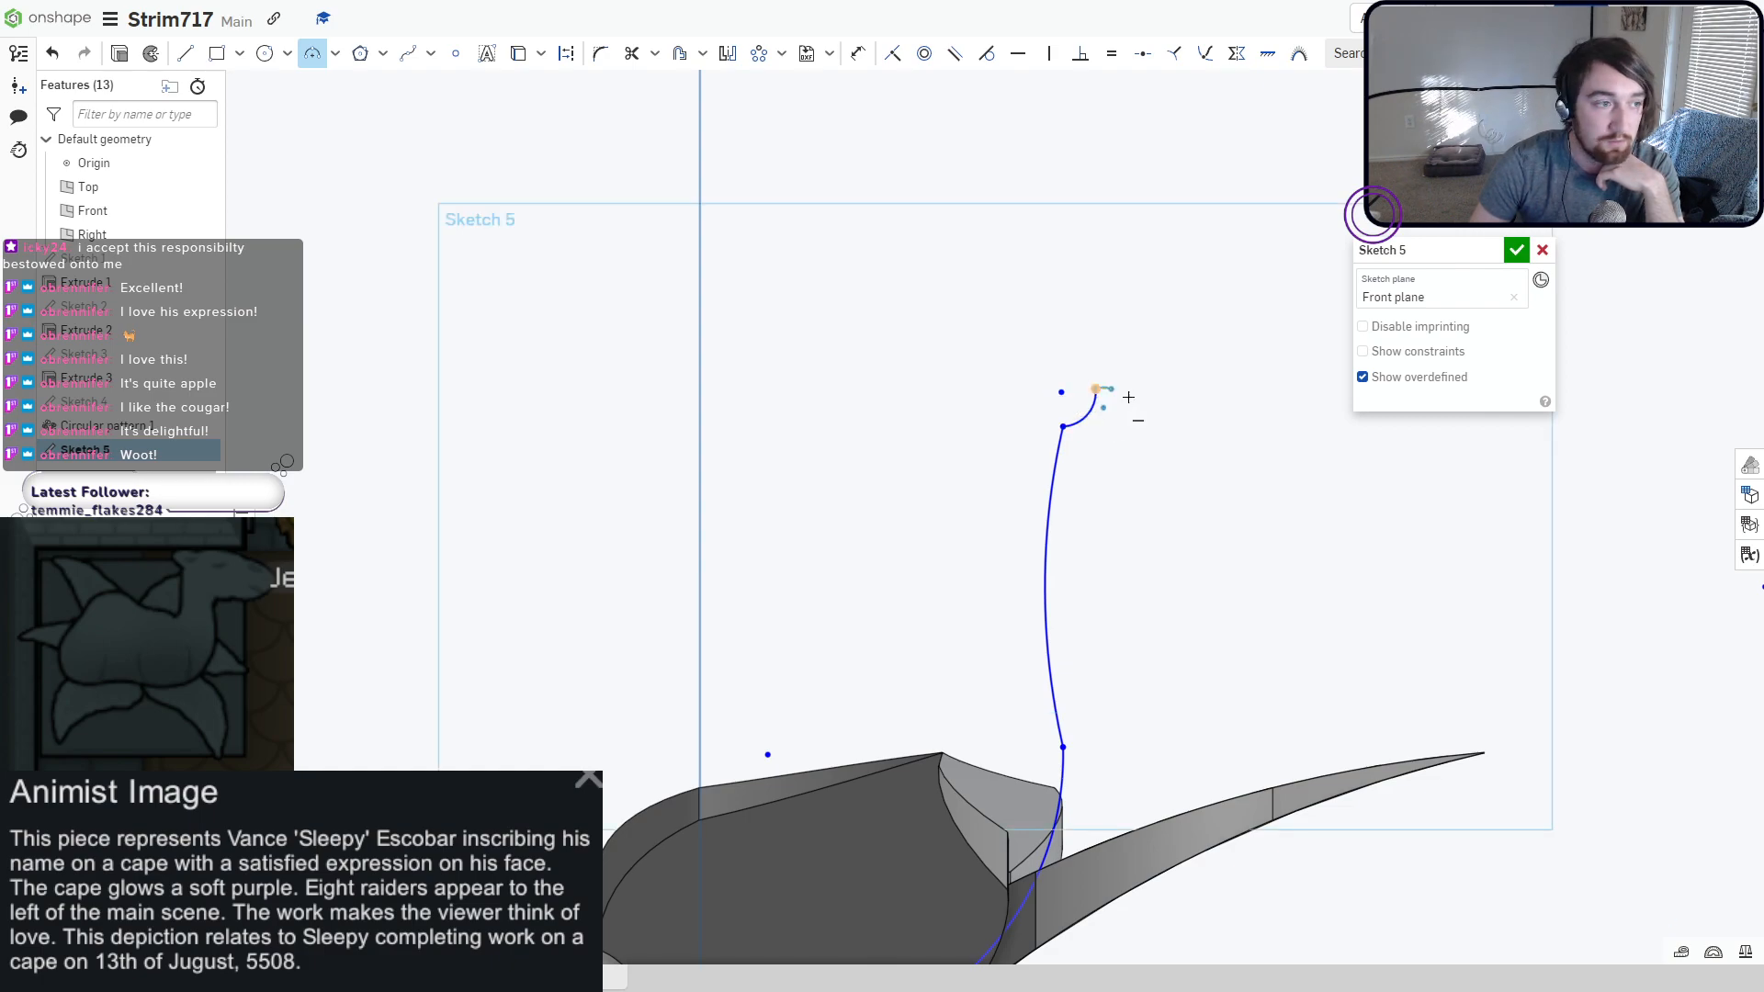
pyautogui.click(1280, 398)
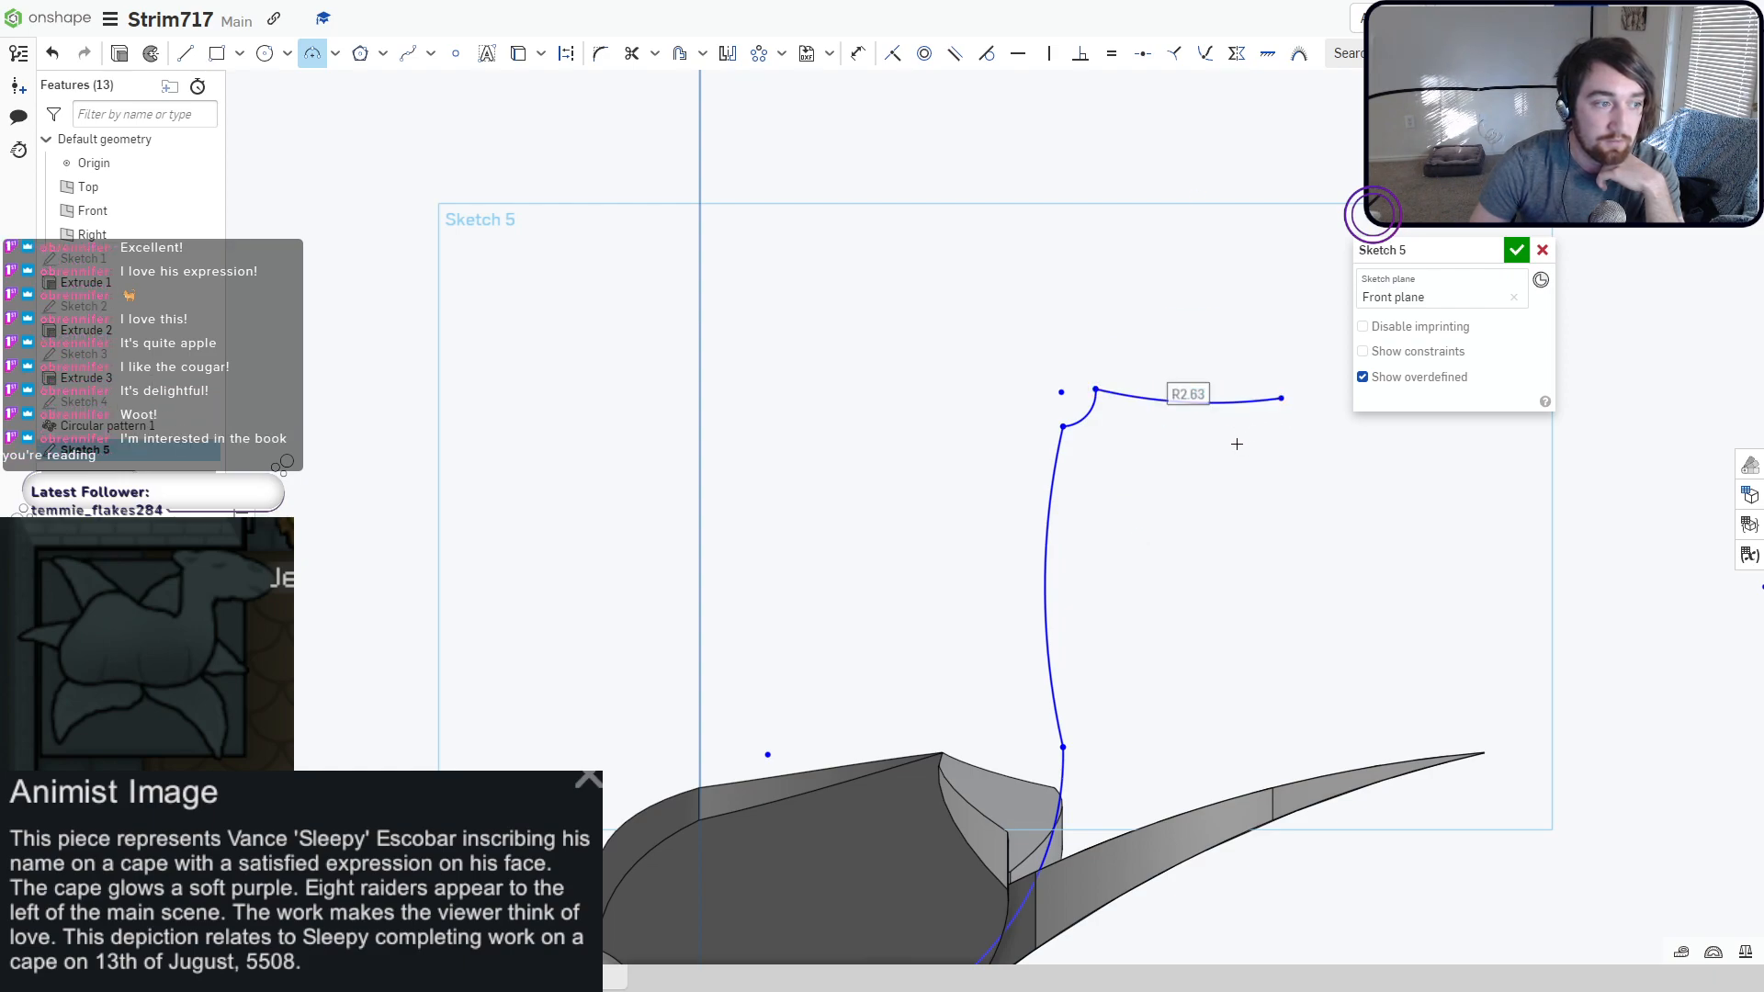
# Shape the muzzle's end with two arcs, about 0.31 cm radius for the lower lip and about 0.23 cm radius for the nose.
pyautogui.moveTo(1236, 444); pyautogui.dragTo(1102, 554, button='middle')
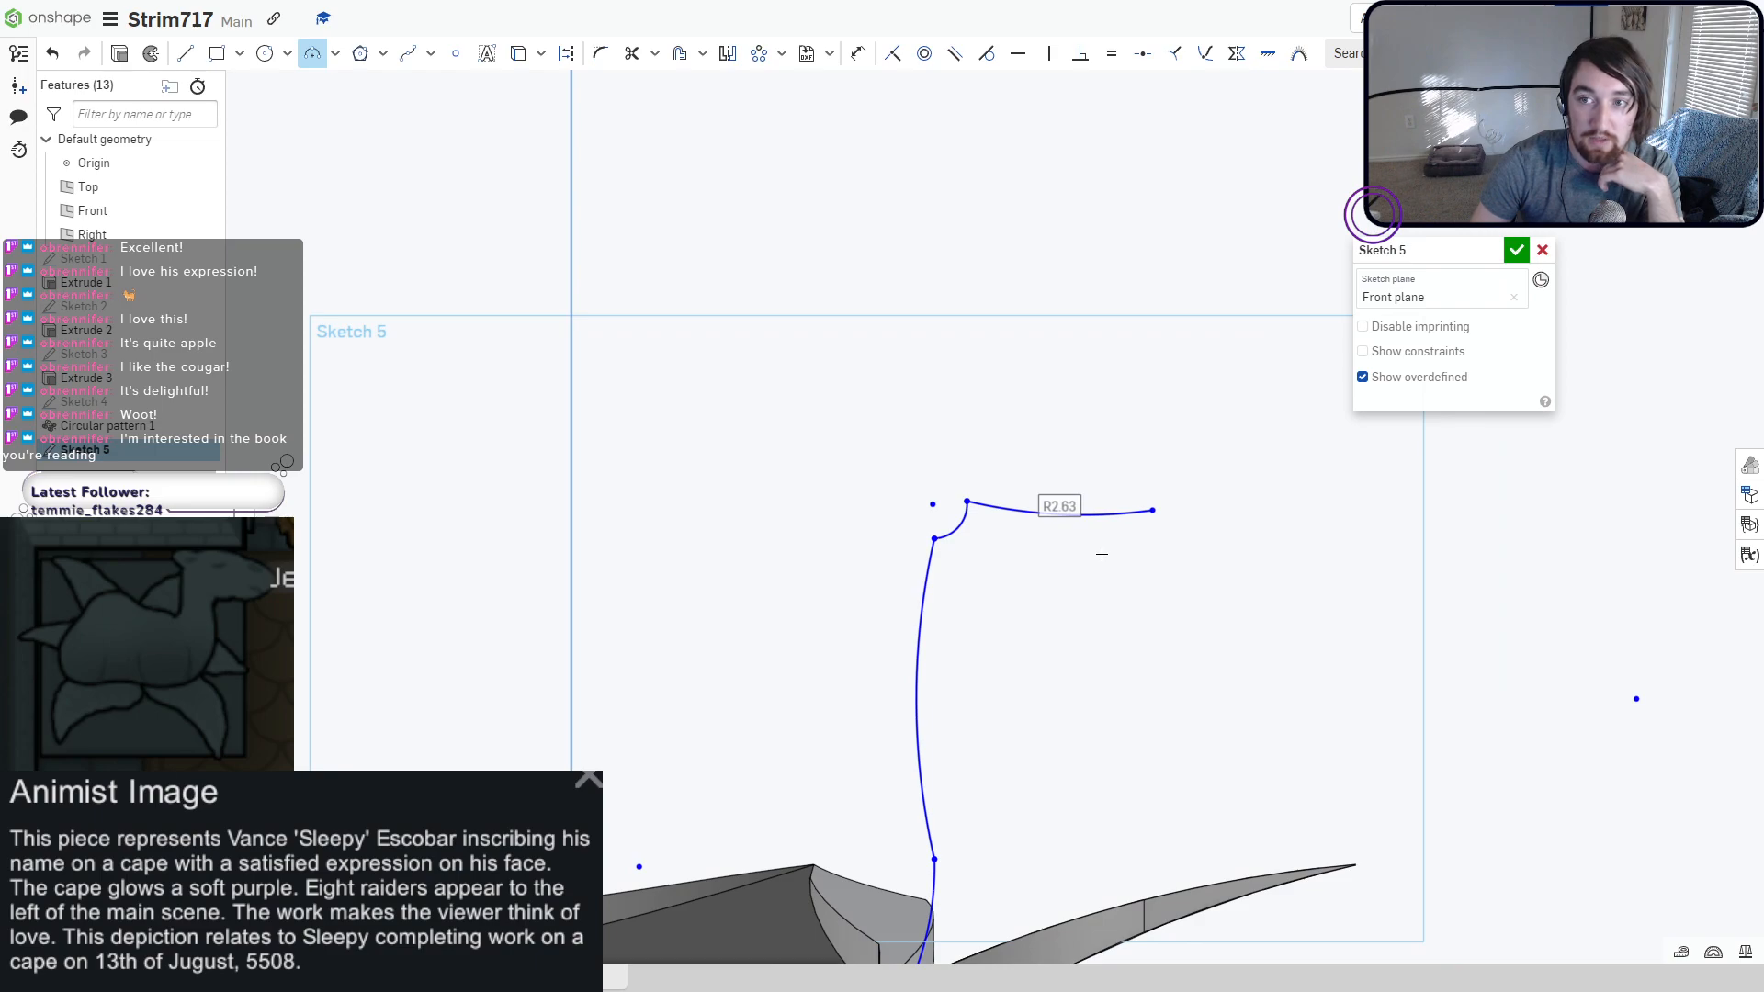
pyautogui.click(1153, 510)
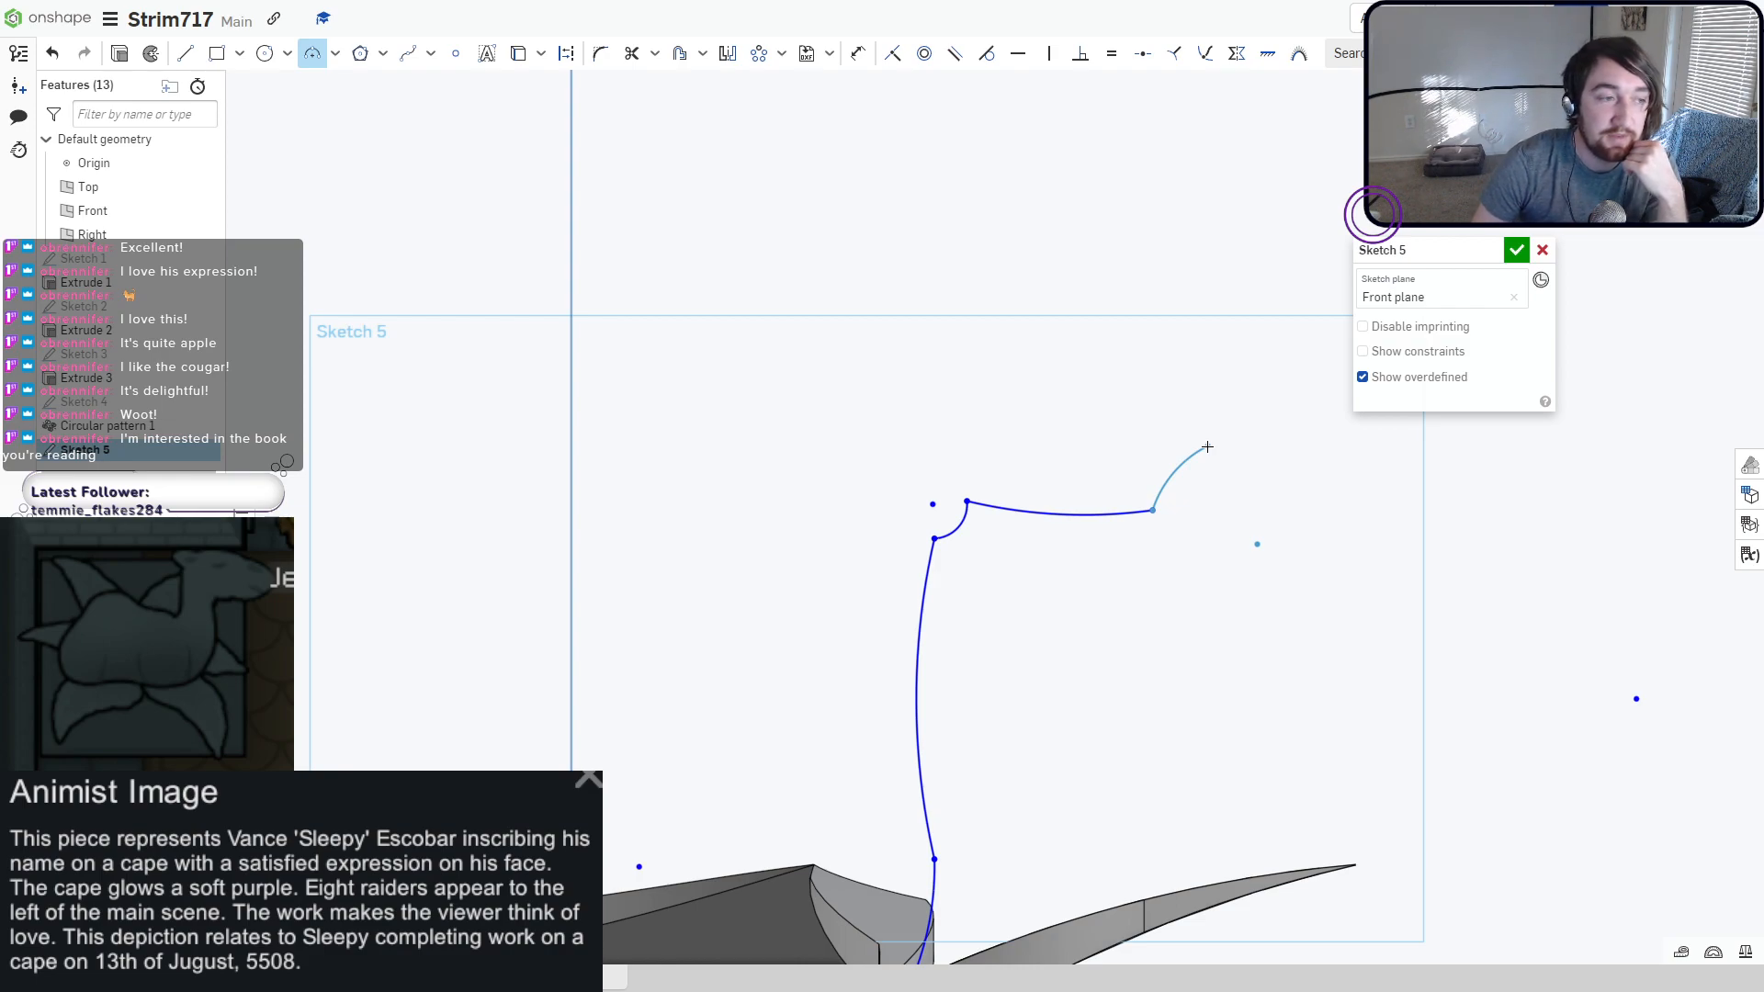
pyautogui.click(1207, 446)
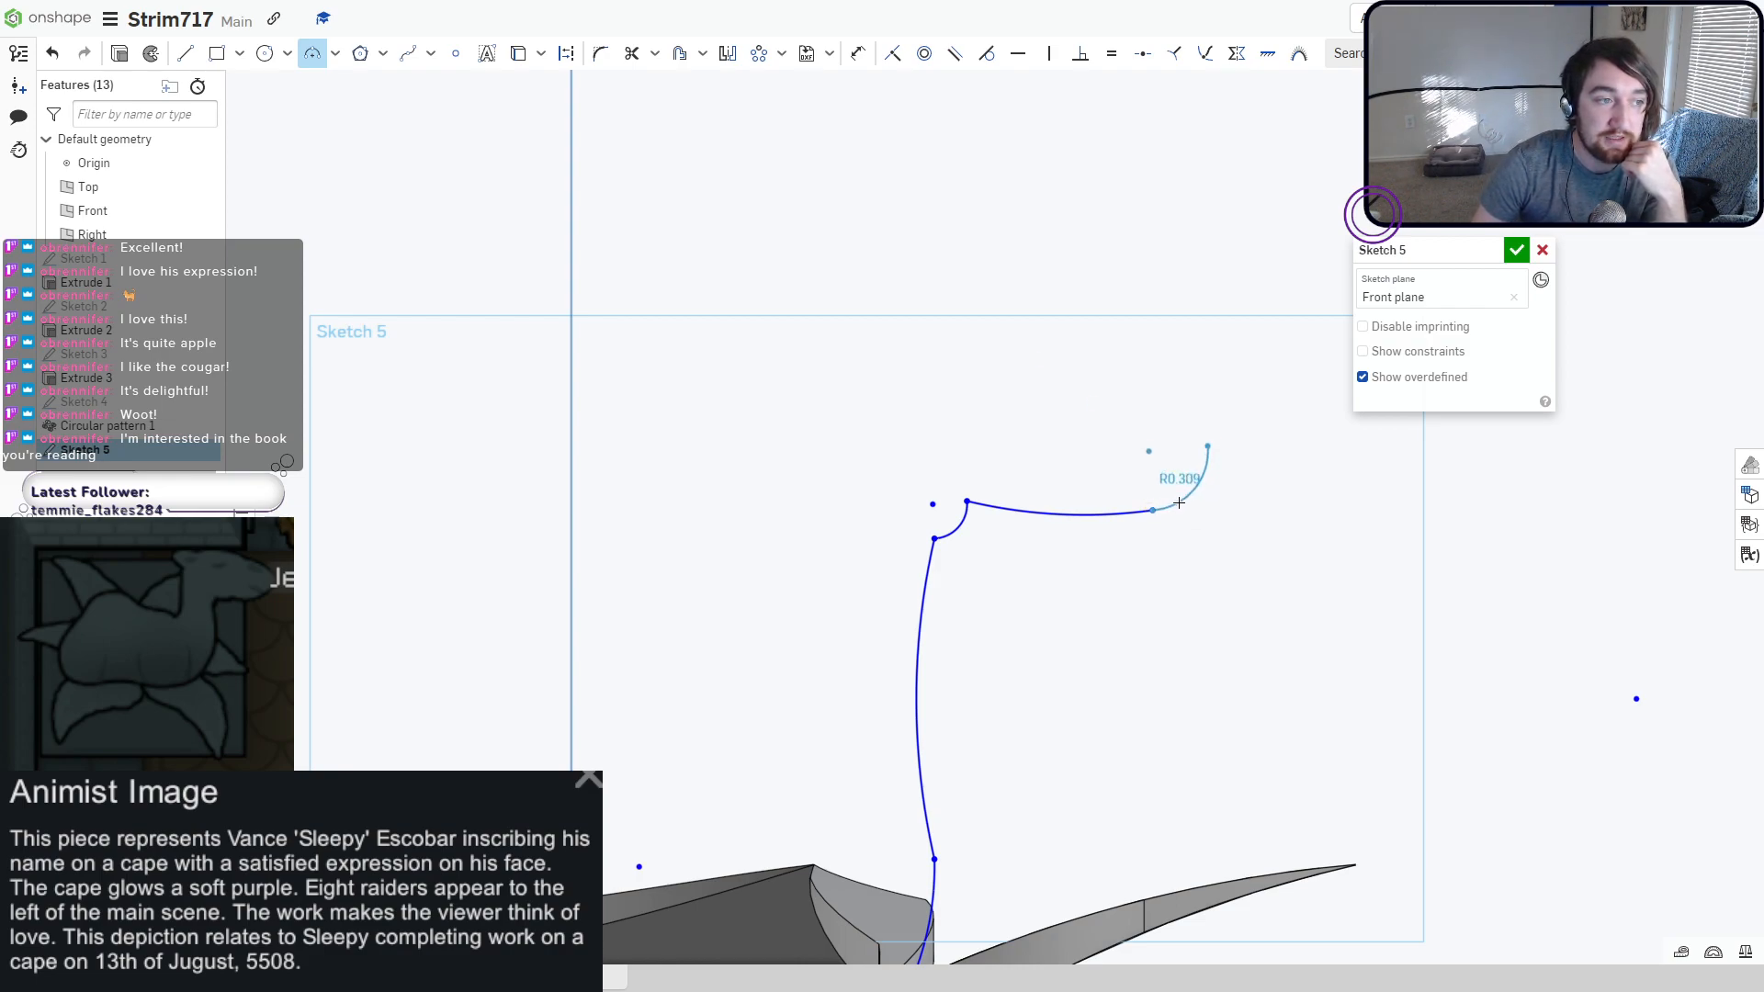
pyautogui.click(1208, 447)
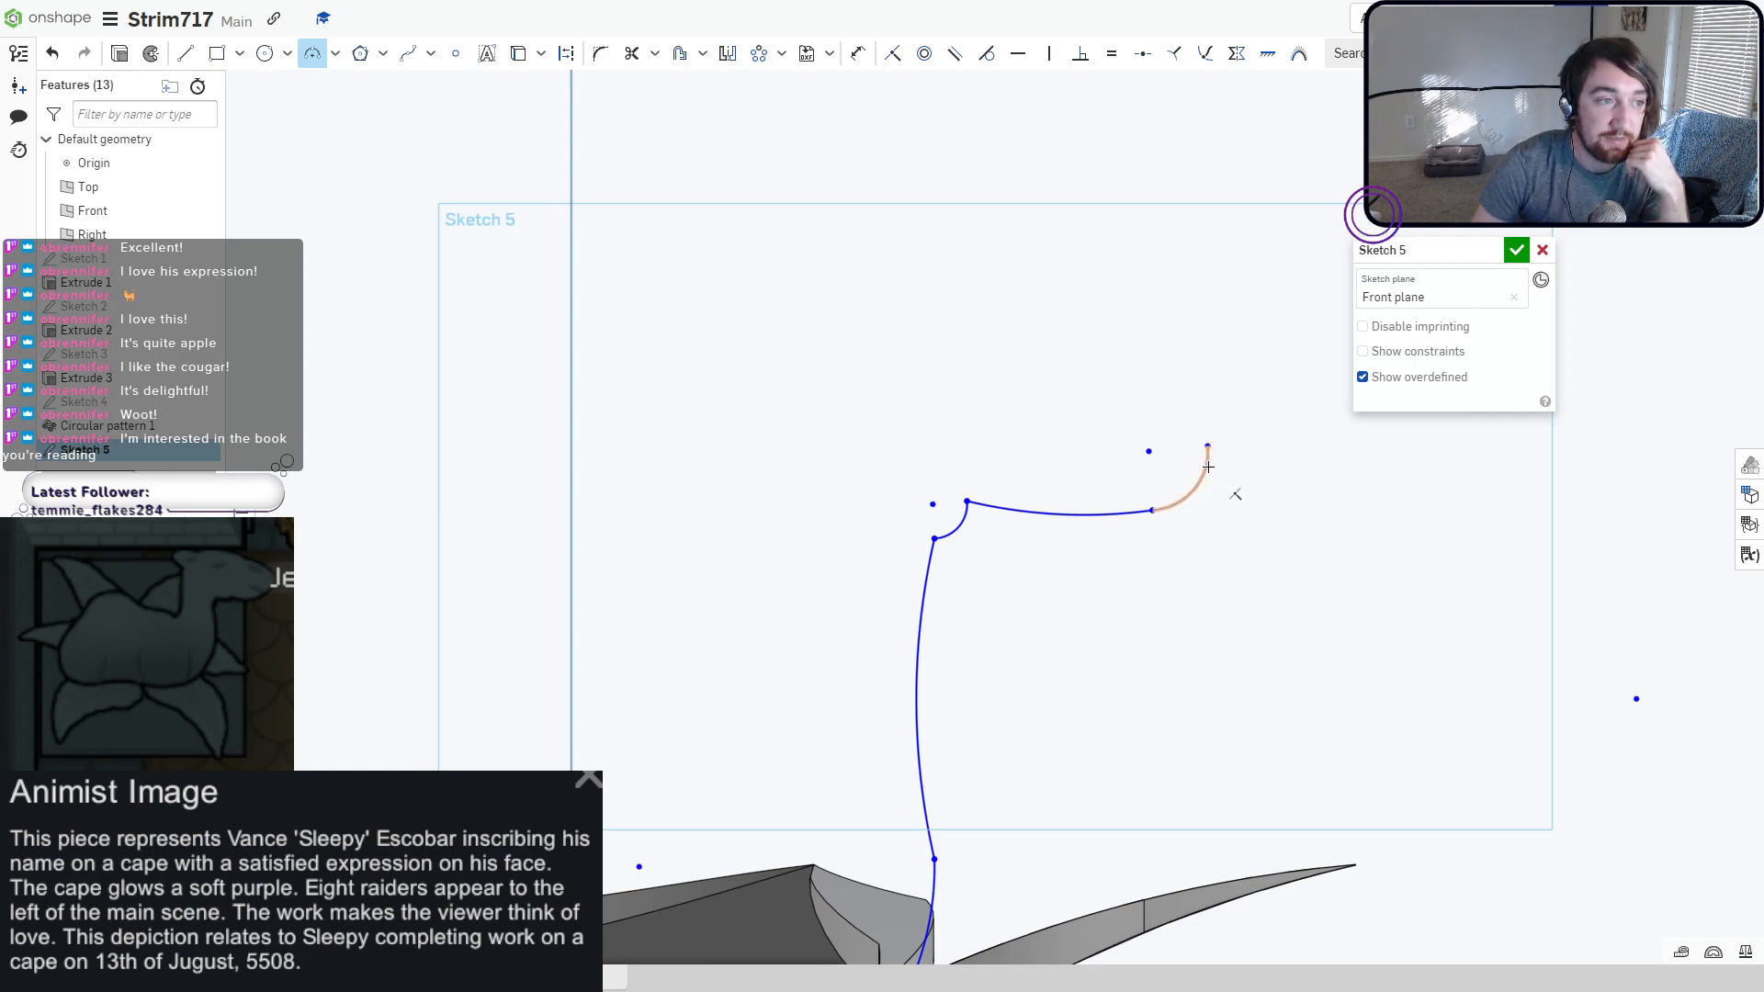
pyautogui.click(1220, 393)
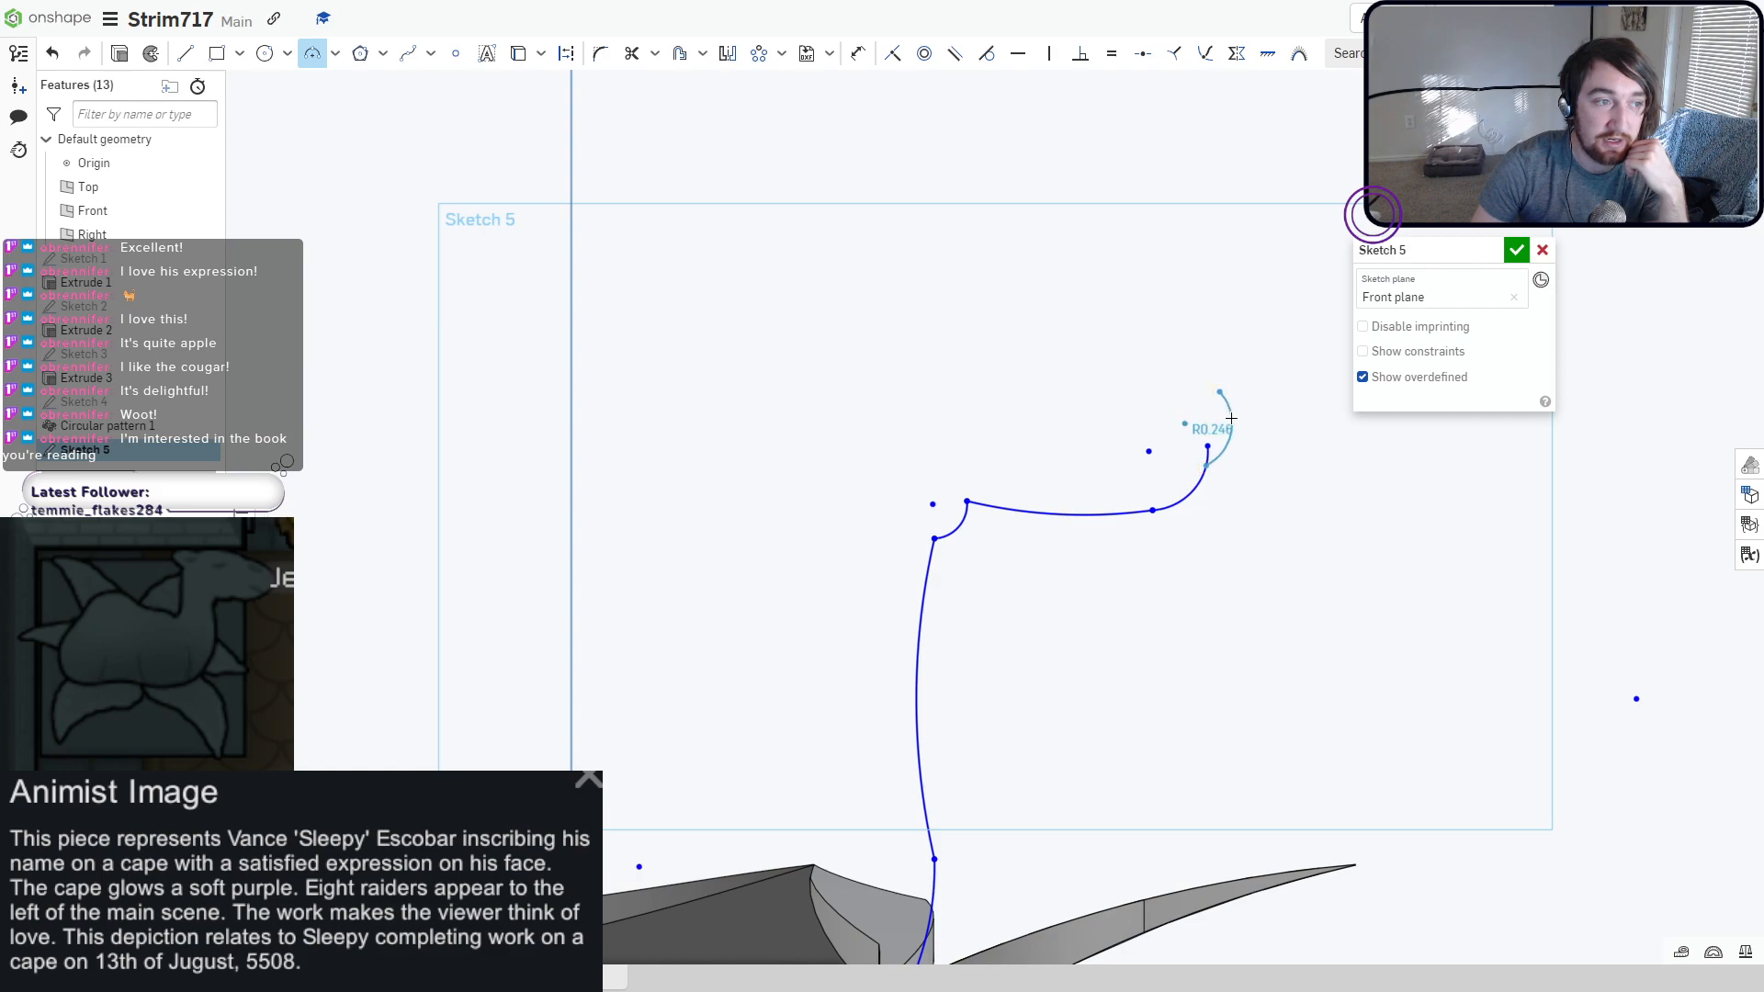
pyautogui.click(1234, 419)
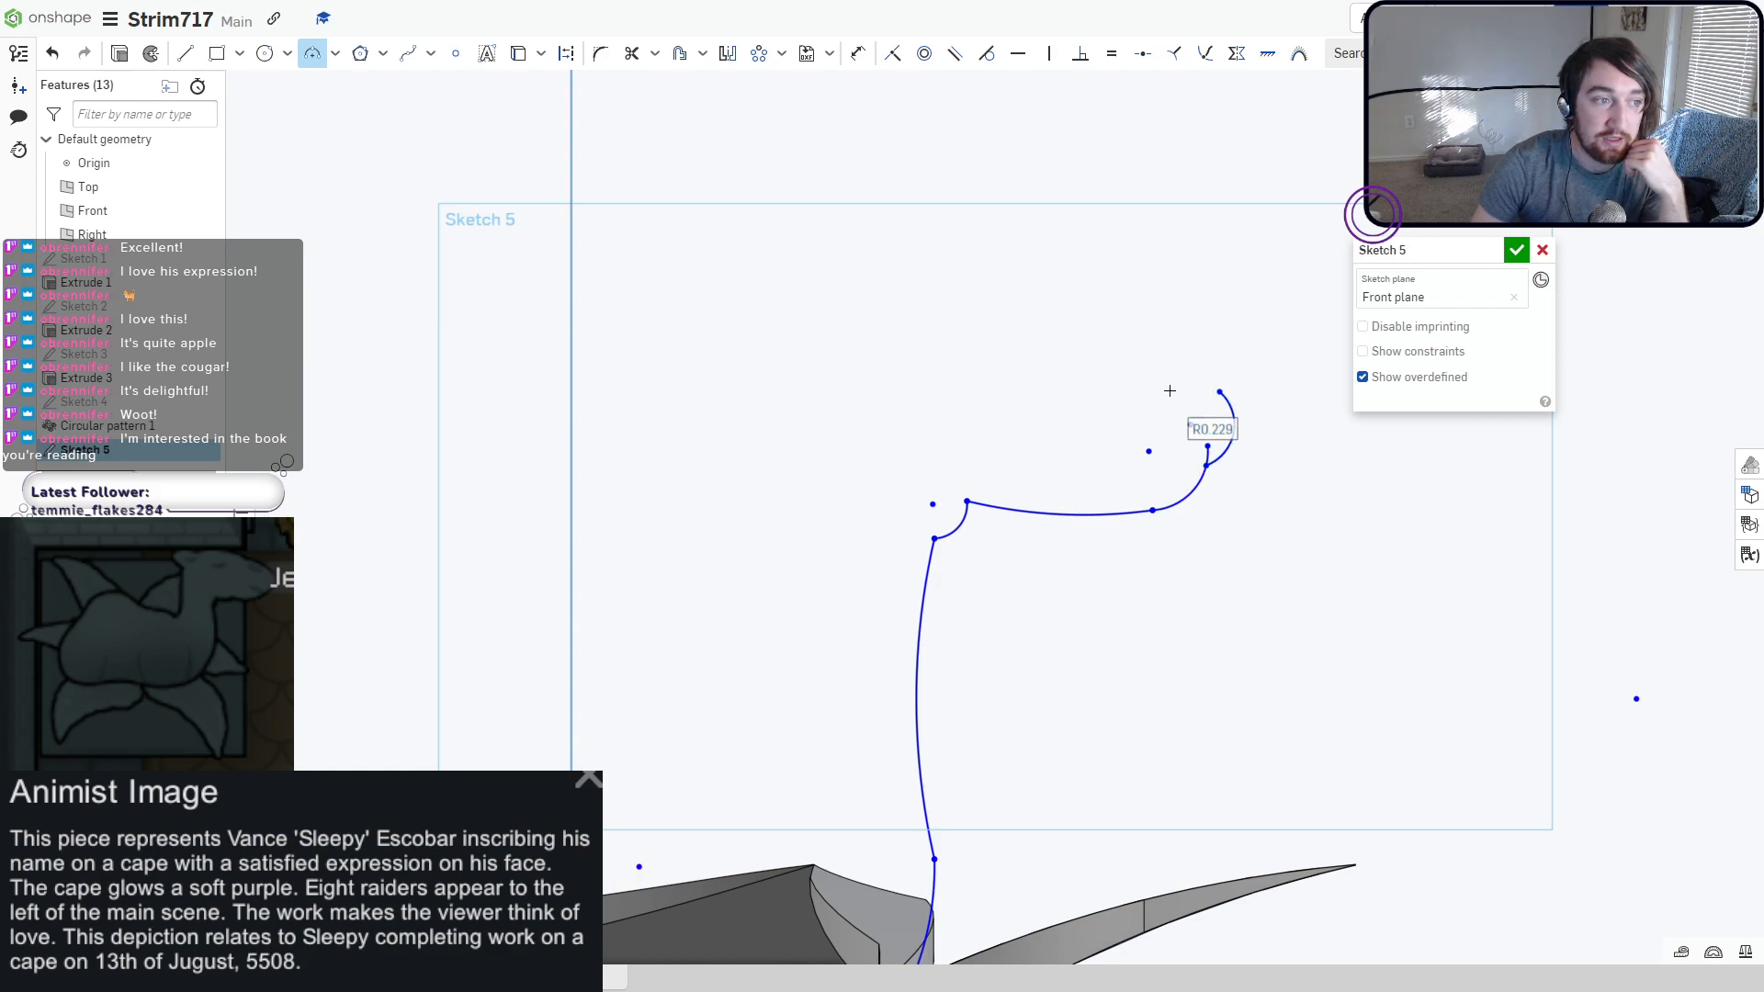
# Draw the top of the head back from the nose with two arcs of about 1.29 cm and 0.81 cm radius.
pyautogui.click(1220, 392)
pyautogui.click(1063, 360)
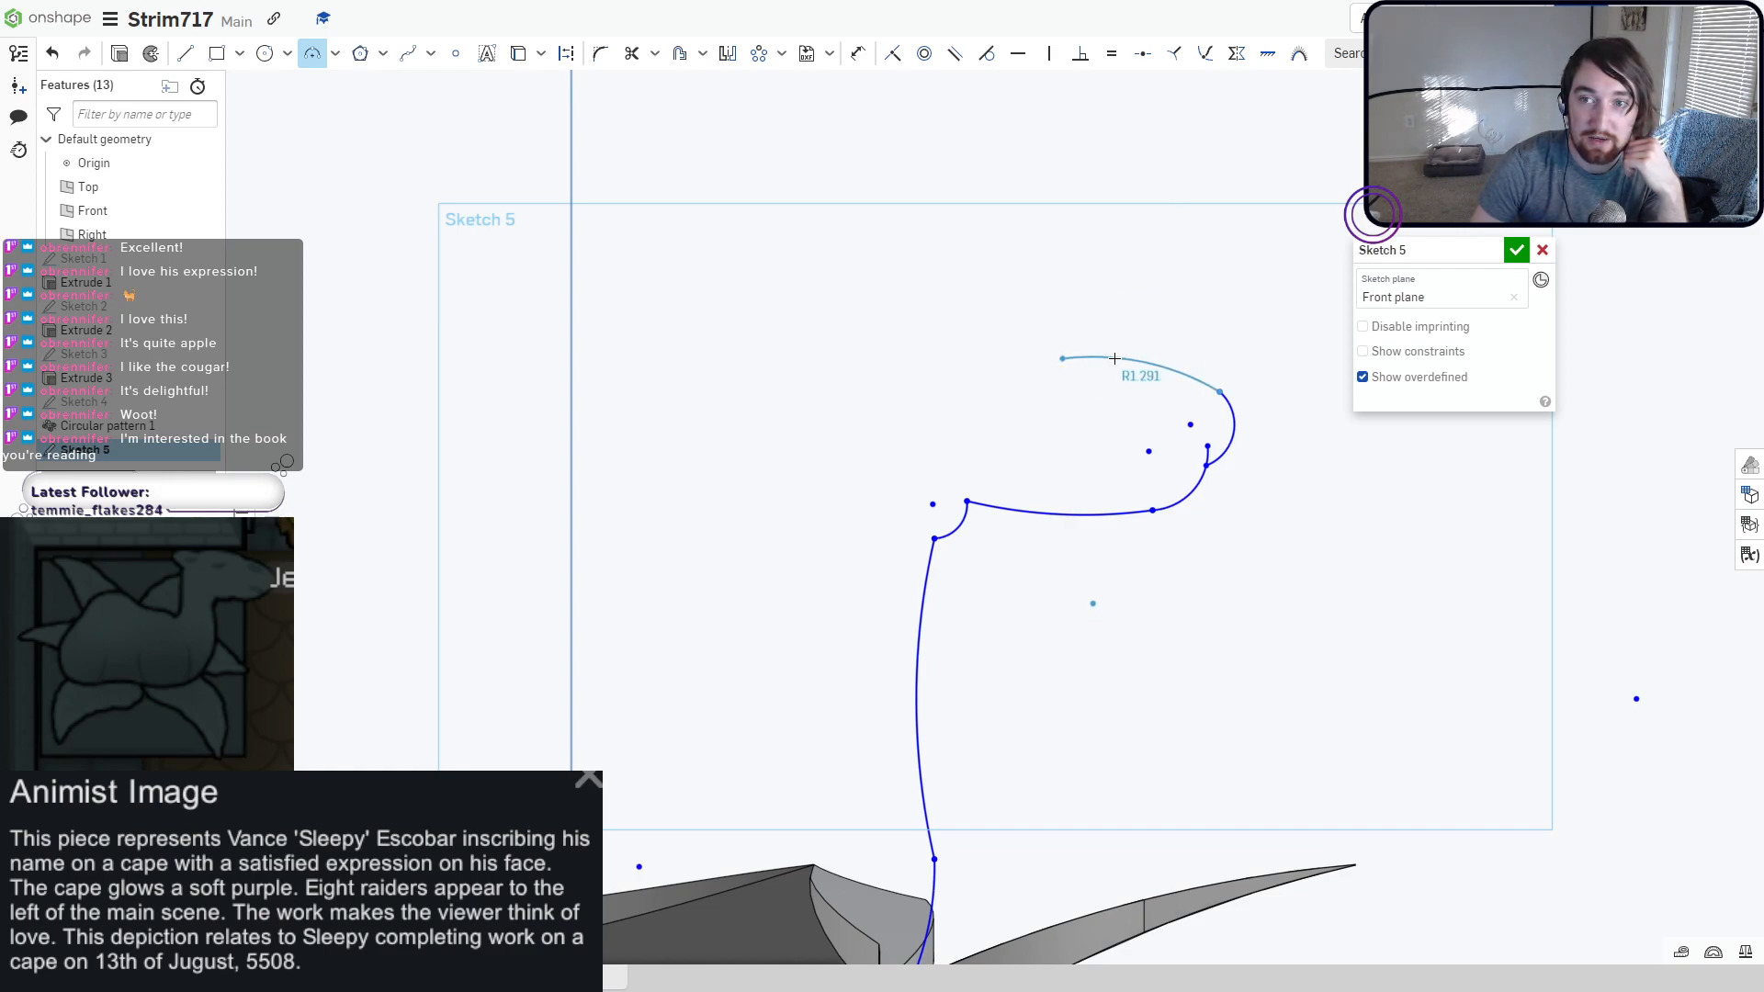
pyautogui.click(1063, 359)
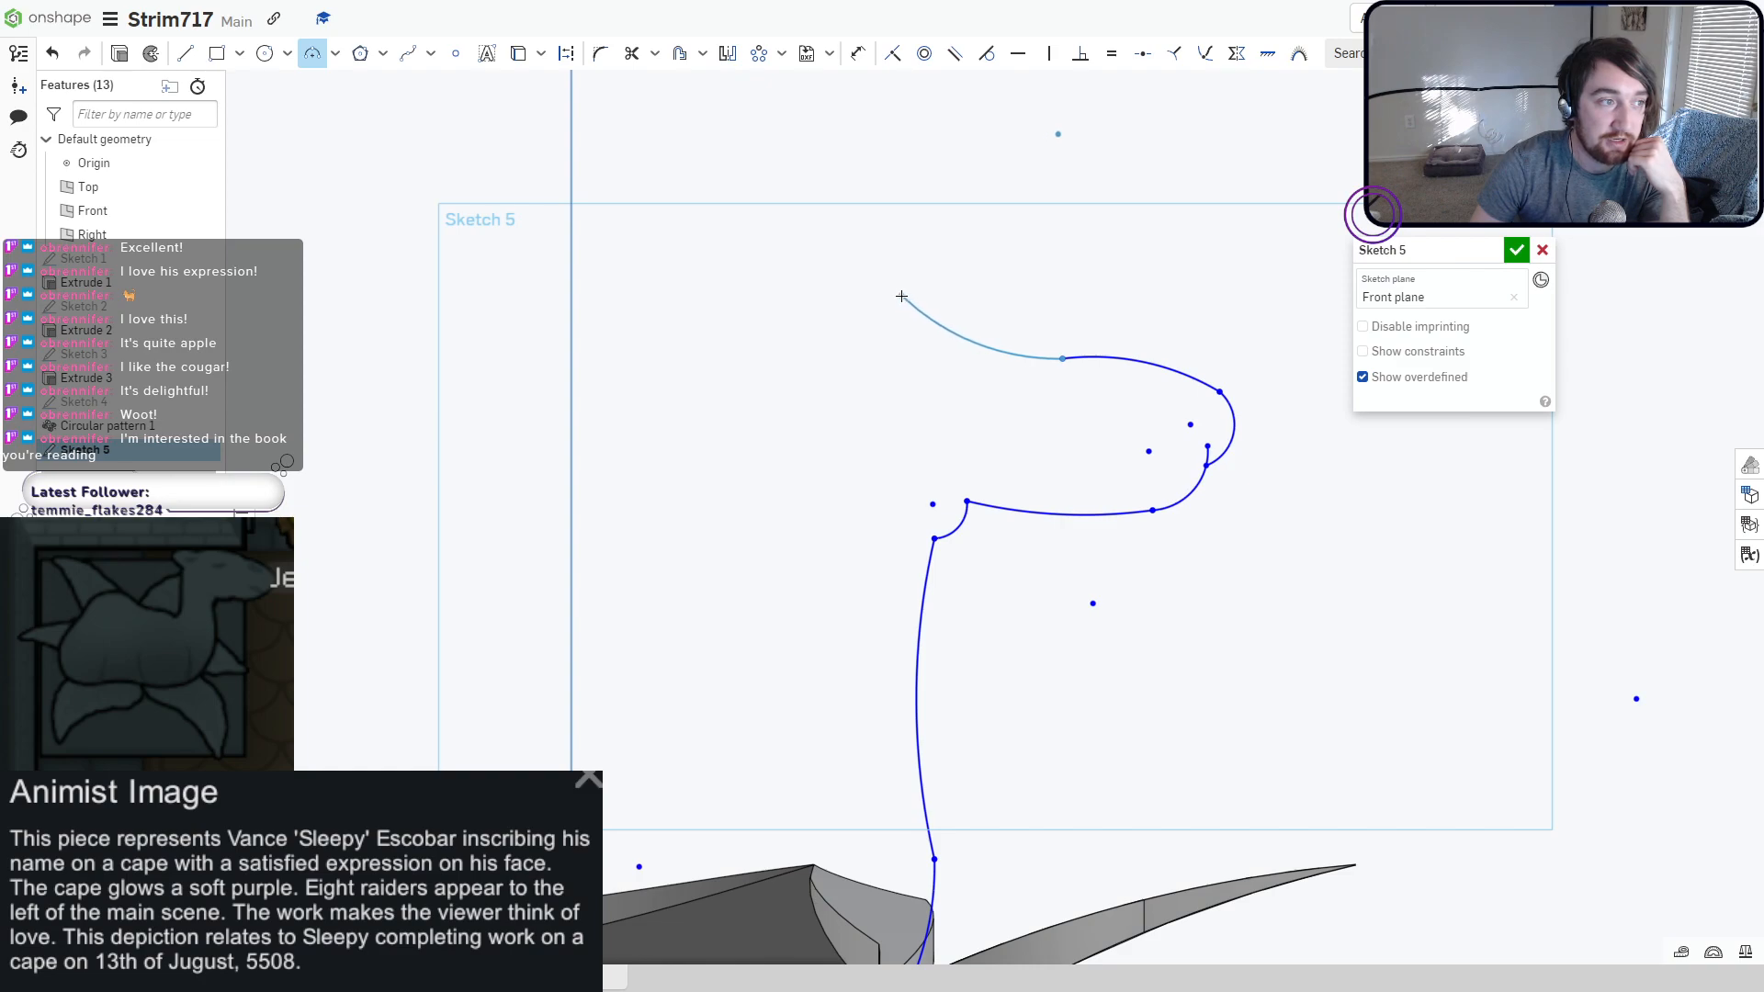
pyautogui.click(901, 296)
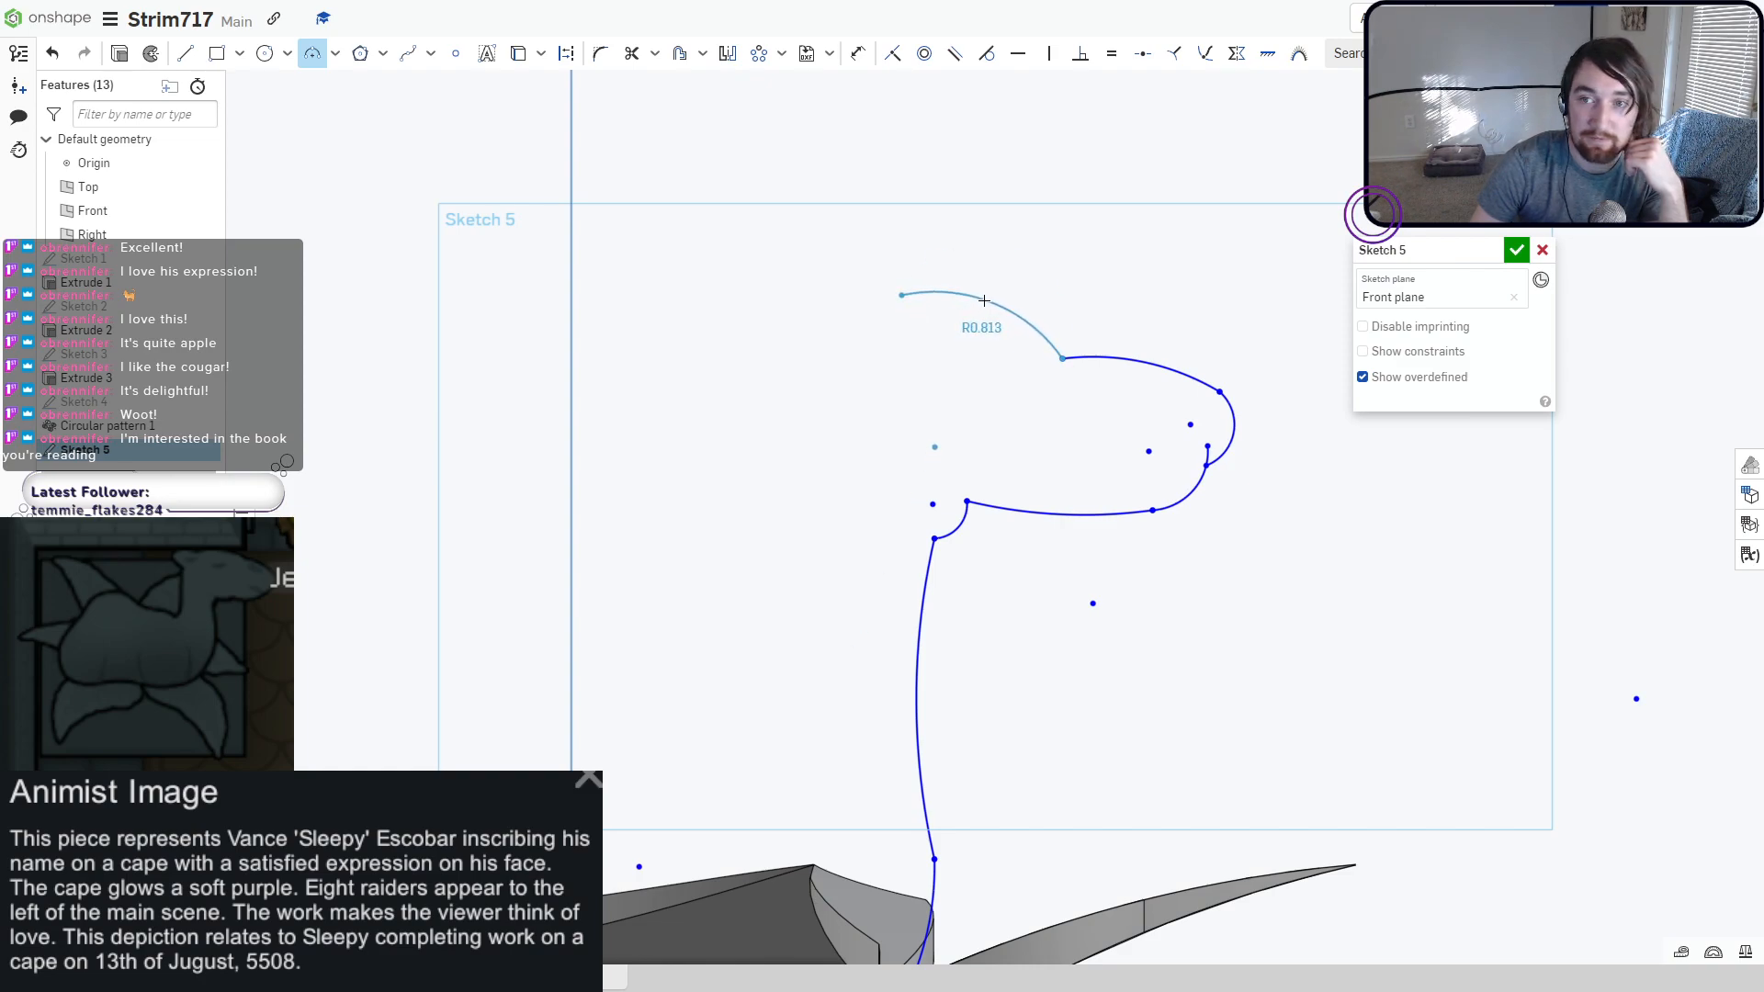
# Outline the ear behind the forehead with two small arcs of about 0.29 cm and 0.27 cm radius.
pyautogui.click(902, 296)
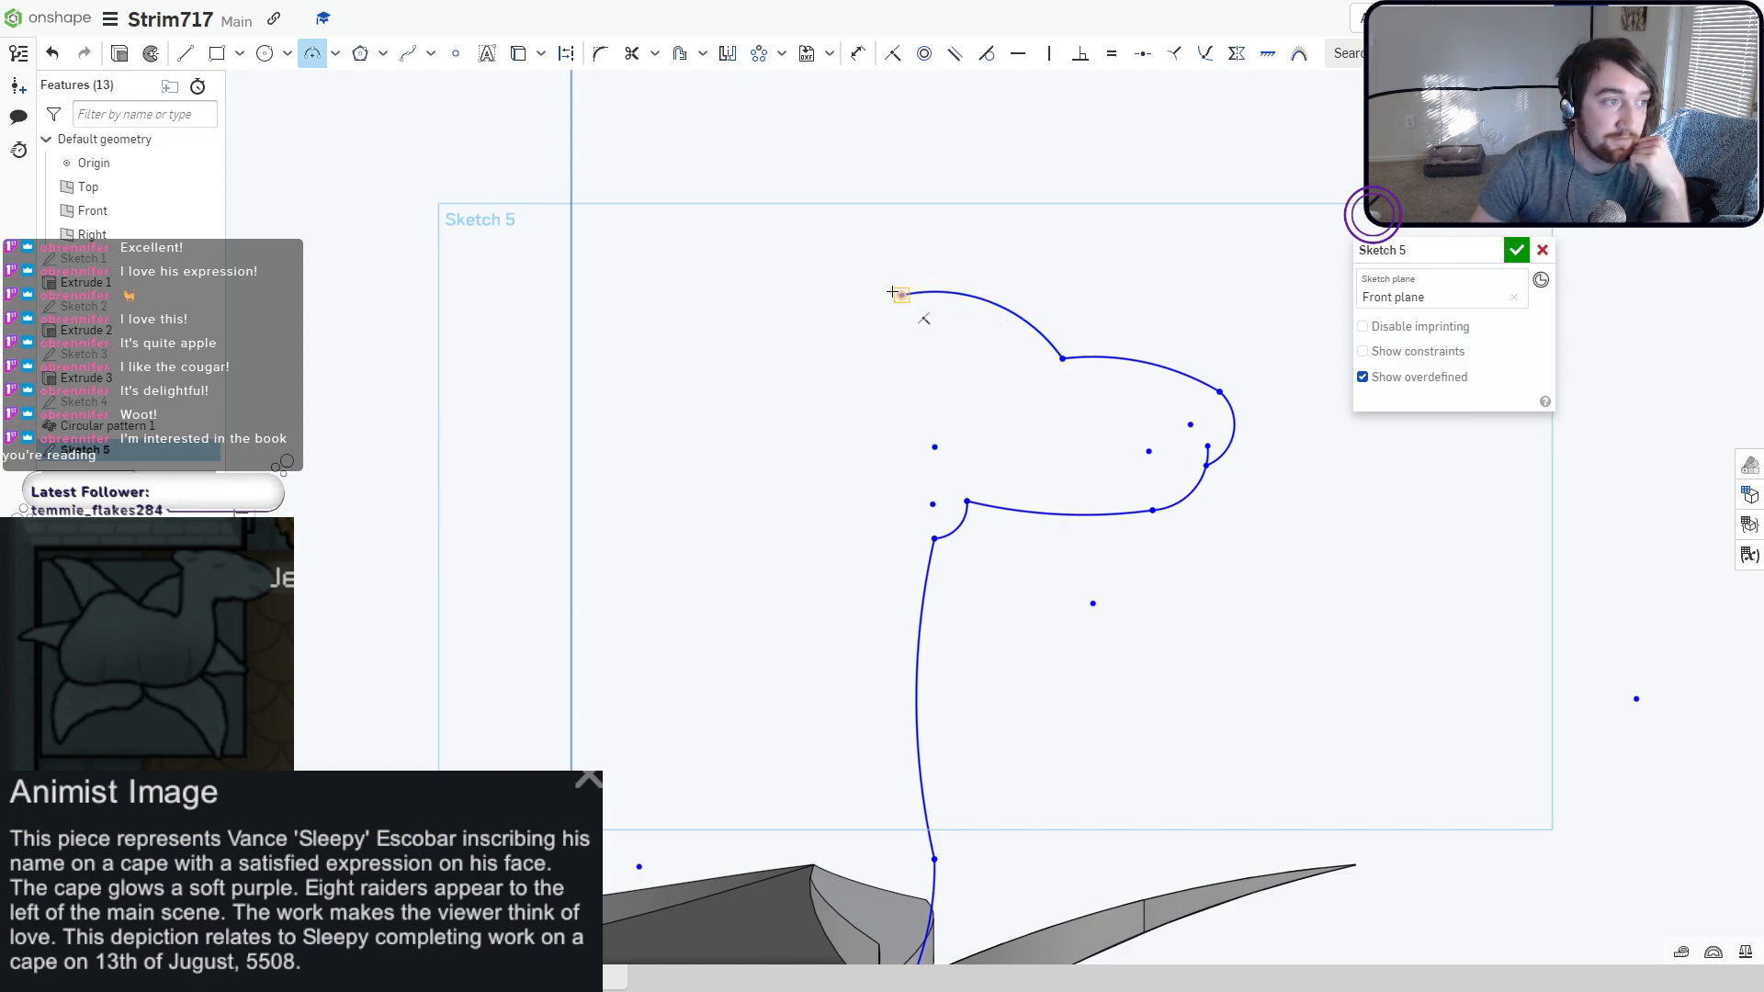
pyautogui.click(839, 277)
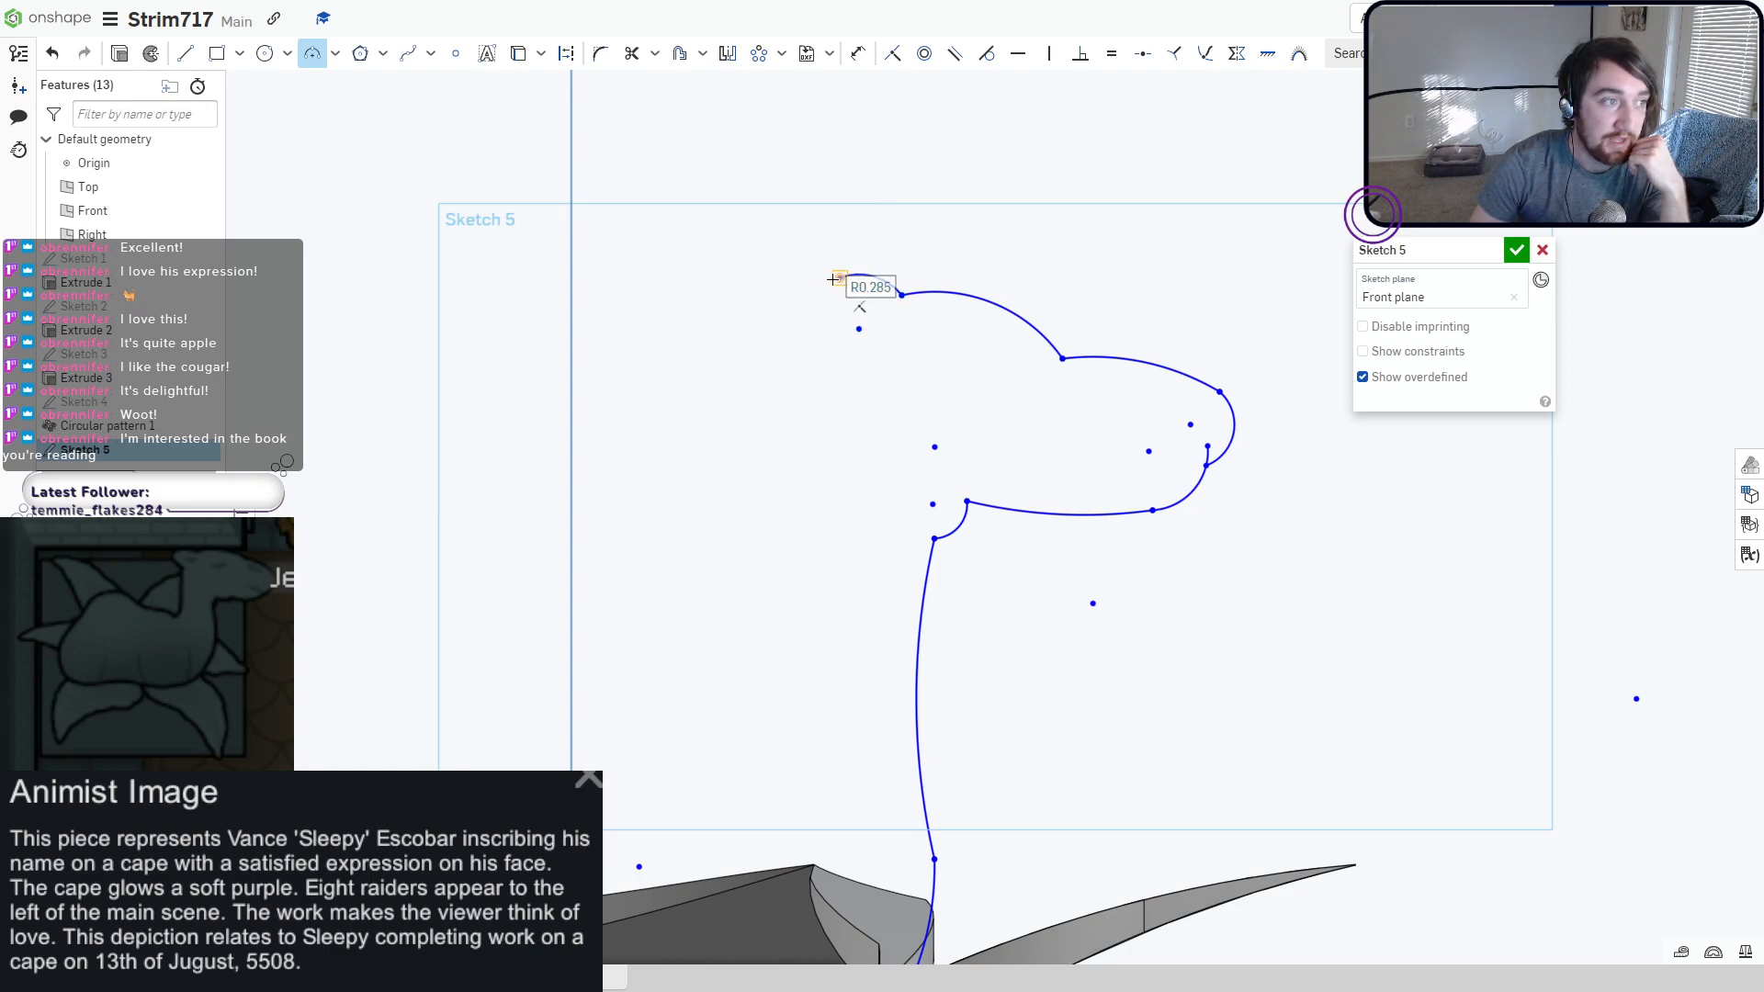
pyautogui.click(839, 277)
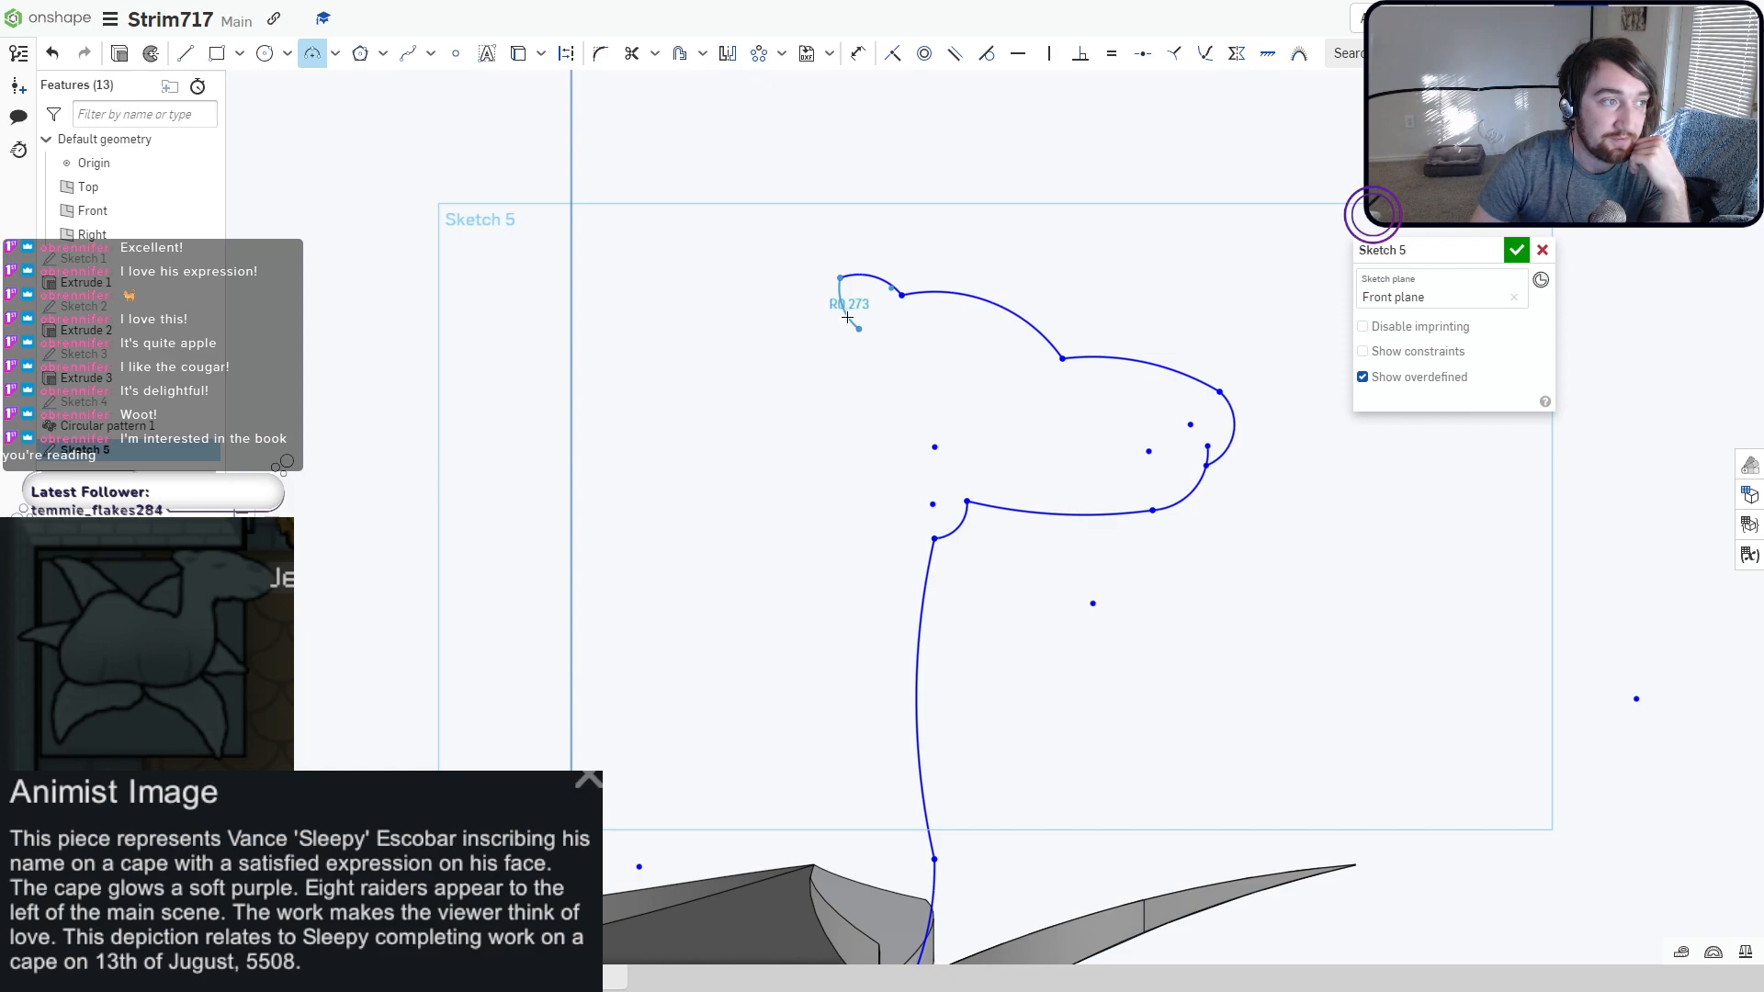
# Draw the back of the neck as a long arc of about 11.12 cm radius from the ear down to the level of the front neck arc's lower end.
pyautogui.click(858, 328)
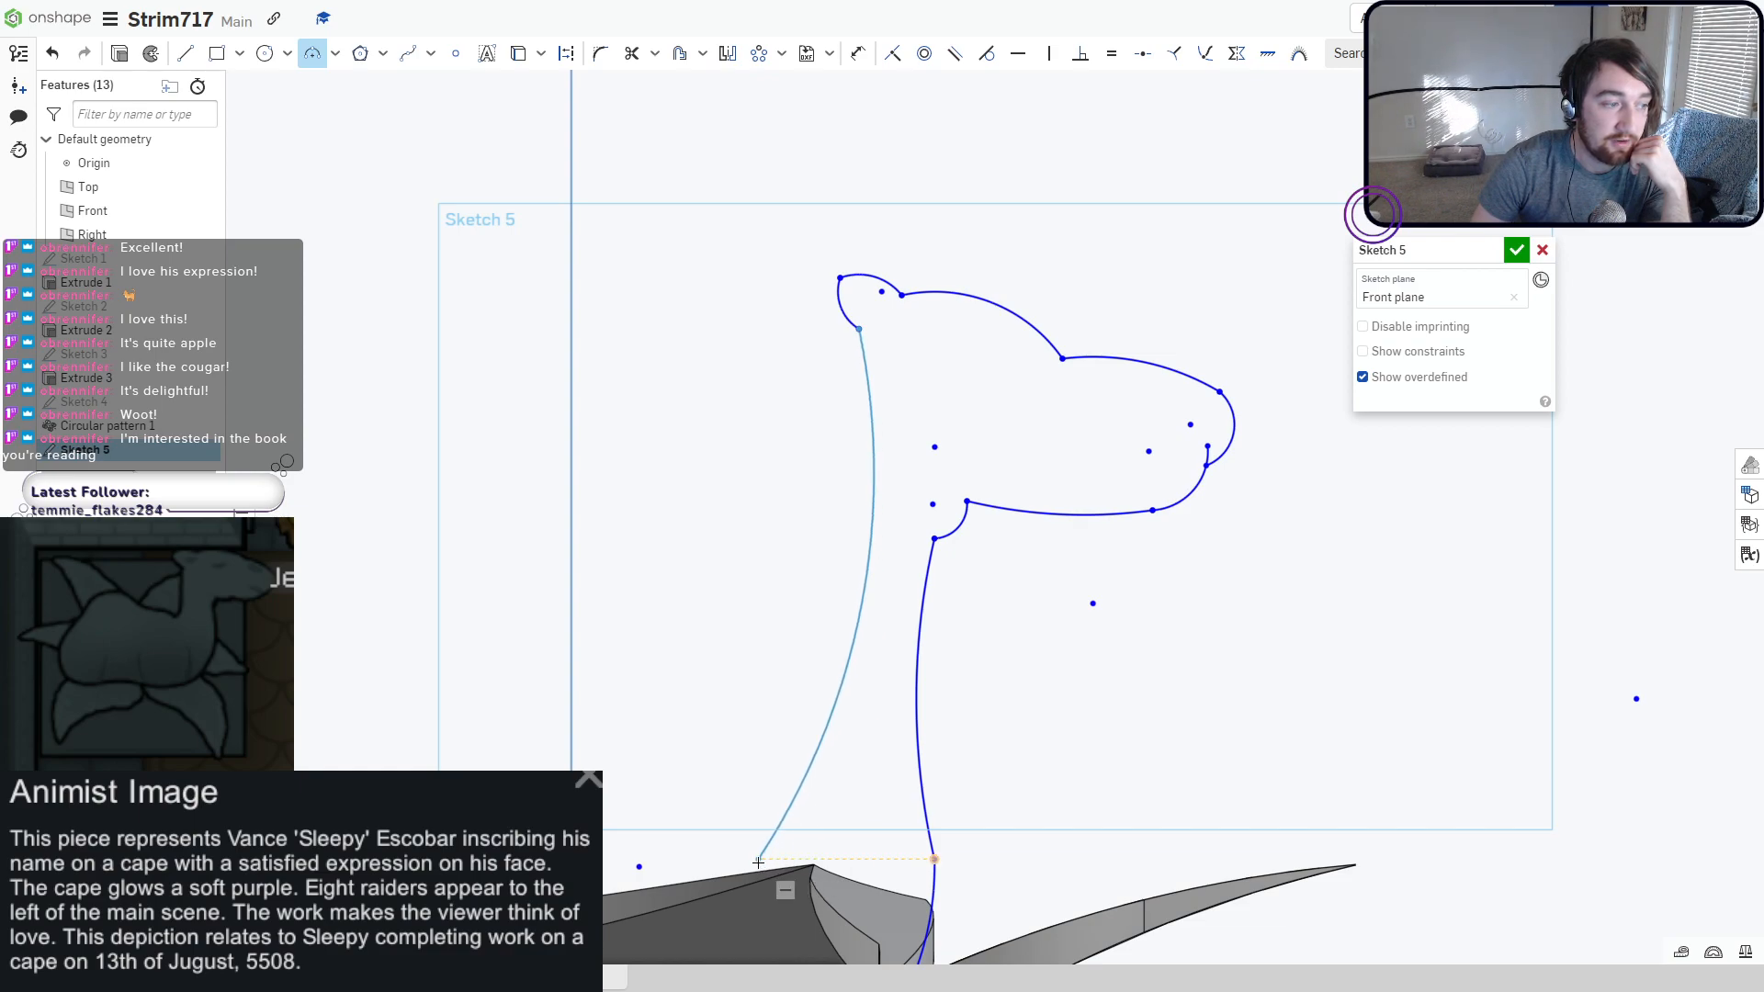
pyautogui.click(767, 752)
pyautogui.moveTo(721, 792); pyautogui.dragTo(971, 637, button='middle')
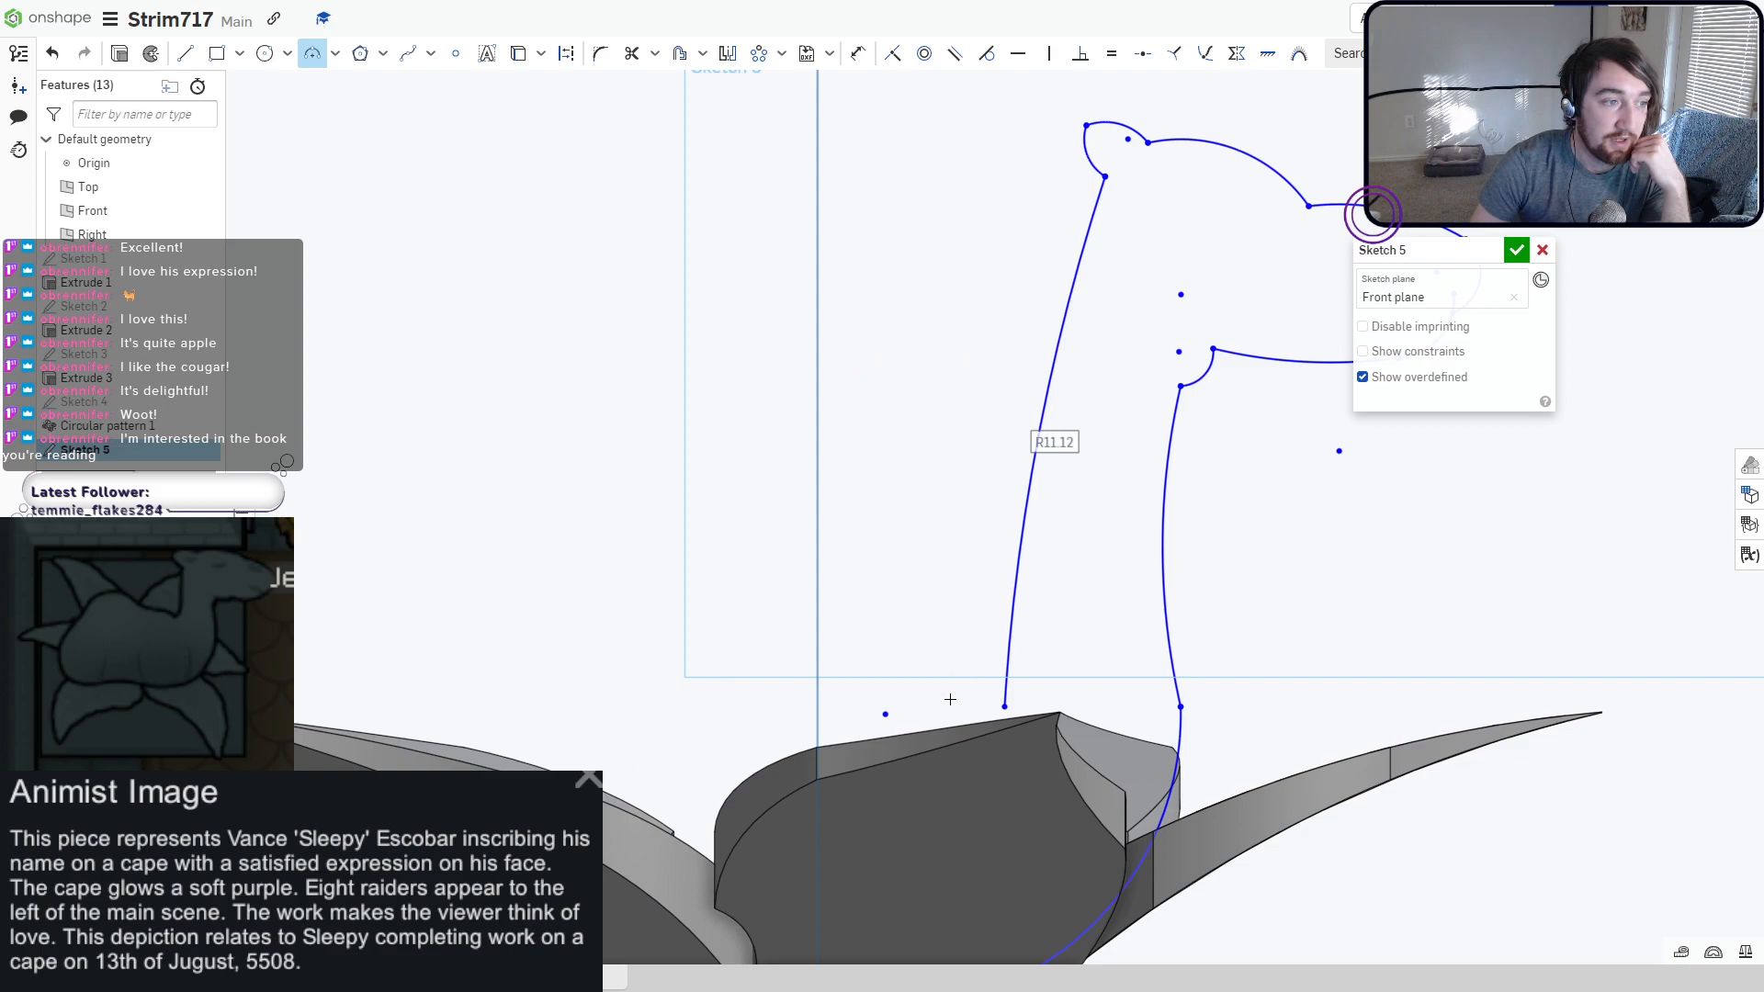
# Draw the figure's back from the rear neck line with a shallow arc of about 2.15 cm radius and a hump of about 1.13 cm radius.
pyautogui.click(1013, 598)
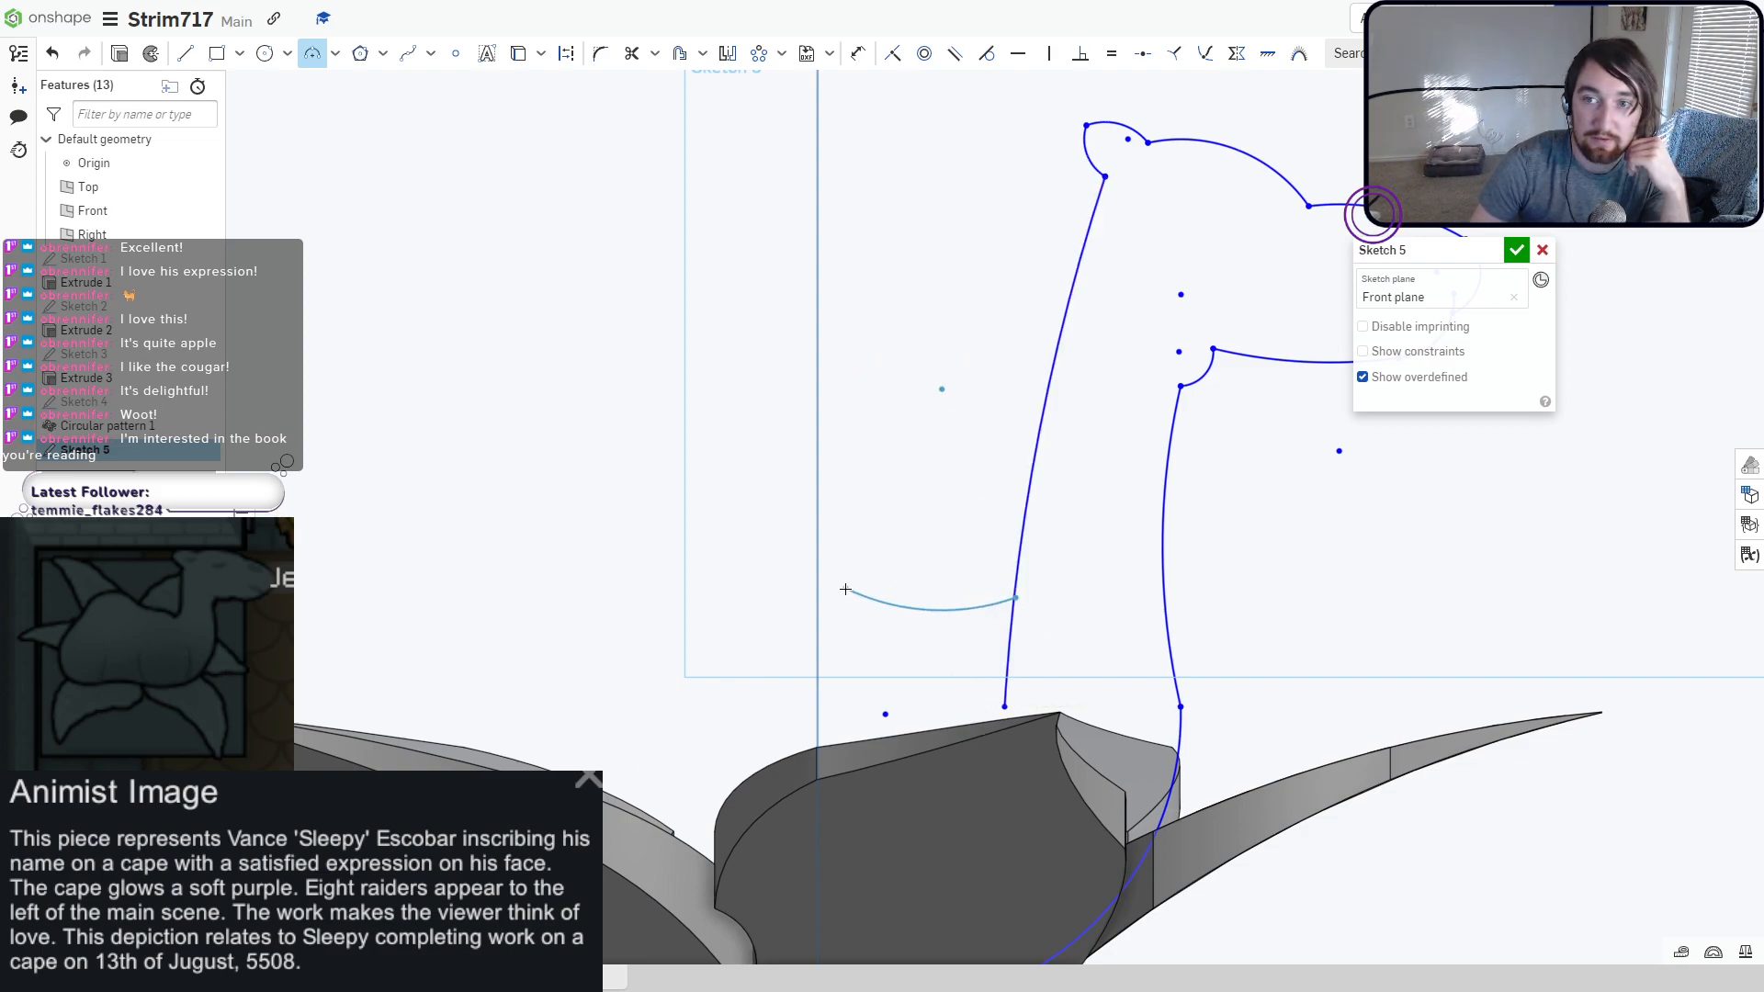
pyautogui.click(769, 572)
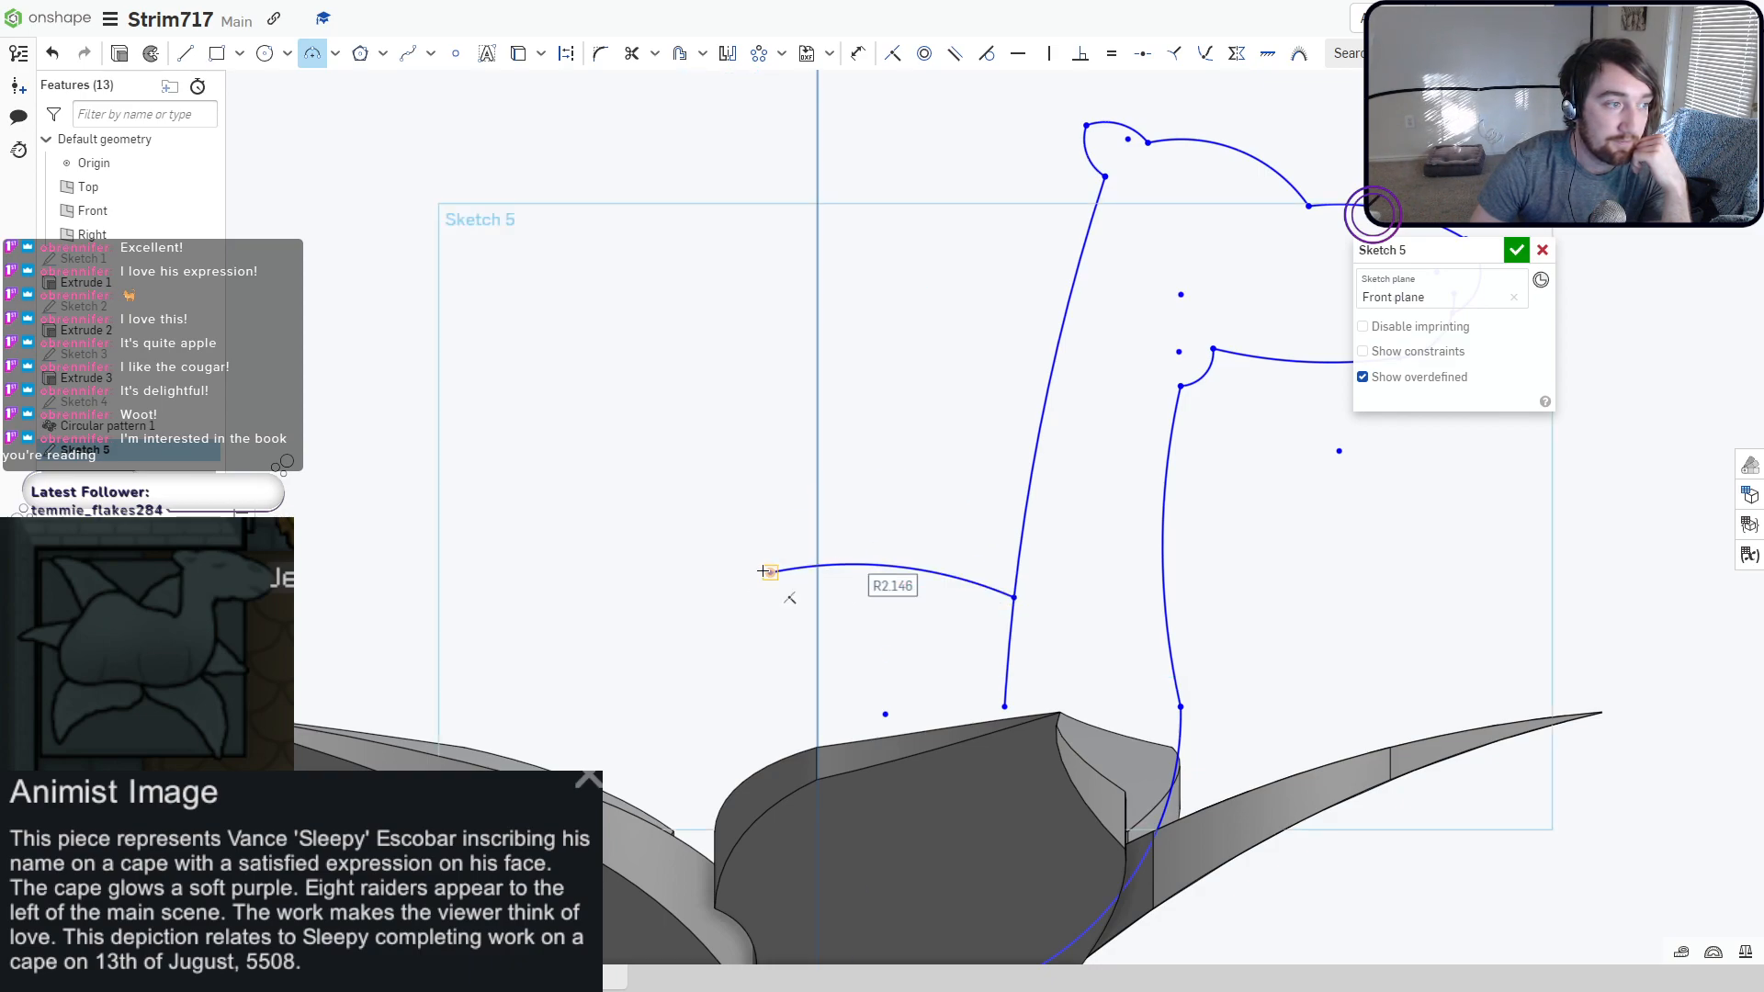
pyautogui.click(768, 571)
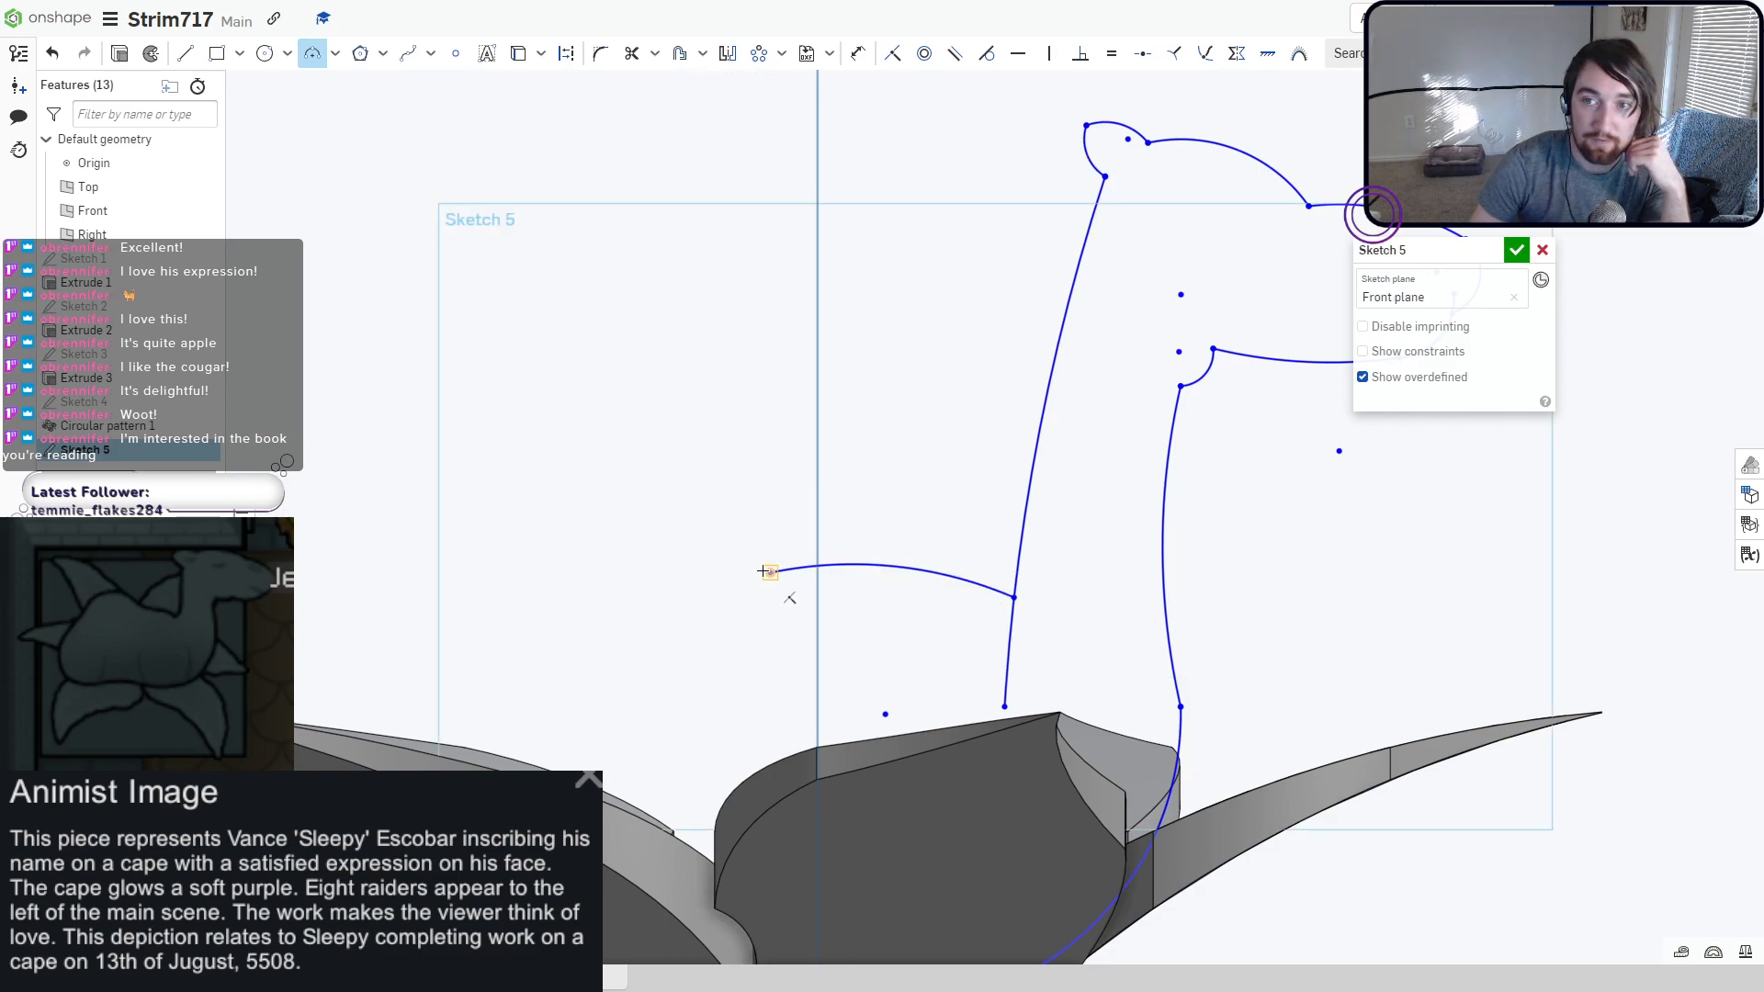
pyautogui.click(412, 597)
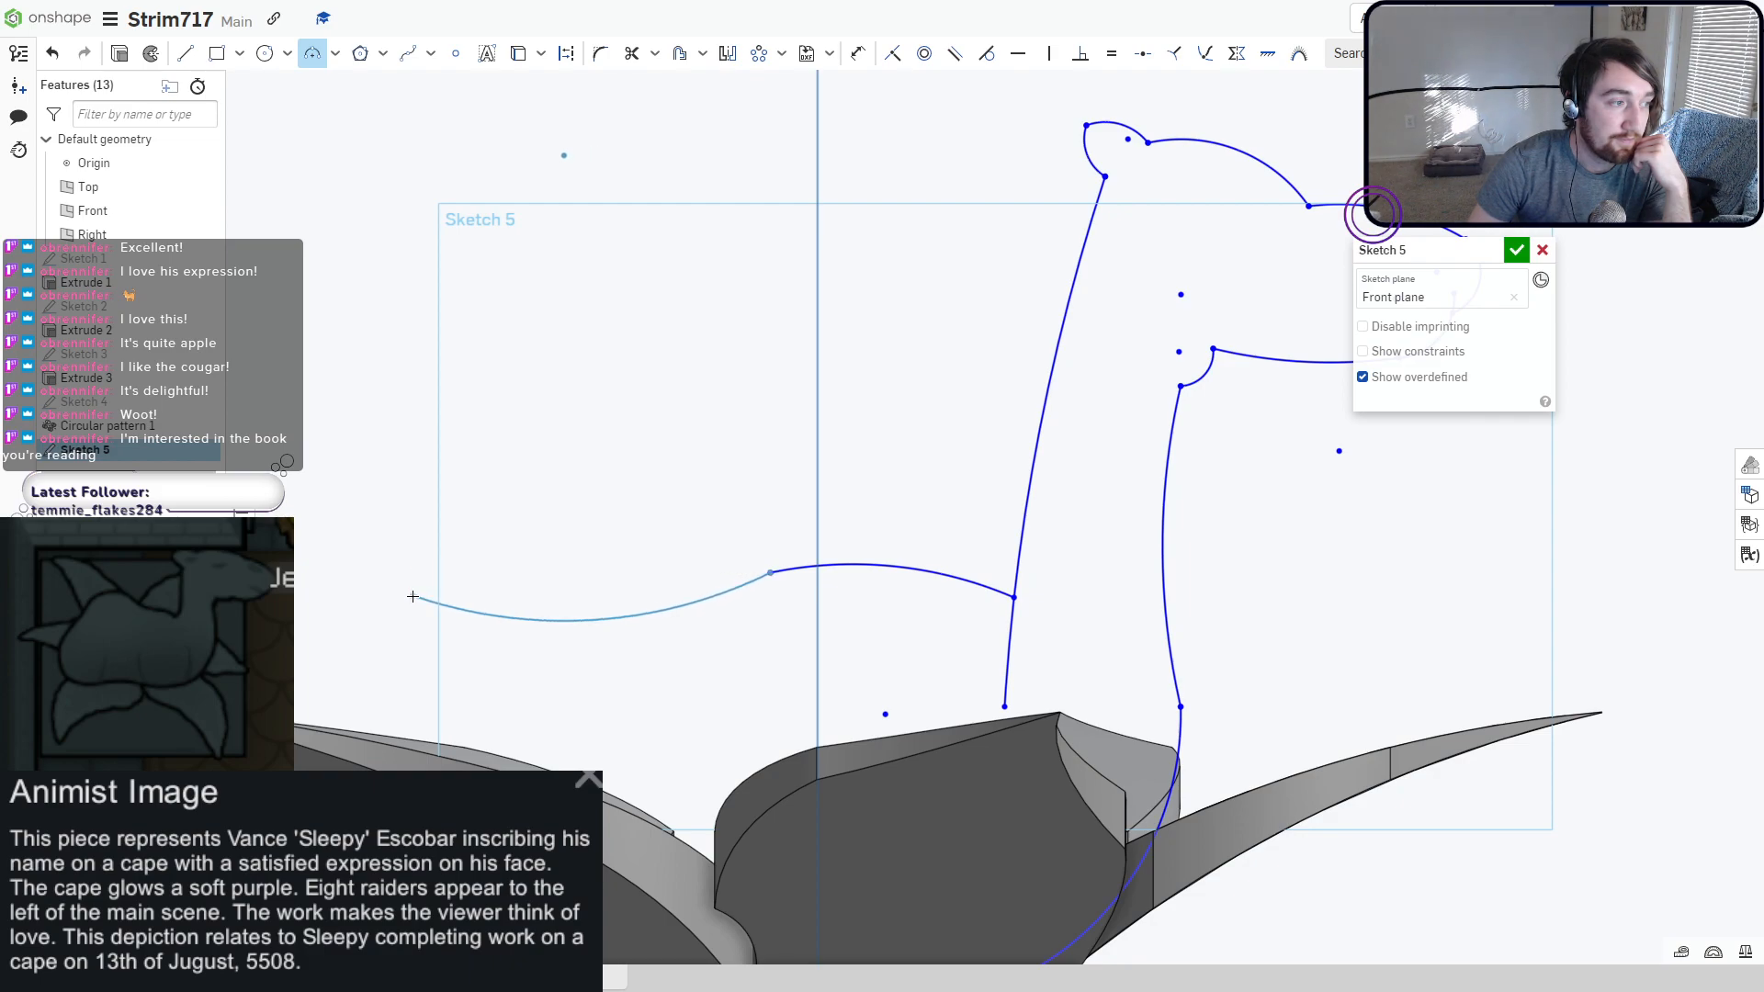
pyautogui.click(518, 505)
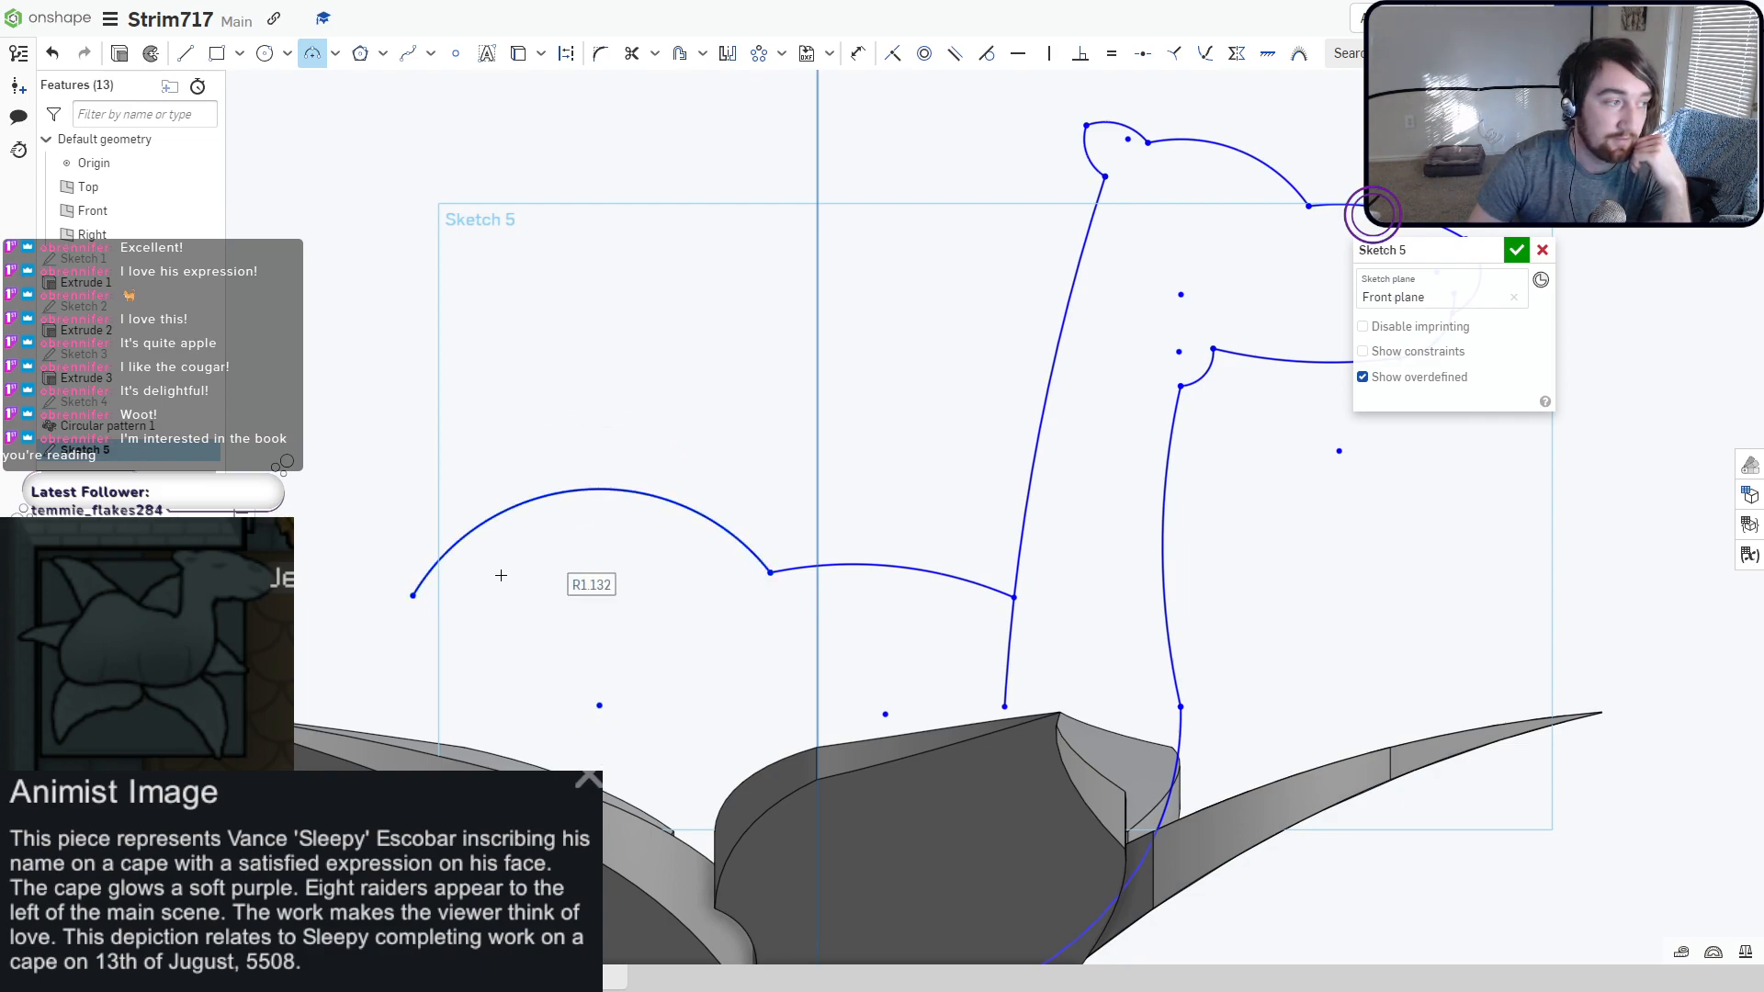
# Add a small concave arc of about 0.37 cm radius running down from the rear end of the hump.
pyautogui.moveTo(518, 506); pyautogui.dragTo(786, 400, button='middle')
pyautogui.click(675, 492)
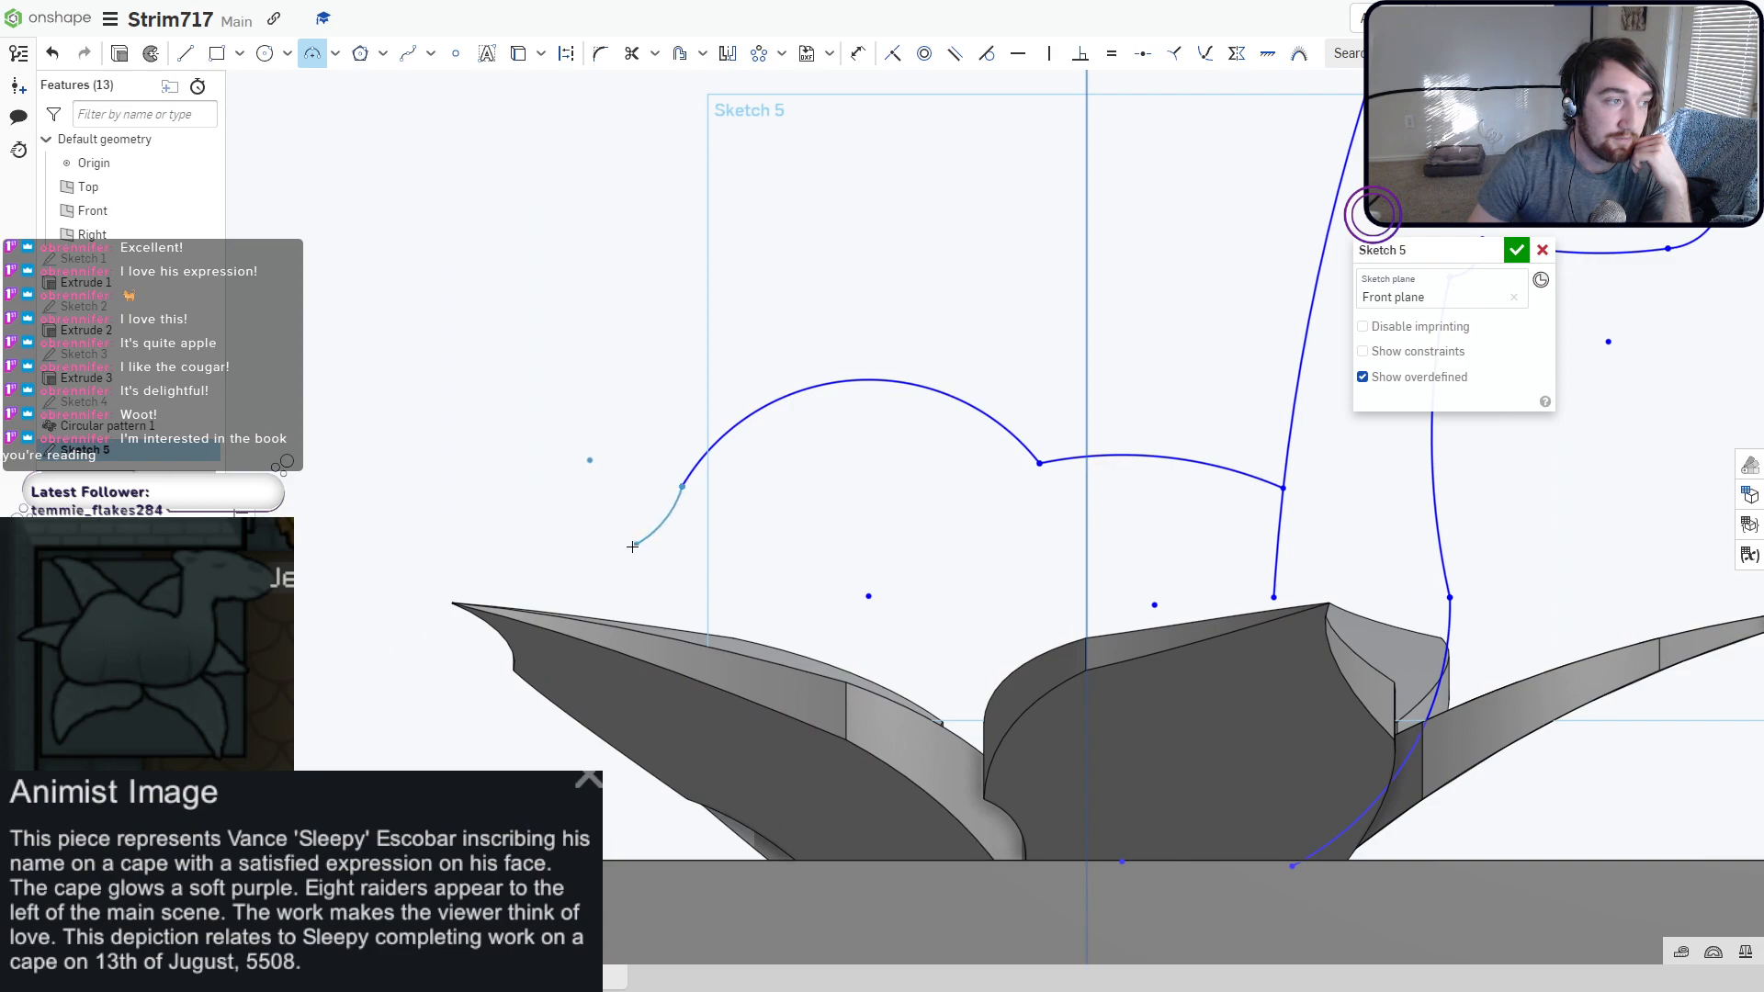
pyautogui.click(645, 533)
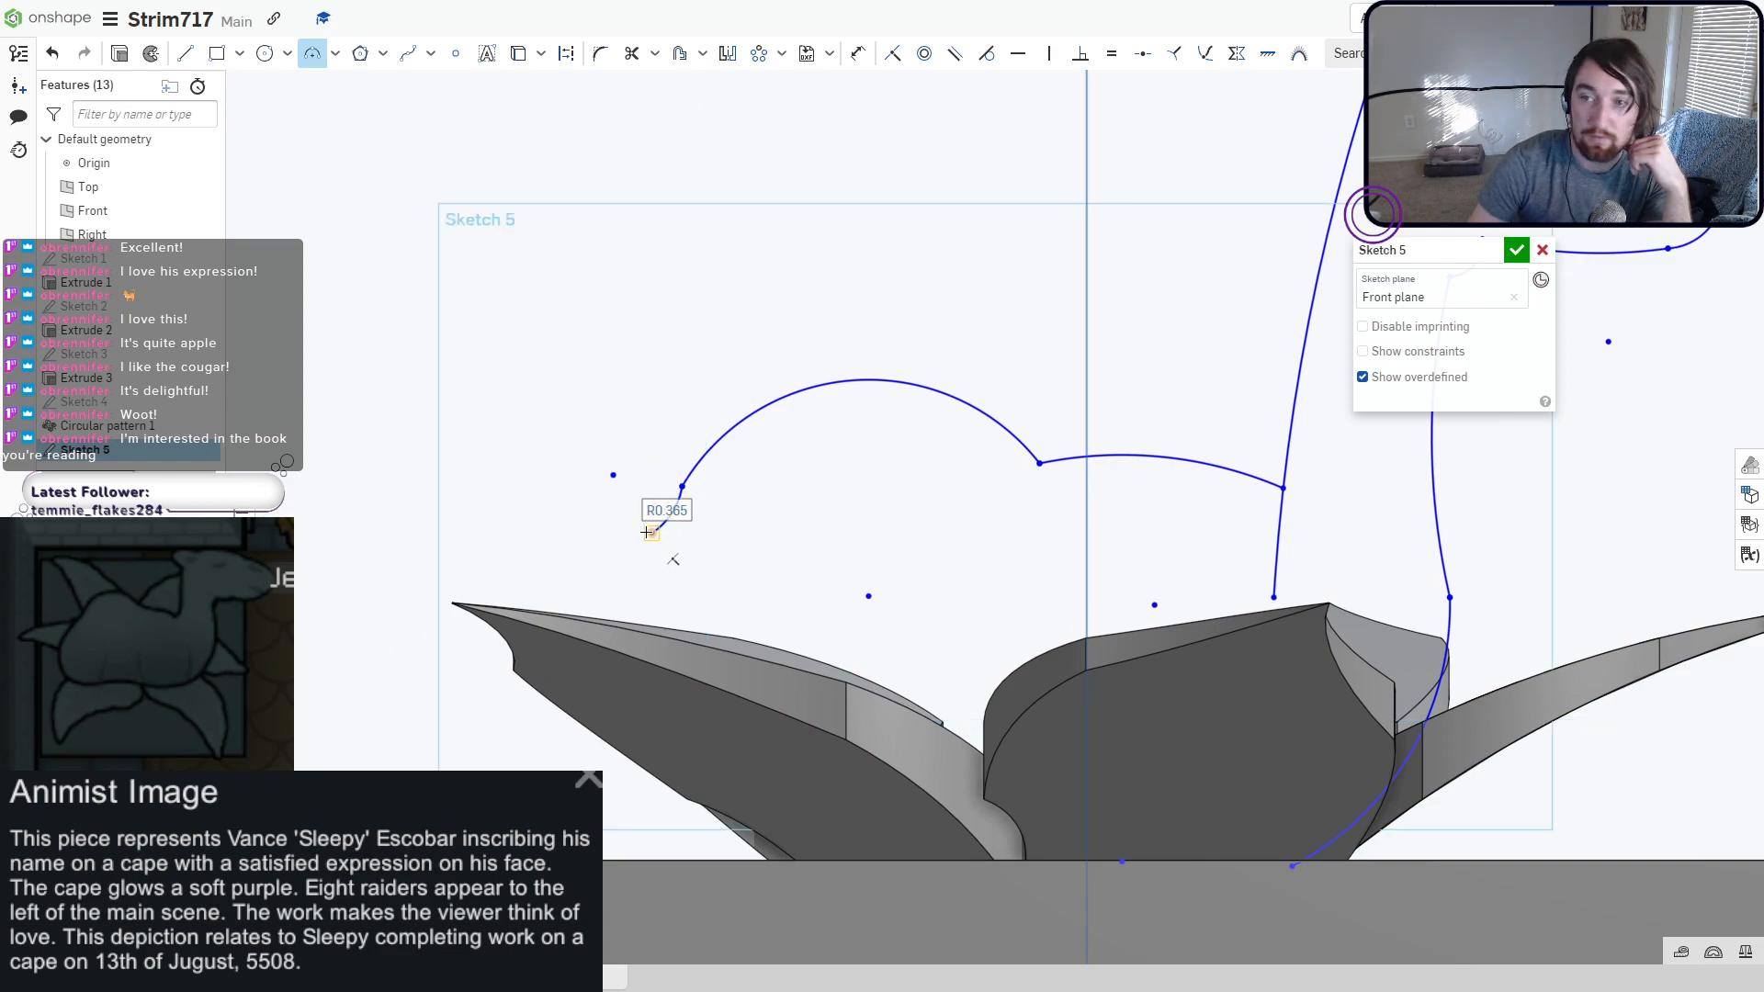
# Draw the figure's rounded rump arc from the small concave arc, and a lower belly arc of about 1.49 cm radius beneath it.
pyautogui.click(649, 533)
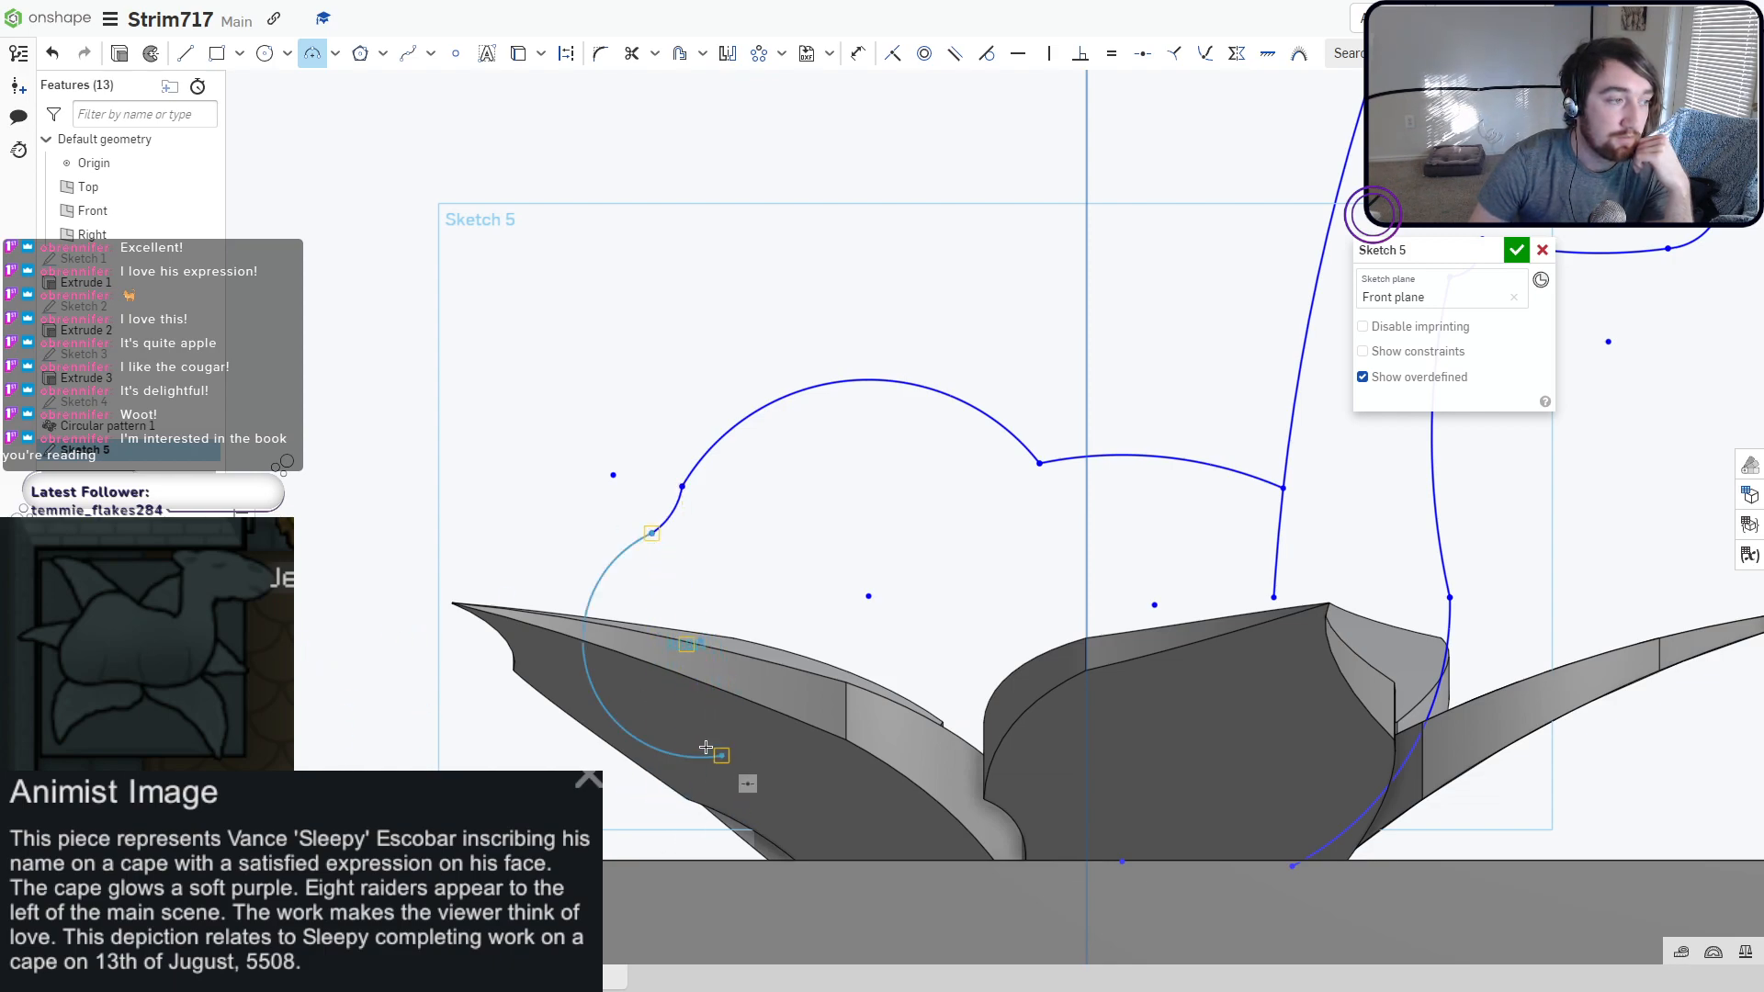
pyautogui.click(721, 755)
pyautogui.click(721, 755)
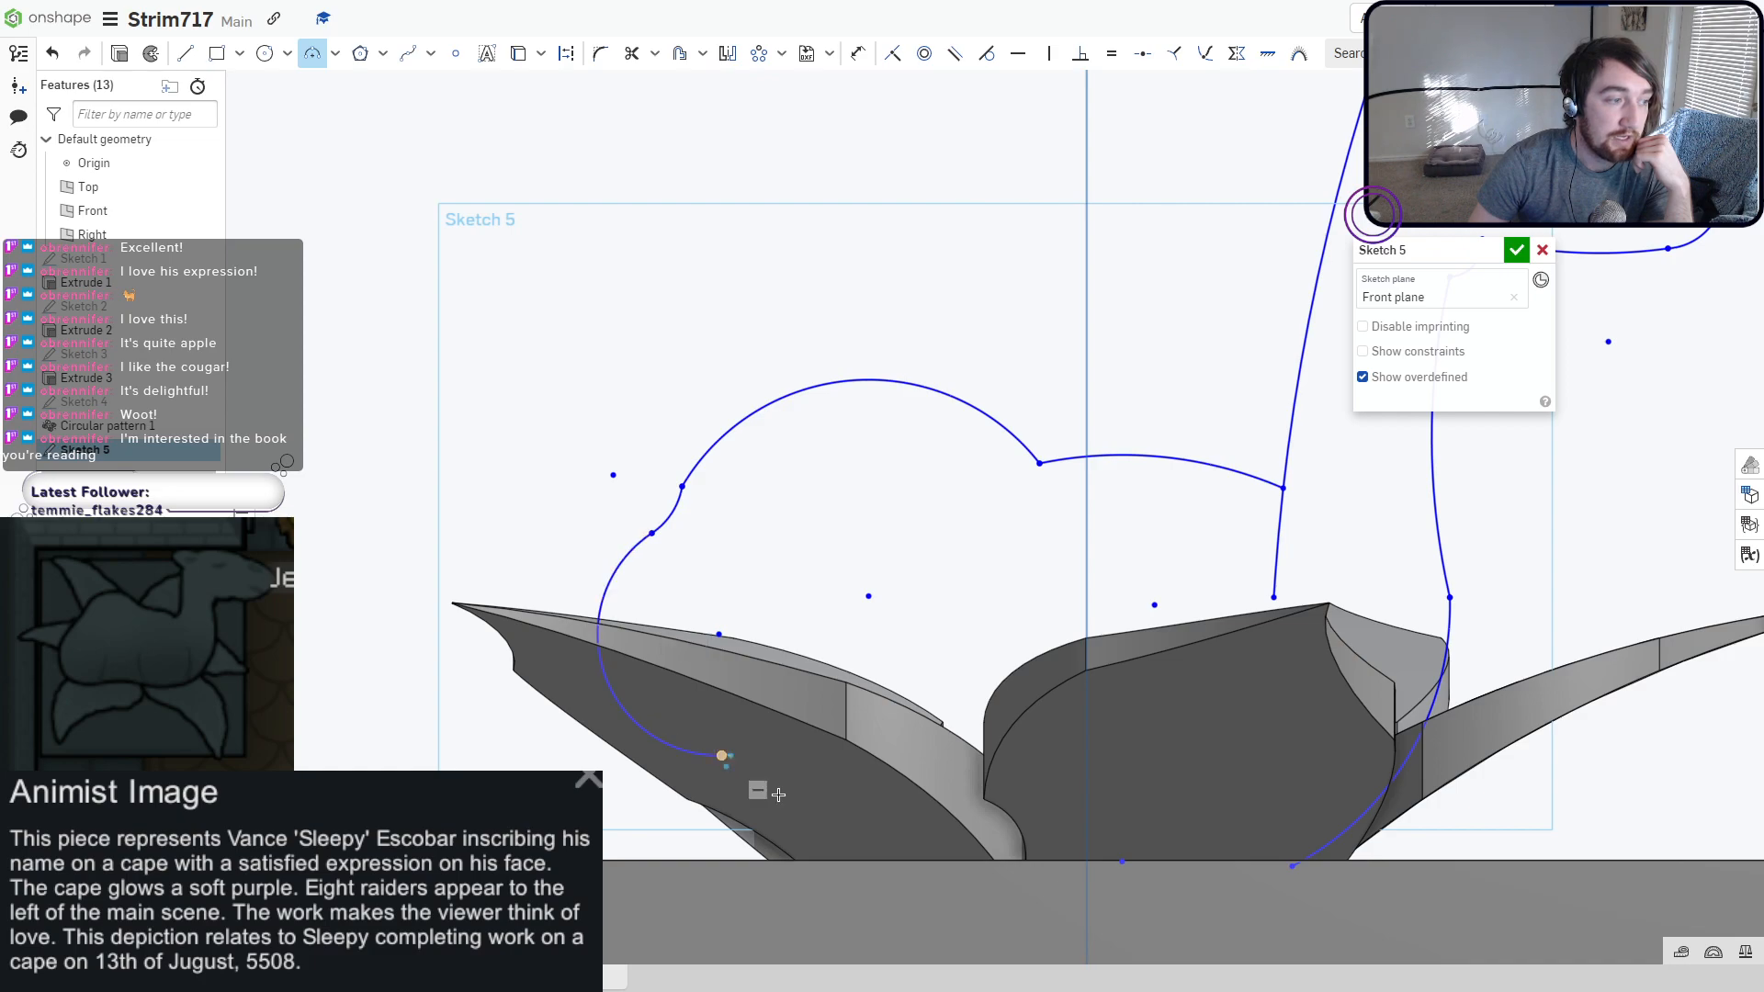
pyautogui.click(945, 877)
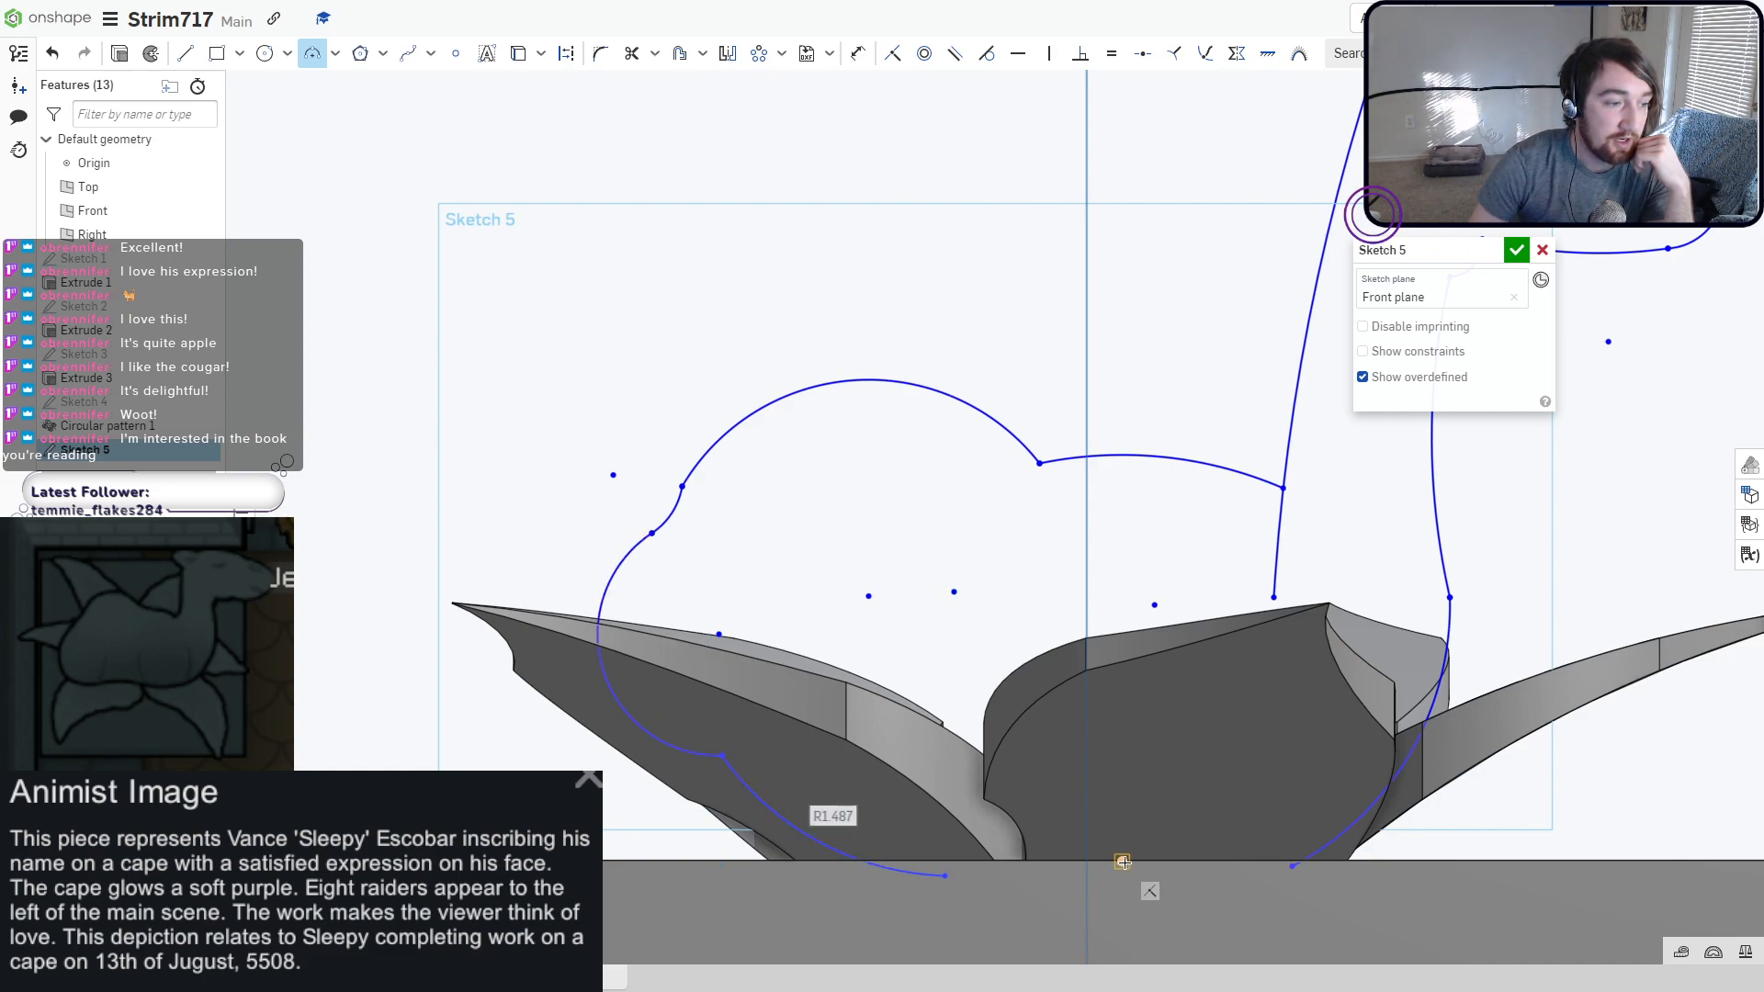
# Close the figure's outline with a shallow bottom arc of about 3.57 cm radius from the belly arc to the chest arc's lower end.
pyautogui.click(1291, 867)
pyautogui.click(945, 876)
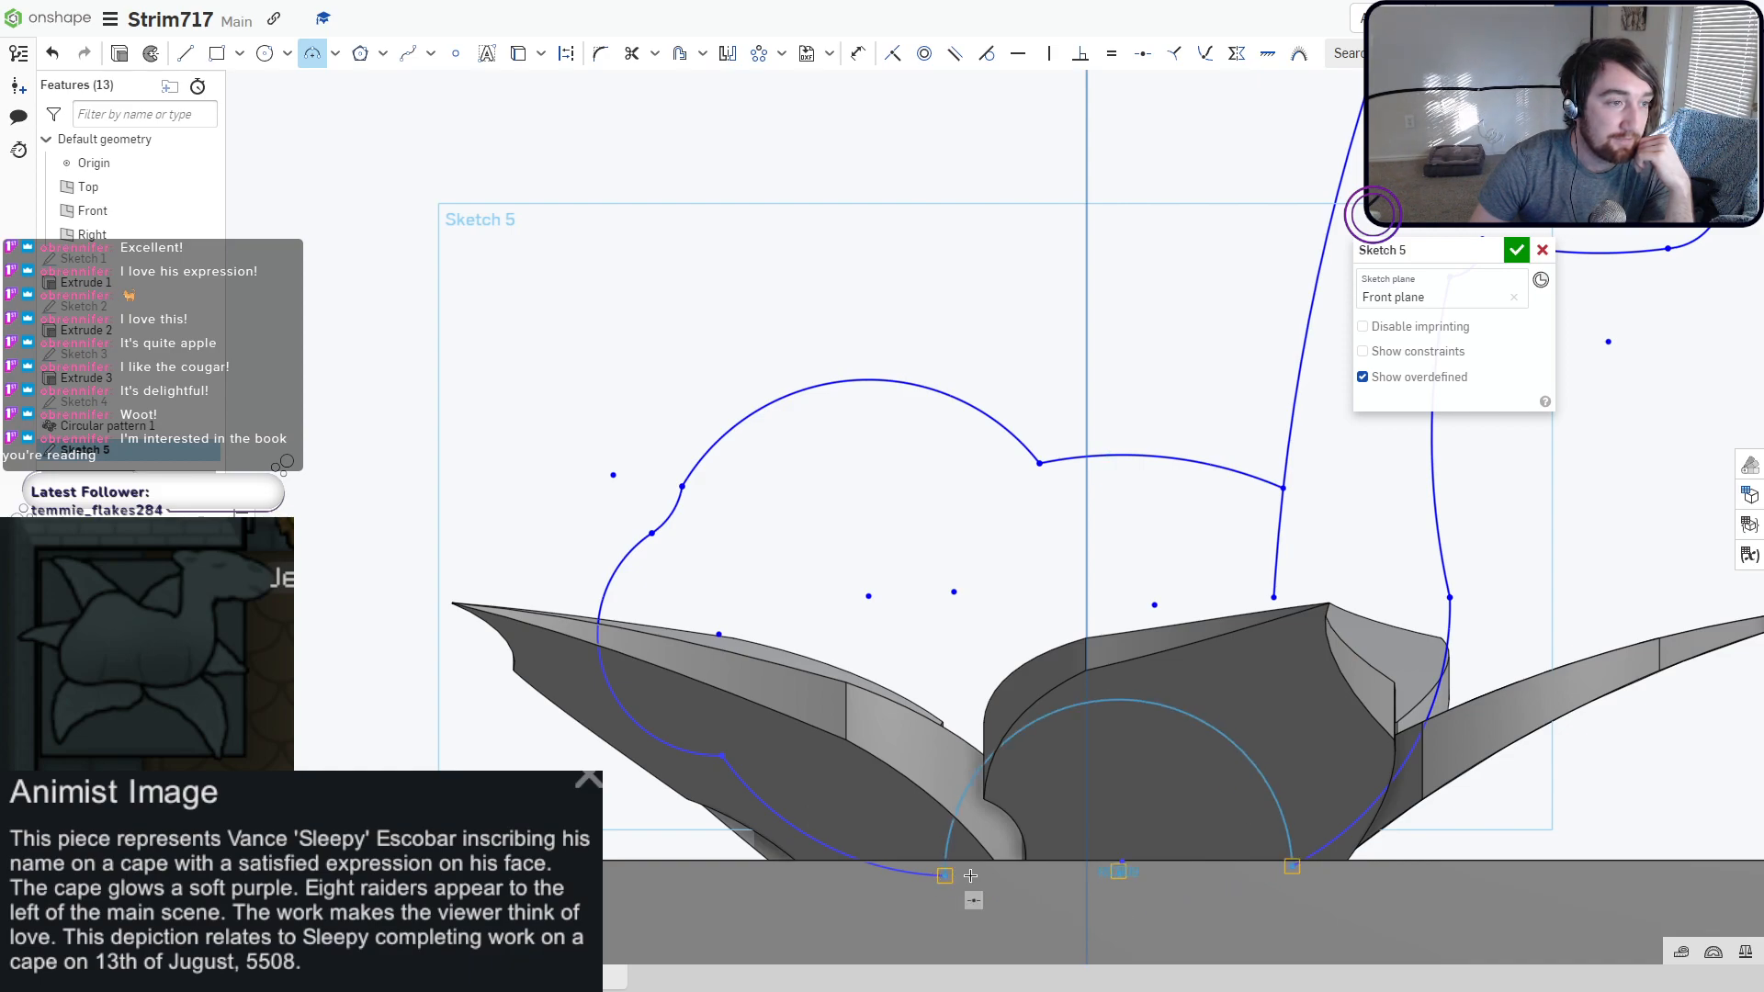
pyautogui.click(1056, 893)
pyautogui.scroll(-3, 1081, 816)
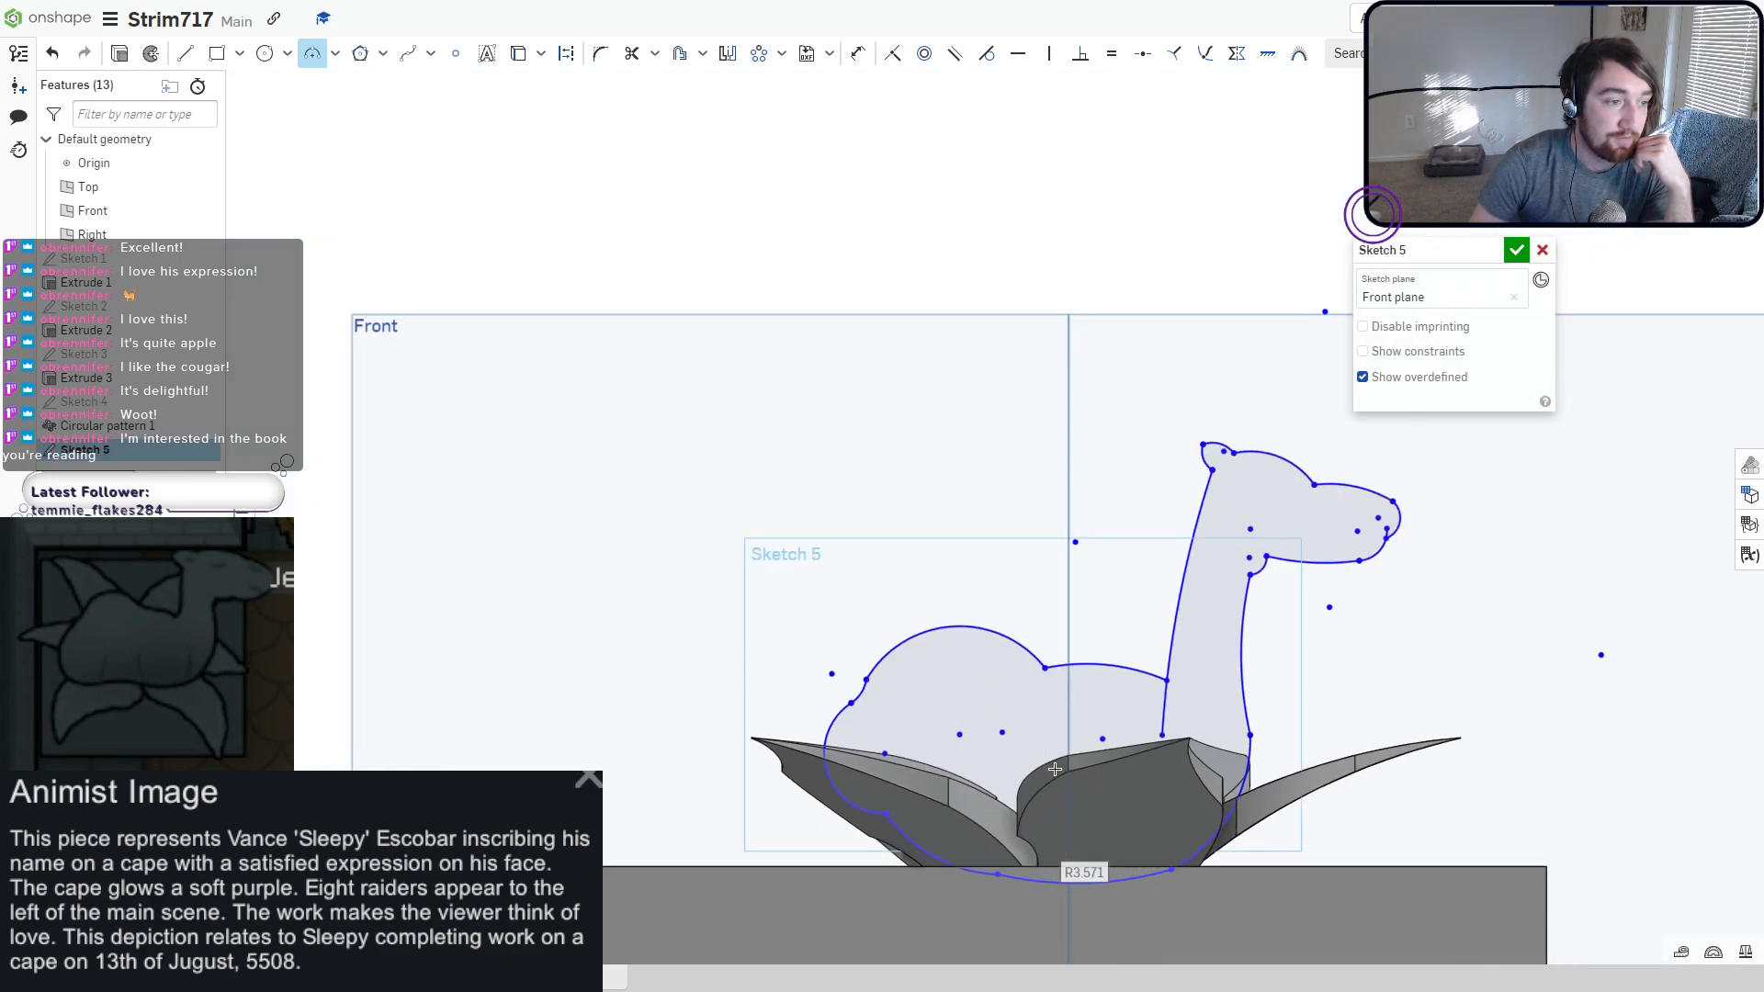
pyautogui.moveTo(1055, 769); pyautogui.dragTo(965, 697, button='middle')
pyautogui.moveTo(908, 633)
pyautogui.mouseDown(button='right')
pyautogui.moveTo(810, 631)
pyautogui.moveTo(892, 632)
pyautogui.mouseUp(button='right')
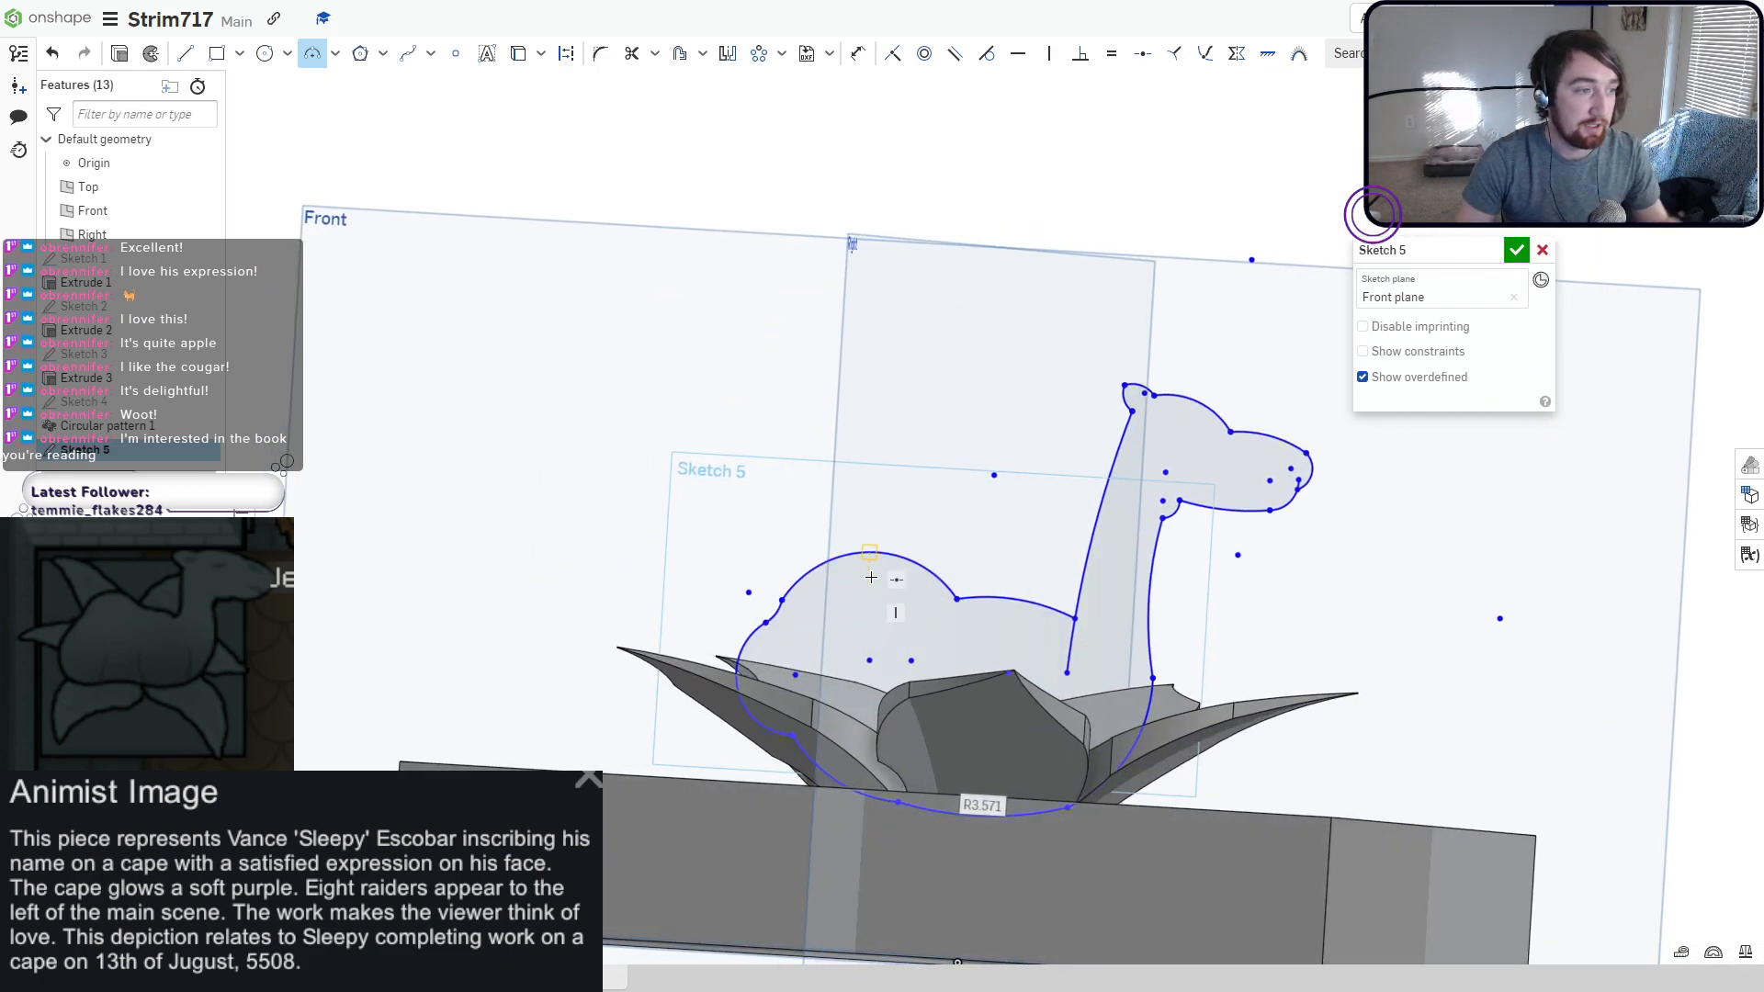
pyautogui.press('Escape')
# Enlarge the hump slightly by reshaping its arc and rear end point, and finish the figure's sketch.
pyautogui.moveTo(893, 553); pyautogui.dragTo(915, 549)
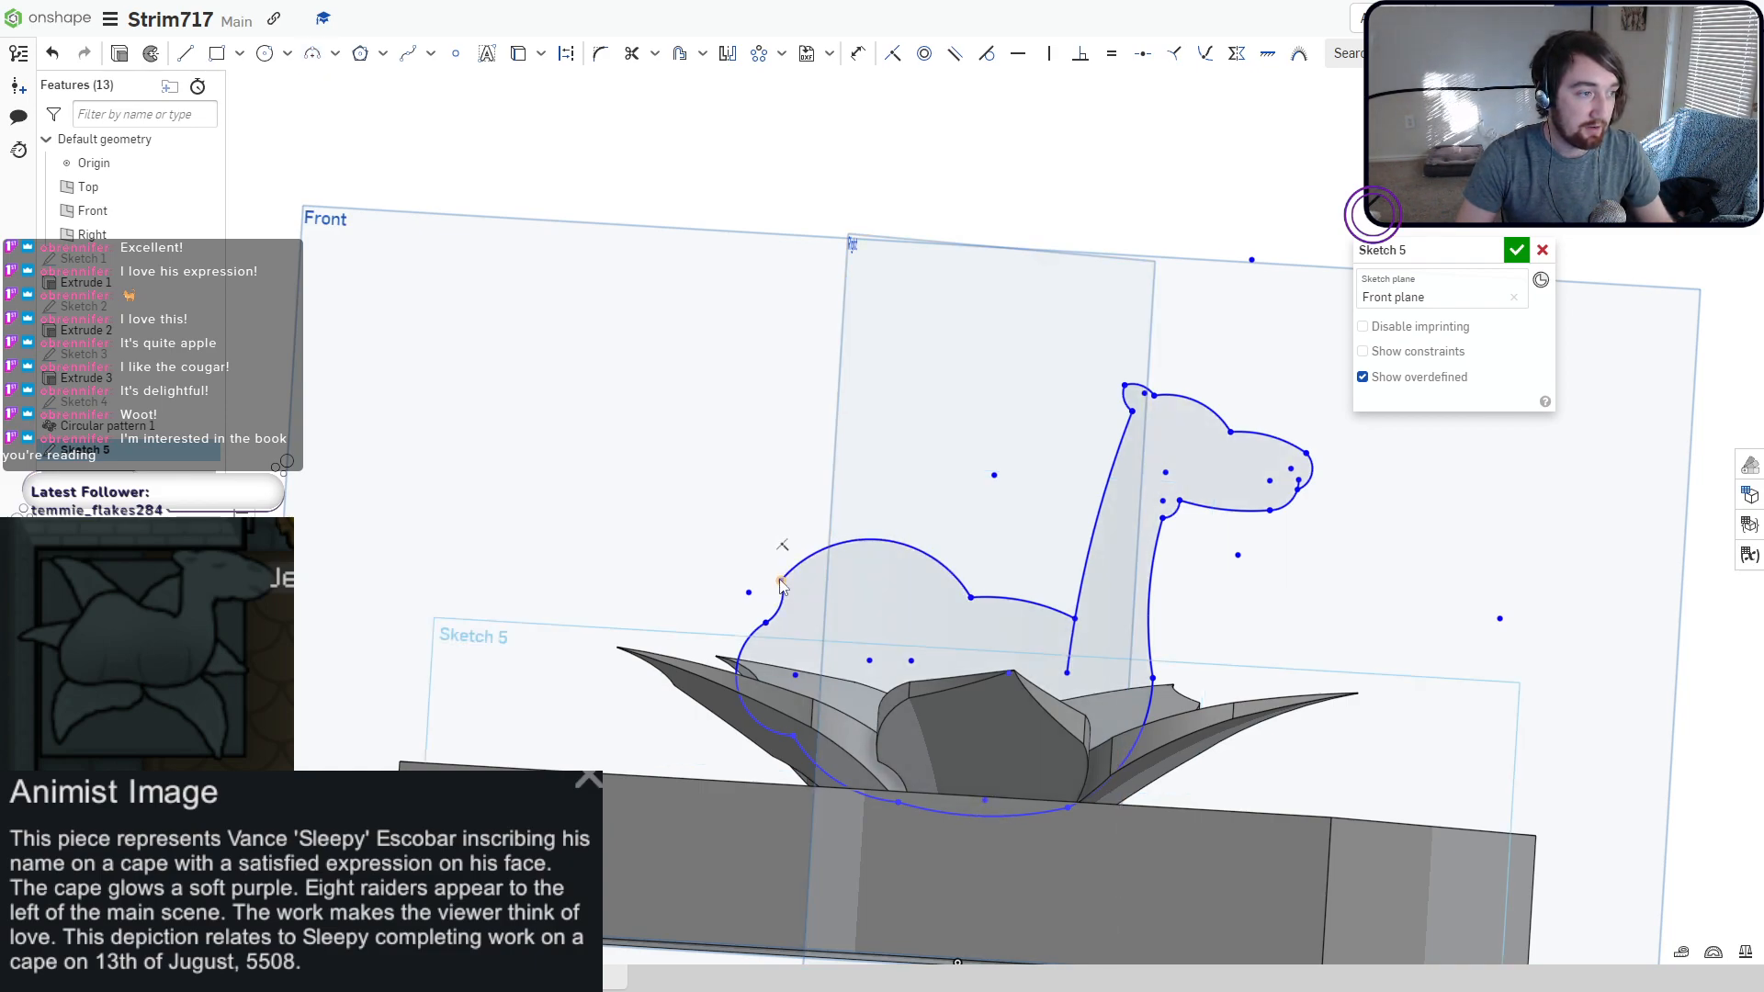
pyautogui.moveTo(780, 580)
pyautogui.mouseDown()
pyautogui.moveTo(809, 576)
pyautogui.moveTo(799, 549)
pyautogui.moveTo(827, 493)
pyautogui.moveTo(910, 381)
pyautogui.moveTo(847, 531)
pyautogui.moveTo(795, 593)
pyautogui.mouseUp()
pyautogui.moveTo(792, 593); pyautogui.dragTo(786, 584)
pyautogui.moveTo(826, 606); pyautogui.dragTo(923, 639, button='right')
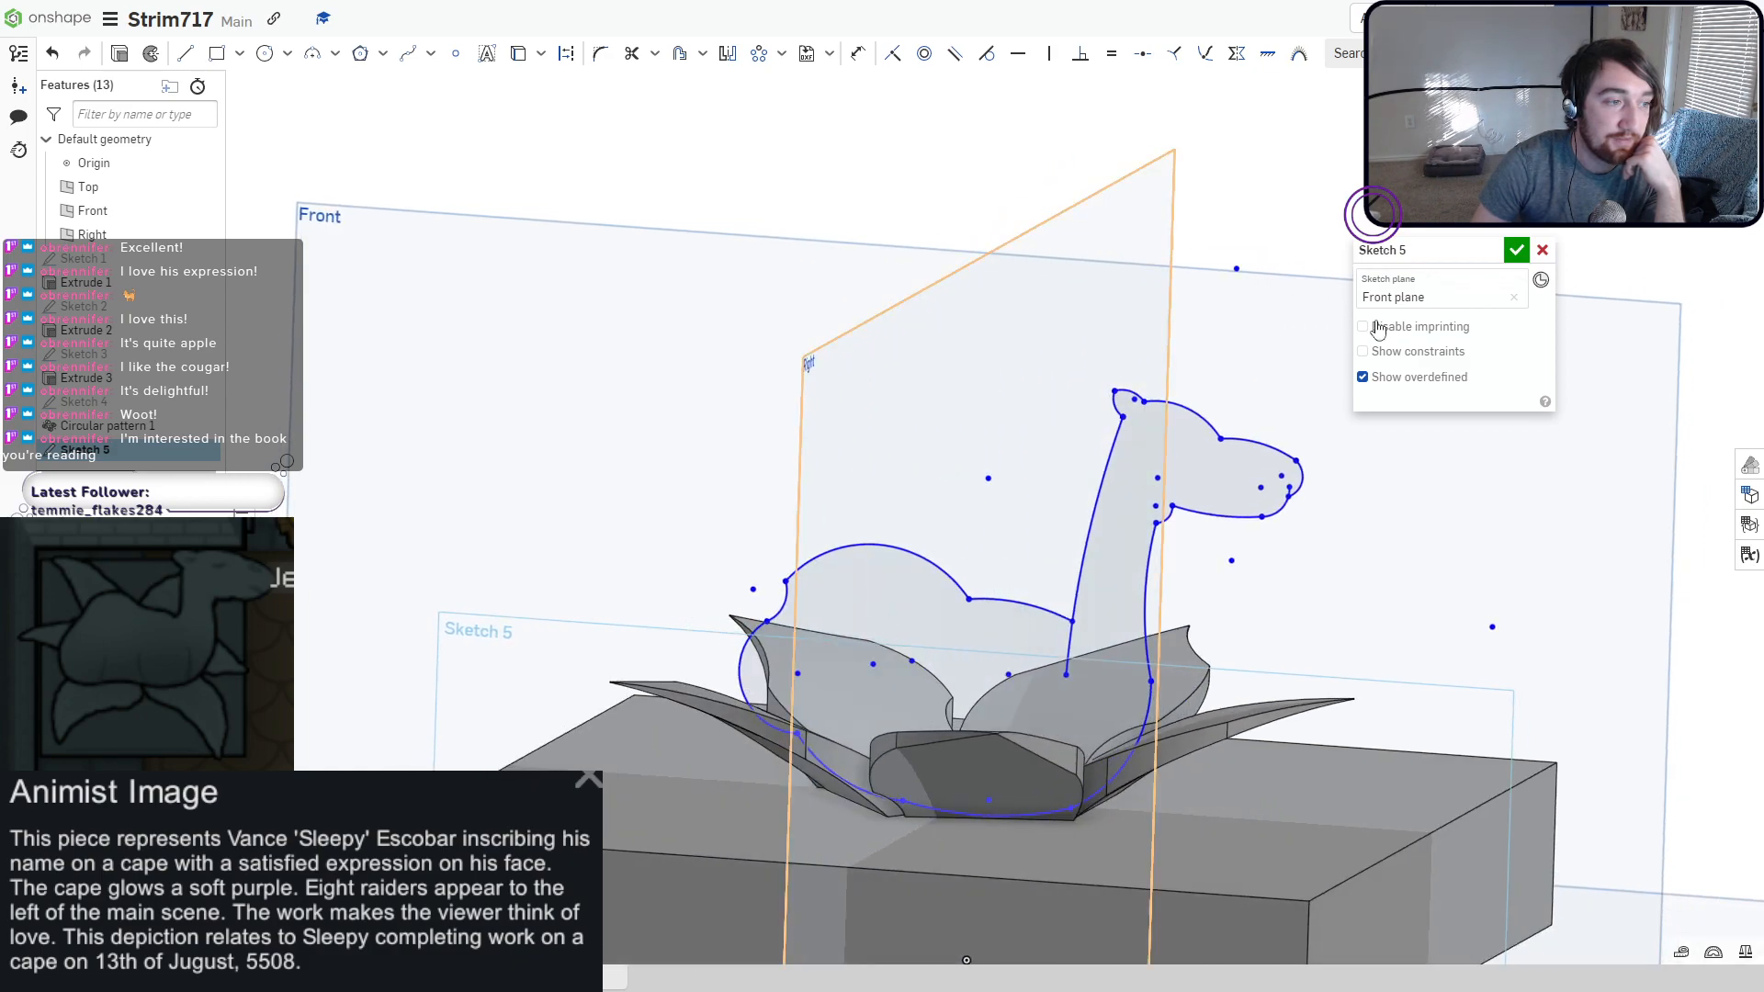
pyautogui.click(1516, 250)
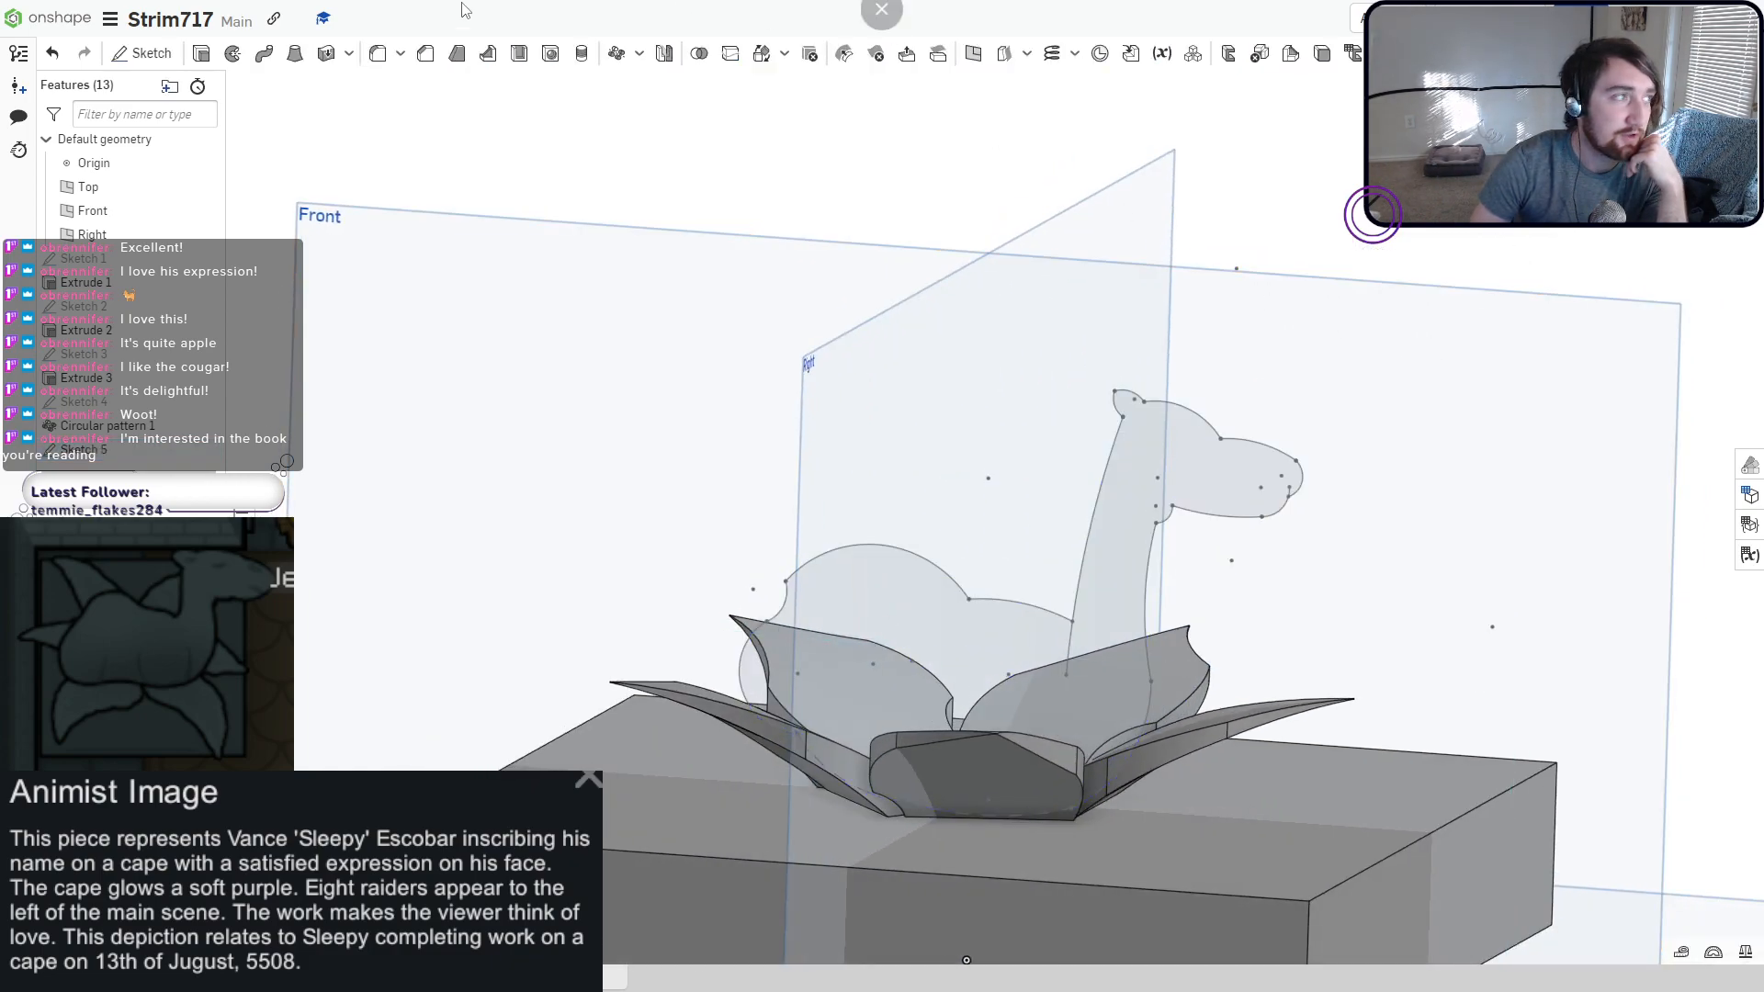
# Extrude the closed animal profile symmetrically as a new solid with a total depth of 0.8 cm.
pyautogui.click(202, 53)
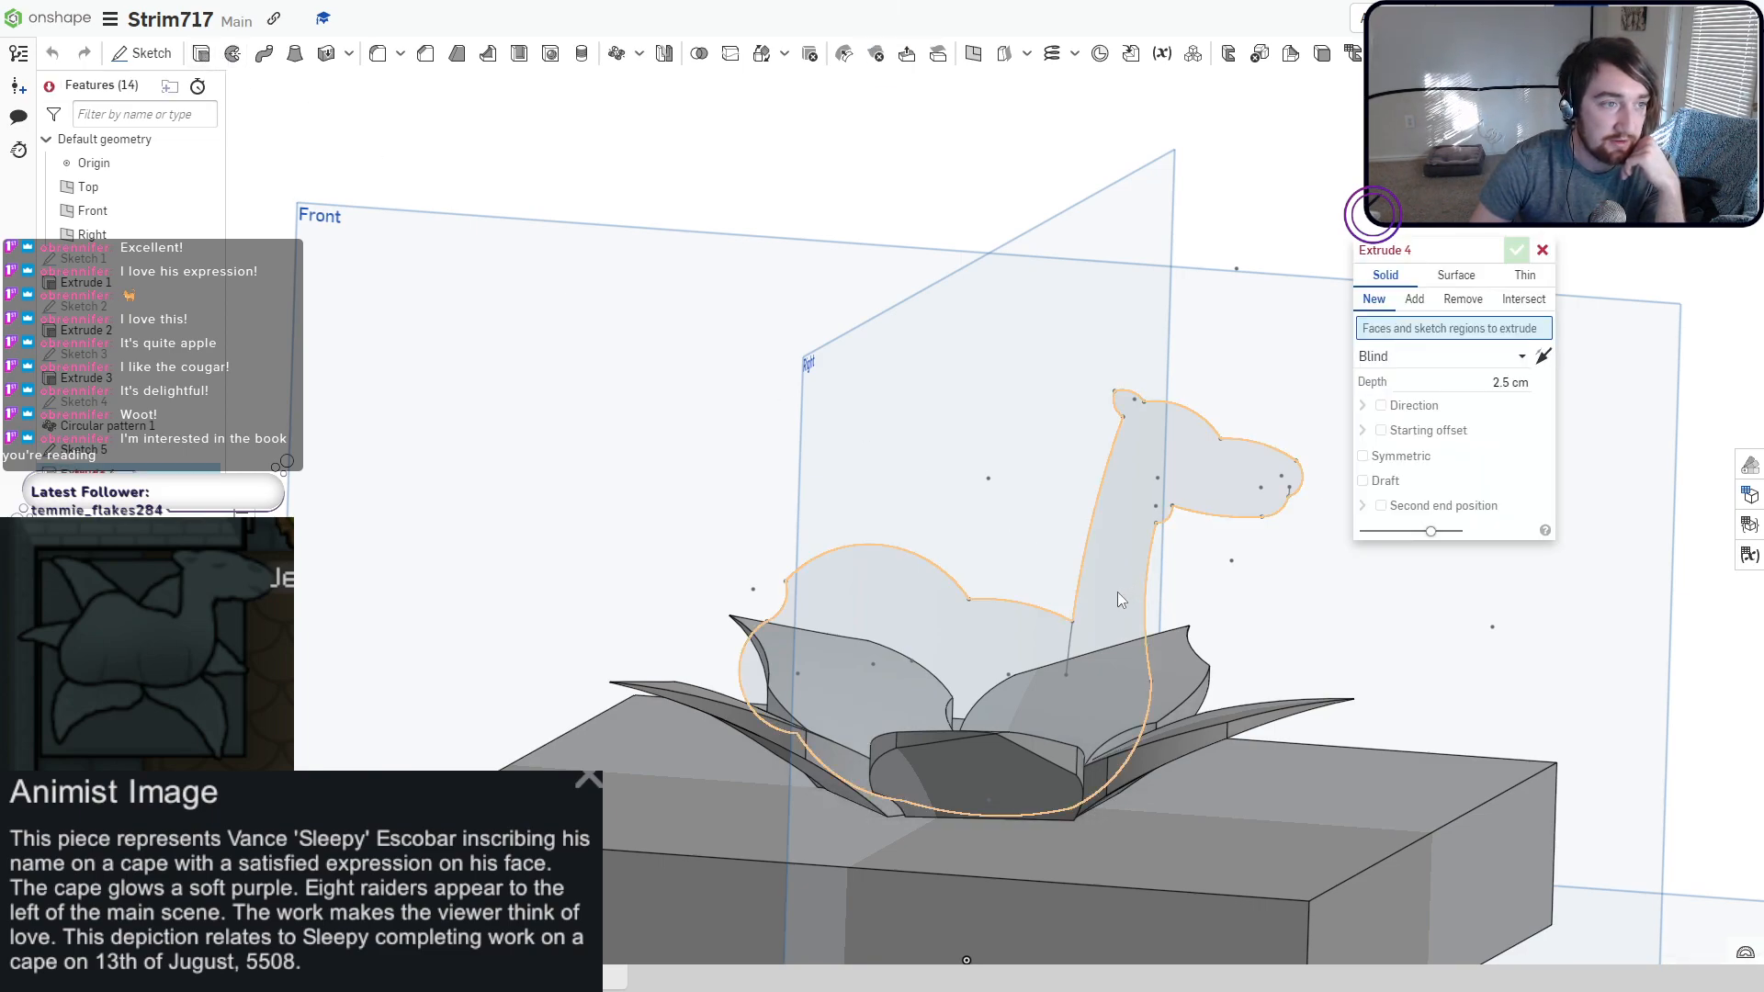
pyautogui.moveTo(1118, 592)
pyautogui.mouseDown(button='right')
pyautogui.moveTo(1020, 632)
pyautogui.moveTo(1050, 592)
pyautogui.moveTo(978, 614)
pyautogui.moveTo(1033, 656)
pyautogui.mouseUp(button='right')
pyautogui.click(1015, 633)
pyautogui.click(1362, 472)
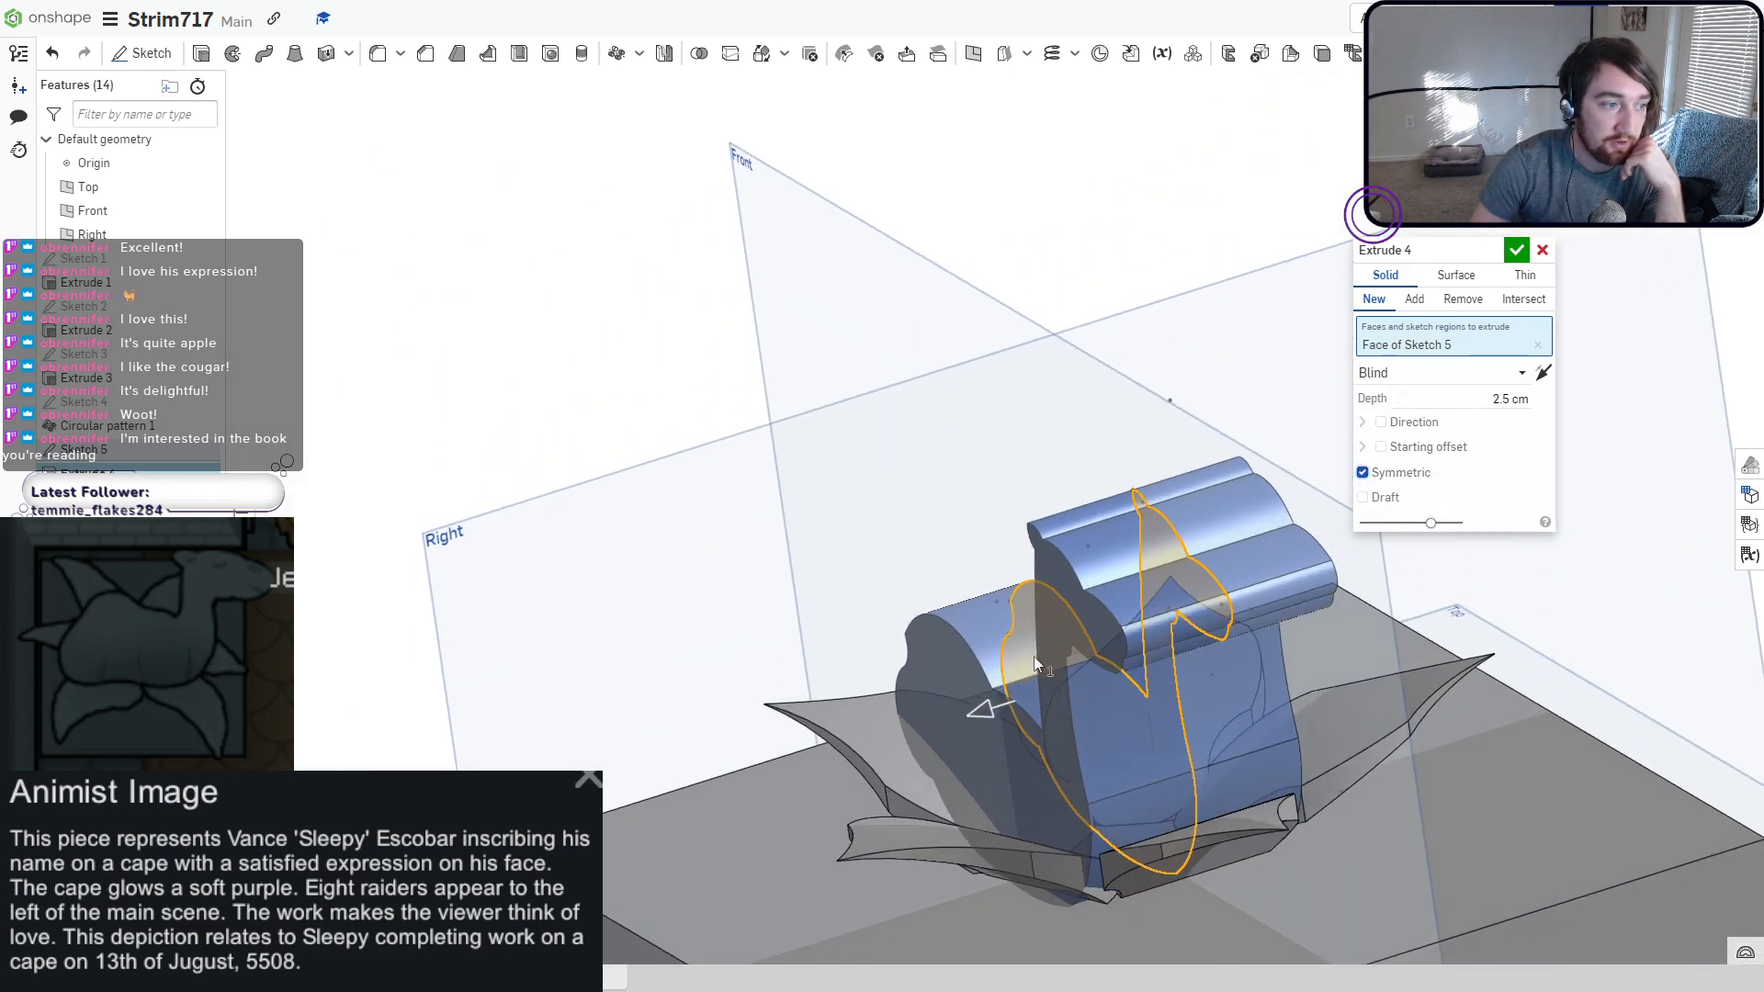
pyautogui.moveTo(985, 710); pyautogui.dragTo(1058, 705)
pyautogui.moveTo(1029, 729)
pyautogui.mouseDown(button='right')
pyautogui.moveTo(1058, 735)
pyautogui.moveTo(1029, 745)
pyautogui.mouseUp(button='right')
pyautogui.click(1522, 258)
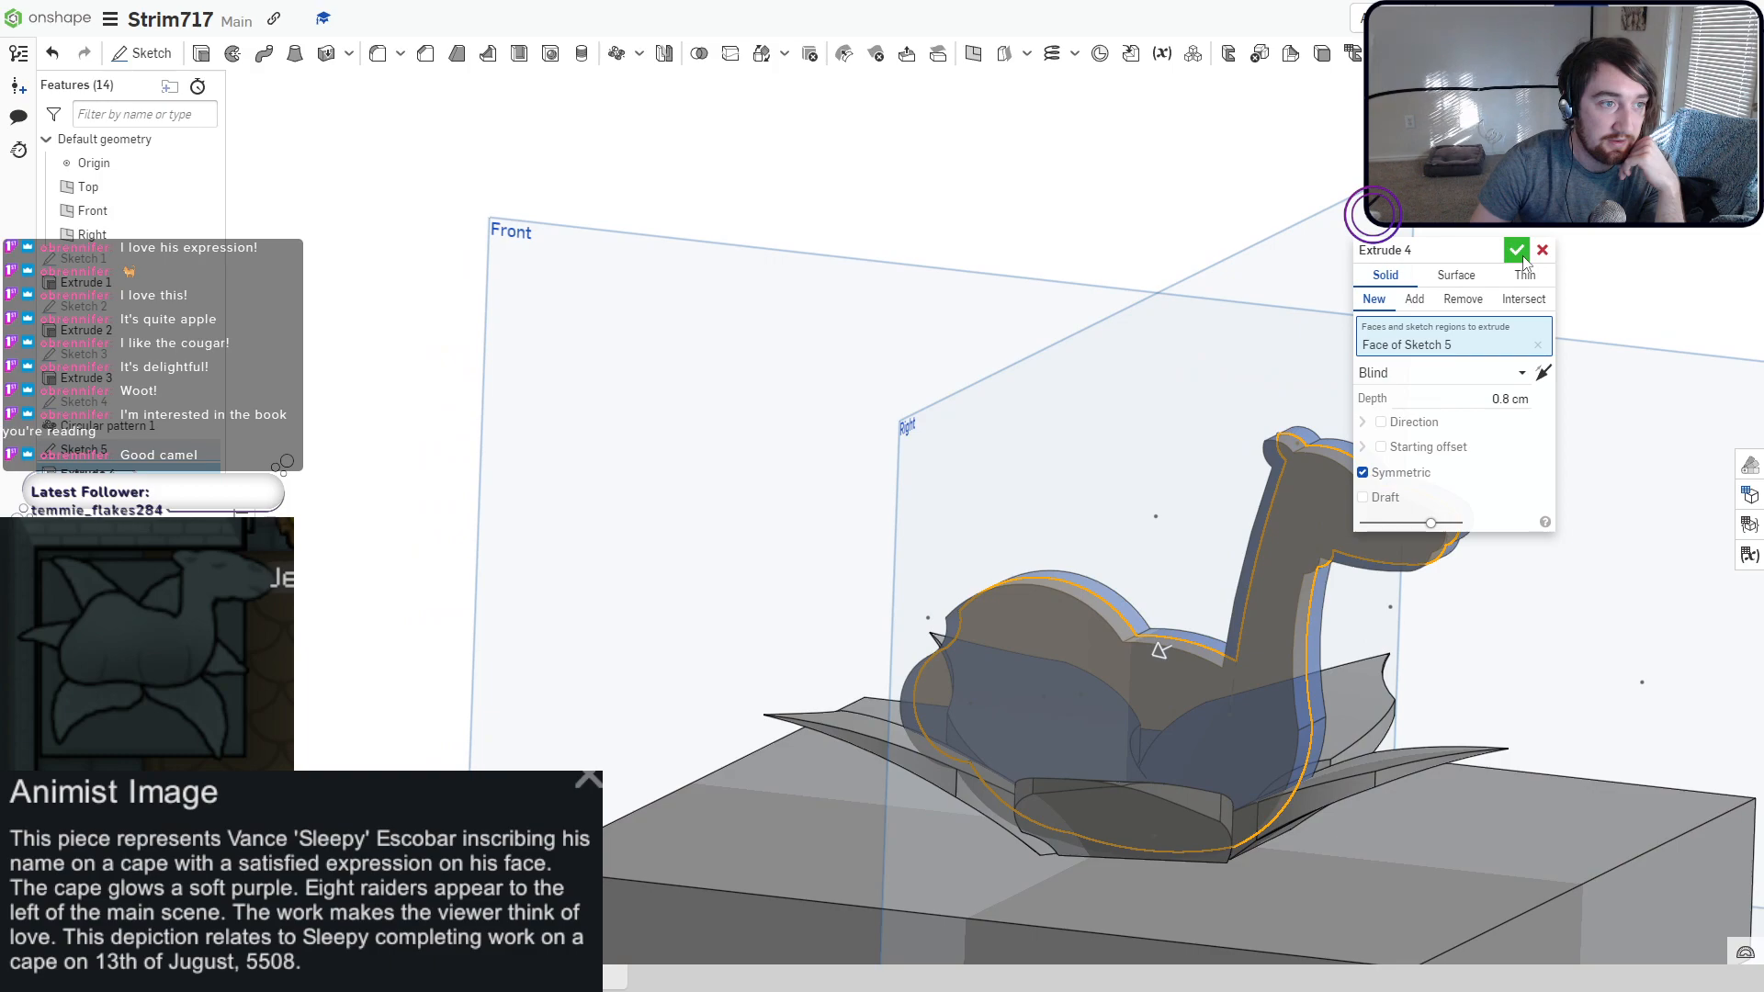
# Examine the extruded animal figure, the petals and the base block from several angles and up close.
pyautogui.moveTo(1237, 620); pyautogui.dragTo(1280, 570, button='right')
pyautogui.click(1661, 149)
pyautogui.moveTo(1262, 281); pyautogui.dragTo(1209, 548, button='right')
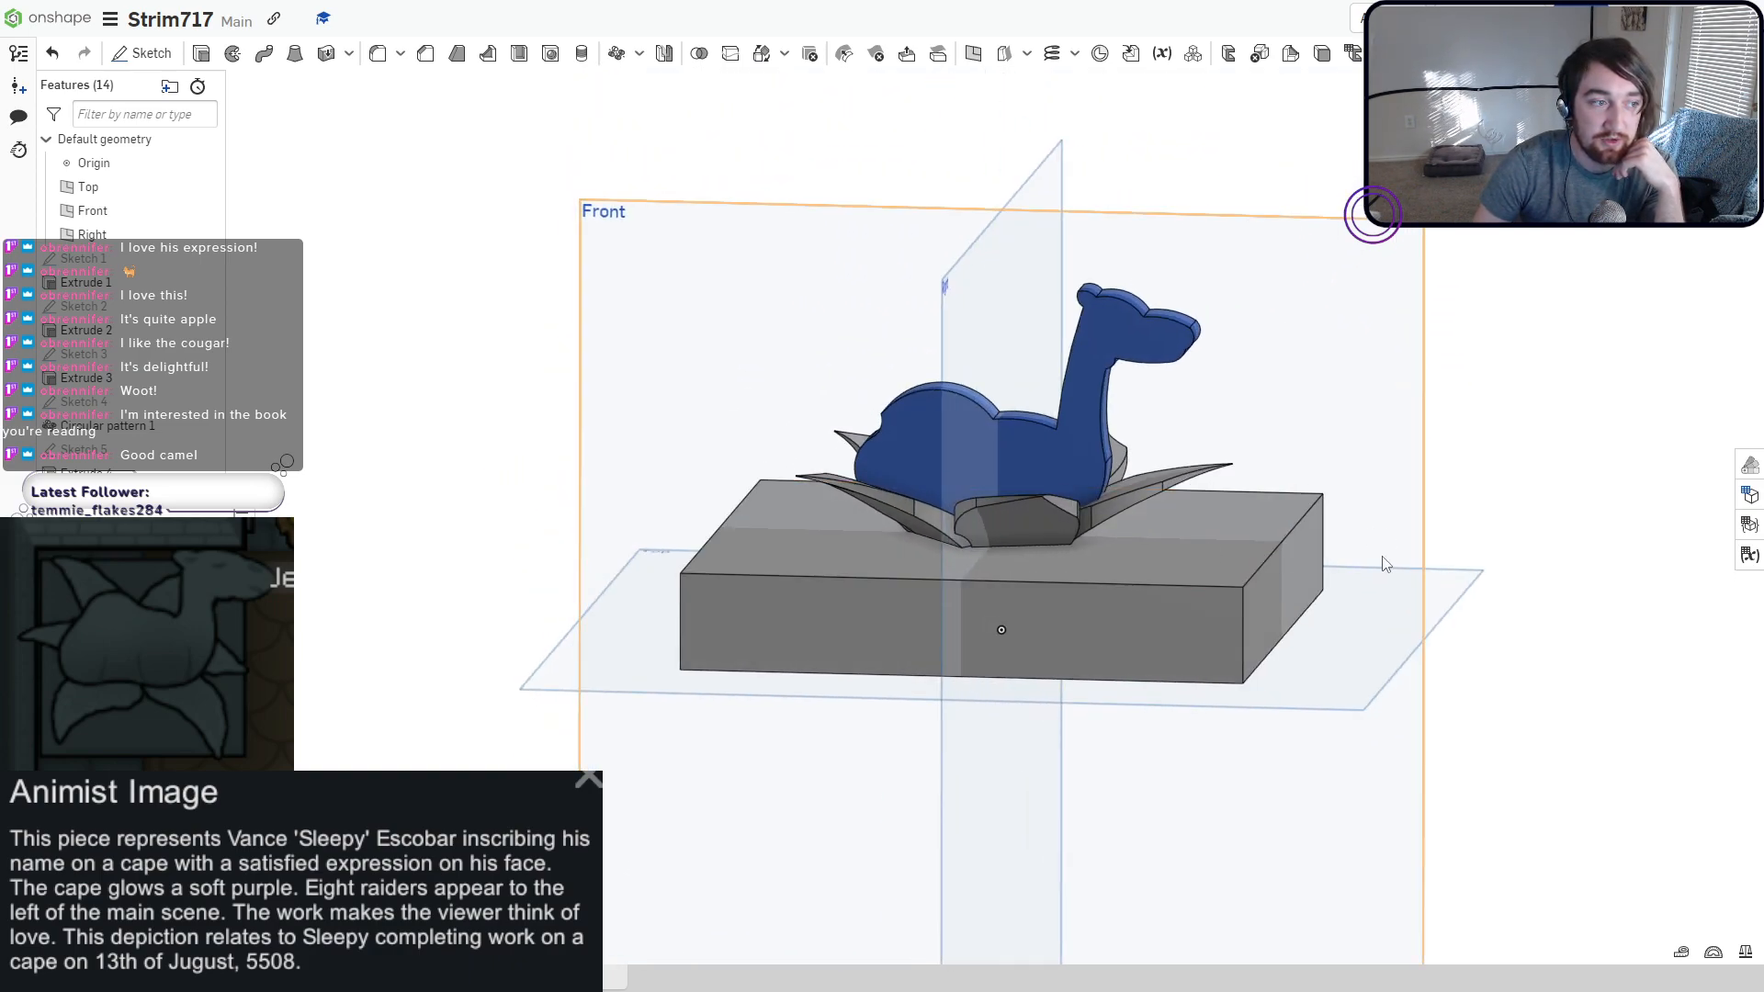
pyautogui.moveTo(1383, 557)
pyautogui.mouseDown(button='right')
pyautogui.moveTo(1327, 537)
pyautogui.moveTo(1025, 527)
pyautogui.moveTo(1390, 539)
pyautogui.moveTo(1394, 555)
pyautogui.mouseUp(button='right')
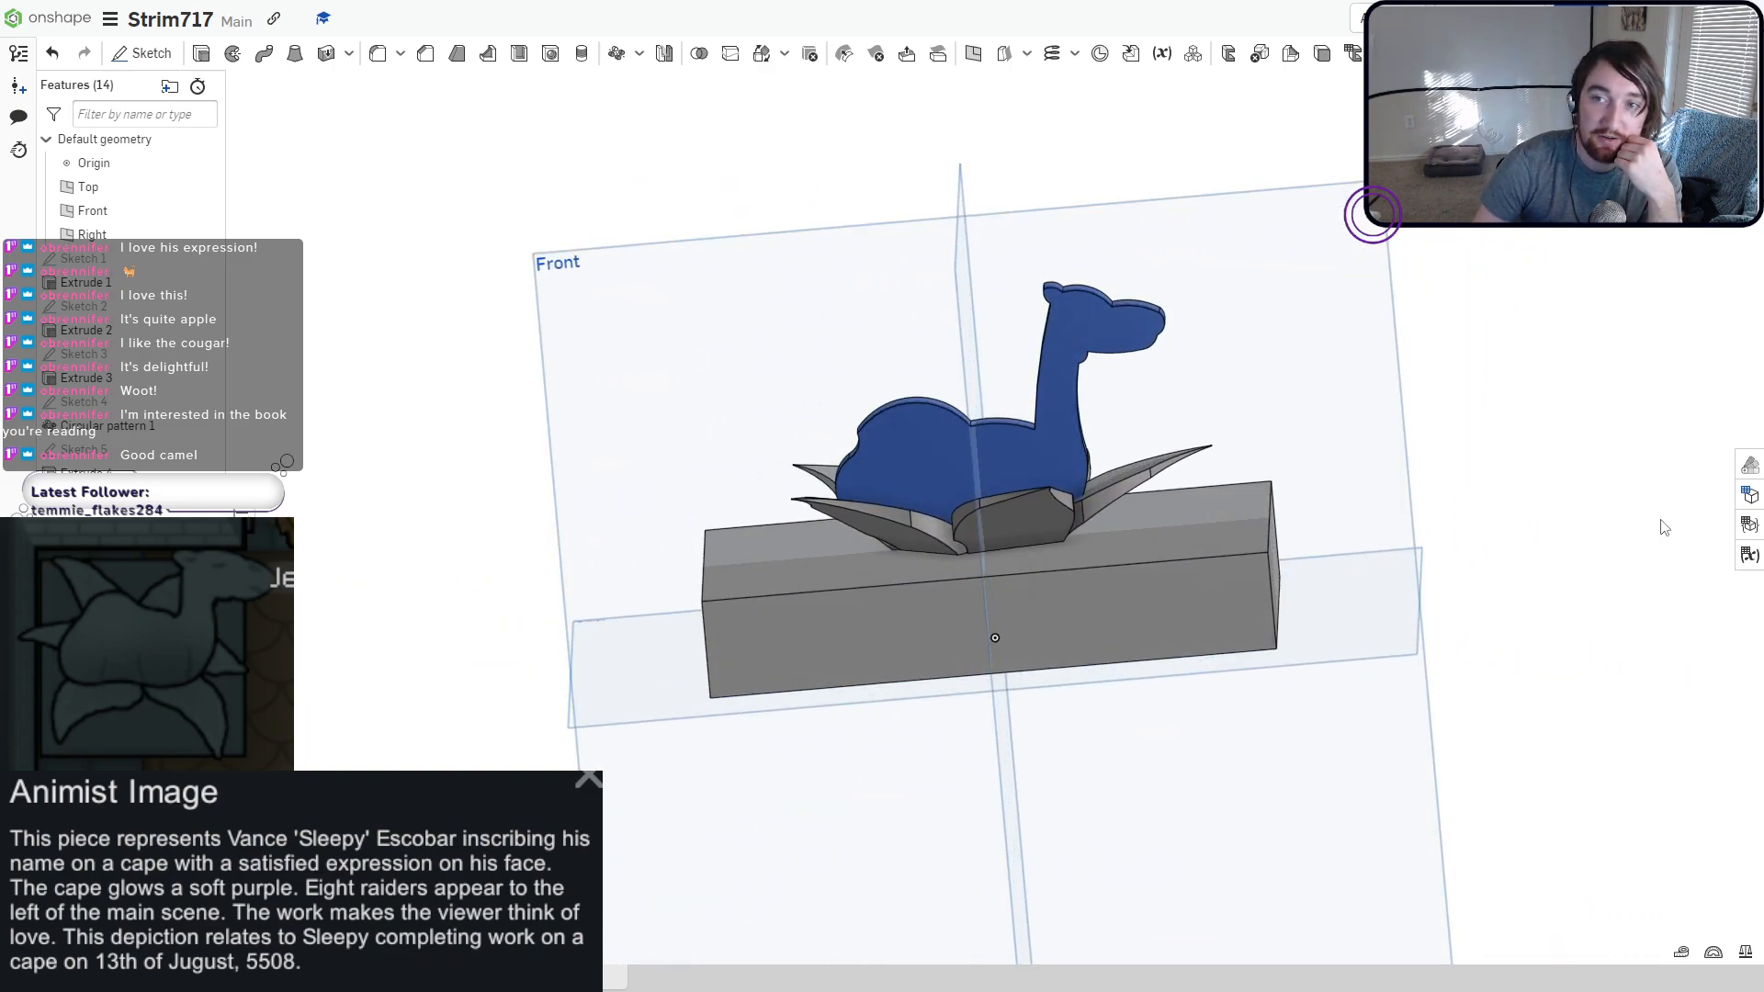
pyautogui.moveTo(1518, 450); pyautogui.dragTo(1492, 453, button='right')
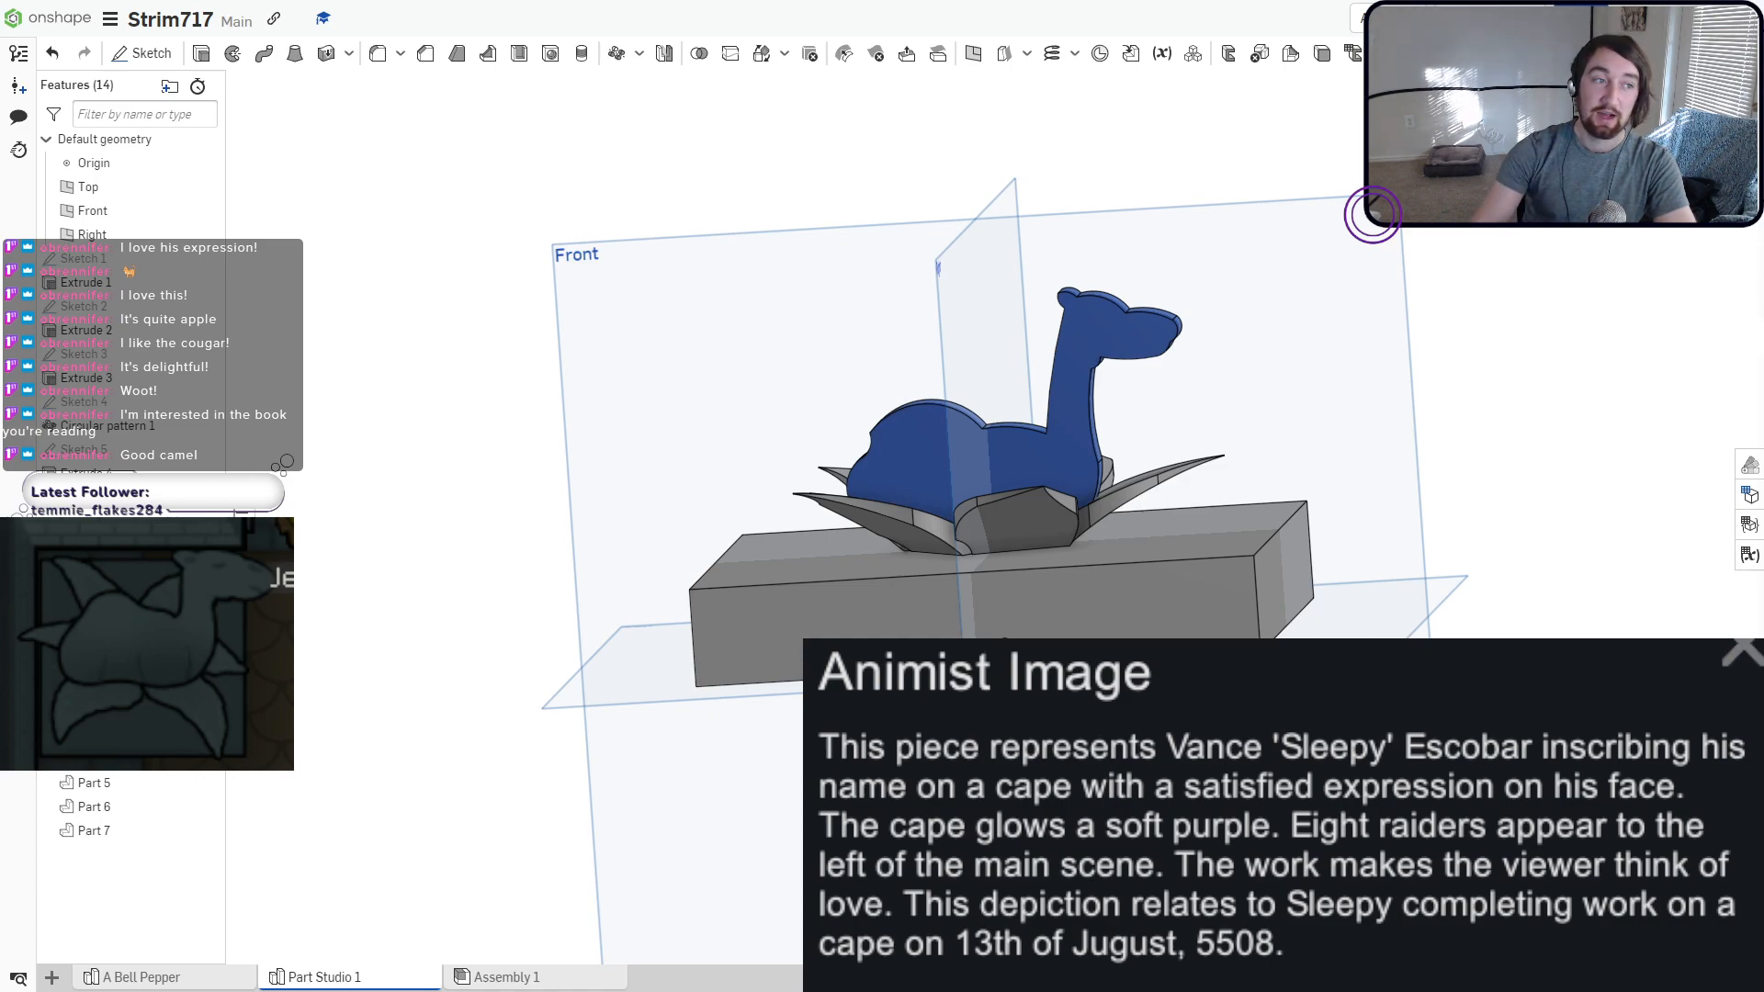
pyautogui.scroll(5, 957, 478)
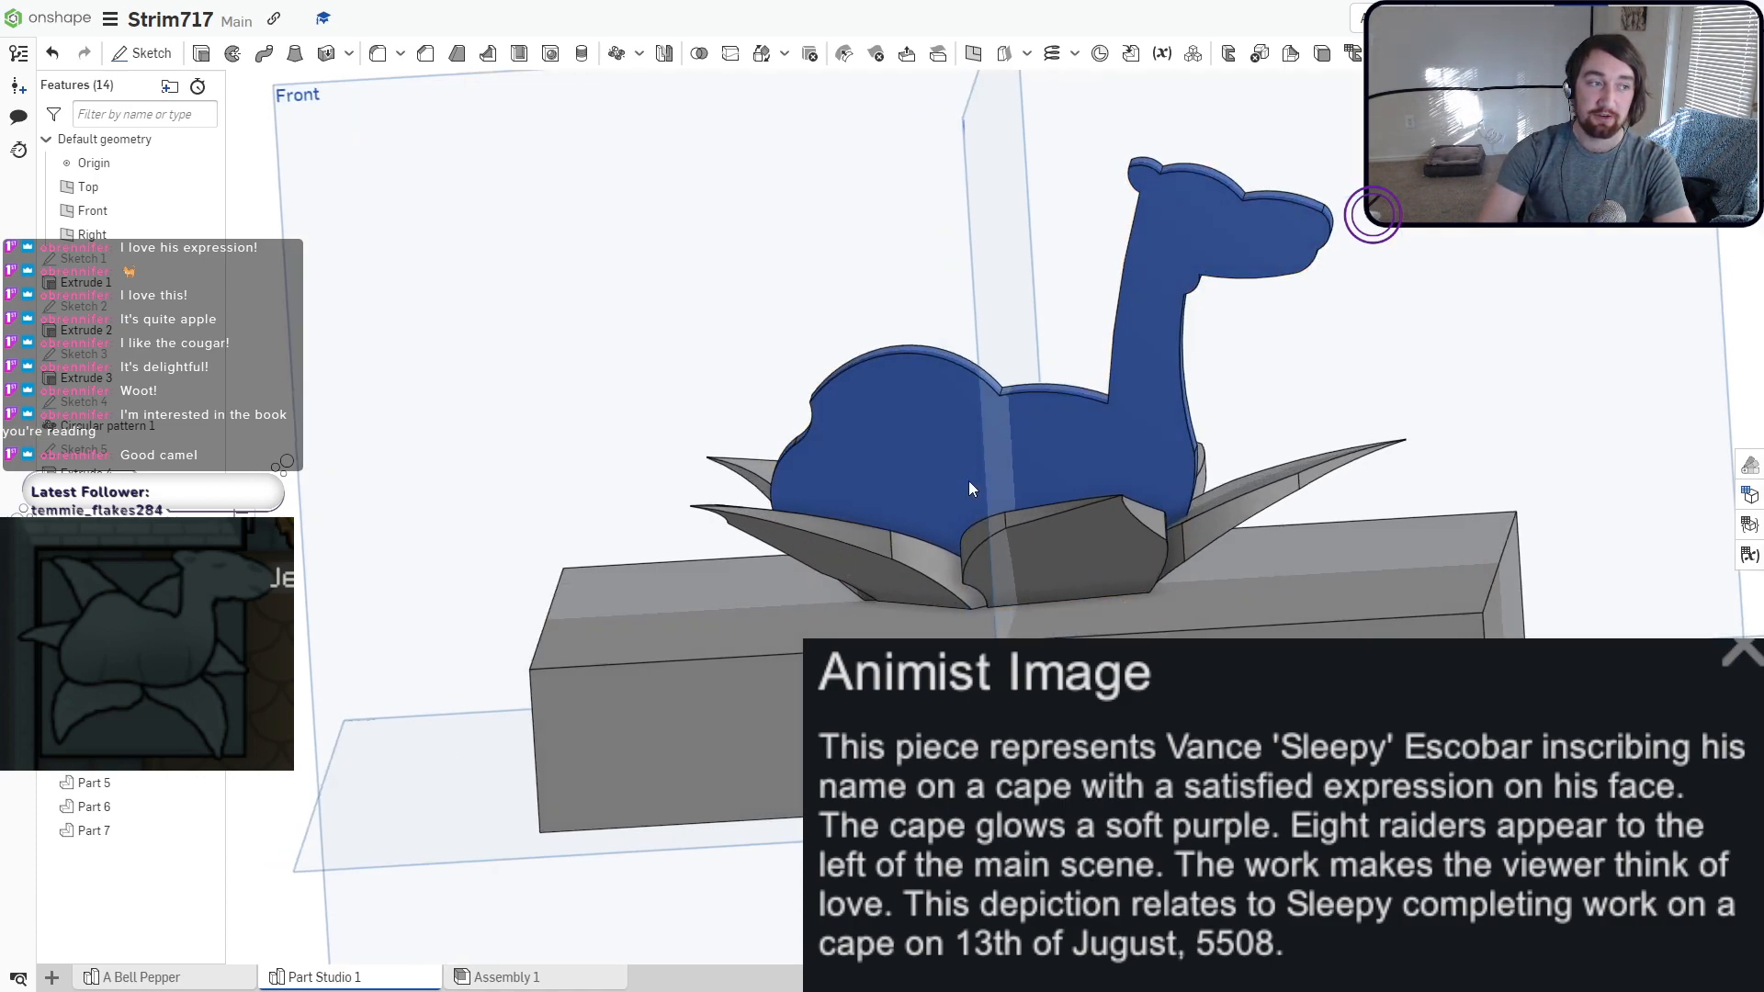
pyautogui.scroll(3, 994, 470)
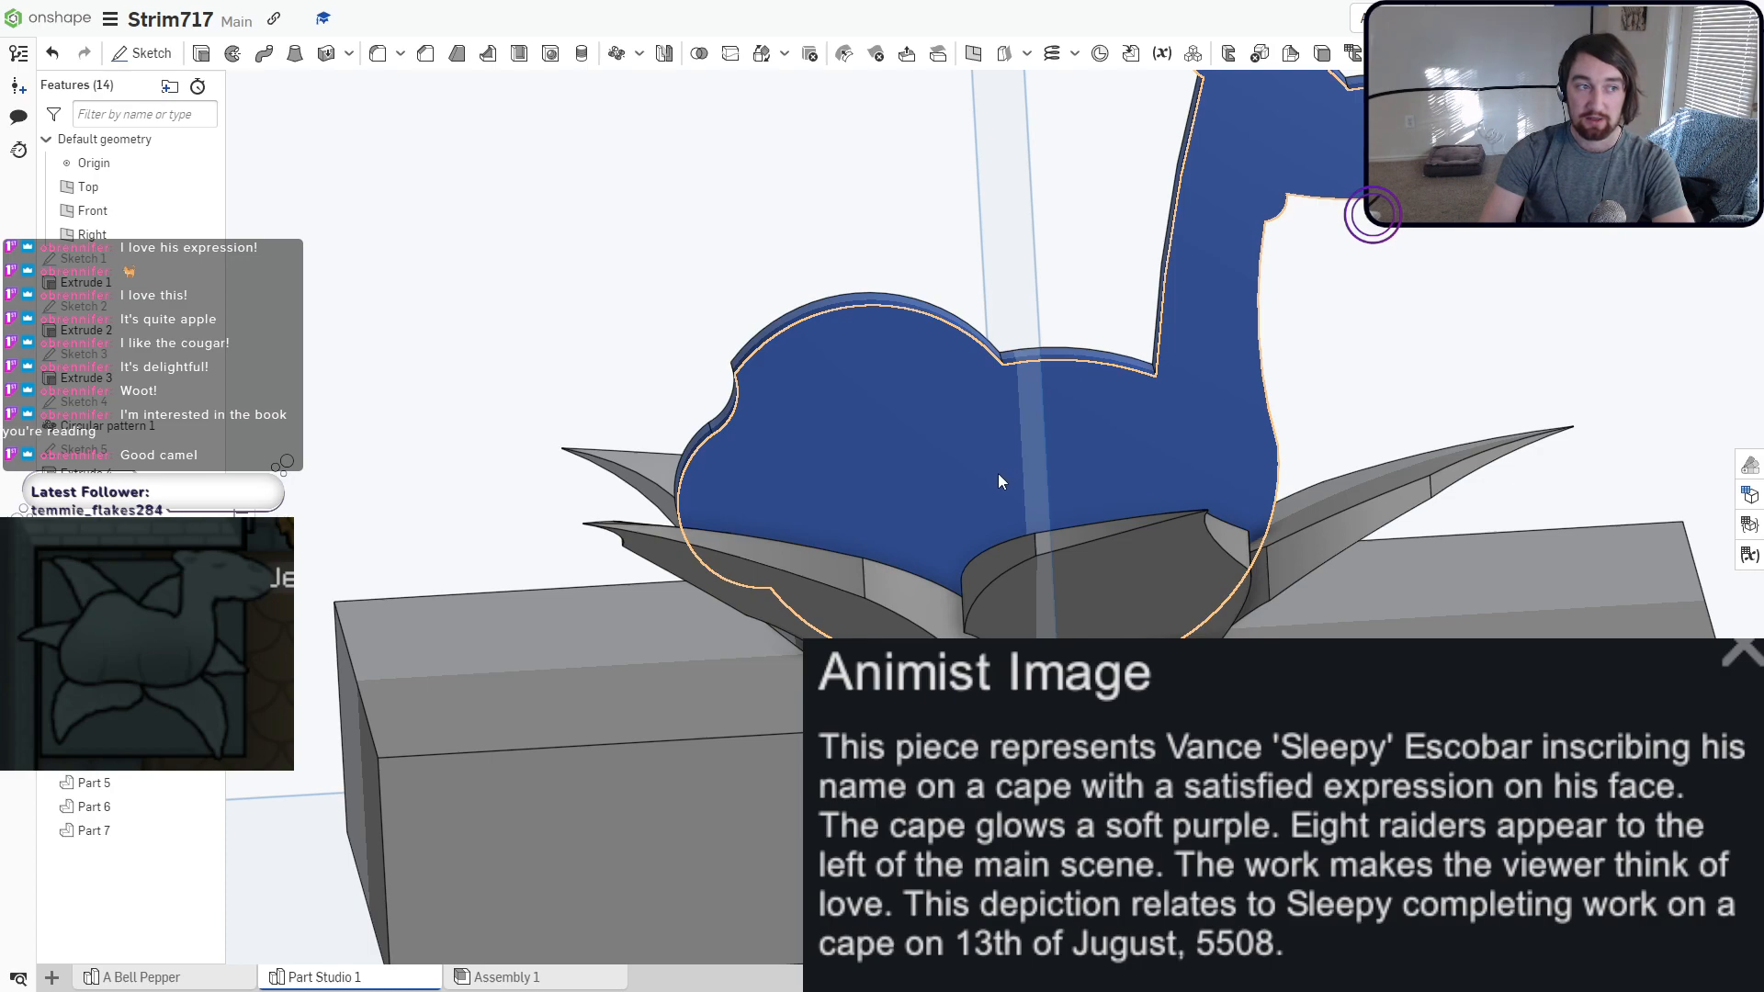
pyautogui.moveTo(998, 472); pyautogui.dragTo(1052, 453, button='right')
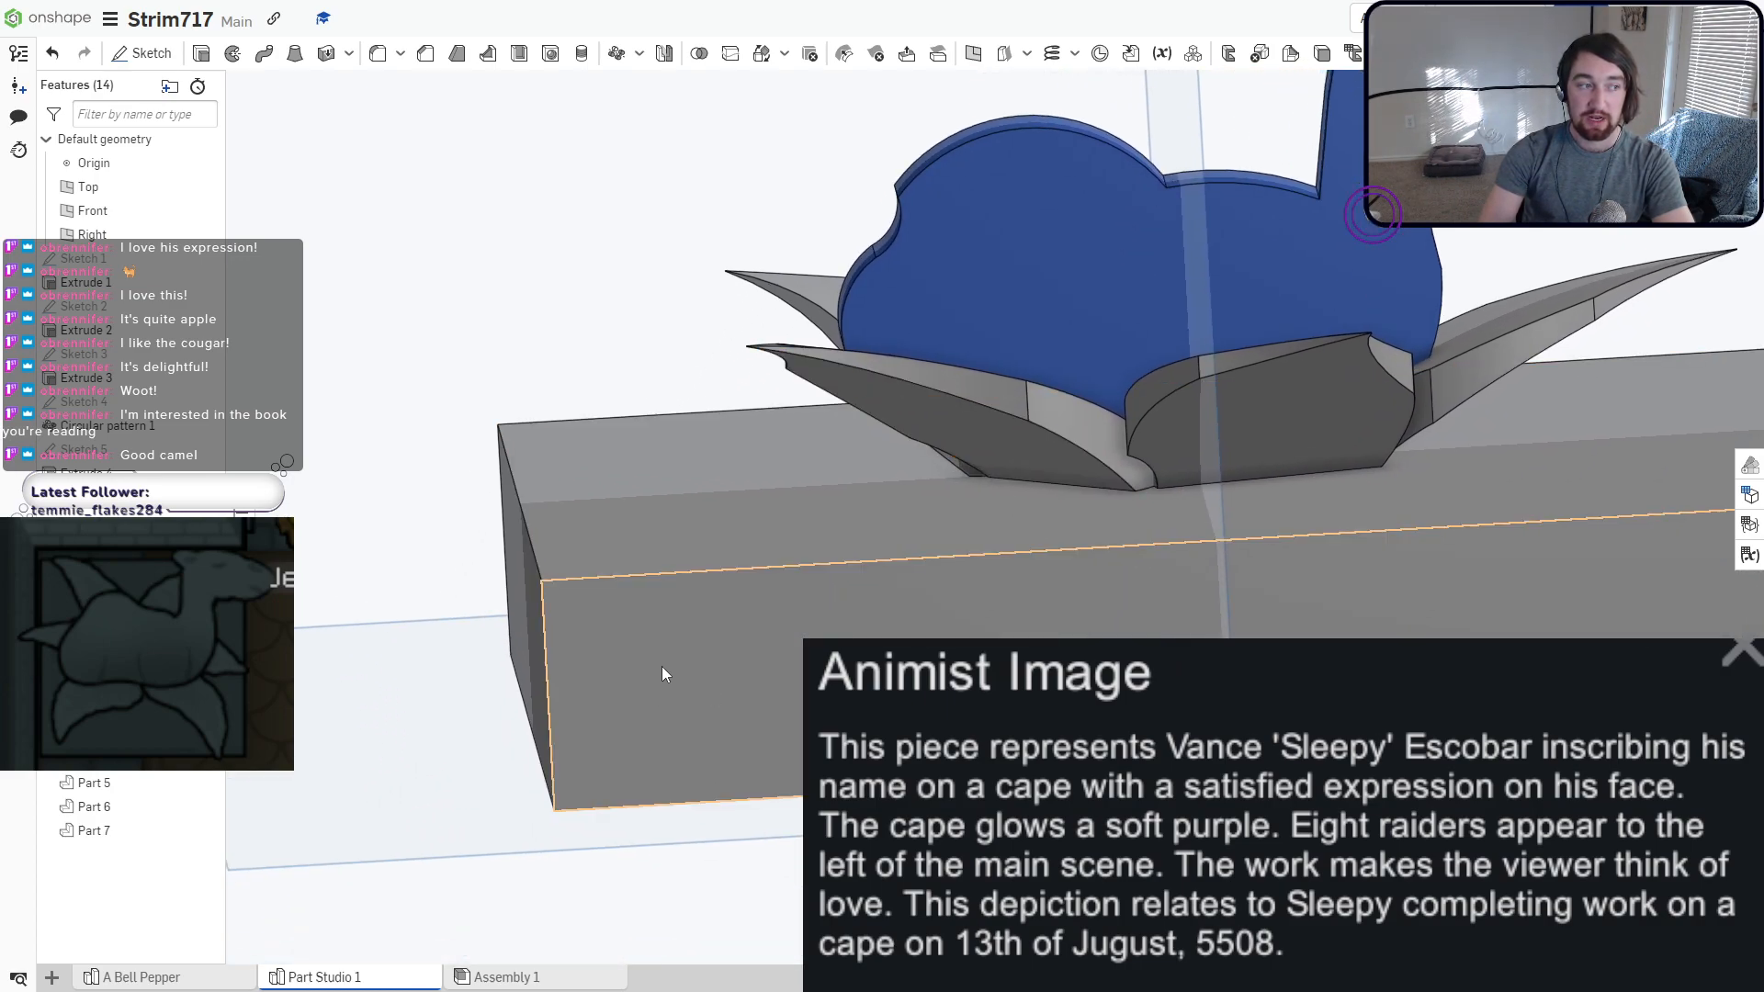
pyautogui.moveTo(1407, 621); pyautogui.dragTo(1232, 565, button='middle')
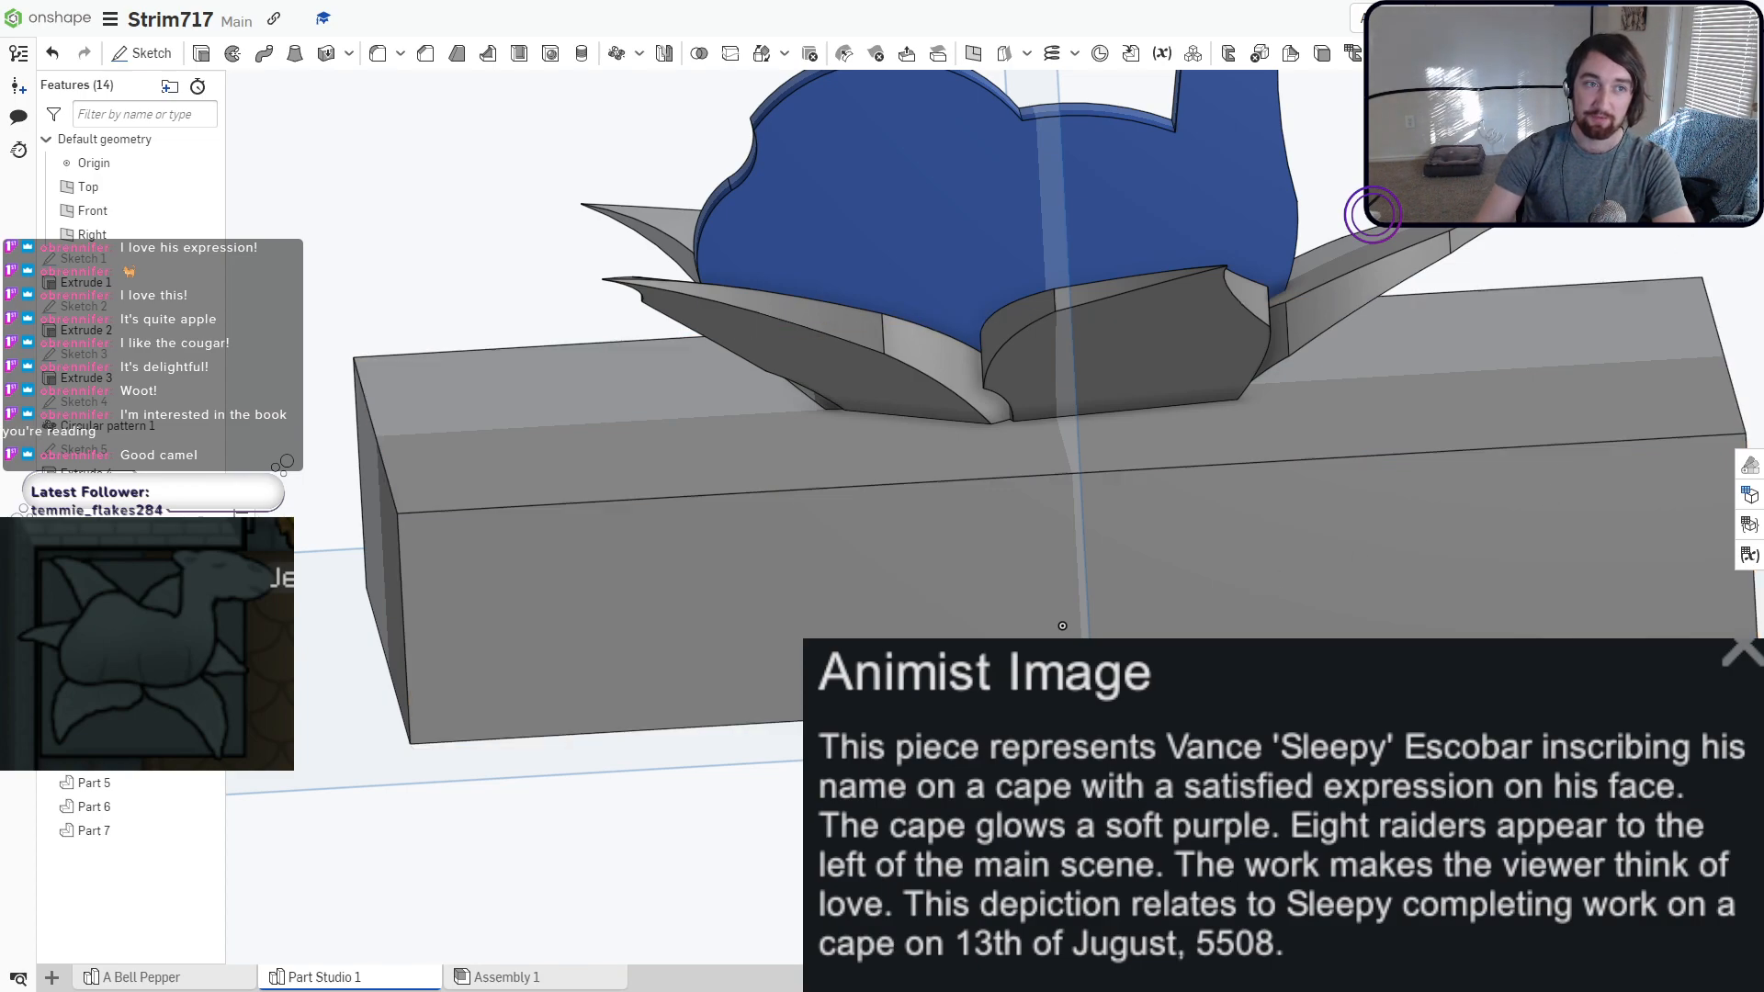
# Start a sketch on the base block's front face and draw a circle about 0.17 cm in diameter near its lower left corner.
pyautogui.hotkey('shift', '1')
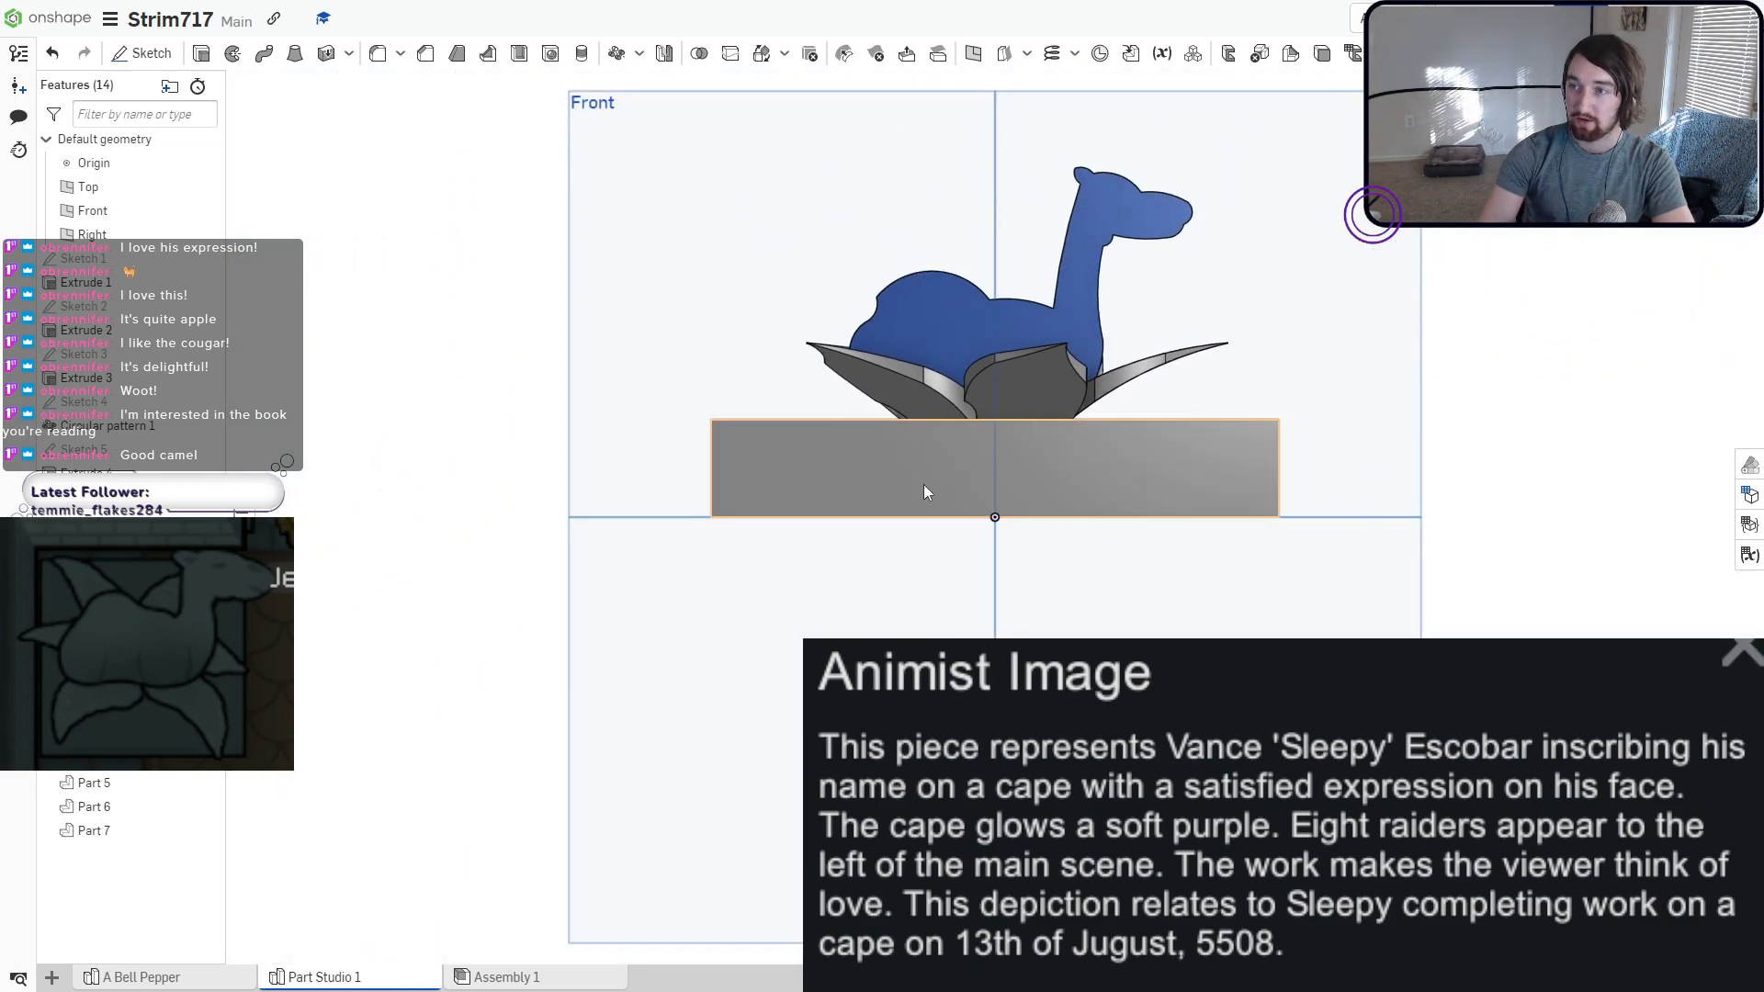
pyautogui.click(171, 65)
pyautogui.click(780, 452)
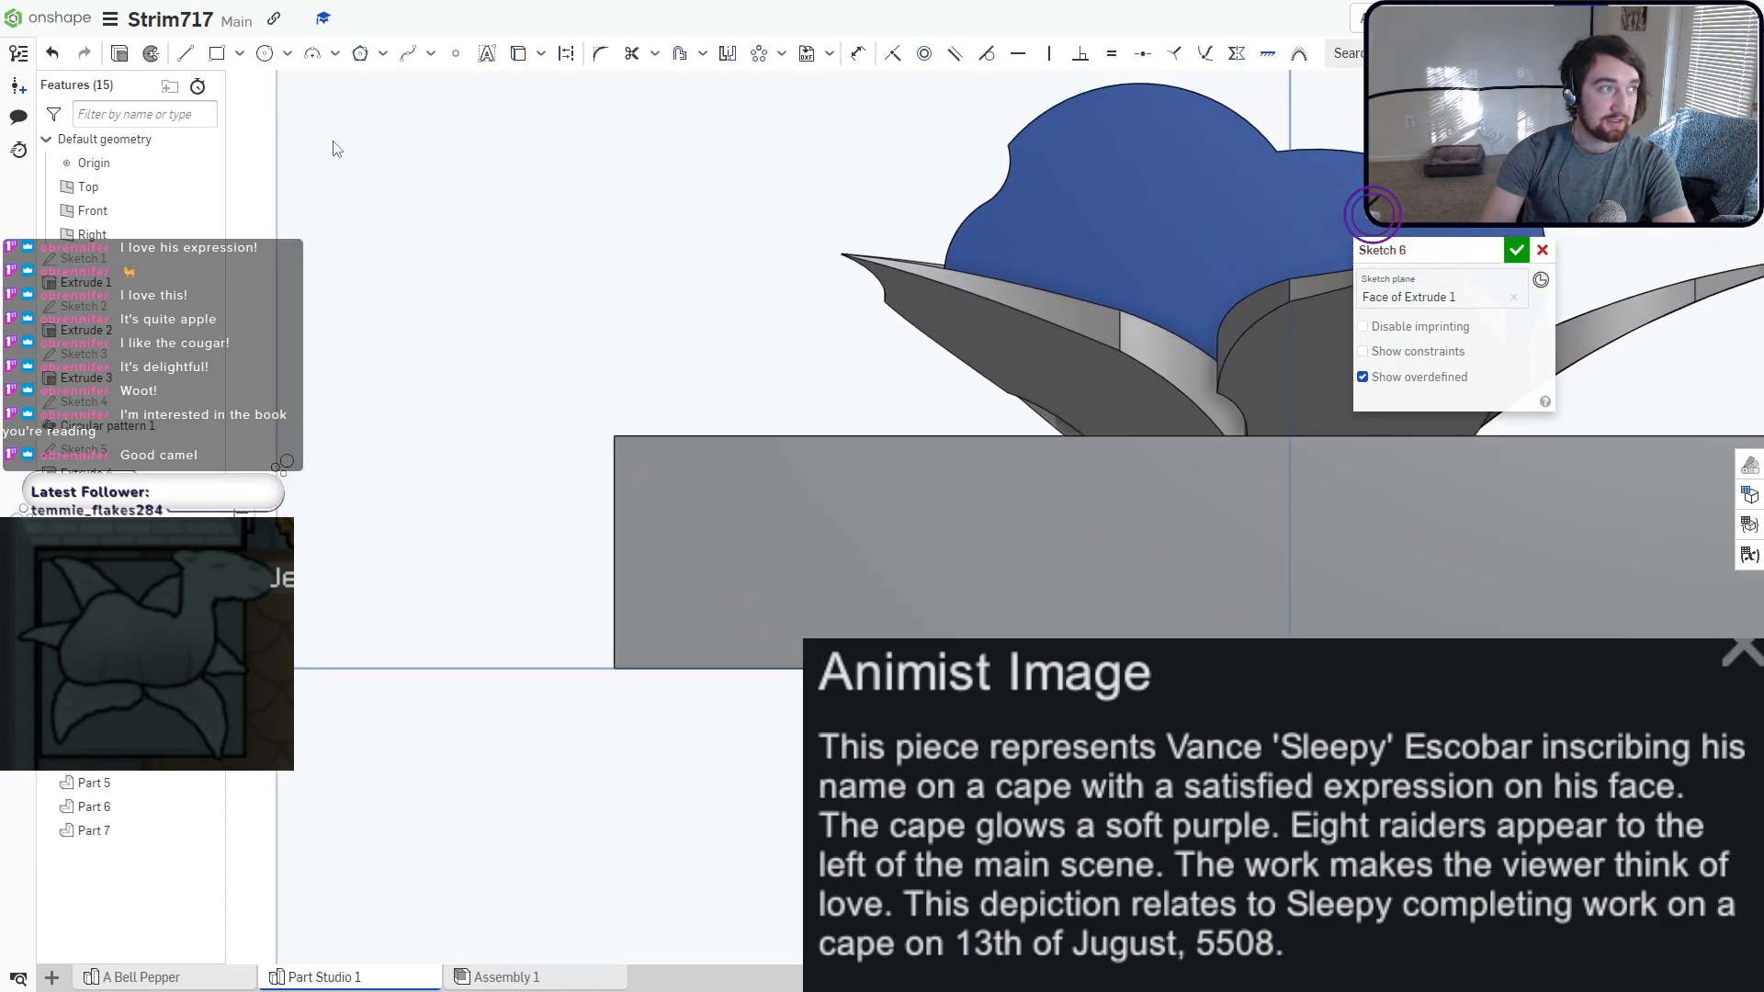
pyautogui.click(264, 53)
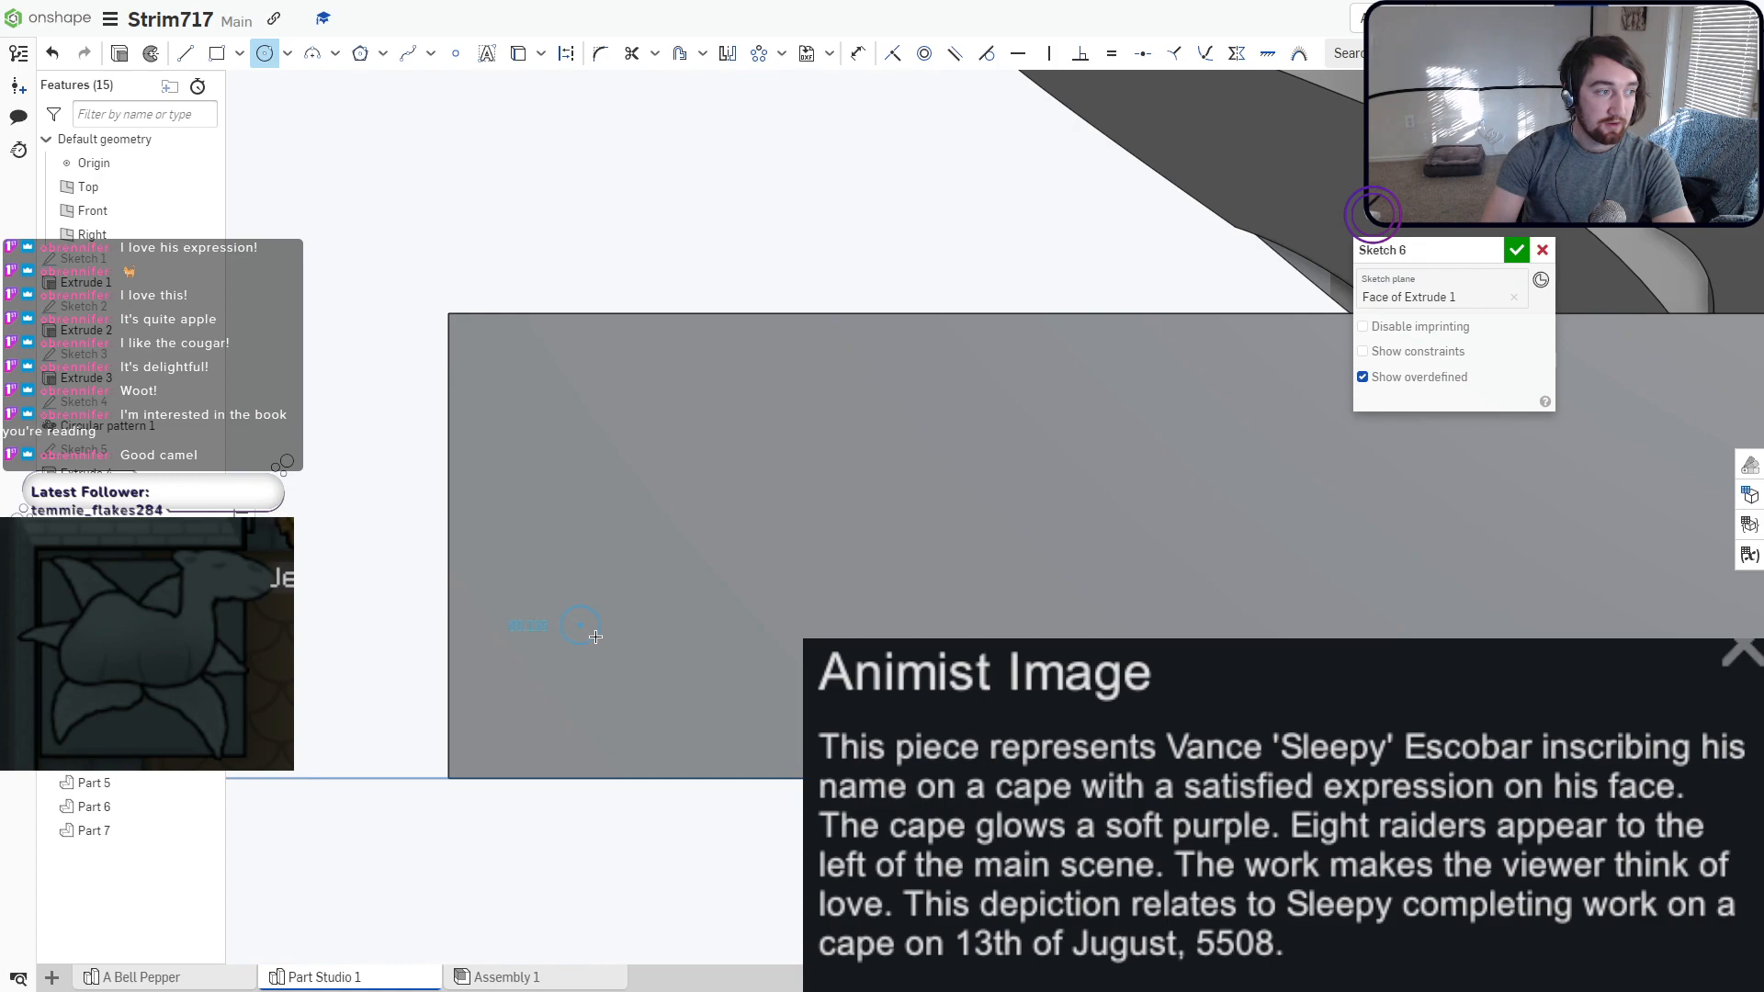
pyautogui.click(598, 641)
pyautogui.scroll(3, 593, 648)
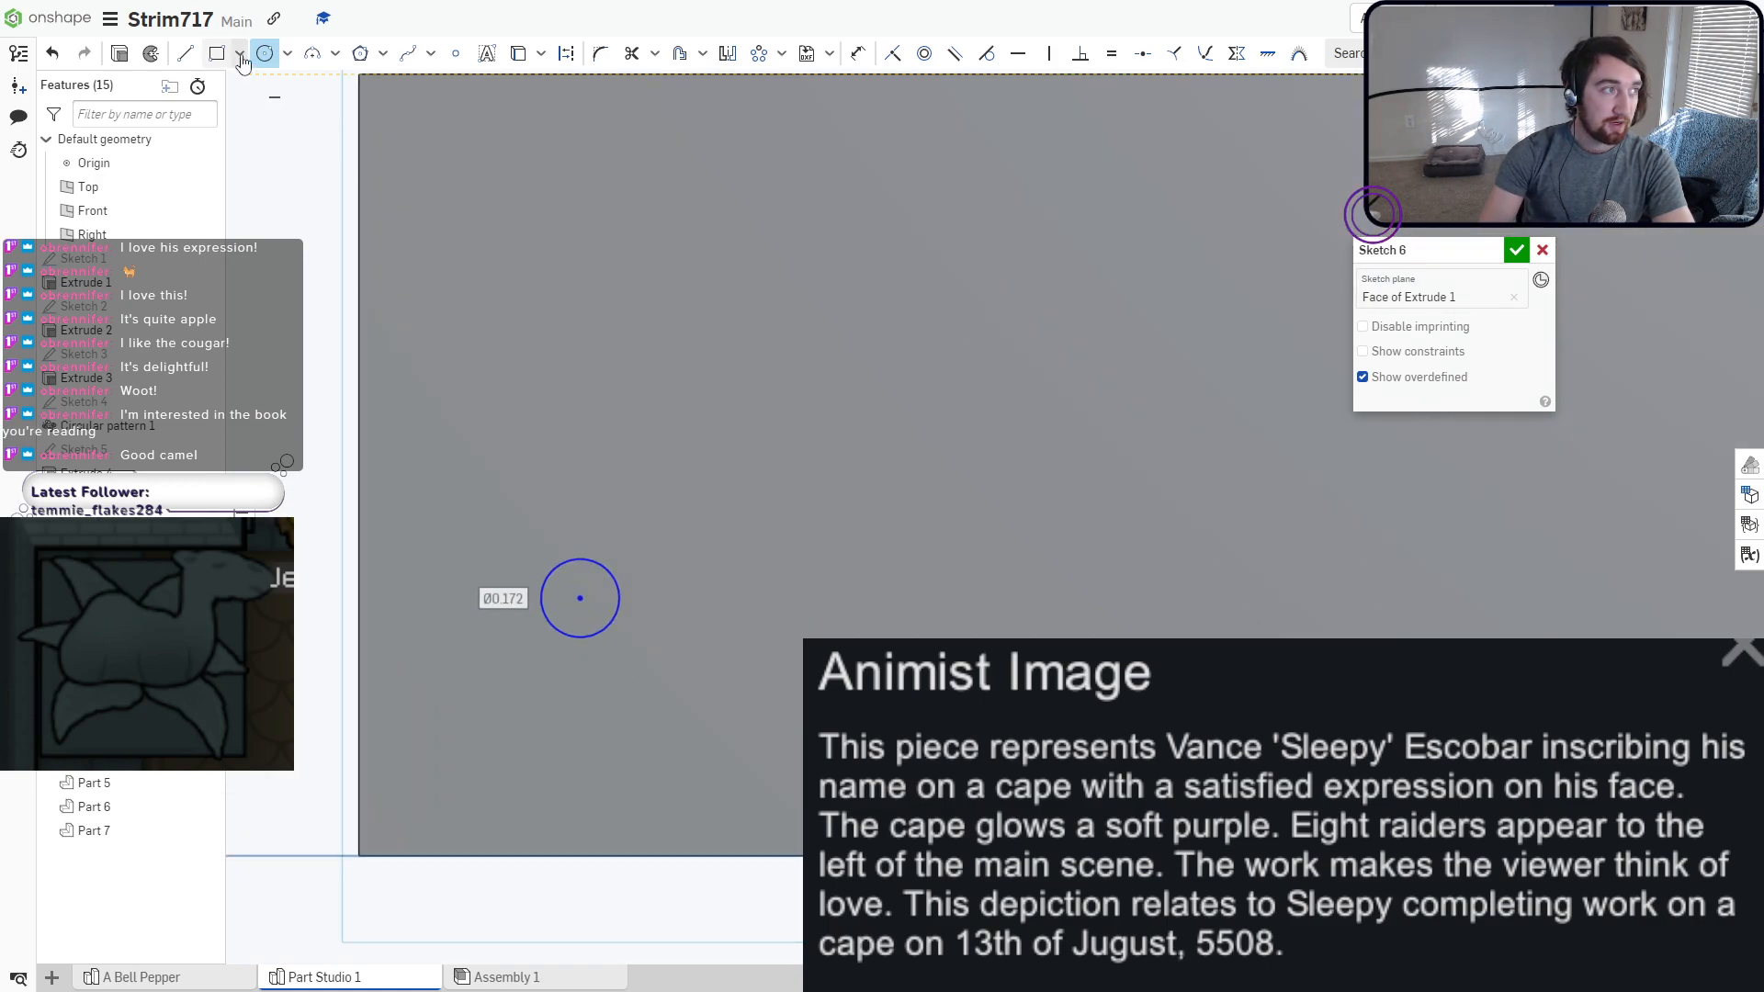
# Draw an upright ellipse about 0.41 cm tall directly below the circle, overlapping its lower edge and about as wide as the circle.
pyautogui.click(287, 53)
pyautogui.click(298, 149)
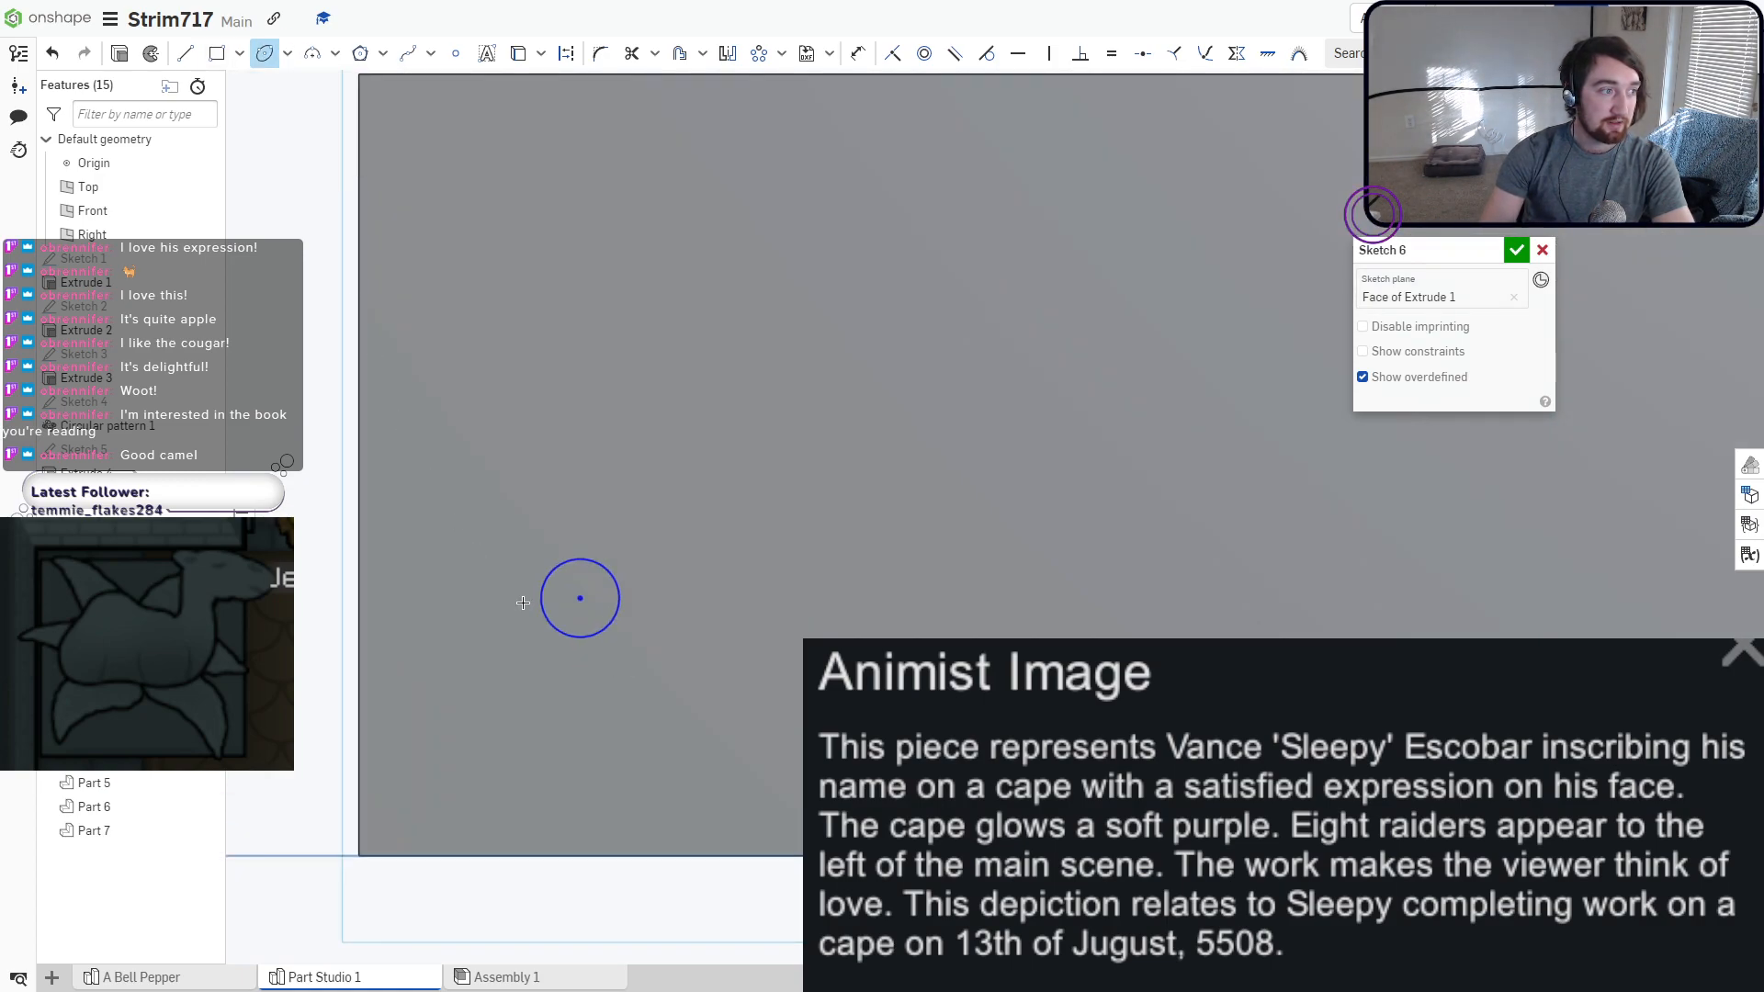
pyautogui.click(578, 710)
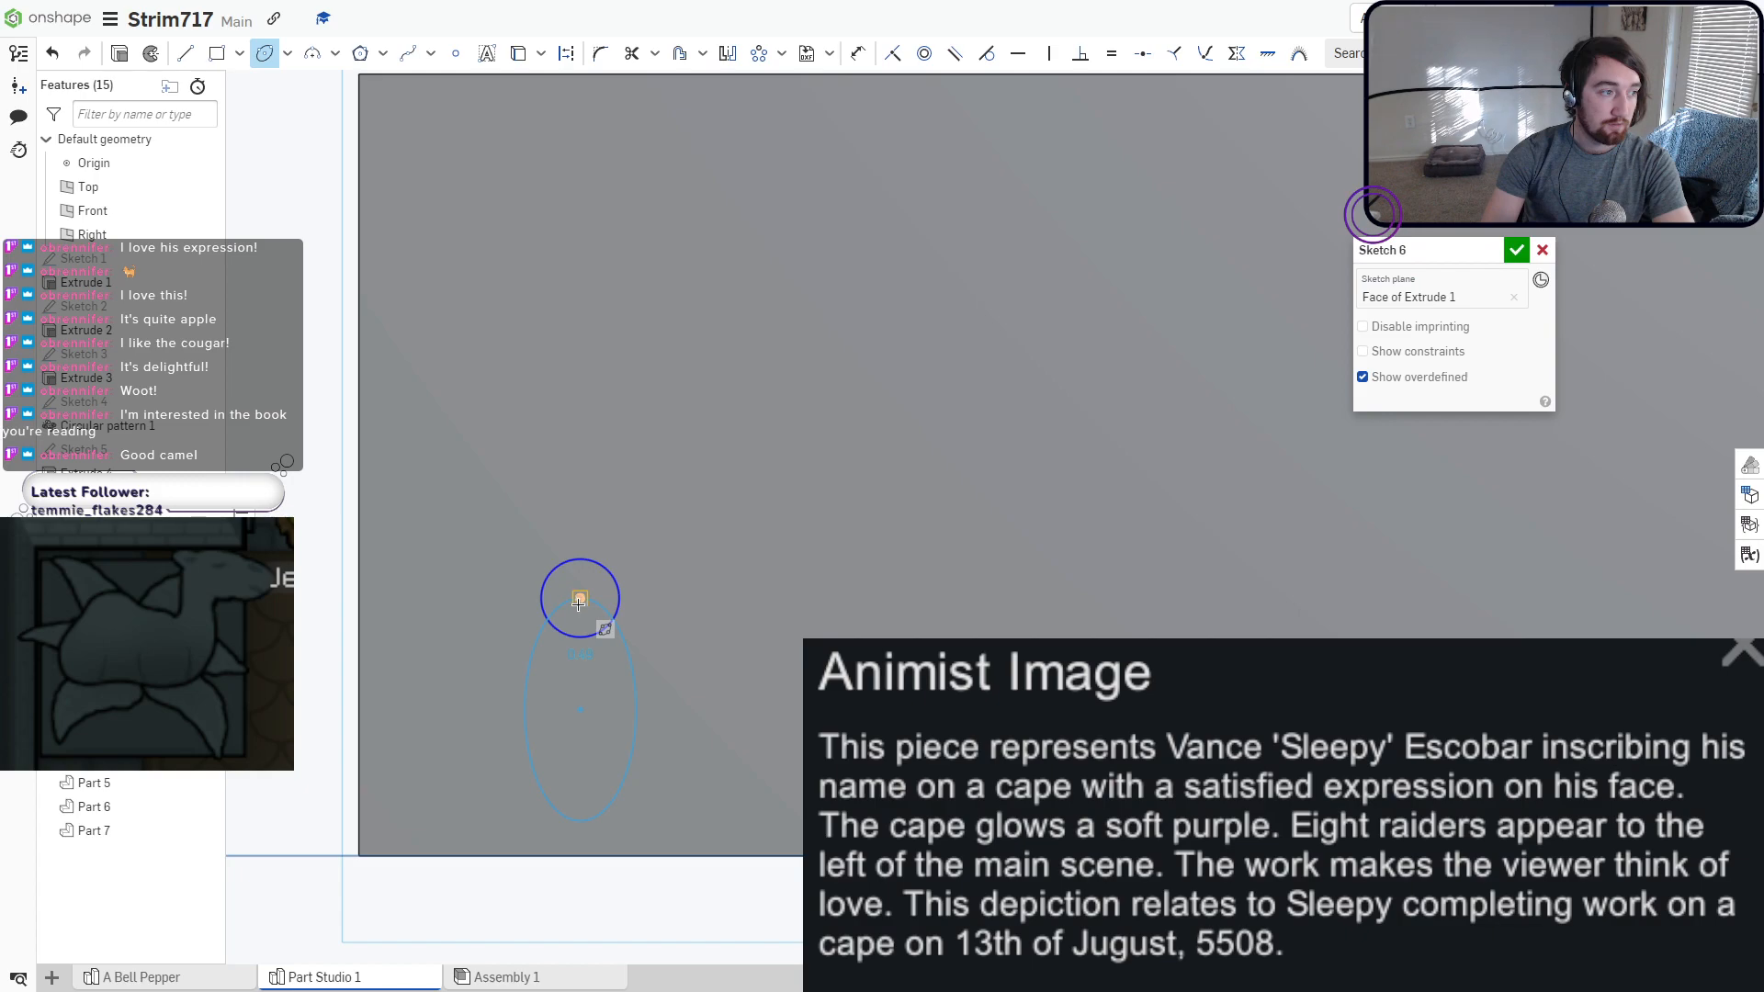
pyautogui.click(580, 616)
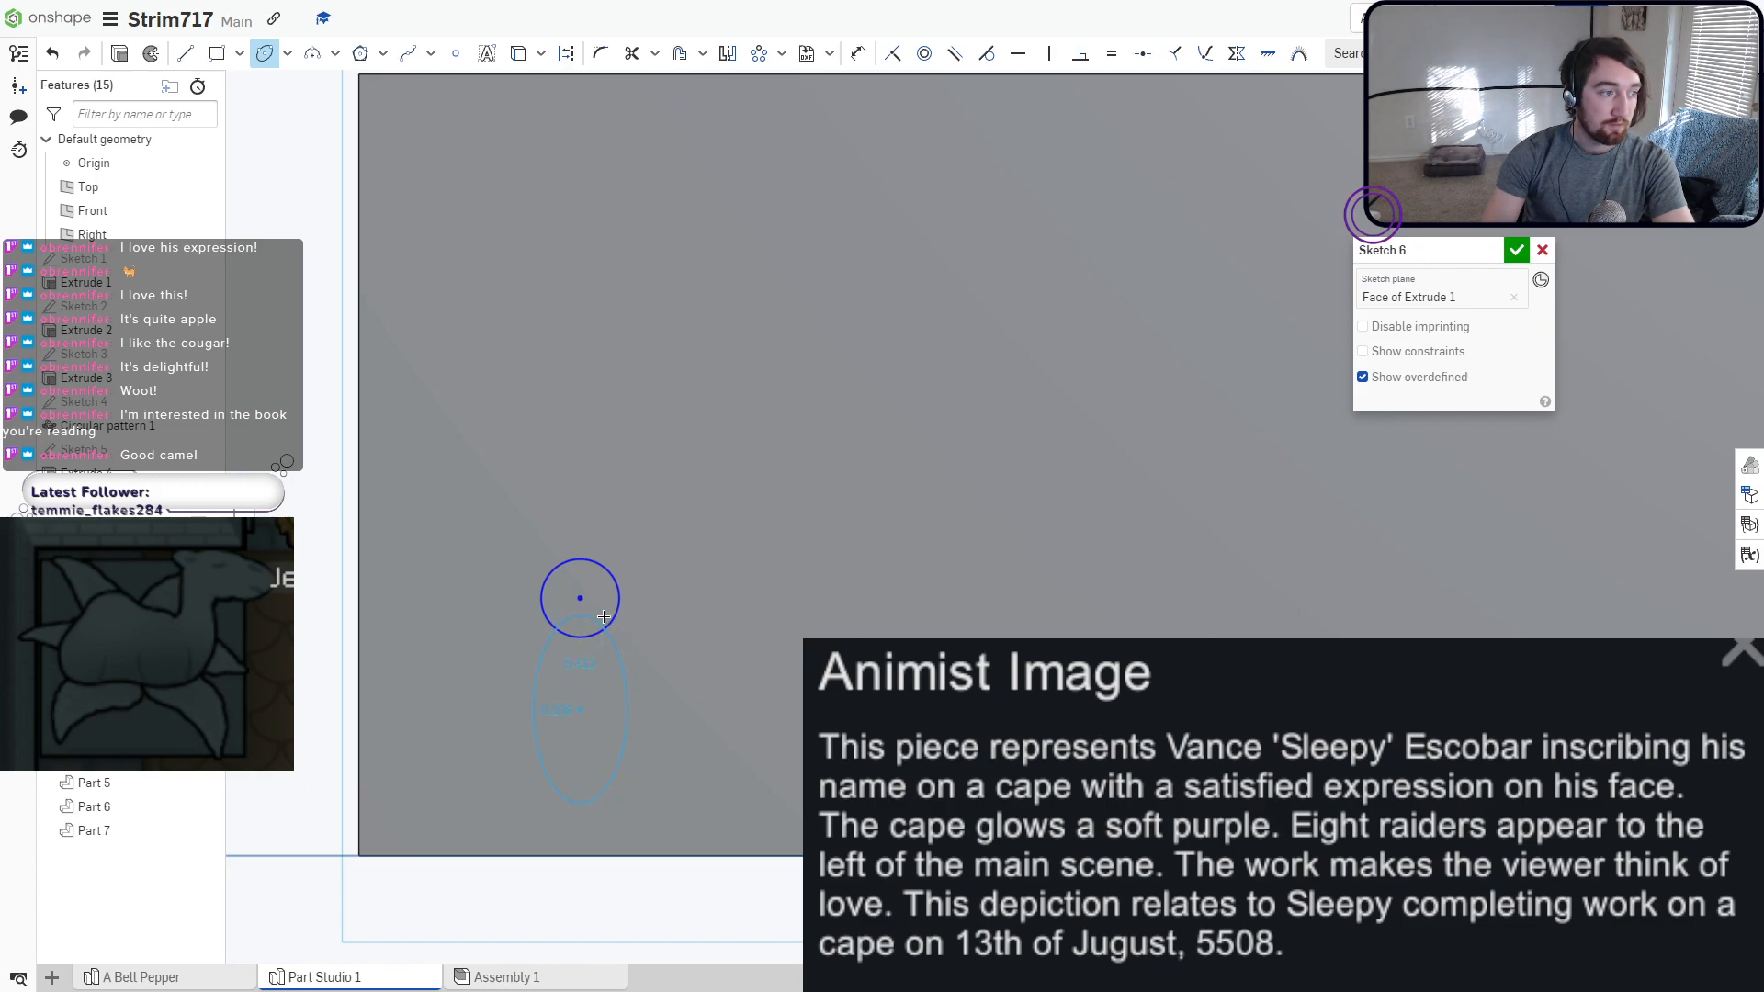
pyautogui.click(616, 675)
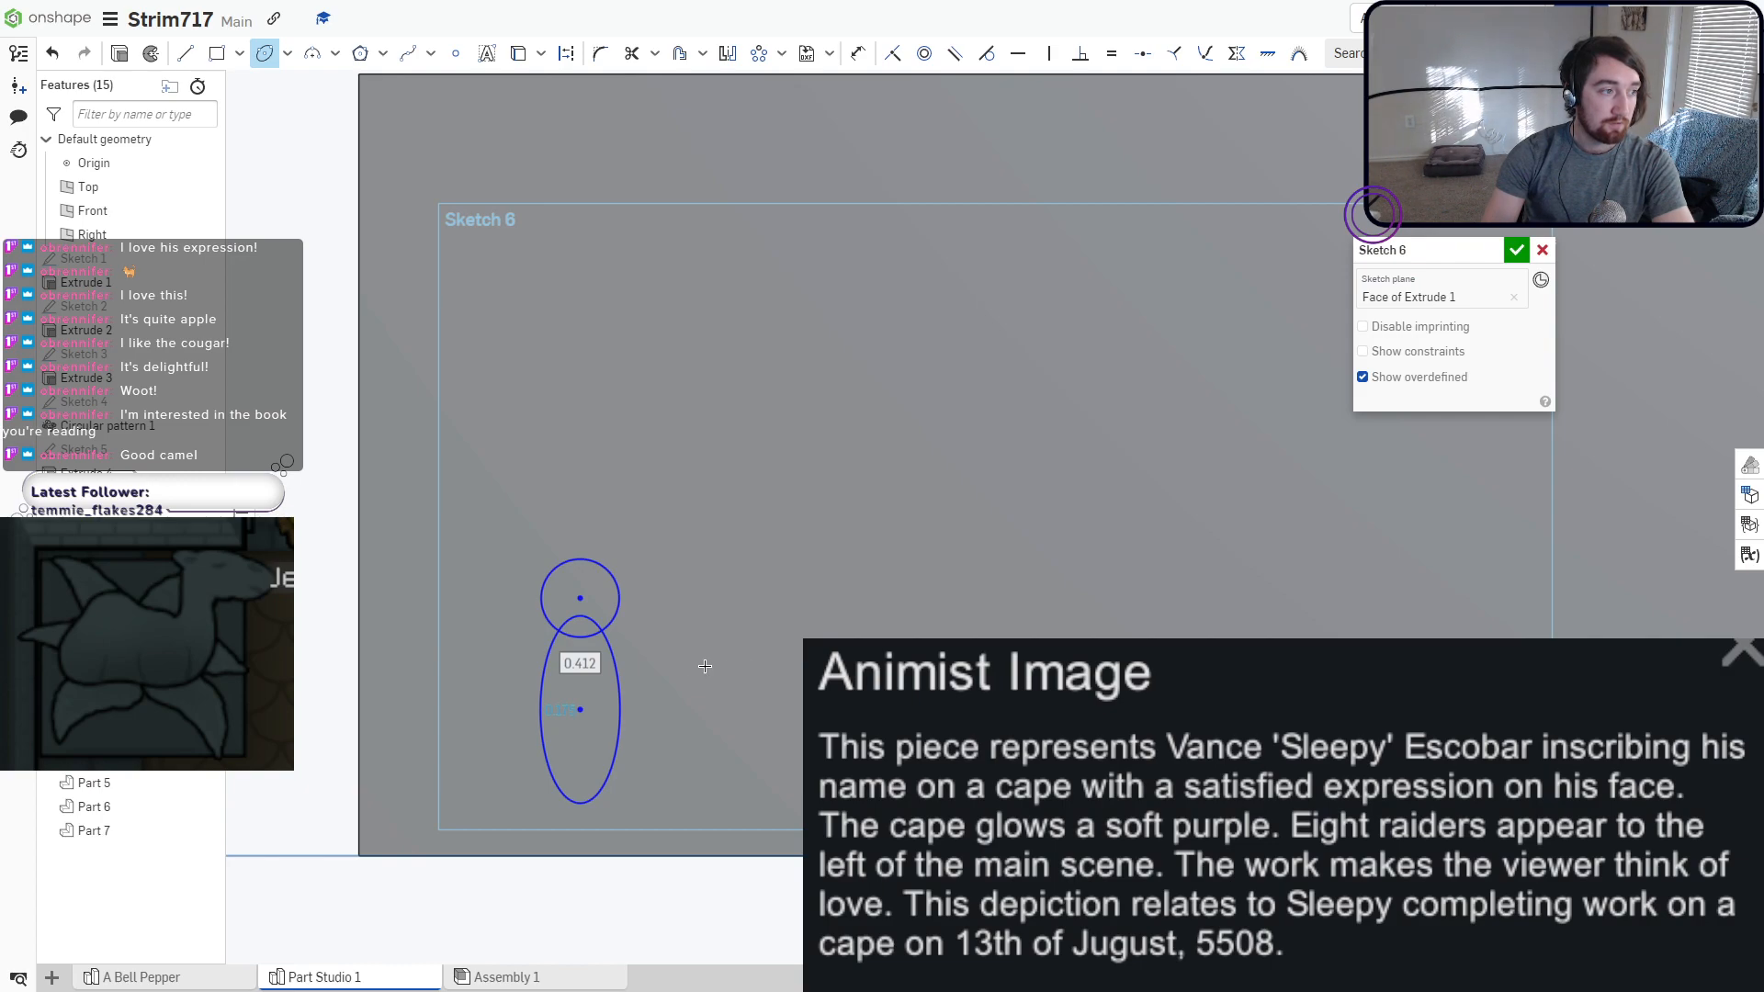
pyautogui.moveTo(685, 671); pyautogui.dragTo(778, 655, button='middle')
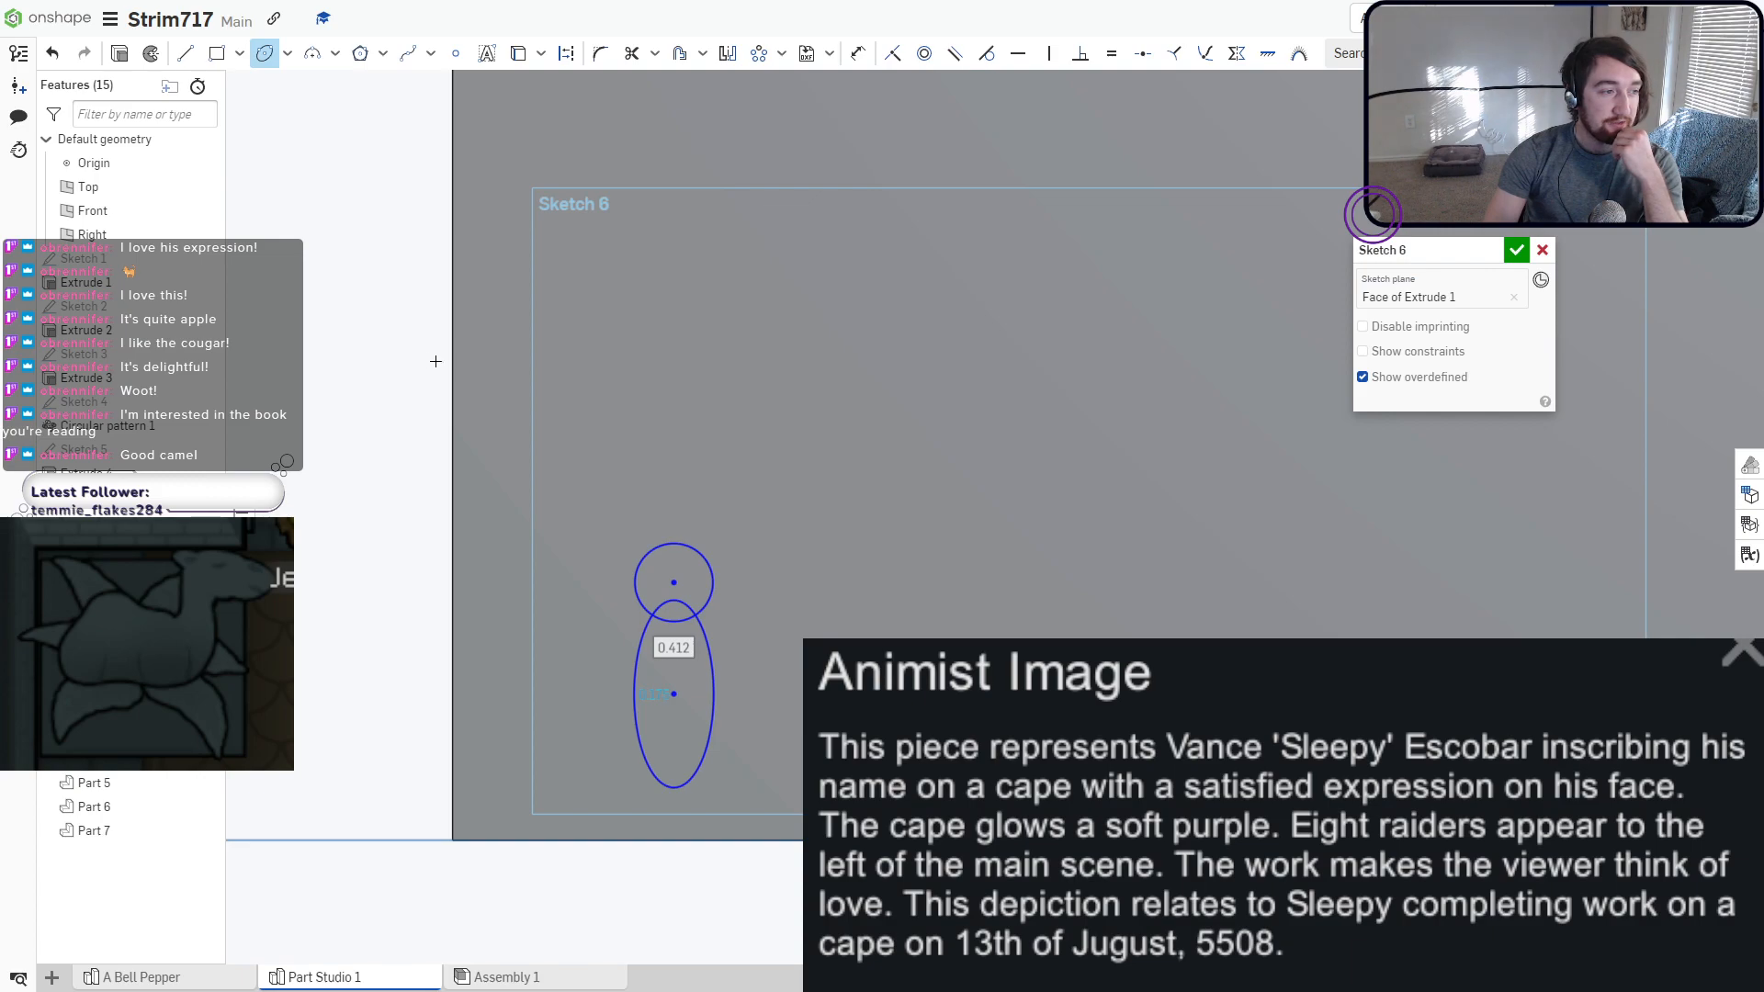
# Trim the overlapping arcs between the circle and the ellipse so they form one continuous head-and-body outline.
pyautogui.click(632, 53)
pyautogui.click(673, 619)
pyautogui.click(673, 603)
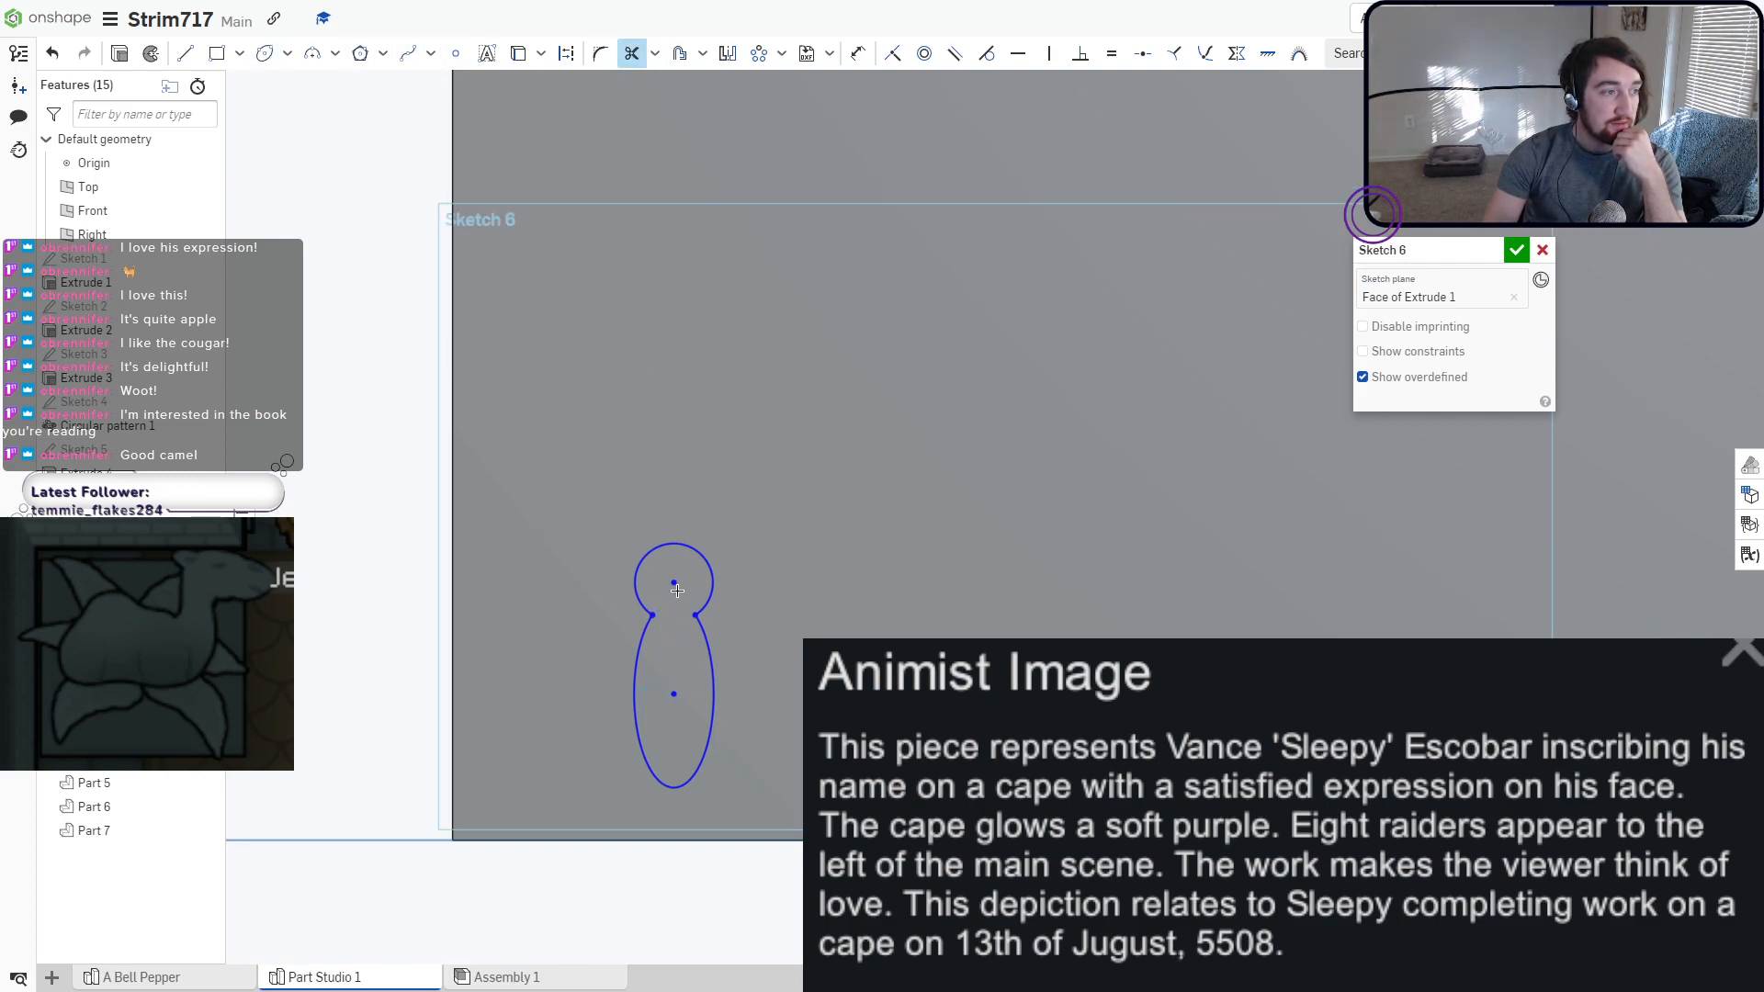
pyautogui.scroll(-5, 677, 590)
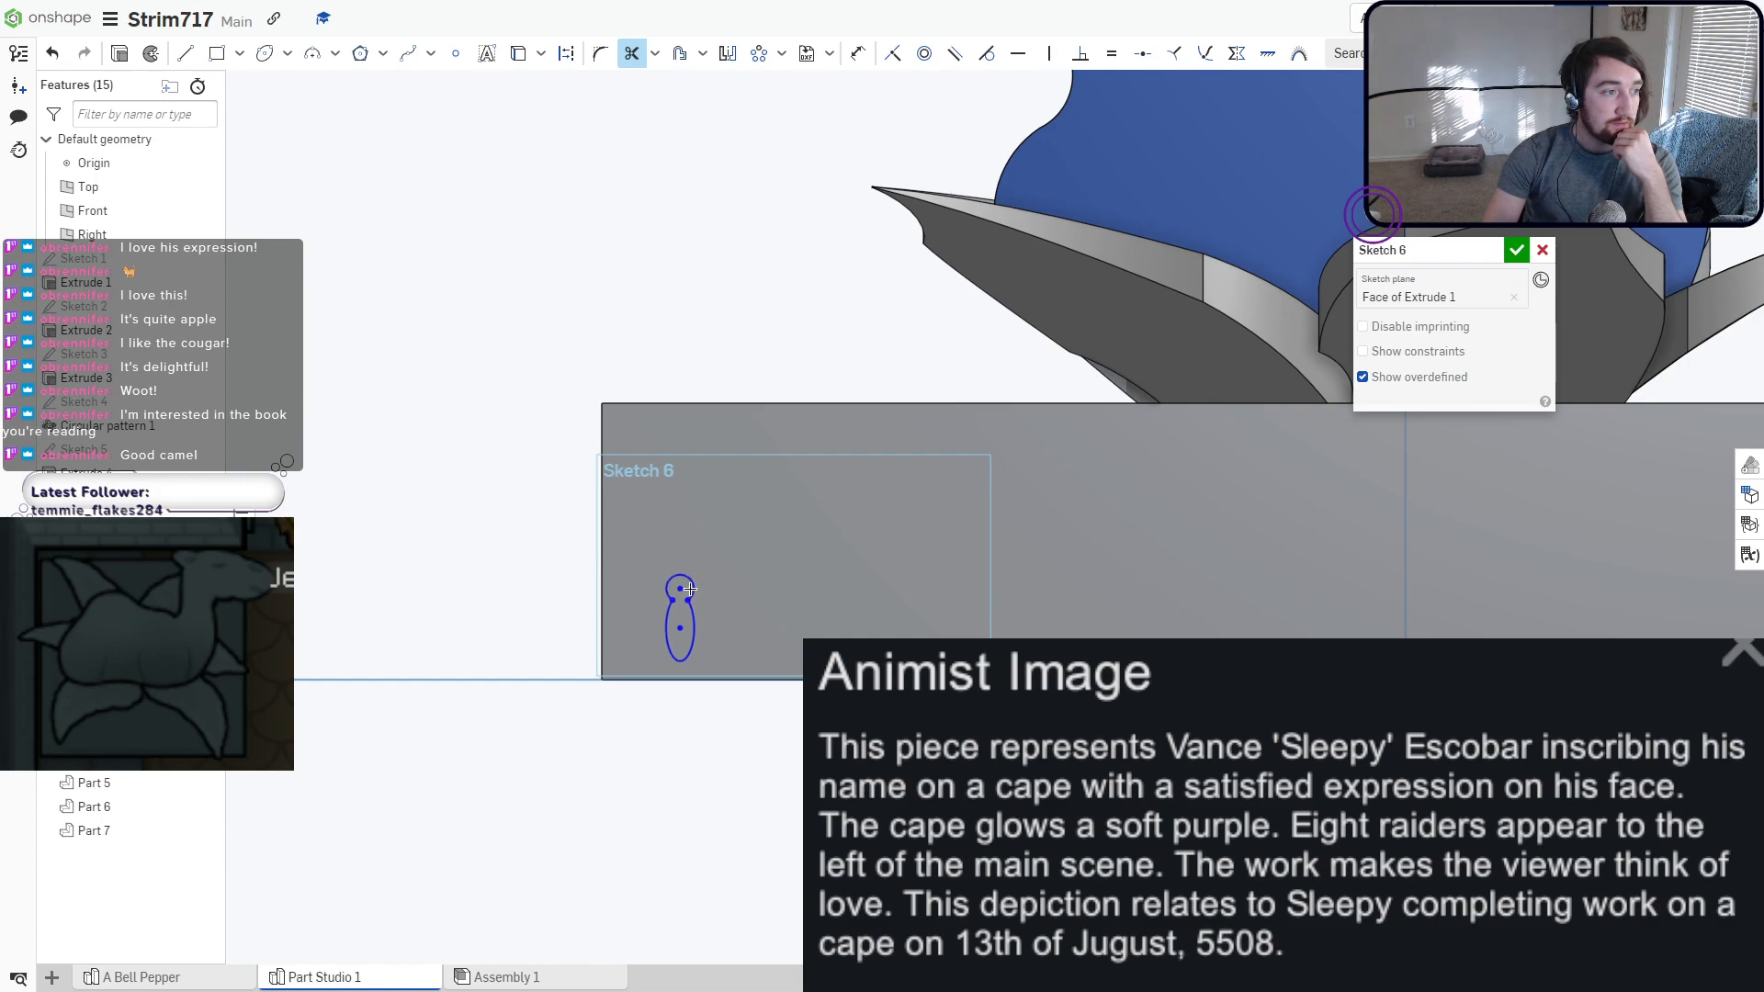
pyautogui.press('Escape')
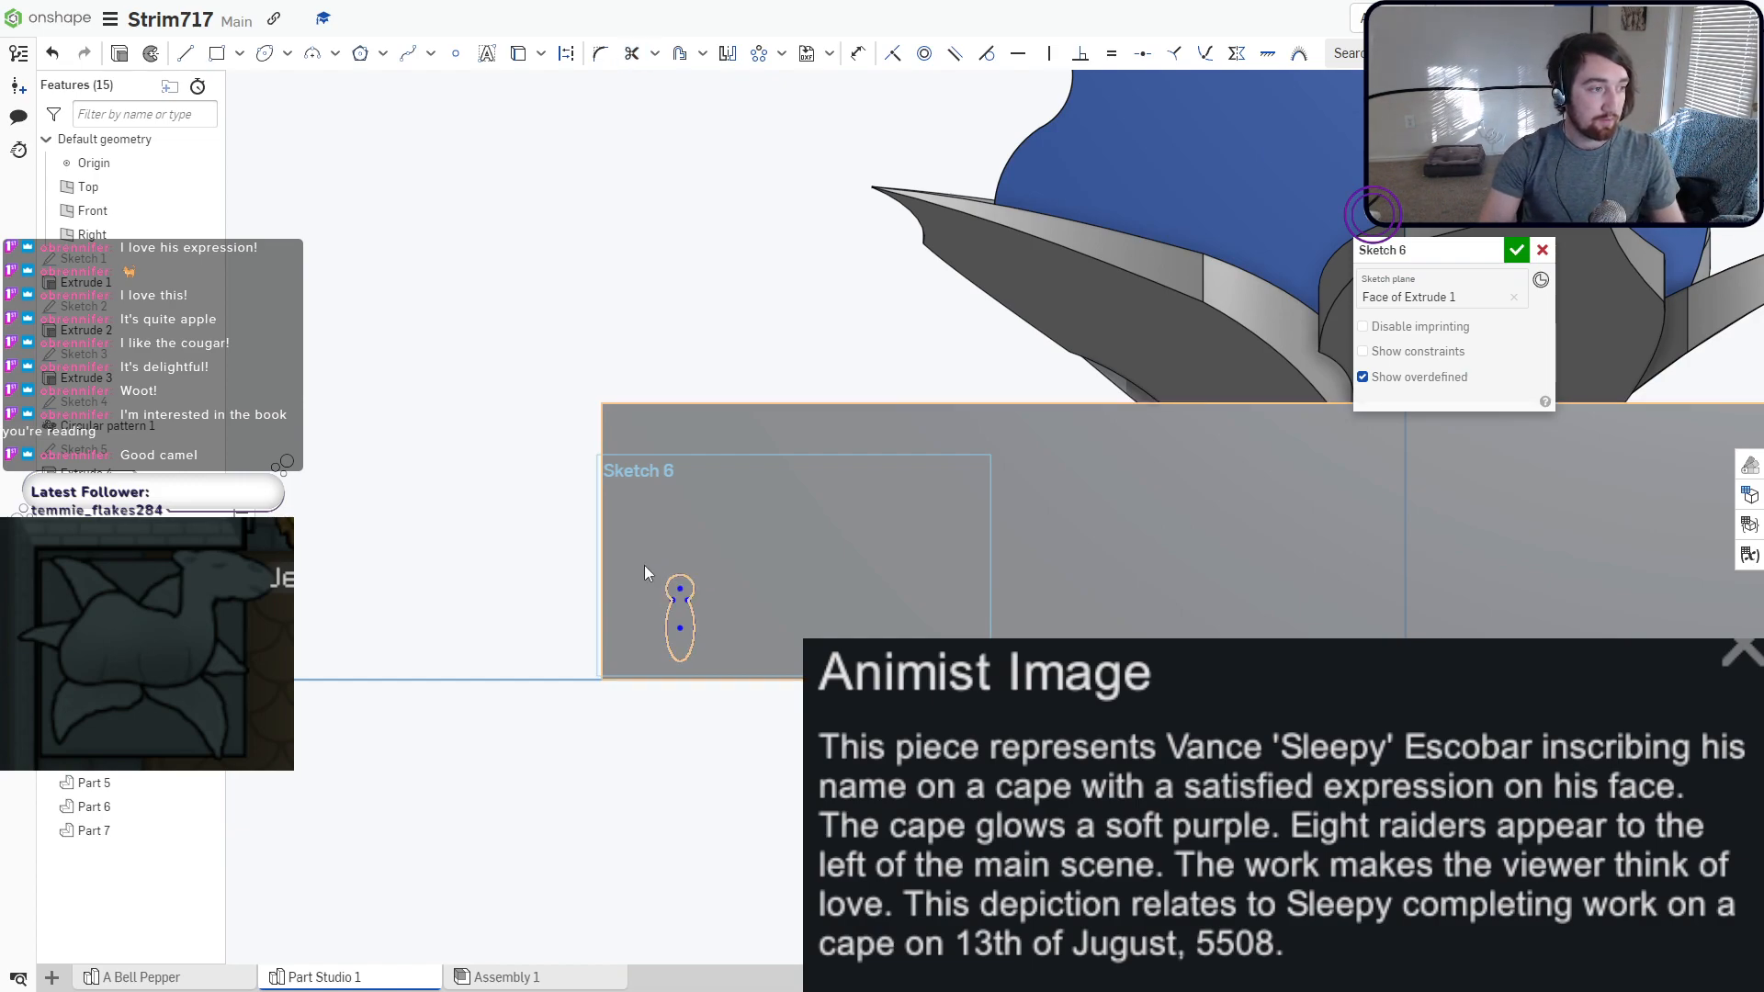
# Enlarge the head-and-body outline to about half the base block's height, keeping it near the front face's lower left corner.
pyautogui.moveTo(691, 581)
pyautogui.mouseDown()
pyautogui.moveTo(707, 621)
pyautogui.moveTo(680, 654)
pyautogui.moveTo(668, 529)
pyautogui.moveTo(653, 632)
pyautogui.moveTo(653, 617)
pyautogui.moveTo(695, 578)
pyautogui.moveTo(674, 519)
pyautogui.moveTo(701, 476)
pyautogui.mouseUp()
pyautogui.scroll(4, 694, 617)
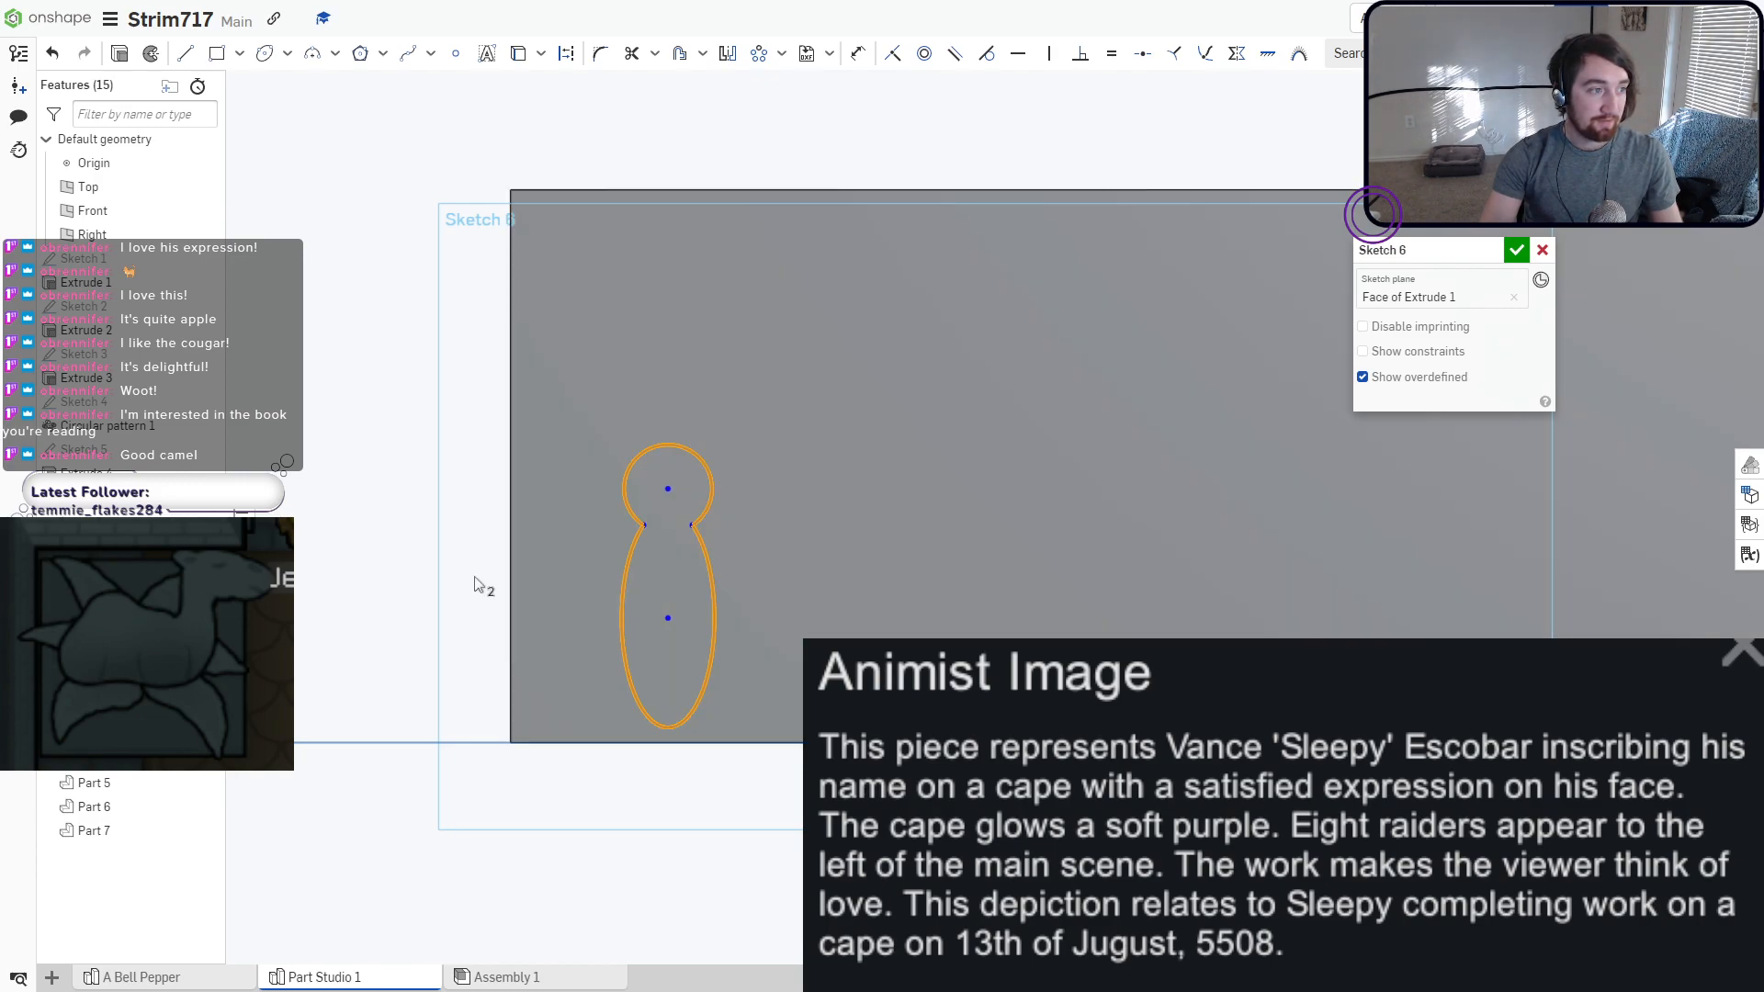
pyautogui.scroll(3, 515, 569)
pyautogui.click(331, 493)
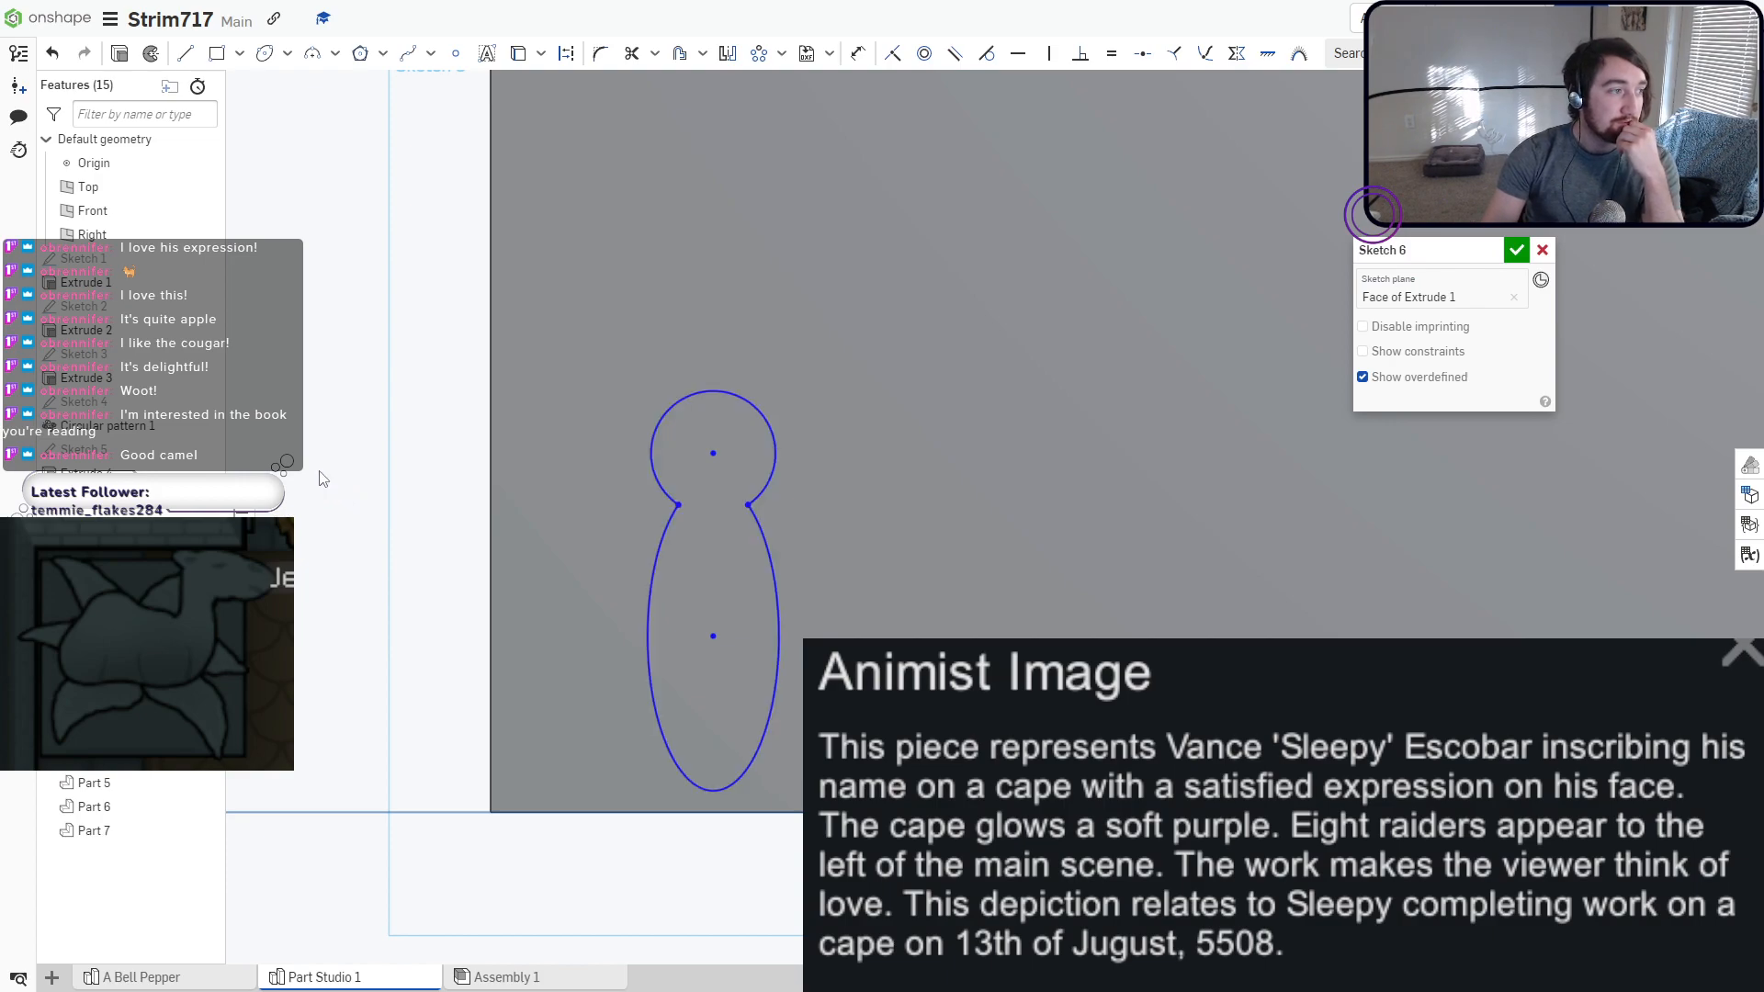
# Draw a circle about 0.046 cm in diameter inside the right half of the outline's round head.
pyautogui.click(287, 53)
pyautogui.click(278, 84)
pyautogui.scroll(5, 818, 464)
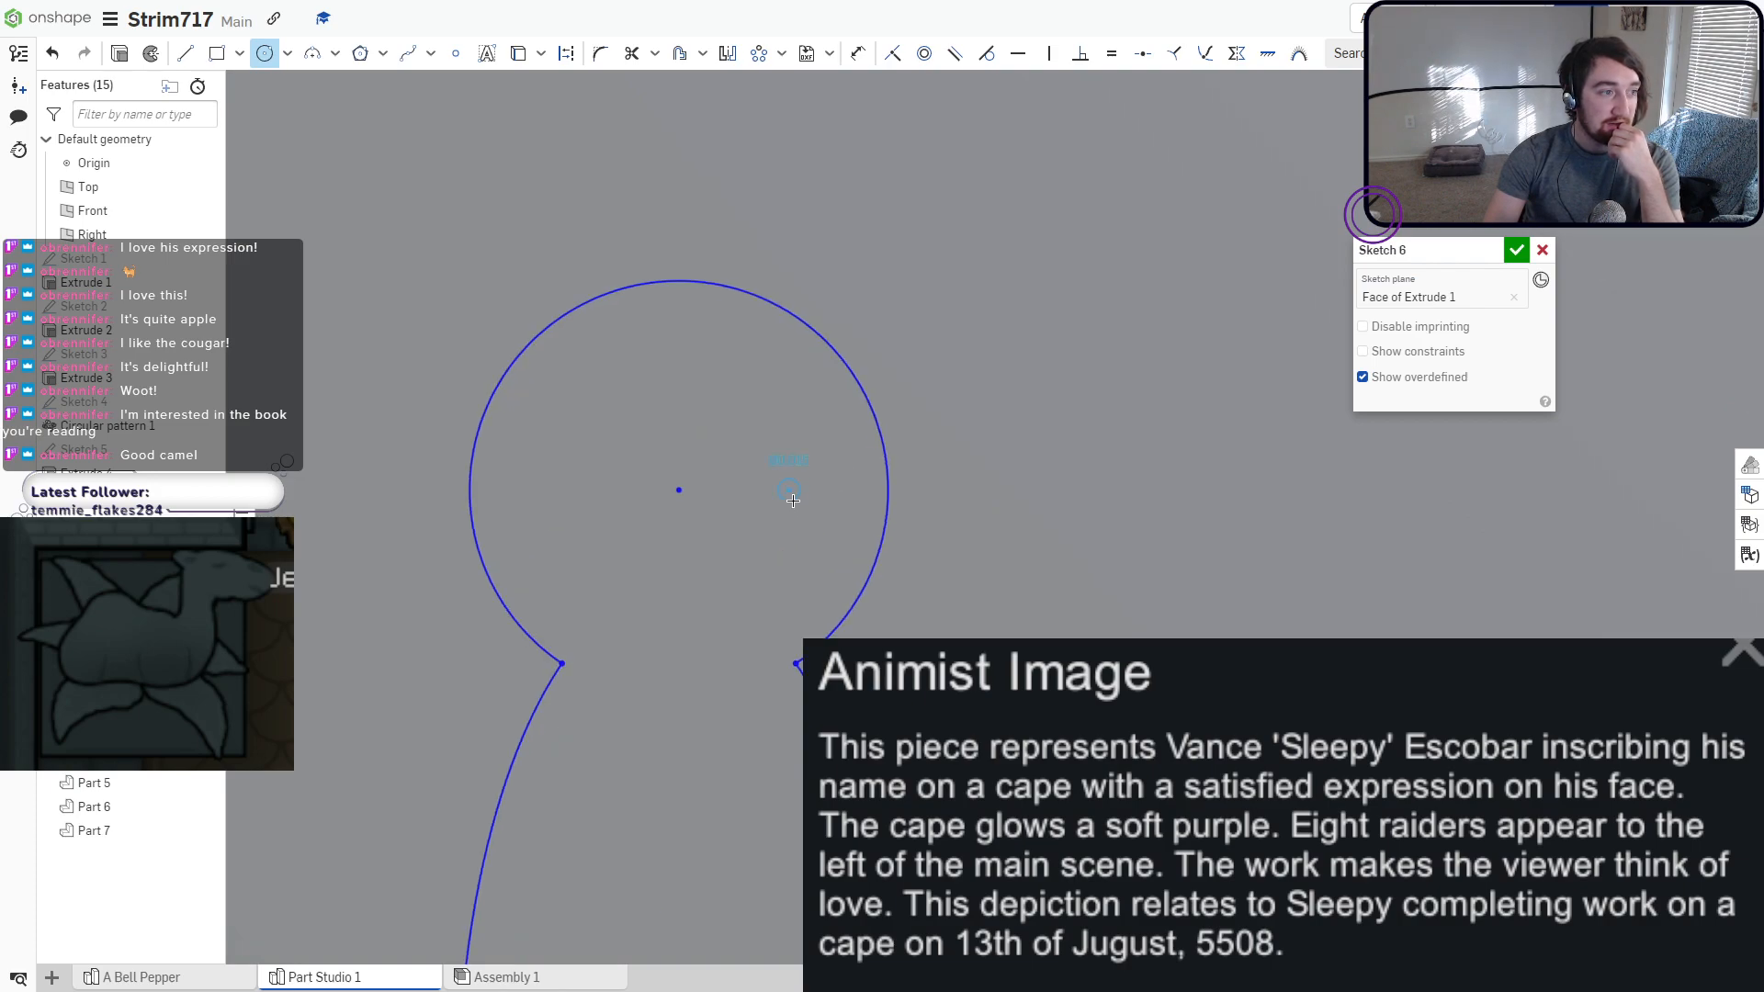
pyautogui.click(812, 516)
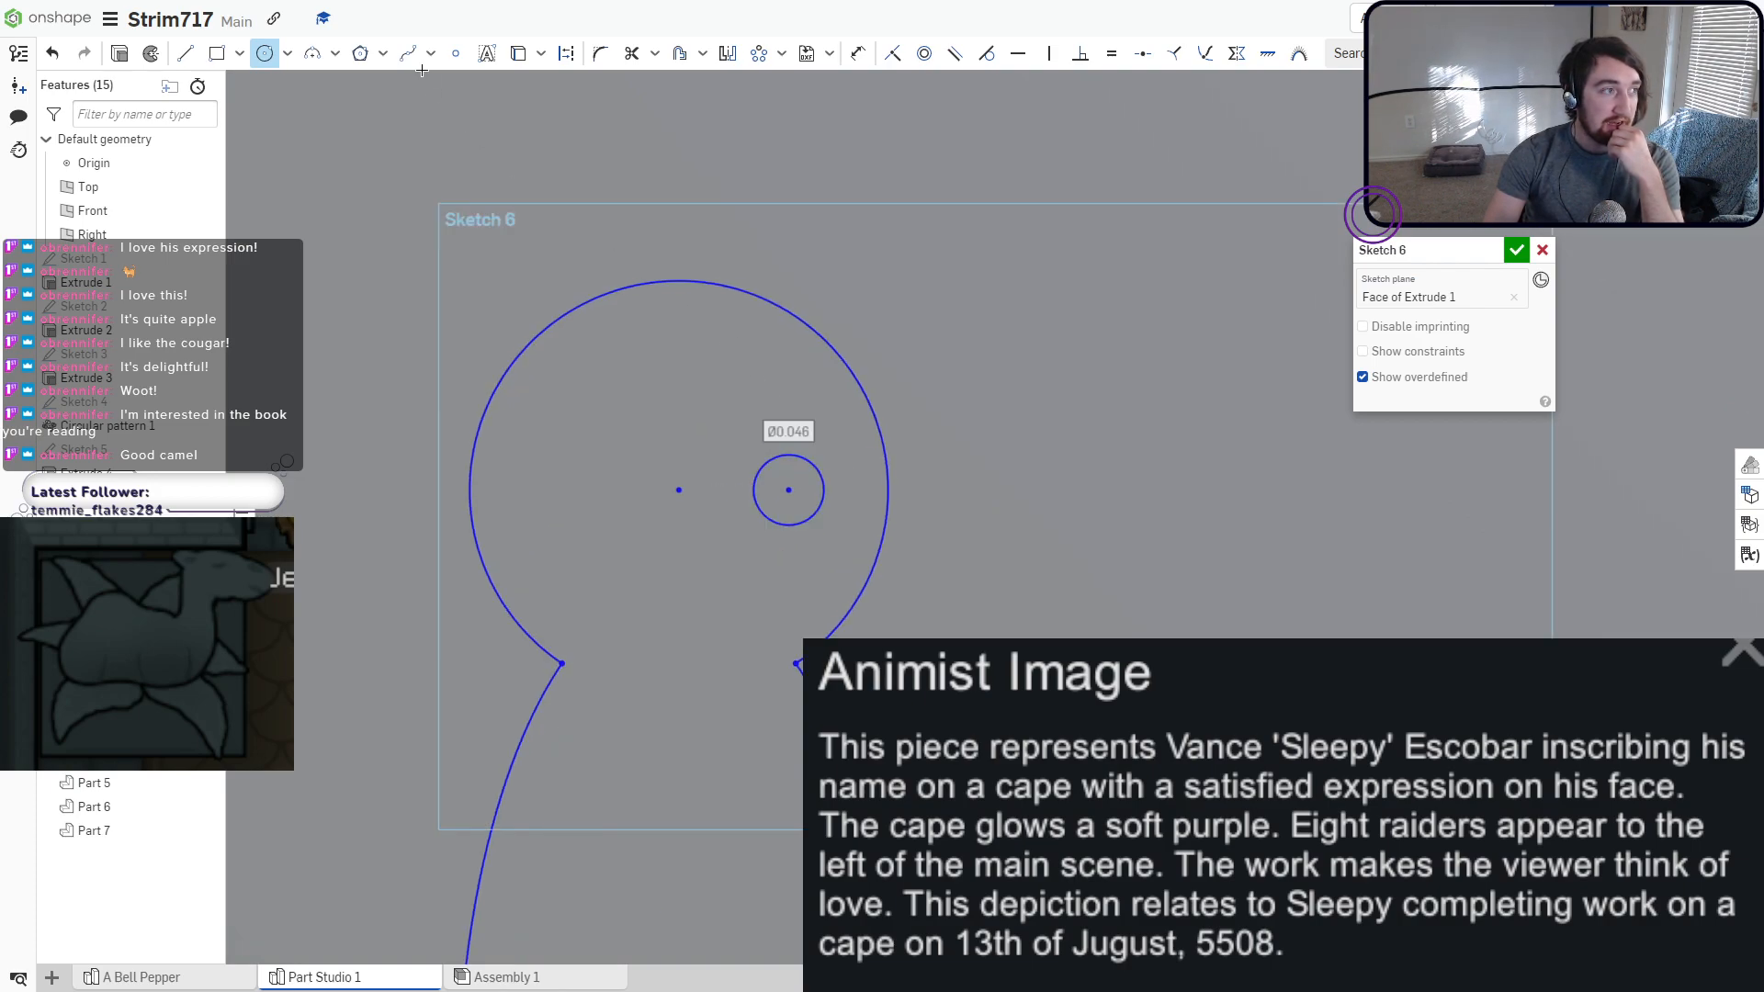
# Draw two slanted lines about 0.075 cm and 0.083 cm long across the upper and lower parts of the small eye circle.
pyautogui.click(185, 53)
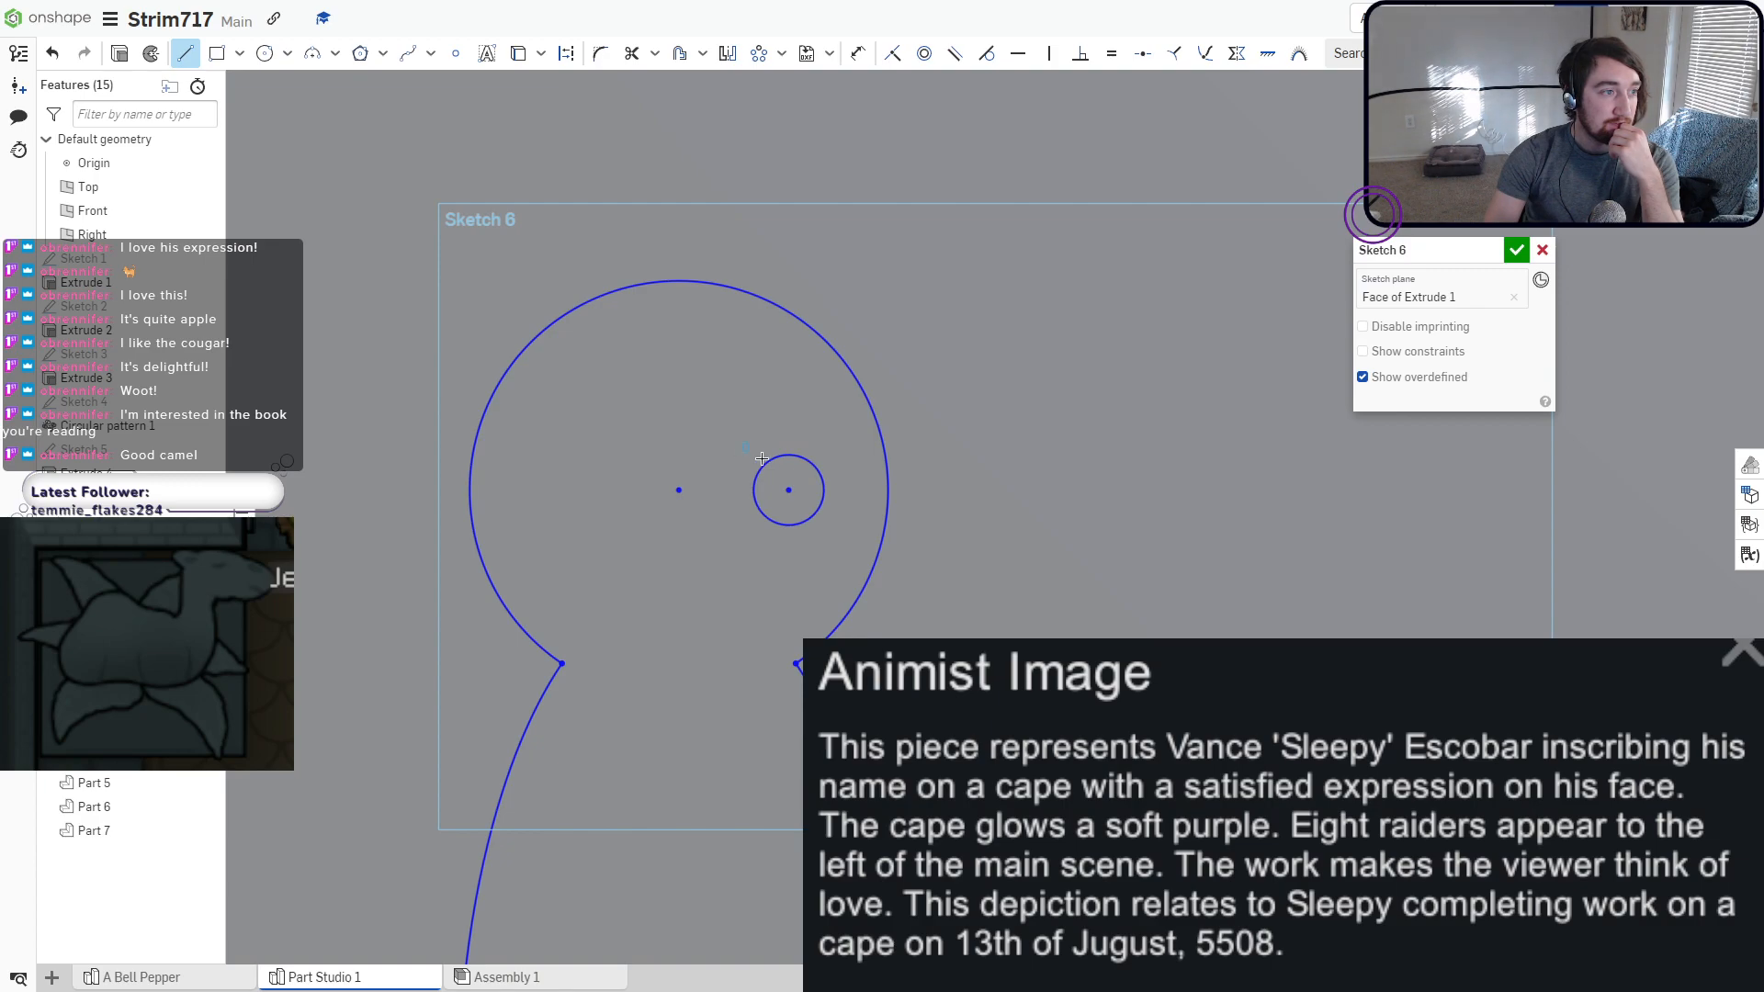
pyautogui.click(850, 495)
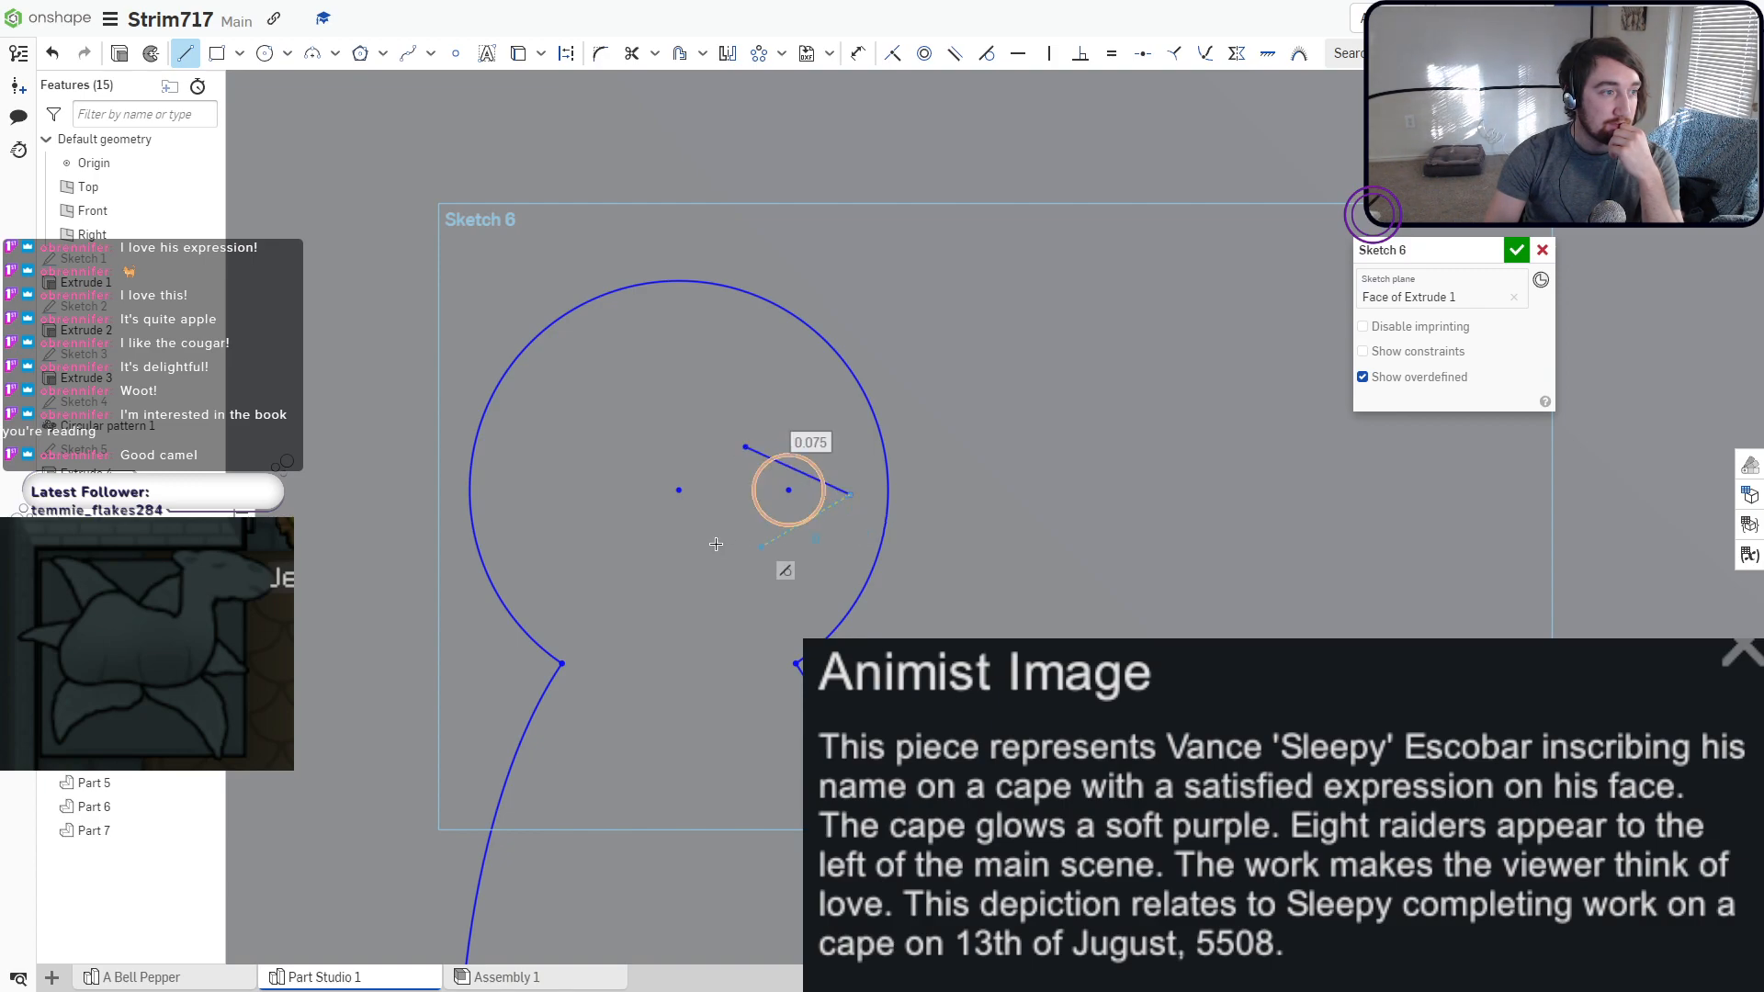
pyautogui.press('Escape')
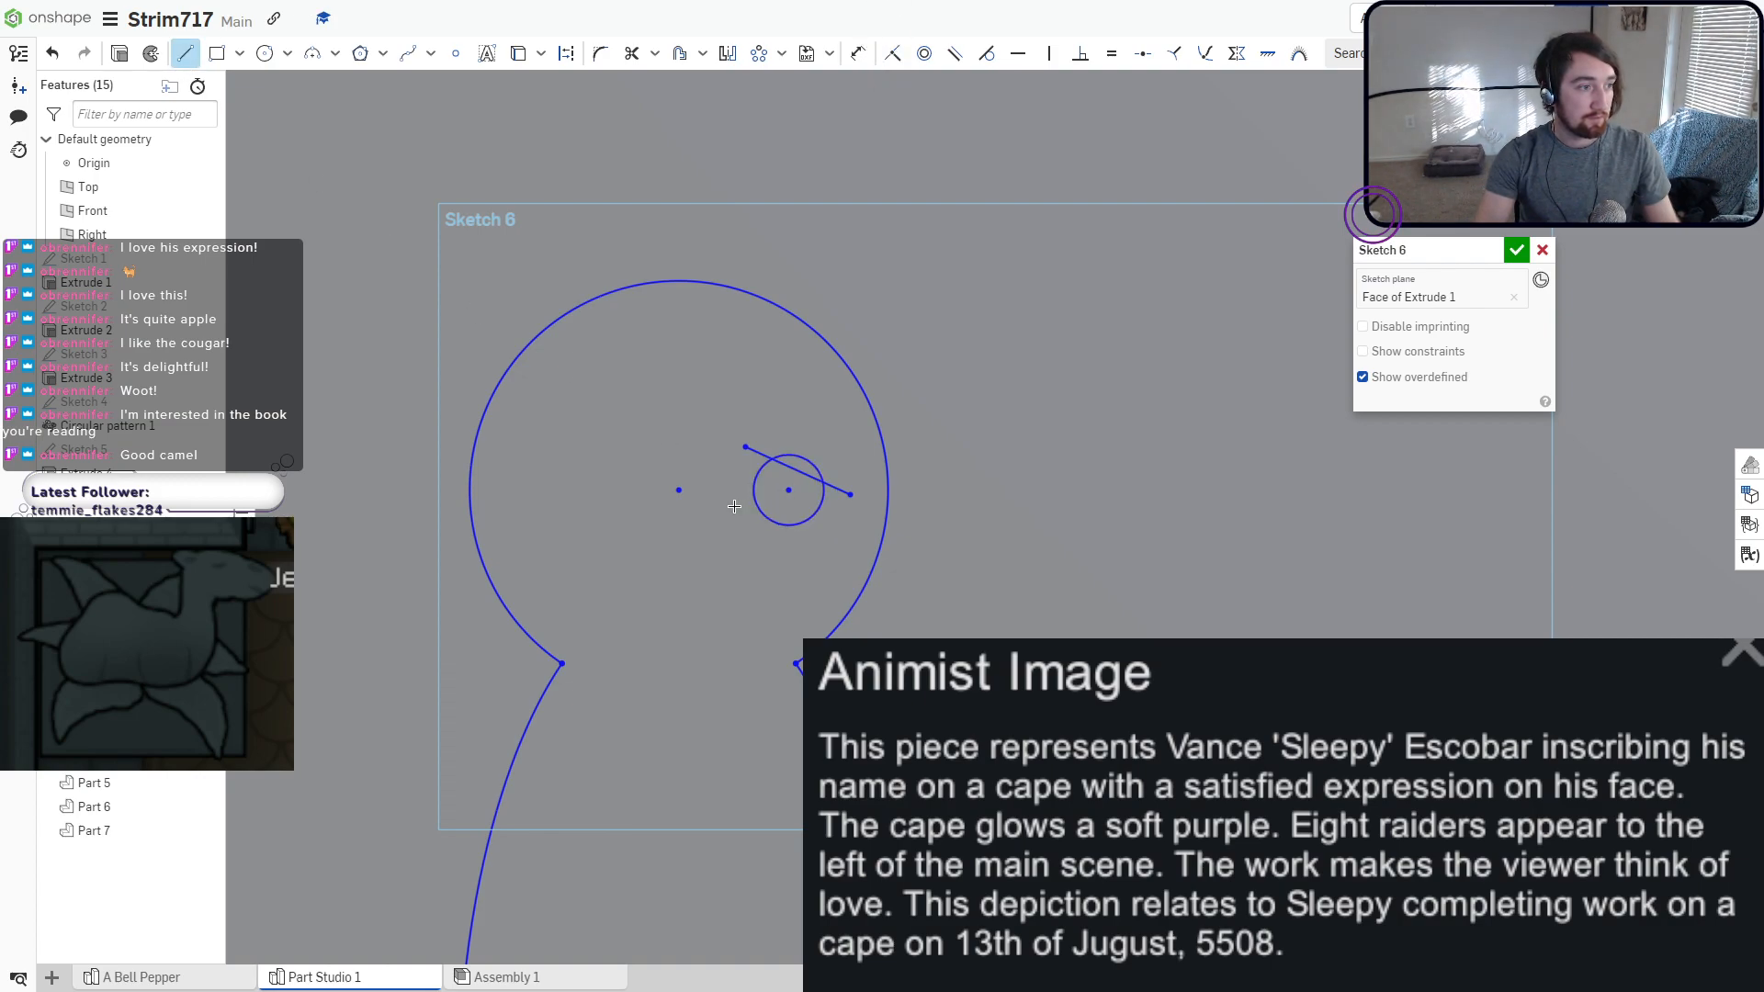
pyautogui.click(859, 524)
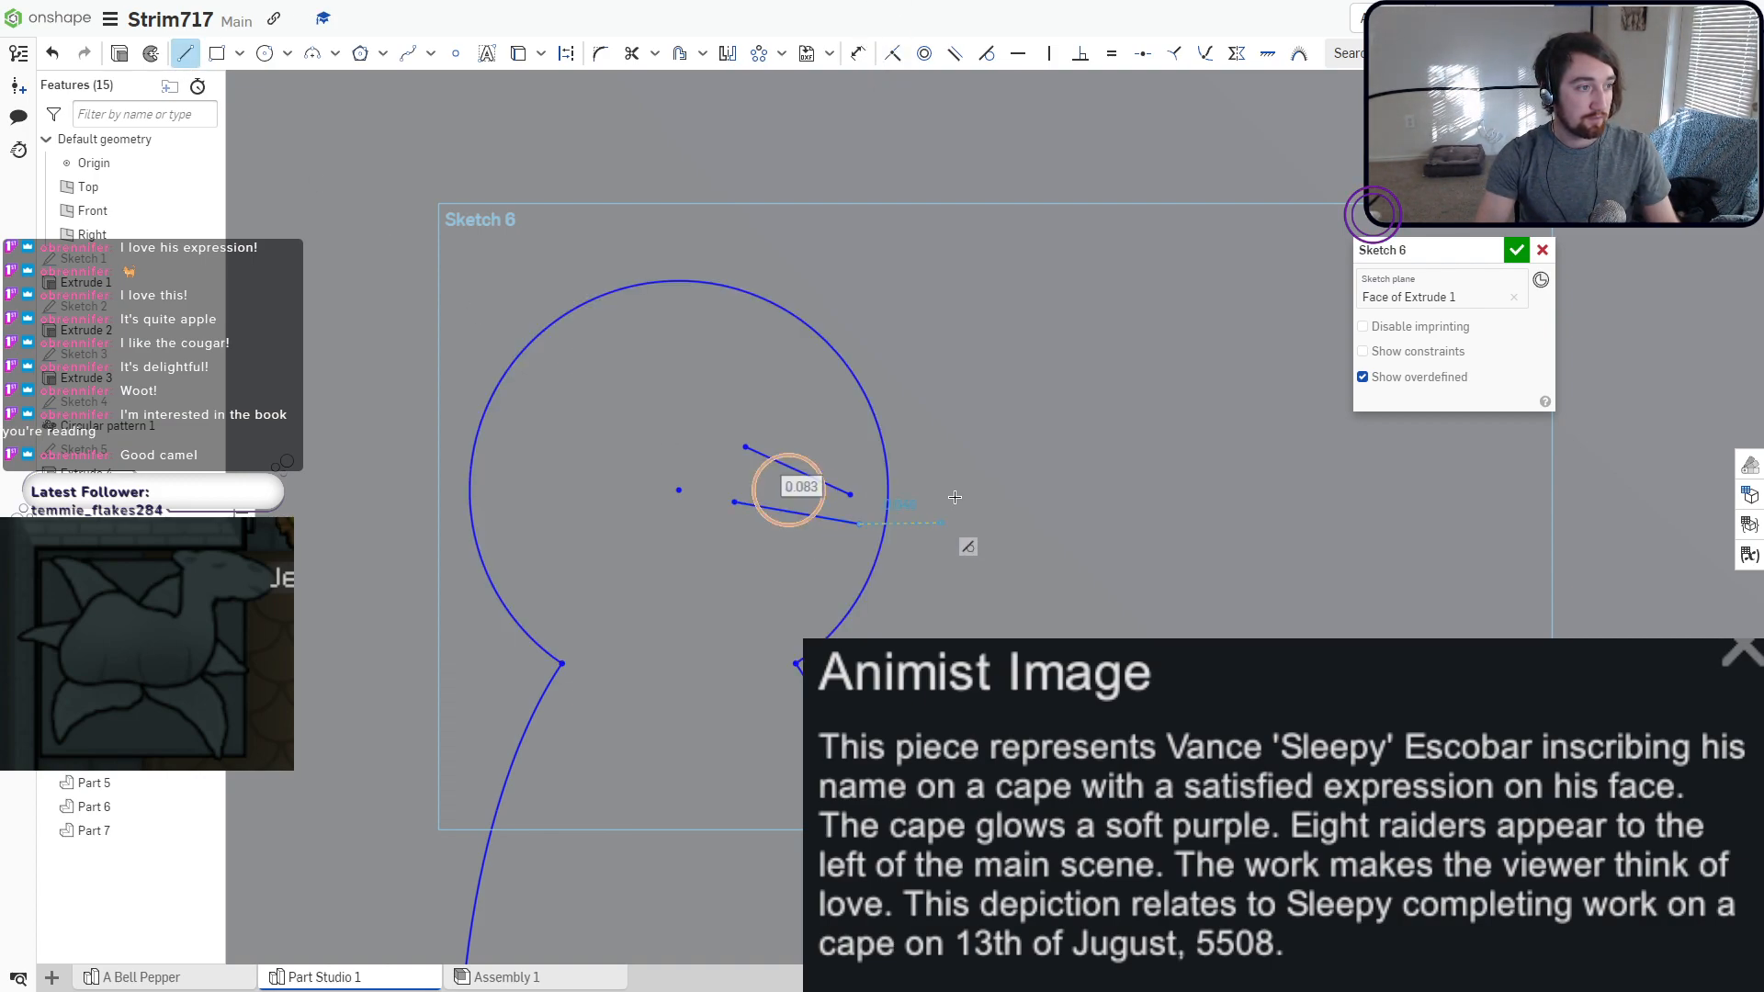
pyautogui.press('Escape')
# Trim the eye circle's outer arcs and the protruding line ends, leaving a closed, narrowed eye shape.
pyautogui.click(631, 55)
pyautogui.scroll(5, 879, 551)
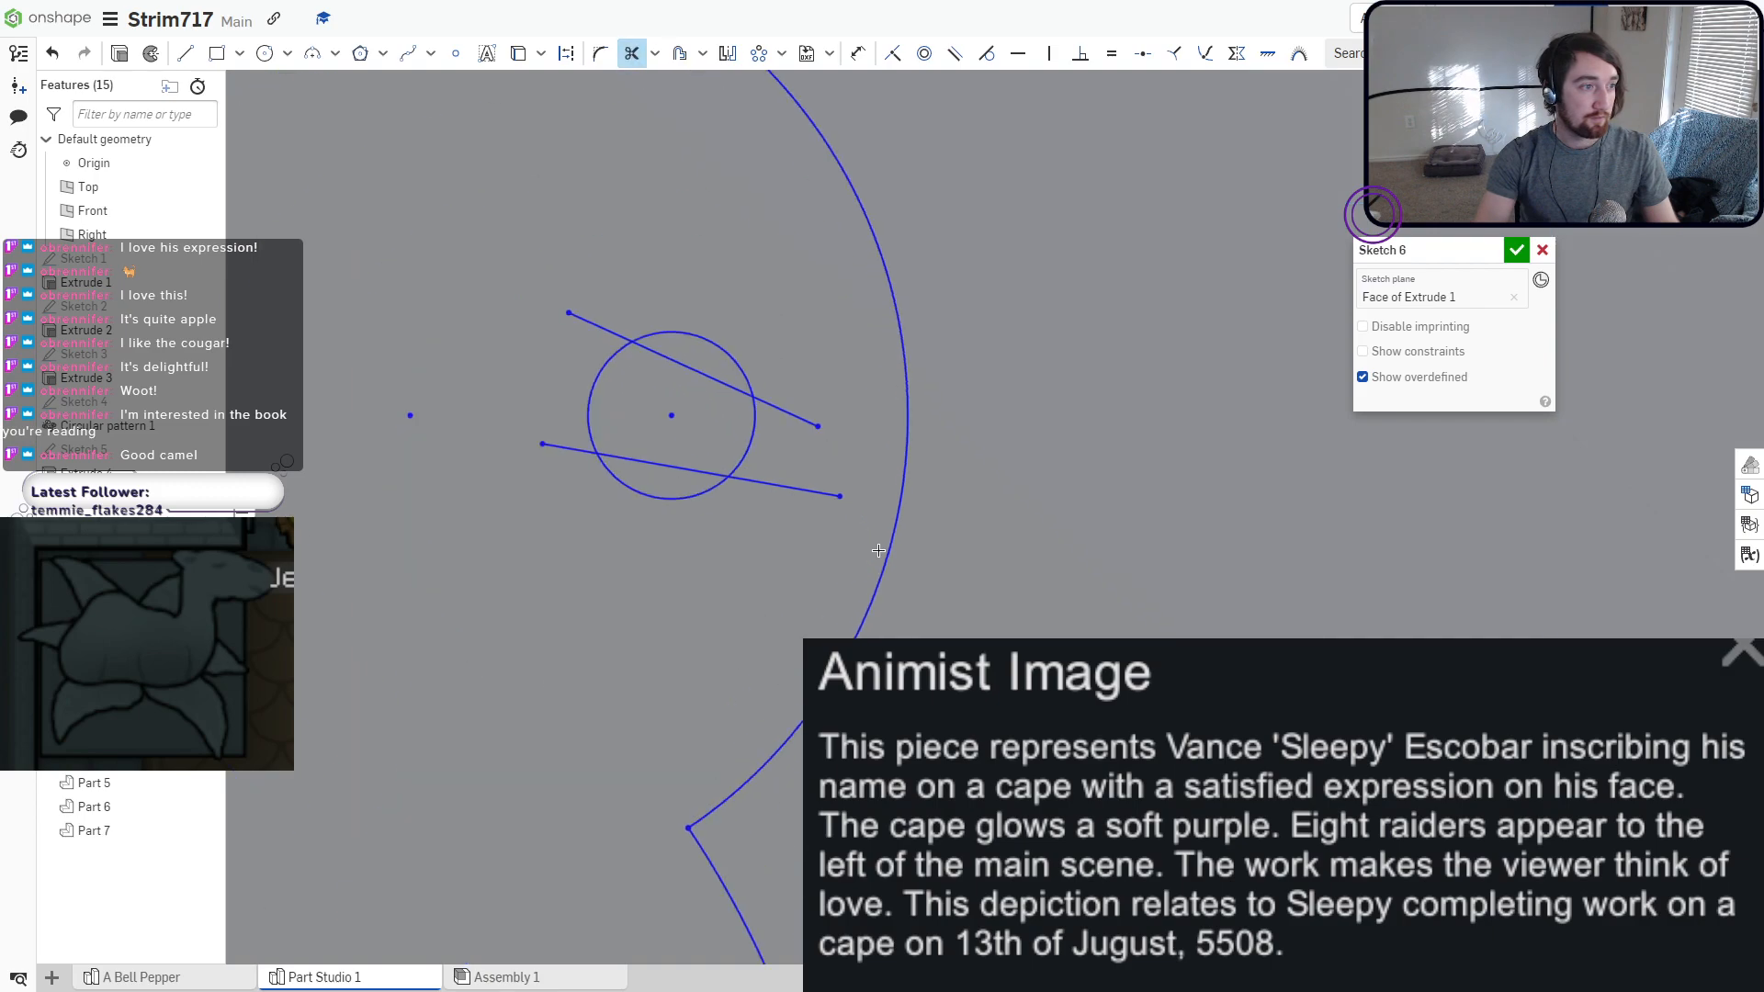
pyautogui.moveTo(780, 501)
pyautogui.mouseDown()
pyautogui.moveTo(784, 375)
pyautogui.moveTo(611, 324)
pyautogui.moveTo(557, 391)
pyautogui.moveTo(588, 474)
pyautogui.moveTo(646, 490)
pyautogui.mouseUp()
pyautogui.scroll(-10, 643, 494)
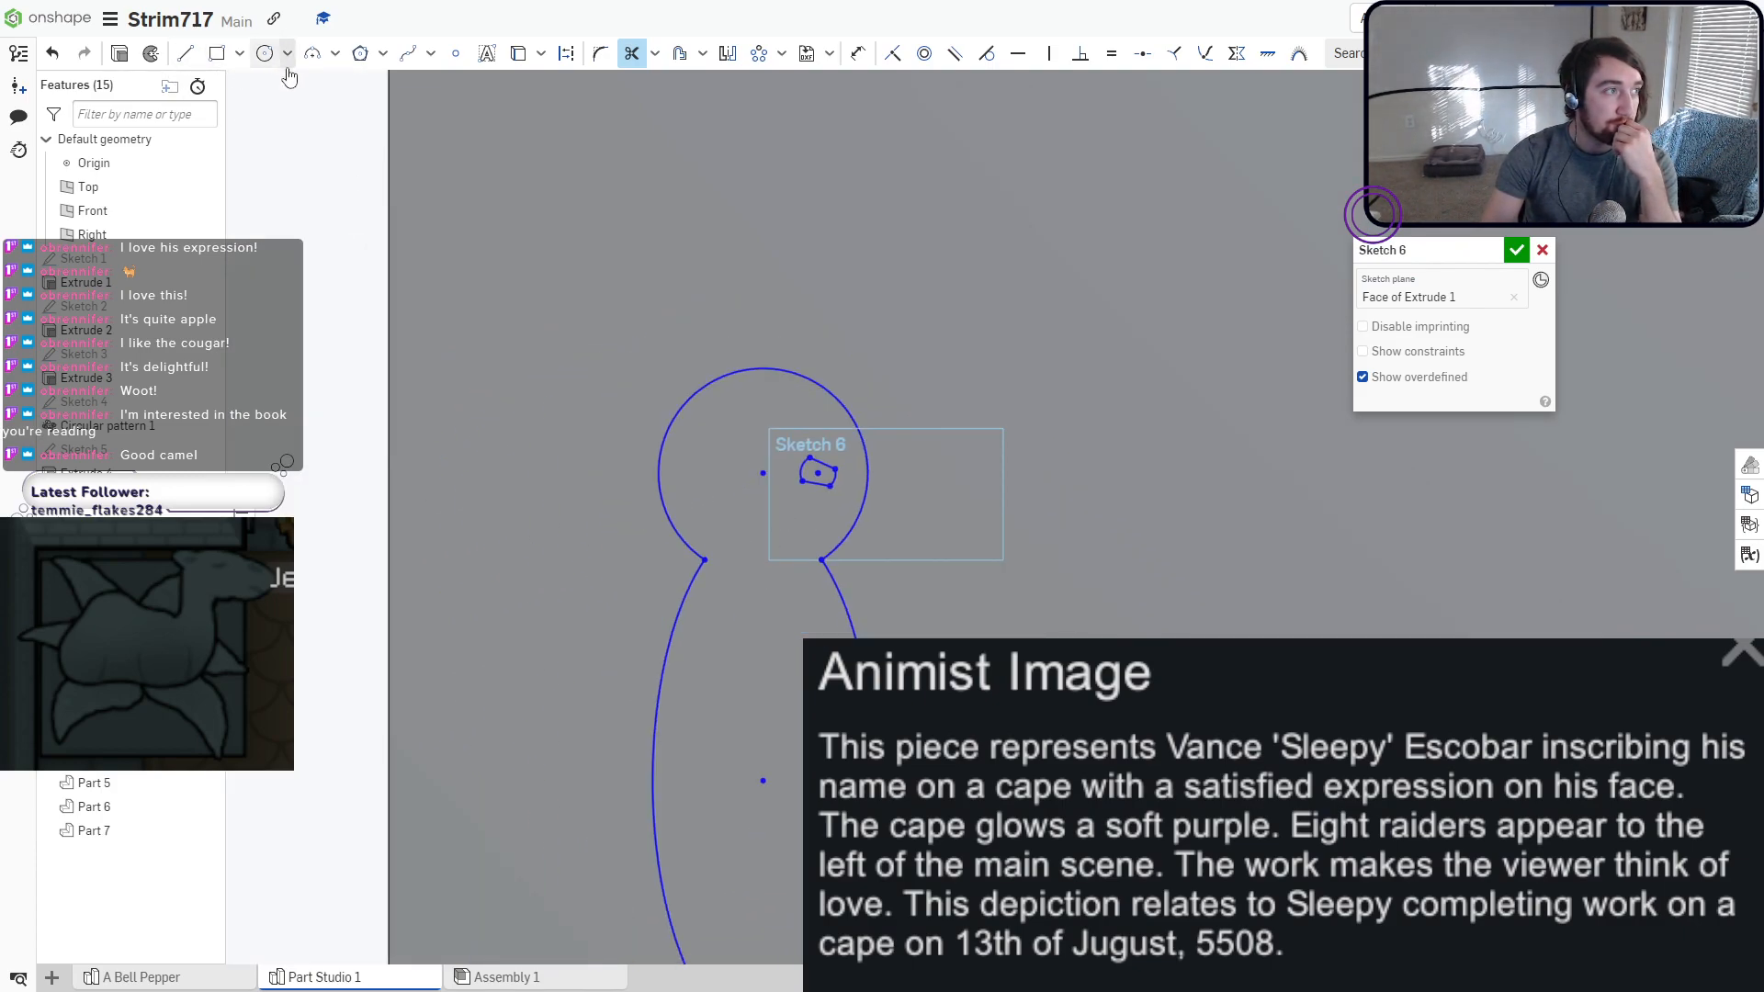
# Draw two nested mouth arcs below the eye, starting on the head's right edge, with radii of about 0.058 cm and 0.045 cm.
pyautogui.click(312, 53)
pyautogui.scroll(5, 852, 522)
pyautogui.scroll(1, 851, 521)
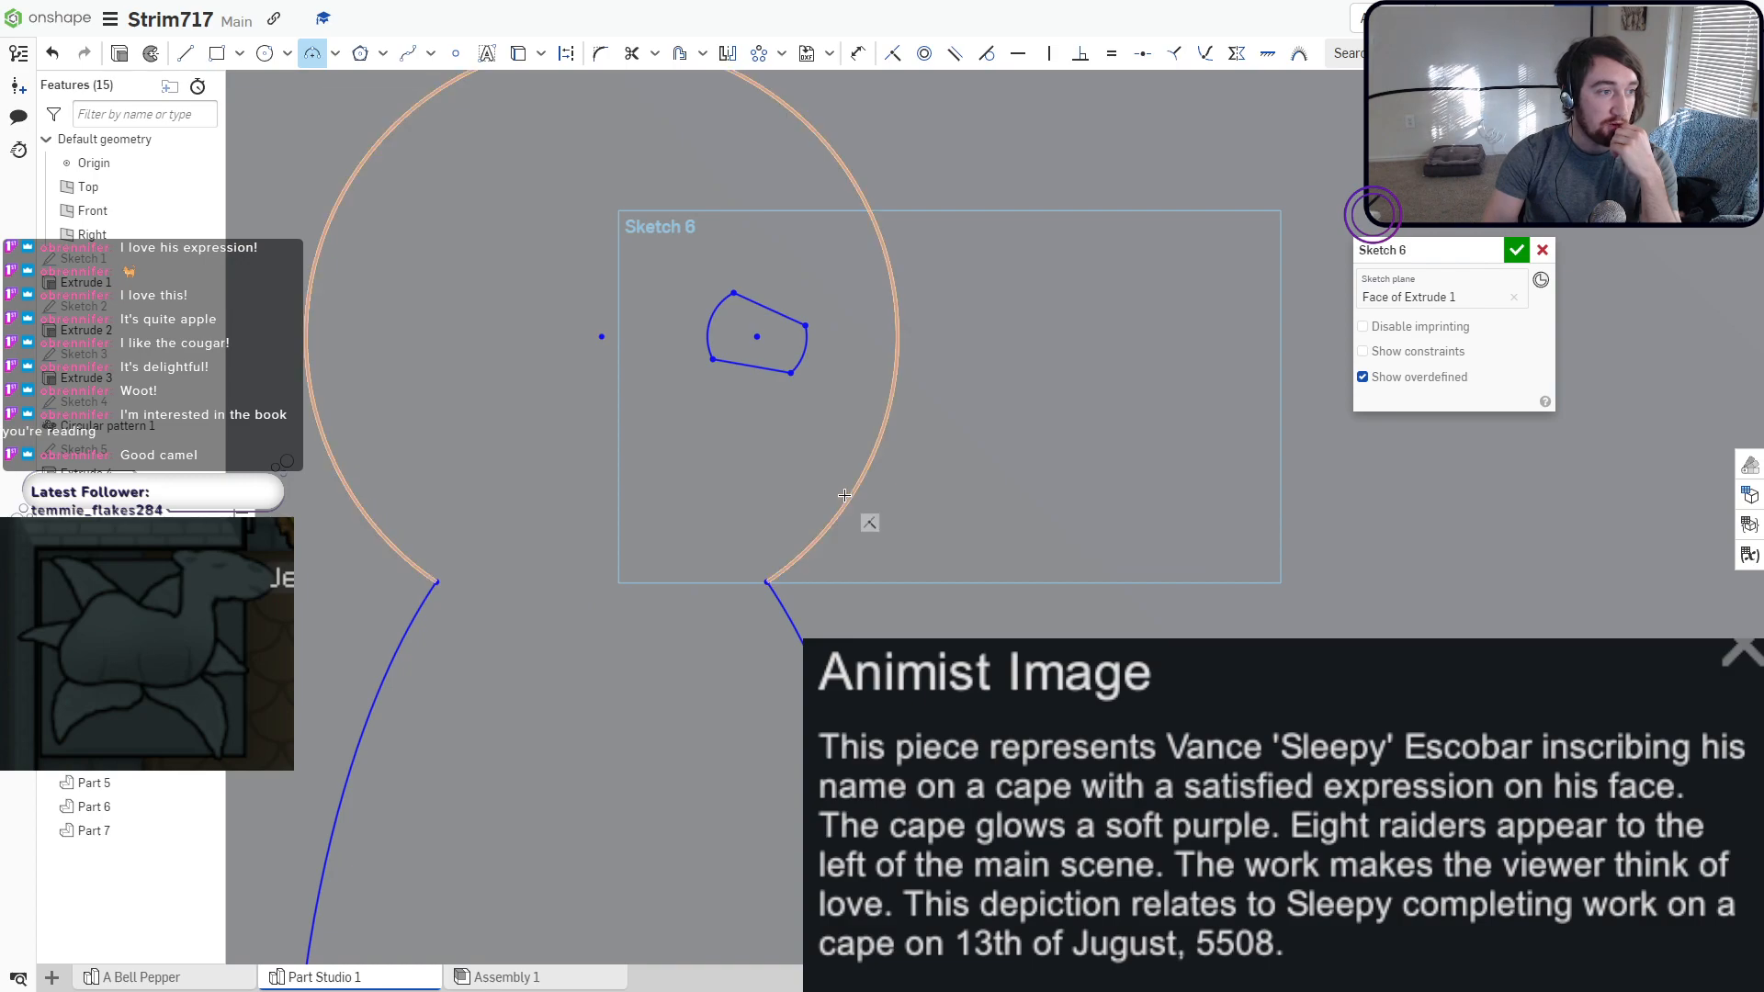
pyautogui.click(852, 501)
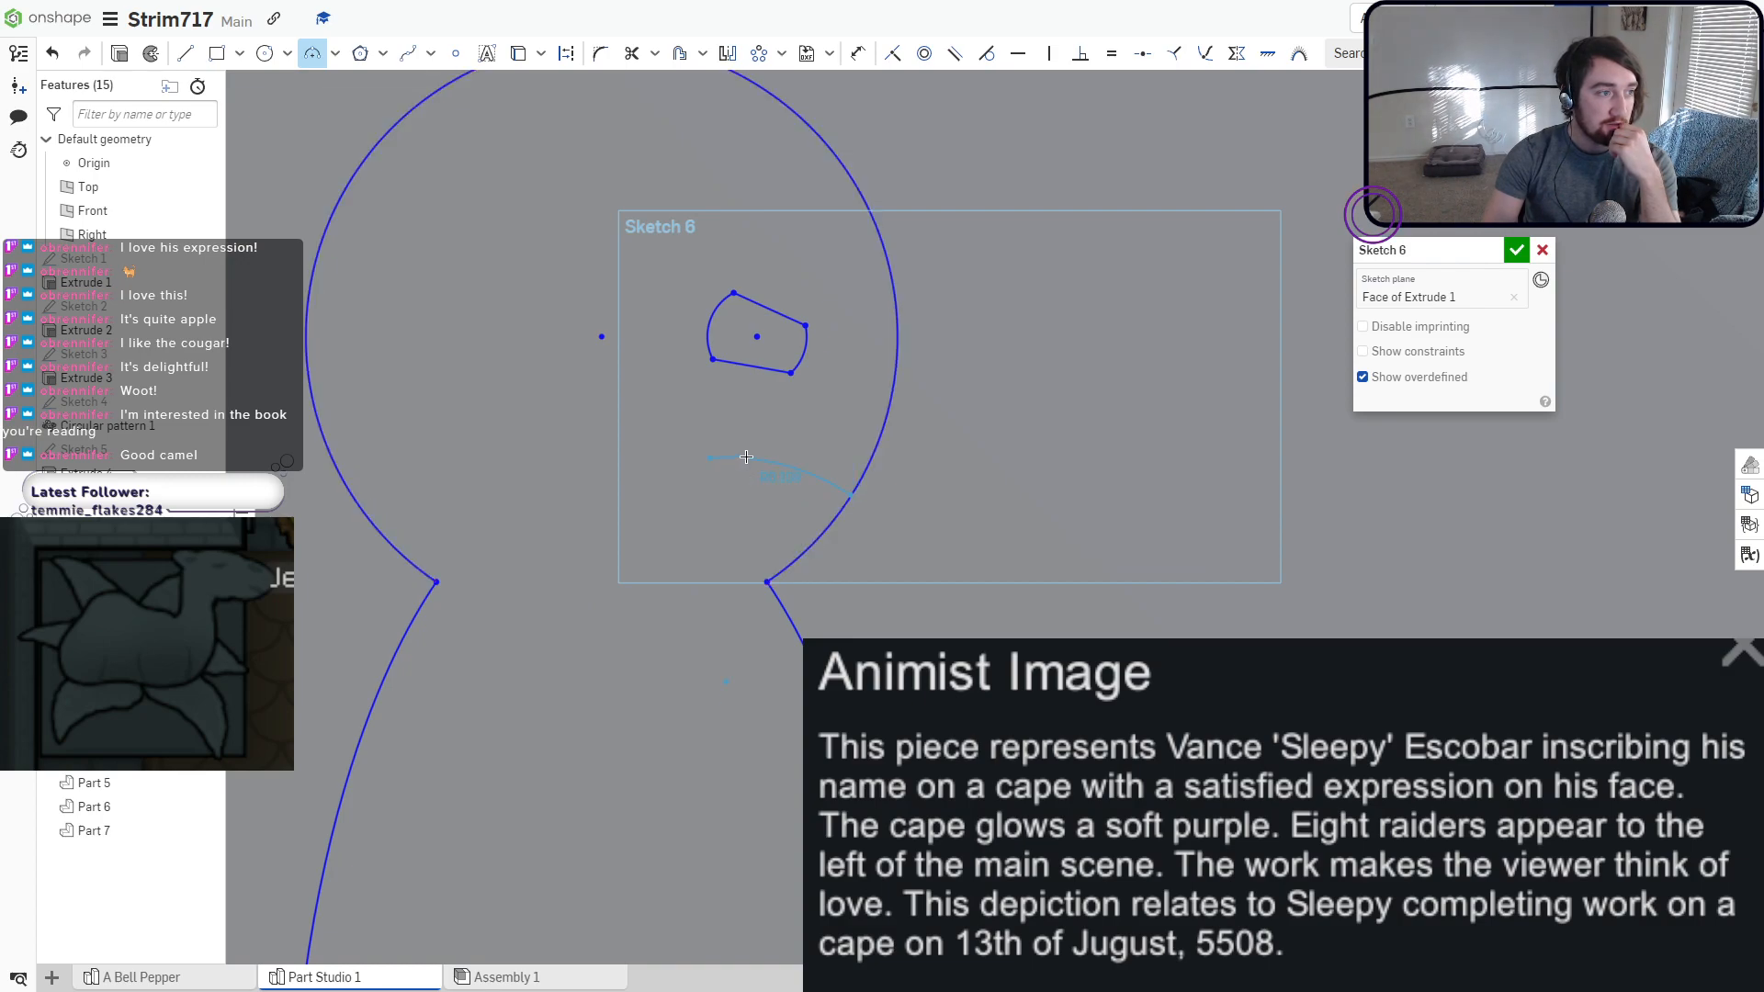
pyautogui.click(759, 451)
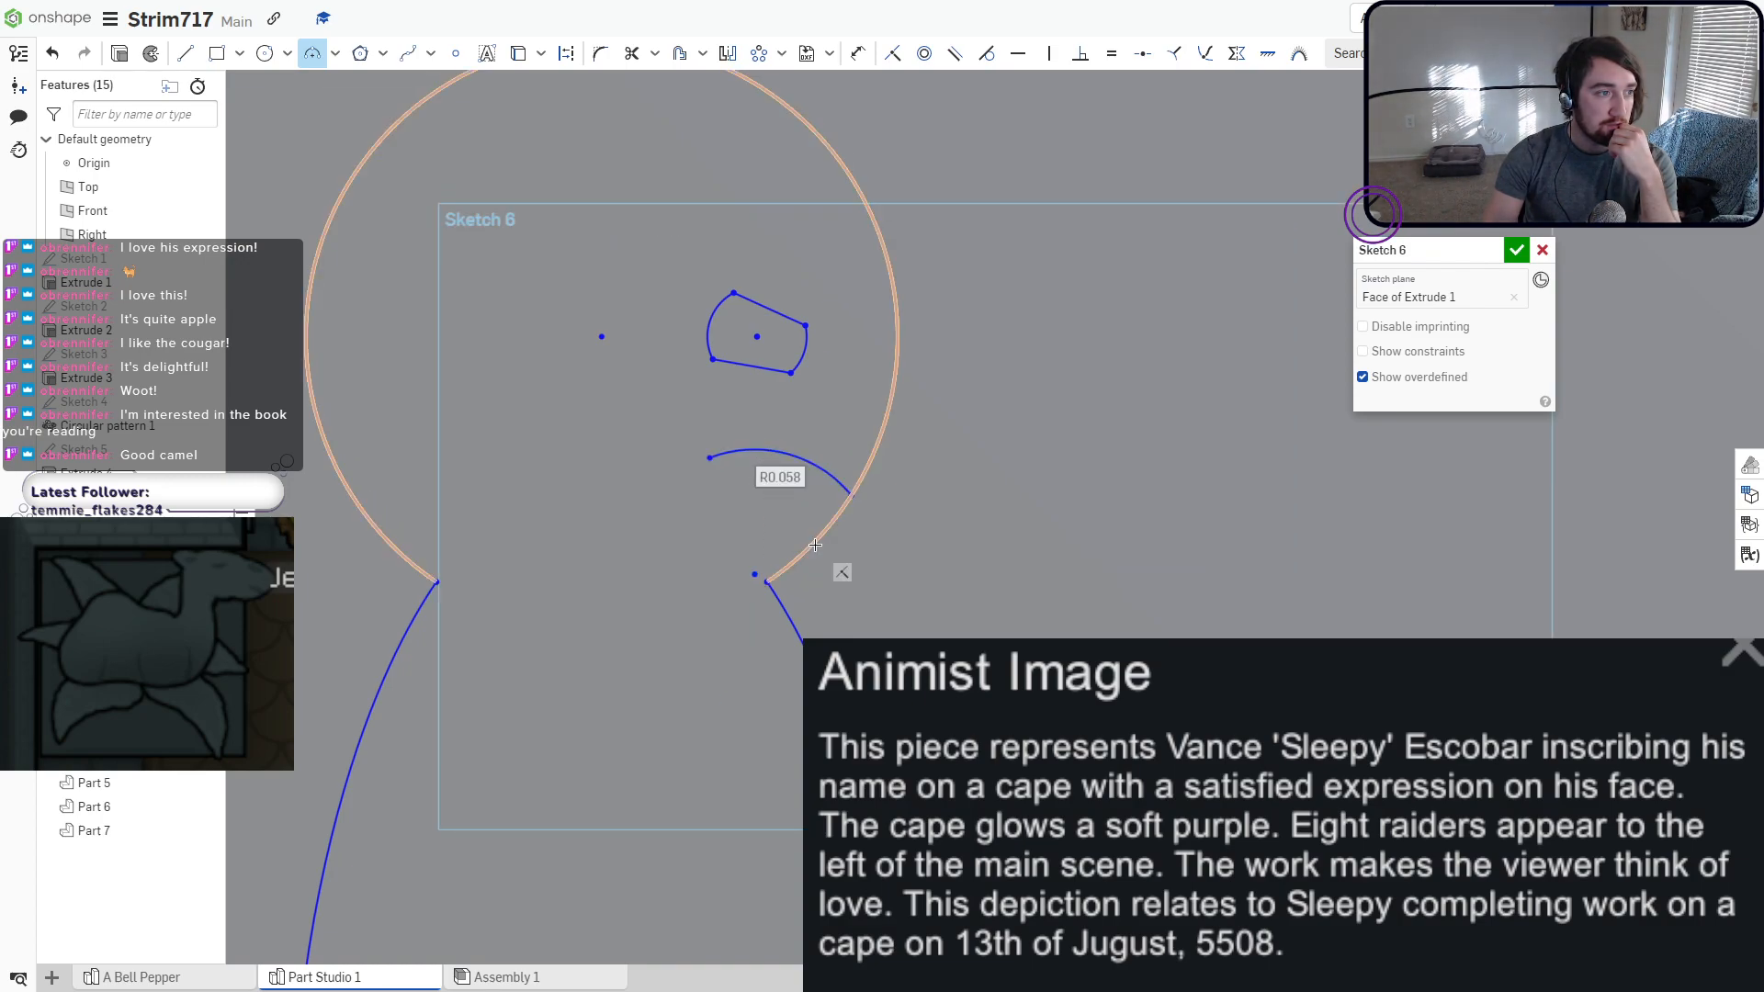
pyautogui.click(815, 543)
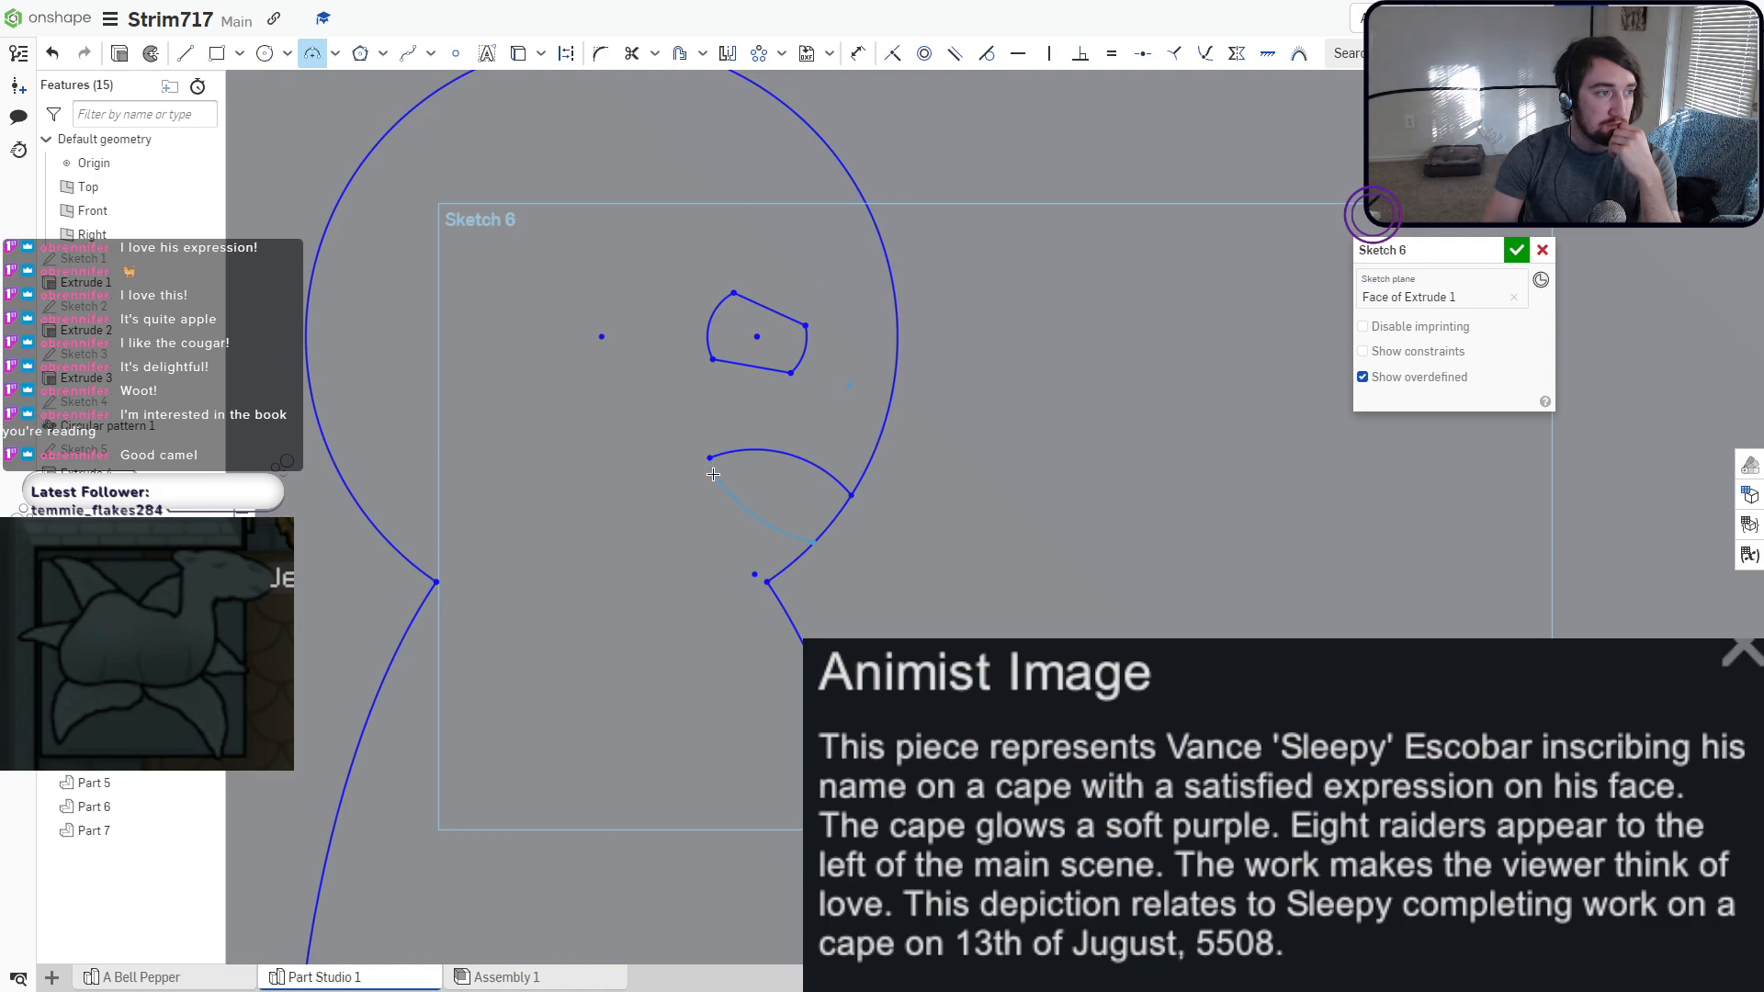
pyautogui.click(767, 494)
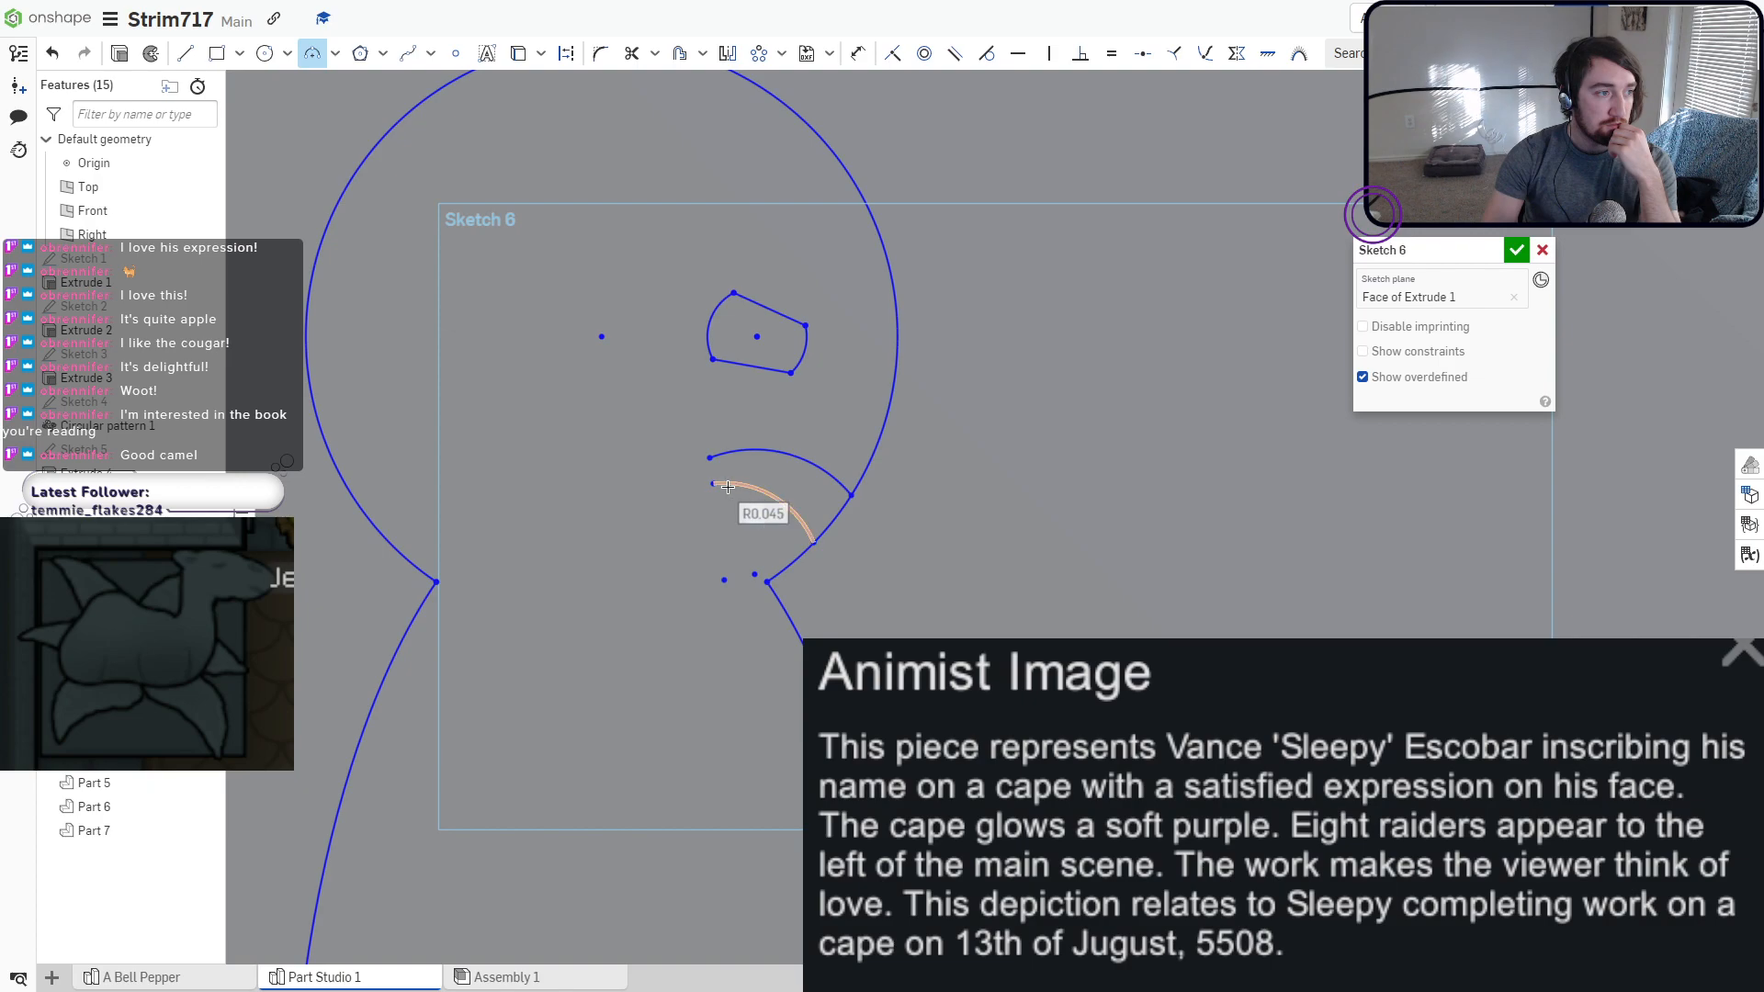
# Close the mouth's inner end by joining the two arcs with a small arc of about 0.006 cm radius.
pyautogui.click(712, 483)
pyautogui.click(709, 459)
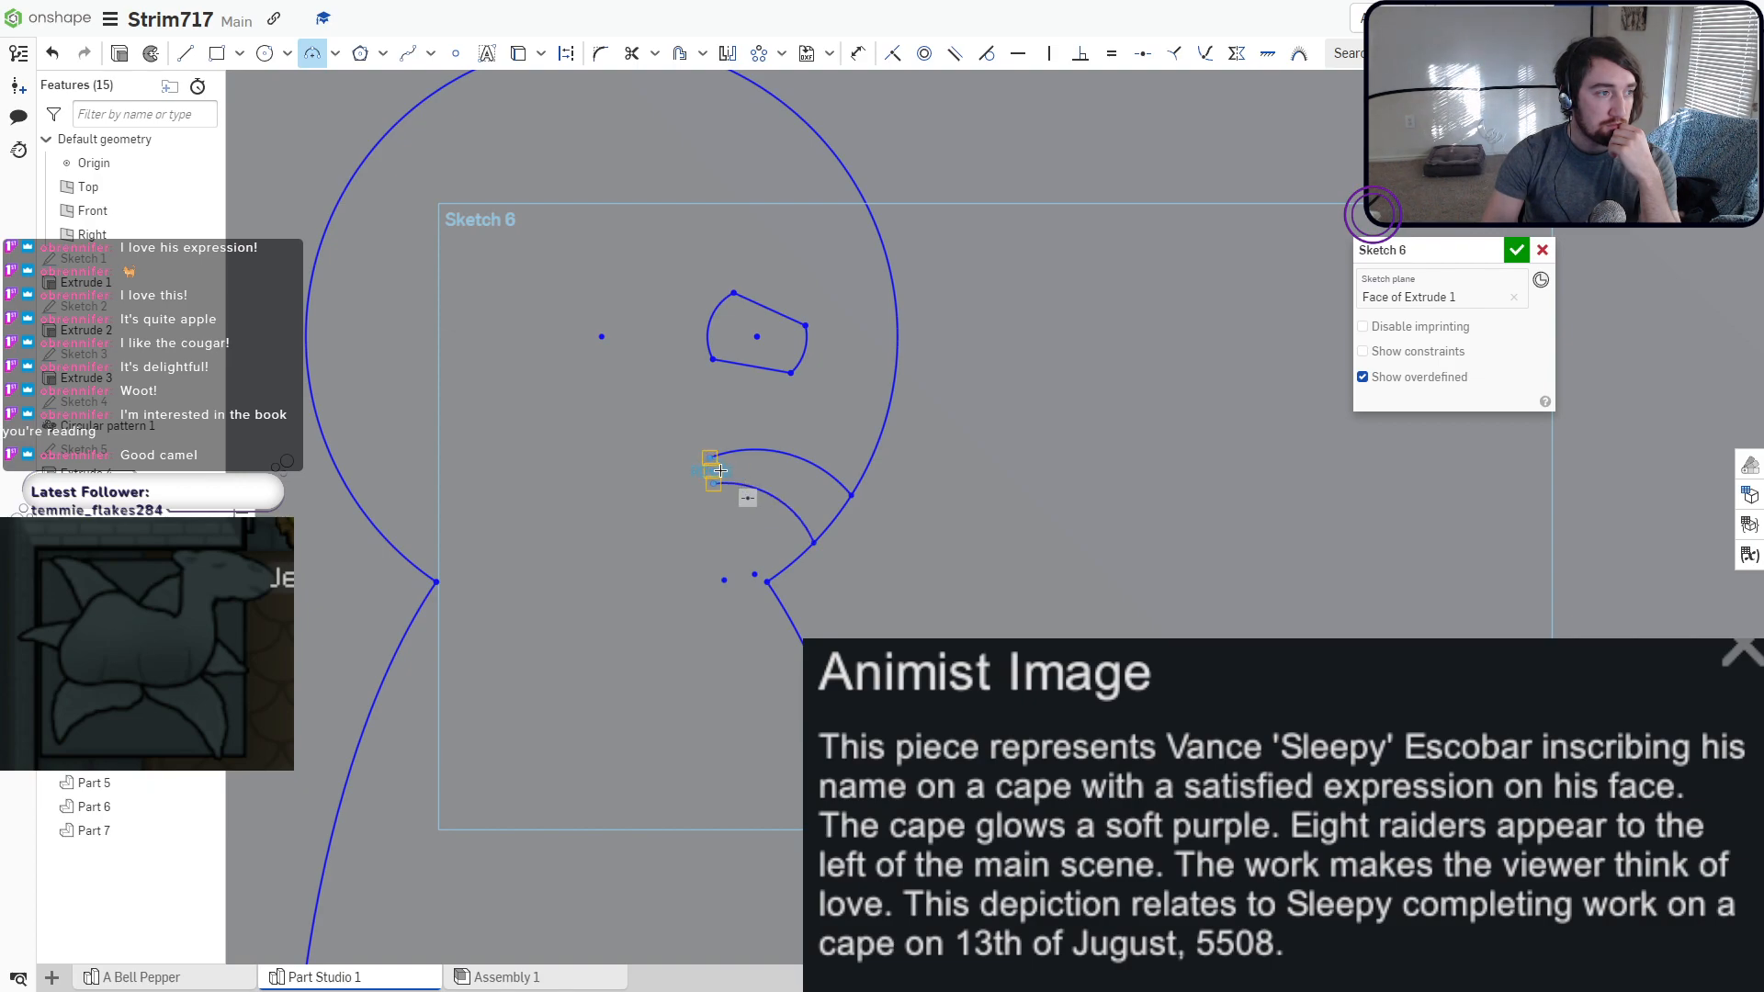
pyautogui.click(722, 469)
pyautogui.scroll(-4, 708, 541)
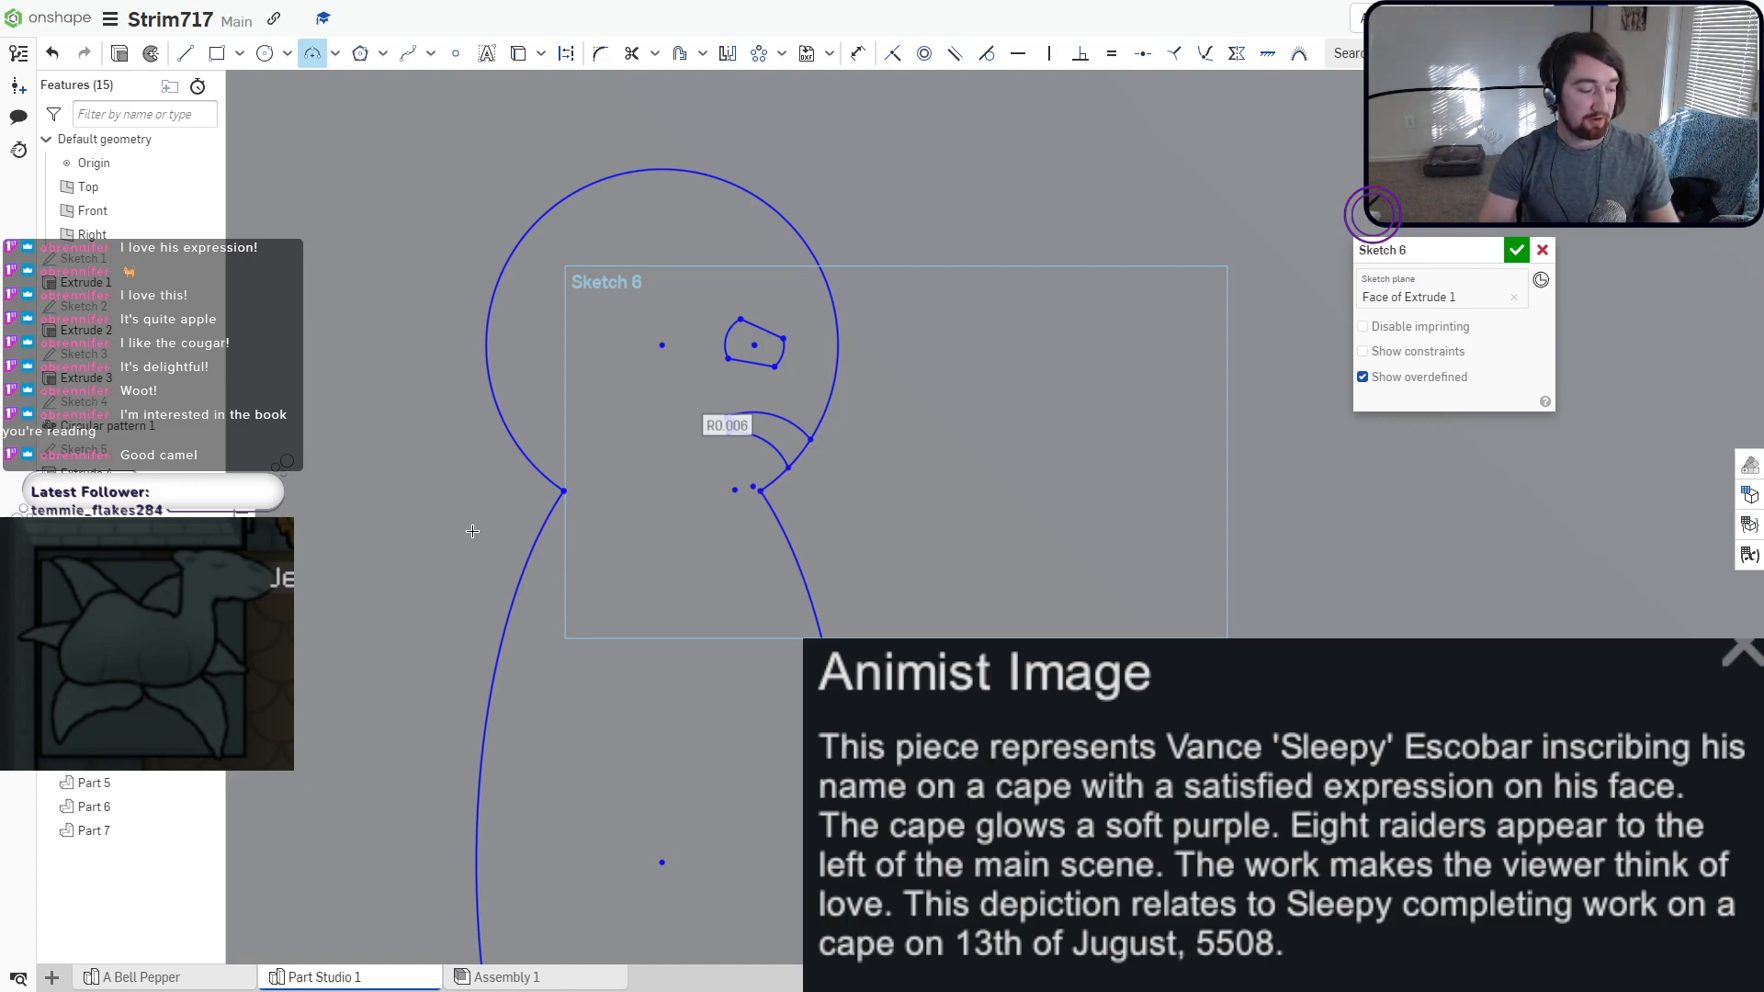
pyautogui.press('Escape')
# Examine the figure's size and placement against the whole front face and the camel above it.
pyautogui.scroll(-10, 781, 618)
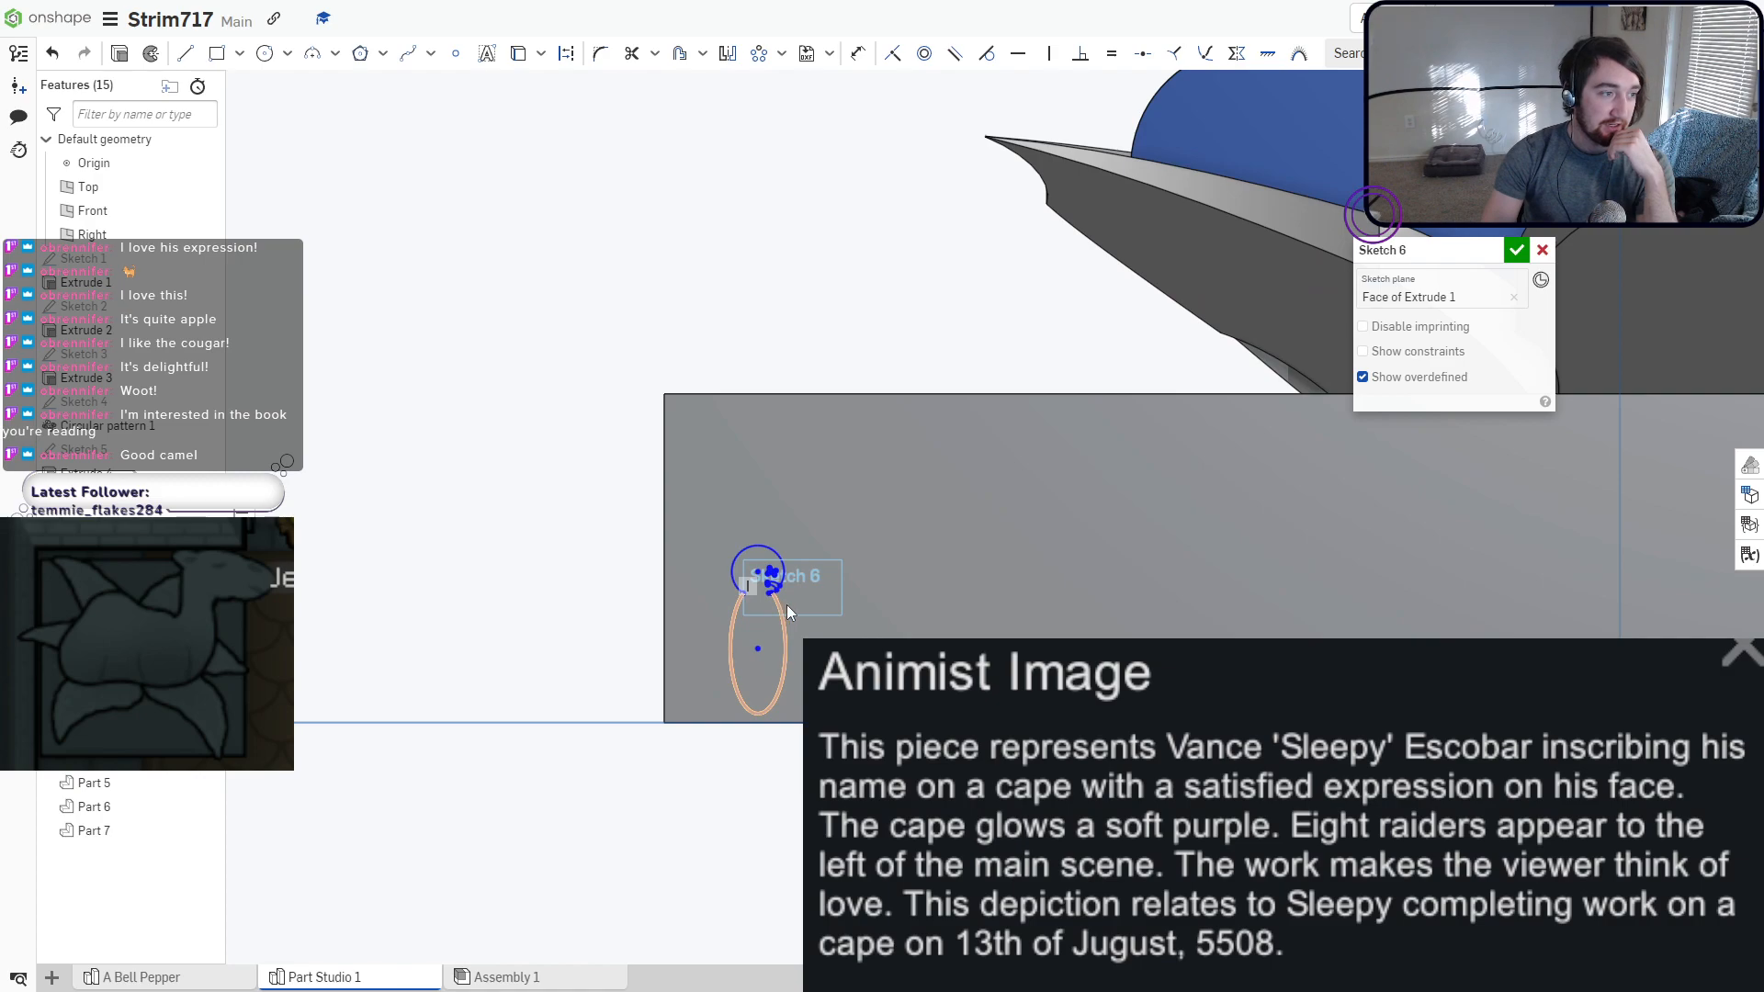
pyautogui.scroll(-3, 986, 601)
pyautogui.moveTo(987, 601); pyautogui.dragTo(868, 644, button='middle')
pyautogui.scroll(5, 848, 649)
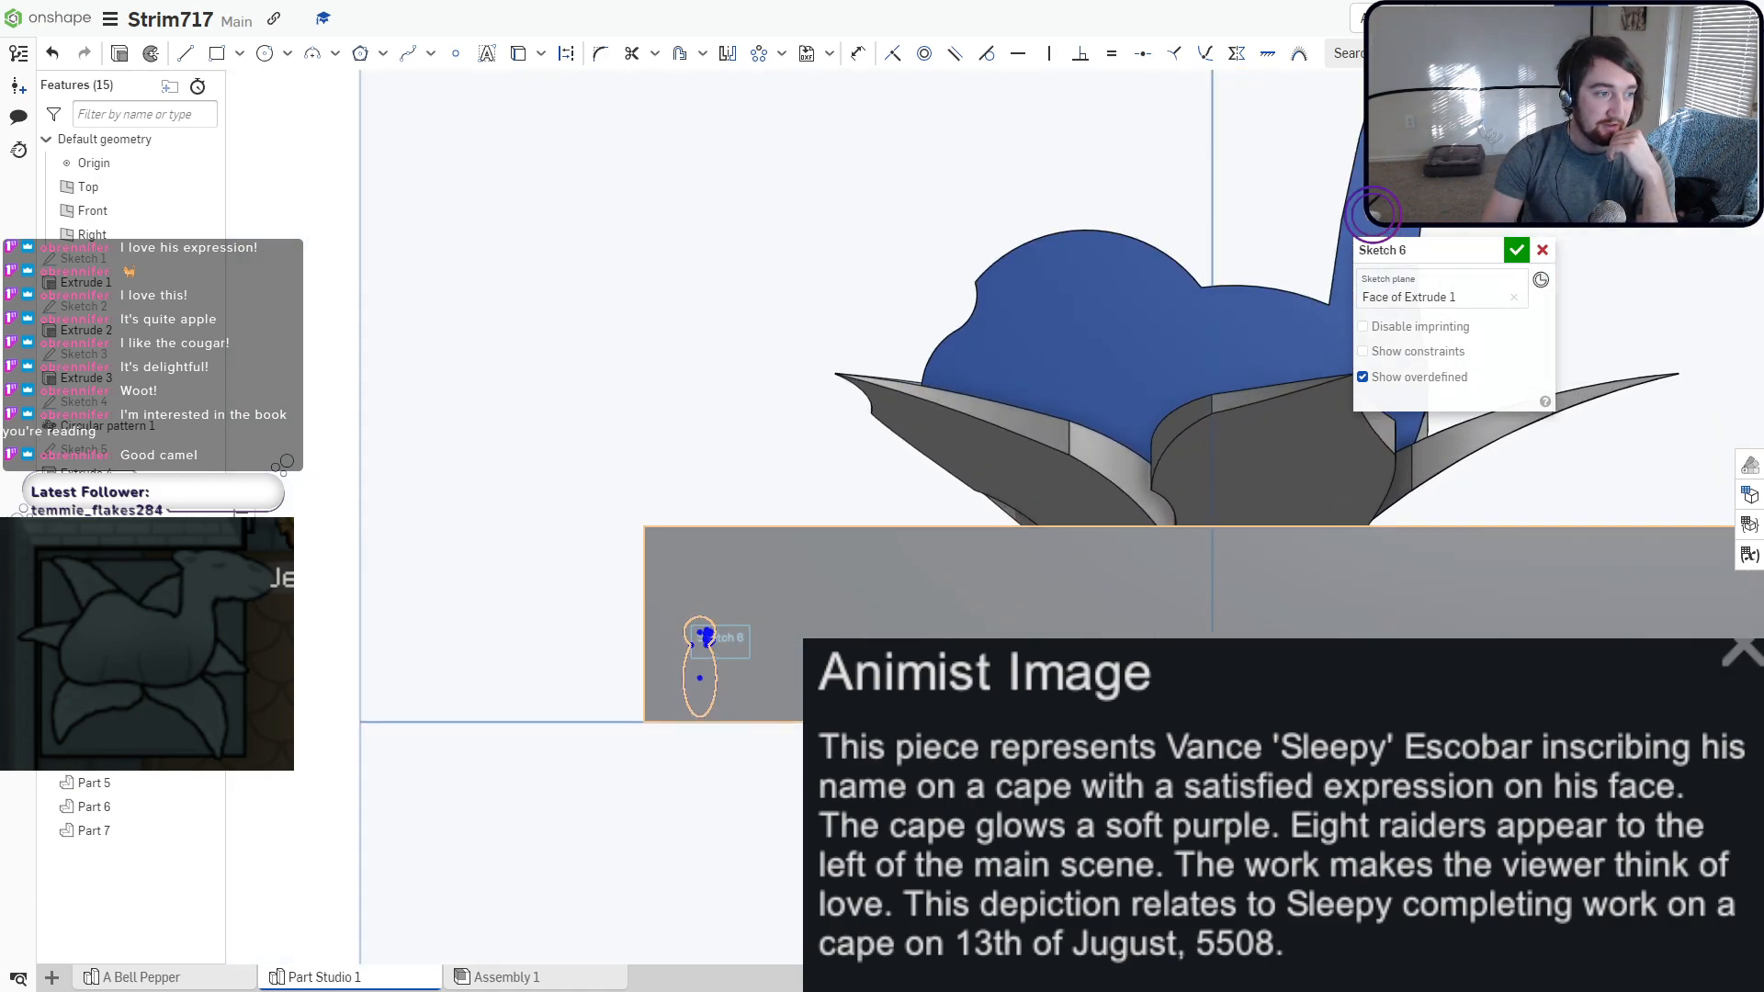
pyautogui.scroll(6, 680, 664)
pyautogui.scroll(3, 772, 640)
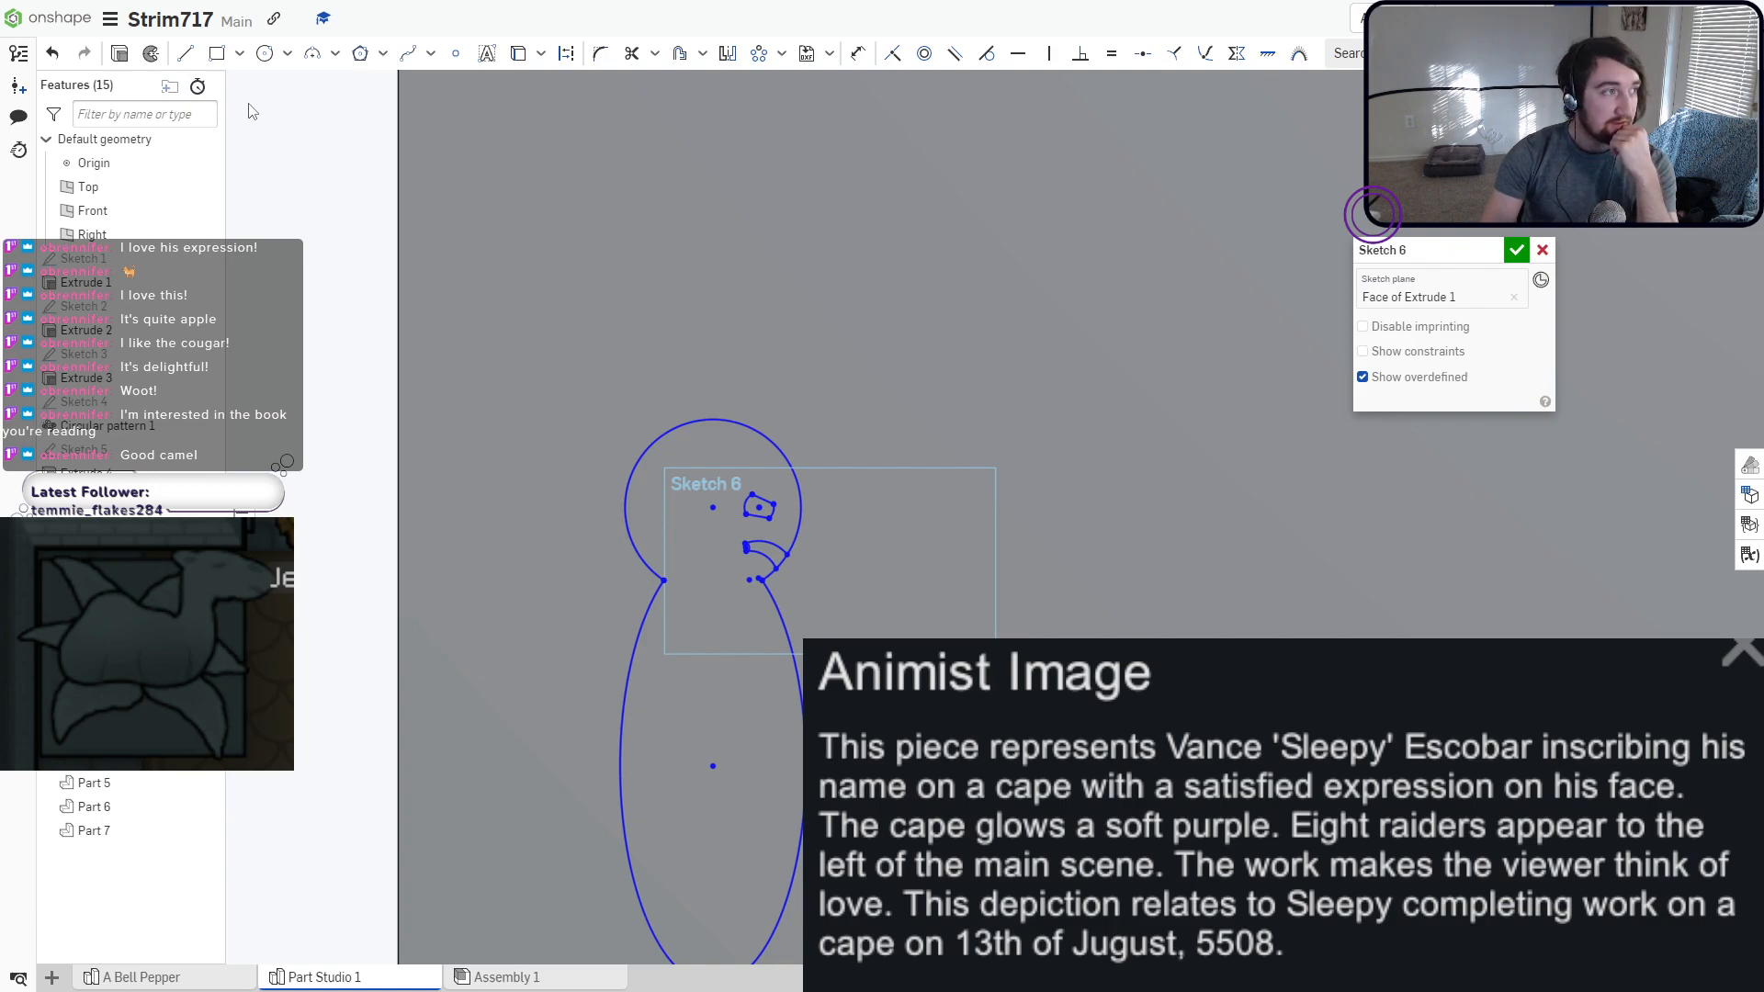
pyautogui.scroll(3, 850, 678)
pyautogui.moveTo(748, 632); pyautogui.dragTo(686, 467, button='middle')
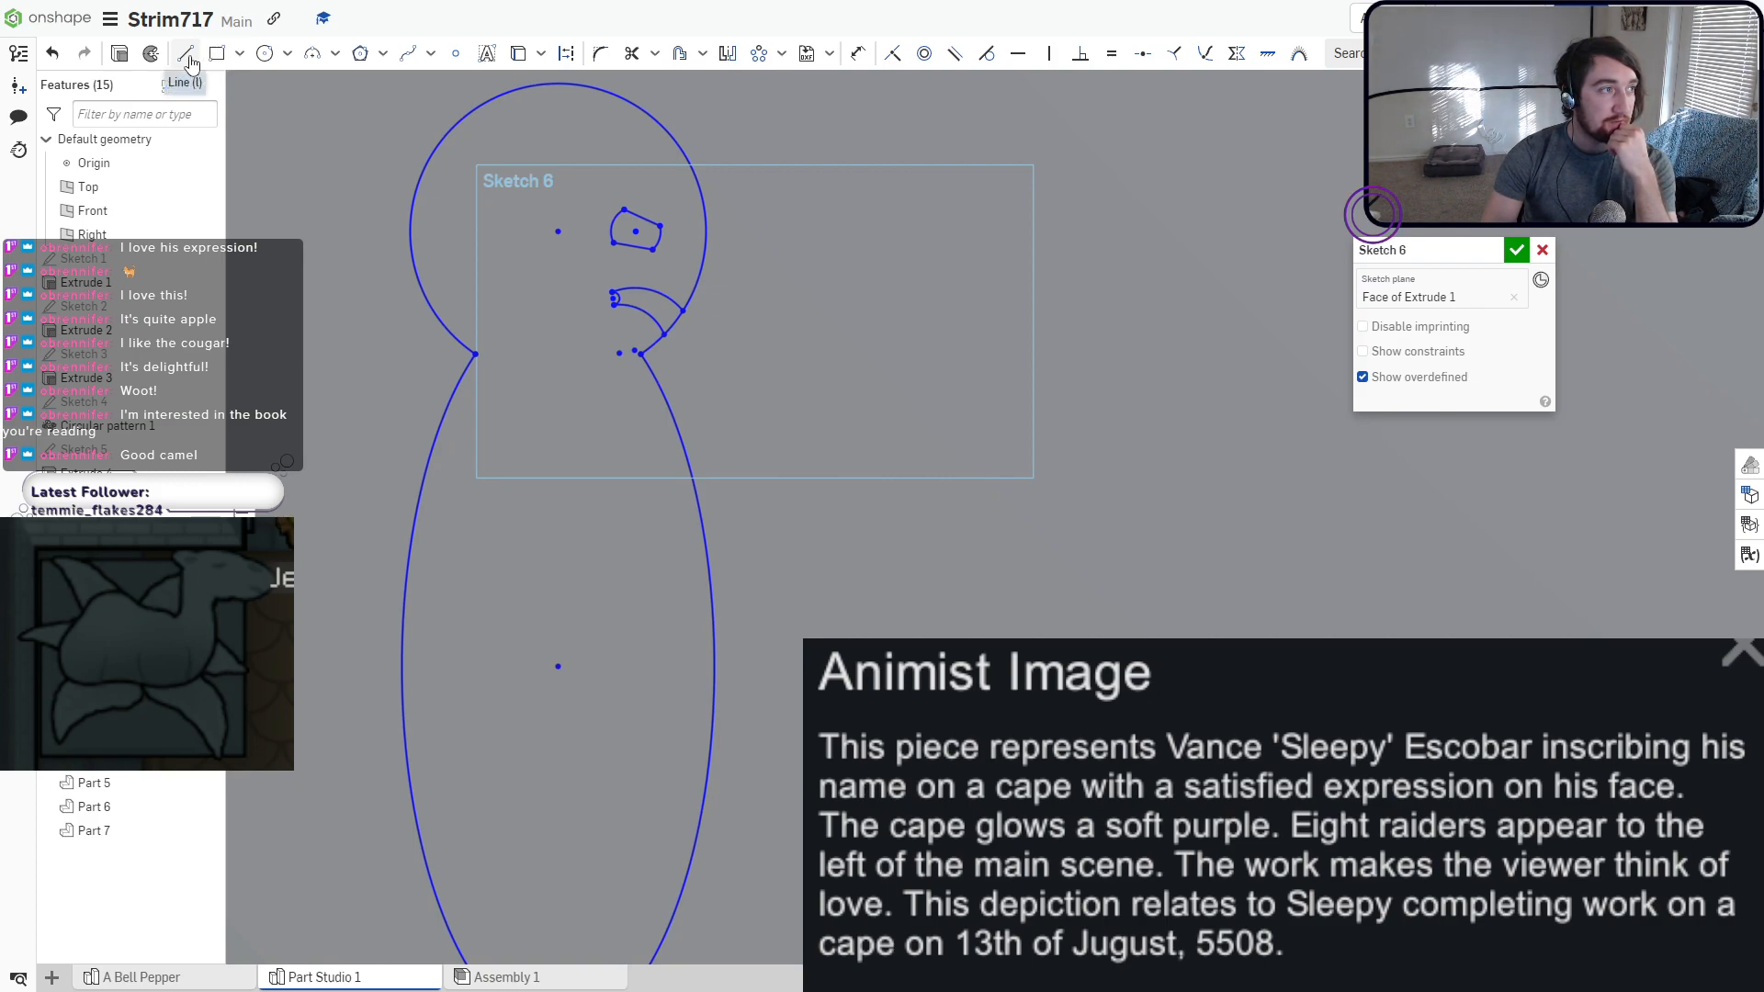
# Draw a tall arc bulging rightward beside the body, with short inward horizontal lines at its ends, the upper about 0.016 cm long.
pyautogui.click(313, 53)
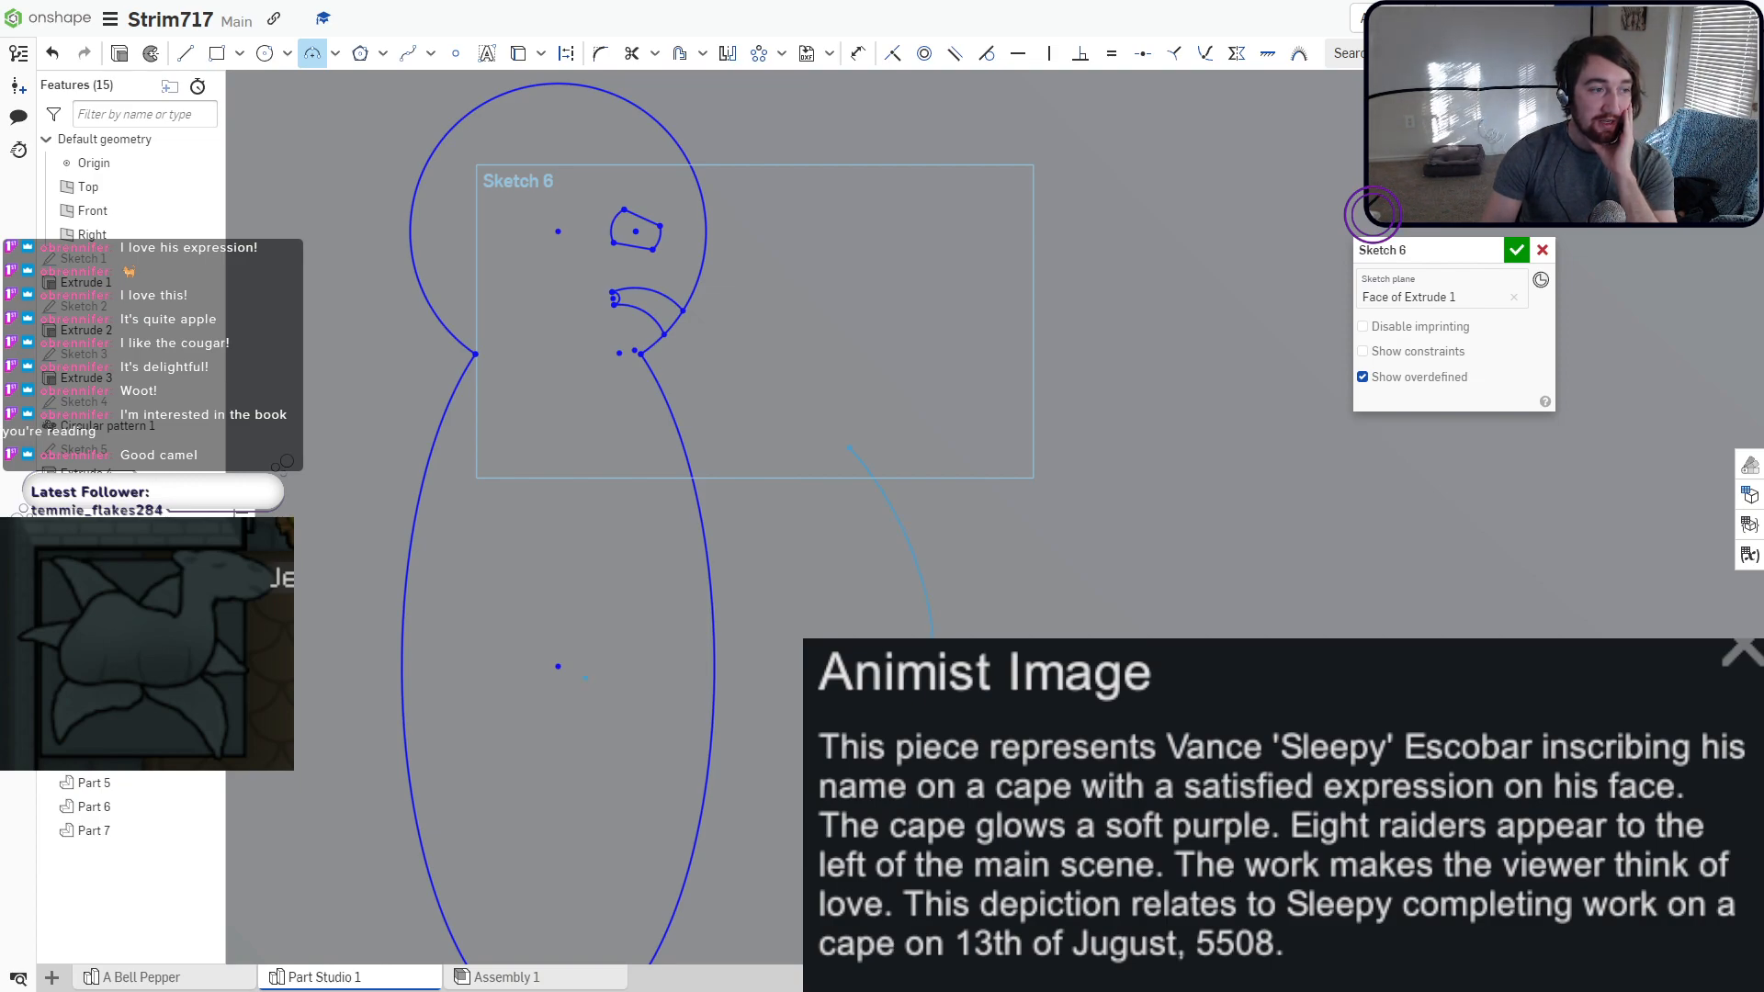
pyautogui.click(935, 647)
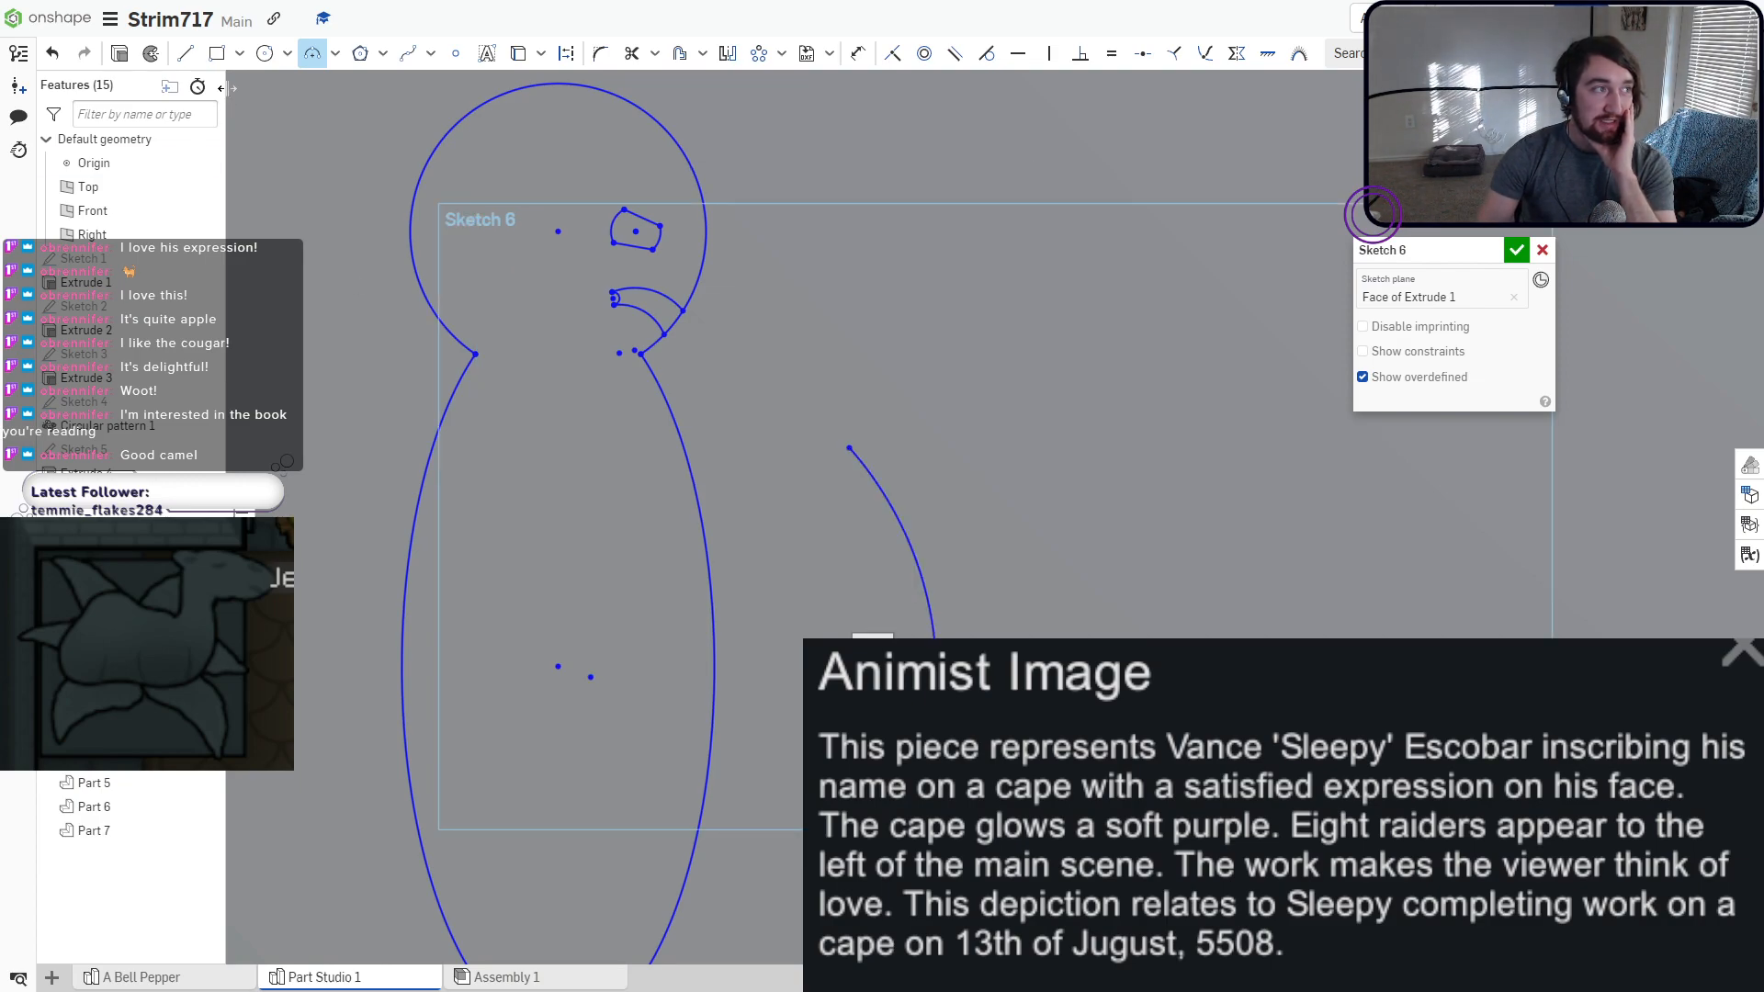
pyautogui.press('l')
pyautogui.click(849, 447)
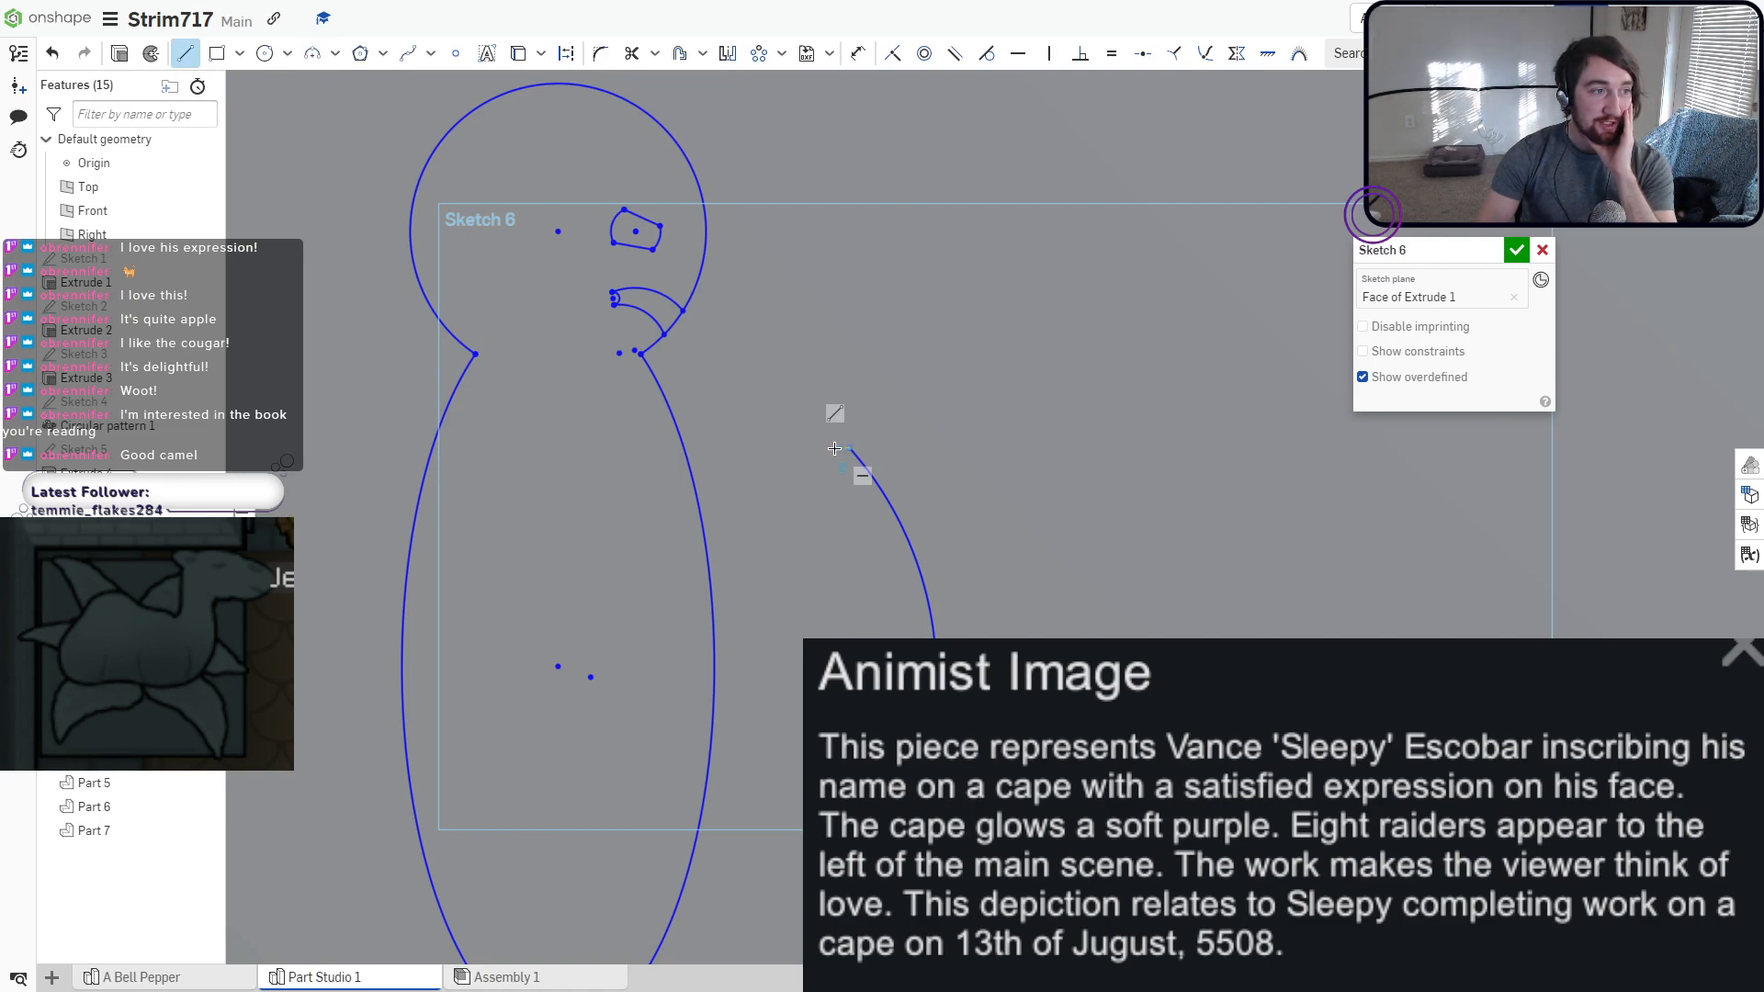
pyautogui.click(832, 449)
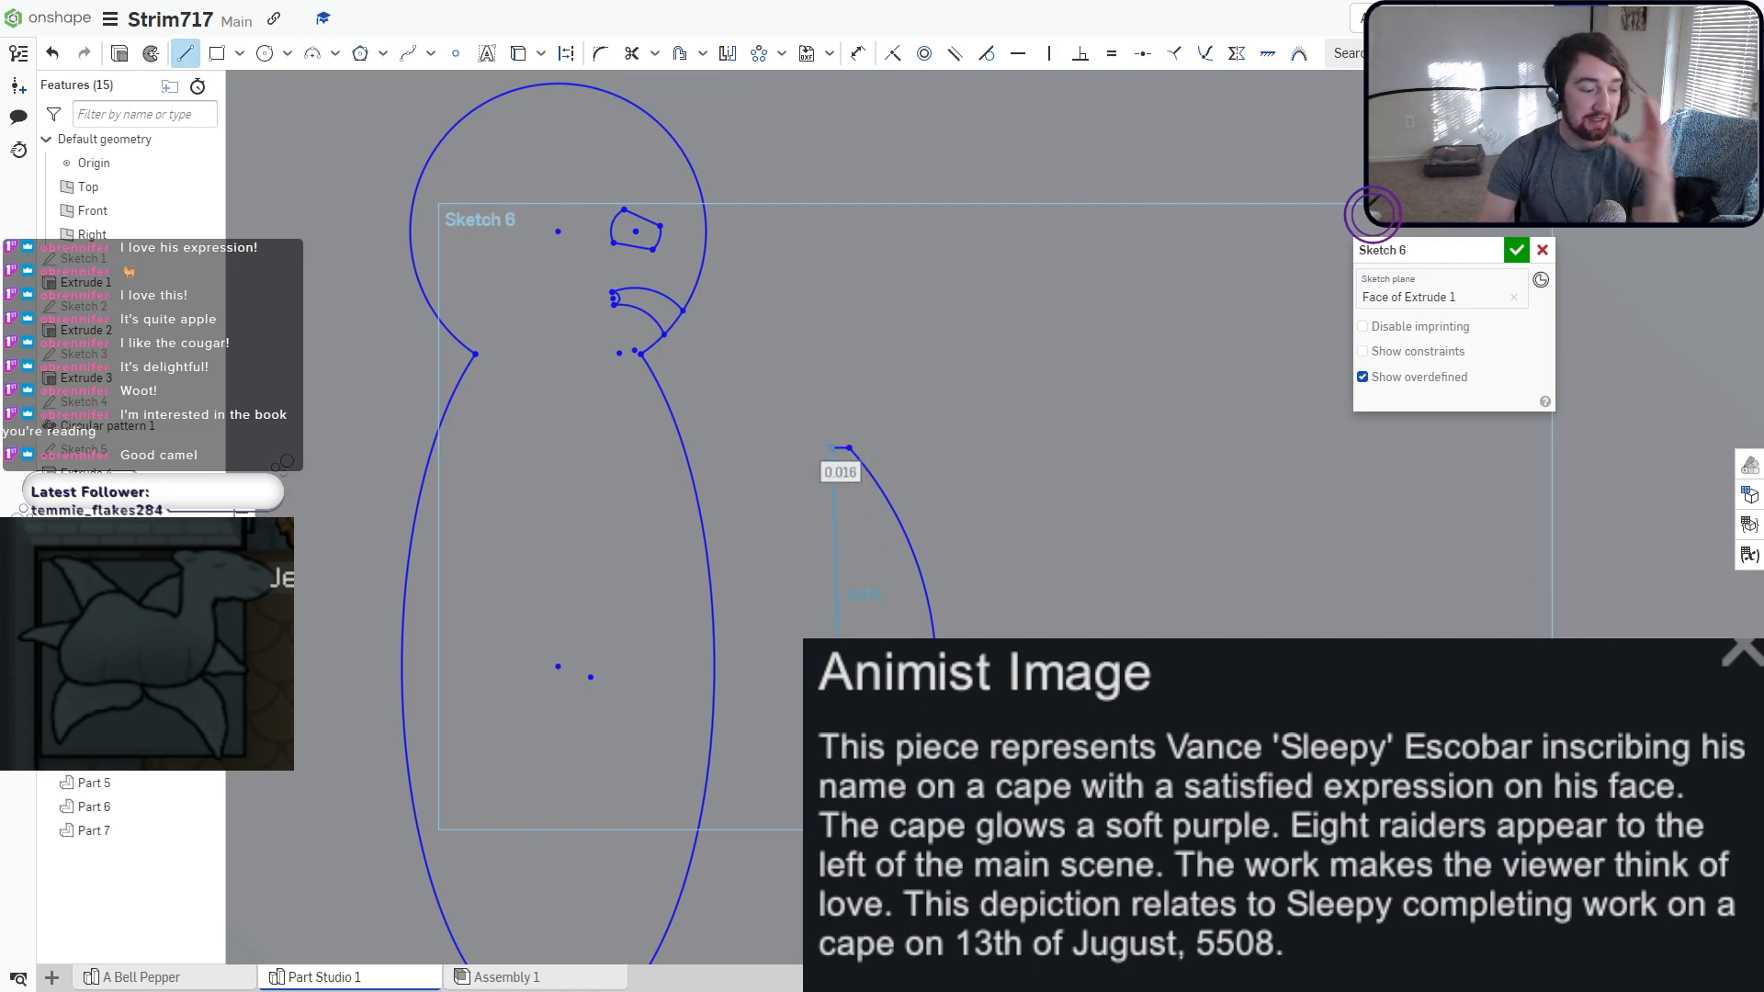
pyautogui.press('Escape')
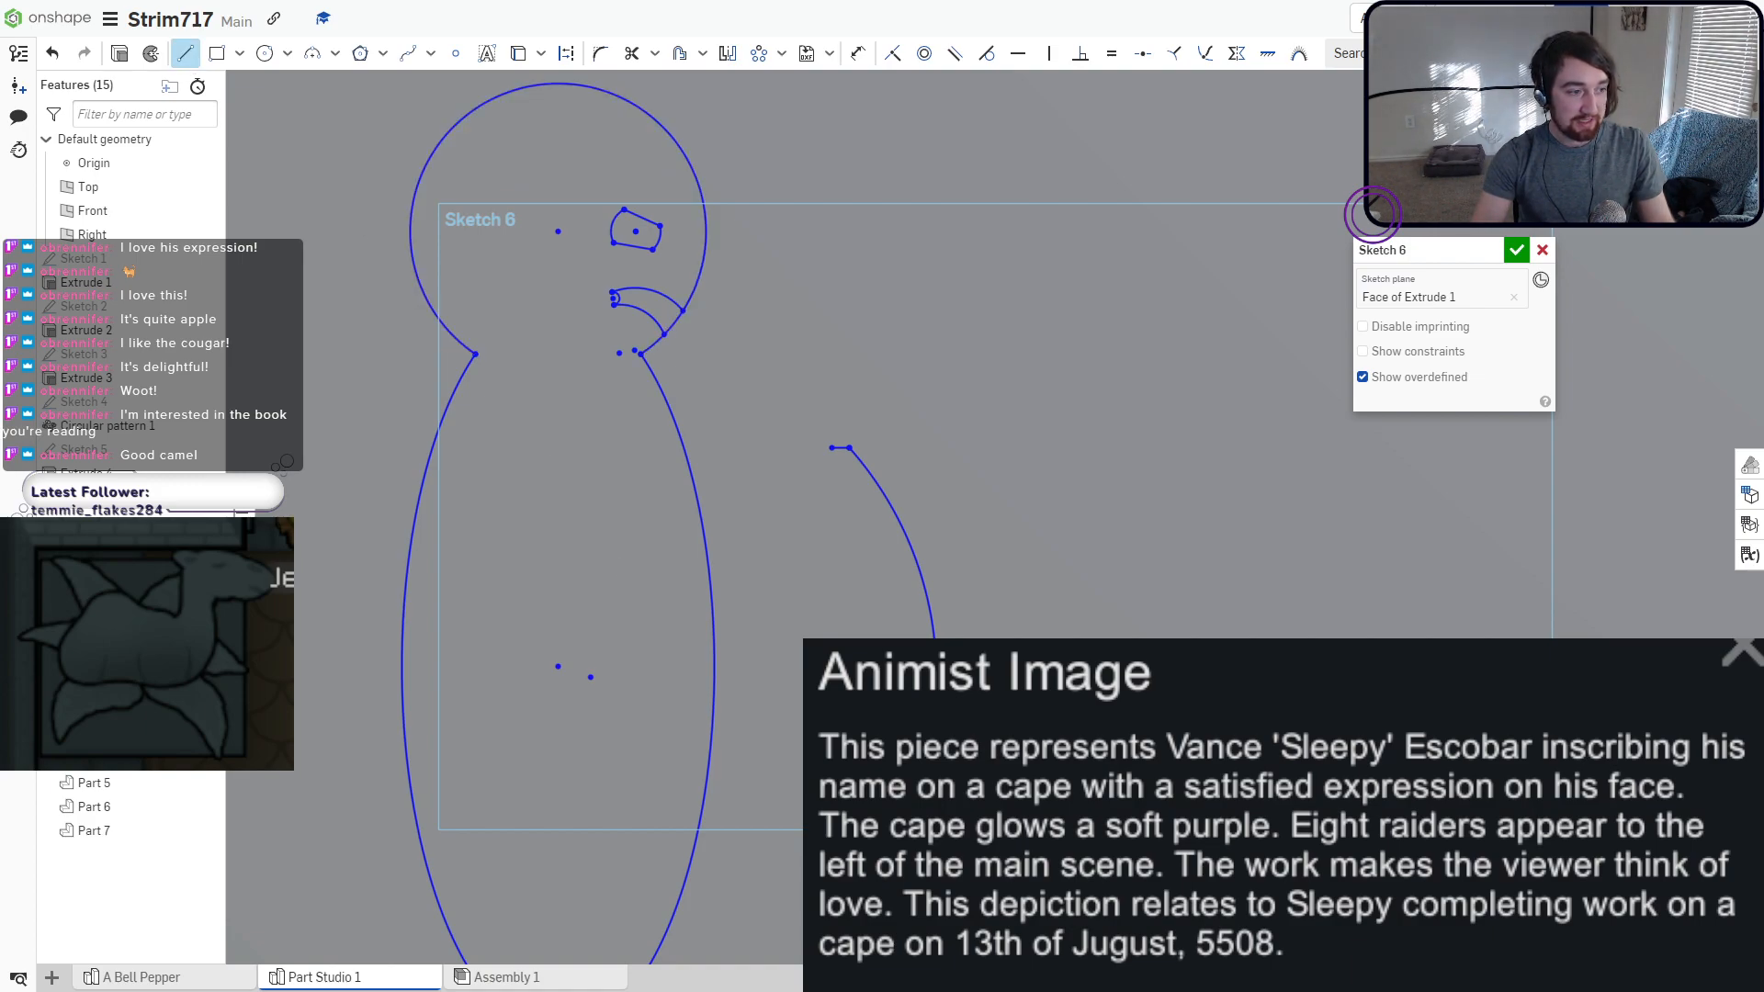
pyautogui.press('Escape')
# Draw an inner bow arc of about 0.365 cm radius between the free ends of the short horizontal lines.
pyautogui.click(313, 54)
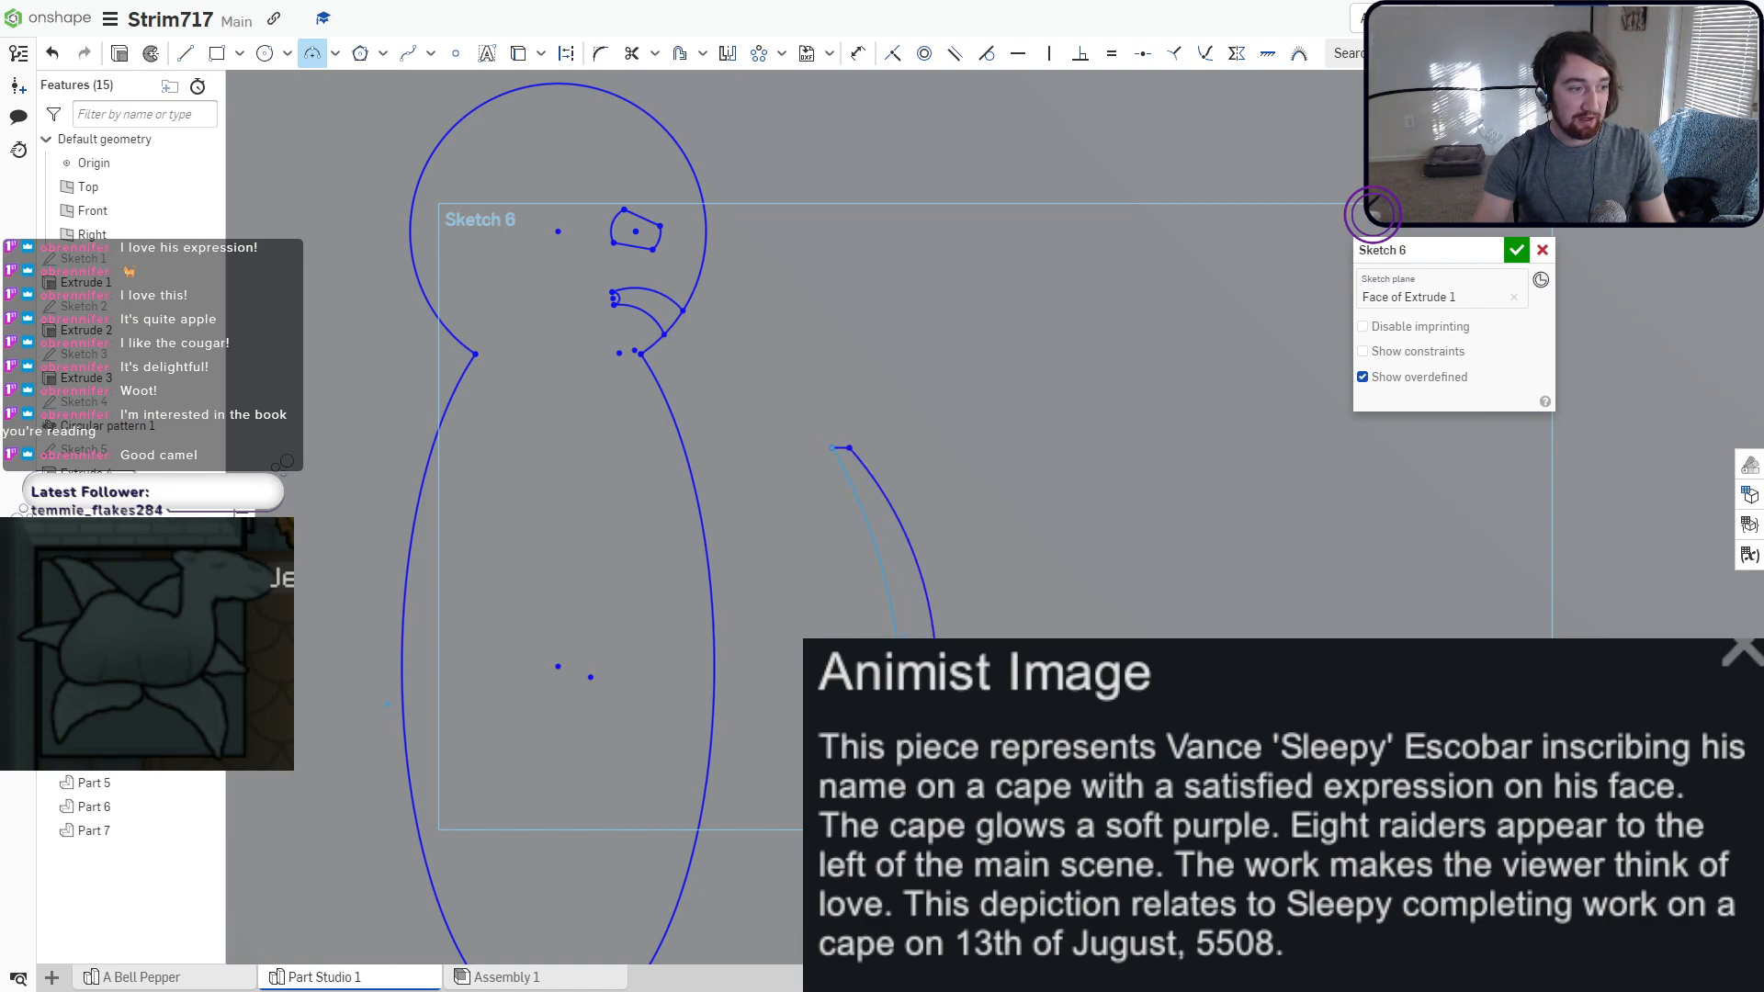
pyautogui.scroll(3, 868, 772)
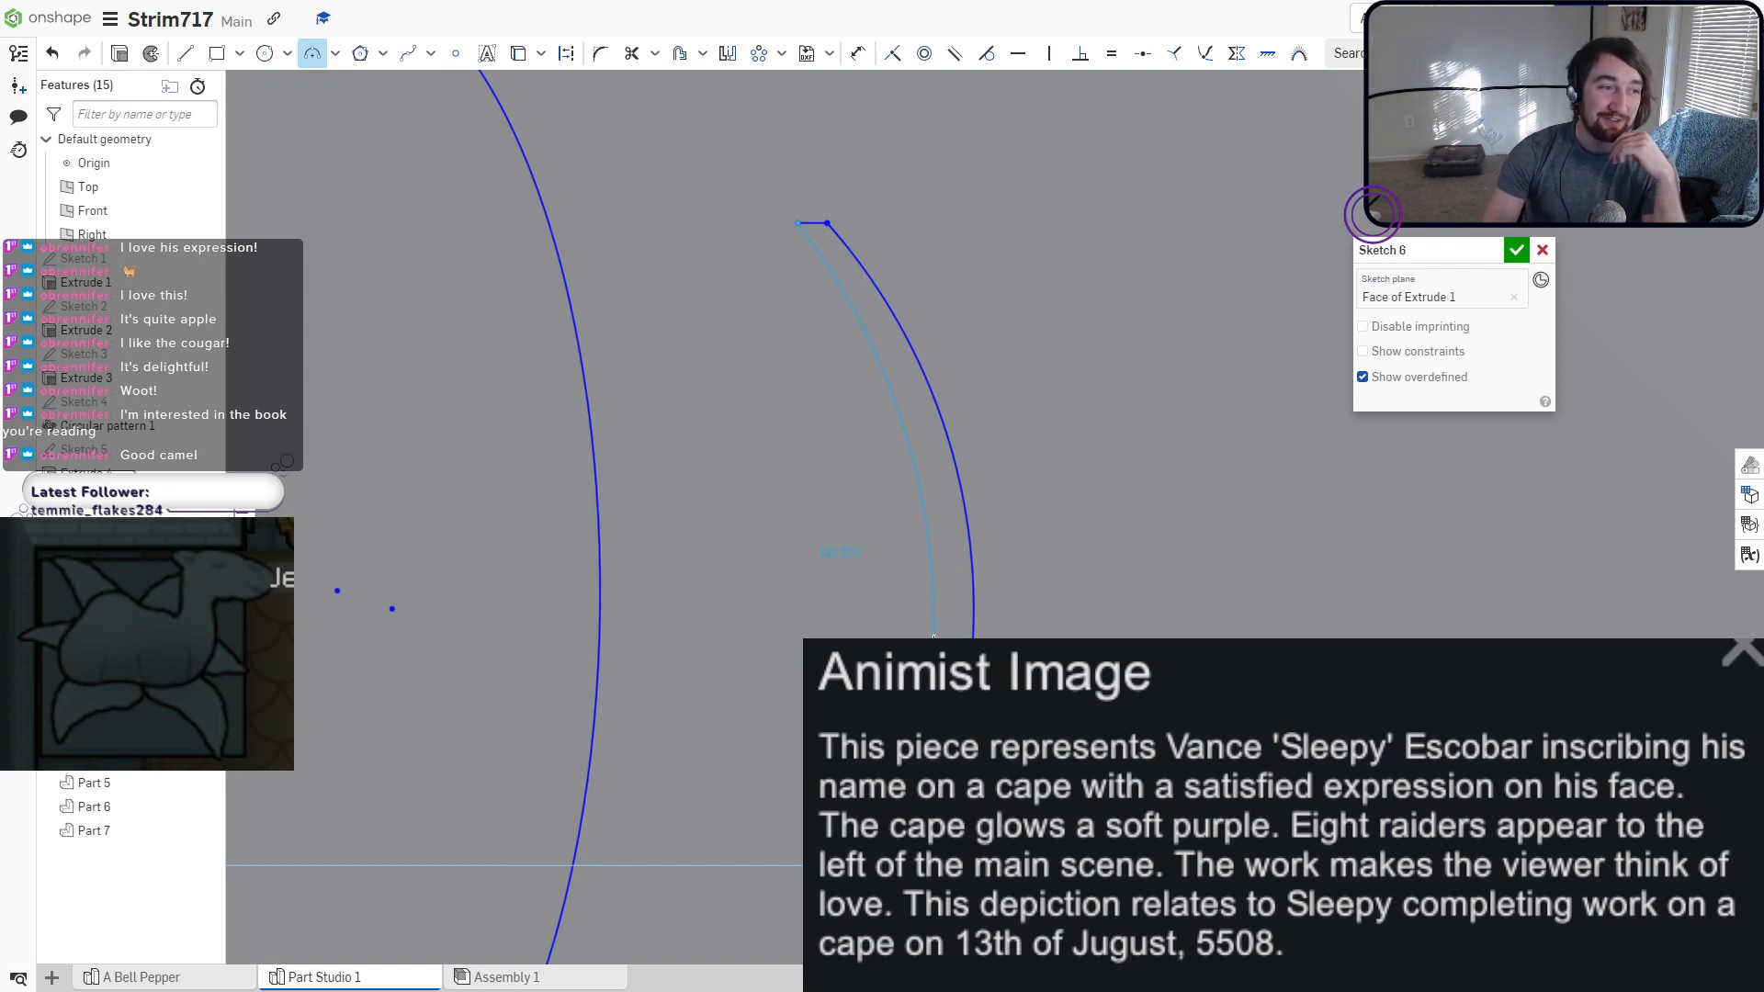
pyautogui.click(934, 635)
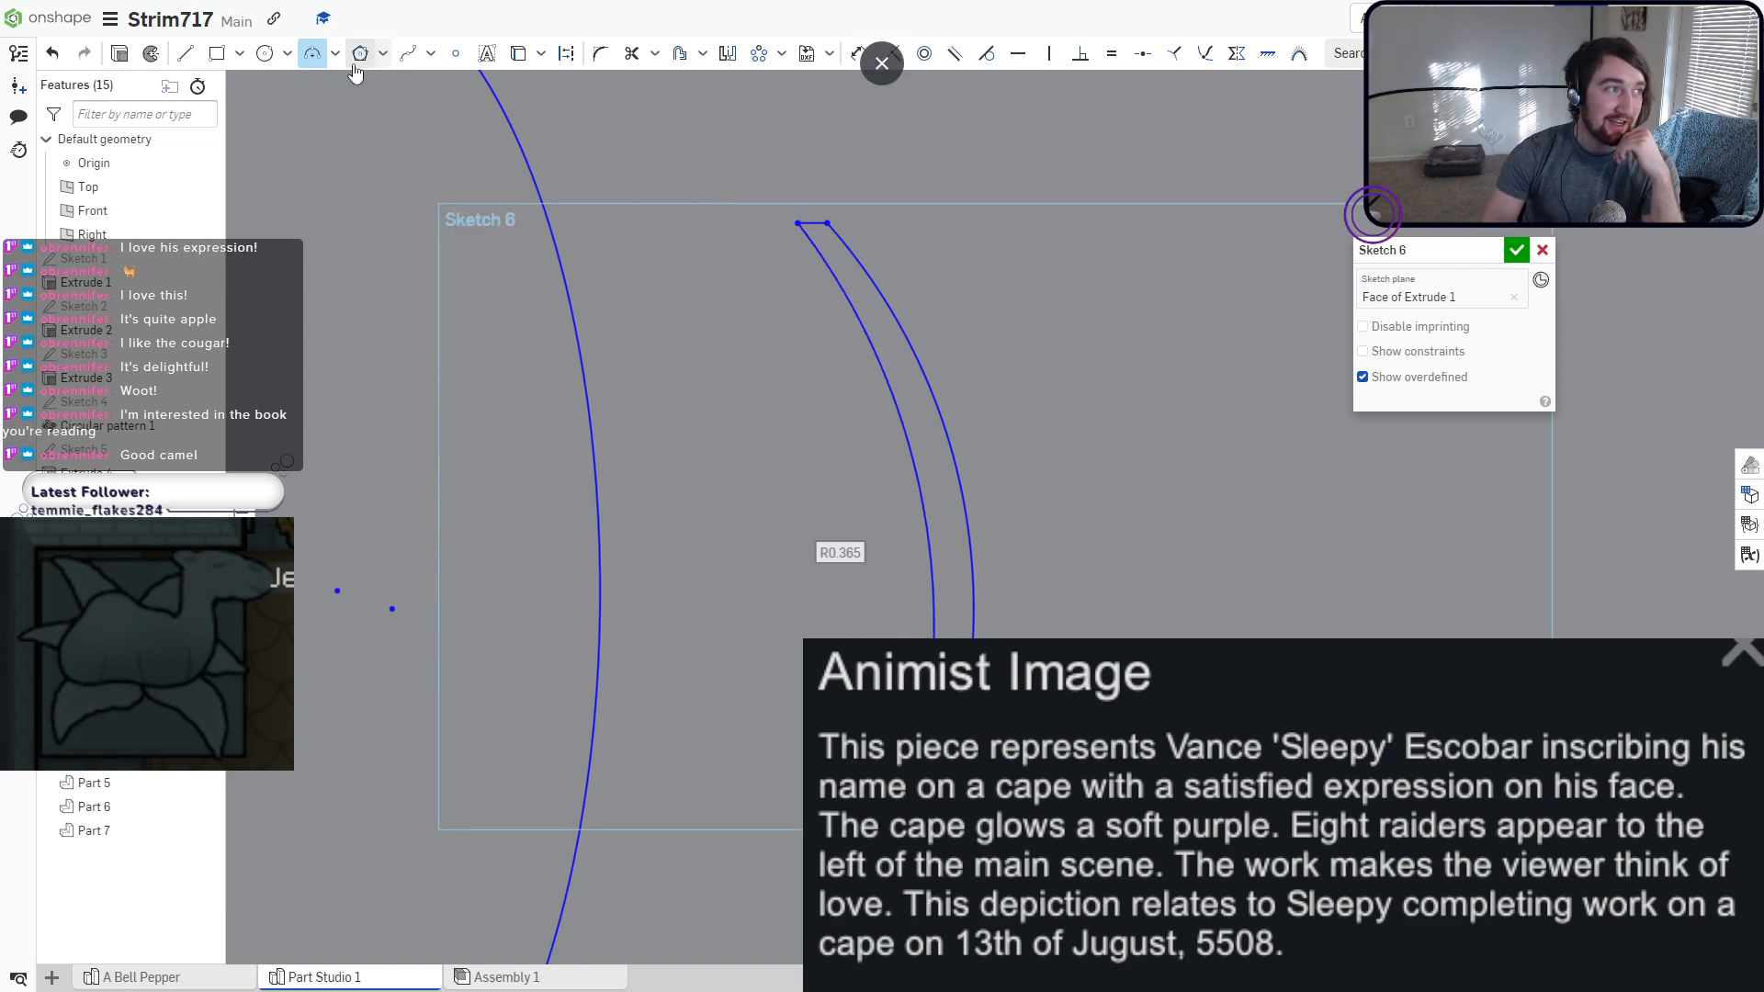
# Draw two near-parallel bowstring lines, each about 0.365 cm long, between the bow's upper and lower tips.
pyautogui.click(183, 53)
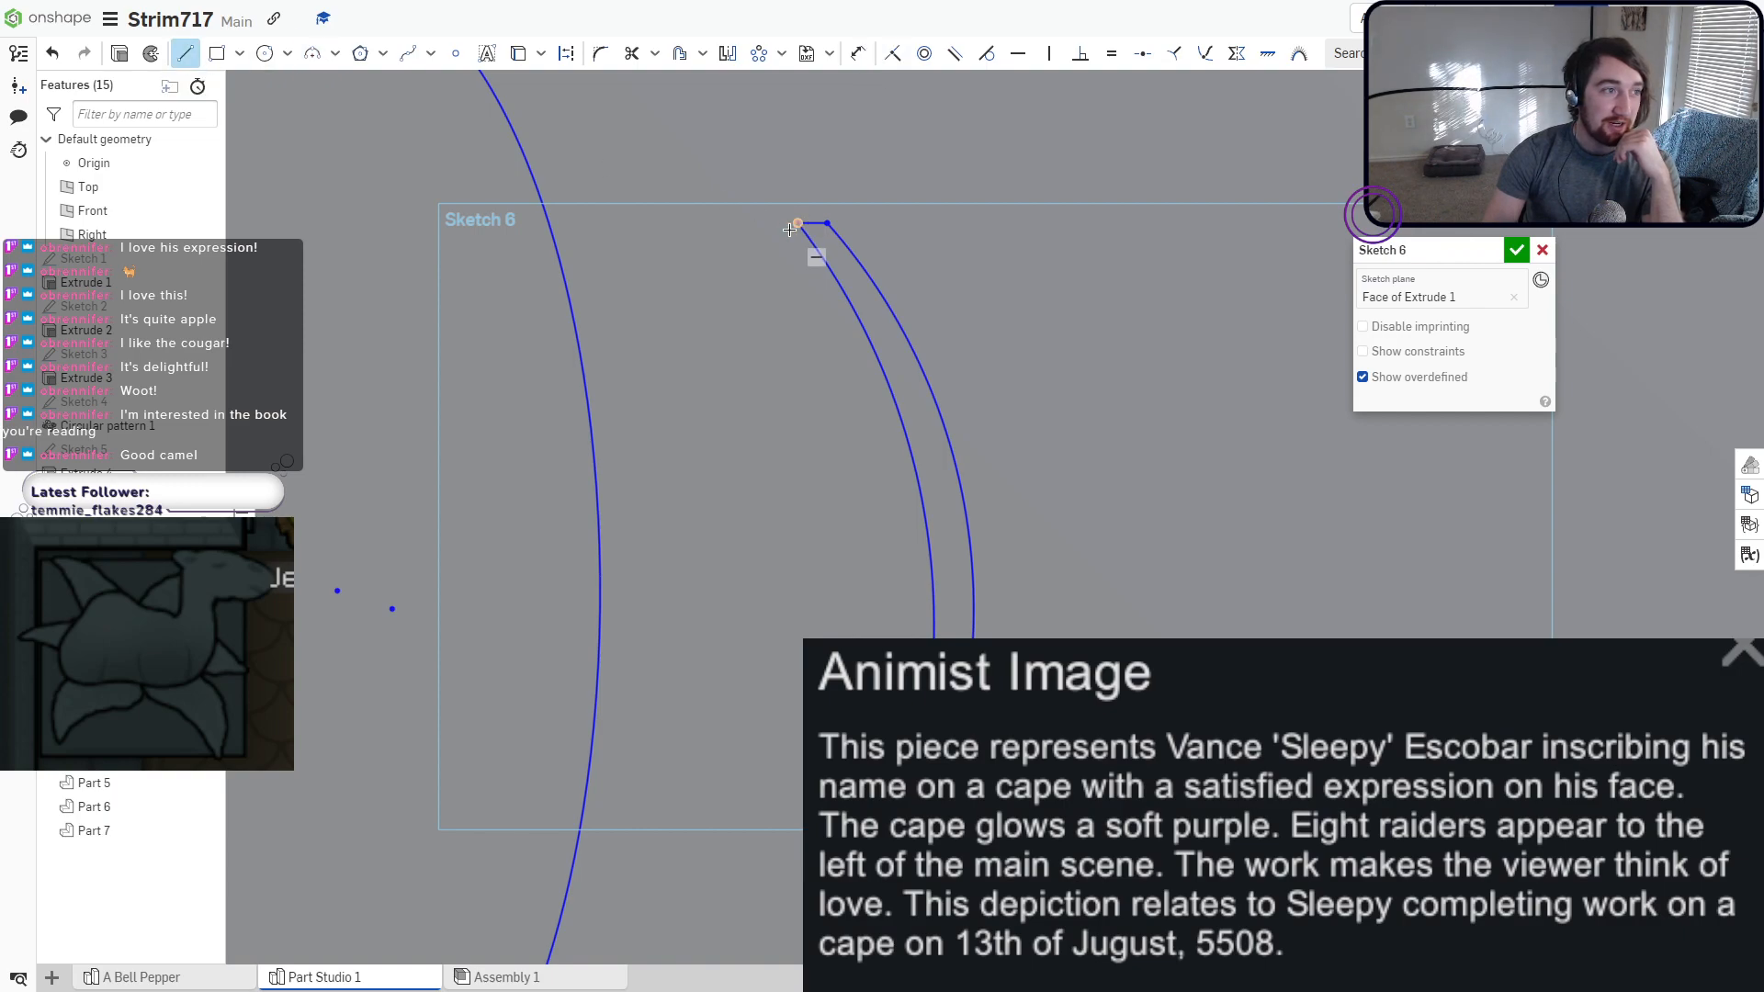
pyautogui.click(797, 223)
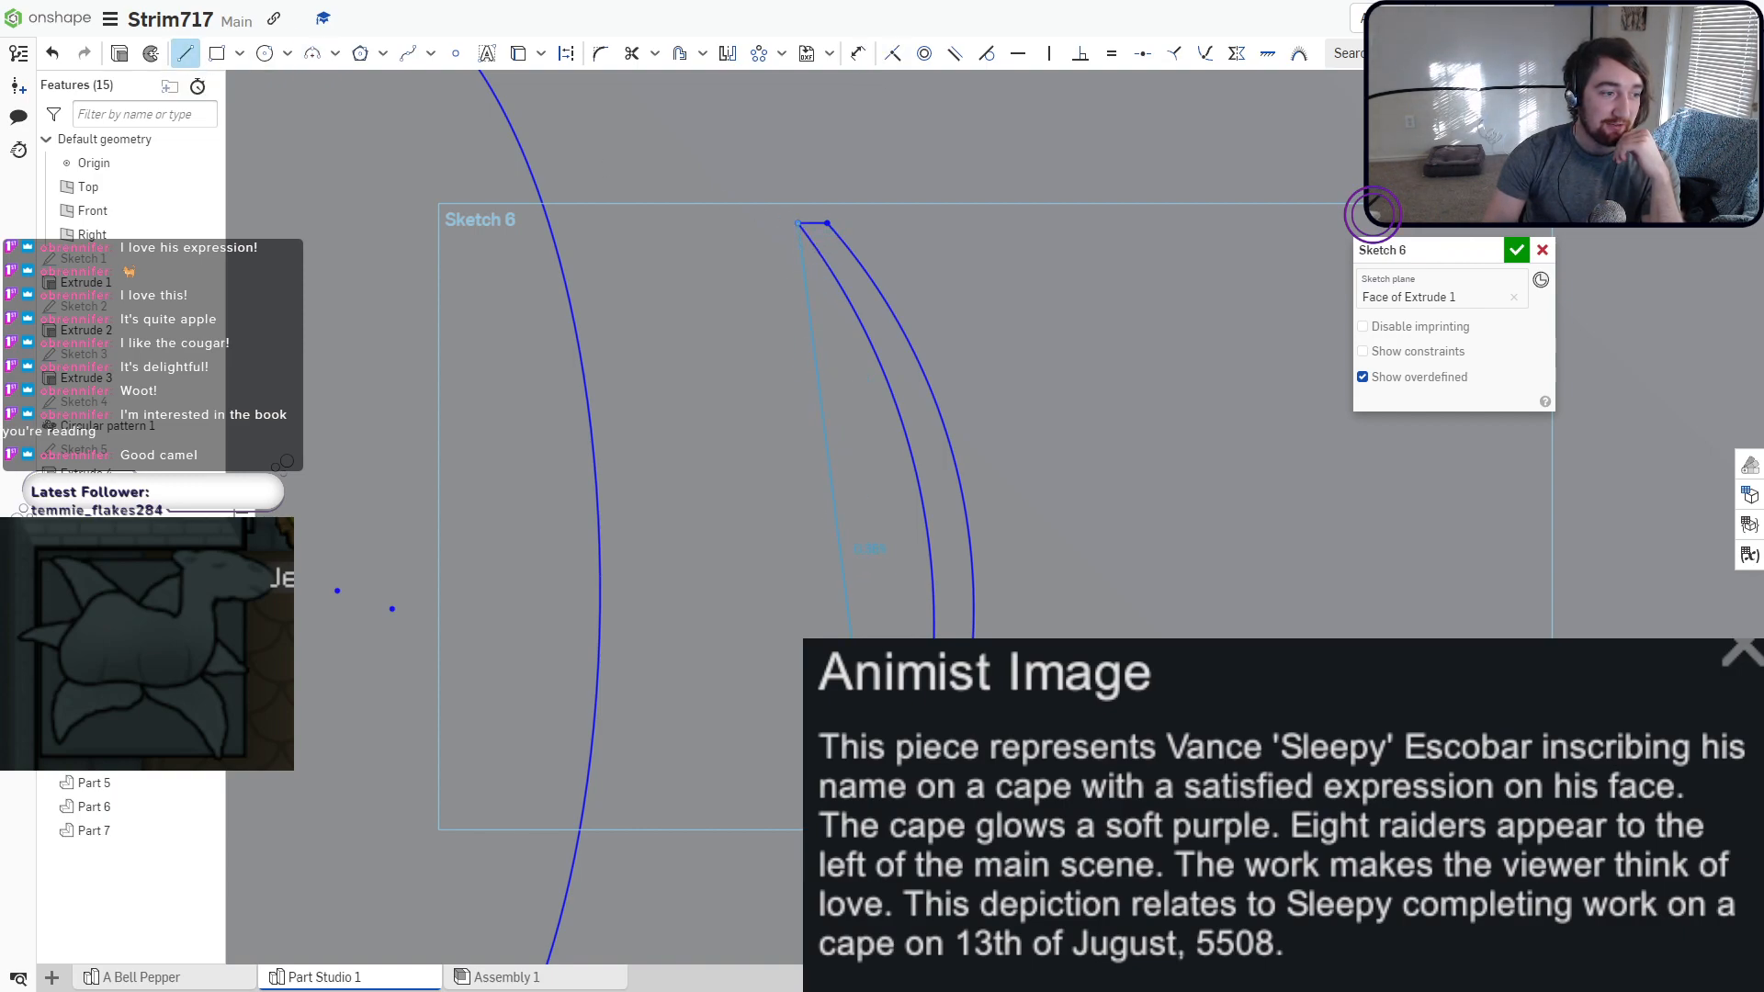
pyautogui.click(851, 637)
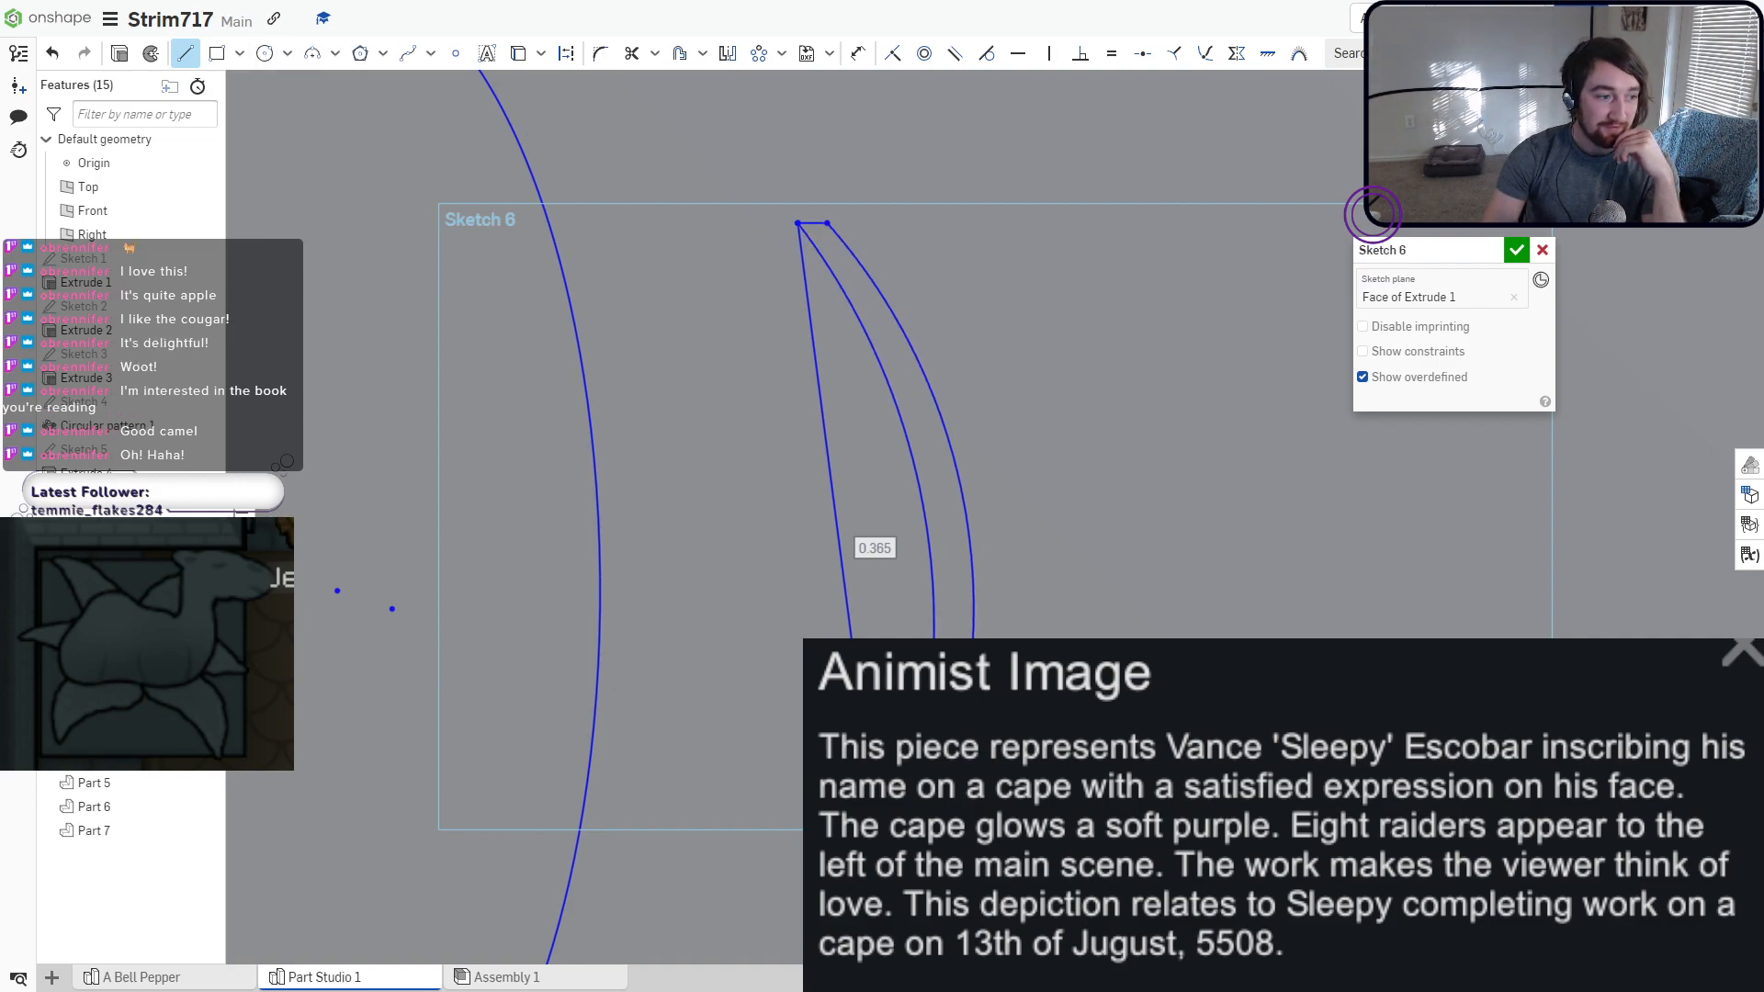
pyautogui.click(826, 225)
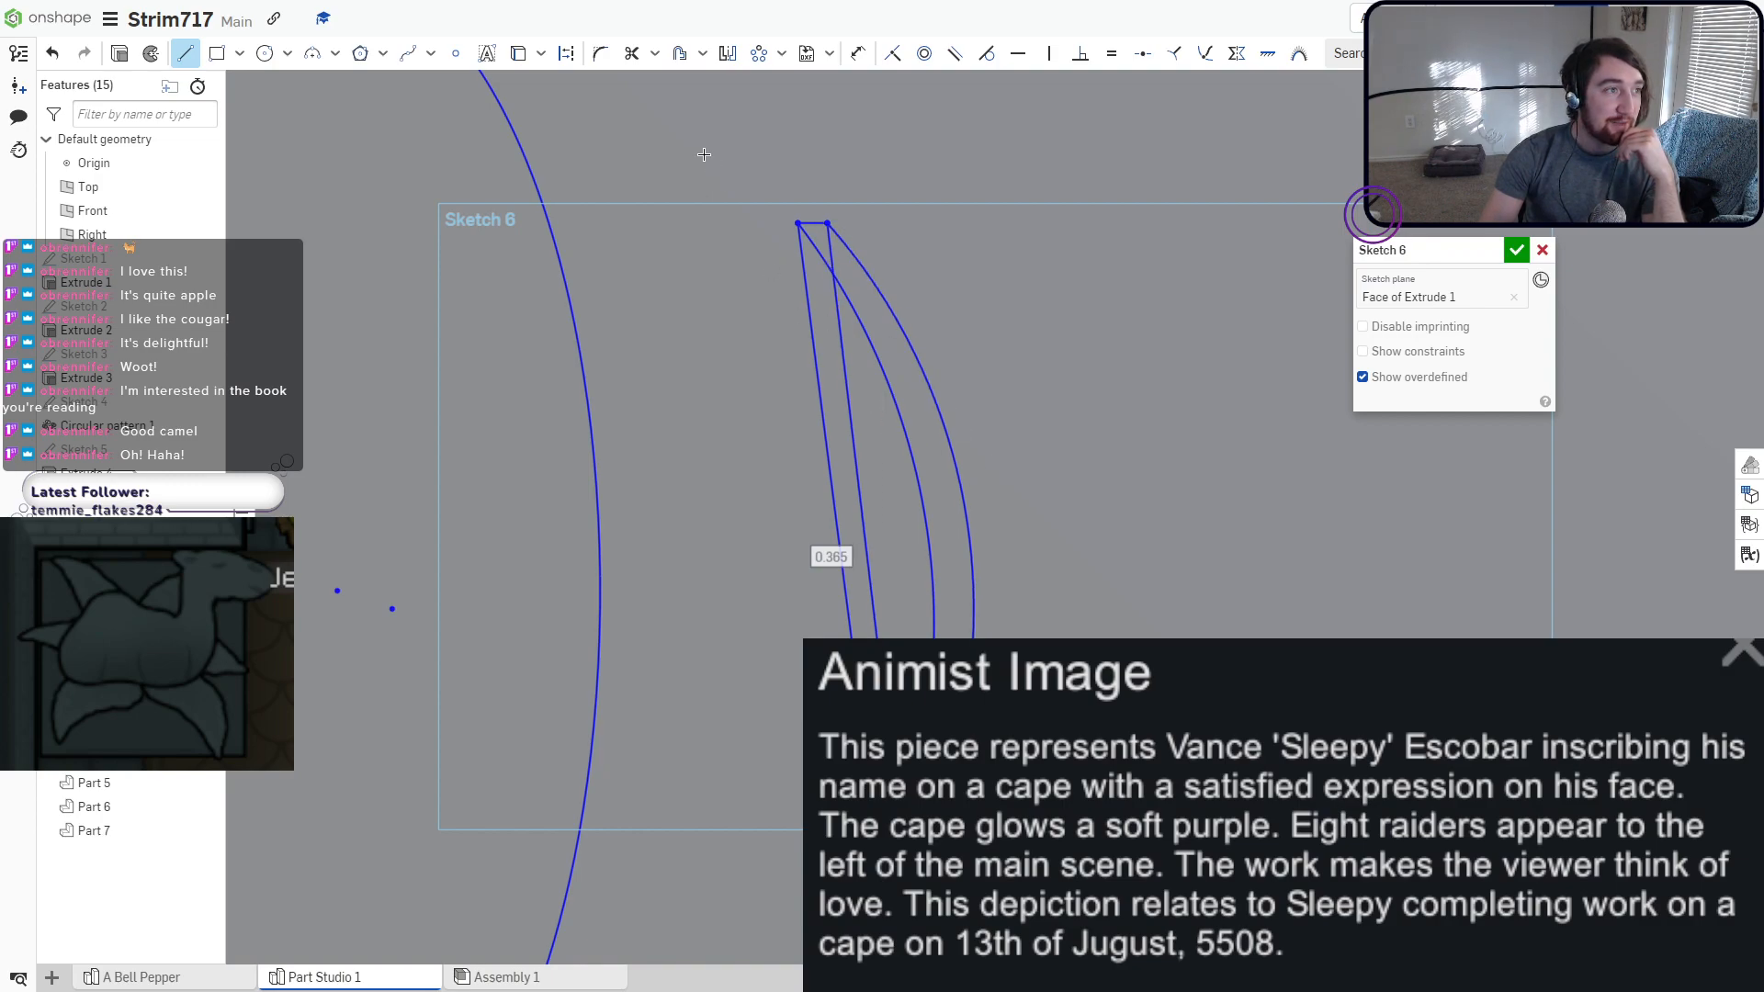
# Trim the crossing arc and line segments at both bow tips to leave separate outer and inner outlines.
pyautogui.click(633, 52)
pyautogui.scroll(3, 785, 291)
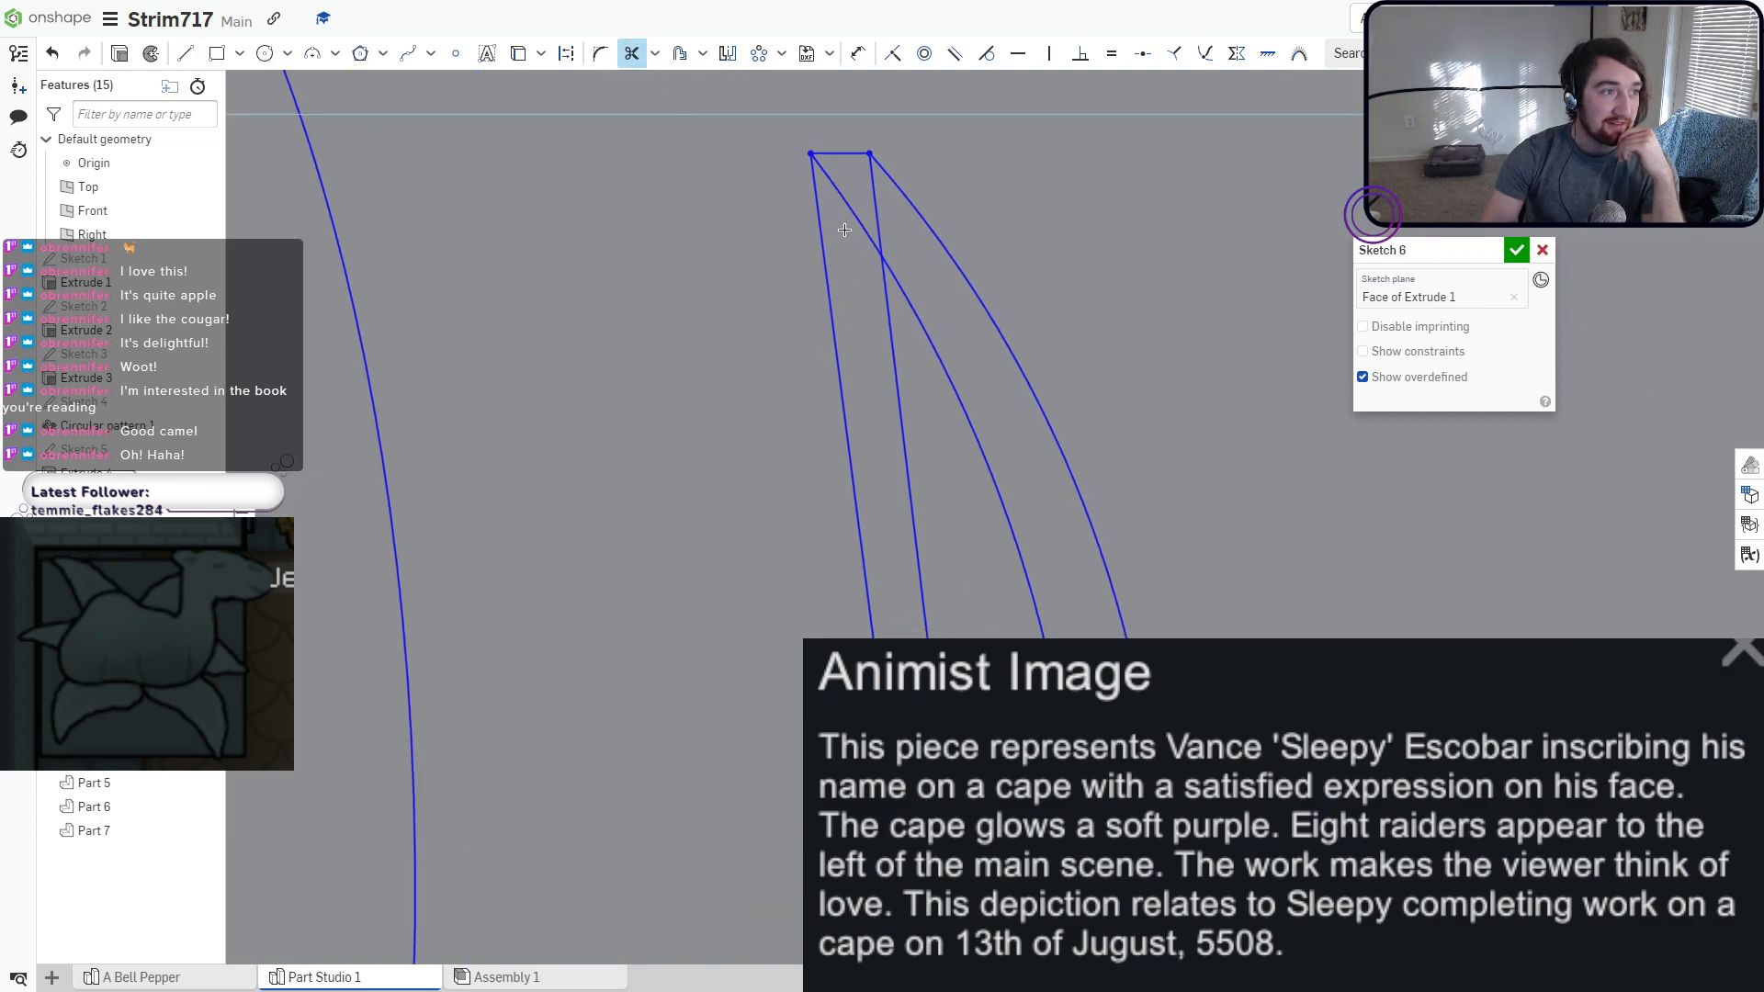
pyautogui.moveTo(844, 230); pyautogui.dragTo(898, 212)
pyautogui.moveTo(865, 411); pyautogui.dragTo(655, 73, button='middle')
pyautogui.scroll(-2, 684, 204)
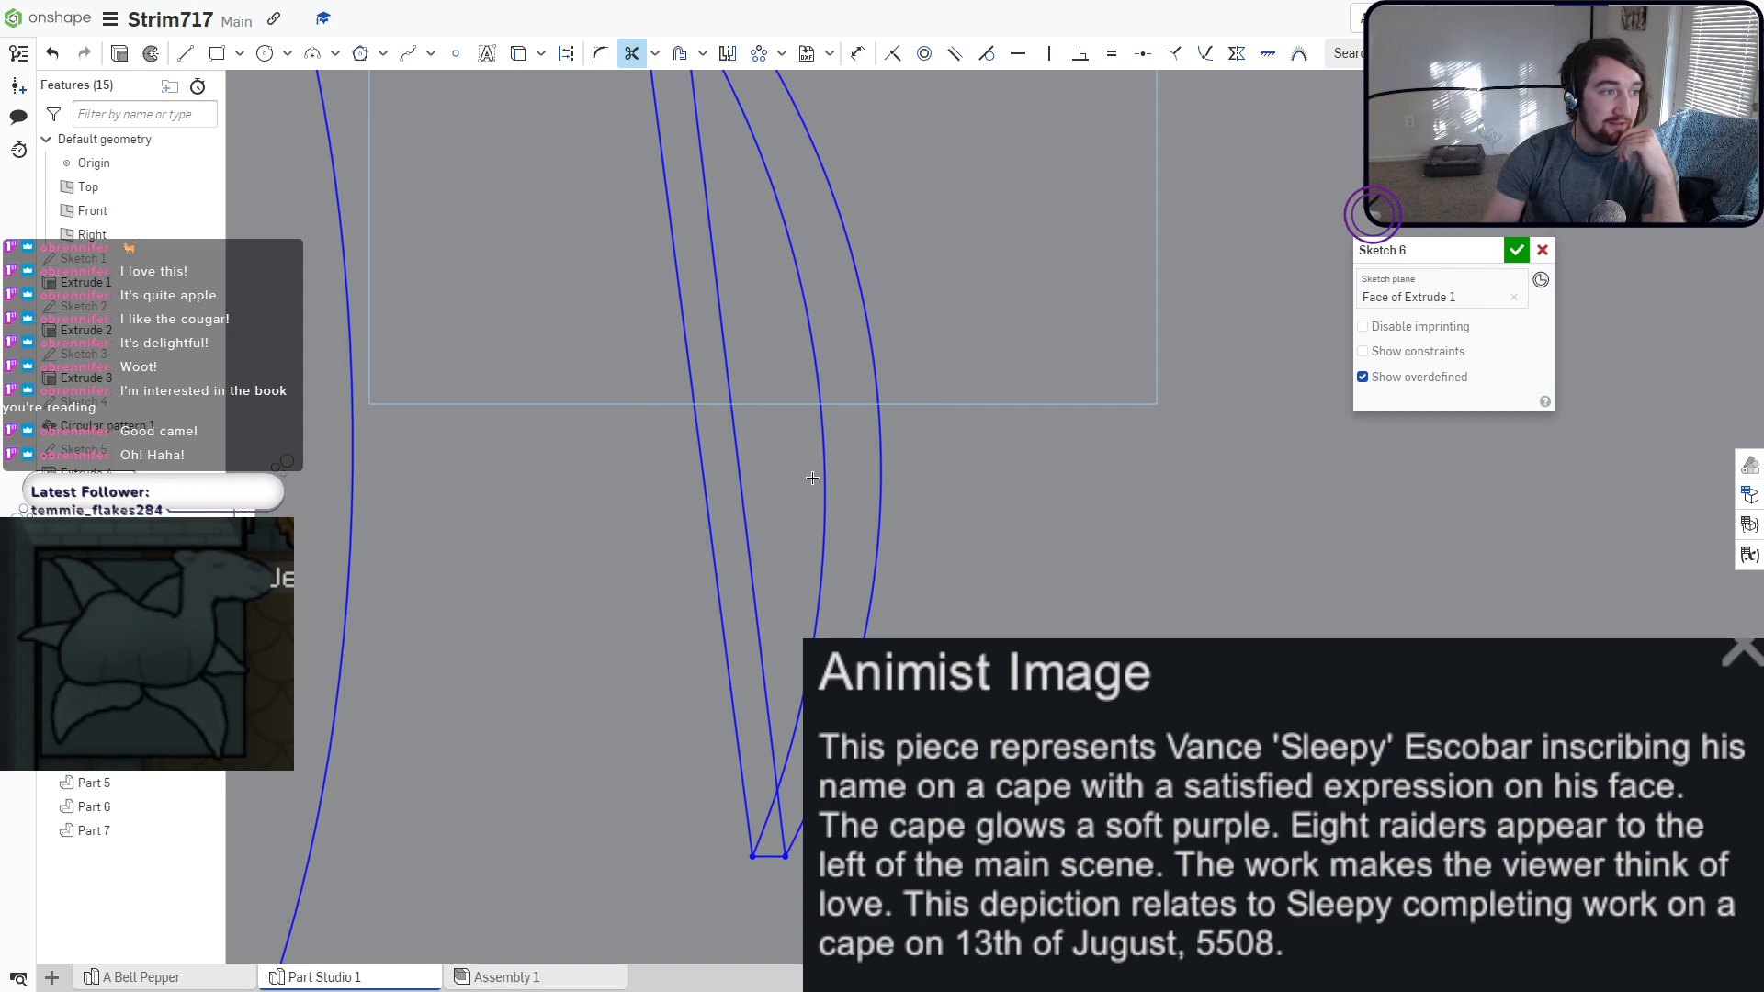
pyautogui.scroll(-2, 812, 478)
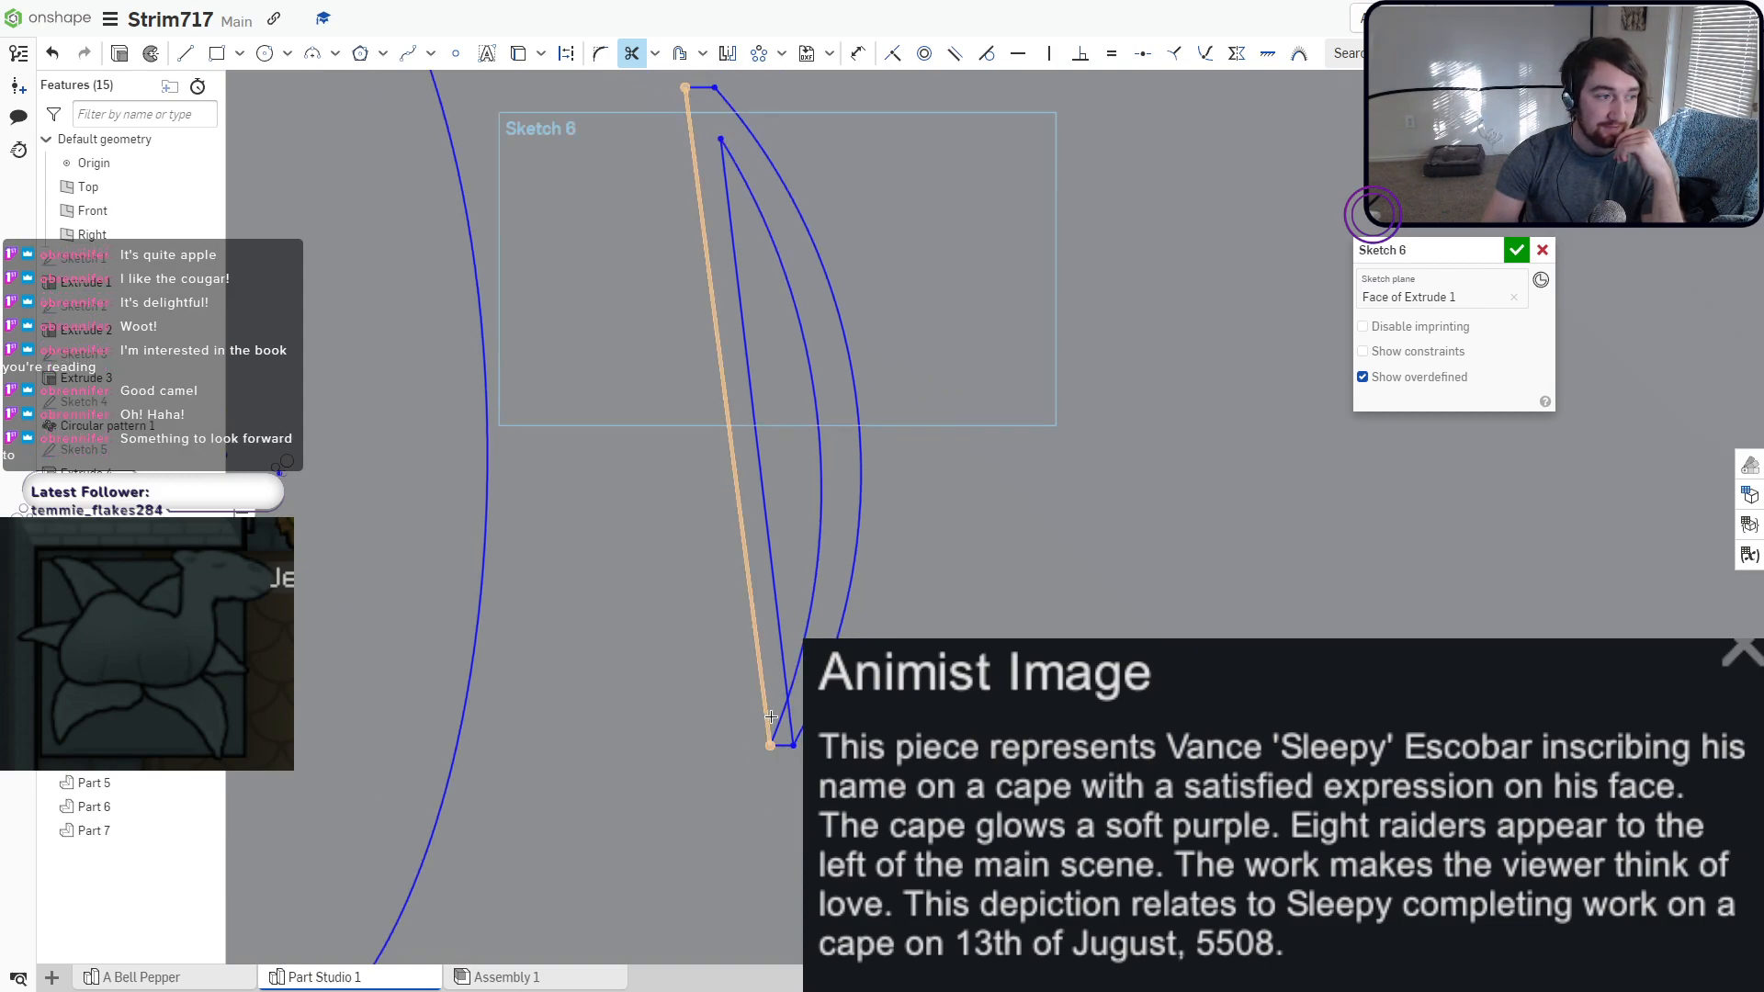
pyautogui.moveTo(775, 716); pyautogui.dragTo(797, 710)
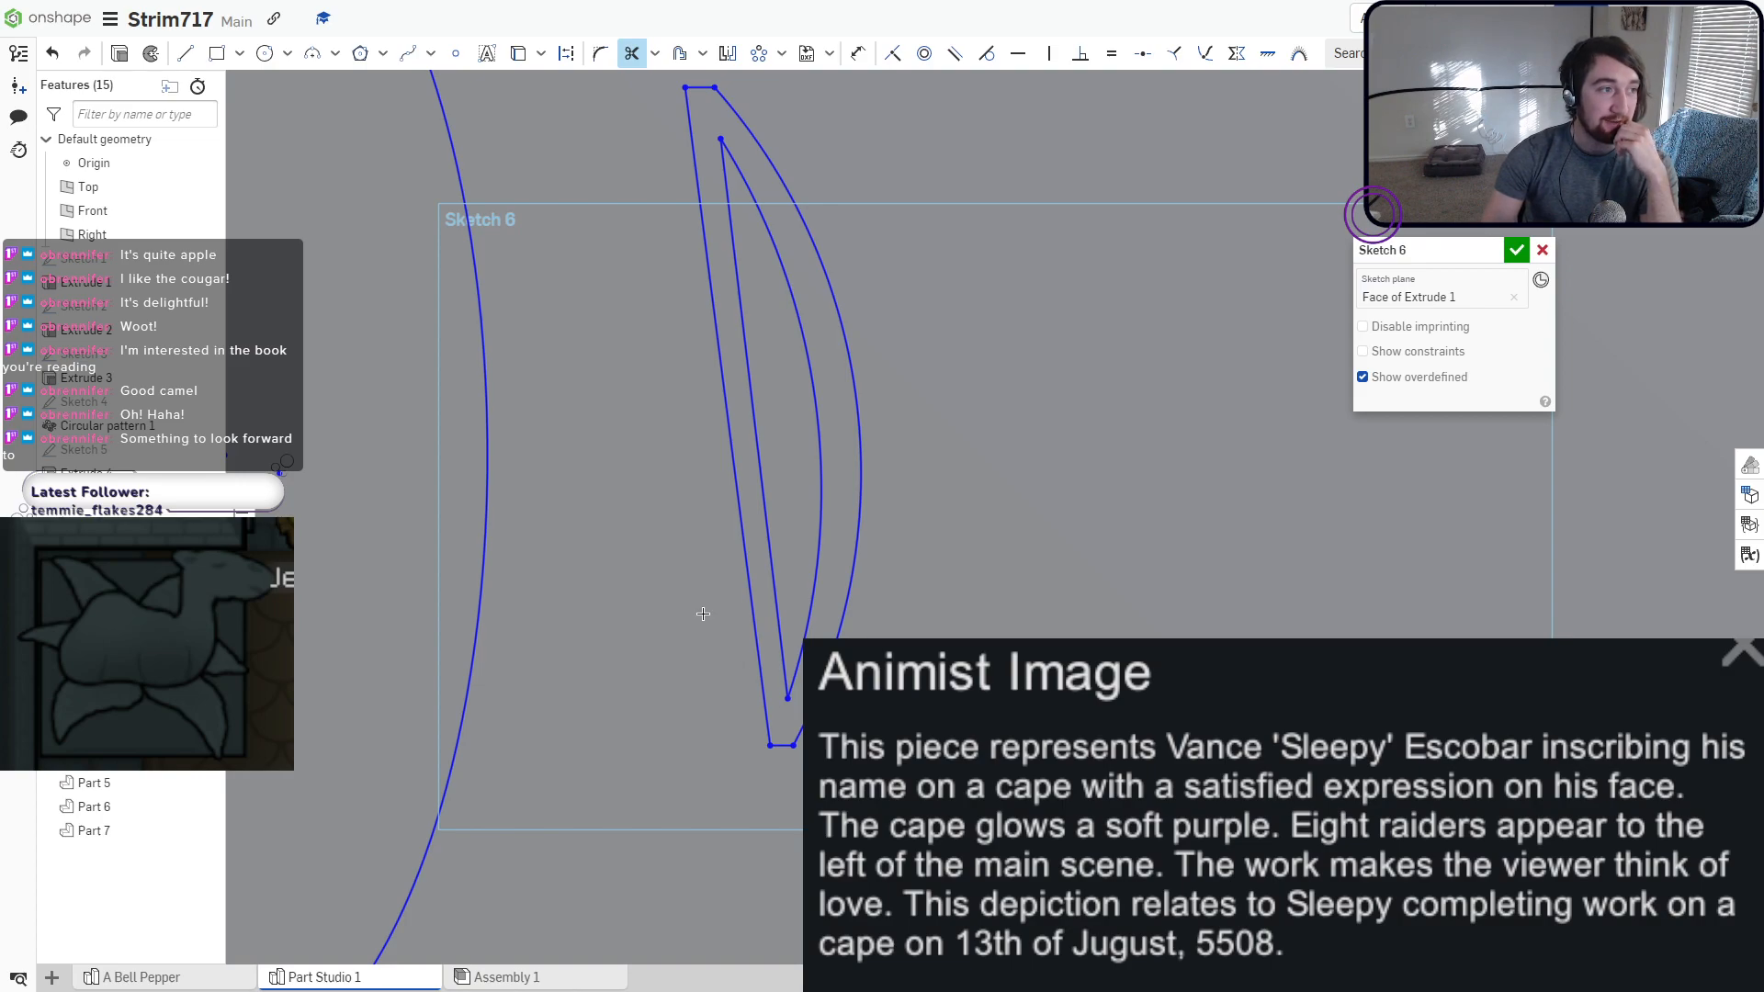
# Draw the upper edge of an arrow shaft as a gently rising line from beside the body across the bow.
pyautogui.scroll(1, 702, 613)
pyautogui.scroll(-2, 670, 598)
pyautogui.moveTo(669, 598); pyautogui.dragTo(881, 679, button='middle')
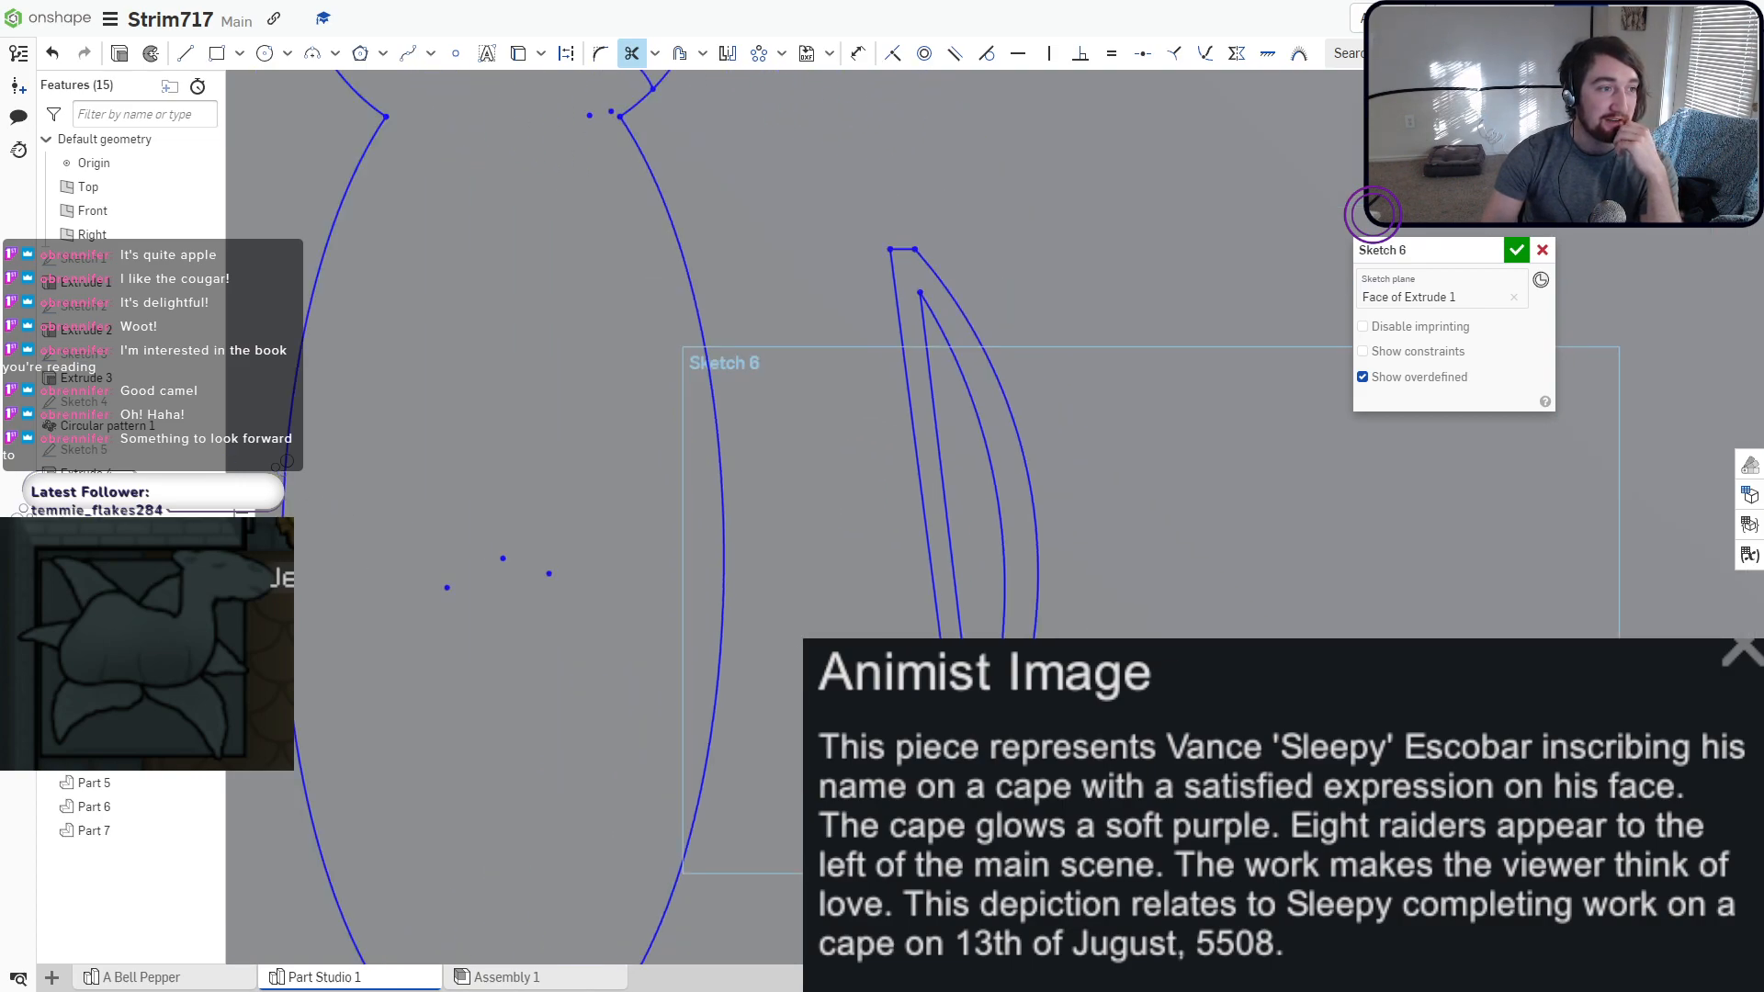
pyautogui.click(186, 56)
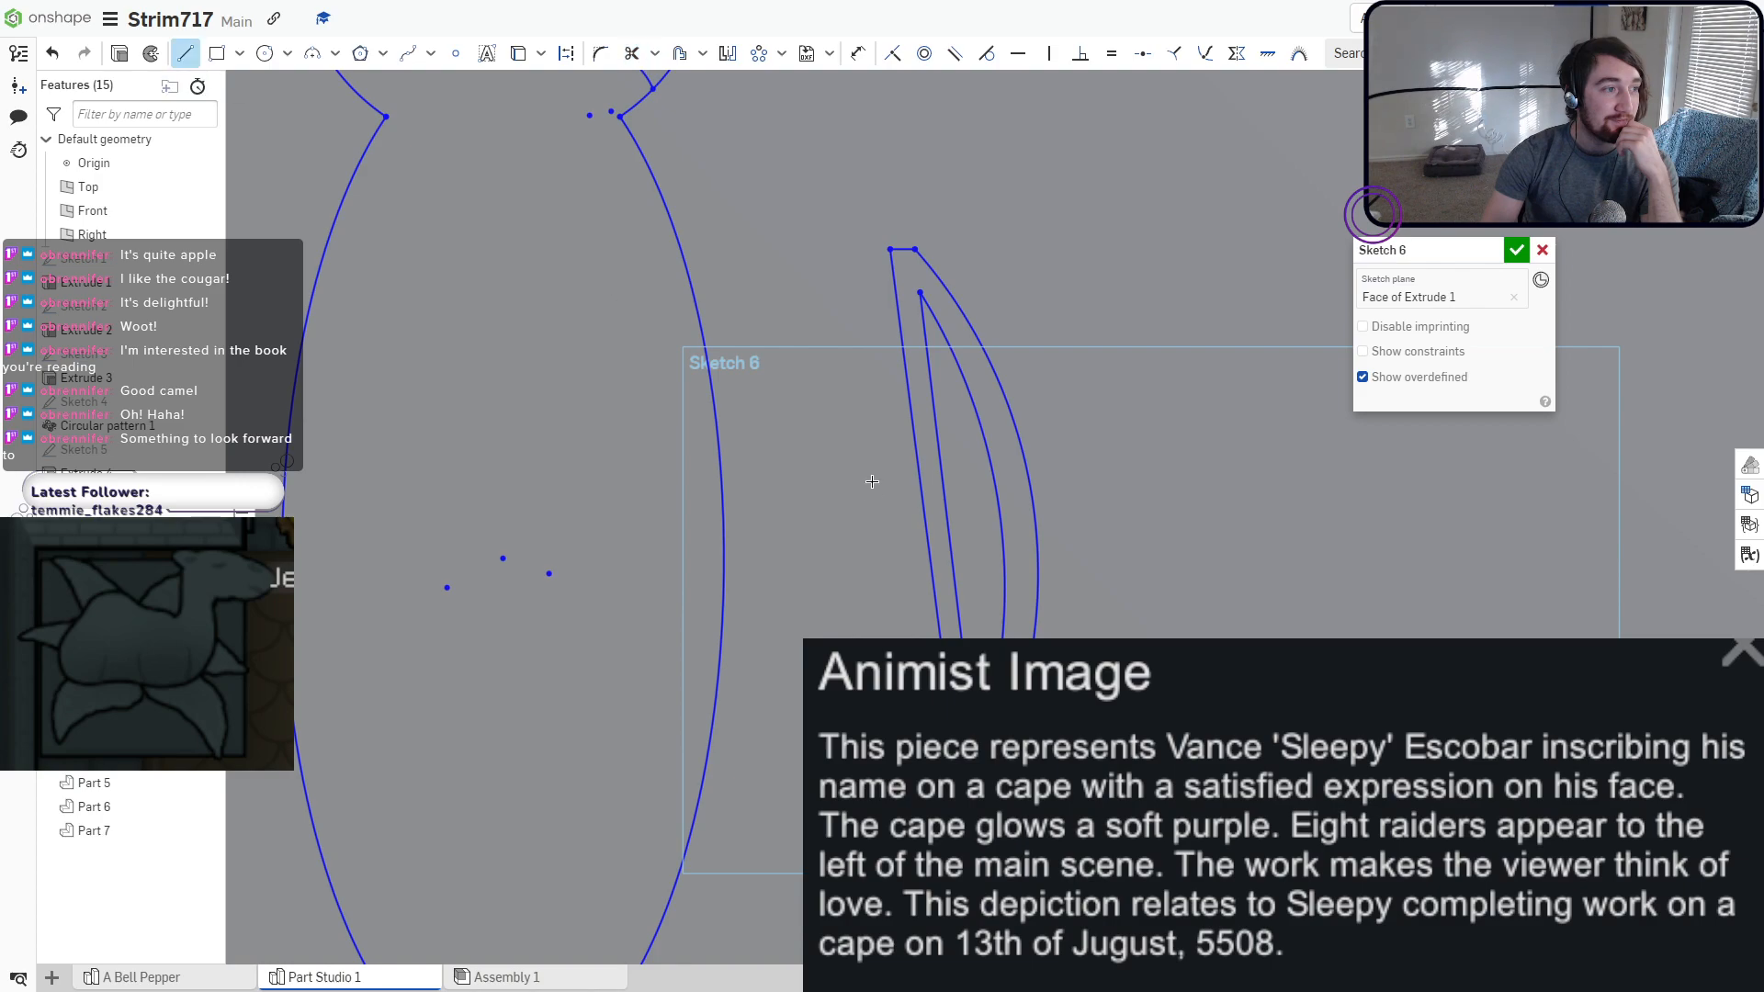
pyautogui.click(745, 503)
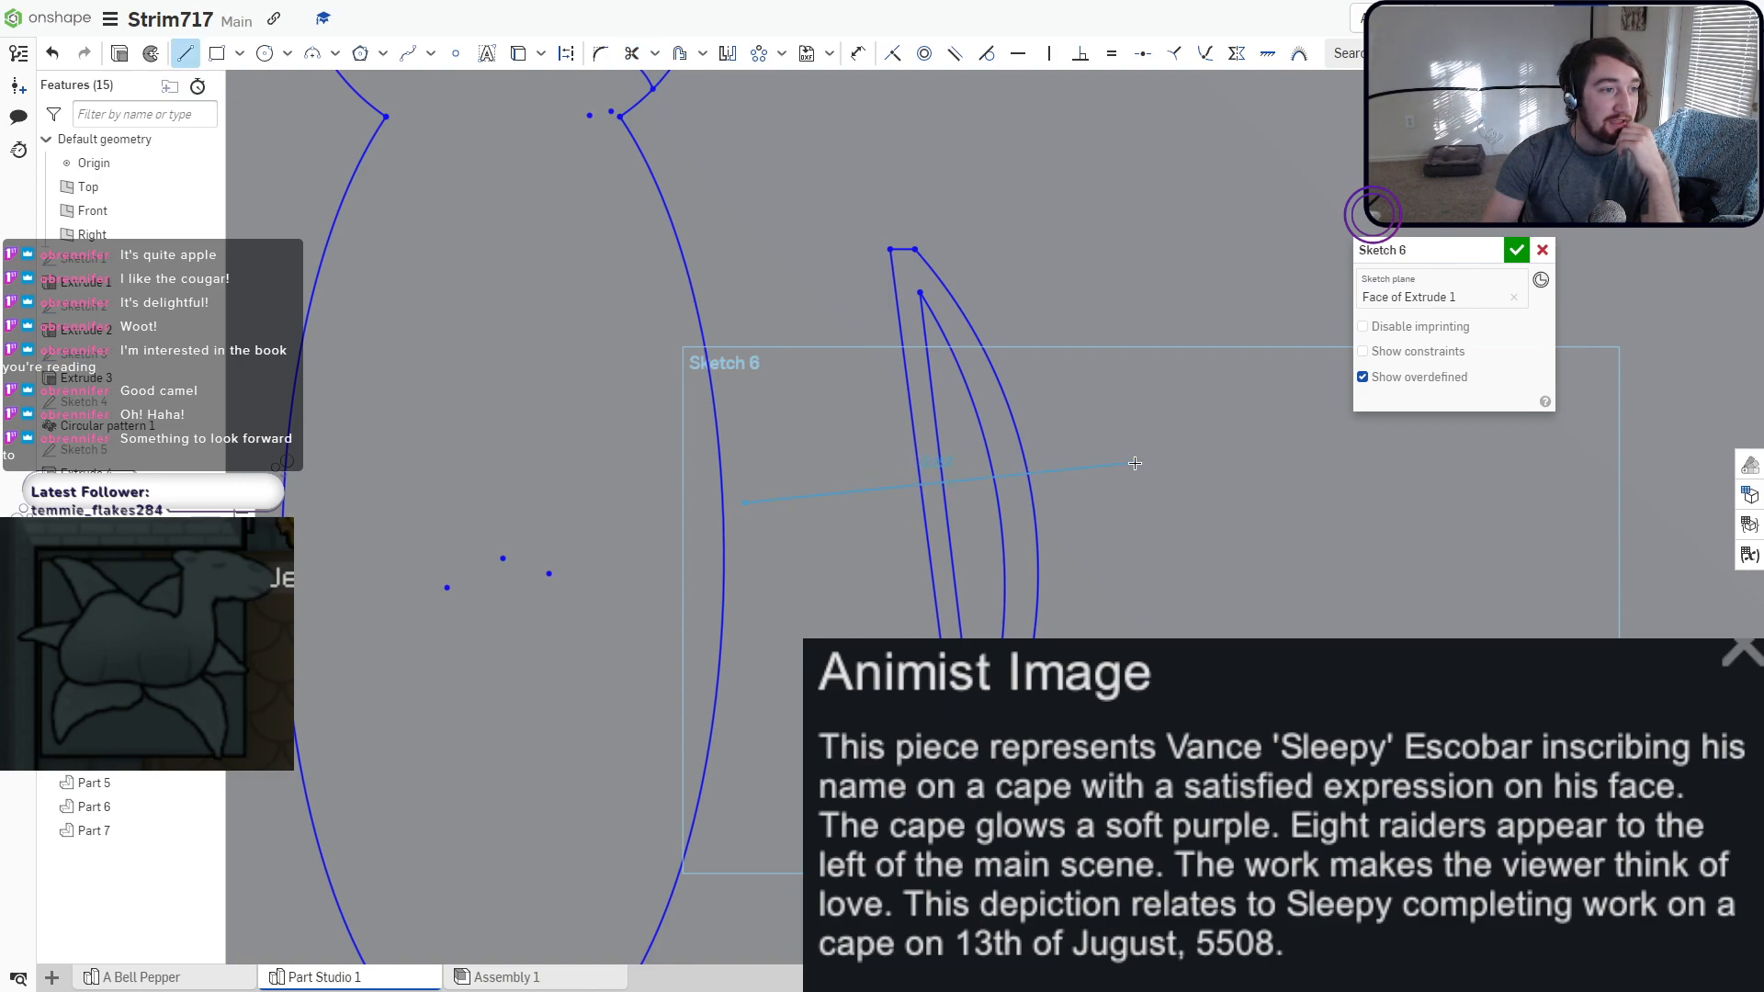
pyautogui.click(1124, 460)
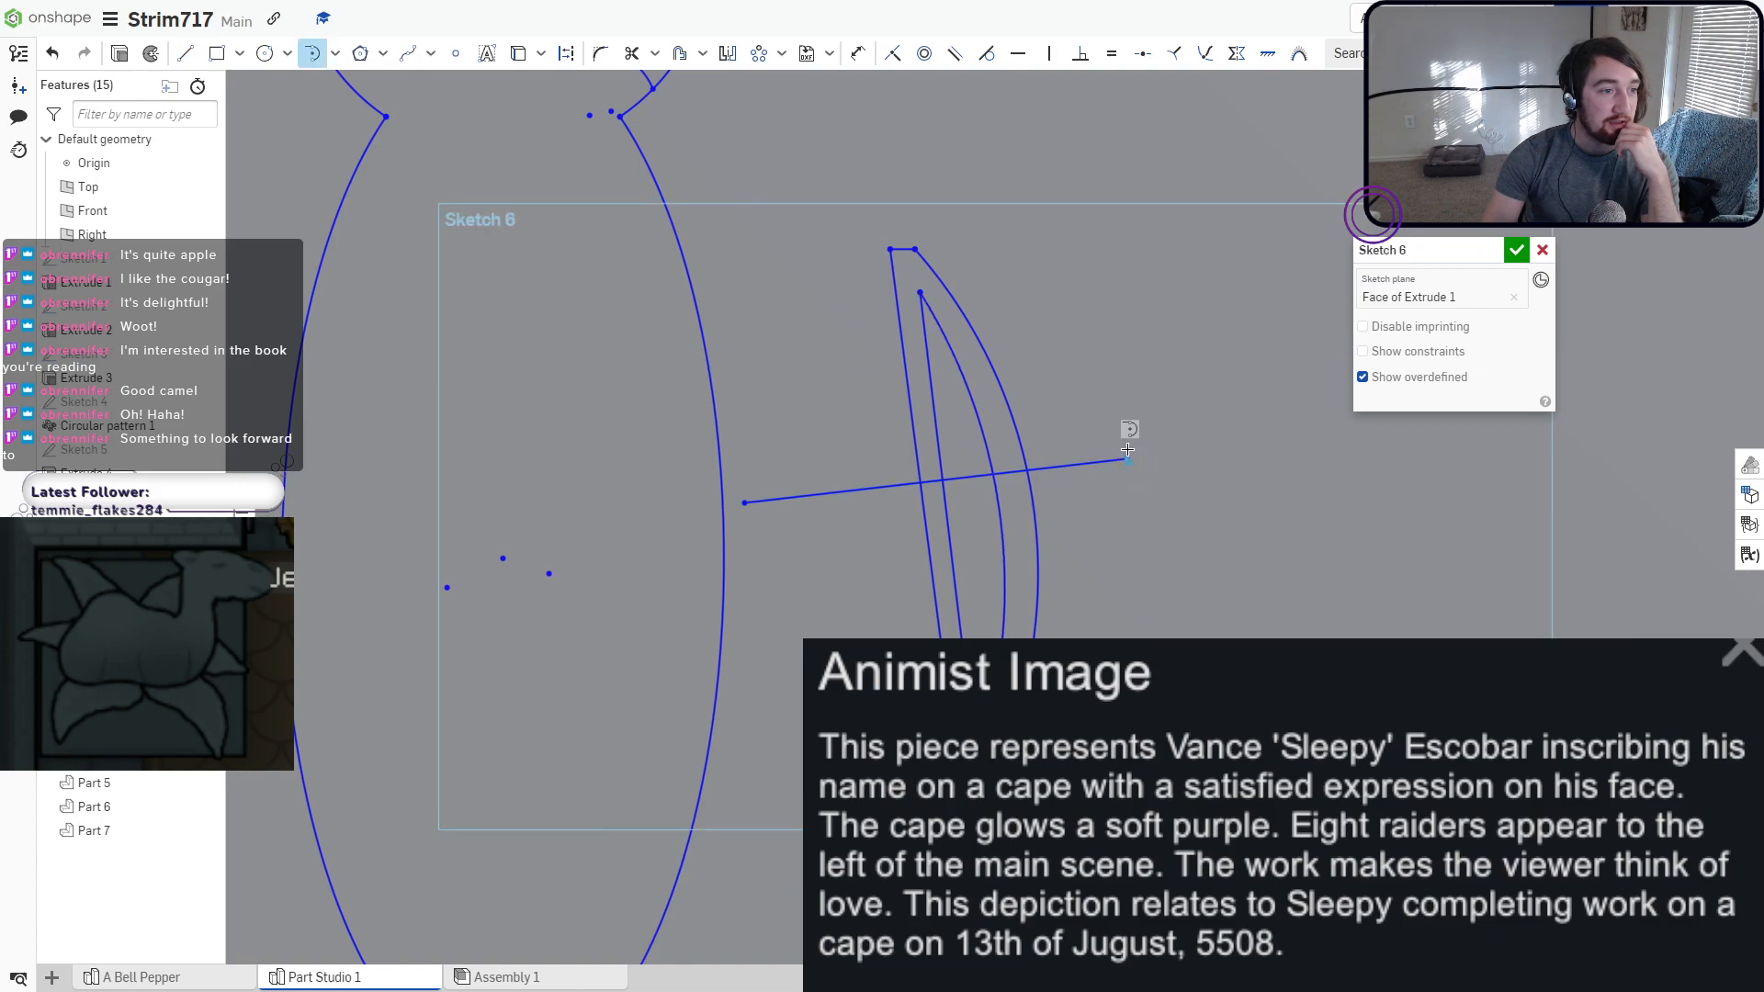
# Draw a pointed arrowhead at the shaft's outer end with edges about 0.012, 0.026, 0.024 and 0.011 cm long.
pyautogui.scroll(3, 1119, 459)
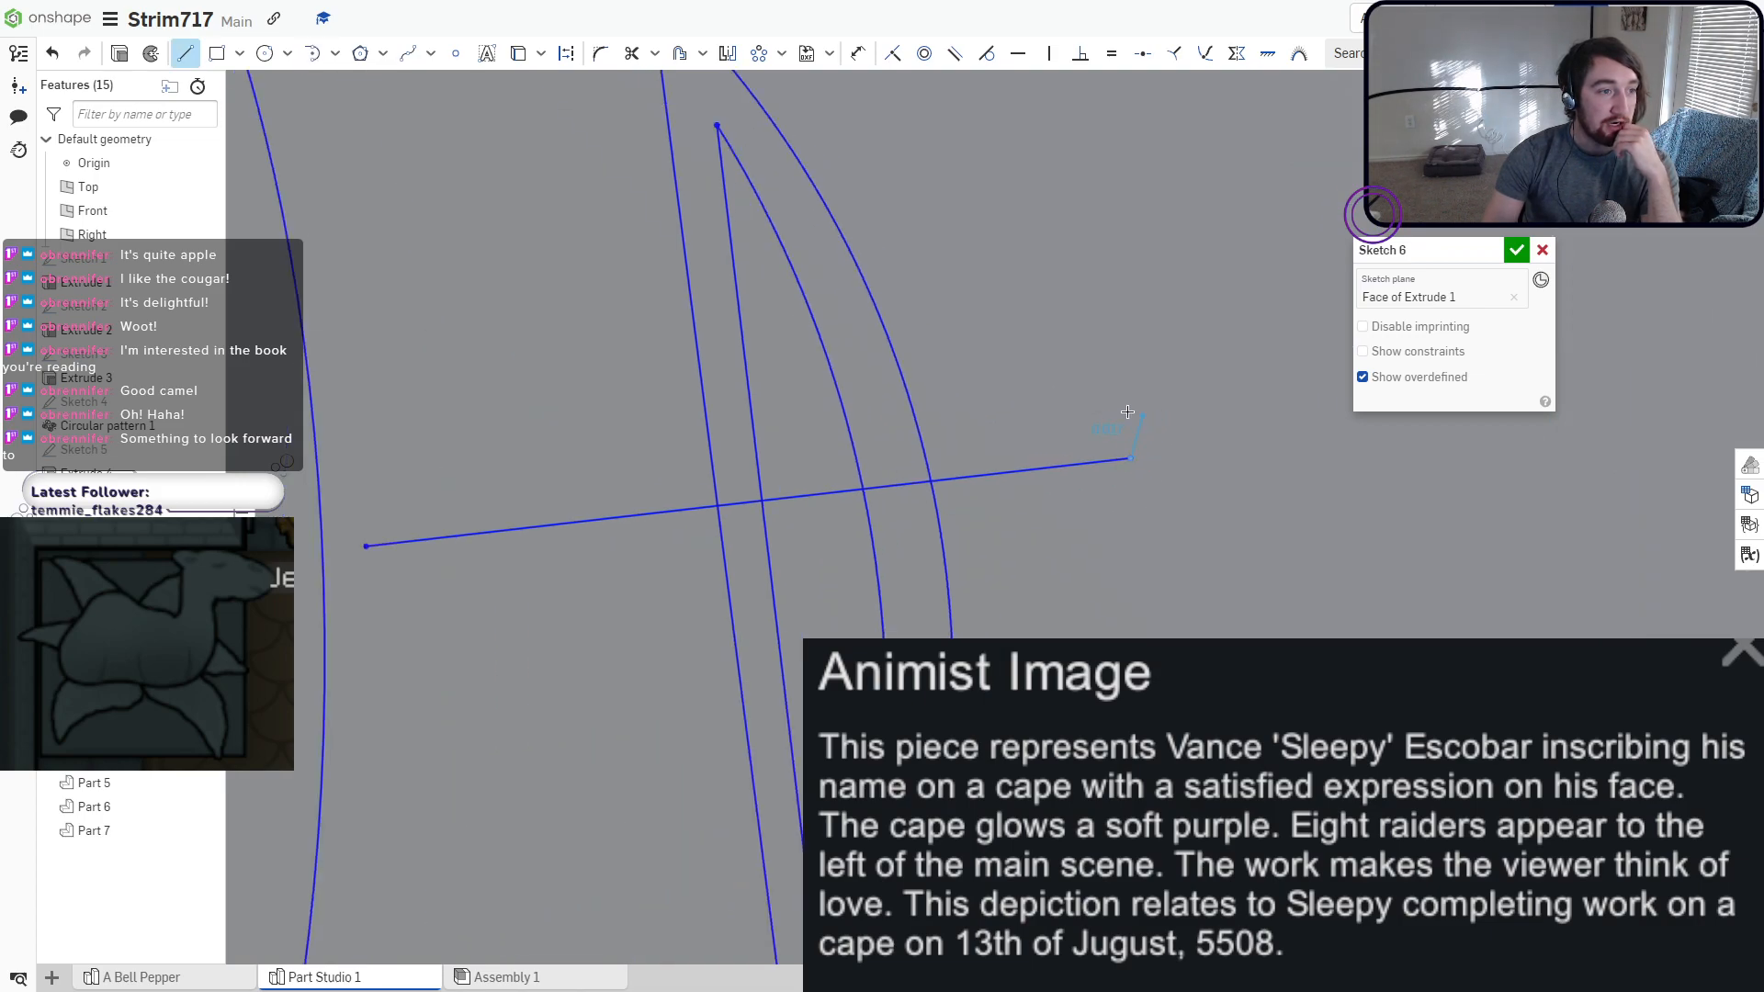
pyautogui.click(1122, 422)
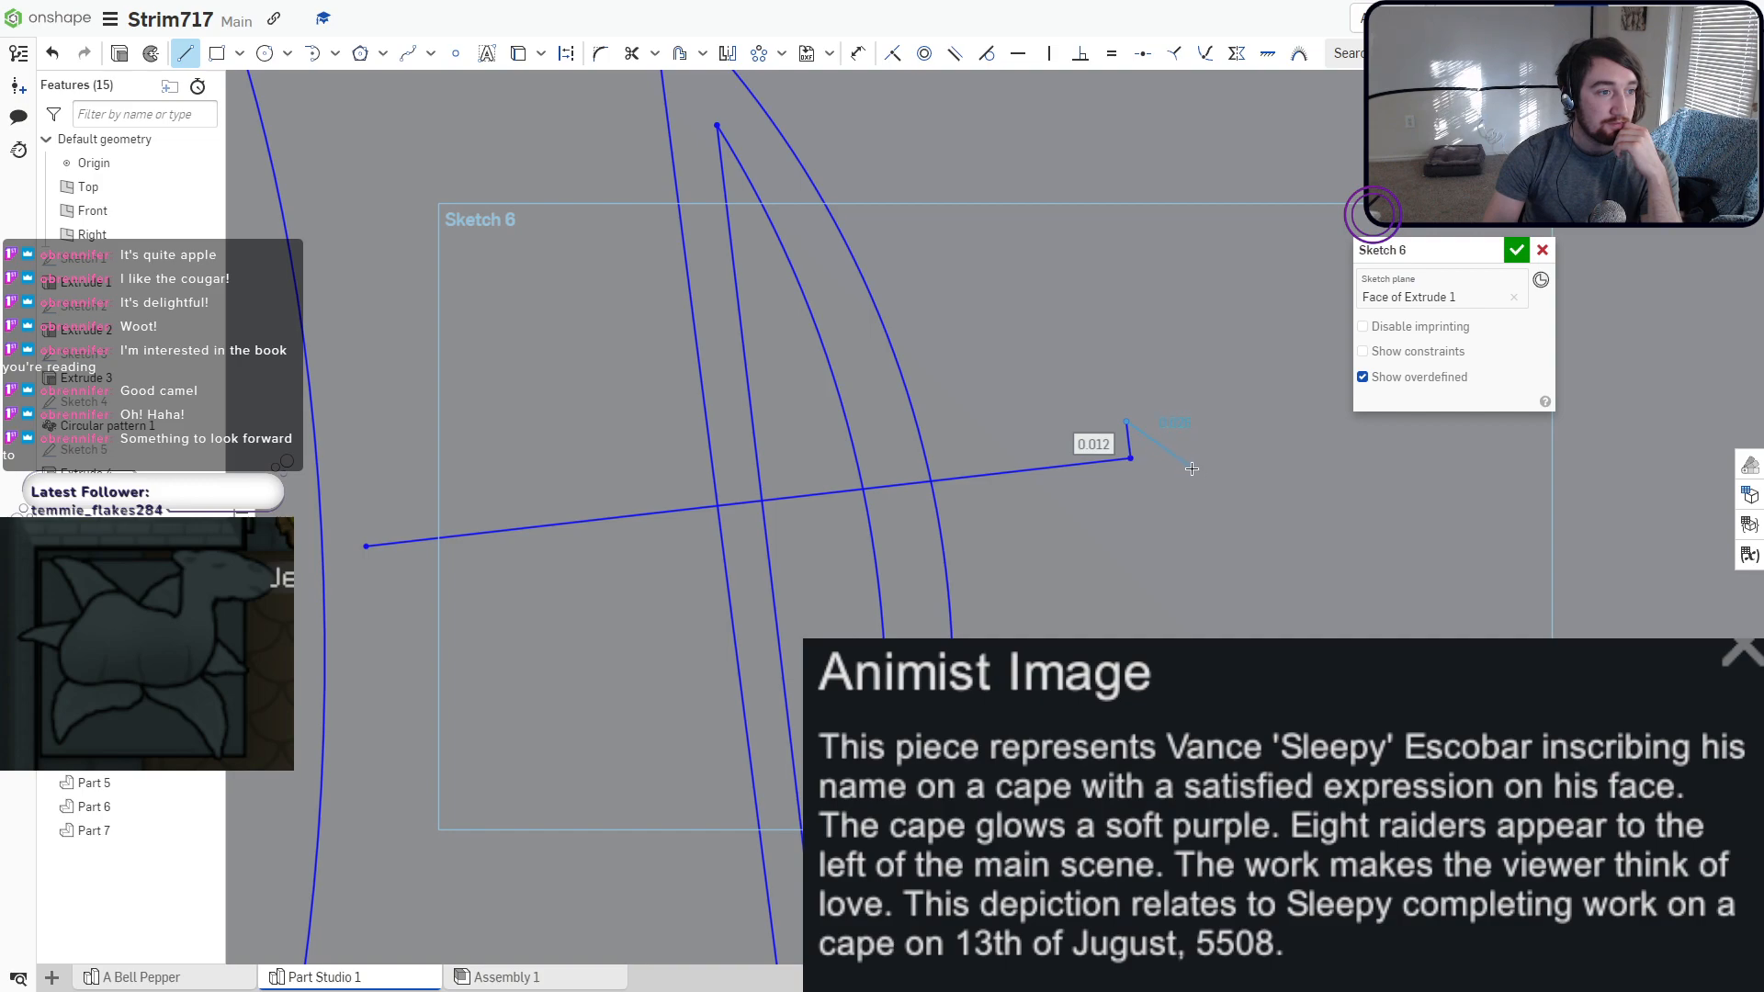
pyautogui.click(1192, 469)
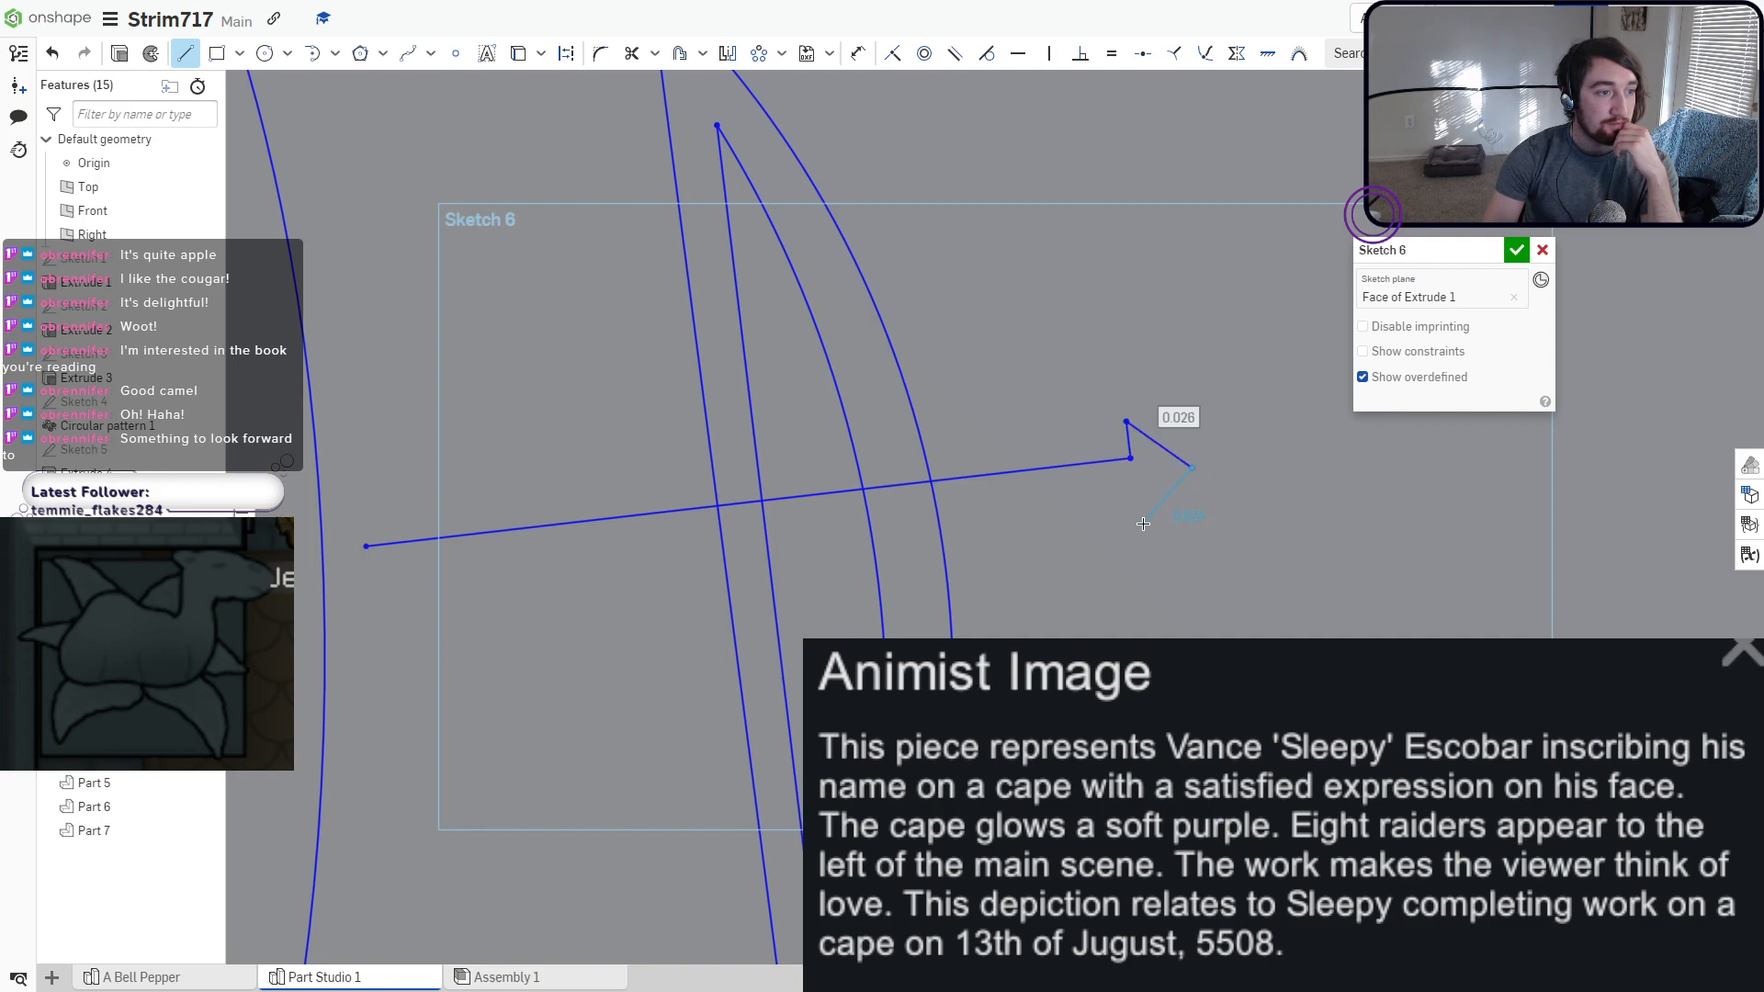
pyautogui.click(1142, 524)
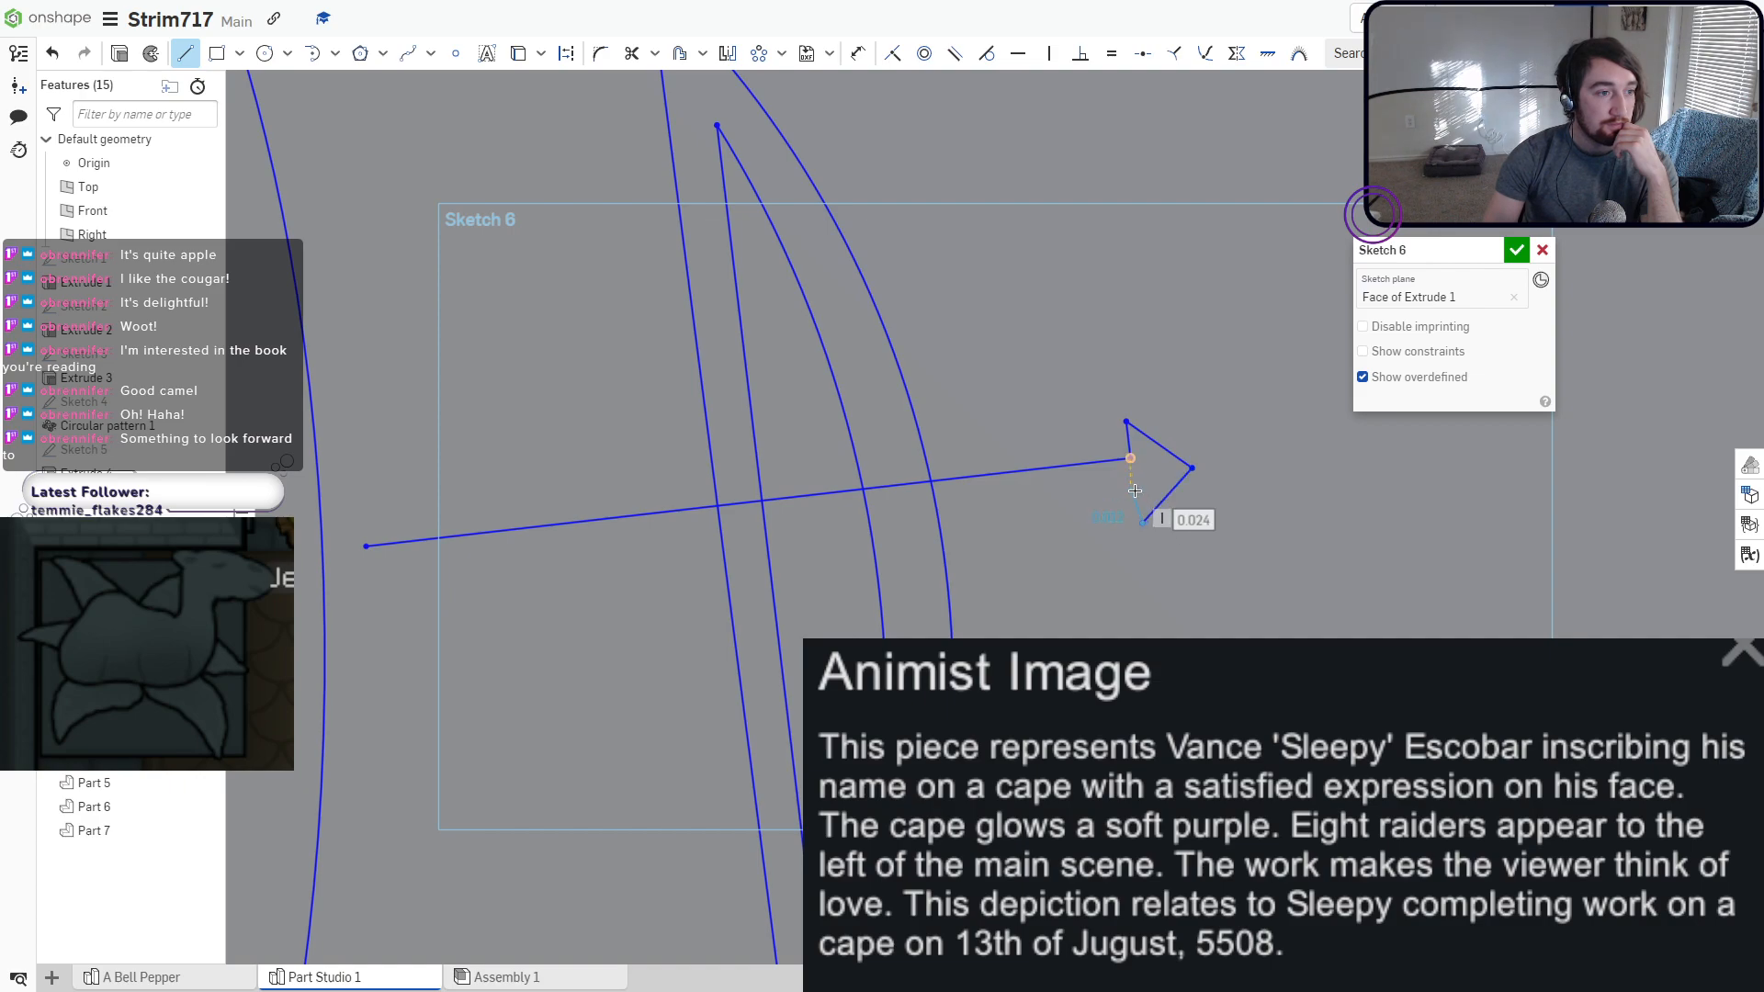
pyautogui.click(1139, 492)
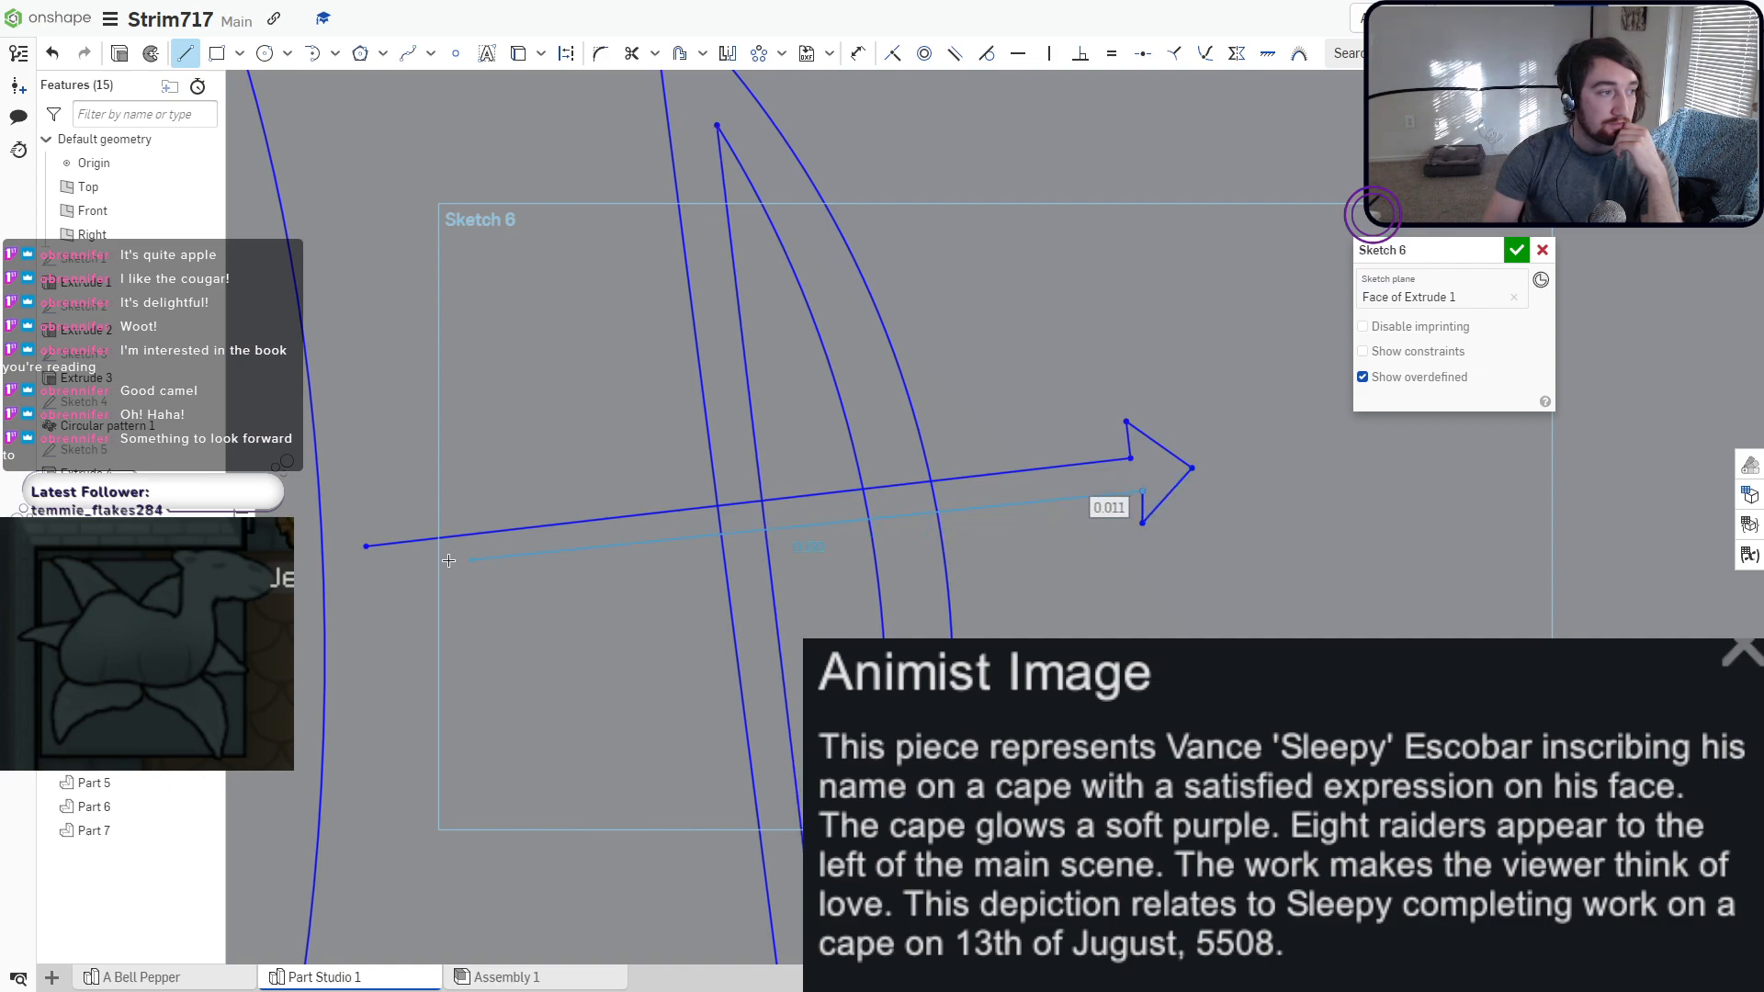
# Draw the shaft's lower edge about 0.254 cm long and close the tail with a line about 0.012 cm long.
pyautogui.click(371, 581)
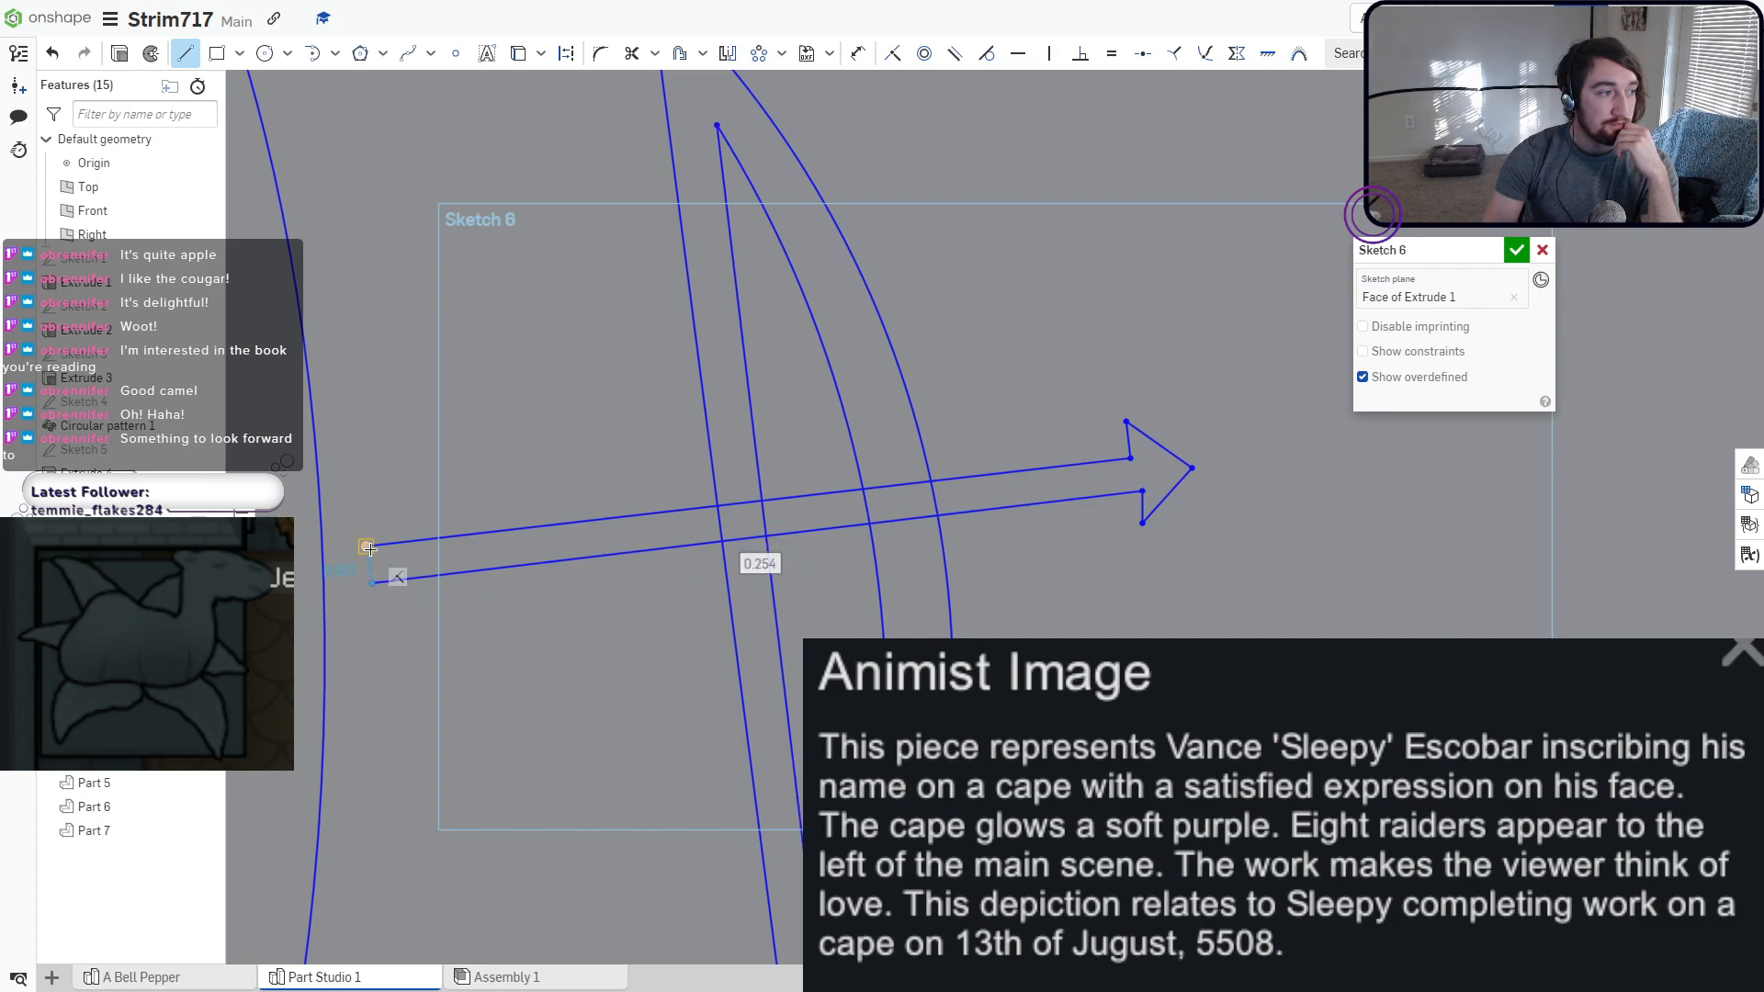
pyautogui.click(366, 548)
pyautogui.scroll(-6, 484, 520)
pyautogui.moveTo(437, 491); pyautogui.dragTo(590, 502, button='middle')
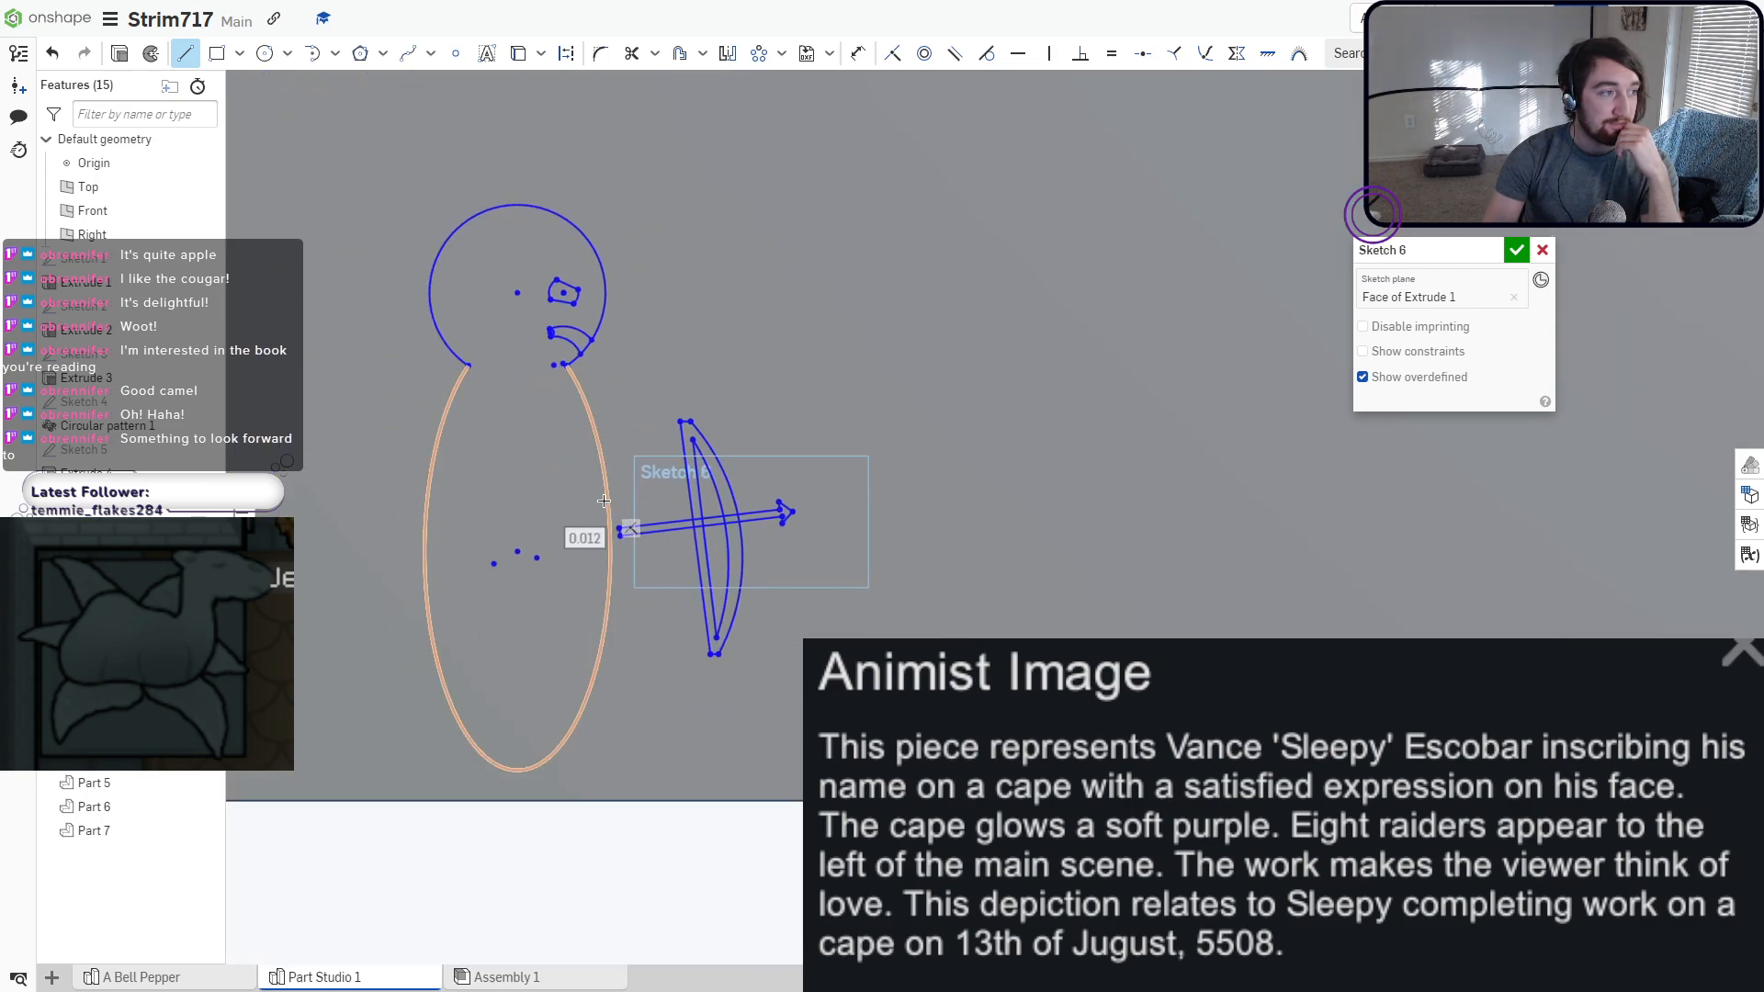
pyautogui.press('Escape')
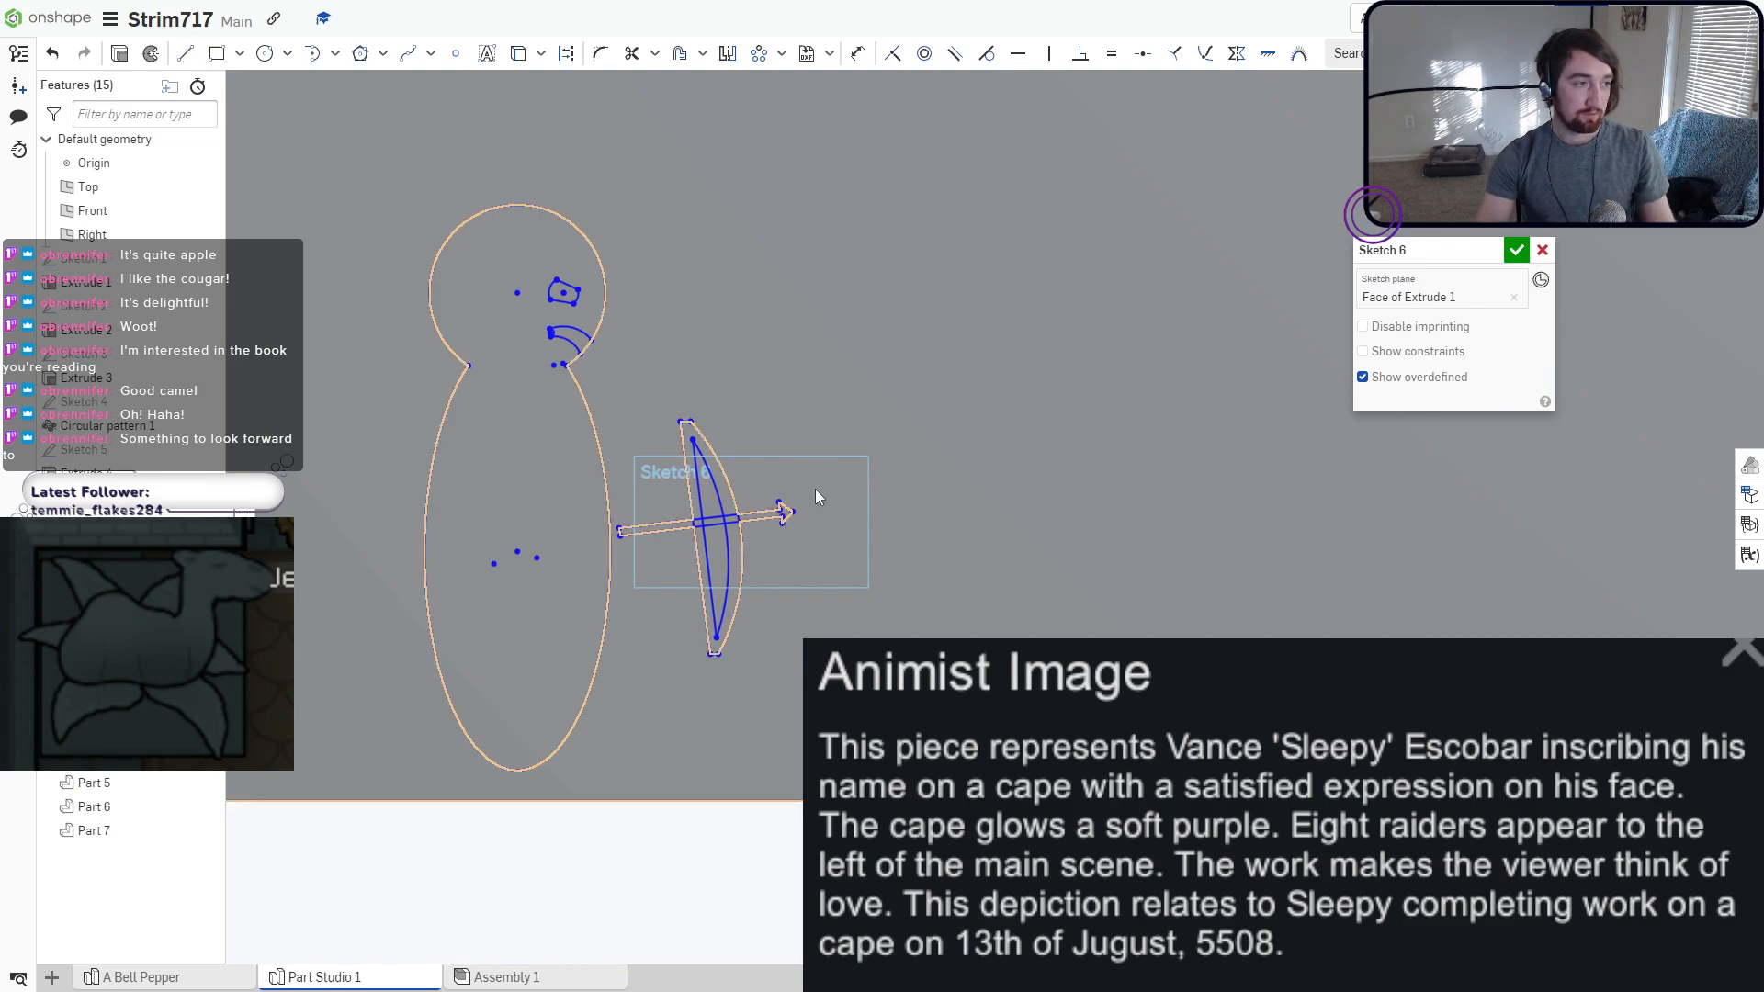
# Transform the whole bow and arrow upward and about 0.016 cm toward the body.
pyautogui.moveTo(605, 391)
pyautogui.mouseDown()
pyautogui.moveTo(698, 531)
pyautogui.moveTo(843, 658)
pyautogui.mouseUp()
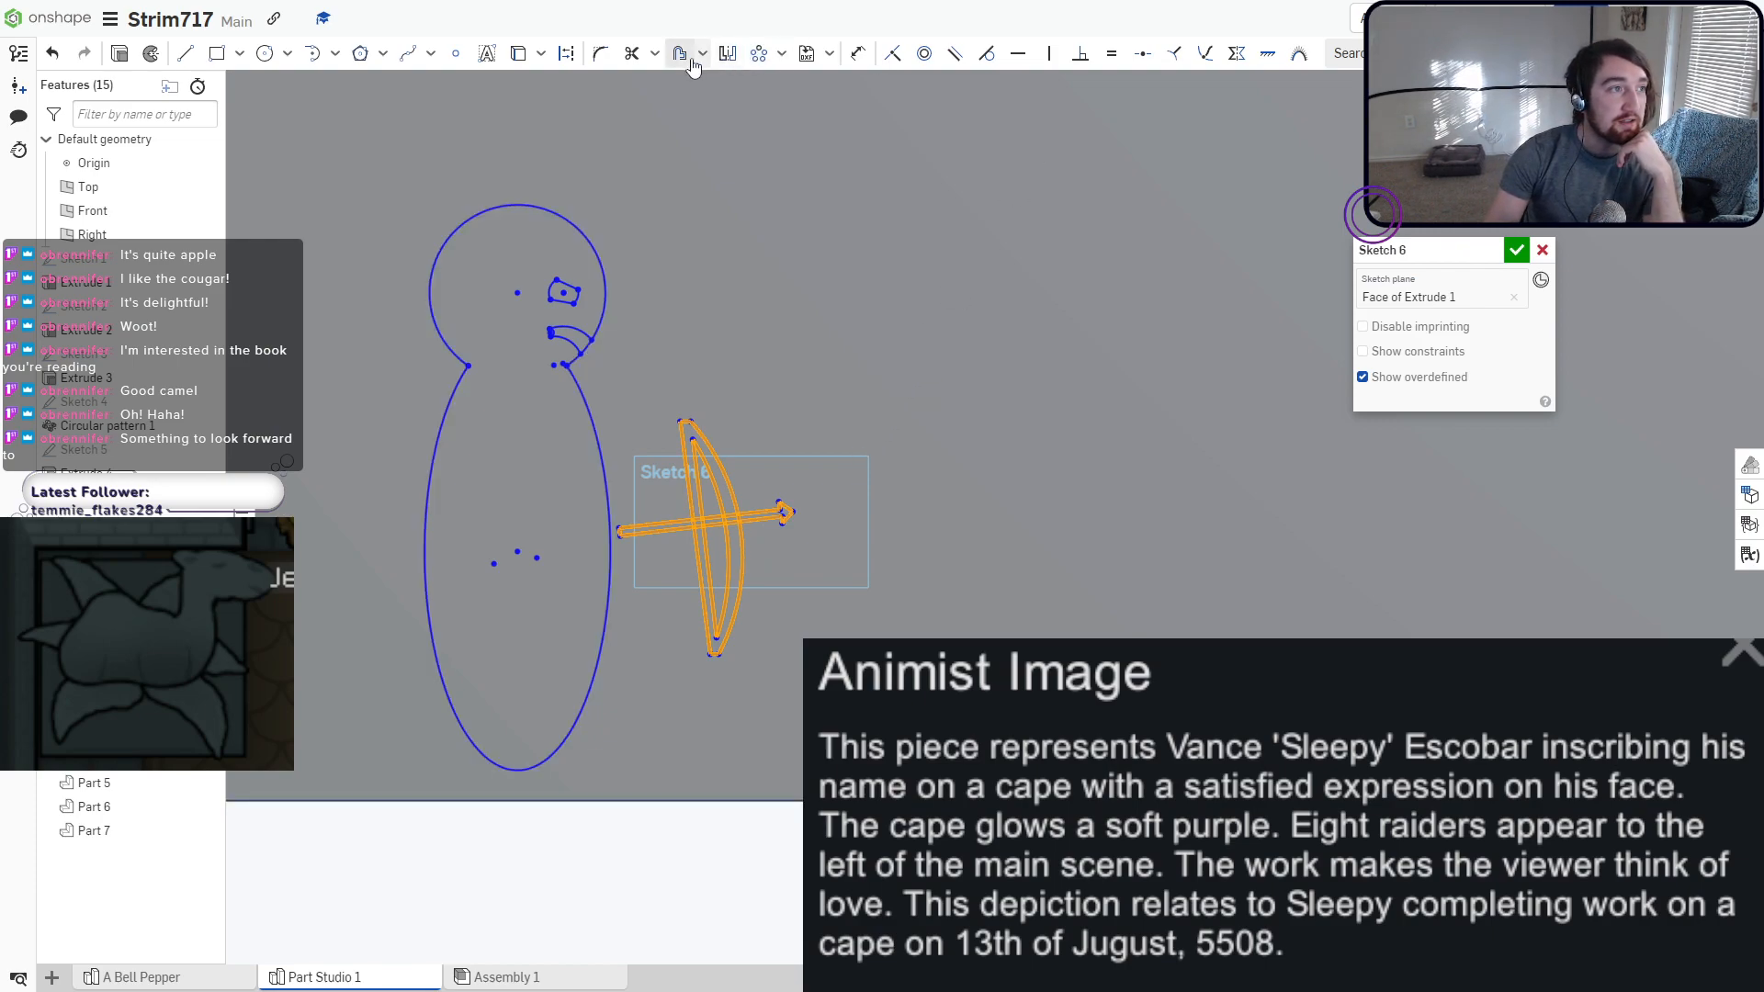
pyautogui.click(782, 55)
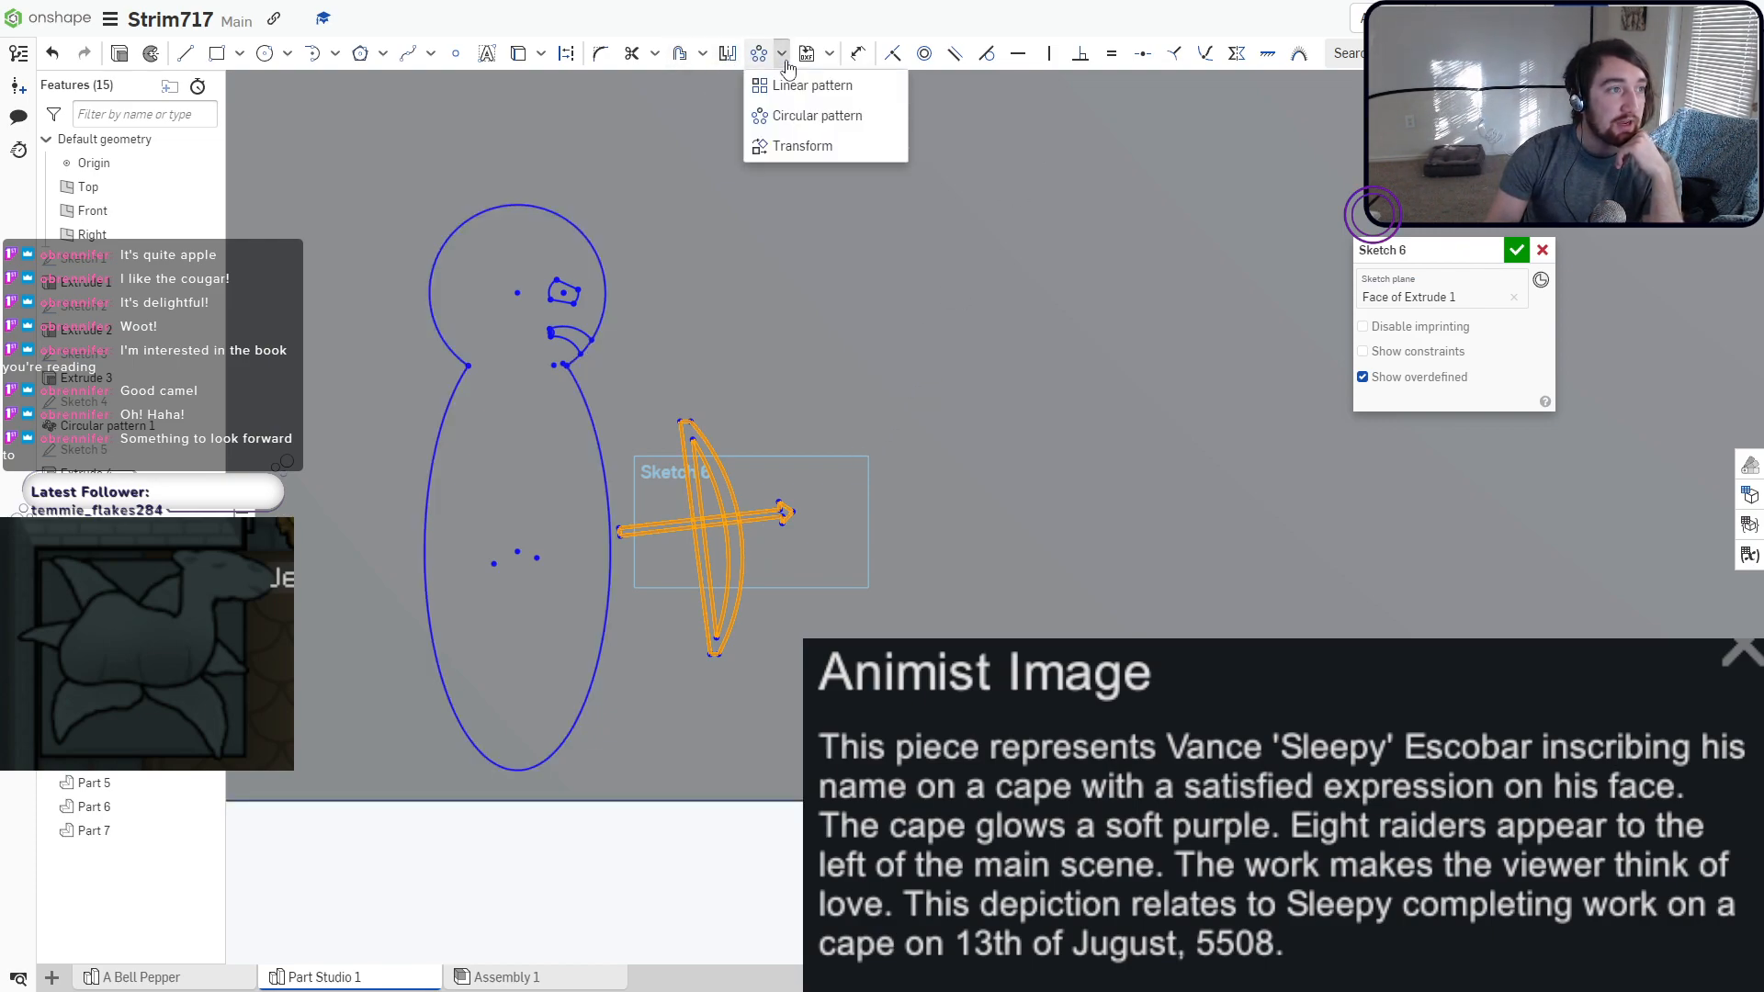
pyautogui.click(802, 146)
pyautogui.moveTo(487, 498); pyautogui.dragTo(486, 444)
pyautogui.moveTo(562, 510); pyautogui.dragTo(551, 511)
pyautogui.scroll(3, 669, 528)
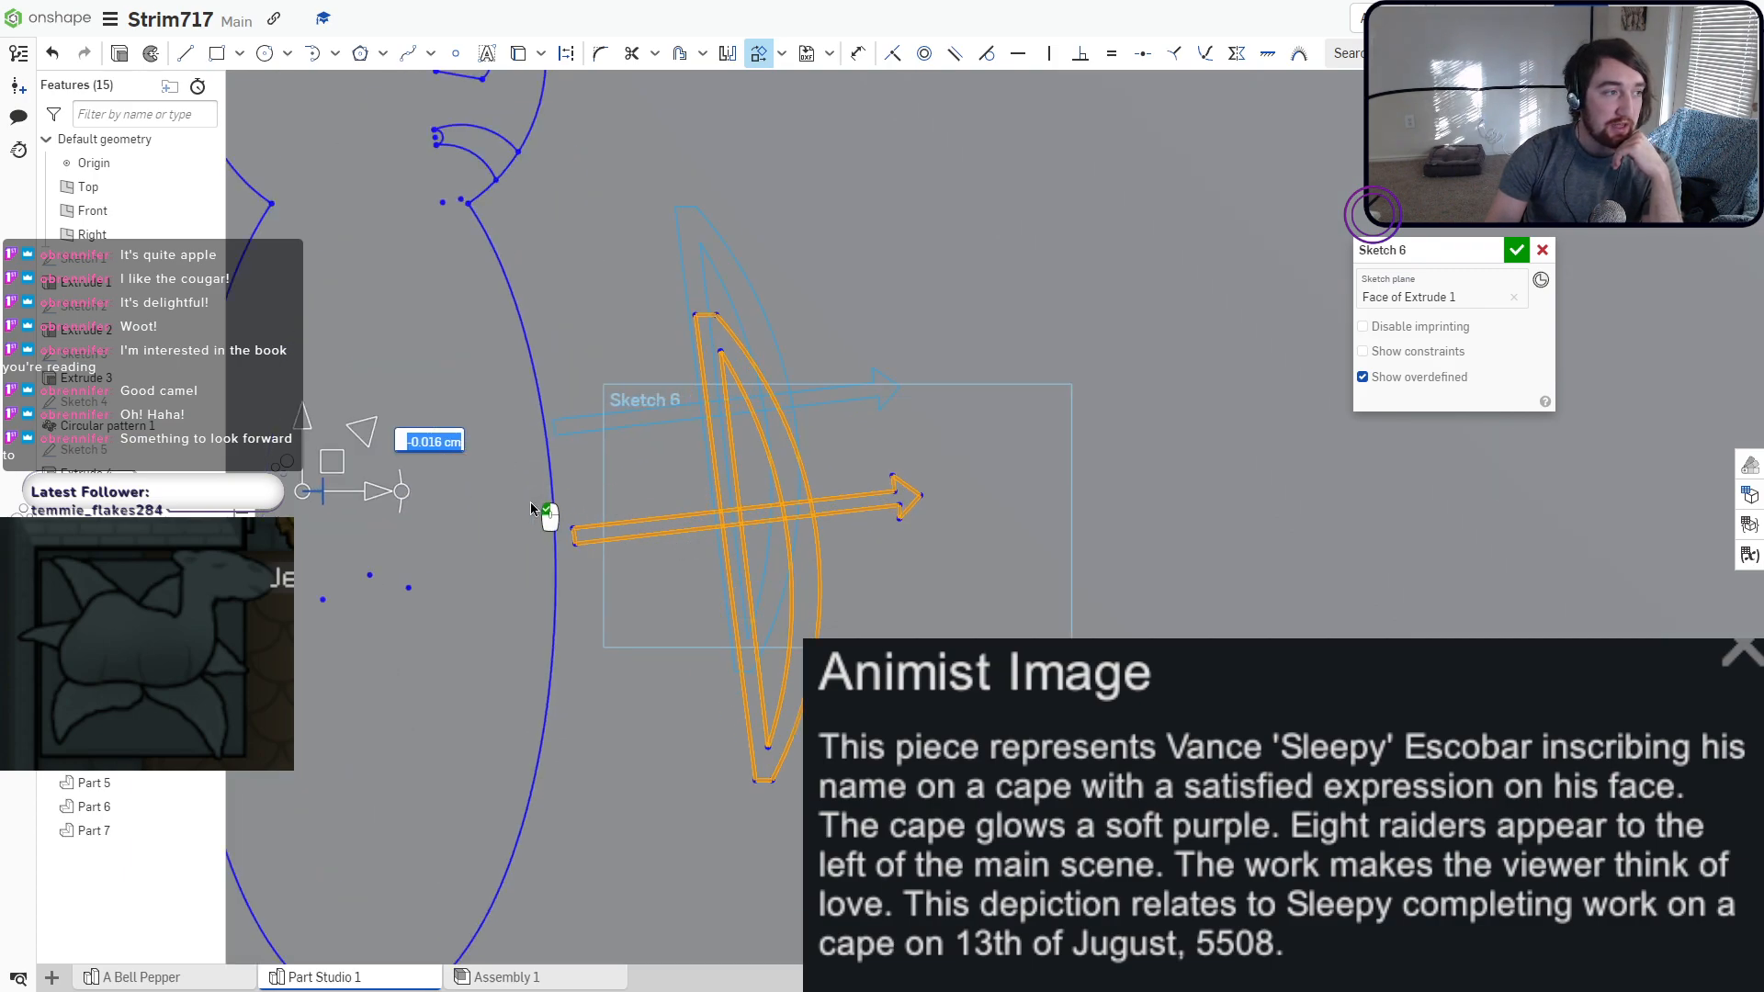
pyautogui.click(599, 306)
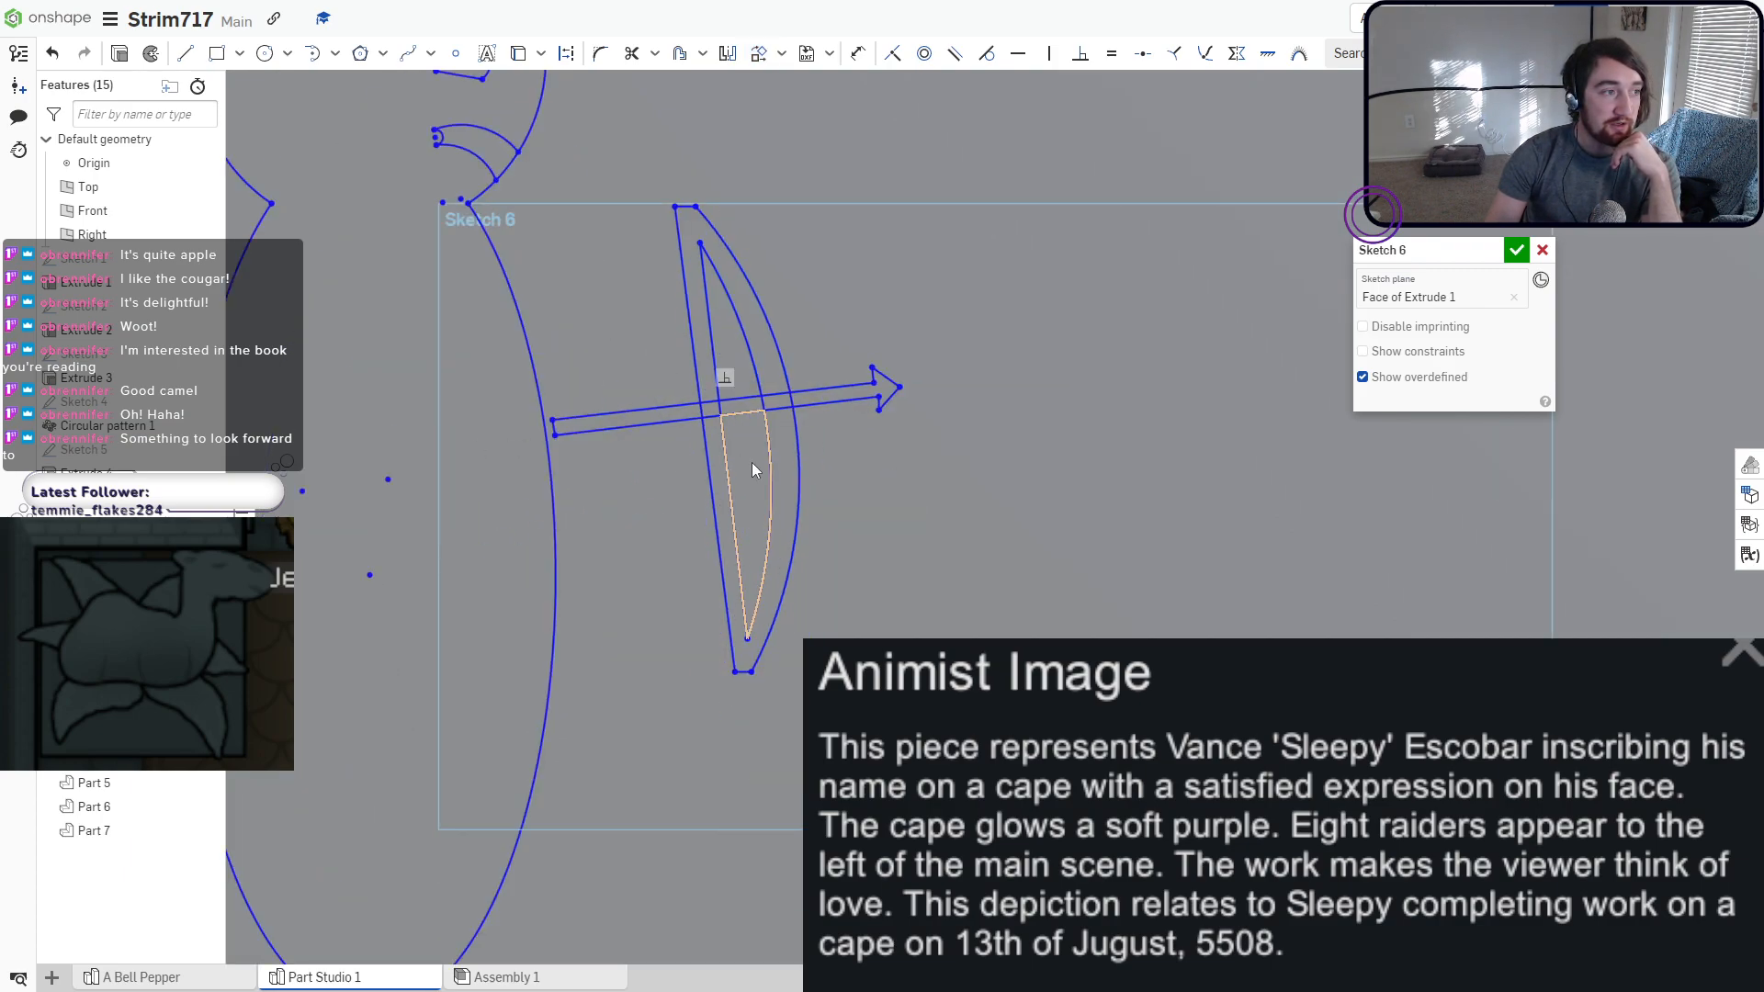
pyautogui.scroll(-3, 751, 461)
pyautogui.moveTo(757, 533); pyautogui.dragTo(768, 537, button='middle')
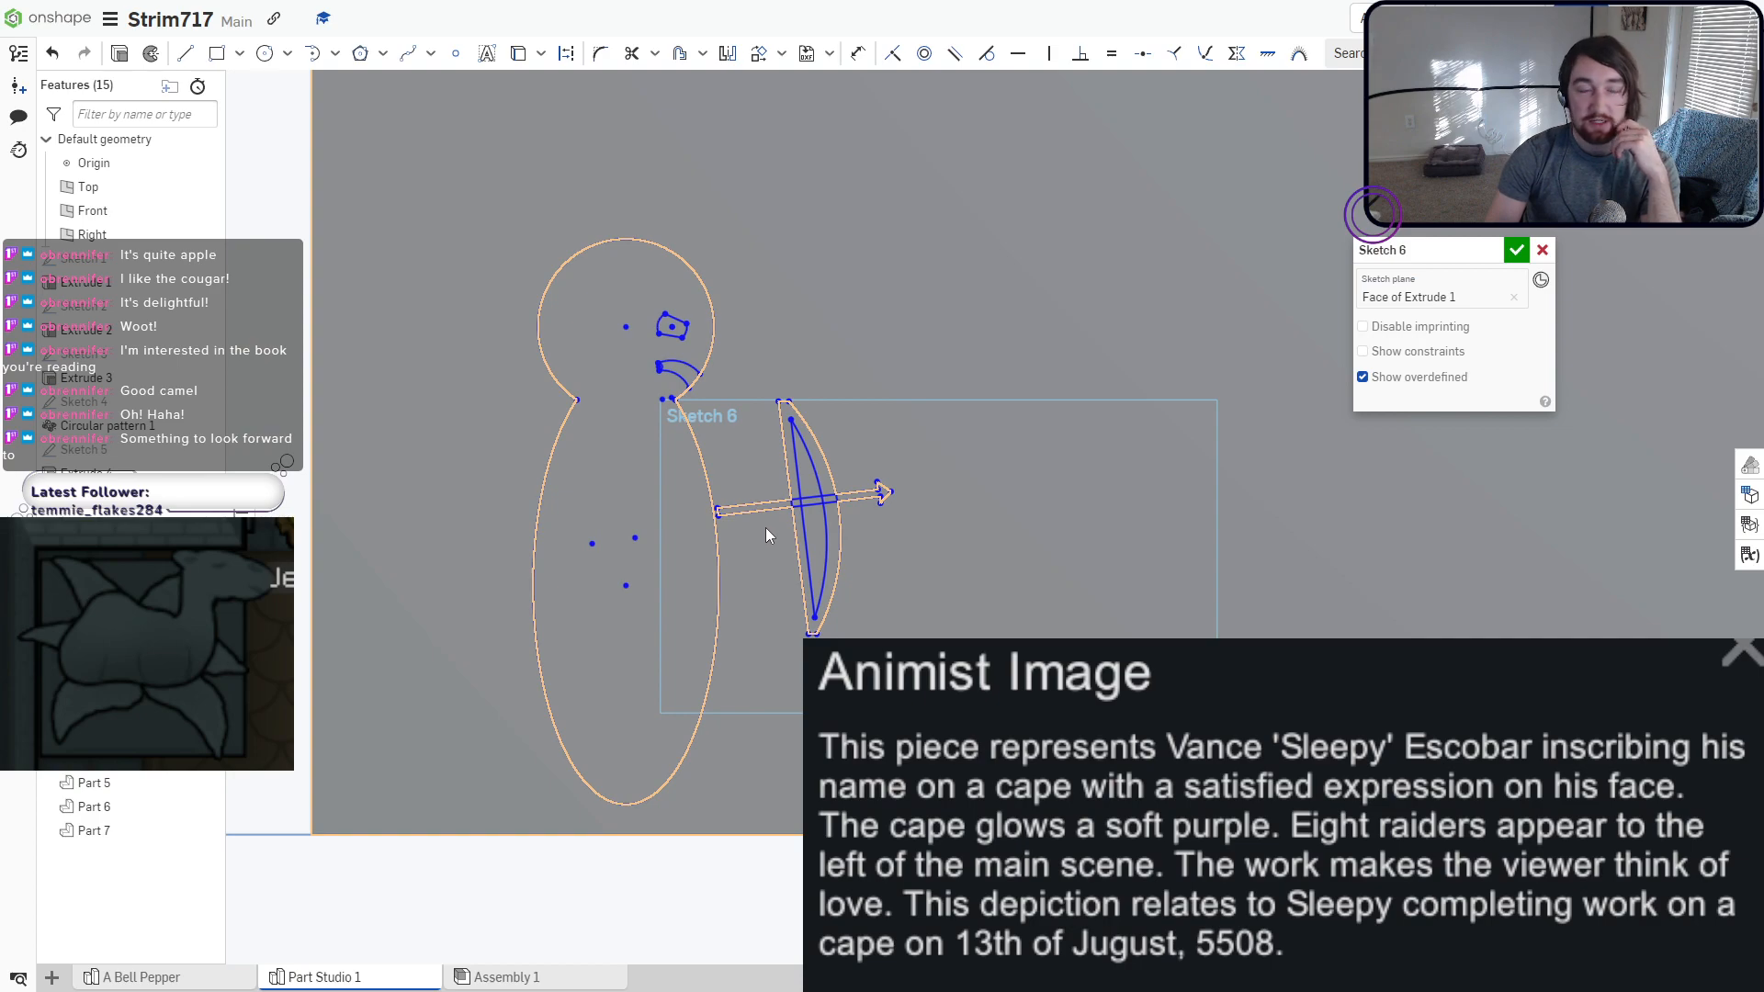
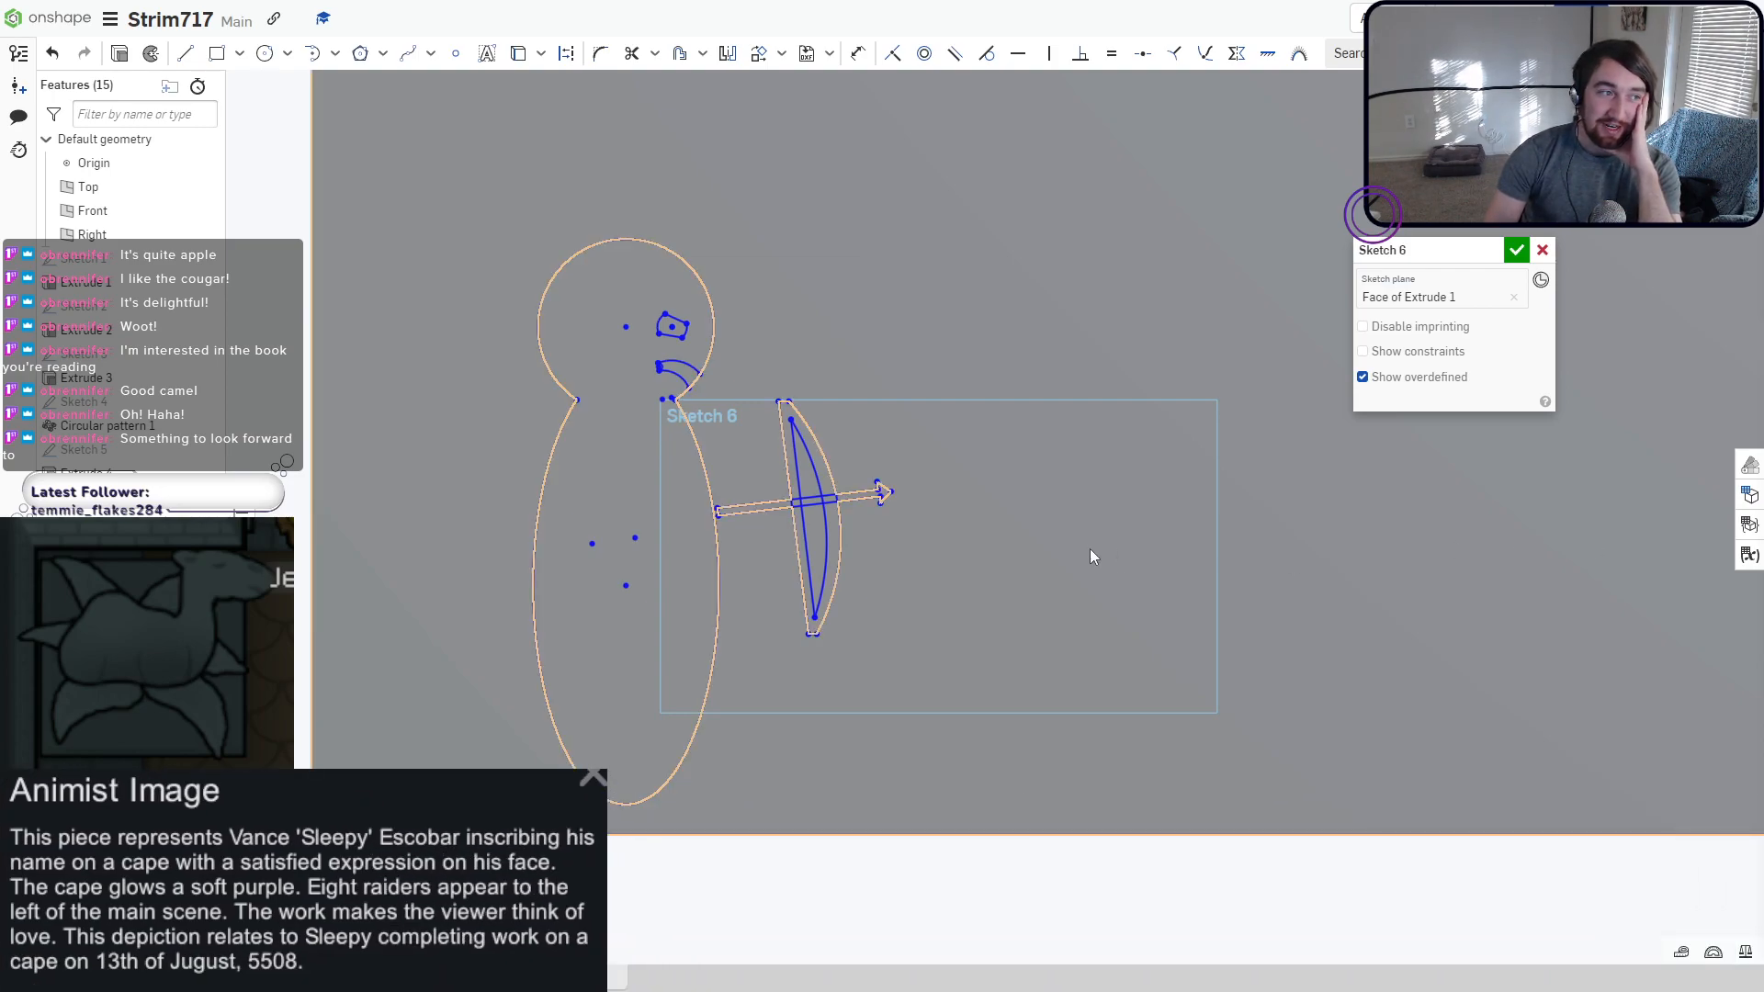
# Trim the segments inside the crossings of the arrow shaft with the bowstring and the bow.
pyautogui.scroll(10, 799, 519)
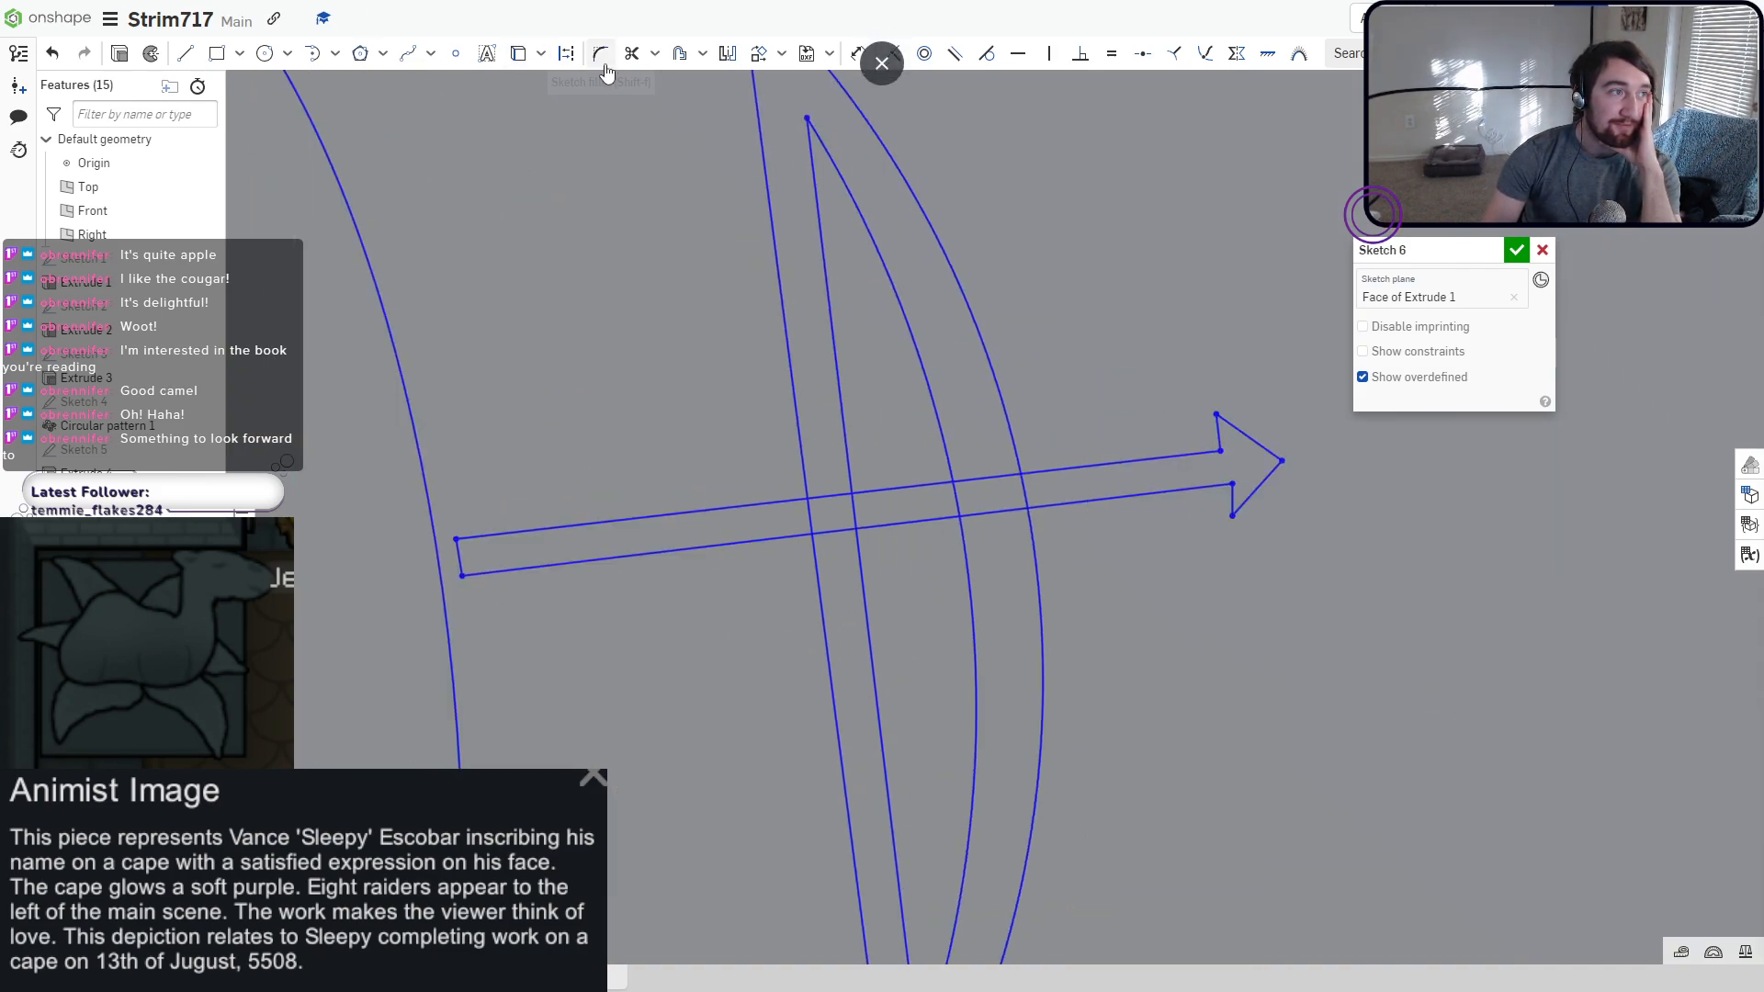
pyautogui.click(631, 53)
pyautogui.moveTo(774, 513)
pyautogui.mouseDown()
pyautogui.moveTo(832, 515)
pyautogui.moveTo(836, 553)
pyautogui.mouseUp()
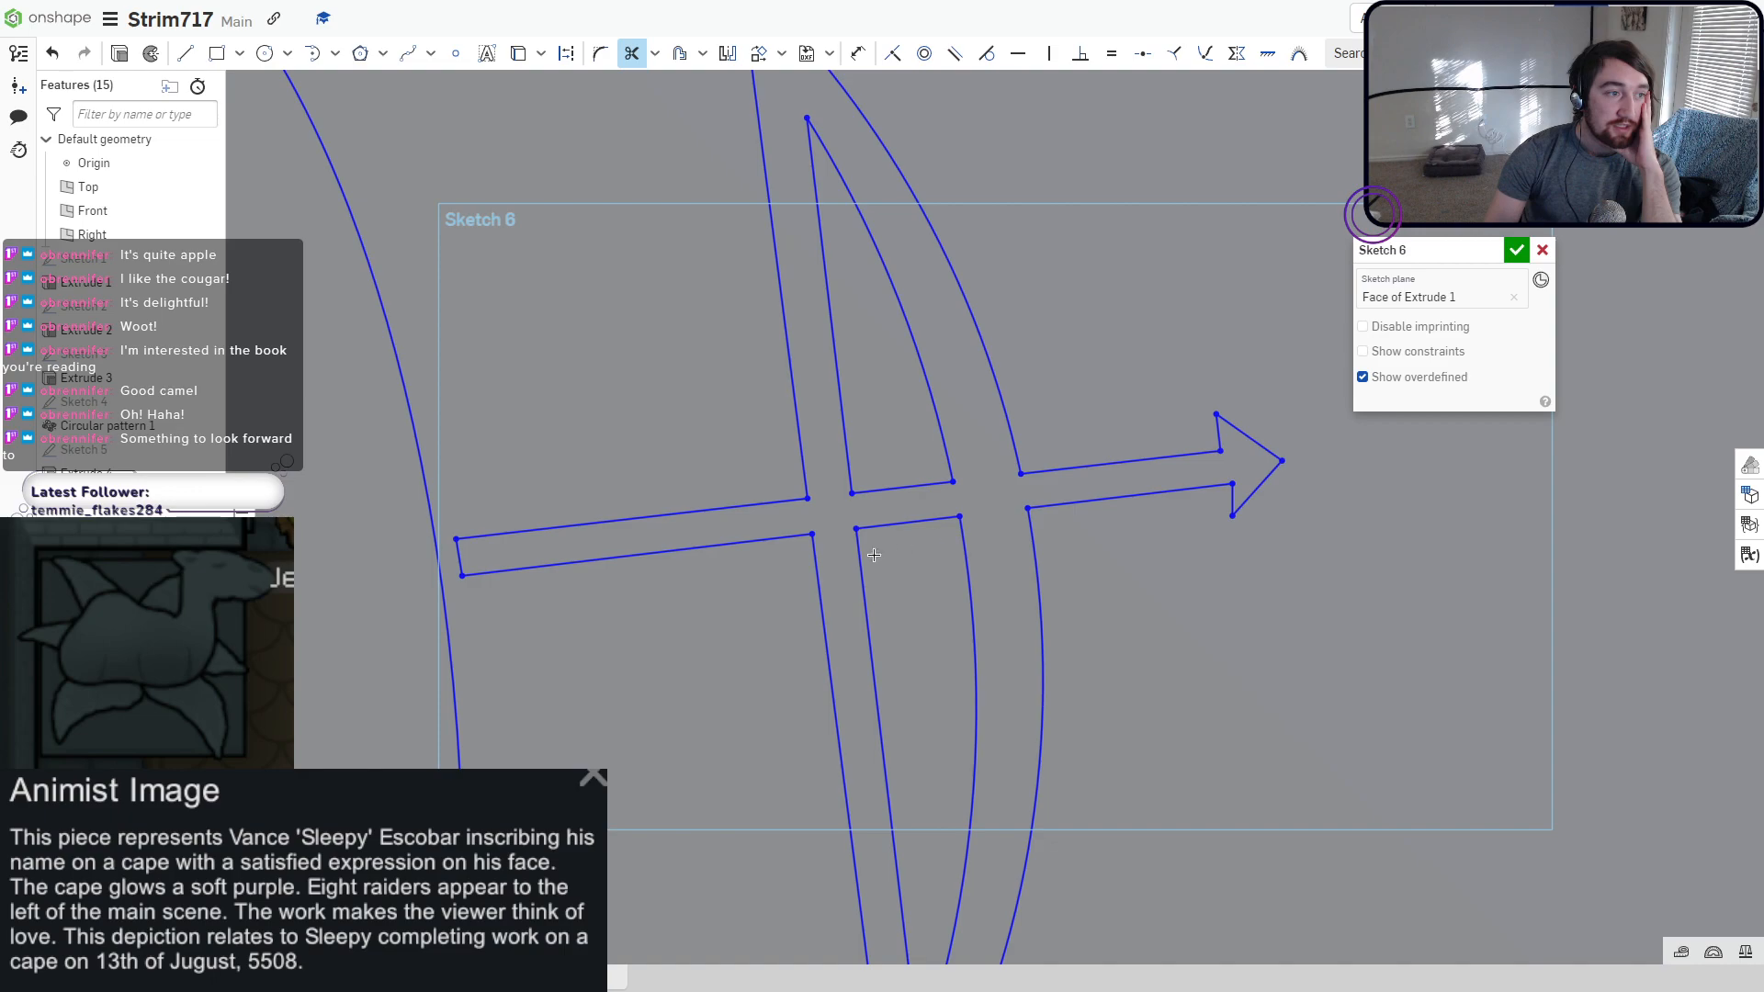
pyautogui.scroll(-3, 544, 556)
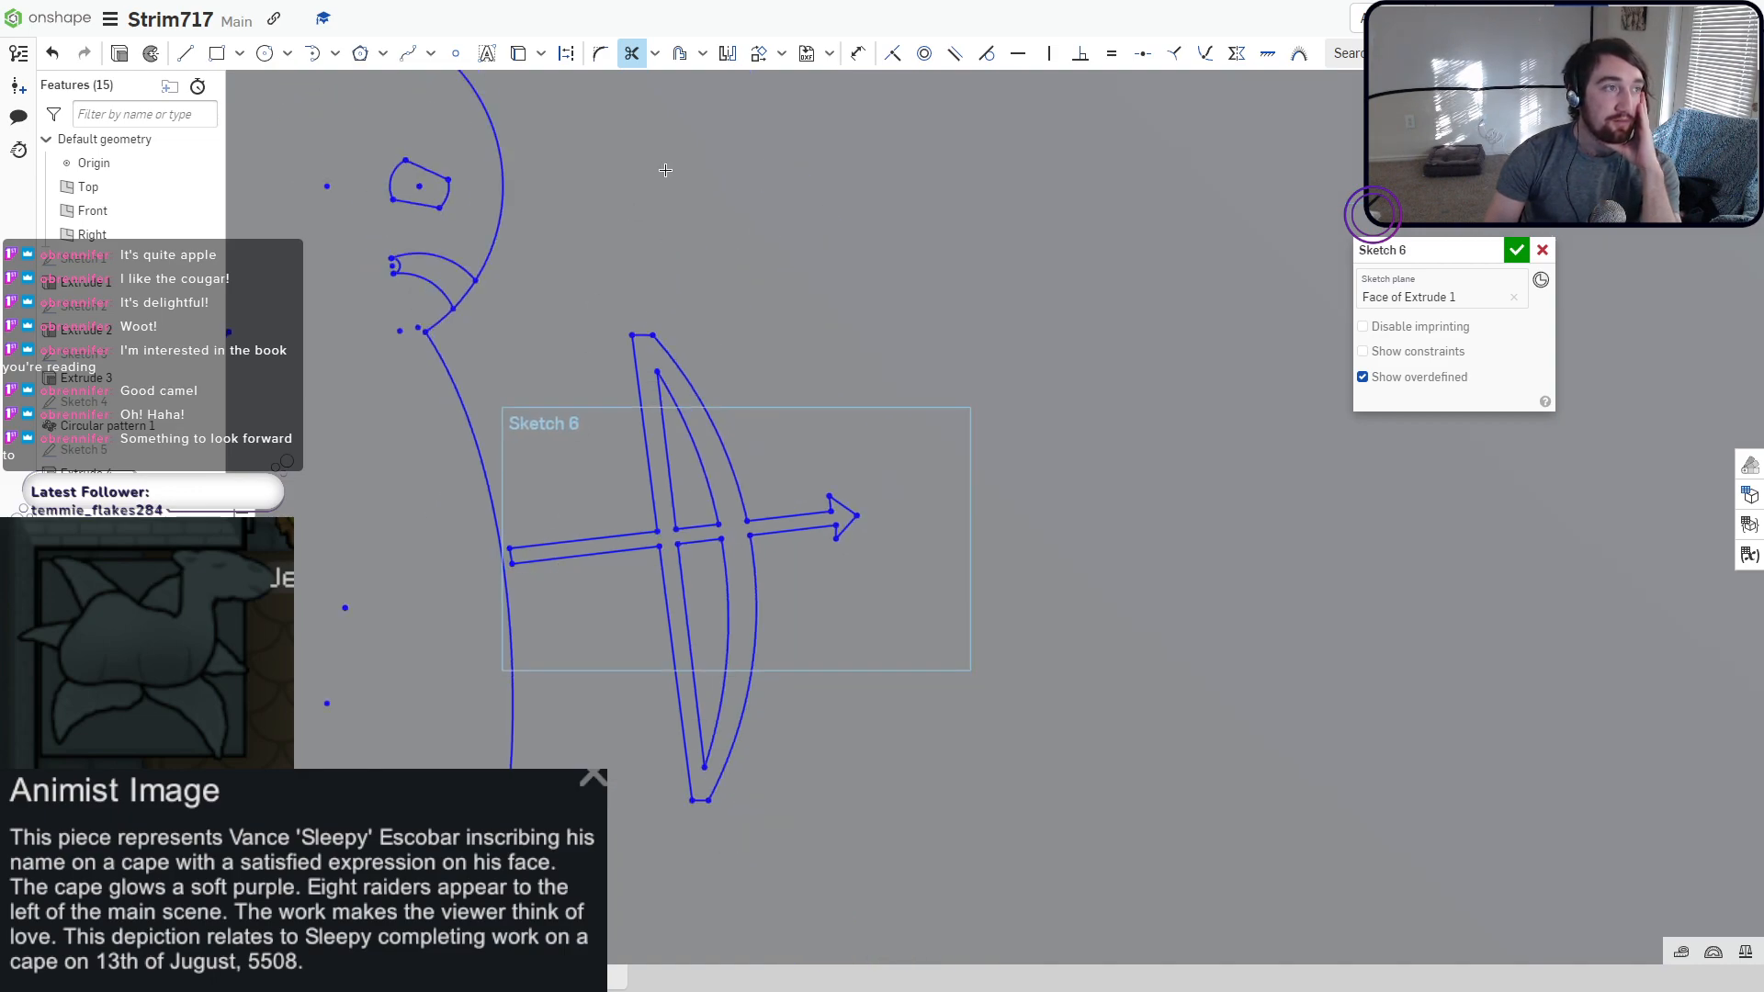
pyautogui.scroll(-3, 702, 428)
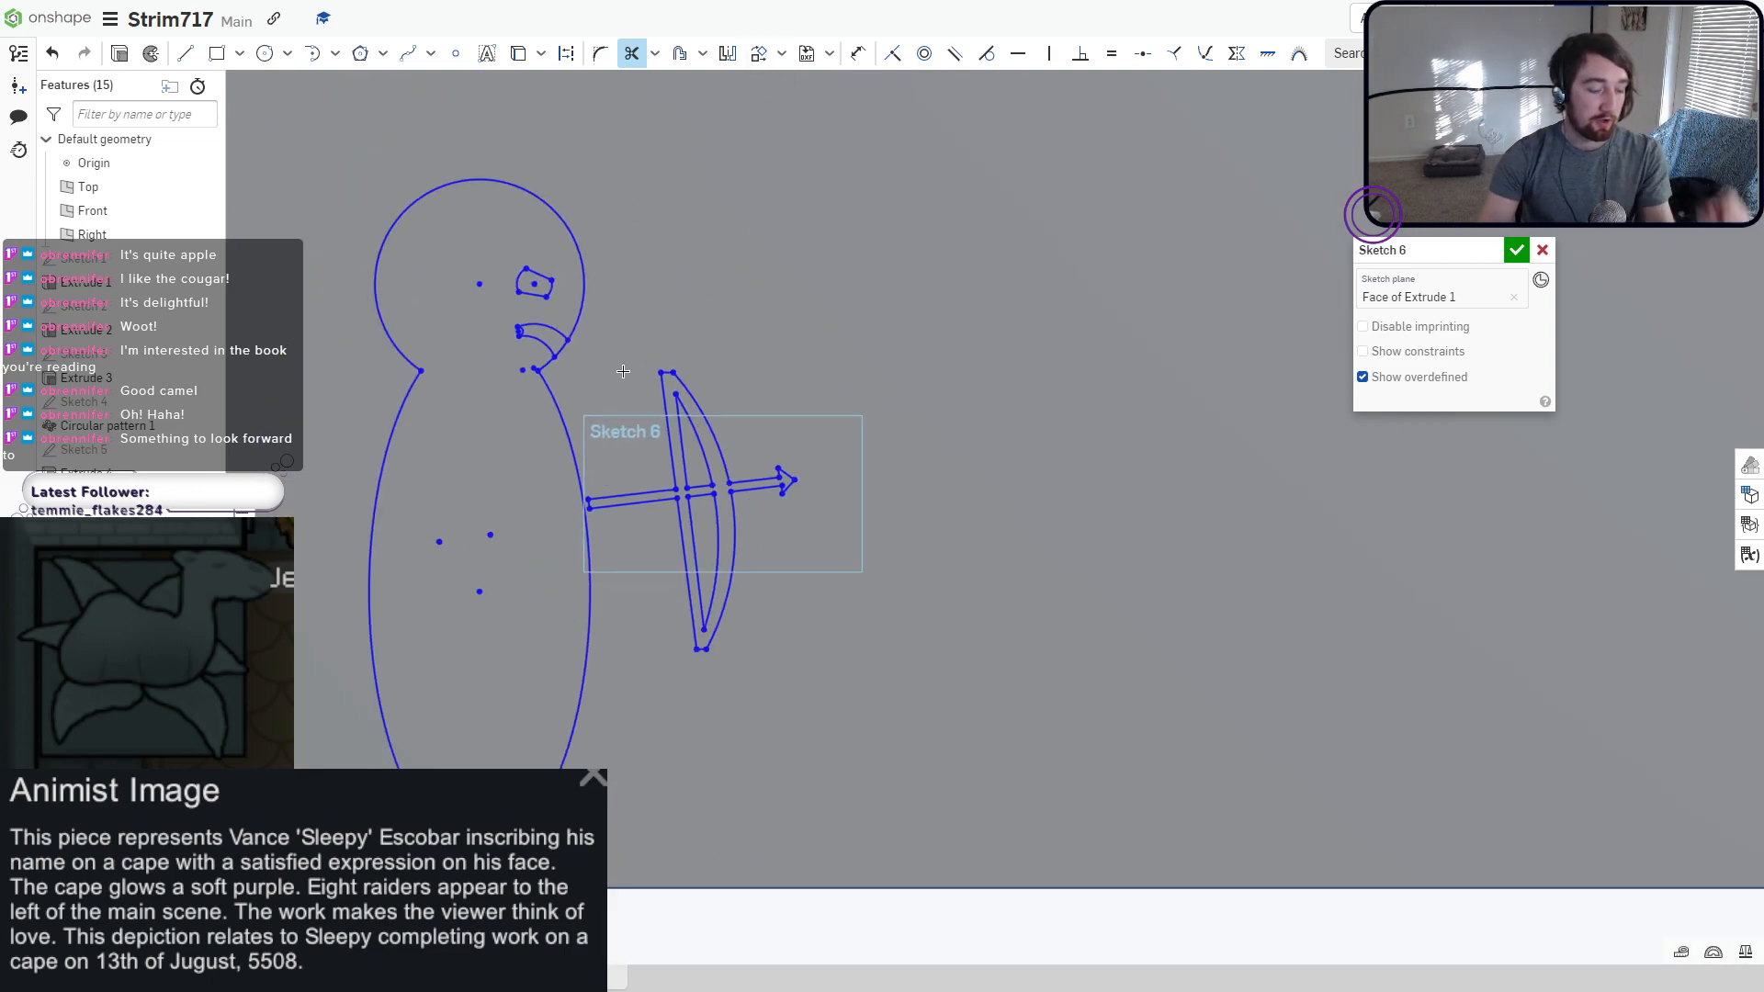
pyautogui.press('Escape')
# Transform only the bow and arrow about 0.07 cm toward the body so the arrow's tail overlaps it.
pyautogui.moveTo(827, 328)
pyautogui.mouseDown()
pyautogui.moveTo(768, 454)
pyautogui.moveTo(587, 676)
pyautogui.mouseUp()
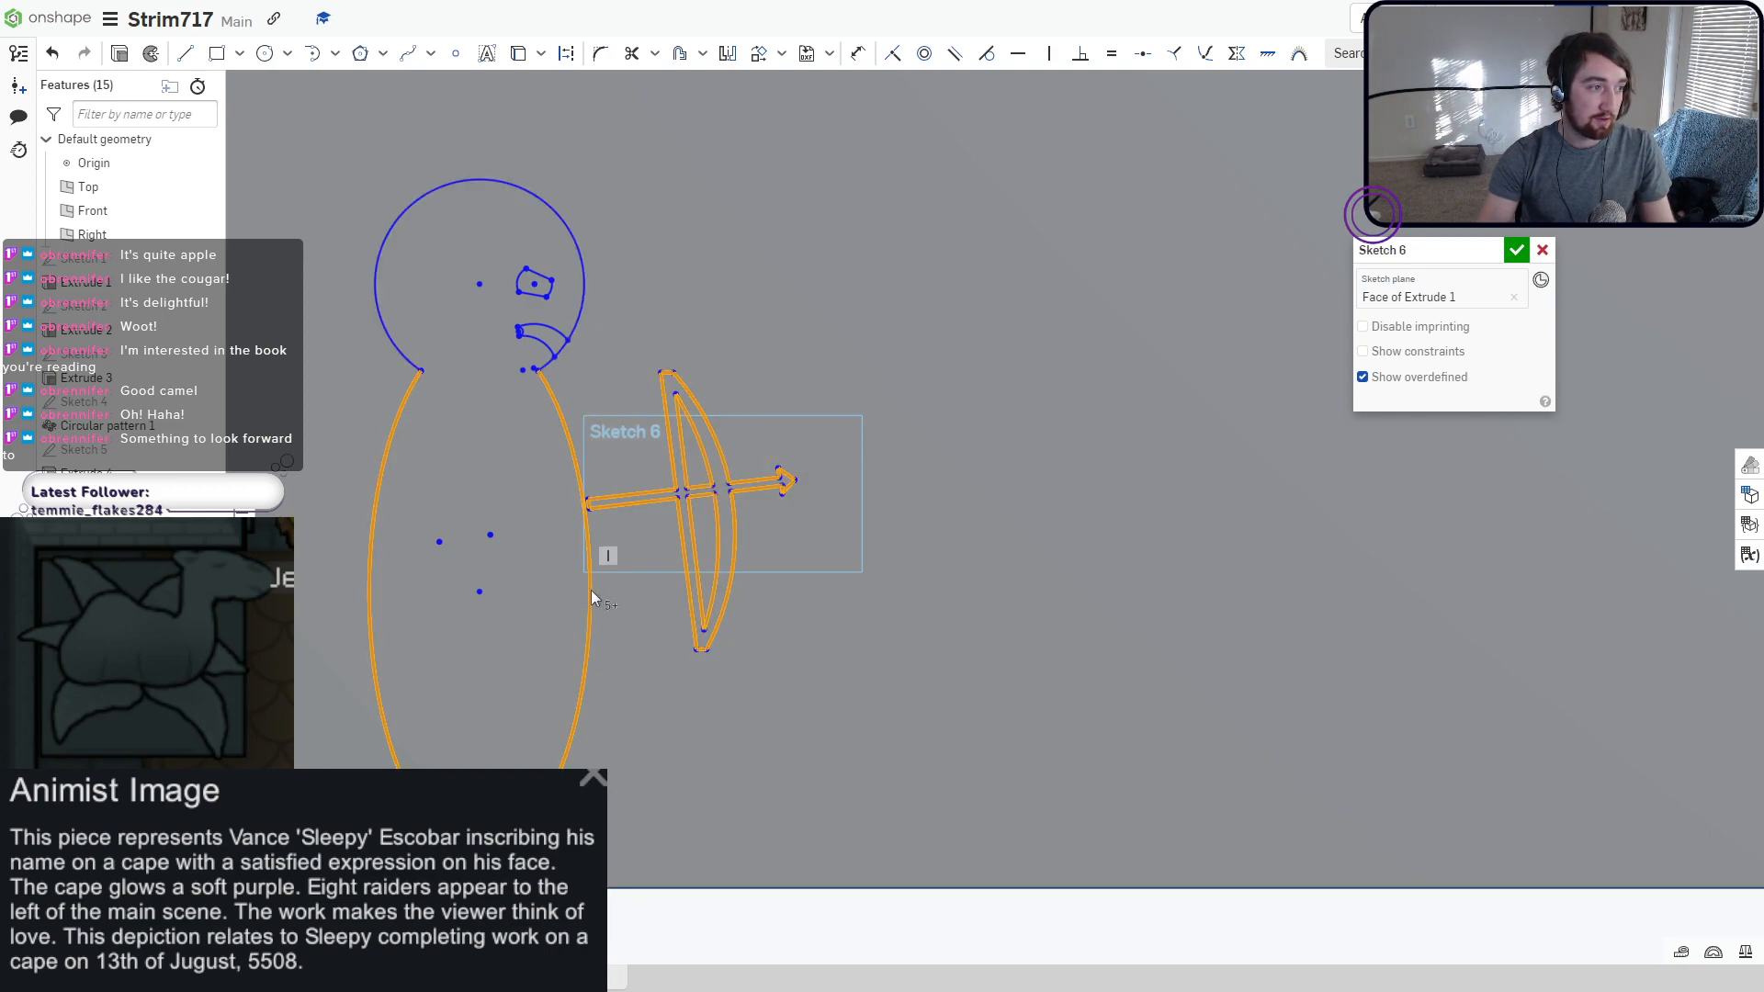
pyautogui.click(591, 597)
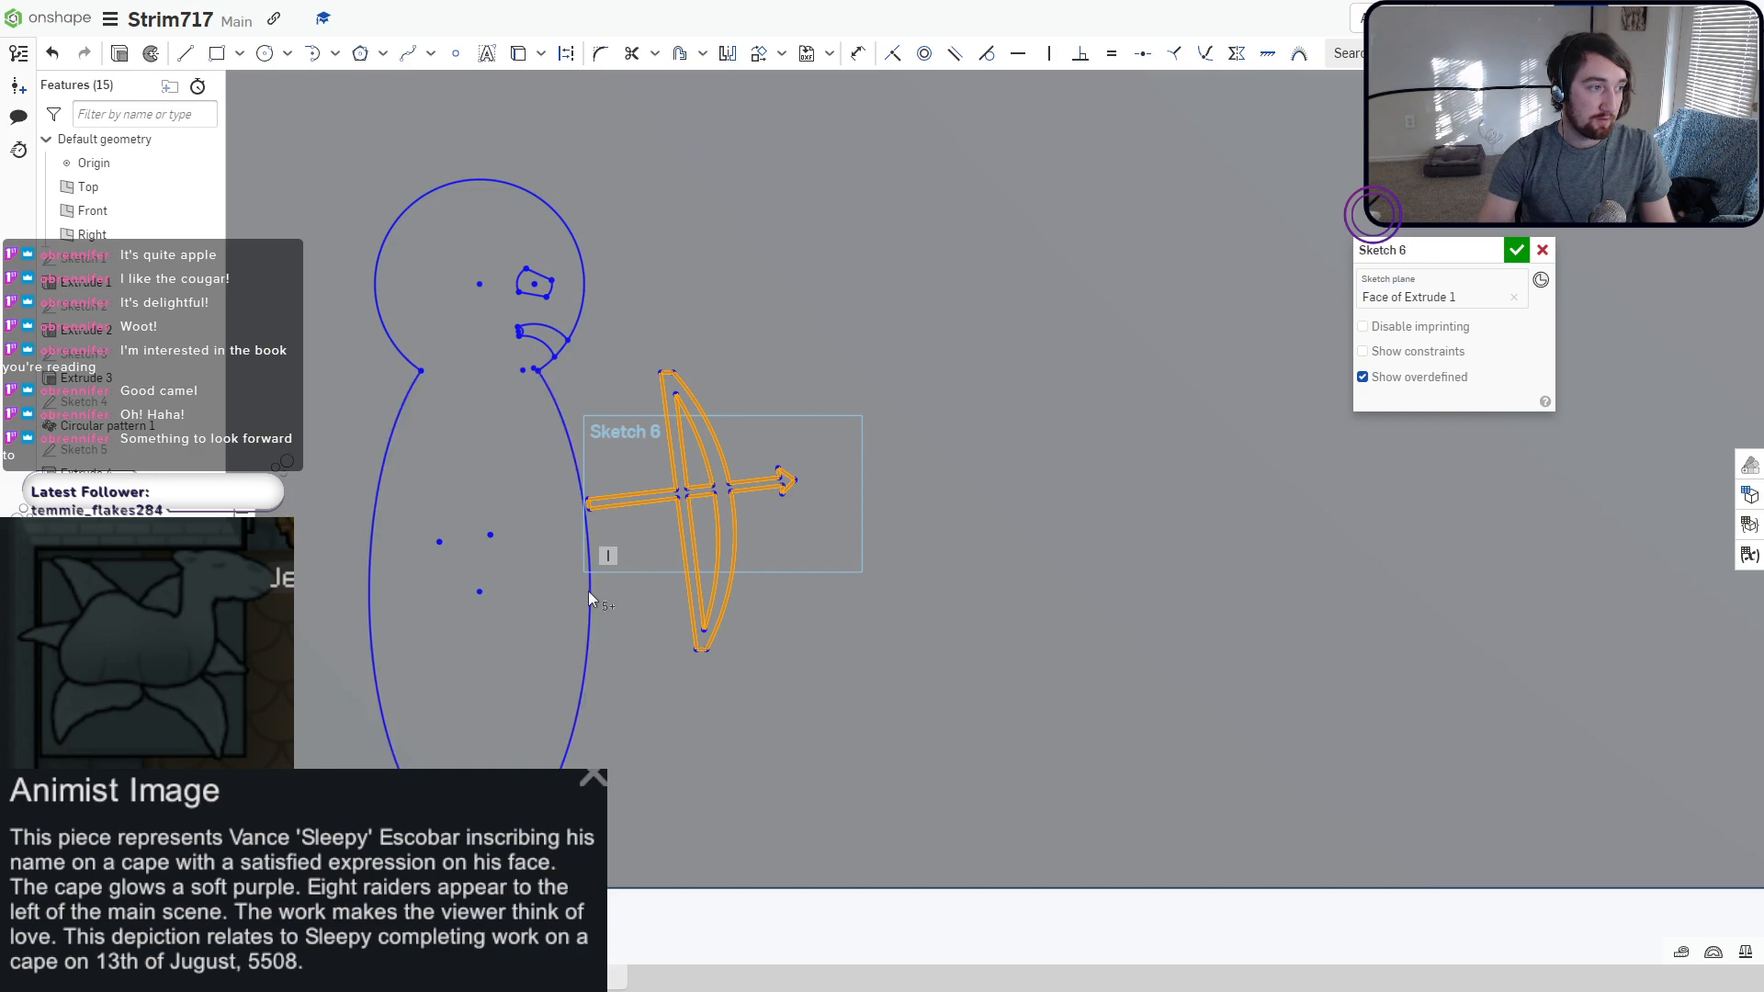
pyautogui.click(759, 54)
pyautogui.moveTo(501, 549); pyautogui.dragTo(453, 551)
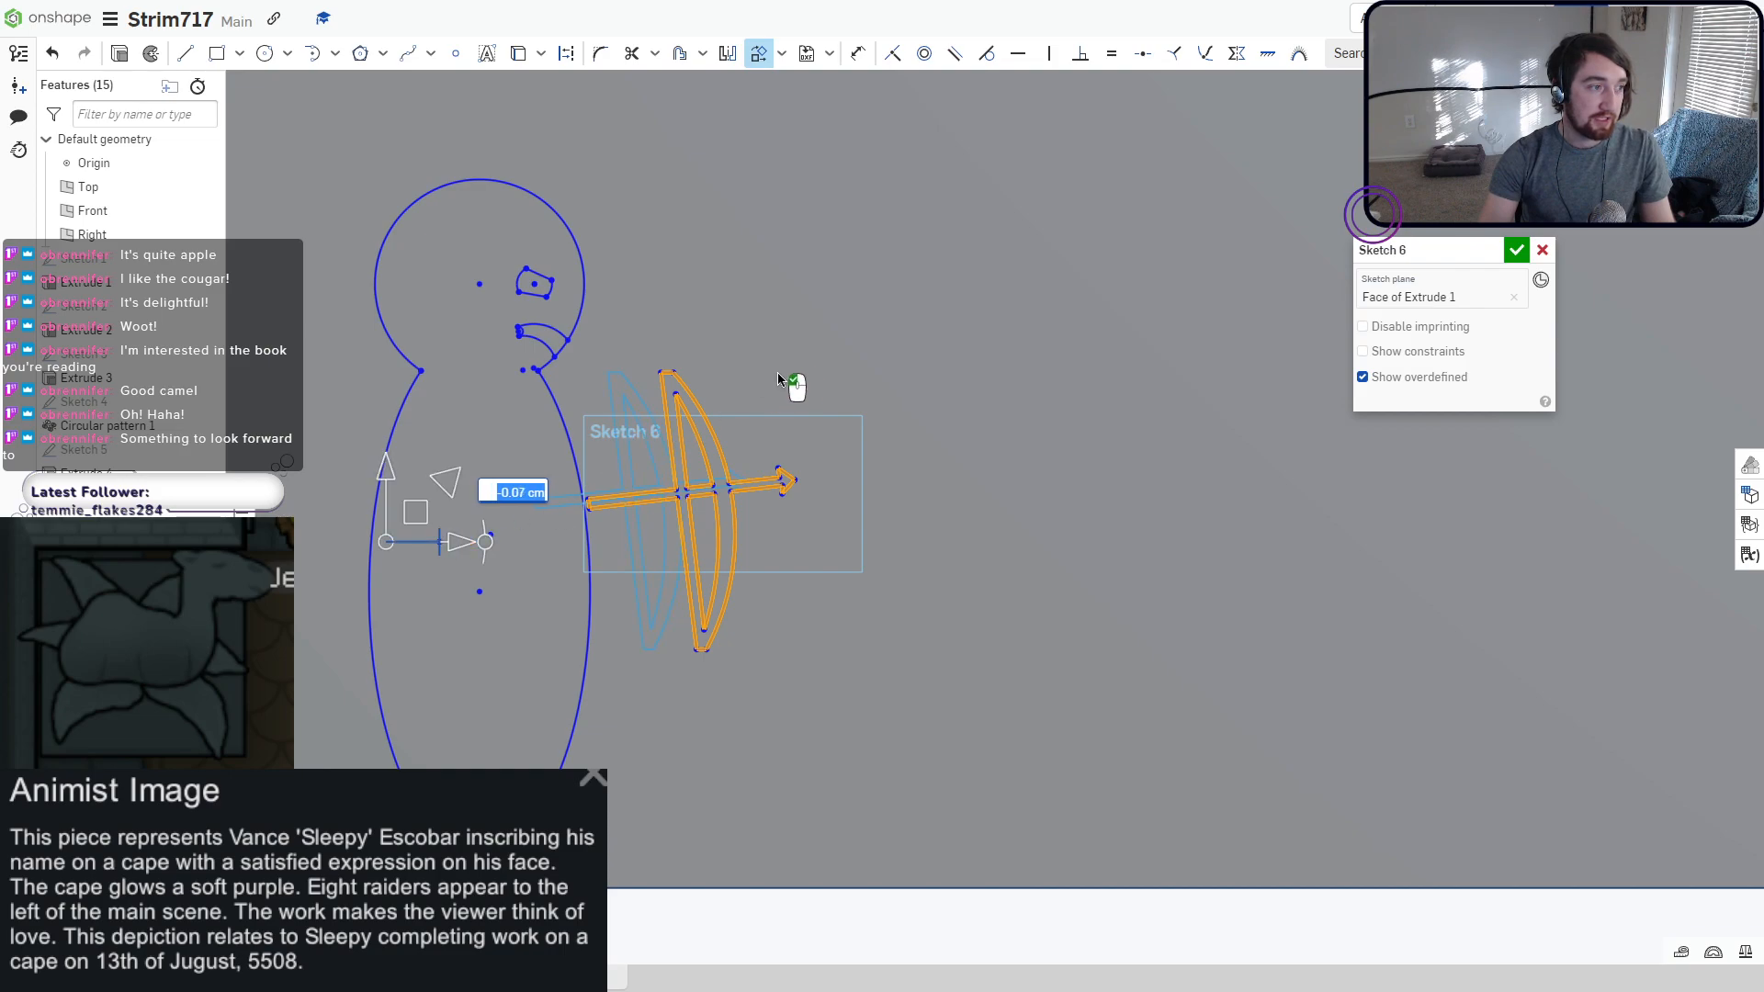
pyautogui.click(785, 292)
# Trim the arrow's tail inside the body and the body outline between the shaft's edges.
pyautogui.scroll(3, 572, 452)
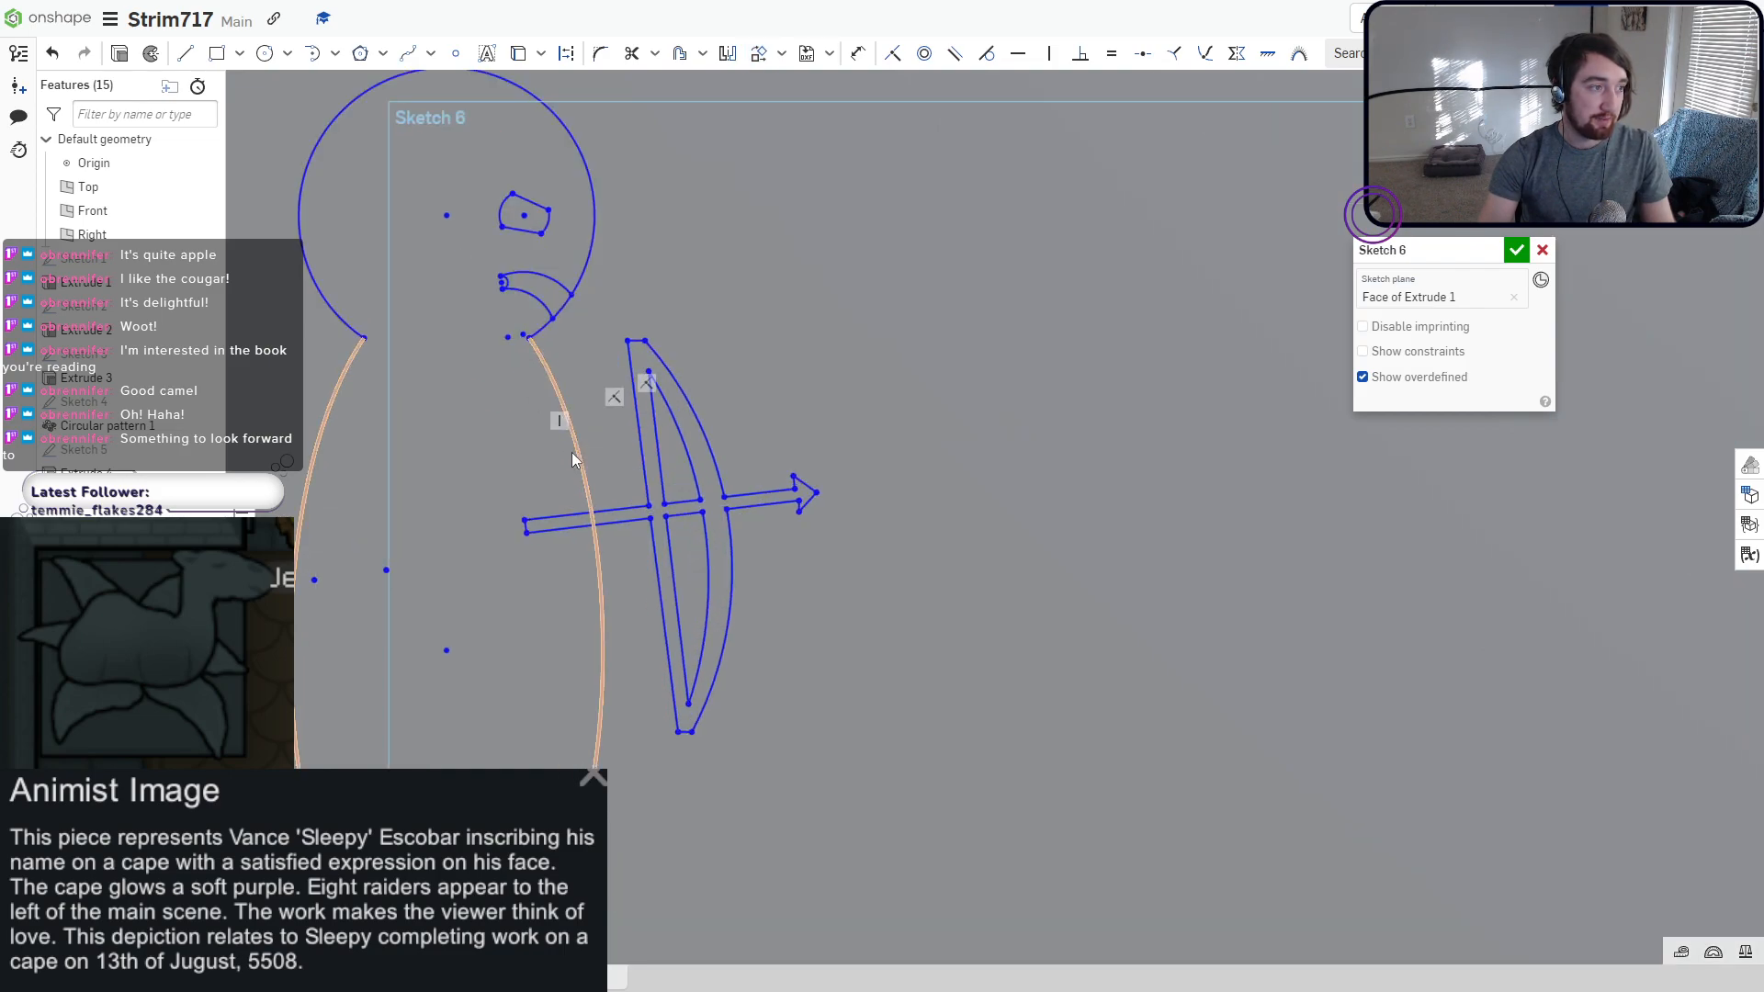
pyautogui.click(630, 53)
pyautogui.scroll(5, 543, 514)
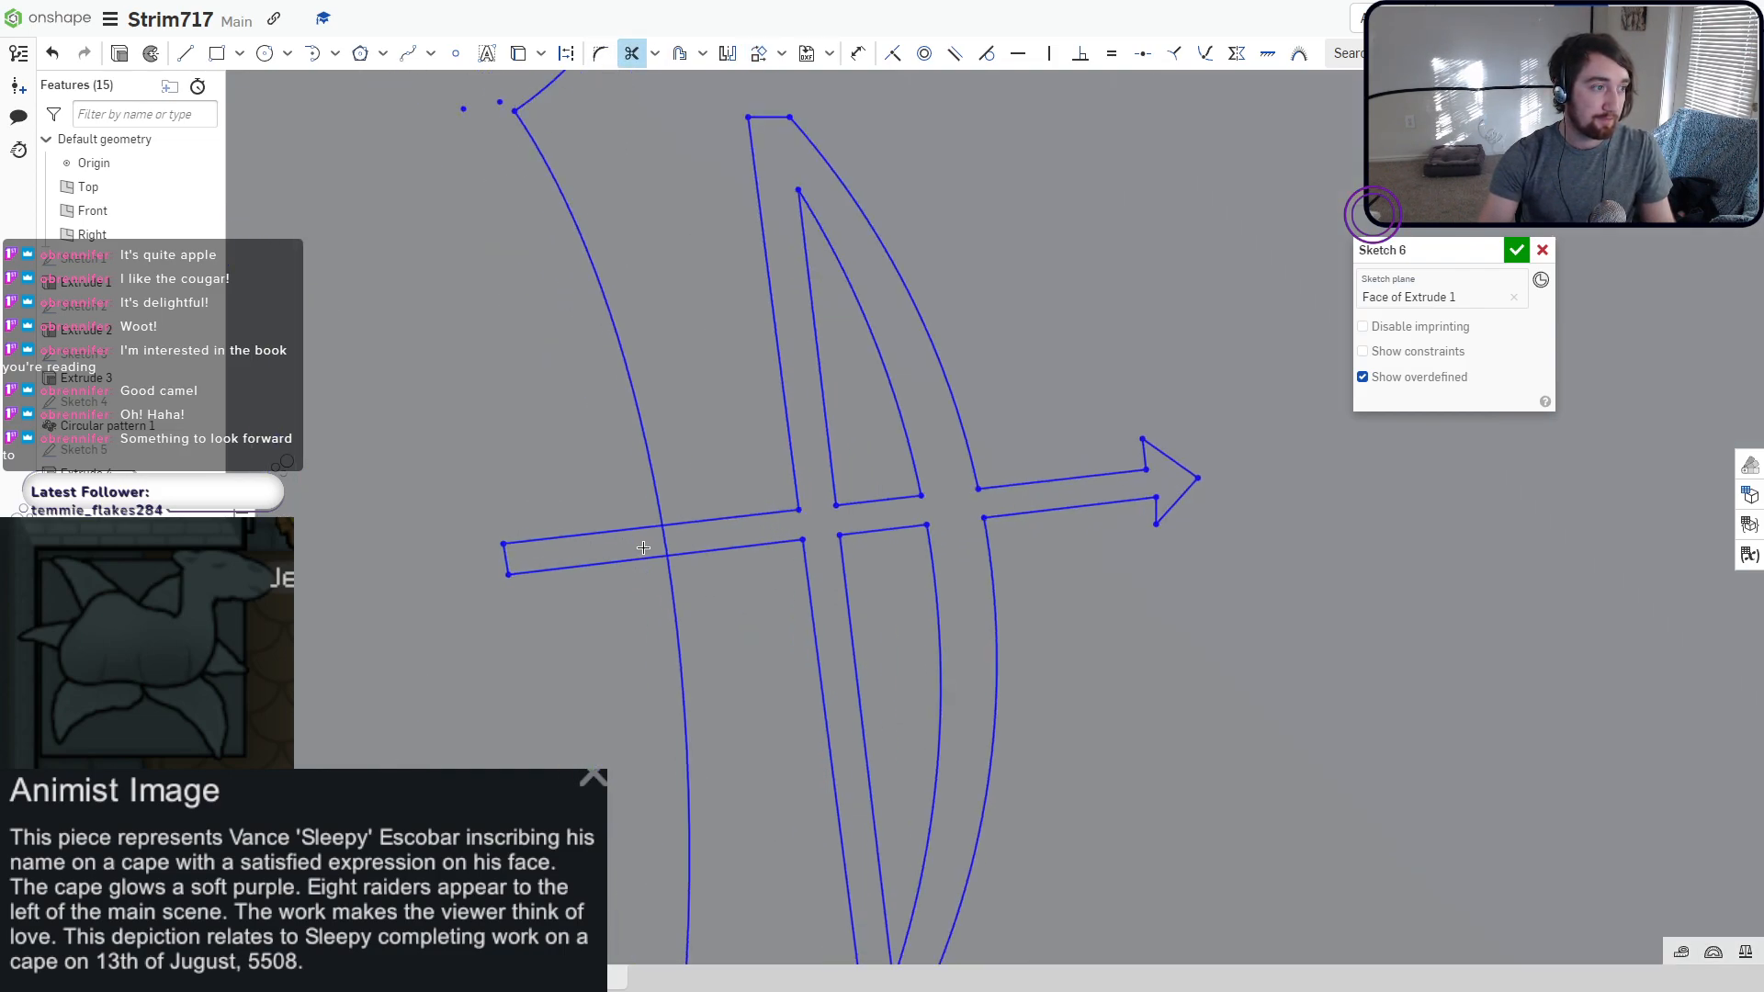
pyautogui.moveTo(694, 540)
pyautogui.mouseDown()
pyautogui.moveTo(552, 525)
pyautogui.moveTo(529, 546)
pyautogui.mouseUp()
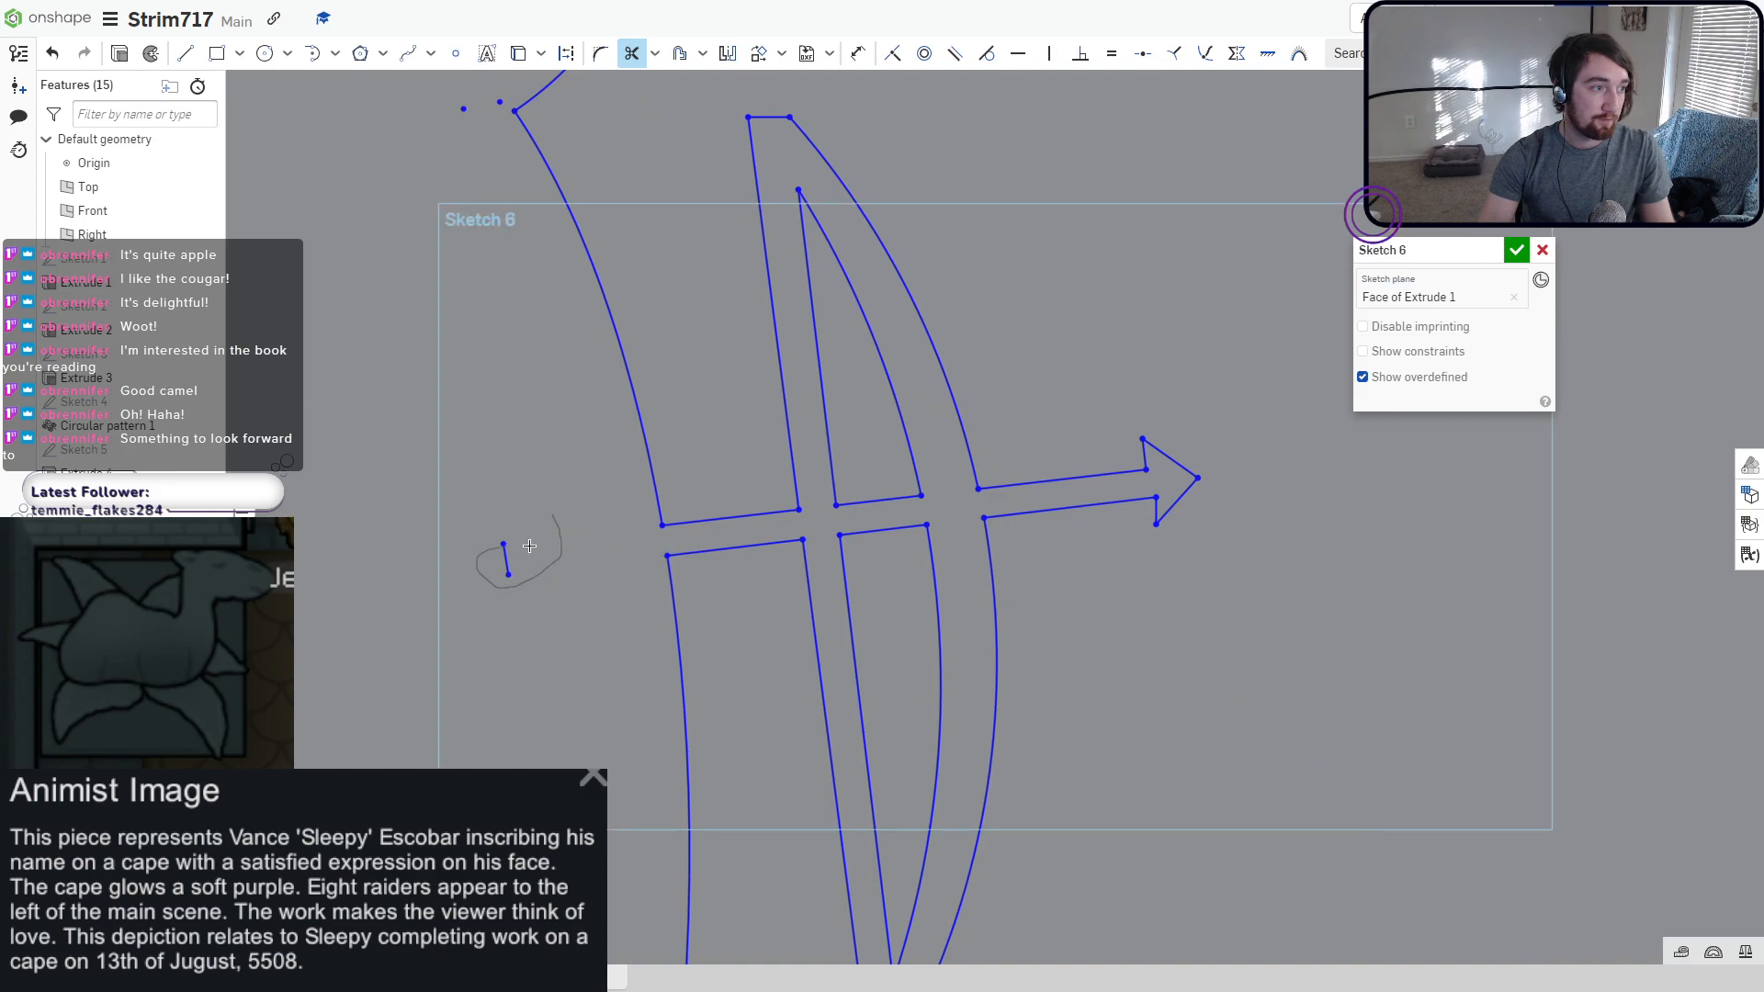
pyautogui.scroll(-8, 515, 560)
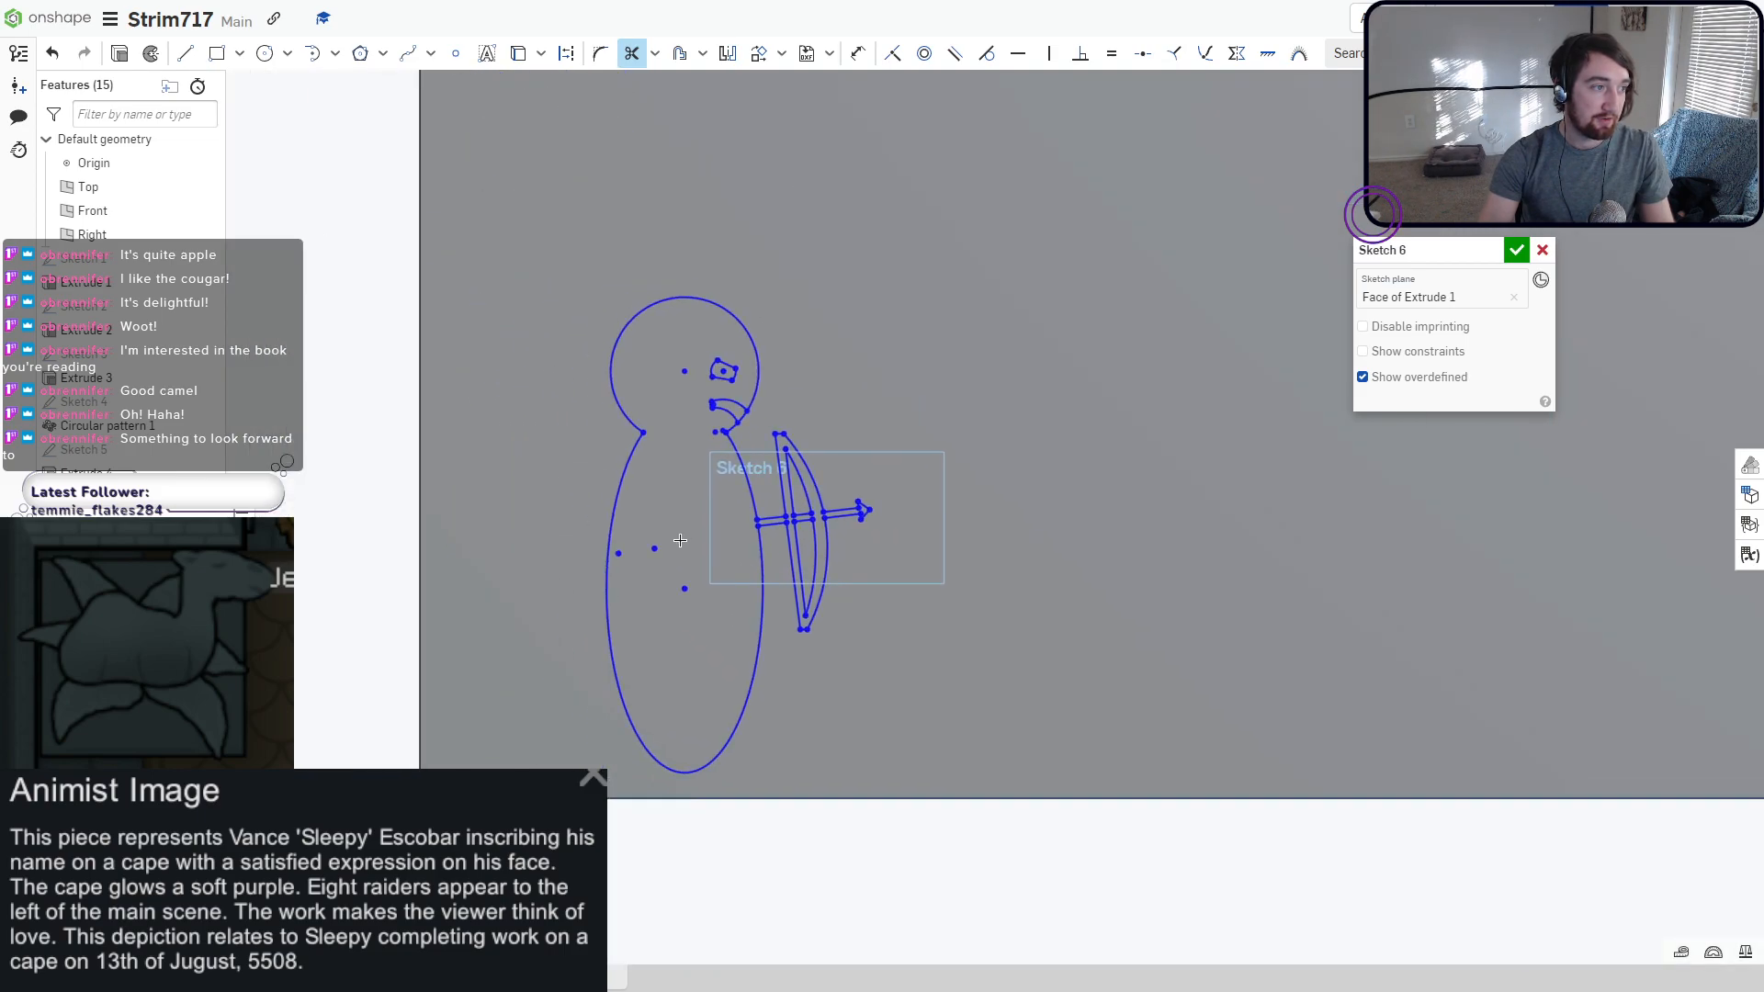
pyautogui.scroll(5, 690, 562)
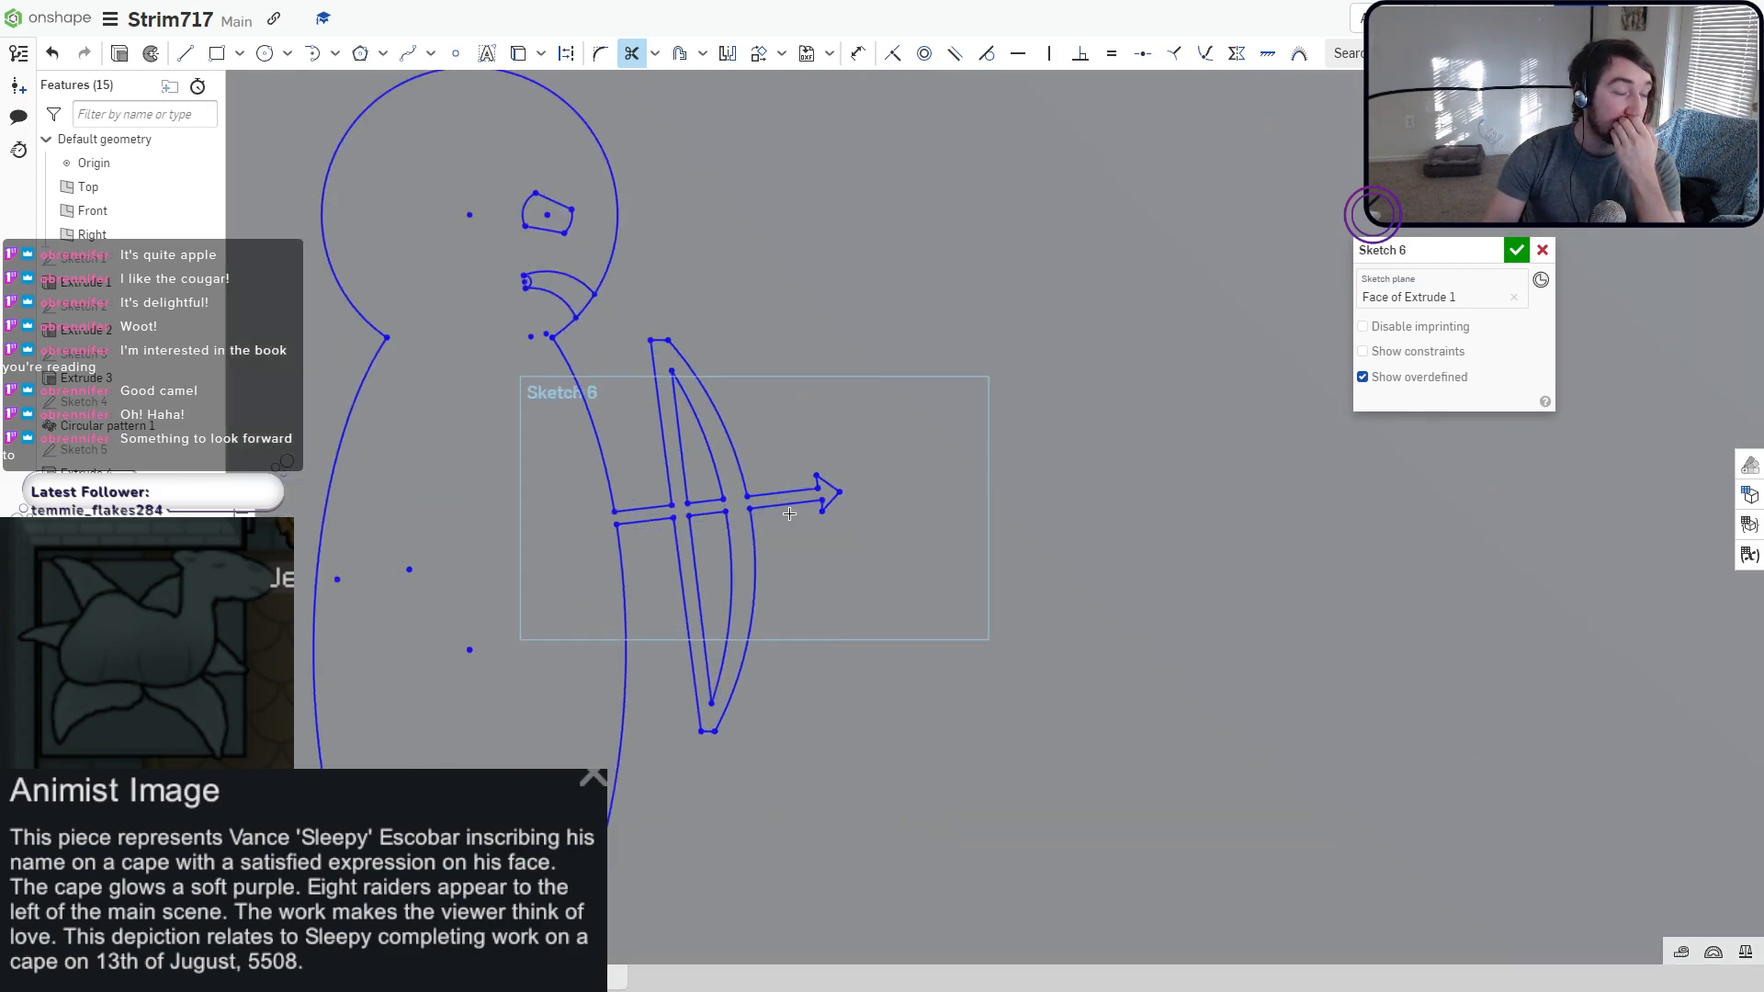
pyautogui.scroll(-4, 730, 514)
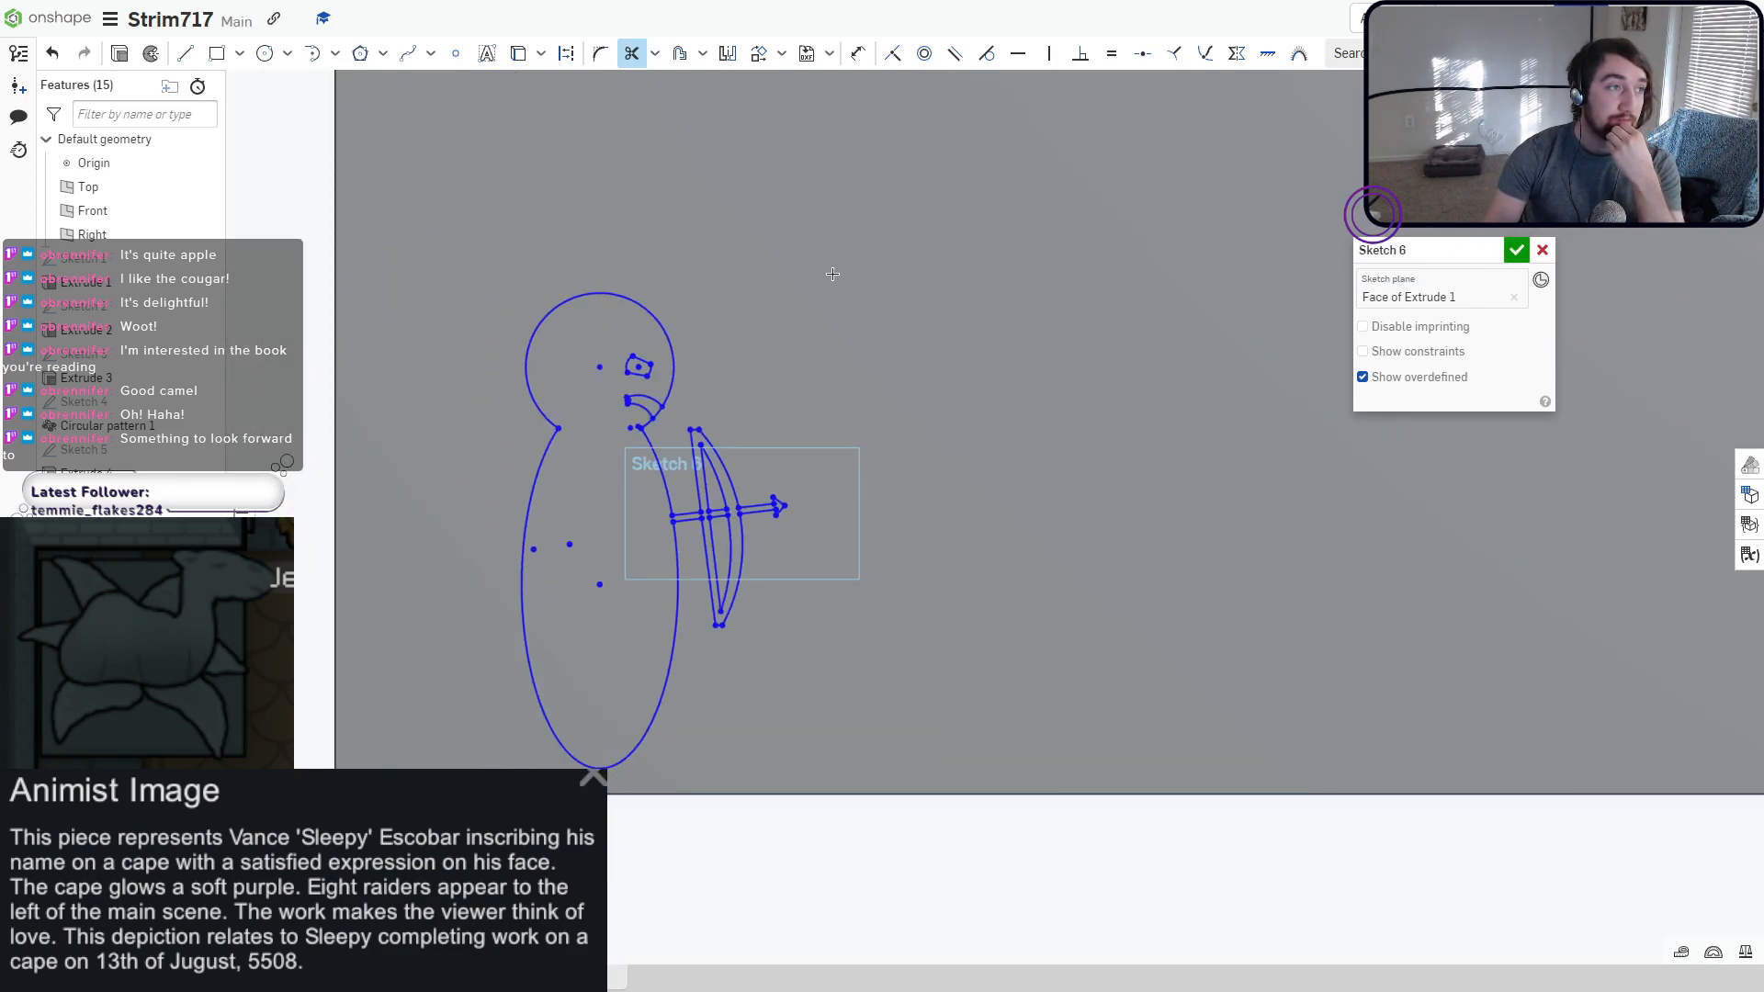
# Create a linear sketch pattern of the complete archer figure with 4 instances spaced 0.72 cm apart along the block's front face.
pyautogui.moveTo(411, 240)
pyautogui.mouseDown()
pyautogui.moveTo(769, 768)
pyautogui.moveTo(825, 779)
pyautogui.mouseUp()
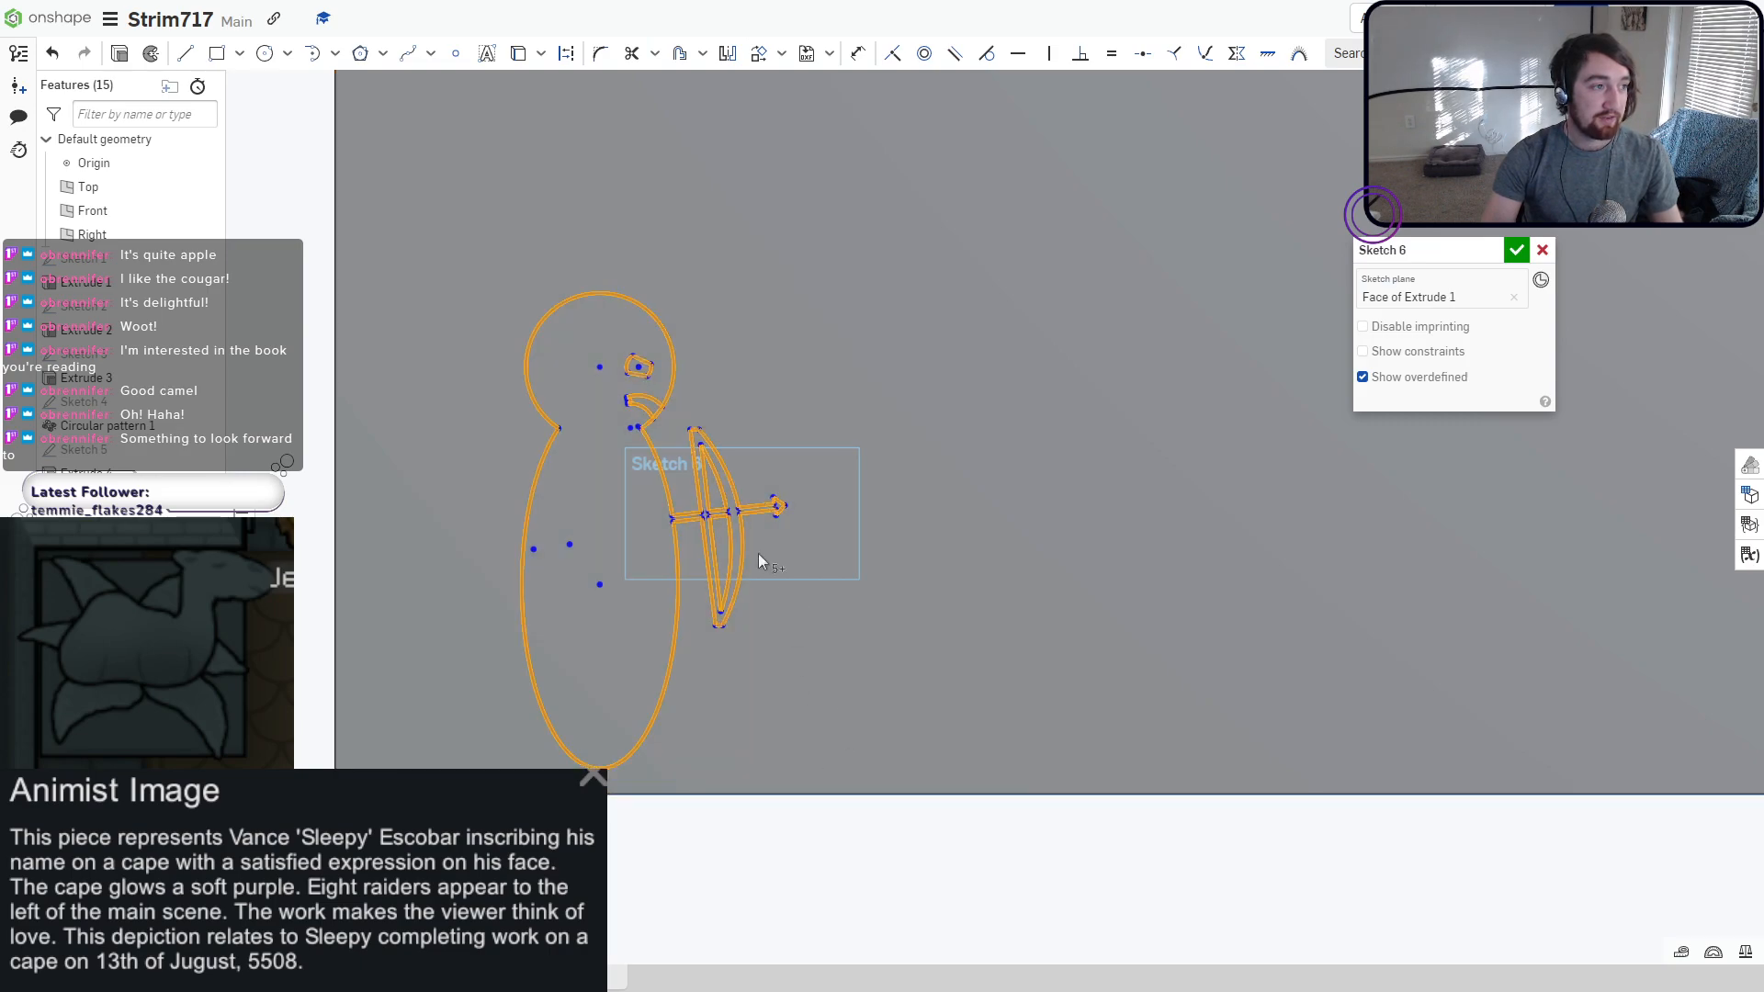
pyautogui.click(781, 53)
pyautogui.click(807, 84)
pyautogui.scroll(-4, 867, 366)
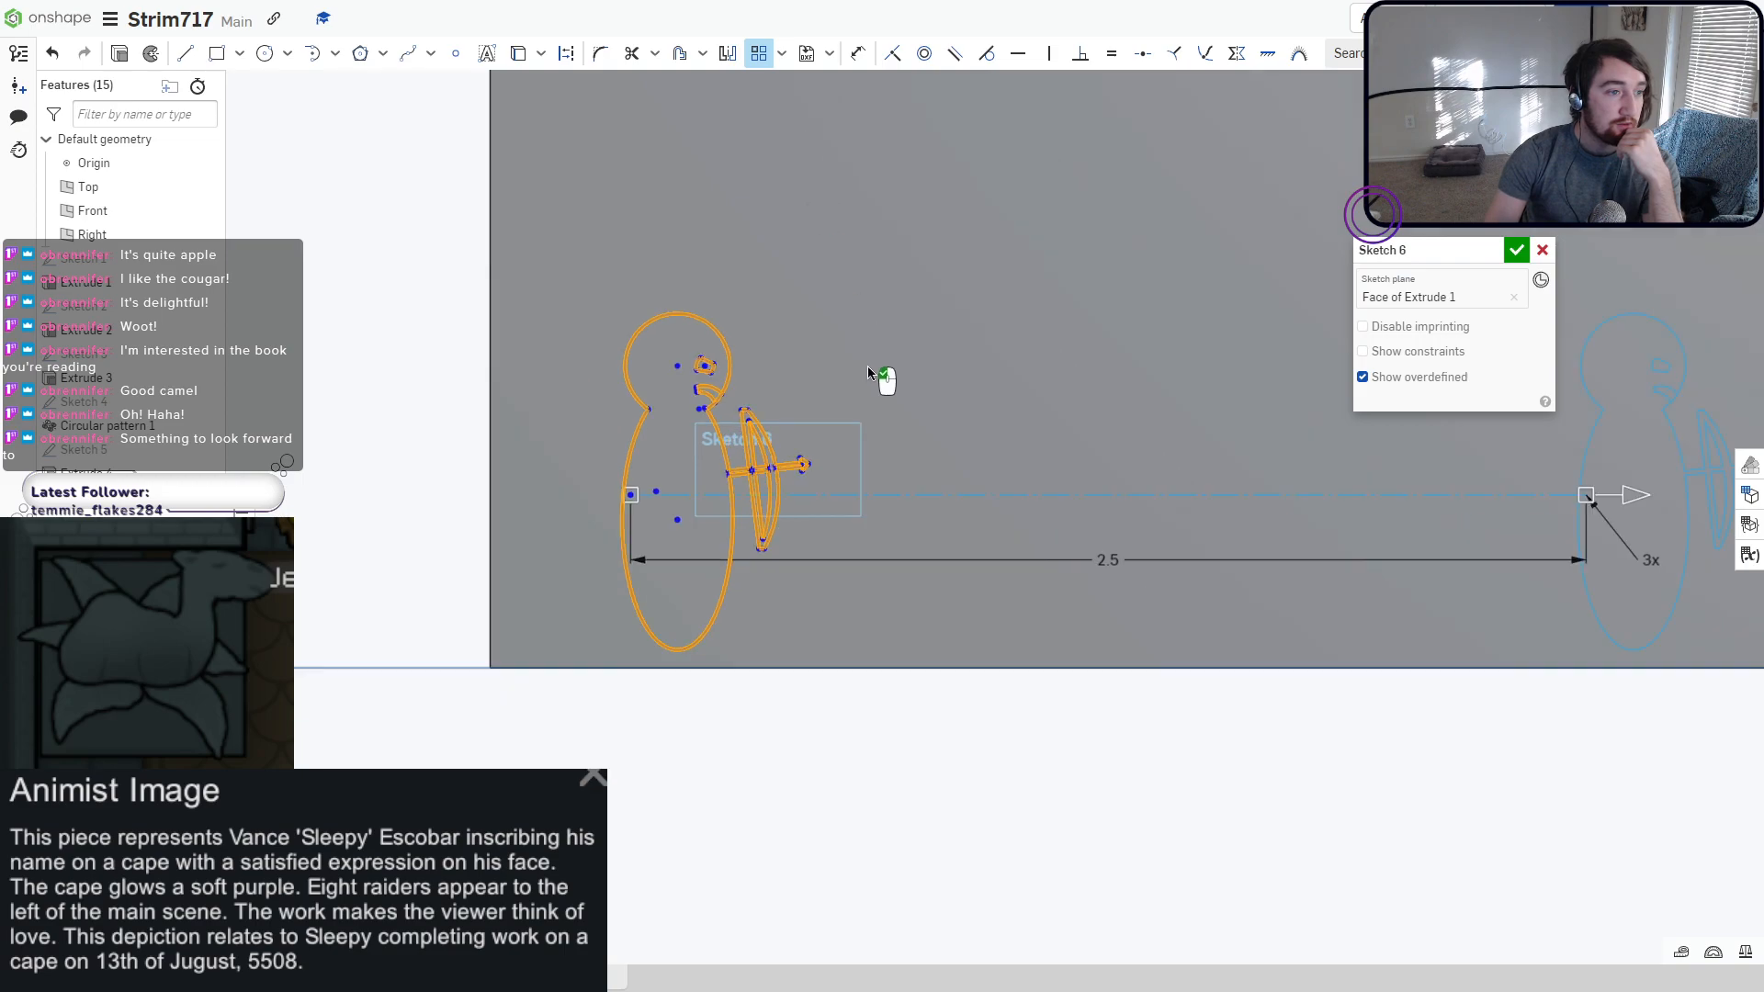
pyautogui.moveTo(1056, 419); pyautogui.dragTo(1011, 423, button='middle')
pyautogui.moveTo(1026, 420); pyautogui.dragTo(737, 421)
pyautogui.click(724, 444)
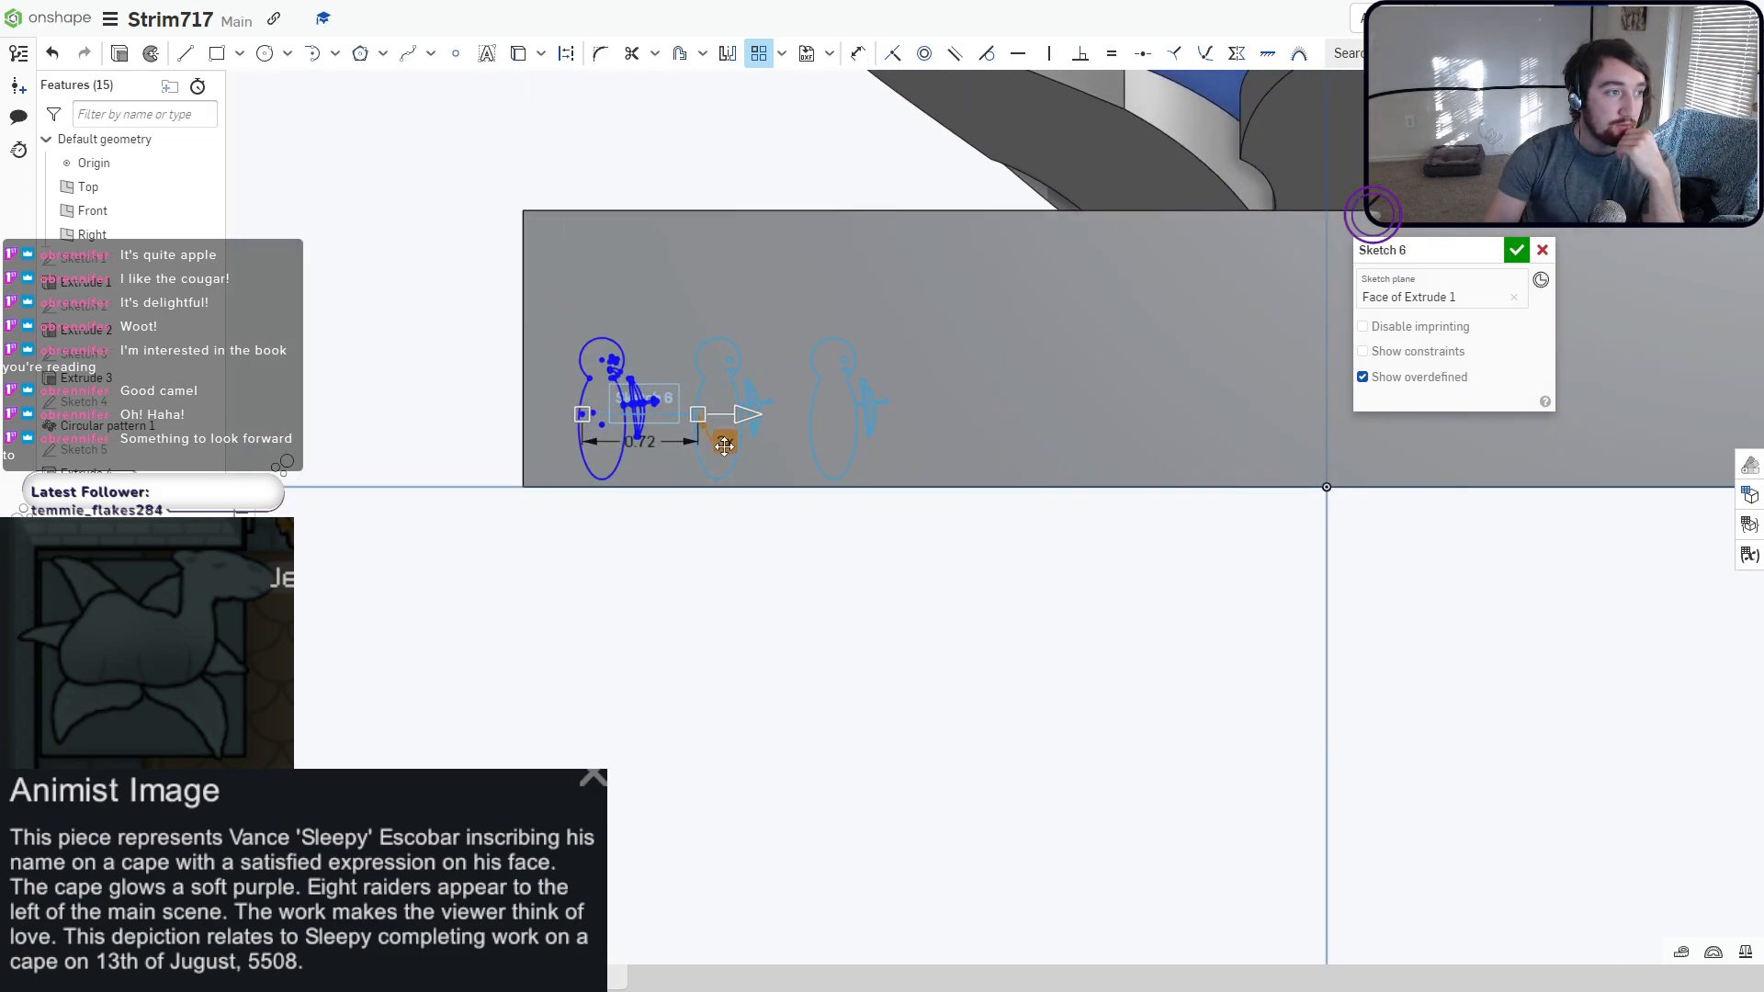
pyautogui.write('4')
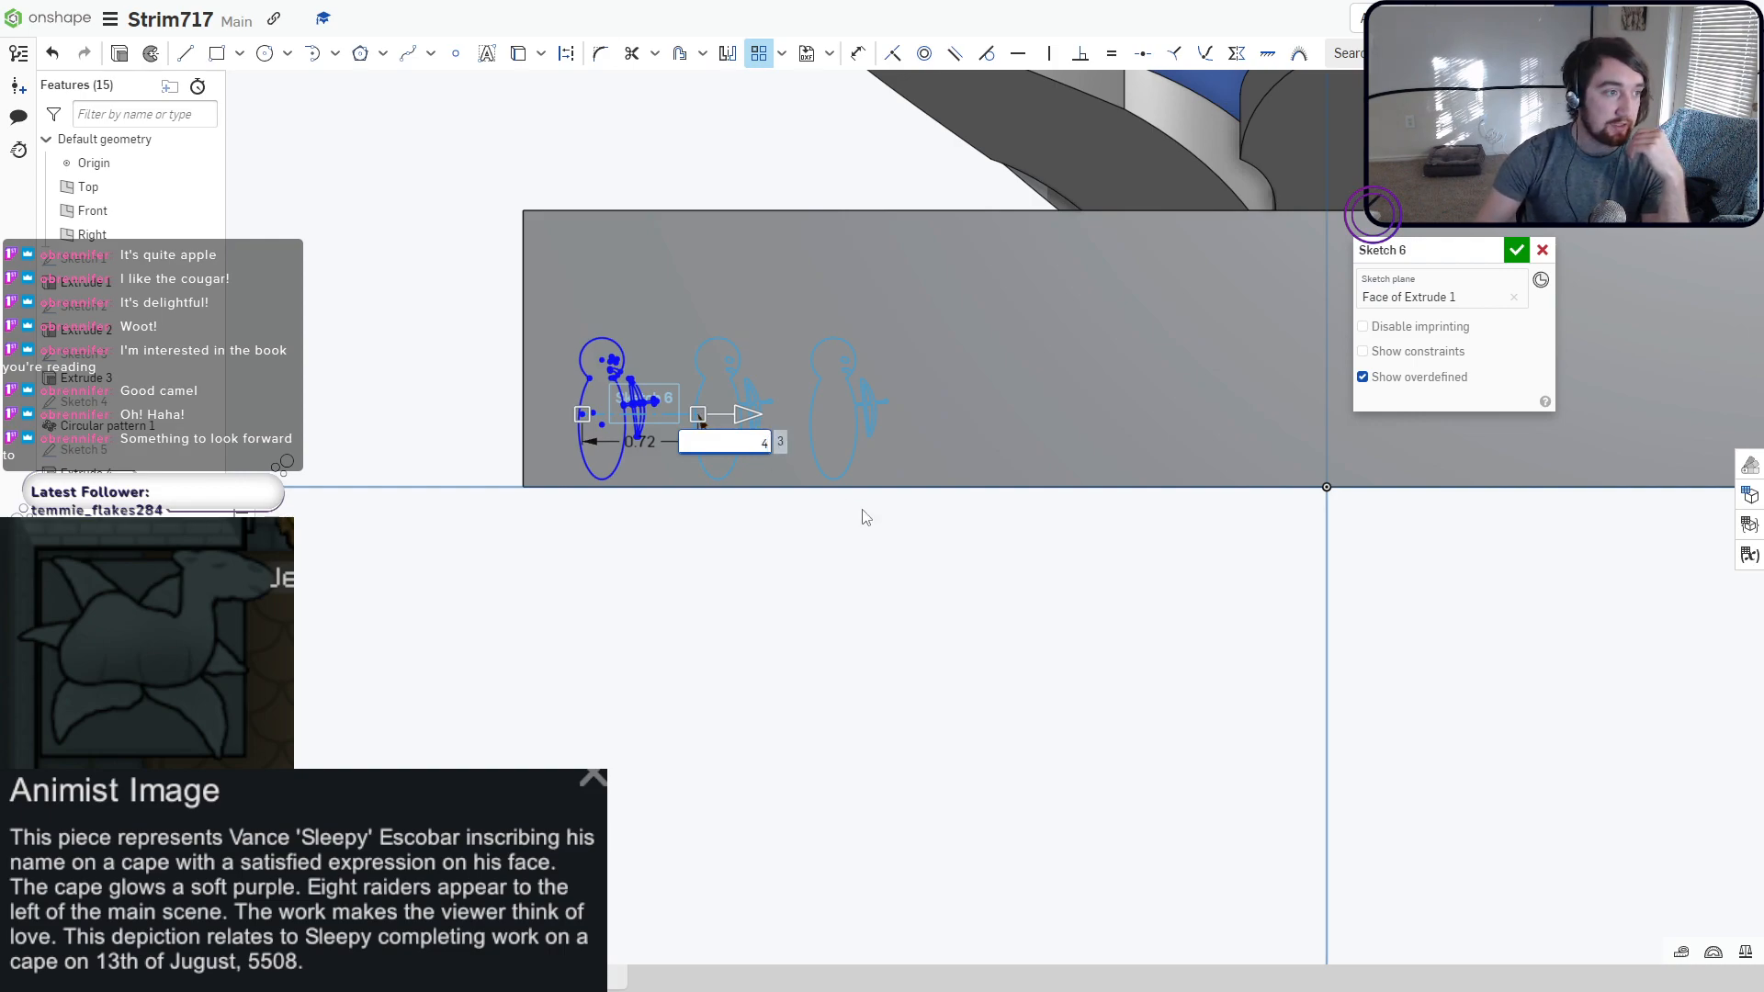
pyautogui.press('Return')
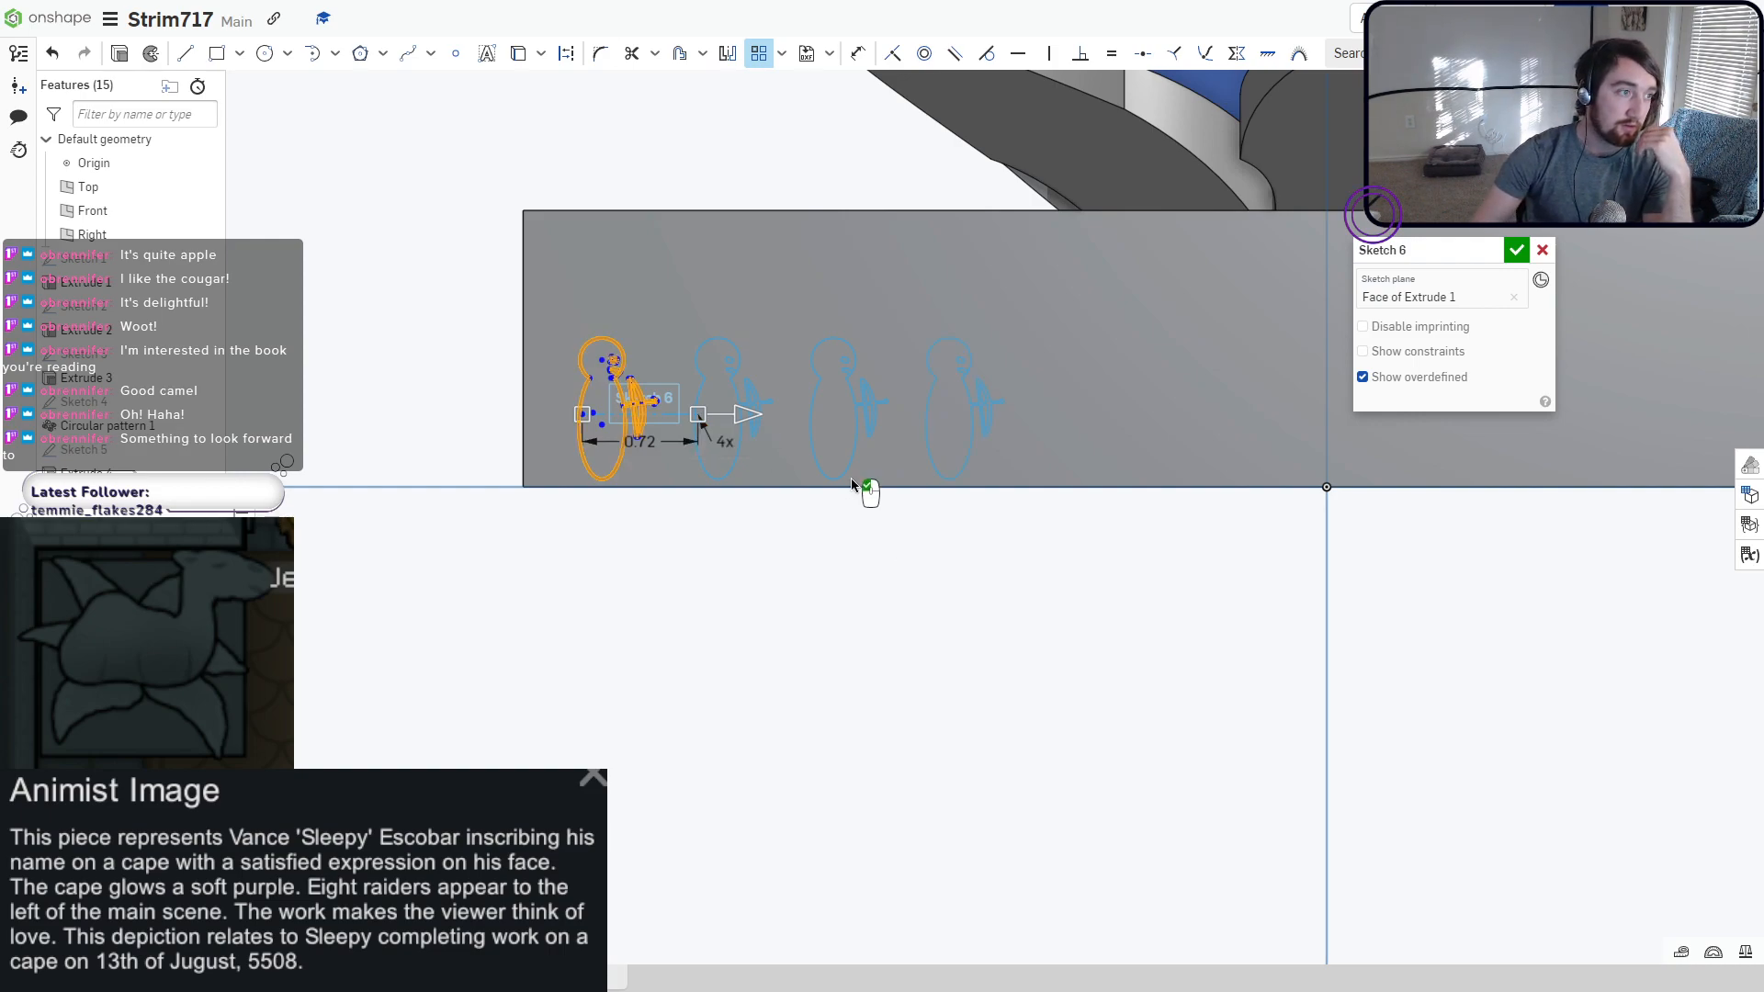
# Add a second pattern direction with 2 rows, slanting it so the upper row sits staggered within the face, and finish the sketch.
pyautogui.scroll(-5, 702, 240)
pyautogui.moveTo(630, 190); pyautogui.dragTo(627, 285, button='middle')
pyautogui.moveTo(680, 219); pyautogui.dragTo(670, 310)
pyautogui.scroll(6, 680, 373)
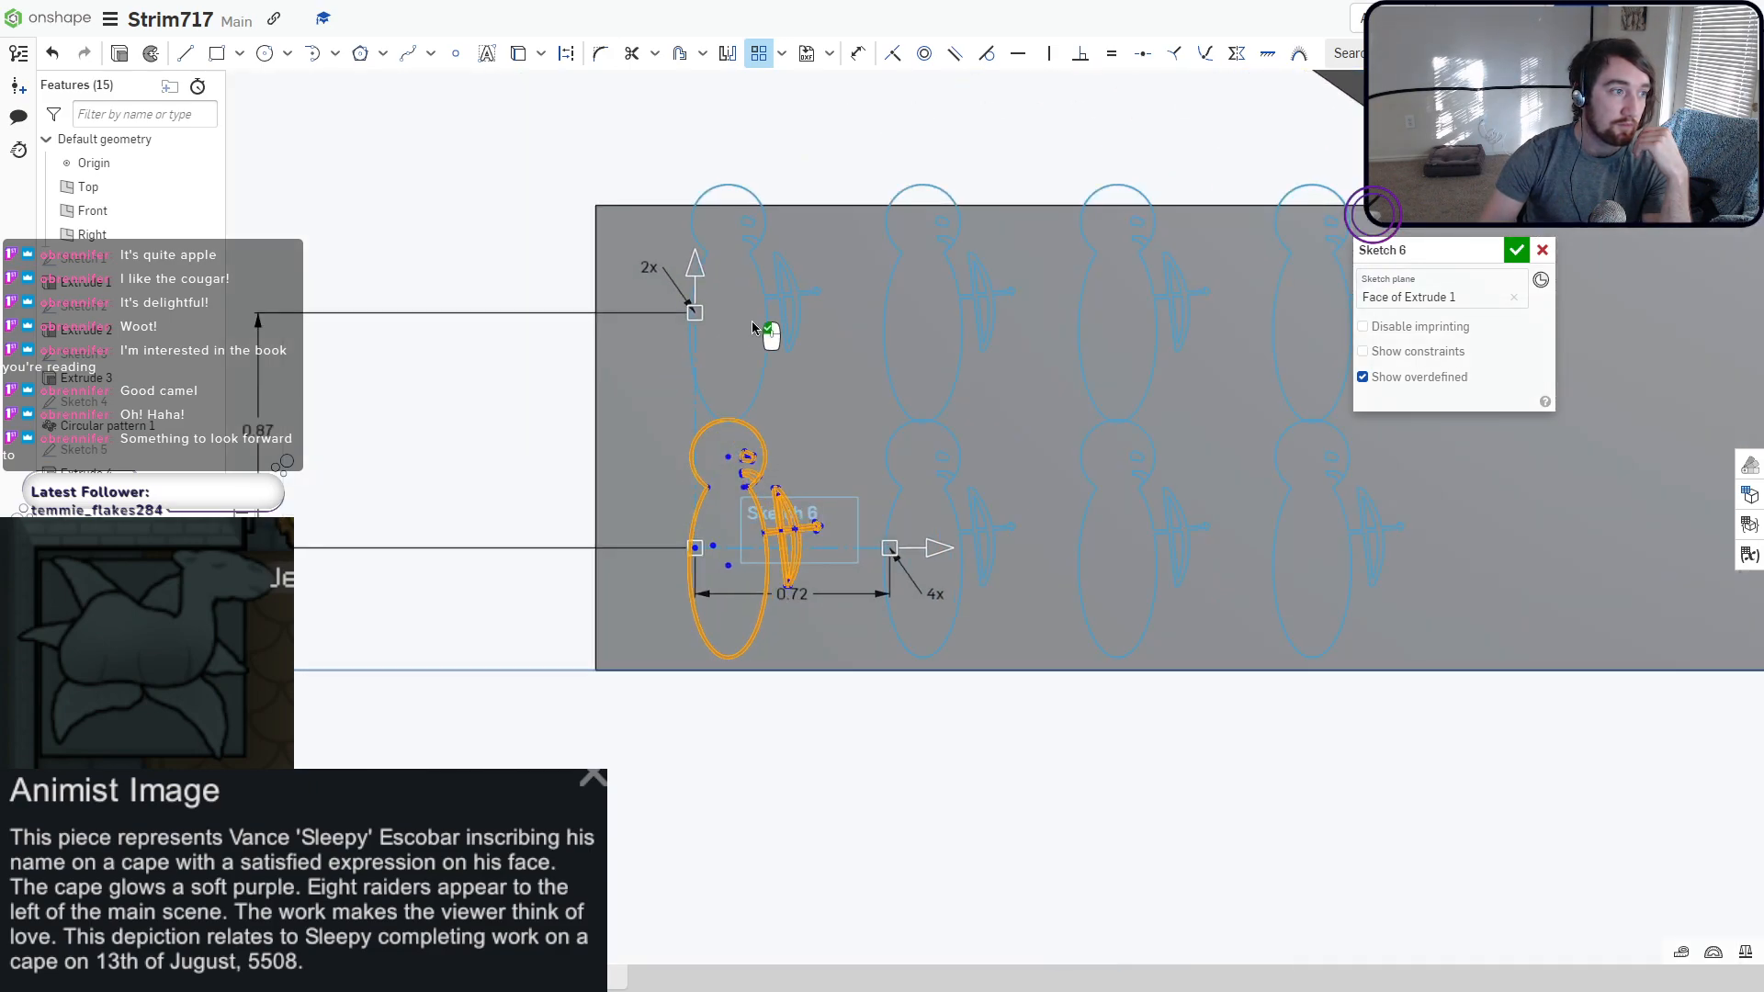
pyautogui.scroll(3, 752, 321)
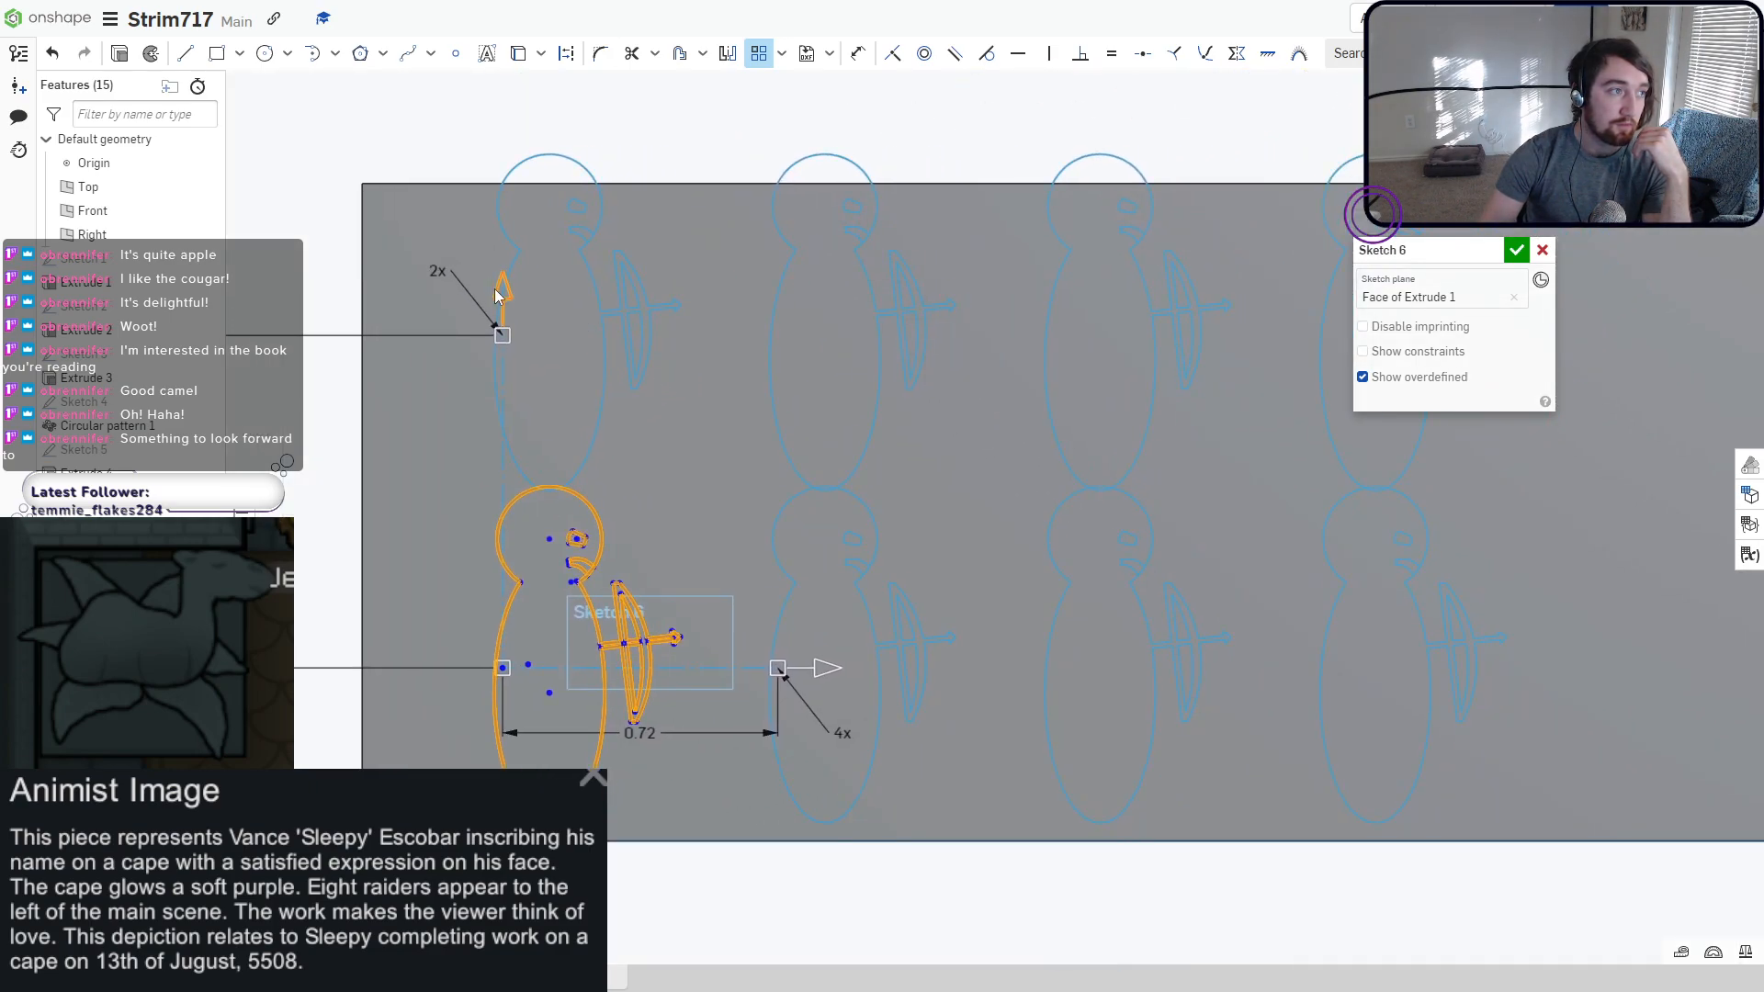
pyautogui.moveTo(496, 294)
pyautogui.mouseDown()
pyautogui.moveTo(505, 342)
pyautogui.moveTo(608, 377)
pyautogui.moveTo(632, 404)
pyautogui.mouseUp()
pyautogui.moveTo(814, 400); pyautogui.dragTo(526, 345, button='middle')
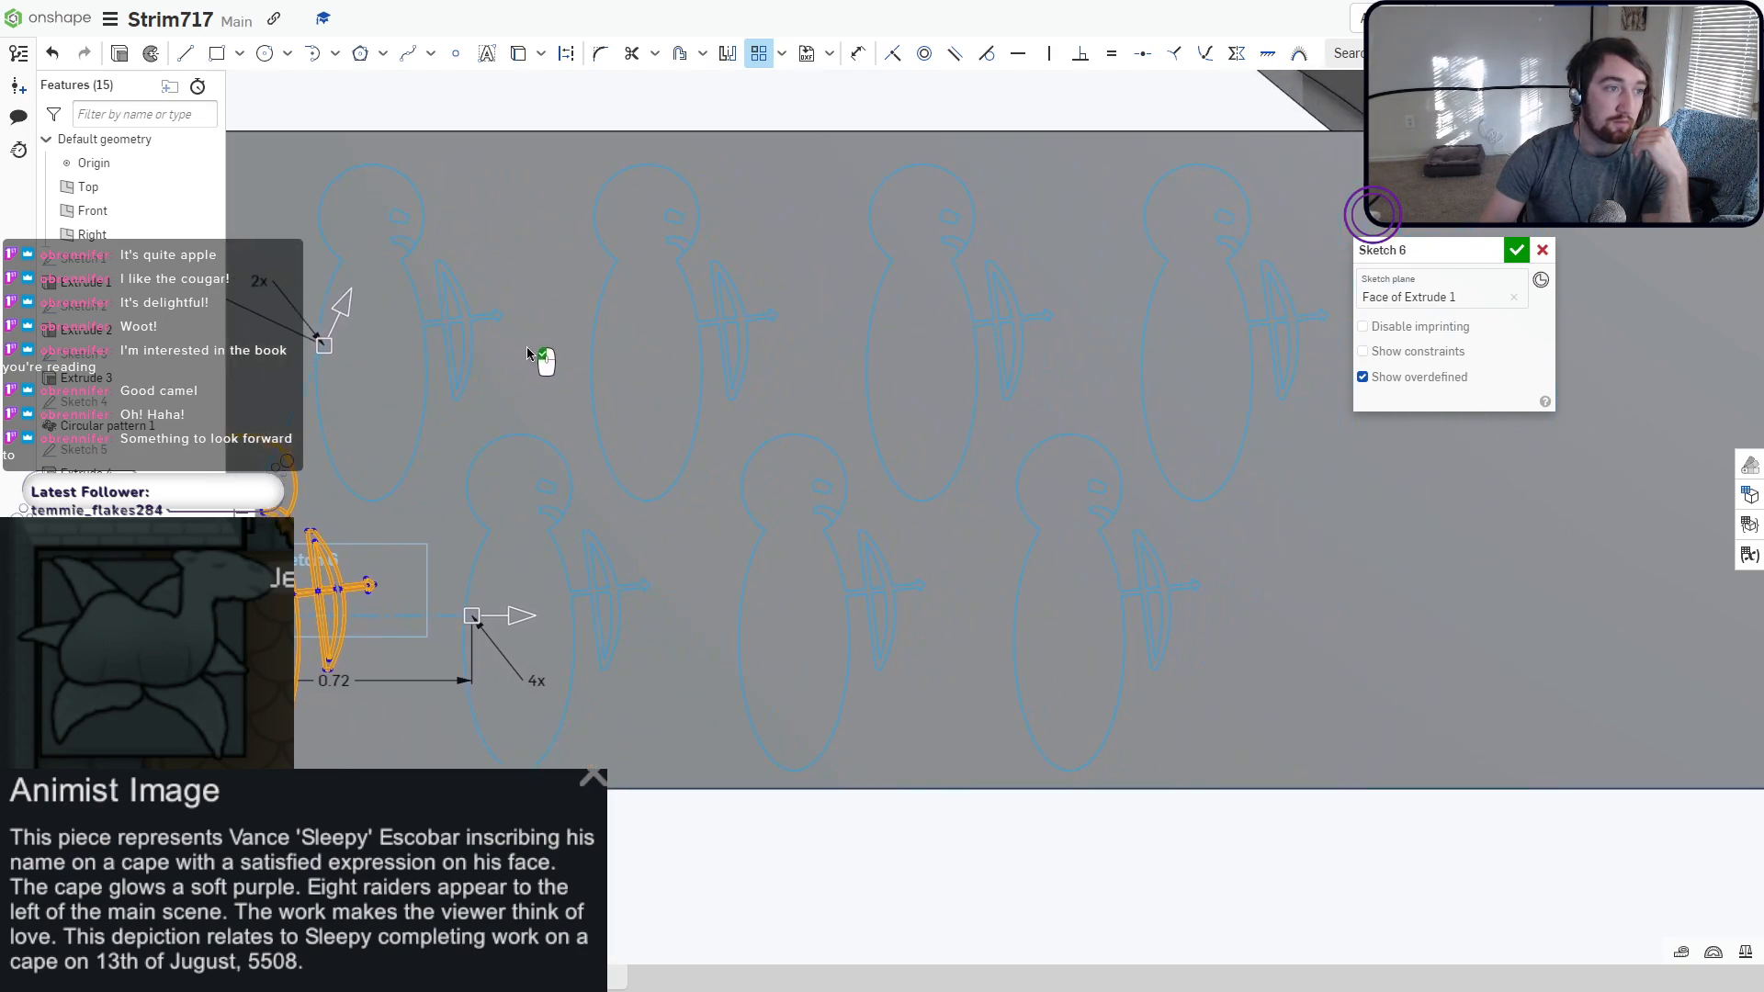
pyautogui.click(1516, 251)
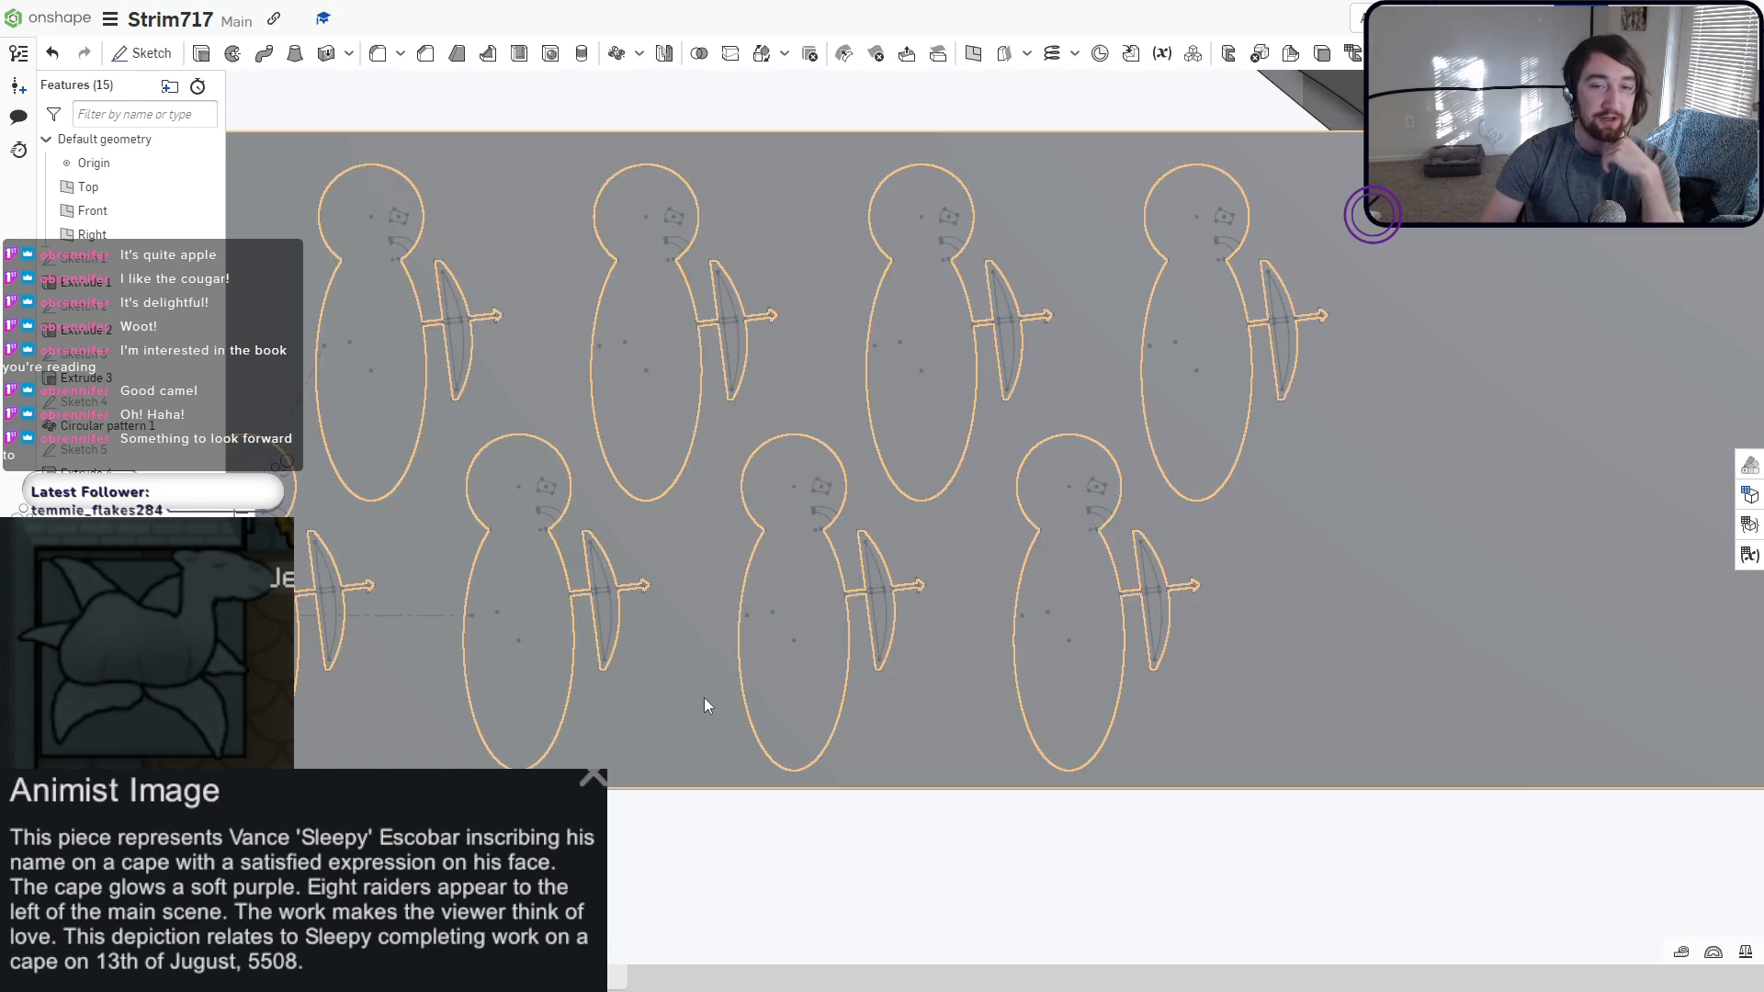
# Start an extrude using the profiles of all eight archer figures on the block's front face.
pyautogui.click(201, 54)
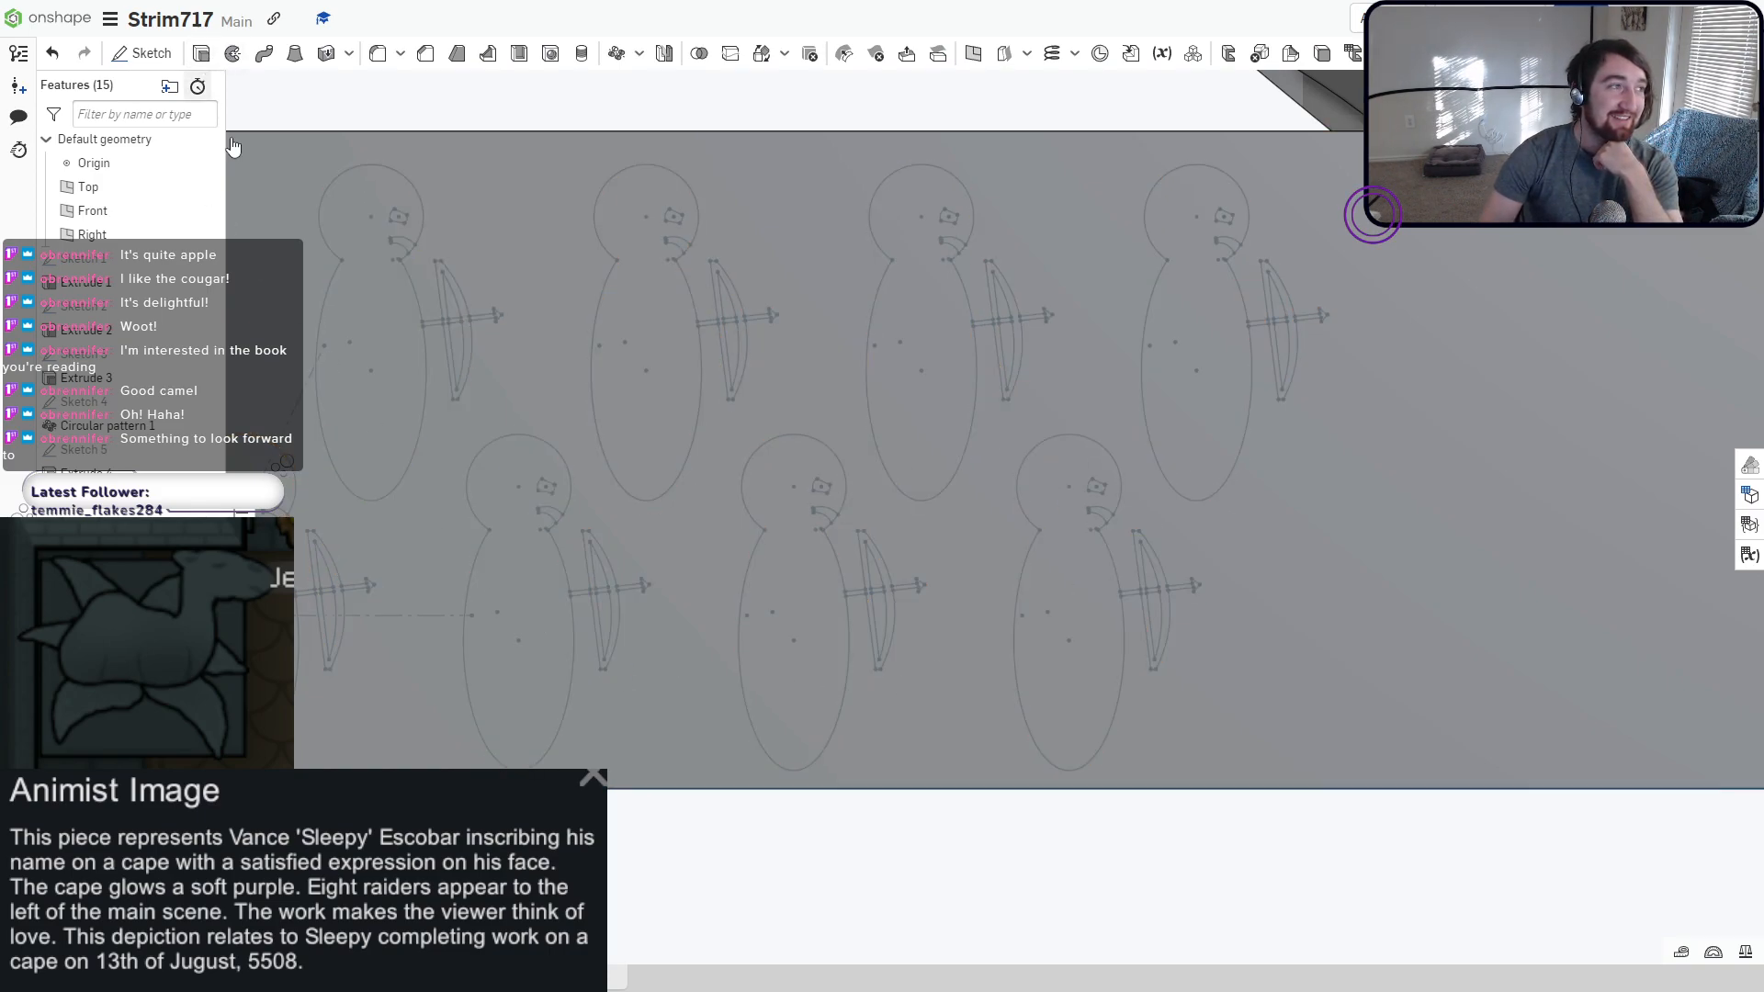
pyautogui.scroll(1, 332, 556)
pyautogui.moveTo(333, 556); pyautogui.dragTo(517, 485, button='middle')
pyautogui.click(395, 516)
pyautogui.click(596, 311)
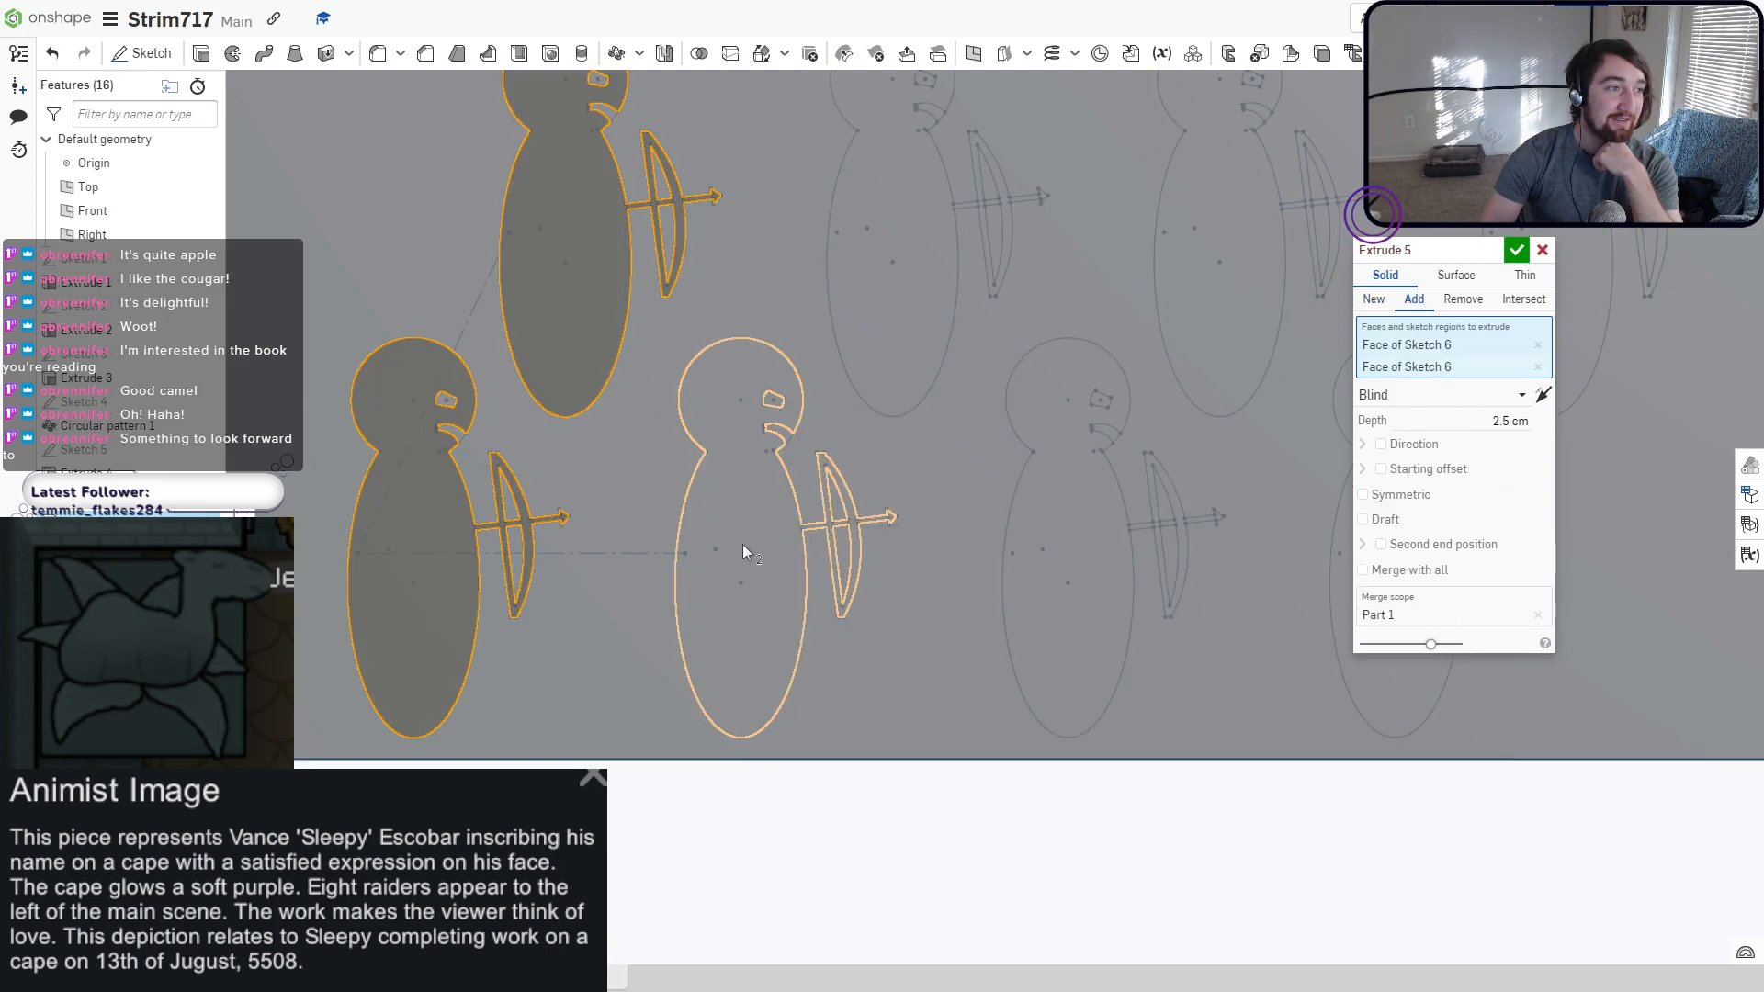
pyautogui.click(742, 544)
pyautogui.click(913, 316)
pyautogui.click(1066, 553)
pyautogui.moveTo(950, 431); pyautogui.dragTo(790, 545, button='middle')
pyautogui.scroll(-4, 801, 549)
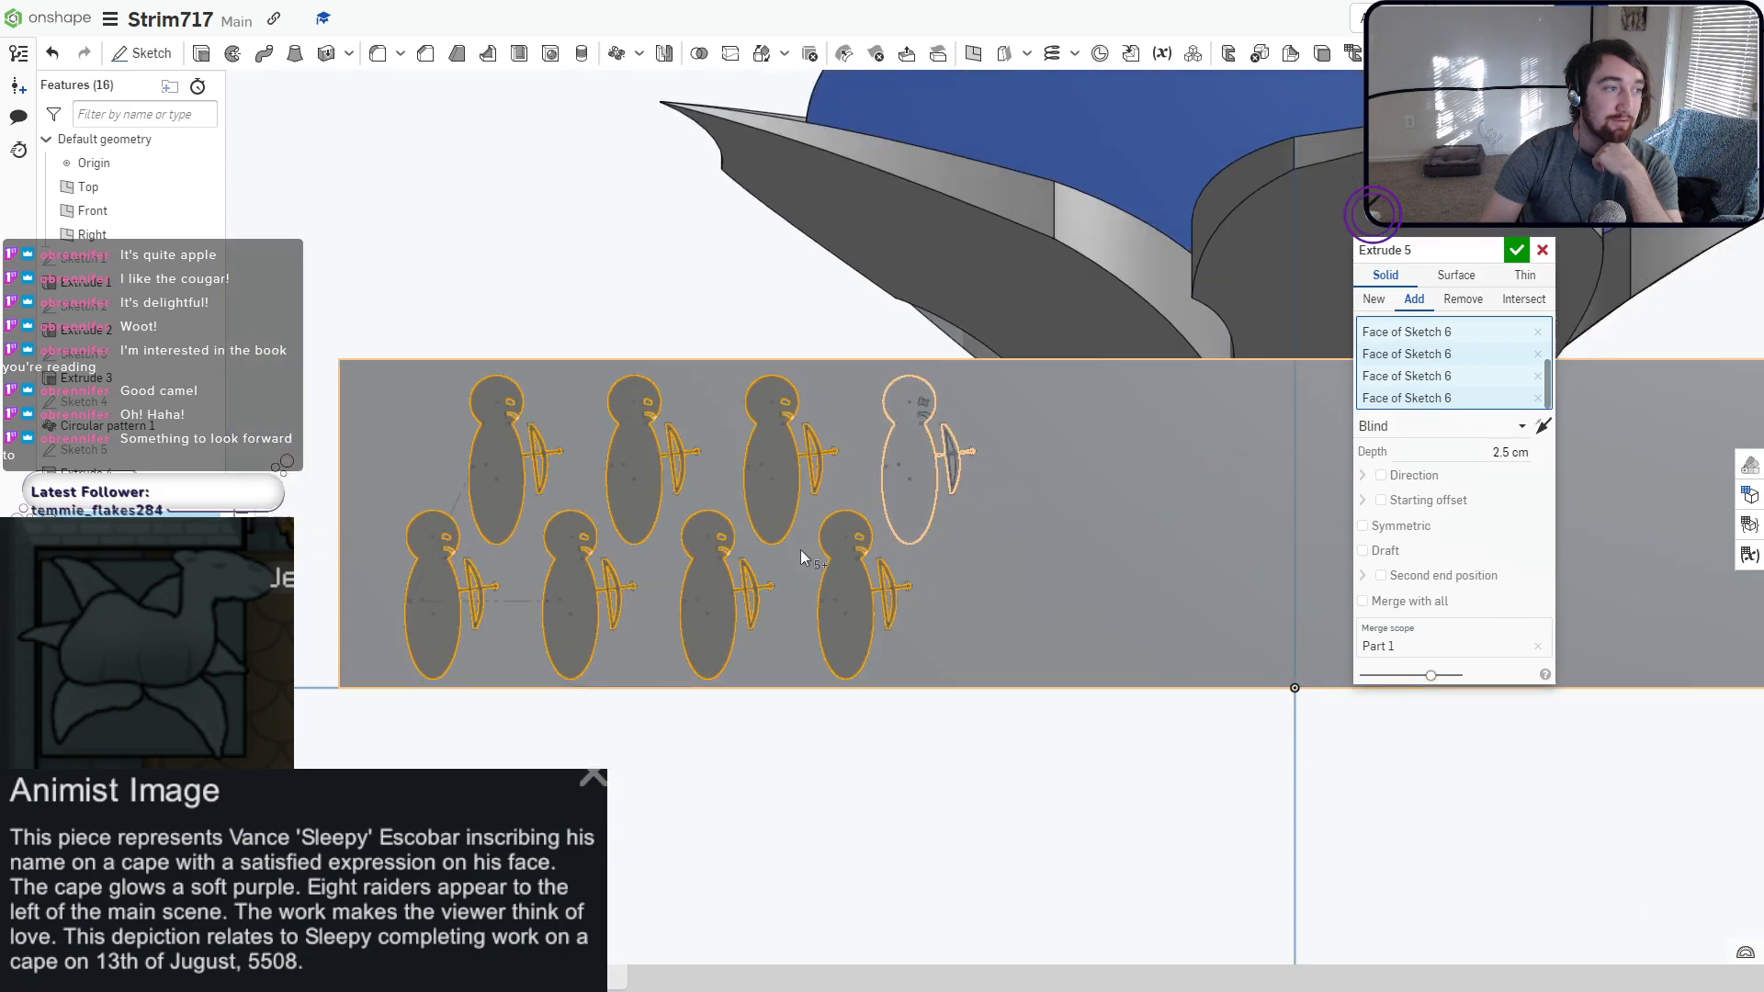
# Make the extrude a Remove cut and engrave the eight figures 0.04 cm deep into the block.
pyautogui.moveTo(801, 549); pyautogui.dragTo(604, 597, button='right')
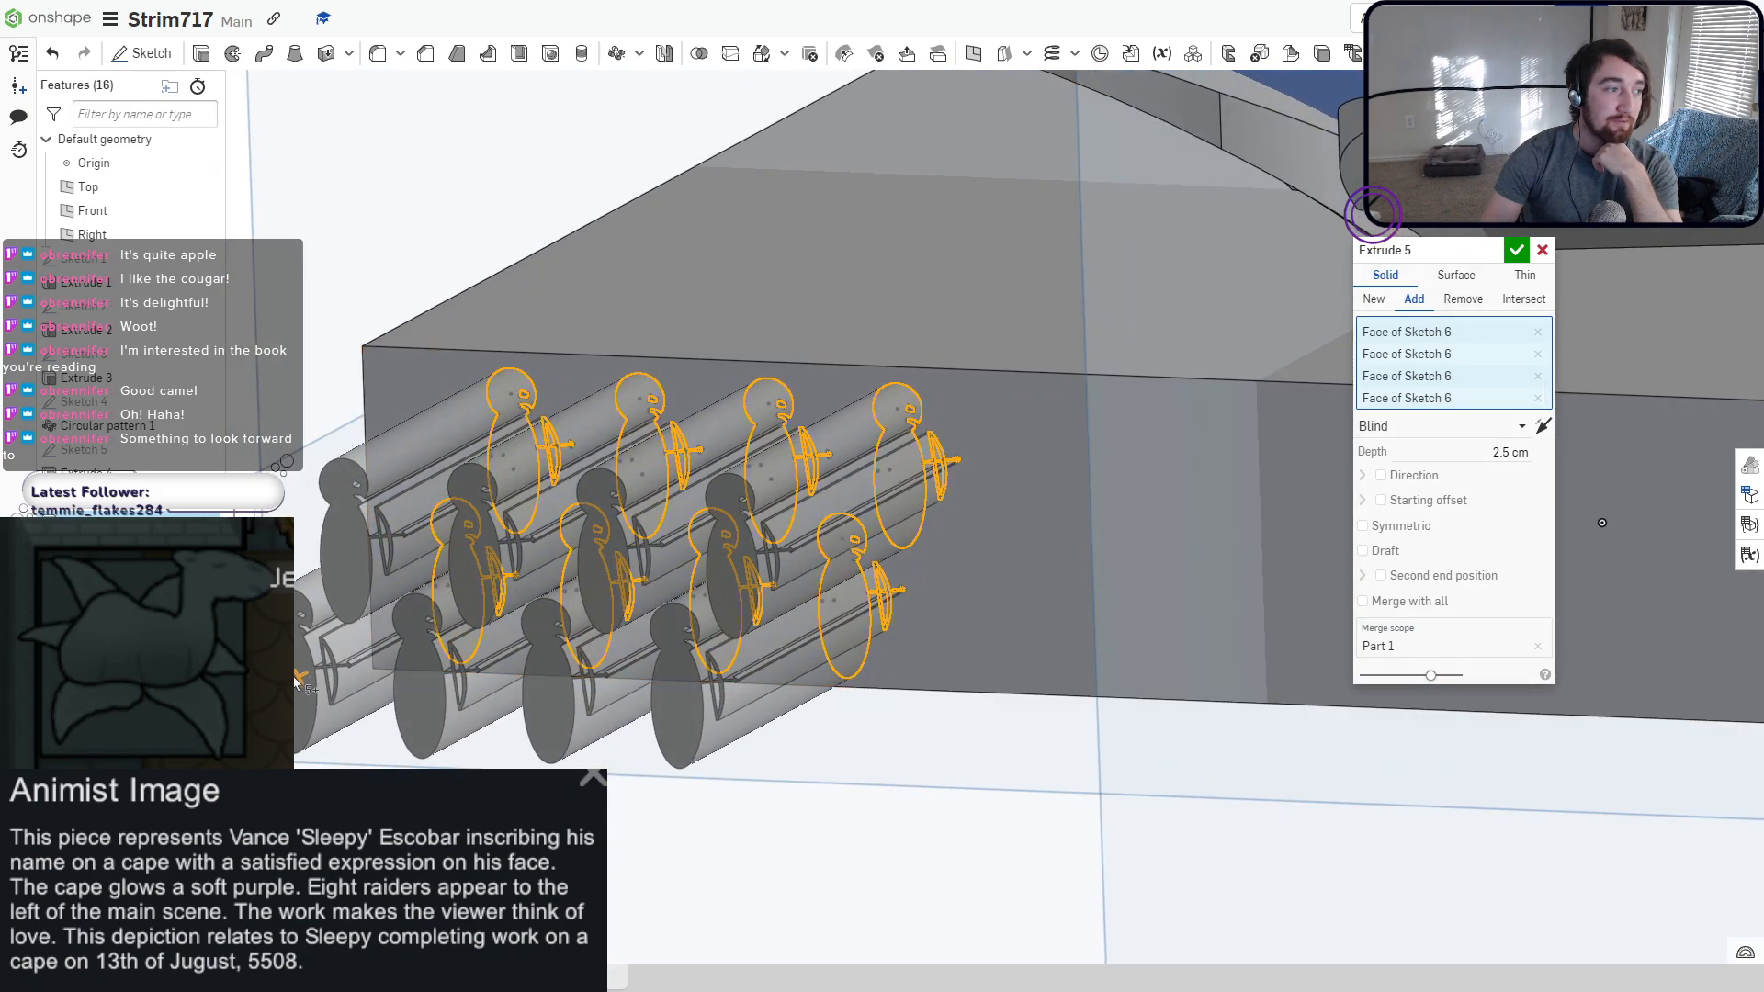
pyautogui.moveTo(296, 680); pyautogui.dragTo(361, 643)
pyautogui.click(1462, 298)
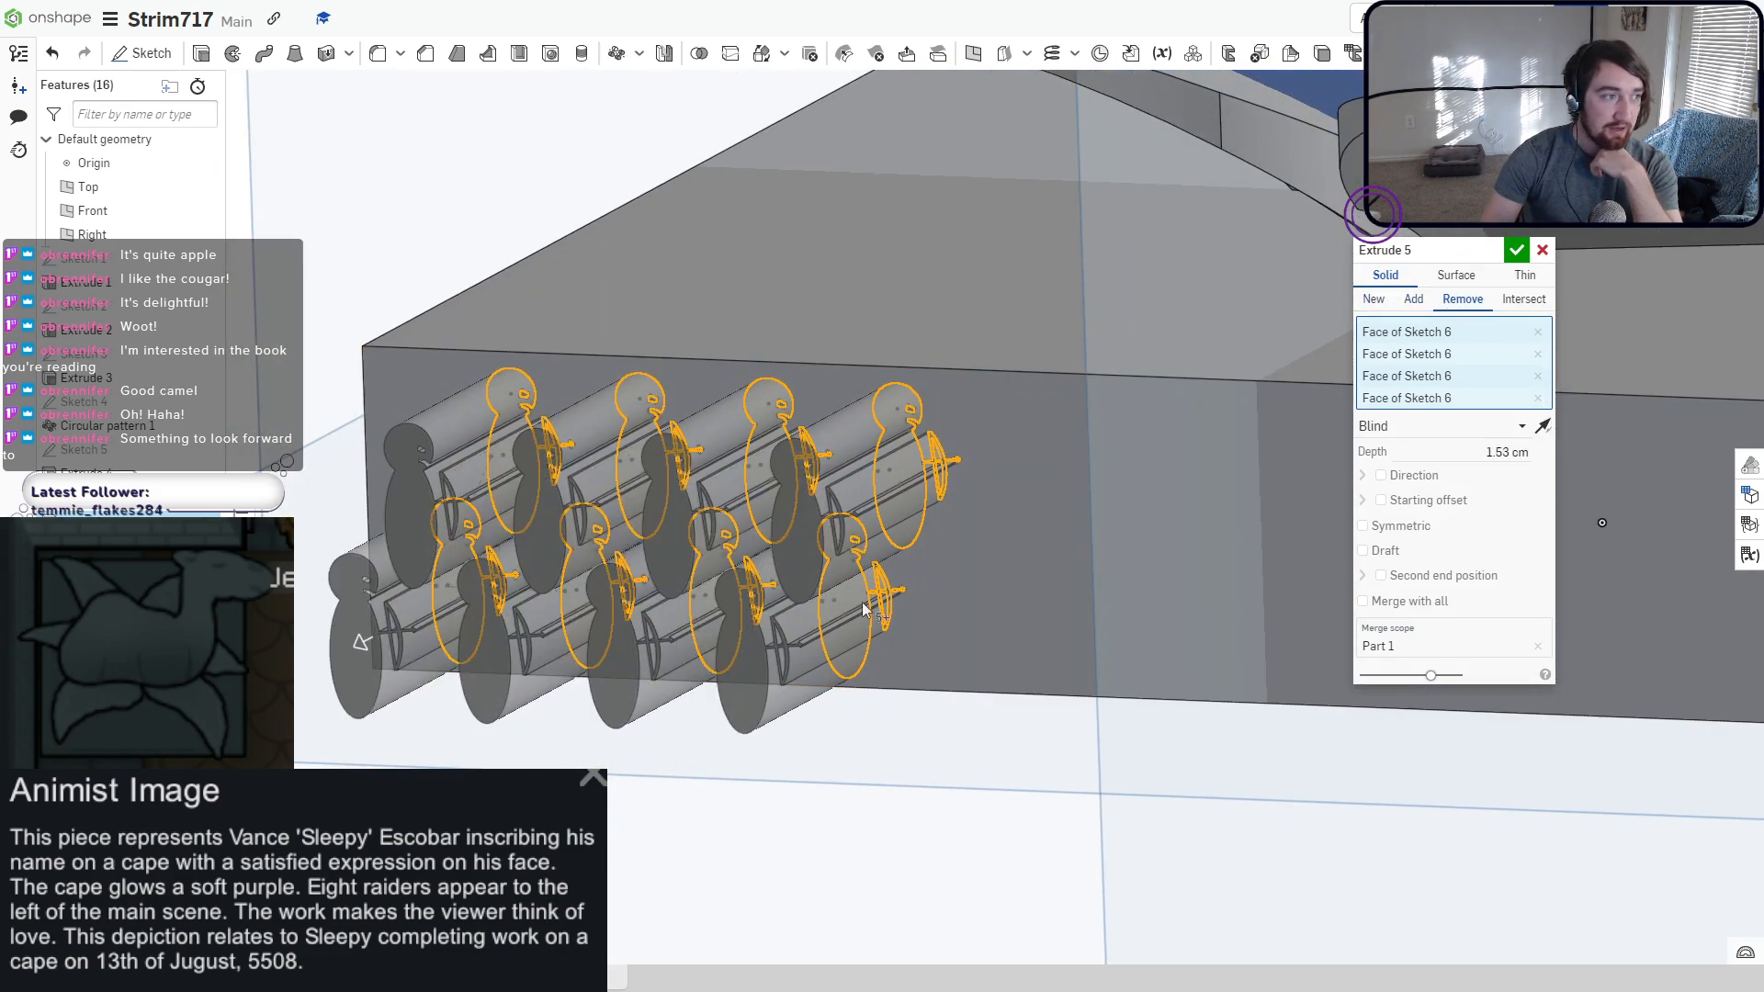
pyautogui.moveTo(664, 538)
pyautogui.mouseDown(button='right')
pyautogui.moveTo(736, 520)
pyautogui.moveTo(689, 529)
pyautogui.mouseUp(button='right')
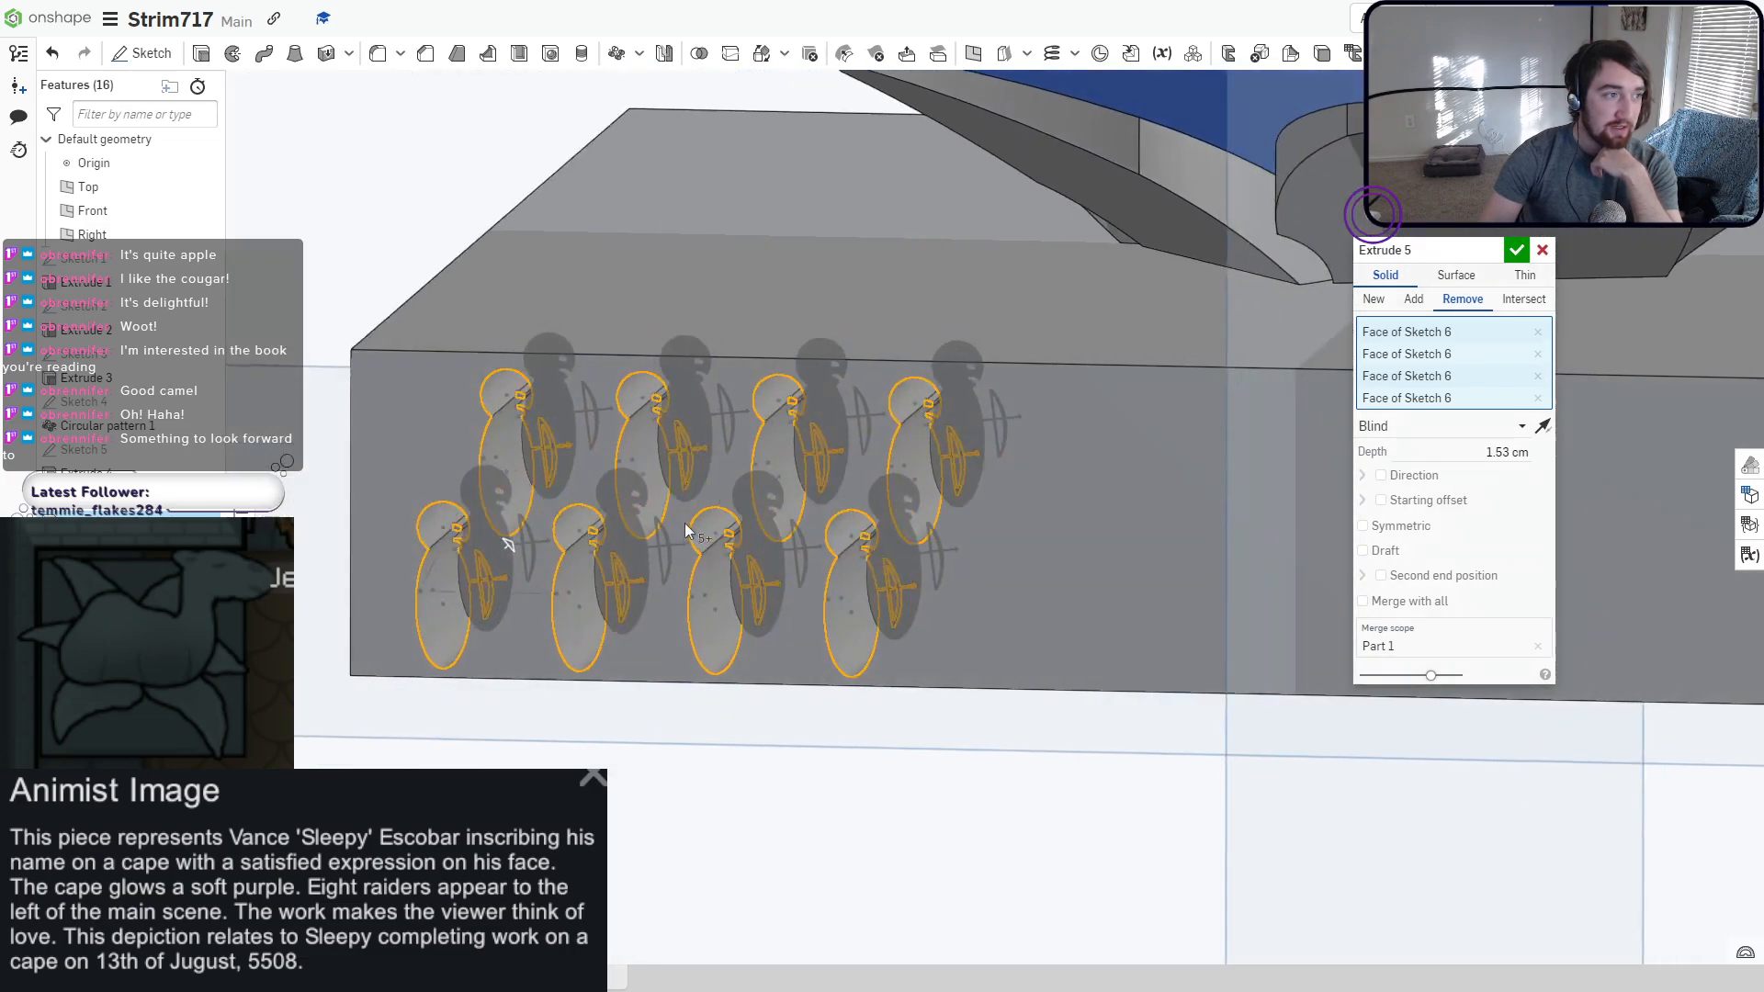
pyautogui.moveTo(510, 544); pyautogui.dragTo(467, 584)
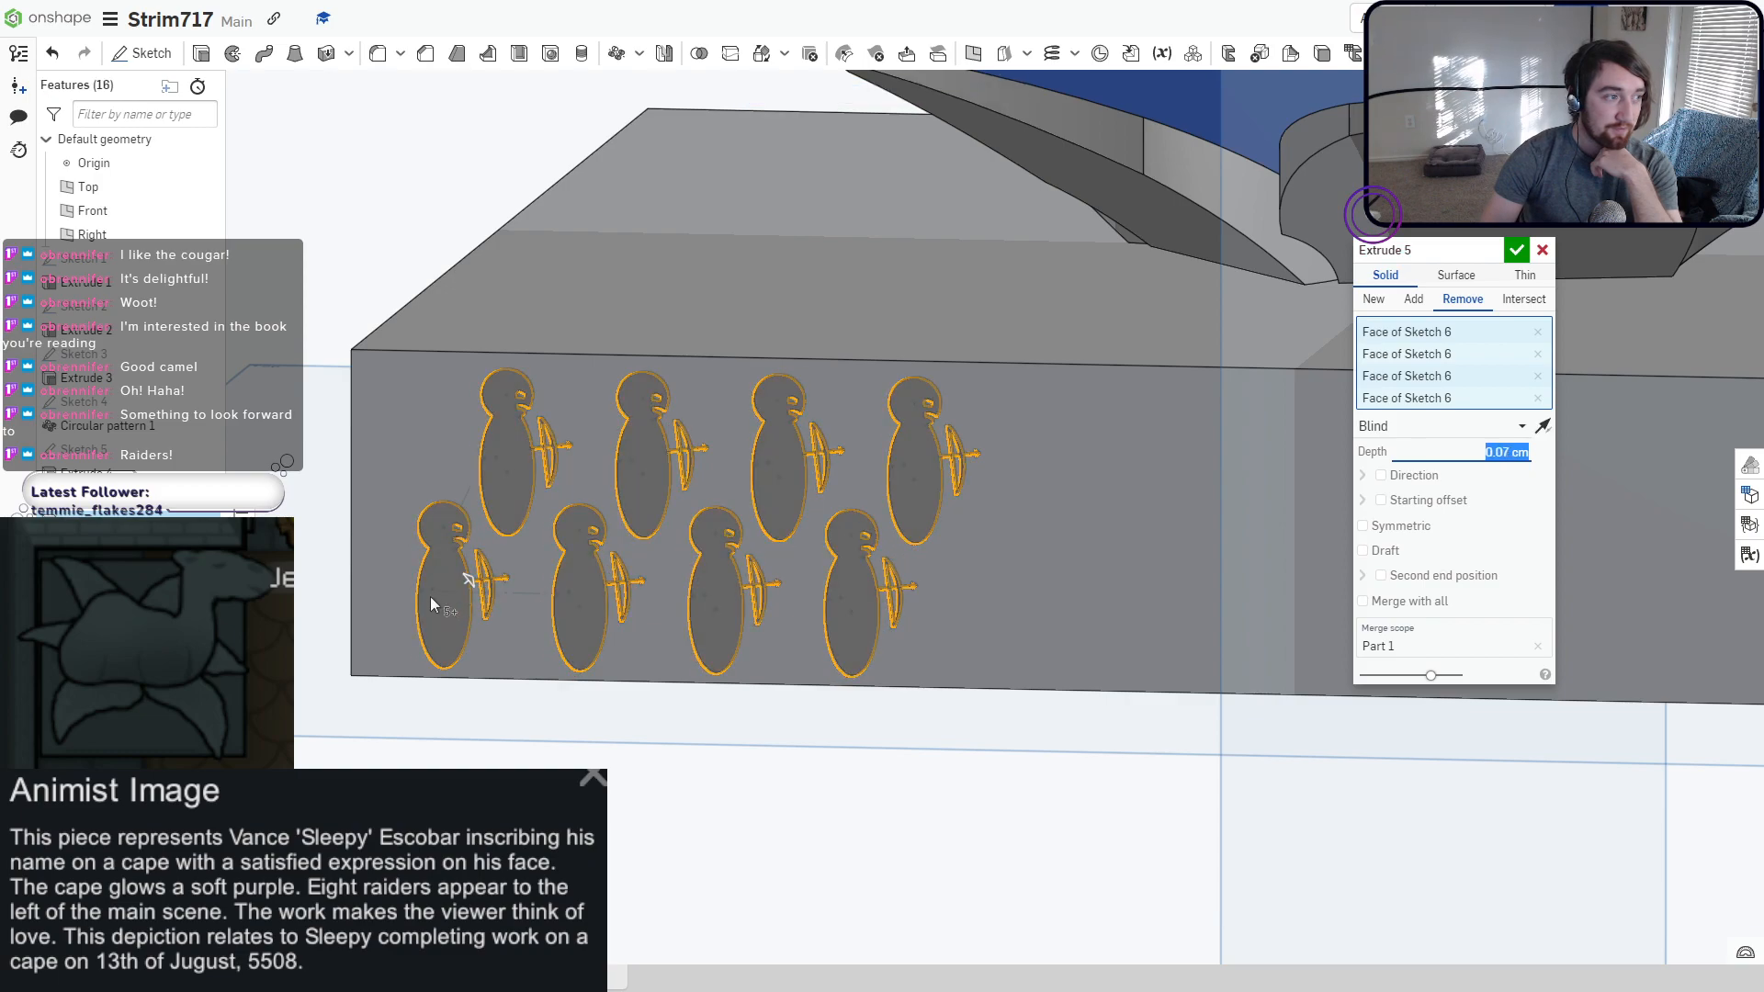
pyautogui.scroll(5, 416, 603)
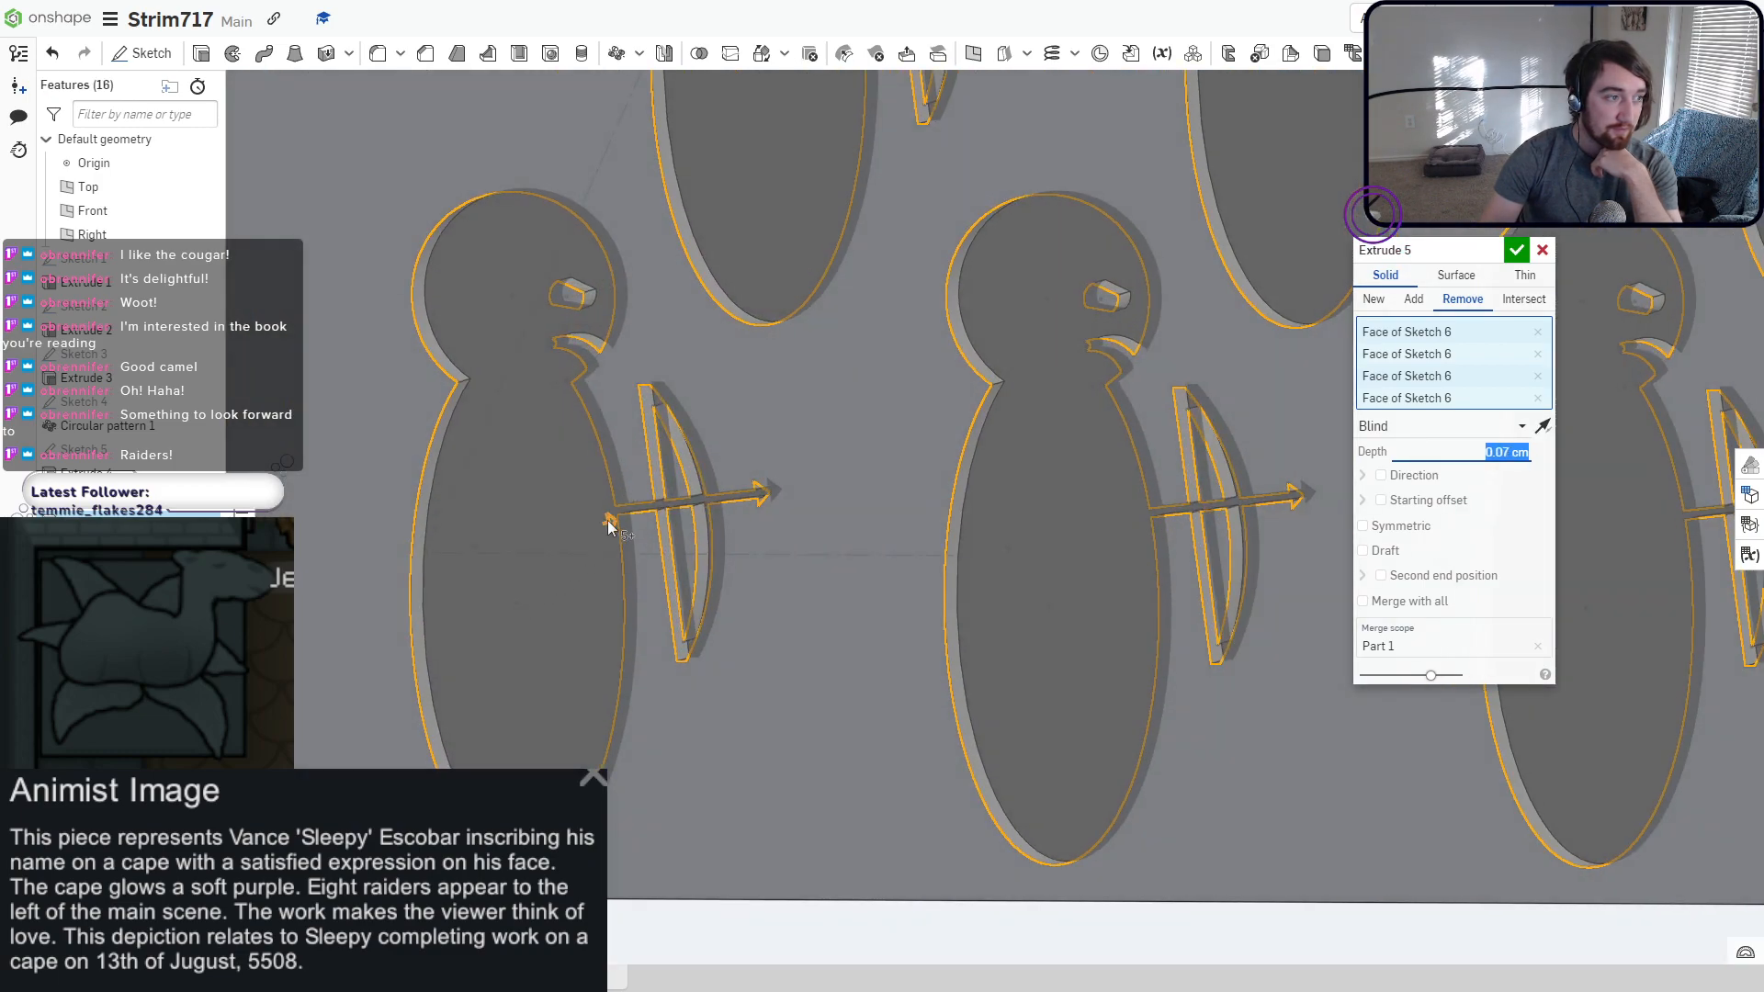
pyautogui.moveTo(608, 521); pyautogui.dragTo(550, 621)
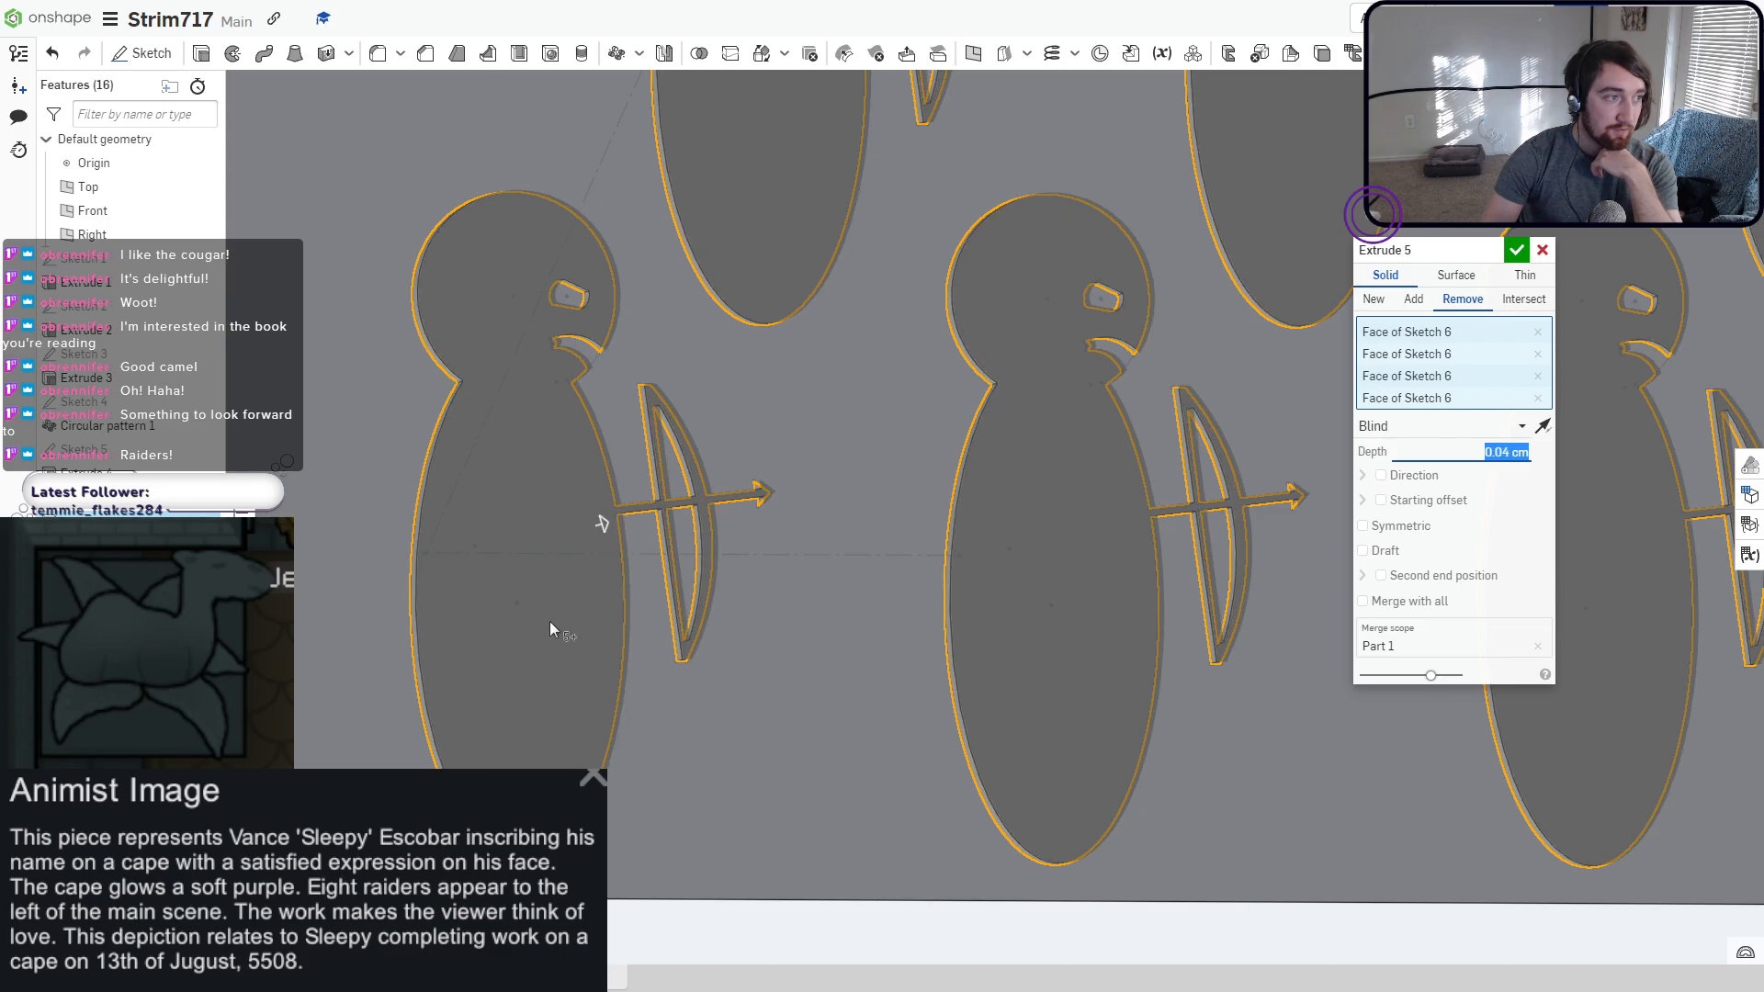
pyautogui.scroll(-4, 579, 621)
pyautogui.click(1517, 254)
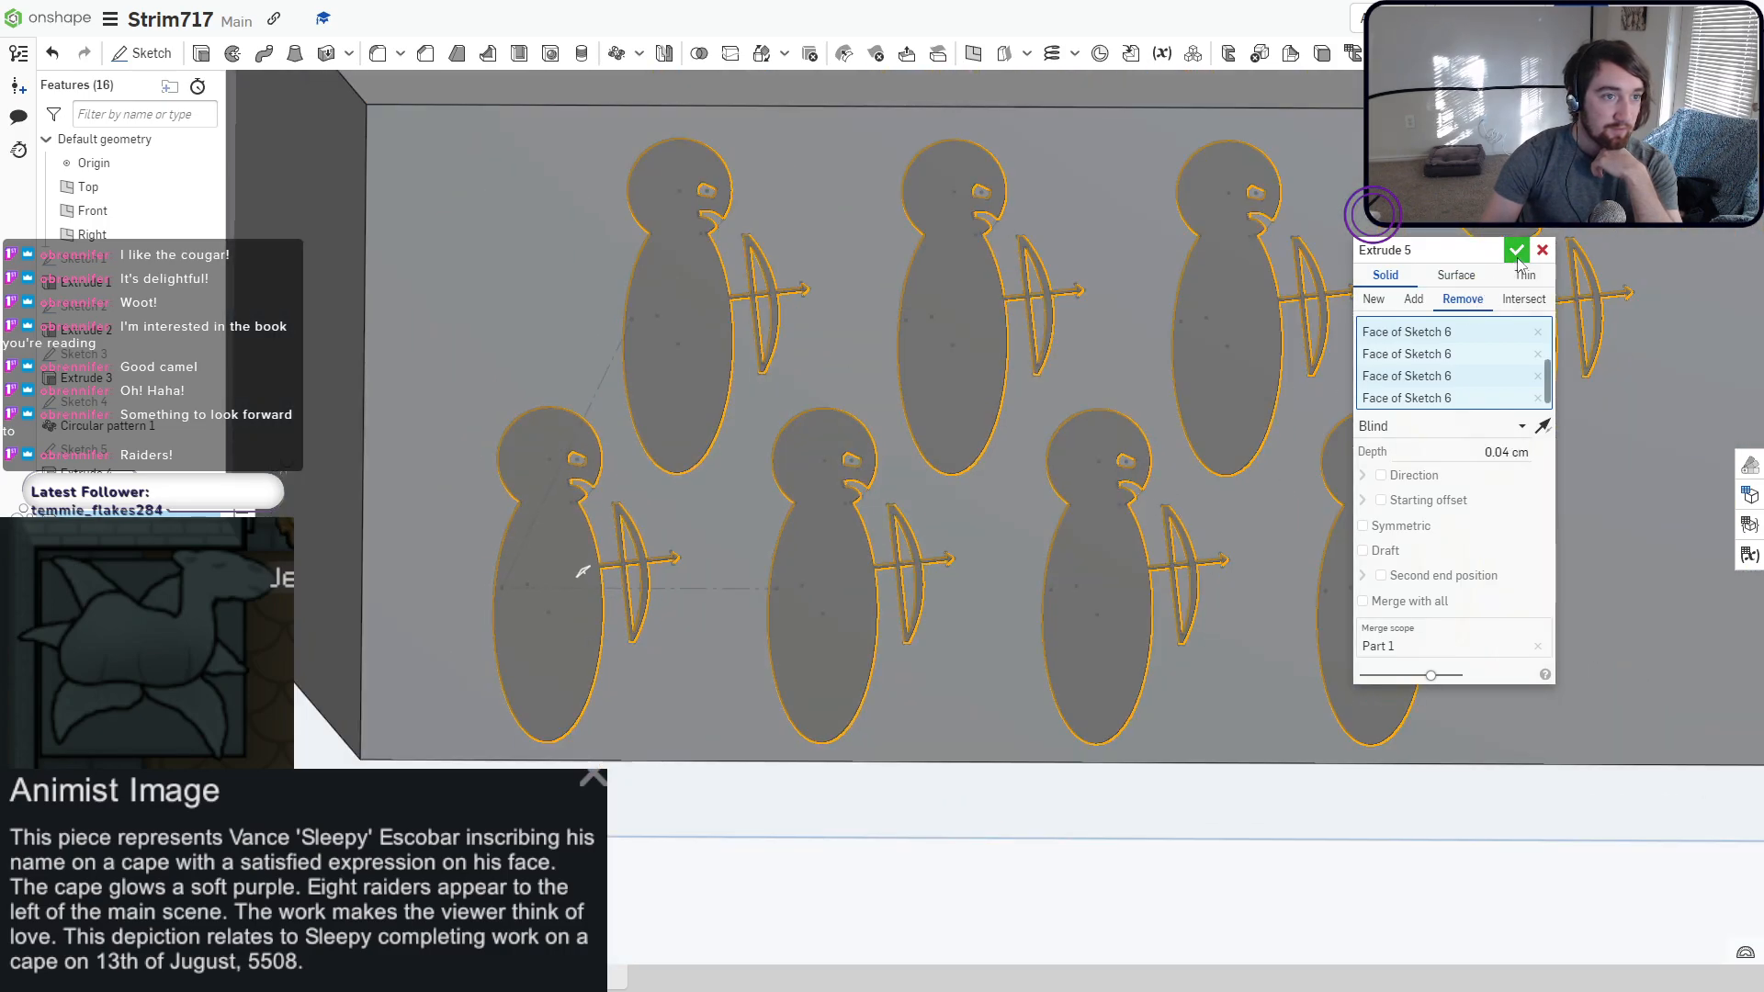
# Apply a dark blue-grey appearance to the eight engraved figure faces on the block's front.
pyautogui.moveTo(1107, 473); pyautogui.dragTo(1040, 494, button='right')
pyautogui.scroll(-3, 1040, 495)
pyautogui.scroll(-3, 786, 667)
pyautogui.moveTo(786, 667); pyautogui.dragTo(775, 681, button='right')
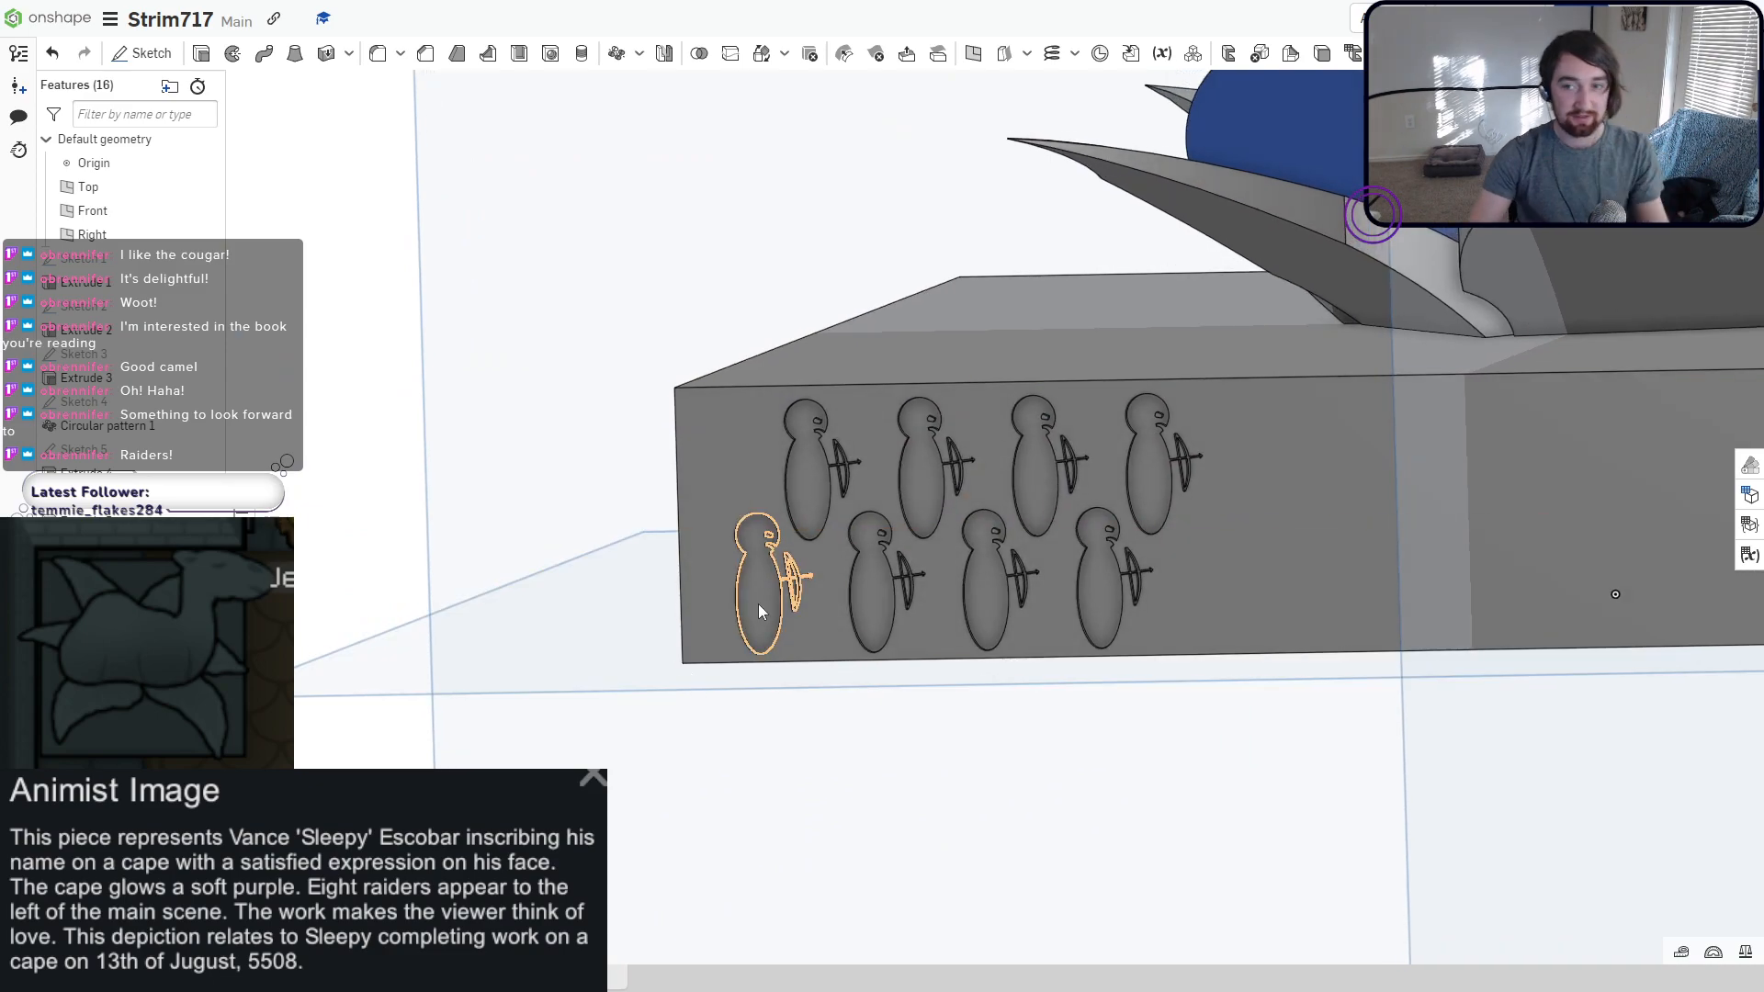
pyautogui.click(813, 494)
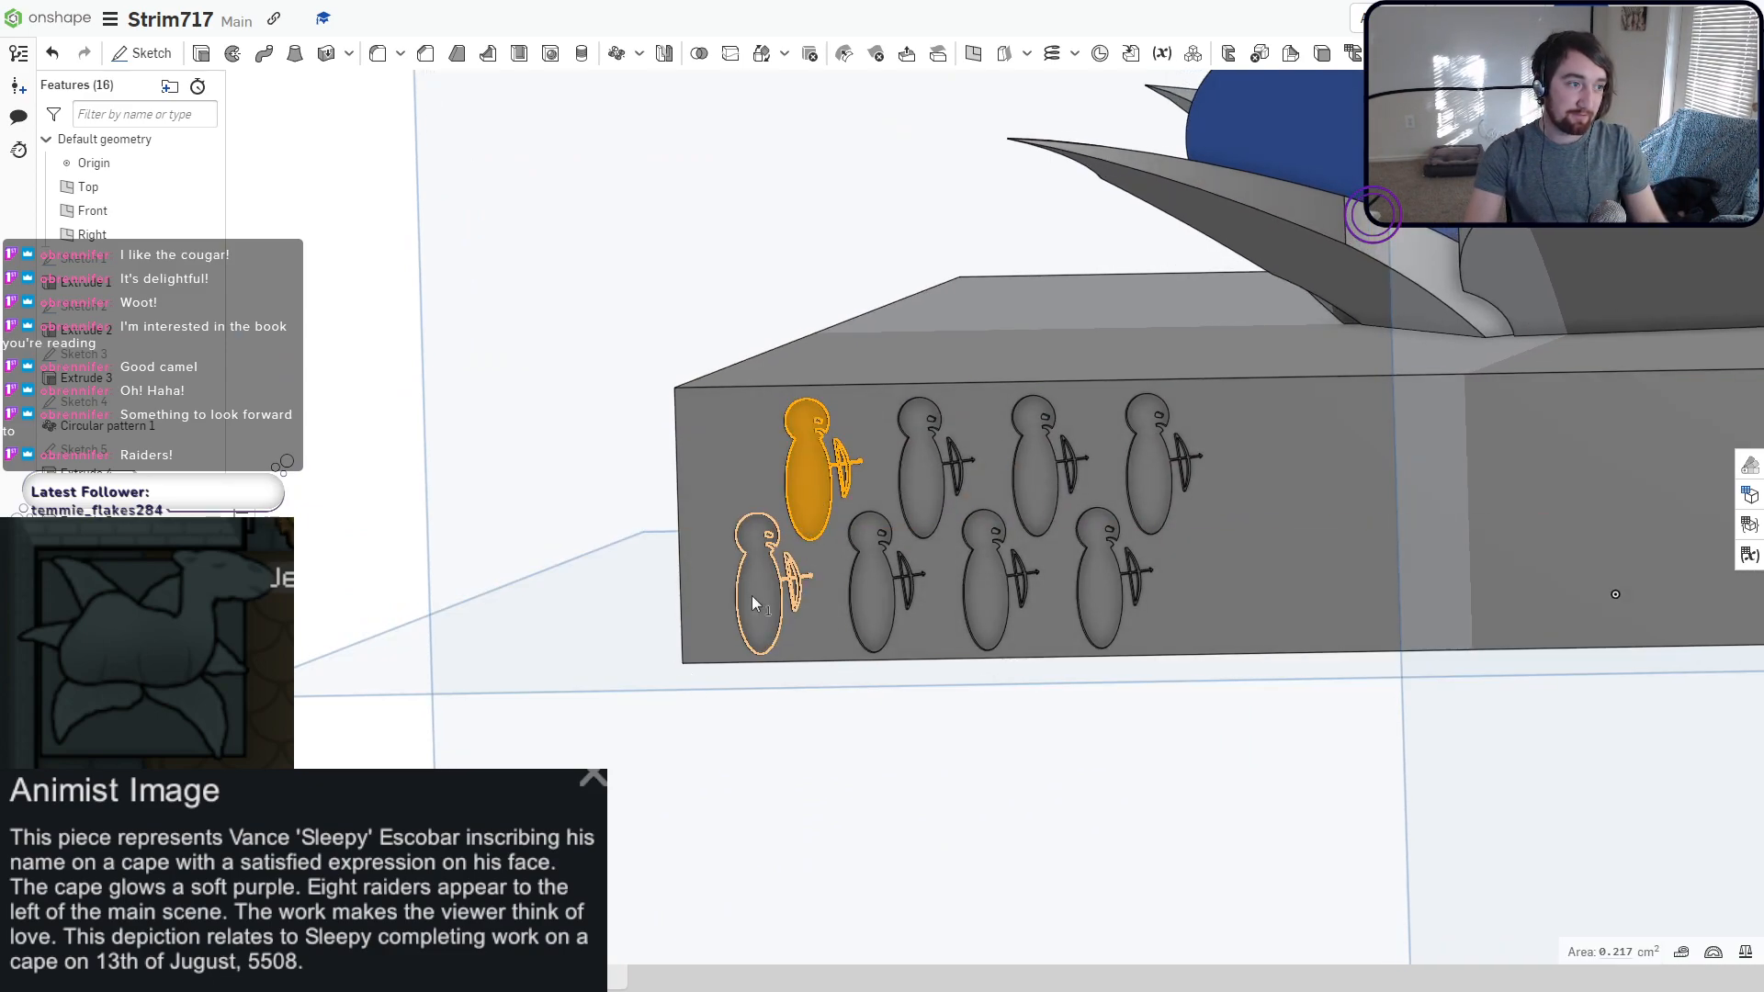
pyautogui.click(751, 595)
pyautogui.click(887, 581)
pyautogui.click(928, 496)
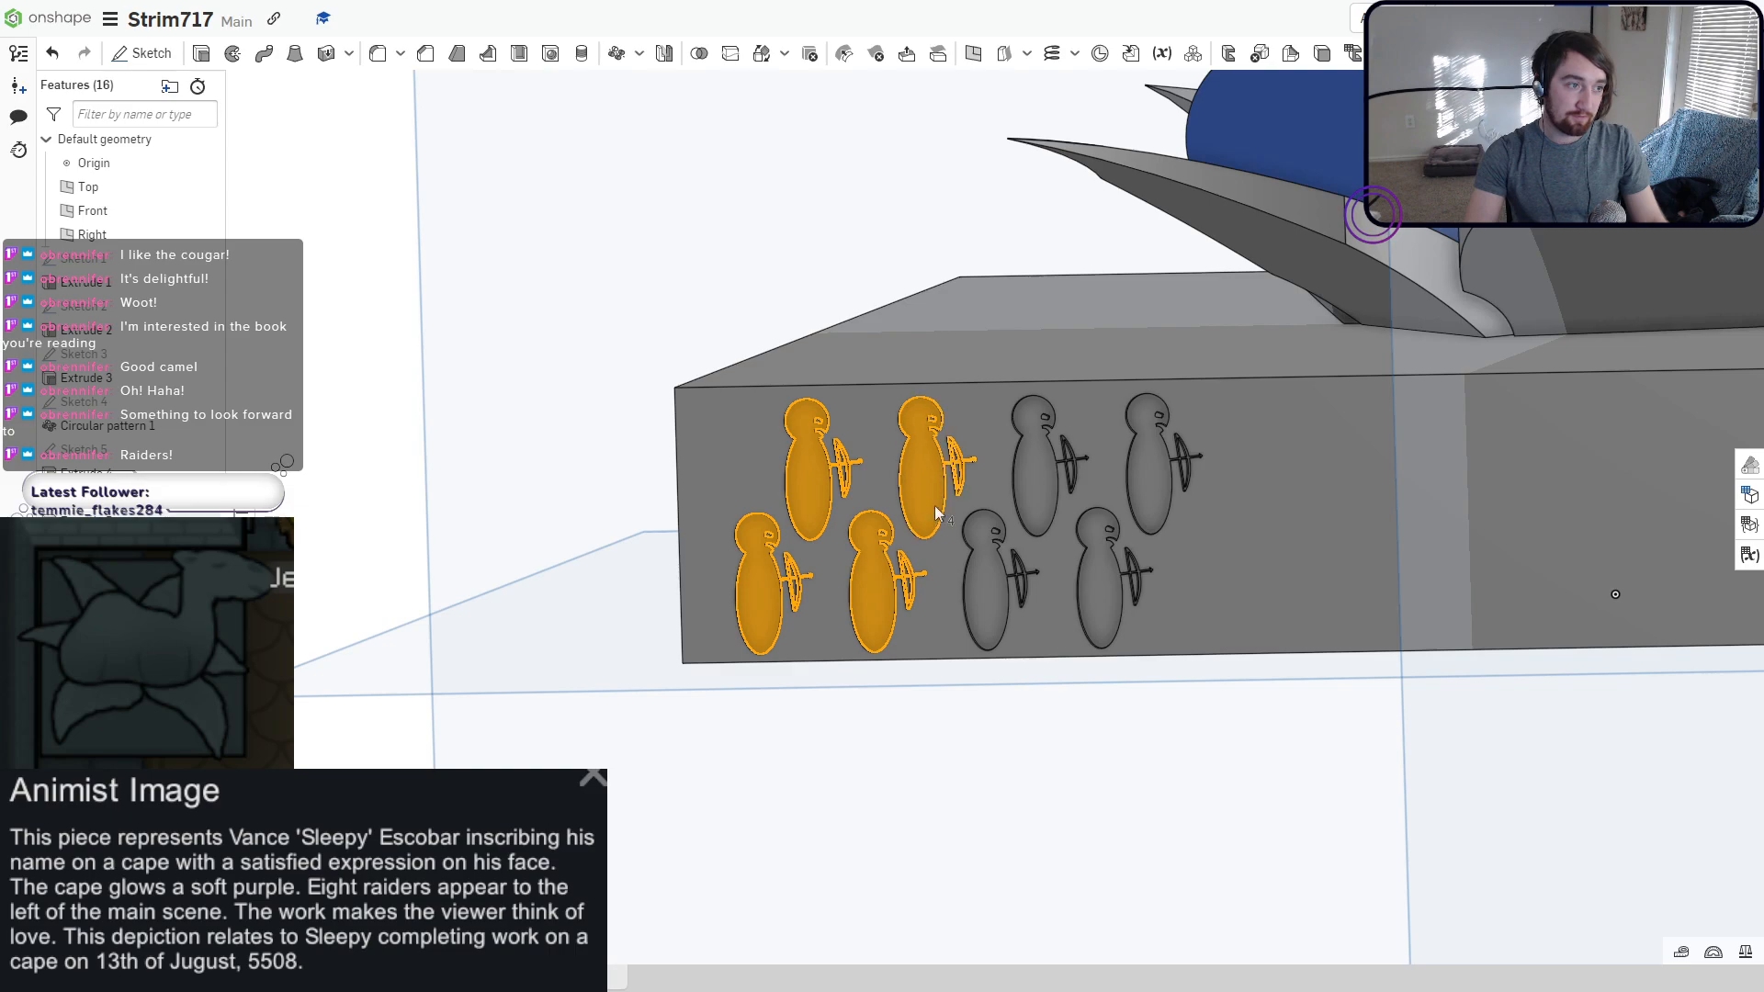
pyautogui.click(982, 582)
pyautogui.click(1040, 493)
pyautogui.click(1090, 582)
pyautogui.click(1145, 487)
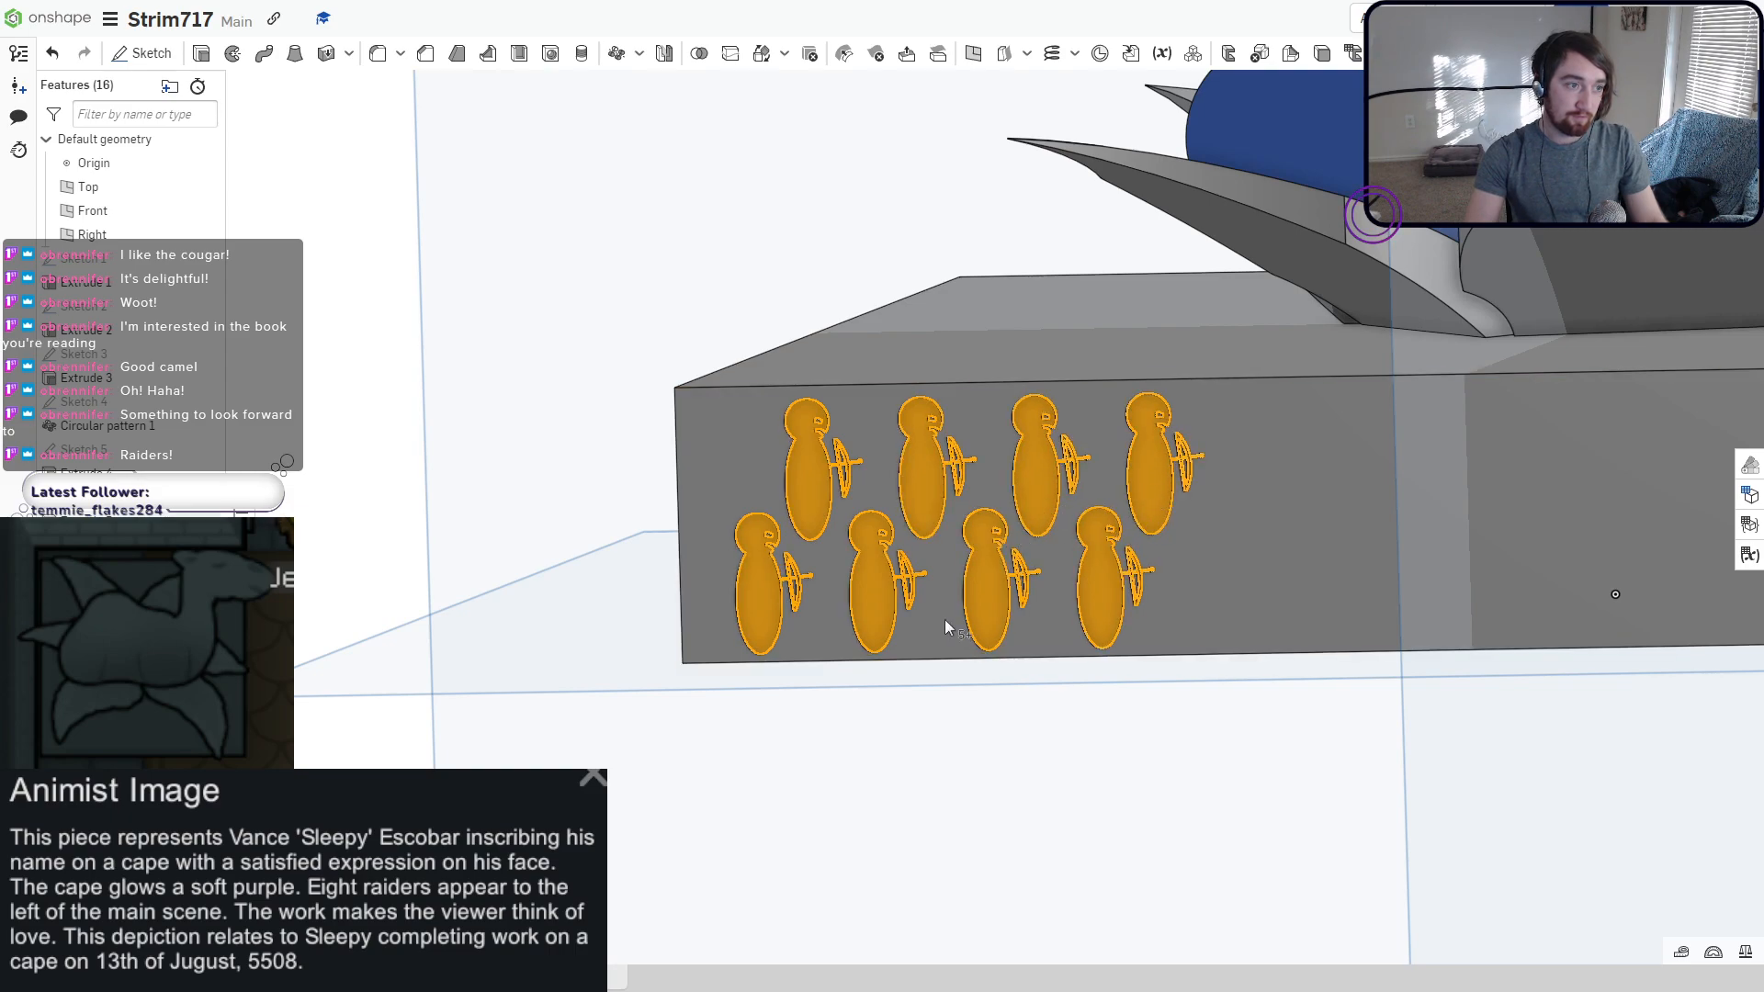
pyautogui.rightClick(752, 599)
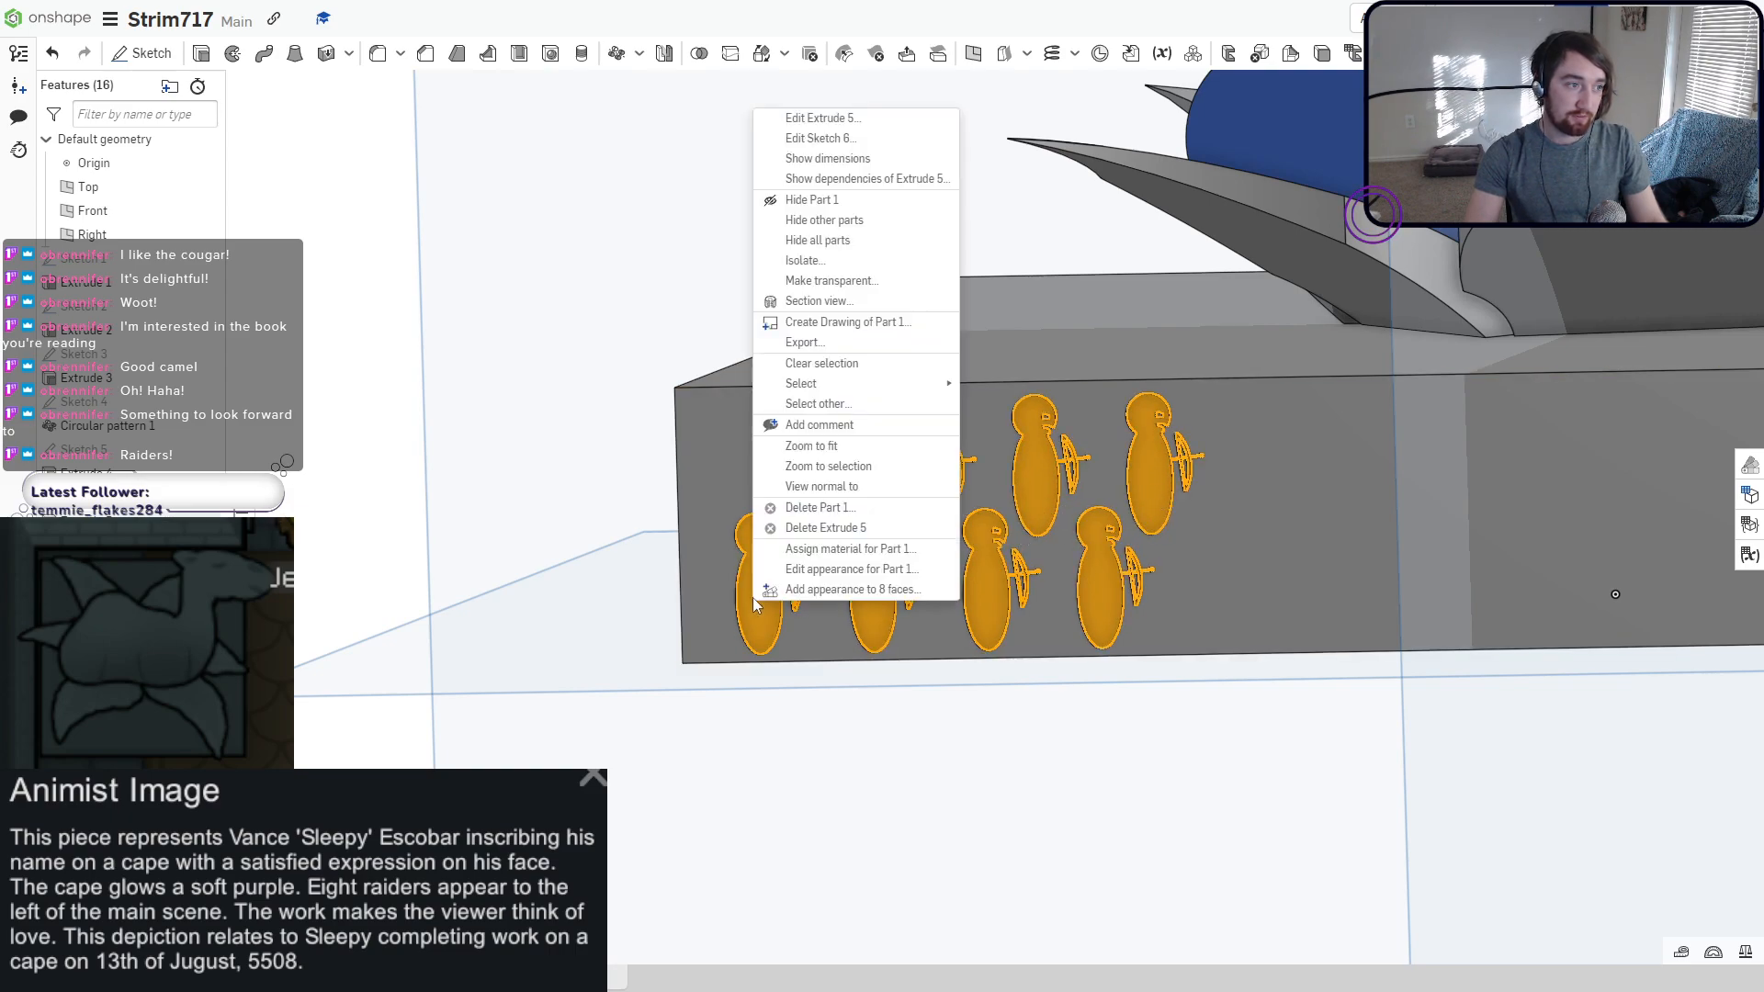
pyautogui.click(817, 589)
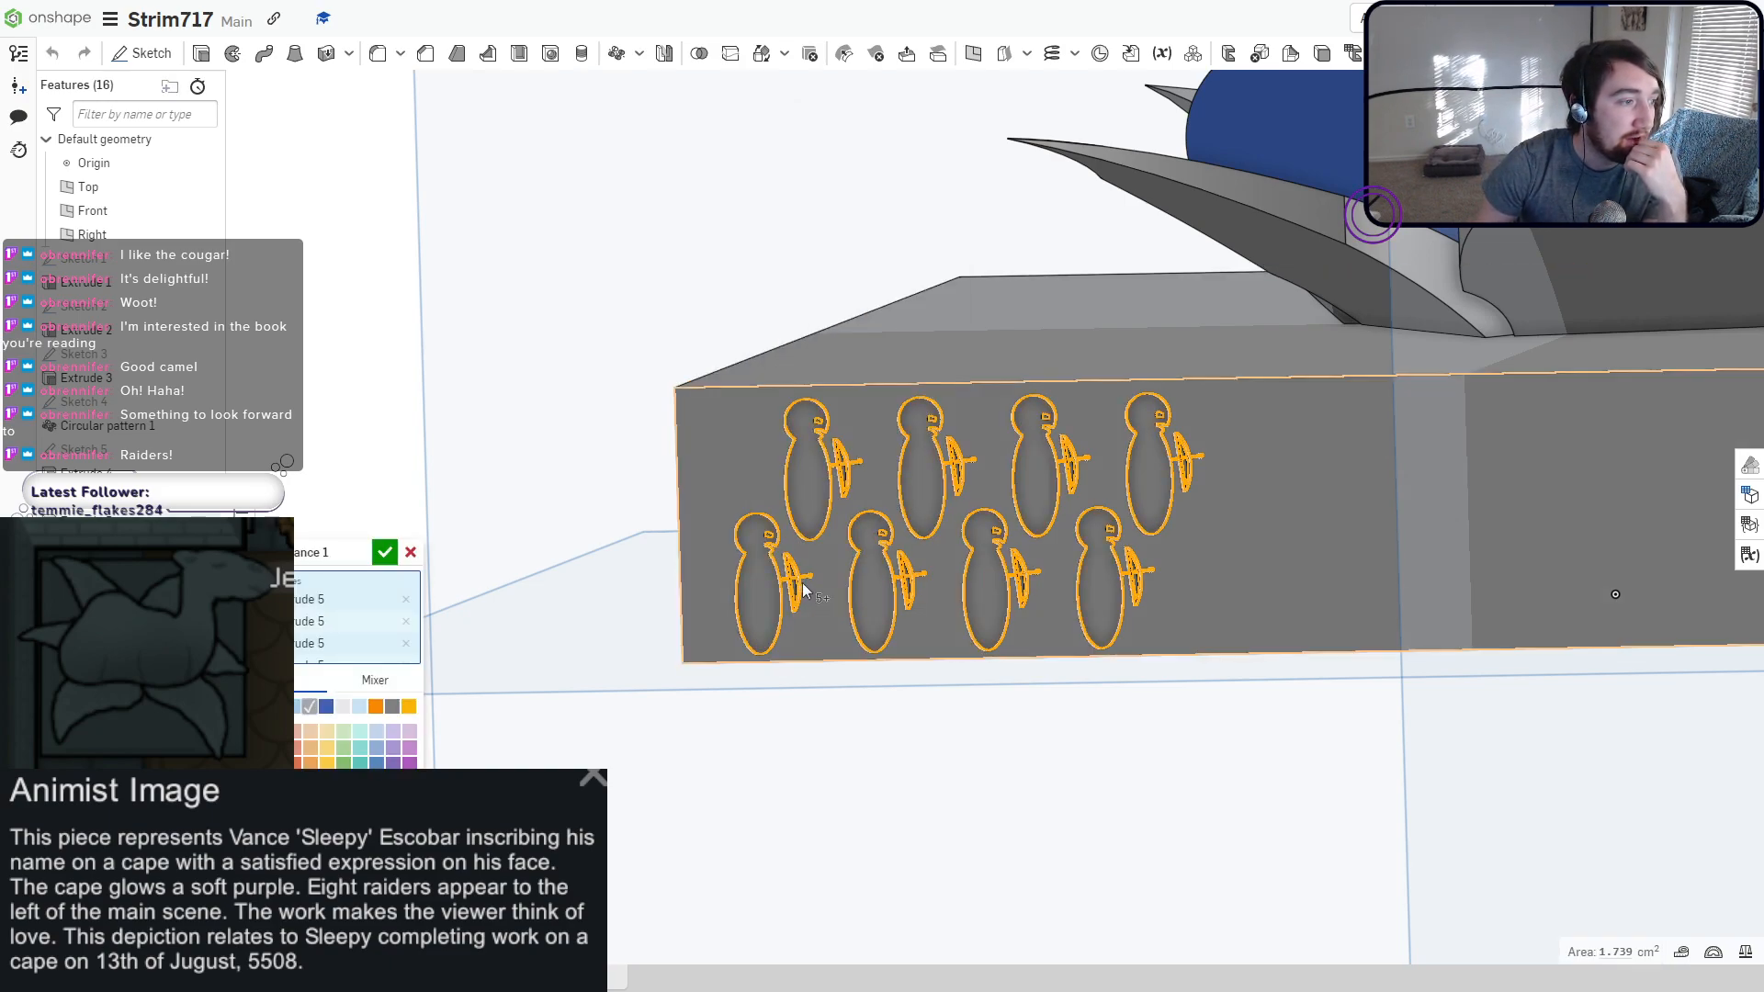
pyautogui.click(261, 797)
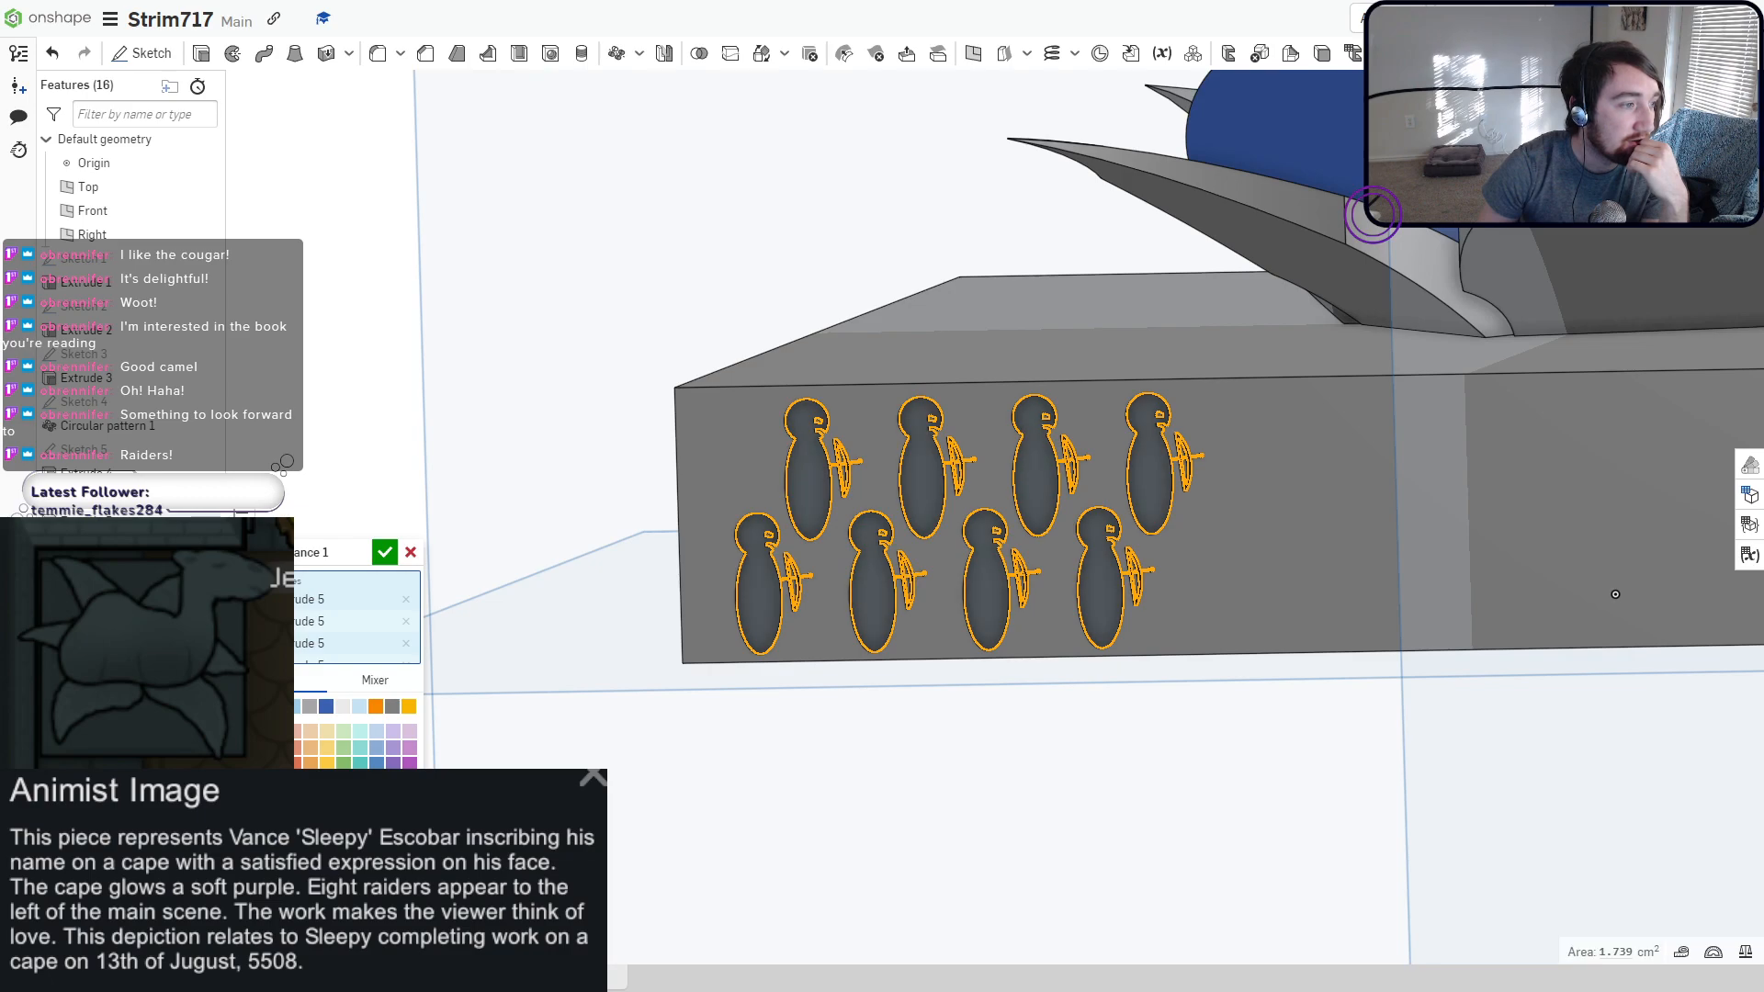
pyautogui.click(385, 554)
# Start a sketch on the camel's front face and draw a circle about 0.22 cm in diameter on its hump as a figure's head.
pyautogui.moveTo(384, 558); pyautogui.dragTo(550, 699, button='right')
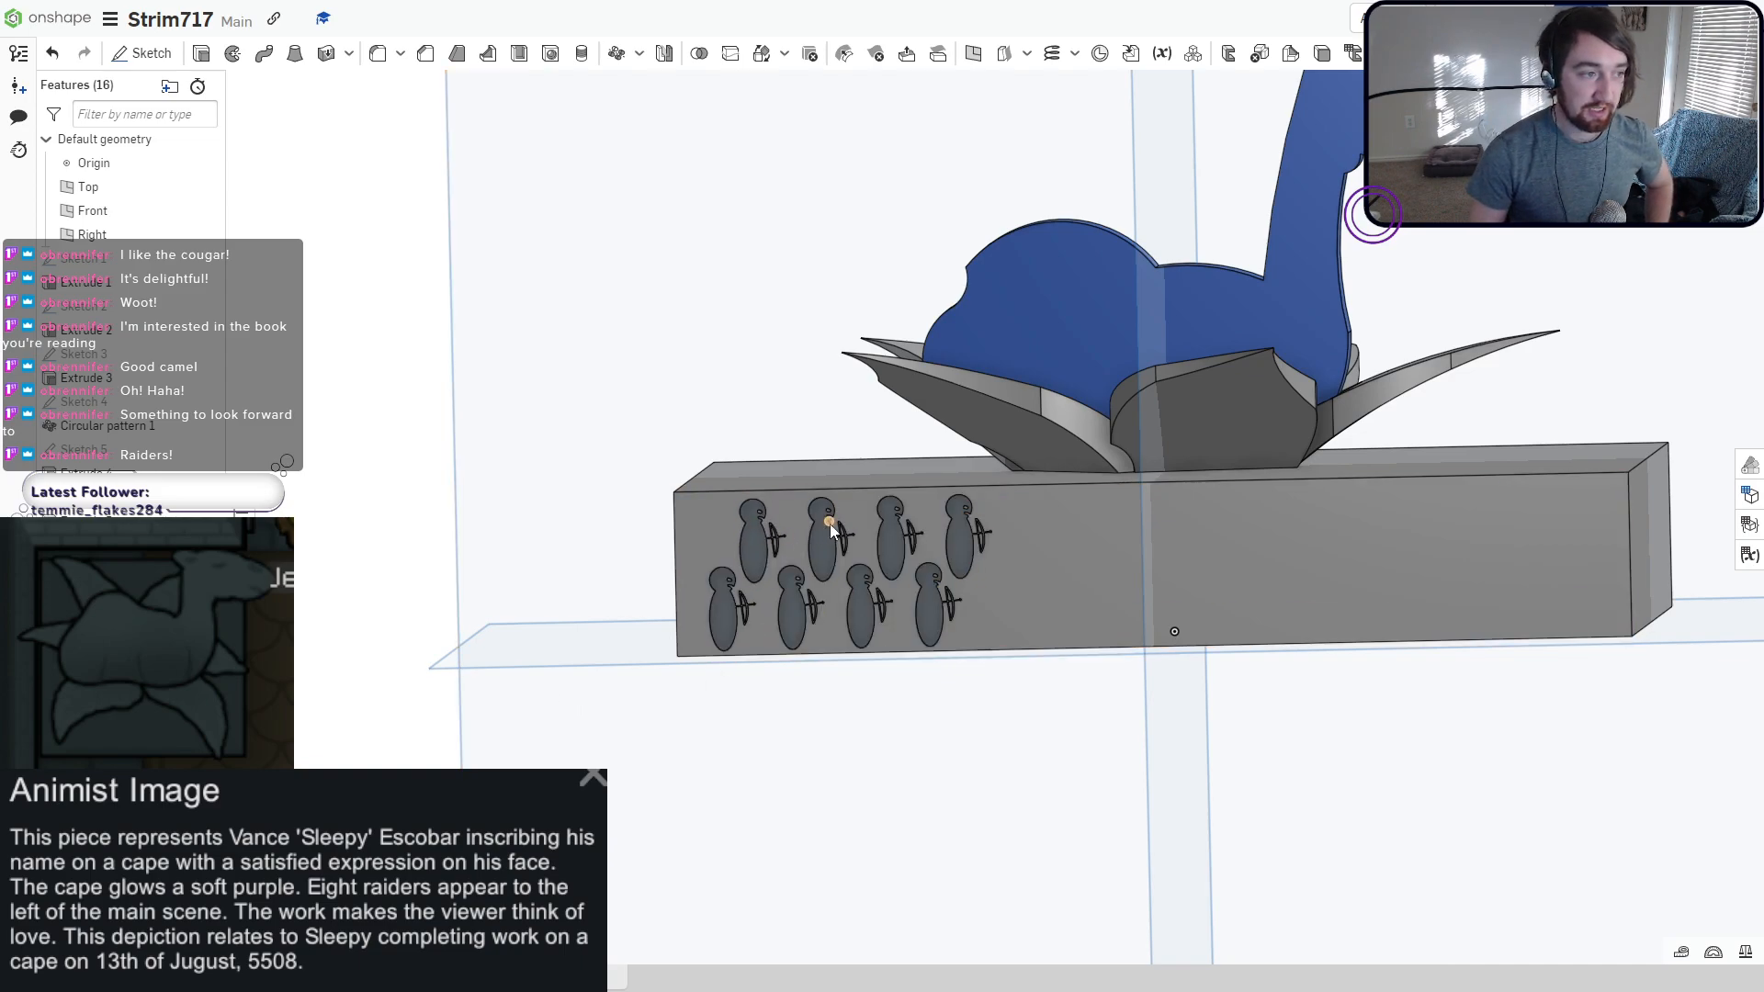
pyautogui.moveTo(1049, 430); pyautogui.dragTo(880, 546, button='middle')
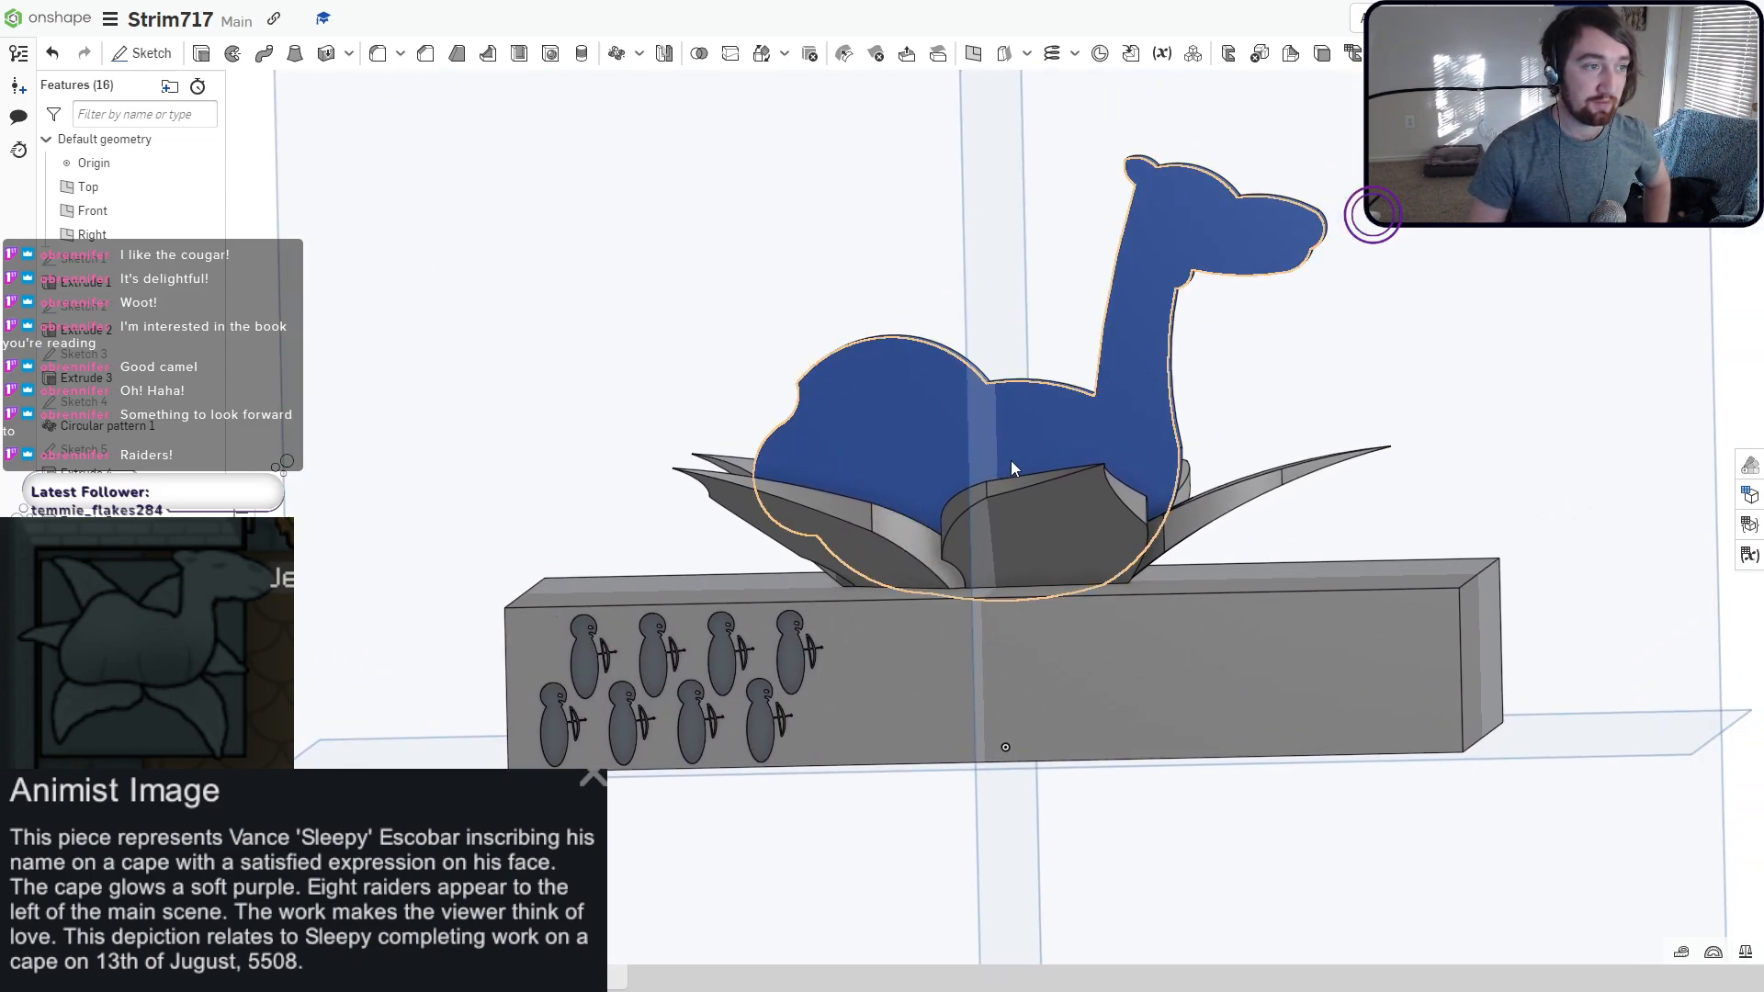
pyautogui.scroll(5, 967, 461)
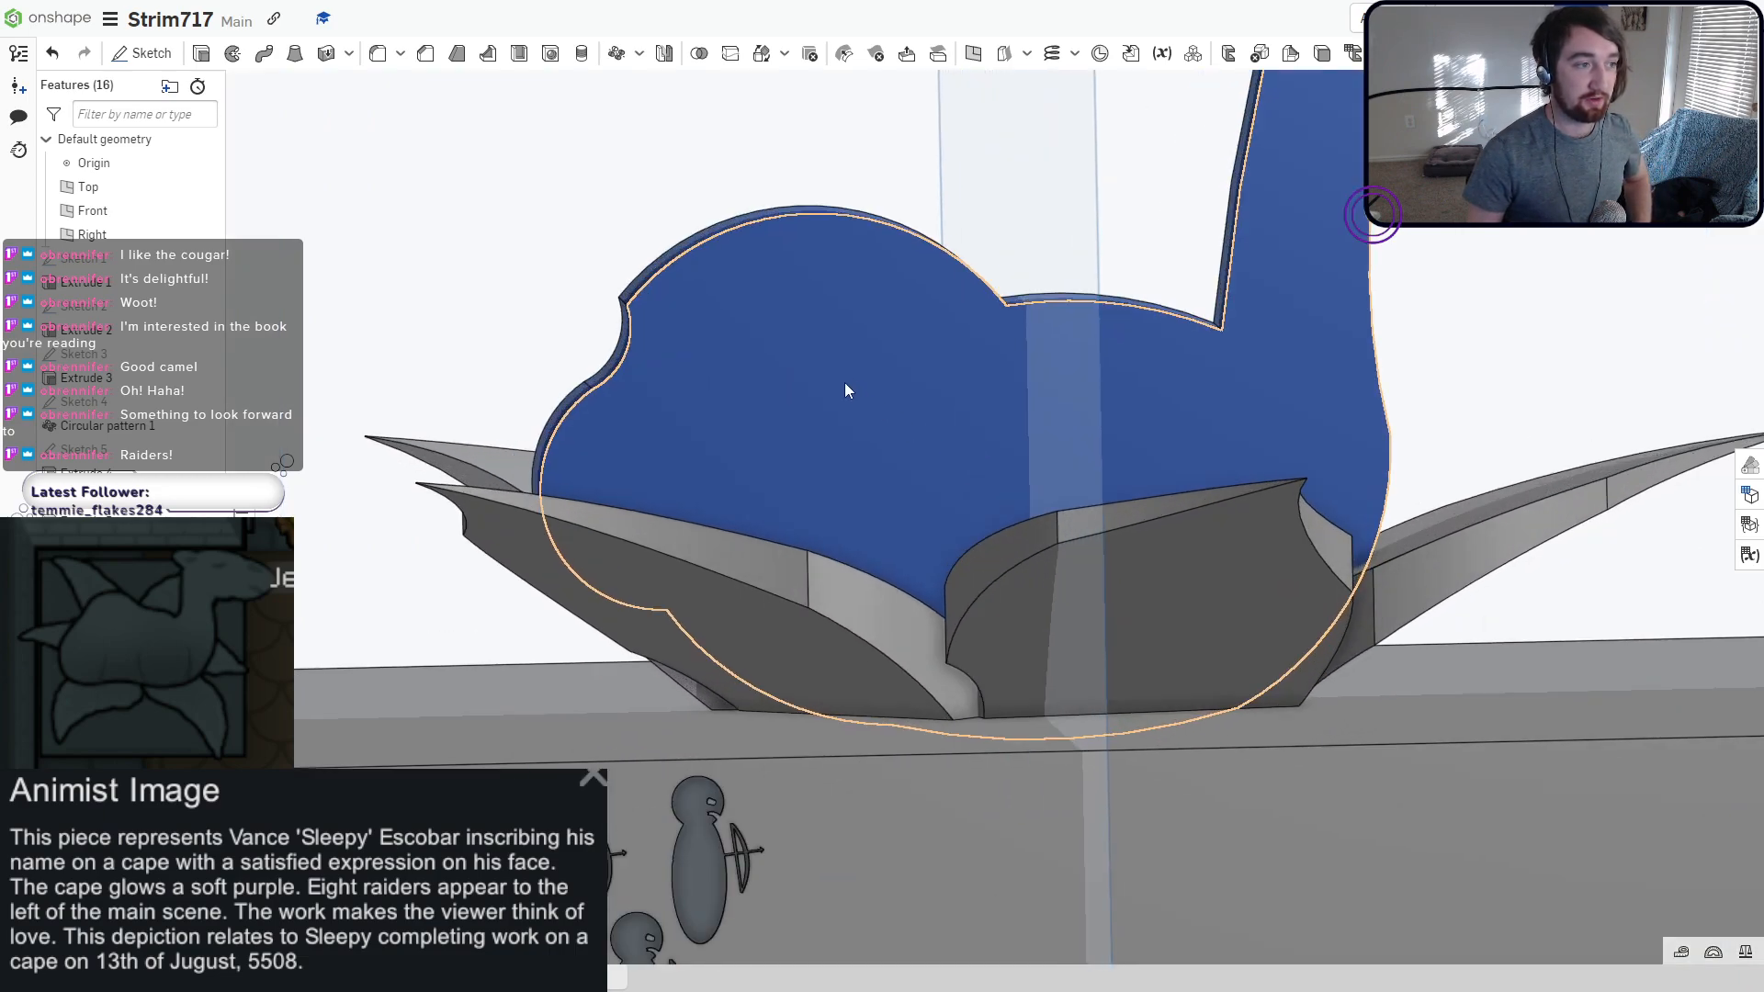
pyautogui.hotkey('shift', '1')
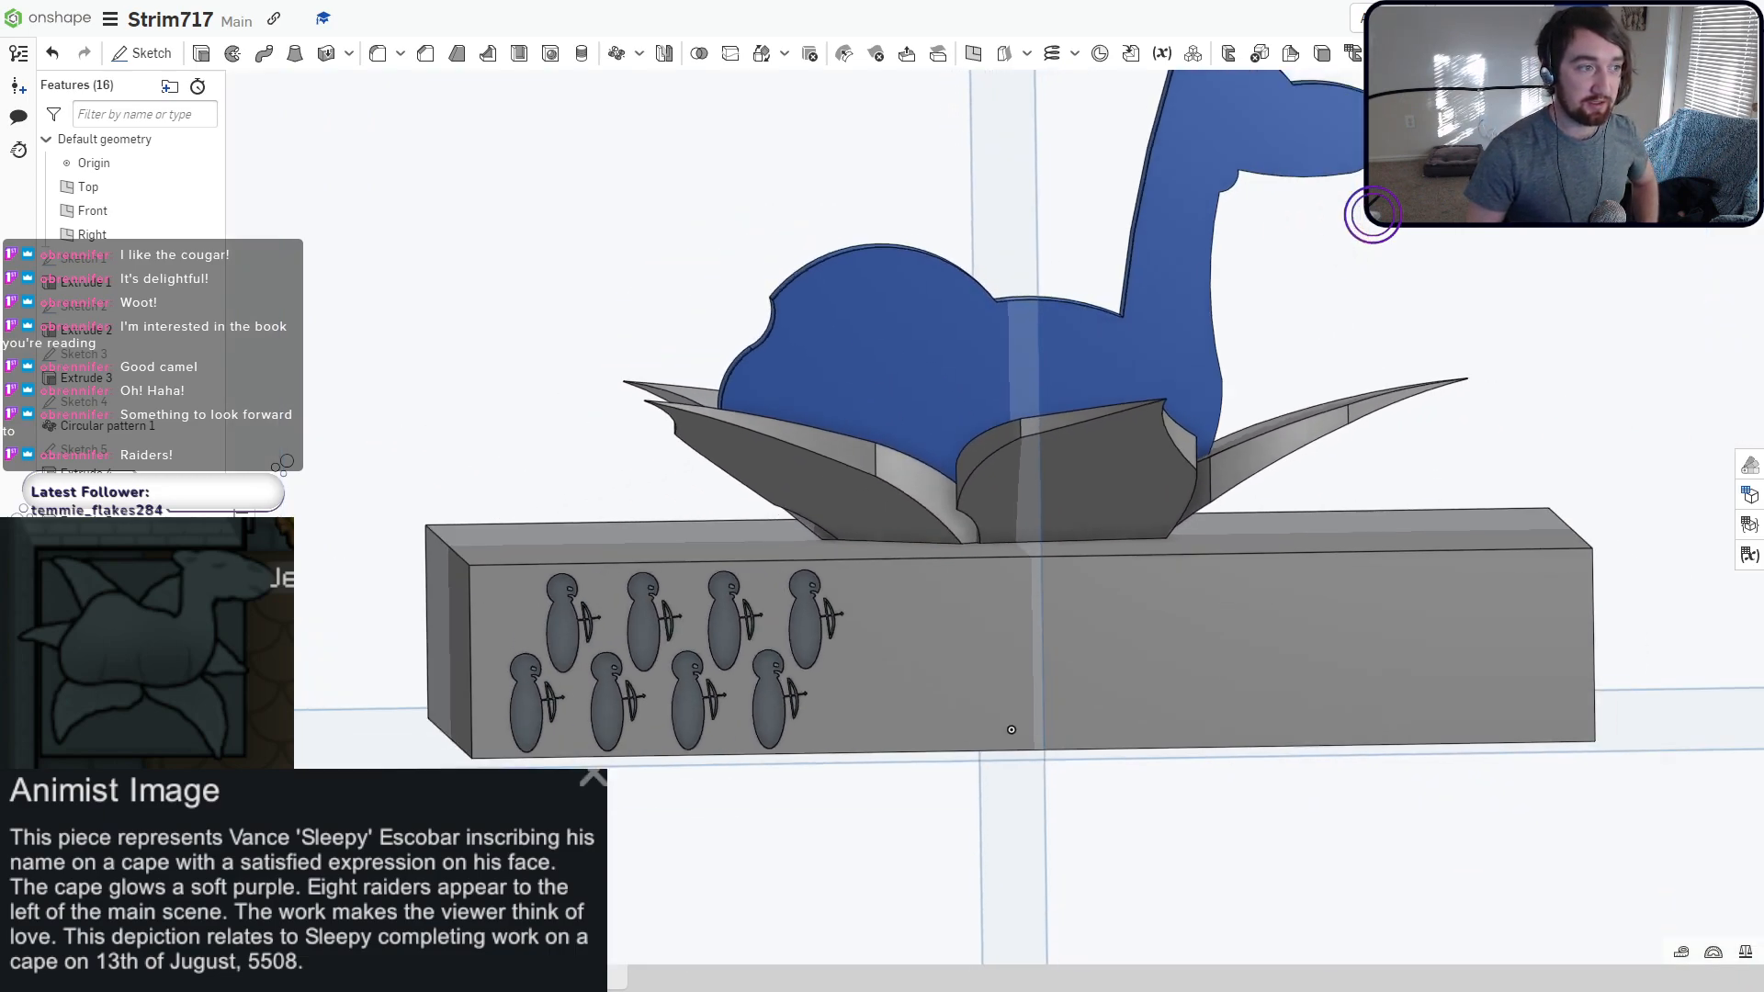
pyautogui.scroll(3, 944, 327)
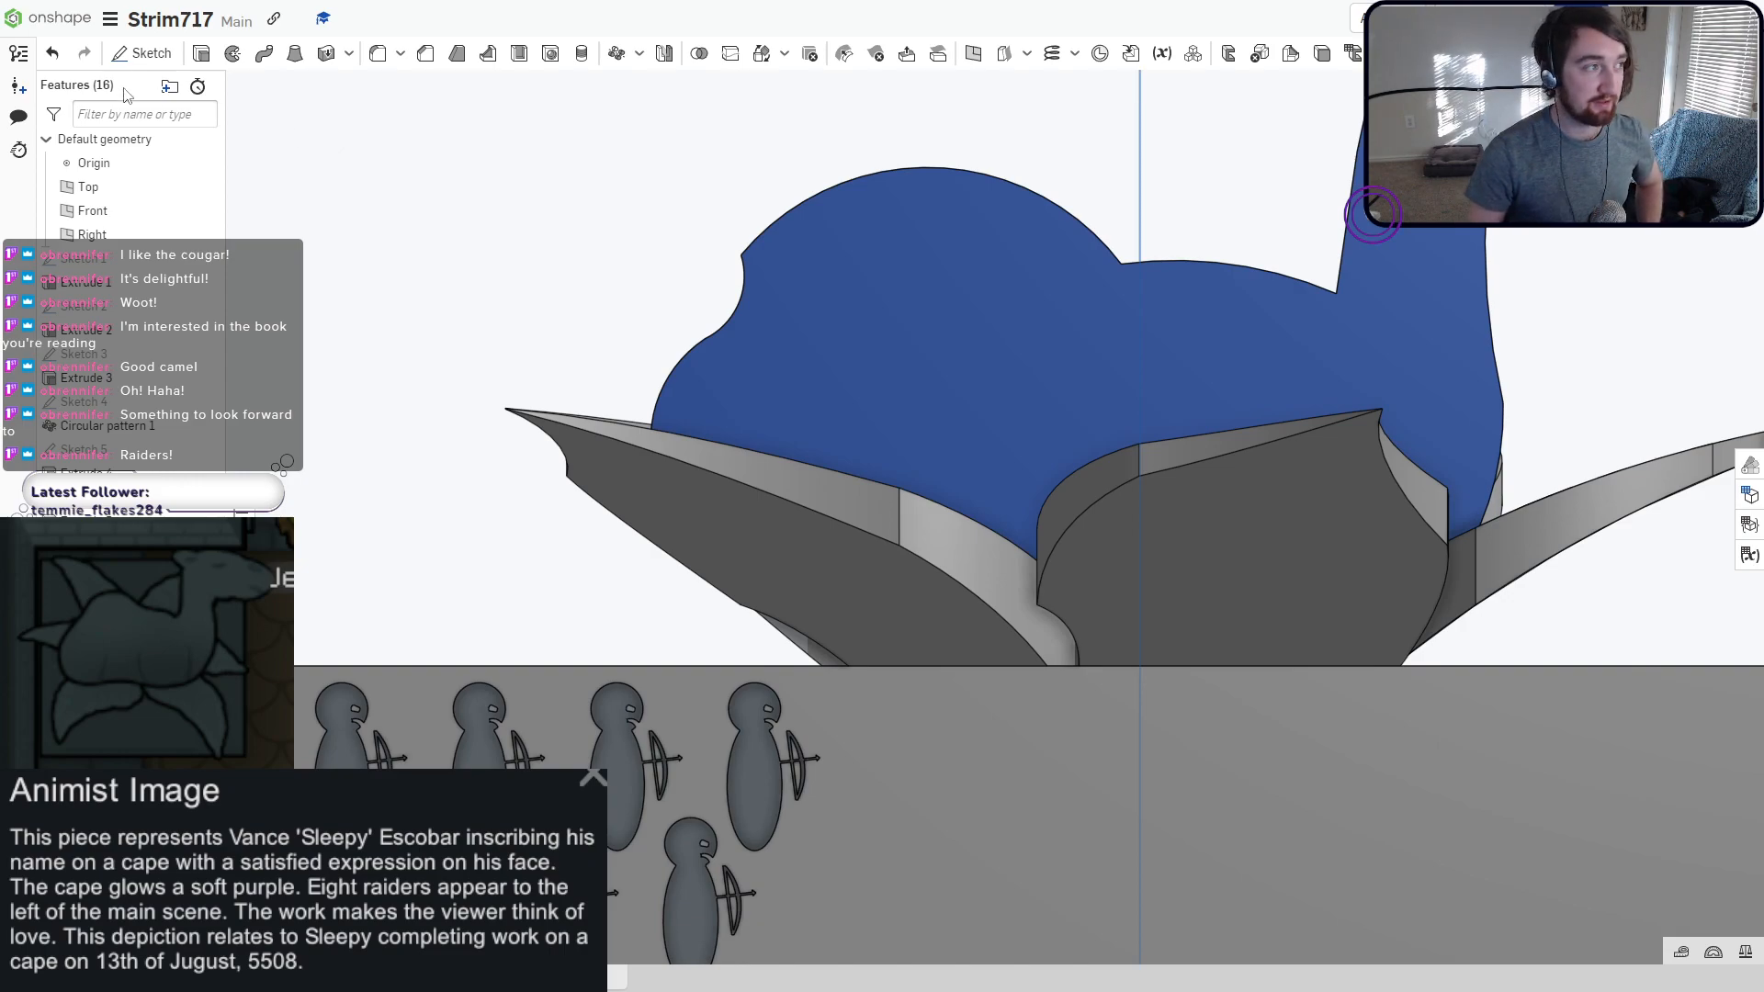
pyautogui.click(142, 52)
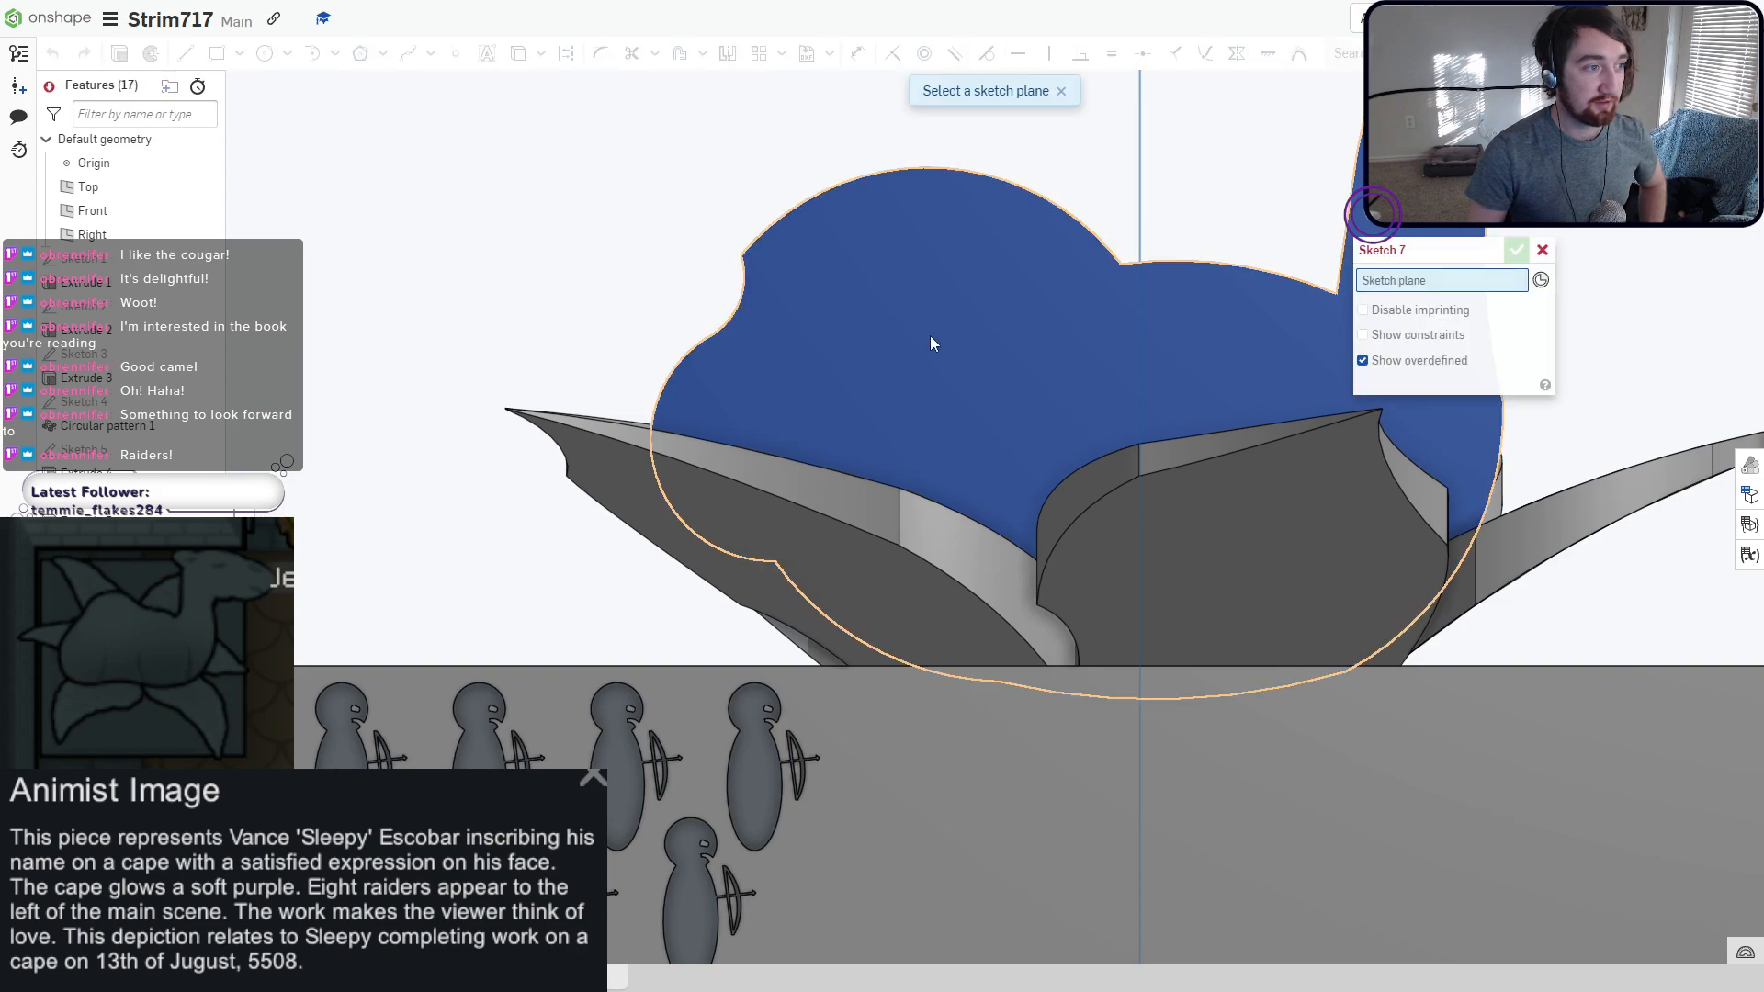
pyautogui.click(928, 334)
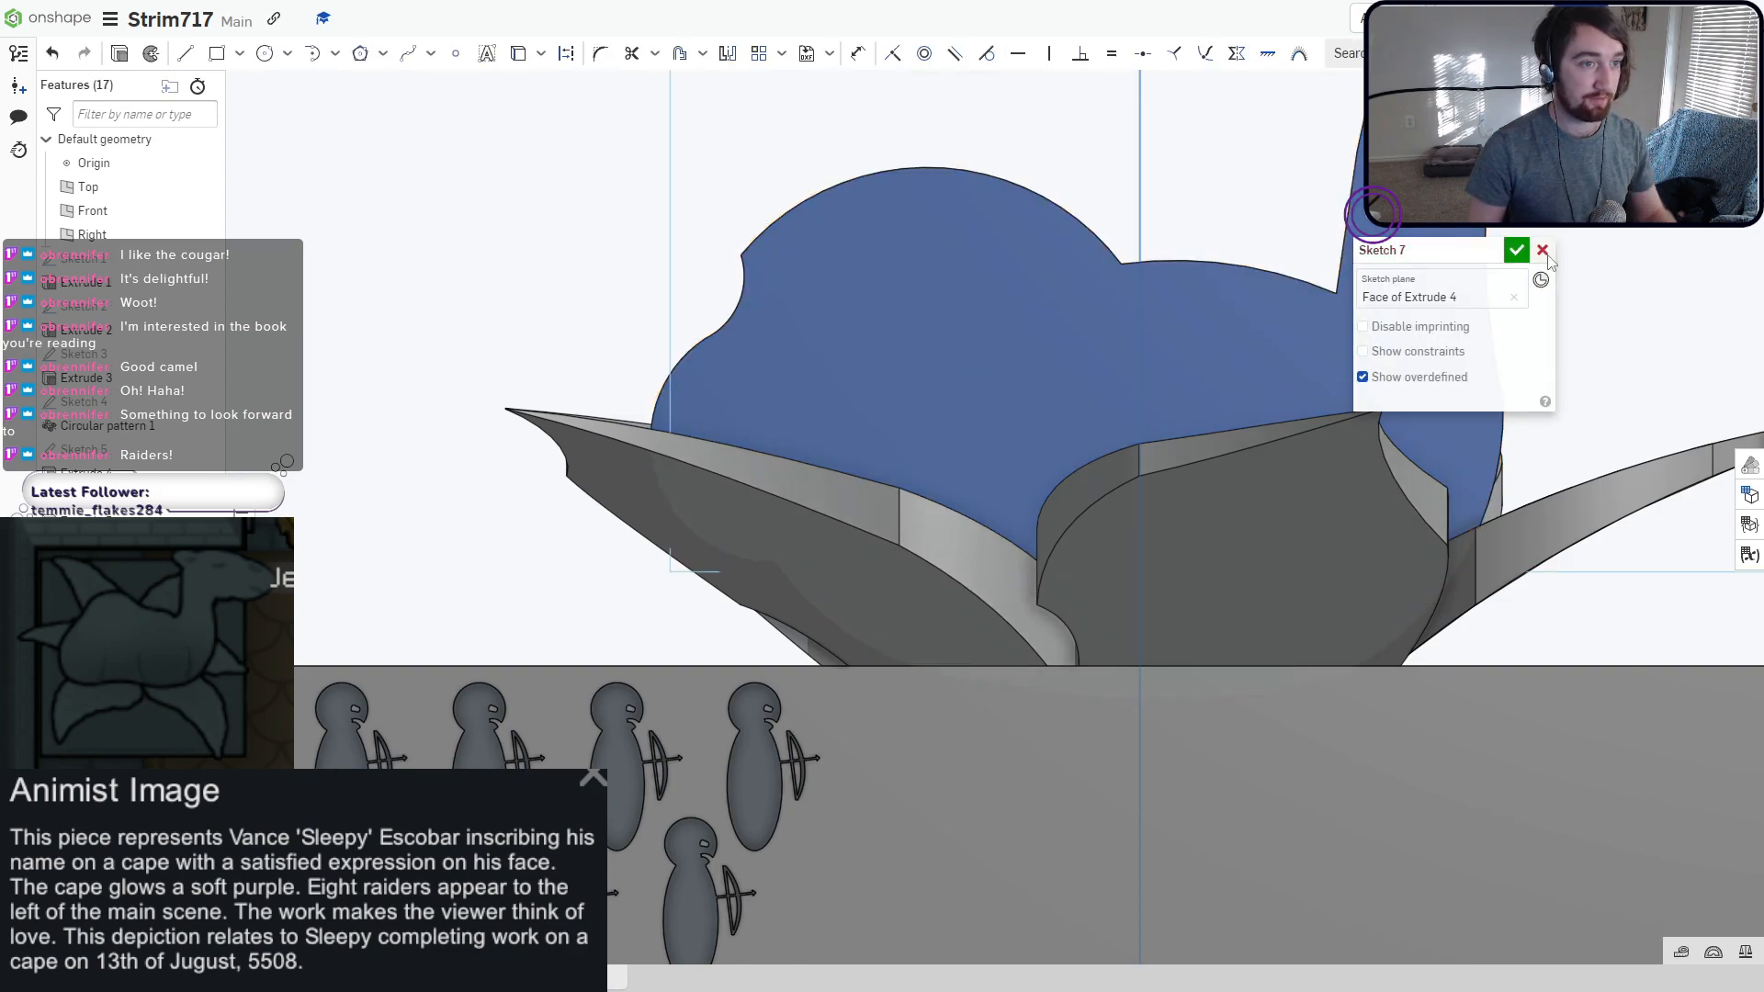
pyautogui.scroll(5, 912, 246)
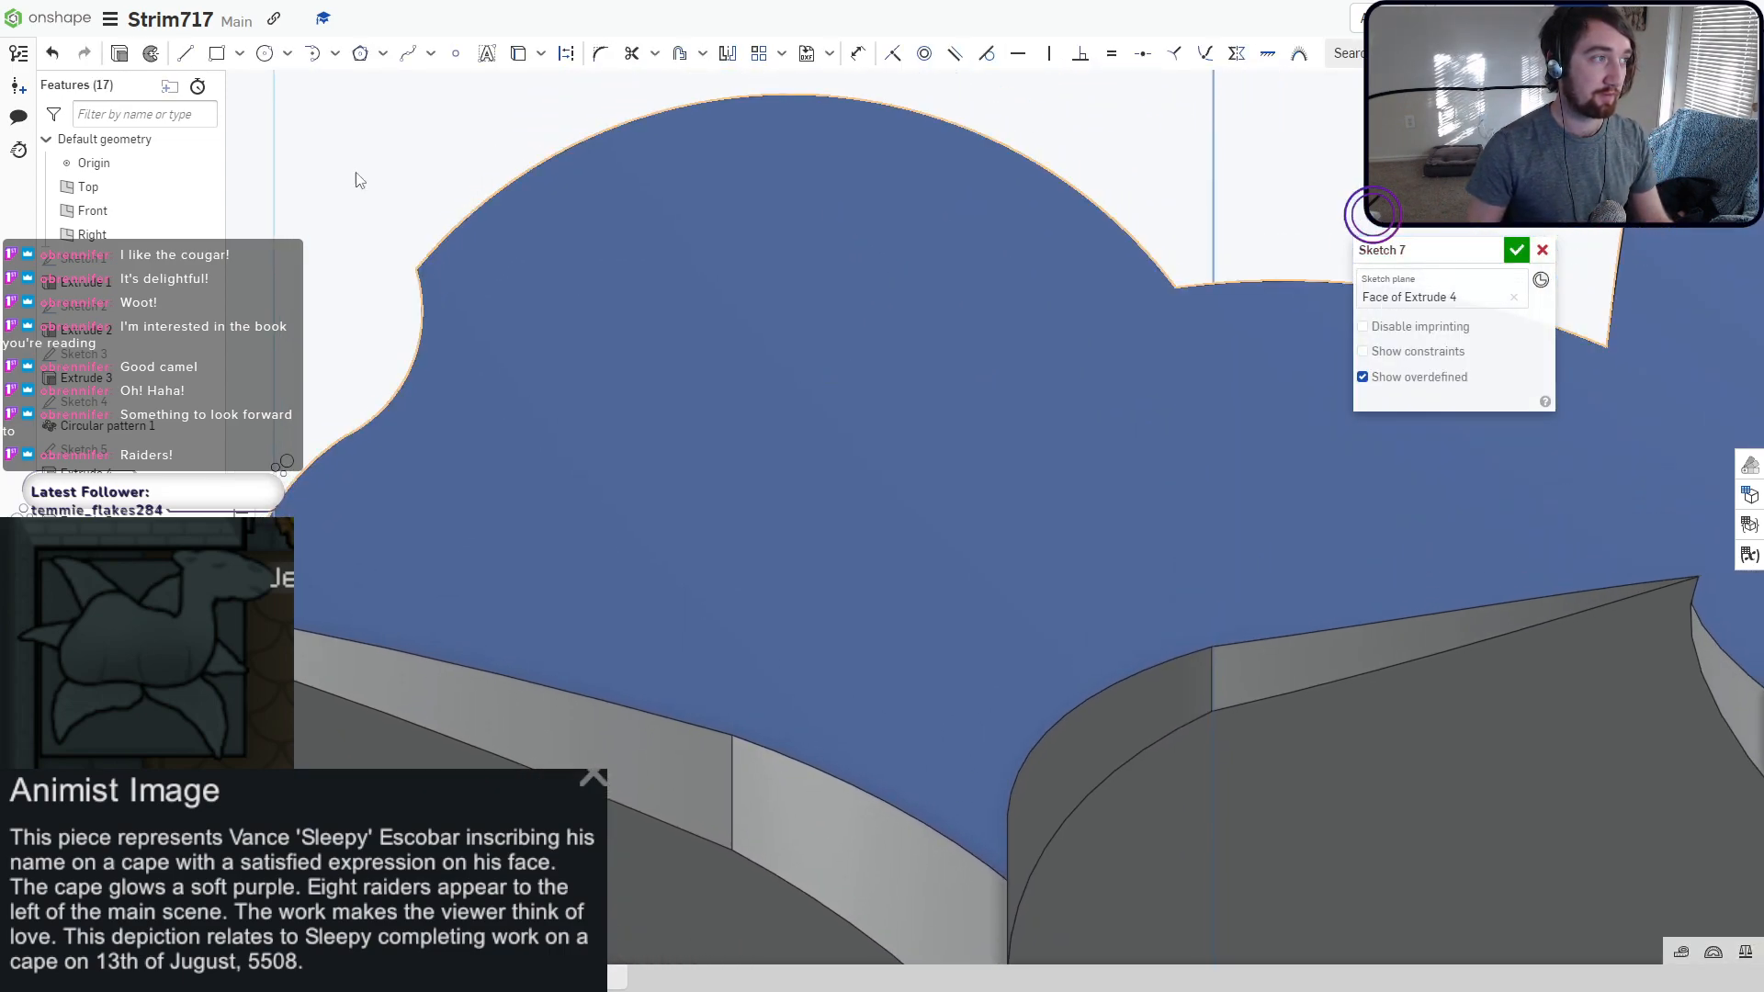
pyautogui.click(266, 54)
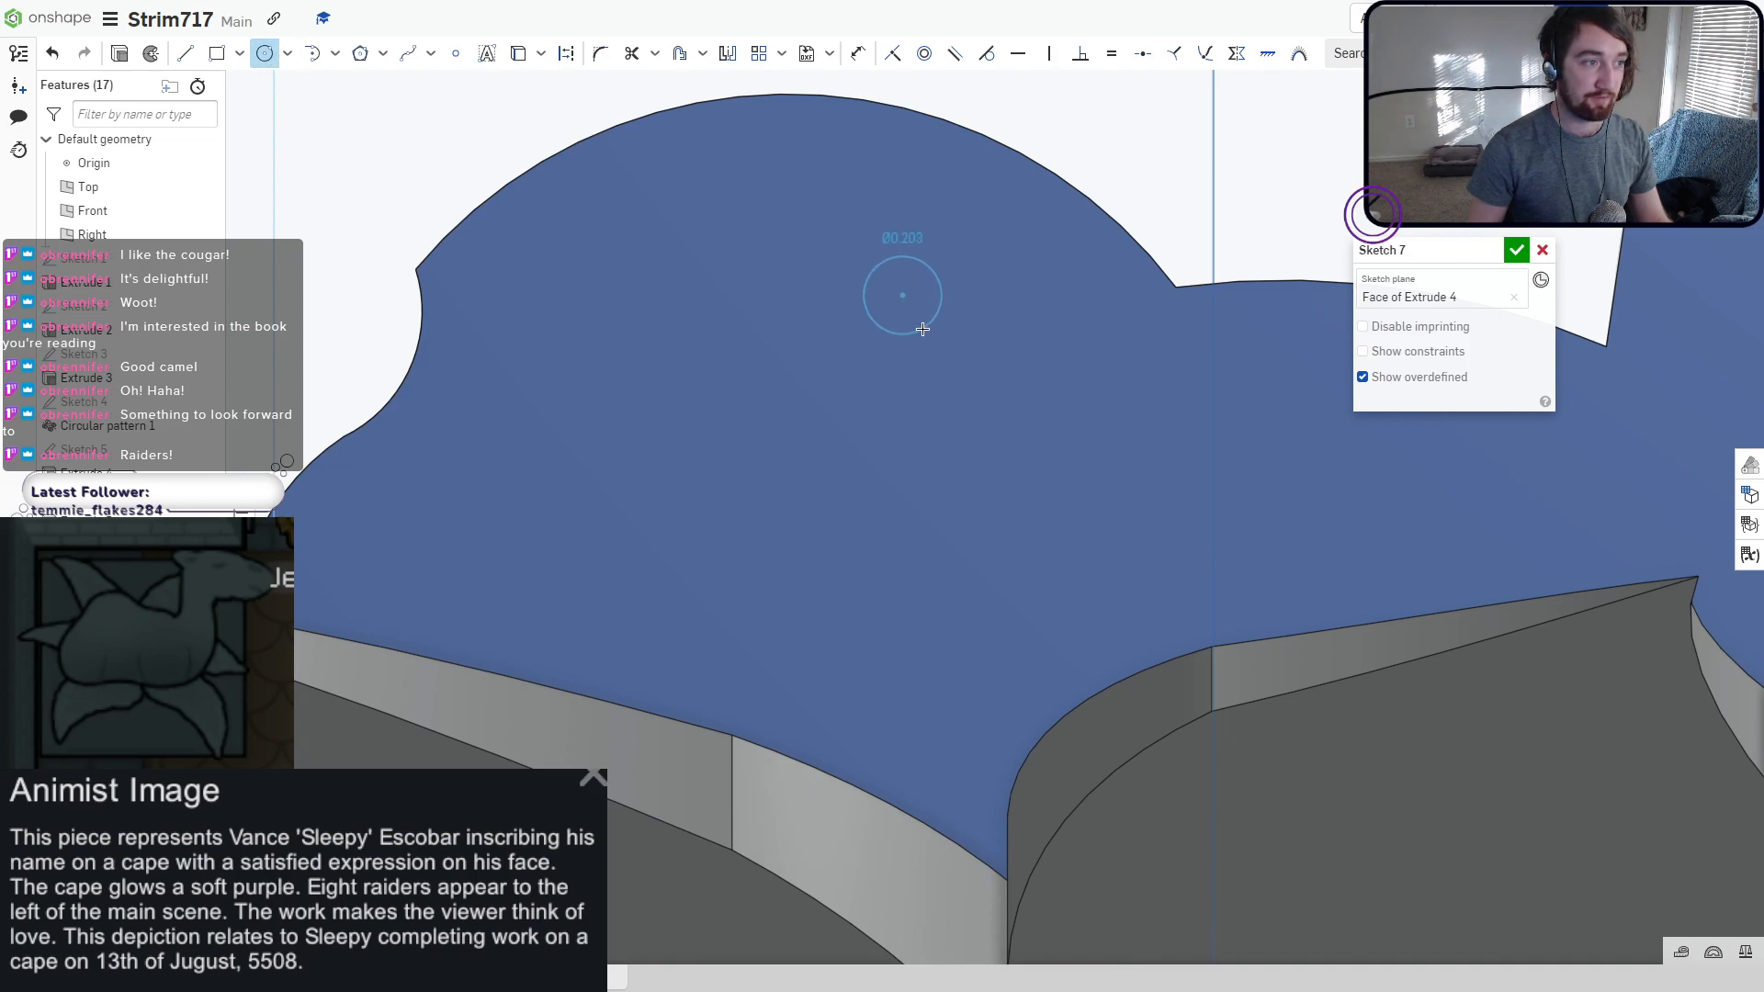
pyautogui.click(924, 332)
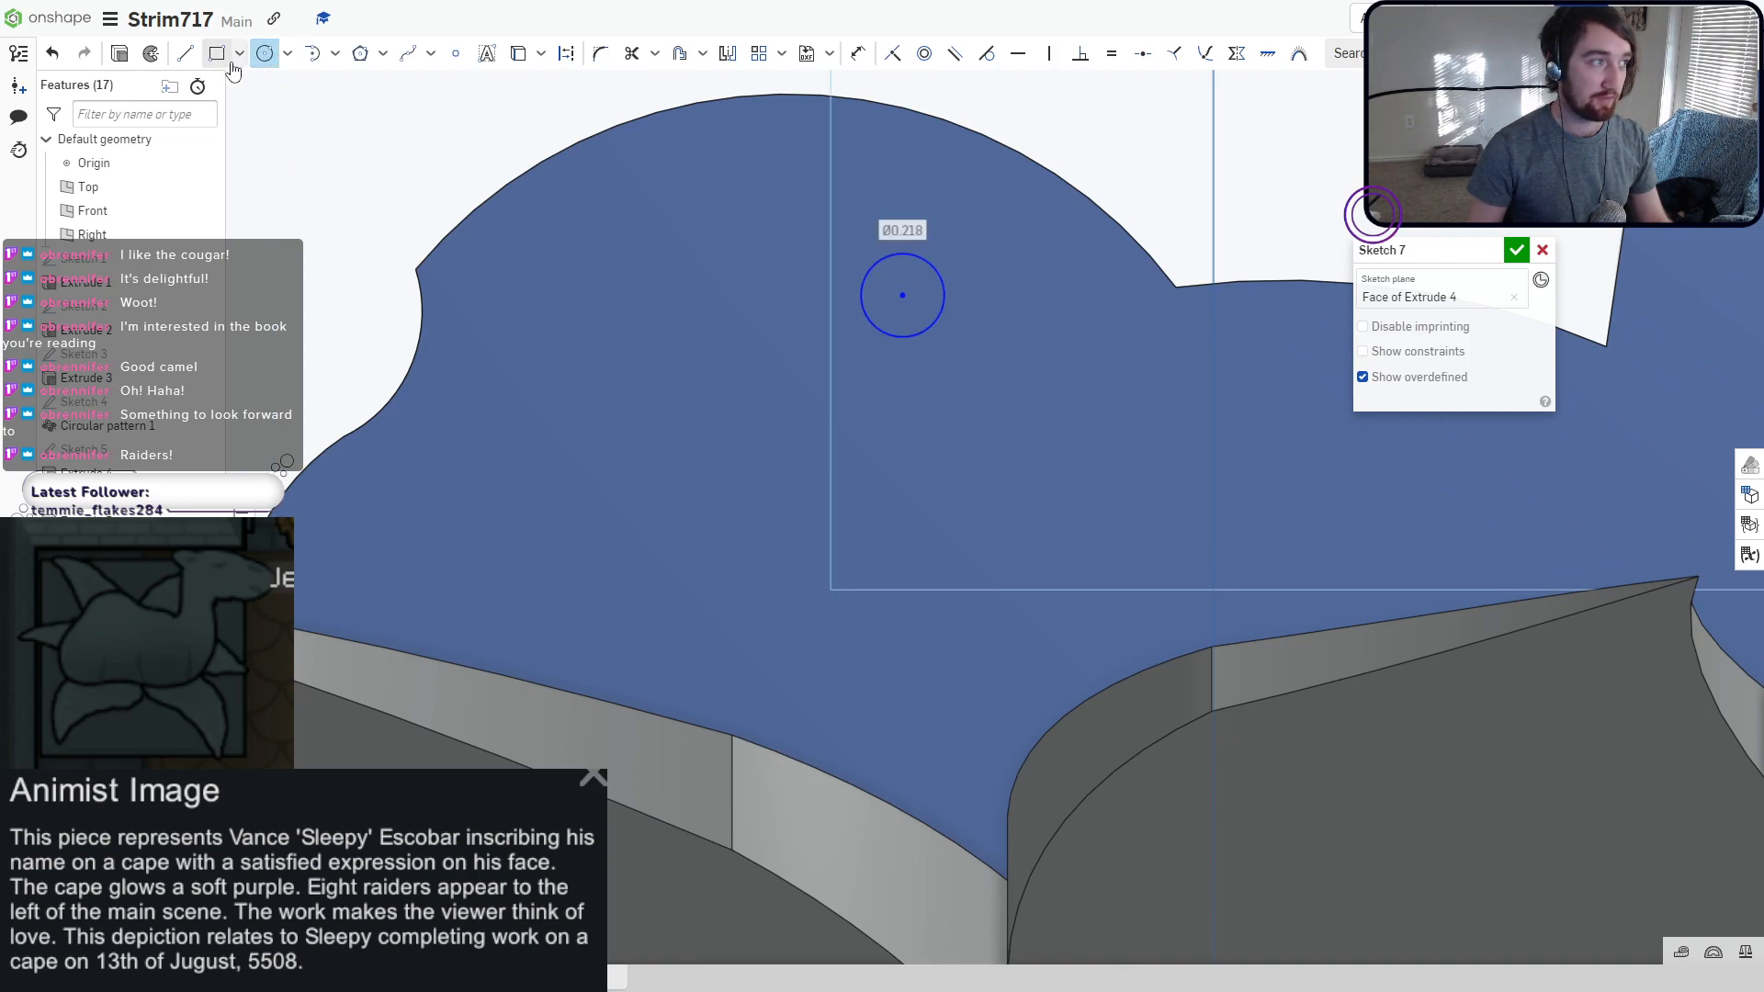
# Draw a body ellipse about 0.59 cm tall and 0.25 cm wide below the head, overlapping it, and trim away the overlapping segments.
pyautogui.click(286, 55)
pyautogui.click(290, 147)
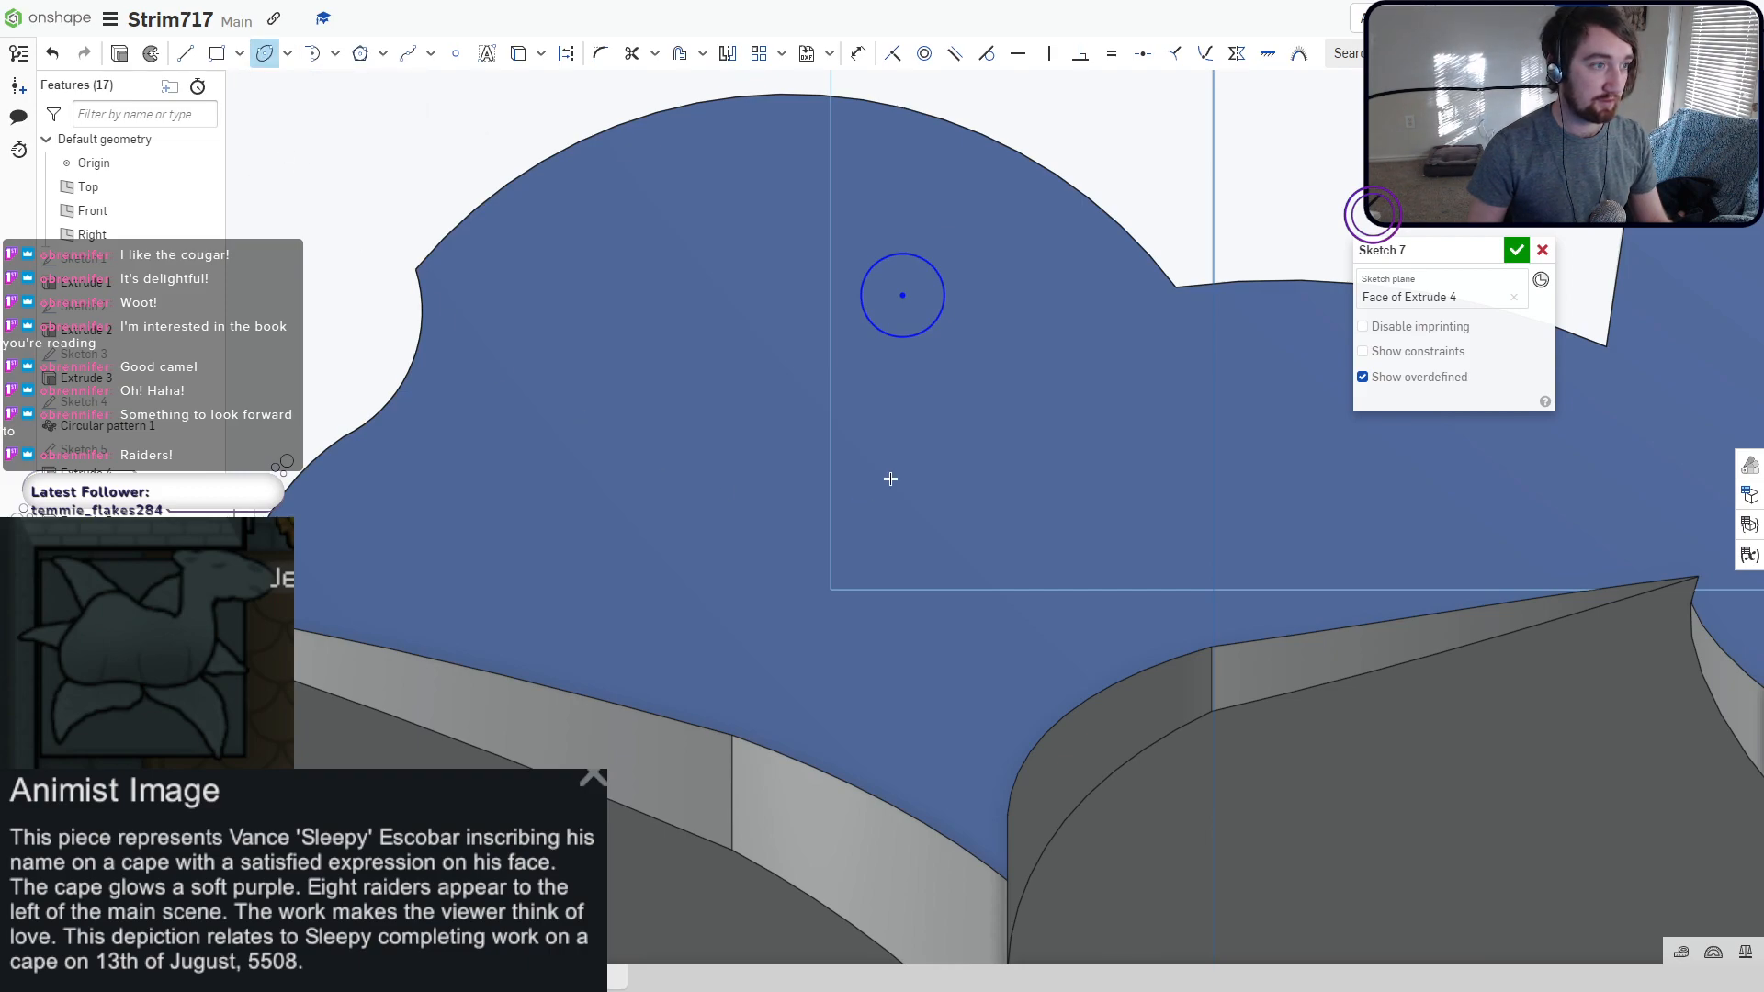
pyautogui.scroll(3, 907, 404)
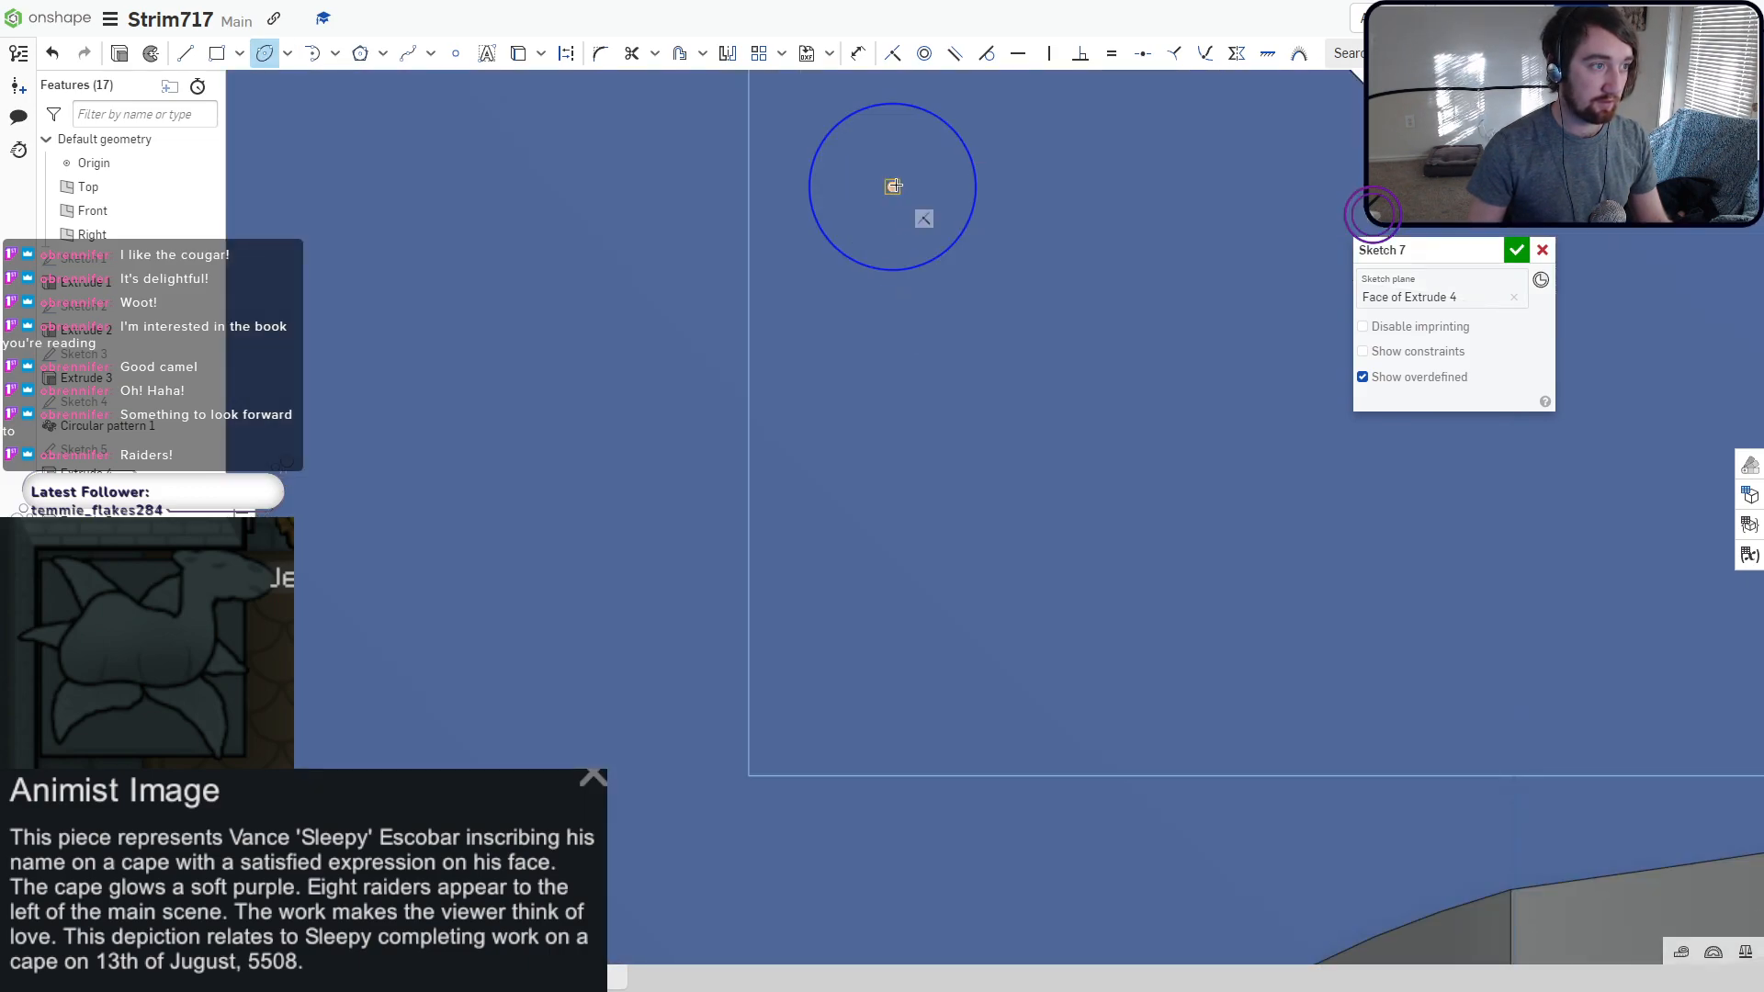
pyautogui.click(891, 457)
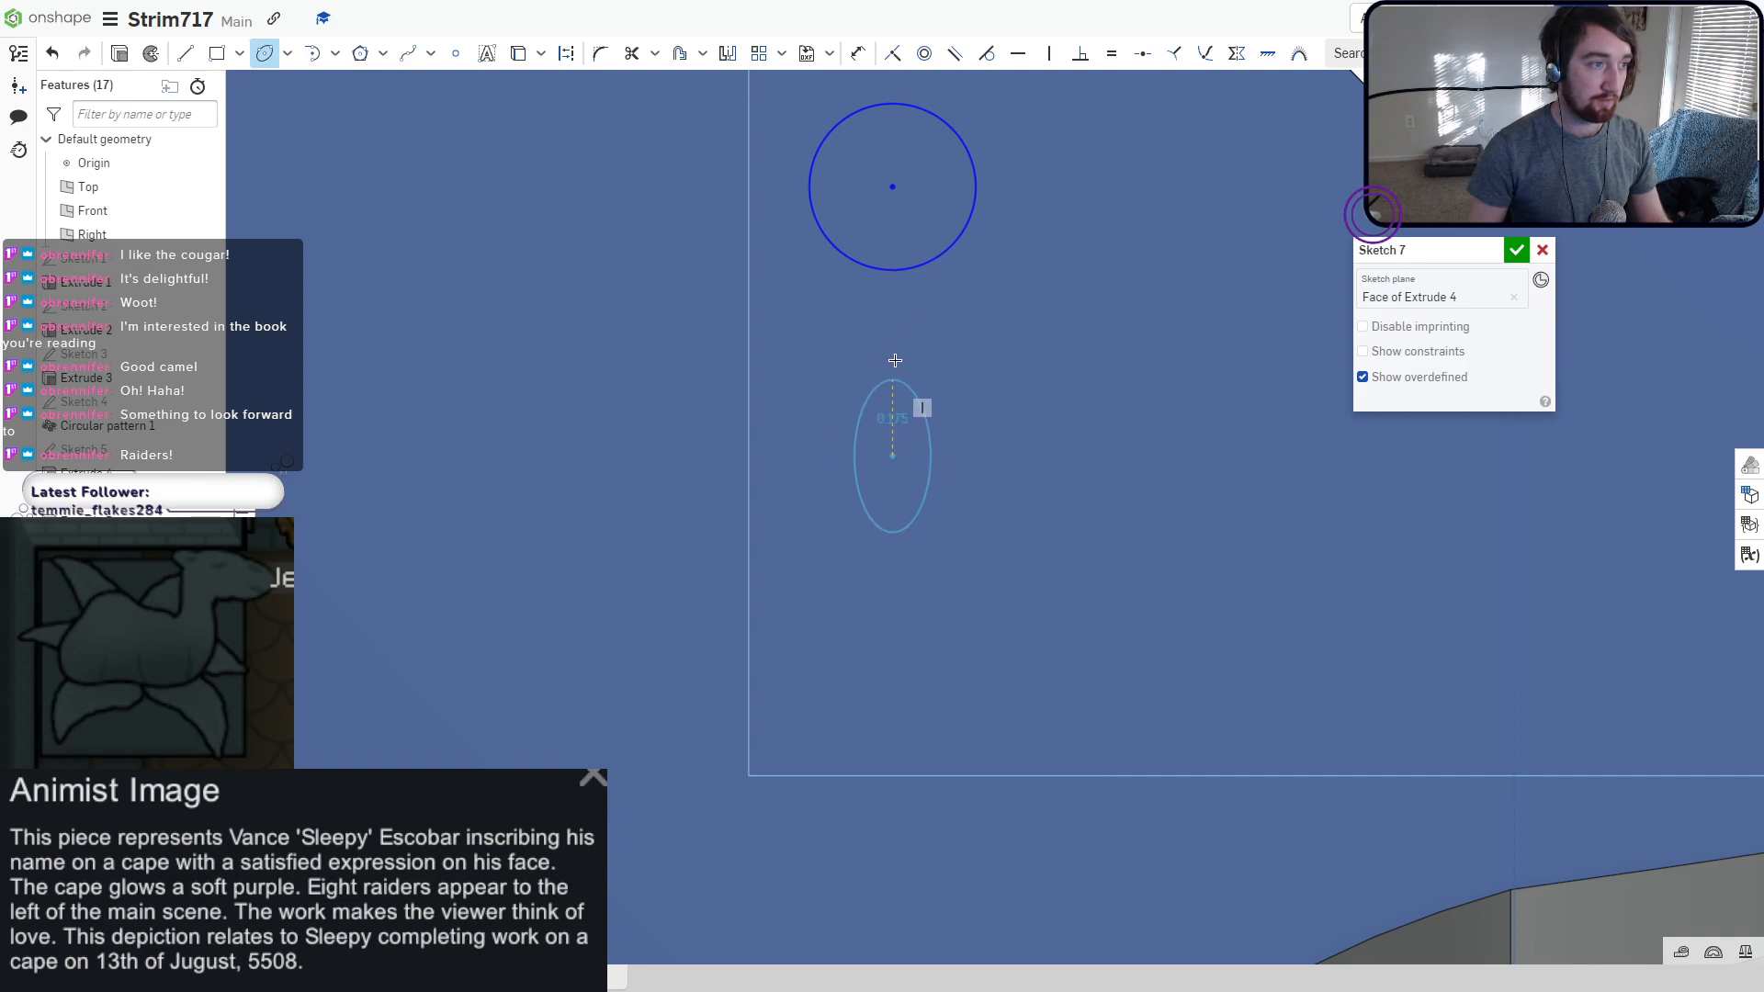
pyautogui.click(890, 229)
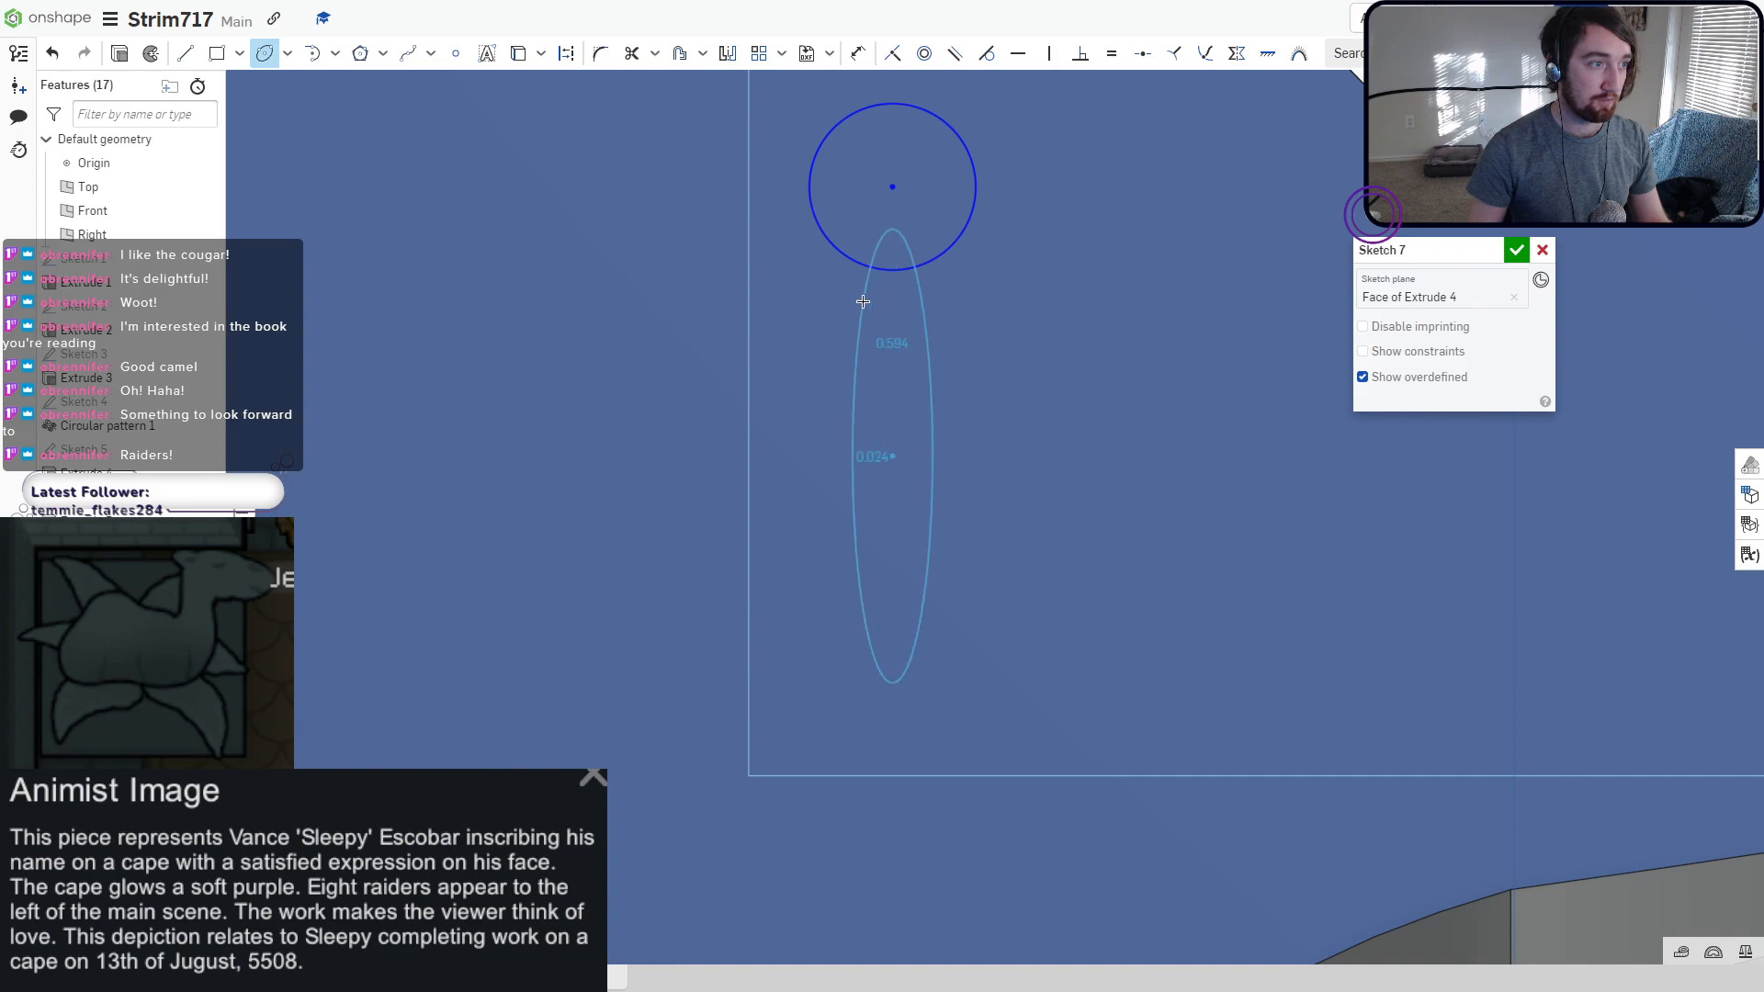
pyautogui.click(970, 320)
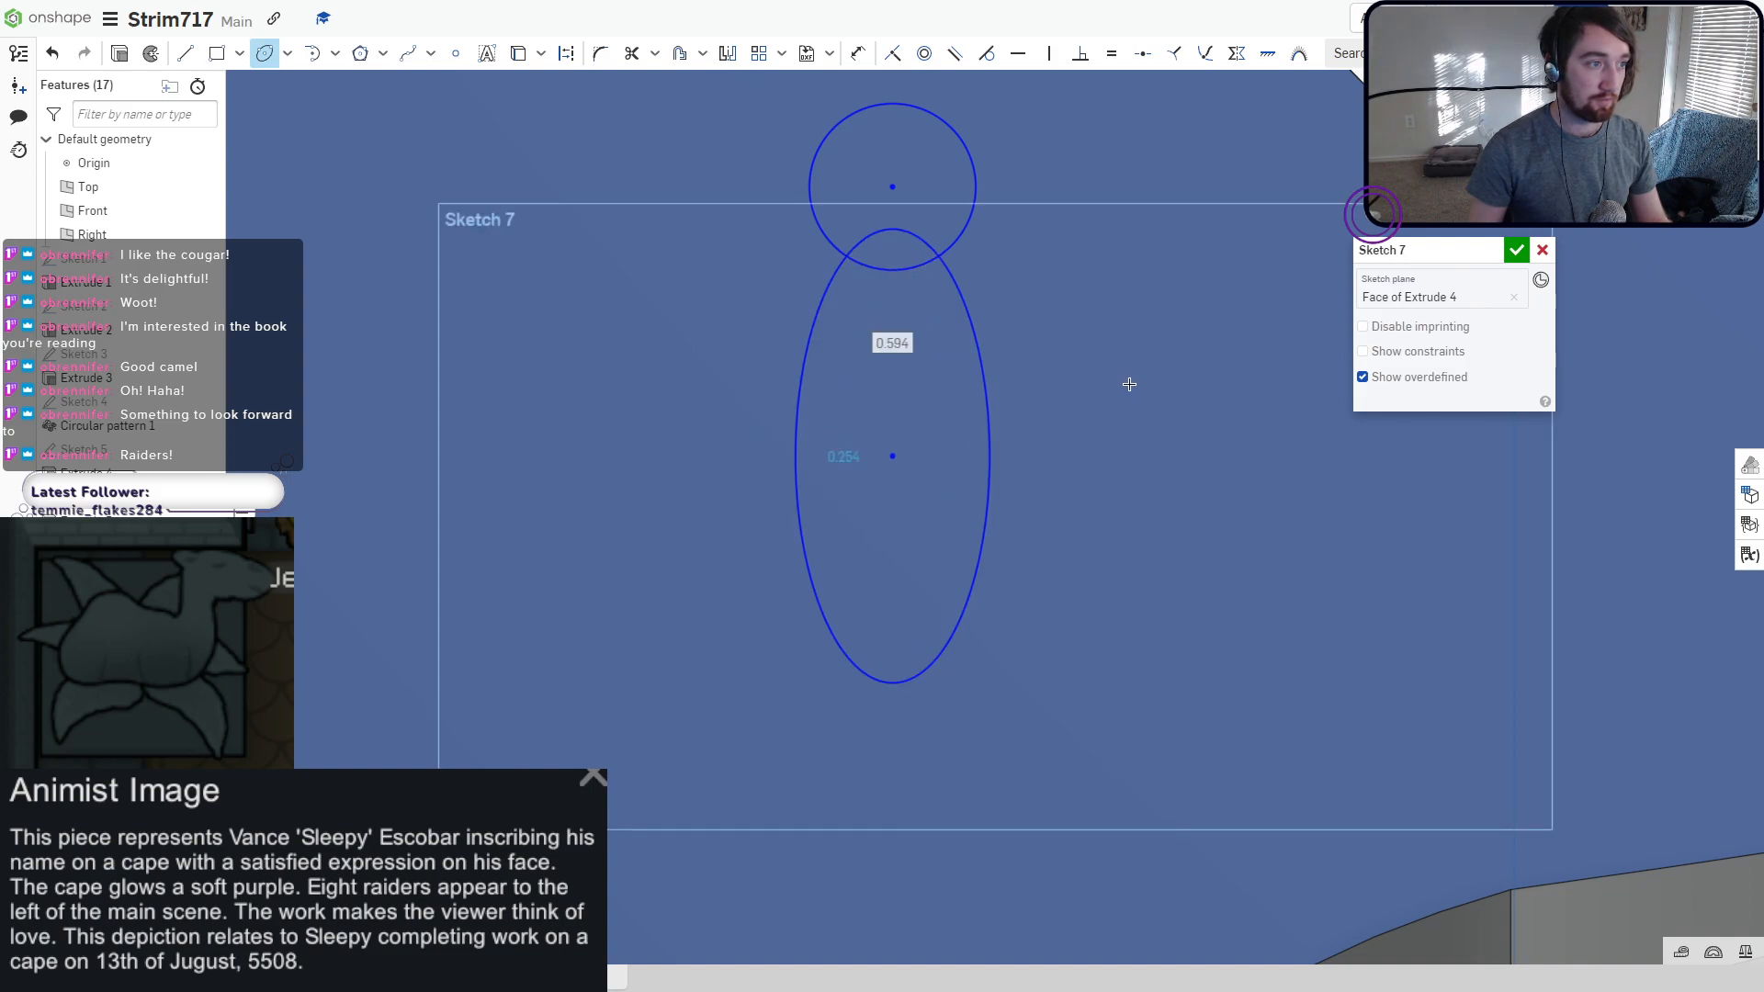
pyautogui.press('m')
pyautogui.moveTo(859, 206); pyautogui.dragTo(890, 320)
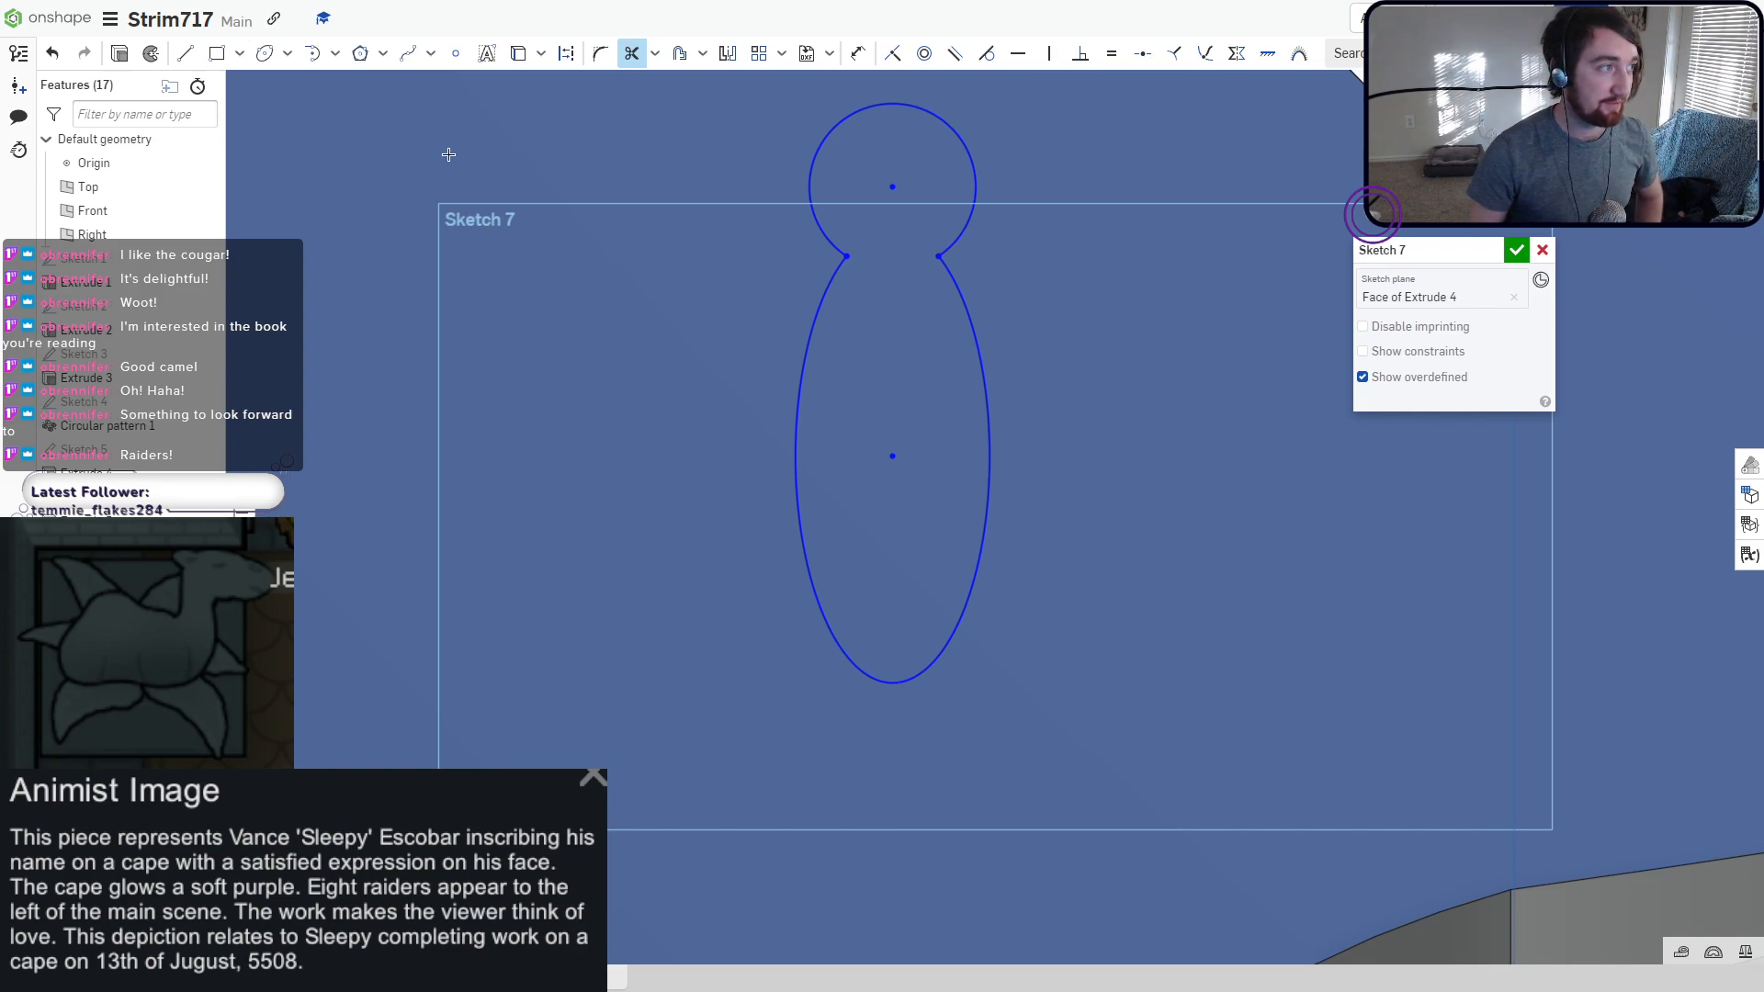
# Add an eye circle about 0.038 cm in diameter inside the head, cut its underside with a three-point arc of about 0.043 cm radius, and trim the excess.
pyautogui.click(287, 53)
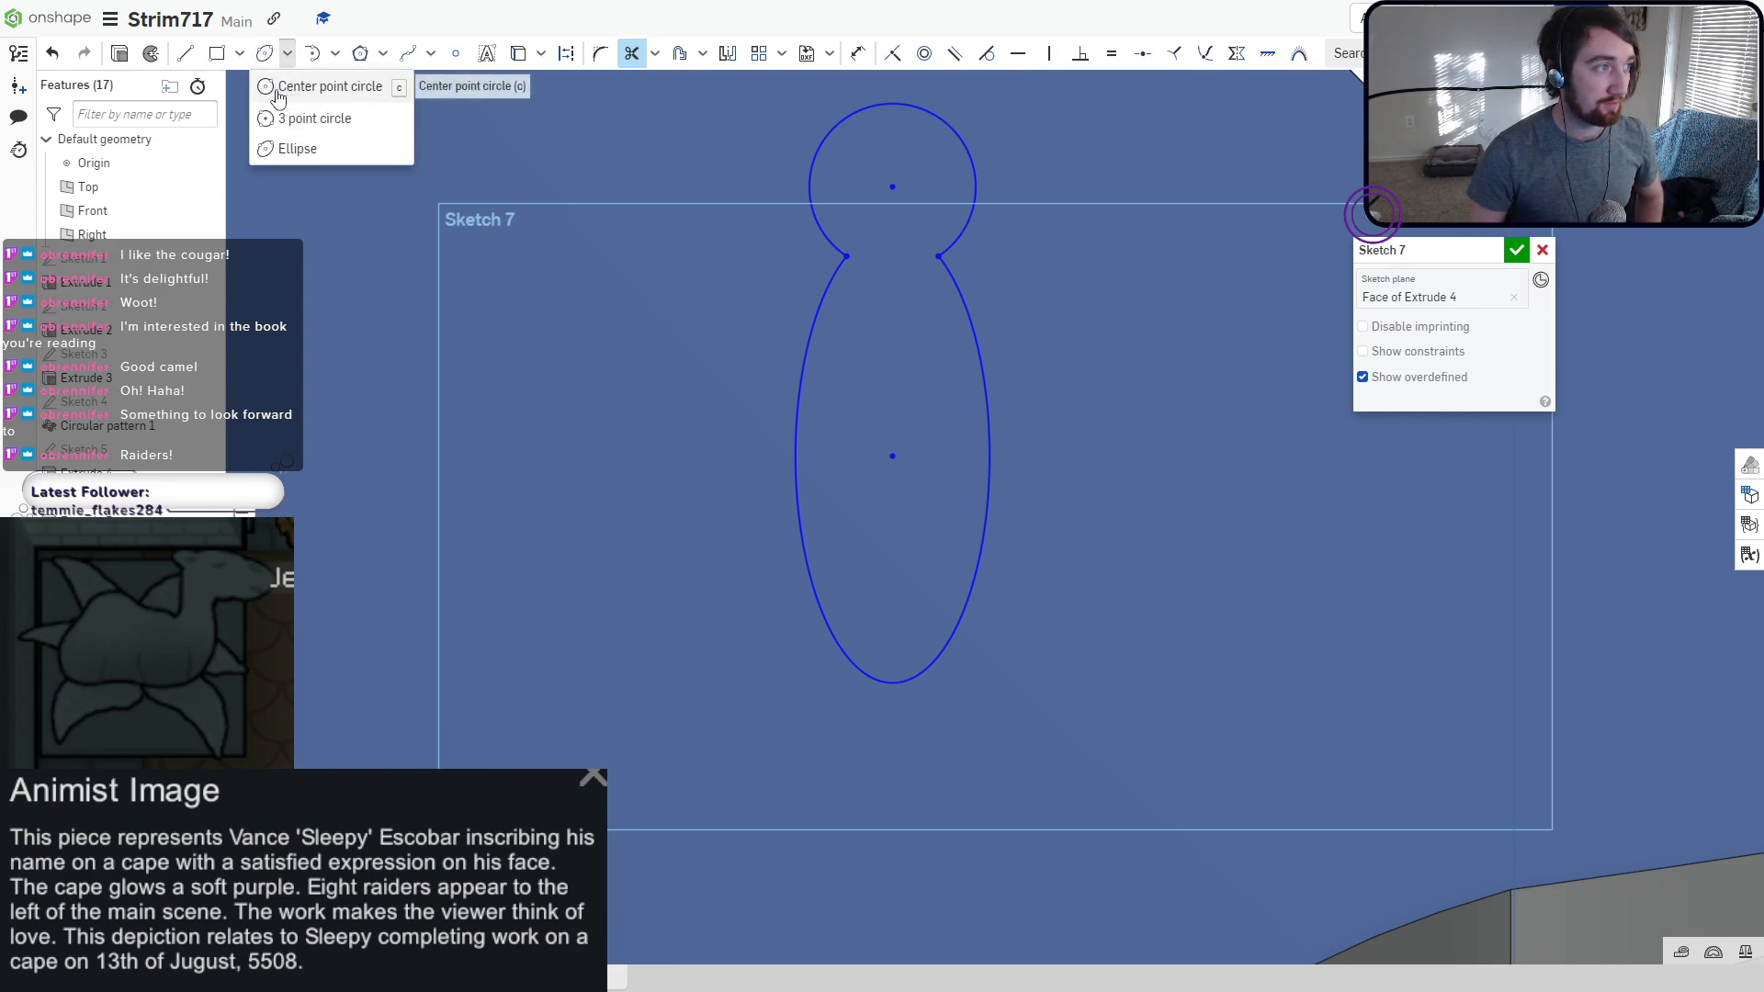
pyautogui.click(279, 87)
pyautogui.scroll(3, 850, 186)
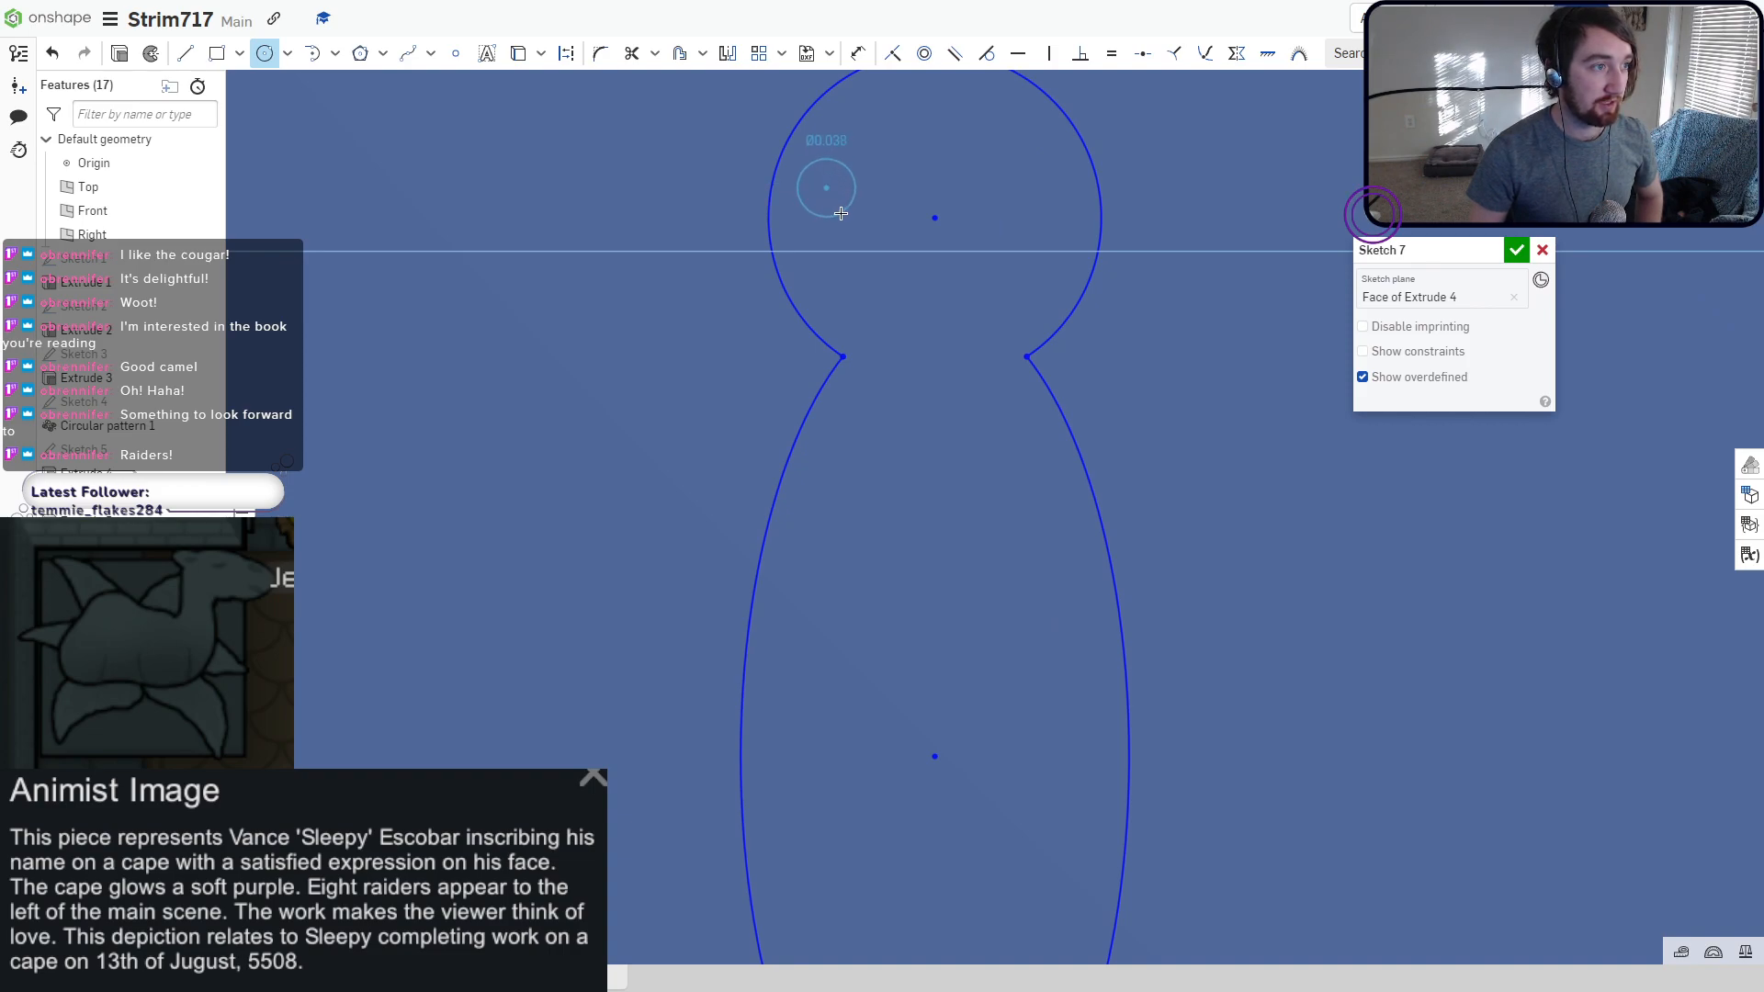
pyautogui.click(840, 213)
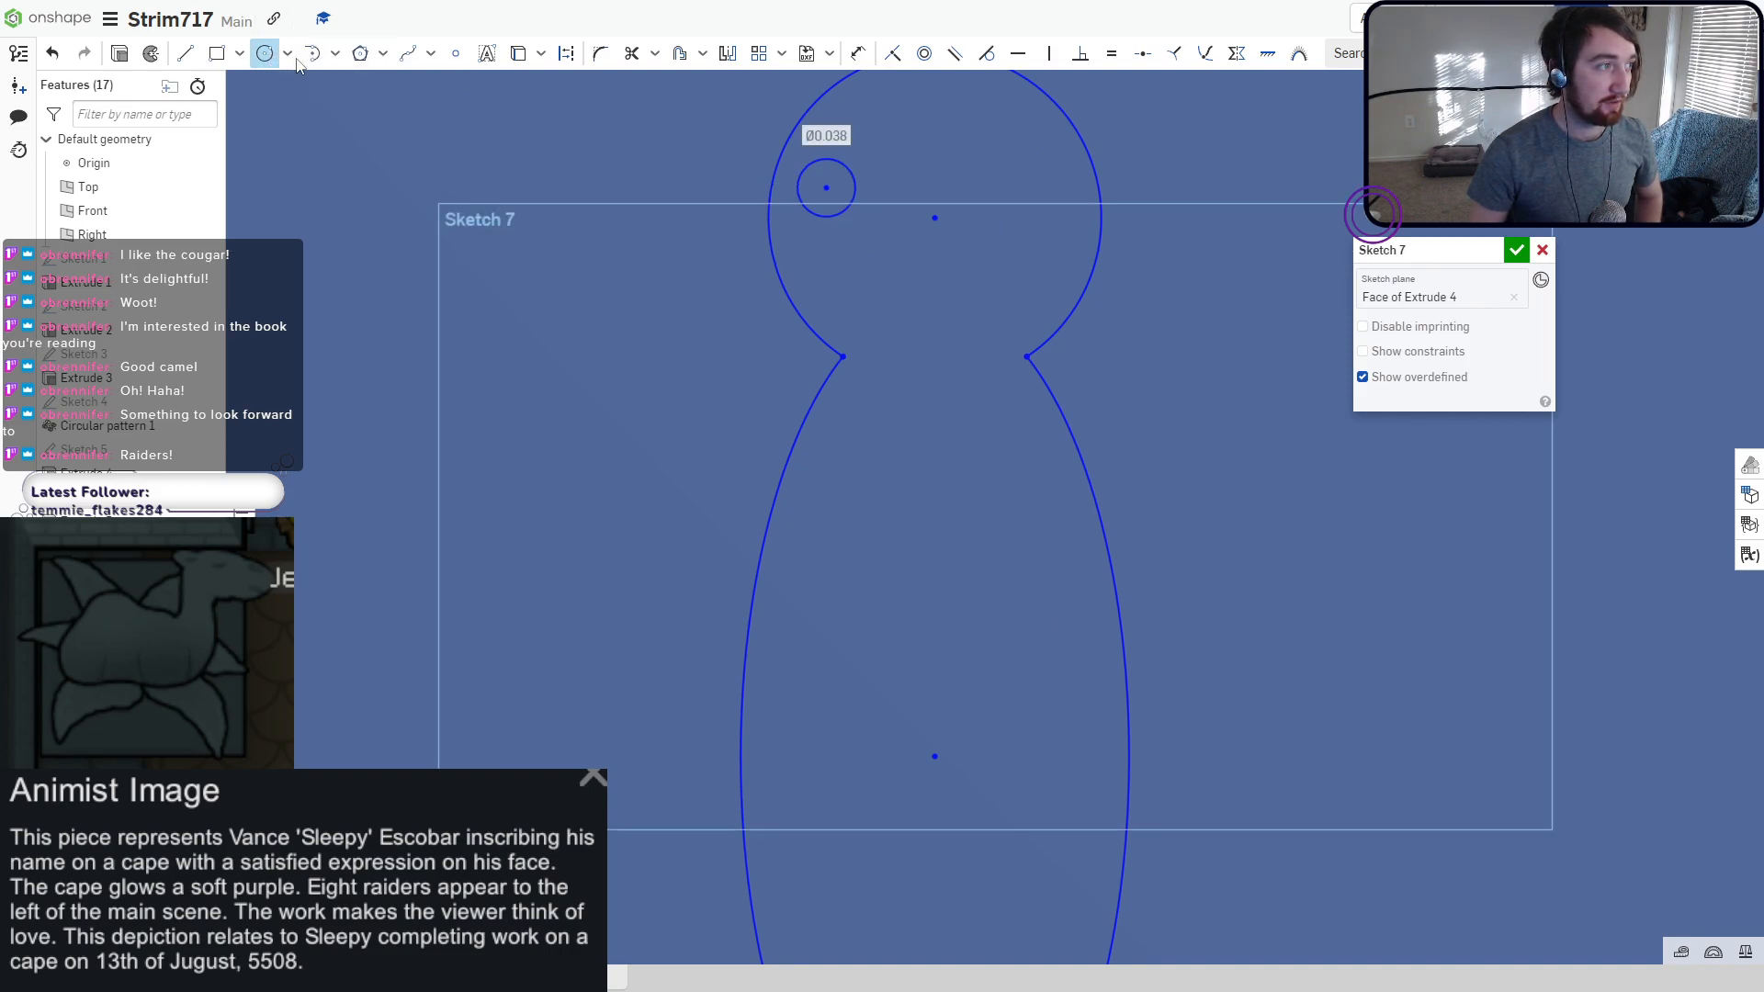
pyautogui.click(333, 55)
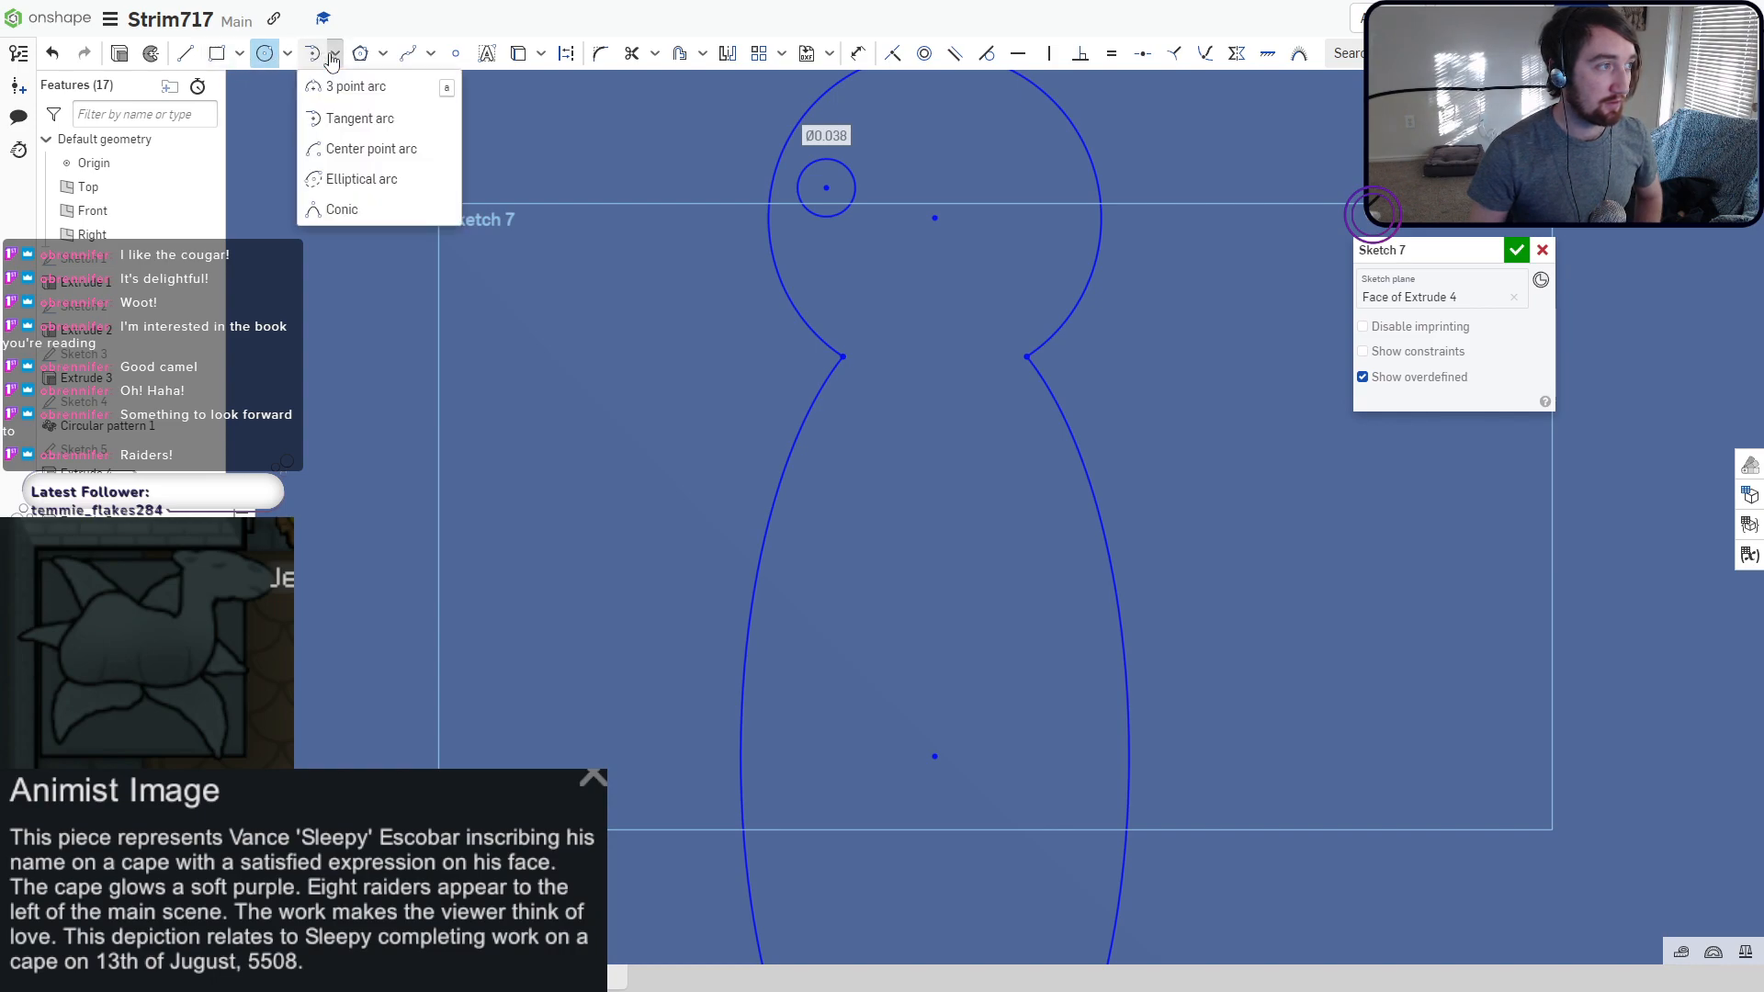
pyautogui.click(355, 86)
pyautogui.scroll(4, 898, 235)
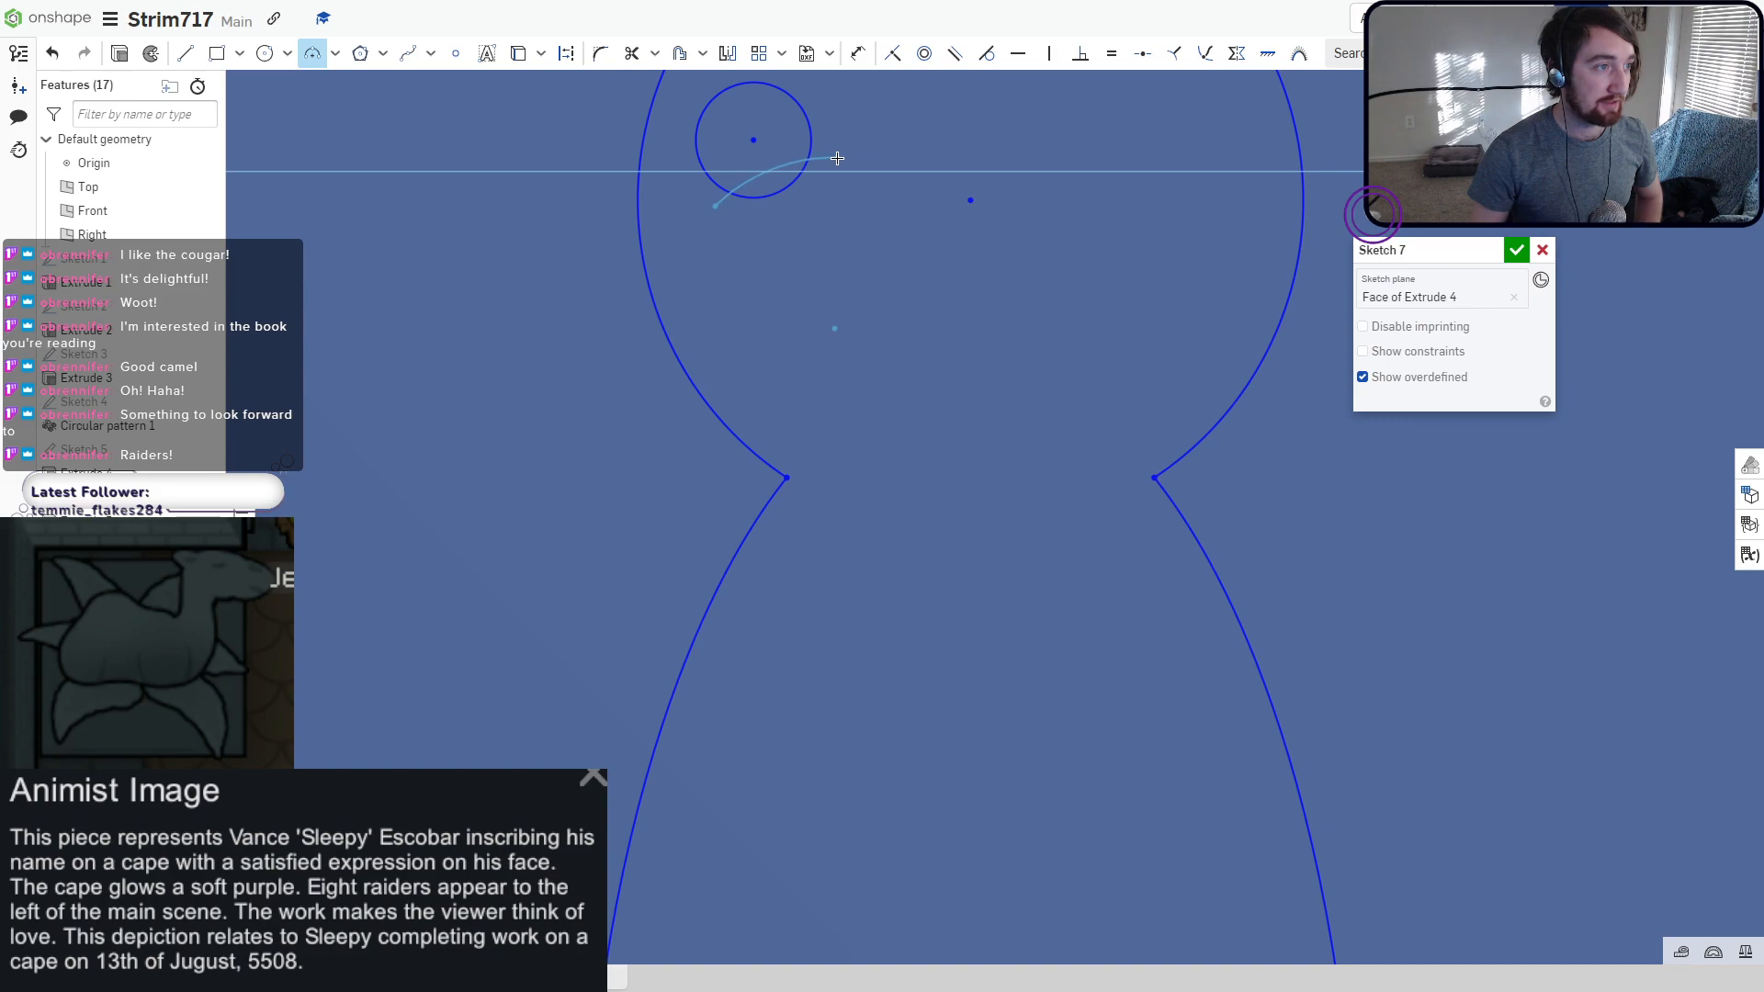
pyautogui.click(782, 162)
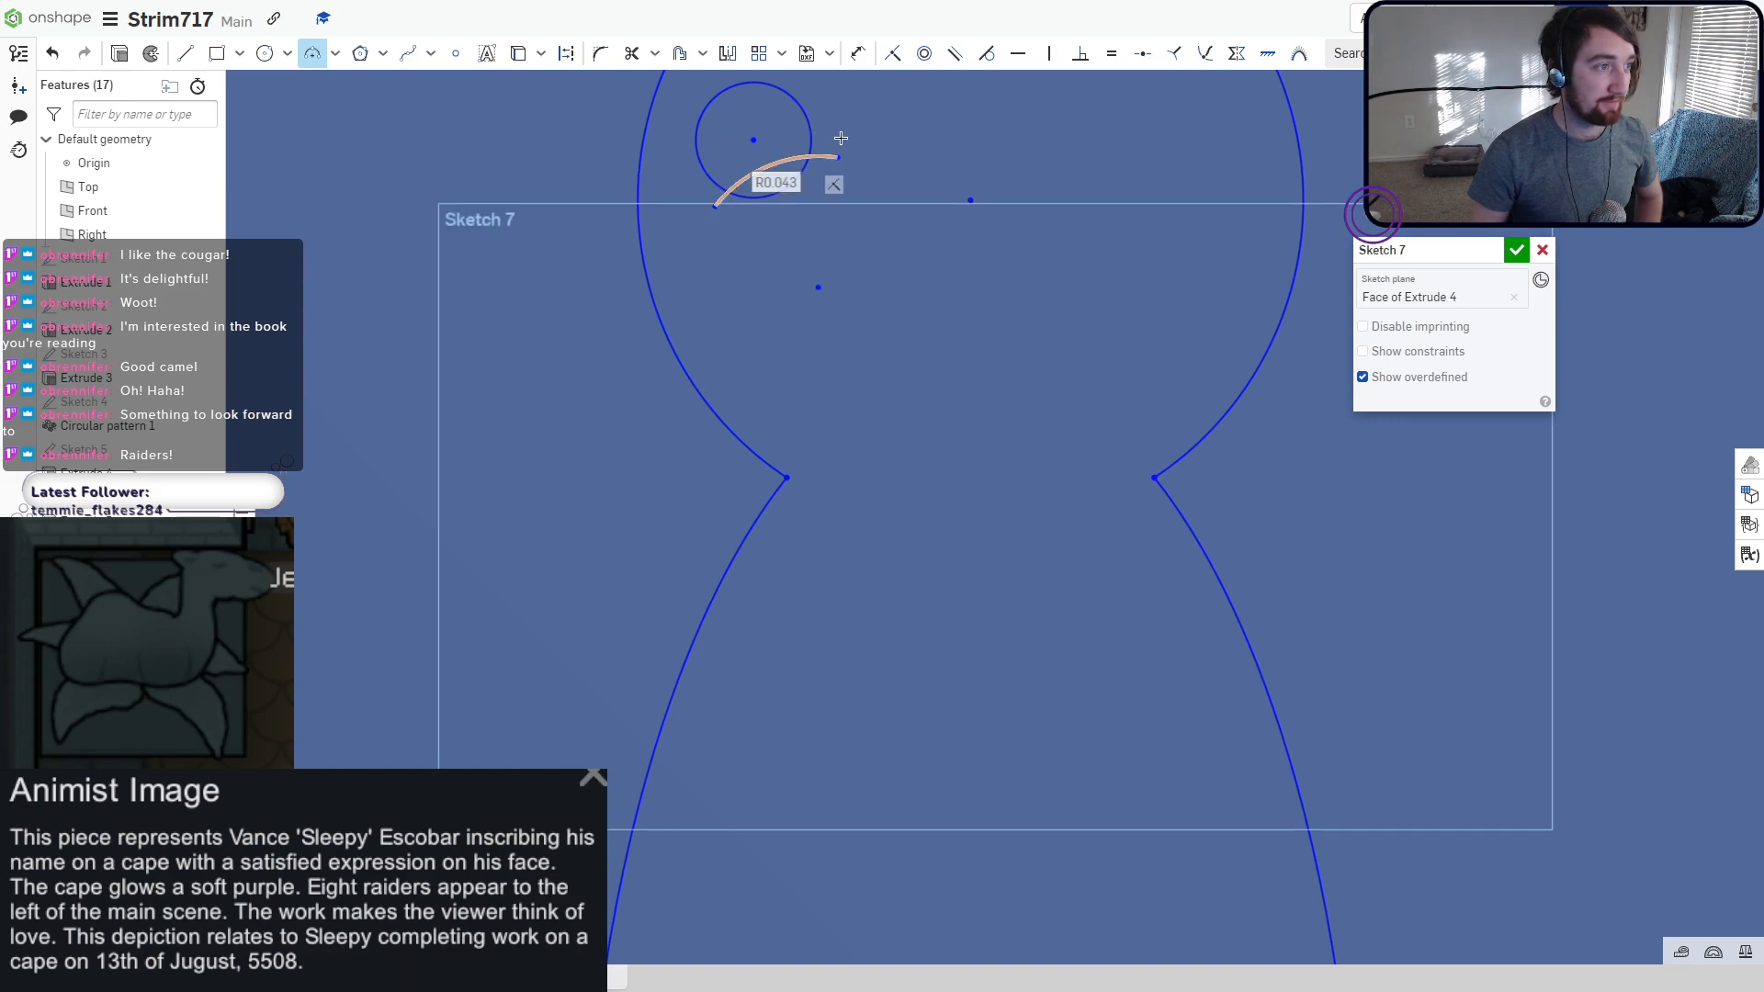
pyautogui.click(632, 55)
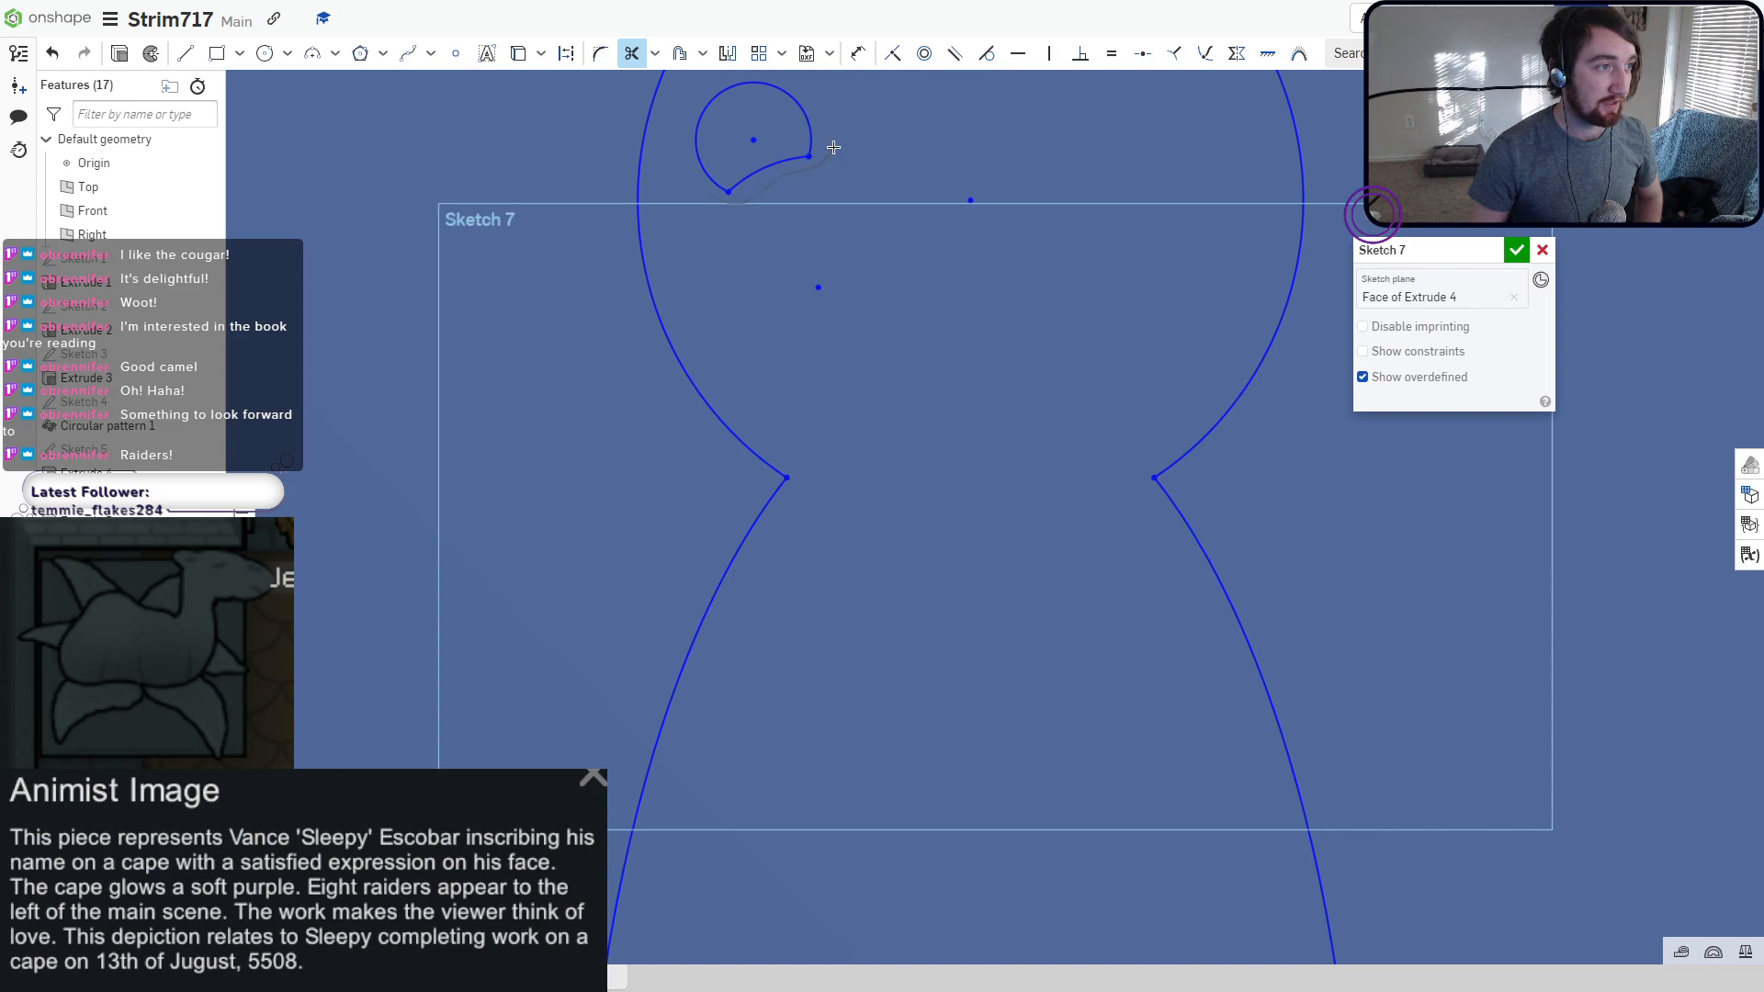
# Sketch an open smiling mouth on the head's left edge with two three-point arcs, the lower about 0.042 cm in radius, and trim the outline between them.
pyautogui.scroll(-4, 827, 248)
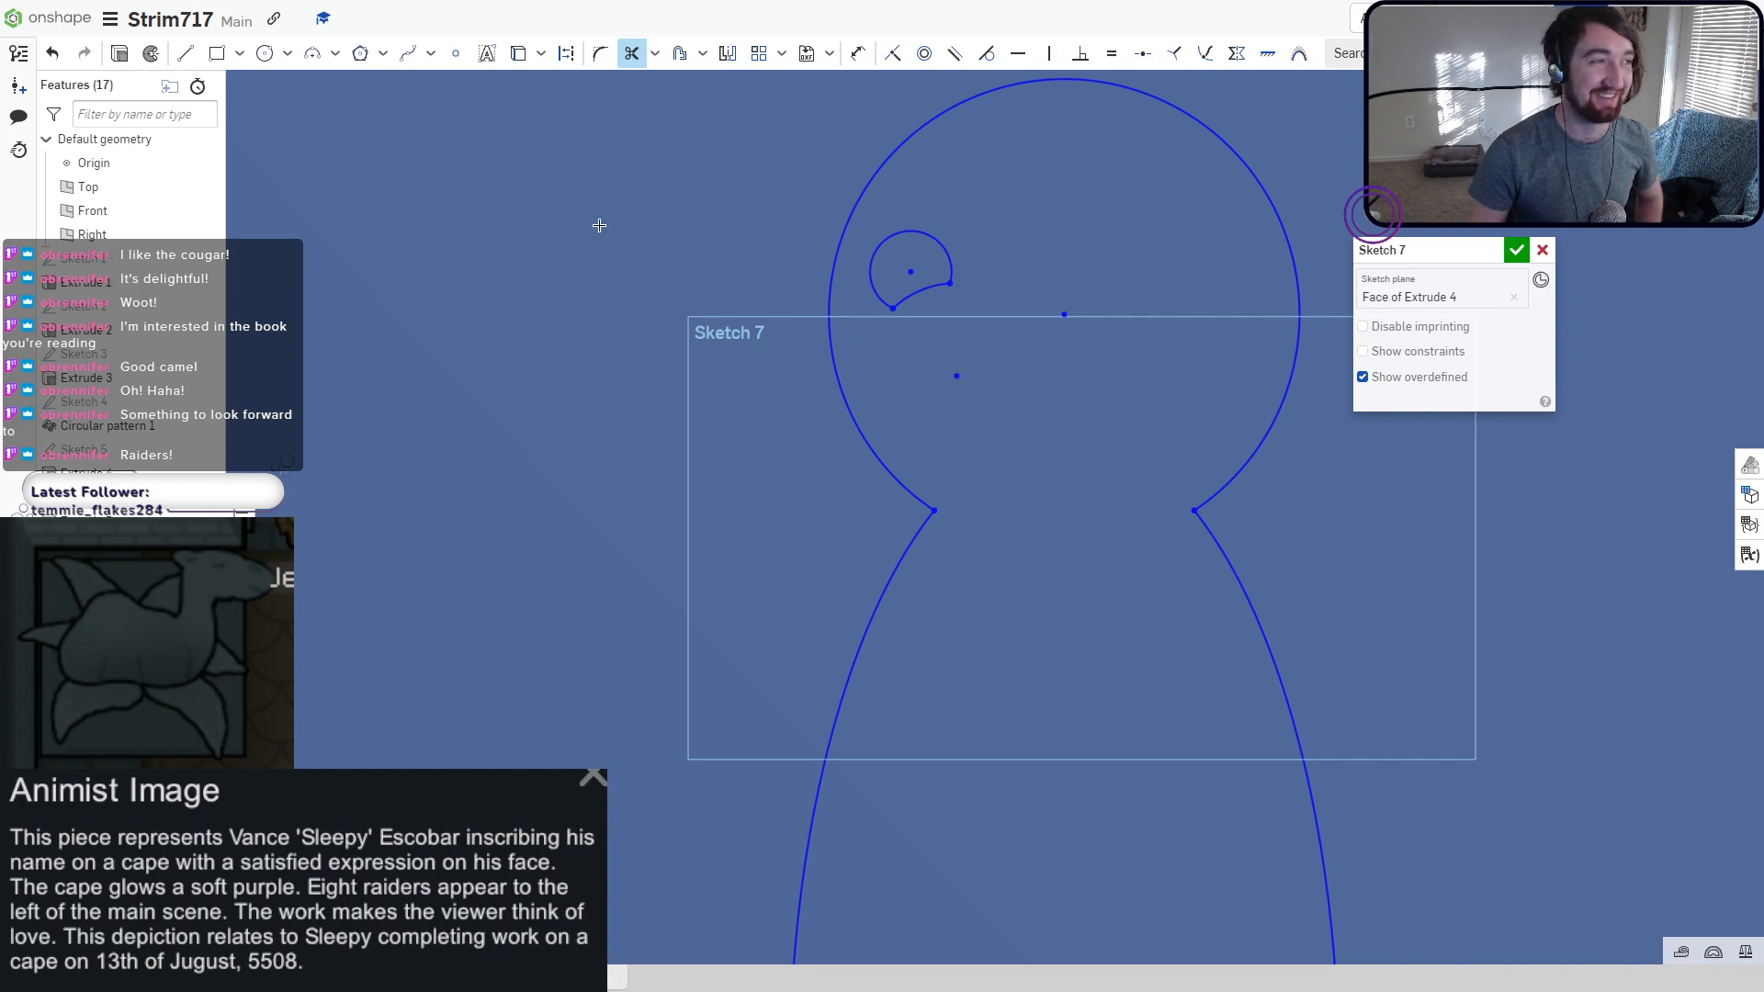
pyautogui.click(313, 53)
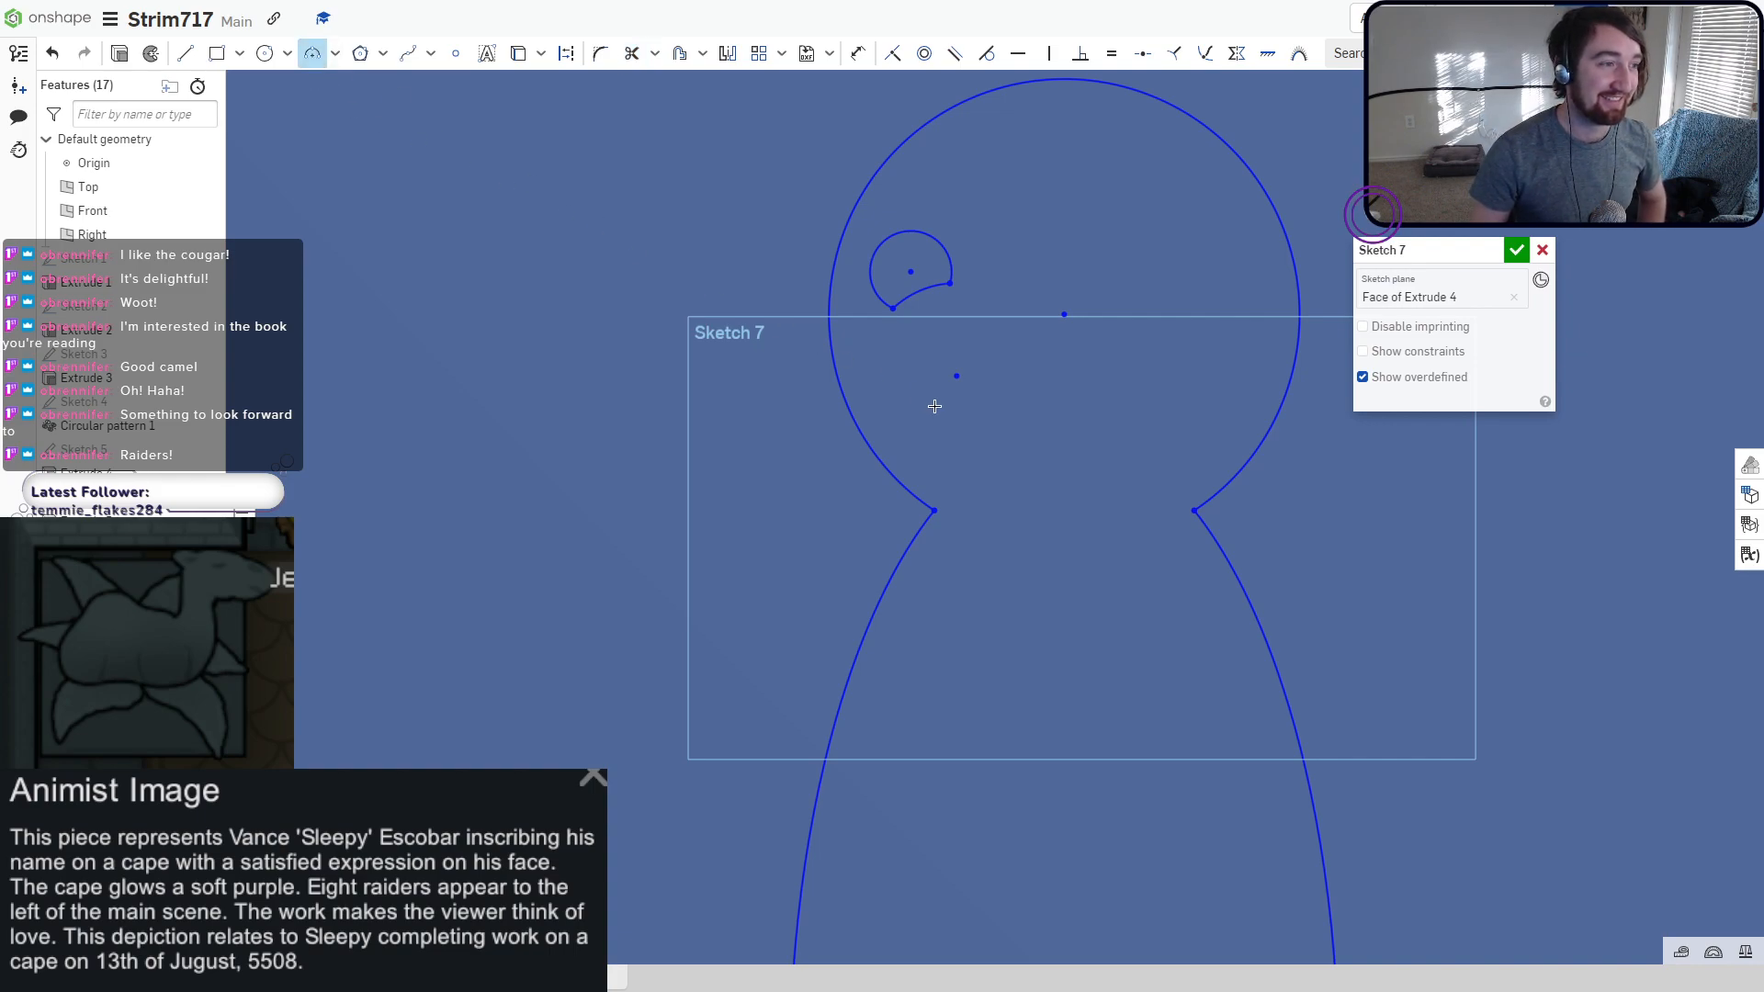
pyautogui.click(847, 407)
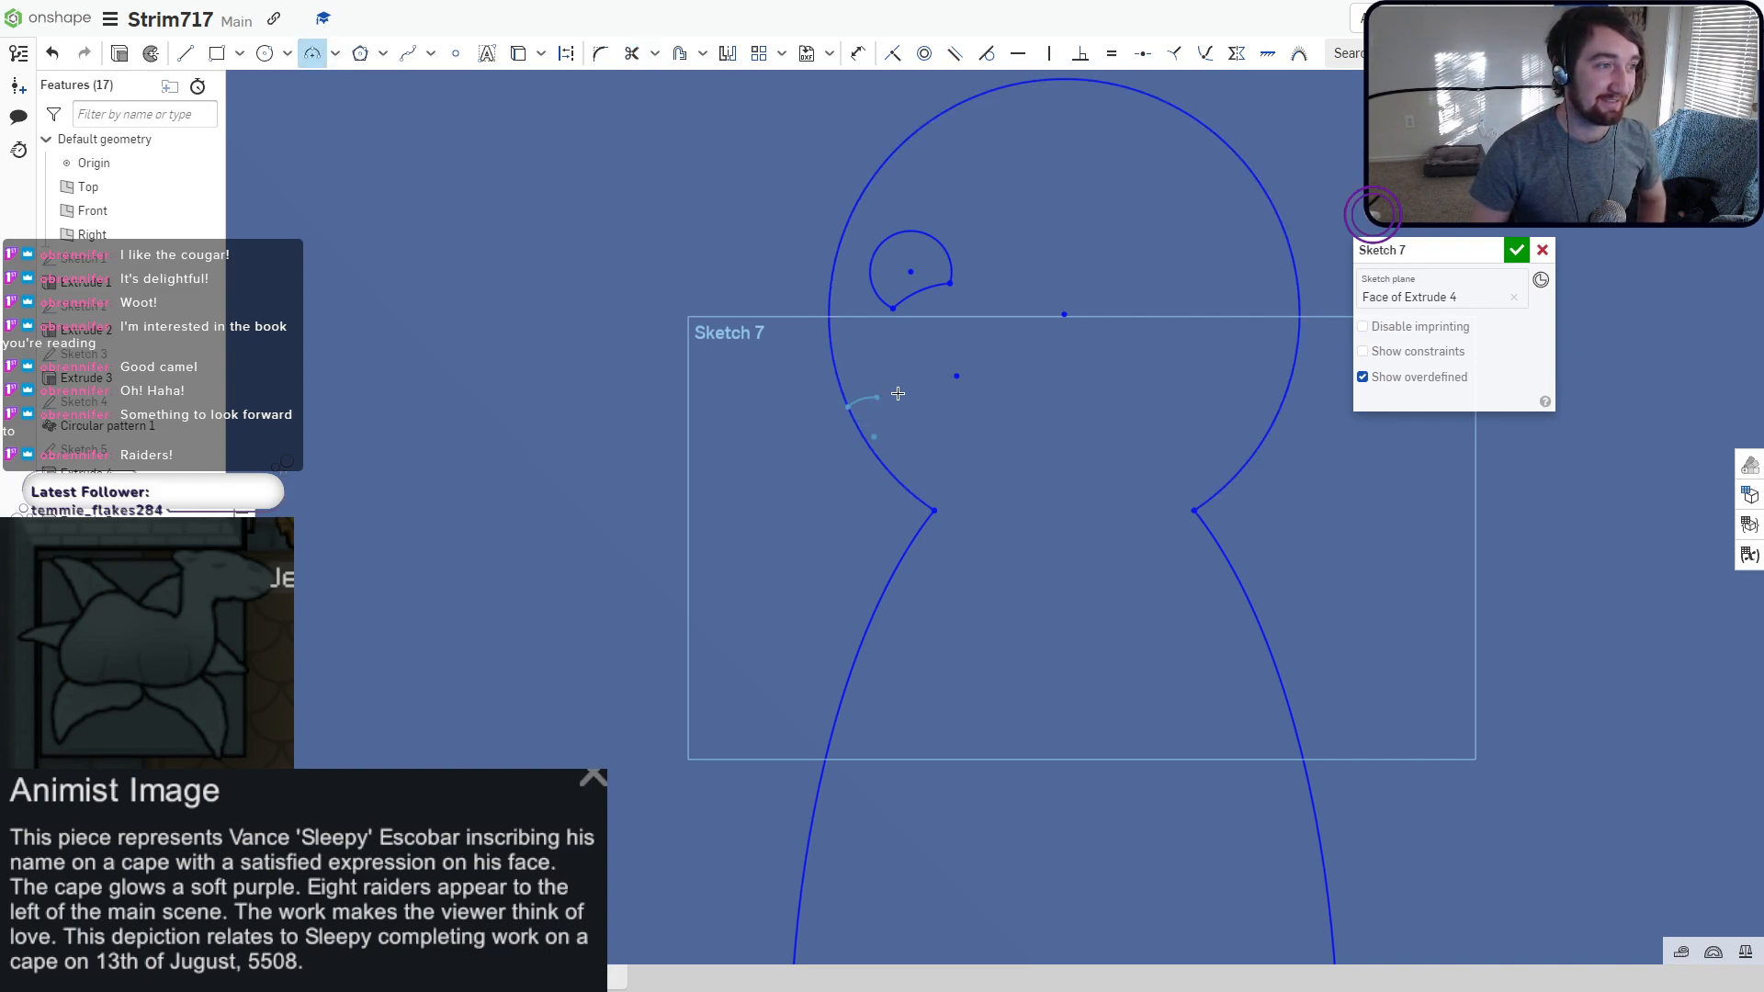
pyautogui.click(977, 360)
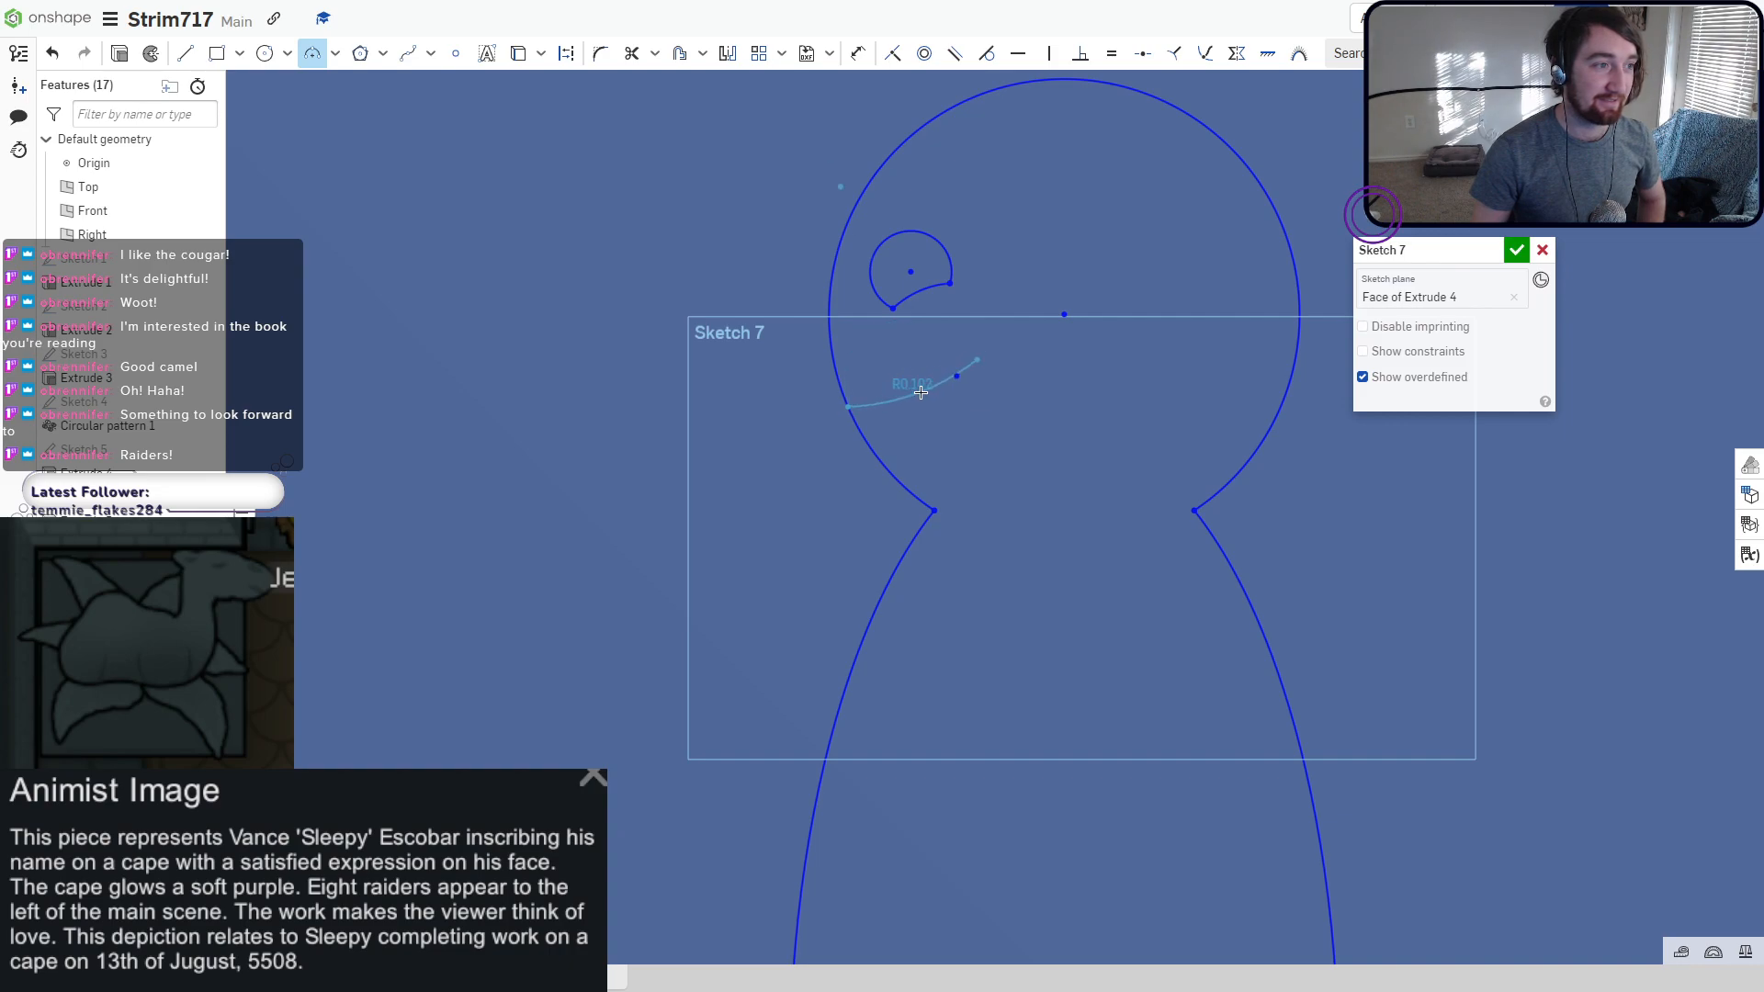
pyautogui.click(922, 388)
pyautogui.click(891, 473)
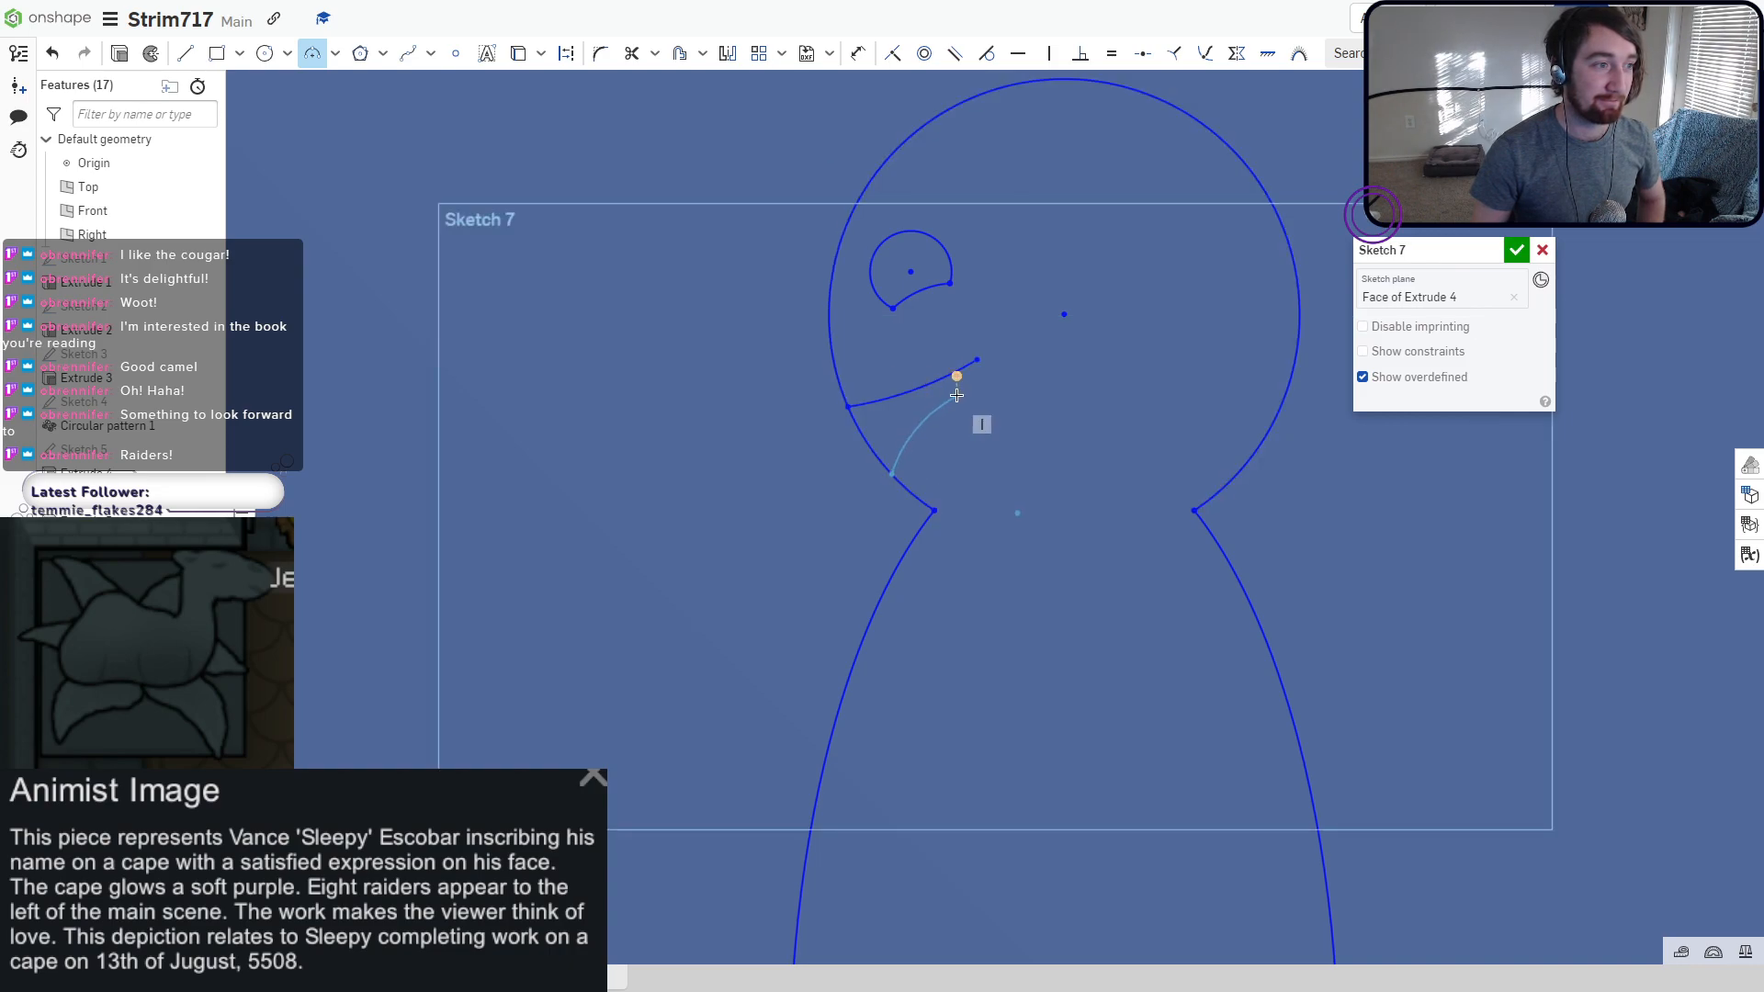
pyautogui.click(976, 360)
pyautogui.click(970, 426)
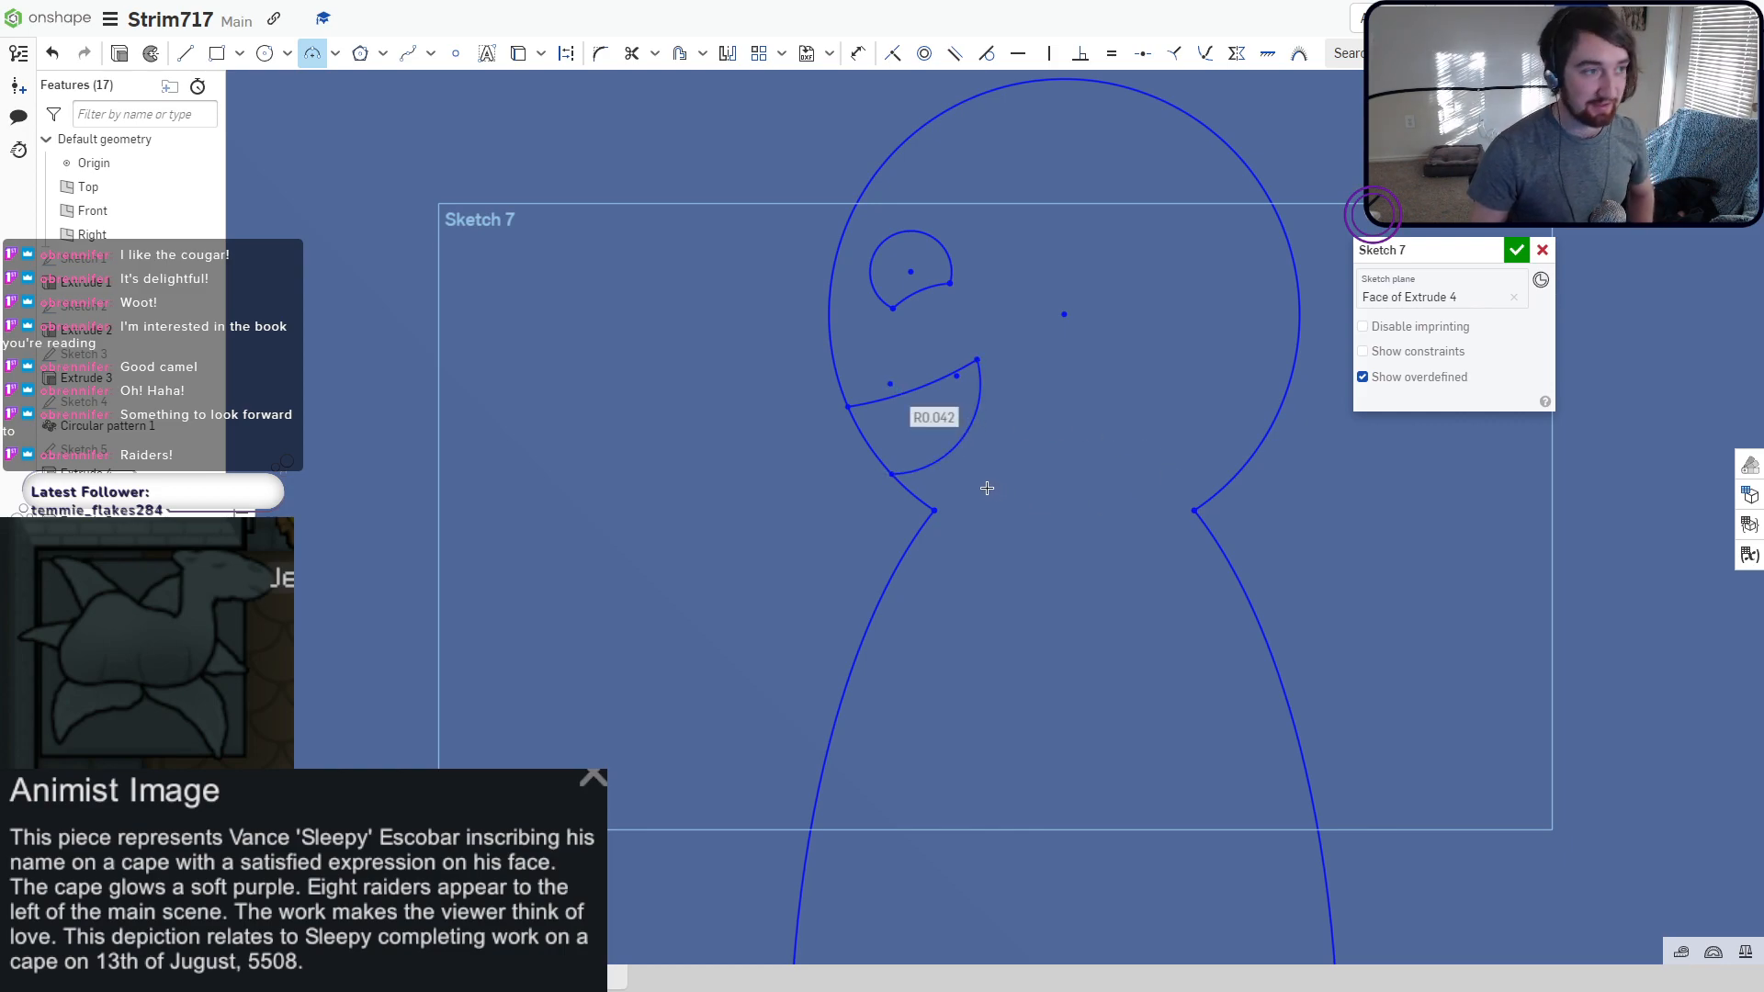
pyautogui.click(631, 52)
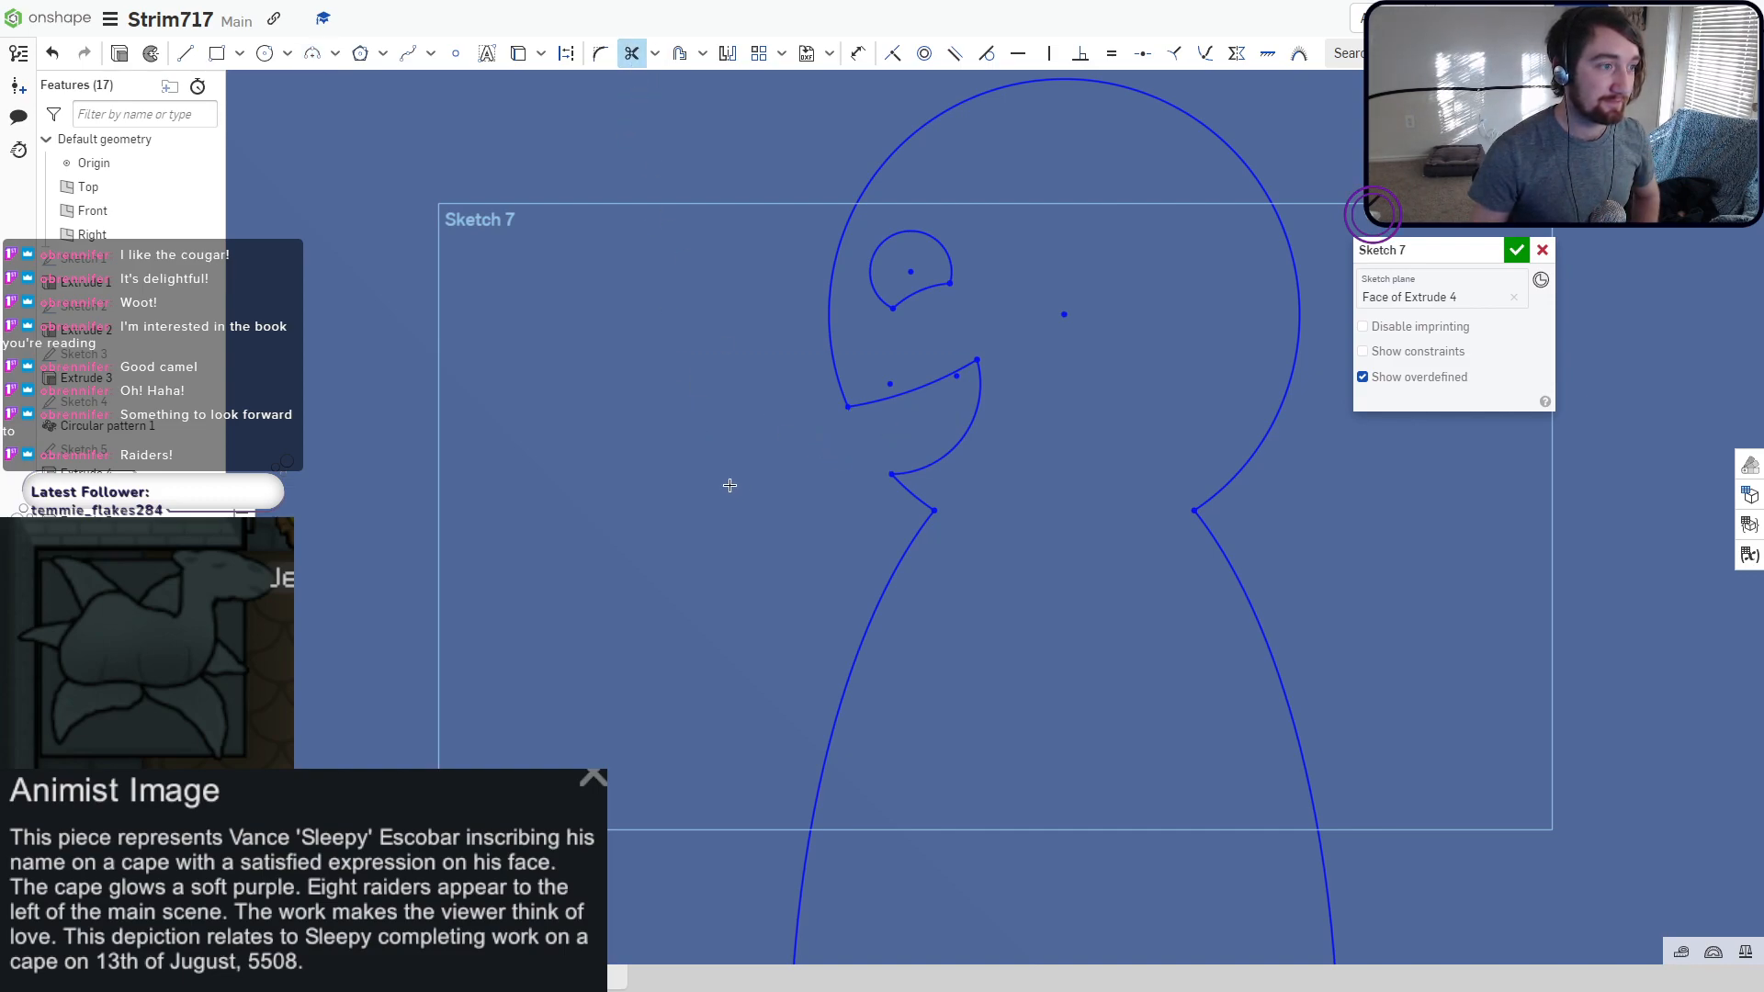
# Draw a sagging three-point arc of about 0.158 cm radius to the left of the figure as the cape's upper edge.
pyautogui.scroll(-5, 730, 485)
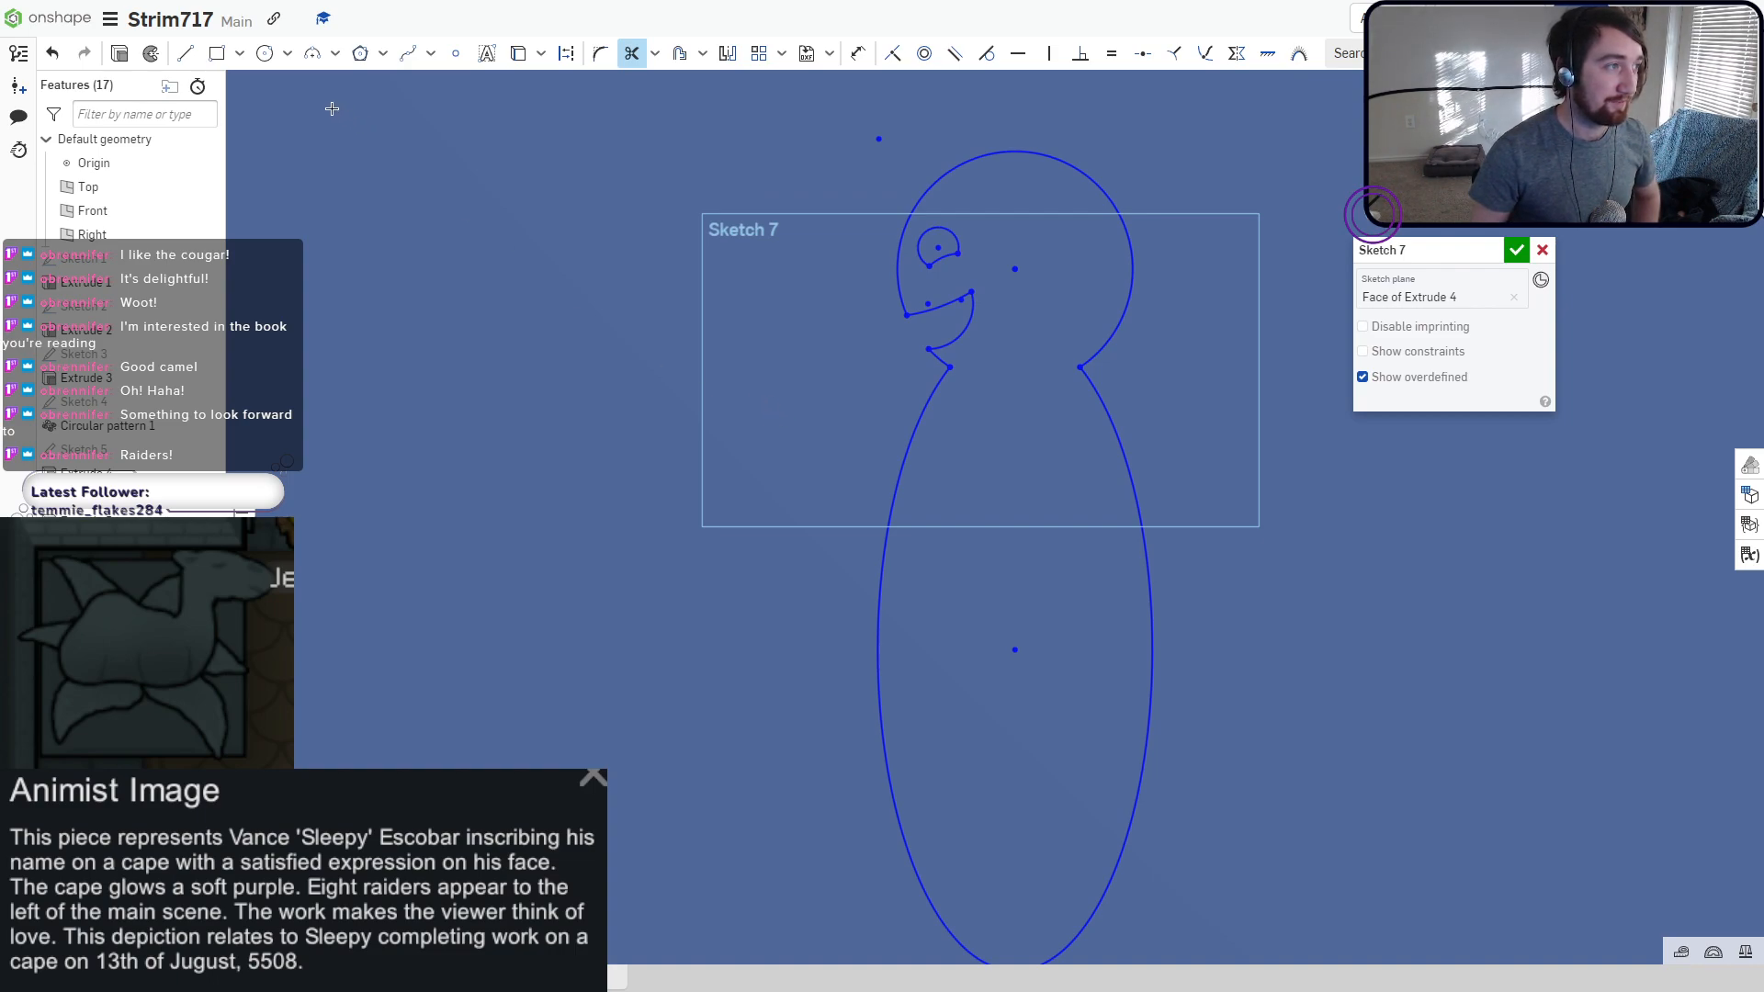
pyautogui.click(312, 53)
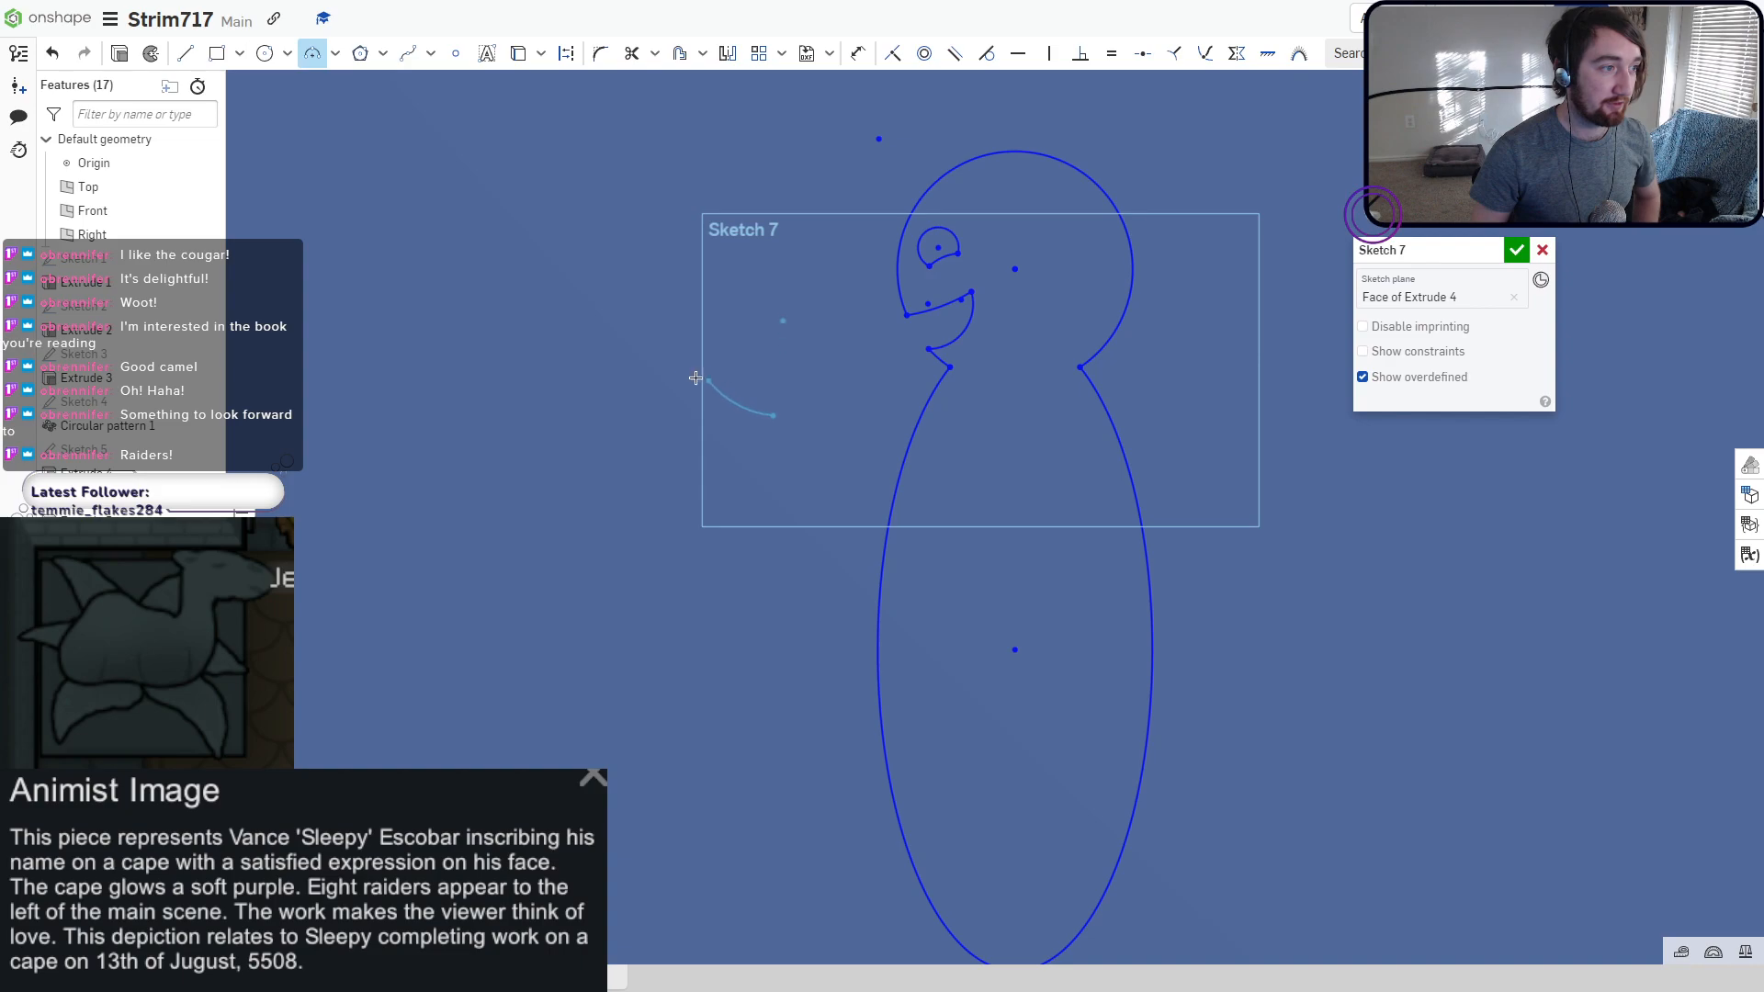
pyautogui.click(609, 317)
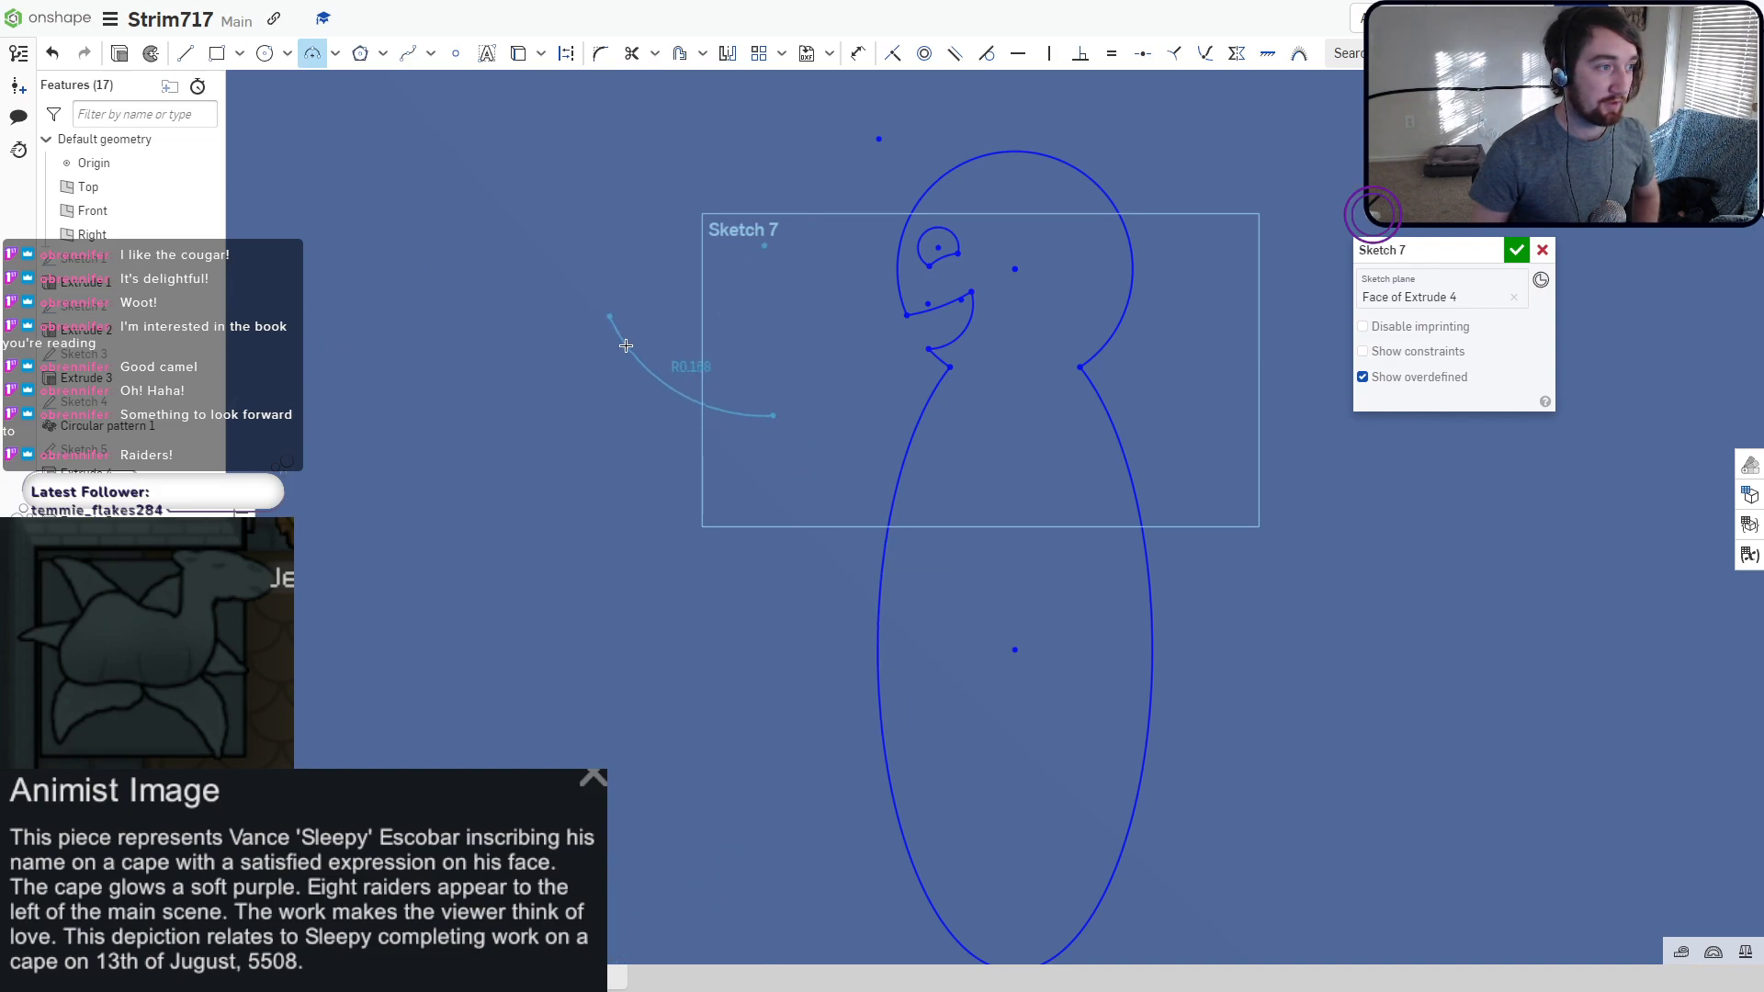
pyautogui.click(628, 348)
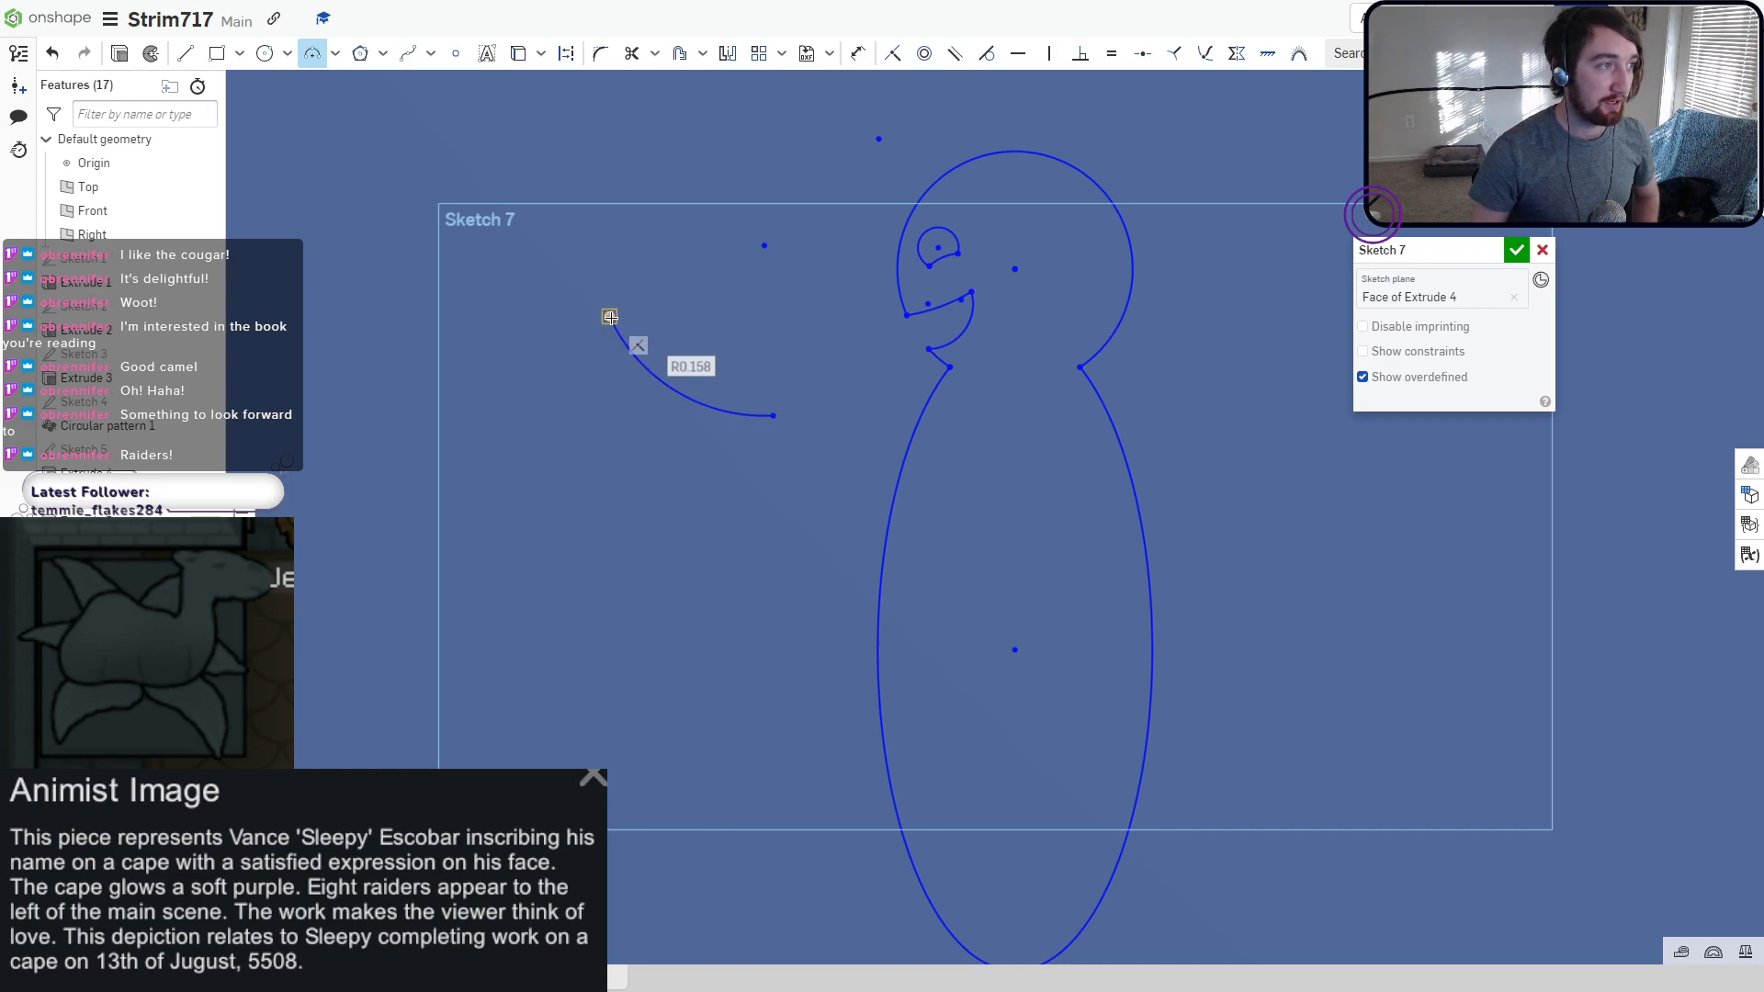
# Draw a wavy spline from the arc's left end down and outward to a pointed tip, forming the cape's left edge.
pyautogui.press('s')
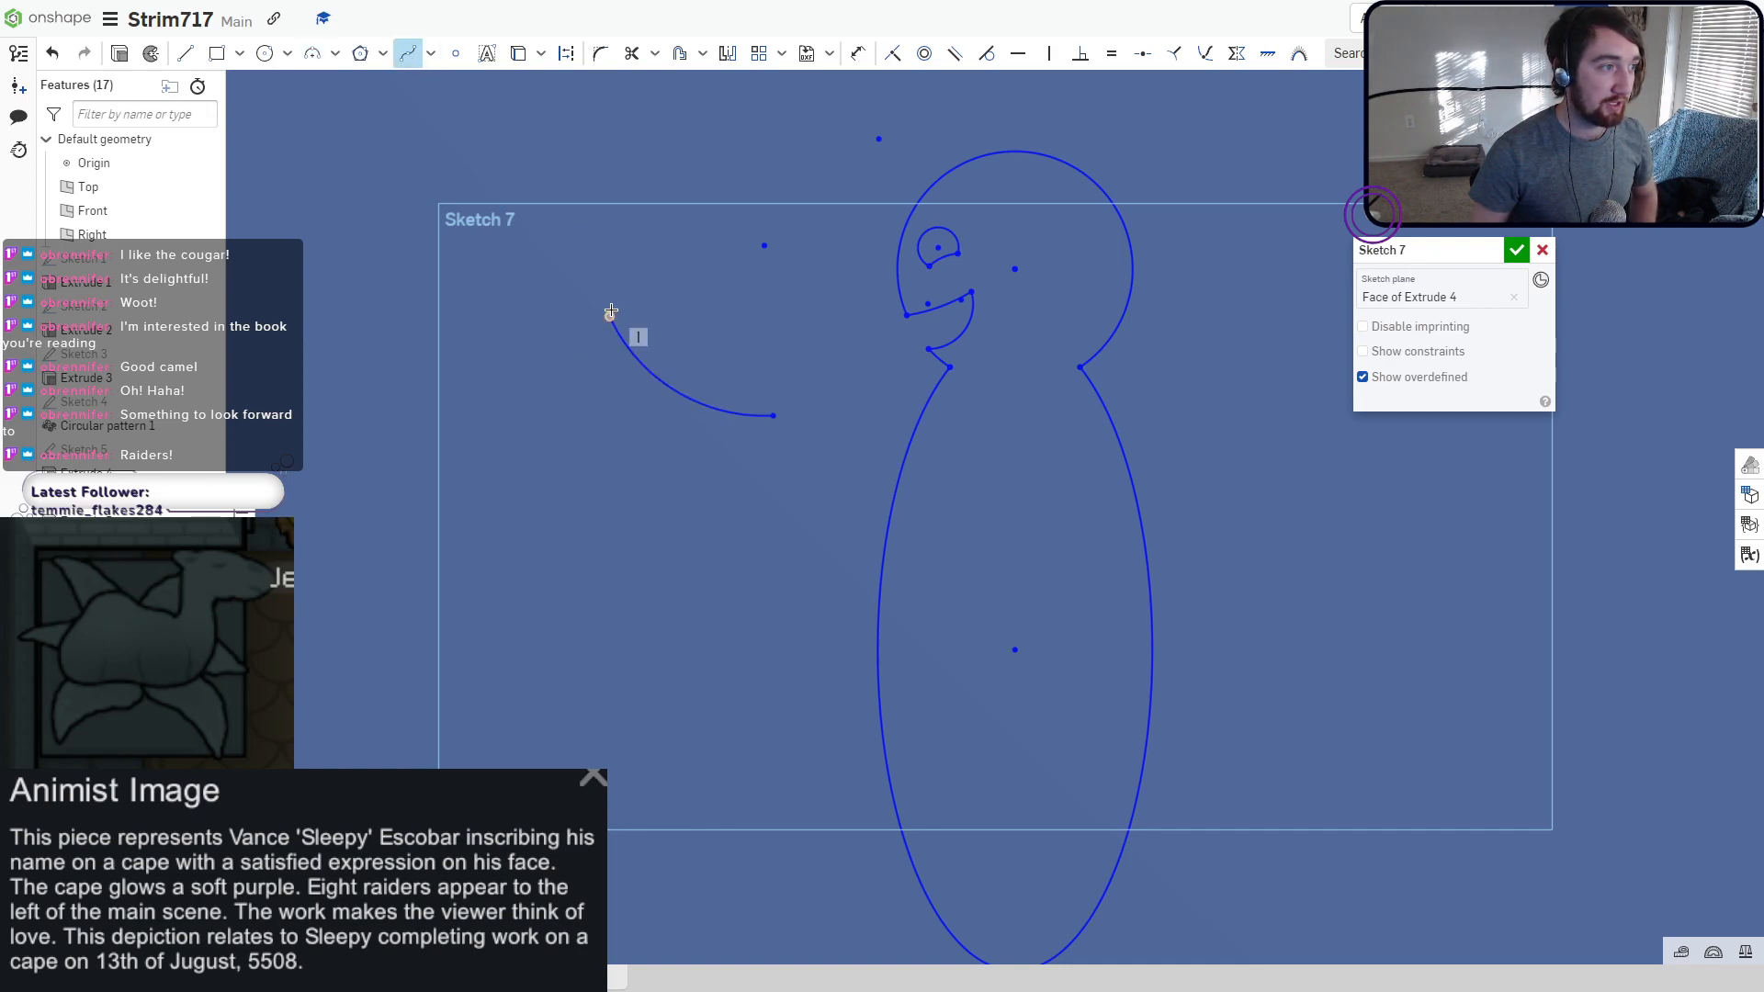
pyautogui.press('Escape')
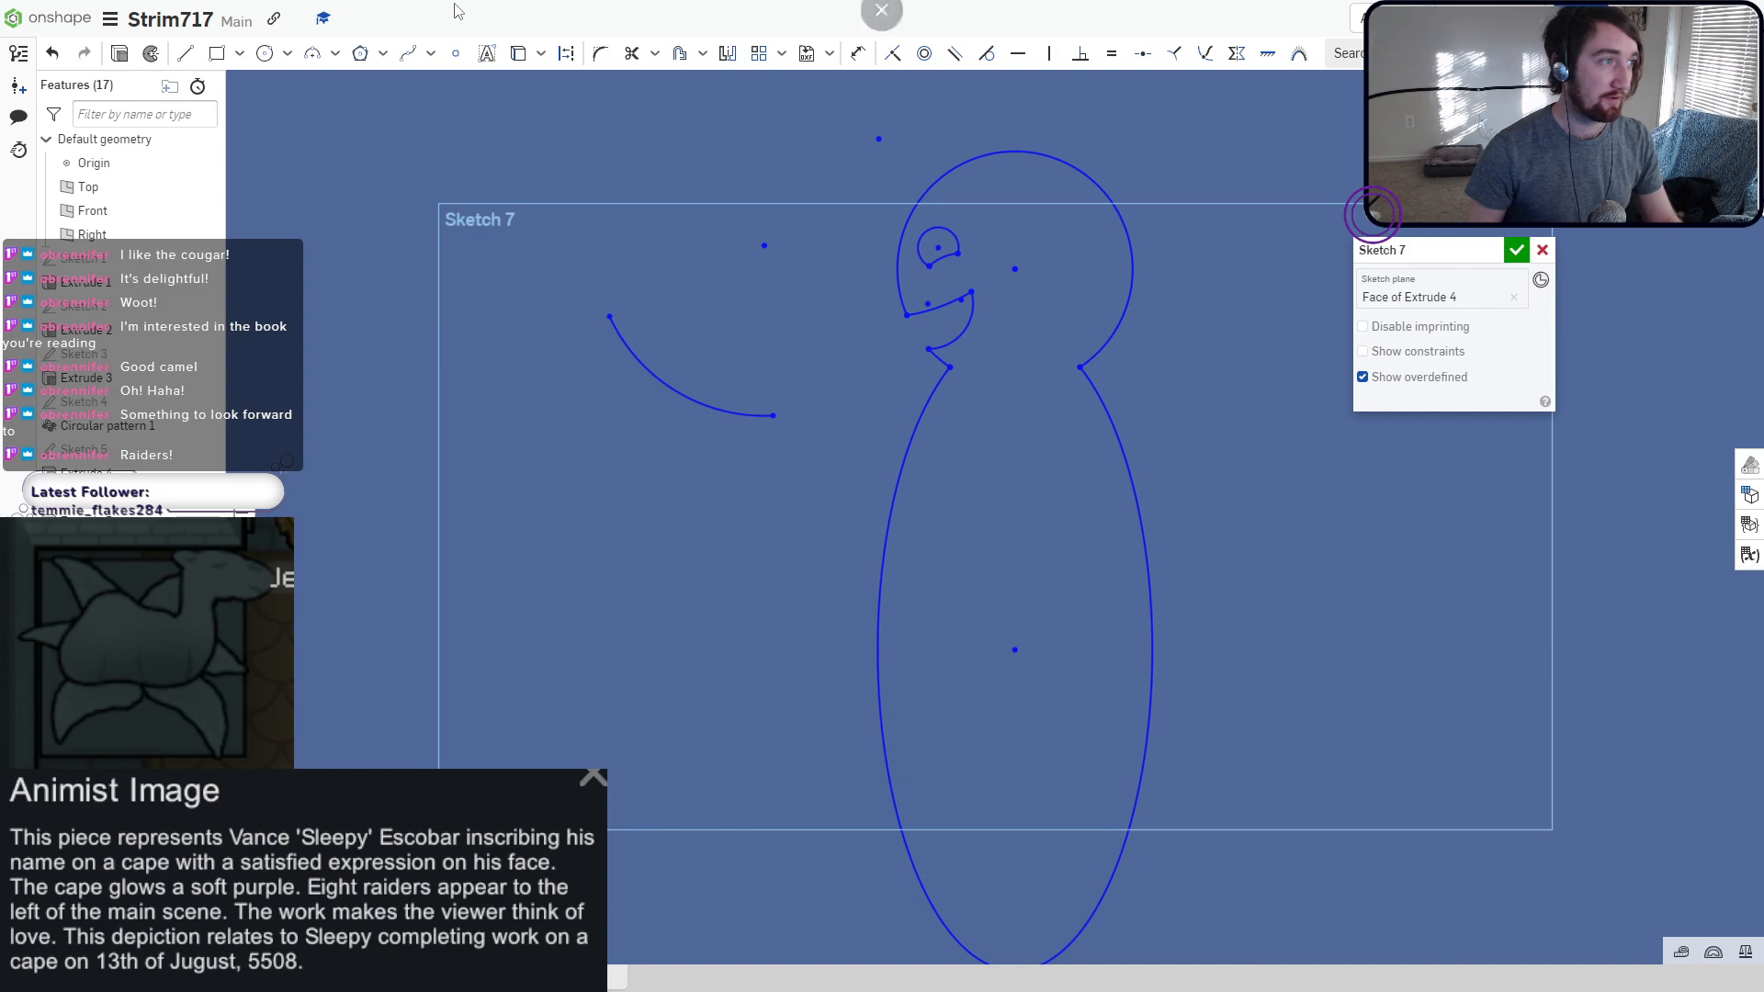
pyautogui.click(407, 52)
pyautogui.click(609, 317)
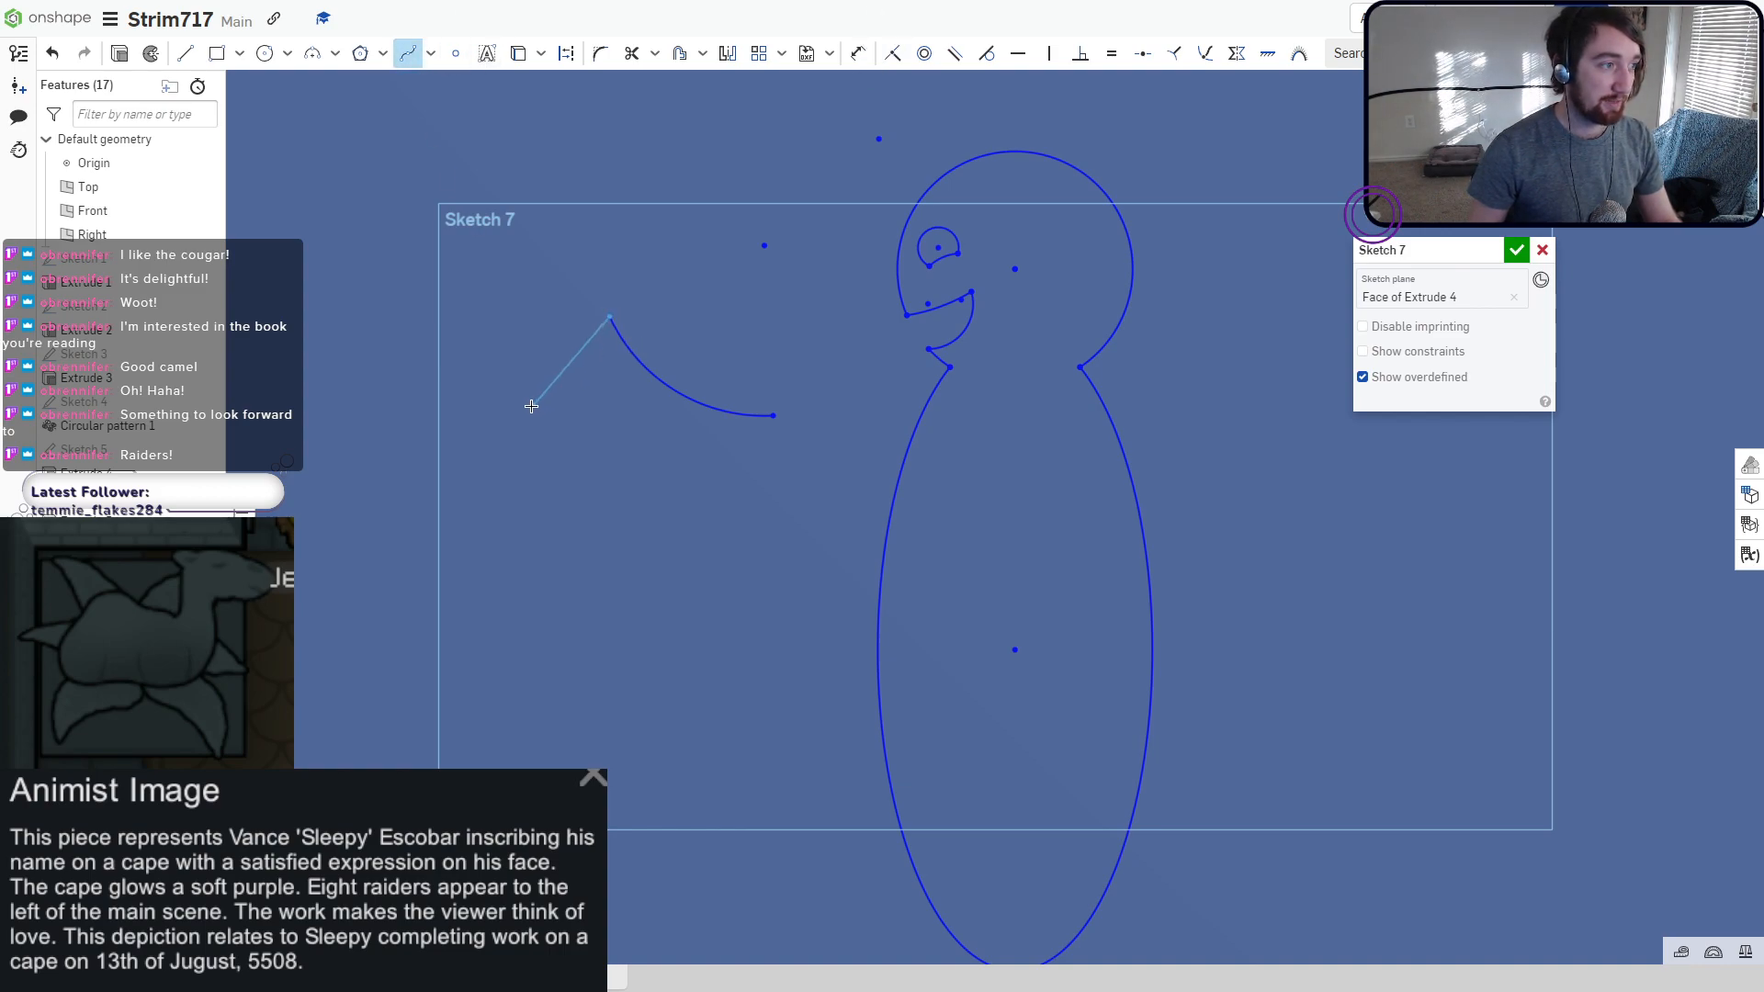
pyautogui.click(559, 420)
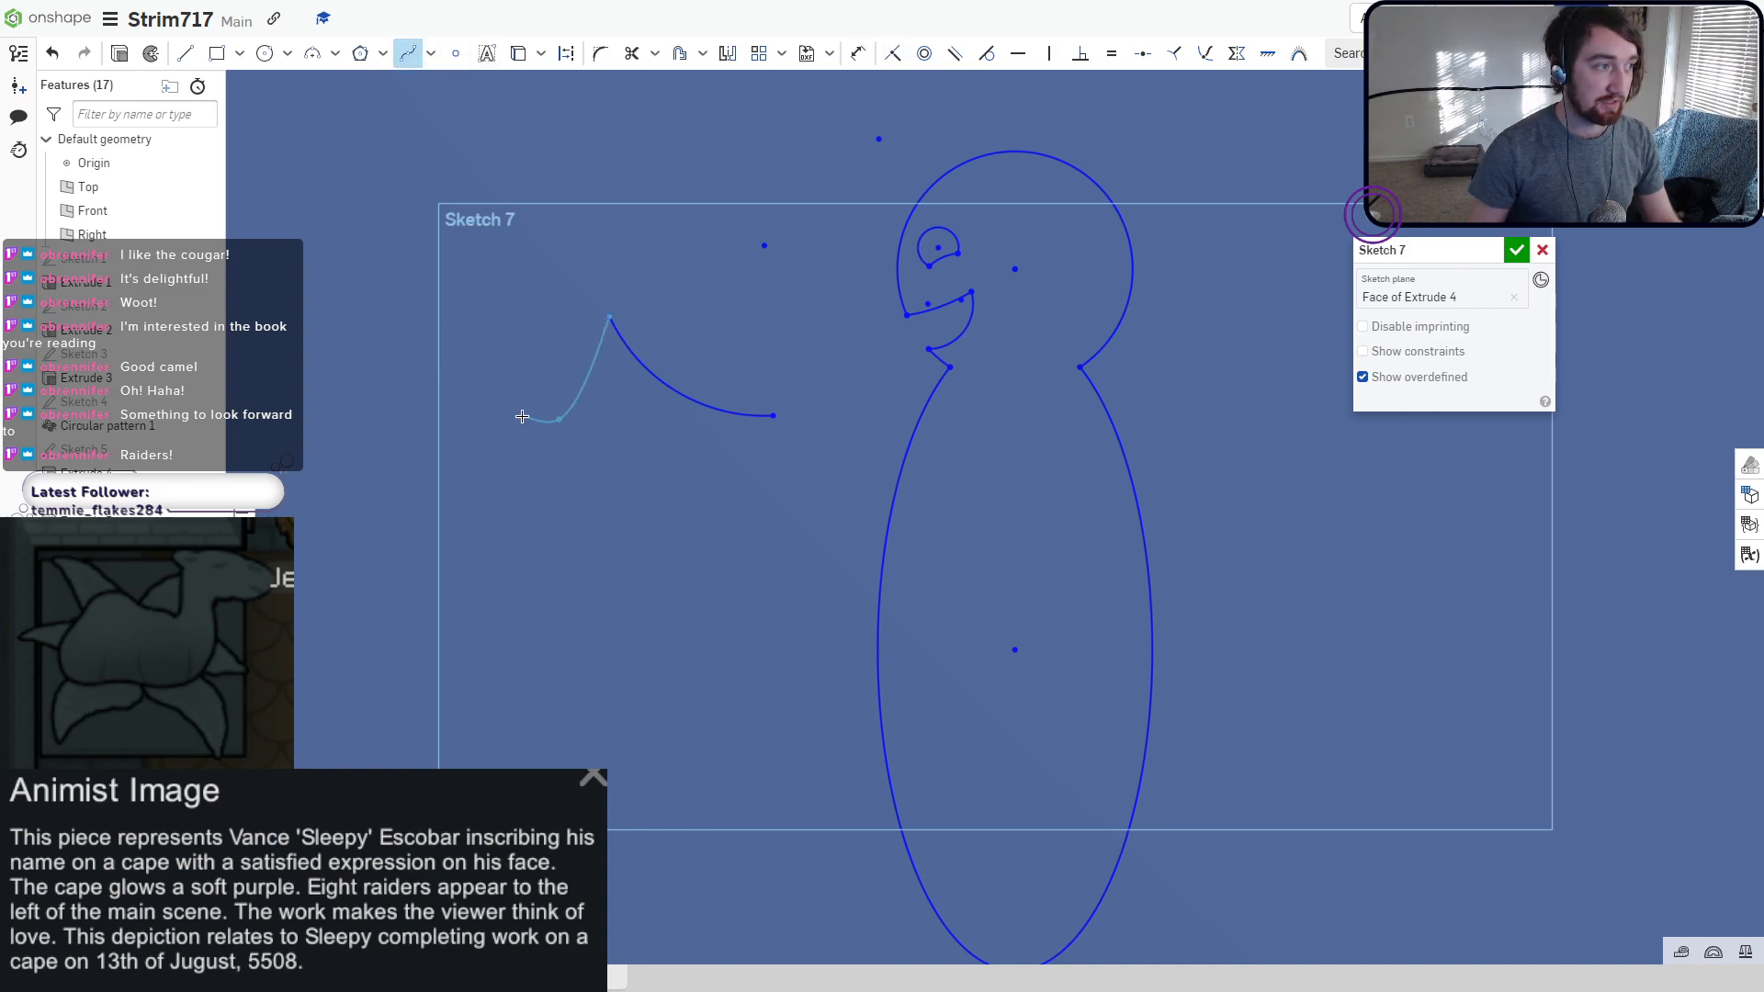
pyautogui.click(478, 475)
pyautogui.click(405, 611)
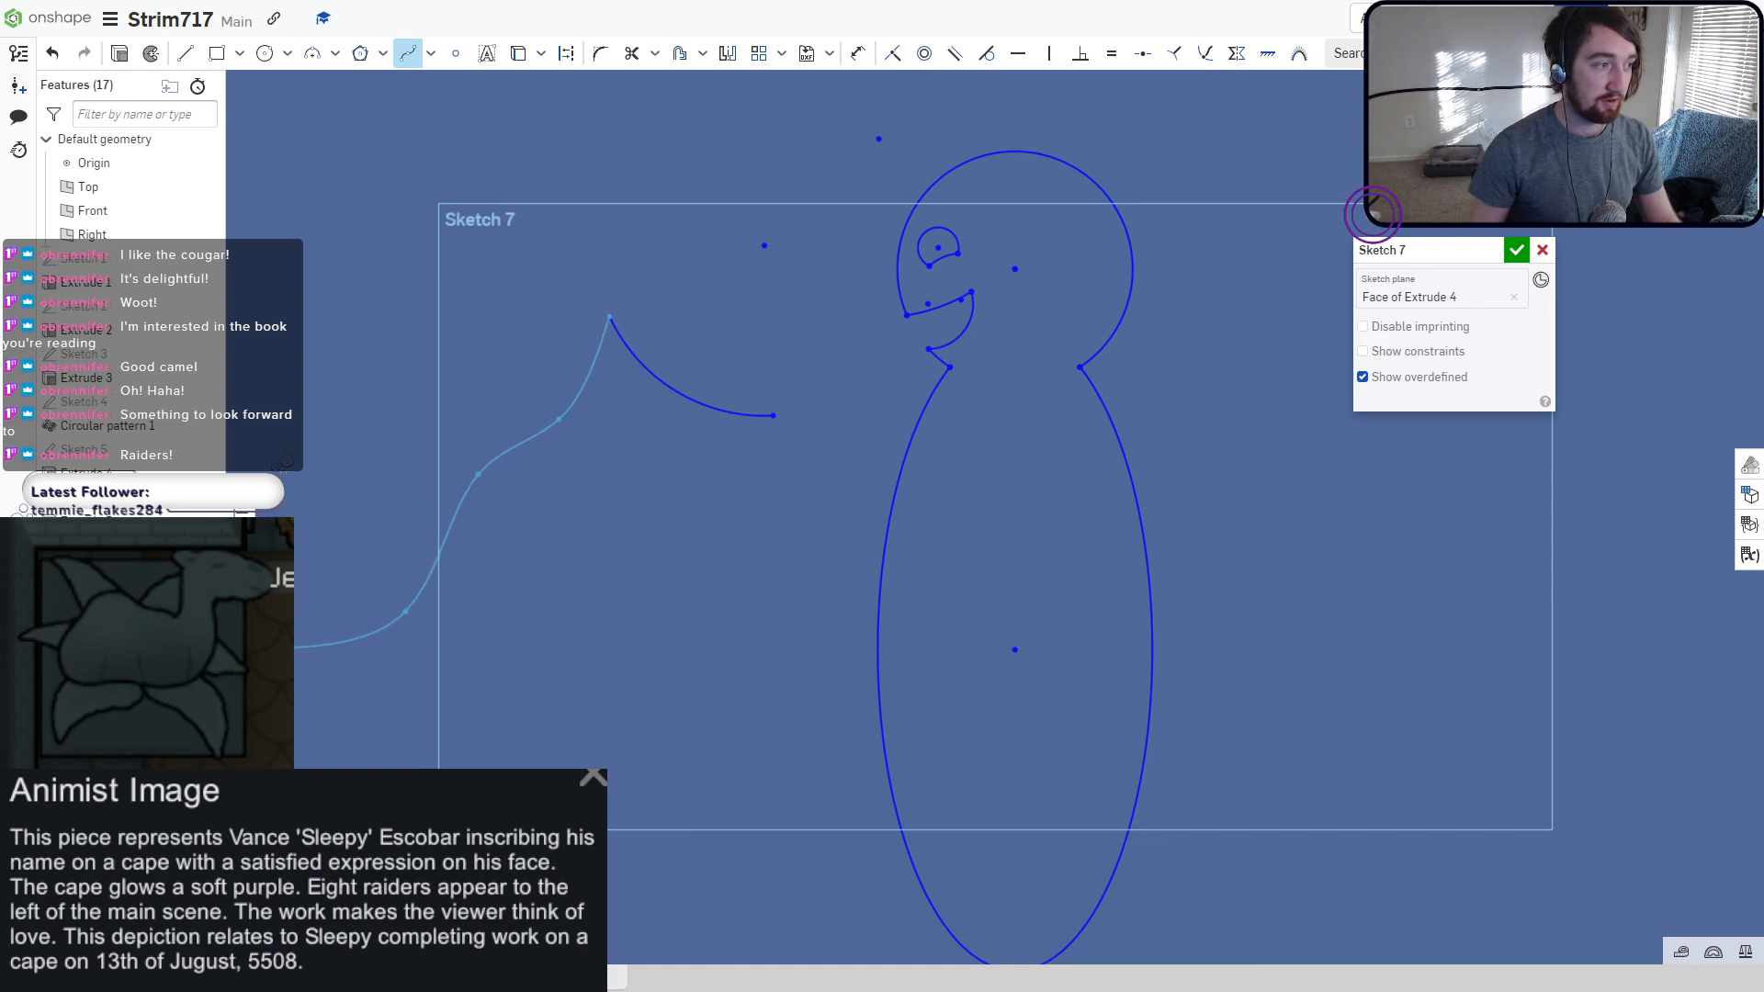
pyautogui.doubleClick(316, 646)
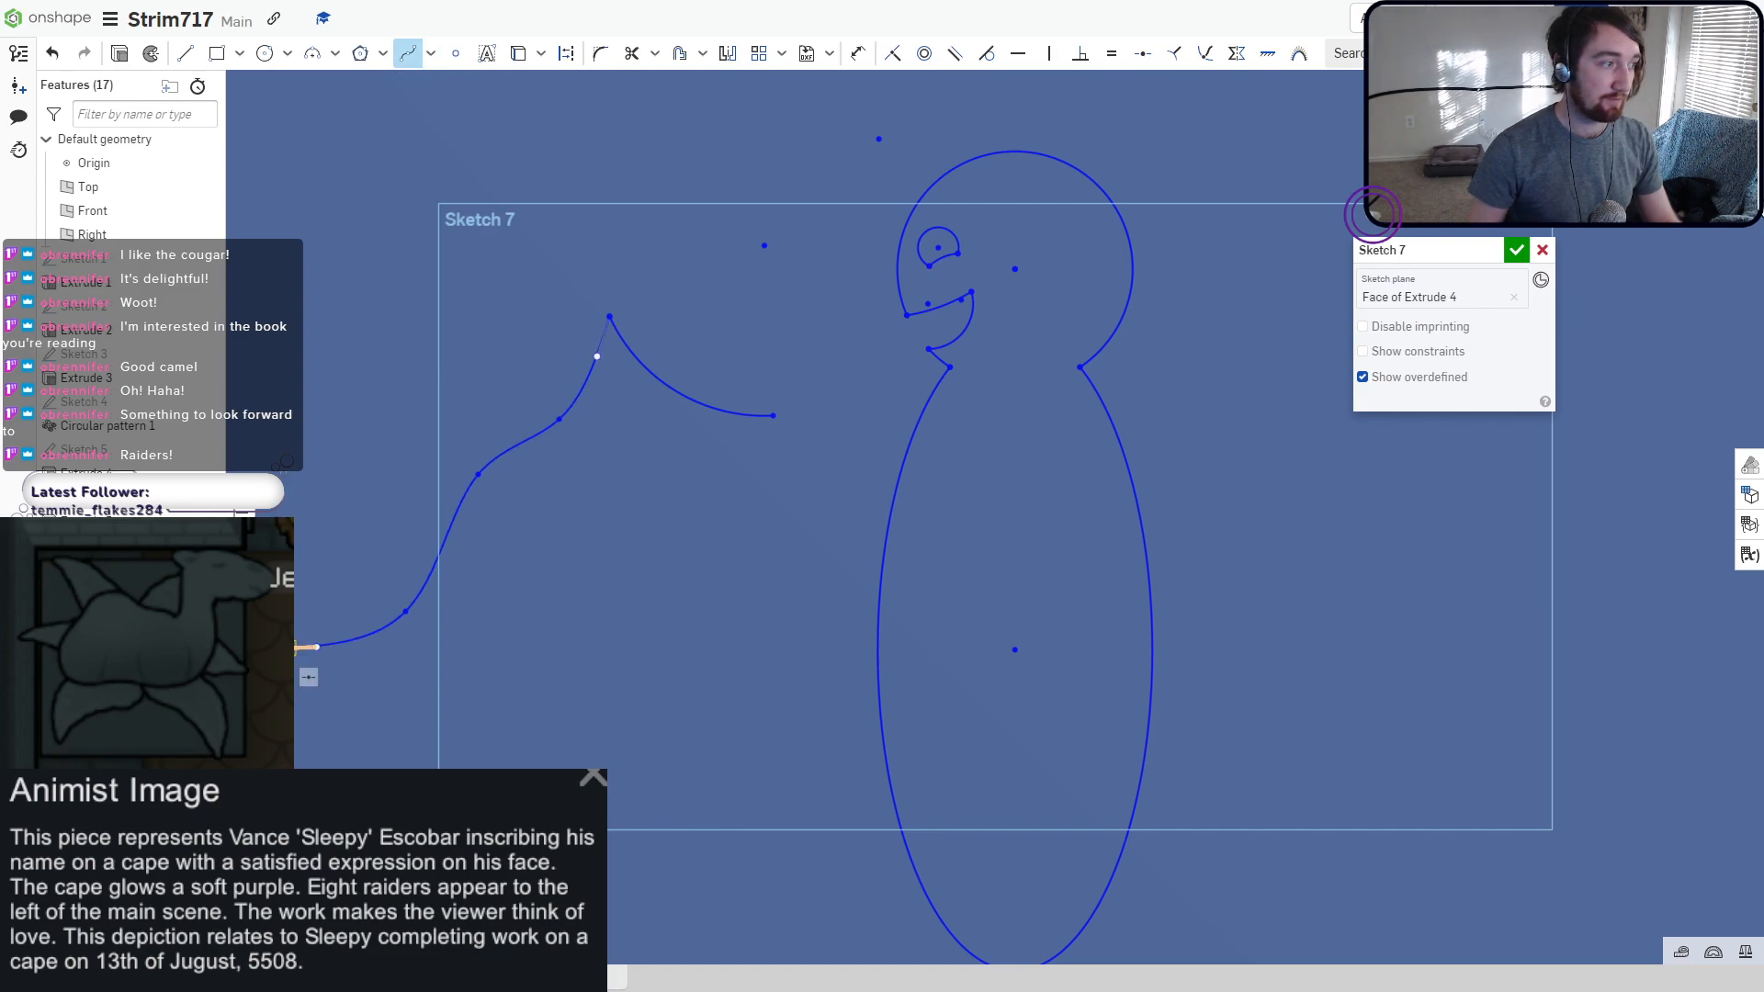
# Close the cape outline with two wavy splines, one from the left tip to the lower corner and one up to the arc's right end.
pyautogui.click(358, 690)
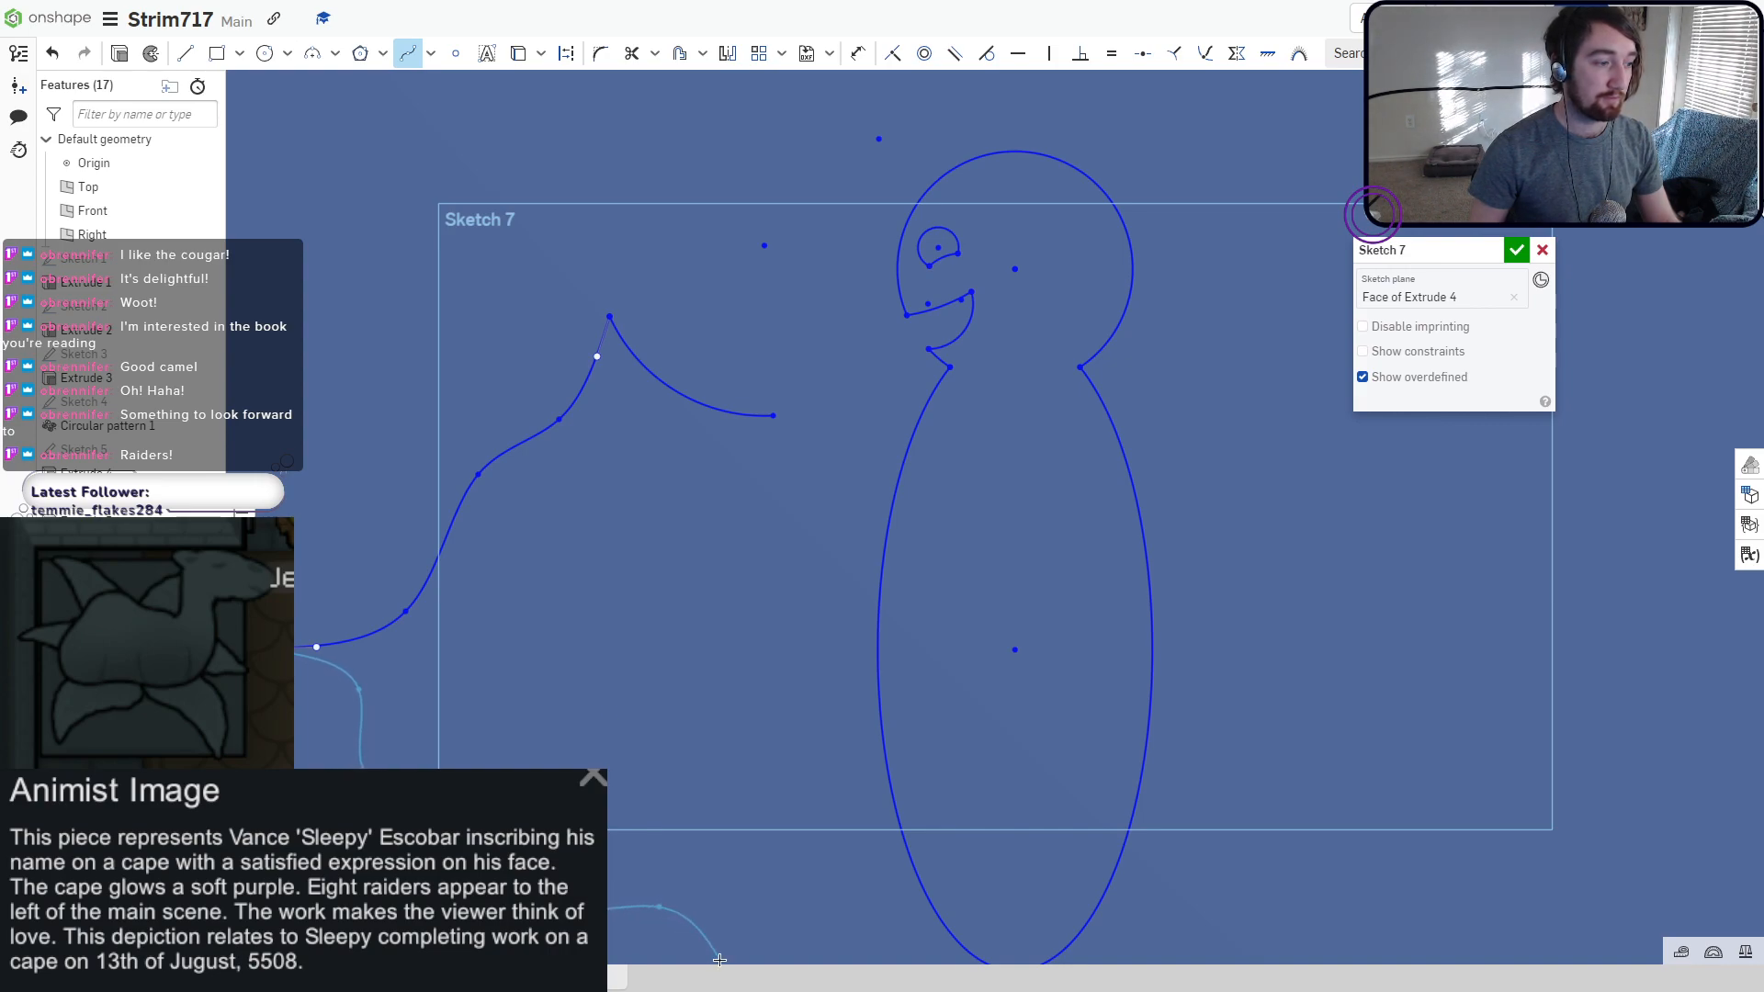
pyautogui.click(704, 935)
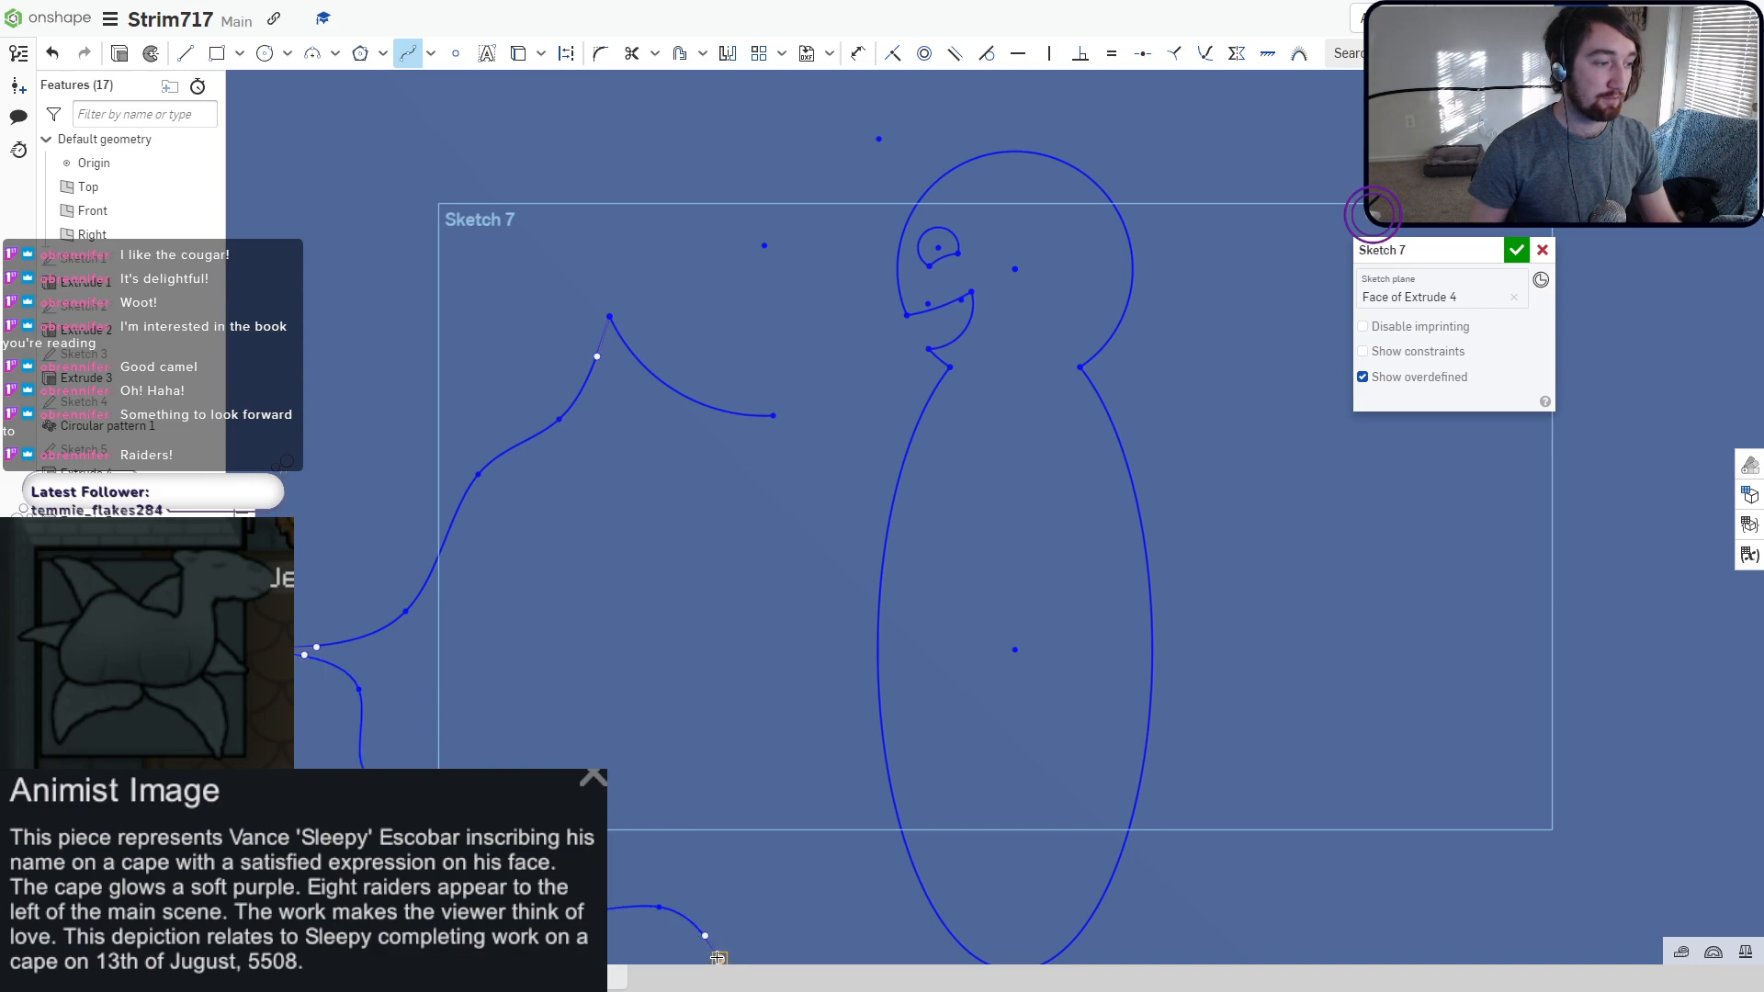
pyautogui.click(718, 958)
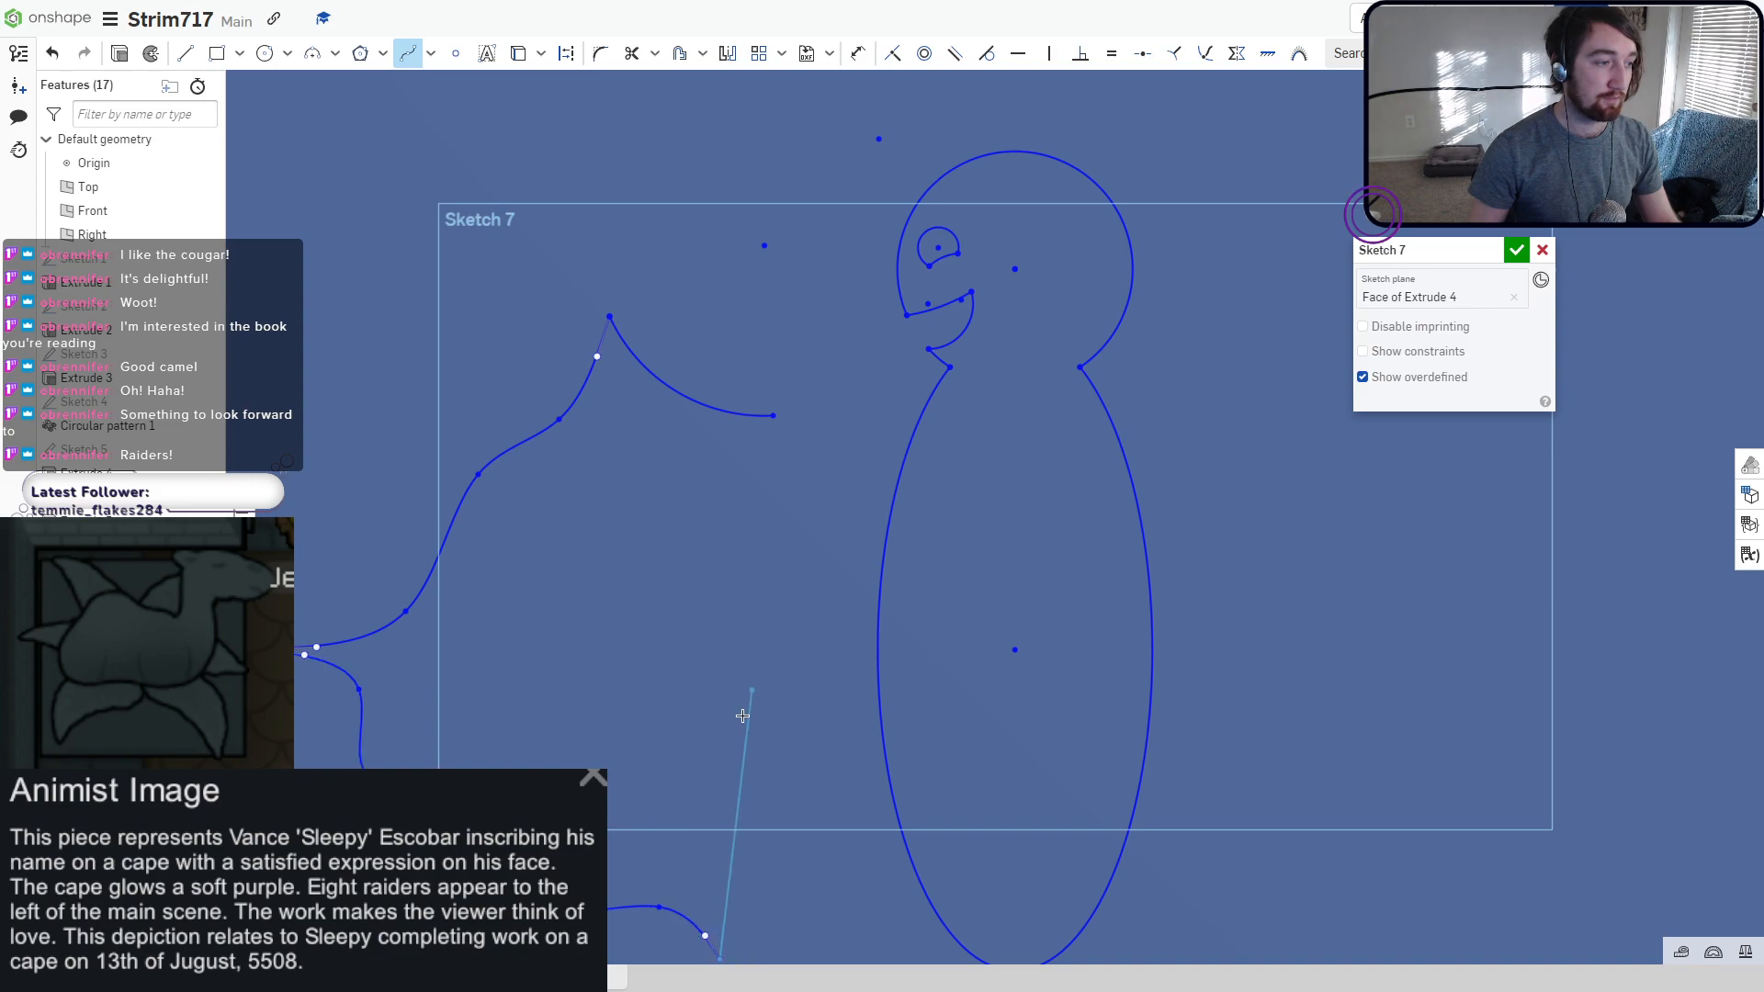
pyautogui.click(718, 788)
pyautogui.click(776, 730)
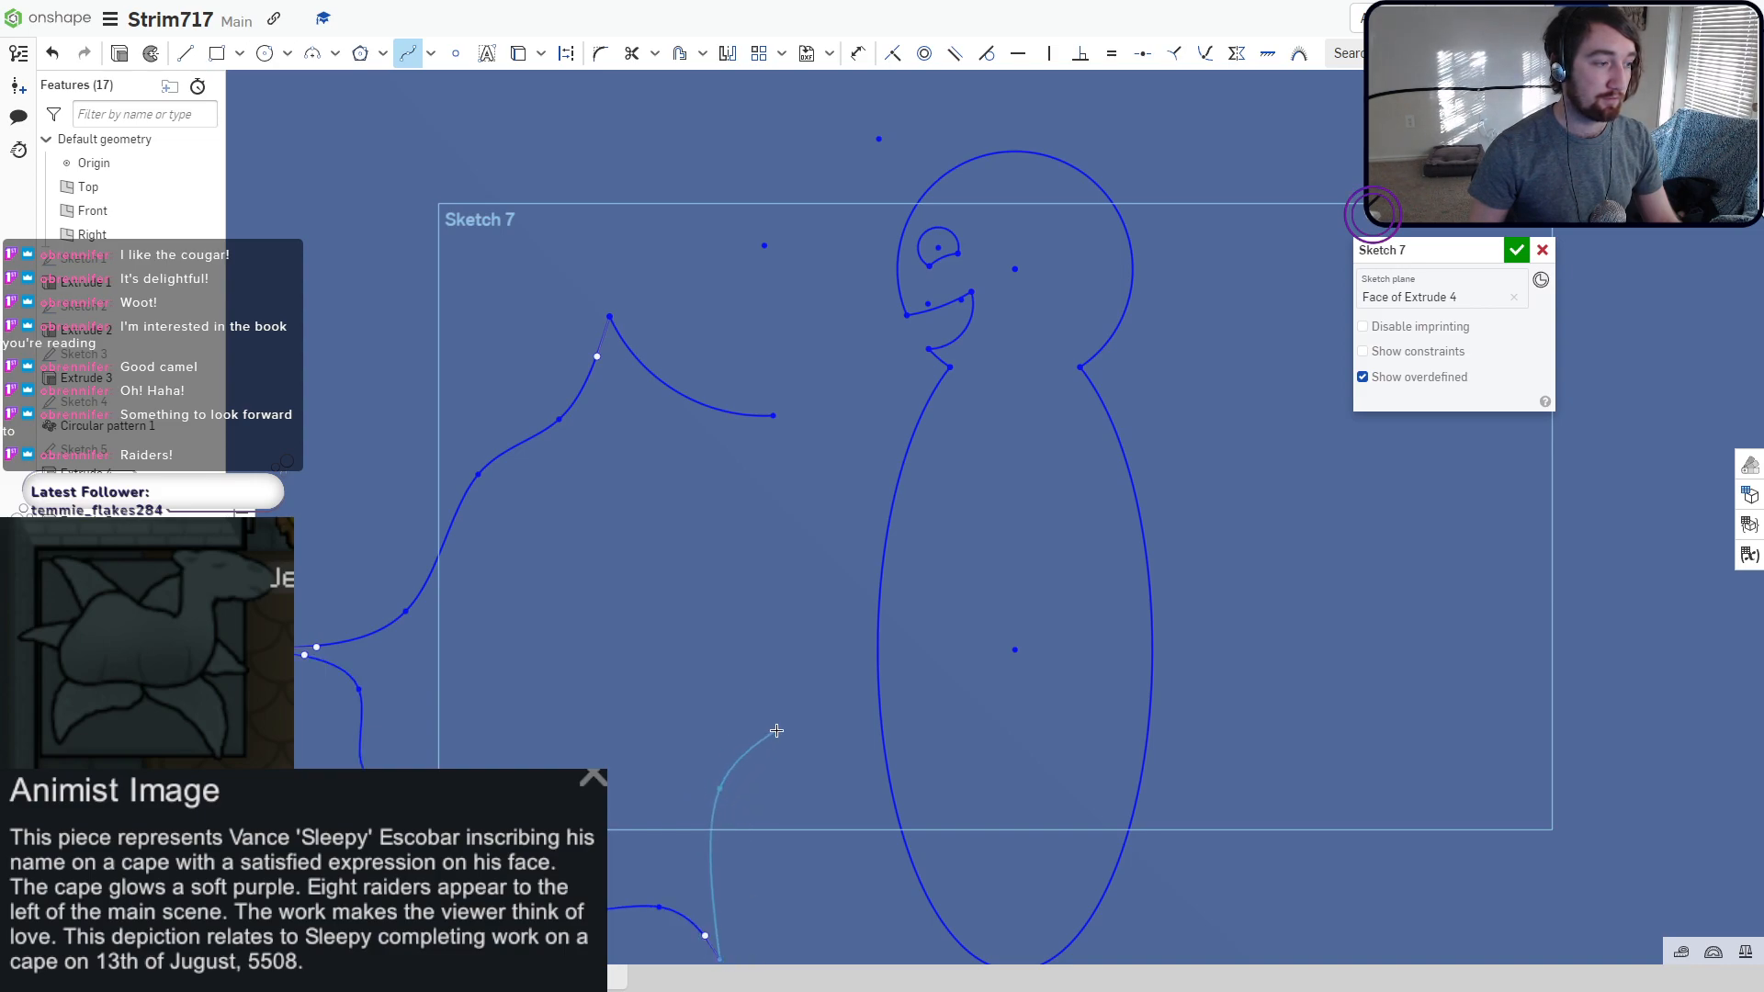
pyautogui.click(762, 552)
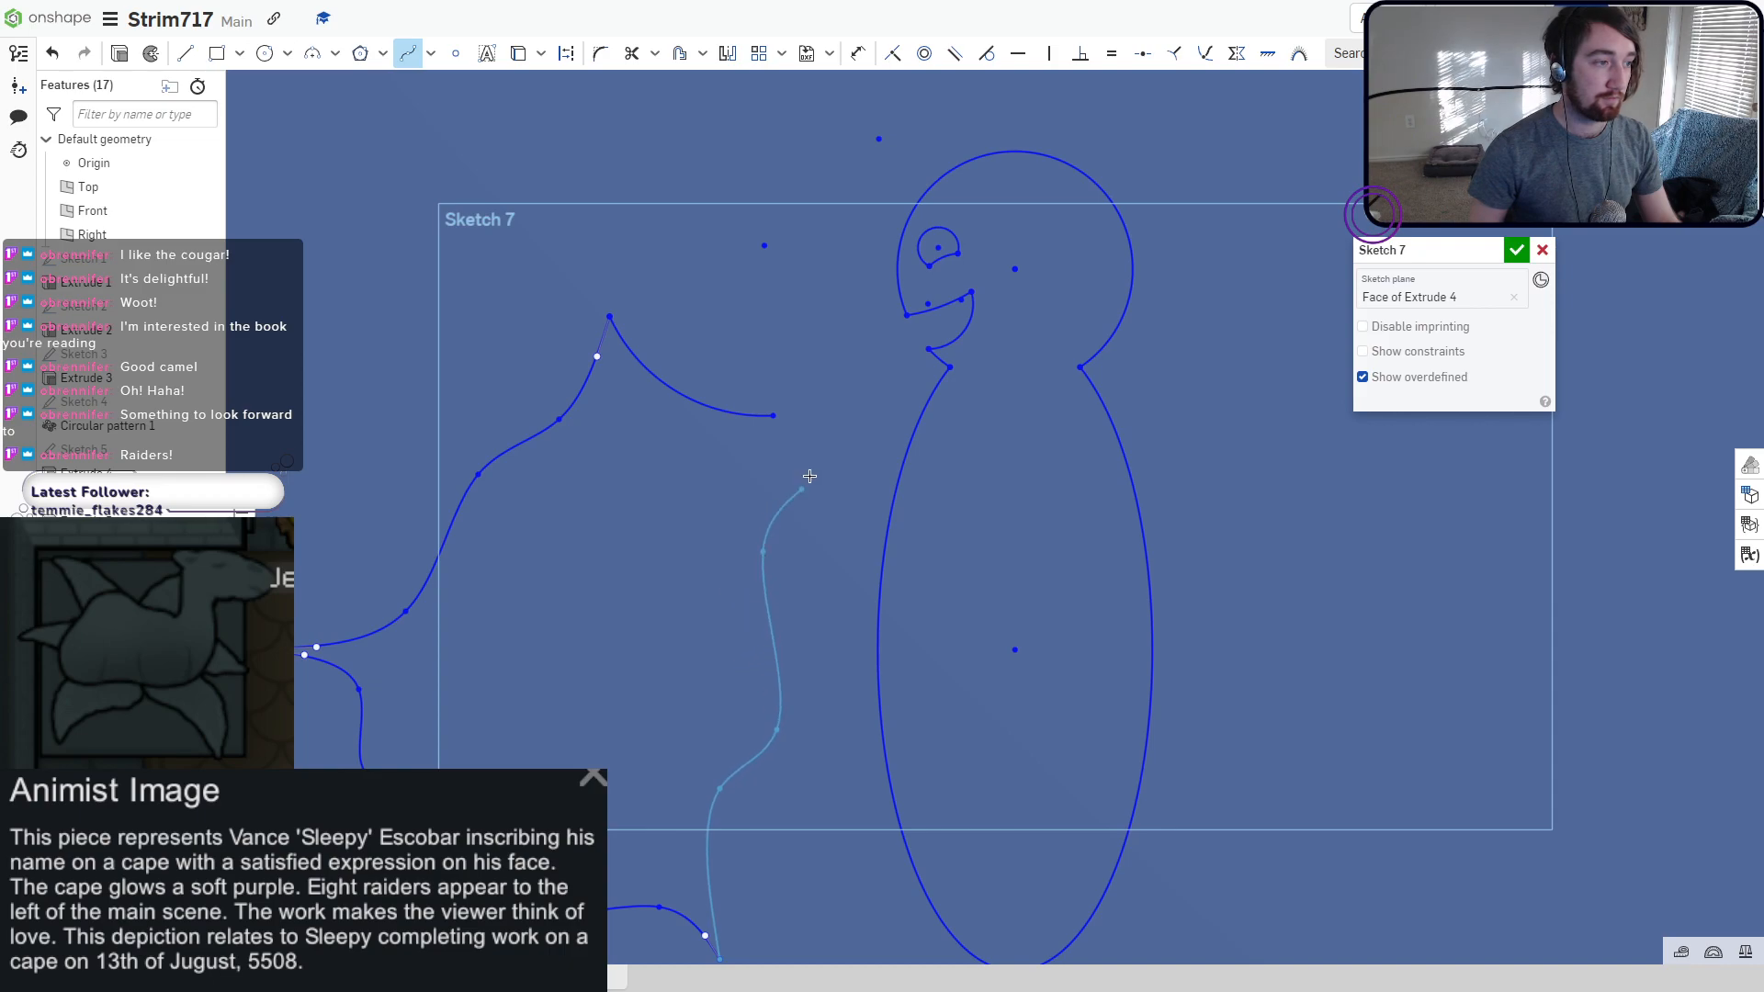
pyautogui.click(774, 417)
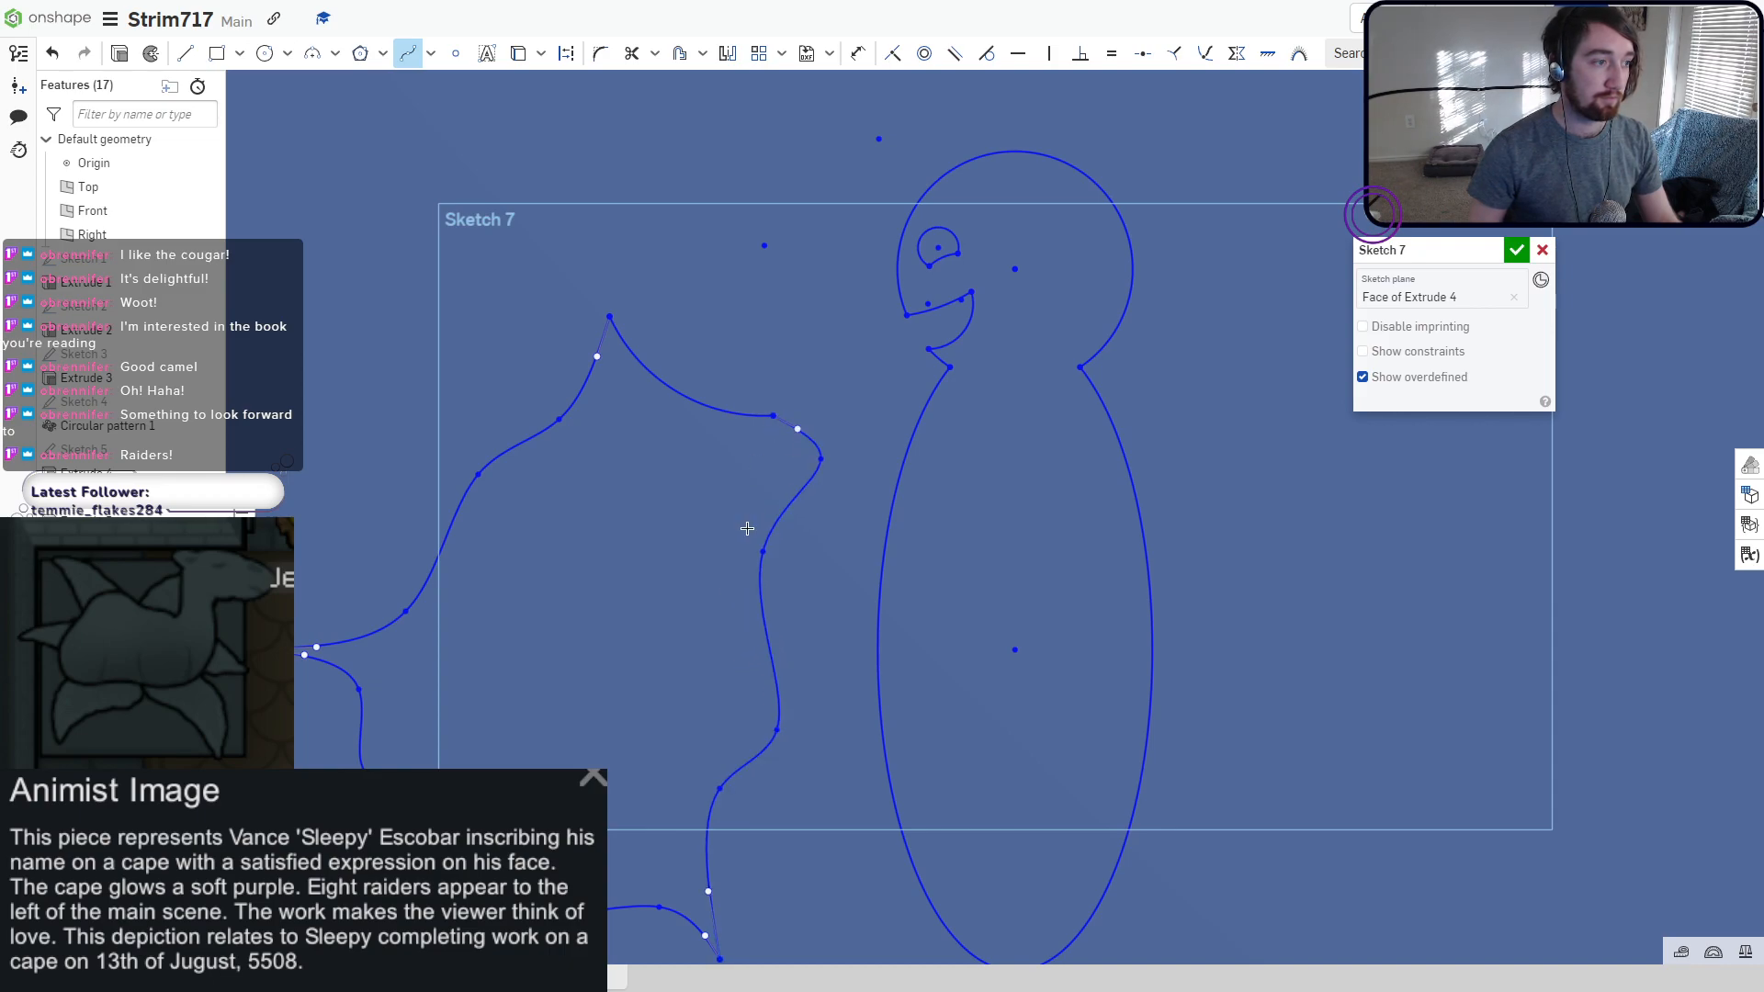
# Move the arc's right endpoint outward toward the figure to make the cape's upper right corner pointed.
pyautogui.scroll(1, 772, 487)
pyautogui.scroll(1, 821, 396)
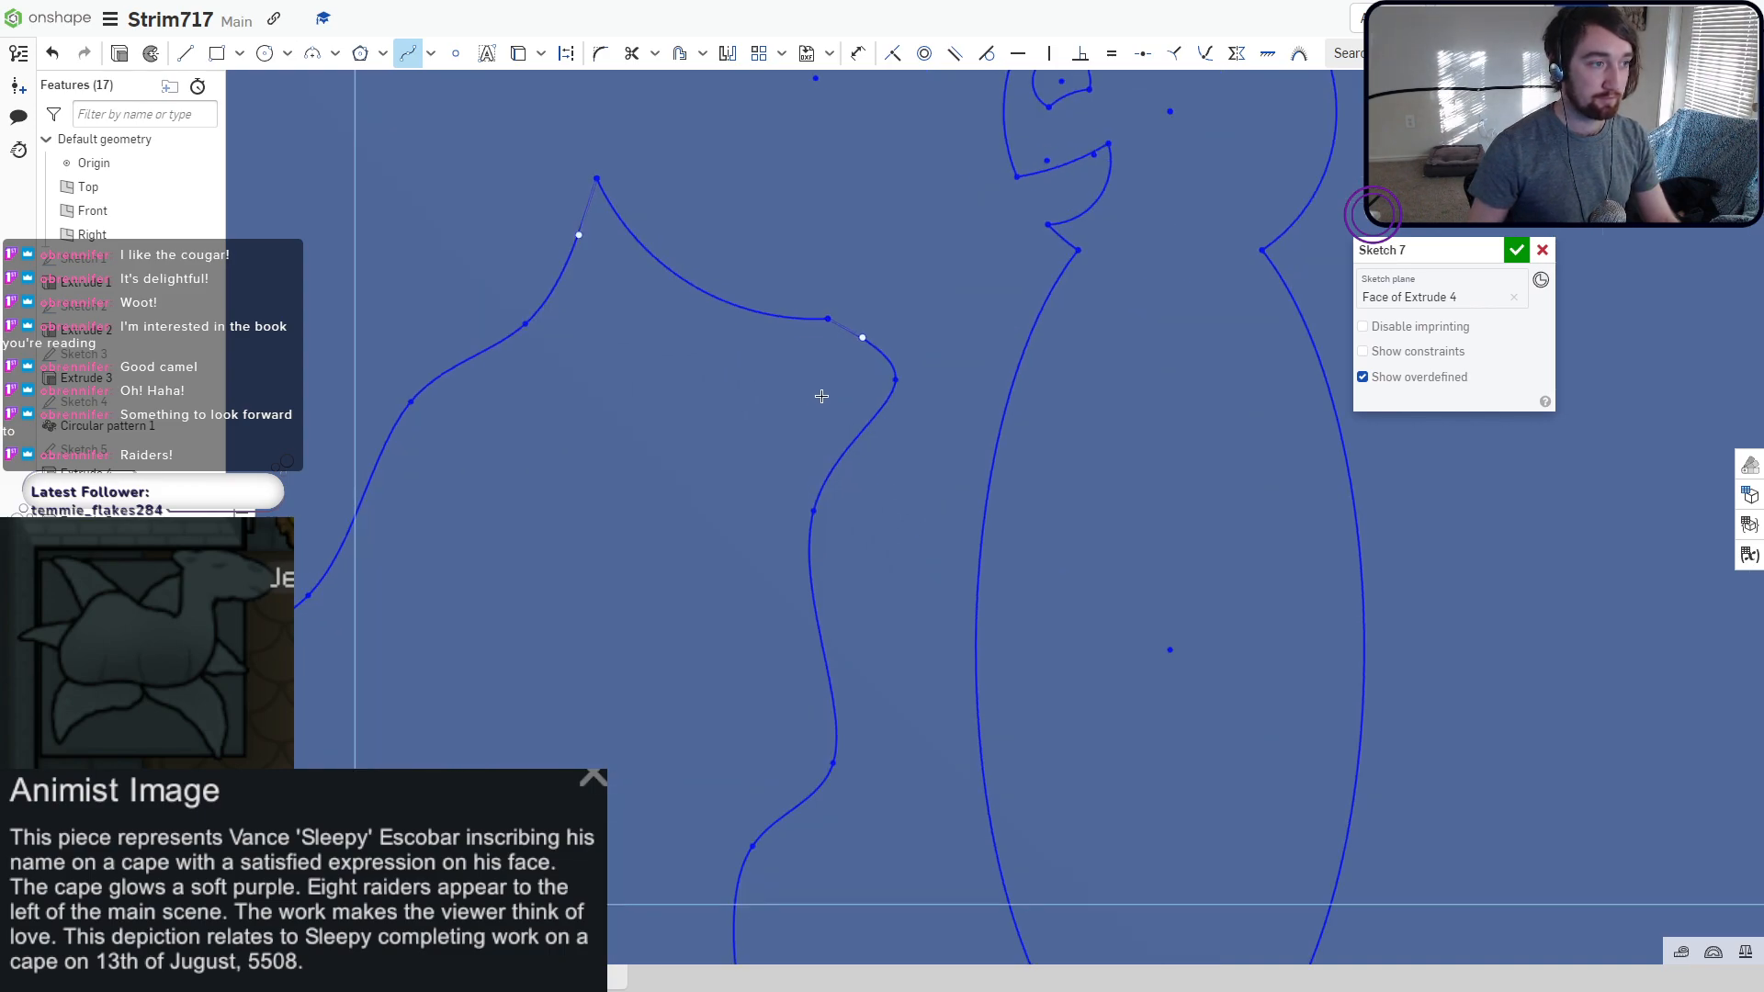
pyautogui.scroll(1, 822, 396)
pyautogui.press('Escape')
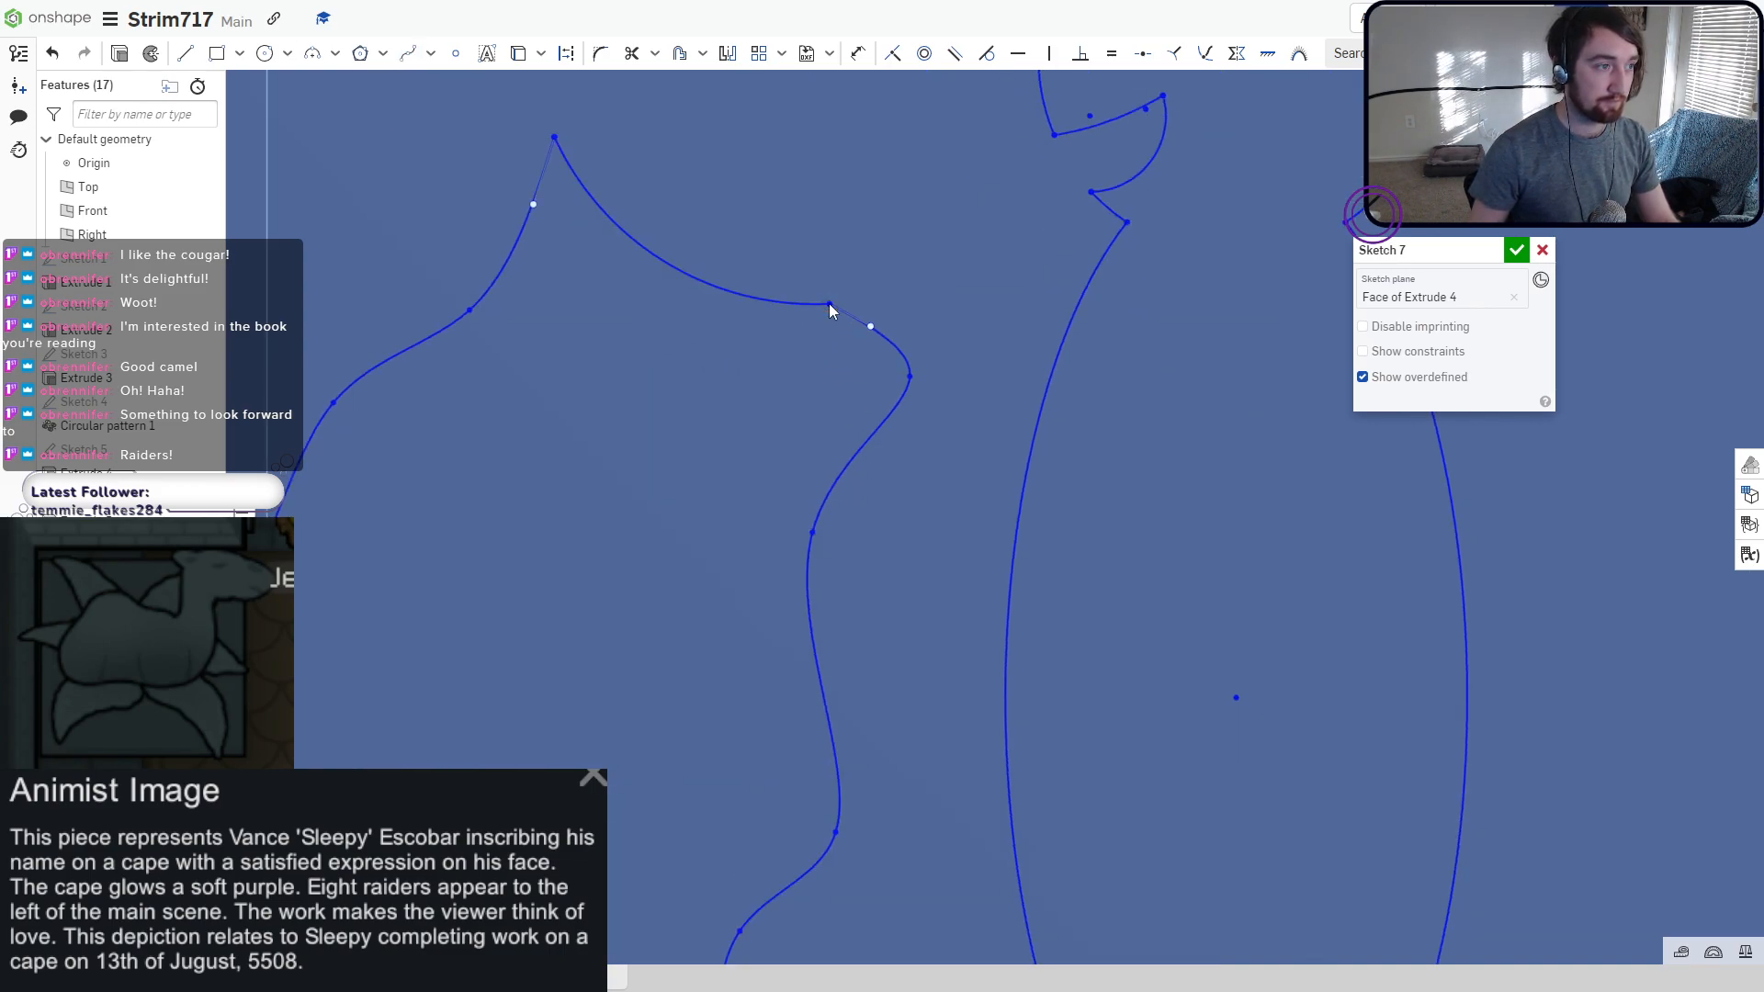
pyautogui.moveTo(831, 303); pyautogui.dragTo(950, 330)
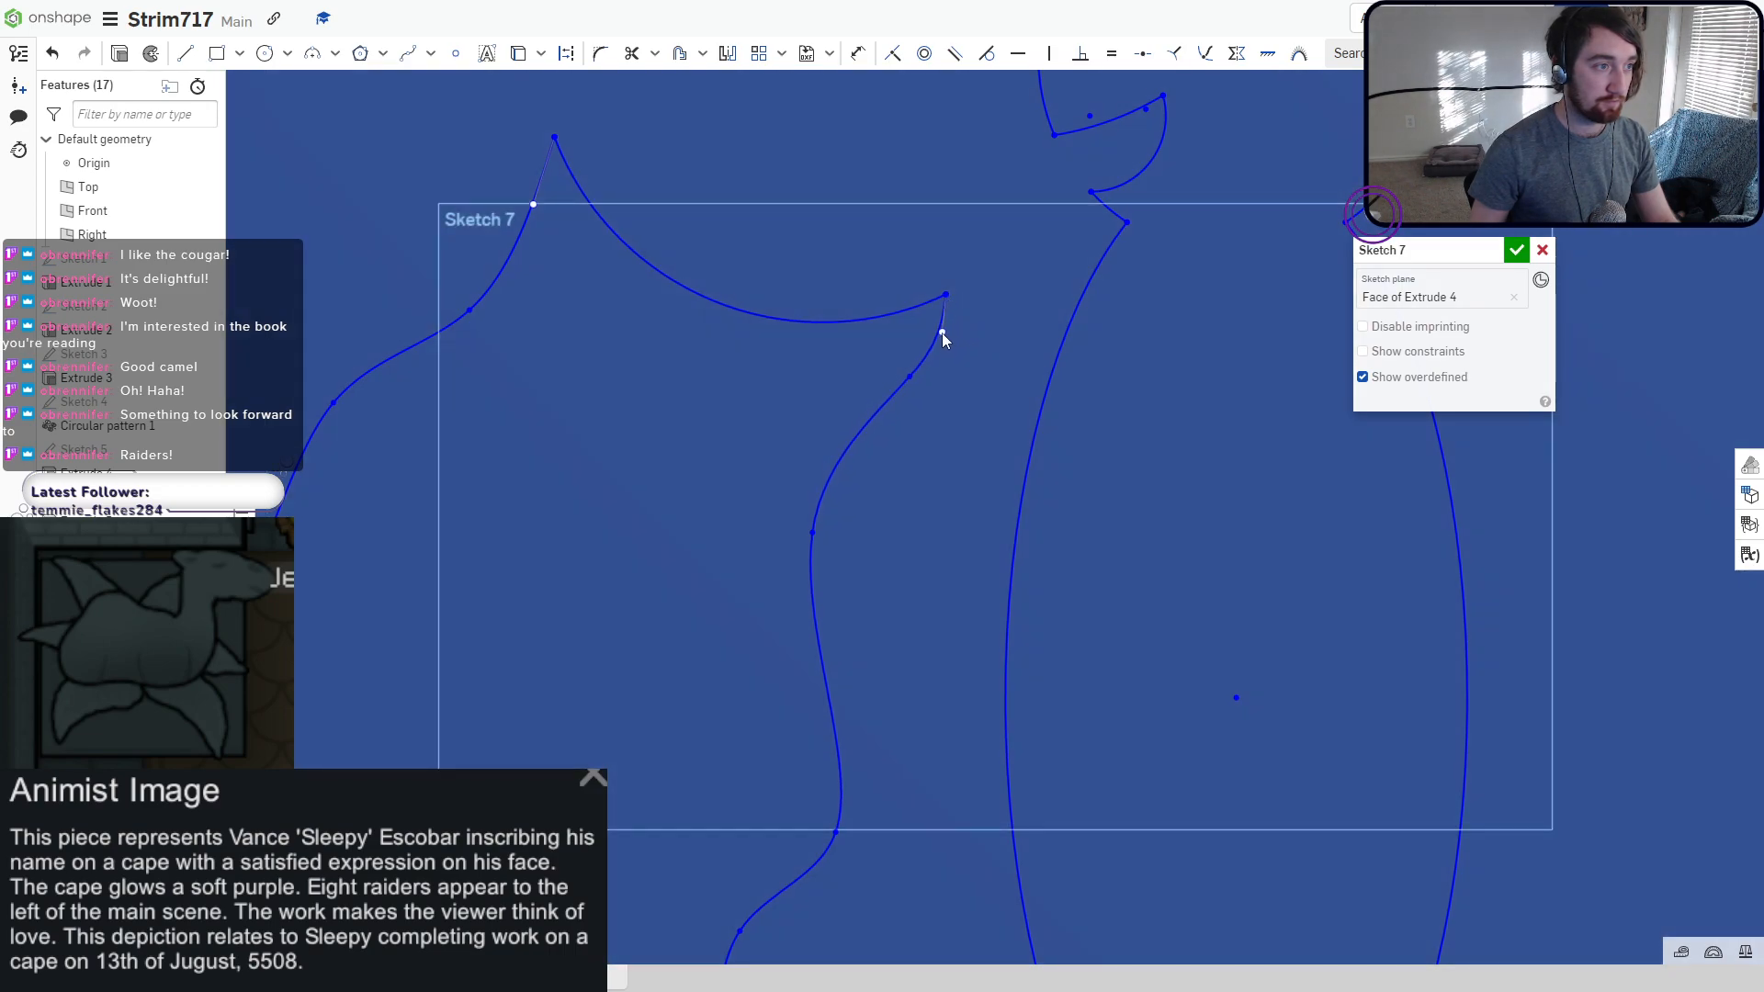
# Add the sketch text "Sleepy" in the Balthazar font inside the cape outline.
pyautogui.scroll(-5, 818, 483)
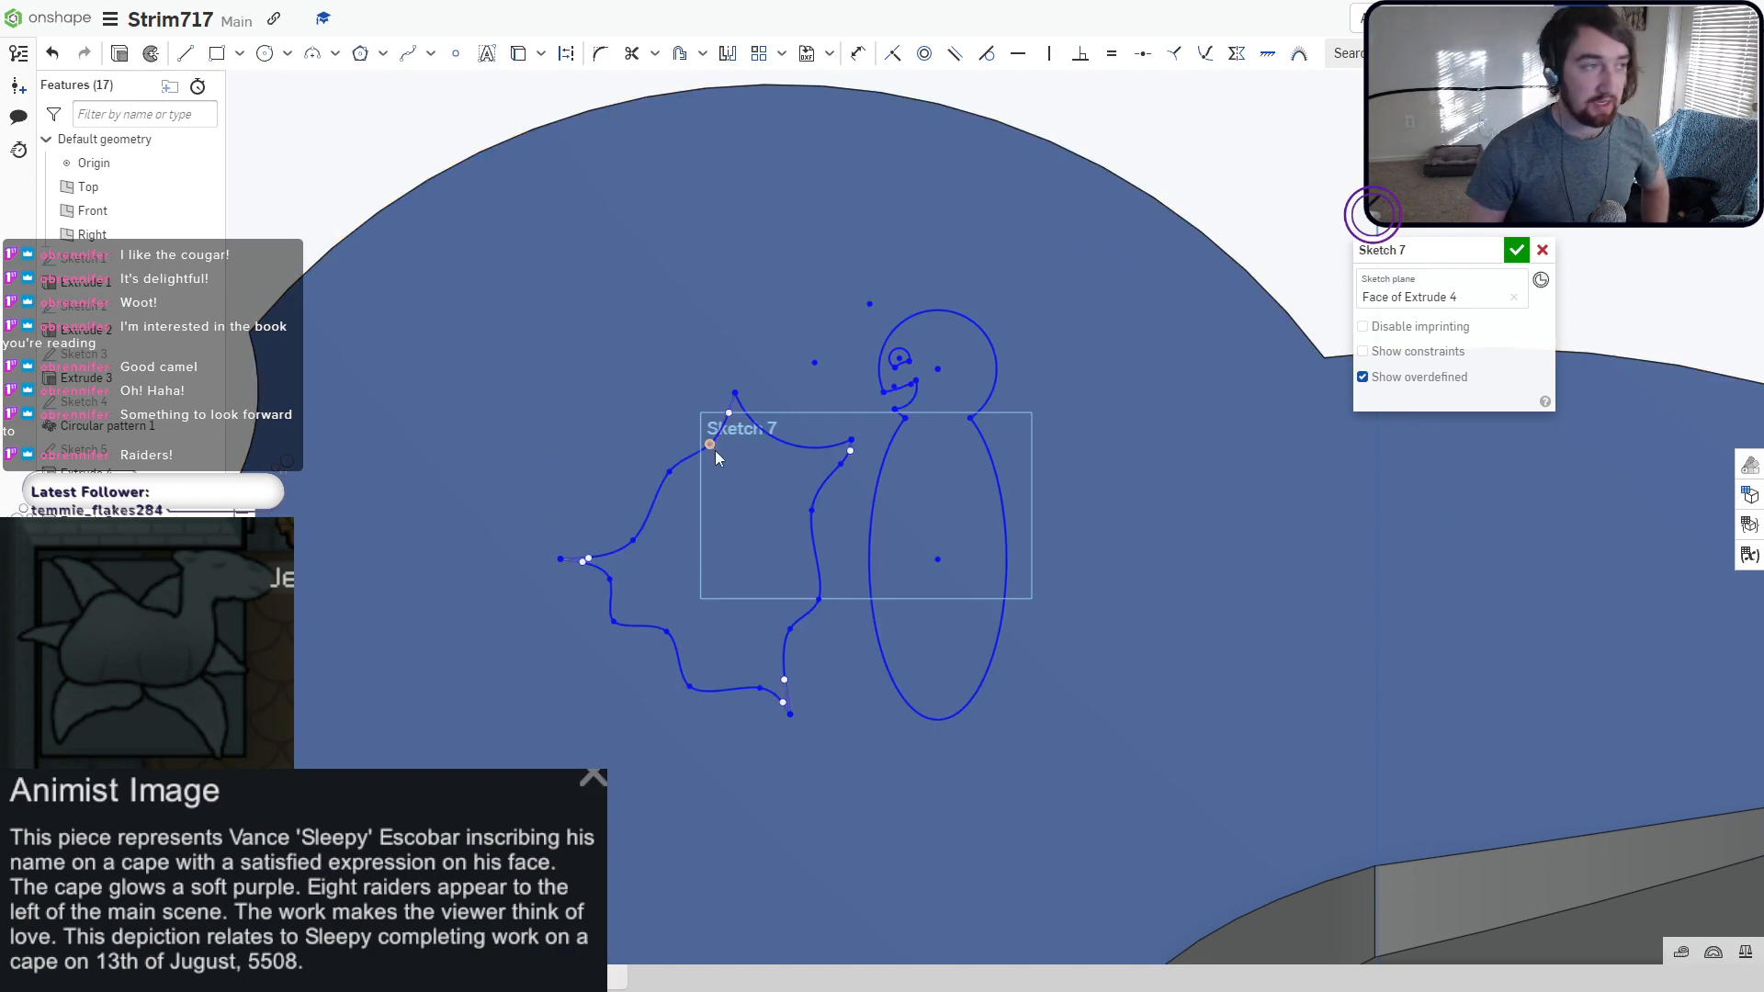
pyautogui.click(487, 54)
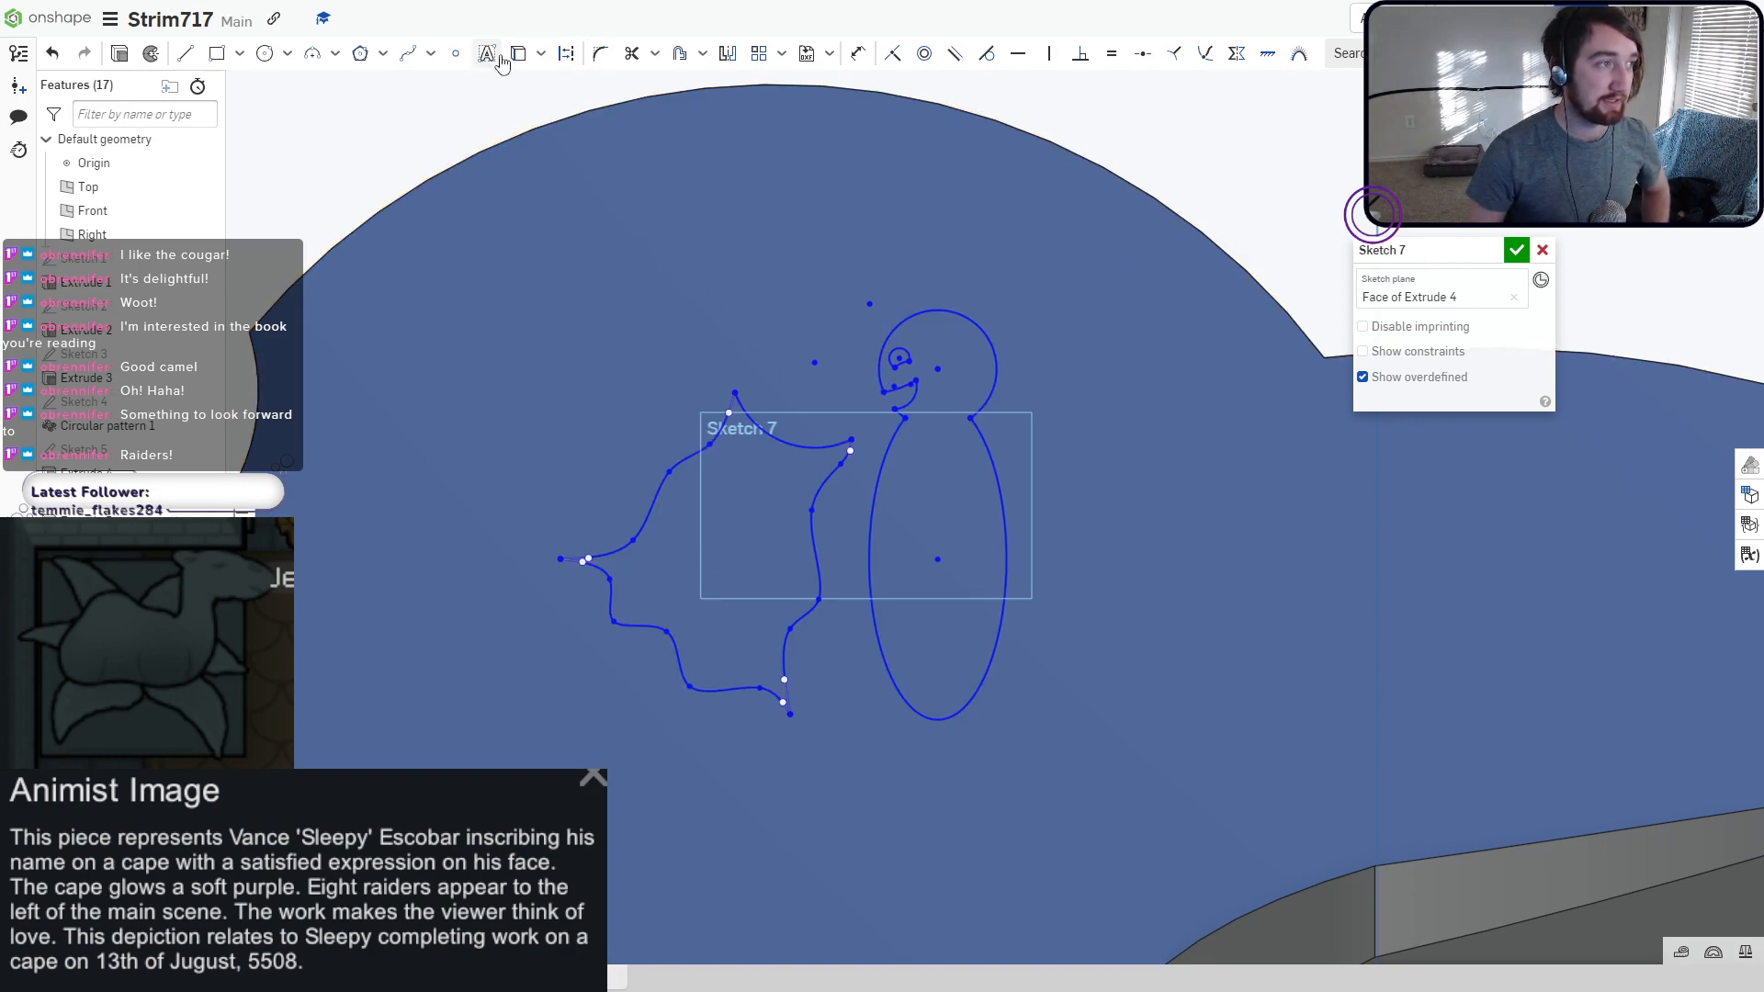
pyautogui.click(669, 531)
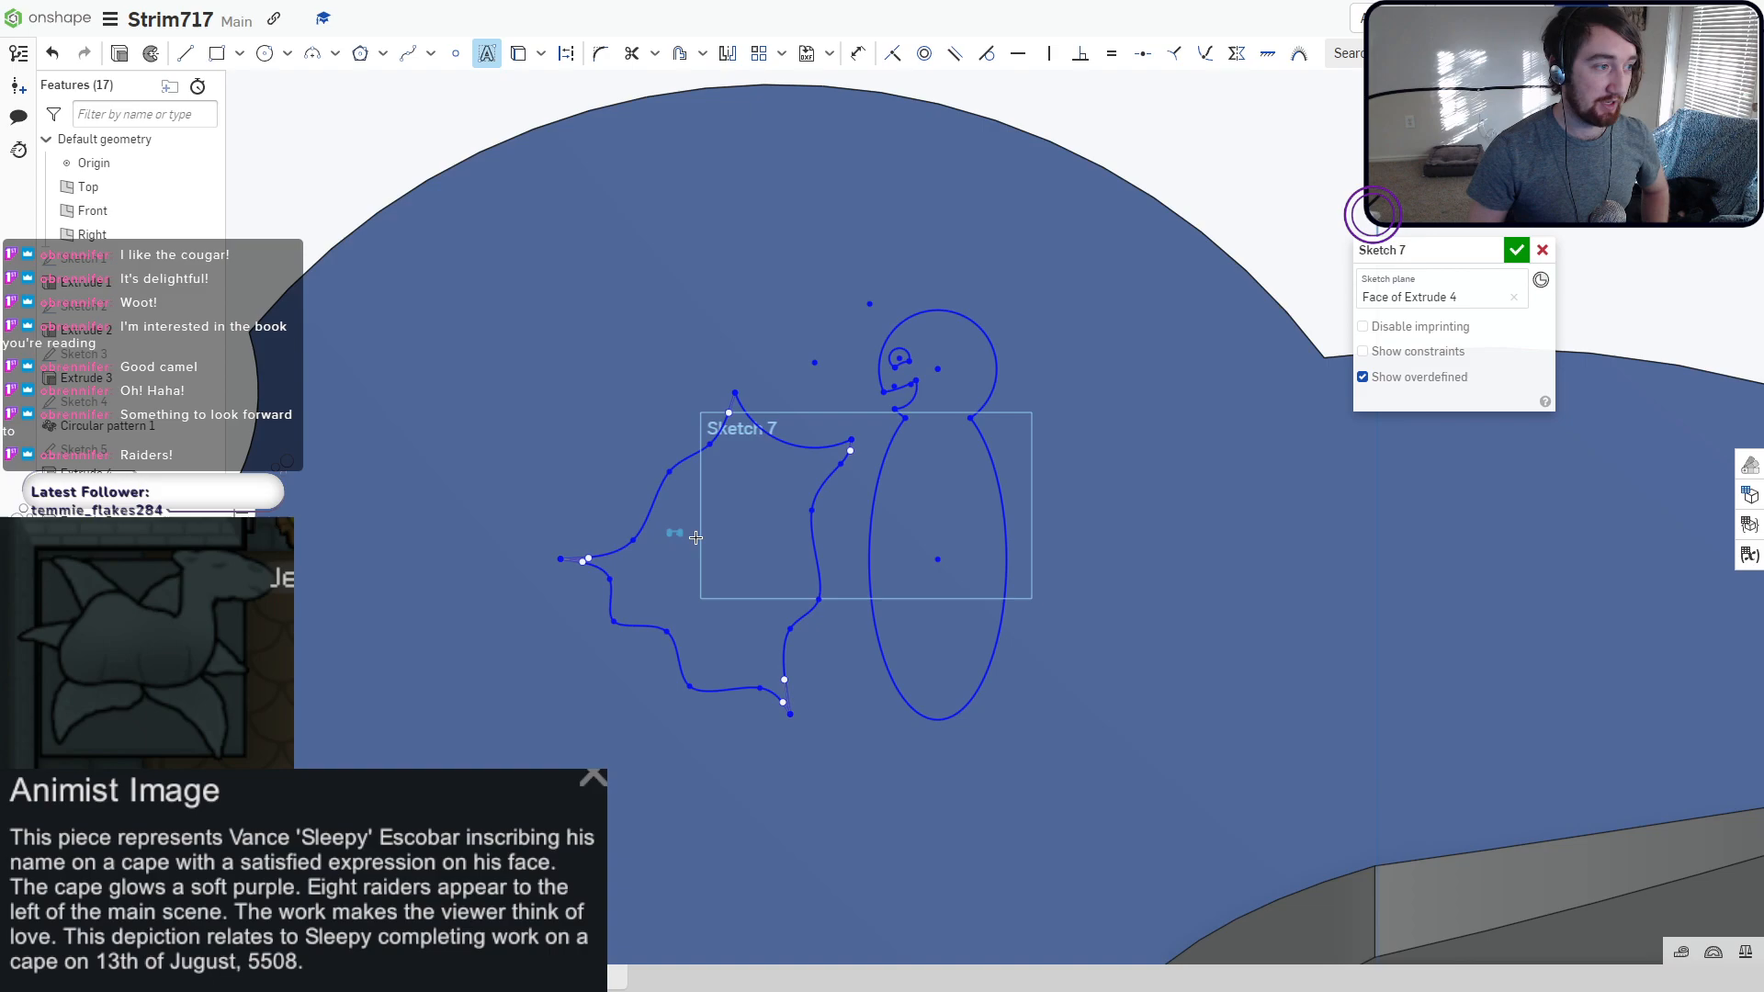
pyautogui.click(790, 564)
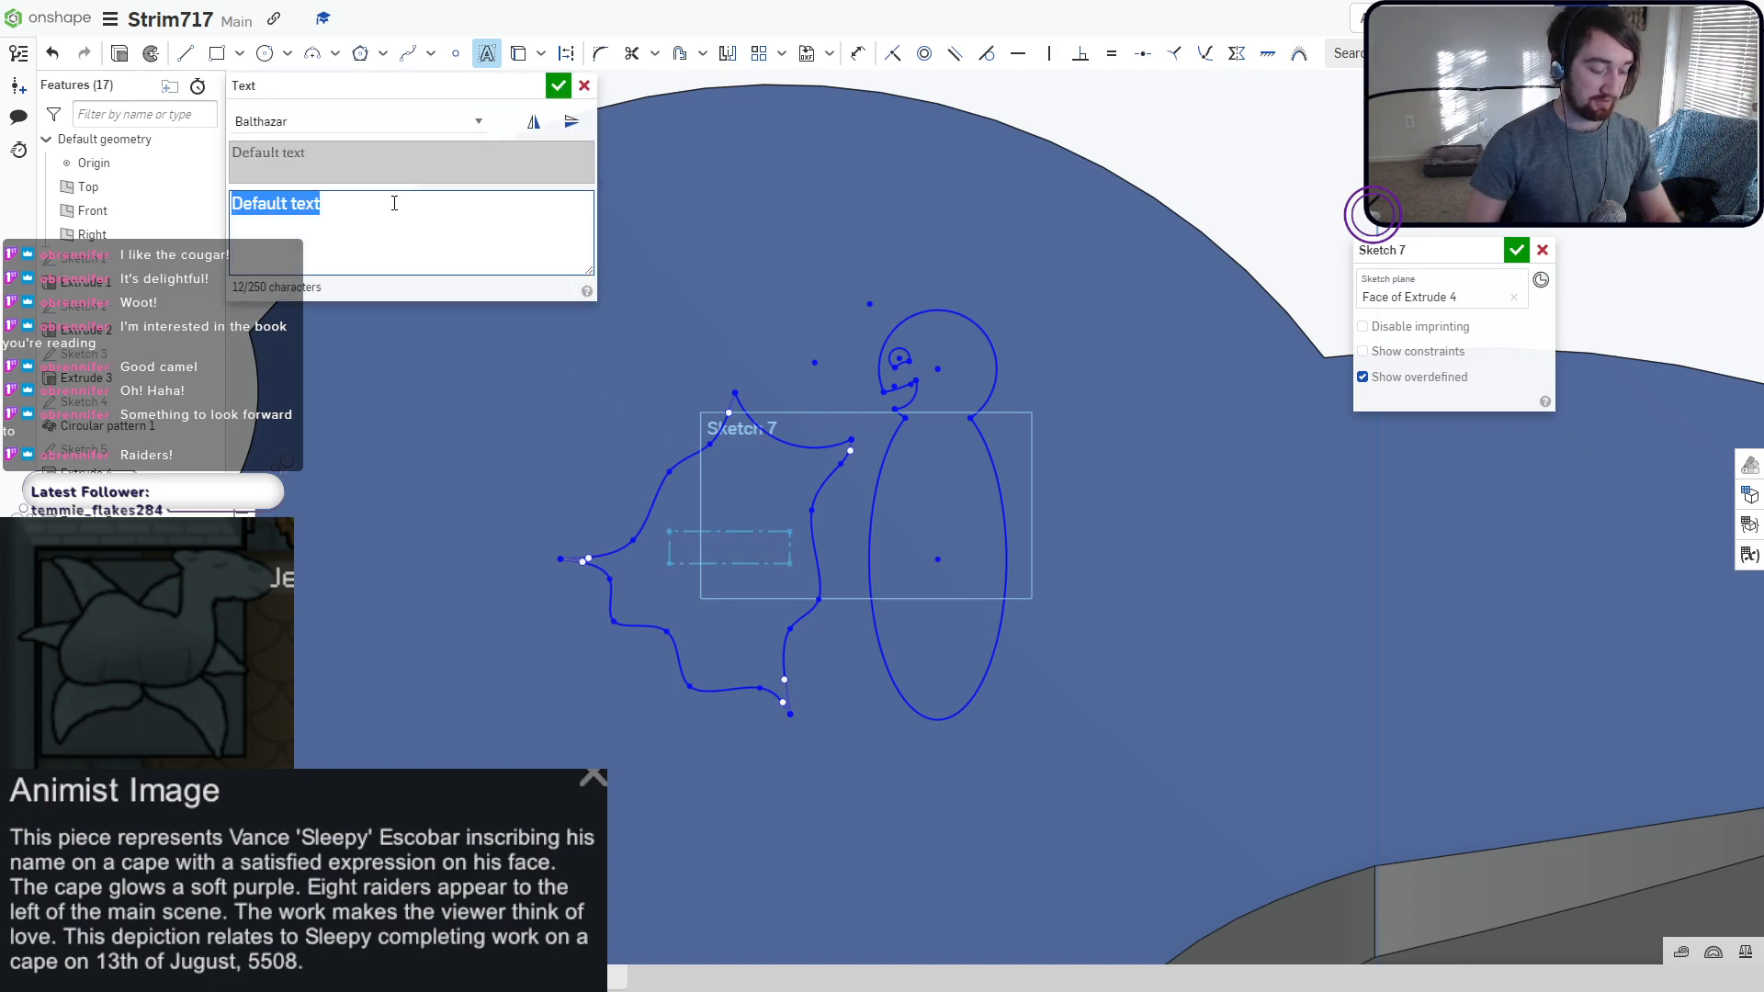
pyautogui.write('S')
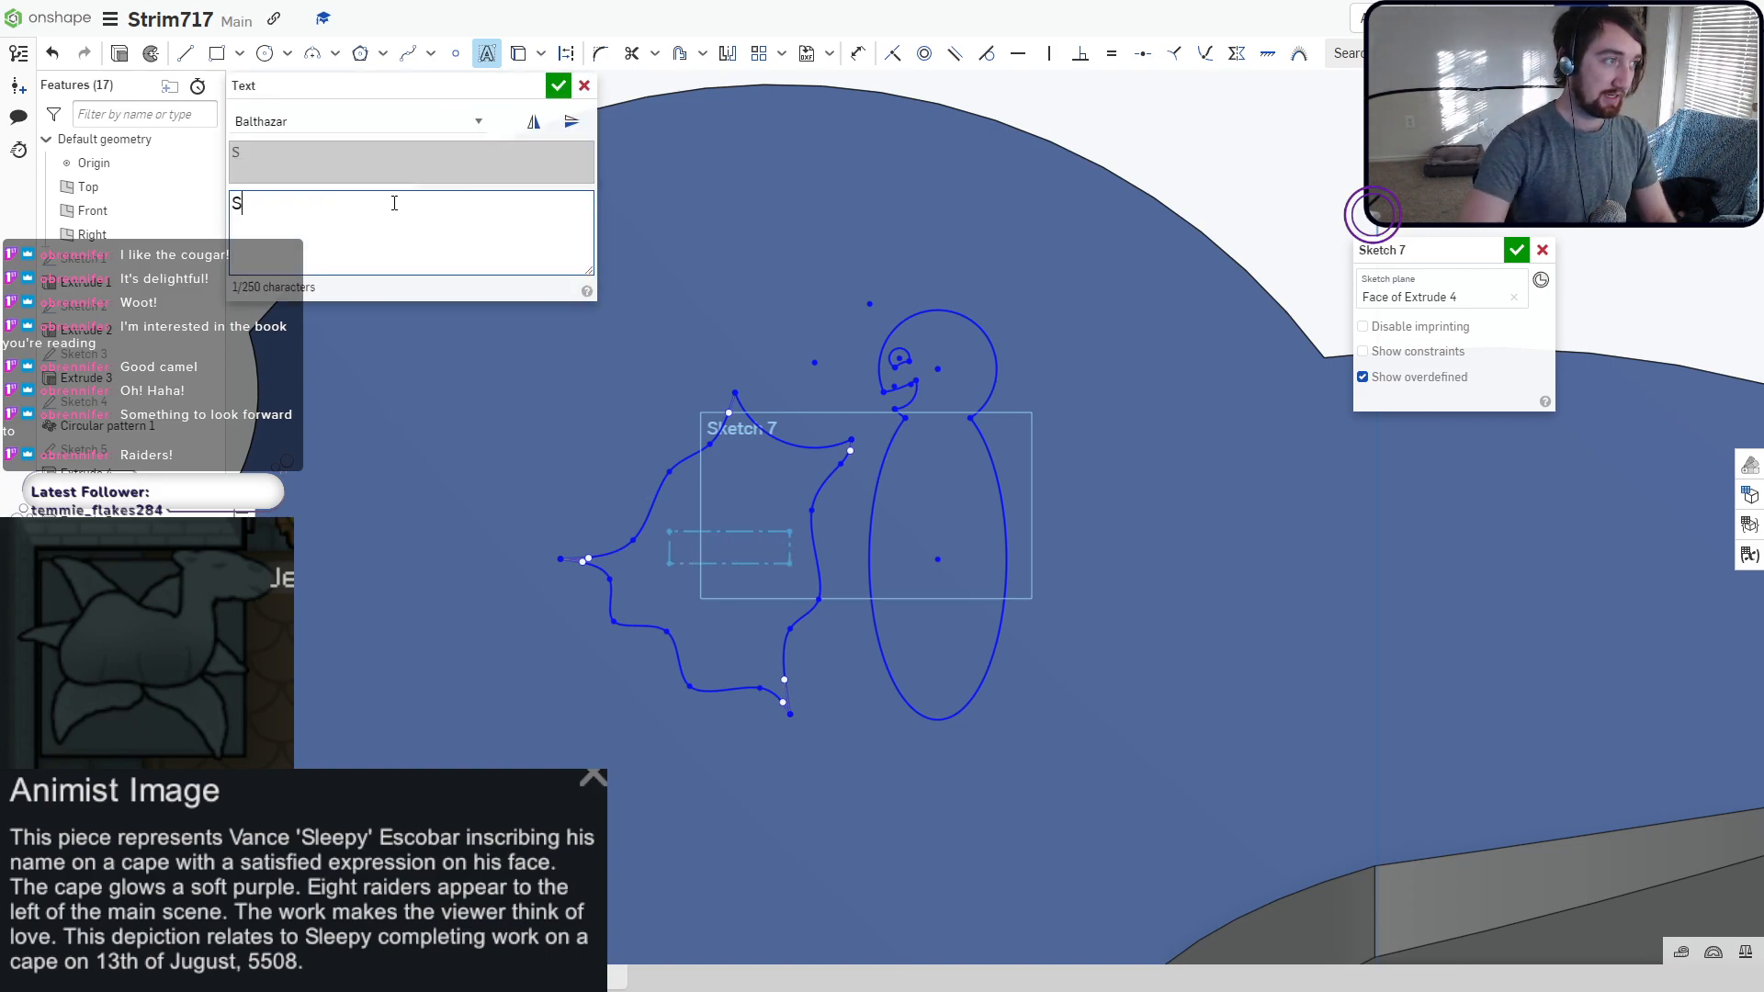
pyautogui.write('leepy')
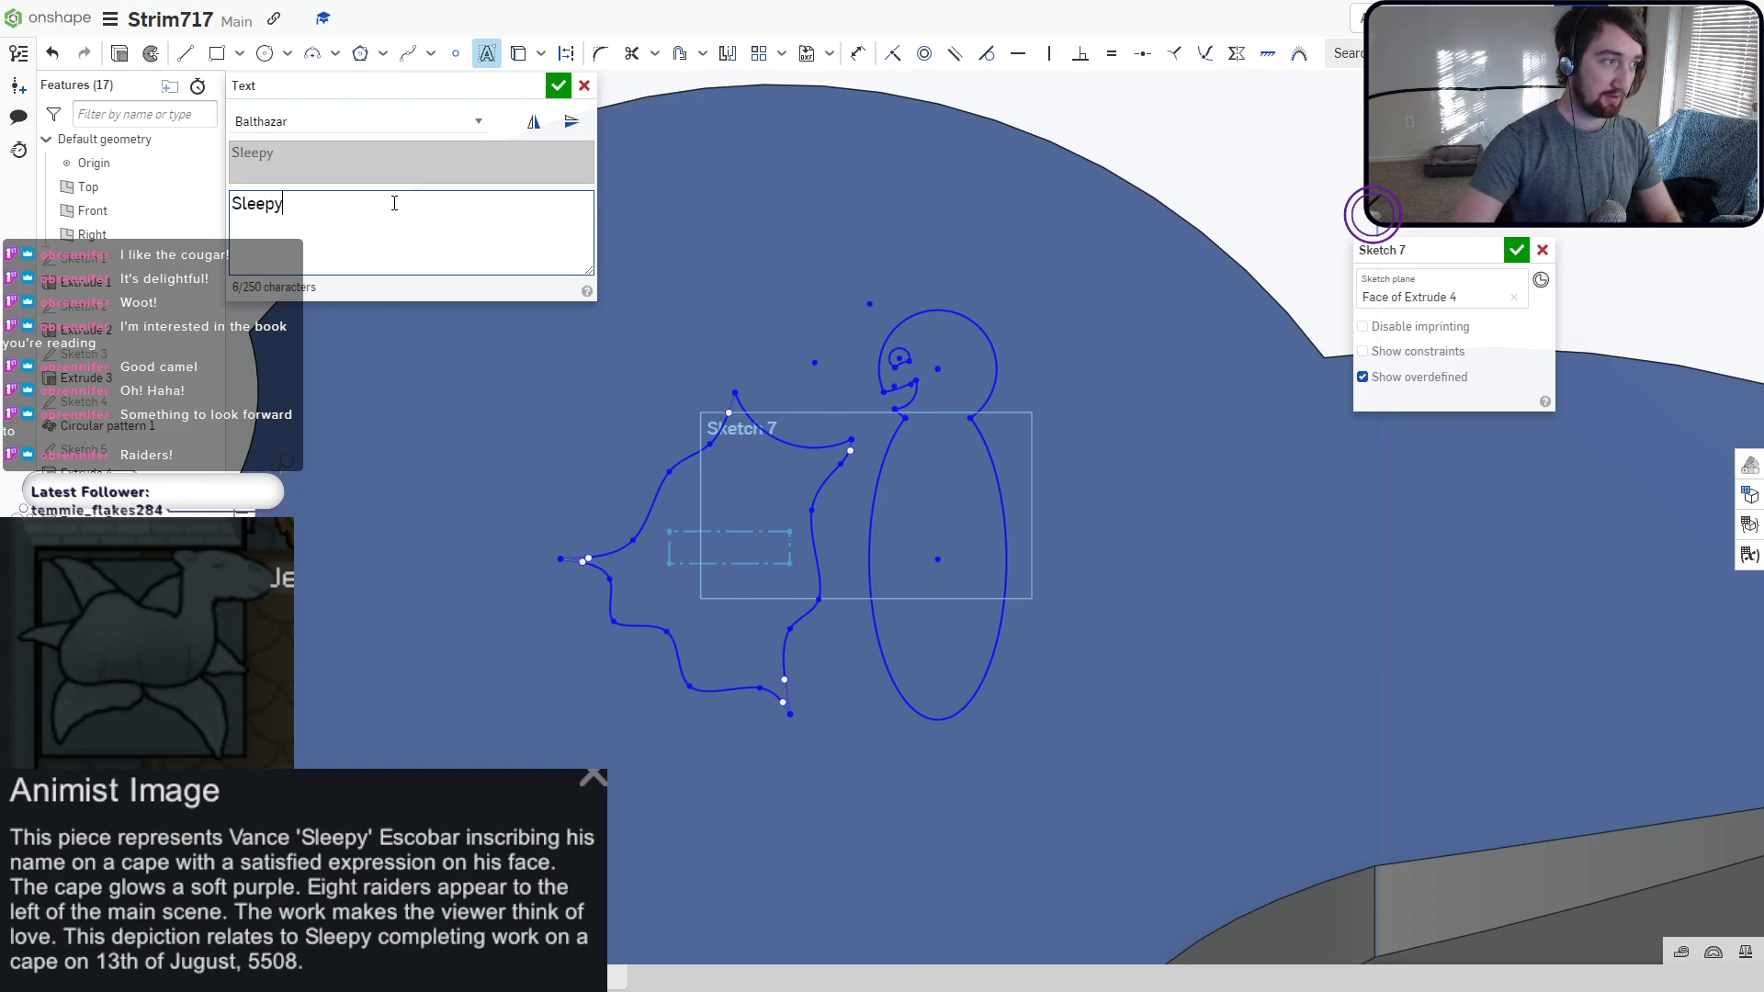
pyautogui.click(557, 86)
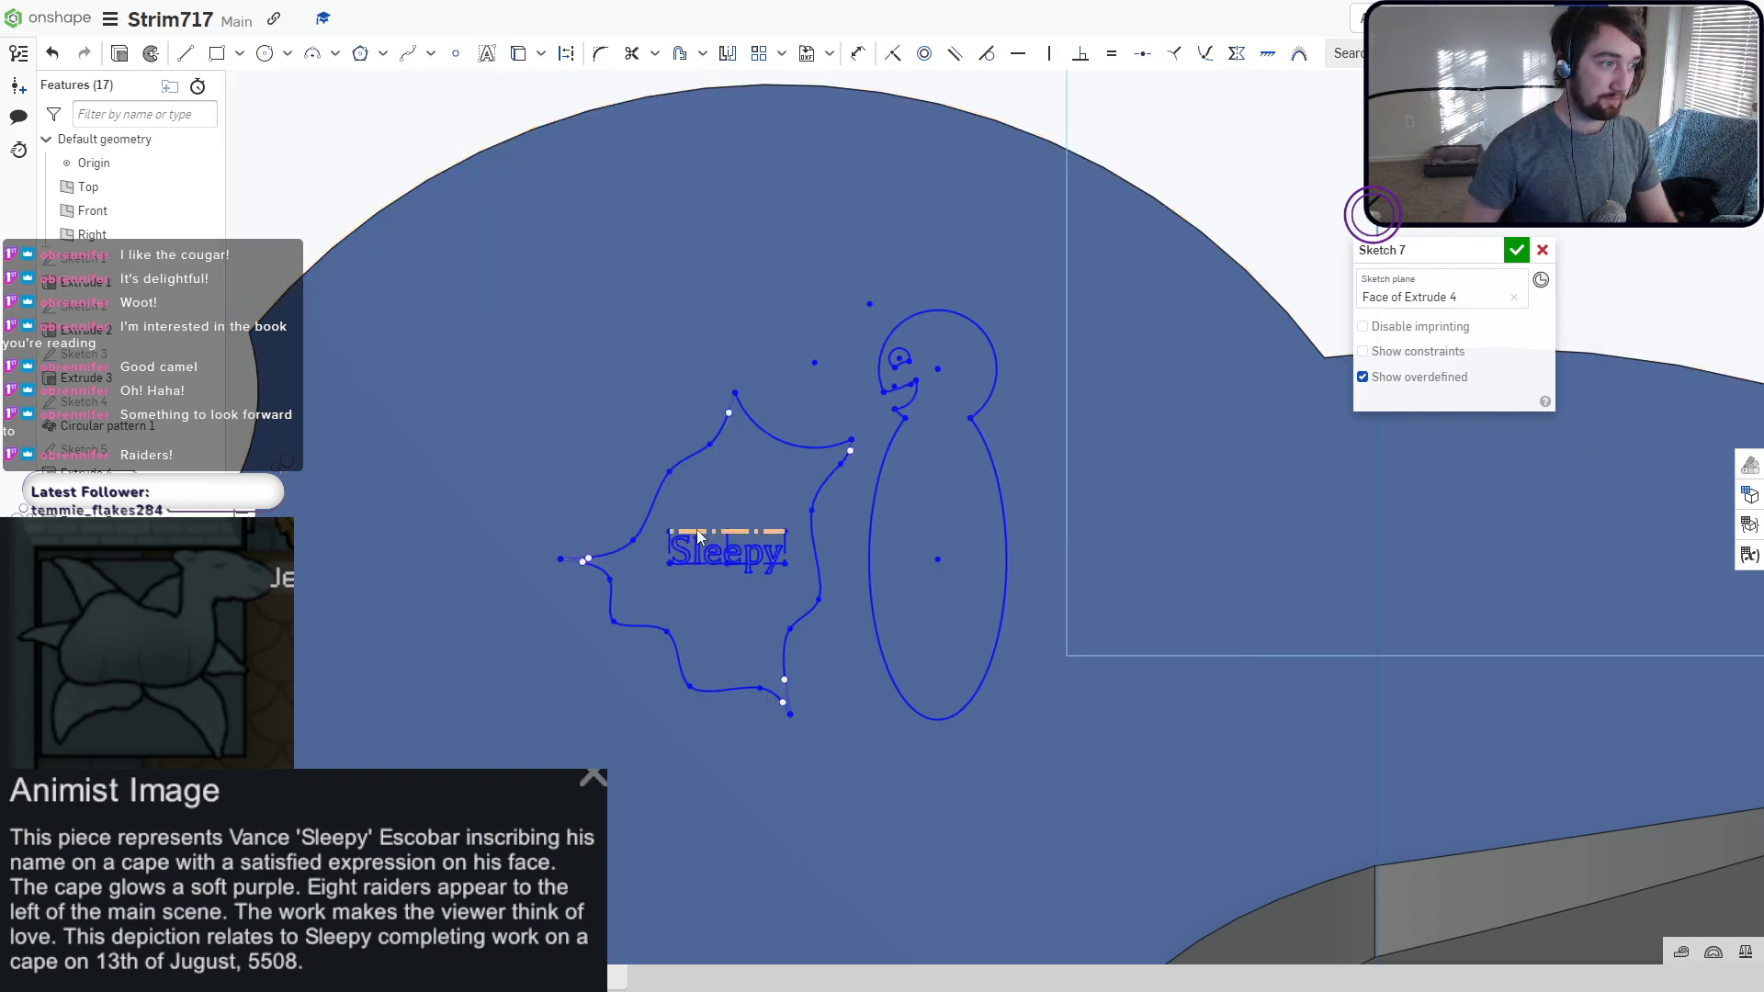
# Move the text higher within the cape outline and finish the sketch.
pyautogui.scroll(3, 686, 533)
pyautogui.moveTo(659, 531); pyautogui.dragTo(669, 471)
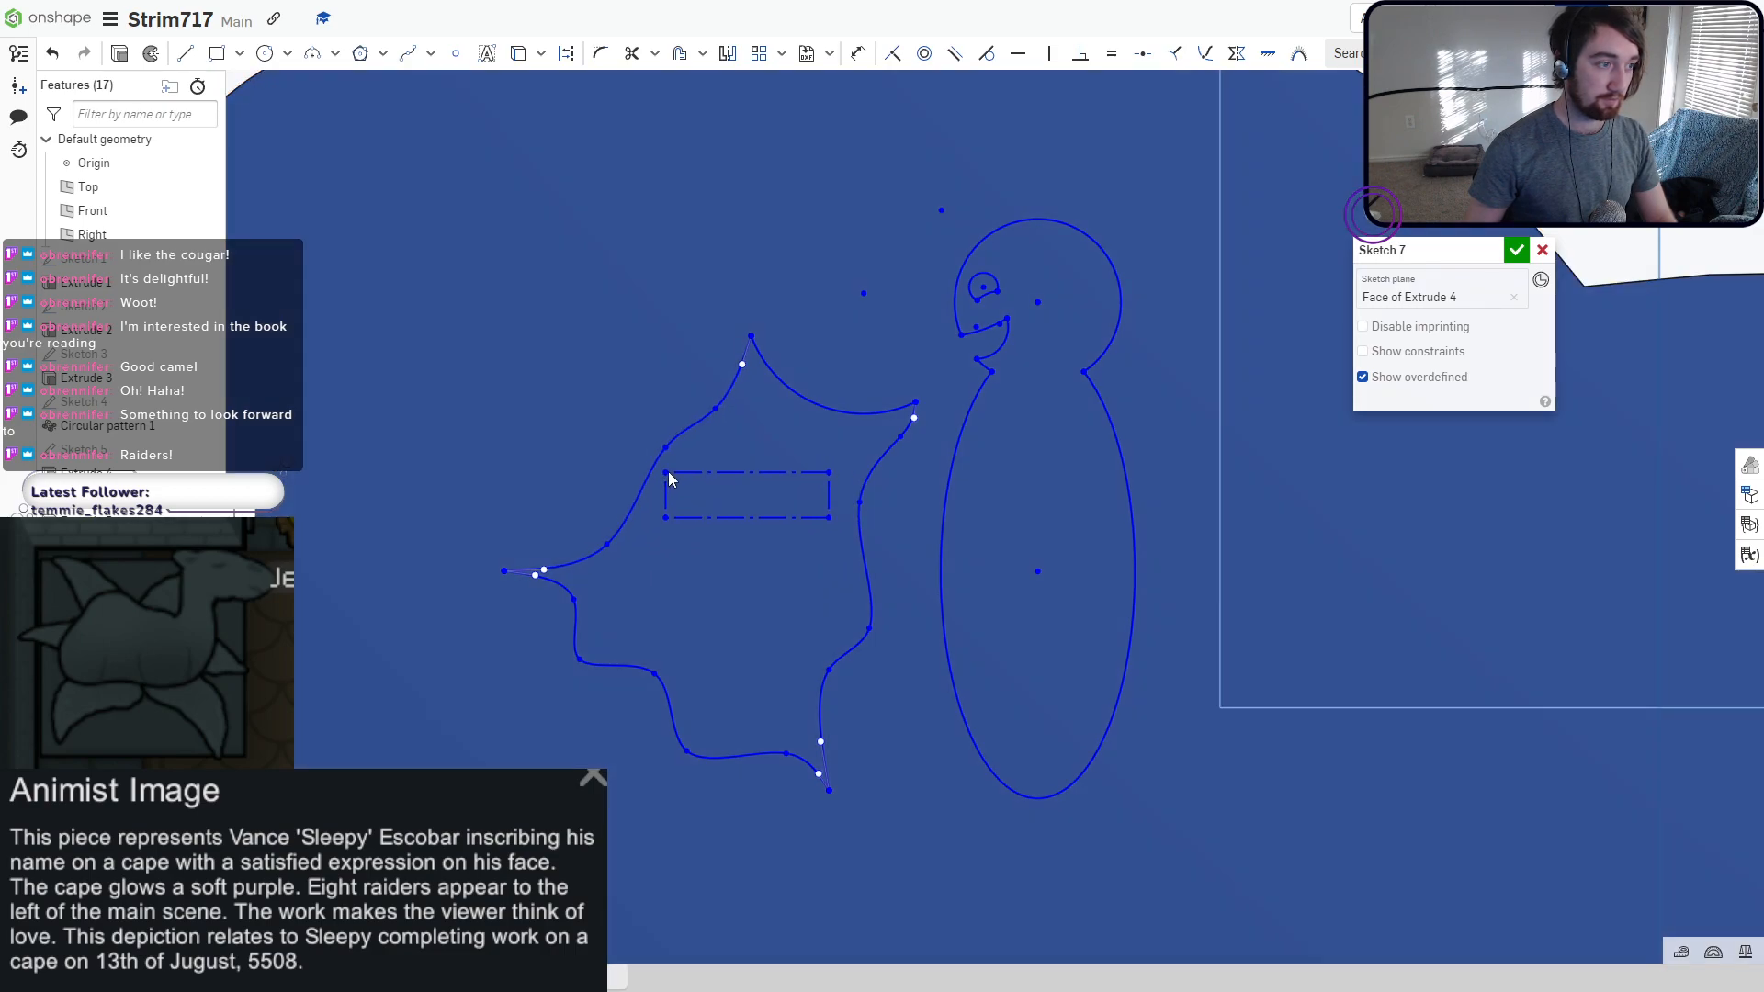
pyautogui.scroll(-4, 726, 538)
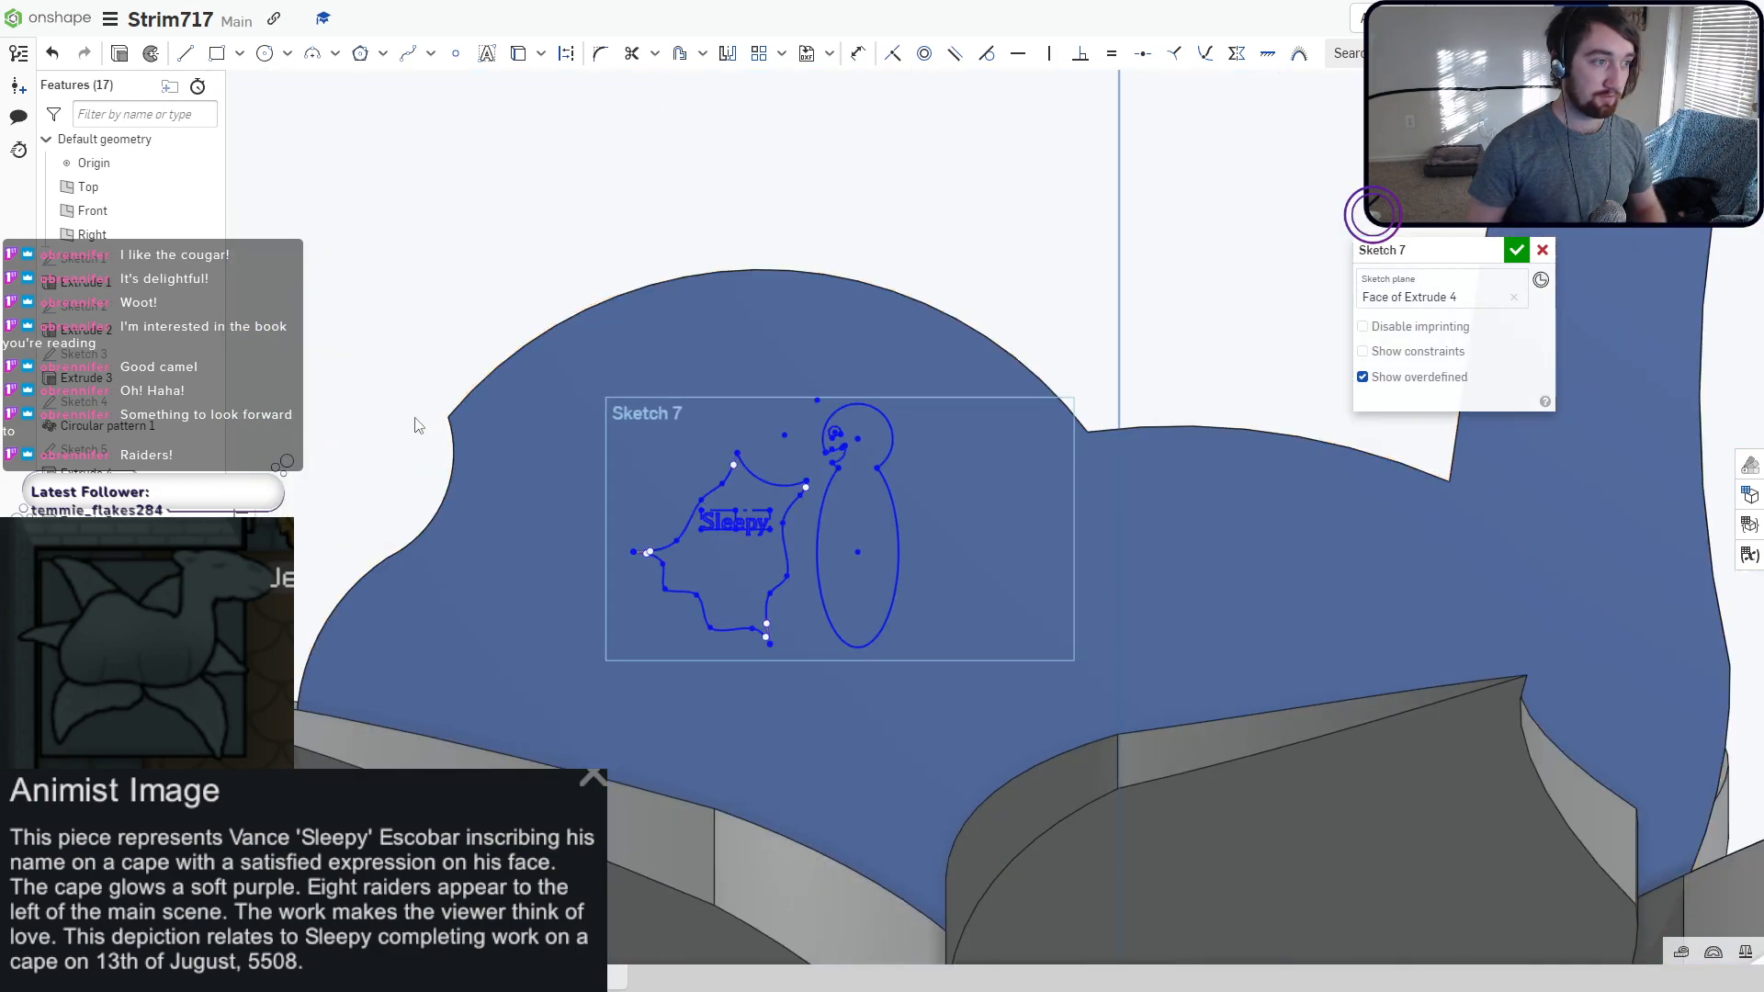
pyautogui.scroll(-3, 432, 487)
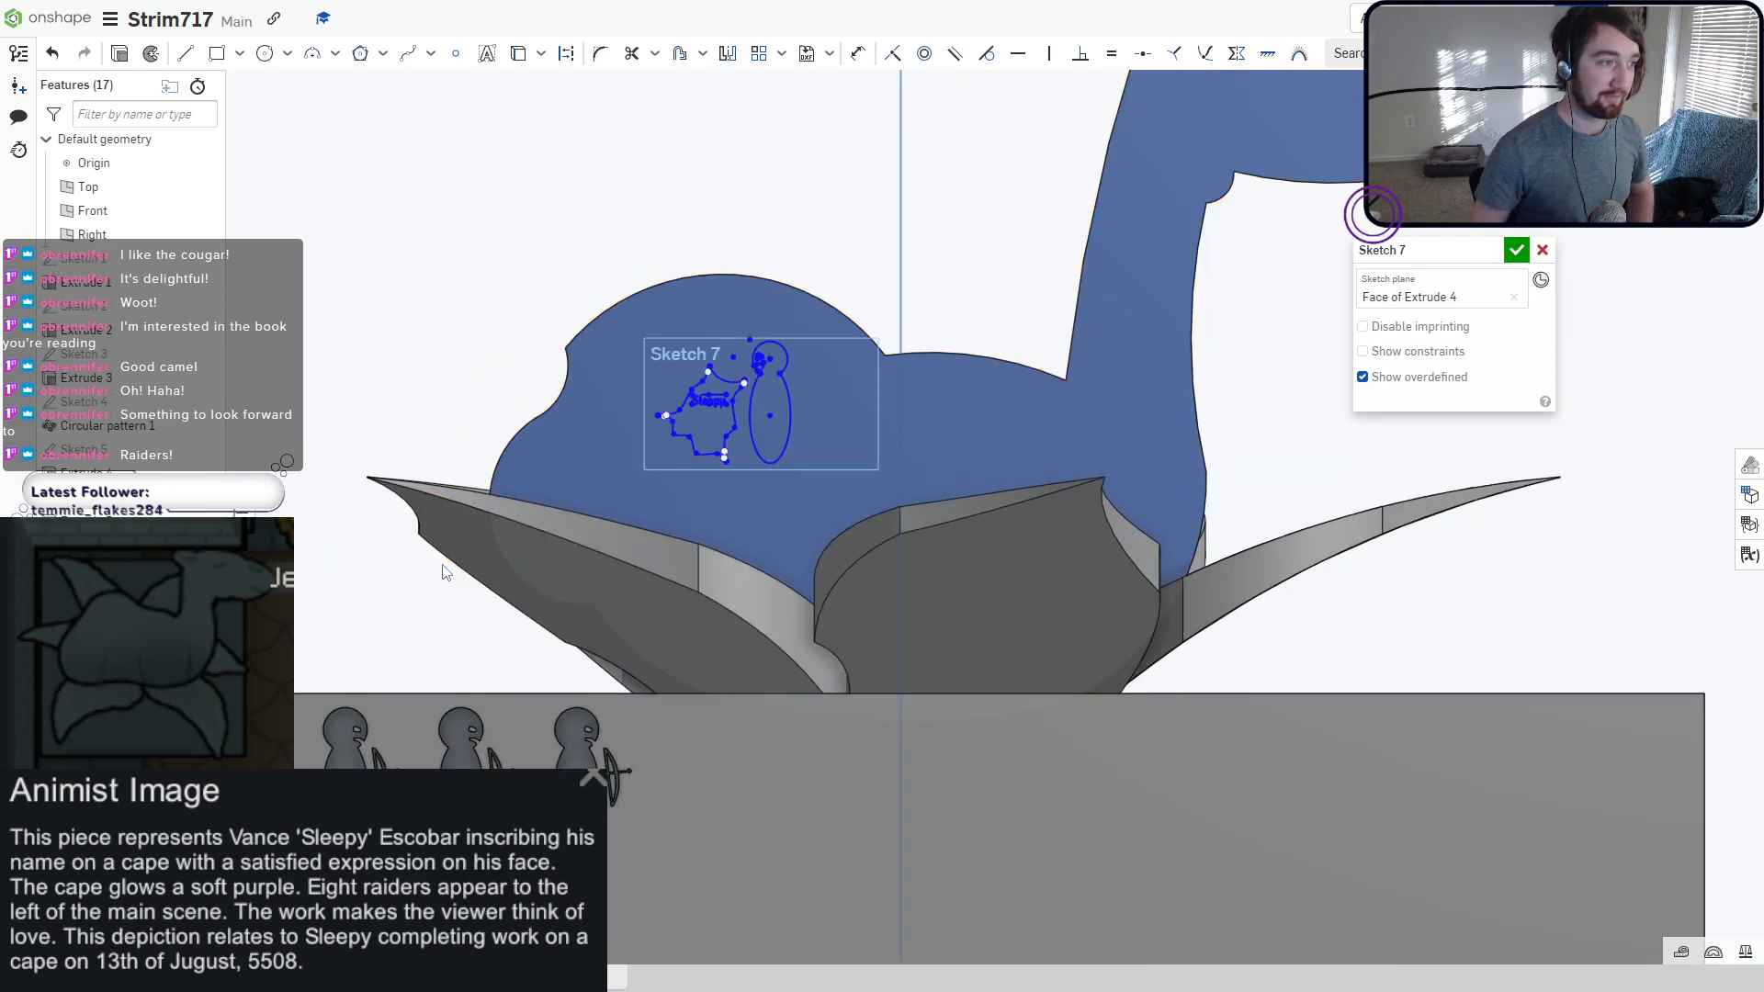
pyautogui.scroll(5, 799, 310)
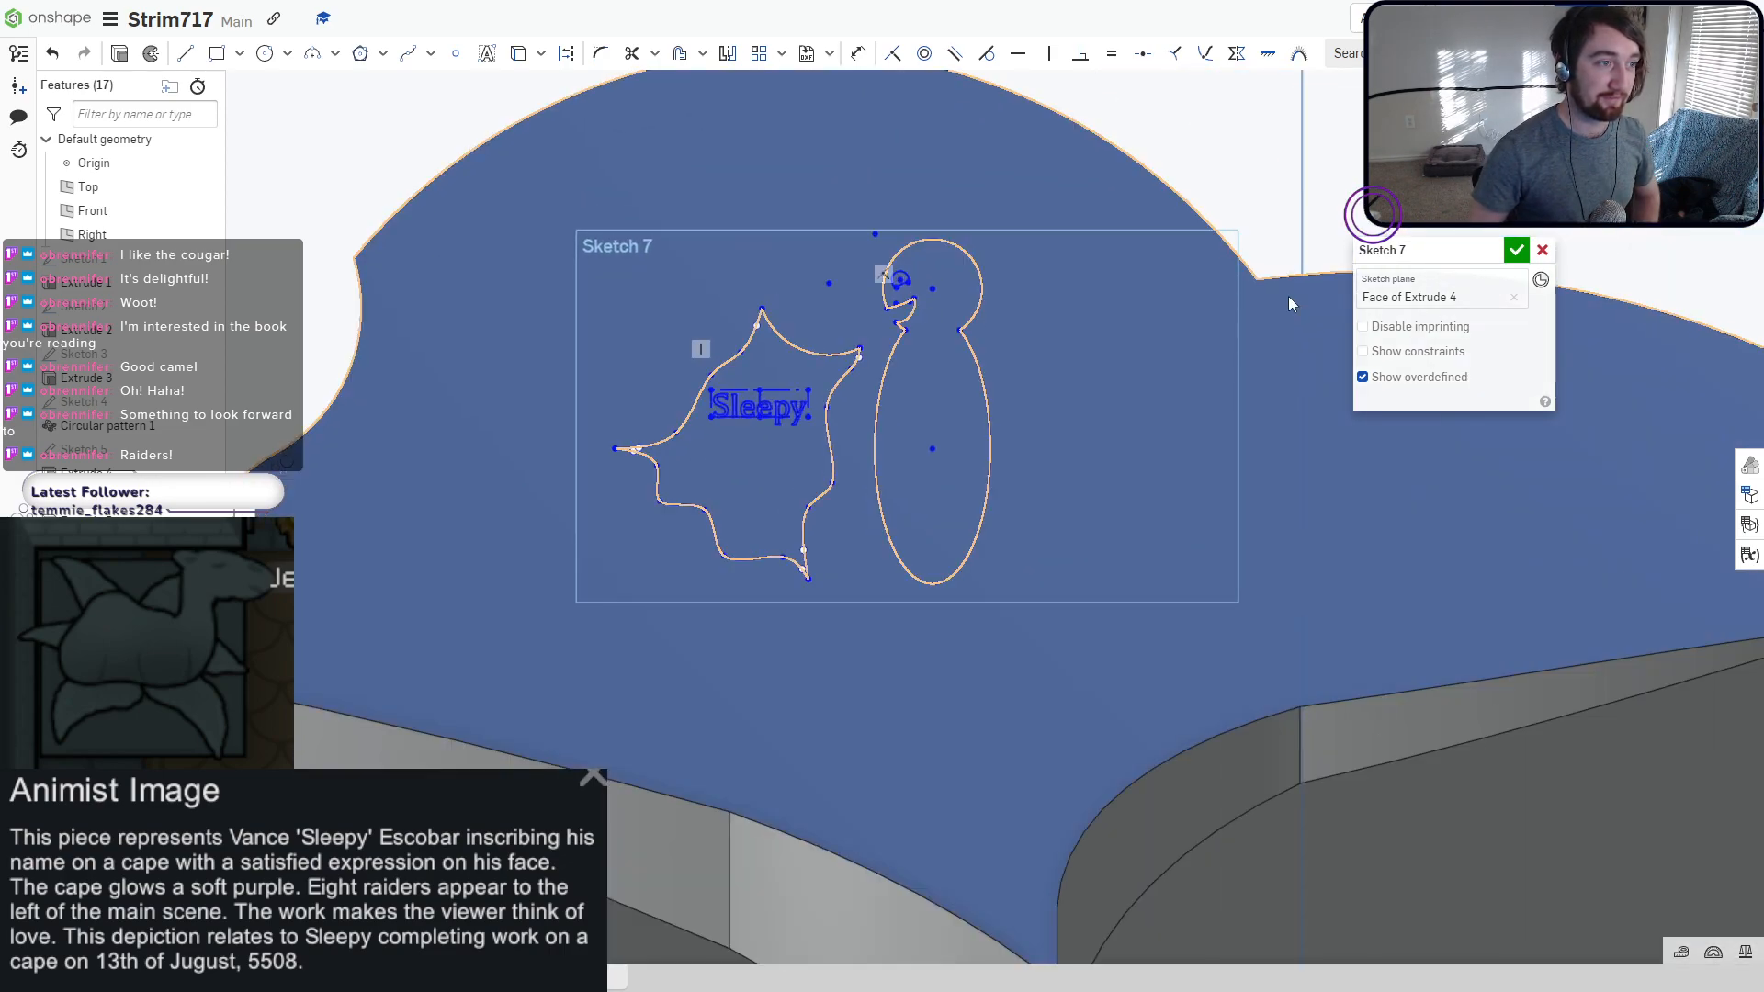
pyautogui.click(1515, 250)
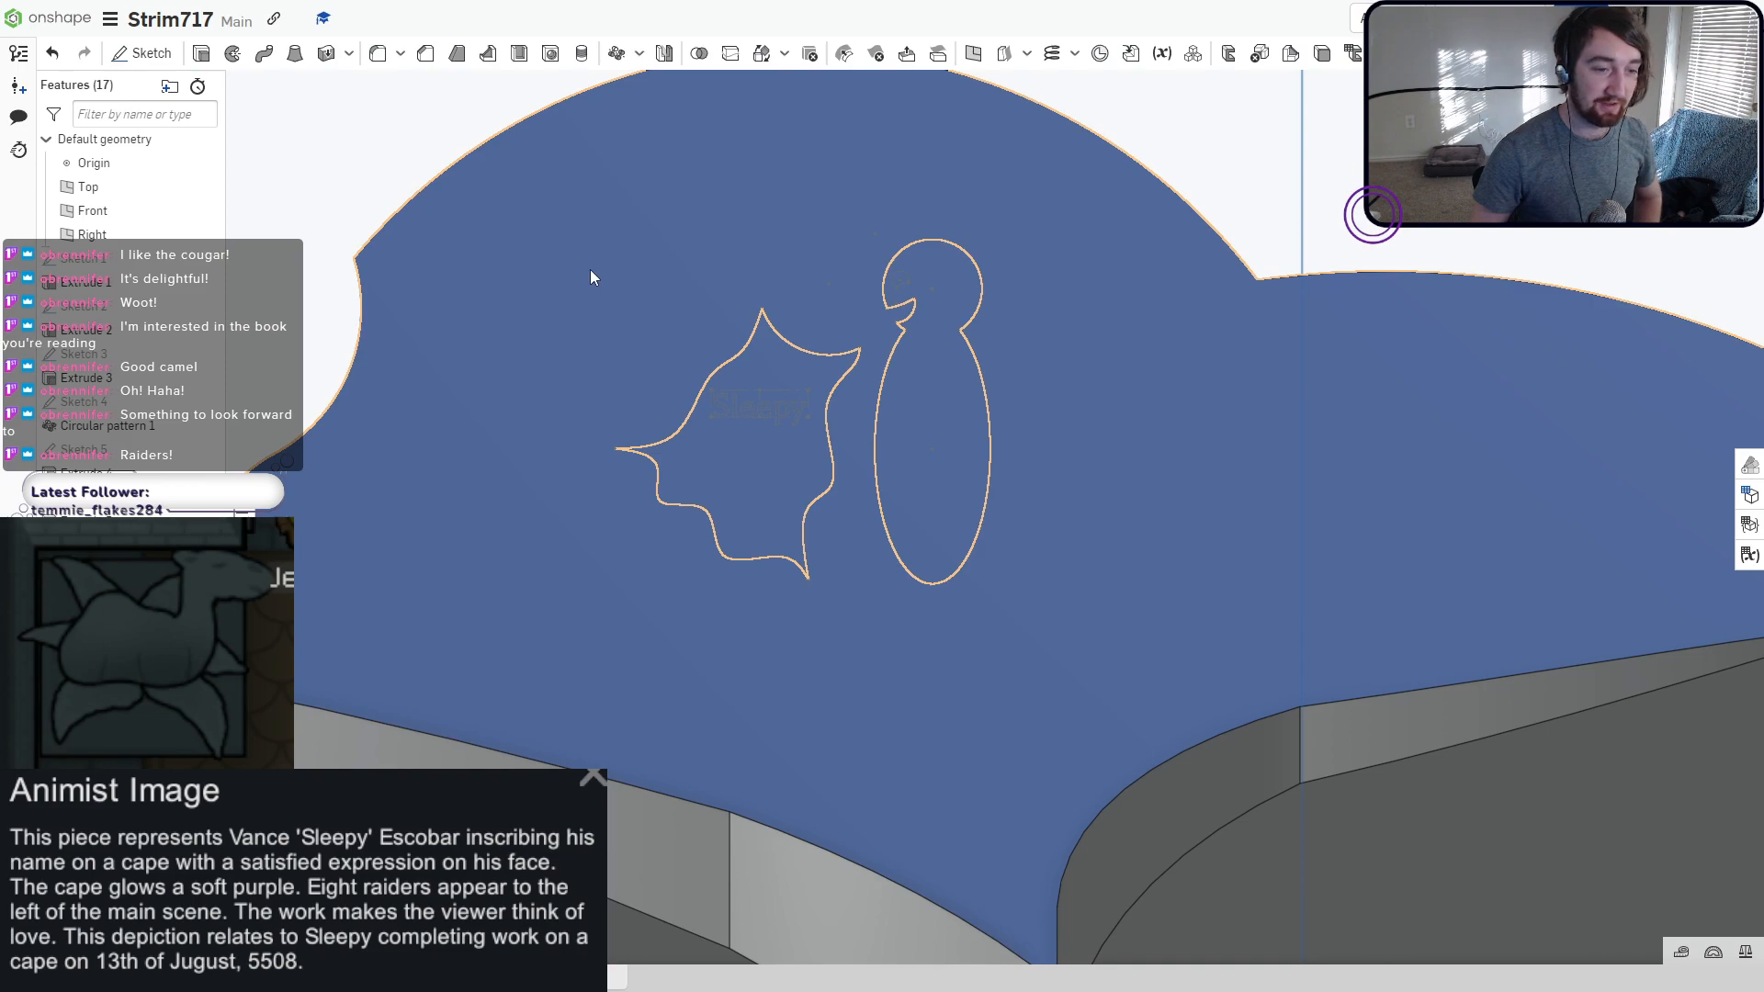
# Extrude the figure's region of the sketch 0.075 cm outward from the camel's face, adding it to the camel.
pyautogui.click(201, 54)
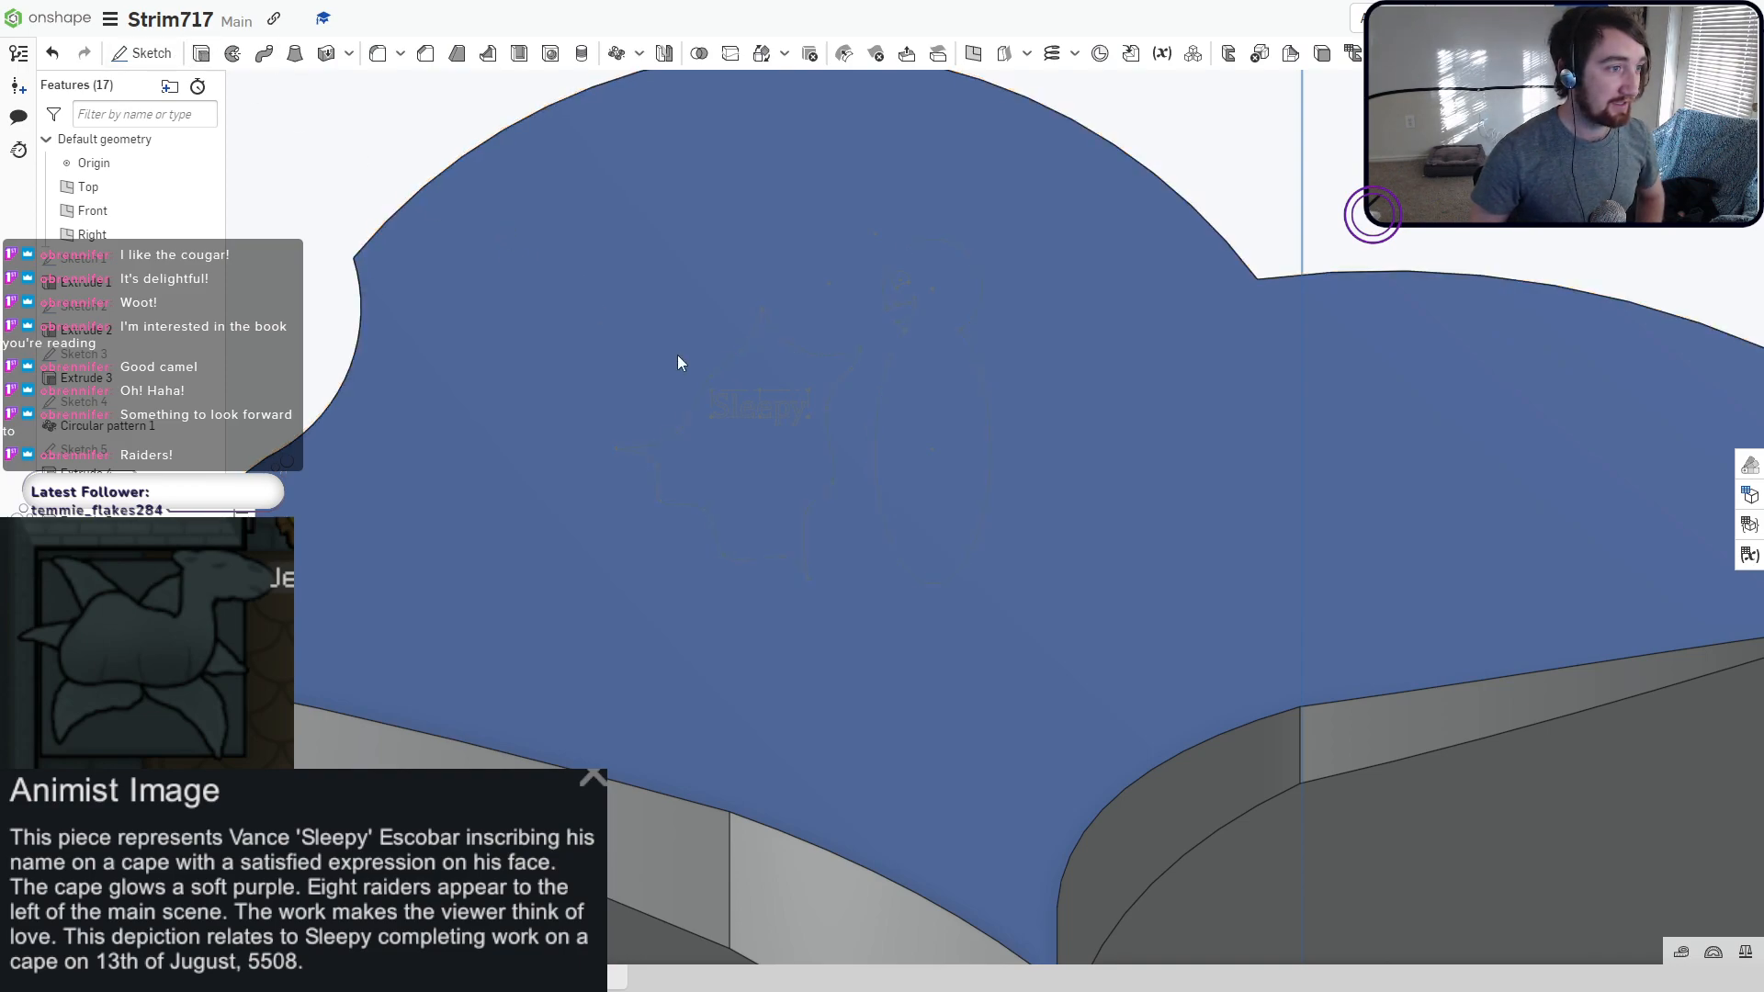
pyautogui.click(915, 384)
pyautogui.moveTo(962, 373); pyautogui.dragTo(928, 384, button='right')
pyautogui.moveTo(929, 402); pyautogui.dragTo(1147, 345)
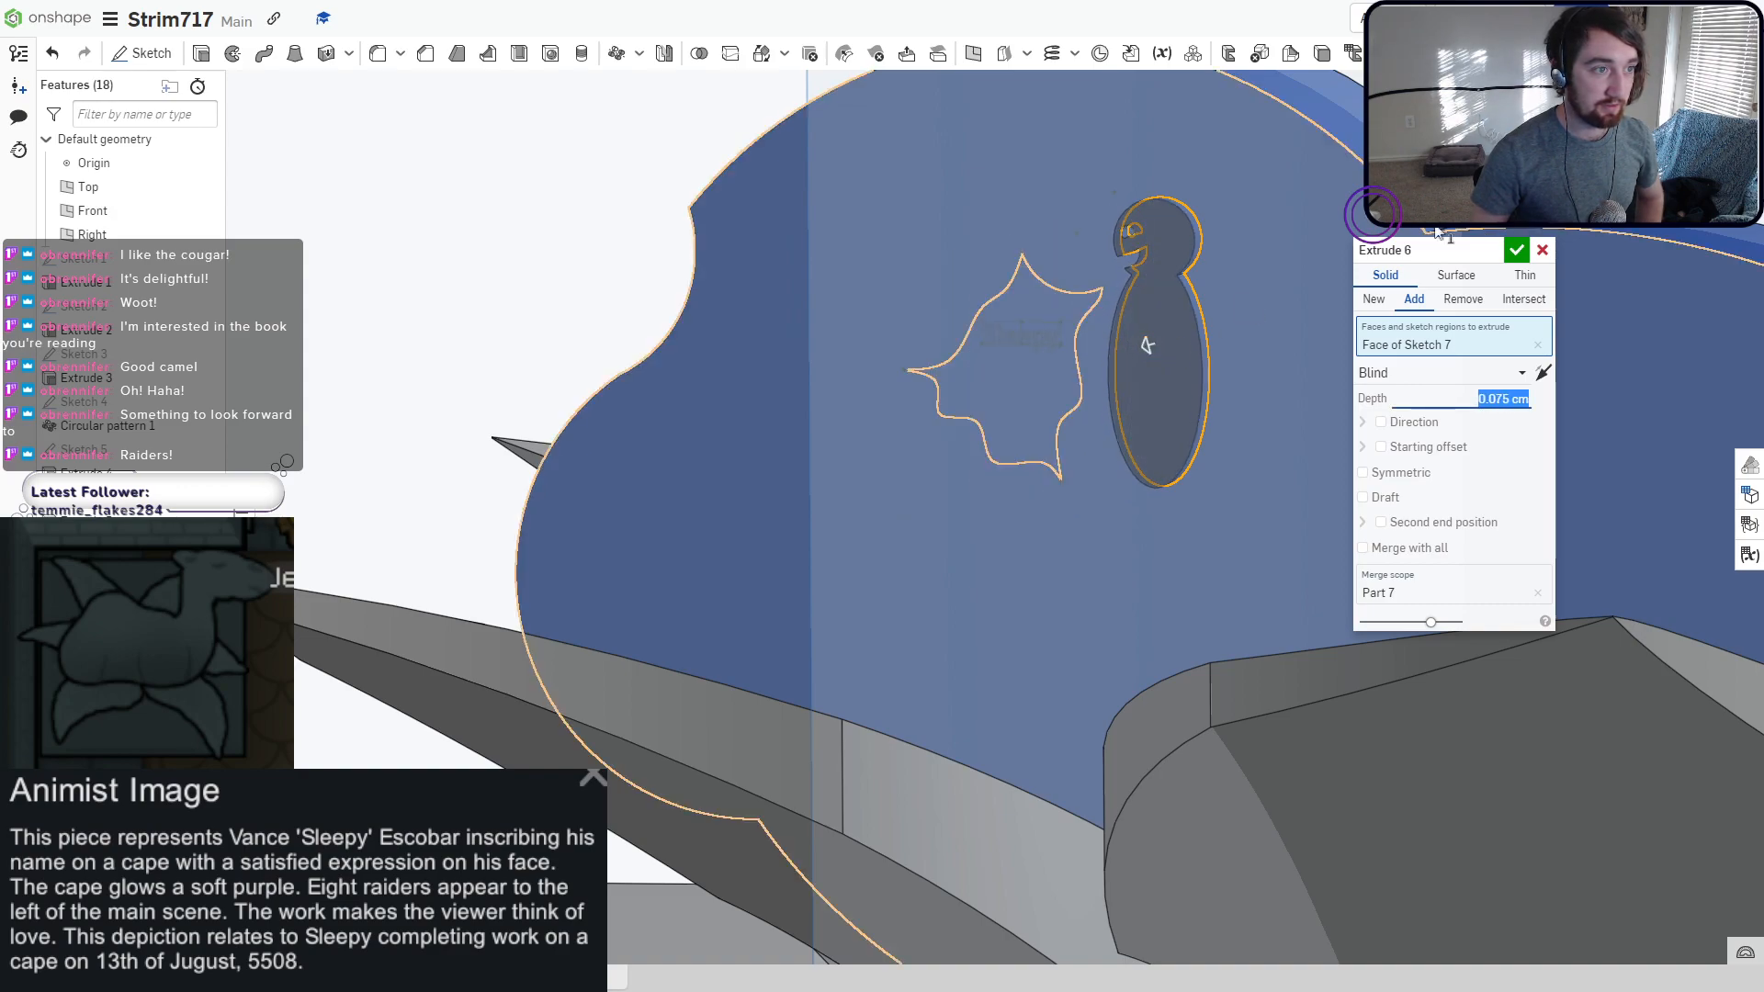
pyautogui.click(1517, 250)
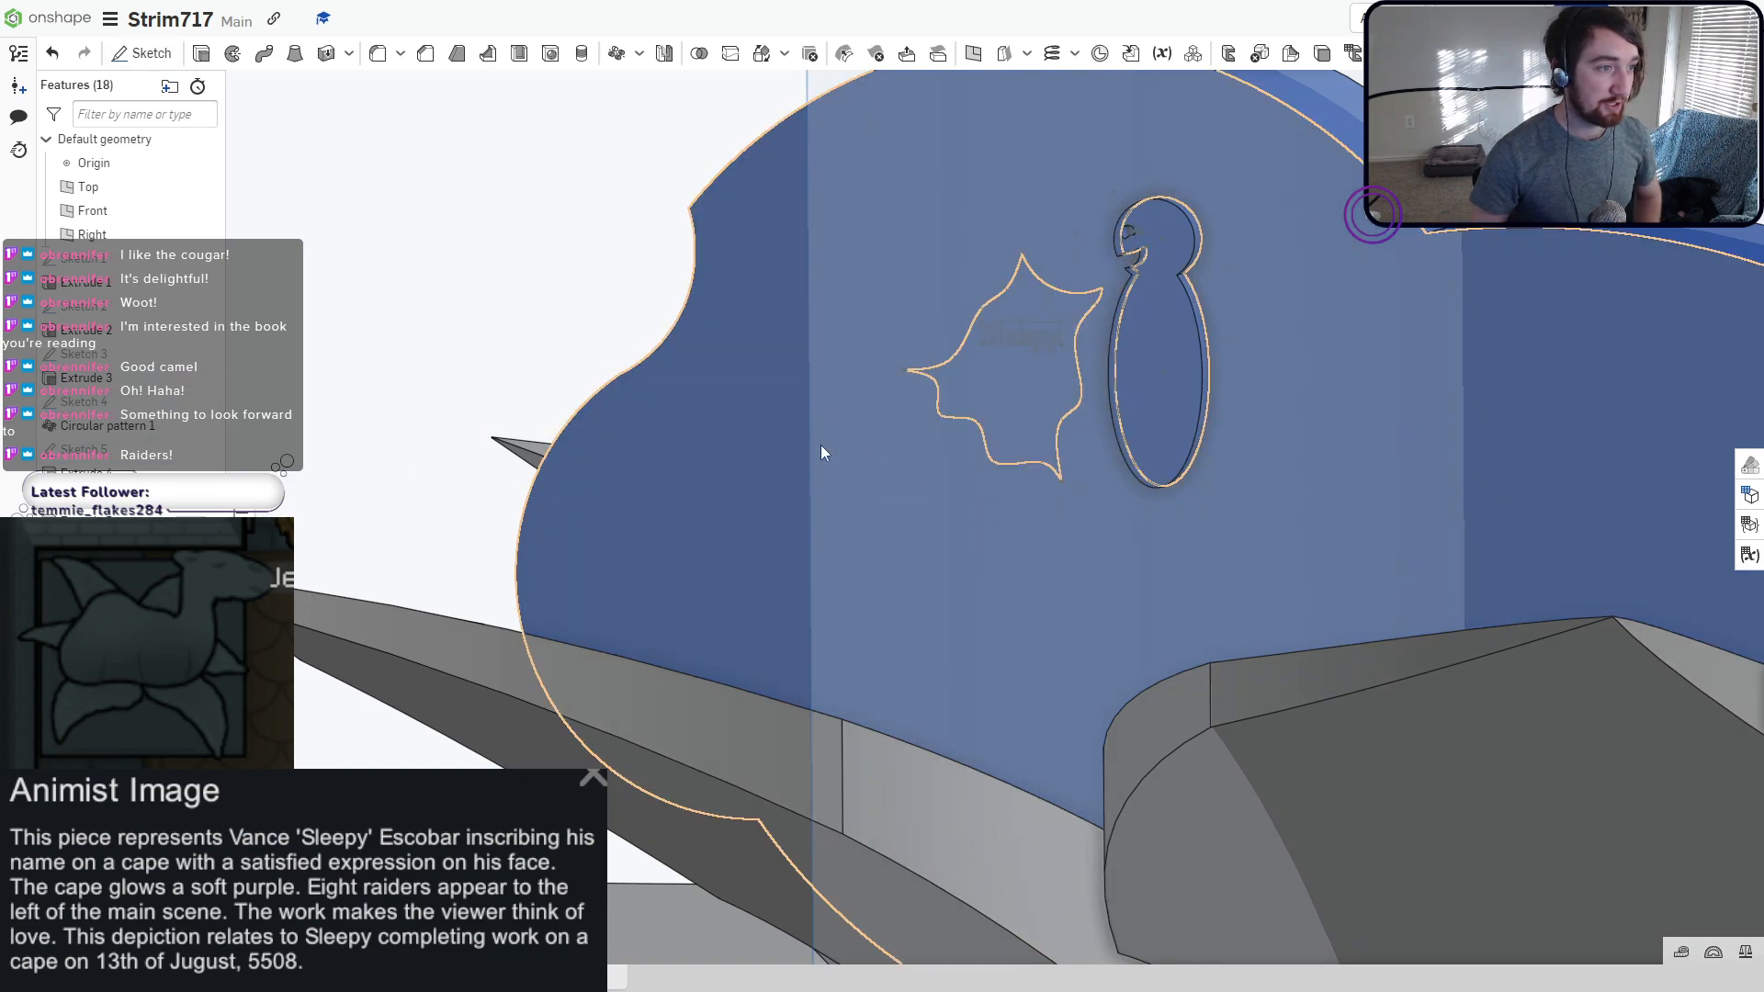
pyautogui.scroll(2, 824, 453)
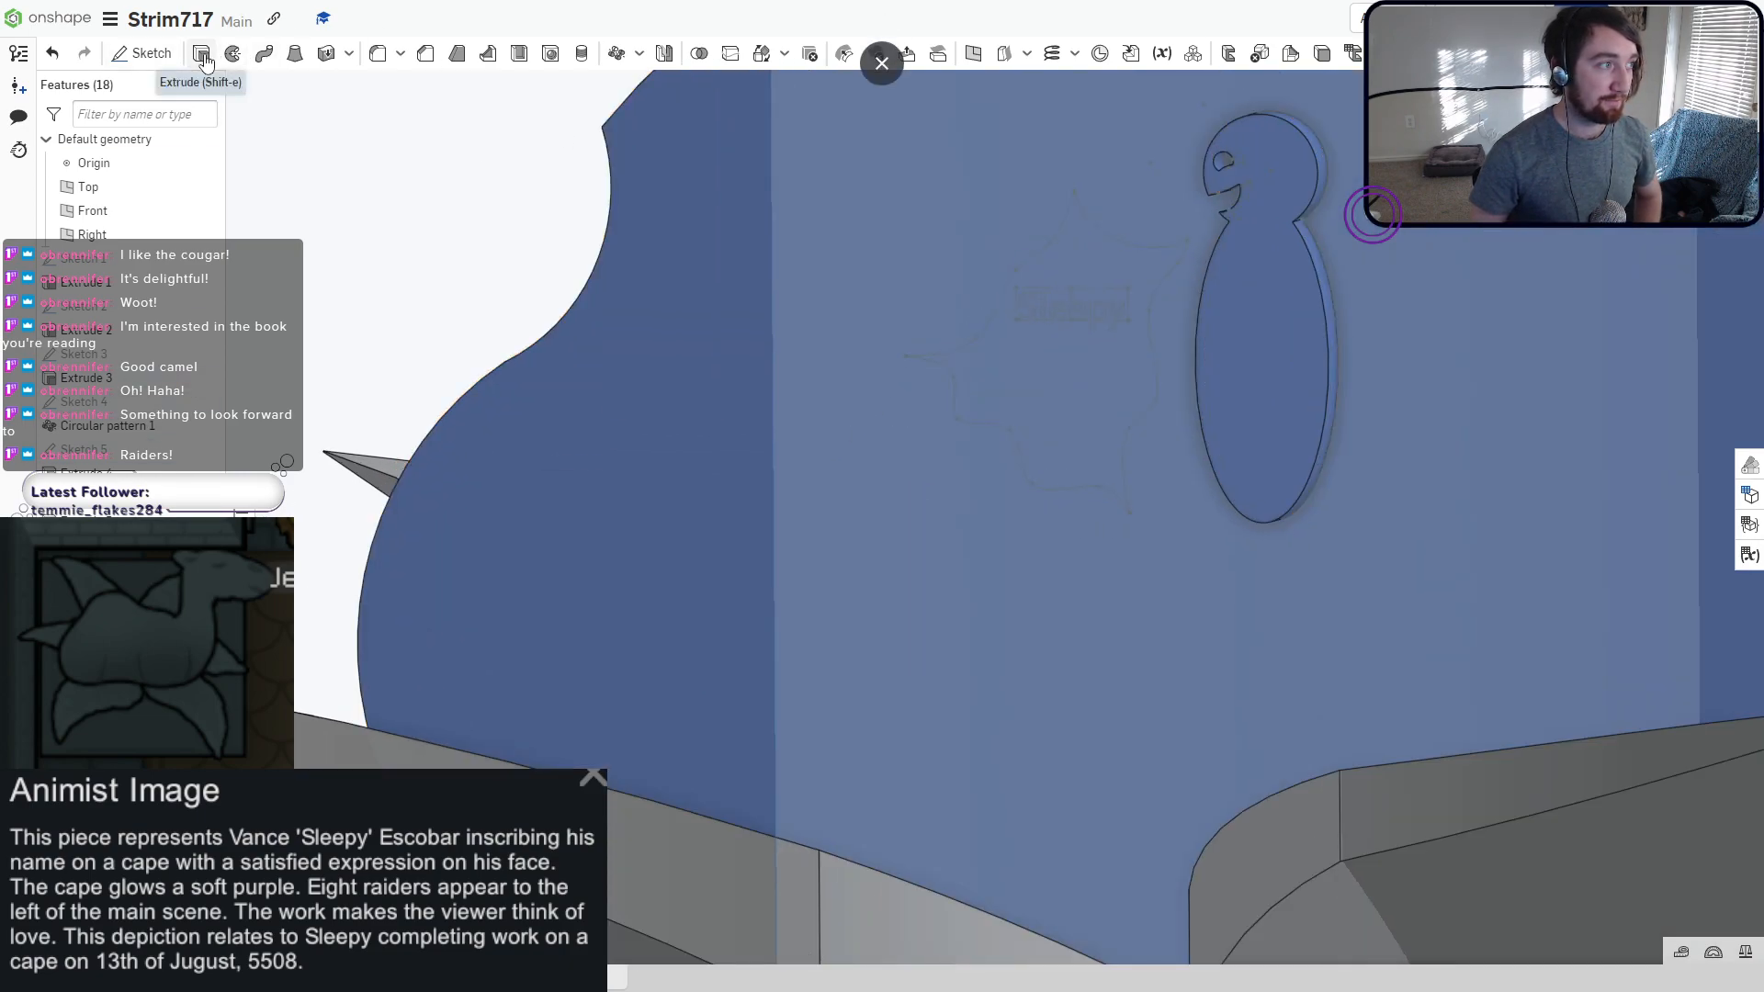
# Extrude the cape's region of the sketch about 0.024 cm outward from the camel's face as a new part.
pyautogui.click(201, 54)
pyautogui.click(1069, 368)
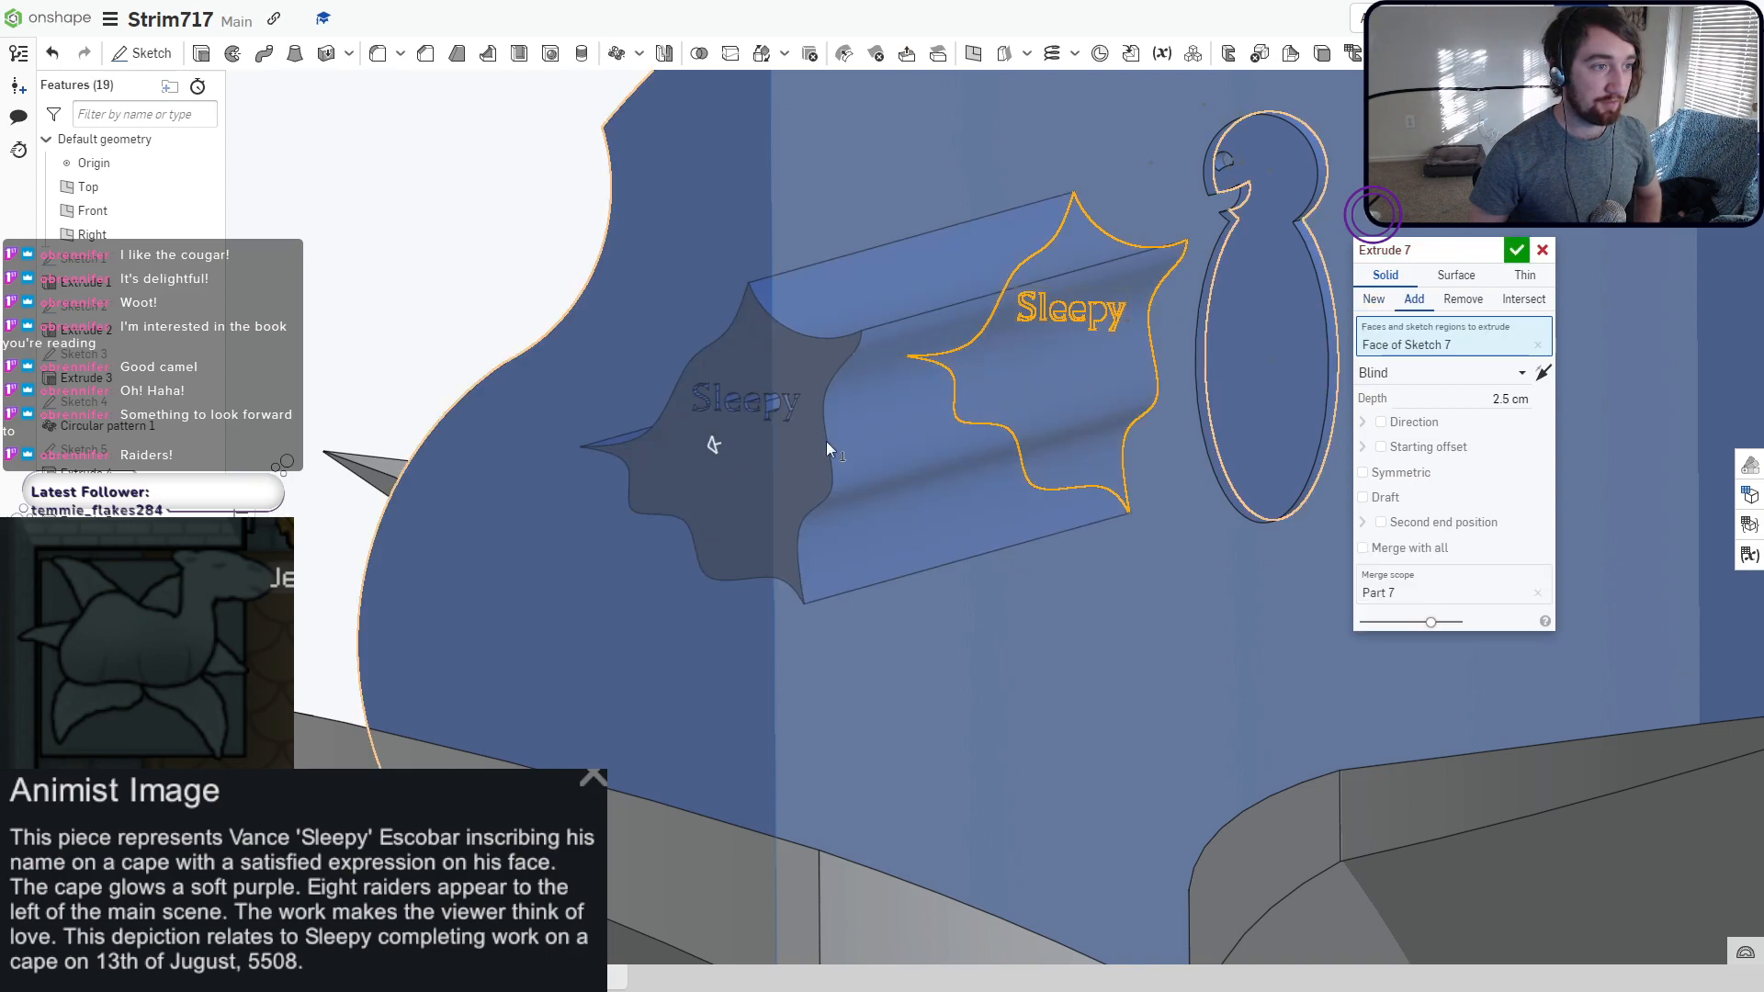
pyautogui.moveTo(724, 443); pyautogui.dragTo(1028, 363)
pyautogui.moveTo(1028, 364)
pyautogui.mouseDown(button='right')
pyautogui.moveTo(984, 372)
pyautogui.moveTo(1003, 364)
pyautogui.mouseUp(button='right')
pyautogui.moveTo(1004, 364); pyautogui.dragTo(1017, 361)
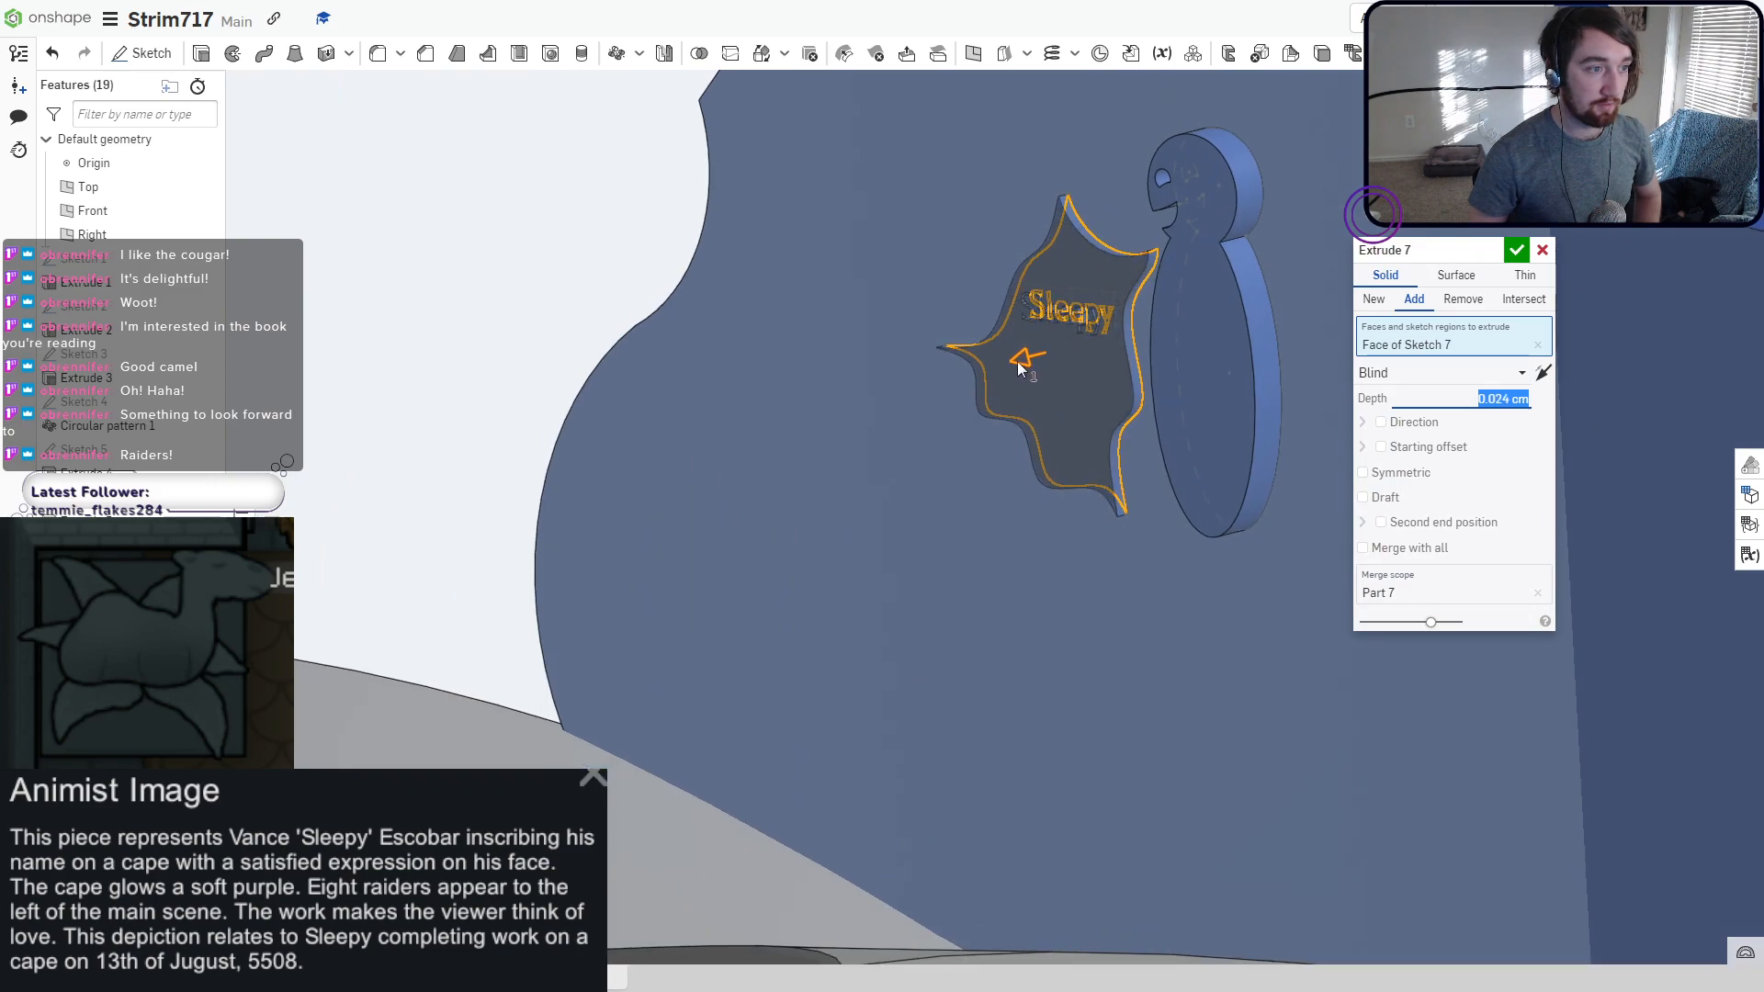
pyautogui.click(1373, 298)
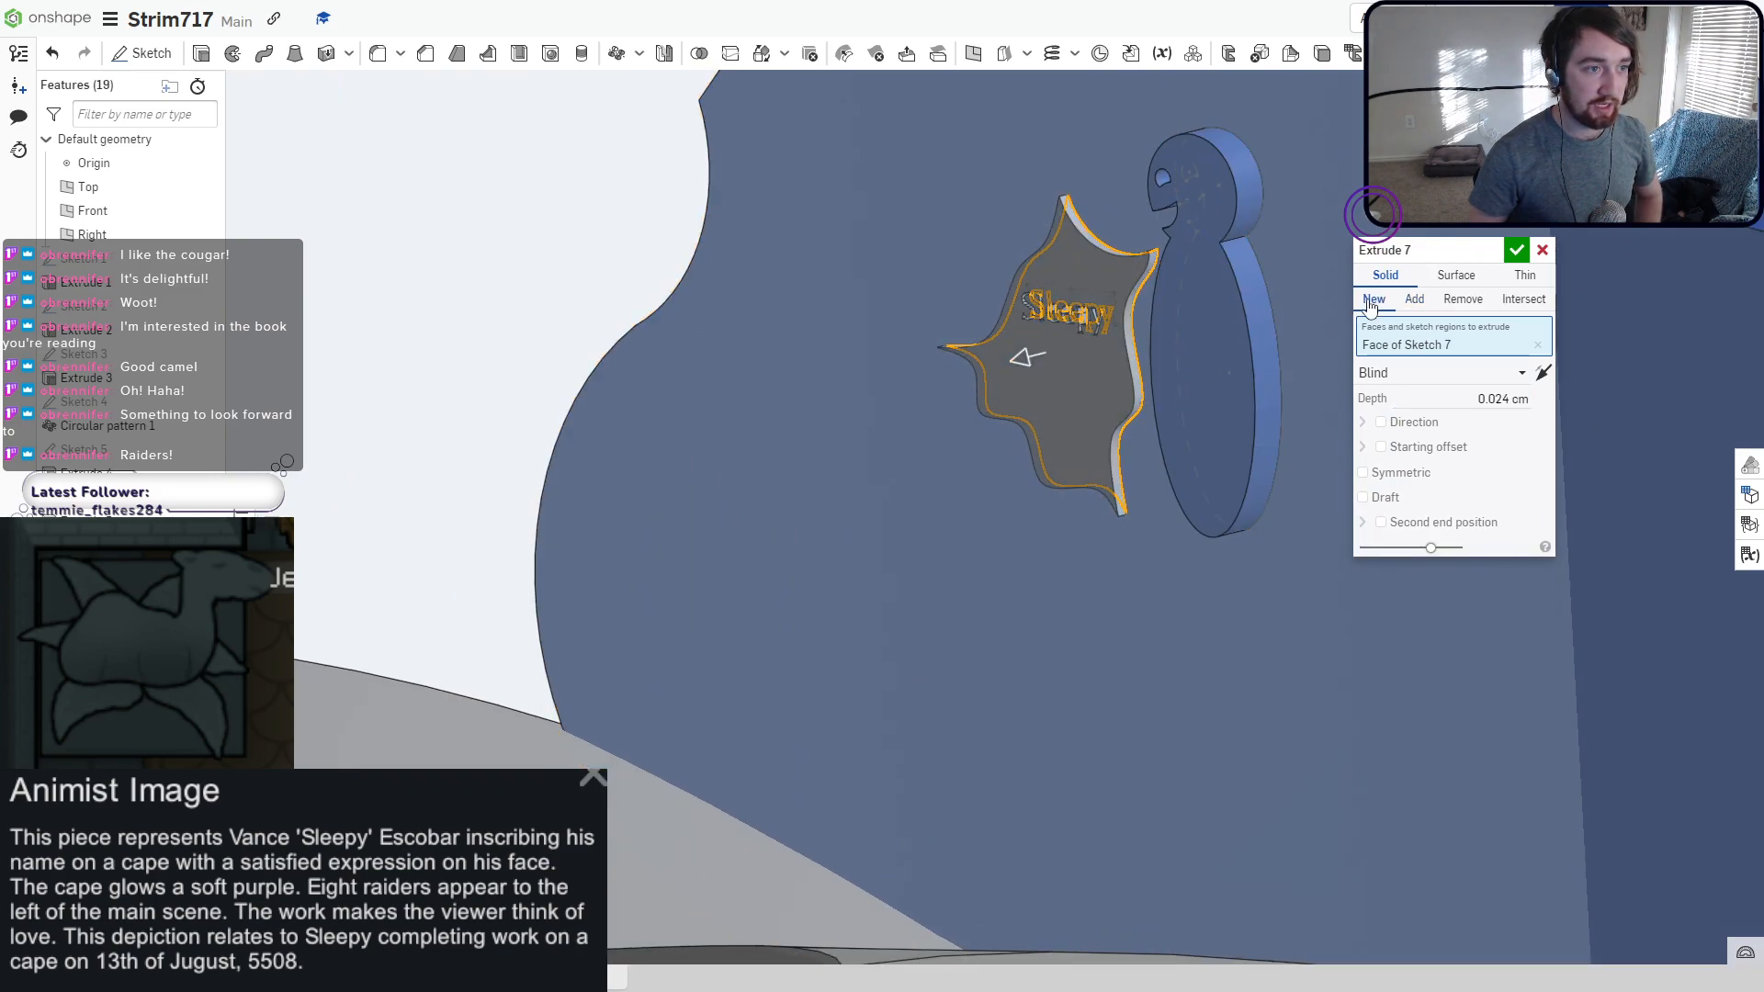
pyautogui.click(1516, 251)
# Extrude the enclosed areas inside both e's and the p of "Sleepy" about 0.024 cm outward as new parts, level with the cape's surface.
pyautogui.moveTo(1032, 485); pyautogui.dragTo(606, 594, button='right')
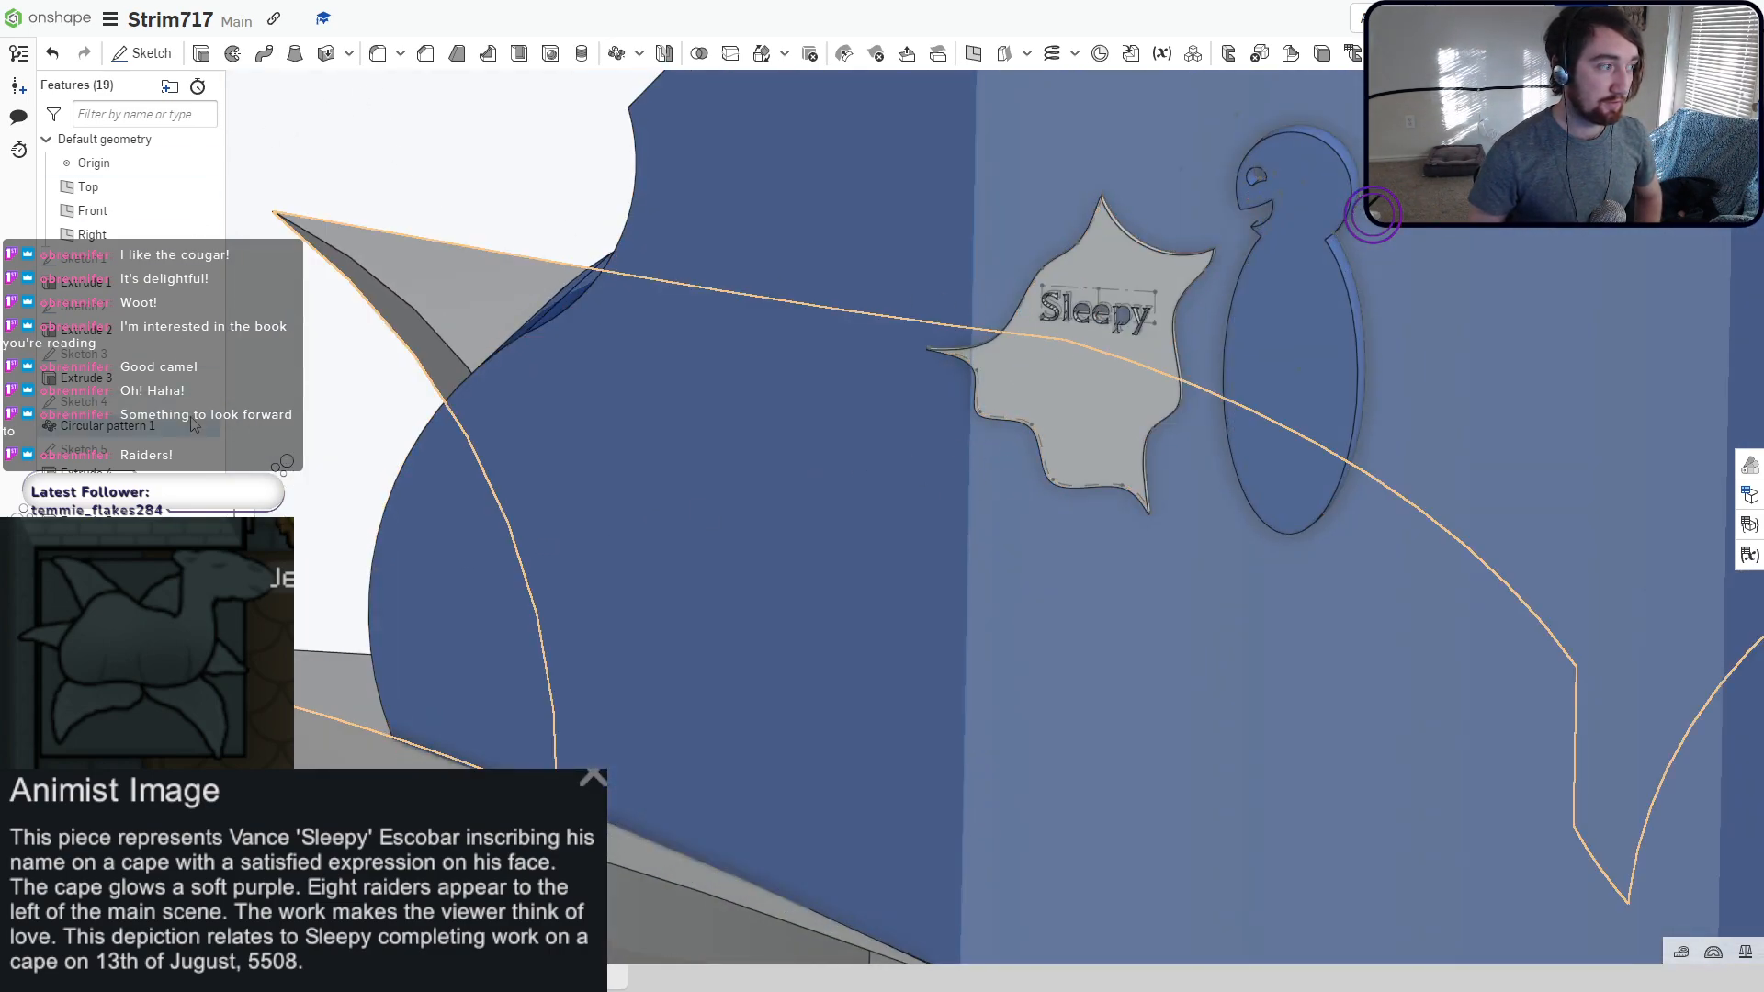
pyautogui.scroll(5, 1057, 349)
pyautogui.moveTo(993, 369); pyautogui.dragTo(998, 355, button='right')
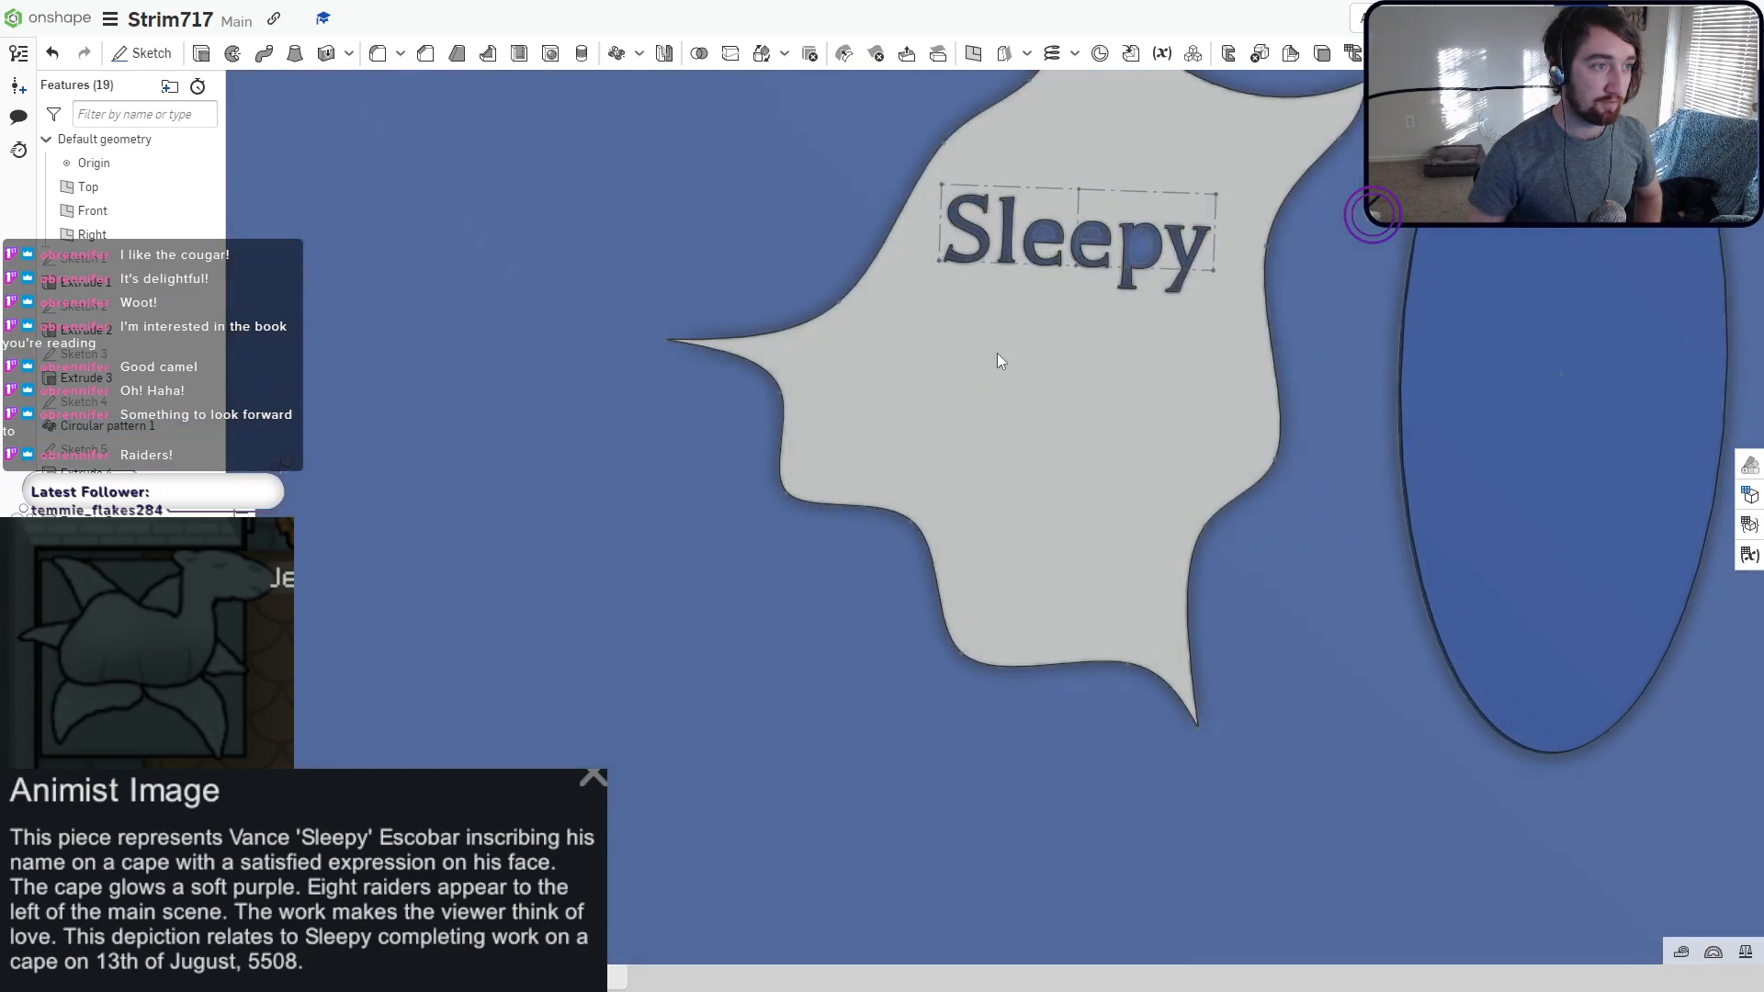
pyautogui.moveTo(1026, 259); pyautogui.dragTo(922, 399, button='middle')
pyautogui.scroll(3, 922, 399)
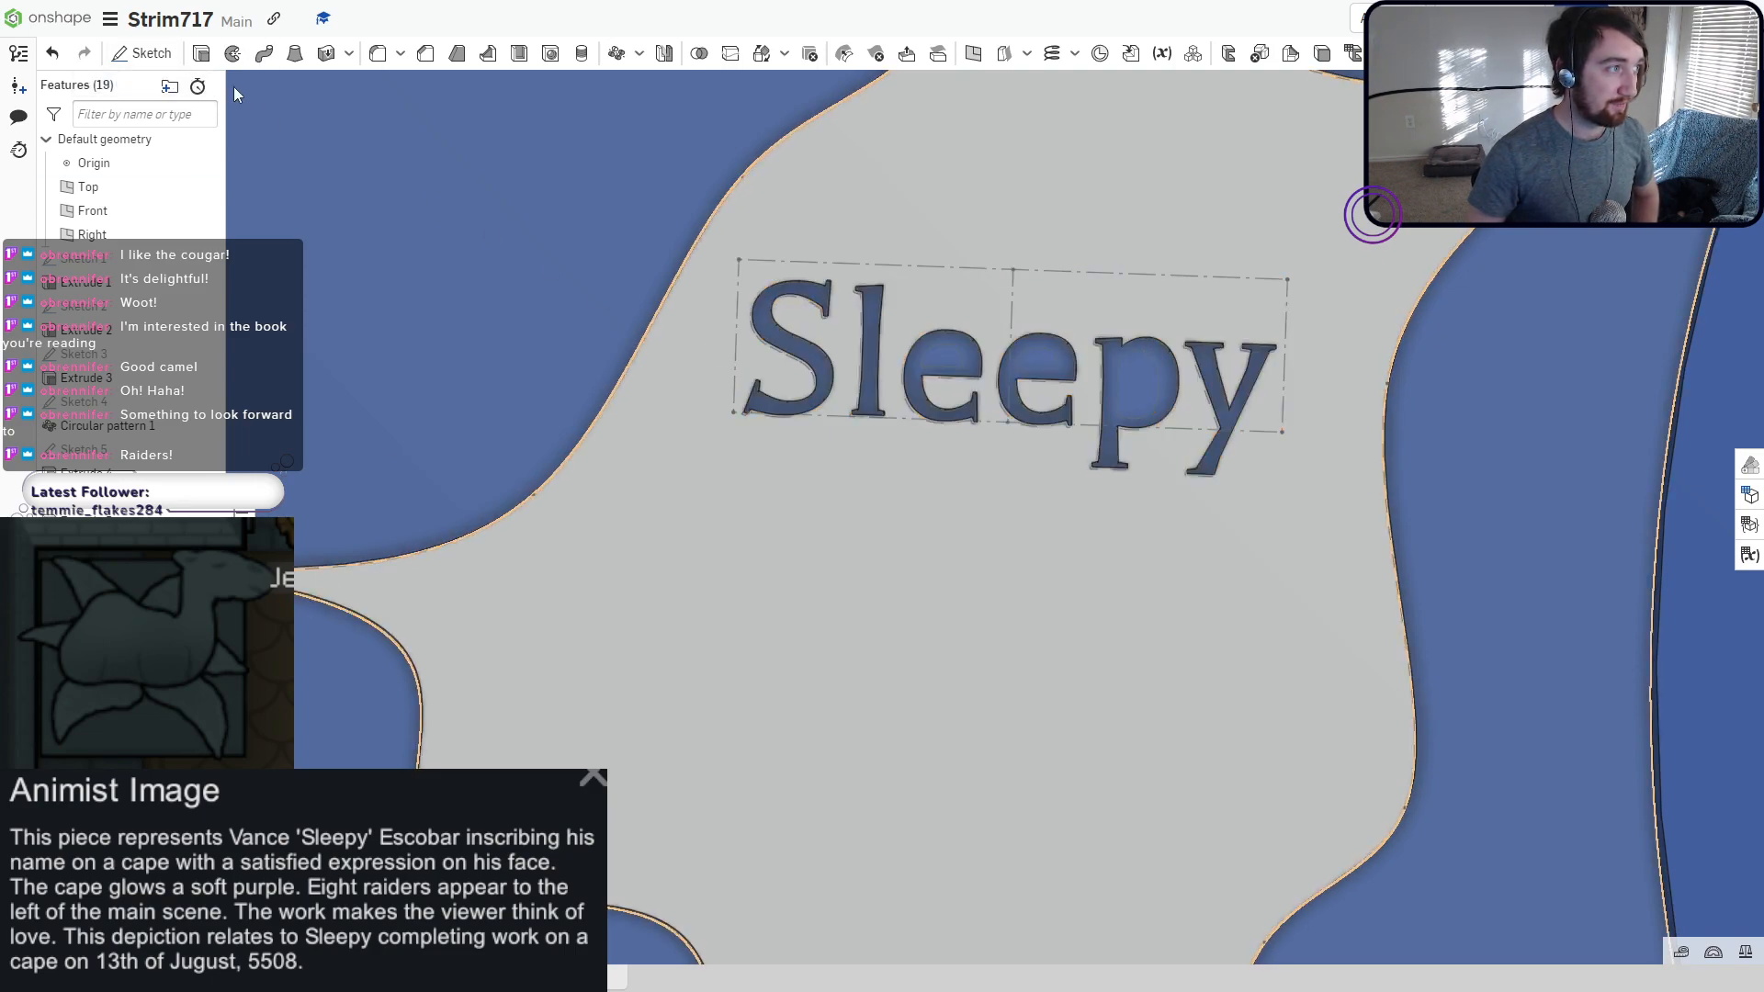
pyautogui.click(201, 52)
pyautogui.click(937, 366)
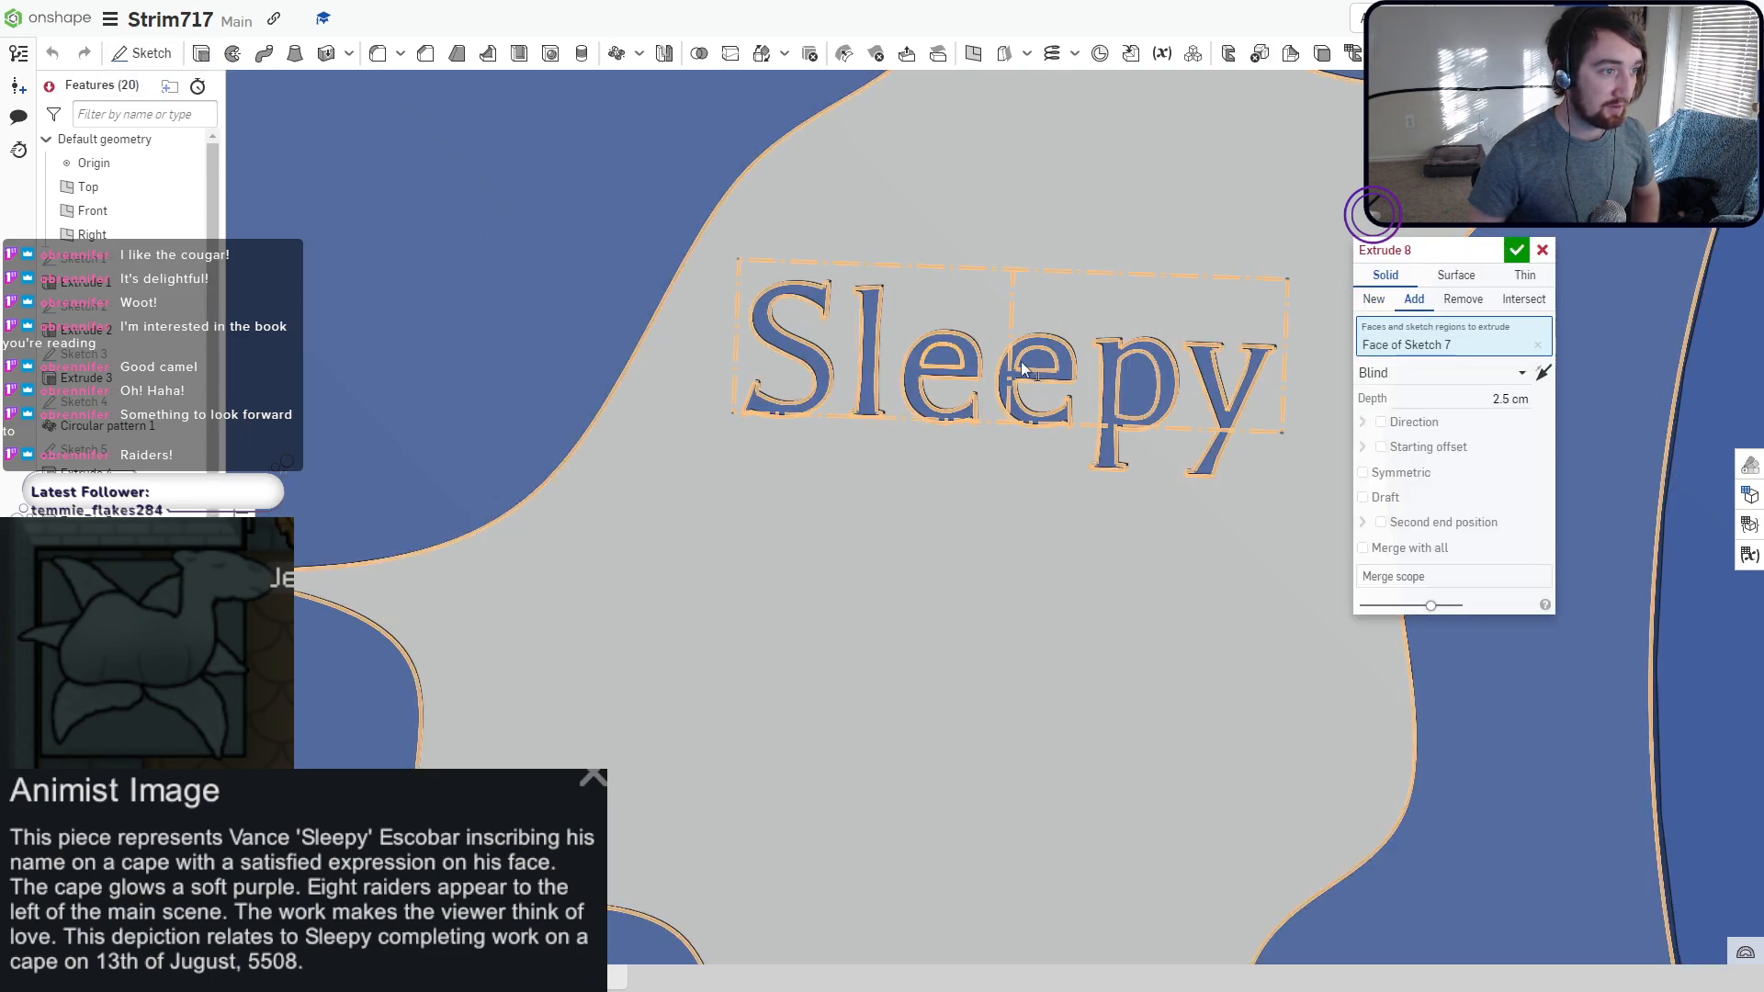
pyautogui.click(1040, 365)
pyautogui.click(1139, 386)
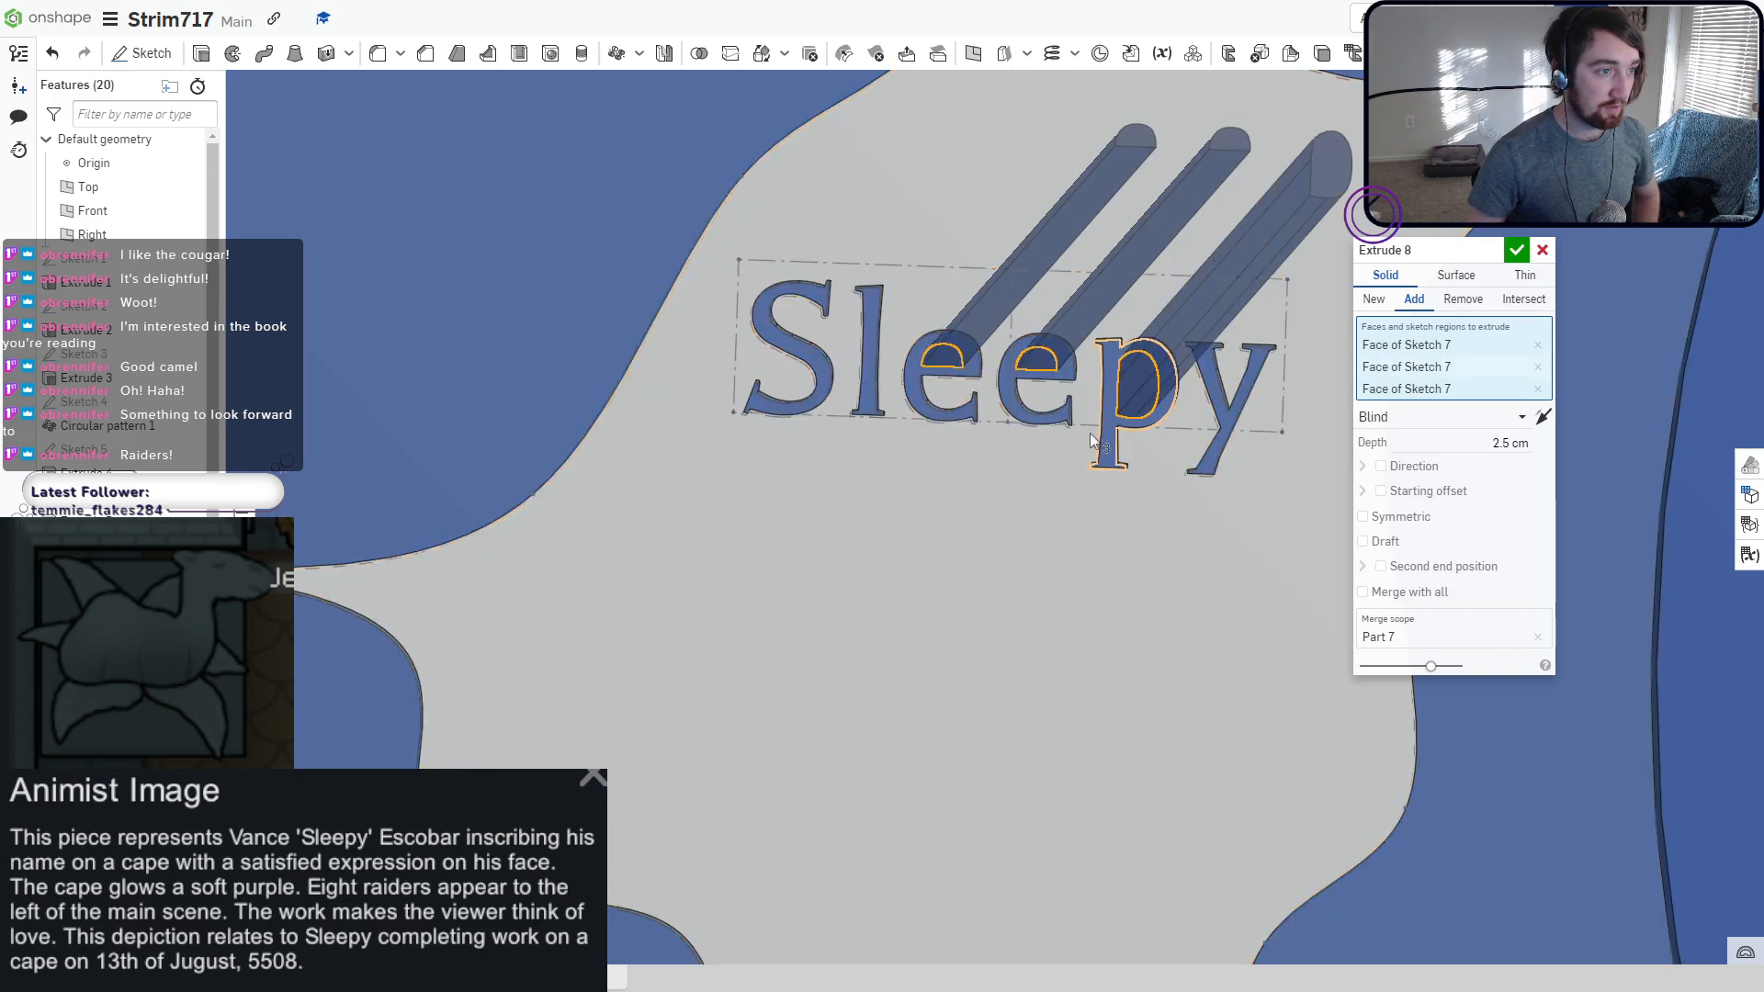
pyautogui.moveTo(1090, 433)
pyautogui.mouseDown(button='right')
pyautogui.moveTo(963, 476)
pyautogui.moveTo(515, 547)
pyautogui.moveTo(308, 634)
pyautogui.mouseUp(button='right')
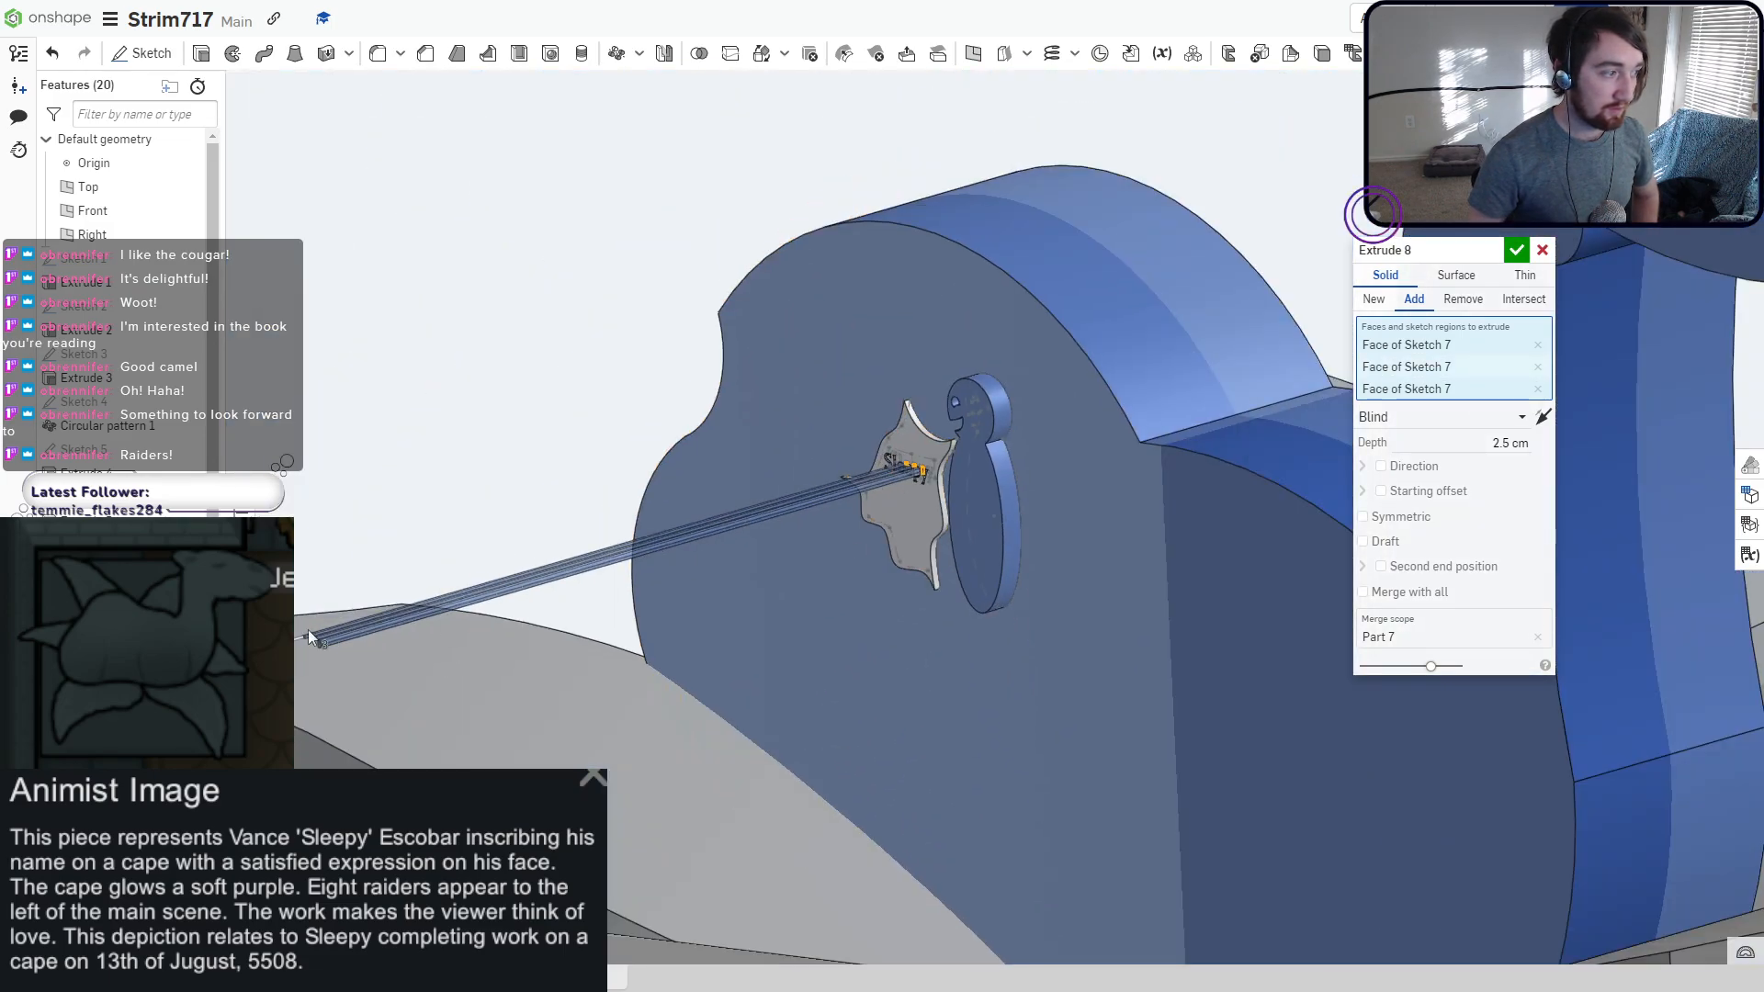
pyautogui.moveTo(358, 630); pyautogui.dragTo(879, 492)
pyautogui.scroll(8, 928, 477)
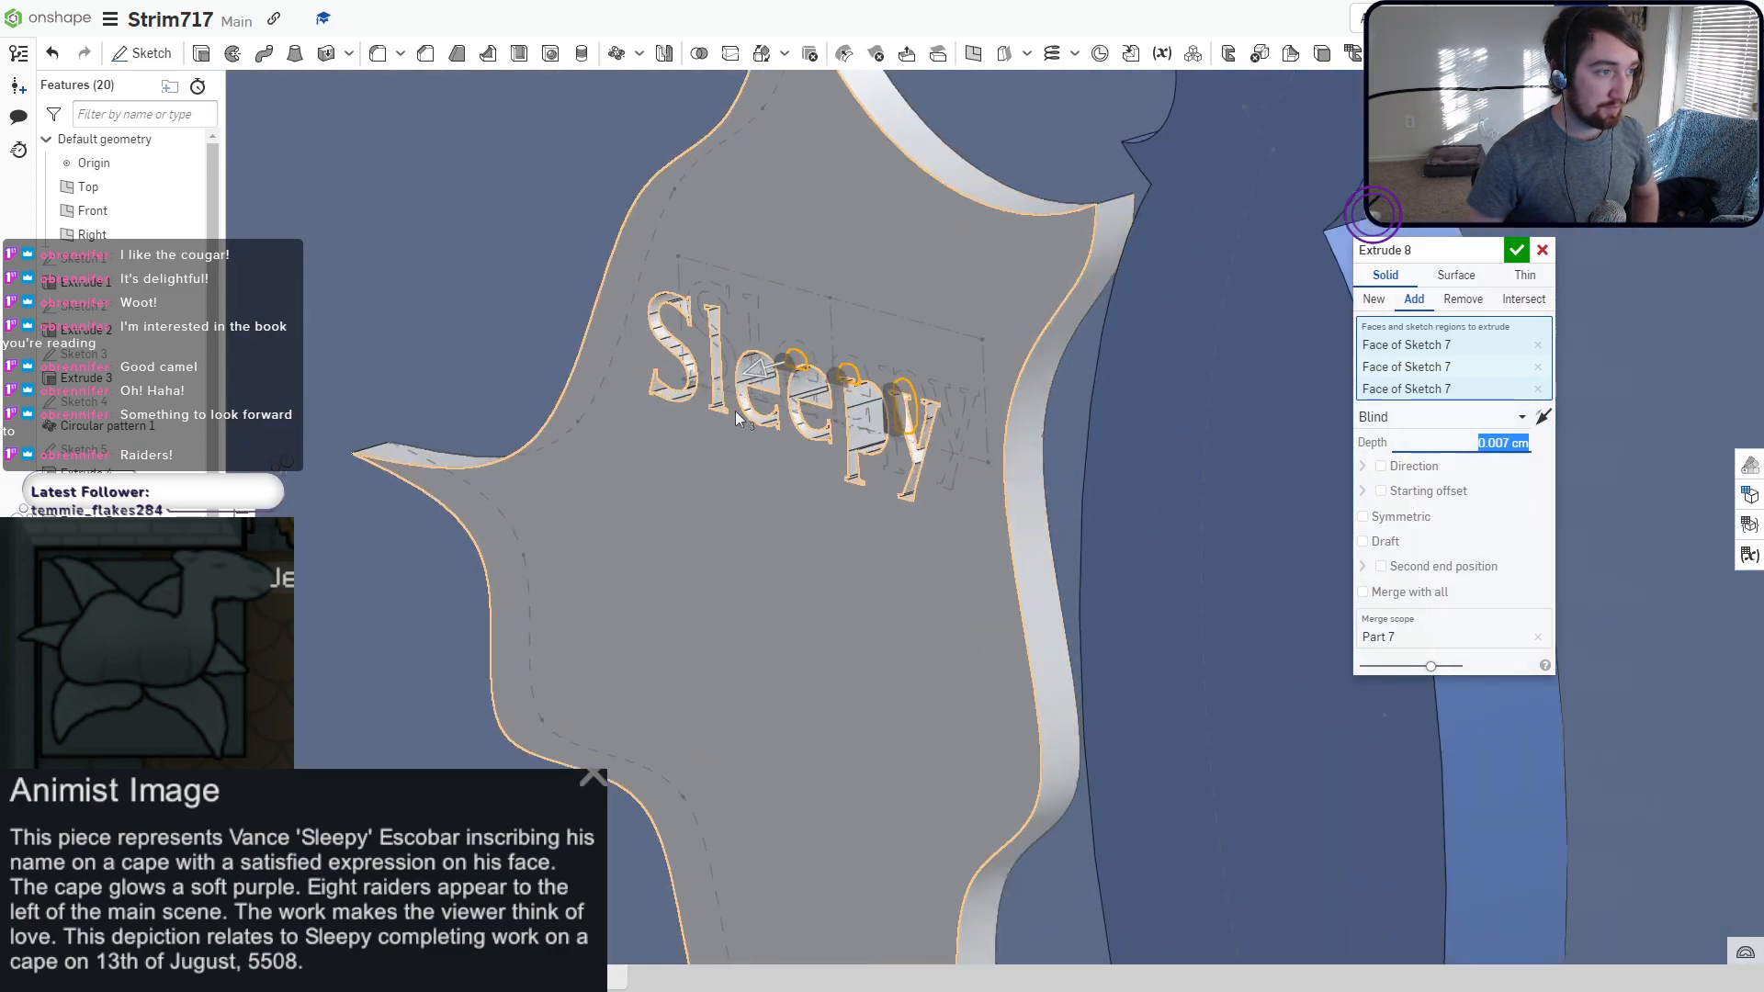
pyautogui.scroll(2, 735, 411)
pyautogui.moveTo(764, 358); pyautogui.dragTo(746, 368)
pyautogui.scroll(3, 818, 409)
pyautogui.moveTo(818, 409); pyautogui.dragTo(668, 335, button='right')
pyautogui.moveTo(667, 331); pyautogui.dragTo(659, 334)
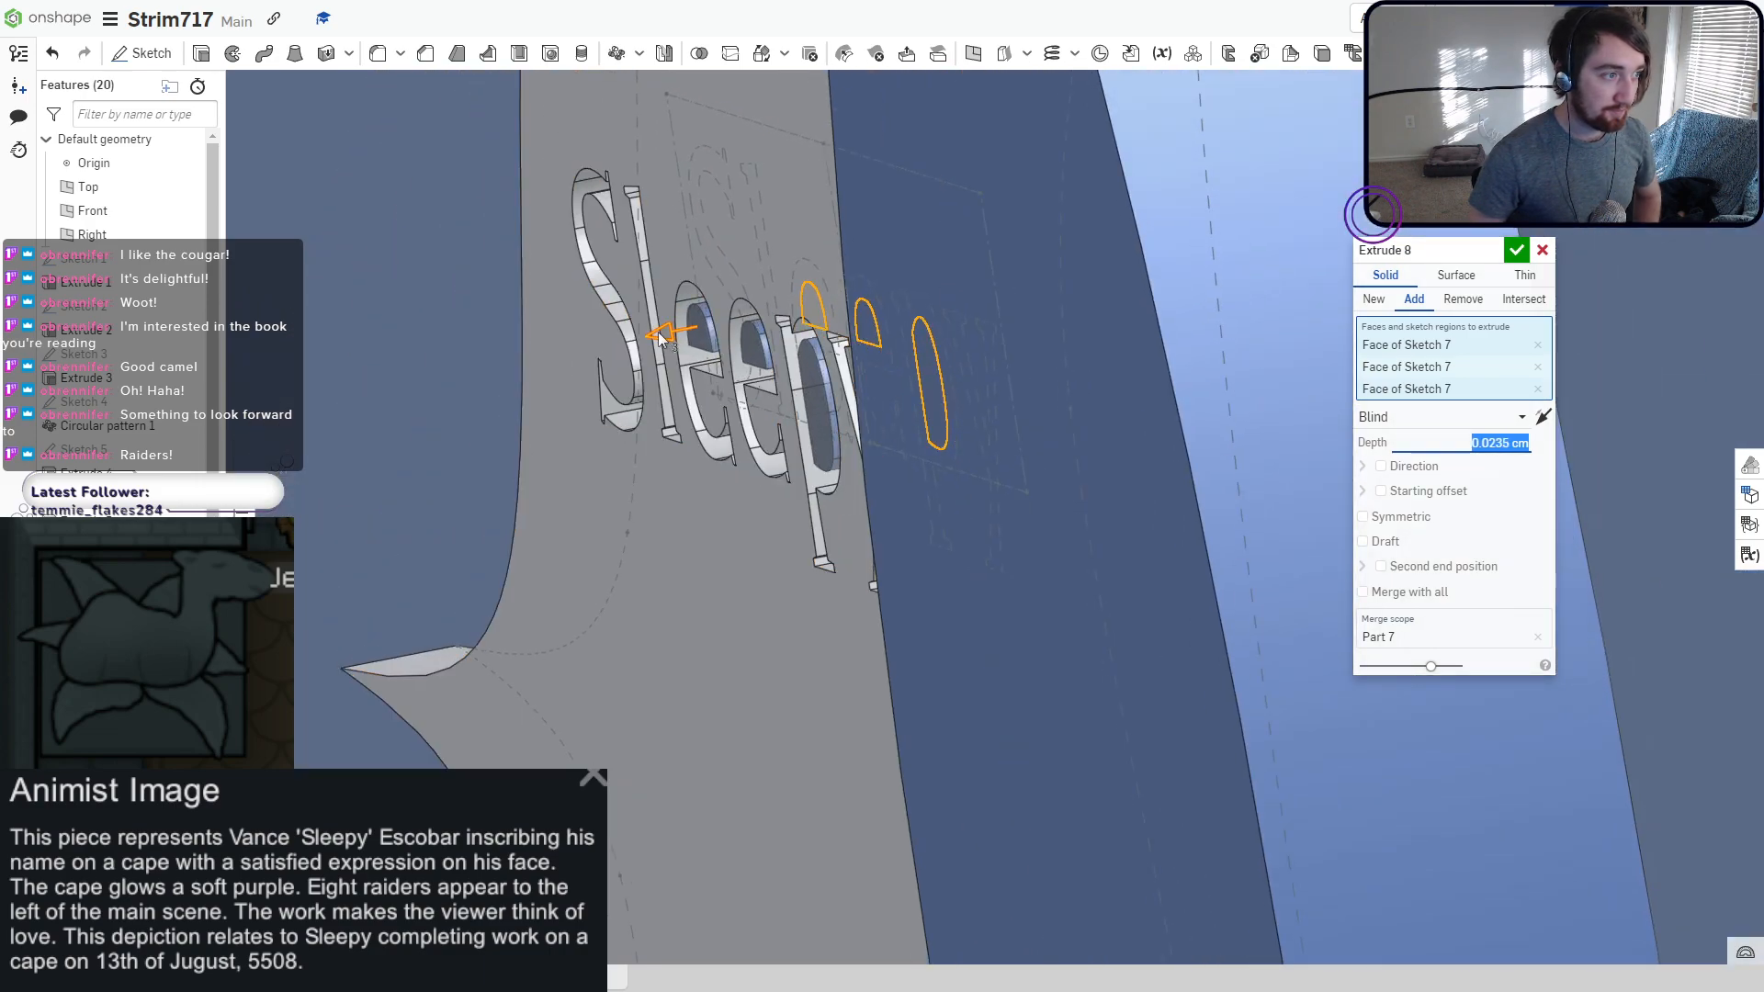
pyautogui.moveTo(602, 414); pyautogui.dragTo(659, 428, button='right')
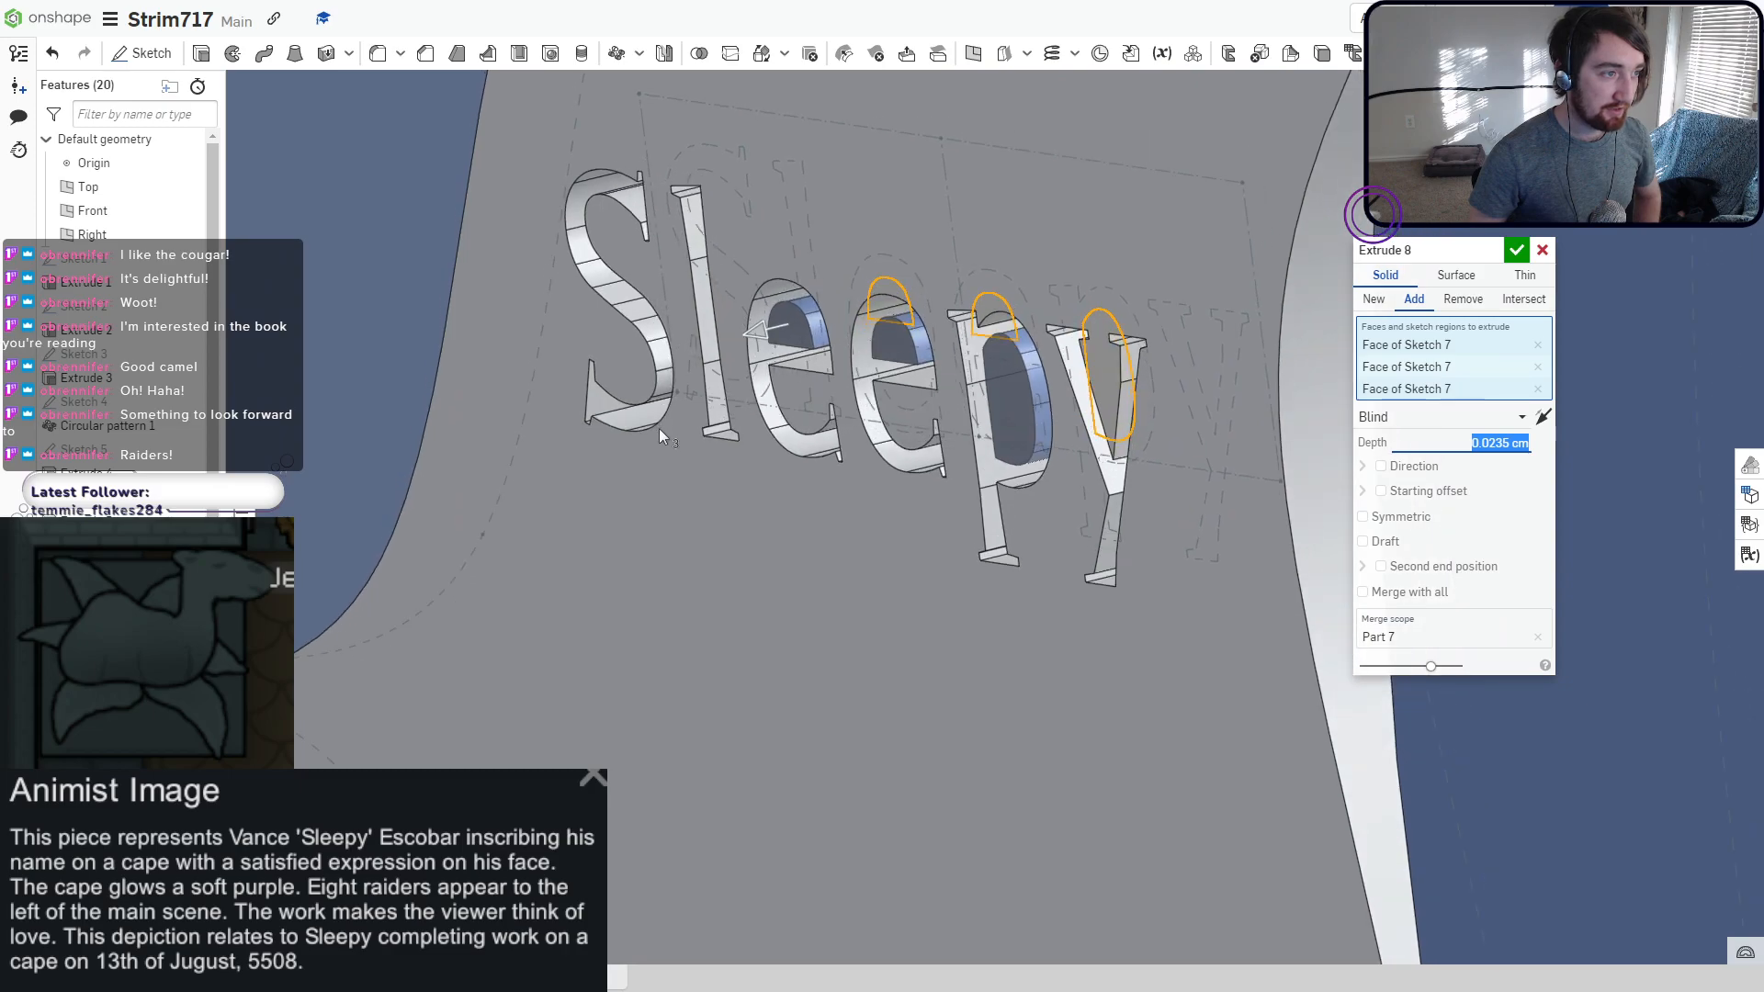
pyautogui.scroll(2, 658, 429)
pyautogui.click(1374, 298)
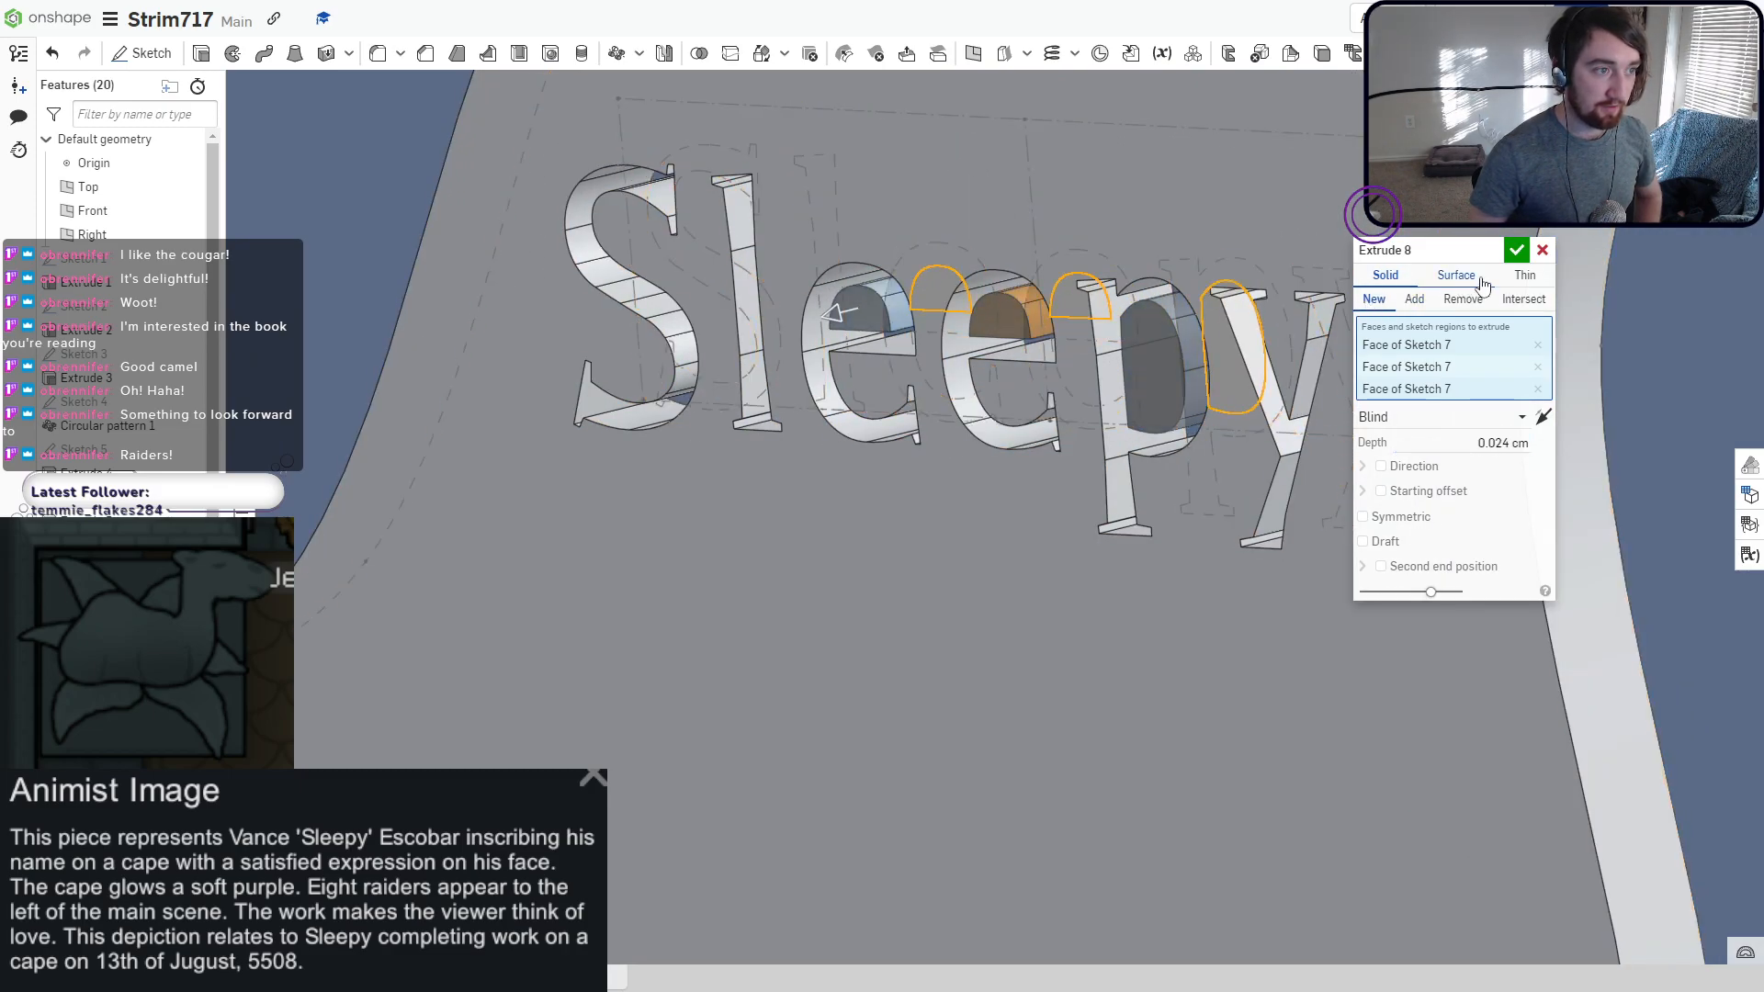
pyautogui.click(1516, 252)
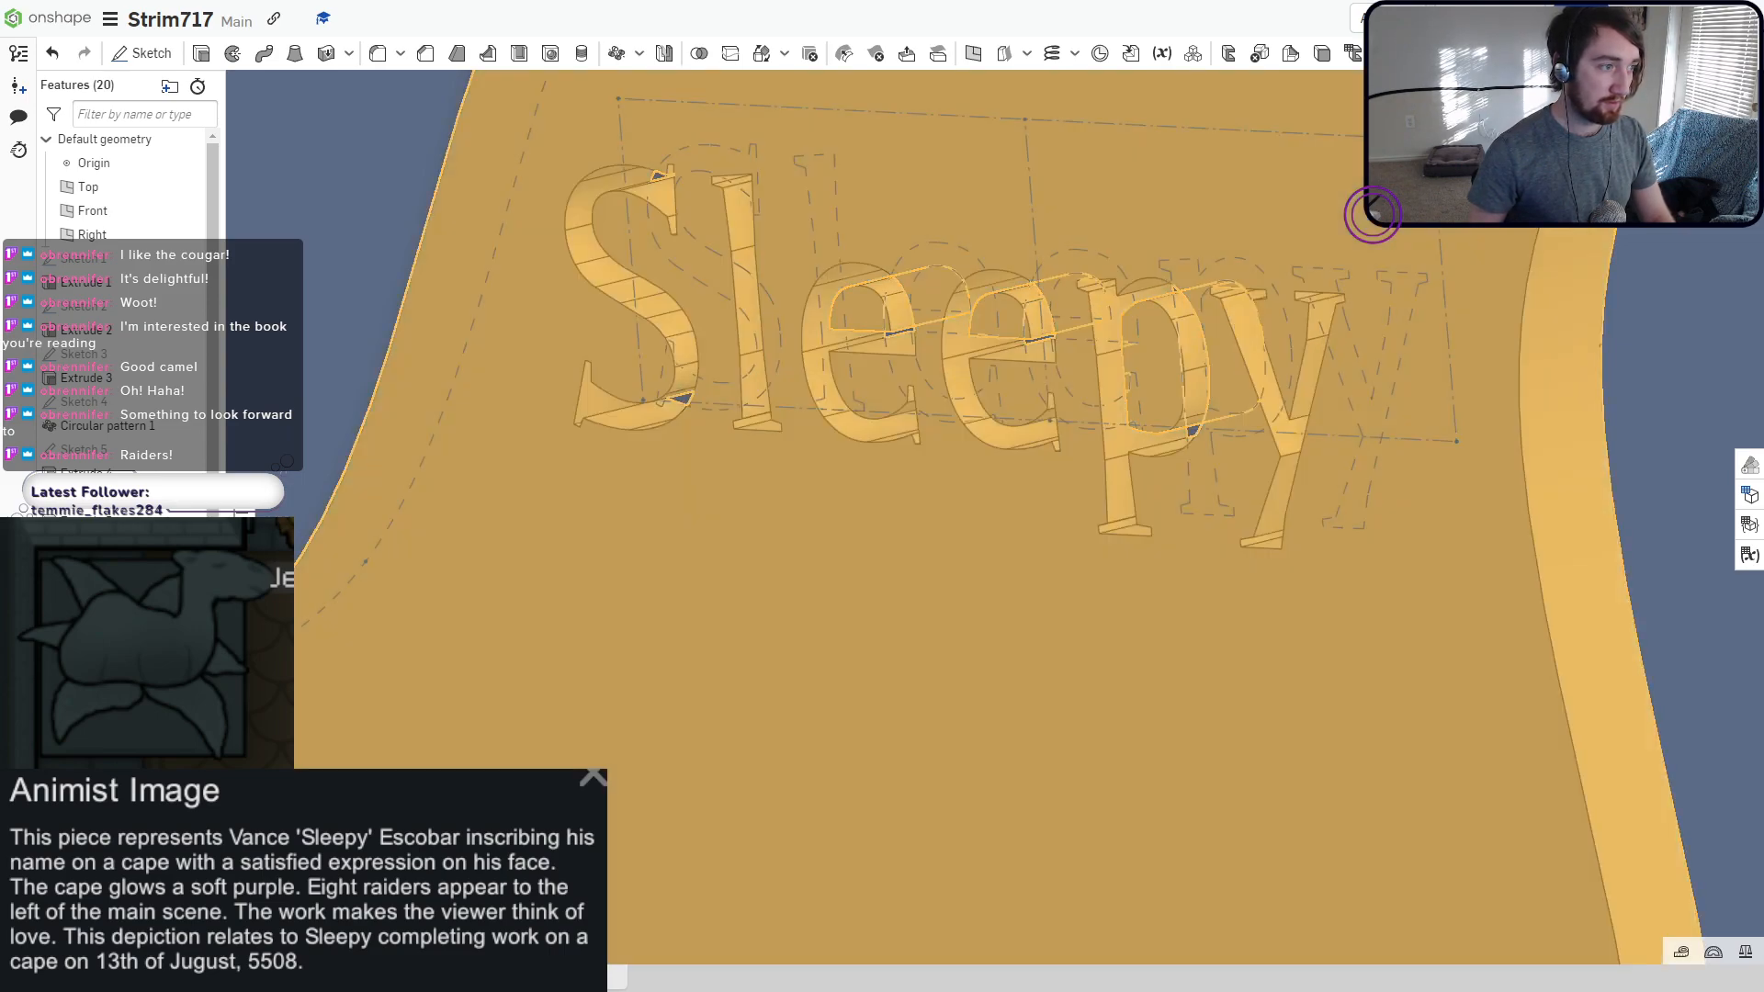
# Change the appearance of the cape and its letter inserts to a medium-dark purple mixed as a custom colour.
pyautogui.scroll(-6, 395, 735)
pyautogui.moveTo(536, 731); pyautogui.dragTo(688, 626, button='middle')
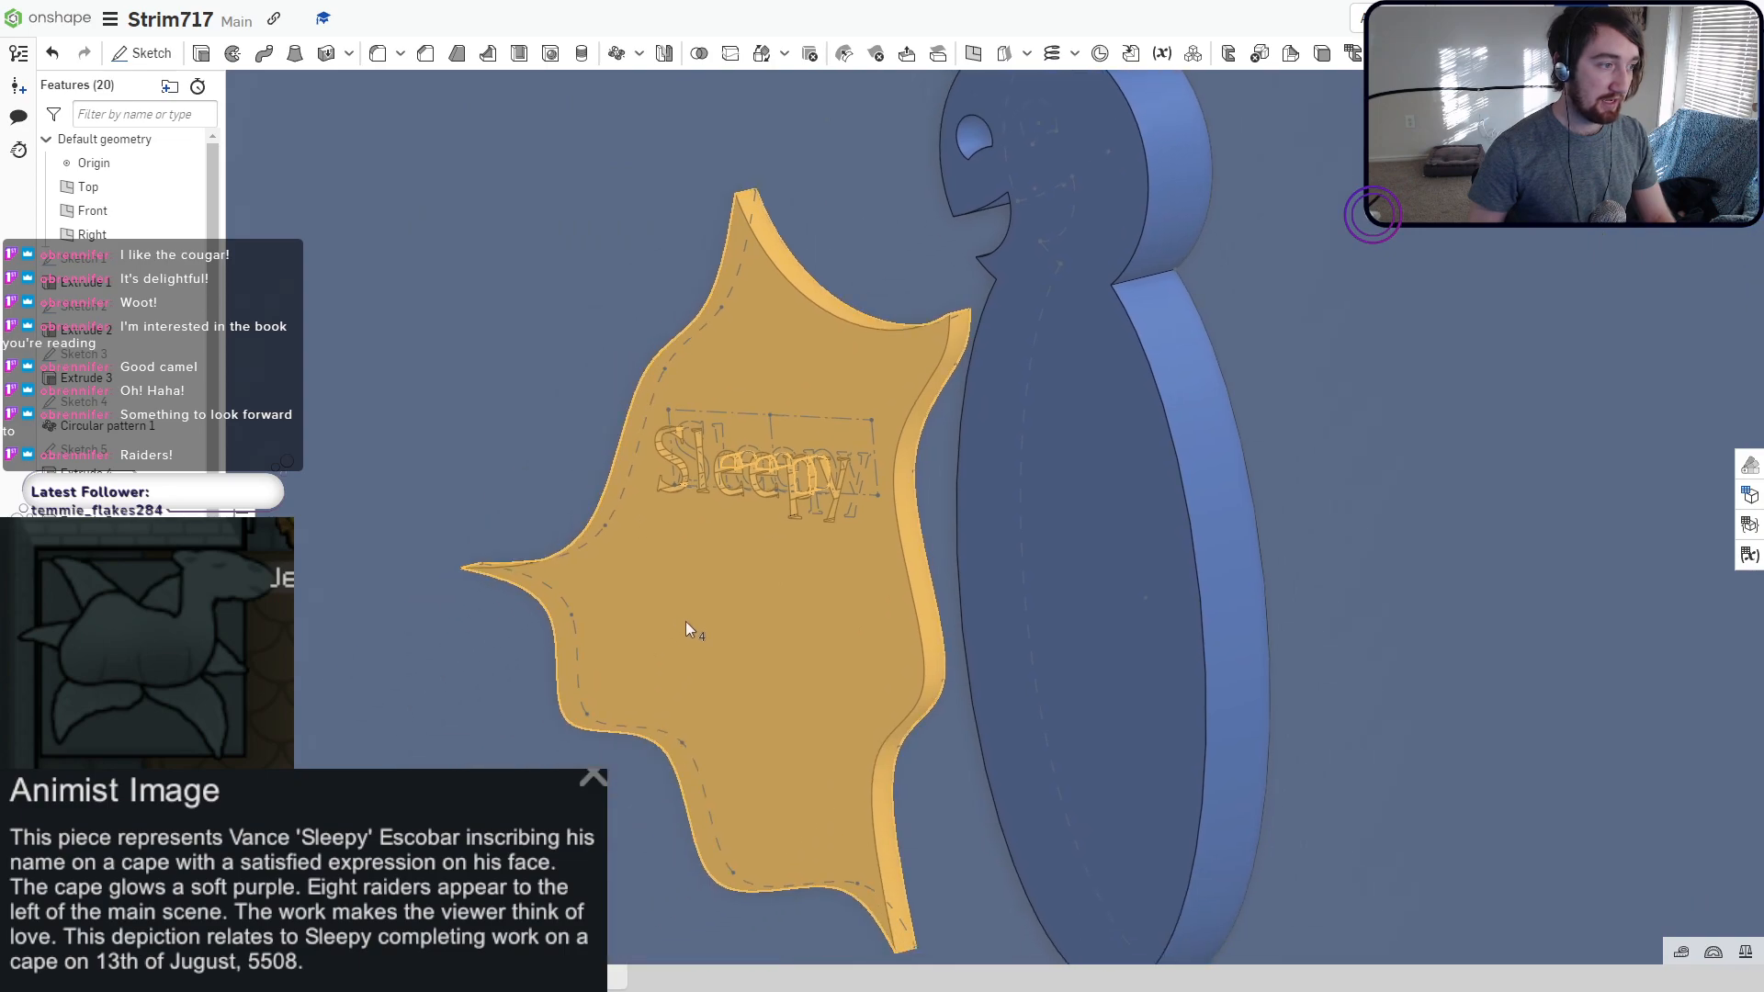
pyautogui.rightClick(688, 626)
pyautogui.click(759, 594)
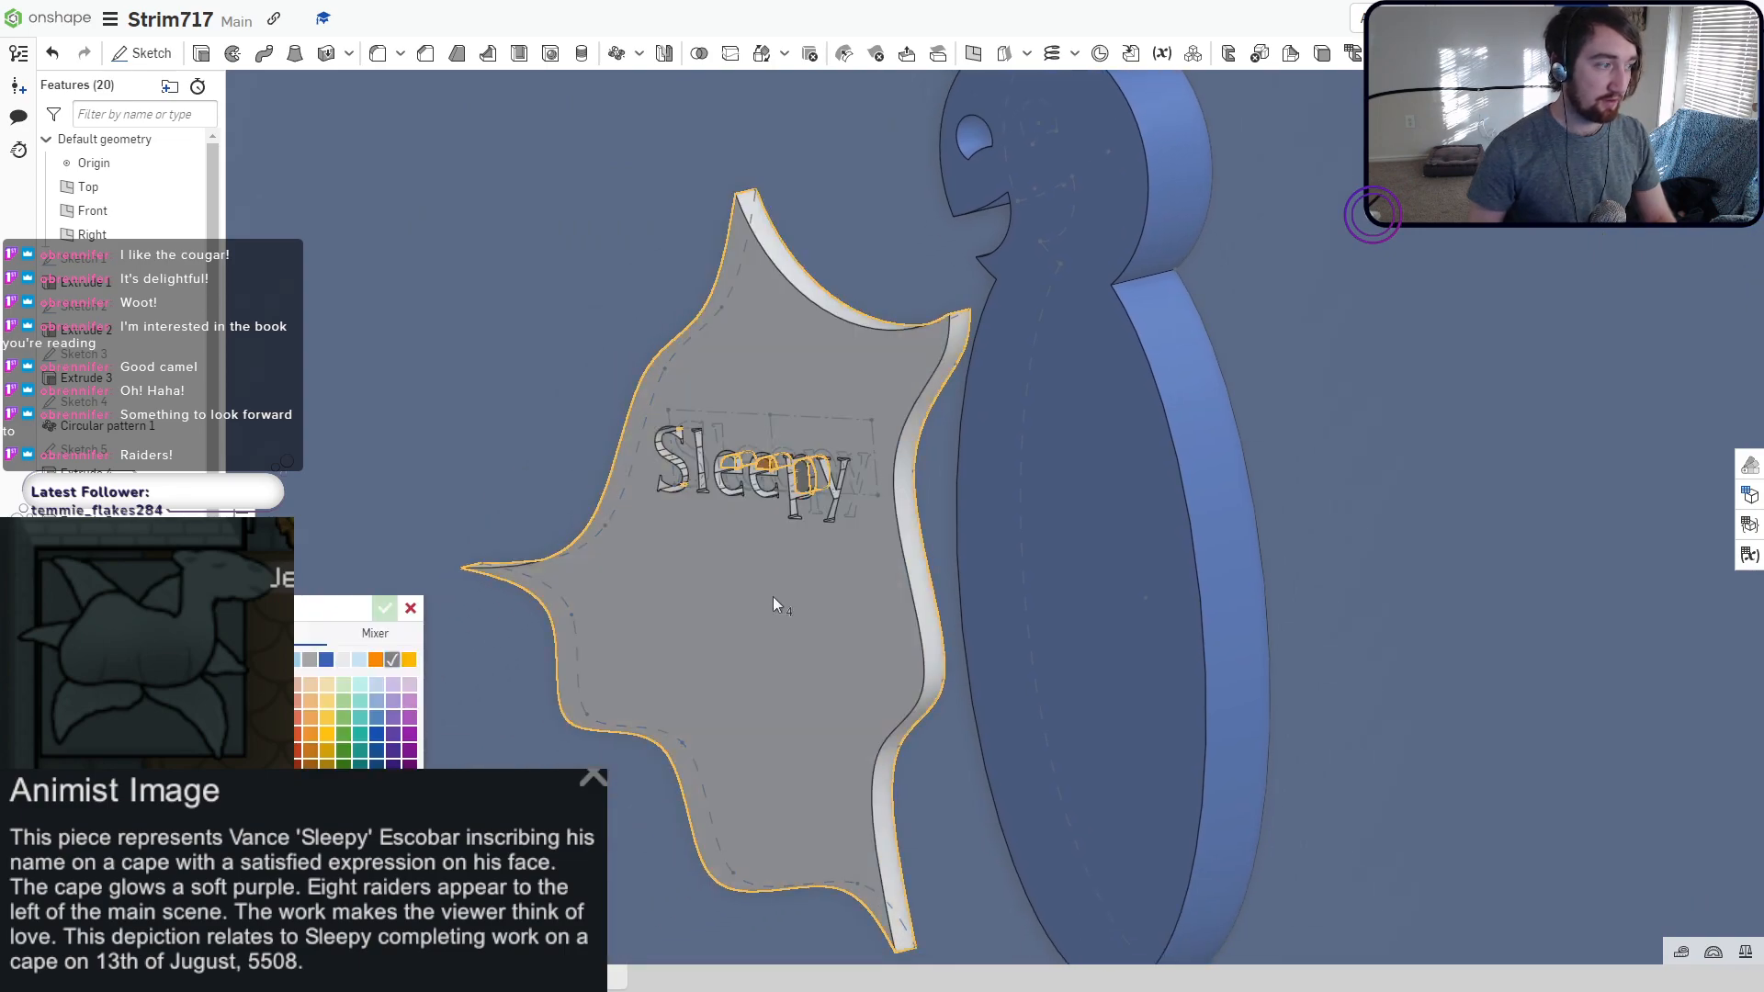
pyautogui.click(409, 773)
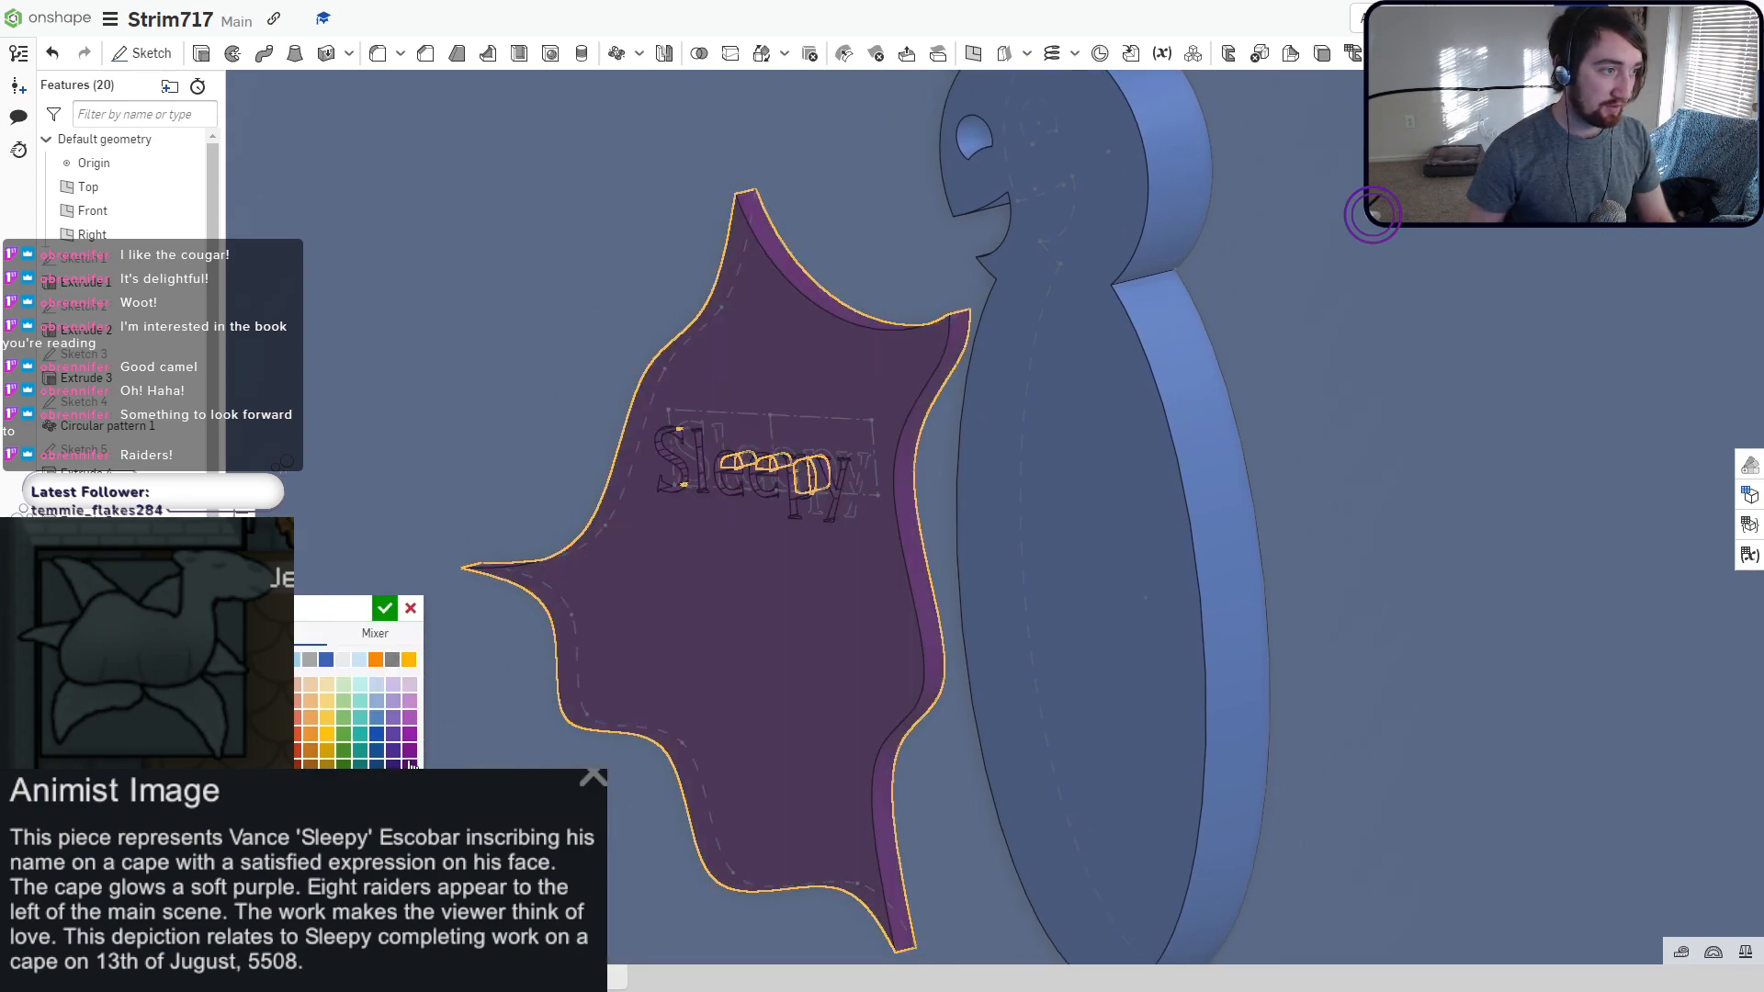
pyautogui.click(410, 735)
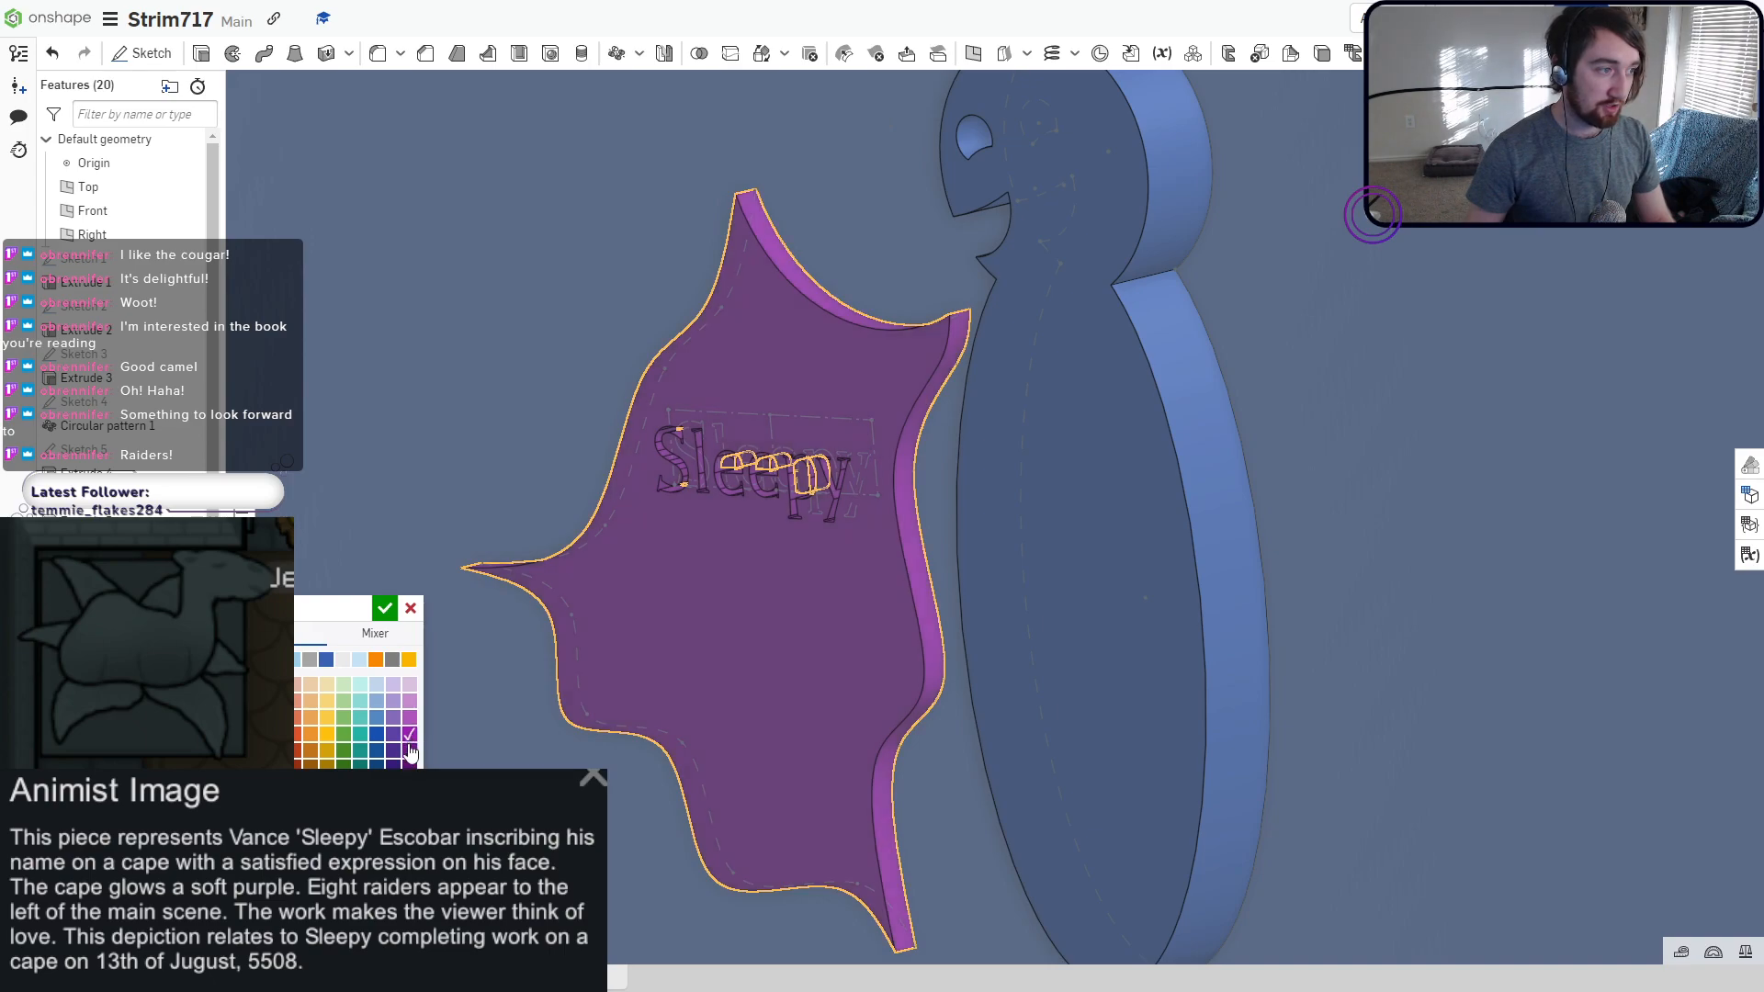
pyautogui.click(410, 751)
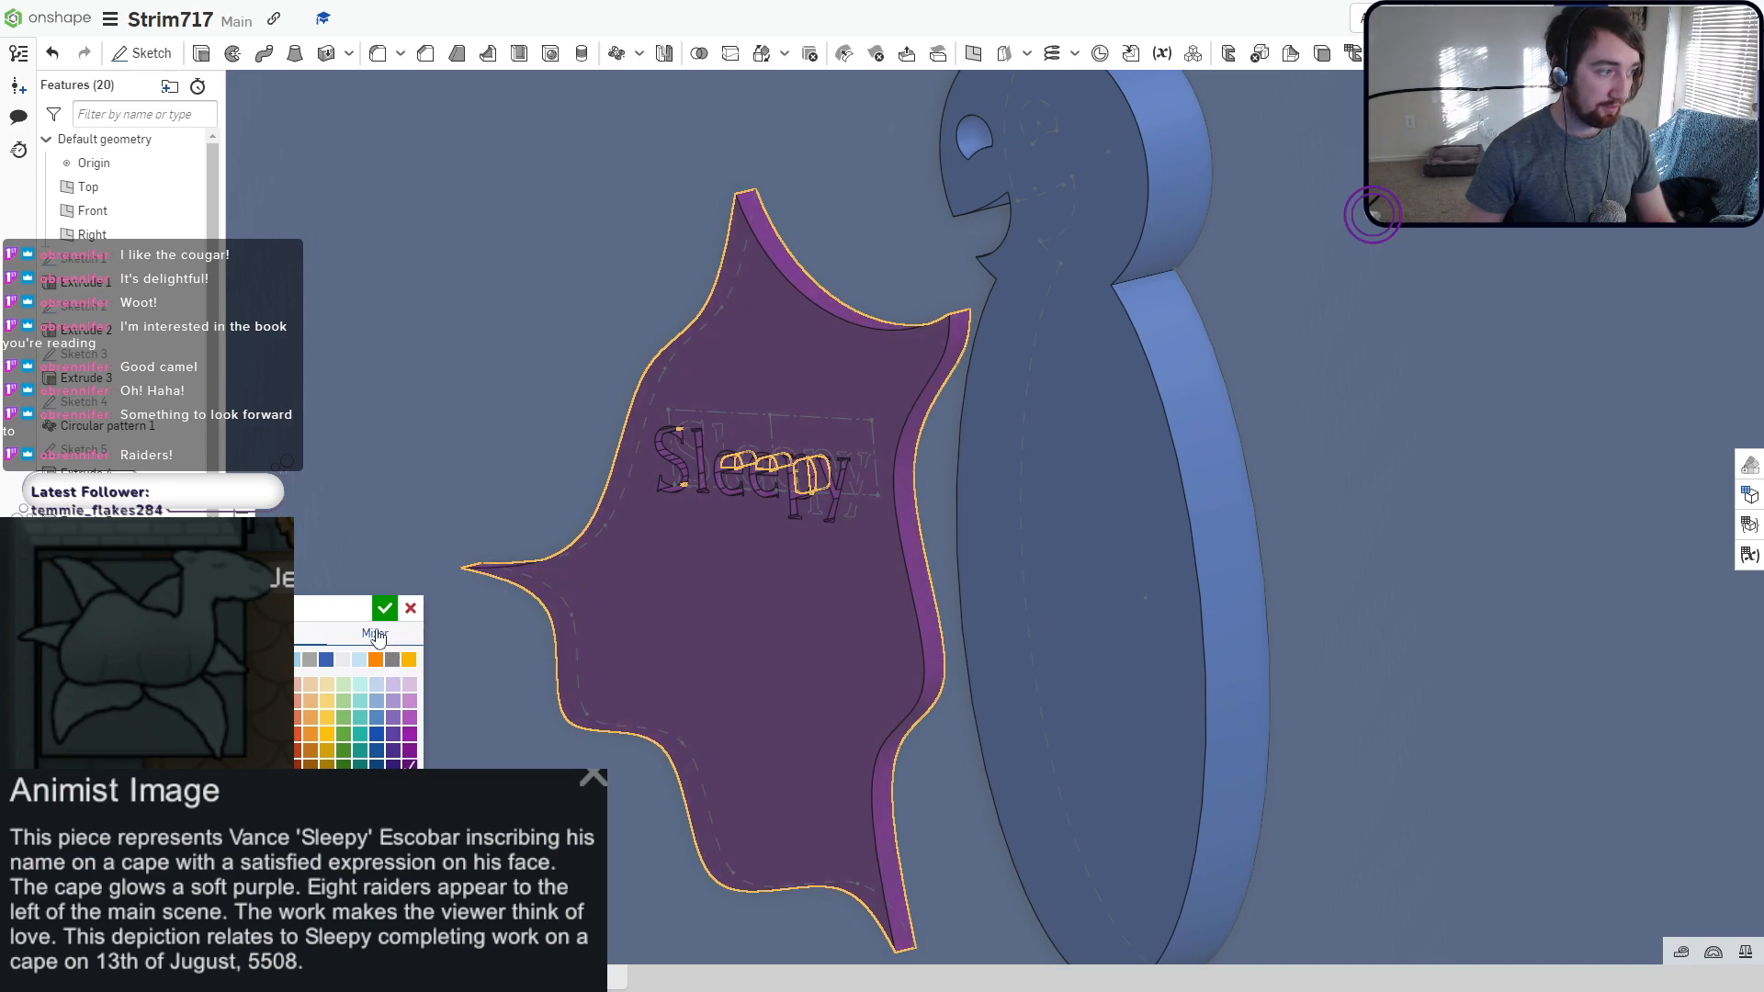
pyautogui.click(375, 634)
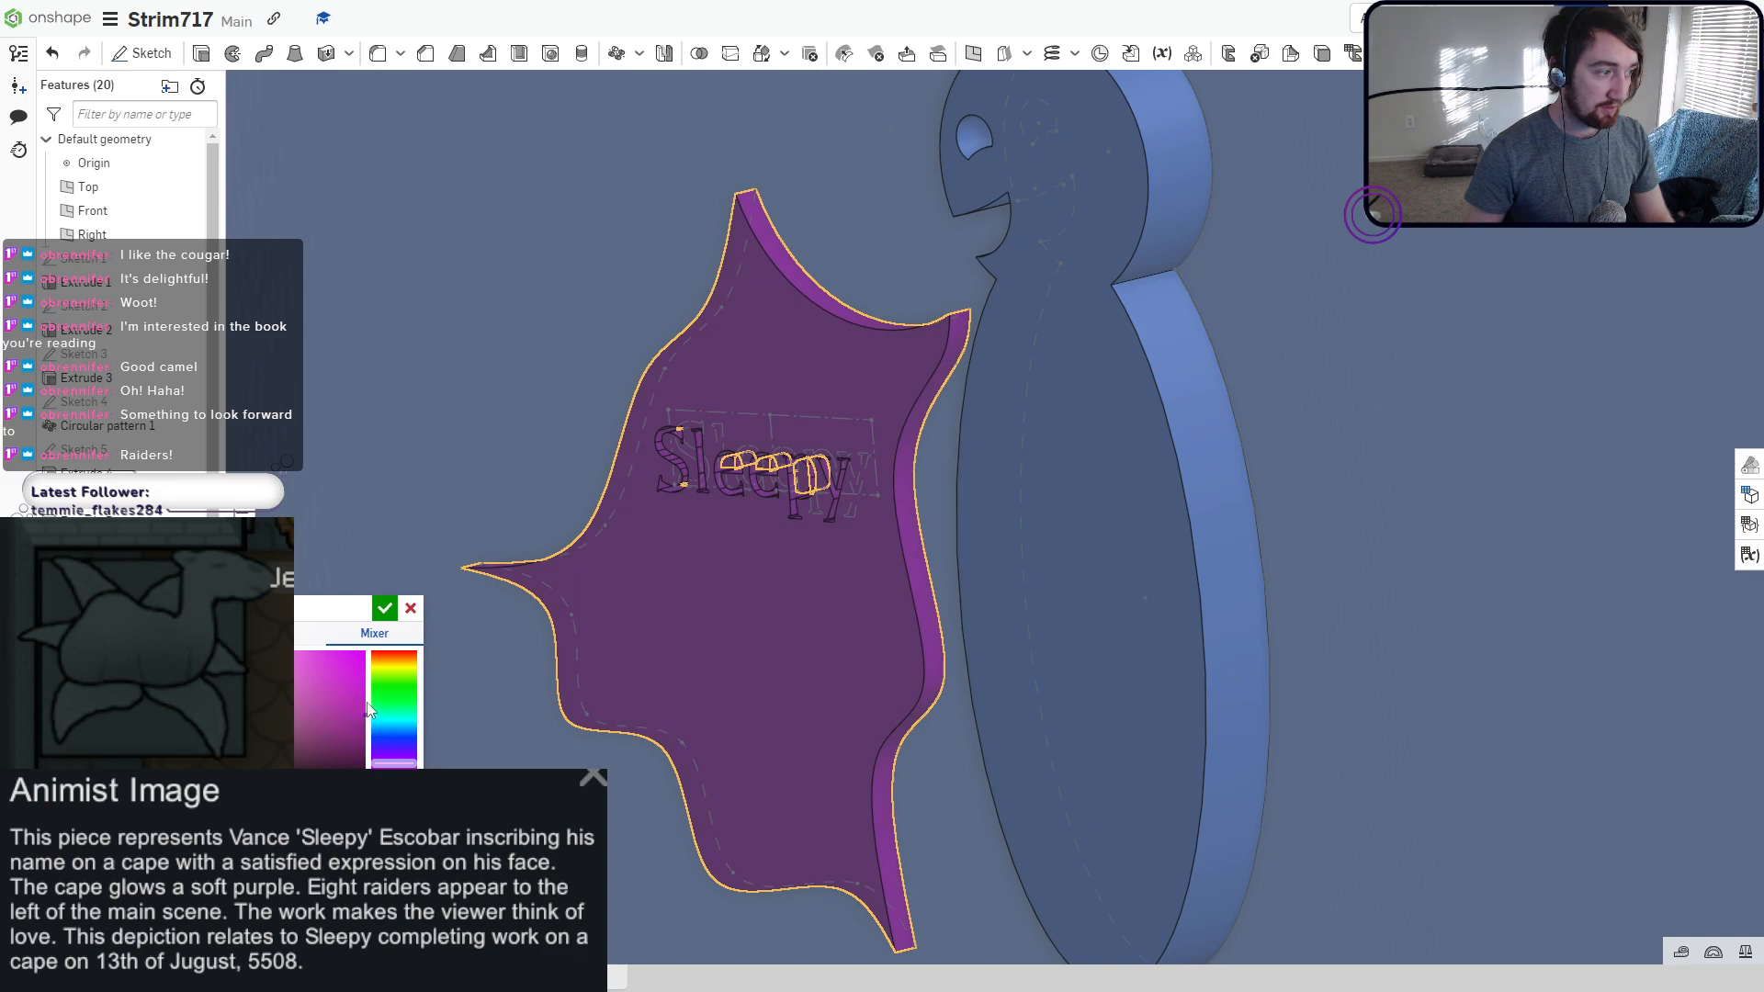
pyautogui.click(357, 668)
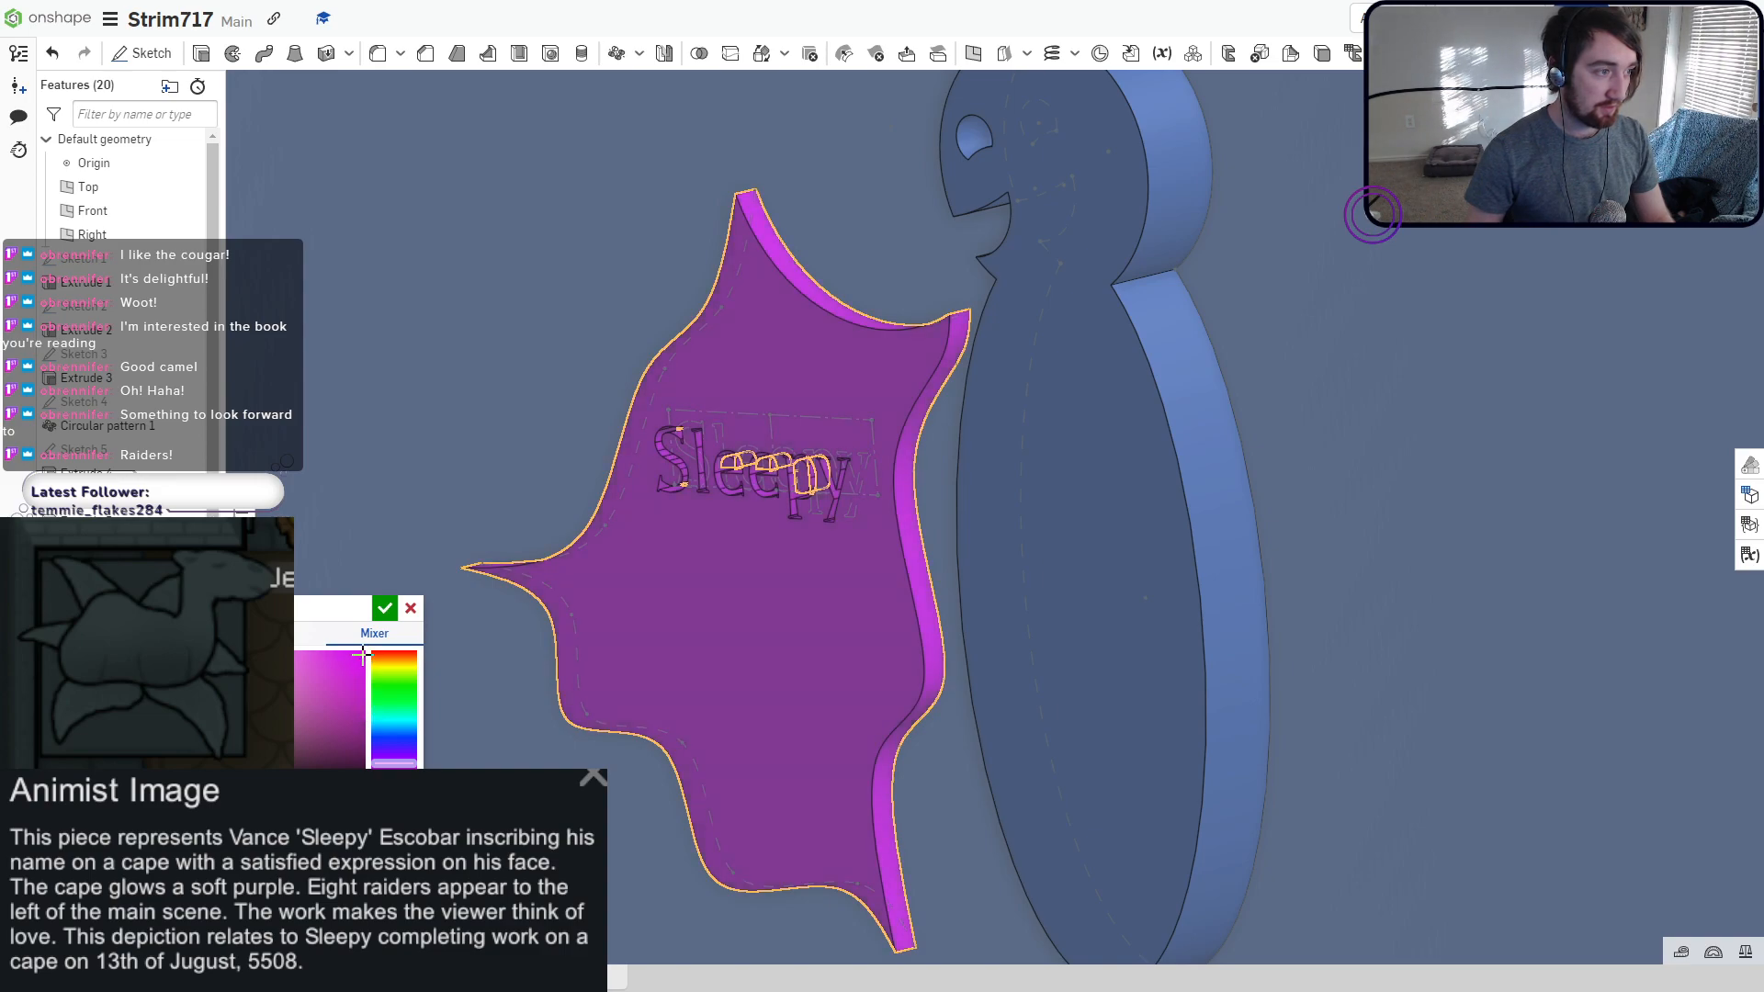
pyautogui.click(350, 726)
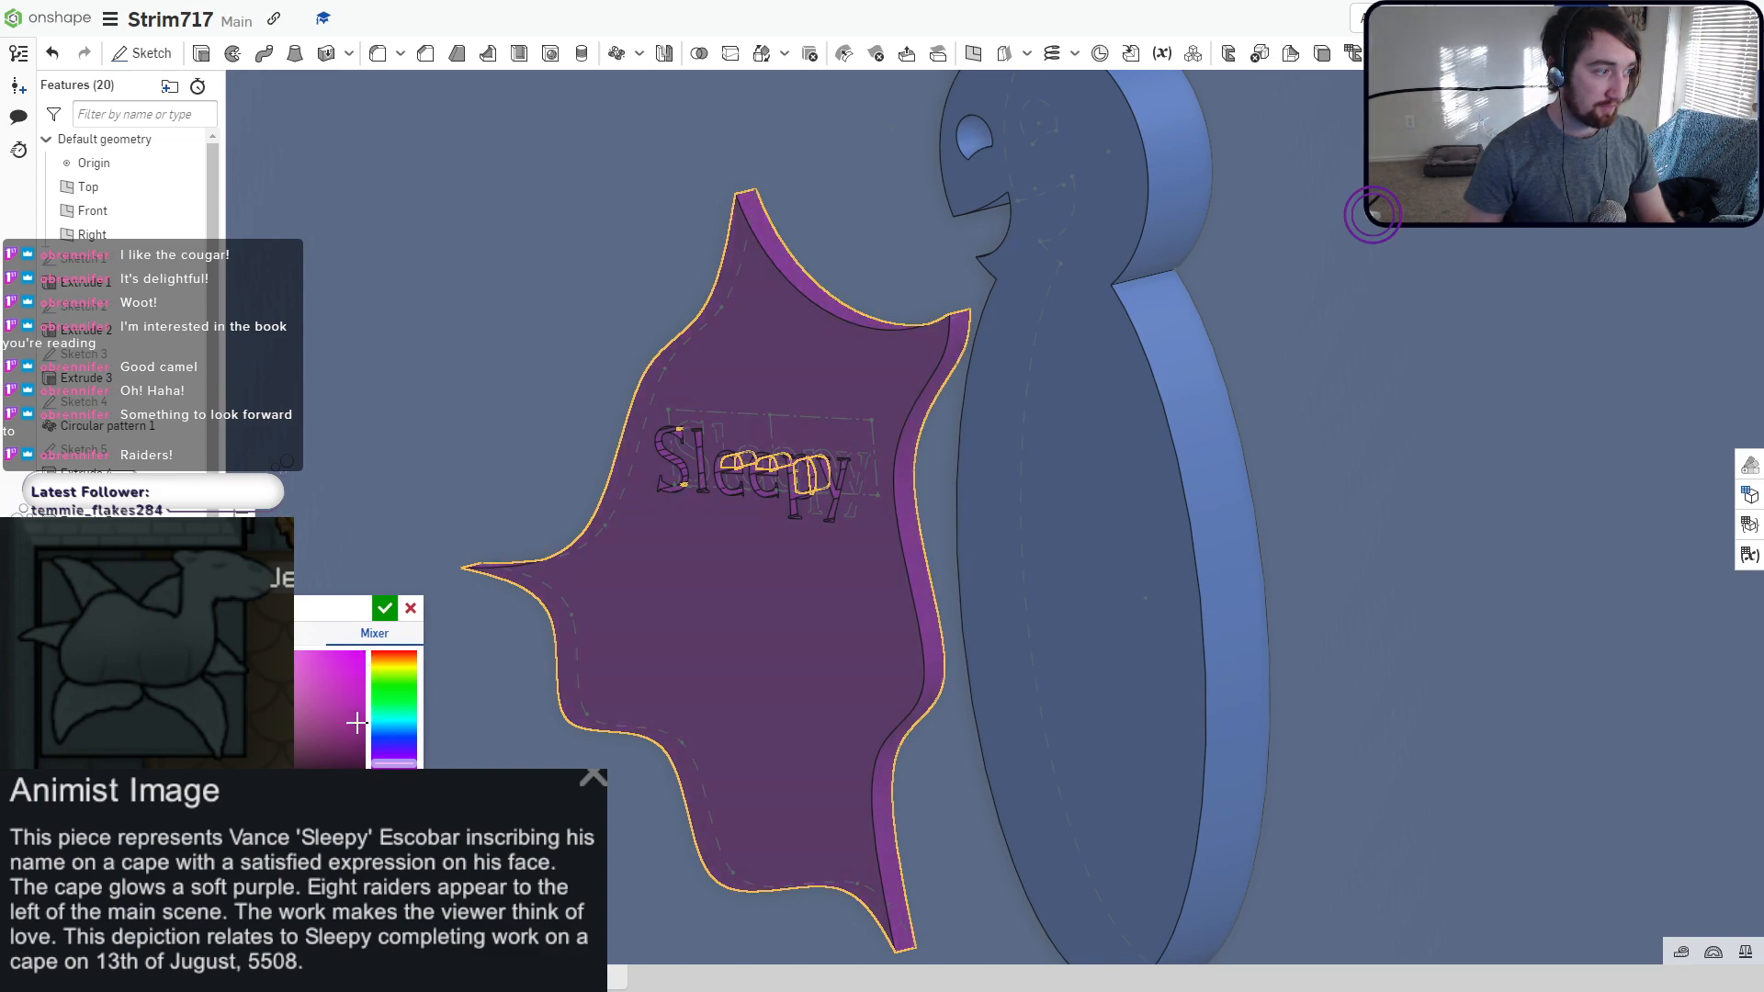
pyautogui.click(385, 610)
# Examine the purple cape up close and the whole model from the front.
pyautogui.moveTo(491, 676); pyautogui.dragTo(559, 660, button='right')
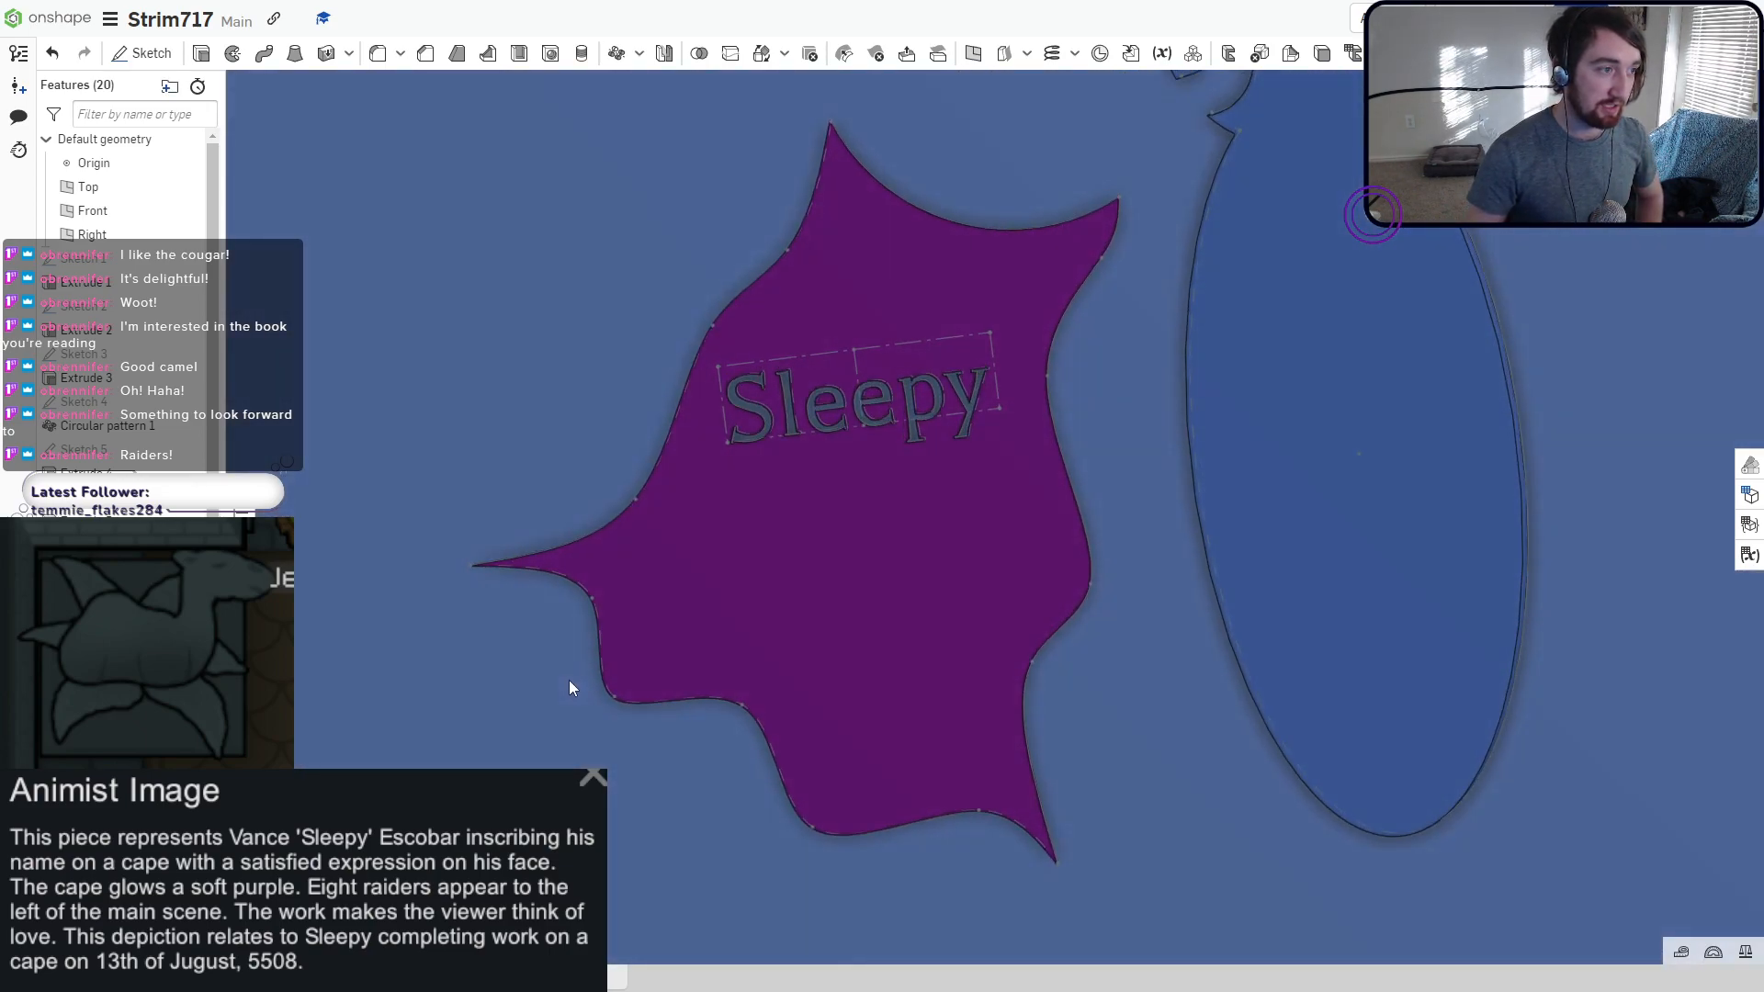
pyautogui.scroll(-5, 597, 654)
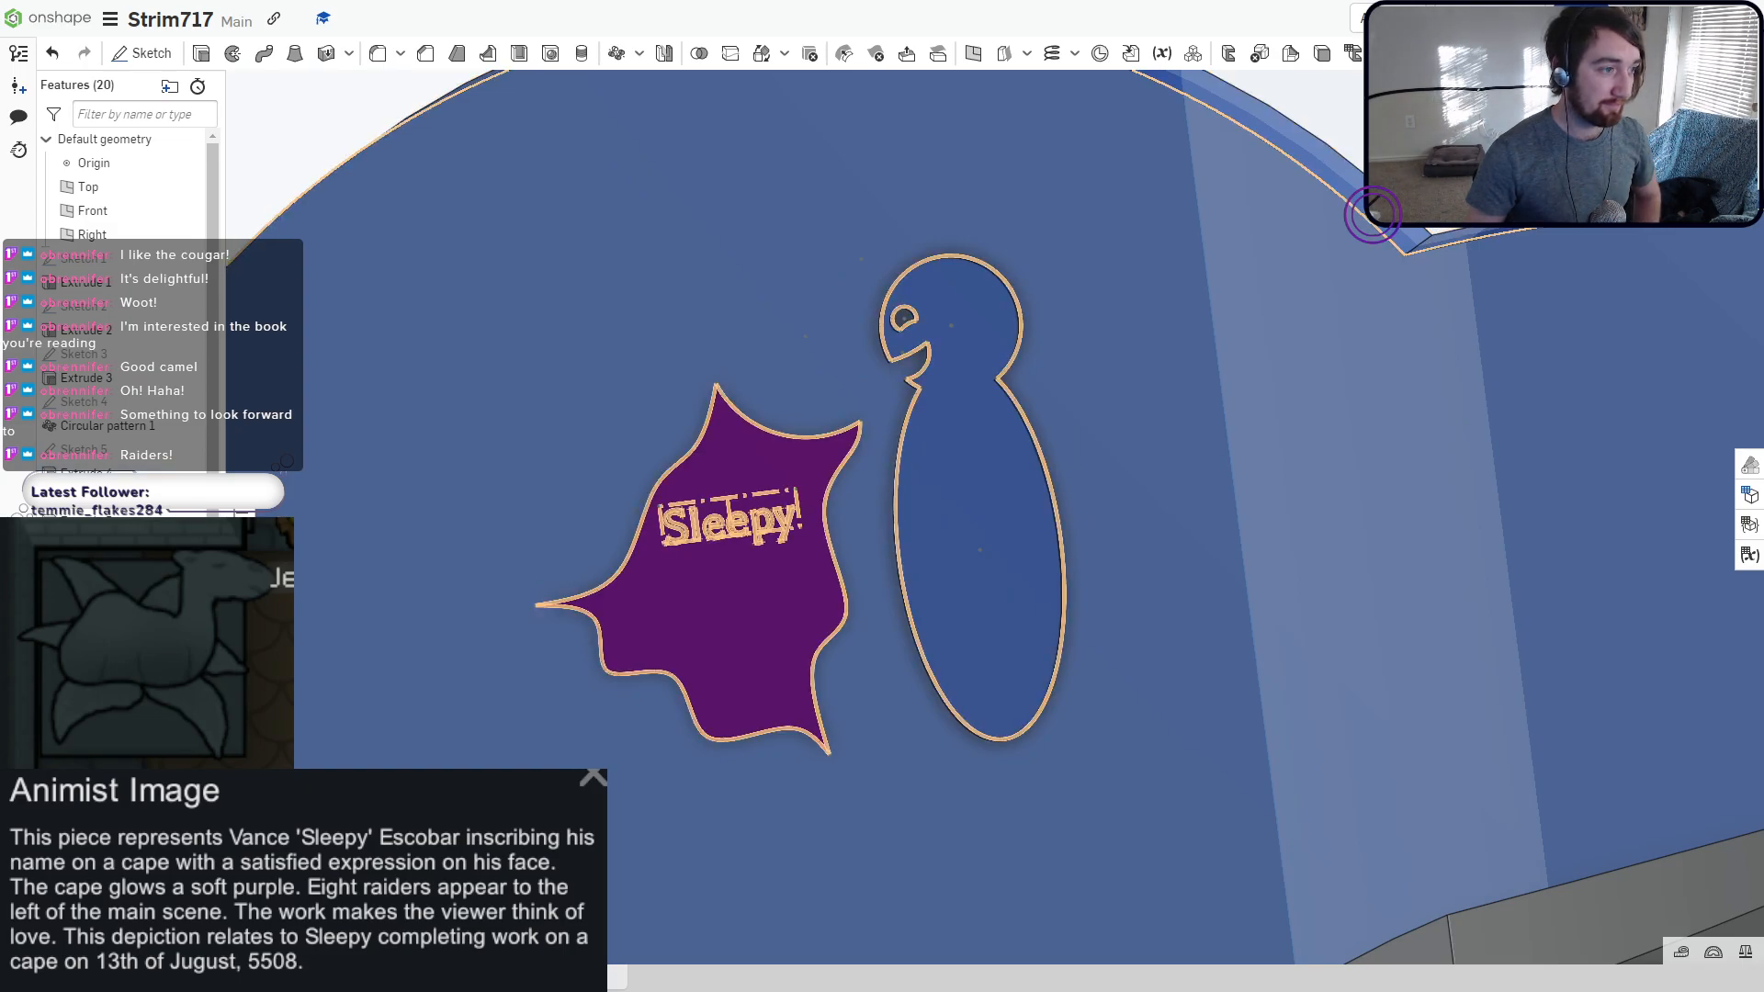
pyautogui.scroll(-6, 465, 602)
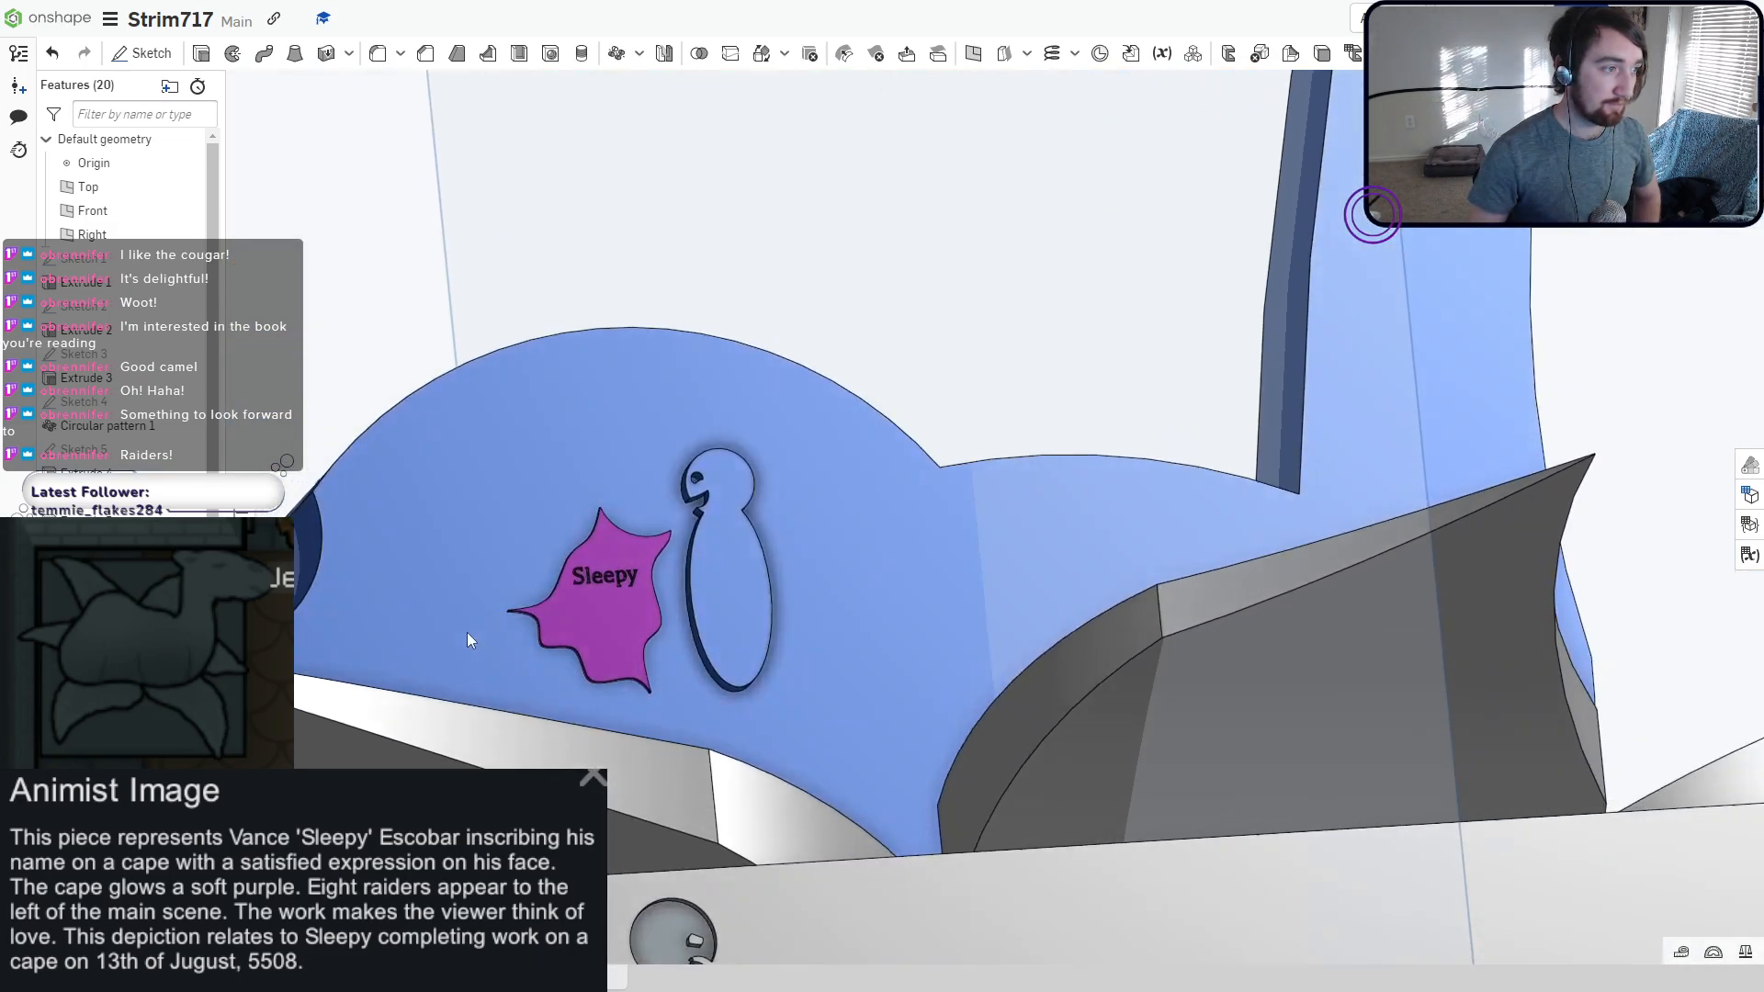
pyautogui.scroll(-3, 466, 634)
pyautogui.moveTo(465, 634); pyautogui.dragTo(636, 556, button='right')
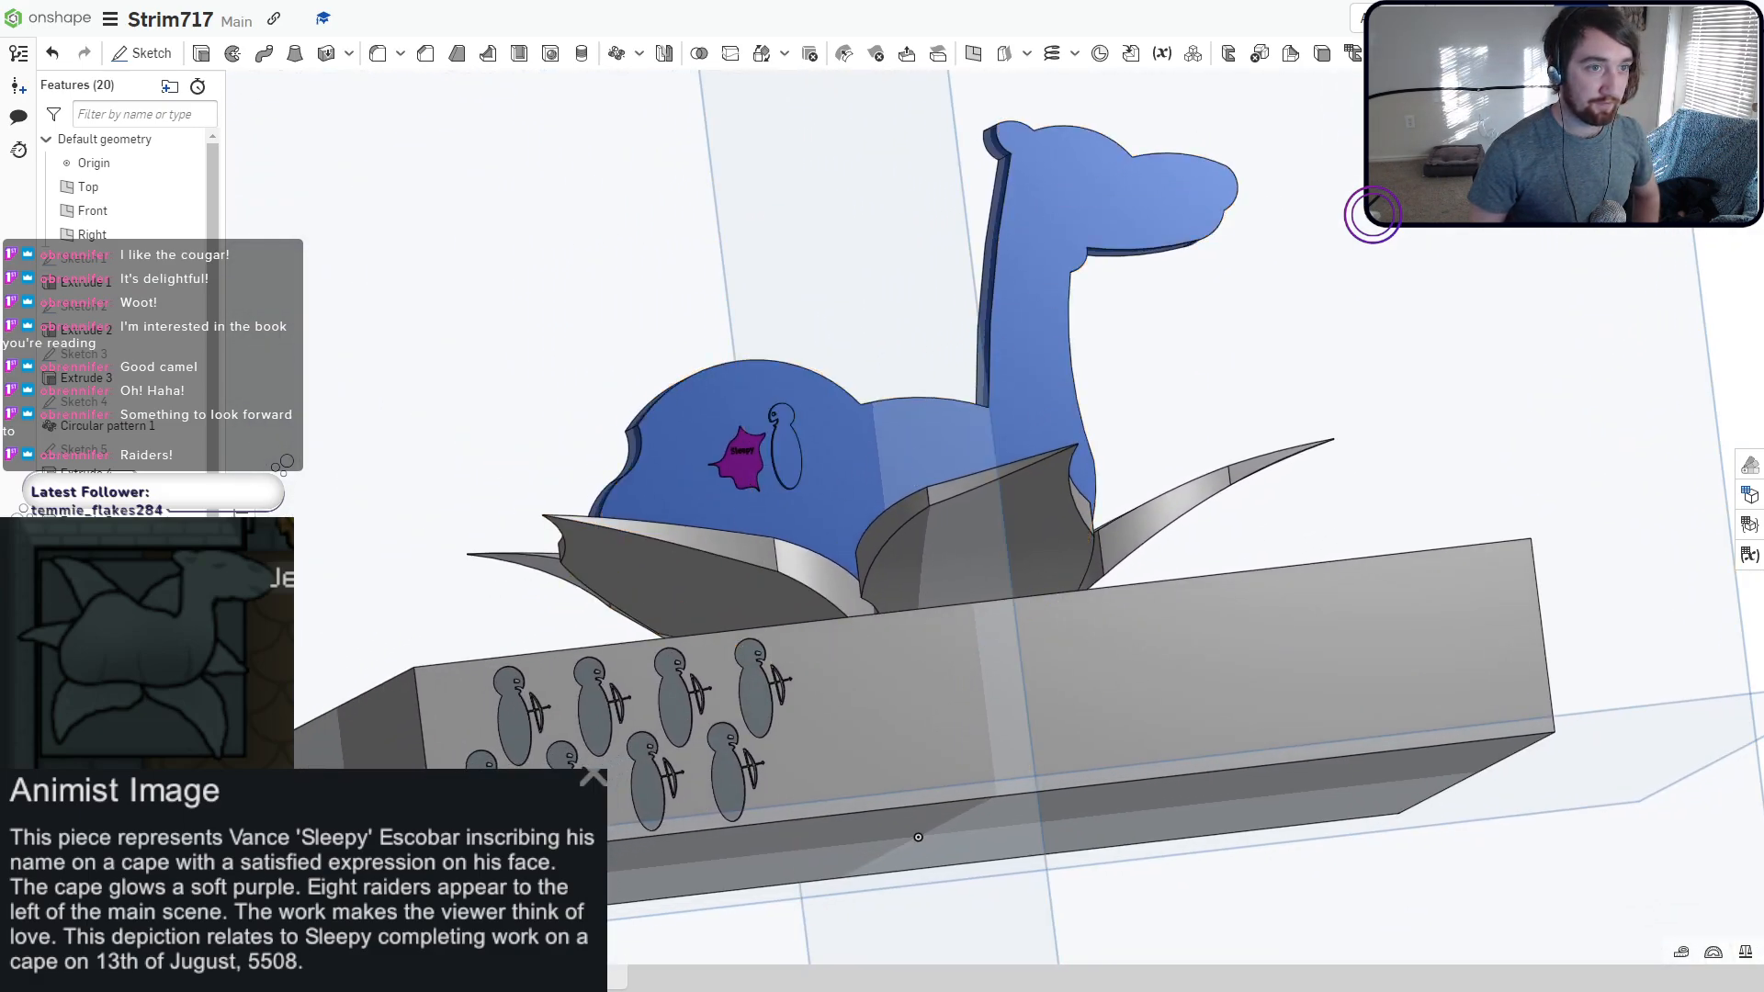
pyautogui.hotkey('shift', '1')
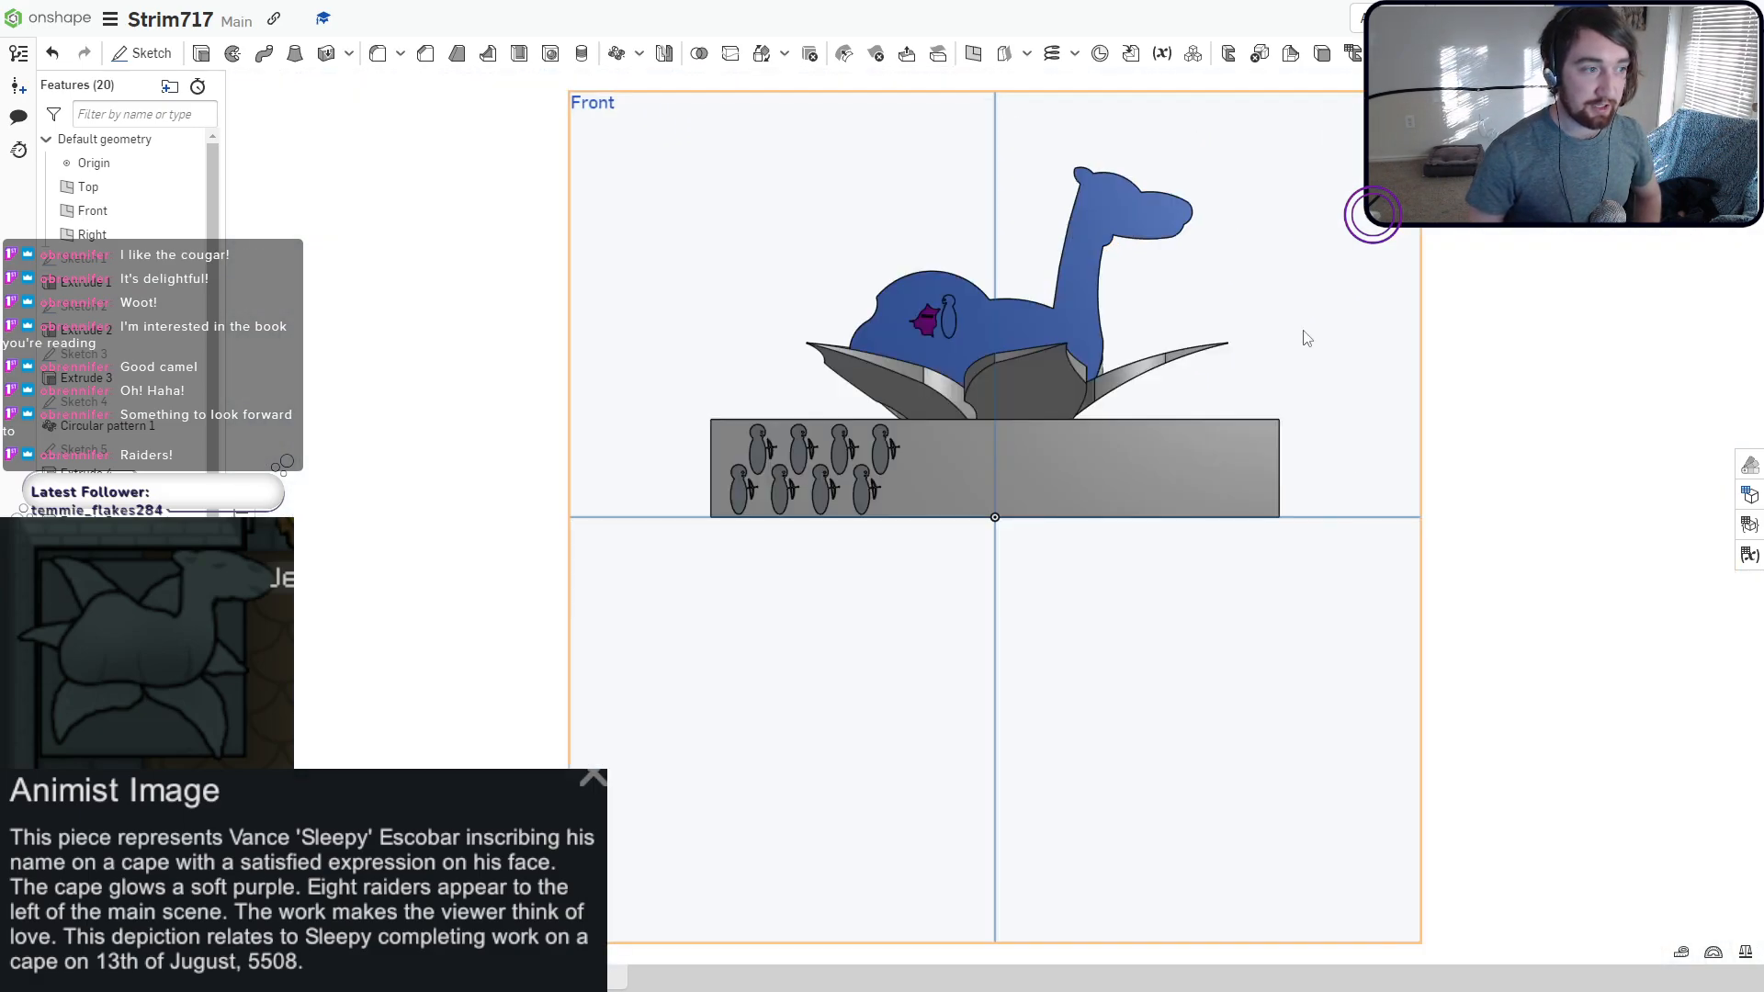
pyautogui.scroll(2, 780, 275)
pyautogui.scroll(2, 1019, 259)
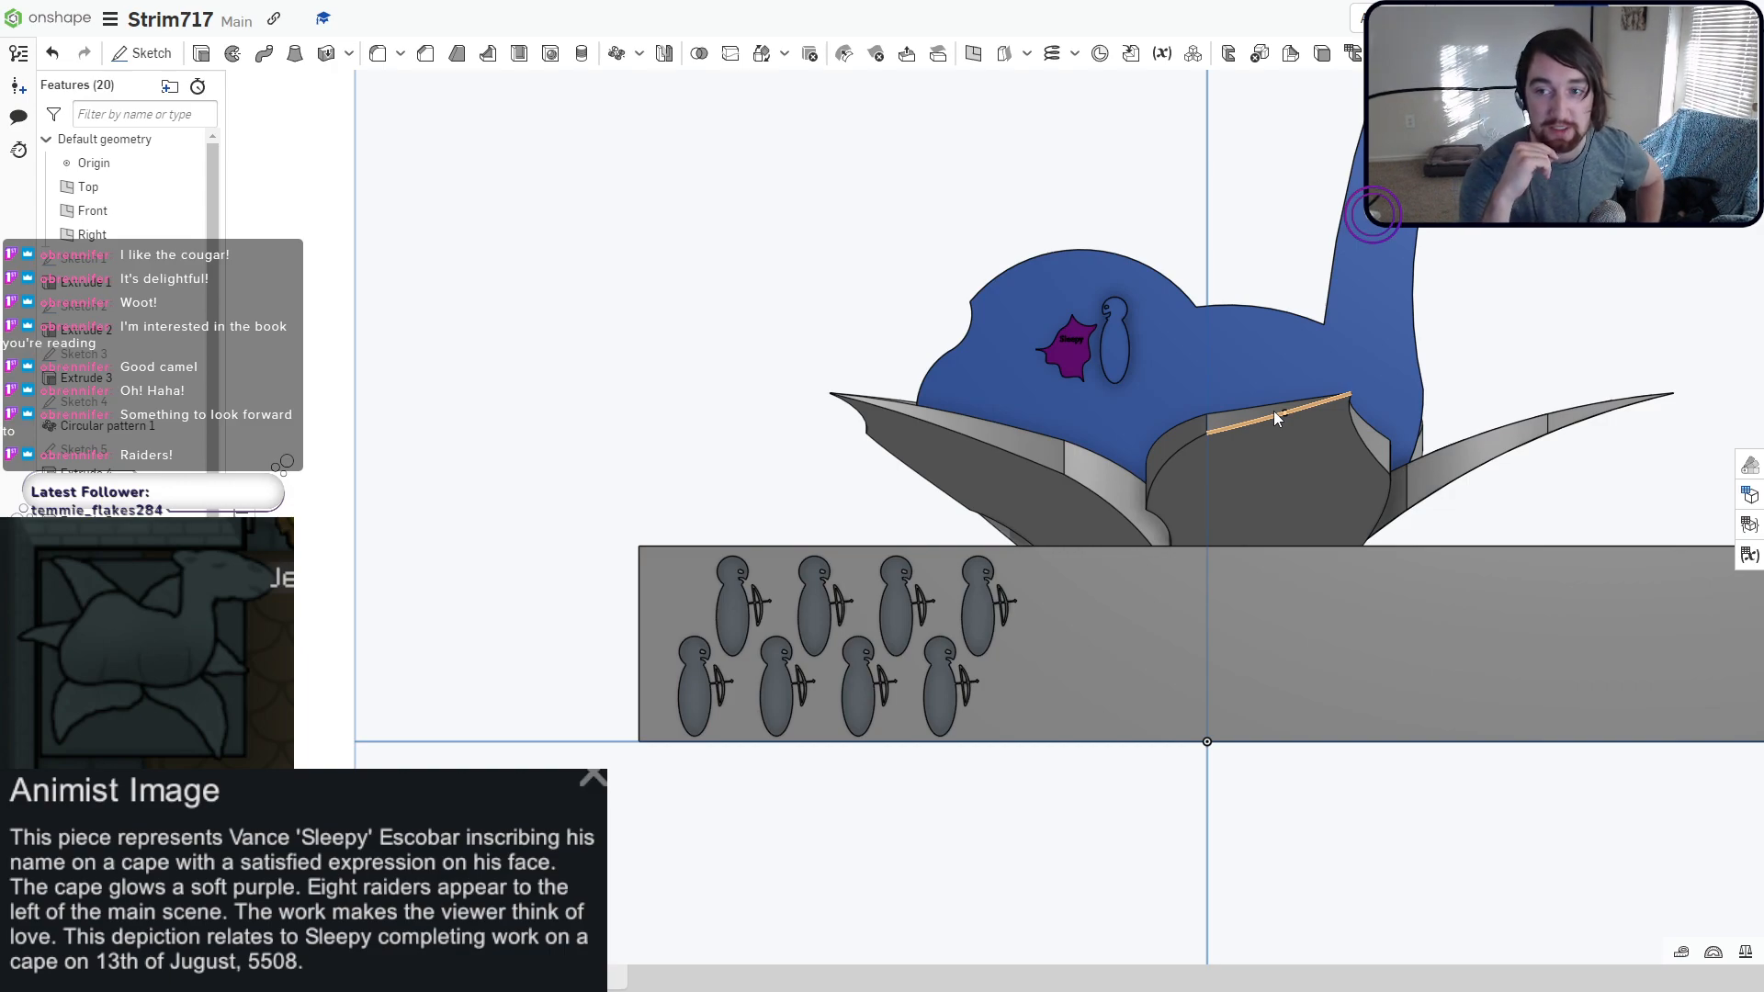
pyautogui.hotkey('shift', '1')
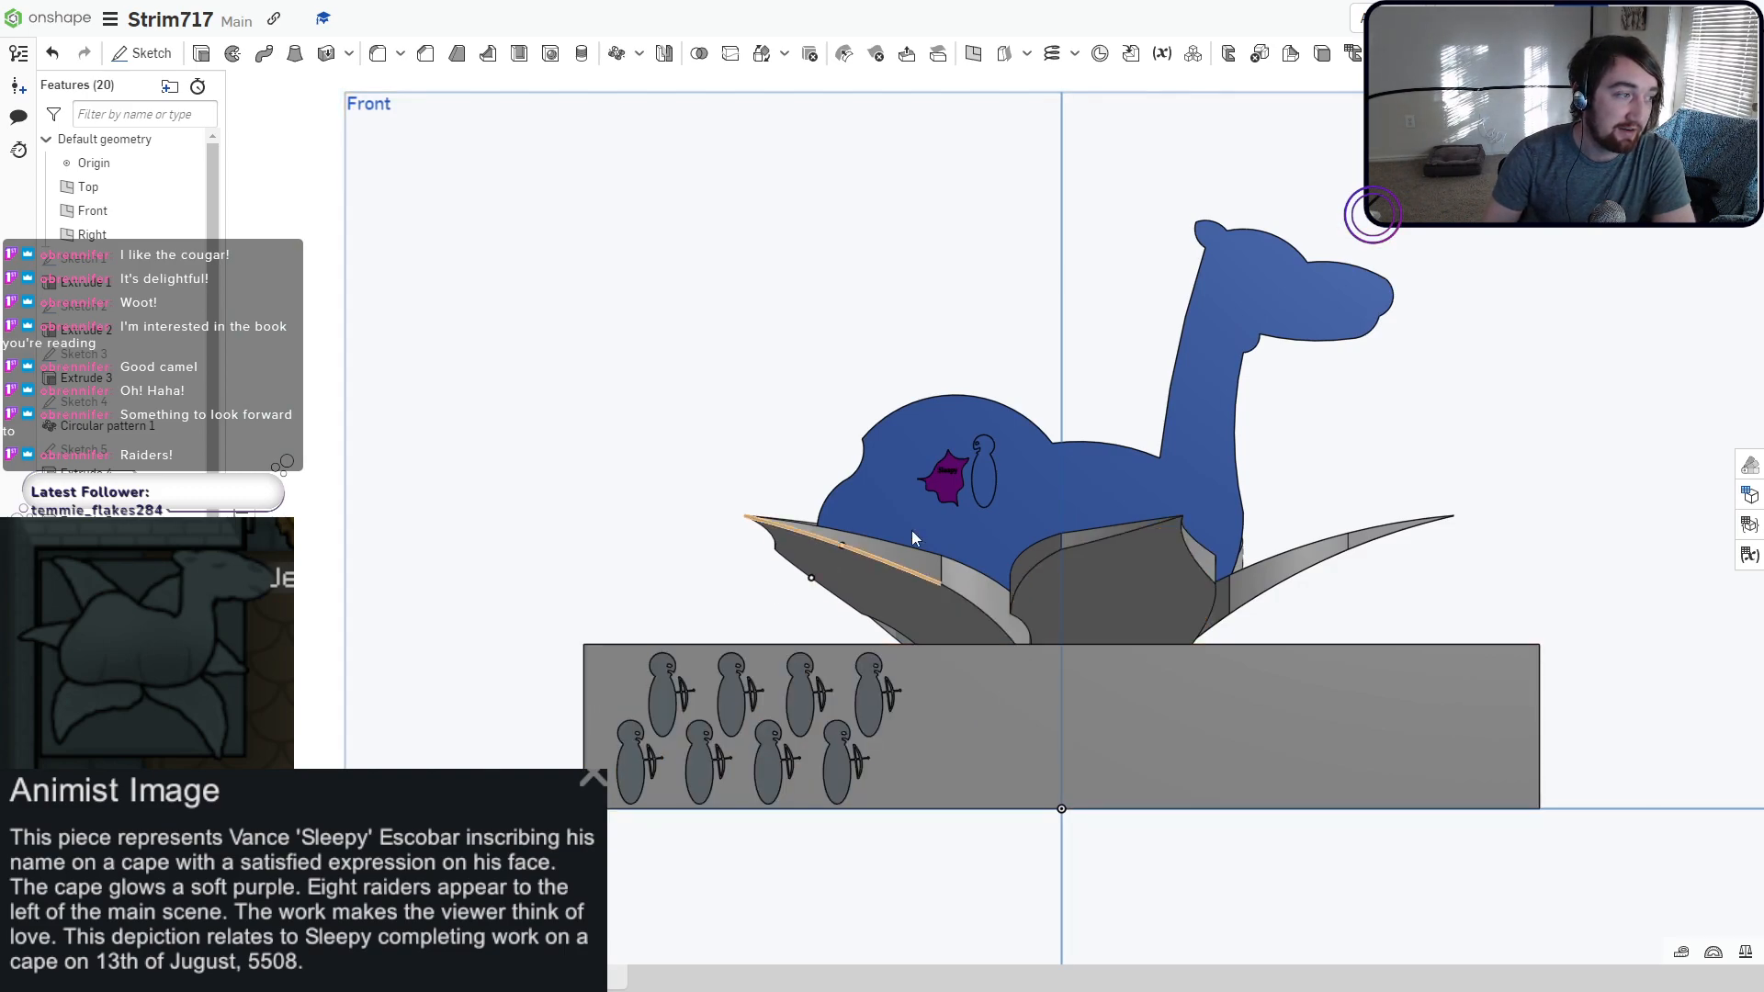
# Change the camel part's appearance to a muted grey-brown.
pyautogui.click(1073, 490)
pyautogui.rightClick(1073, 487)
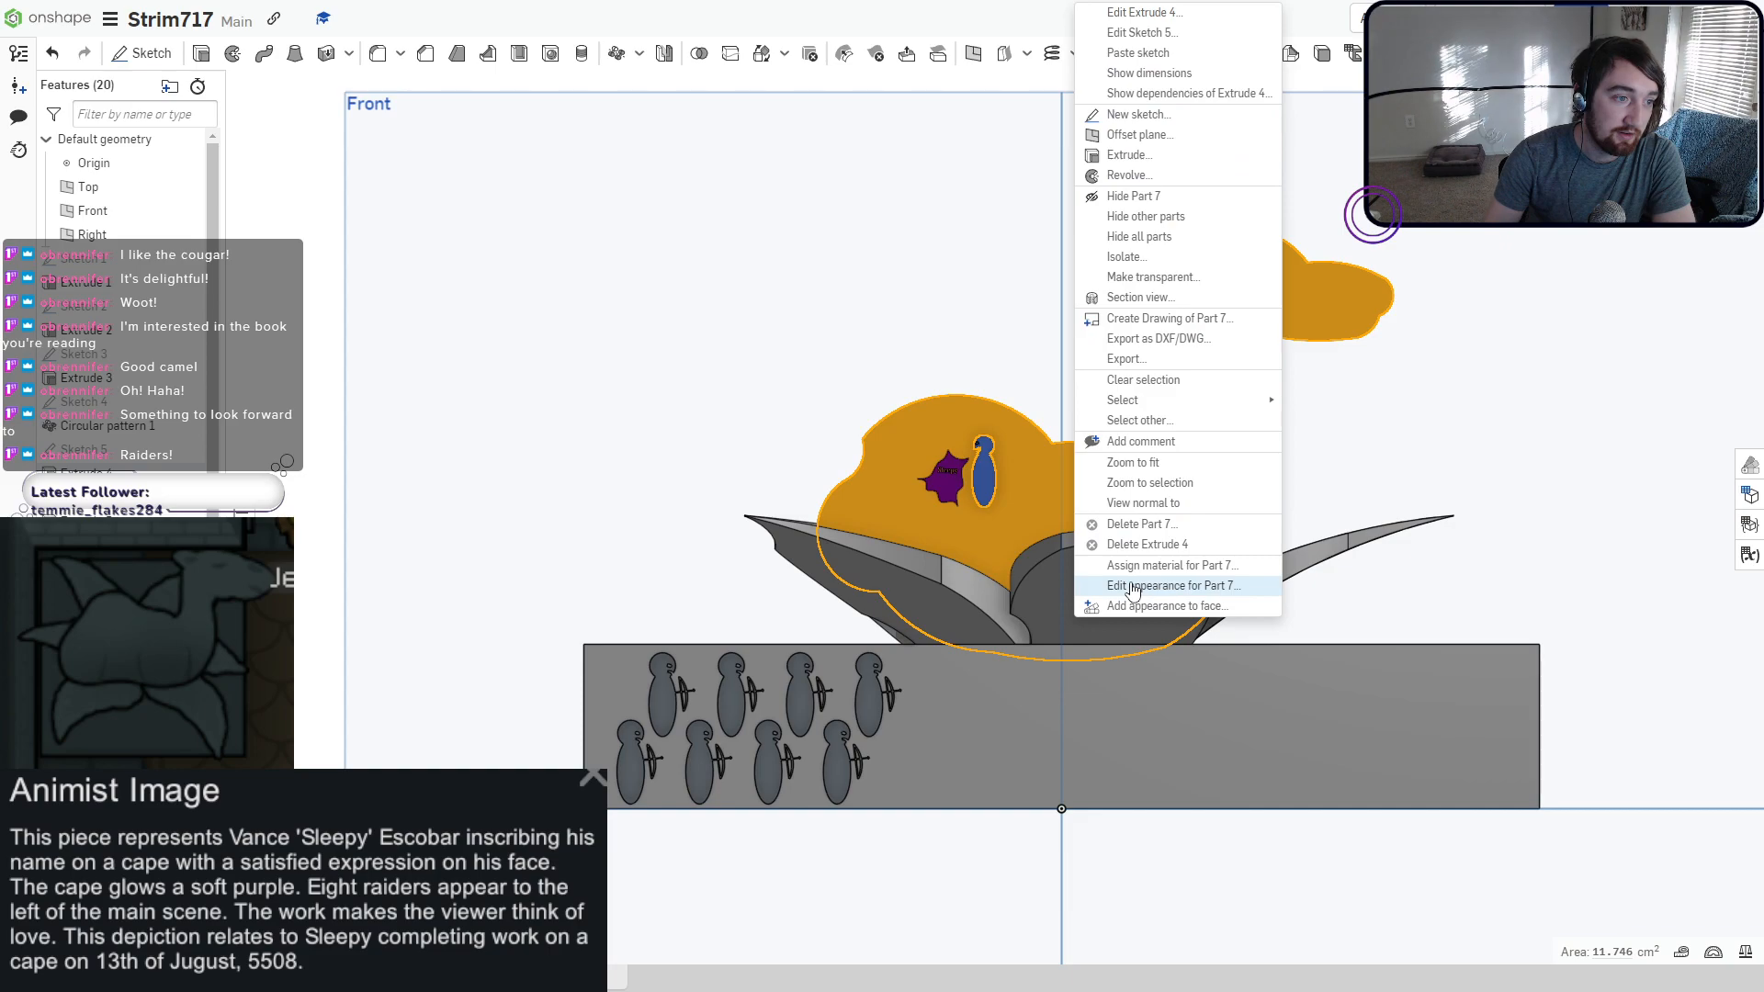
pyautogui.click(1132, 586)
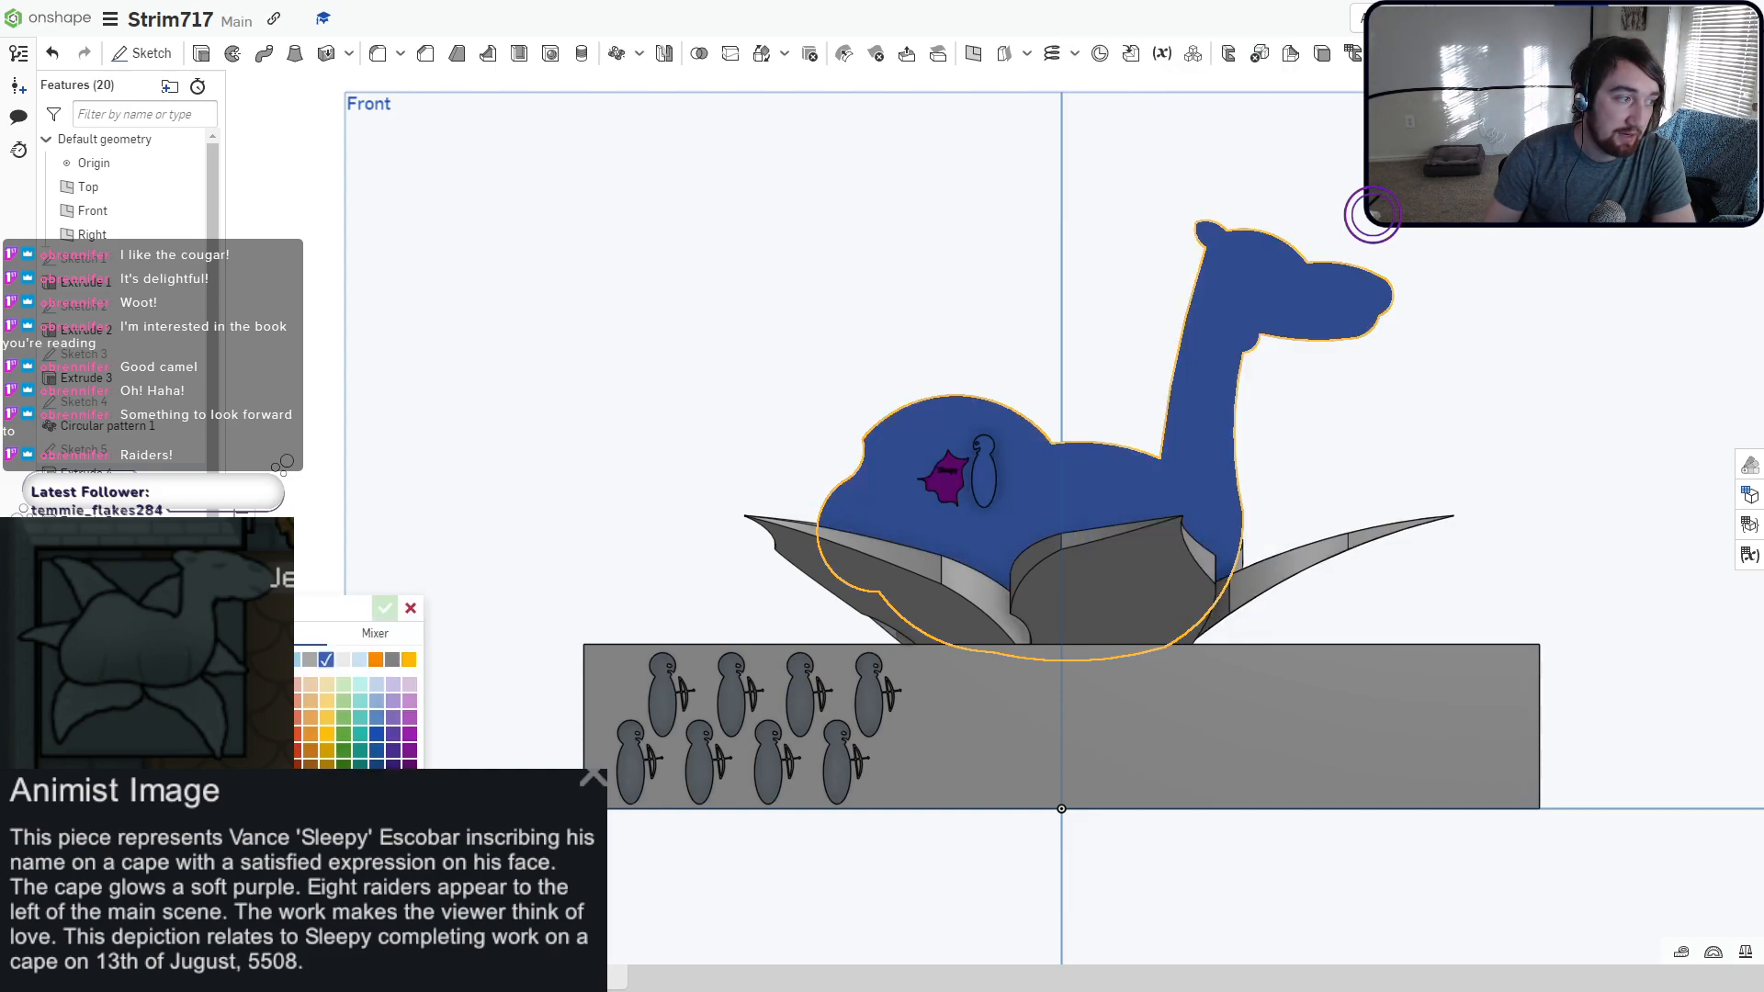
pyautogui.click(300, 750)
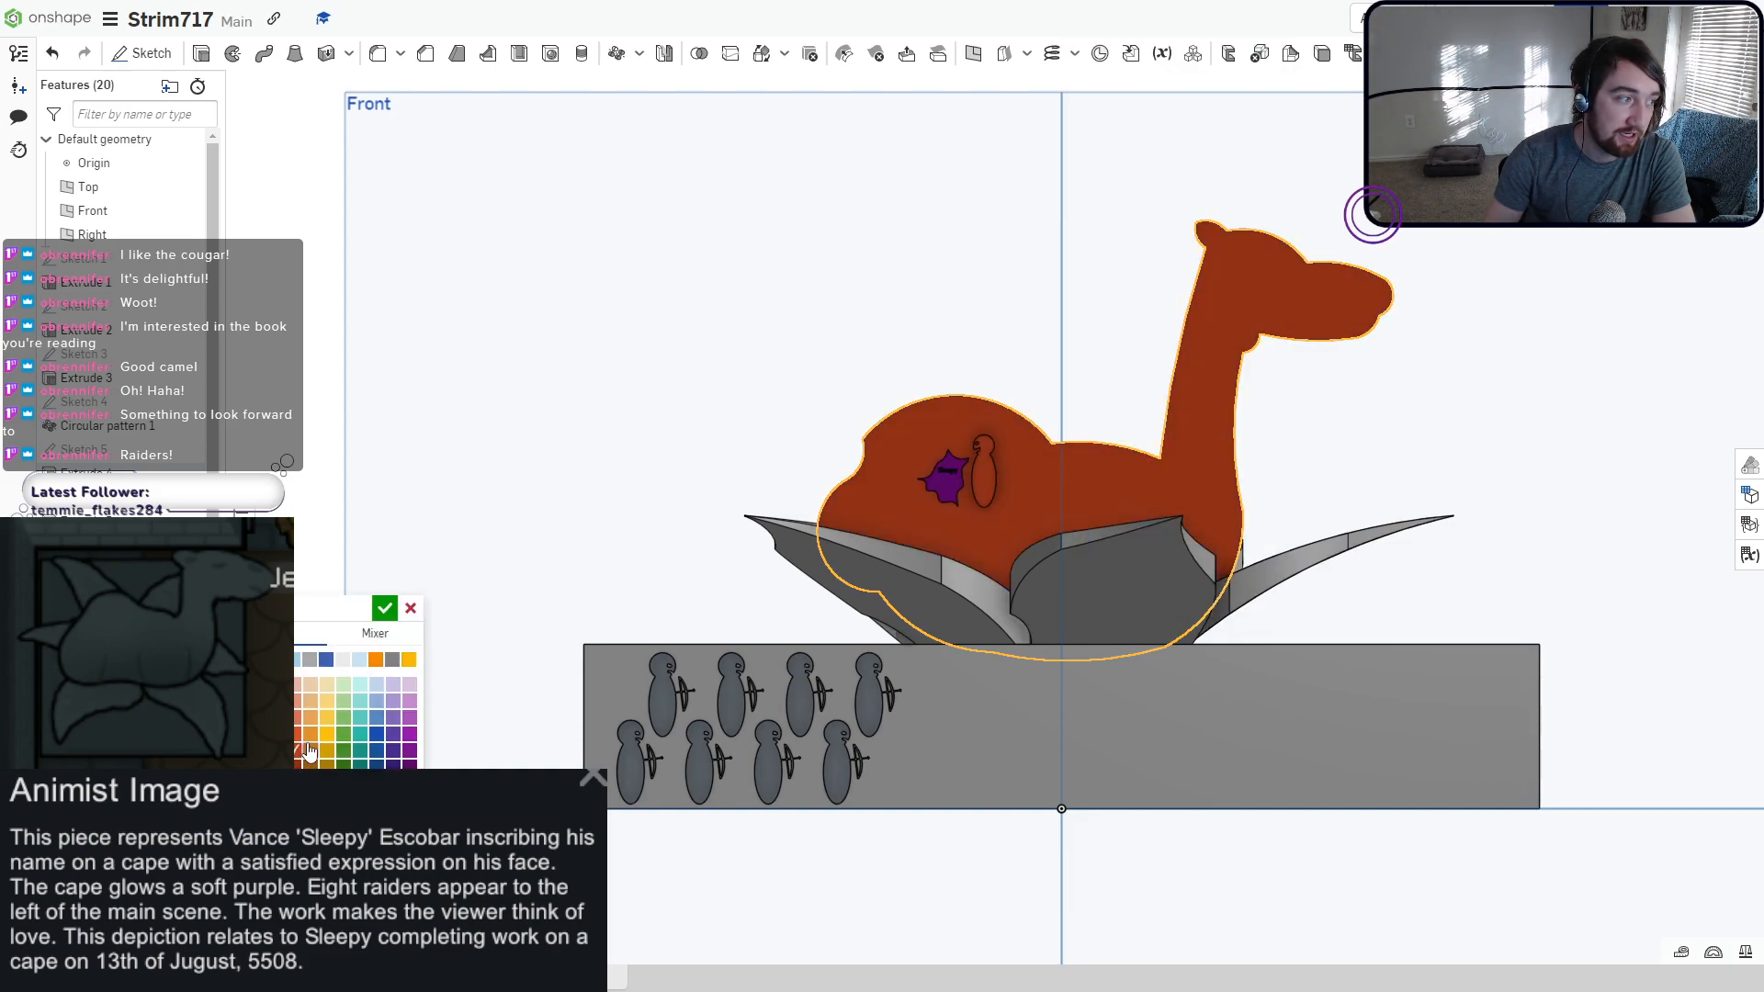
pyautogui.click(311, 751)
pyautogui.click(314, 734)
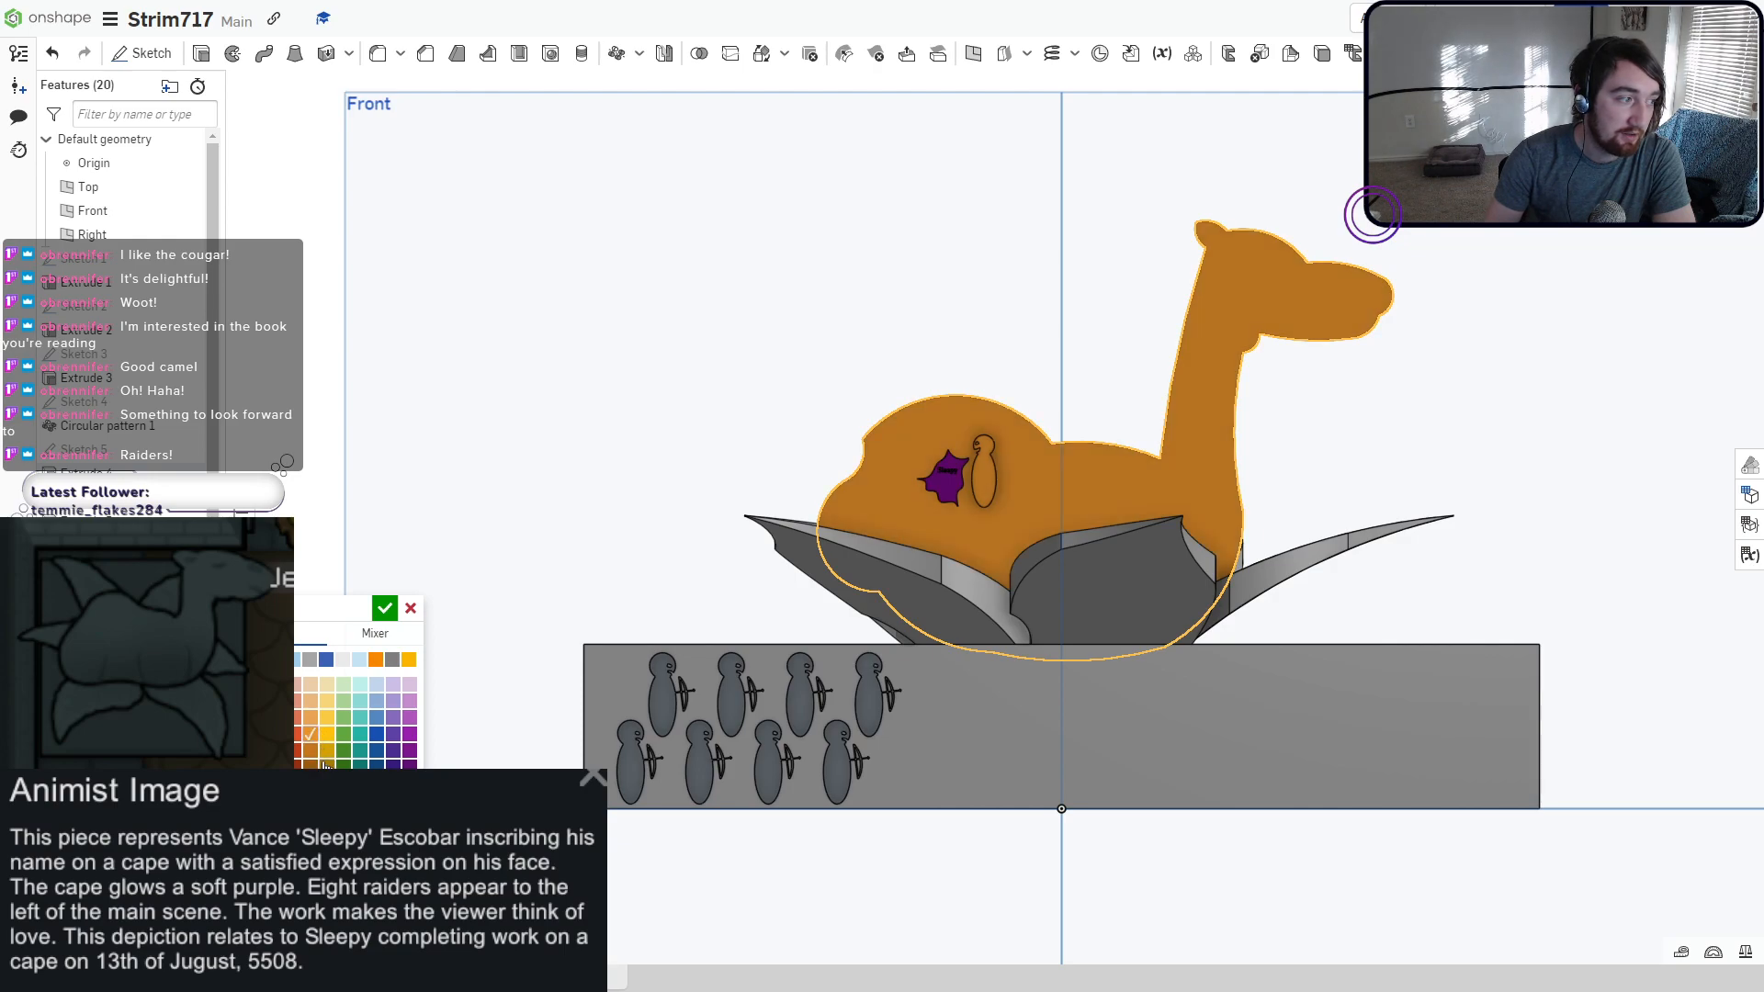
pyautogui.click(327, 763)
pyautogui.click(327, 751)
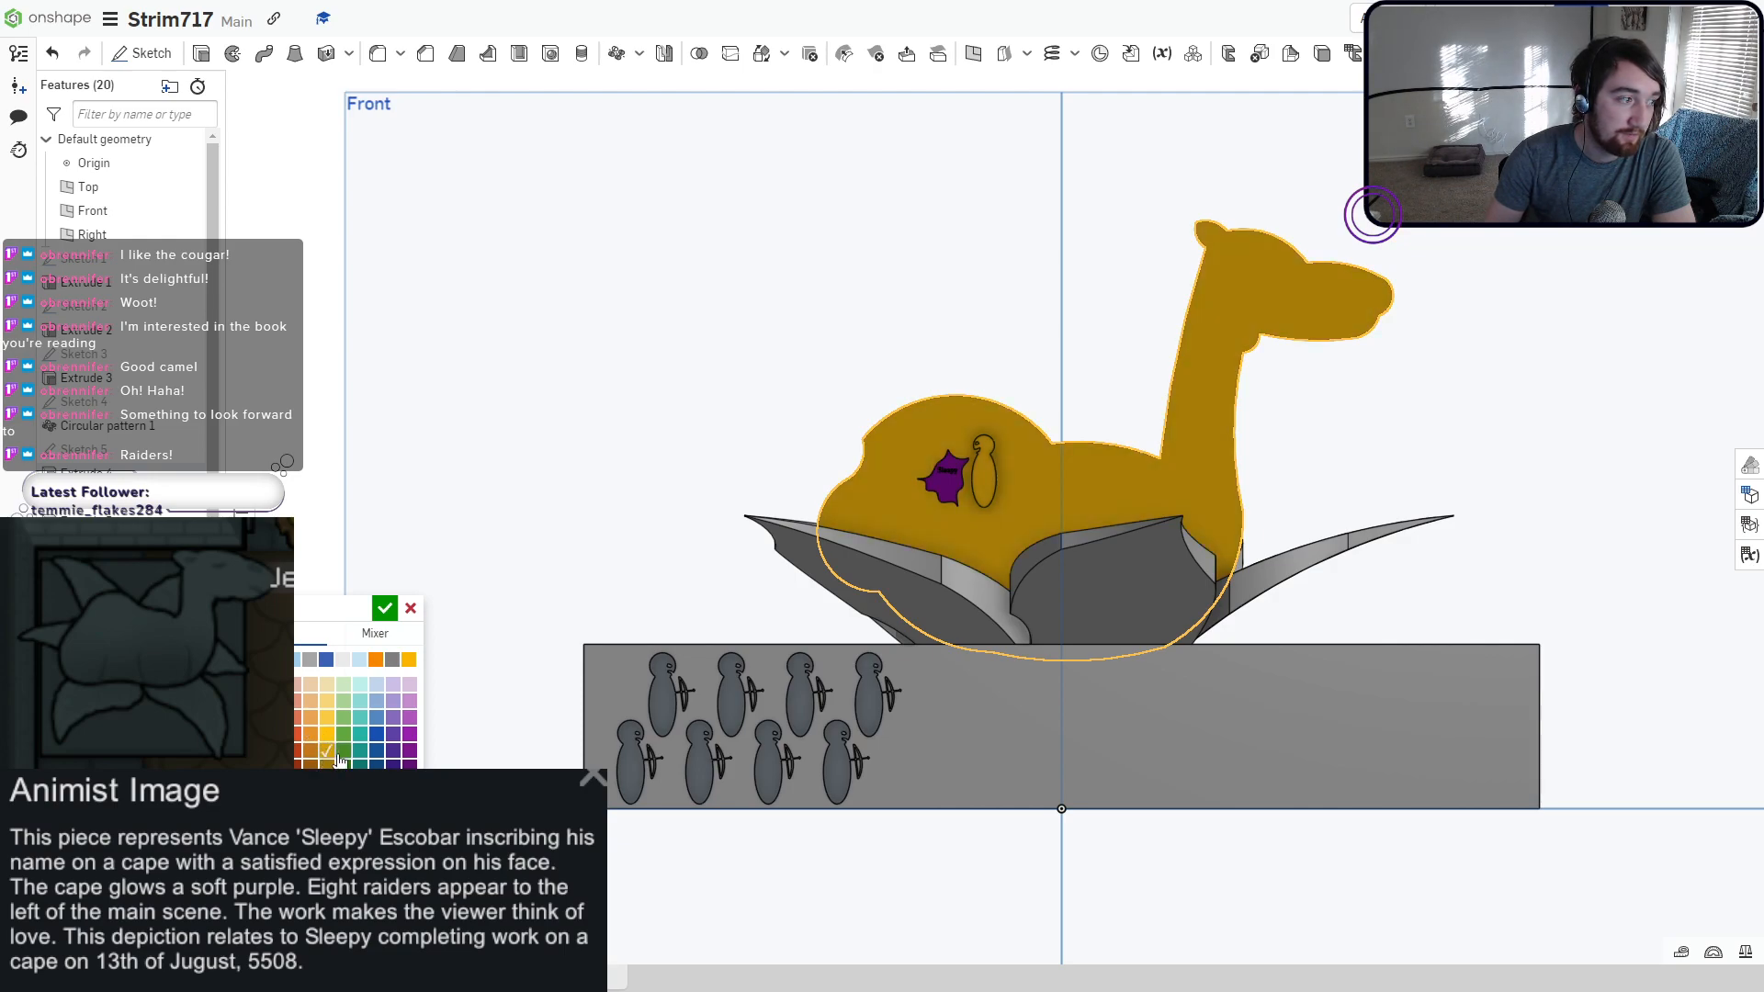
pyautogui.click(327, 751)
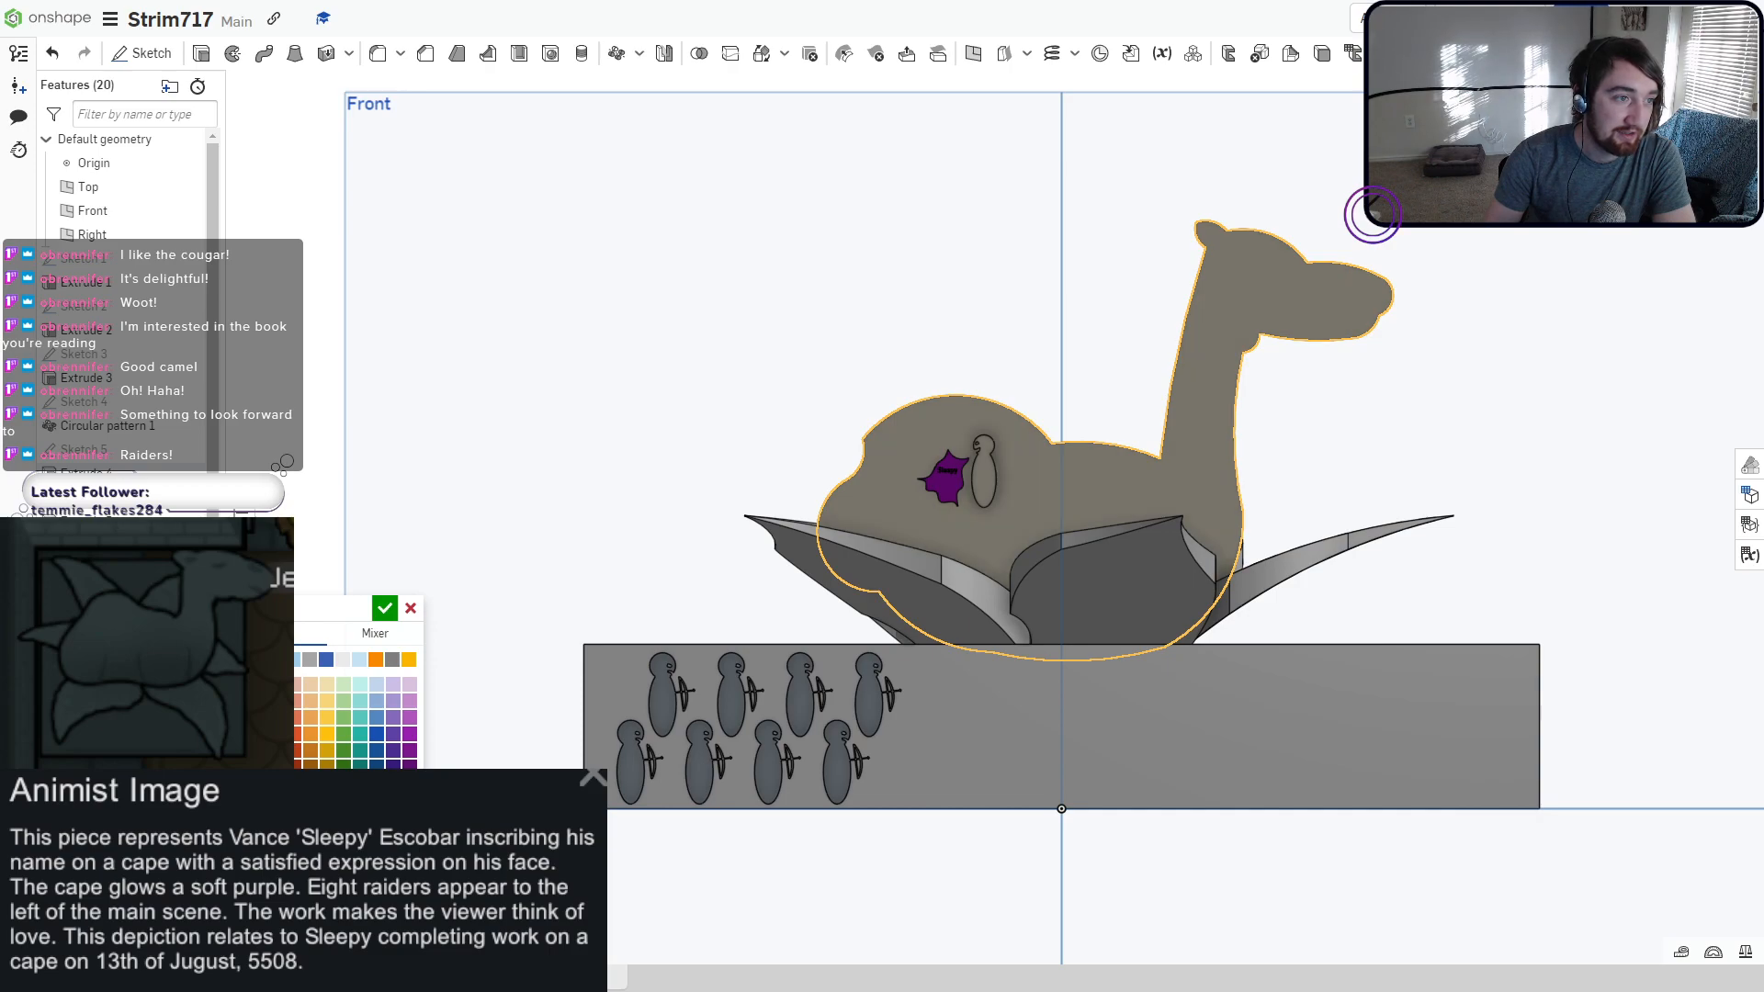
pyautogui.click(385, 608)
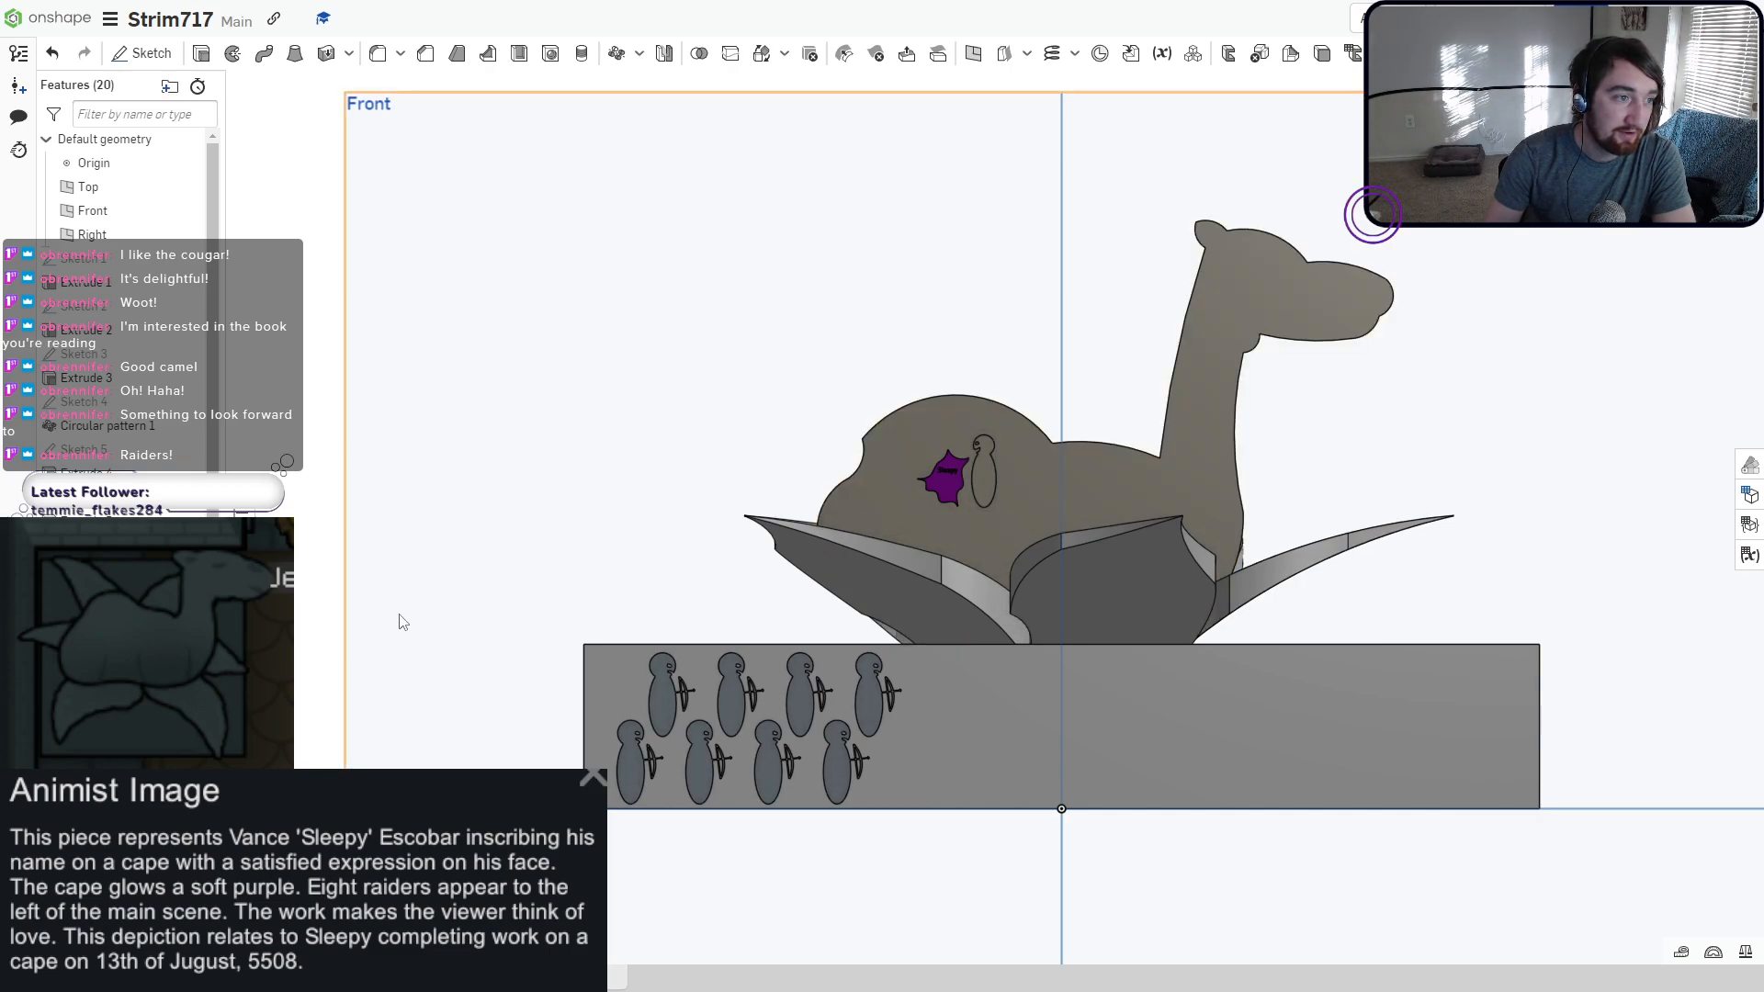
pyautogui.moveTo(397, 619); pyautogui.dragTo(523, 638, button='right')
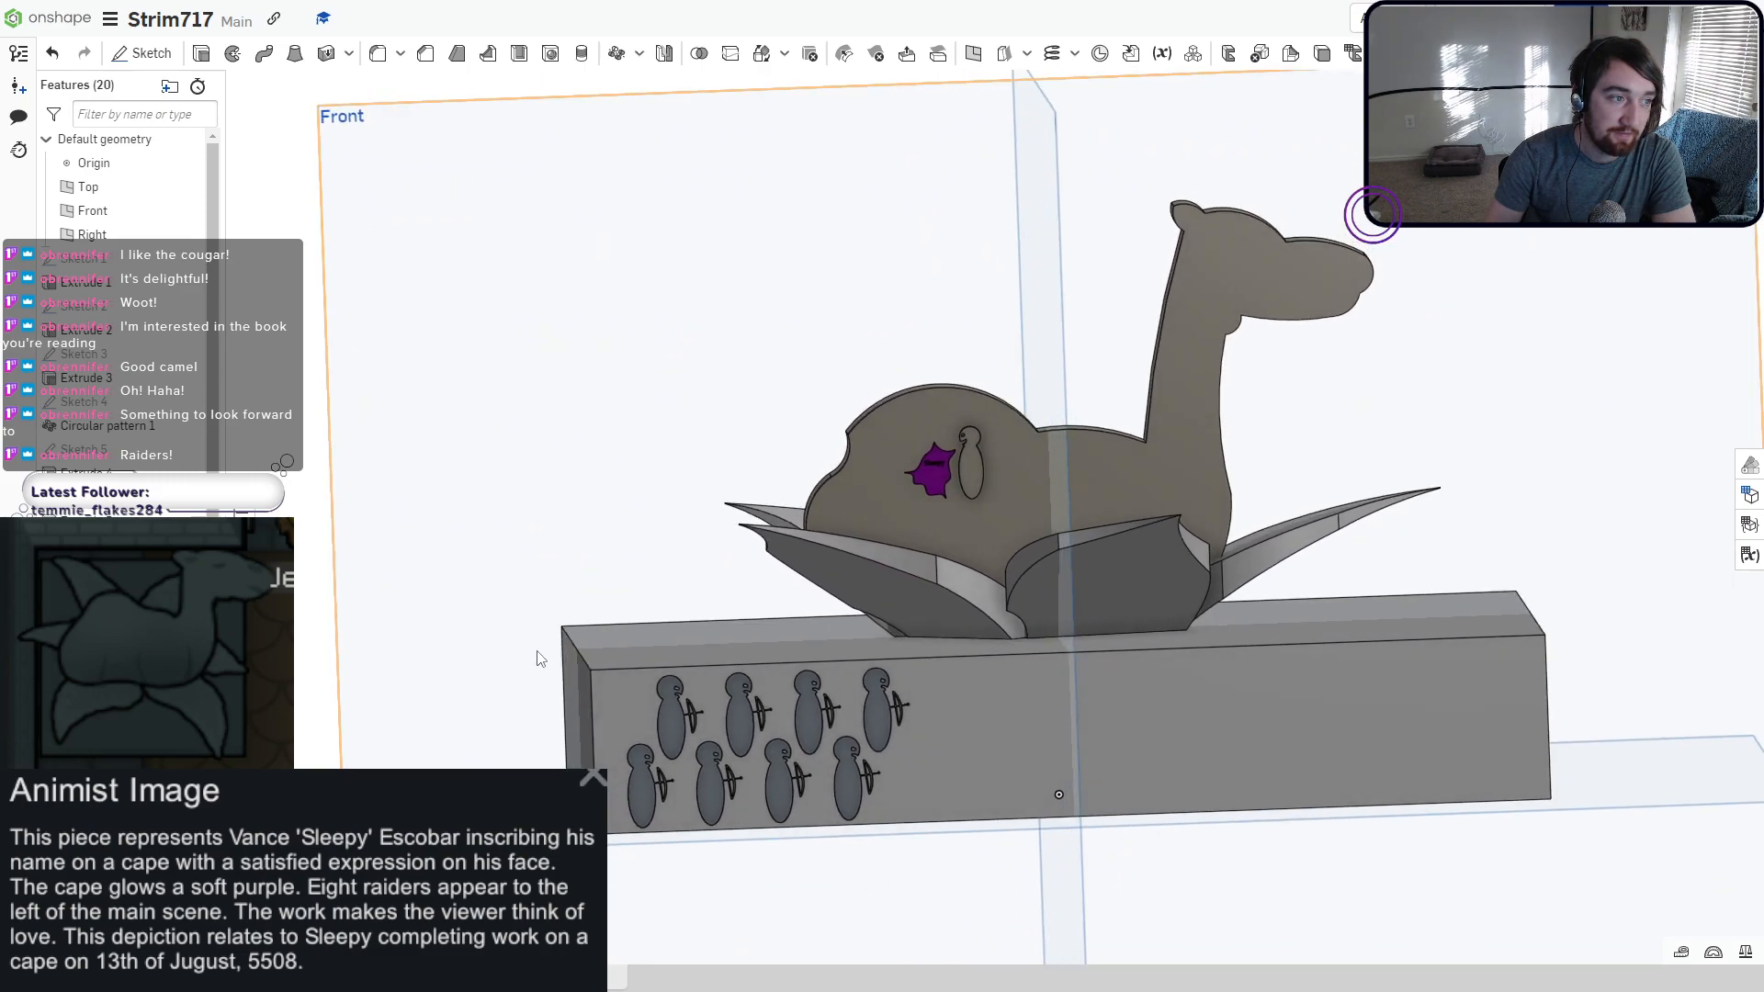
pyautogui.rightClick(969, 482)
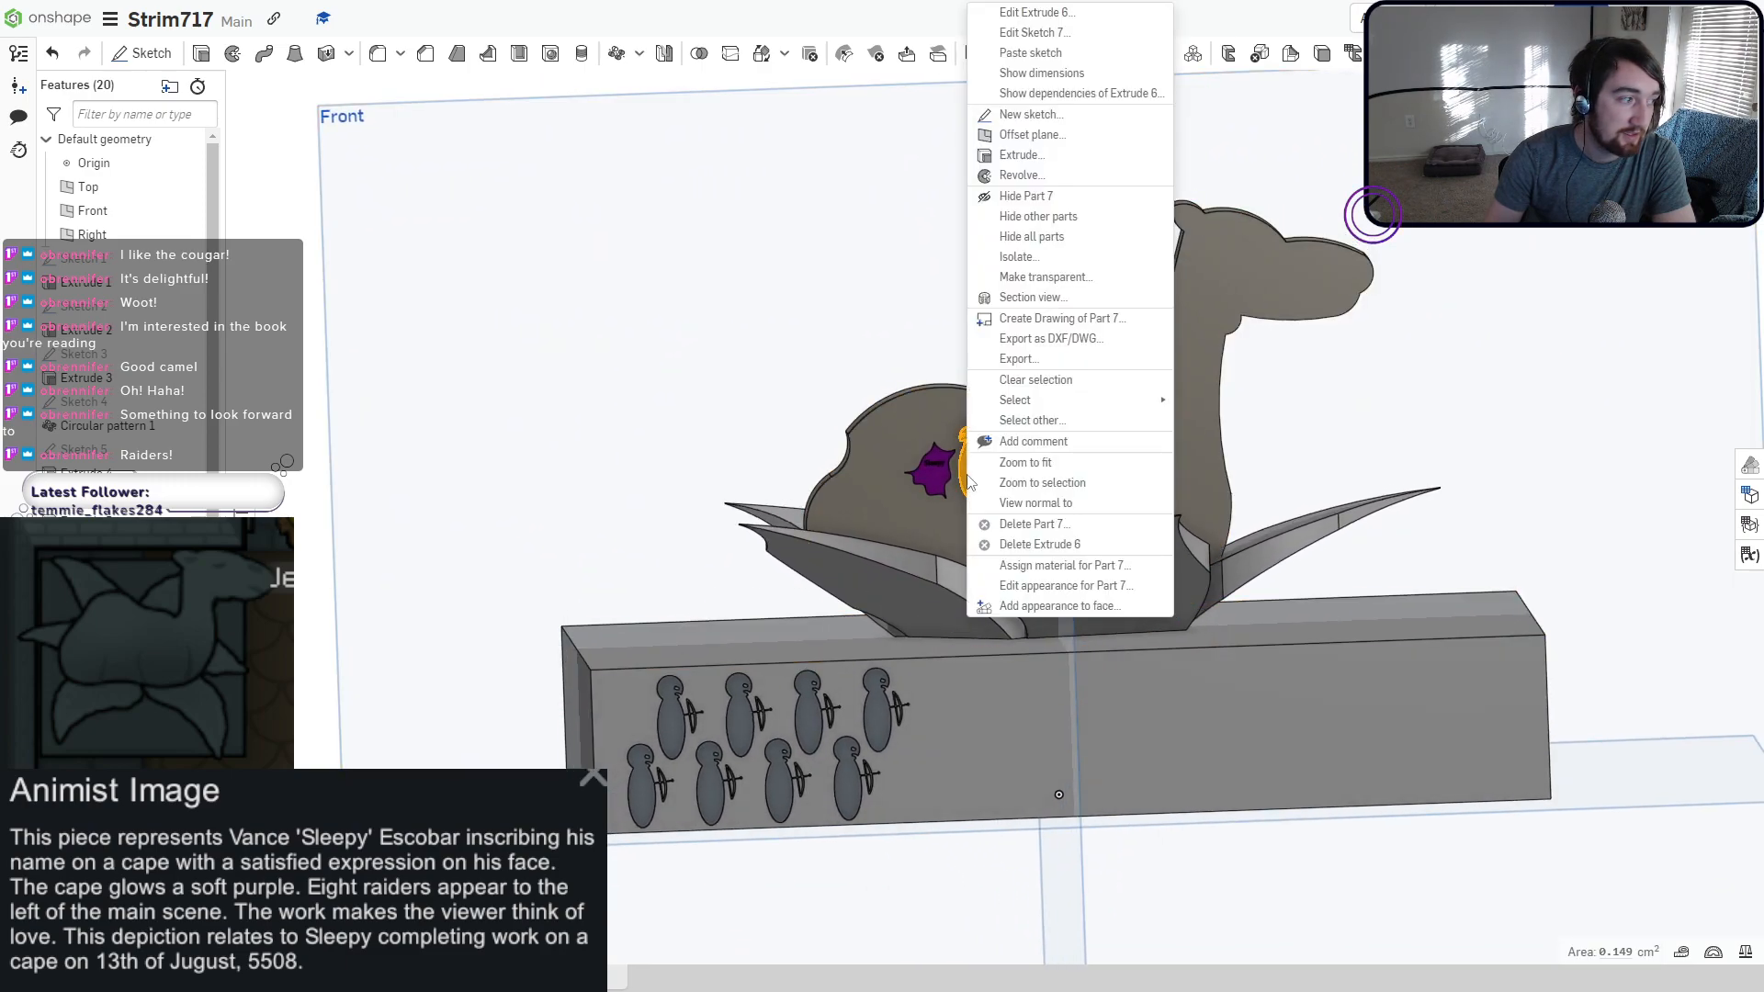
pyautogui.click(1011, 586)
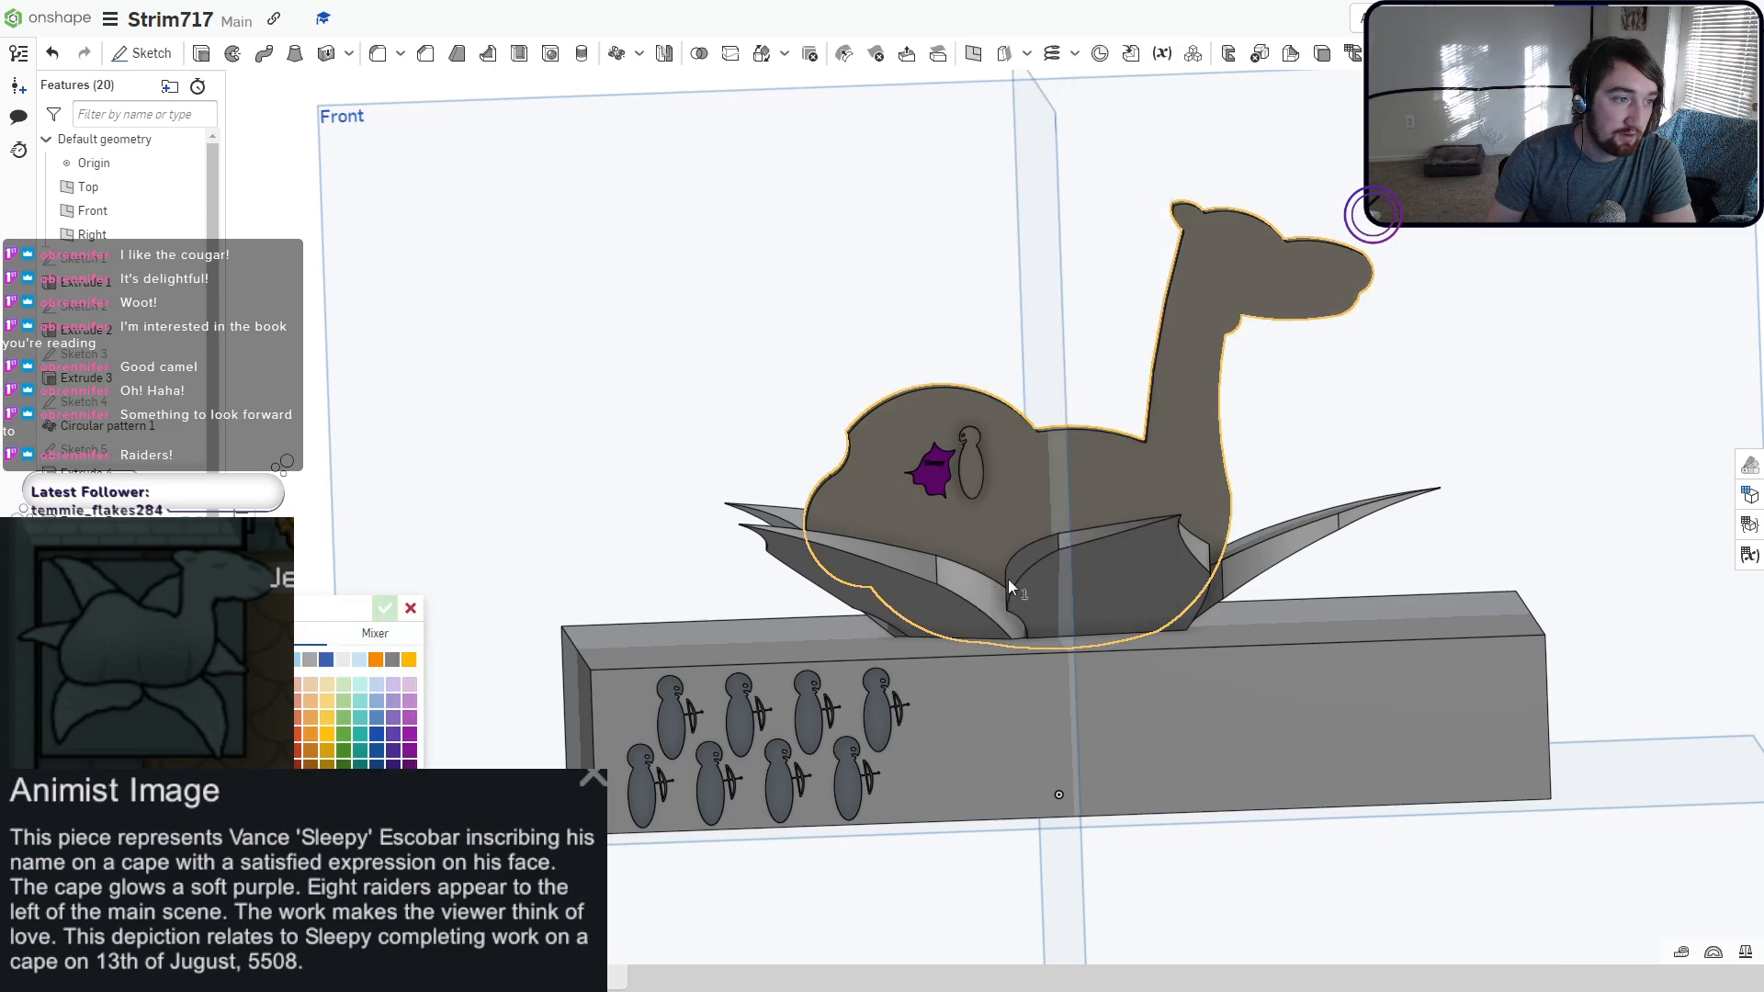
pyautogui.click(411, 608)
# Add a separate blue-grey face appearance to the raised figure beside the cape.
pyautogui.rightClick(977, 482)
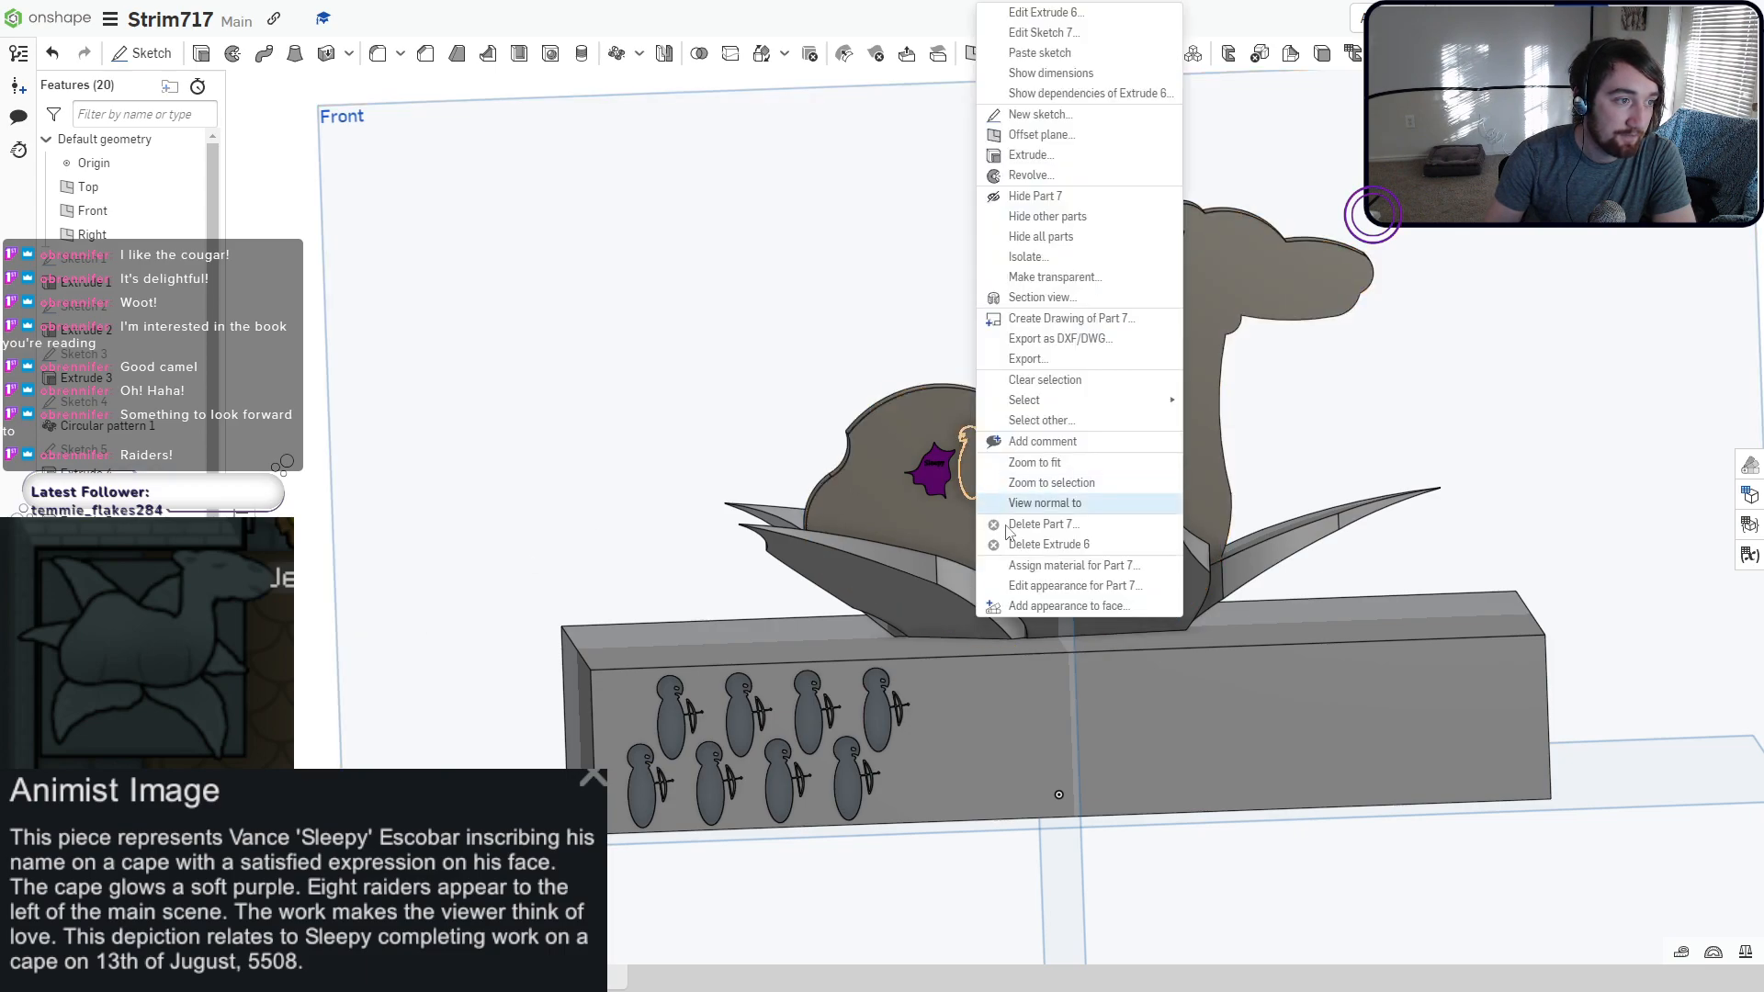
pyautogui.click(1020, 606)
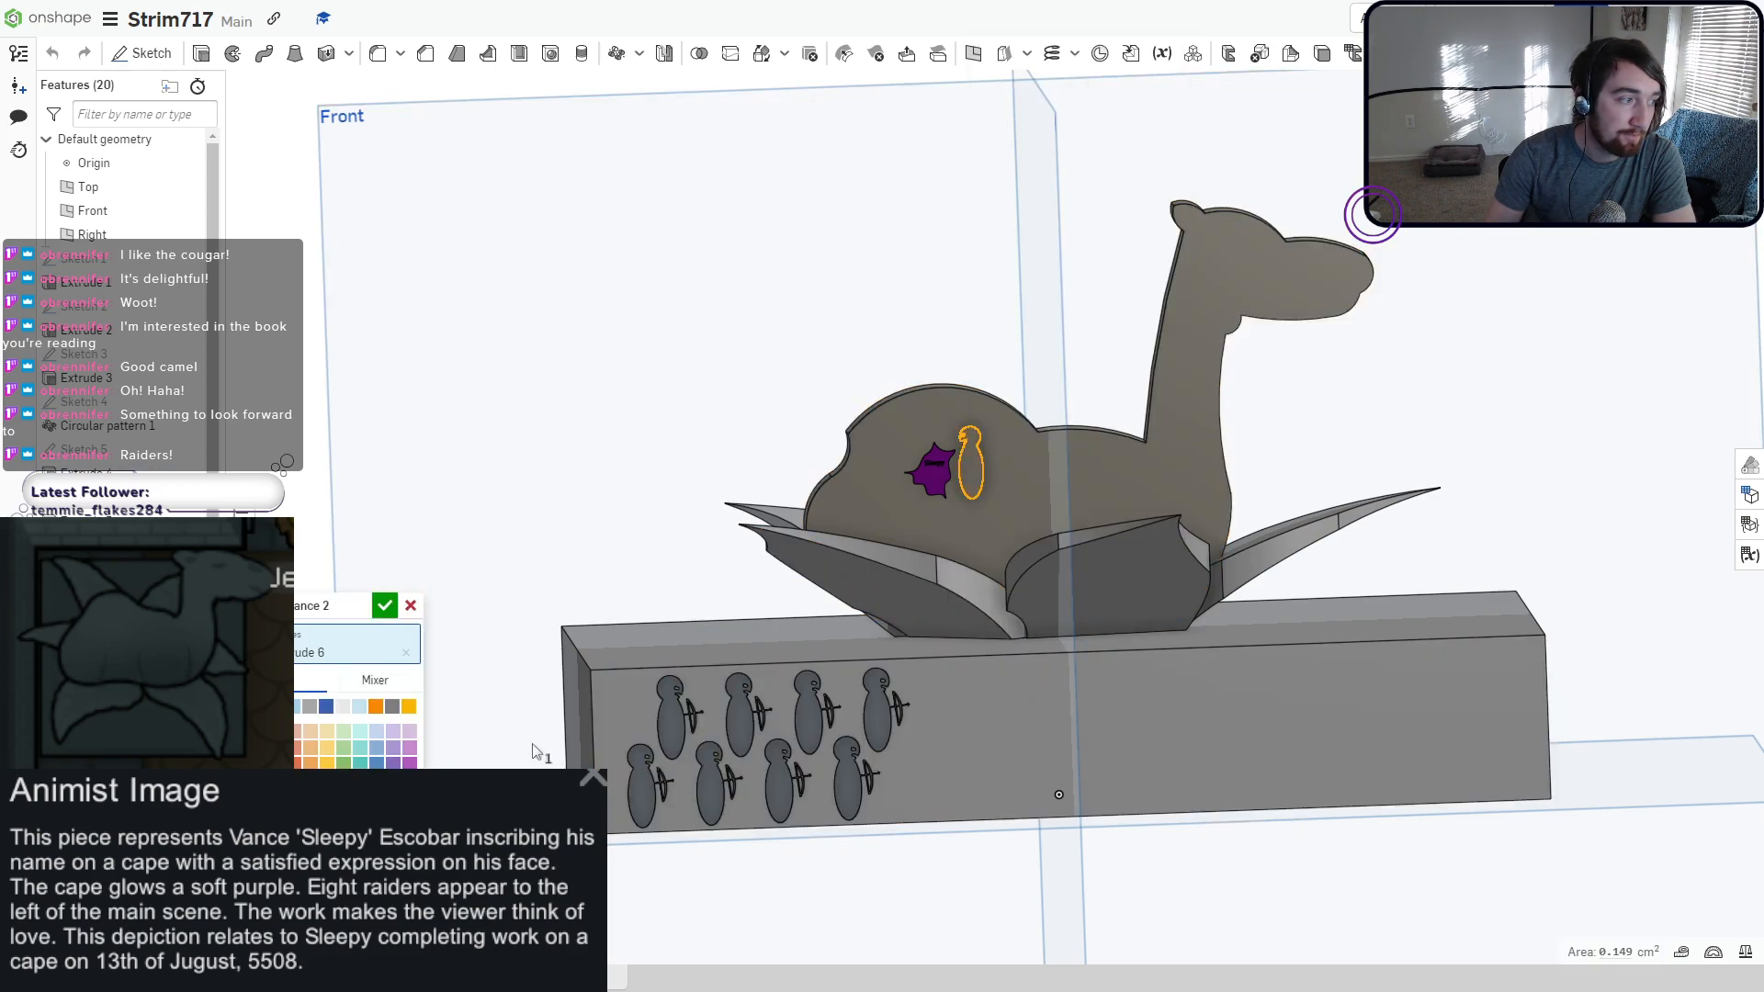
pyautogui.click(376, 797)
pyautogui.click(376, 780)
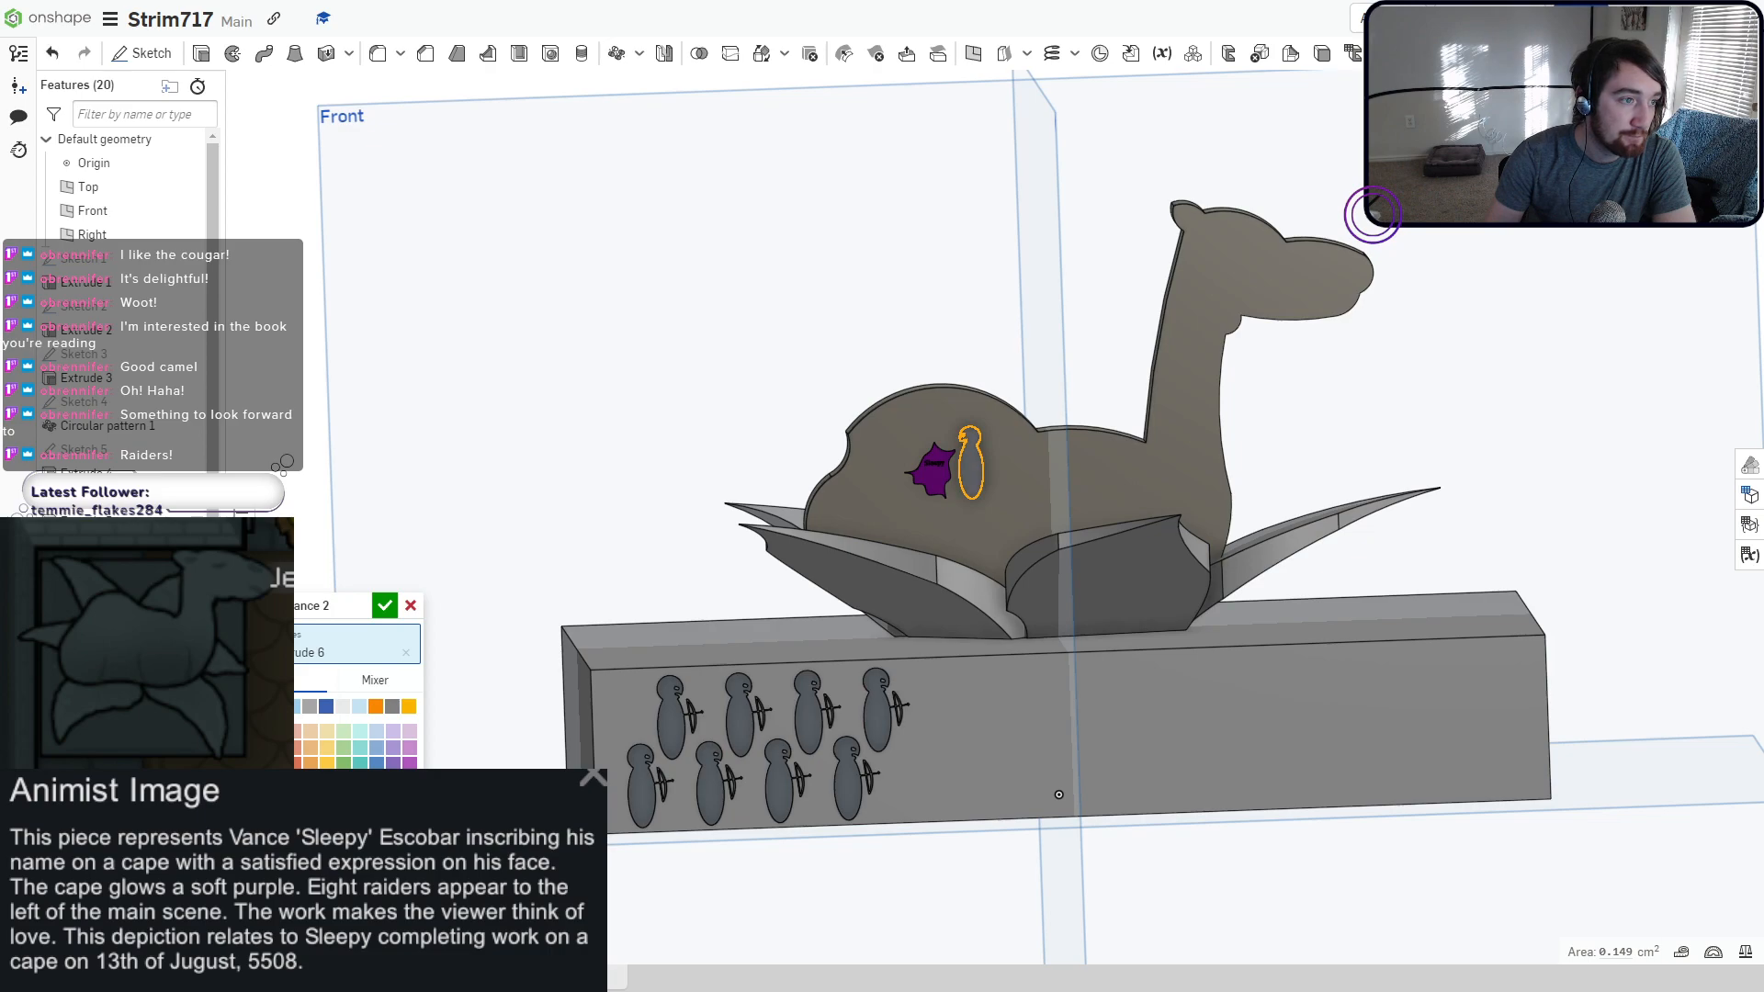
pyautogui.click(384, 607)
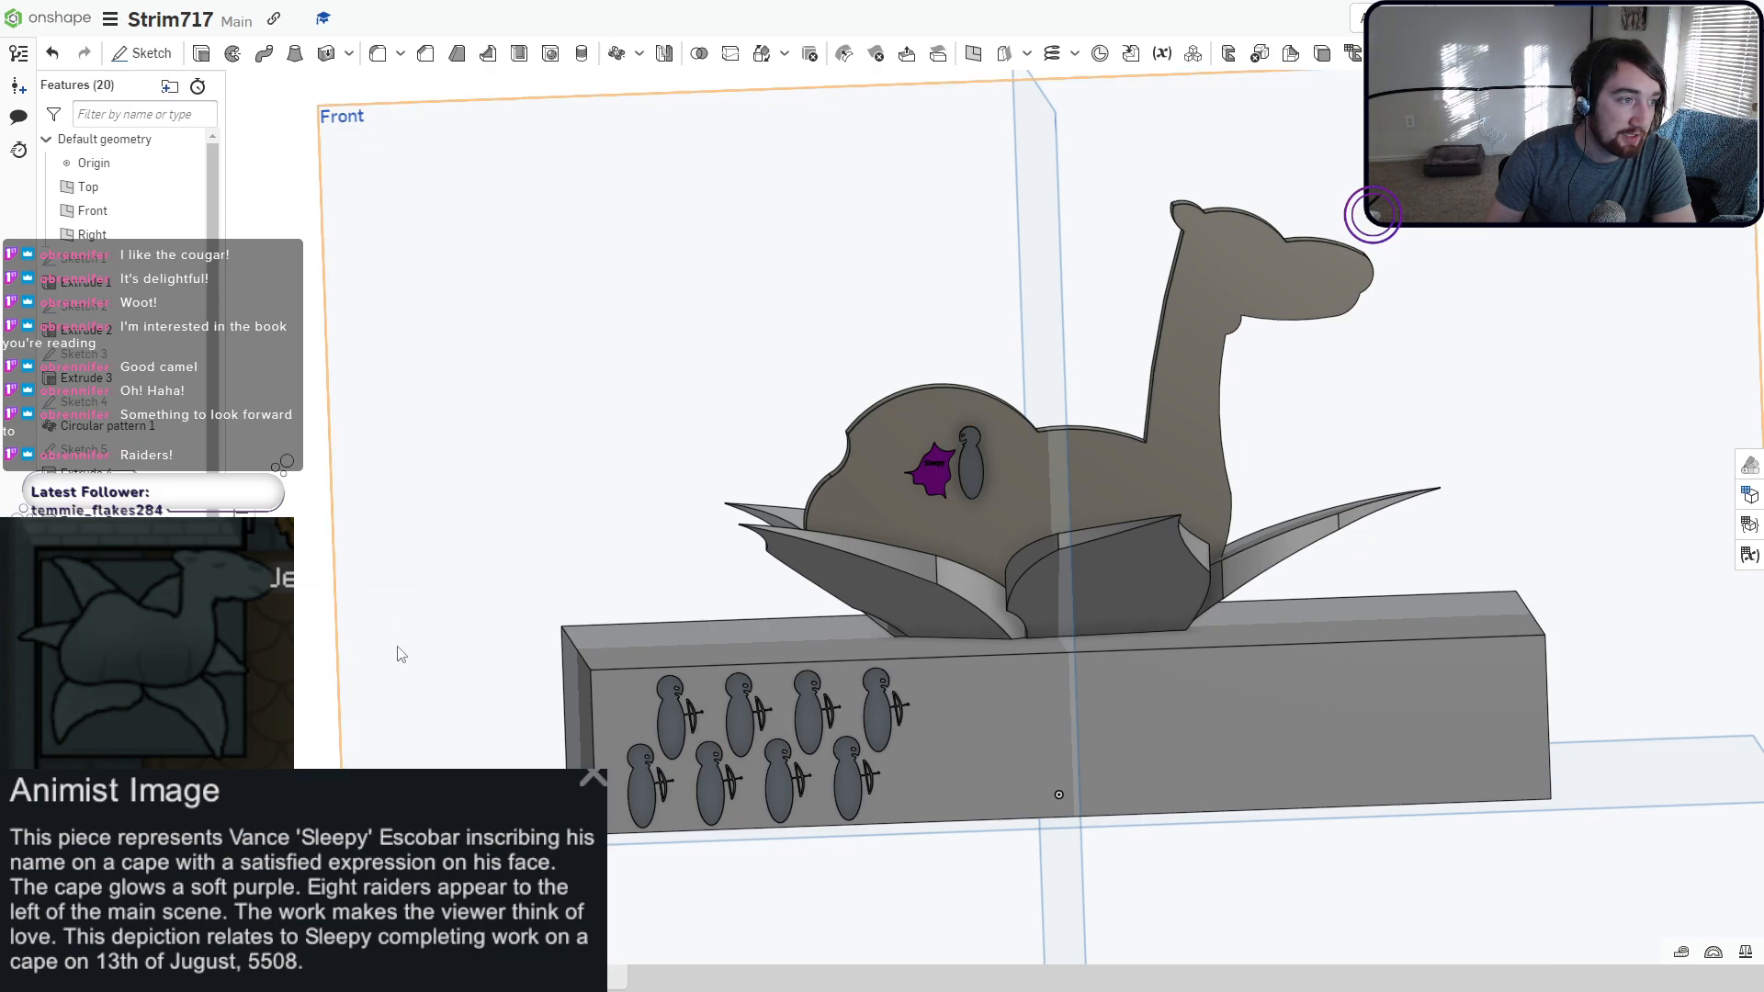
pyautogui.moveTo(387, 665)
pyautogui.mouseDown(button='right')
pyautogui.moveTo(372, 659)
pyautogui.moveTo(387, 669)
pyautogui.mouseUp(button='right')
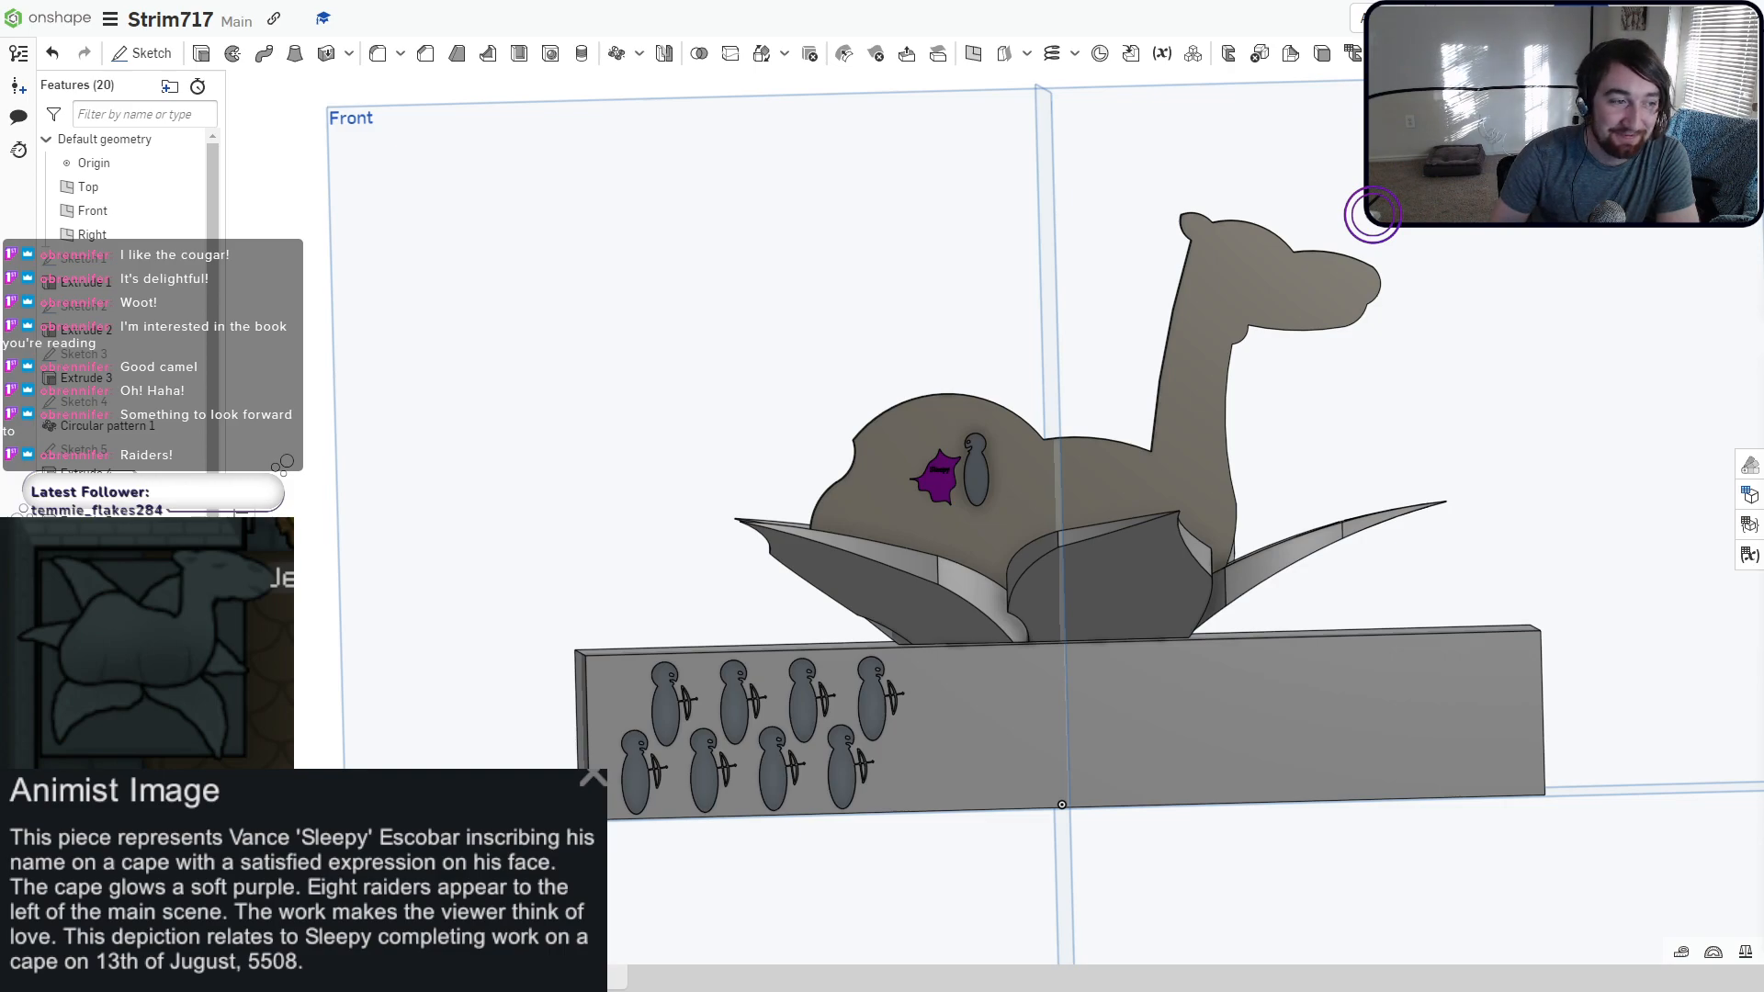
# Set the instance count of the petals' circular pattern to 8.
pyautogui.moveTo(1145, 691); pyautogui.dragTo(1204, 597, button='right')
pyautogui.moveTo(1095, 567); pyautogui.dragTo(1237, 612, button='right')
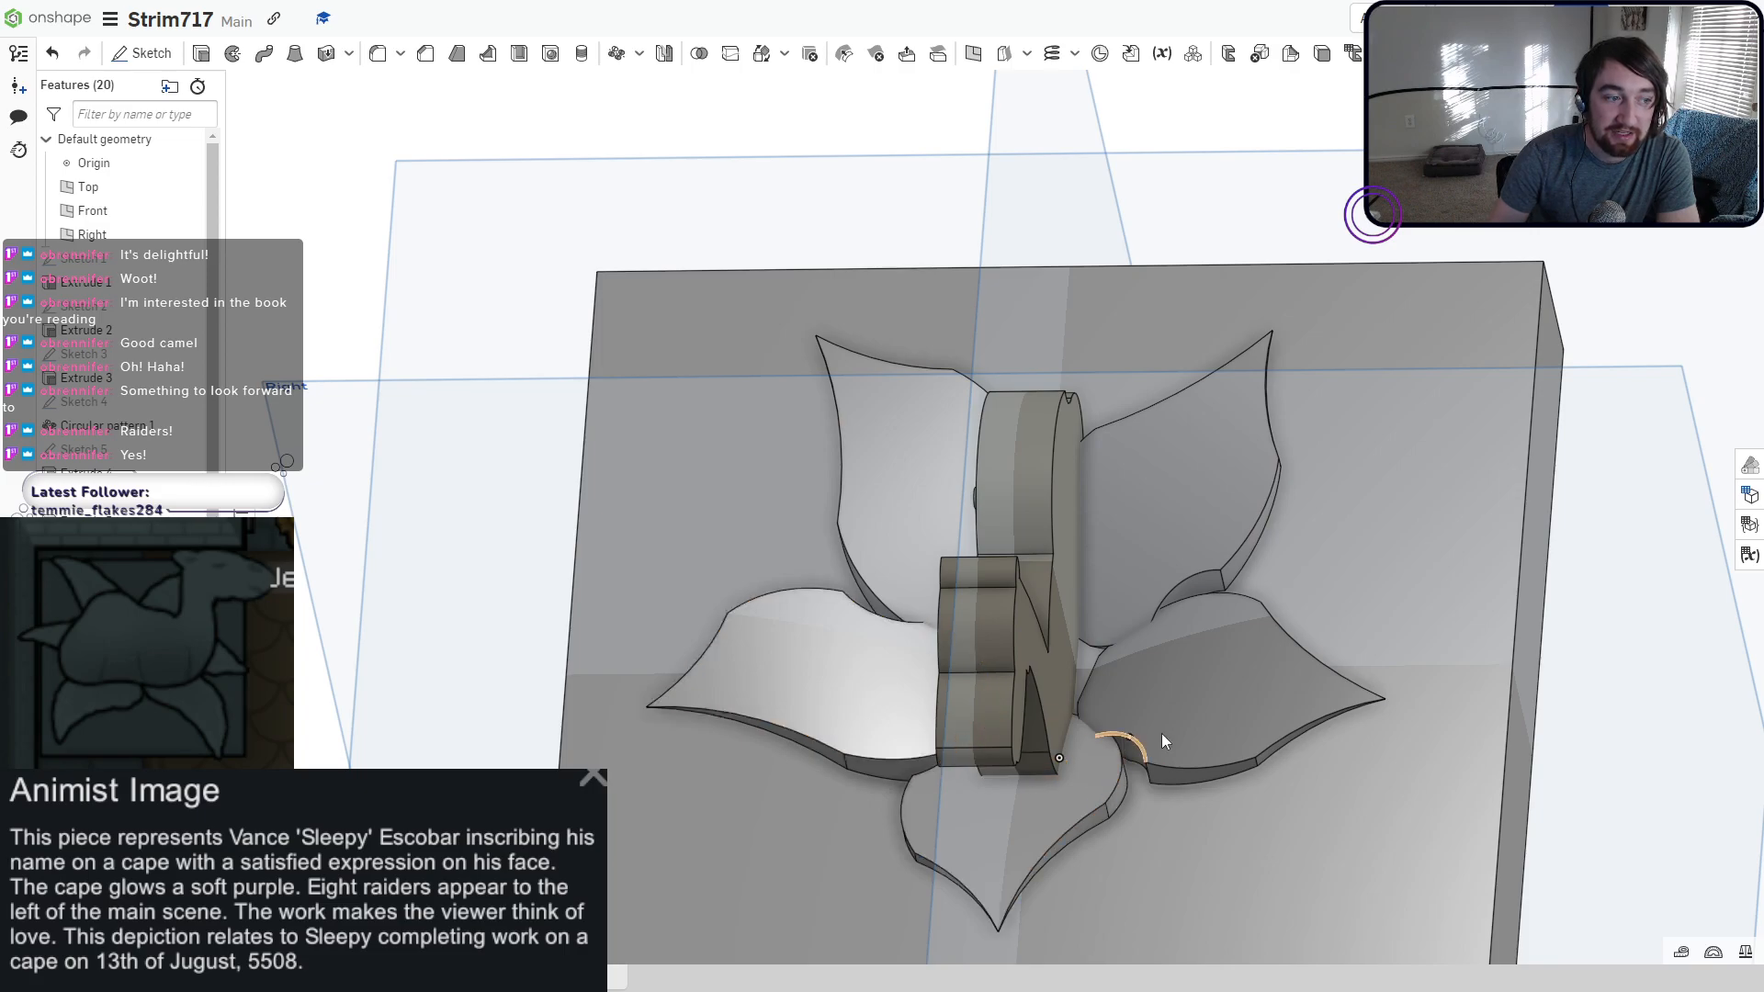
pyautogui.moveTo(853, 711); pyautogui.dragTo(981, 632, button='right')
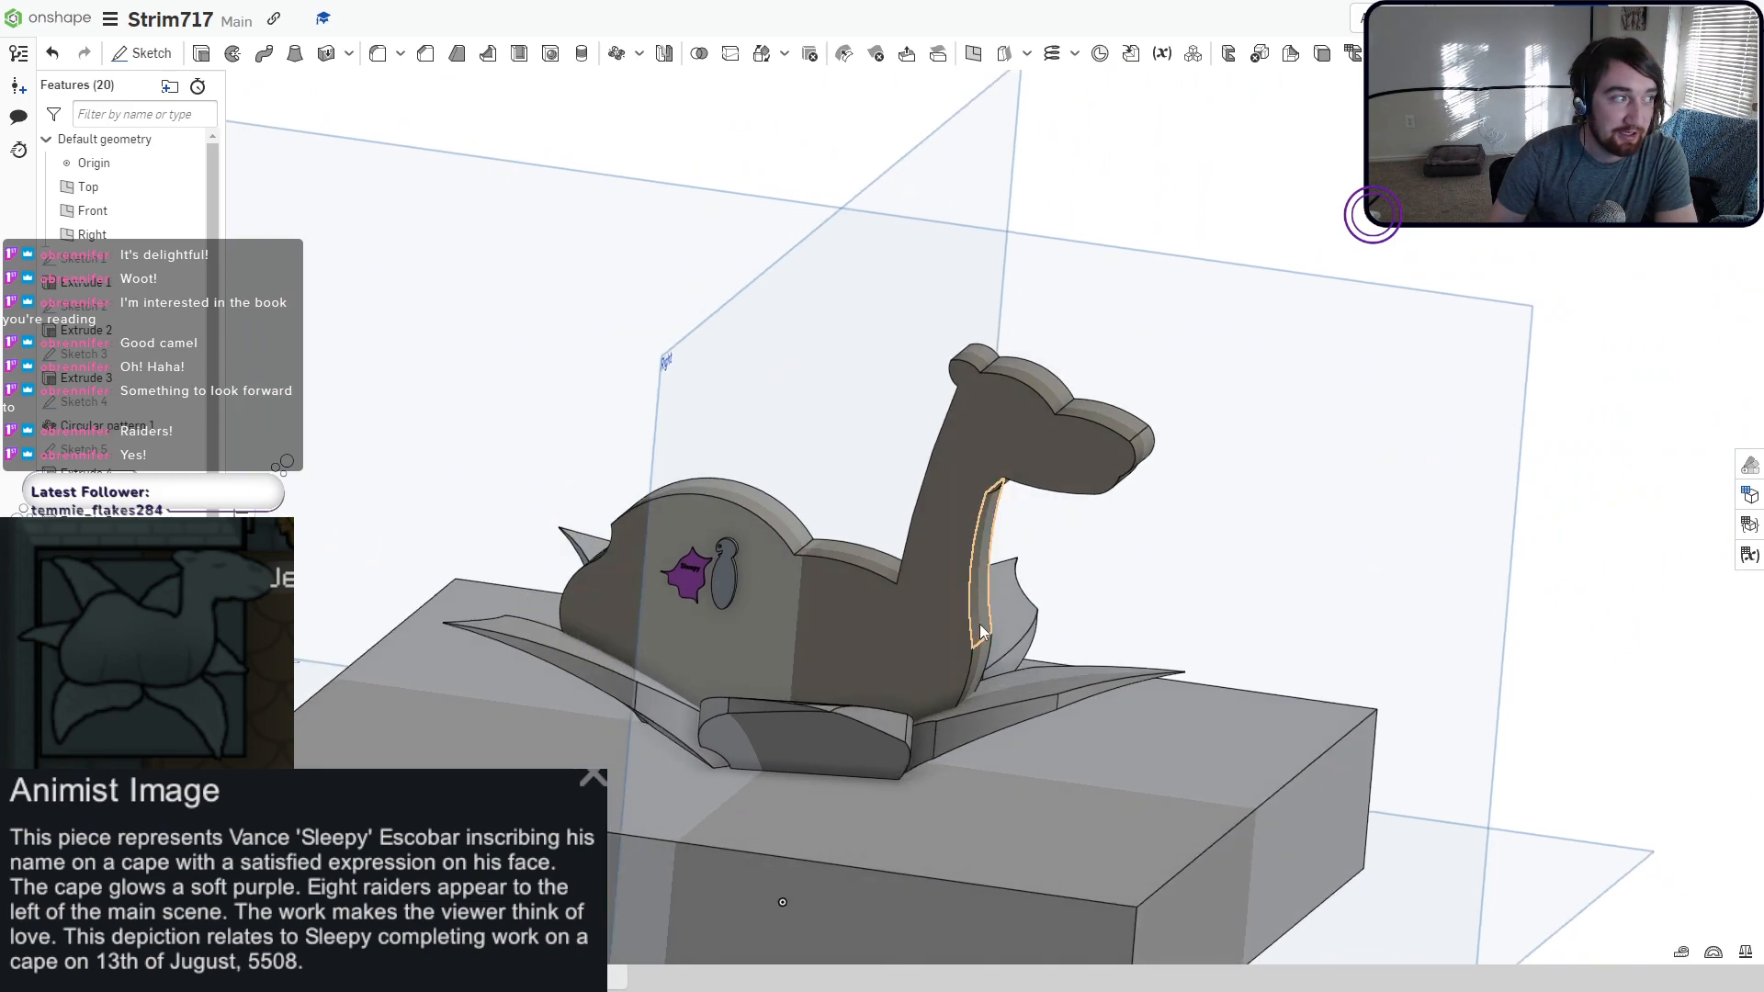
pyautogui.doubleClick(147, 430)
pyautogui.doubleClick(1520, 446)
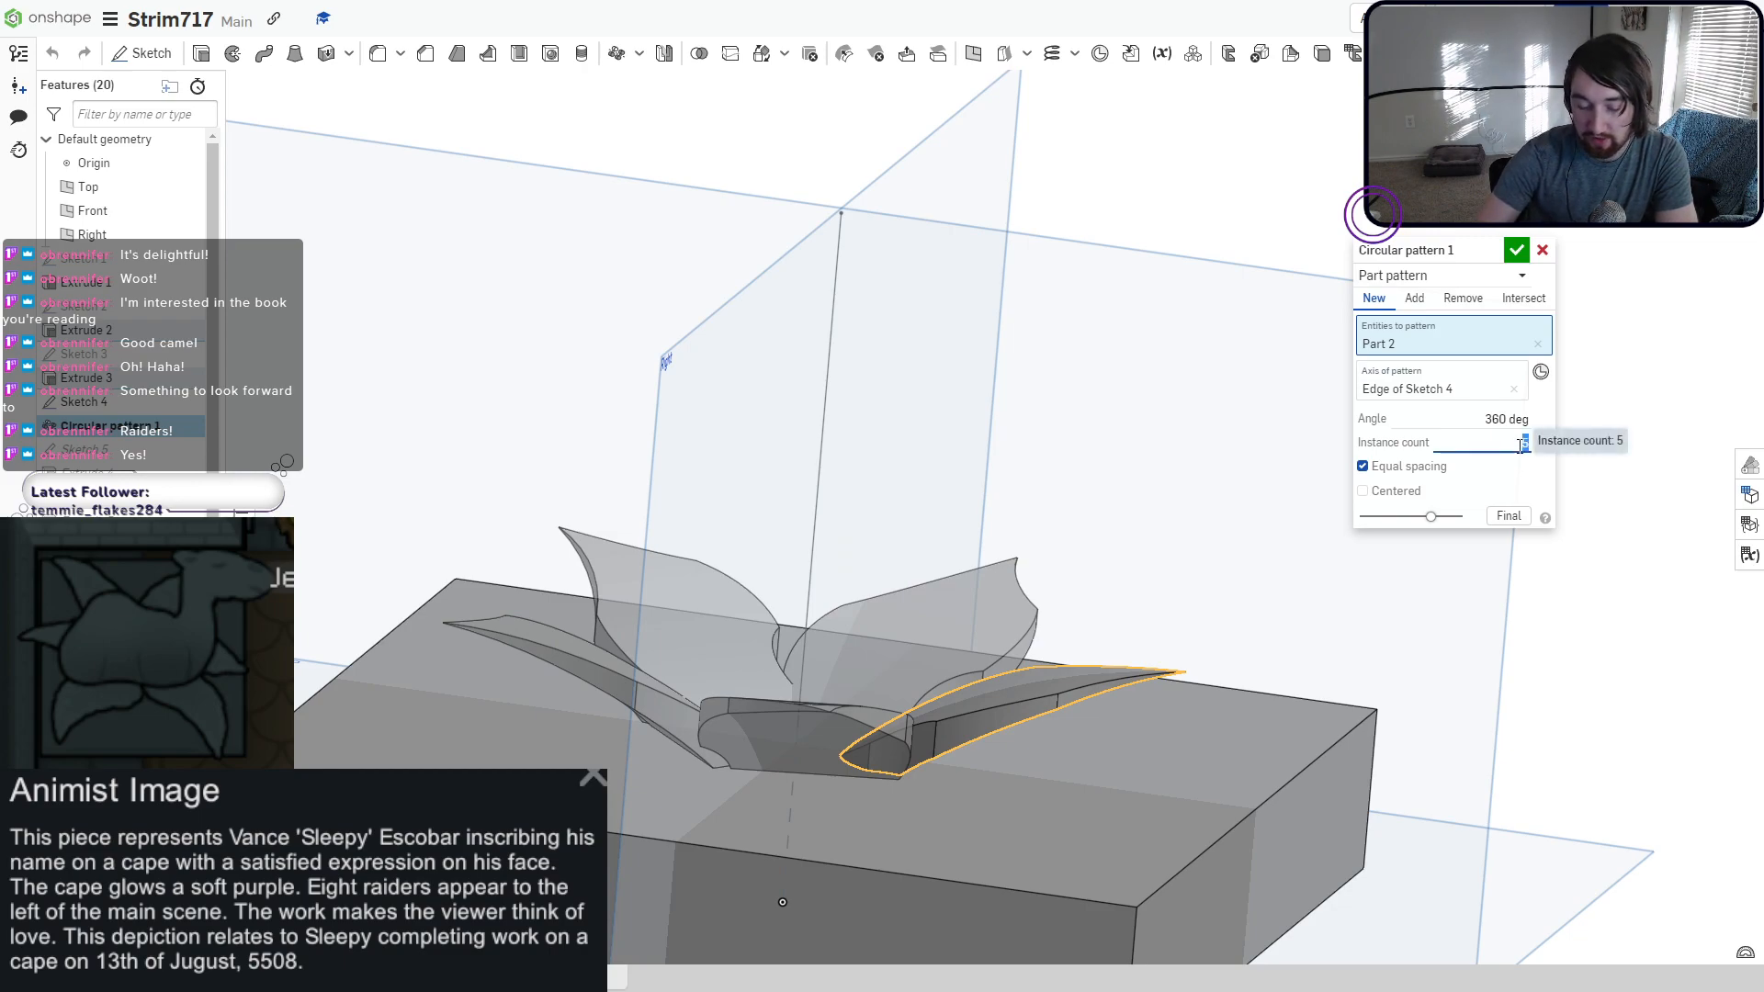
pyautogui.write('8')
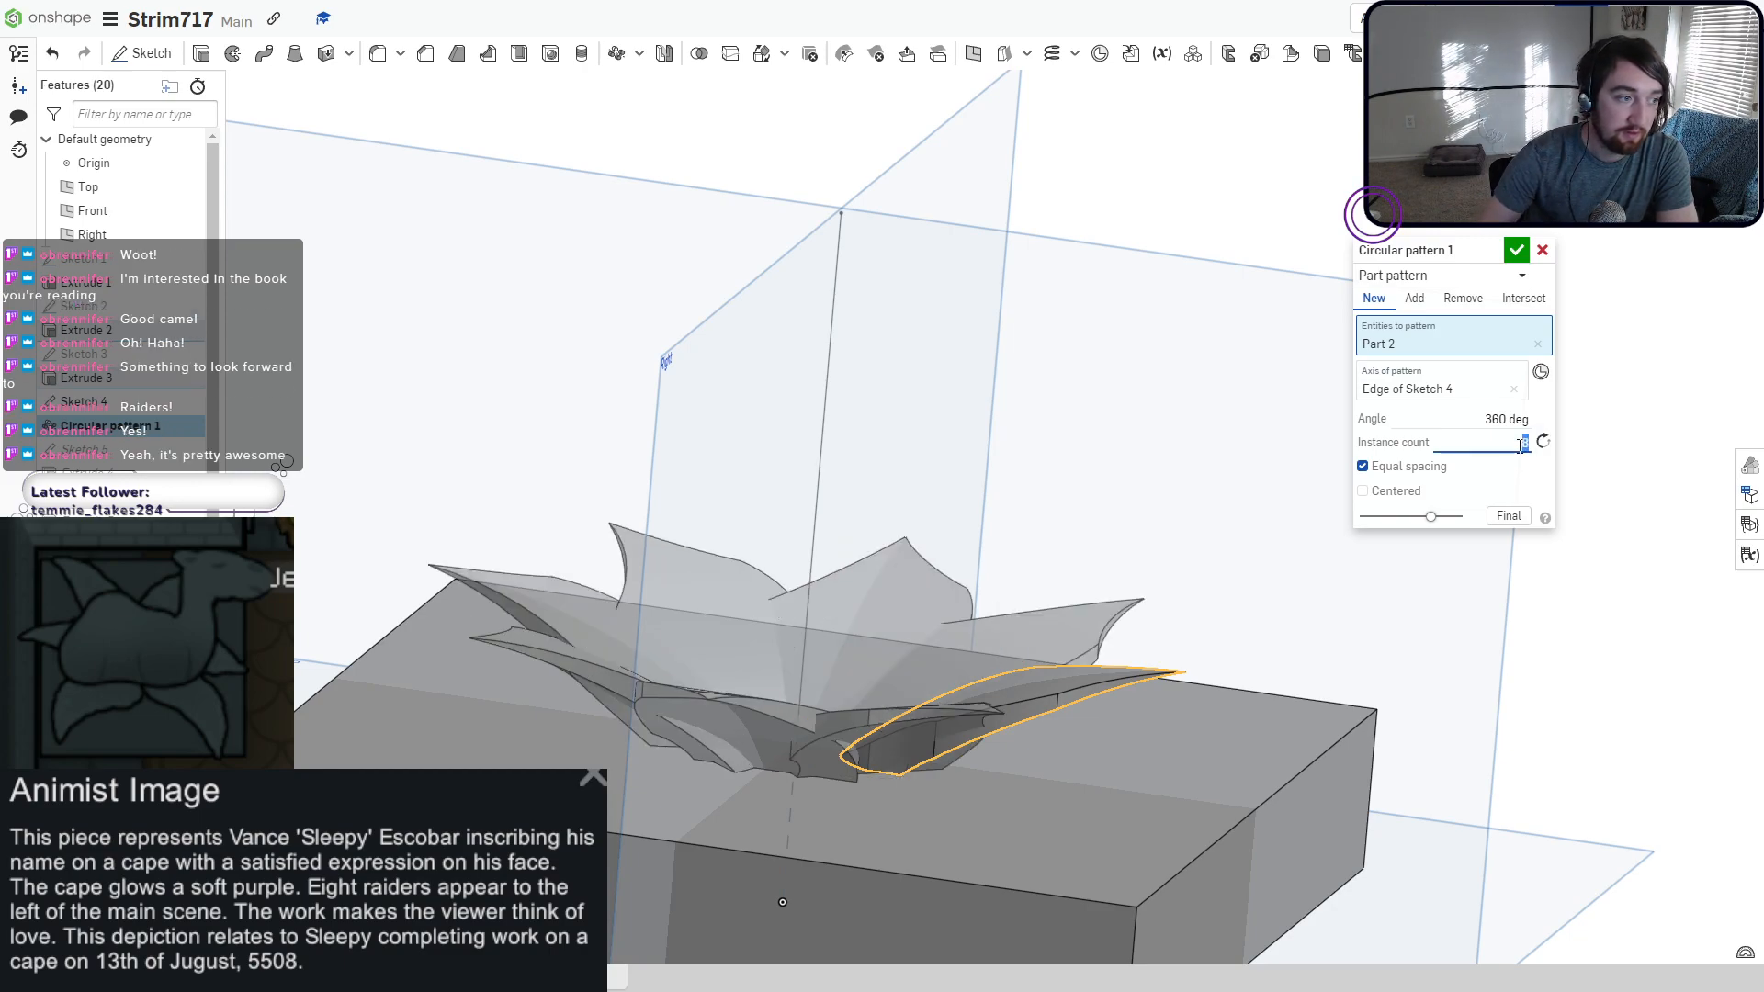
pyautogui.click(1516, 250)
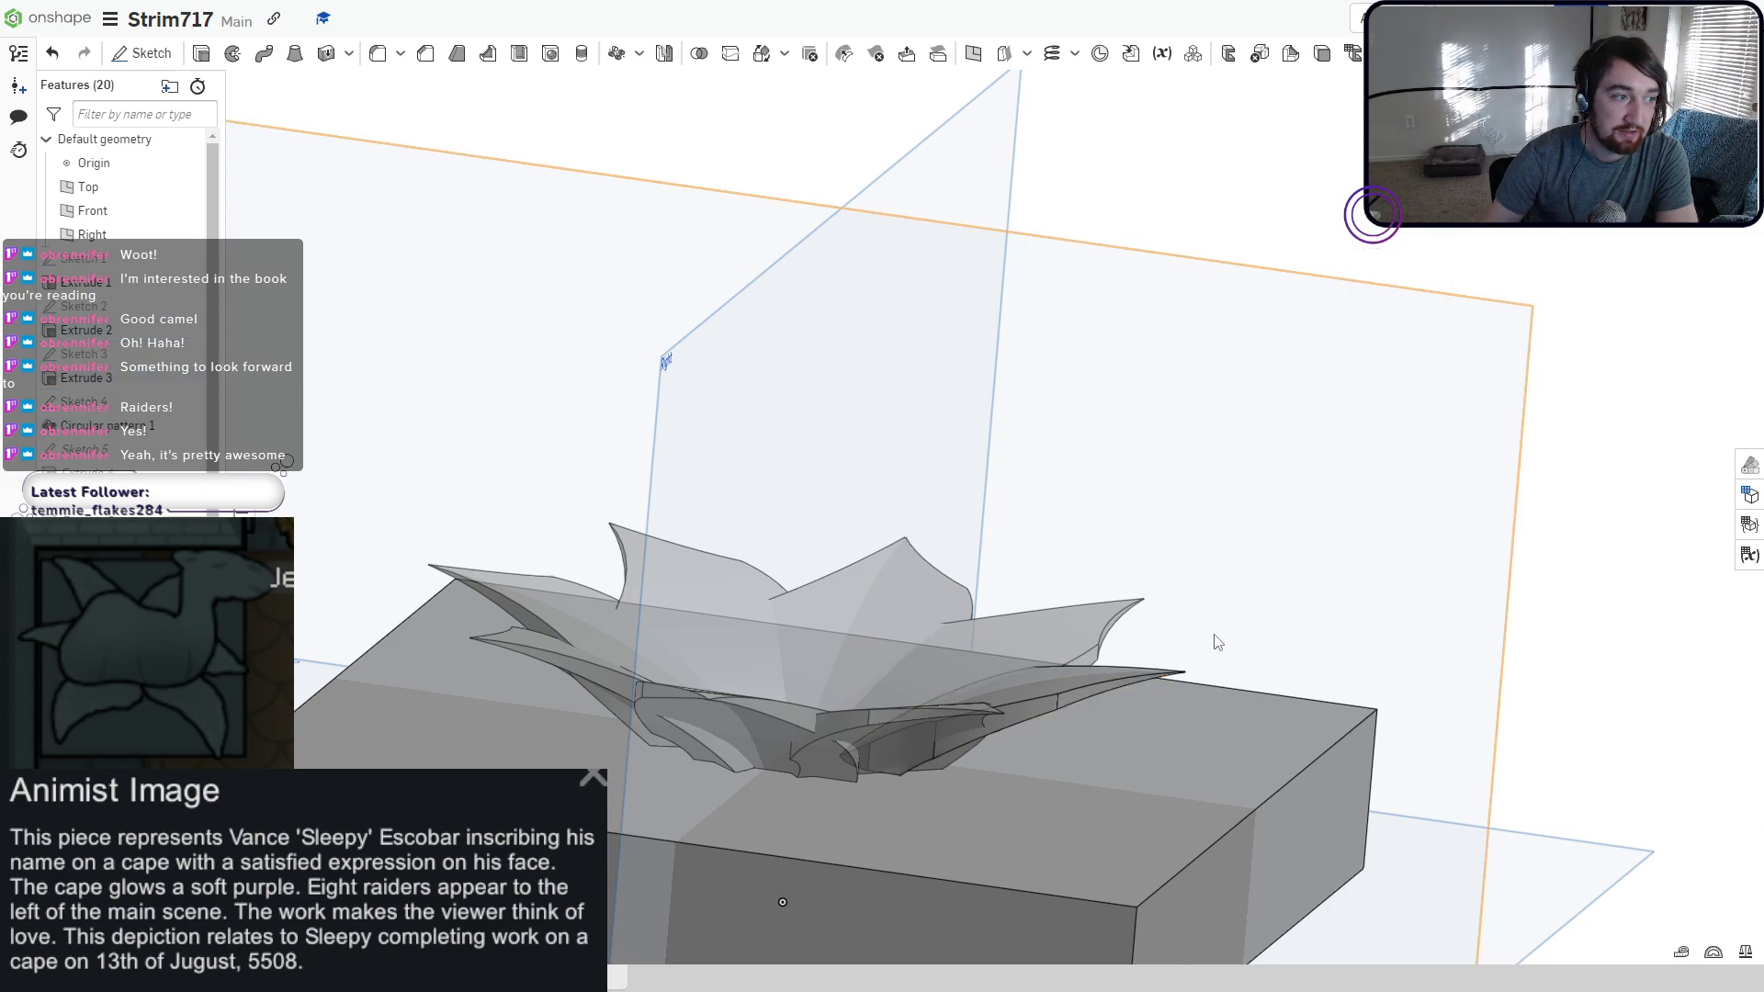
pyautogui.moveTo(1214, 636); pyautogui.dragTo(1031, 577, button='right')
pyautogui.click(1688, 130)
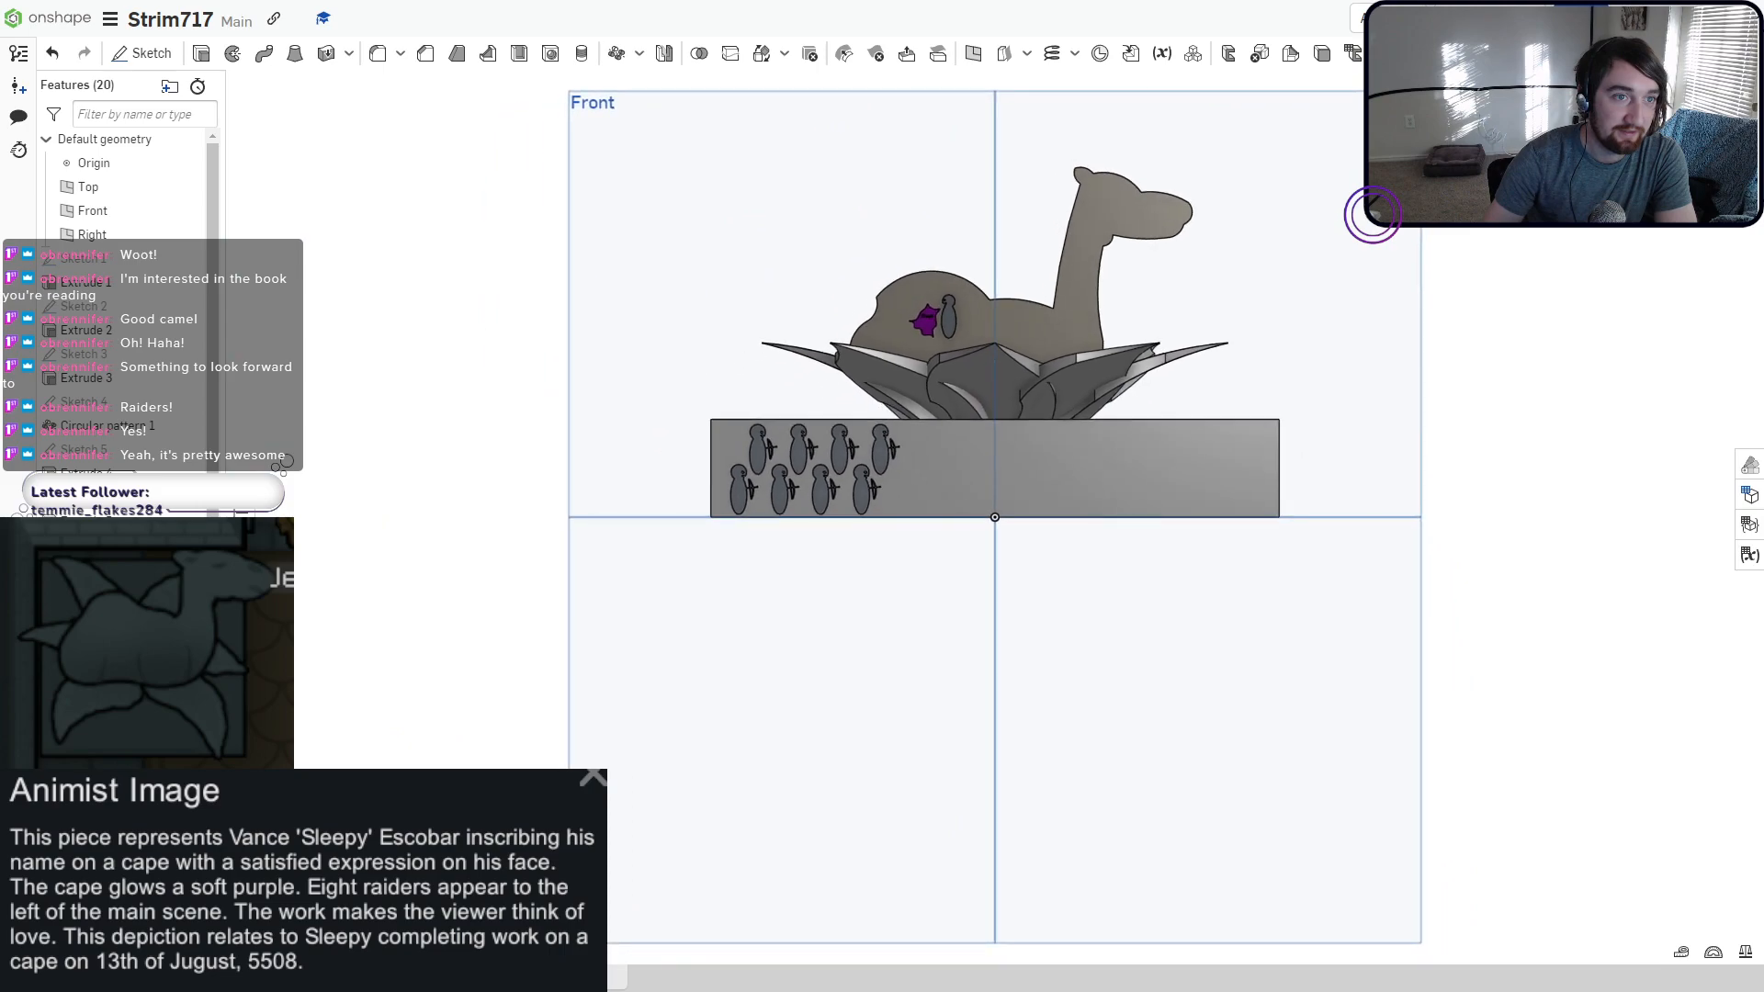
pyautogui.click(1708, 111)
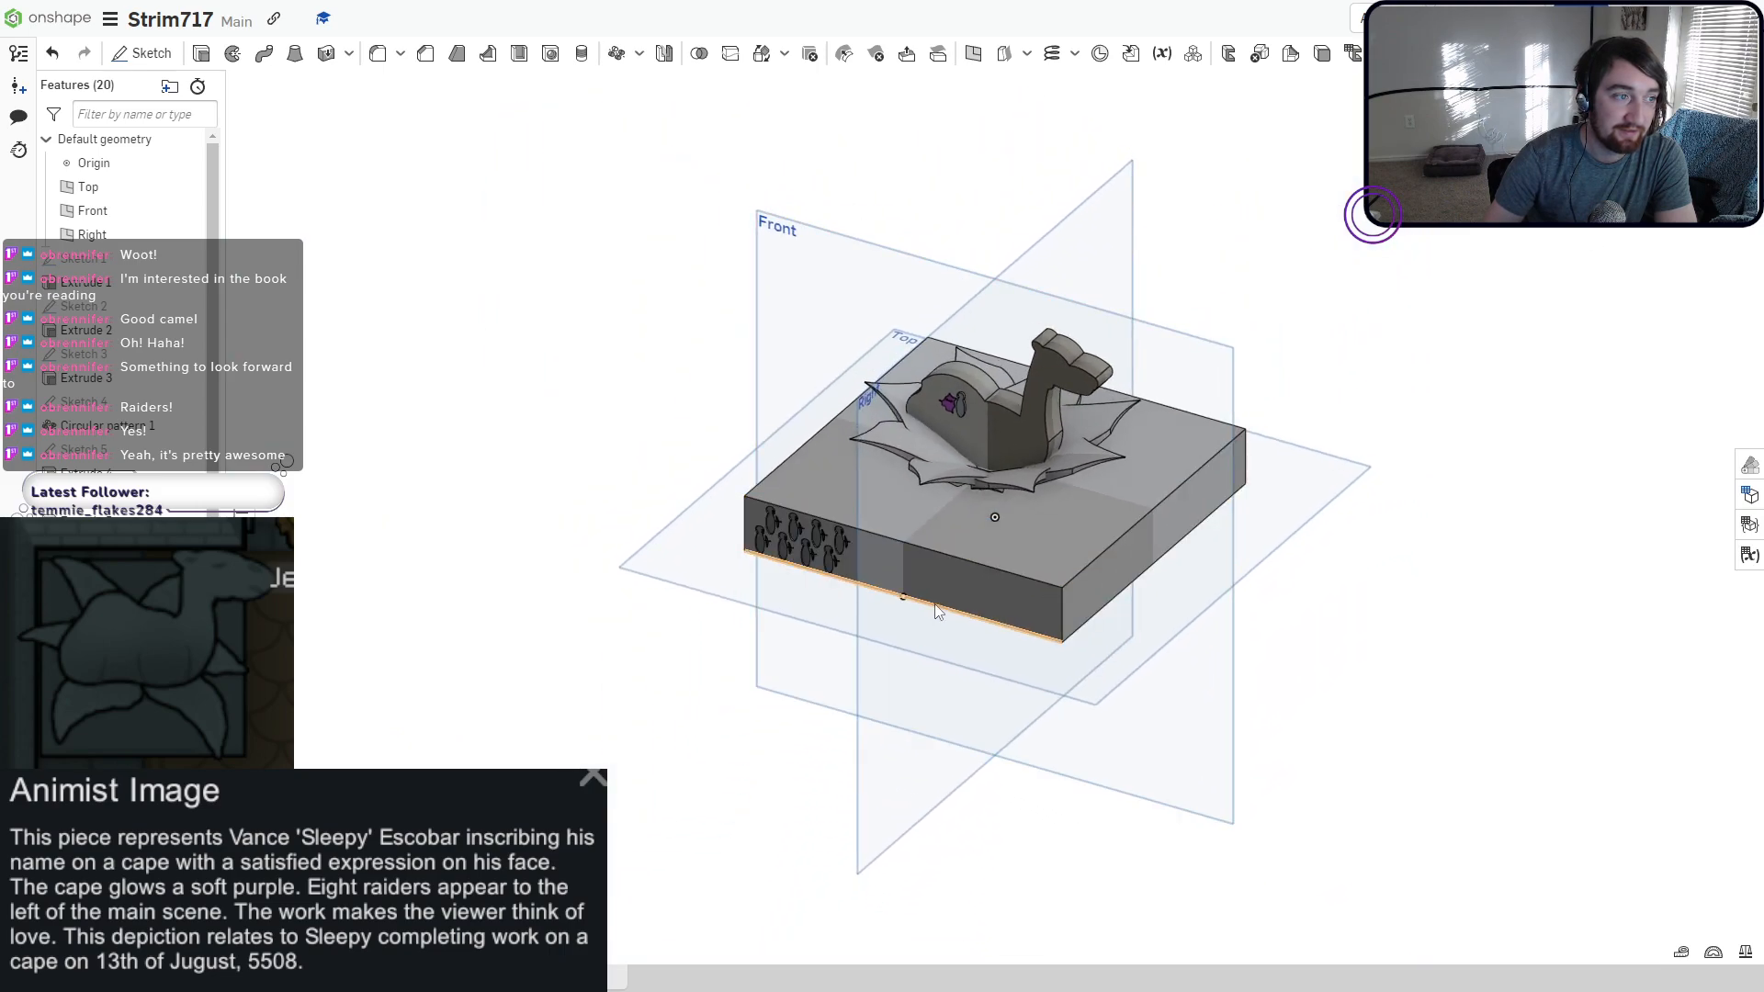
pyautogui.moveTo(934, 603); pyautogui.dragTo(937, 613, button='right')
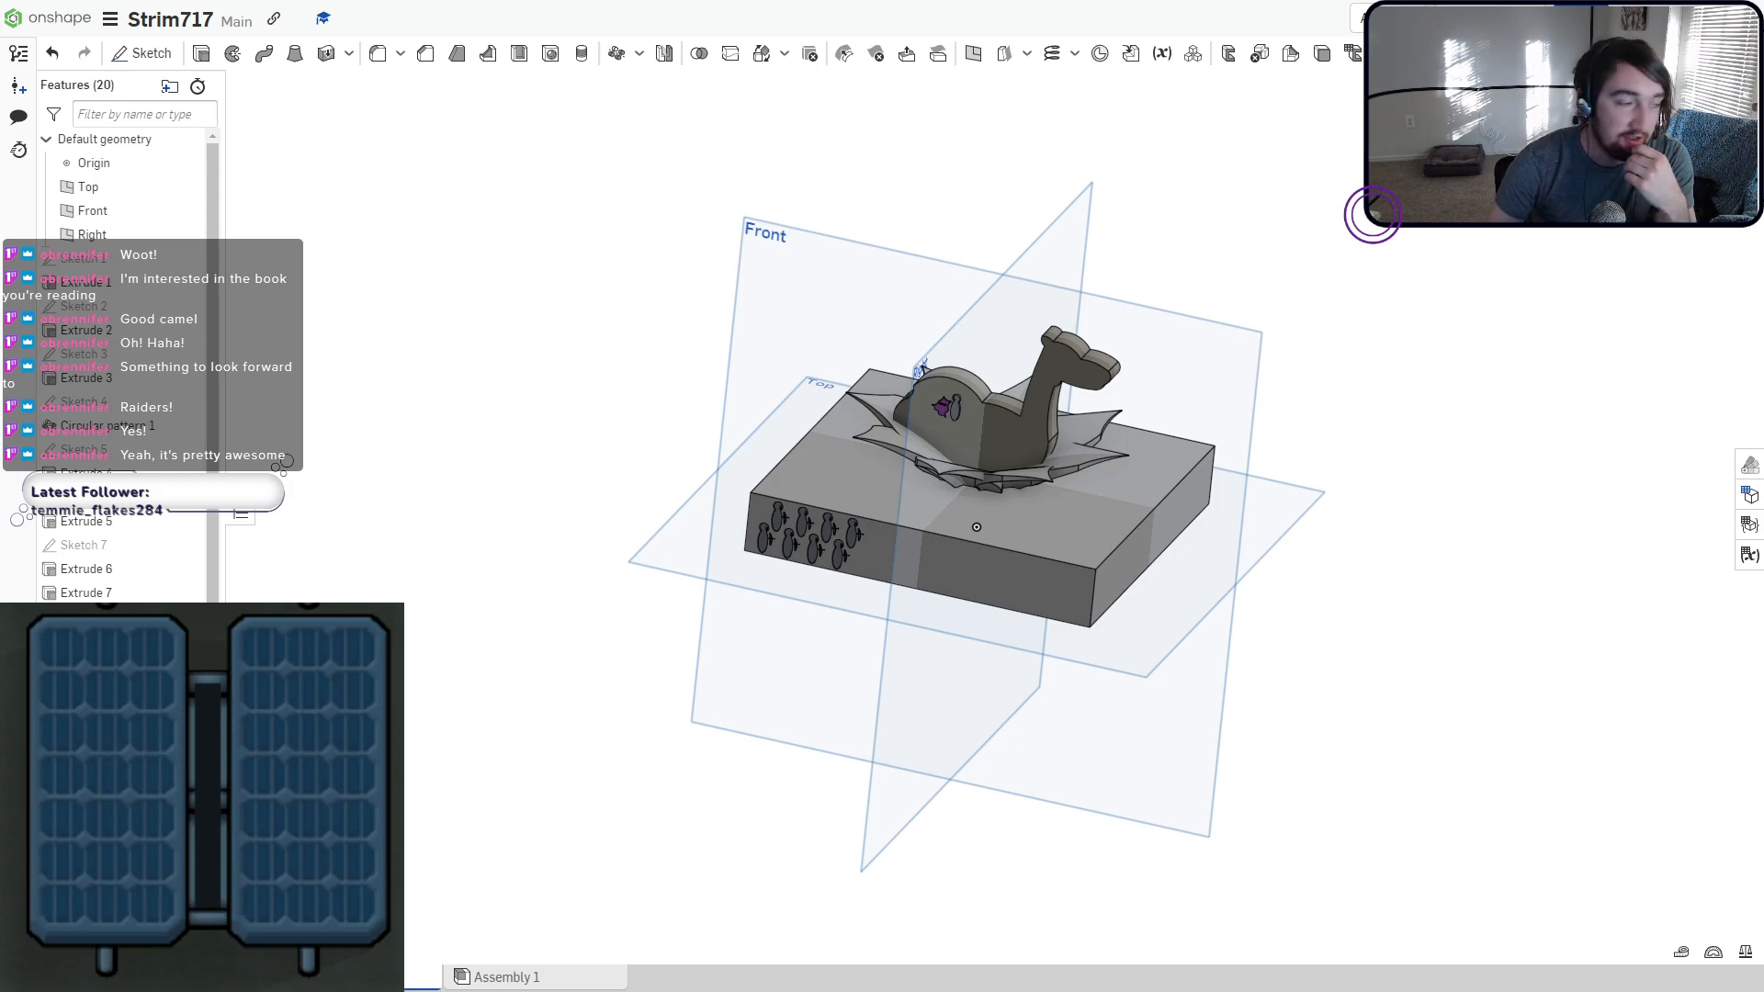
# Create a new Part Studio and start a sketch on its Top plane.
pyautogui.click(78, 770)
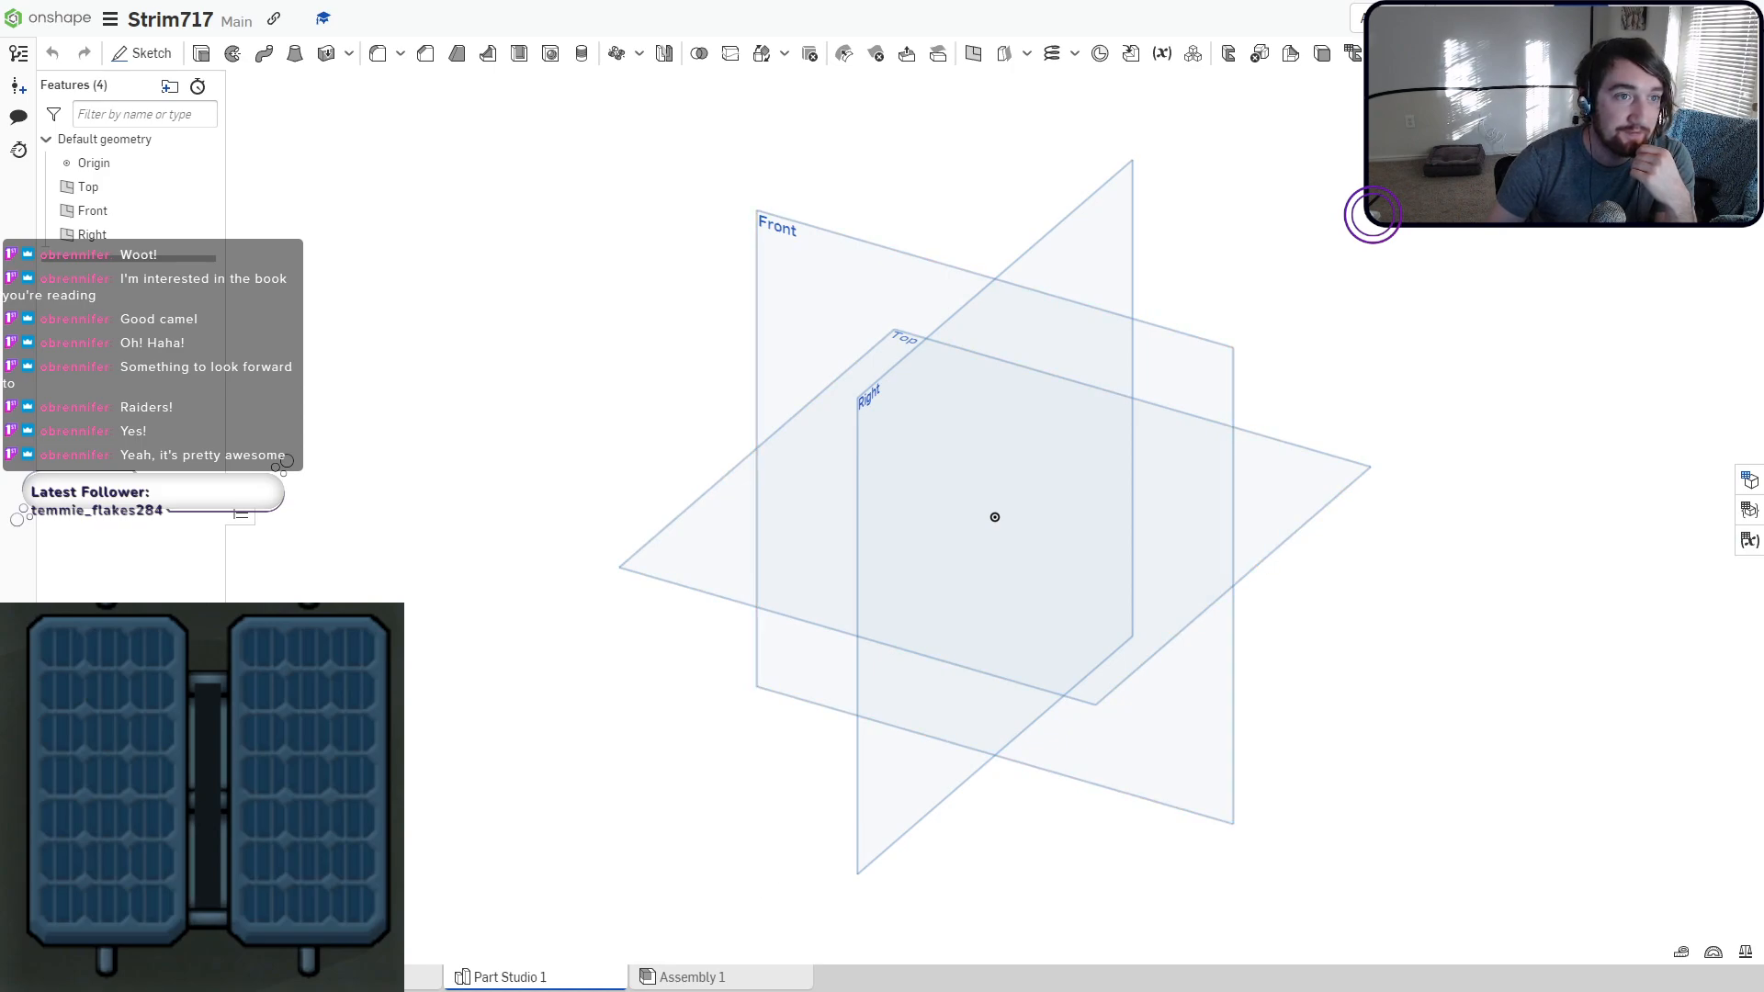
pyautogui.click(1704, 152)
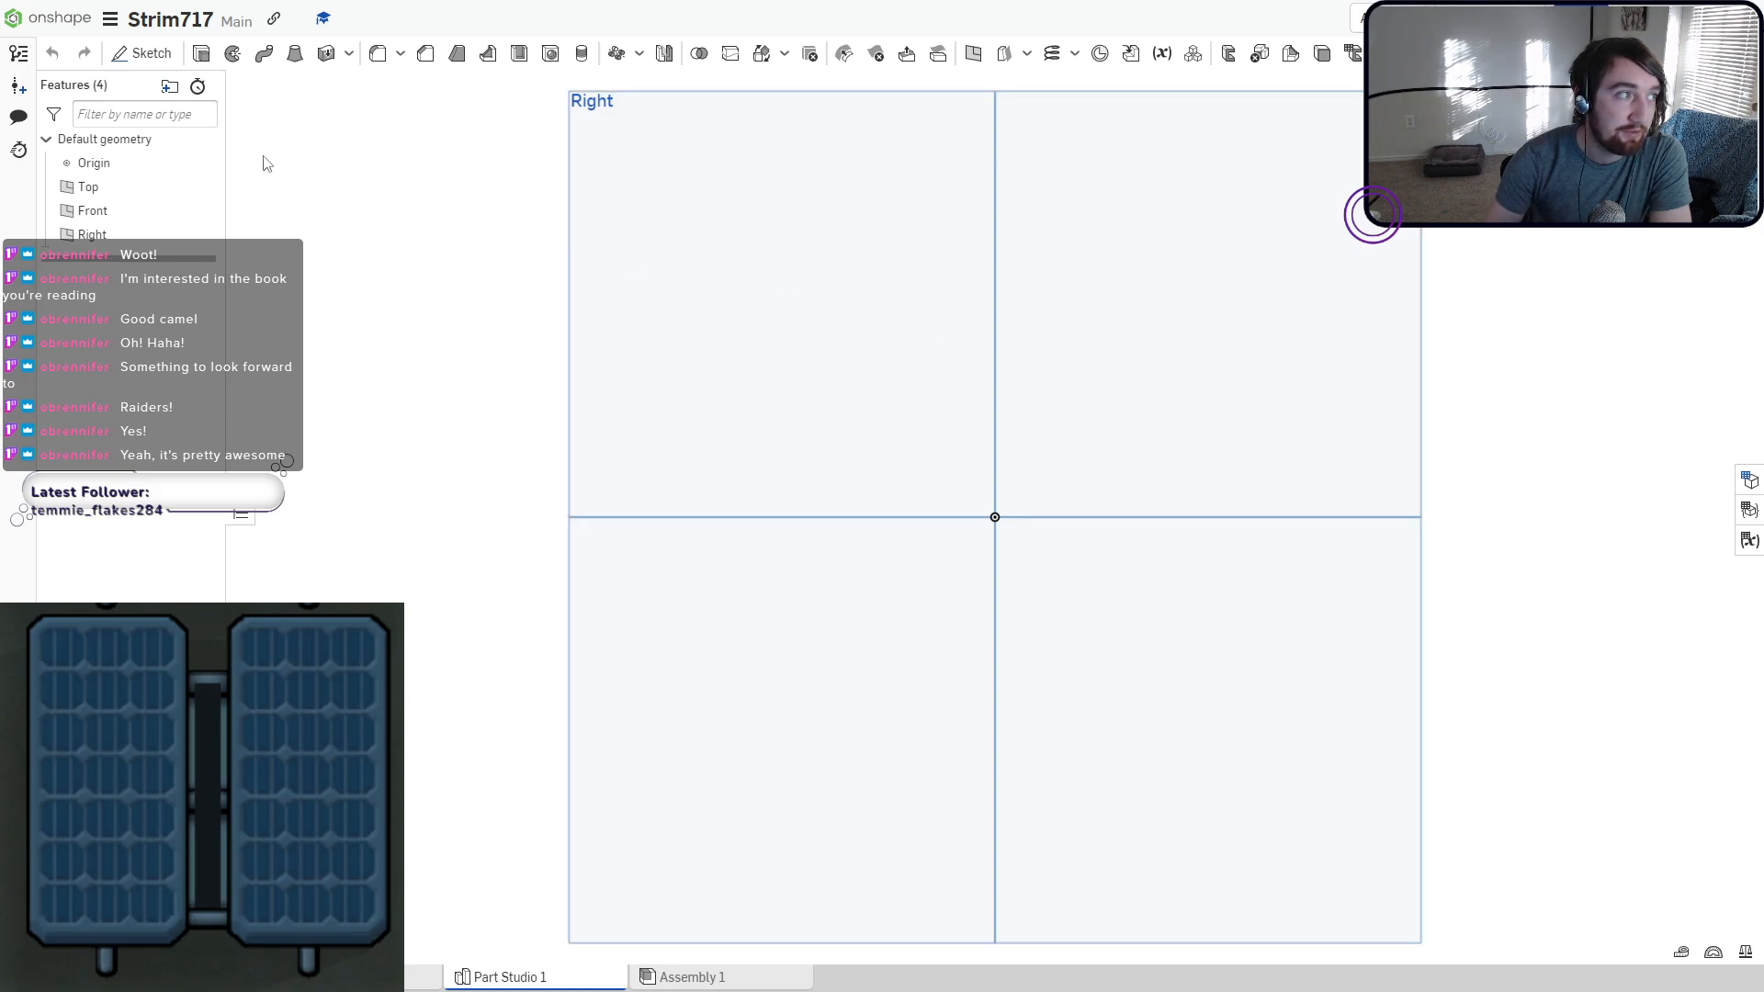
pyautogui.hotkey('shift', '7')
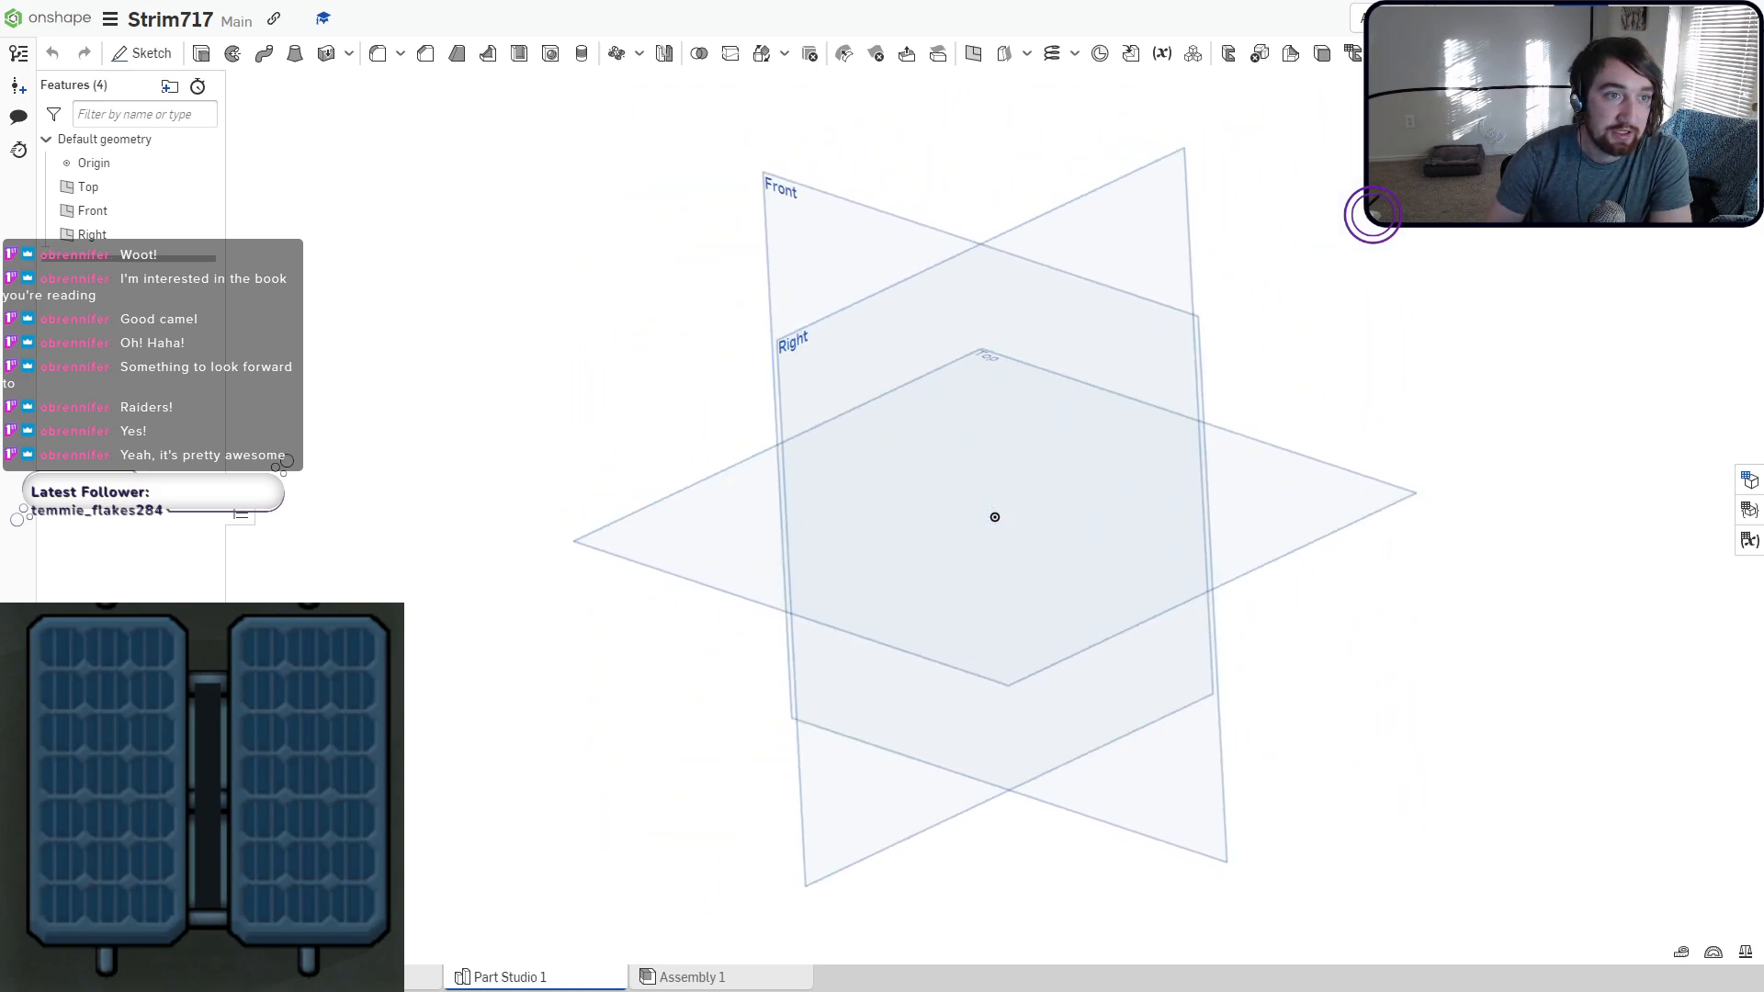
pyautogui.hotkey('shift', '5')
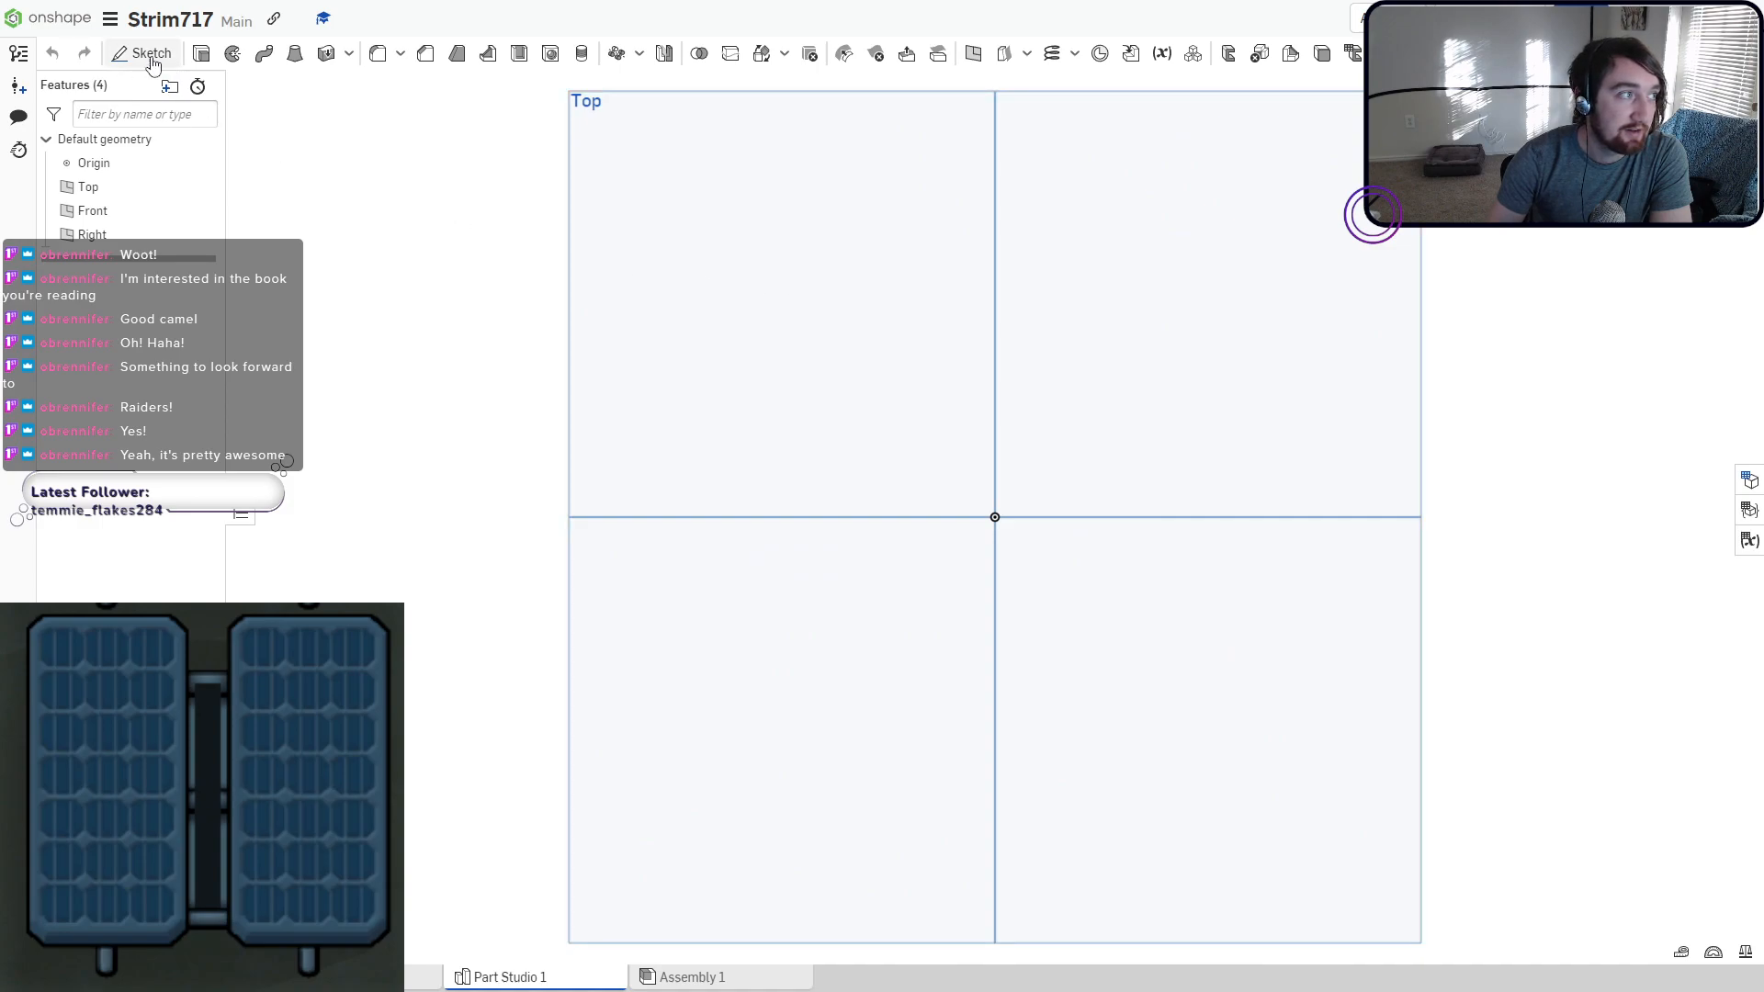
pyautogui.click(143, 52)
pyautogui.click(751, 272)
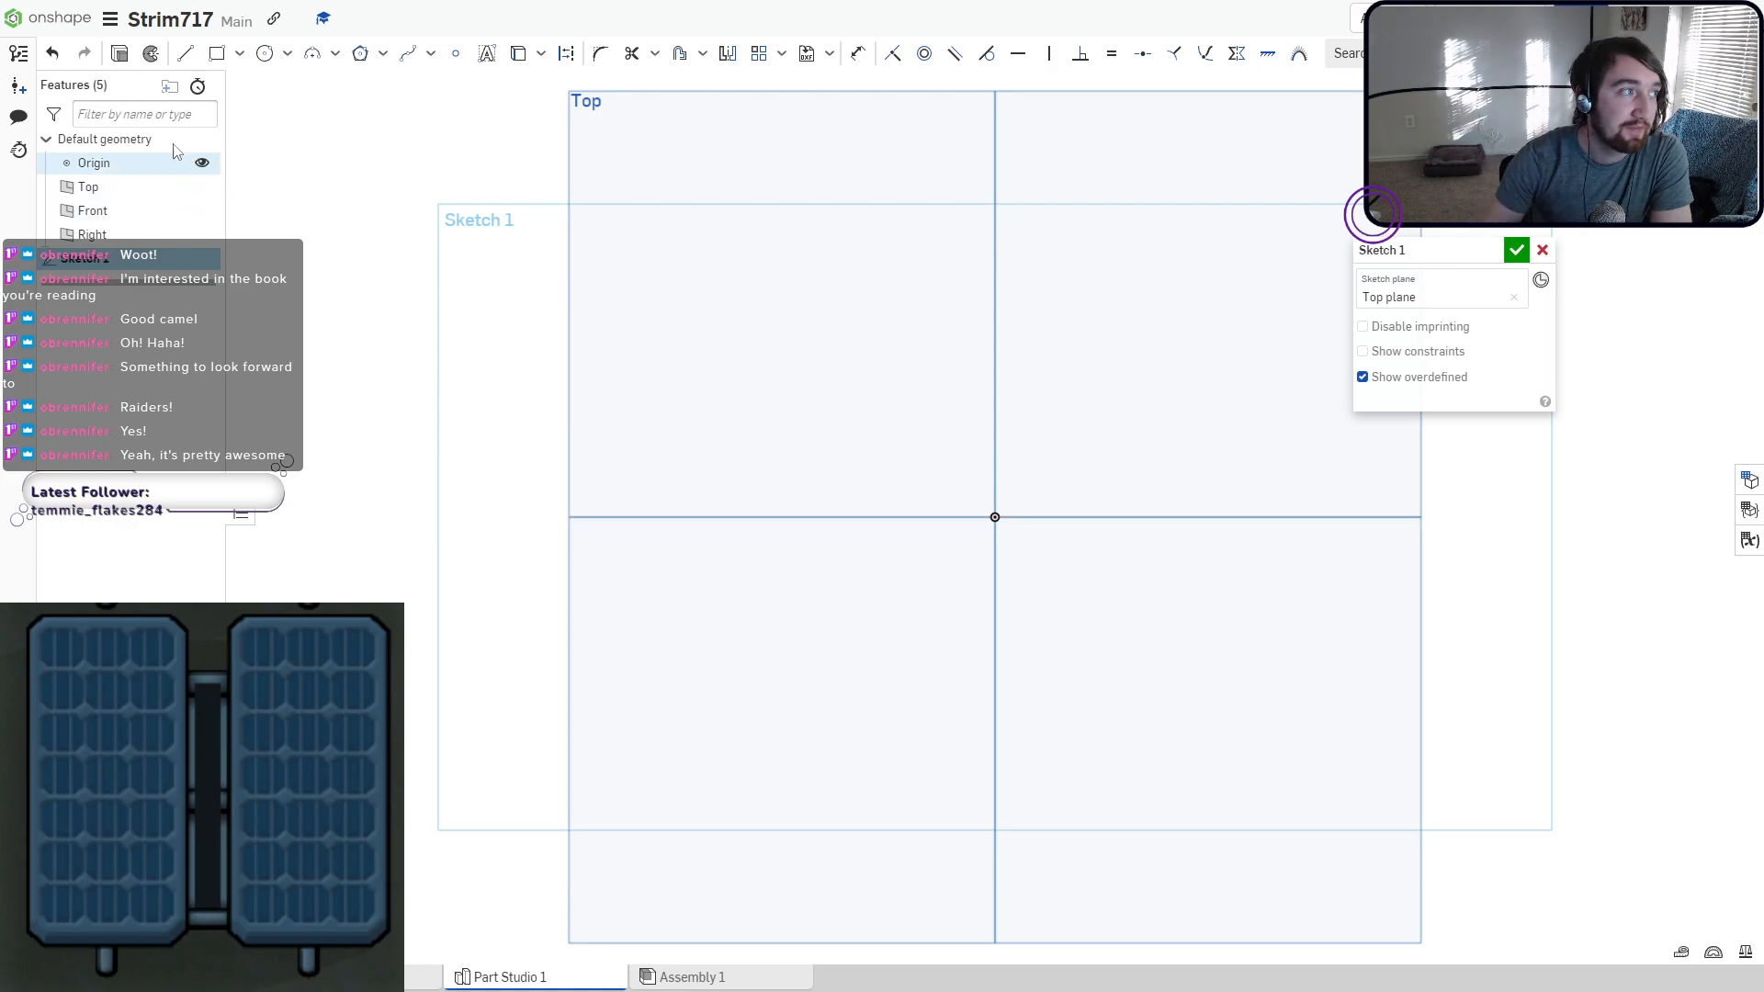
# Sketch a 10 by 10 cm center point rectangle centred on the origin.
pyautogui.click(239, 53)
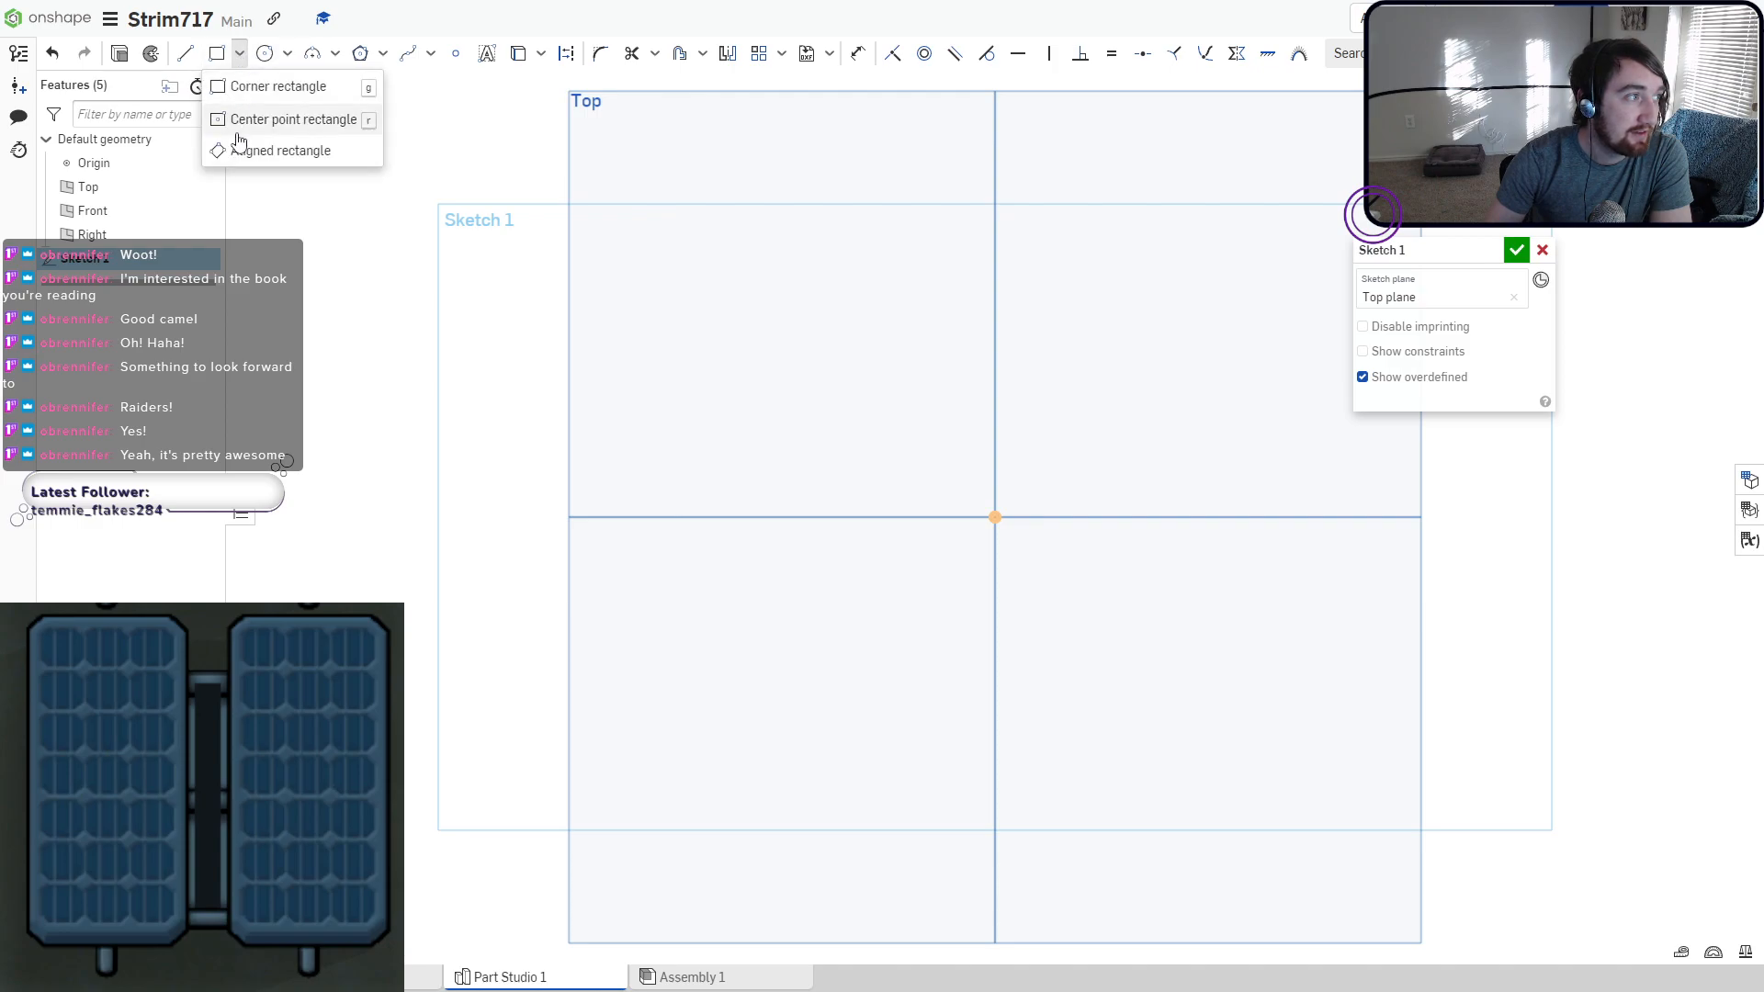
pyautogui.click(234, 124)
pyautogui.click(995, 517)
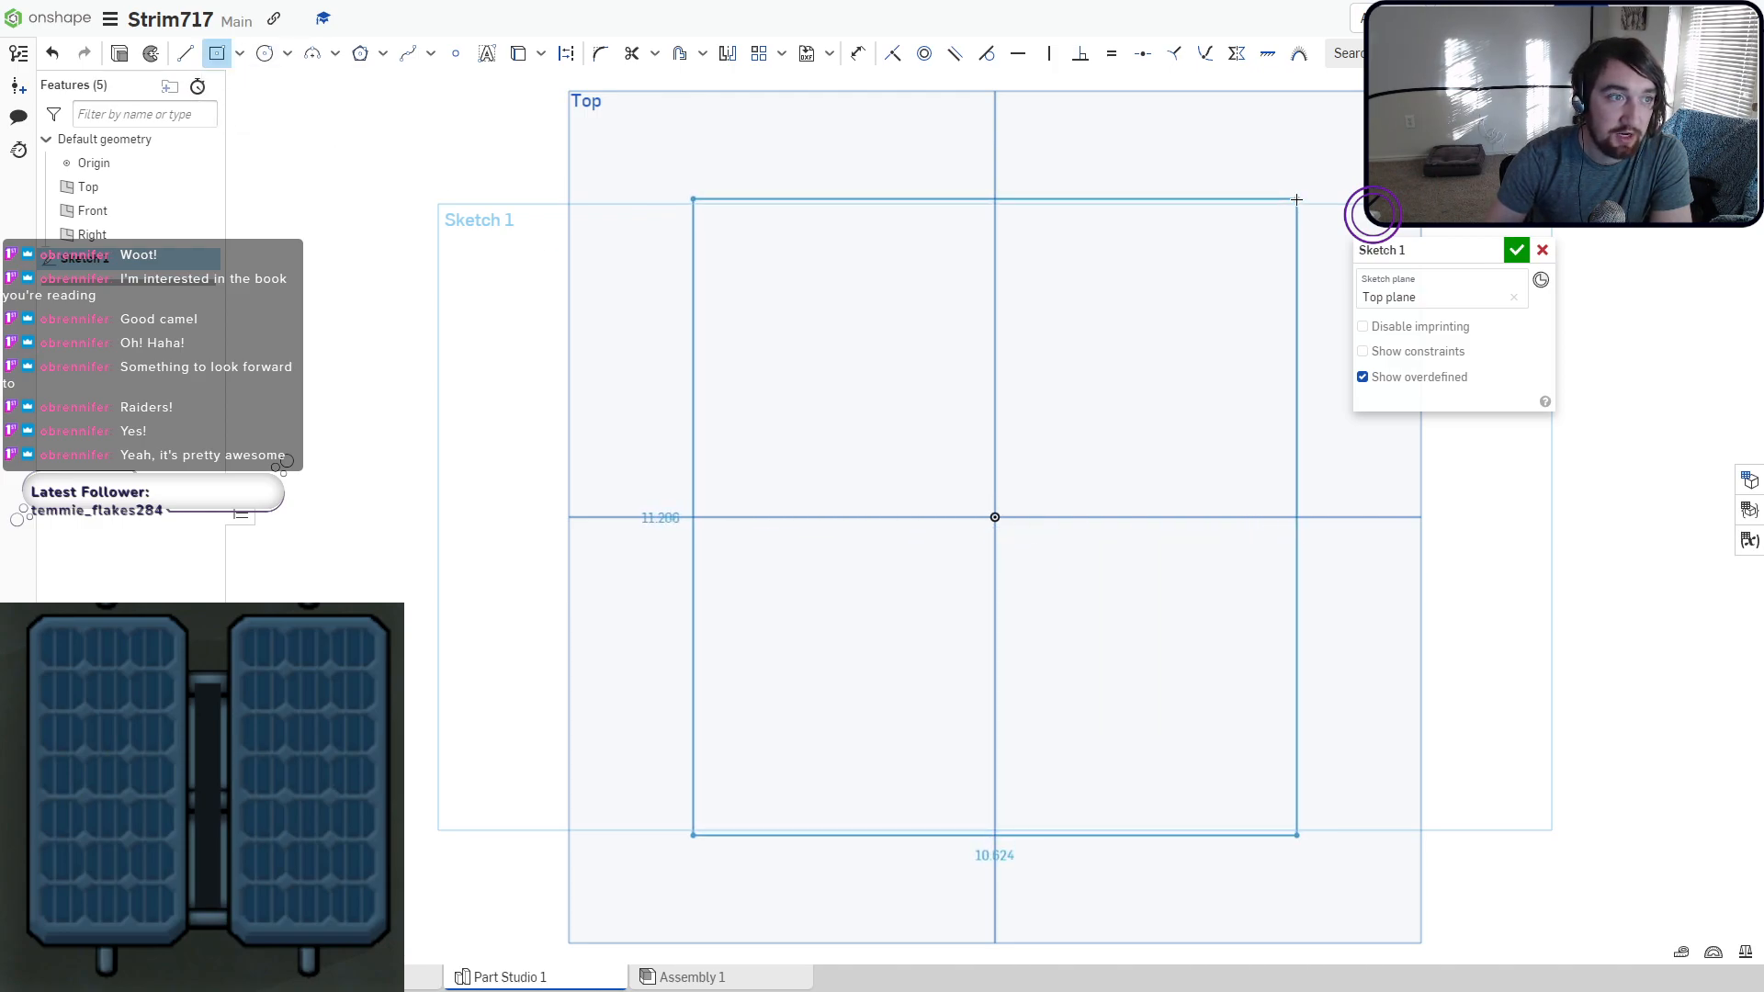
pyautogui.click(1296, 199)
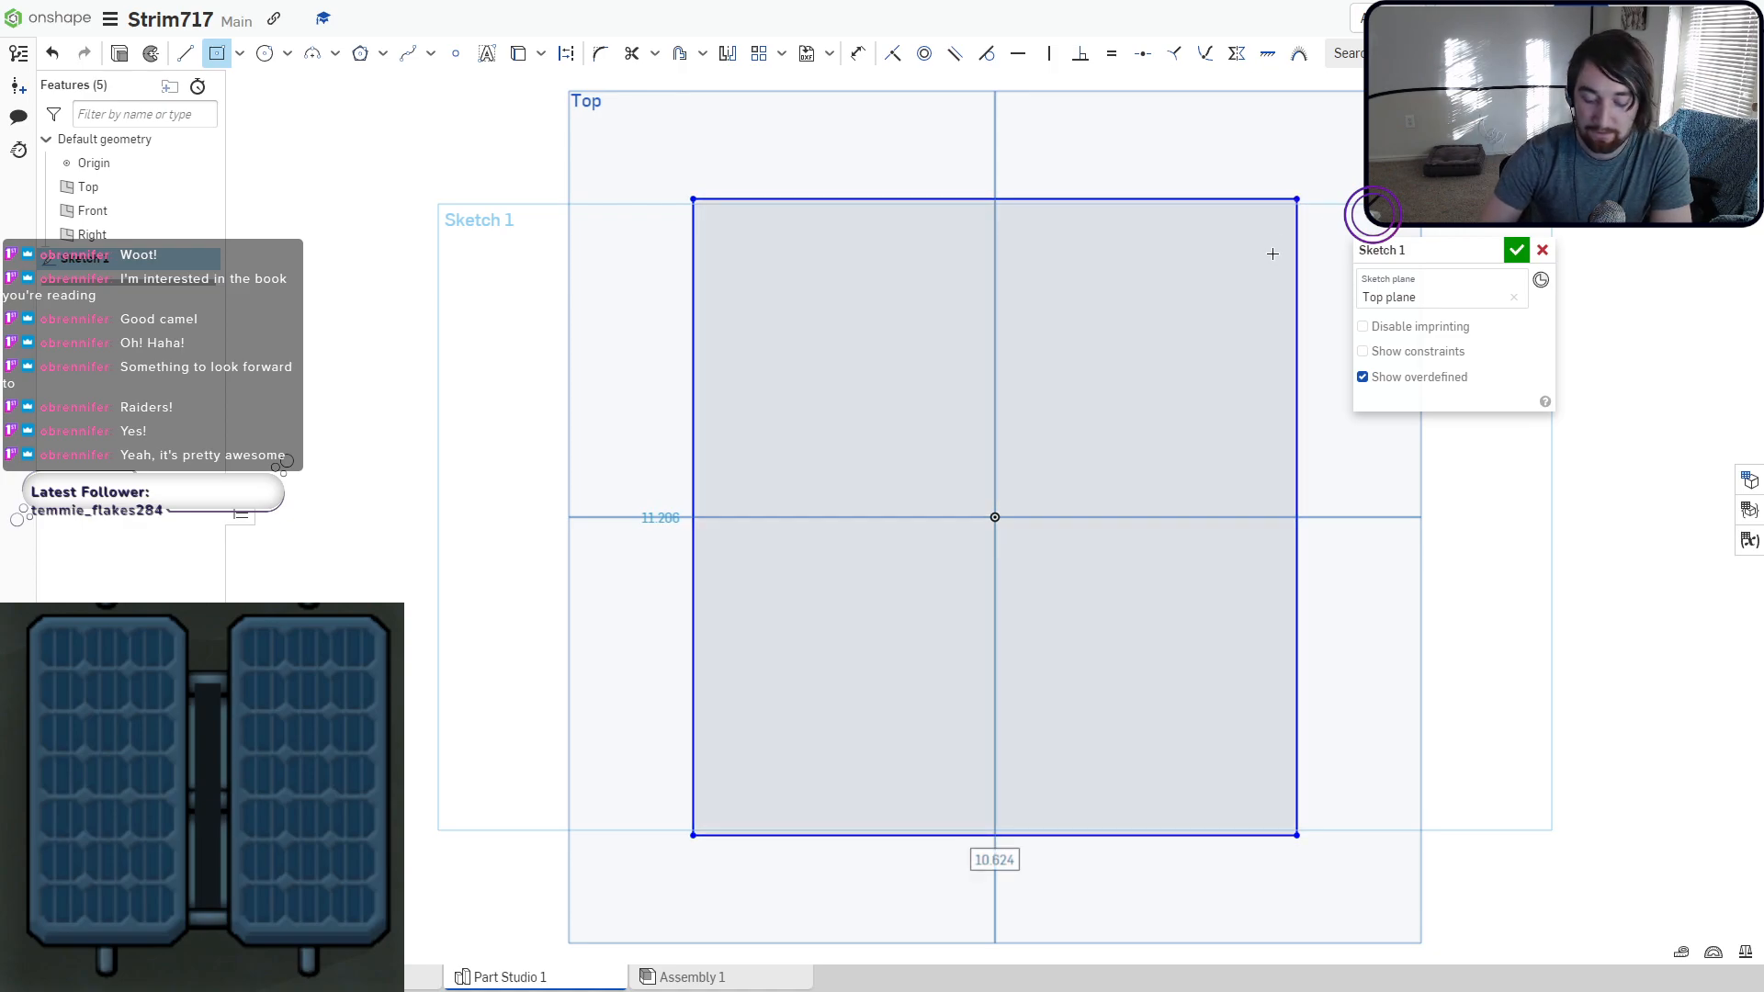
pyautogui.write('10')
pyautogui.press('Tab')
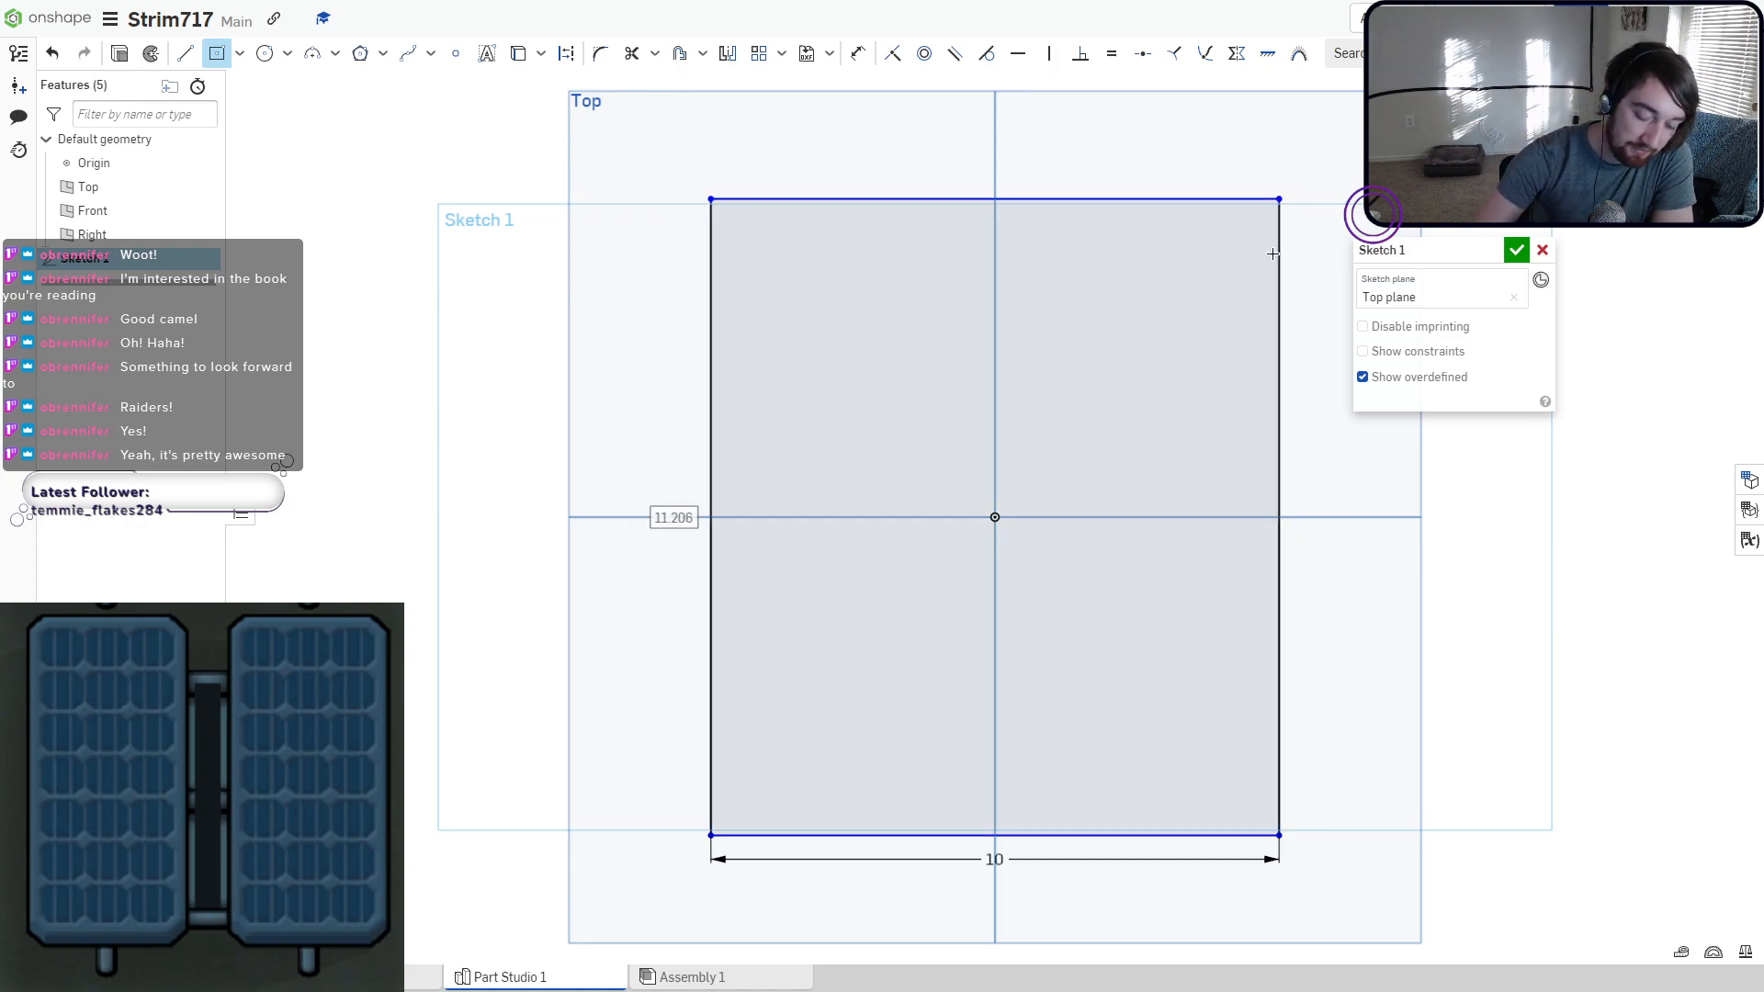
pyautogui.write('10')
pyautogui.press('Return')
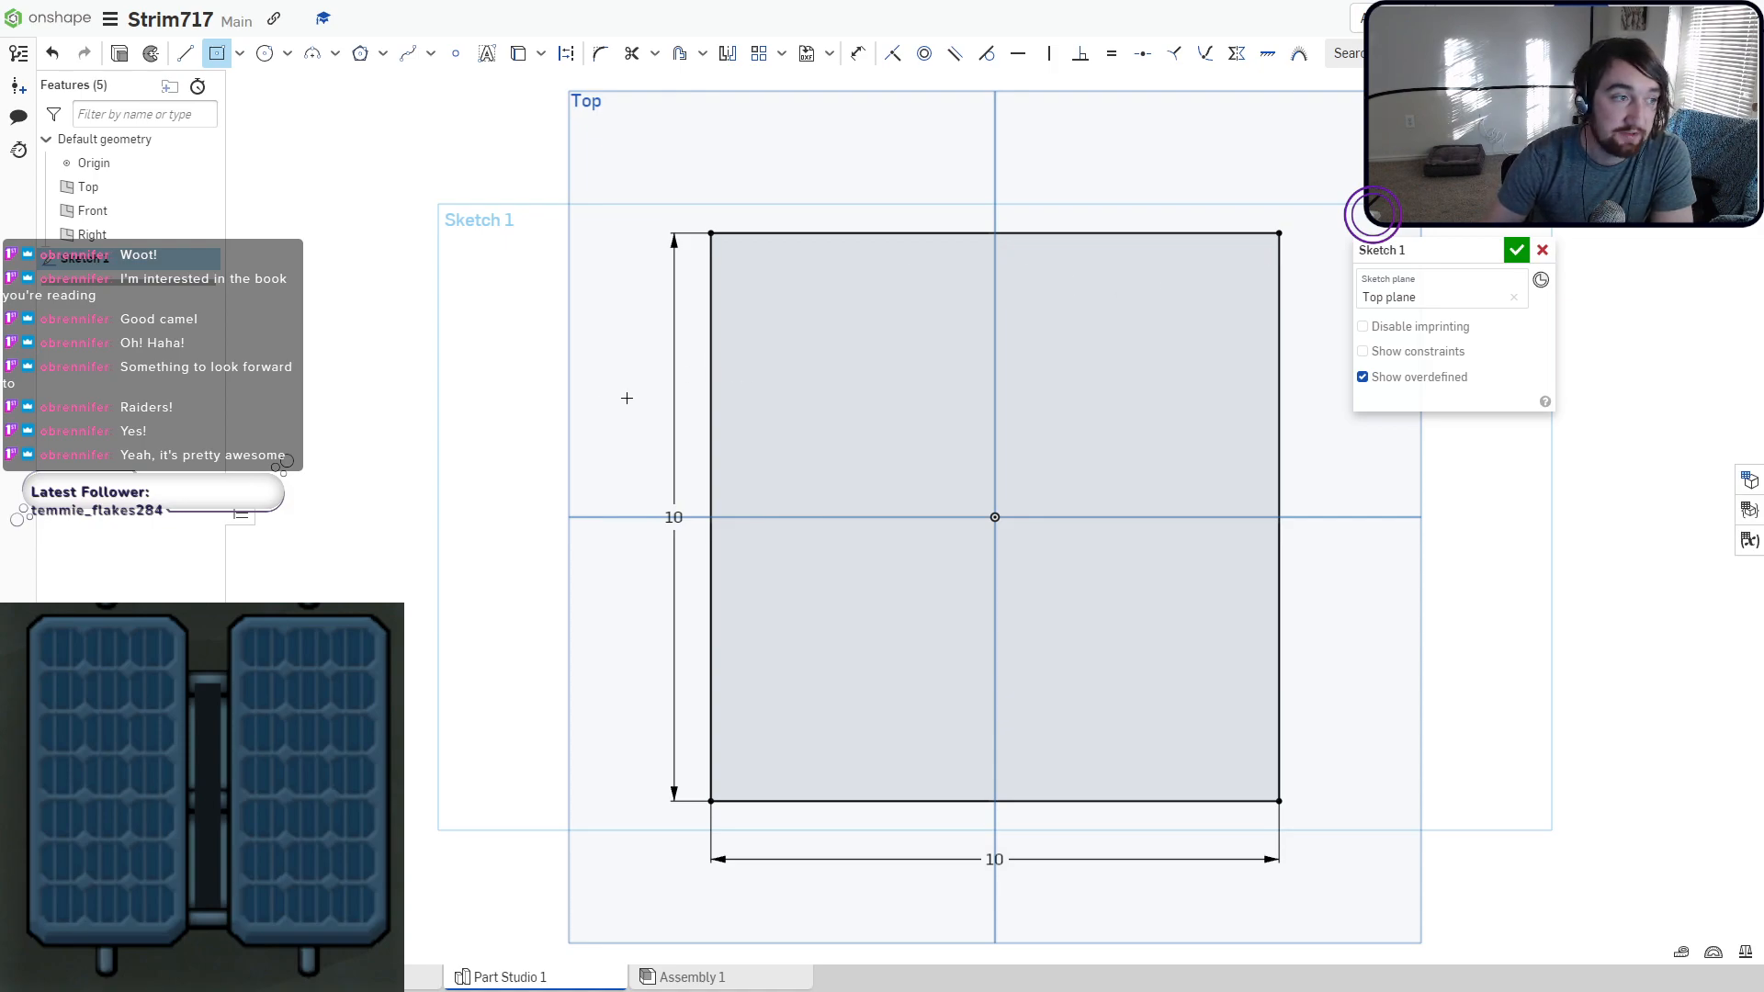
pyautogui.moveTo(627, 398)
pyautogui.mouseDown(button='right')
pyautogui.moveTo(580, 387)
pyautogui.moveTo(607, 391)
pyautogui.mouseUp(button='right')
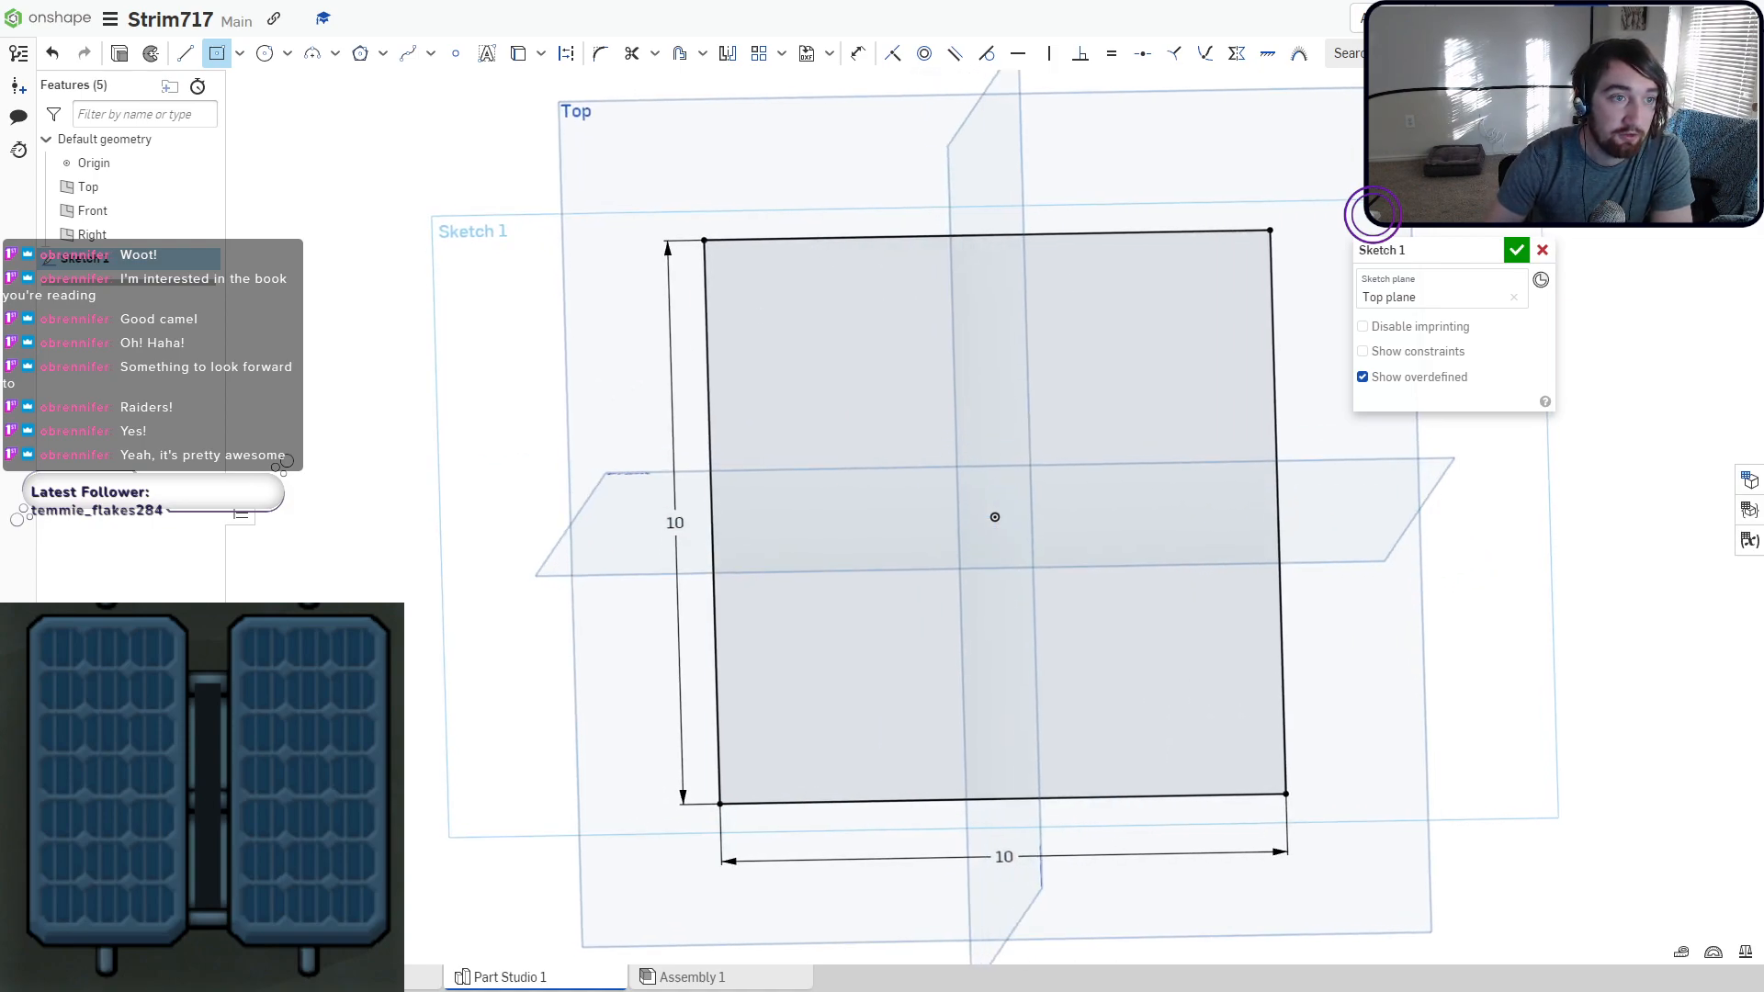
pyautogui.press('n')
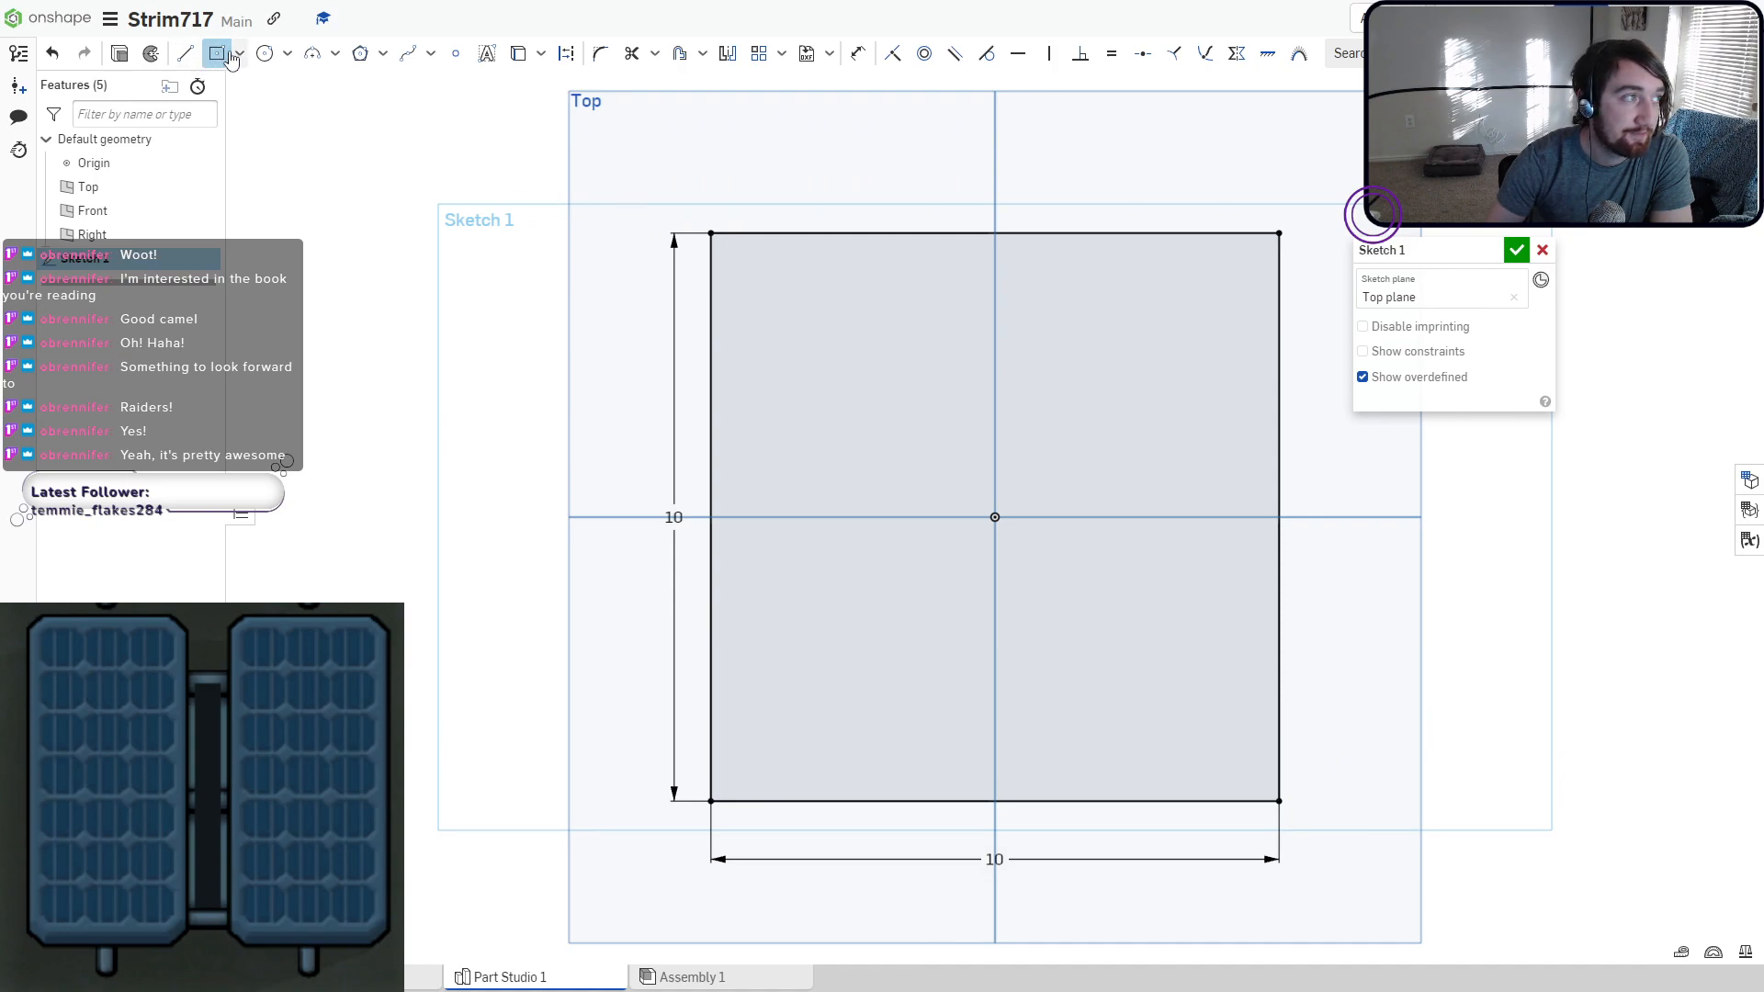
# Sketch a center point rectangle on the origin, 1.25 cm wide and spanning the full height of the square.
pyautogui.click(994, 521)
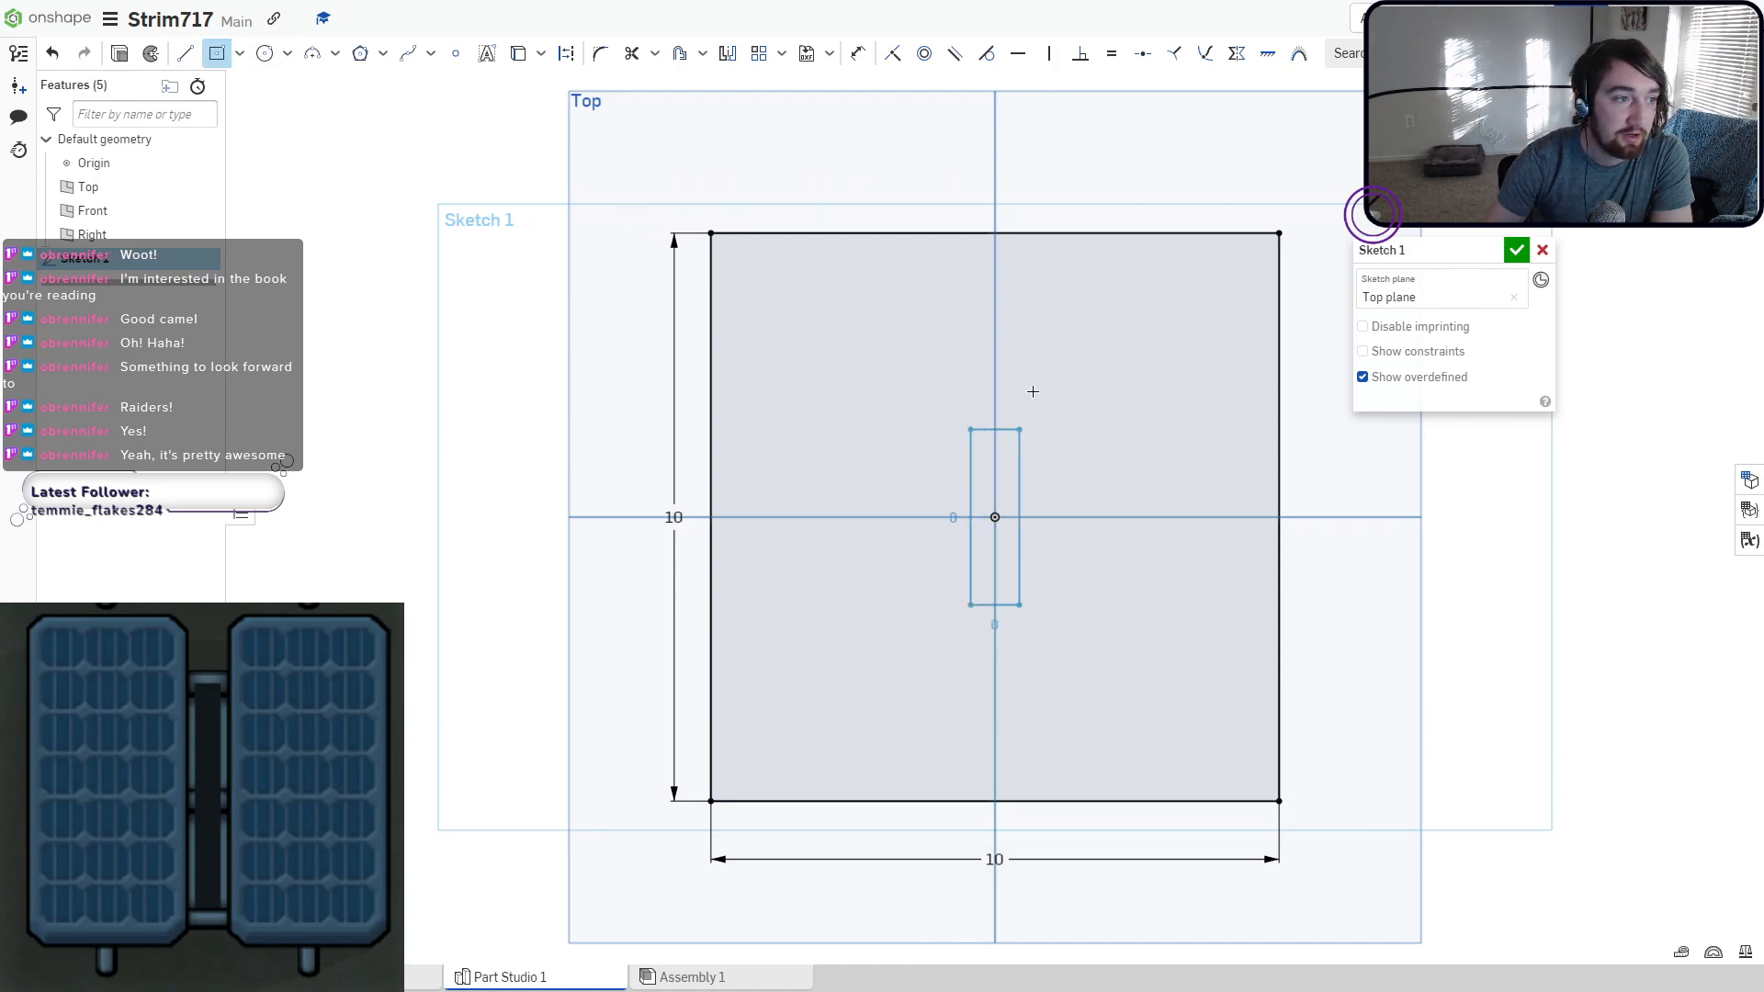
pyautogui.click(1030, 235)
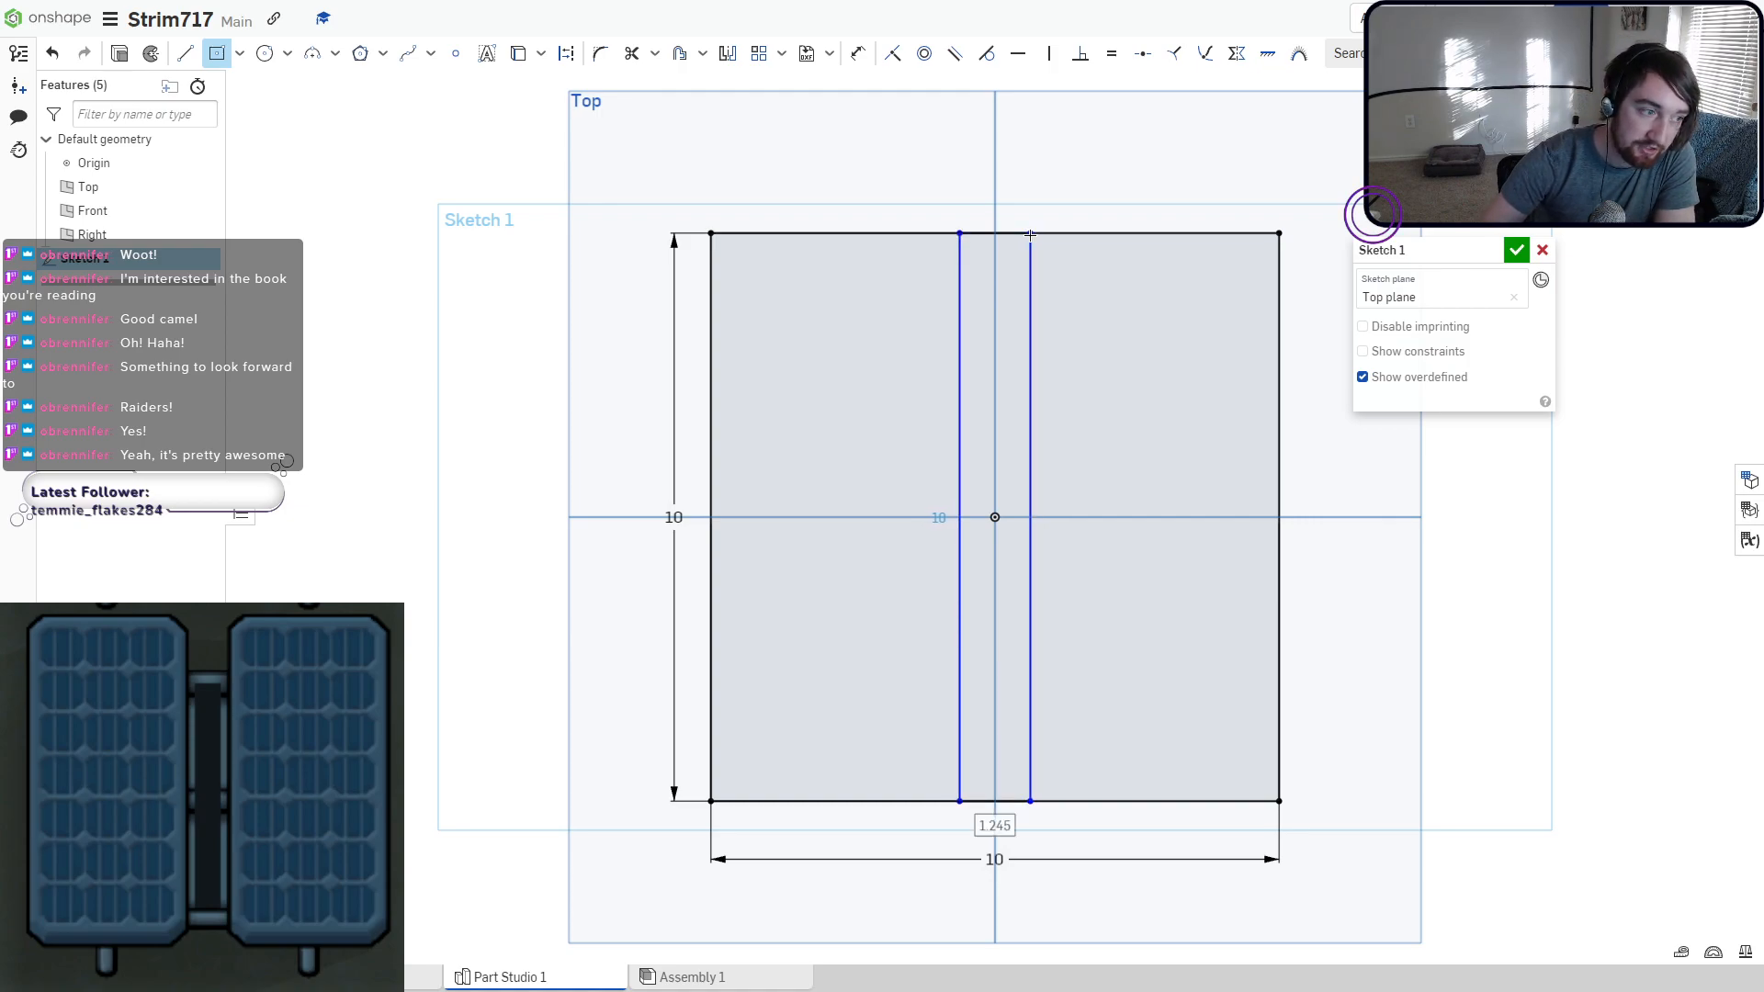
pyautogui.write('1')
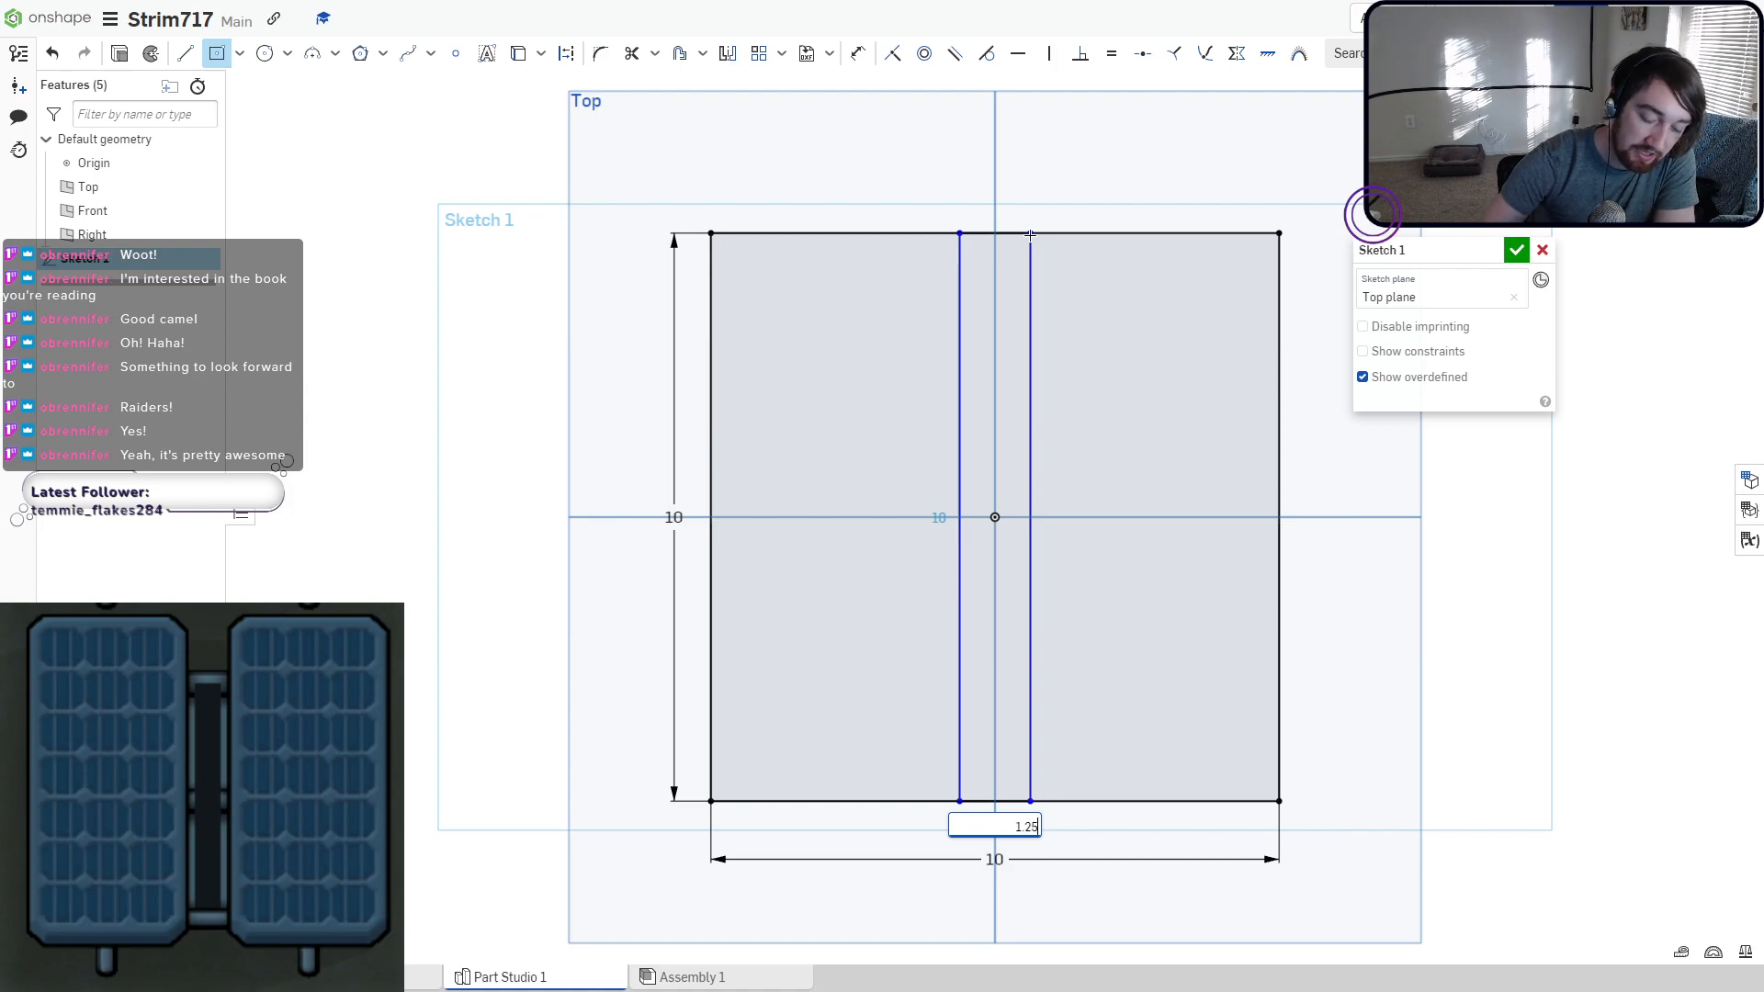
pyautogui.press('Return')
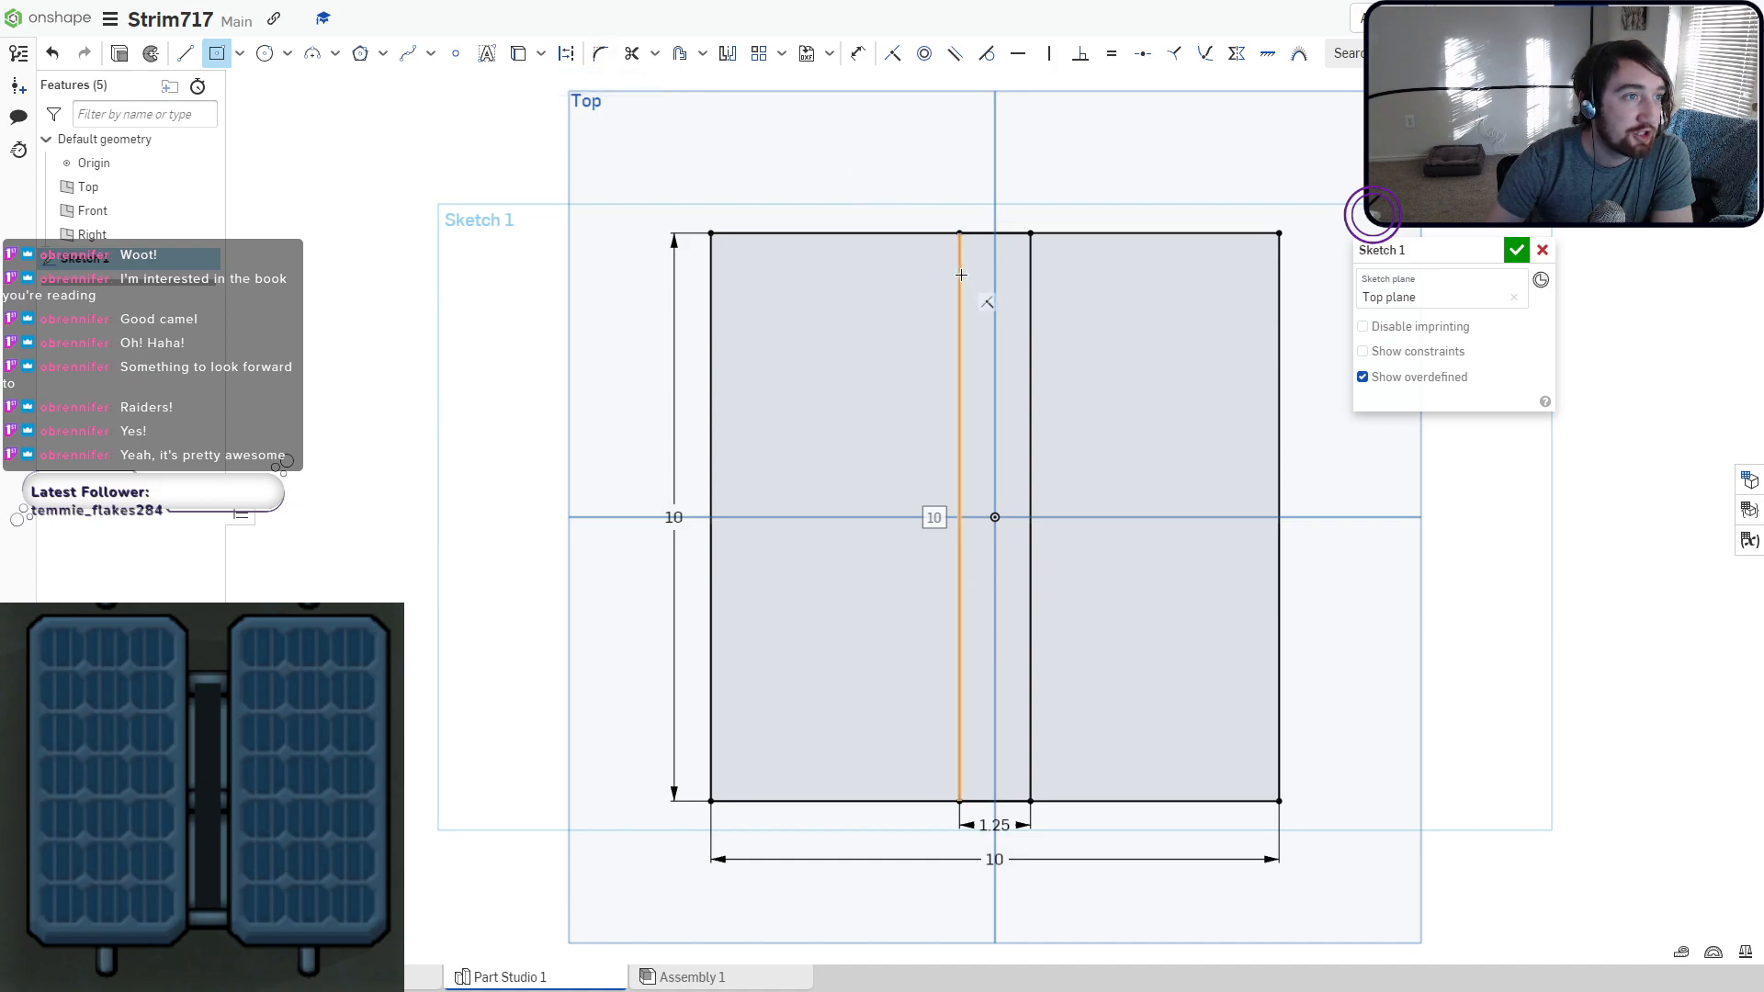
pyautogui.click(600, 54)
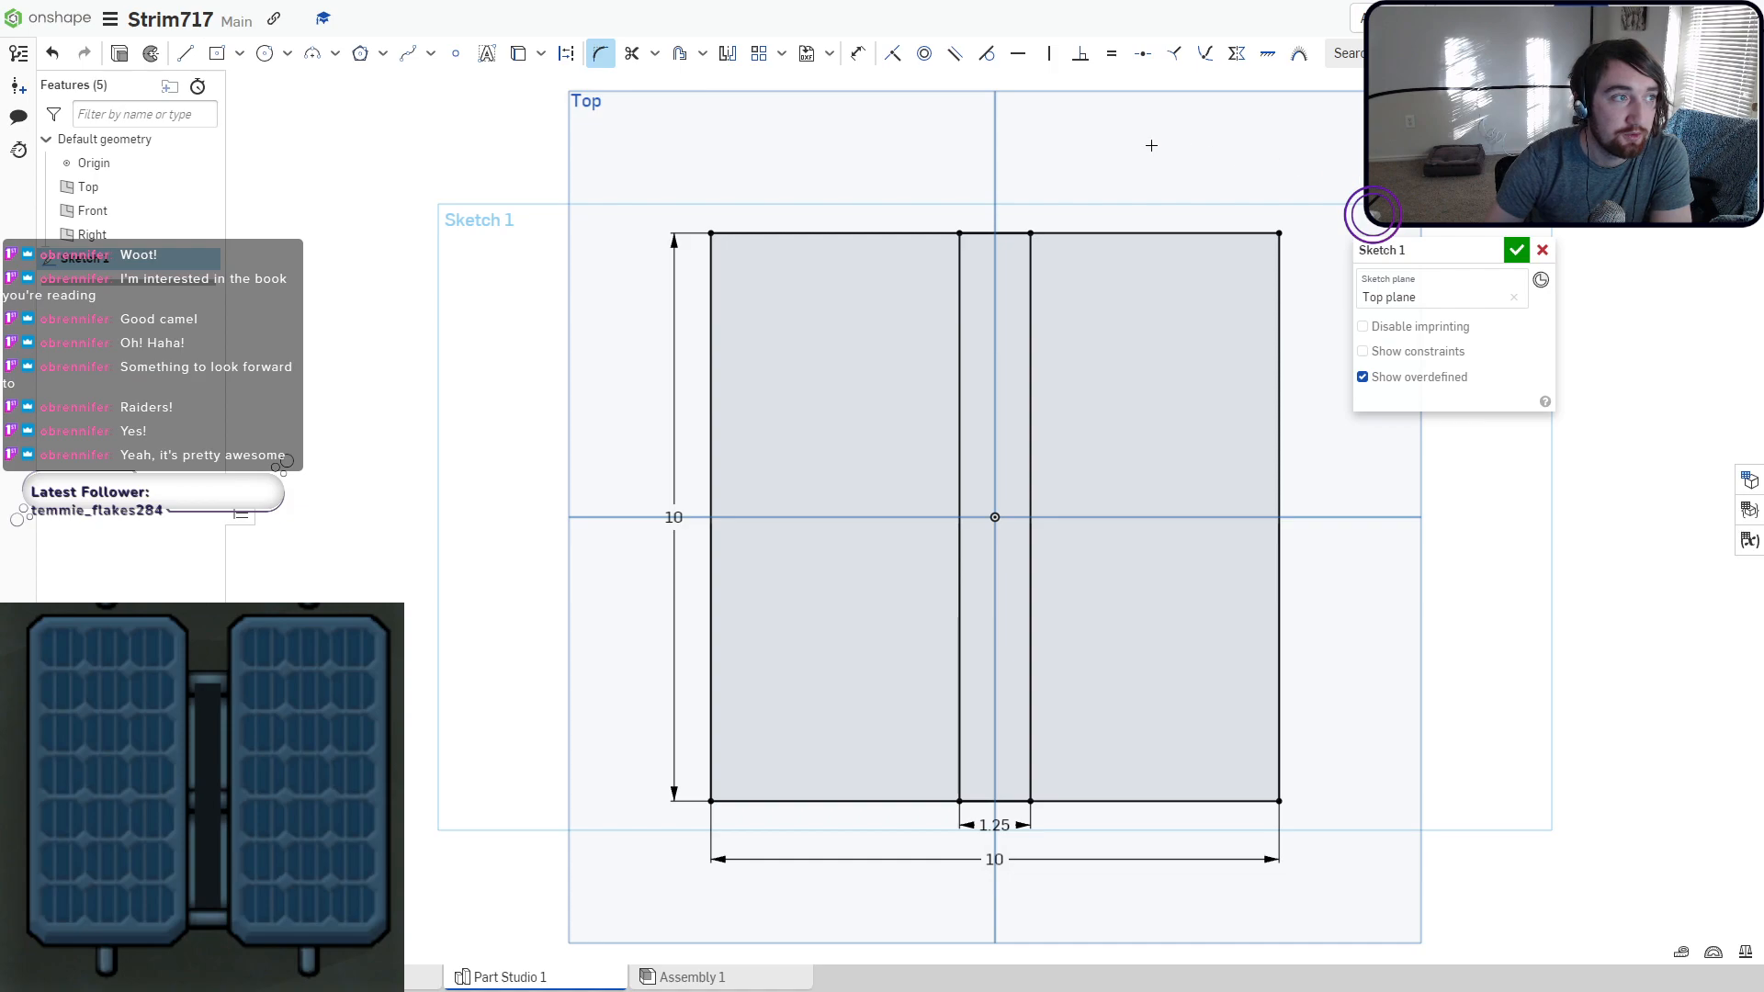
pyautogui.click(655, 55)
pyautogui.click(656, 61)
pyautogui.click(703, 56)
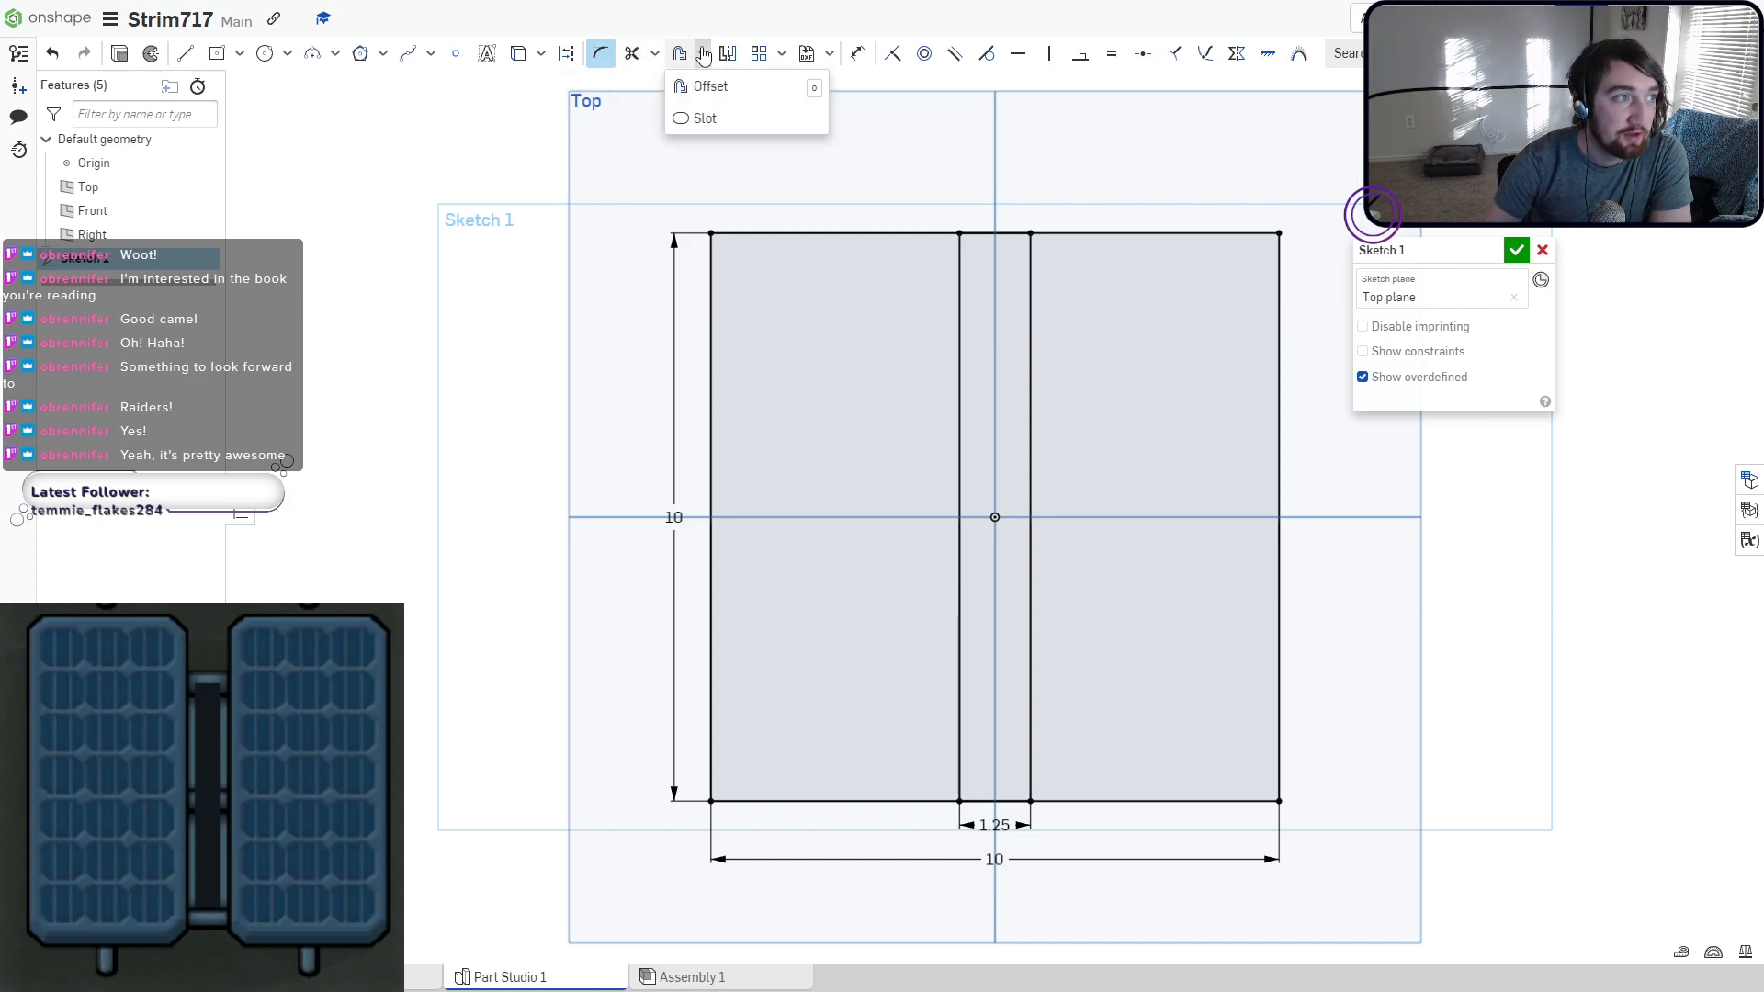
pyautogui.click(704, 56)
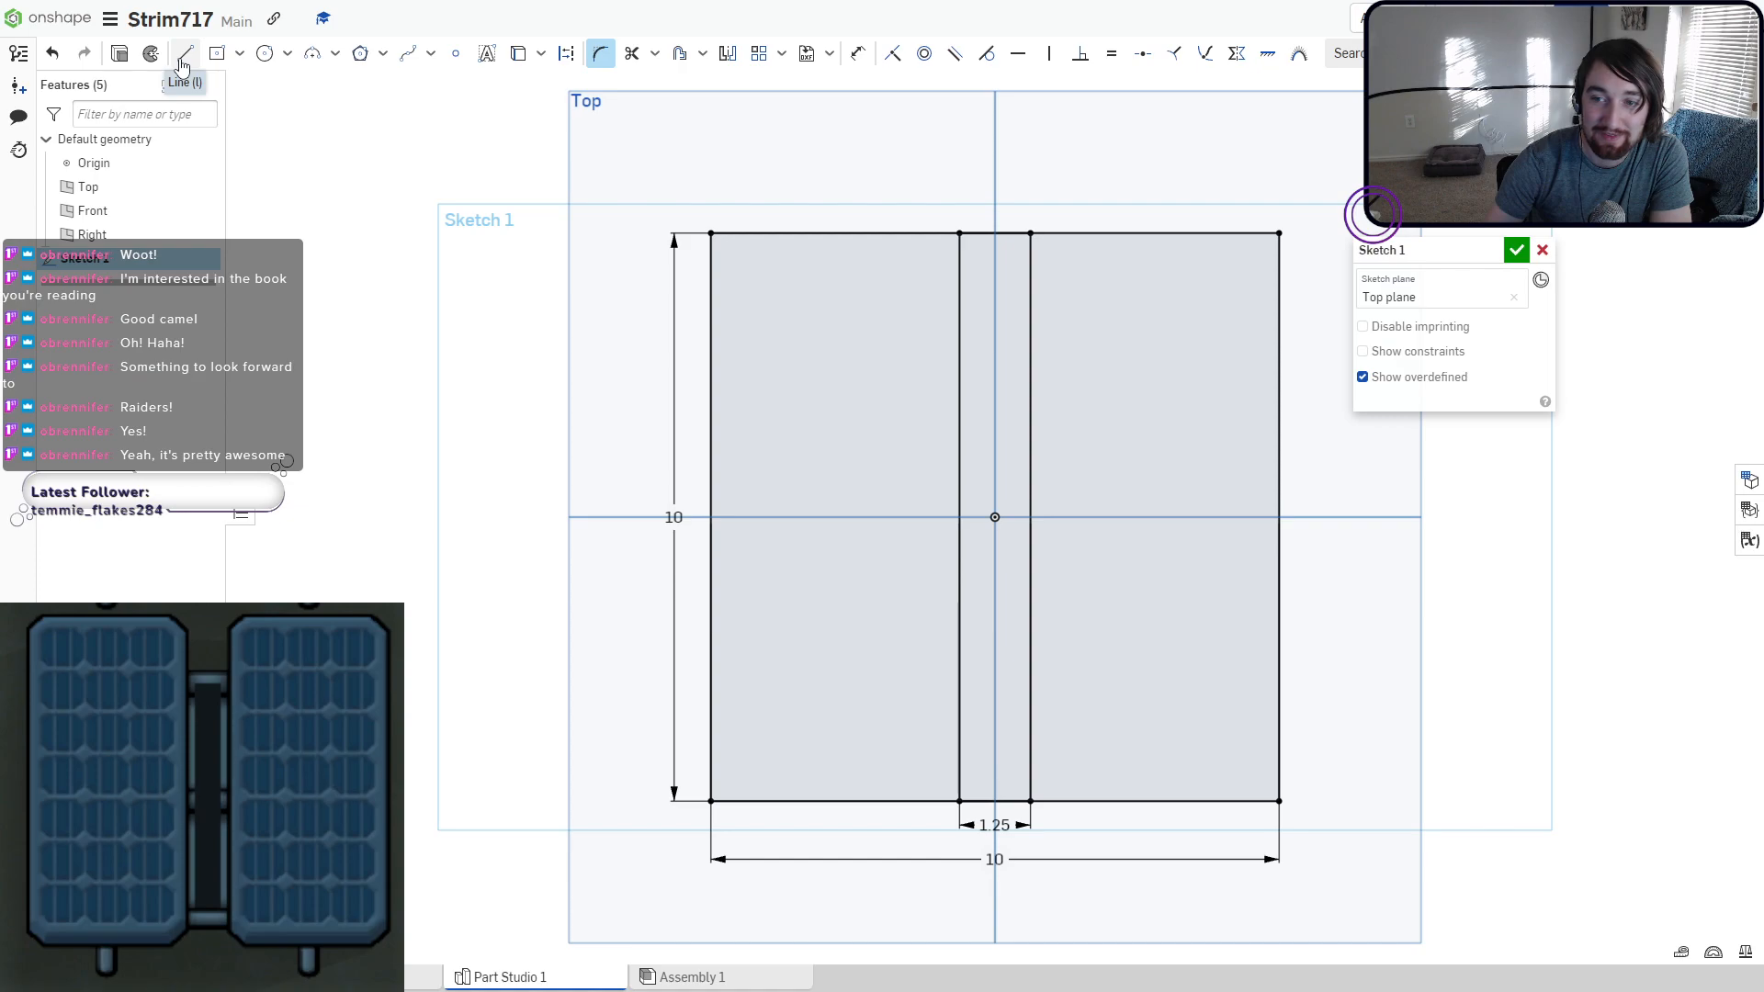
# Sketch a 1 by 1 cm corner rectangle inside the large square, starting from its upper-left corner.
pyautogui.click(217, 54)
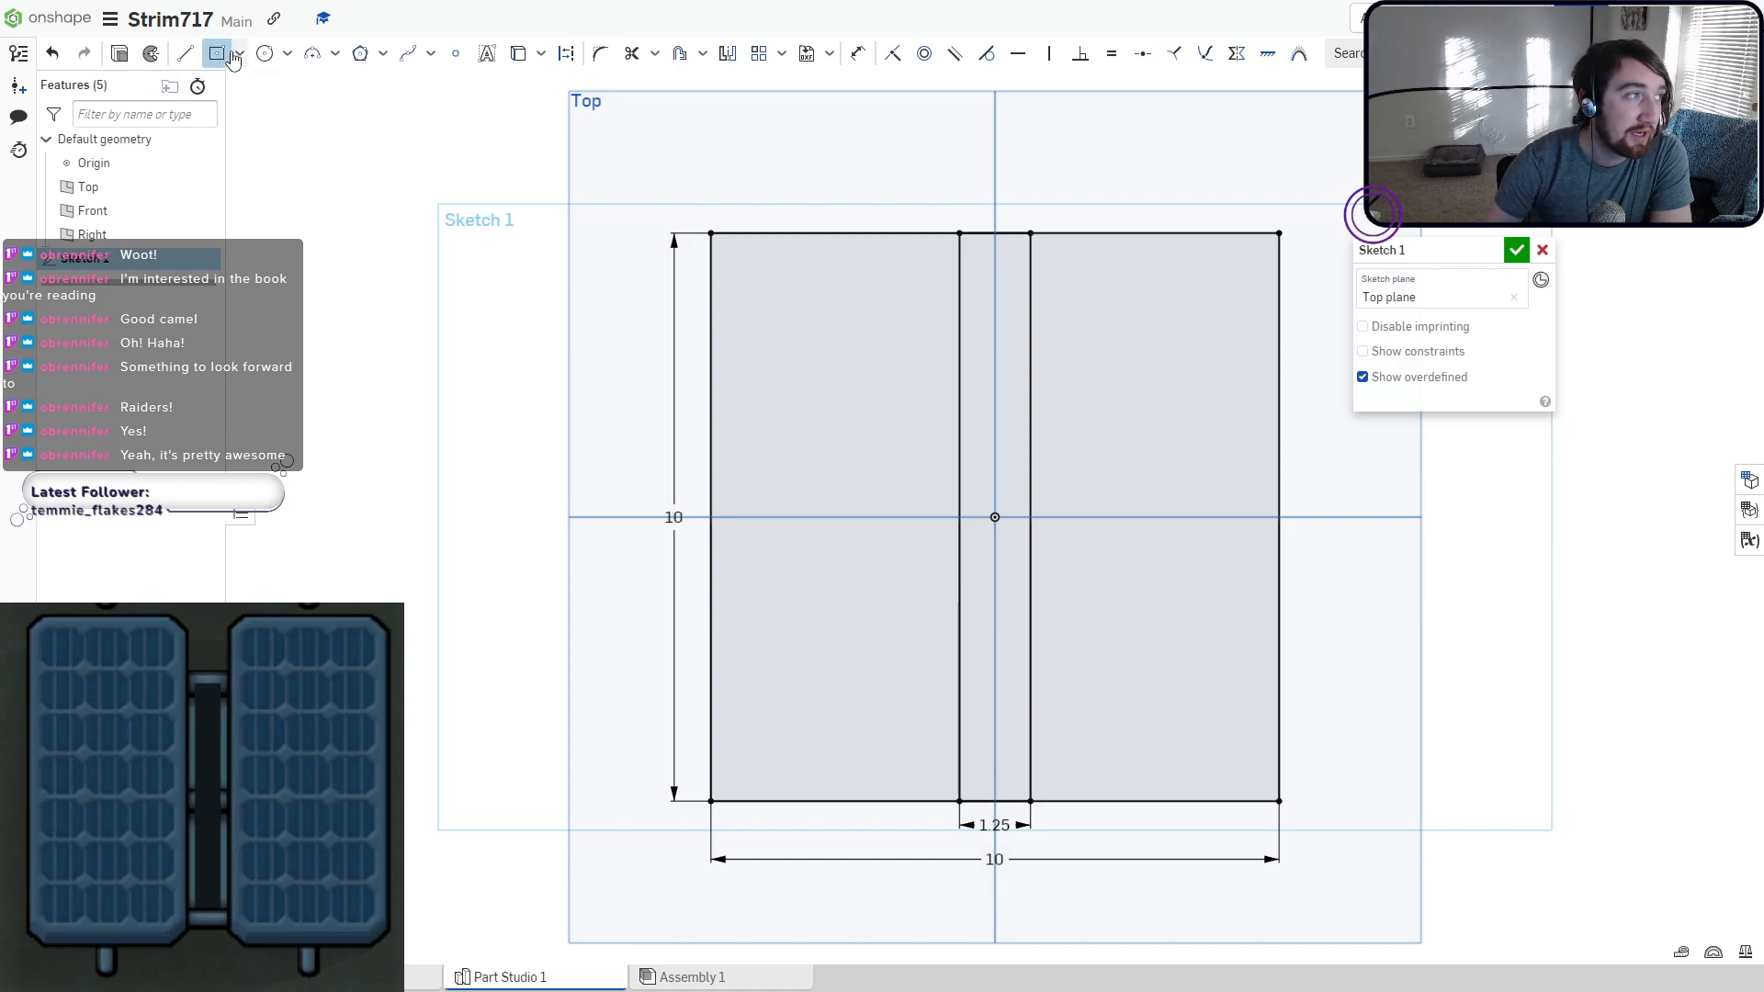
pyautogui.click(239, 55)
pyautogui.click(279, 86)
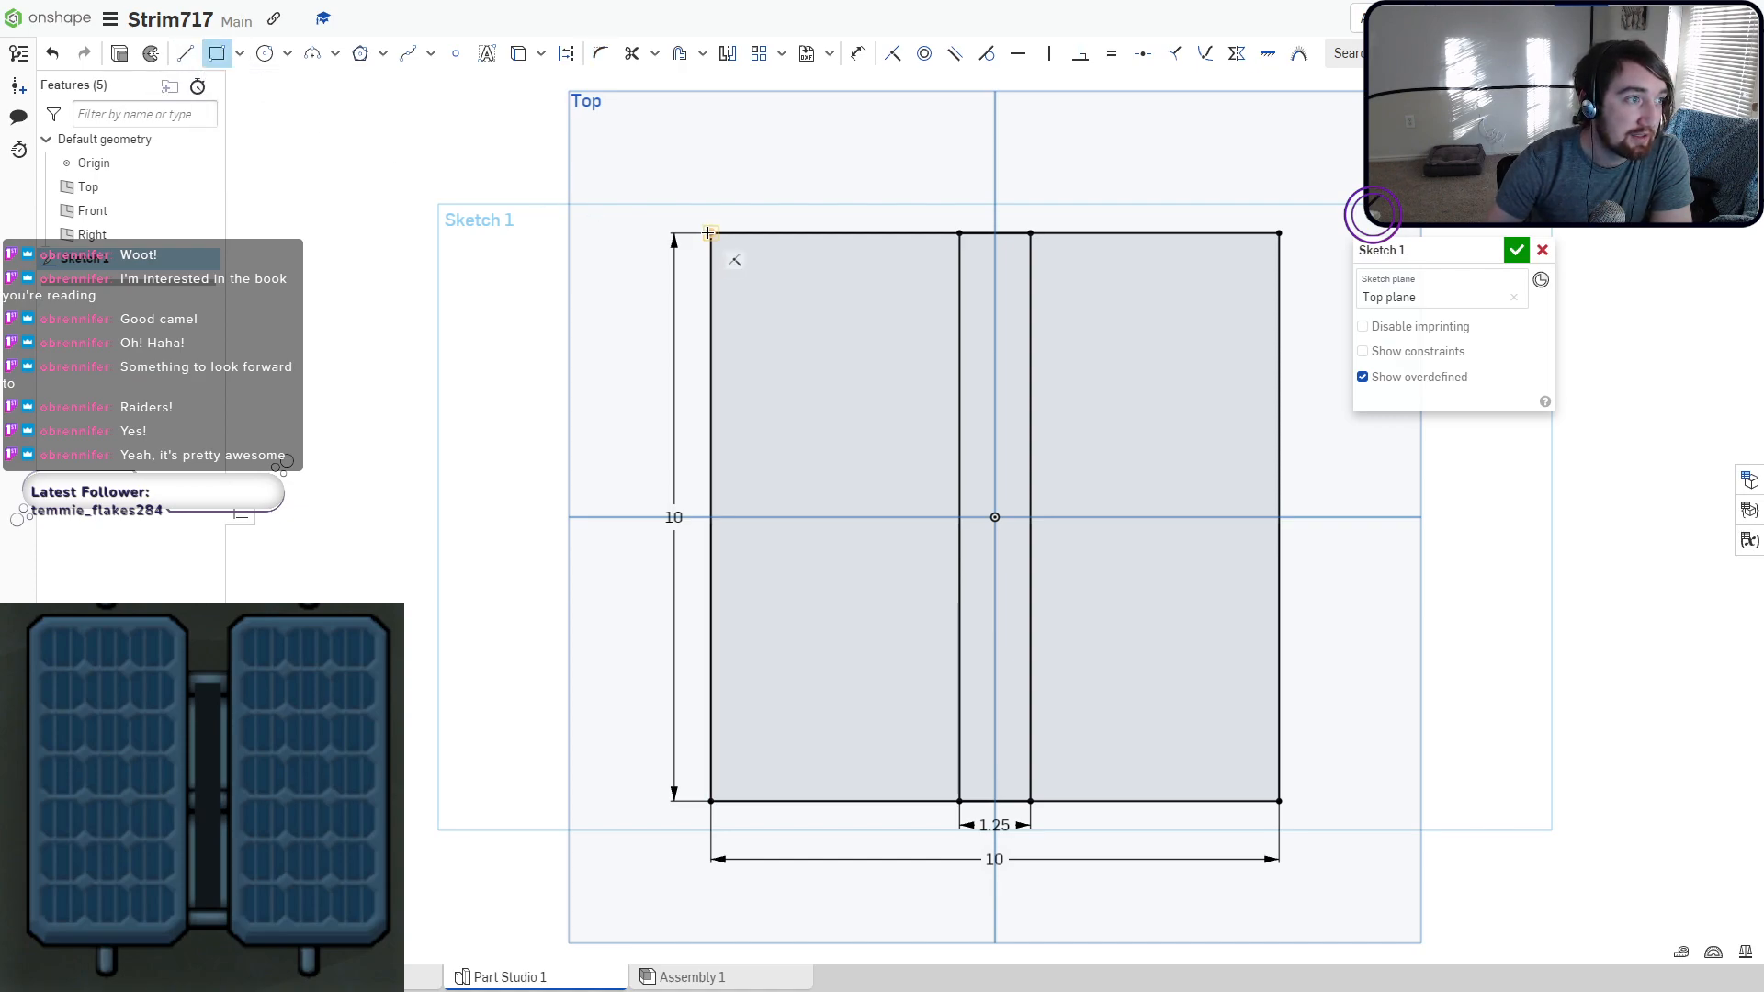
pyautogui.click(711, 233)
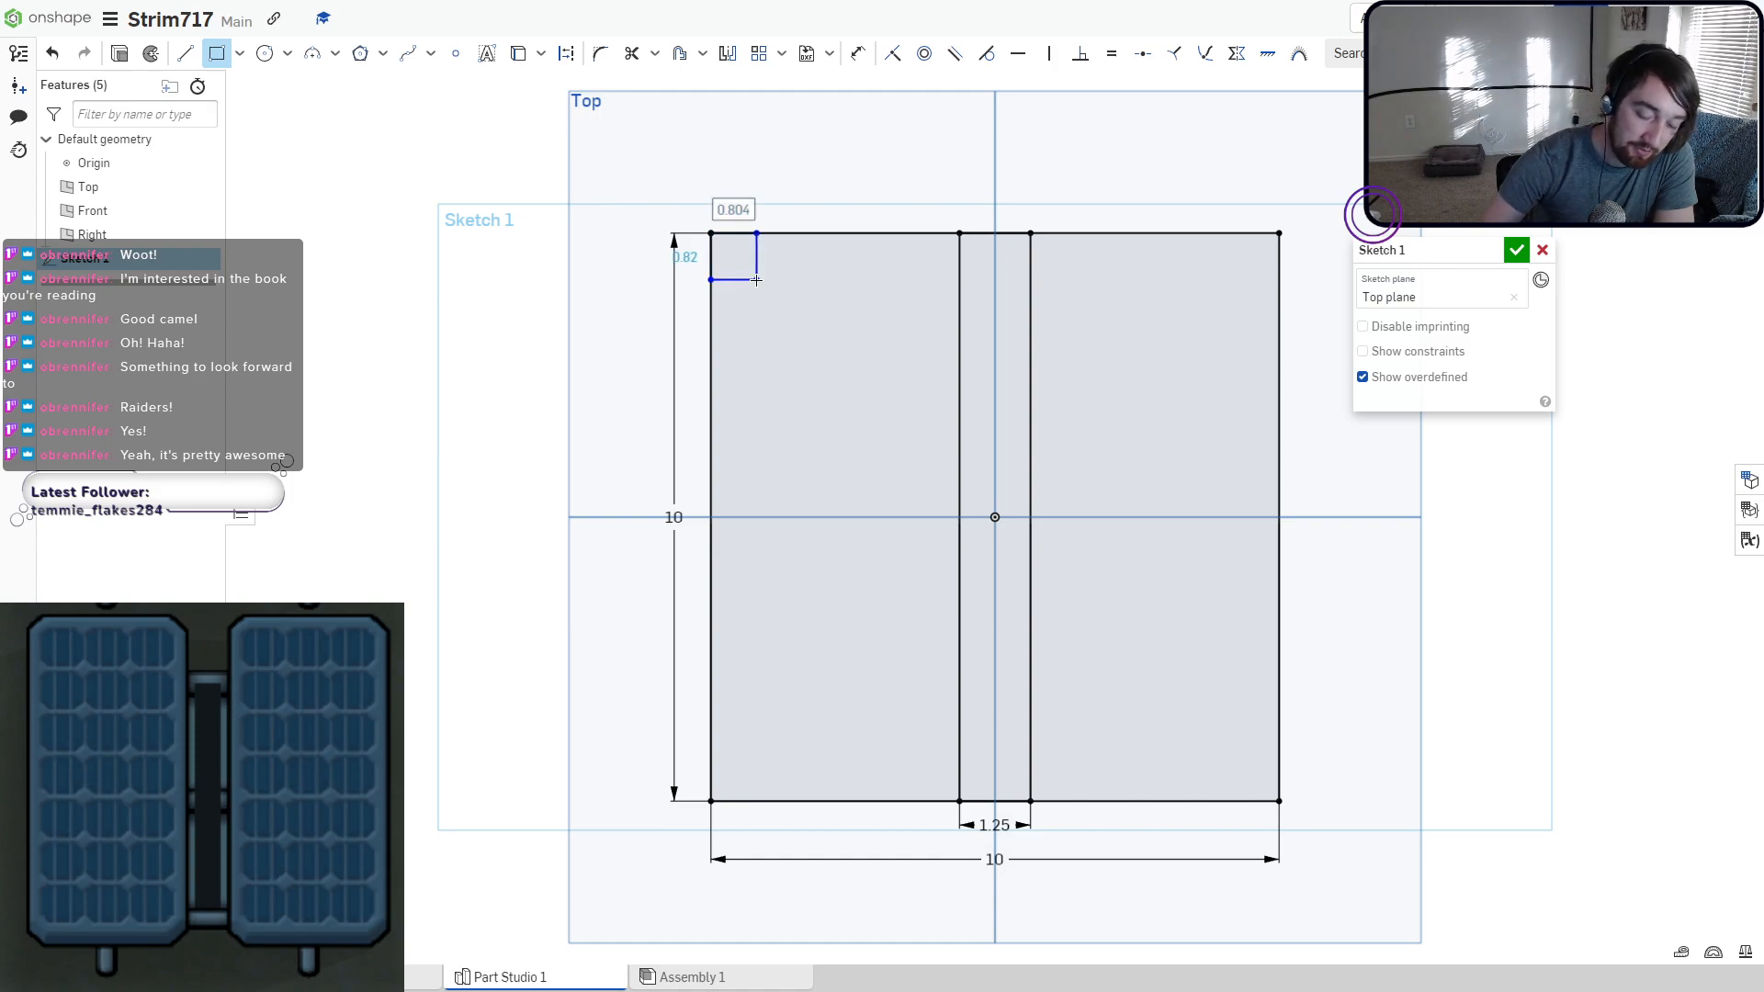
pyautogui.write('1')
pyautogui.press('Tab')
pyautogui.write('1')
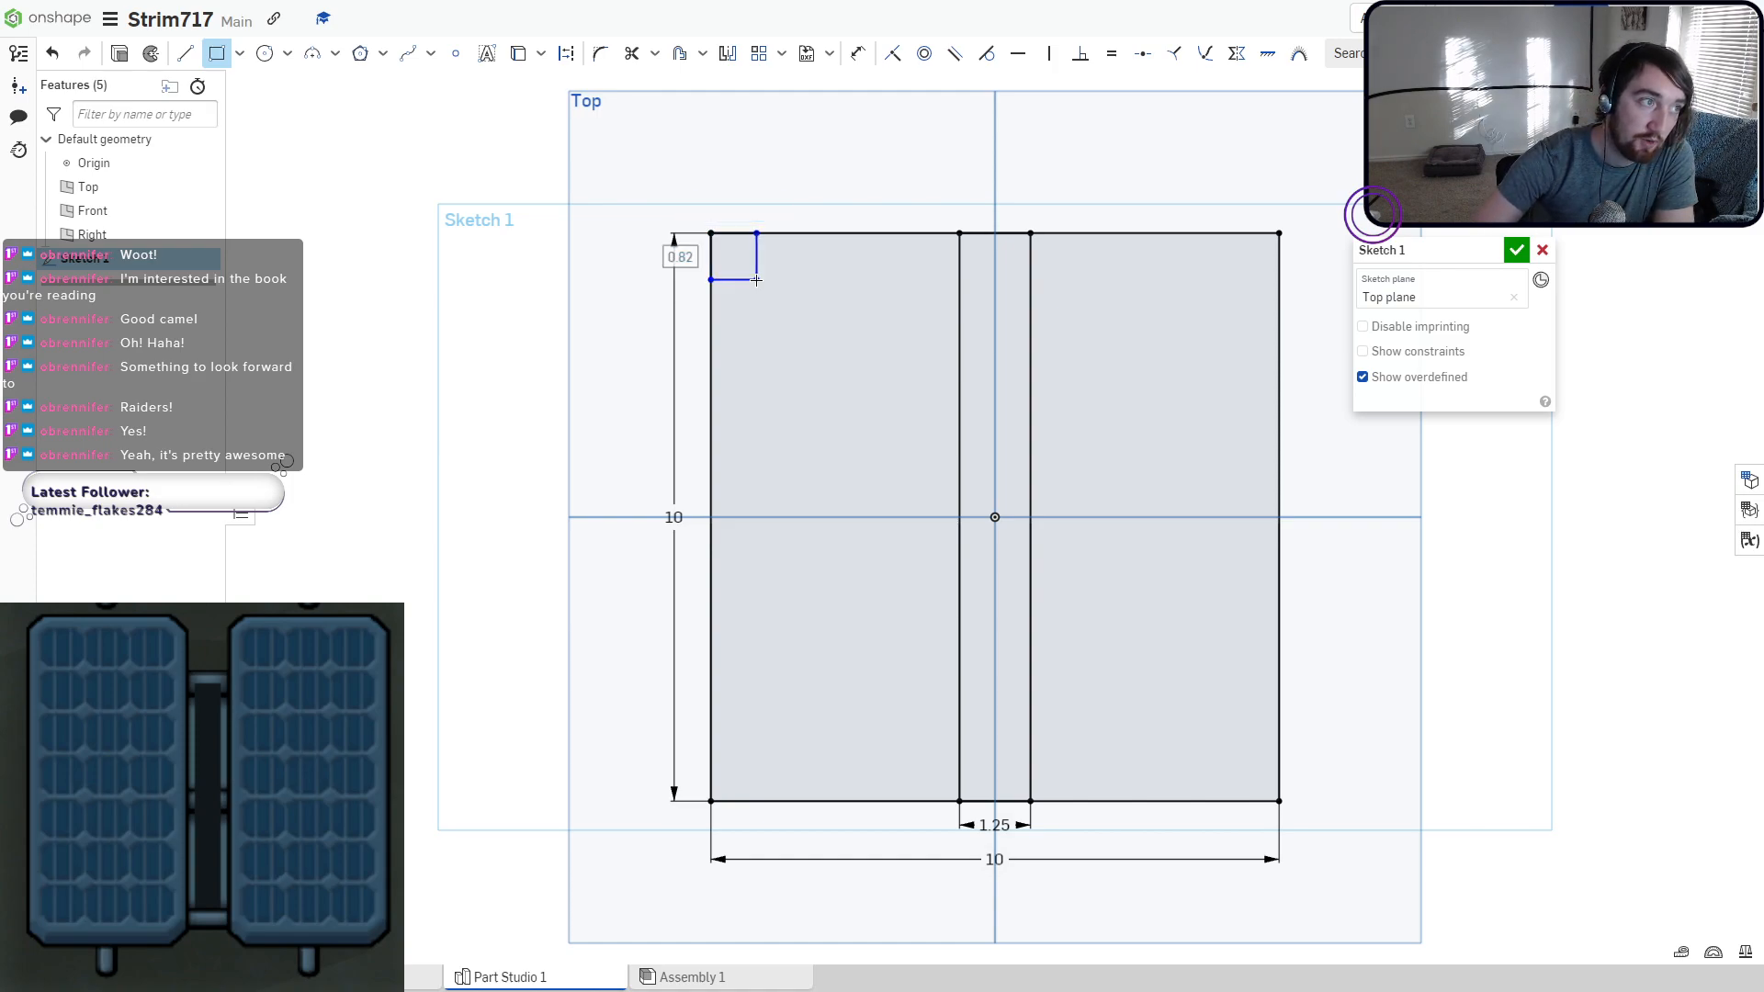
# Undo the 1 by 1 square at the upper-left corner of the left panel.
pyautogui.press('Return')
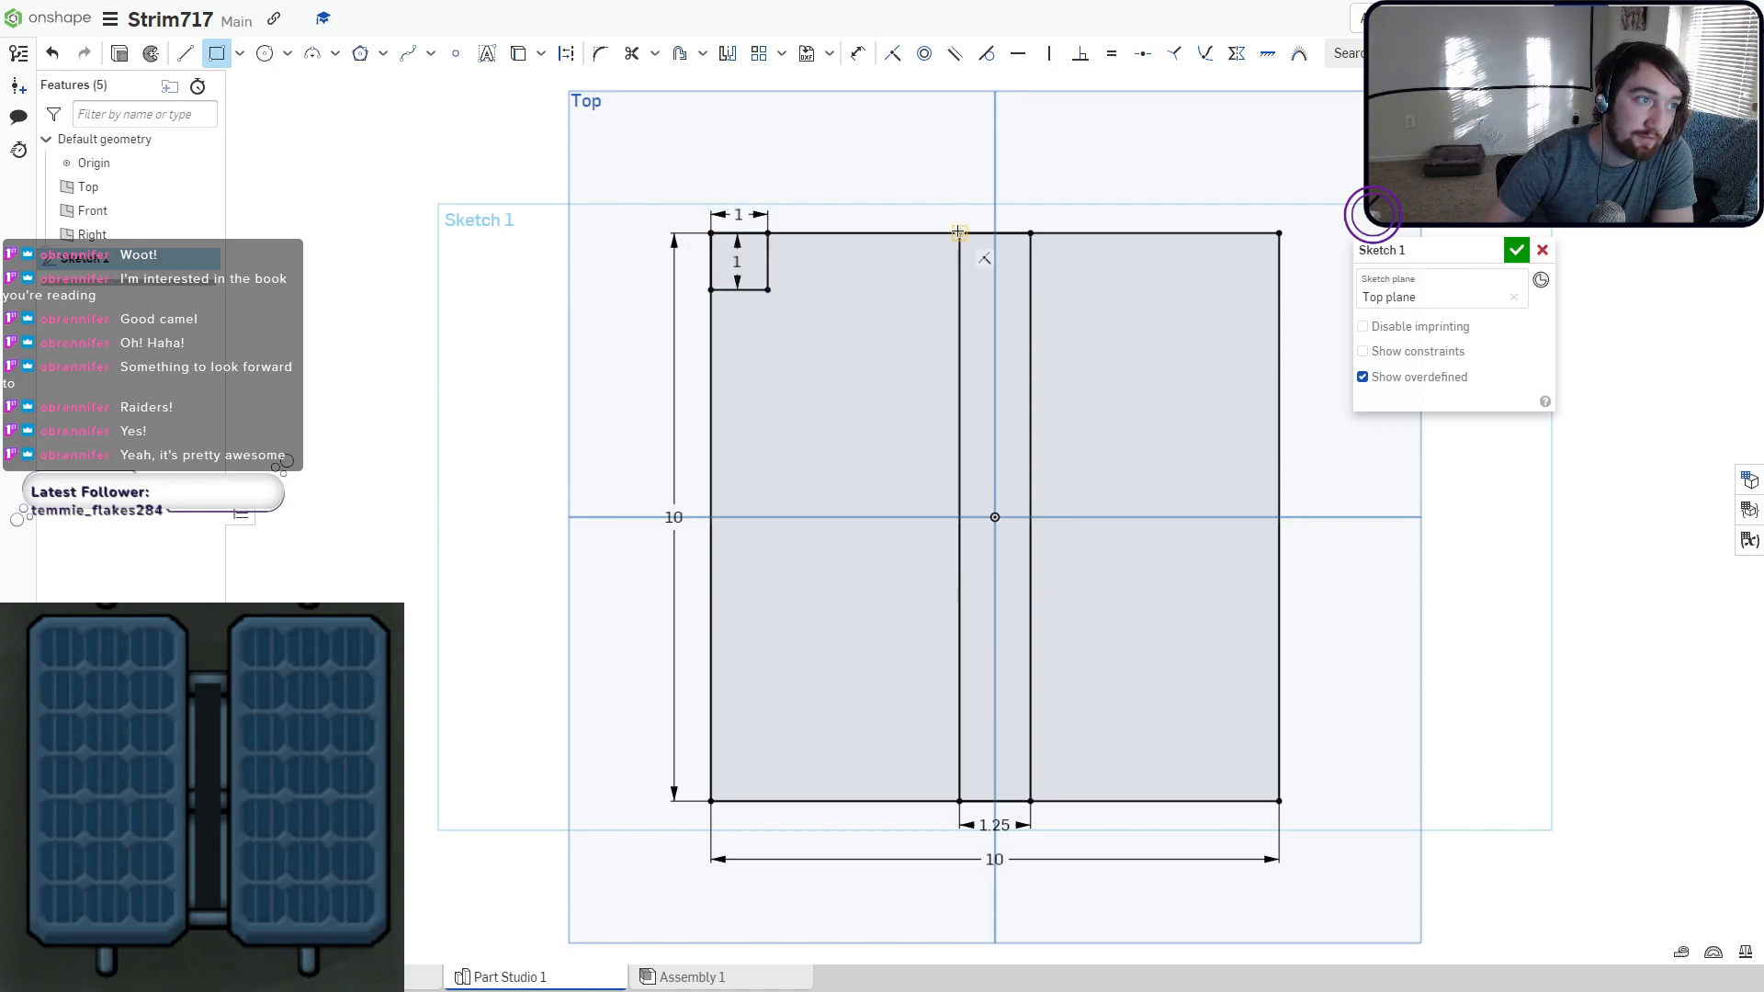
pyautogui.click(959, 232)
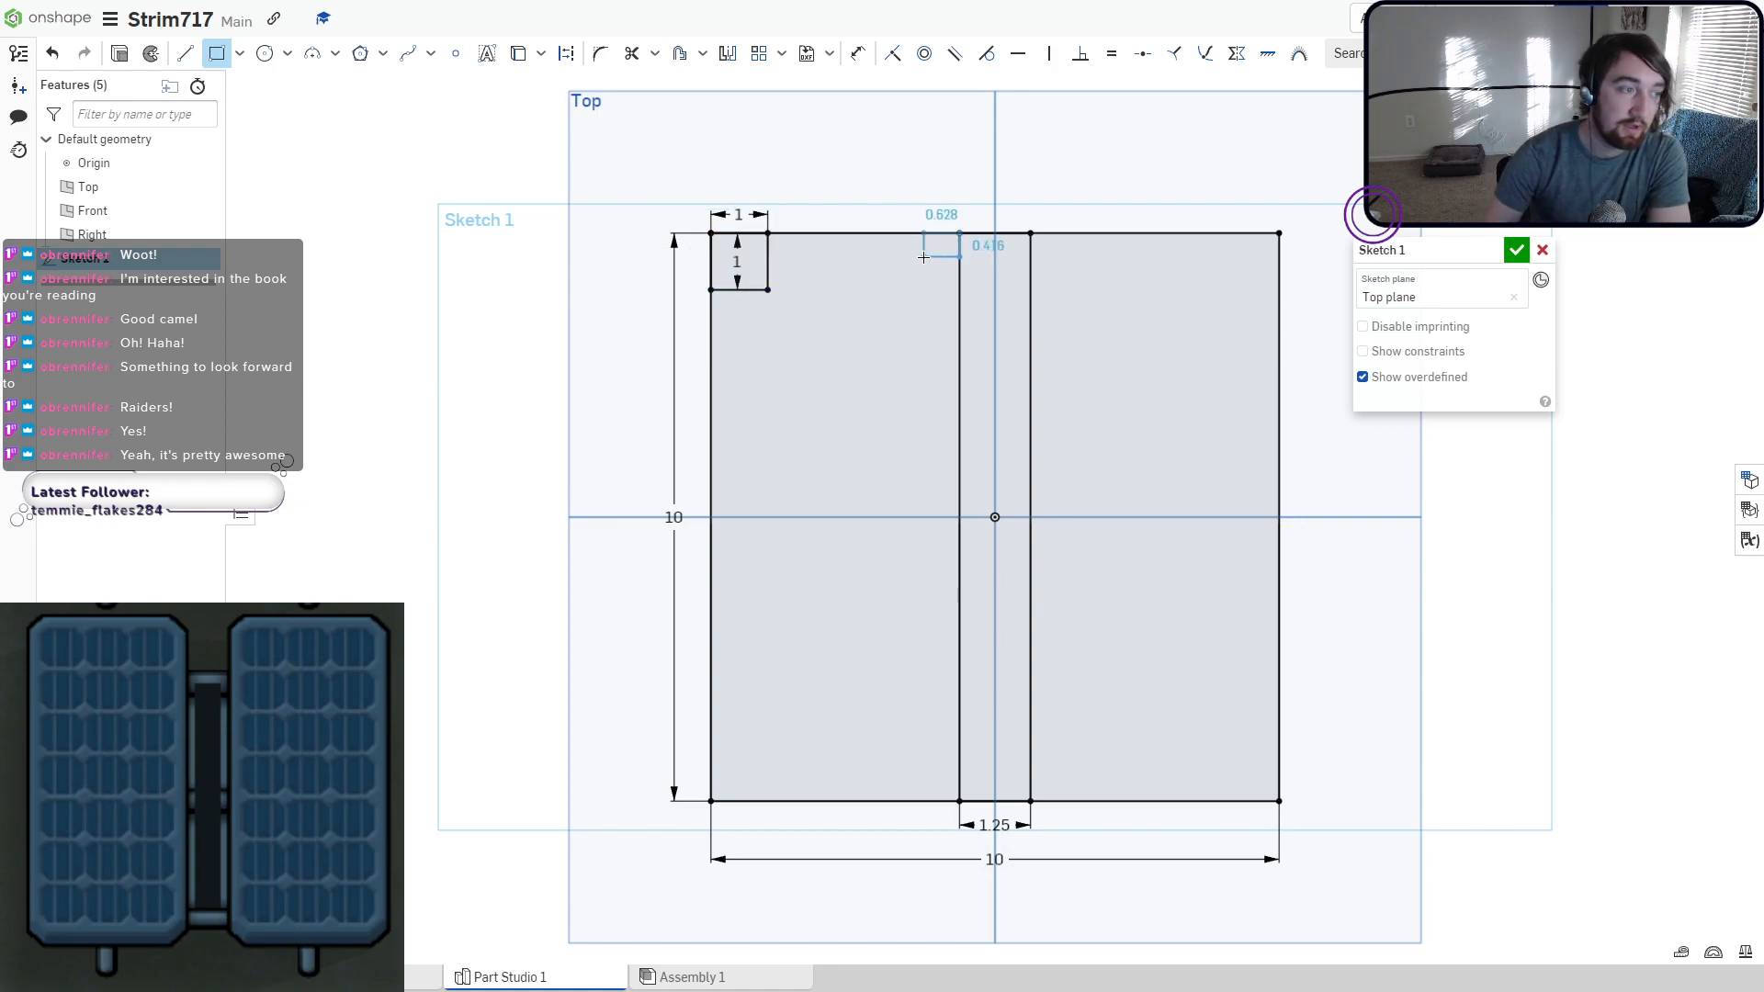
pyautogui.press('Escape')
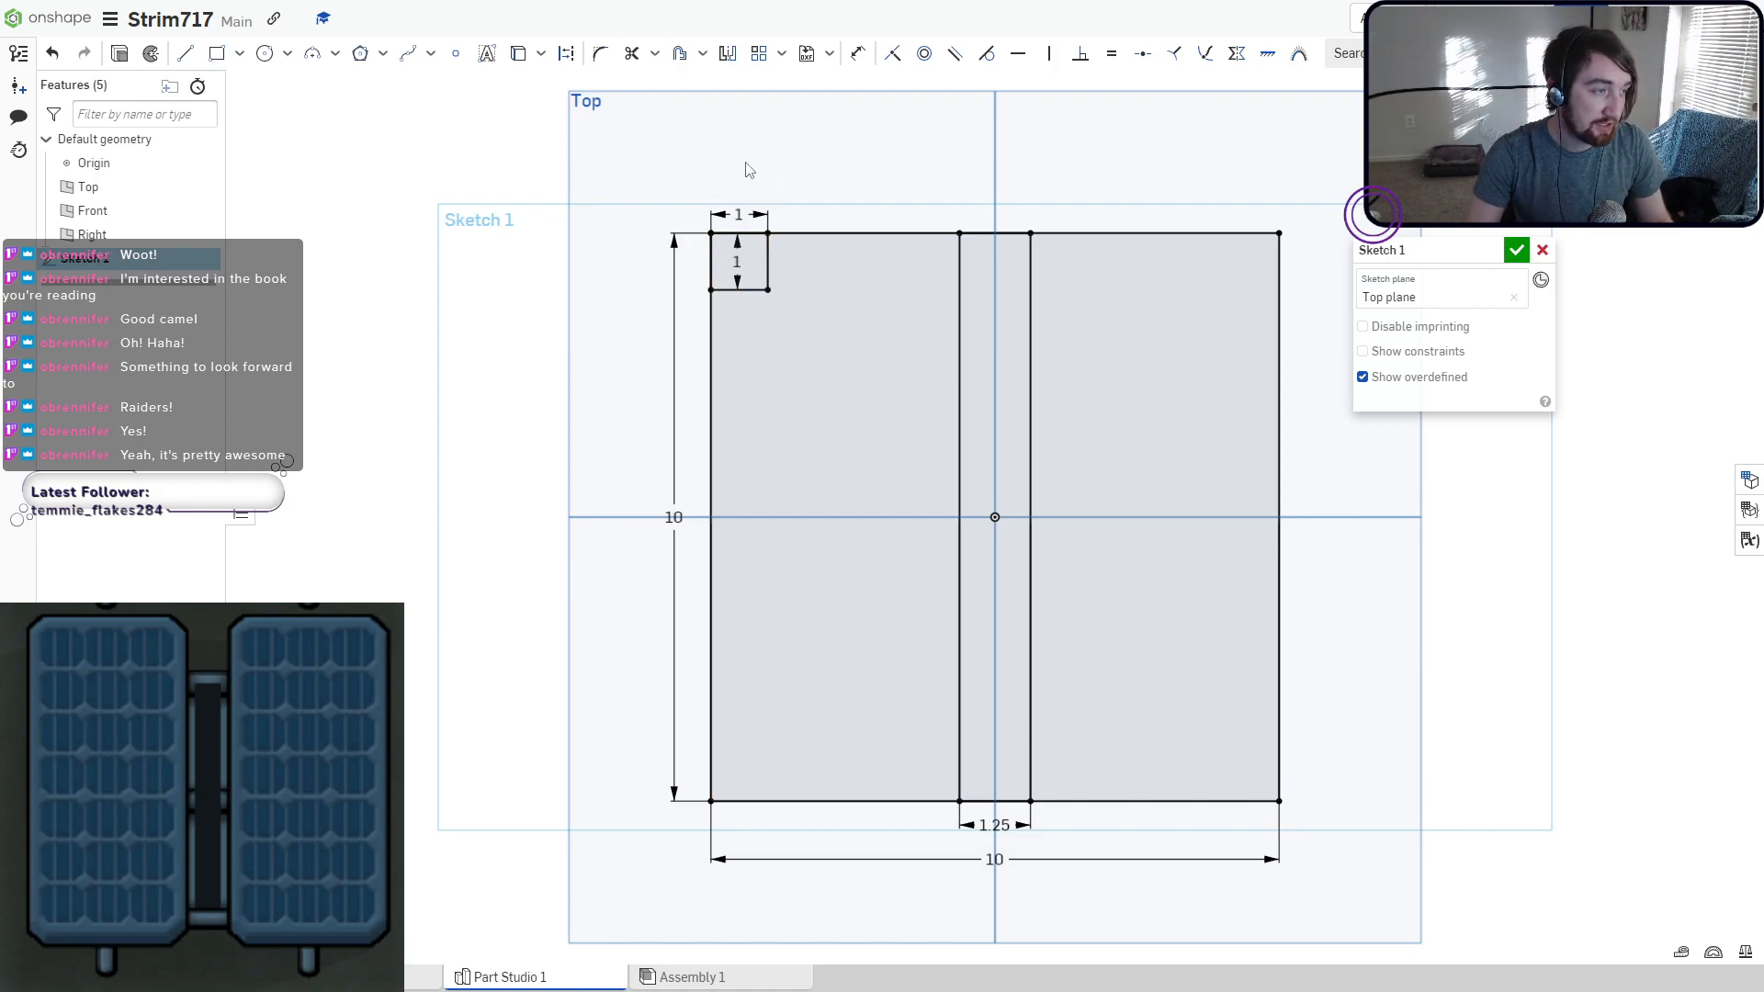
pyautogui.hotkey('ctrl', 'z')
pyautogui.hotkey('ctrl', 'z')
pyautogui.hotkey('ctrl', 'z')
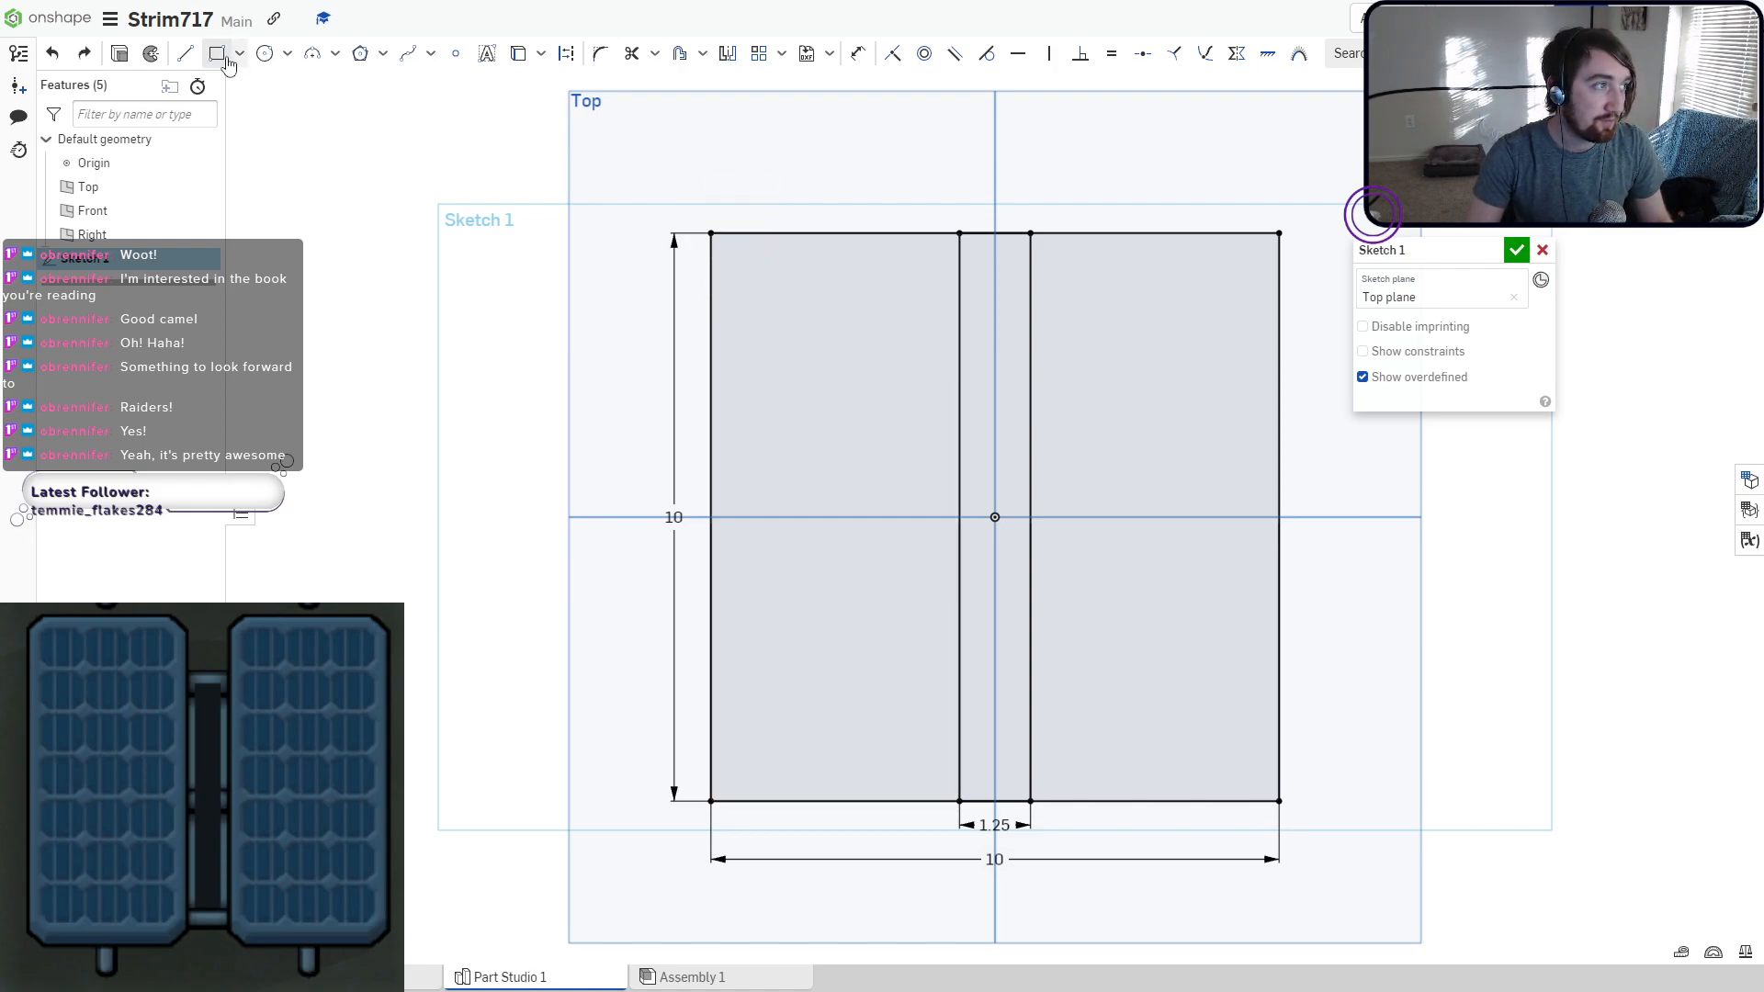
# Sketch a 0.5 by 0.5 corner rectangle starting at the left panel's upper-left corner.
pyautogui.click(225, 57)
pyautogui.click(711, 233)
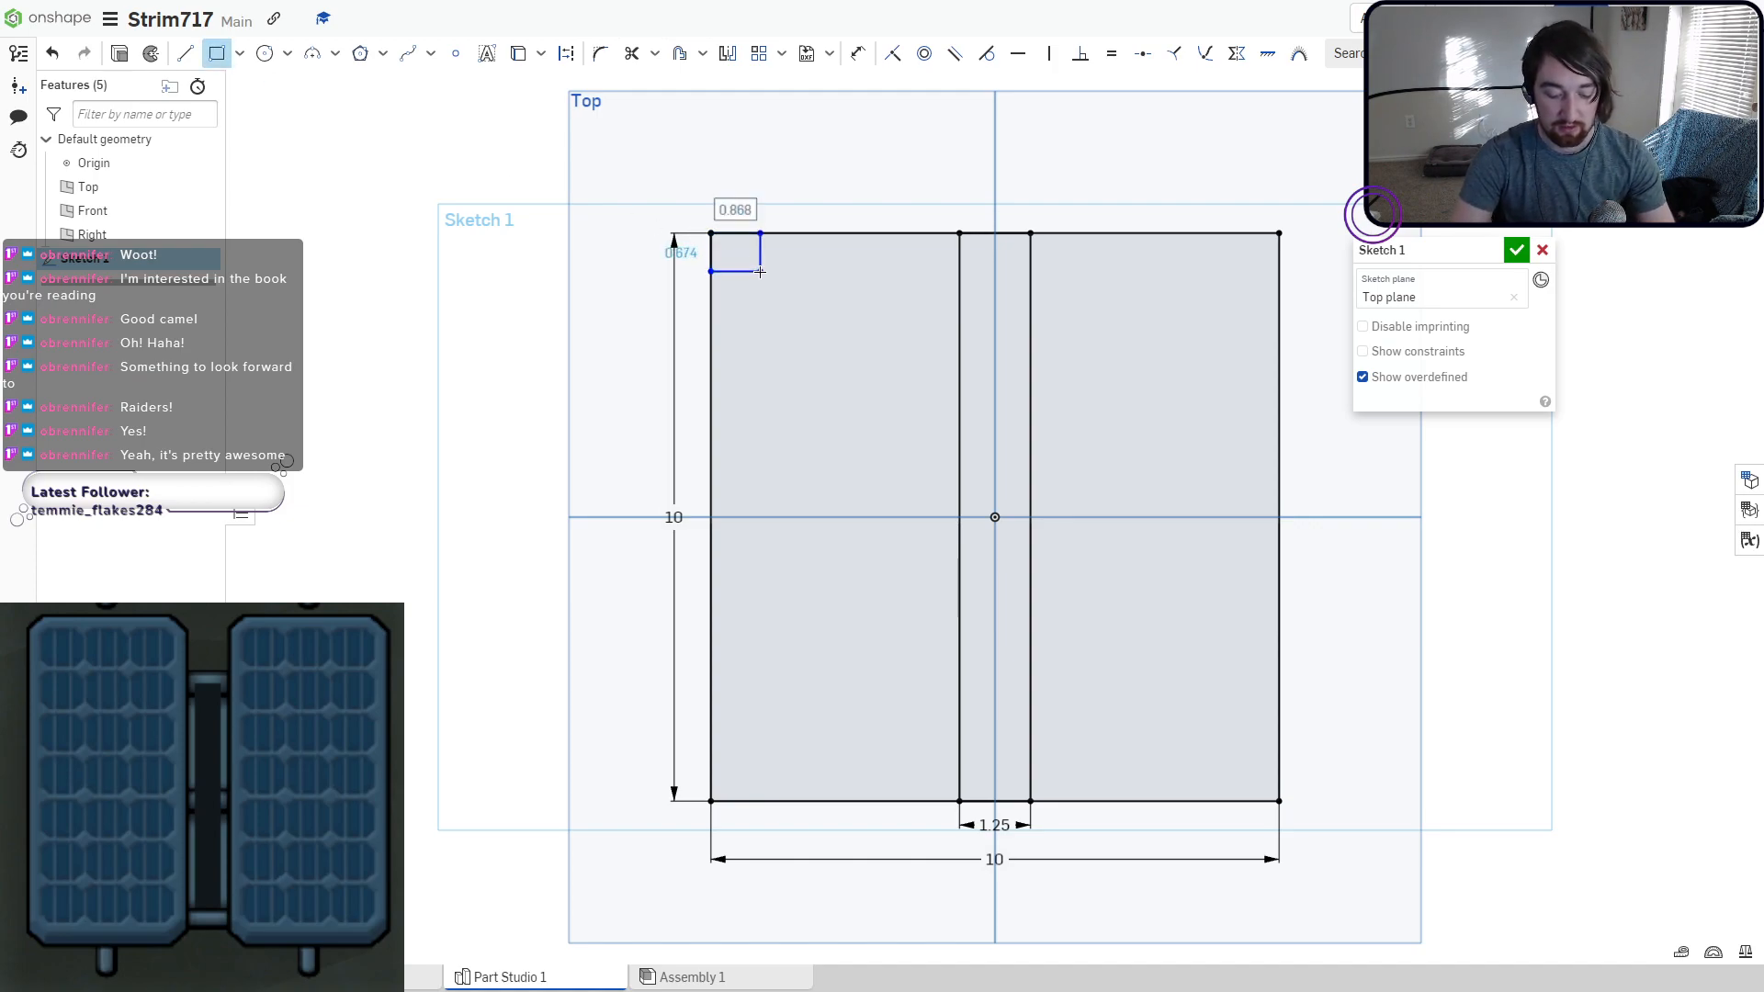
pyautogui.write('.5')
pyautogui.press('Tab')
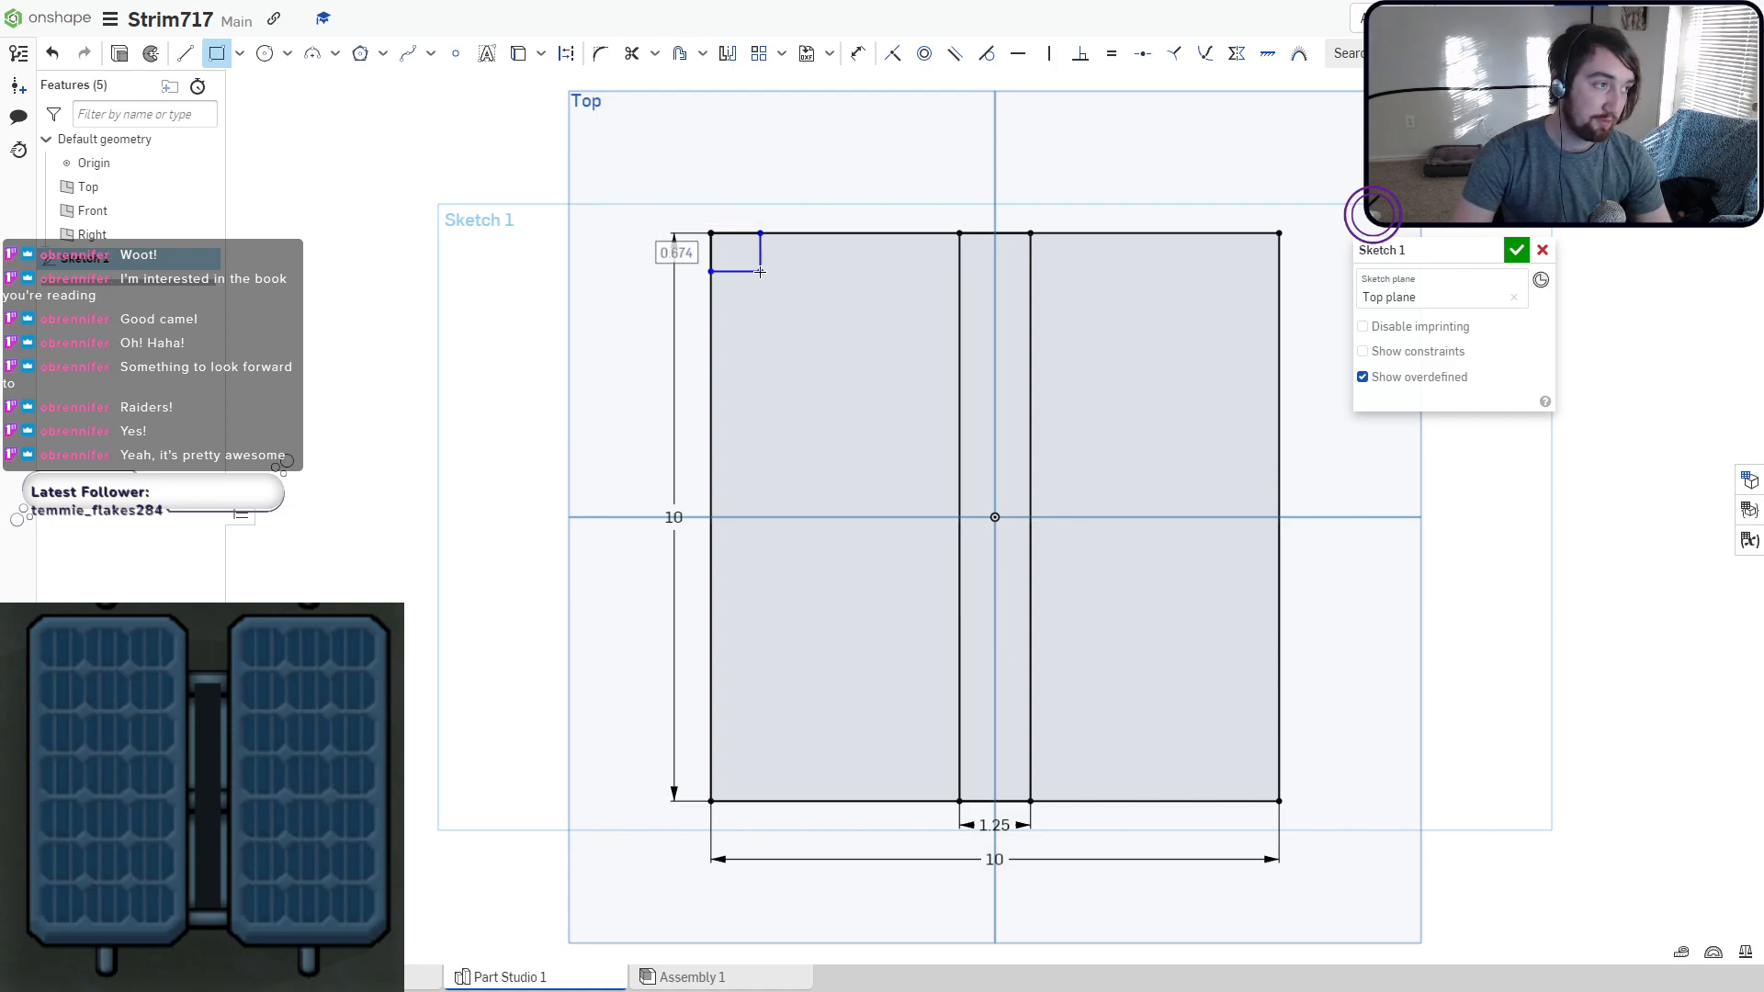
pyautogui.write('.5')
pyautogui.press('Return')
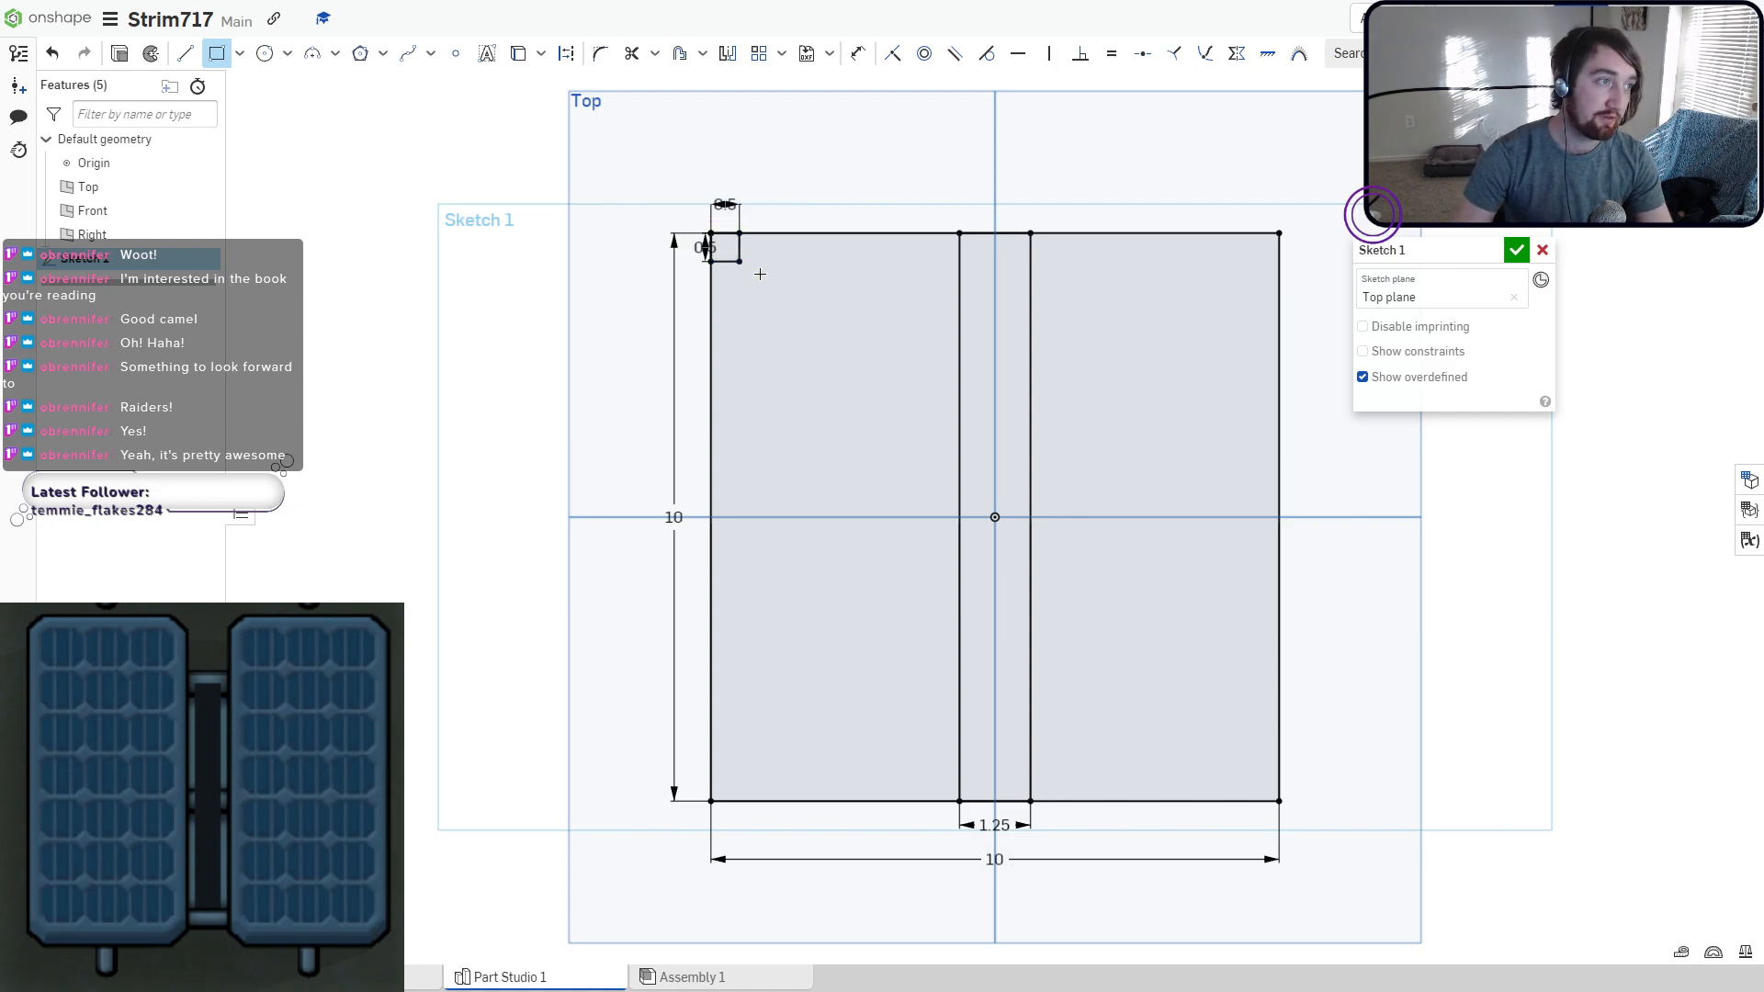
# Sketch a 0.5 by 0.5 corner rectangle inside the left panel's upper-right corner.
pyautogui.click(959, 233)
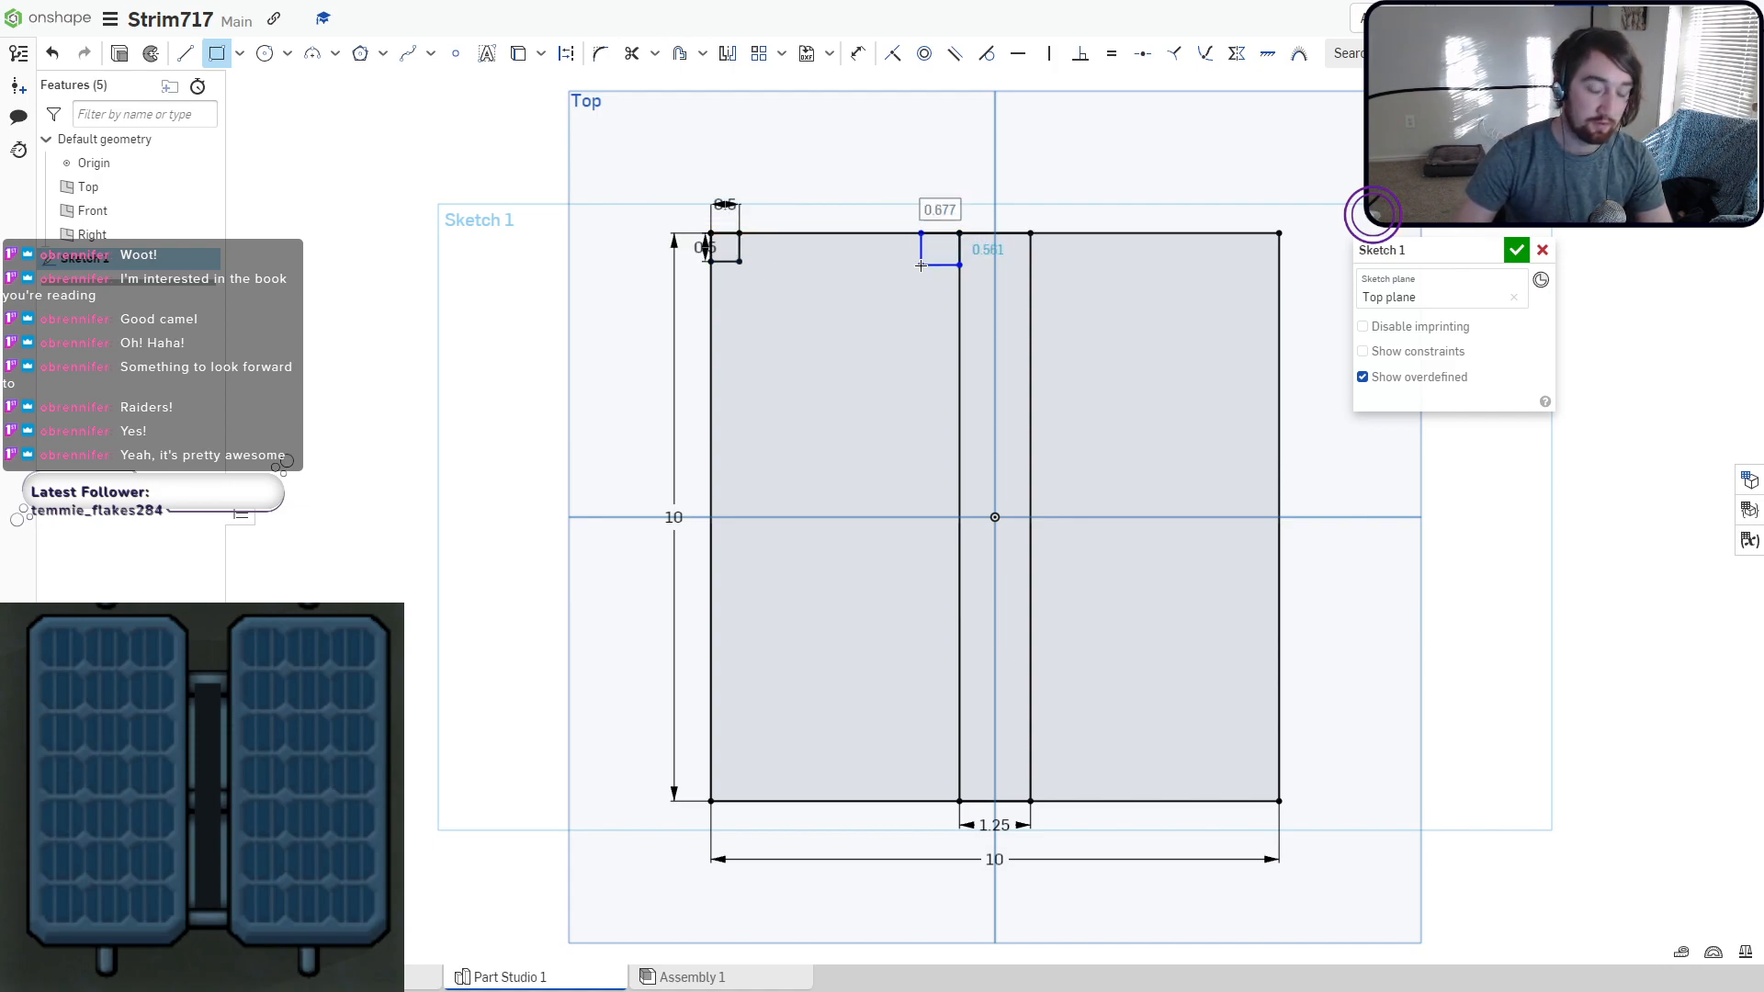
pyautogui.write('.5')
pyautogui.press('Tab')
pyautogui.write('.5')
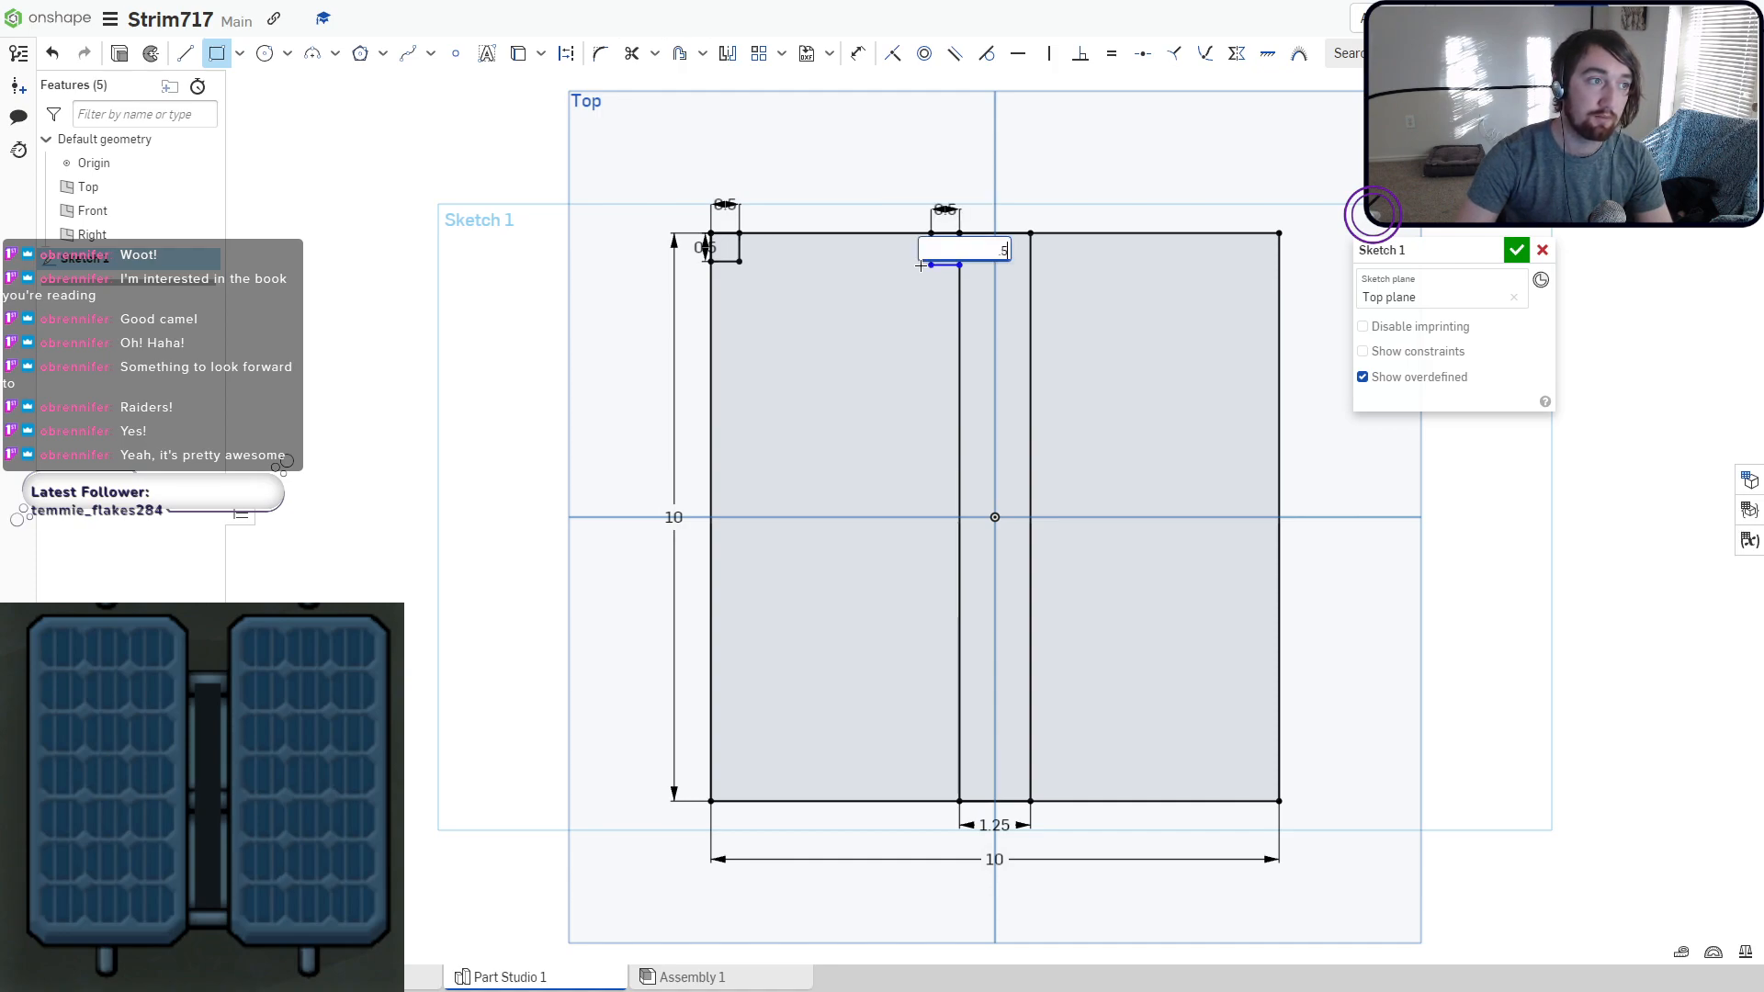
pyautogui.press('Return')
# Sketch a 0.5 by 0.5 corner rectangle inside the left panel's lower-left corner.
pyautogui.click(710, 801)
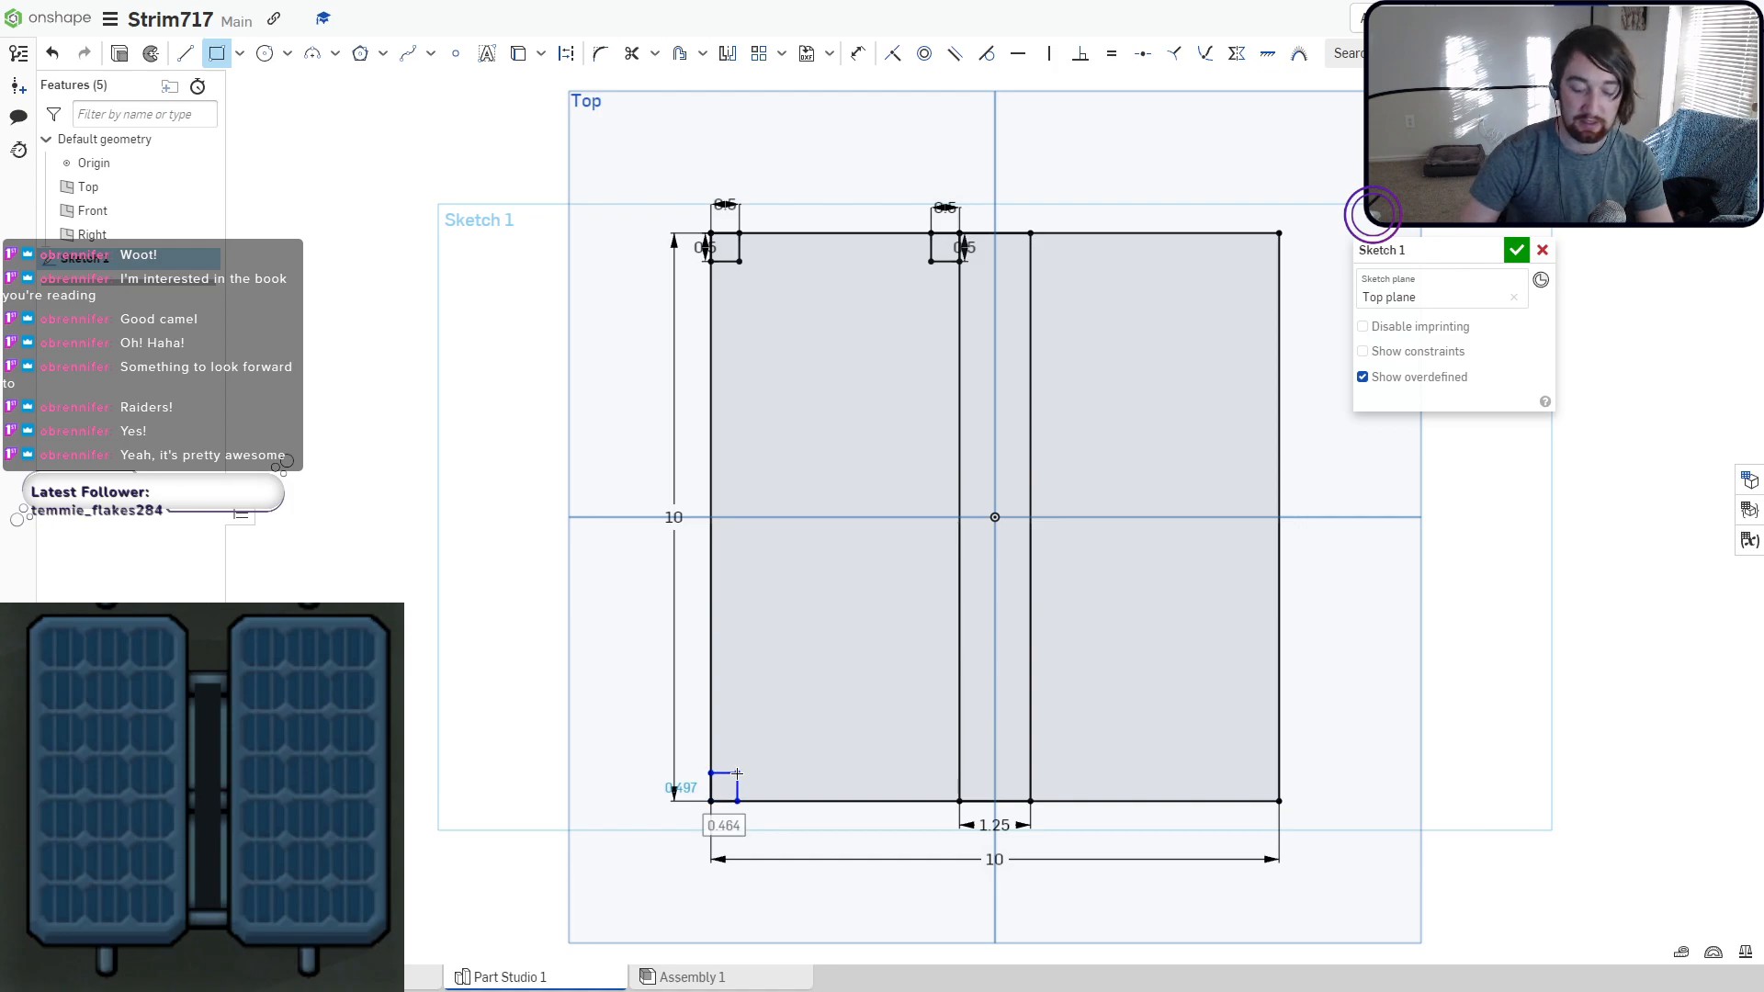
pyautogui.write('.5')
pyautogui.press('Tab')
pyautogui.write('.5')
pyautogui.press('Return')
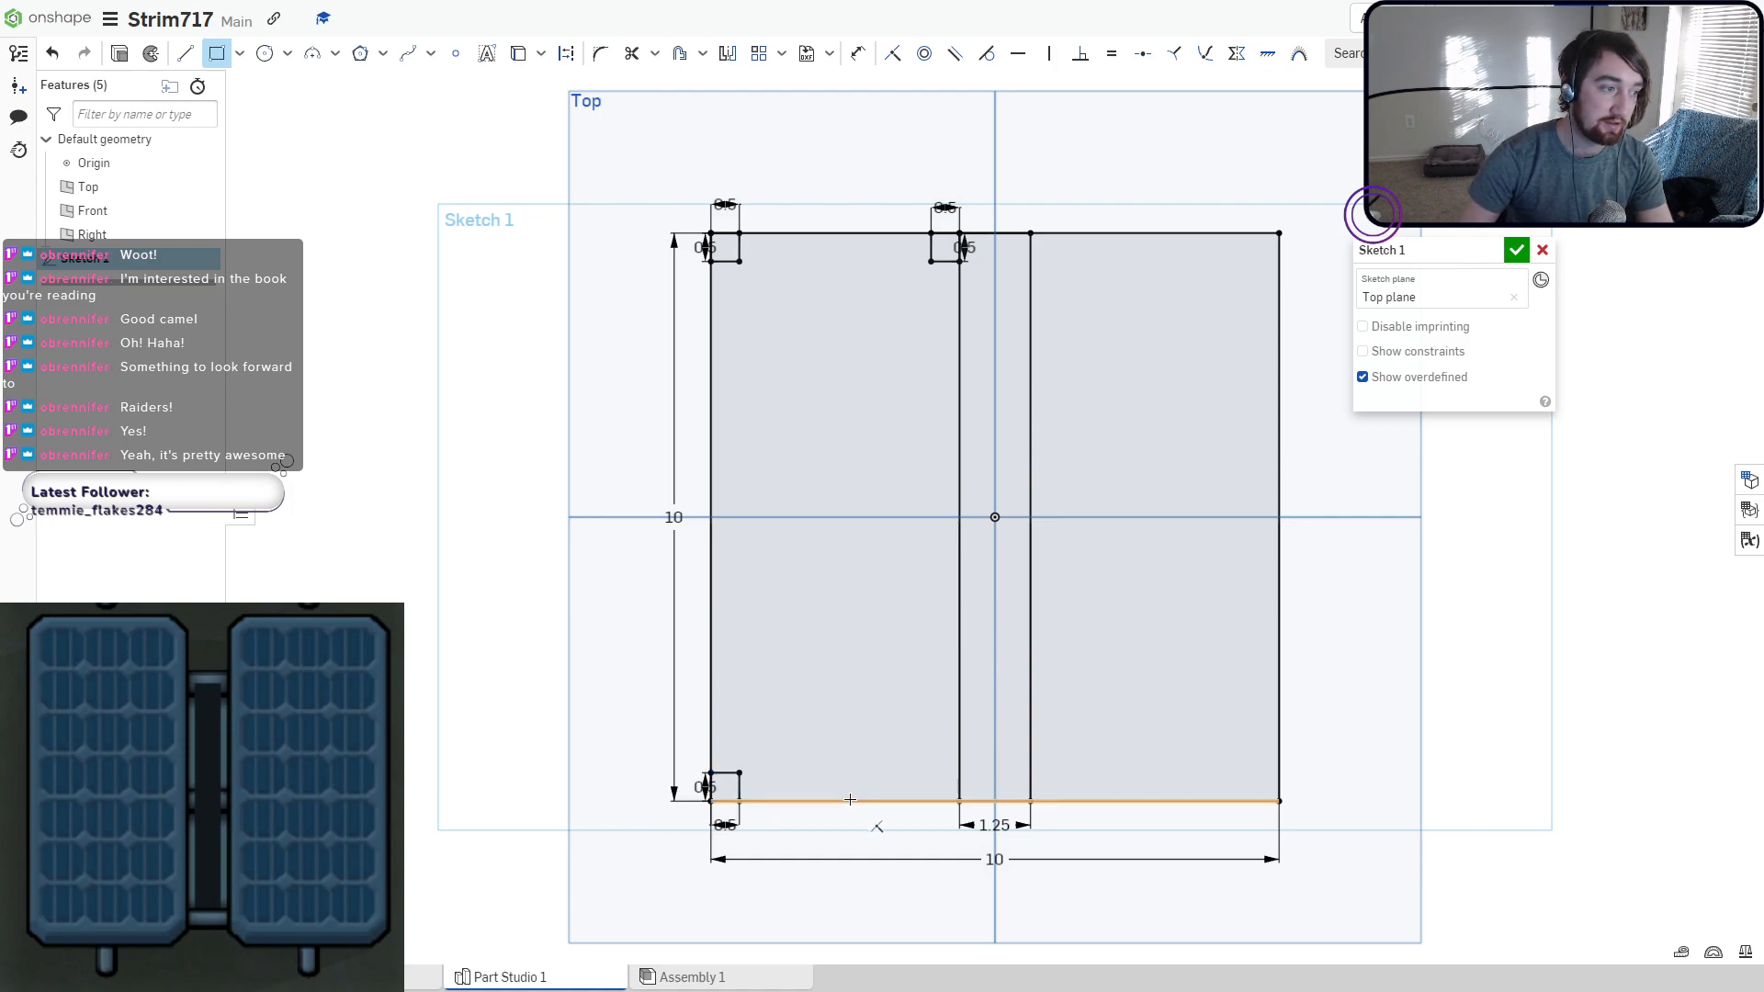
# Sketch a 0.5 by 0.5 corner rectangle inside the left panel's lower-right corner.
pyautogui.click(959, 801)
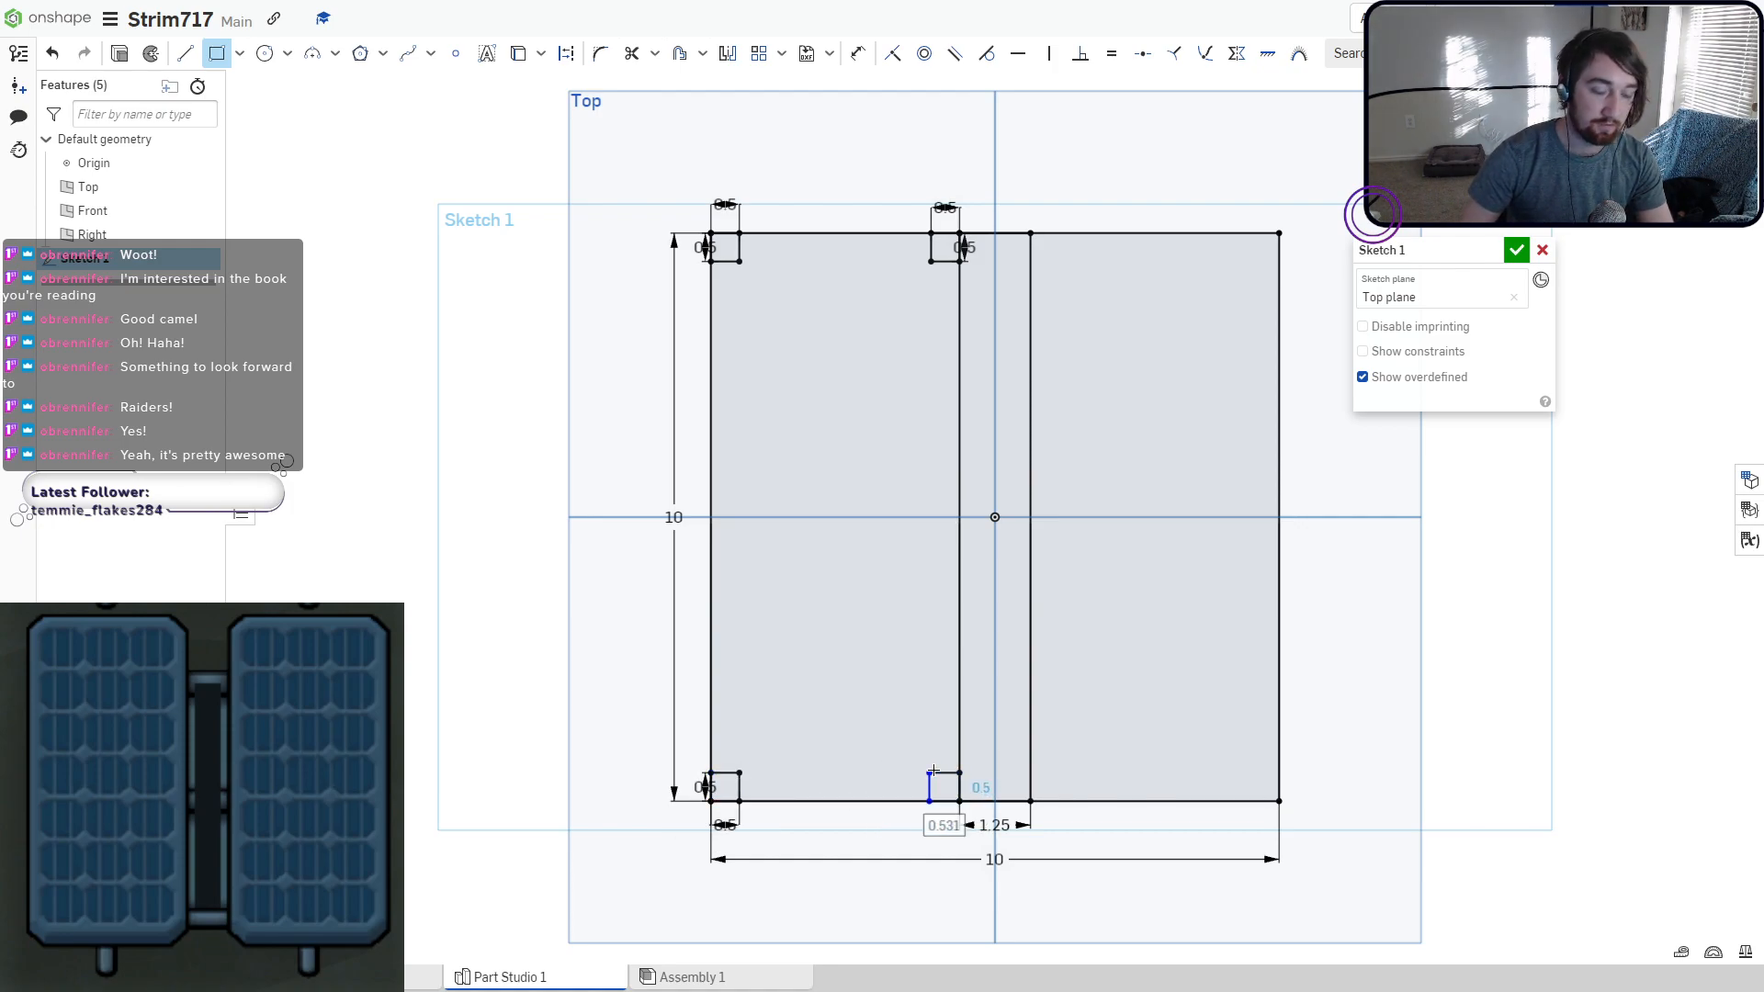
pyautogui.write('.5')
pyautogui.press('Tab')
pyautogui.write('.5')
pyautogui.press('Return')
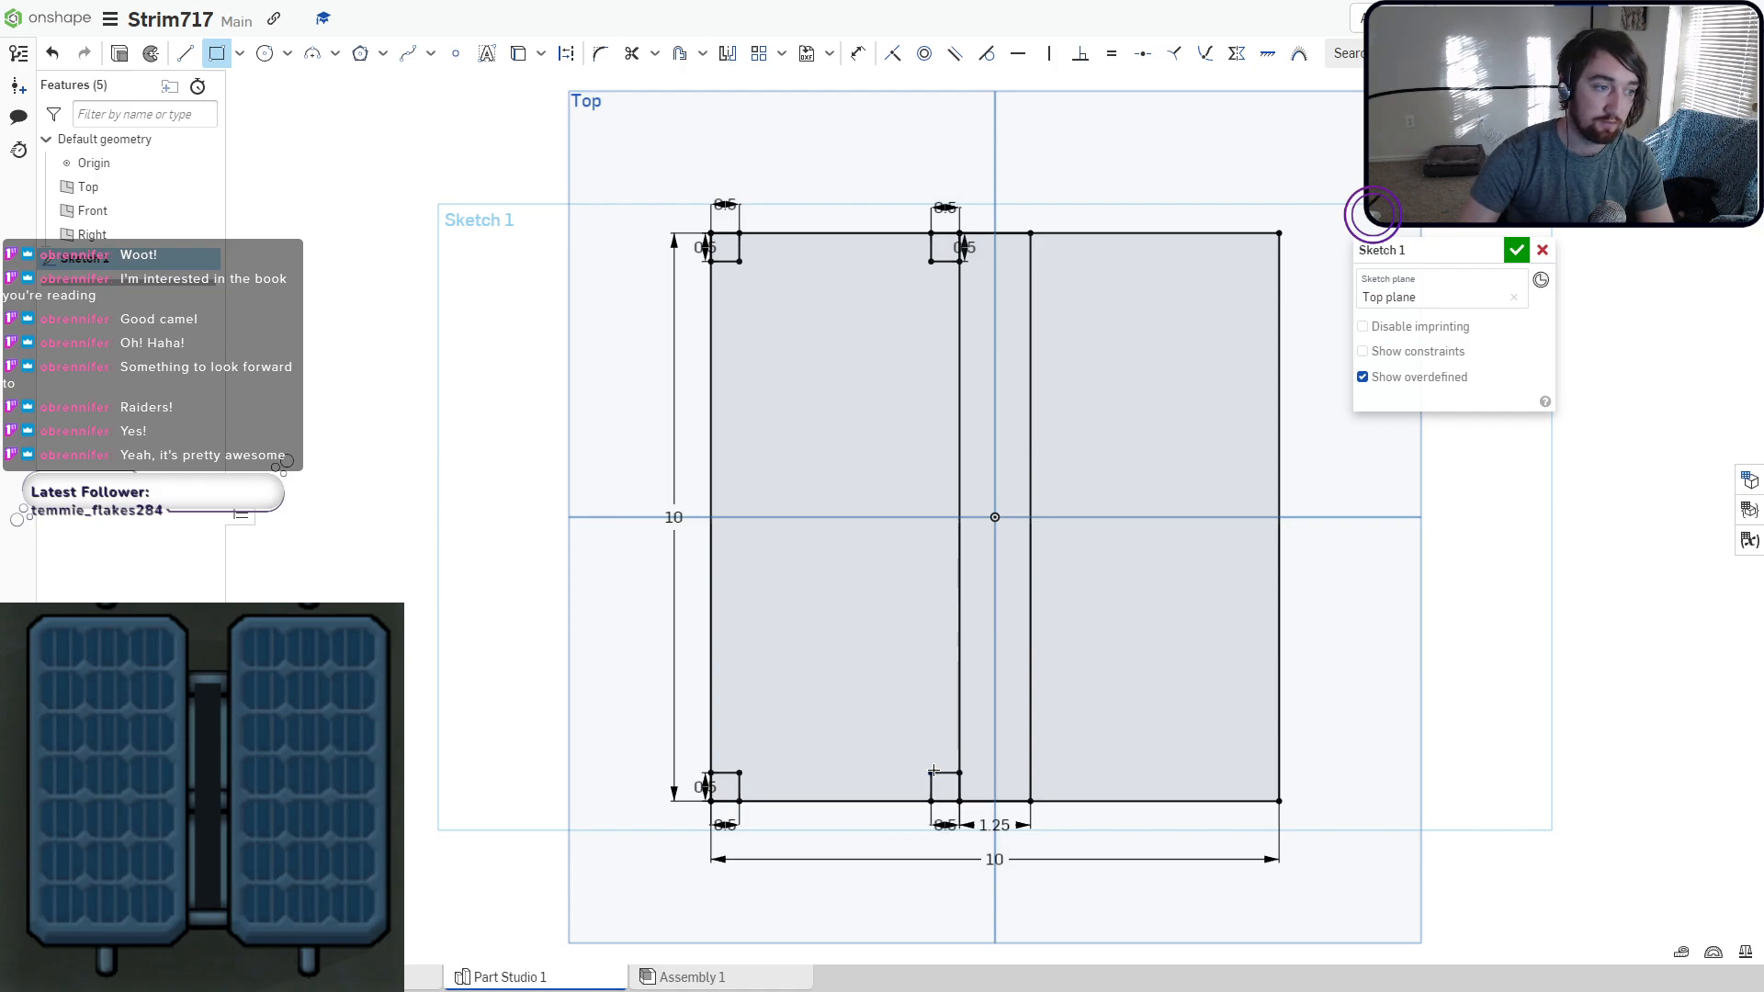
# Delete the conflicting 0.5 height dimension from the square in the left panel's lower-right corner.
pyautogui.scroll(5, 933, 771)
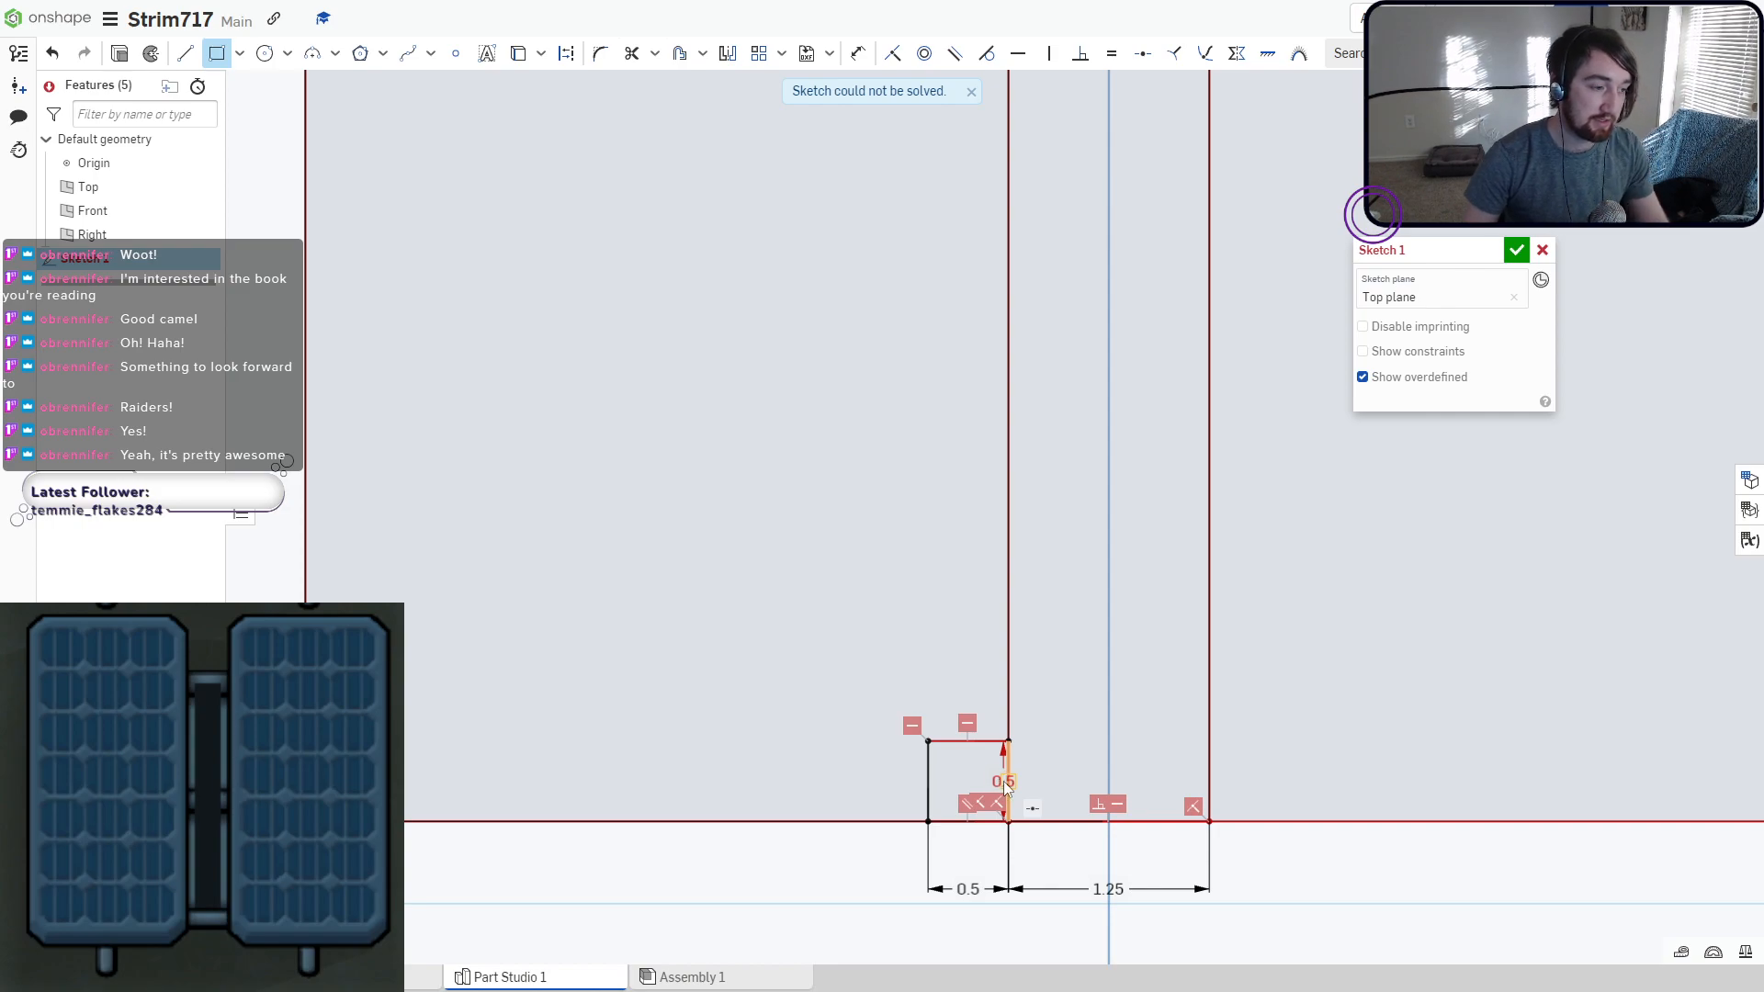
pyautogui.press('Escape')
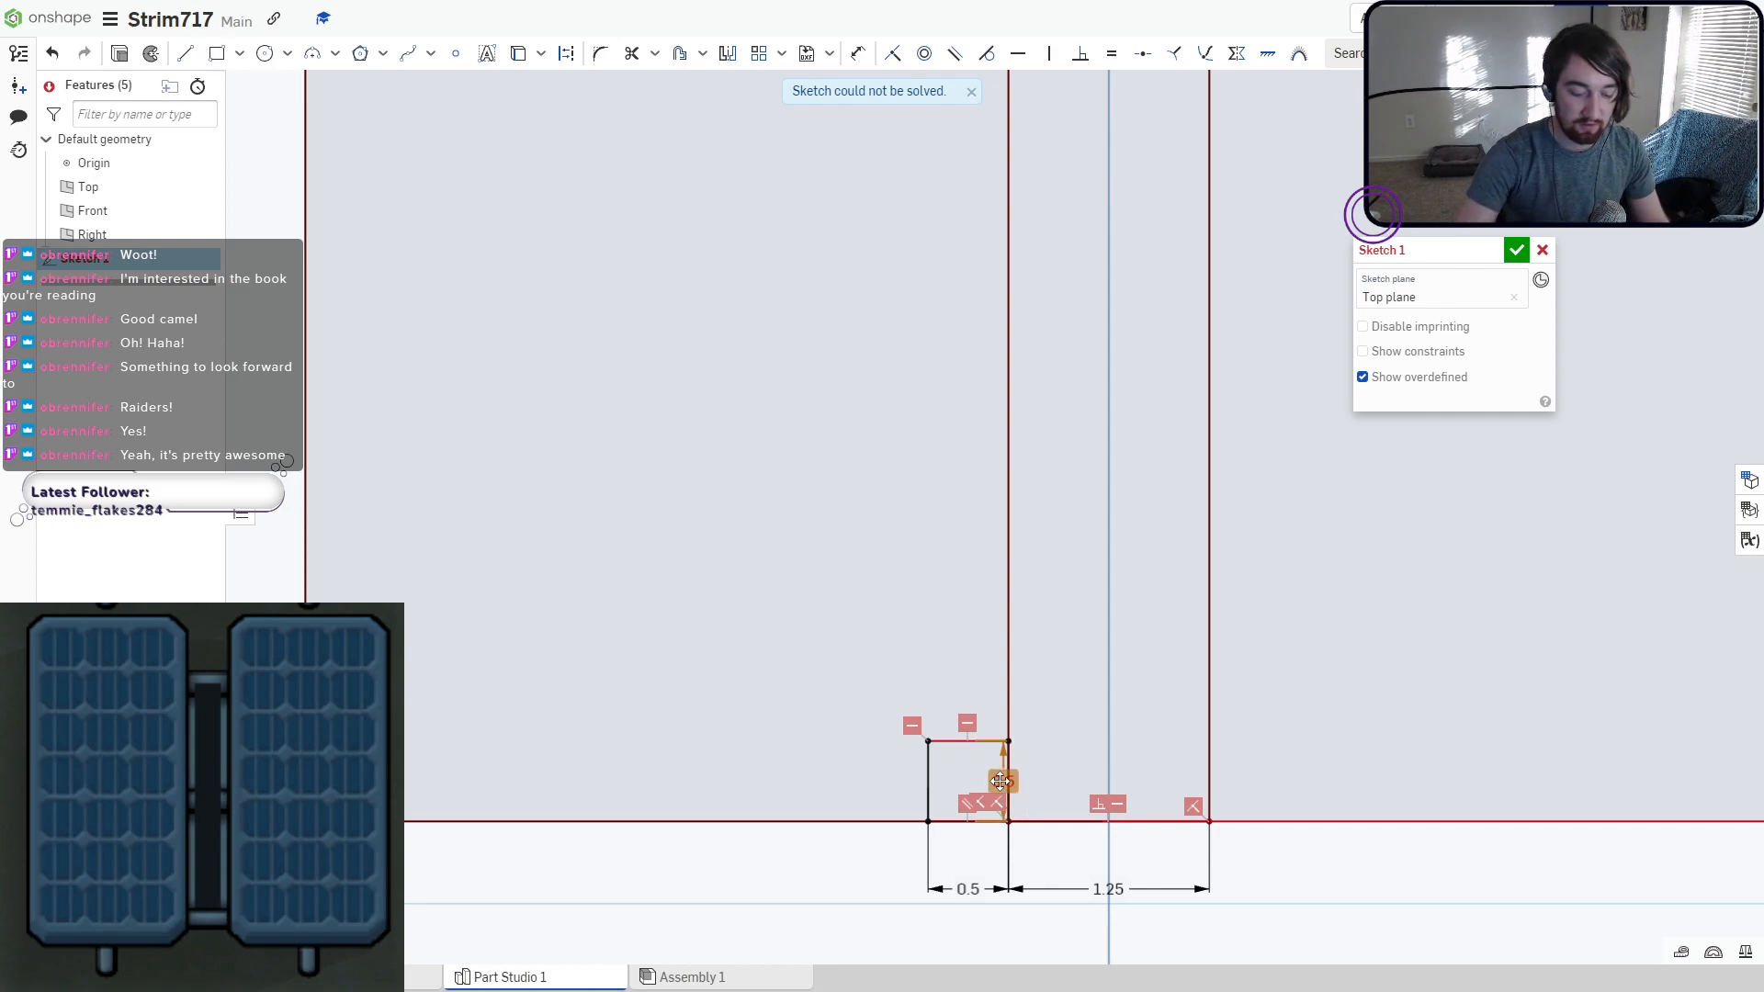
pyautogui.press('Delete')
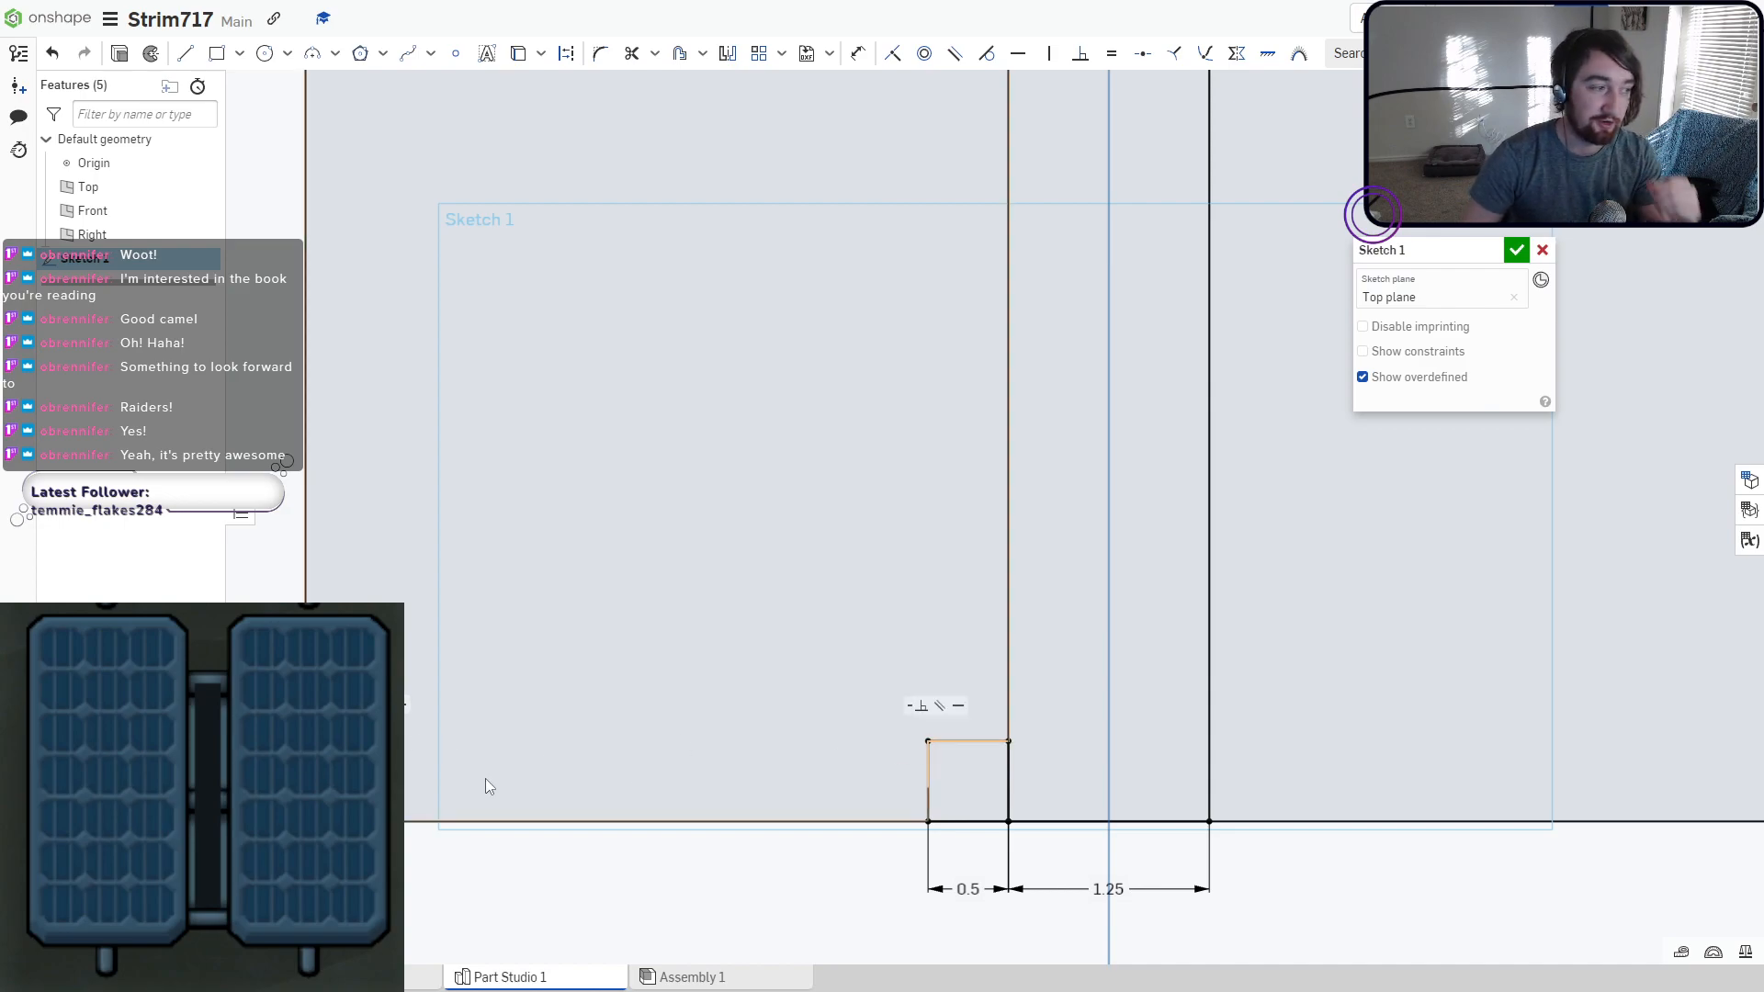
# Draw diagonal chamfer lines across the two upper corner squares of the left panel.
pyautogui.scroll(-2, 488, 787)
pyautogui.scroll(-4, 526, 702)
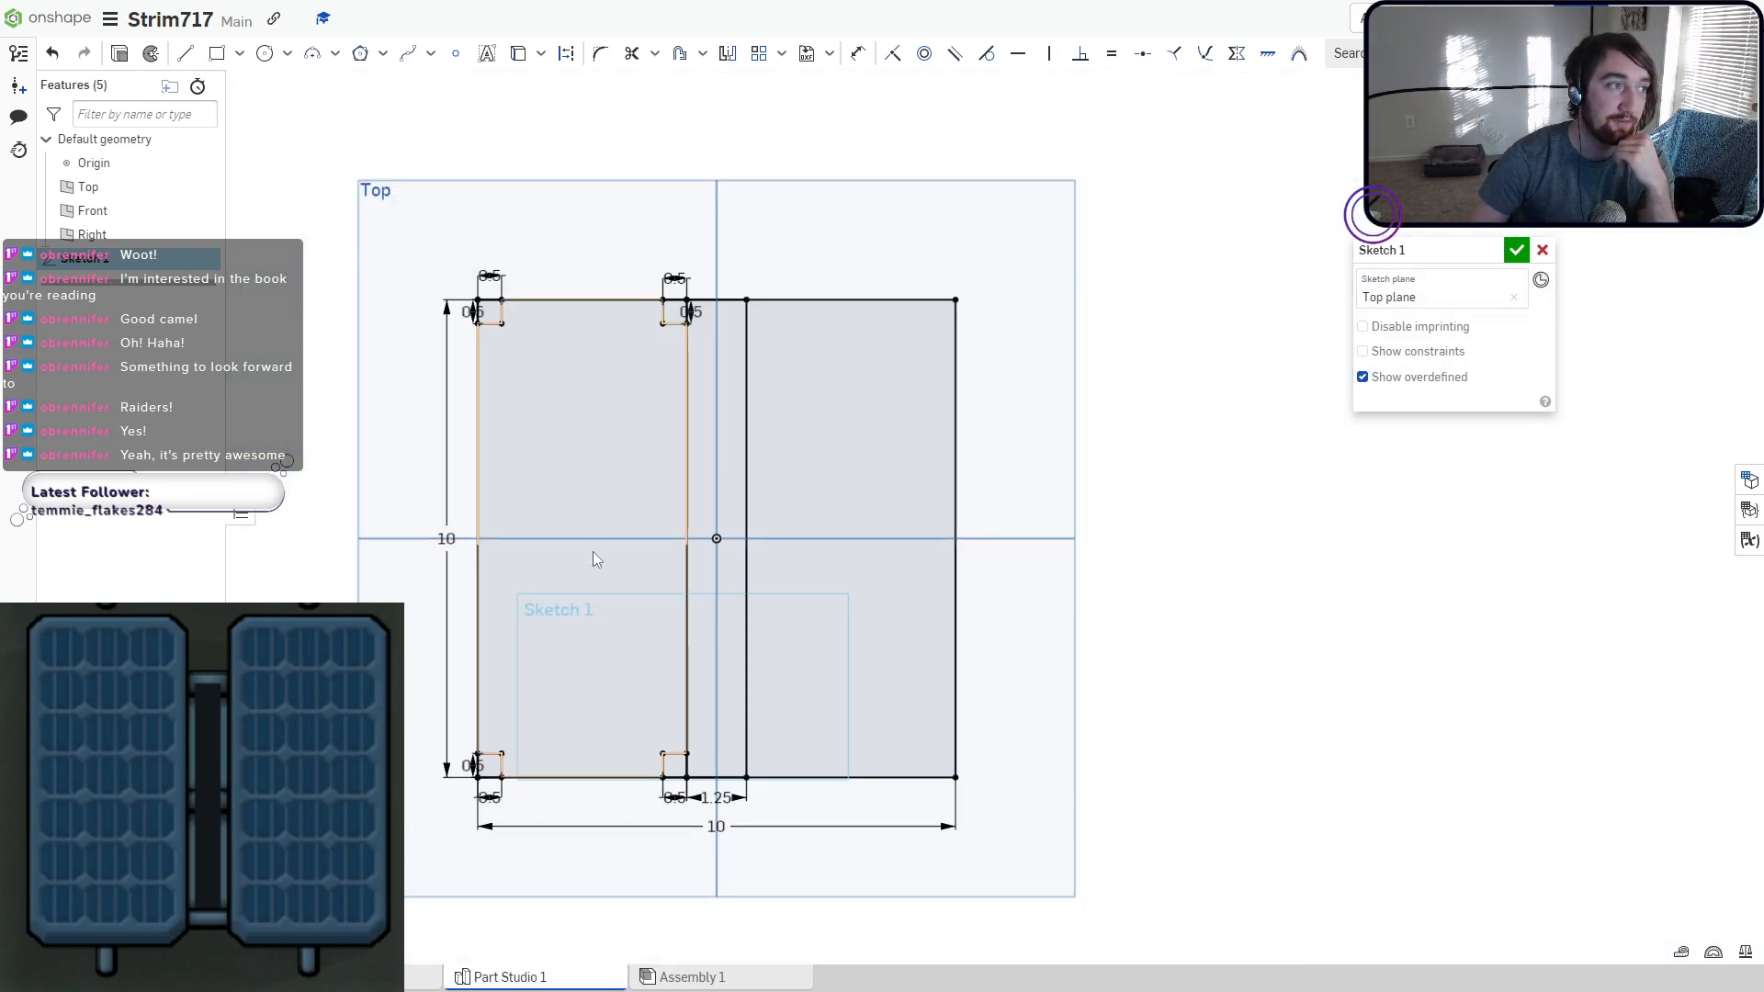
pyautogui.click(185, 52)
pyautogui.scroll(3, 446, 250)
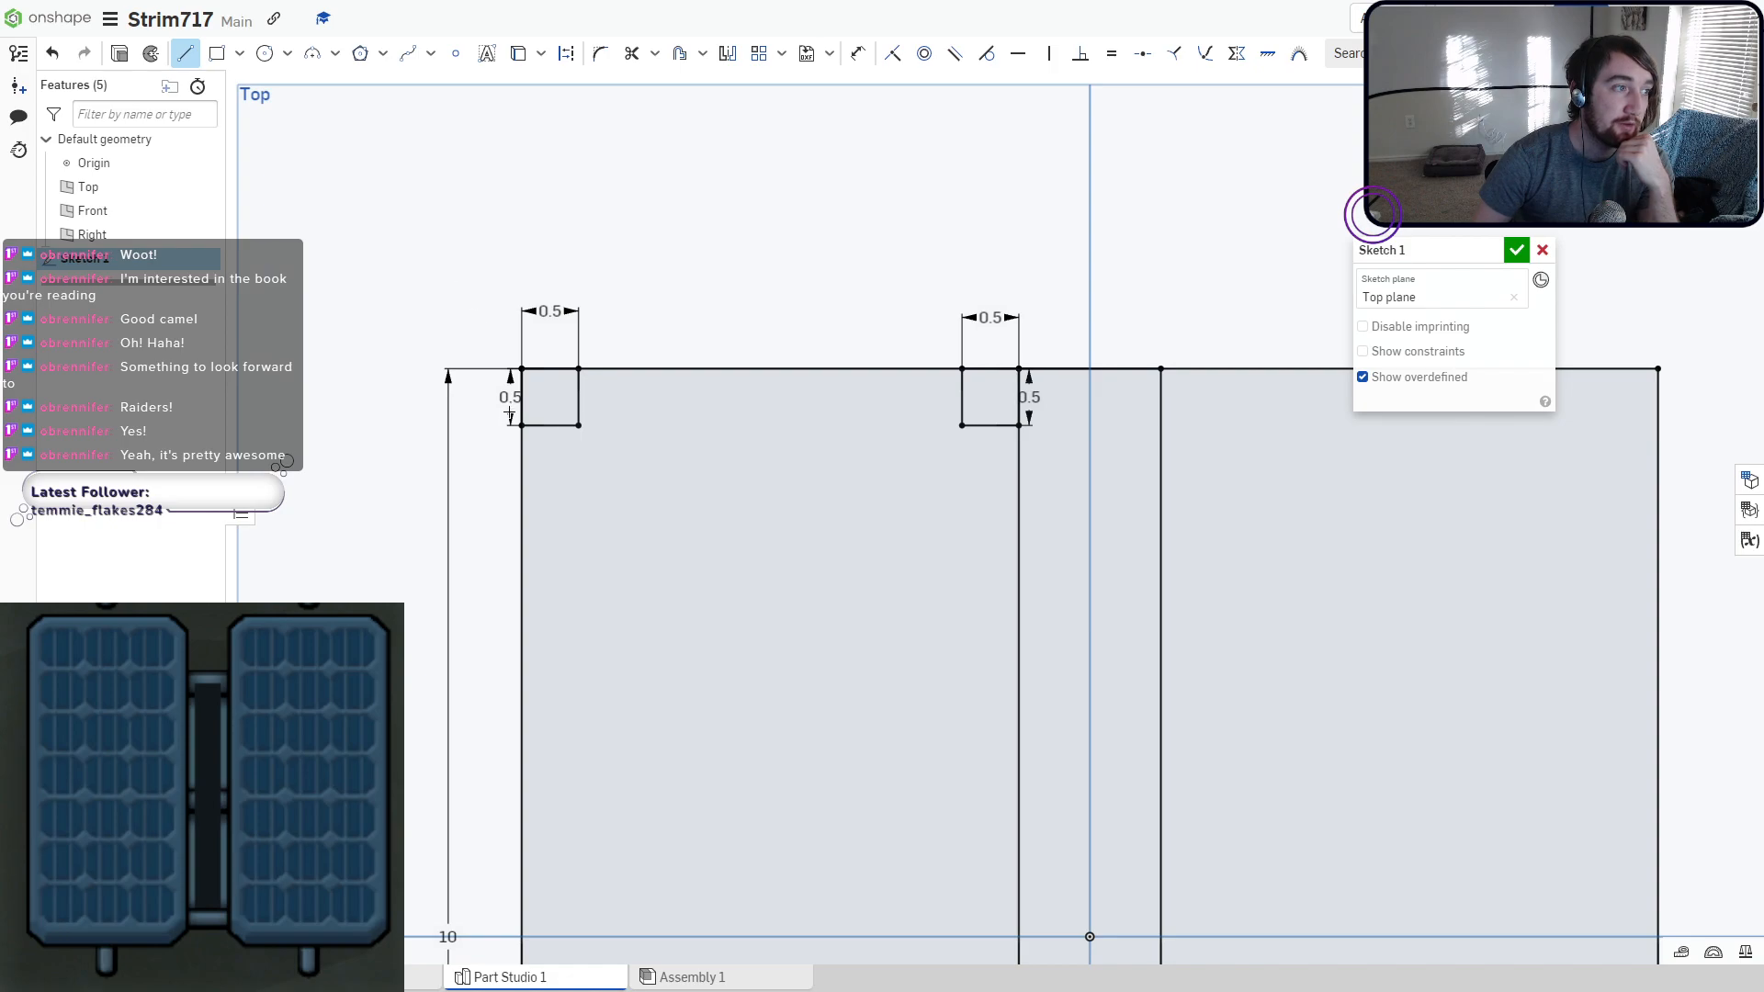
pyautogui.moveTo(520, 425); pyautogui.dragTo(579, 368)
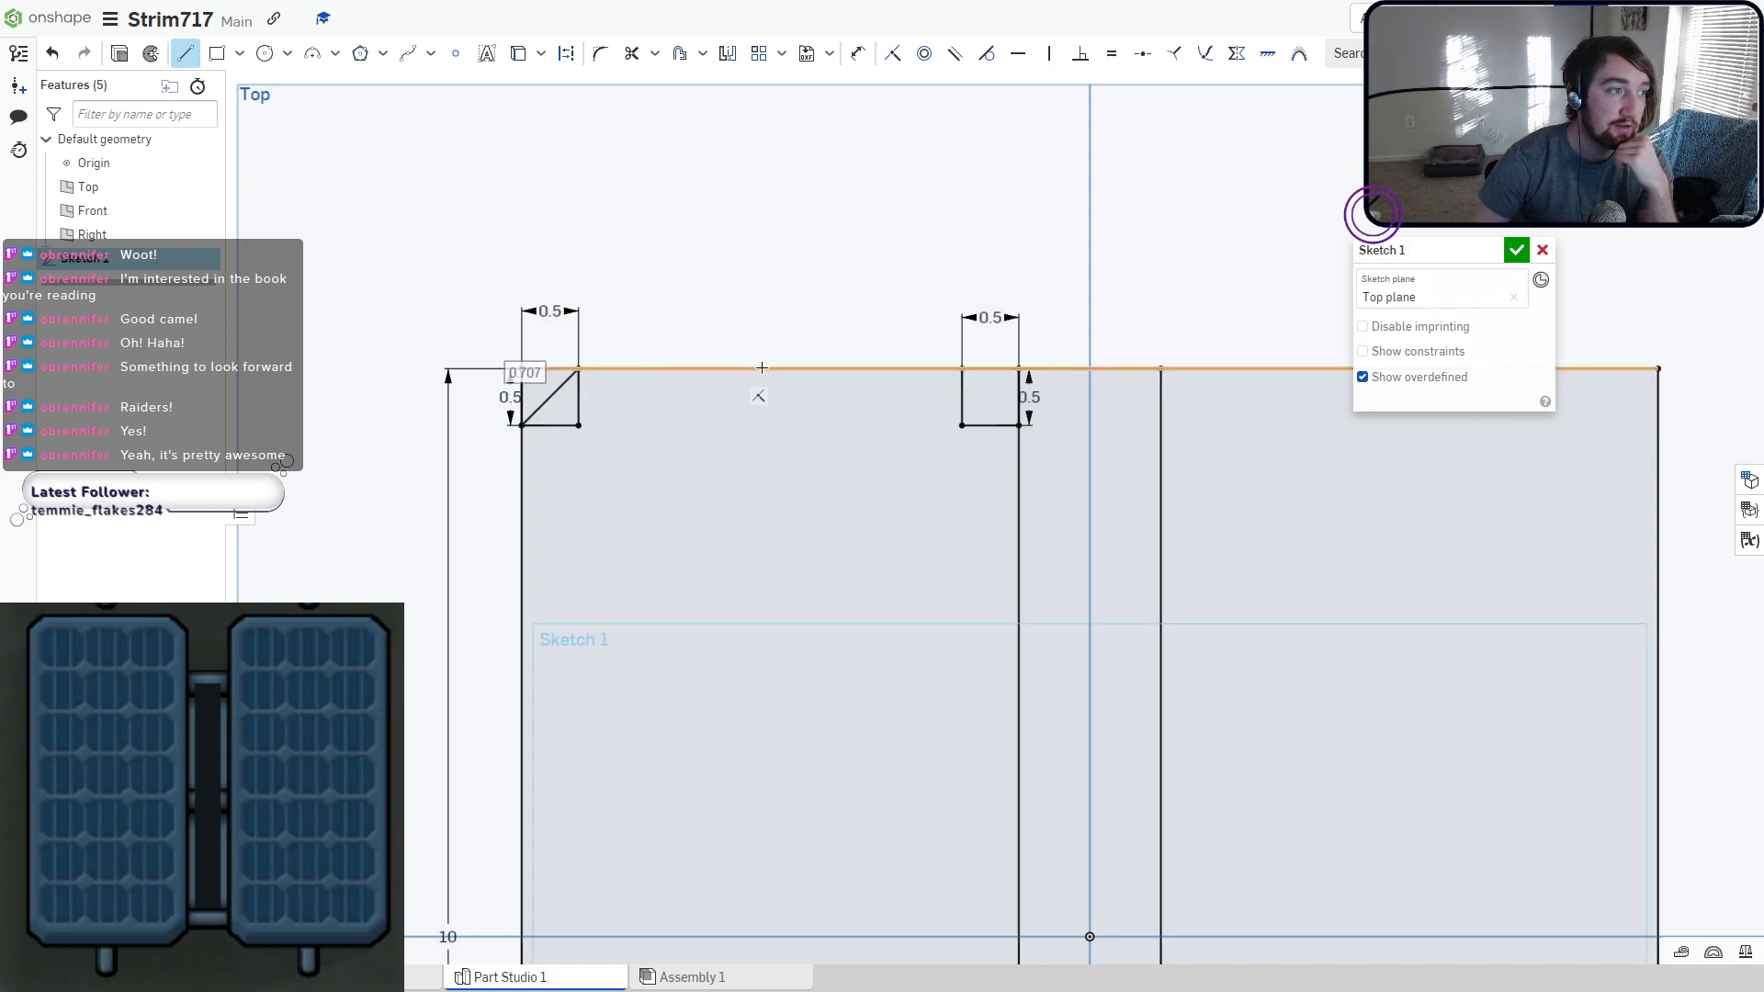
pyautogui.moveTo(962, 369); pyautogui.dragTo(1017, 424)
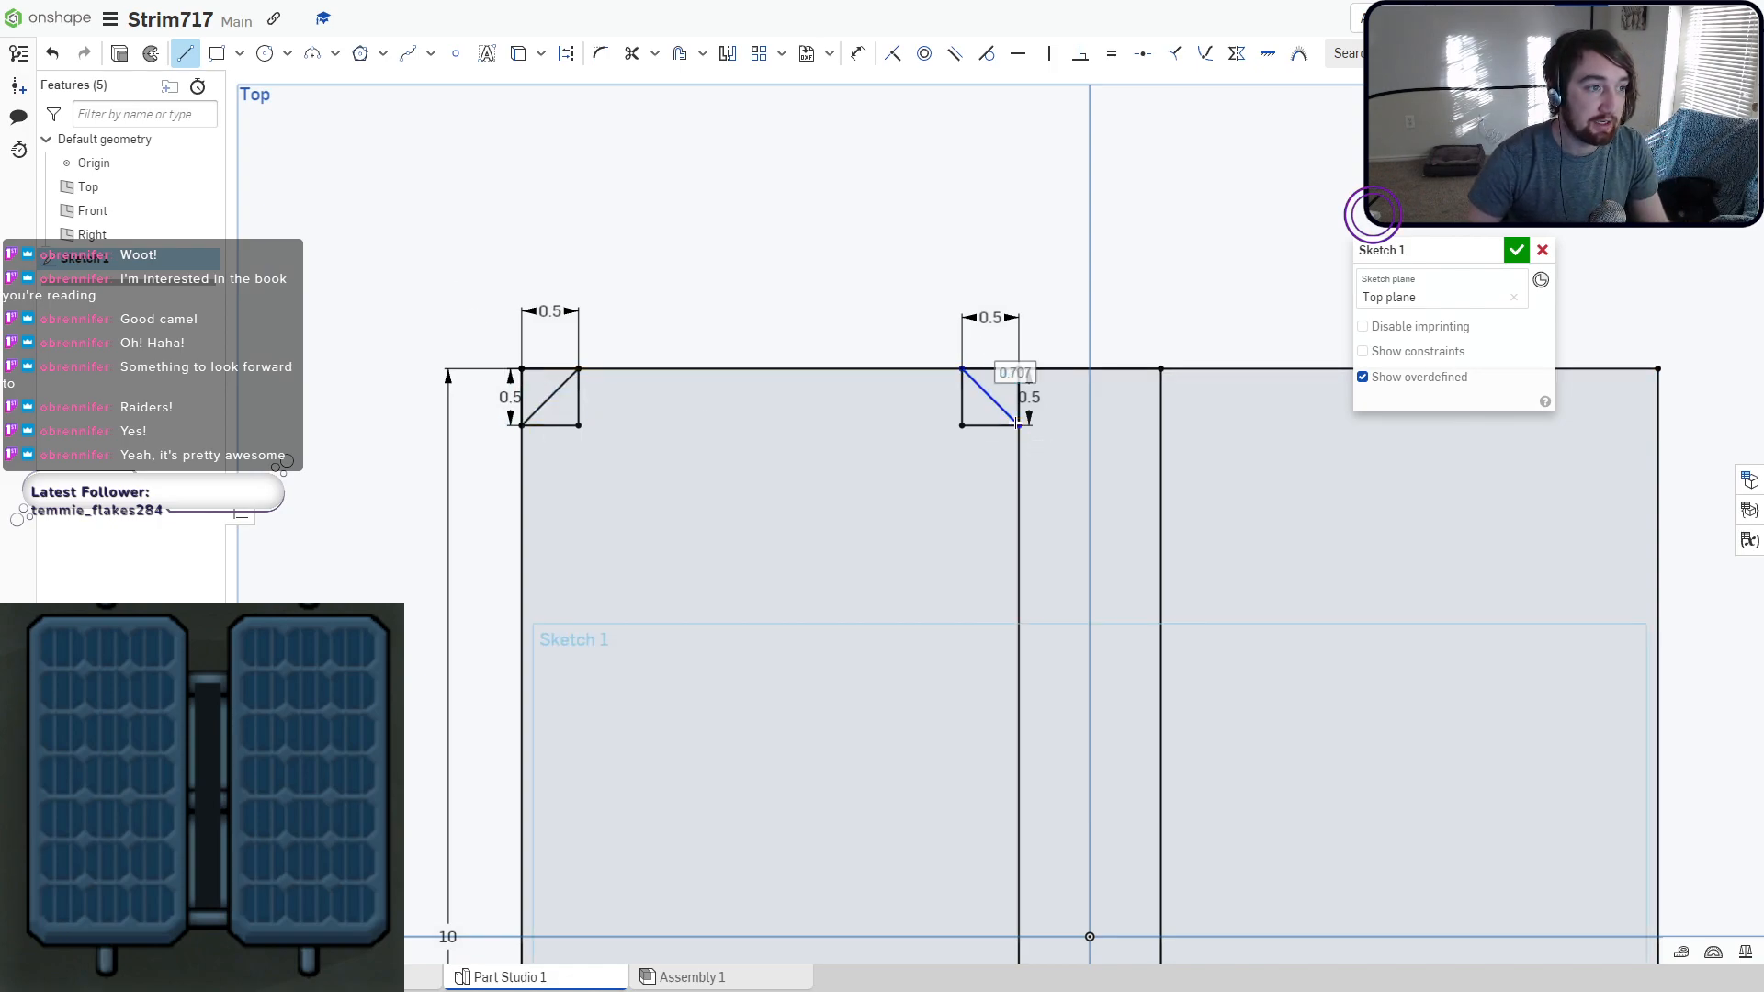
# Draw diagonal chamfer lines across the two lower corner squares of the left panel.
pyautogui.moveTo(1001, 585); pyautogui.dragTo(946, 163, button='middle')
pyautogui.moveTo(918, 625); pyautogui.dragTo(906, 165, button='middle')
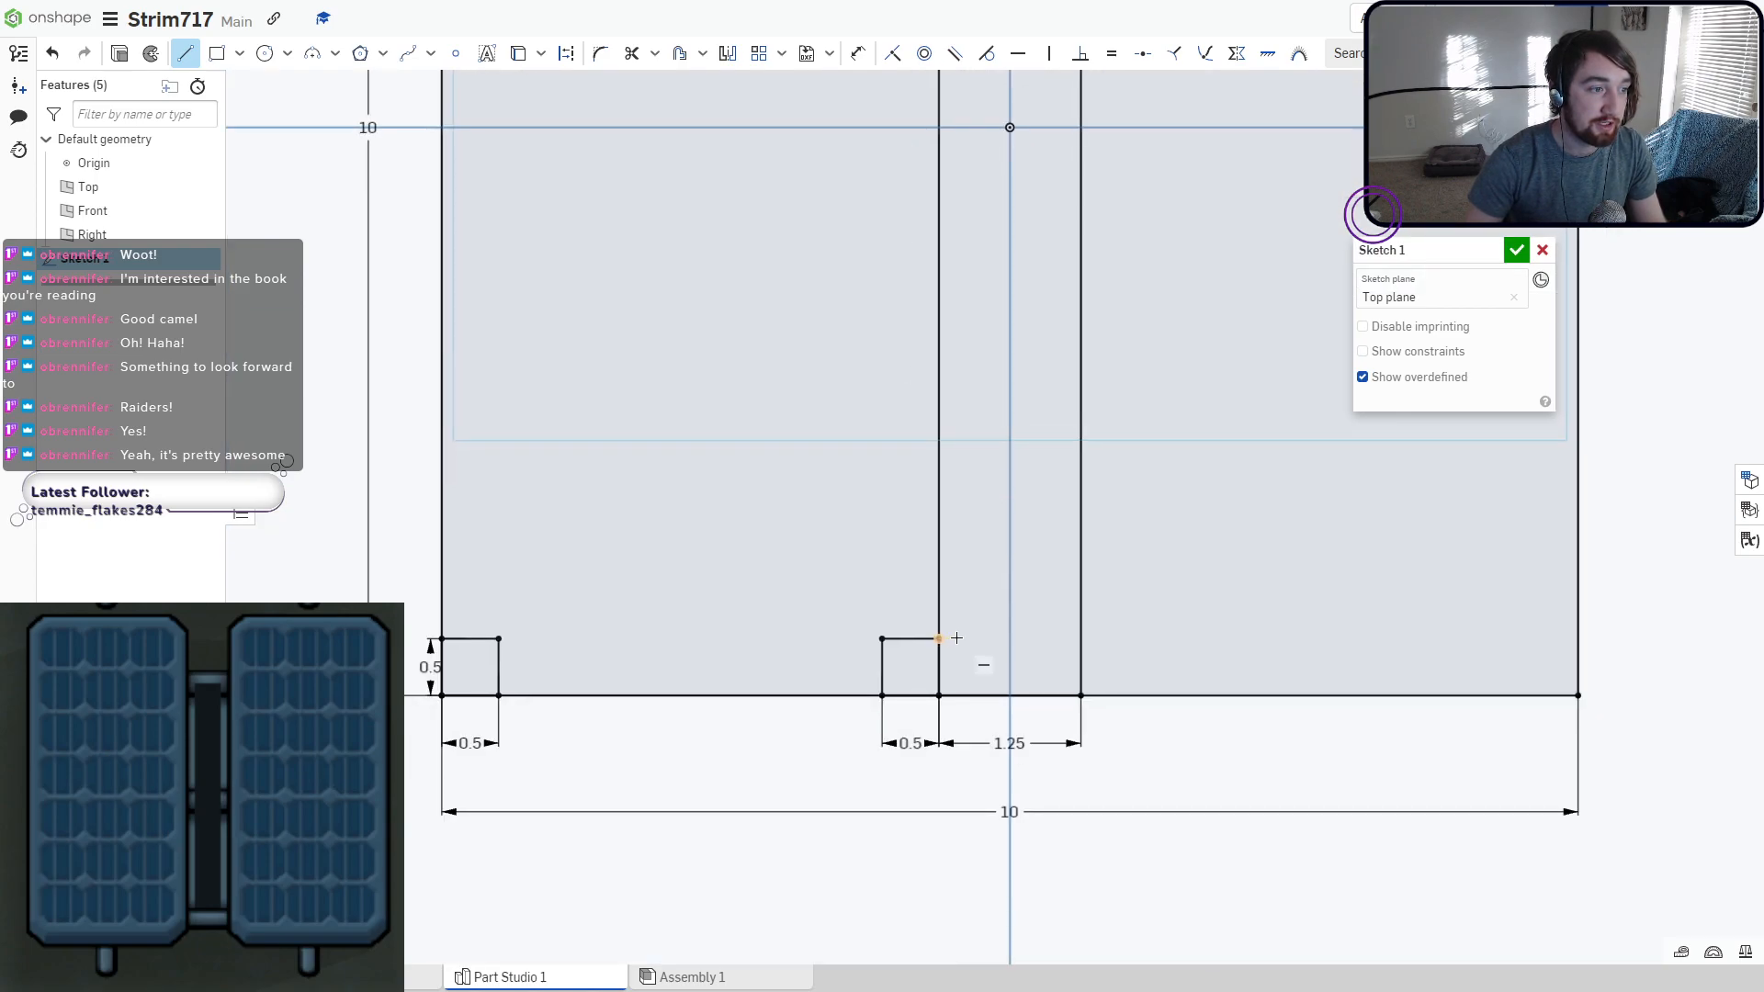
pyautogui.moveTo(939, 638); pyautogui.dragTo(882, 696)
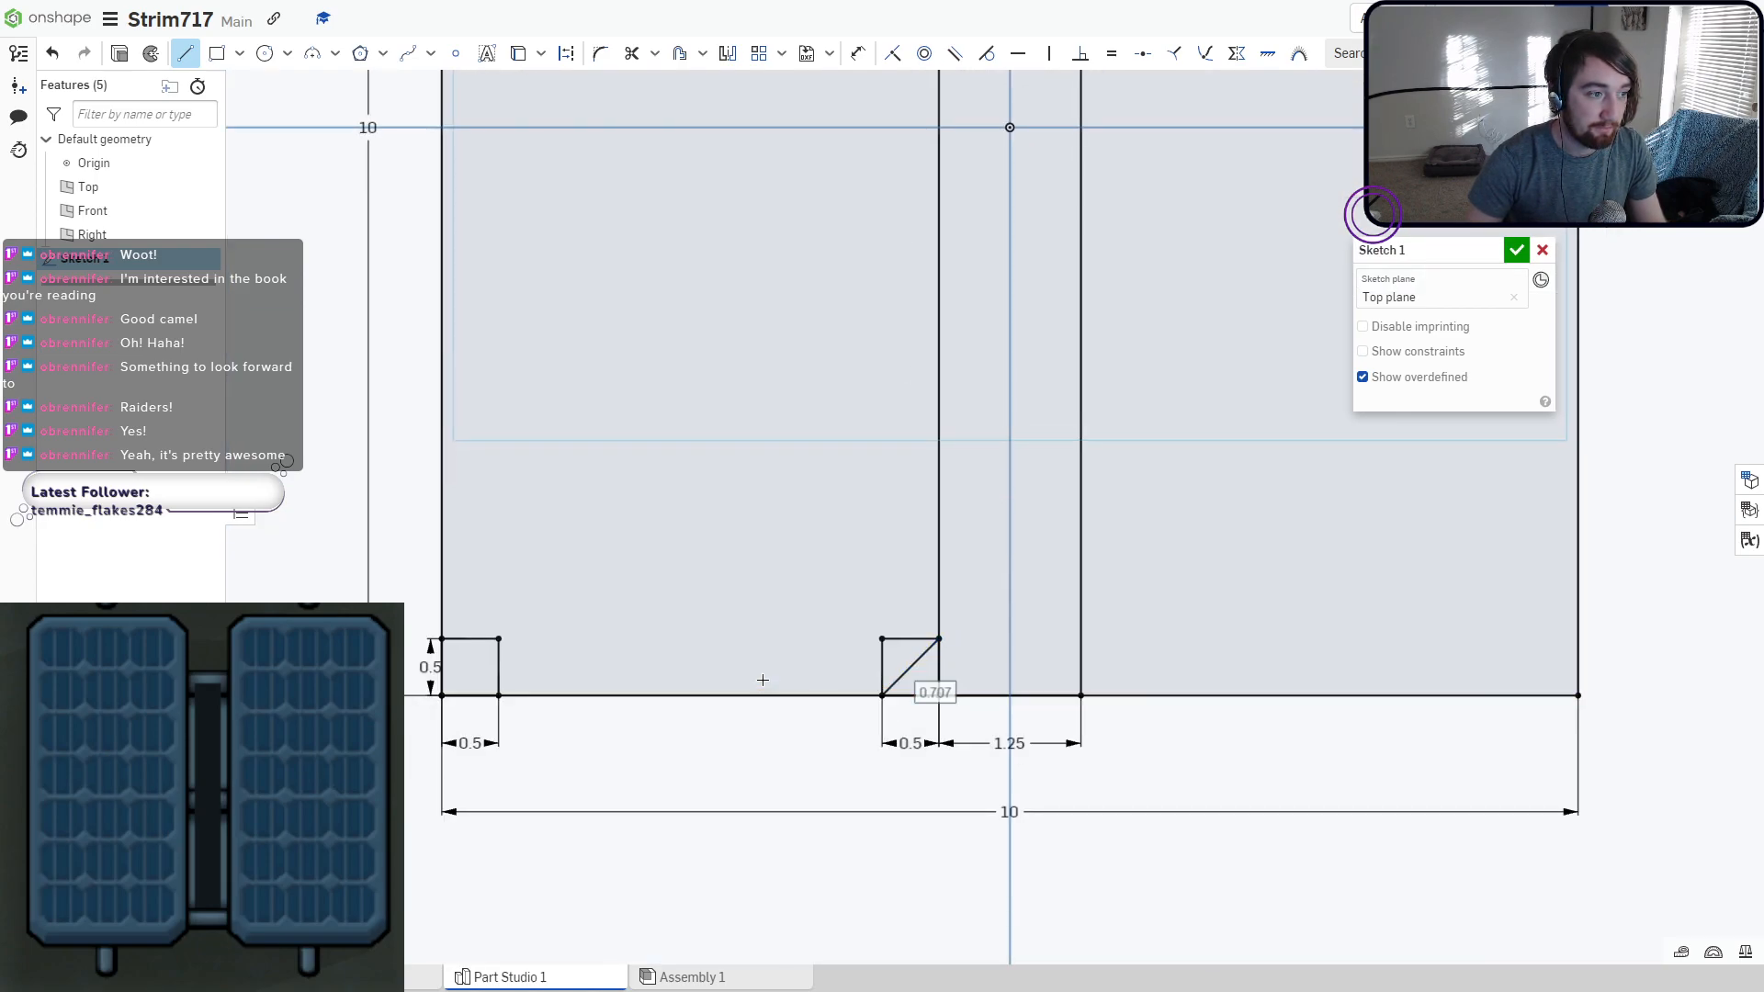
pyautogui.moveTo(499, 696); pyautogui.dragTo(442, 639)
# Mirror the left panel's four diagonal corner lines onto the right panel about the vertical Right plane line.
pyautogui.scroll(-5, 544, 593)
pyautogui.scroll(2, 528, 565)
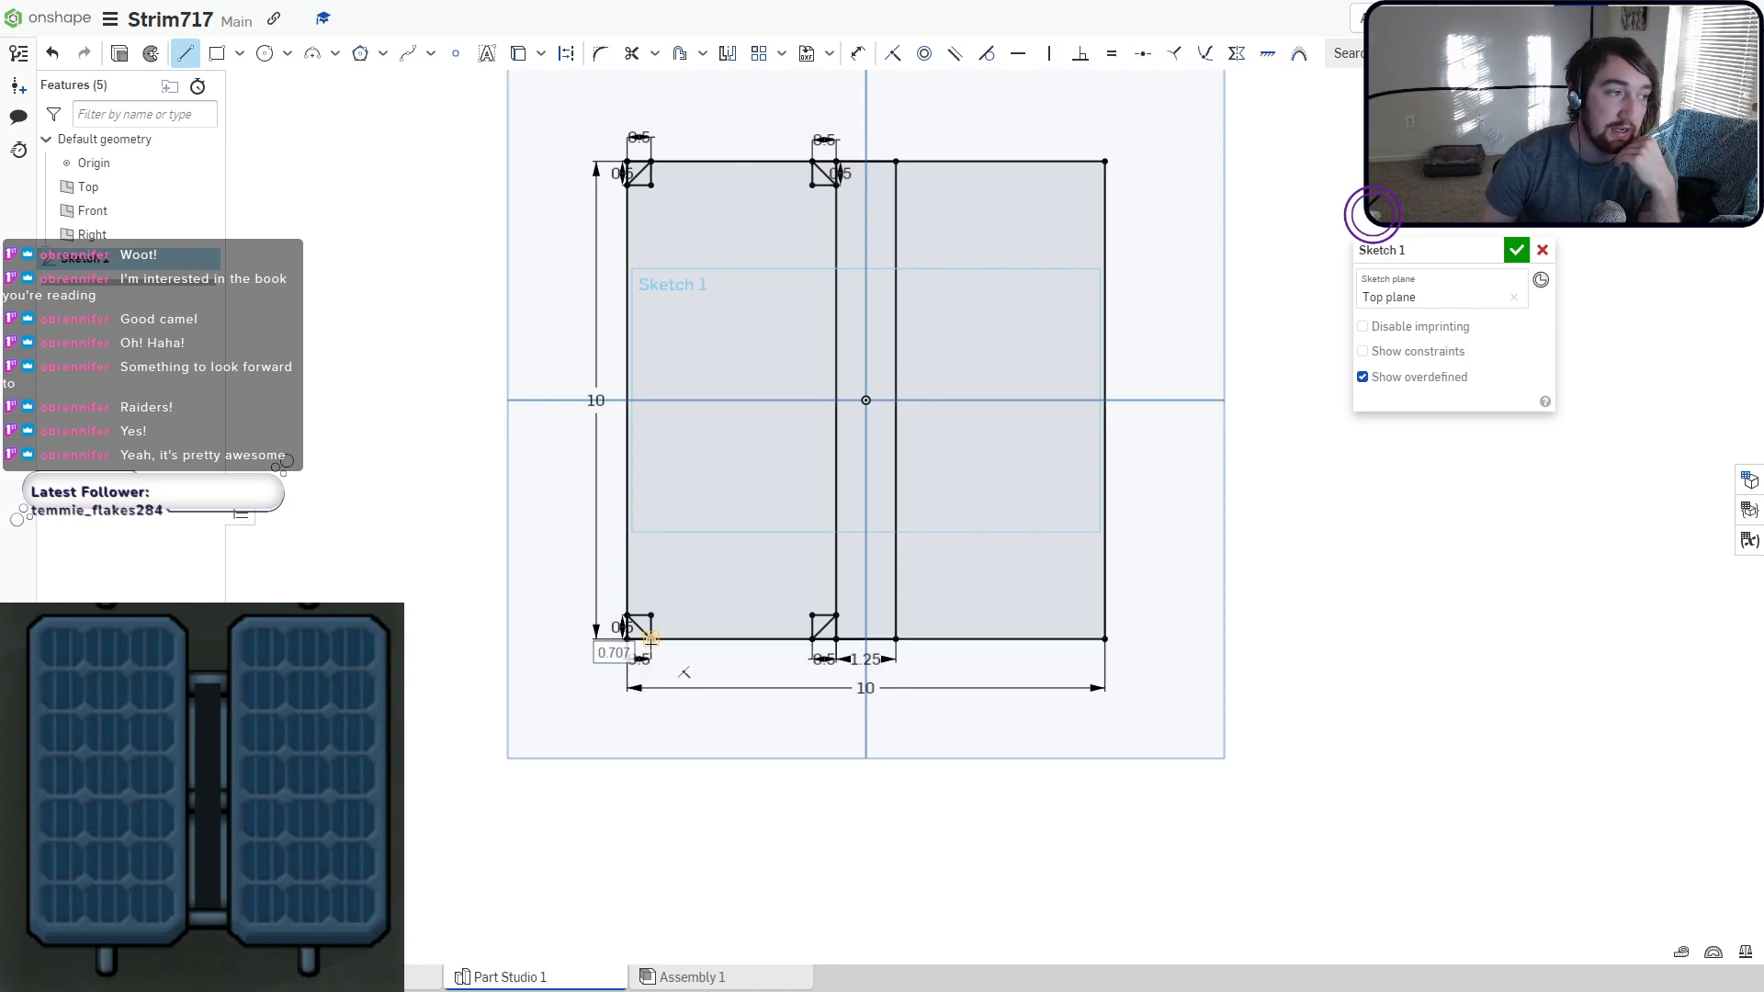
pyautogui.scroll(4, 649, 640)
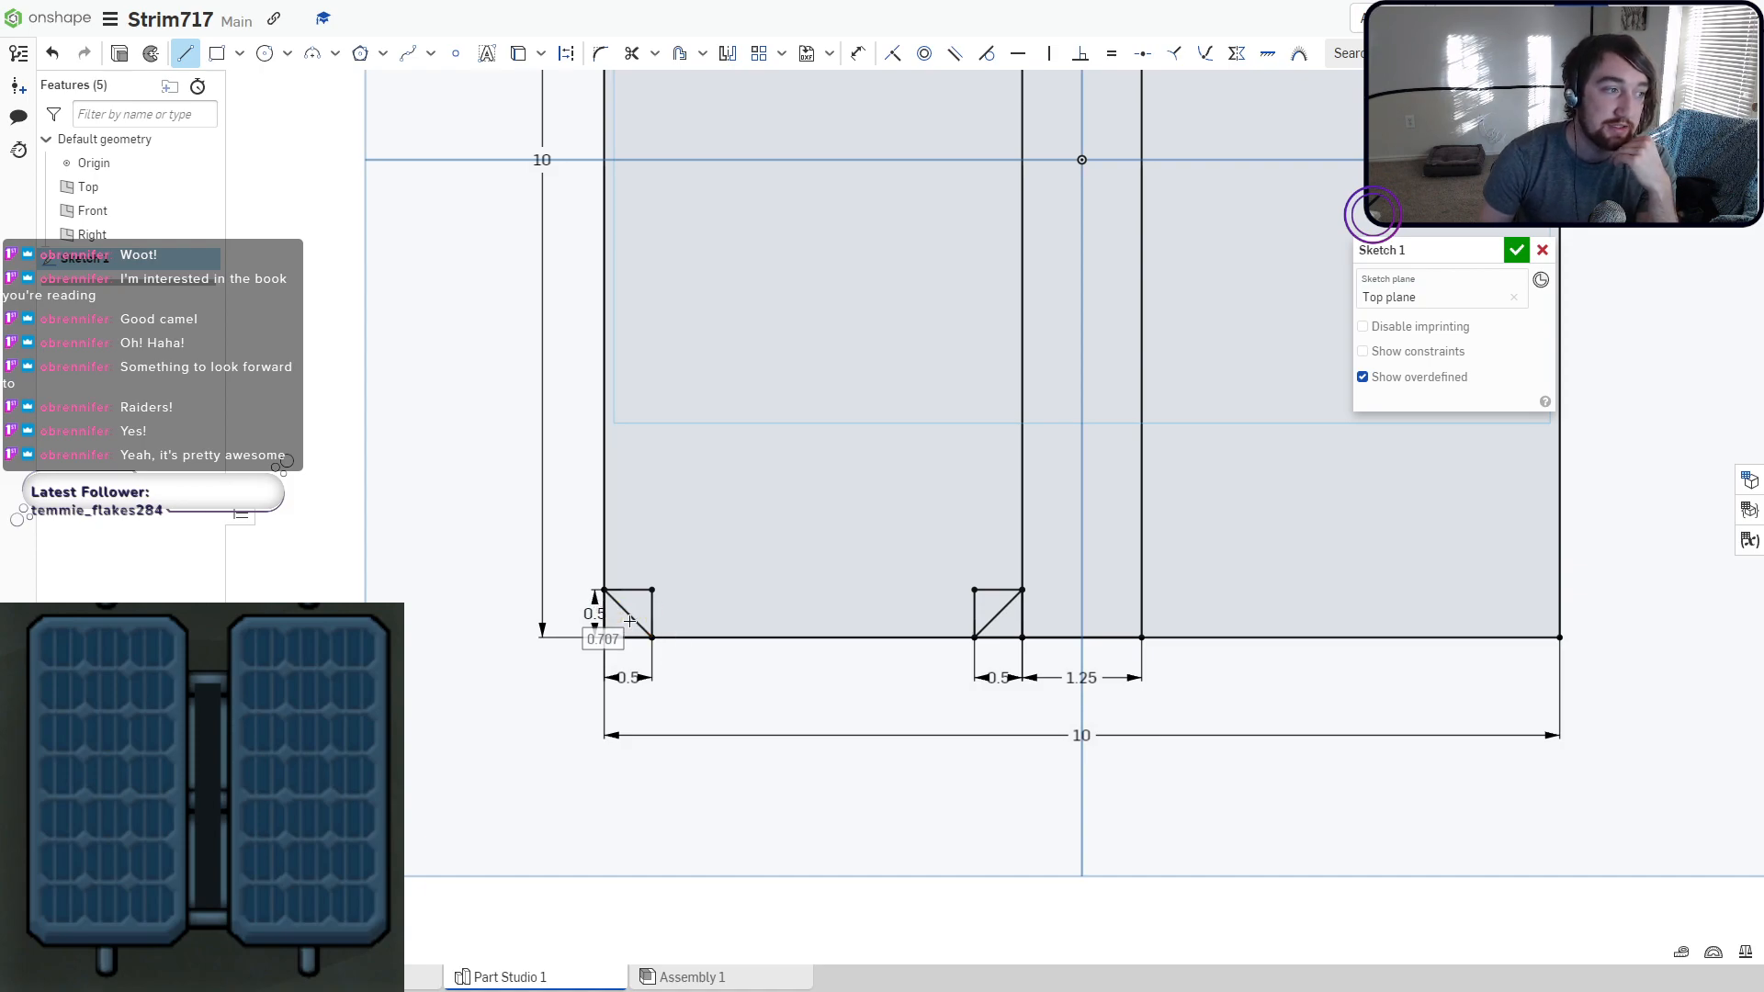
pyautogui.moveTo(672, 644); pyautogui.dragTo(660, 637, button='right')
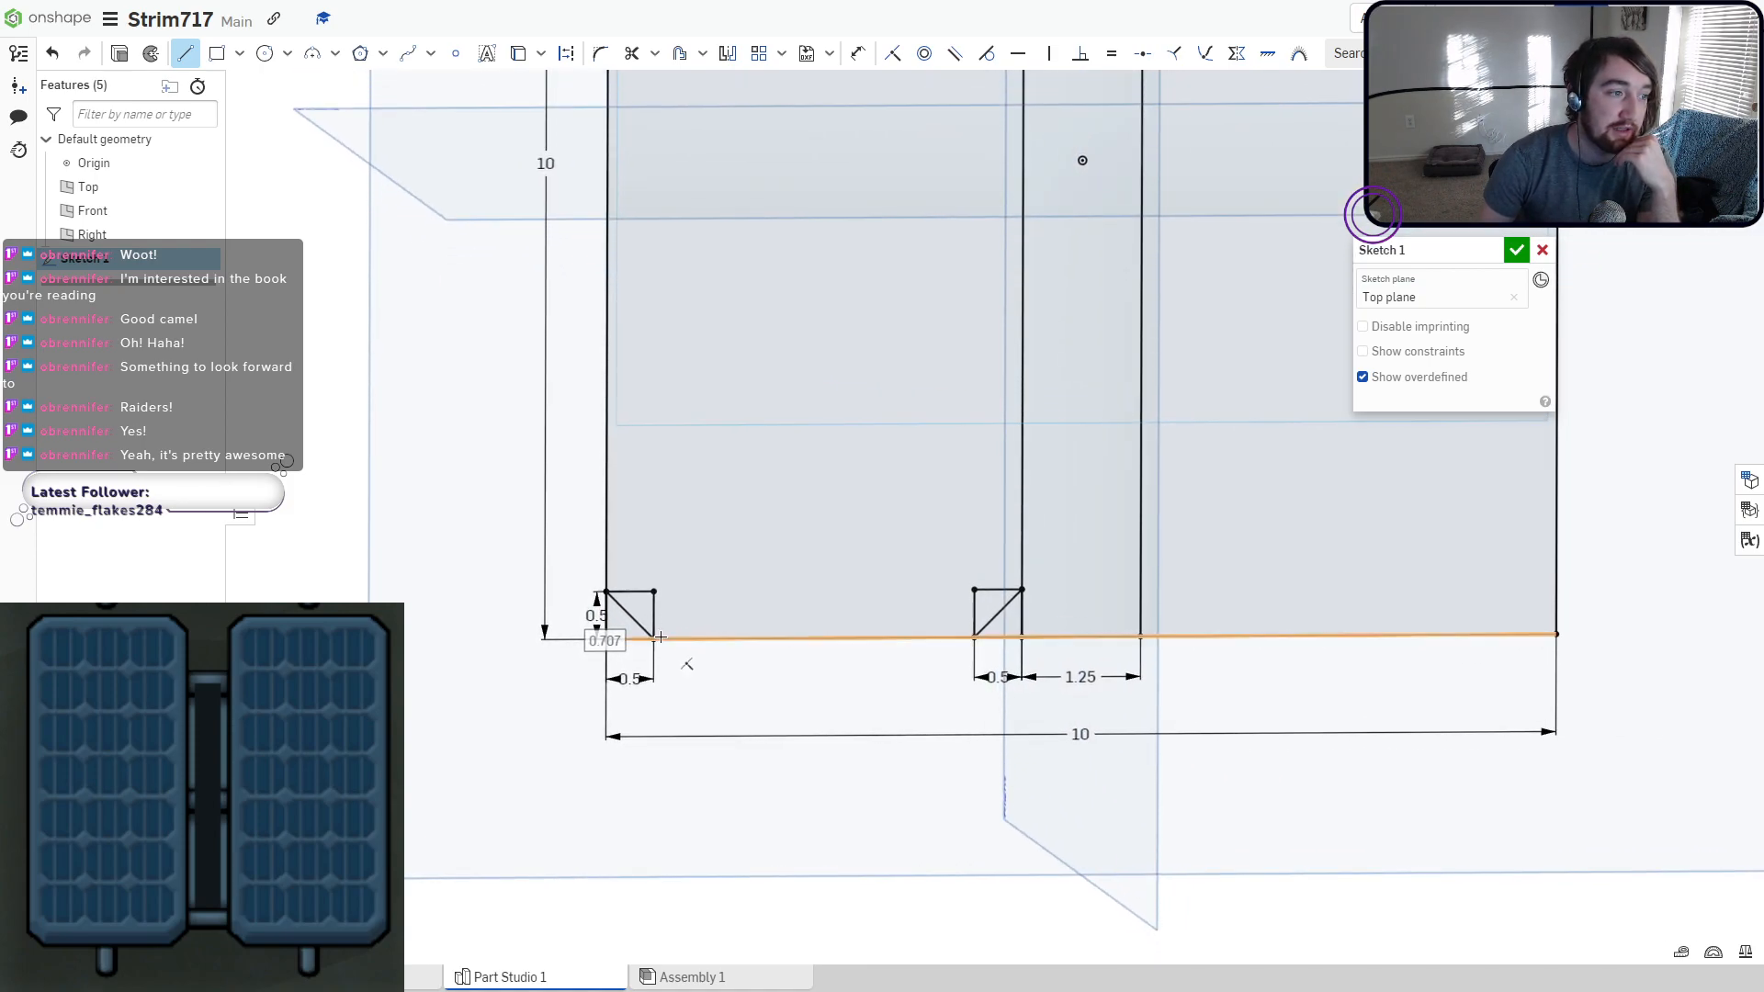
pyautogui.click(727, 55)
pyautogui.press('n')
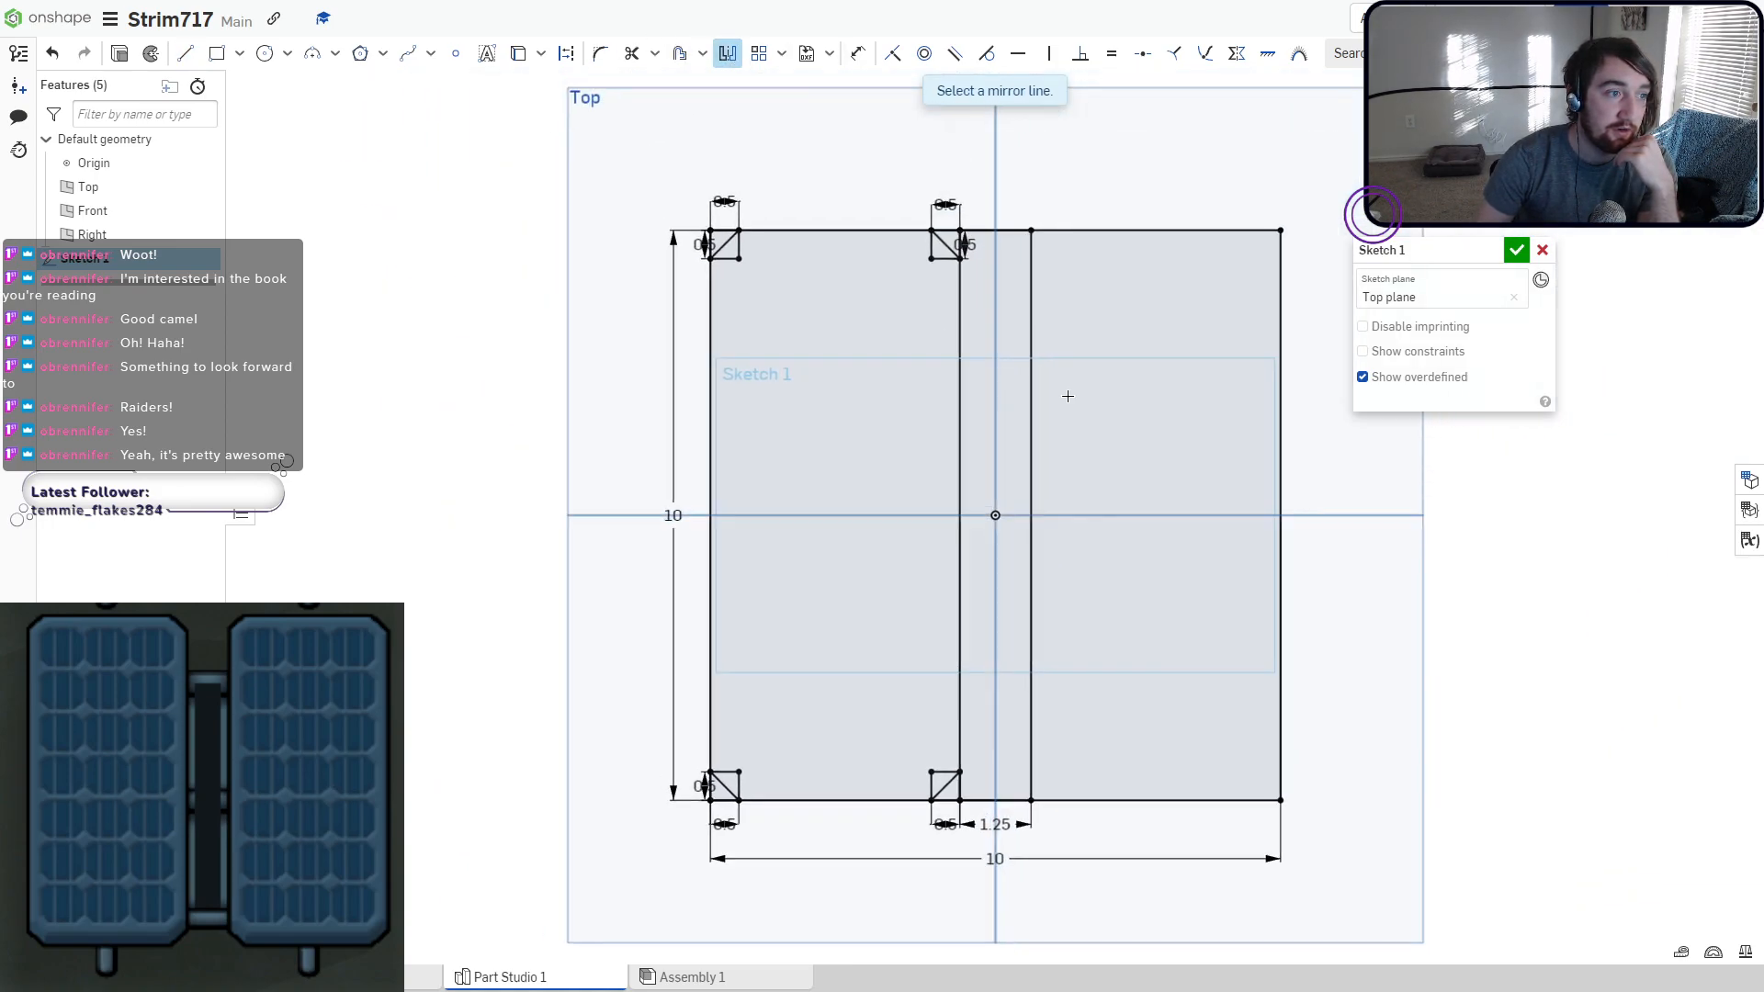
pyautogui.click(994, 444)
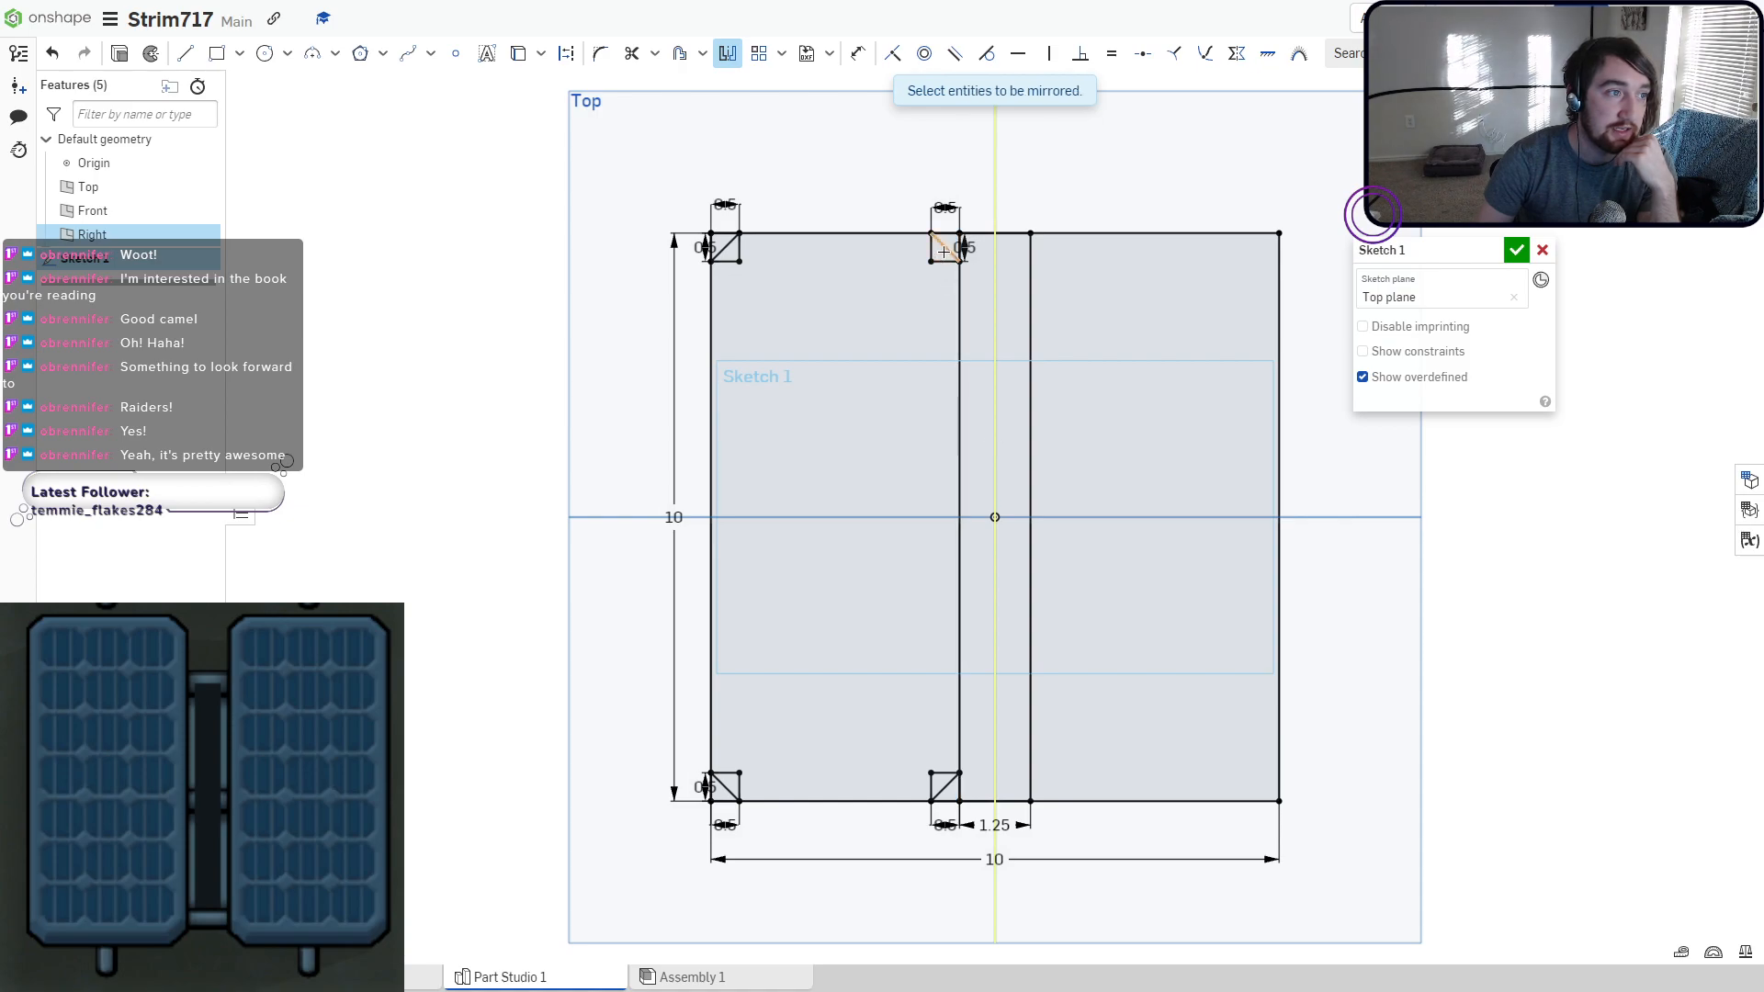
pyautogui.click(946, 248)
pyautogui.click(734, 246)
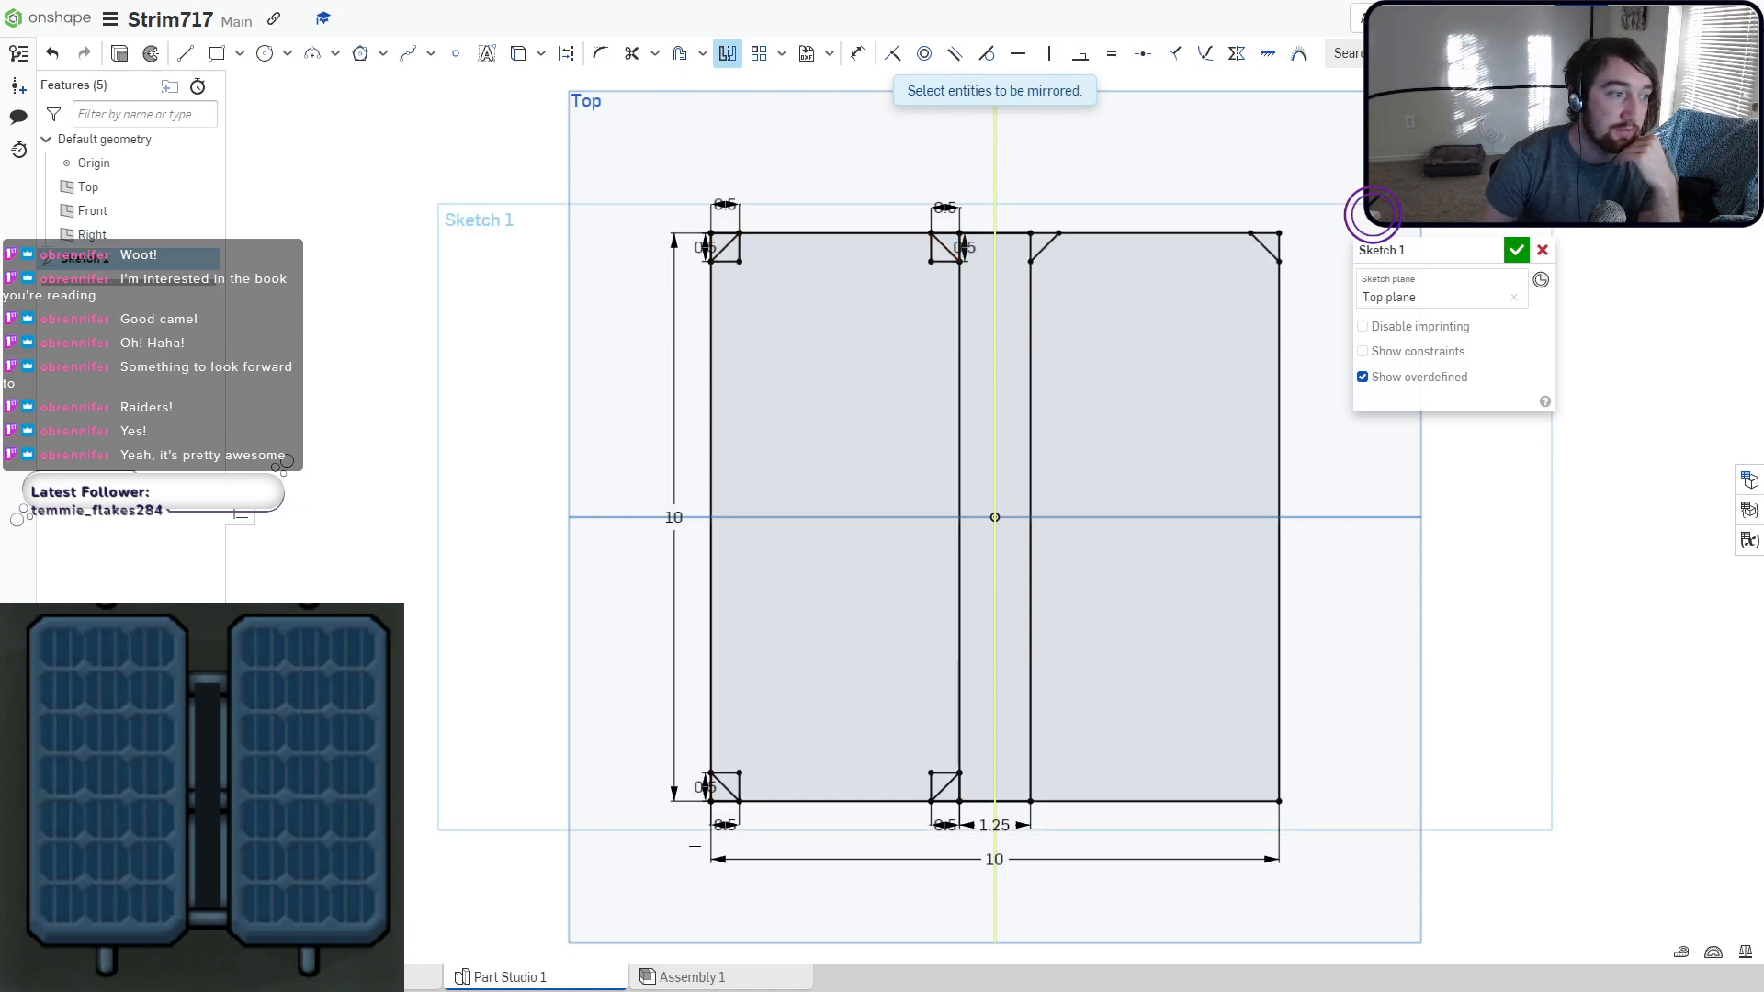
pyautogui.click(725, 787)
pyautogui.click(943, 787)
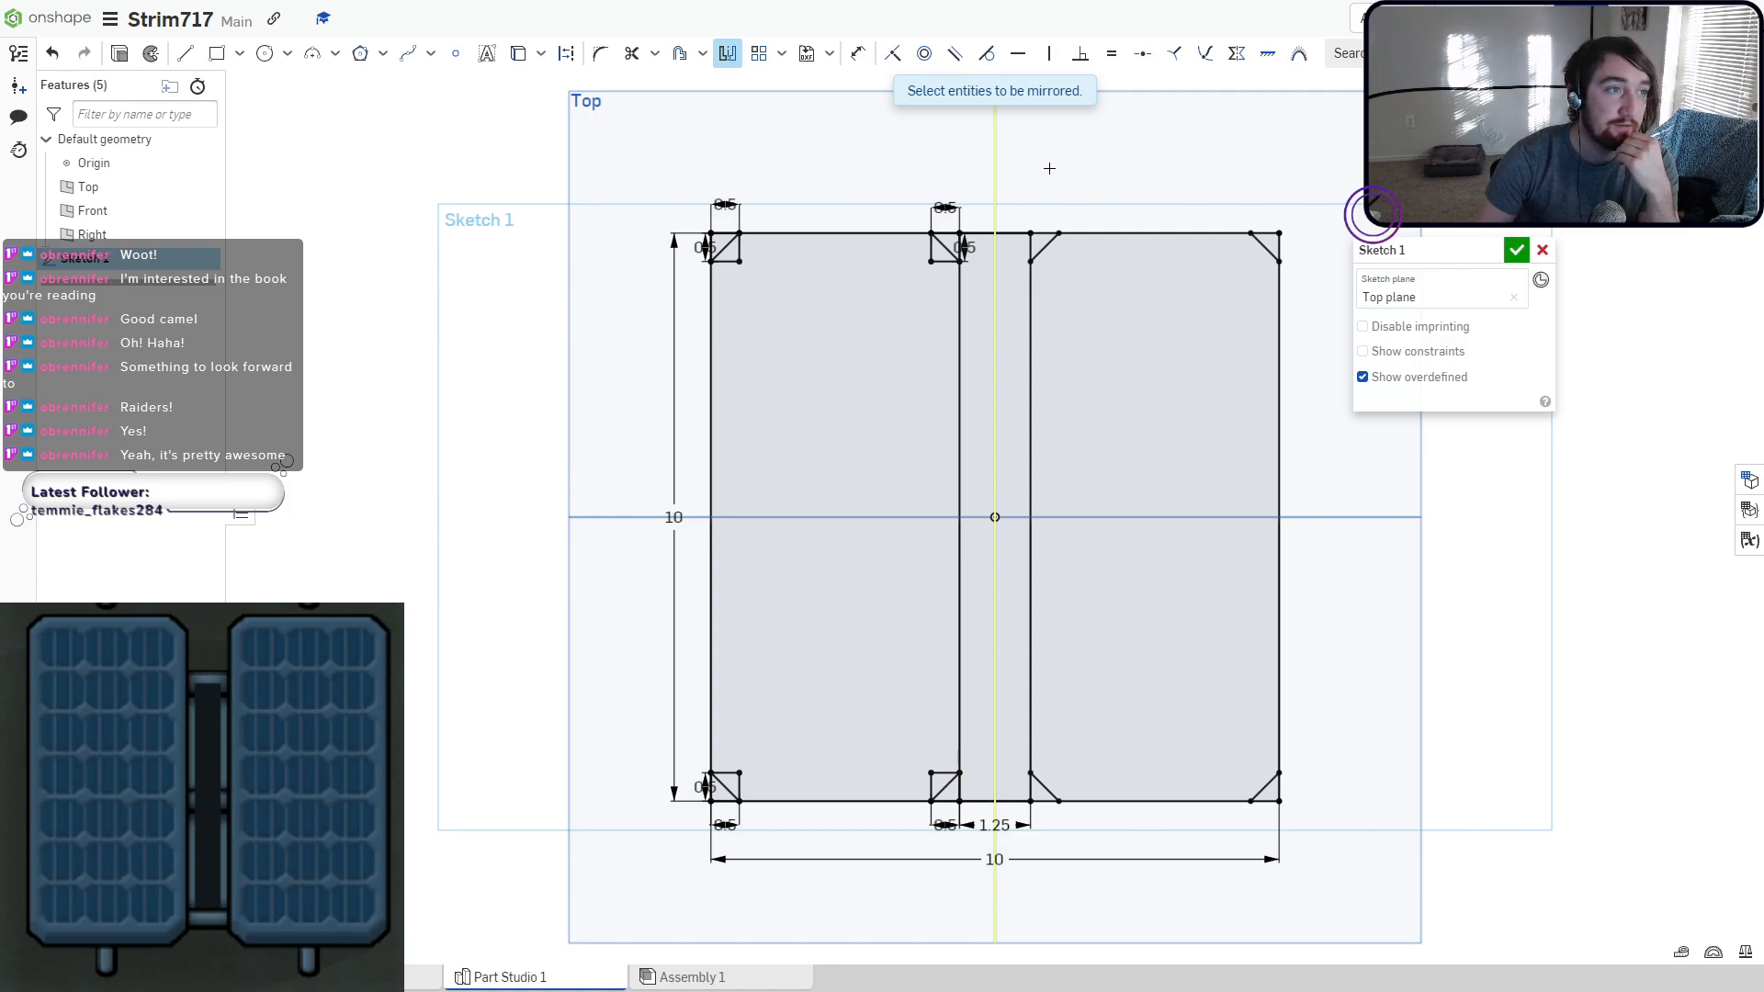
pyautogui.press('Escape')
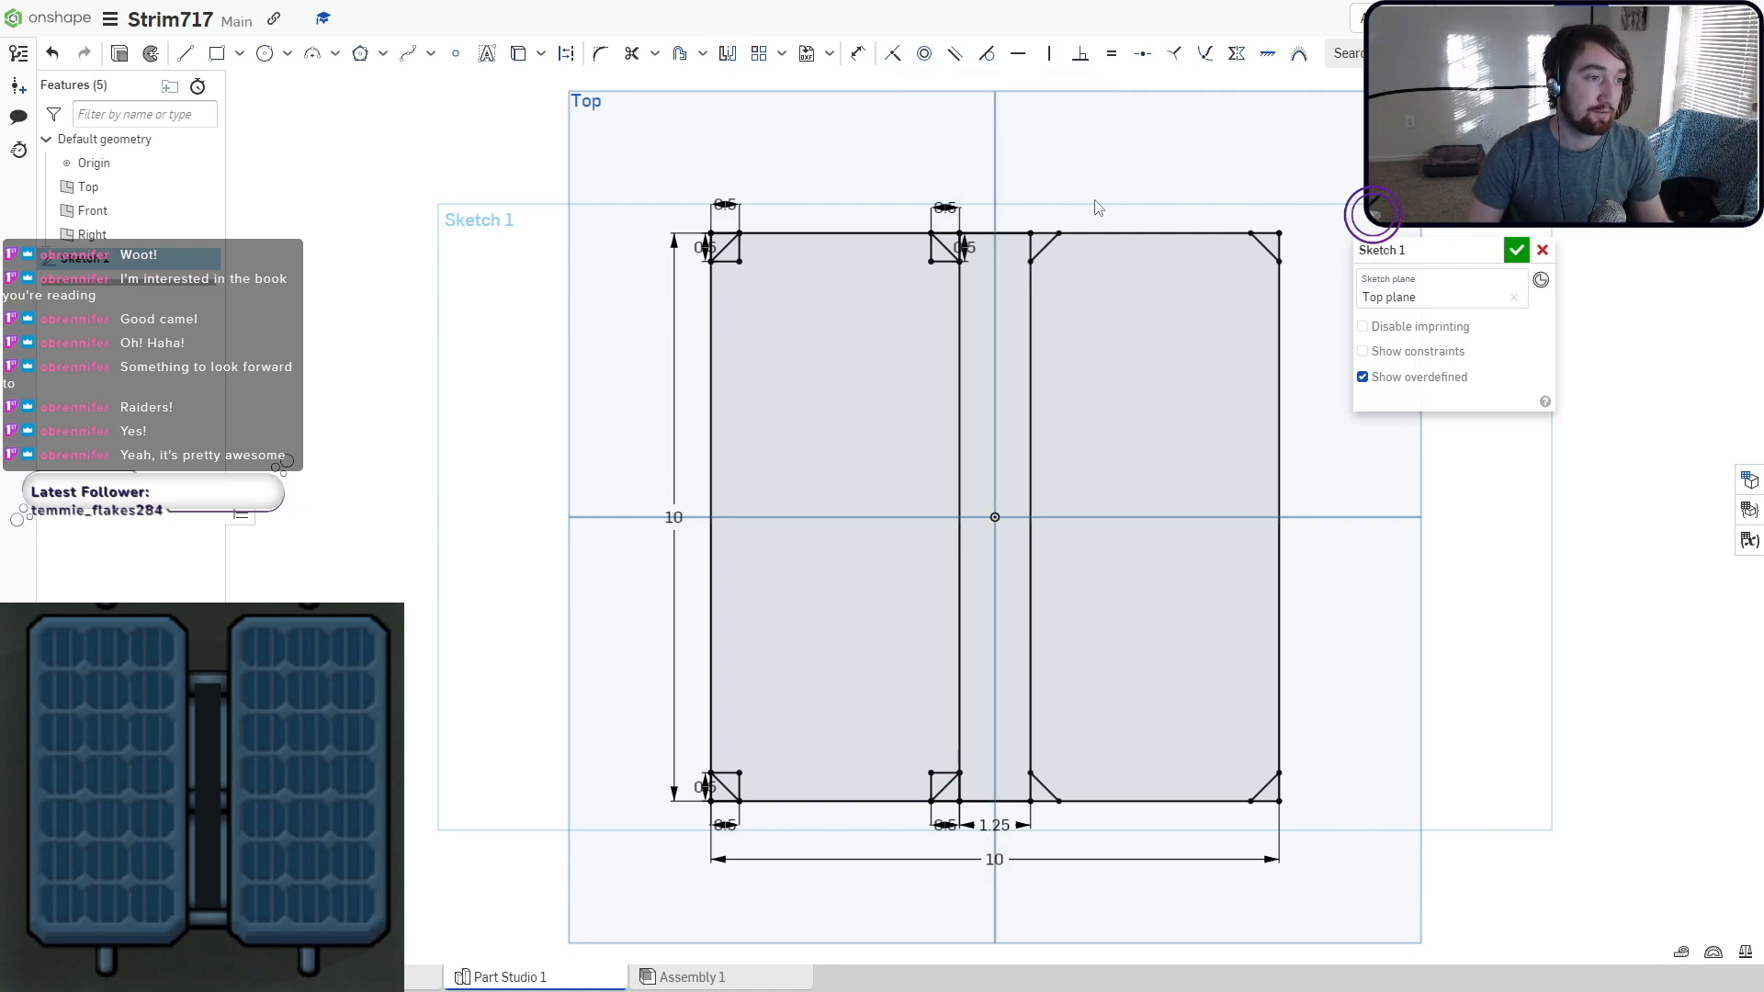
# Trim away the upper and lower edge segments that bridge the gap between the two panels.
pyautogui.click(632, 53)
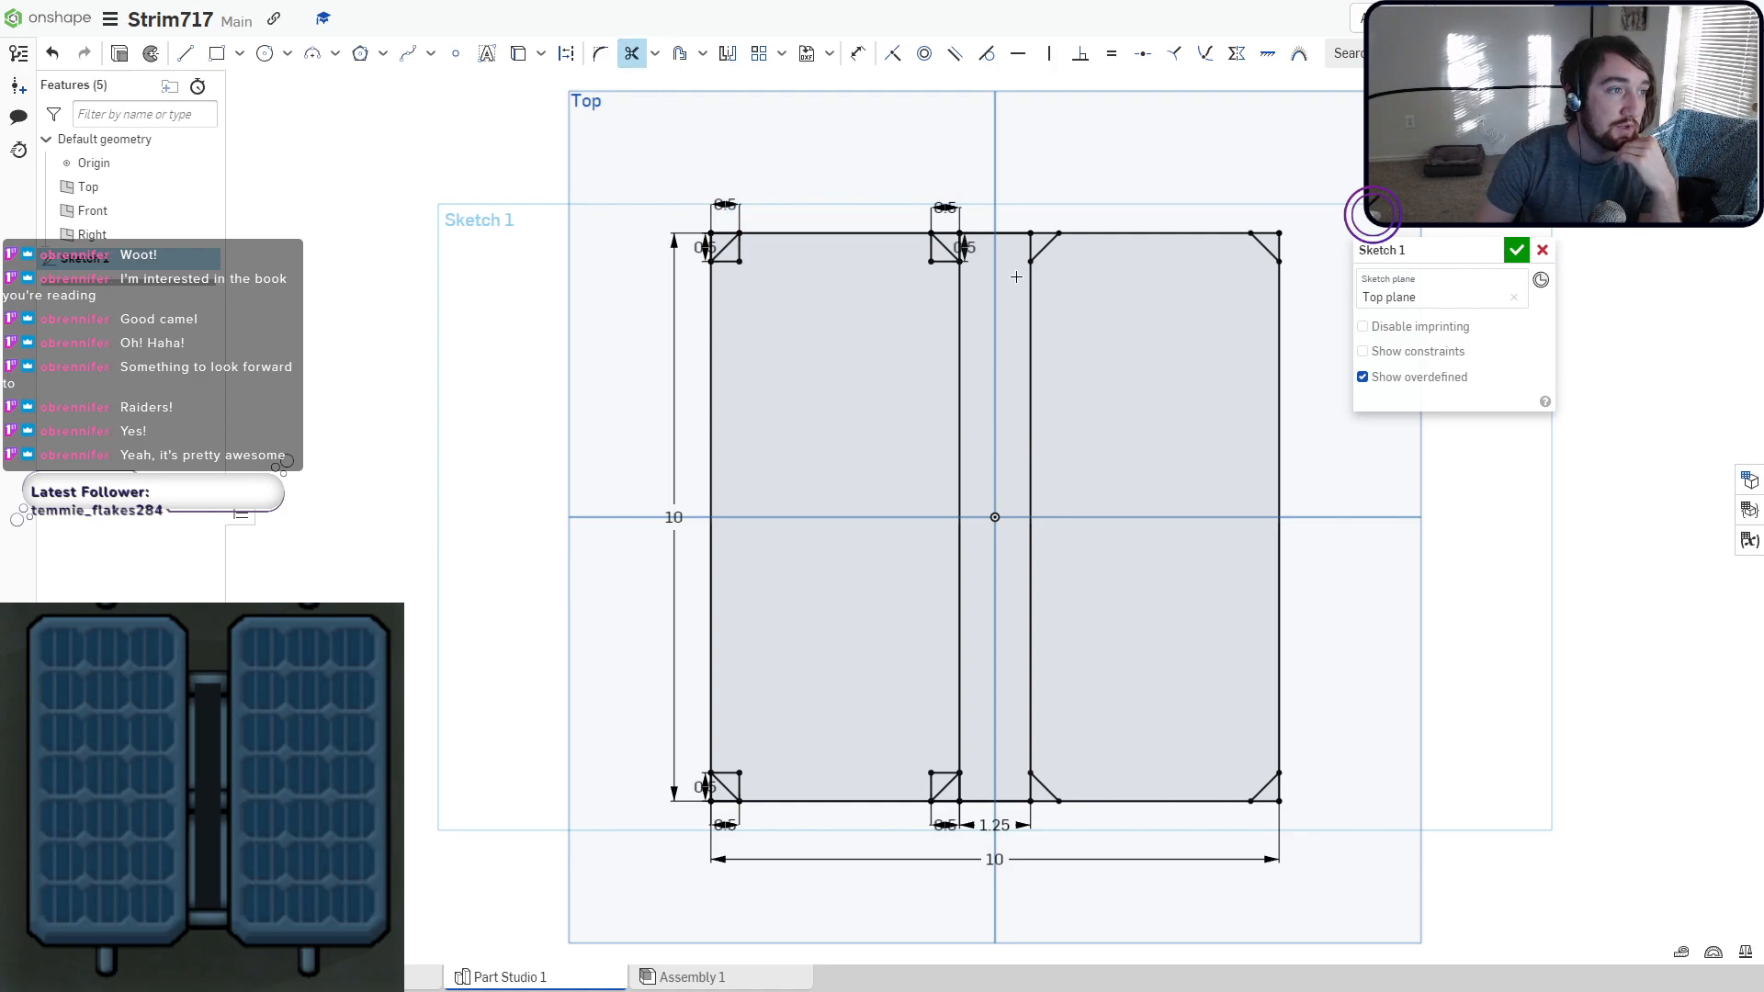
pyautogui.moveTo(999, 204); pyautogui.dragTo(993, 261)
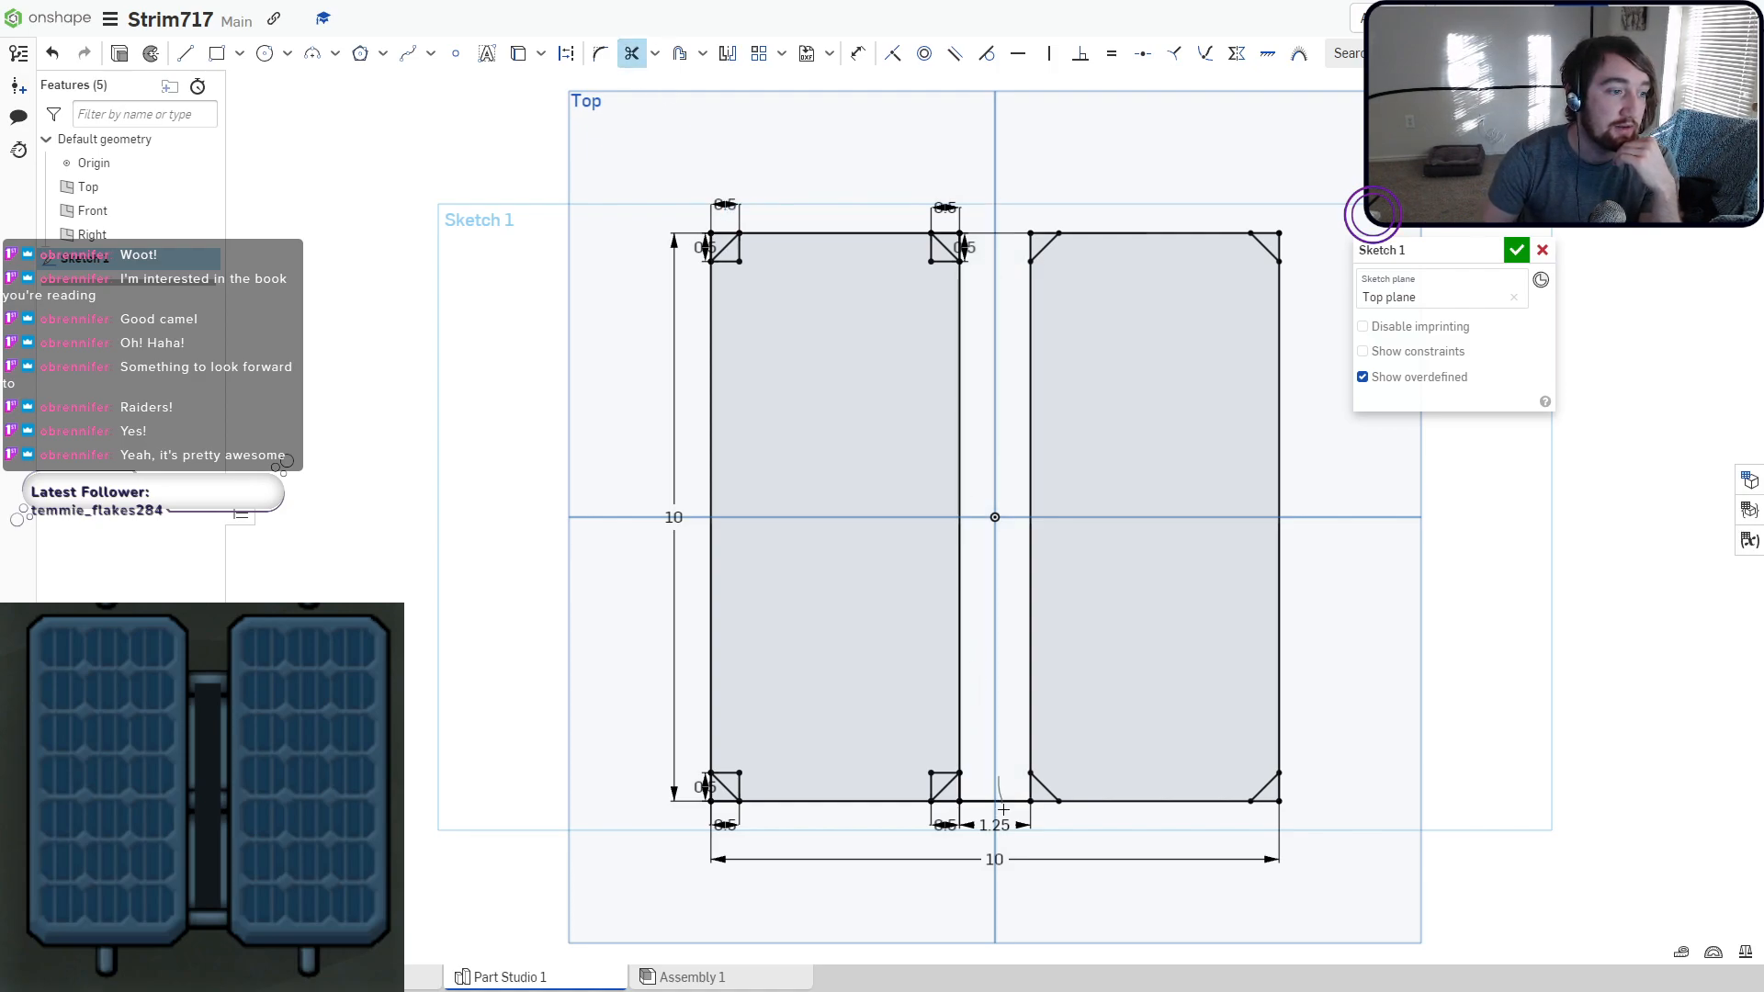
pyautogui.moveTo(1003, 810); pyautogui.dragTo(1008, 800)
# Trim away the corner tips outside the chamfer lines and the helper squares on both panels, and finish the sketch.
pyautogui.click(1030, 783)
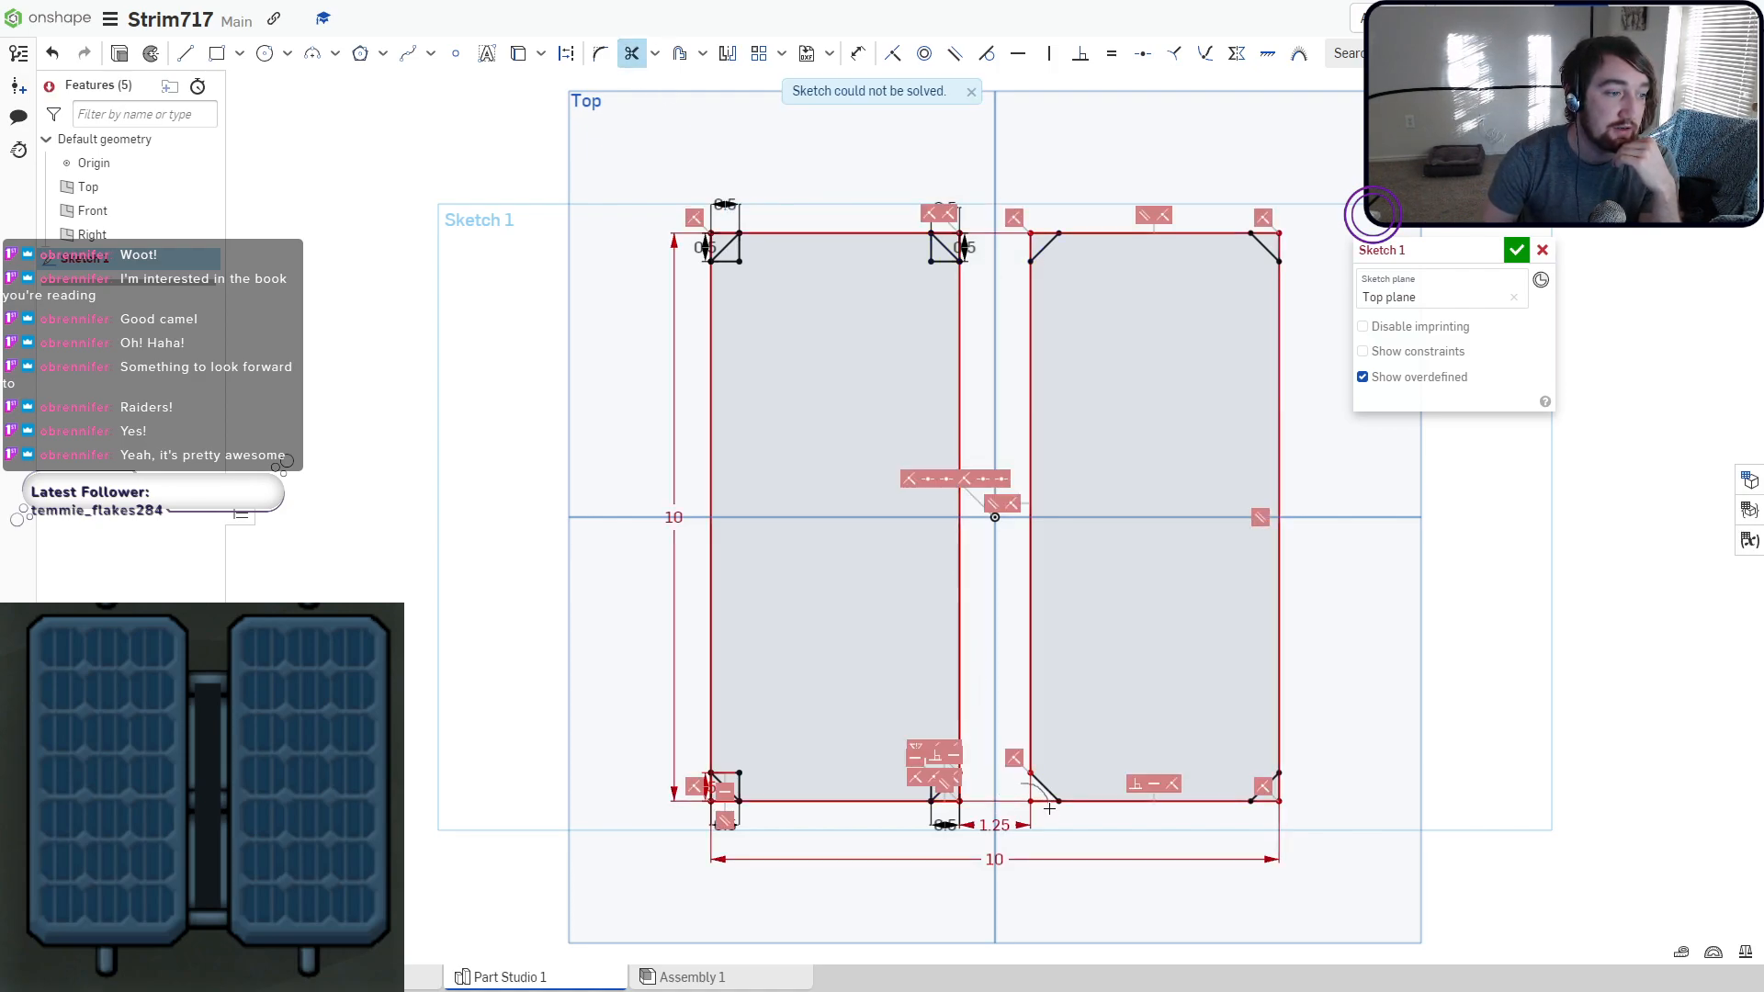
pyautogui.moveTo(1265, 800); pyautogui.dragTo(1295, 787)
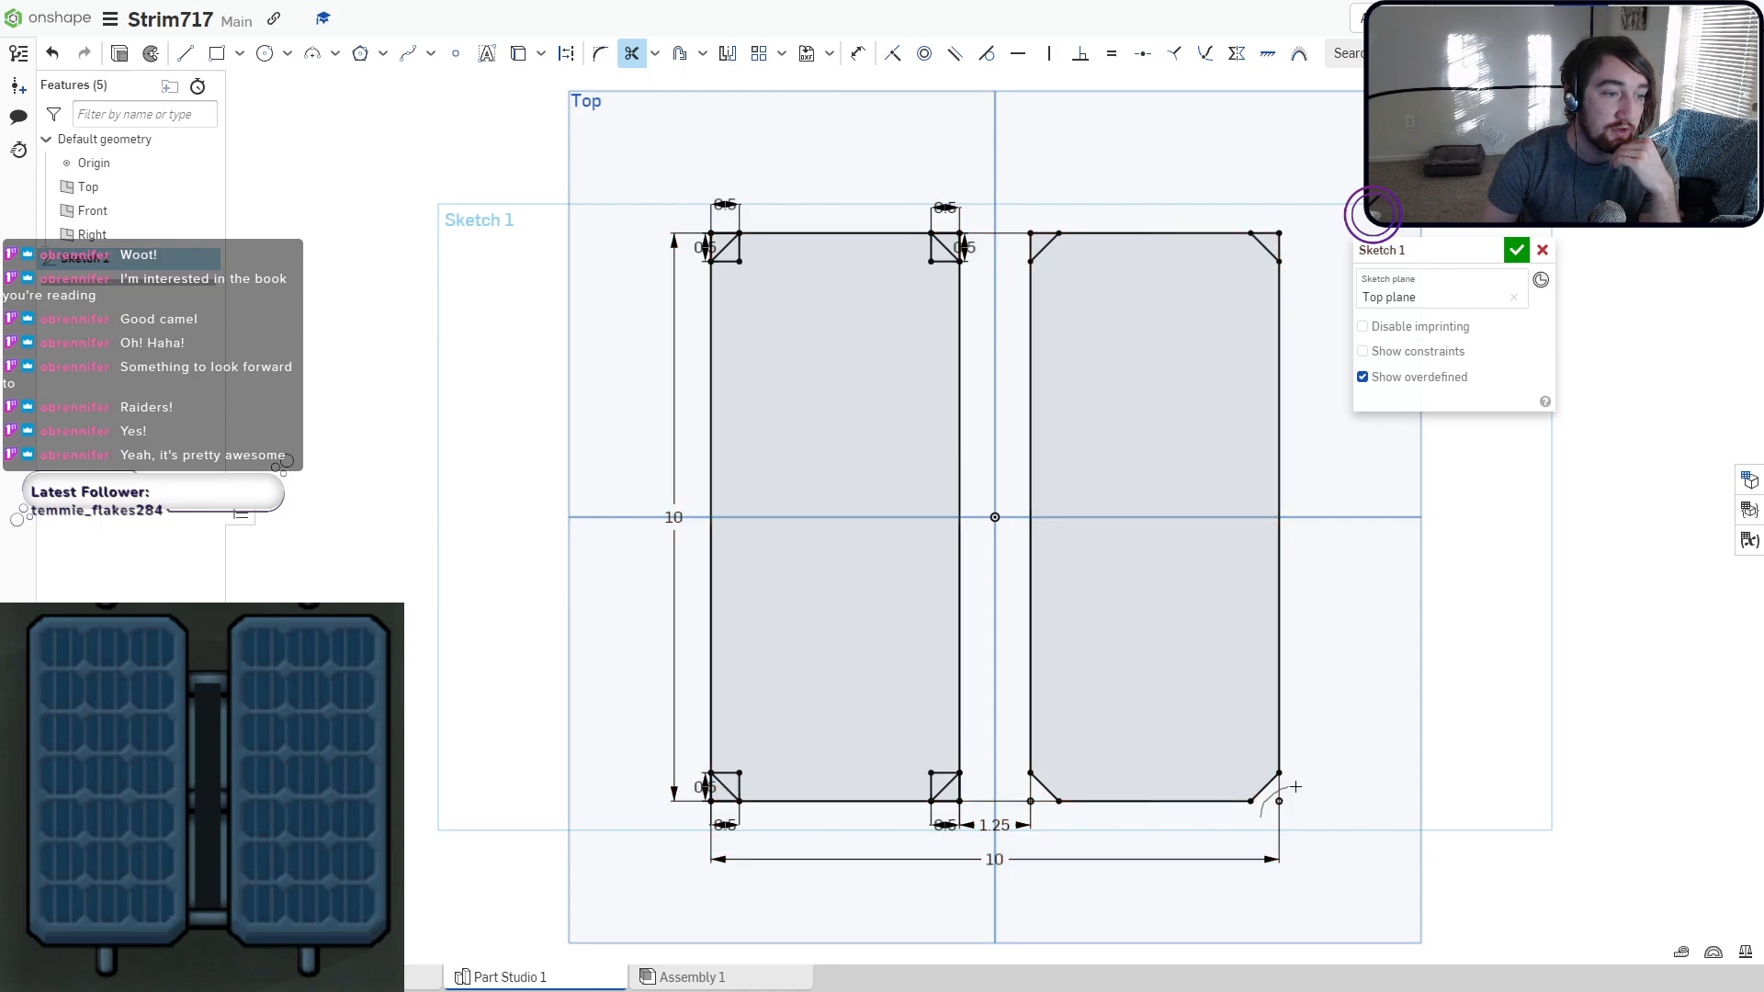
pyautogui.moveTo(1295, 252); pyautogui.dragTo(1260, 232)
pyautogui.moveTo(1051, 220)
pyautogui.mouseDown()
pyautogui.moveTo(1021, 248)
pyautogui.moveTo(945, 225)
pyautogui.mouseUp()
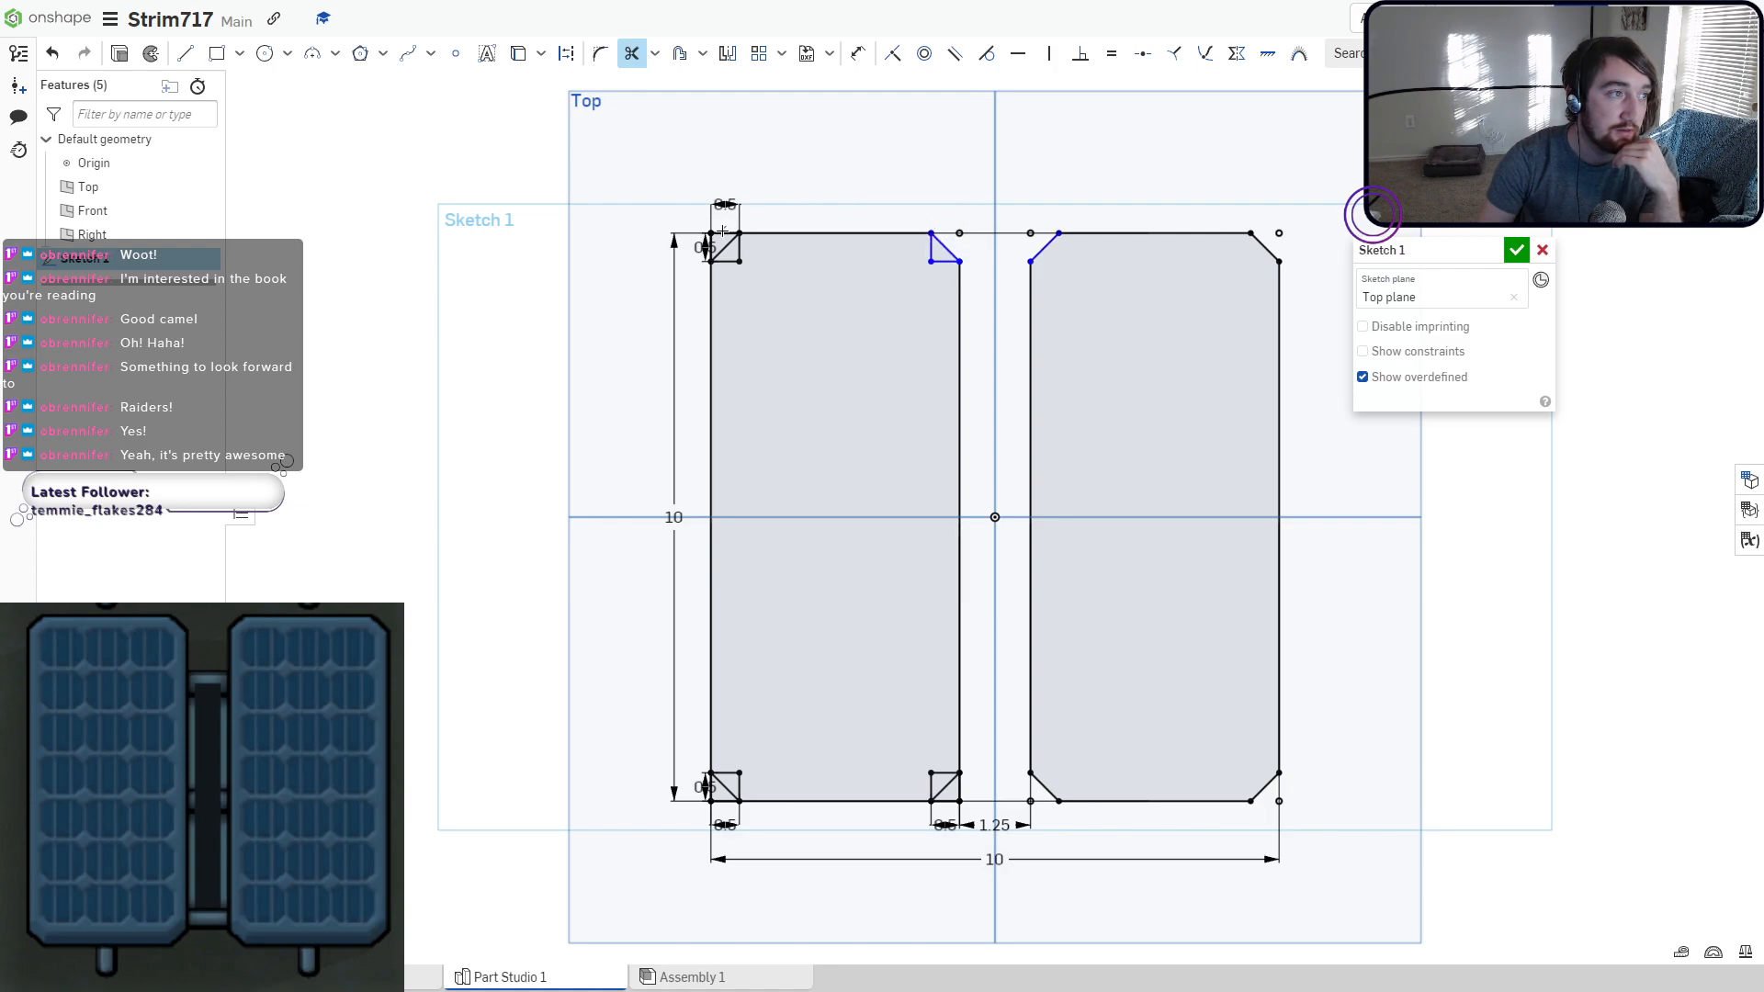
pyautogui.moveTo(723, 231)
pyautogui.mouseDown()
pyautogui.moveTo(706, 245)
pyautogui.moveTo(745, 247)
pyautogui.mouseUp()
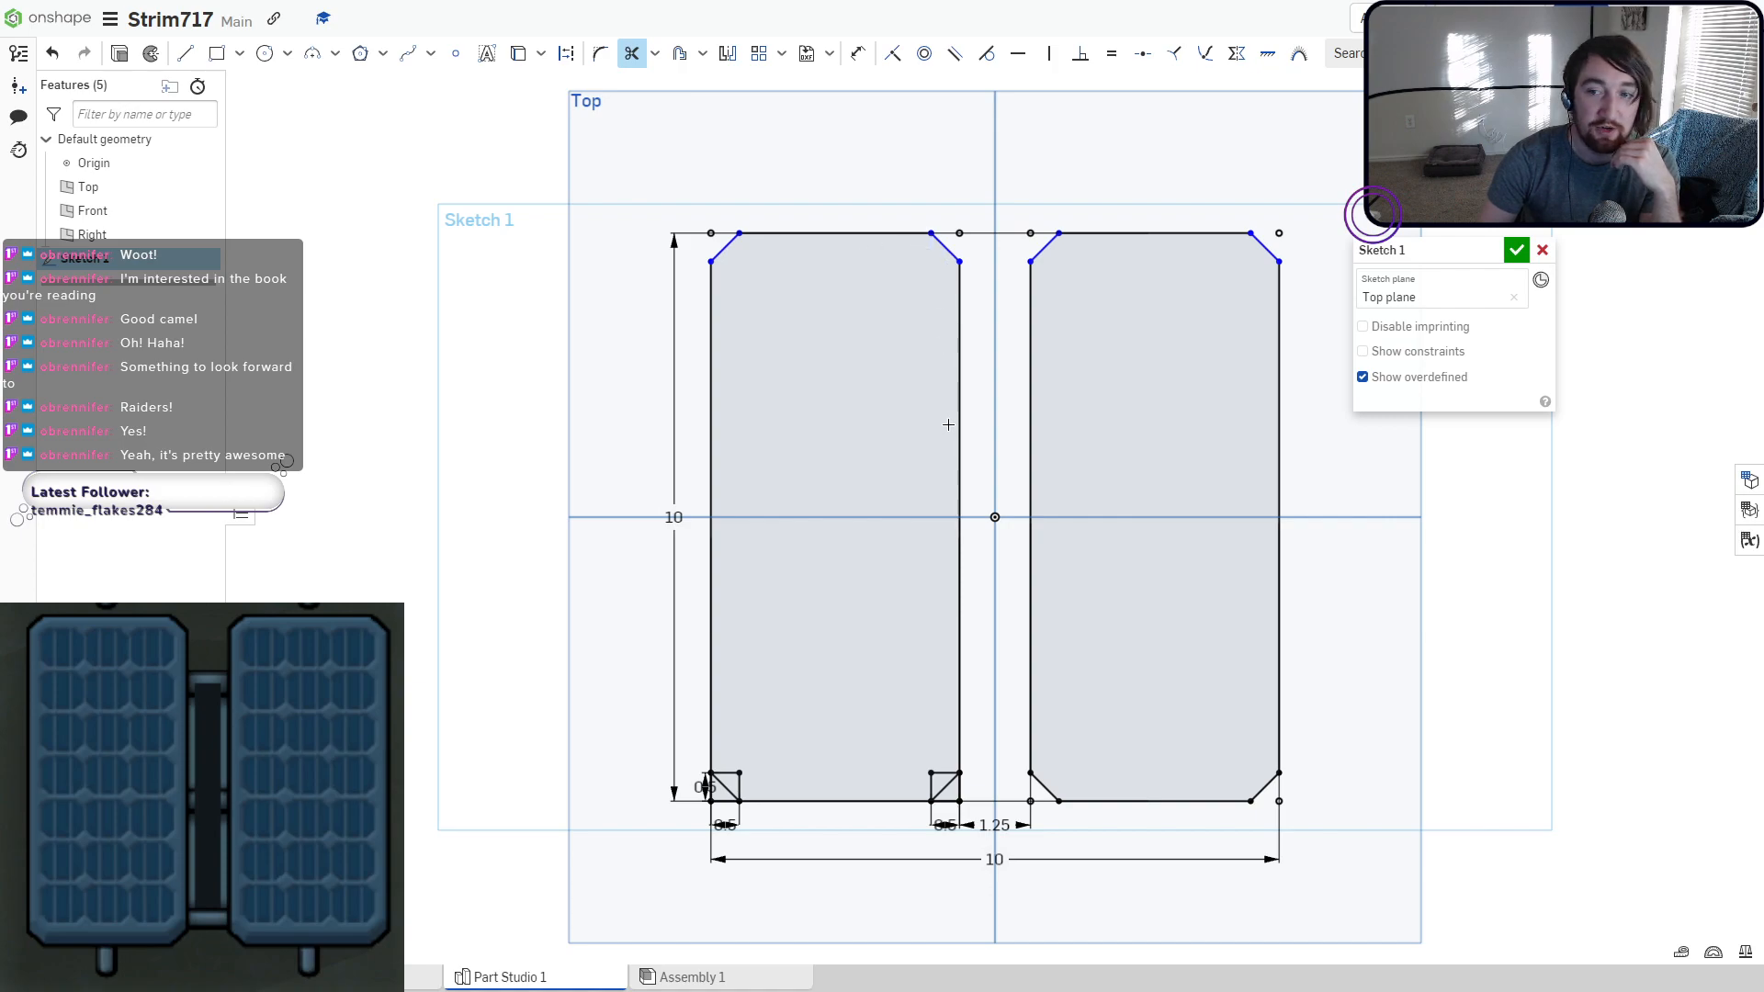
pyautogui.moveTo(950, 799)
pyautogui.mouseDown()
pyautogui.moveTo(970, 781)
pyautogui.moveTo(722, 783)
pyautogui.moveTo(729, 765)
pyautogui.mouseUp()
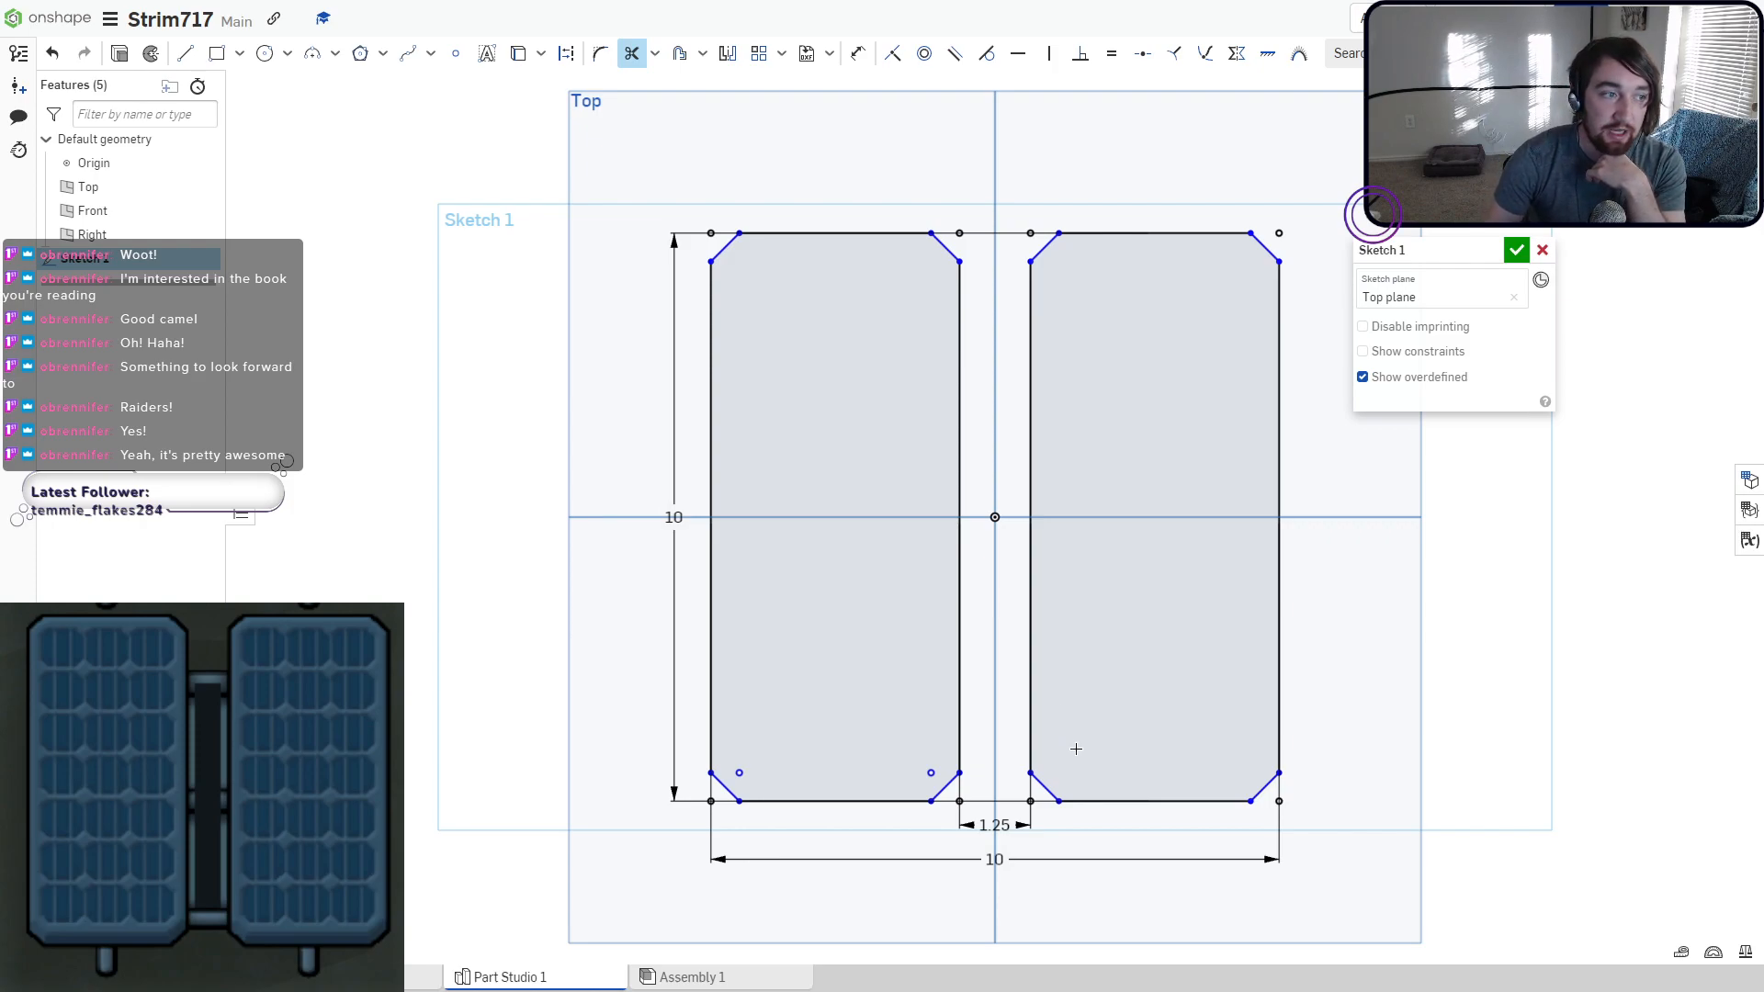
pyautogui.click(1517, 250)
# Extrude both chamfered panel outlines upward from the Top plane as tall new solid blocks.
pyautogui.moveTo(1442, 515); pyautogui.dragTo(1297, 544, button='right')
pyautogui.click(1689, 144)
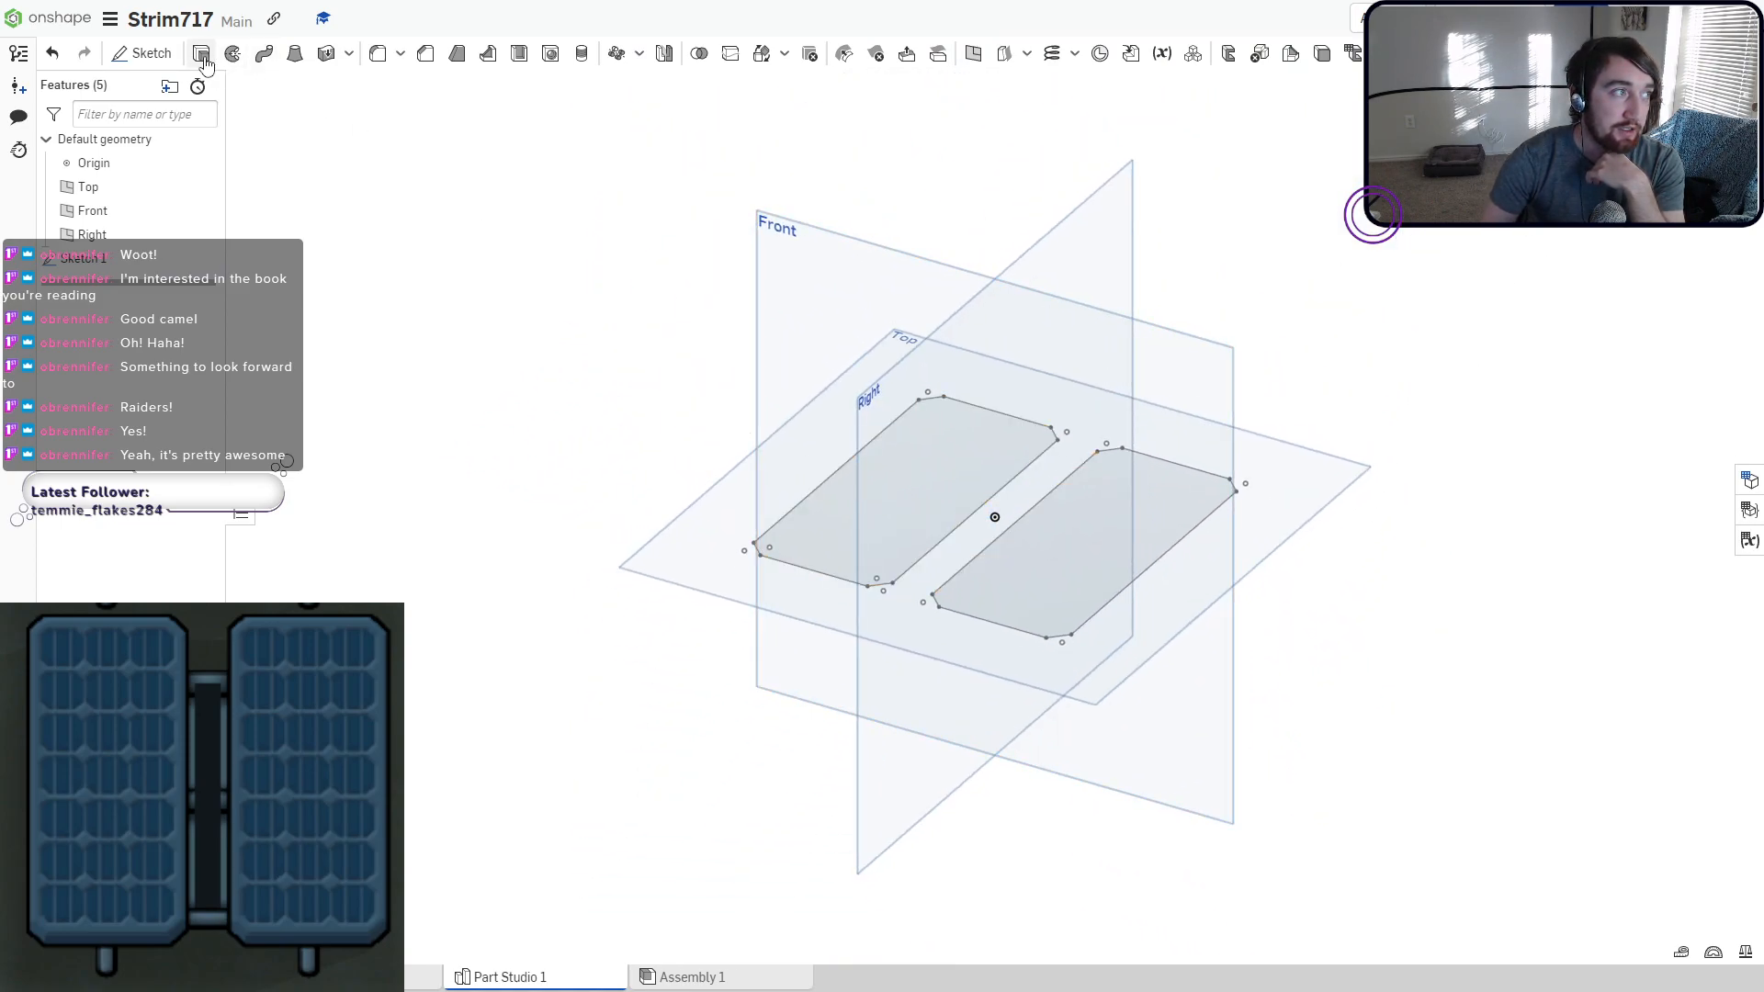
pyautogui.click(201, 55)
pyautogui.click(914, 491)
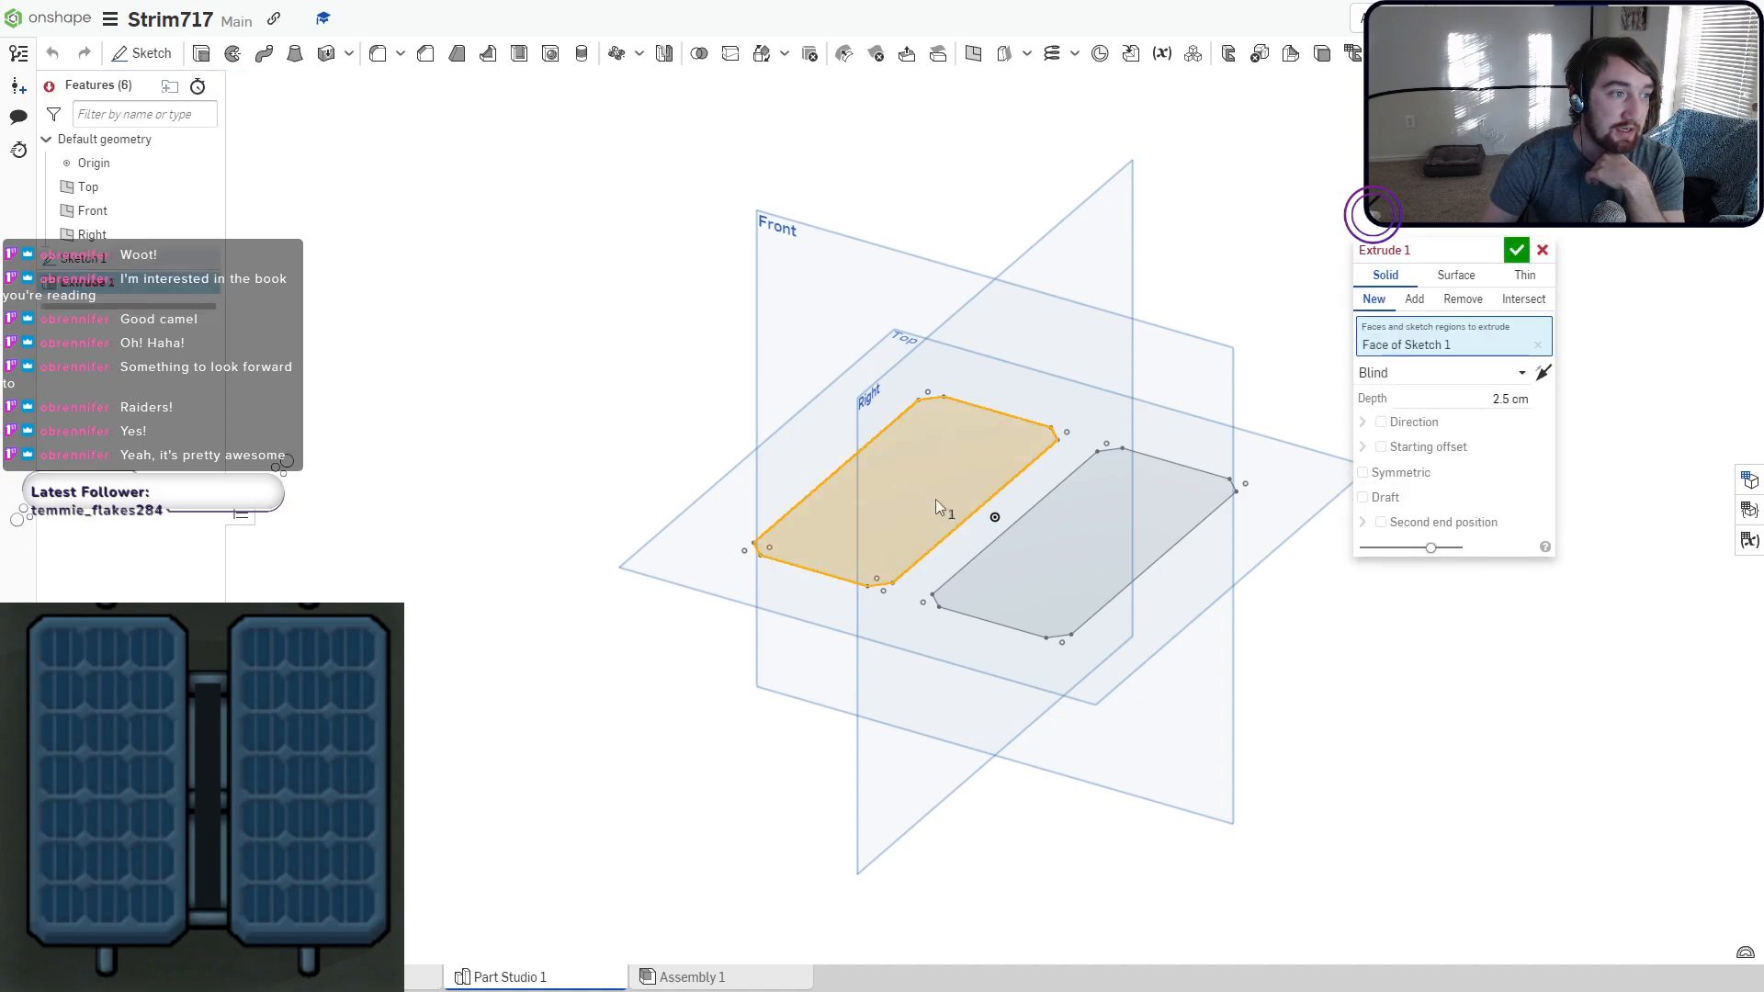
pyautogui.click(1056, 553)
pyautogui.moveTo(896, 380); pyautogui.dragTo(898, 157)
pyautogui.moveTo(898, 157); pyautogui.dragTo(971, 540, button='right')
pyautogui.click(1515, 250)
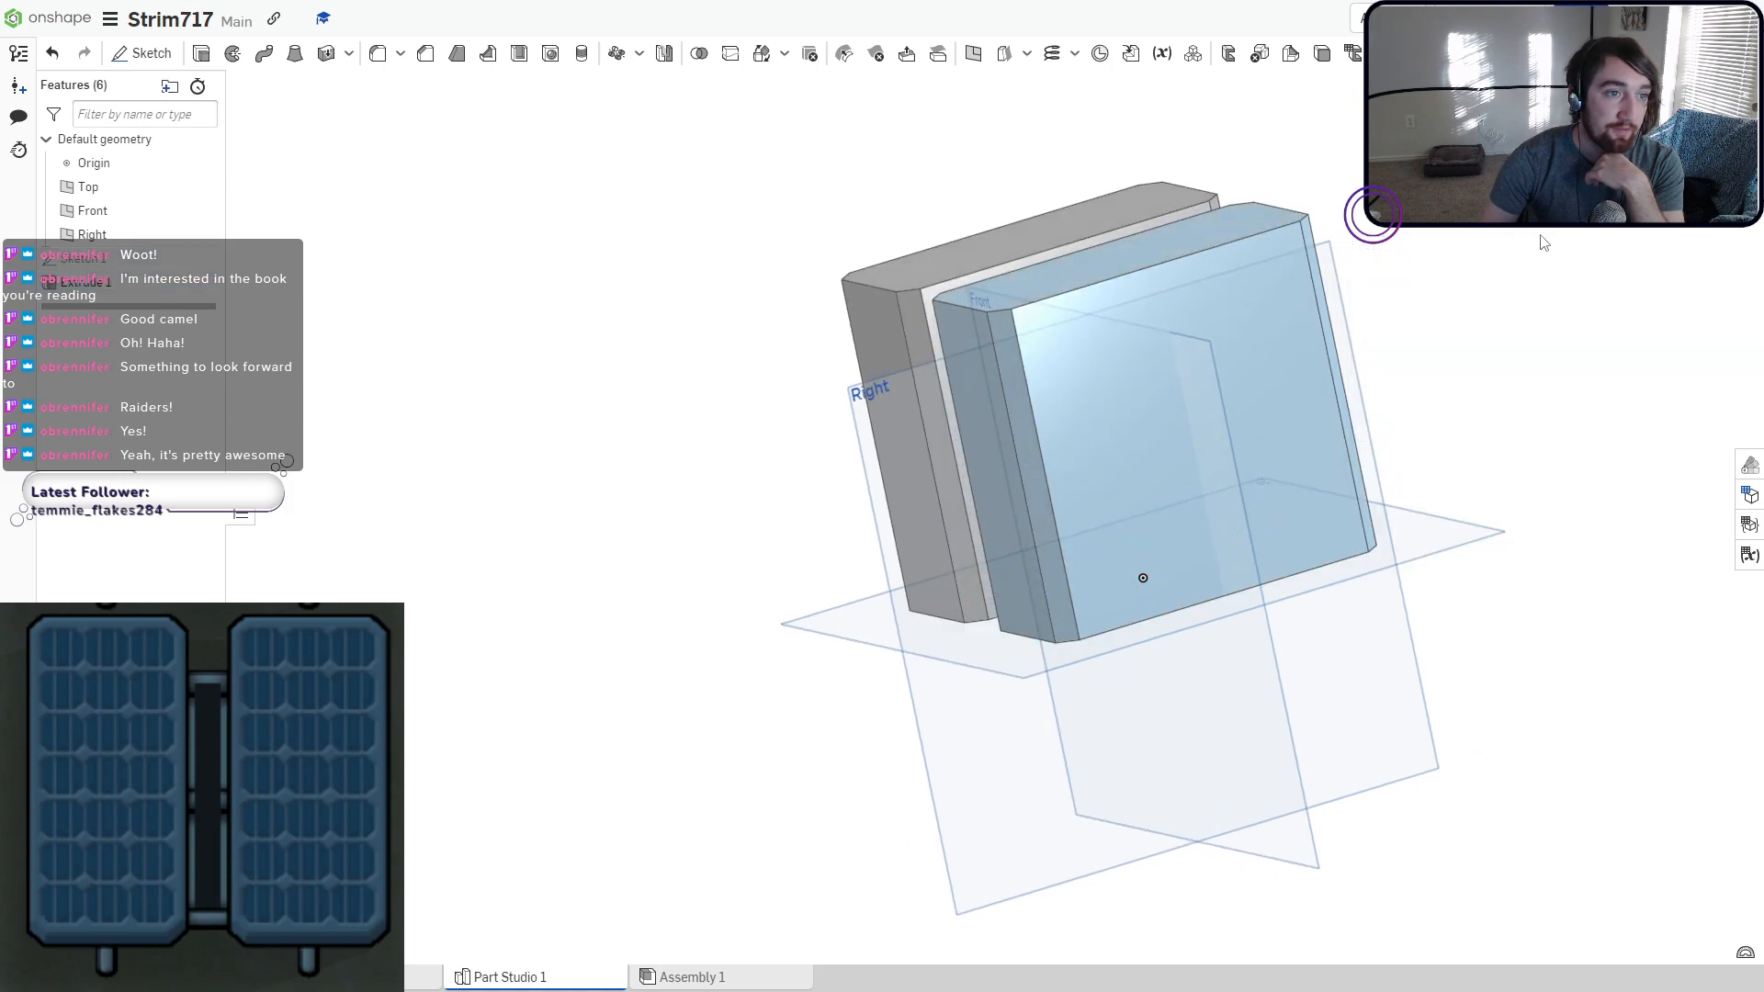
# Sketch a thin slanted aligned rectangle on the Right plane, about 0.37 cm thick, rising across the full width of the blocks.
pyautogui.hotkey('shift', '4')
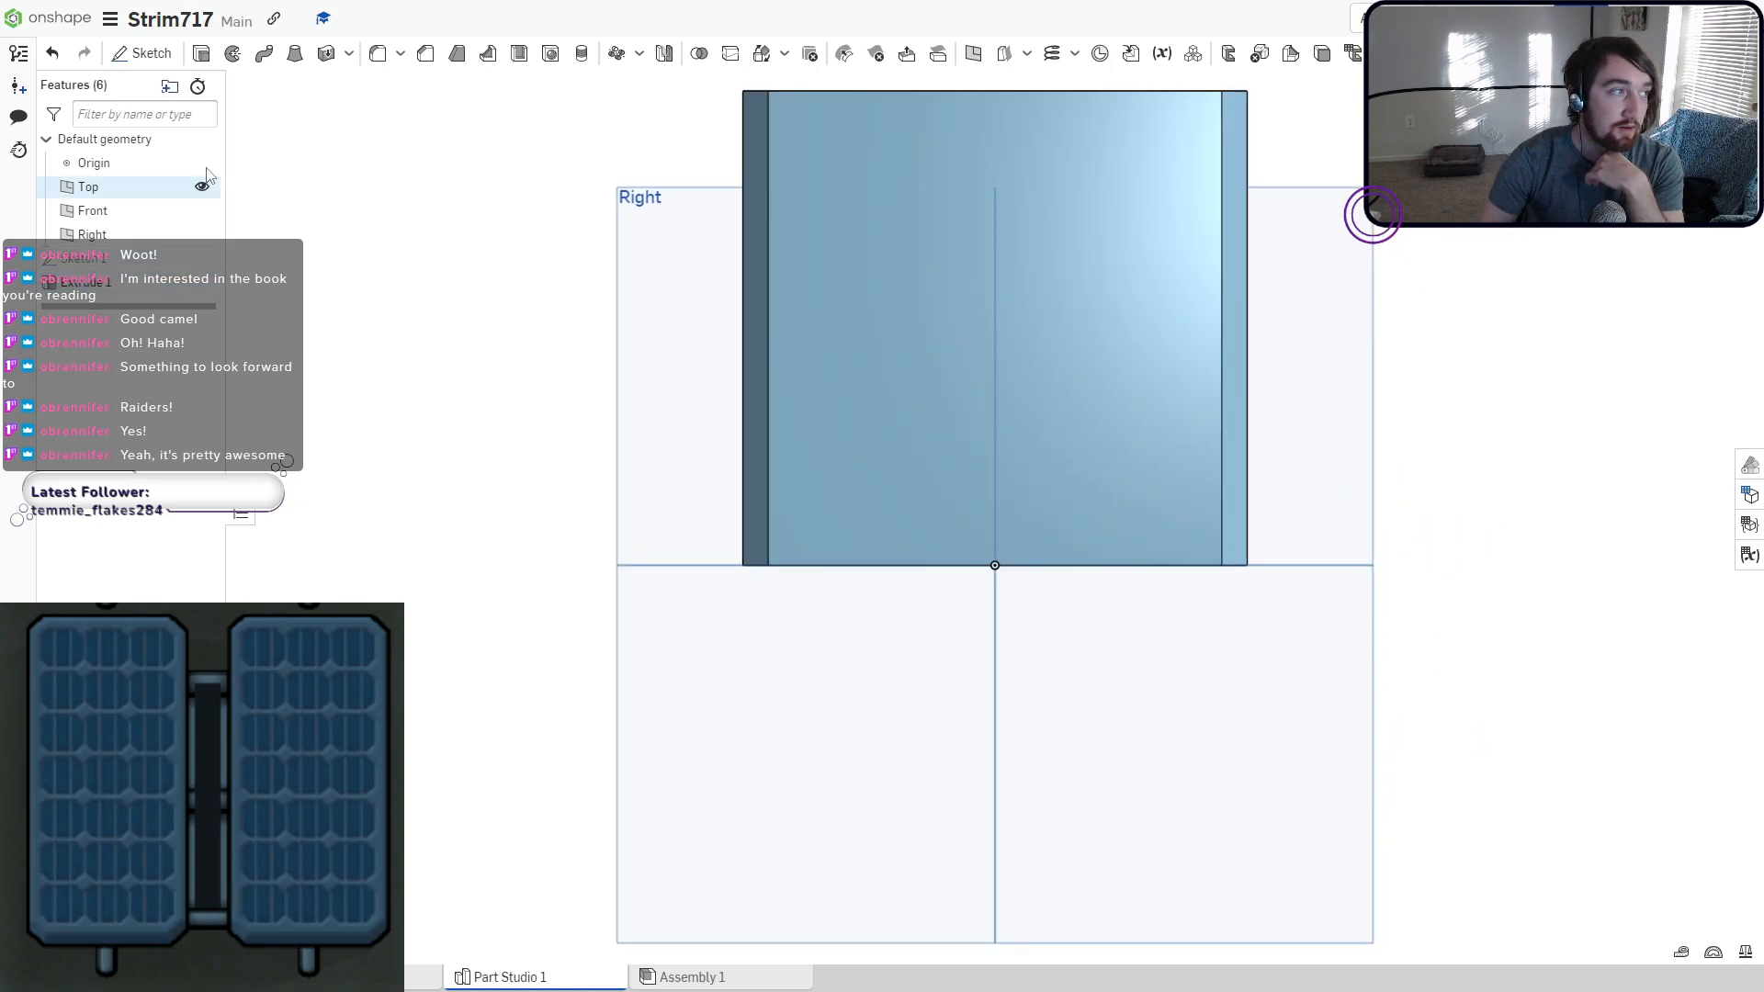
pyautogui.click(142, 53)
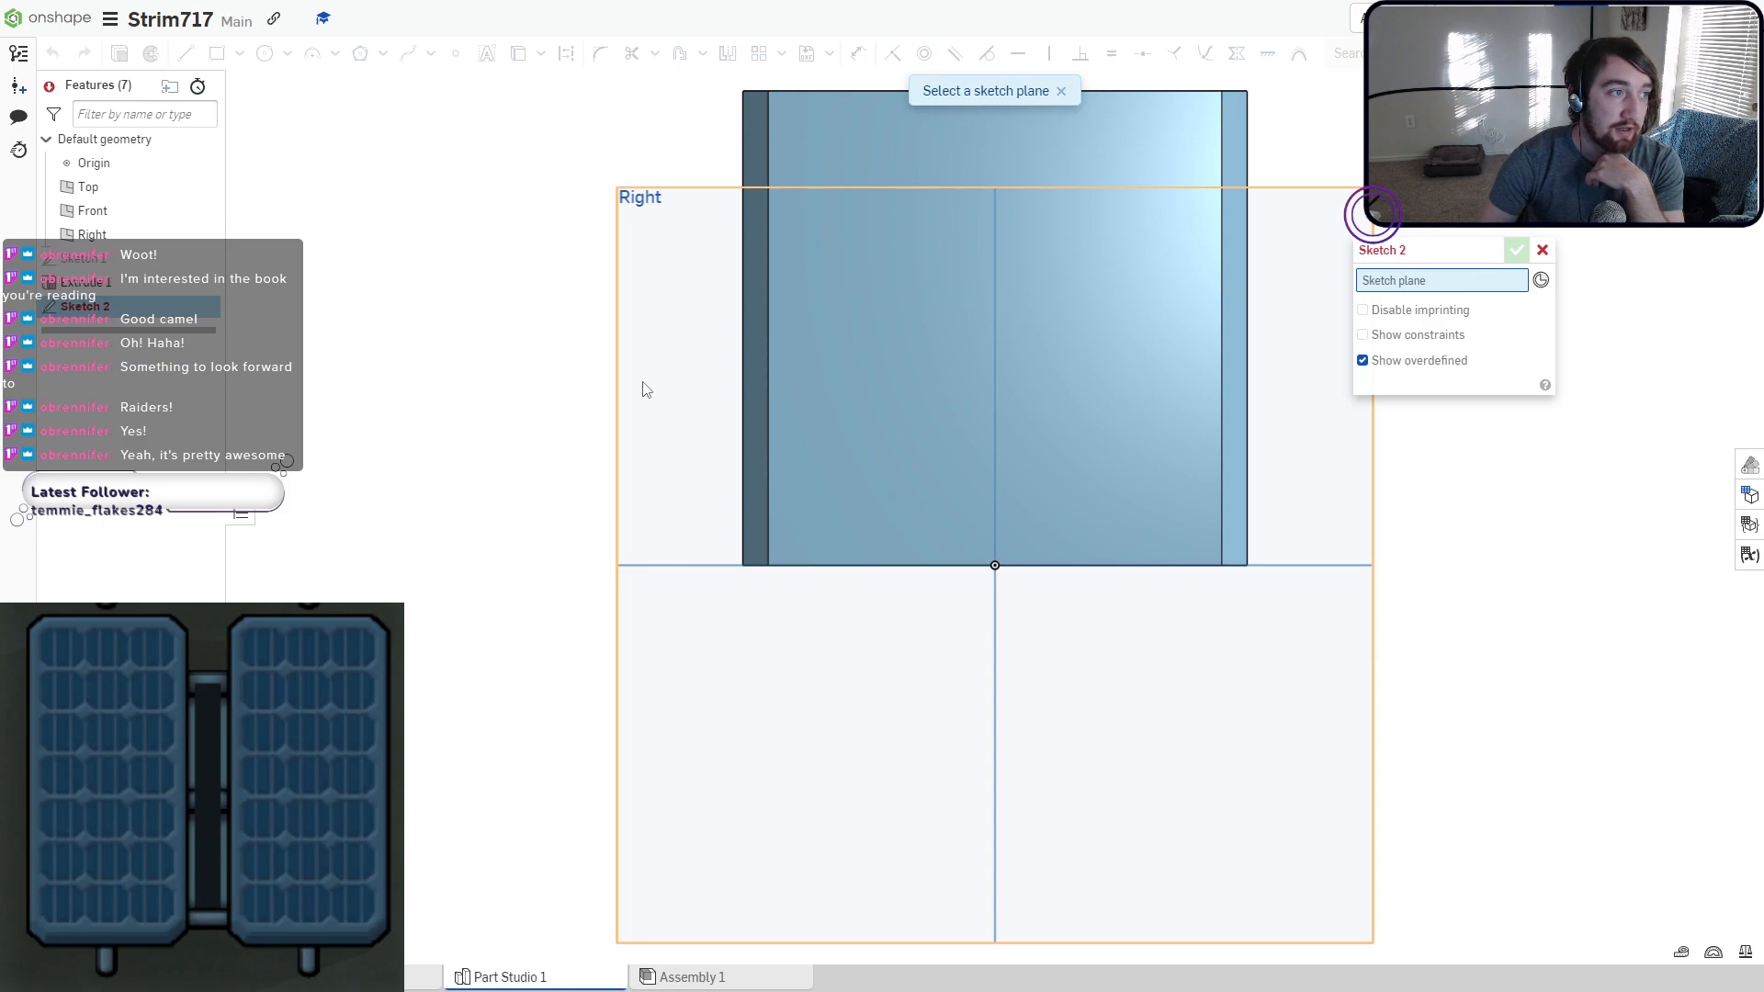
pyautogui.click(646, 390)
pyautogui.moveTo(817, 349); pyautogui.dragTo(745, 465, button='middle')
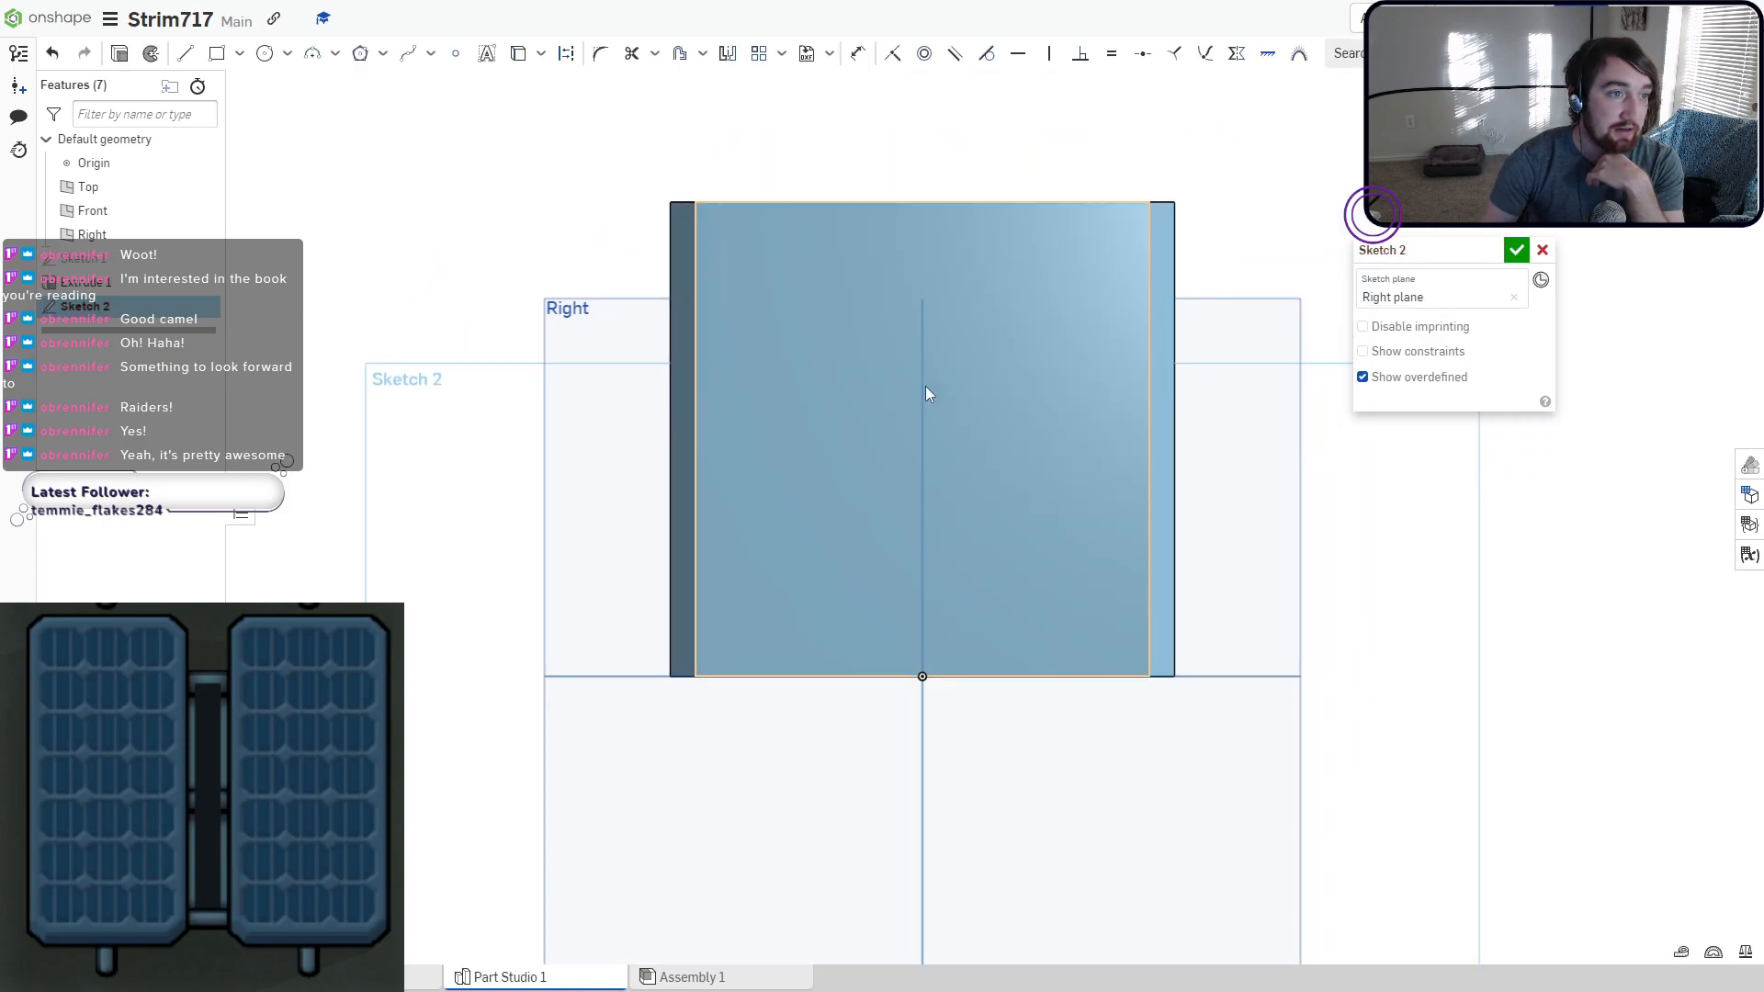
pyautogui.click(216, 55)
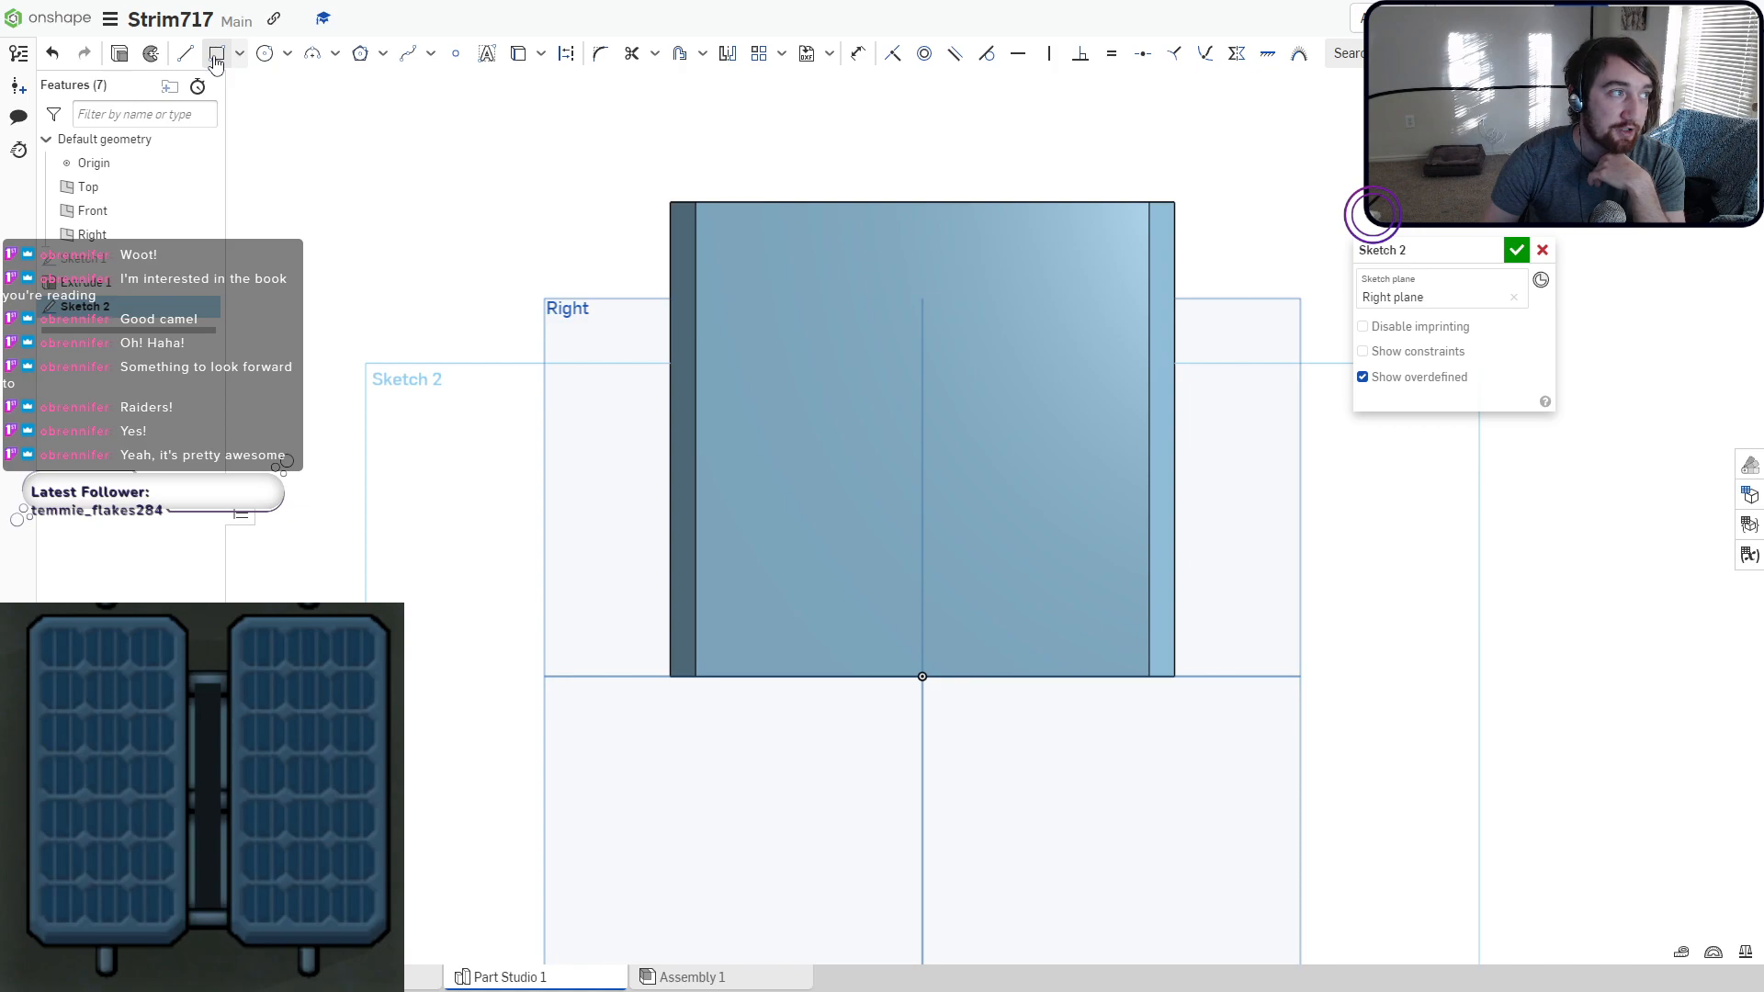
pyautogui.click(239, 53)
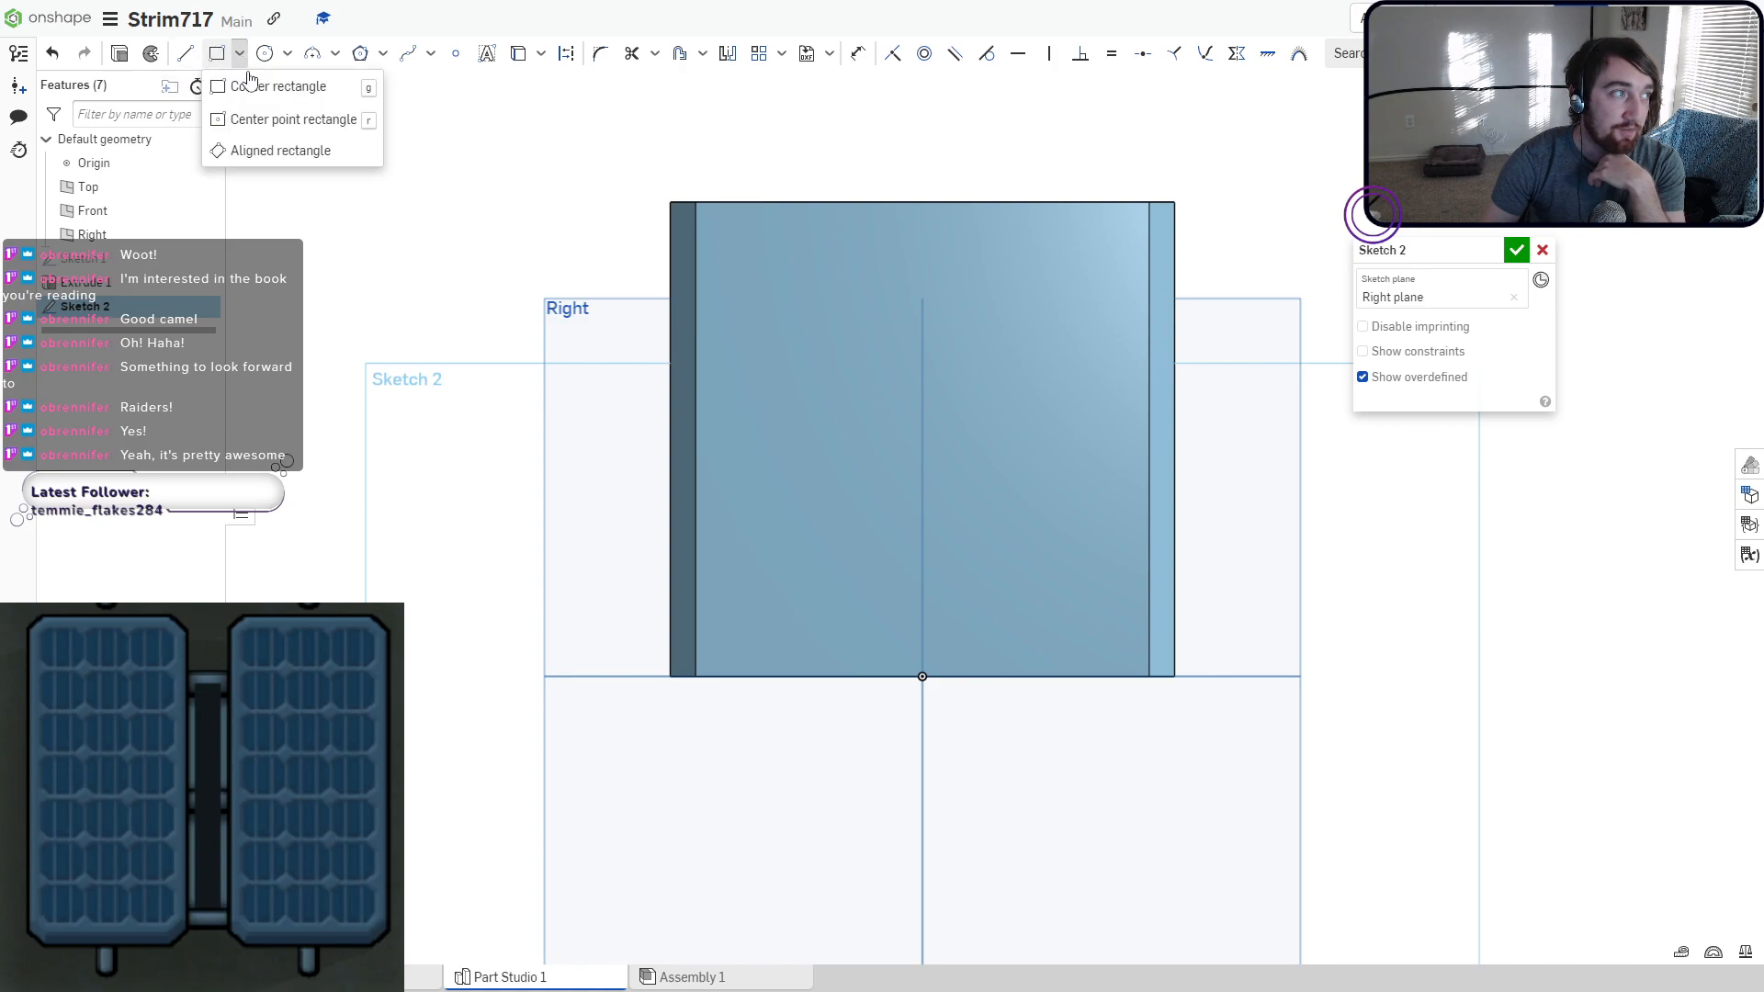
pyautogui.click(255, 152)
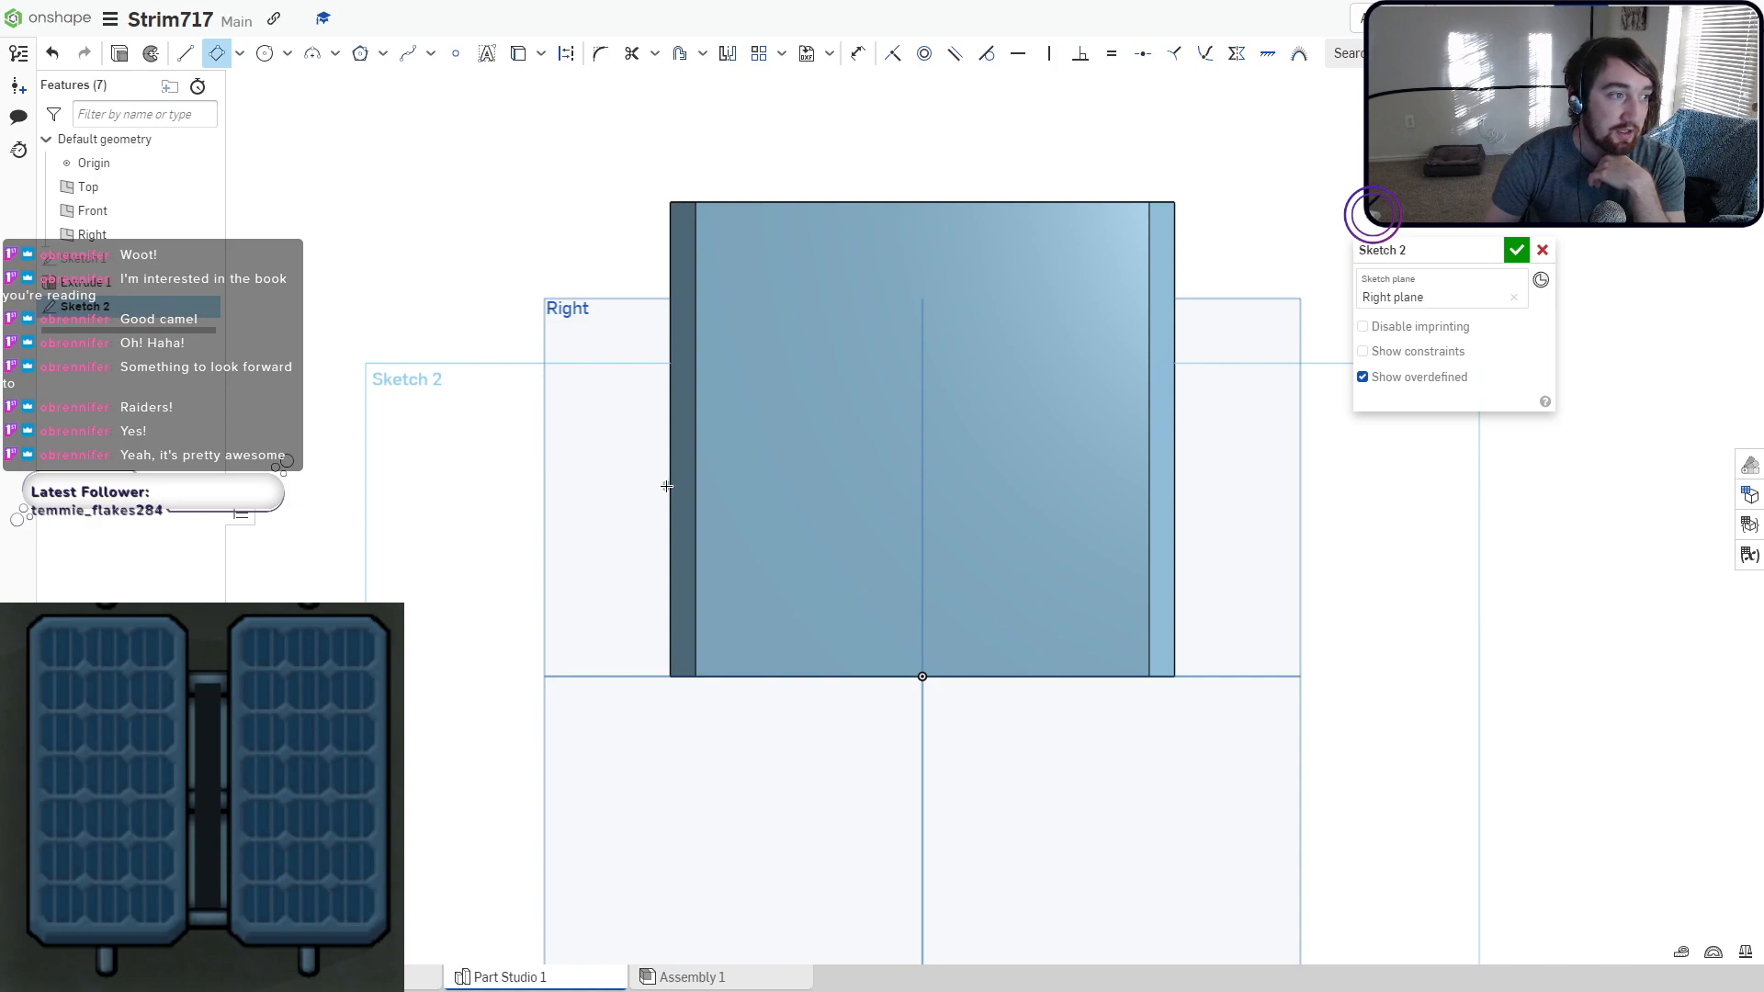
pyautogui.click(1180, 350)
pyautogui.click(1173, 370)
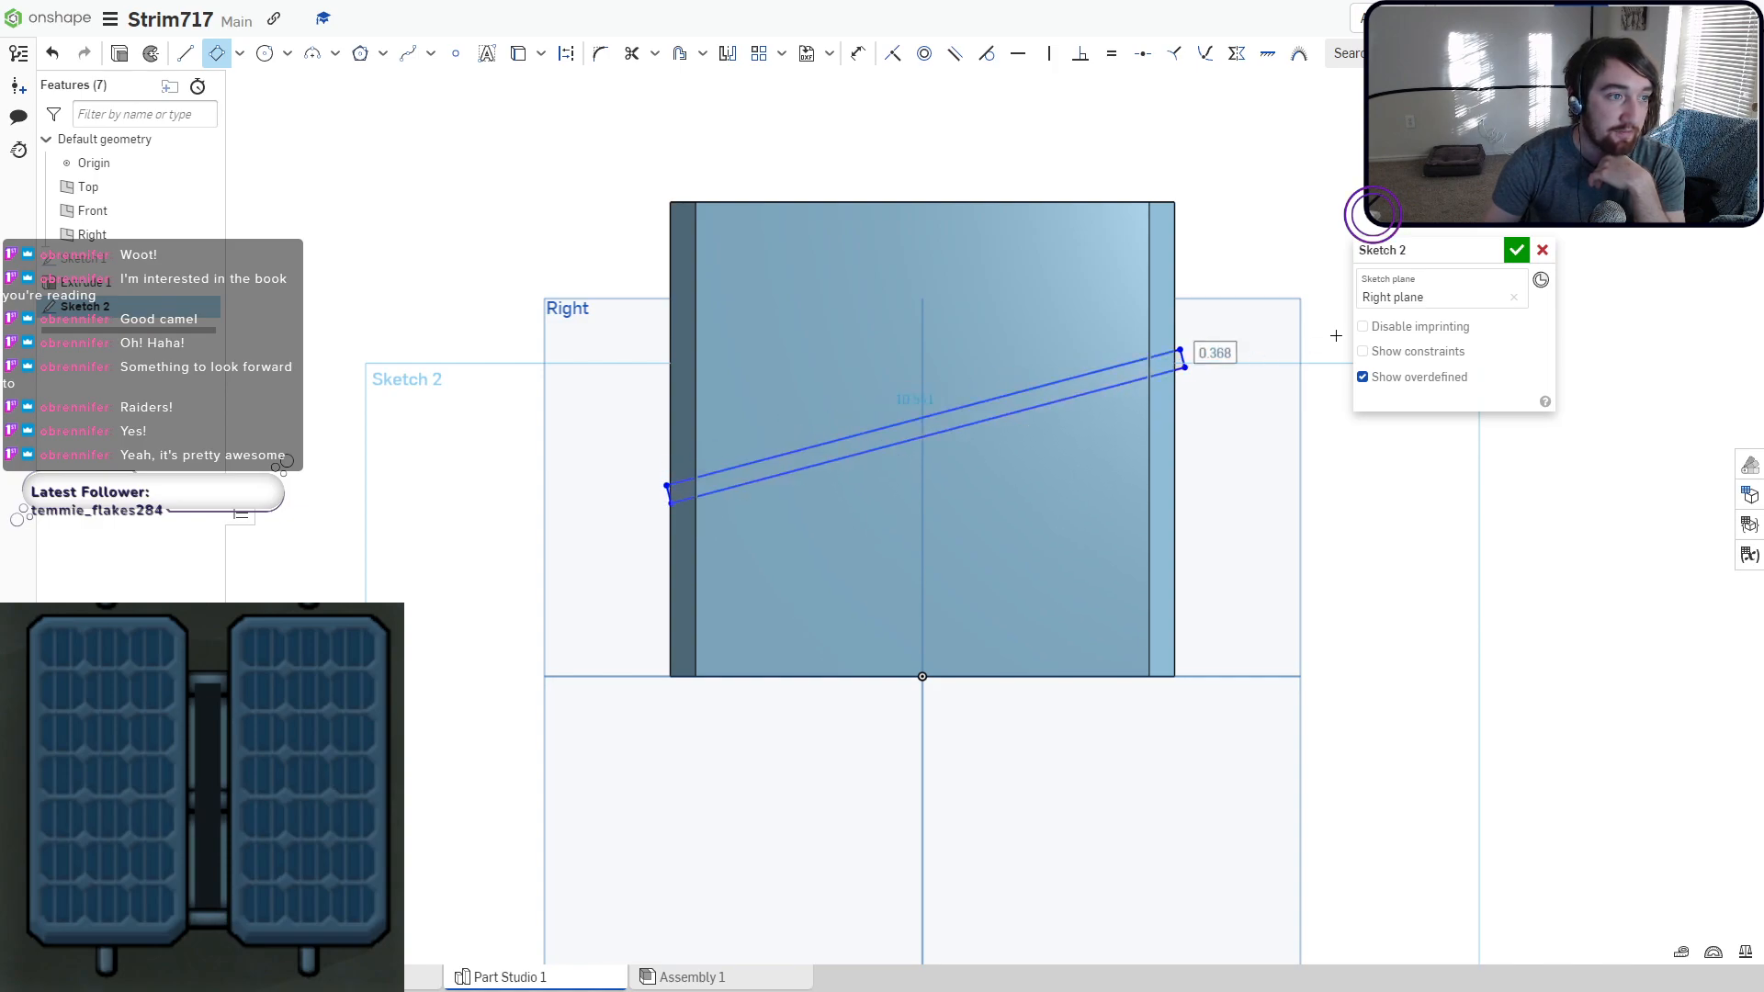
pyautogui.click(1515, 251)
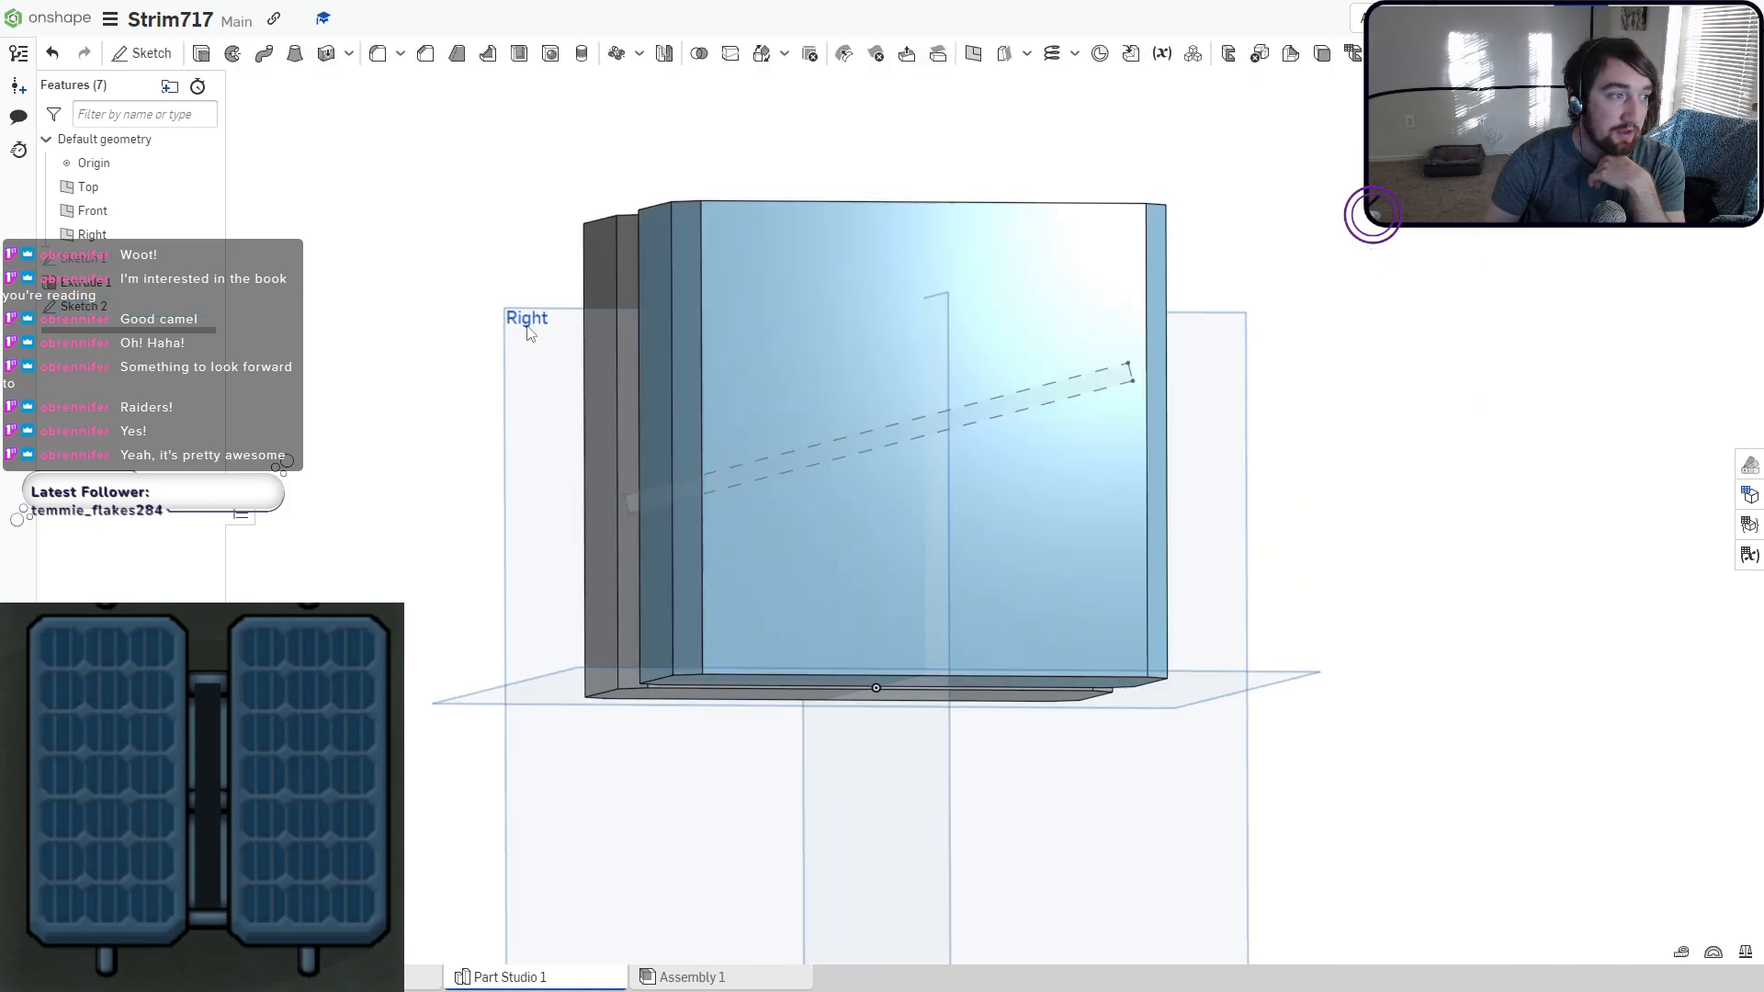
# Extrude the slanted rectangle symmetrically to 11.74 cm as an Intersect operation merged with all parts.
pyautogui.click(201, 52)
pyautogui.click(614, 496)
pyautogui.click(1362, 472)
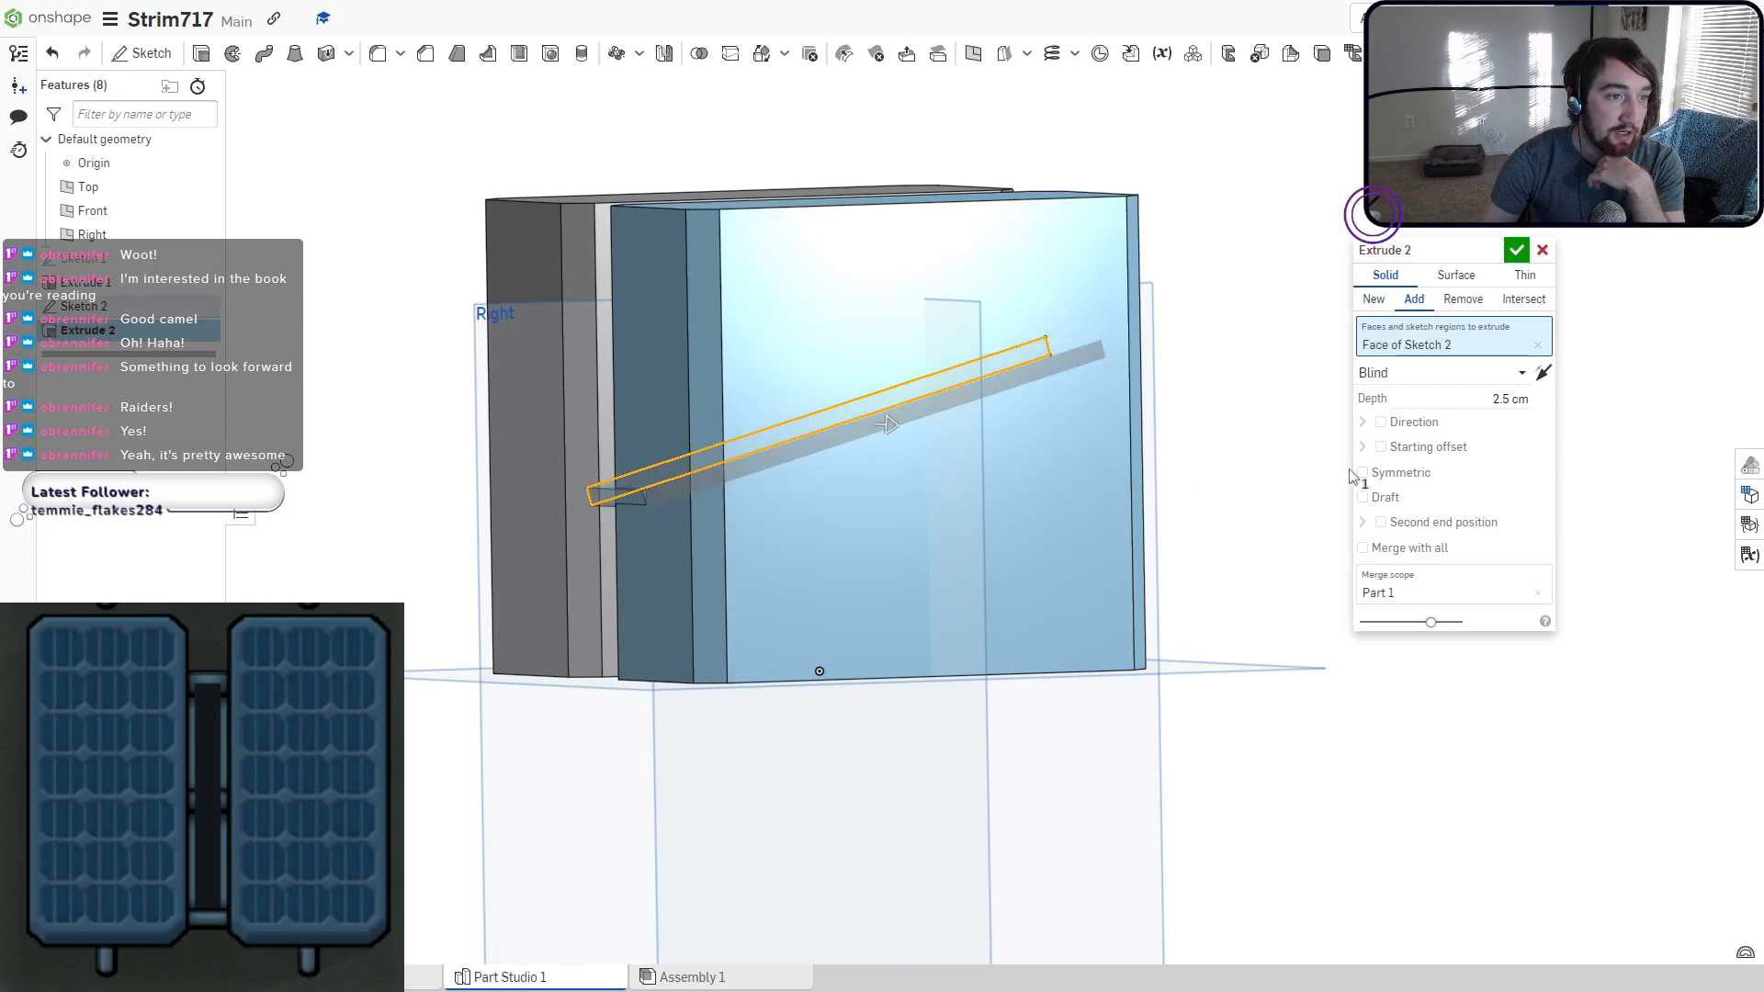
pyautogui.moveTo(1084, 473); pyautogui.dragTo(888, 428, button='right')
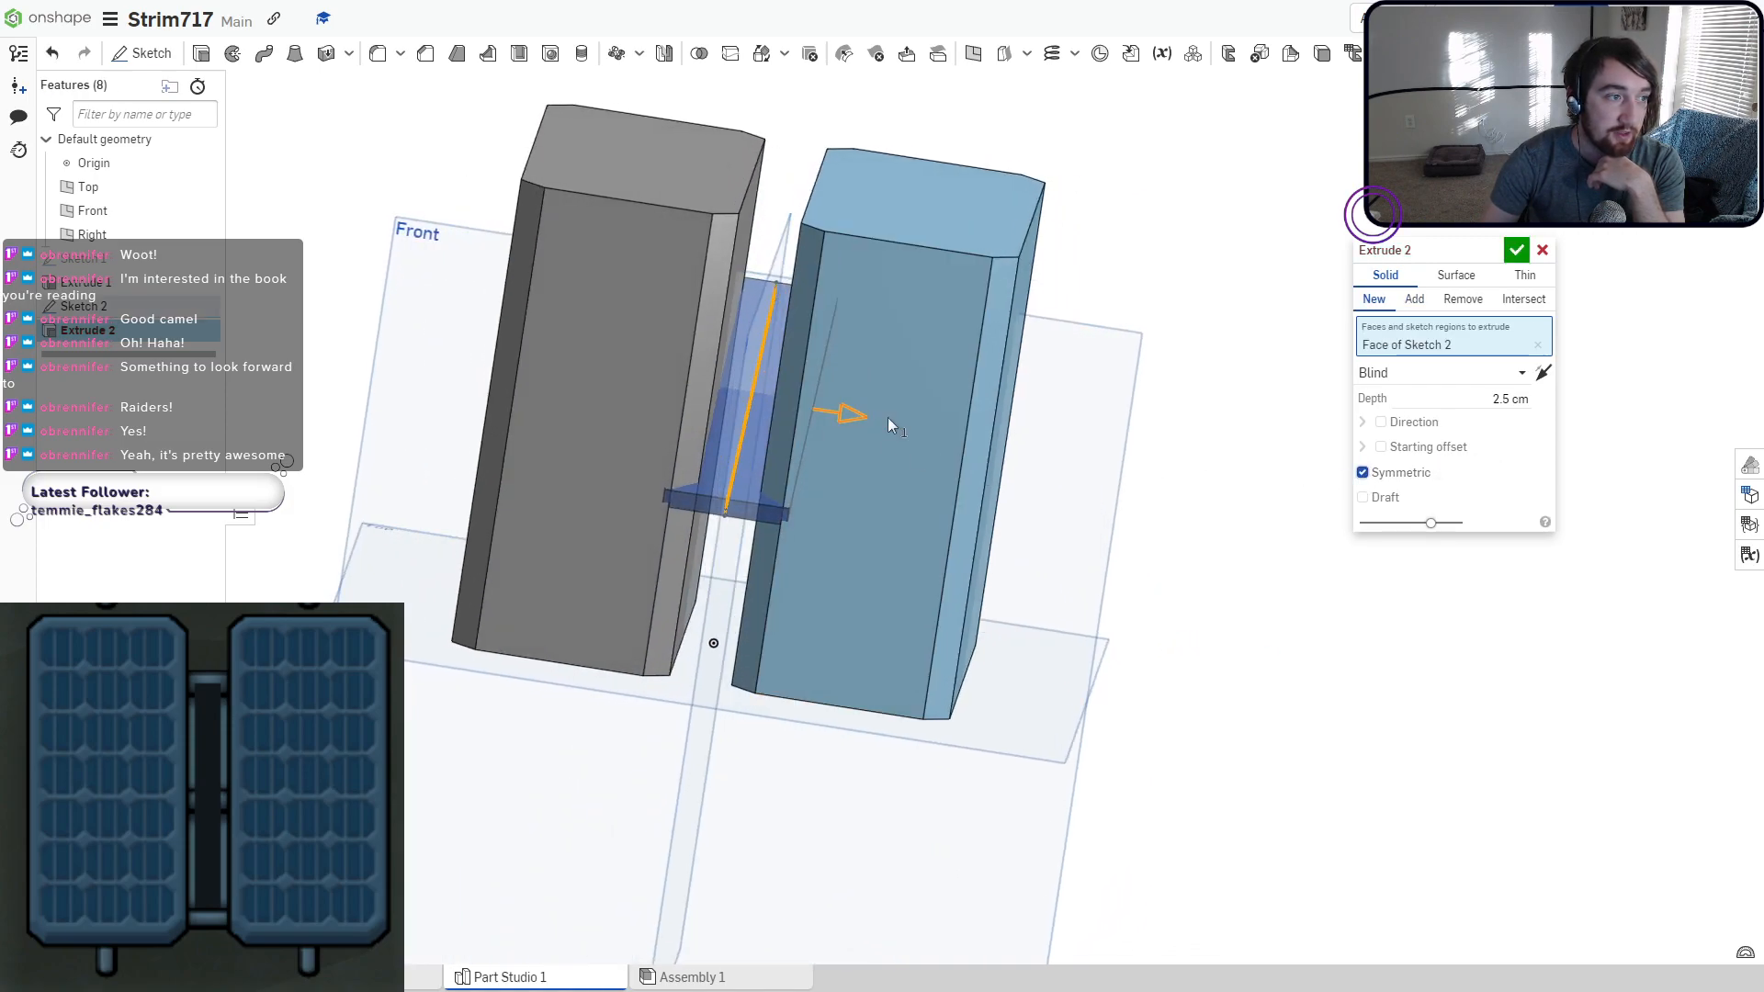
pyautogui.moveTo(887, 419); pyautogui.dragTo(1170, 421)
pyautogui.click(1509, 306)
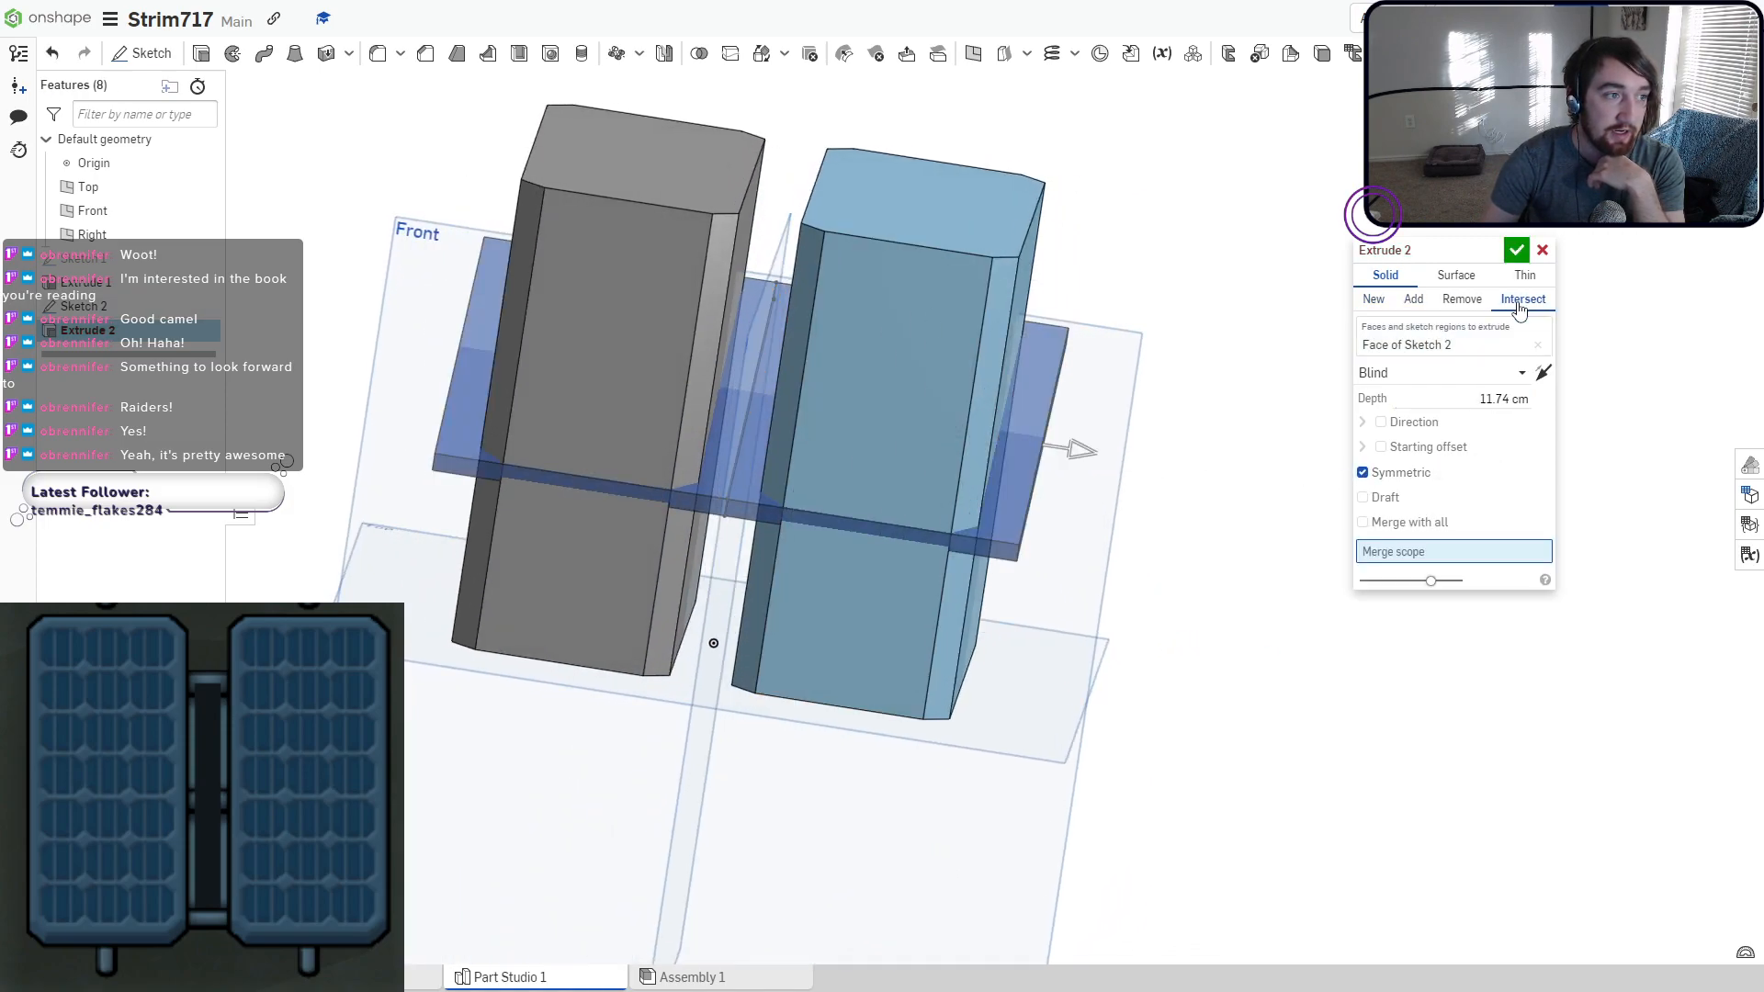
pyautogui.click(1362, 522)
pyautogui.moveTo(1130, 519)
pyautogui.mouseDown(button='right')
pyautogui.moveTo(1020, 503)
pyautogui.moveTo(1129, 496)
pyautogui.mouseUp(button='right')
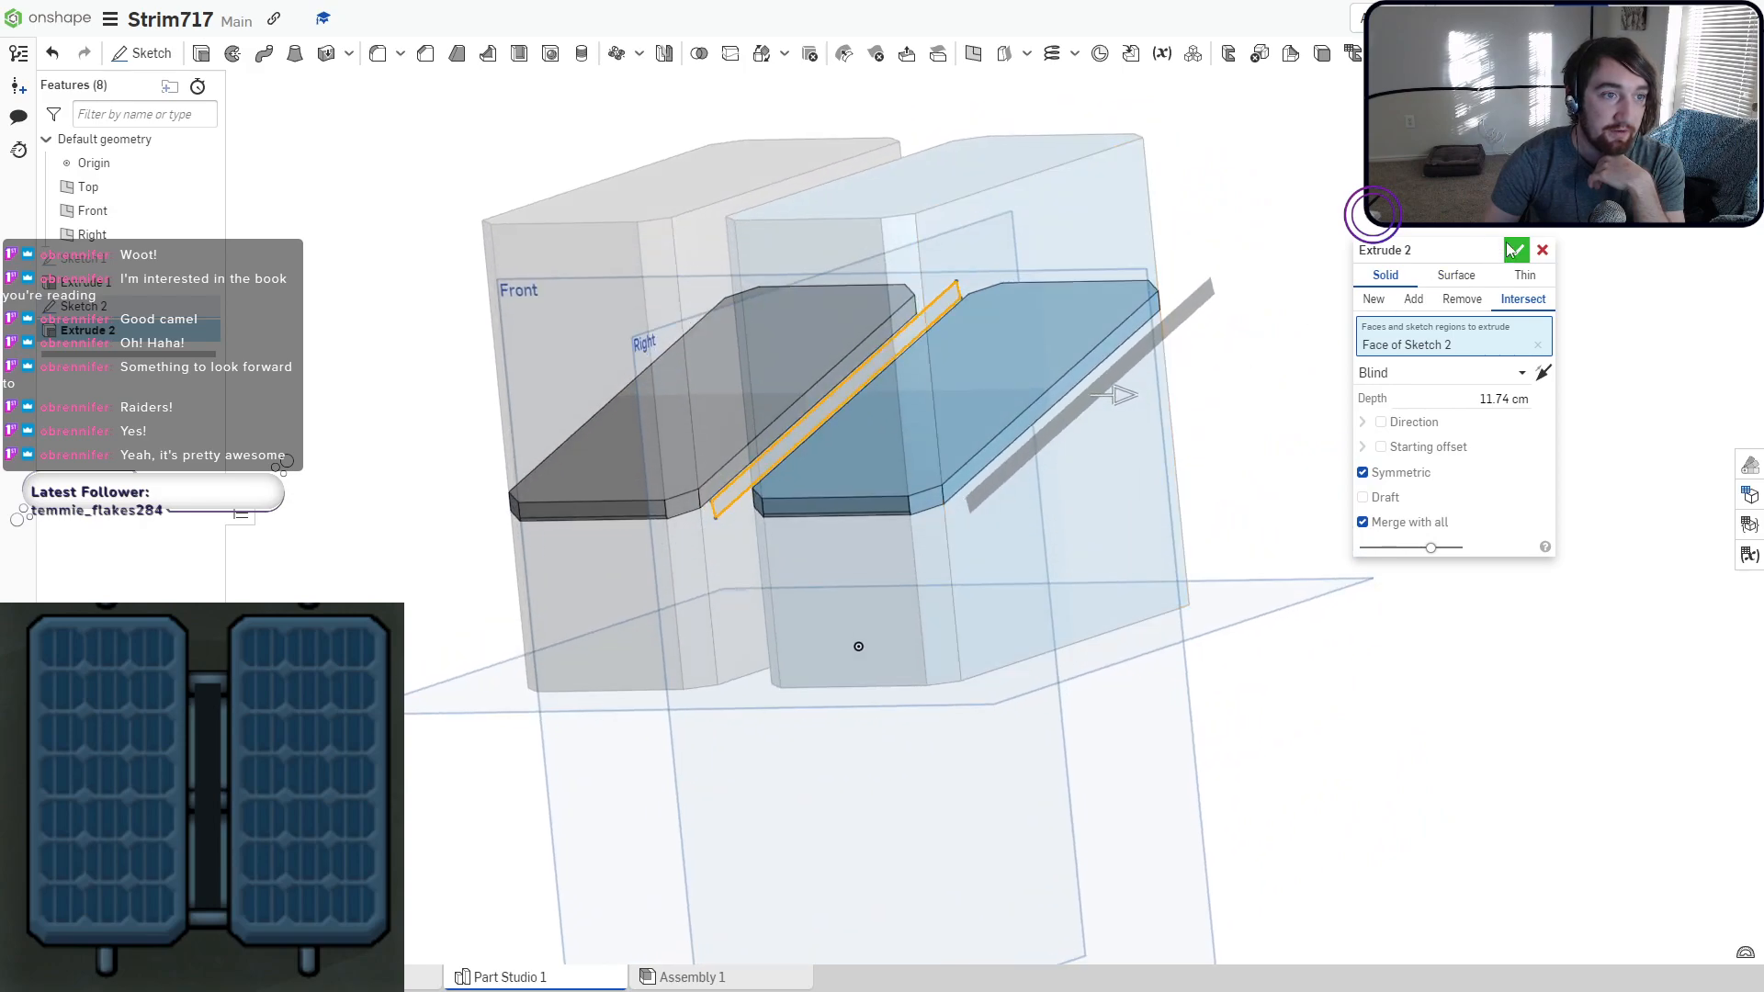
pyautogui.click(1516, 250)
# Sketch a line about 4.375 cm long on the left panel's upper face, joining the lower ends of its two upper chamfers.
pyautogui.moveTo(1303, 362); pyautogui.dragTo(1339, 498, button='right')
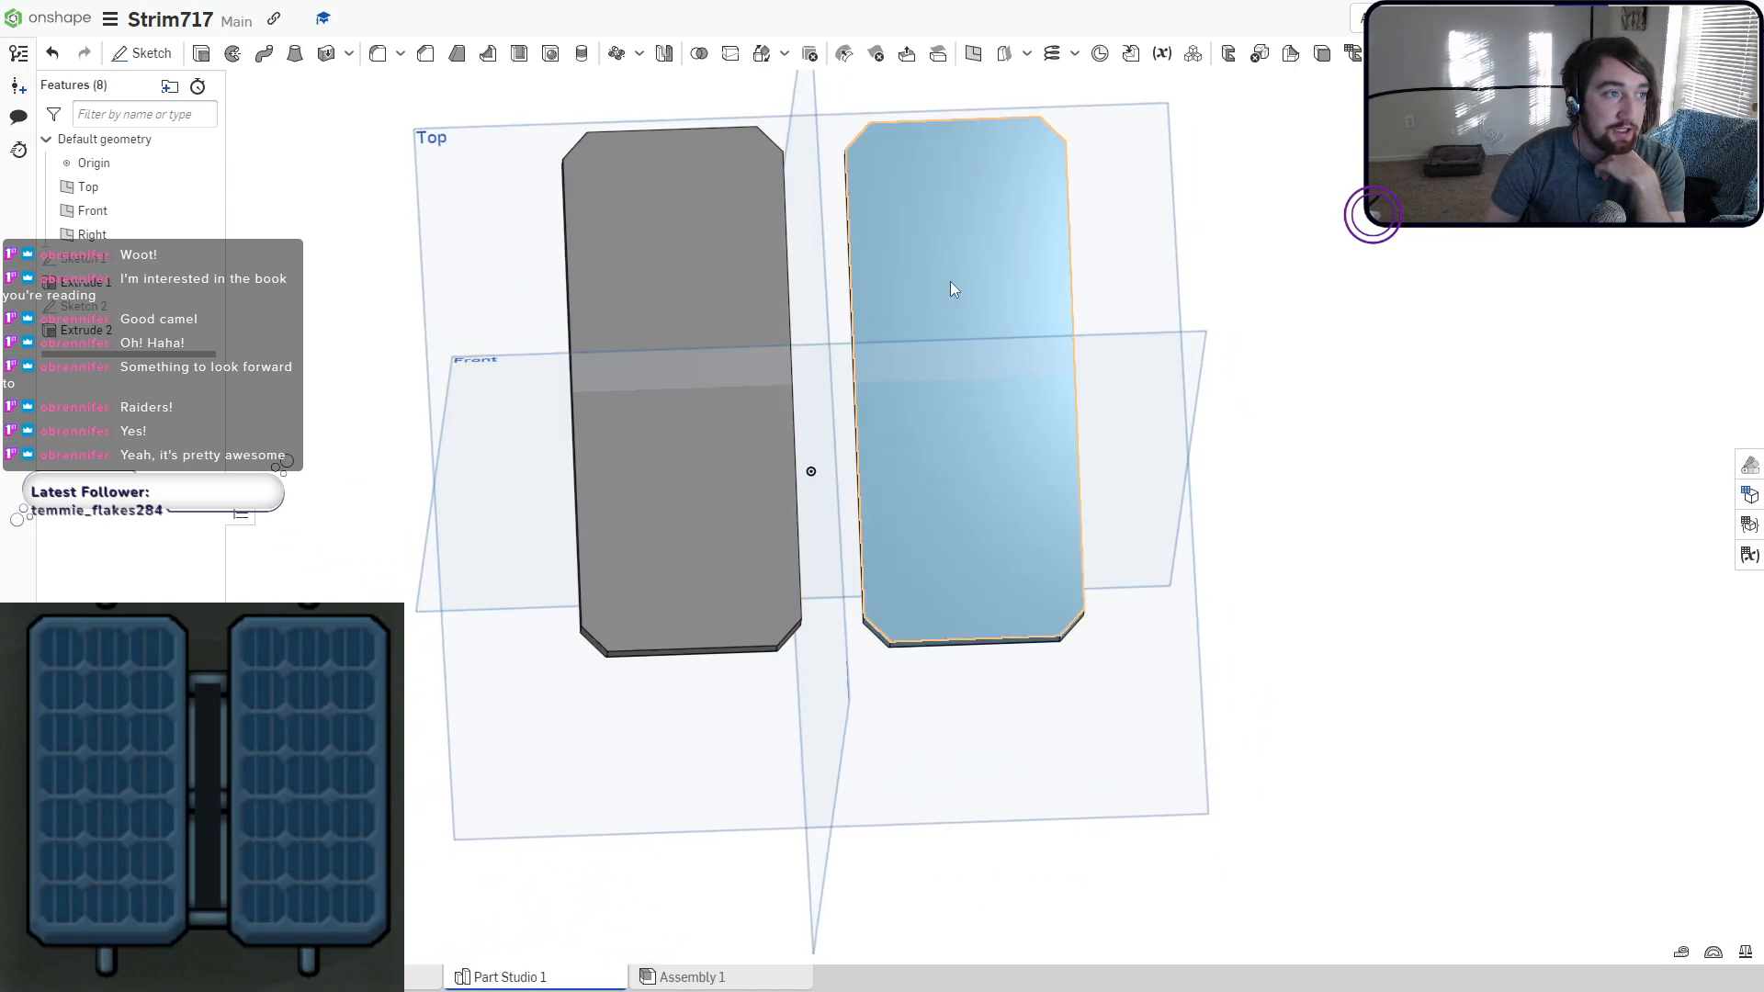
pyautogui.click(161, 62)
pyautogui.click(656, 263)
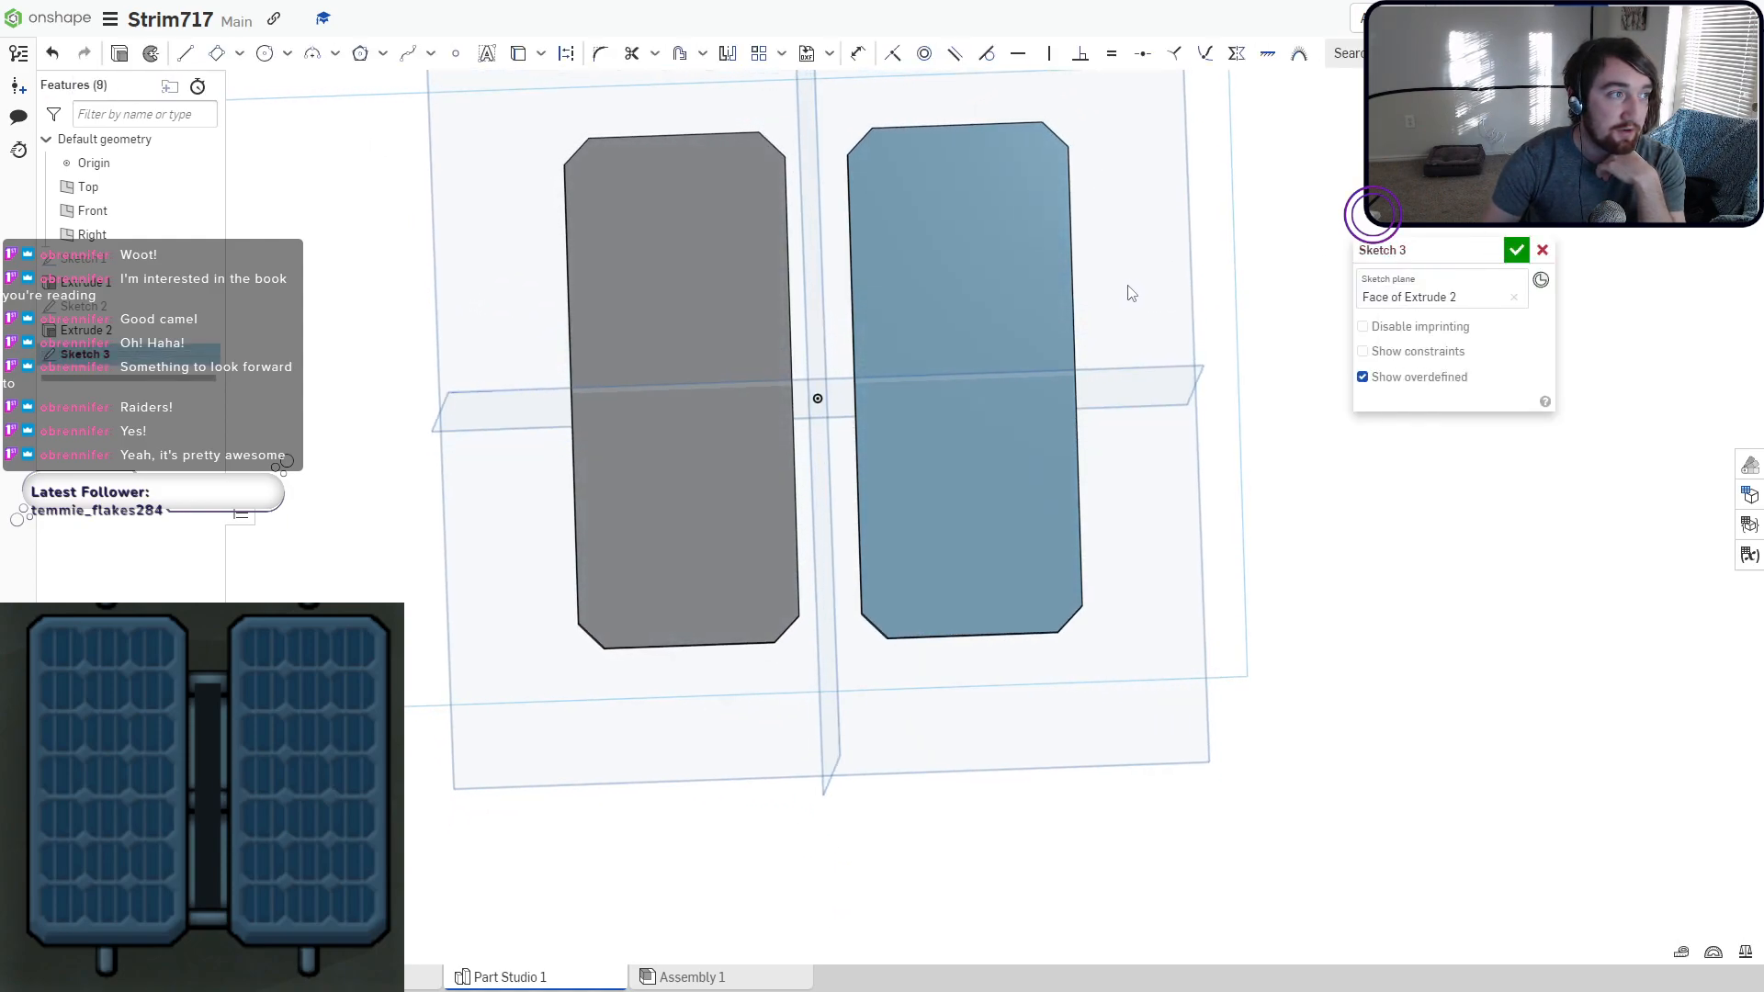
pyautogui.scroll(3, 721, 299)
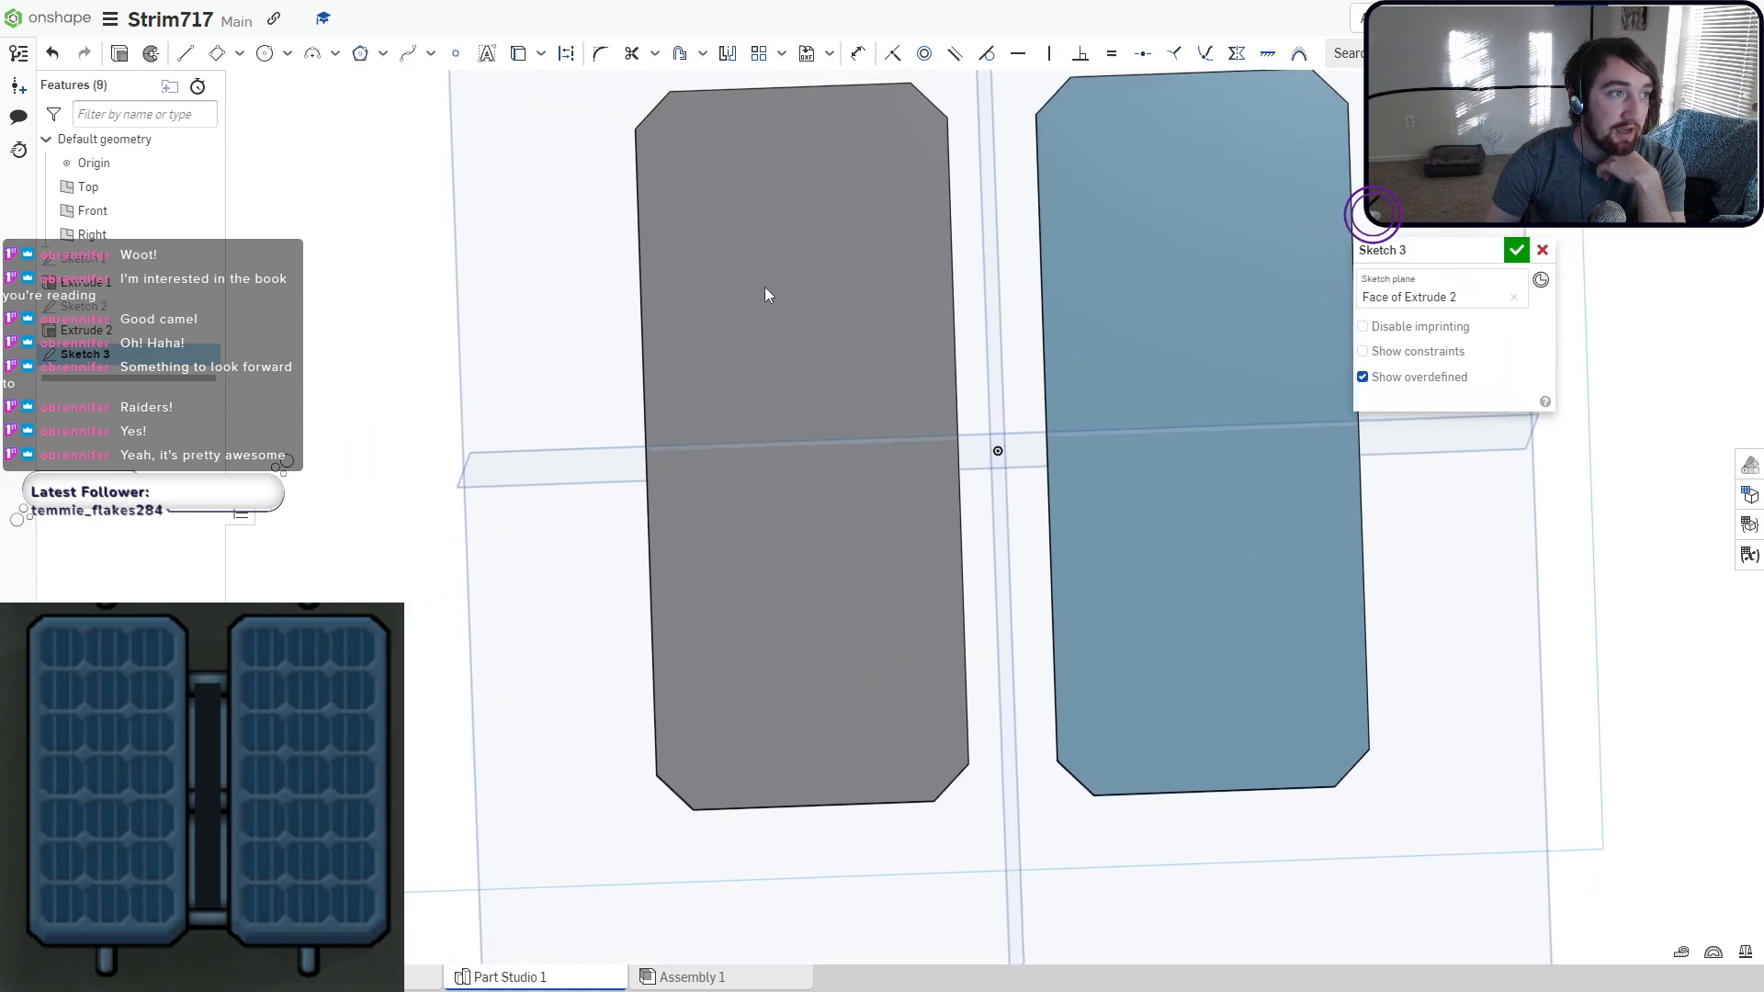
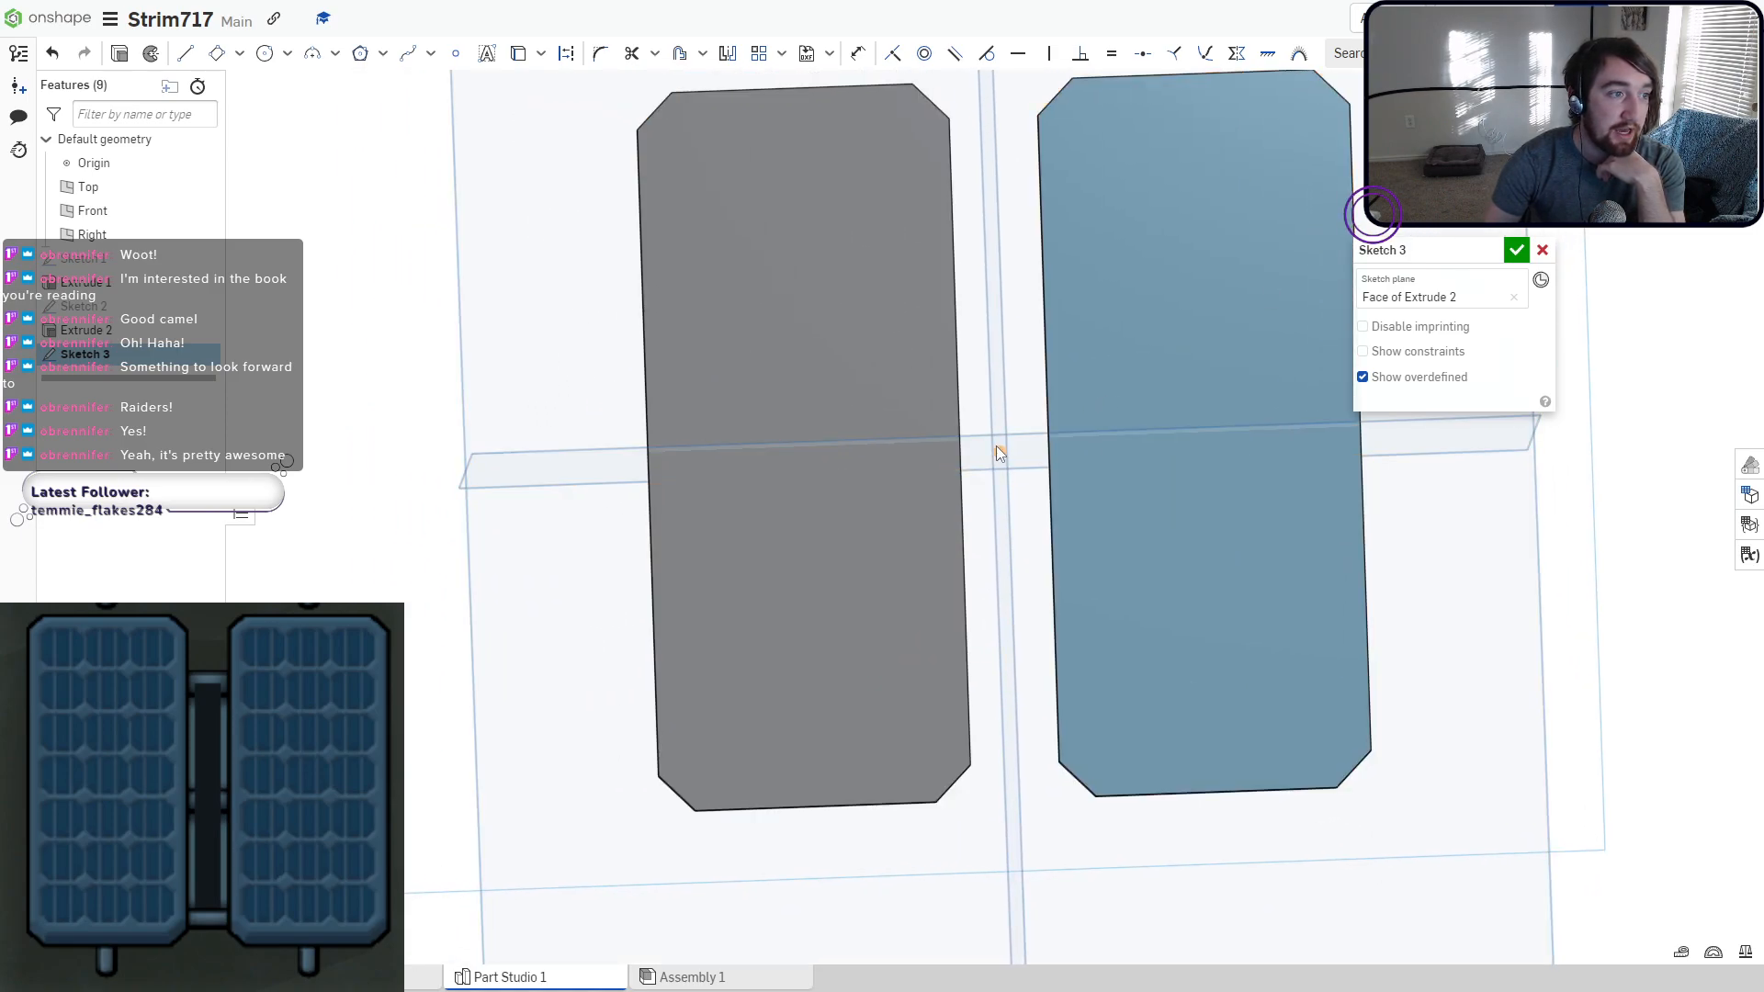
pyautogui.click(239, 61)
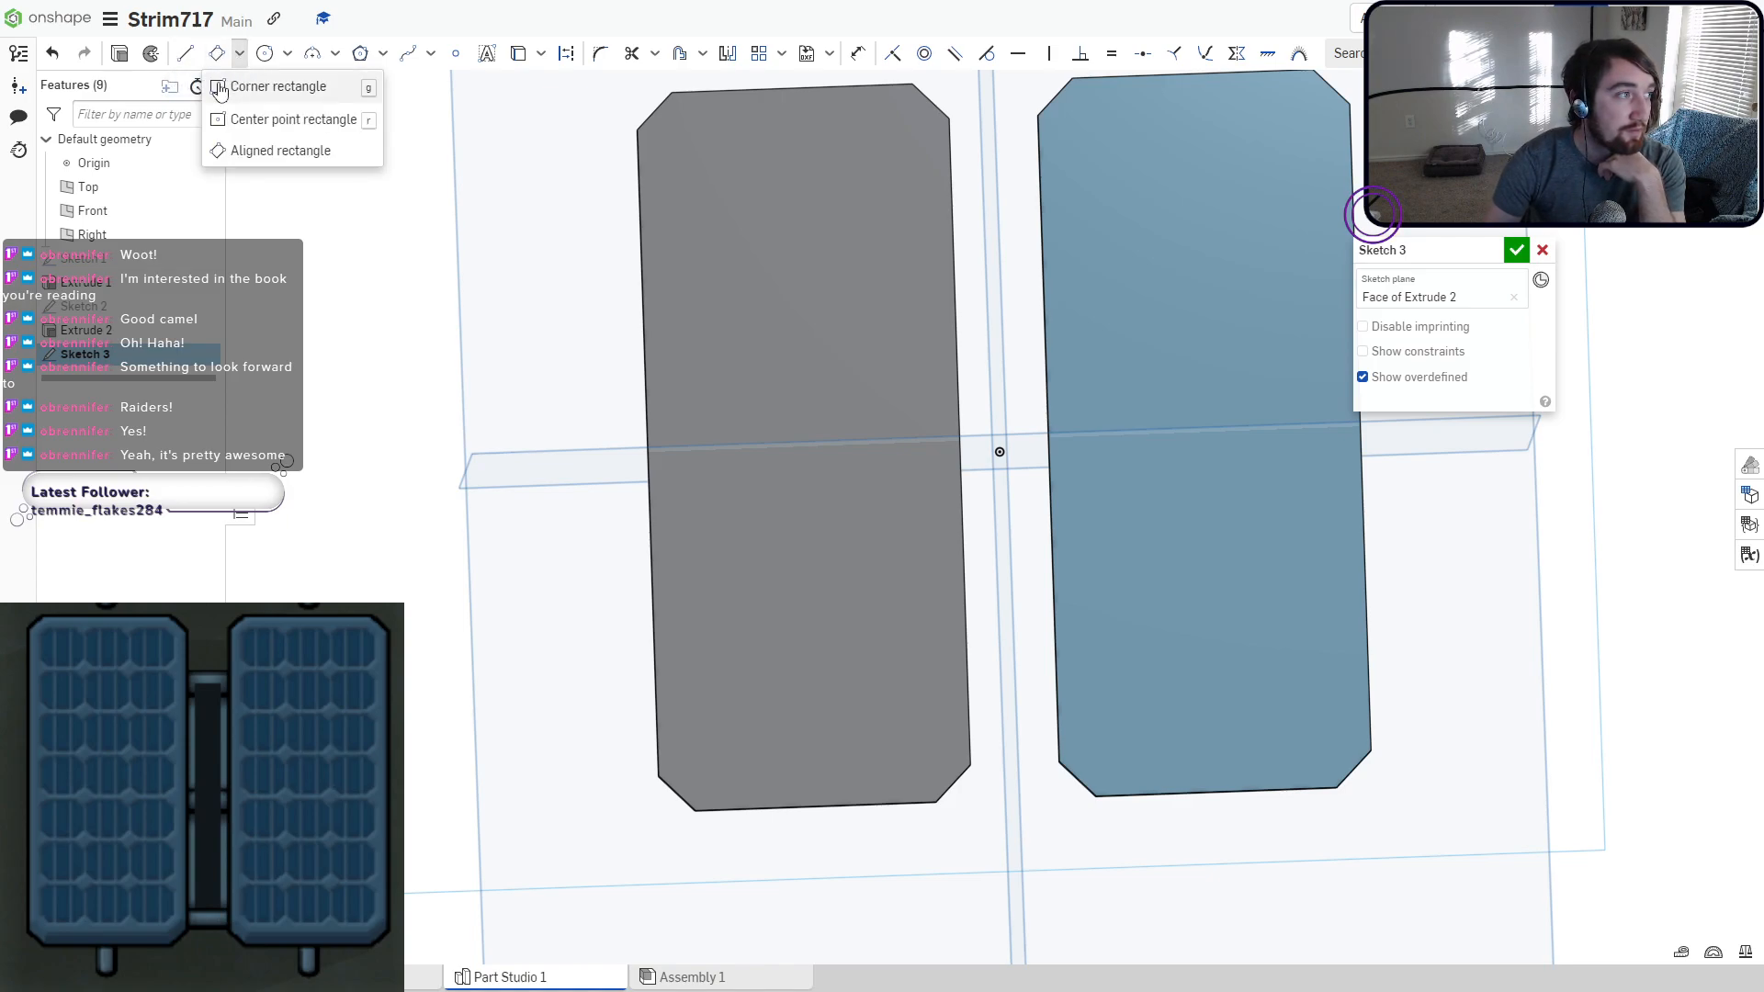
pyautogui.click(275, 83)
pyautogui.scroll(3, 643, 133)
pyautogui.scroll(3, 646, 134)
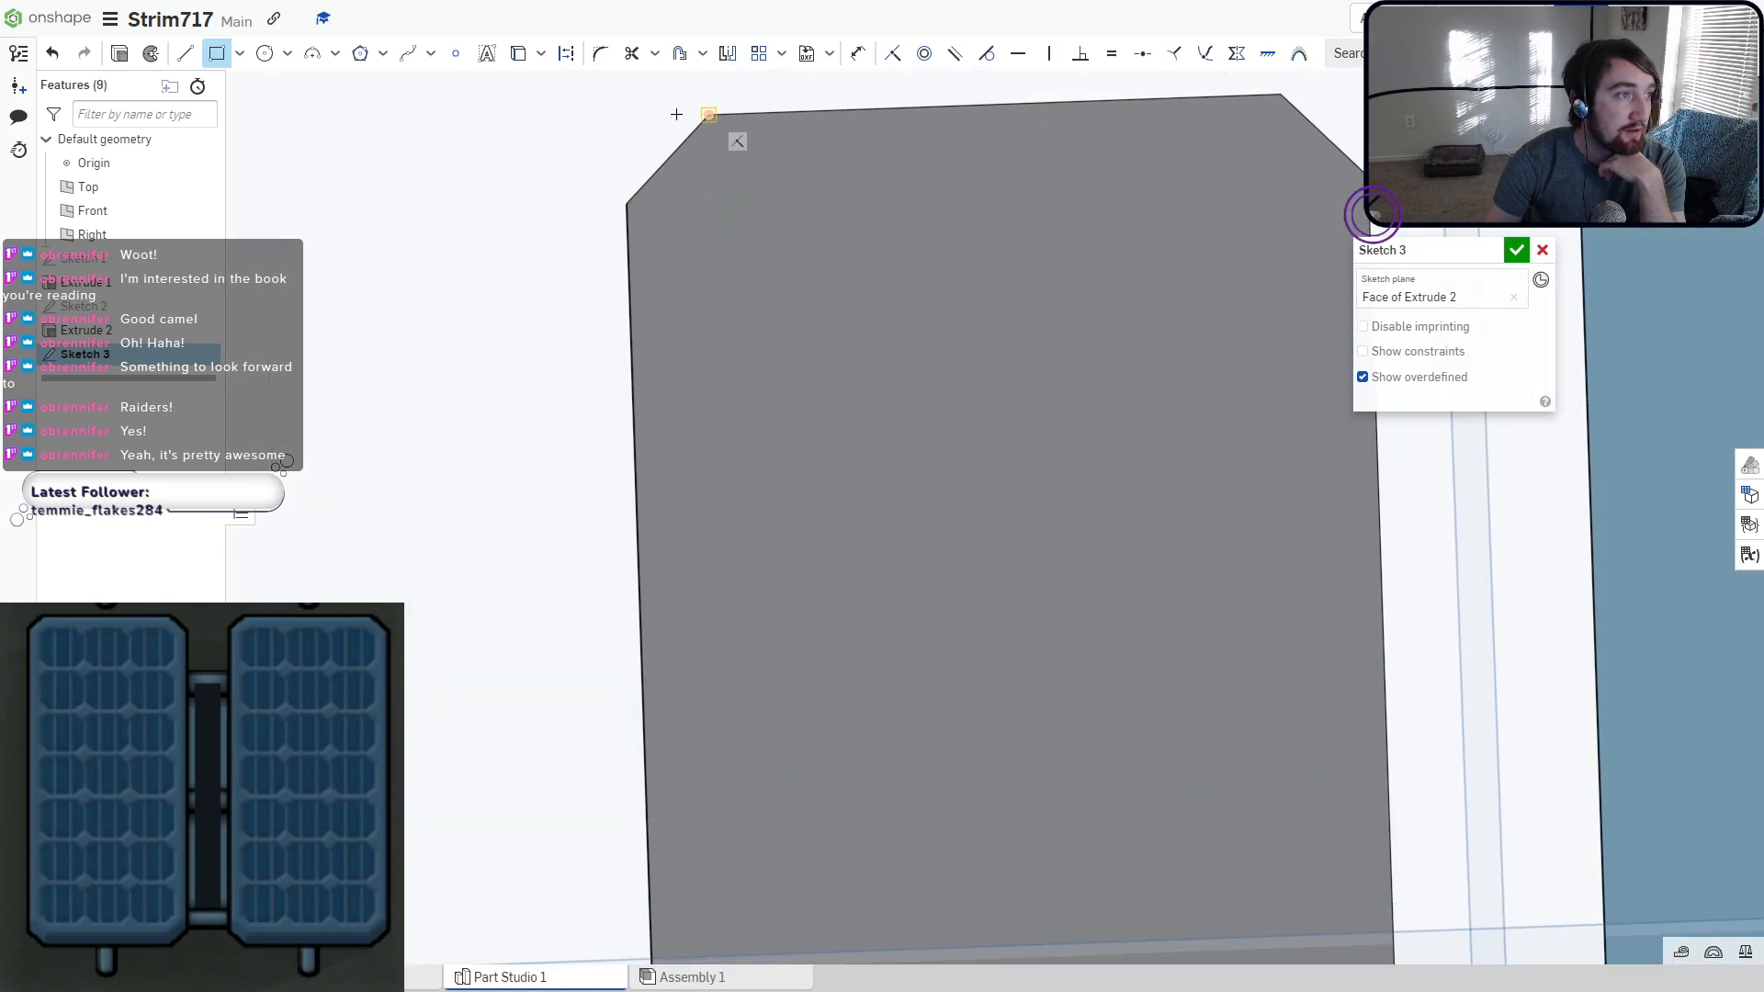
pyautogui.click(184, 54)
pyautogui.click(626, 202)
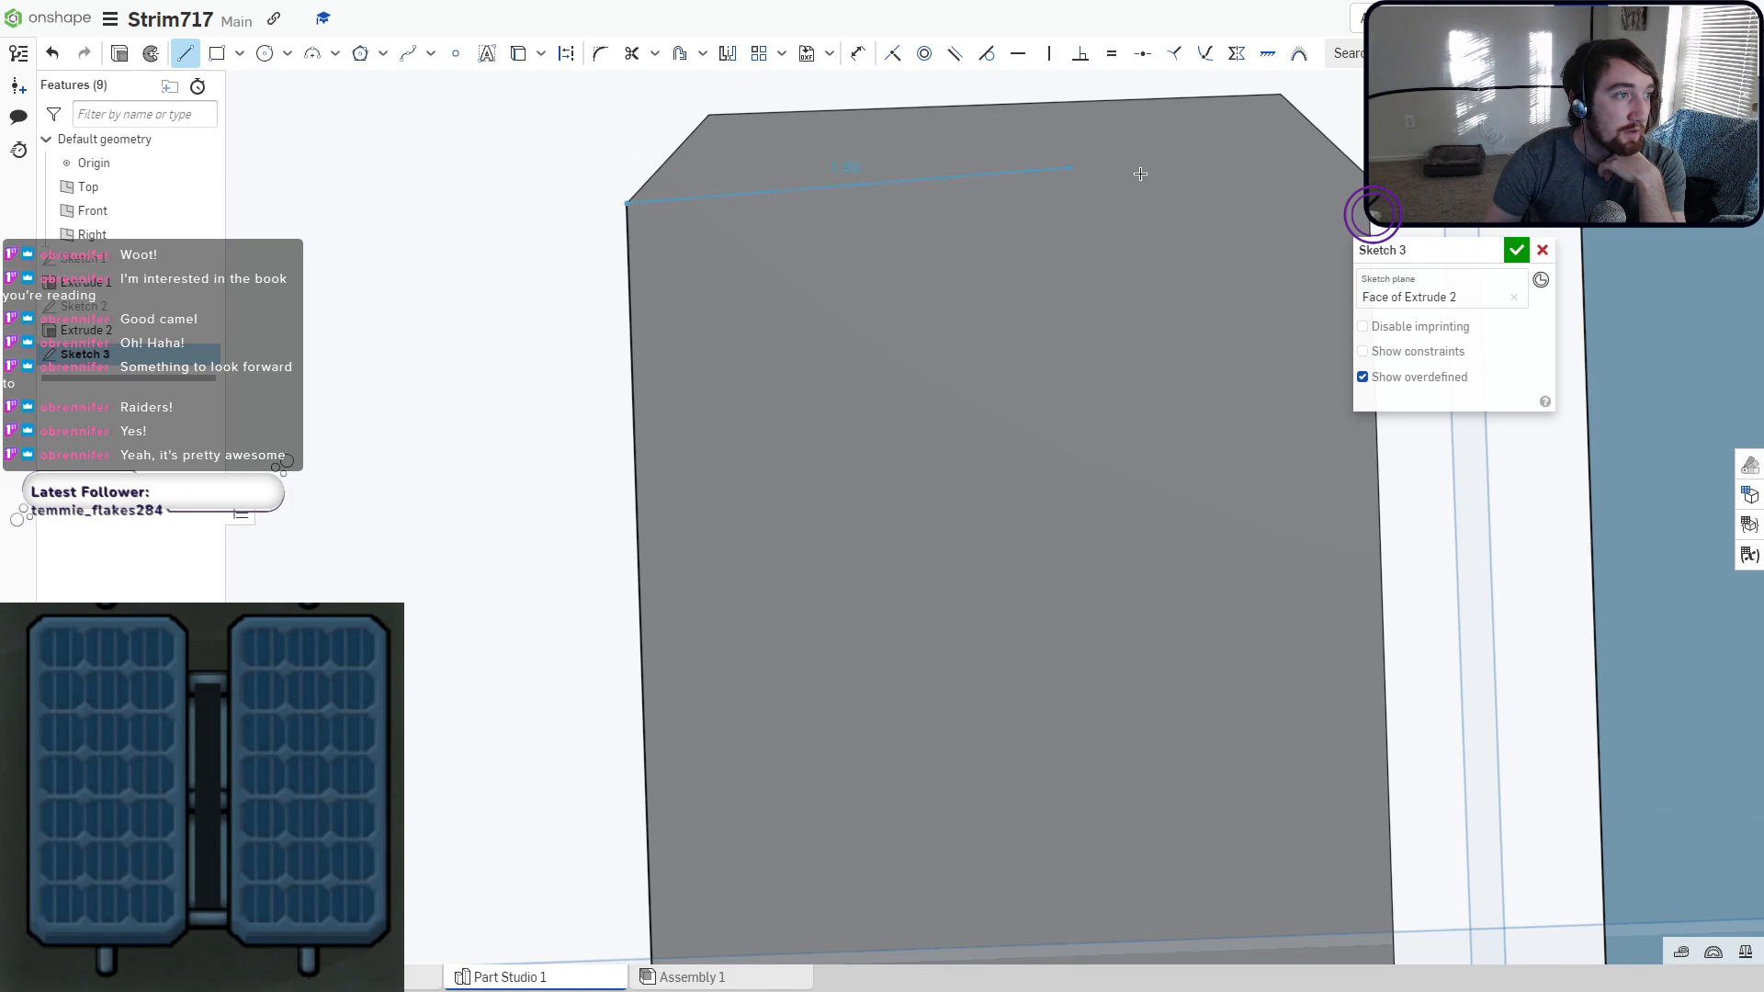
pyautogui.click(1361, 176)
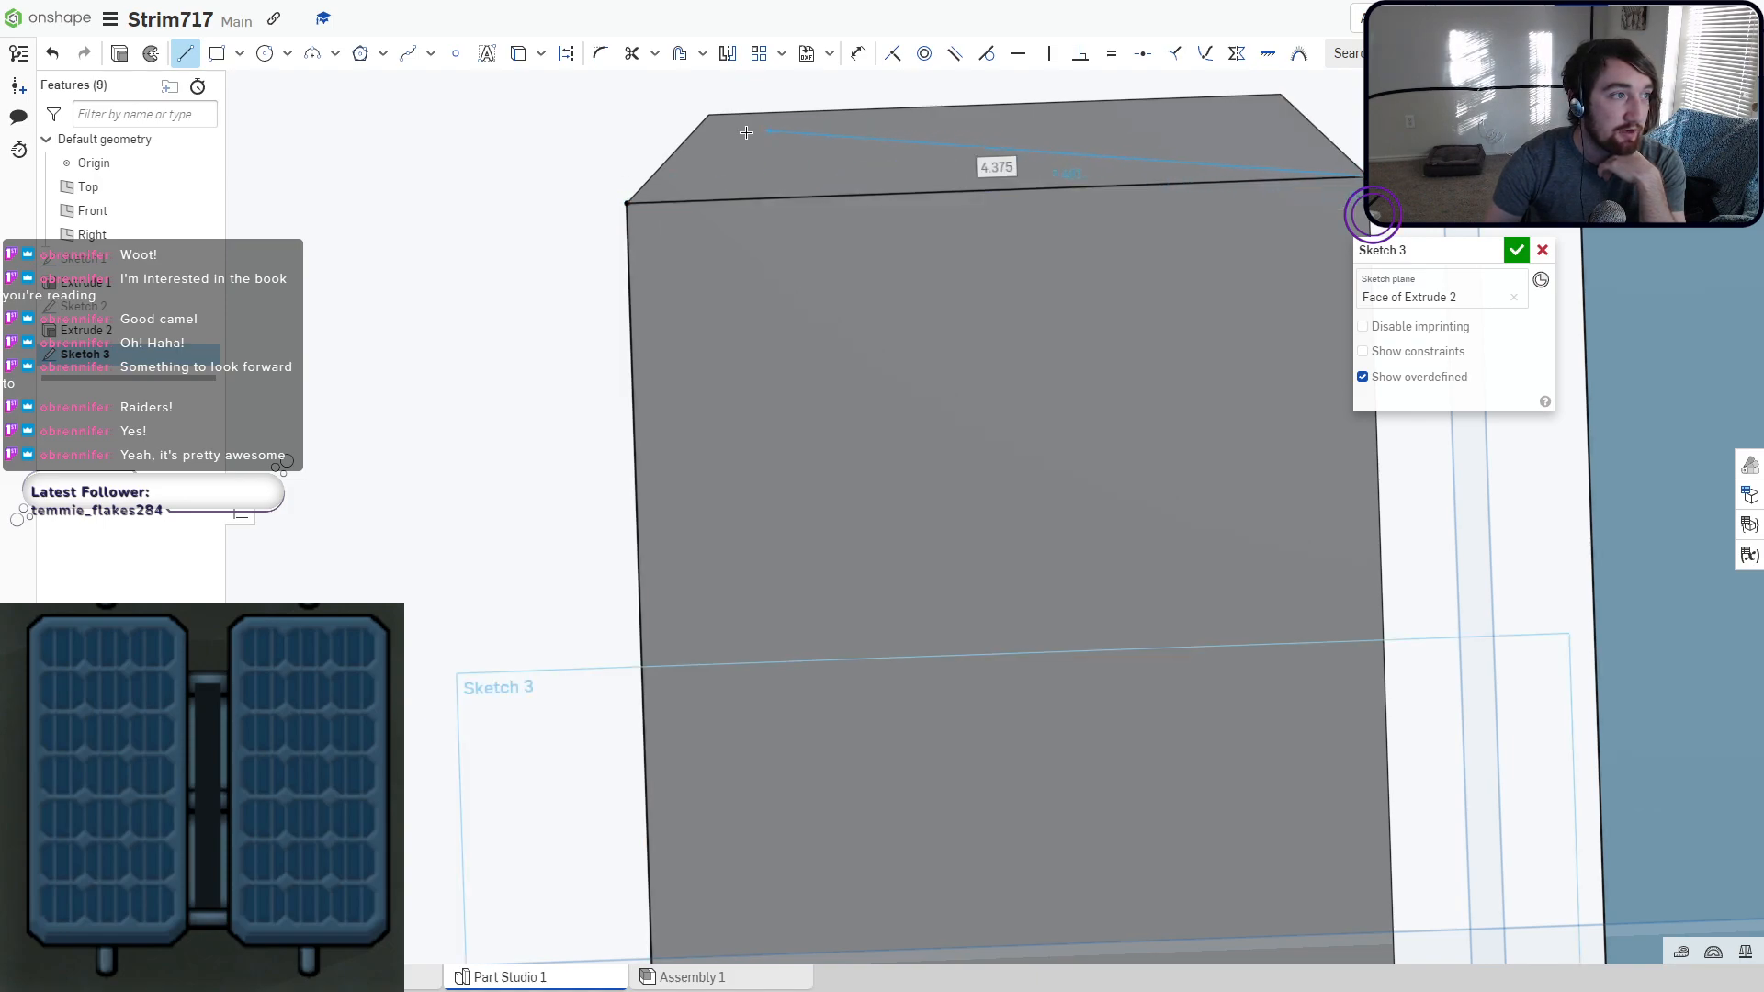
pyautogui.press('Escape')
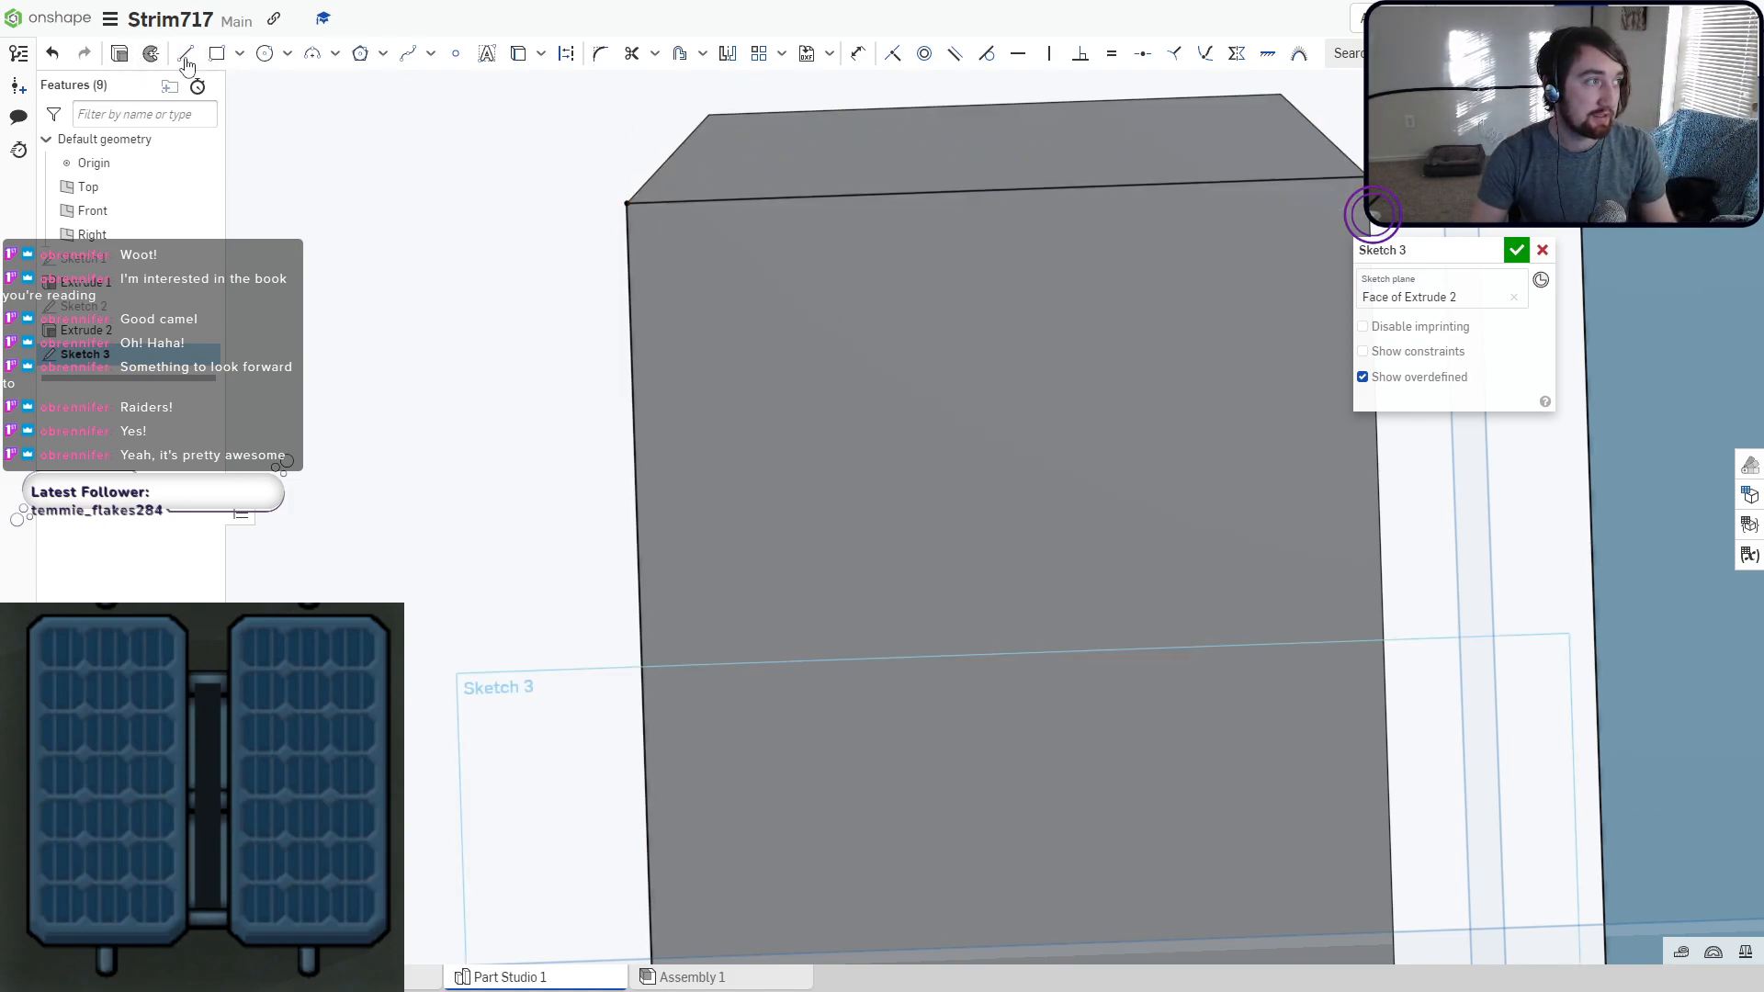
# Draw a lengthwise line on the left panel's face from the upper-left chamfer's upper end to the lower-left chamfer's lower end.
pyautogui.click(186, 57)
pyautogui.click(703, 124)
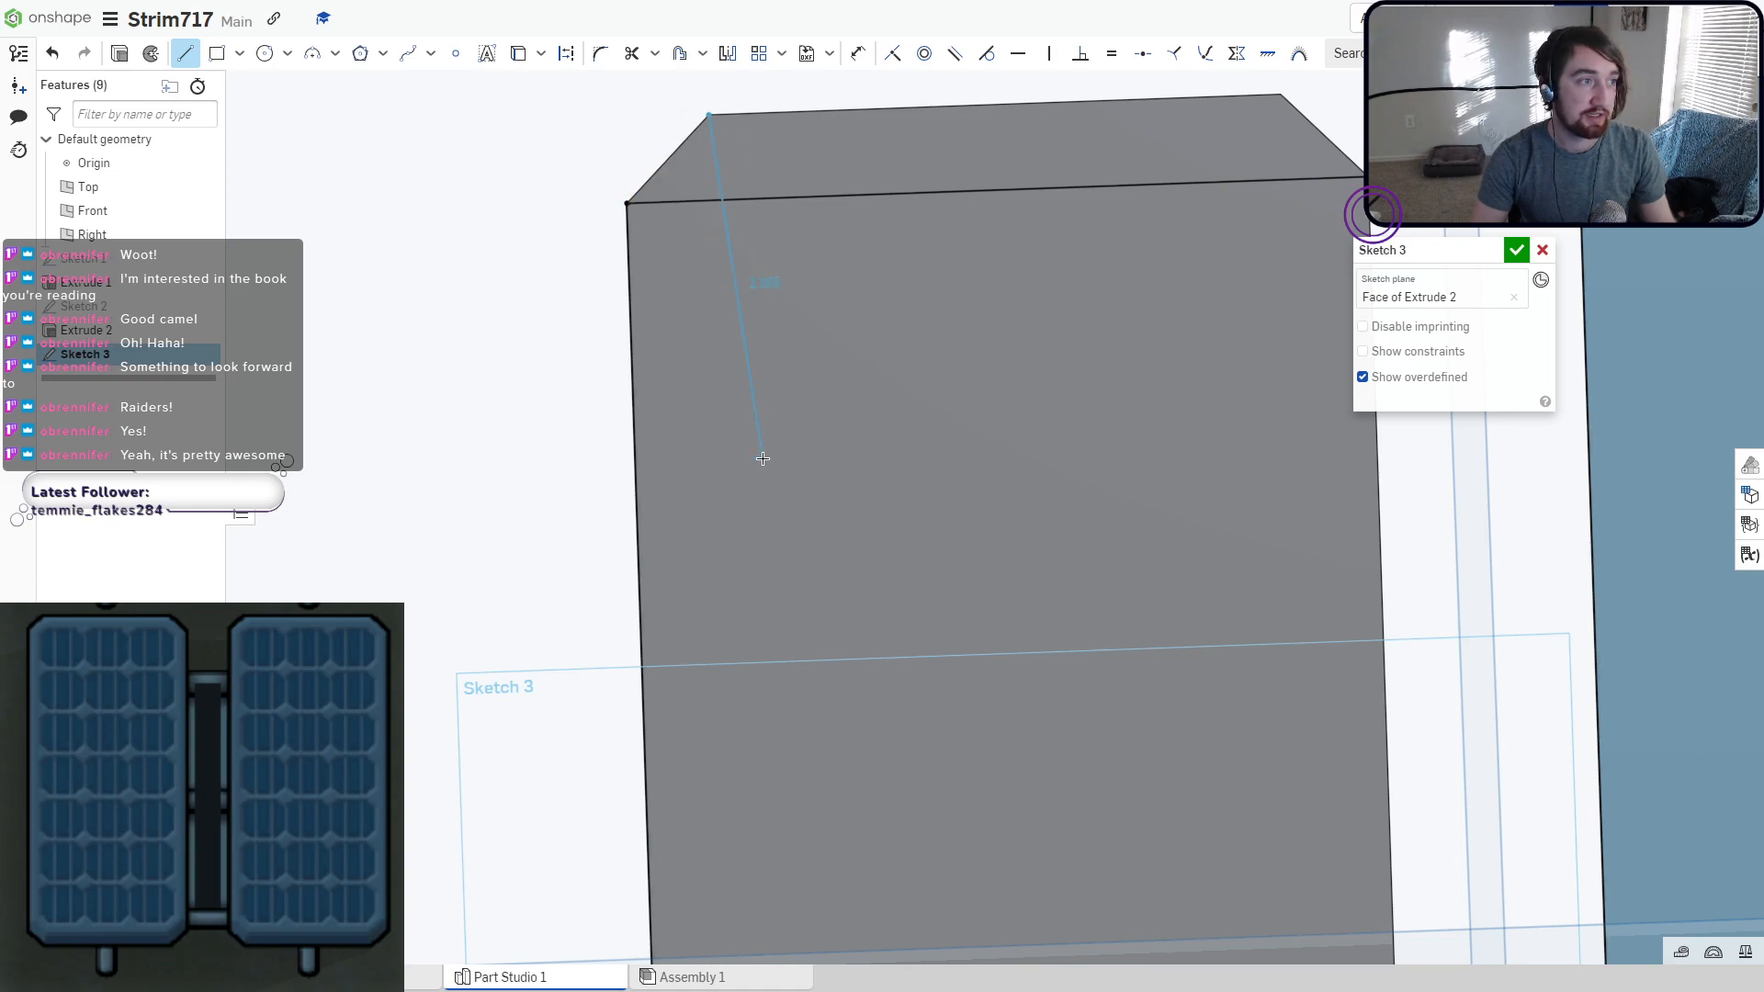
pyautogui.moveTo(760, 489); pyautogui.dragTo(710, 153, button='middle')
pyautogui.moveTo(738, 580); pyautogui.dragTo(703, 249, button='middle')
pyautogui.moveTo(697, 659); pyautogui.dragTo(678, 286, button='middle')
pyautogui.click(661, 774)
pyautogui.press('Escape')
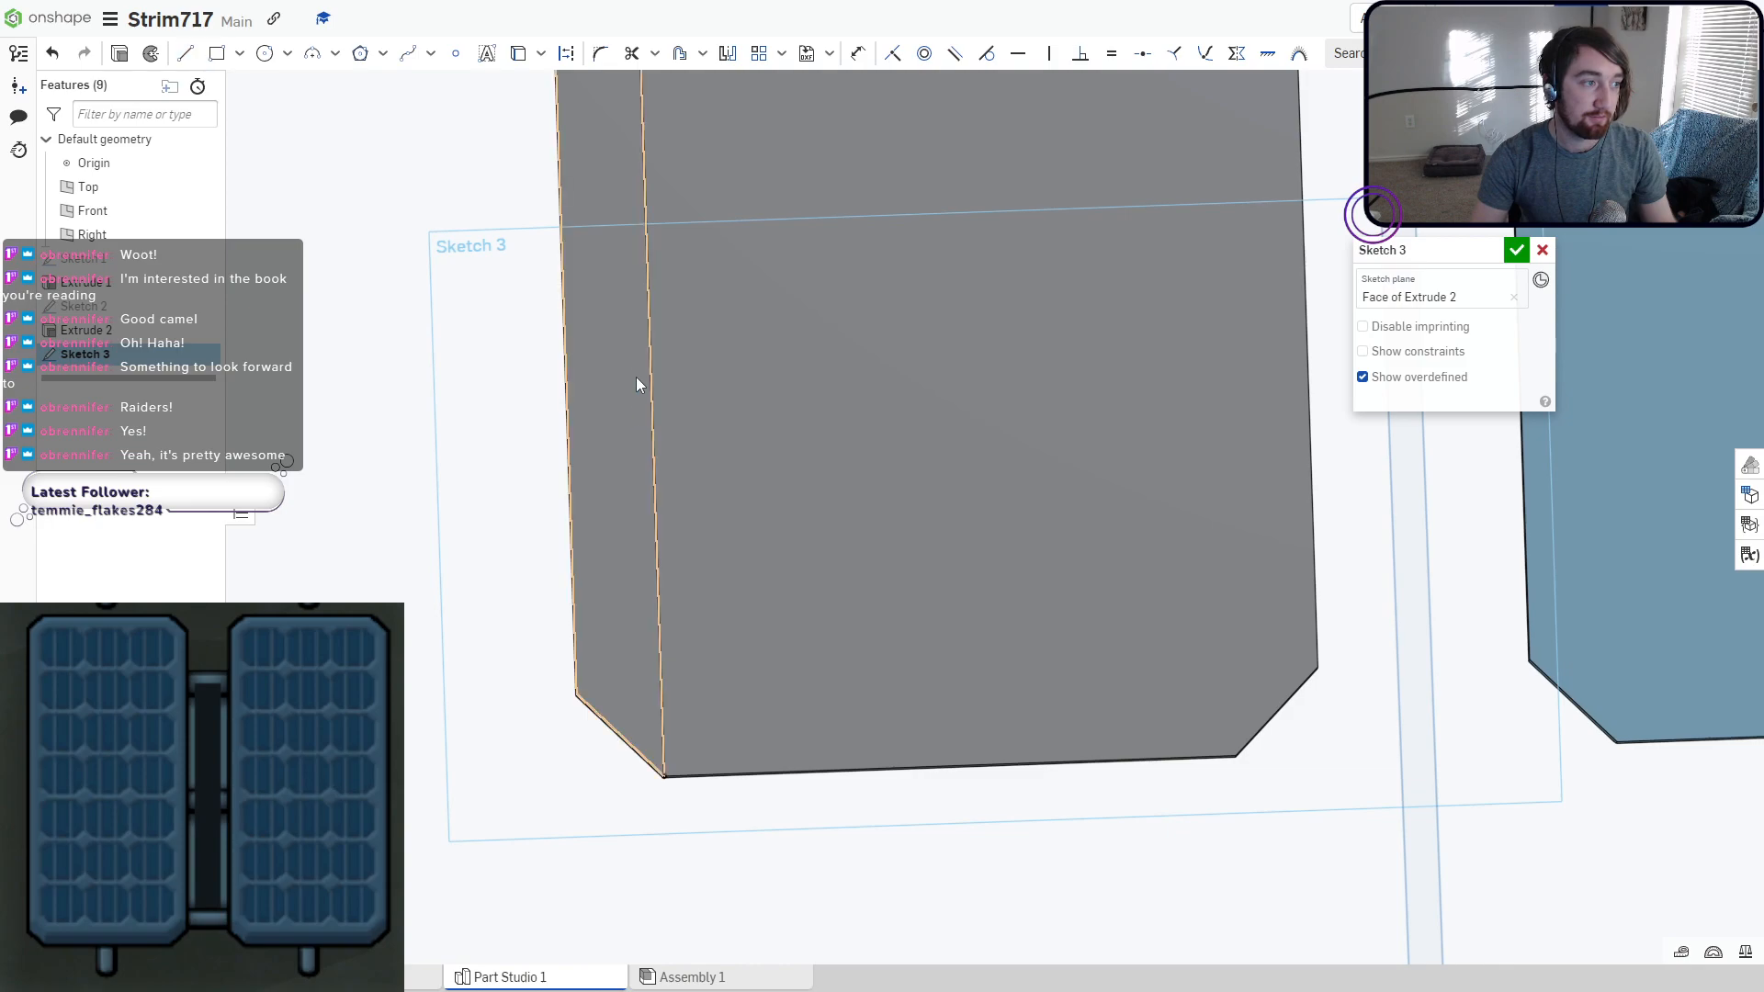
# Sketch a center point rectangle about 0.55 cm high, centered on the lengthwise line near its upper end on the left panel's face.
pyautogui.scroll(5, 656, 693)
pyautogui.moveTo(673, 445); pyautogui.dragTo(695, 710, button='middle')
pyautogui.scroll(1, 695, 710)
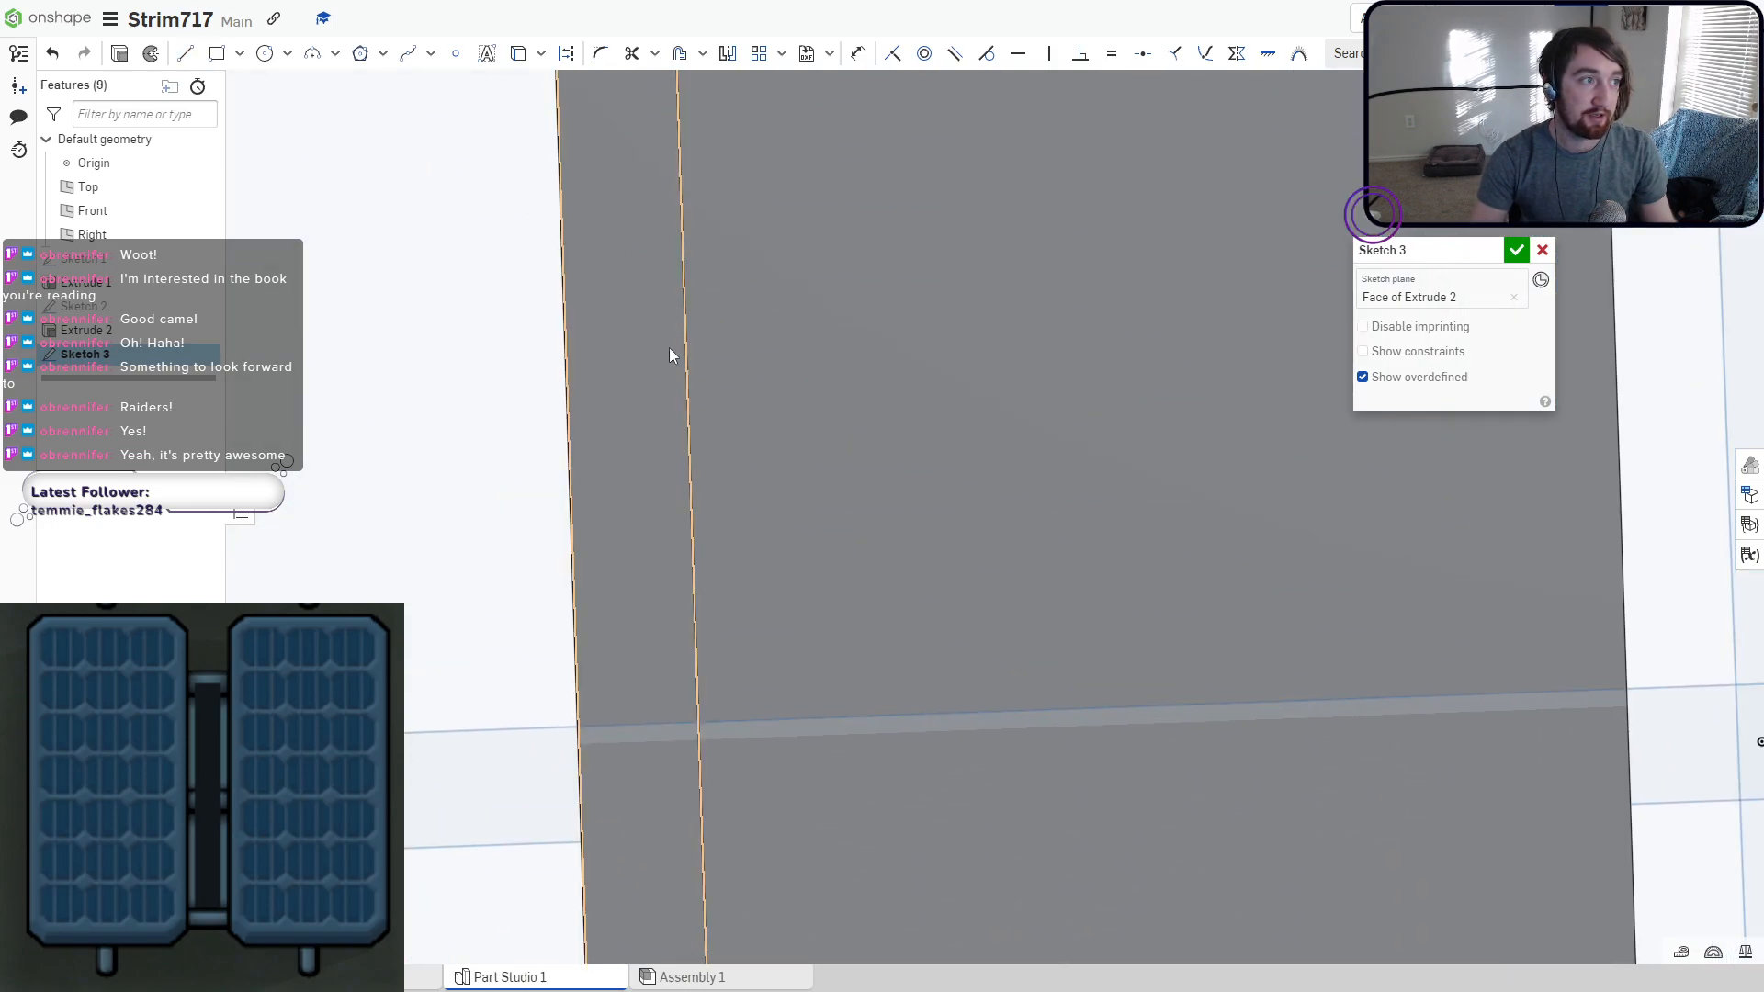
pyautogui.scroll(-3, 686, 583)
pyautogui.moveTo(668, 347)
pyautogui.mouseDown(button='middle')
pyautogui.moveTo(685, 582)
pyautogui.moveTo(677, 410)
pyautogui.moveTo(686, 512)
pyautogui.mouseUp(button='middle')
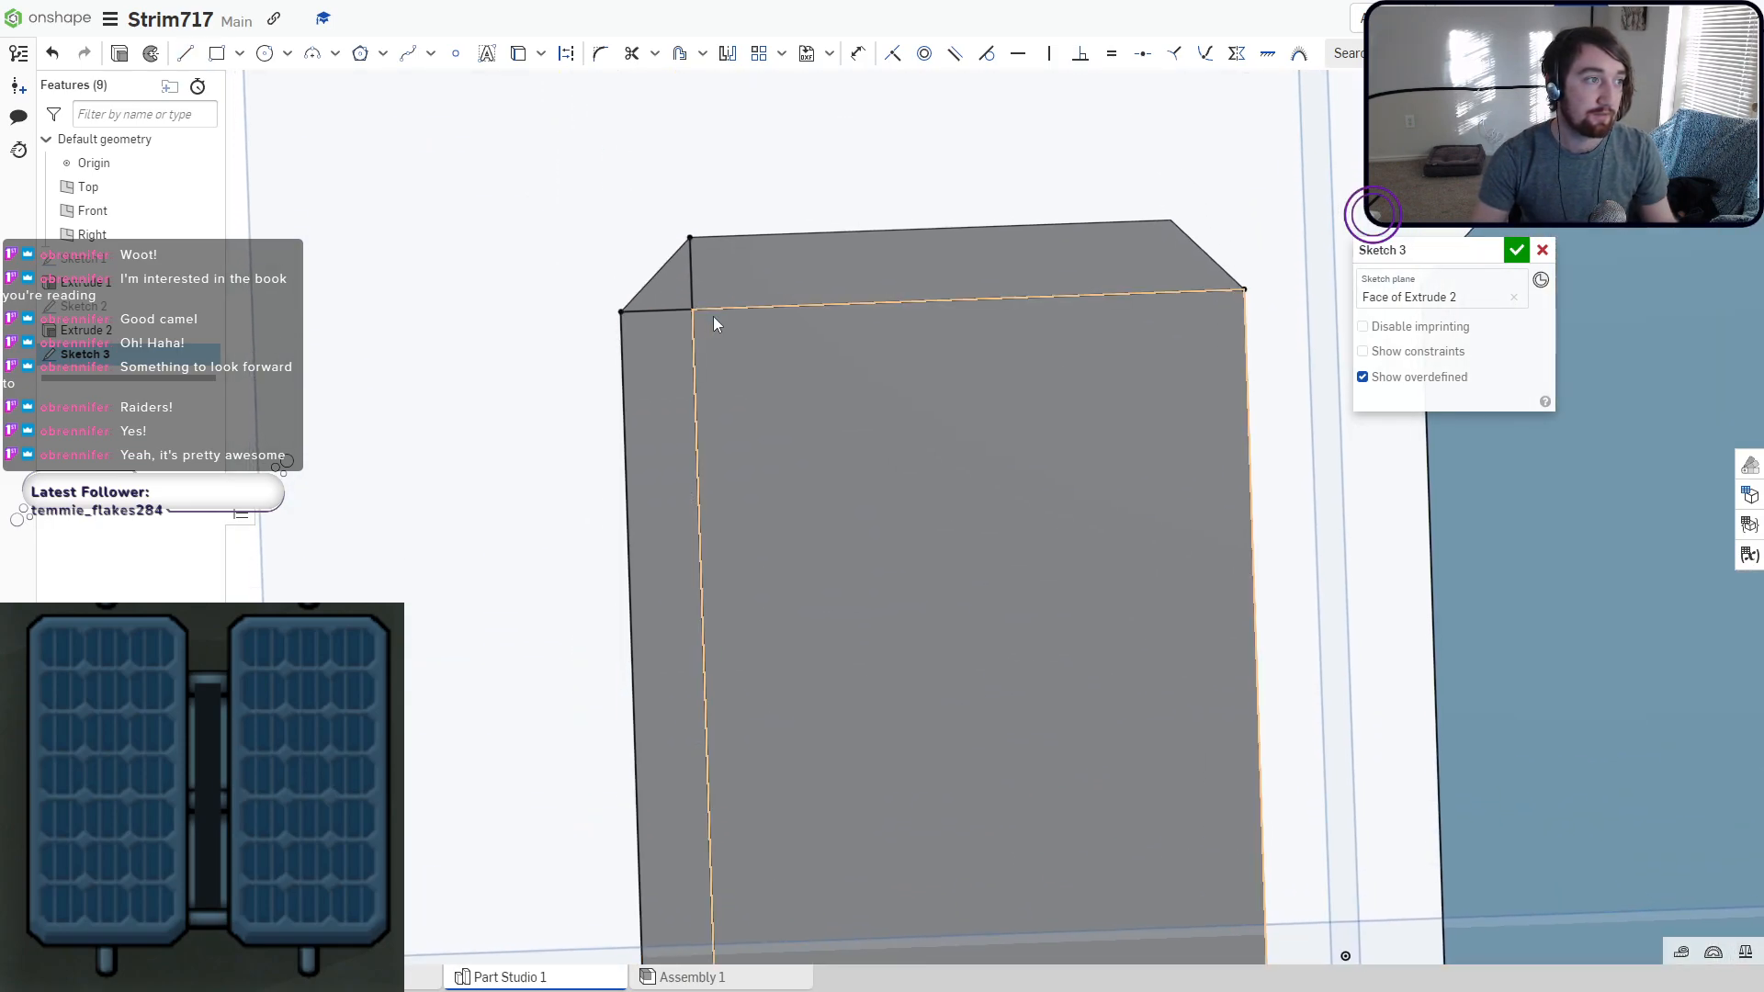
pyautogui.click(239, 54)
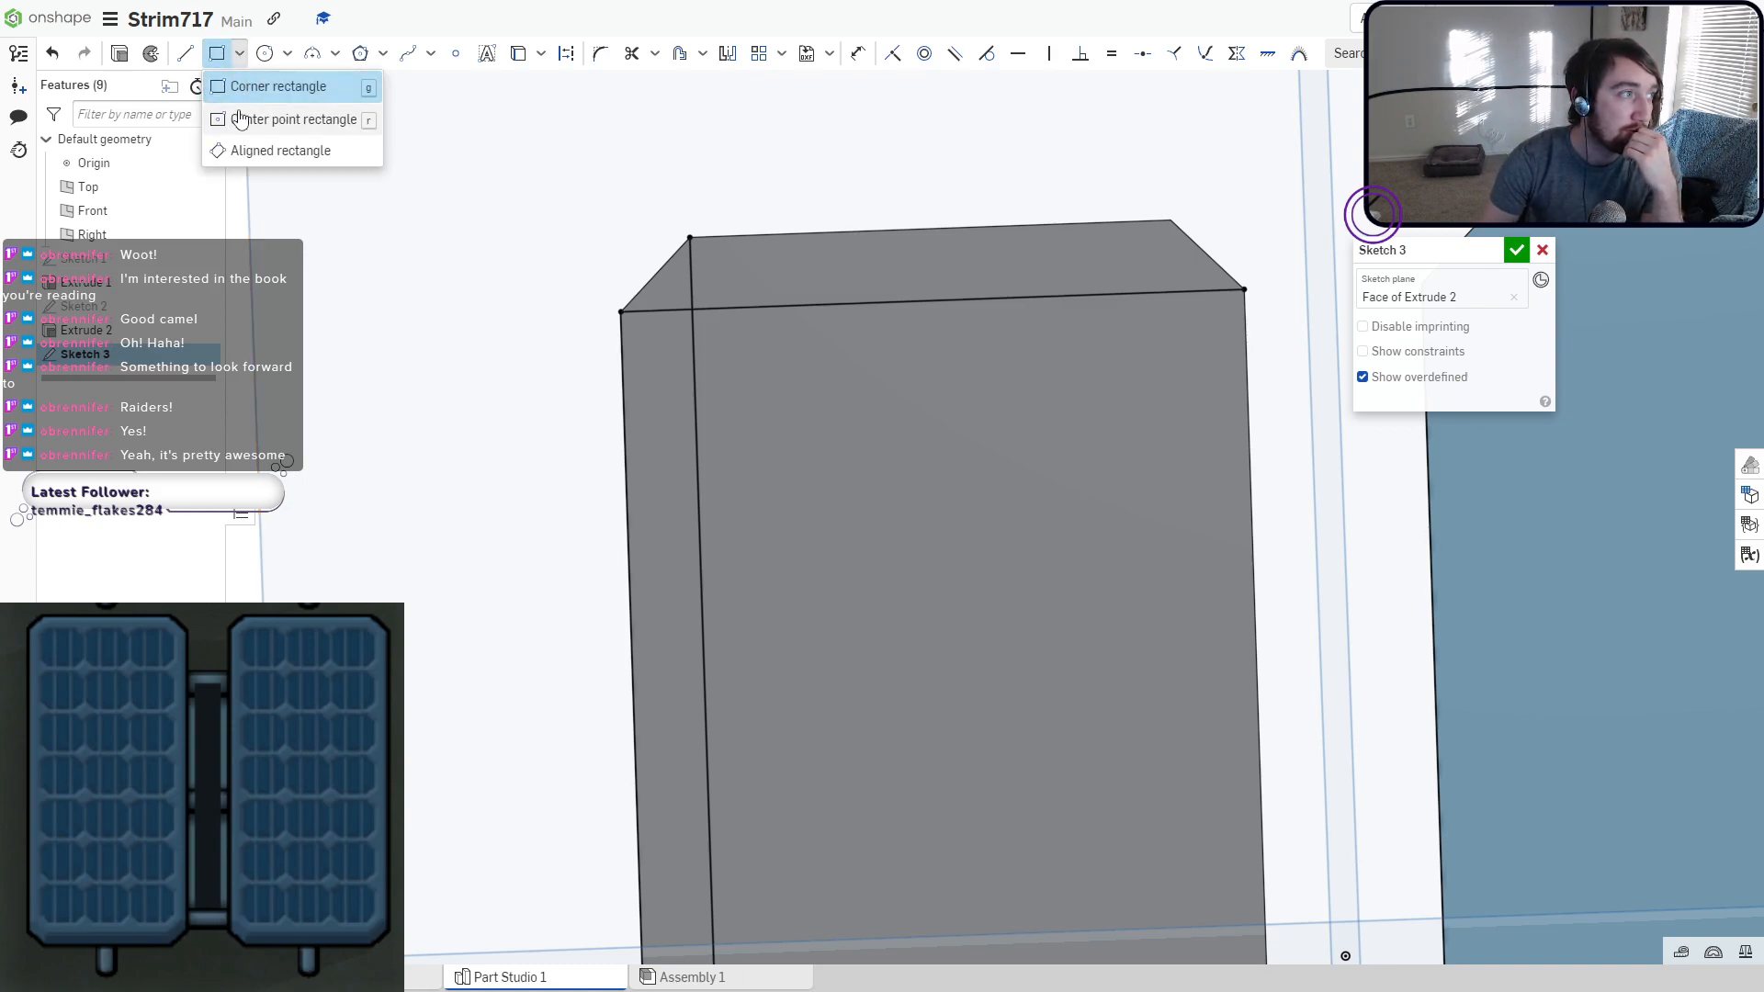
pyautogui.click(241, 119)
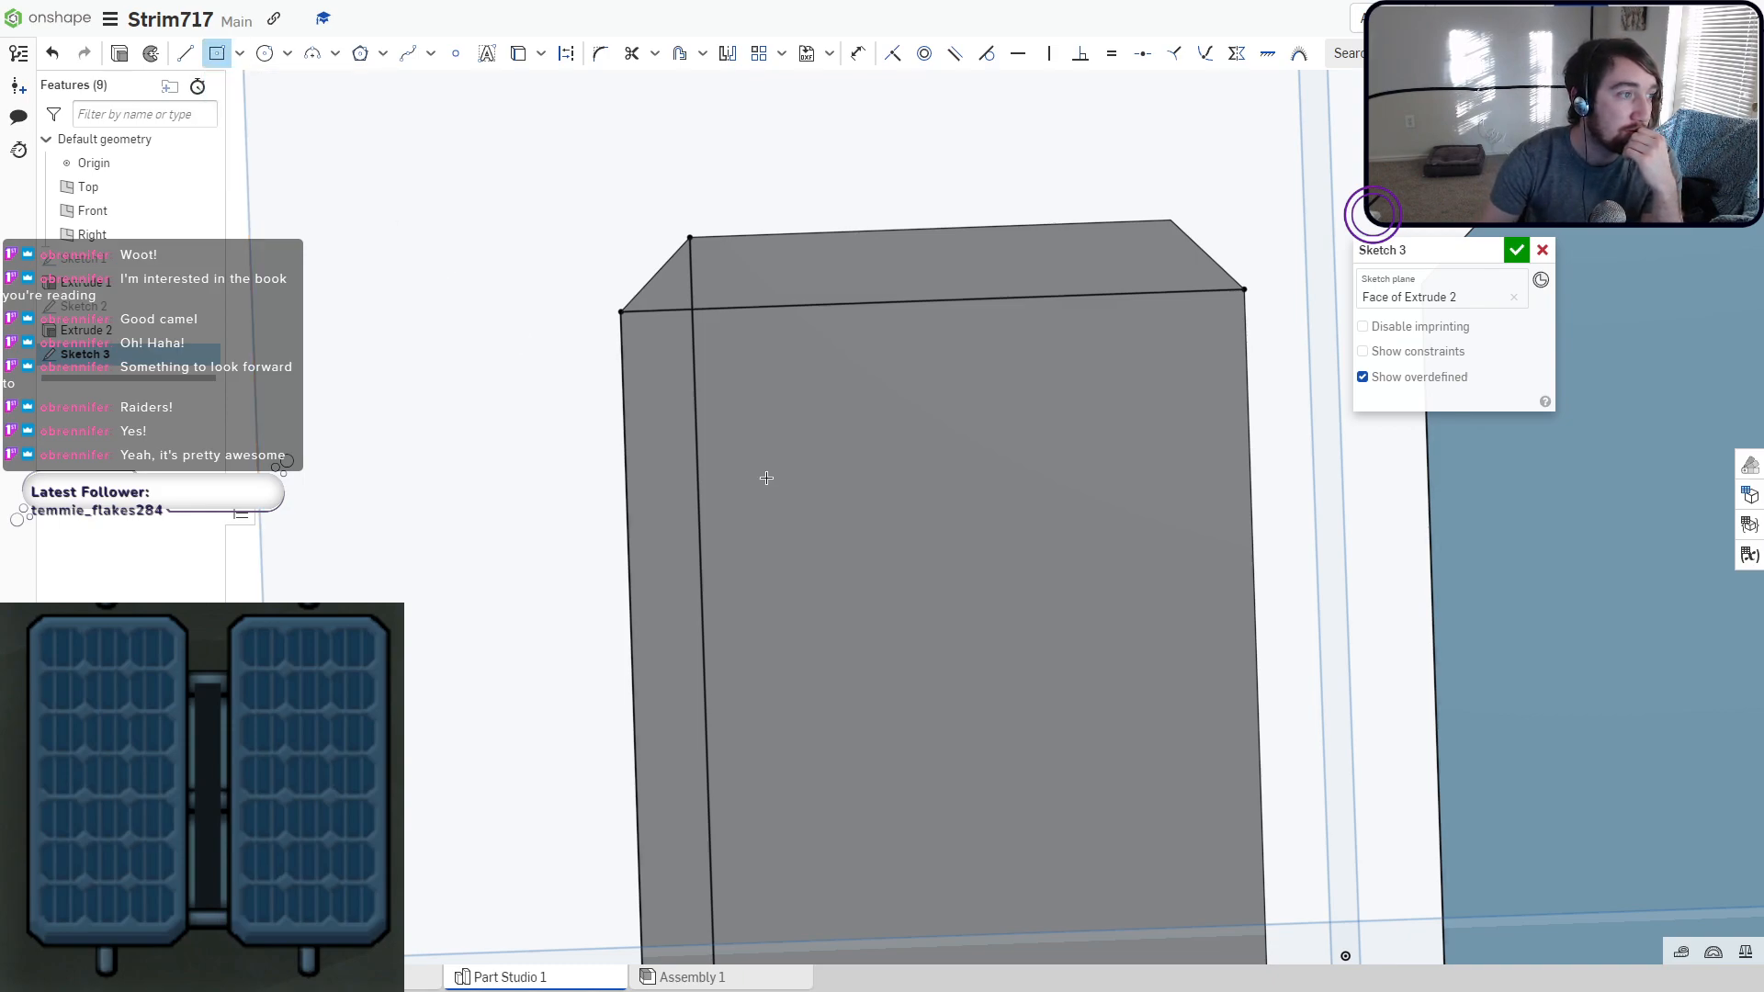
pyautogui.click(693, 381)
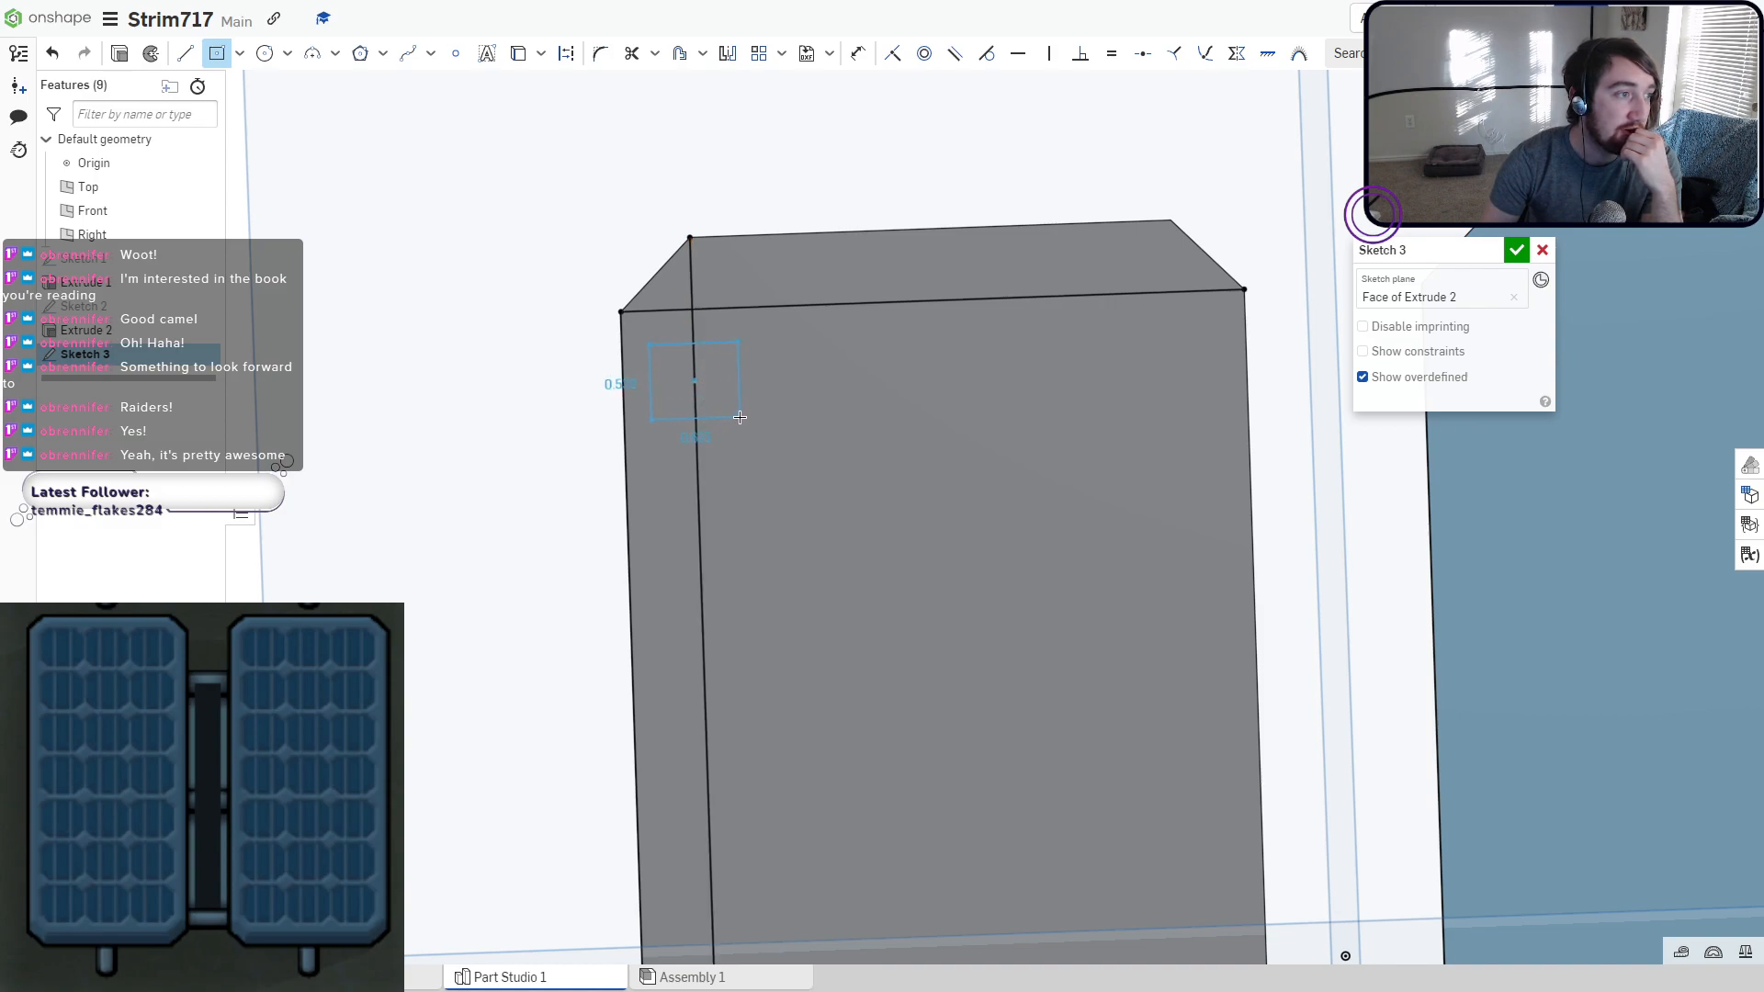
pyautogui.click(739, 418)
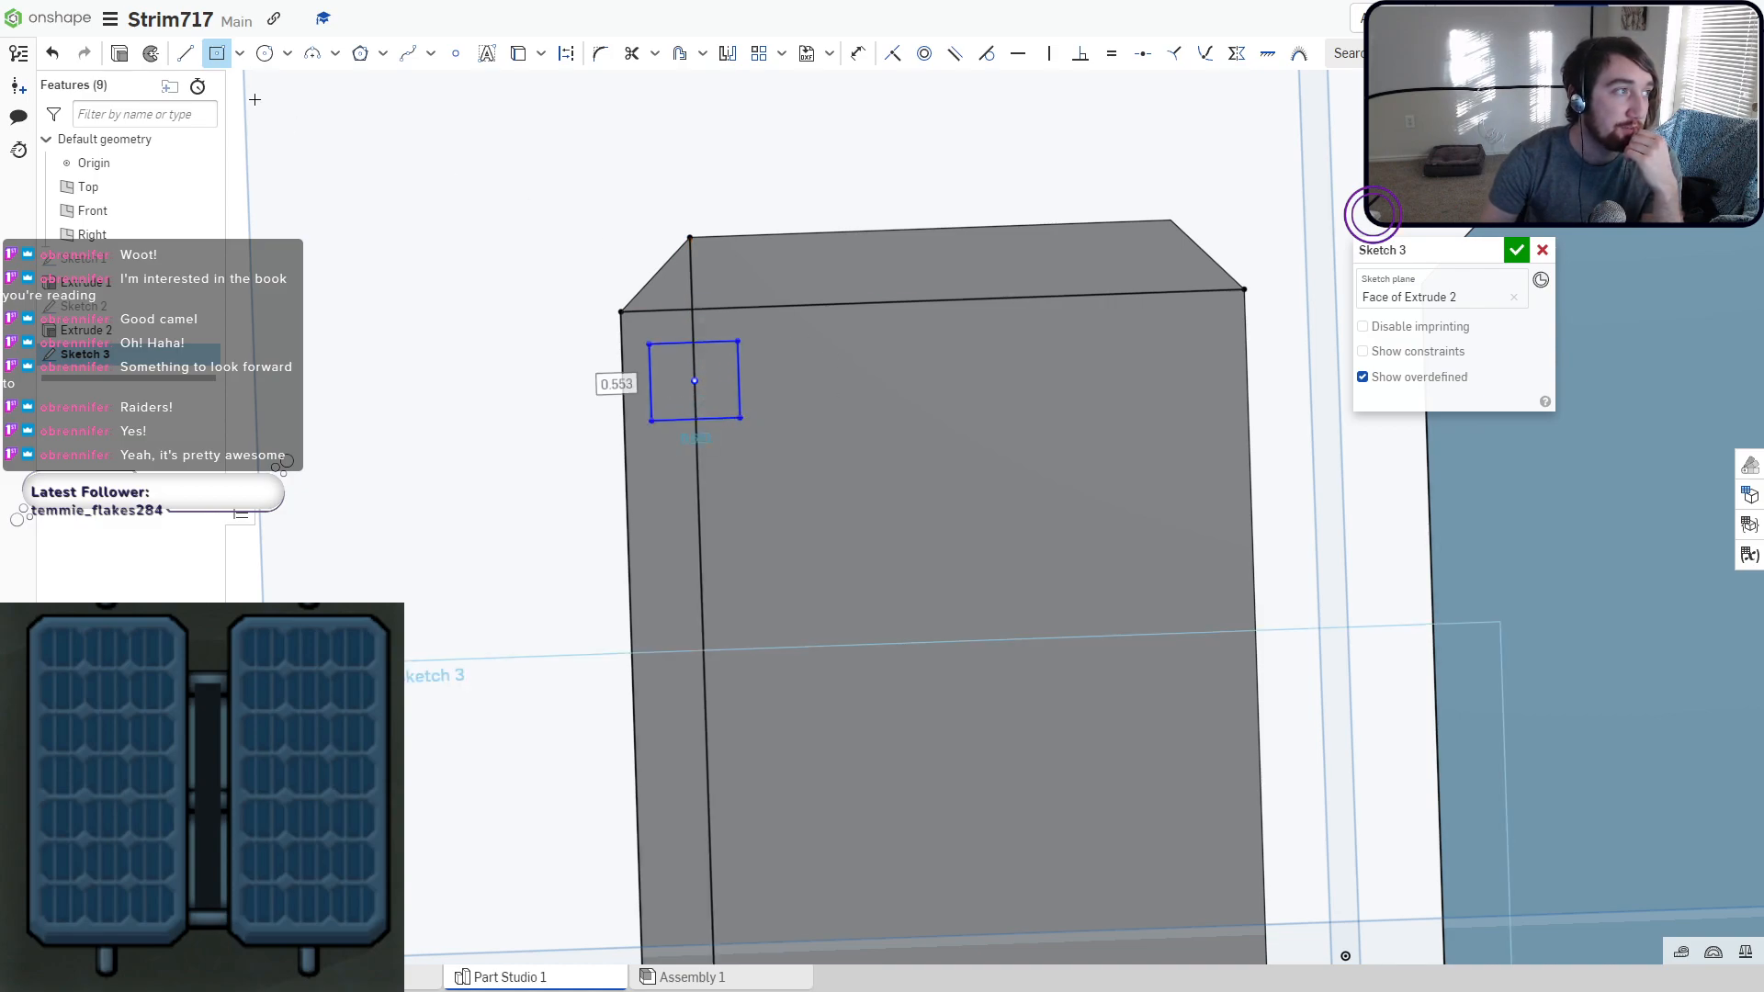
# Draw a short freehand diagonal line across the lower-right corner of the small rectangle.
pyautogui.click(184, 52)
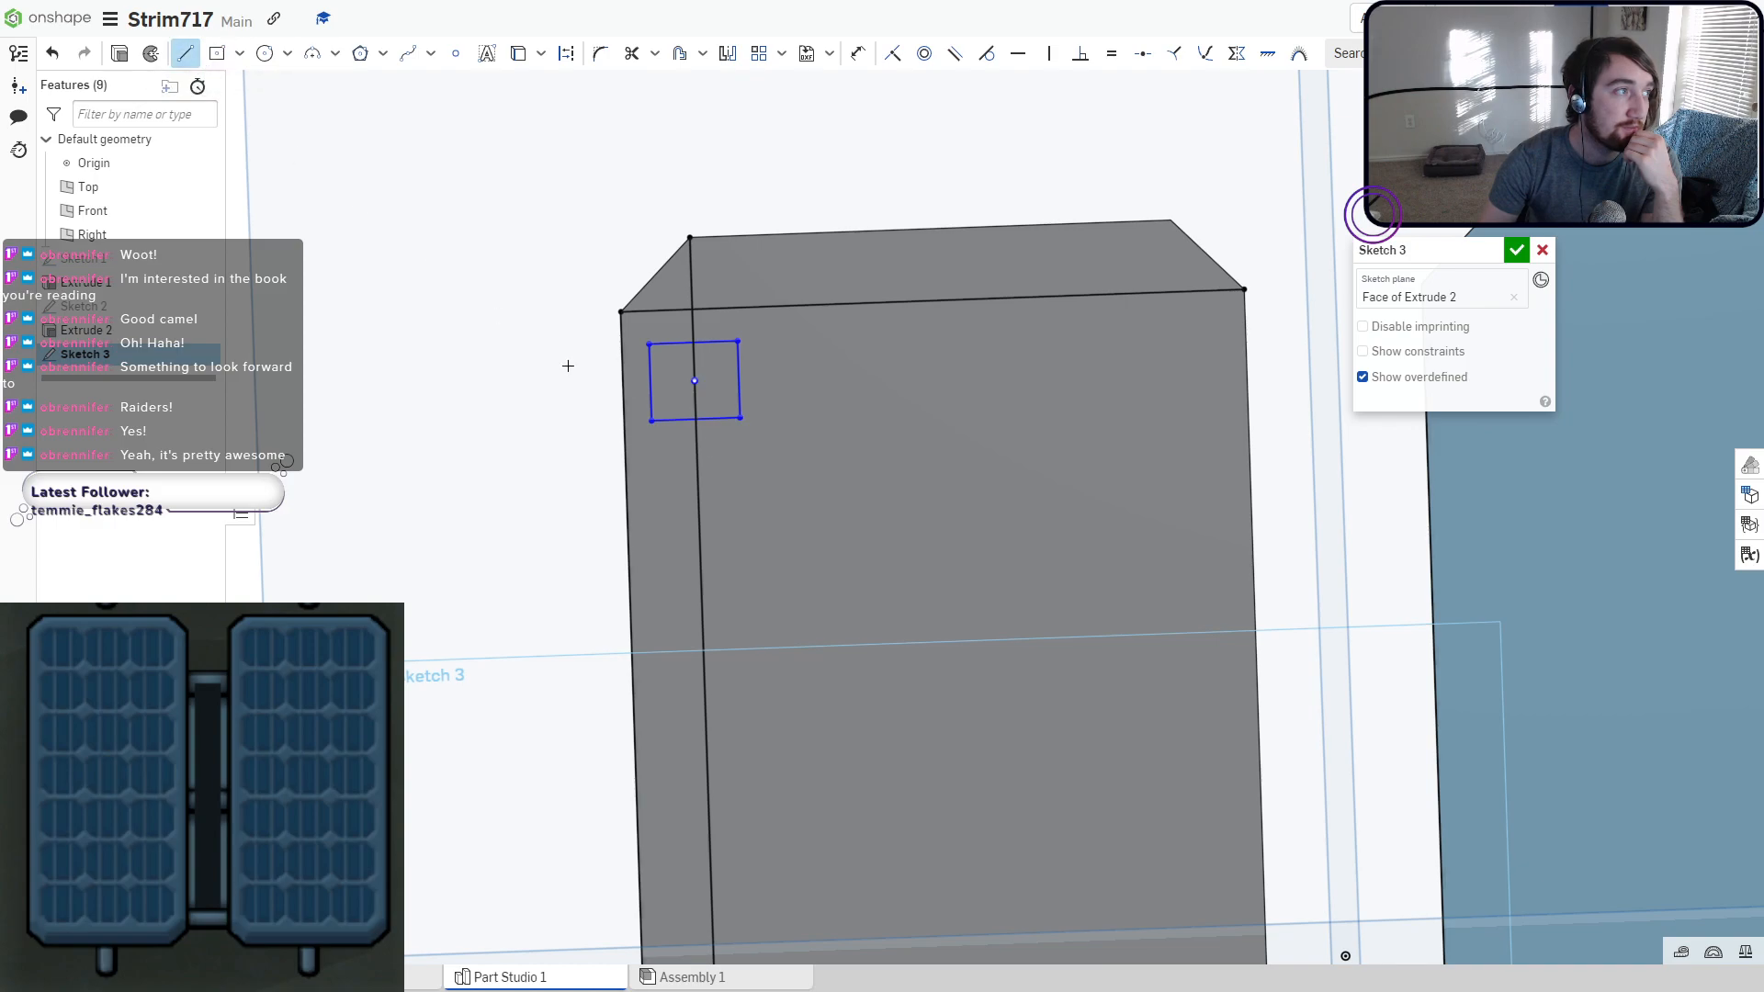
pyautogui.scroll(3, 735, 455)
pyautogui.click(718, 392)
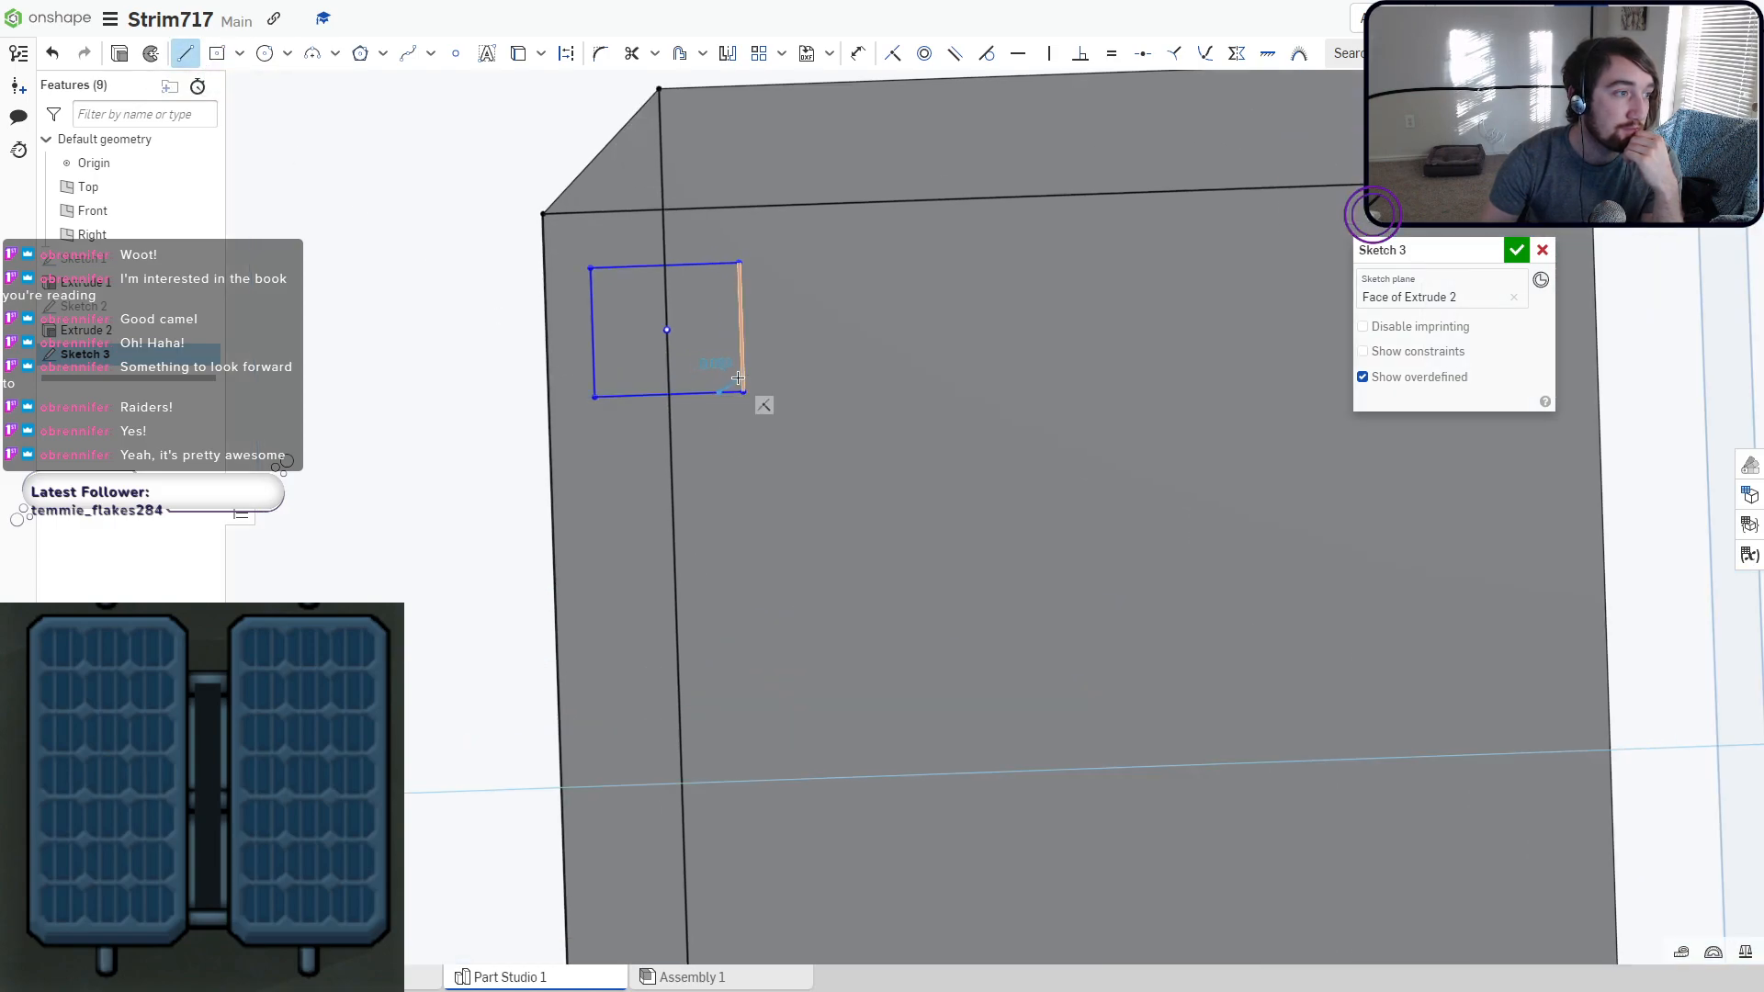
pyautogui.click(742, 369)
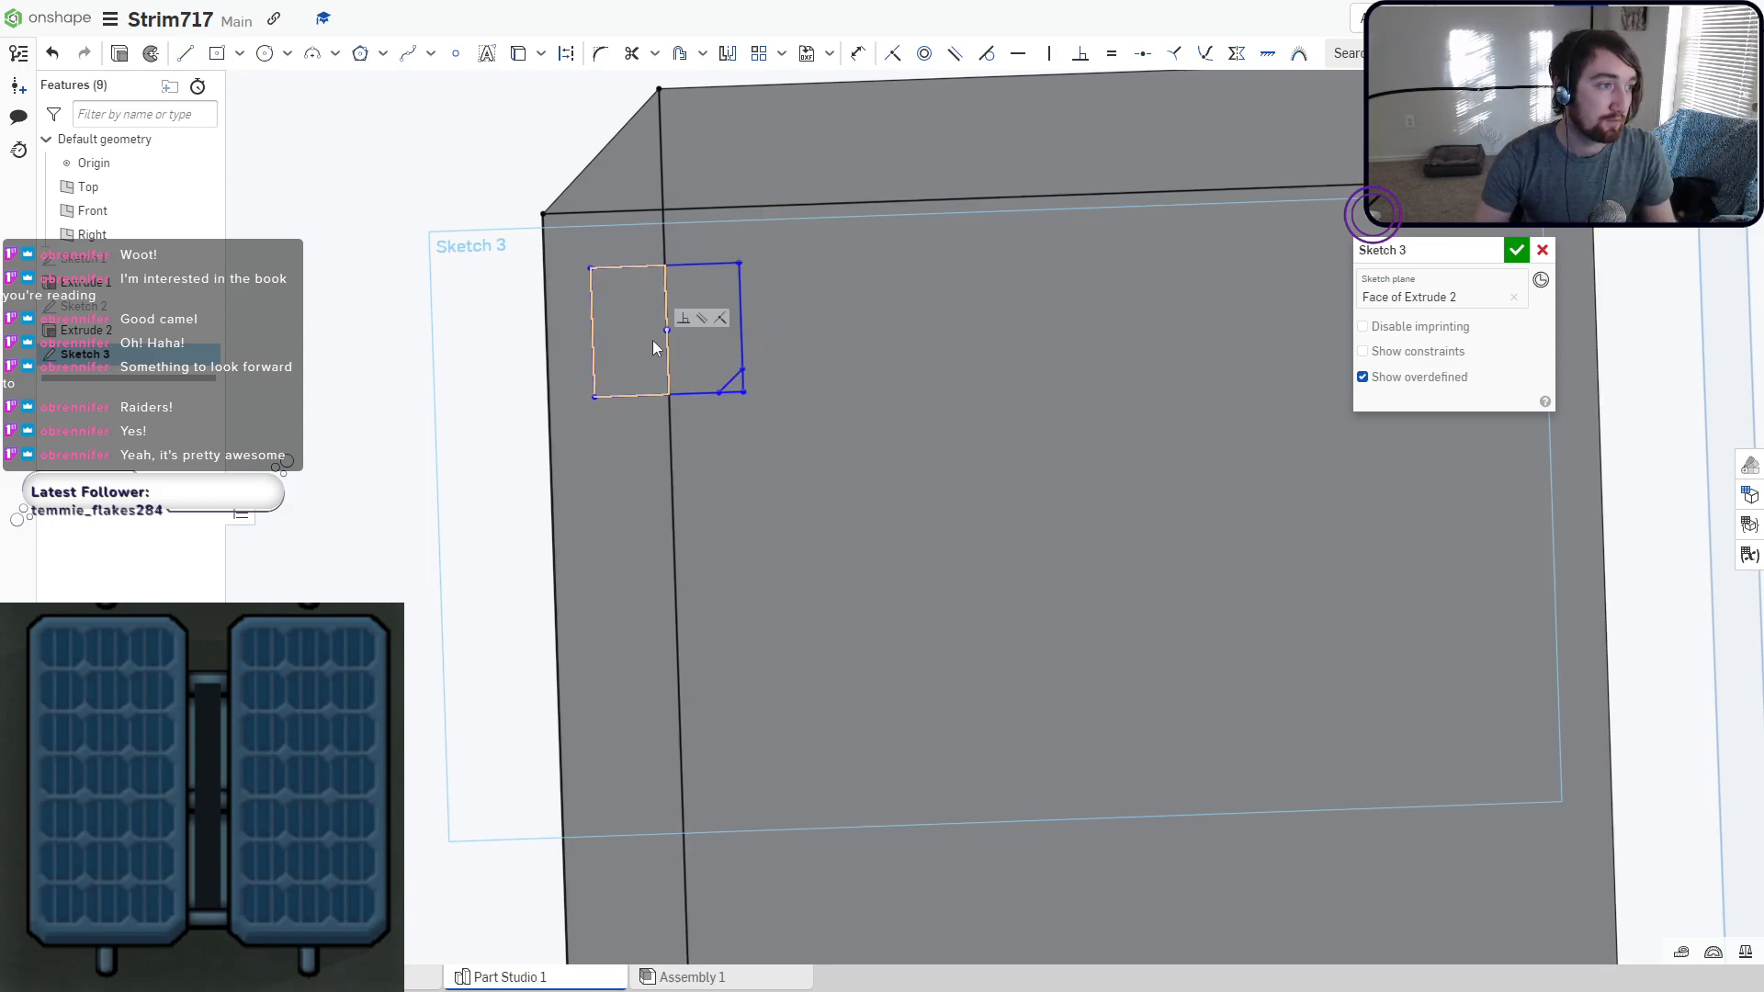
pyautogui.press('Escape')
# Reopen the panel-face sketch for editing and undo the diagonal corner line.
pyautogui.click(124, 60)
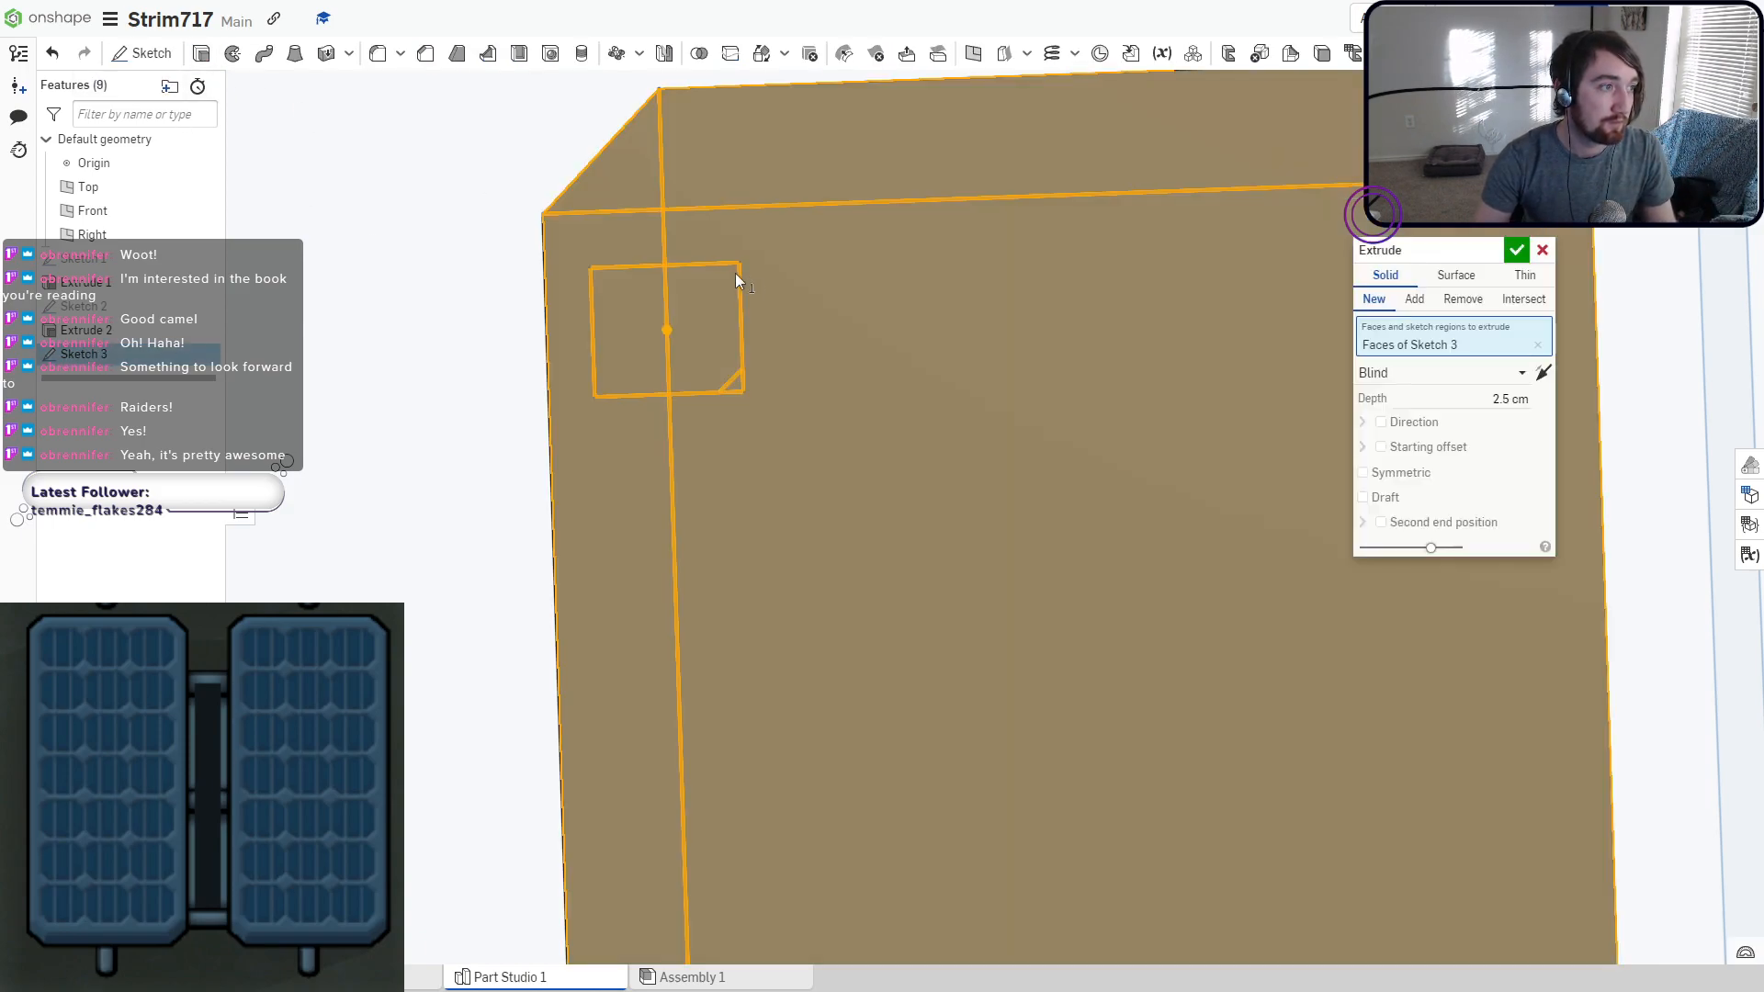
pyautogui.click(1542, 250)
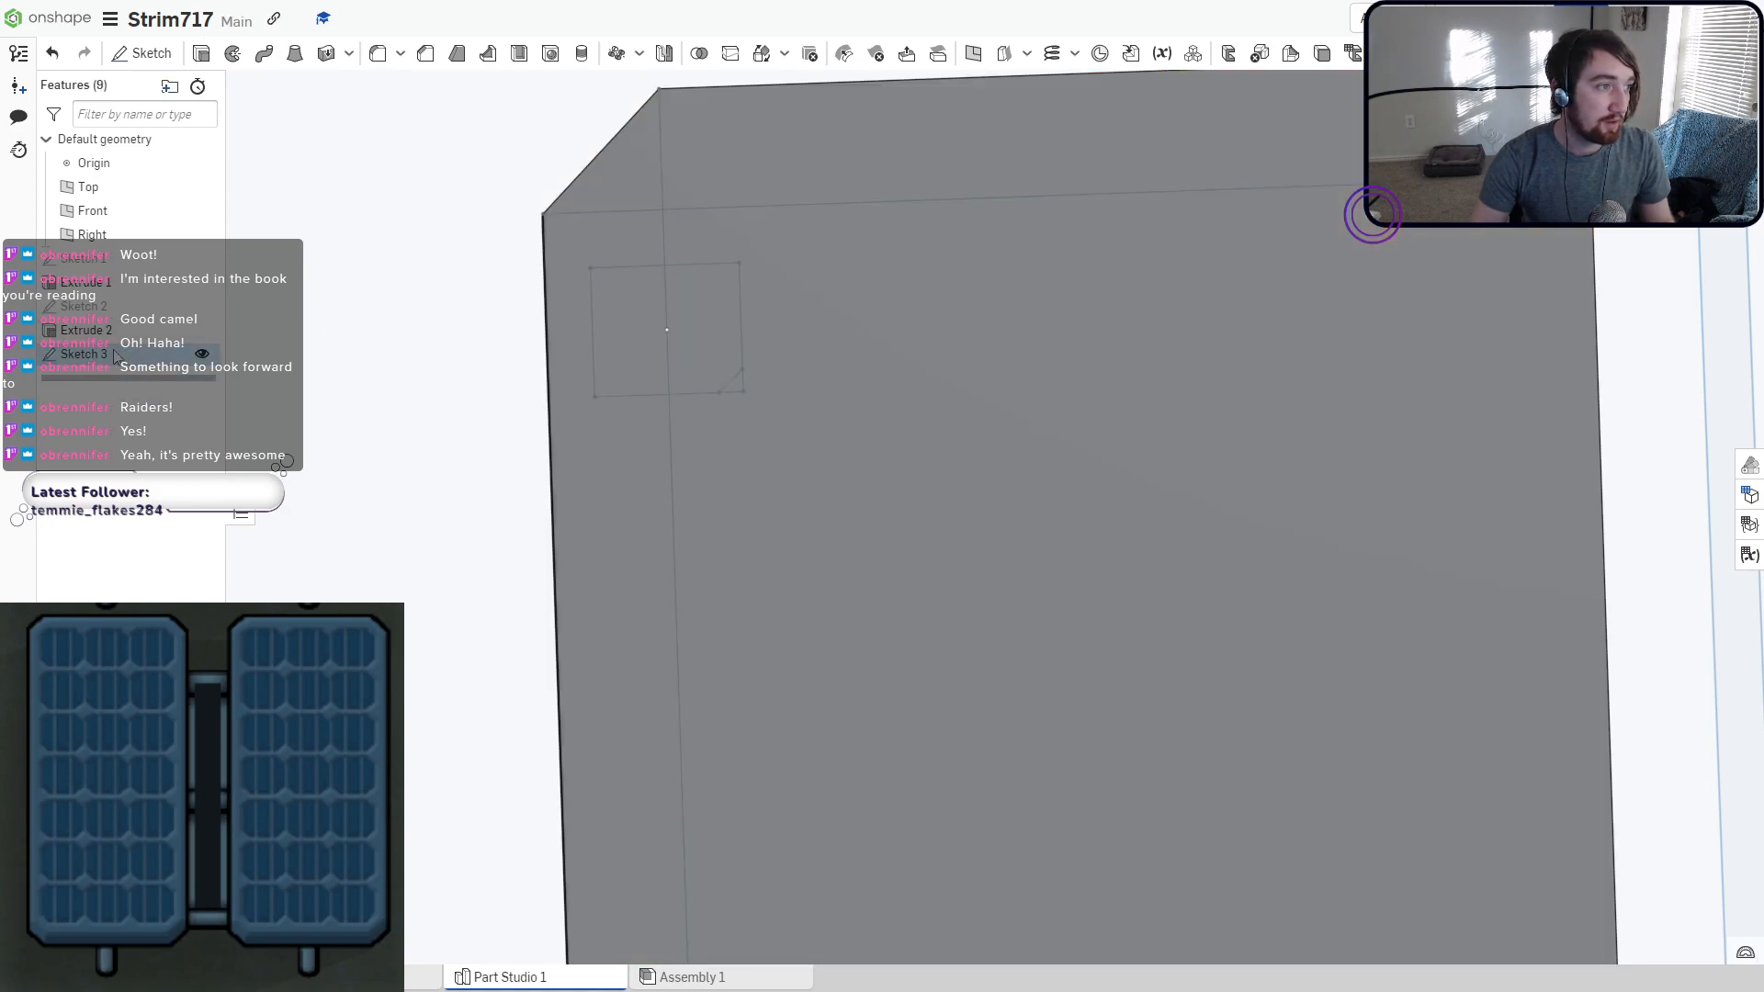
pyautogui.doubleClick(197, 352)
pyautogui.scroll(2, 535, 317)
pyautogui.scroll(1, 536, 317)
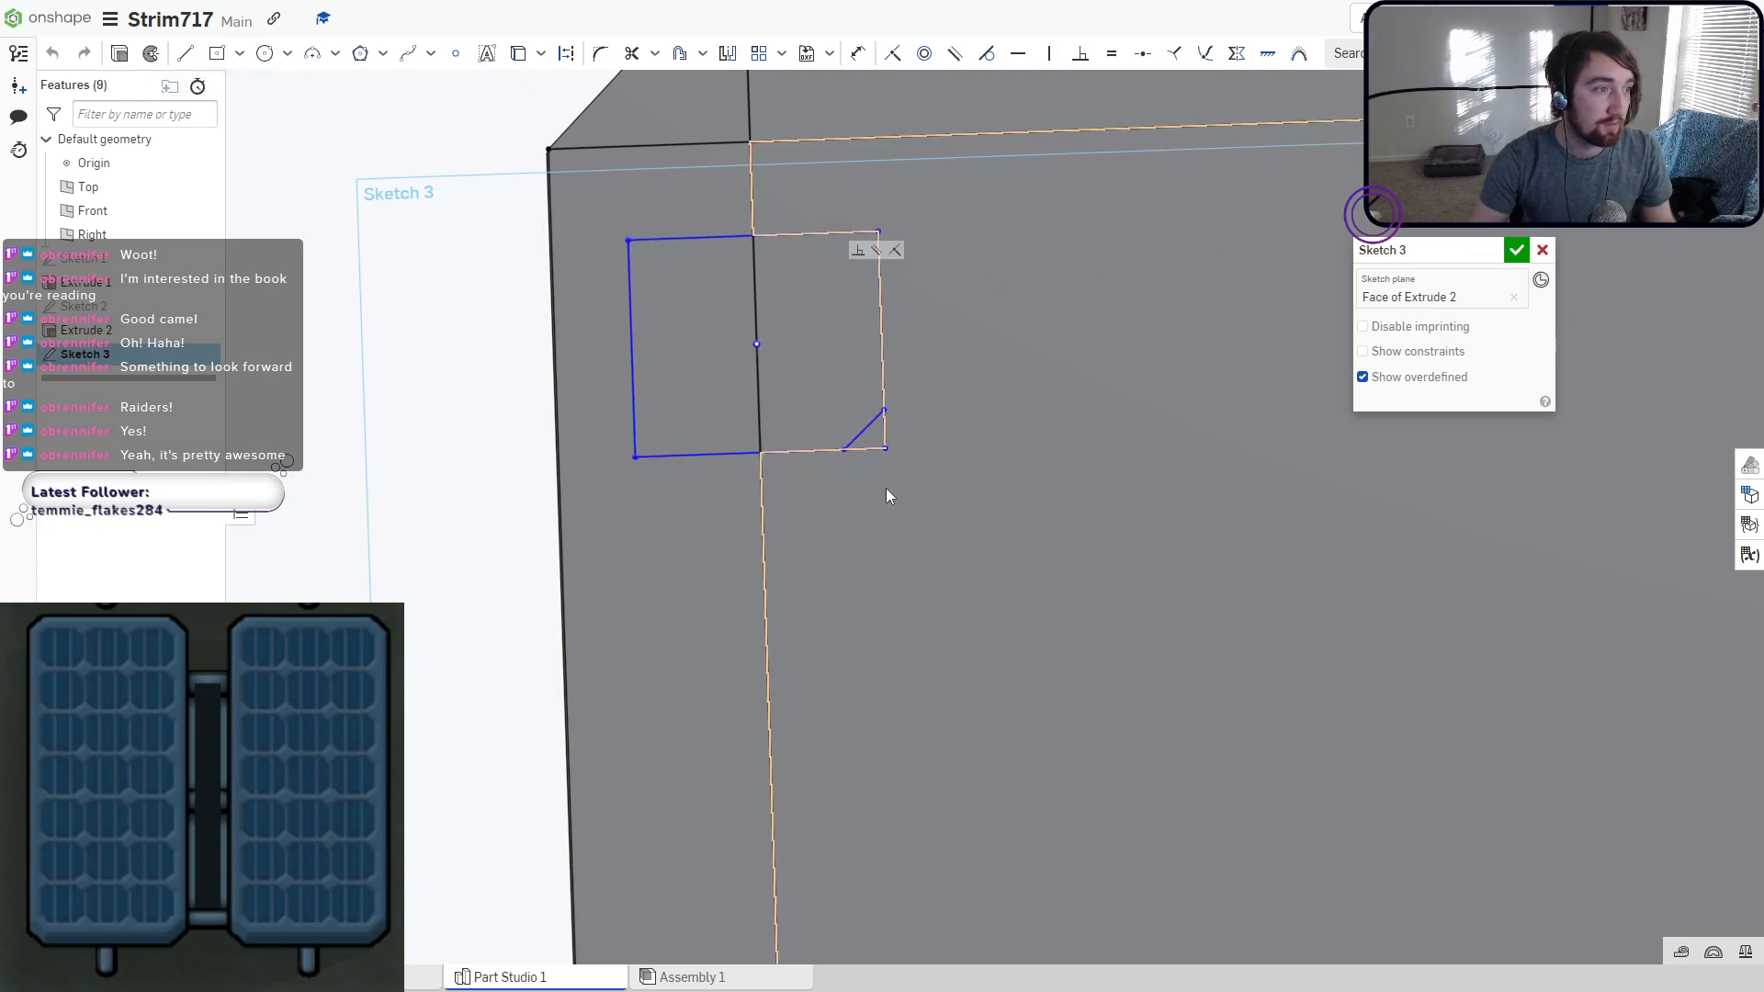
pyautogui.click(855, 433)
pyautogui.hotkey('ctrl', 'z')
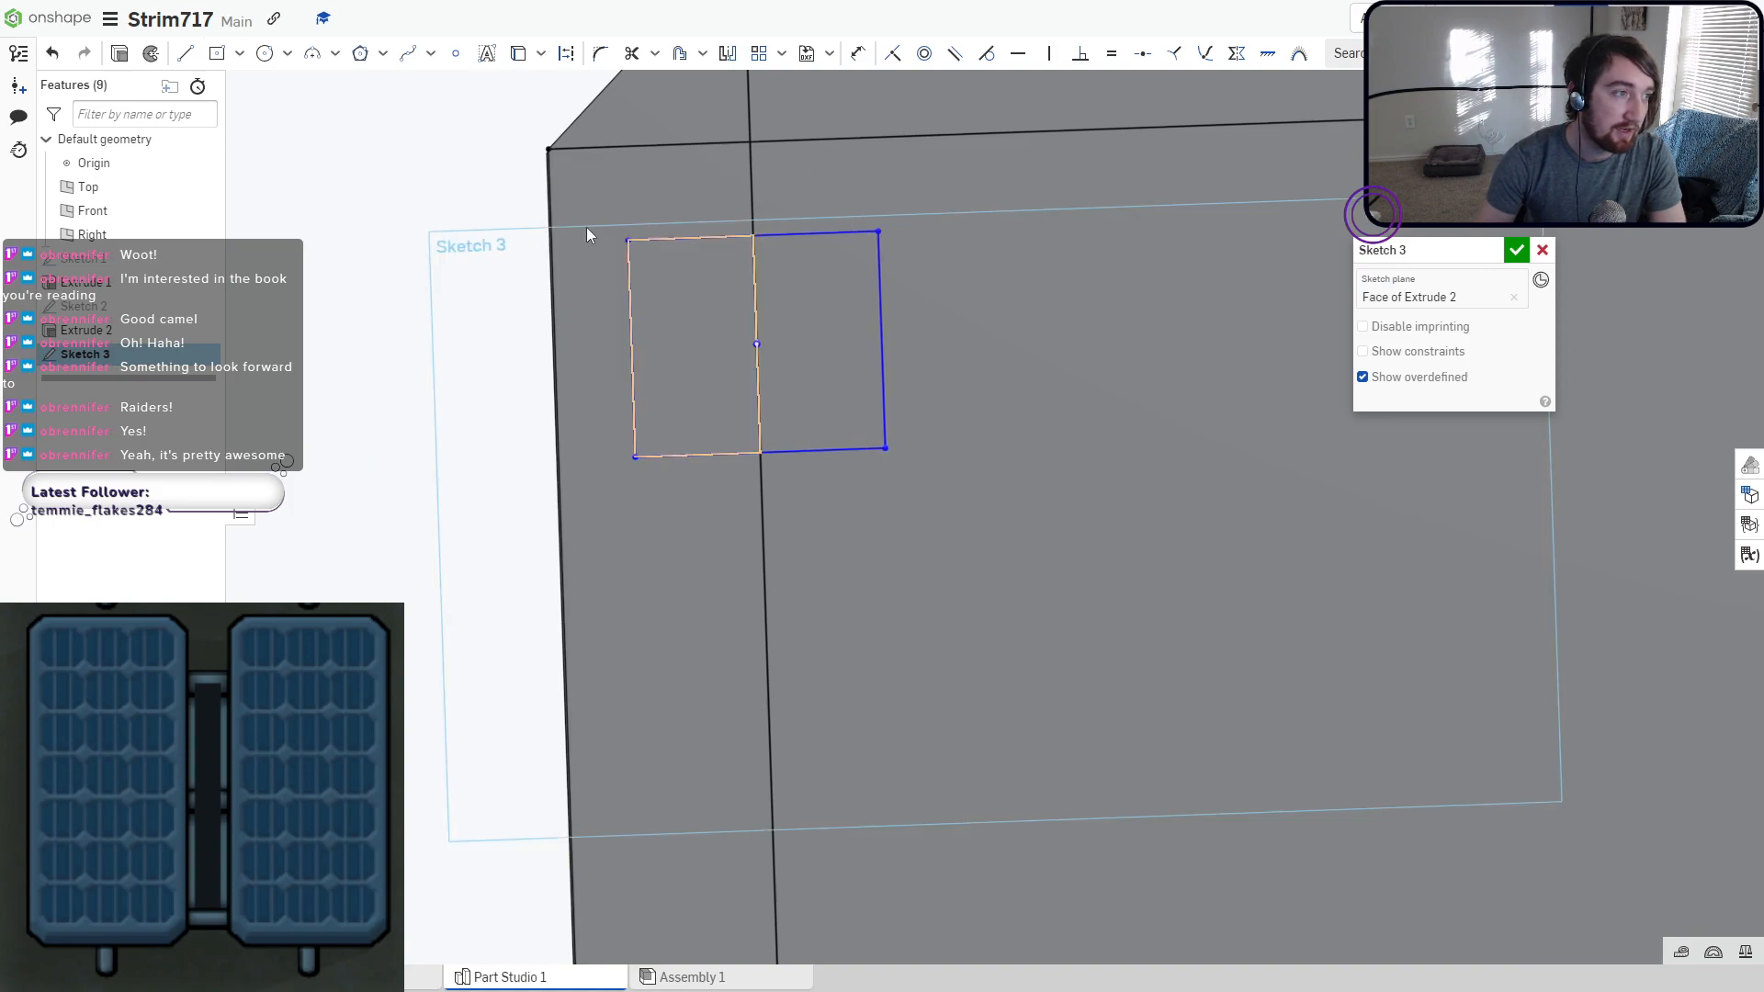
pyautogui.click(217, 54)
pyautogui.click(756, 344)
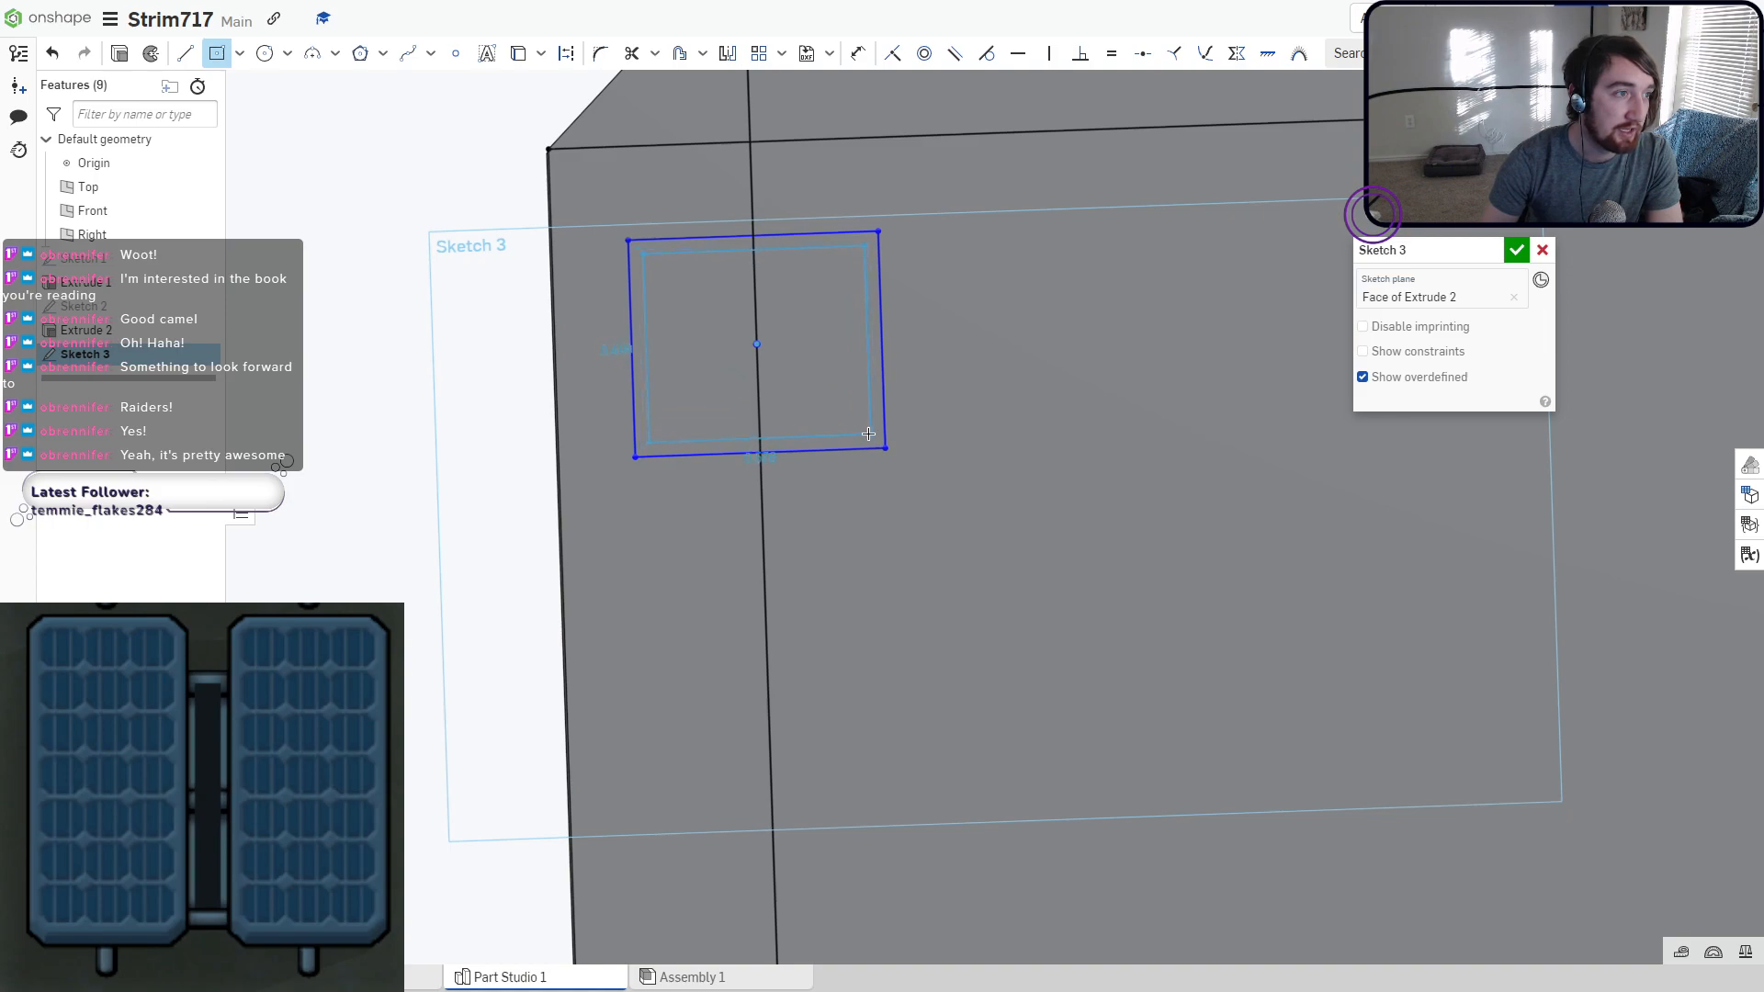
pyautogui.press('Escape')
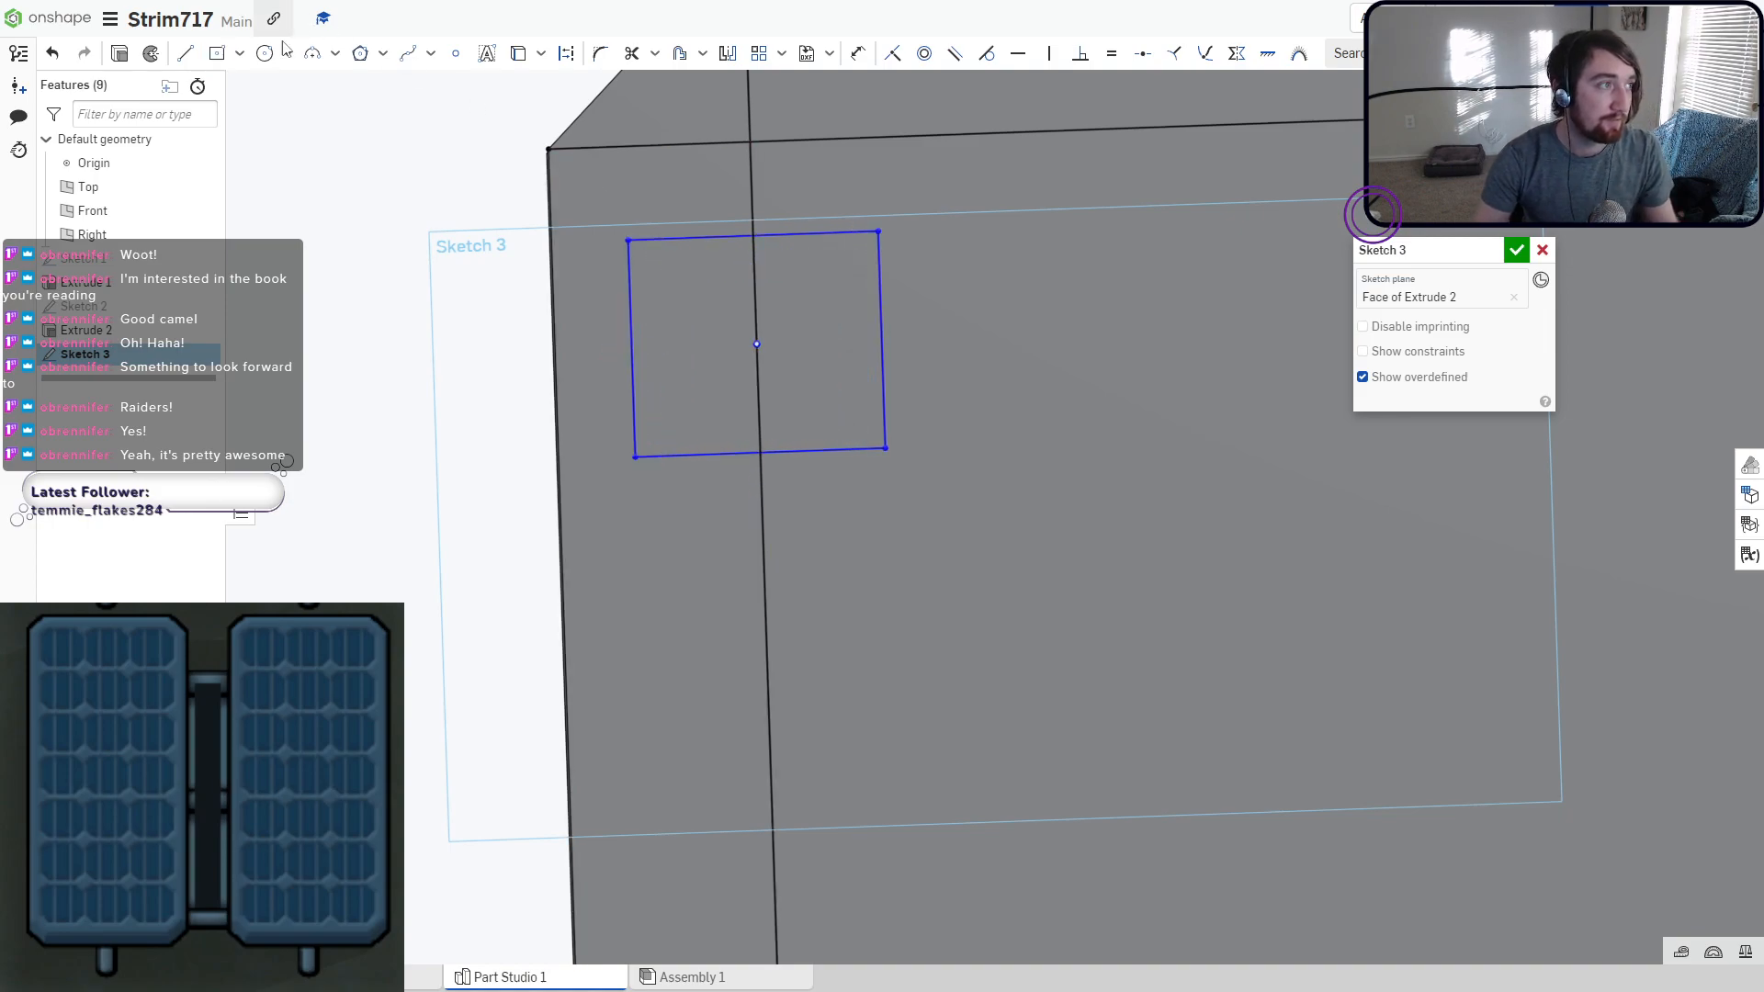
# Draw a 0.08 by 0.08 cm corner rectangle inside the lower-right corner of the small rectangle.
pyautogui.click(240, 55)
pyautogui.click(271, 86)
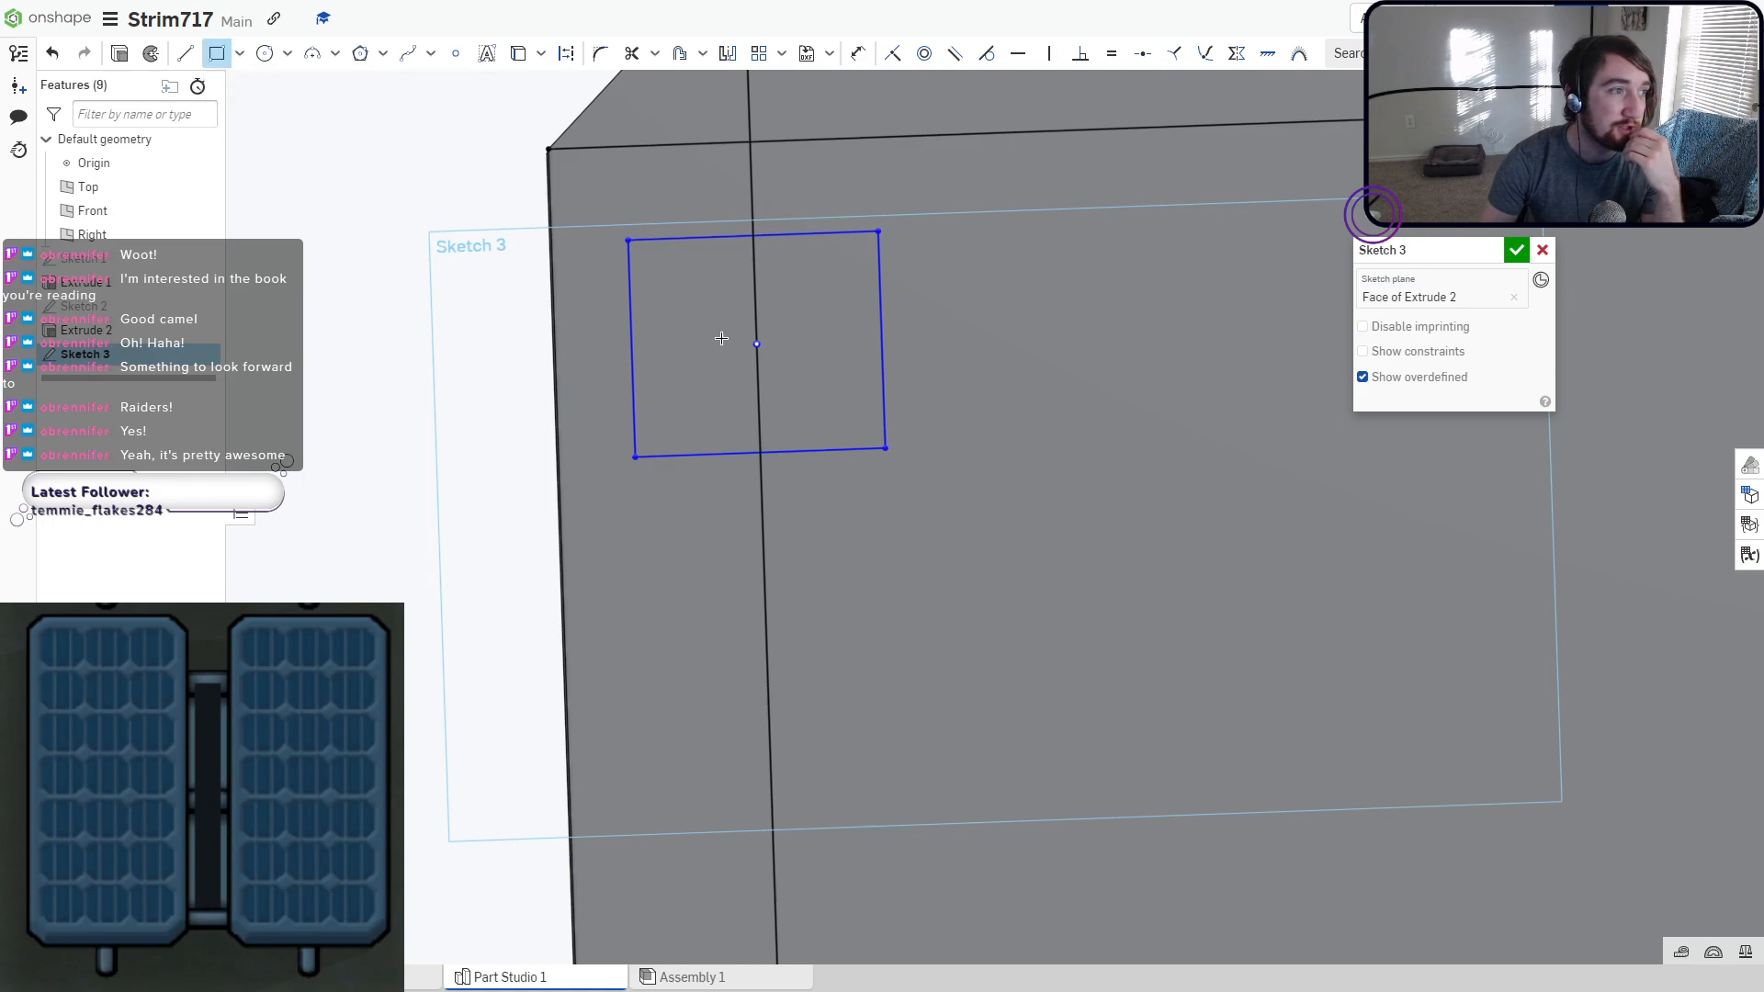
pyautogui.click(855, 419)
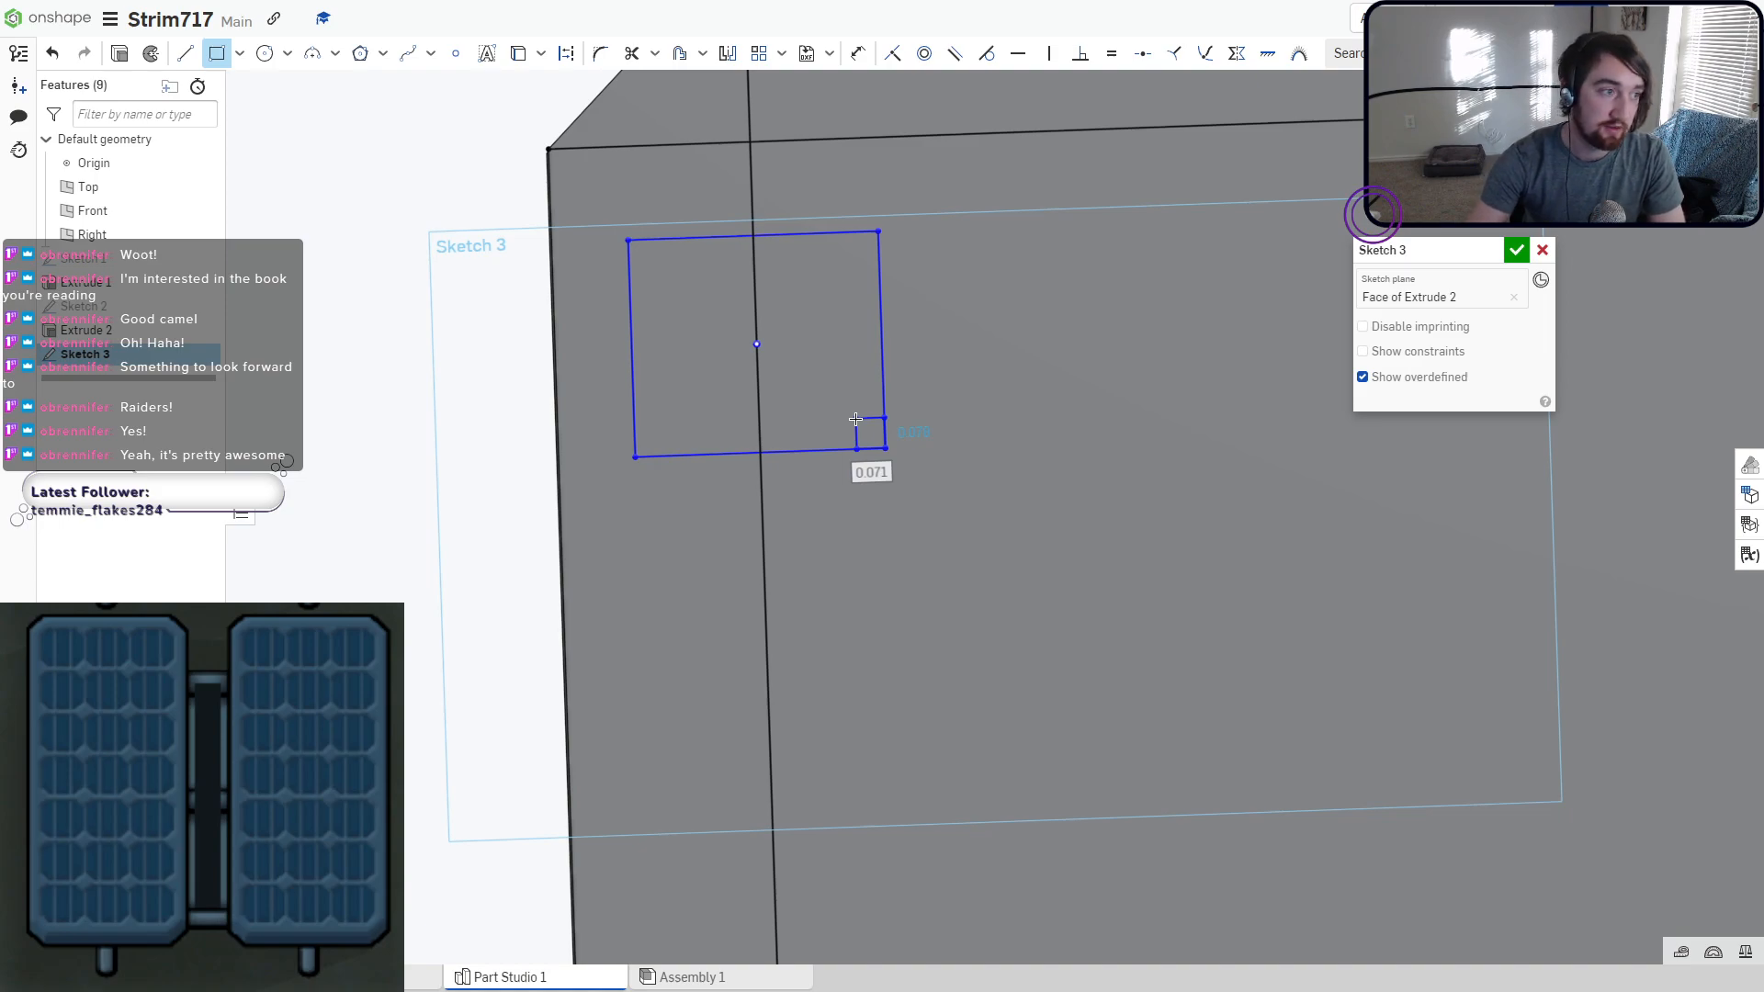
pyautogui.write('.')
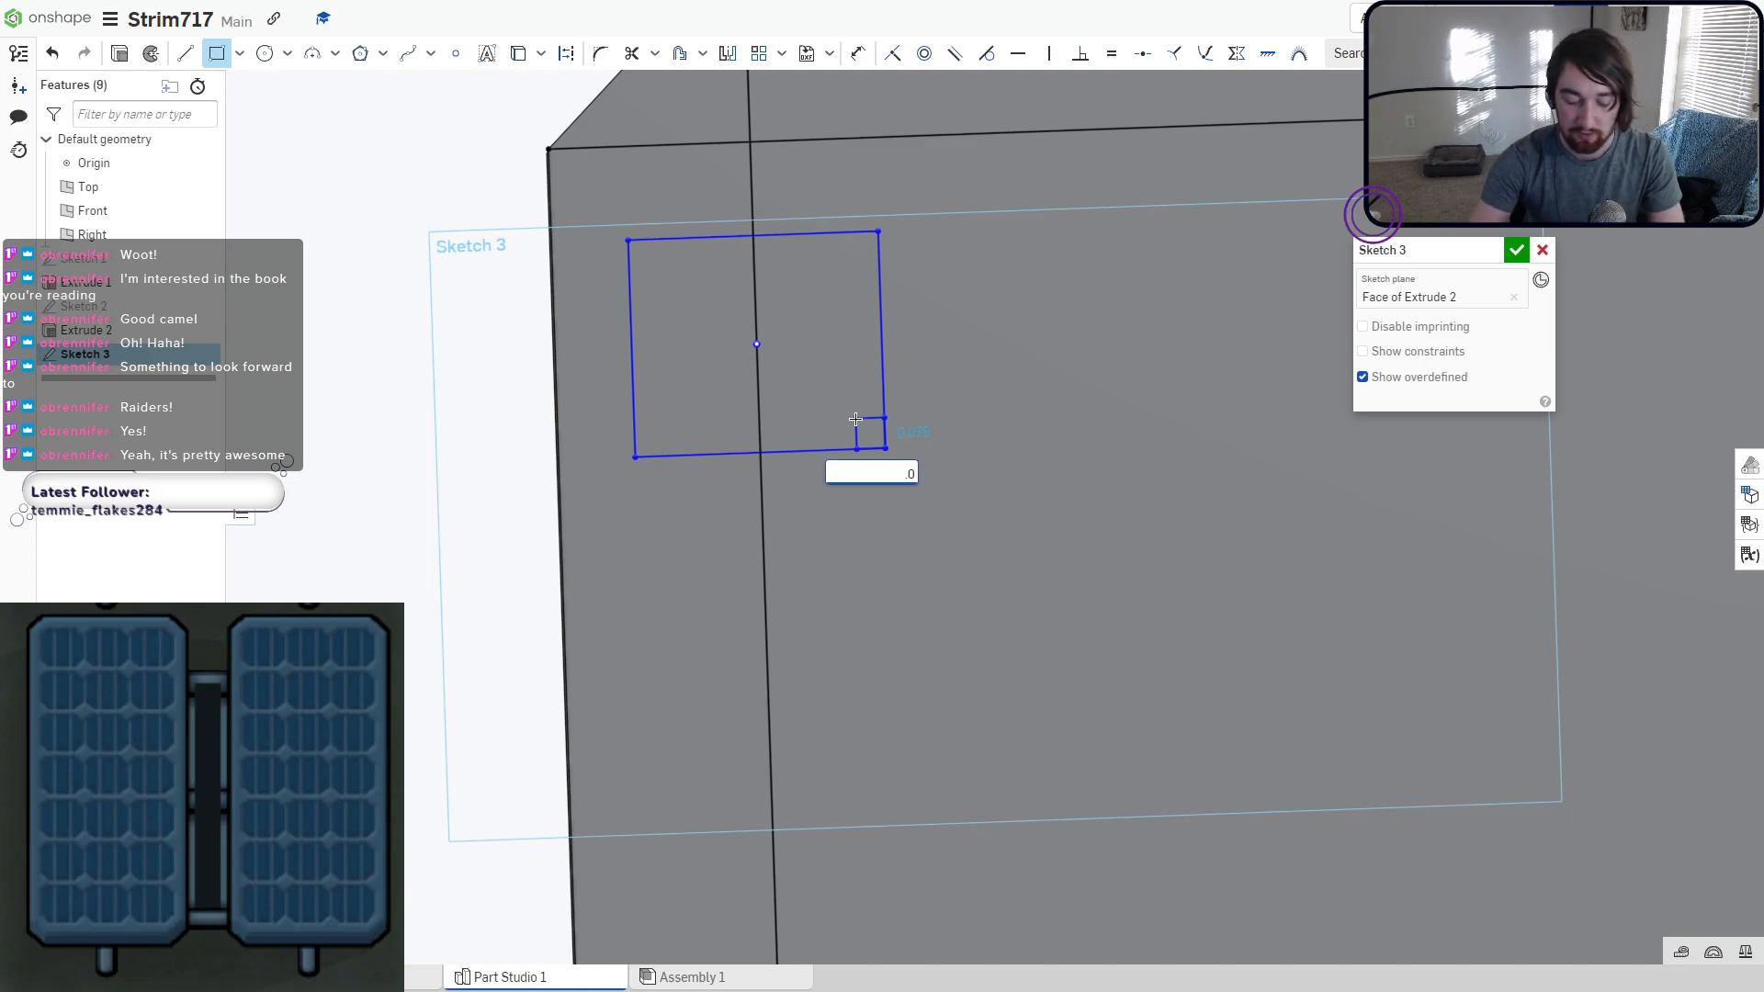
pyautogui.write('08')
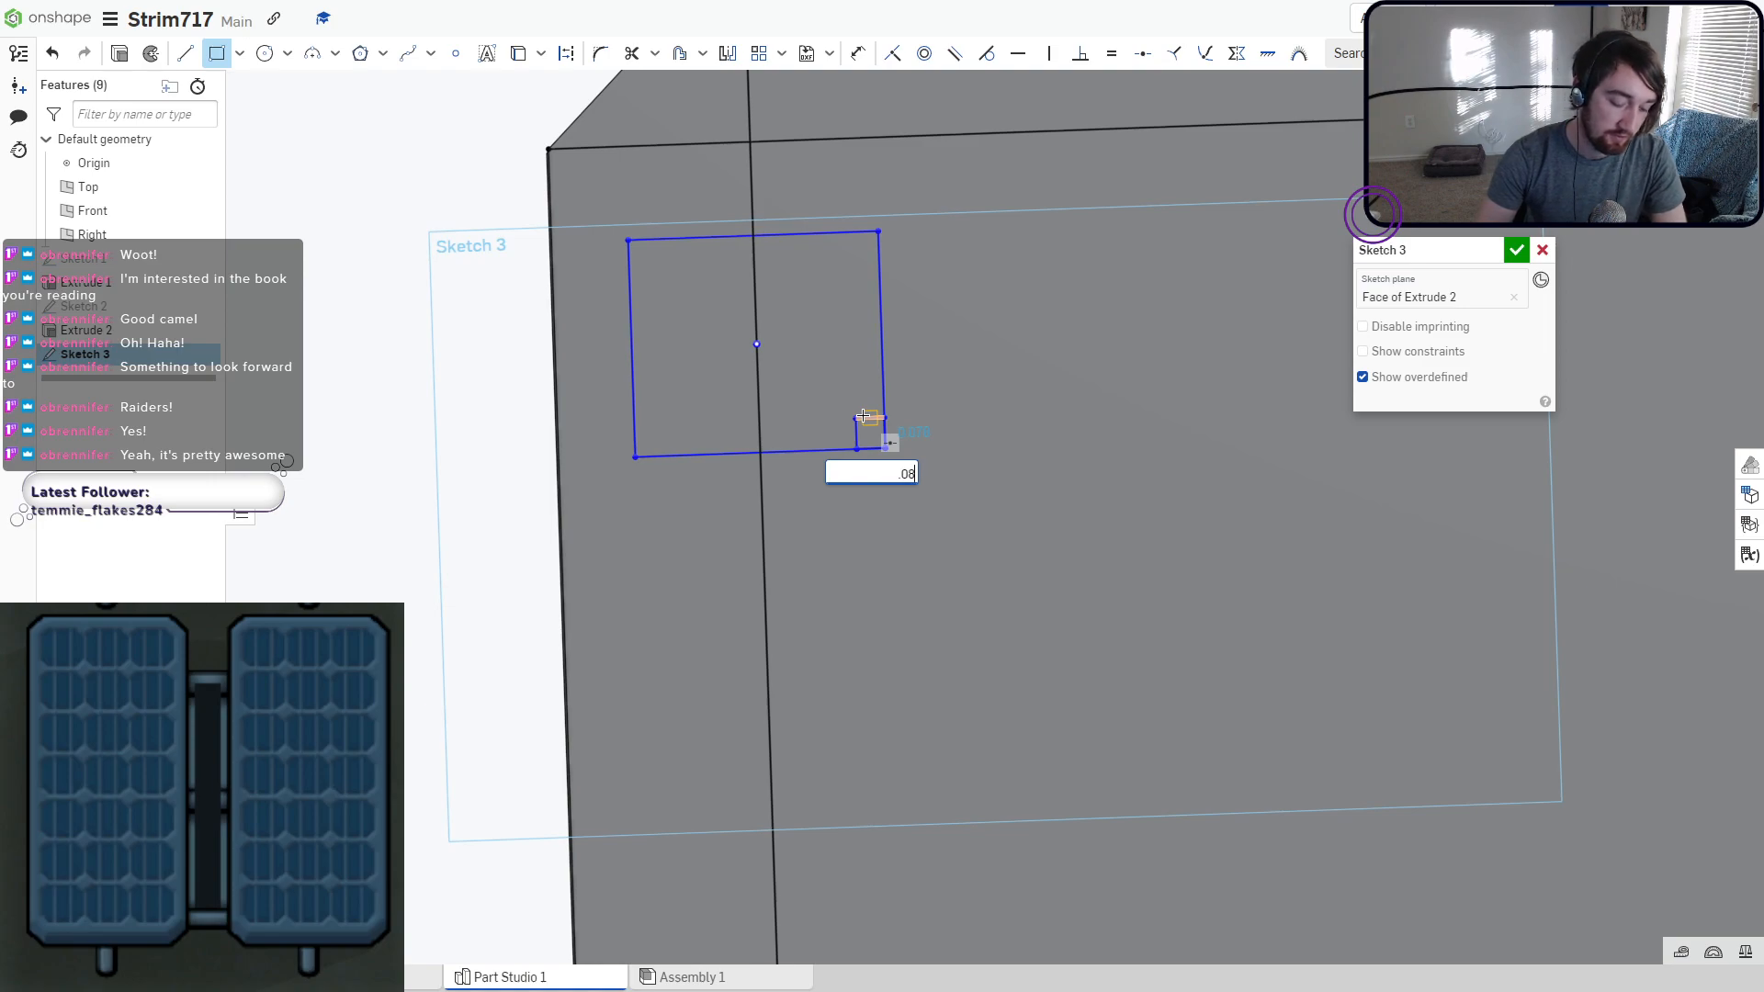
pyautogui.press('Return')
pyautogui.write('.08')
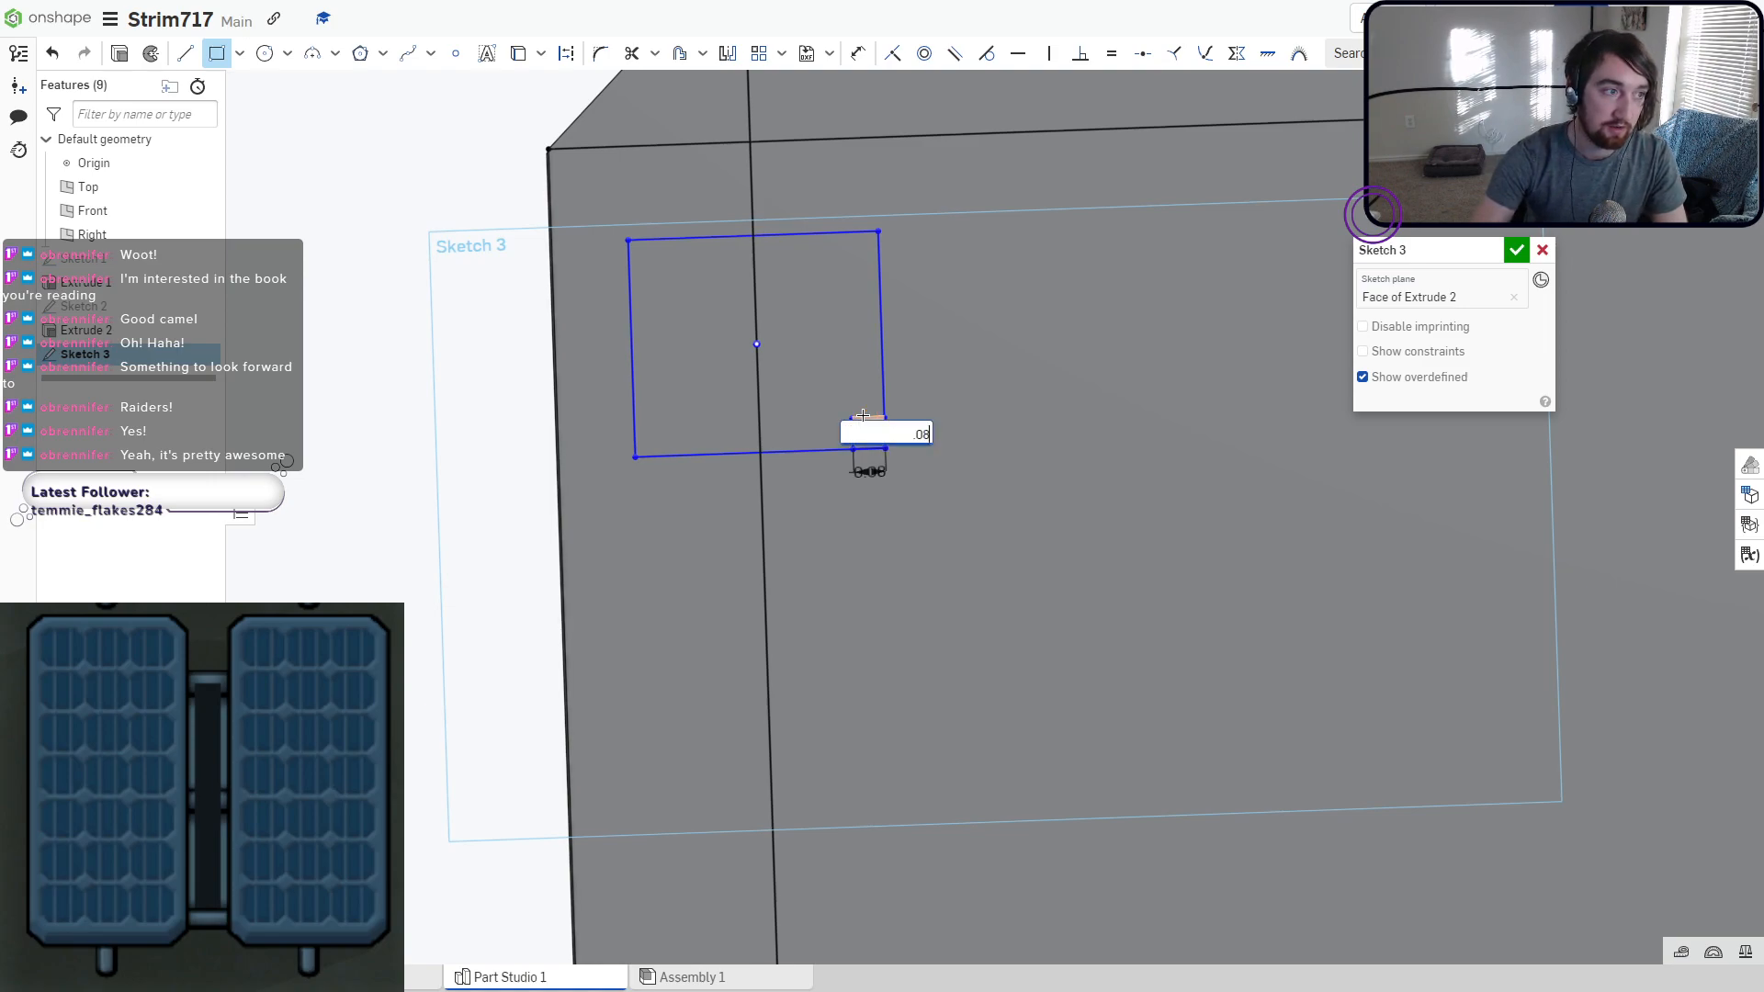
pyautogui.press('Return')
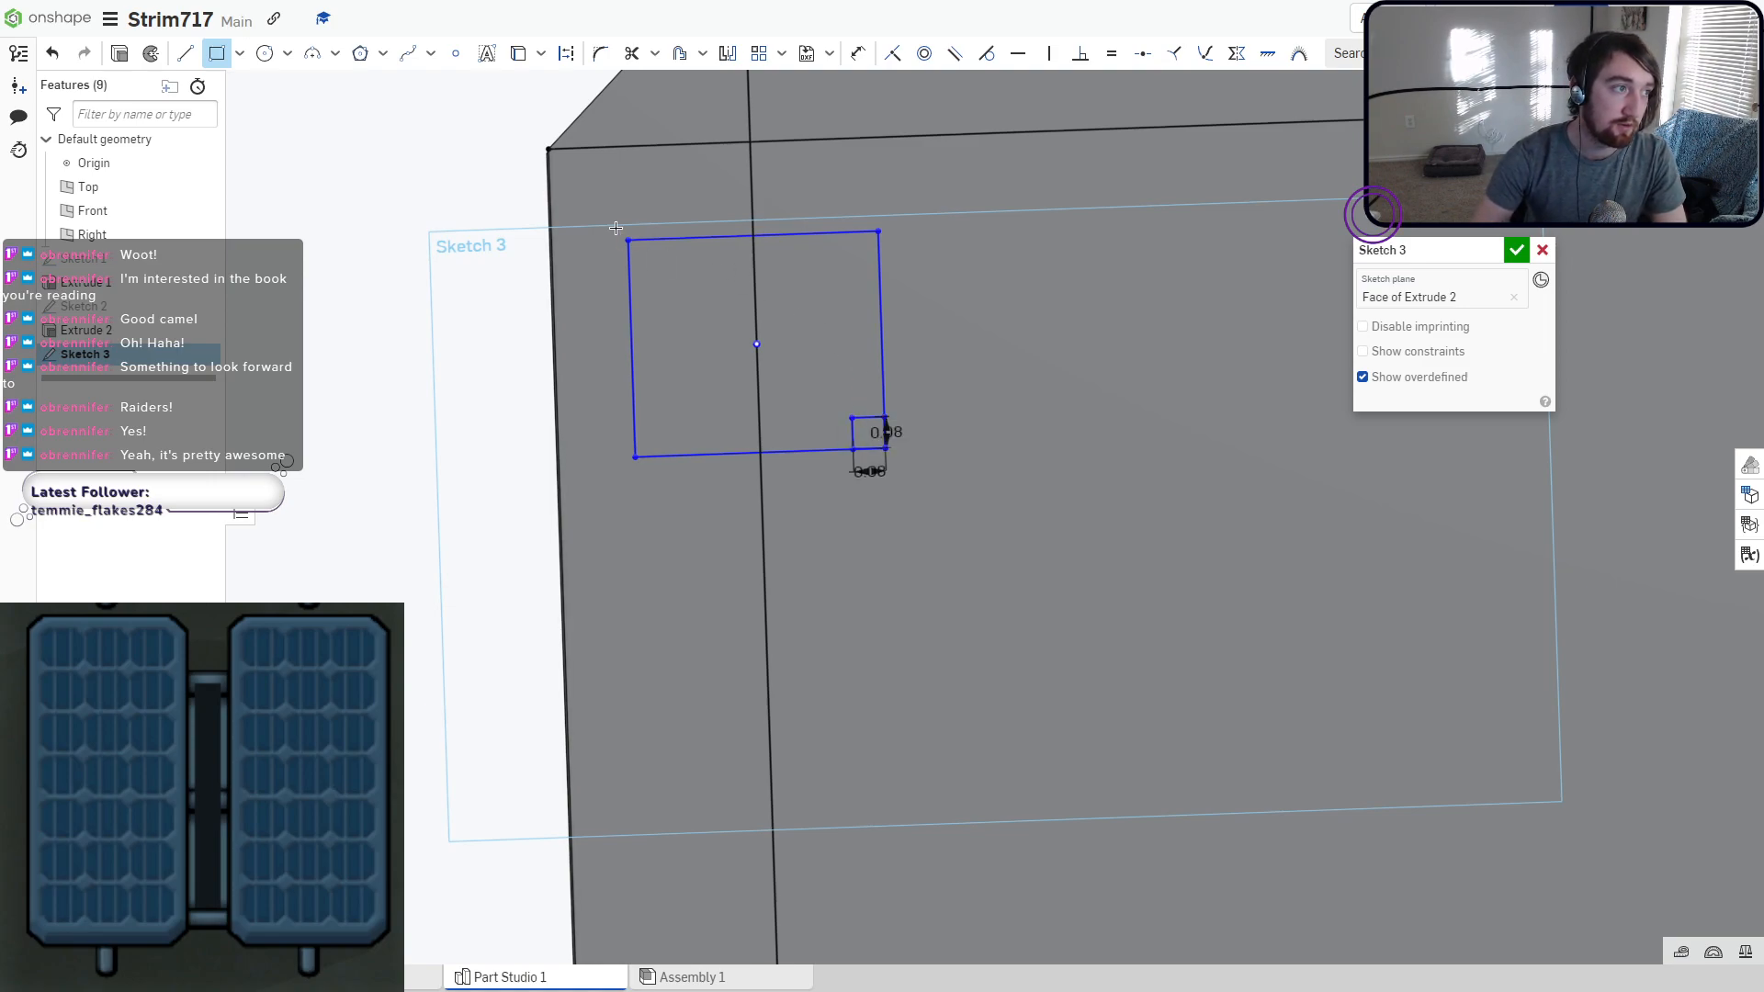
# Add a 0.08 by 0.08 cm square inside the rectangle's upper-left corner.
pyautogui.click(649, 252)
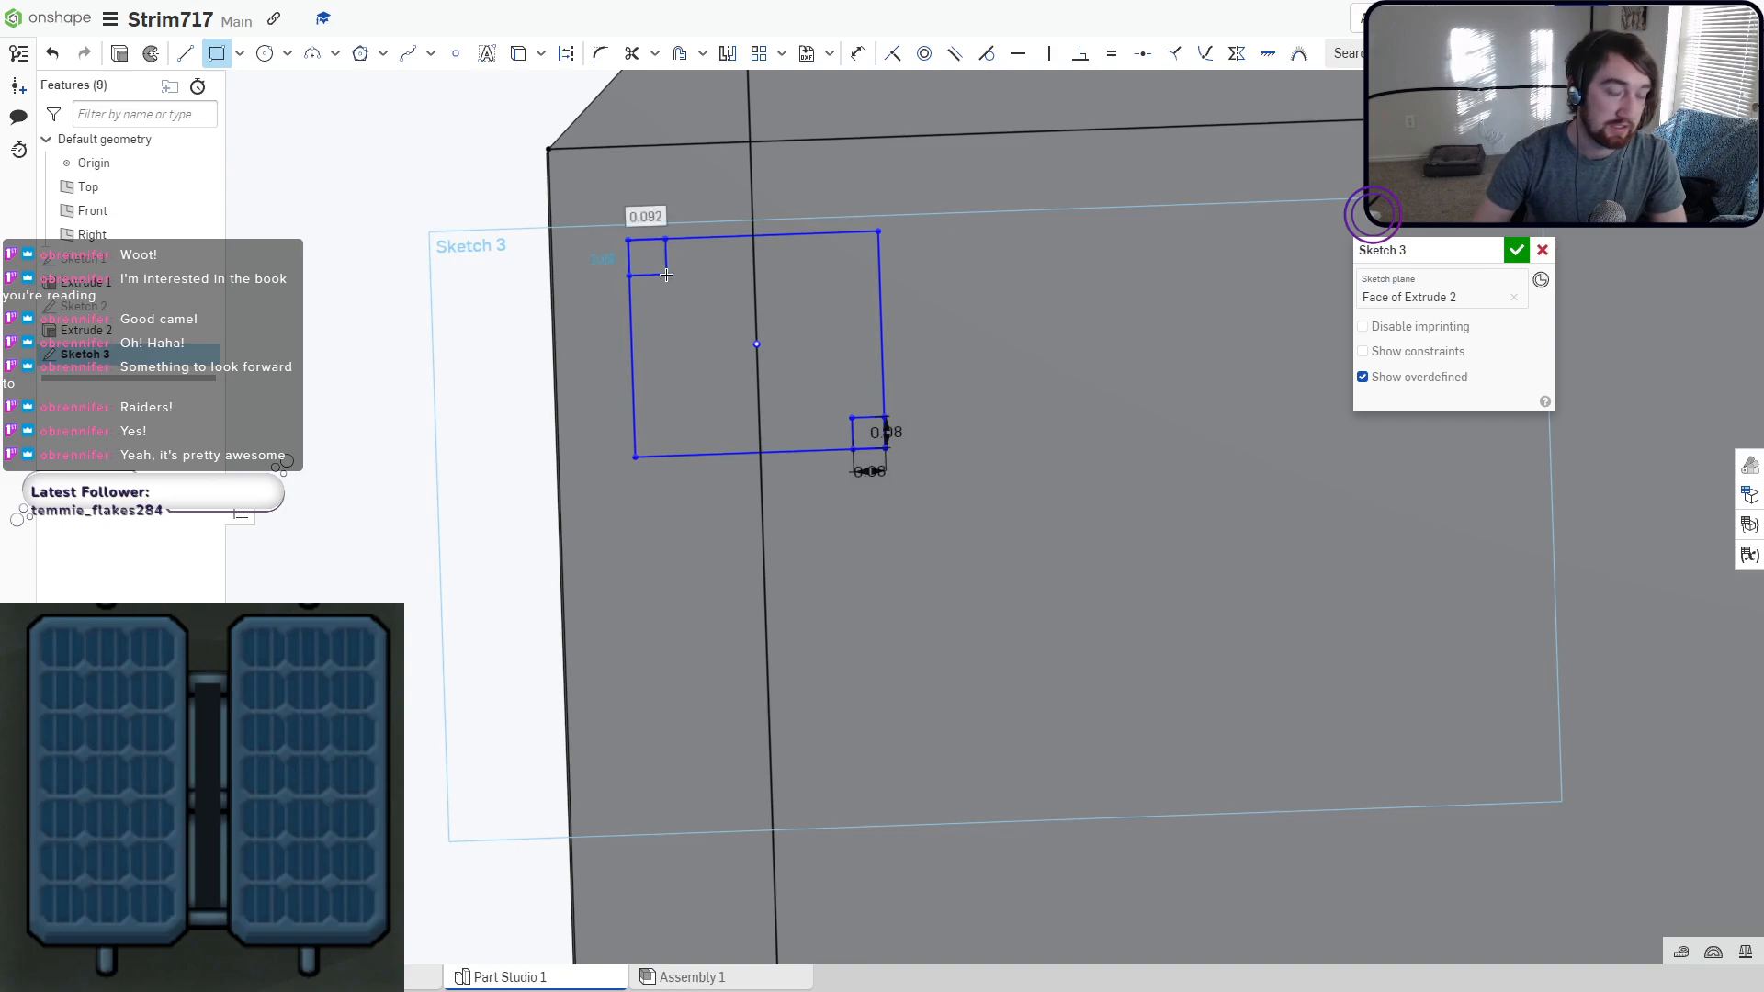
pyautogui.write('.08')
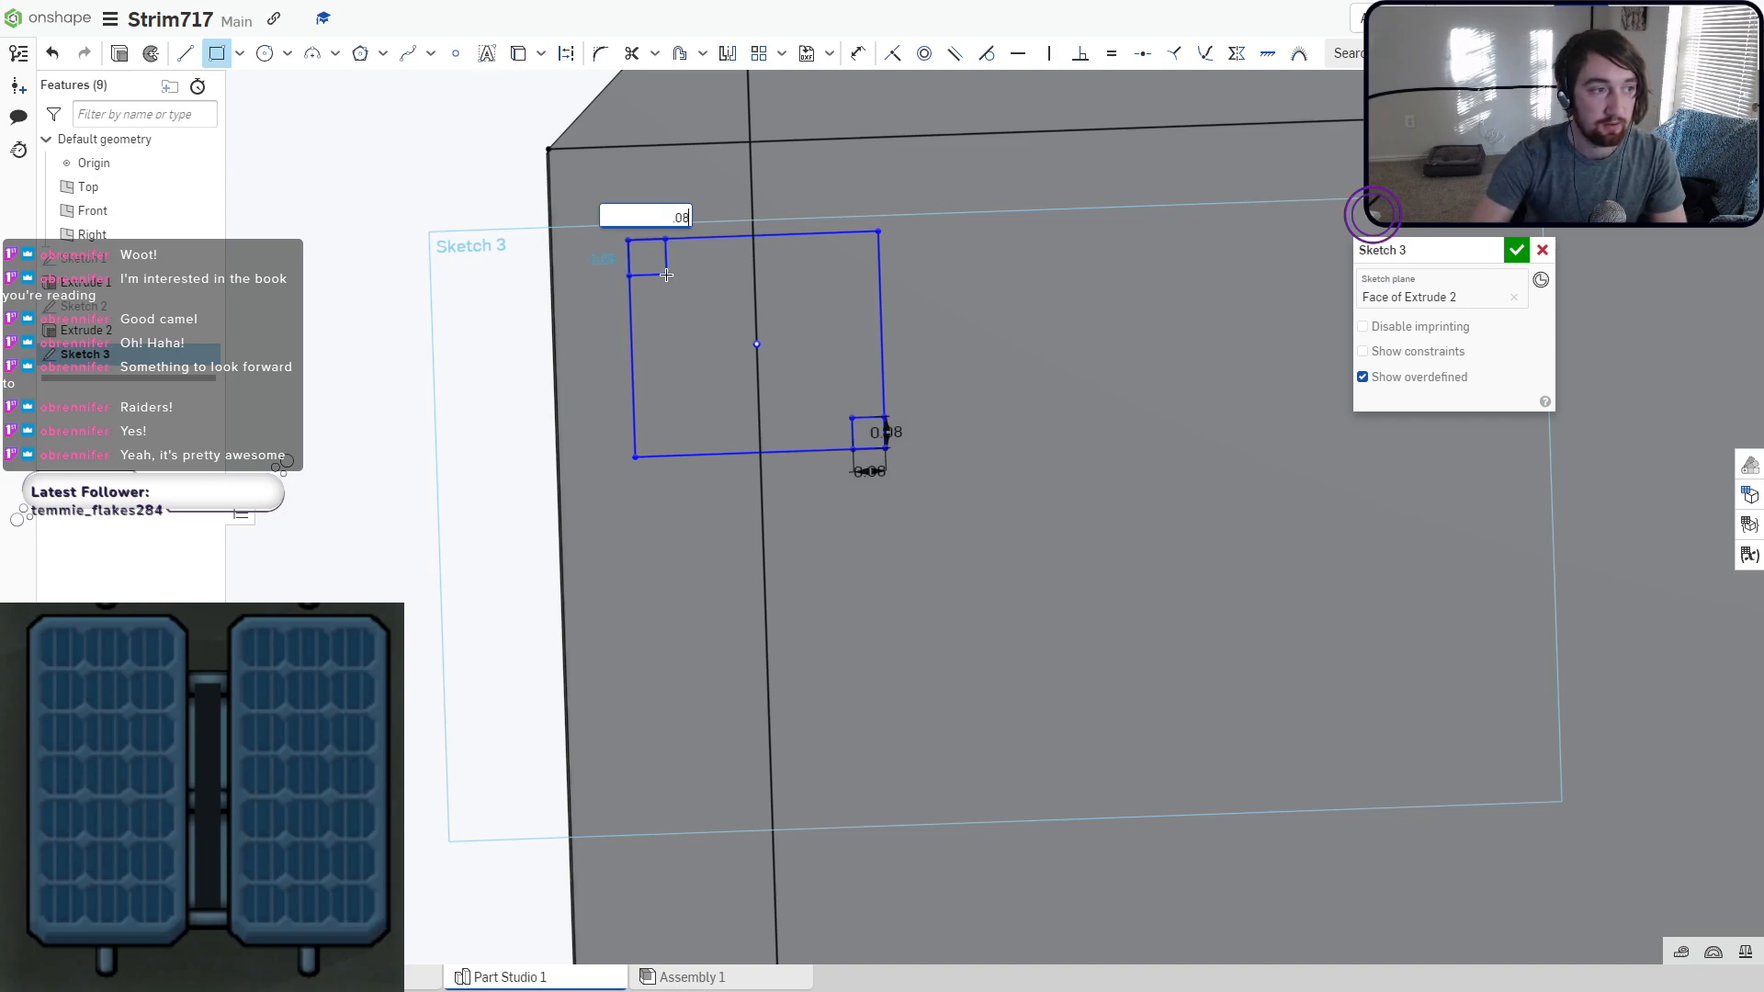
pyautogui.press('Return')
pyautogui.write('.08')
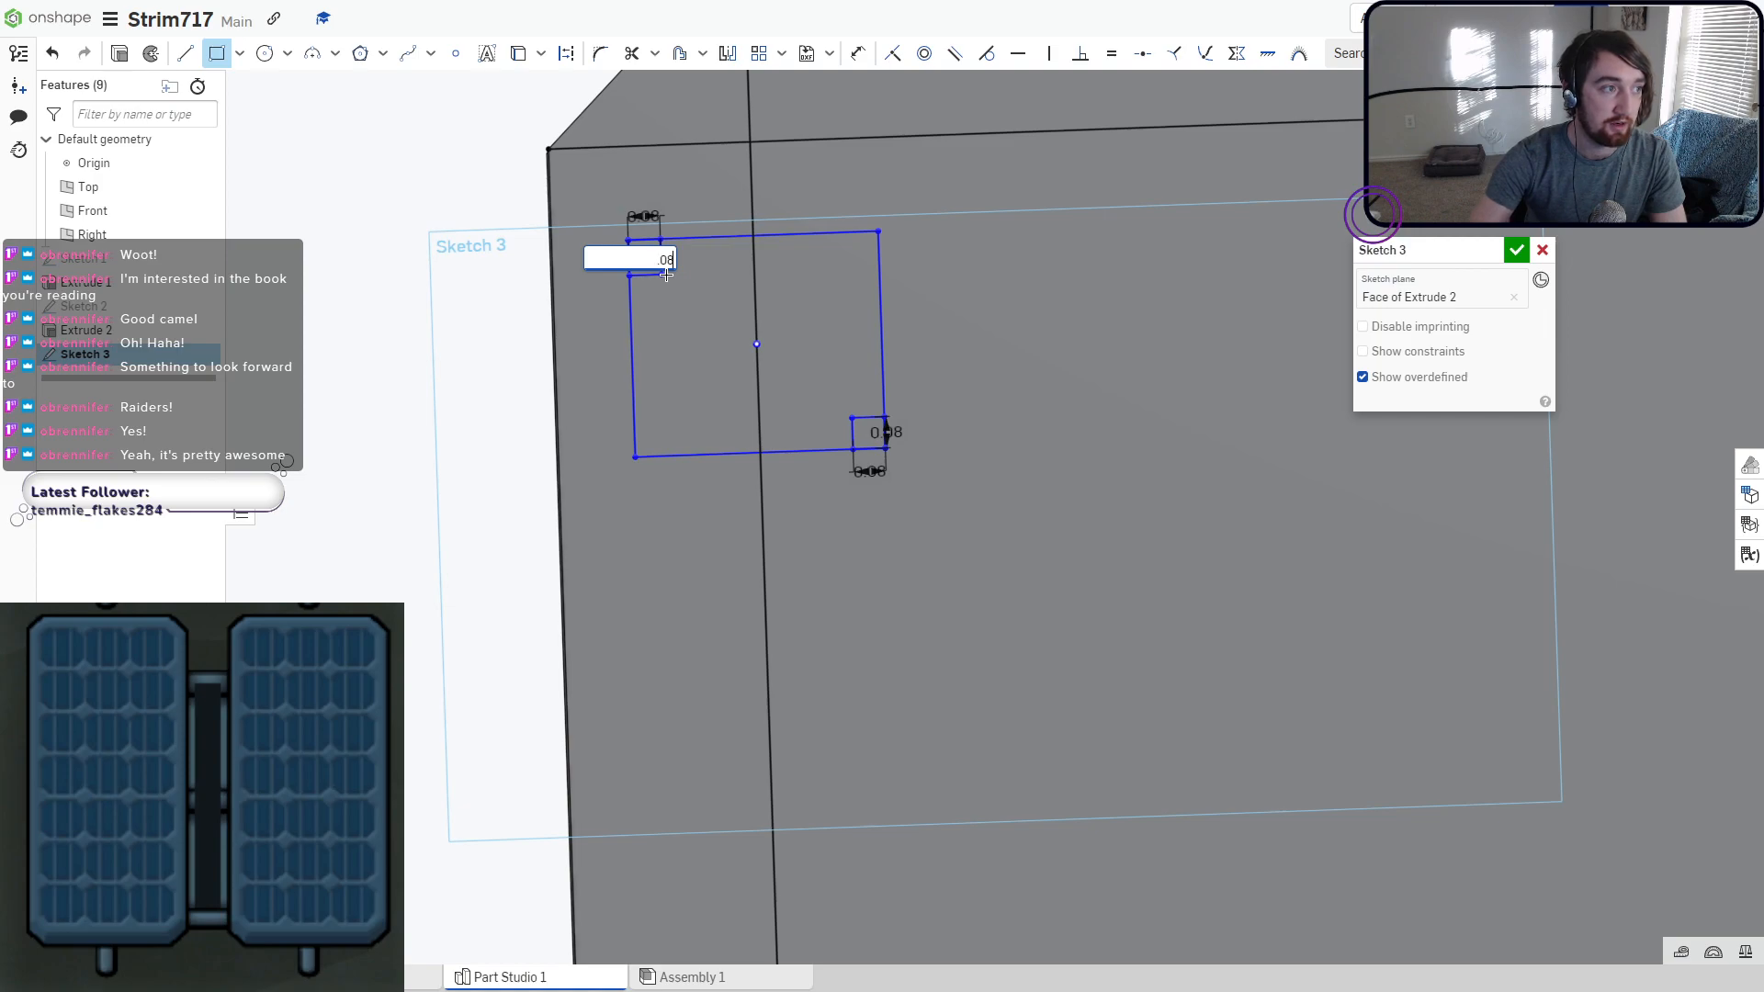
pyautogui.press('Return')
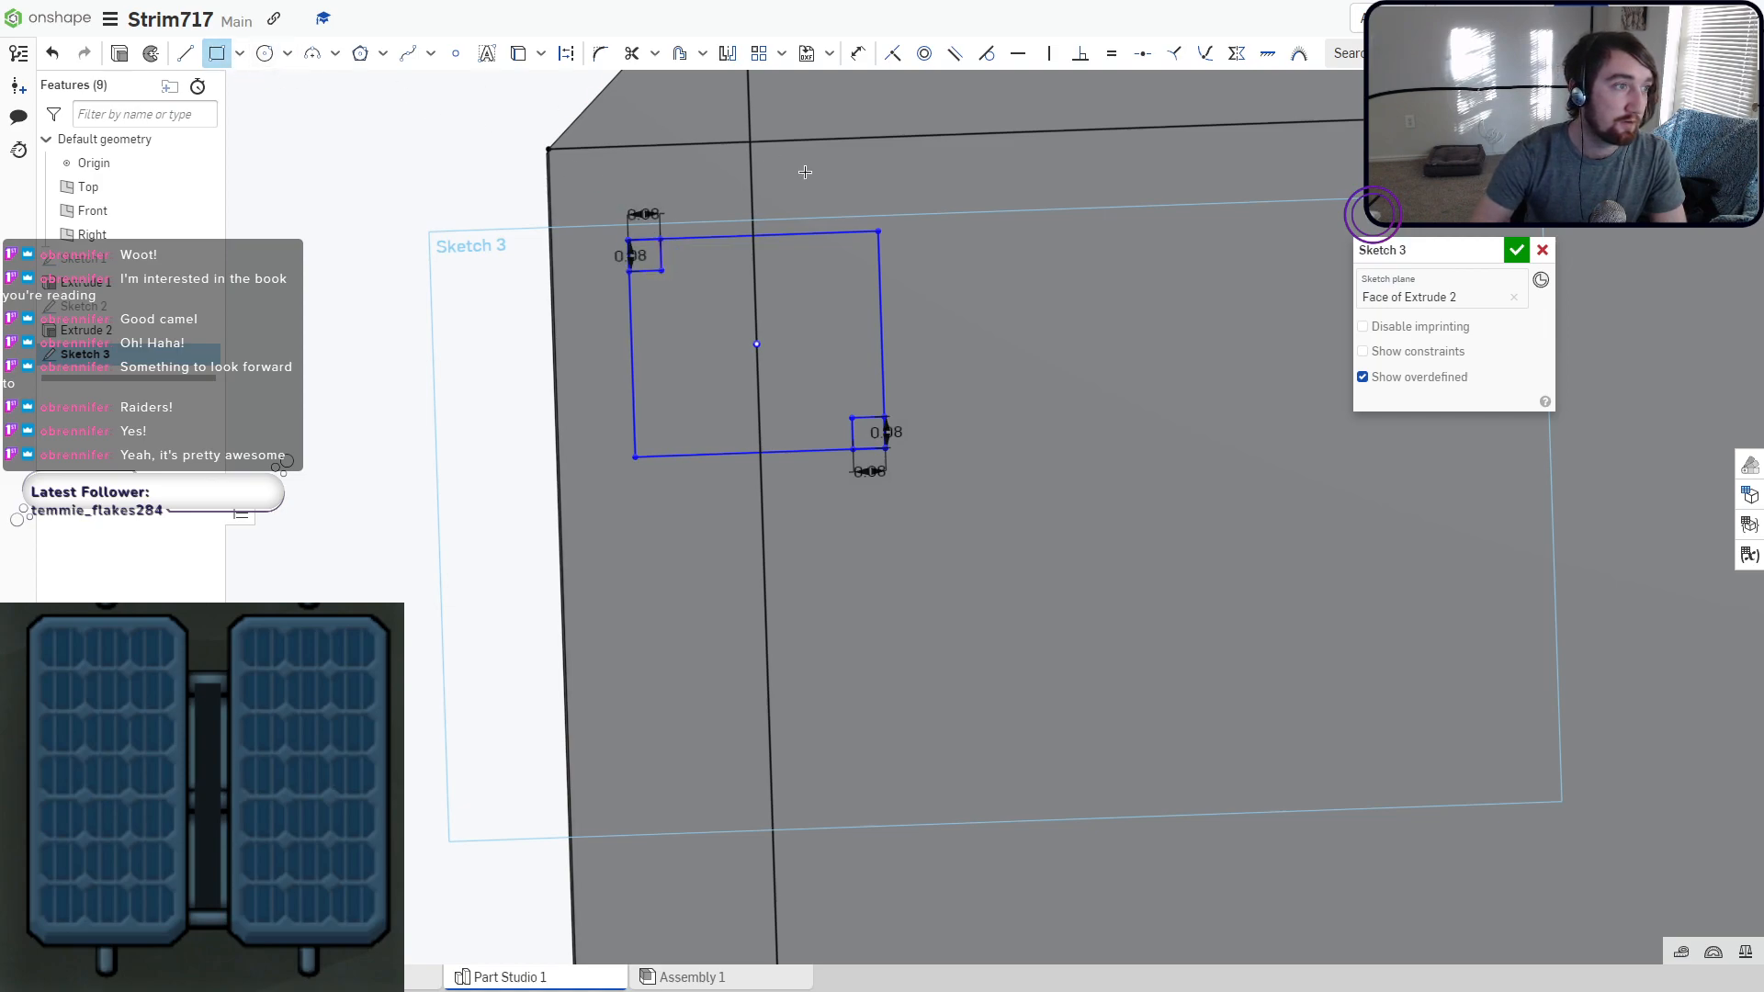
# Draw matching squares in the rectangle's upper-right and lower-left corners, aligned with the inner corners of the two dimensioned squares.
pyautogui.click(880, 231)
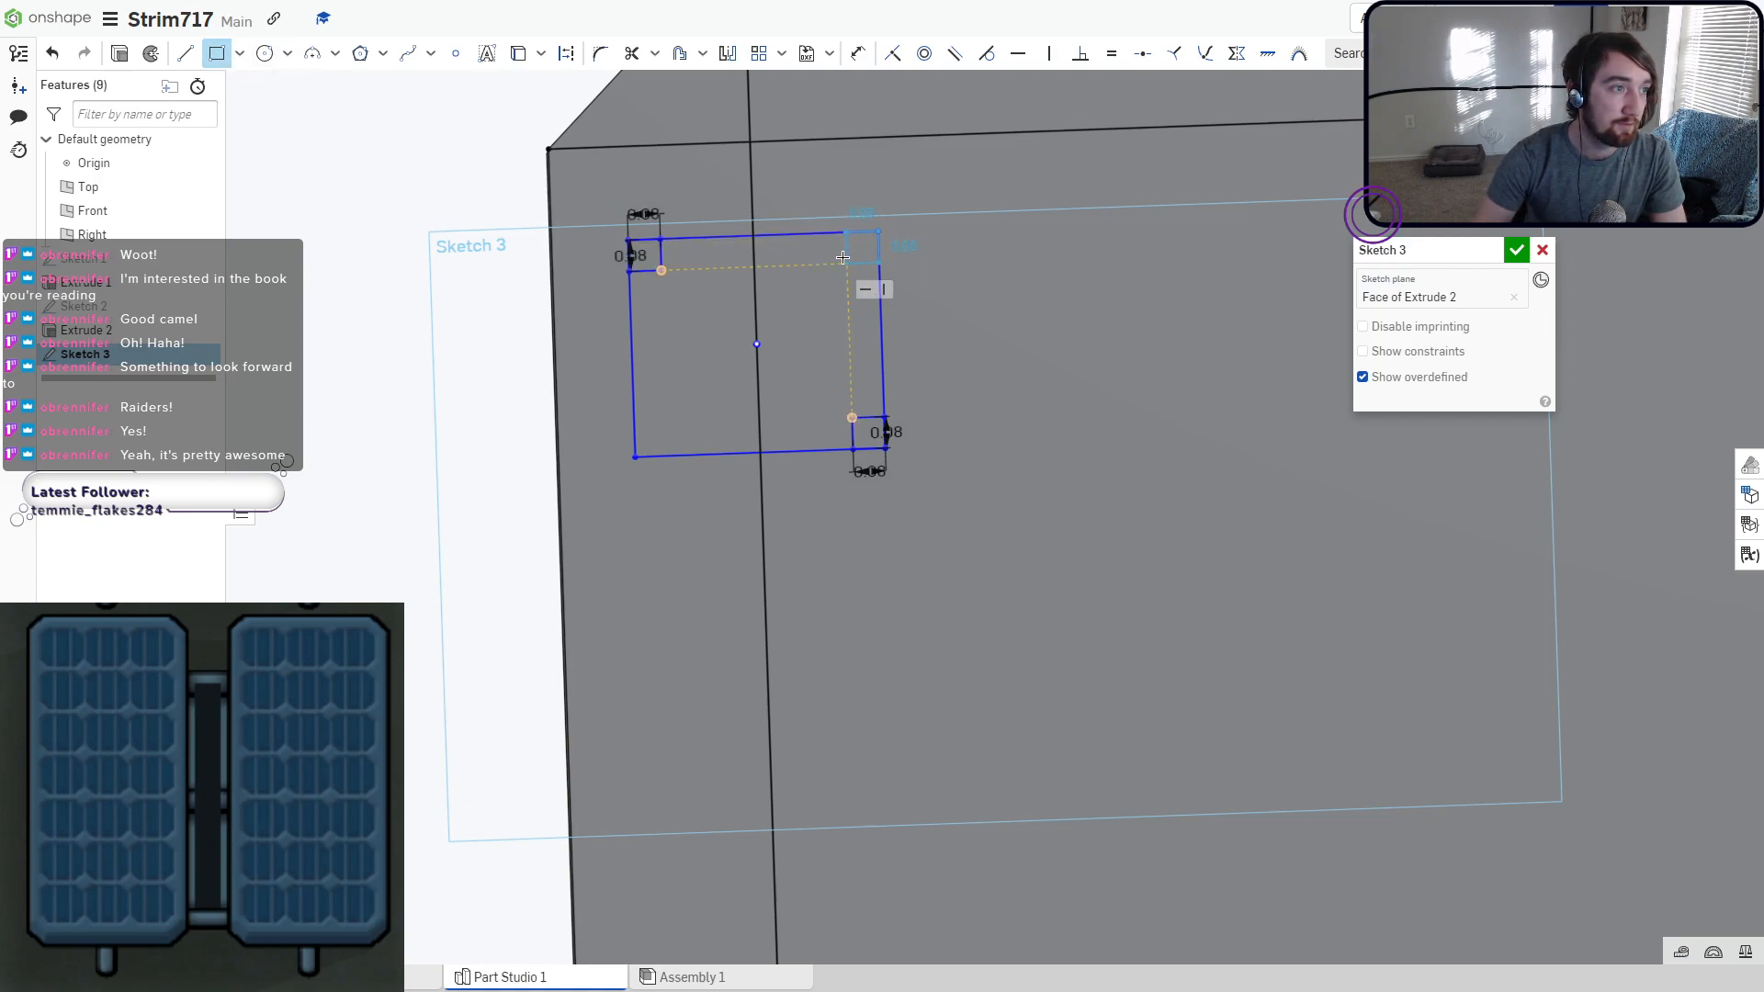
pyautogui.click(845, 263)
pyautogui.click(635, 456)
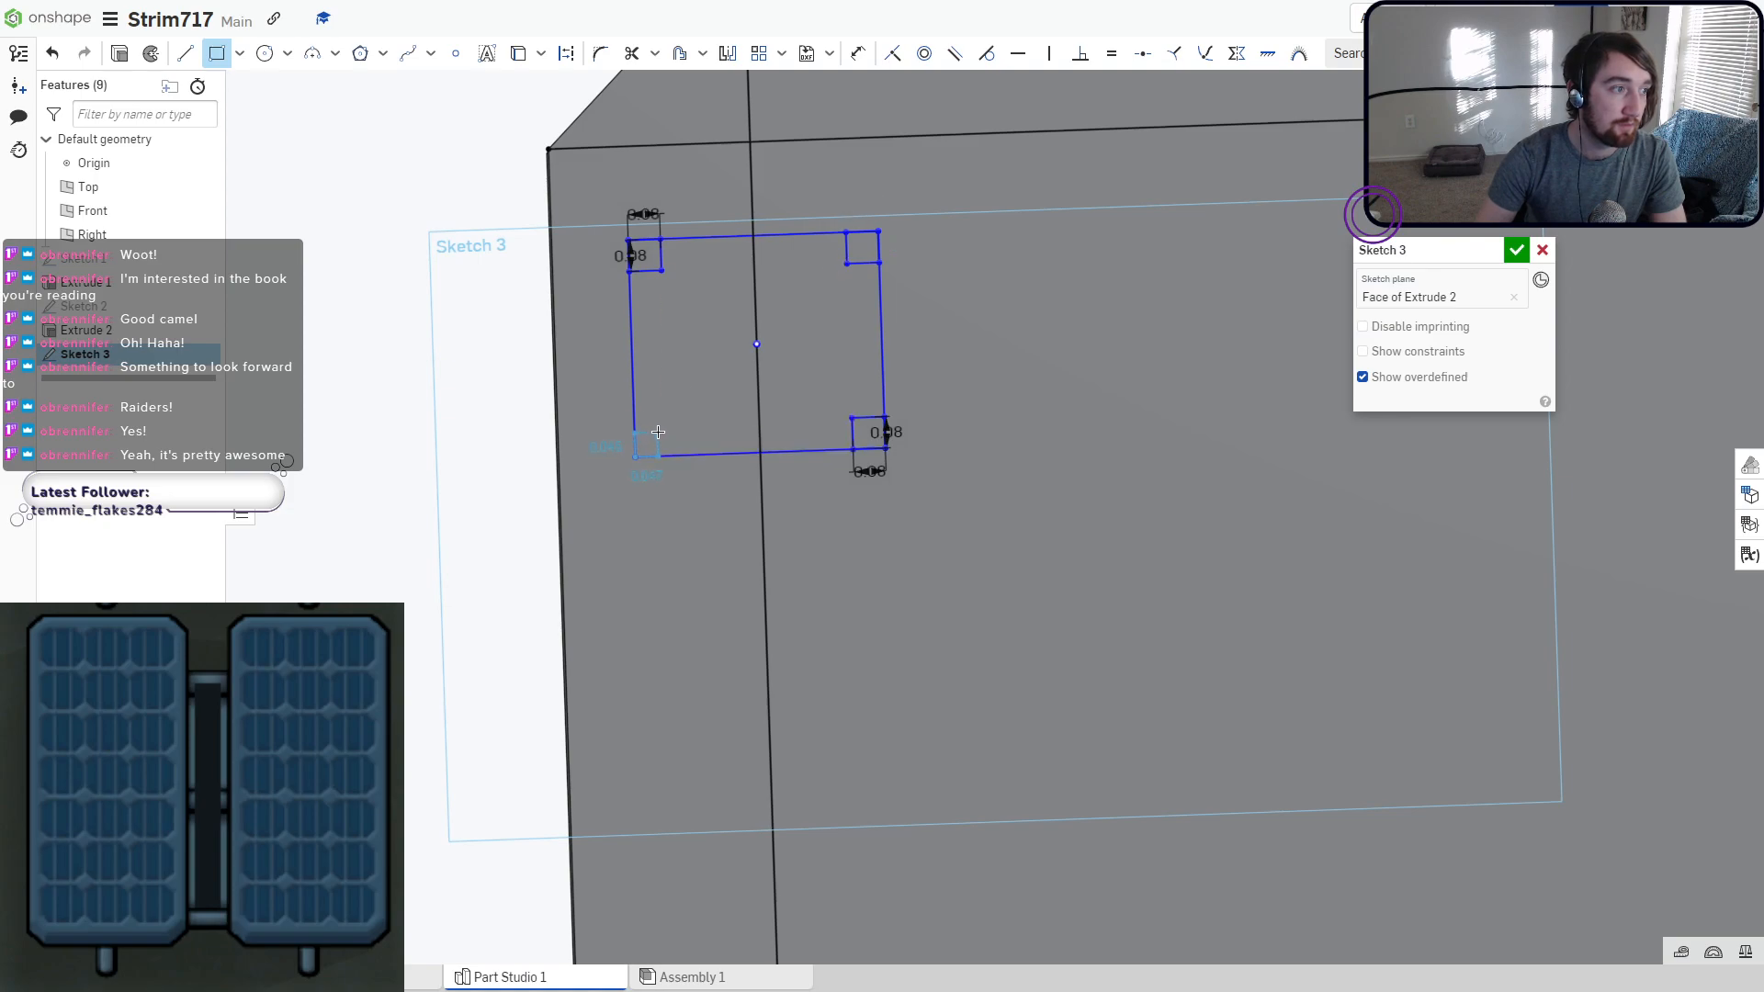
pyautogui.click(667, 424)
# Draw a diagonal line across each of the four corner squares to cut off the rectangle's corners.
pyautogui.click(185, 52)
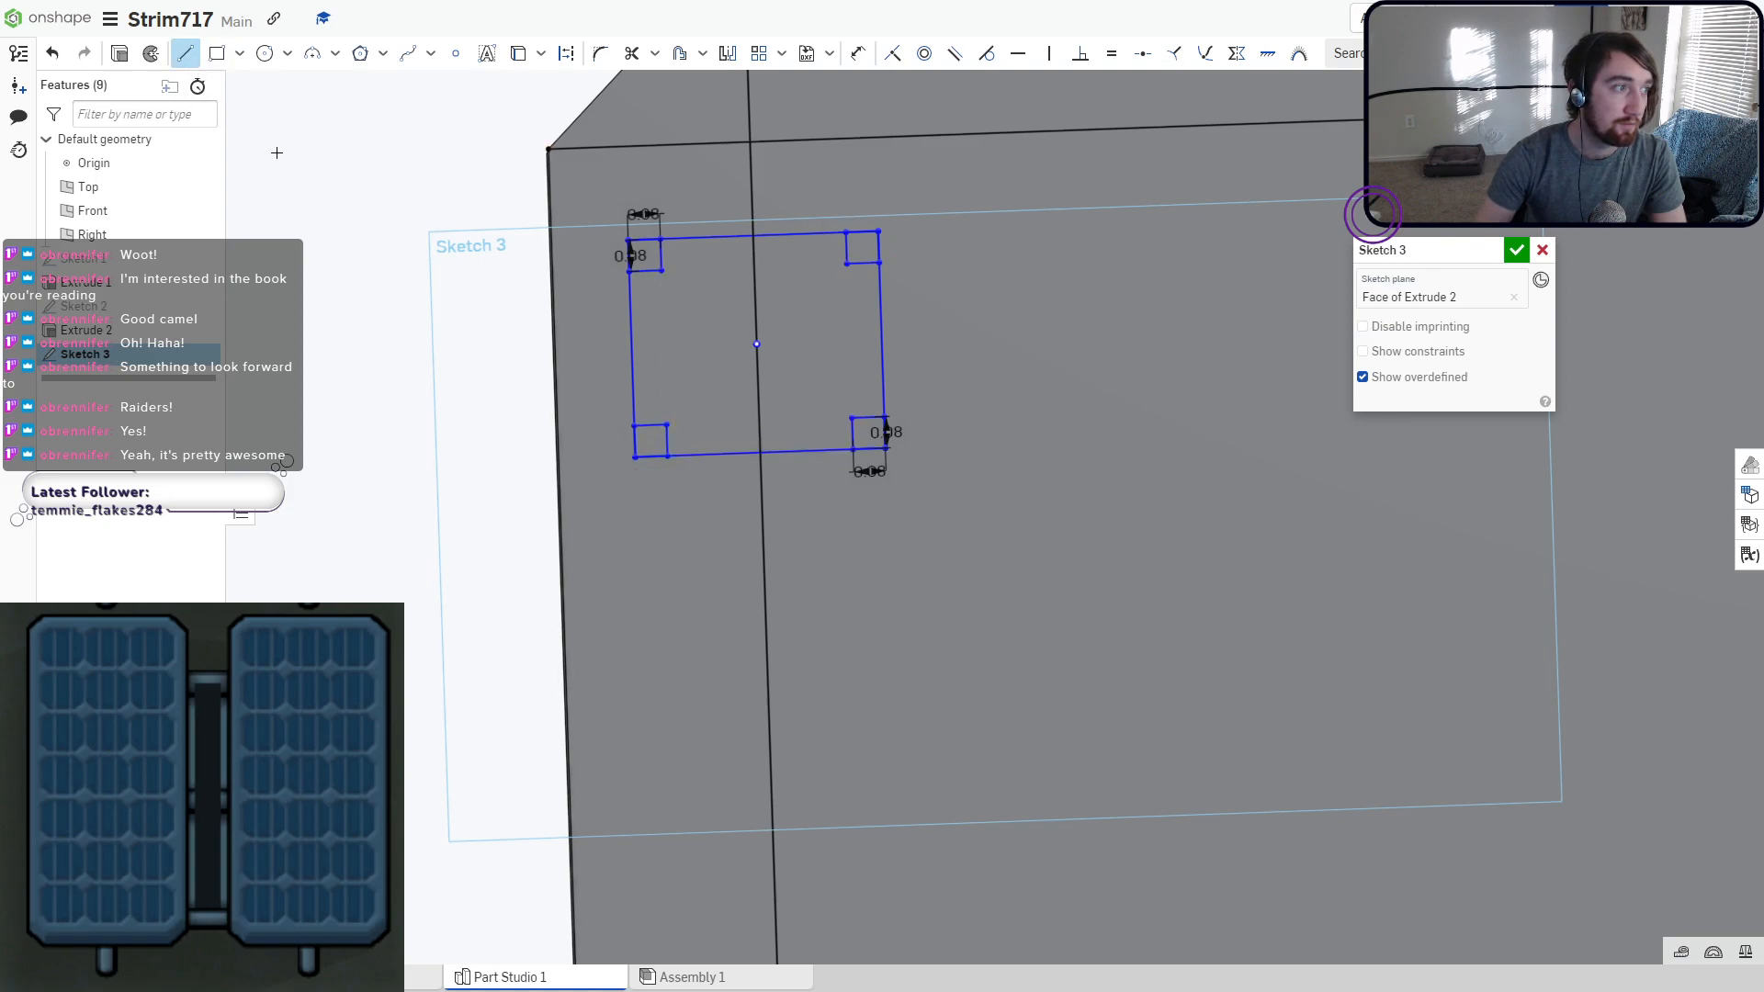
pyautogui.click(634, 427)
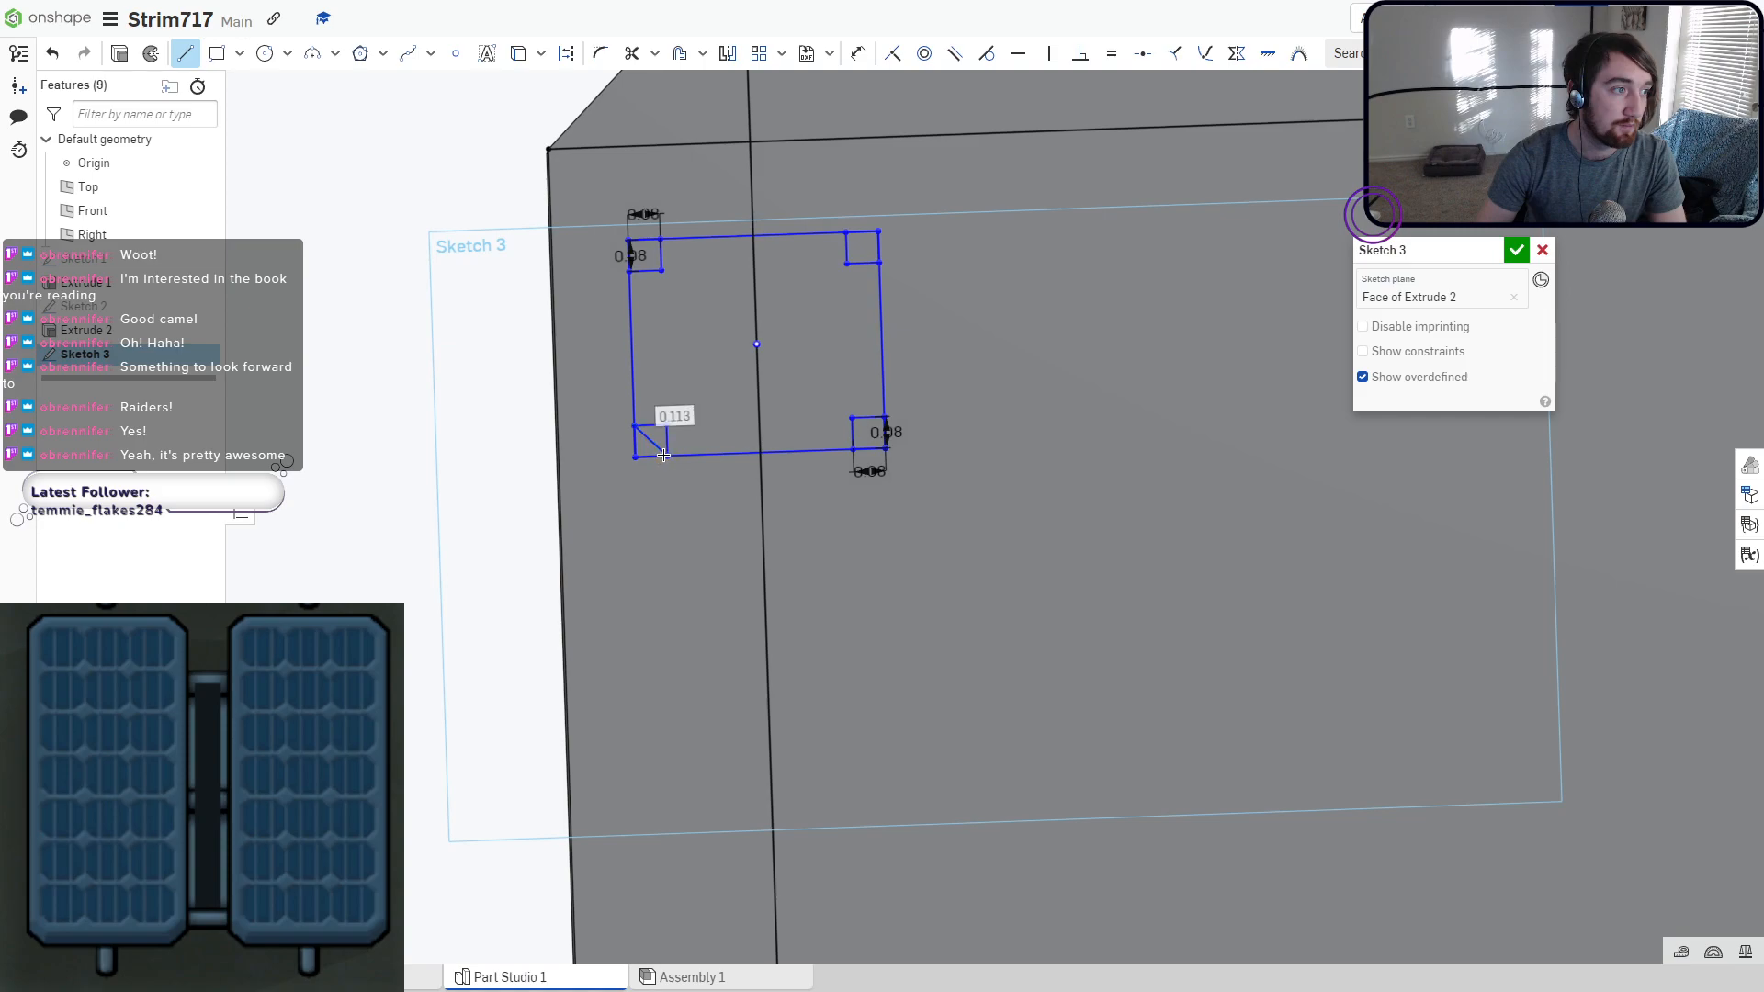
pyautogui.click(853, 449)
pyautogui.click(885, 418)
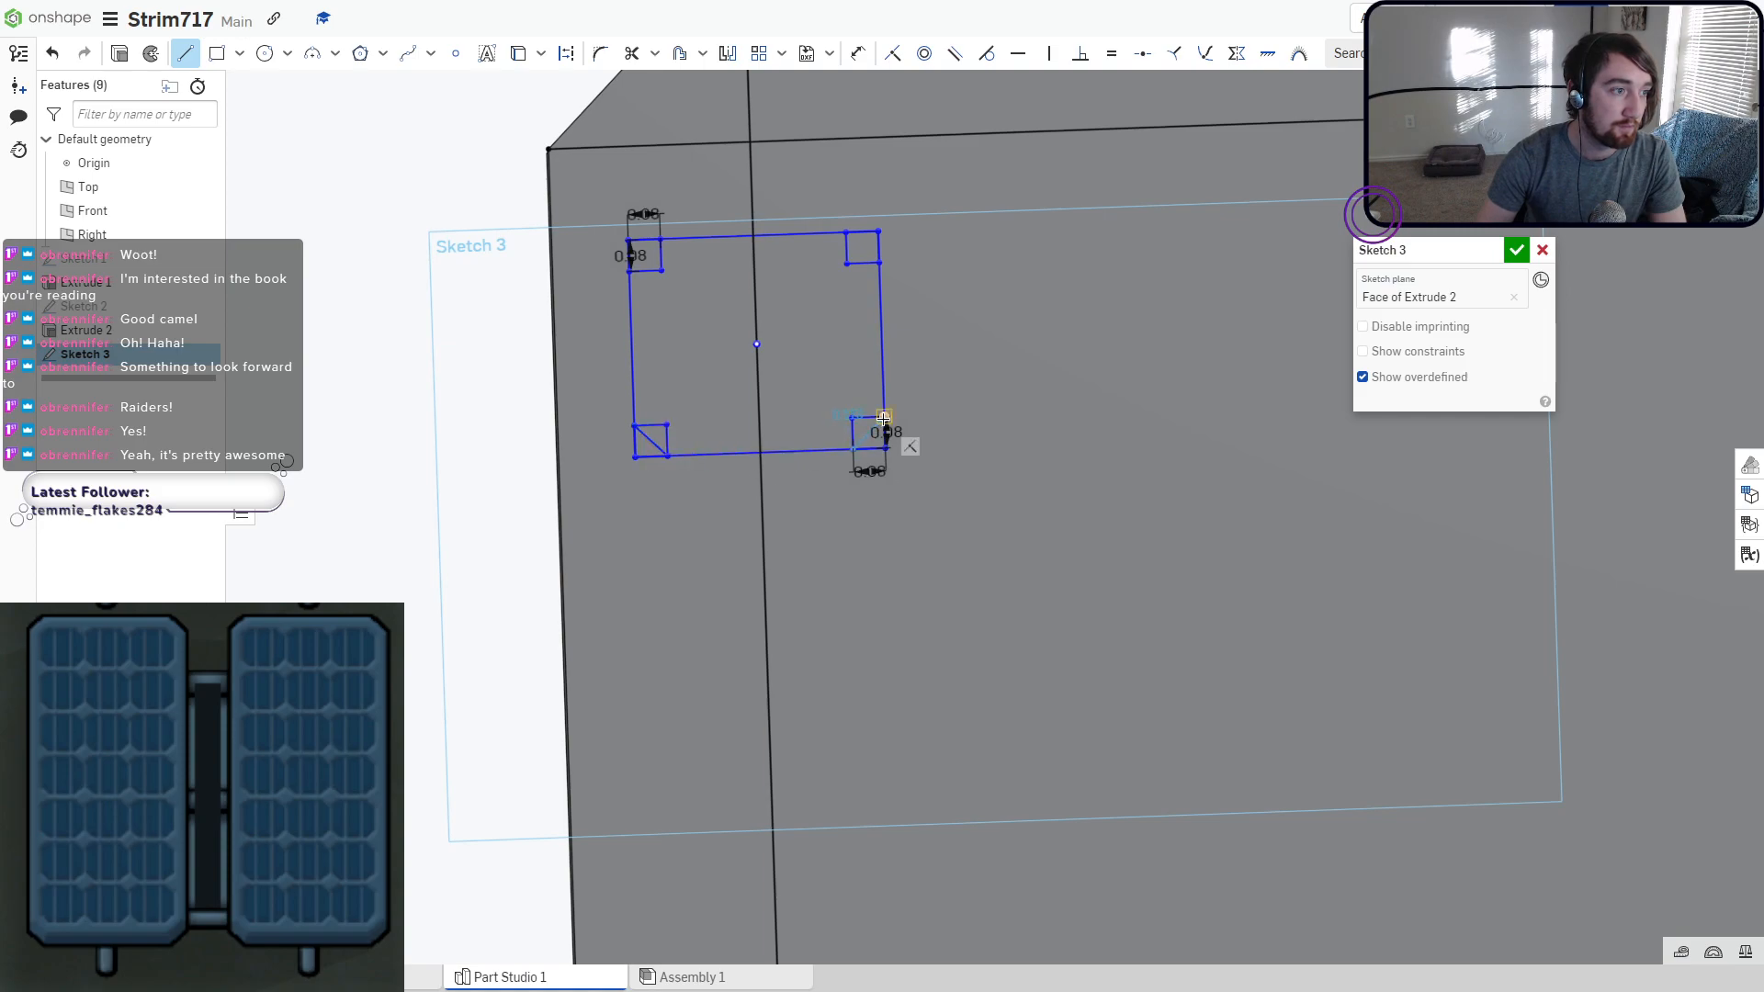
pyautogui.click(879, 264)
pyautogui.click(845, 232)
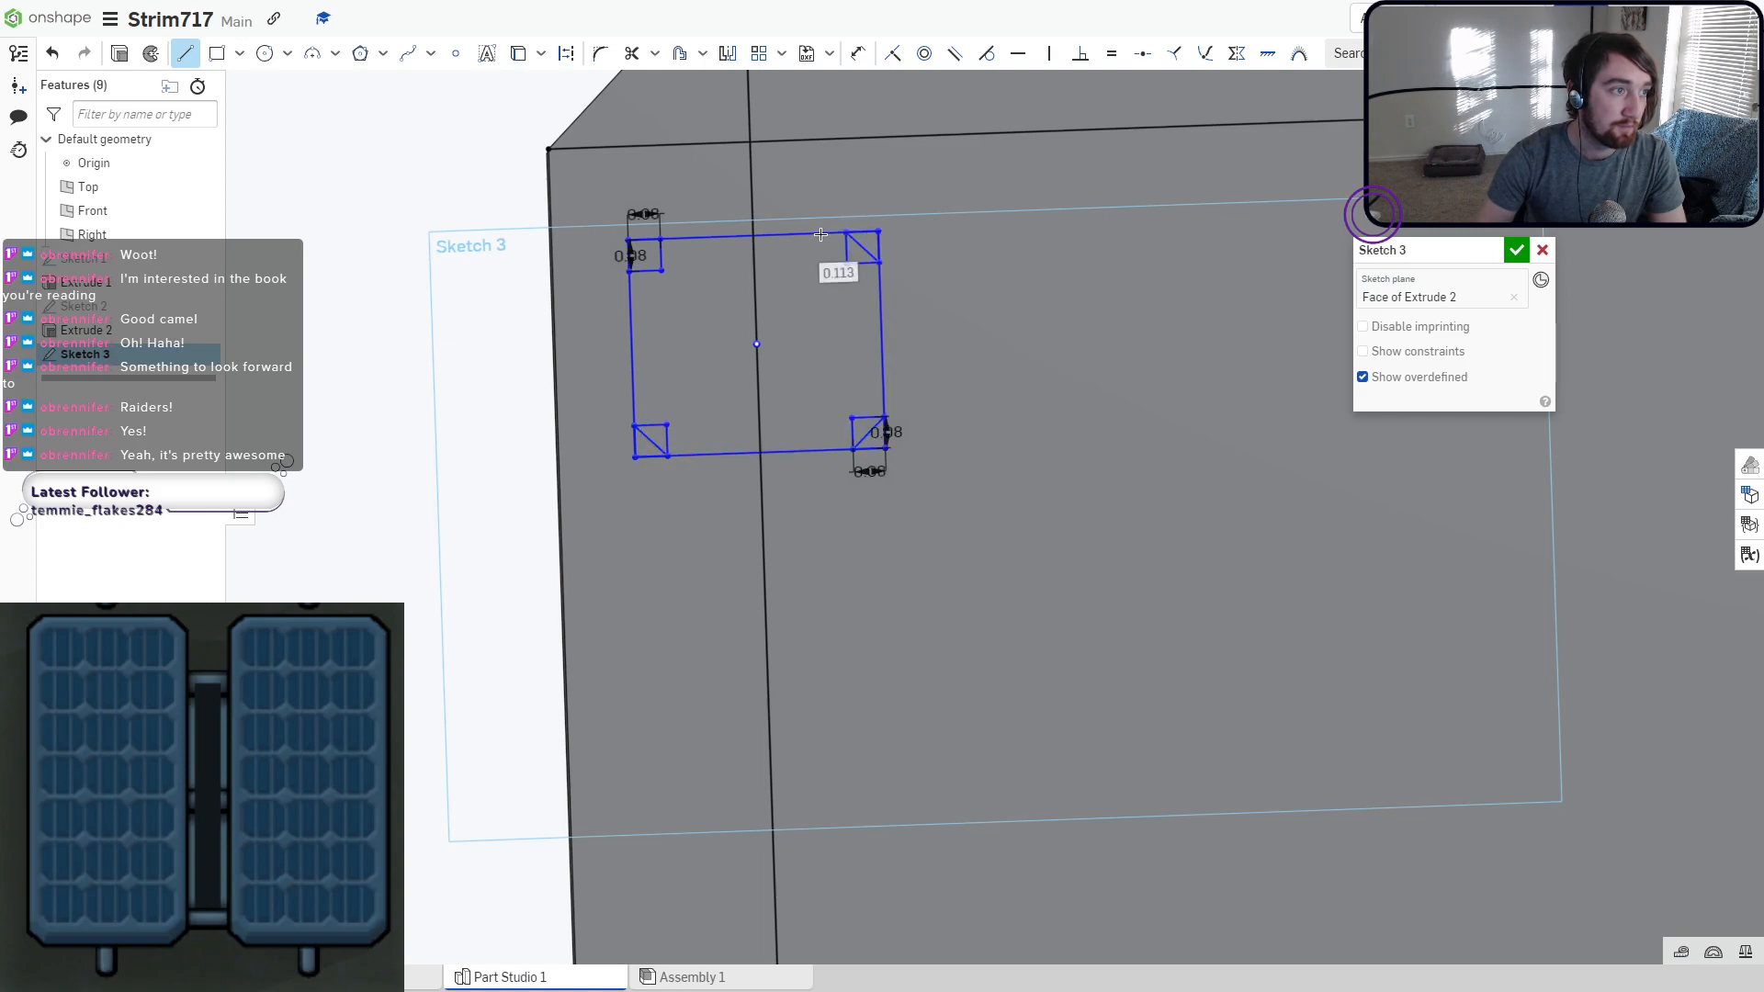
pyautogui.click(662, 238)
pyautogui.click(633, 270)
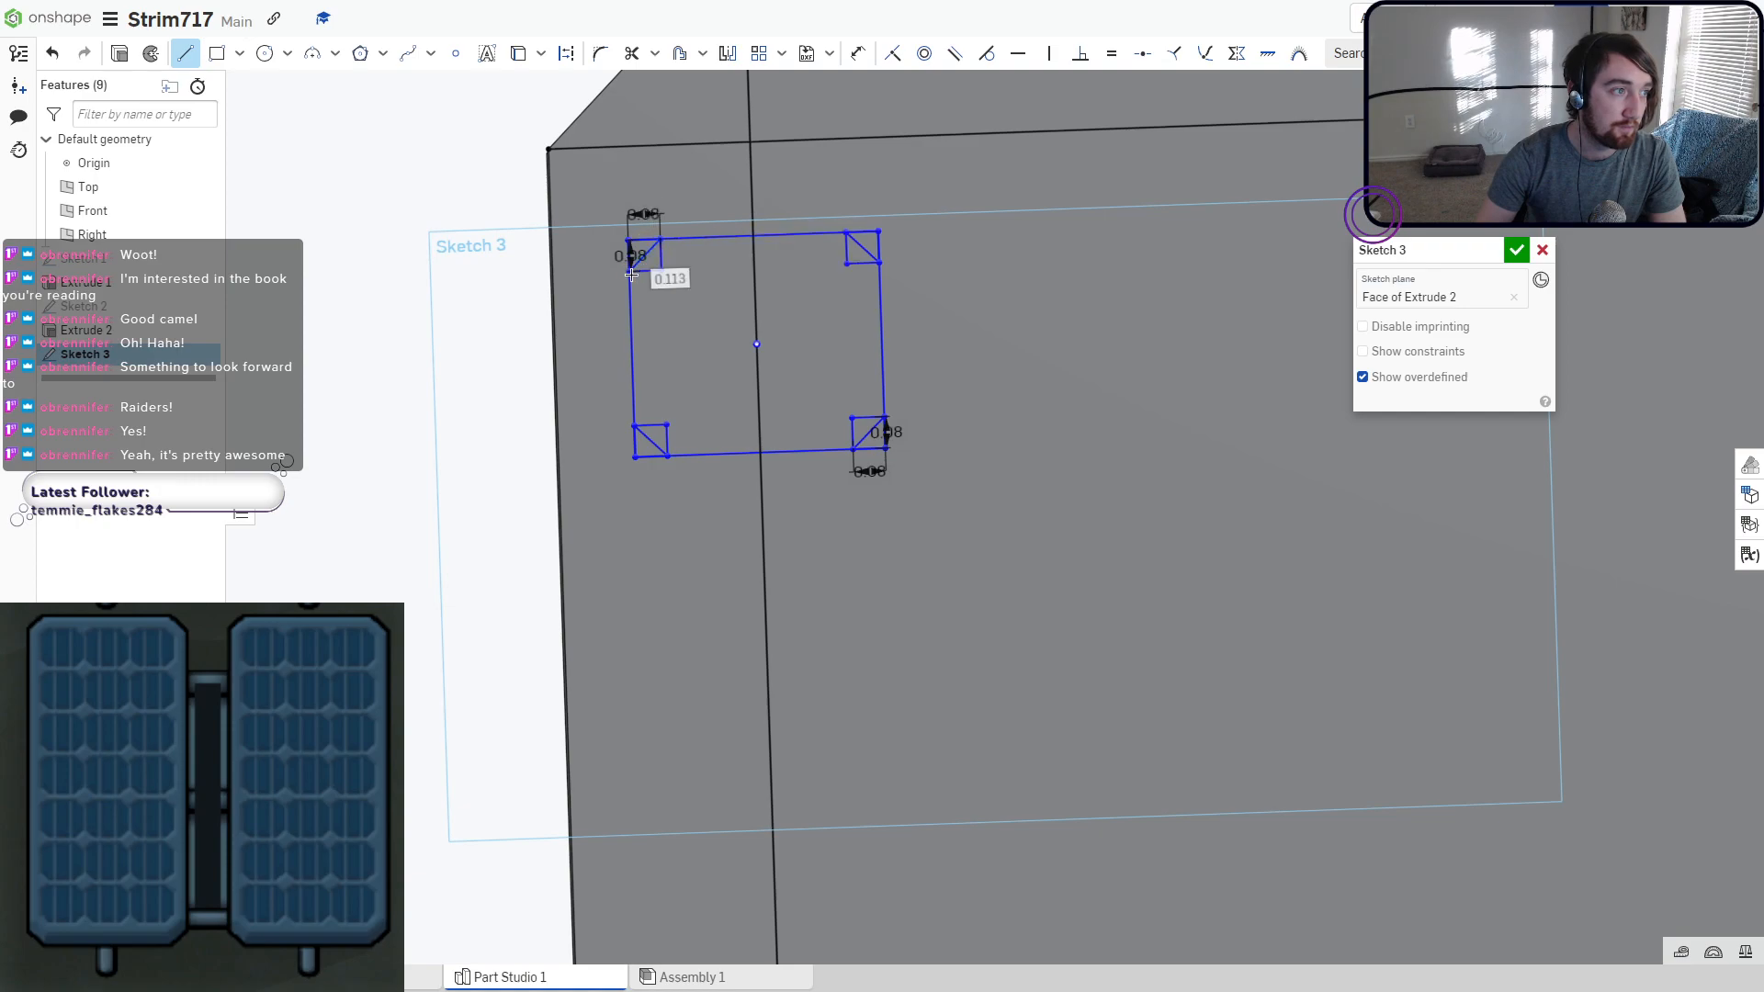
# Trim the corner squares and the rectangle's outer corners, leaving a single chamfered cell outline.
pyautogui.scroll(3, 600, 288)
pyautogui.moveTo(738, 255); pyautogui.dragTo(698, 355, button='middle')
pyautogui.click(633, 56)
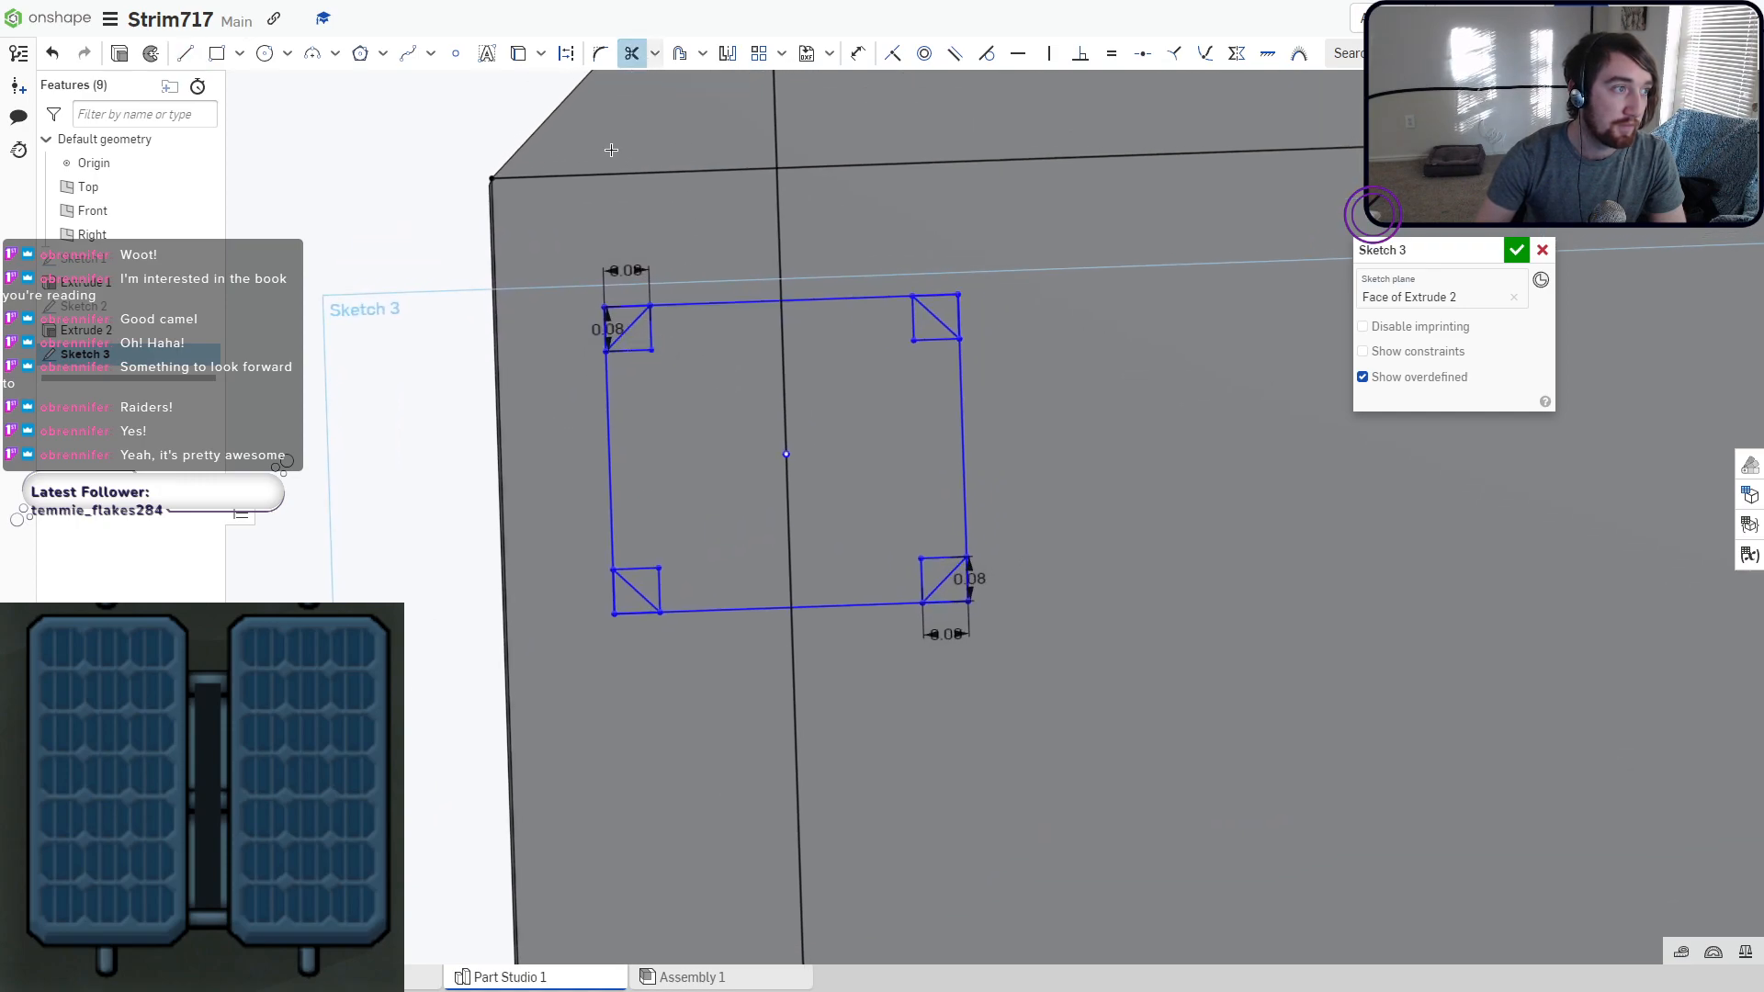
pyautogui.moveTo(578, 358); pyautogui.dragTo(648, 286)
pyautogui.moveTo(631, 382); pyautogui.dragTo(663, 324)
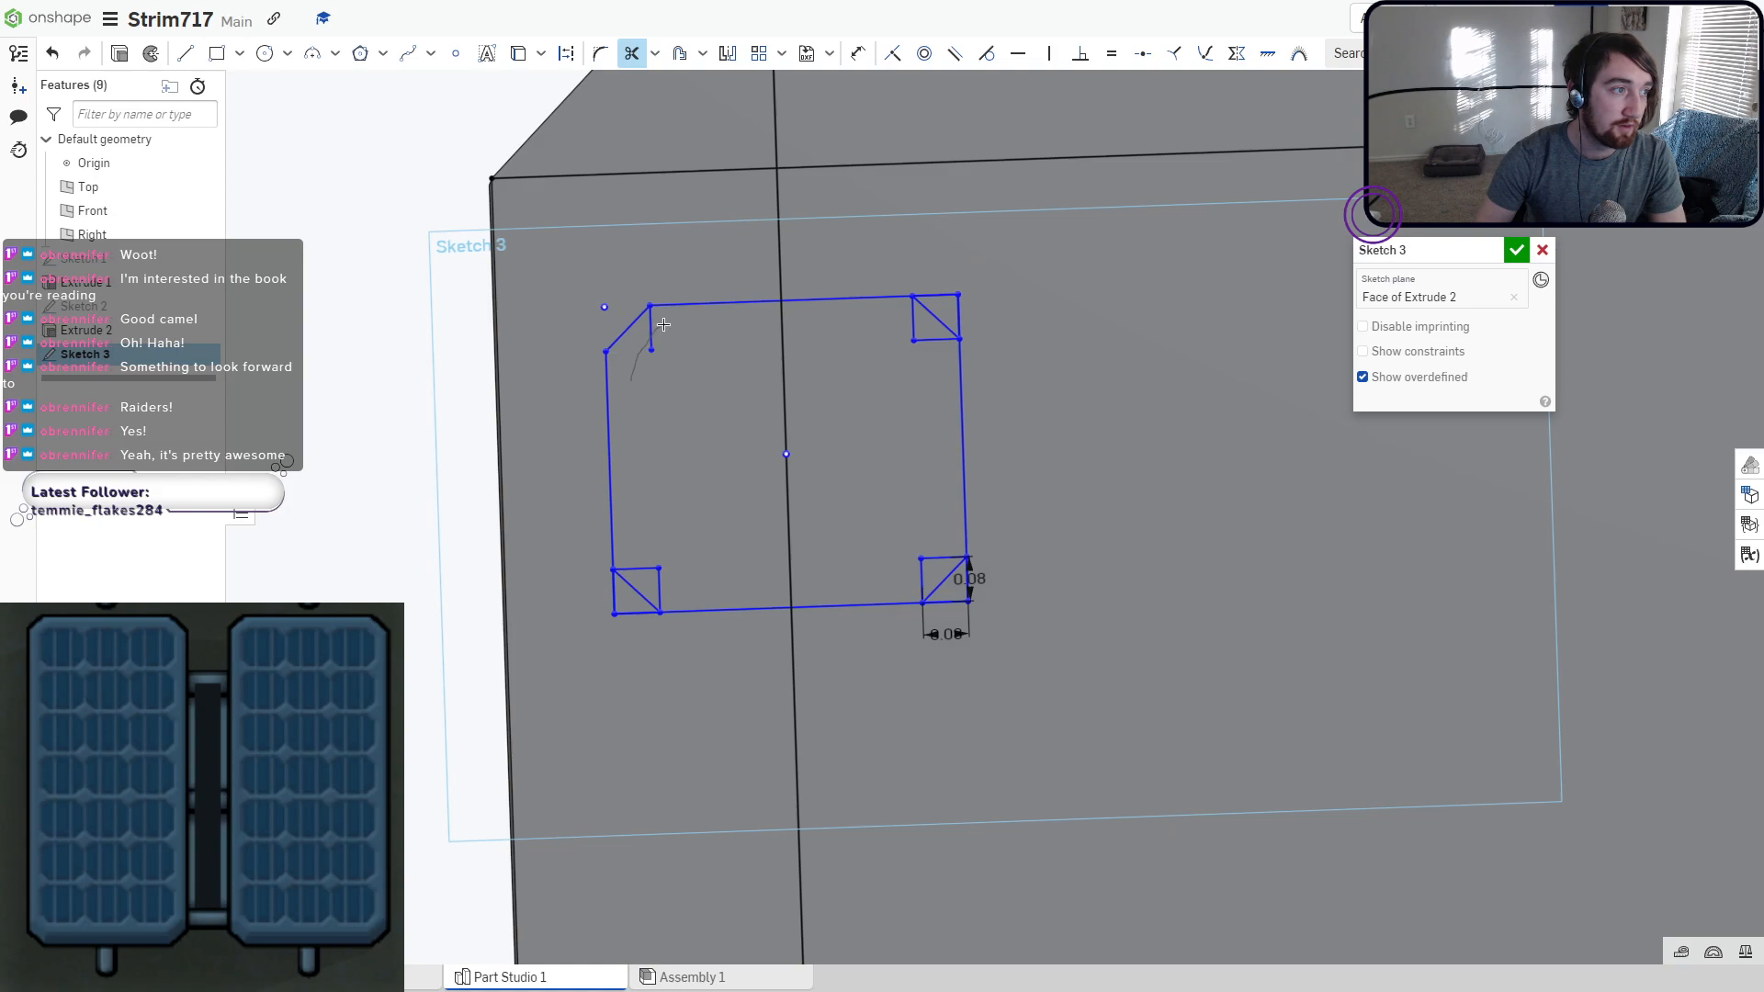
pyautogui.moveTo(834, 328); pyautogui.dragTo(924, 329)
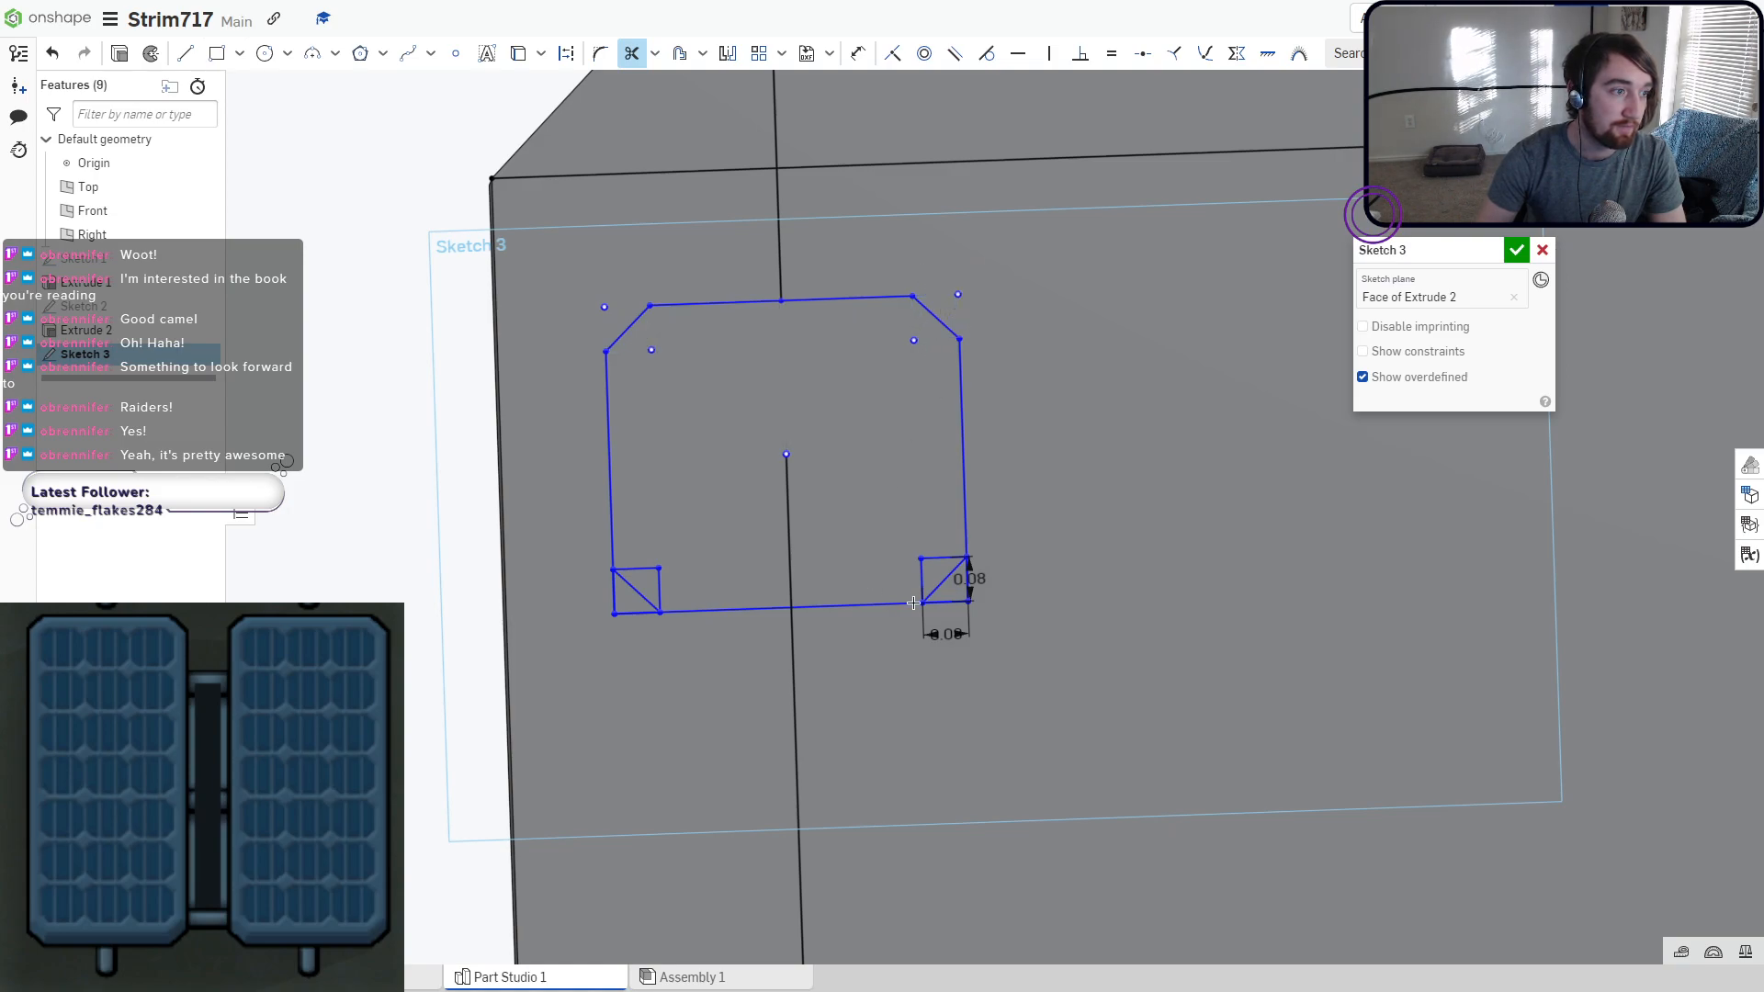
pyautogui.moveTo(973, 582); pyautogui.dragTo(937, 588)
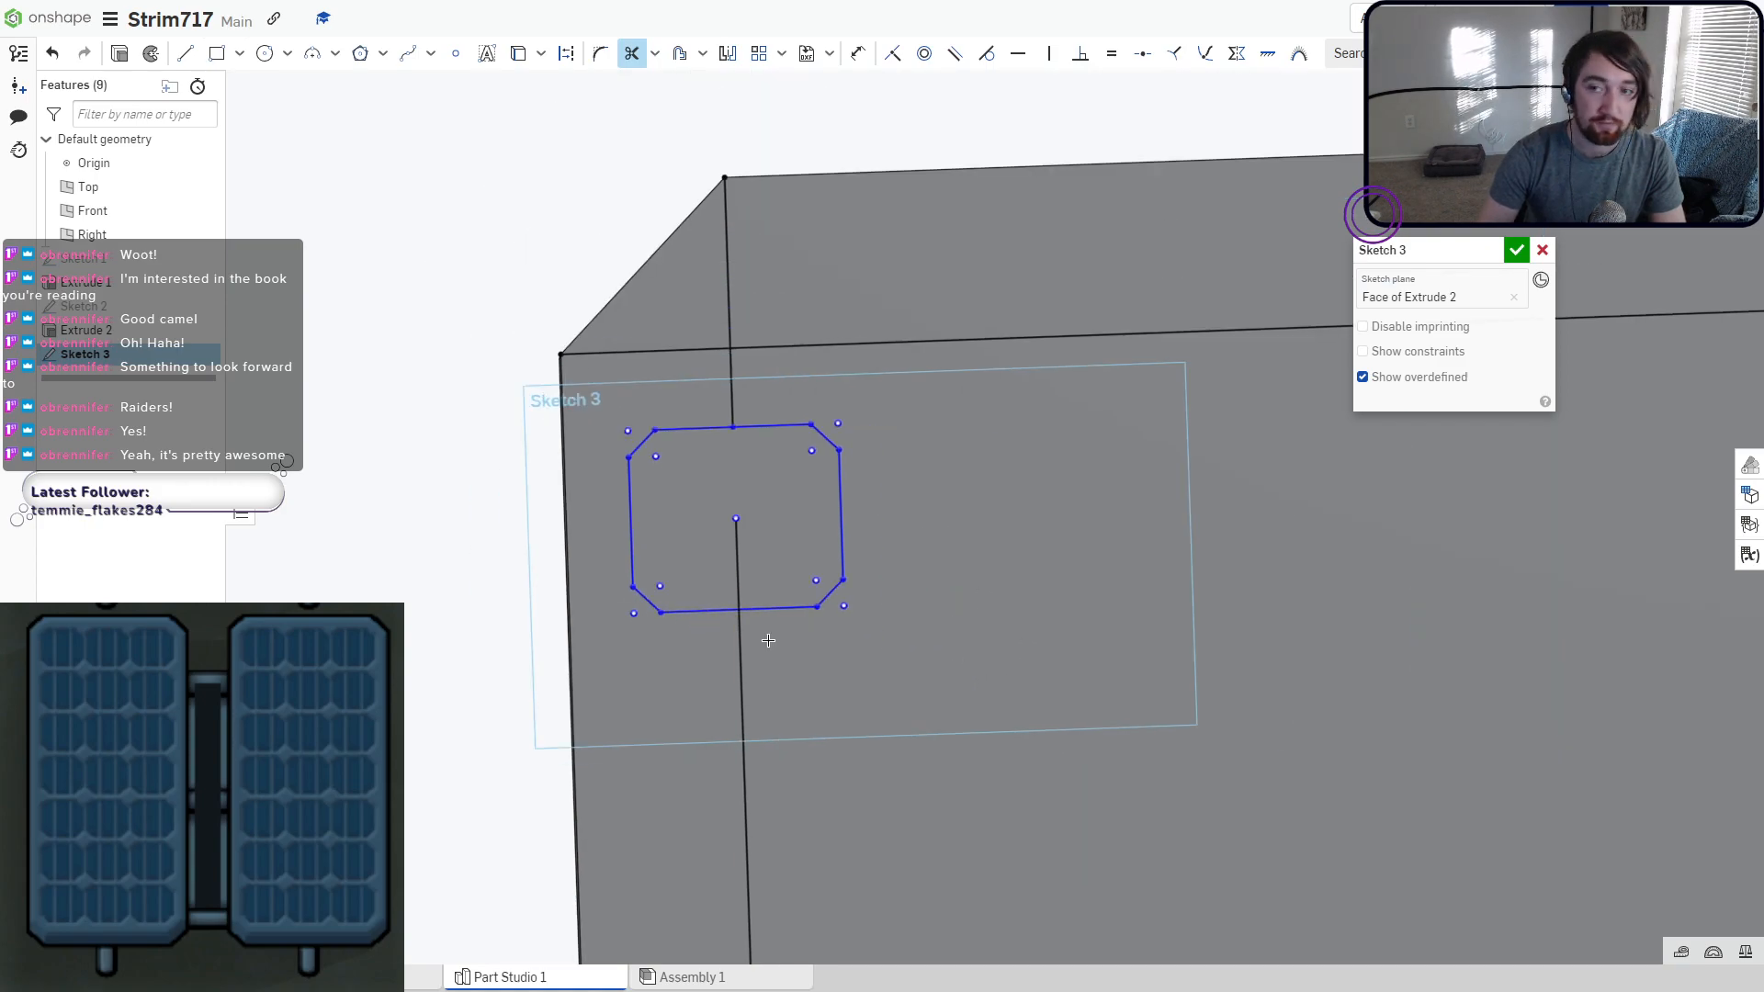
pyautogui.scroll(-3, 846, 532)
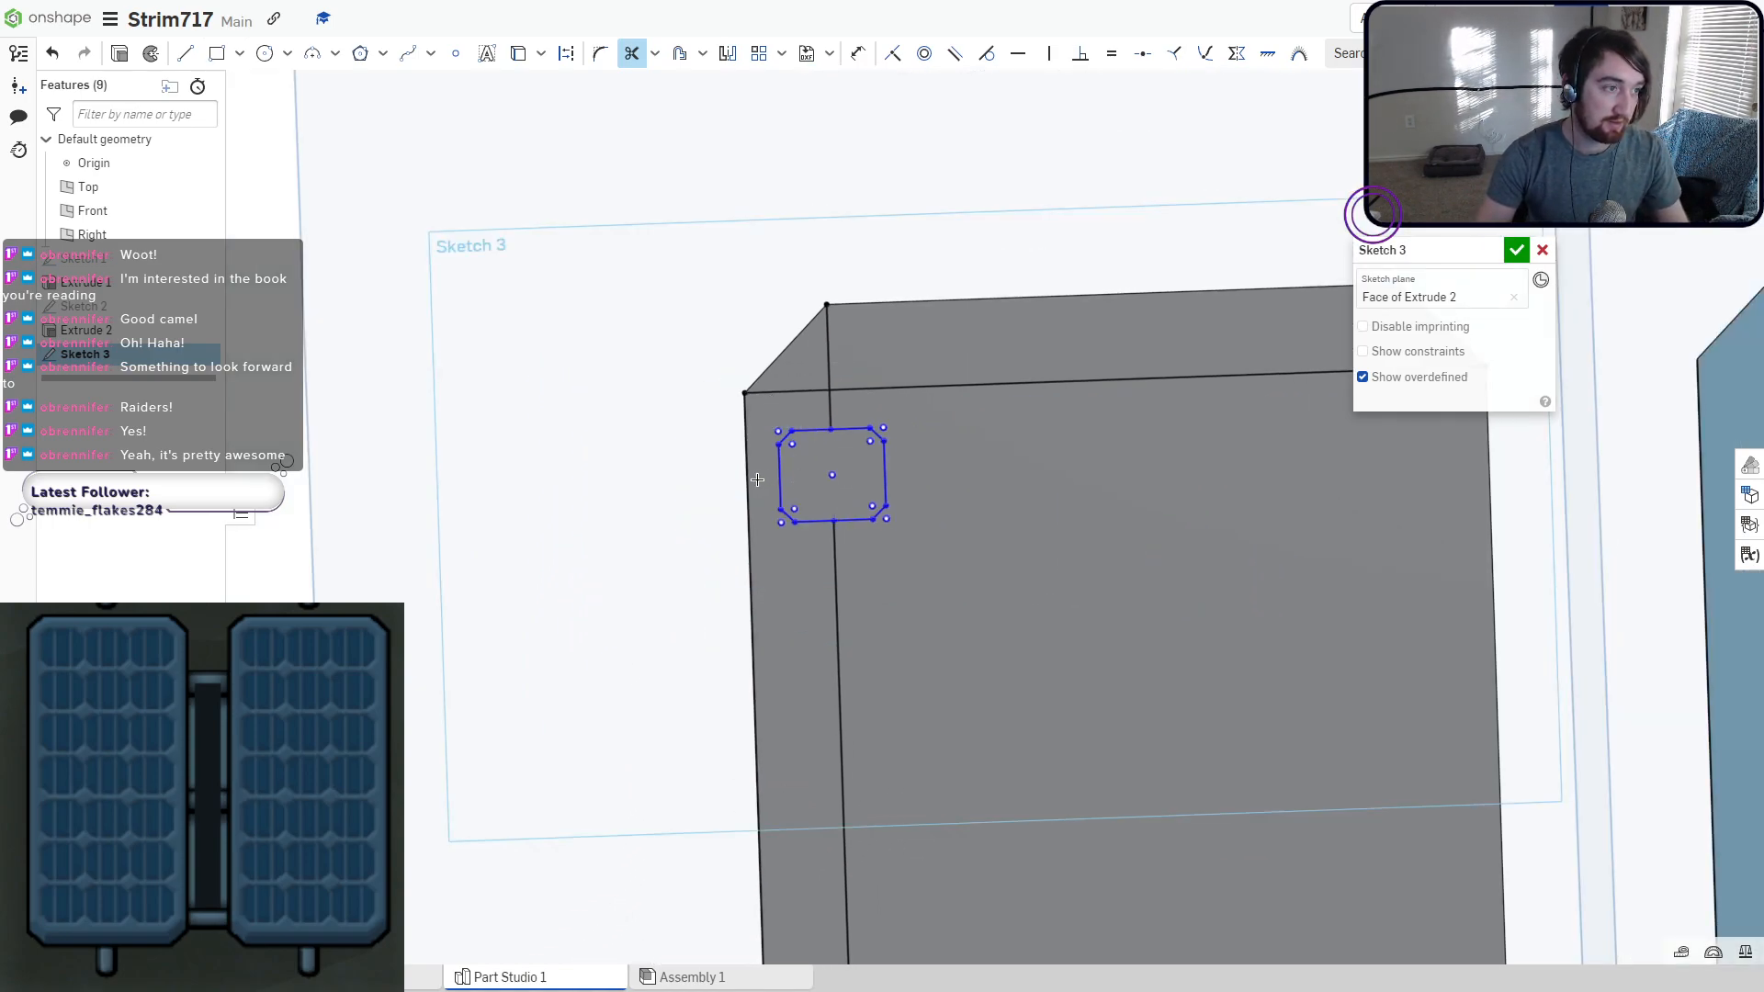
# Start a linear pattern of the chamfered cell outline with 6 instances across the panel, spaced about 0.67 cm.
pyautogui.press('Escape')
pyautogui.moveTo(761, 413); pyautogui.dragTo(911, 543)
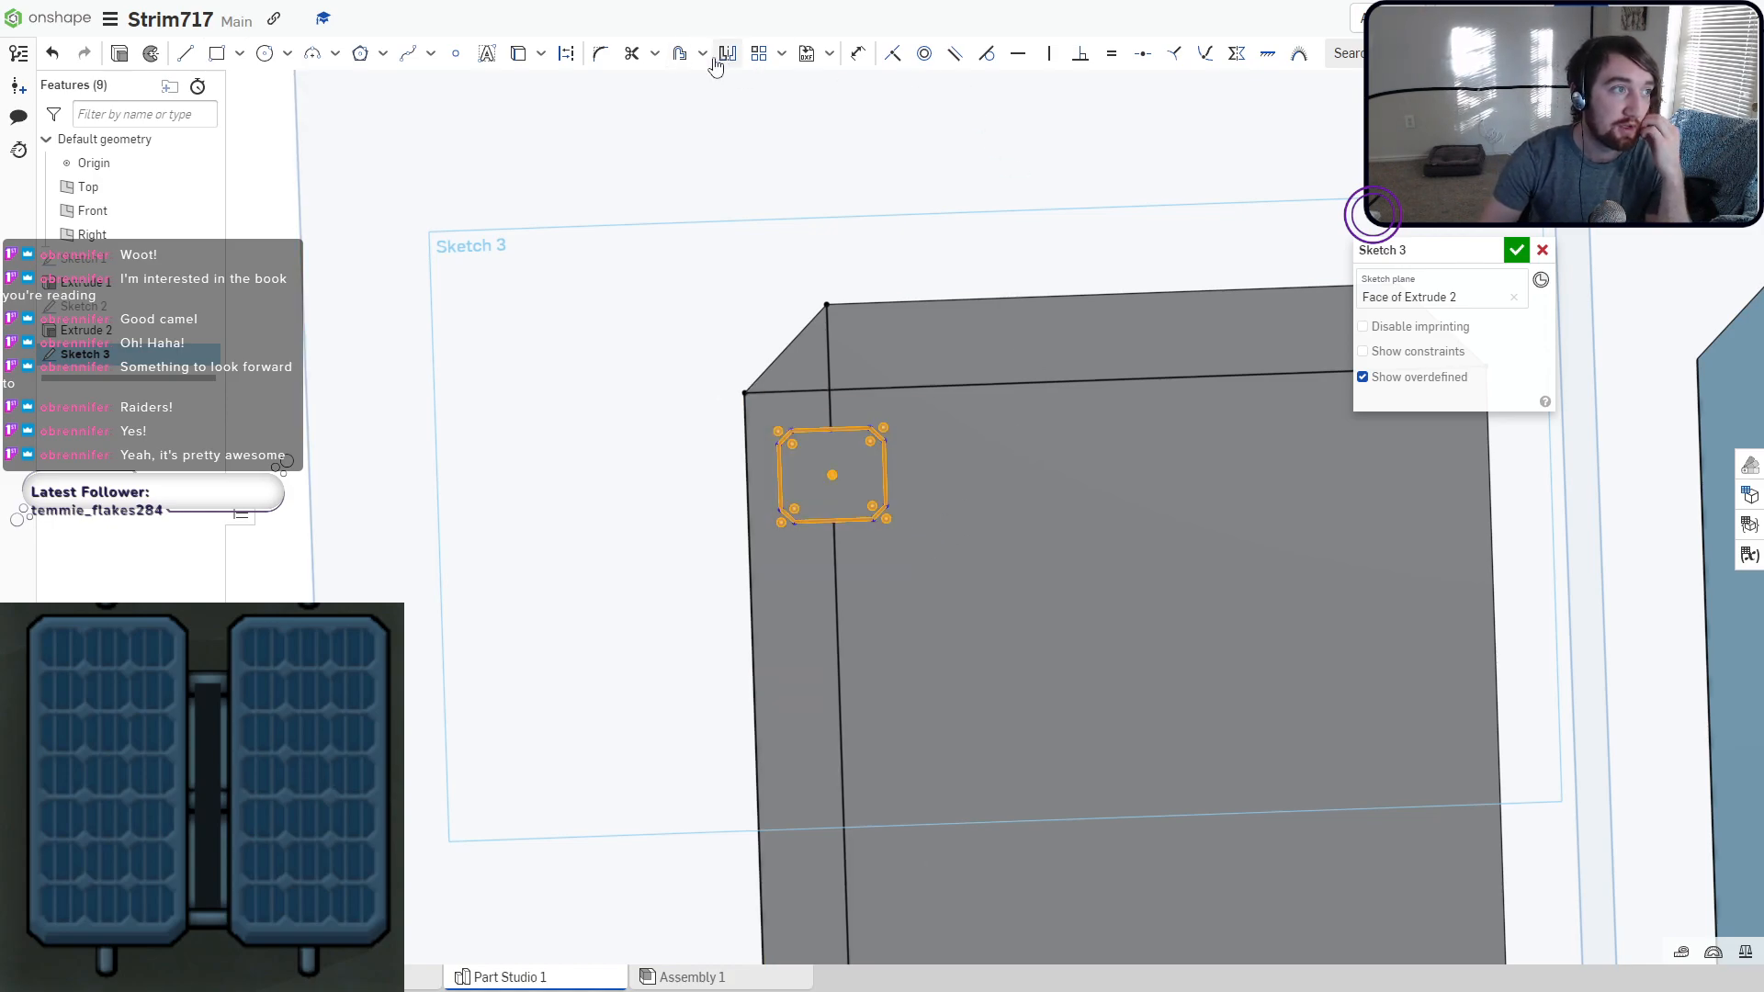
pyautogui.click(760, 57)
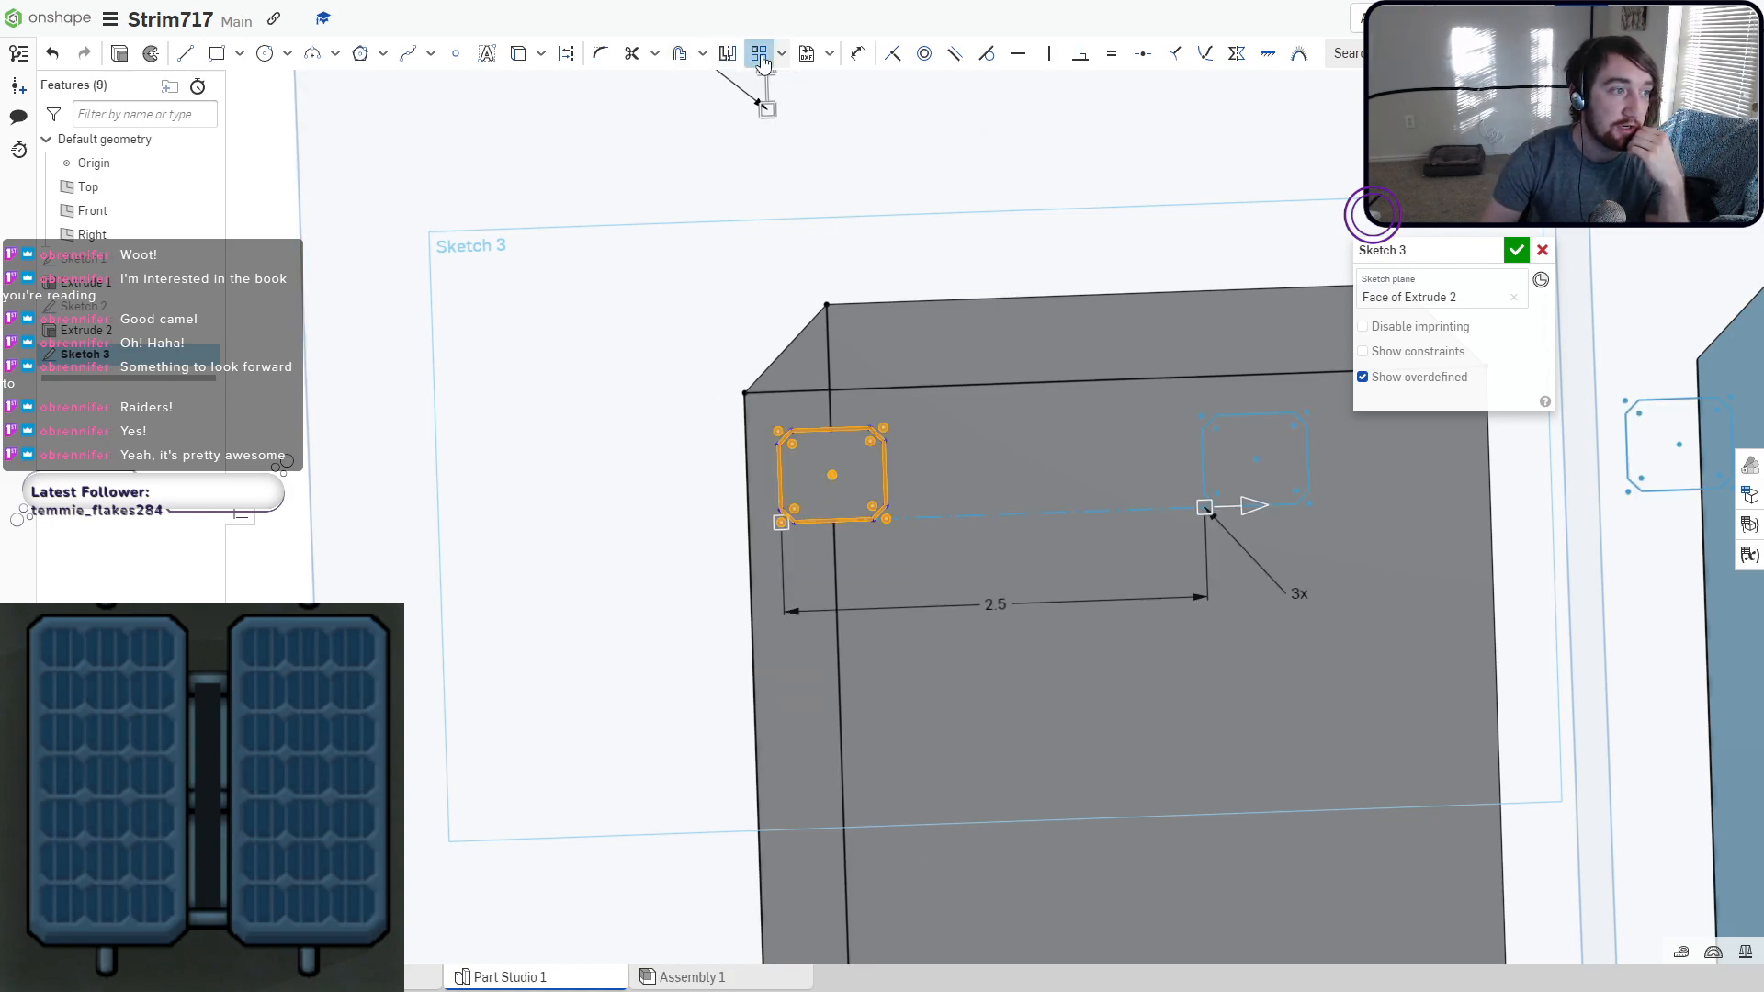
pyautogui.moveTo(1252, 506); pyautogui.dragTo(948, 517)
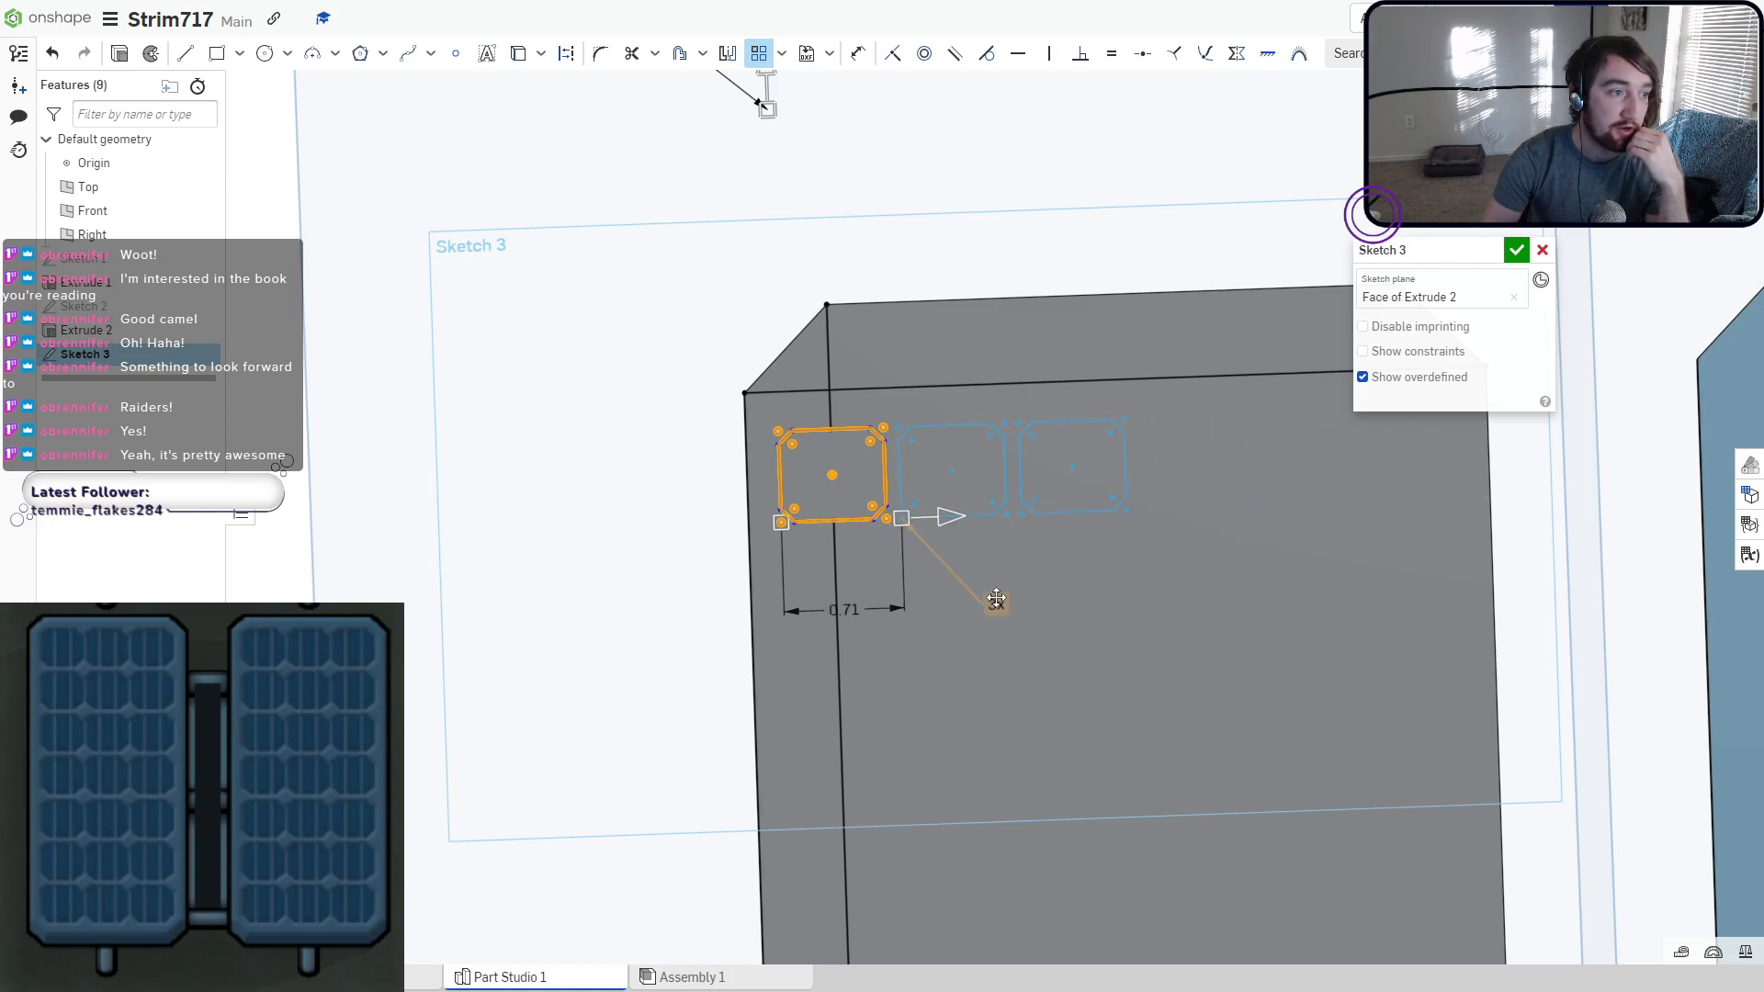
pyautogui.click(996, 599)
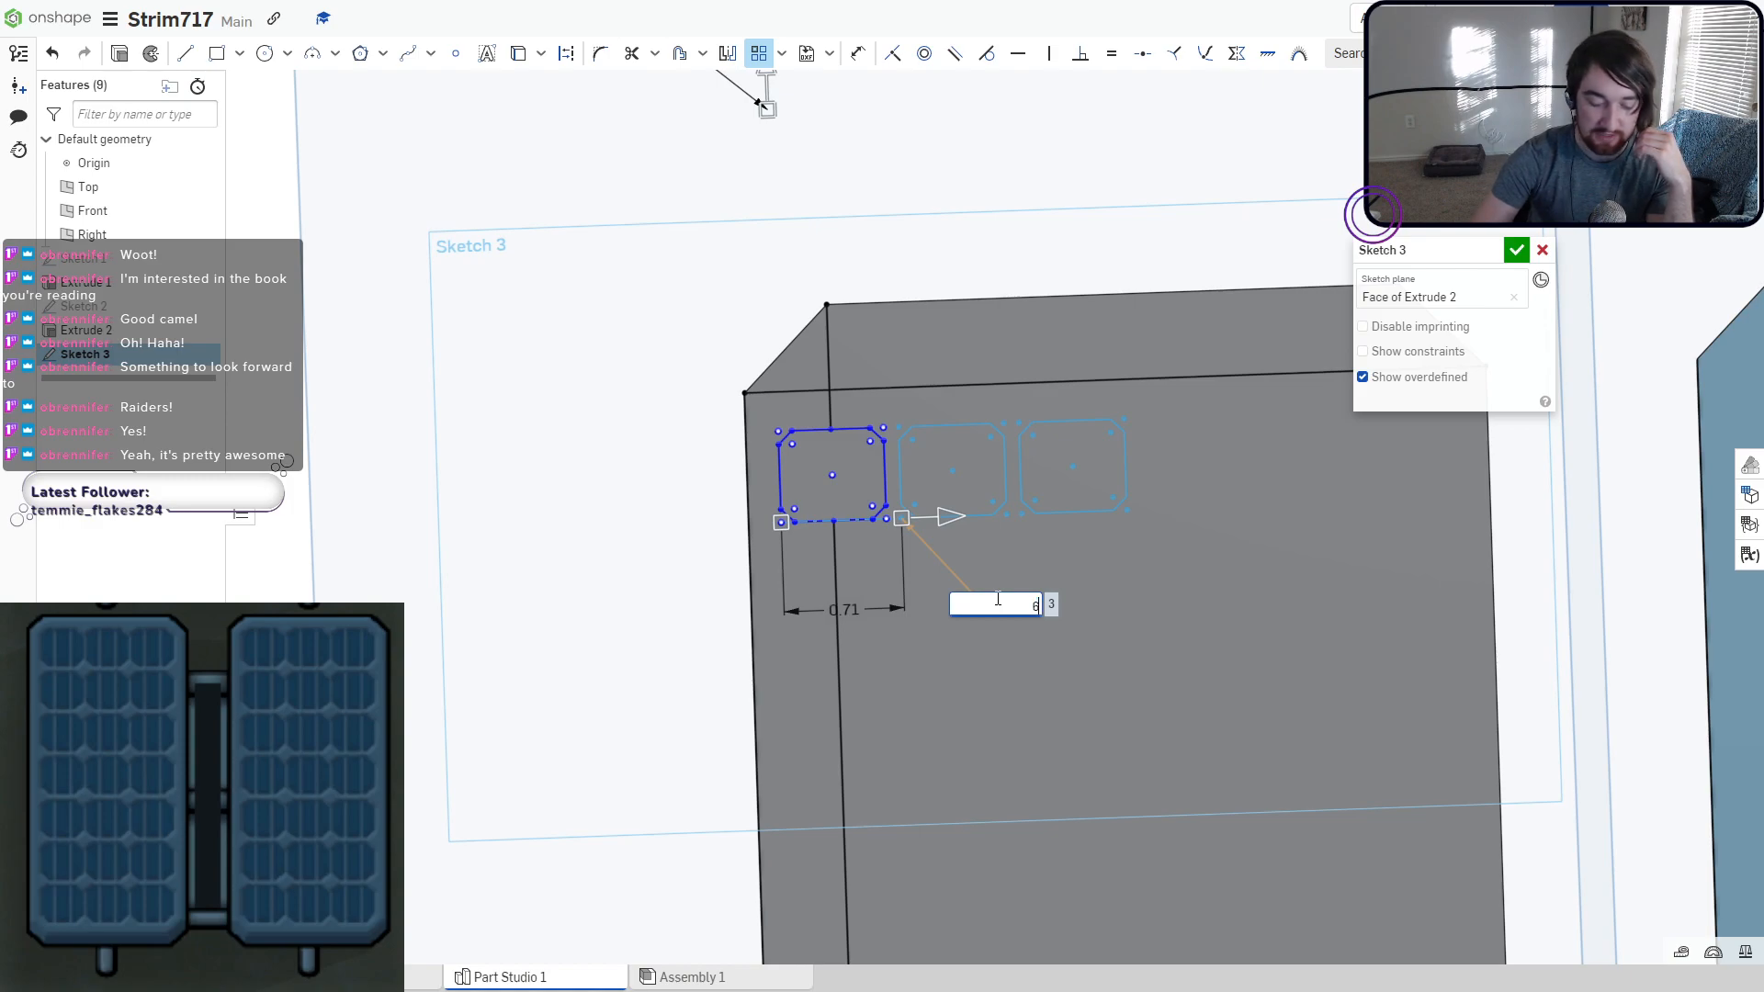
pyautogui.press('Return')
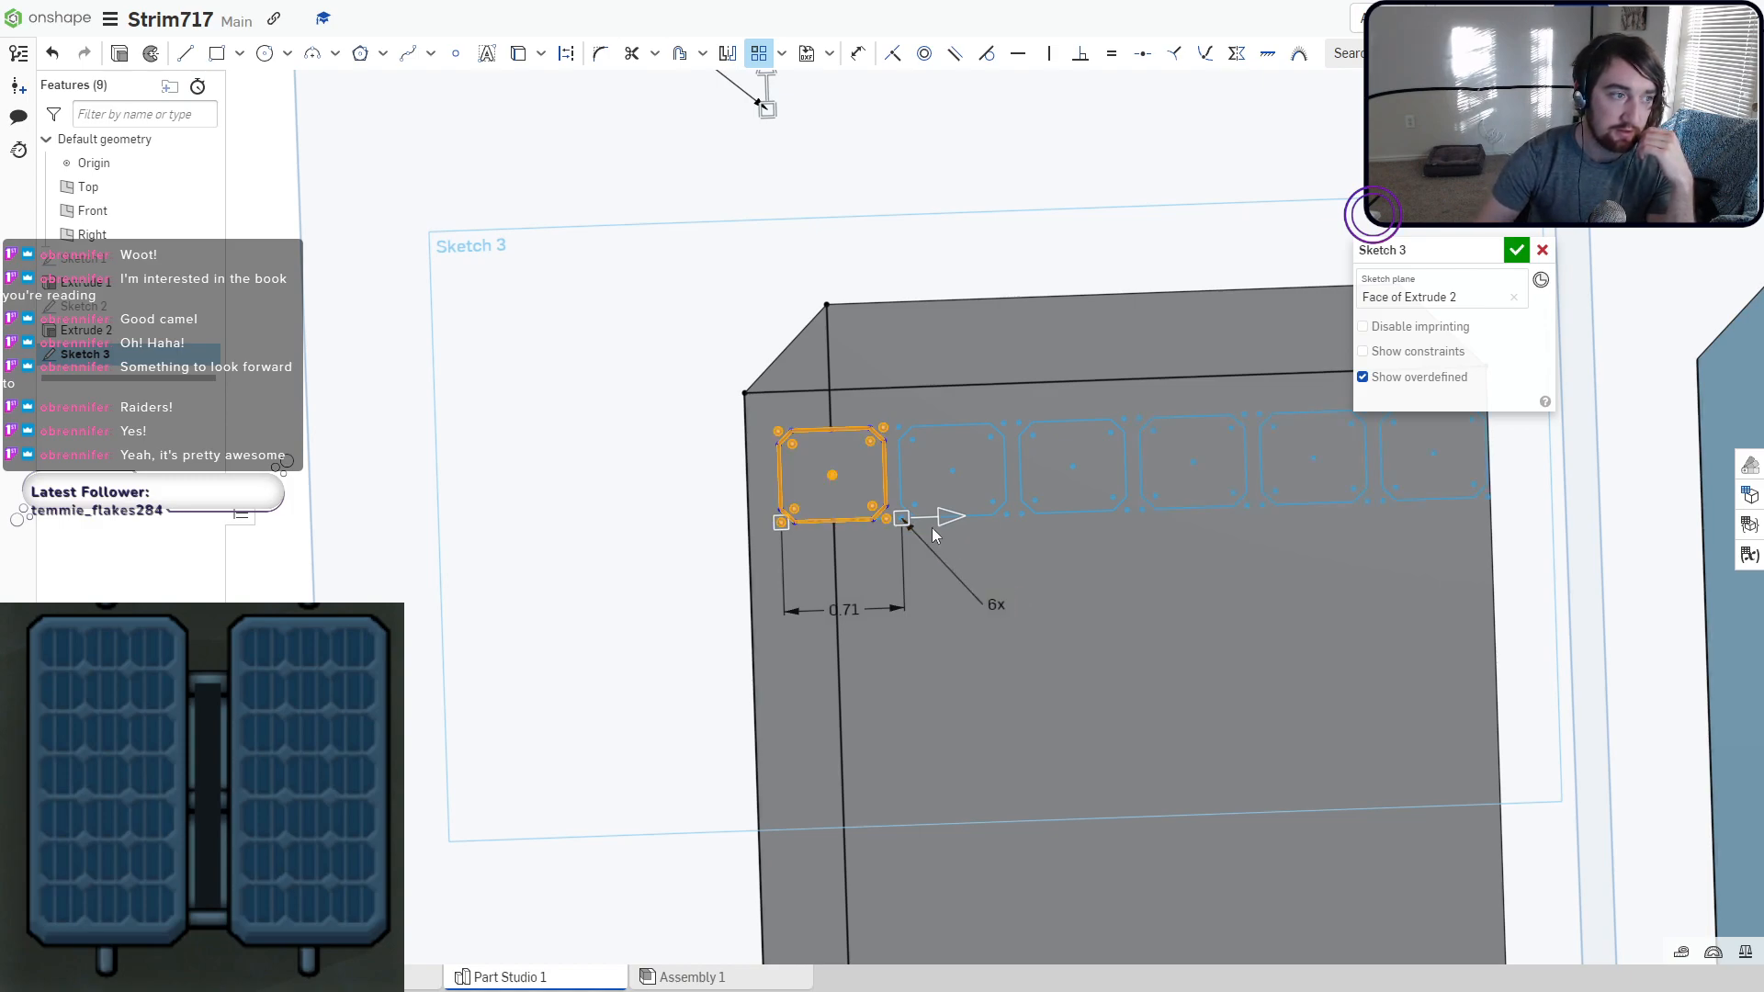
pyautogui.moveTo(944, 524); pyautogui.dragTo(937, 524)
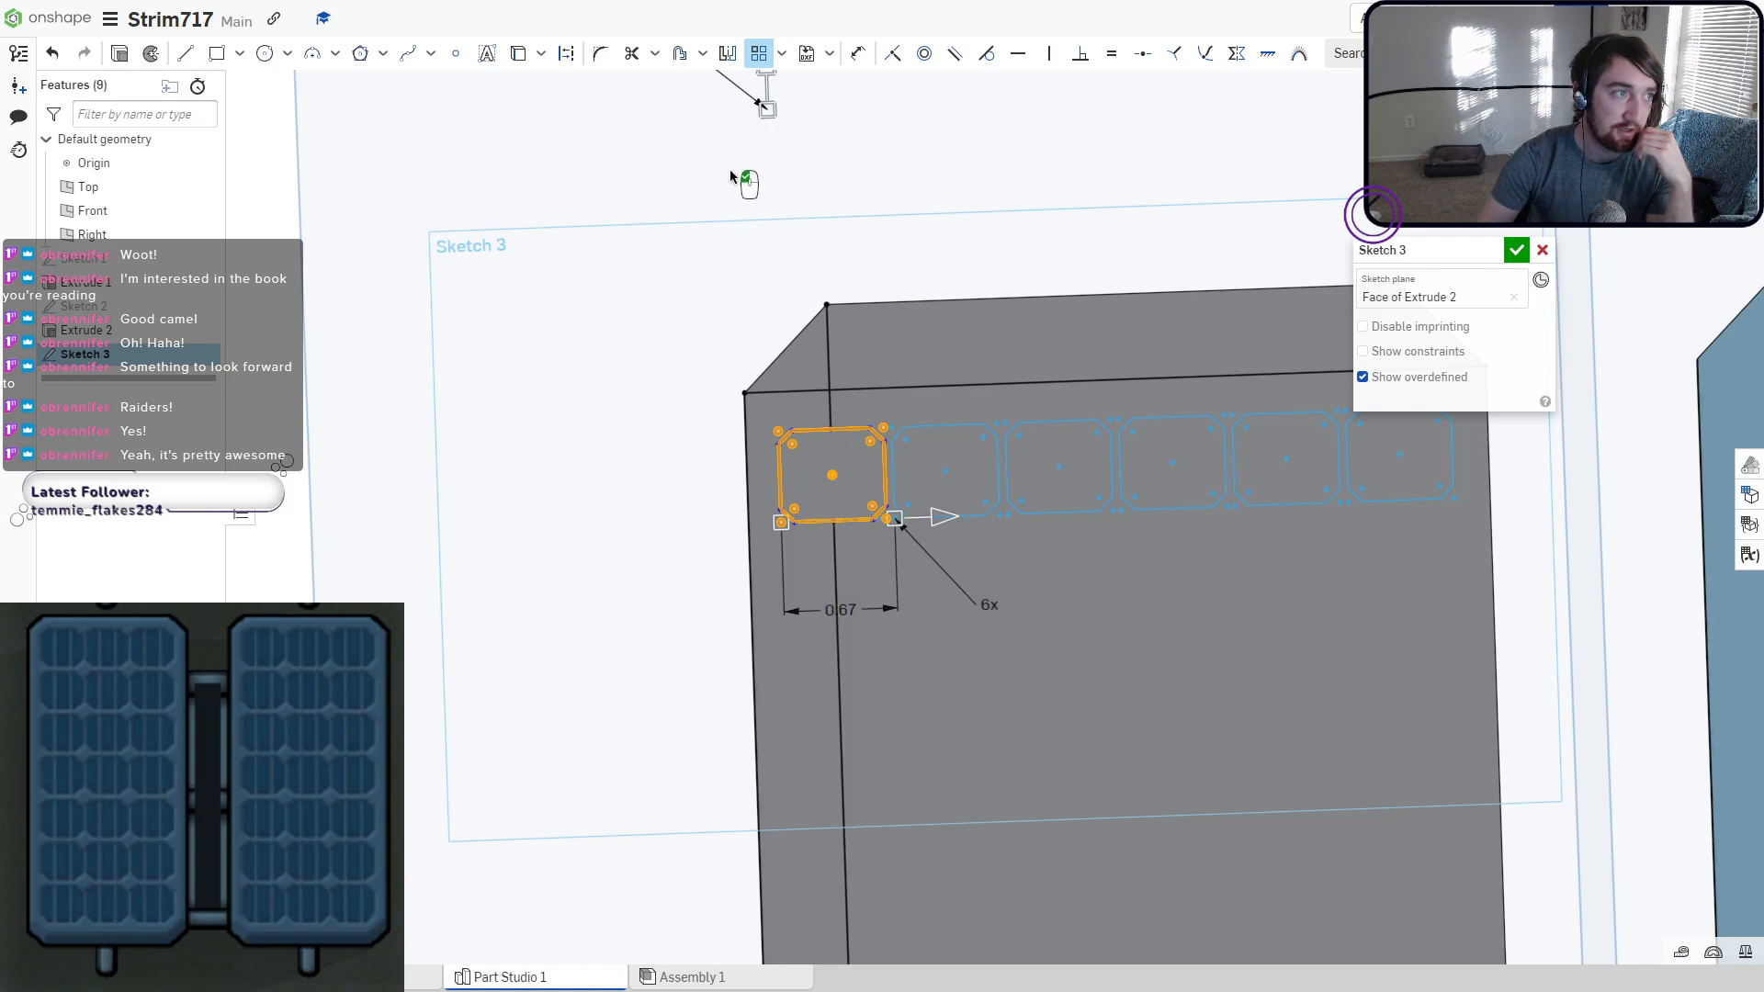
# Extend the pattern down the panel's length with 15 rows spaced about 0.68 cm.
pyautogui.scroll(-2, 754, 149)
pyautogui.moveTo(763, 113); pyautogui.dragTo(768, 471)
pyautogui.click(706, 453)
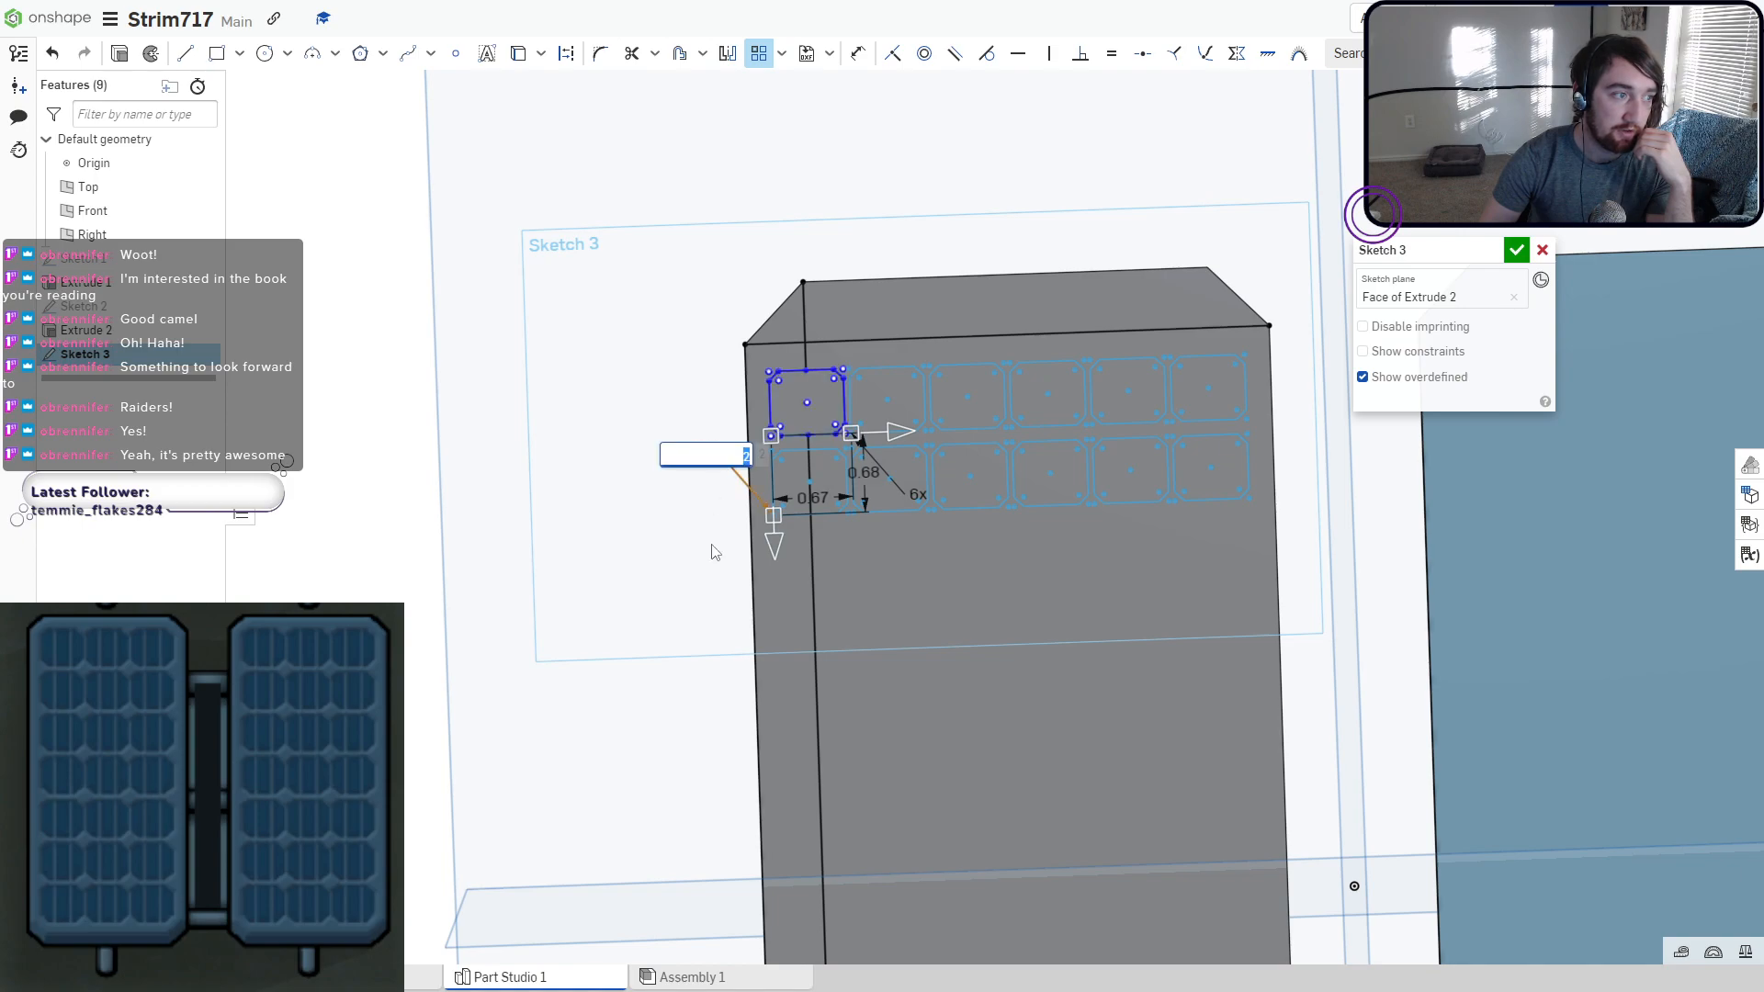
pyautogui.scroll(-2, 715, 574)
pyautogui.moveTo(713, 582); pyautogui.dragTo(696, 420, button='middle')
pyautogui.scroll(-2, 715, 578)
pyautogui.scroll(1, 698, 551)
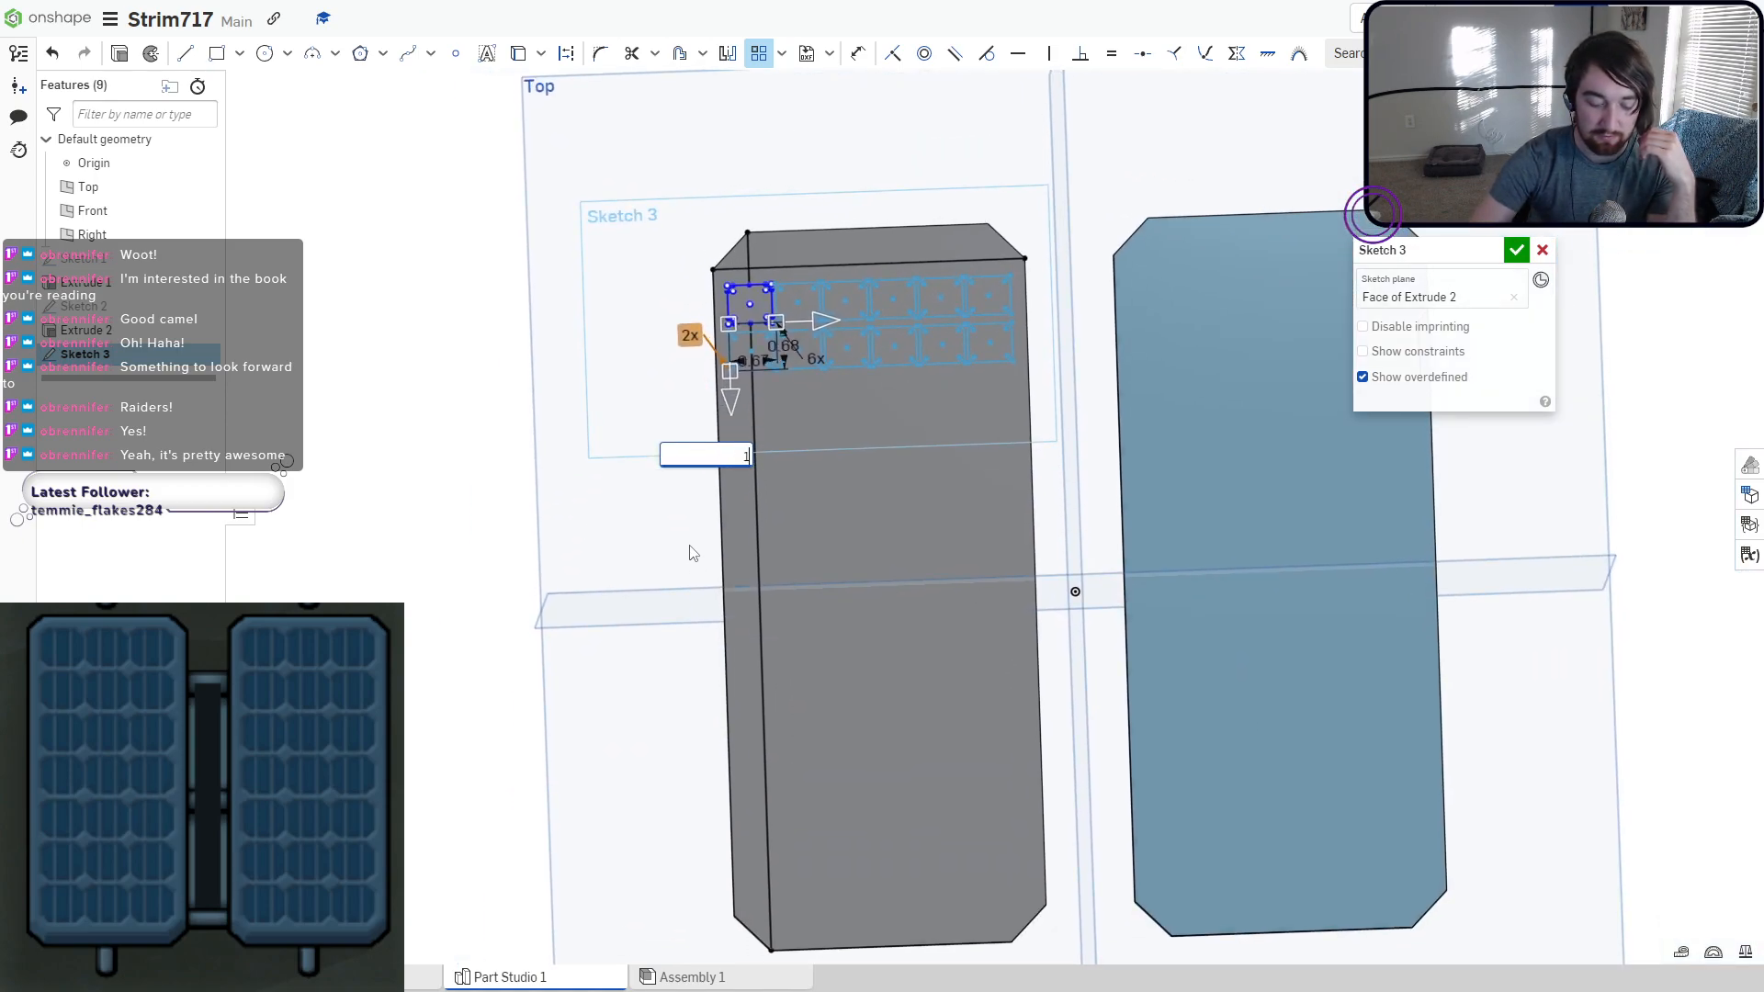
pyautogui.press('Return')
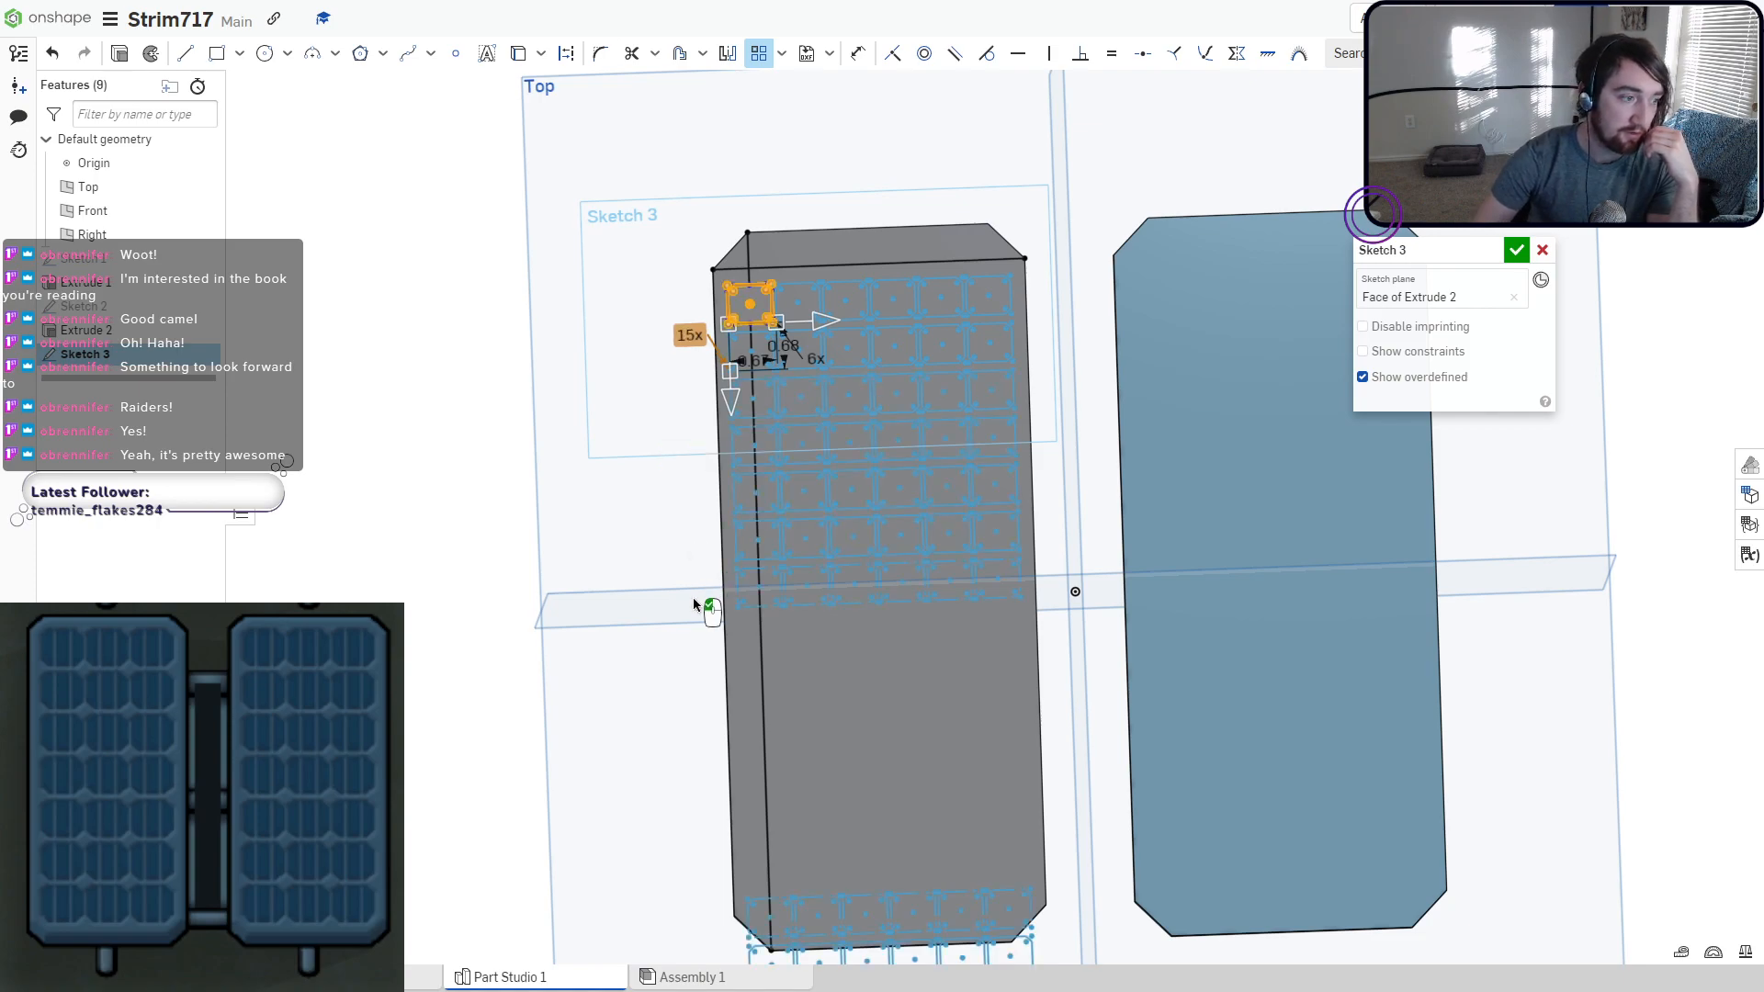
# Set the pattern's row count to 13 and widen the row spacing to about 0.7 cm.
pyautogui.scroll(-2, 693, 597)
pyautogui.doubleClick(692, 444)
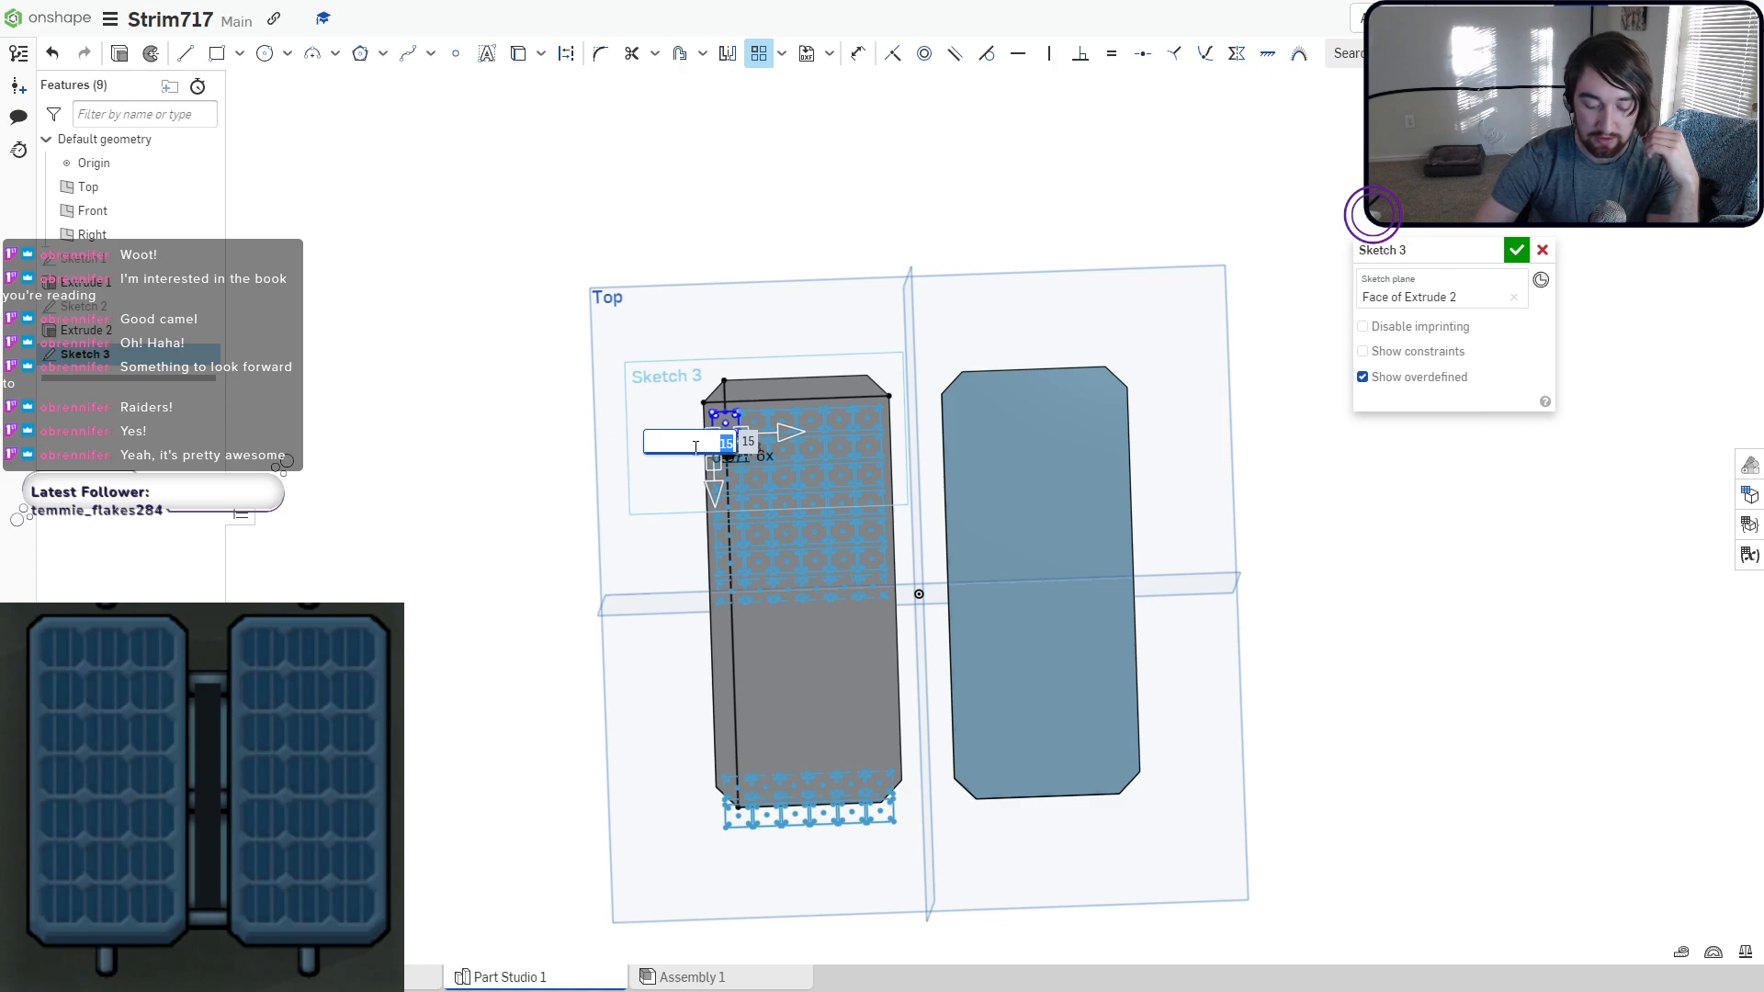
pyautogui.write('13')
pyautogui.press('Return')
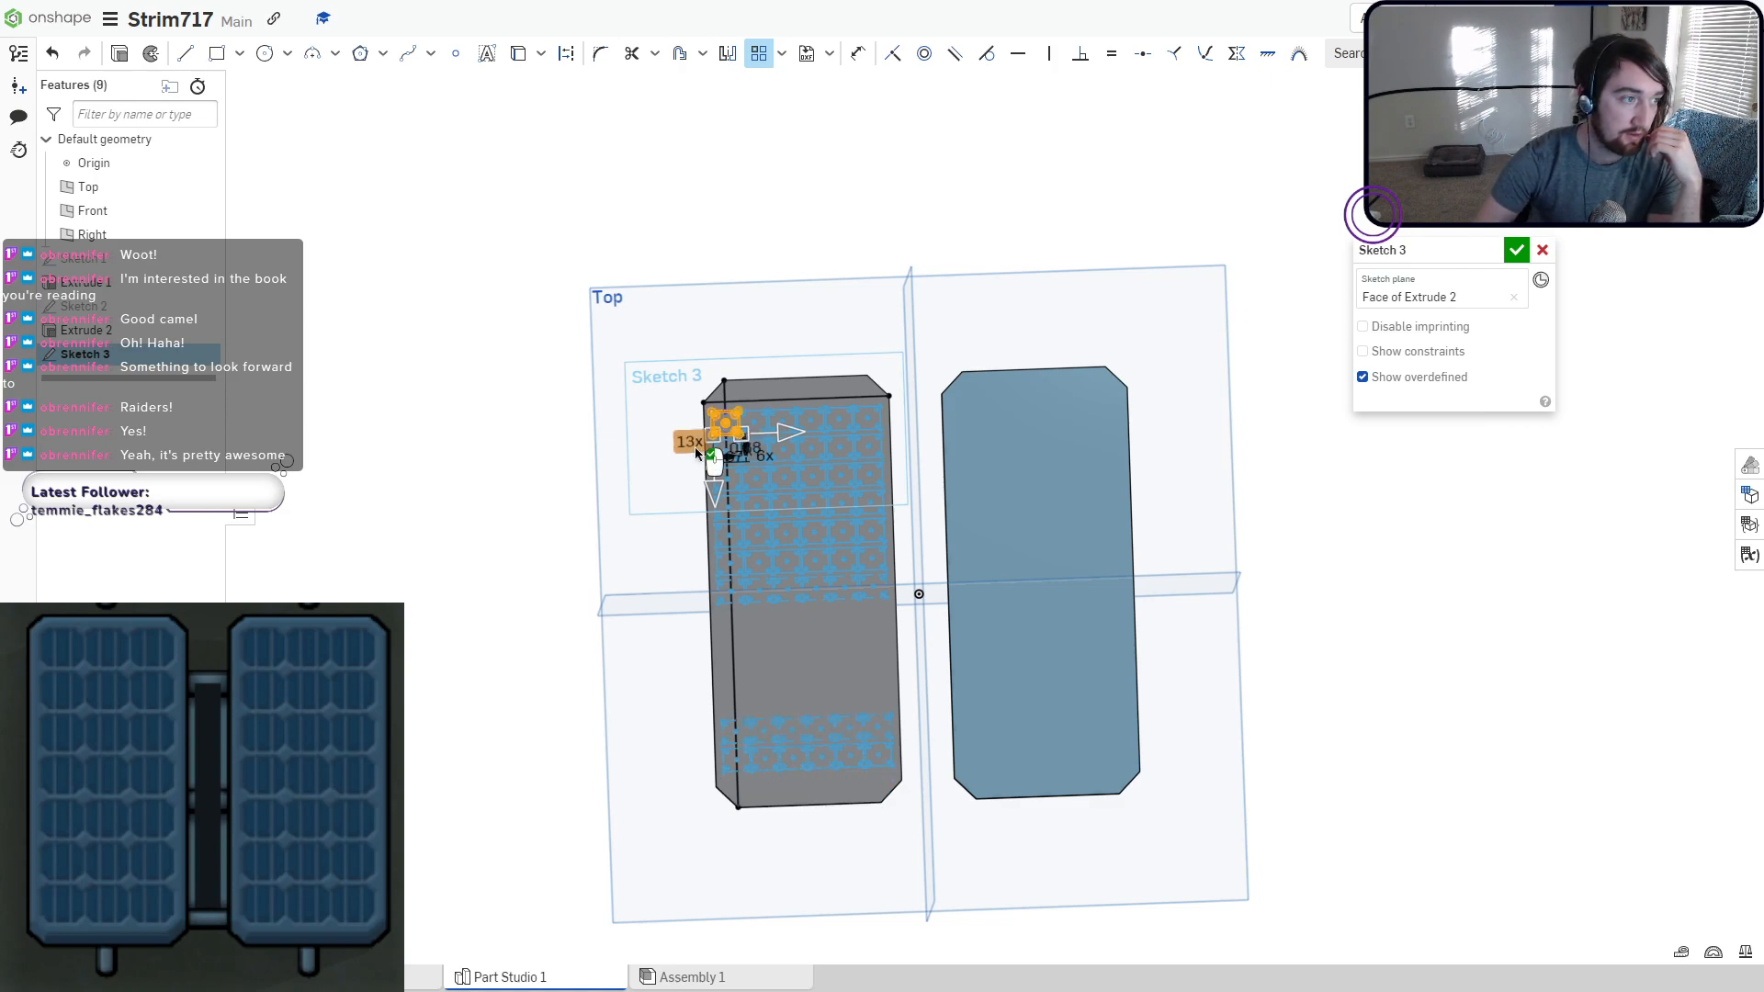
pyautogui.scroll(2, 715, 542)
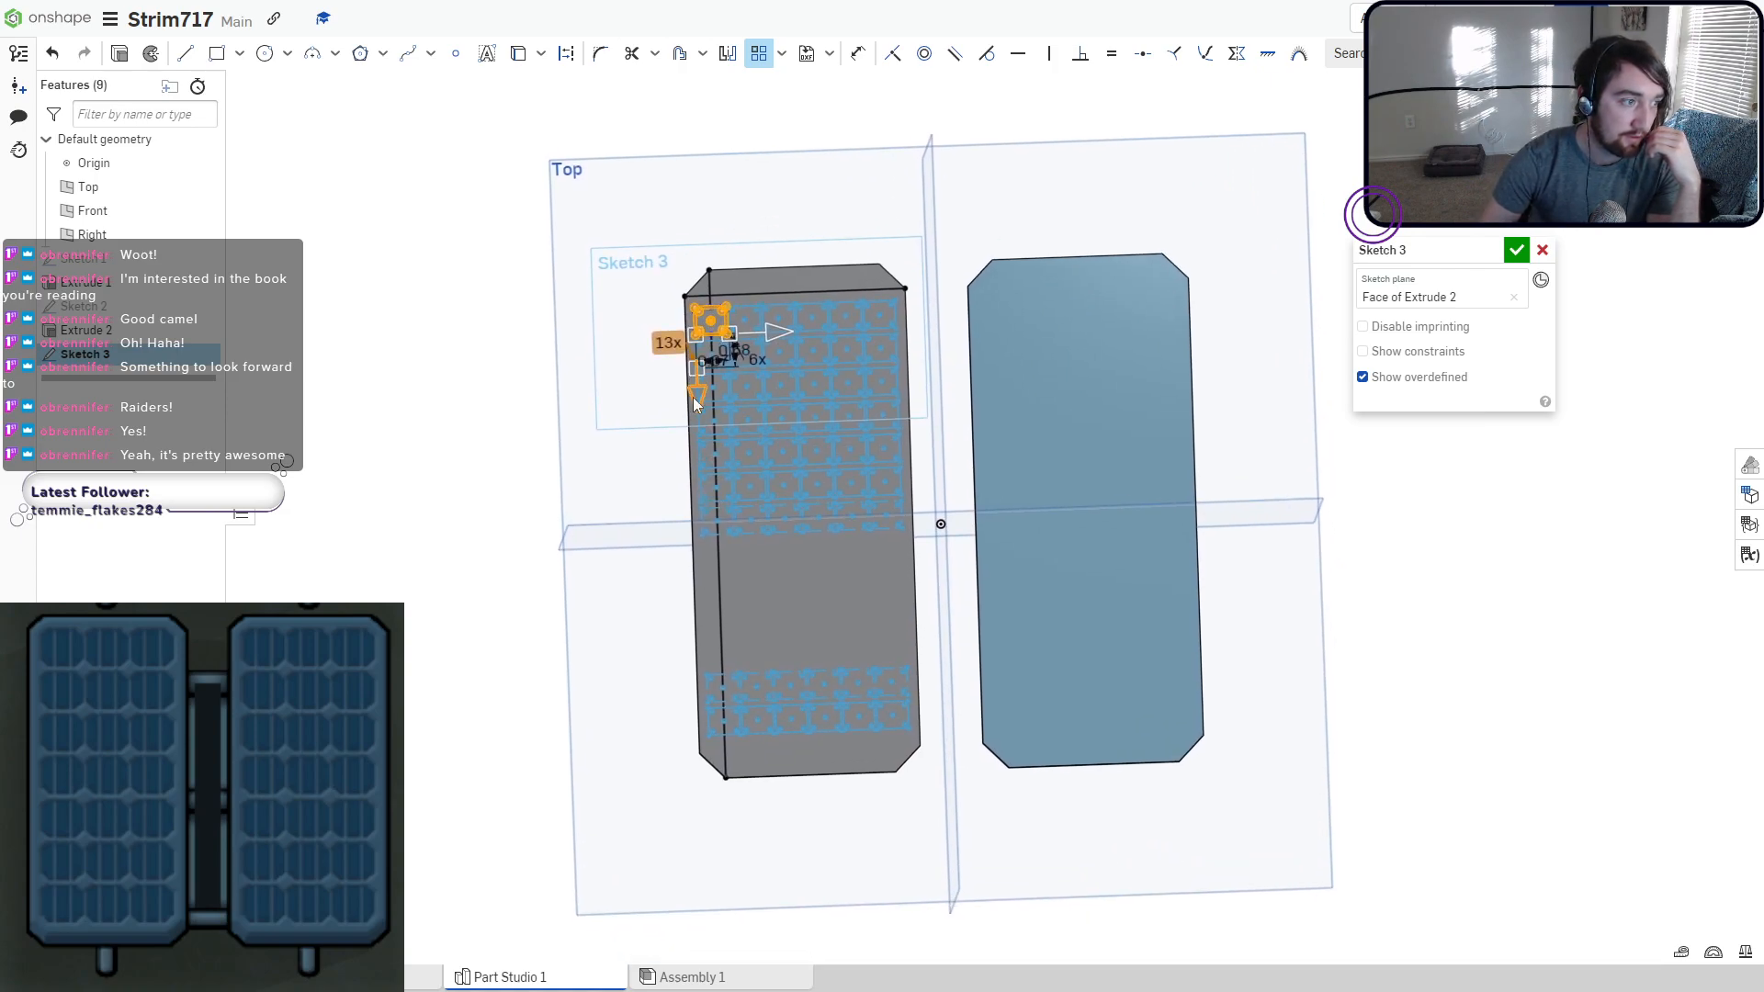
pyautogui.moveTo(696, 404); pyautogui.dragTo(698, 408)
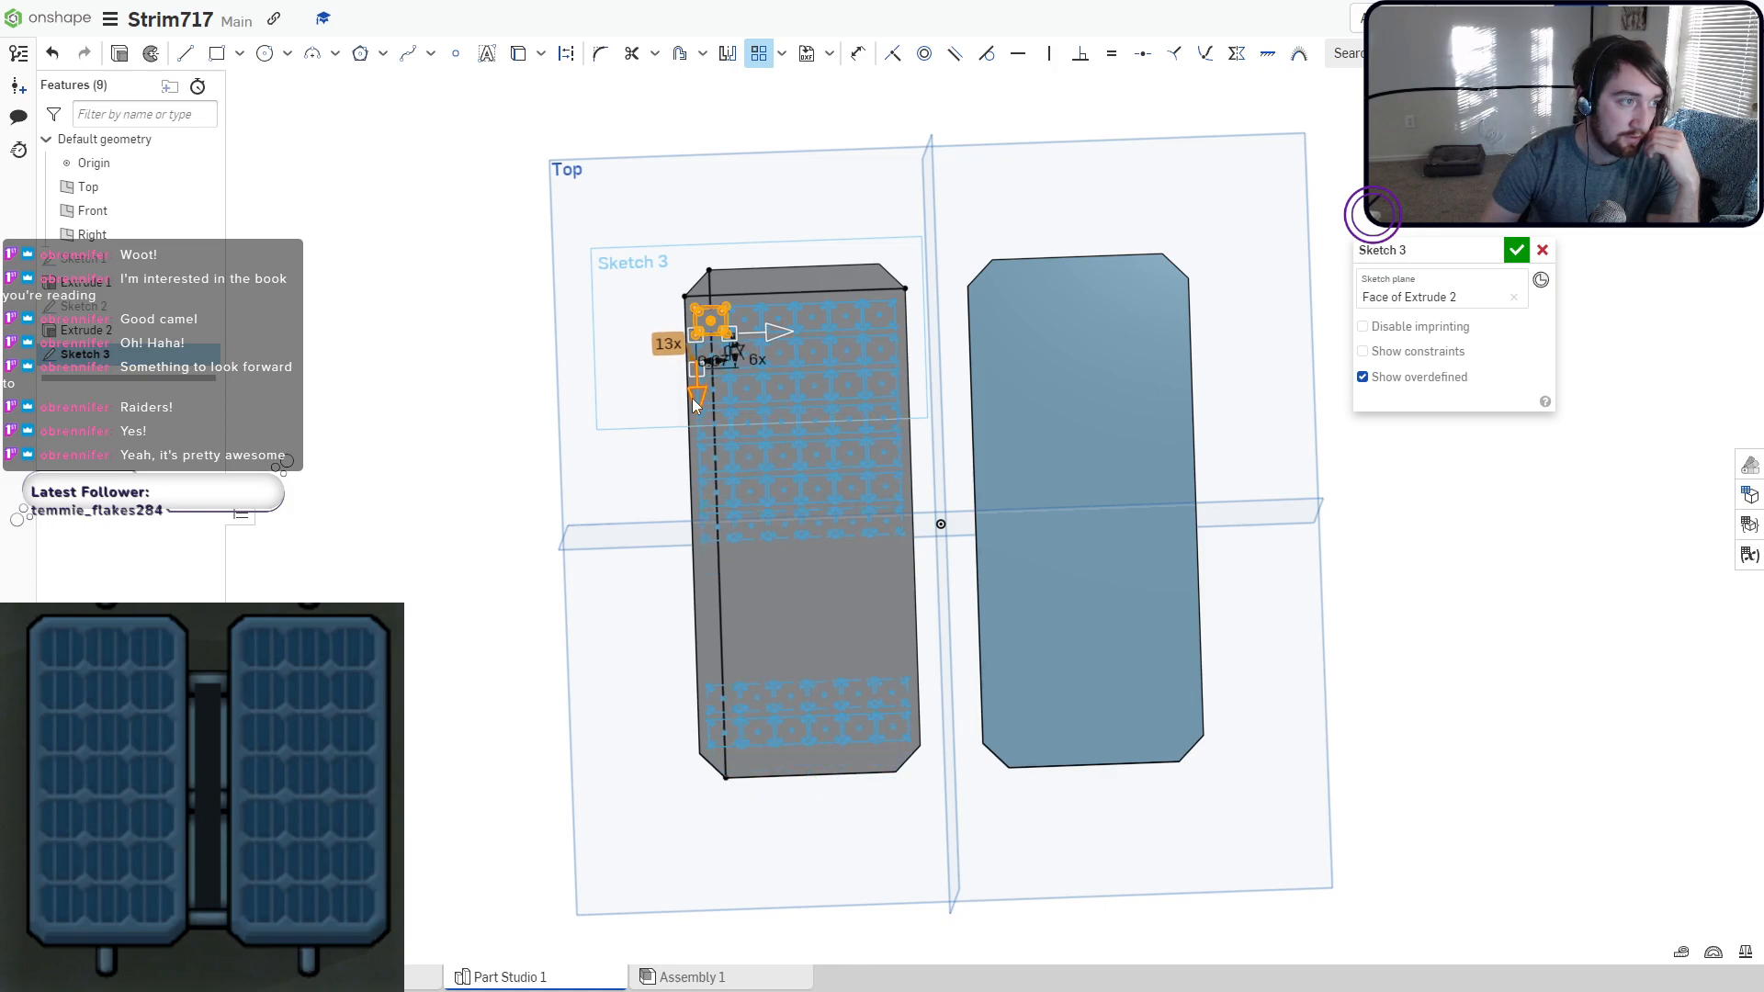
pyautogui.scroll(2, 708, 496)
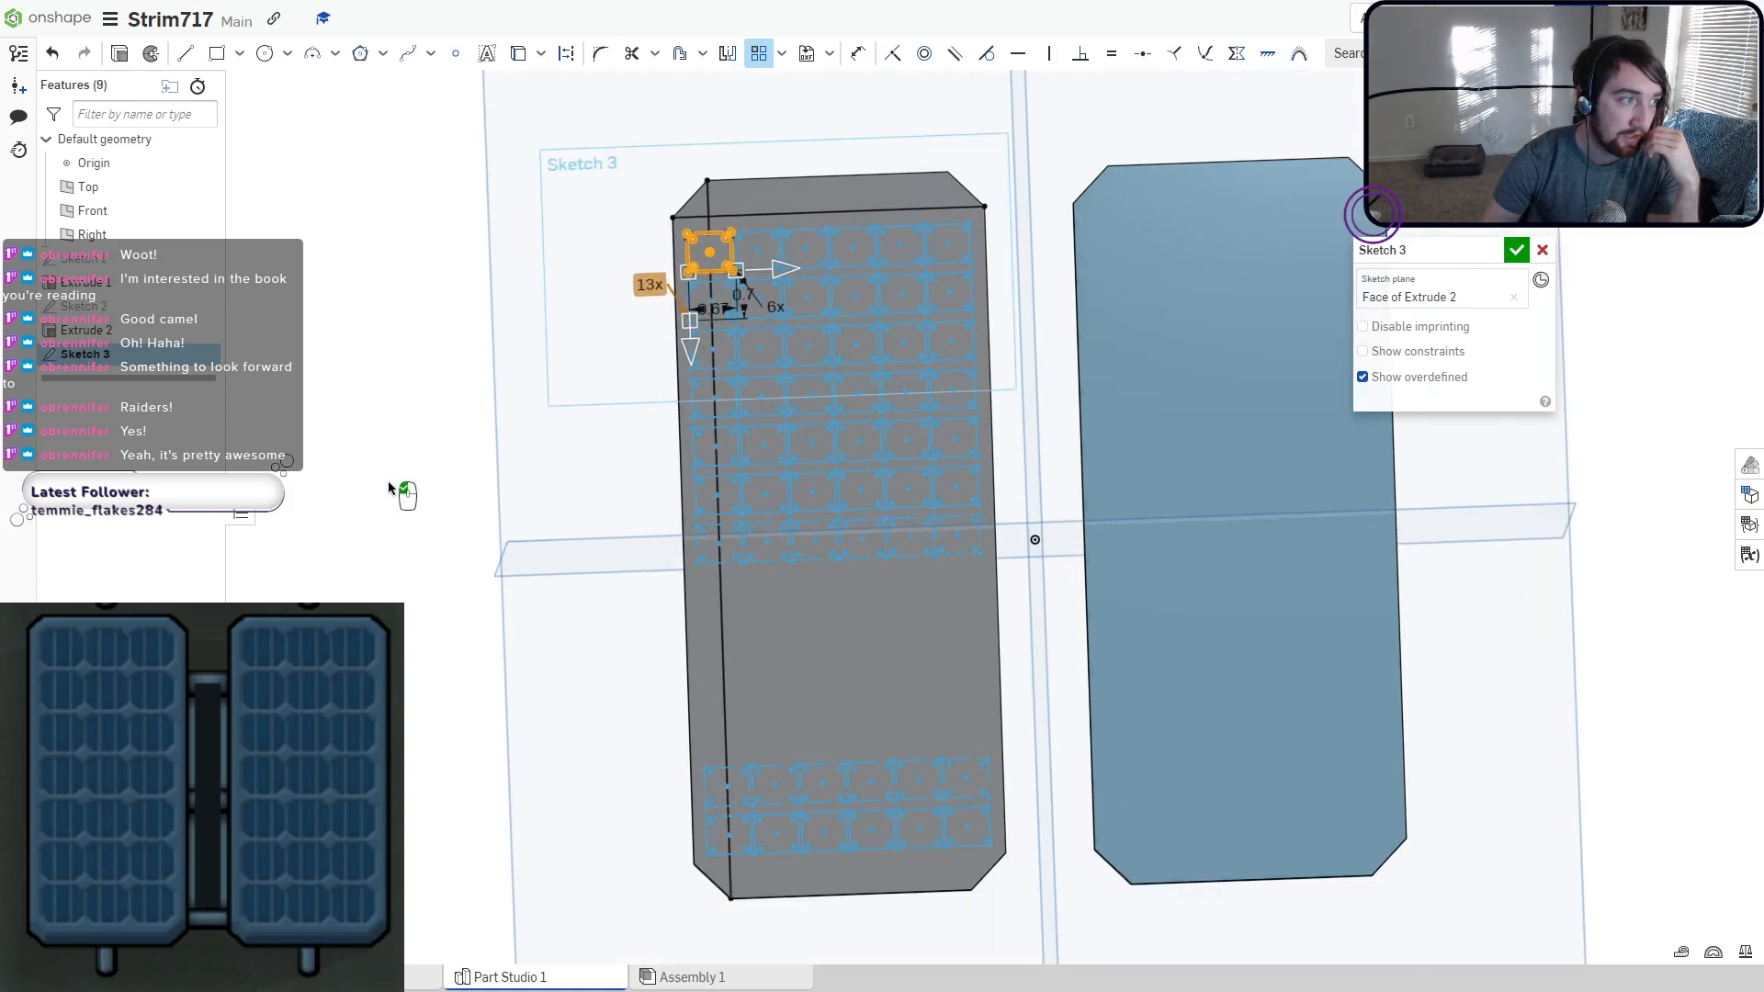
# Apply the 6 by 13 cell pattern and finish the sketch.
pyautogui.scroll(-5, 388, 481)
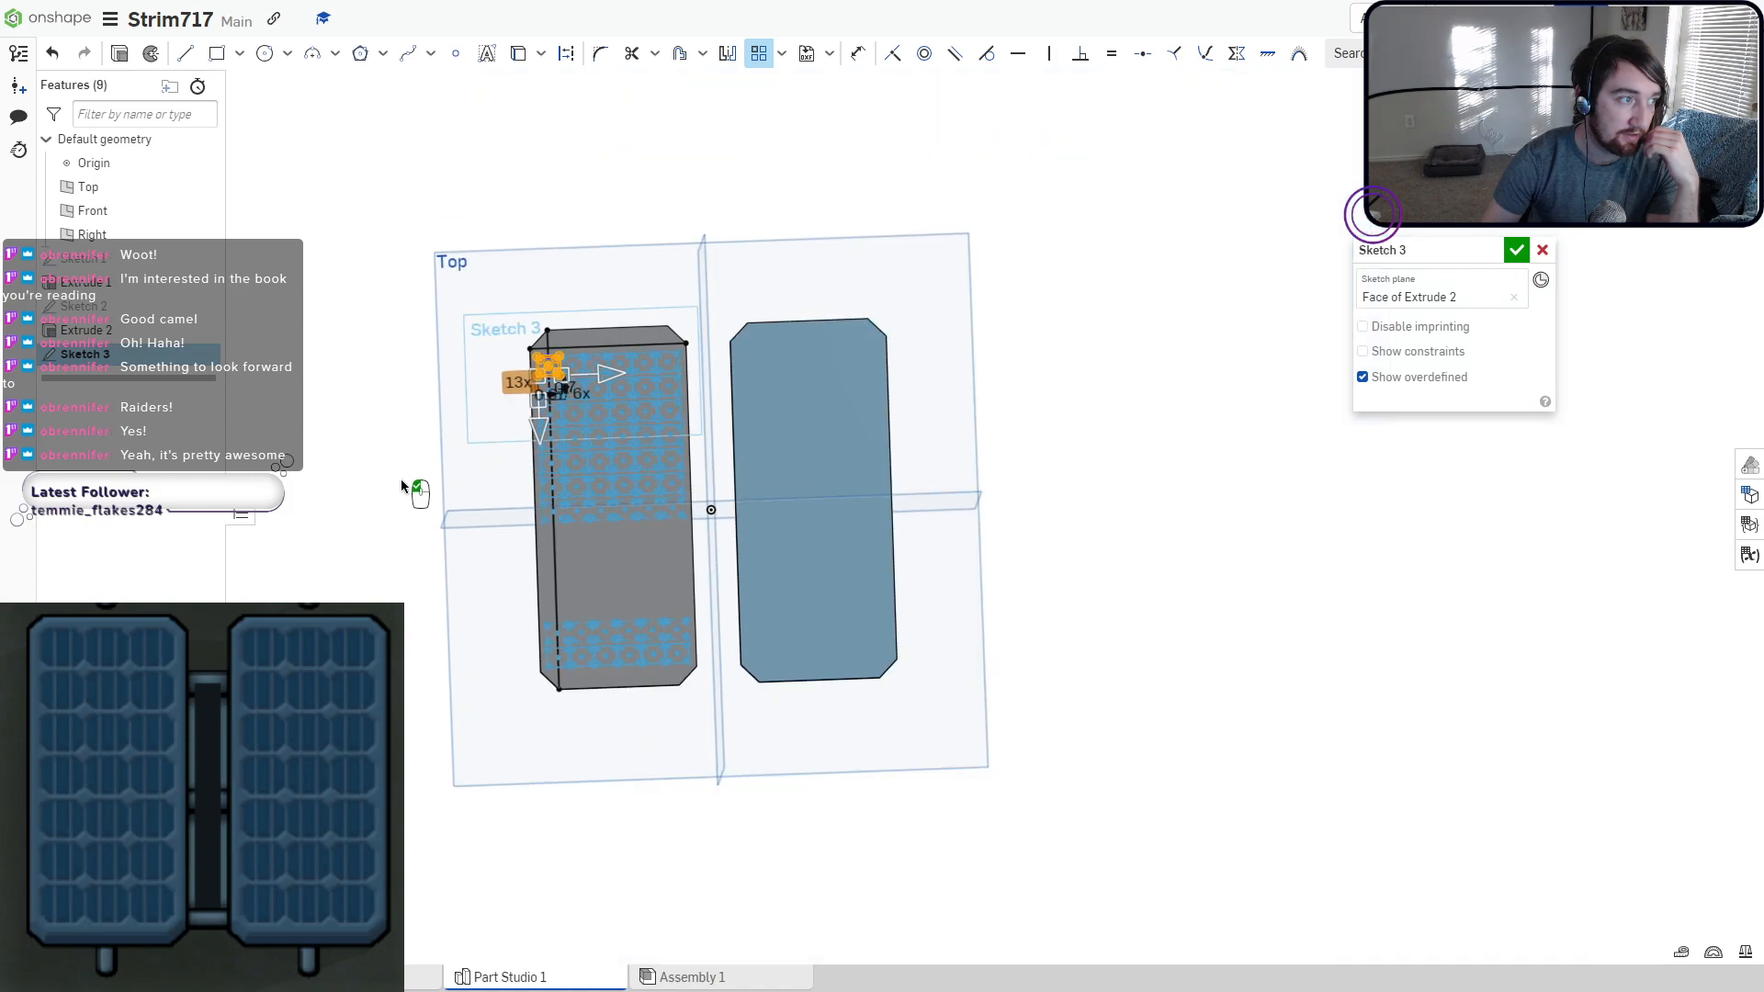
pyautogui.scroll(3, 772, 480)
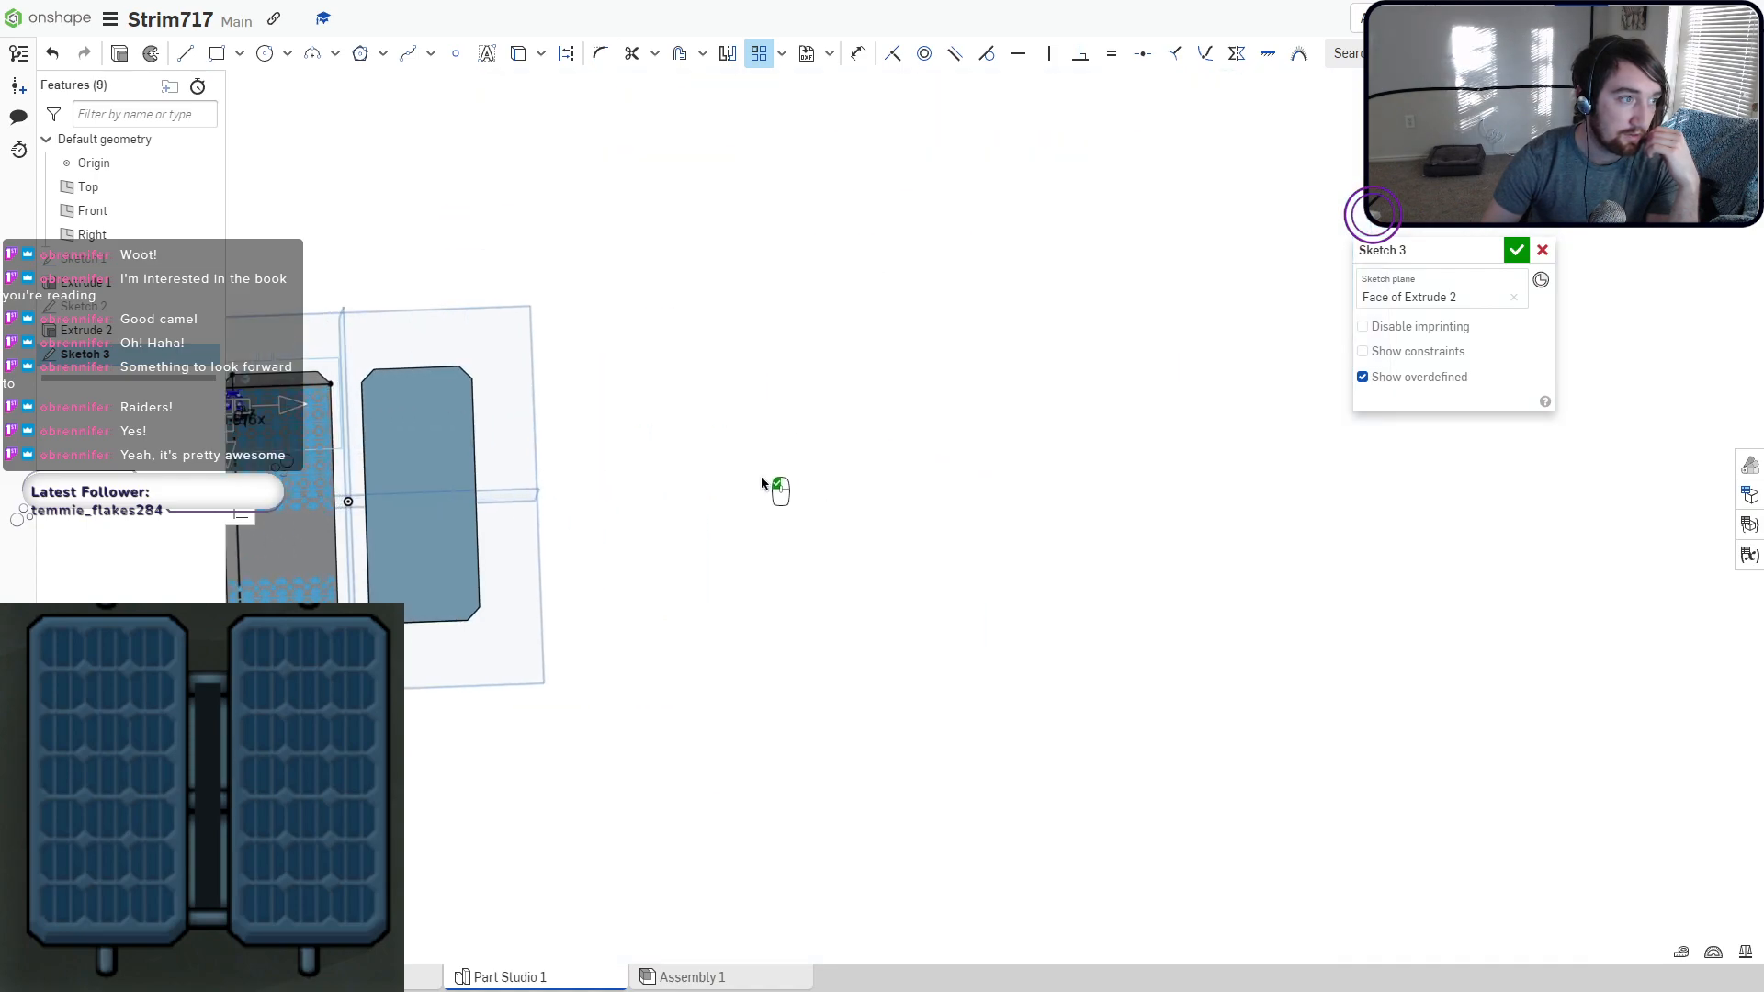
pyautogui.moveTo(850, 480); pyautogui.dragTo(1187, 535, button='middle')
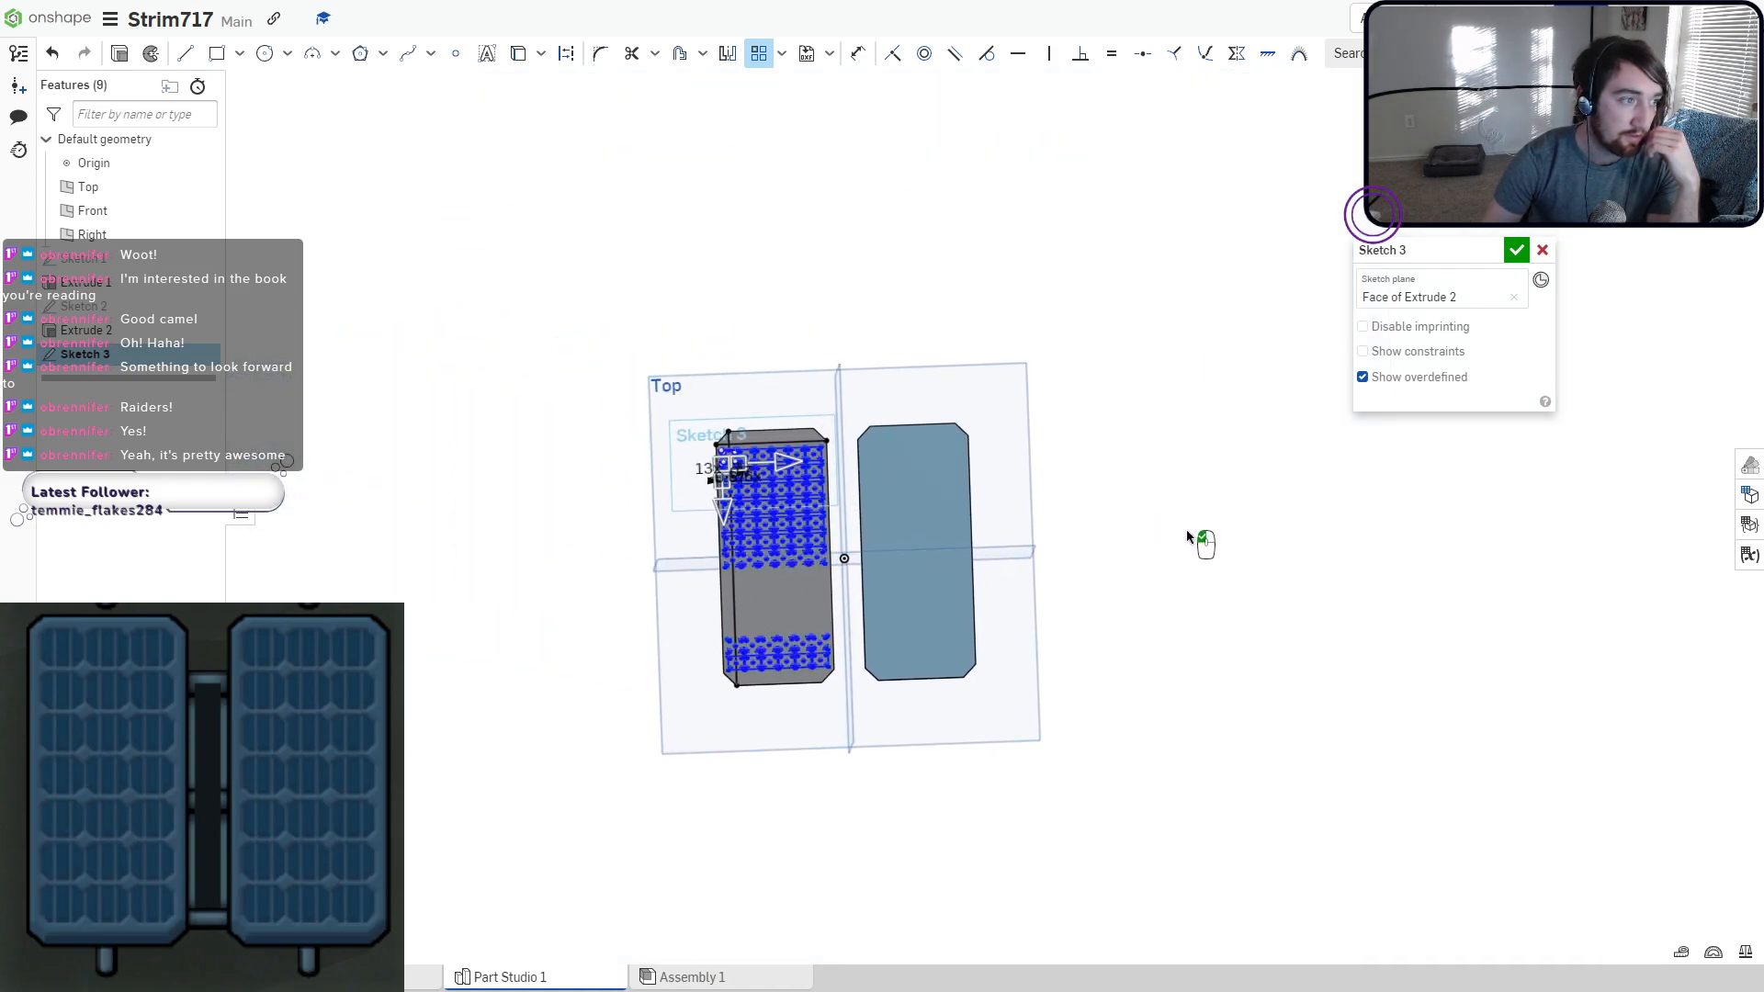
pyautogui.click(1186, 531)
pyautogui.scroll(2, 1171, 536)
pyautogui.moveTo(1055, 562); pyautogui.dragTo(1211, 530, button='middle')
pyautogui.scroll(3, 720, 555)
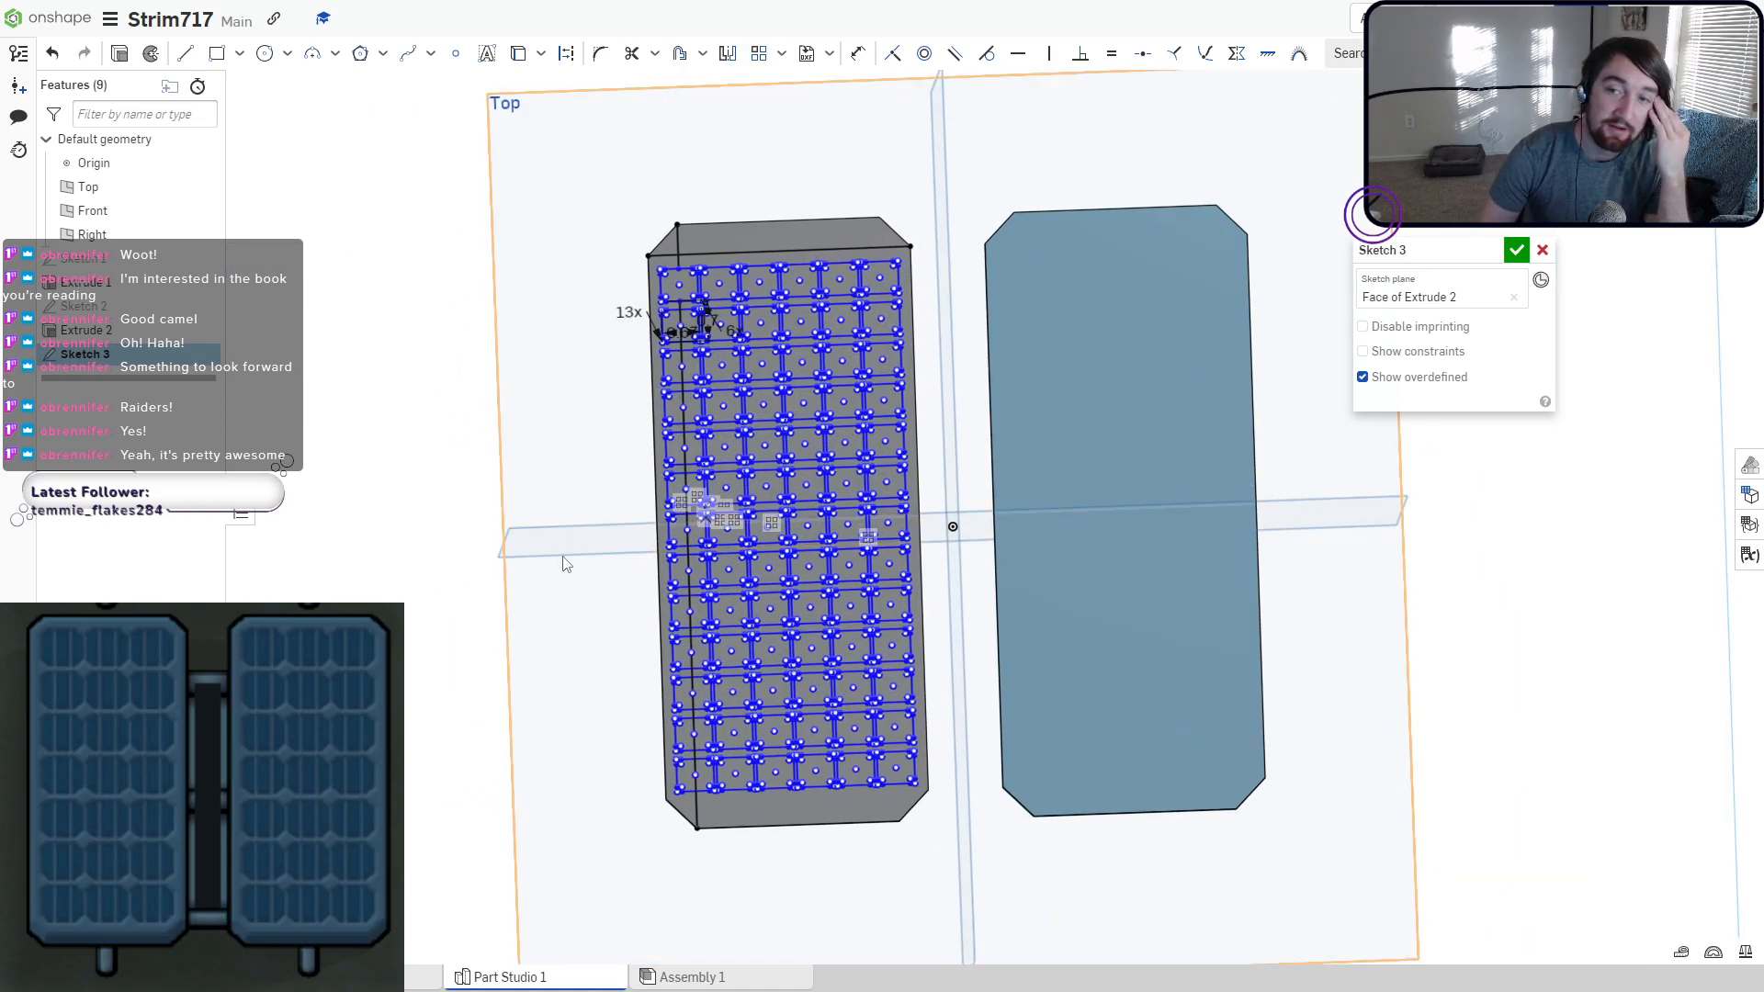
pyautogui.moveTo(570, 558)
pyautogui.mouseDown(button='right')
pyautogui.moveTo(610, 515)
pyautogui.moveTo(577, 522)
pyautogui.moveTo(591, 516)
pyautogui.mouseUp(button='right')
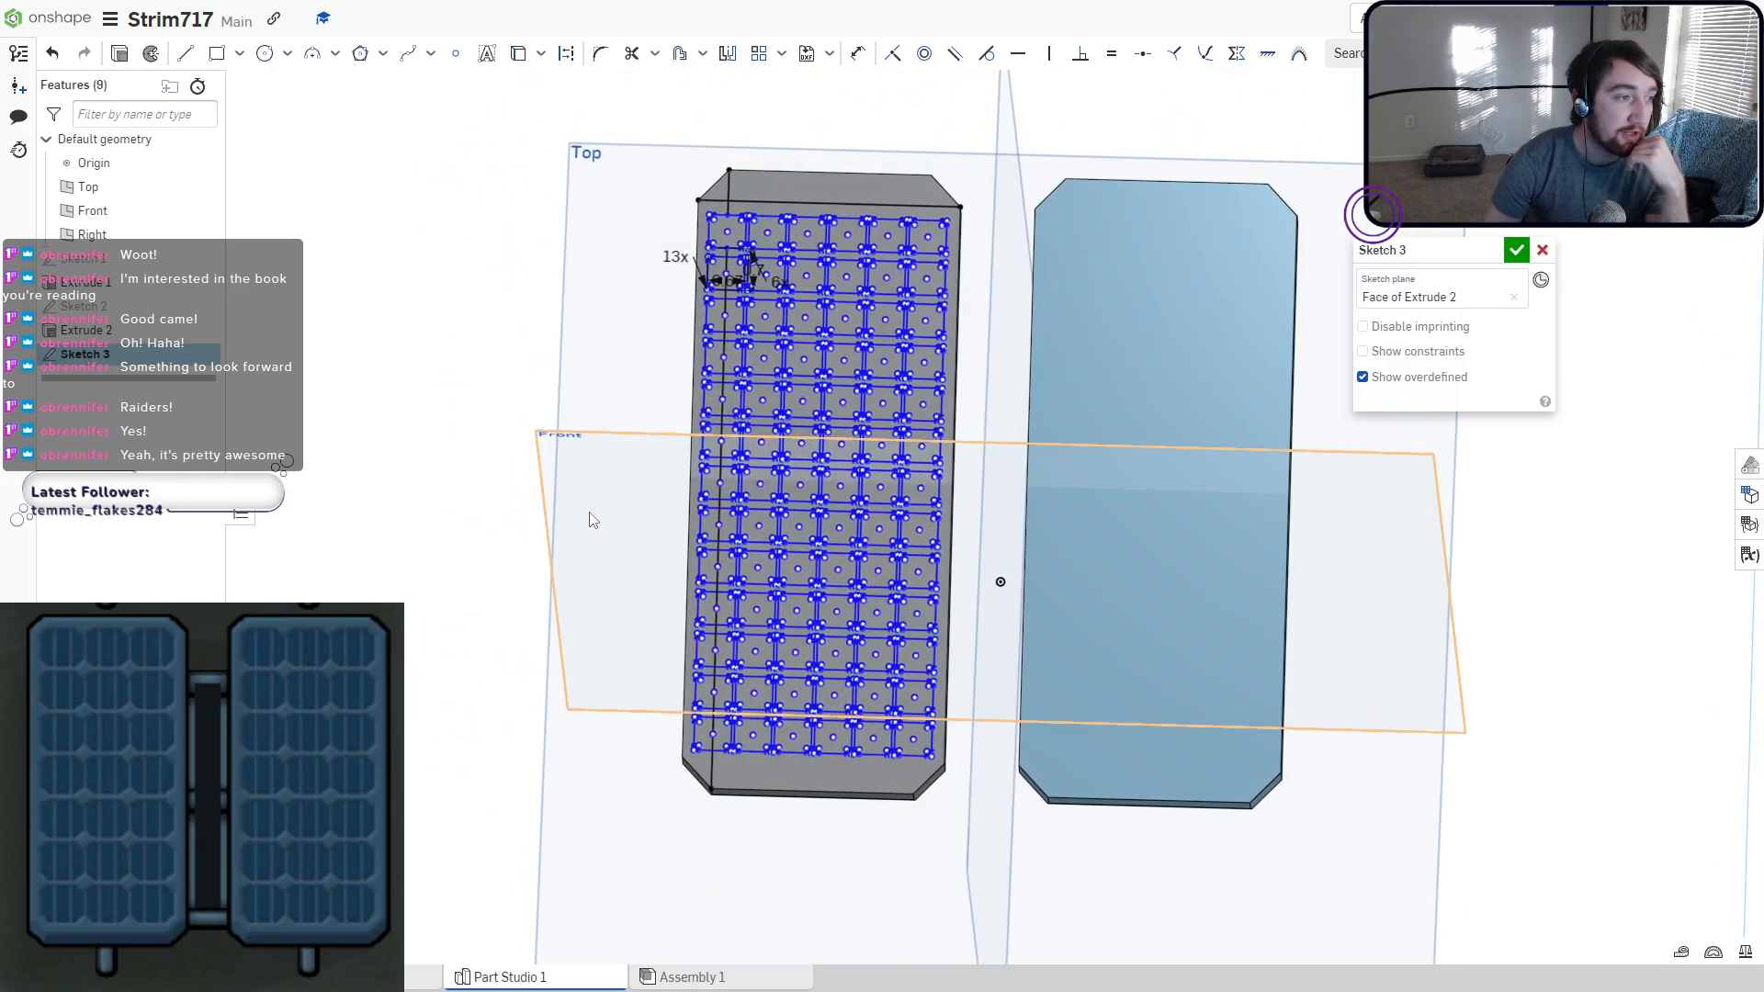
pyautogui.click(1516, 251)
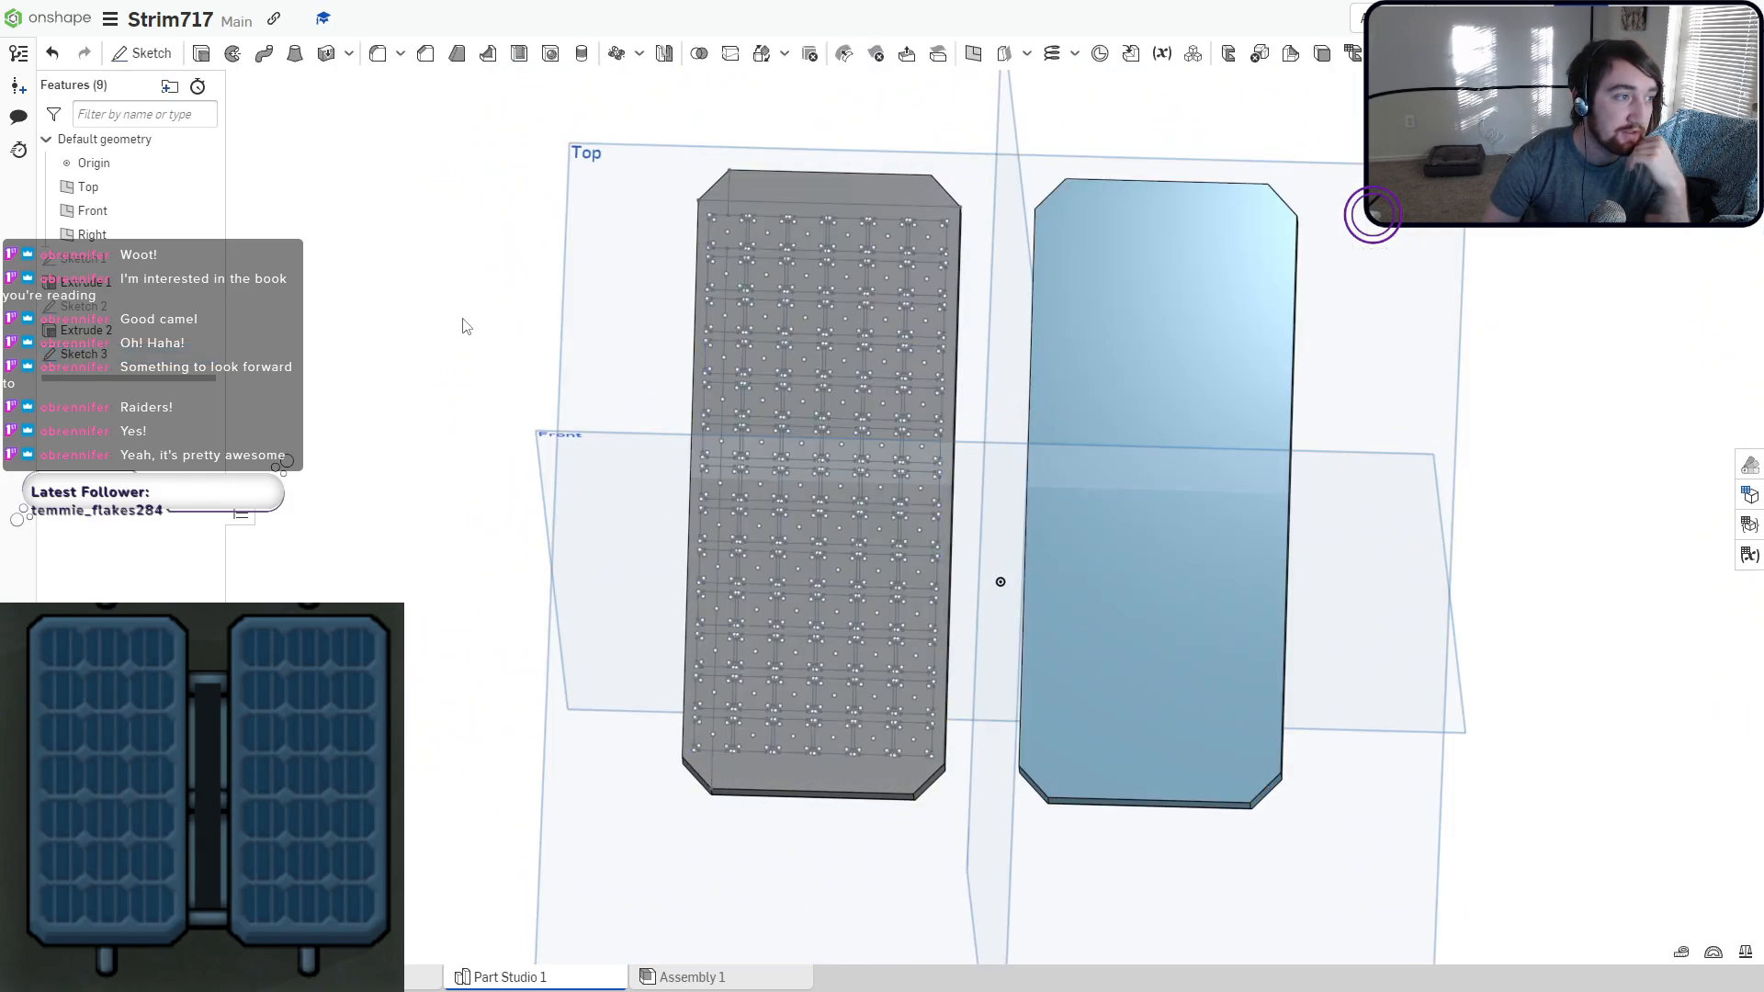
# Start an Add extrusion of the sketch region surrounding the cells, including the small regions at the panel's upper-left corner.
pyautogui.click(202, 55)
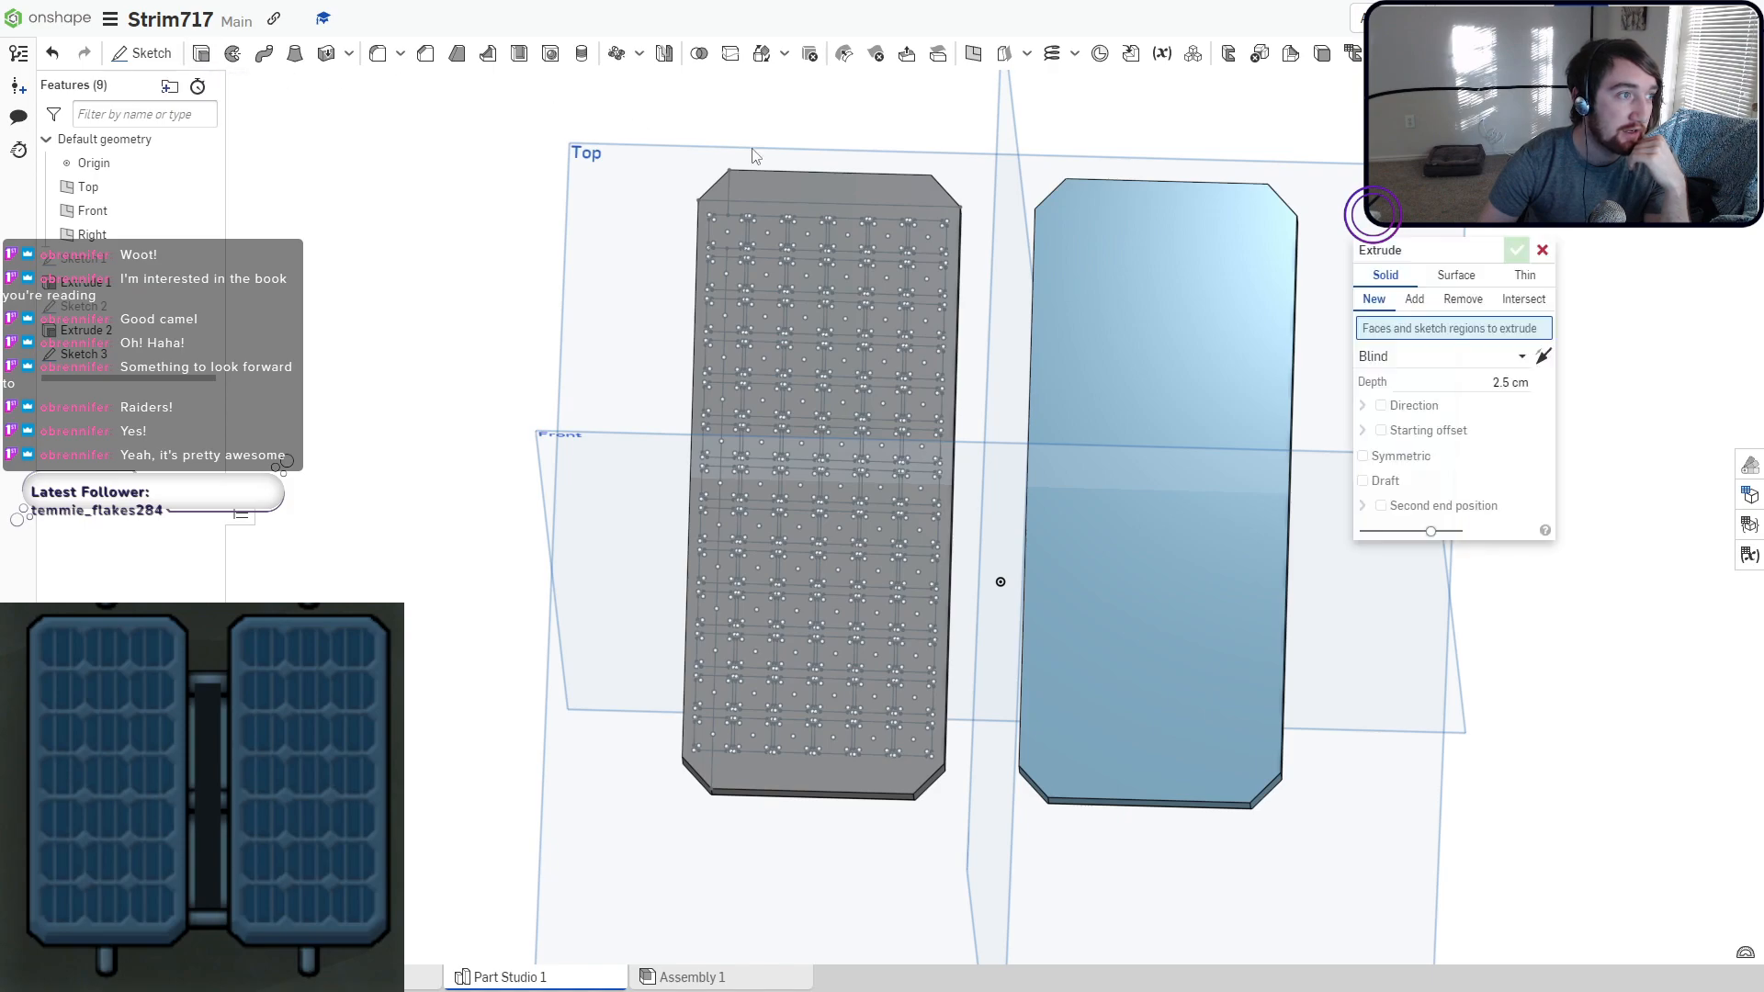
pyautogui.click(739, 208)
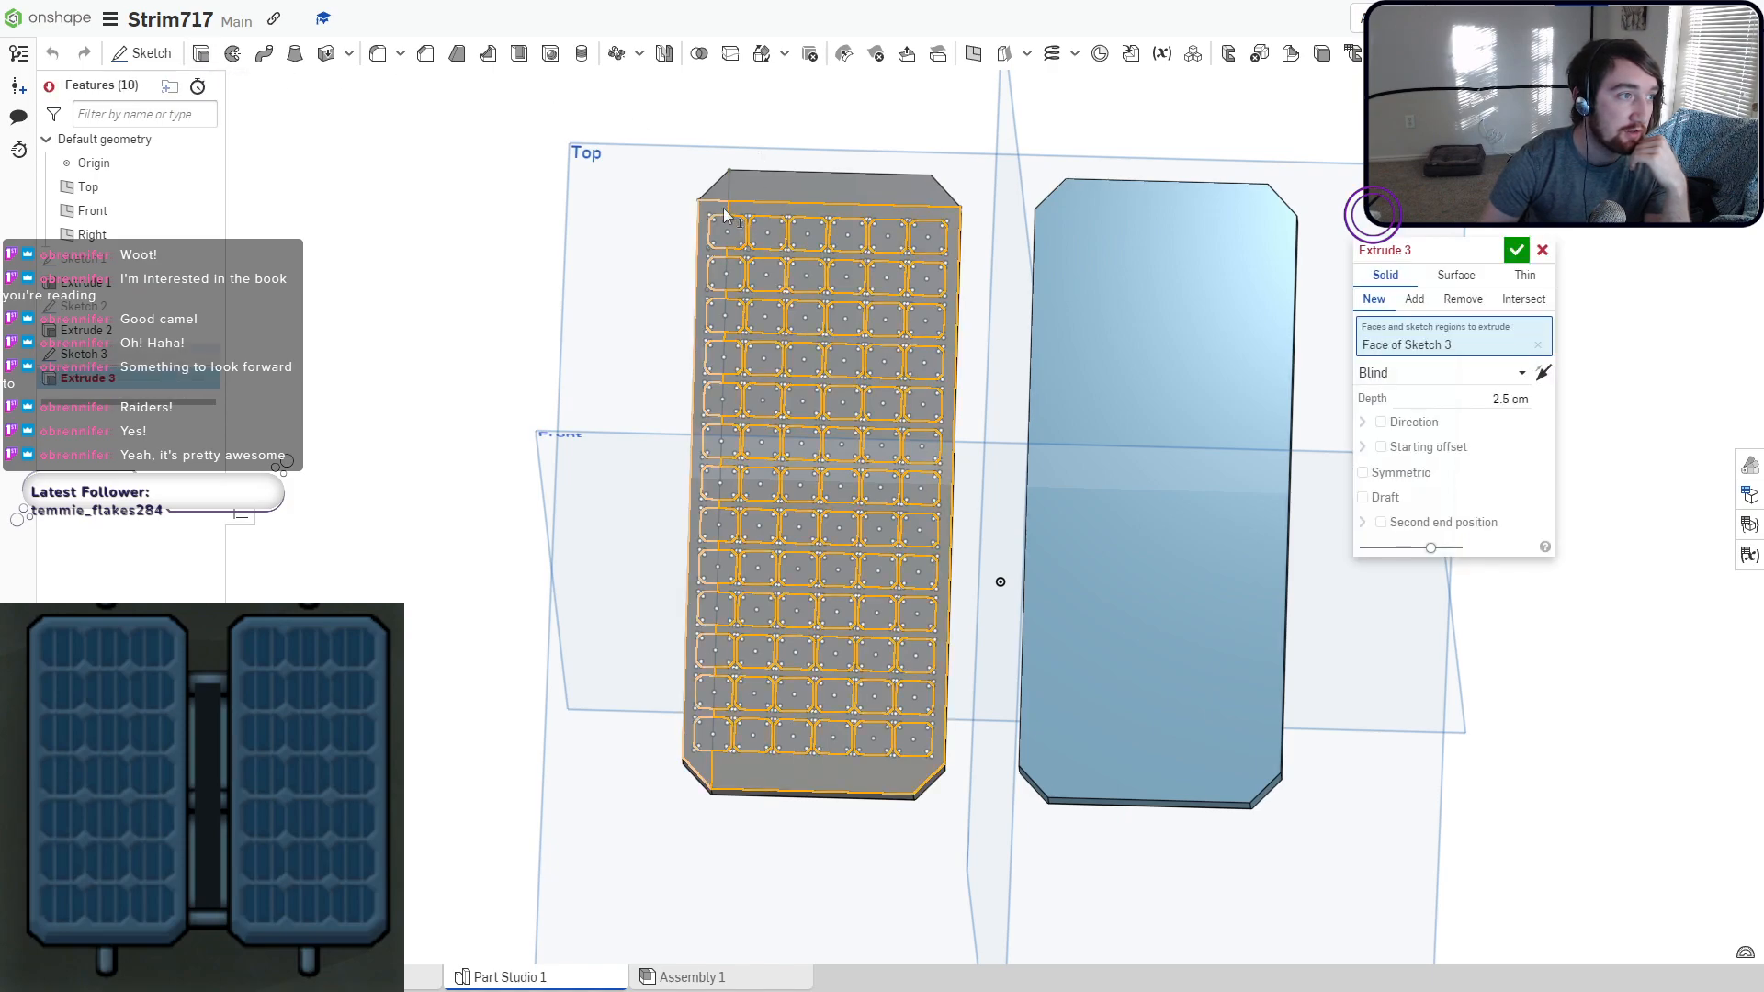
pyautogui.click(723, 189)
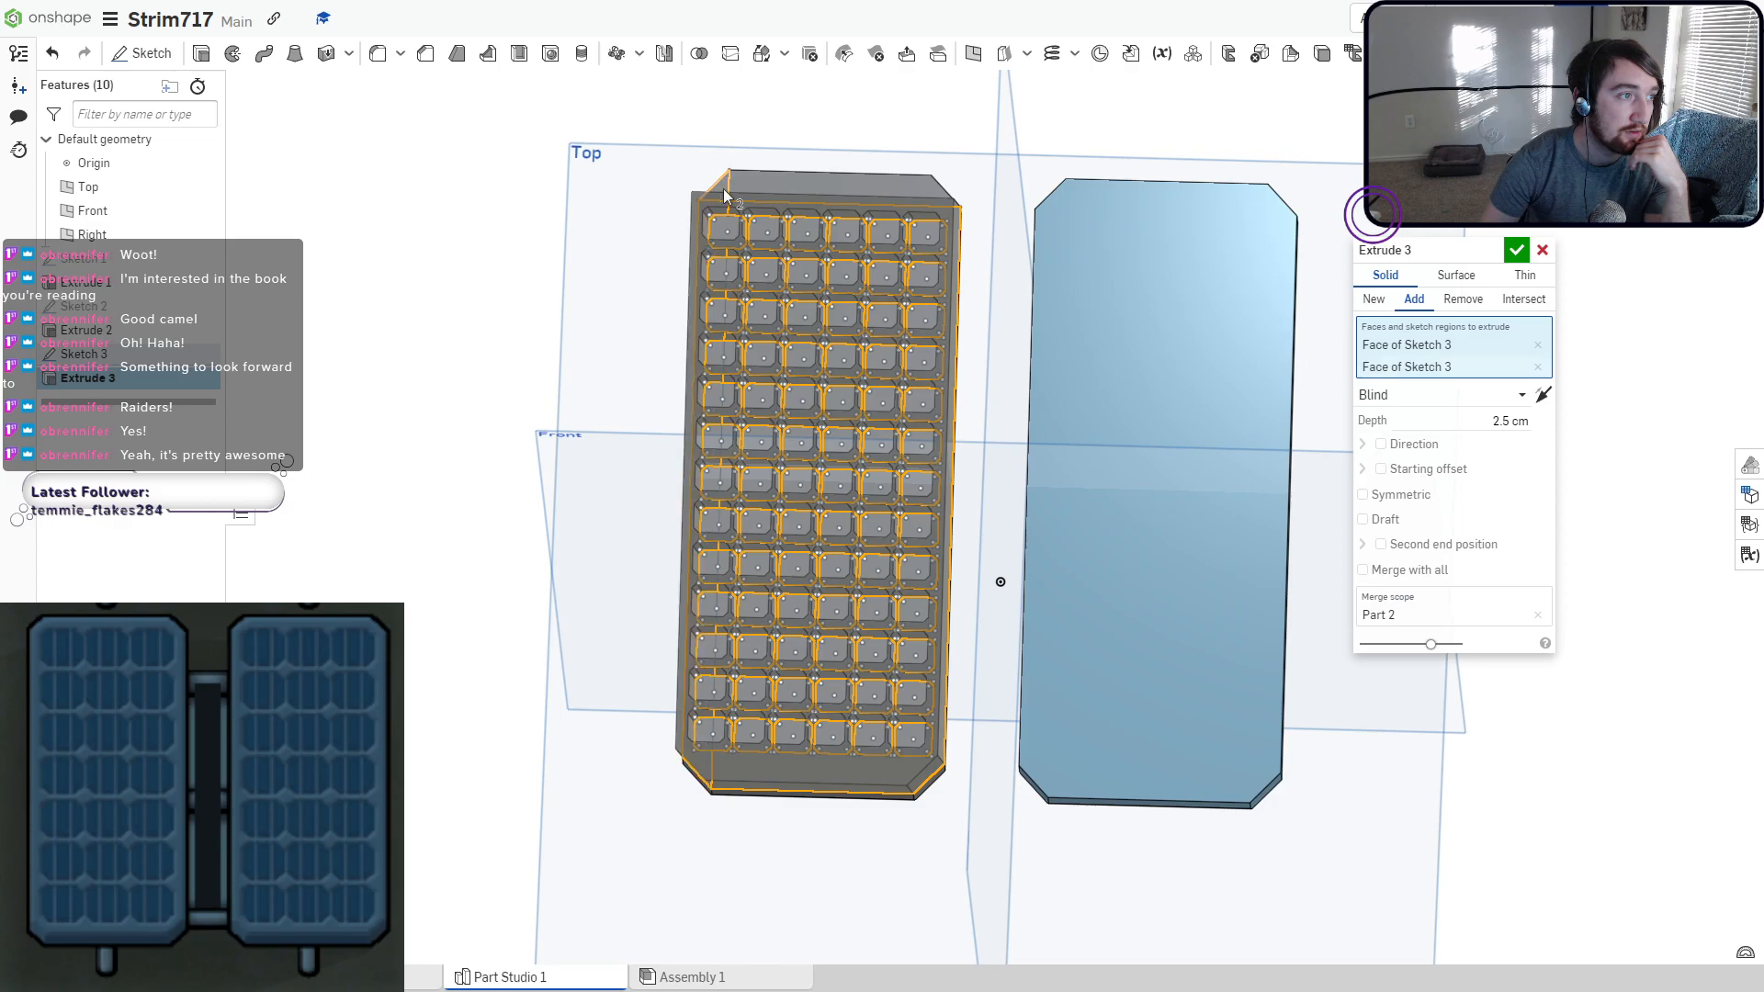
pyautogui.click(740, 187)
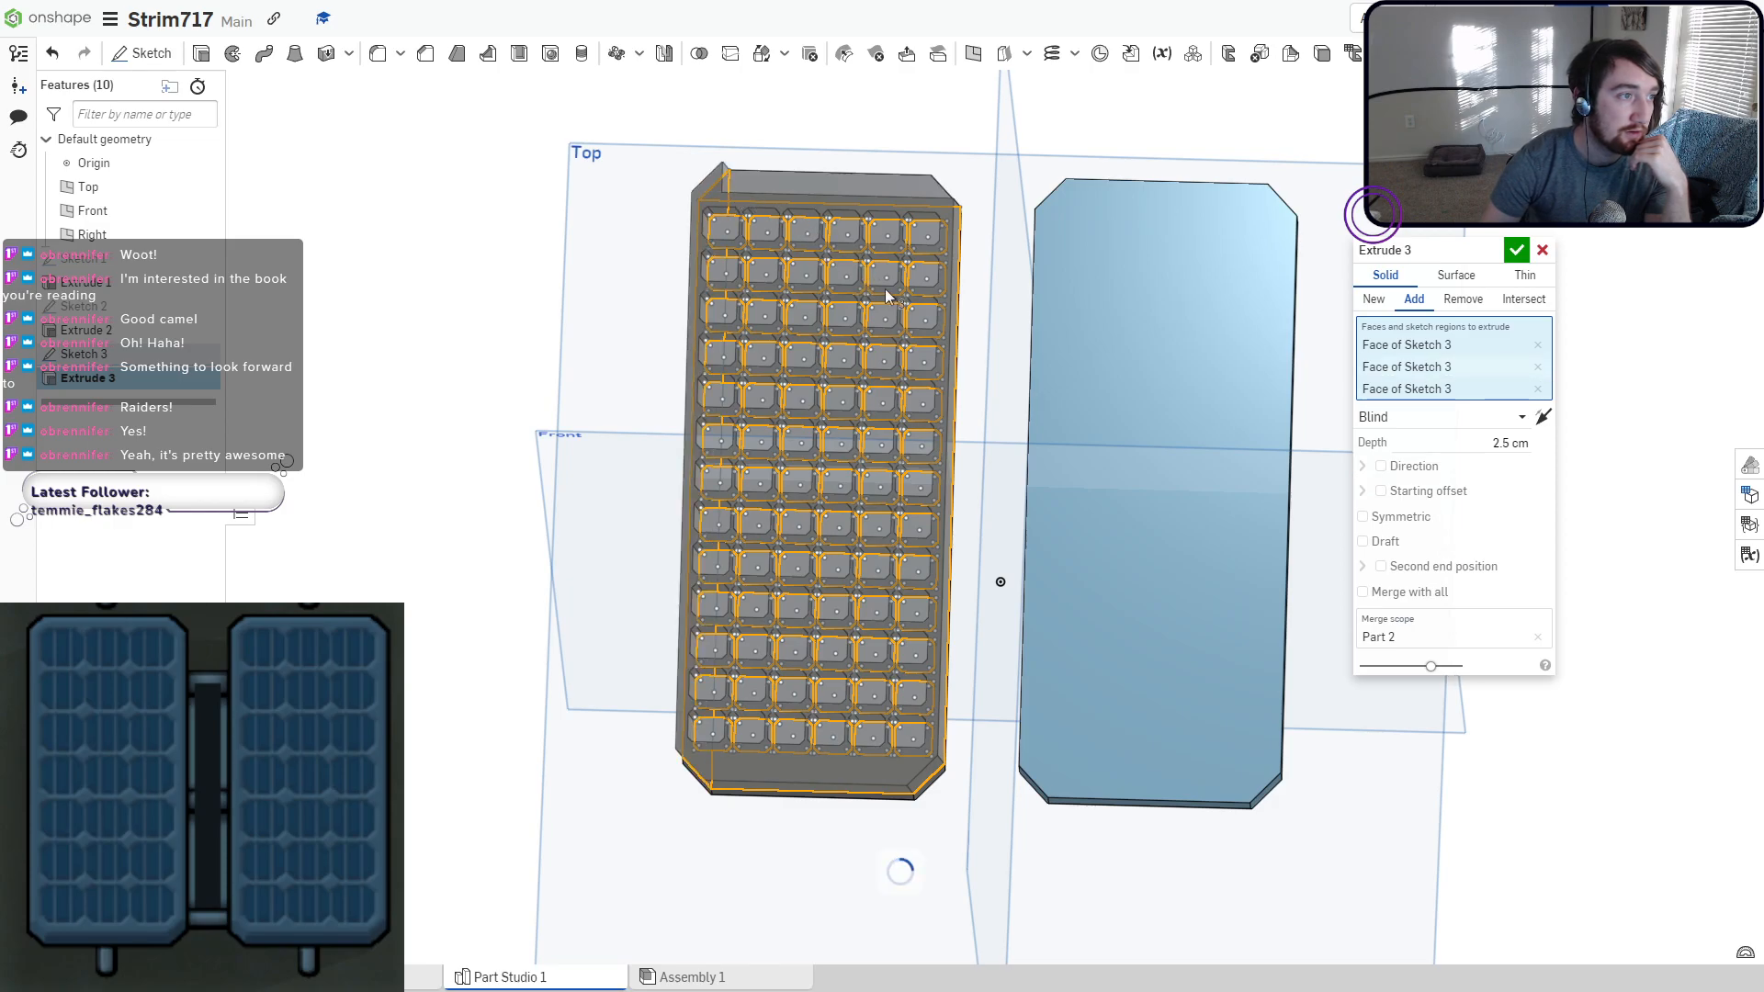
# Reduce the extrusion to a very shallow depth of a few hundredths of a centimetre and apply it, leaving the cells recessed.
pyautogui.moveTo(903, 303); pyautogui.dragTo(838, 308, button='right')
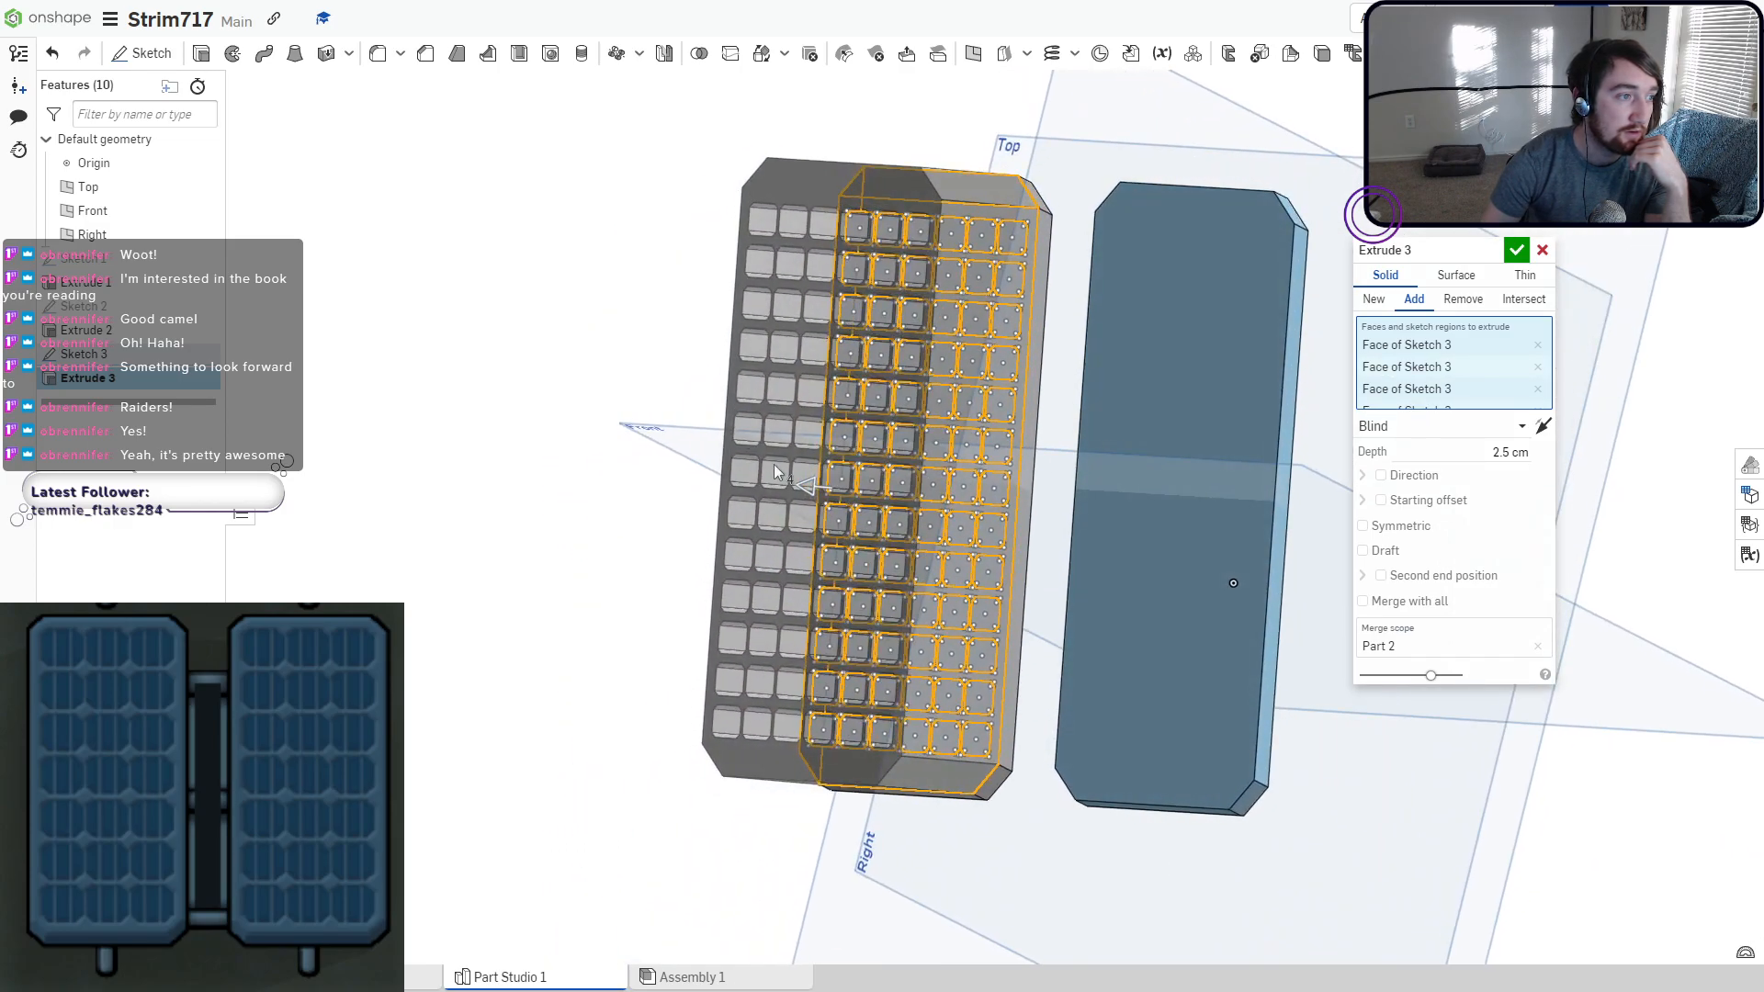
pyautogui.moveTo(802, 490); pyautogui.dragTo(885, 499)
pyautogui.scroll(5, 906, 512)
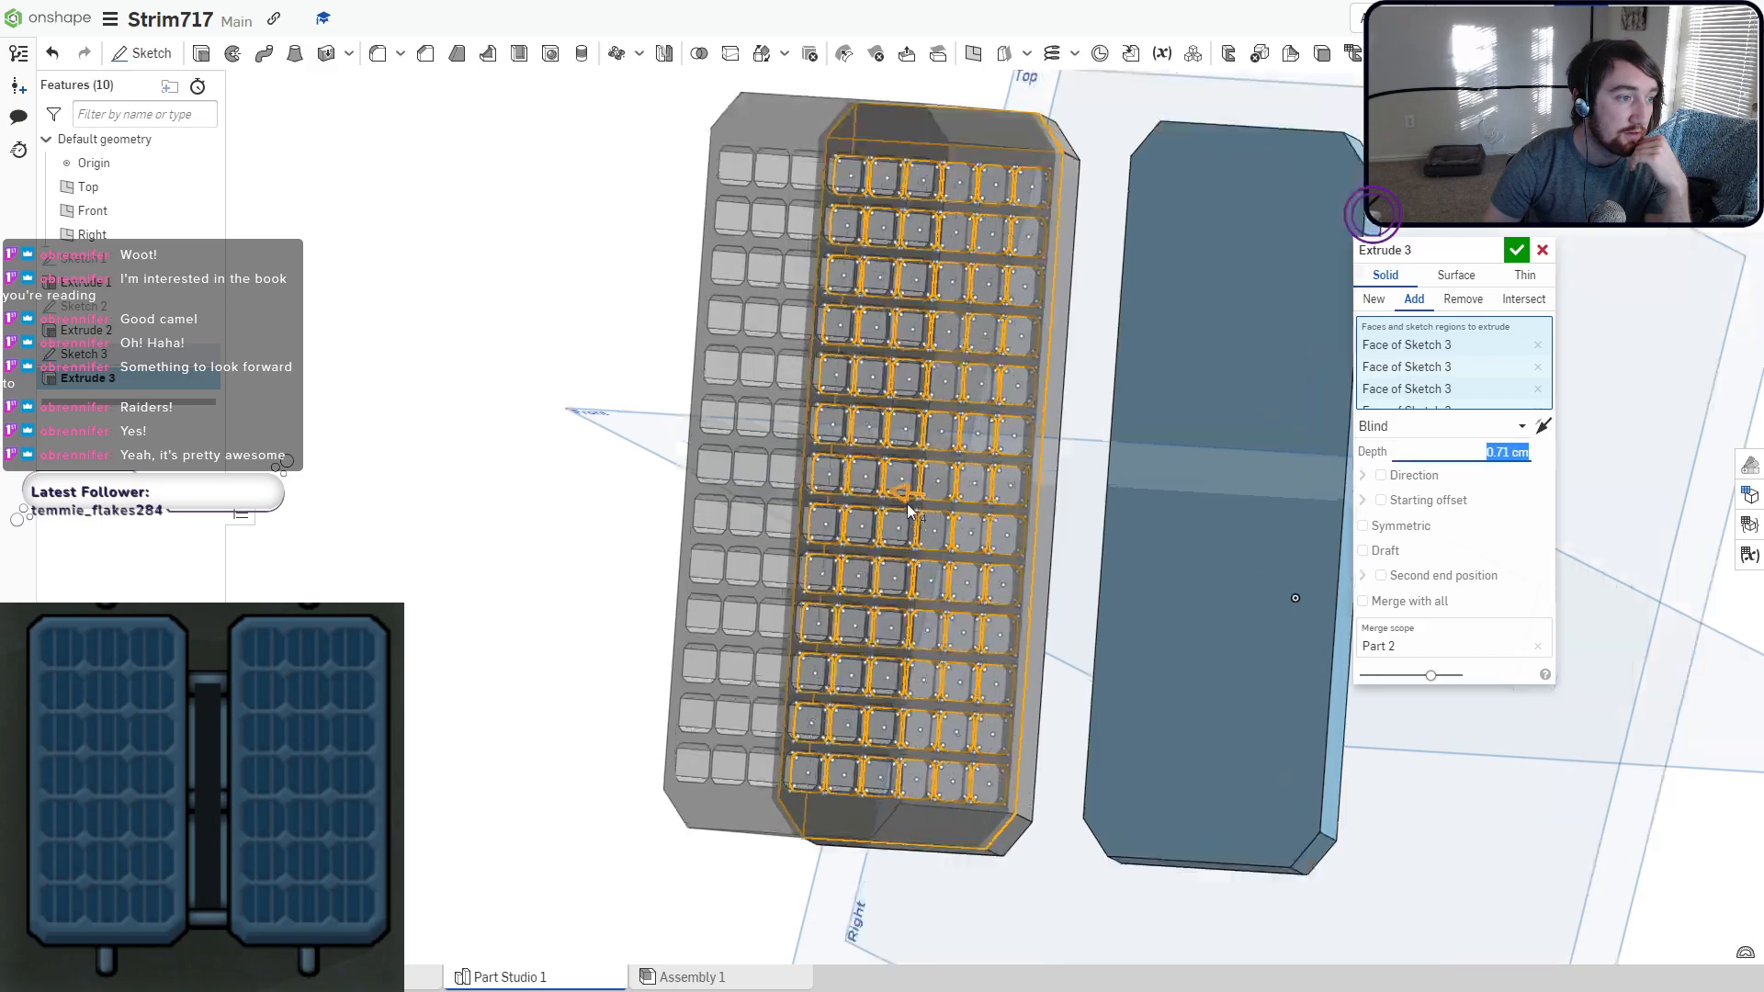
pyautogui.moveTo(906, 505); pyautogui.dragTo(869, 504, button='right')
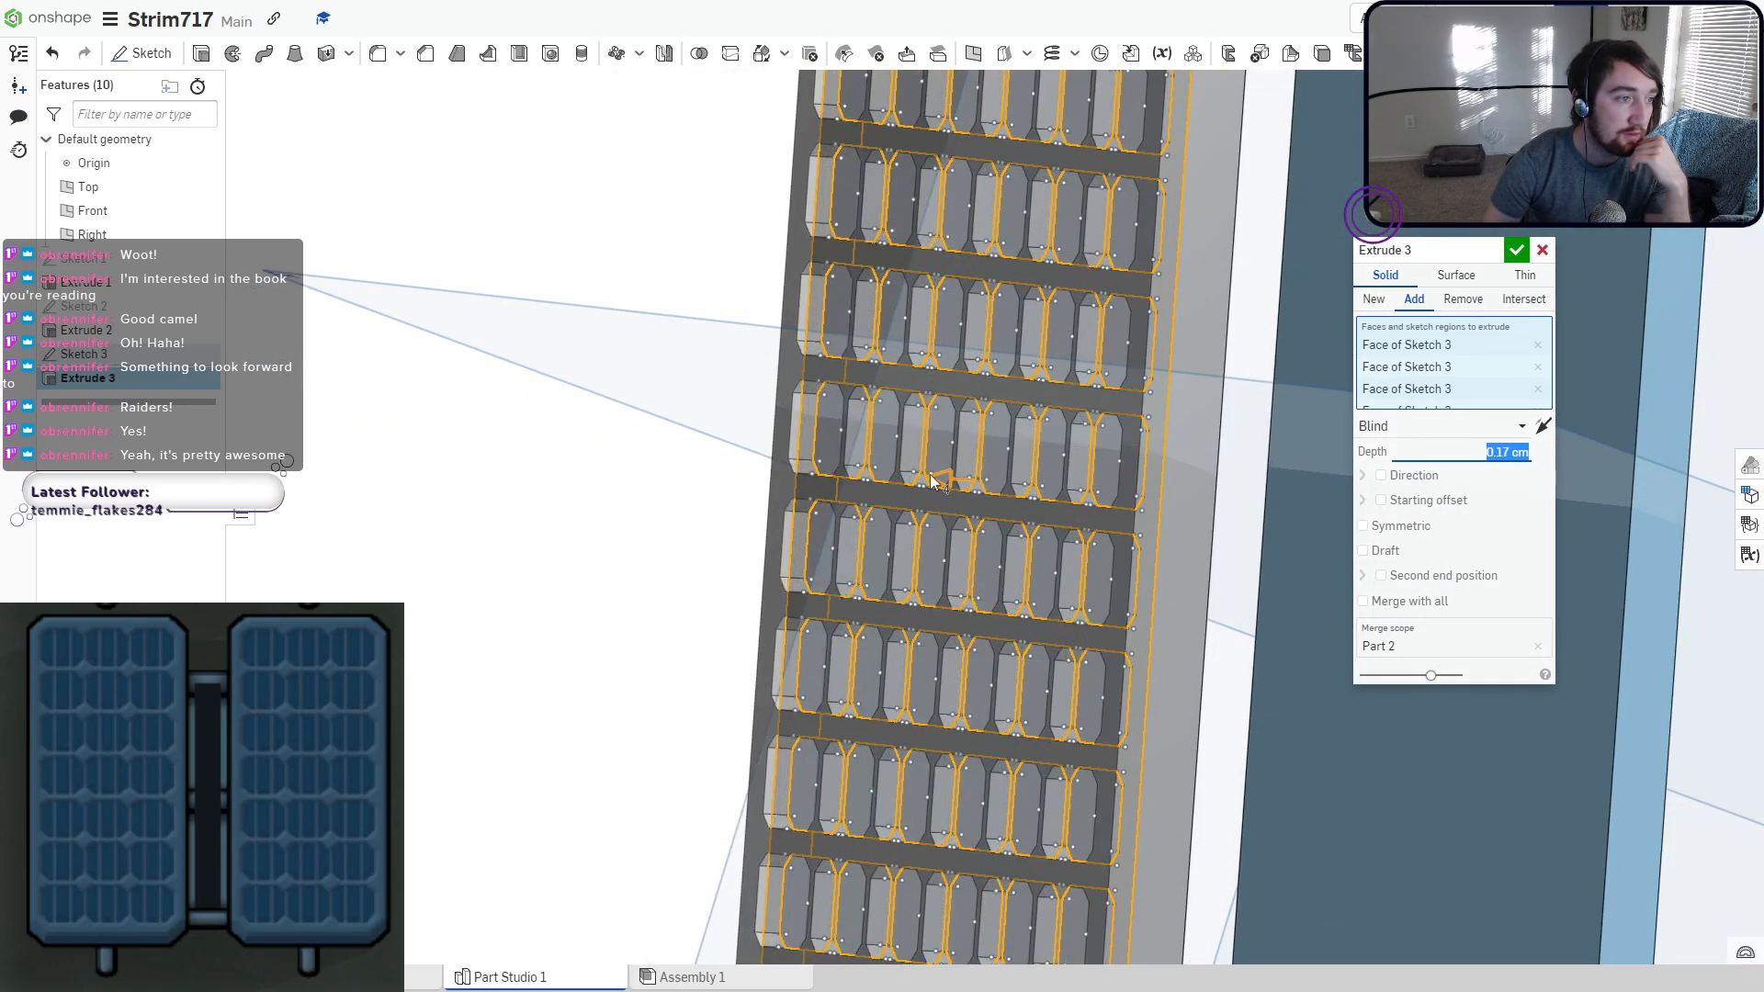
pyautogui.moveTo(936, 478); pyautogui.dragTo(999, 449)
pyautogui.scroll(4, 989, 513)
pyautogui.moveTo(994, 511); pyautogui.dragTo(957, 525, button='right')
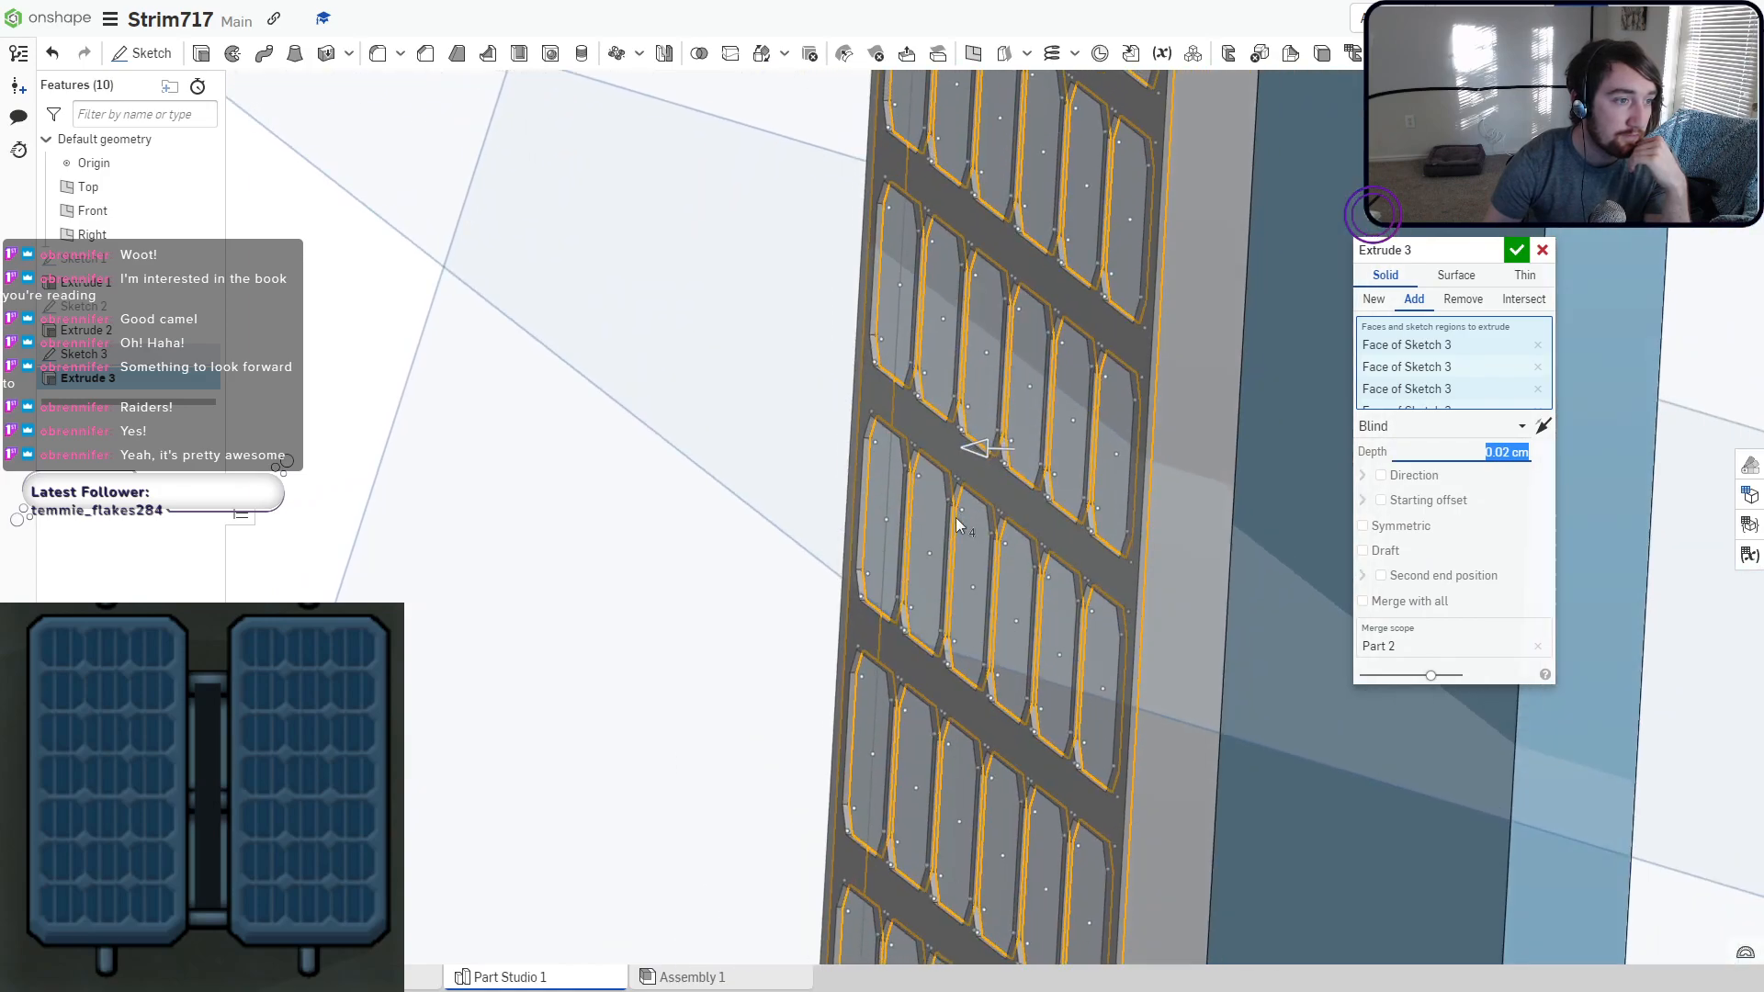
pyautogui.moveTo(967, 452); pyautogui.dragTo(961, 454)
pyautogui.press('Return')
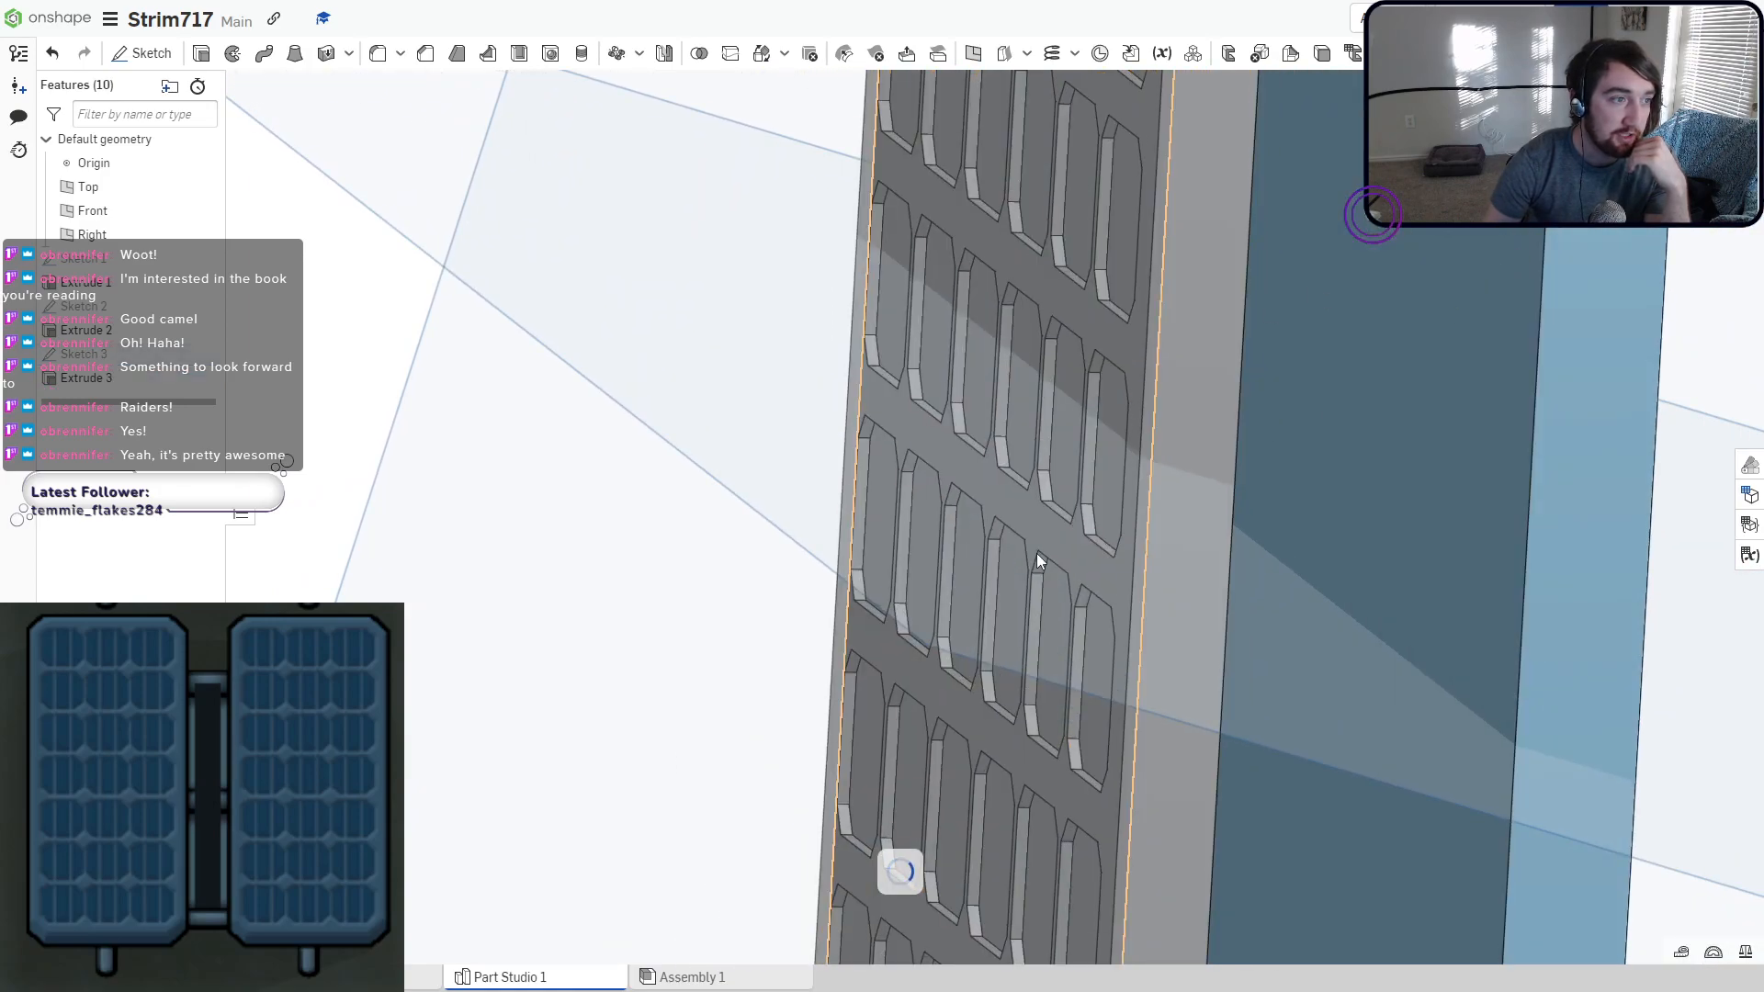
pyautogui.scroll(5, 1036, 553)
pyautogui.scroll(-7, 1098, 540)
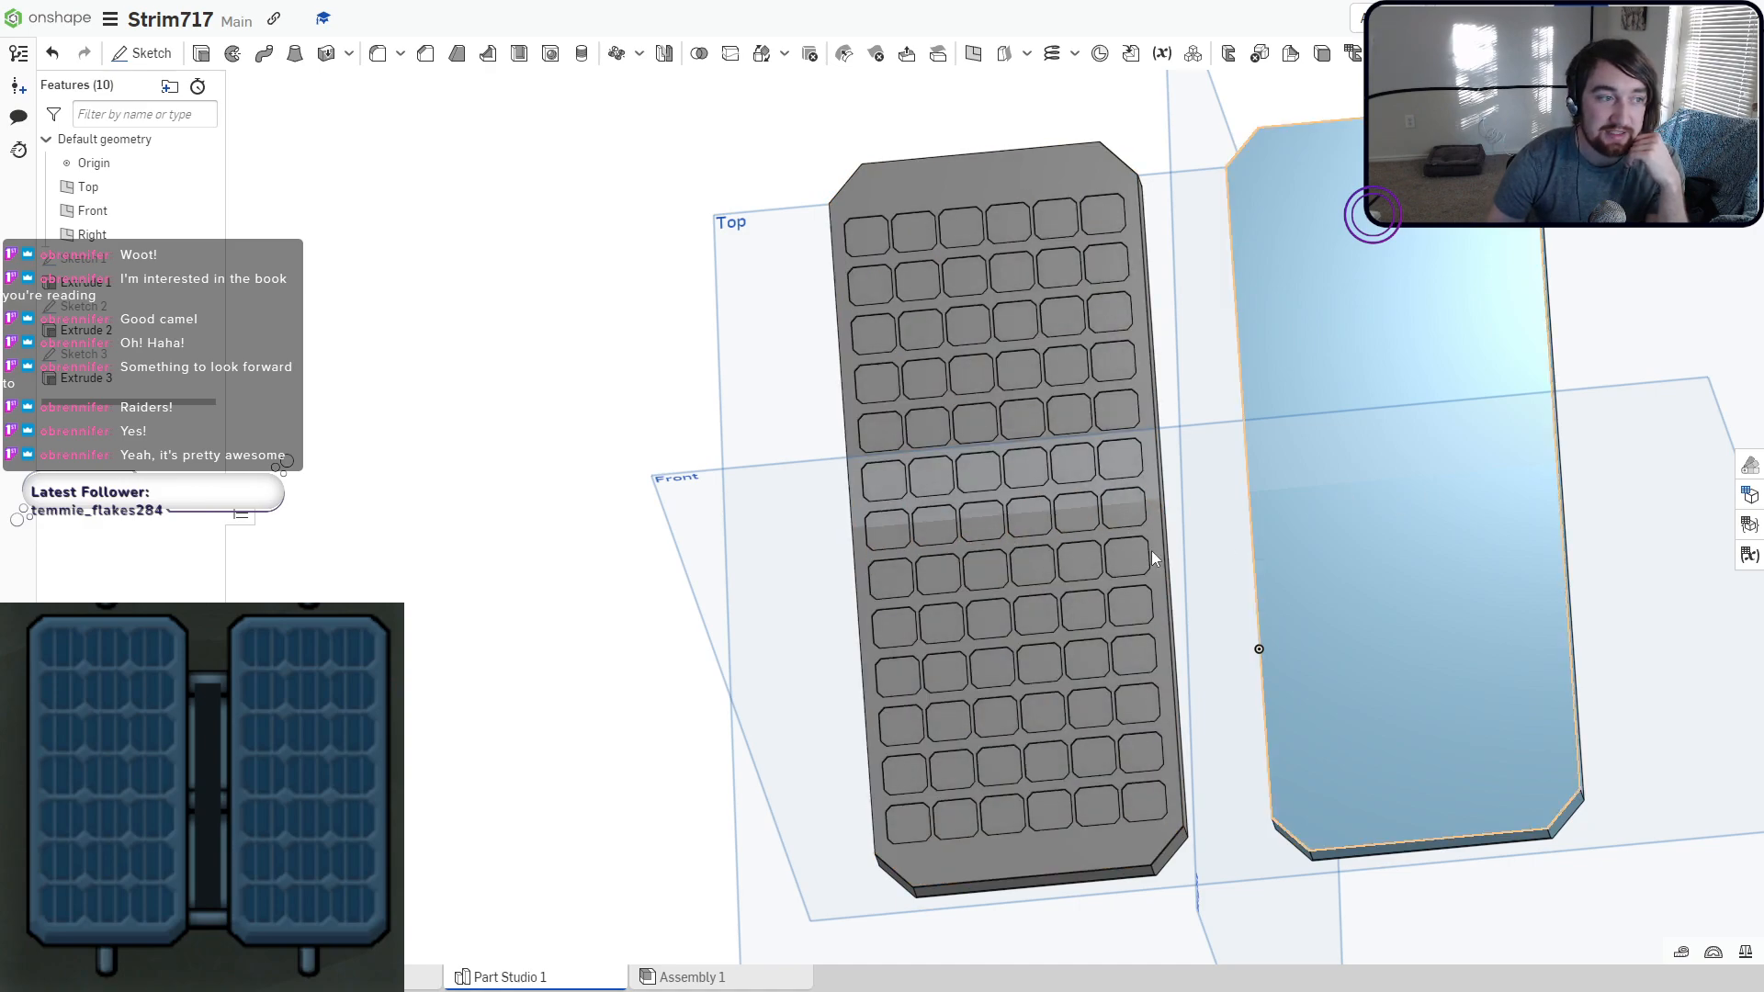
# Change the appearance of the panel with the cells to the same light blue as the plain panel.
pyautogui.rightClick(866, 609)
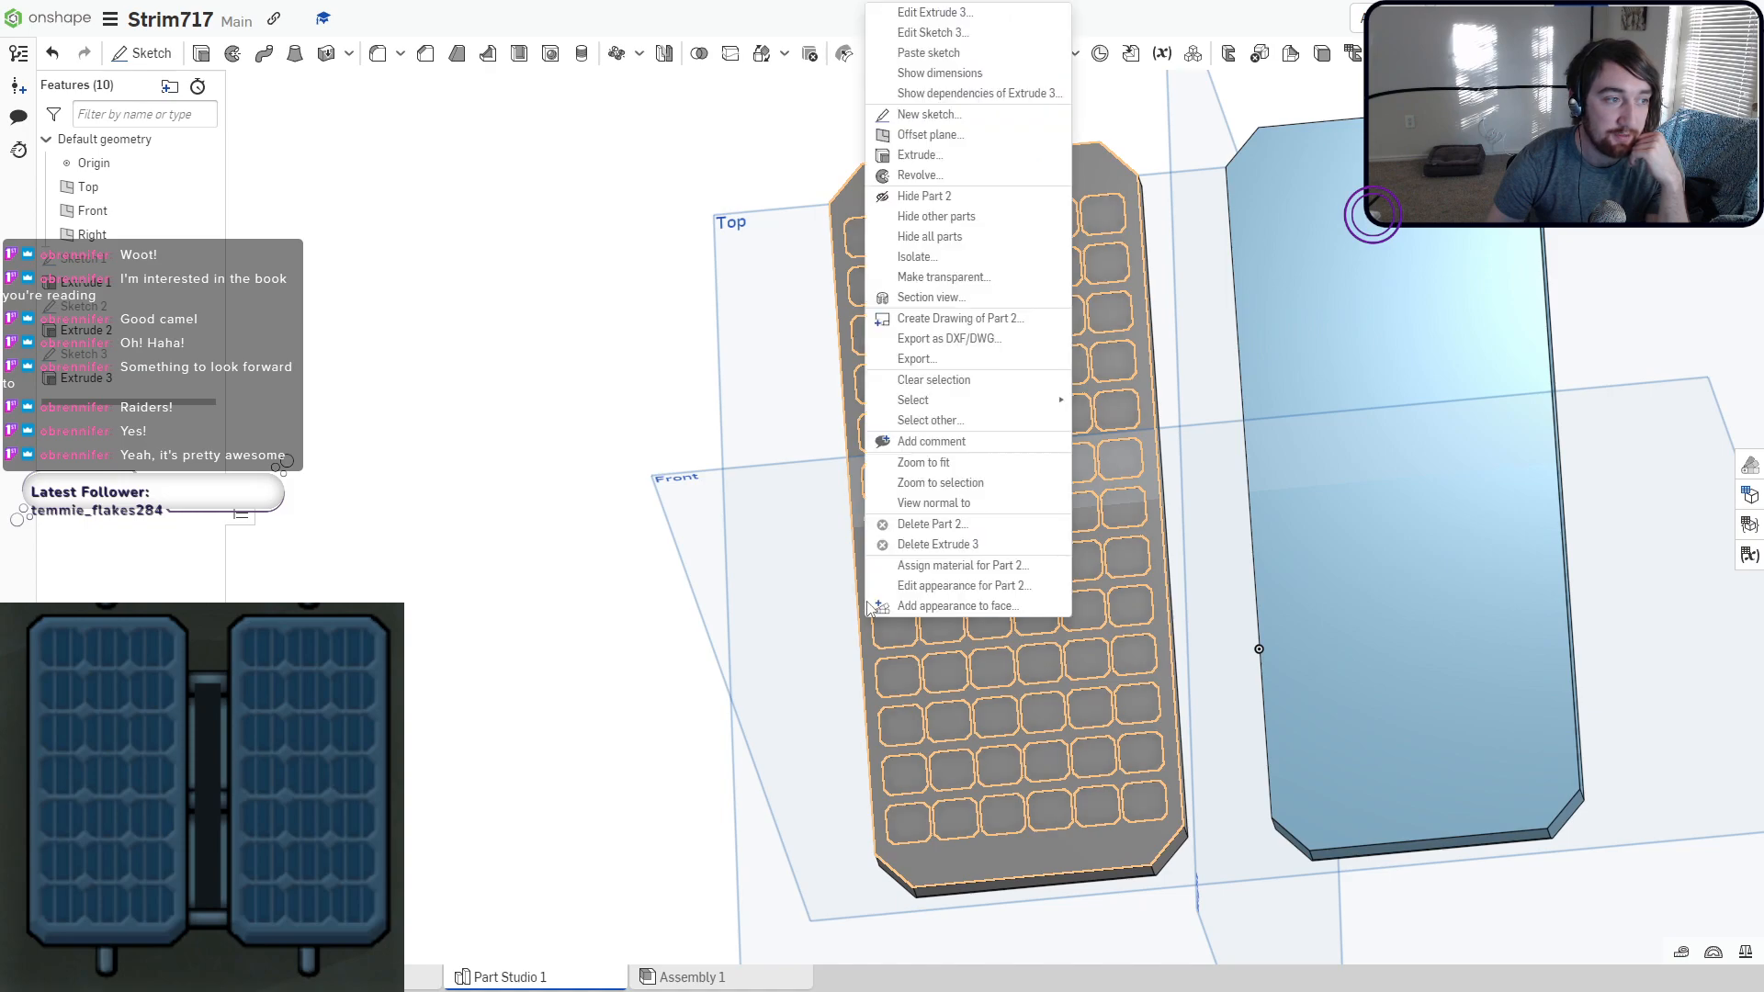
pyautogui.click(924, 588)
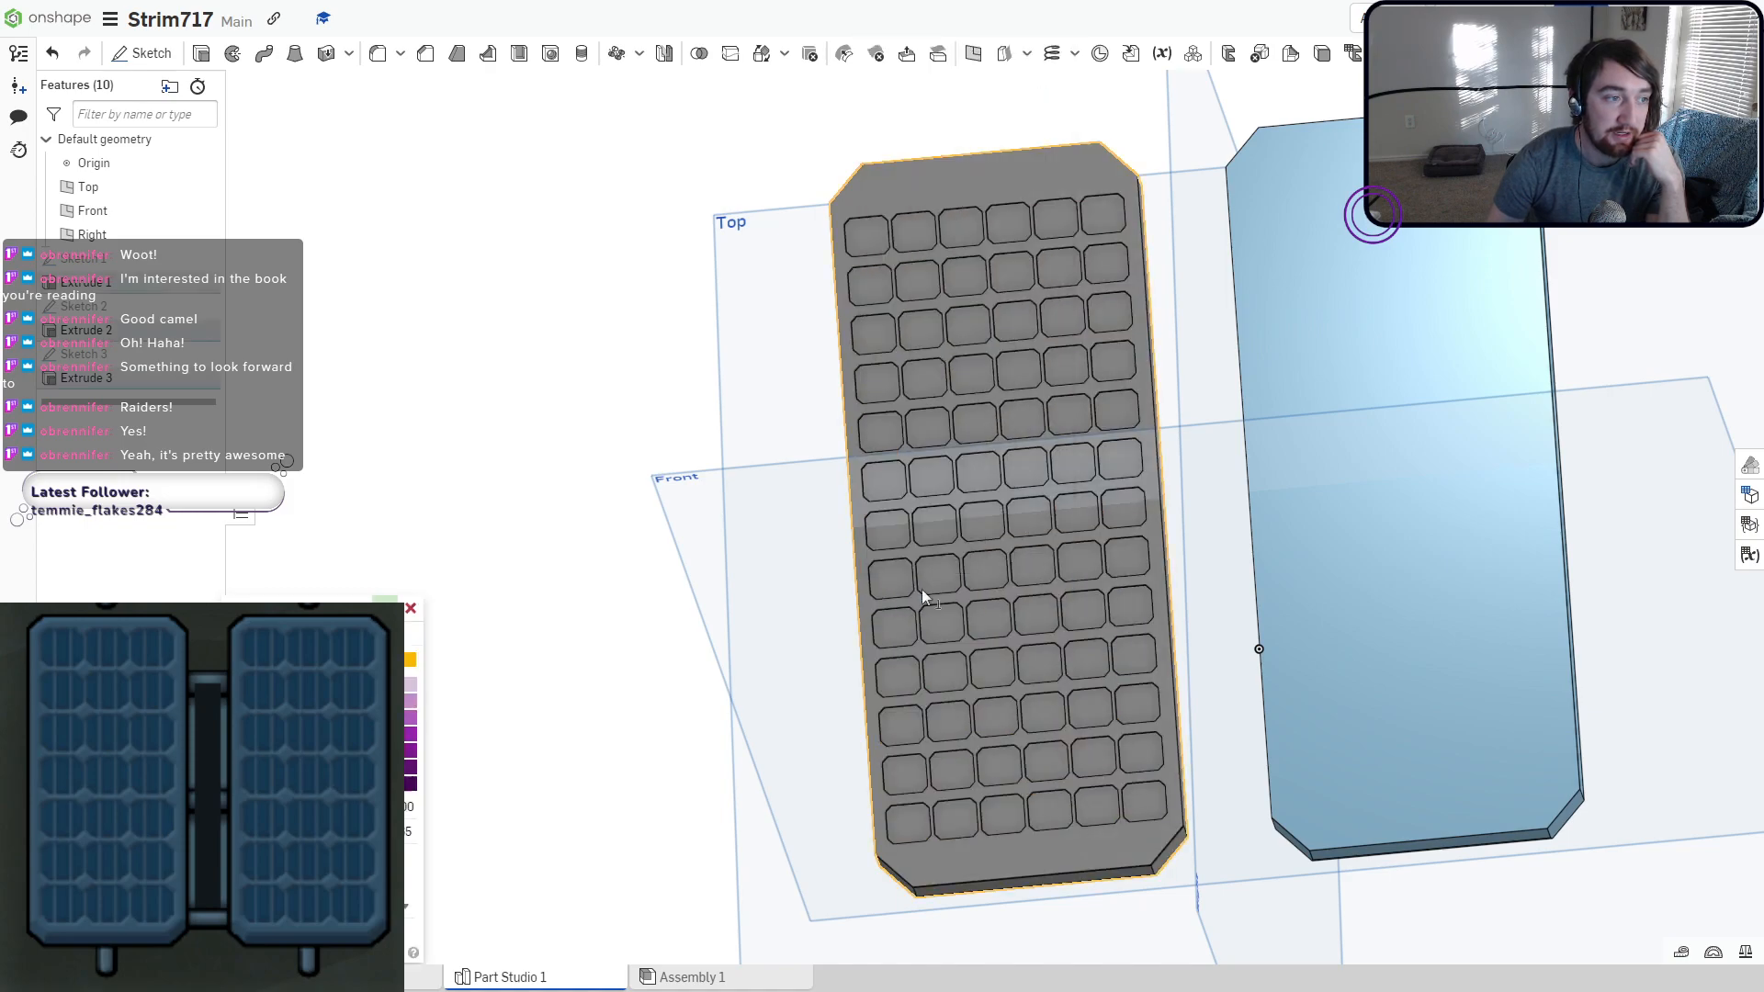
pyautogui.click(242, 660)
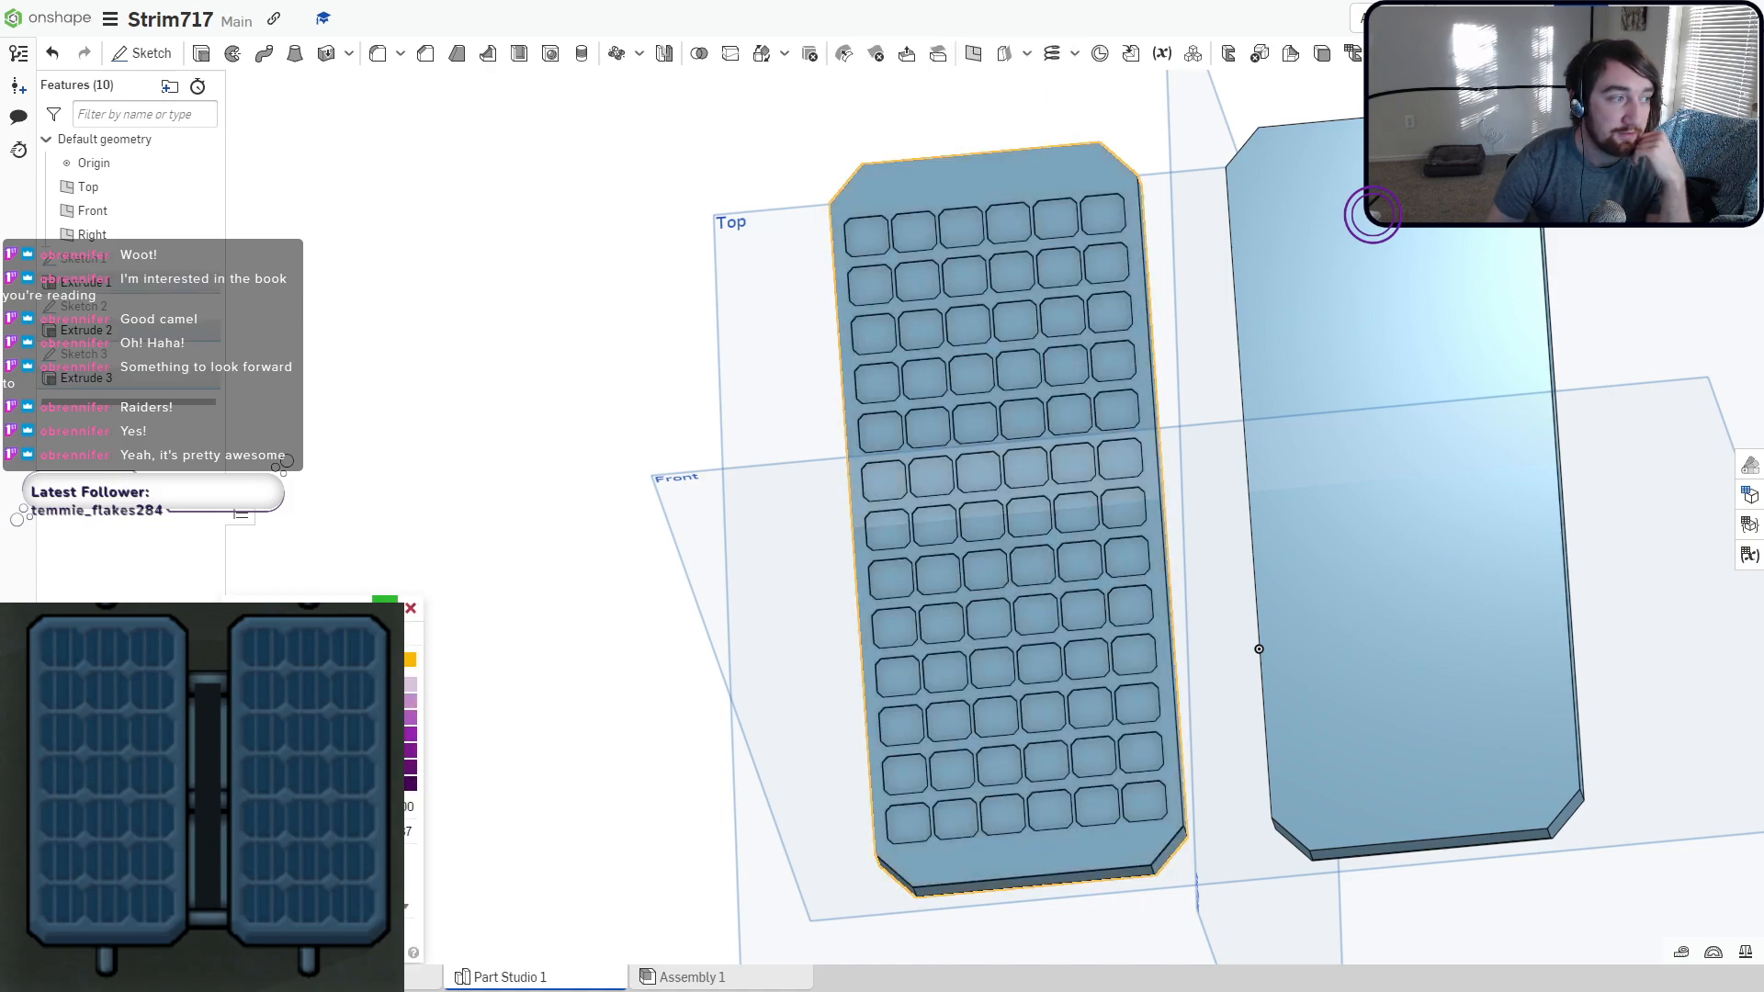
pyautogui.click(385, 608)
# Apply a grey appearance to the raised front face around the cells, leaving the recessed cells blue.
pyautogui.click(866, 515)
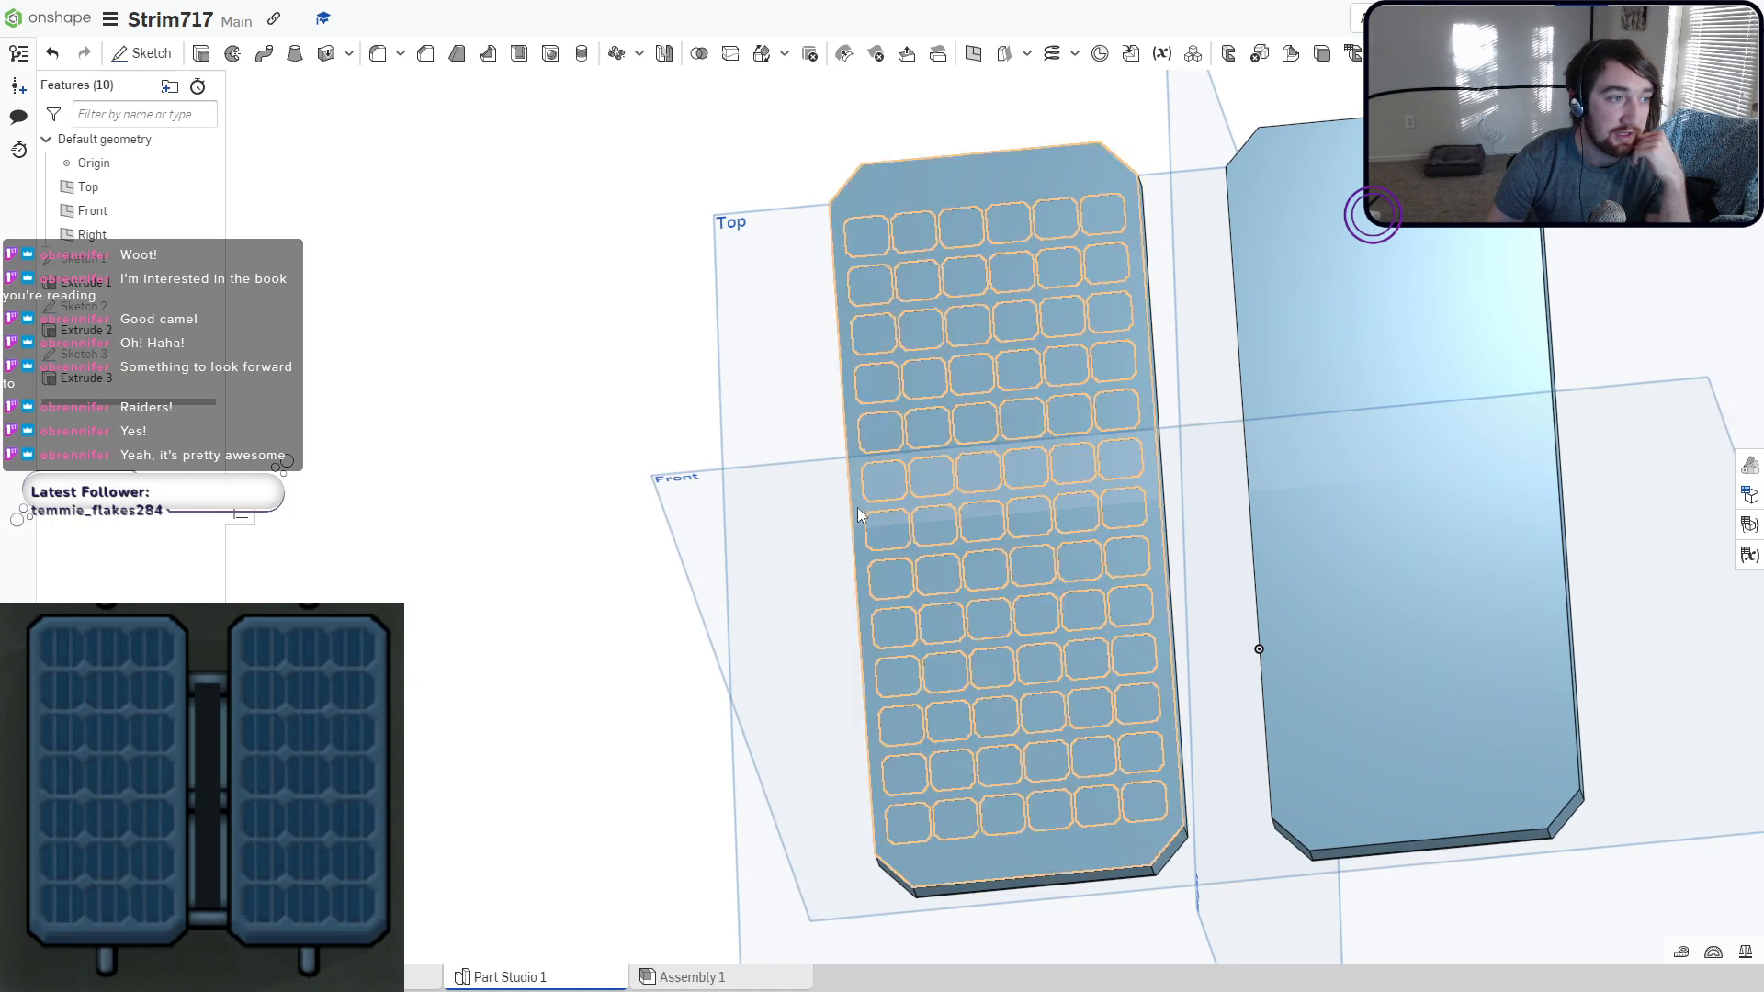
pyautogui.rightClick(857, 511)
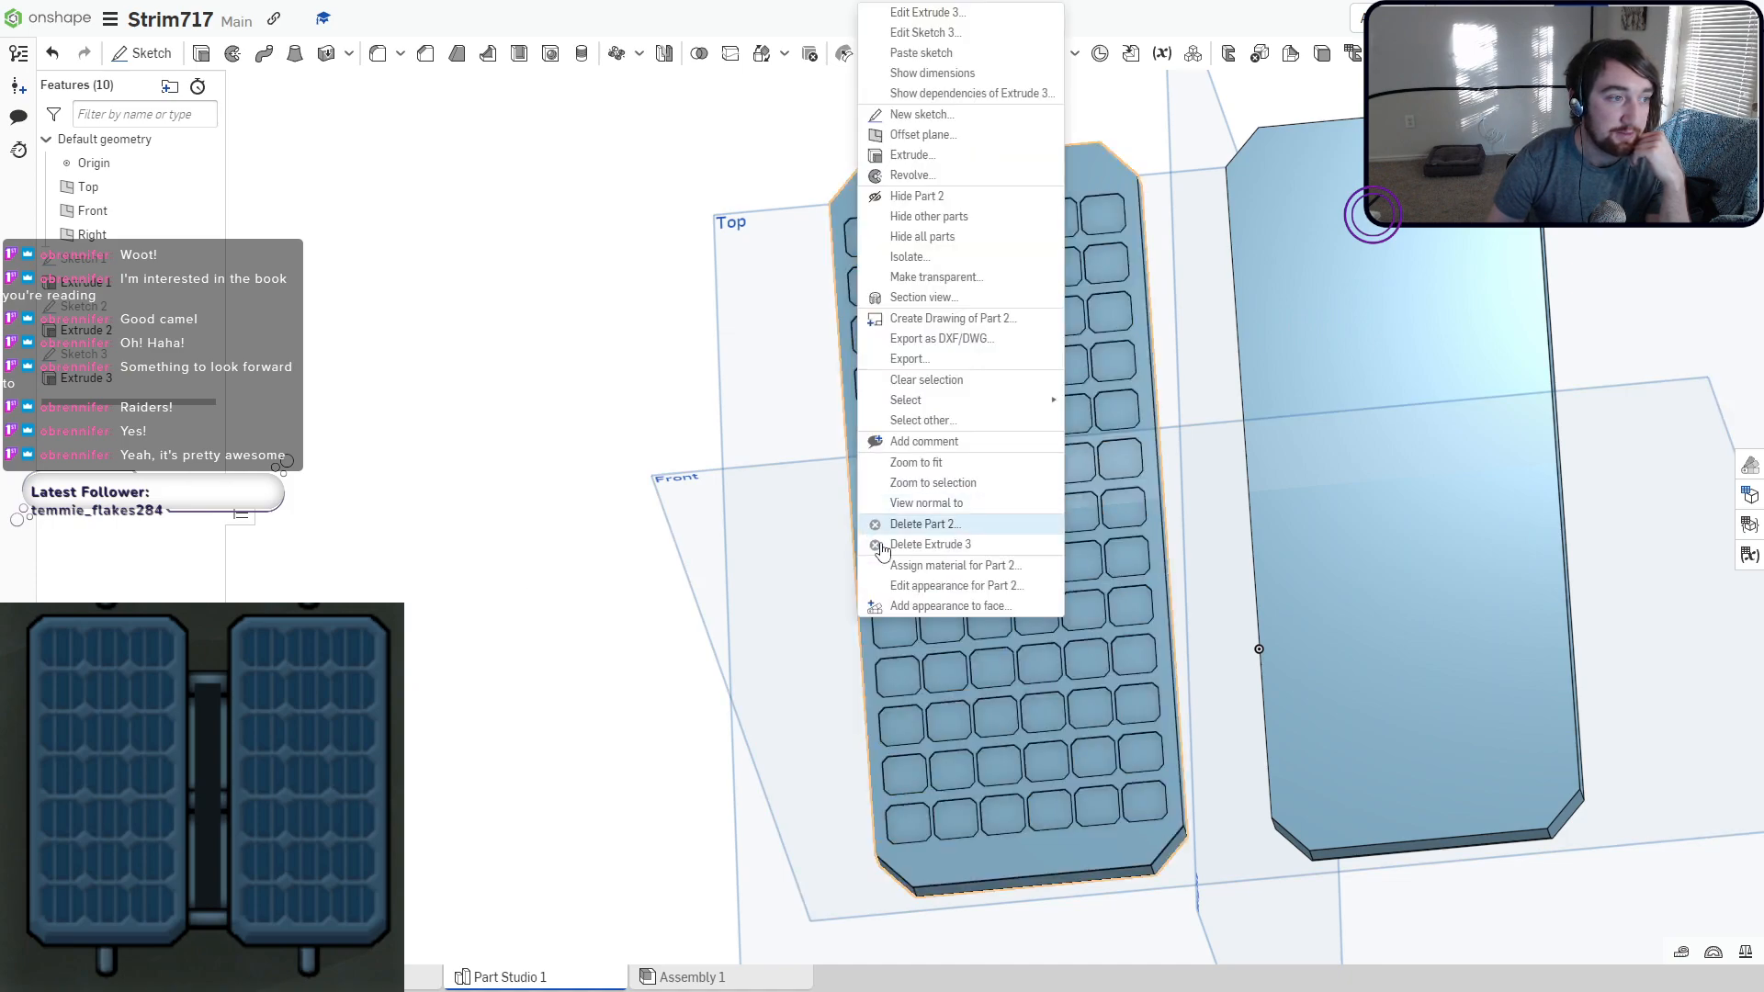
pyautogui.click(899, 593)
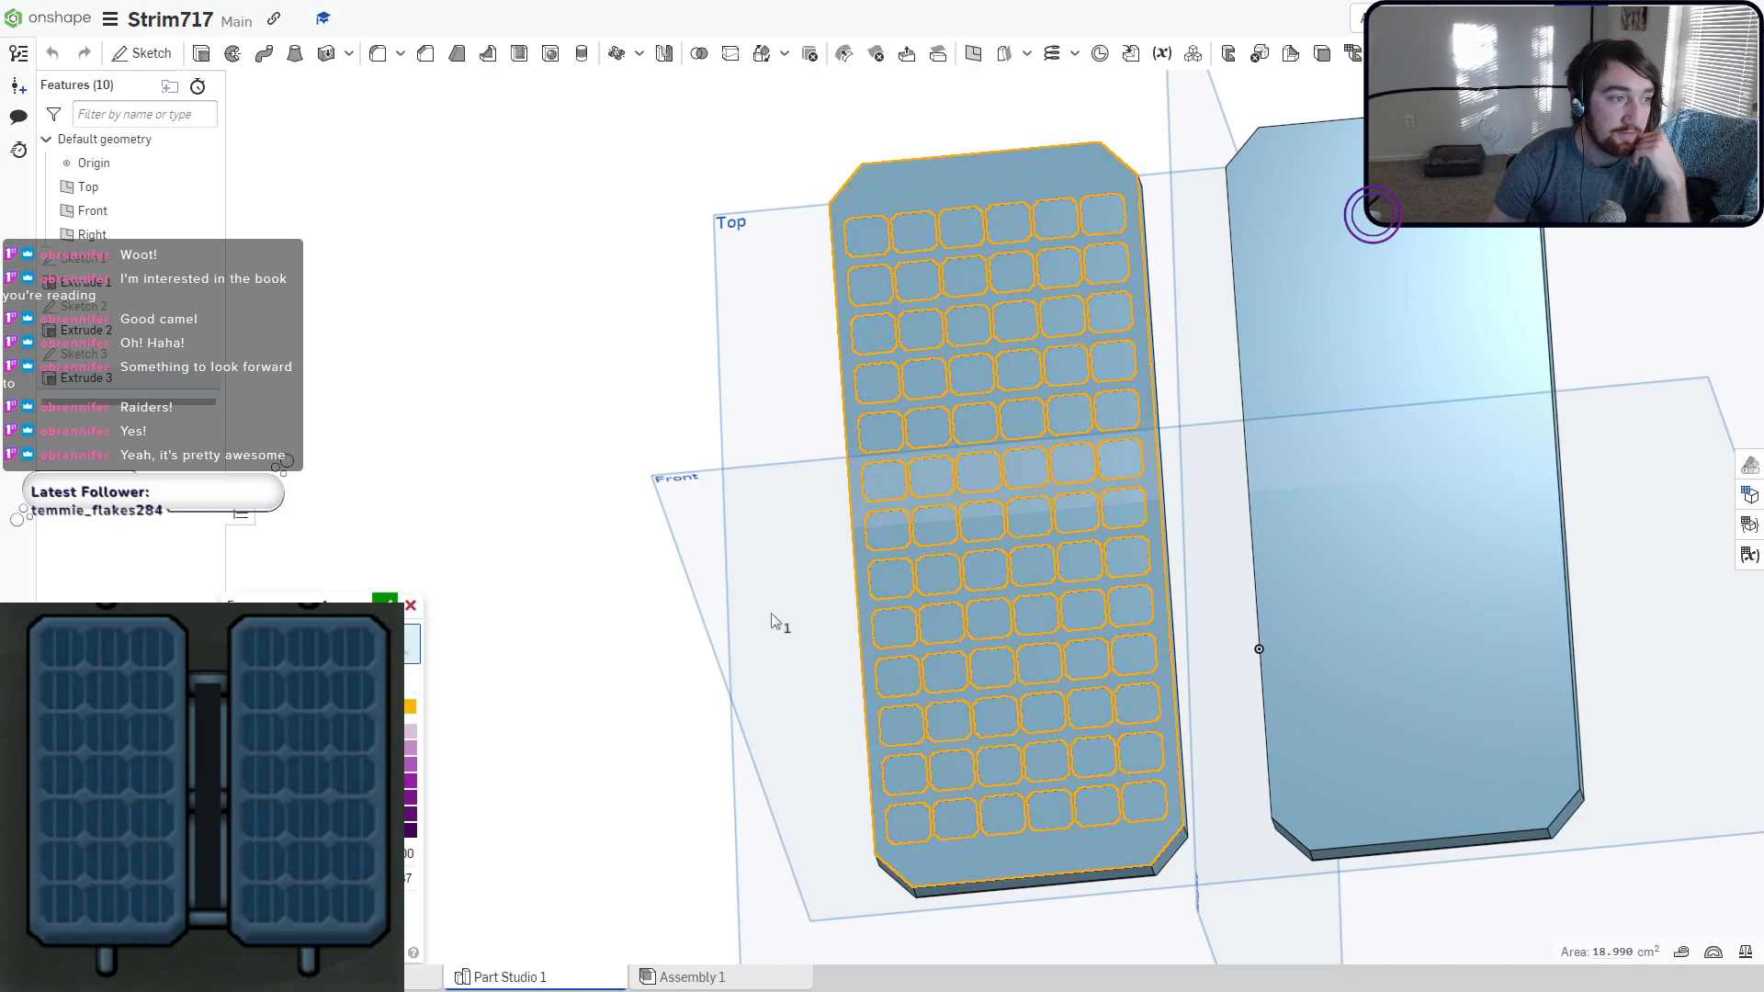
pyautogui.click(239, 798)
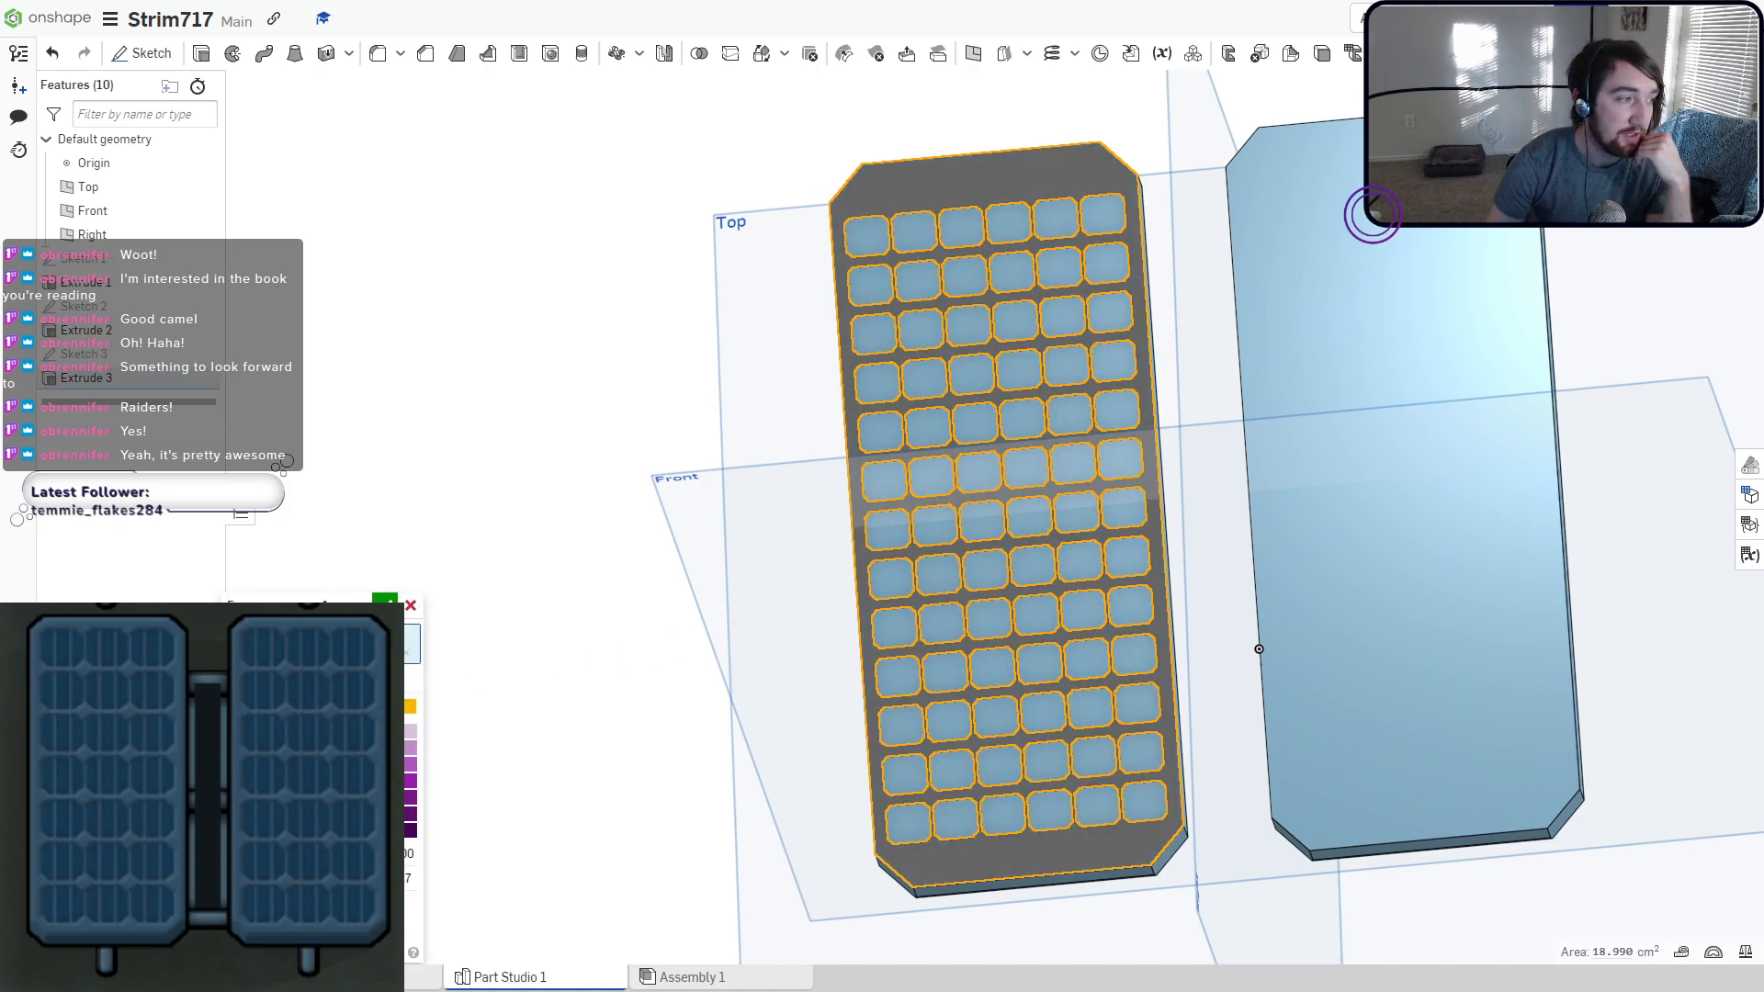
pyautogui.click(239, 765)
pyautogui.click(239, 781)
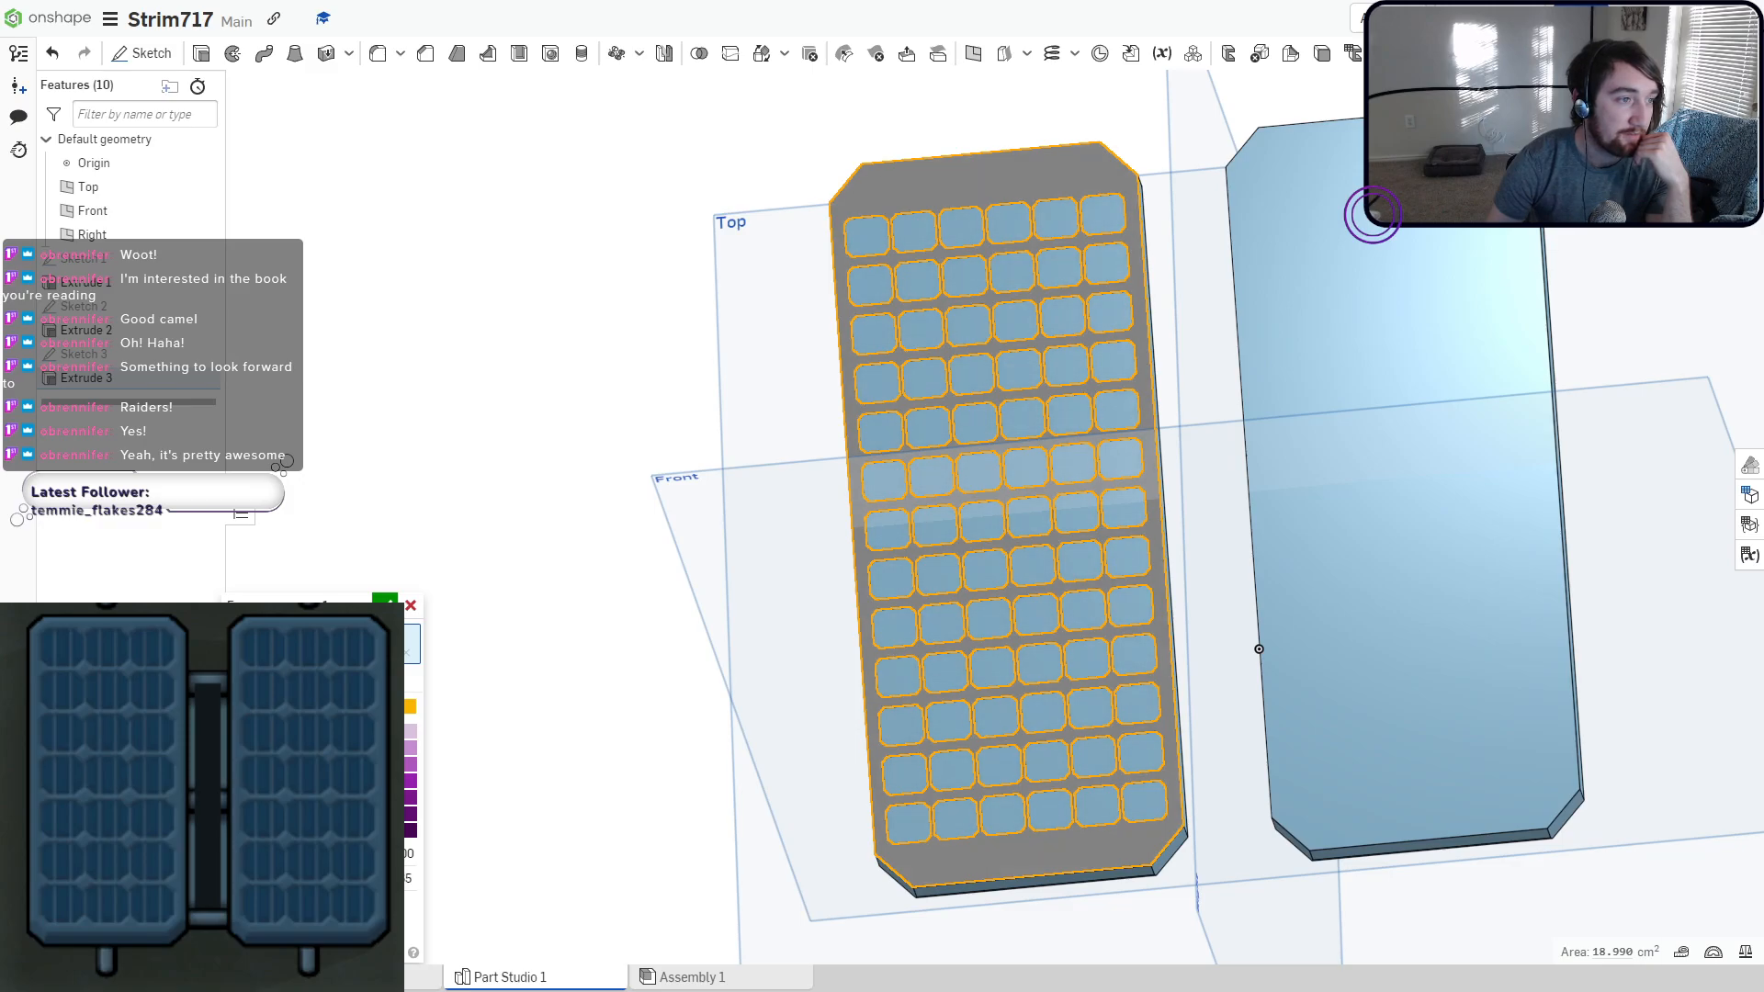
pyautogui.click(385, 600)
# Delete the plain panel body that has no cells.
pyautogui.moveTo(488, 636); pyautogui.dragTo(535, 598, button='right')
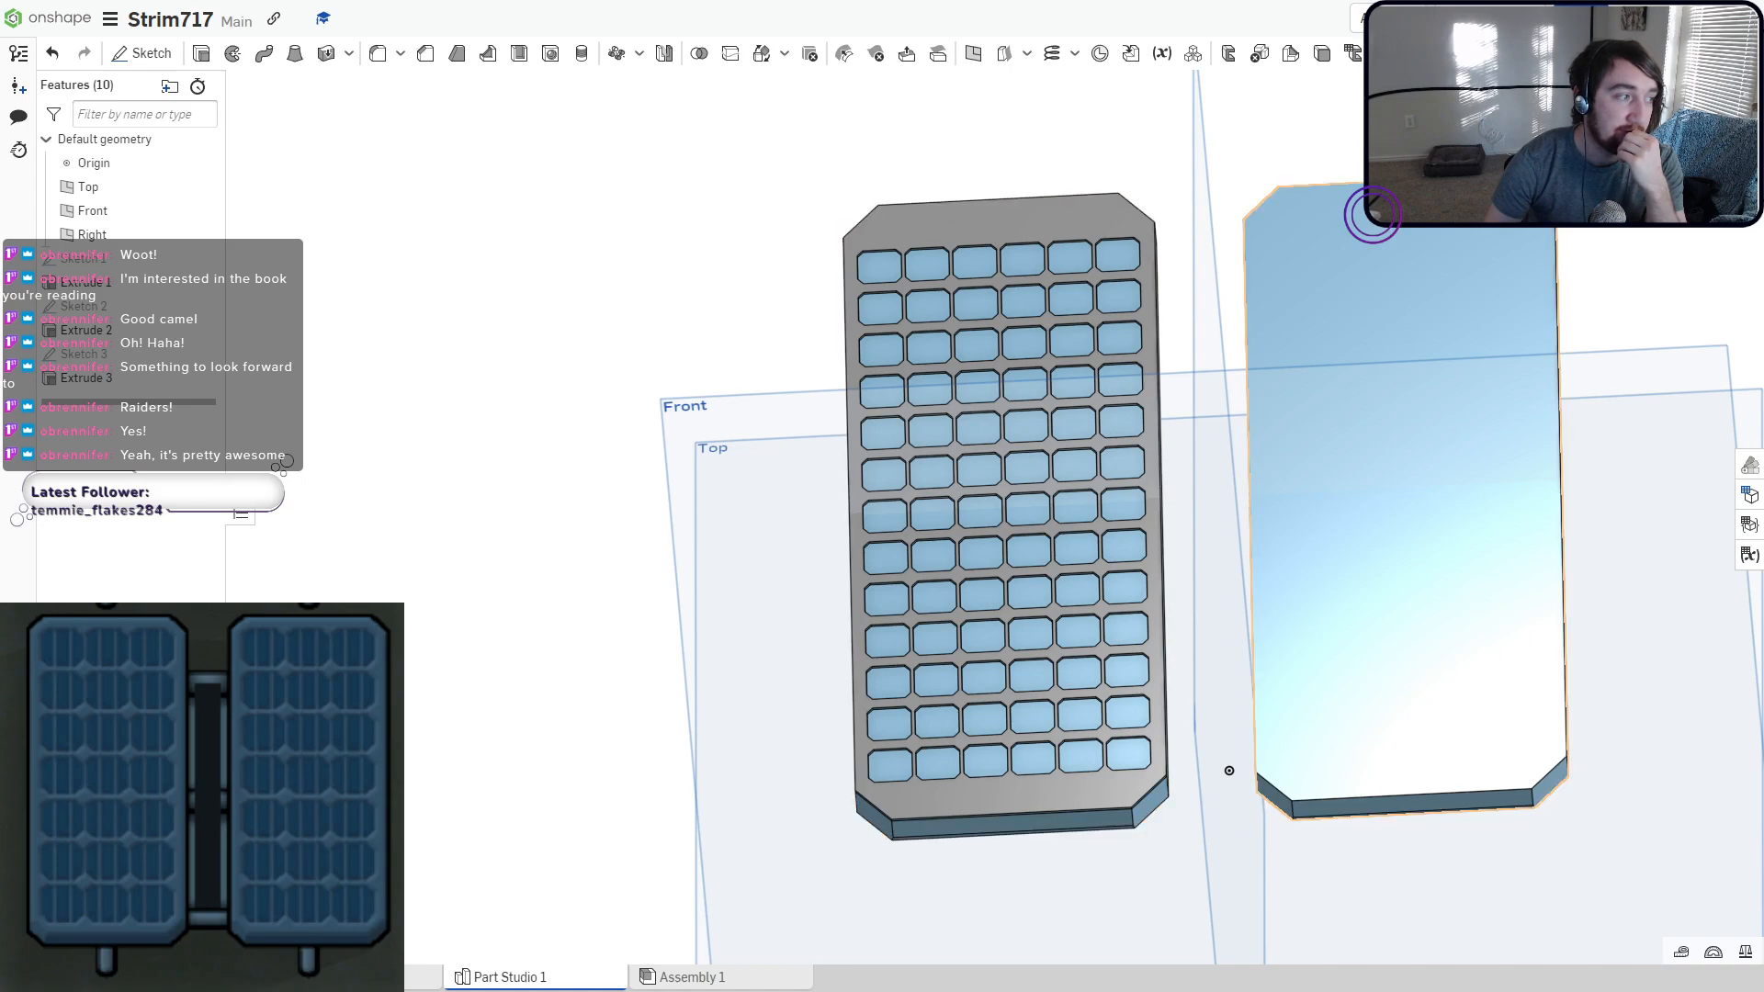
pyautogui.click(91, 735)
pyautogui.press('Delete')
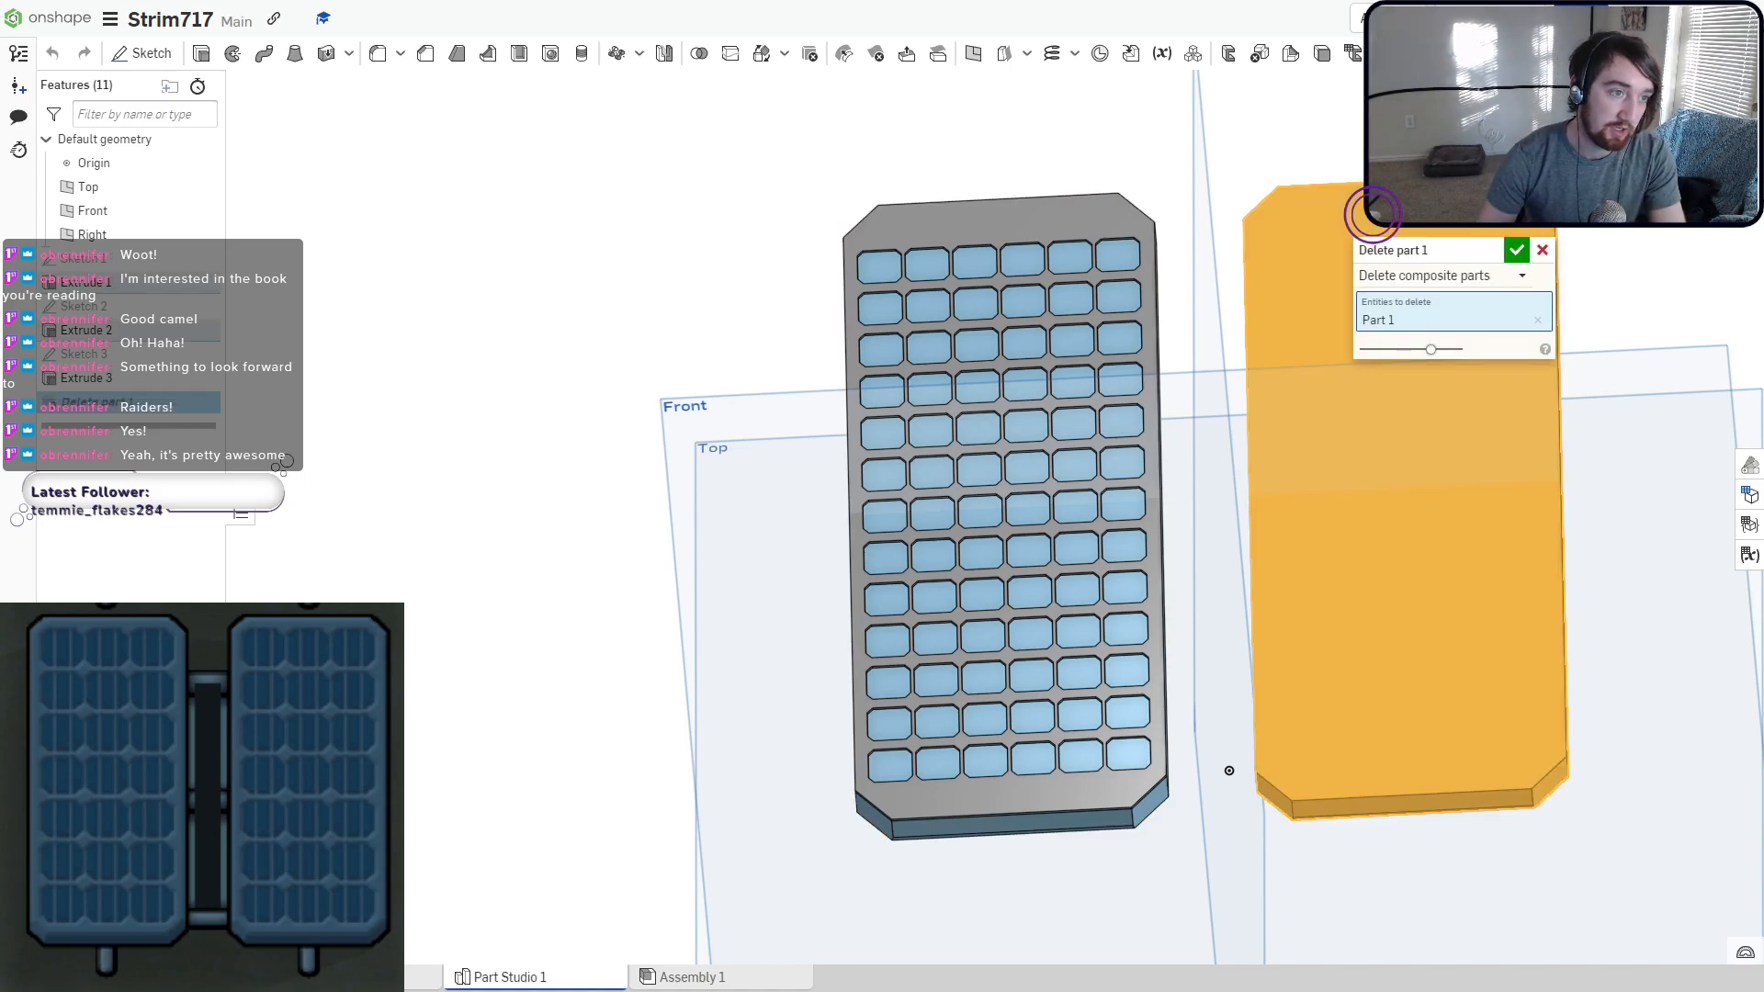
pyautogui.click(1517, 252)
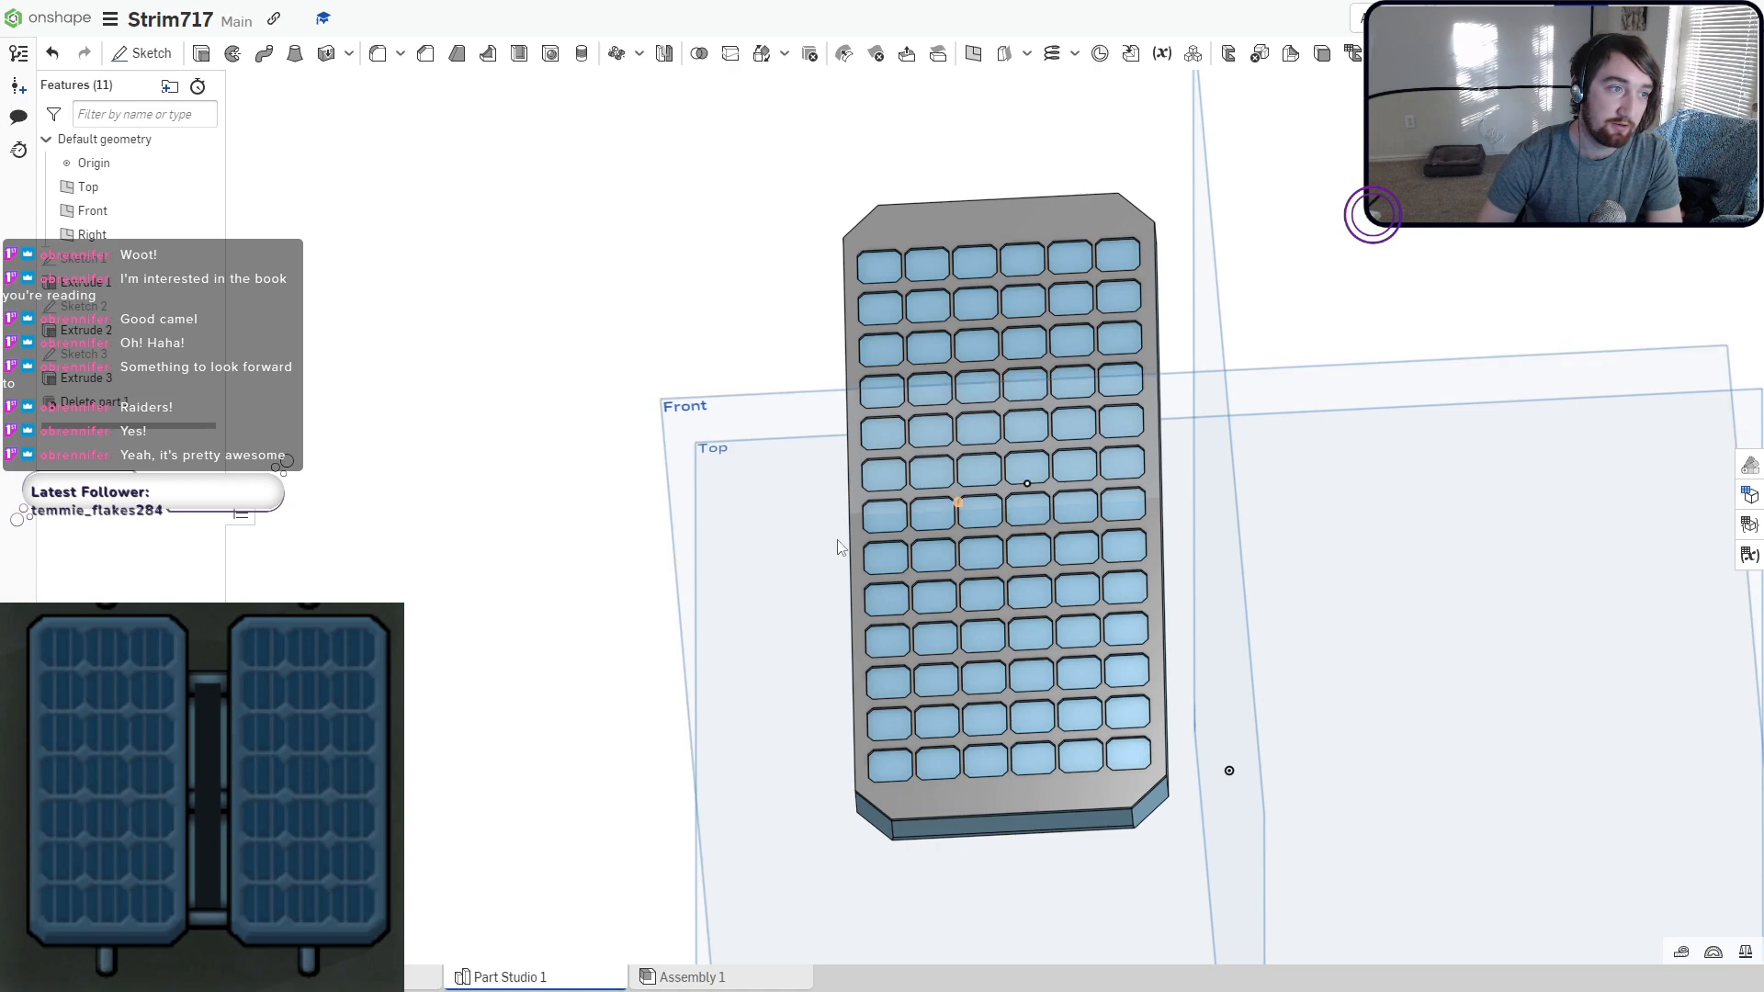
# Mirror the finished cell panel across the Right plane as a new part.
pyautogui.moveTo(760, 557)
pyautogui.mouseDown(button='right')
pyautogui.moveTo(743, 558)
pyautogui.moveTo(763, 559)
pyautogui.mouseUp(button='right')
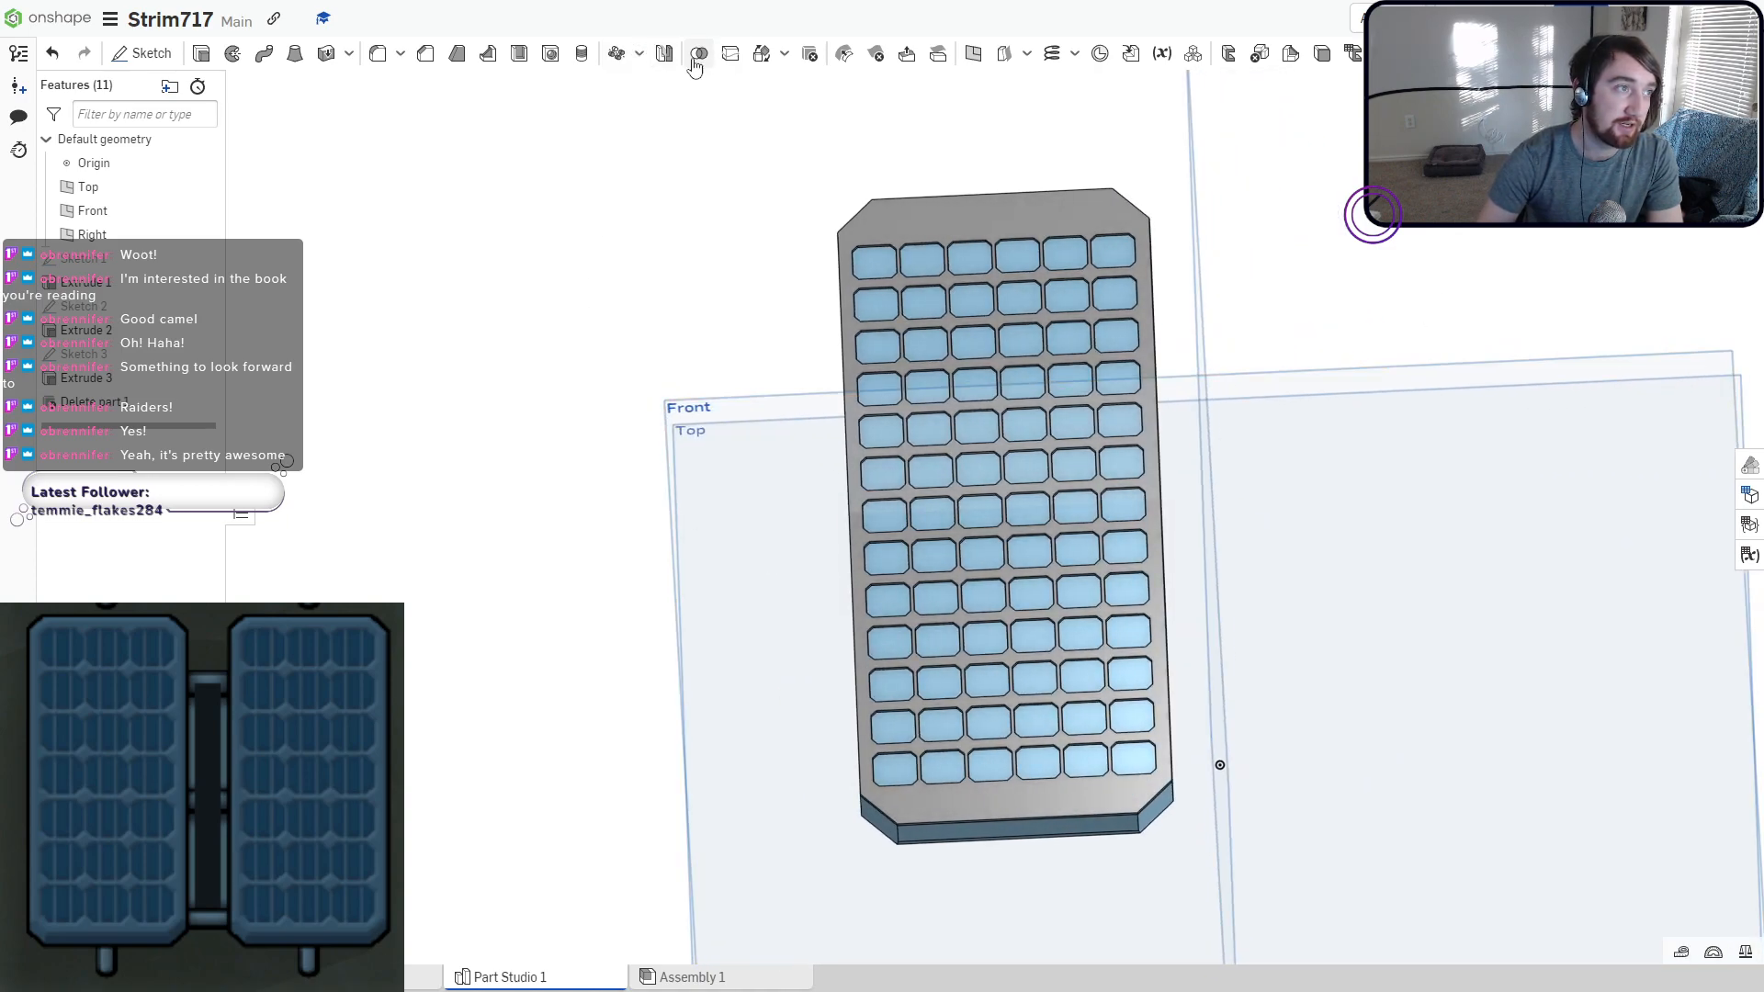
pyautogui.click(664, 52)
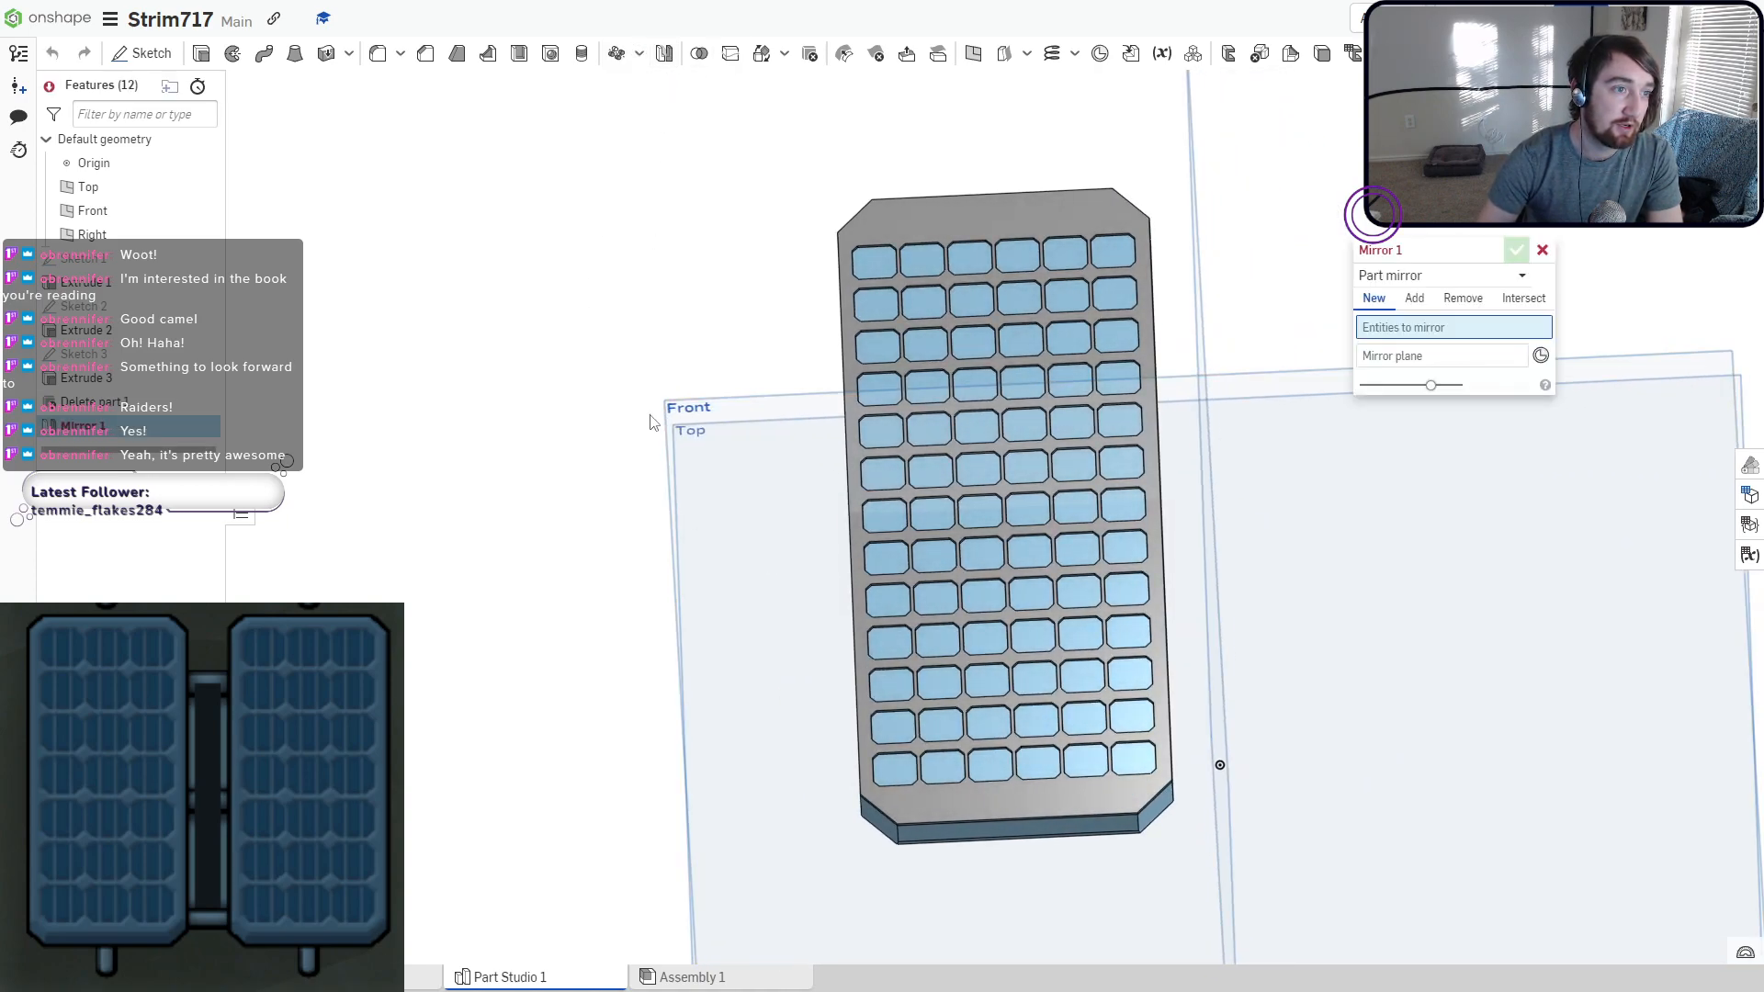
pyautogui.click(1041, 467)
pyautogui.click(1410, 382)
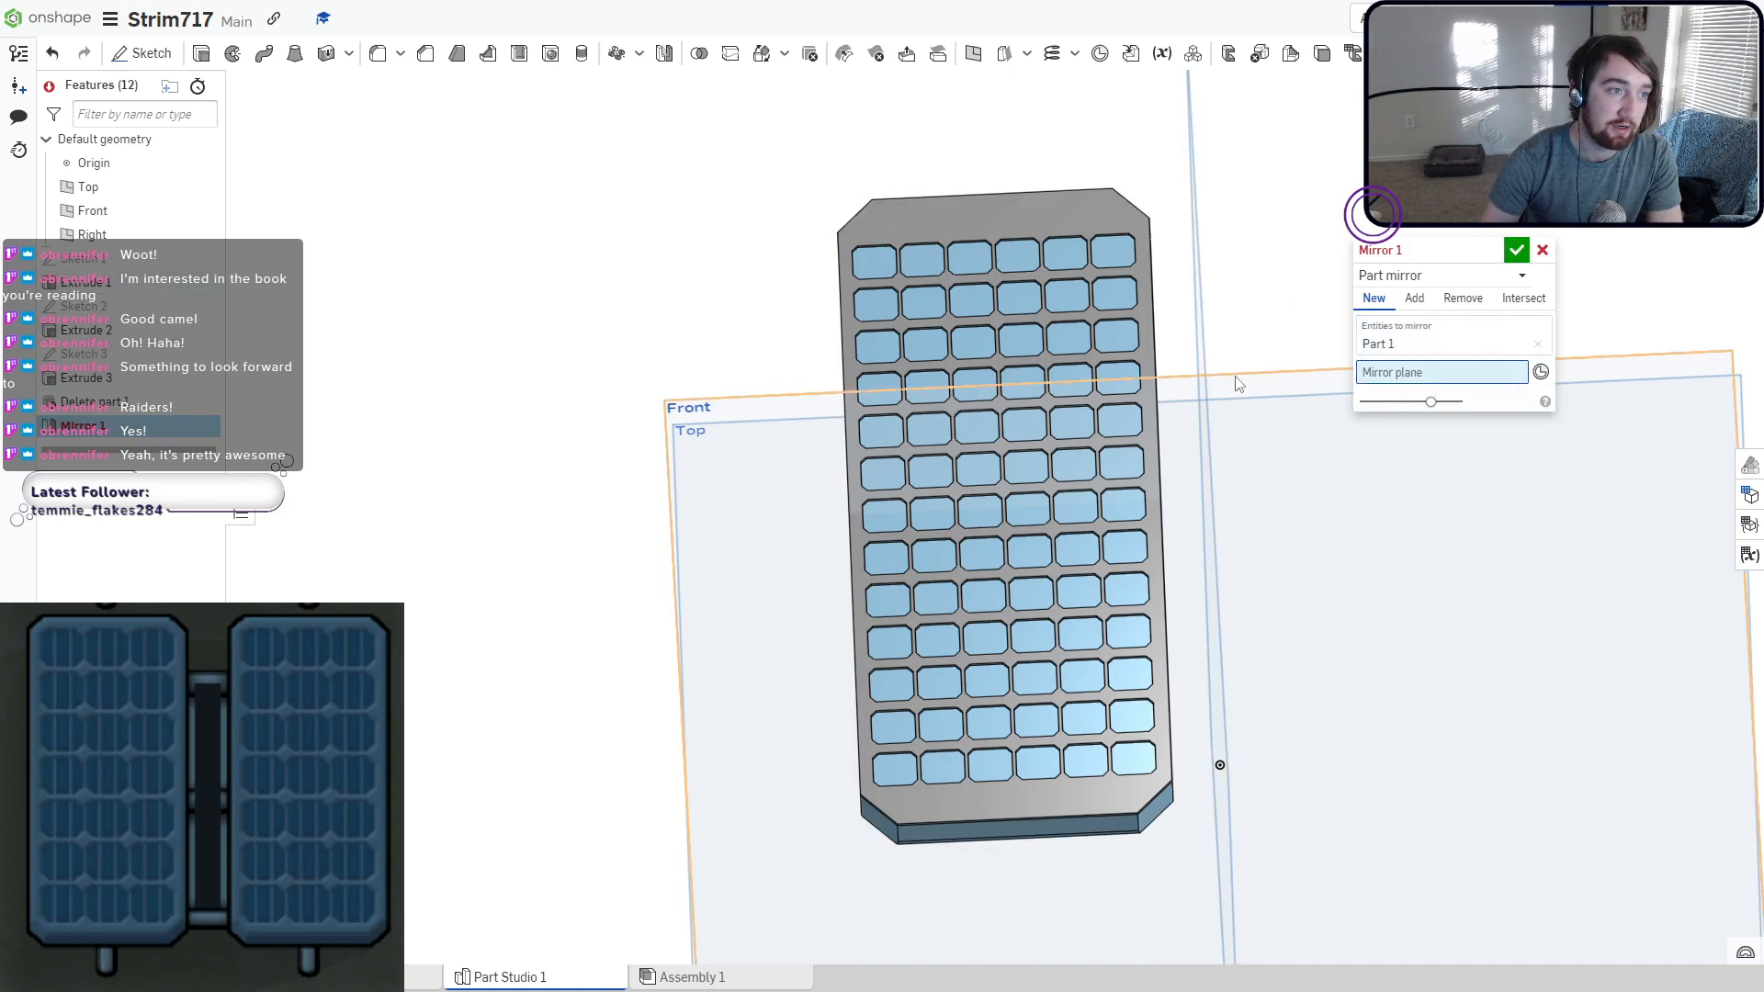
pyautogui.moveTo(1258, 342); pyautogui.dragTo(723, 401, button='right')
pyautogui.click(1199, 334)
pyautogui.press('Return')
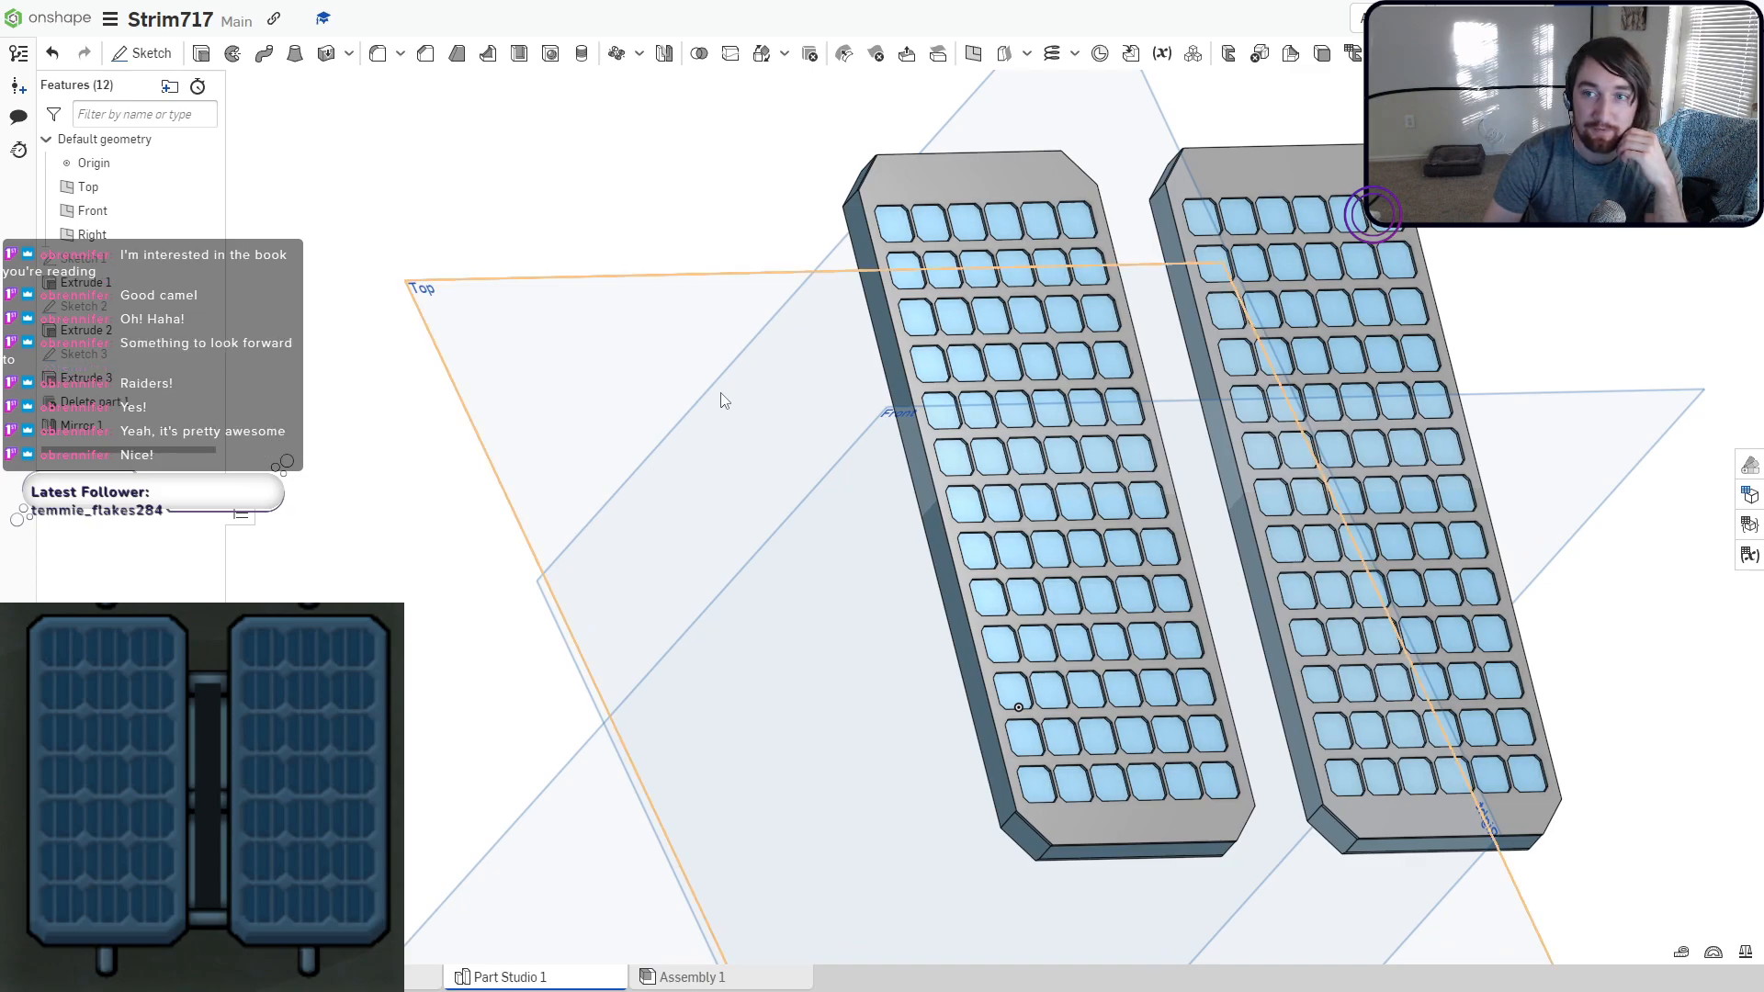
# Sketch two small circles on the mirrored panel's inner side face, one toward each end, and finish the sketch.
pyautogui.click(141, 53)
pyautogui.click(1172, 261)
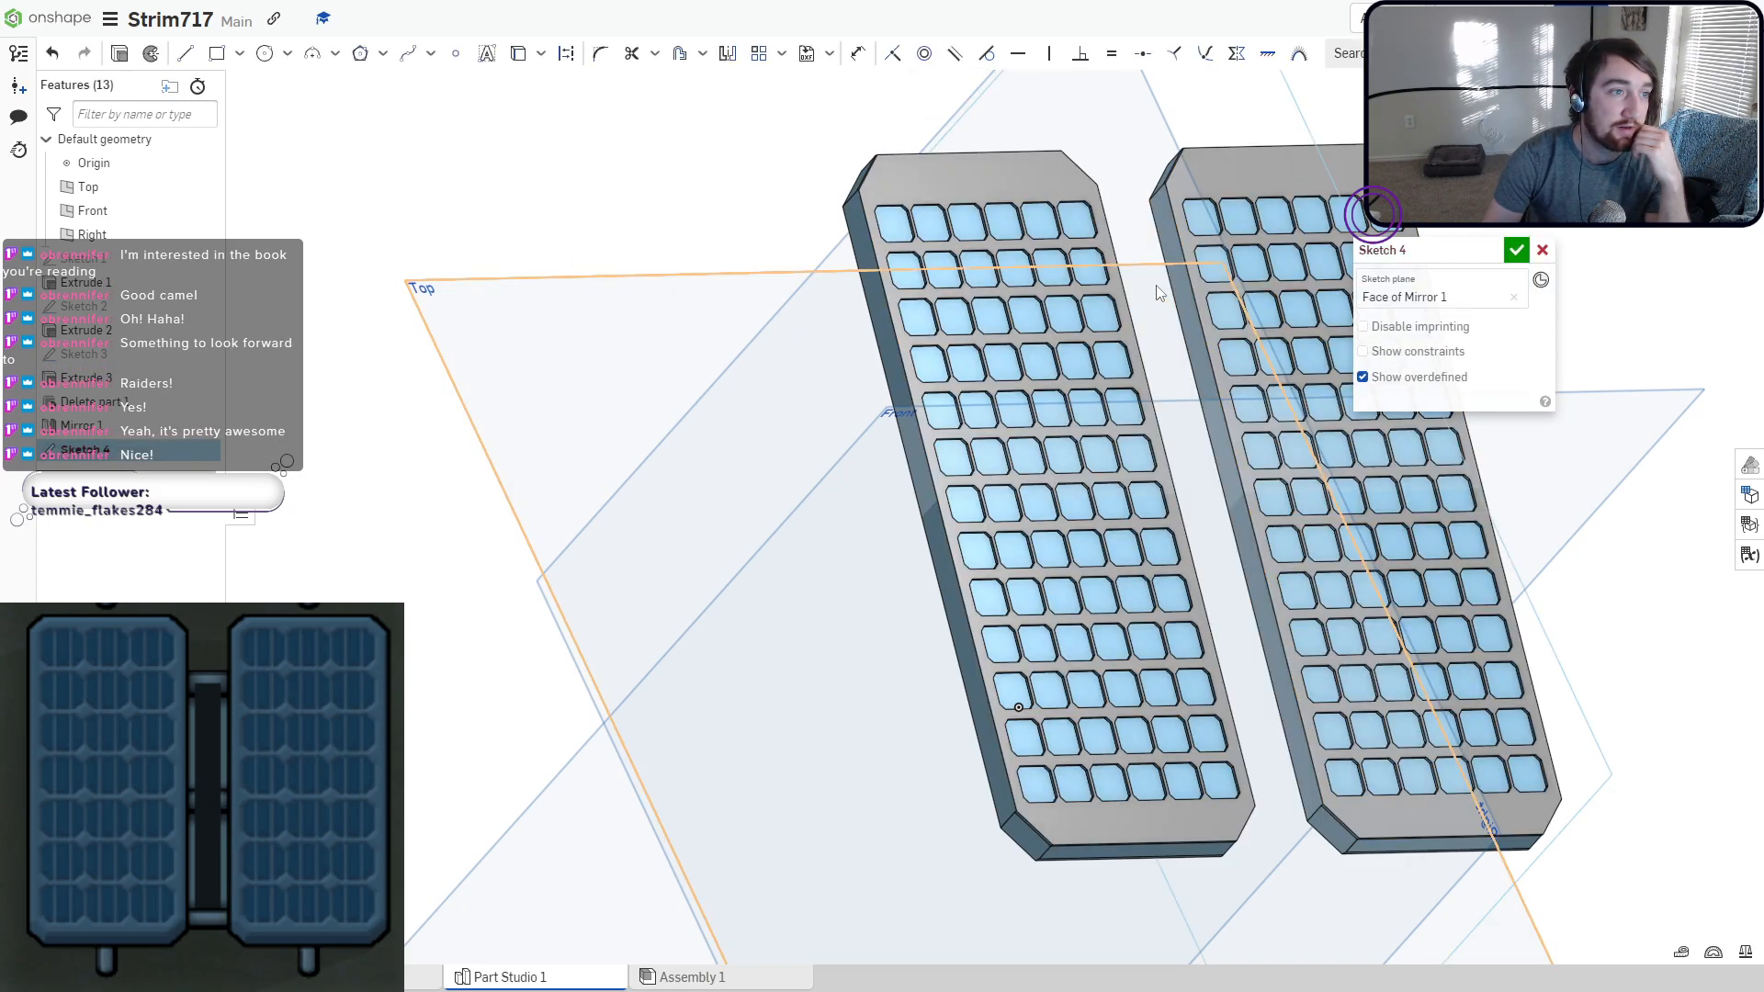
pyautogui.moveTo(1165, 284); pyautogui.dragTo(1160, 367, button='middle')
pyautogui.press('n')
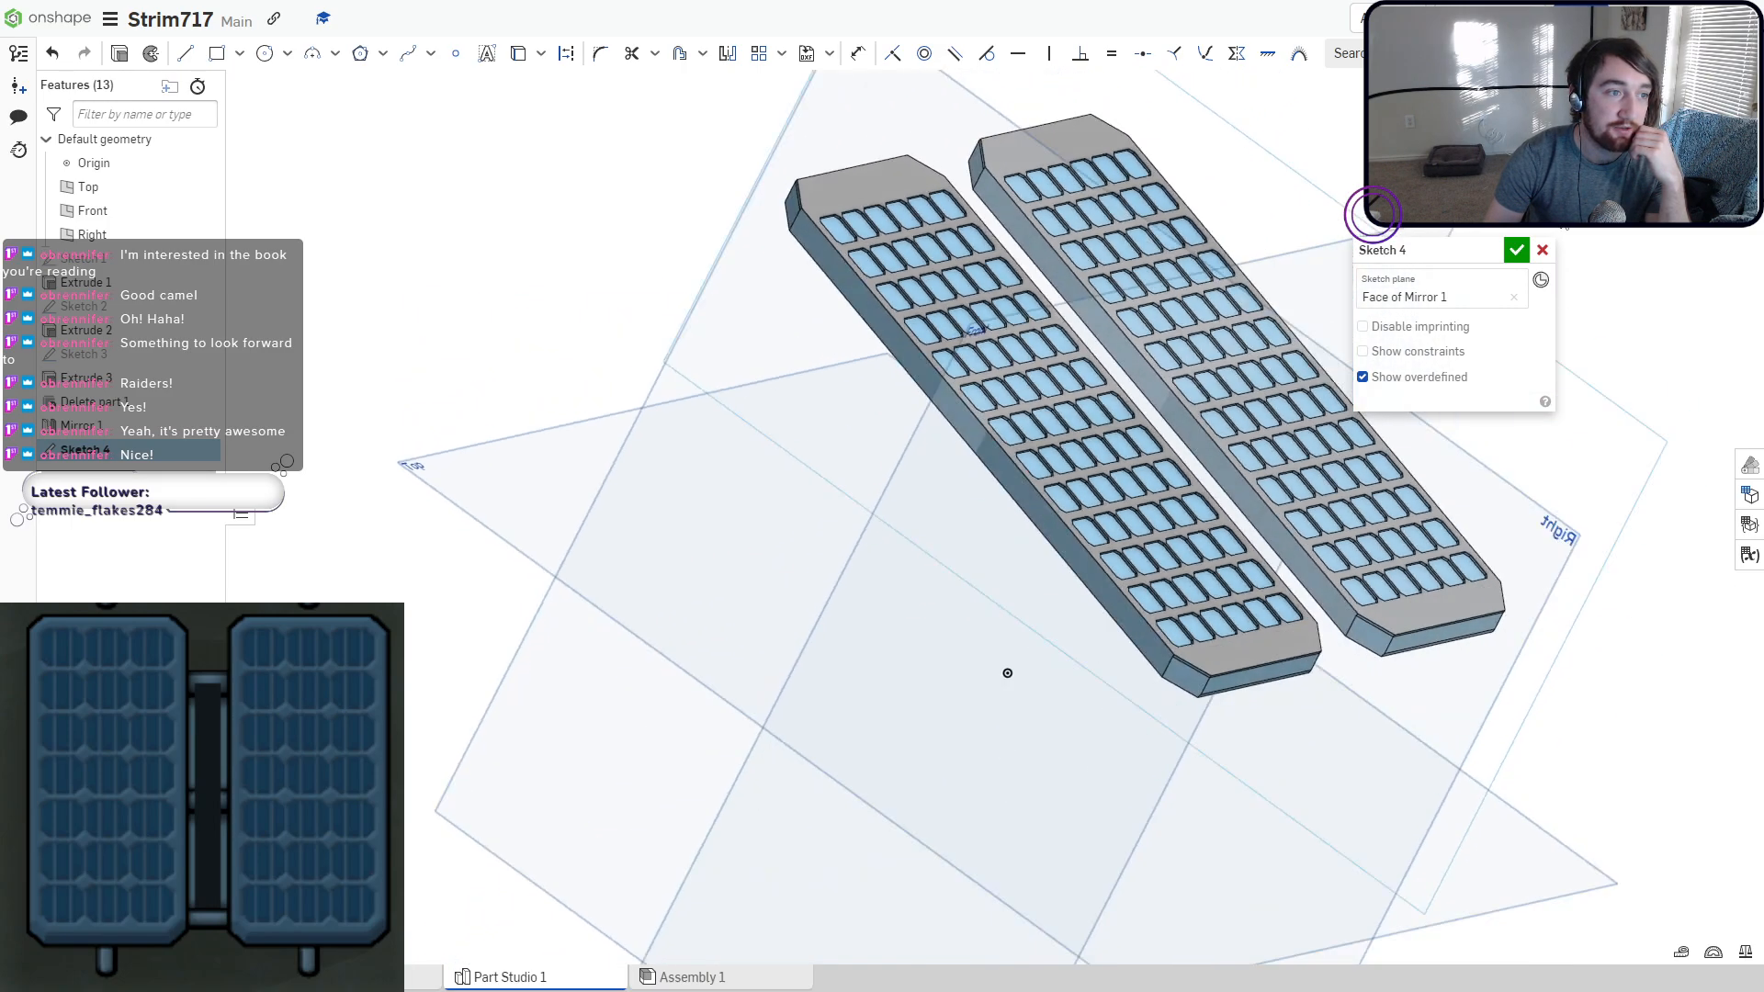
pyautogui.scroll(3, 829, 184)
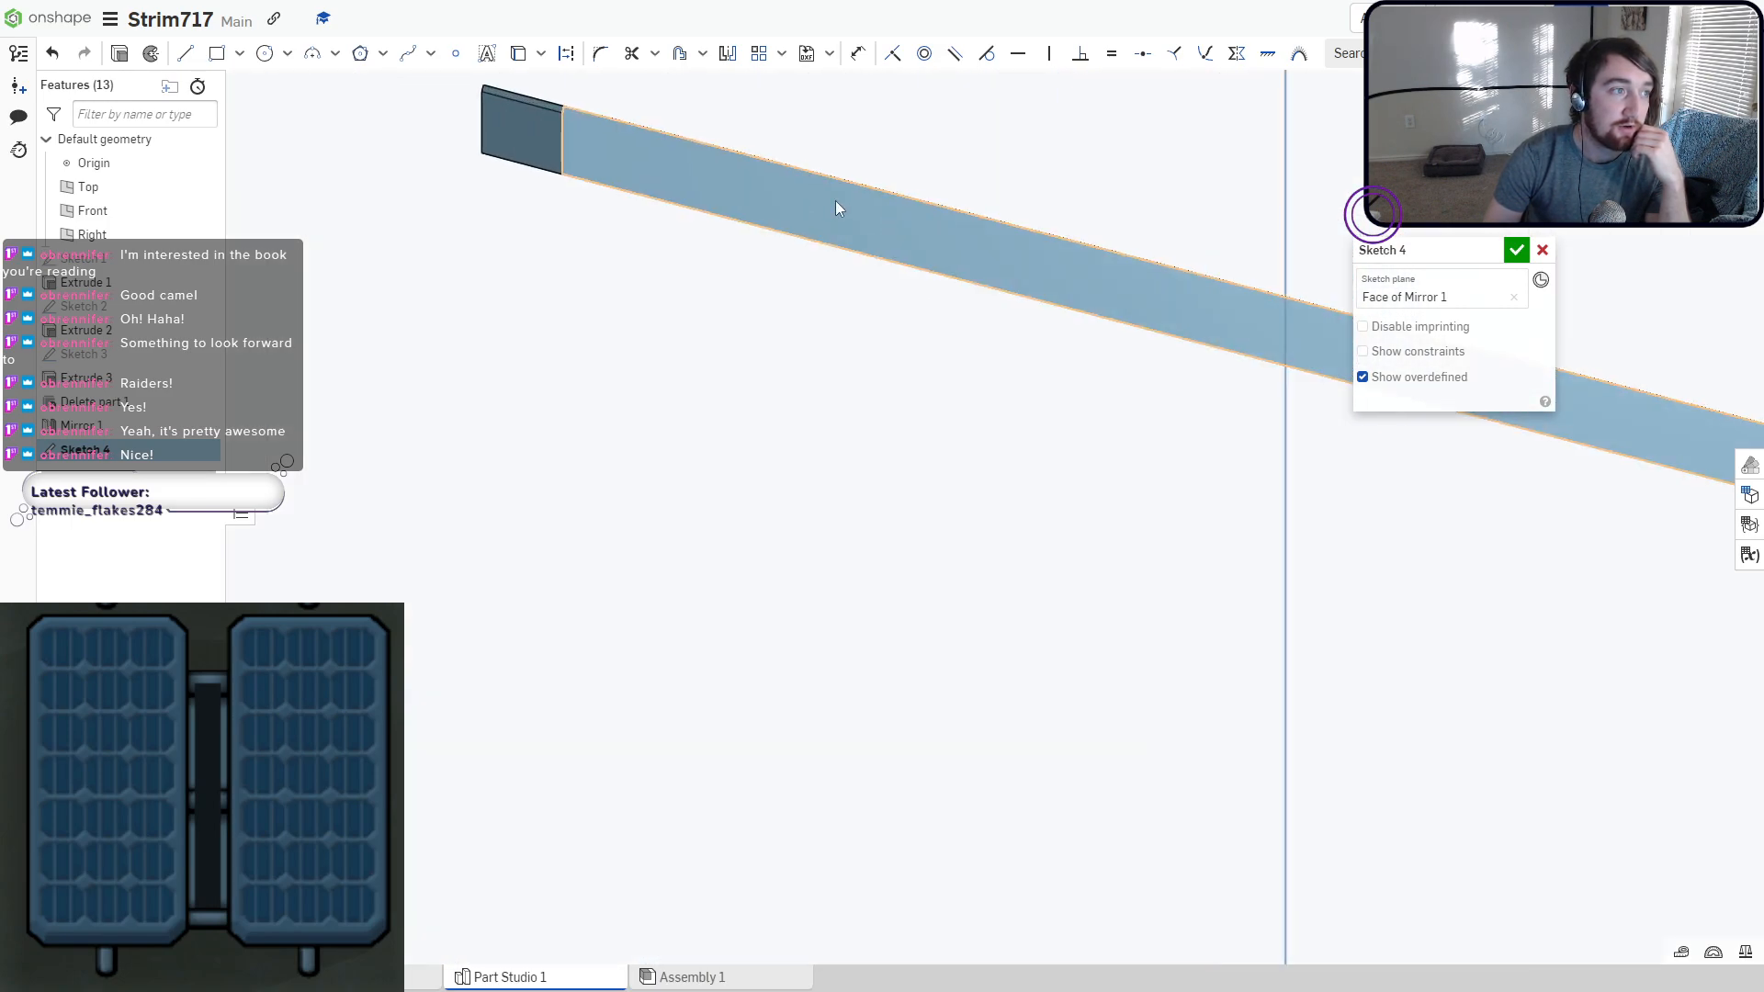
pyautogui.click(266, 54)
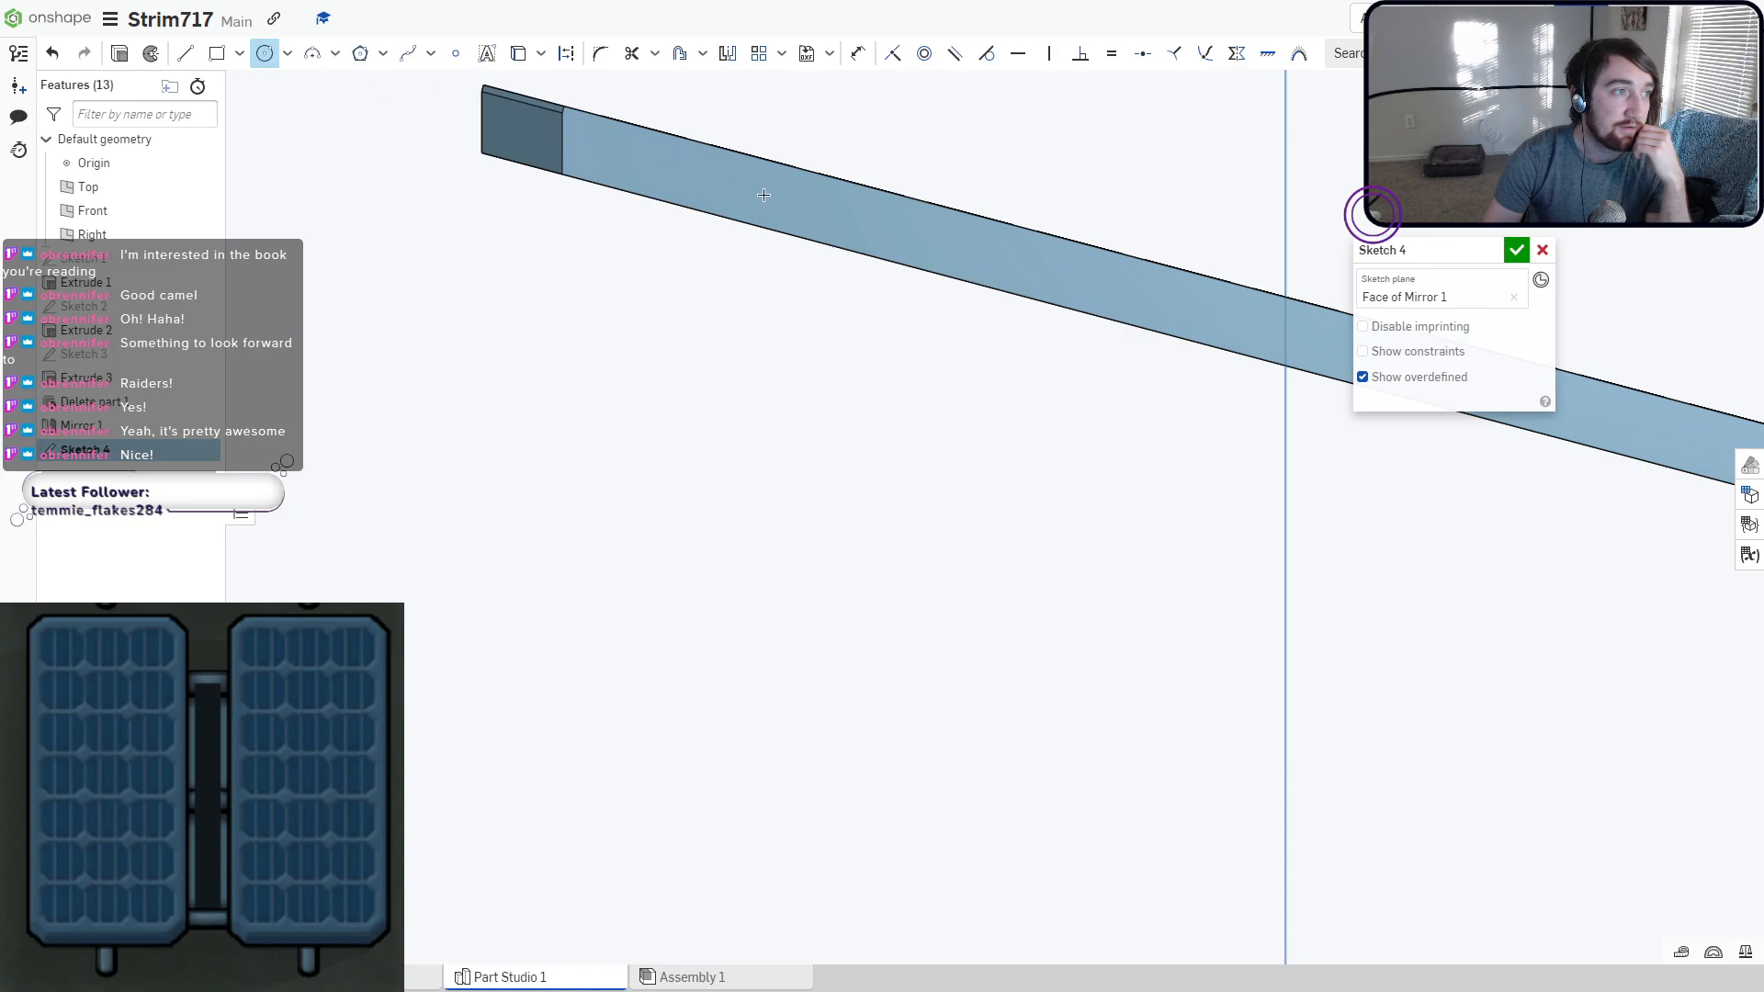
pyautogui.click(848, 220)
pyautogui.moveTo(1096, 304); pyautogui.dragTo(522, 191, button='middle')
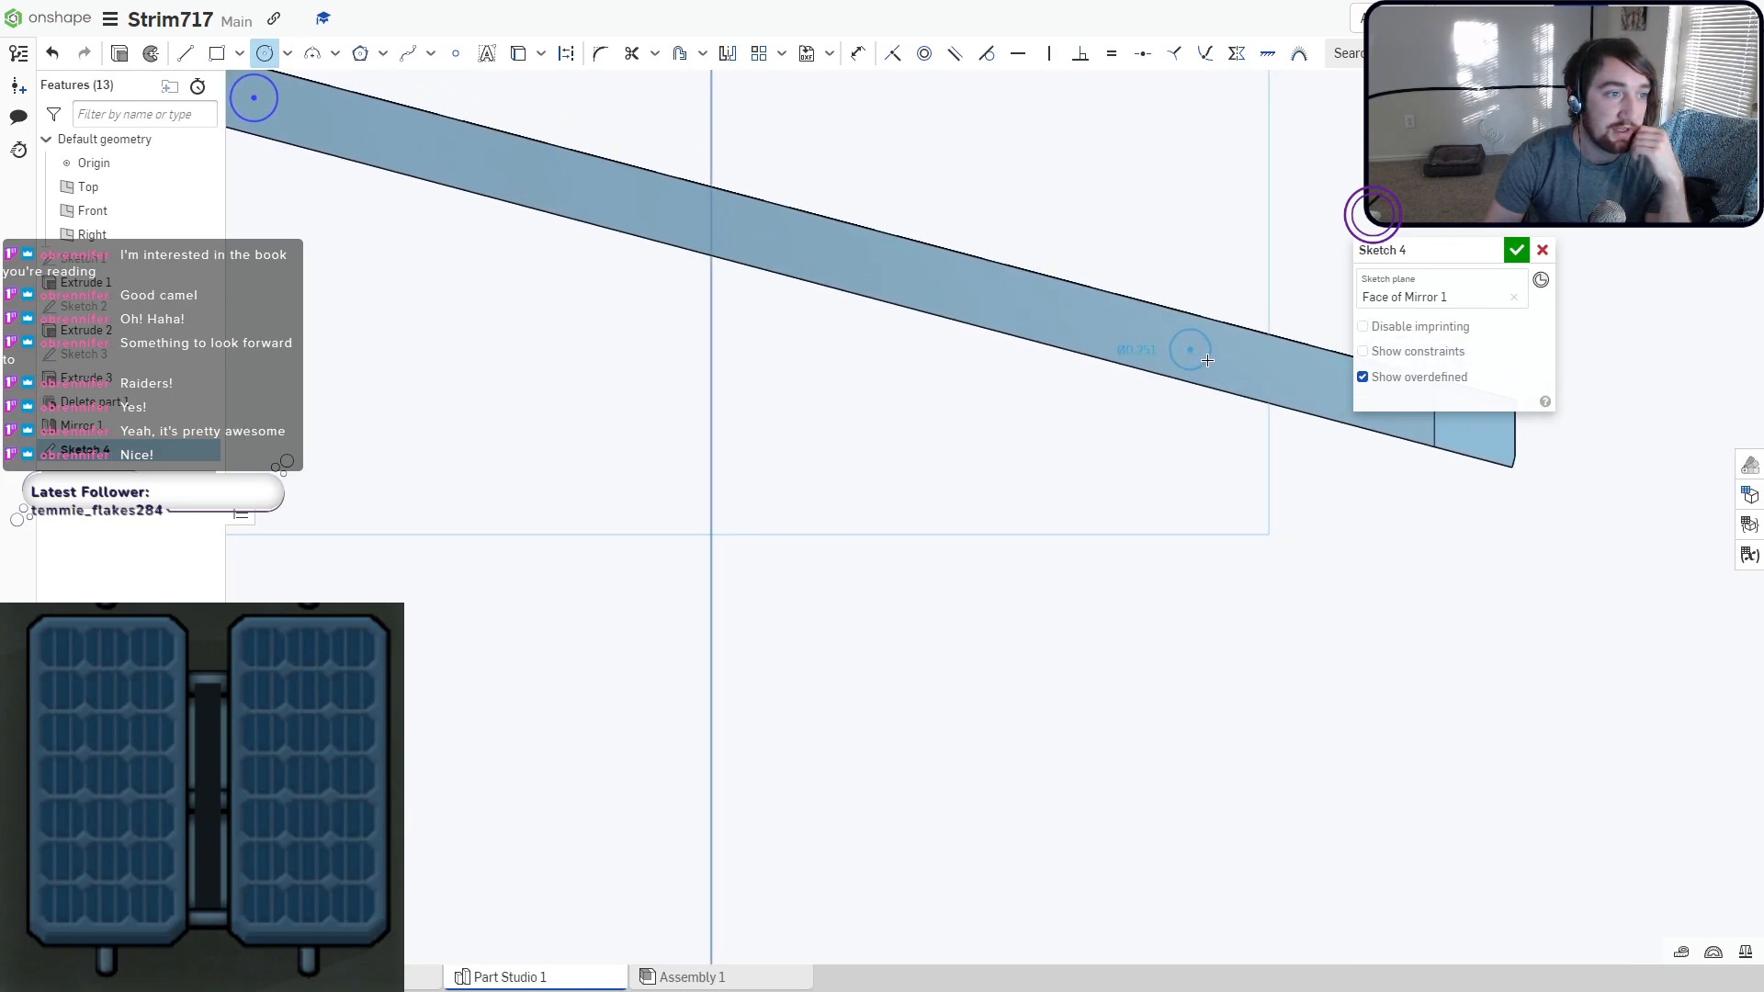
pyautogui.press('Return')
# Extrude both circles 2.5 cm across the gap as an Add operation merged with all, forming two connecting rods.
pyautogui.moveTo(1182, 360); pyautogui.dragTo(1172, 366, button='right')
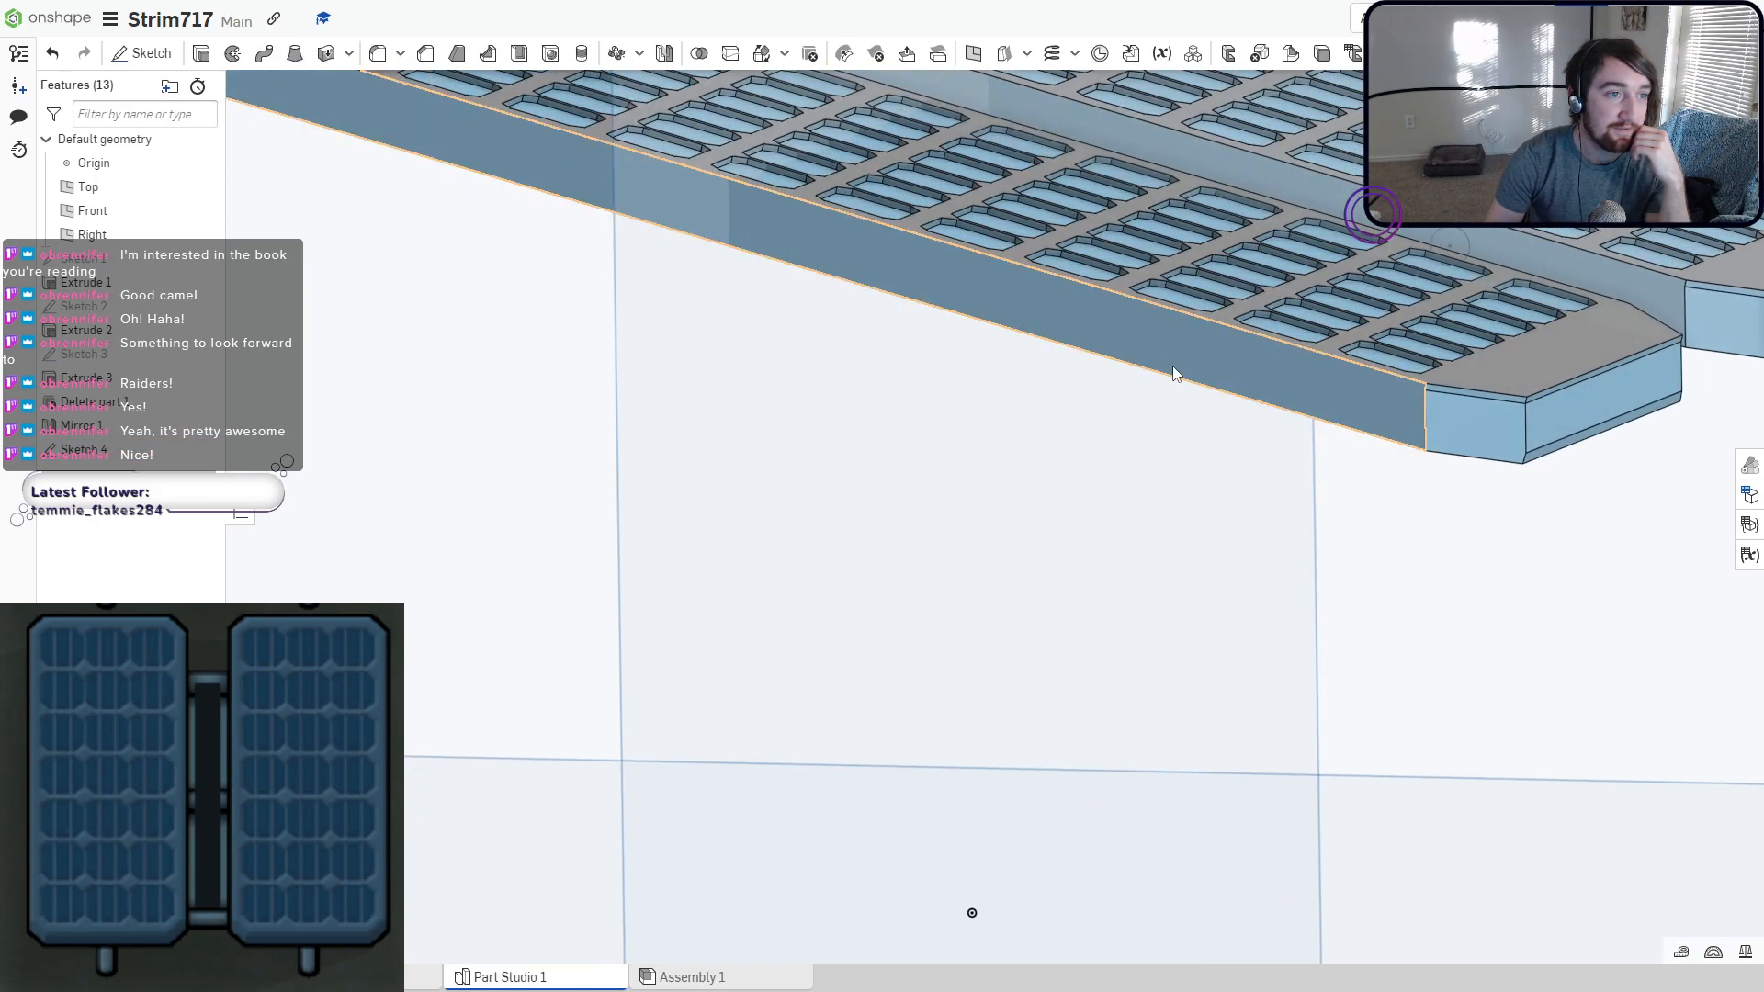
pyautogui.moveTo(1172, 366); pyautogui.dragTo(989, 454, button='middle')
pyautogui.moveTo(988, 453); pyautogui.dragTo(1007, 423, button='right')
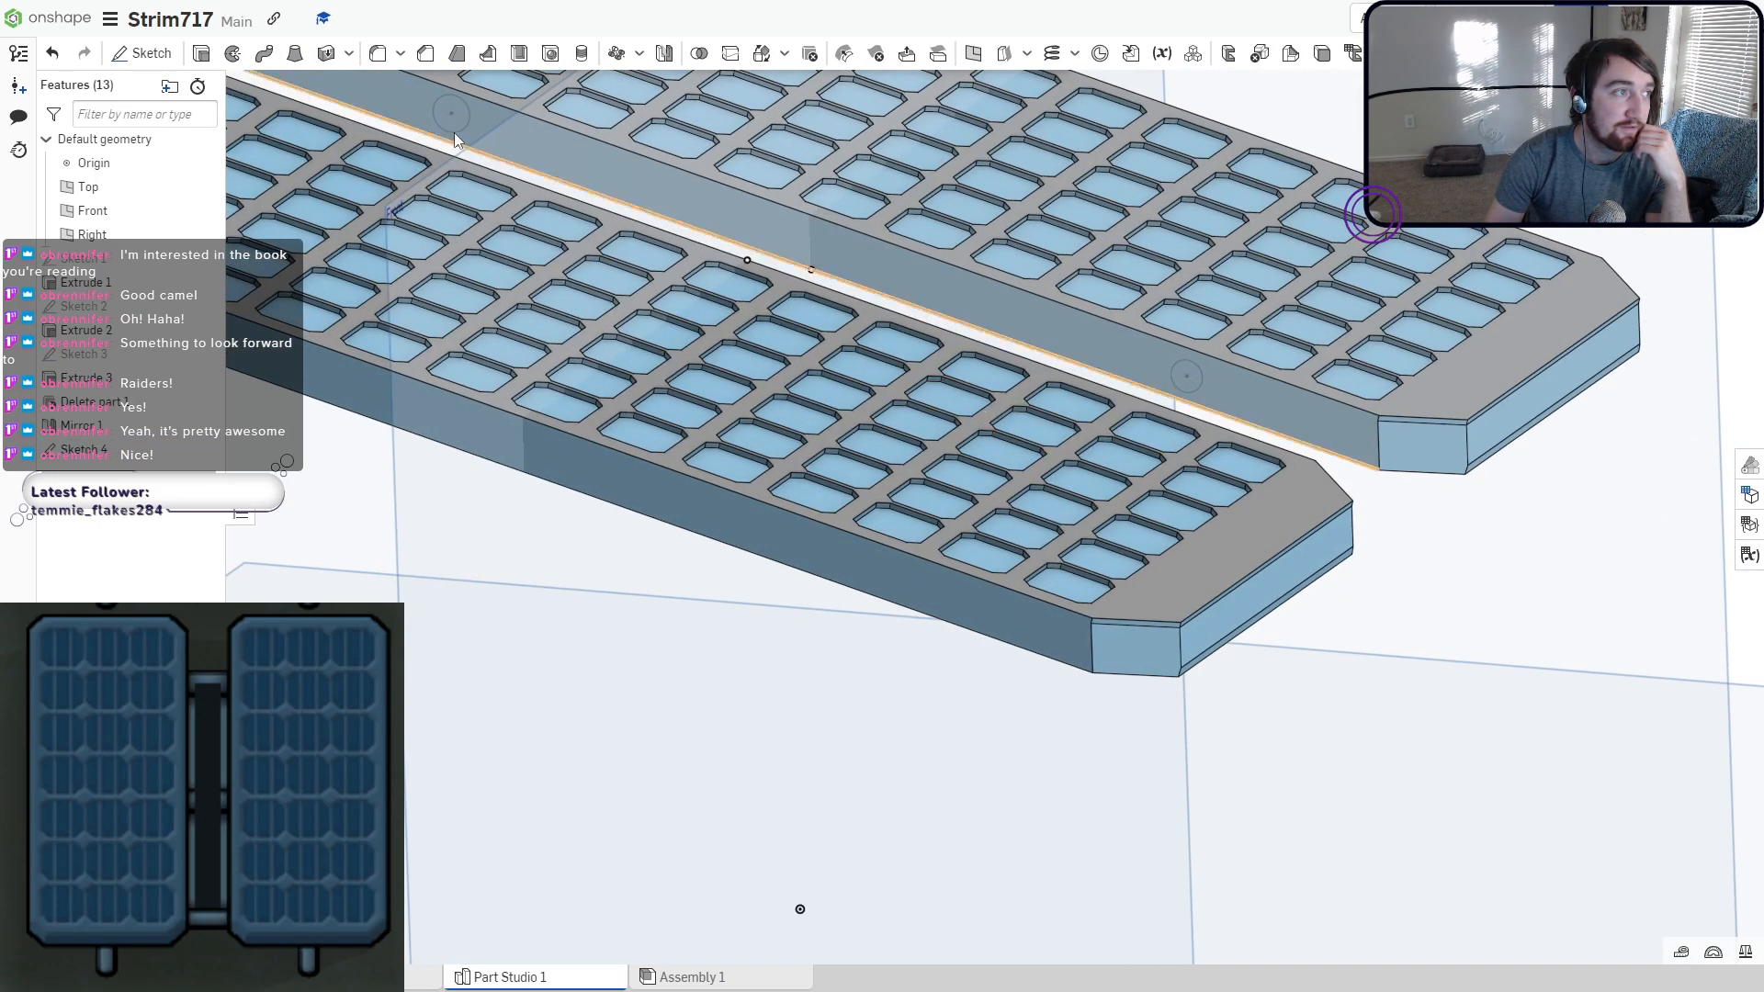
pyautogui.click(201, 53)
pyautogui.click(441, 112)
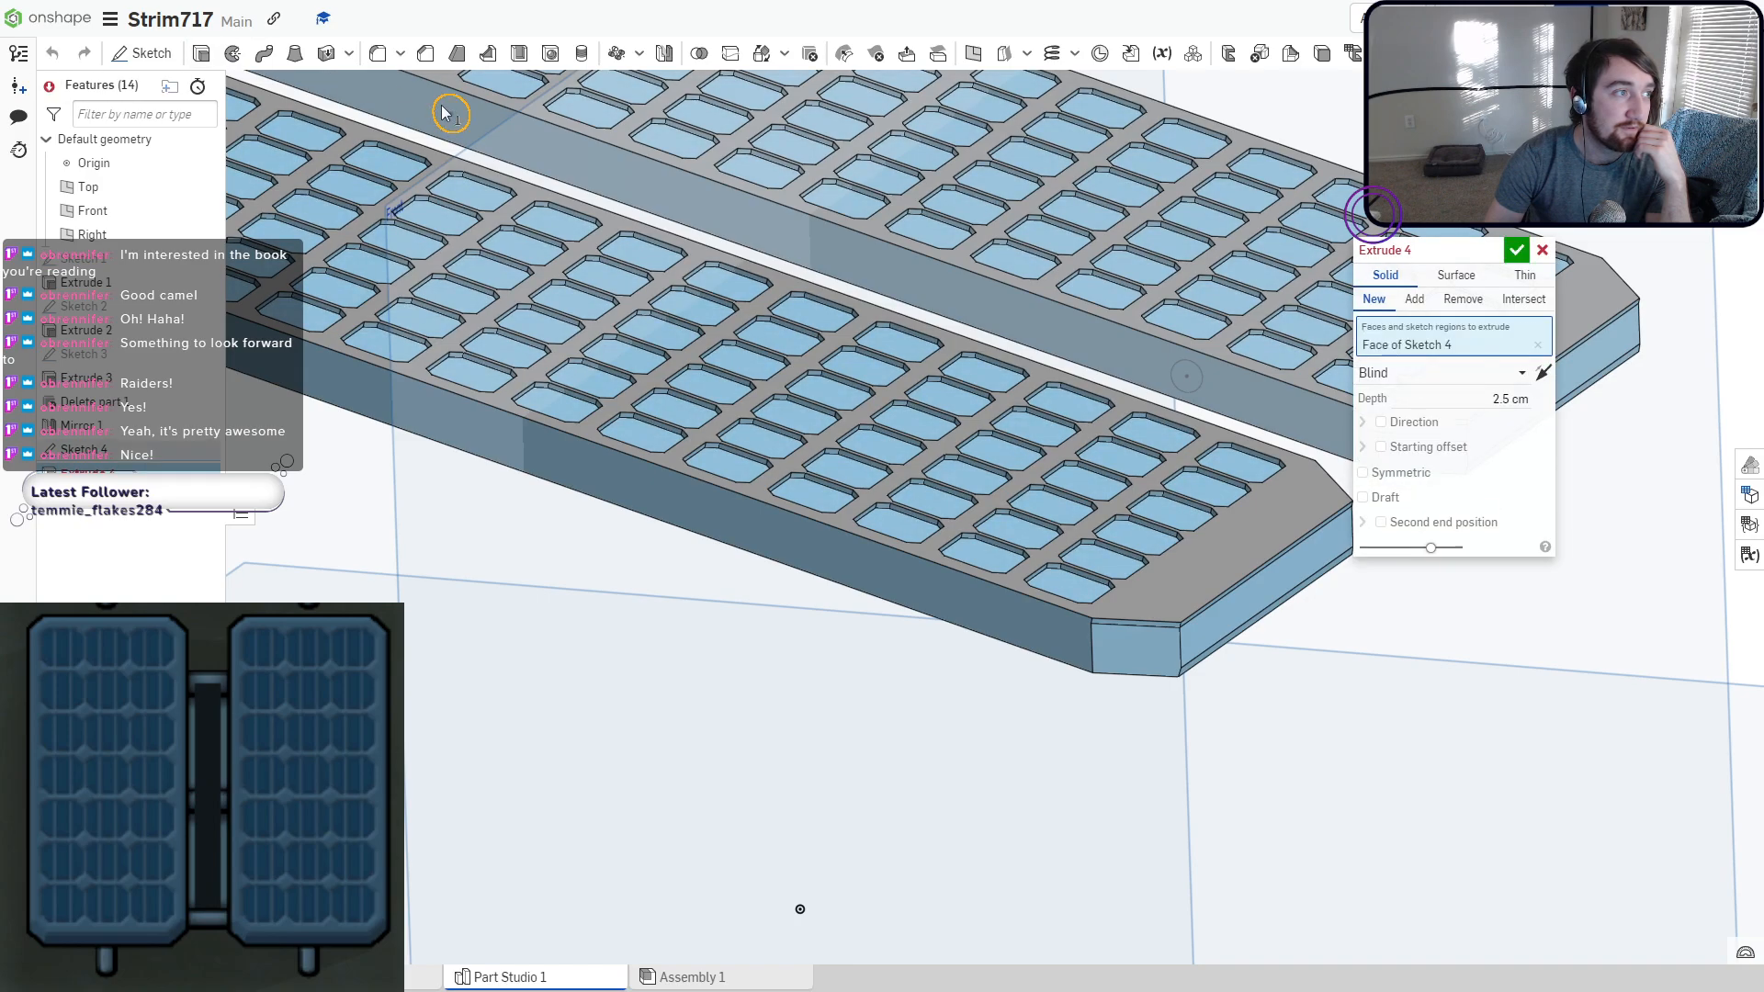
pyautogui.click(1164, 376)
pyautogui.moveTo(1164, 376); pyautogui.dragTo(961, 395, button='right')
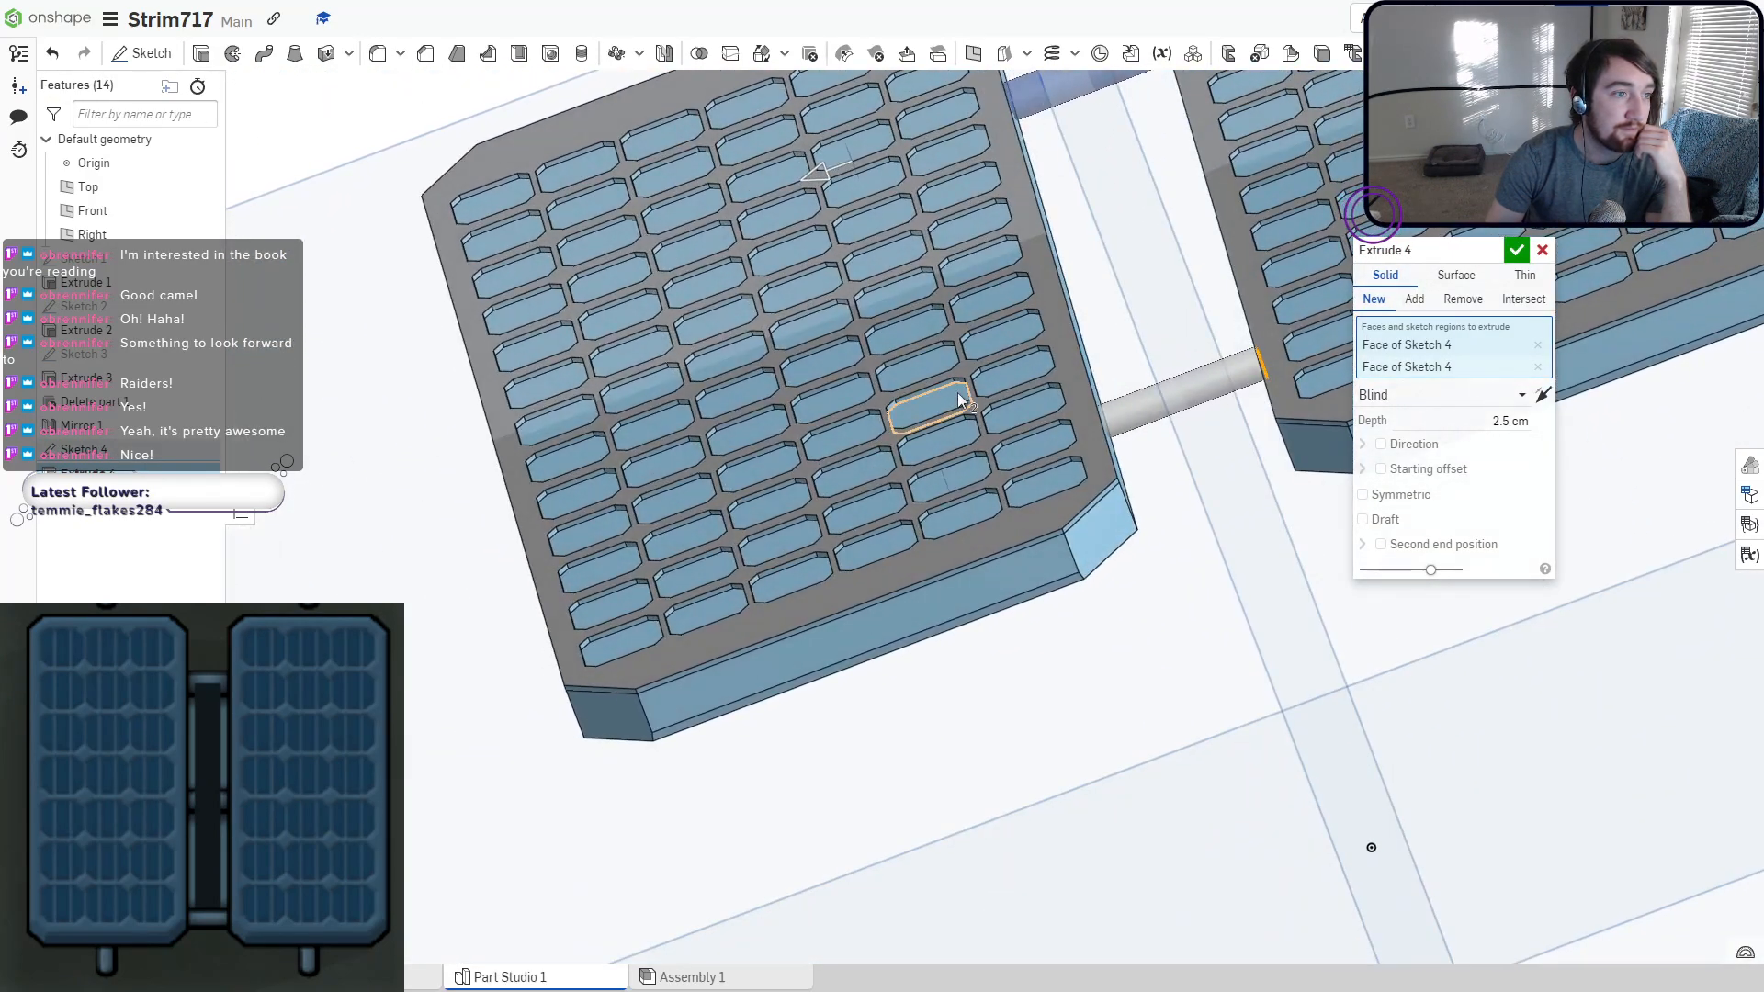
pyautogui.click(1413, 300)
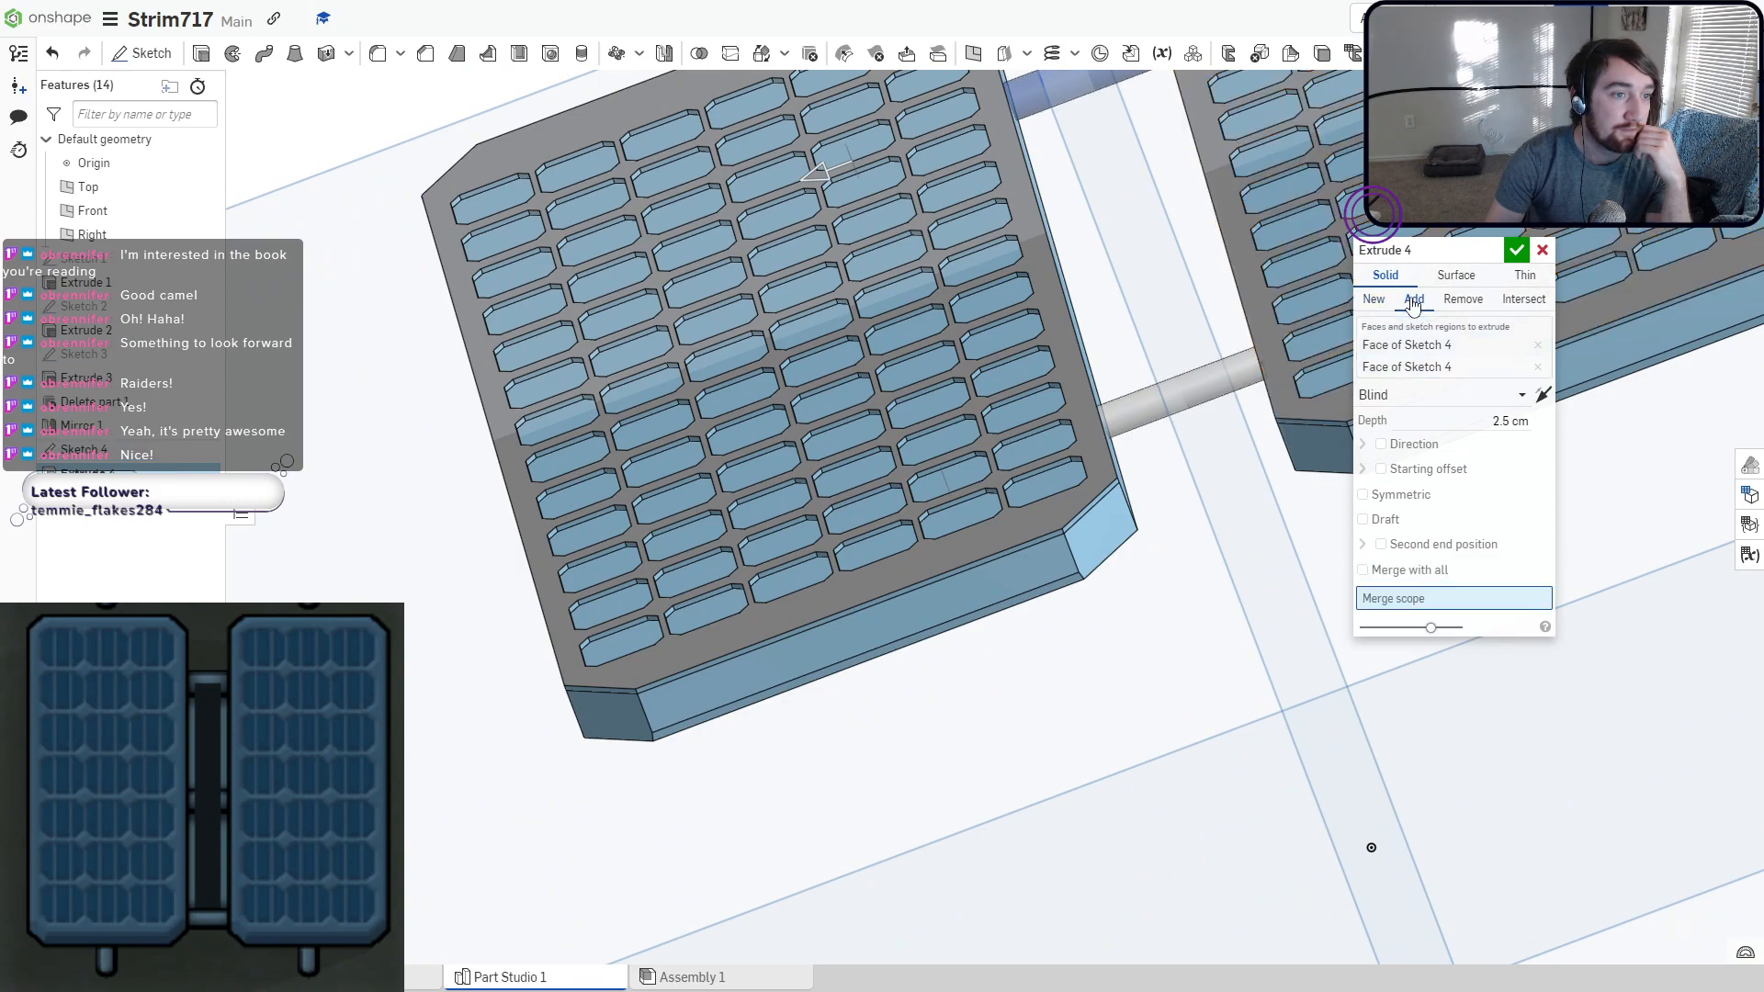
pyautogui.click(1362, 571)
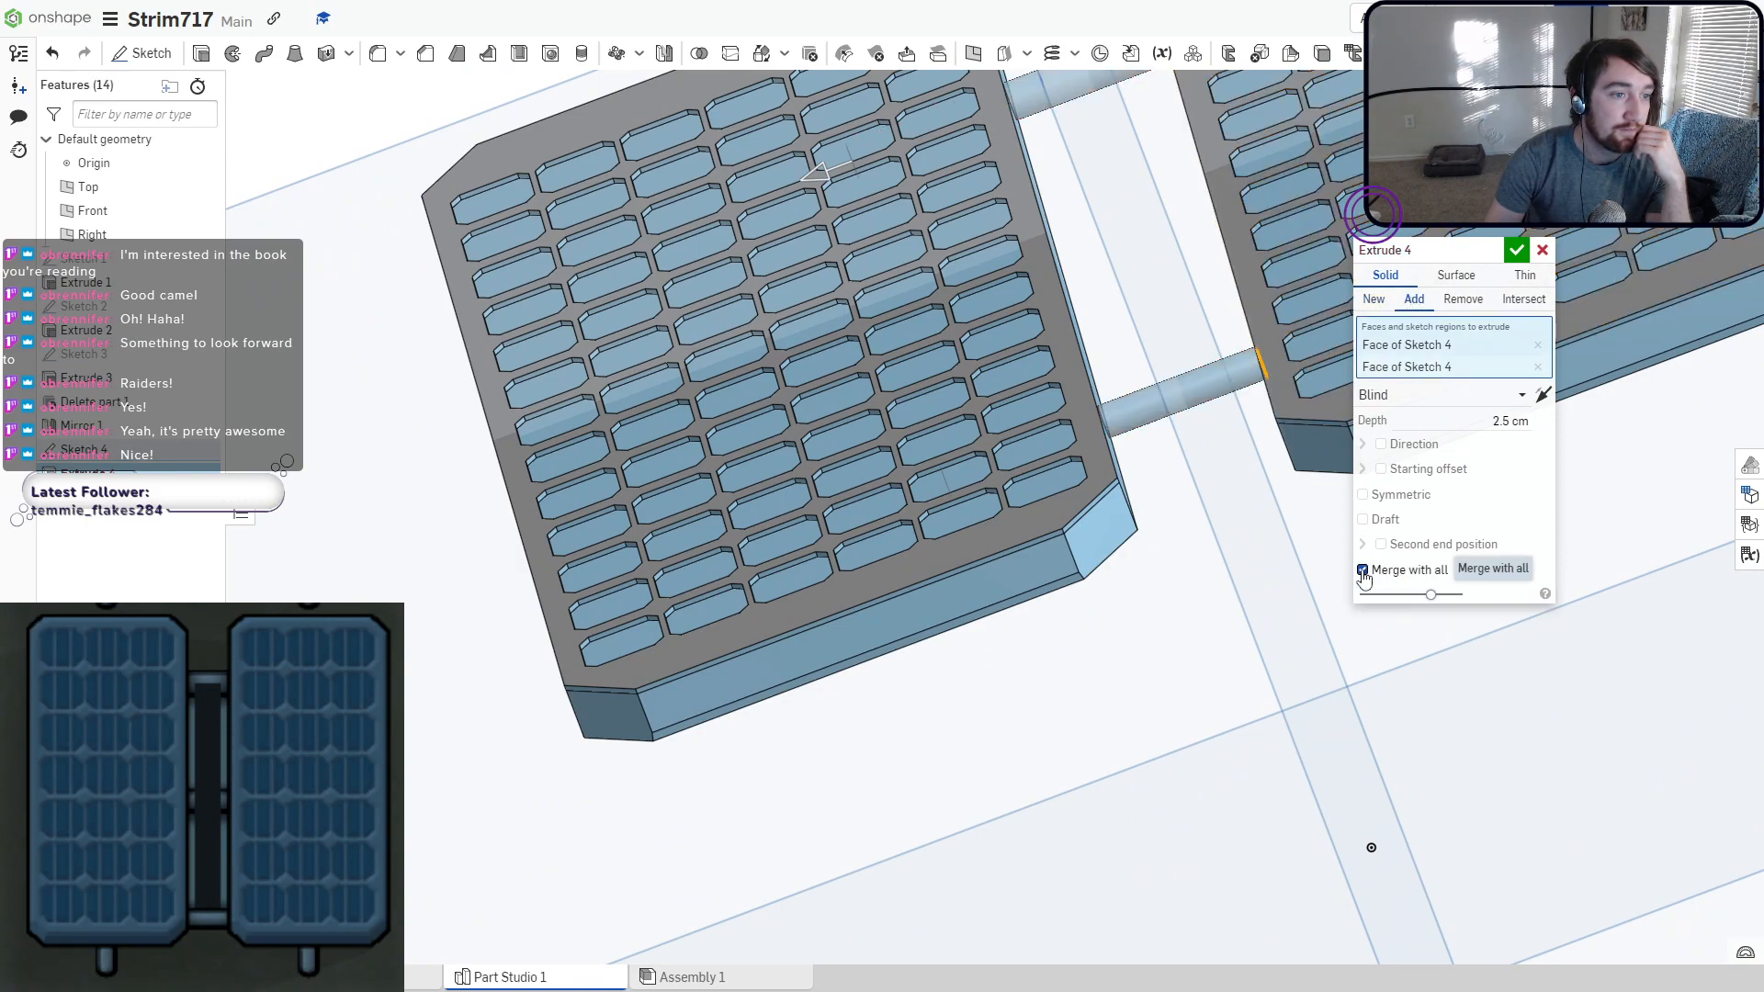
pyautogui.moveTo(1231, 520); pyautogui.dragTo(1231, 492, button='right')
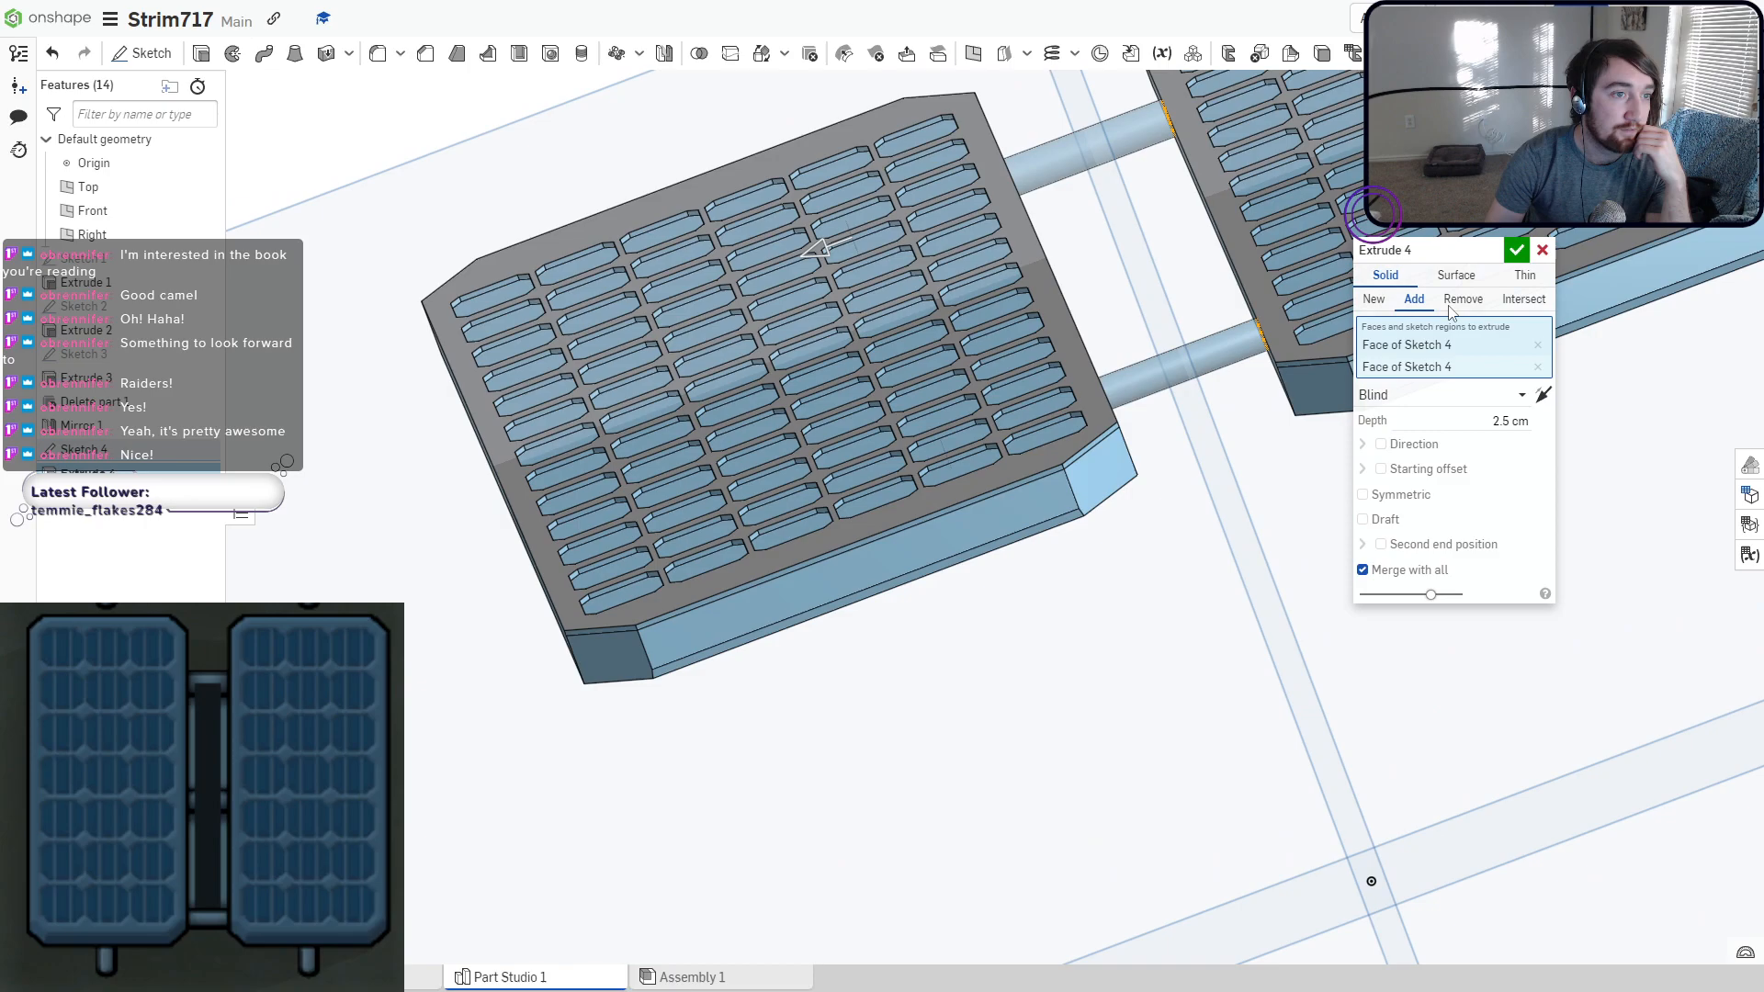
pyautogui.click(1518, 252)
# Examine the joined panels and connecting rods from the side, top and isometric views.
pyautogui.moveTo(1315, 441); pyautogui.dragTo(1162, 457, button='right')
pyautogui.moveTo(1156, 483); pyautogui.dragTo(1168, 484, button='right')
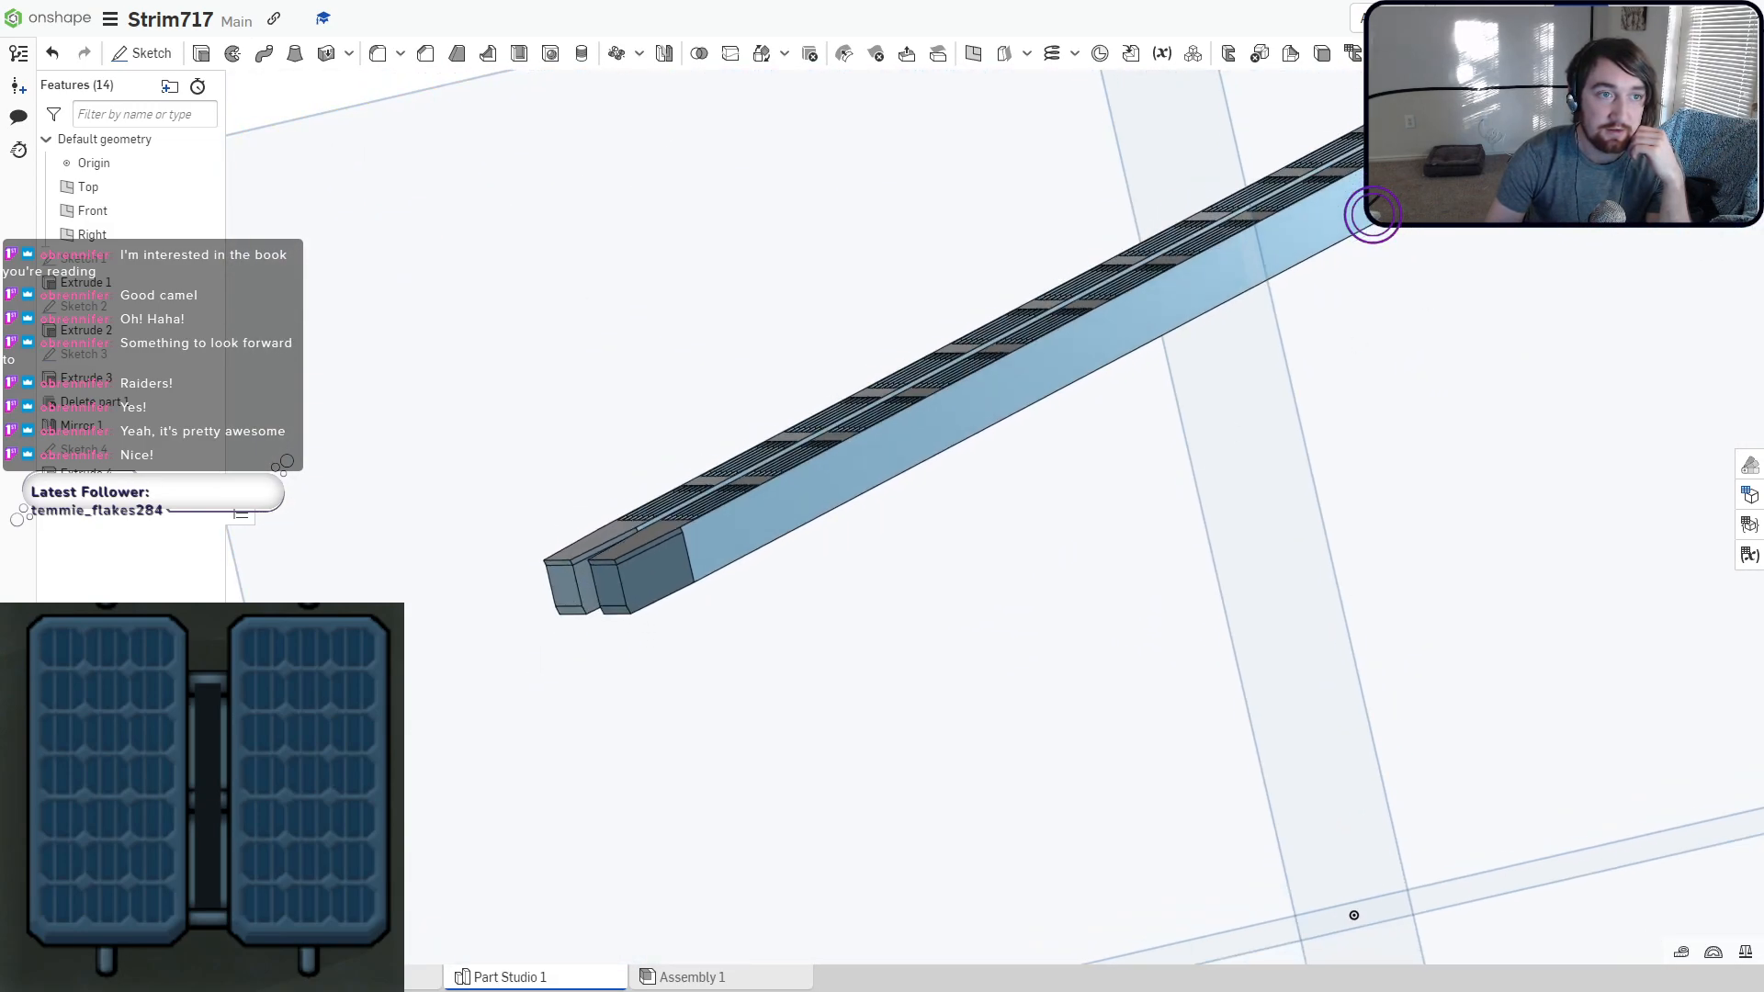
pyautogui.hotkey('shift', '7')
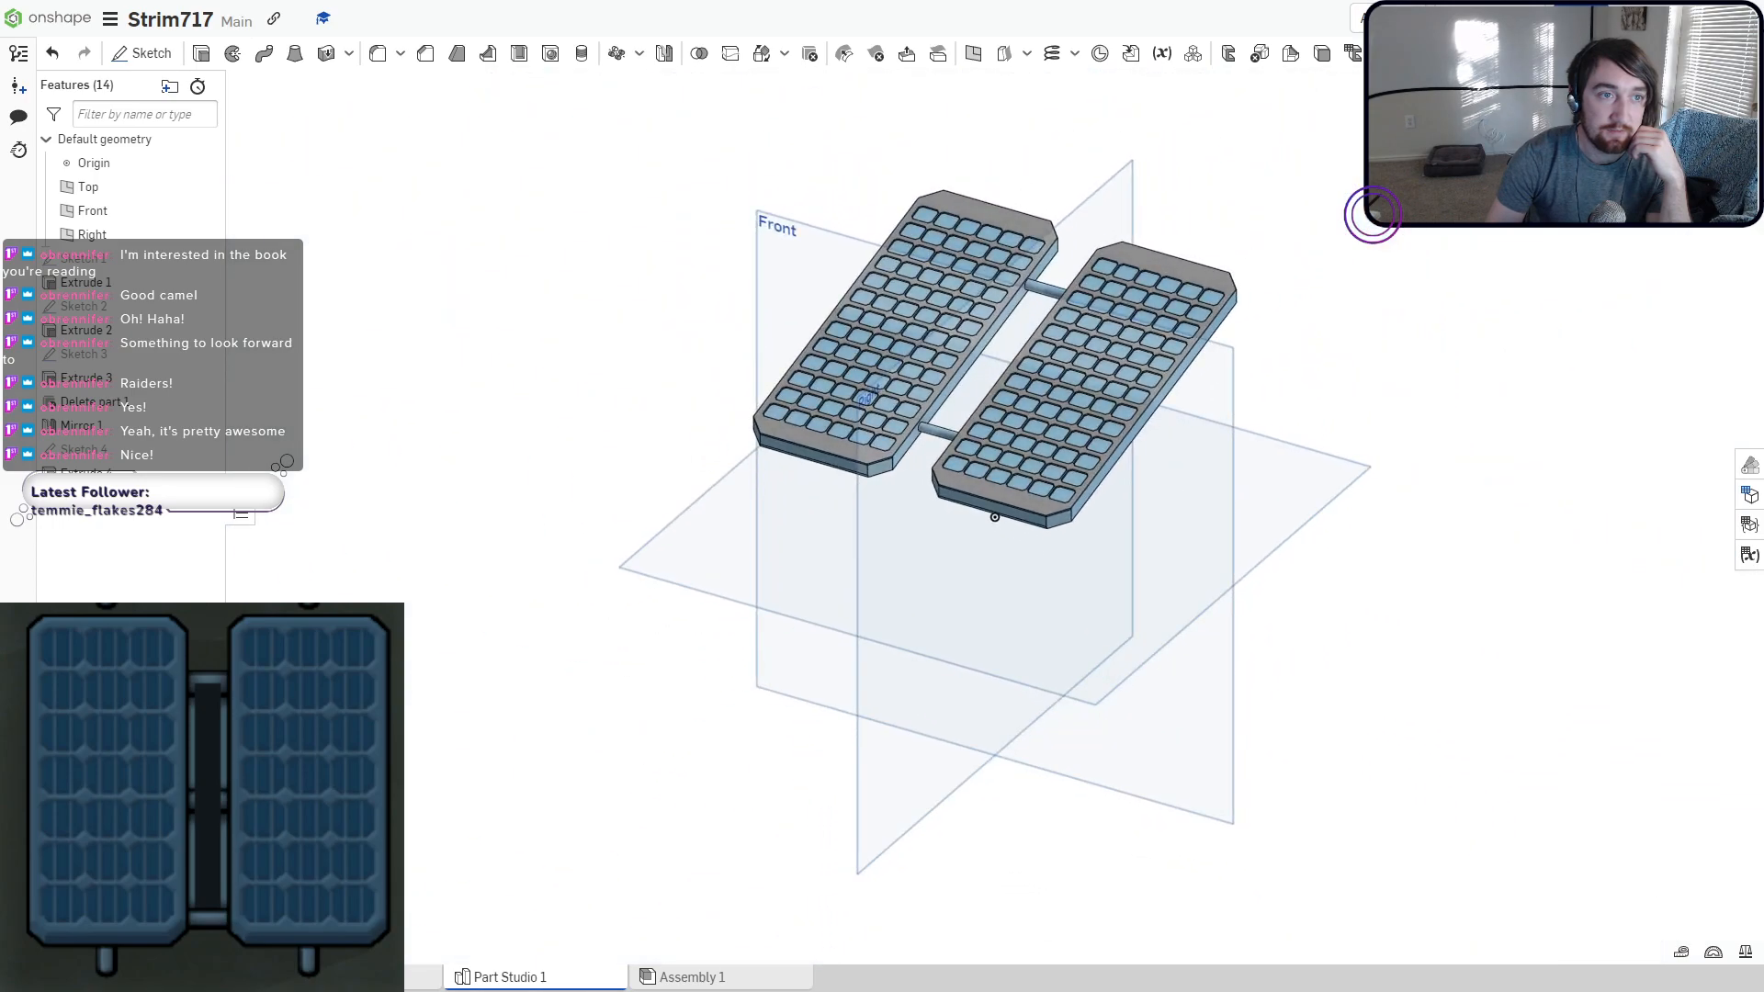
pyautogui.hotkey('shift', '5')
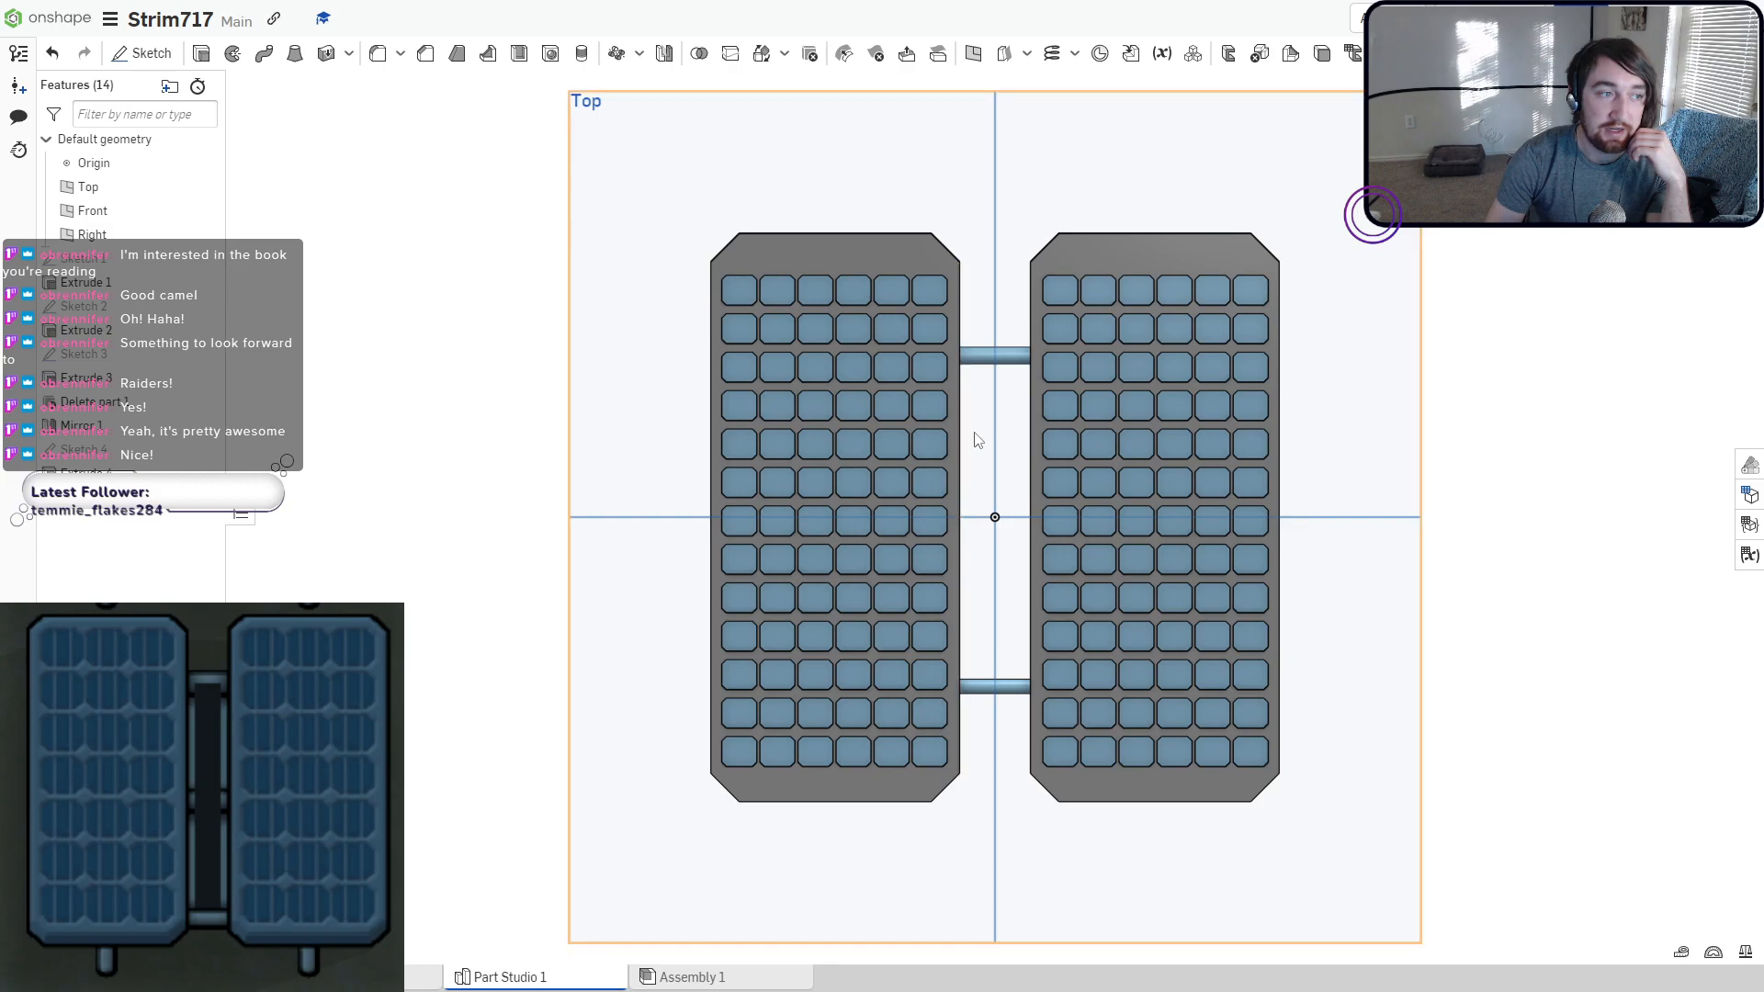
pyautogui.moveTo(995, 705); pyautogui.dragTo(1011, 438, button='right')
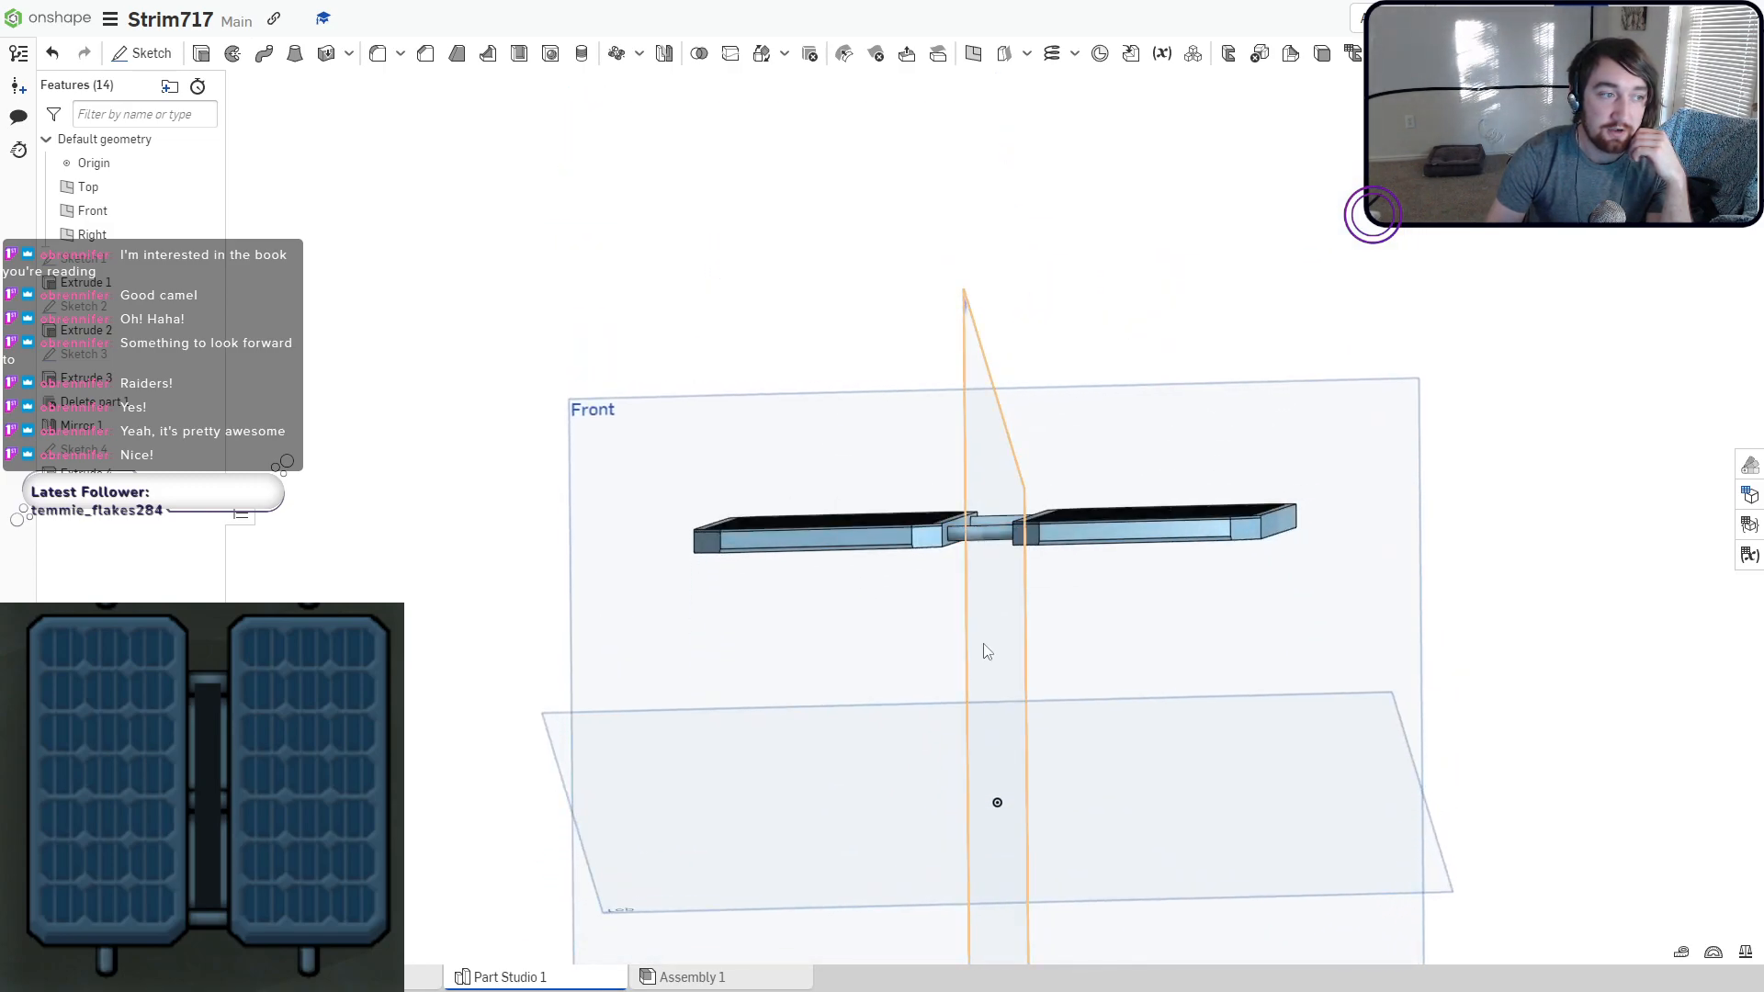
pyautogui.hotkey('shift', '7')
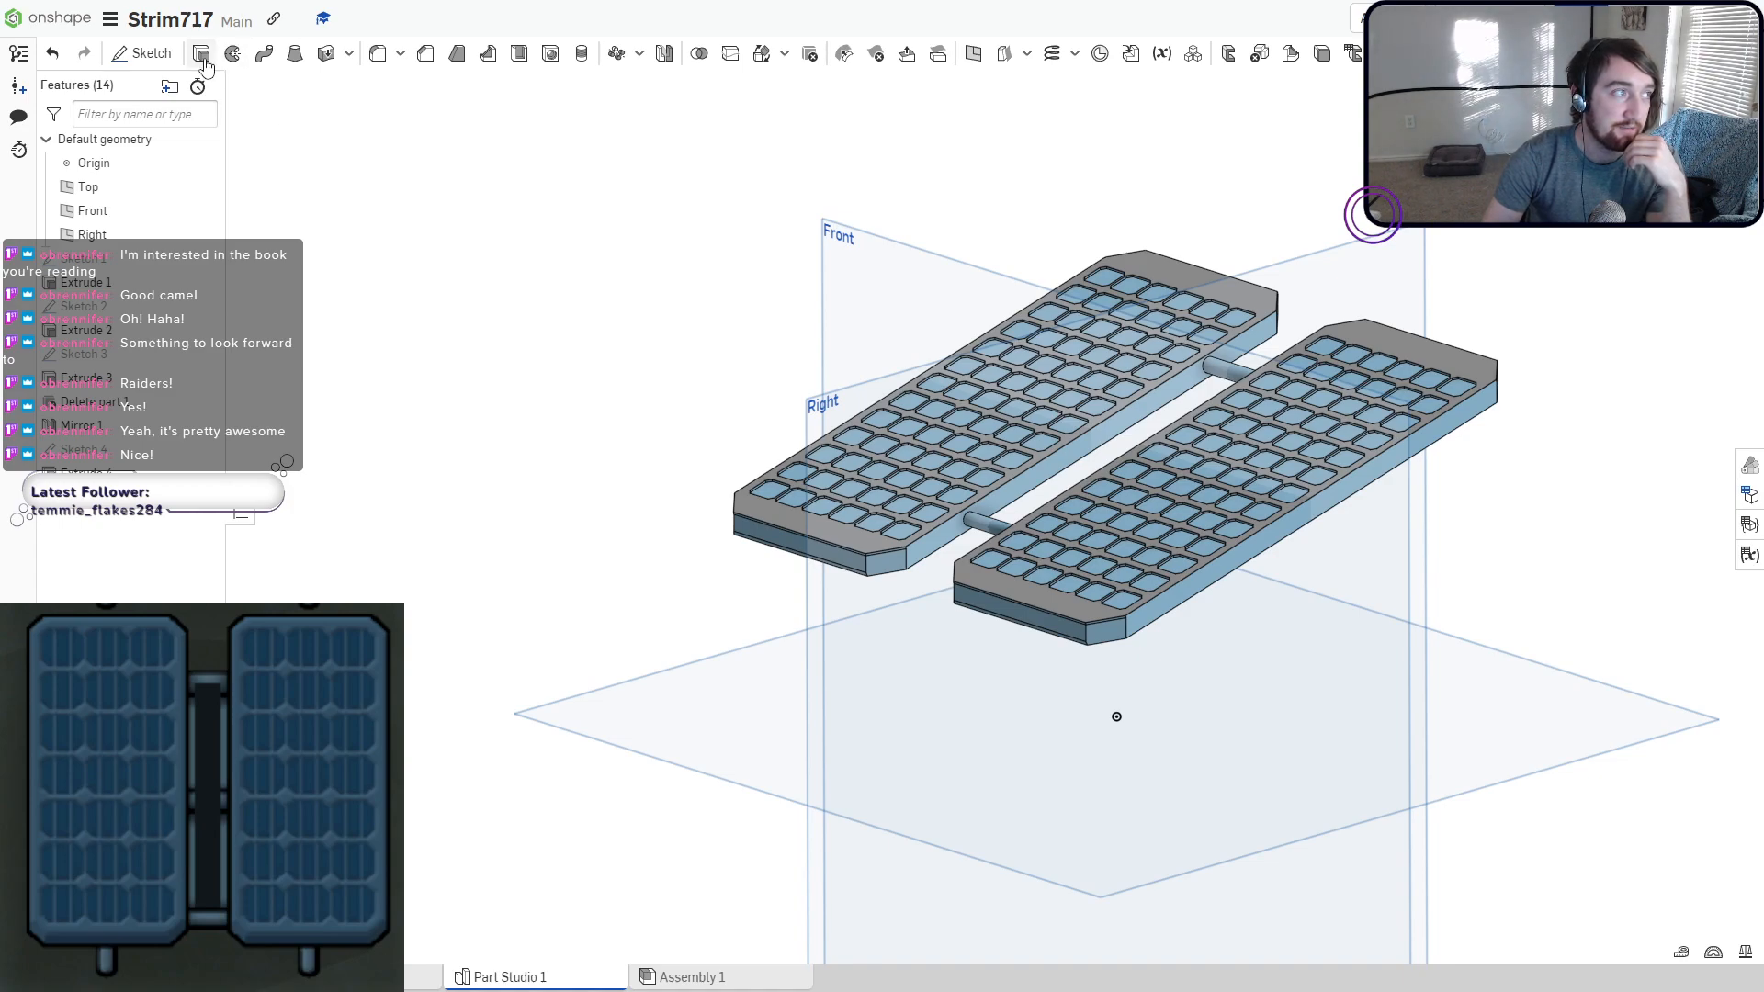
# Start a sketch on the Top plane and draw a rectangle about 9.4 cm by 9.3 cm beneath the two panels.
pyautogui.click(143, 53)
pyautogui.click(631, 709)
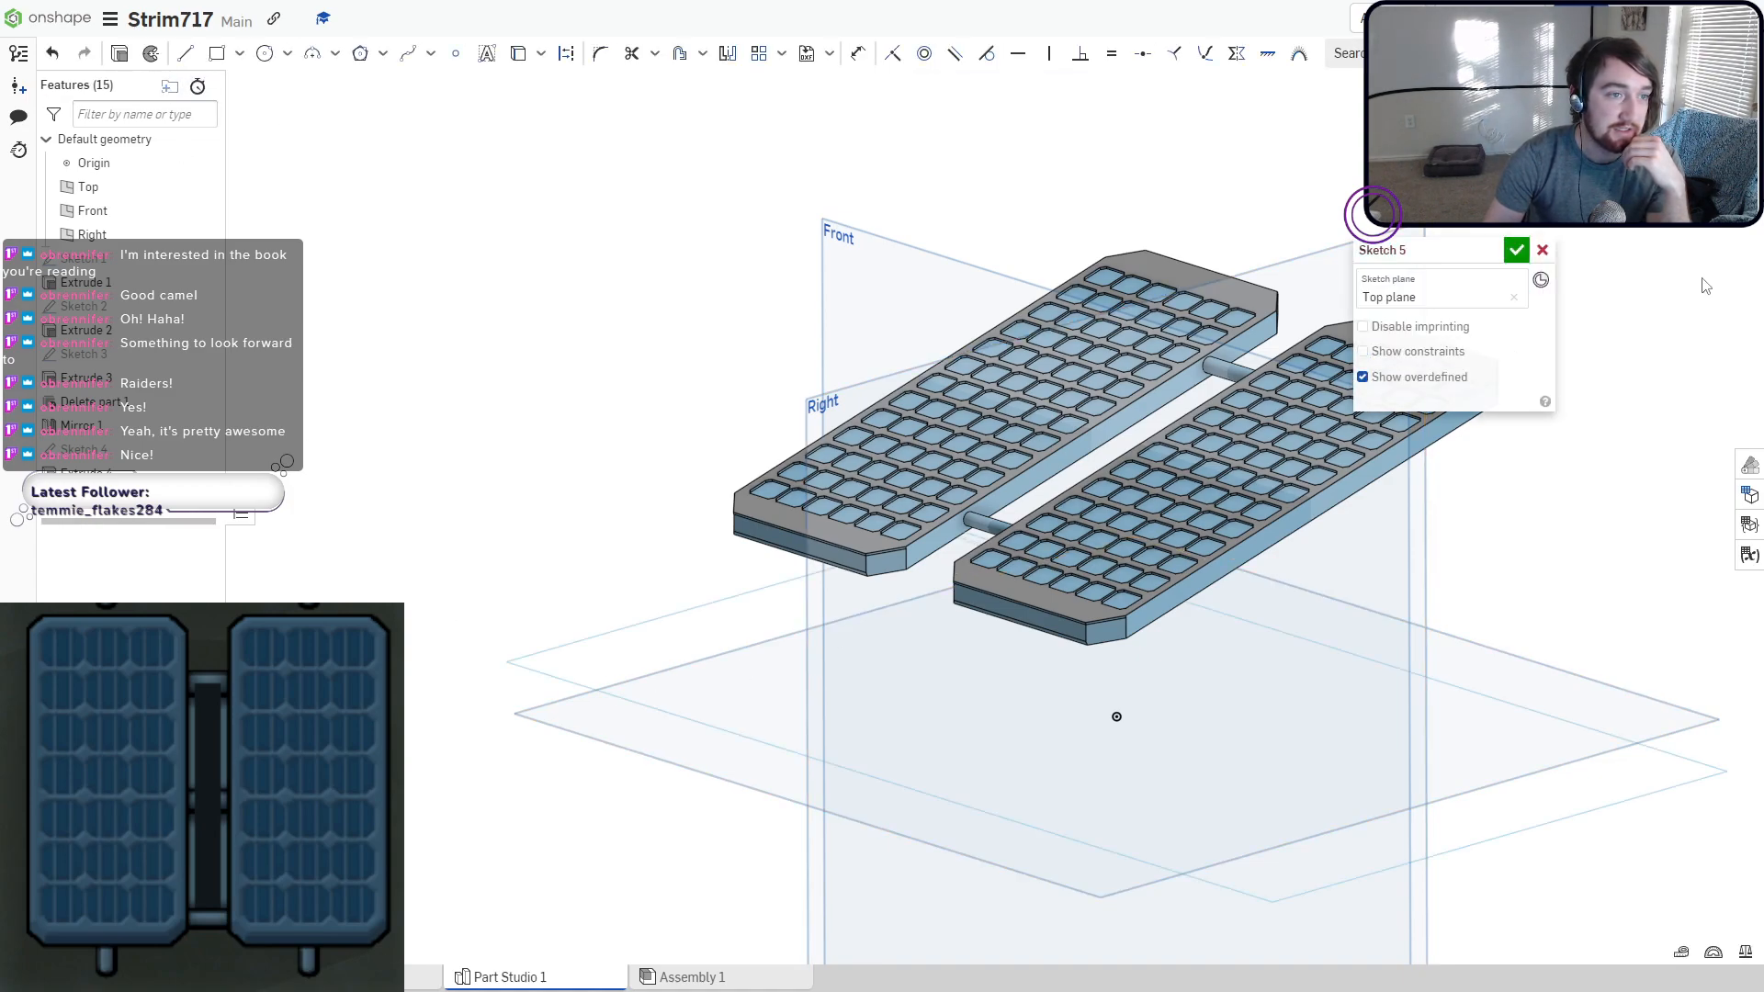
pyautogui.press('n')
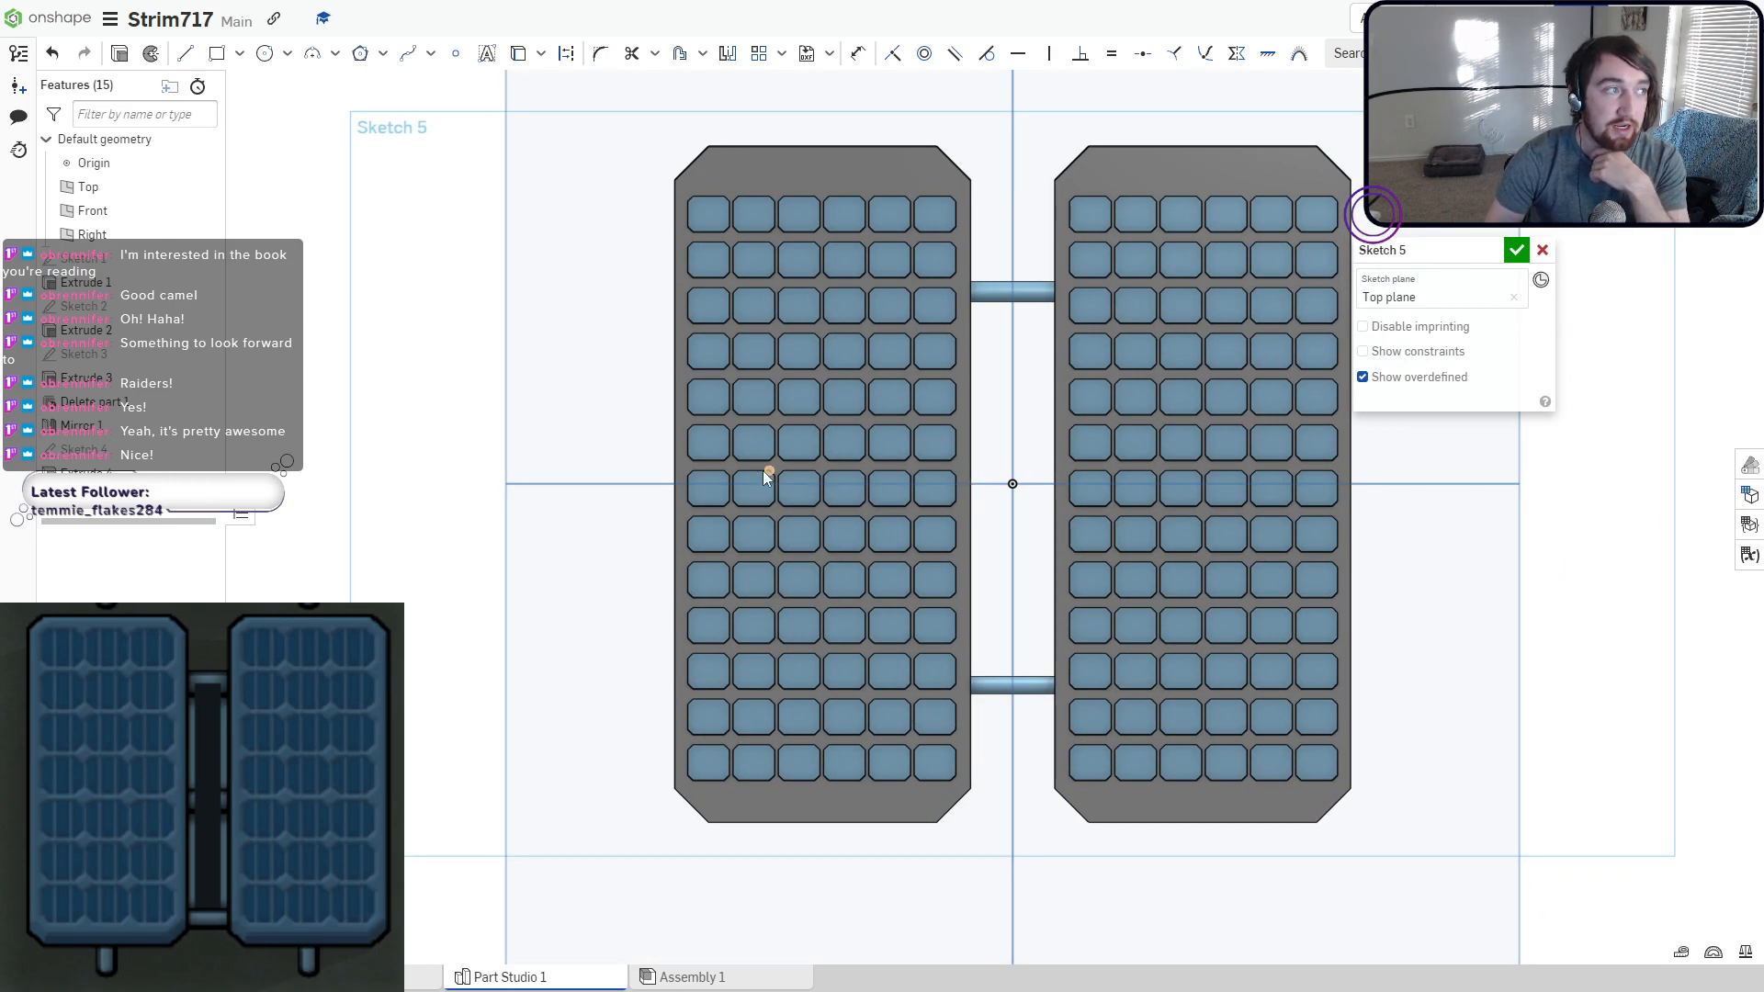
pyautogui.scroll(-2, 665, 560)
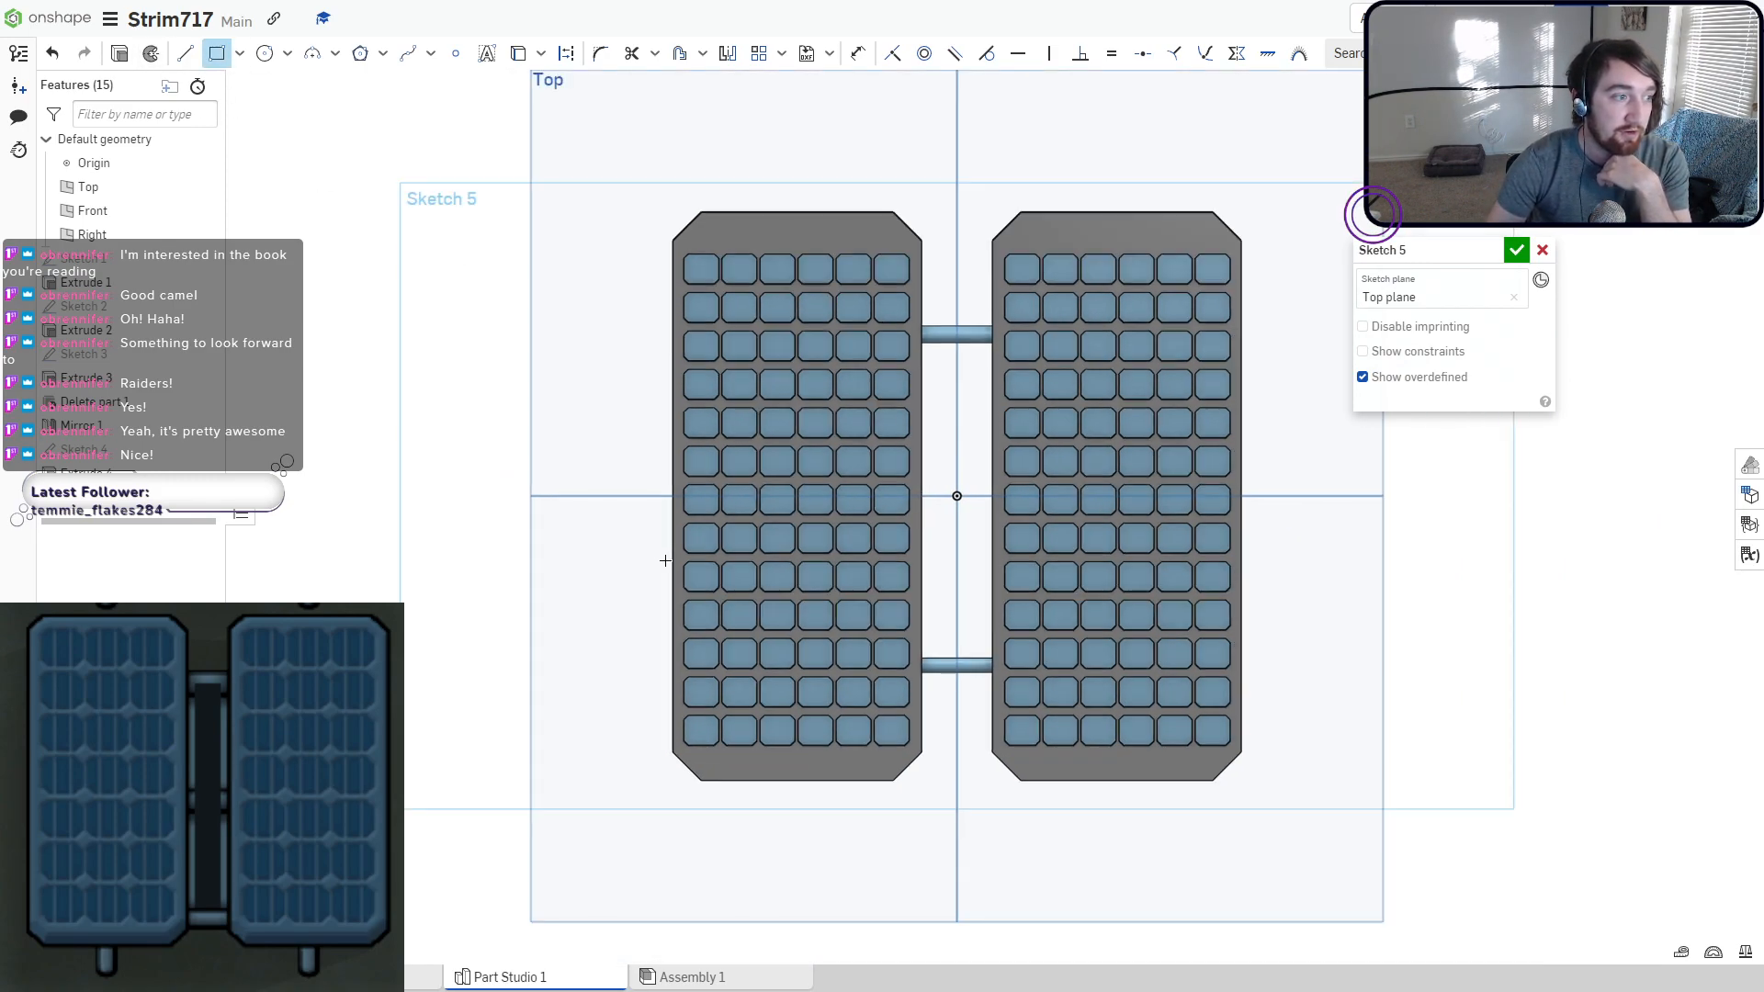
pyautogui.click(687, 761)
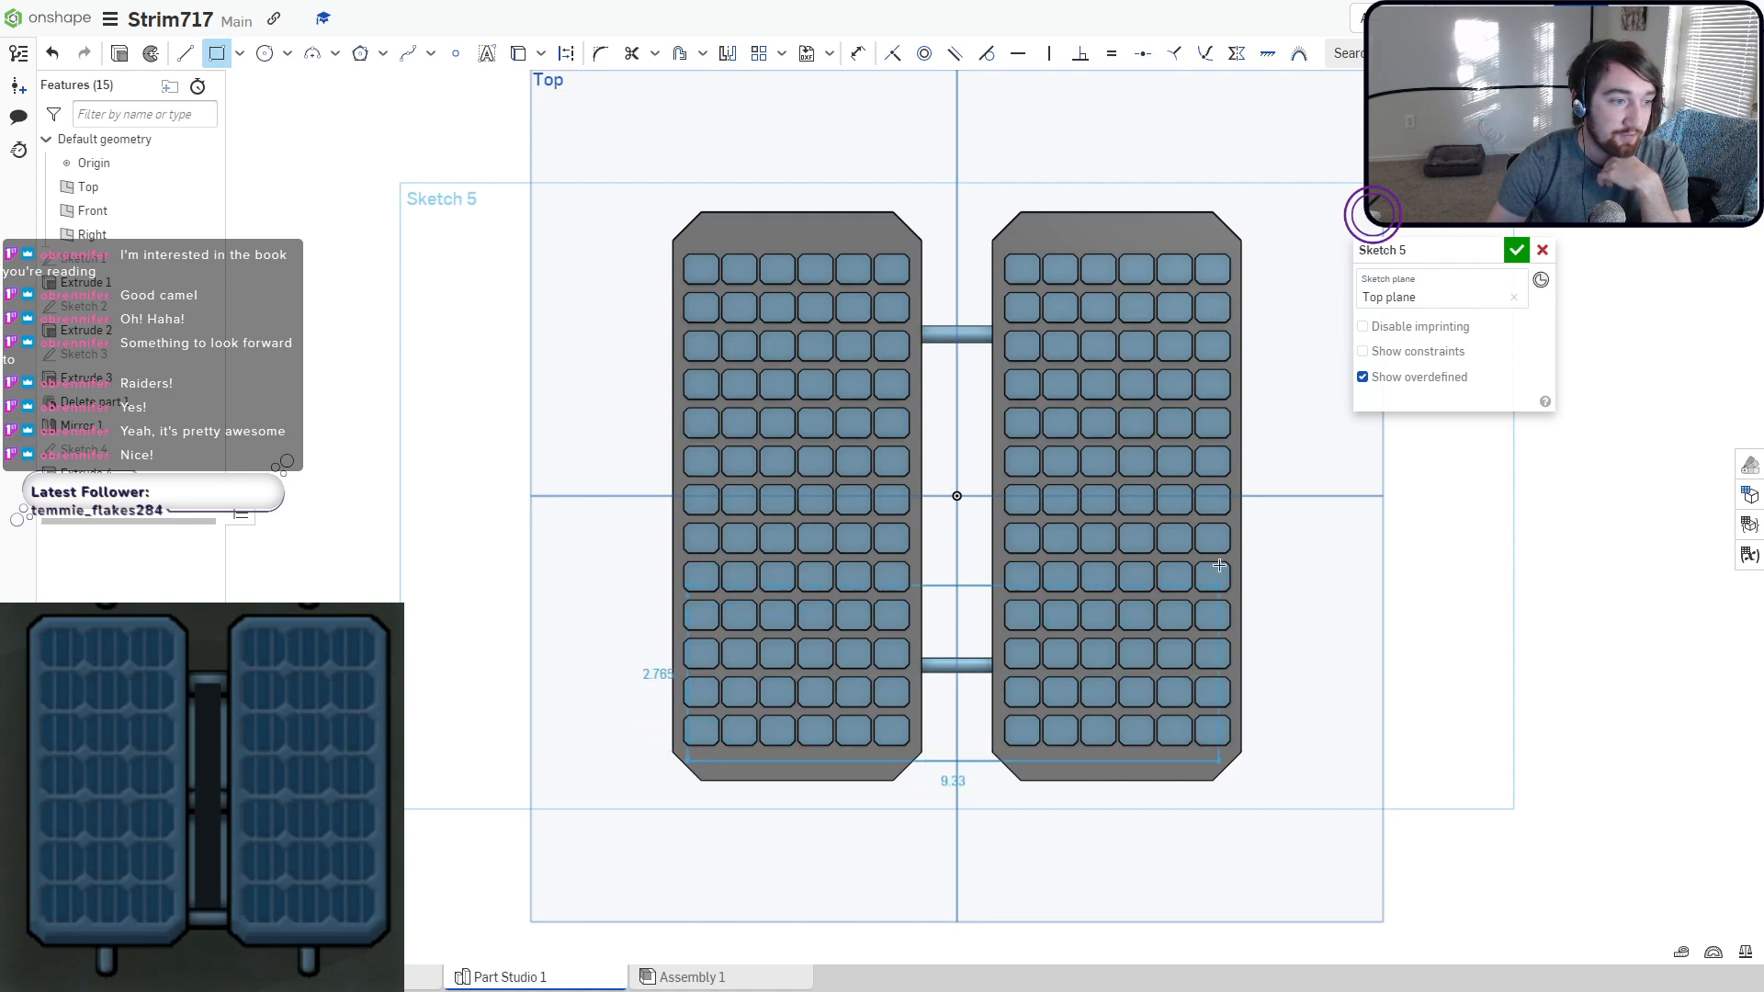
pyautogui.click(1224, 233)
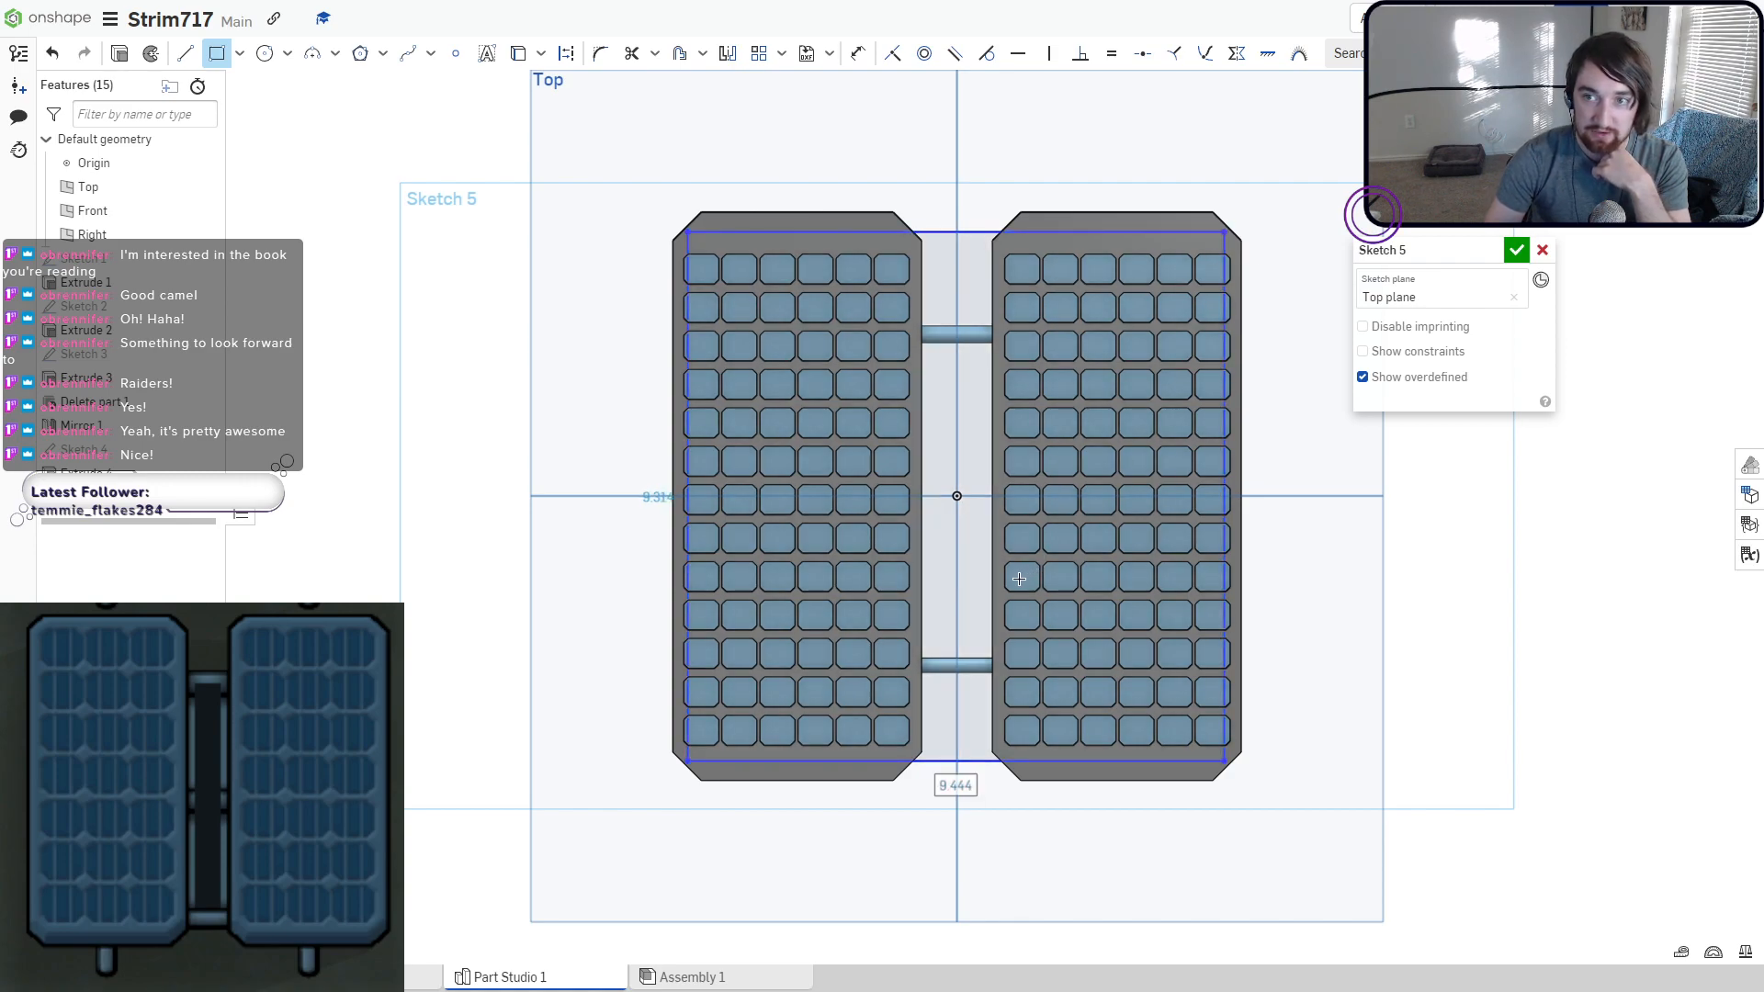
# Sketch a second rectangle about 9.1 cm wide, centered on the origin just inside the first one.
pyautogui.moveTo(954, 754)
pyautogui.mouseDown(button='right')
pyautogui.moveTo(918, 713)
pyautogui.moveTo(937, 646)
pyautogui.moveTo(906, 677)
pyautogui.moveTo(935, 649)
pyautogui.mouseUp(button='right')
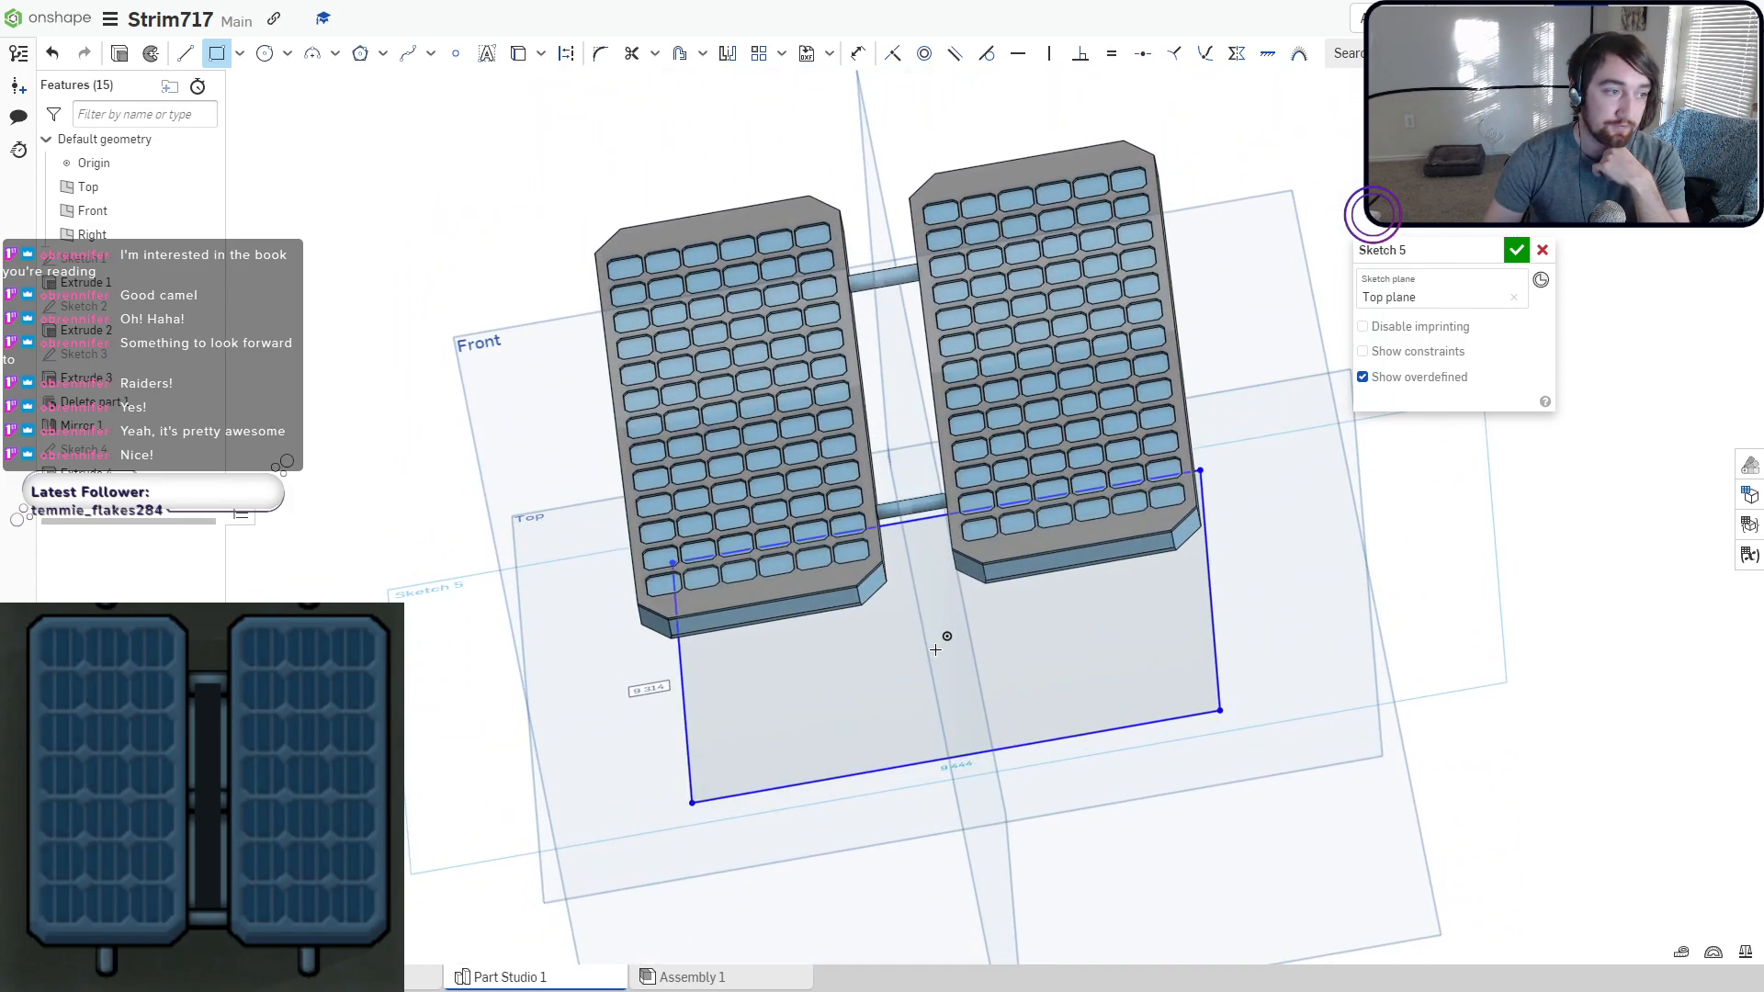
pyautogui.click(240, 53)
pyautogui.click(243, 119)
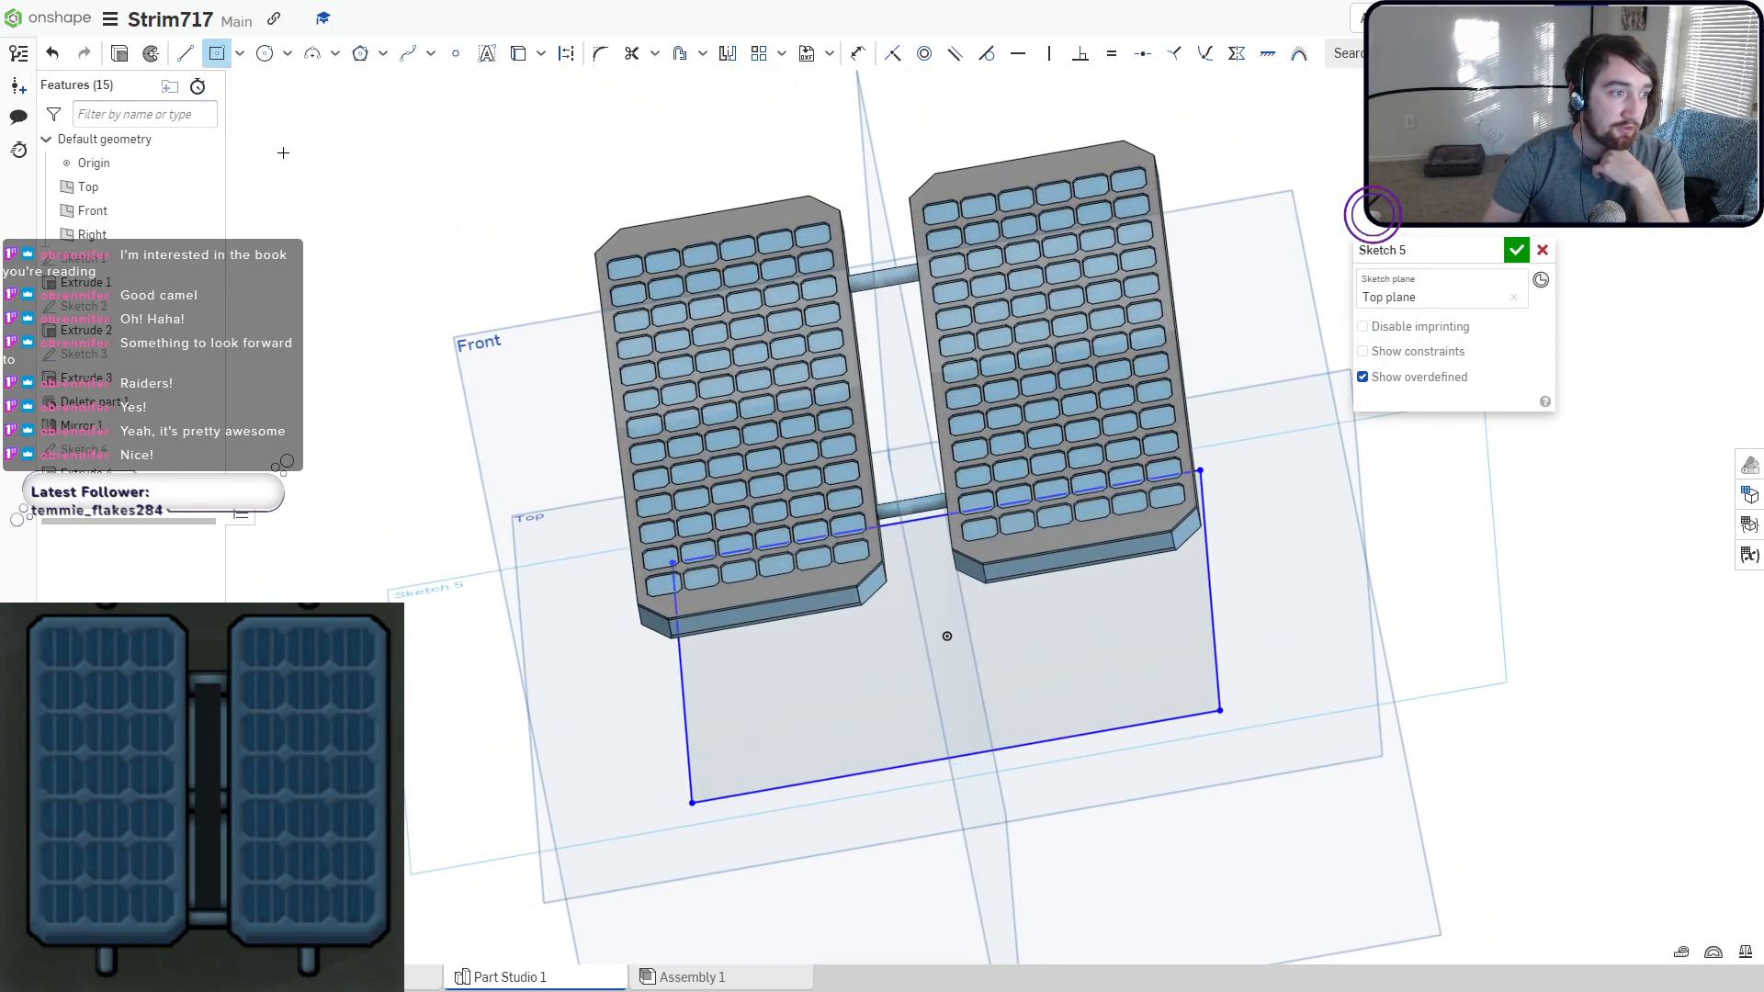
pyautogui.click(947, 635)
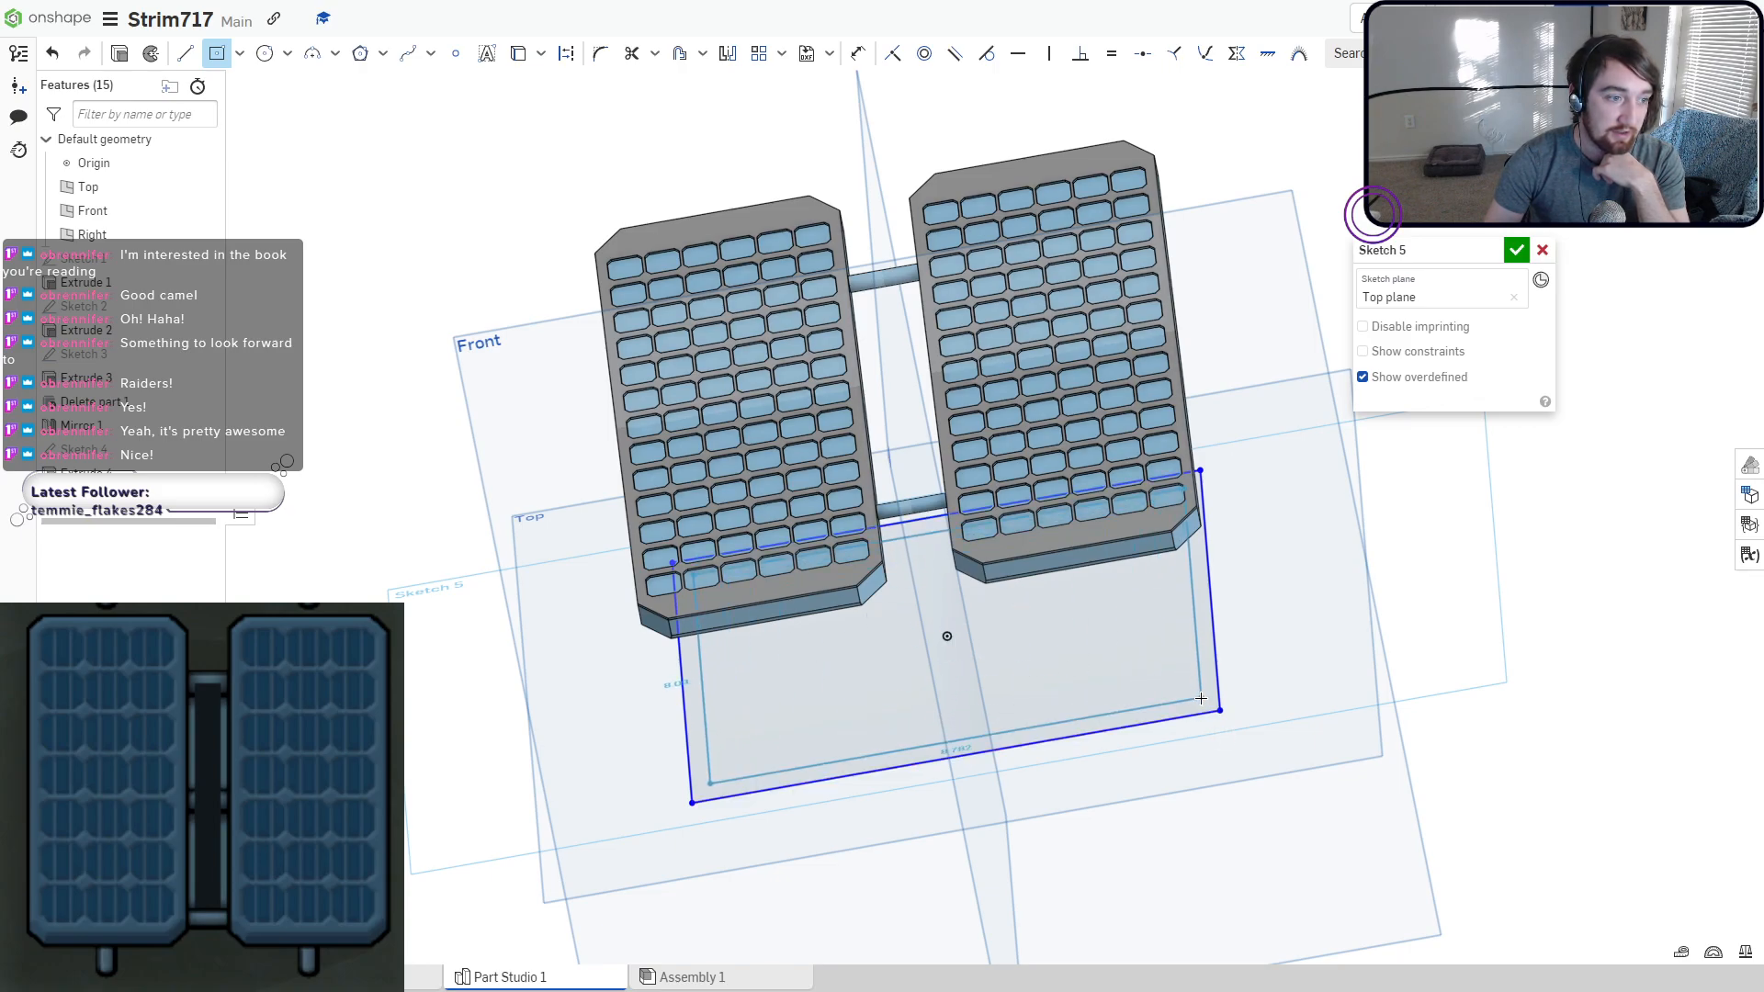
pyautogui.scroll(6, 1206, 703)
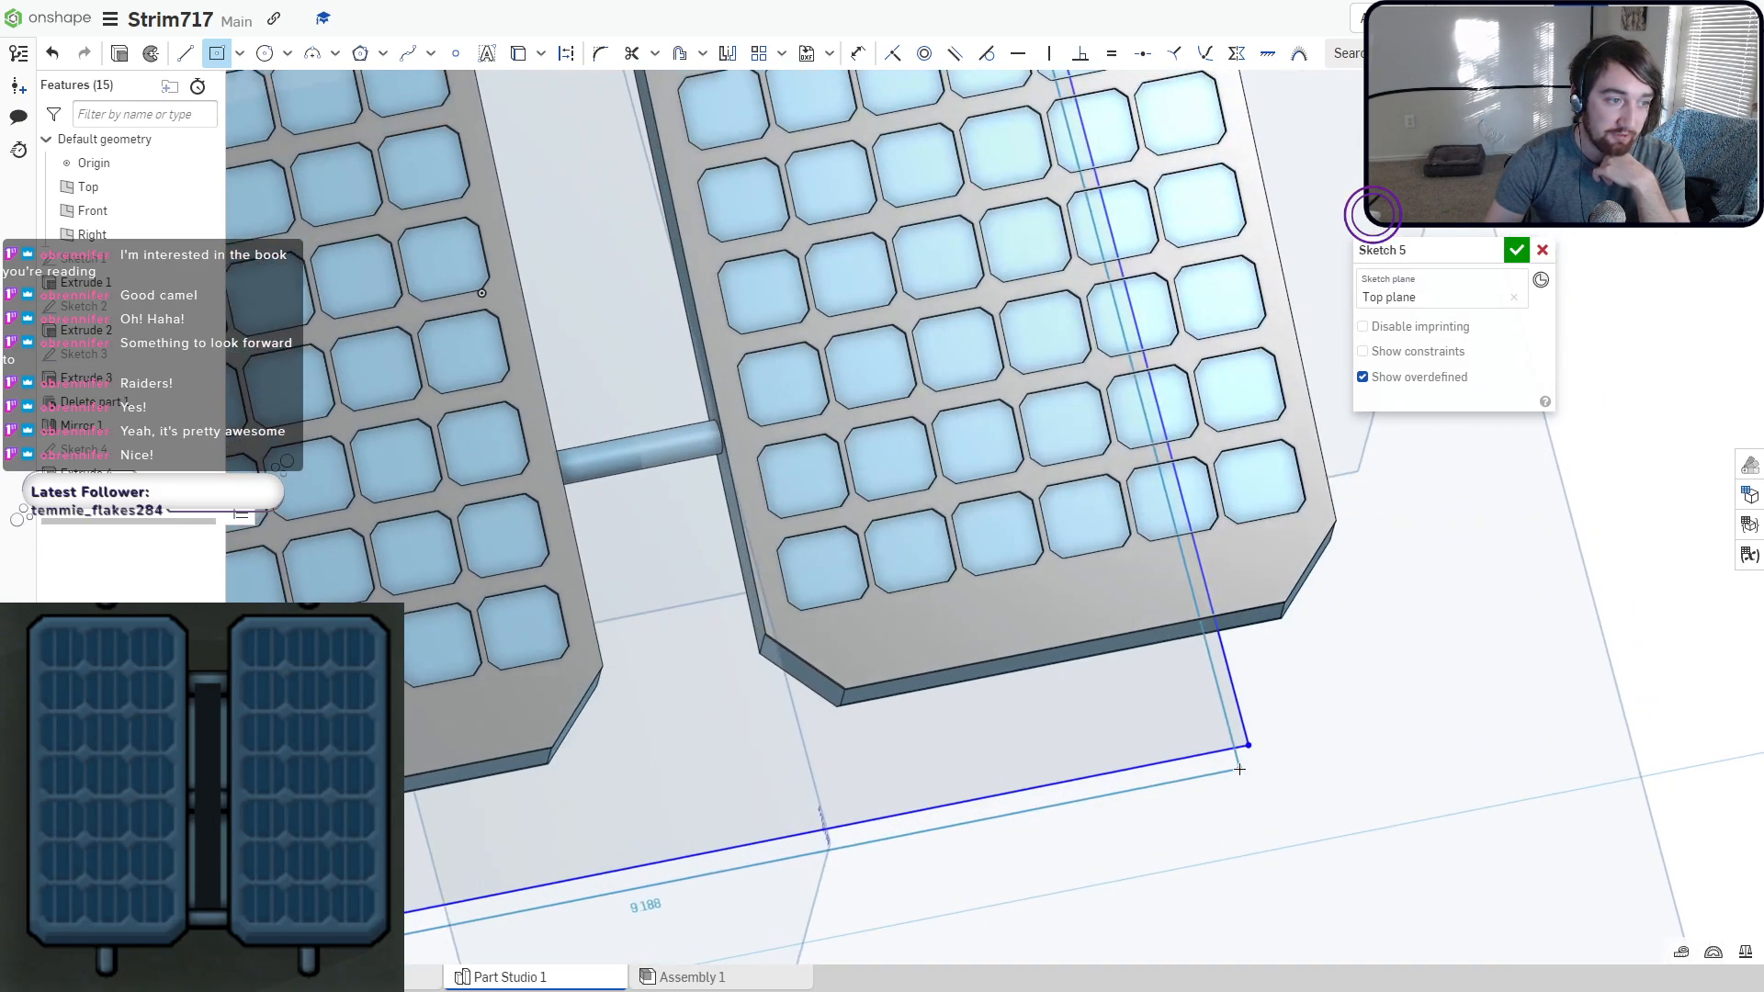
pyautogui.moveTo(1239, 769); pyautogui.dragTo(1235, 781, button='right')
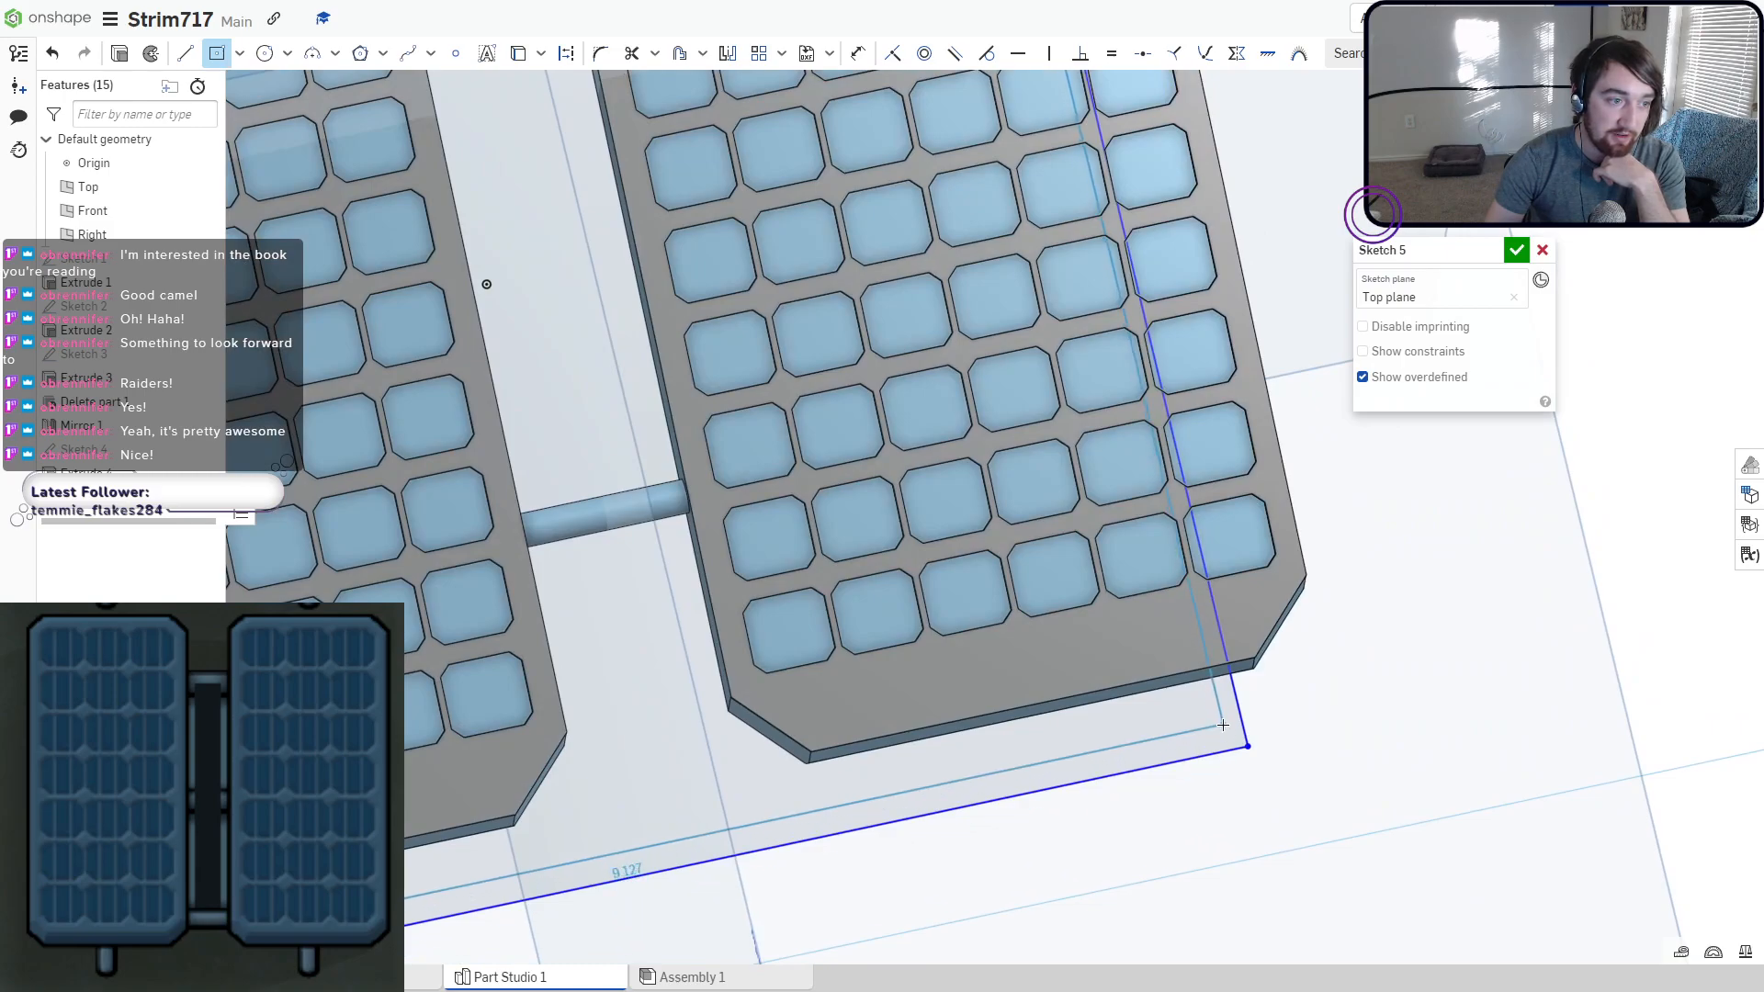
pyautogui.click(1221, 728)
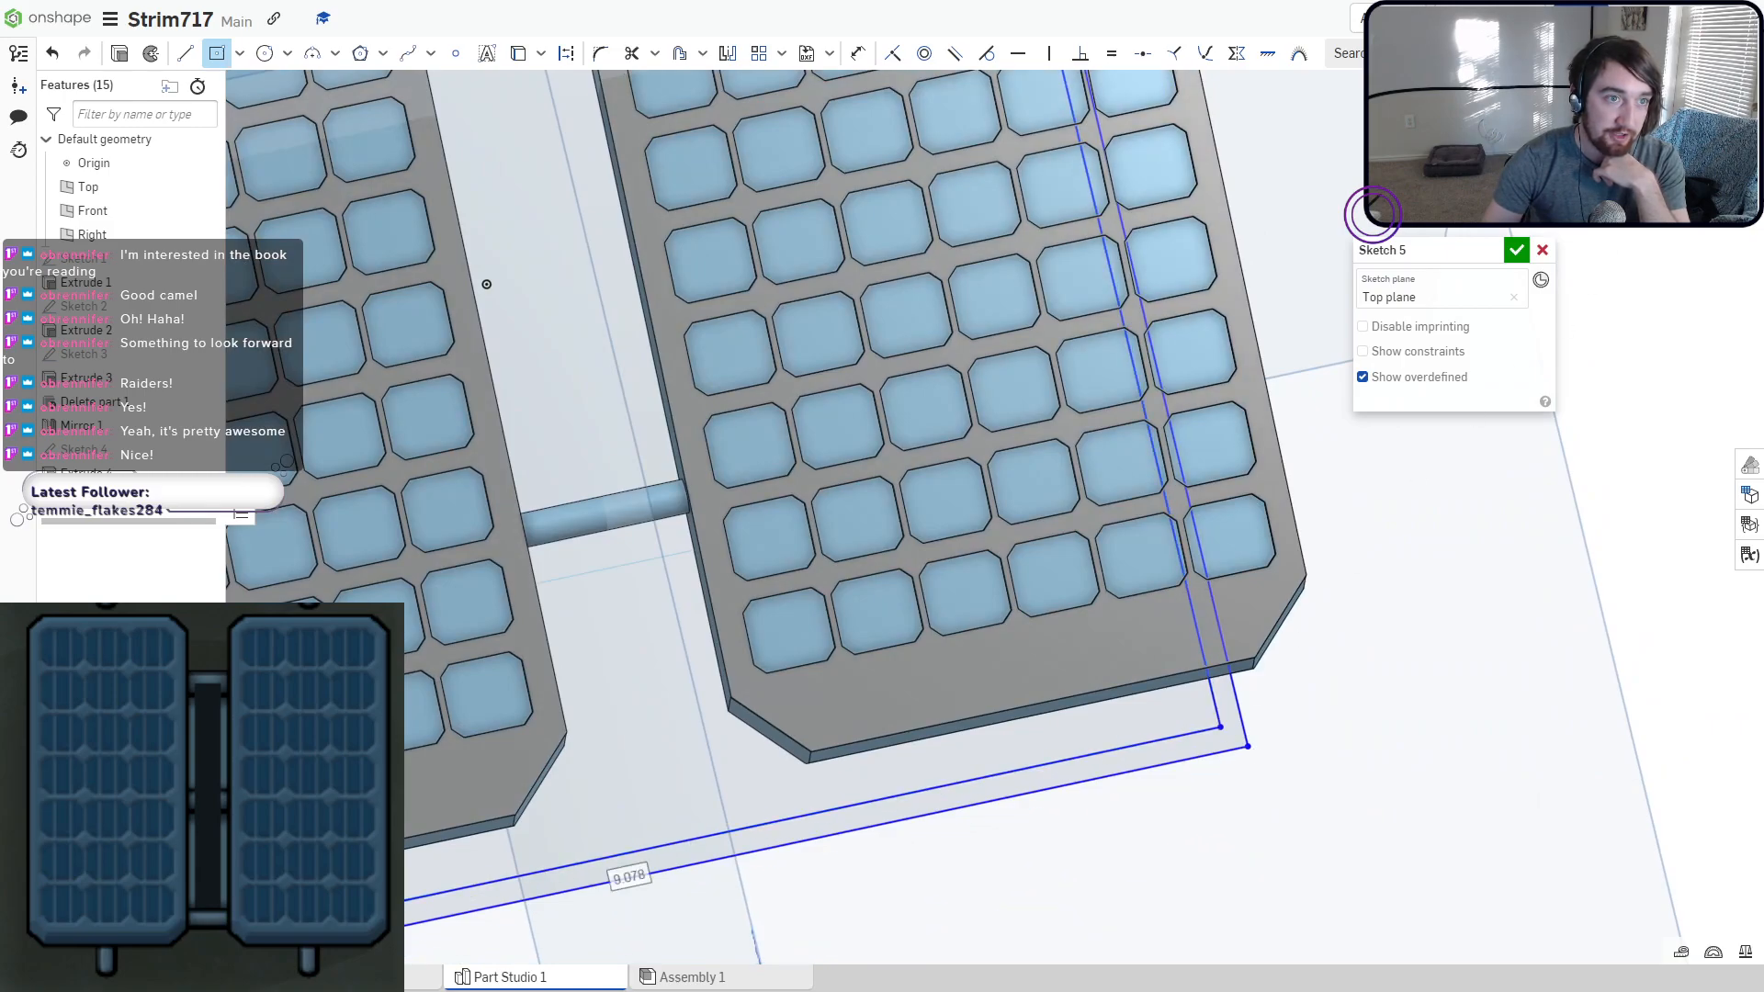
# Shrink the inner rectangle slightly to widen the border between the two outlines.
pyautogui.press('n')
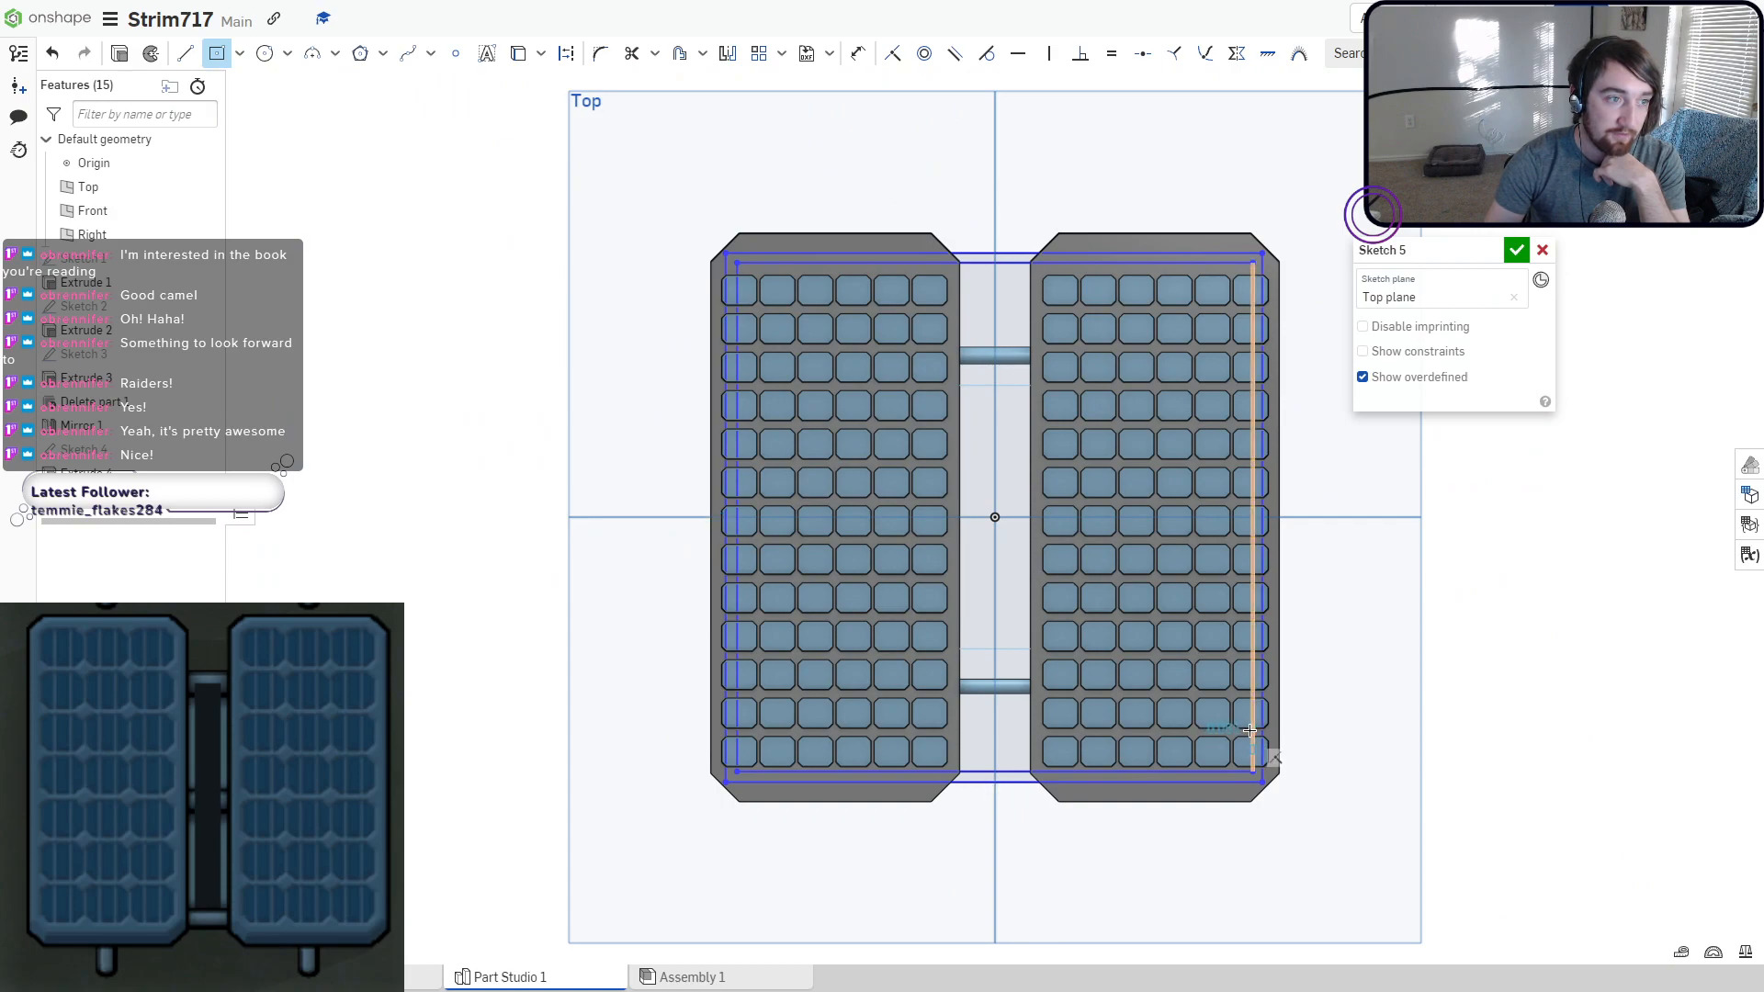
pyautogui.press('Escape')
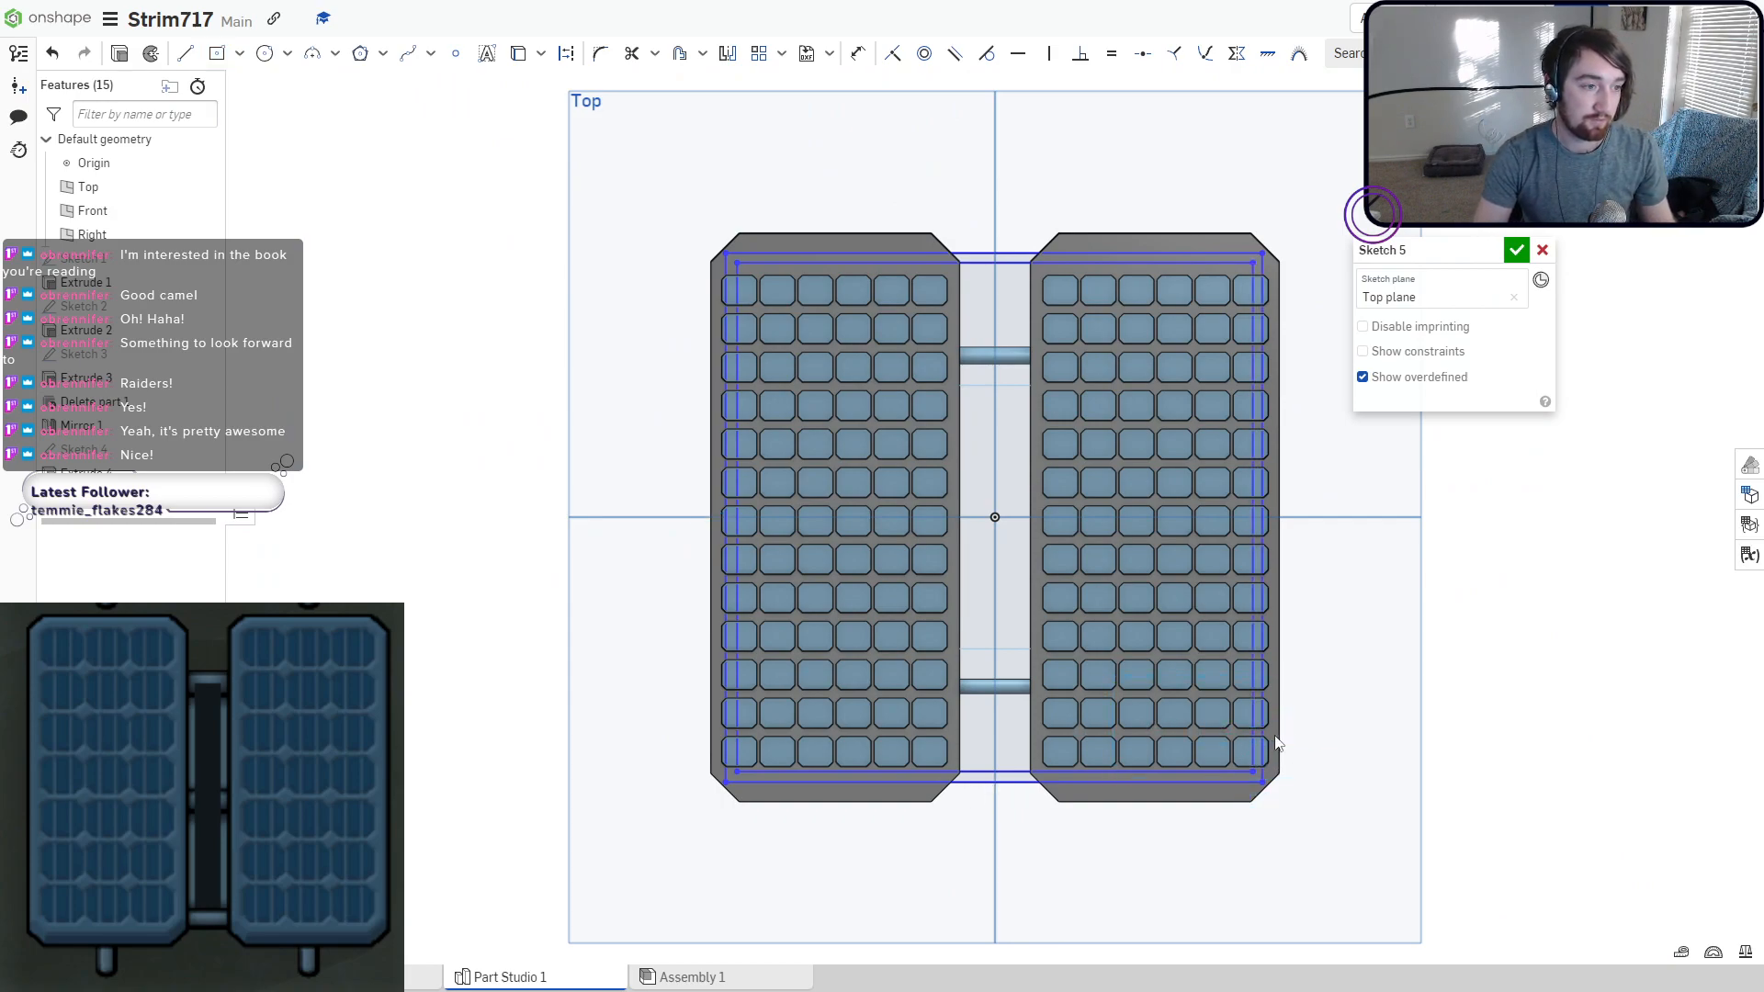
pyautogui.click(1253, 728)
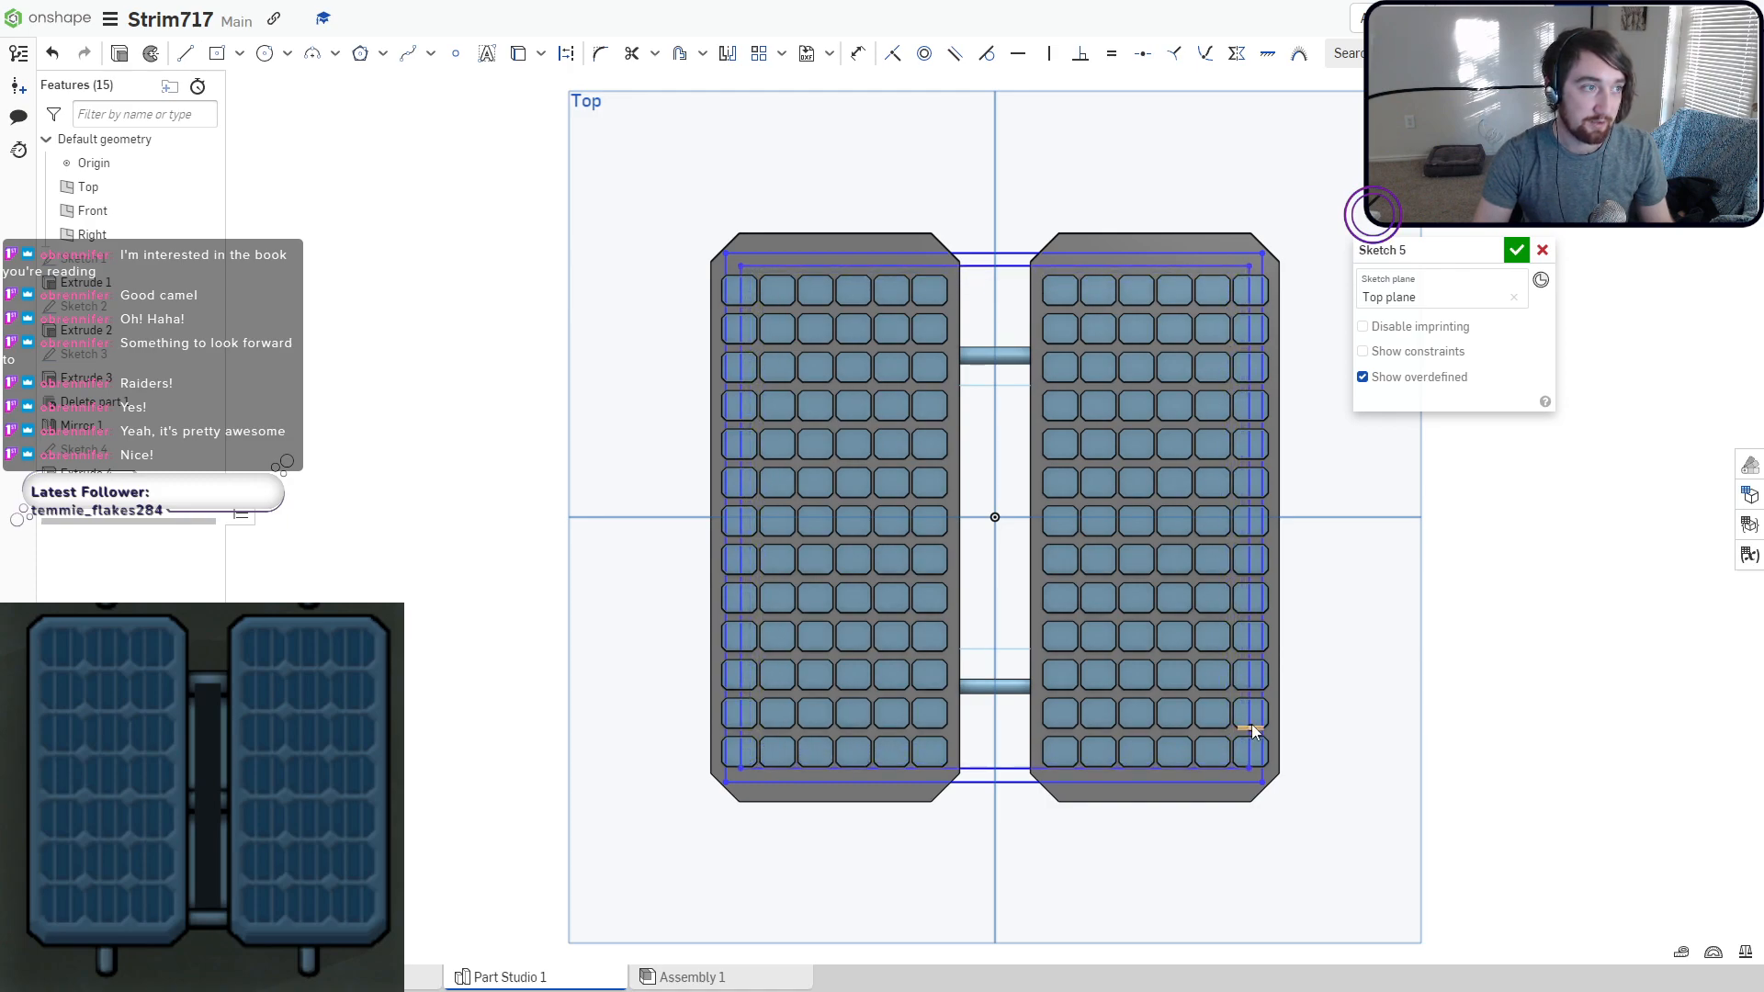
pyautogui.click(1252, 724)
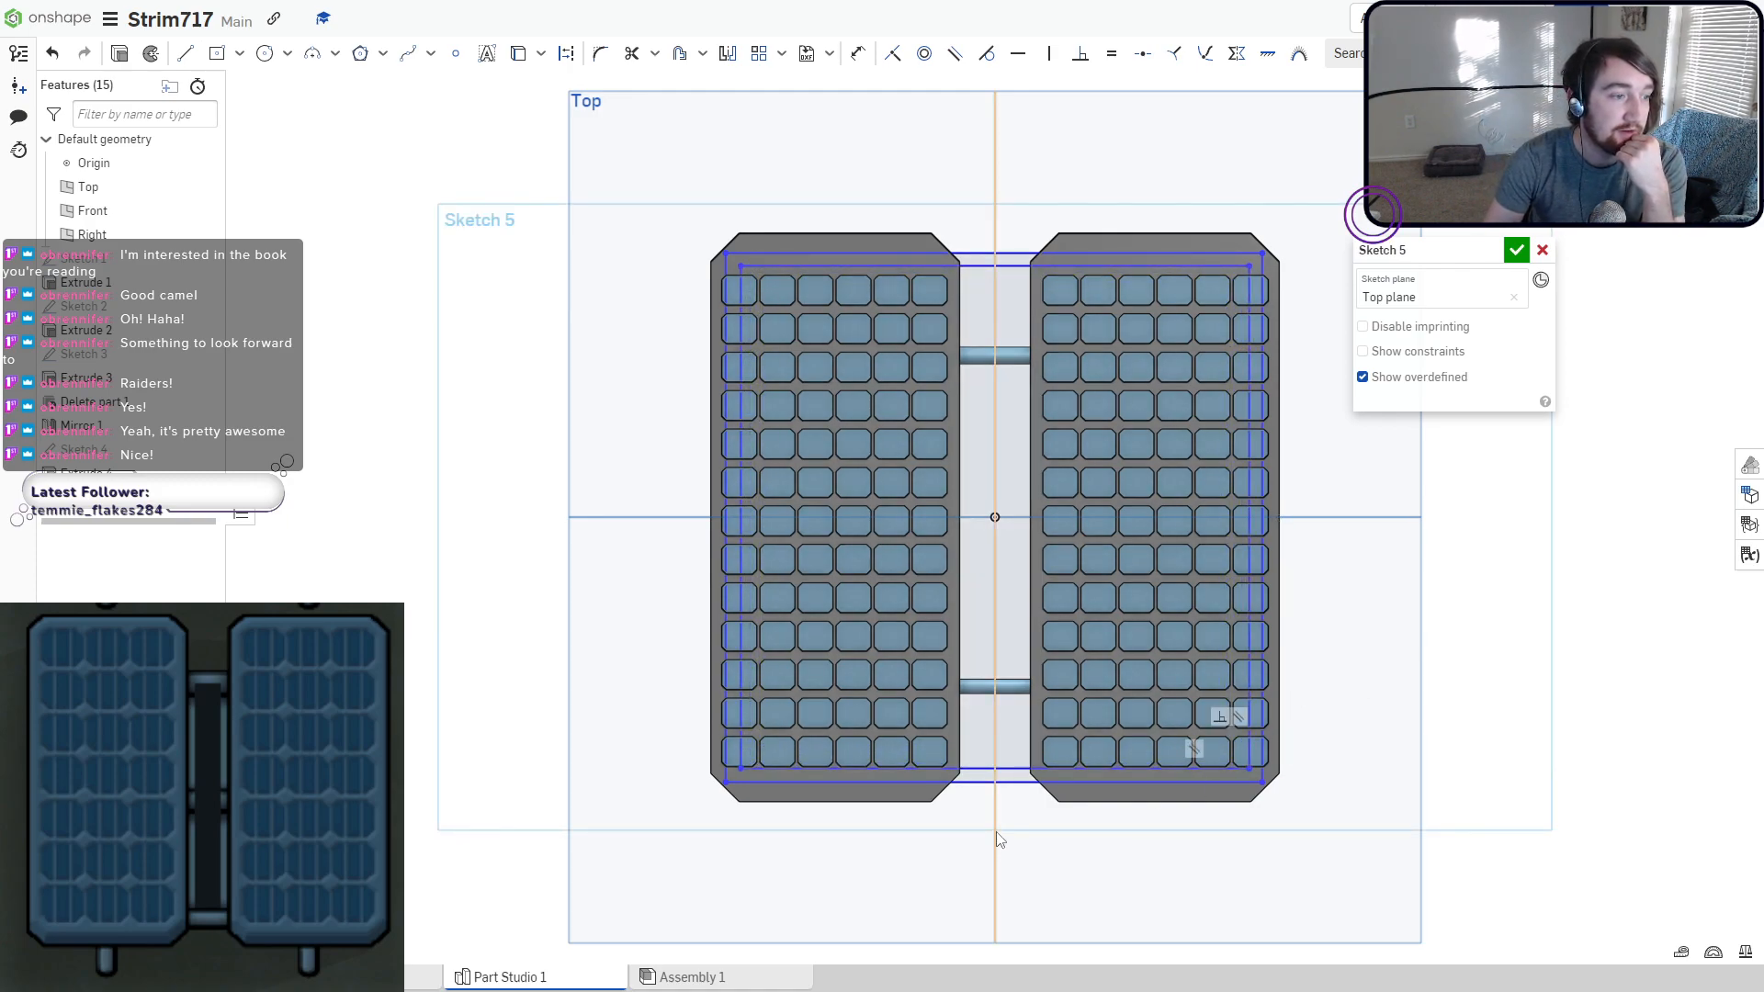
# Sketch two thin rectangles centered on the origin, crossing the frame horizontally and vertically, and finish the sketch.
pyautogui.moveTo(977, 781)
pyautogui.mouseDown(button='right')
pyautogui.moveTo(896, 754)
pyautogui.moveTo(918, 742)
pyautogui.mouseUp(button='right')
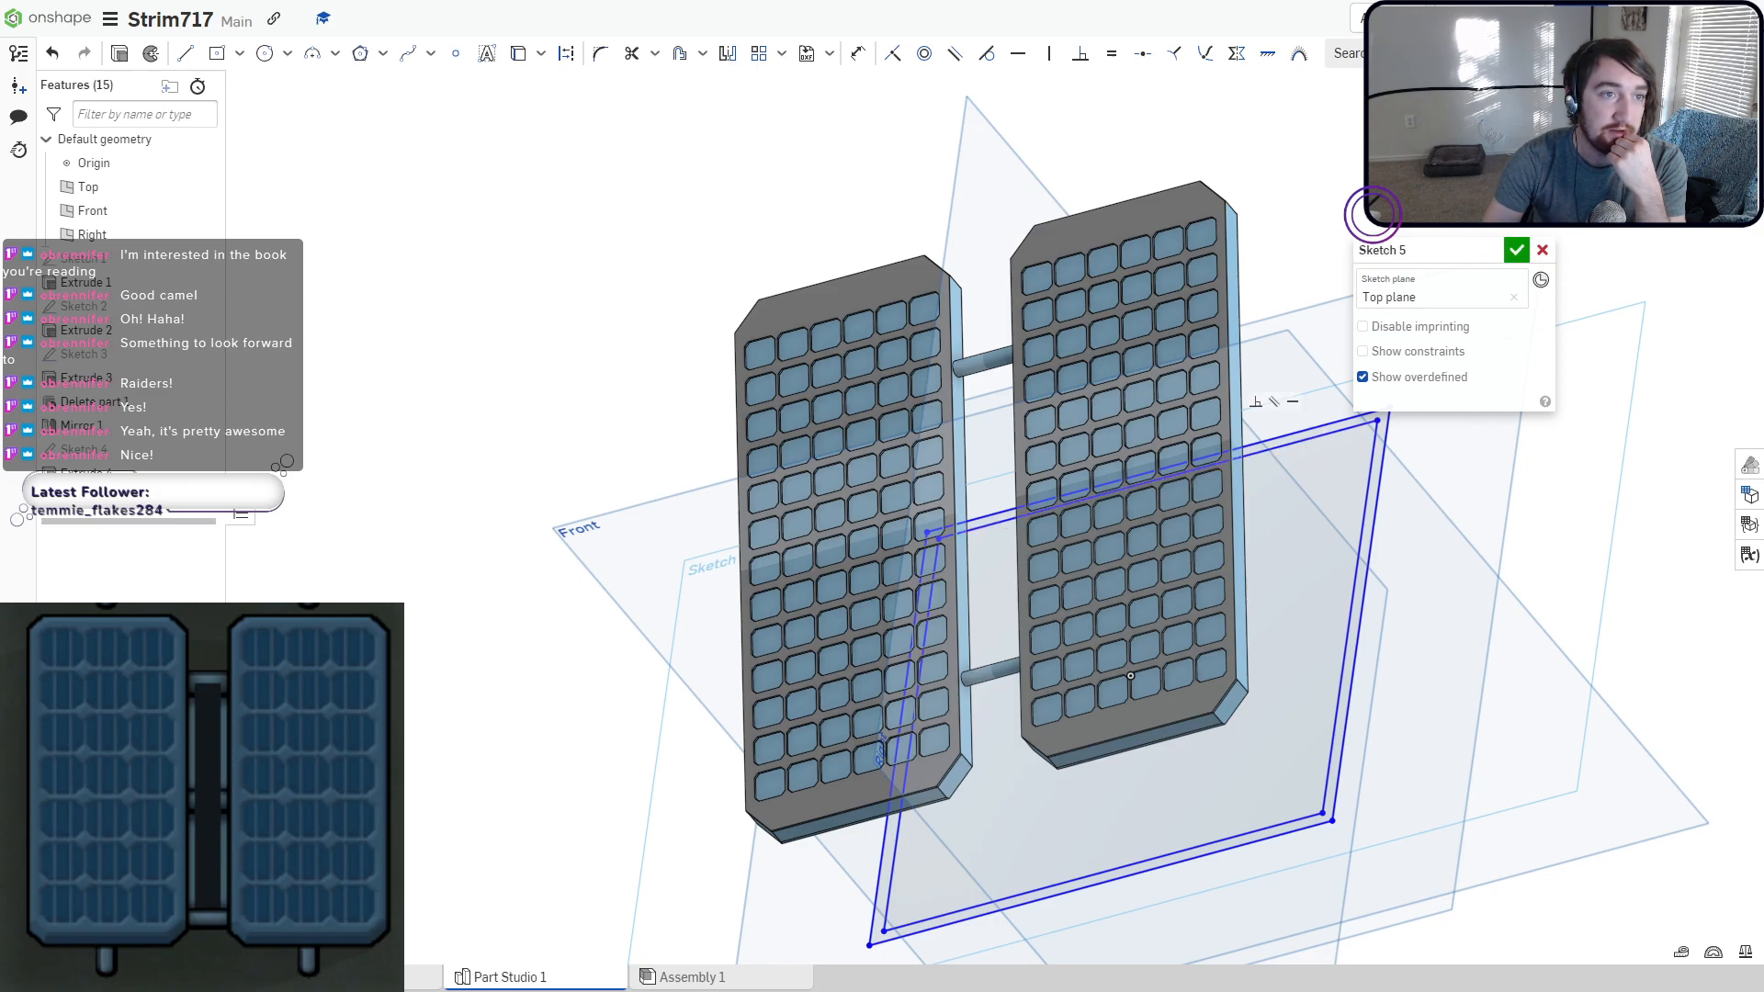
pyautogui.press('n')
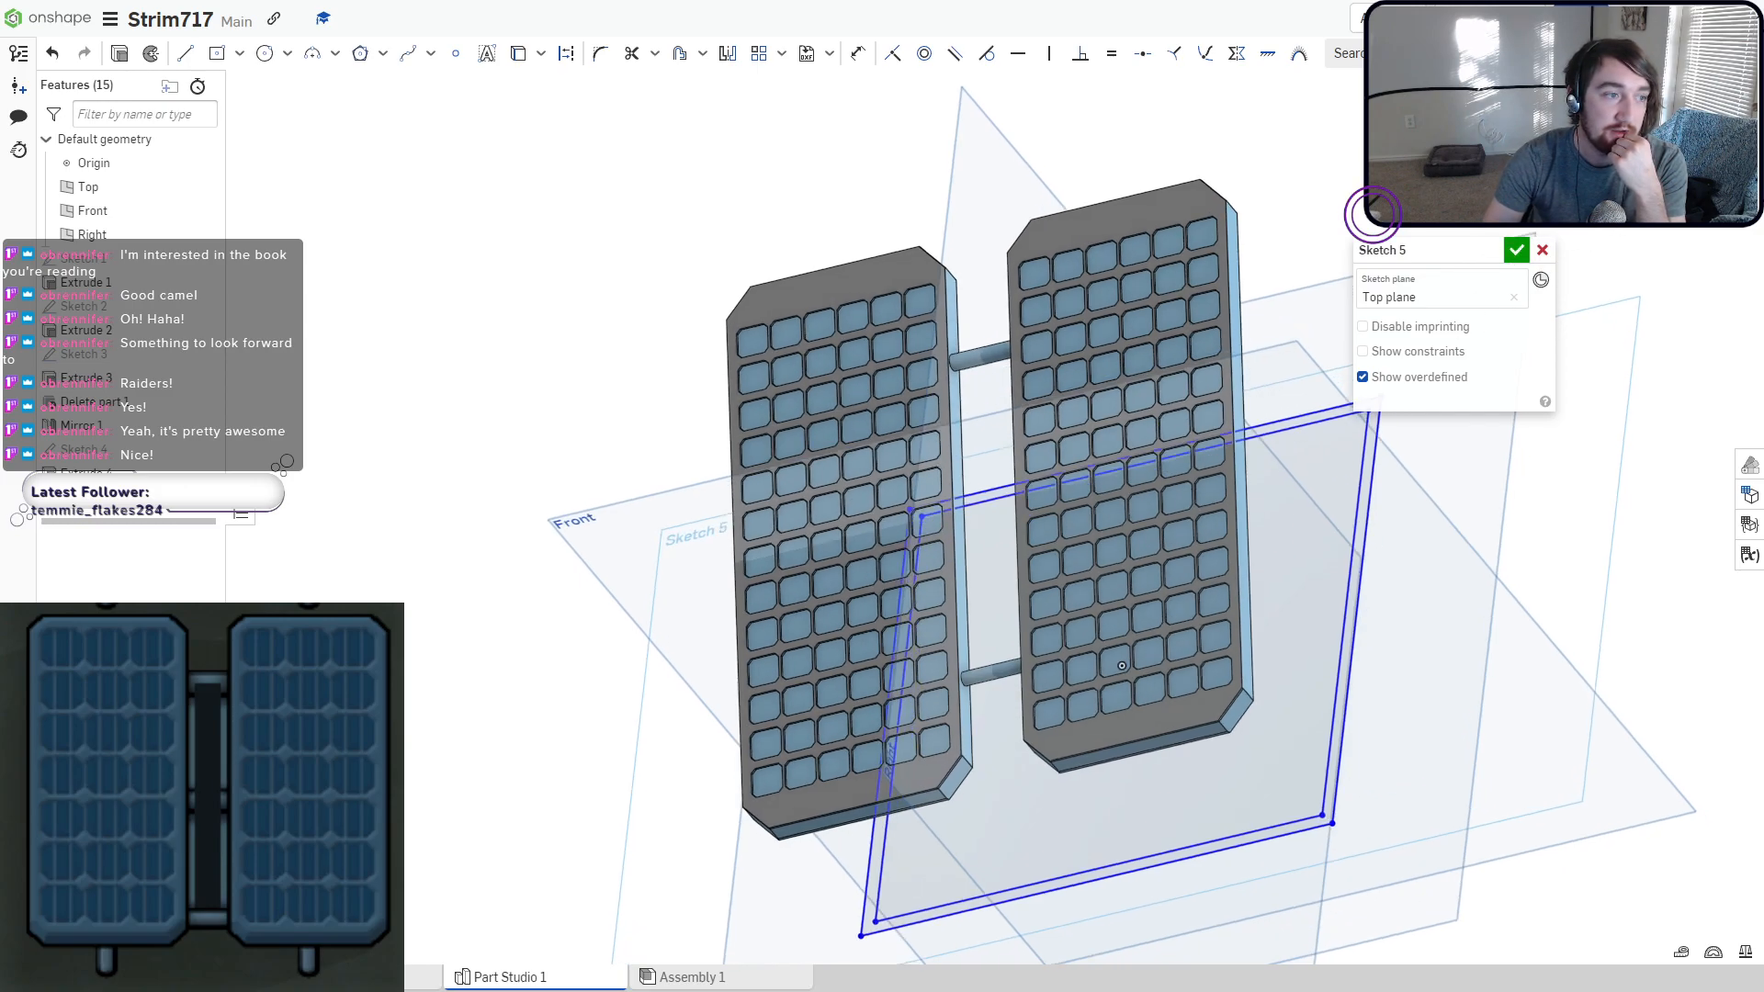
pyautogui.click(217, 55)
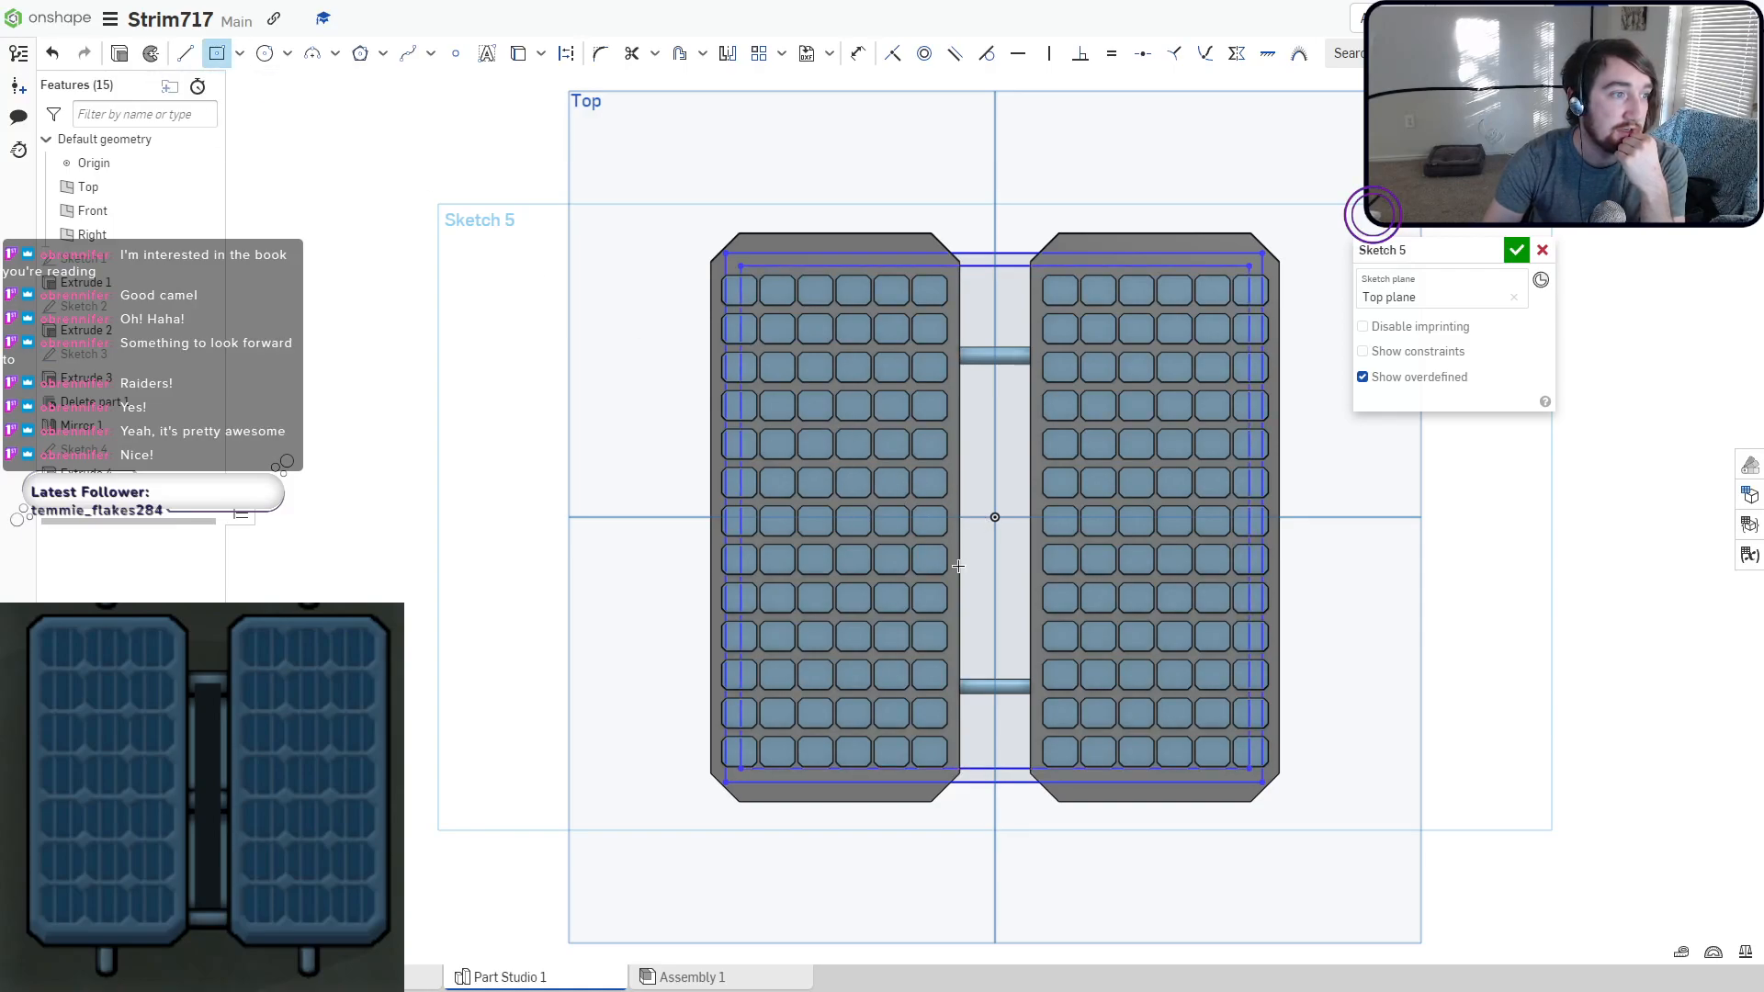
pyautogui.click(1246, 511)
pyautogui.click(995, 517)
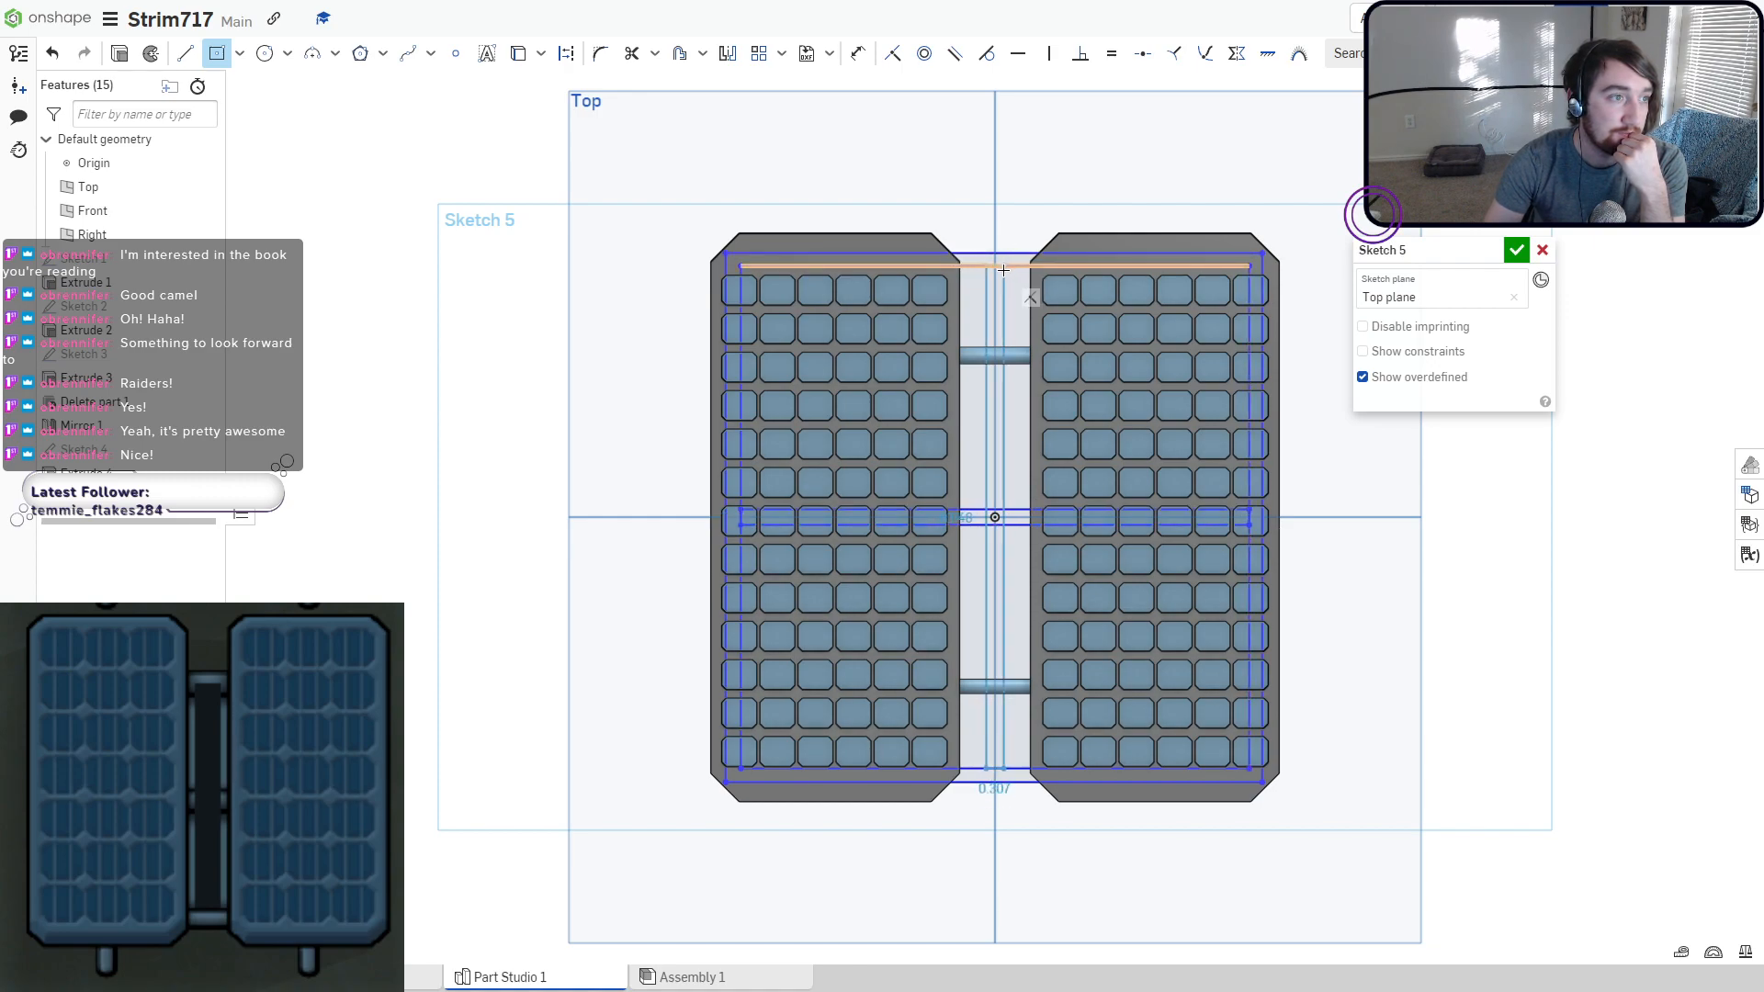
pyautogui.click(1003, 270)
pyautogui.moveTo(983, 385)
pyautogui.mouseDown(button='right')
pyautogui.moveTo(920, 529)
pyautogui.moveTo(1021, 455)
pyautogui.mouseUp(button='right')
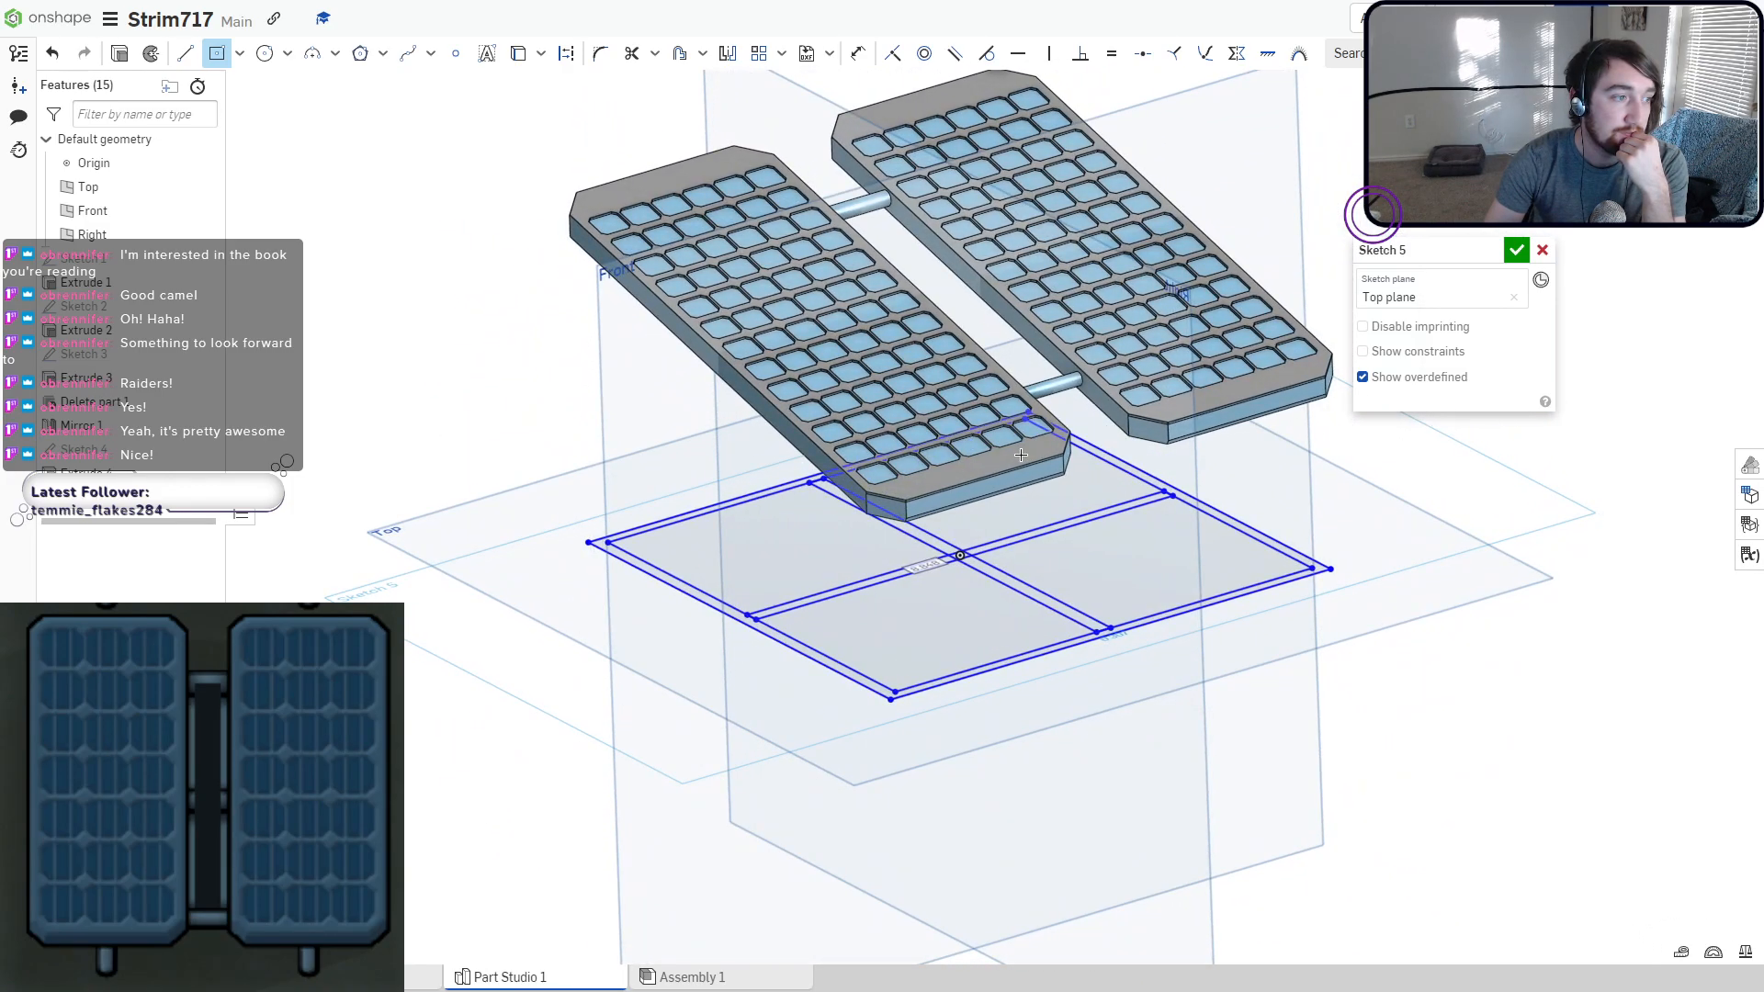
pyautogui.click(1516, 249)
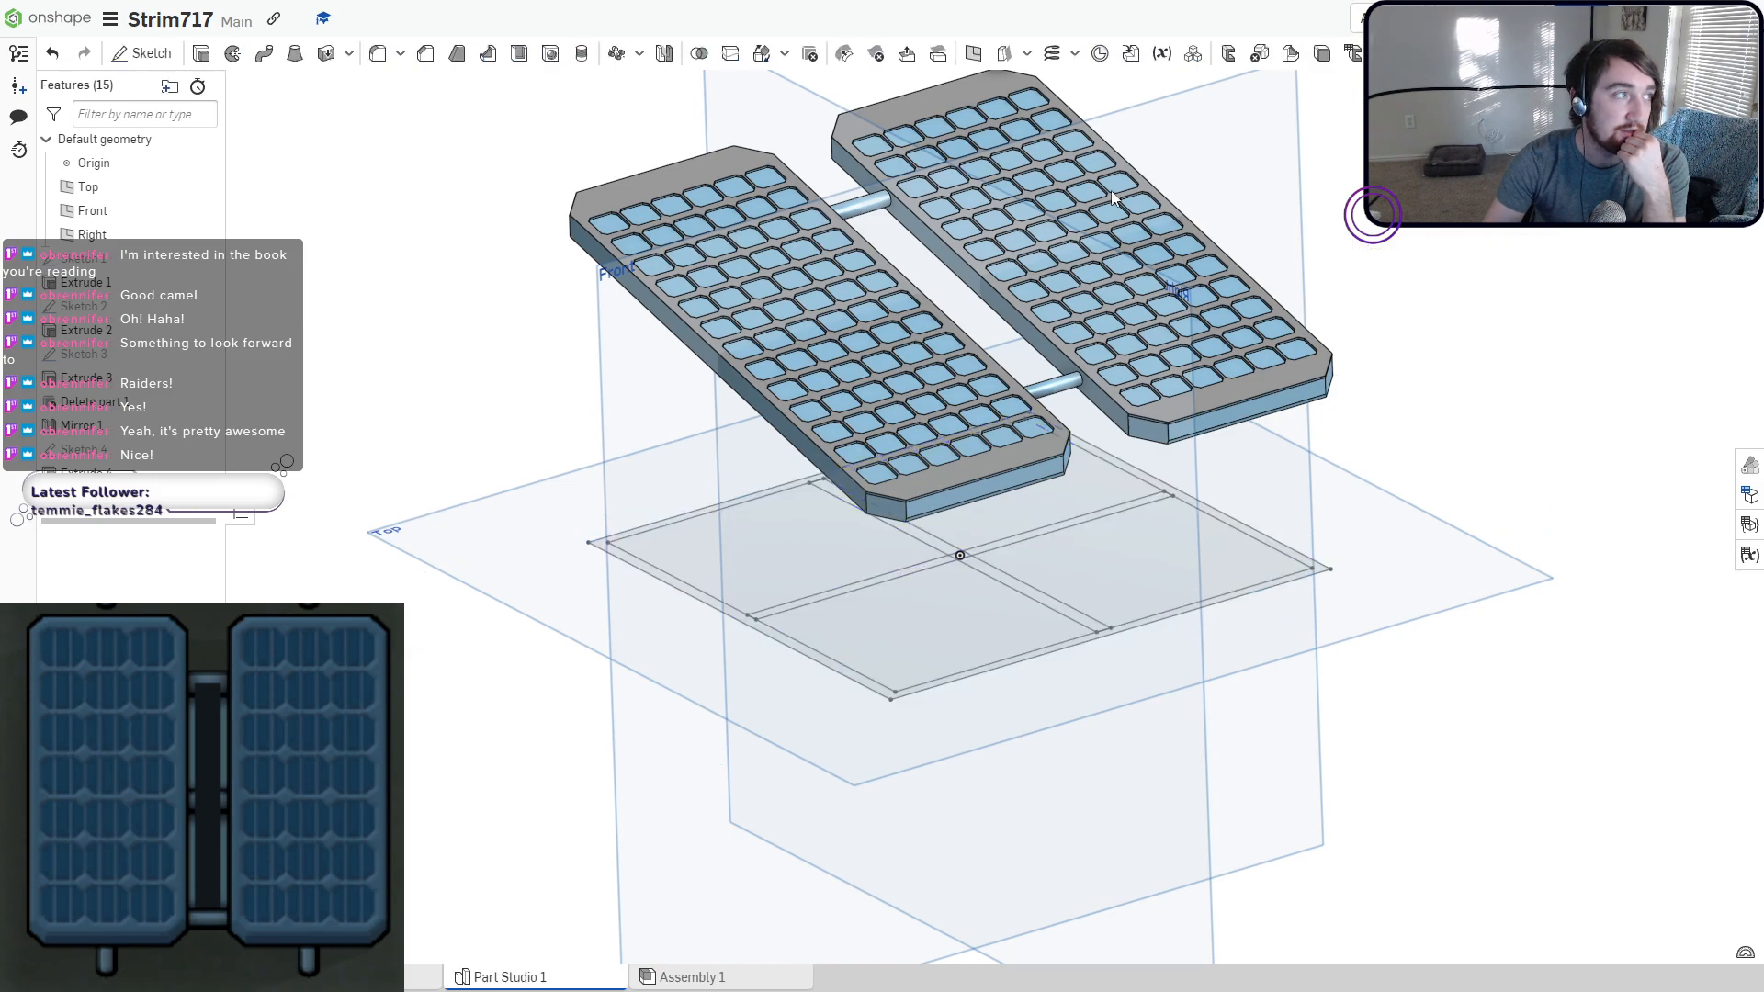
# Start a New solid extrusion of the border region and all four arms of the central cross.
pyautogui.click(201, 52)
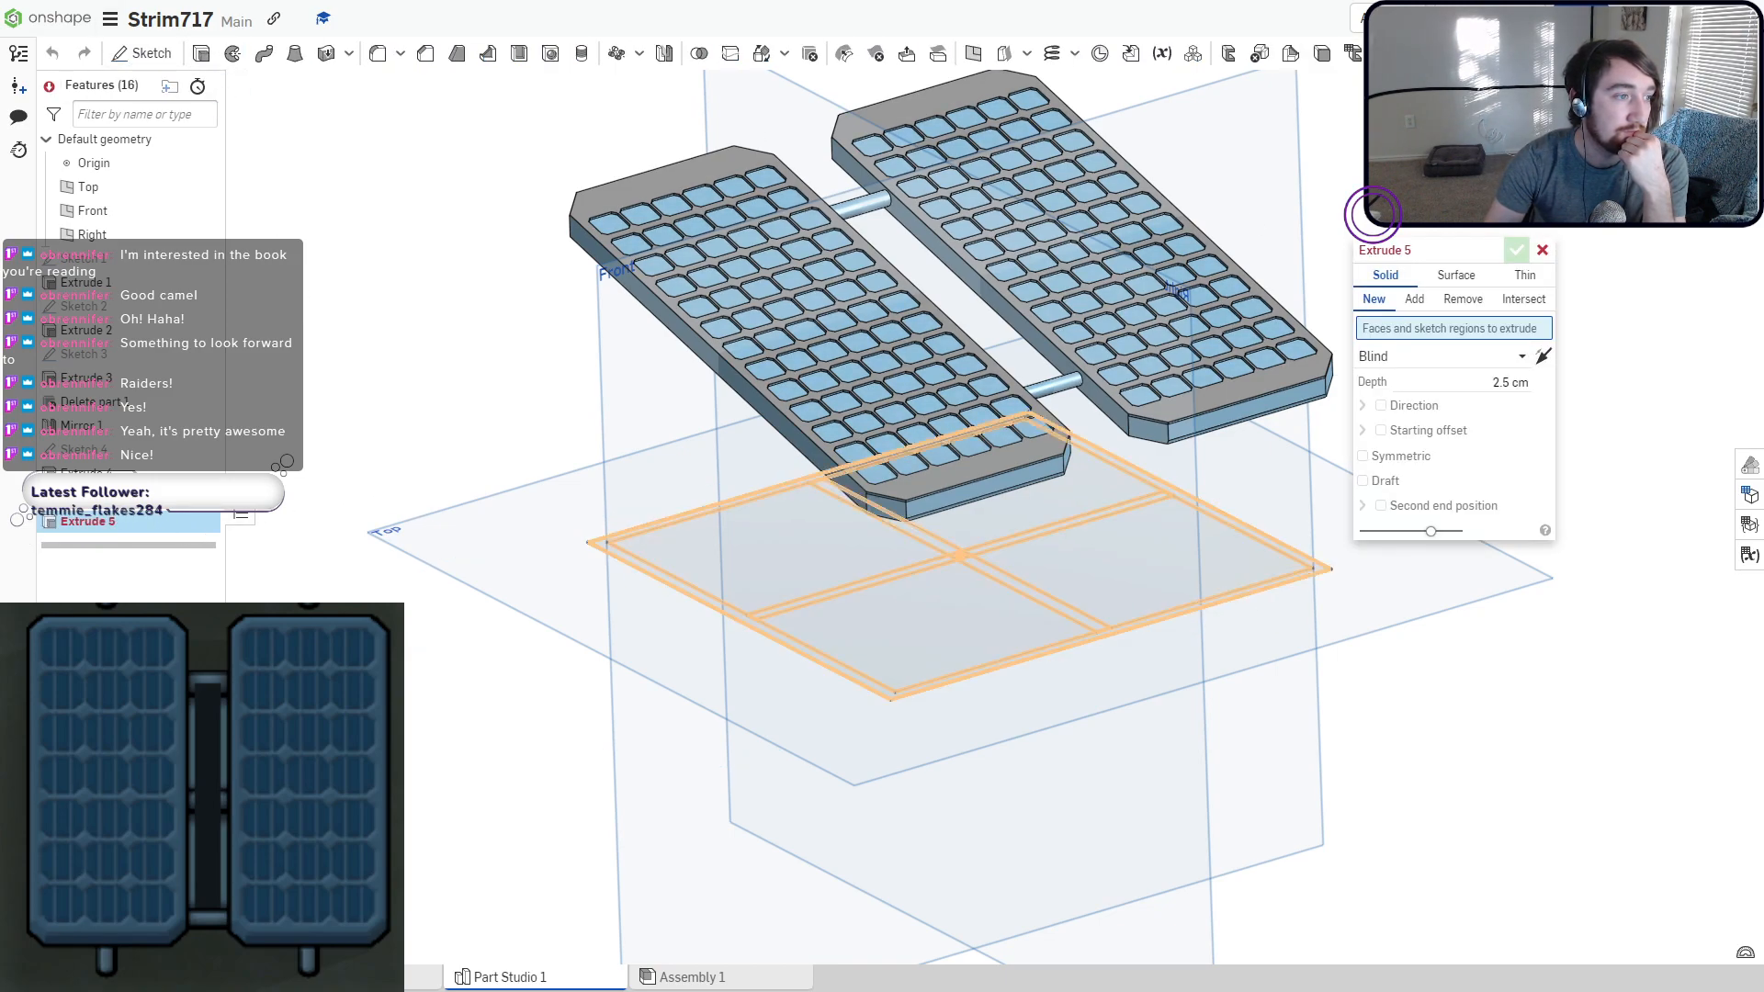
pyautogui.click(101, 497)
pyautogui.moveTo(530, 523); pyautogui.dragTo(564, 516, button='right')
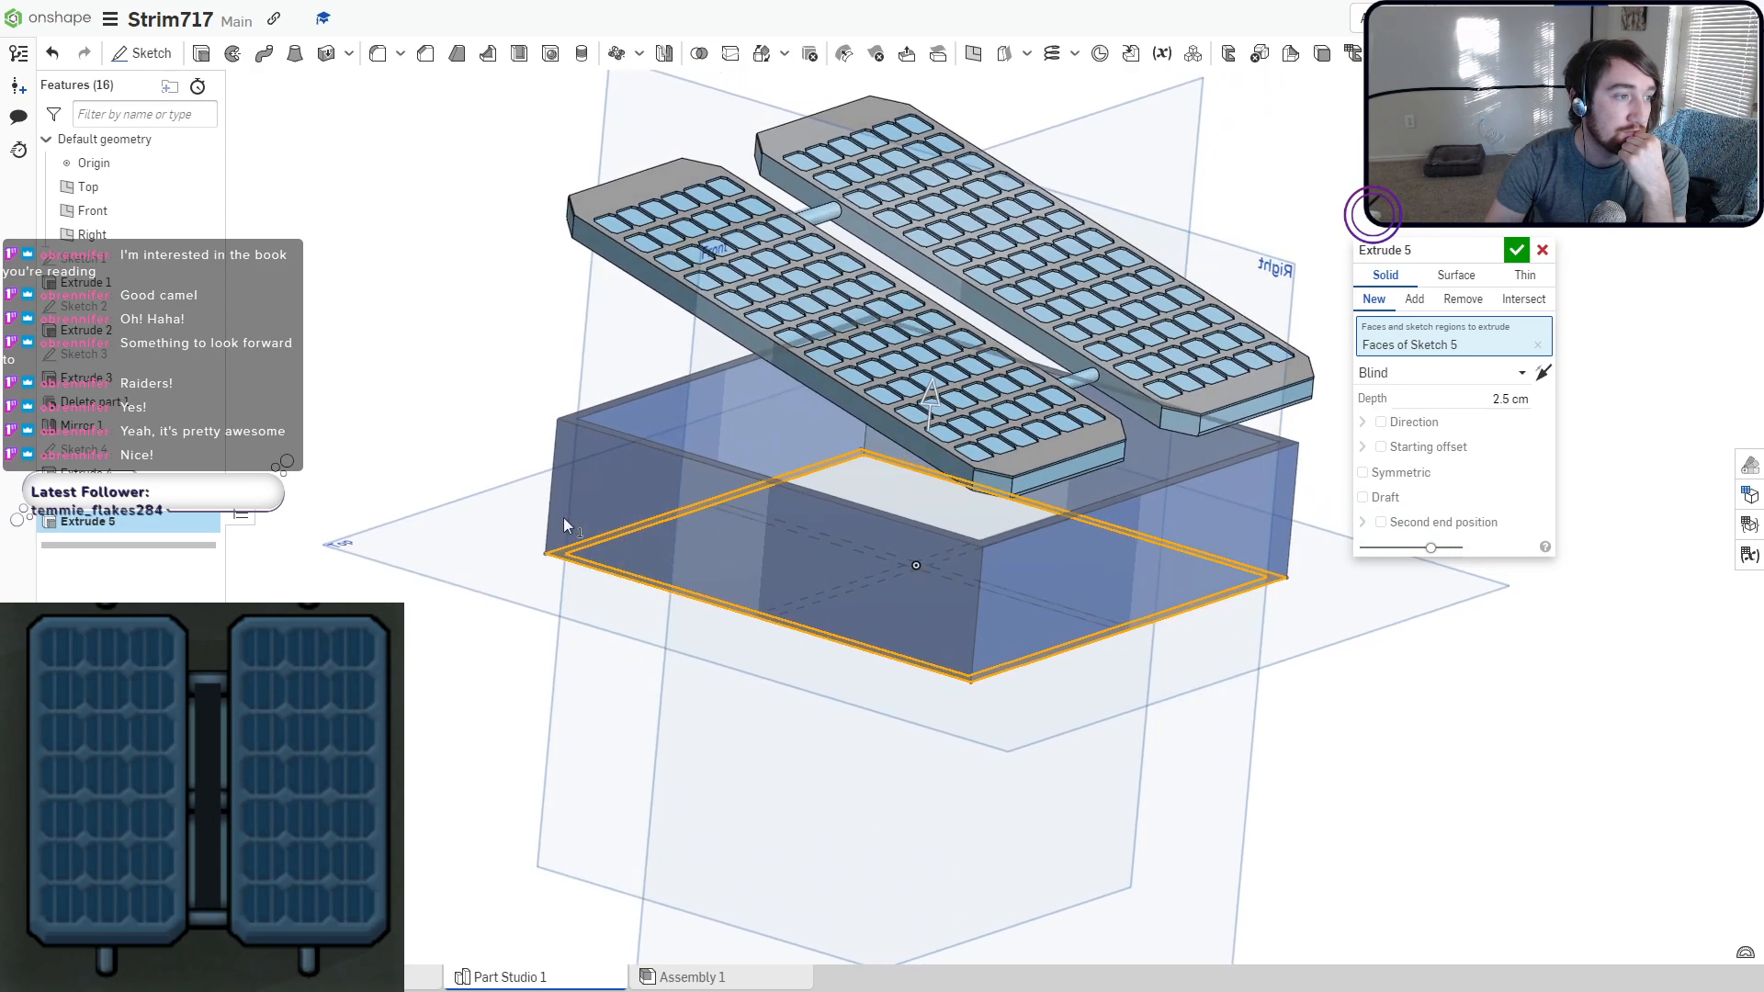
pyautogui.click(775, 520)
pyautogui.click(830, 590)
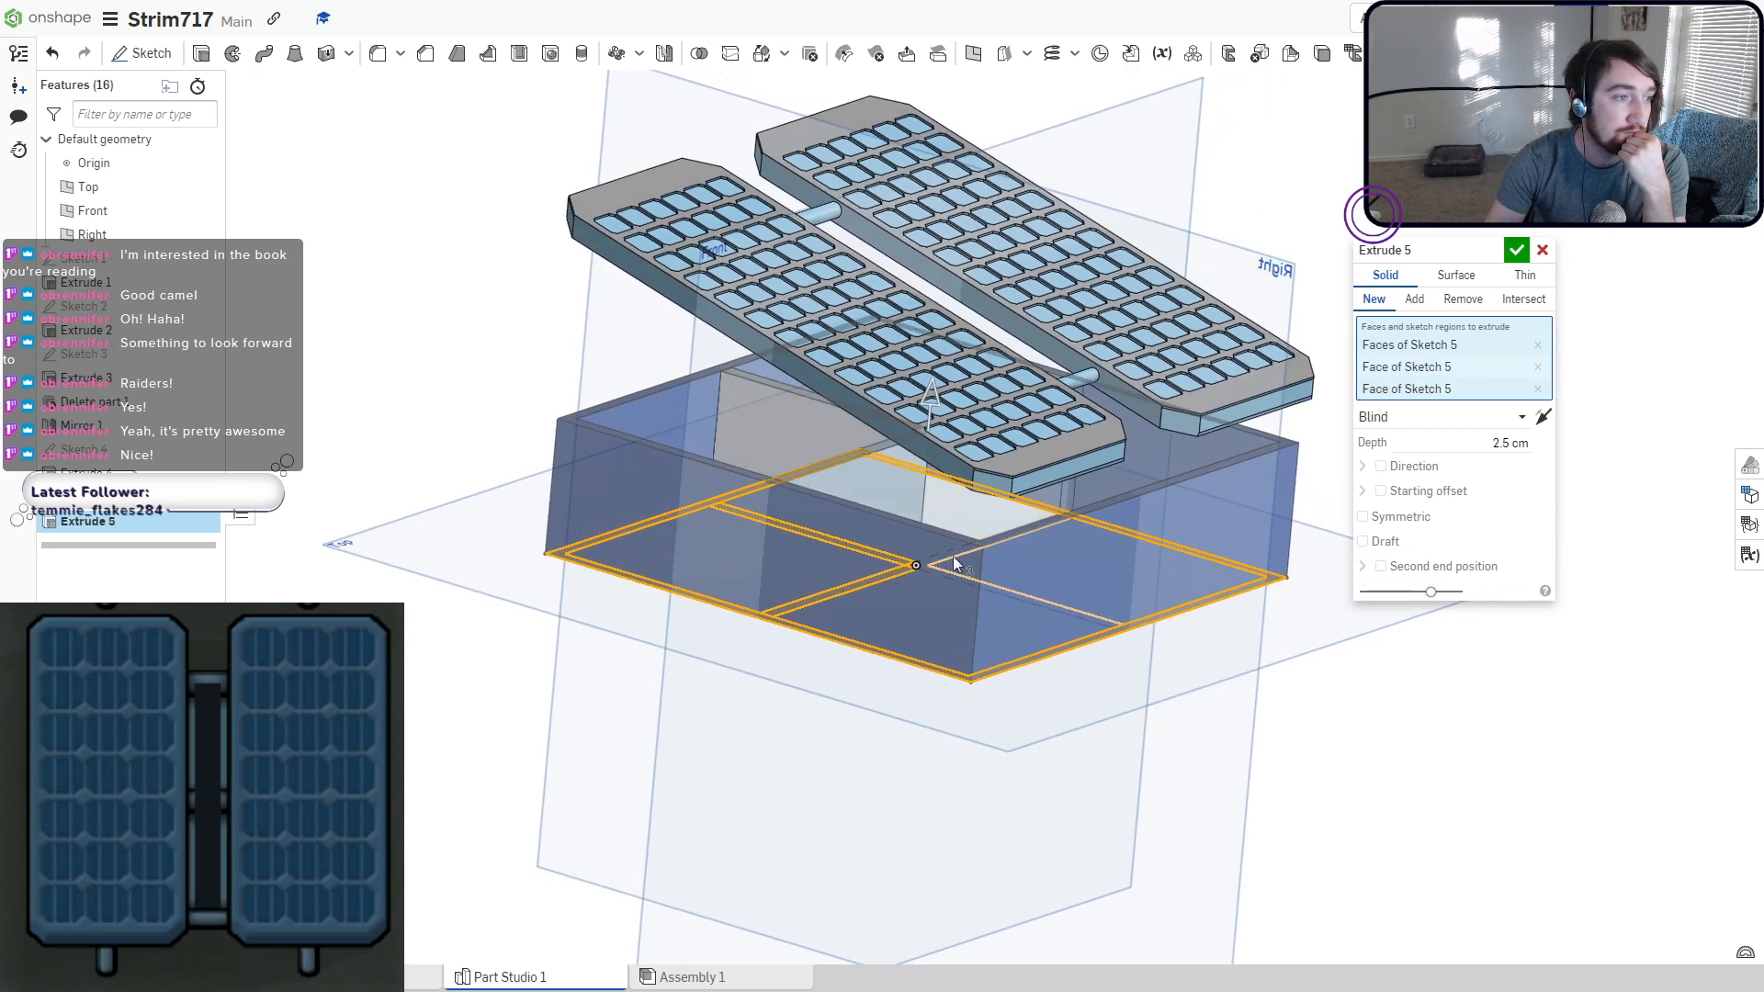
pyautogui.click(953, 556)
pyautogui.click(956, 577)
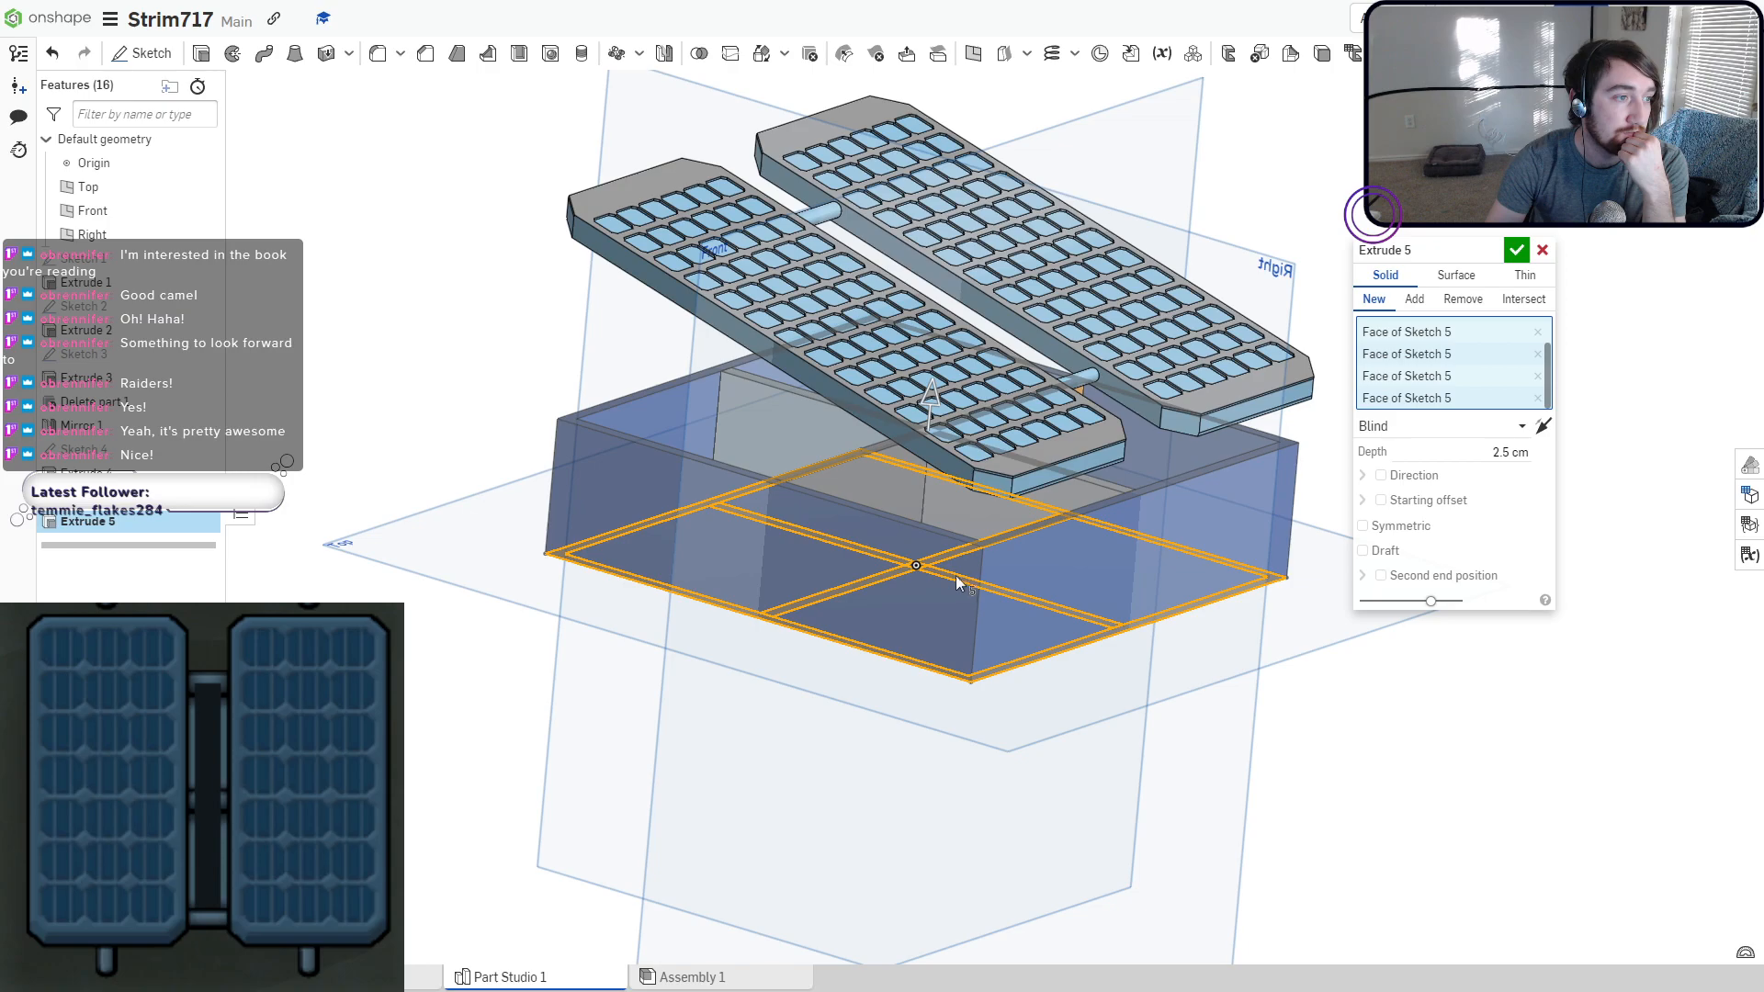
# Set the base frame's extrusion depth to 0.43 cm and finish the extrusion.
pyautogui.scroll(5, 917, 566)
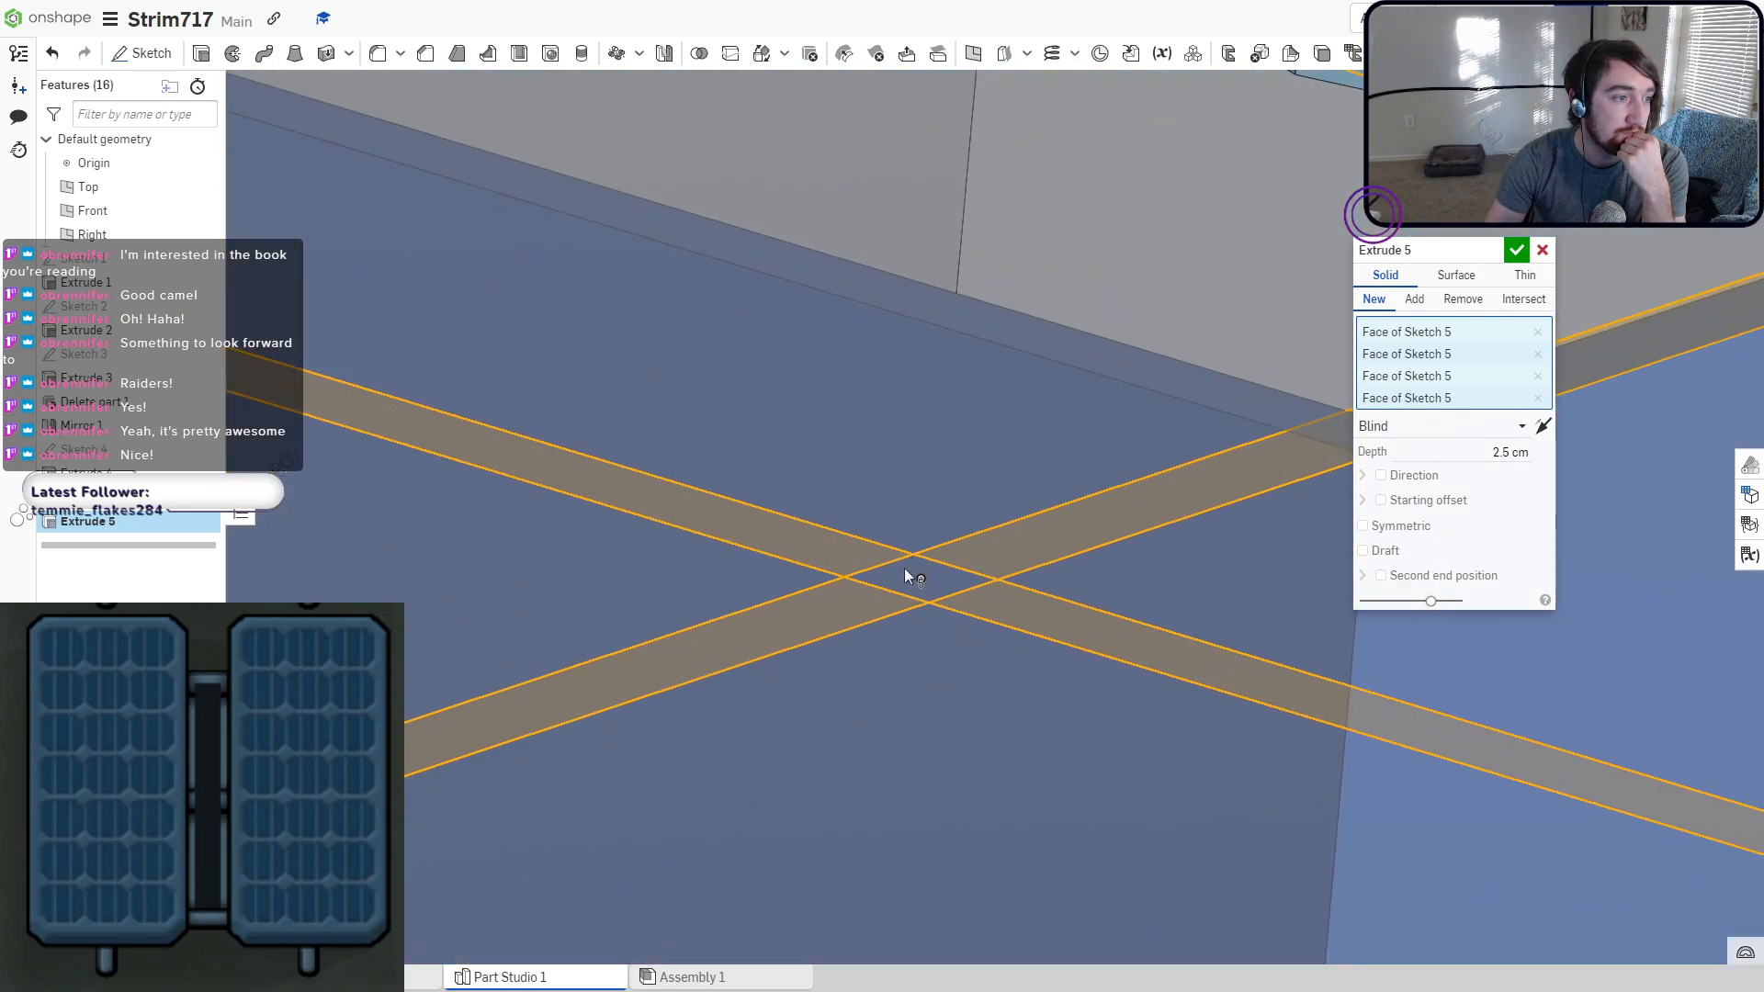
pyautogui.scroll(-10, 904, 567)
pyautogui.moveTo(902, 566); pyautogui.dragTo(841, 443, button='right')
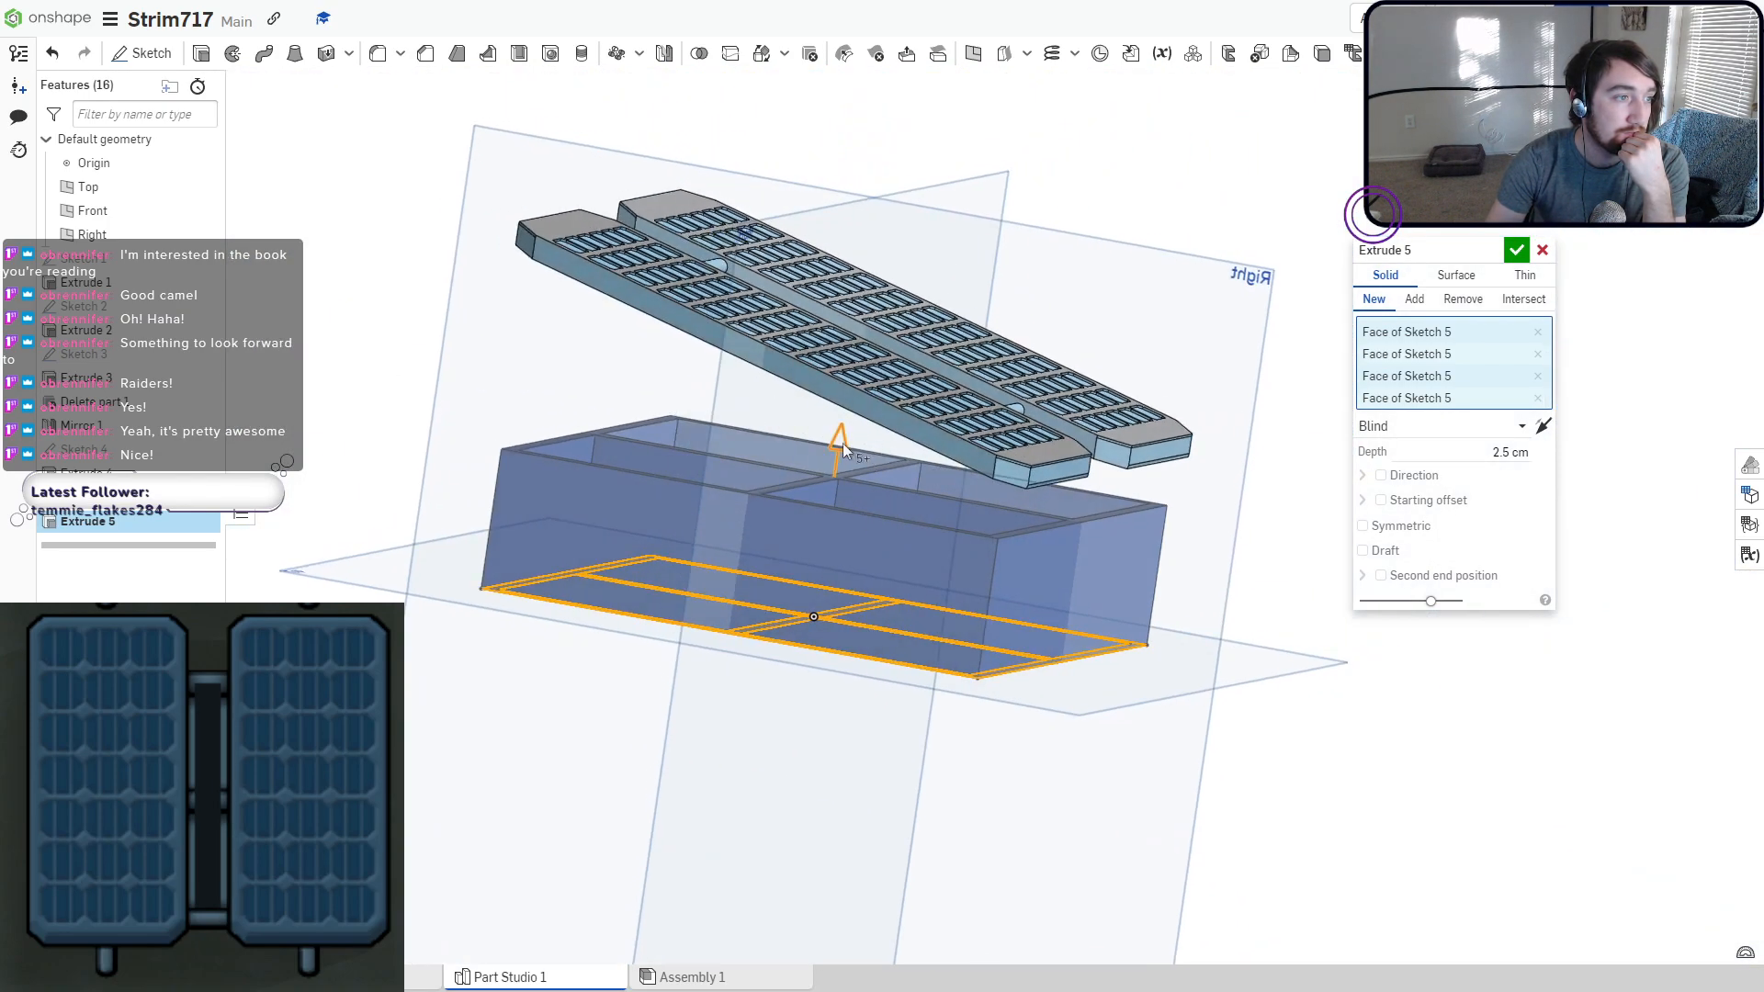
pyautogui.moveTo(834, 472); pyautogui.dragTo(806, 557)
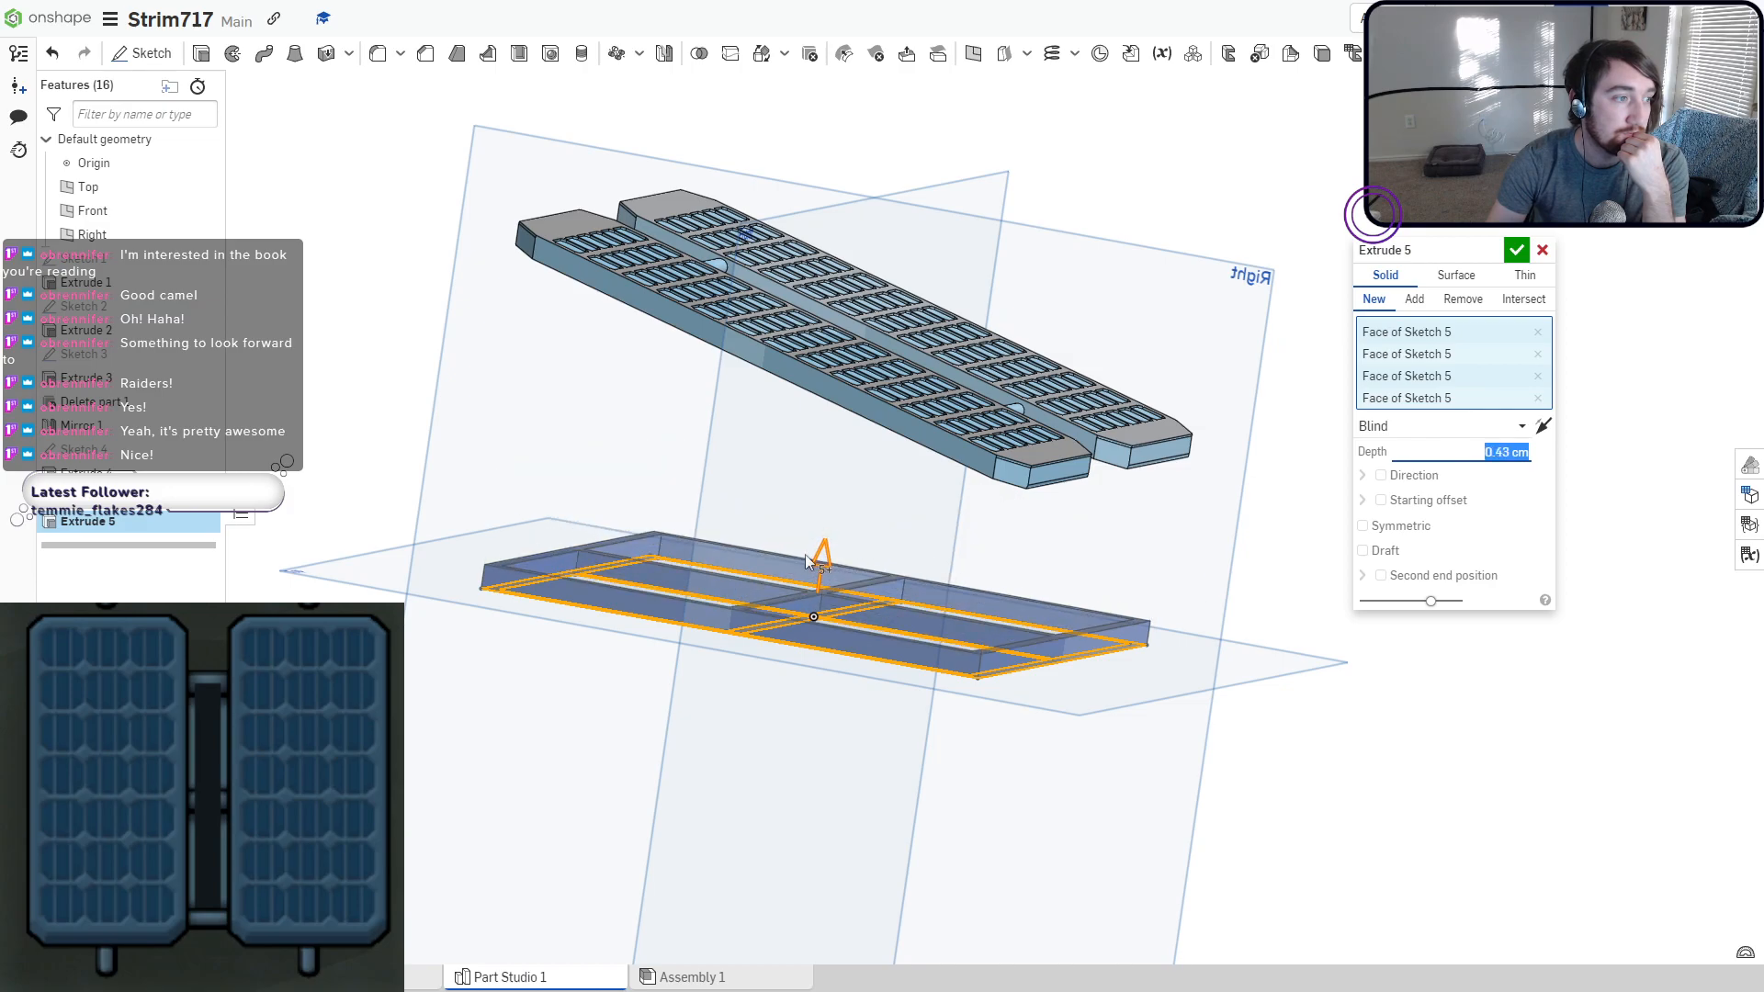
pyautogui.moveTo(775, 597)
pyautogui.mouseDown(button='right')
pyautogui.moveTo(667, 594)
pyautogui.moveTo(772, 588)
pyautogui.mouseUp(button='right')
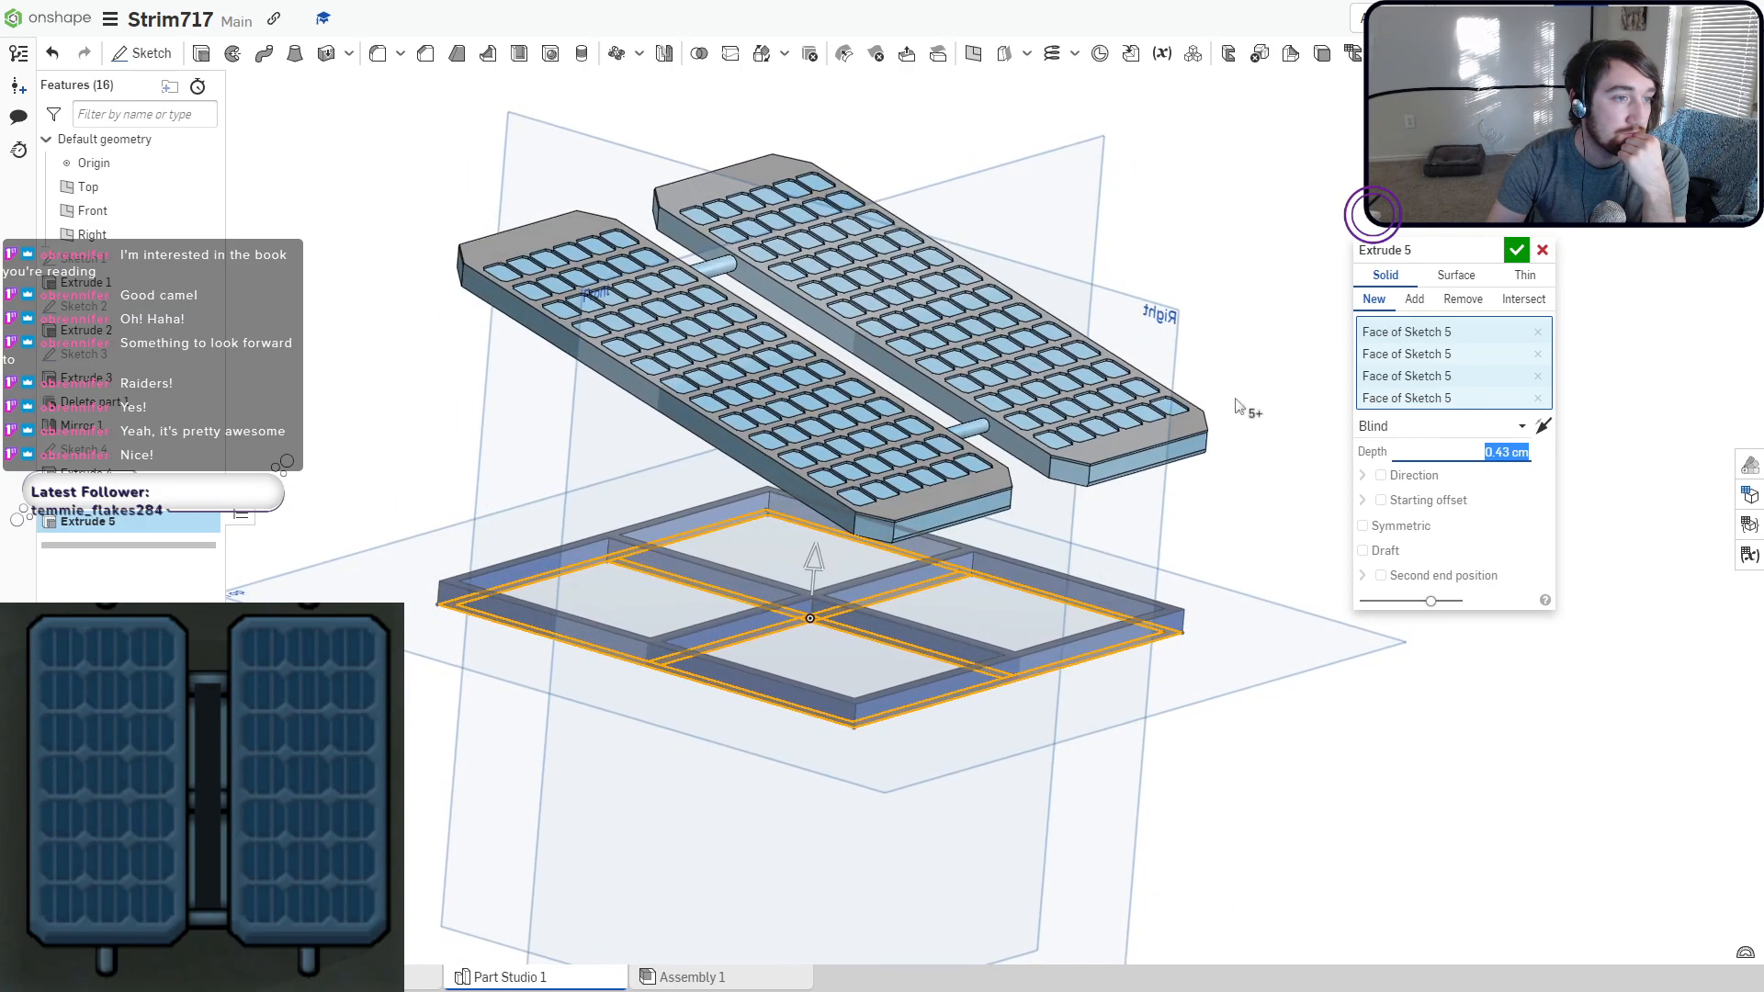
pyautogui.click(1517, 249)
pyautogui.moveTo(751, 675); pyautogui.dragTo(795, 687, button='right')
pyautogui.scroll(-3, 796, 687)
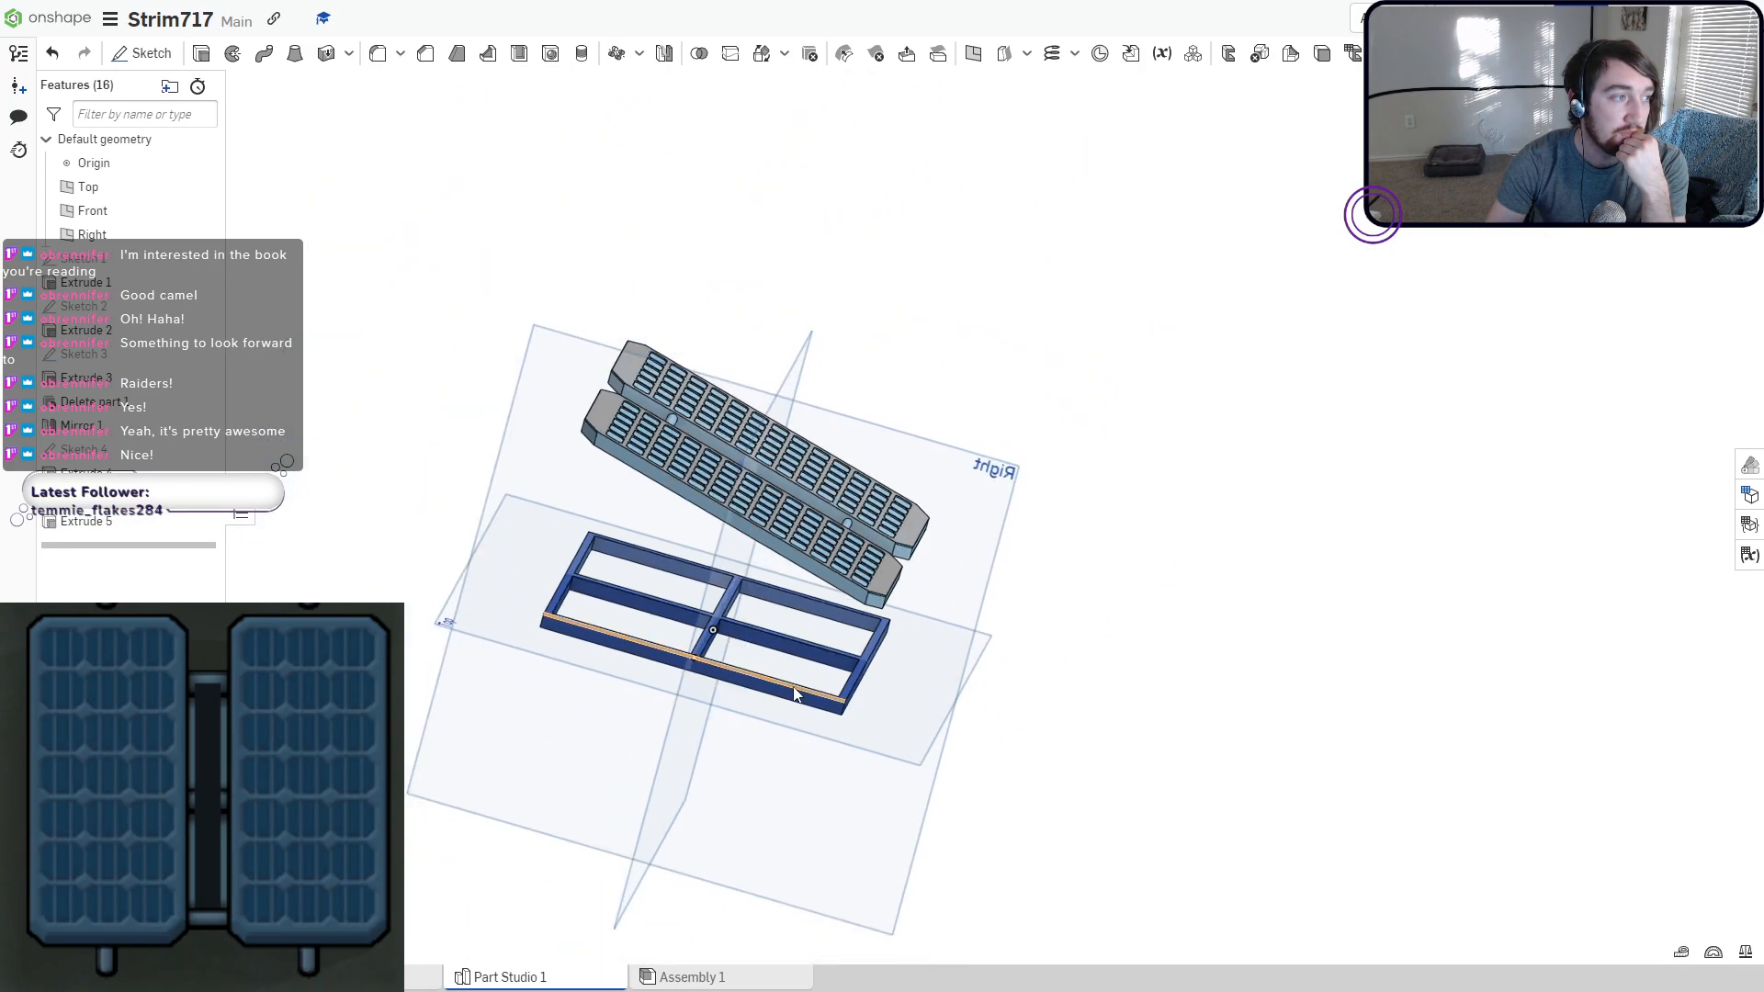
pyautogui.moveTo(700, 728); pyautogui.dragTo(804, 708, button='middle')
pyautogui.moveTo(805, 710); pyautogui.dragTo(819, 721, button='right')
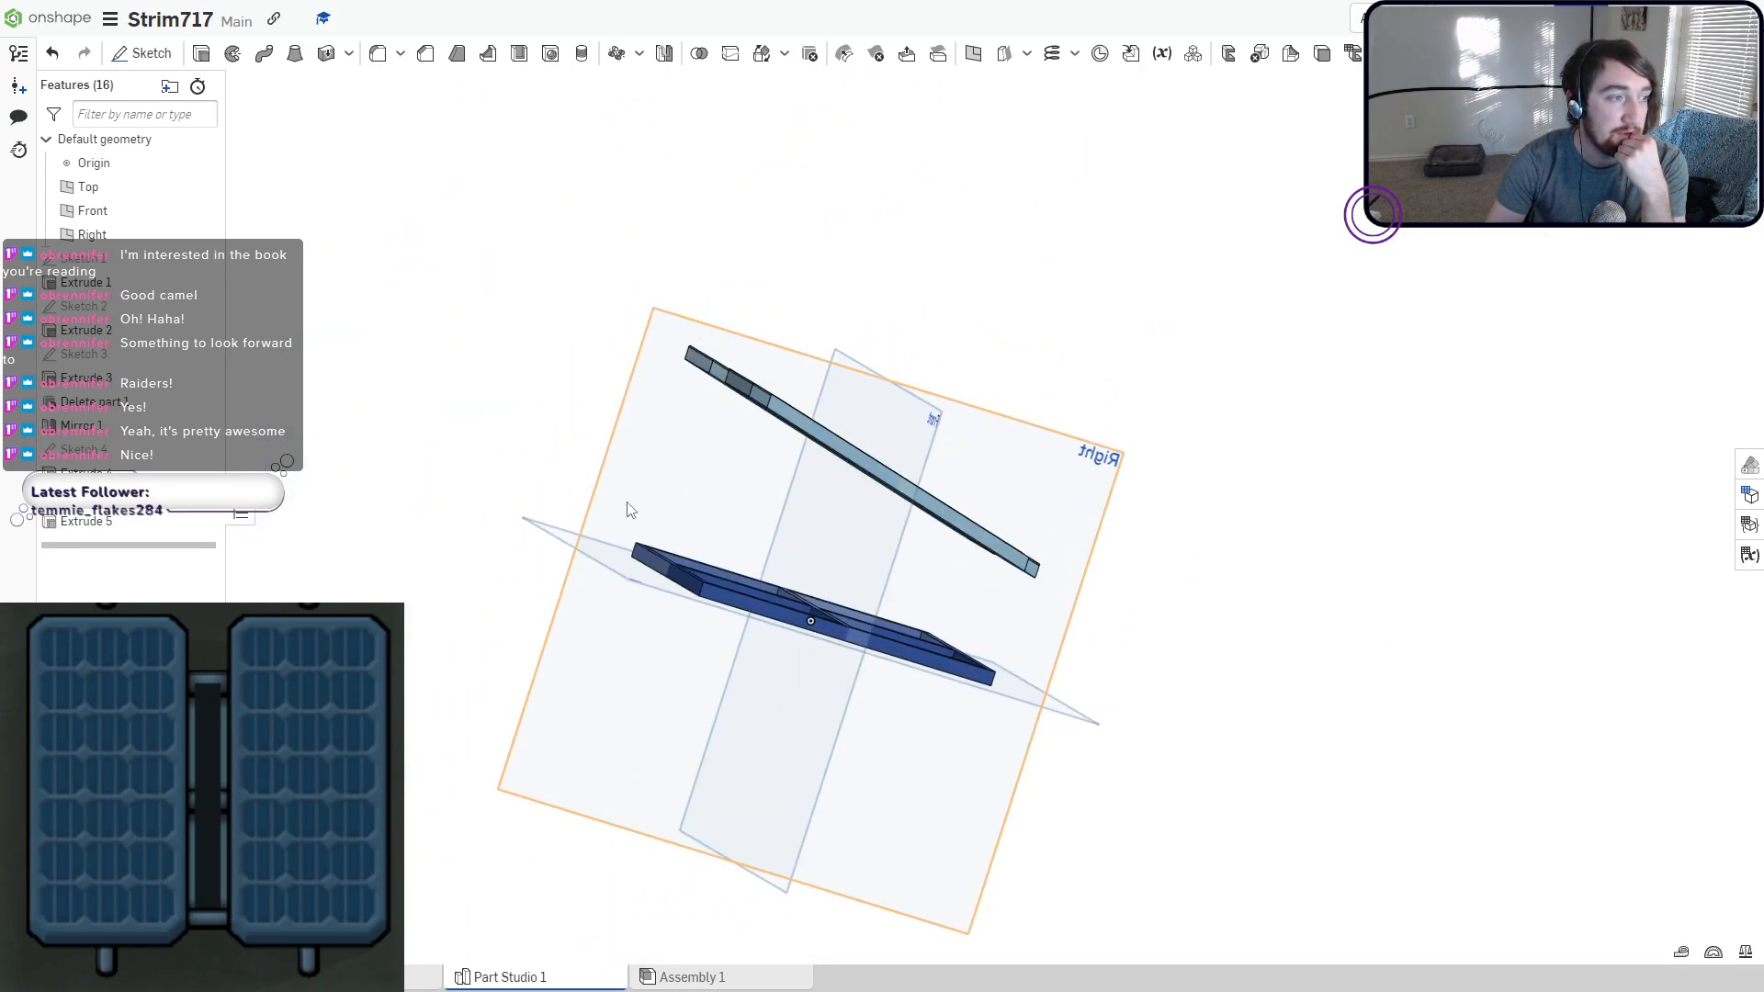
pyautogui.moveTo(626, 501); pyautogui.dragTo(1015, 758)
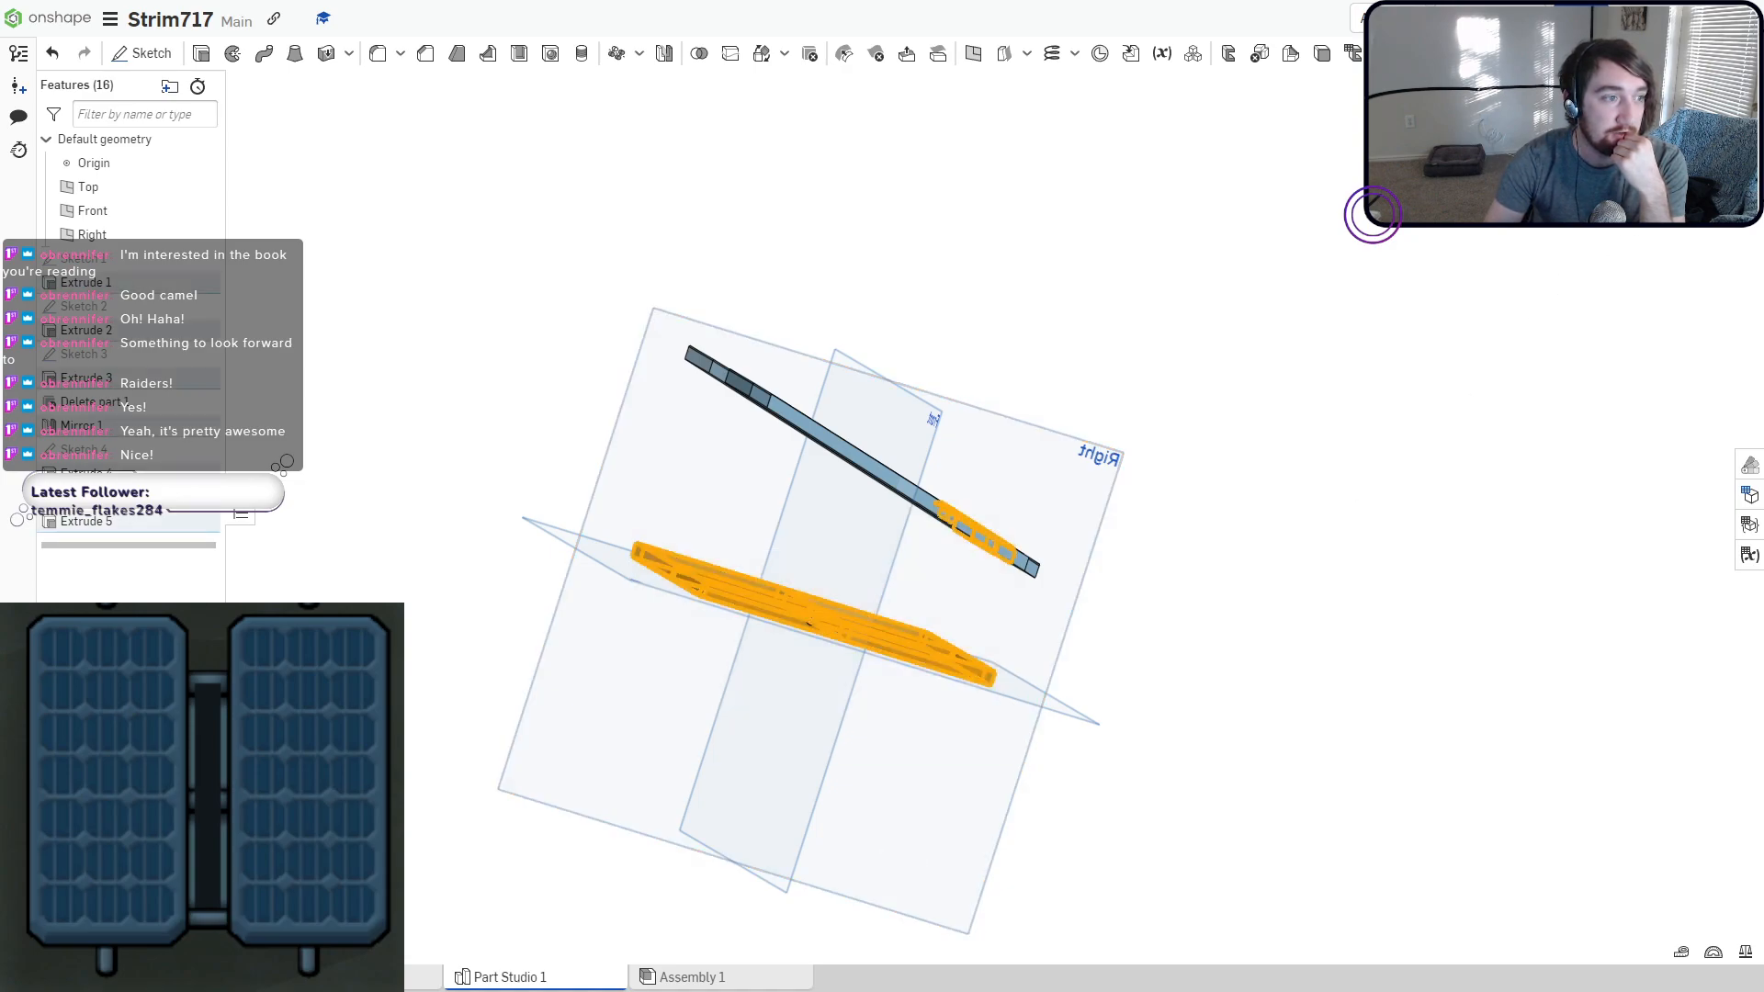
# Fillet all edges of the base frame with a radius of about 0.12 cm.
pyautogui.click(1655, 158)
pyautogui.click(517, 378)
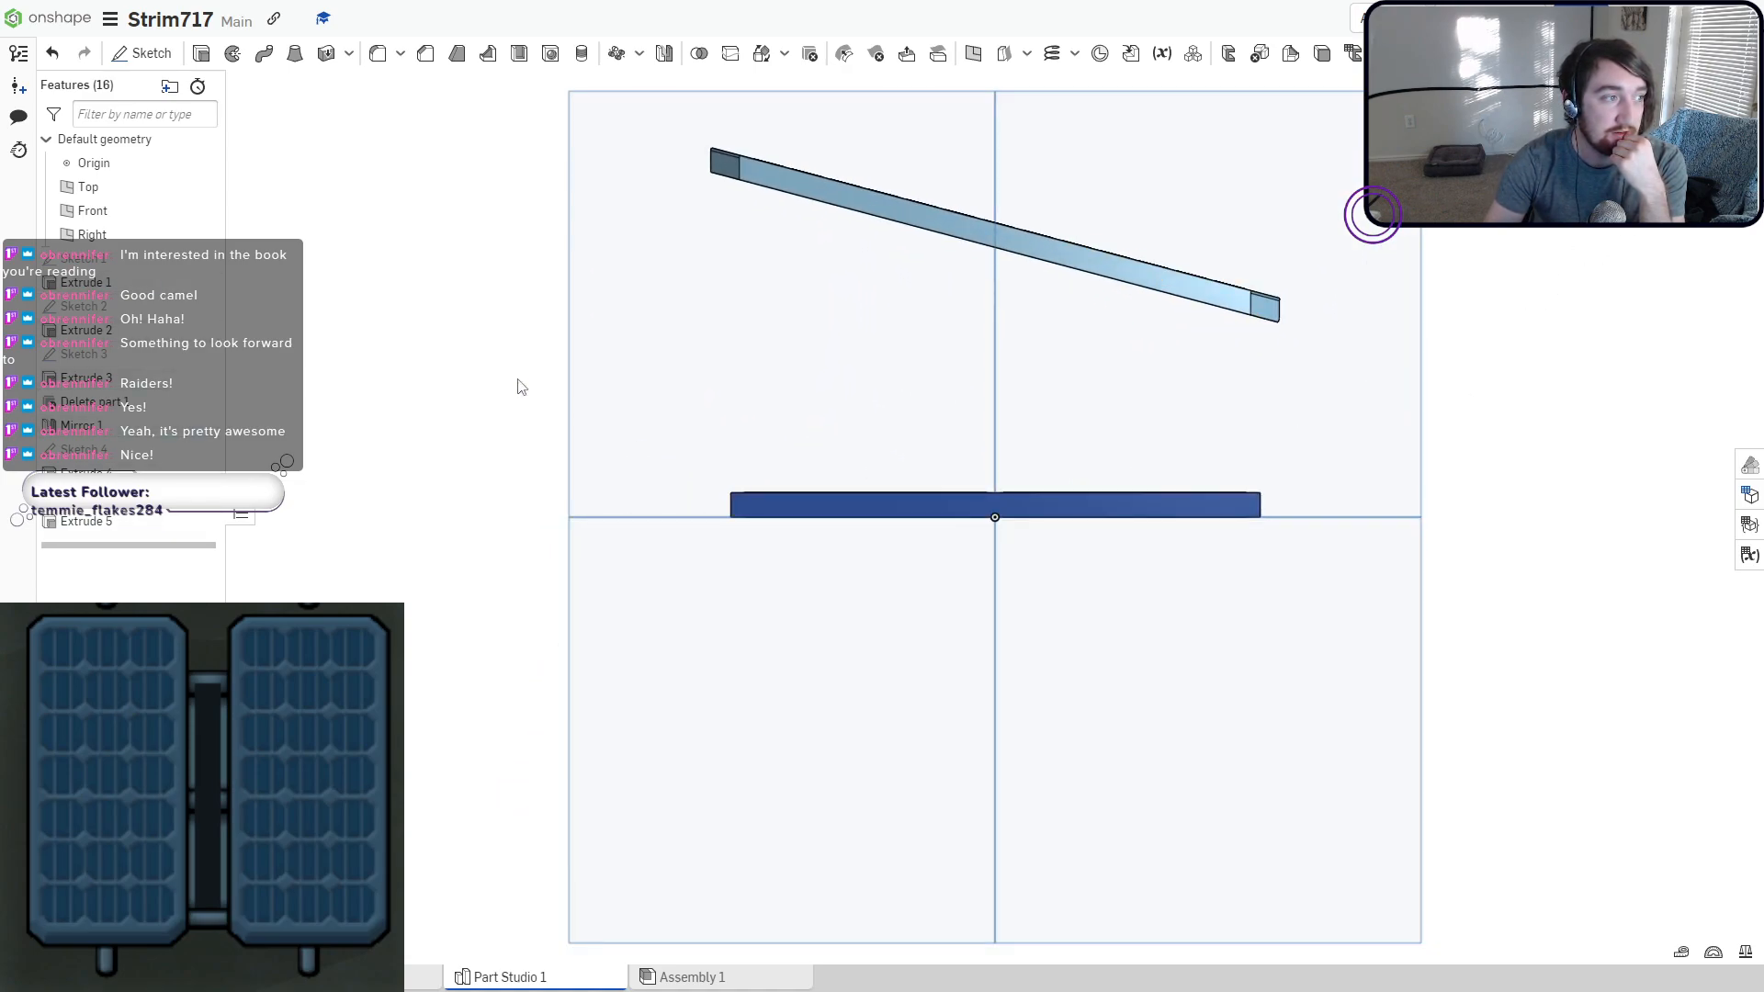
pyautogui.moveTo(517, 379); pyautogui.dragTo(1334, 638)
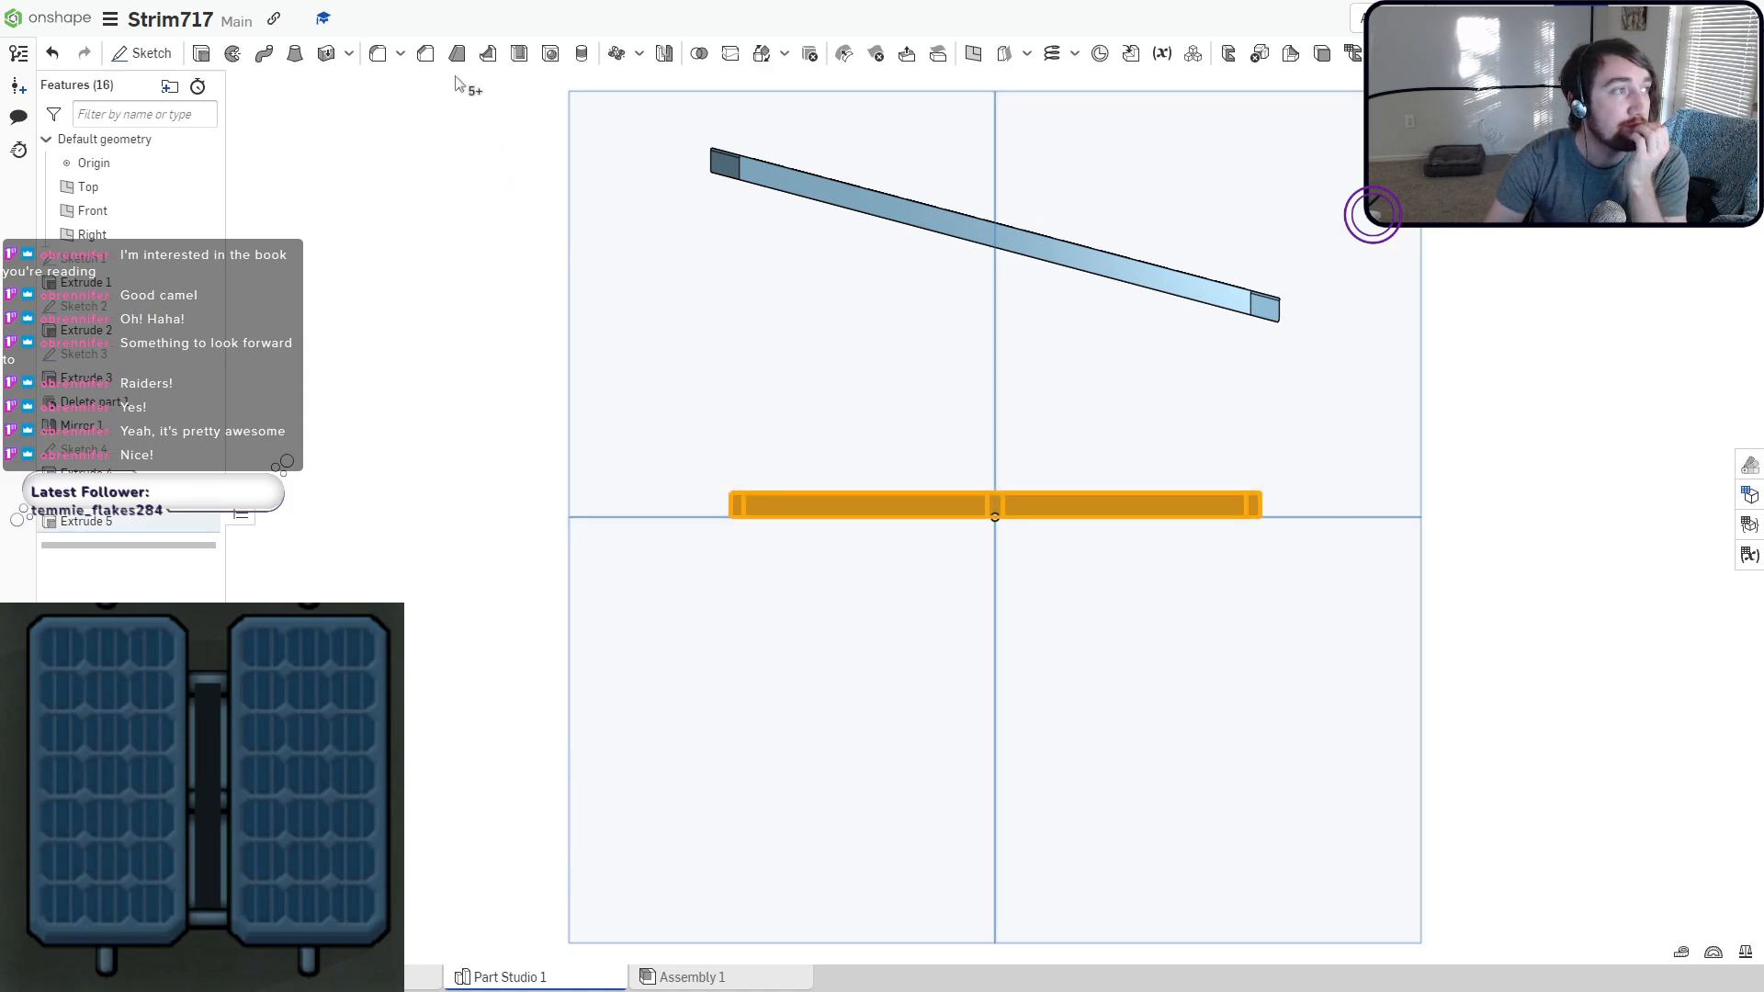
pyautogui.click(386, 61)
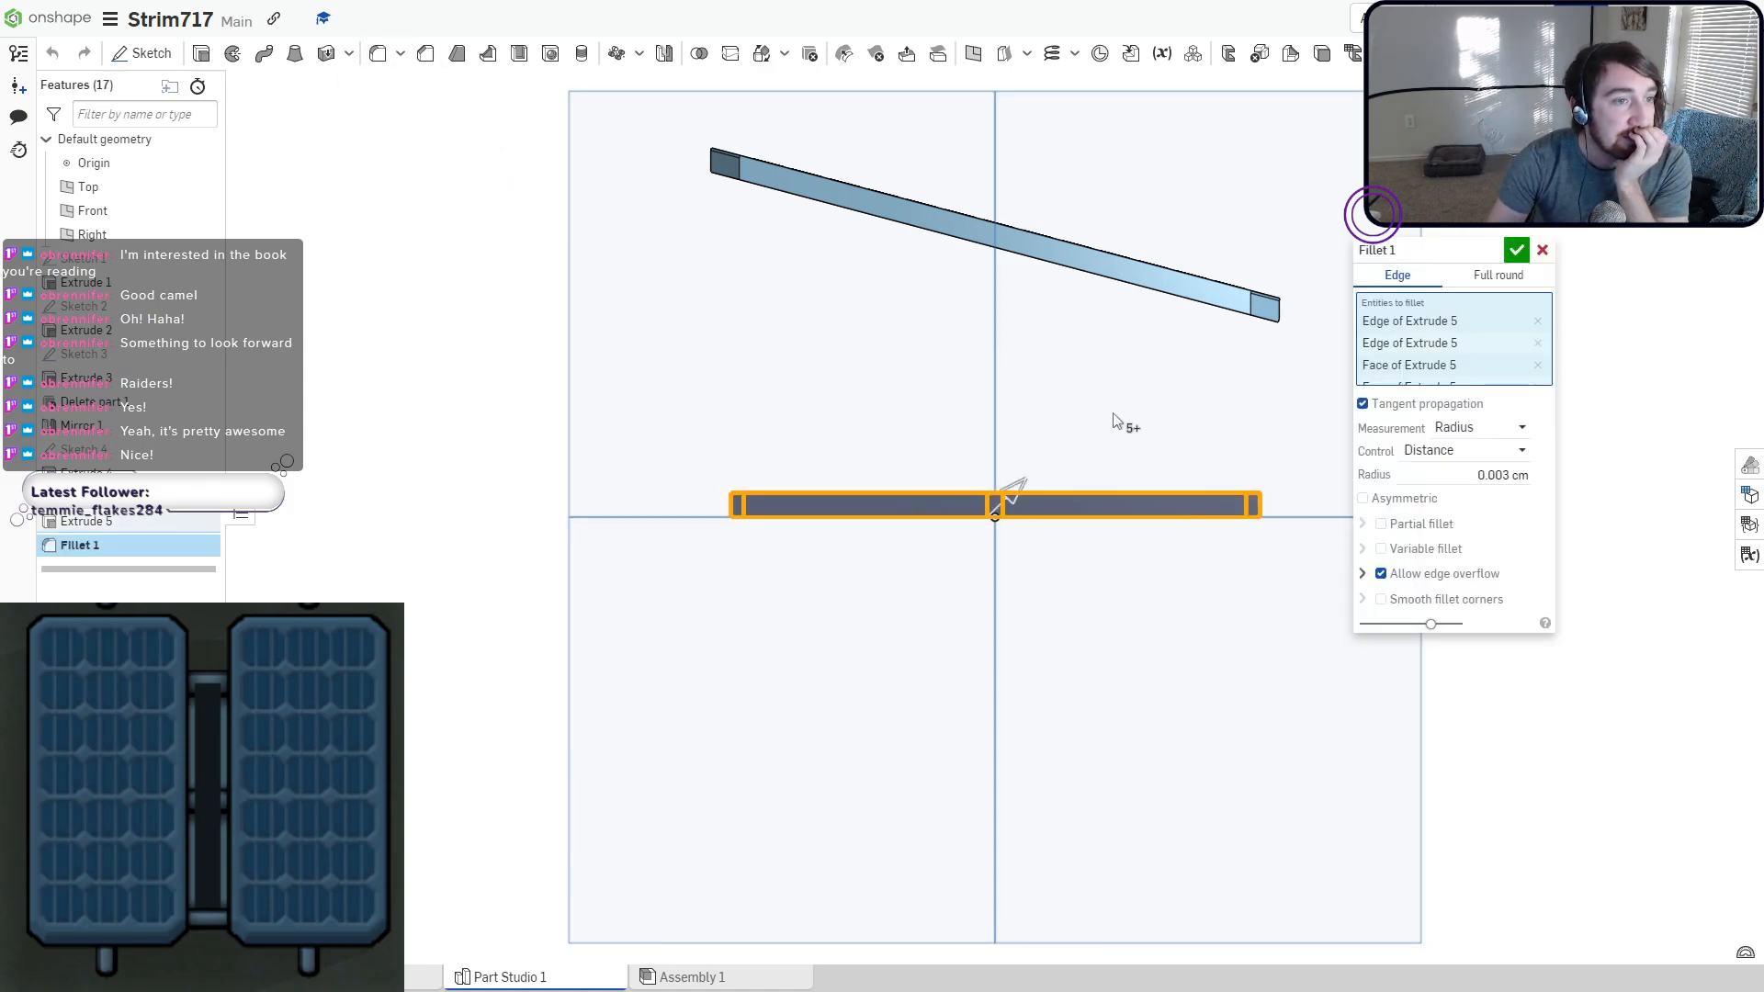
pyautogui.moveTo(1113, 410); pyautogui.dragTo(1080, 437, button='right')
pyautogui.scroll(4, 1193, 483)
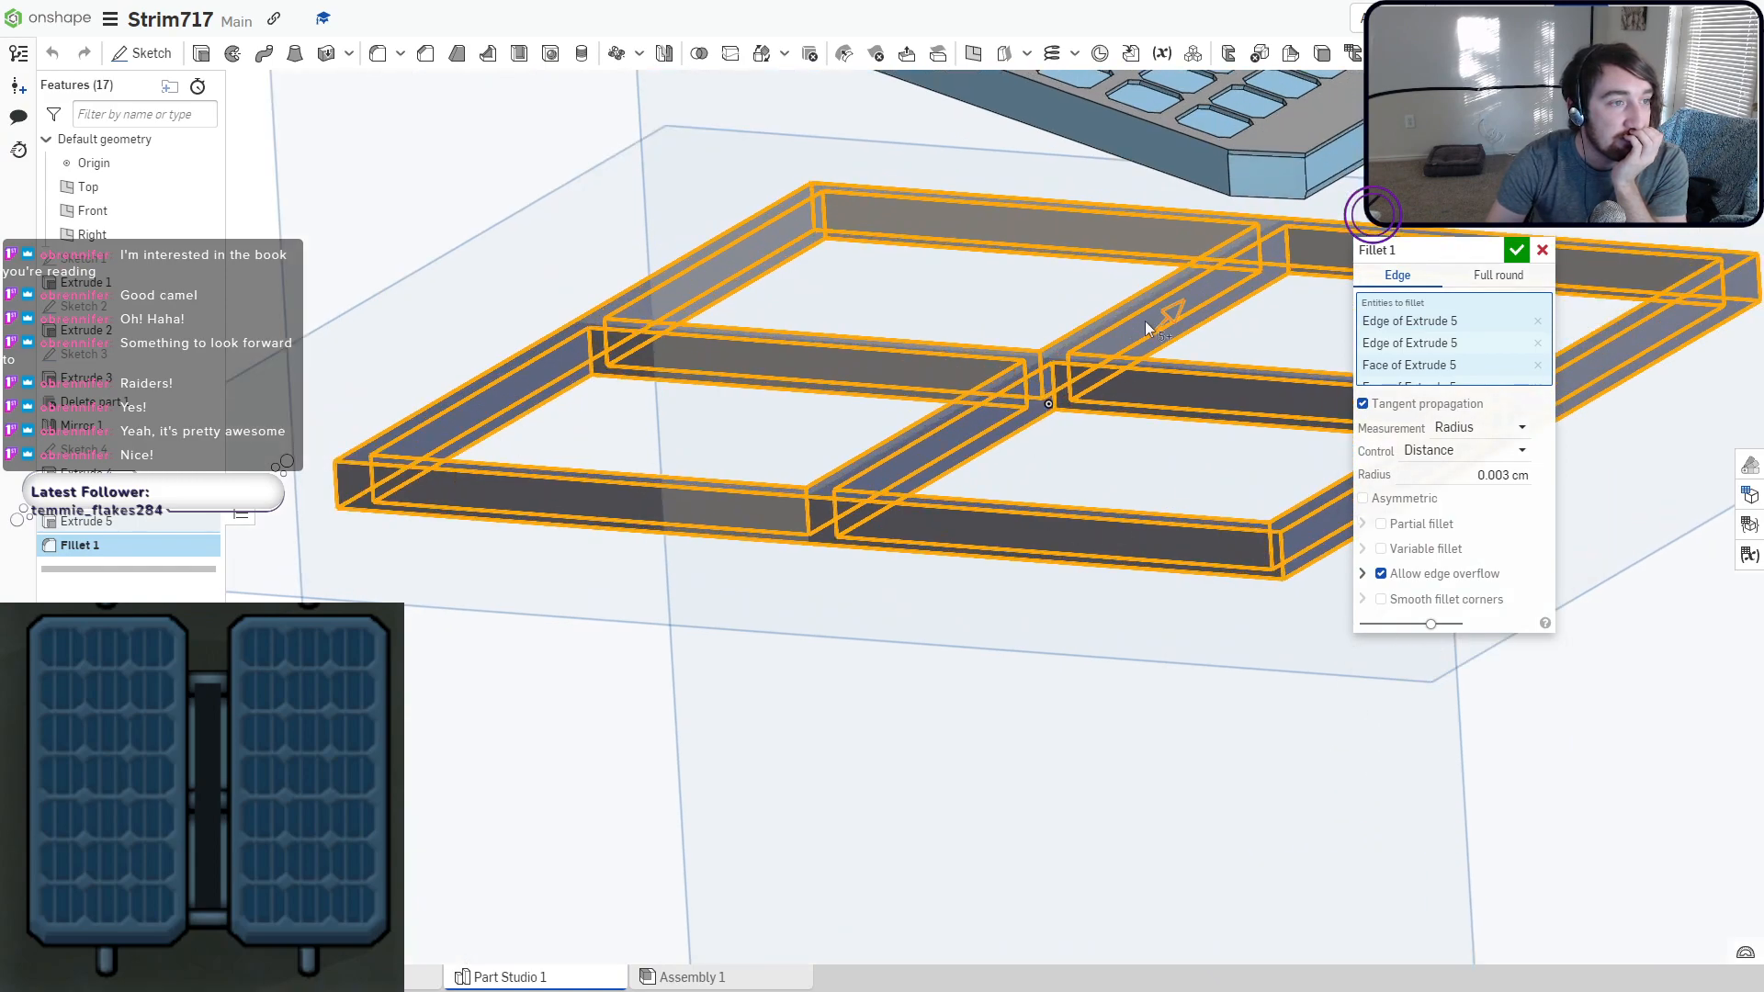
pyautogui.moveTo(1167, 318); pyautogui.dragTo(1170, 312)
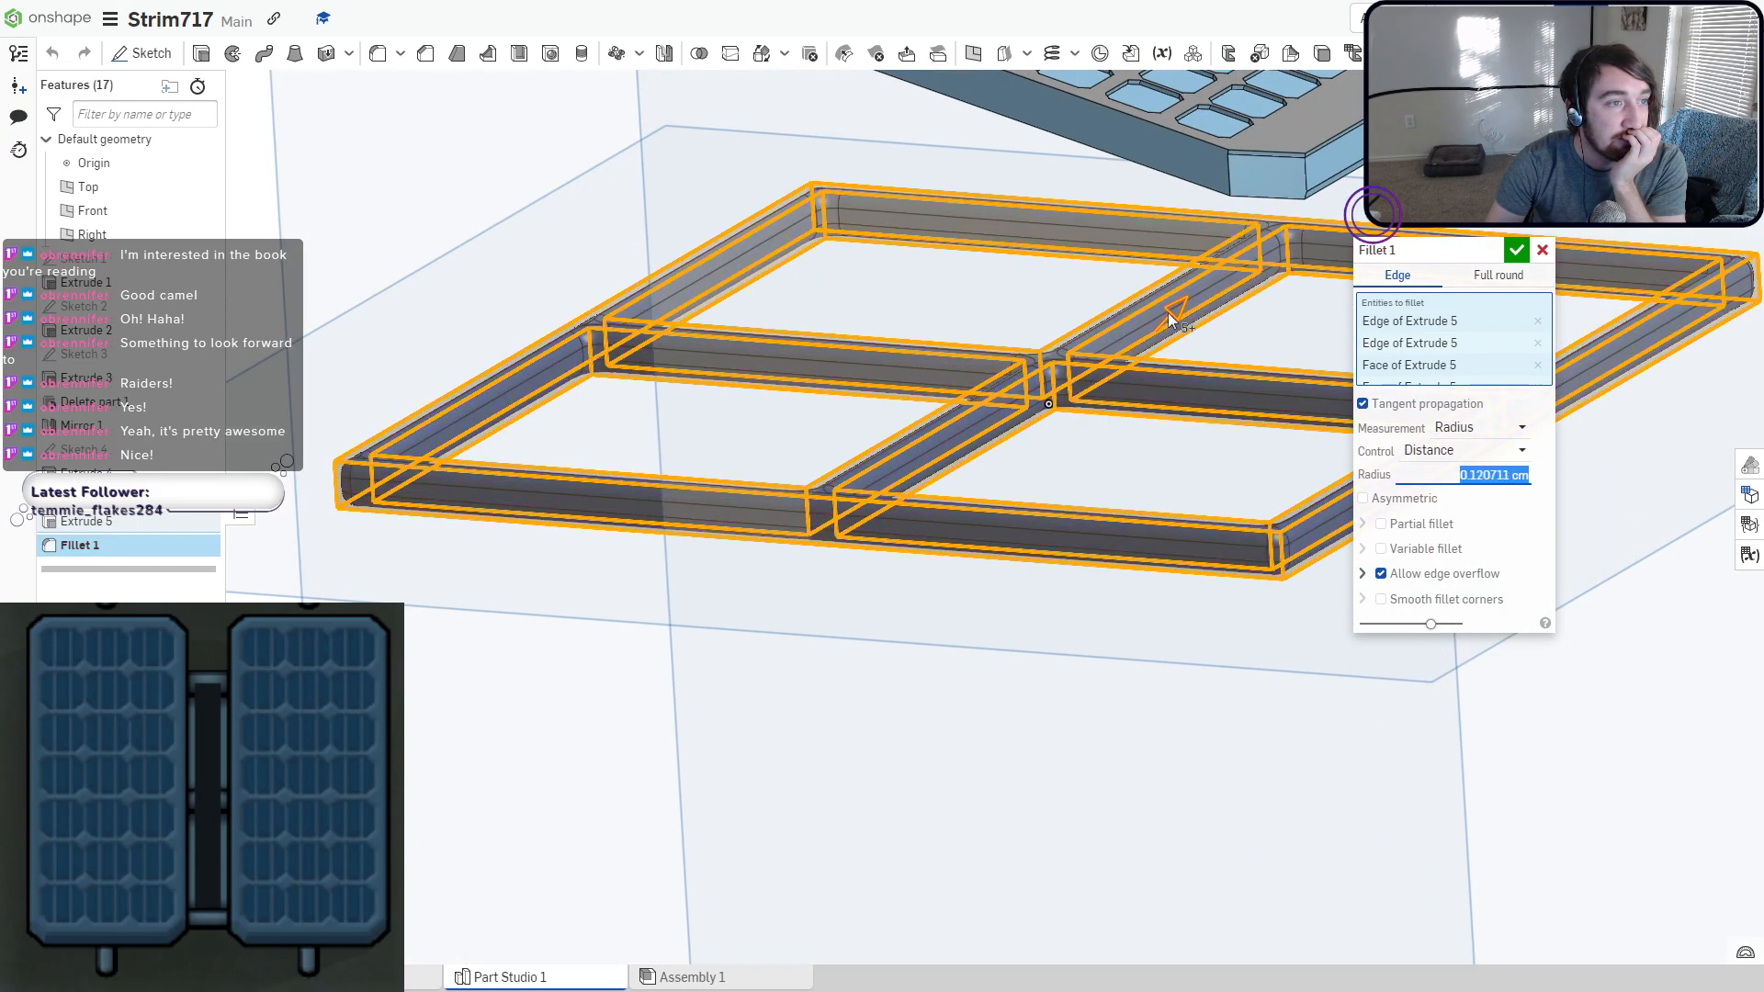
pyautogui.click(1509, 253)
# Start a sketch on the base frame's top face and draw a circle about 0.155 cm in diameter on one arm of the central cross.
pyautogui.moveTo(1506, 253); pyautogui.dragTo(1012, 604, button='right')
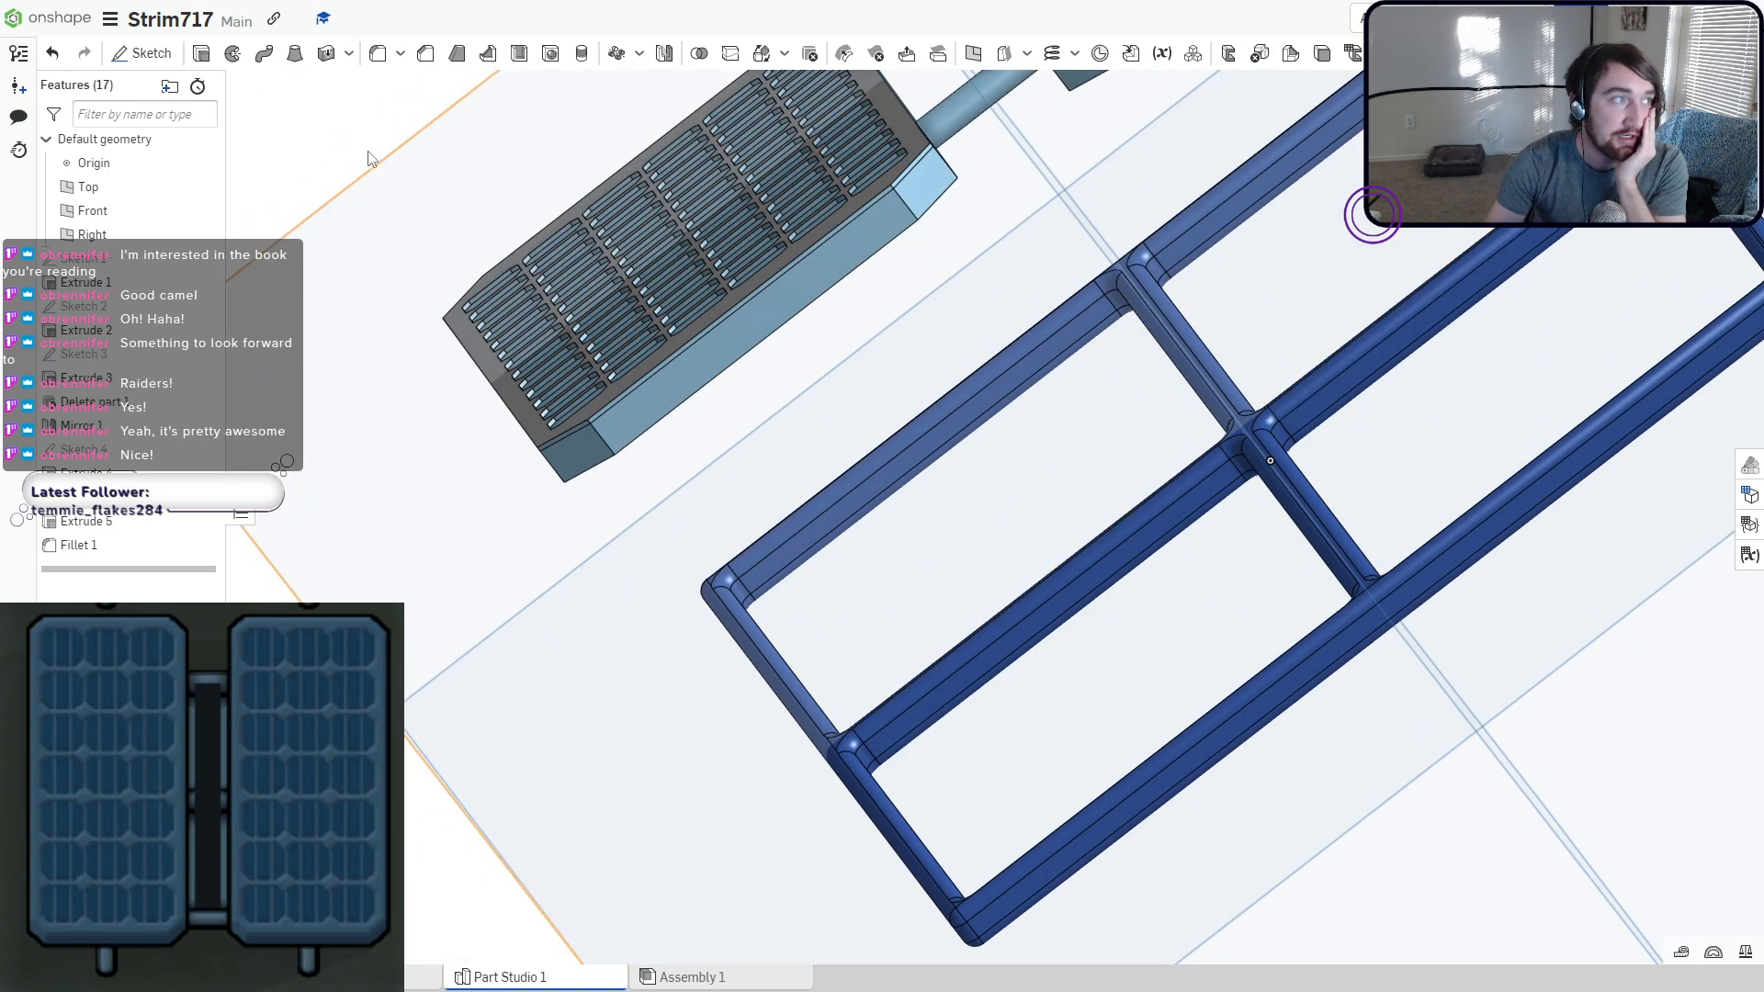
pyautogui.click(147, 54)
pyautogui.scroll(3, 1247, 455)
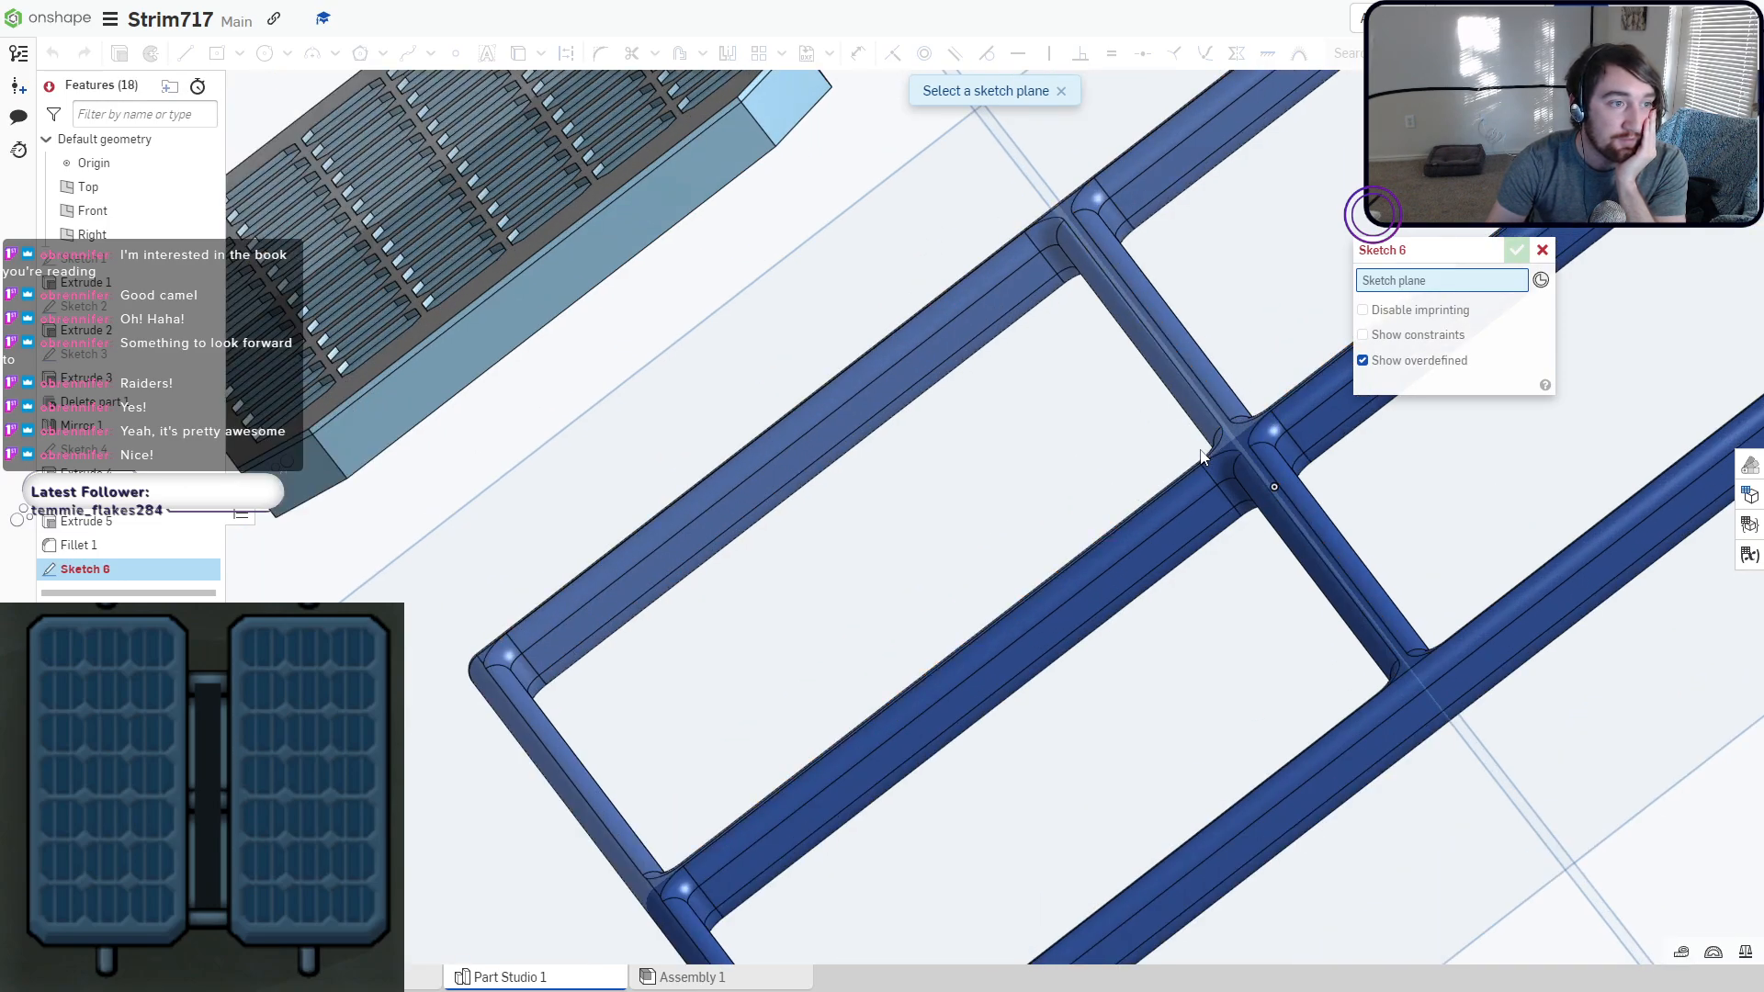
pyautogui.click(1233, 437)
pyautogui.moveTo(1232, 437)
pyautogui.mouseDown(button='right')
pyautogui.moveTo(1171, 476)
pyautogui.moveTo(1187, 476)
pyautogui.mouseUp(button='right')
pyautogui.click(265, 53)
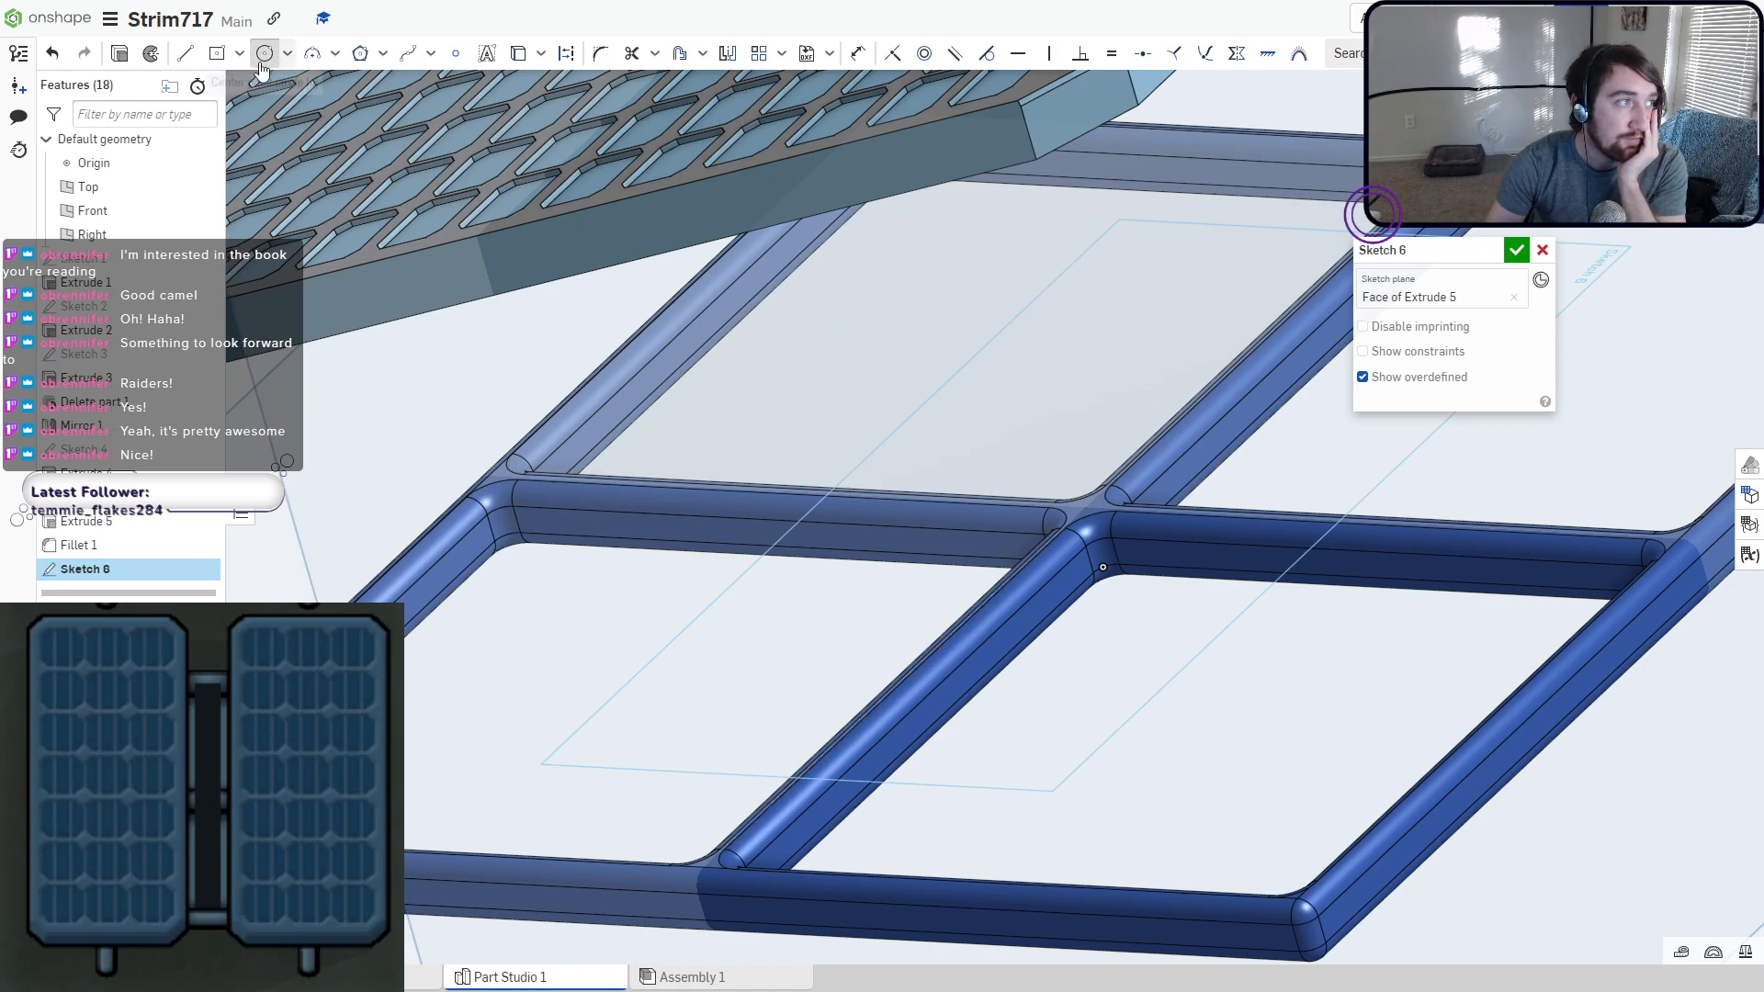
pyautogui.scroll(3, 893, 691)
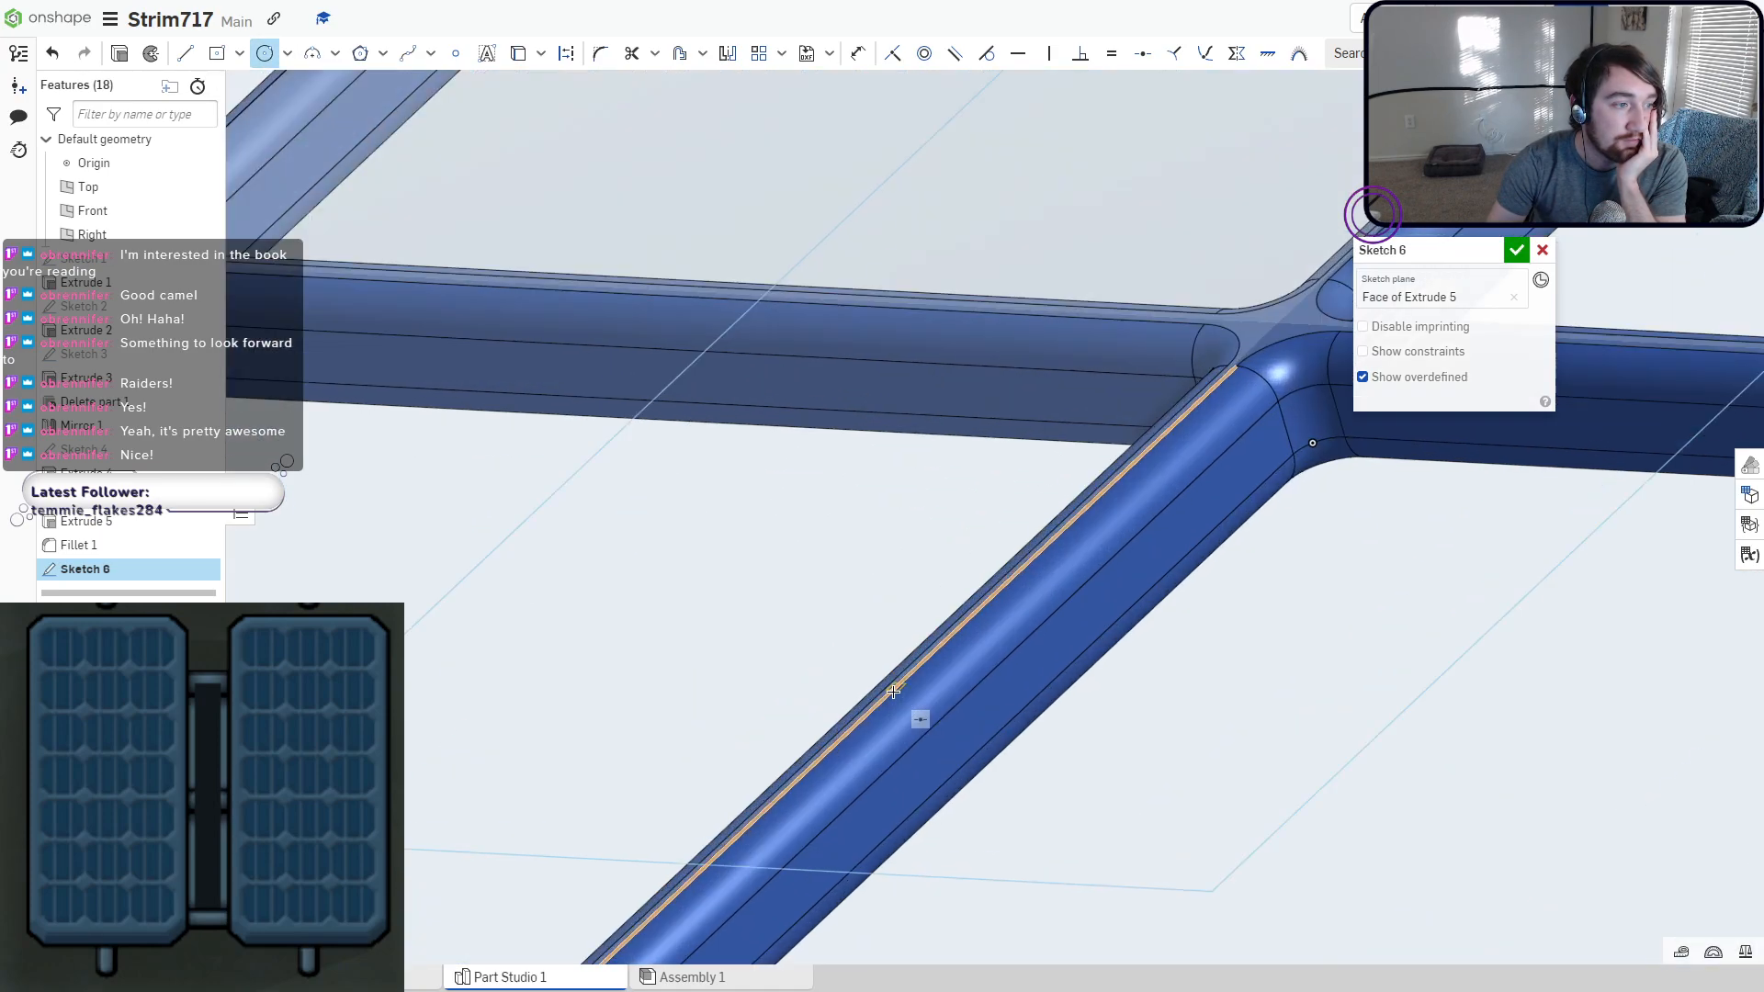
pyautogui.click(896, 688)
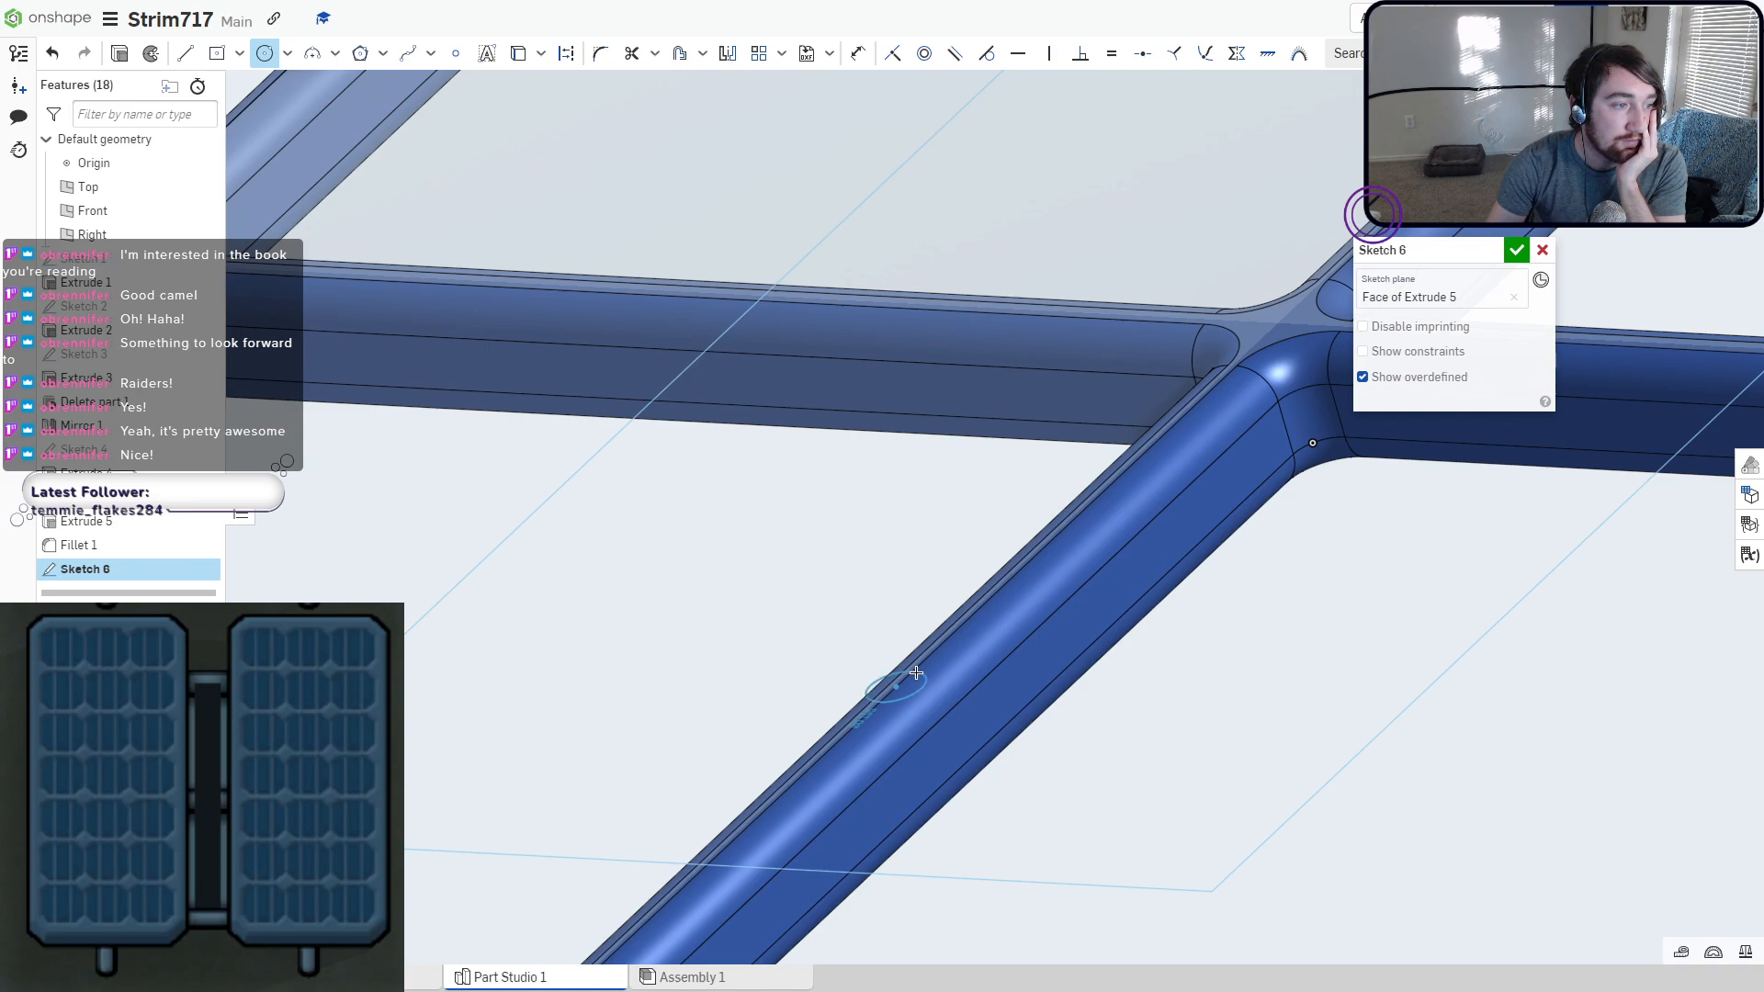
pyautogui.click(910, 675)
pyautogui.moveTo(911, 678); pyautogui.dragTo(940, 705, button='right')
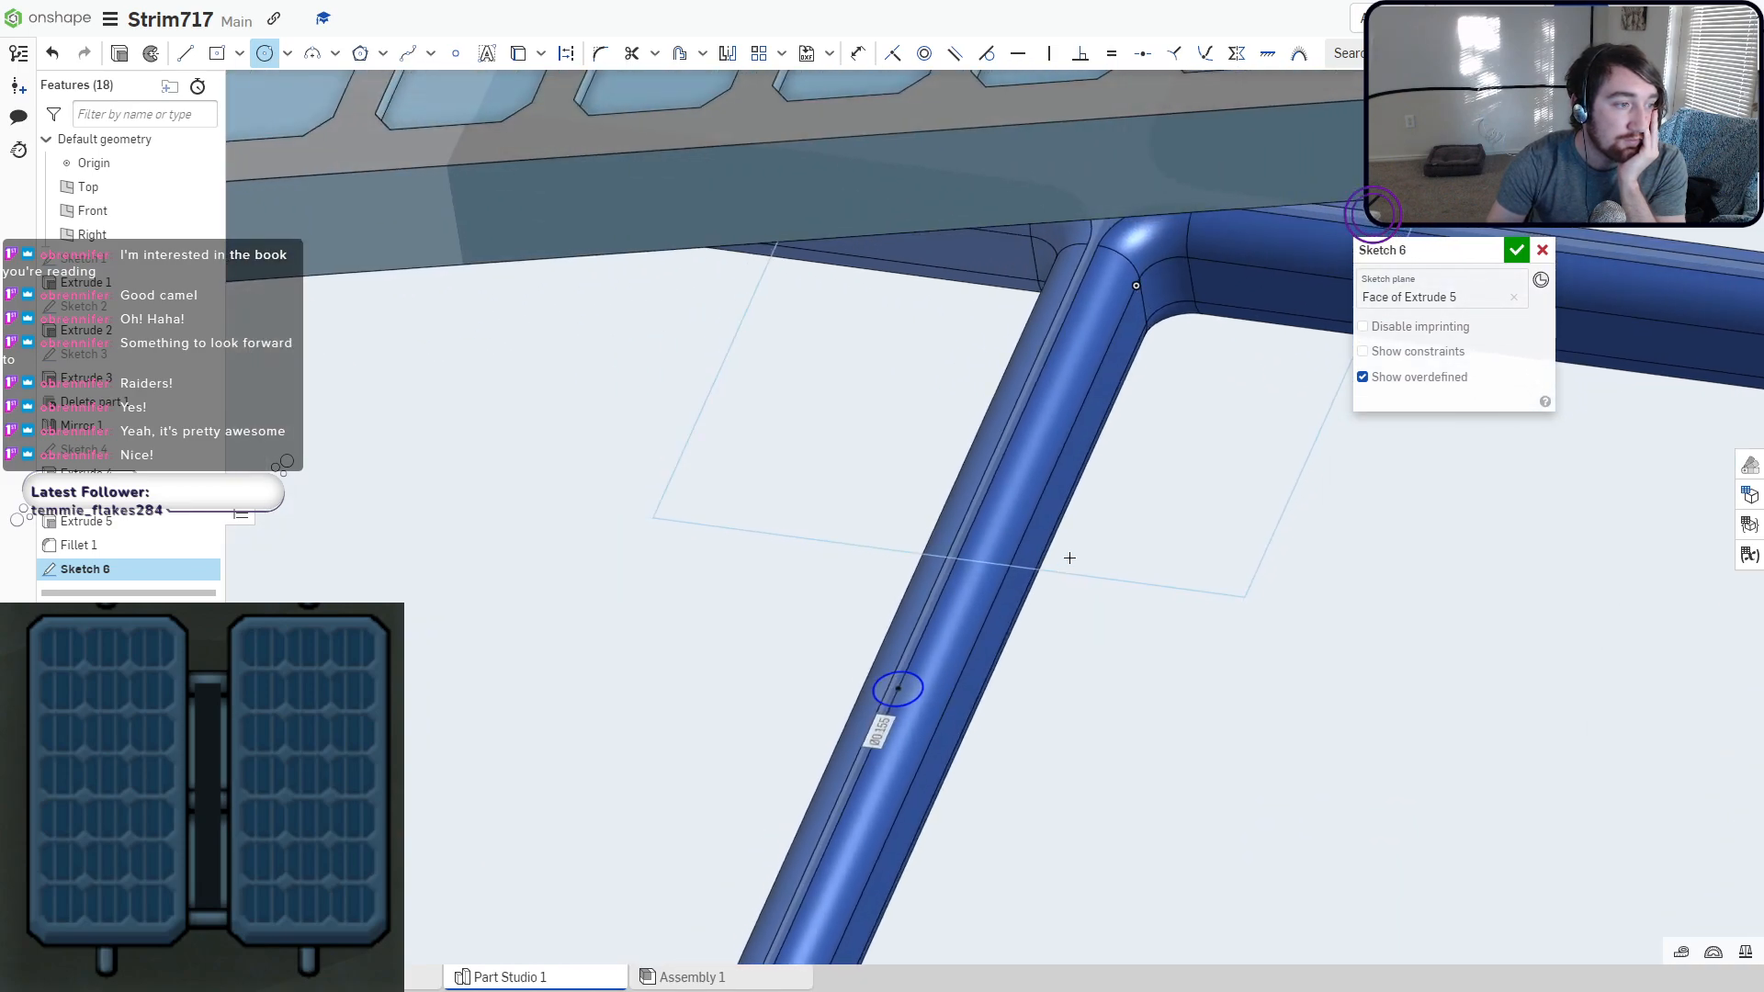
# Sketch a second circle about 0.094 cm in diameter on the opposite arm of the frame's central cross.
pyautogui.moveTo(1020, 546)
pyautogui.mouseDown(button='middle')
pyautogui.moveTo(846, 626)
pyautogui.moveTo(560, 800)
pyautogui.mouseUp(button='middle')
pyautogui.moveTo(952, 598); pyautogui.dragTo(890, 642, button='right')
pyautogui.moveTo(1053, 450); pyautogui.dragTo(1047, 461, button='right')
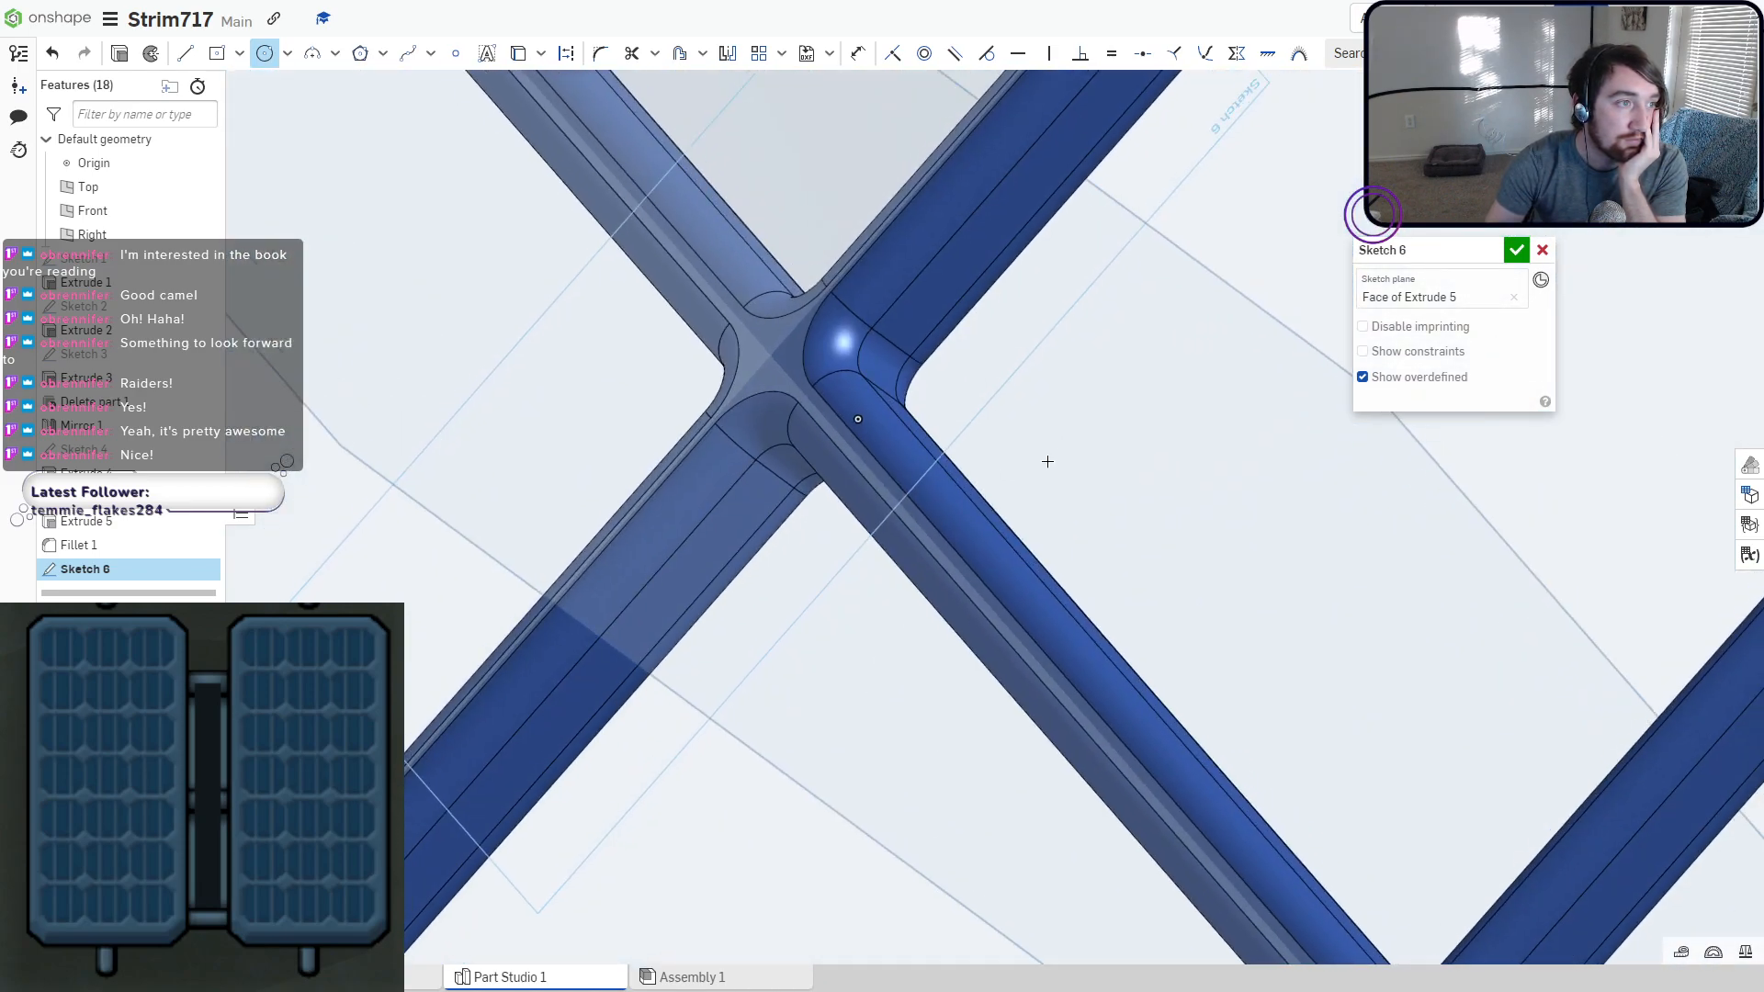
pyautogui.moveTo(1047, 462); pyautogui.dragTo(857, 753, button='middle')
pyautogui.moveTo(993, 398); pyautogui.dragTo(949, 657, button='middle')
pyautogui.moveTo(949, 657); pyautogui.dragTo(1023, 471, button='right')
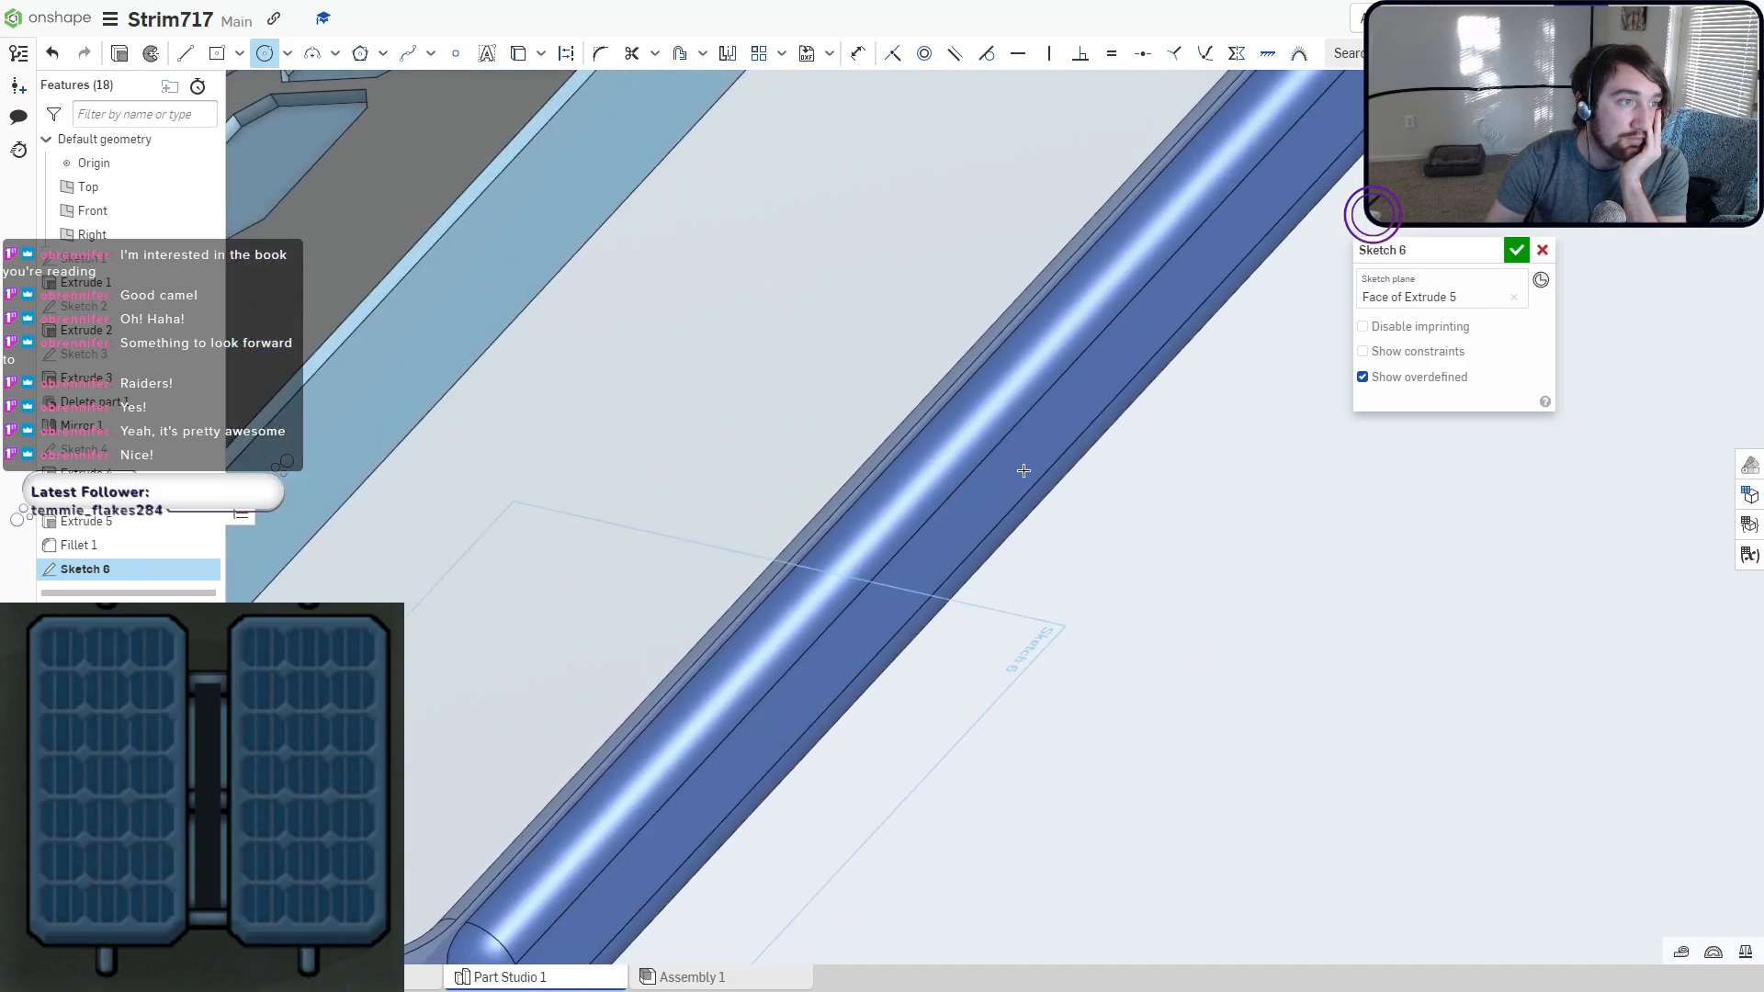
pyautogui.moveTo(1023, 470); pyautogui.dragTo(746, 580, button='middle')
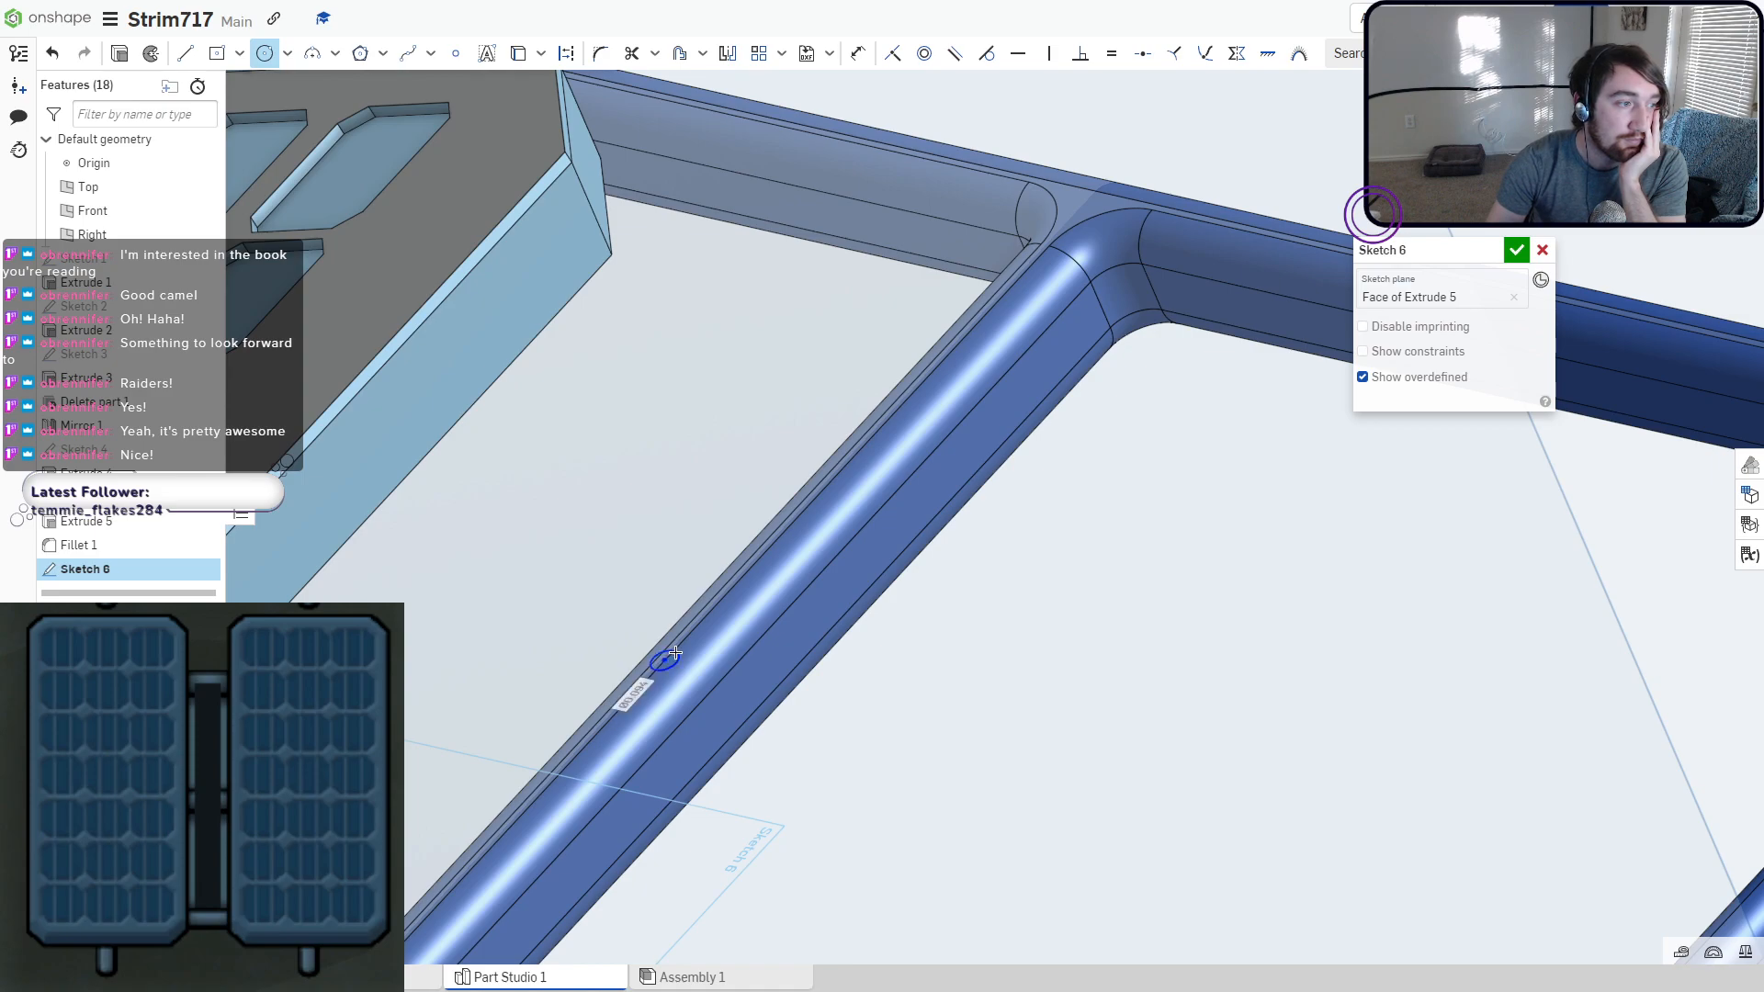
pyautogui.scroll(-6, 676, 653)
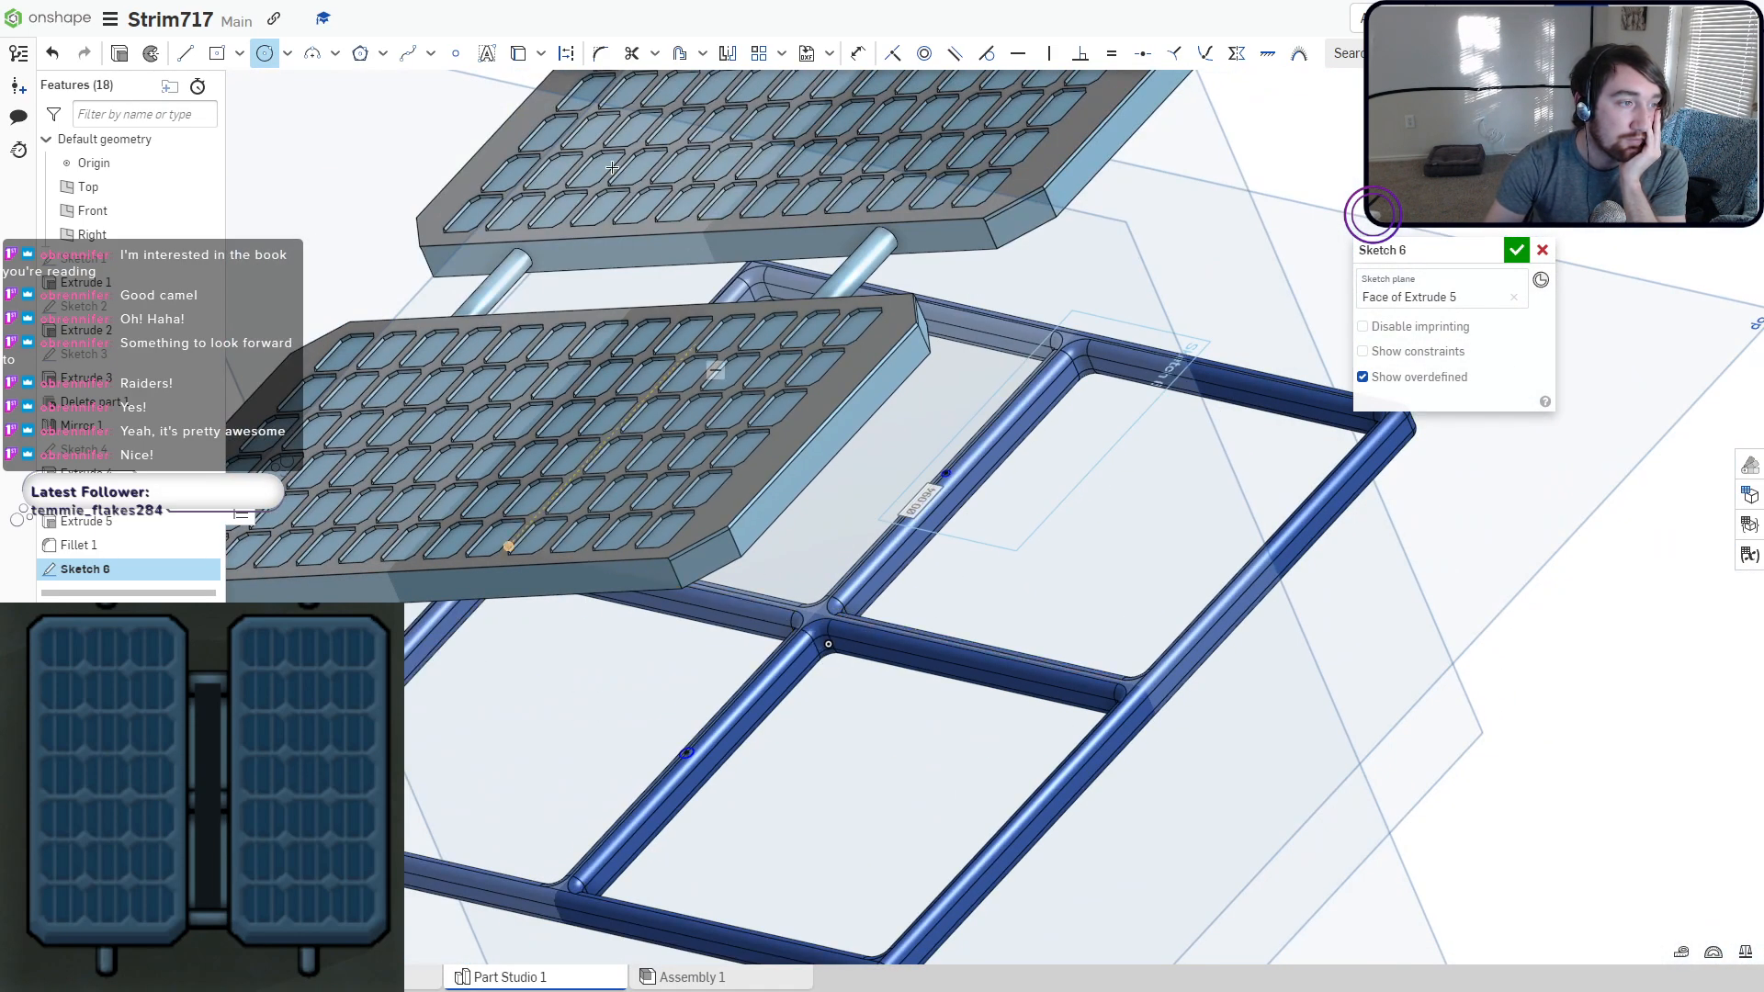
pyautogui.press('Escape')
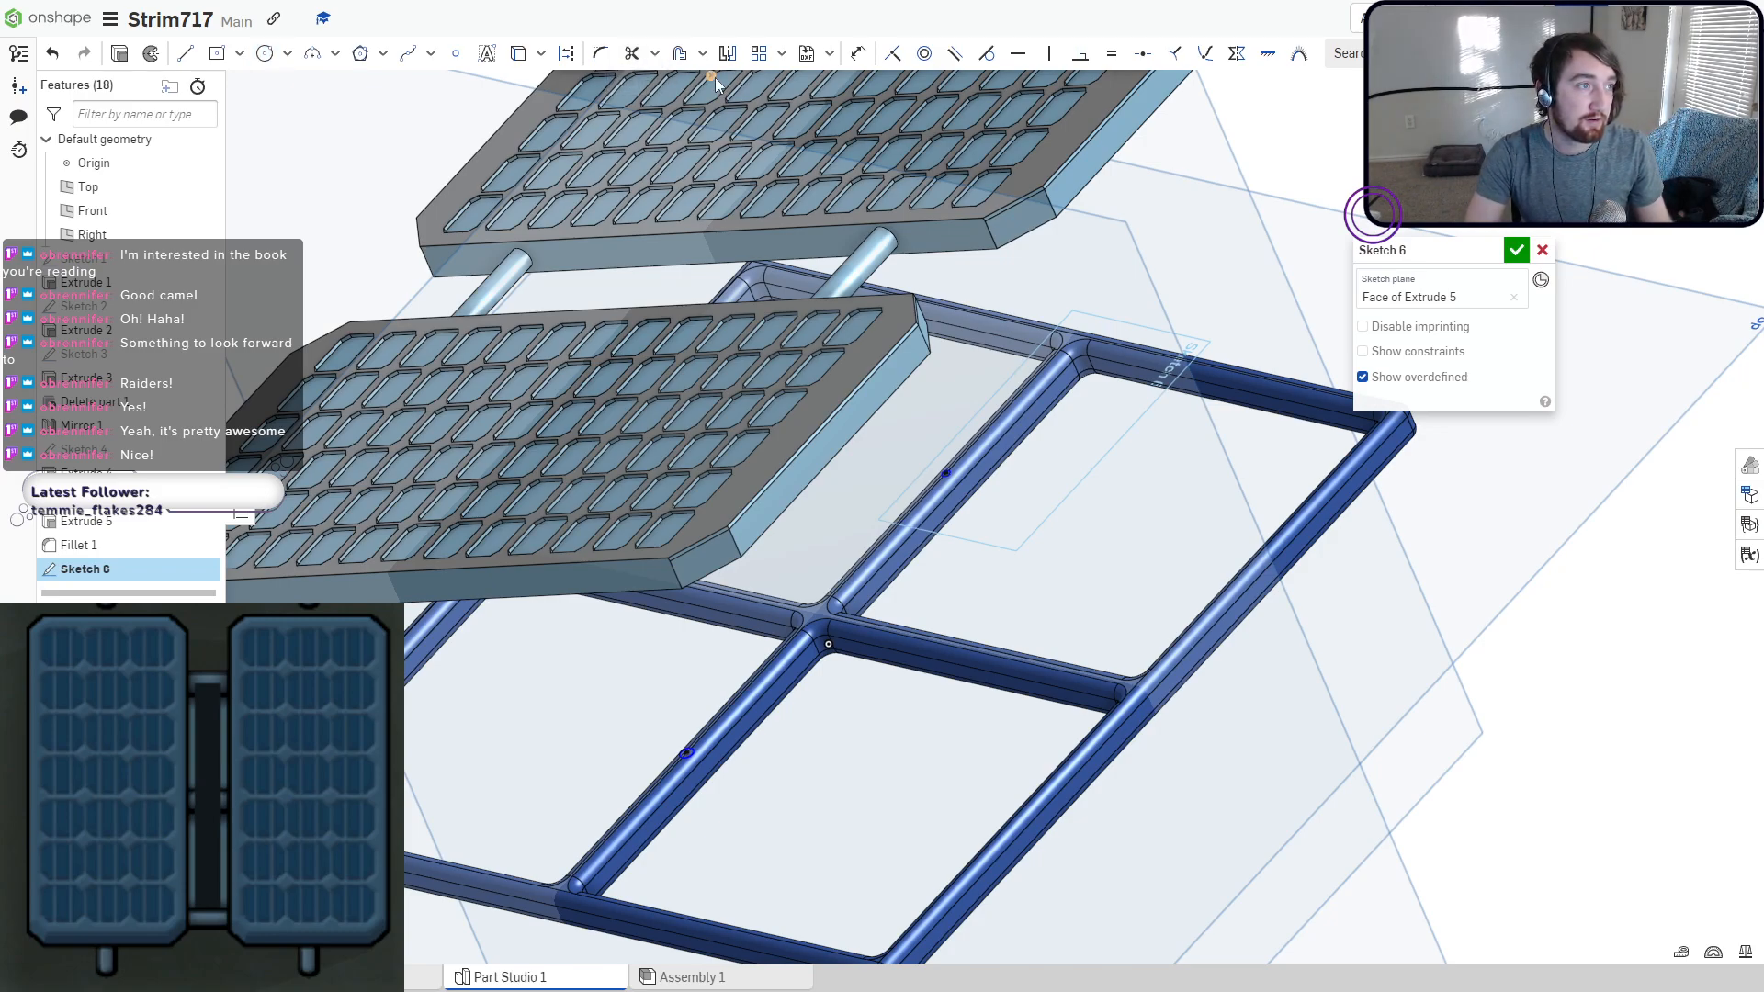
# Dimension the first circle's diameter as 0.175 cm.
pyautogui.click(853, 53)
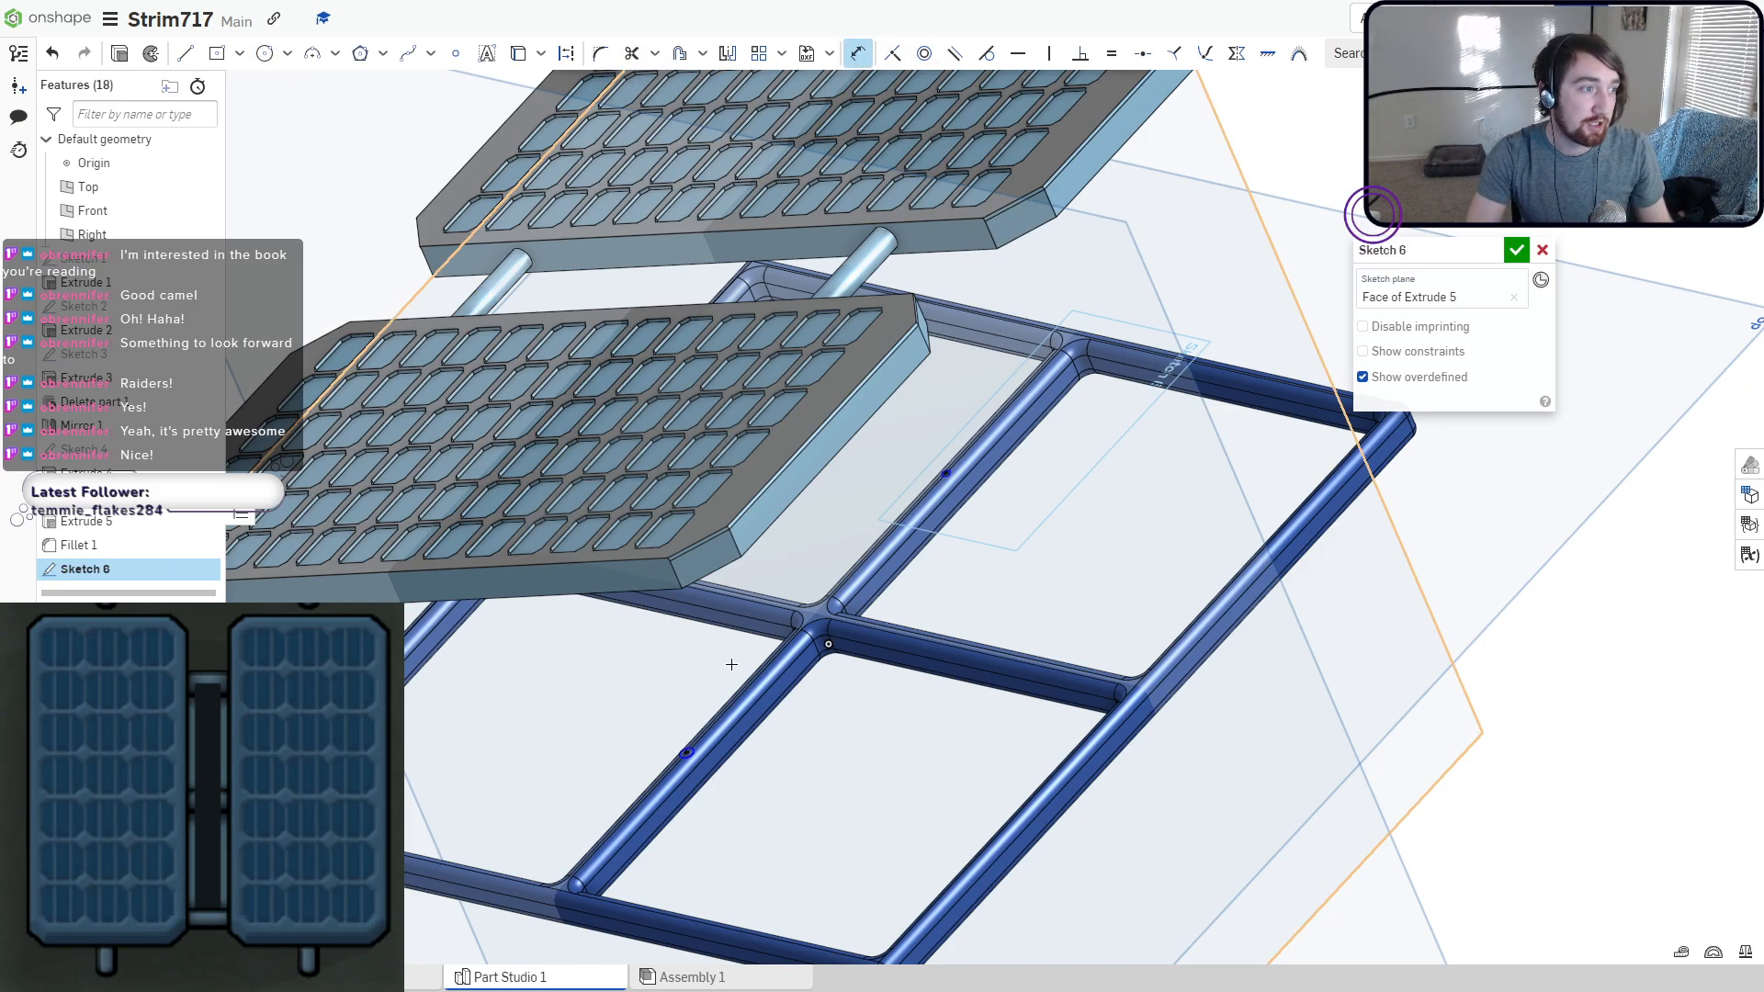
pyautogui.click(687, 752)
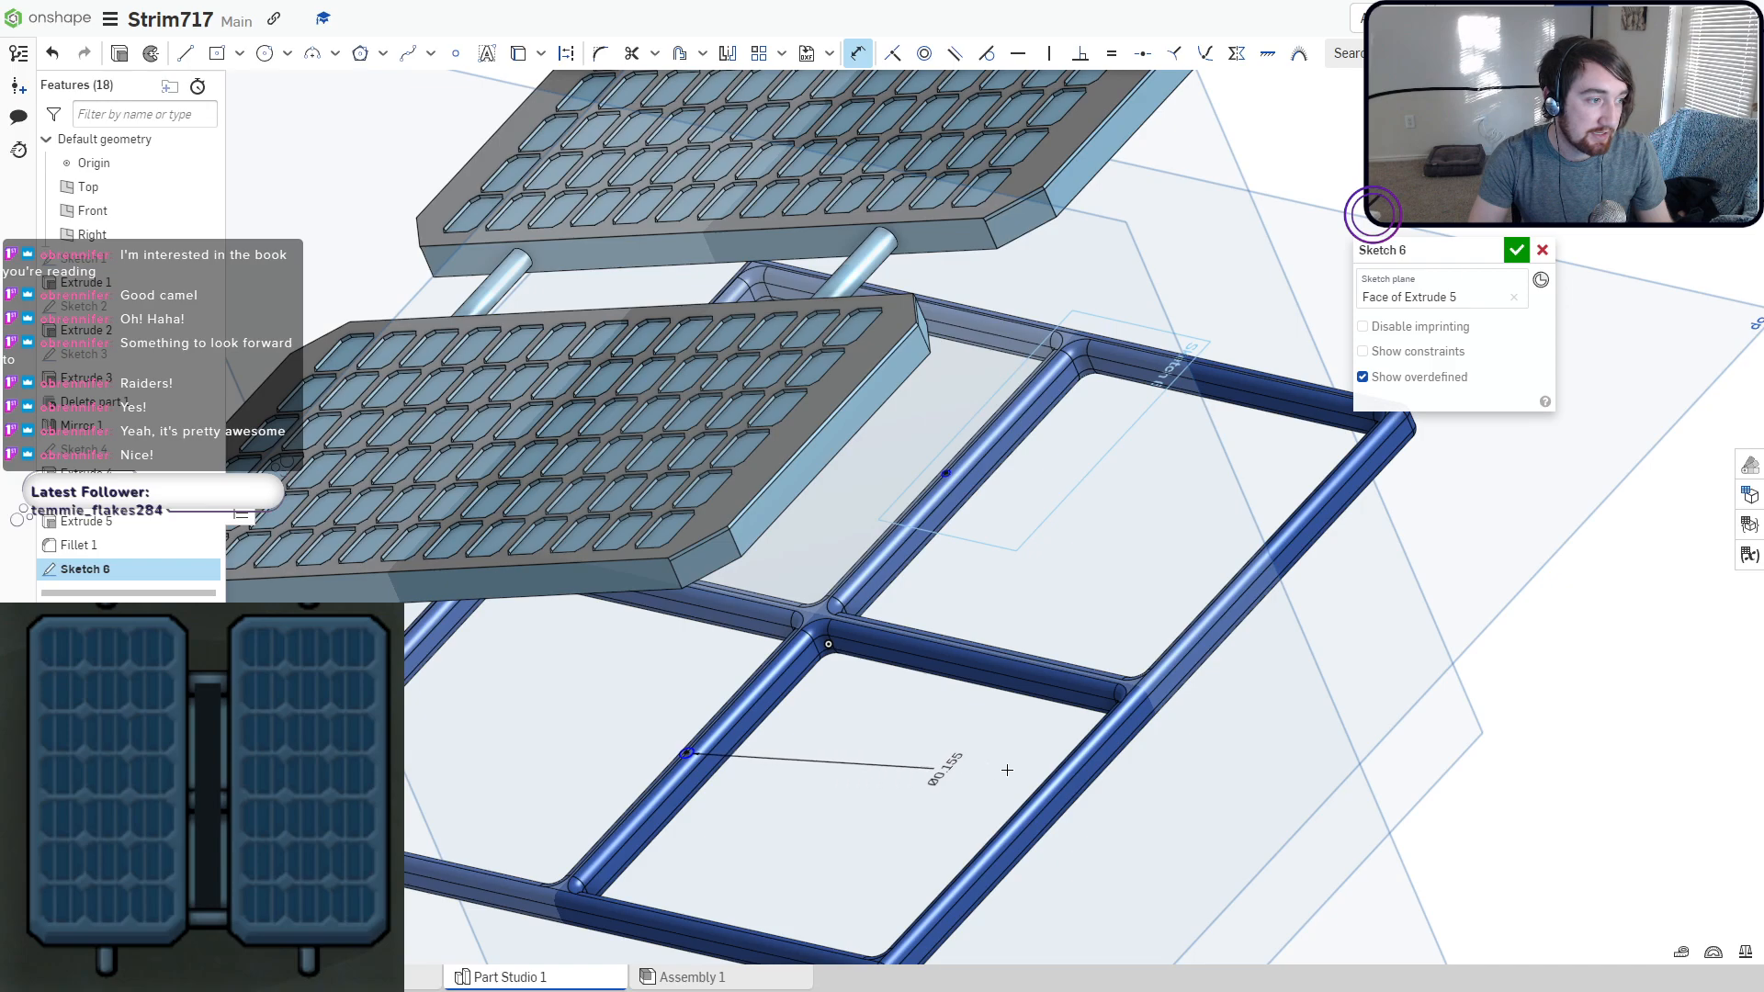
pyautogui.click(1217, 795)
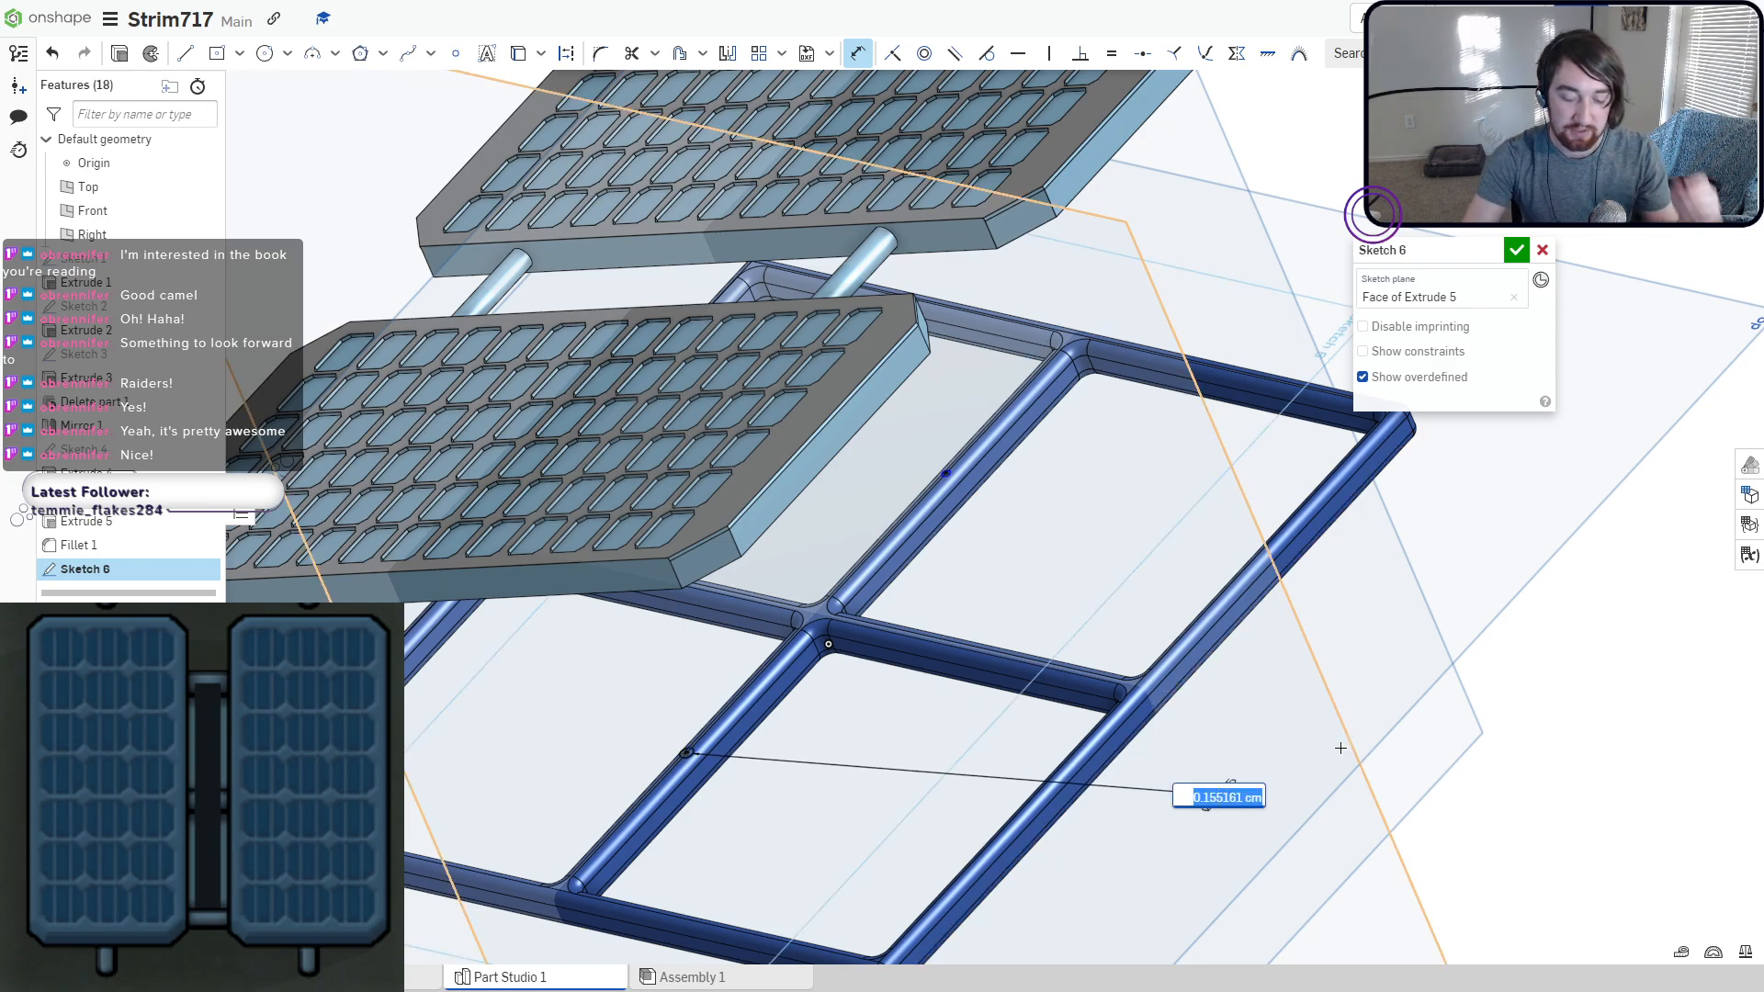
pyautogui.press('BackSpace')
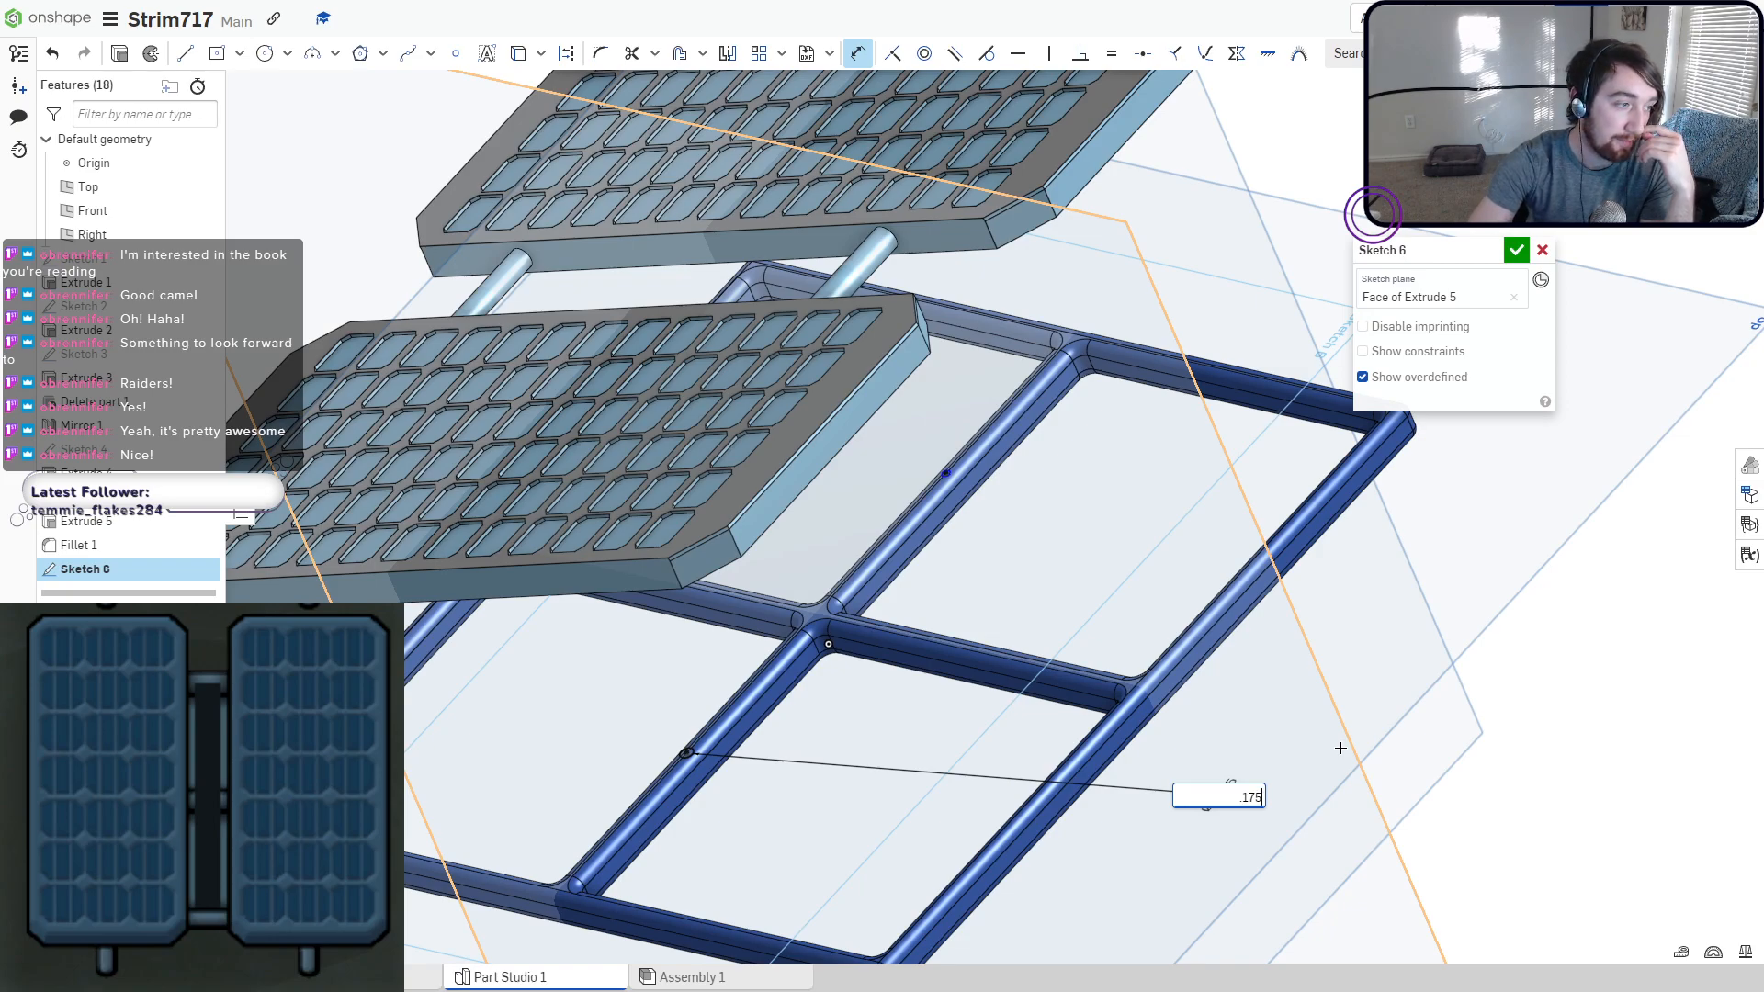
pyautogui.press('Return')
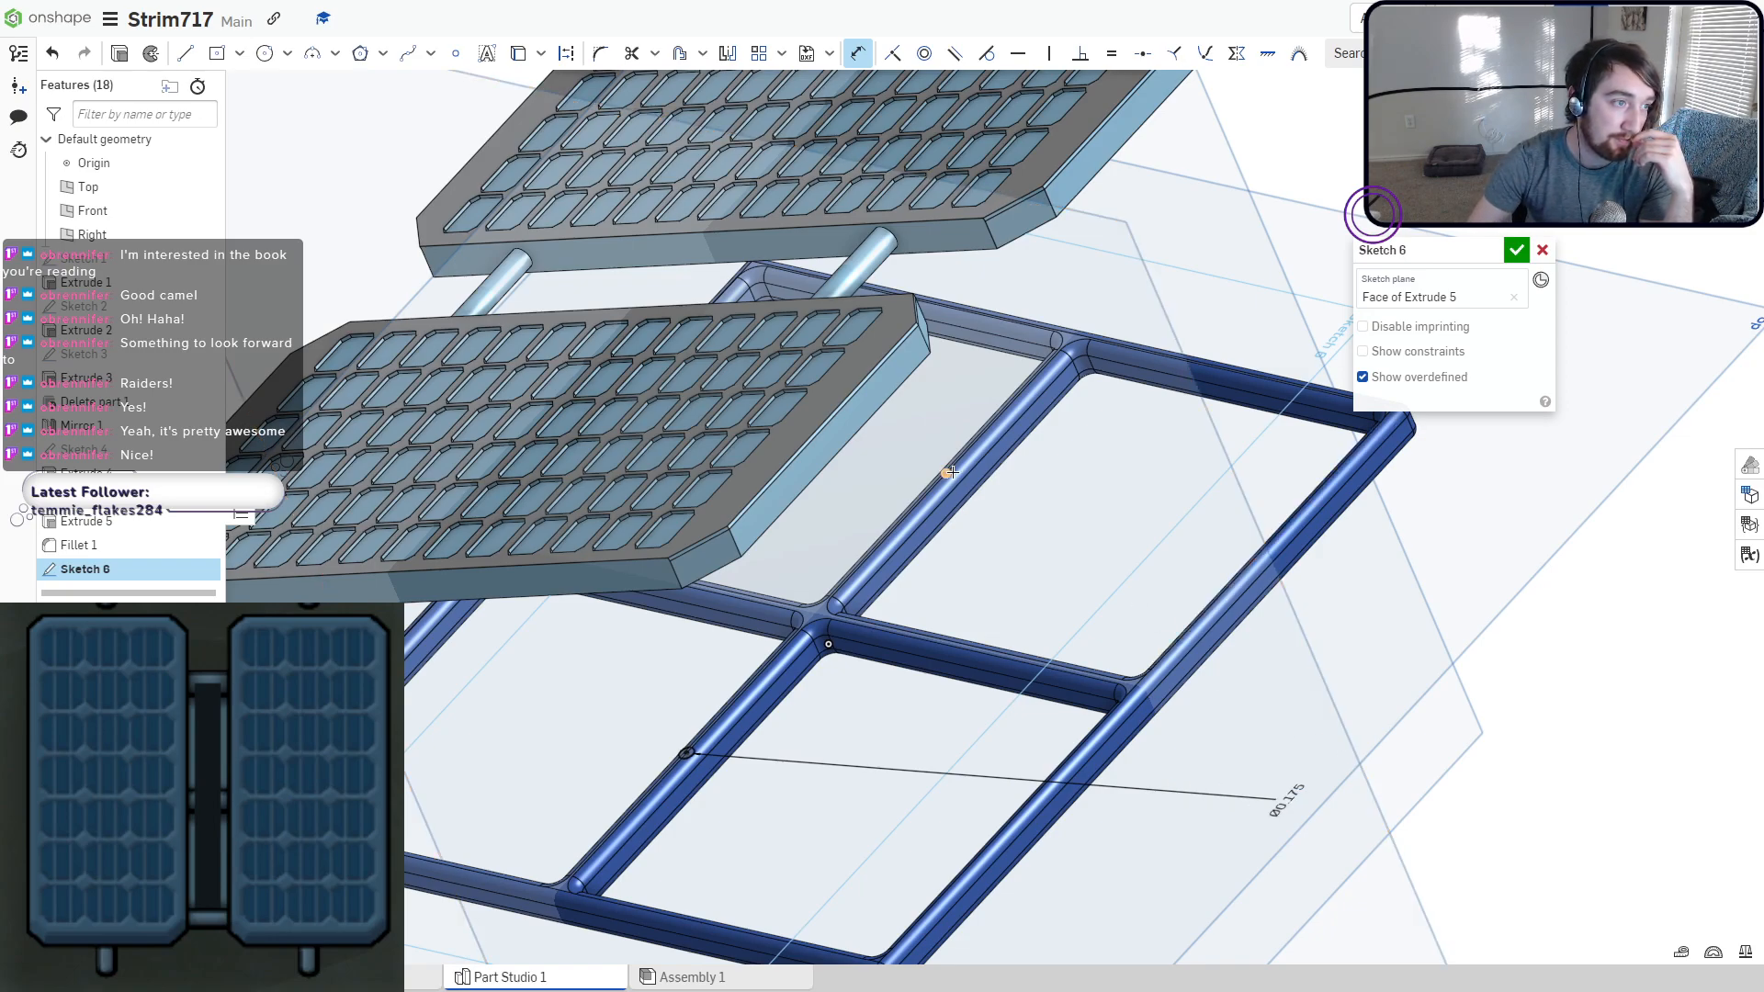
# Dimension the second circle's diameter as 0.175 cm and finish the sketch.
pyautogui.scroll(3, 951, 471)
pyautogui.click(950, 475)
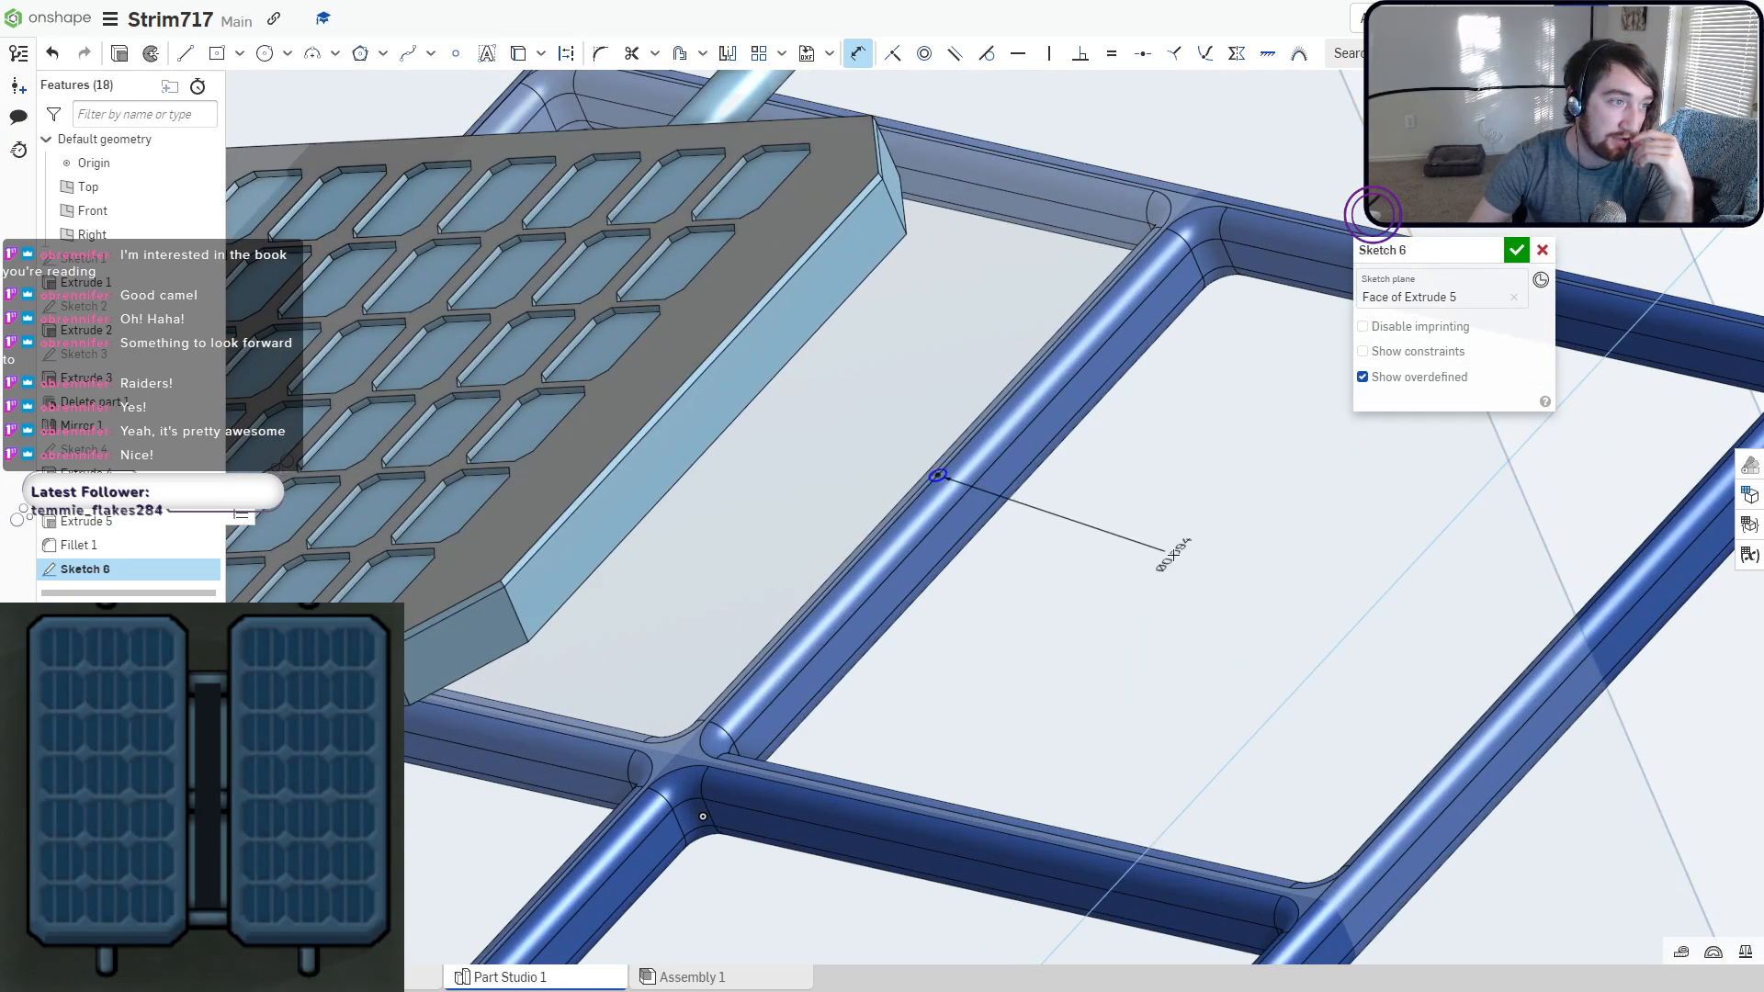
pyautogui.click(1174, 554)
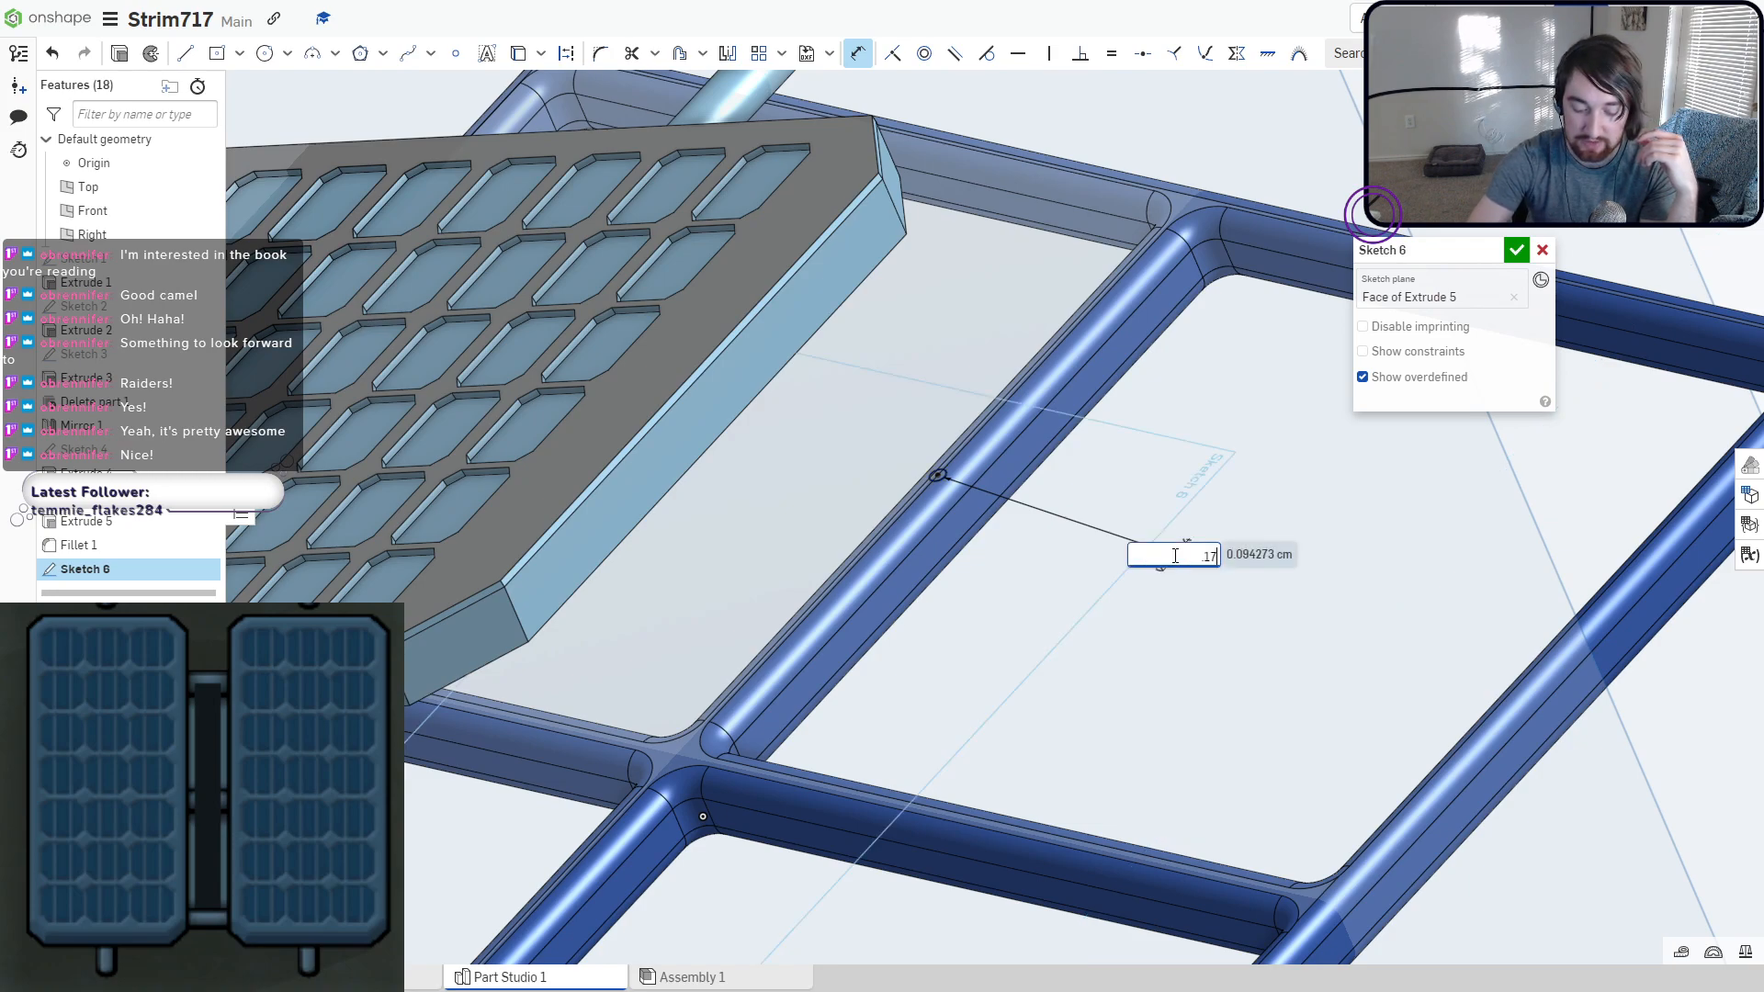
pyautogui.press('Return')
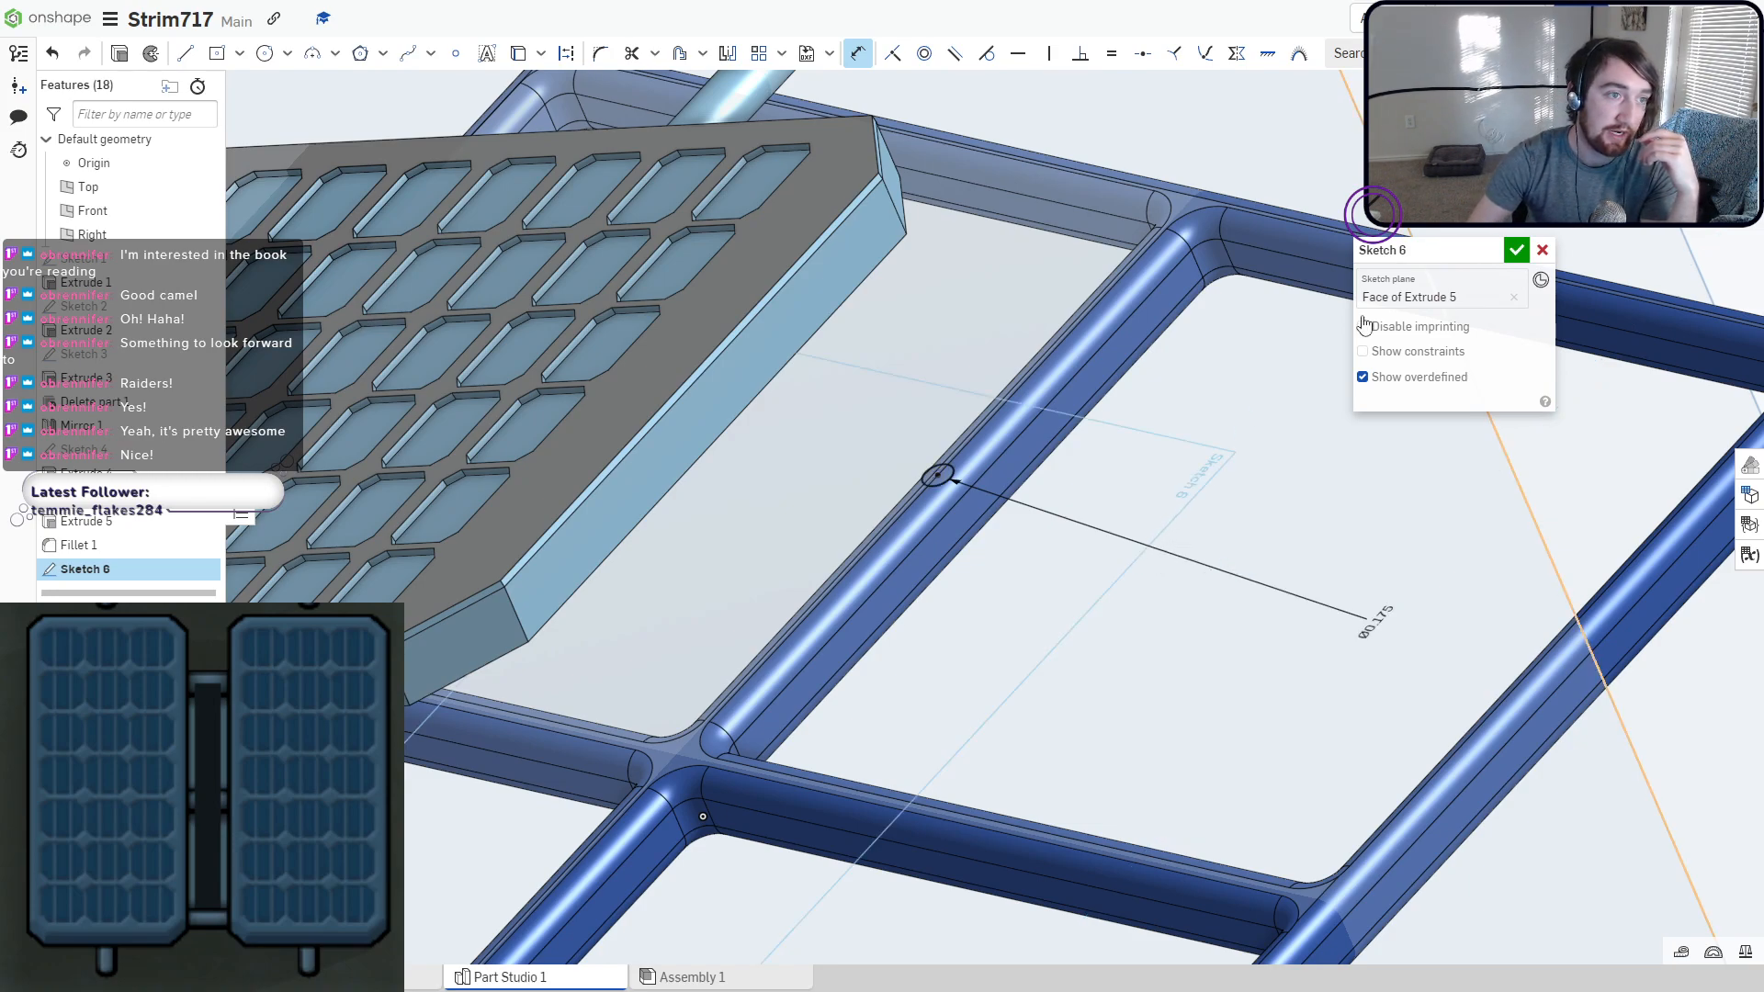
pyautogui.click(1518, 249)
# Start a solid extrusion of all regions inside the first circle on the base frame.
pyautogui.scroll(-6, 901, 625)
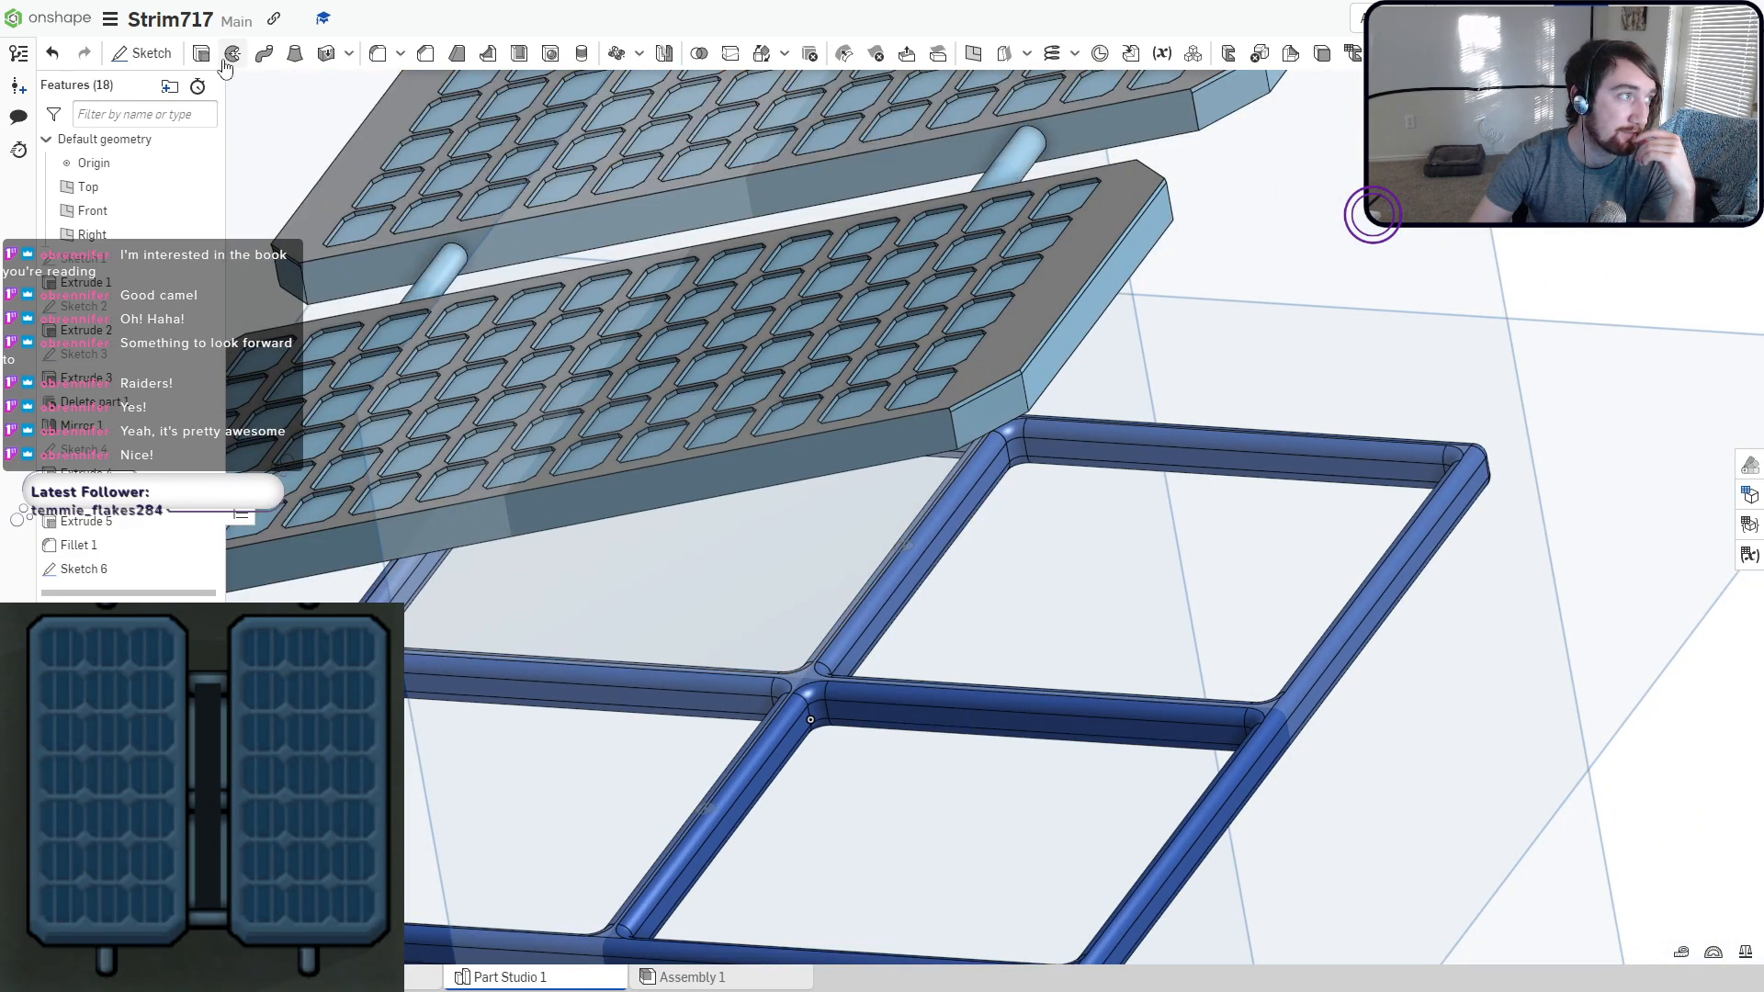
pyautogui.click(231, 54)
pyautogui.scroll(3, 705, 809)
pyautogui.scroll(3, 706, 809)
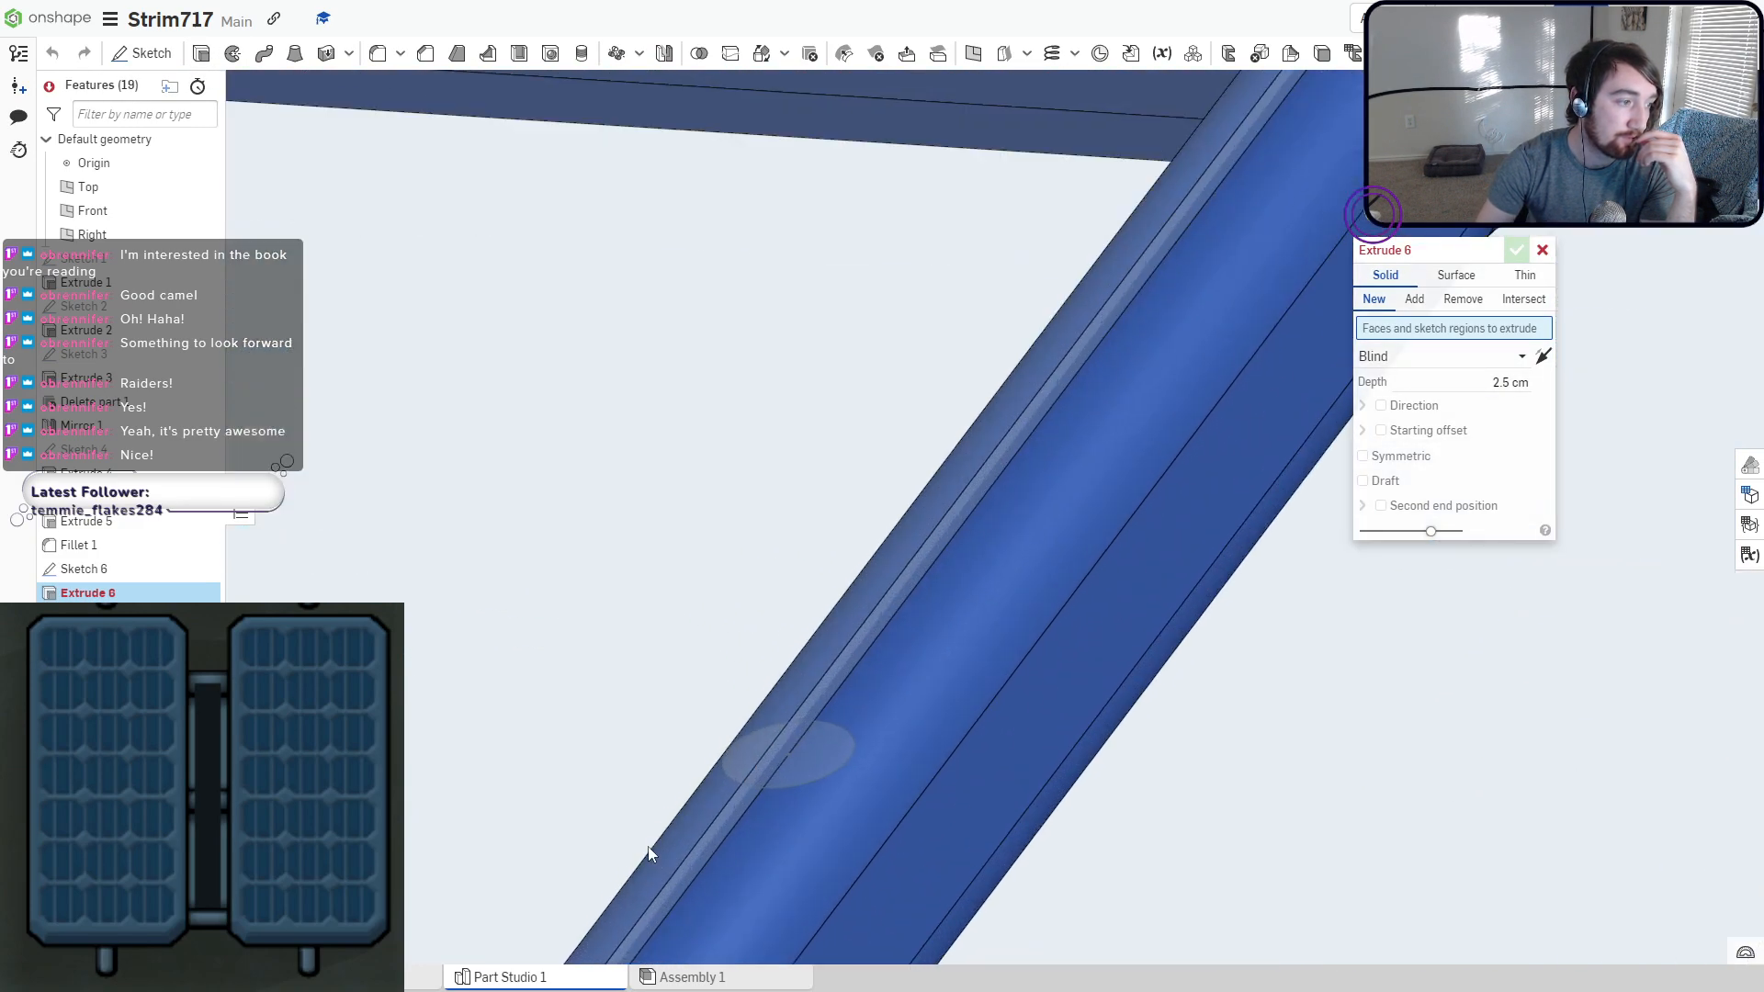
pyautogui.click(758, 780)
pyautogui.click(747, 759)
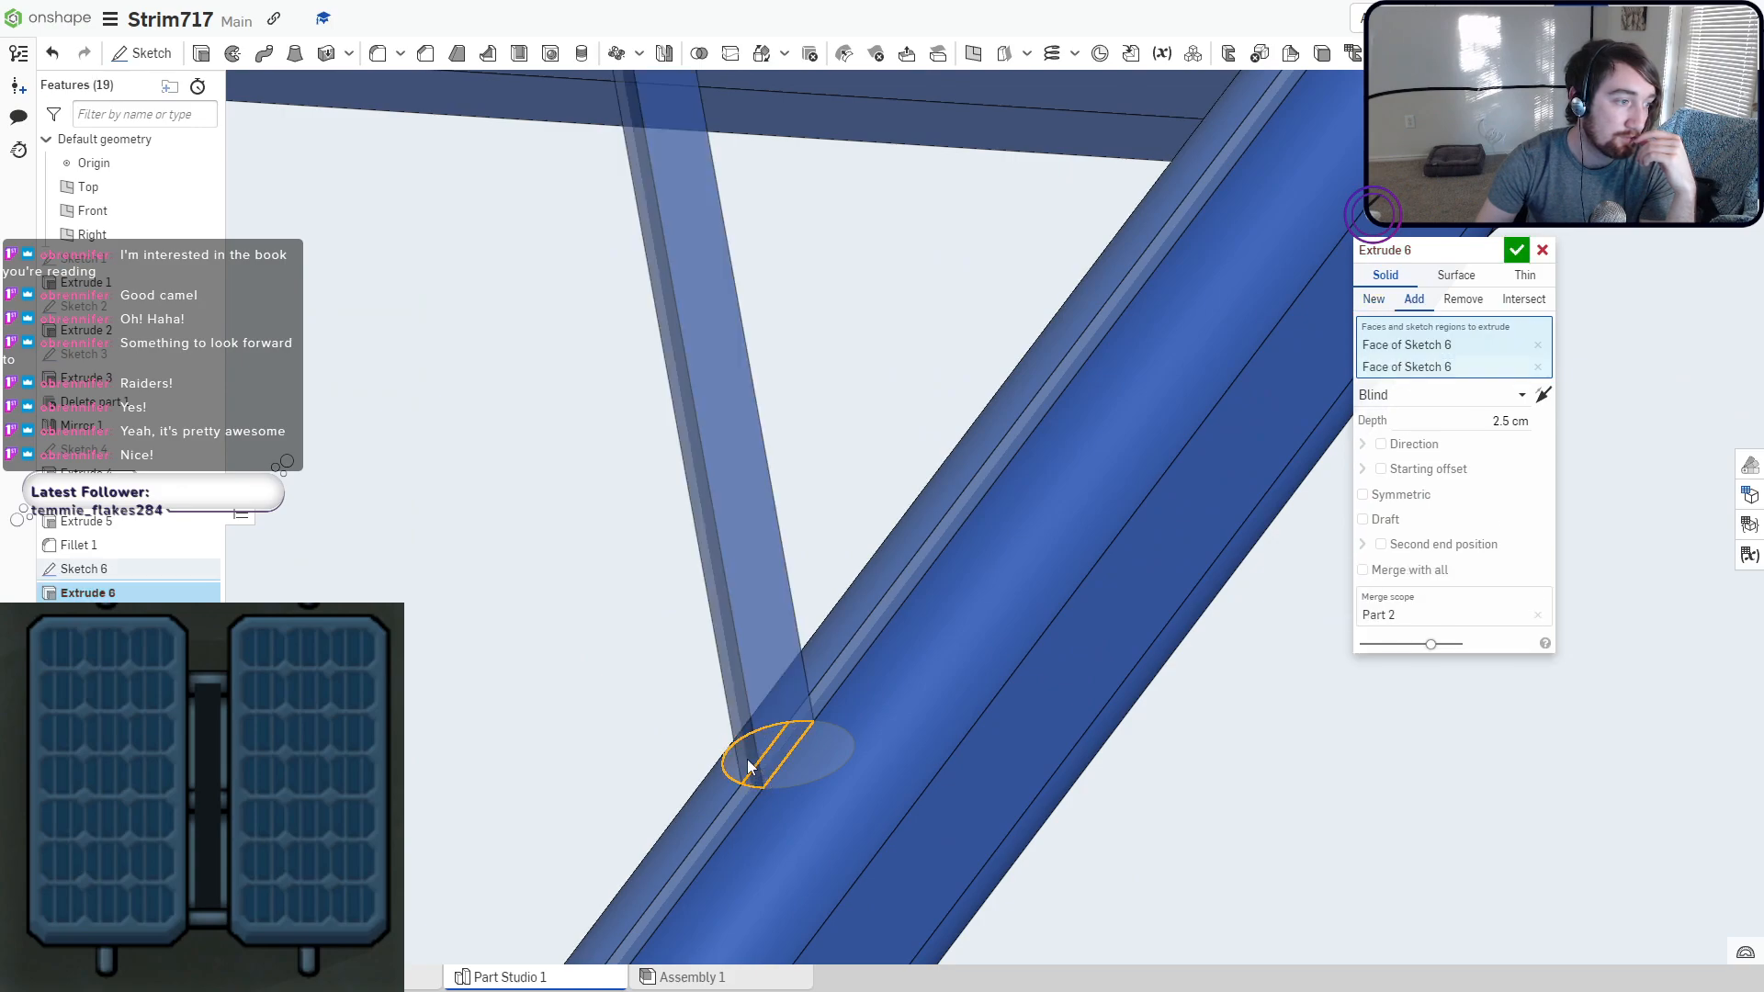
pyautogui.click(812, 772)
pyautogui.scroll(-3, 1154, 544)
pyautogui.scroll(-4, 1154, 543)
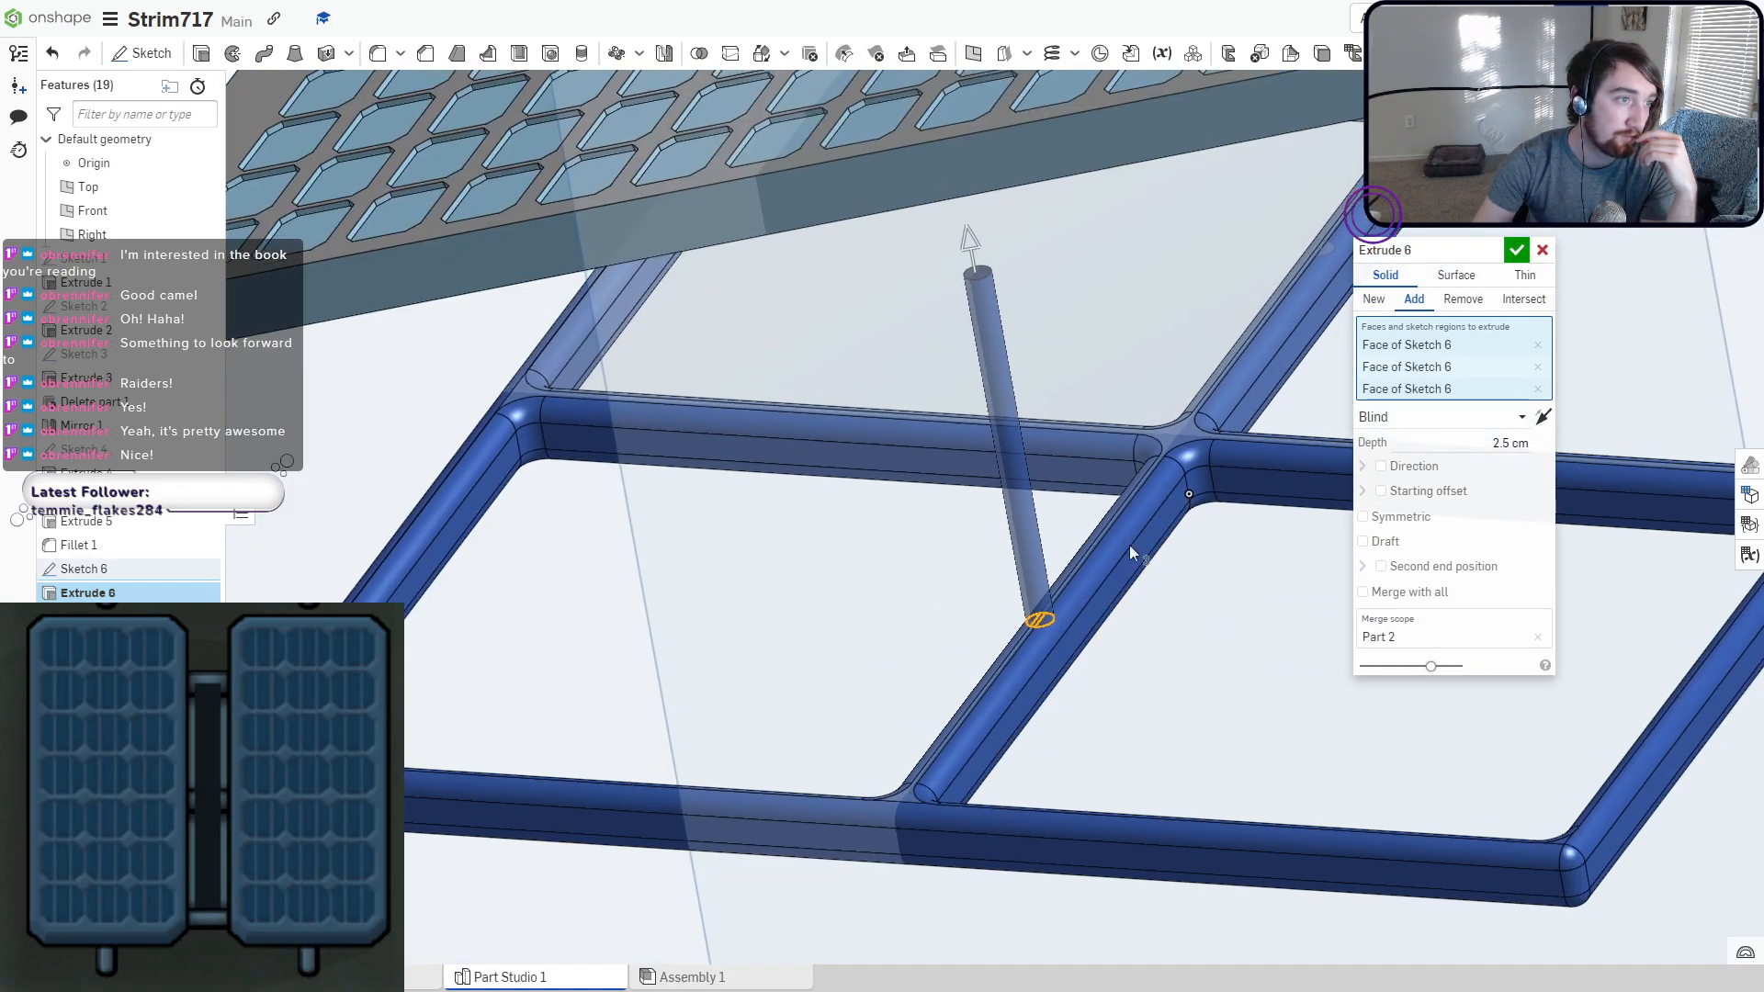
# Include all regions of the second circle on the opposite cross arm in the extrusion.
pyautogui.moveTo(1128, 543); pyautogui.dragTo(602, 801, button='middle')
pyautogui.moveTo(790, 598); pyautogui.dragTo(824, 617, button='right')
pyautogui.scroll(5, 800, 707)
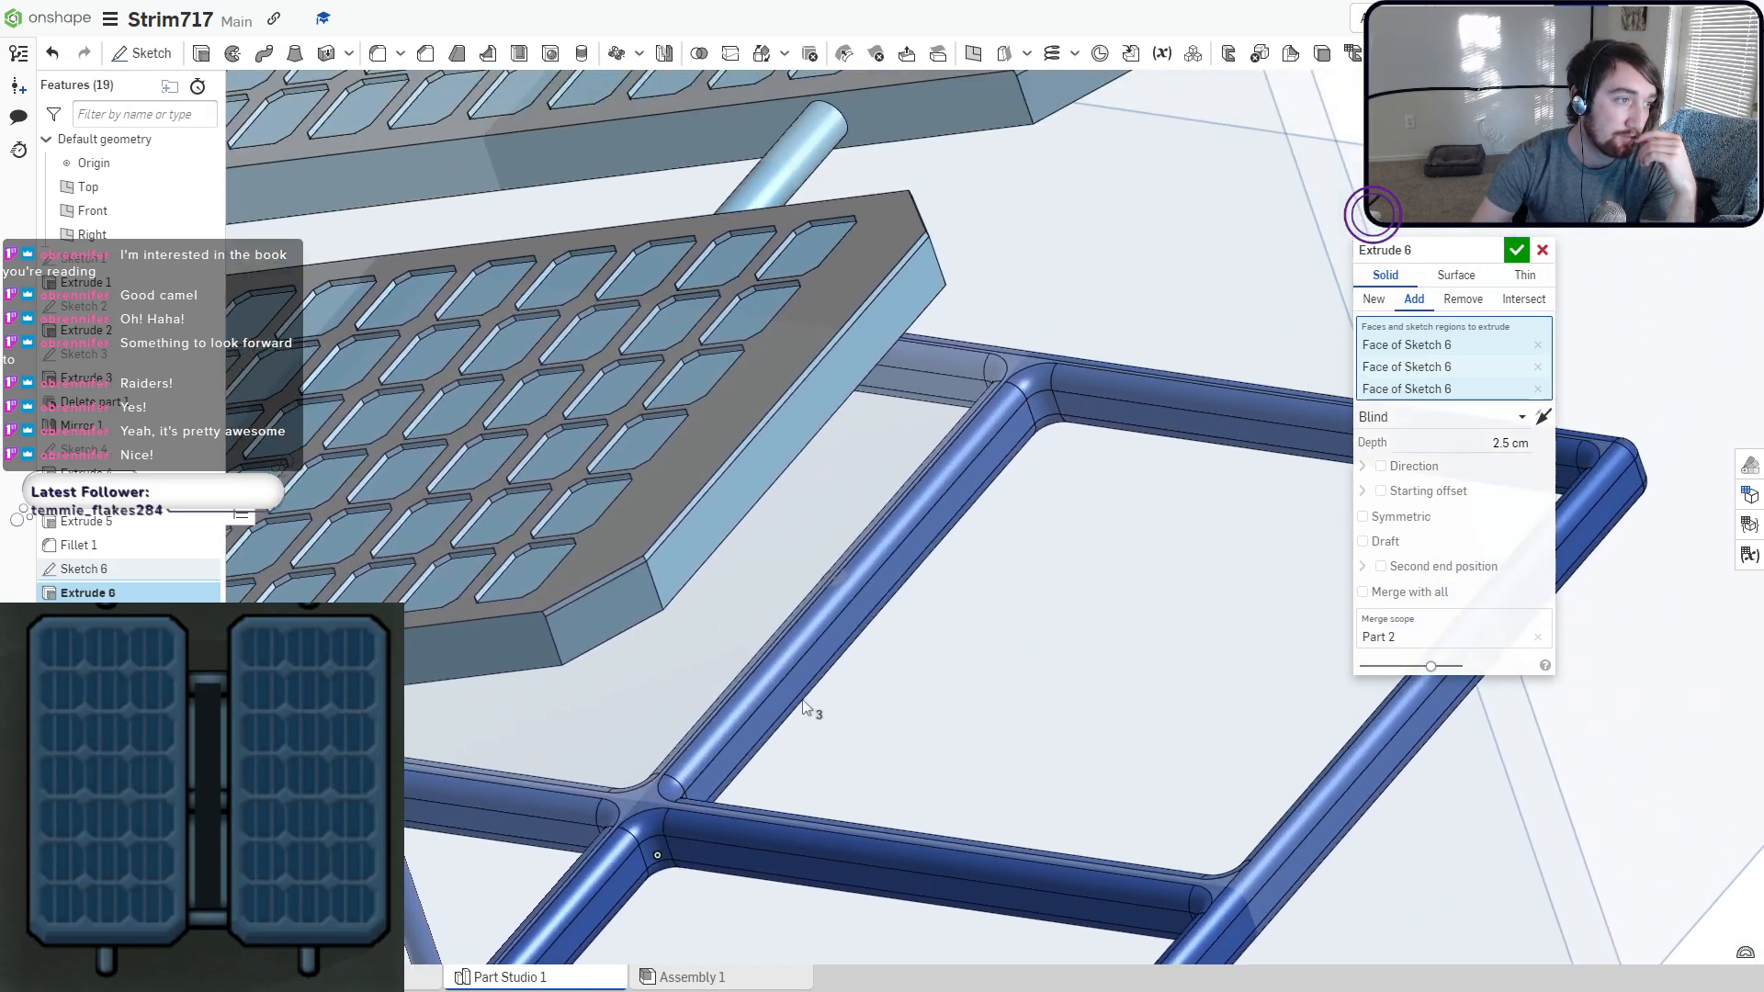
pyautogui.click(771, 718)
pyautogui.scroll(3, 751, 725)
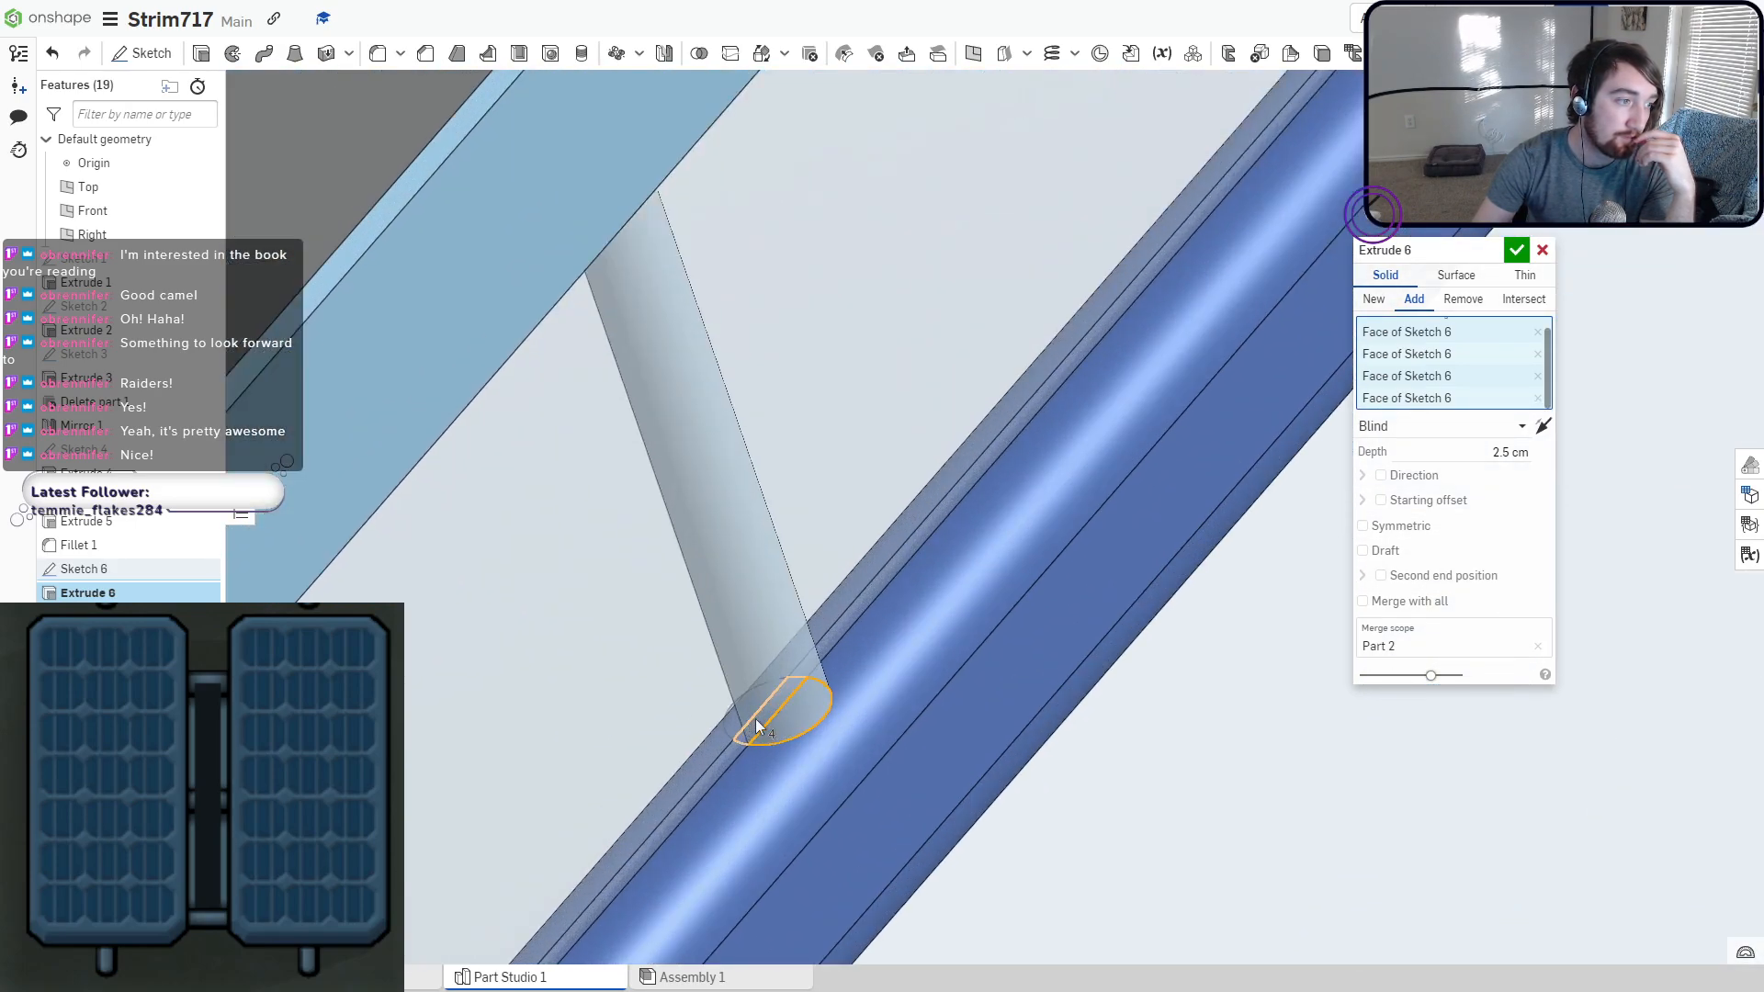
pyautogui.click(748, 724)
pyautogui.scroll(-6, 687, 787)
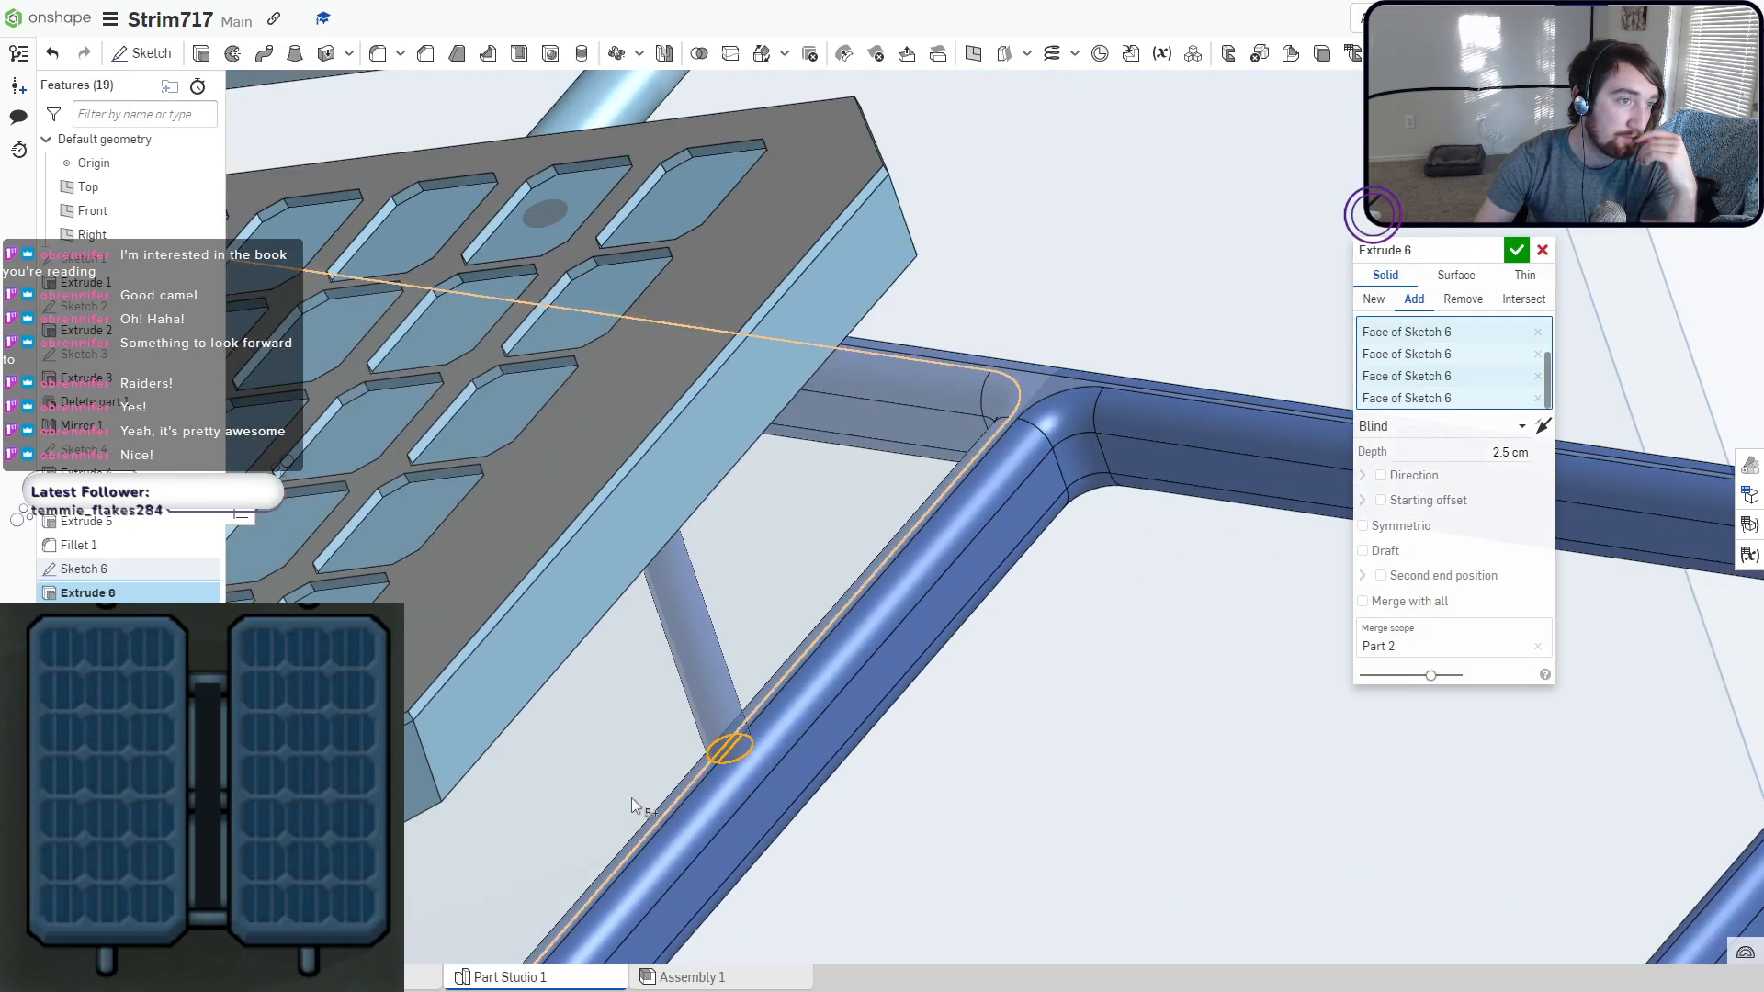
# Extend the two posts to a depth of 4.41 cm up to the panels, using the Add operation with Merge with all enabled.
pyautogui.moveTo(553, 805); pyautogui.dragTo(561, 753, button='right')
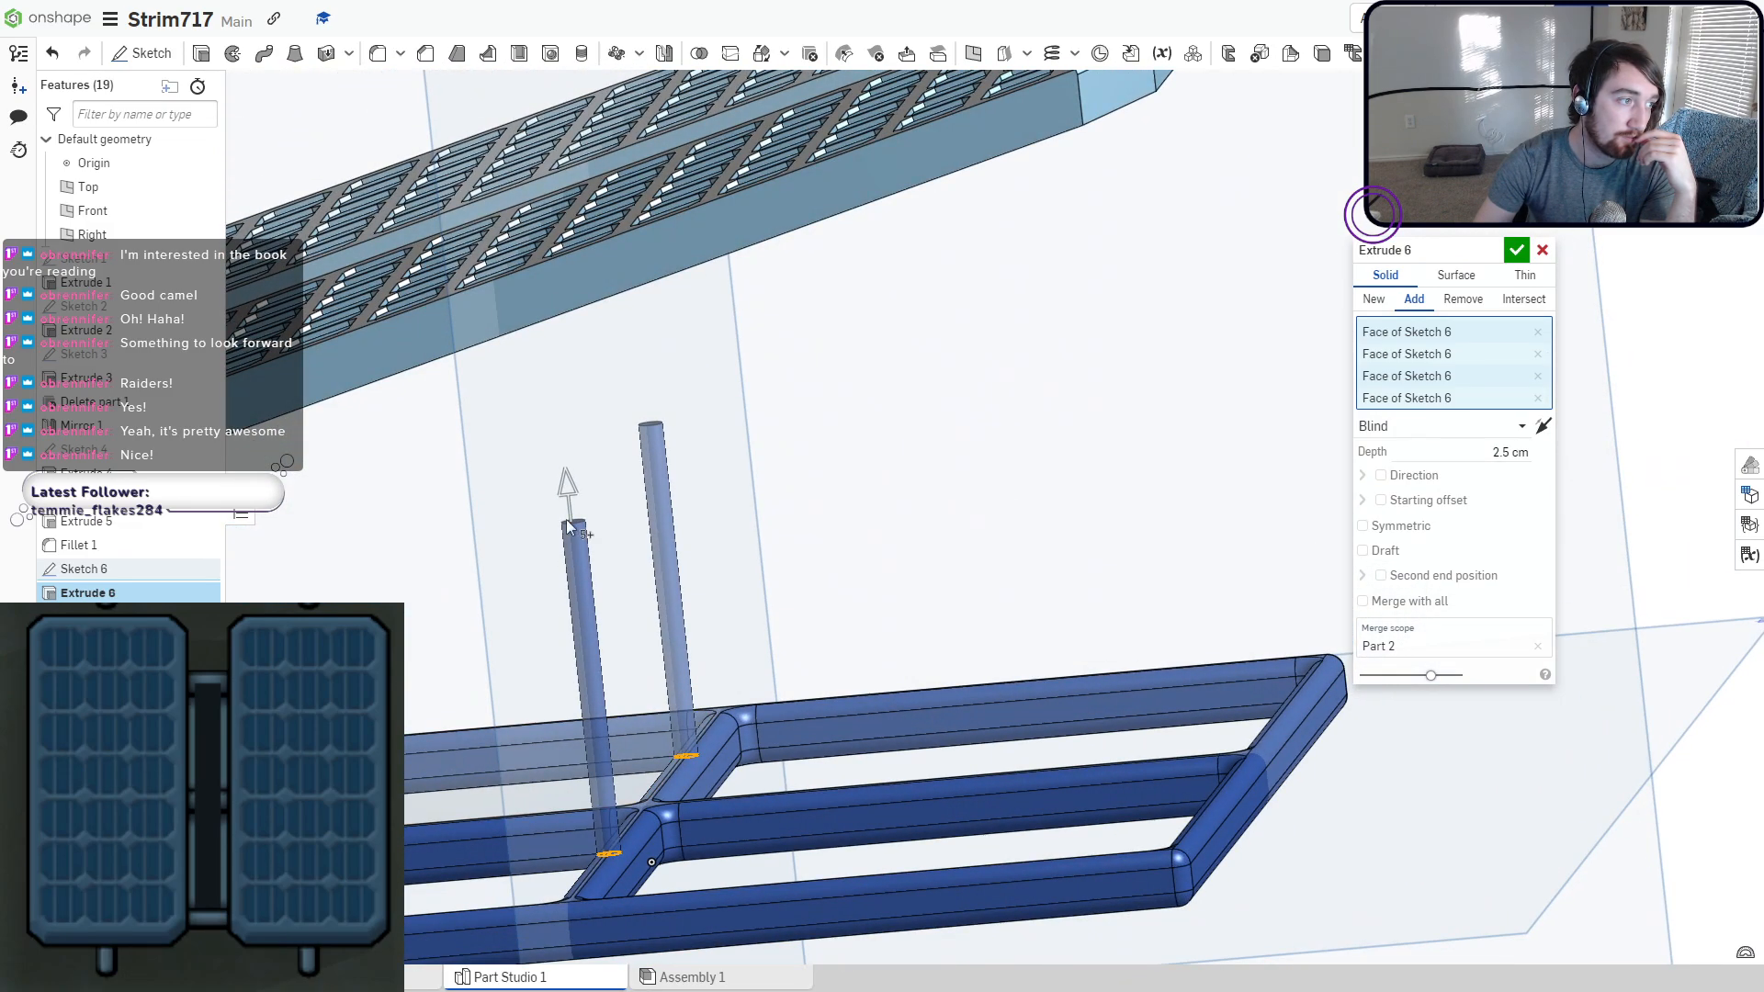
pyautogui.hotkey('shift', '4')
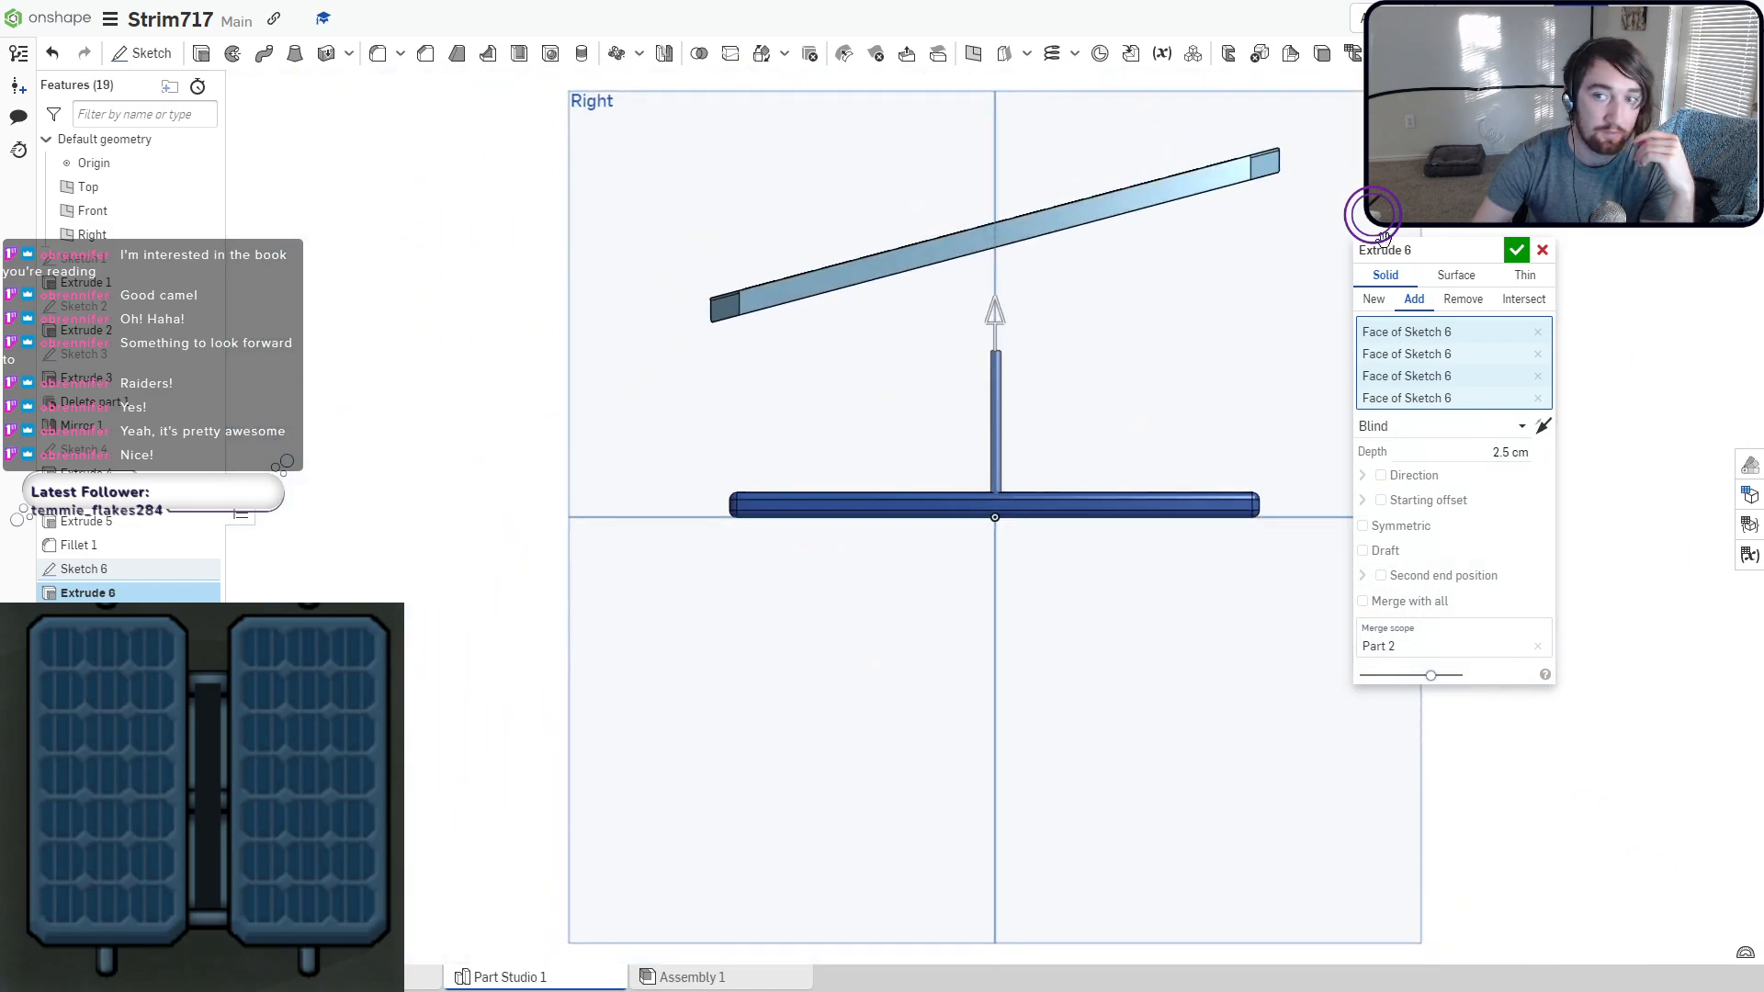
pyautogui.moveTo(731, 278); pyautogui.dragTo(735, 200)
pyautogui.moveTo(948, 369); pyautogui.dragTo(874, 398, button='right')
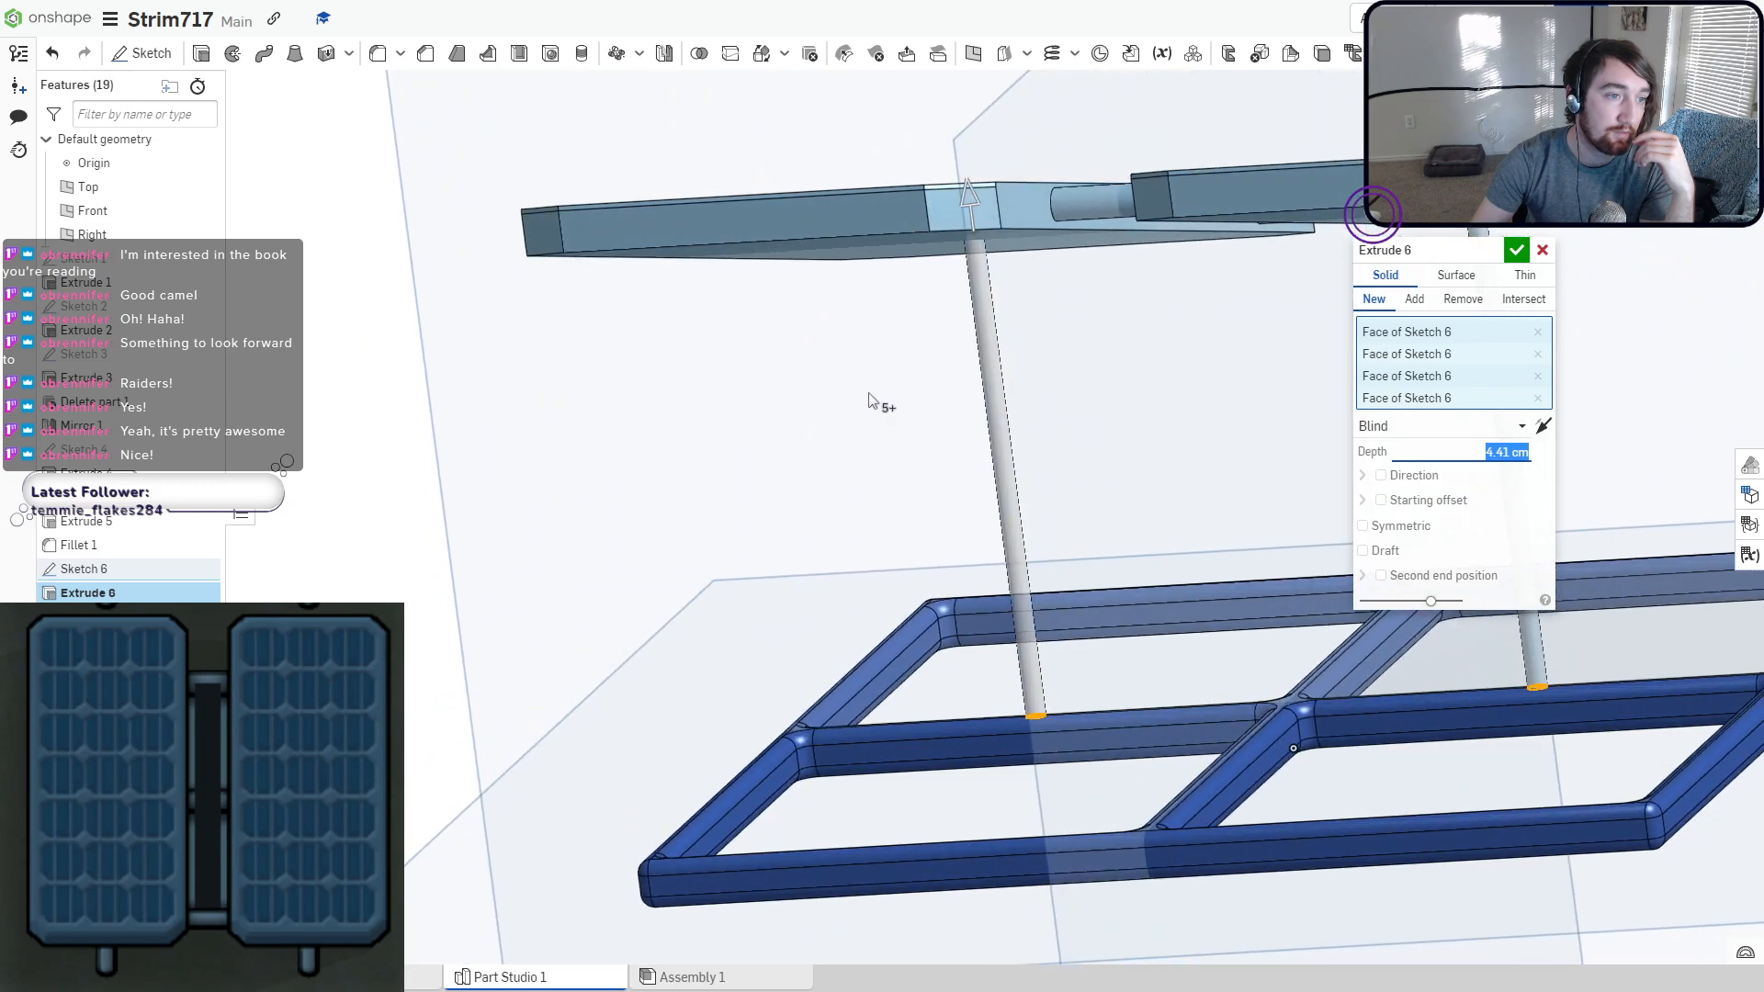
pyautogui.click(1411, 301)
pyautogui.click(1363, 601)
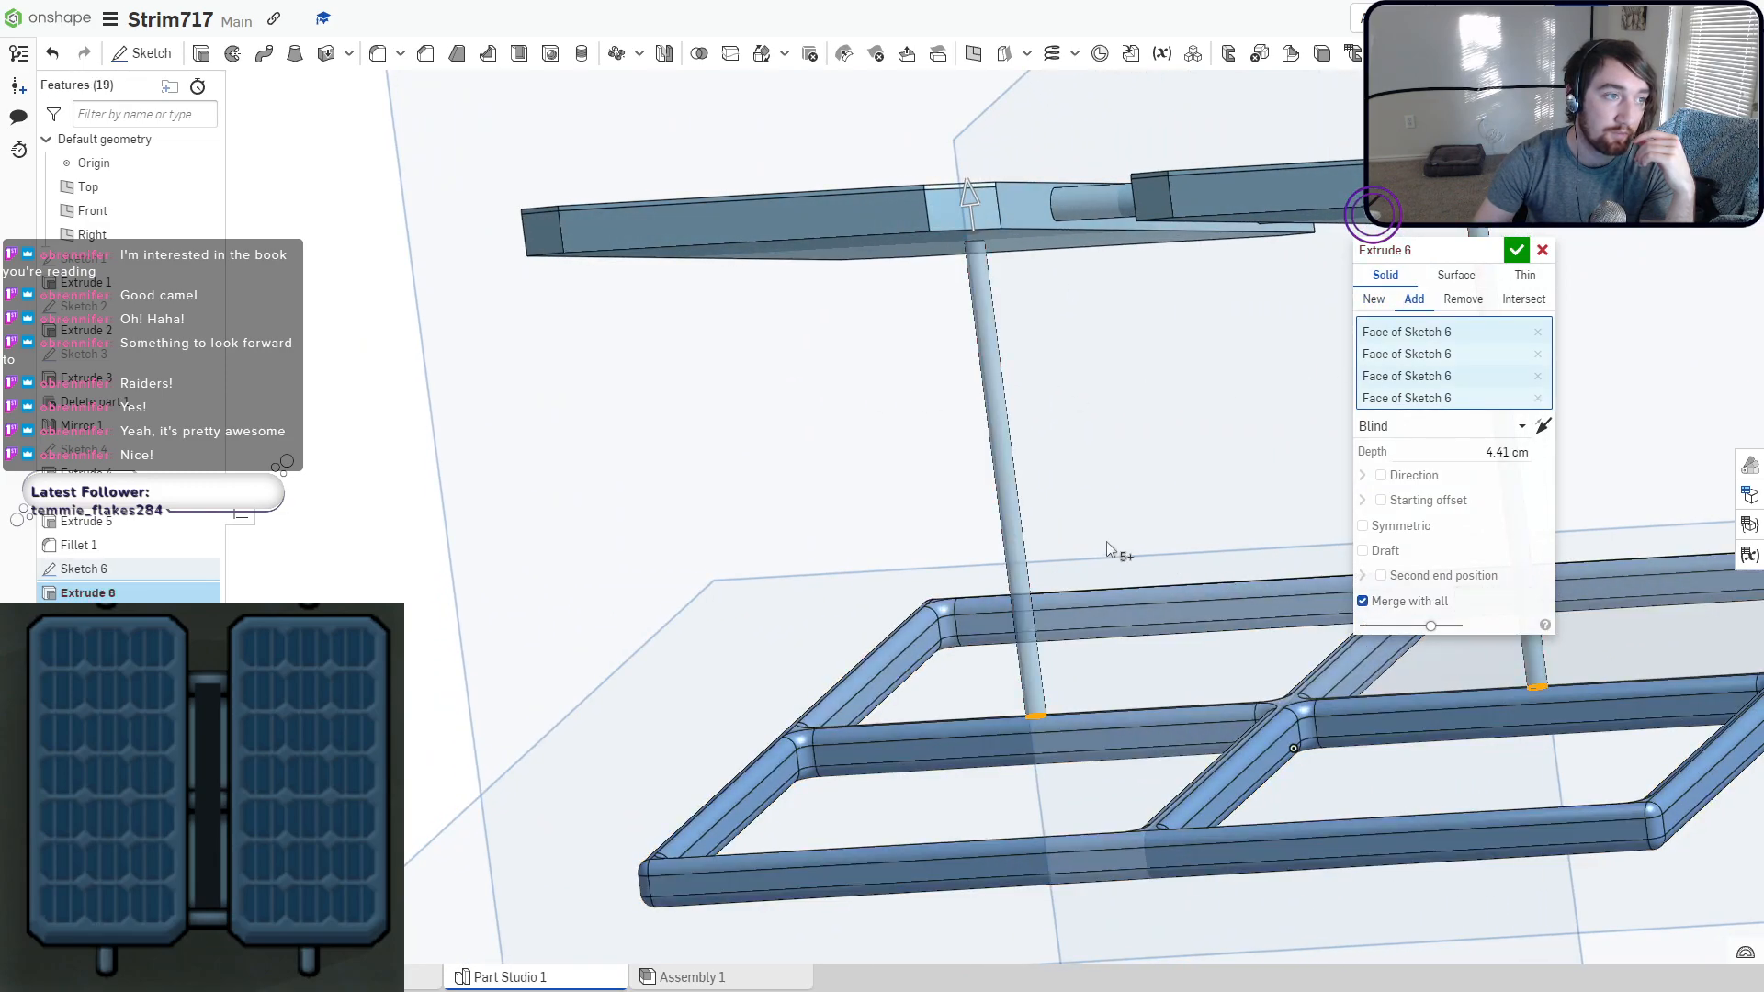
# Finish the extrusion of the two posts between the base frame and the panels.
pyautogui.moveTo(1106, 542); pyautogui.dragTo(1536, 266, button='right')
pyautogui.click(1517, 250)
pyautogui.moveTo(1057, 546); pyautogui.dragTo(1023, 595, button='right')
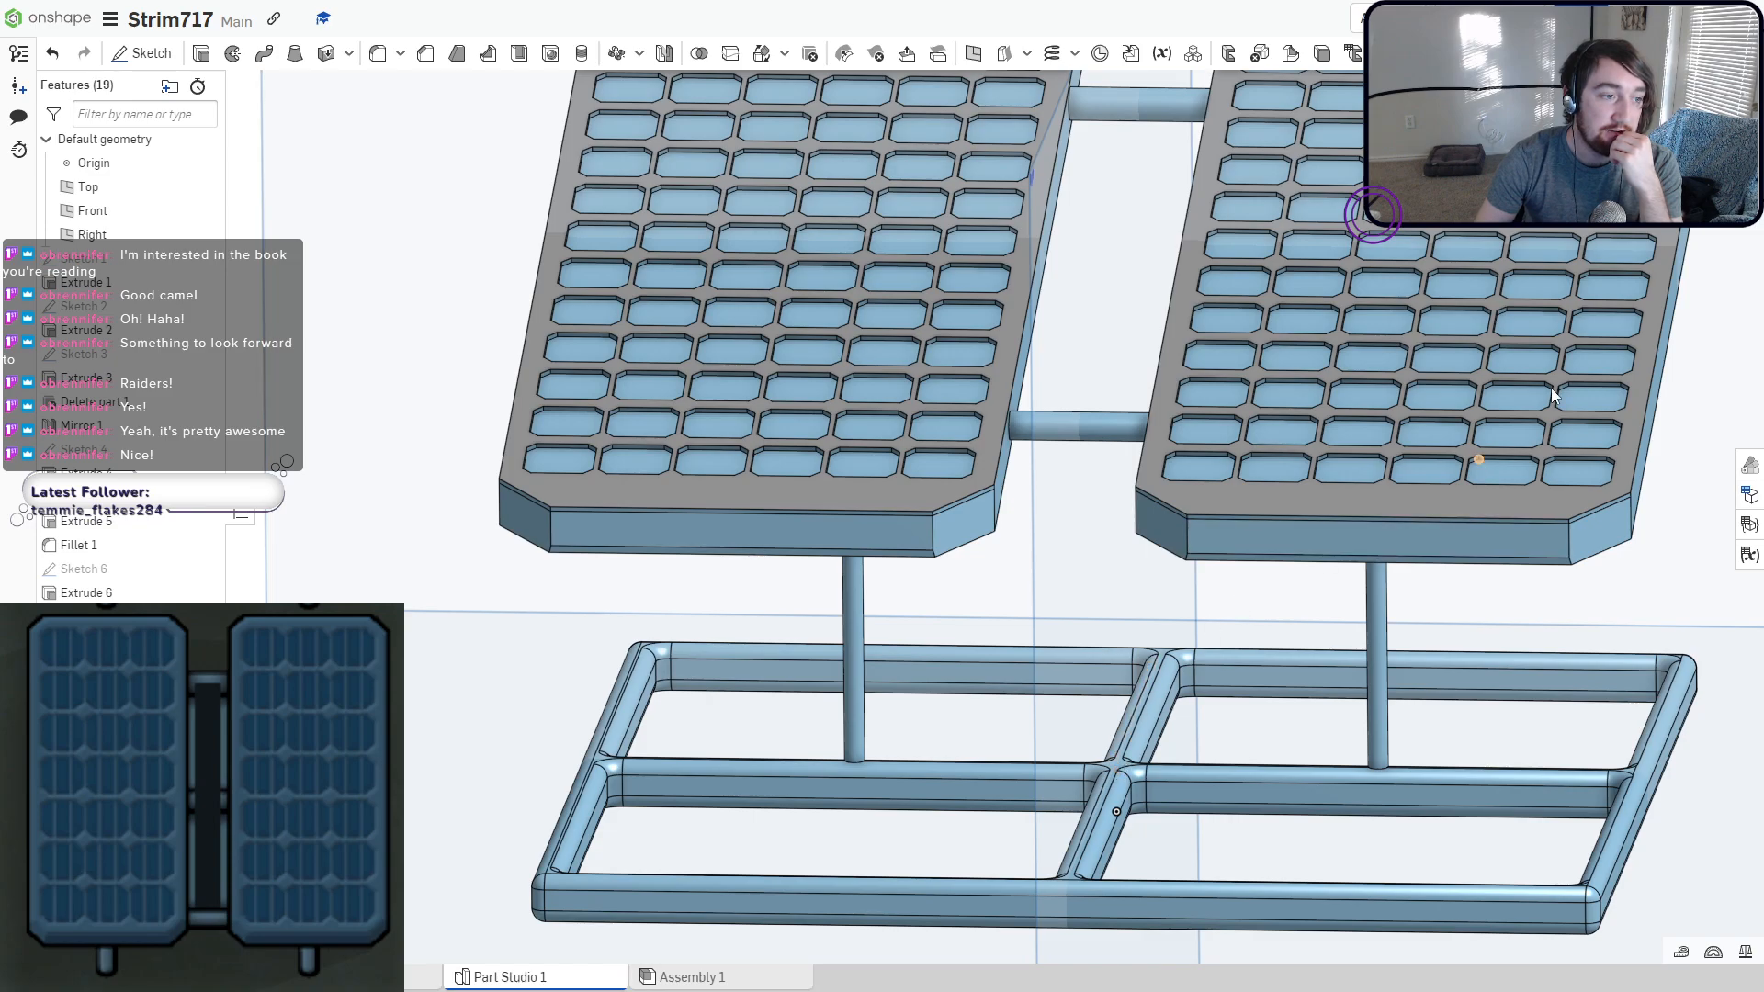
pyautogui.click(159, 57)
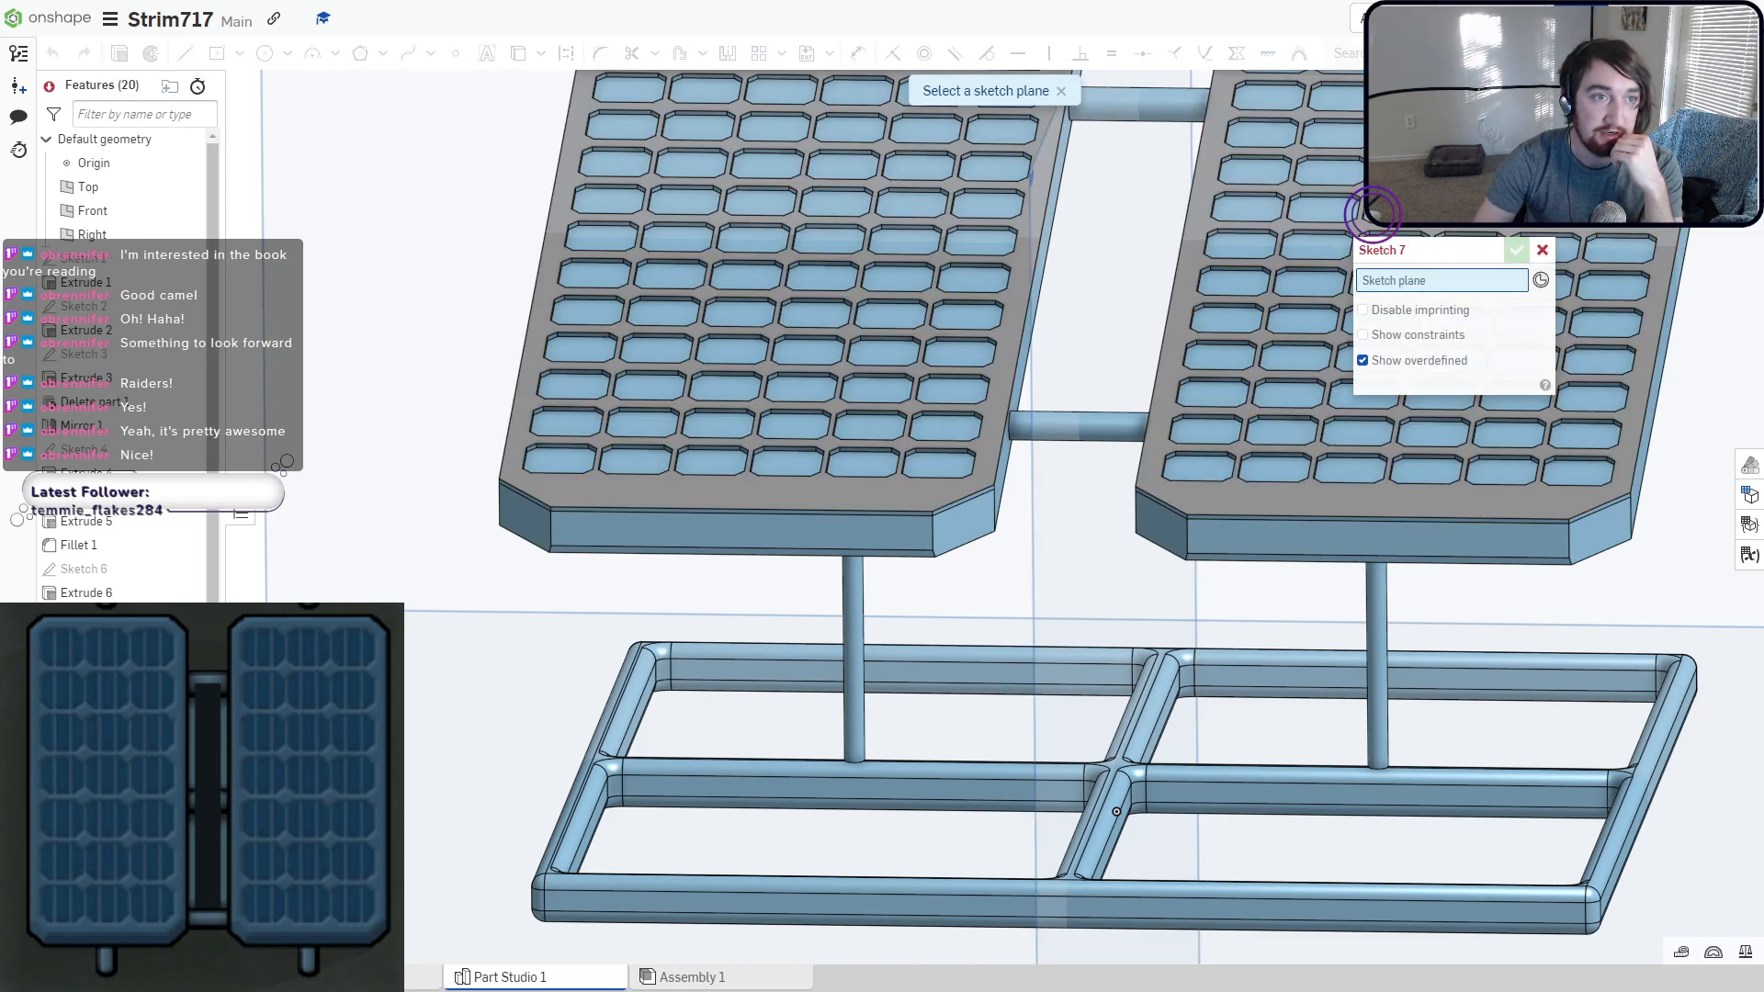
pyautogui.hotkey('shift', '1')
pyautogui.moveTo(989, 424); pyautogui.dragTo(989, 485, button='right')
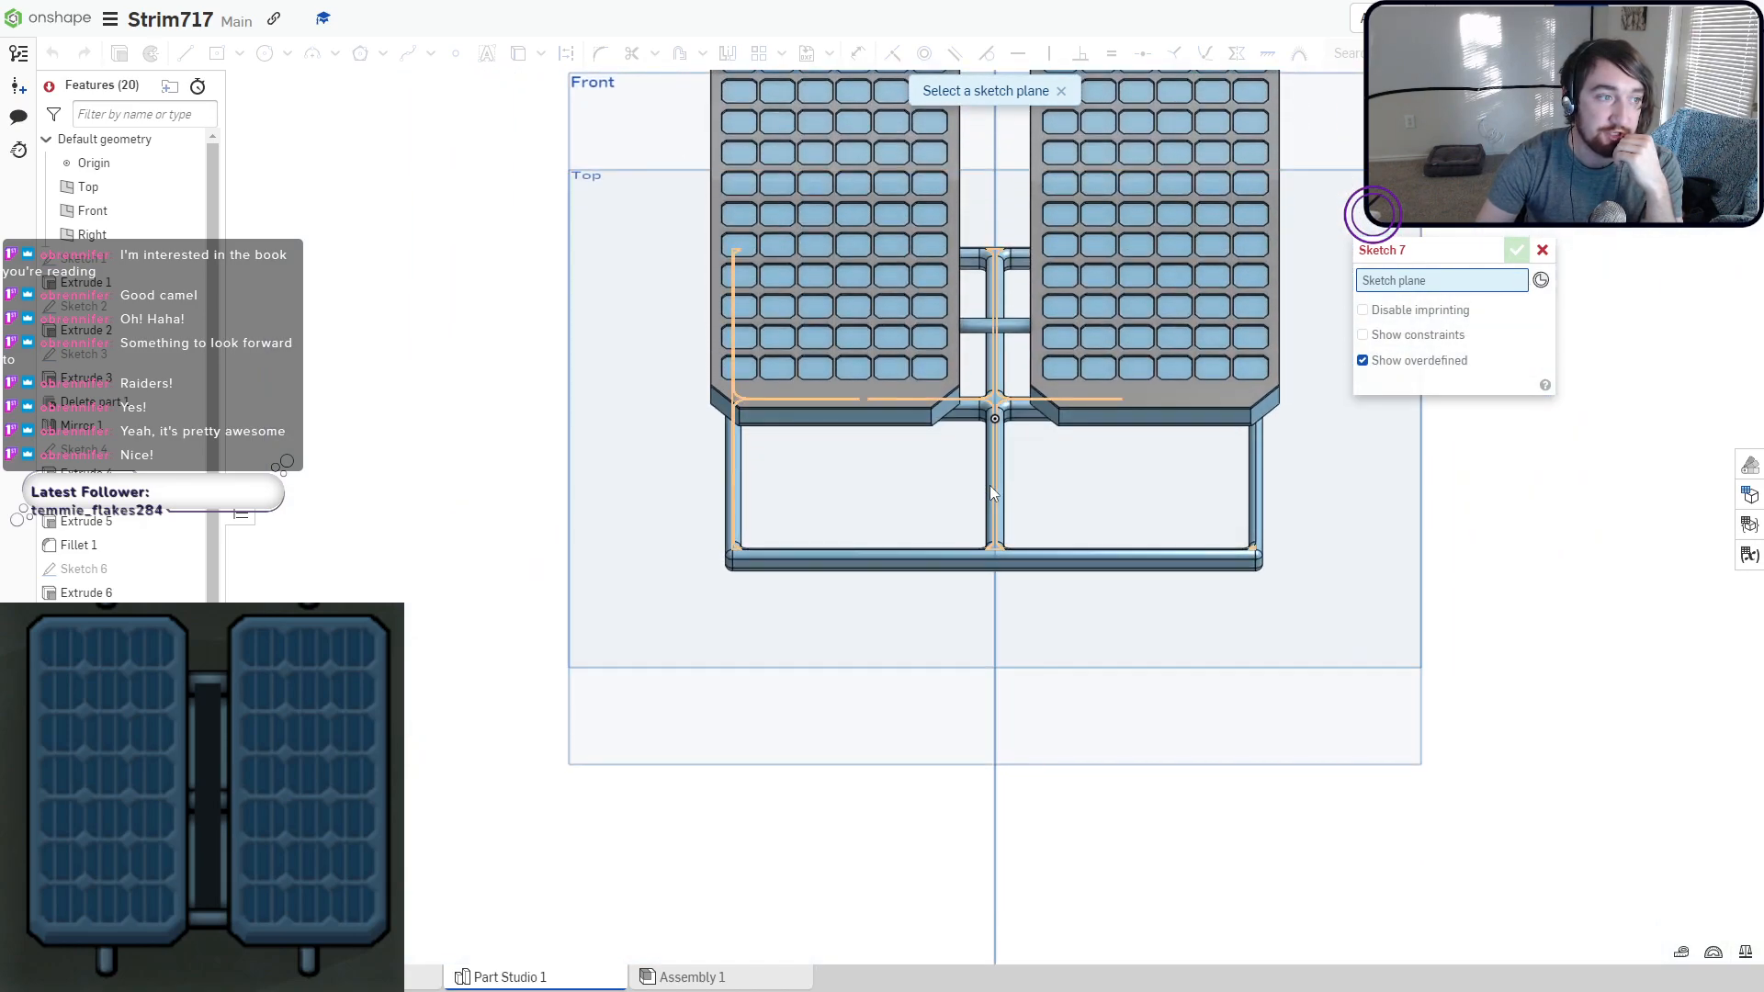
pyautogui.scroll(4, 992, 461)
pyautogui.moveTo(999, 274)
pyautogui.mouseDown(button='right')
pyautogui.moveTo(990, 296)
pyautogui.moveTo(979, 266)
pyautogui.mouseUp(button='right')
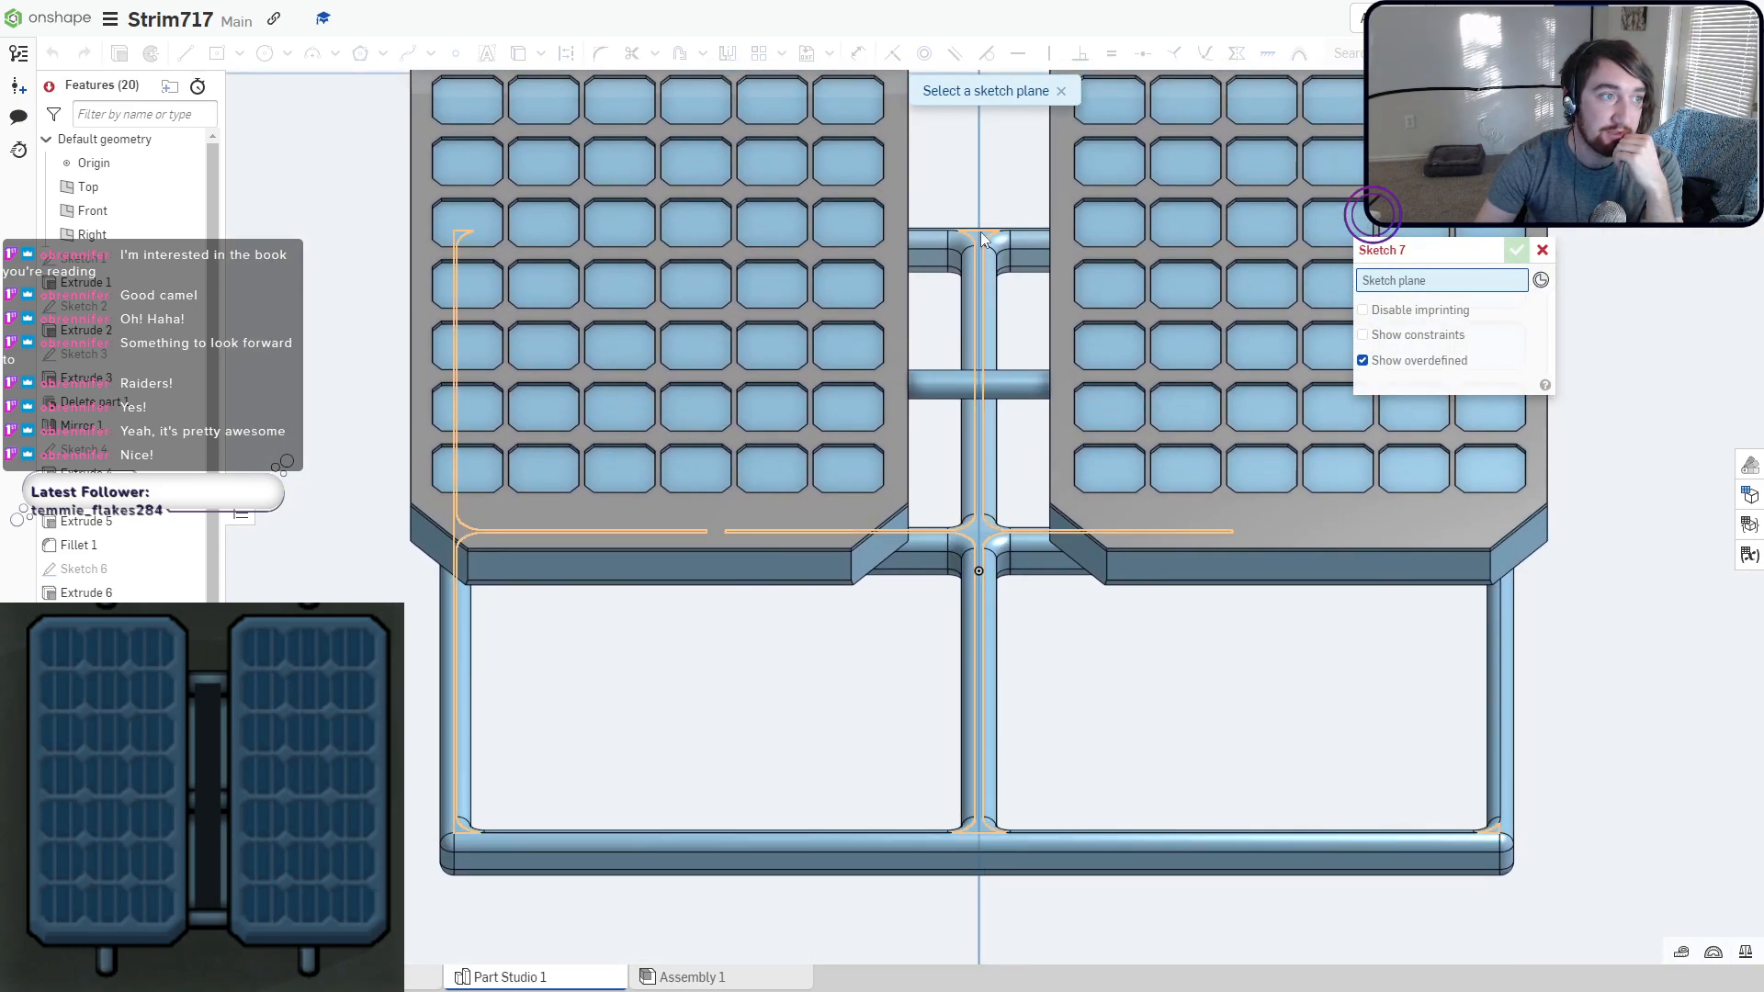
pyautogui.click(1543, 250)
pyautogui.moveTo(963, 549); pyautogui.dragTo(961, 500, button='right')
# Start a sketch on the Front plane and draw a circle about 0.59 cm in diameter directly above the origin, overlapping the base frame.
pyautogui.hotkey('shift', '1')
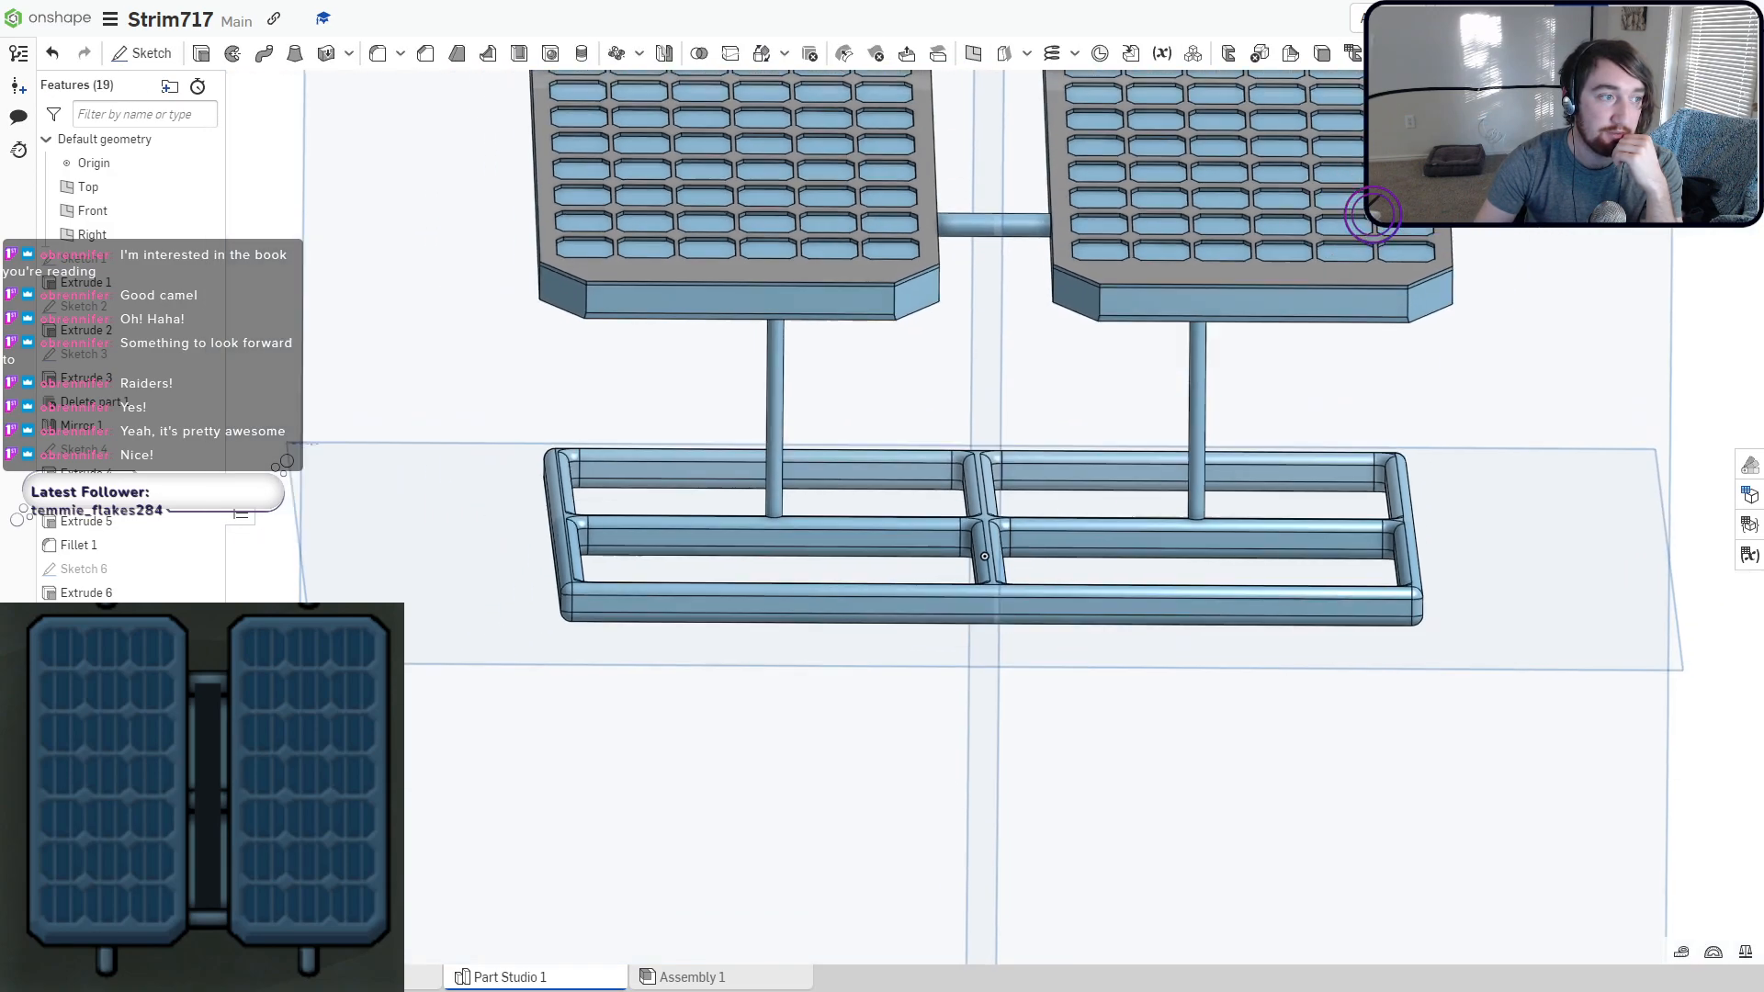
pyautogui.click(142, 53)
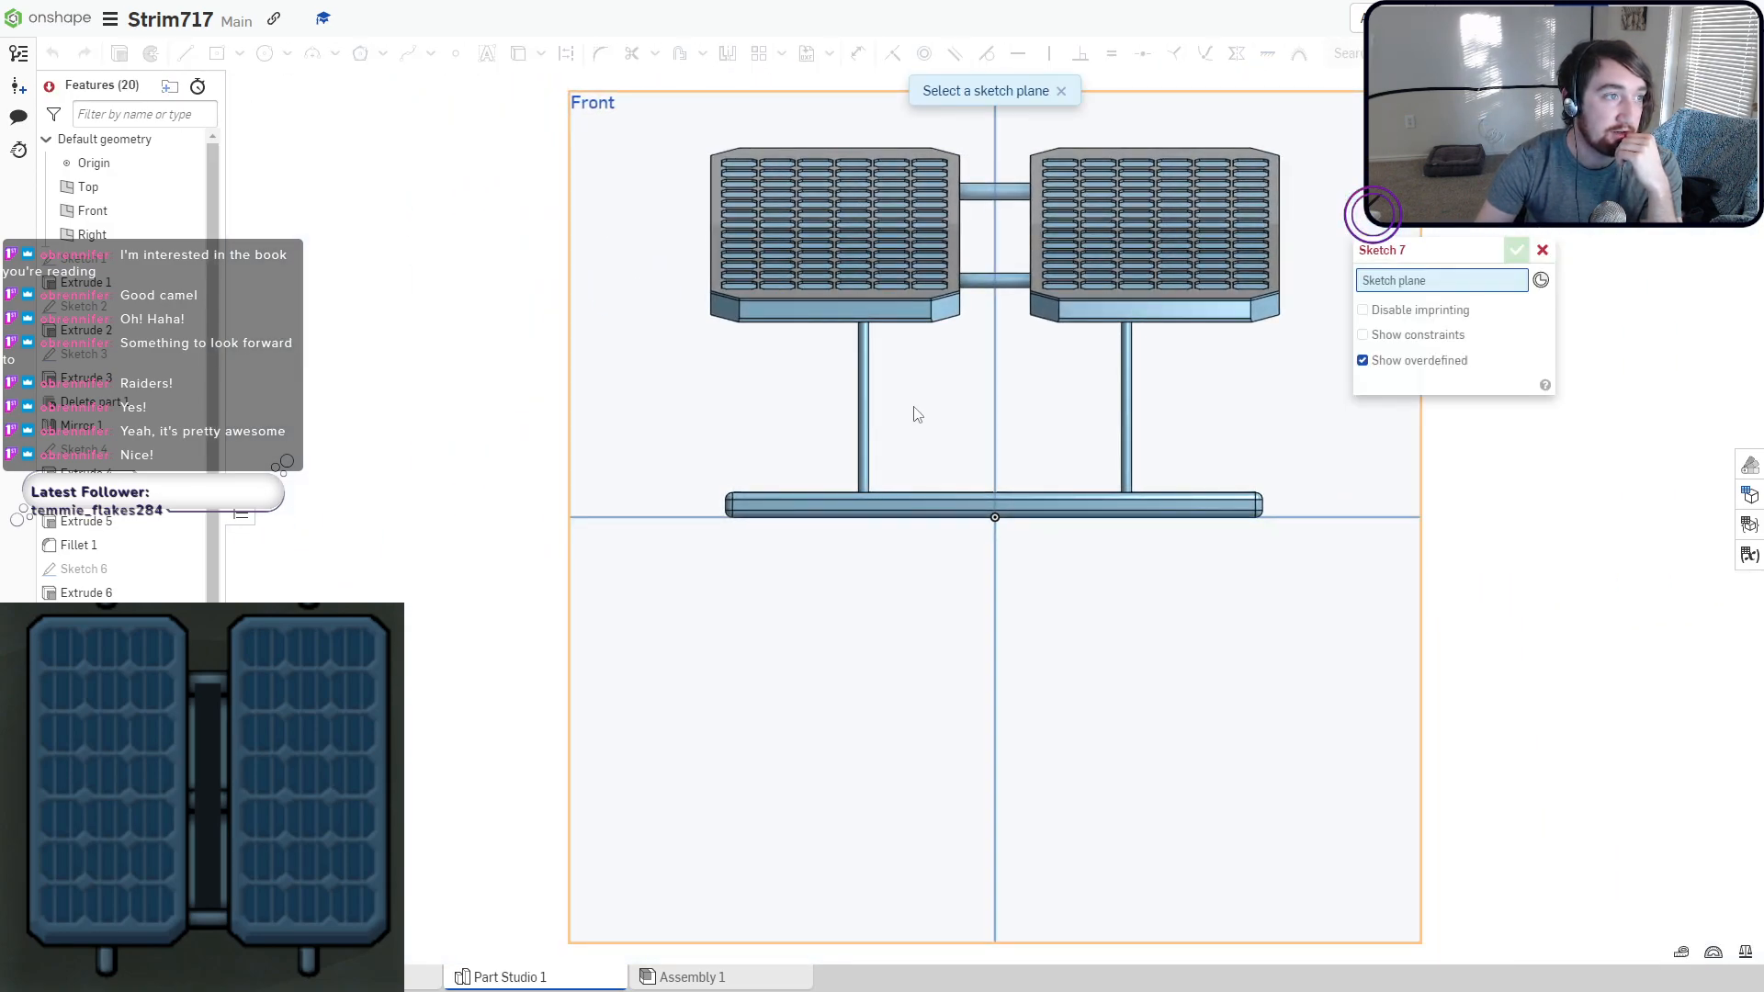
pyautogui.click(683, 391)
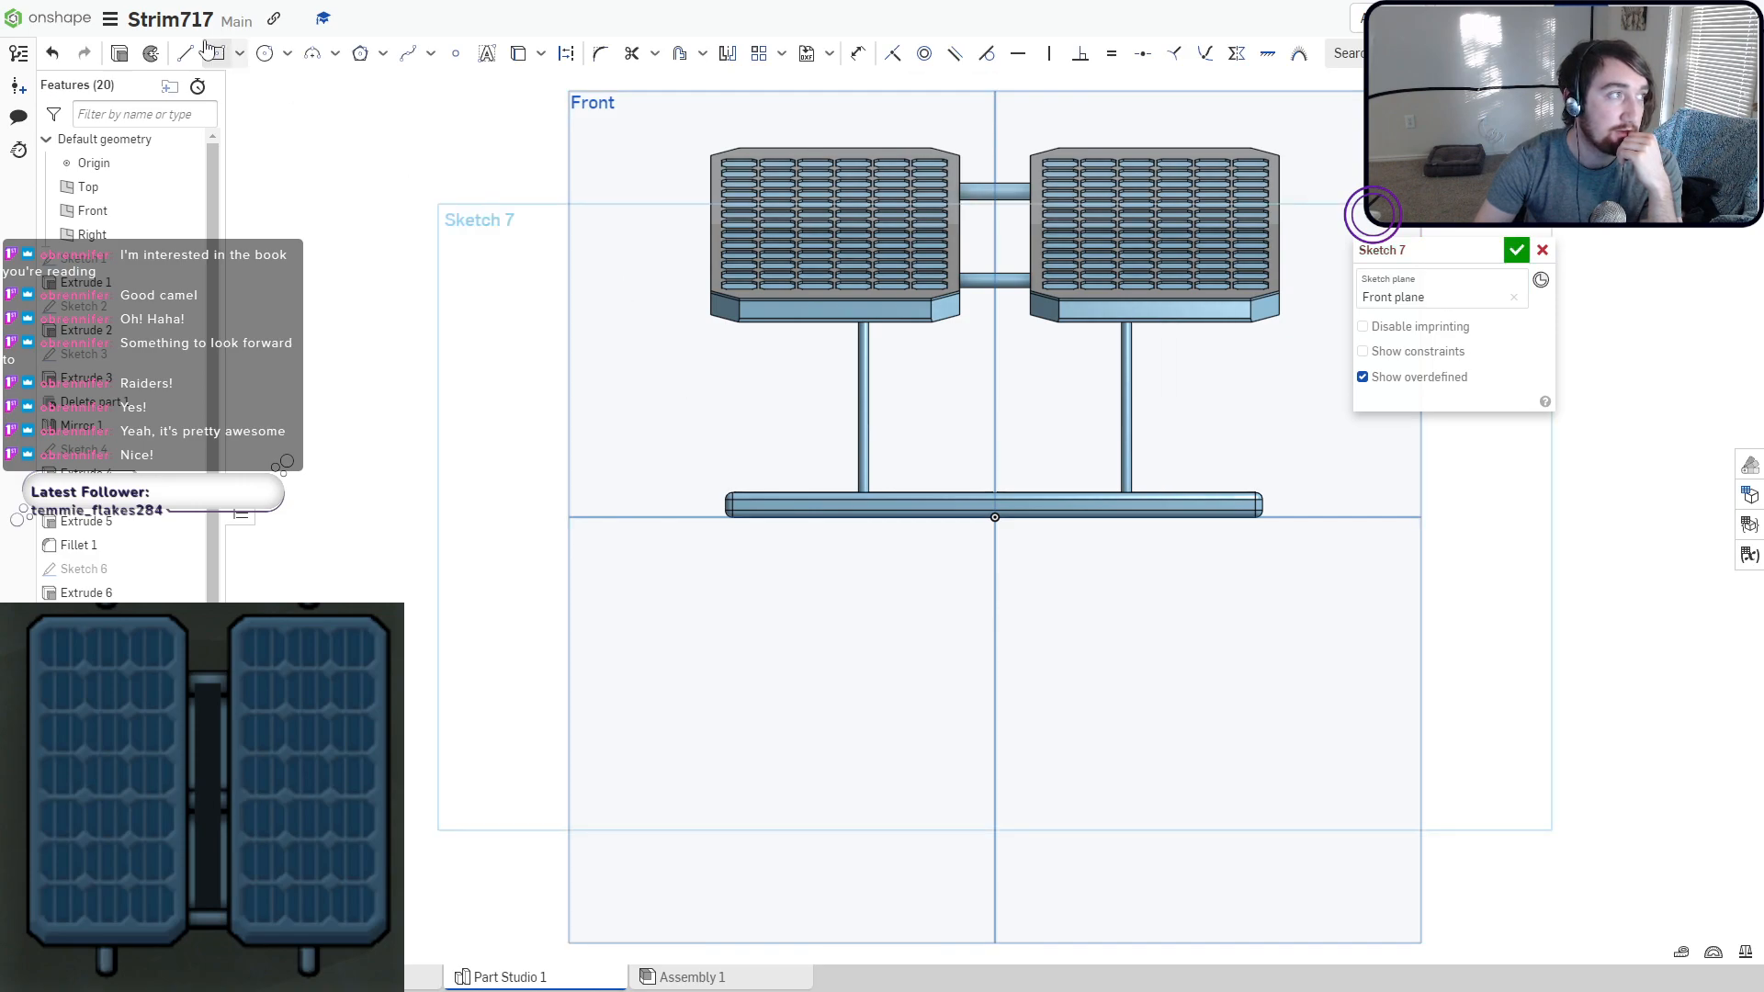
pyautogui.click(264, 54)
pyautogui.scroll(3, 937, 437)
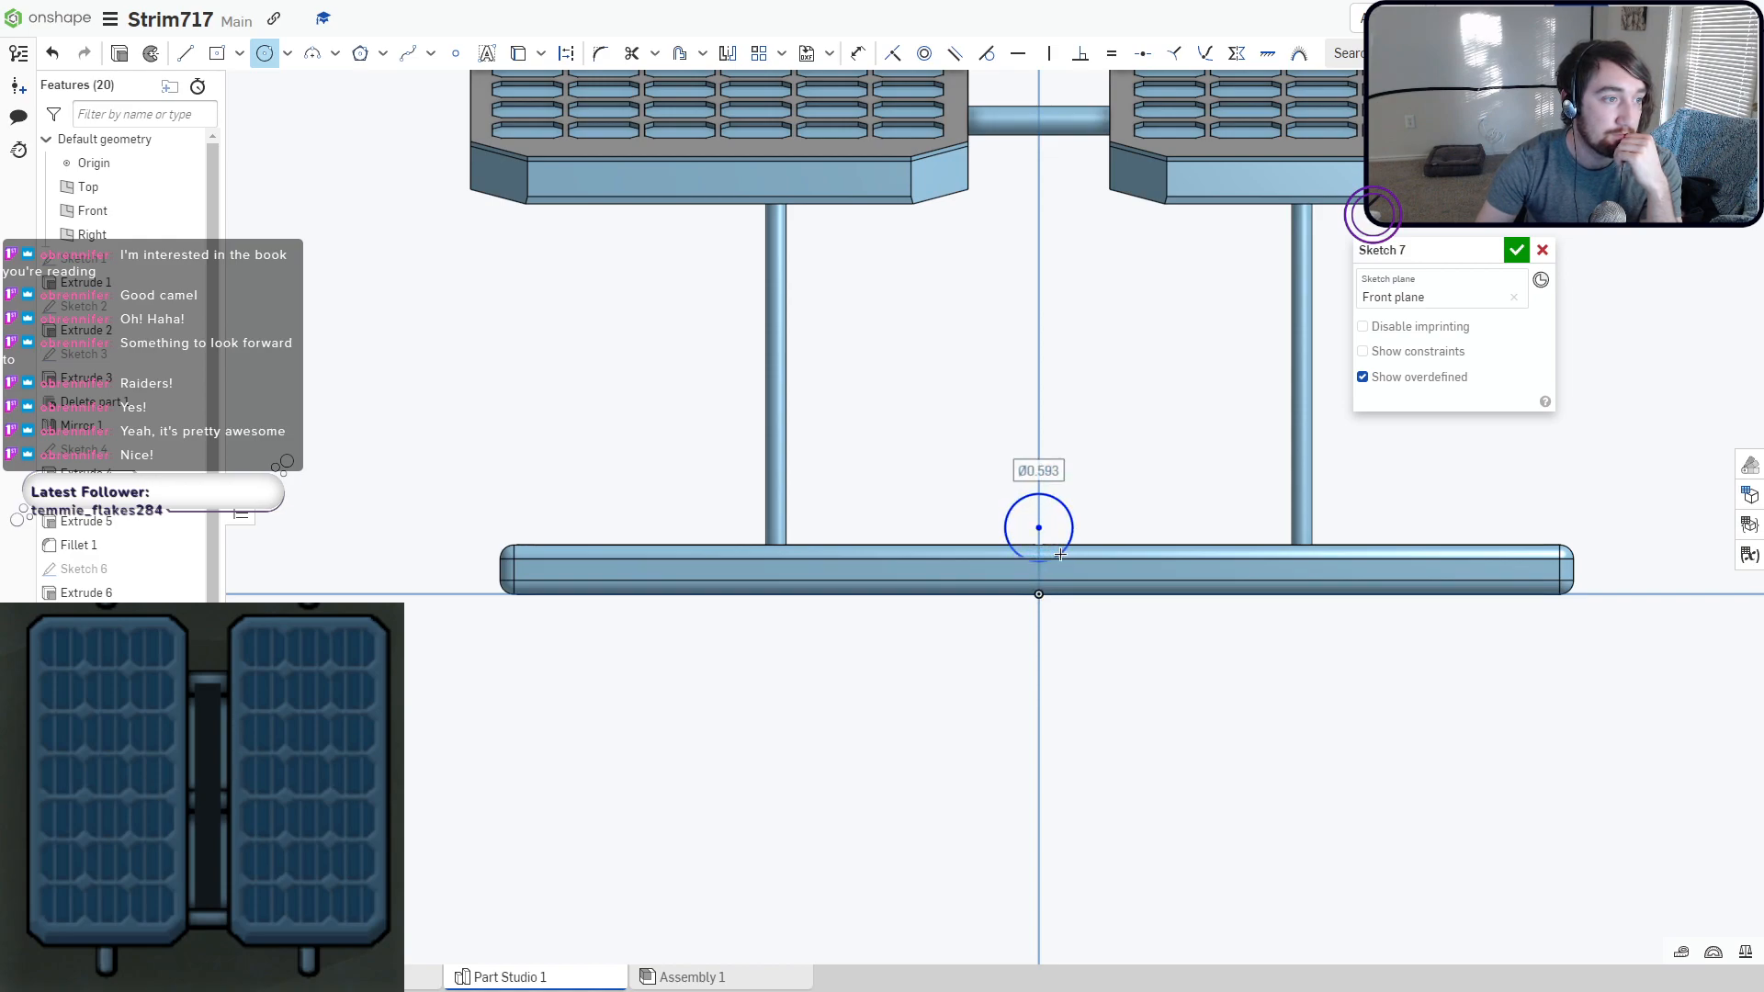
pyautogui.click(1060, 555)
# Draw a concentric inner circle about 0.48 cm in diameter inside the first circle.
pyautogui.scroll(4, 1018, 523)
pyautogui.moveTo(1163, 502); pyautogui.dragTo(1153, 532, button='right')
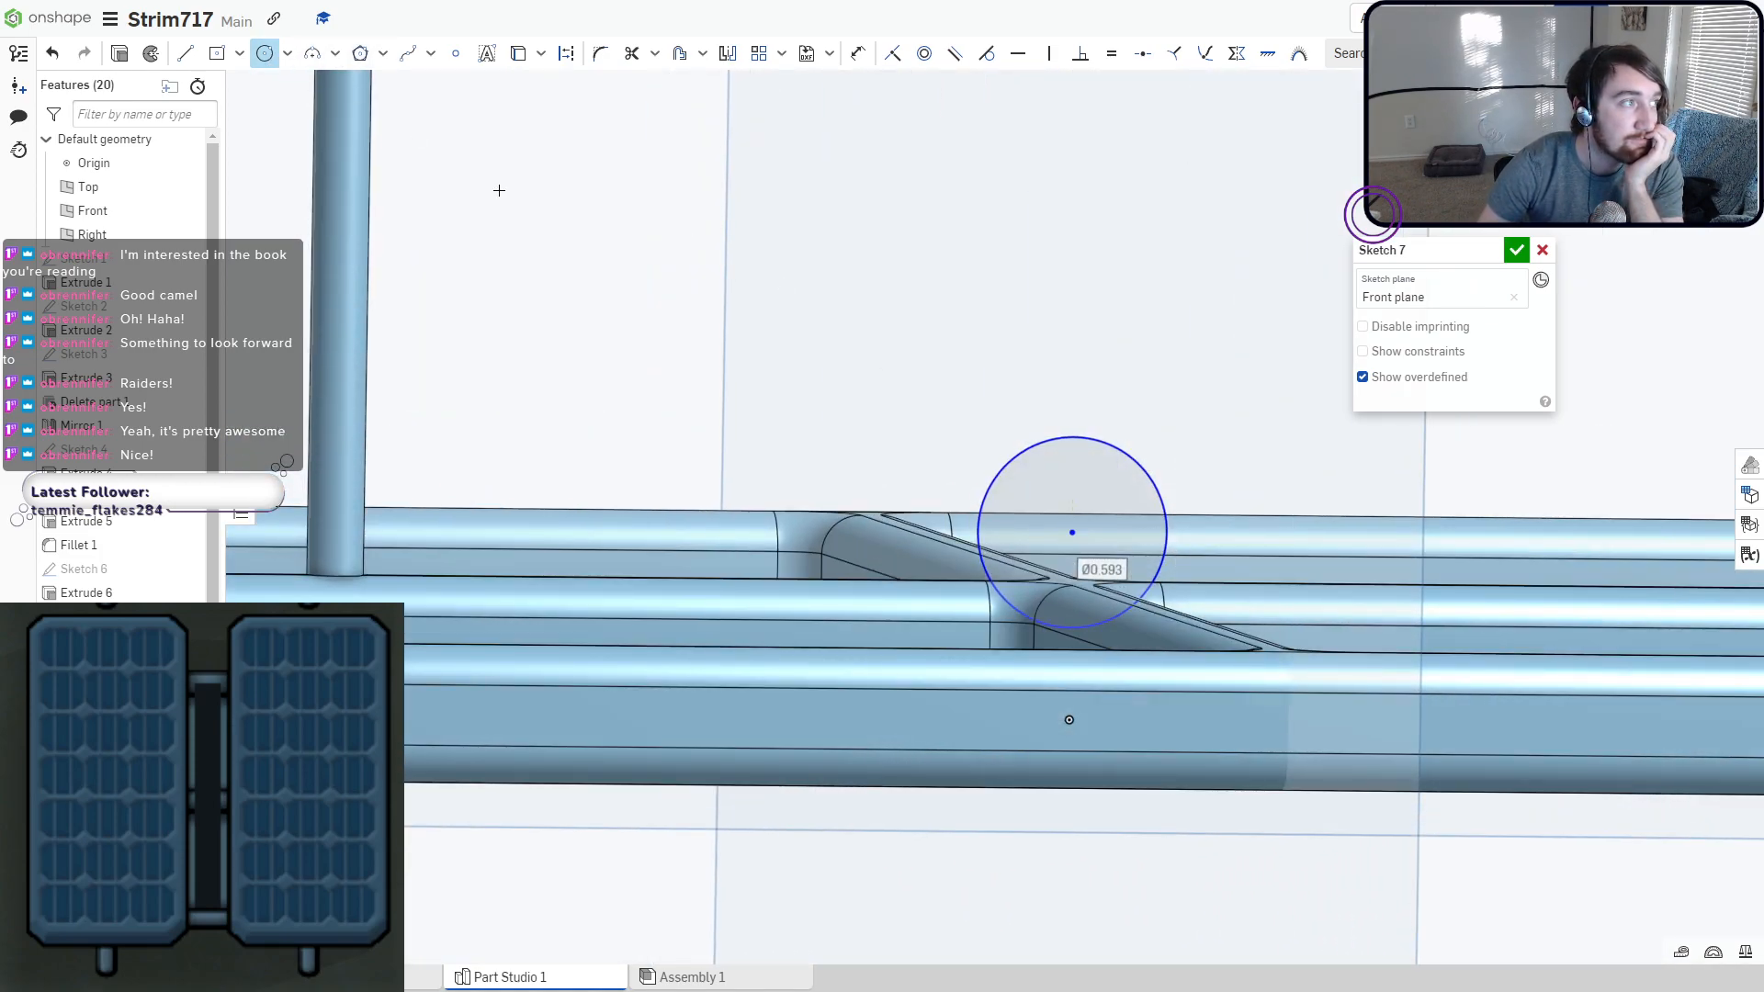
pyautogui.click(1070, 532)
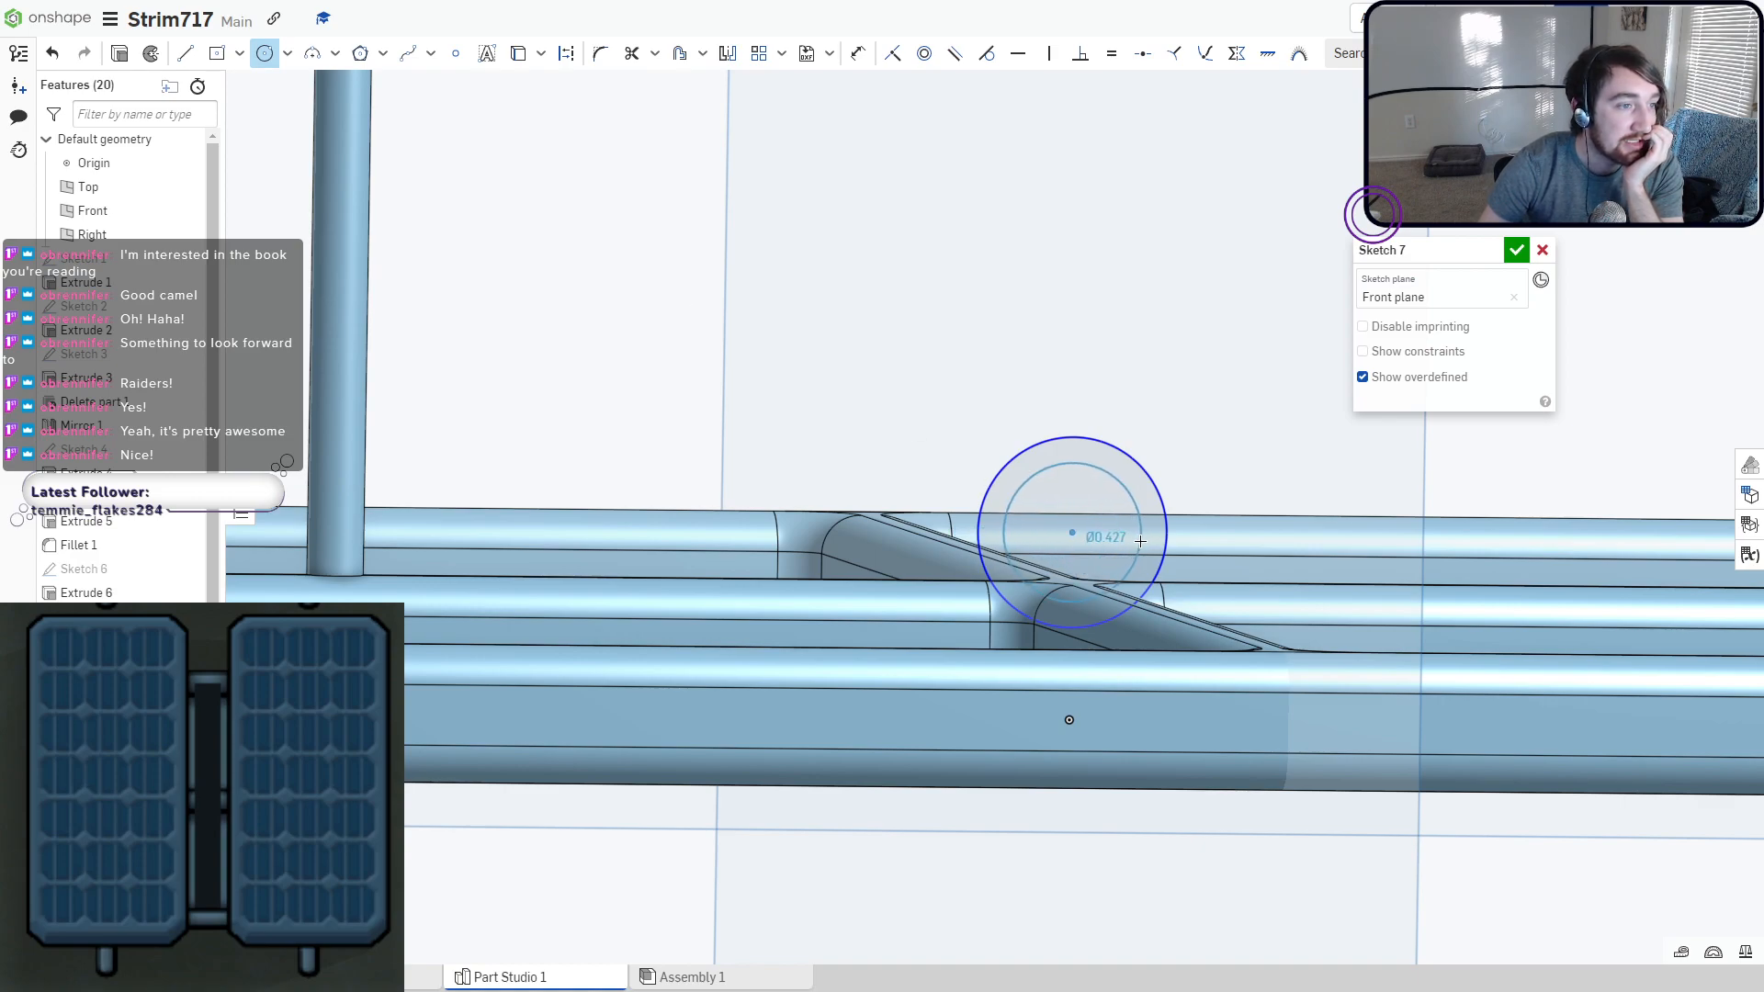
pyautogui.click(1148, 542)
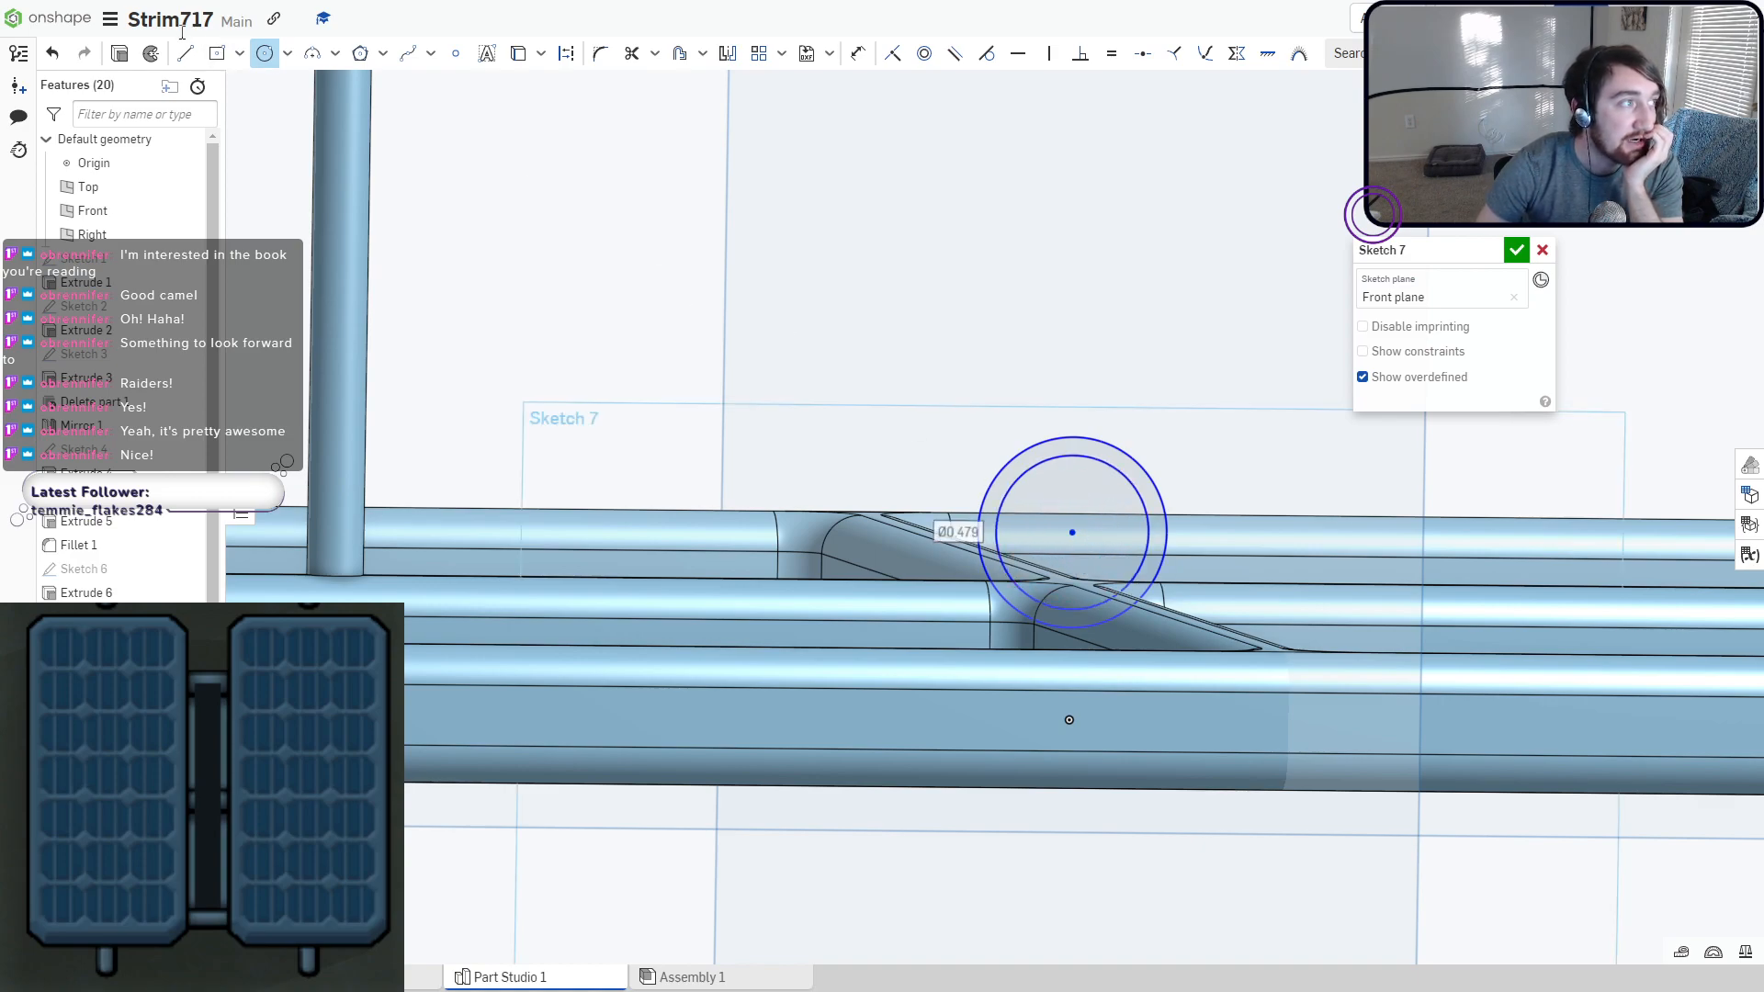
# Draw a radial line about 0.3 cm long from the circles' centre up and right to the outer circle.
pyautogui.press('l')
pyautogui.click(1073, 531)
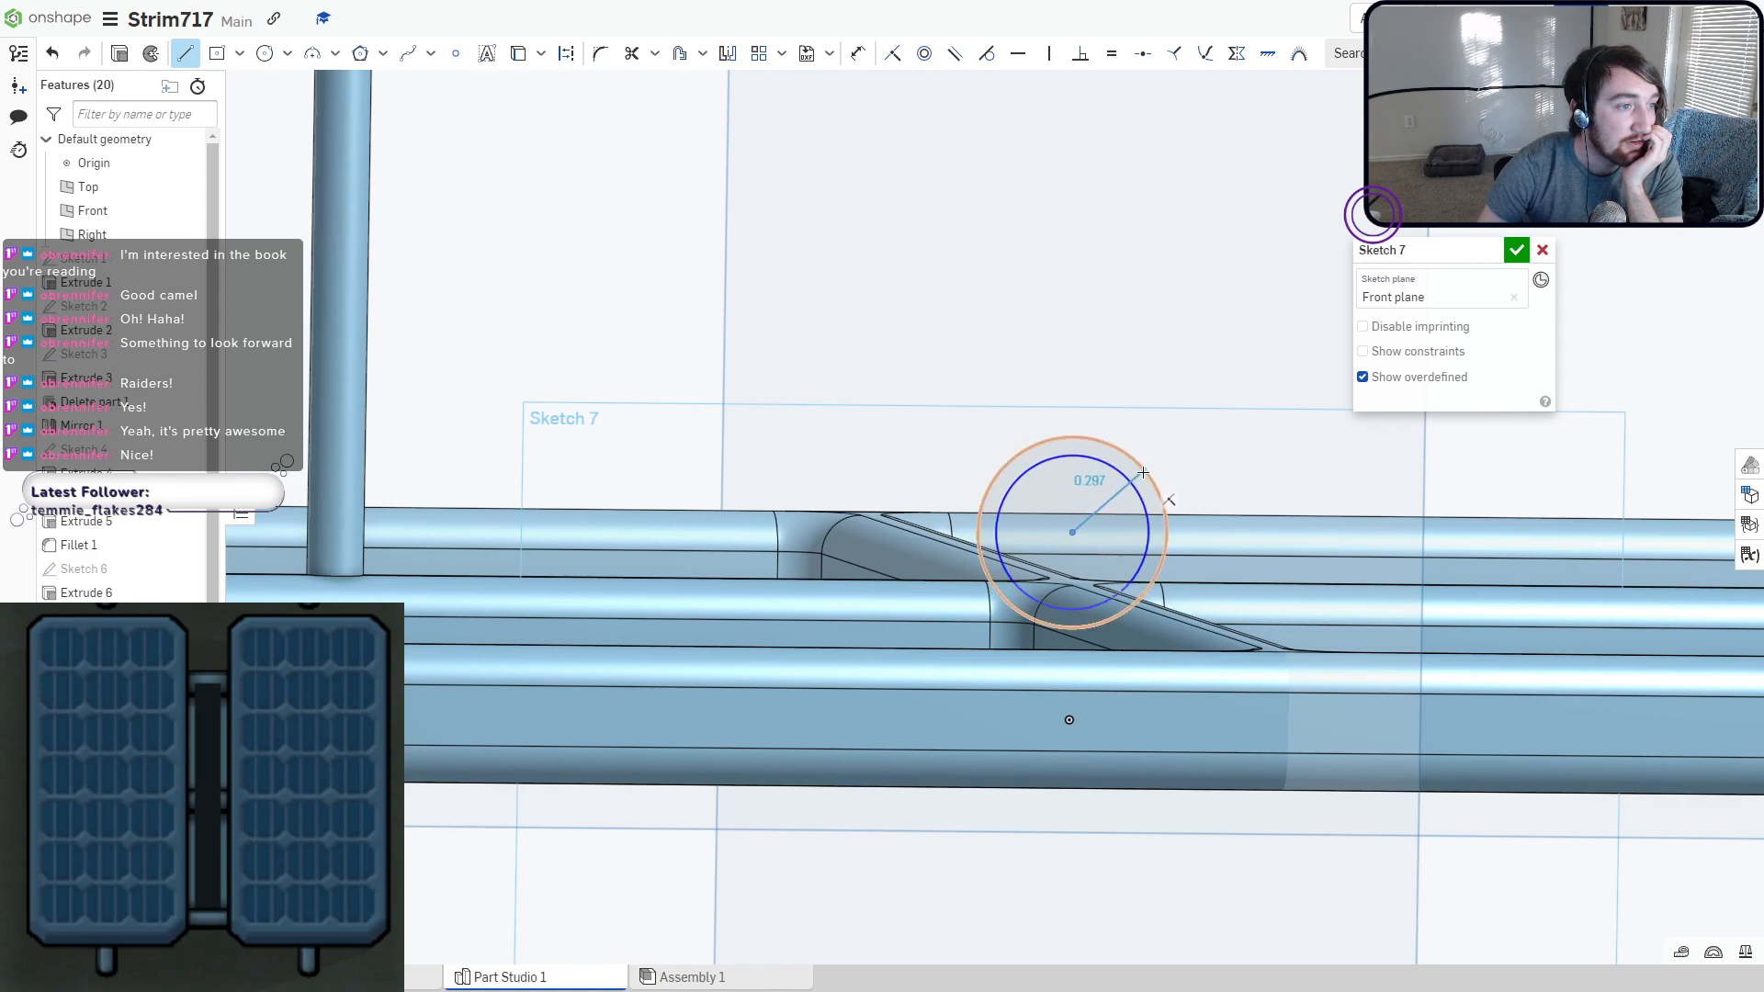
pyautogui.click(1146, 472)
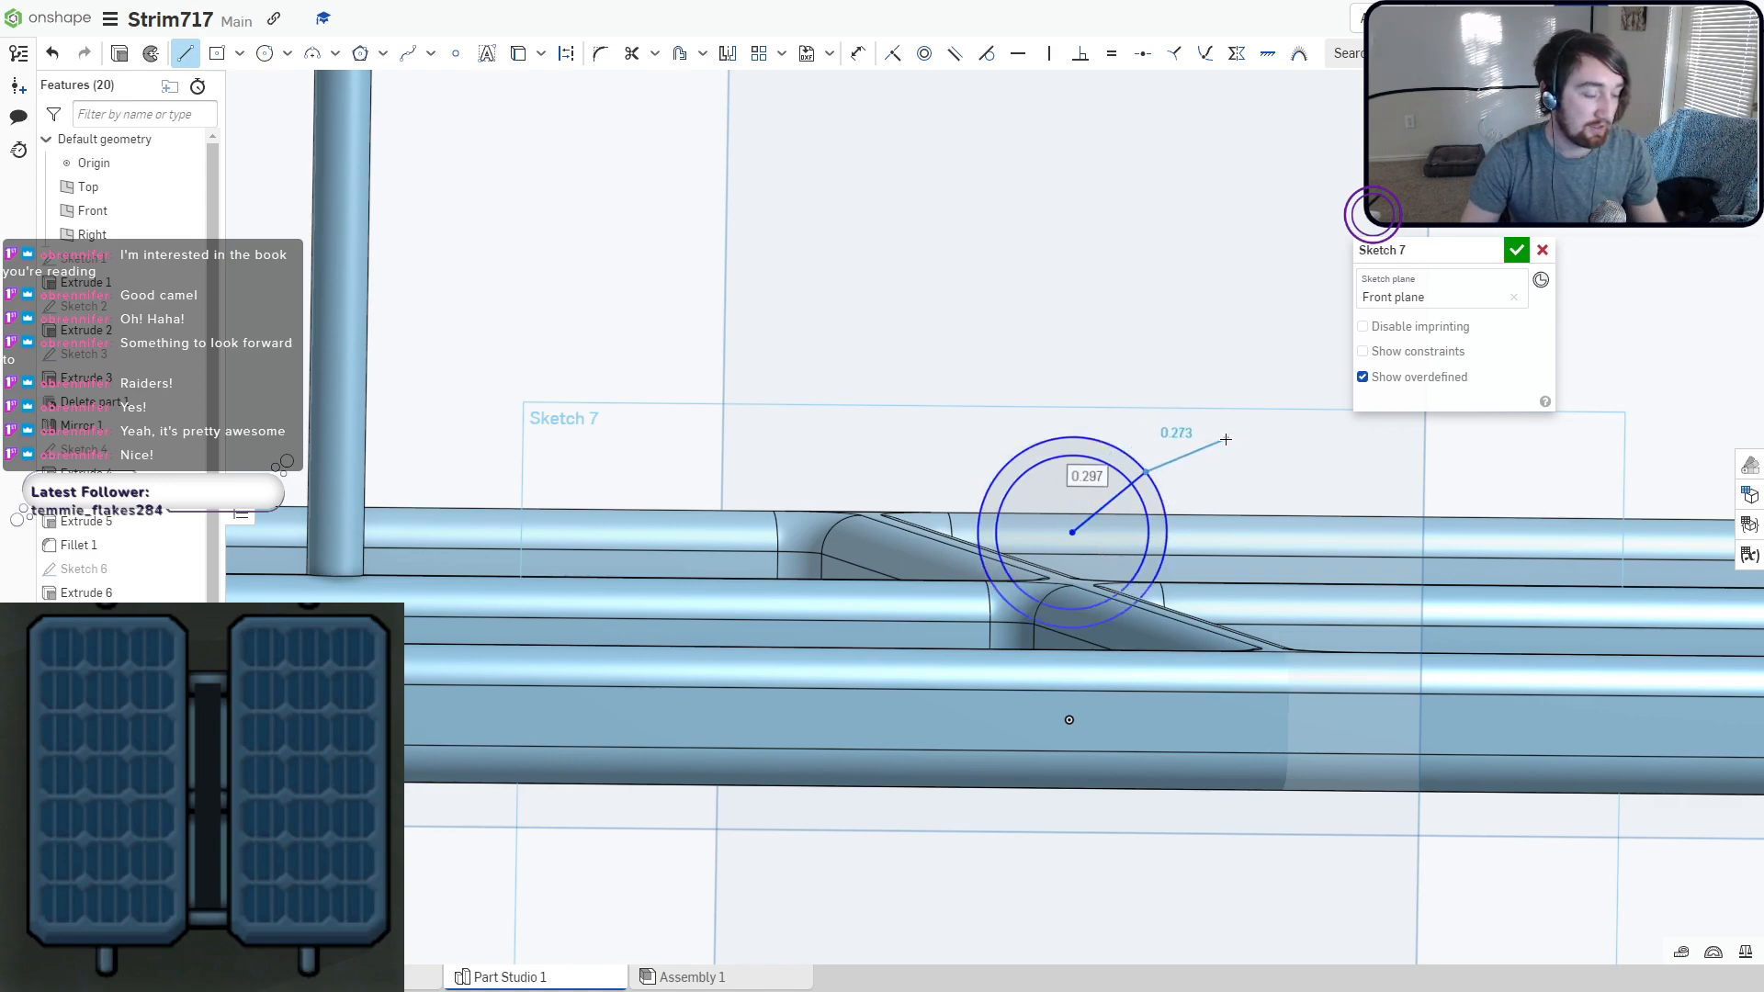
pyautogui.press('Escape')
# Mirror the radial line across the vertical centre line to form a V at the top of the circles.
pyautogui.press('n')
pyautogui.scroll(6, 991, 400)
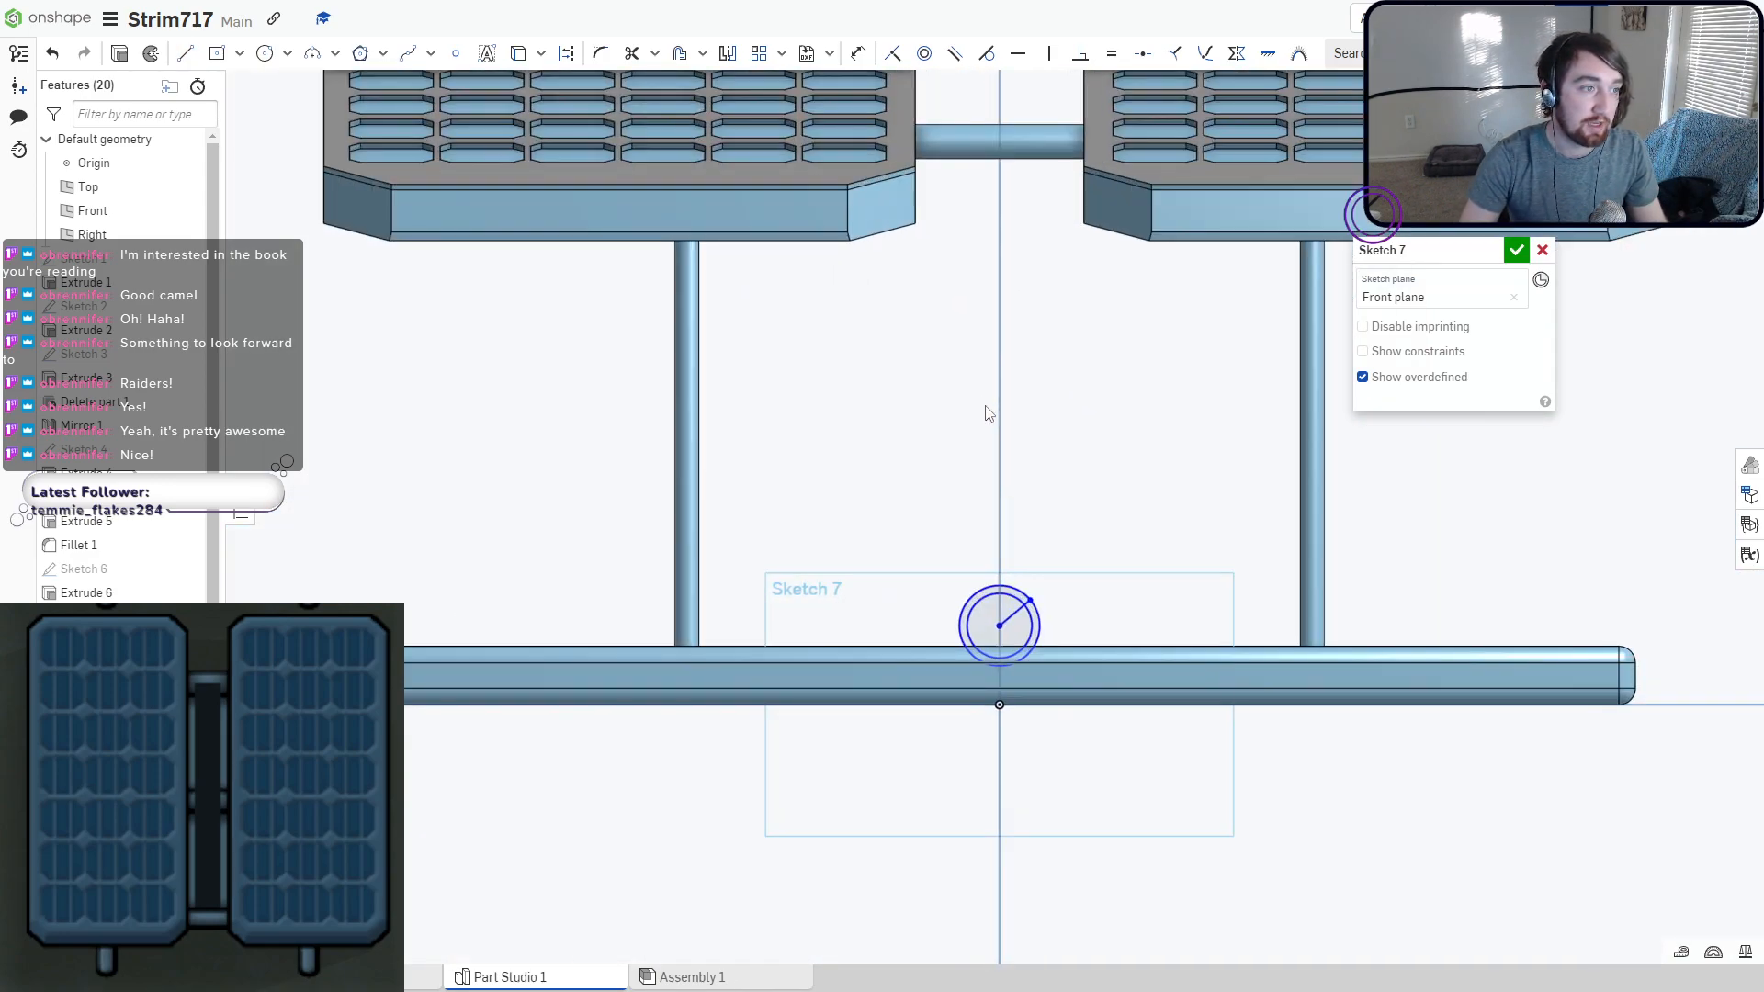
pyautogui.click(724, 57)
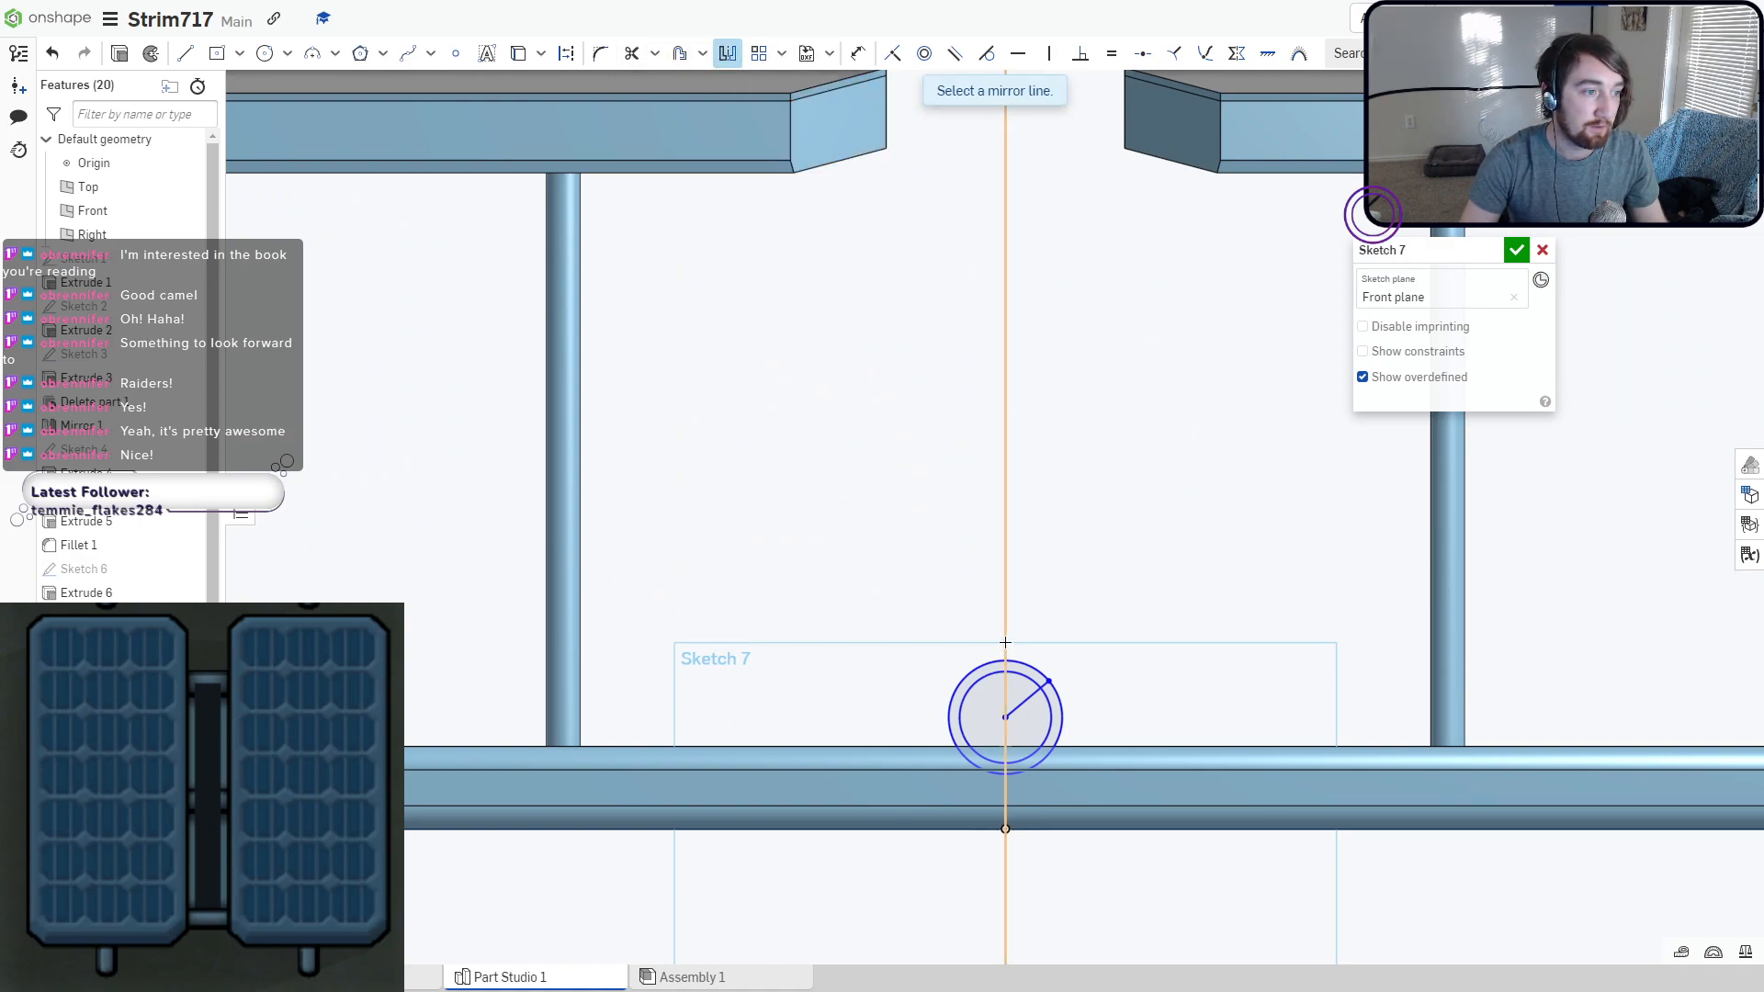
pyautogui.click(1005, 642)
pyautogui.click(1024, 700)
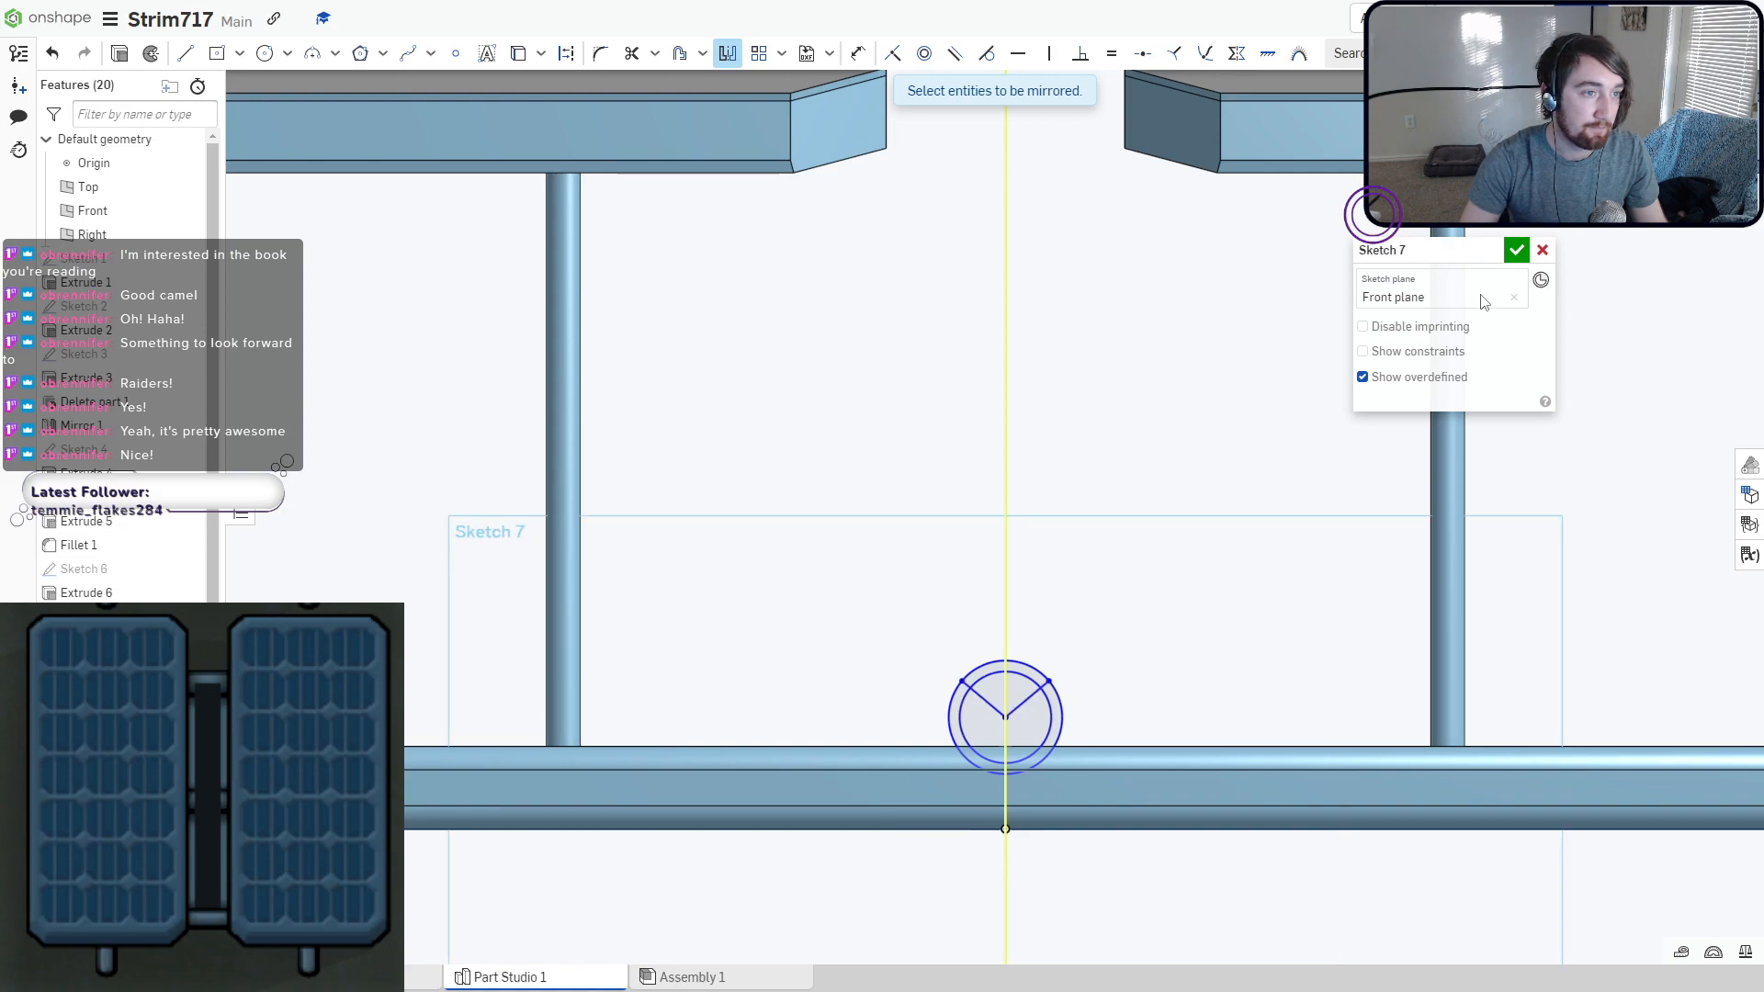
pyautogui.press('Escape')
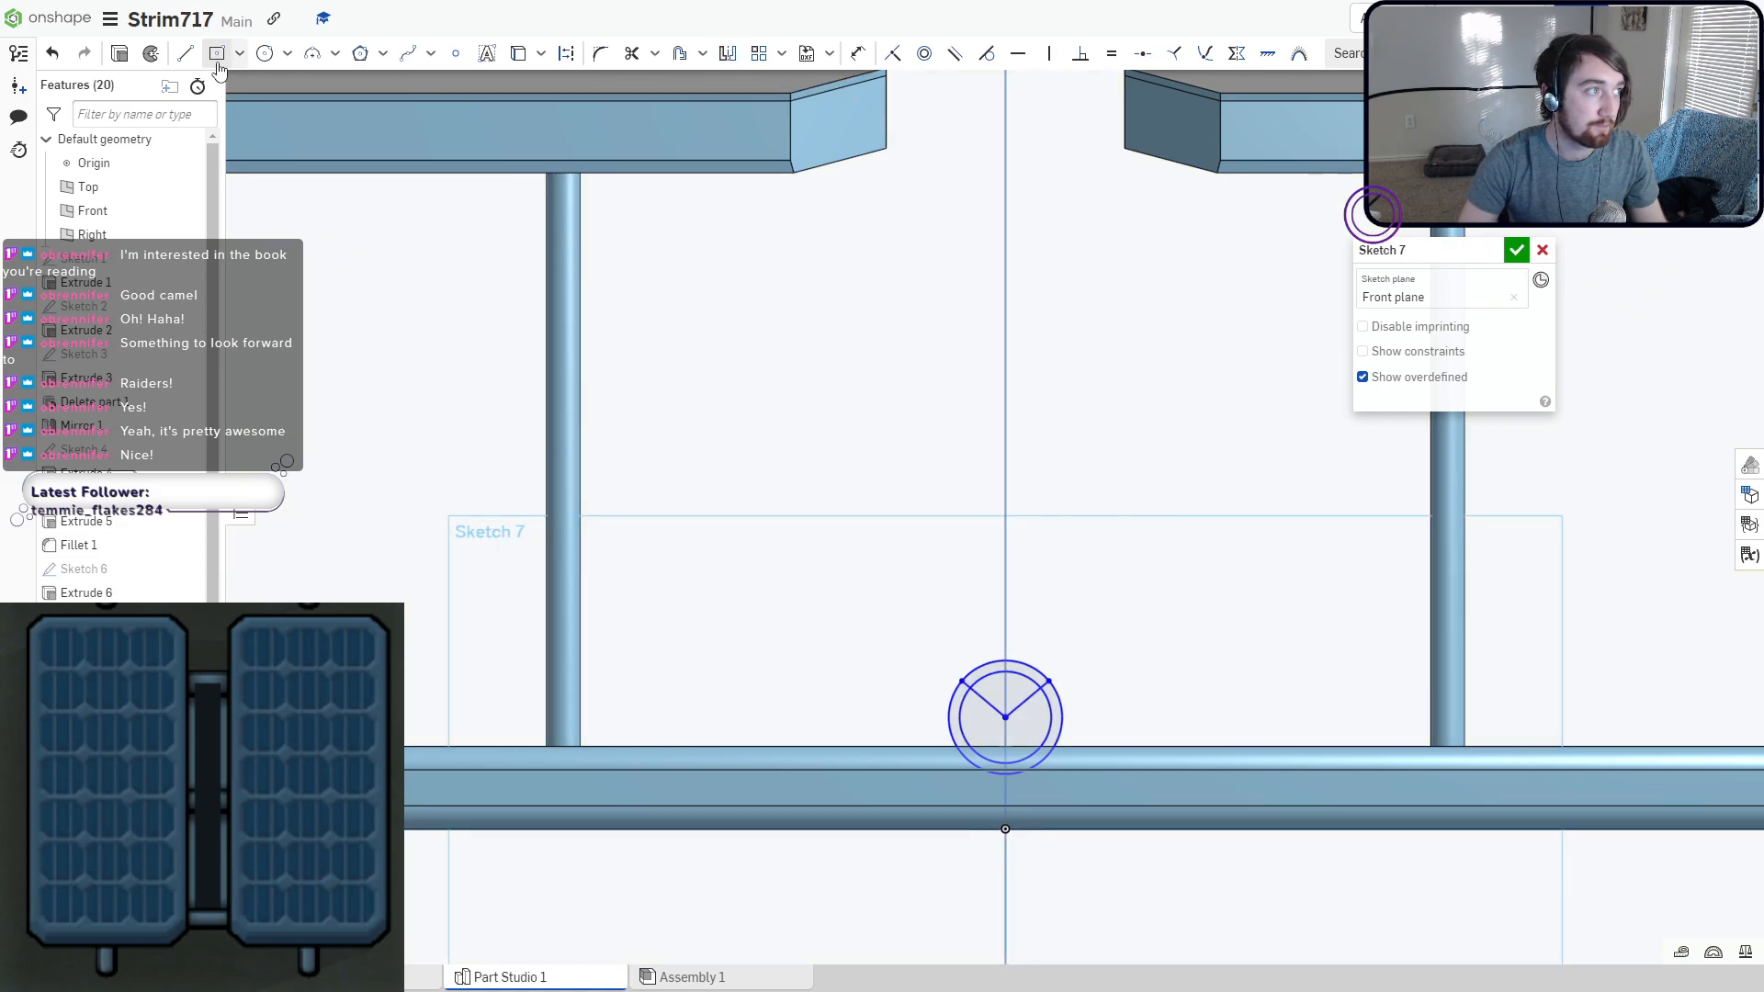
# Trim the upper arcs between the radial lines and the inner line segments, leaving an open-topped C-shaped ring, and finish the sketch.
pyautogui.click(632, 55)
pyautogui.scroll(3, 993, 684)
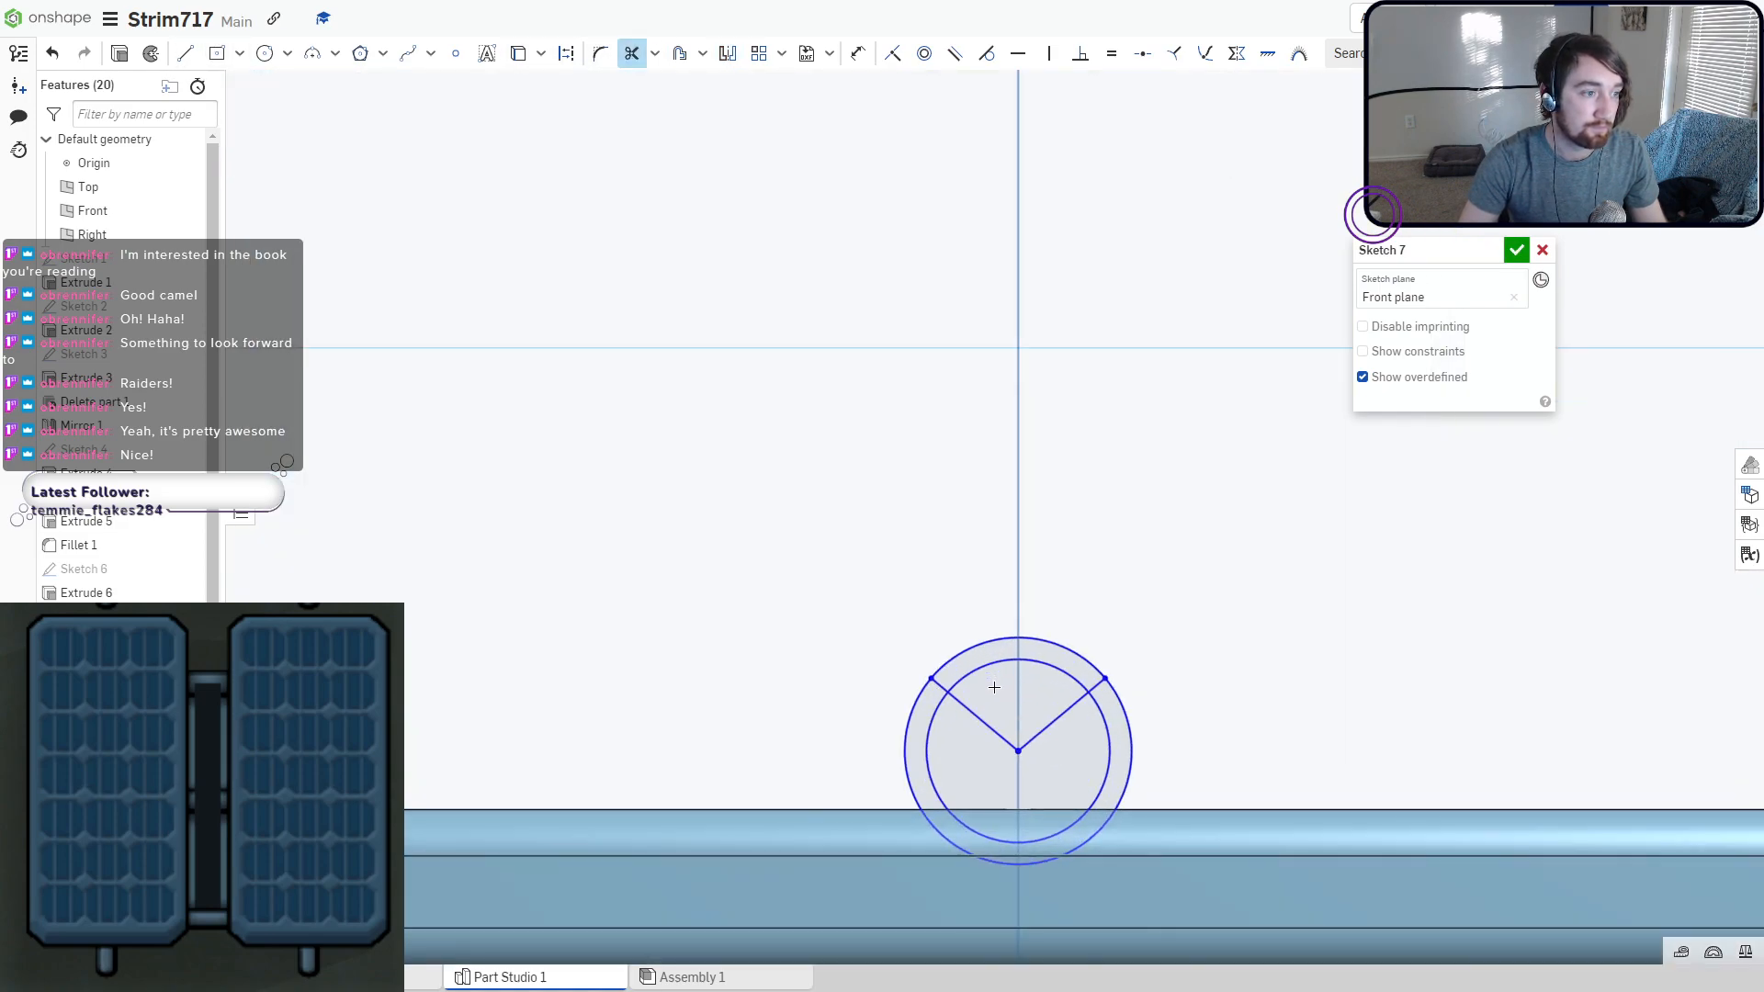
pyautogui.moveTo(993, 686)
pyautogui.mouseDown()
pyautogui.moveTo(1031, 615)
pyautogui.moveTo(1050, 643)
pyautogui.mouseUp()
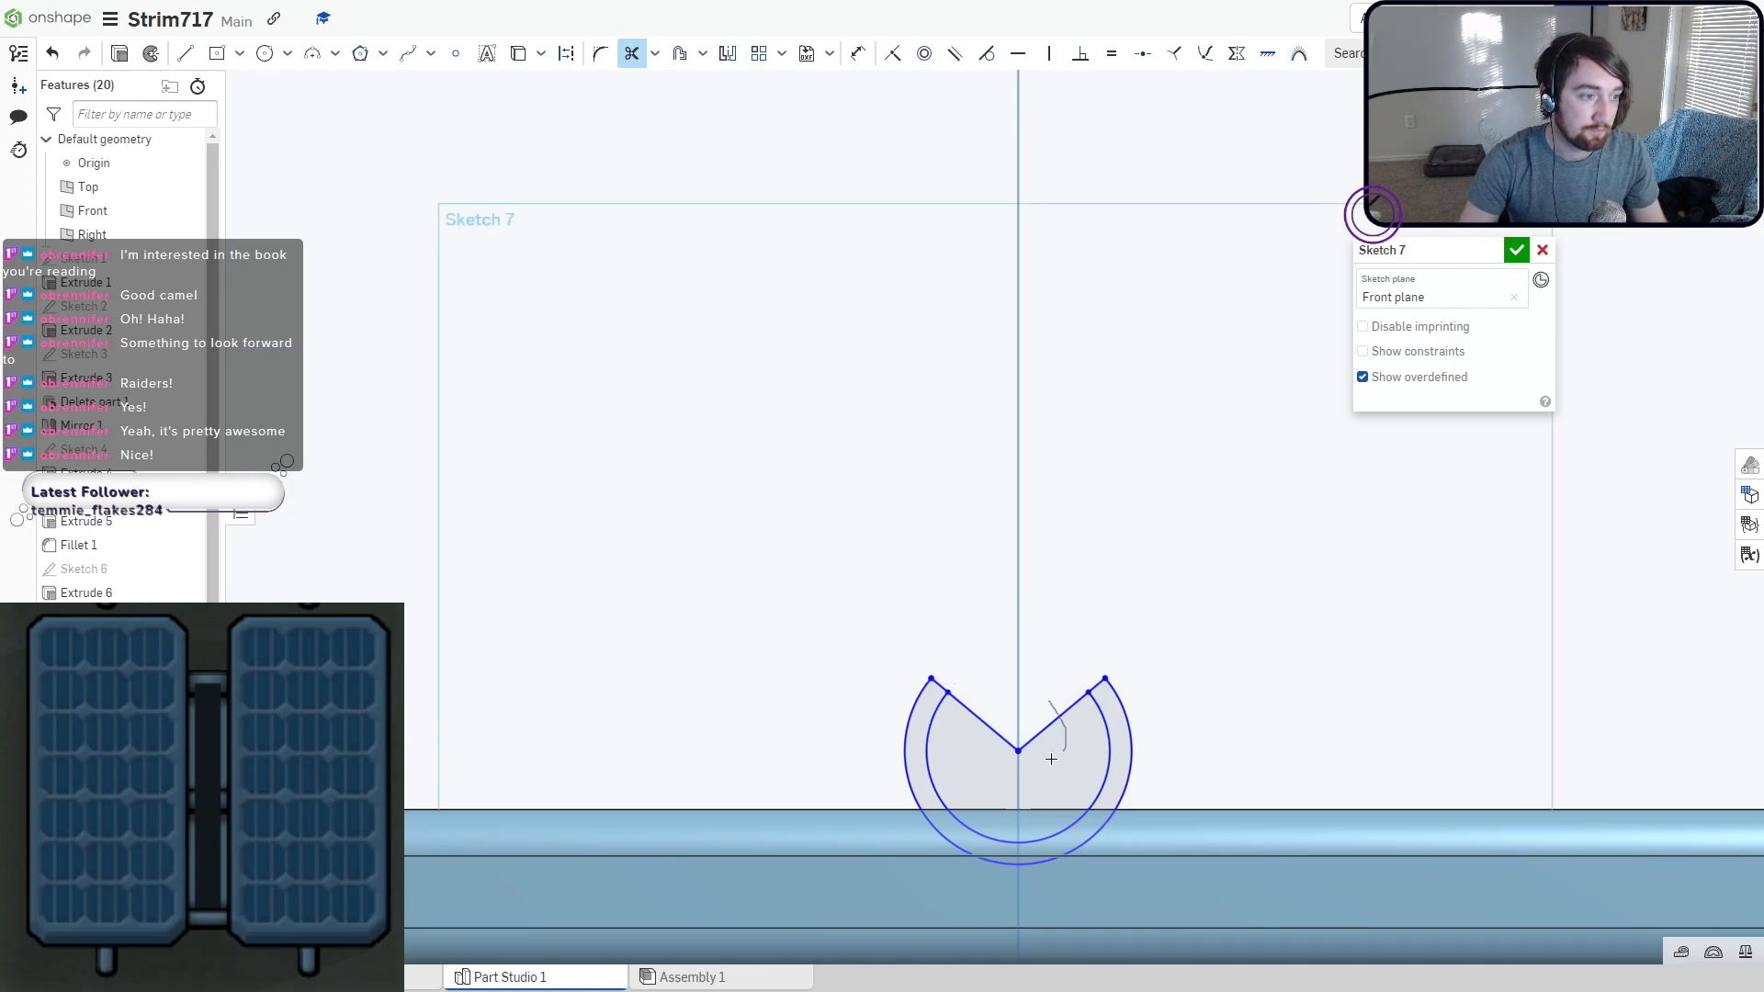
pyautogui.moveTo(1051, 759); pyautogui.dragTo(987, 723)
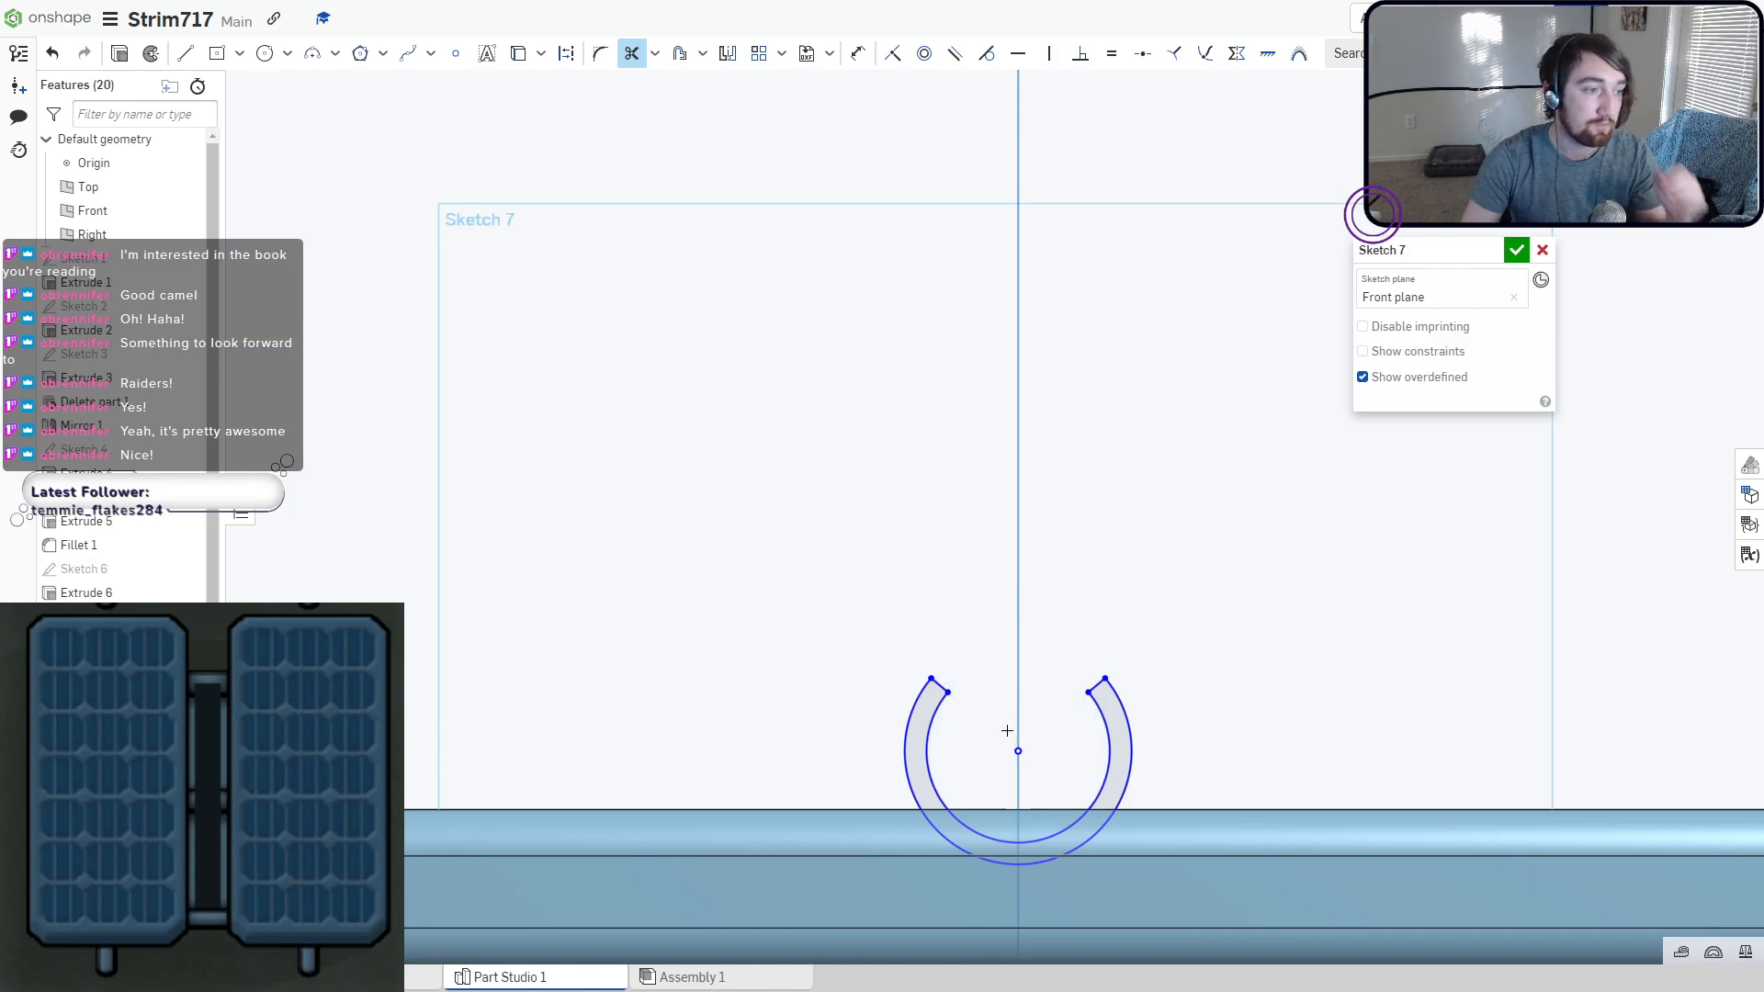
pyautogui.moveTo(1003, 520)
pyautogui.mouseDown(button='right')
pyautogui.moveTo(1004, 544)
pyautogui.moveTo(1021, 521)
pyautogui.mouseUp(button='right')
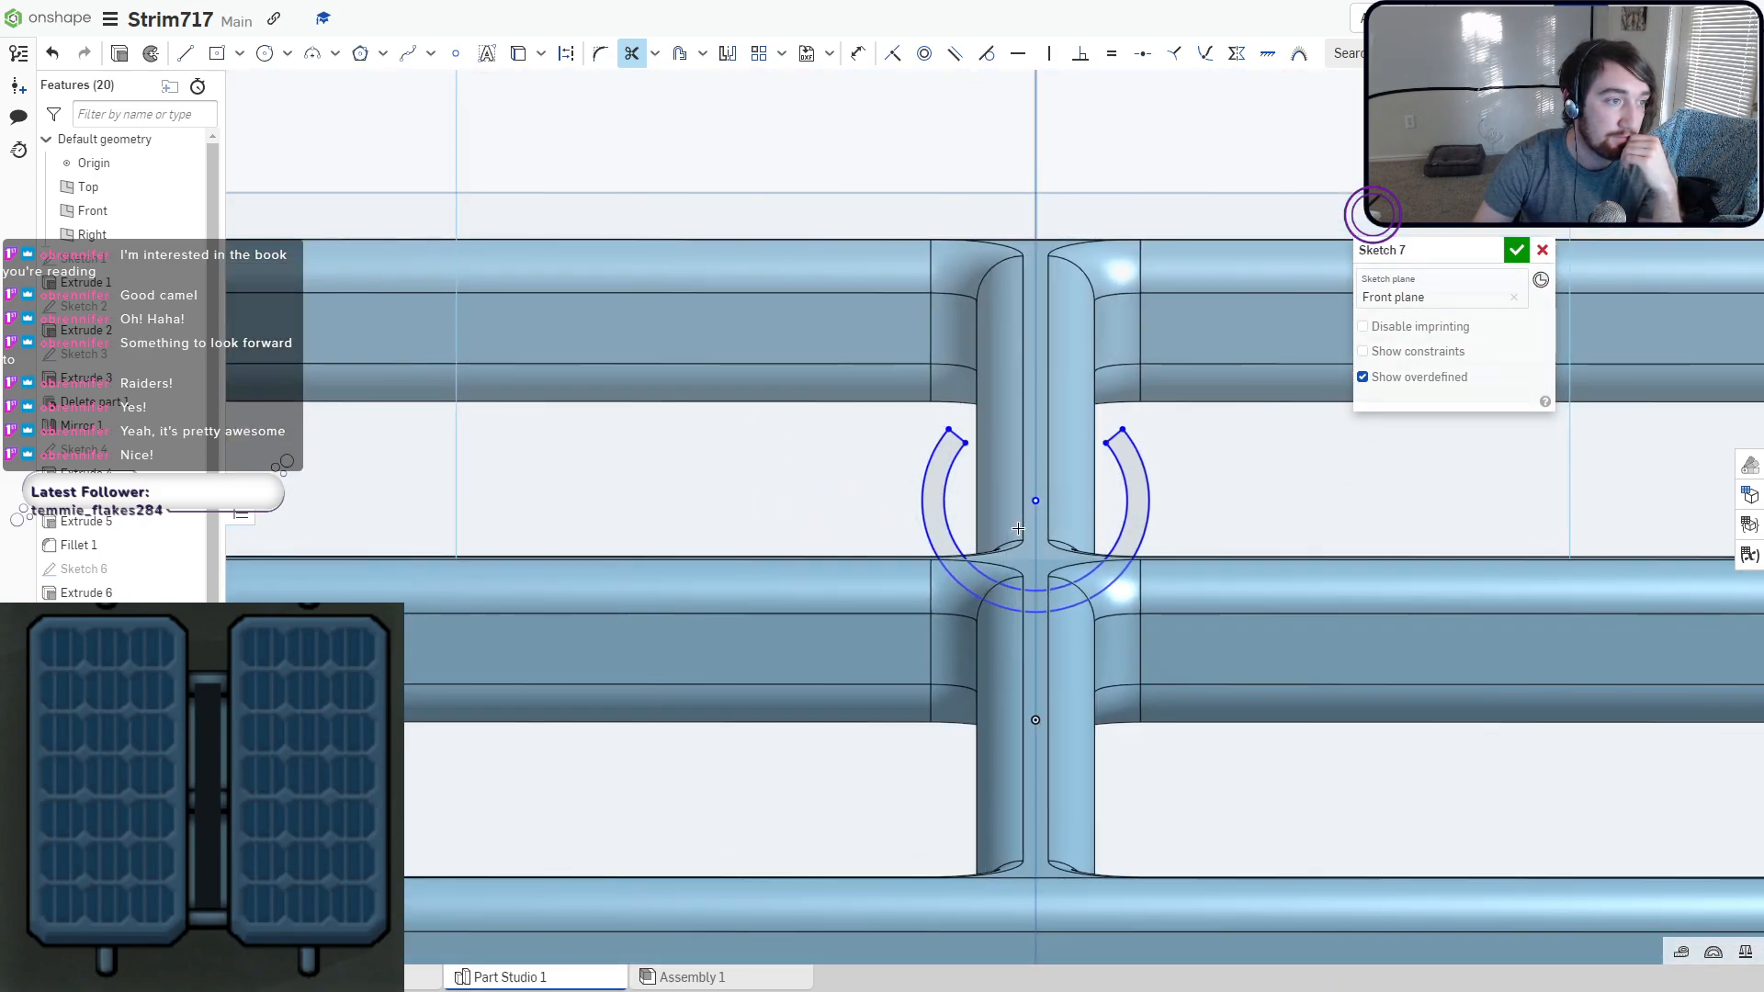
pyautogui.click(1516, 251)
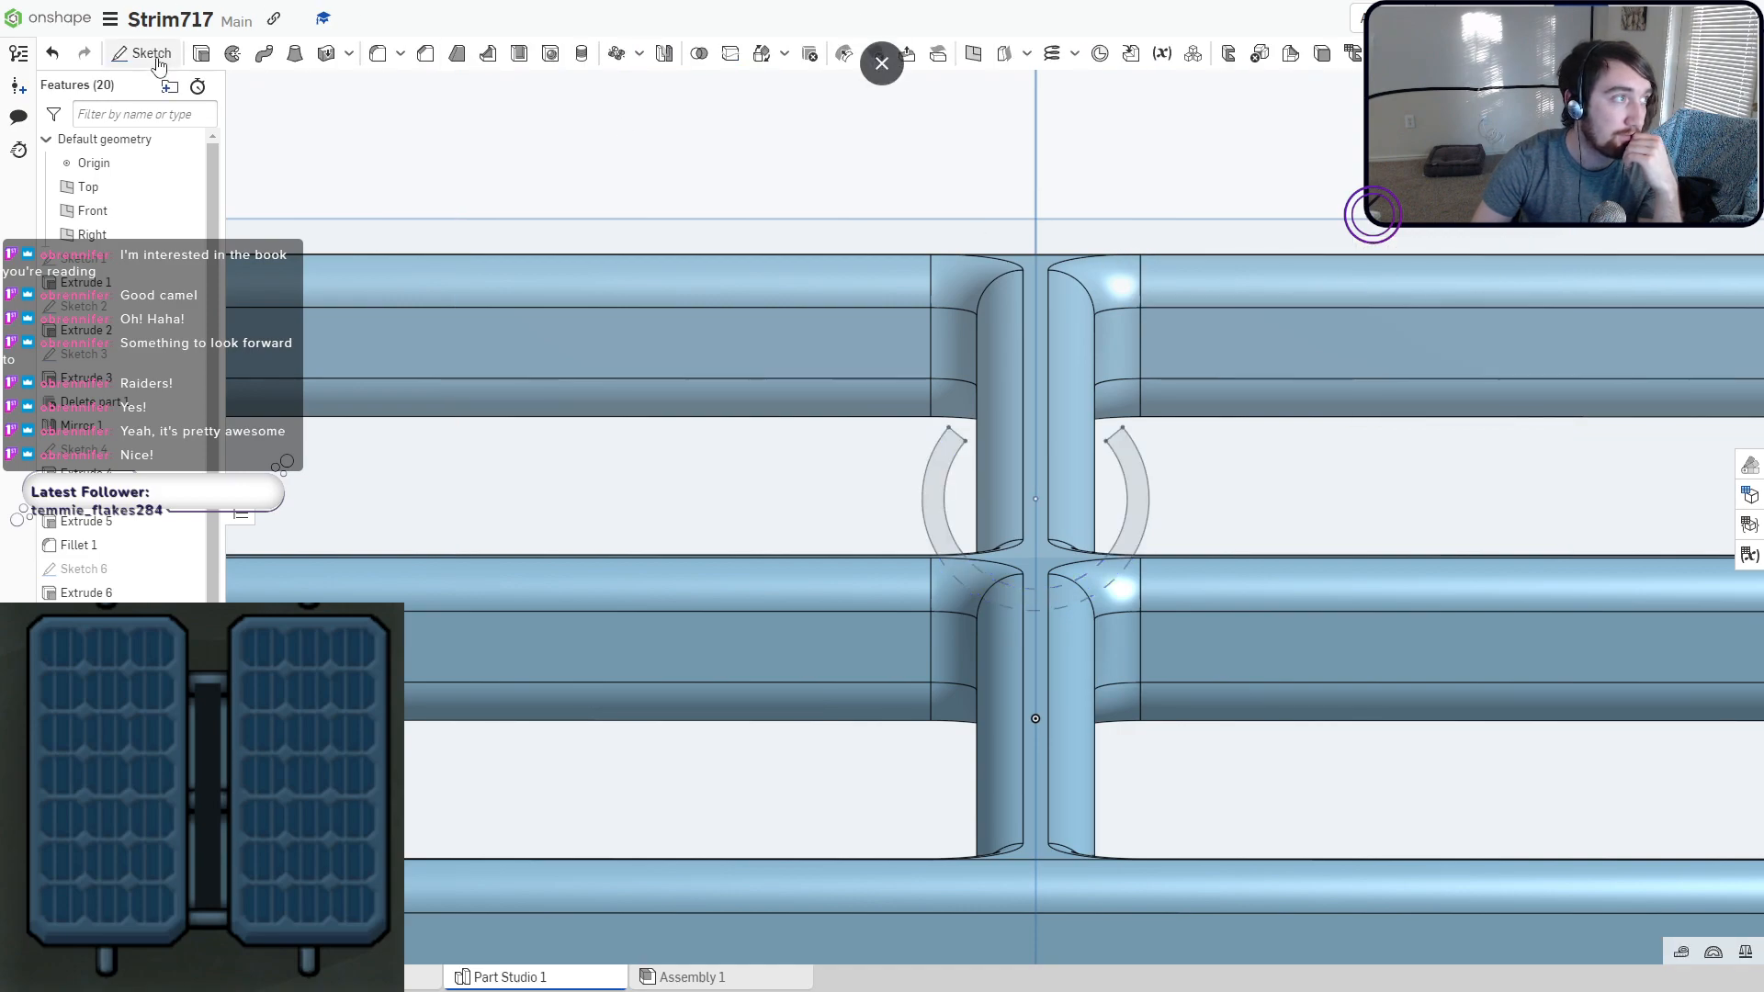
# Extrude the C-shaped profile symmetrically to a depth of 8.52 cm along the base frame's middle bar, adding it to Part 1.
pyautogui.click(203, 55)
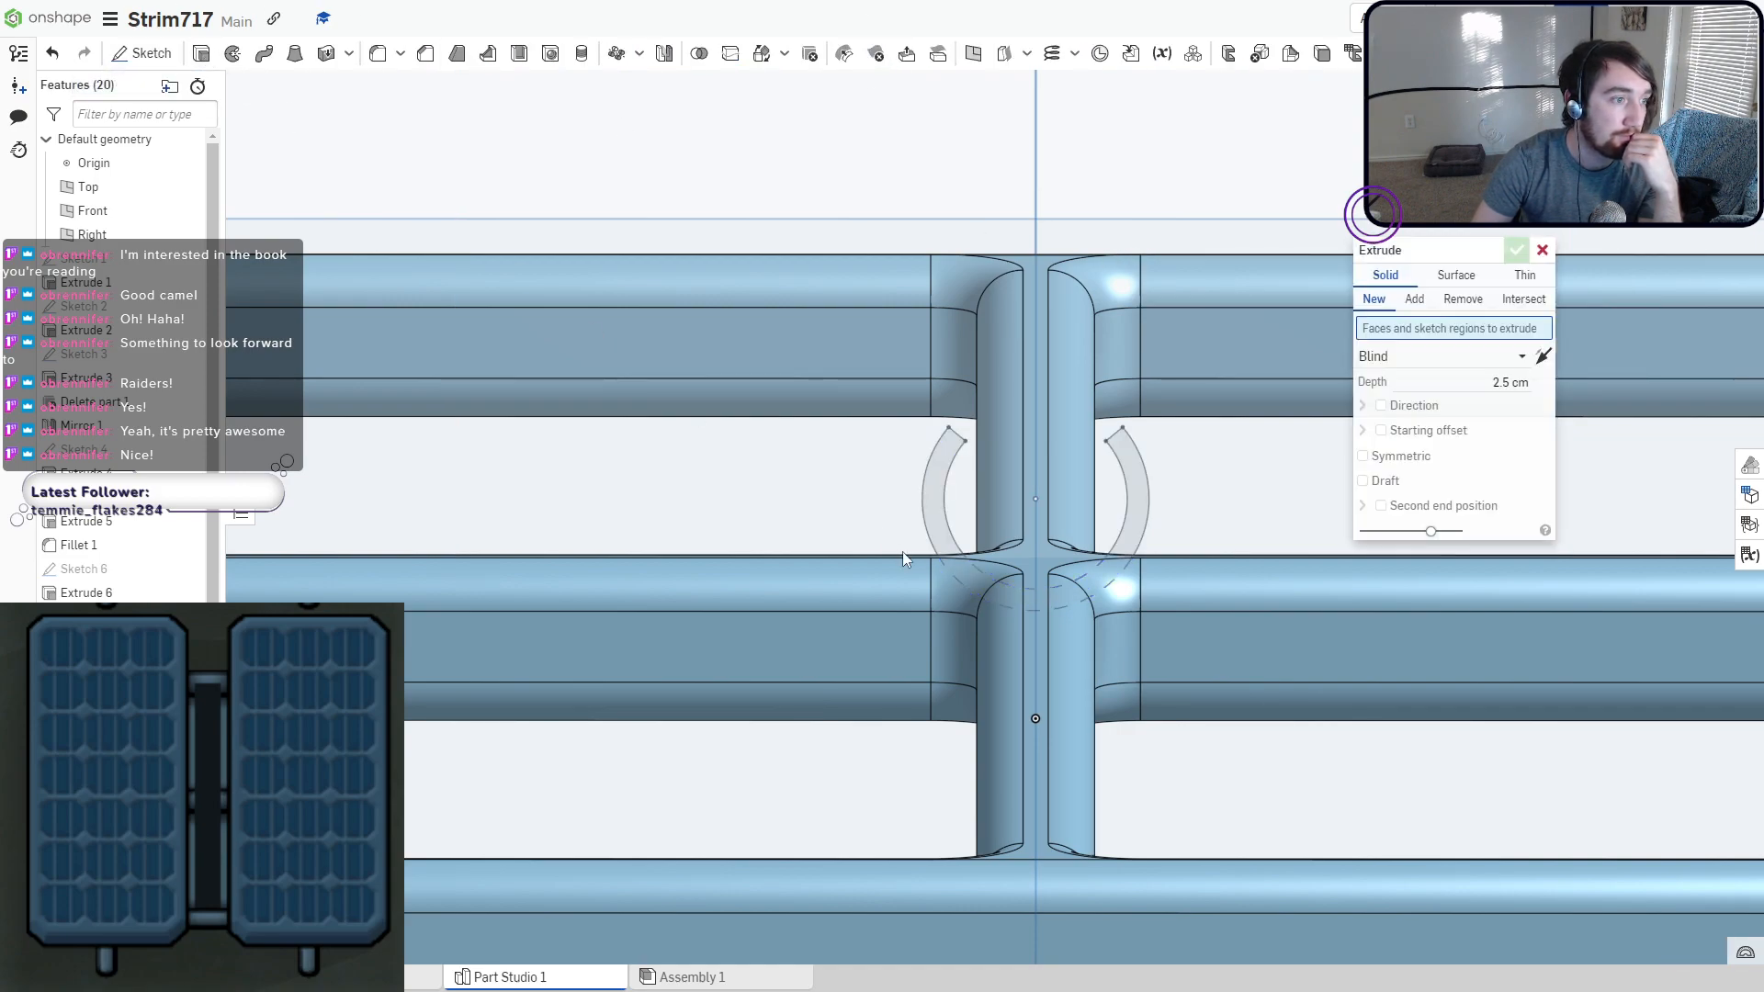
pyautogui.click(928, 499)
pyautogui.moveTo(928, 499); pyautogui.dragTo(897, 514, button='right')
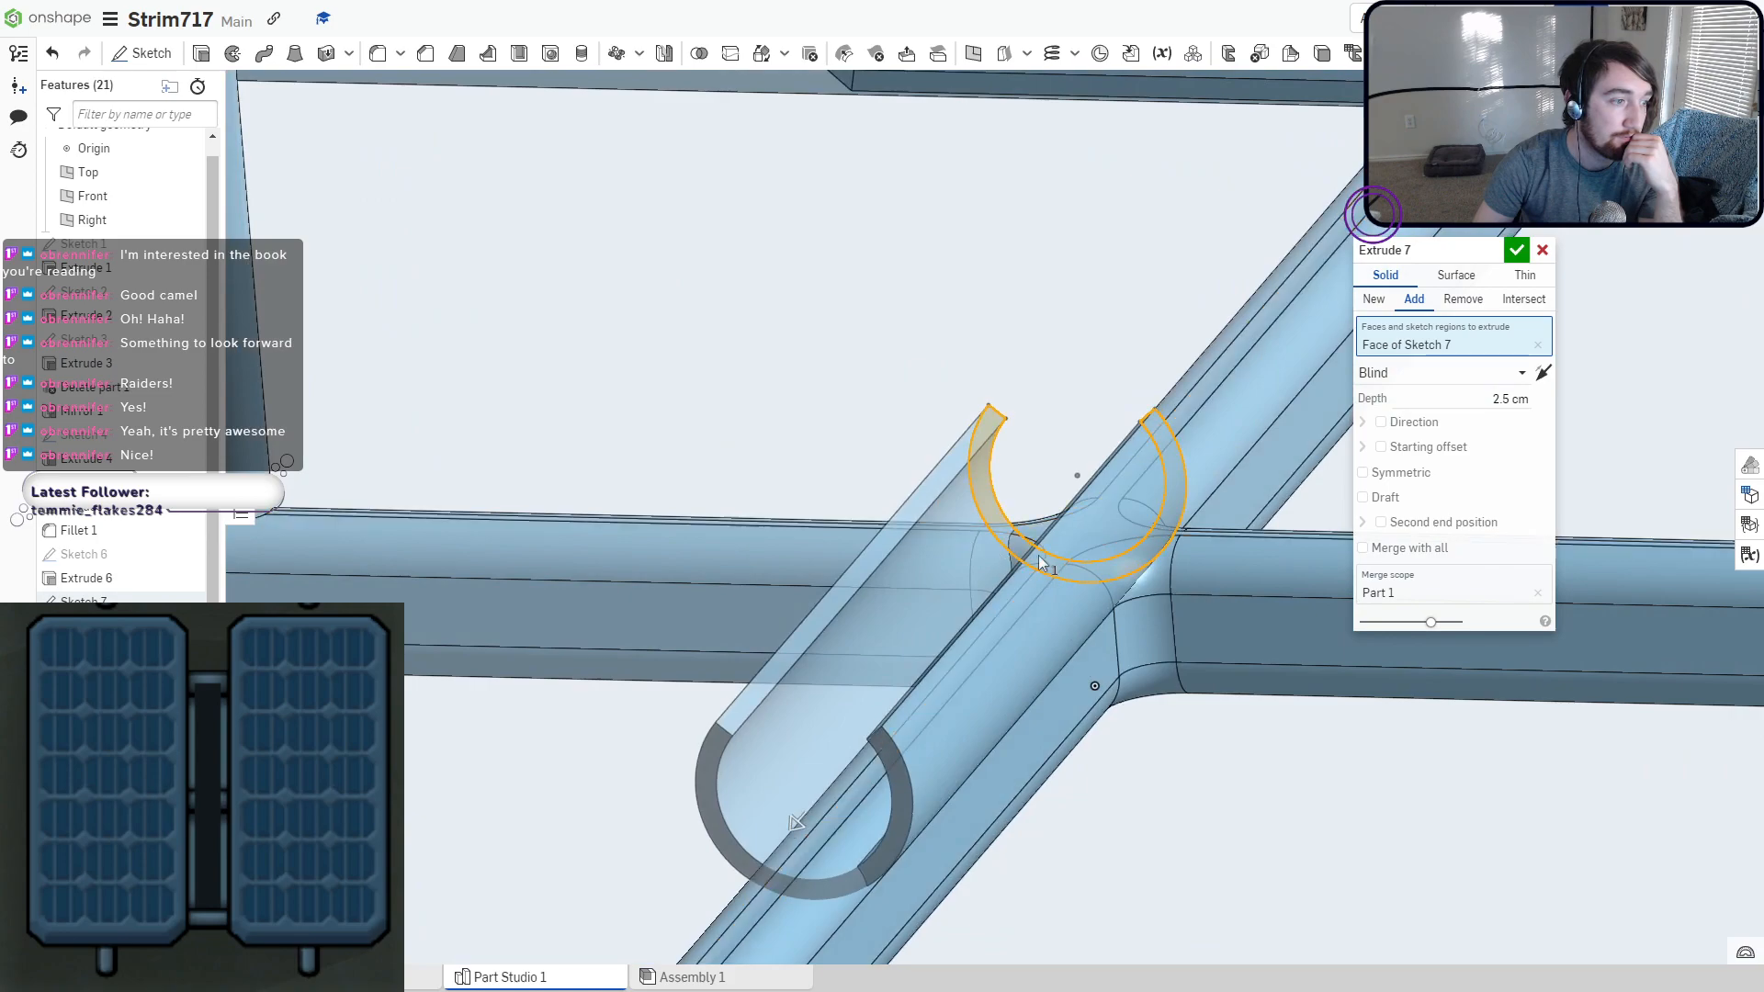
pyautogui.click(1364, 473)
pyautogui.scroll(-5, 1011, 625)
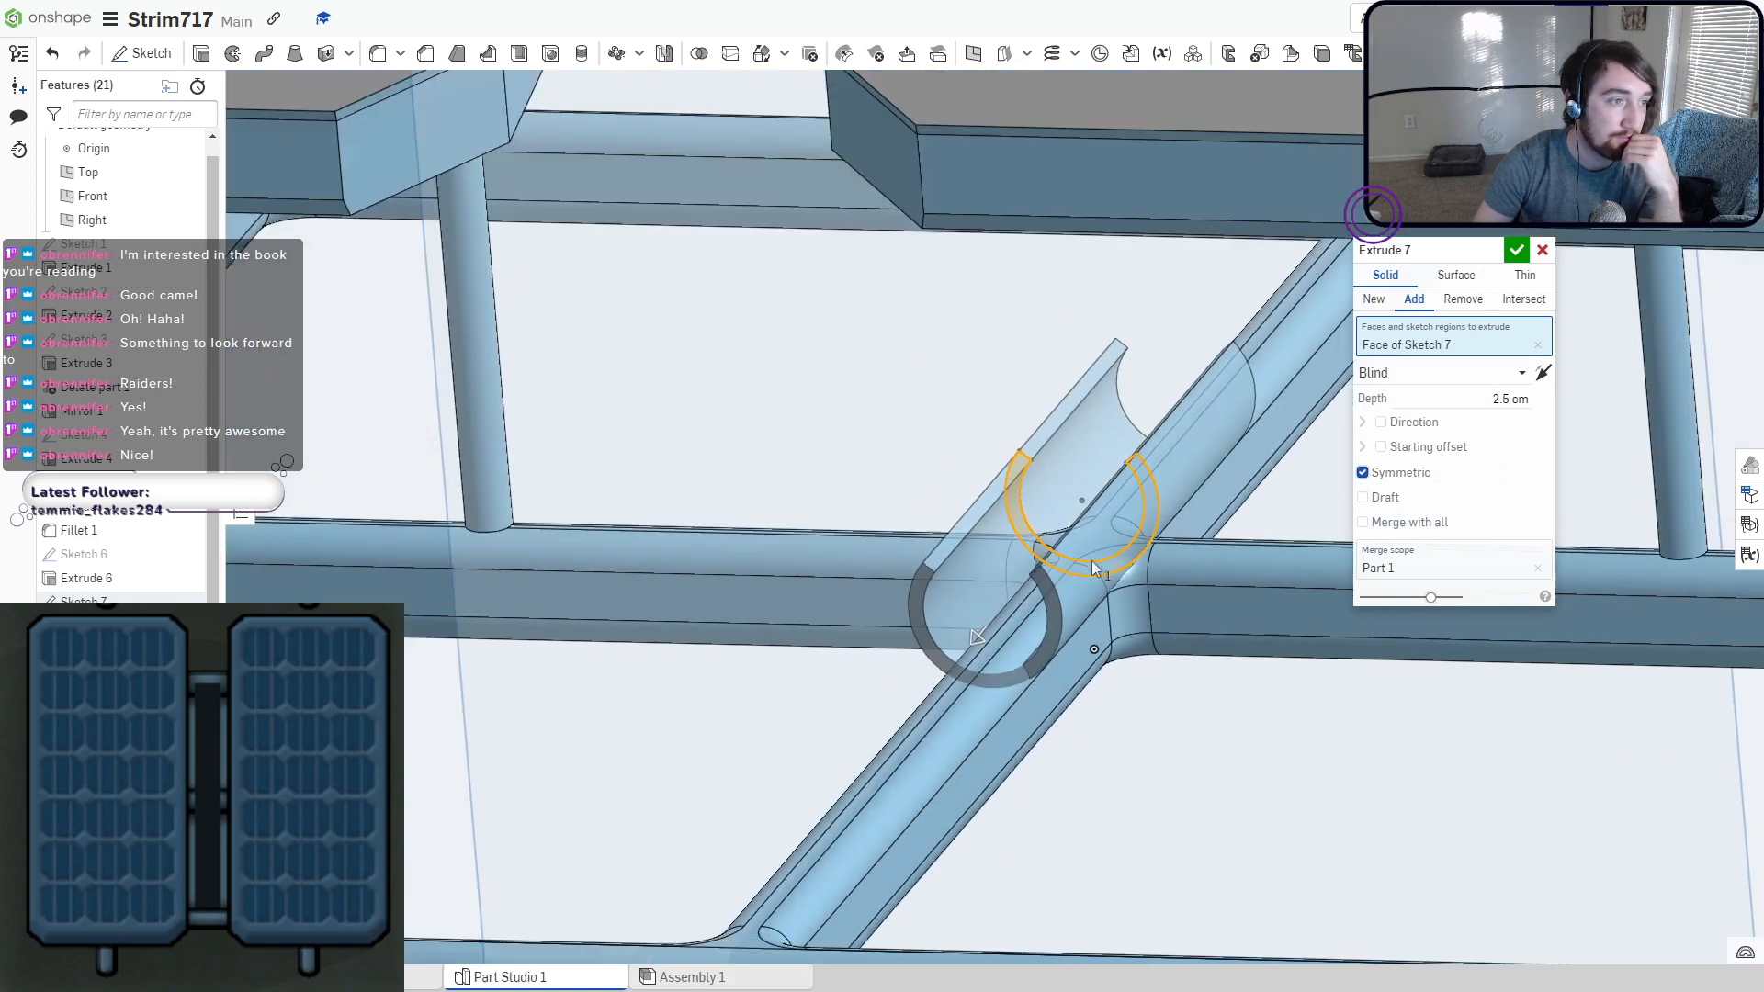
pyautogui.moveTo(1007, 624); pyautogui.dragTo(751, 742)
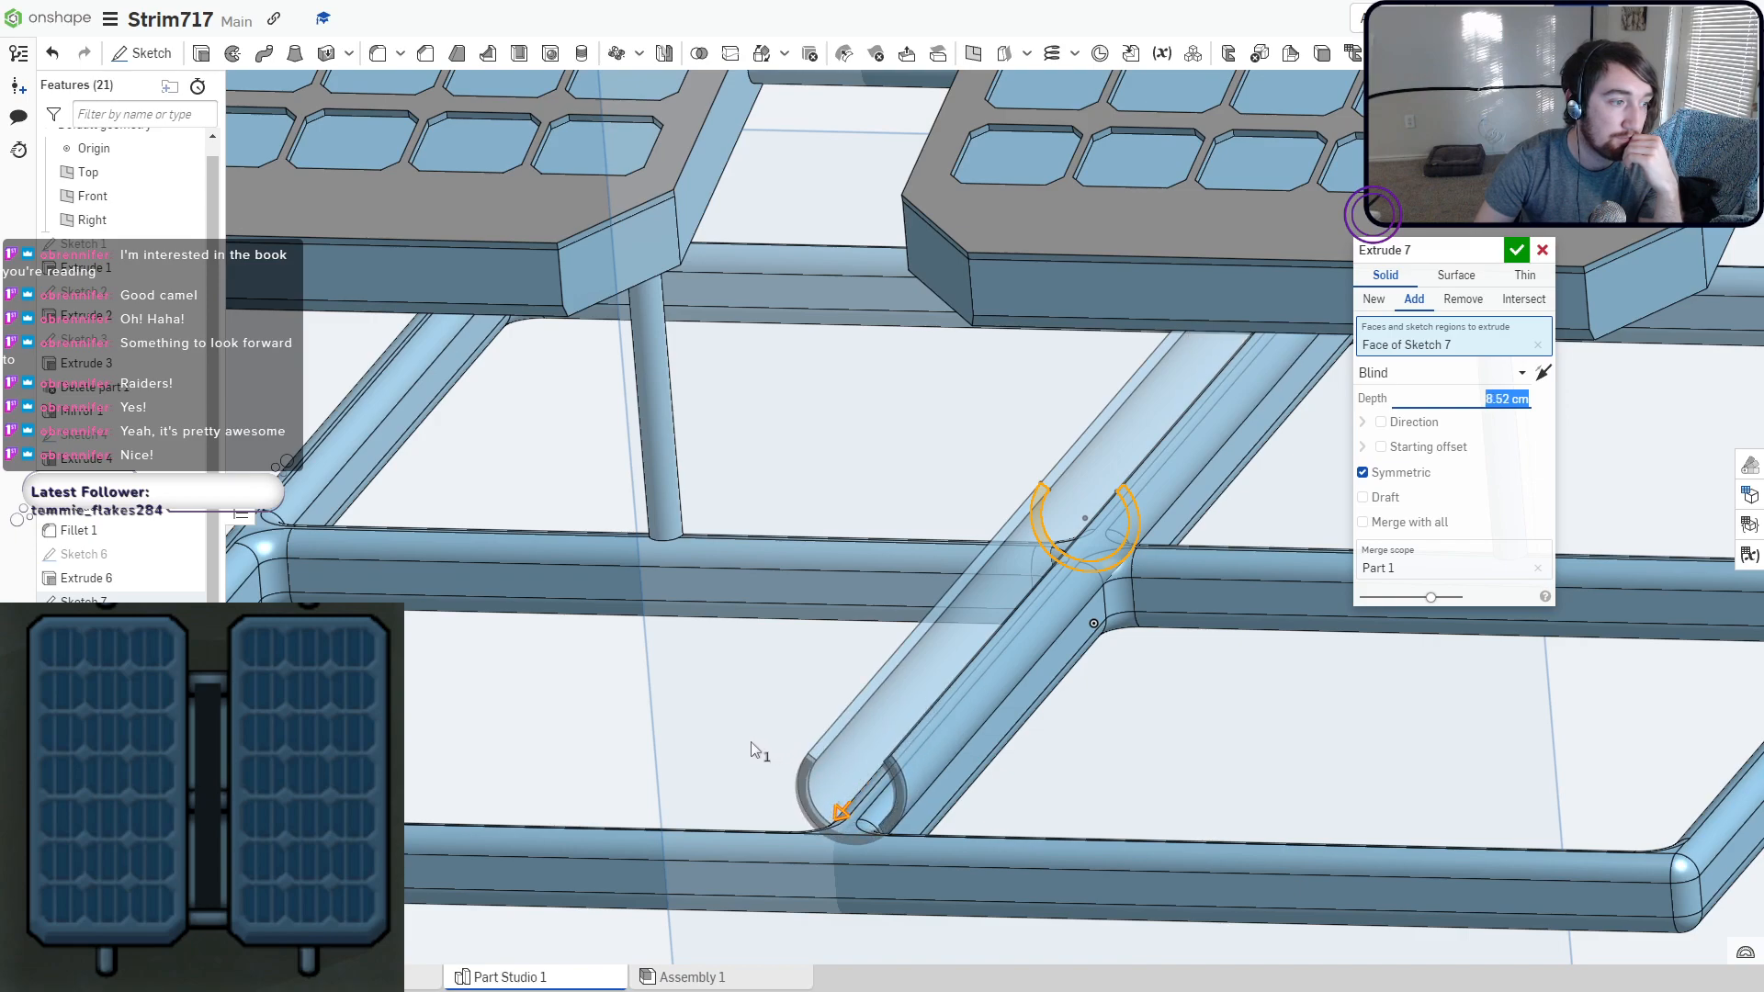
pyautogui.click(1520, 253)
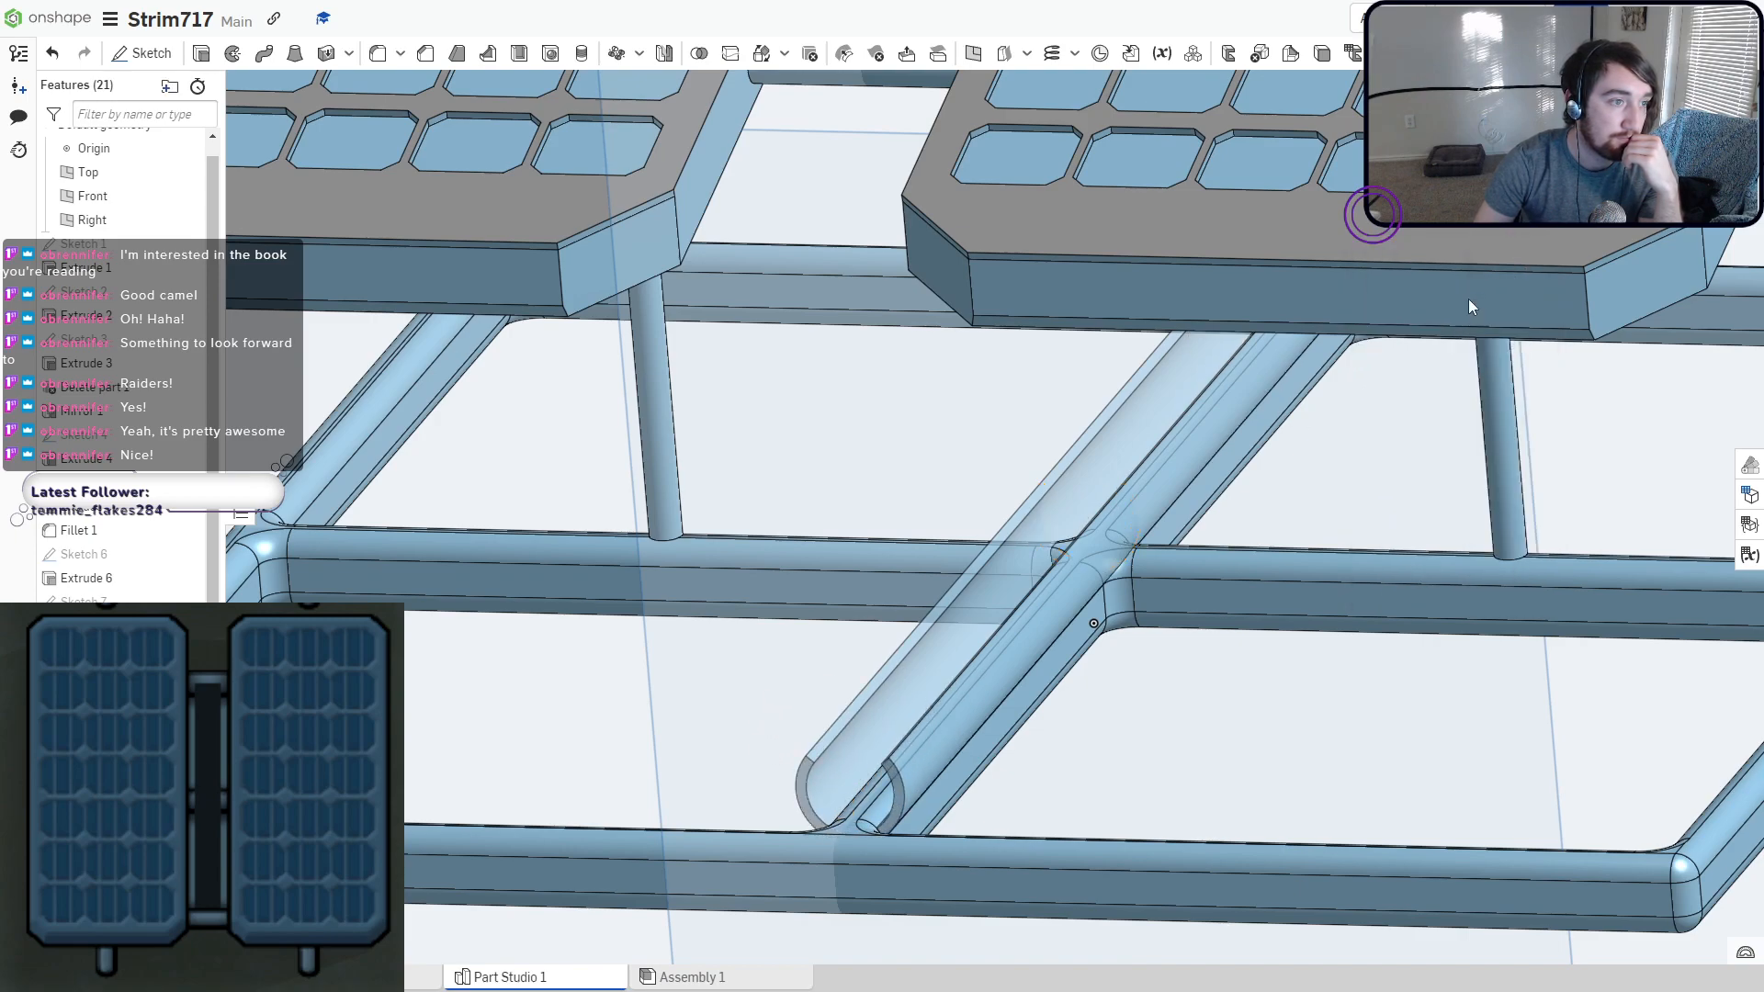
pyautogui.moveTo(799, 588); pyautogui.dragTo(937, 512, button='right')
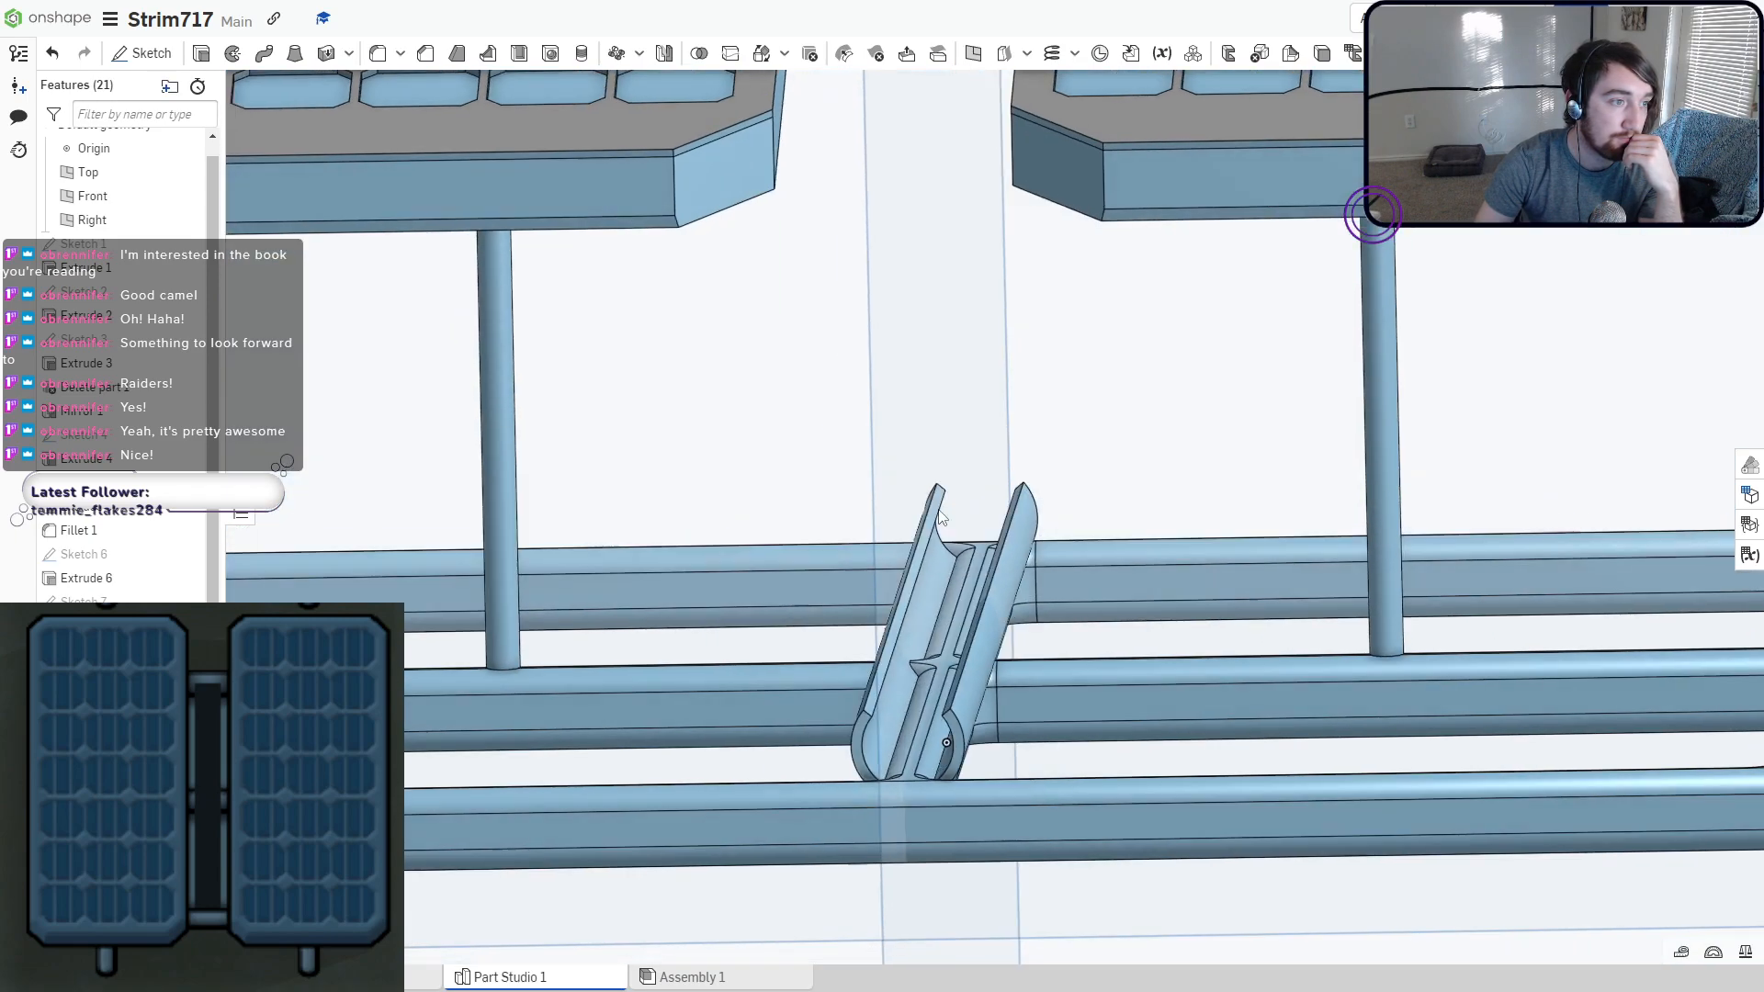
# Reopen the C-profile sketch, add a concentric circle about 0.43 cm in diameter inside the ring, and finish the sketch.
pyautogui.doubleClick(88, 602)
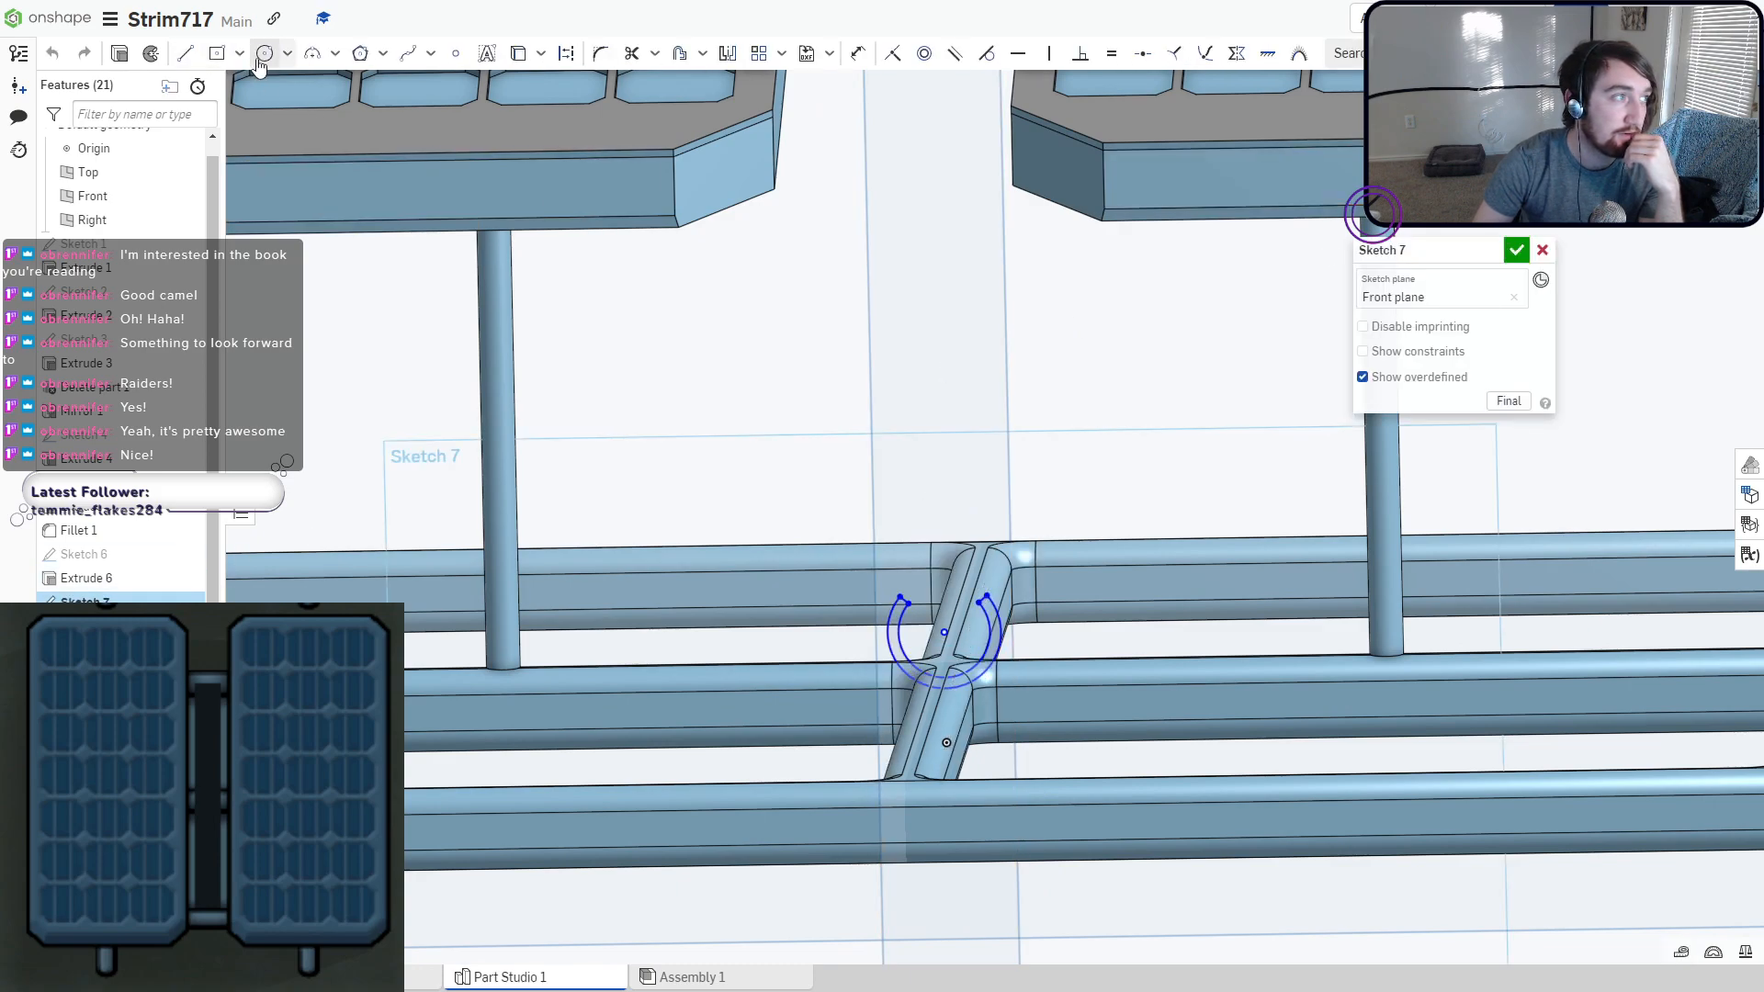
pyautogui.moveTo(797, 588); pyautogui.dragTo(864, 496, button='right')
pyautogui.moveTo(1095, 507); pyautogui.dragTo(1050, 565, button='right')
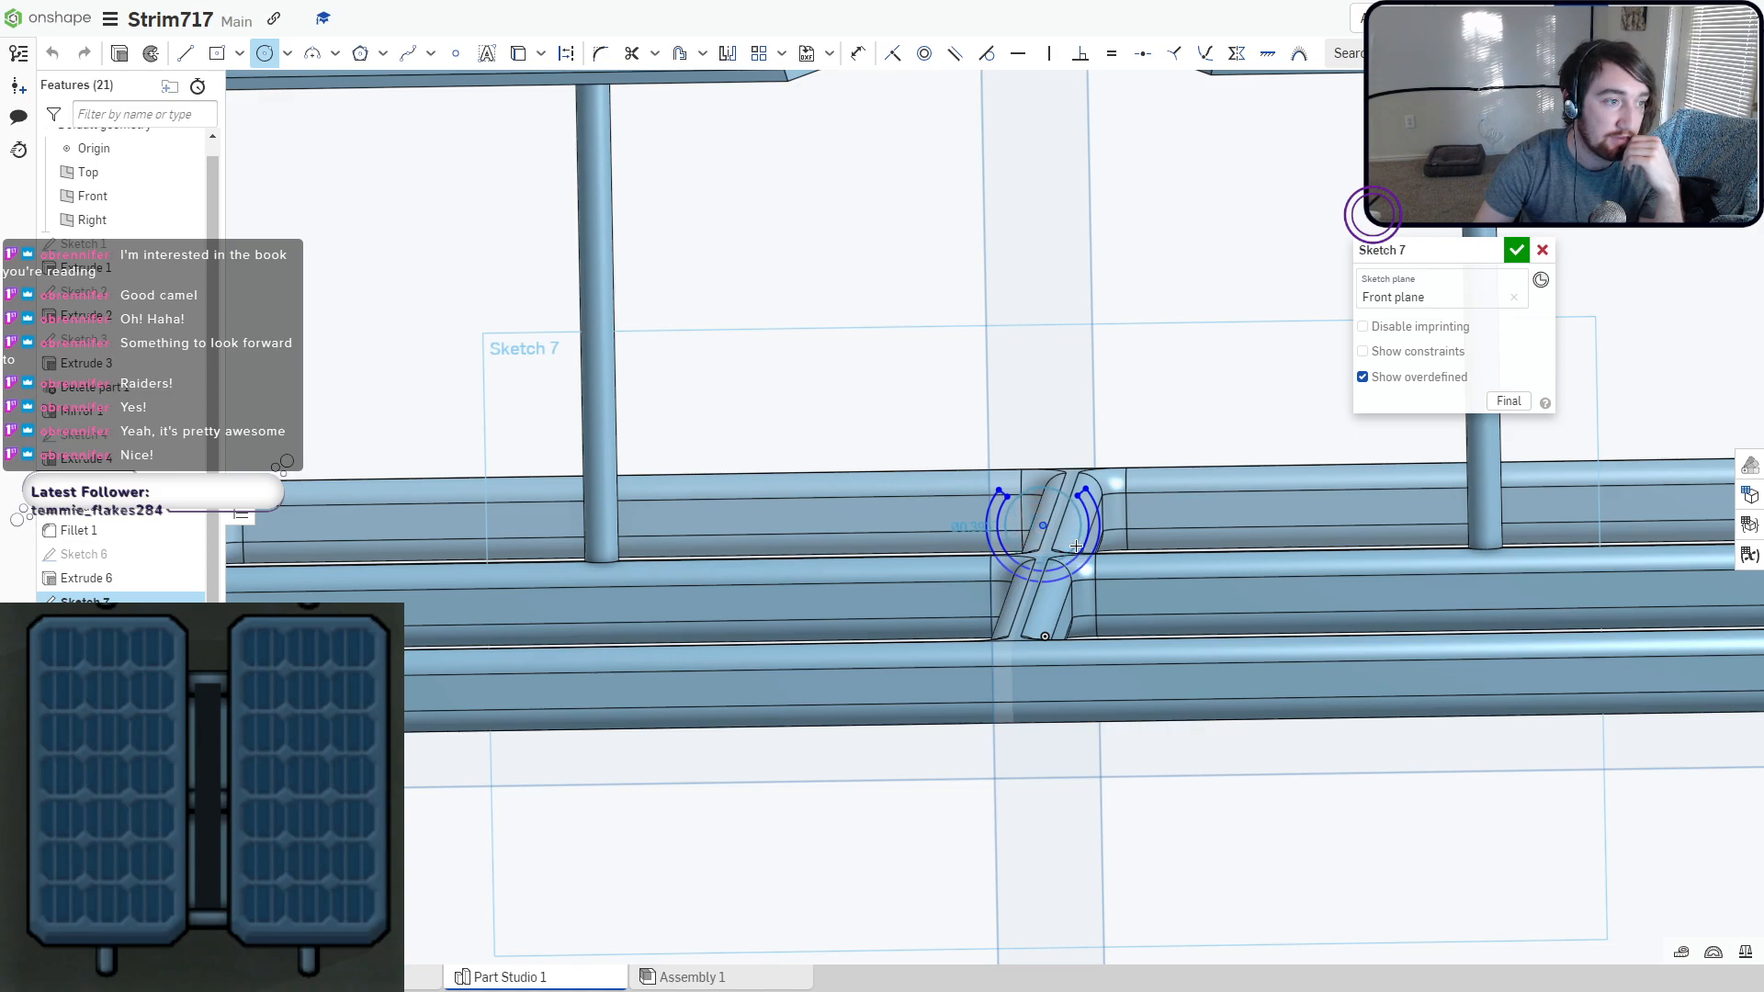
pyautogui.click(1077, 547)
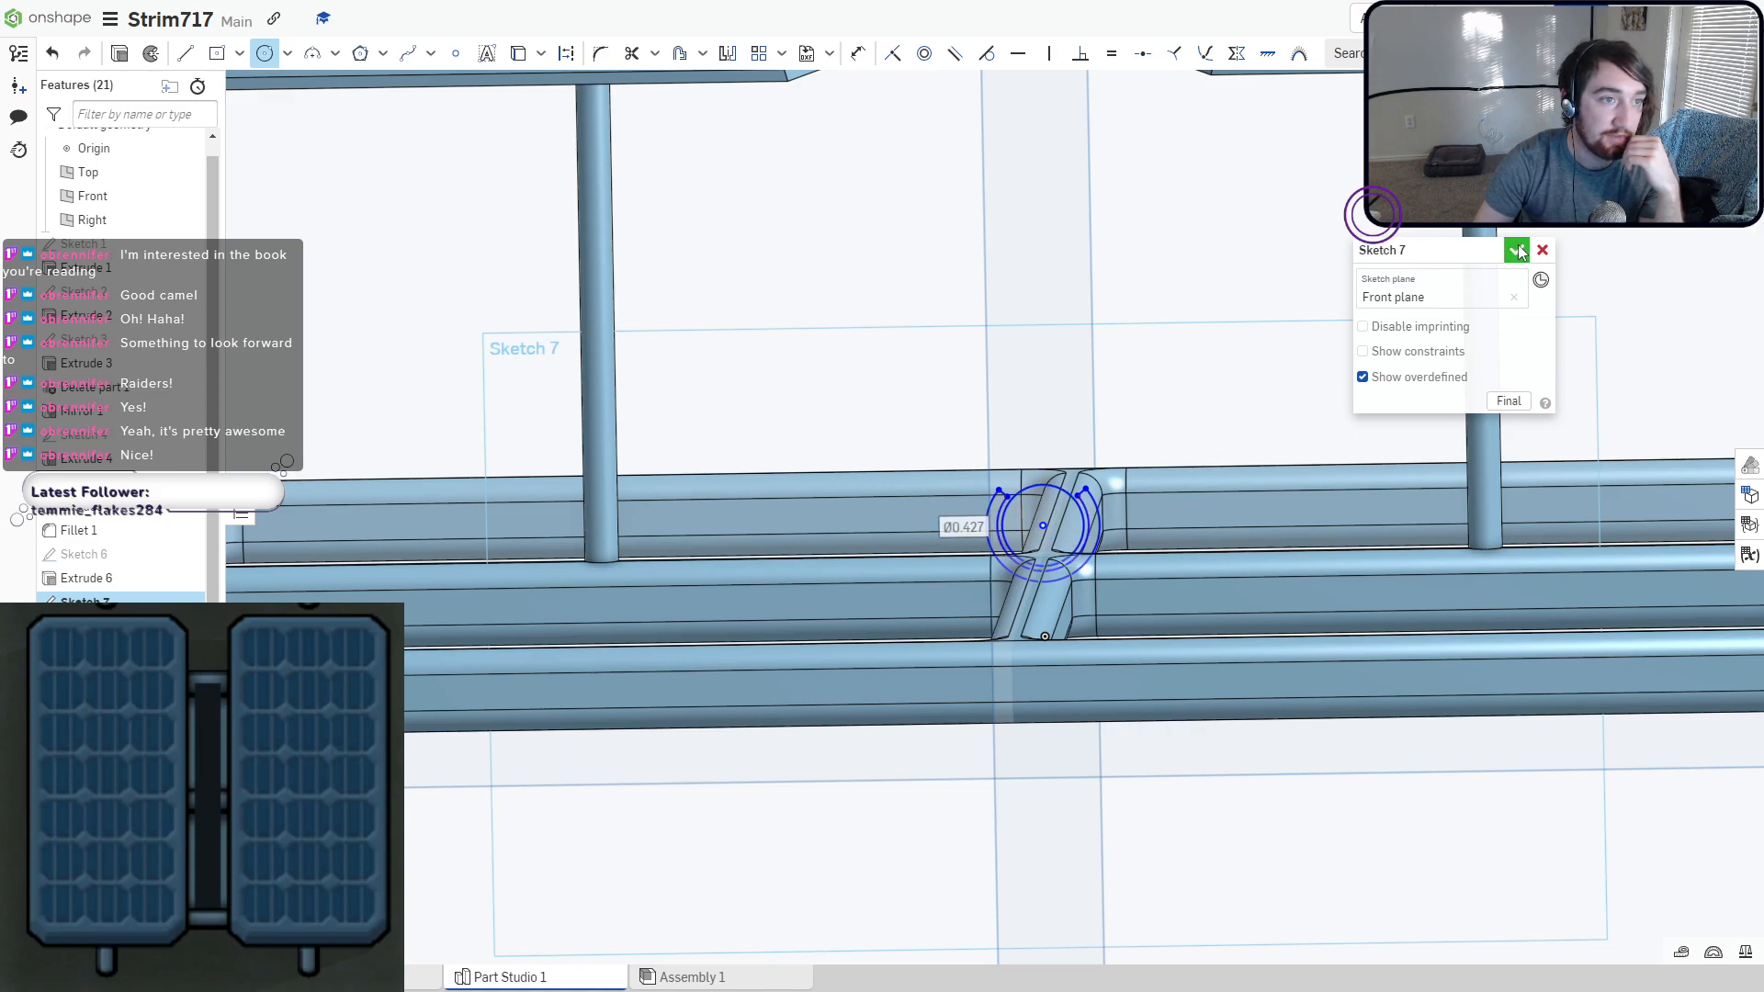
pyautogui.click(1516, 250)
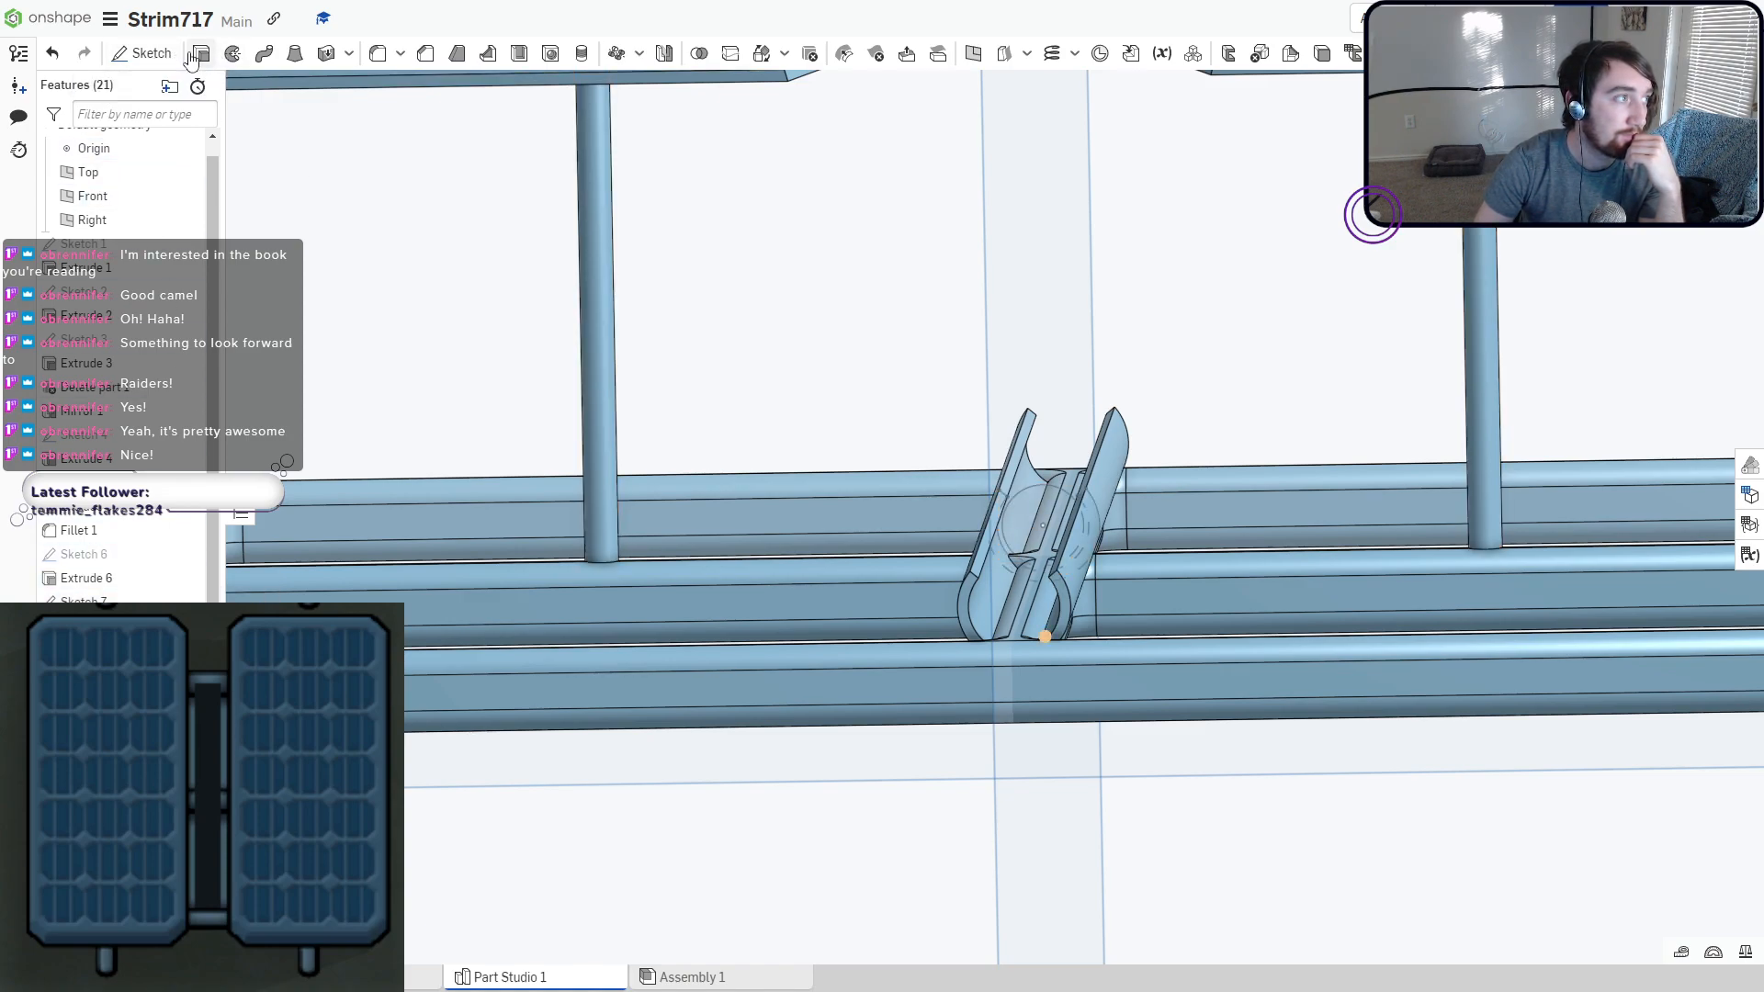
# Extrude the circle inside the C-shaped channel symmetrically to a depth of 8.2 cm as a new part.
pyautogui.hotkey('shift', 'e')
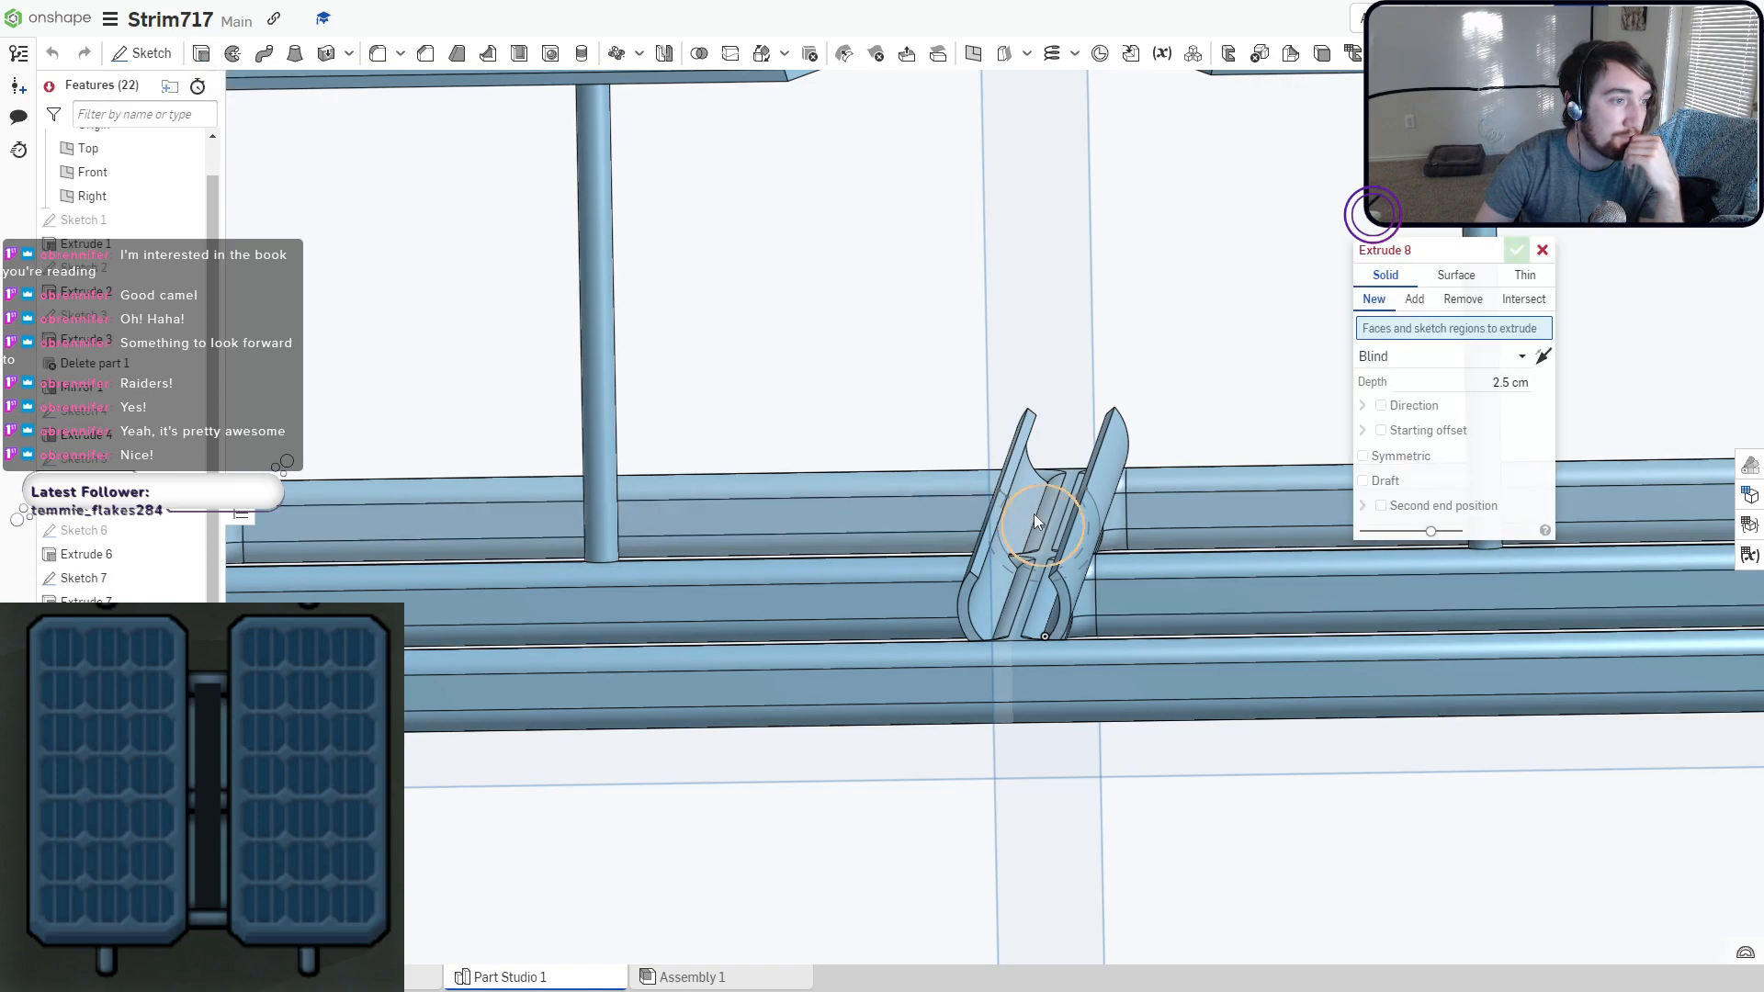
pyautogui.click(1034, 515)
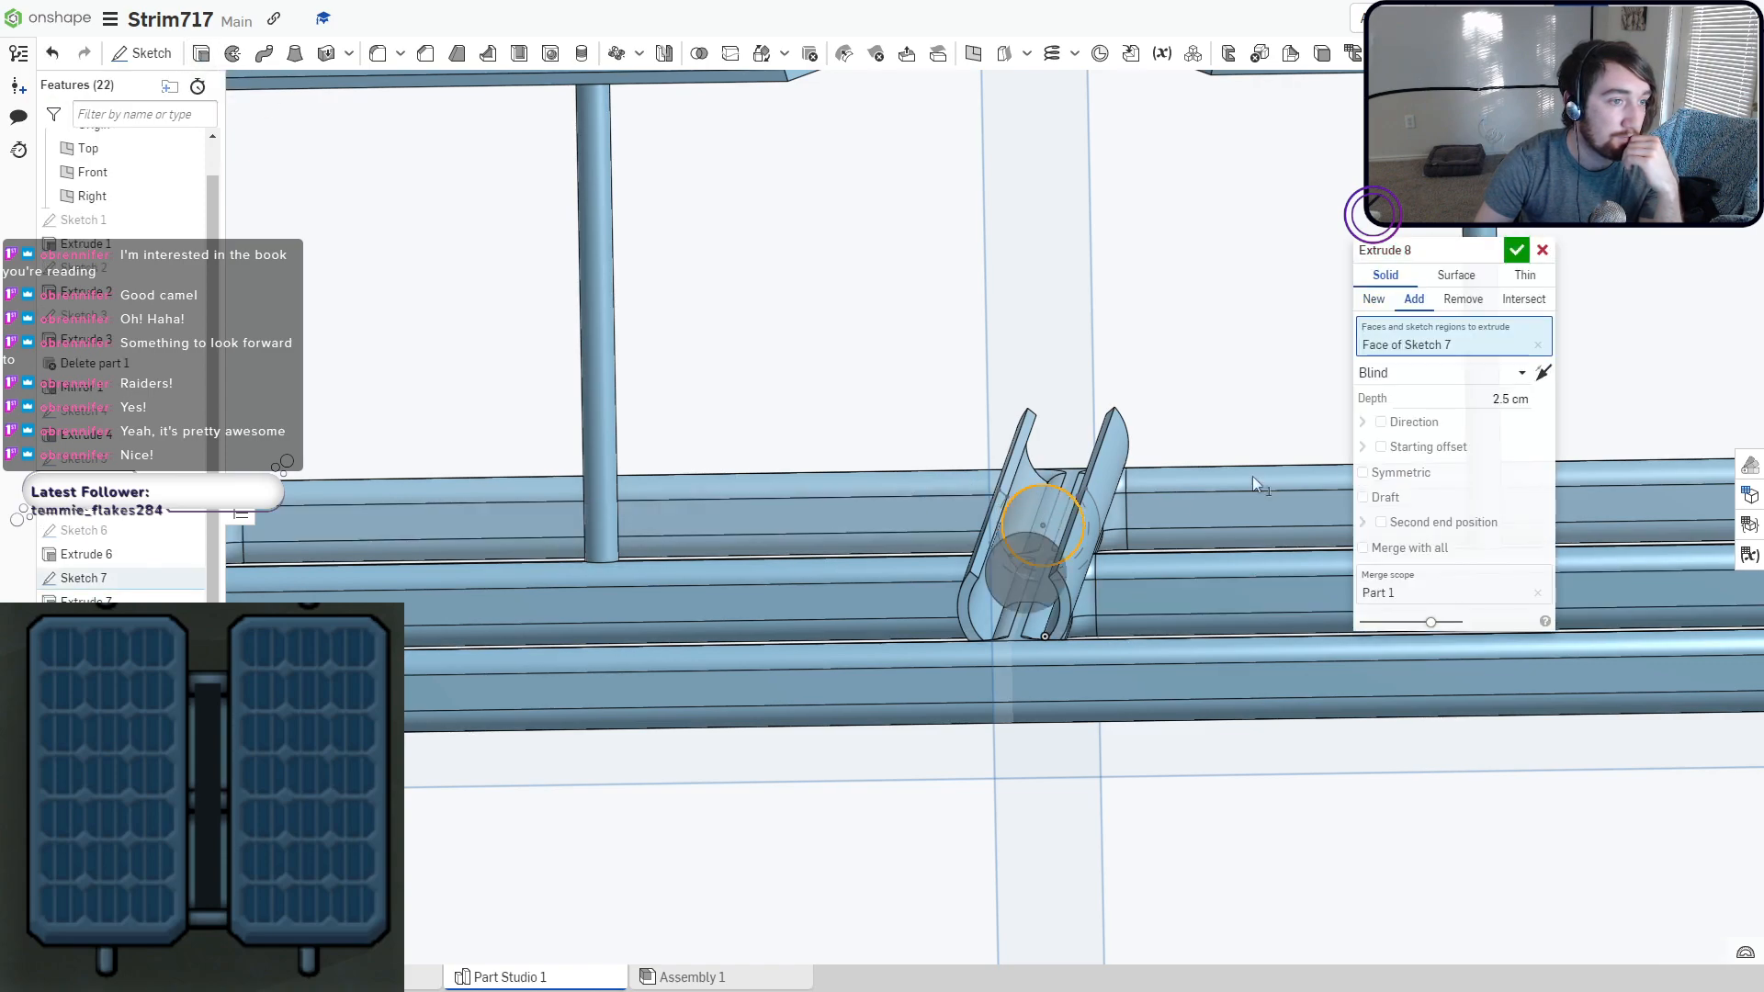
pyautogui.click(1364, 475)
pyautogui.moveTo(1155, 542); pyautogui.dragTo(1043, 630, button='right')
pyautogui.moveTo(1022, 599); pyautogui.dragTo(1043, 258, button='middle')
pyautogui.moveTo(1018, 661); pyautogui.dragTo(944, 937)
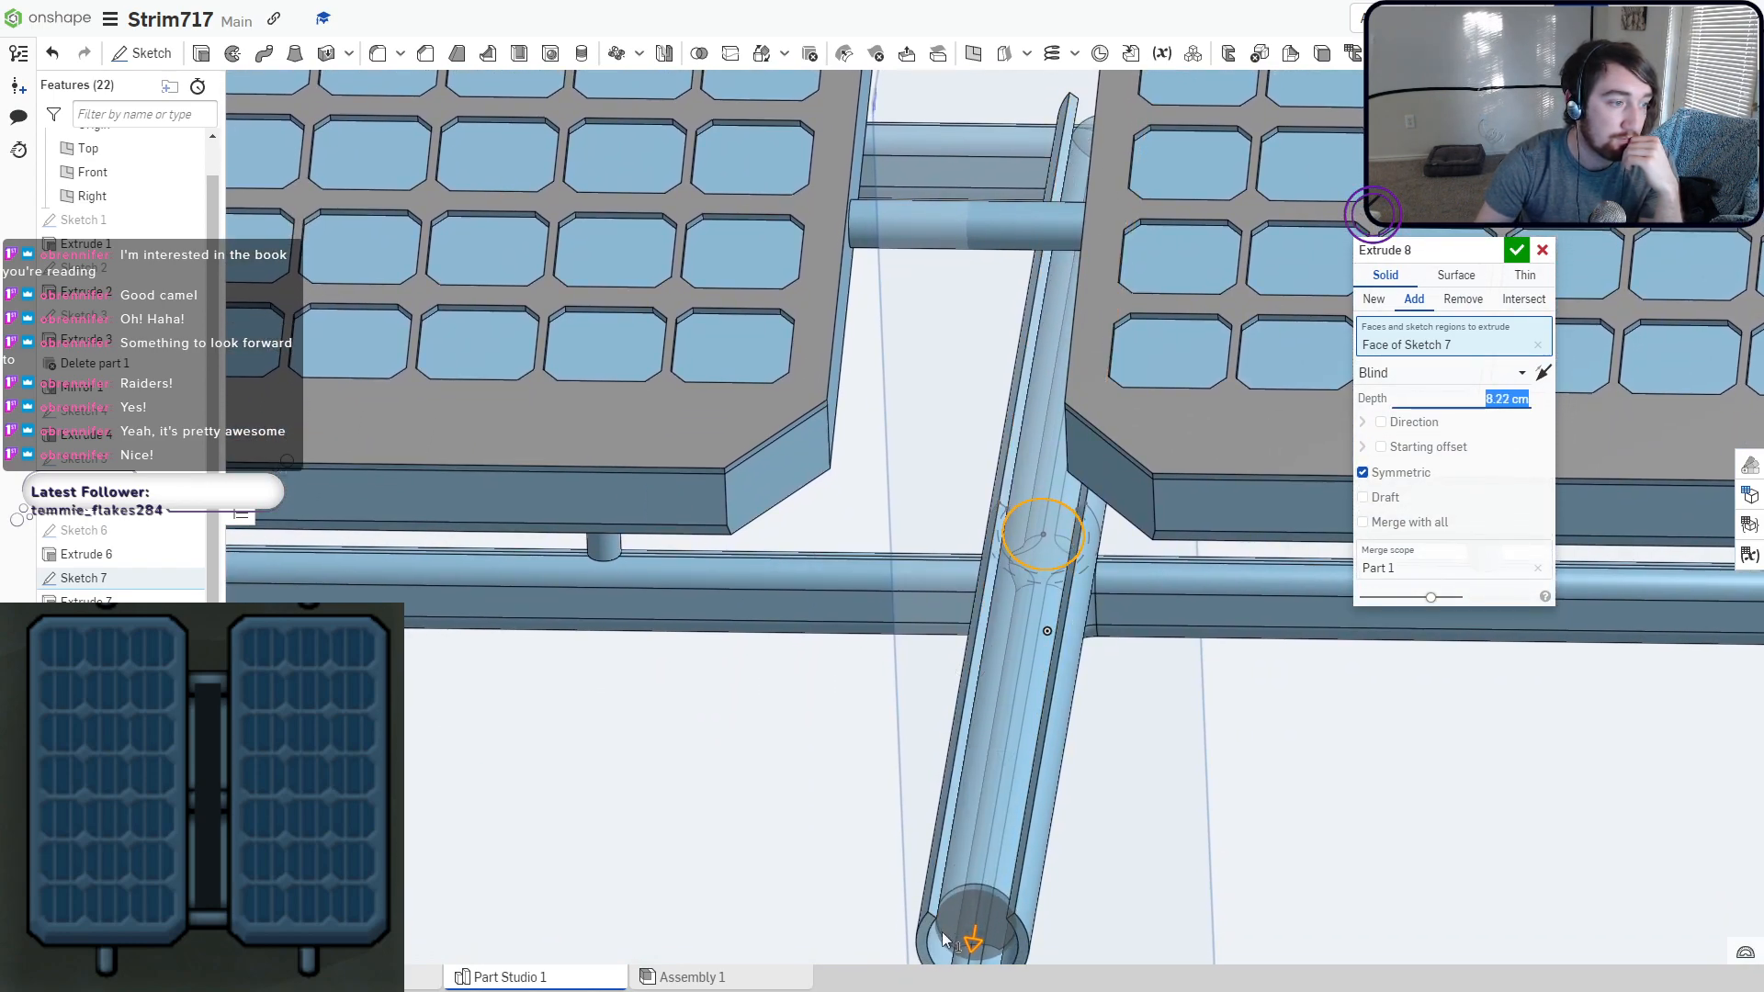
pyautogui.click(1378, 300)
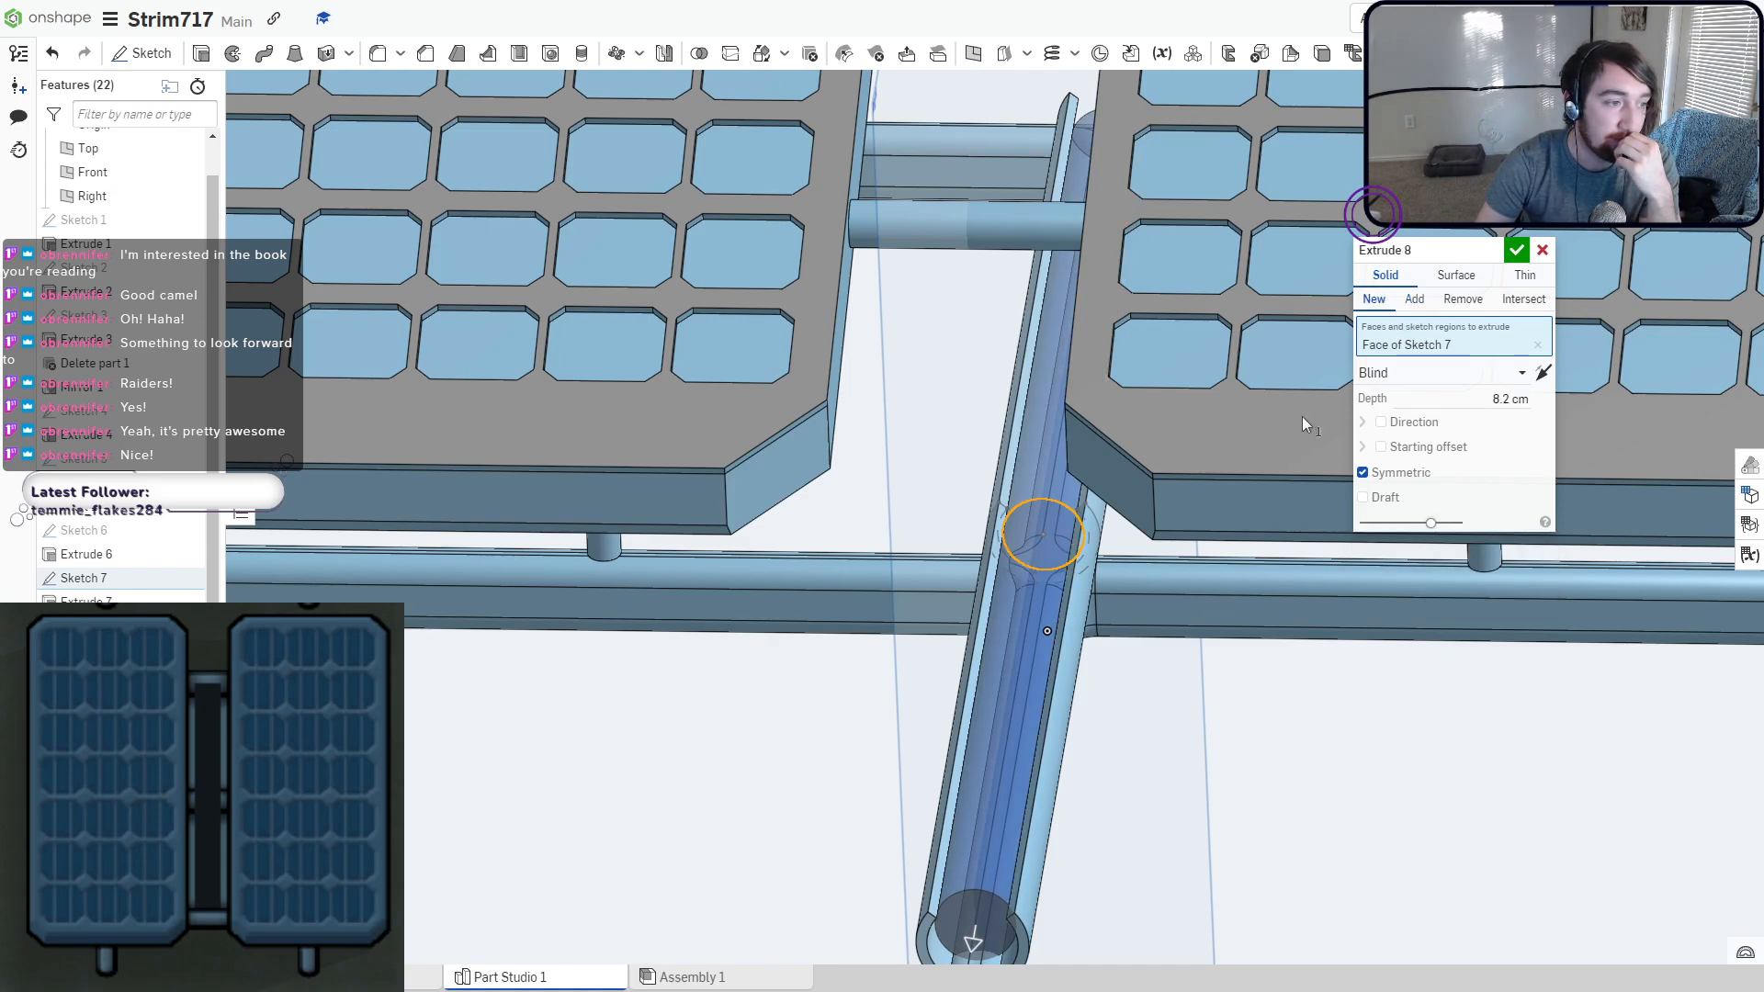
pyautogui.click(1511, 251)
pyautogui.moveTo(954, 668); pyautogui.dragTo(1042, 567, button='right')
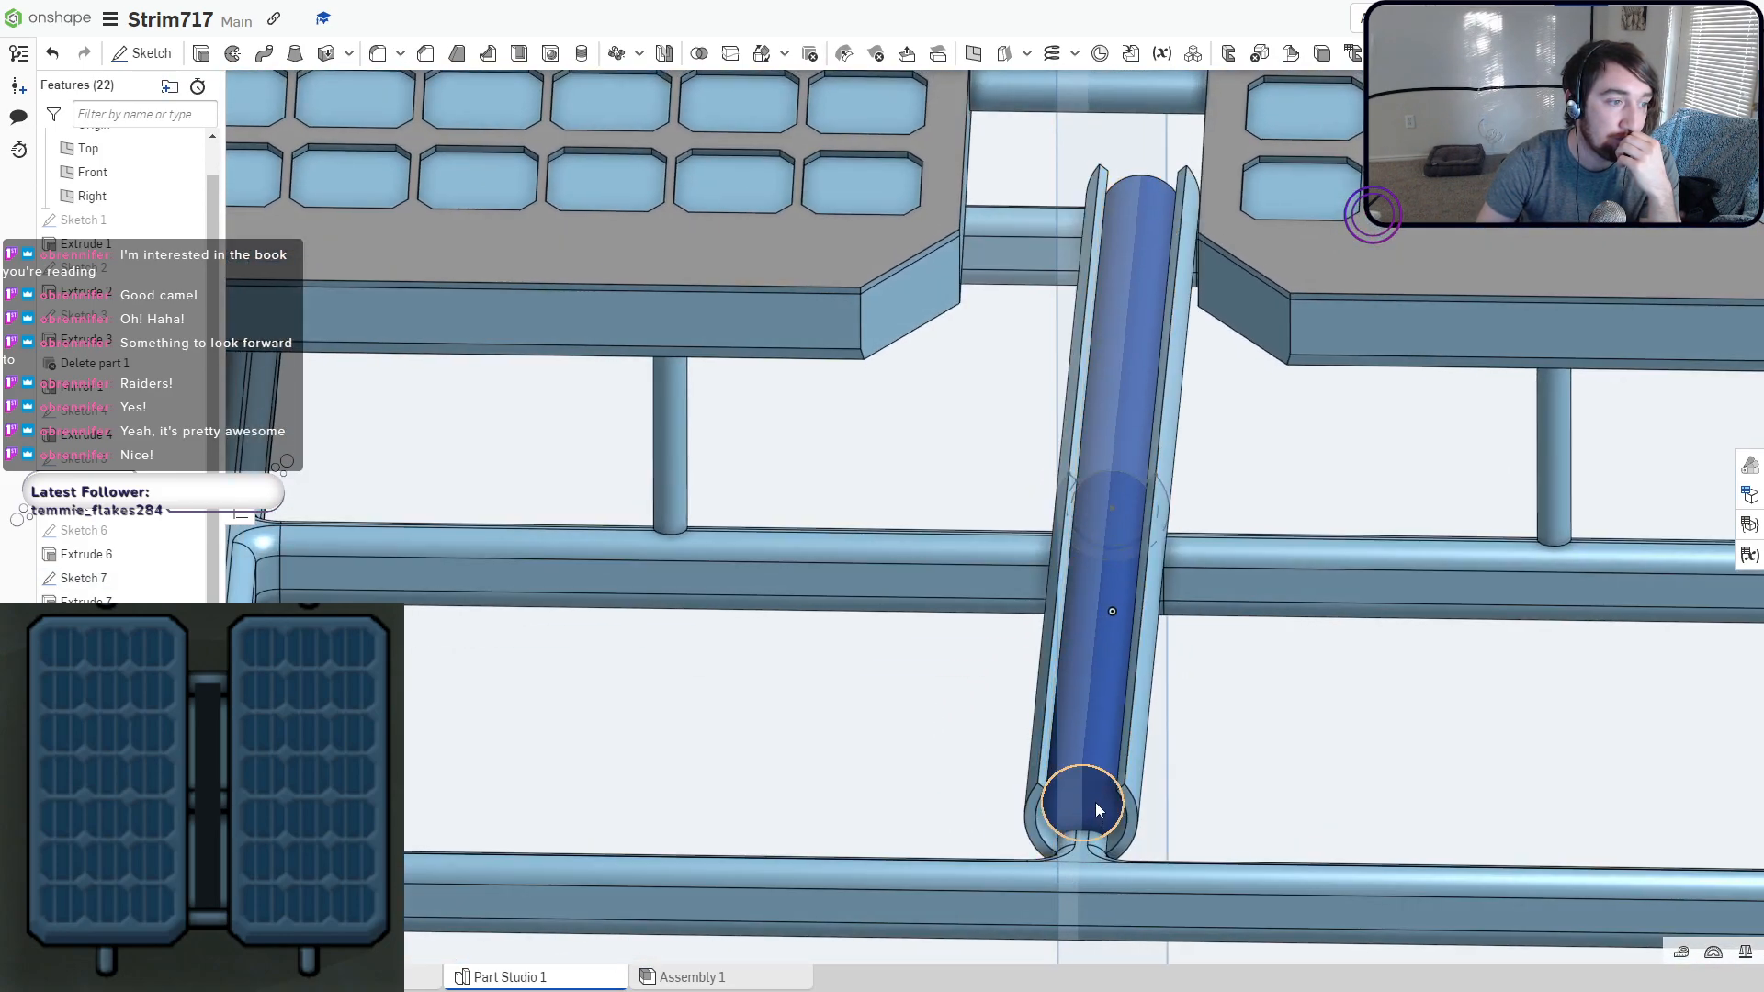
pyautogui.click(204, 57)
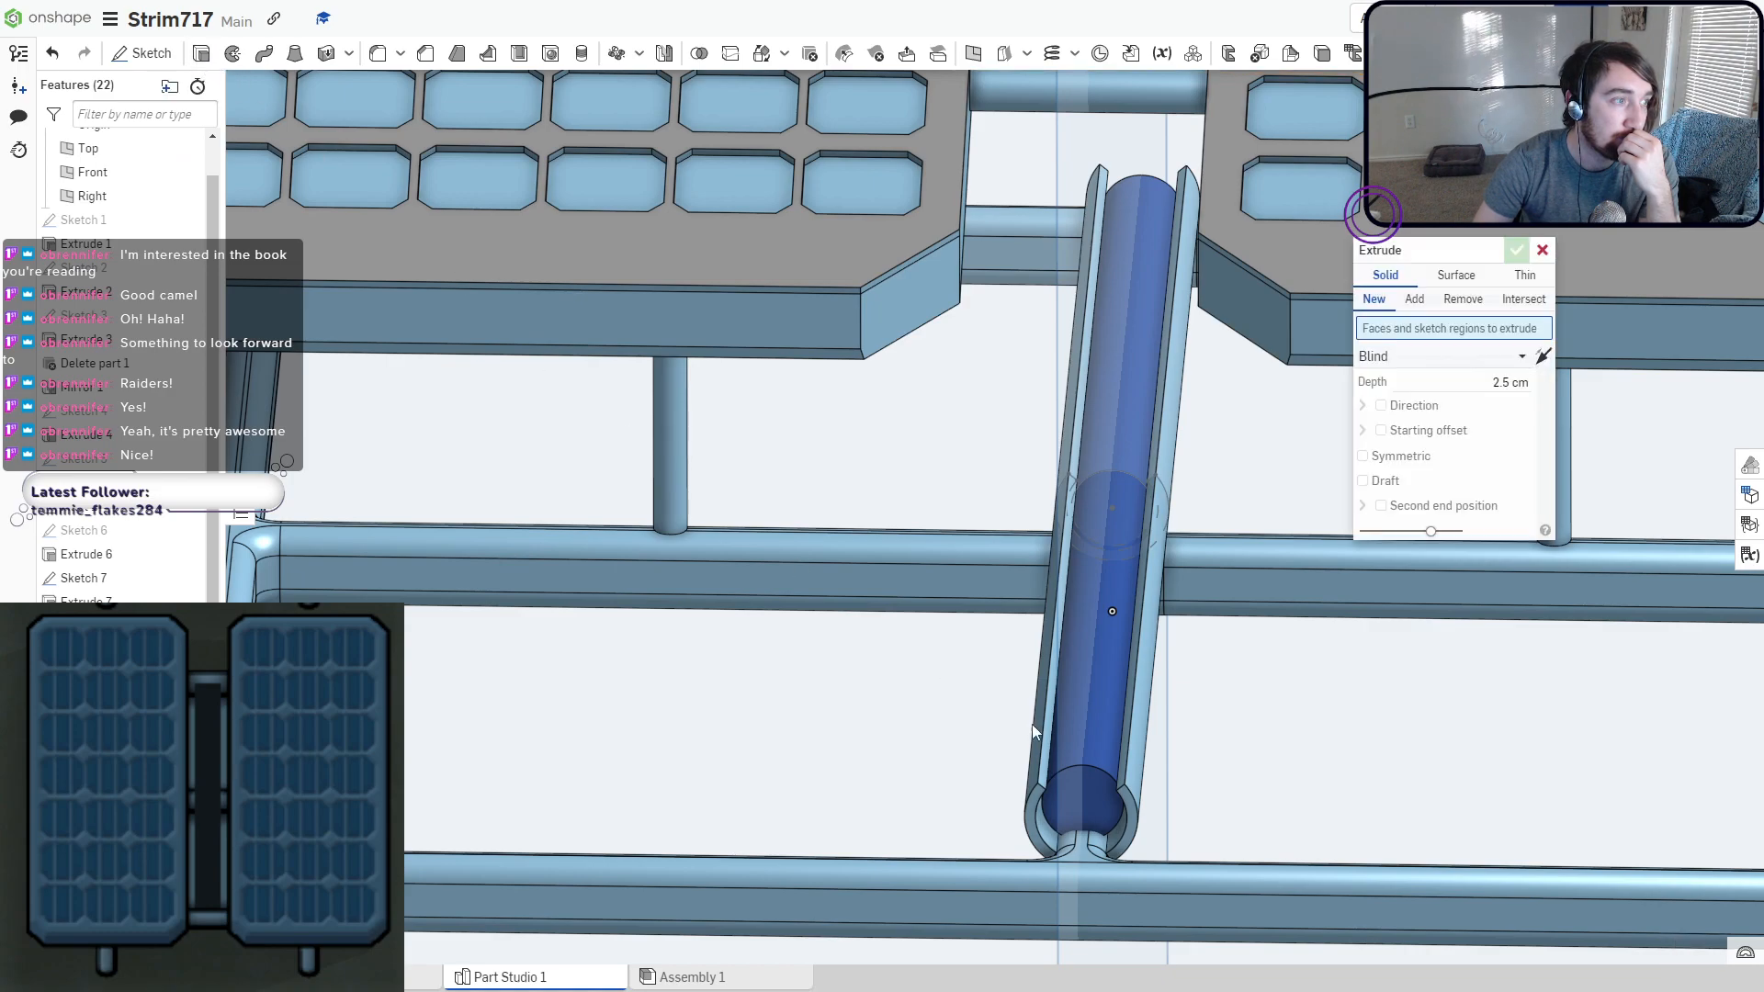
pyautogui.click(1088, 780)
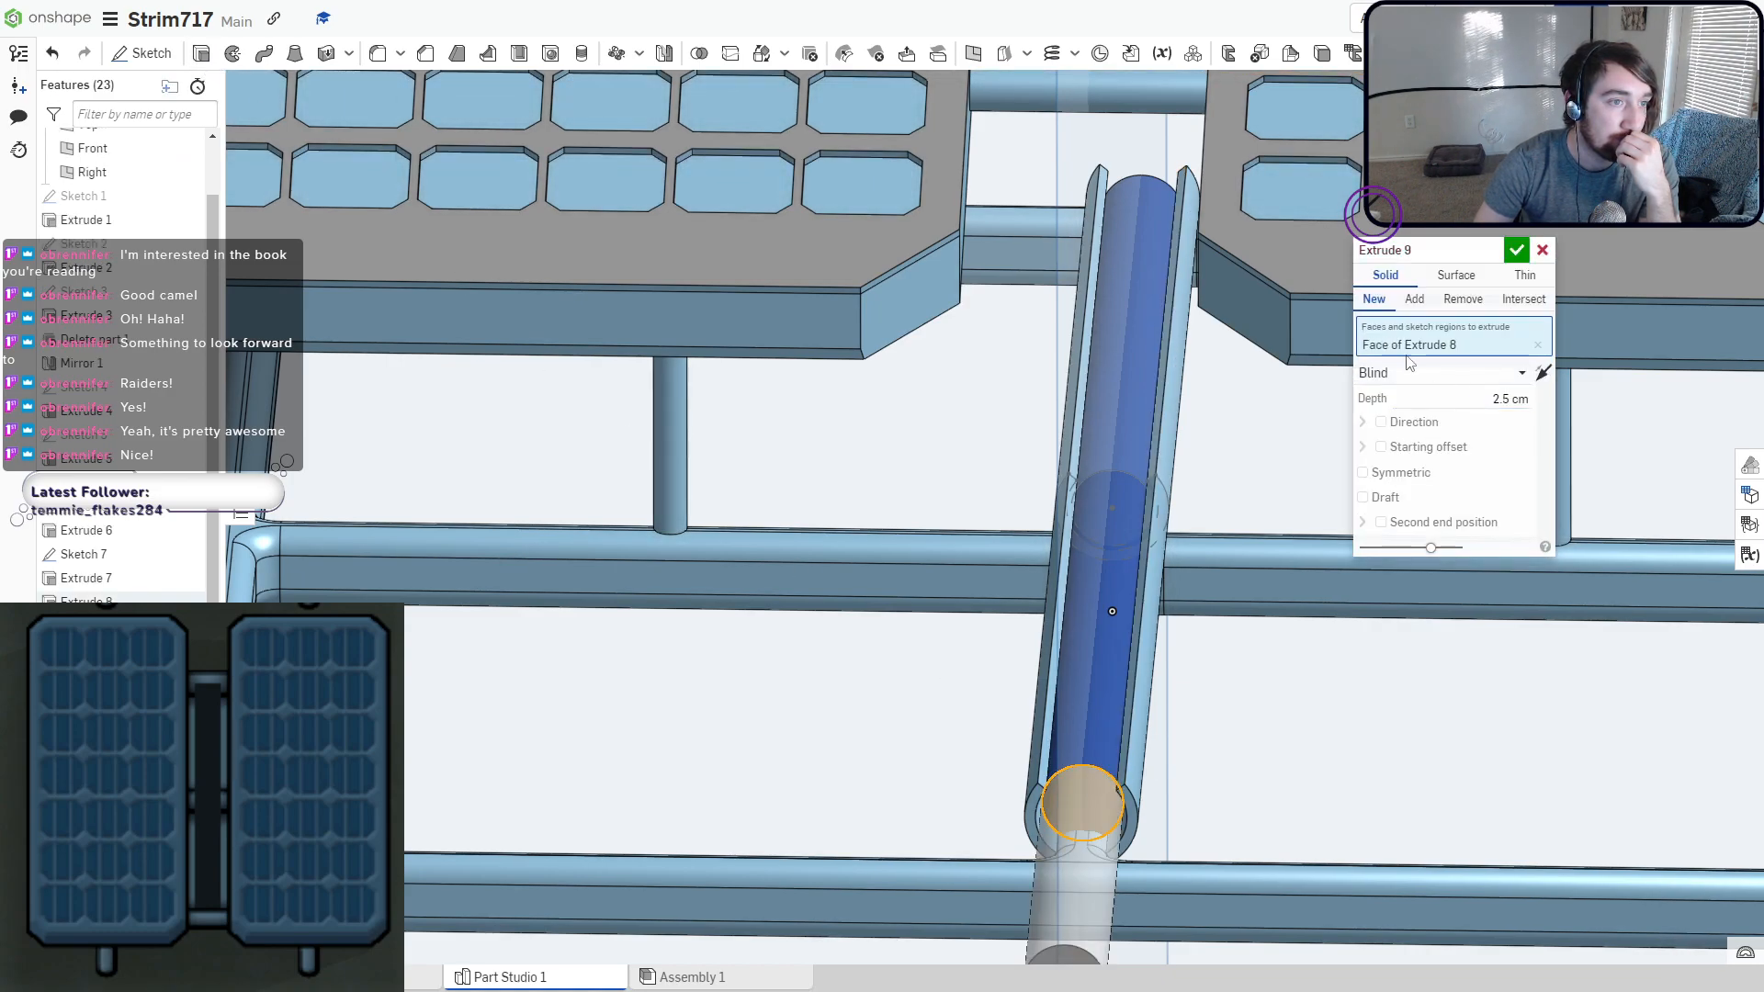
pyautogui.scroll(-3, 1107, 779)
pyautogui.moveTo(1068, 926); pyautogui.dragTo(1126, 553)
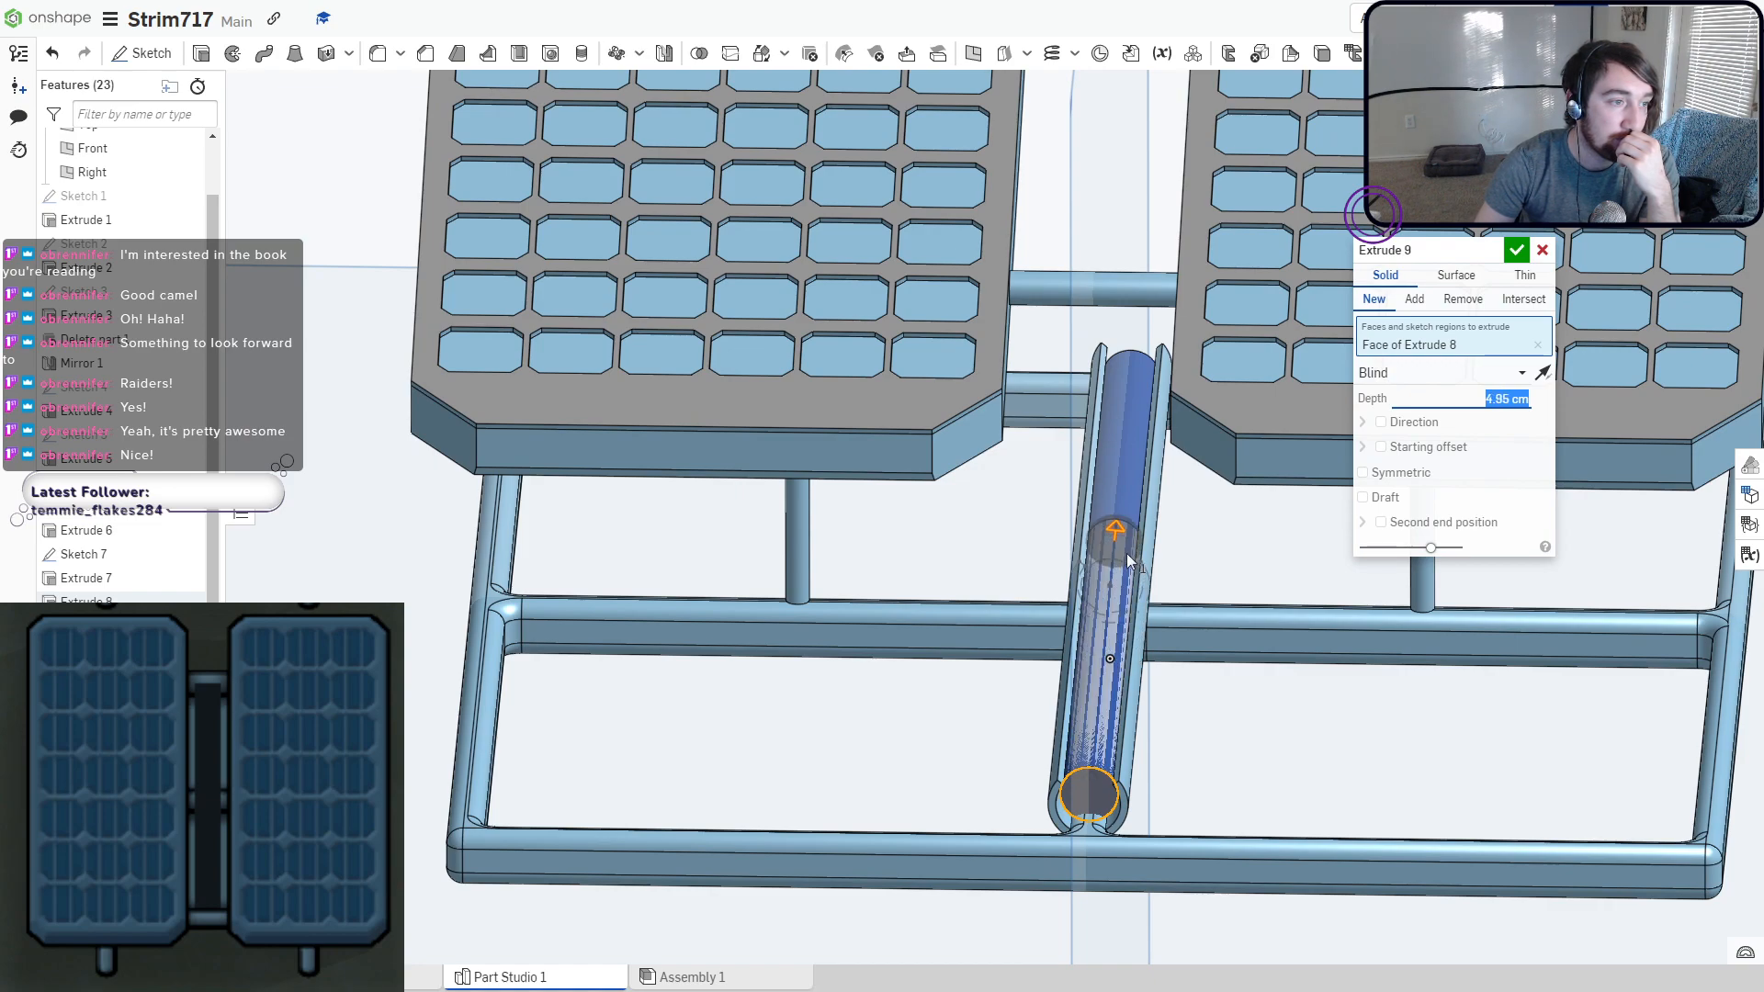
pyautogui.click(1479, 300)
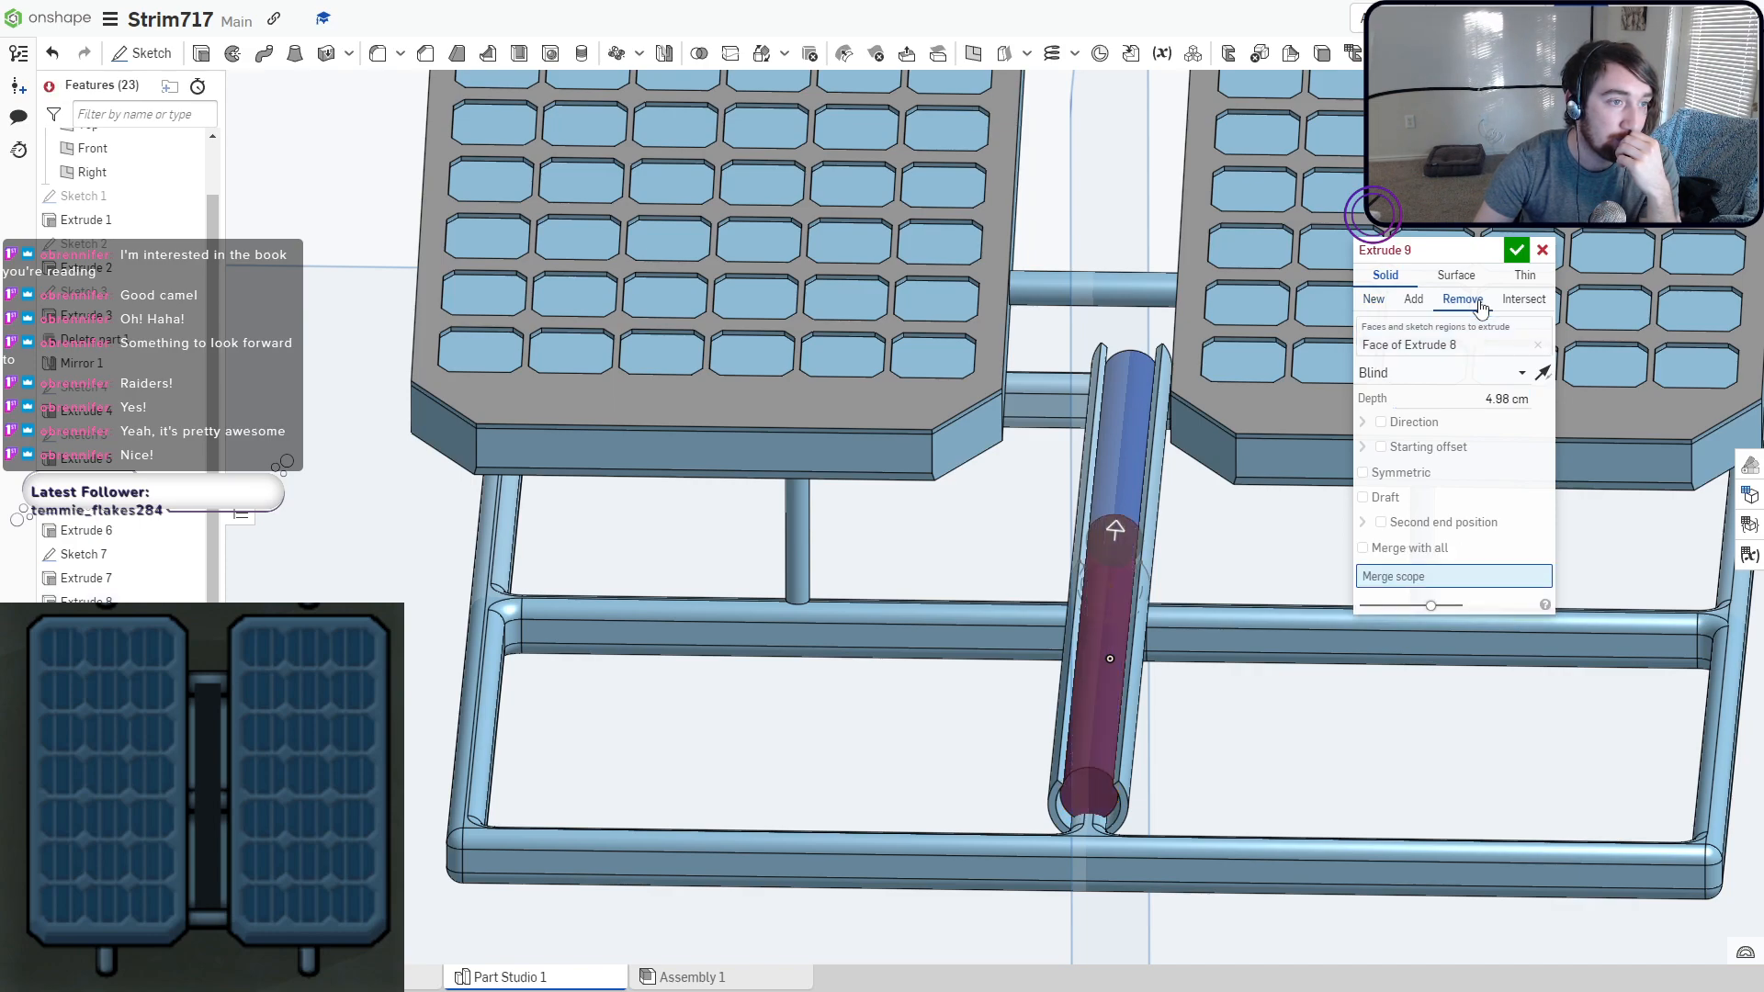
pyautogui.click(1543, 252)
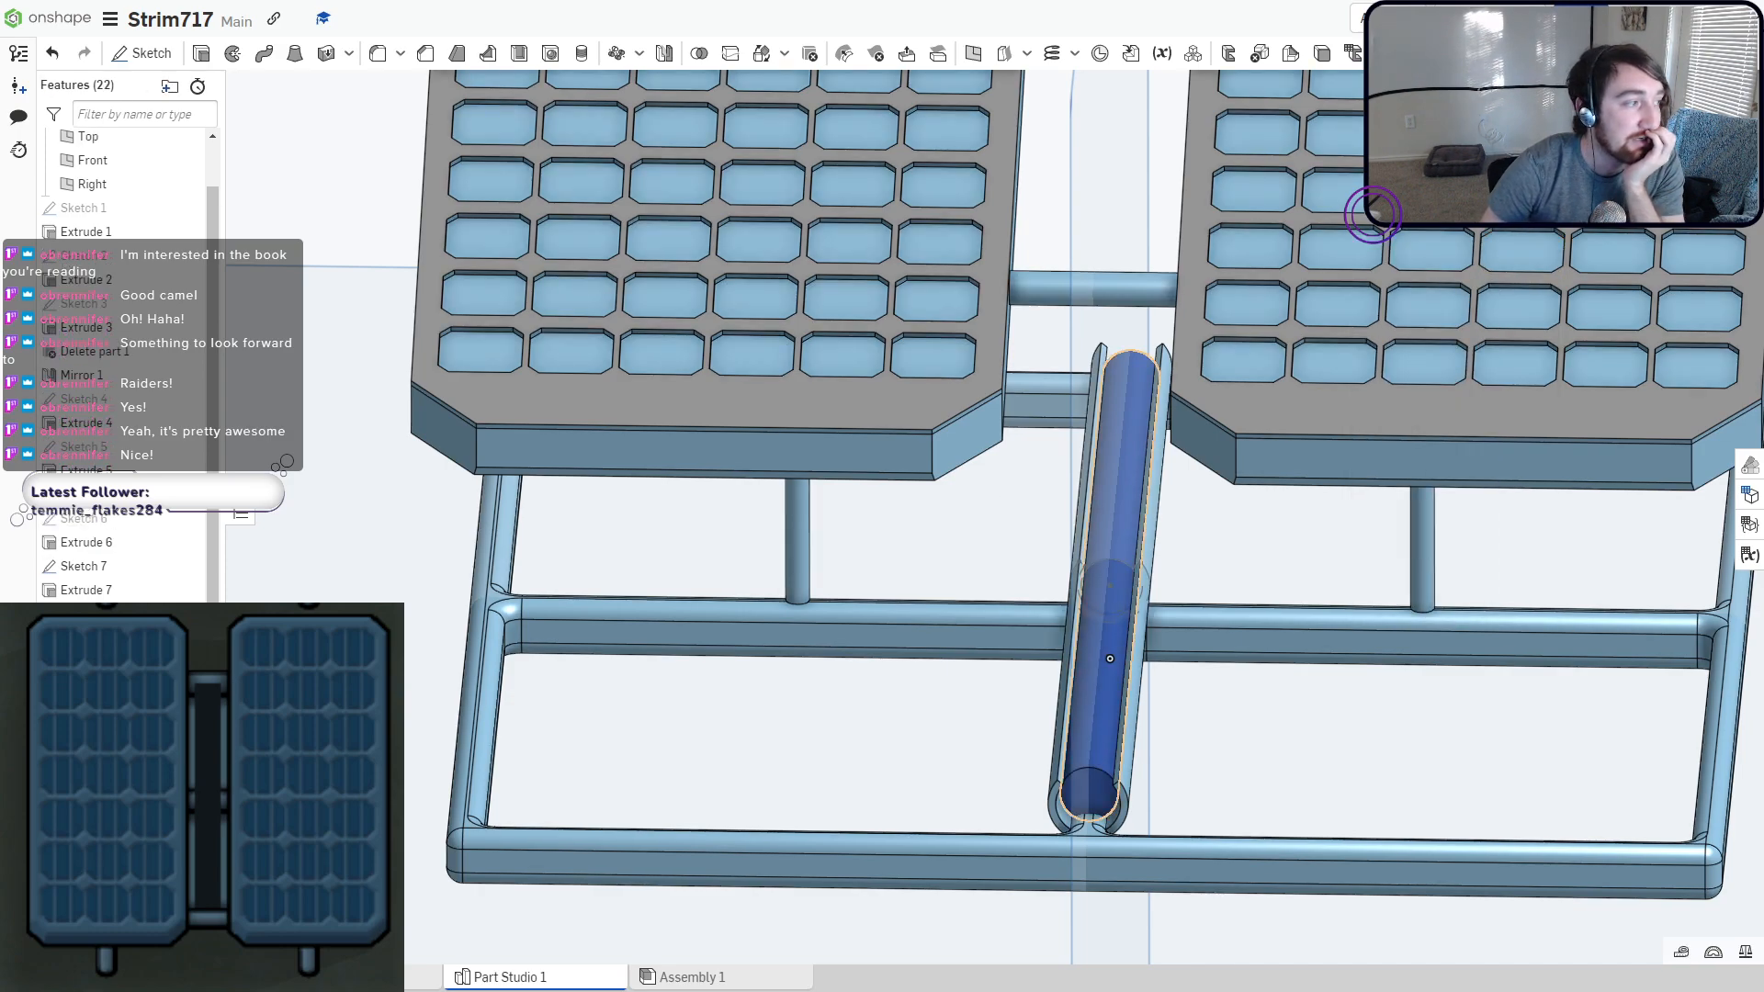
# Edit the cylinder's extrusion to be one-sided instead of symmetric, with a depth of about 4.02 cm ending inside the channel.
pyautogui.click(1110, 584)
pyautogui.hotkey('shift', 'e')
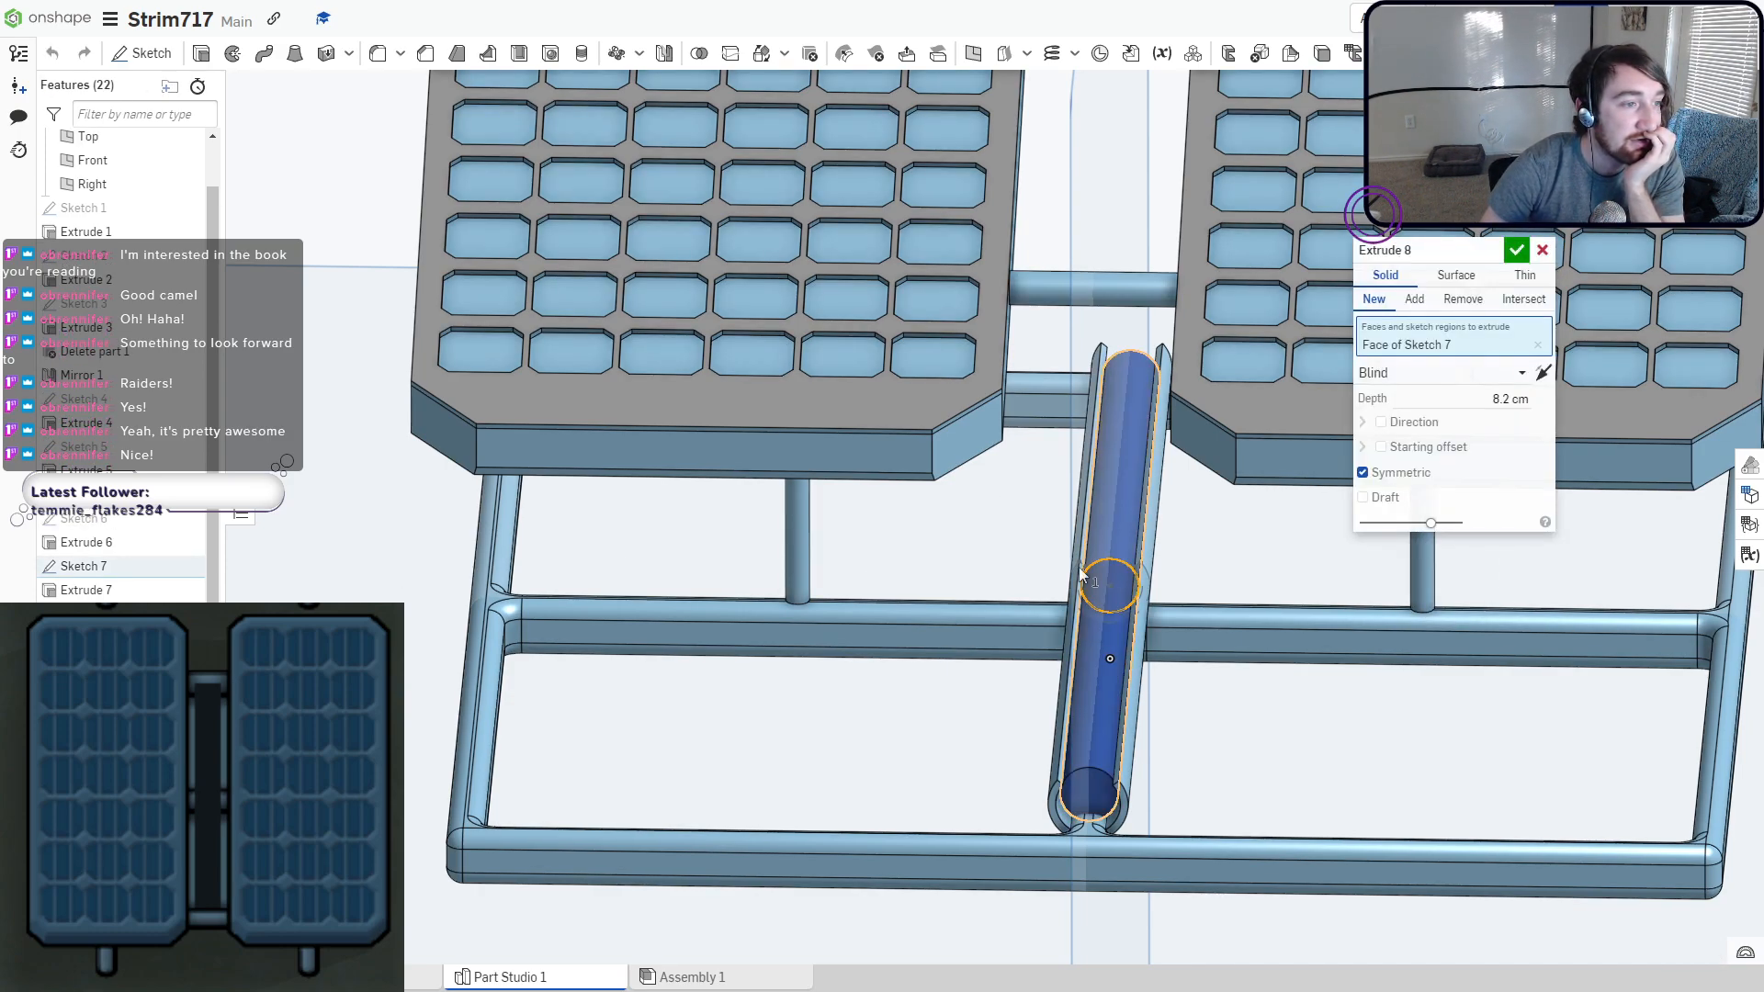
pyautogui.click(1363, 472)
pyautogui.click(1363, 472)
pyautogui.scroll(-3, 930, 841)
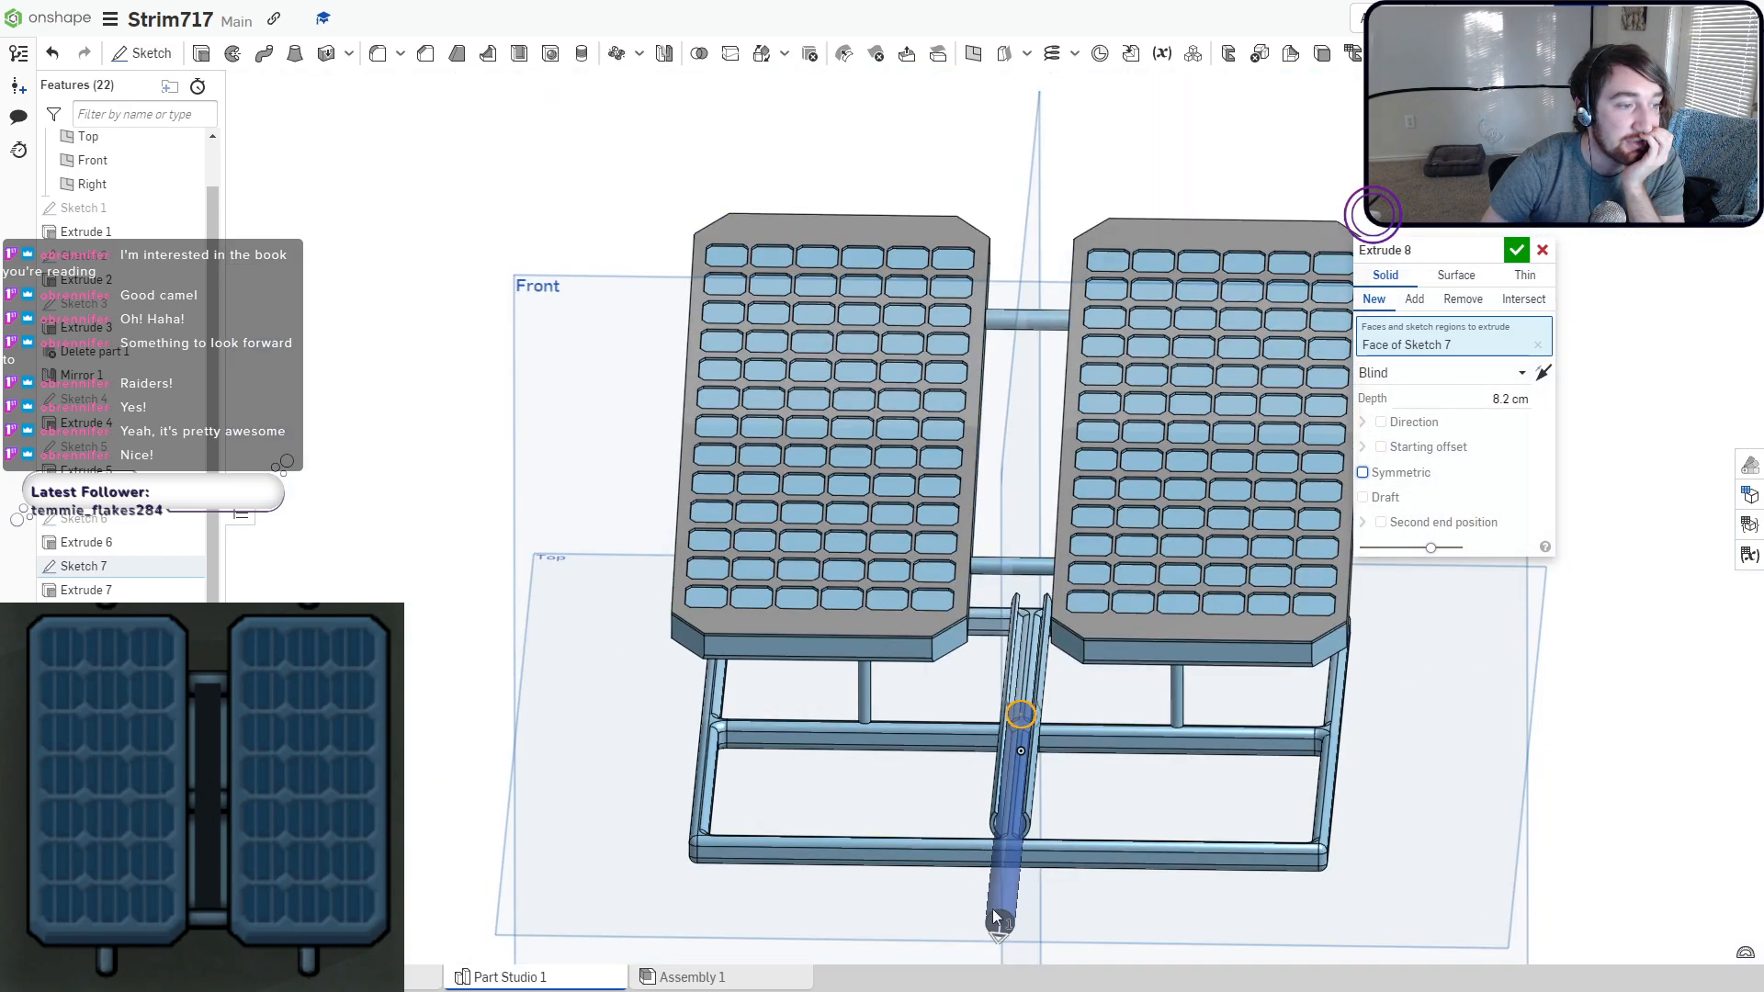
pyautogui.moveTo(1000, 941); pyautogui.dragTo(1026, 833)
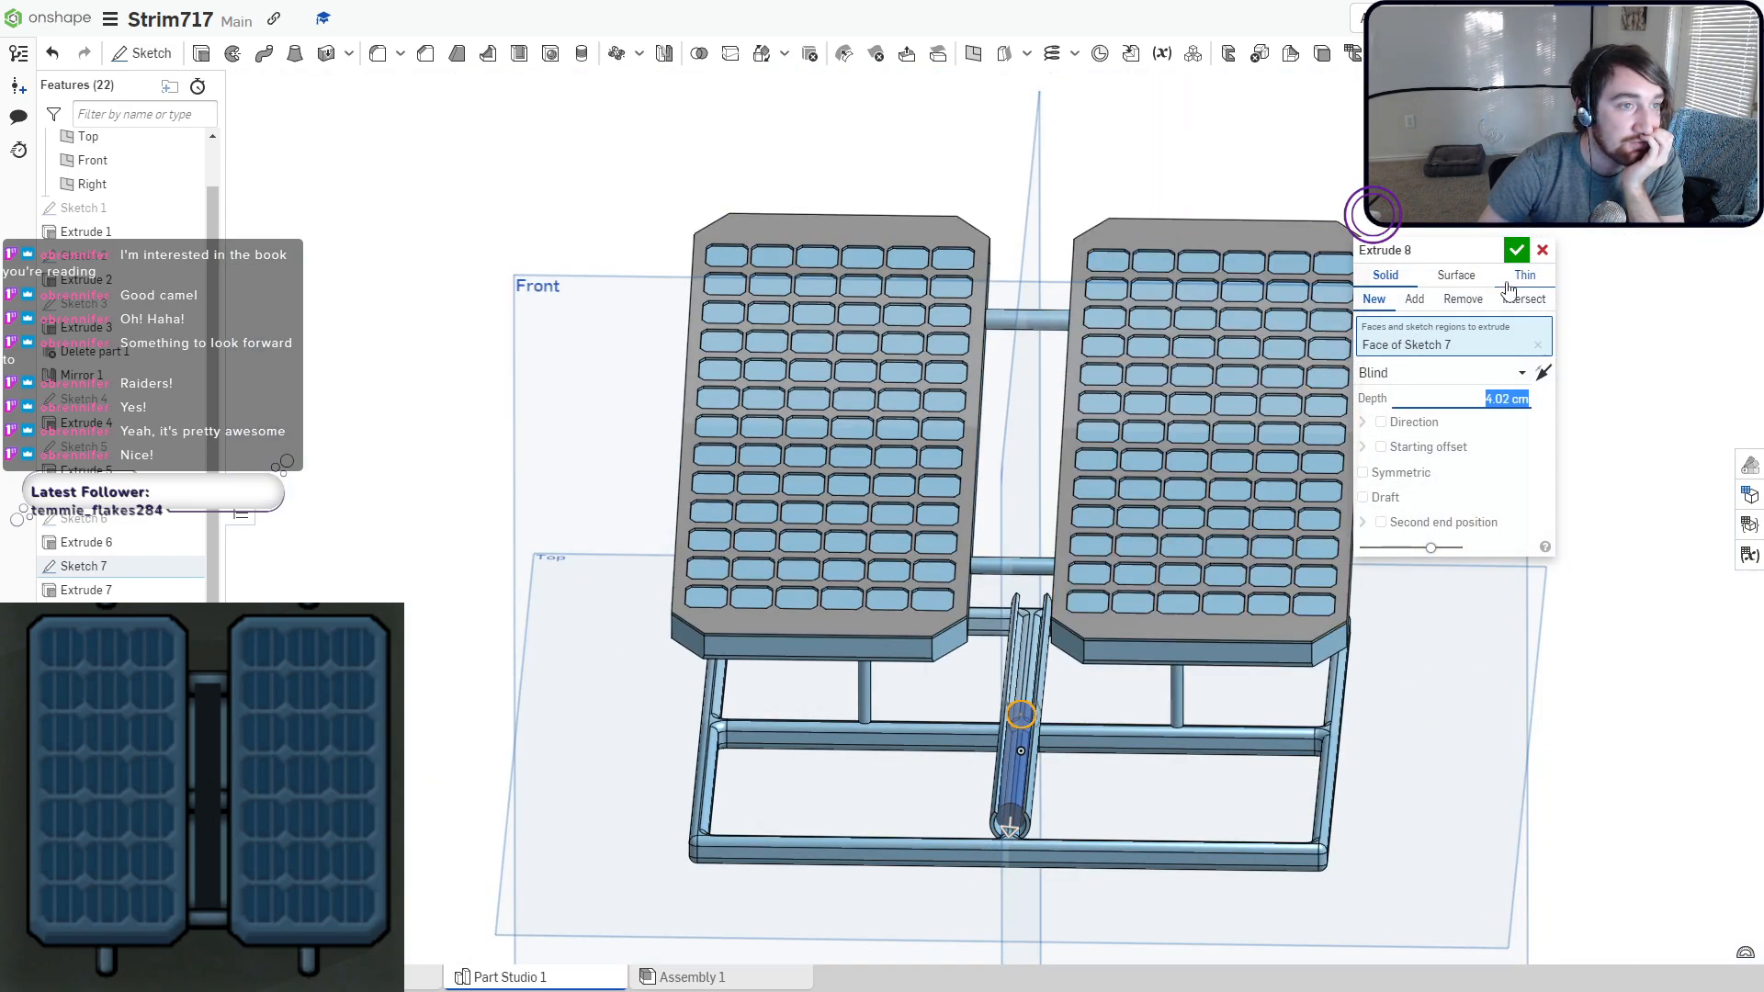
pyautogui.press('Return')
# Extrude the same sketch circle 4.05 cm in the opposite direction as a new part, filling the channel's other half.
pyautogui.moveTo(1038, 696); pyautogui.dragTo(994, 517, button='right')
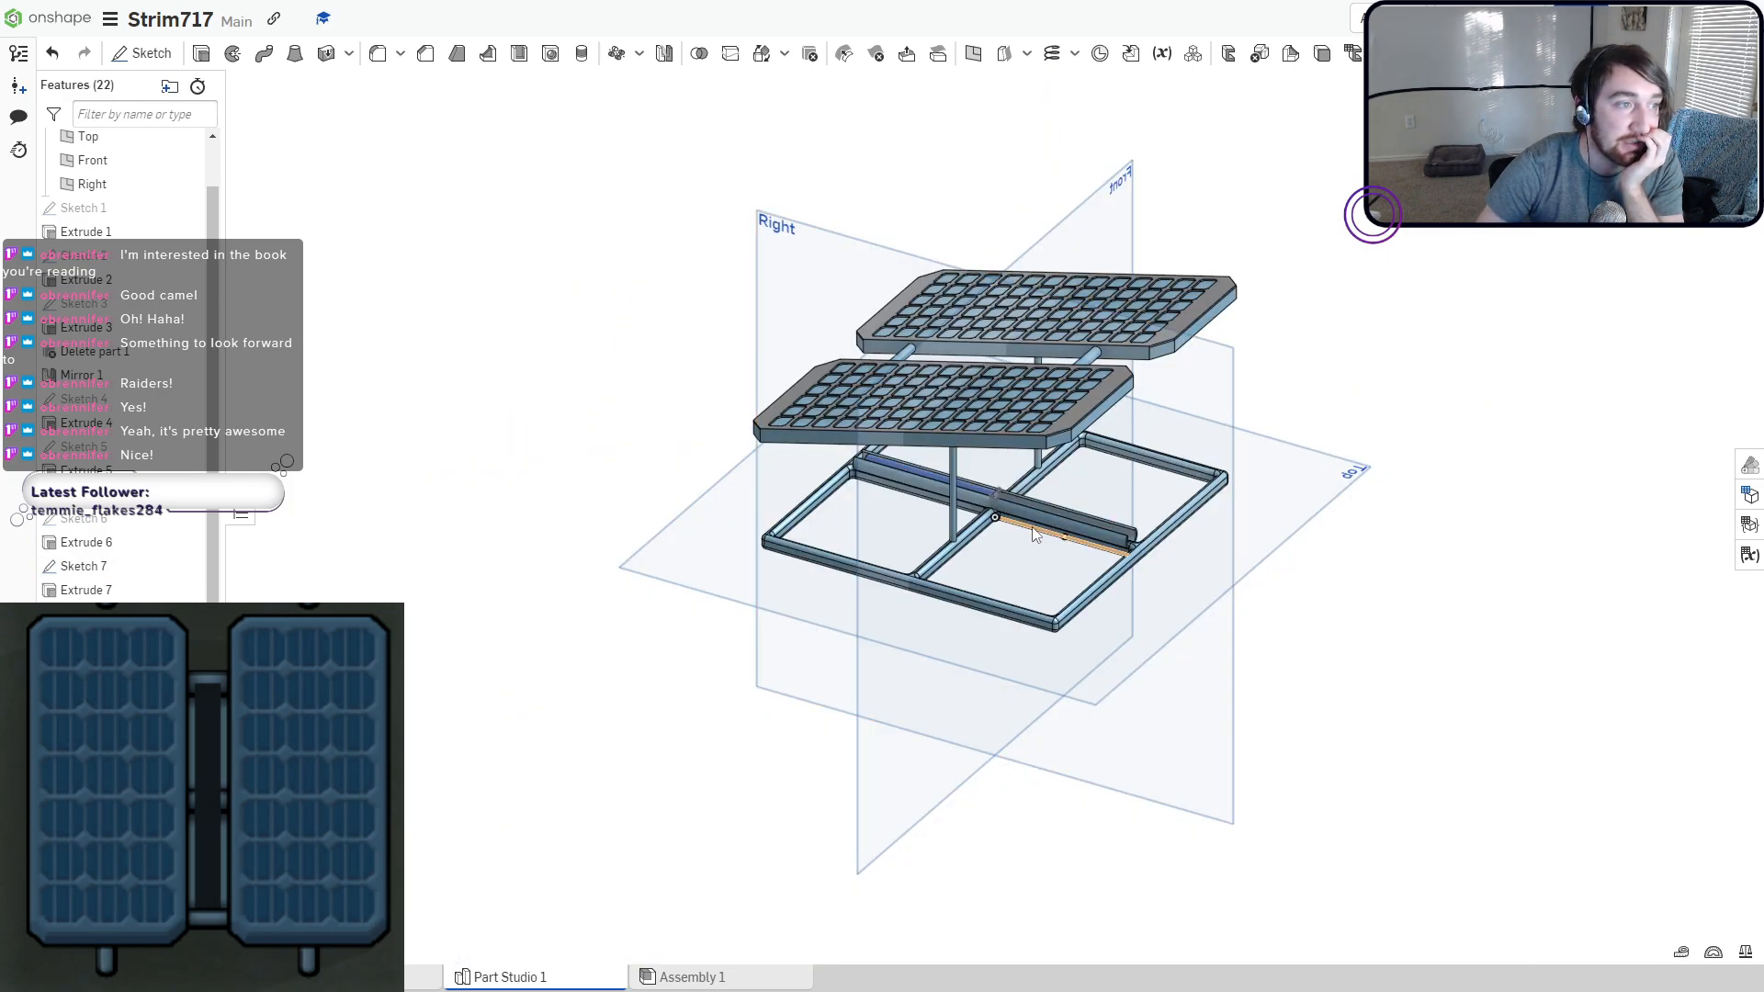
pyautogui.scroll(5, 1090, 429)
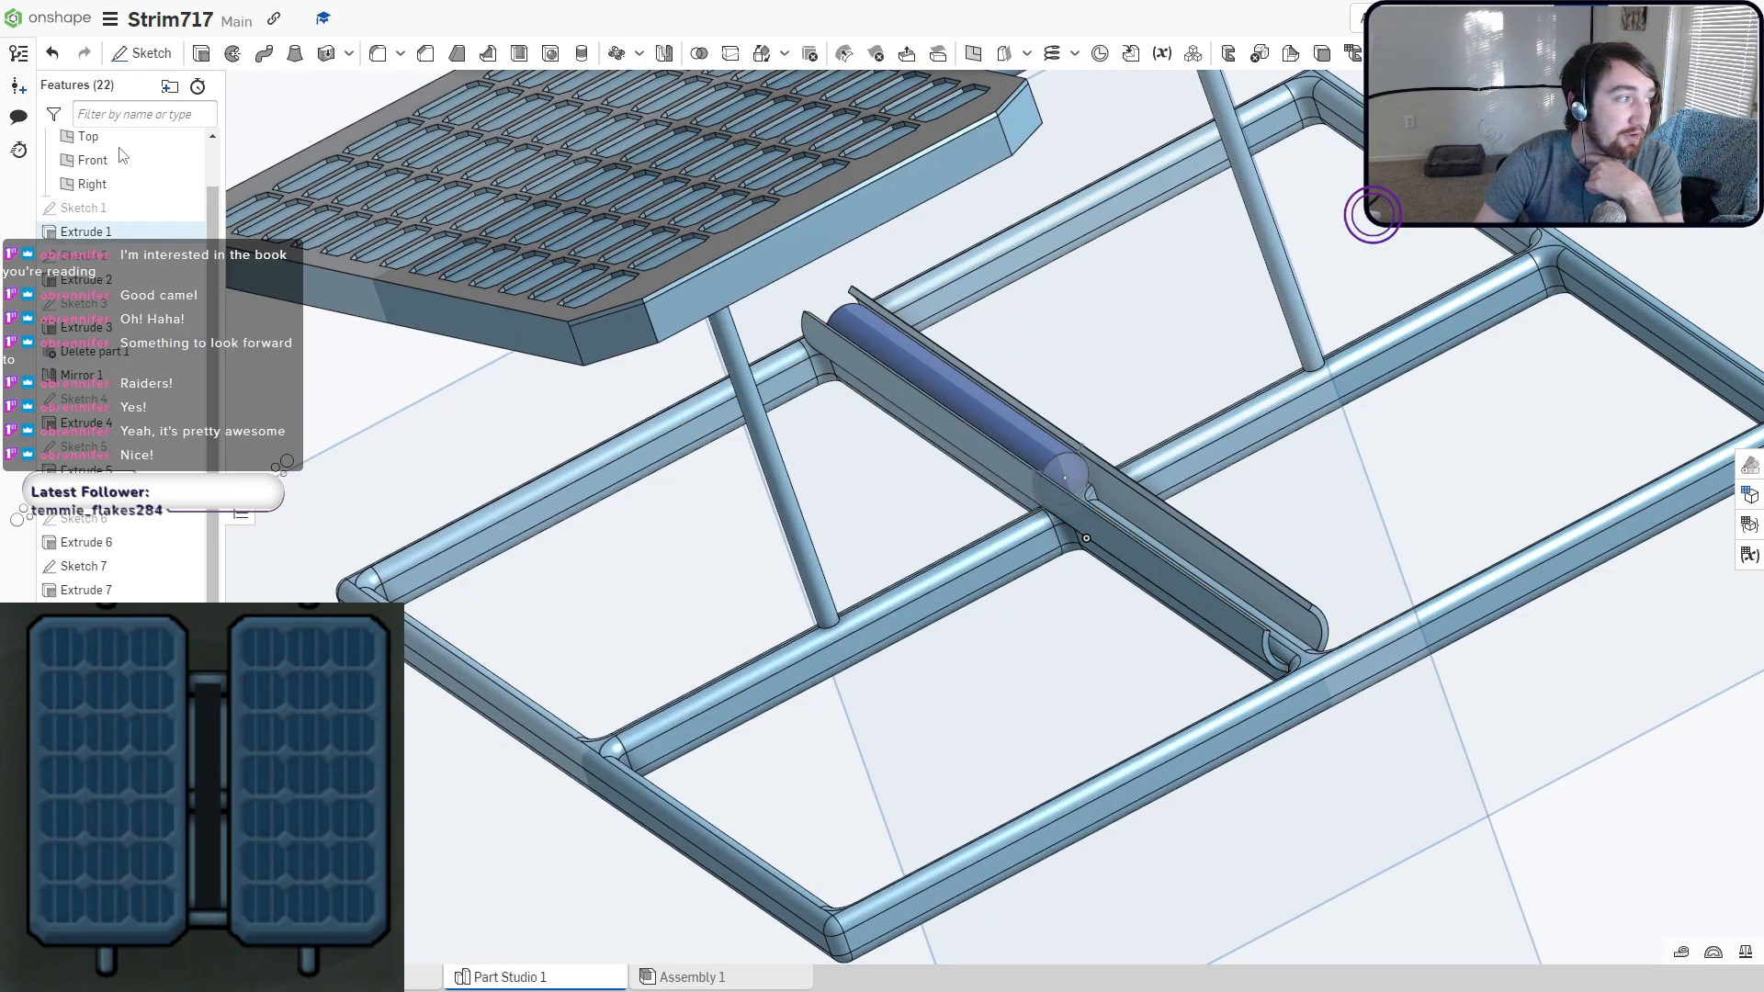
pyautogui.click(201, 53)
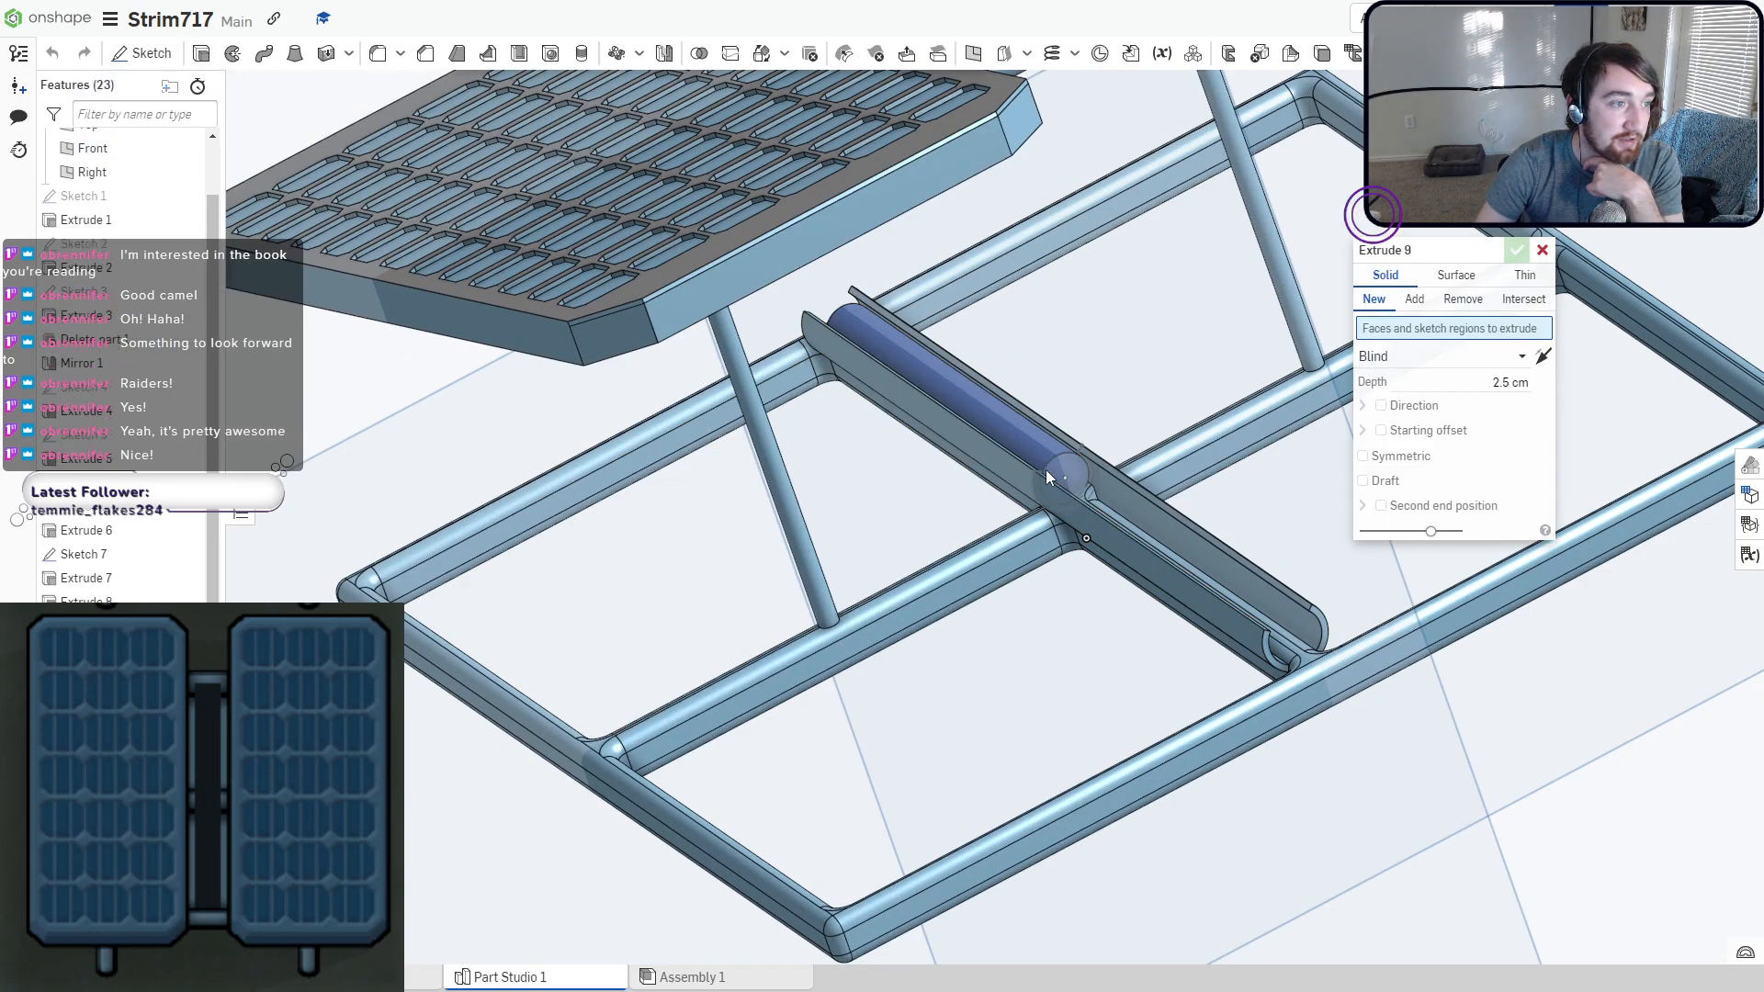
pyautogui.click(1068, 477)
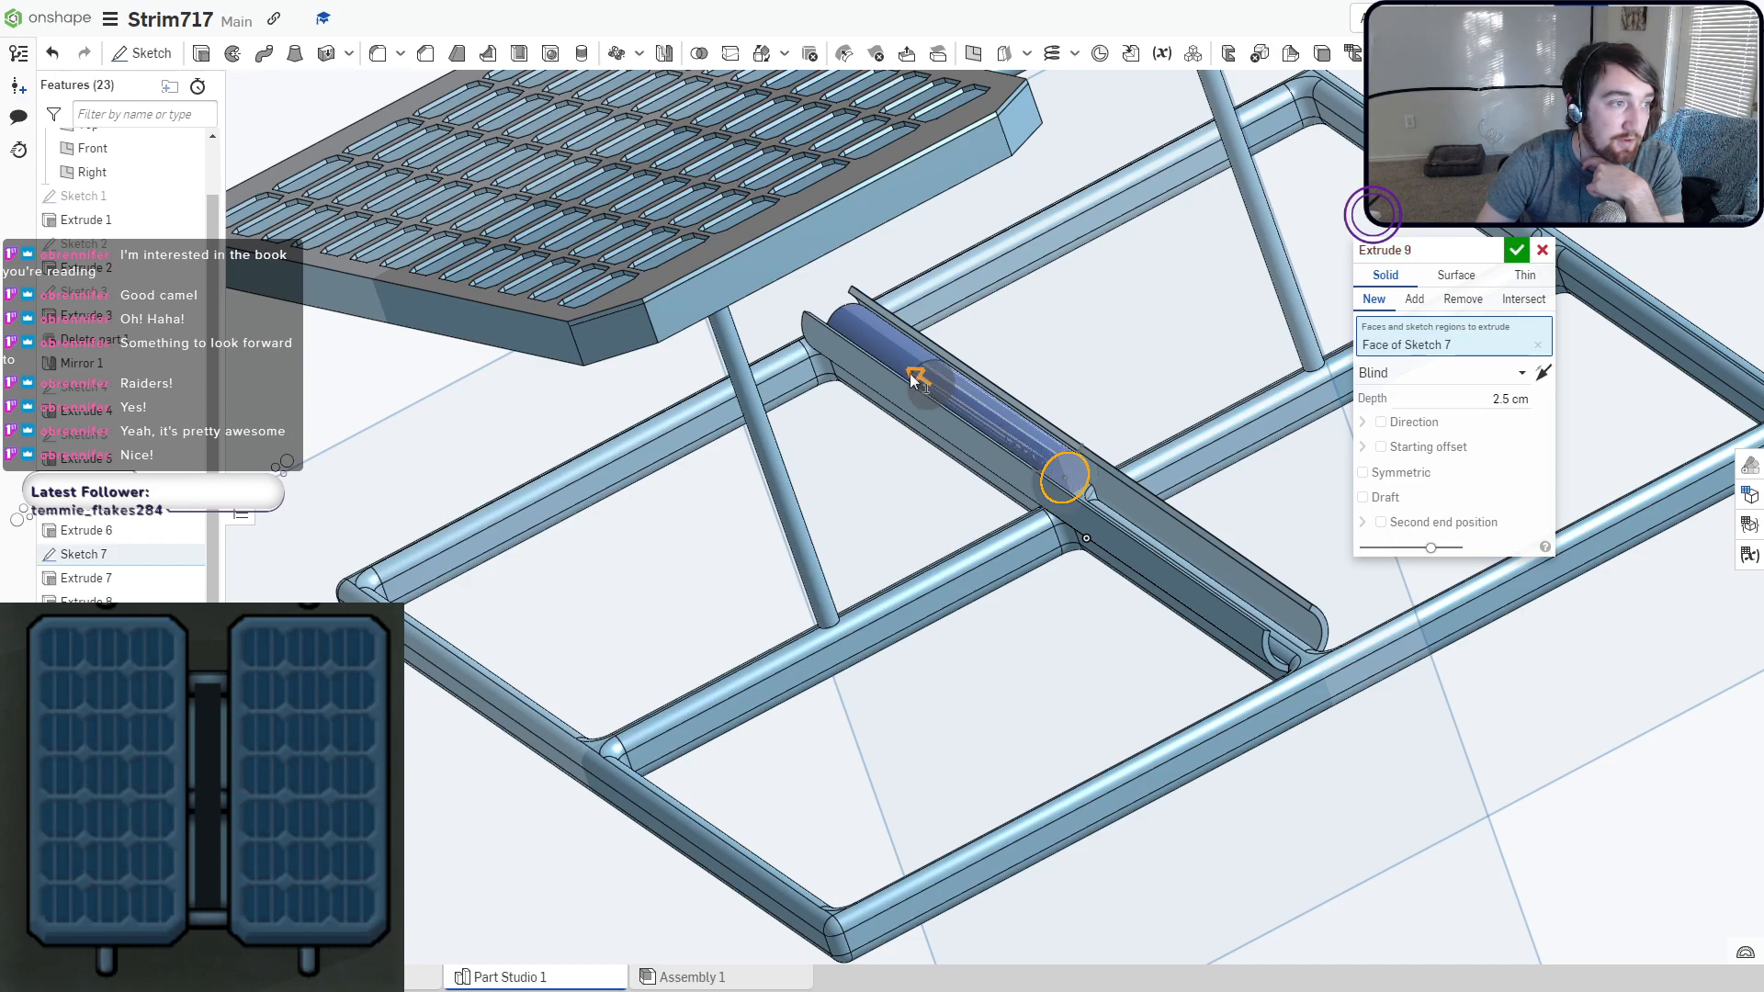
pyautogui.moveTo(912, 379); pyautogui.dragTo(1229, 599)
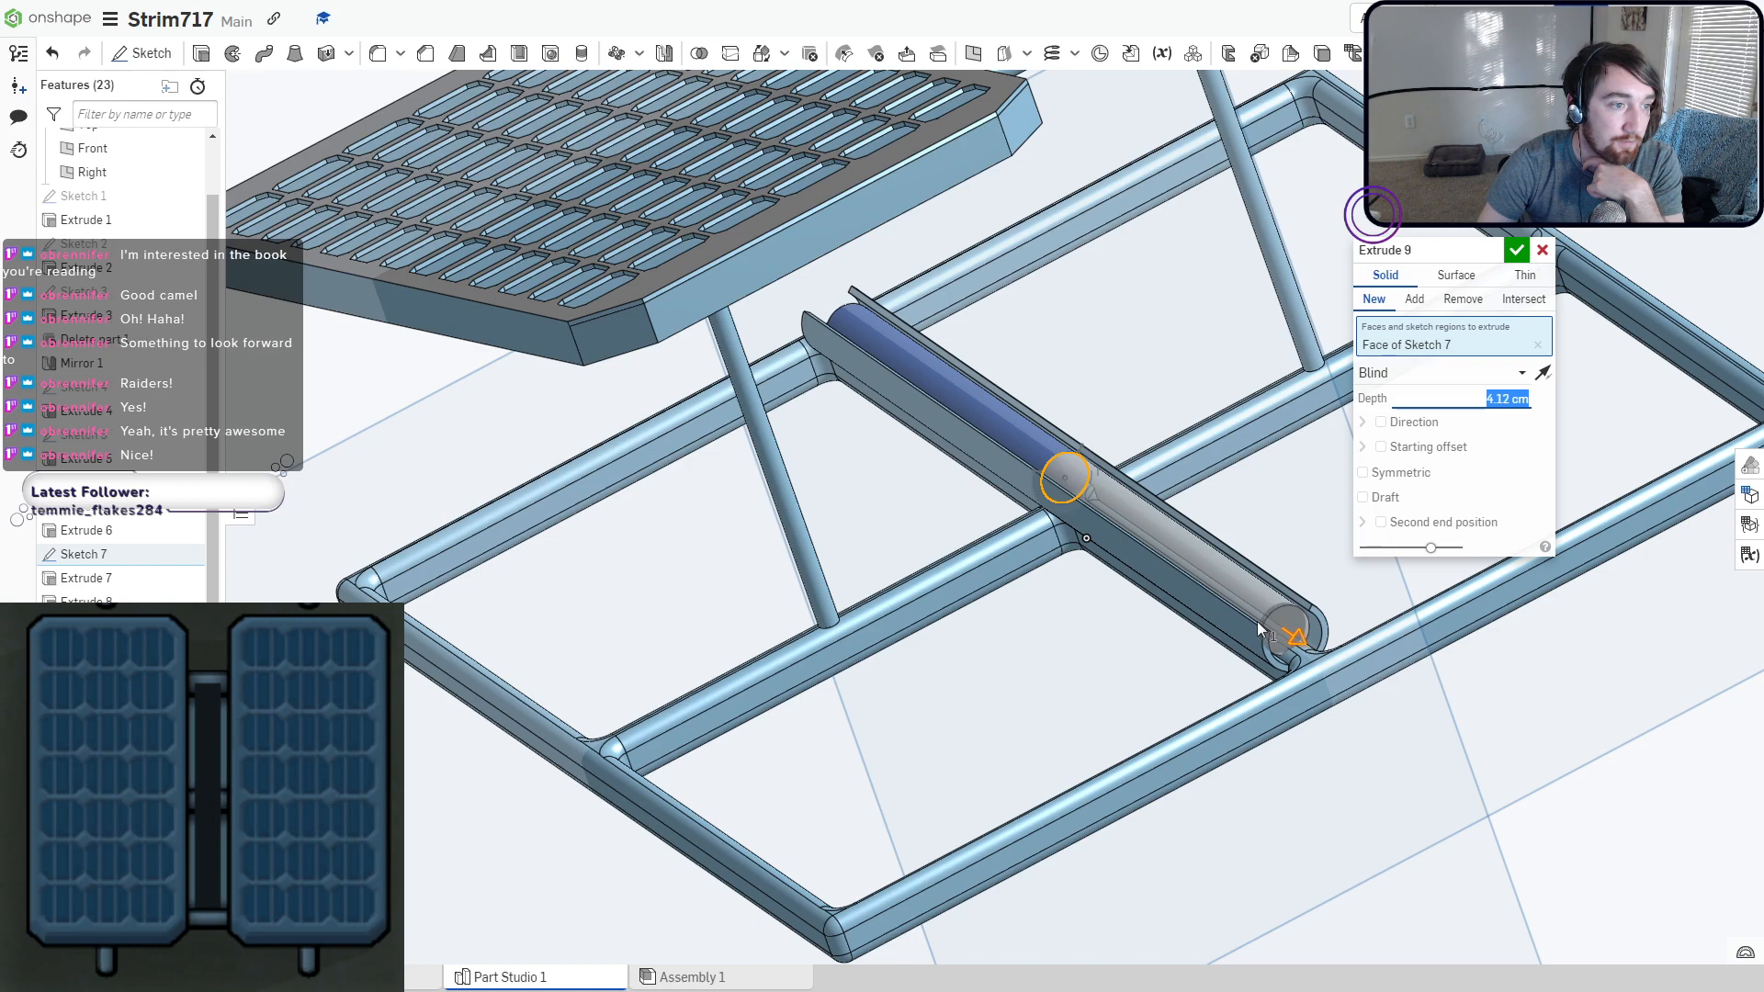
pyautogui.click(1516, 250)
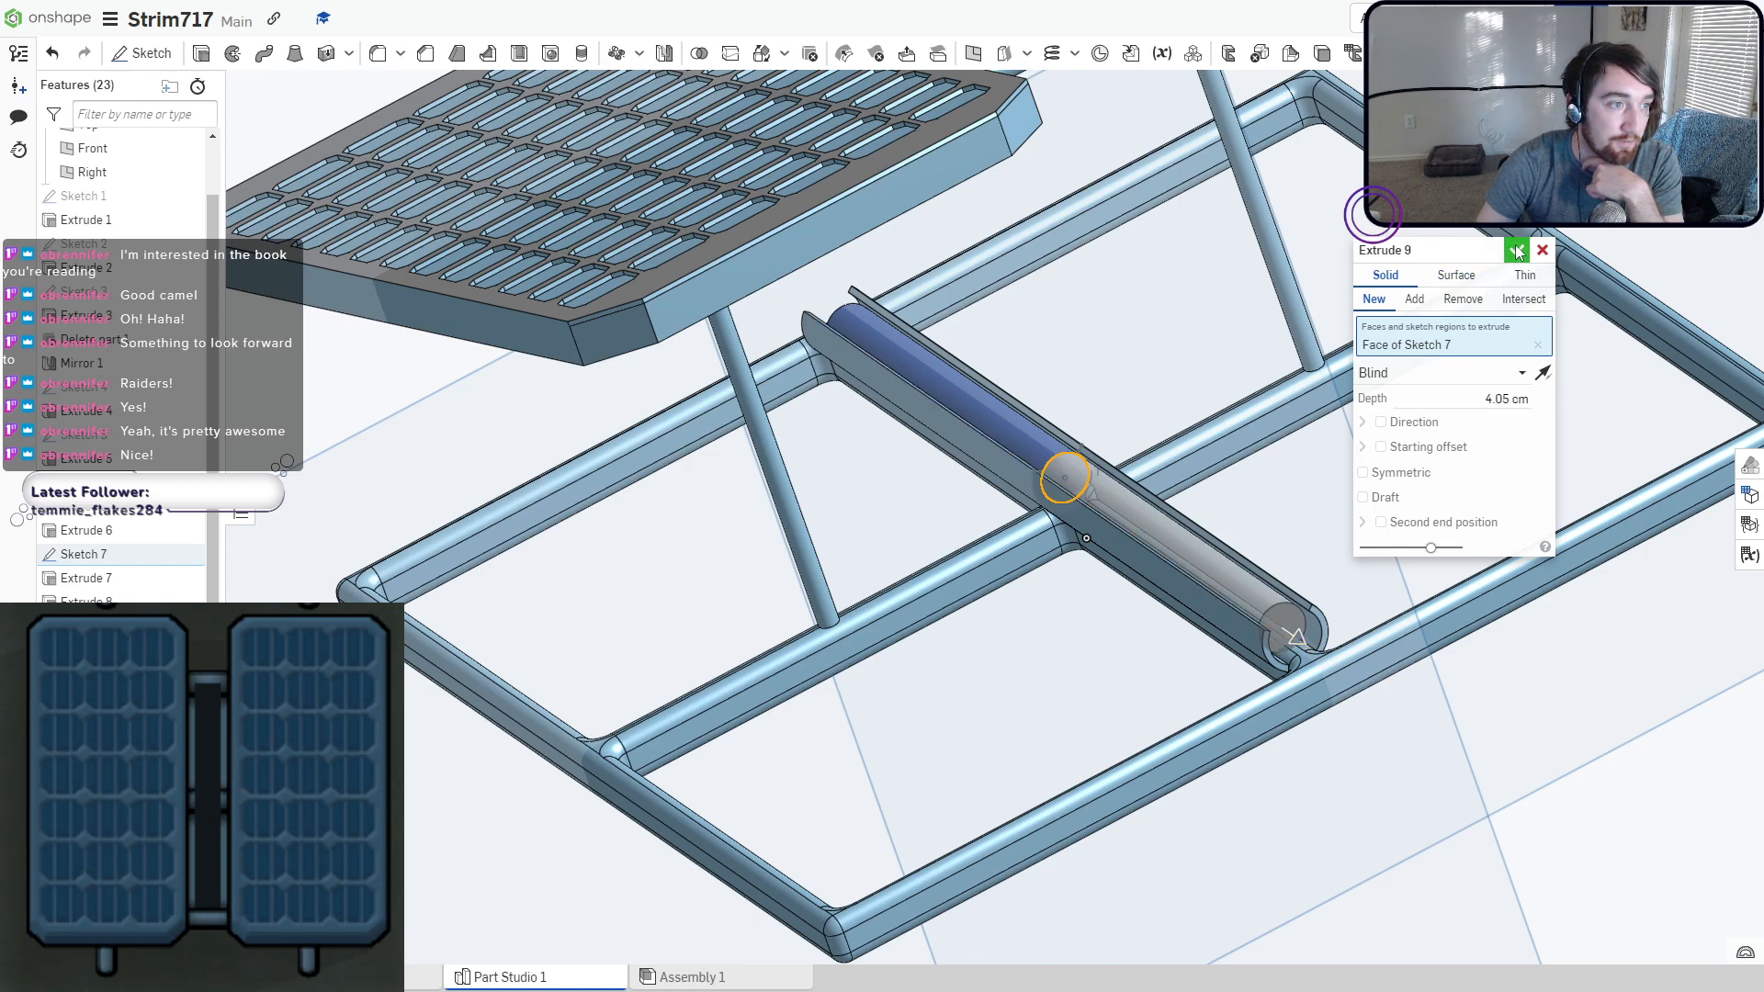
# Set the appearance of both cylinder halves in the channel to a near-black colour.
pyautogui.rightClick(1086, 537)
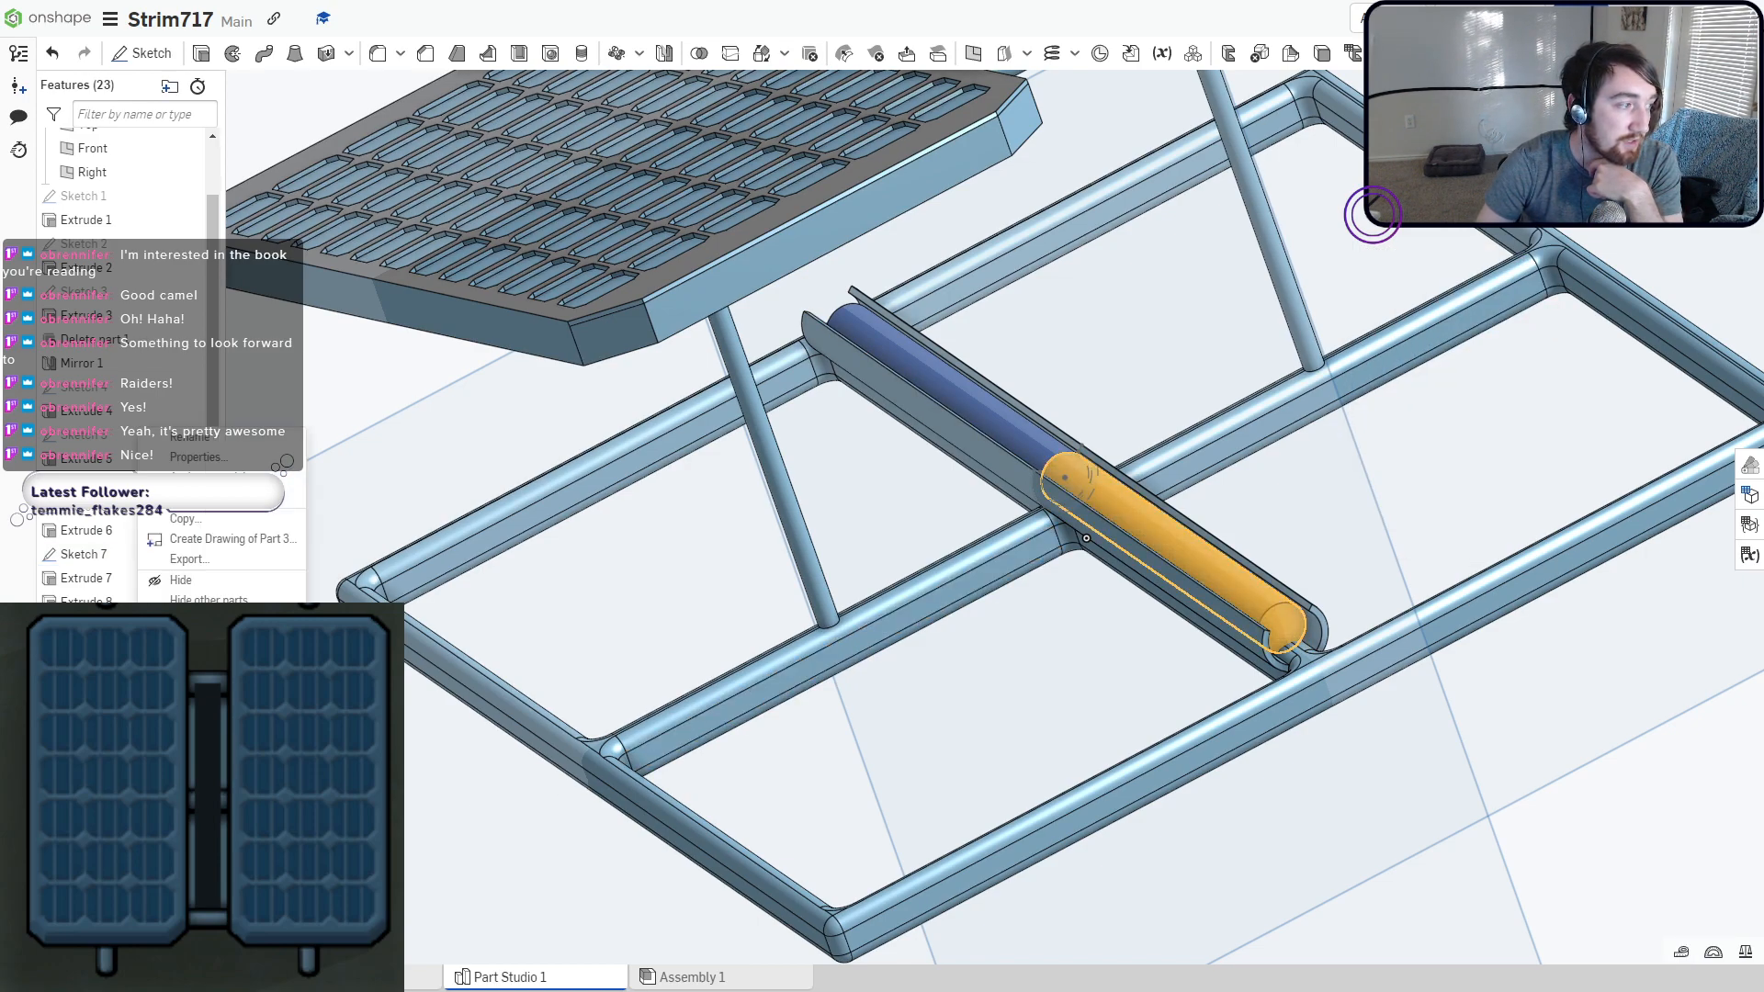
pyautogui.press('Escape')
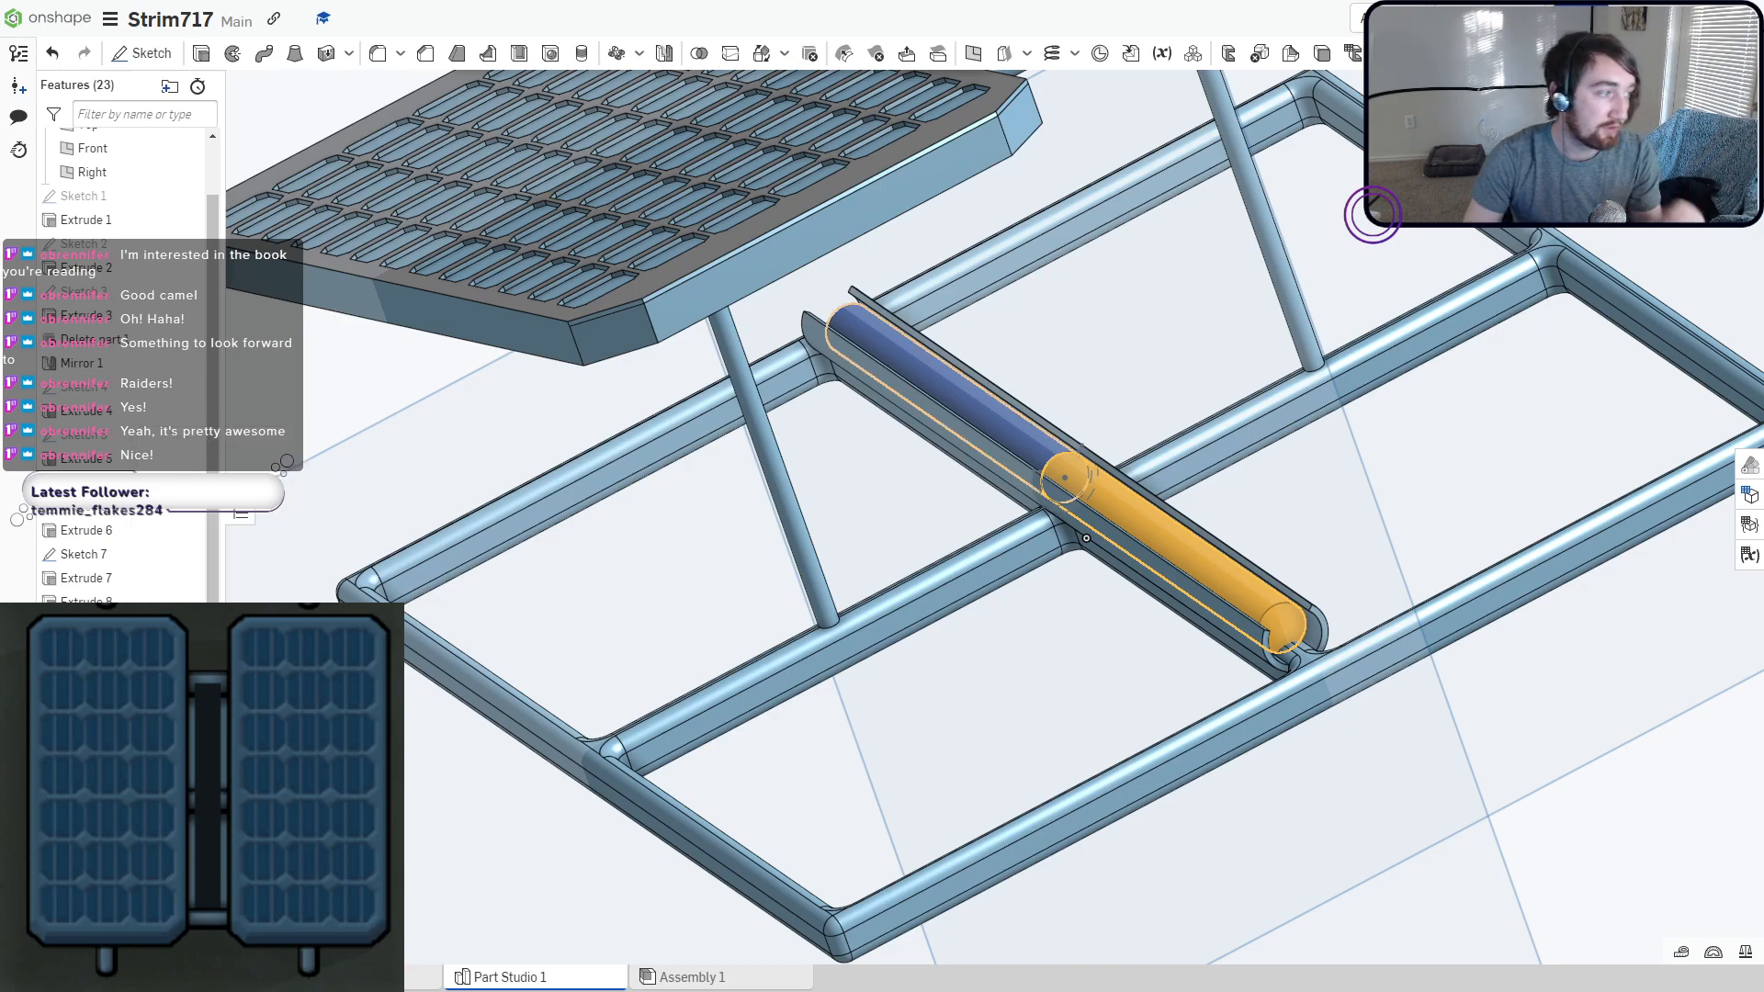
pyautogui.click(1086, 537)
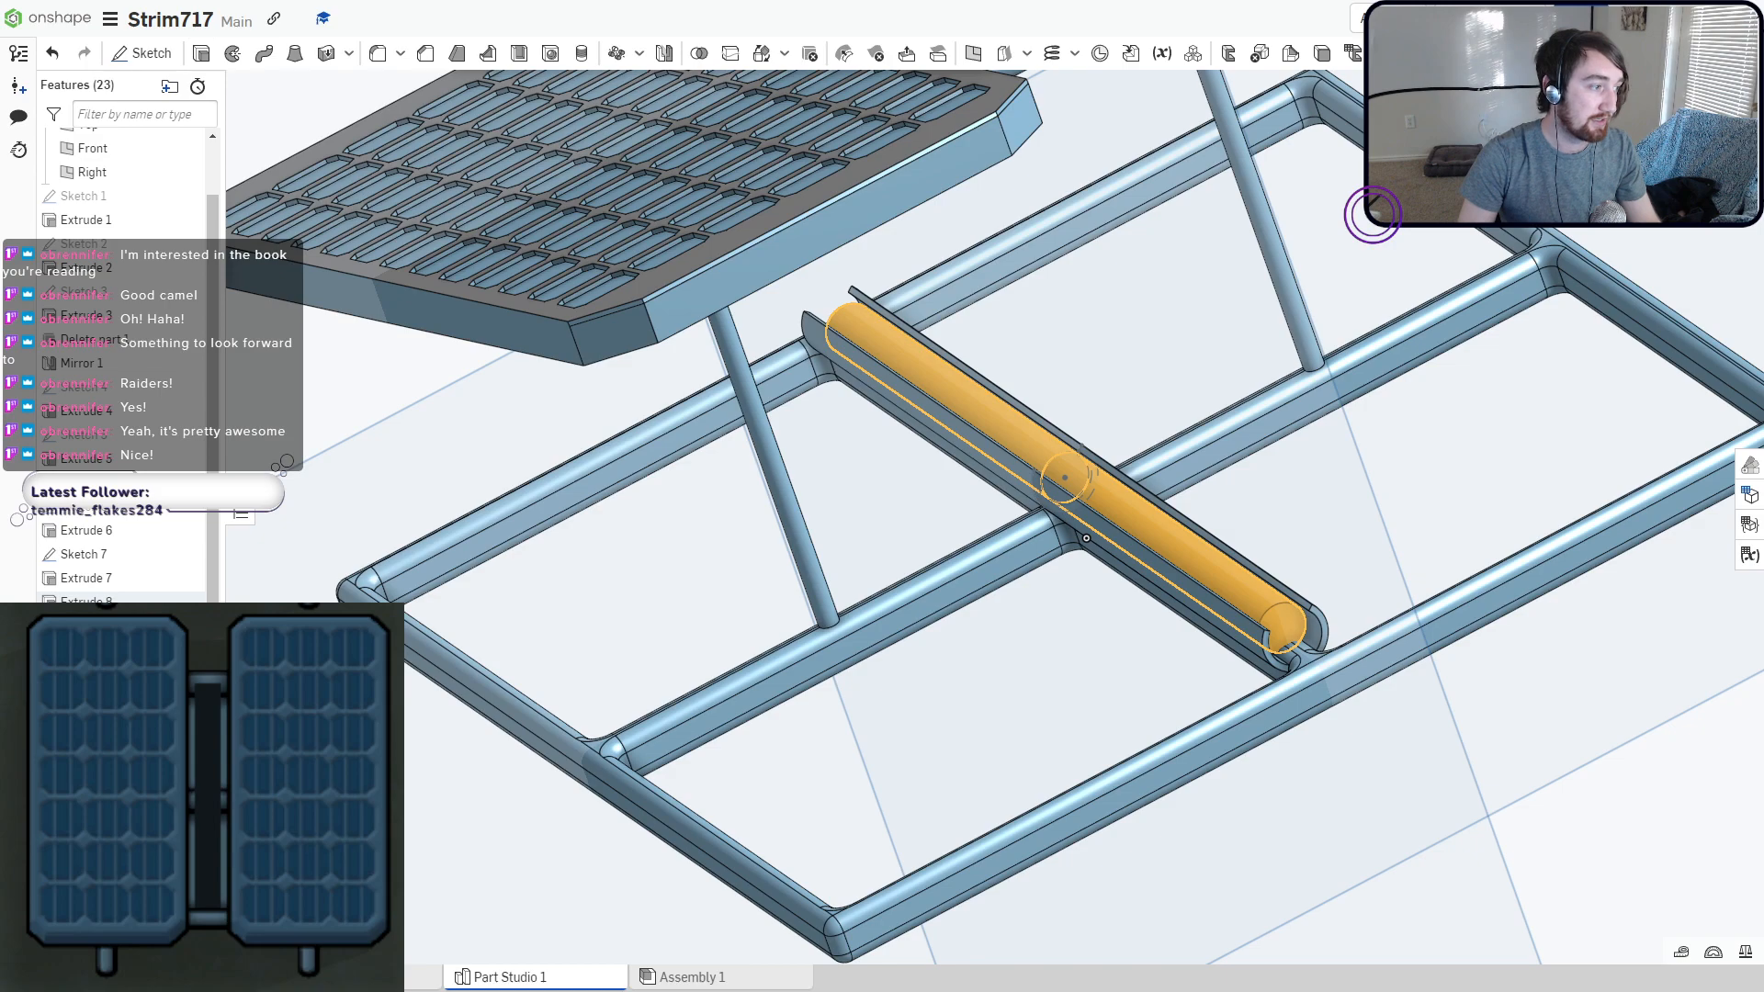
pyautogui.moveTo(384, 807); pyautogui.dragTo(322, 806)
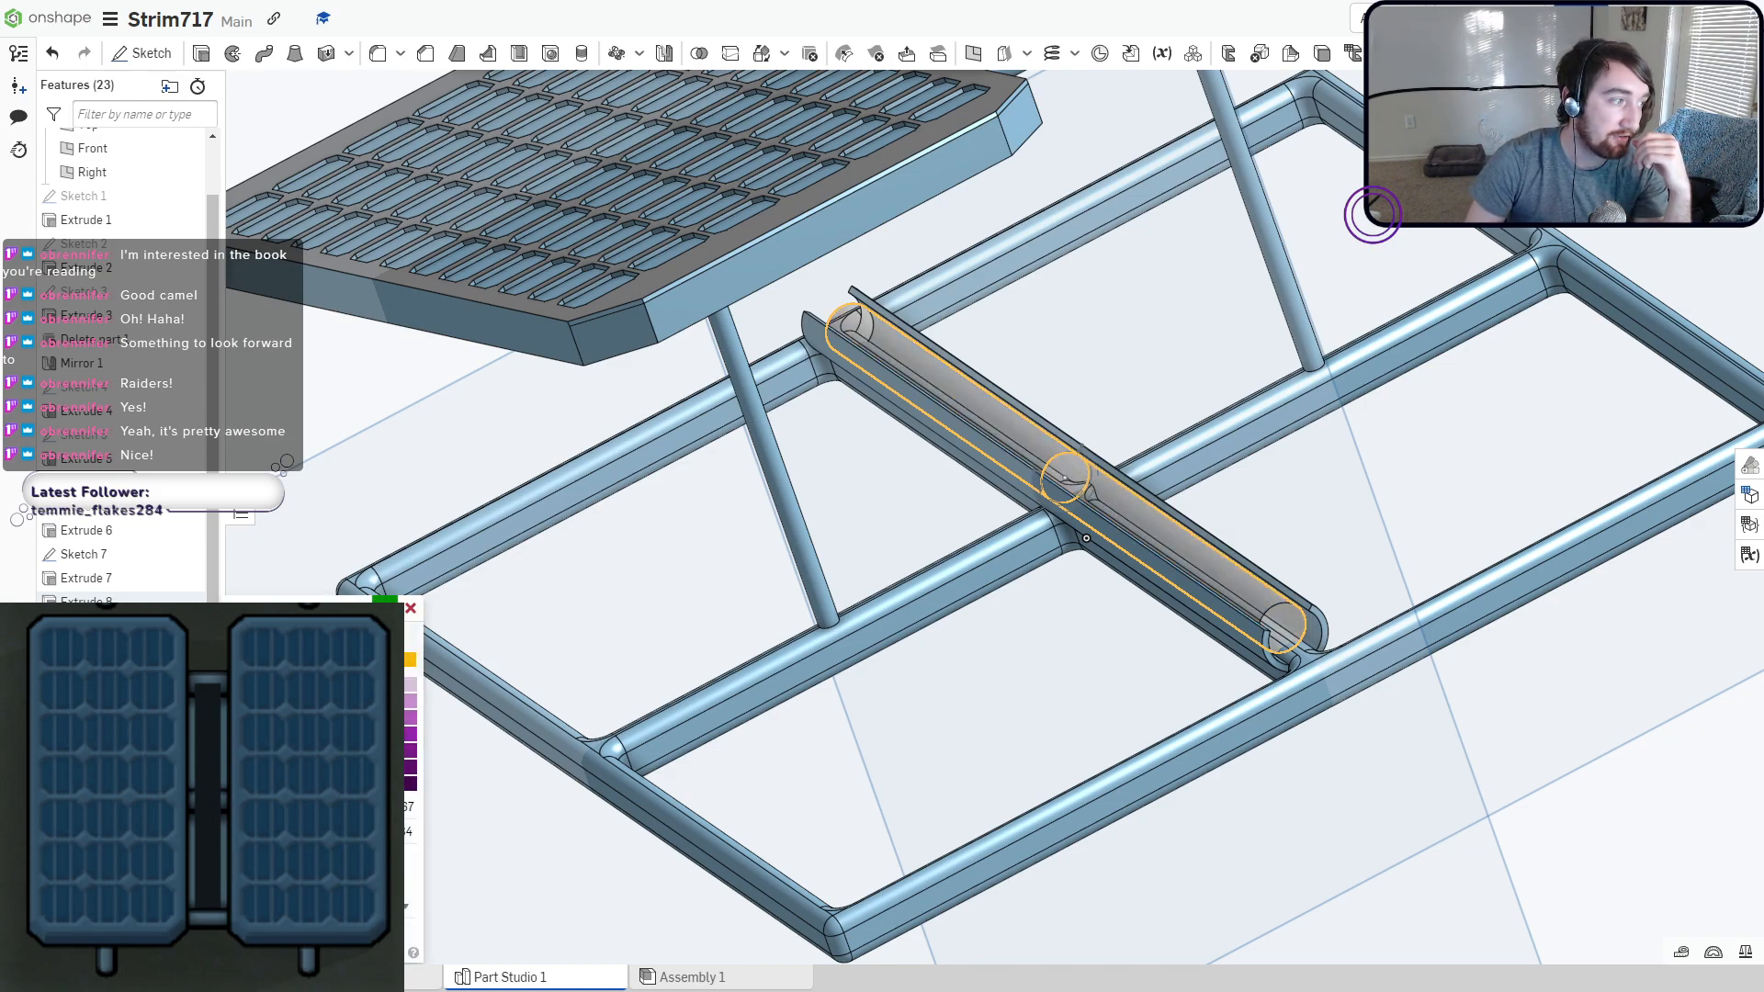
pyautogui.click(228, 783)
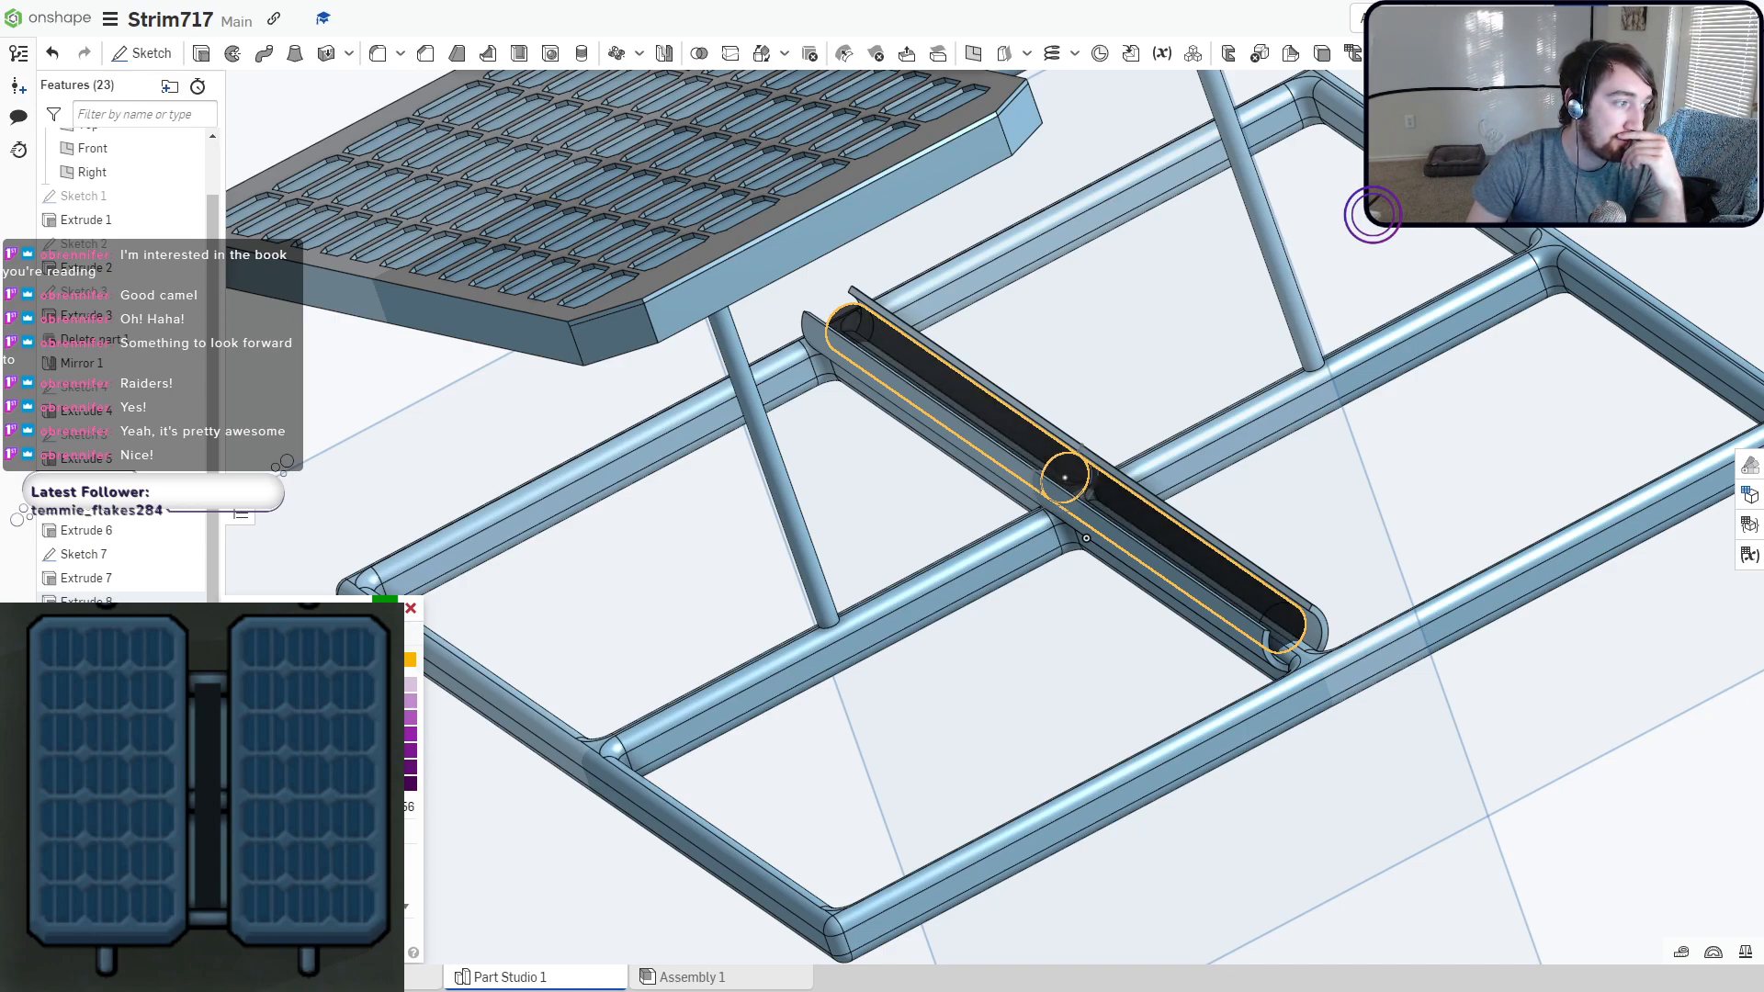
pyautogui.click(384, 607)
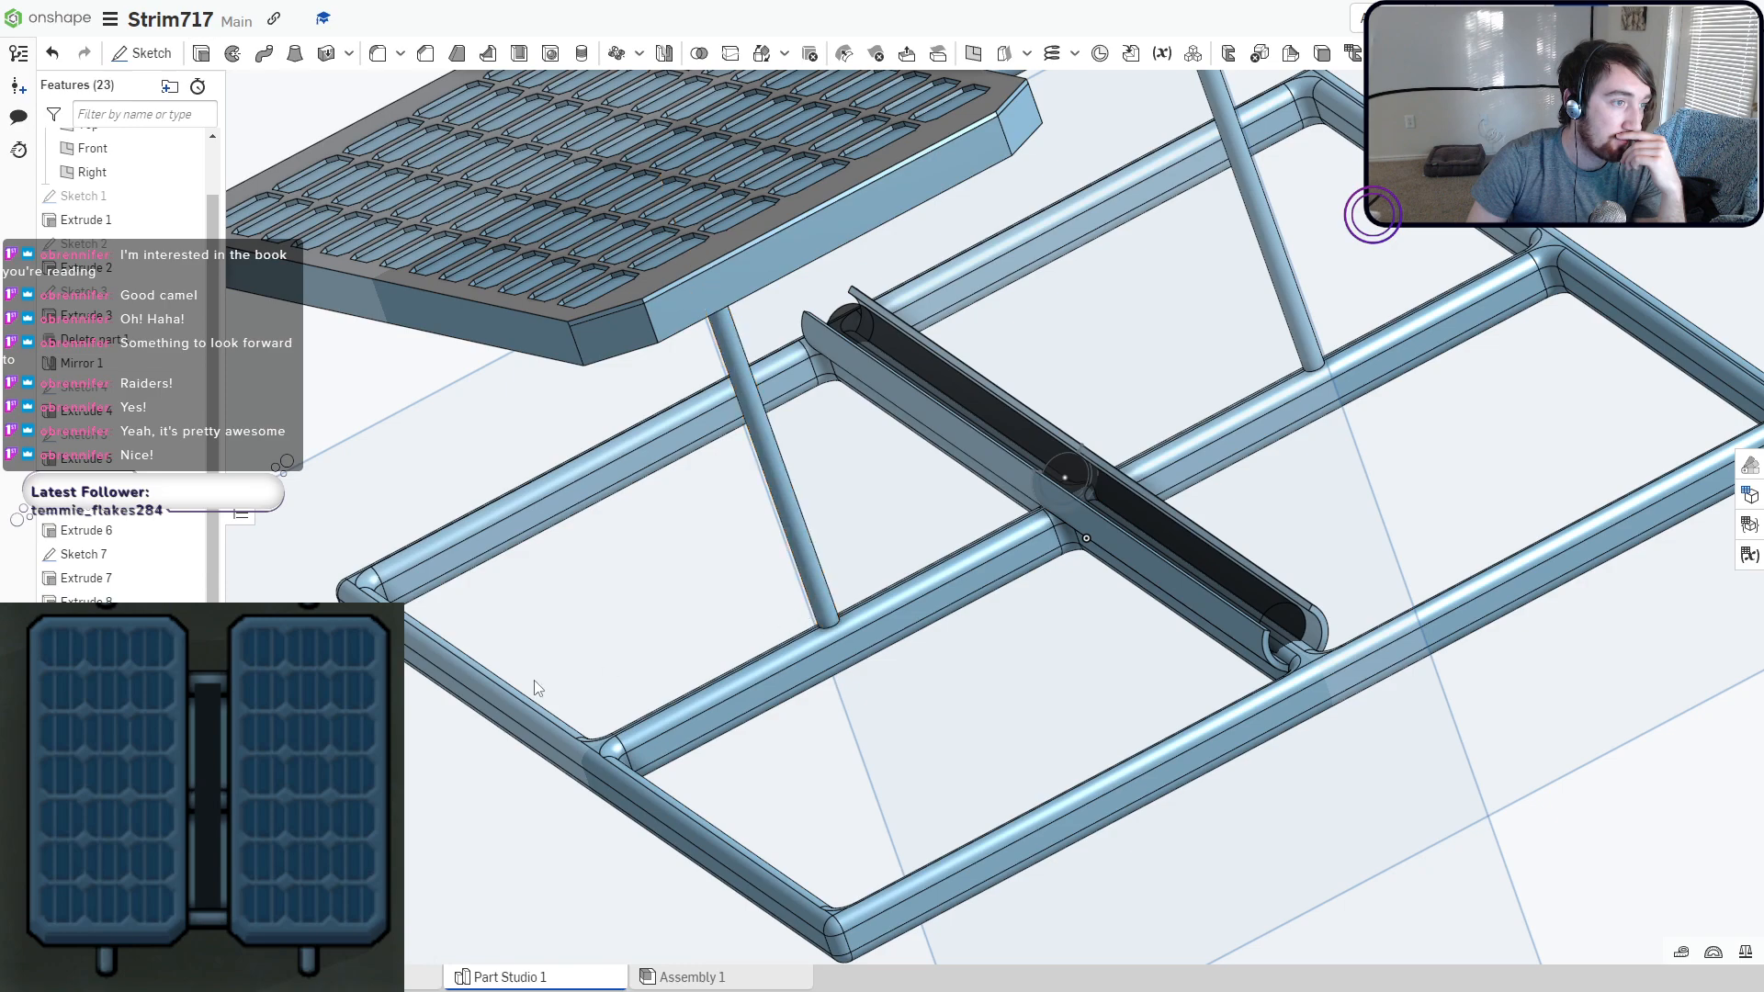
# Change the appearance of Part 3, the second cylinder half, to golden yellow.
pyautogui.rightClick(1112, 498)
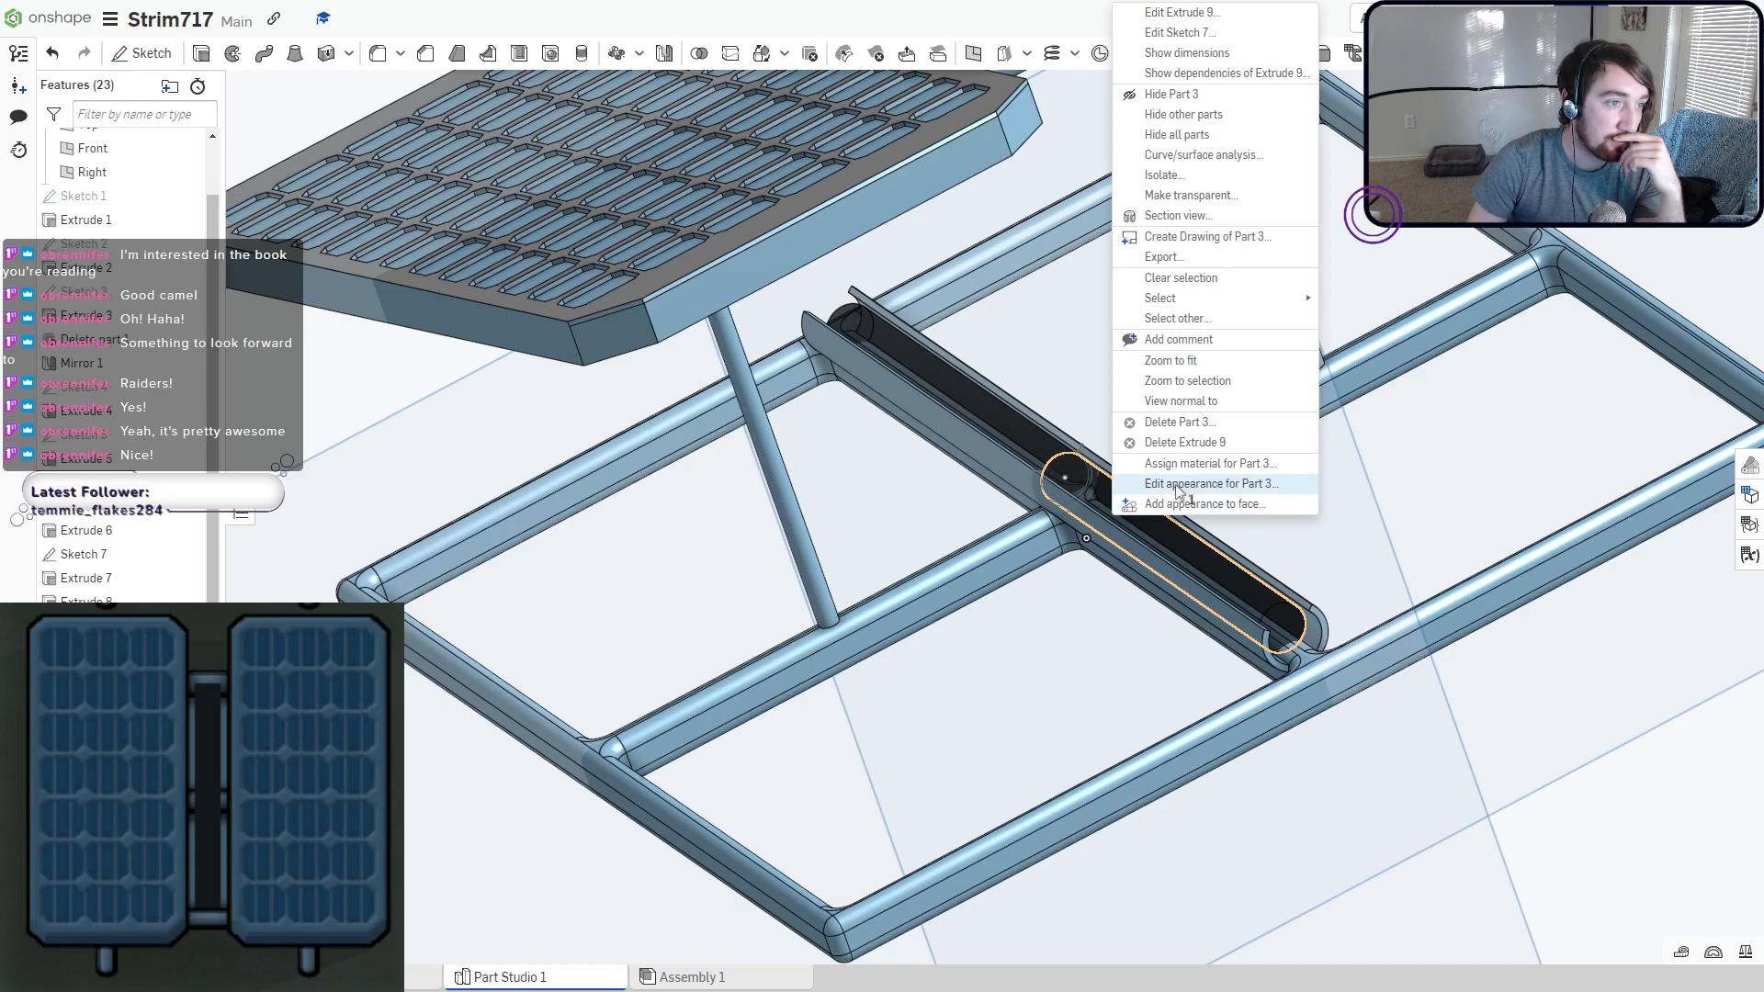
pyautogui.click(1179, 484)
pyautogui.click(410, 659)
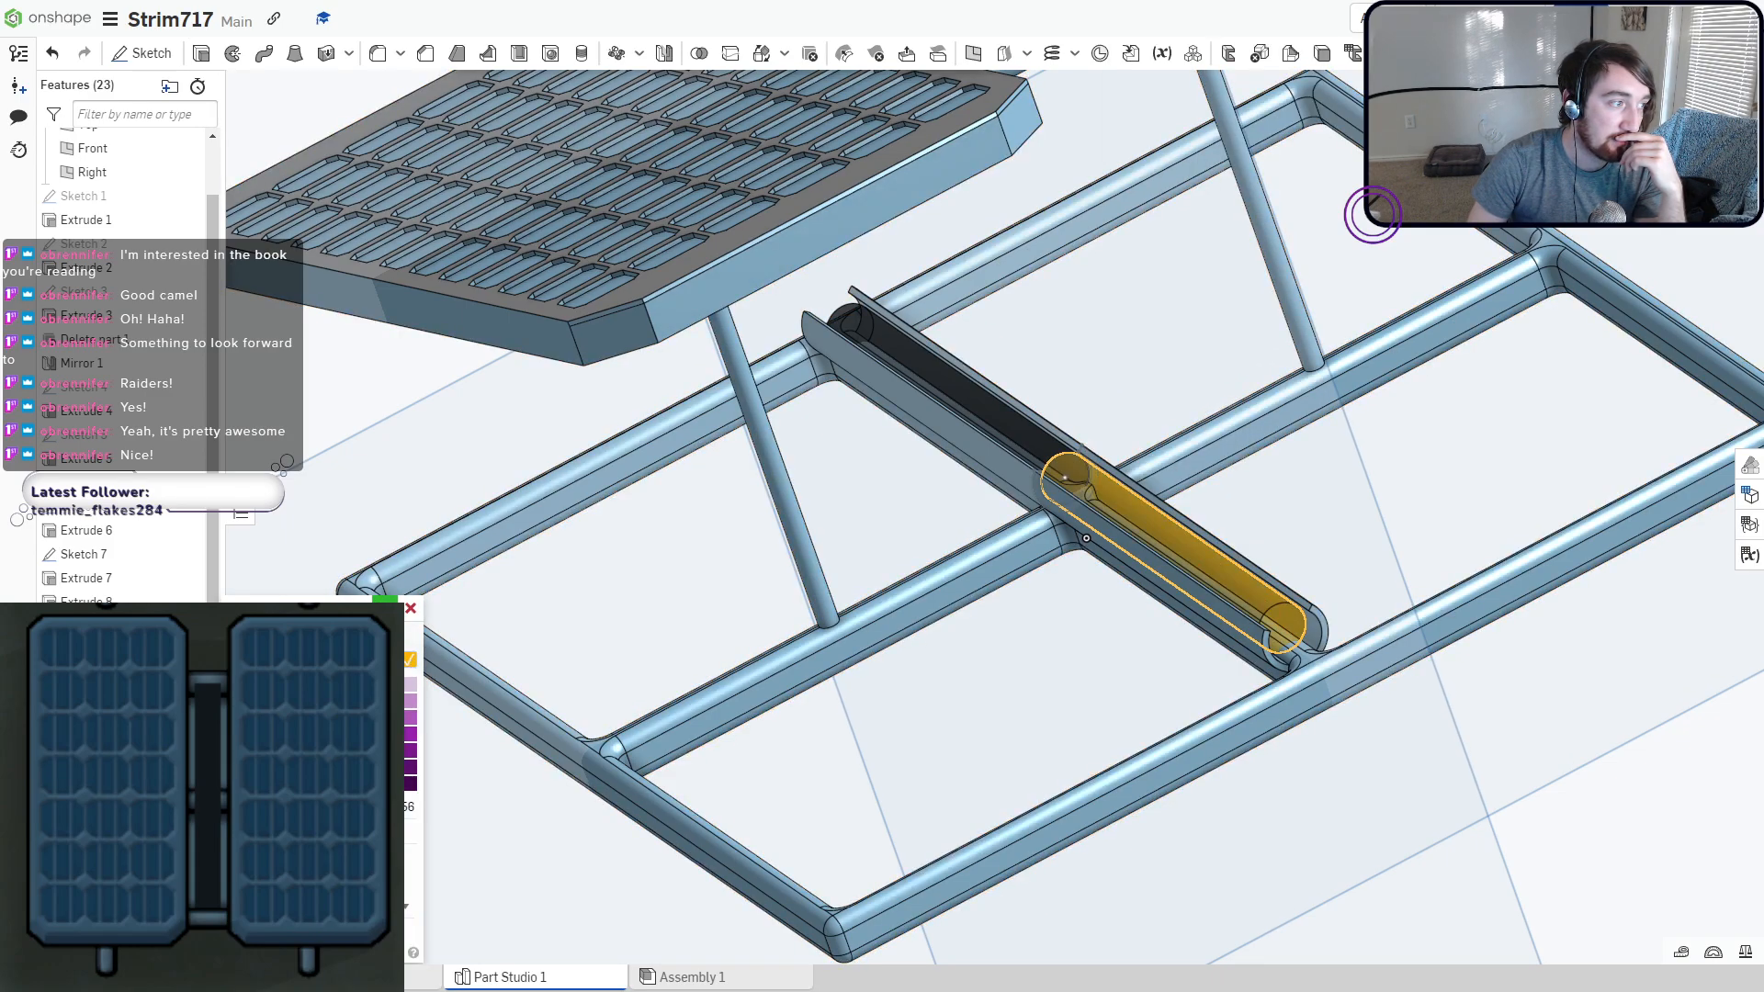
pyautogui.click(385, 601)
# Rename Part Studio 1 to "SolarPanel".
pyautogui.moveTo(598, 638); pyautogui.dragTo(847, 653, button='right')
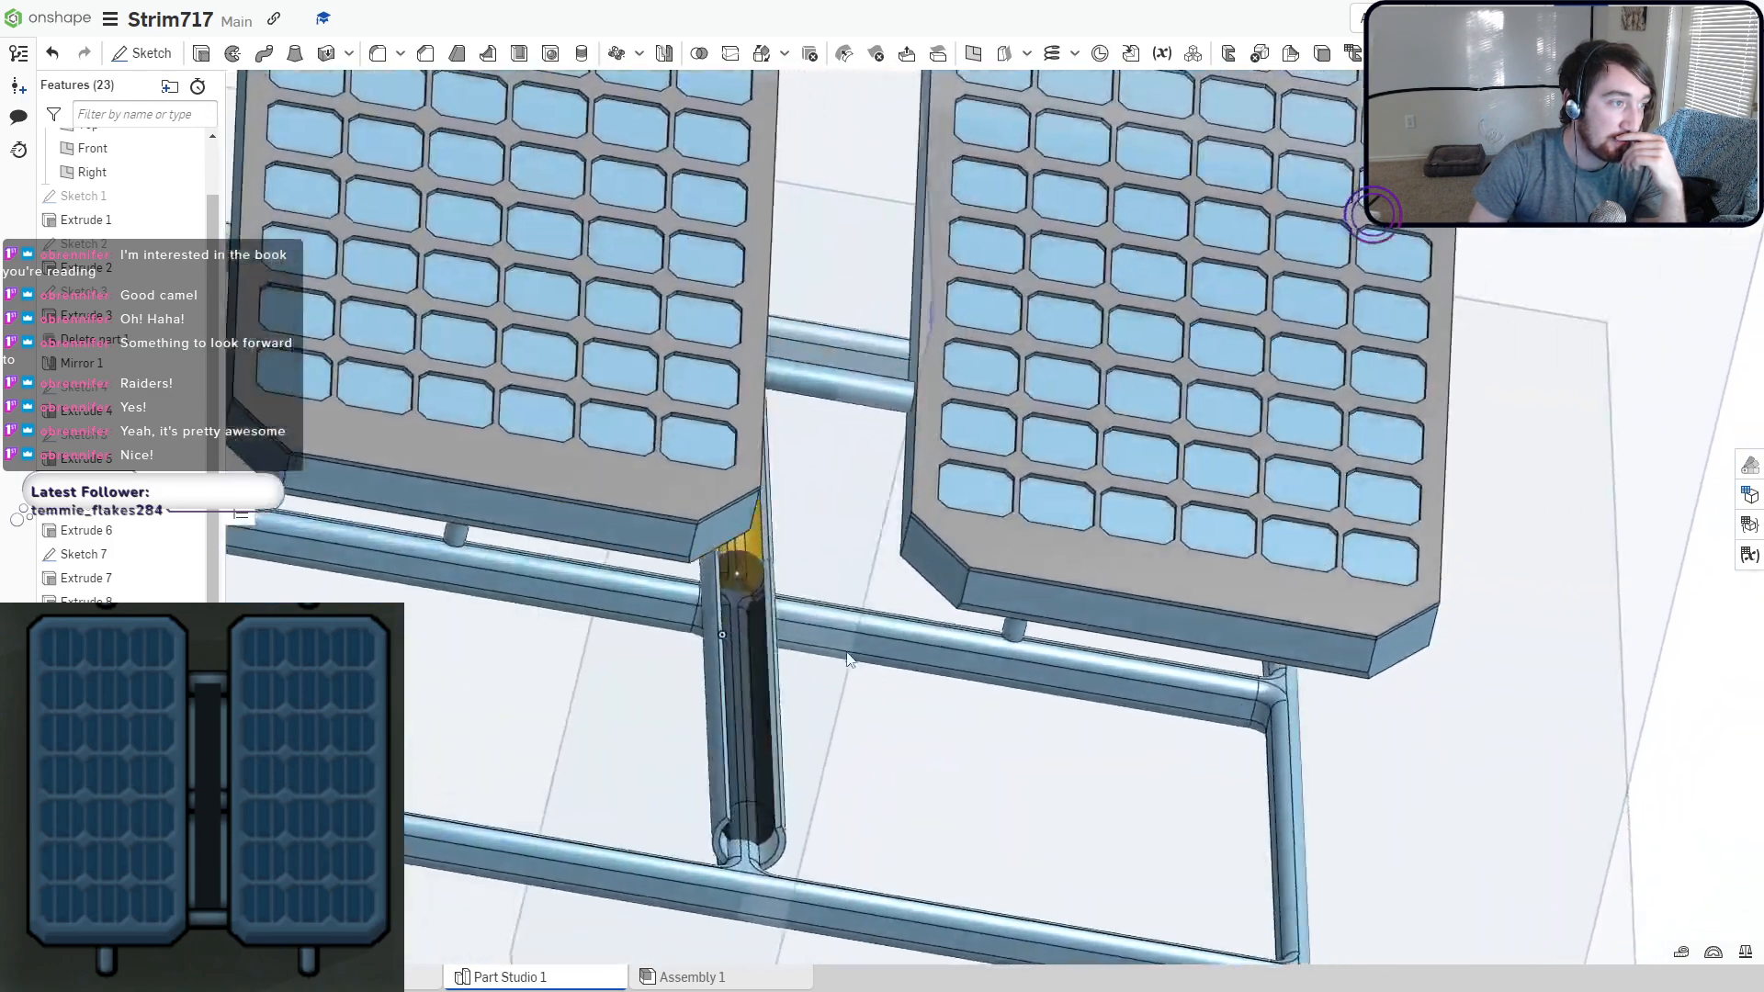
pyautogui.scroll(-10, 840, 664)
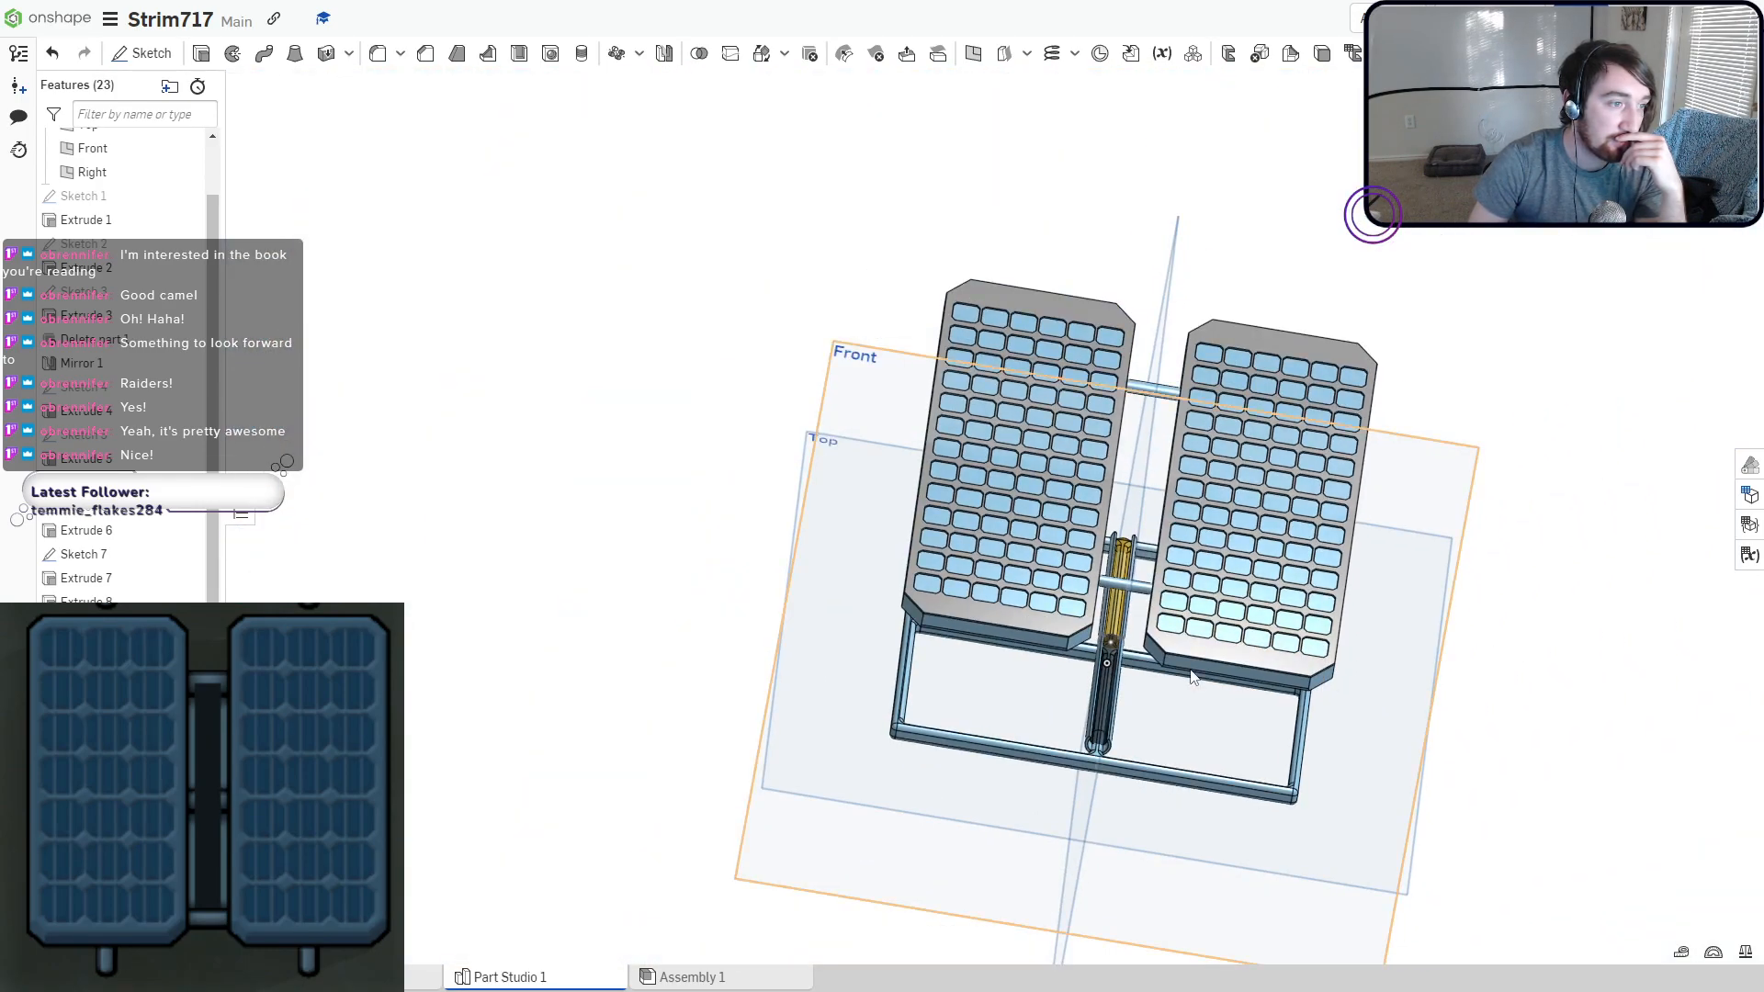
pyautogui.moveTo(415, 622)
pyautogui.mouseDown(button='right')
pyautogui.moveTo(449, 622)
pyautogui.moveTo(431, 659)
pyautogui.mouseUp(button='right')
pyautogui.moveTo(1038, 757); pyautogui.dragTo(1071, 704, button='right')
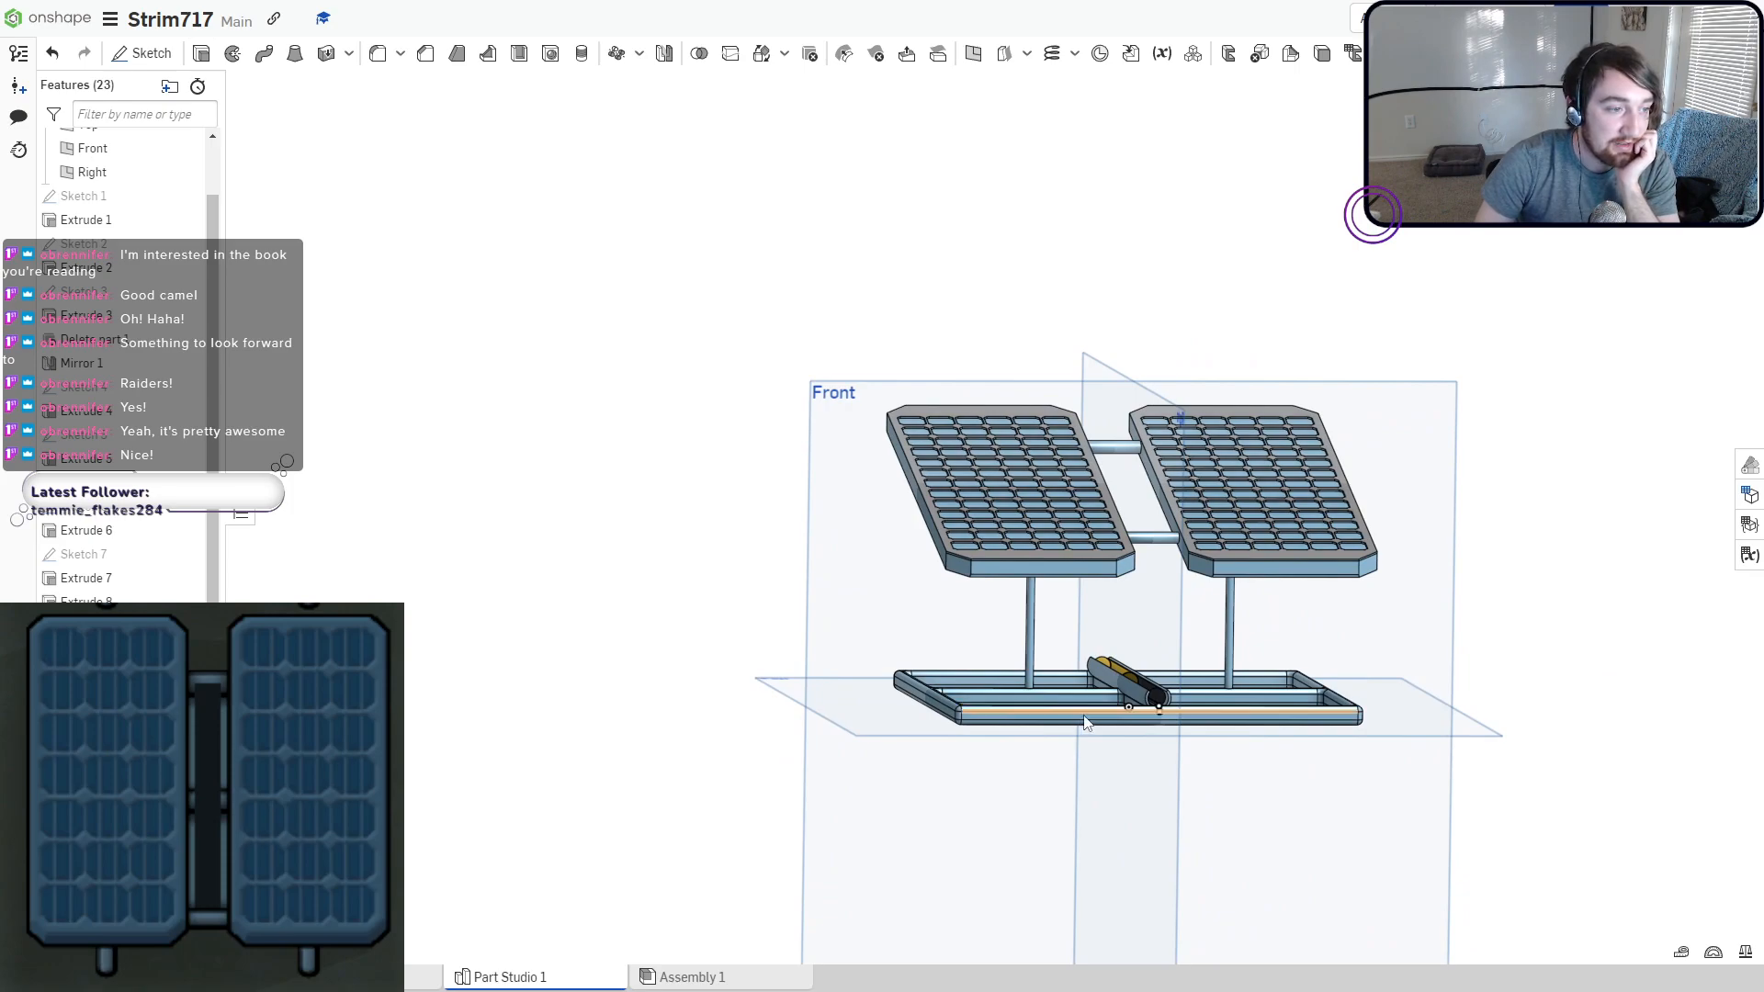
pyautogui.rightClick(501, 979)
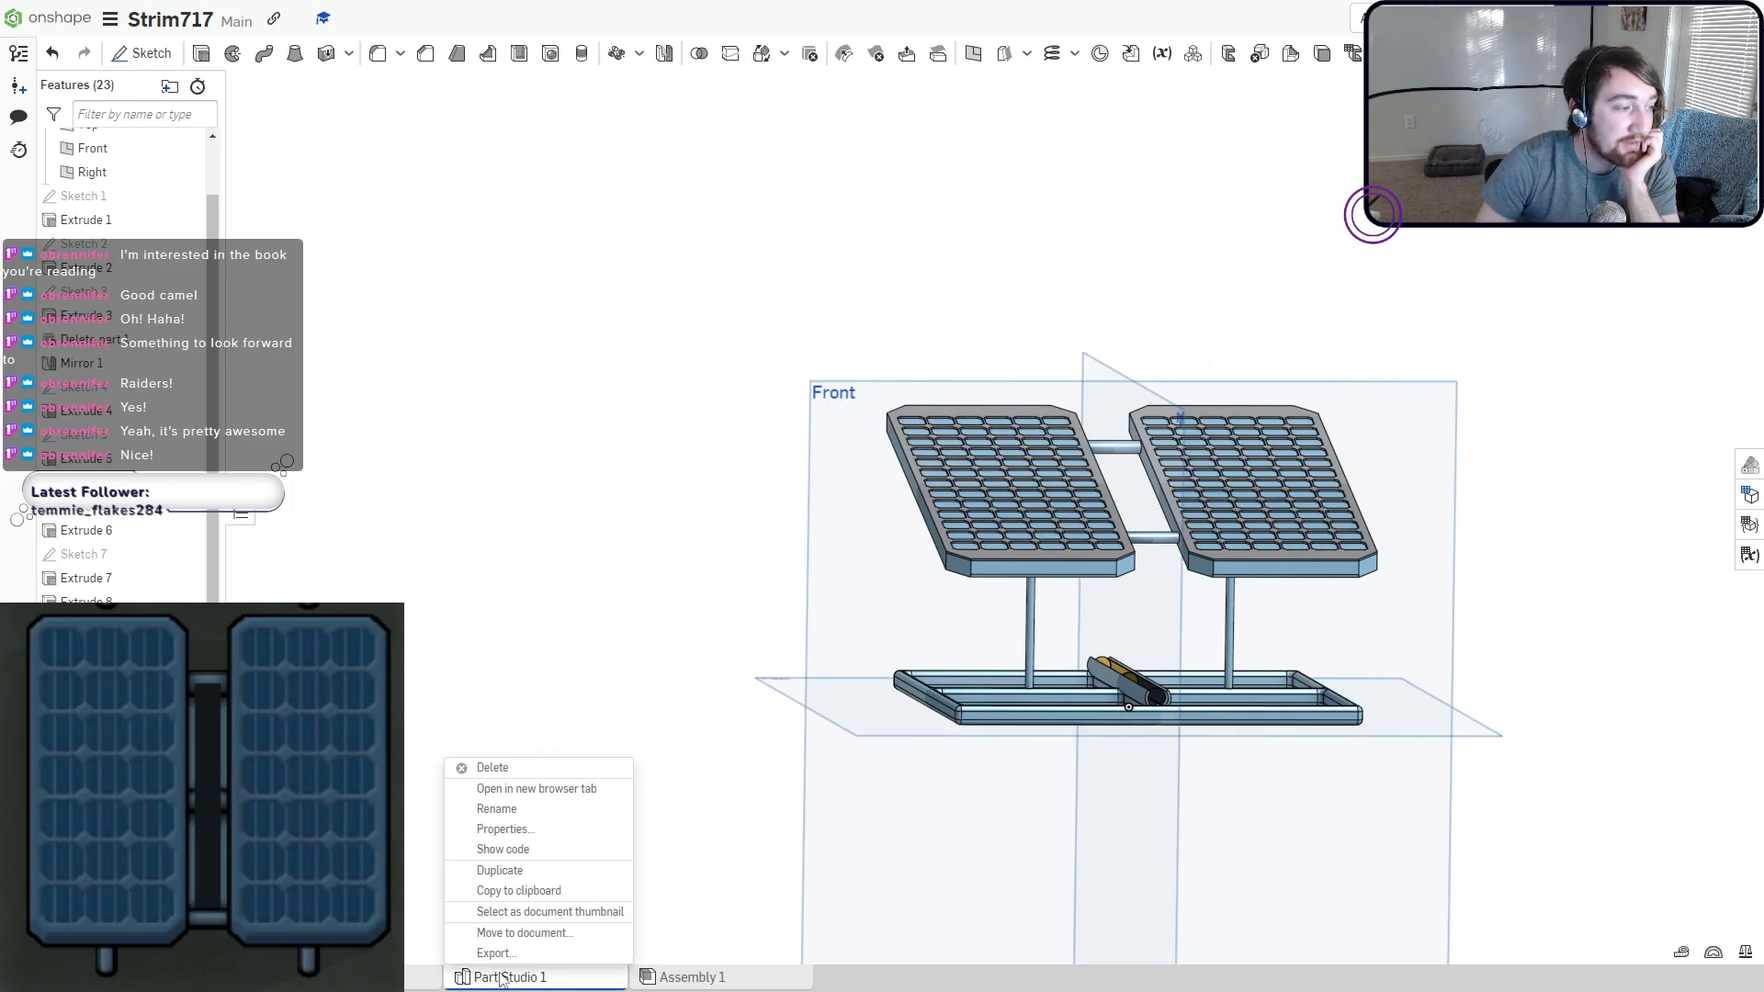
pyautogui.click(502, 818)
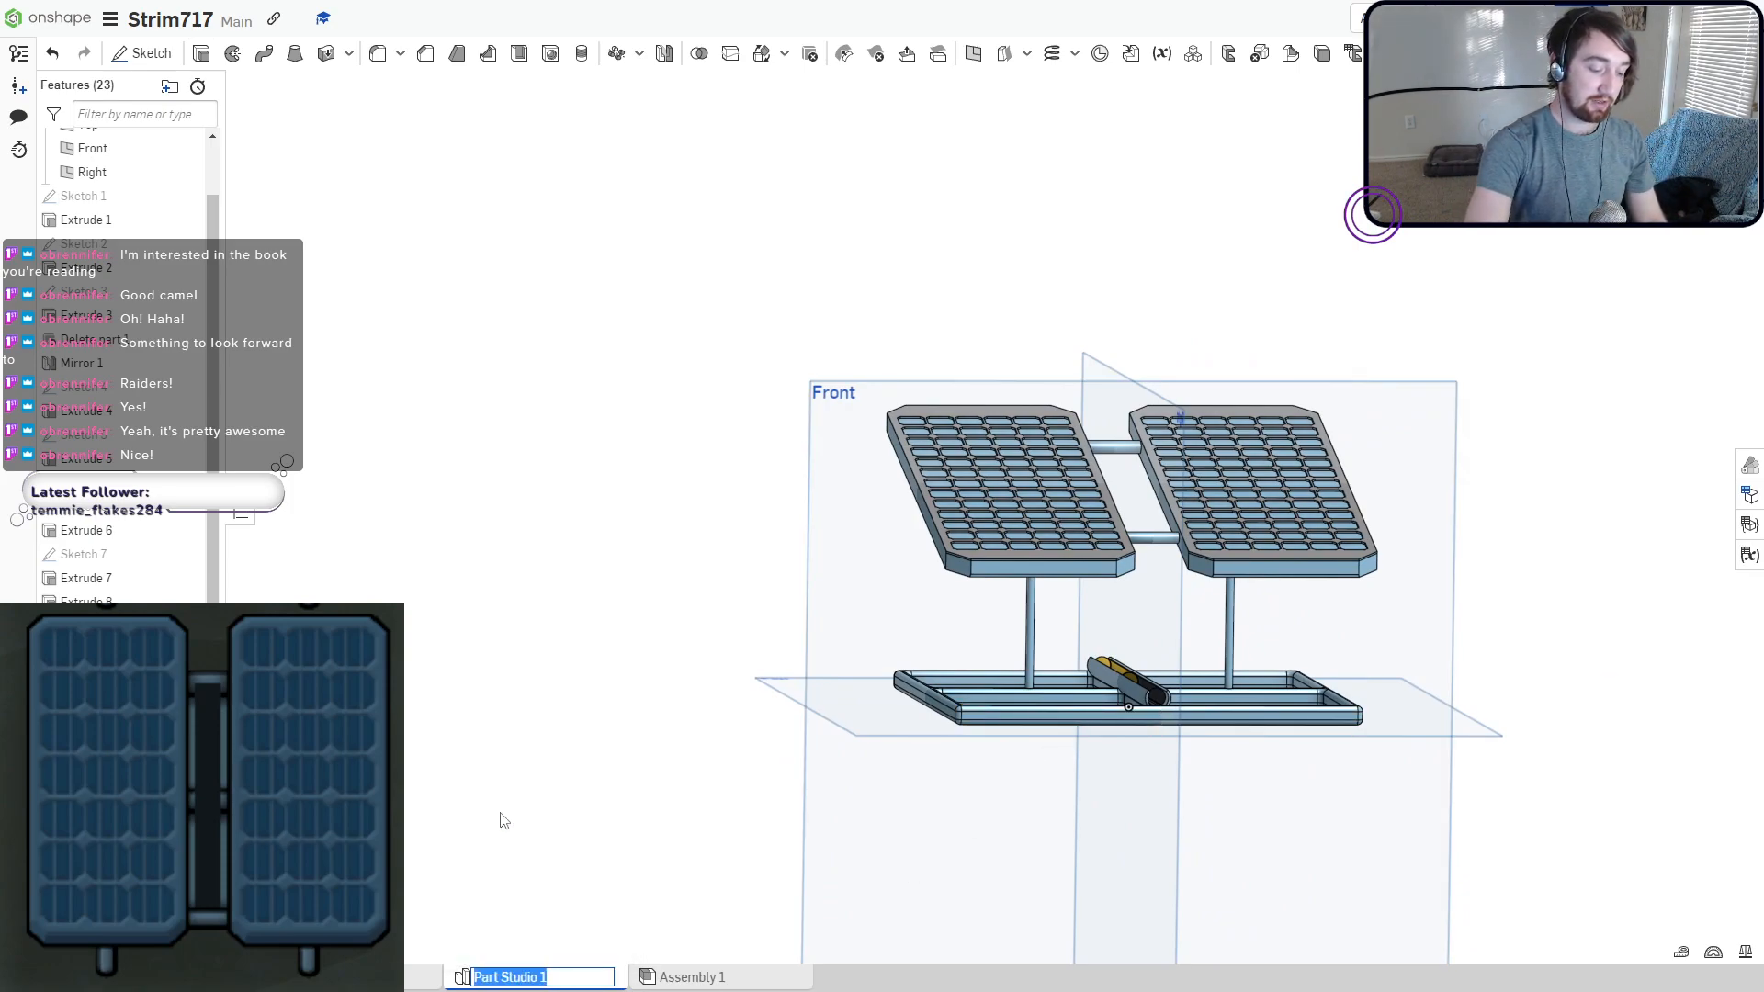
pyautogui.write('SolarPanel')
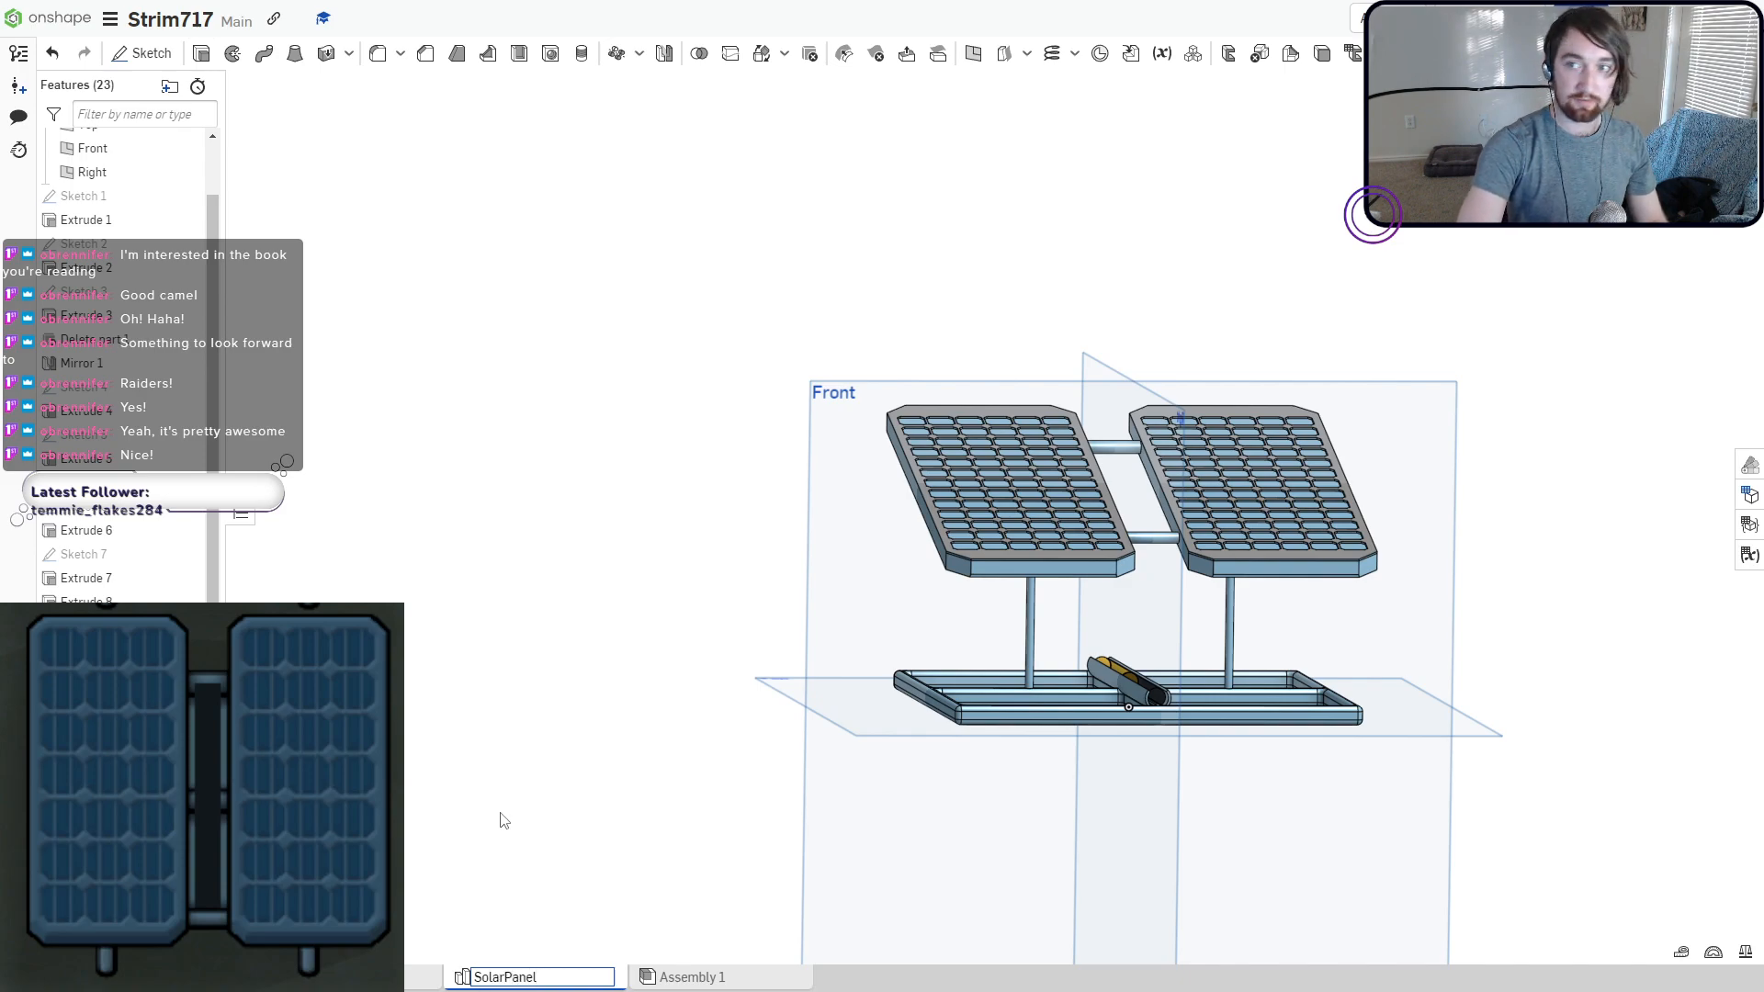
pyautogui.press('Return')
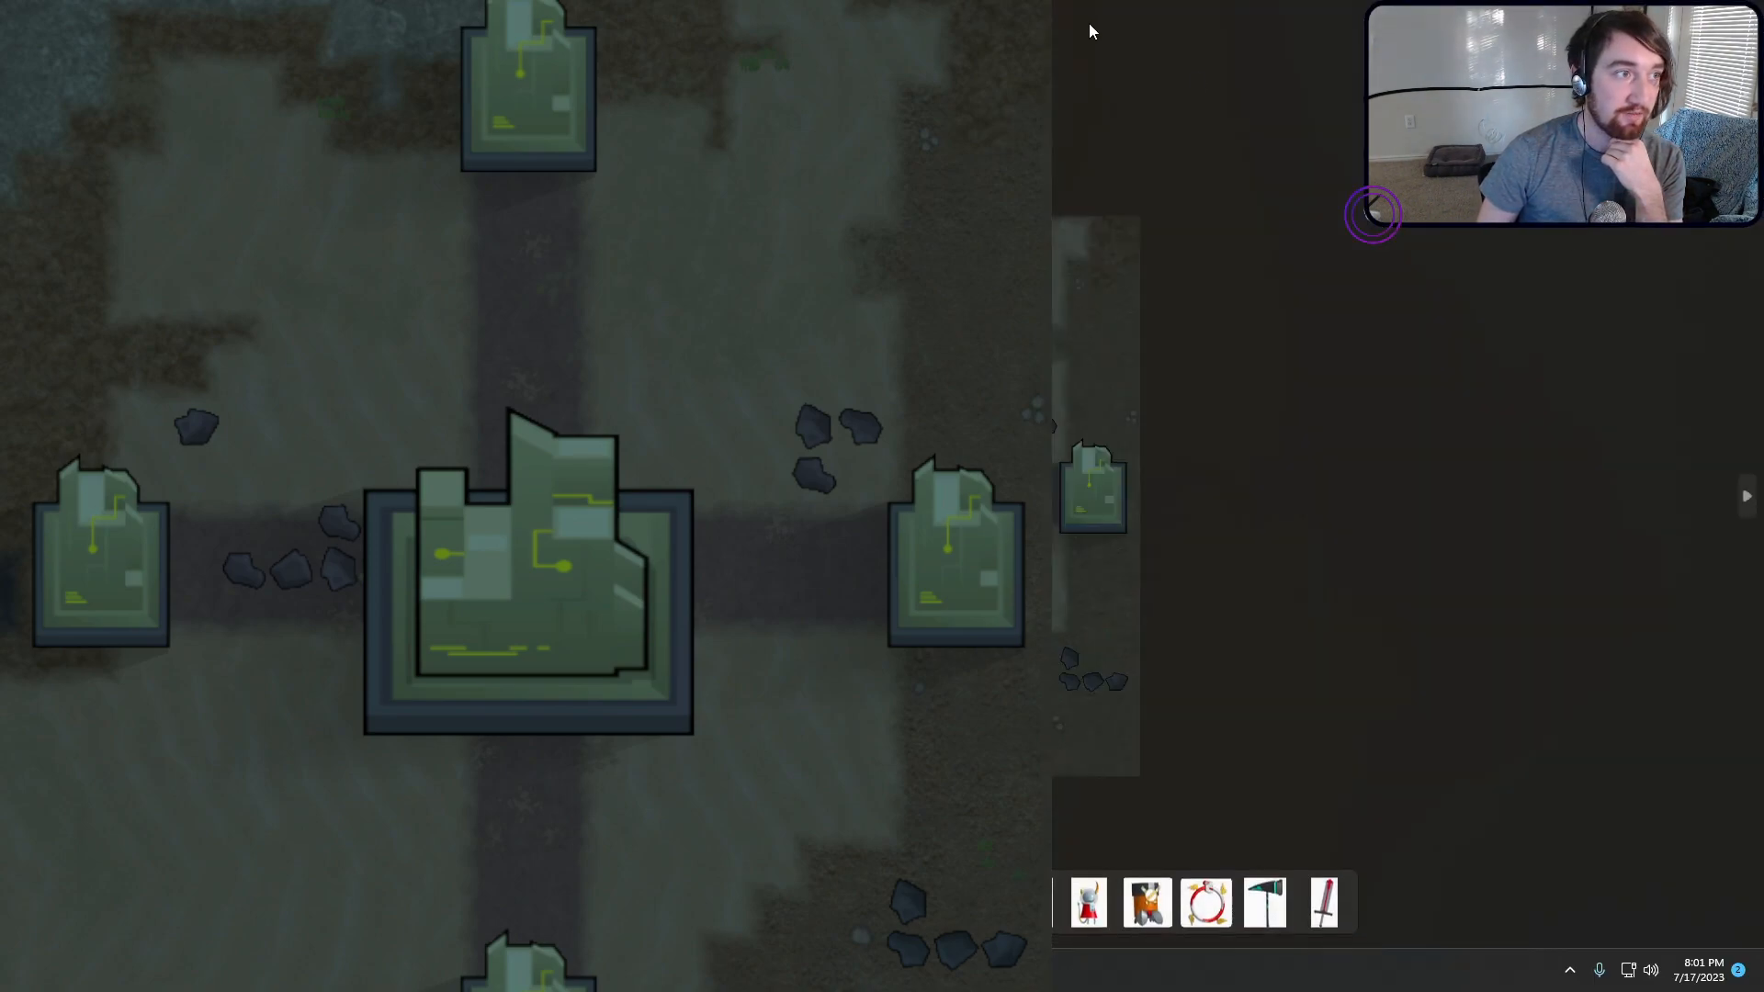
# Move the window covering the modeling workspace aside so the solar panel model shows beside the new green building reference.
pyautogui.moveTo(1089, 24); pyautogui.dragTo(1763, 184)
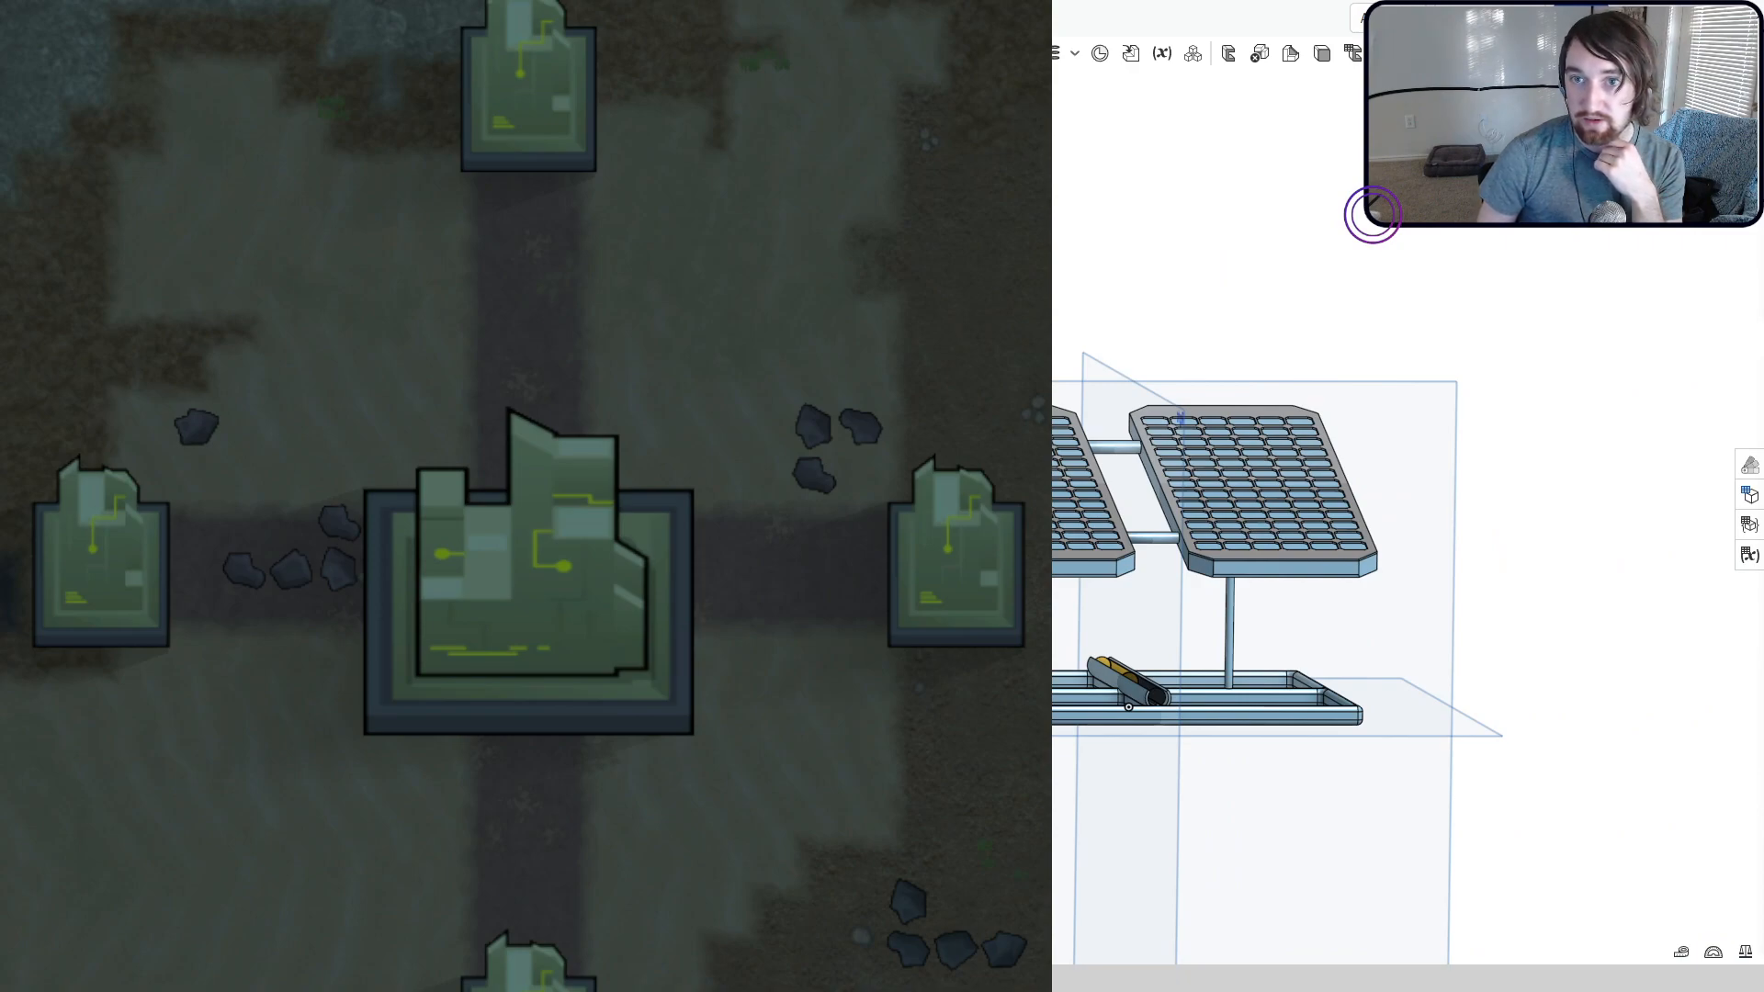
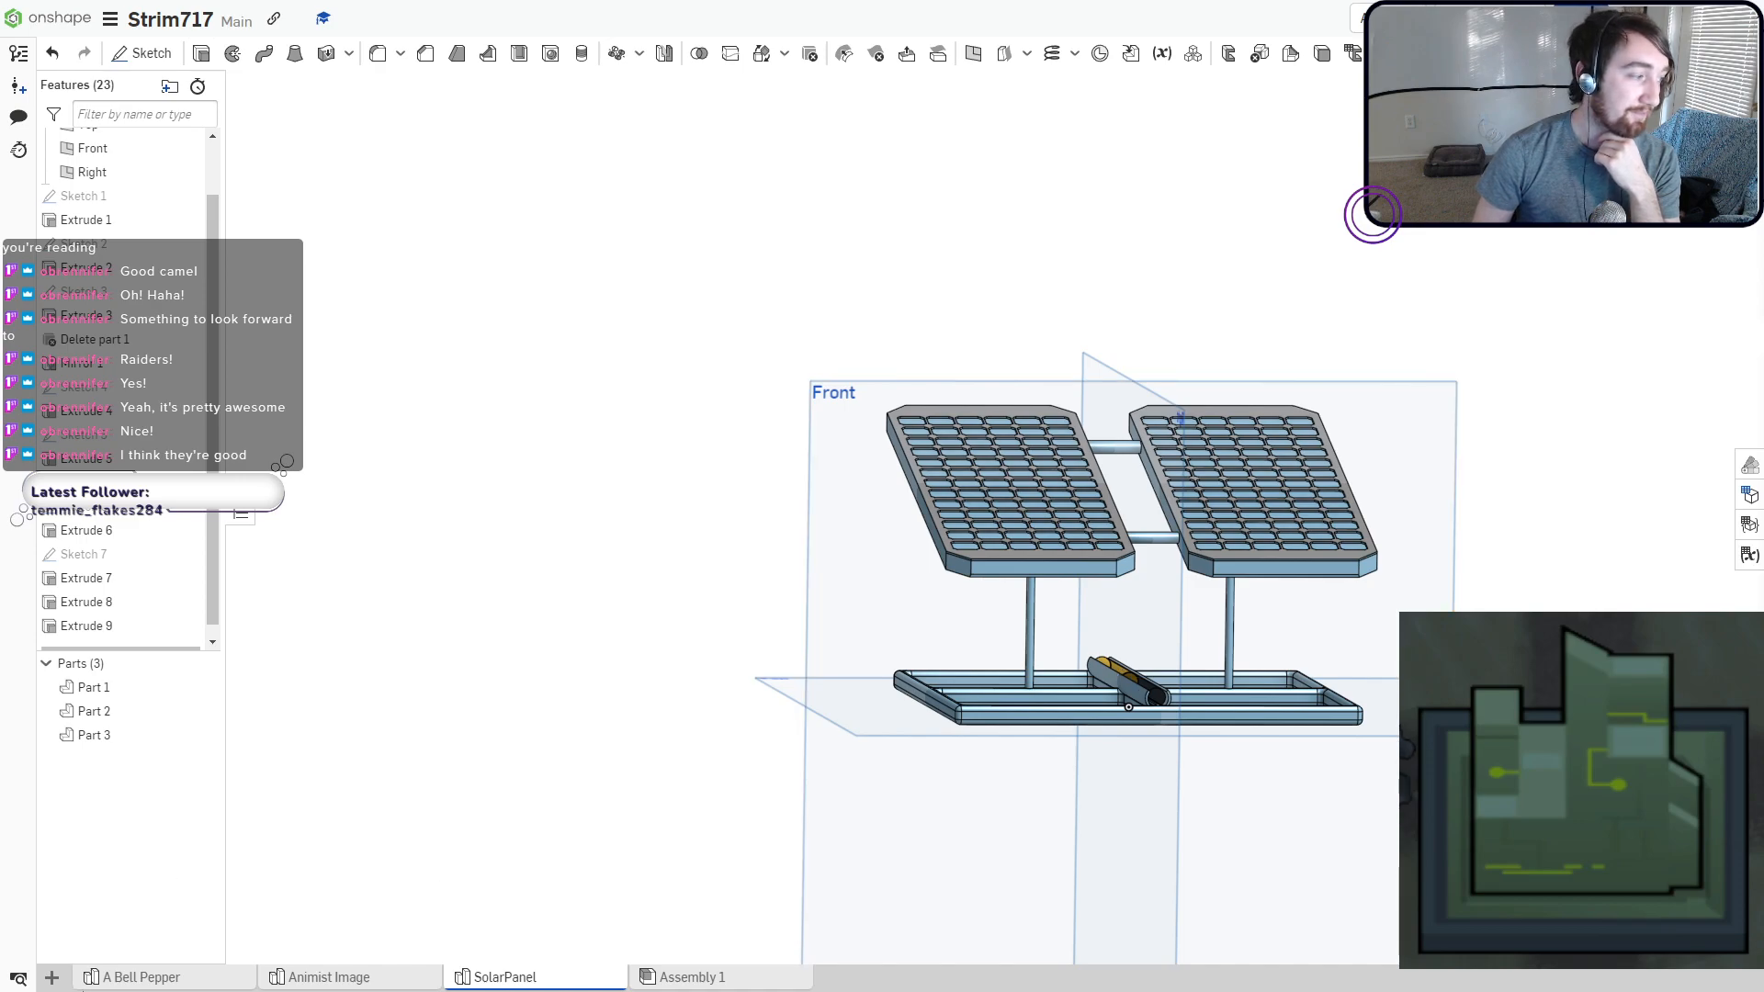
# Create a new part studio and sketch a rectangle about 8.9 by 6.1 cm on the Top plane, centred on the origin.
pyautogui.click(52, 977)
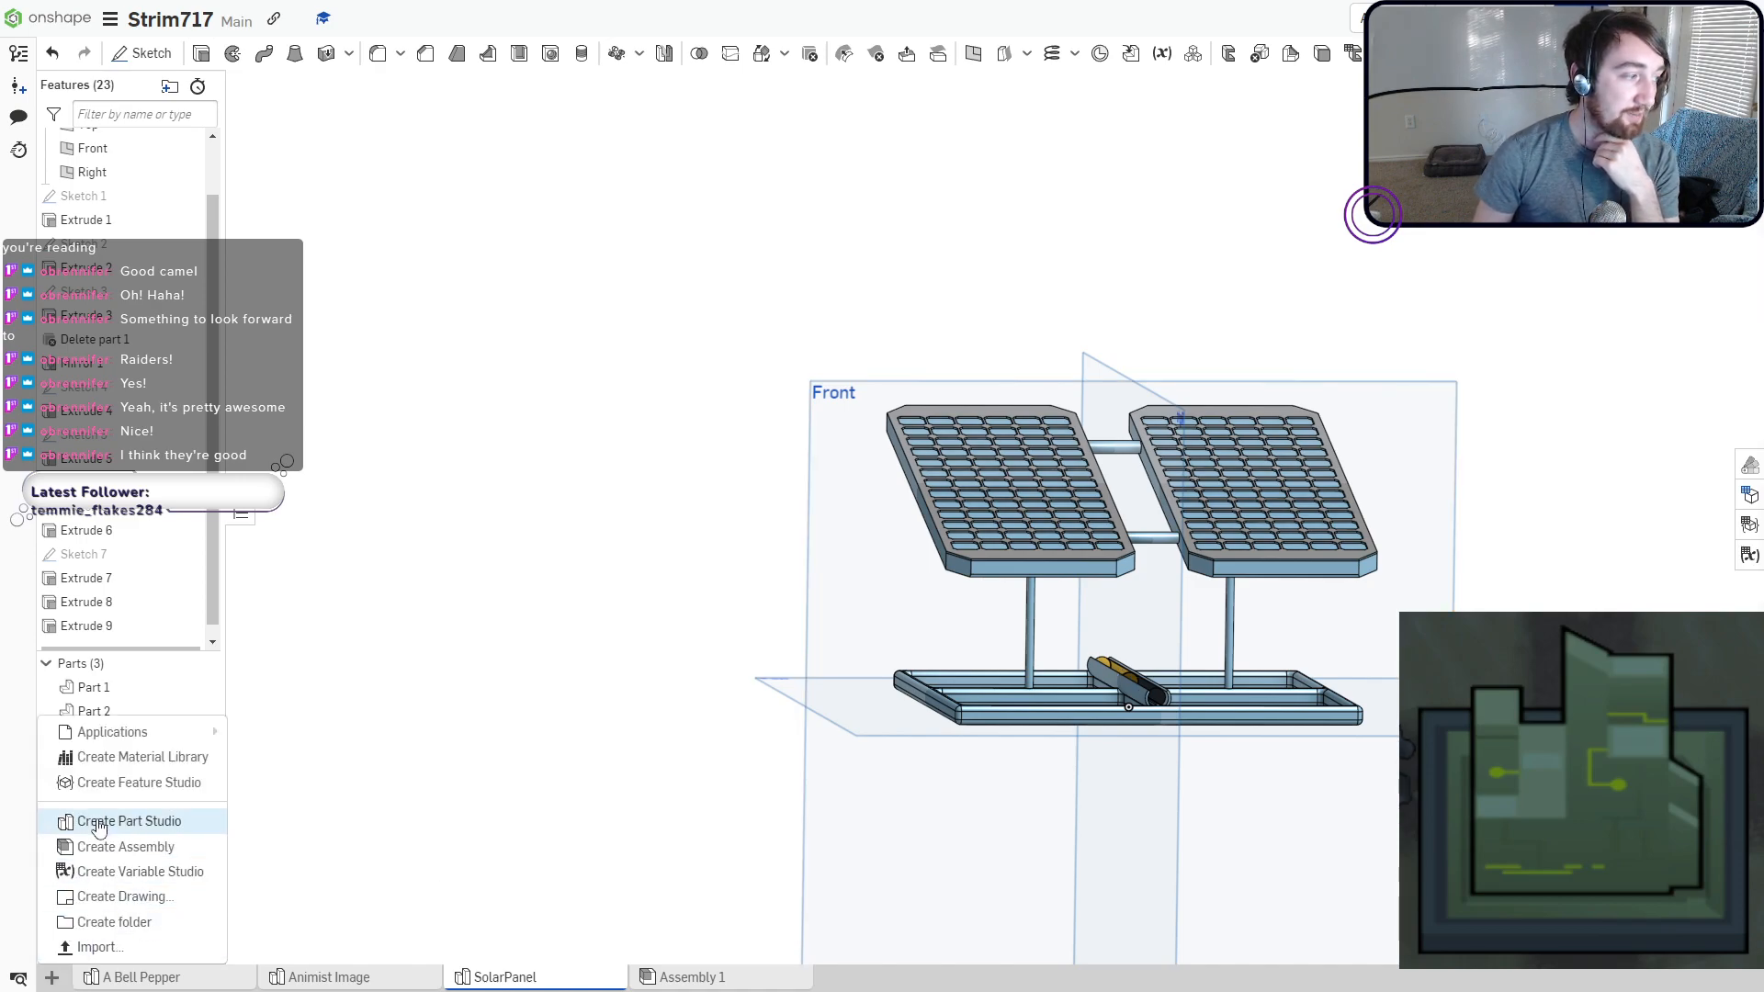
pyautogui.click(129, 821)
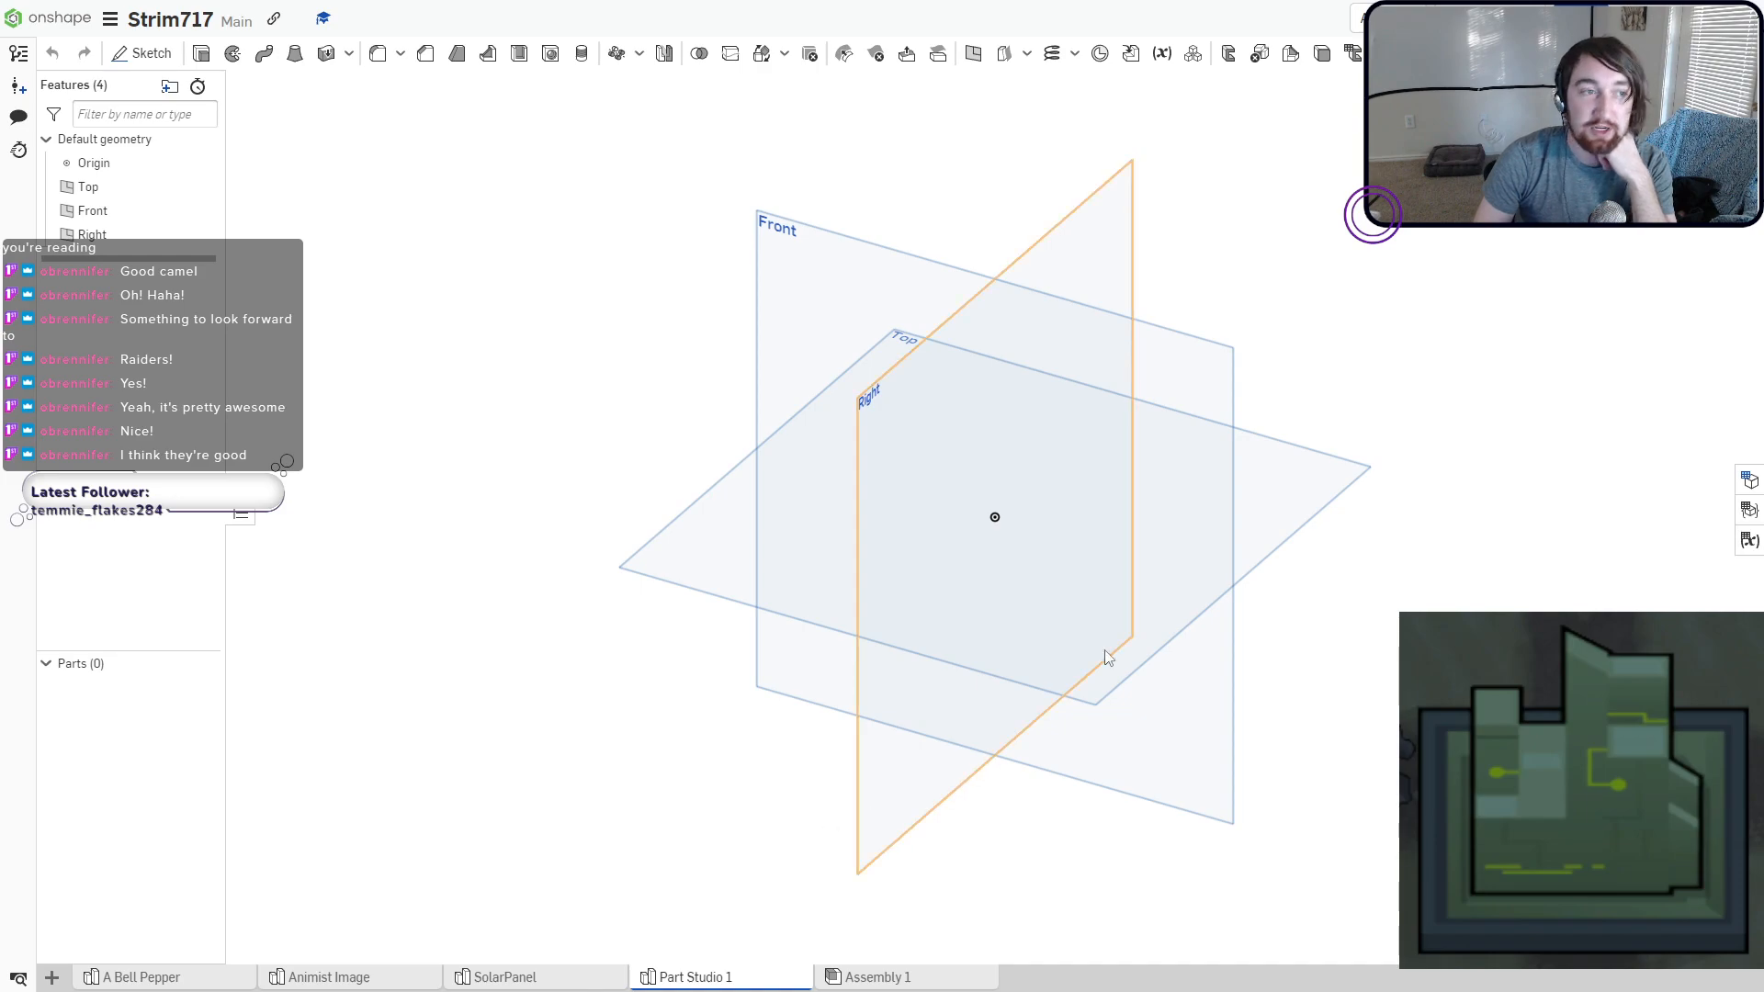
pyautogui.click(1683, 125)
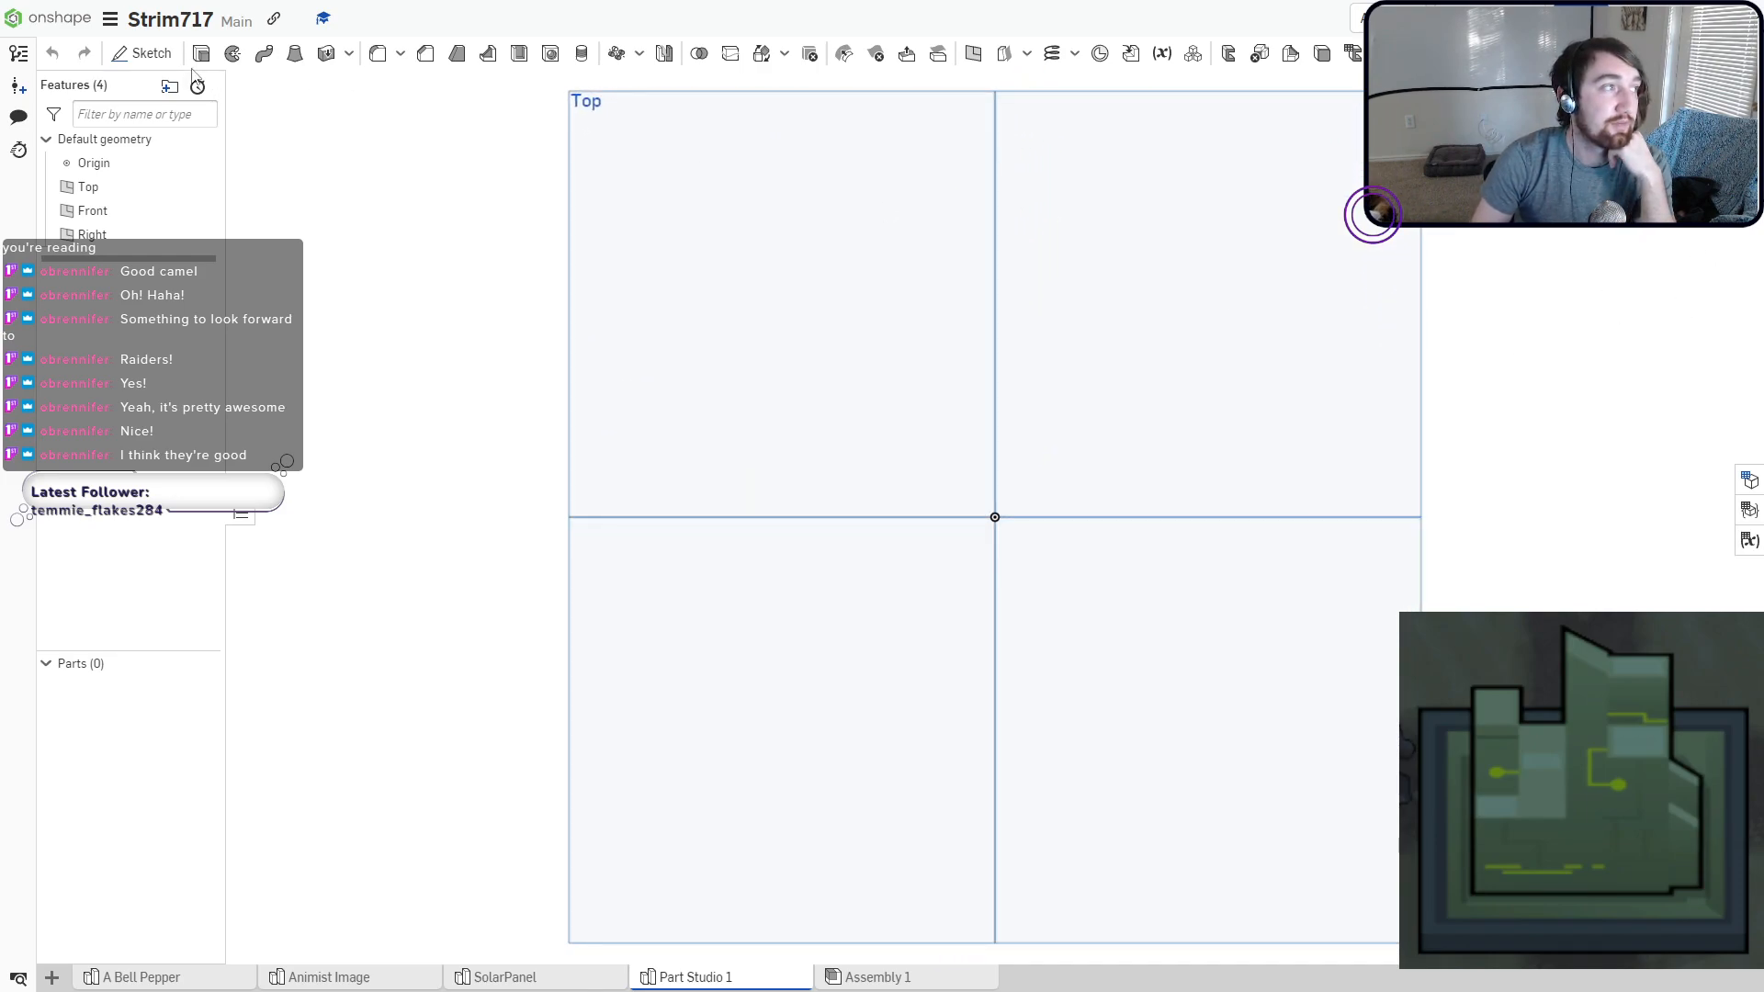
pyautogui.click(142, 53)
pyautogui.click(693, 268)
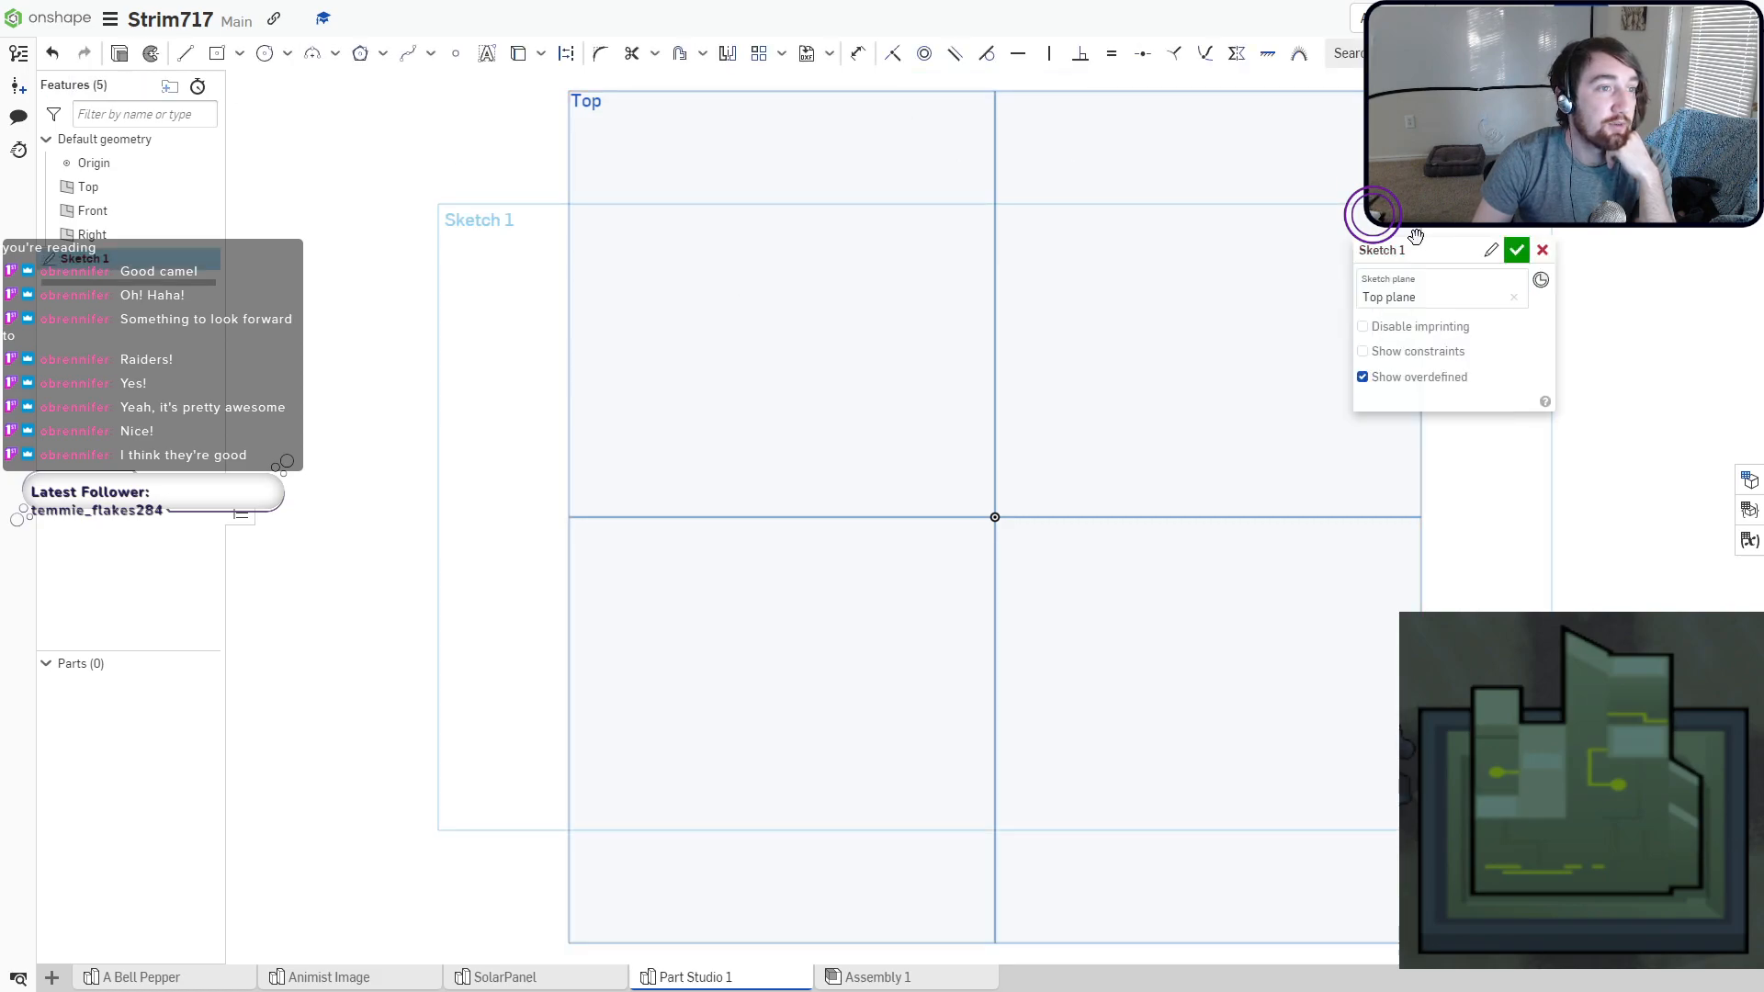
pyautogui.click(229, 55)
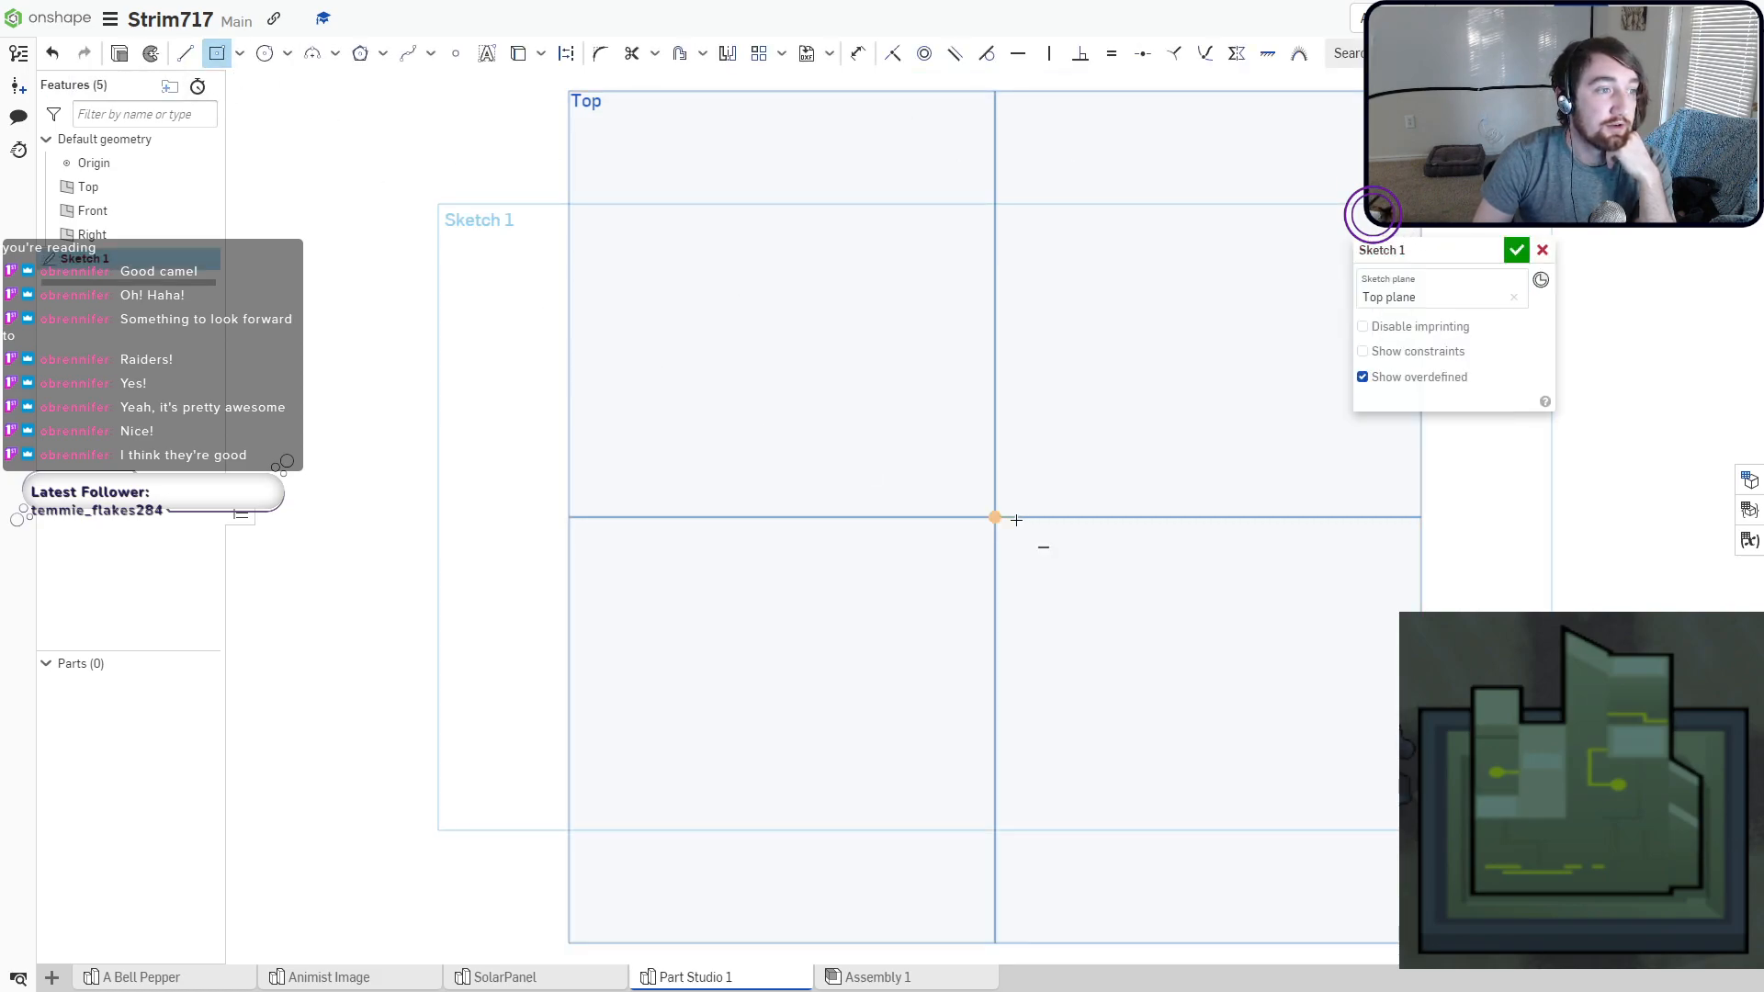
pyautogui.click(995, 517)
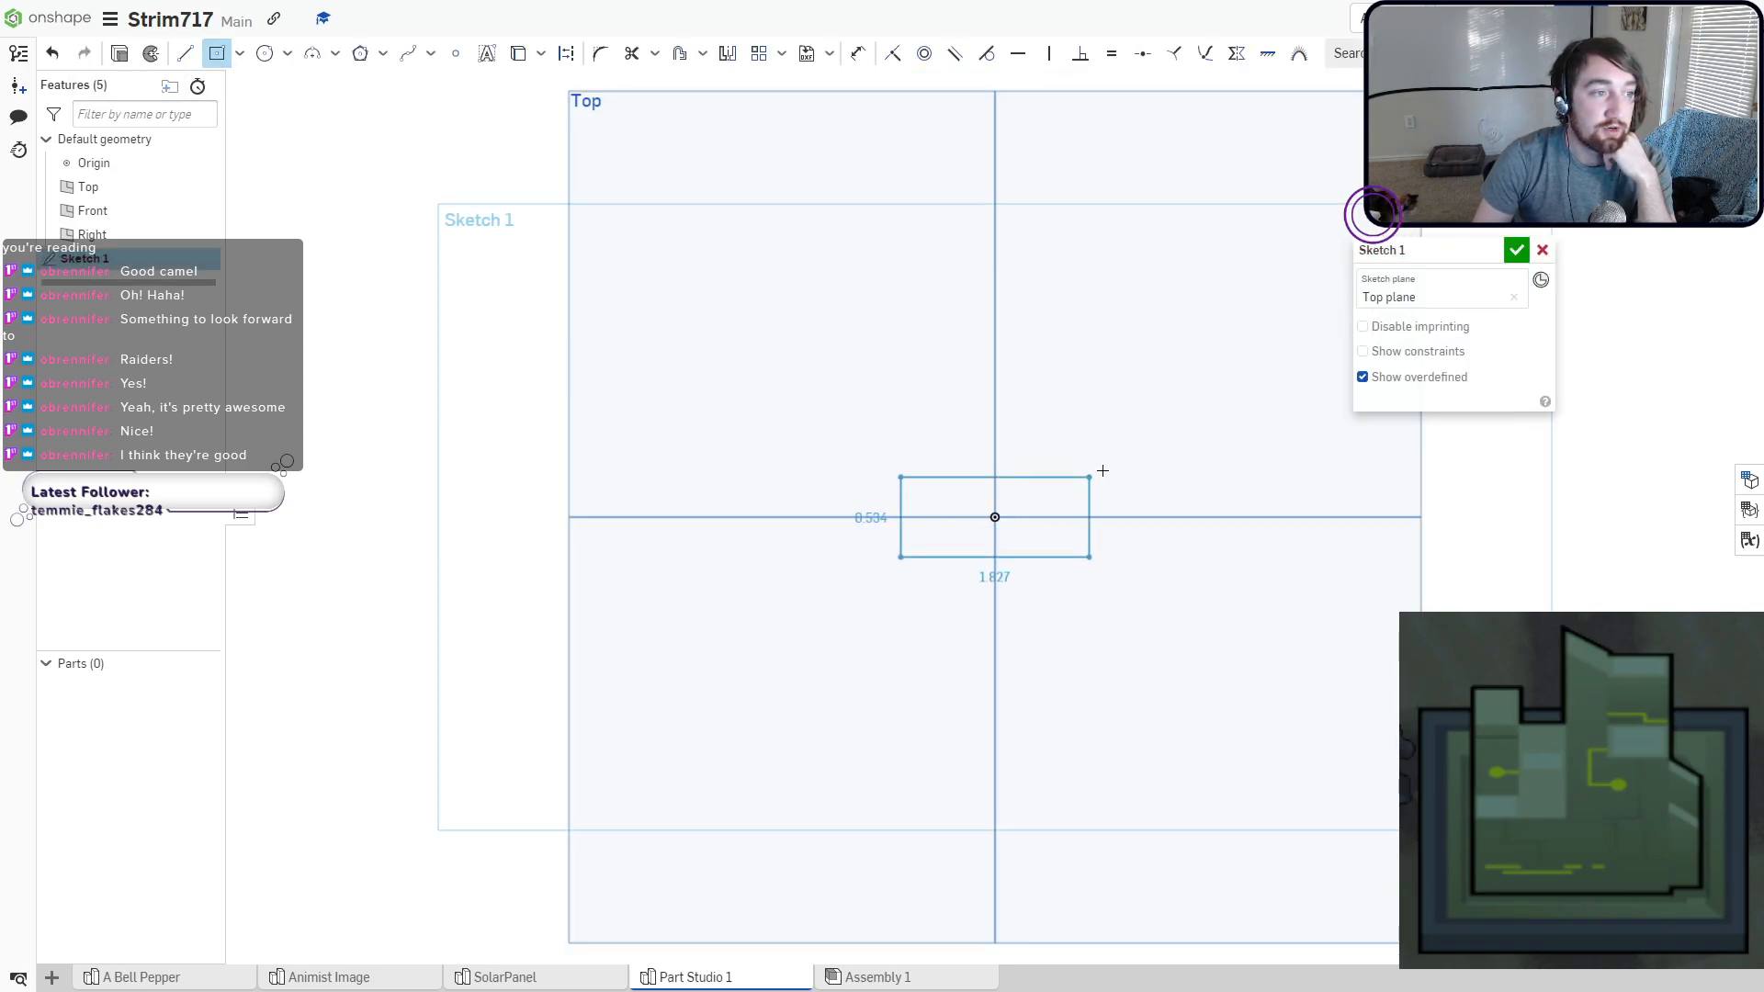
pyautogui.click(1250, 344)
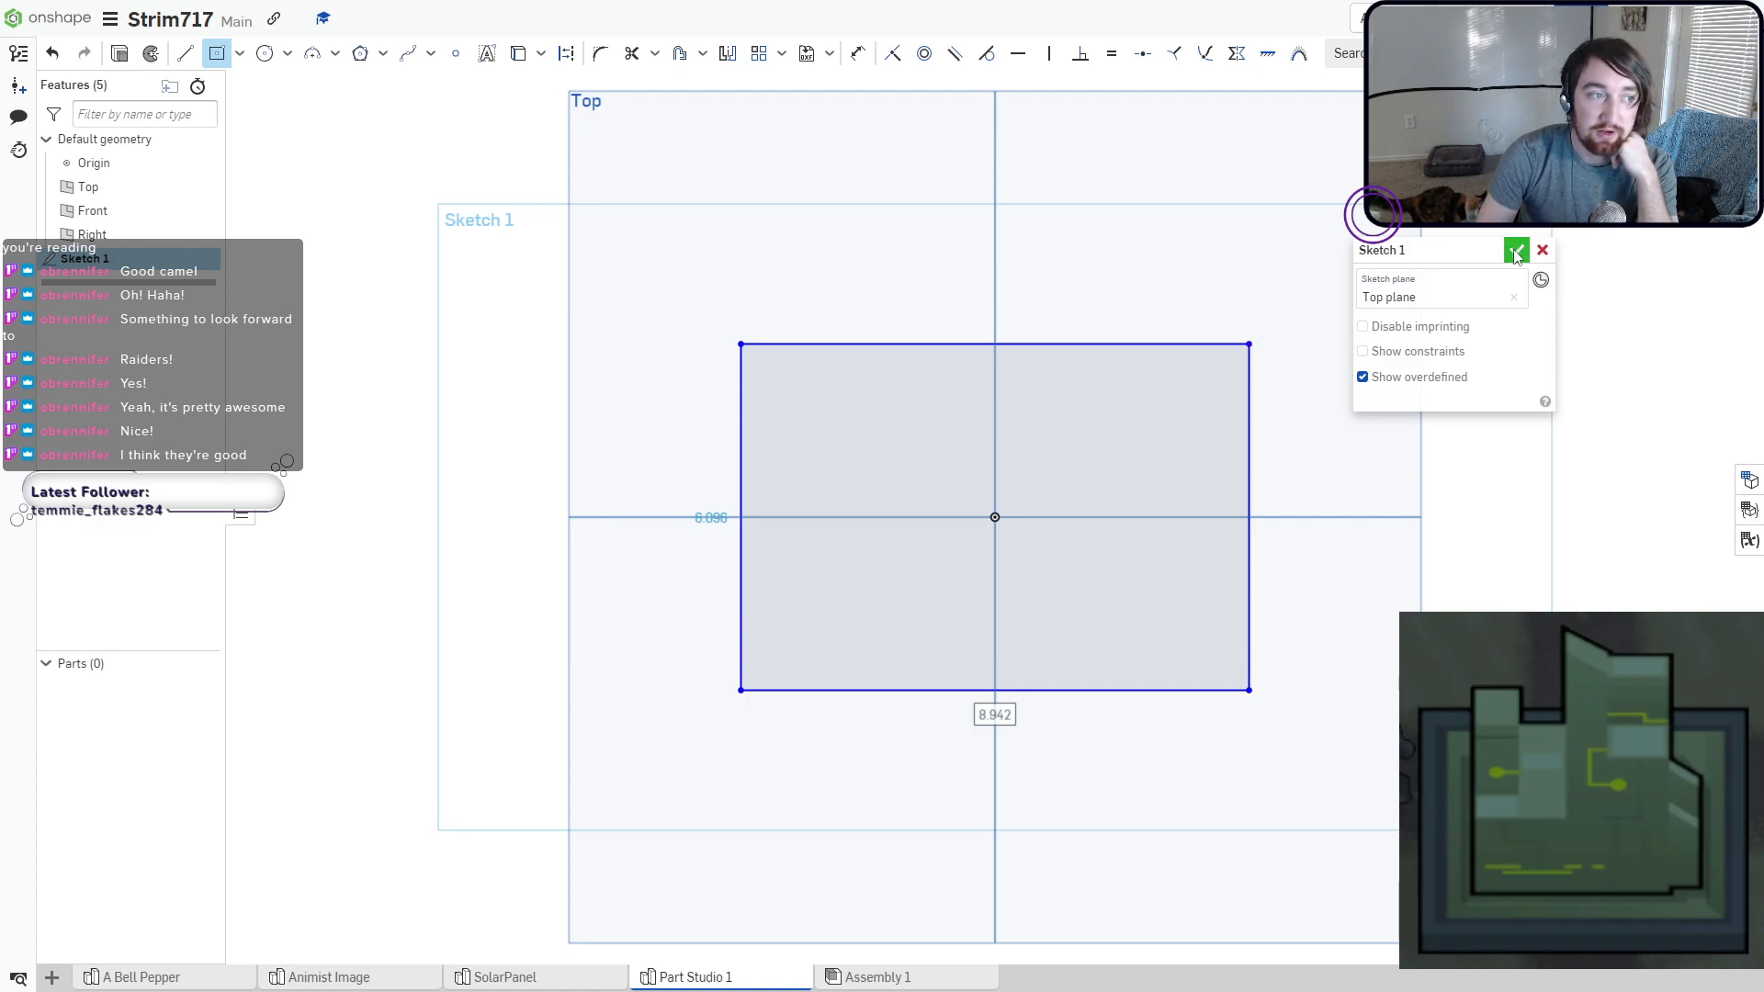
pyautogui.click(1517, 251)
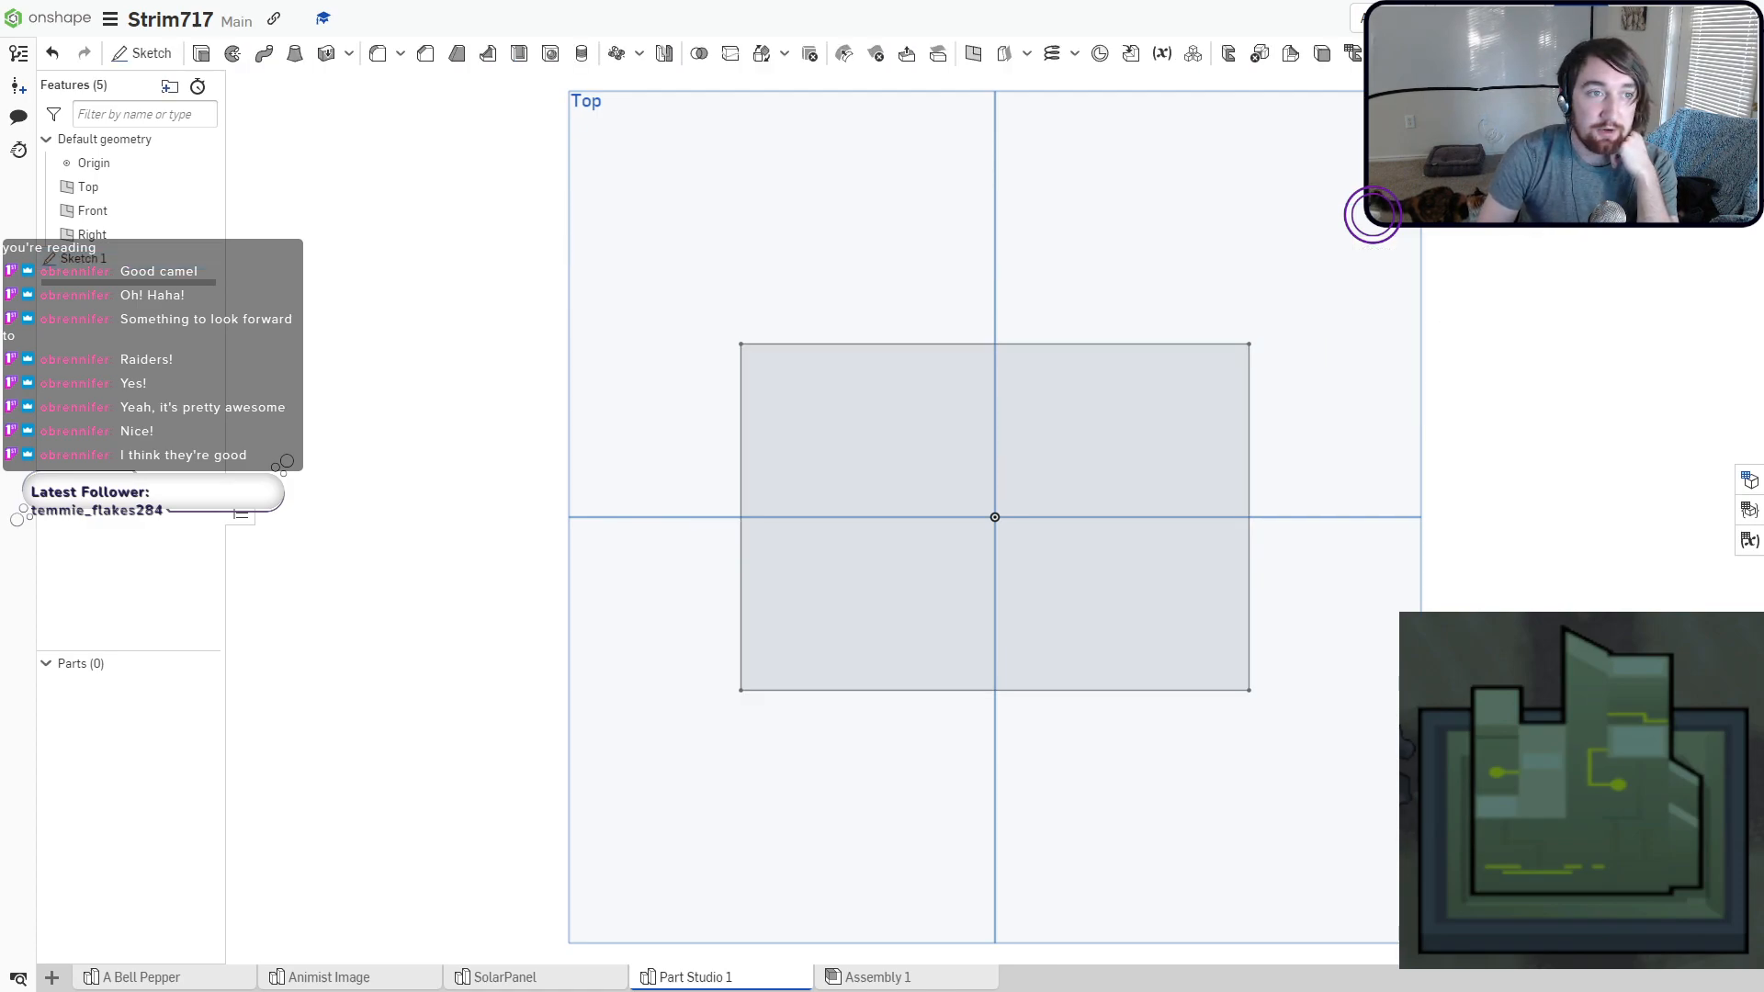
# Extrude the rectangle 0.39 cm upward as a new solid base slab.
pyautogui.click(202, 53)
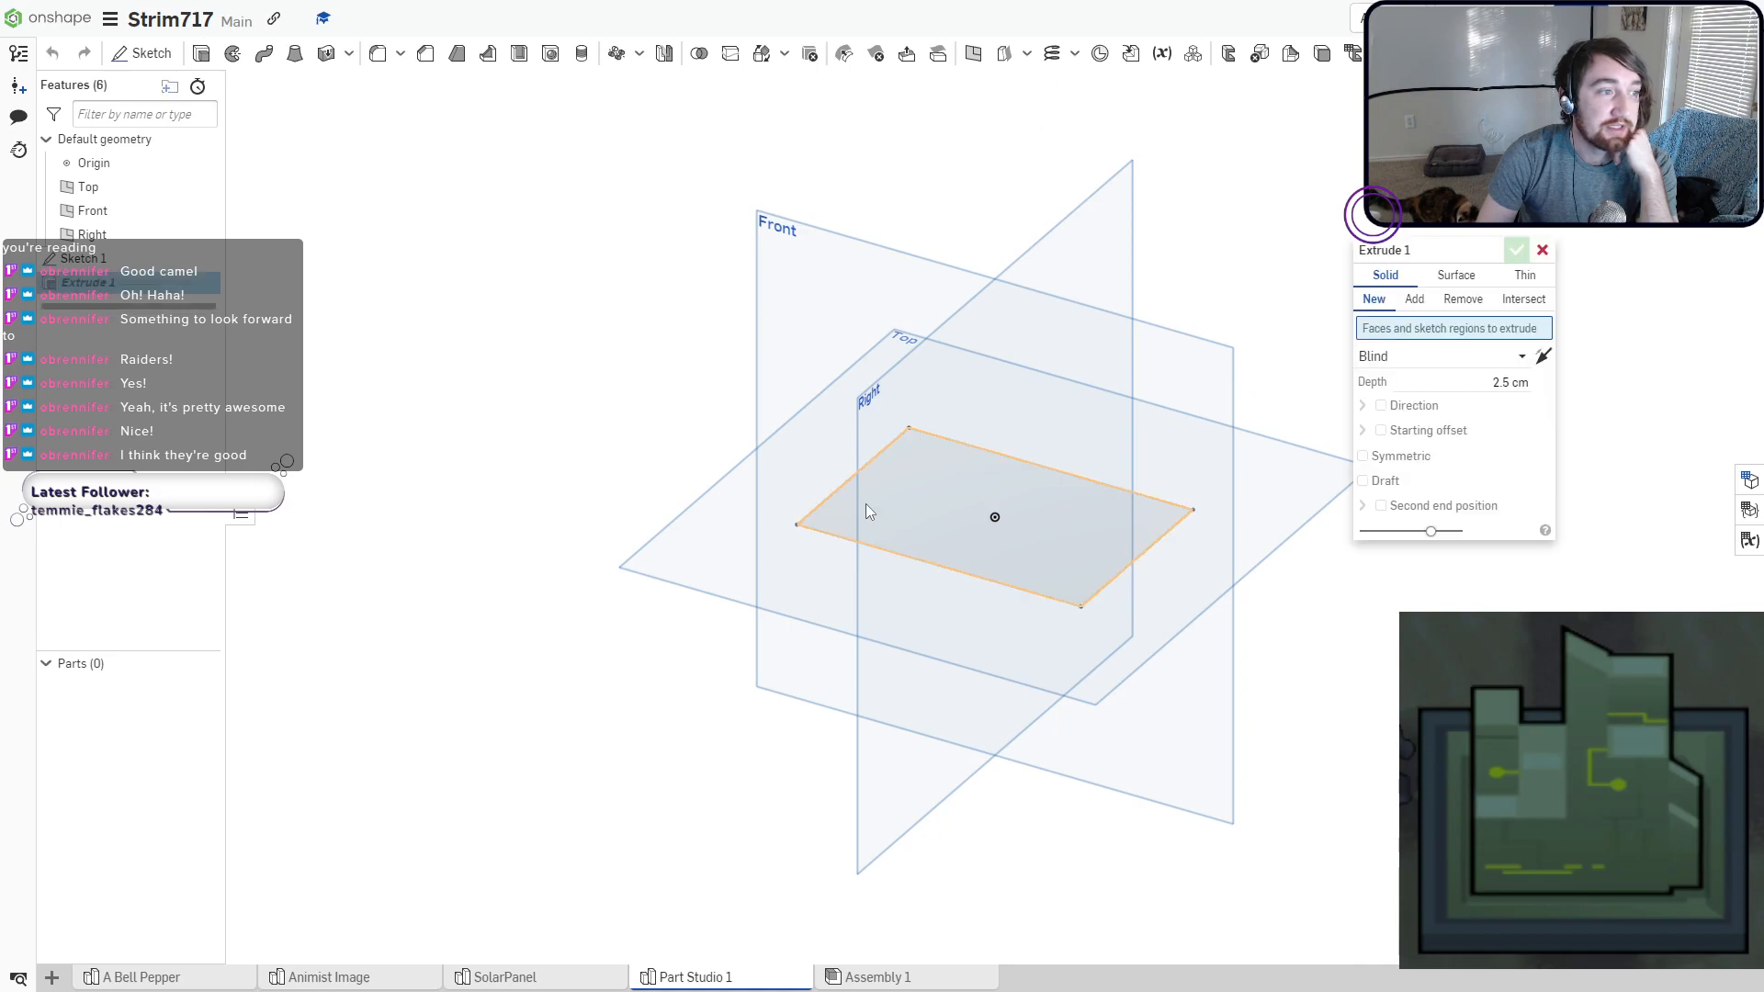
pyautogui.moveTo(976, 416); pyautogui.dragTo(984, 472)
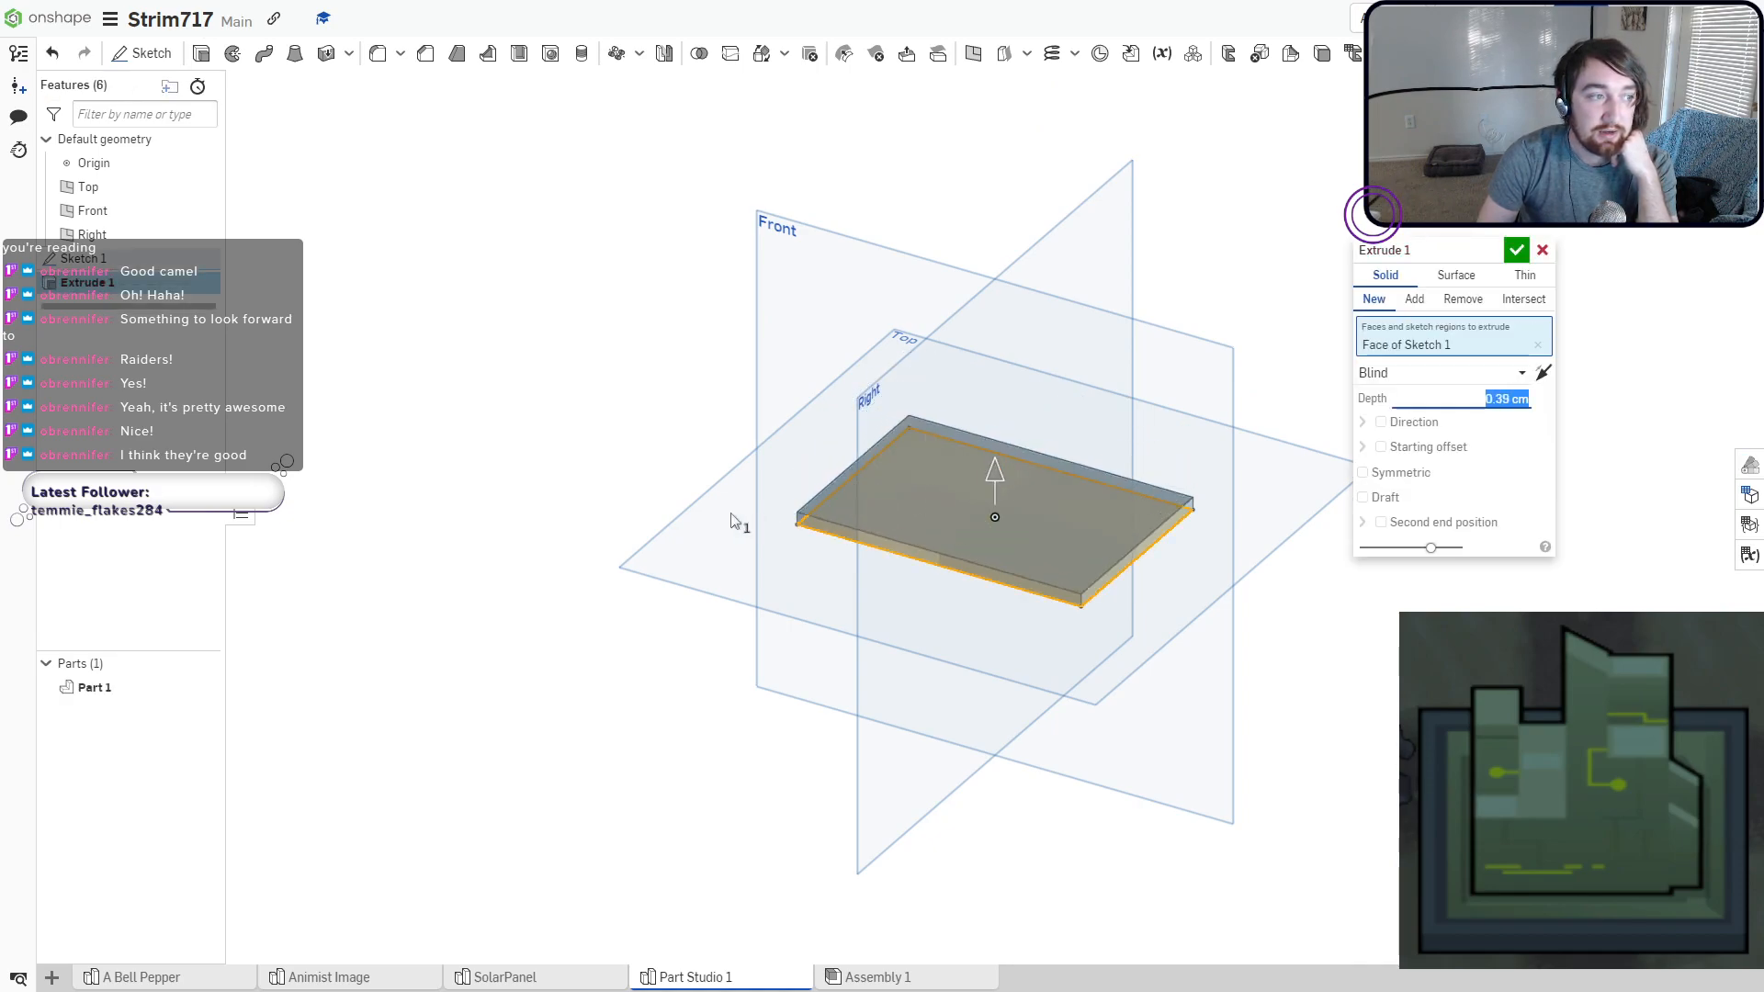
pyautogui.click(1516, 249)
# Set the appearance of the base slab to the blue-grey colour #879199.
pyautogui.rightClick(103, 689)
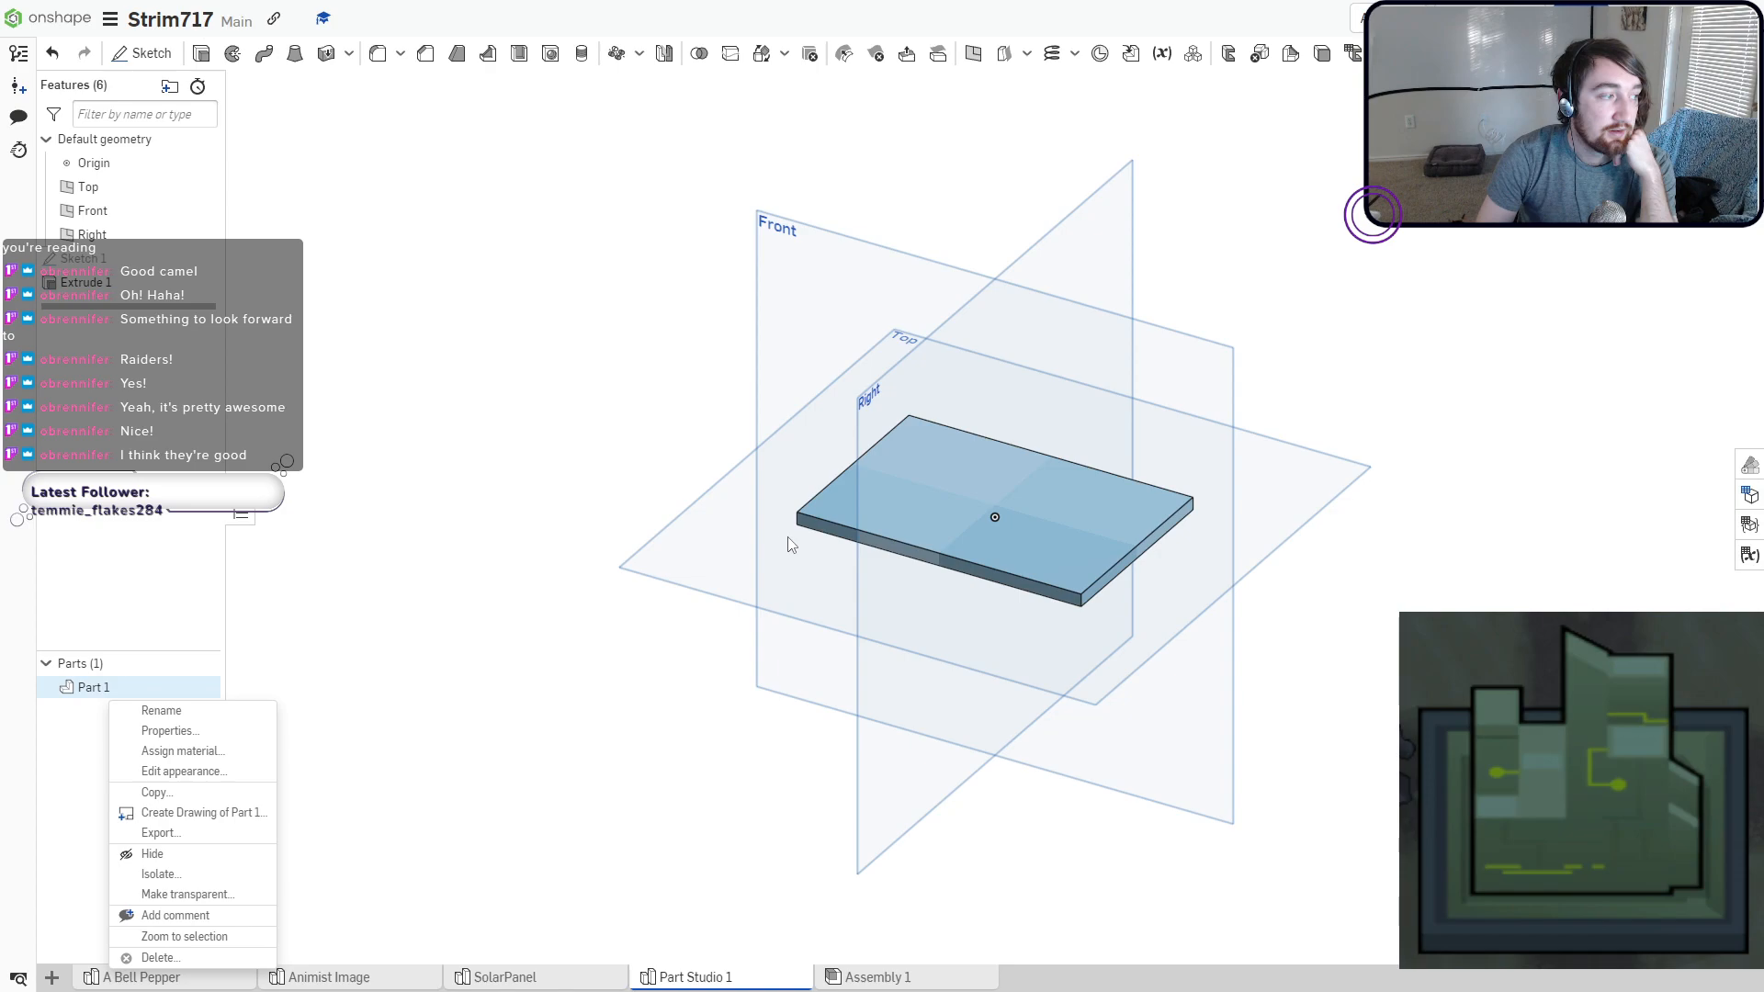
pyautogui.click(170, 772)
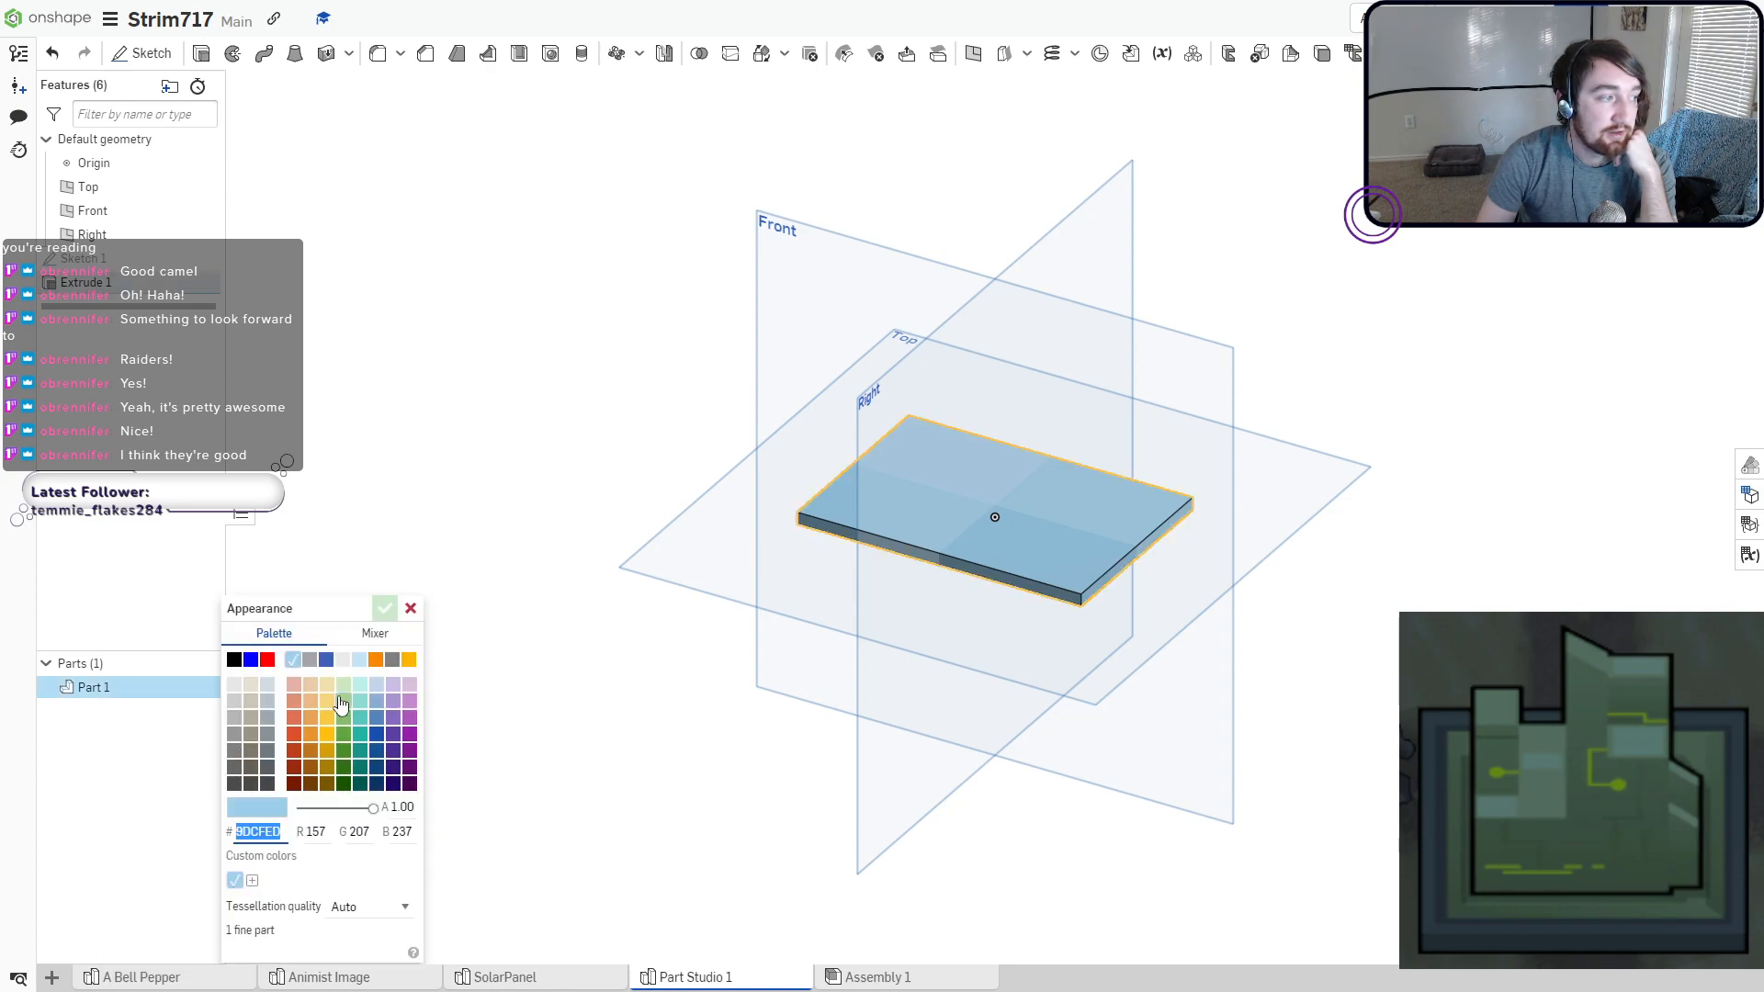
pyautogui.click(265, 702)
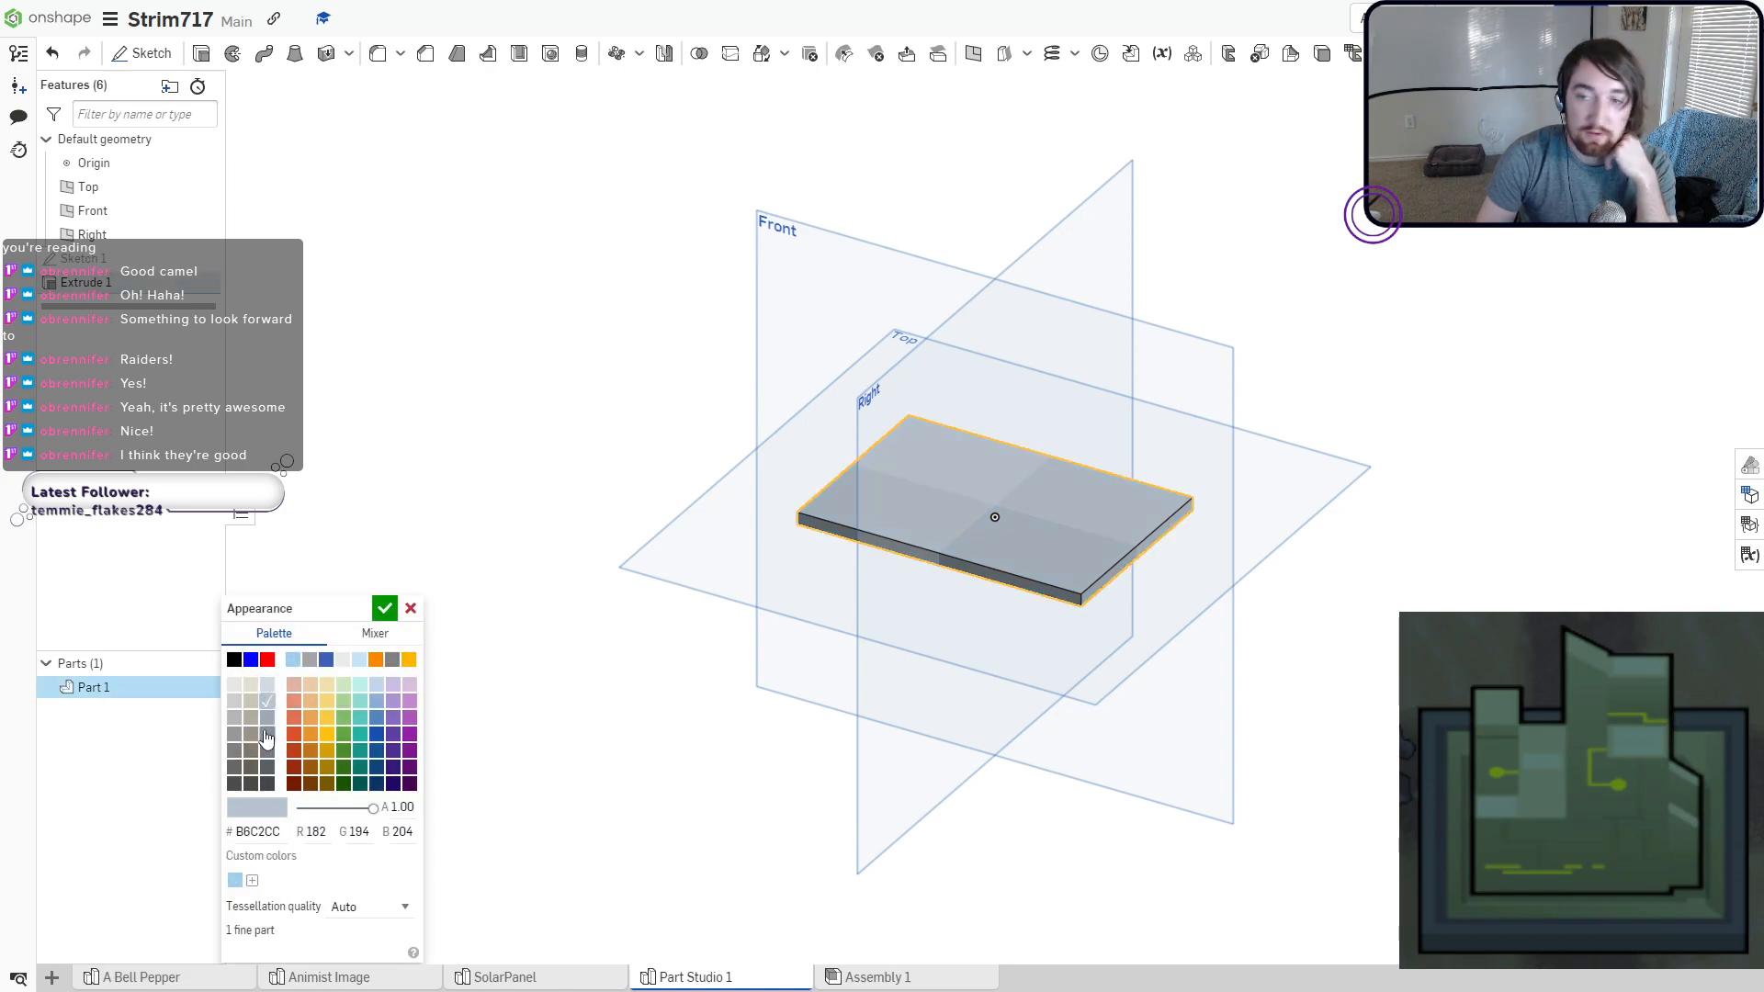
pyautogui.click(265, 738)
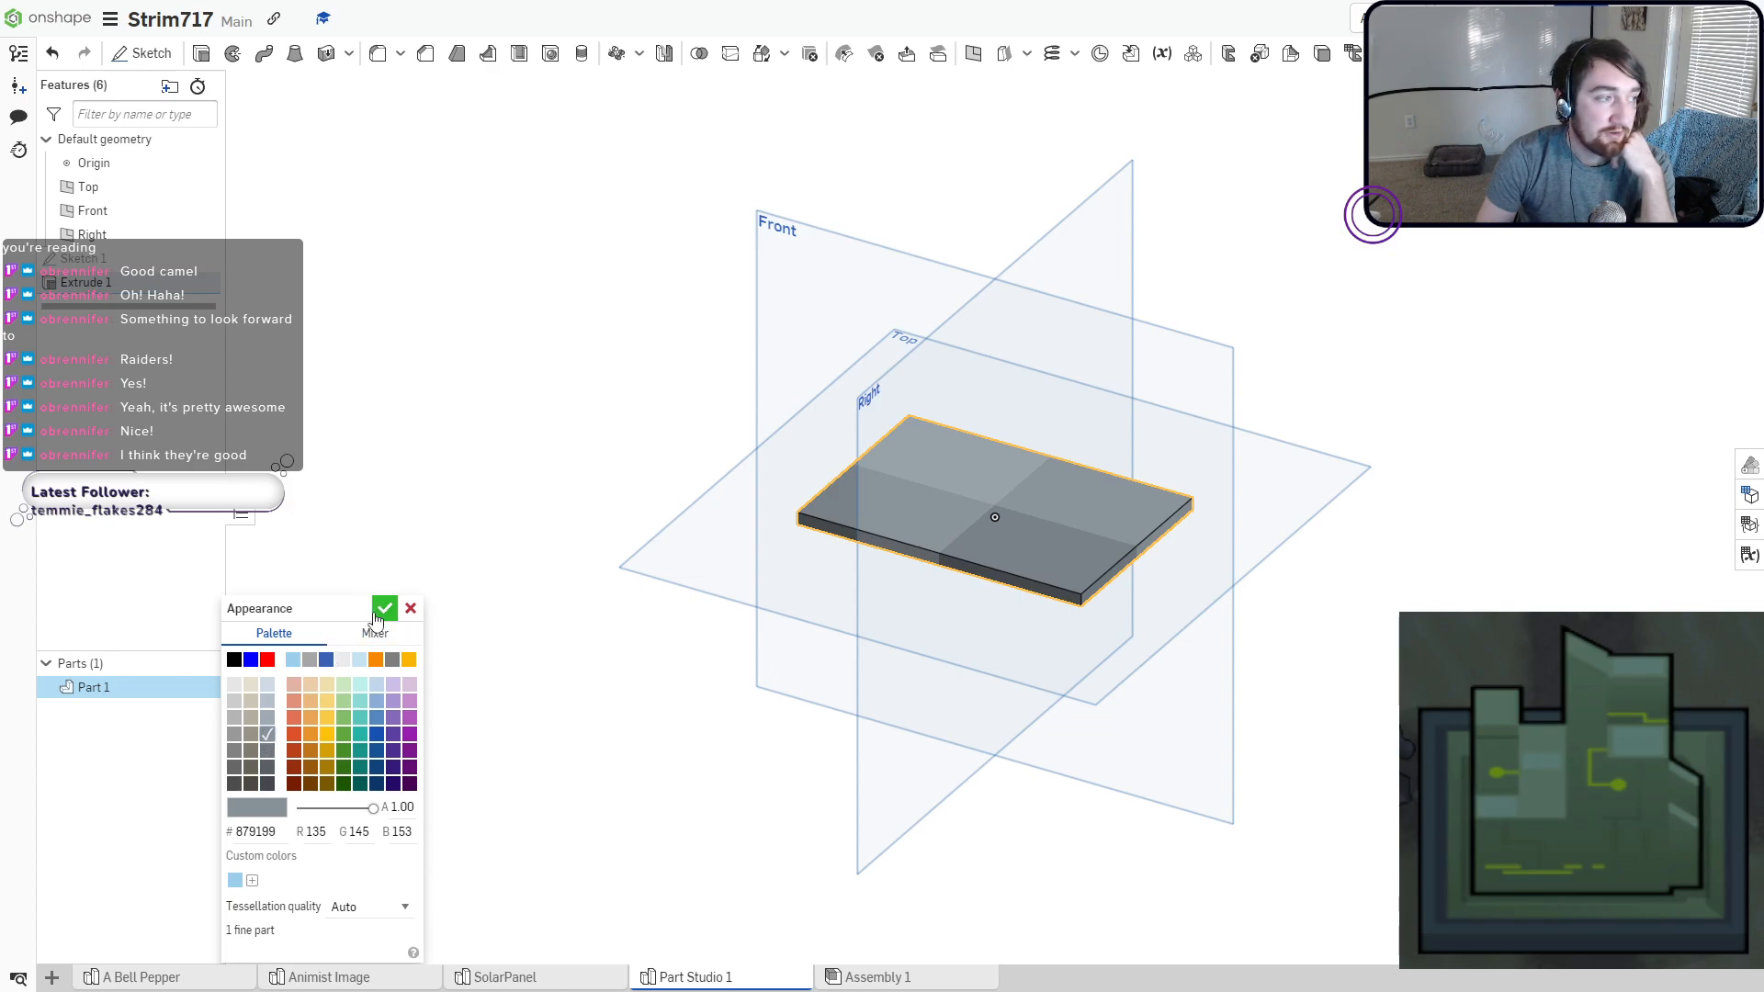
pyautogui.click(385, 608)
# Sketch a smaller rectangle about 8.1 cm wide on the base slab's upper face, centred on the origin with a narrow border around it.
pyautogui.click(1682, 125)
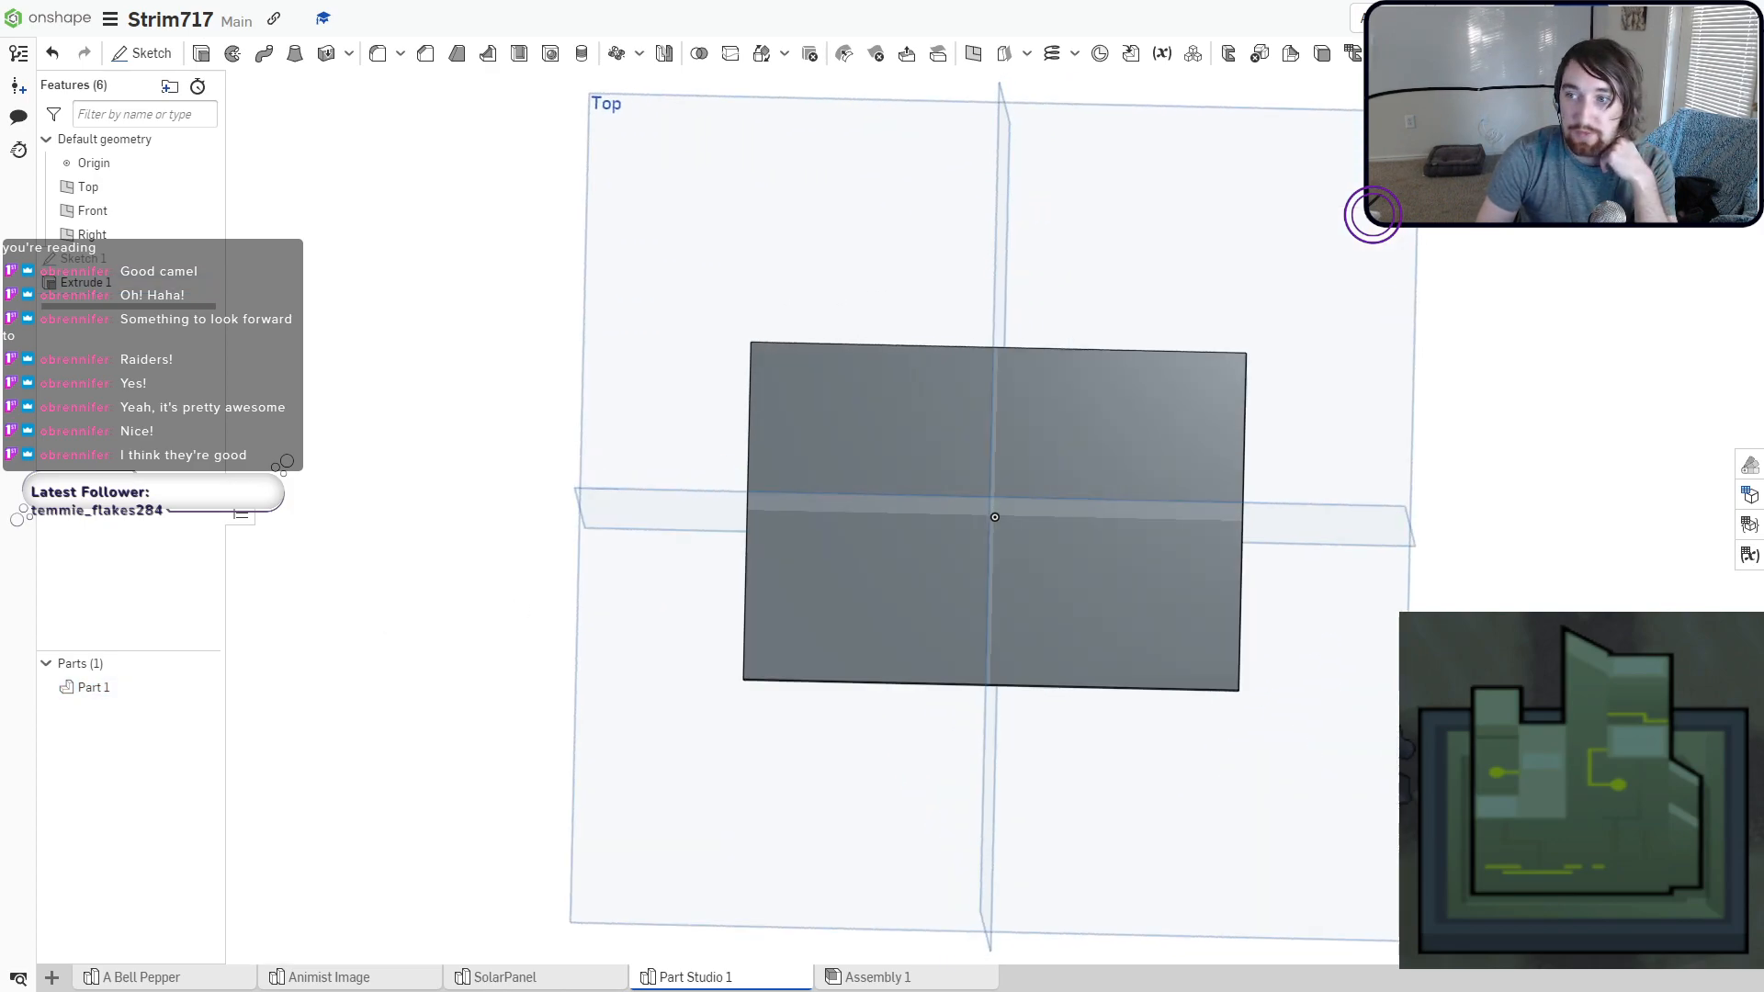
pyautogui.click(139, 54)
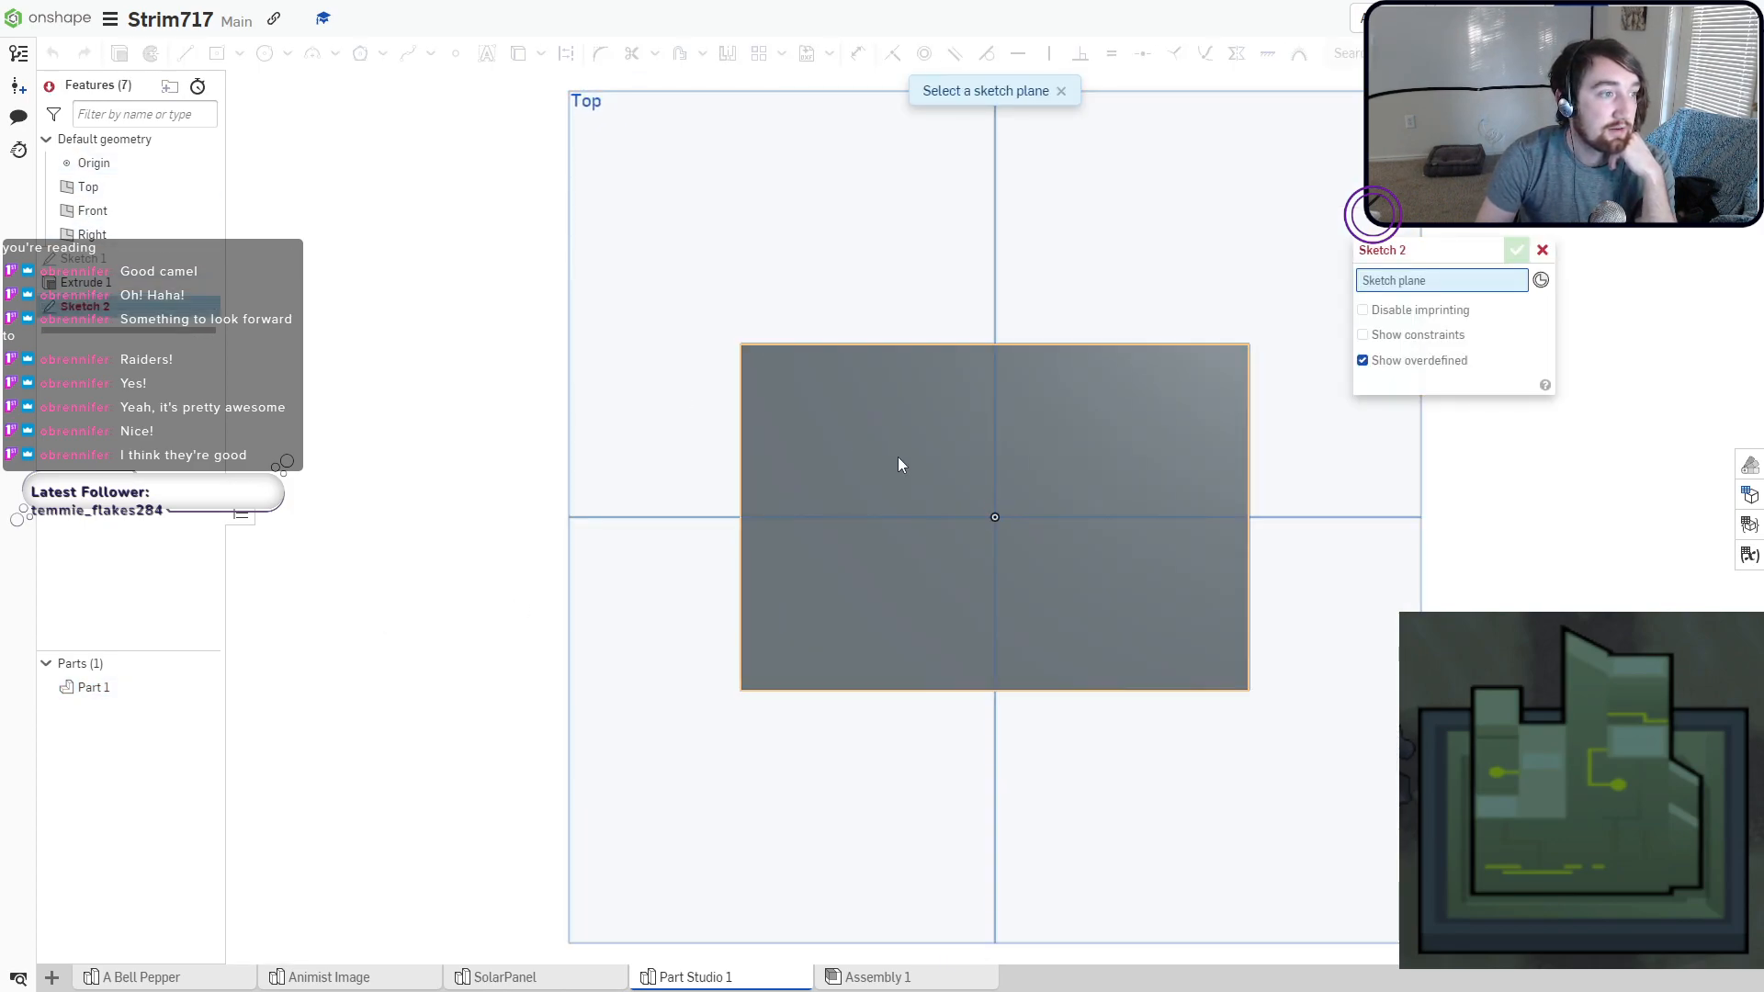
pyautogui.click(897, 465)
pyautogui.click(217, 57)
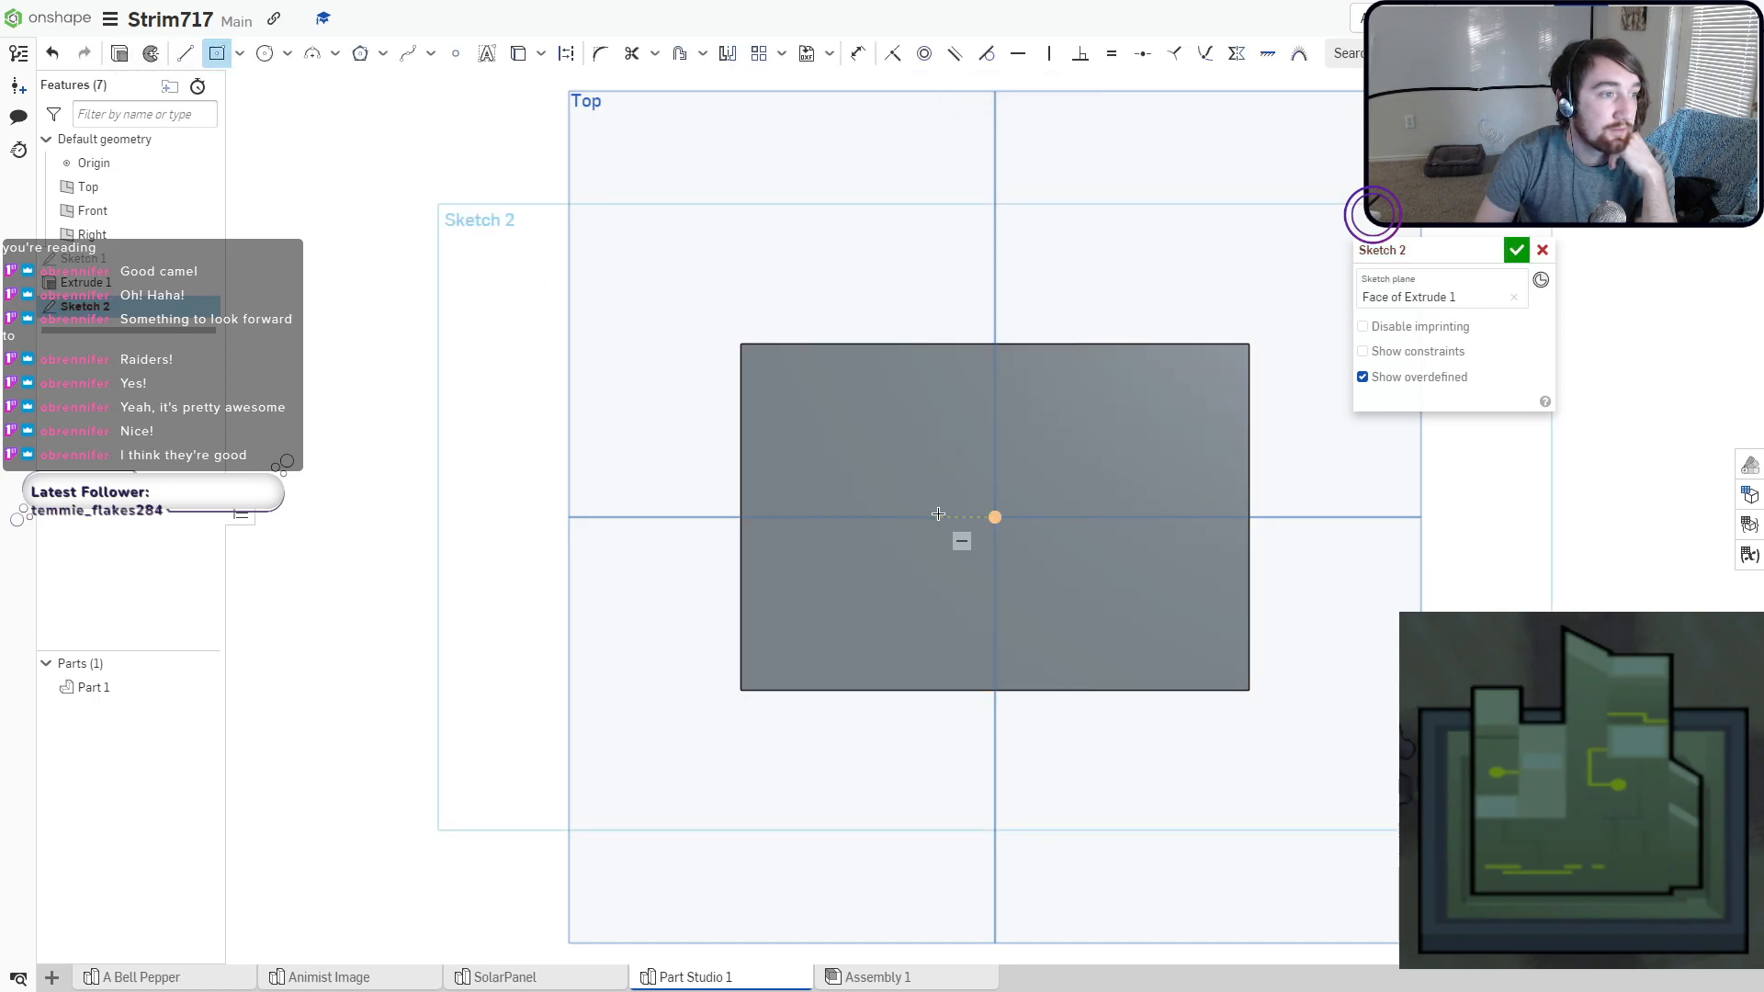
pyautogui.click(994, 518)
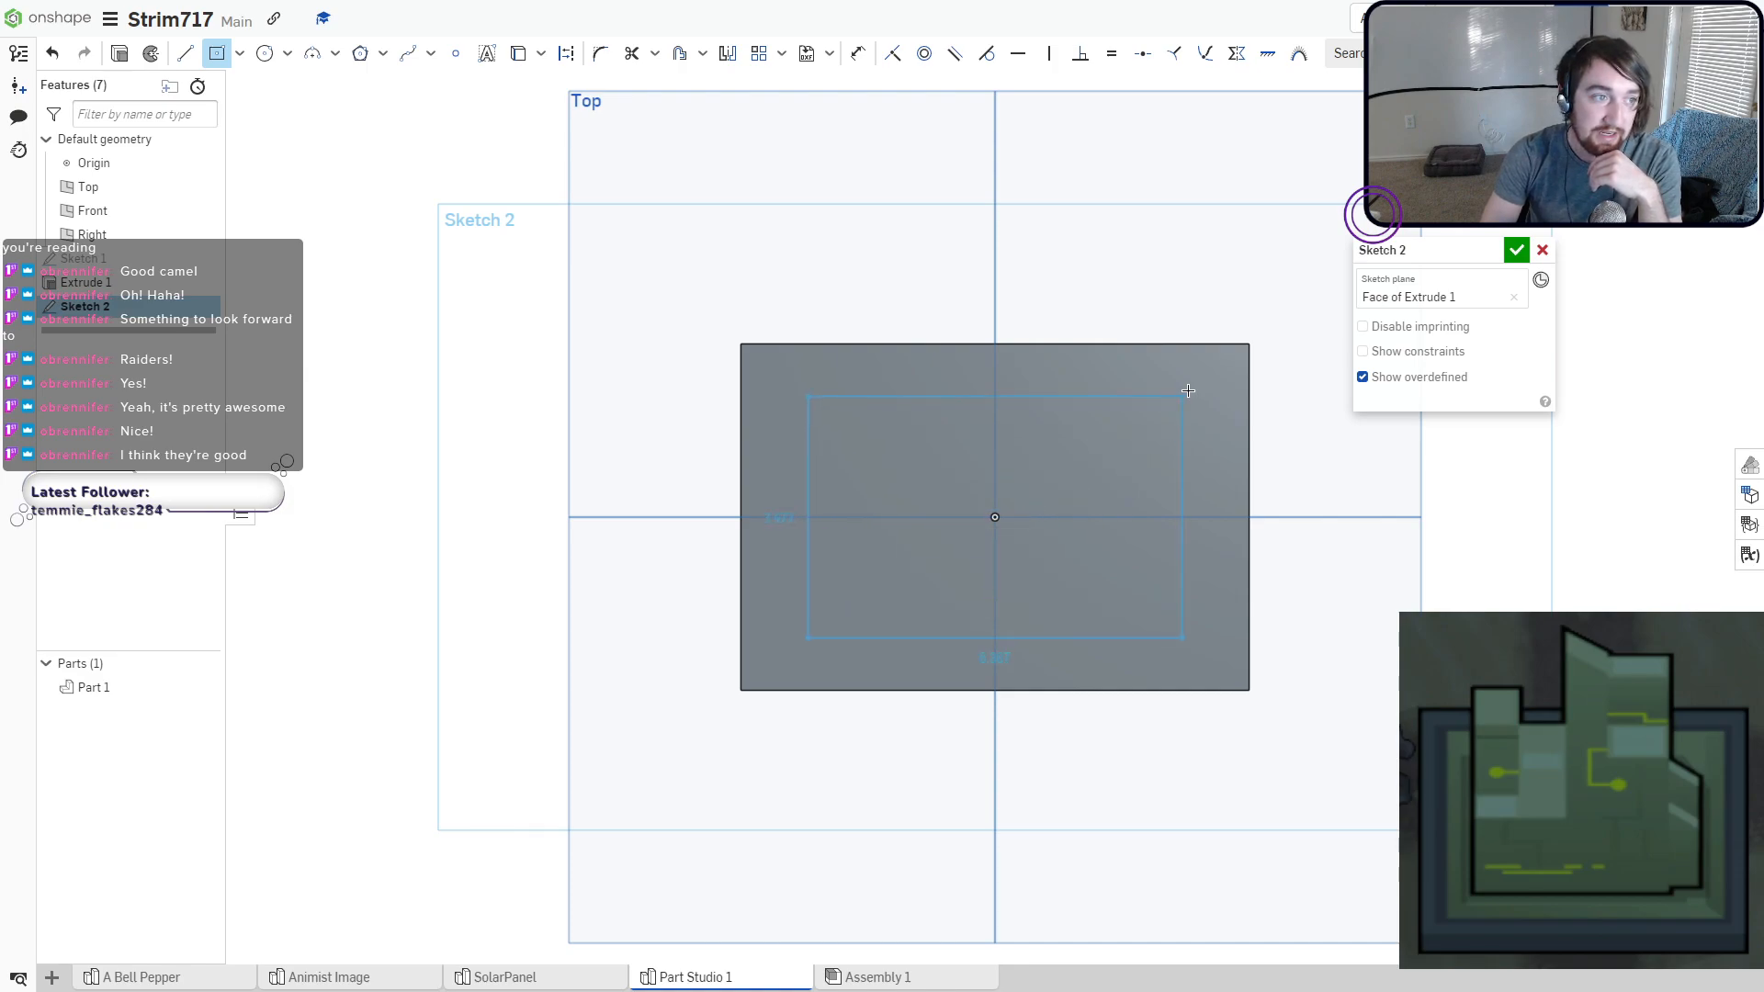
pyautogui.click(1223, 372)
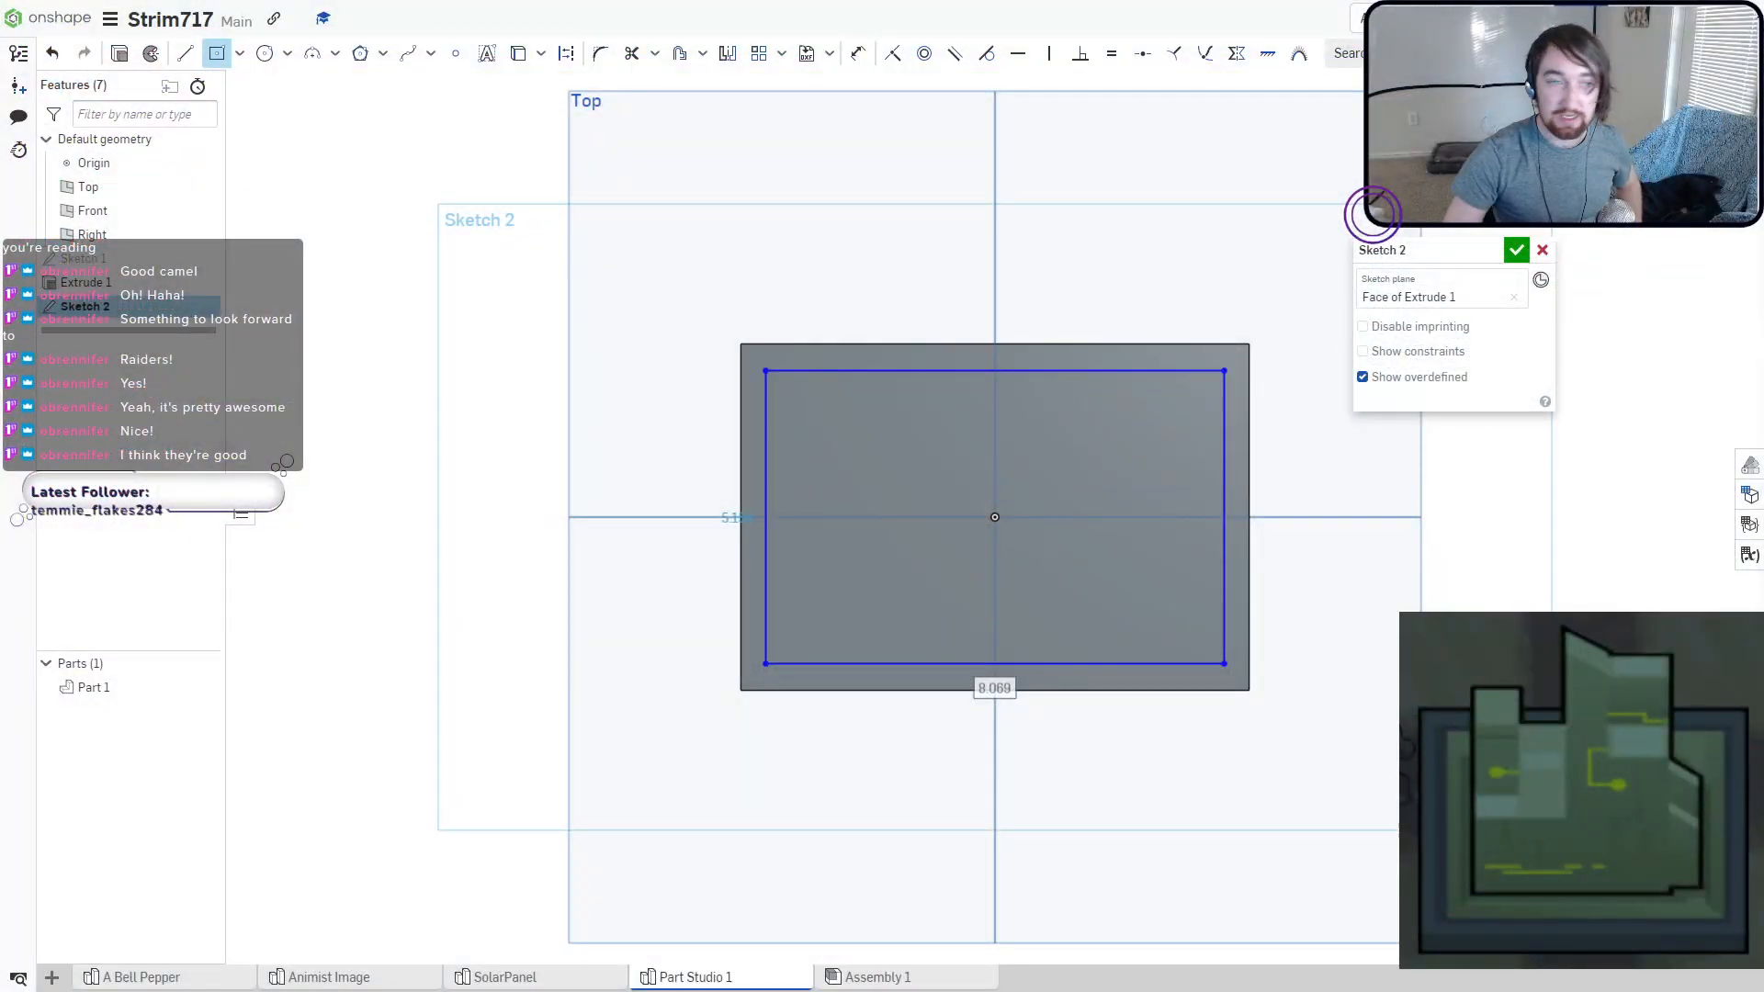
pyautogui.click(1511, 253)
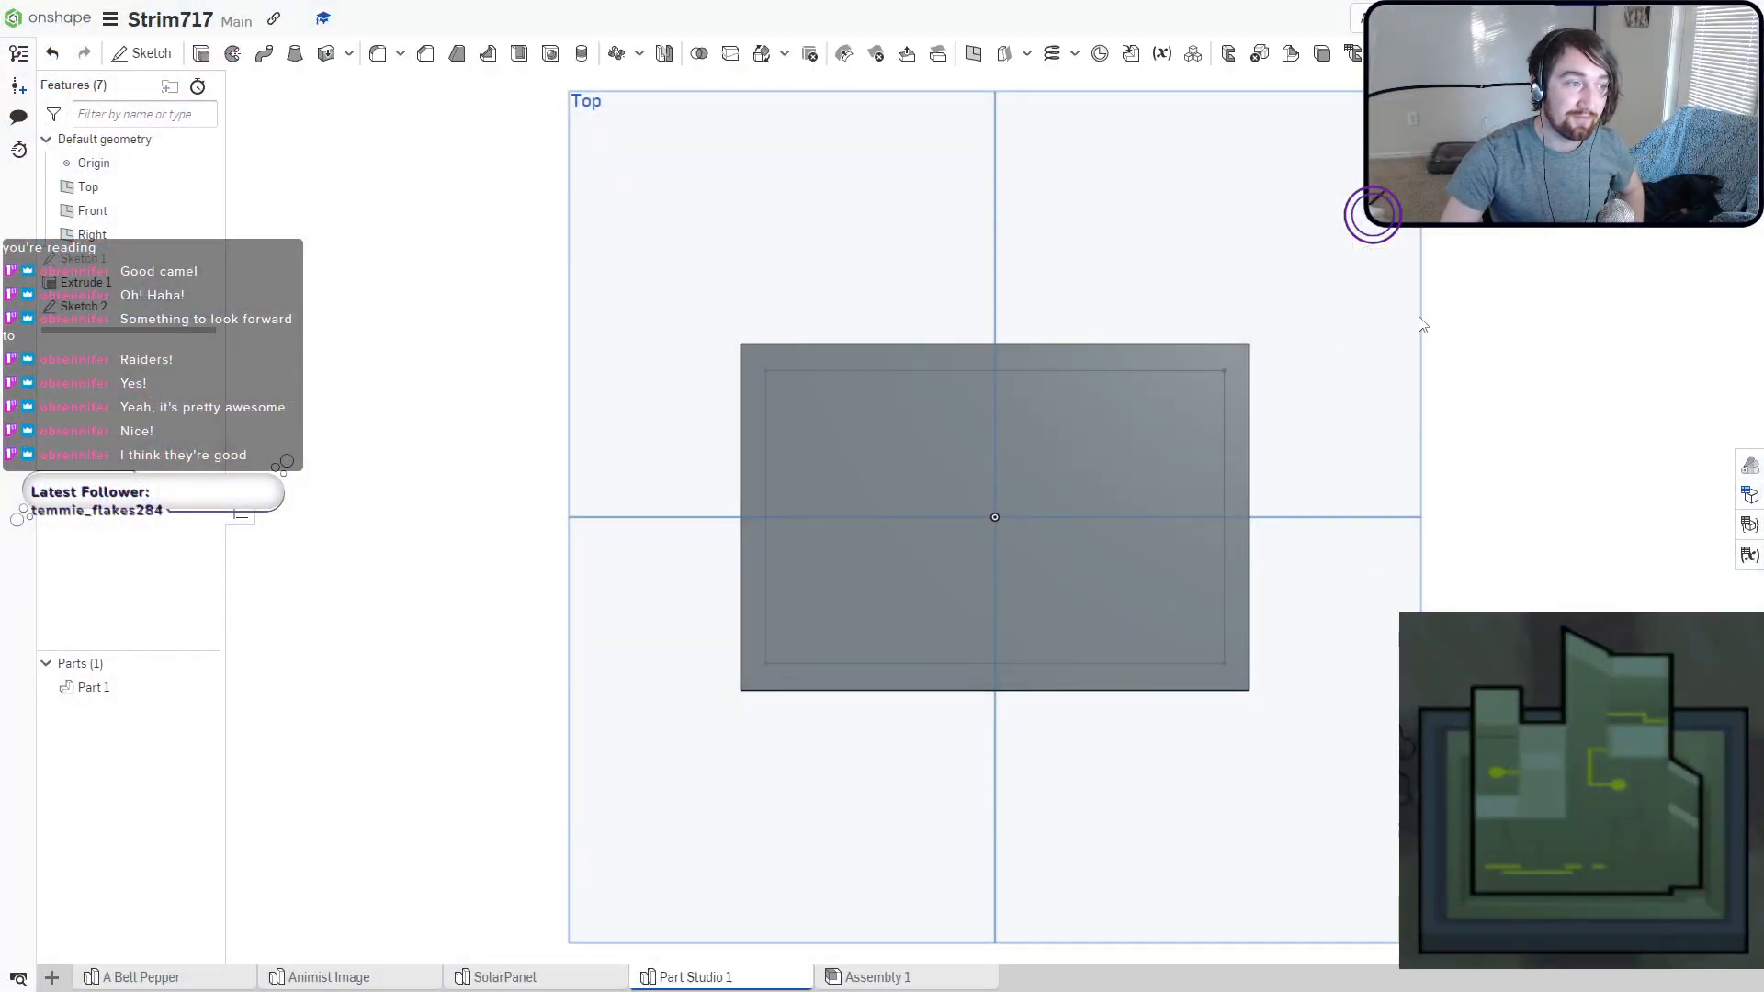
# Extrude the inner rectangle 0.34 cm upward from the base slab as a new, separate part.
pyautogui.click(201, 53)
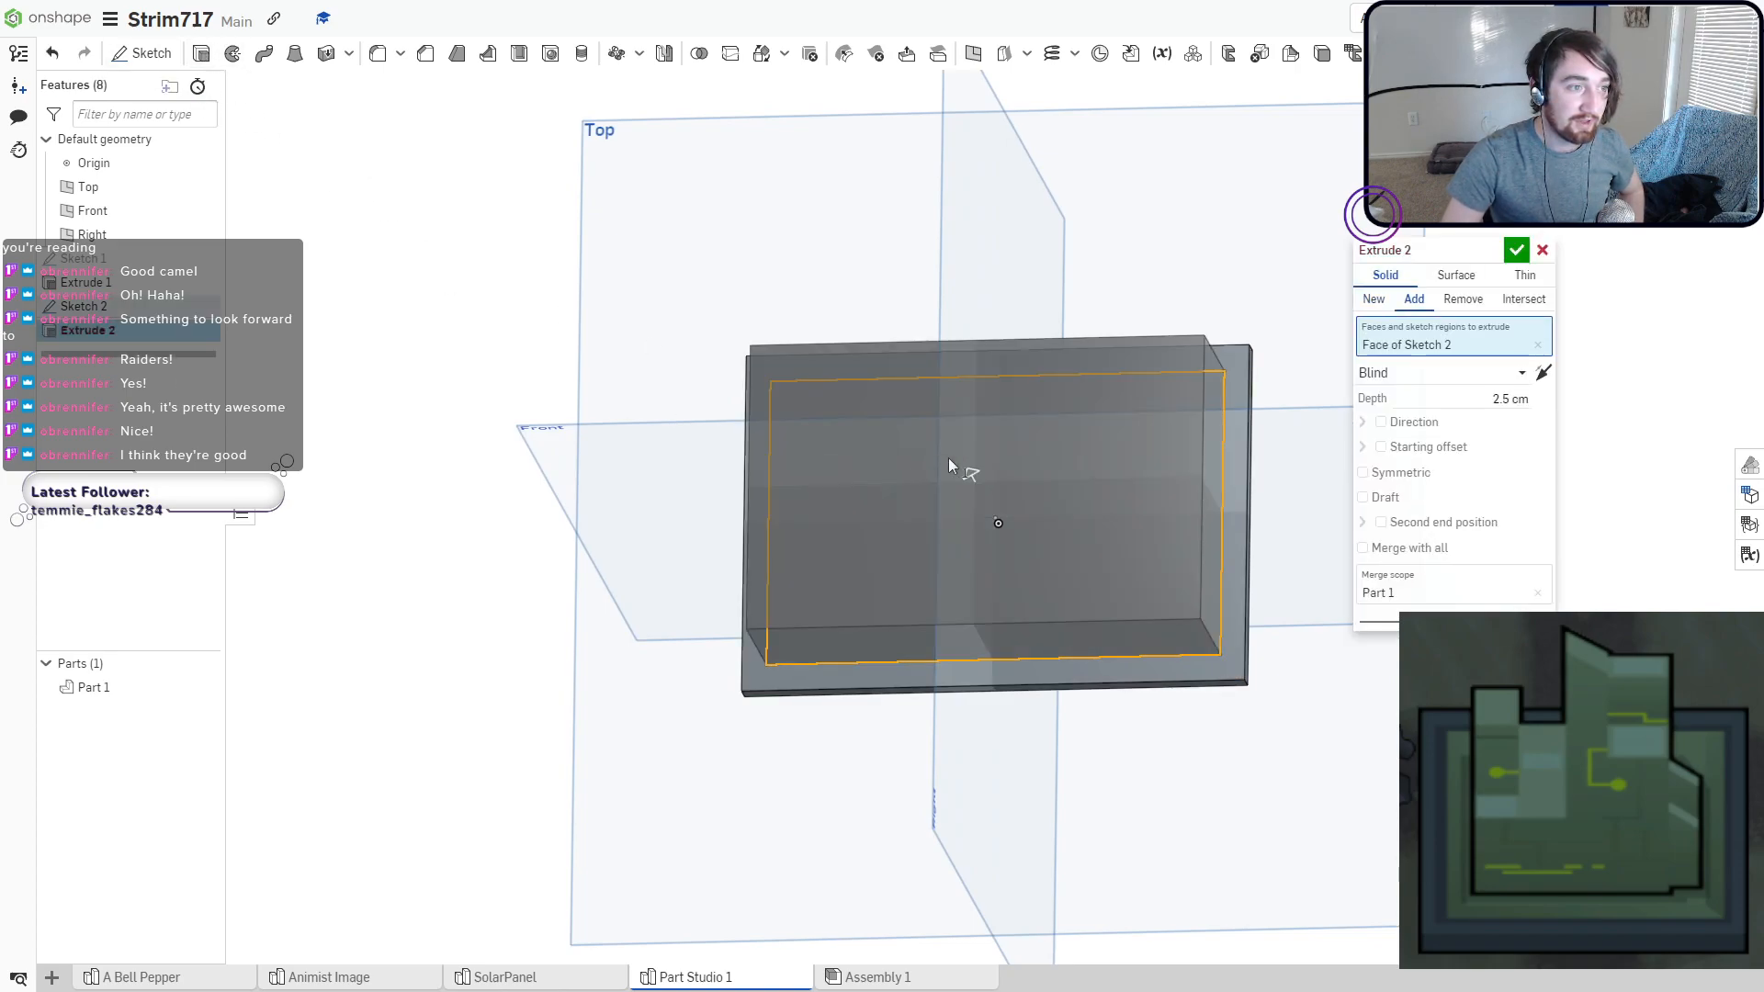
pyautogui.moveTo(948, 458); pyautogui.dragTo(902, 465, button='right')
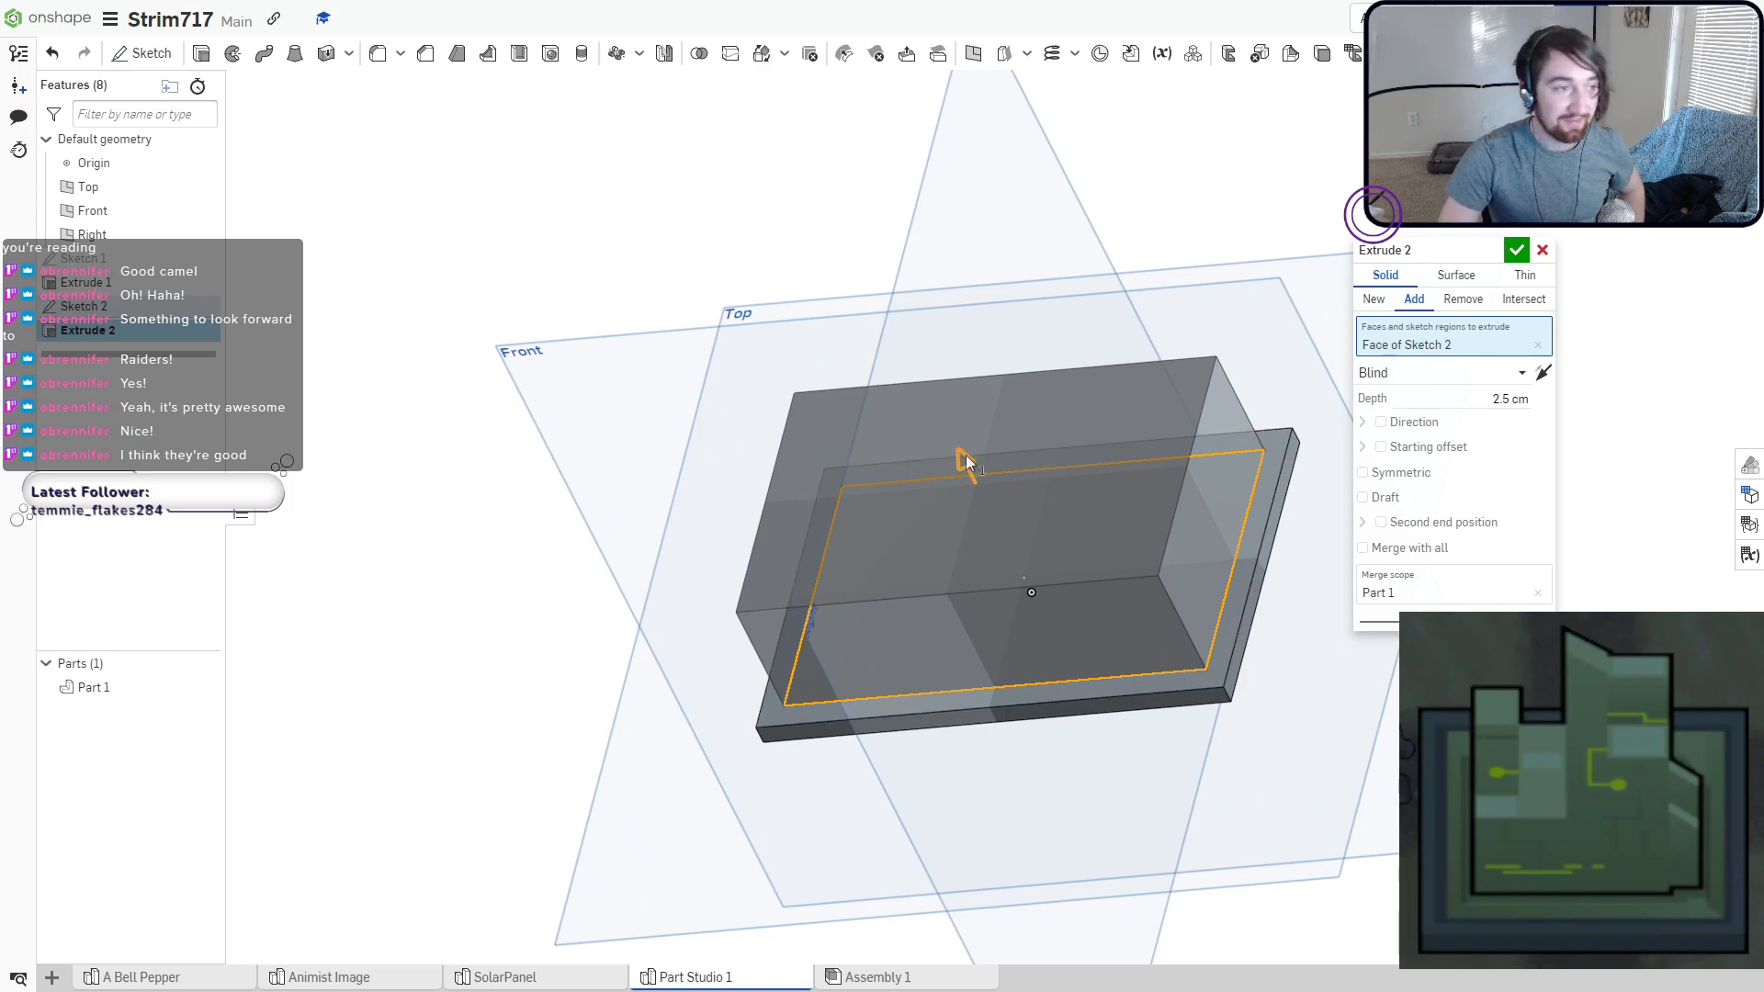
pyautogui.moveTo(966, 455); pyautogui.dragTo(1001, 543)
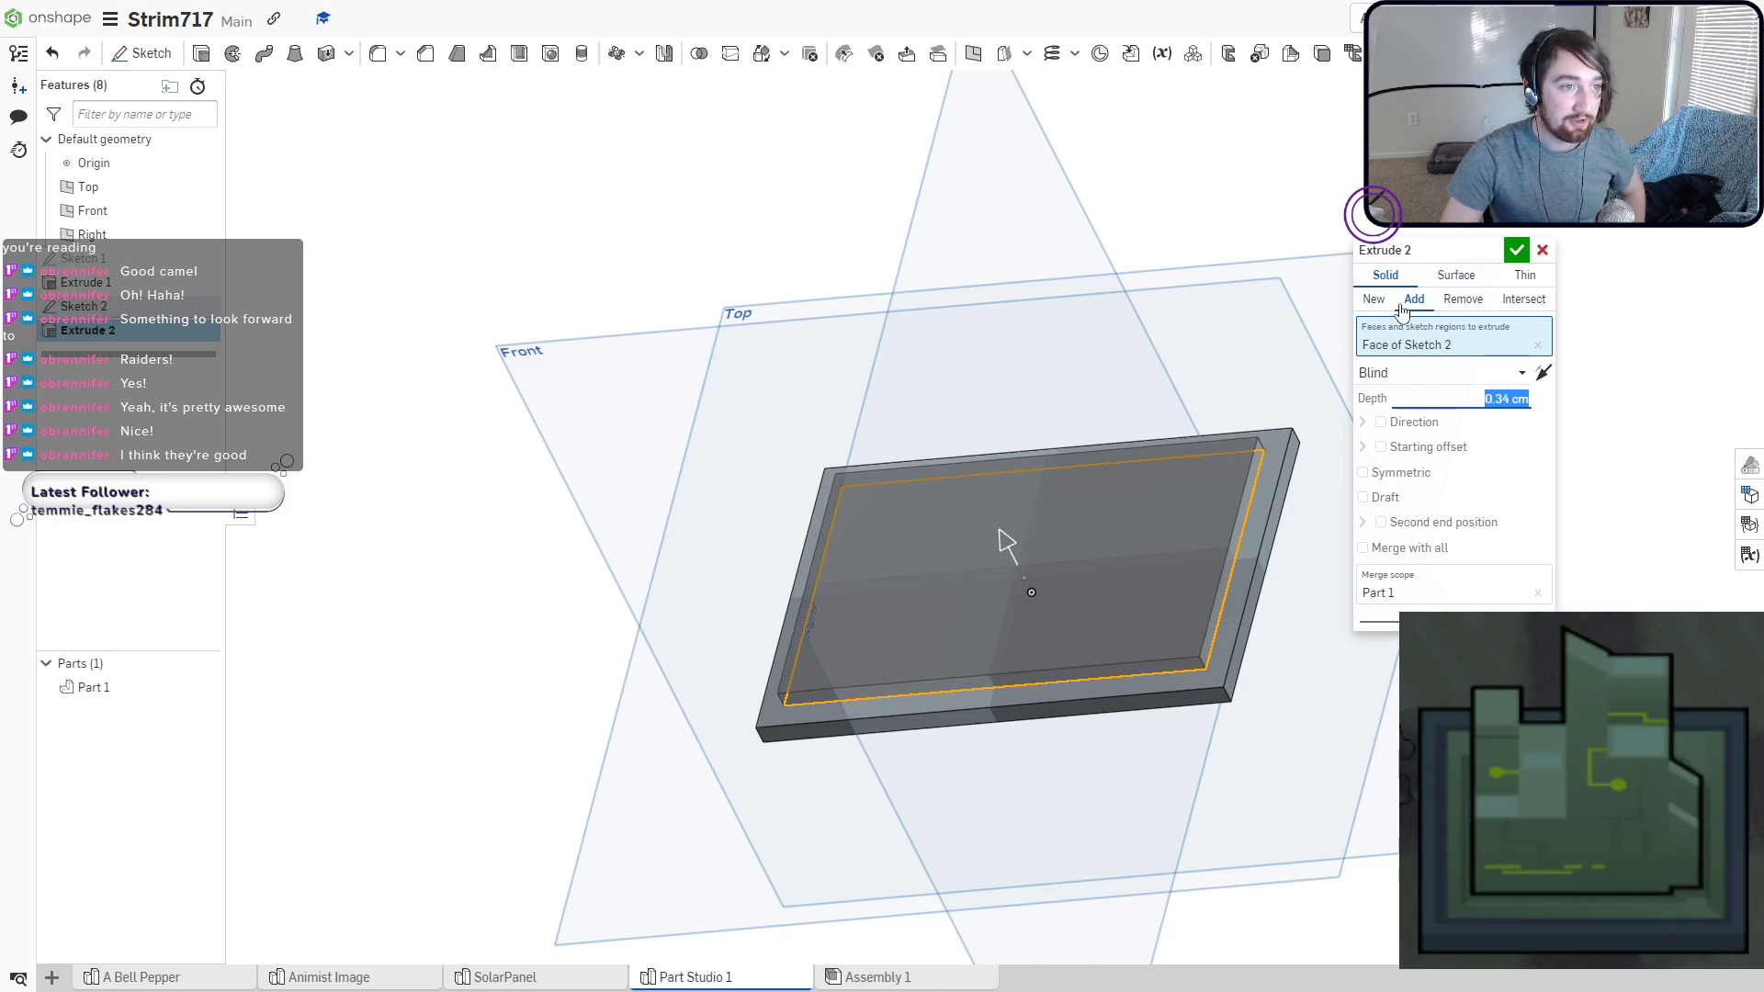
pyautogui.click(1374, 298)
pyautogui.press('Return')
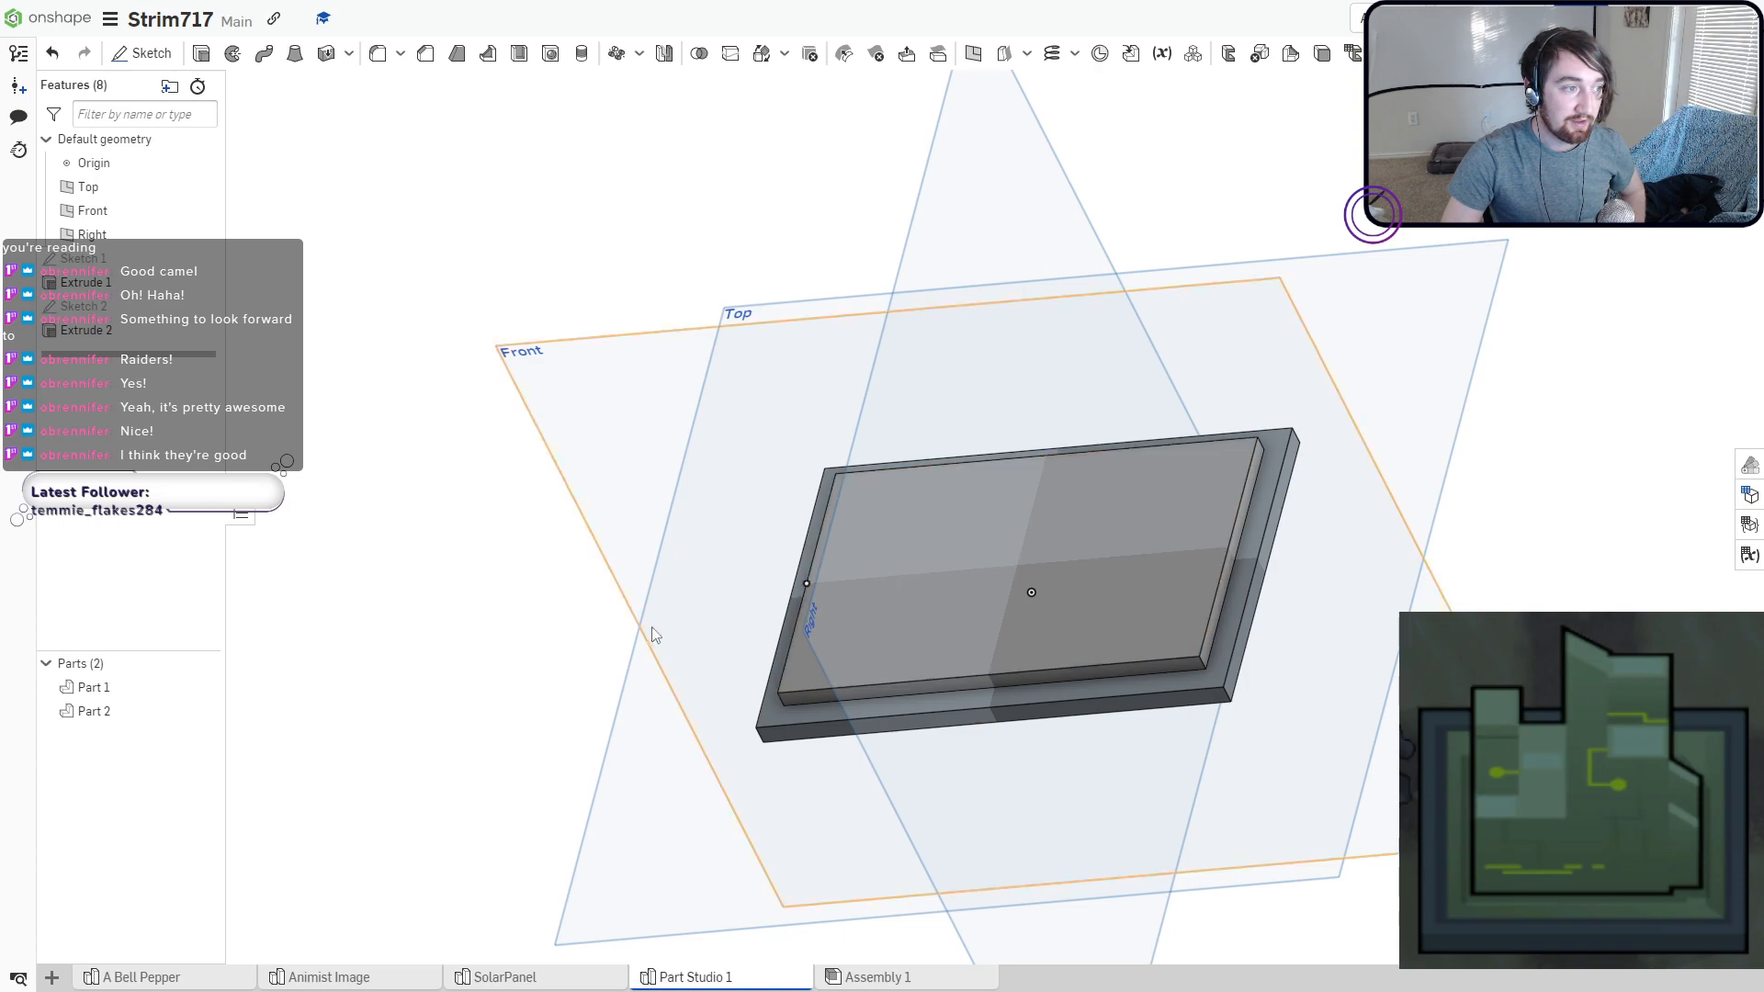
# Set the appearance of Part 2, the upper slab, to a muted grey-green, #9BAB95.
pyautogui.rightClick(105, 713)
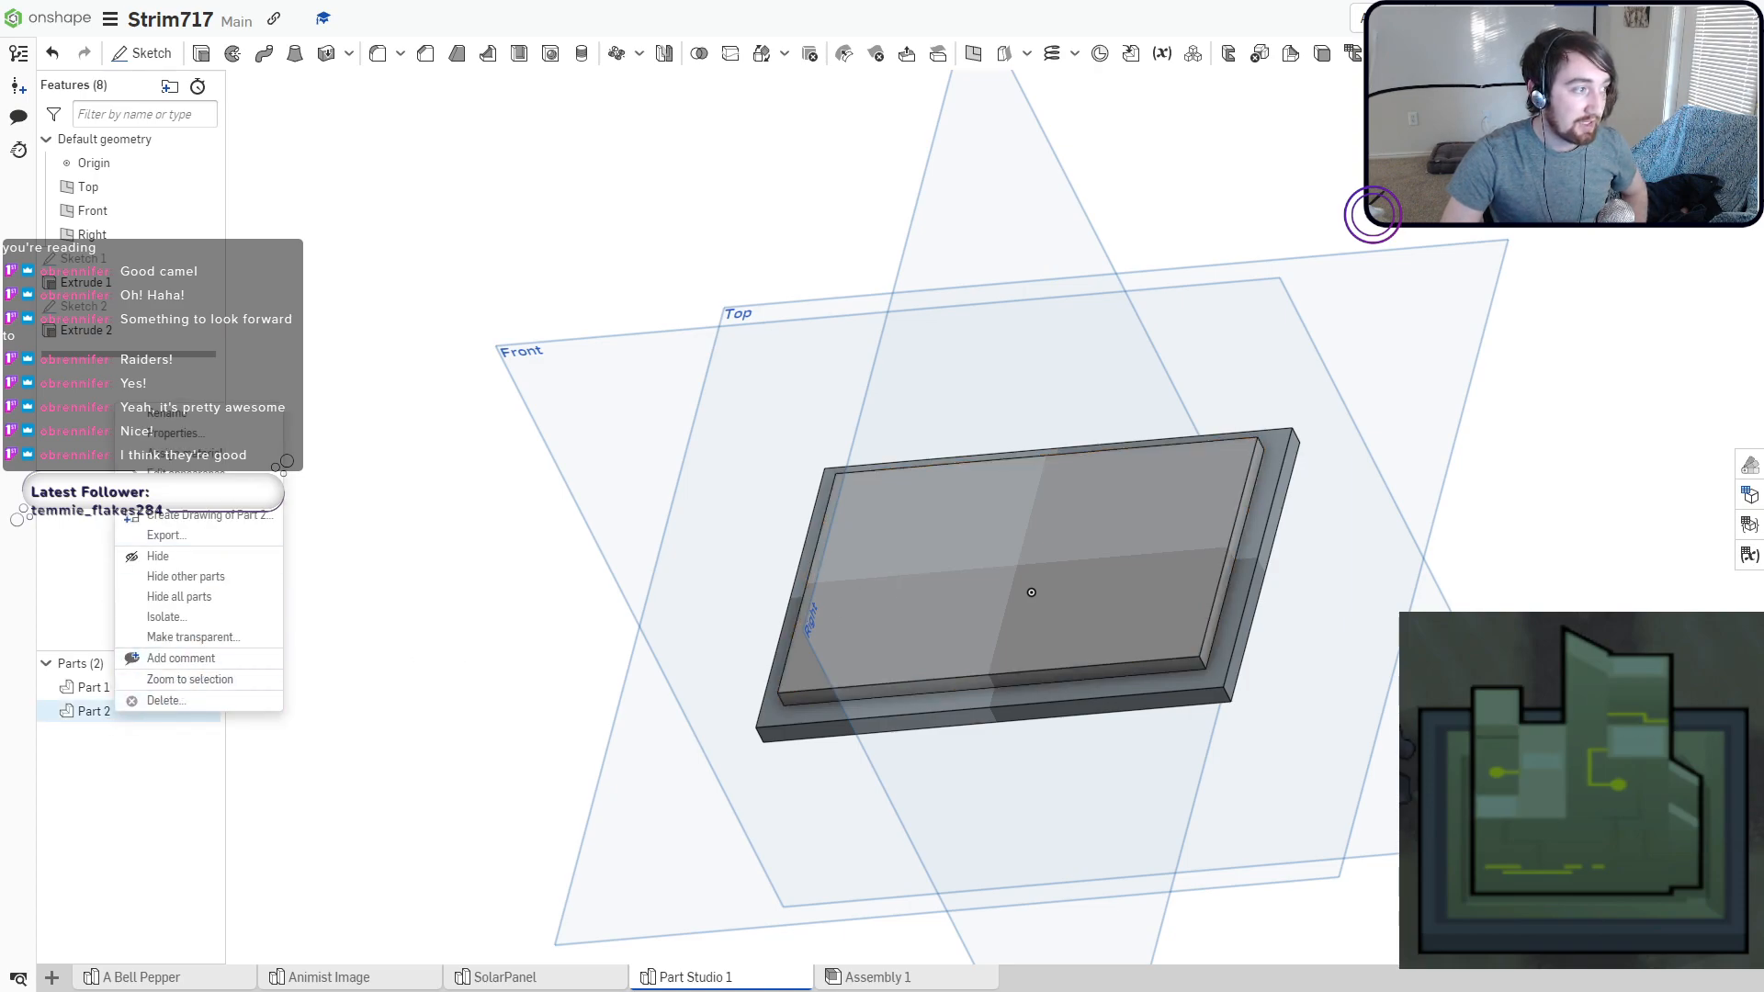
pyautogui.click(184, 473)
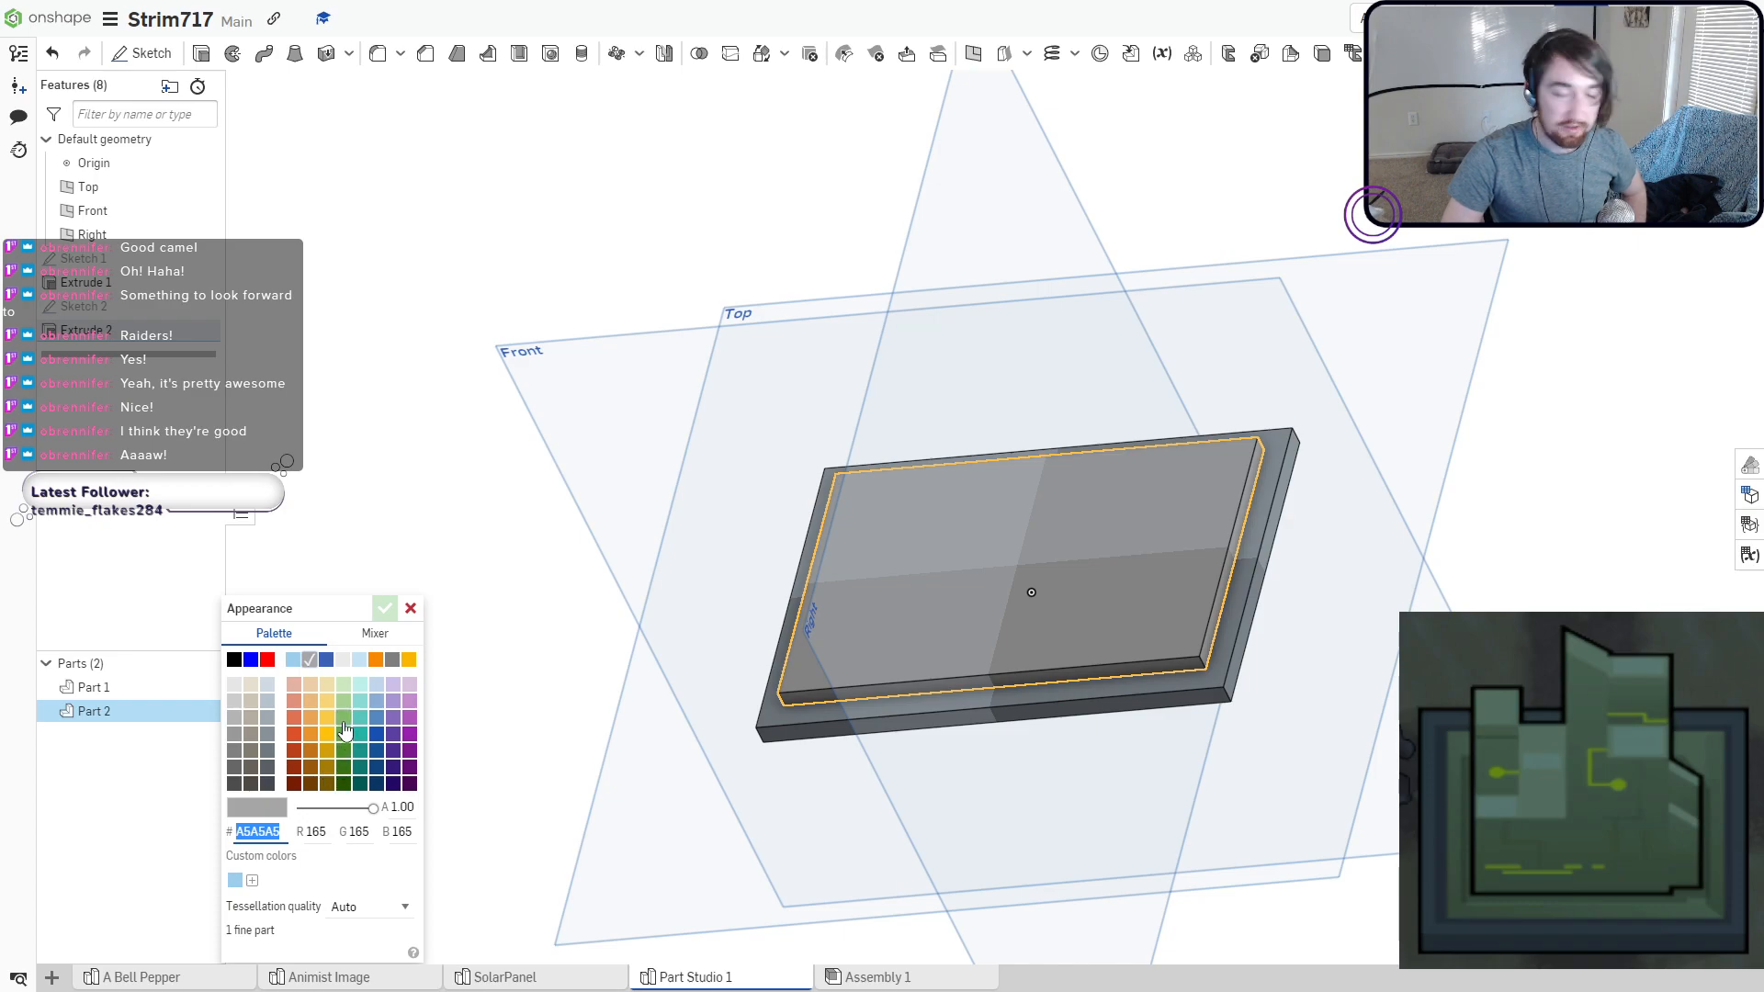
pyautogui.click(248, 736)
pyautogui.click(373, 634)
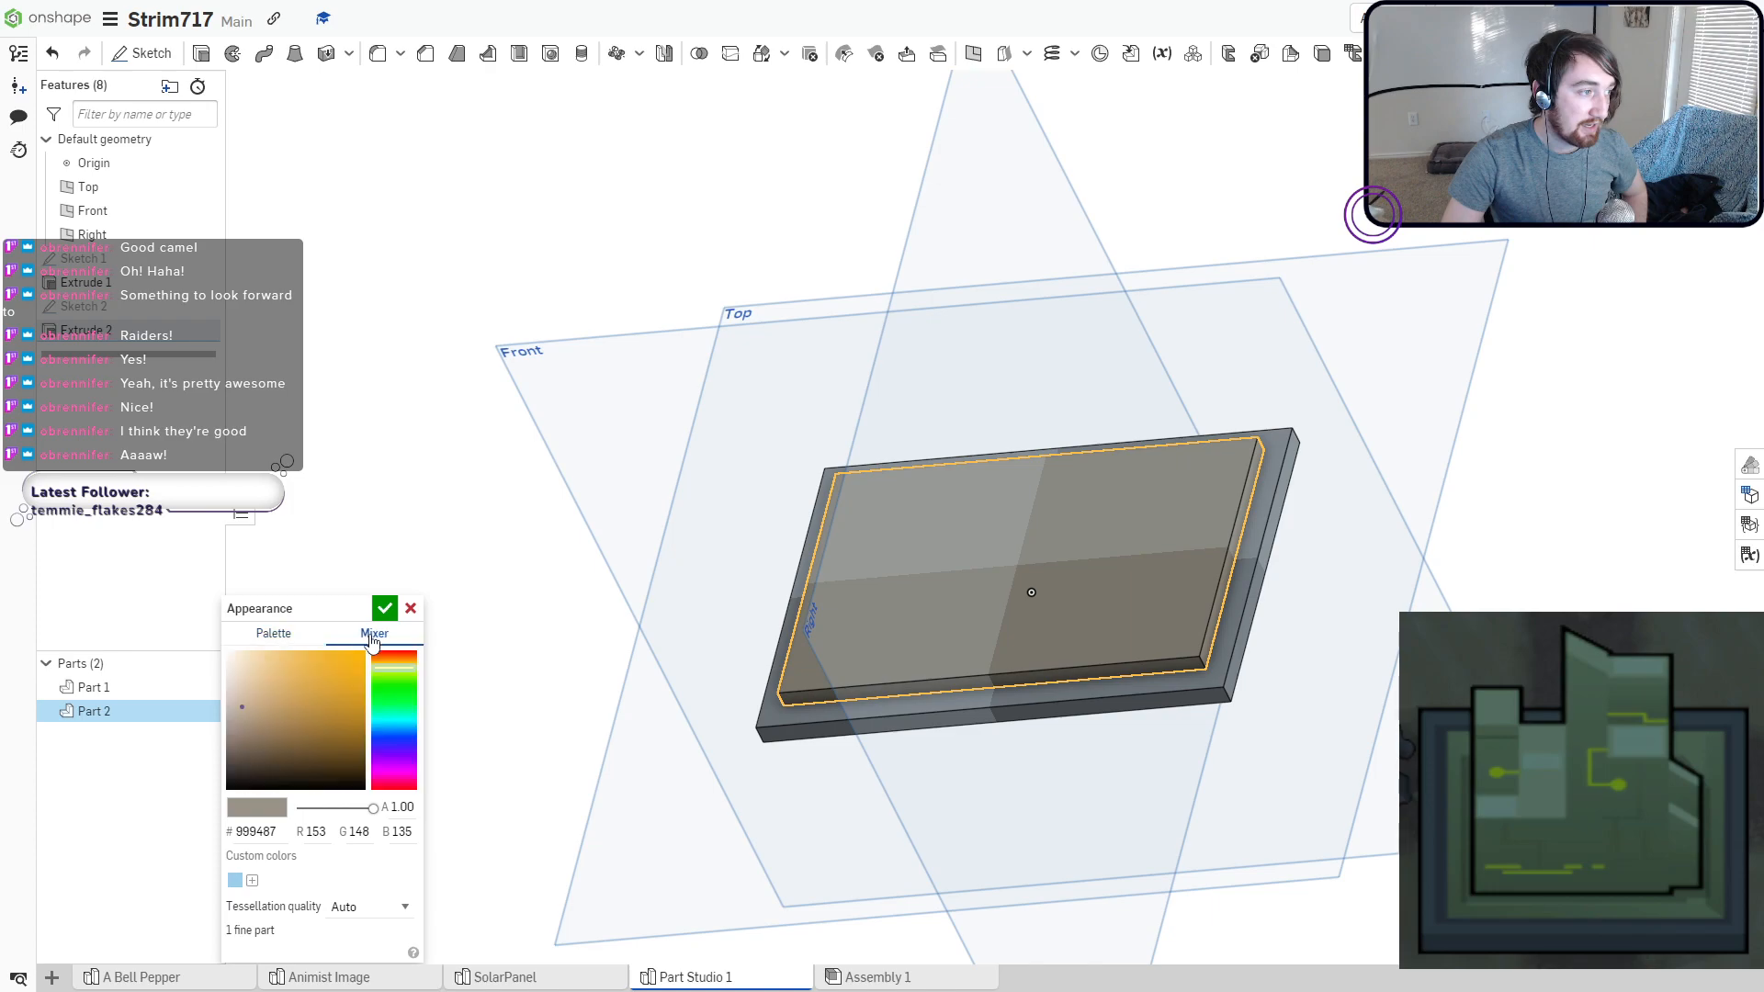
pyautogui.moveTo(397, 667); pyautogui.dragTo(397, 685)
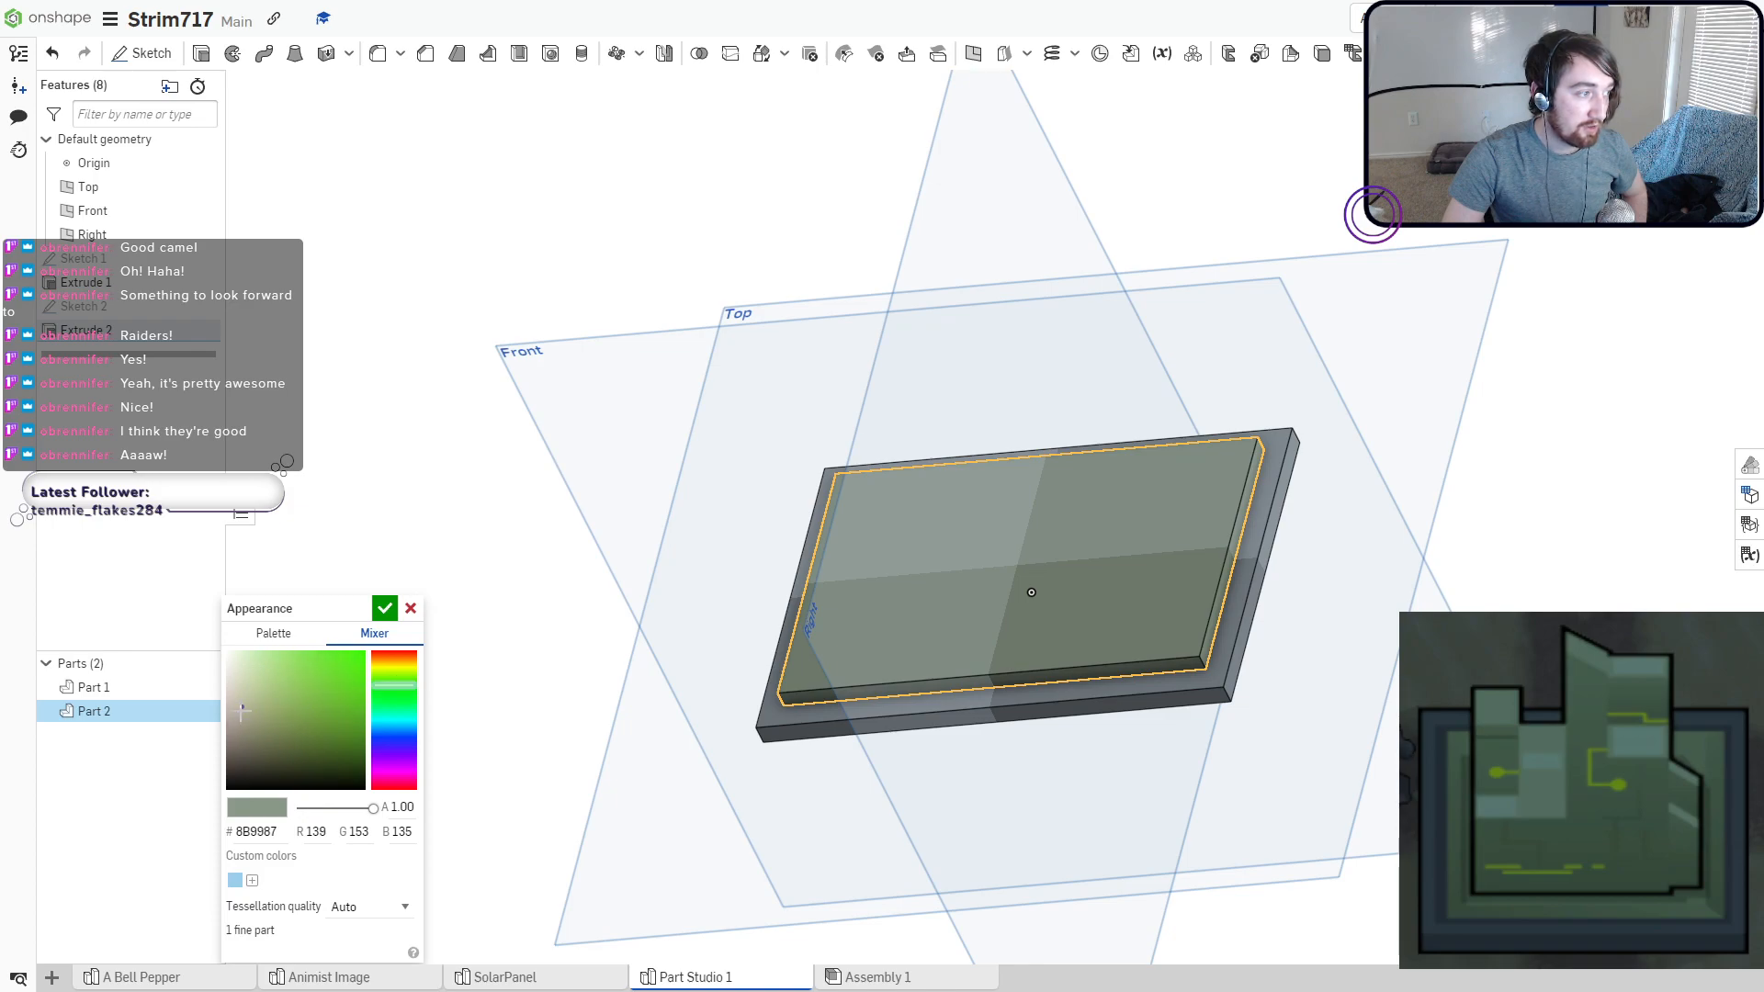
pyautogui.moveTo(241, 711); pyautogui.dragTo(235, 694)
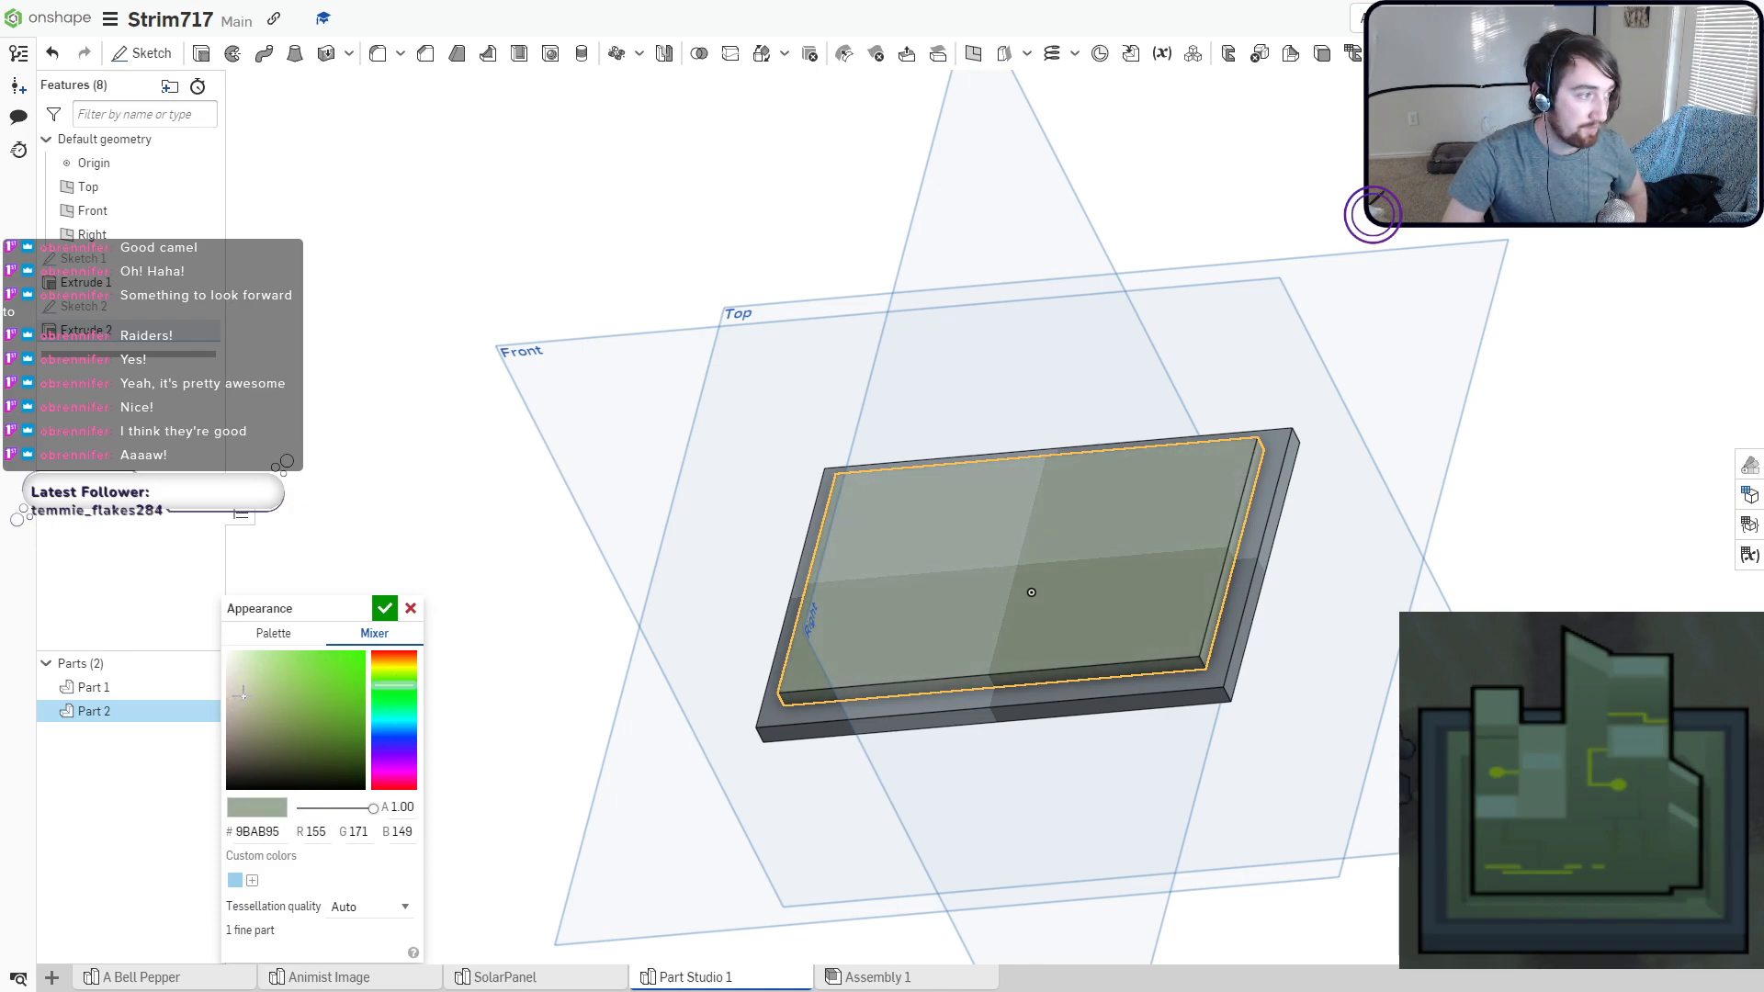
pyautogui.click(384, 609)
# Sketch a rectangle about 6.8 cm wide on the upper slab's top face, centred on the origin.
pyautogui.moveTo(426, 661)
pyautogui.mouseDown(button='right')
pyautogui.moveTo(475, 635)
pyautogui.moveTo(437, 633)
pyautogui.moveTo(417, 692)
pyautogui.moveTo(428, 680)
pyautogui.mouseUp(button='right')
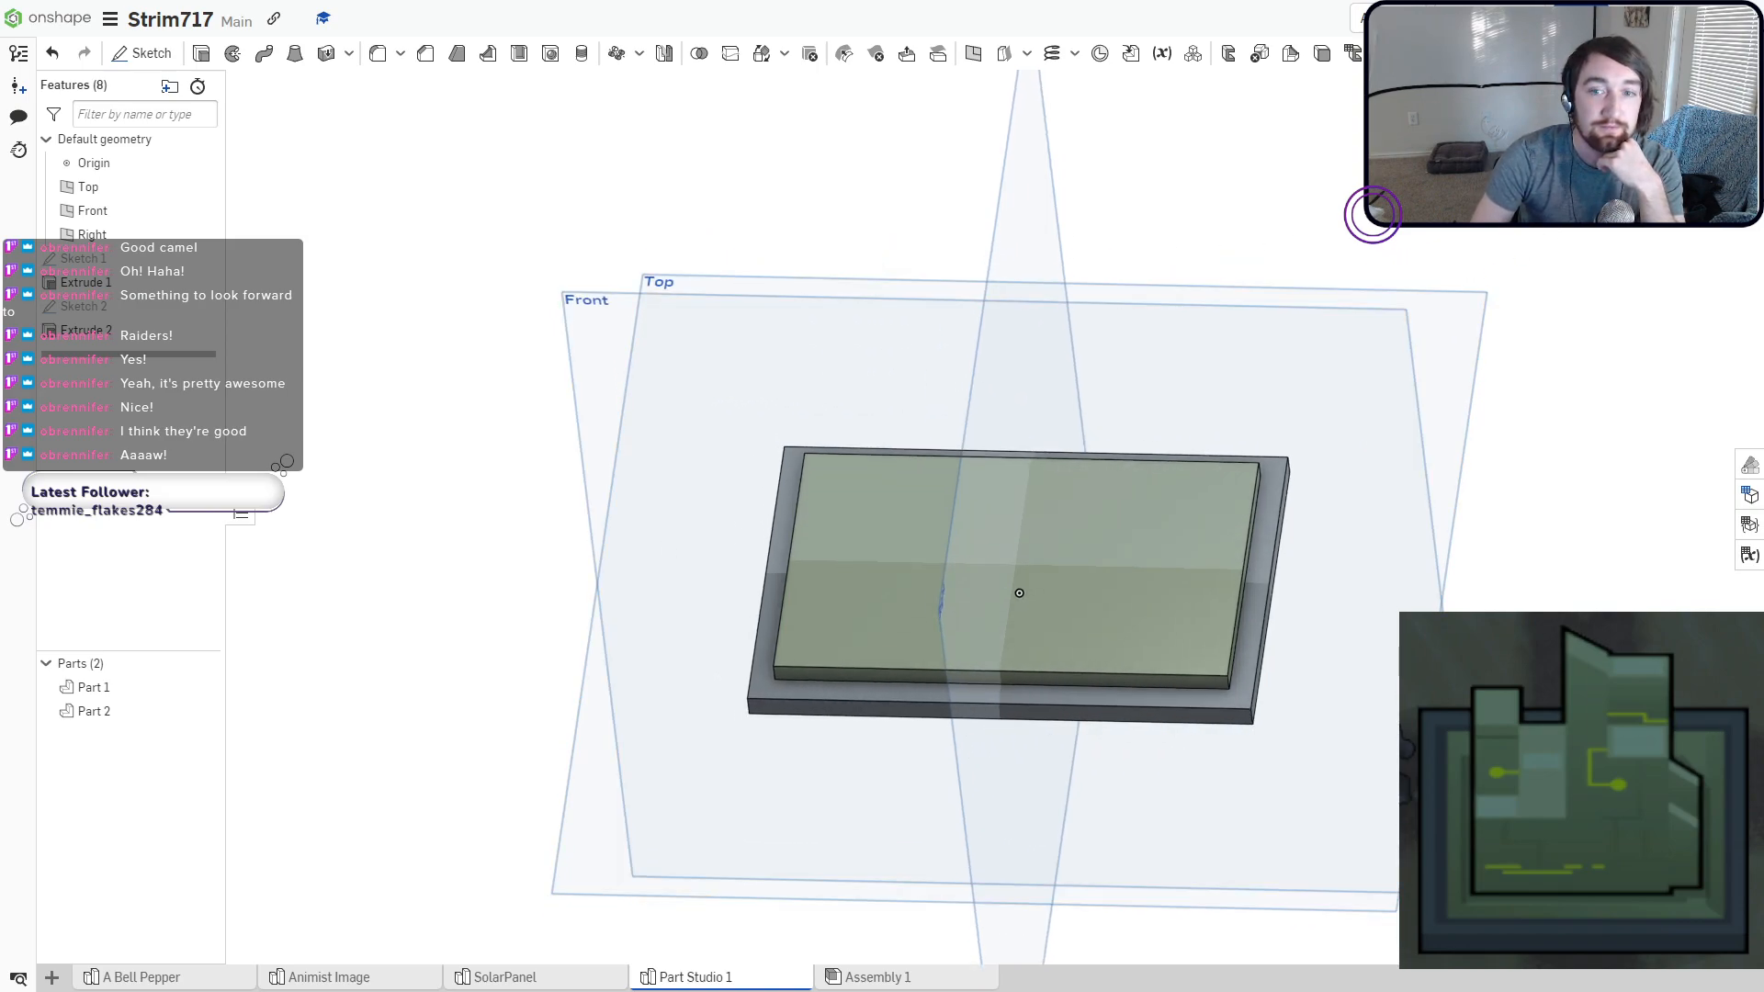
pyautogui.hotkey('shift', '5')
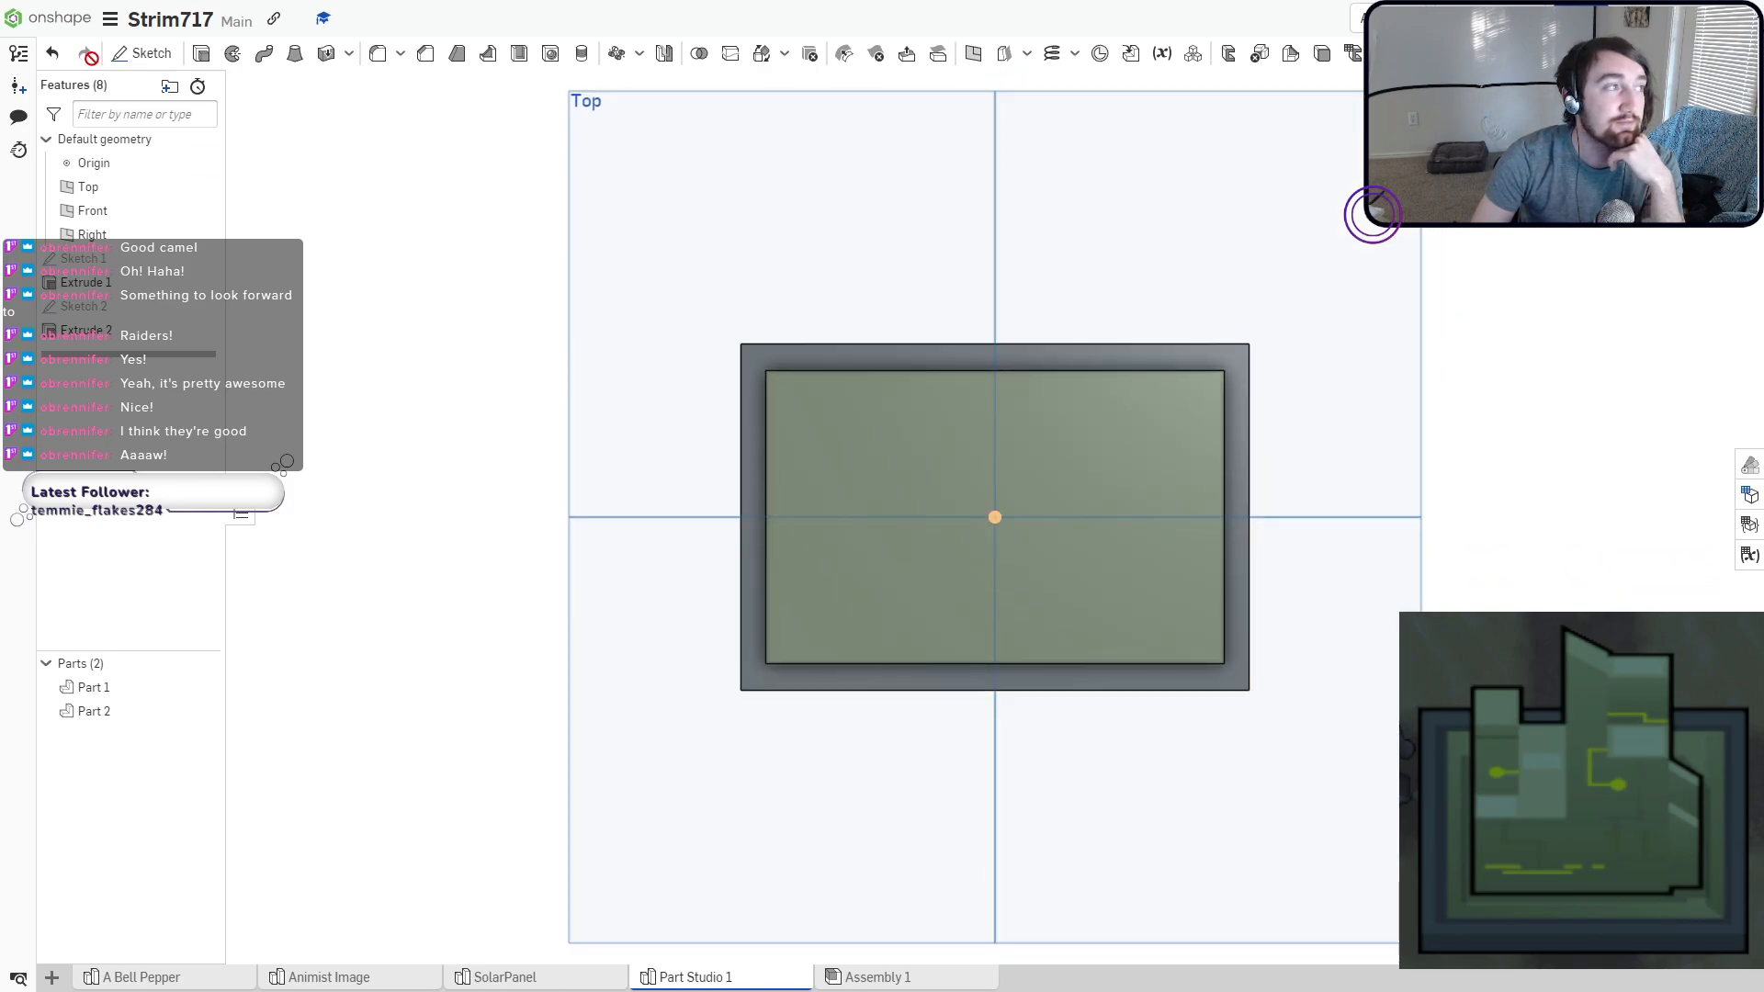
pyautogui.click(143, 53)
pyautogui.click(851, 445)
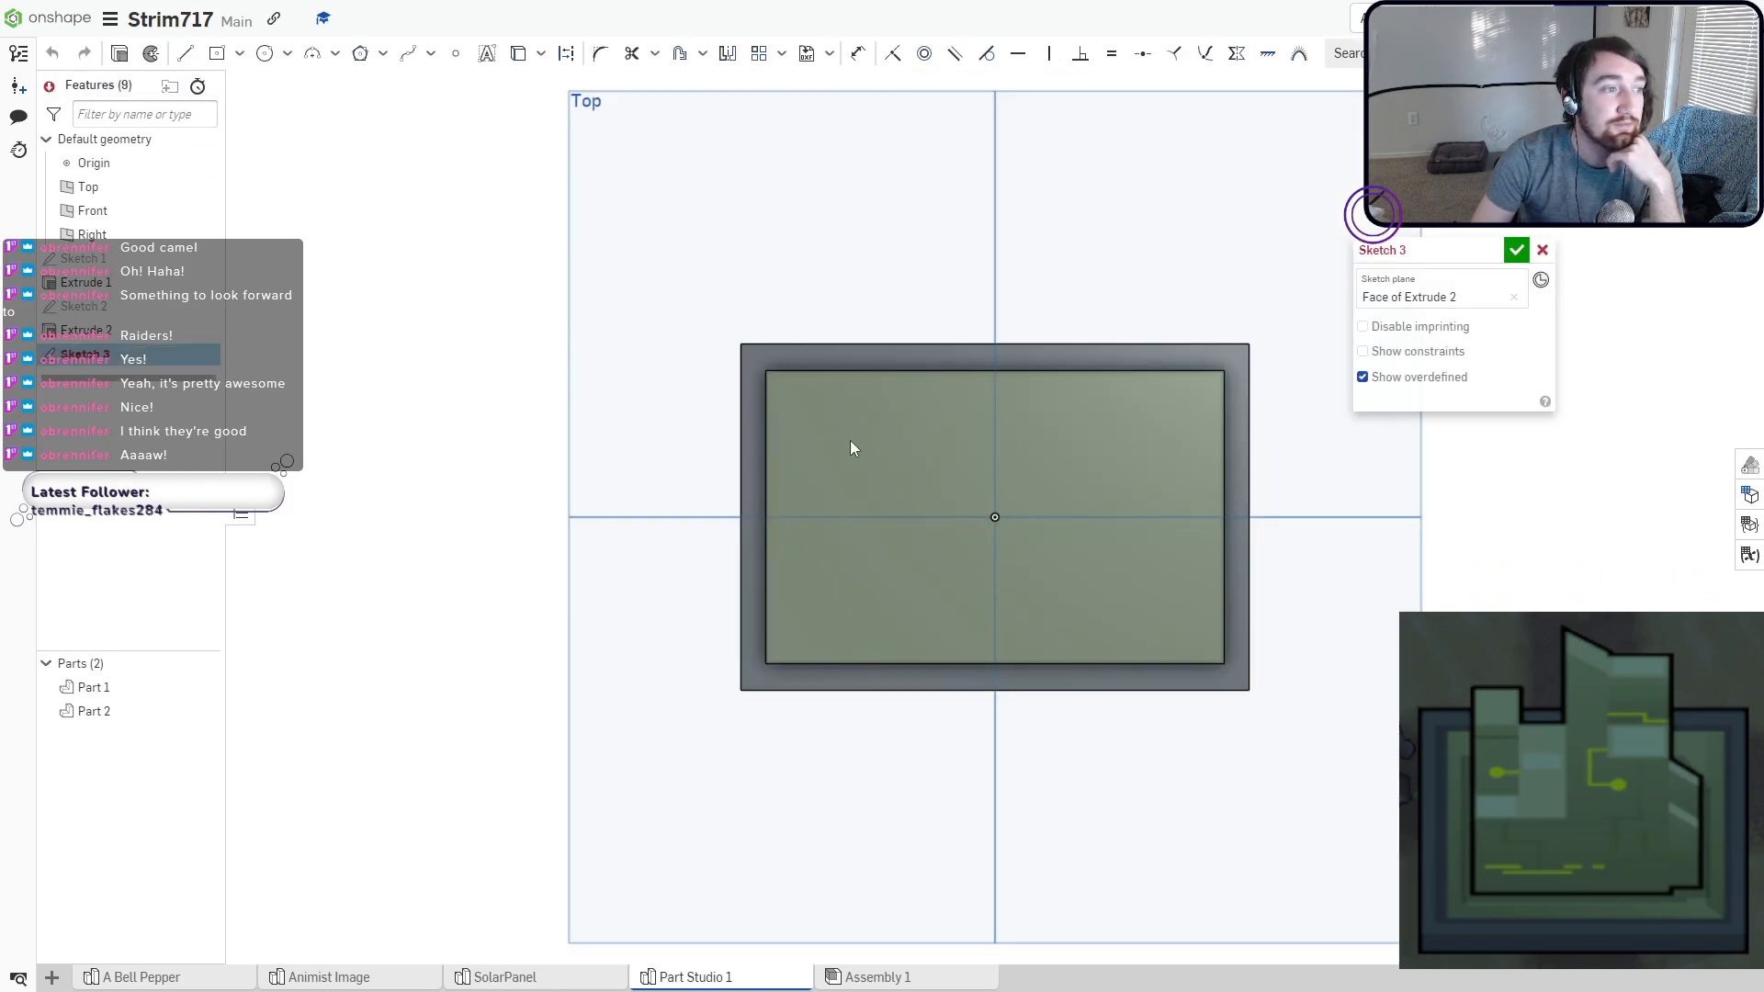
pyautogui.click(221, 58)
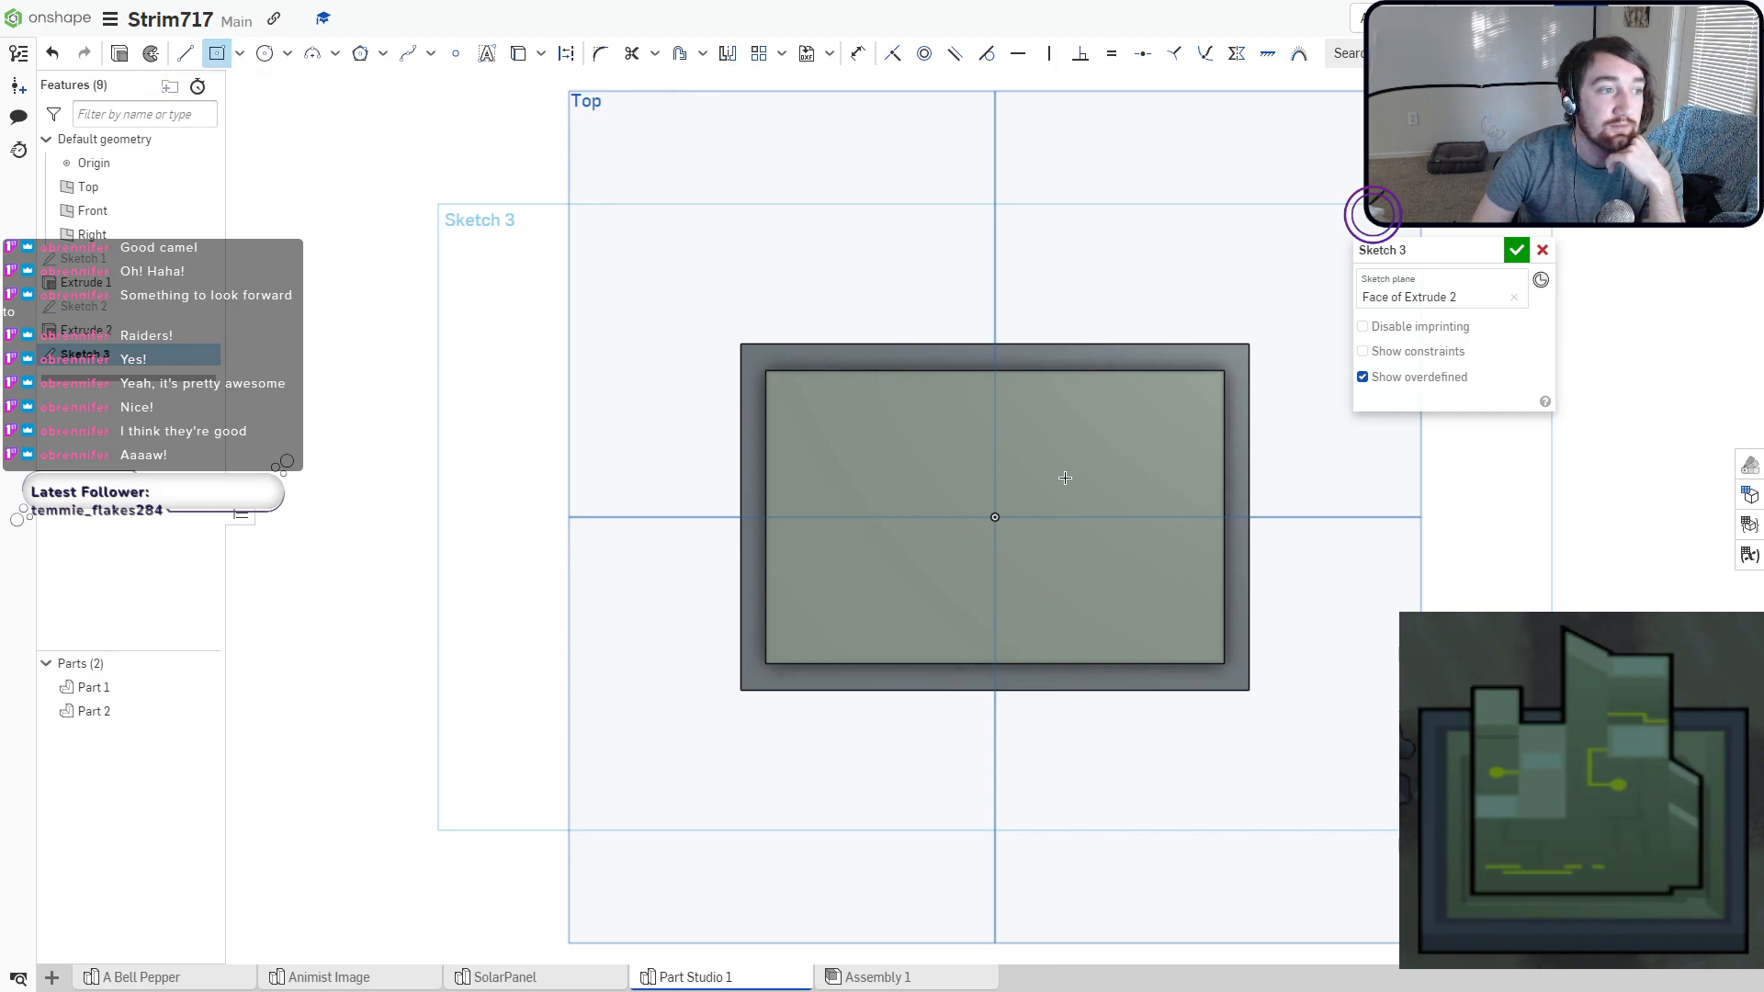
pyautogui.click(993, 515)
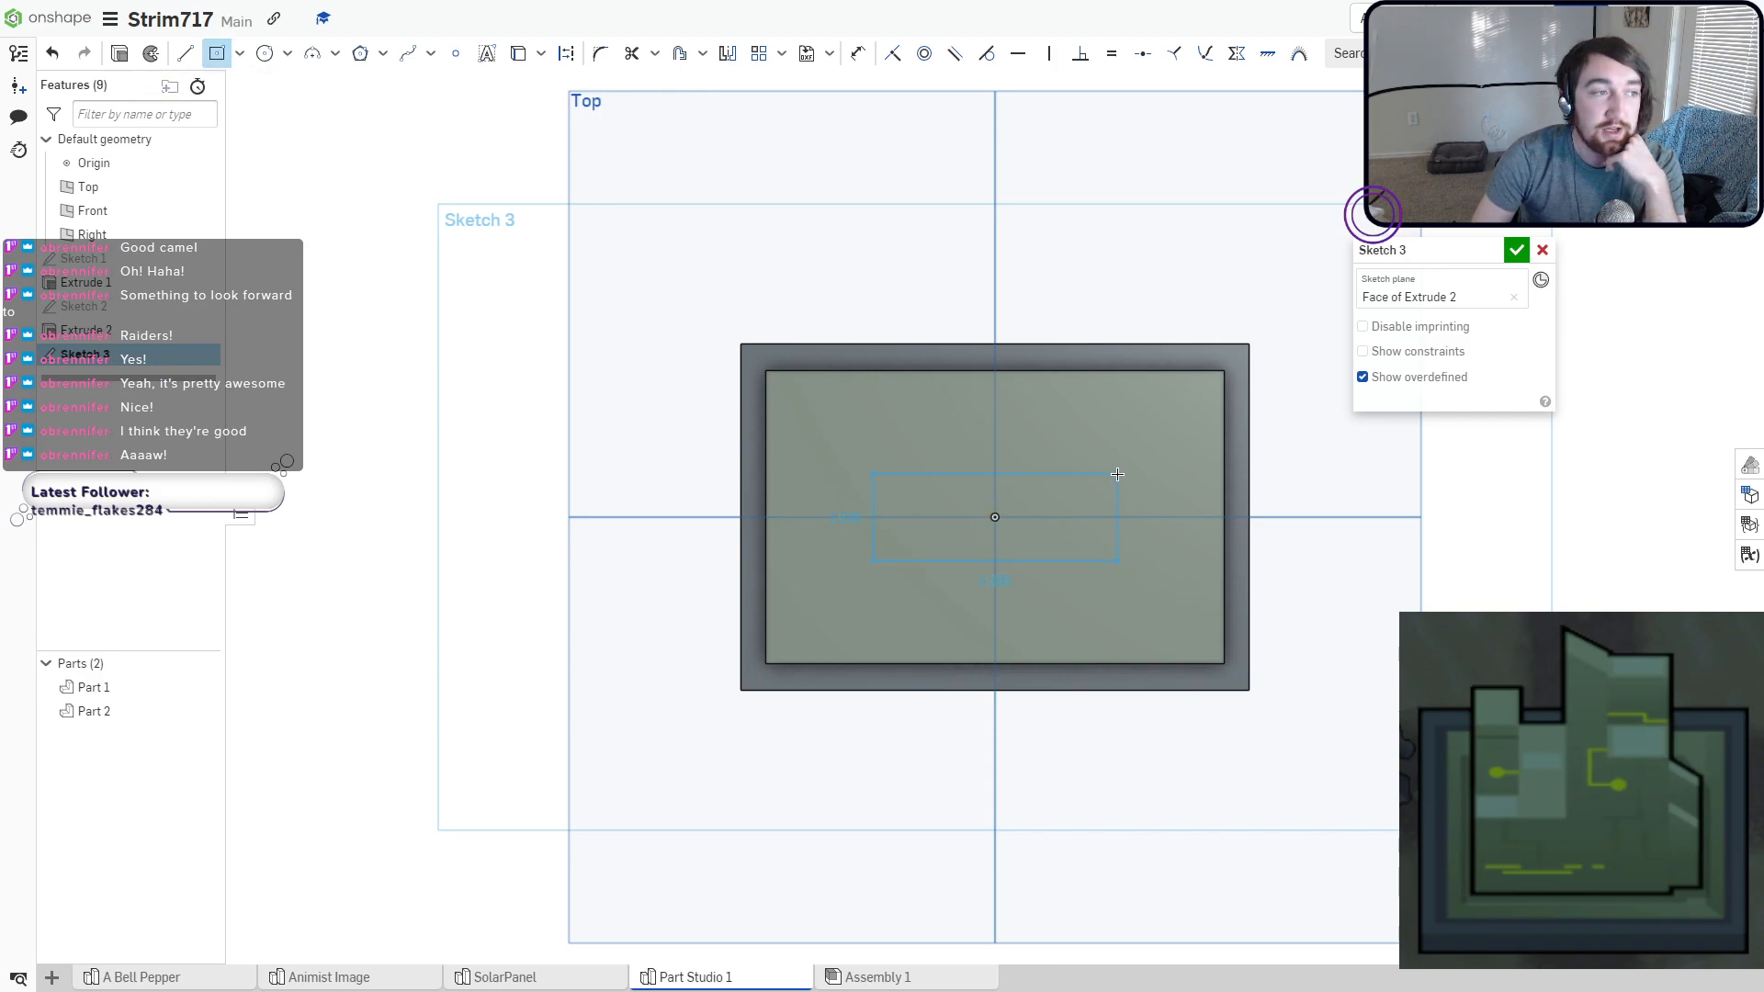
pyautogui.click(1188, 412)
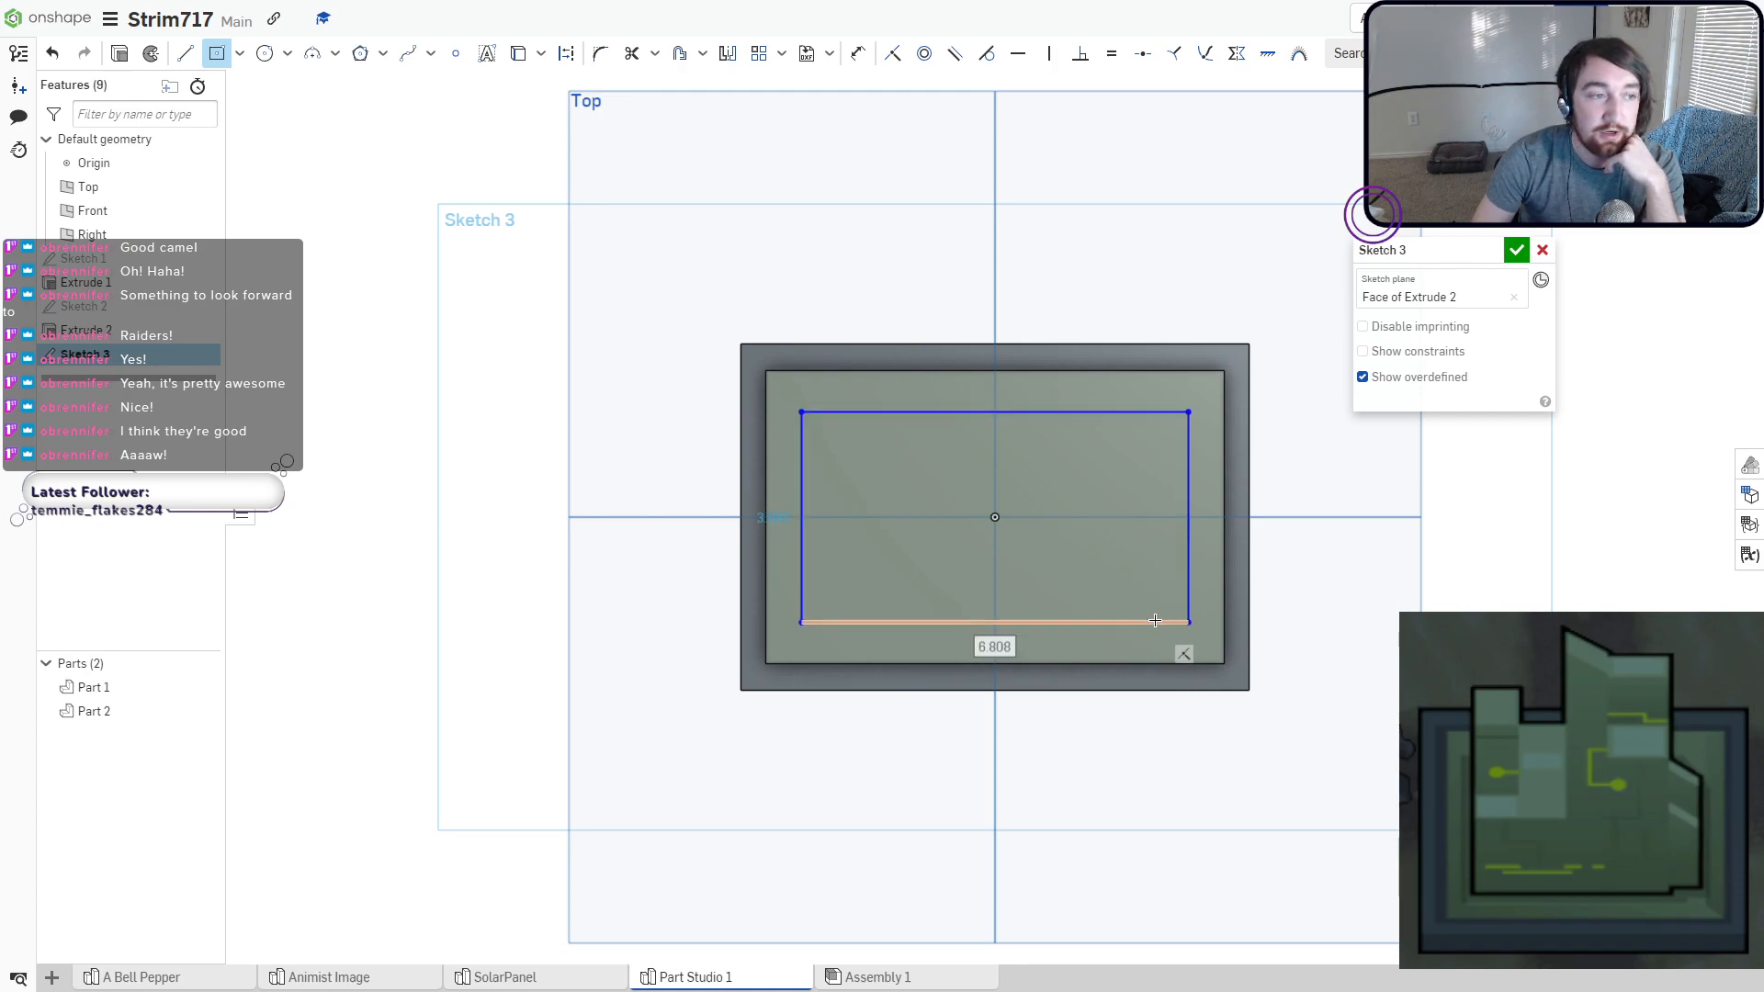
# Sketch two narrow rectangles overlapping the main rectangle's right edge, the lower about 1.6 cm wide and the upper about 0.31 cm high.
pyautogui.scroll(3, 1167, 597)
pyautogui.click(1177, 591)
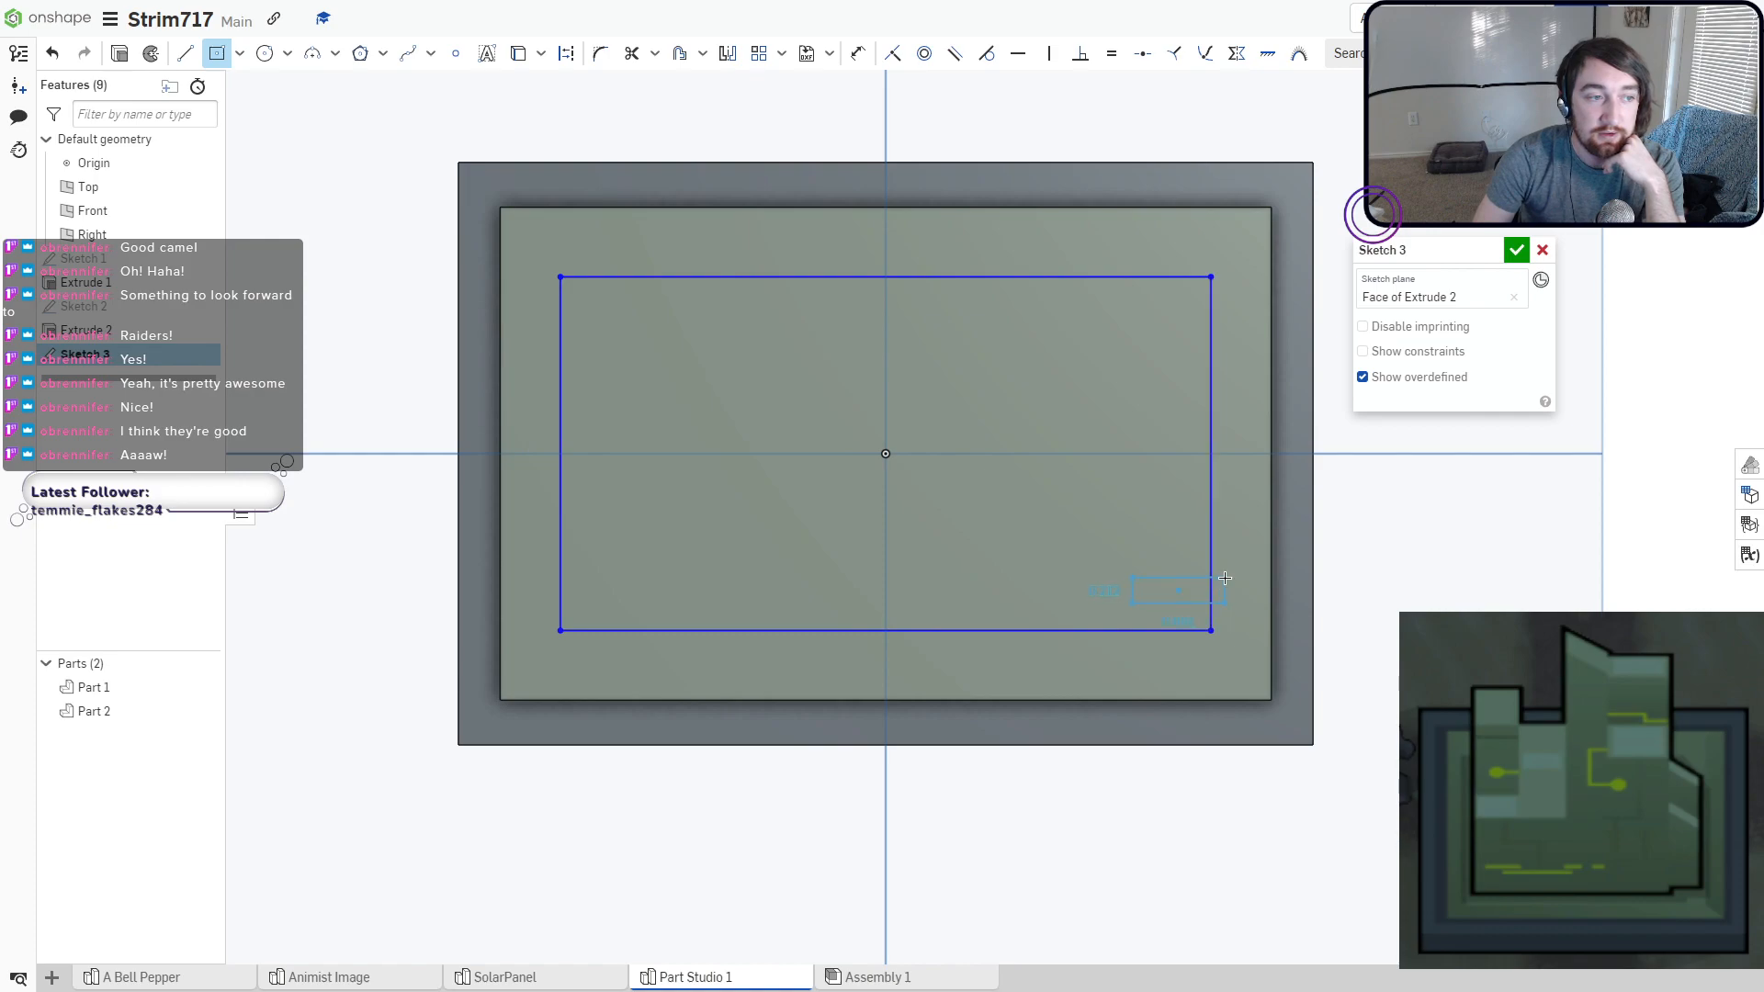
pyautogui.click(1255, 576)
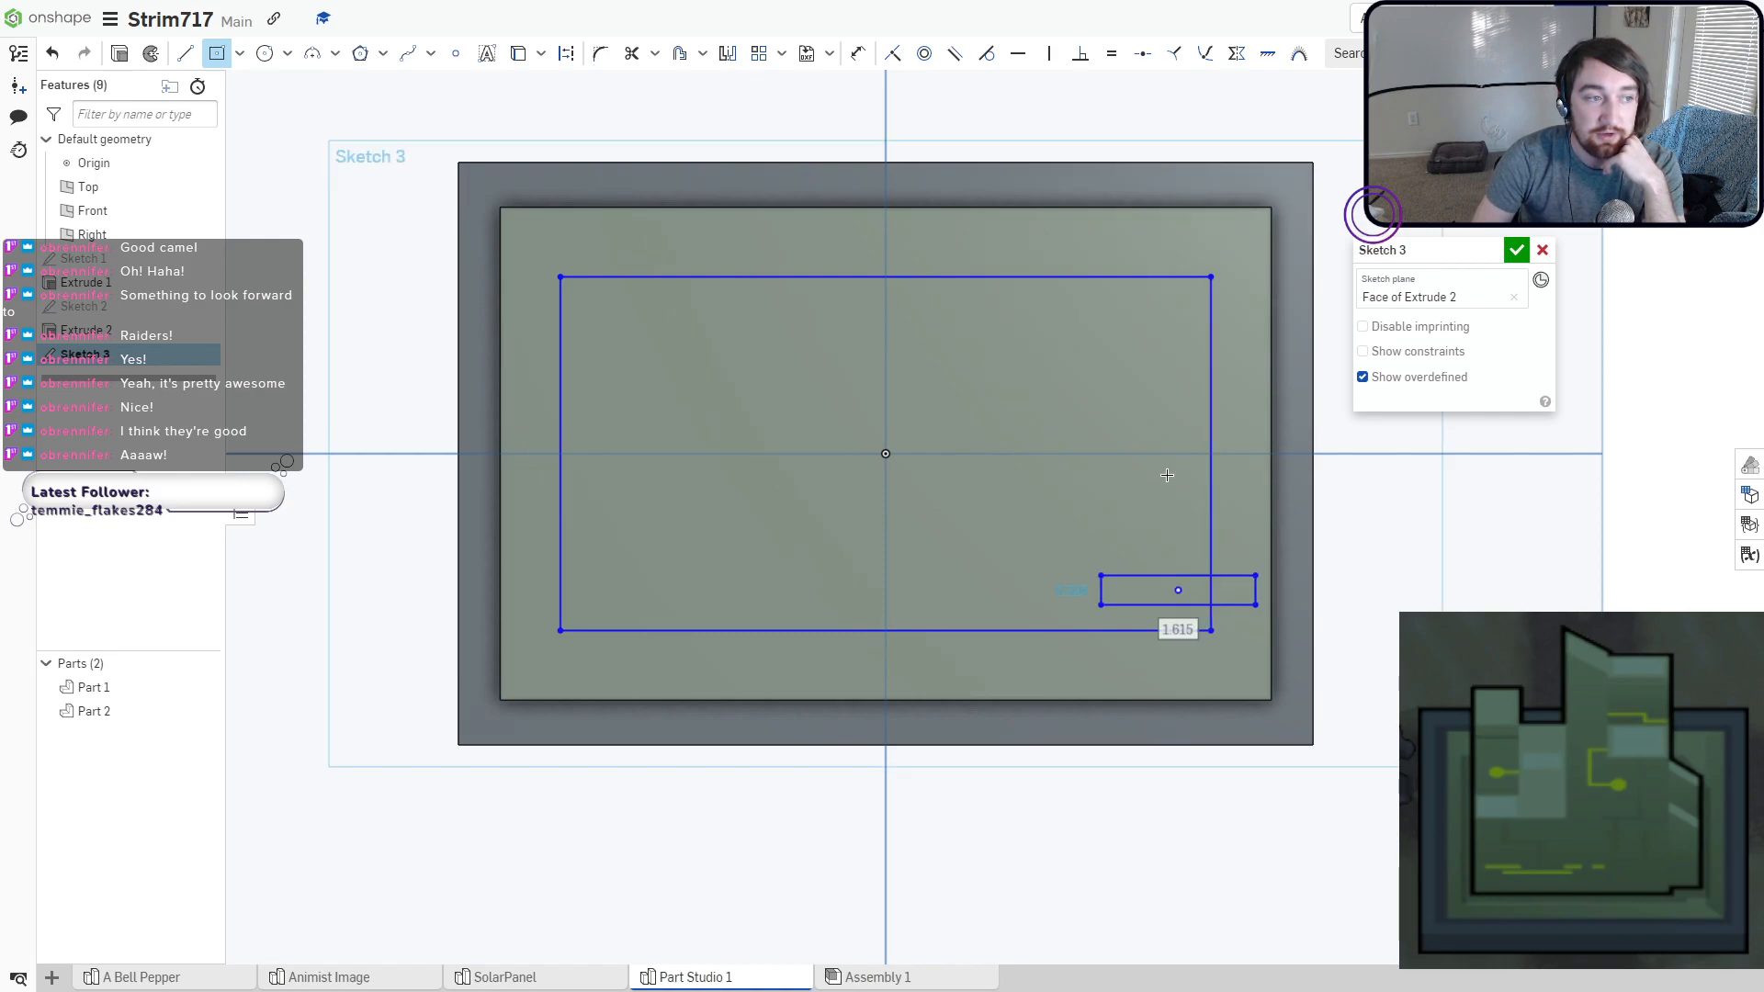
pyautogui.click(1118, 483)
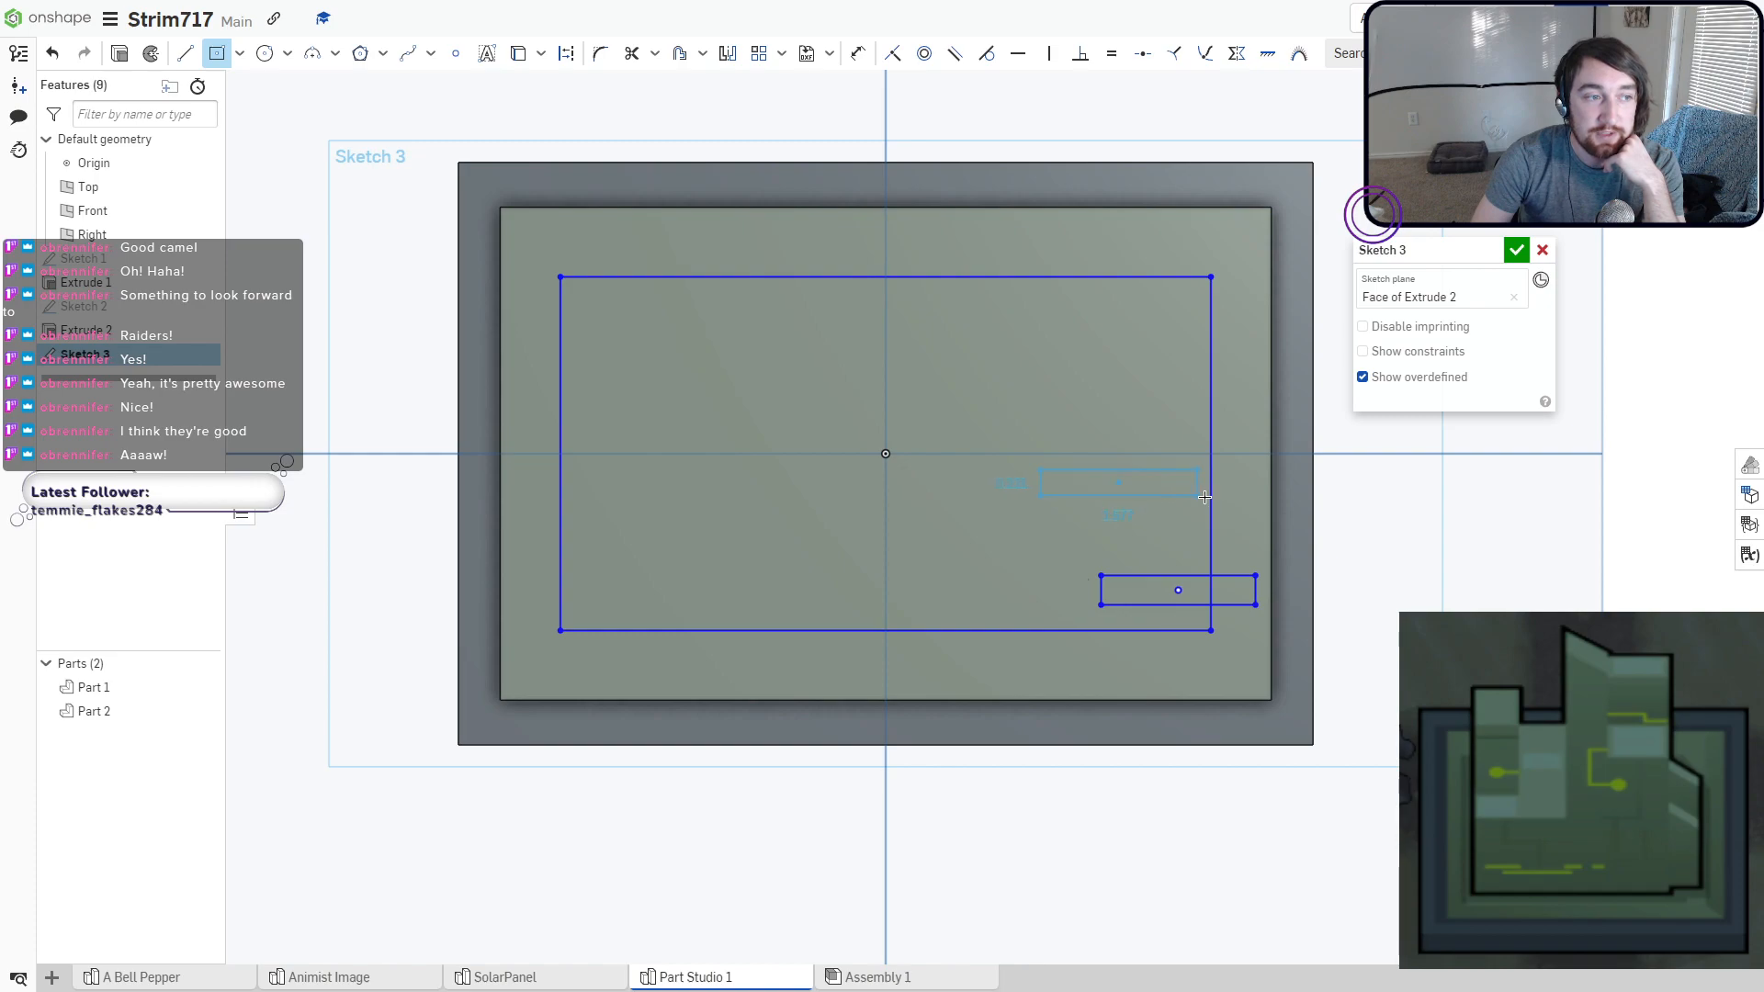
pyautogui.click(1256, 498)
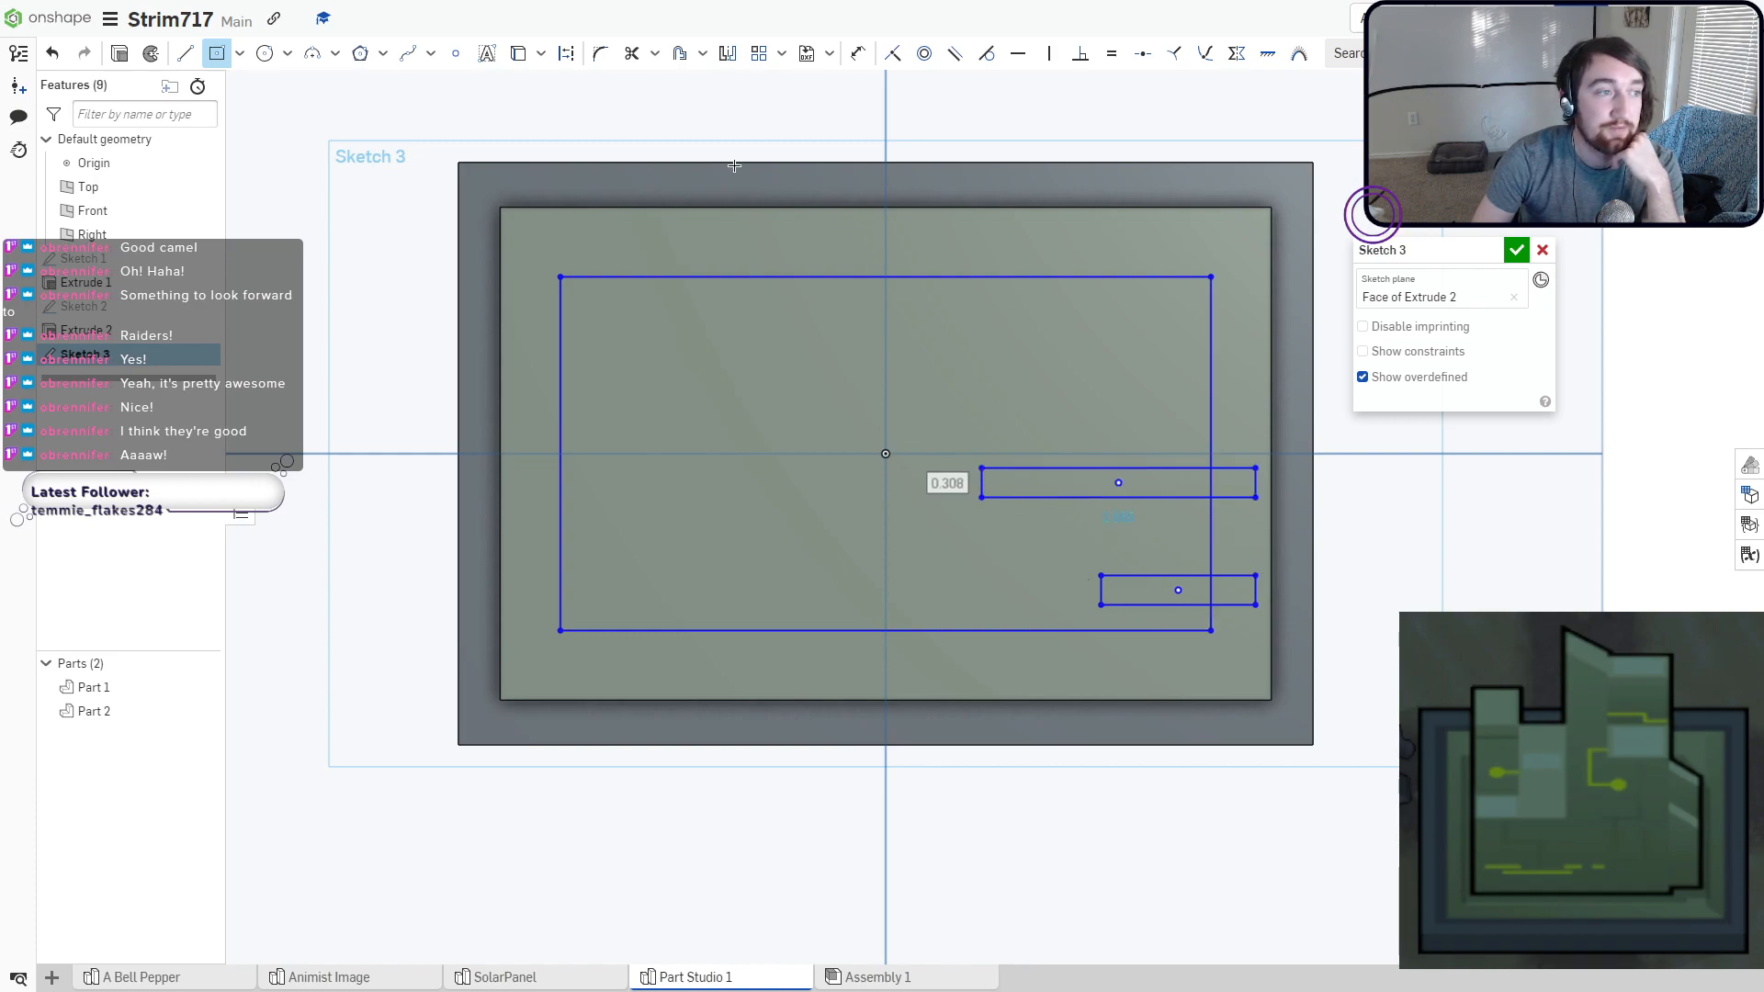
# Trim the parts of both narrow rectangles inside the main rectangle, leaving two tabs on its right edge, and finish the sketch.
pyautogui.click(631, 54)
pyautogui.moveTo(1103, 428); pyautogui.dragTo(1054, 523)
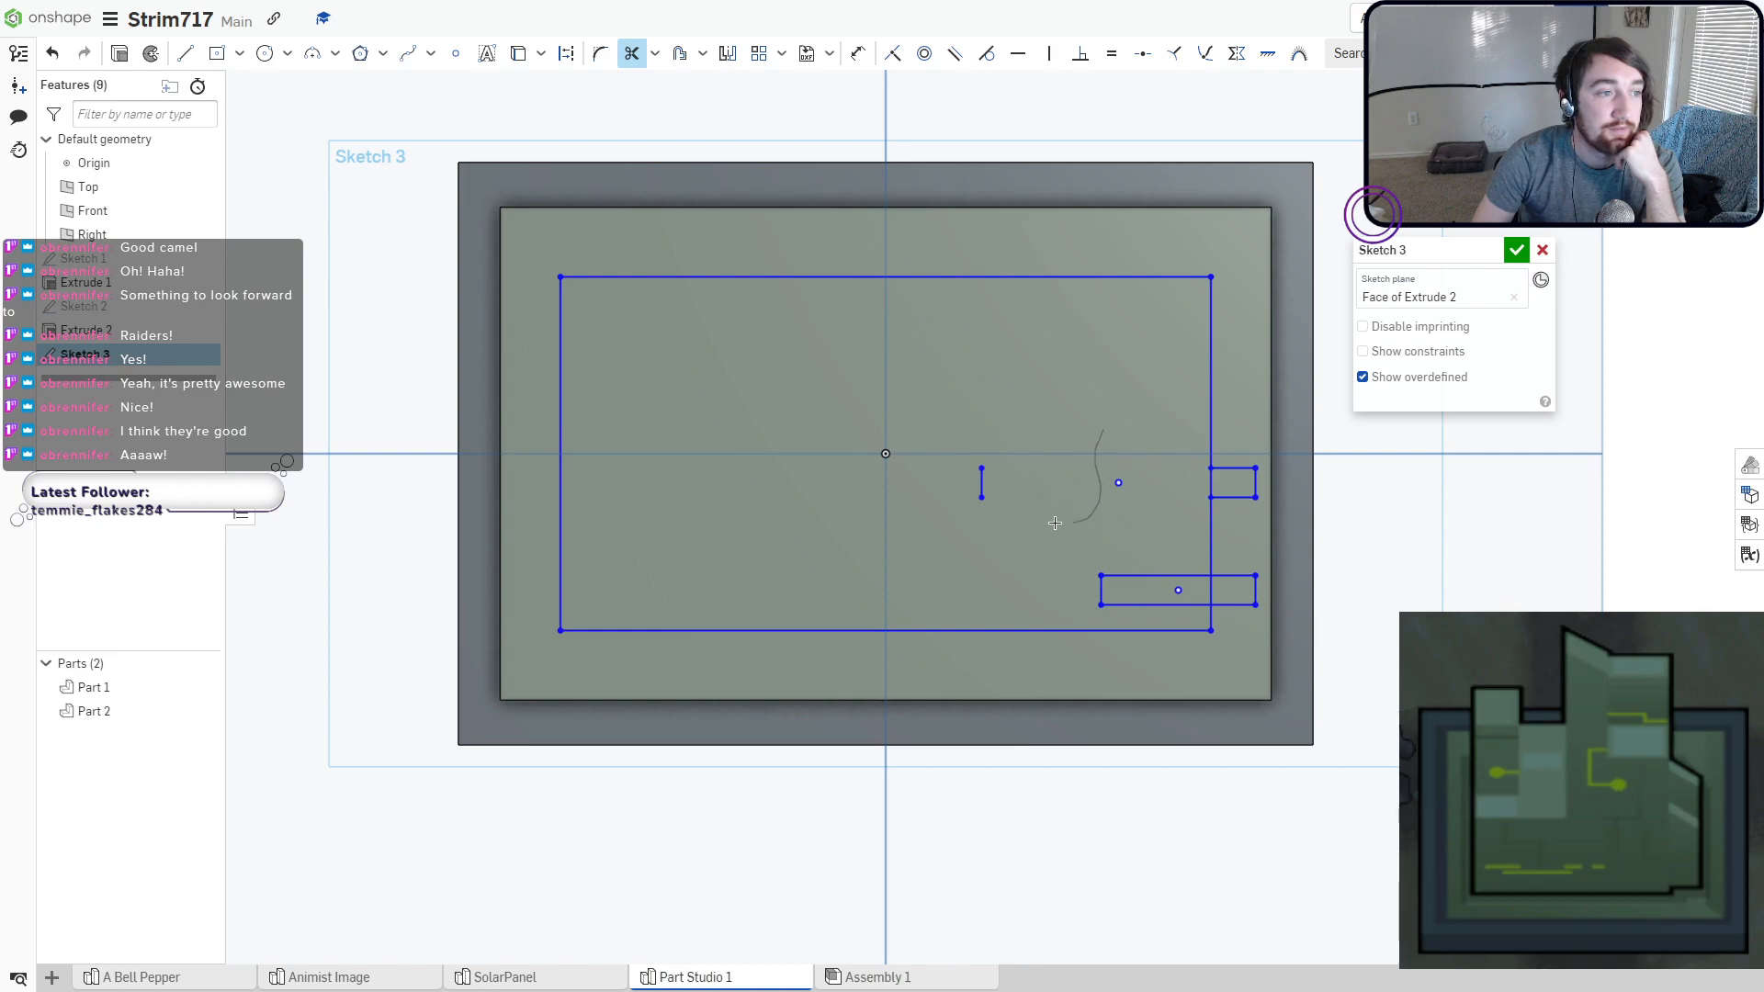
pyautogui.moveTo(1127, 571)
pyautogui.mouseDown()
pyautogui.moveTo(1095, 598)
pyautogui.moveTo(1199, 598)
pyautogui.mouseUp()
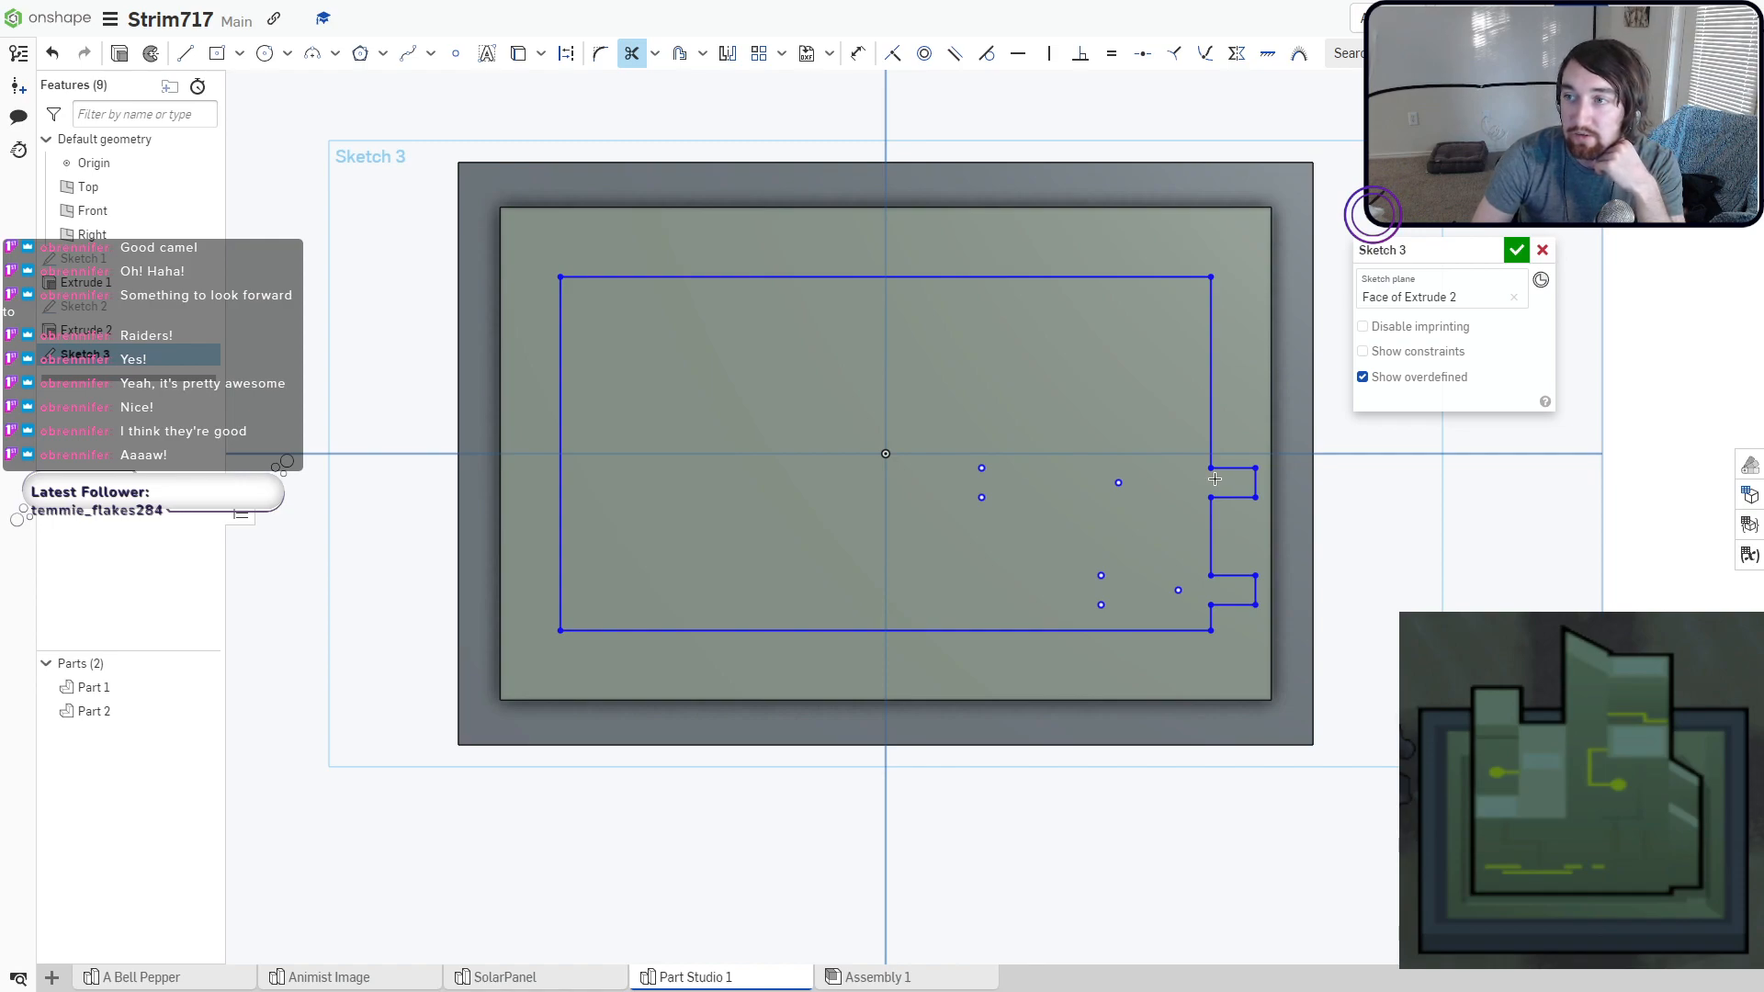
pyautogui.click(1515, 251)
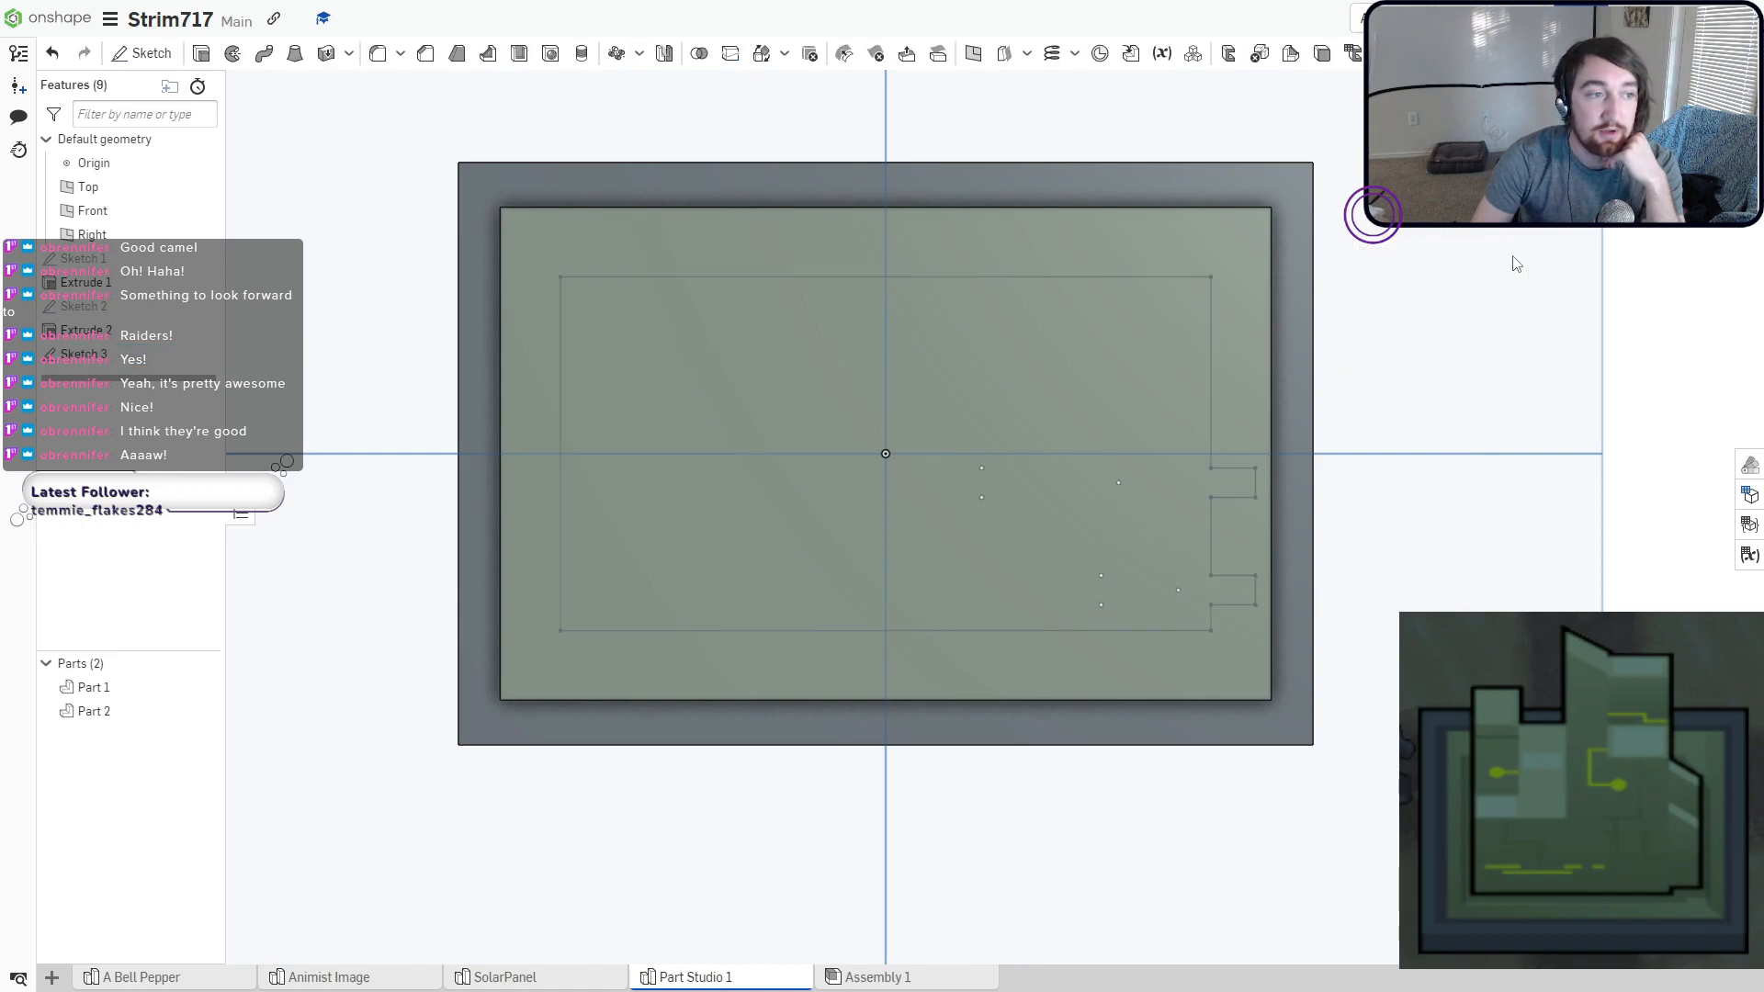
# Extrude the tabbed building footprint 2.74 cm upward, adding it to the upper slab.
pyautogui.click(200, 55)
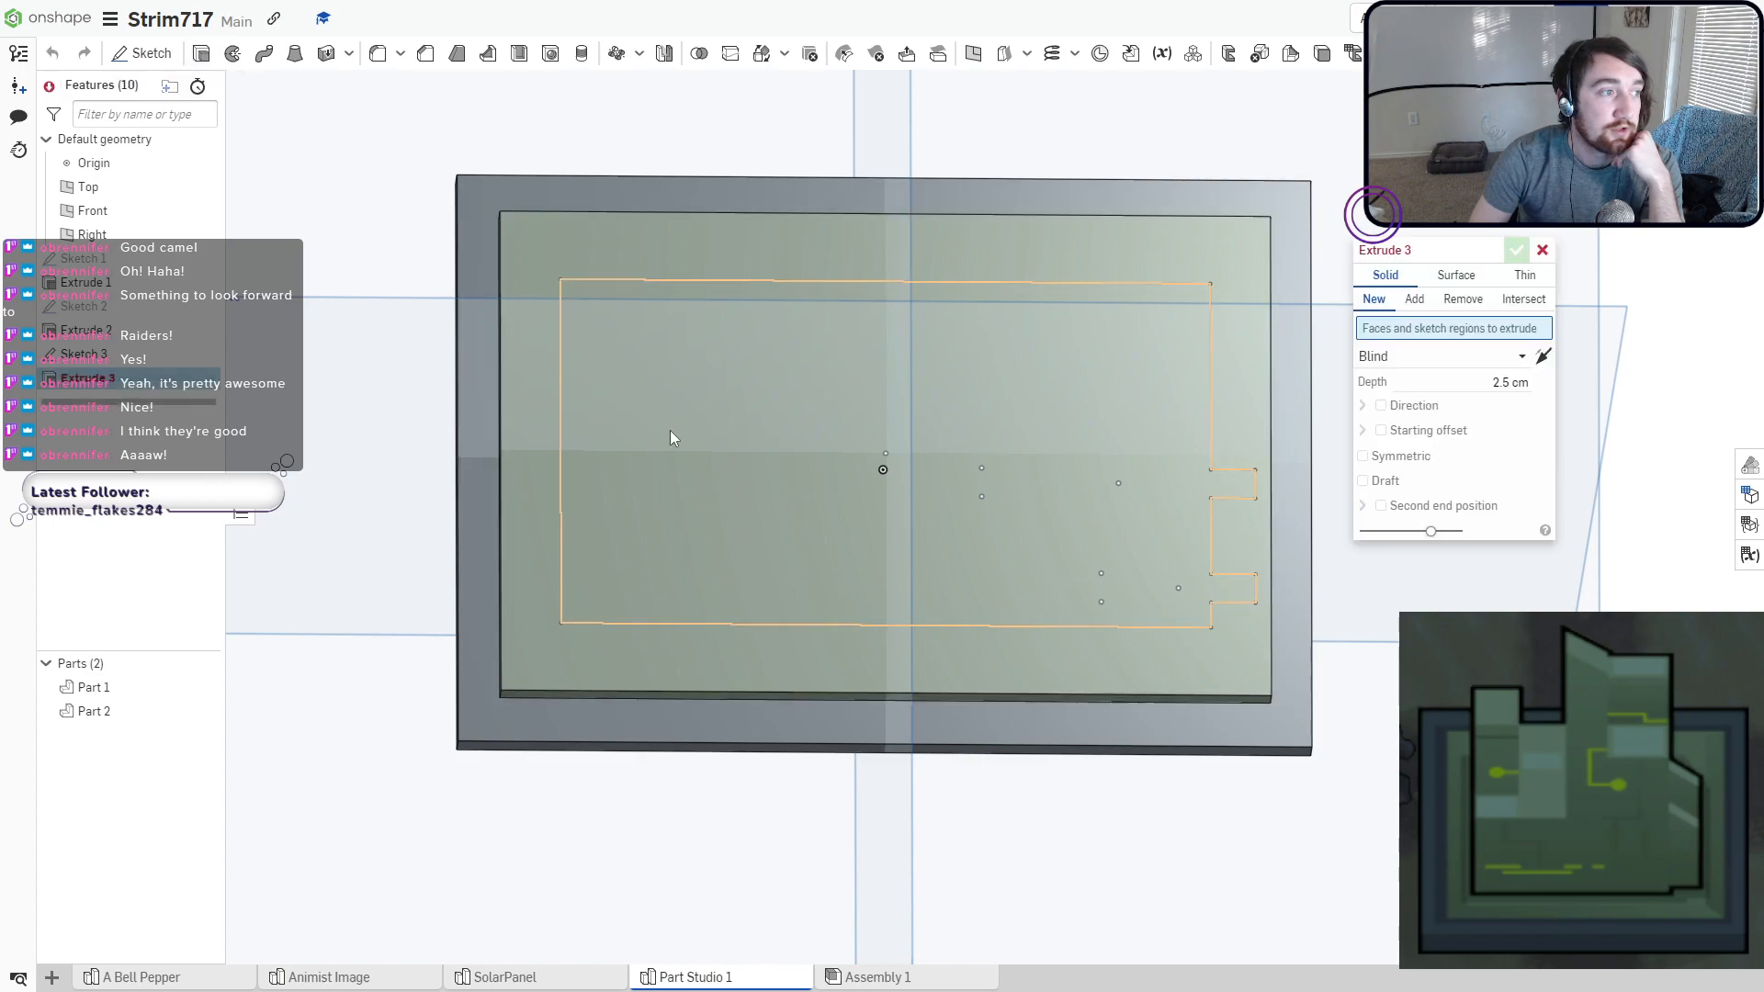
pyautogui.click(669, 428)
pyautogui.moveTo(1106, 422); pyautogui.dragTo(1369, 286, button='right')
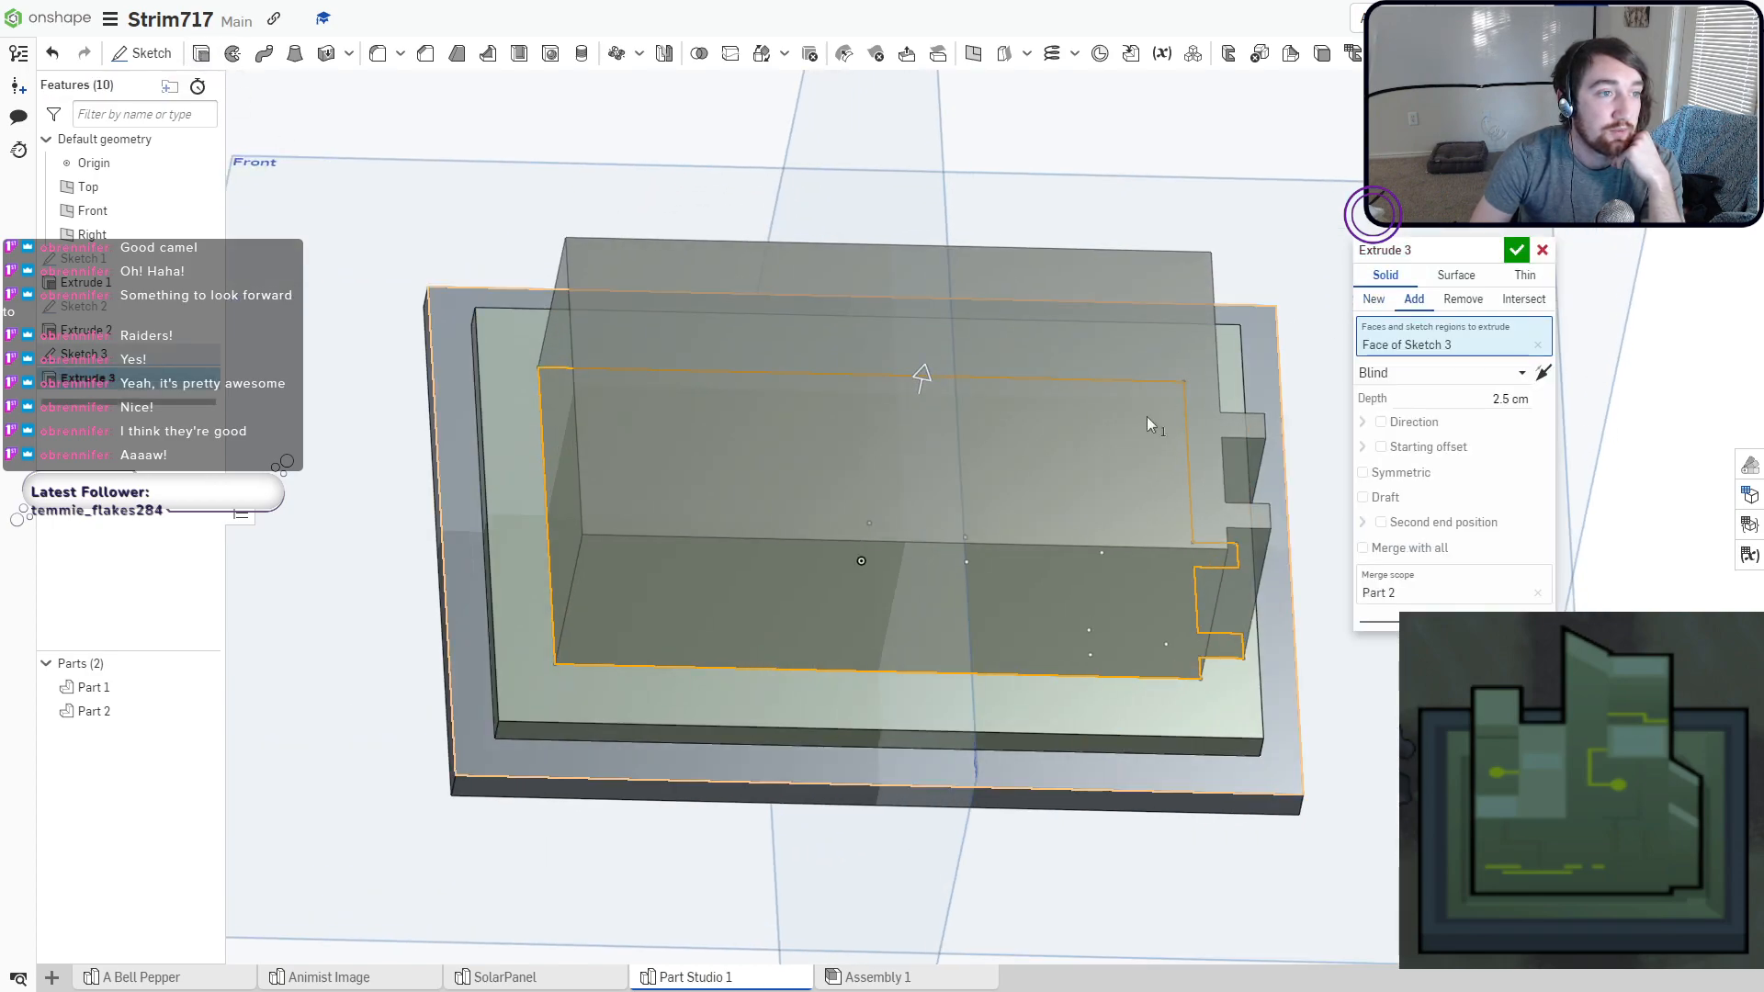
pyautogui.moveTo(1146, 416); pyautogui.dragTo(956, 384, button='right')
pyautogui.moveTo(956, 384); pyautogui.dragTo(910, 225)
pyautogui.moveTo(889, 353); pyautogui.dragTo(933, 302, button='right')
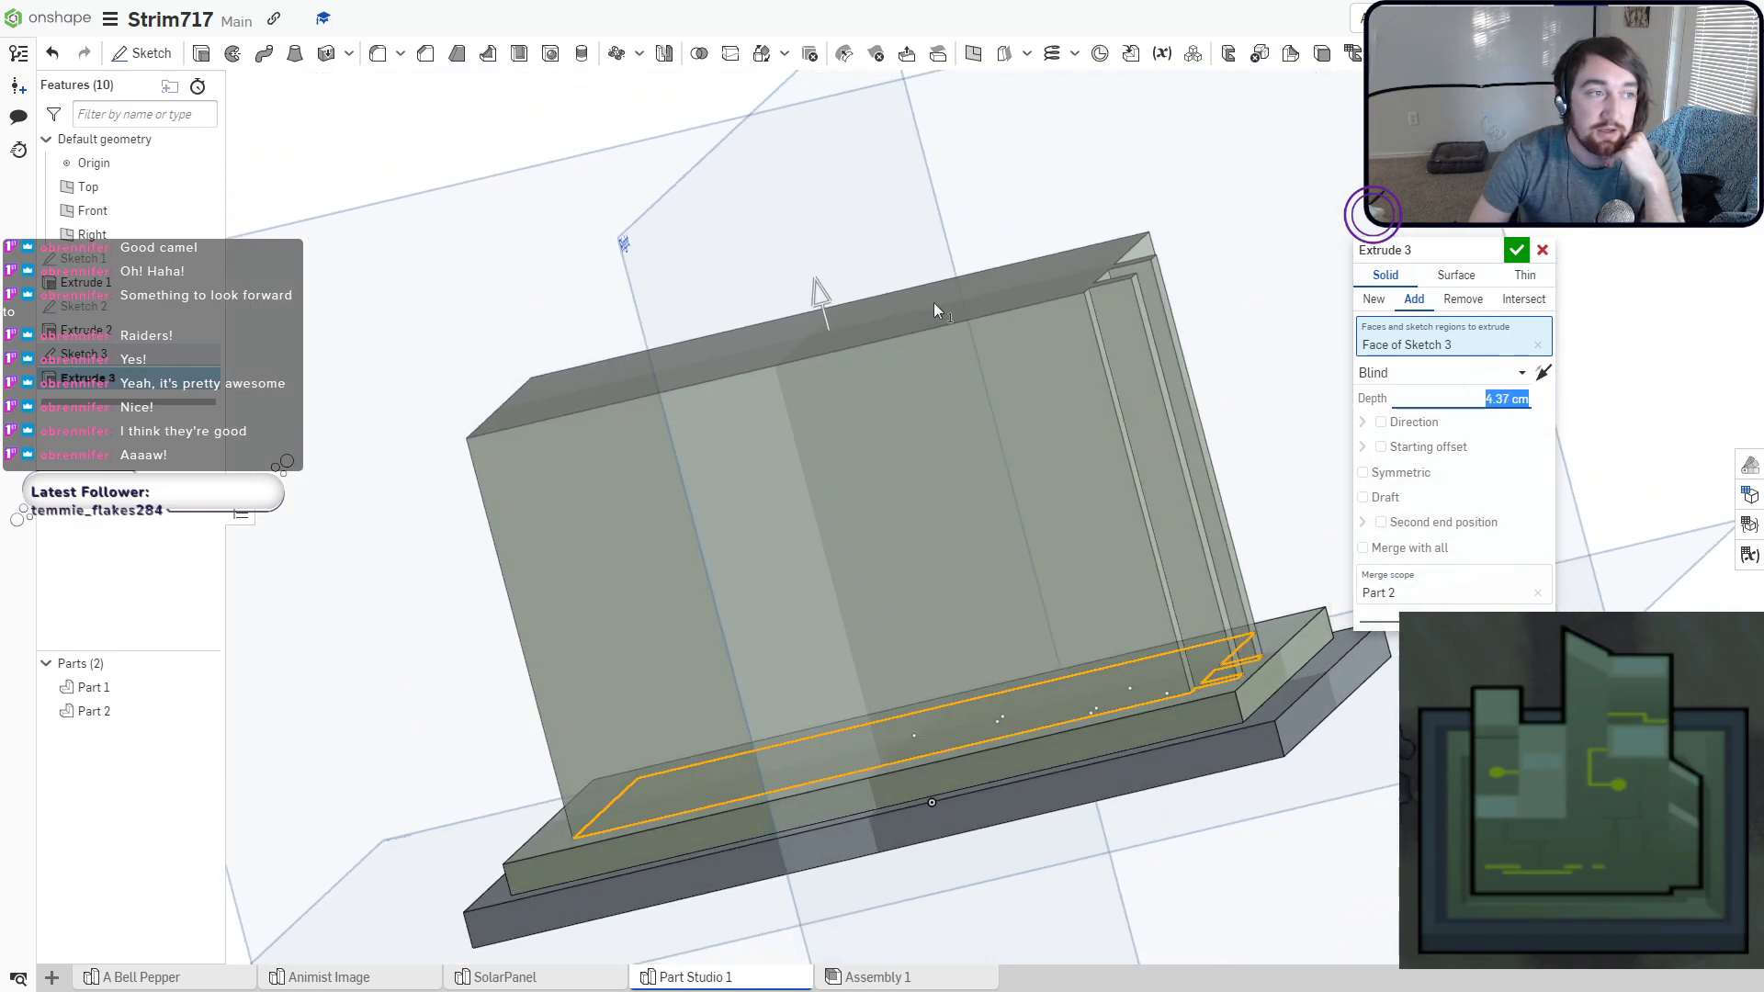
pyautogui.moveTo(933, 301); pyautogui.dragTo(805, 231)
pyautogui.click(1689, 128)
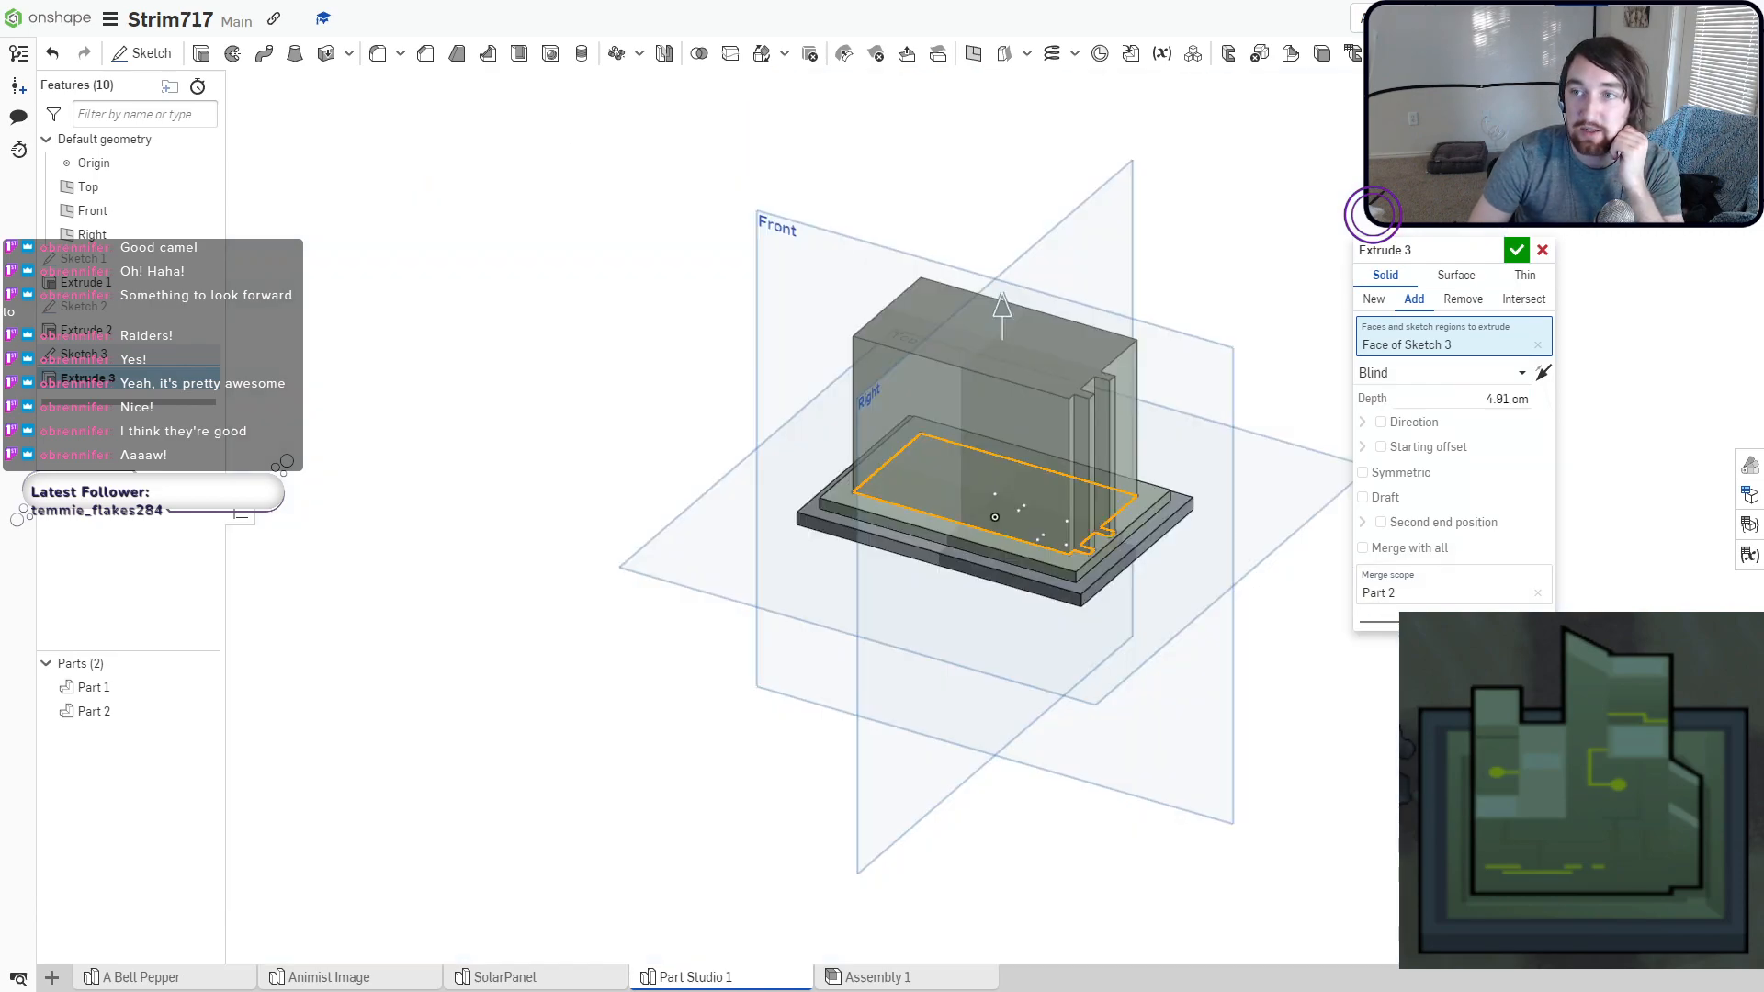
pyautogui.moveTo(1246, 350)
pyautogui.mouseDown(button='right')
pyautogui.moveTo(1299, 305)
pyautogui.moveTo(1301, 331)
pyautogui.moveTo(1259, 346)
pyautogui.mouseUp(button='right')
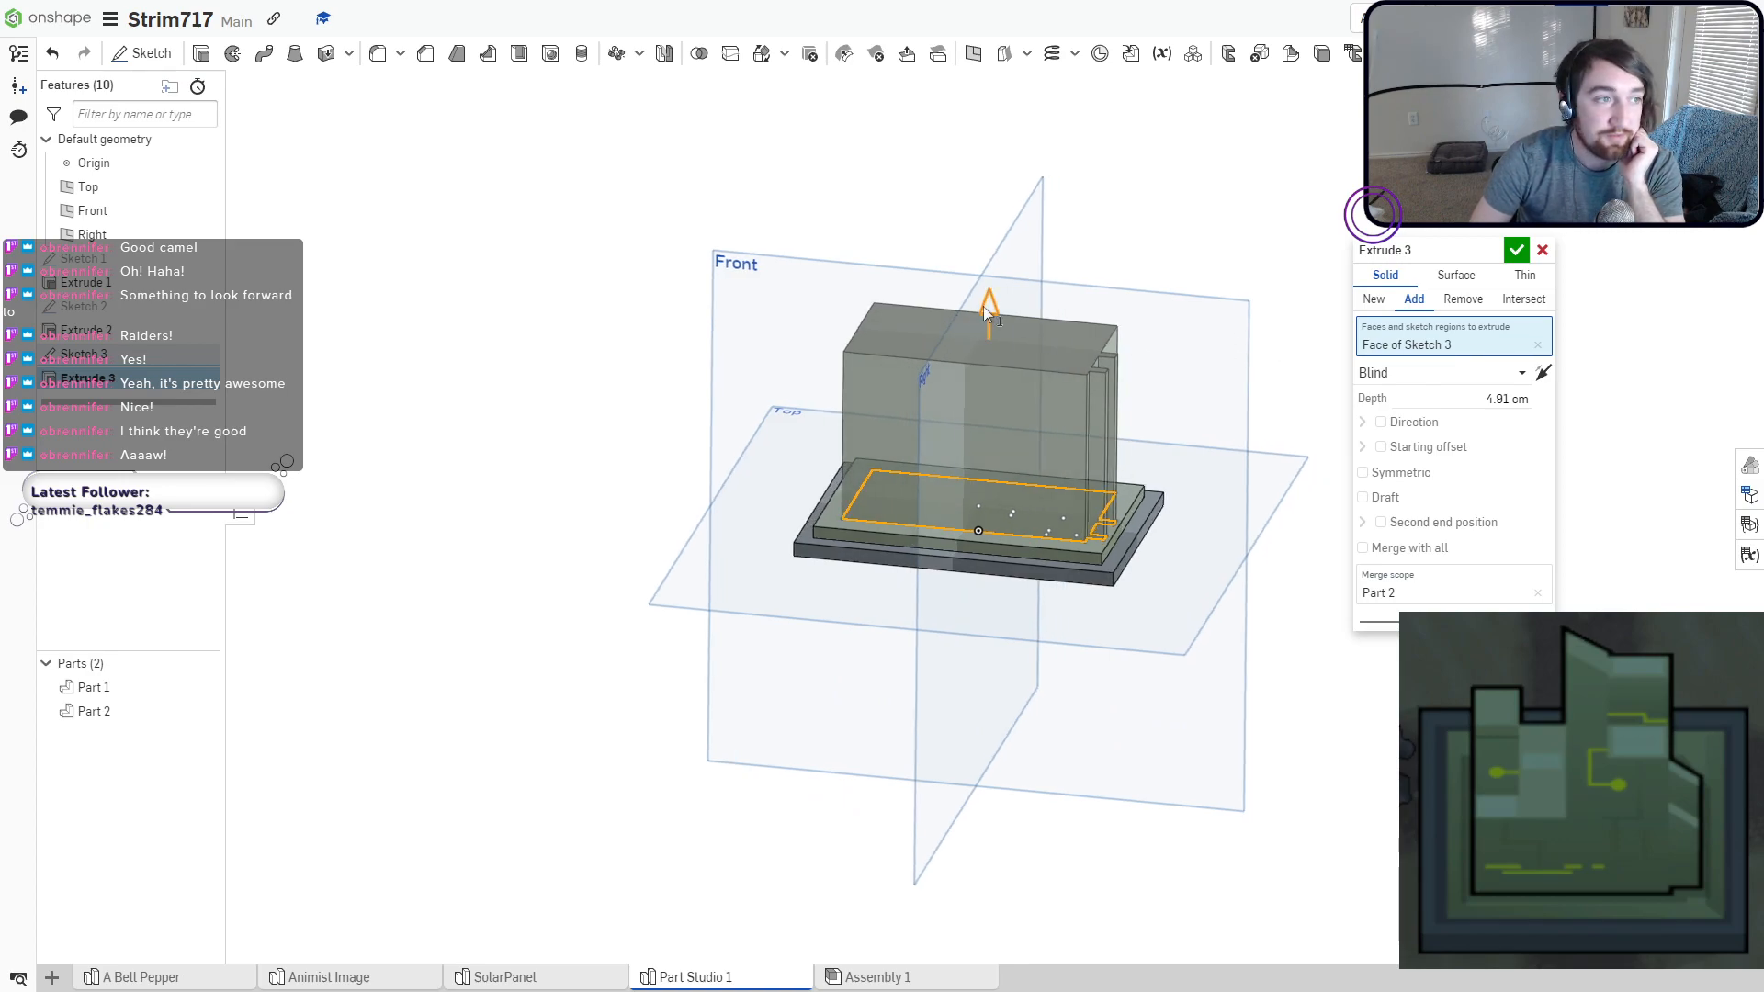
pyautogui.moveTo(985, 312); pyautogui.dragTo(948, 379)
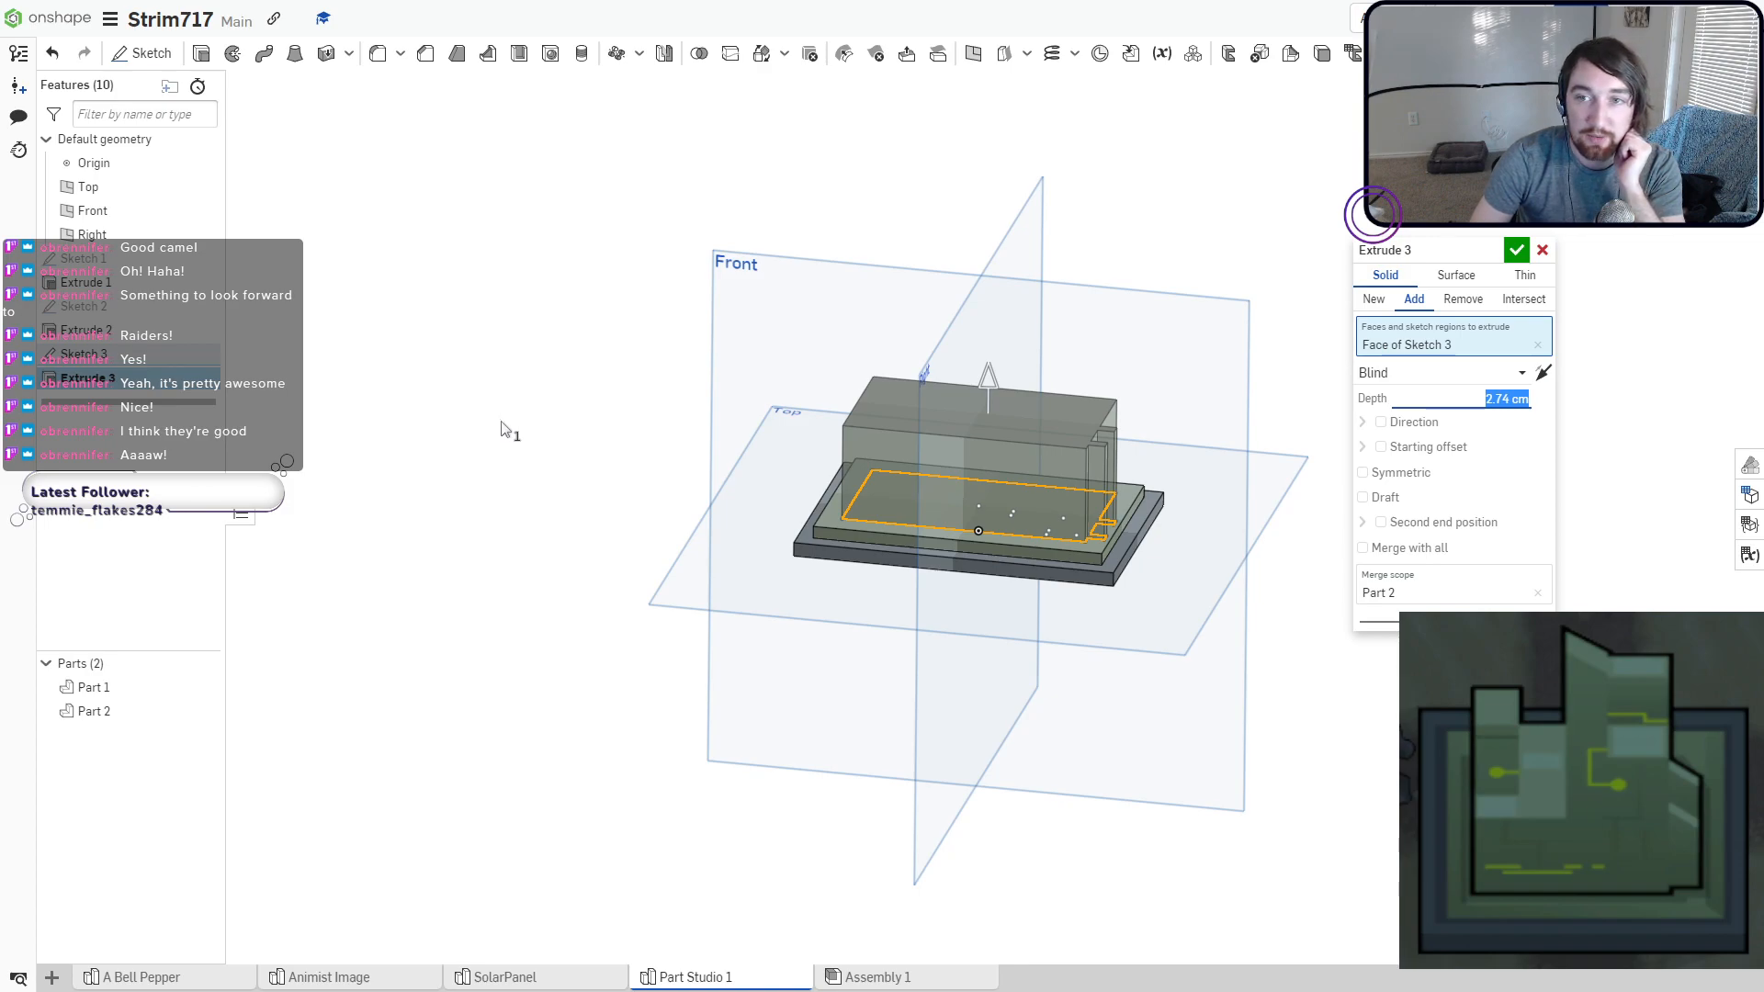
# Edit the building footprint sketch, shrinking the main rectangle slightly so the two tabs project further from its edge.
pyautogui.doubleClick(154, 356)
pyautogui.moveTo(1137, 532); pyautogui.dragTo(1154, 615, button='right')
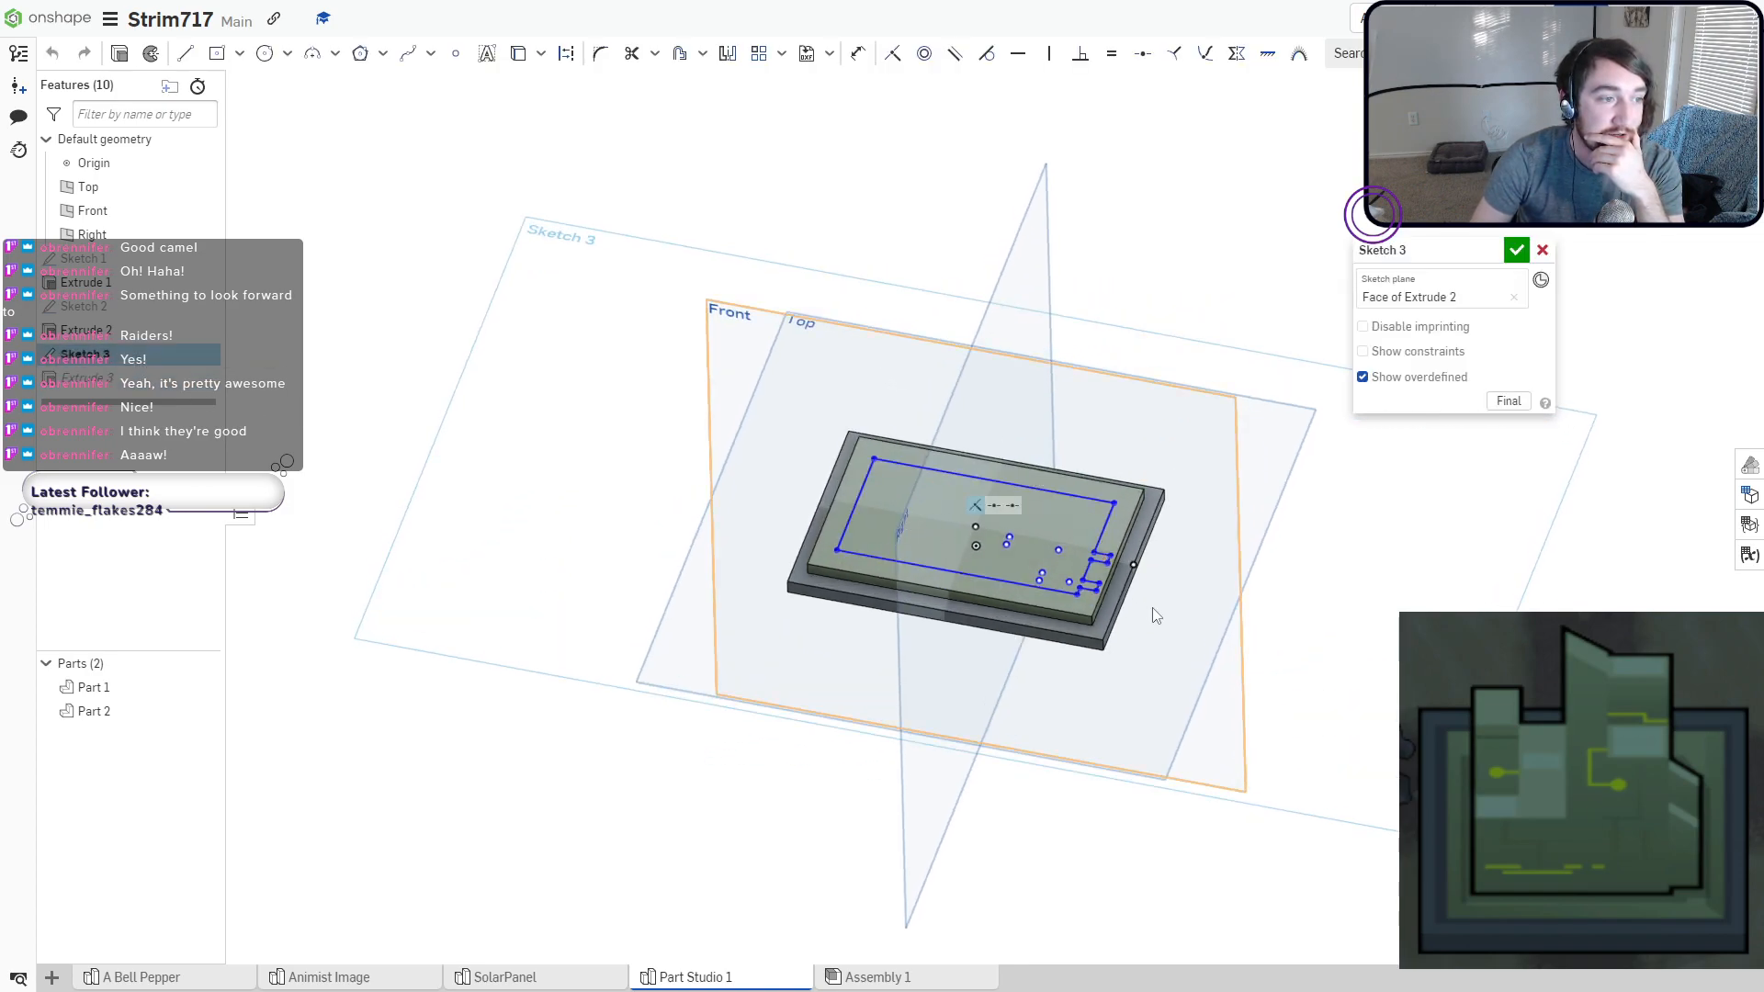
pyautogui.scroll(3, 1154, 615)
pyautogui.scroll(2, 1021, 547)
pyautogui.moveTo(1026, 543); pyautogui.dragTo(978, 555)
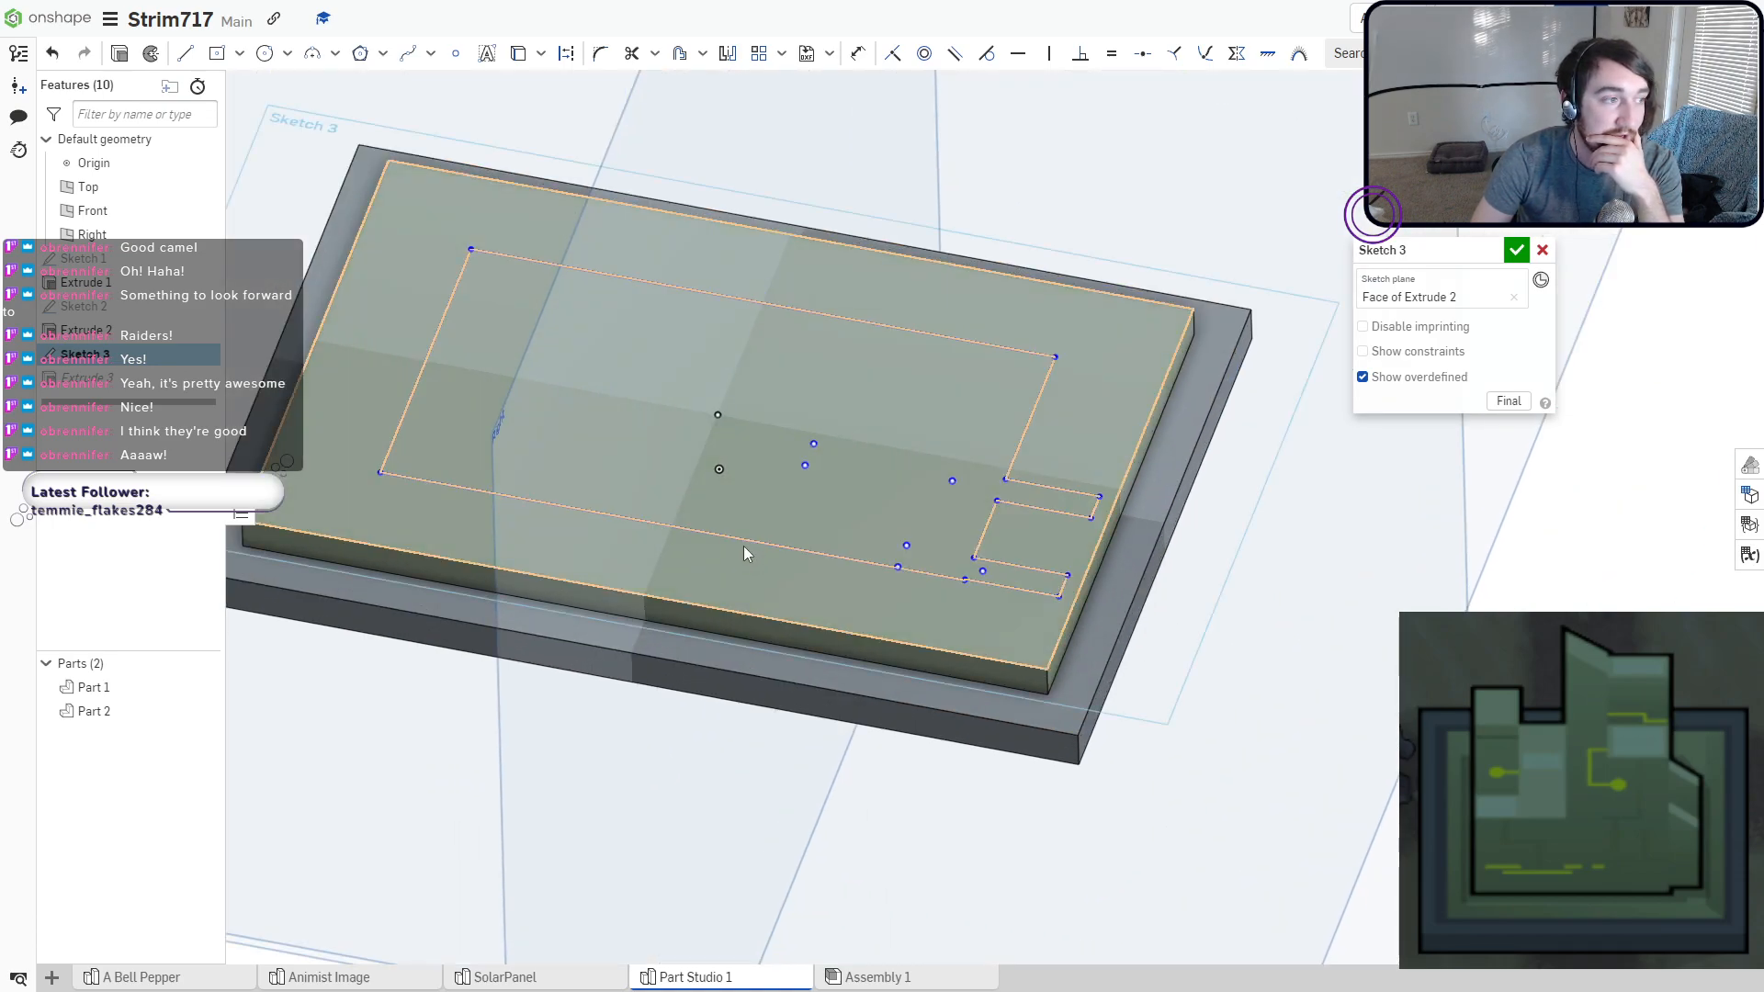
pyautogui.moveTo(744, 542); pyautogui.dragTo(720, 552)
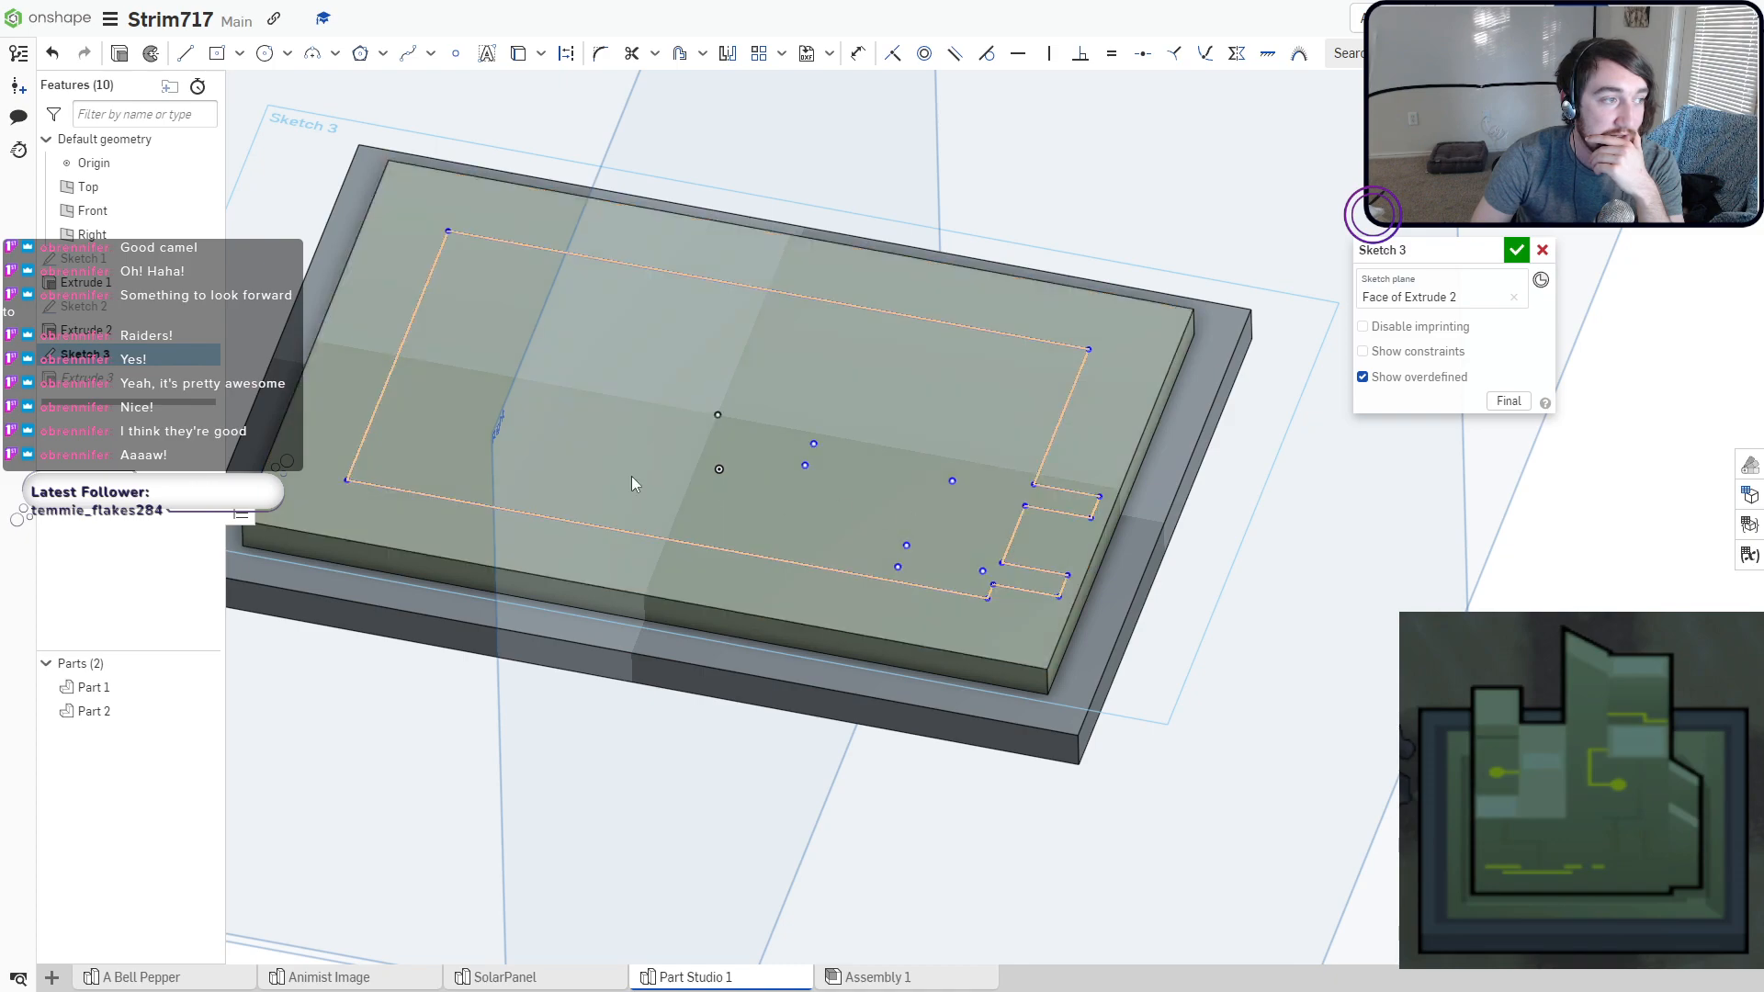
pyautogui.click(718, 415)
pyautogui.press('d')
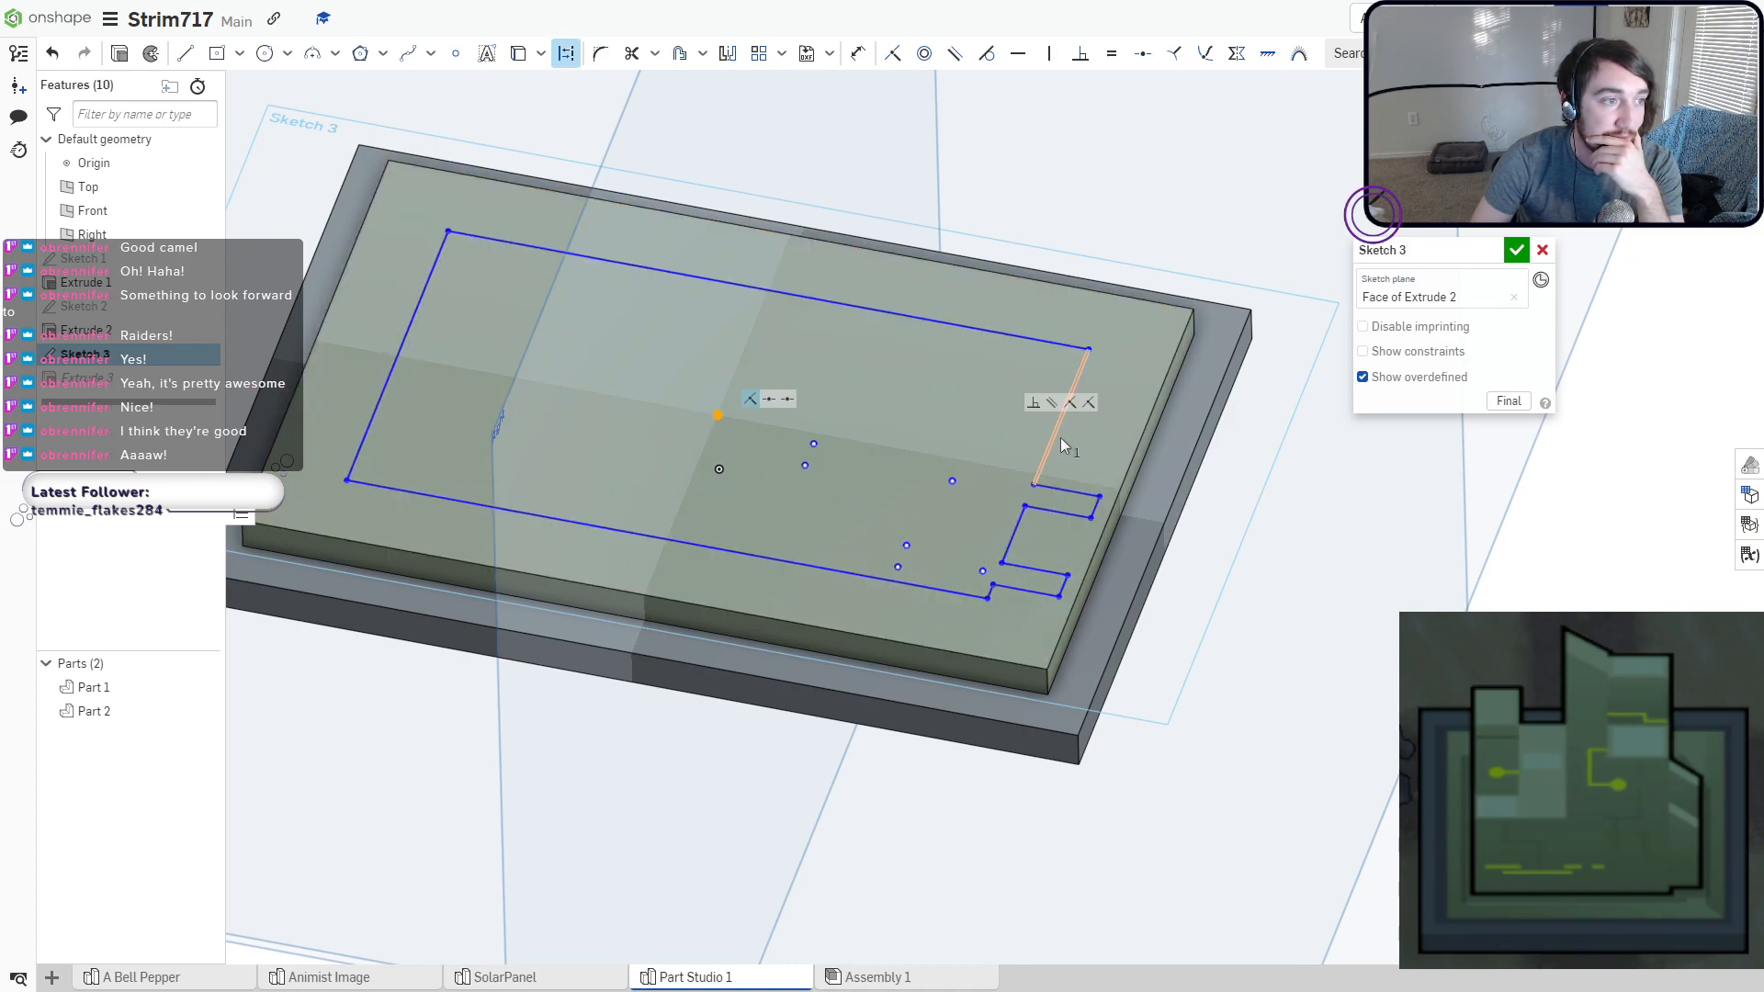
pyautogui.press('Escape')
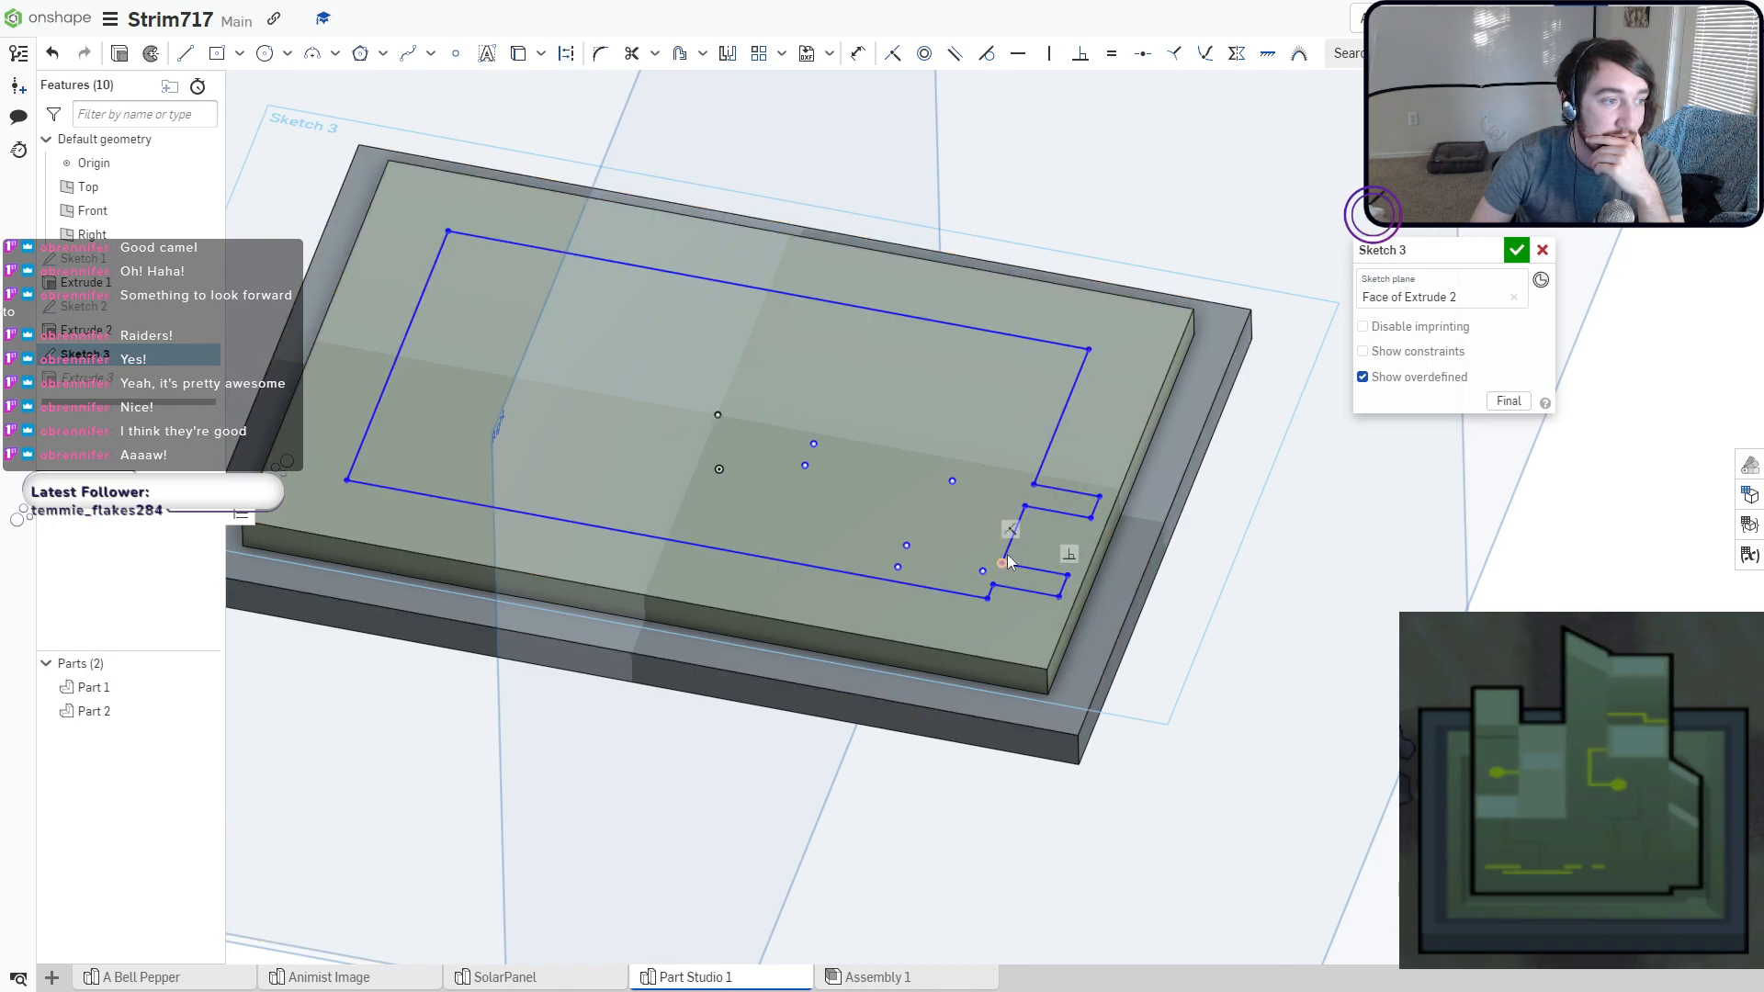
pyautogui.moveTo(1005, 546); pyautogui.dragTo(999, 544)
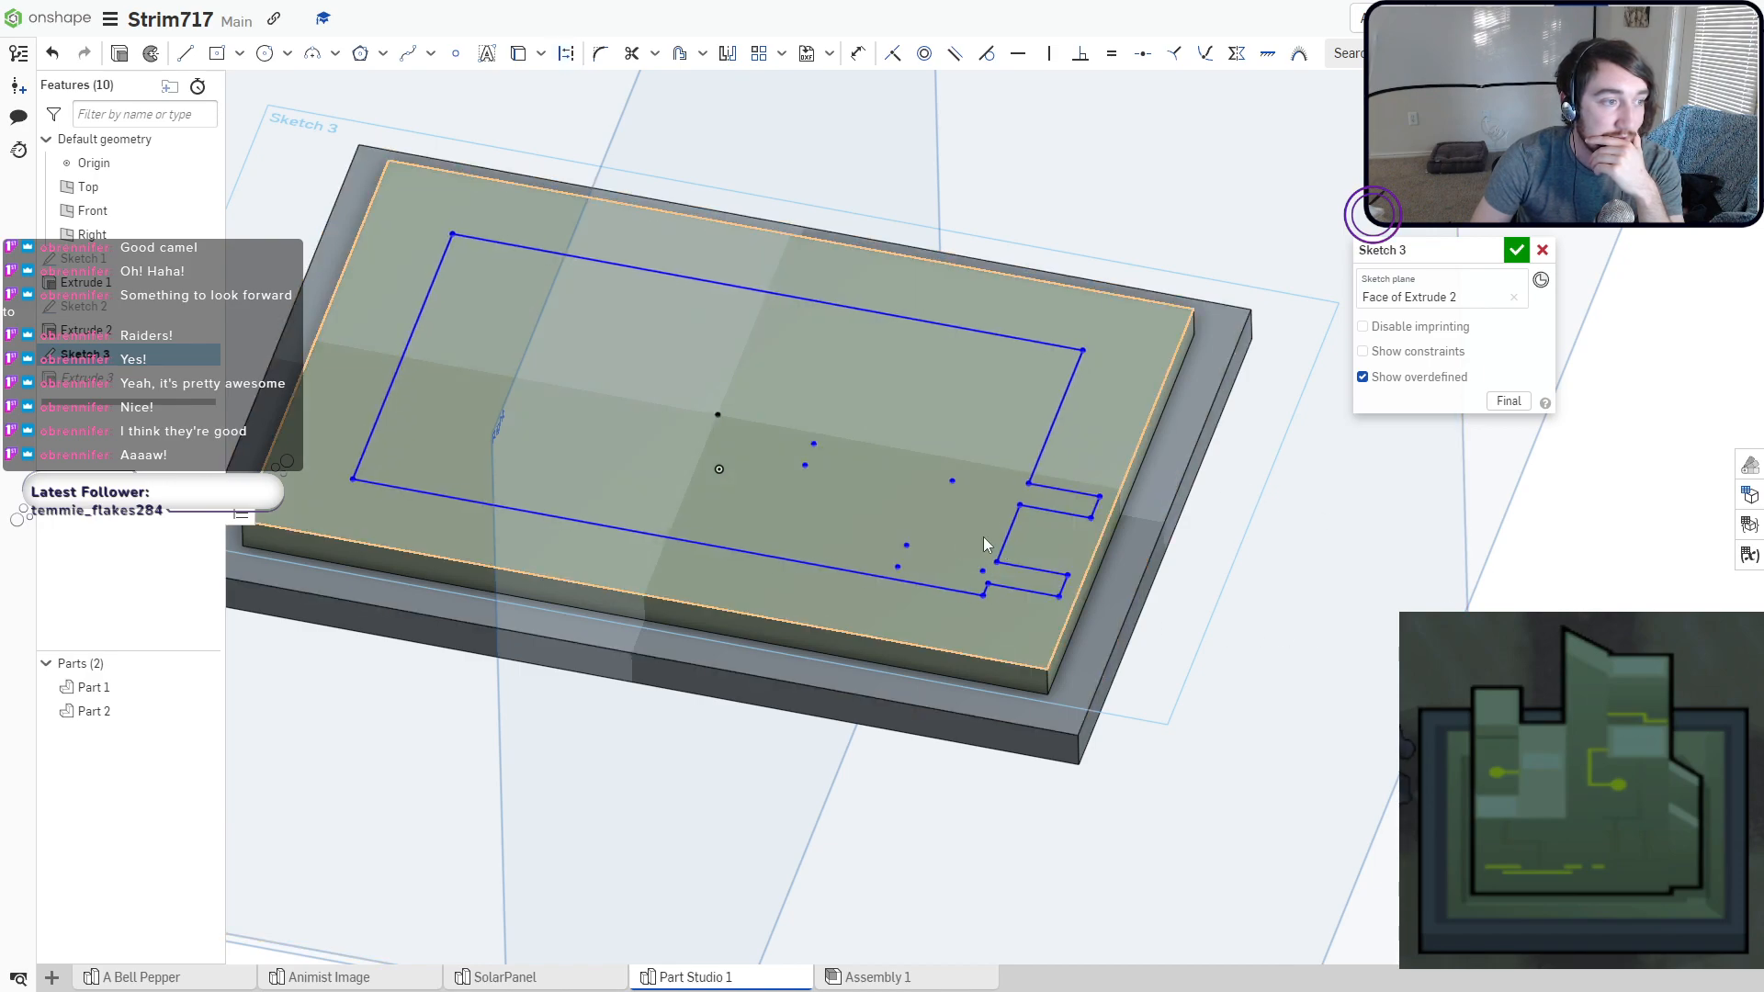
# Increase the depth of the building extrusion slightly and accept the feature.
pyautogui.doubleClick(85, 378)
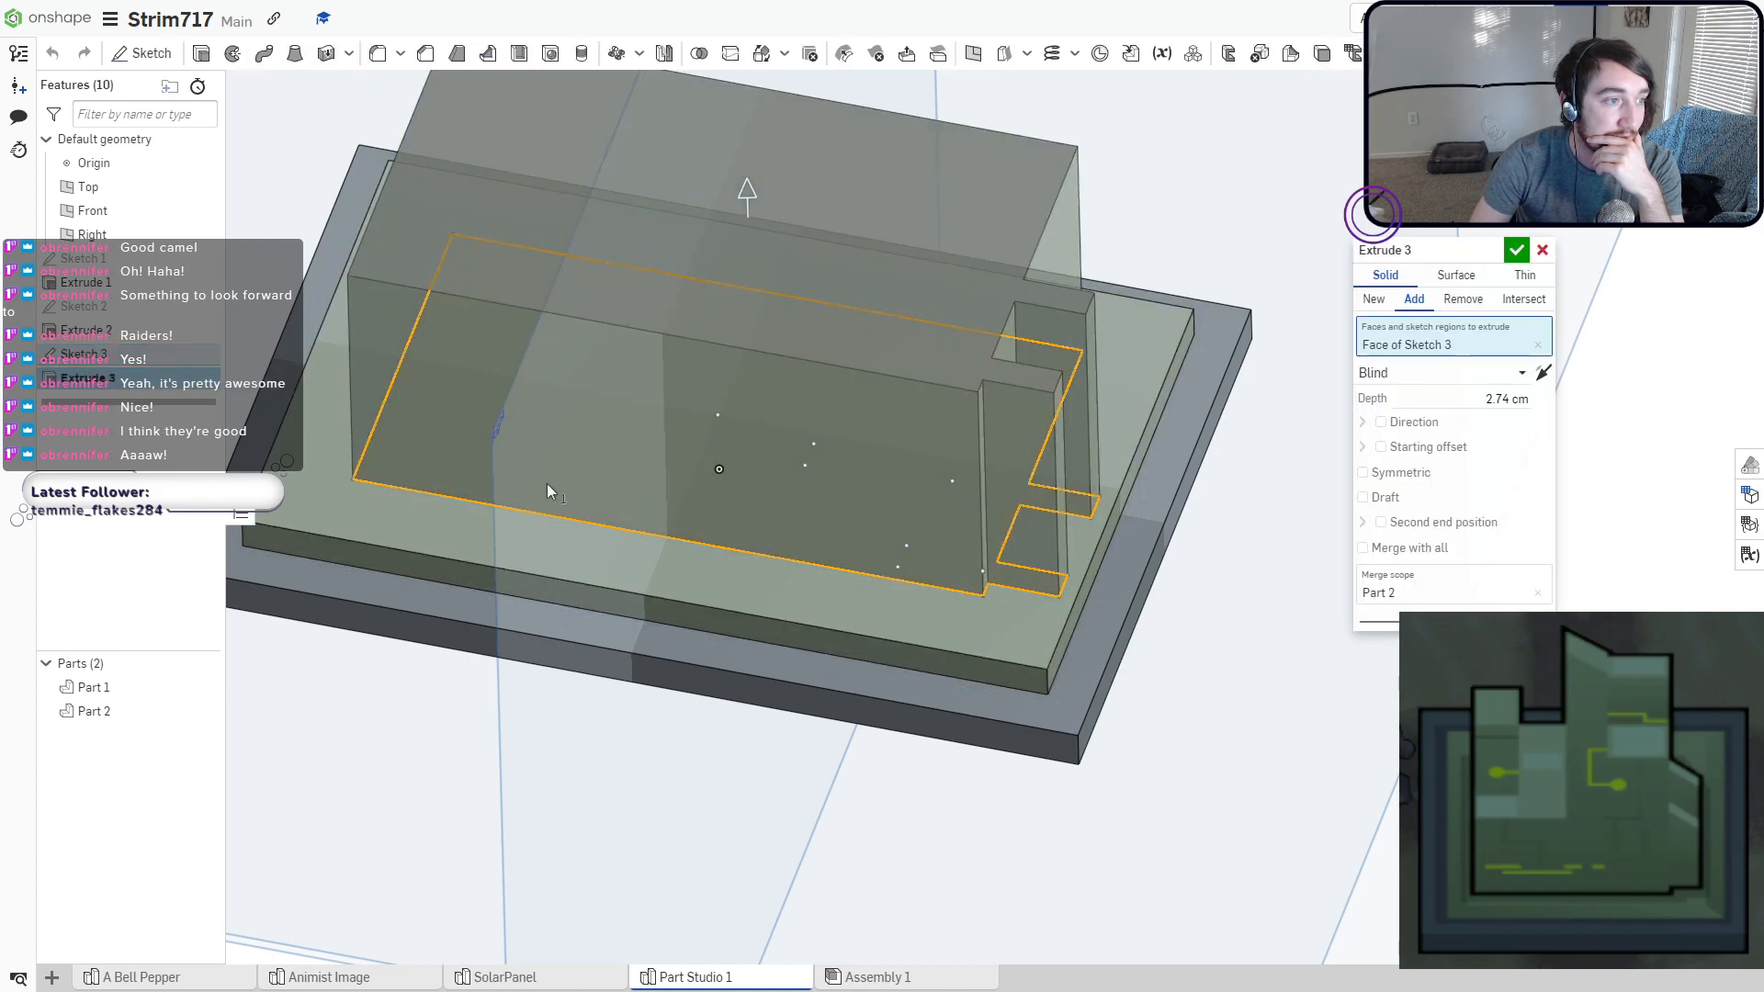
pyautogui.moveTo(548, 485)
pyautogui.mouseDown(button='right')
pyautogui.moveTo(591, 470)
pyautogui.moveTo(603, 438)
pyautogui.mouseUp(button='right')
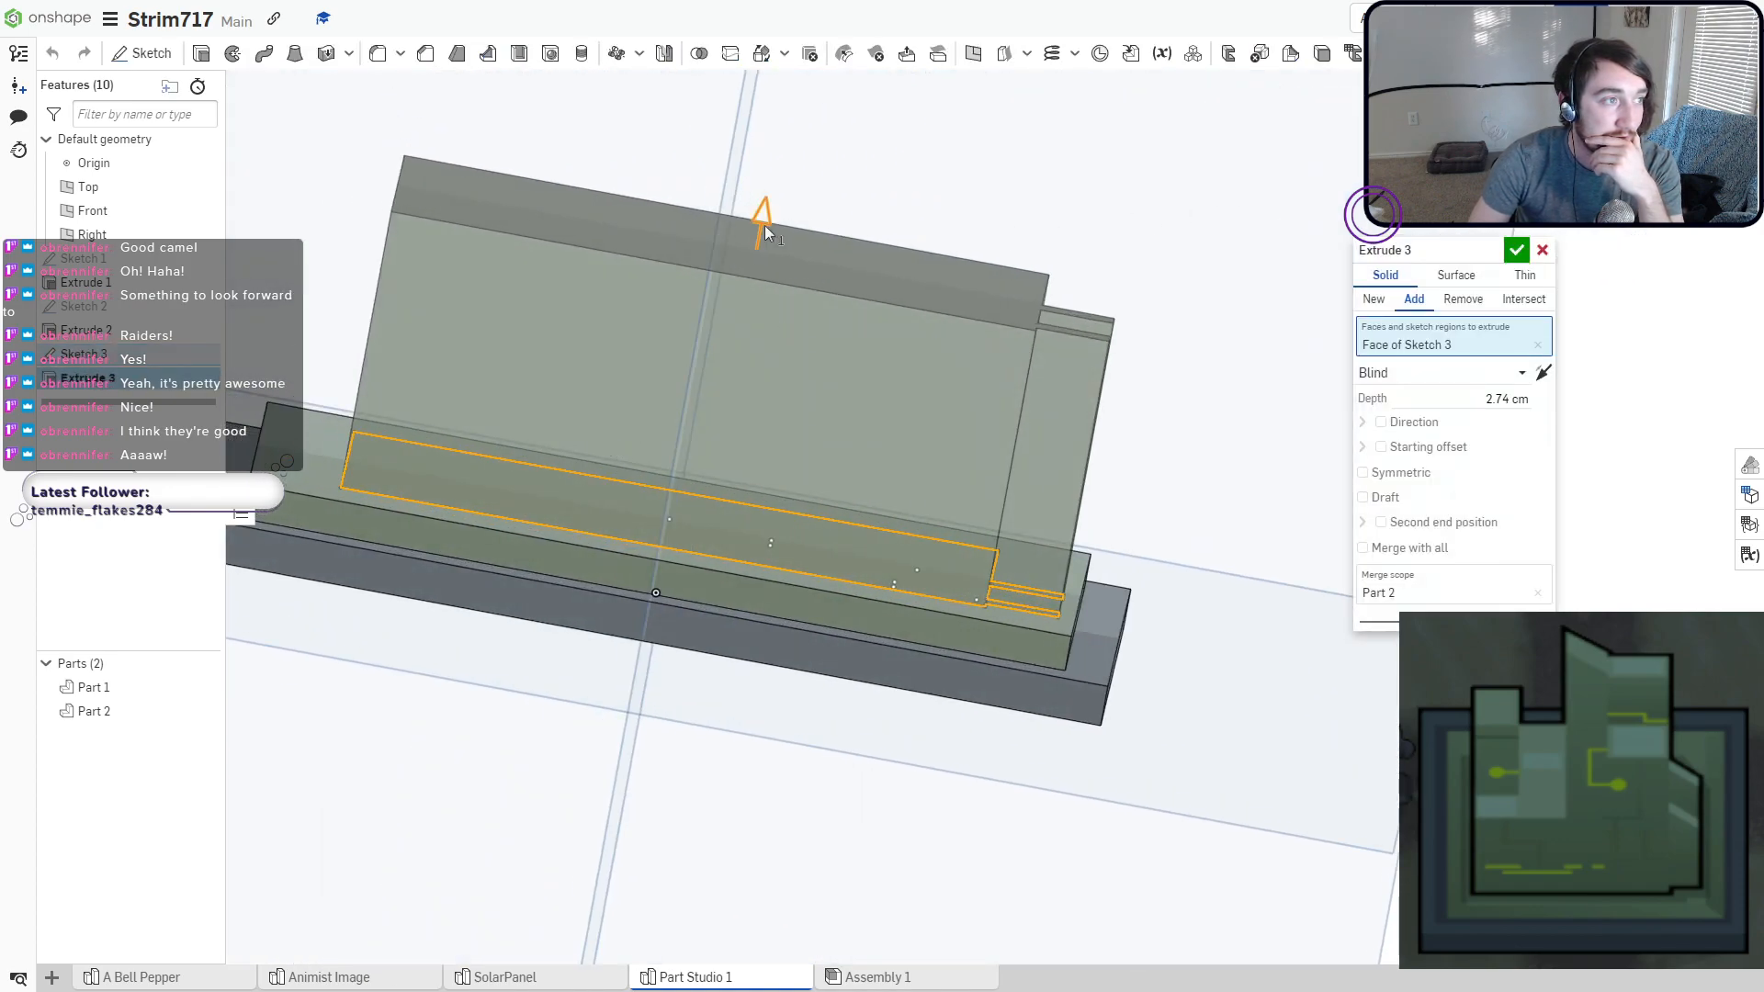
pyautogui.moveTo(764, 224); pyautogui.dragTo(792, 206)
pyautogui.click(1516, 250)
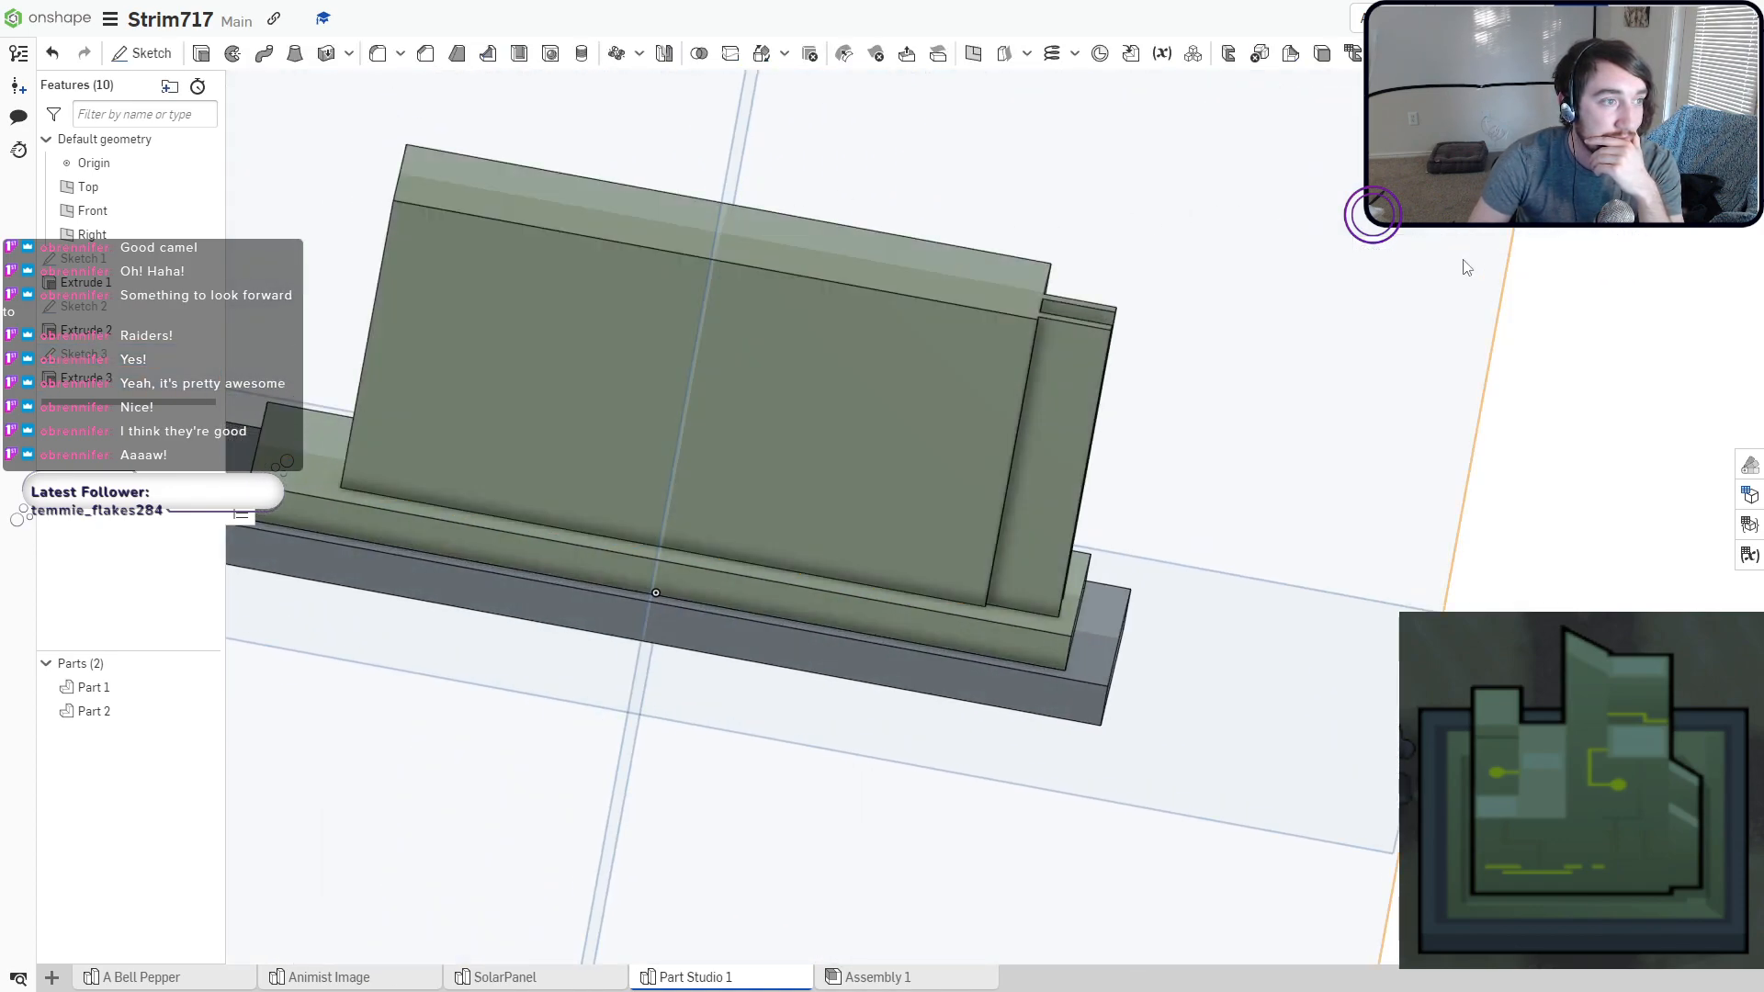
# Sketch a diagonal line about 0.87 cm long on the front tab's face, from its inner top corner down to the outer edge.
pyautogui.moveTo(1464, 267); pyautogui.dragTo(1716, 229, button='right')
pyautogui.click(1693, 154)
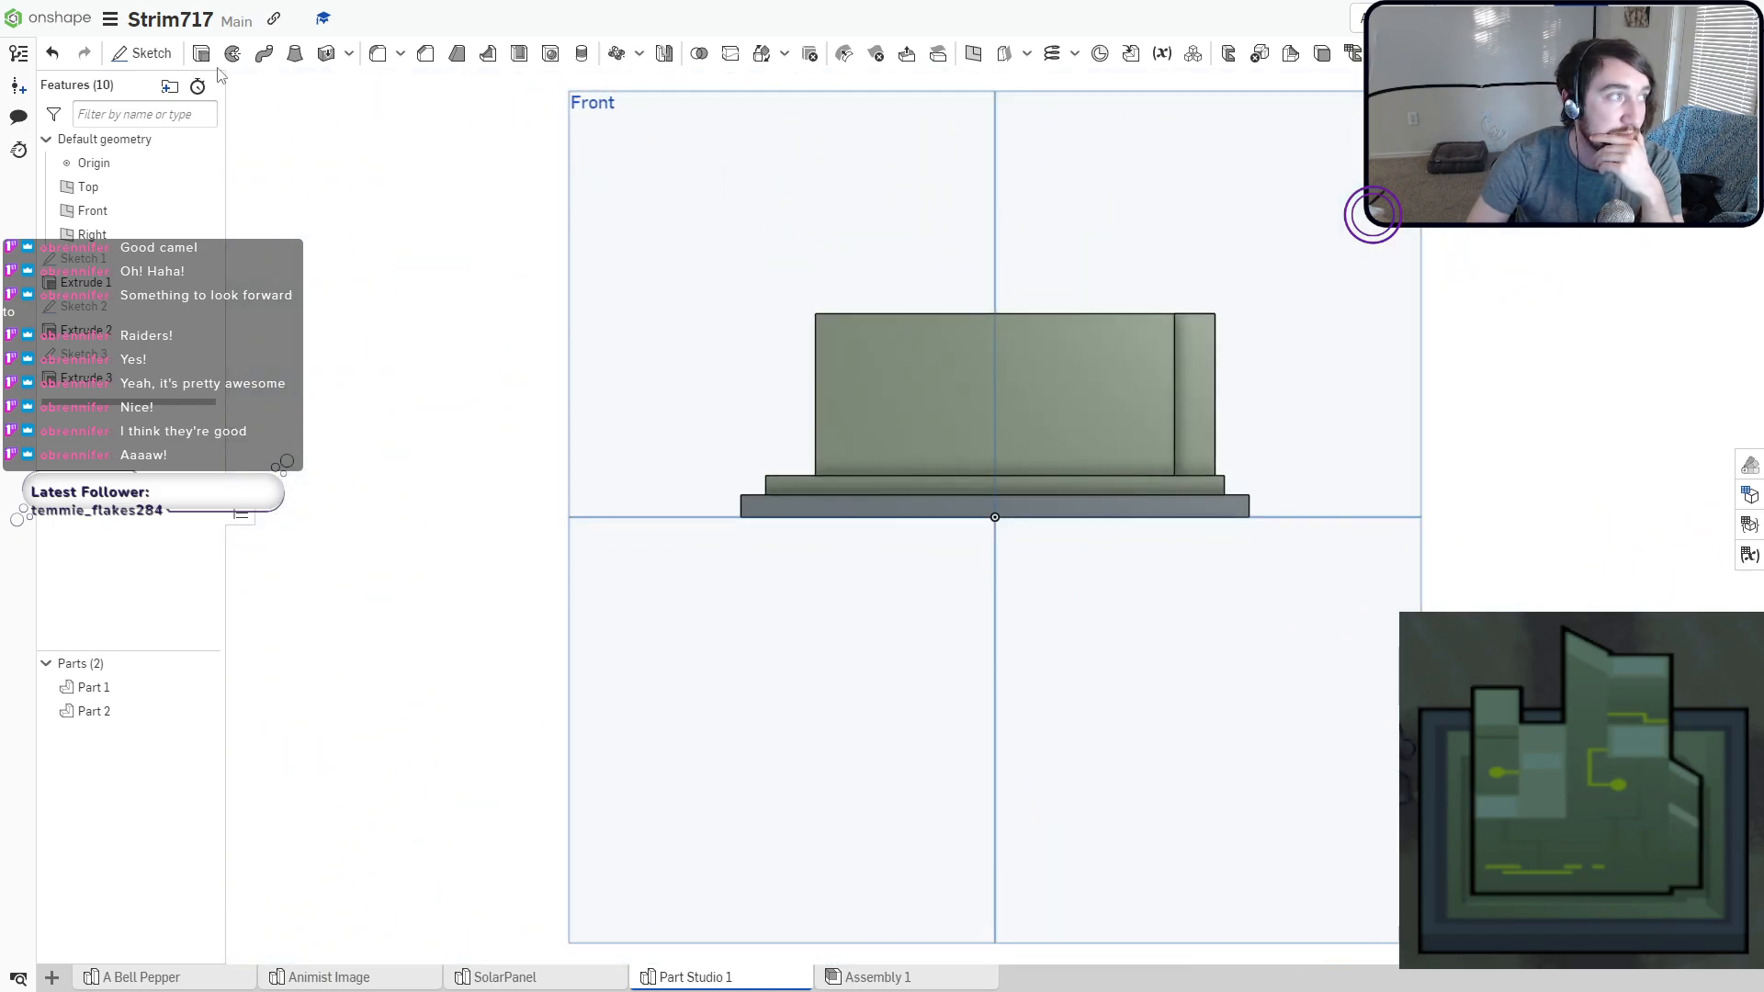
pyautogui.click(166, 57)
pyautogui.click(1198, 373)
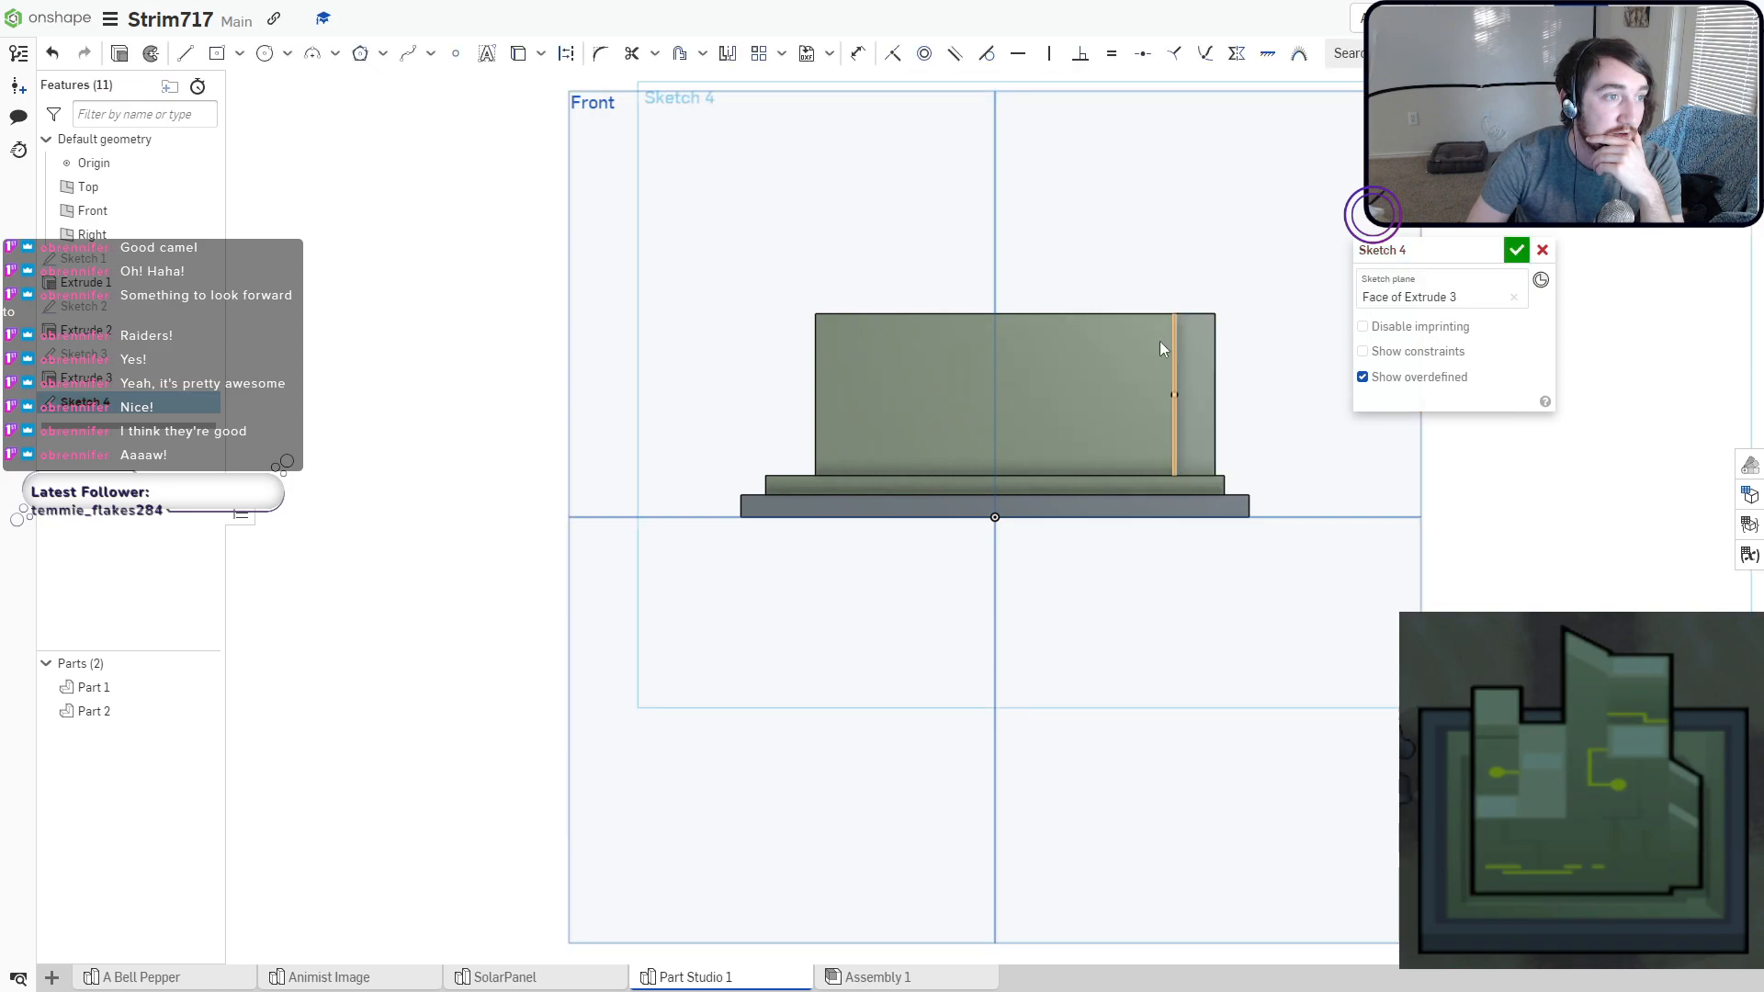
pyautogui.click(185, 53)
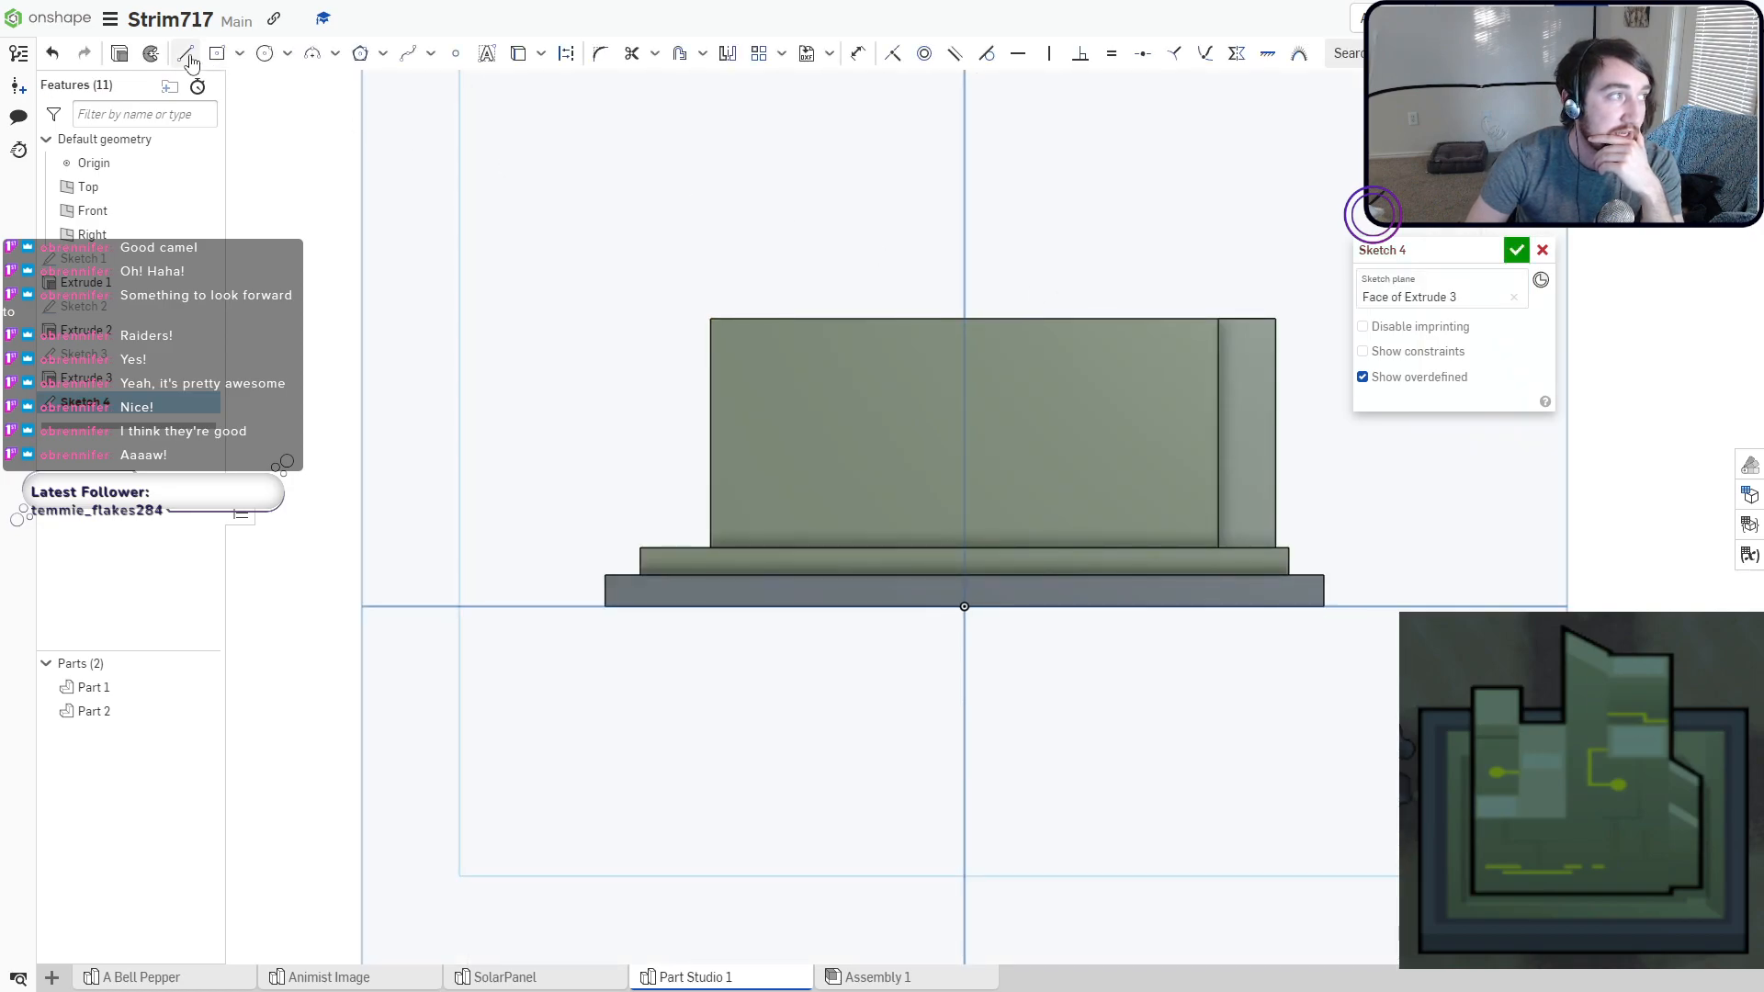
pyautogui.click(1218, 319)
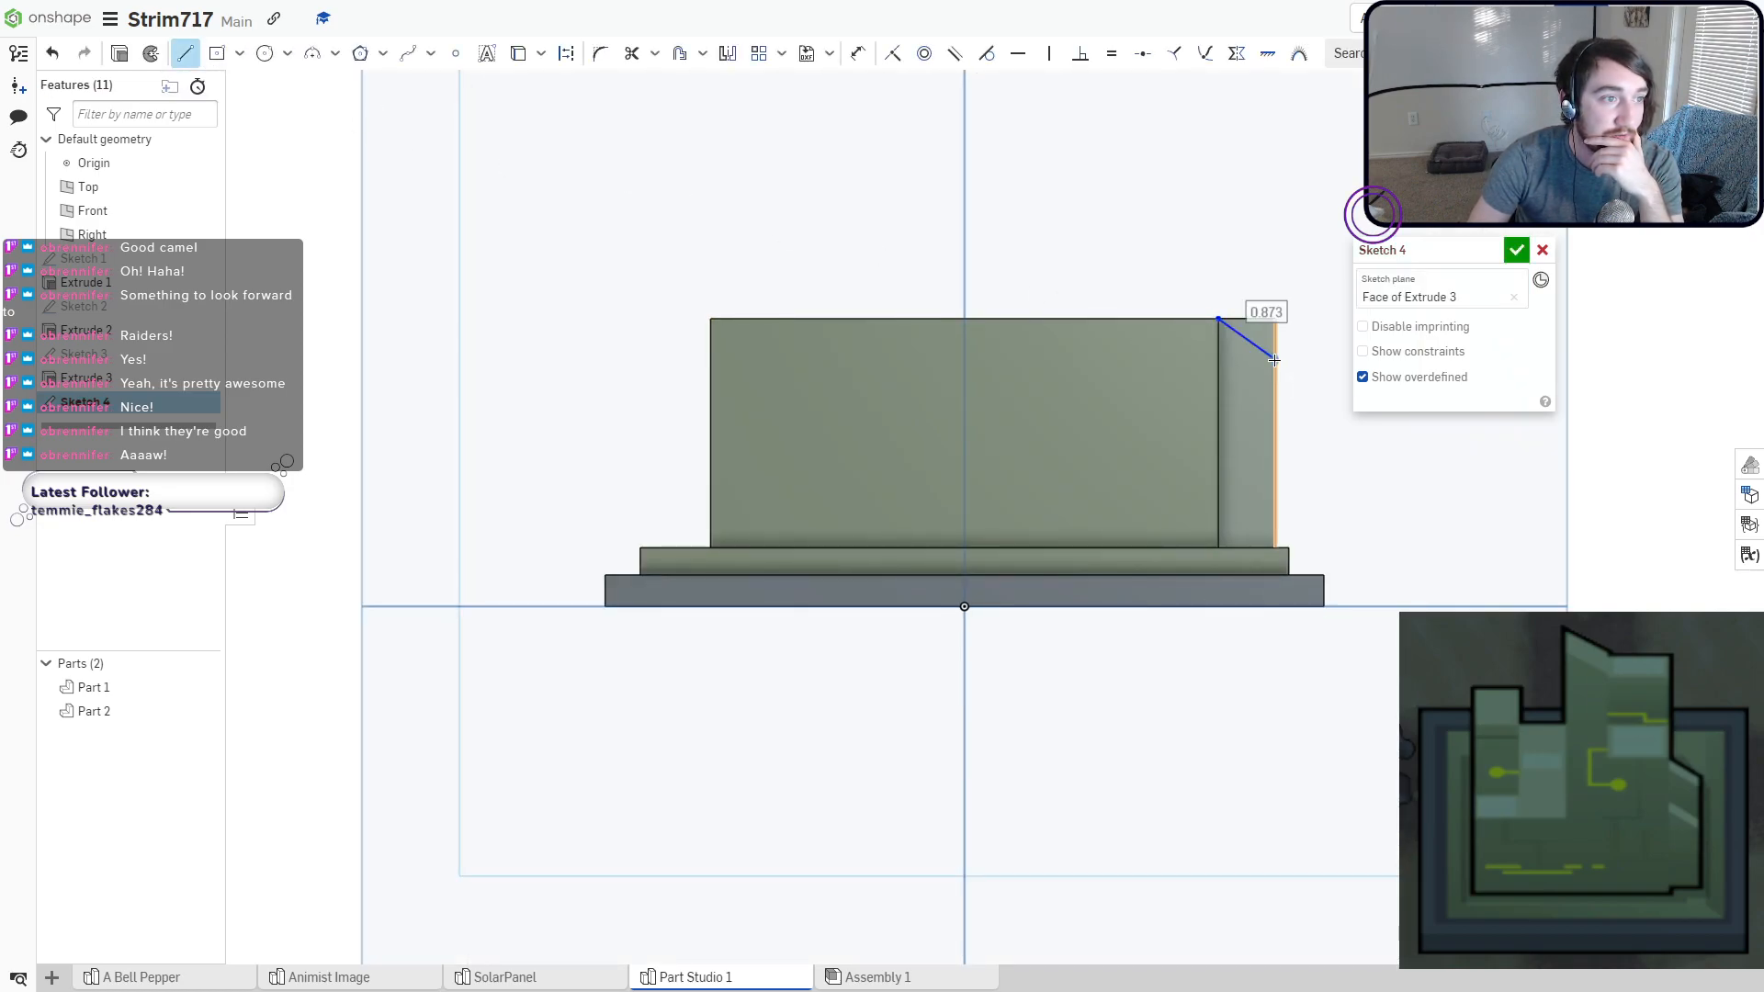
pyautogui.click(1276, 359)
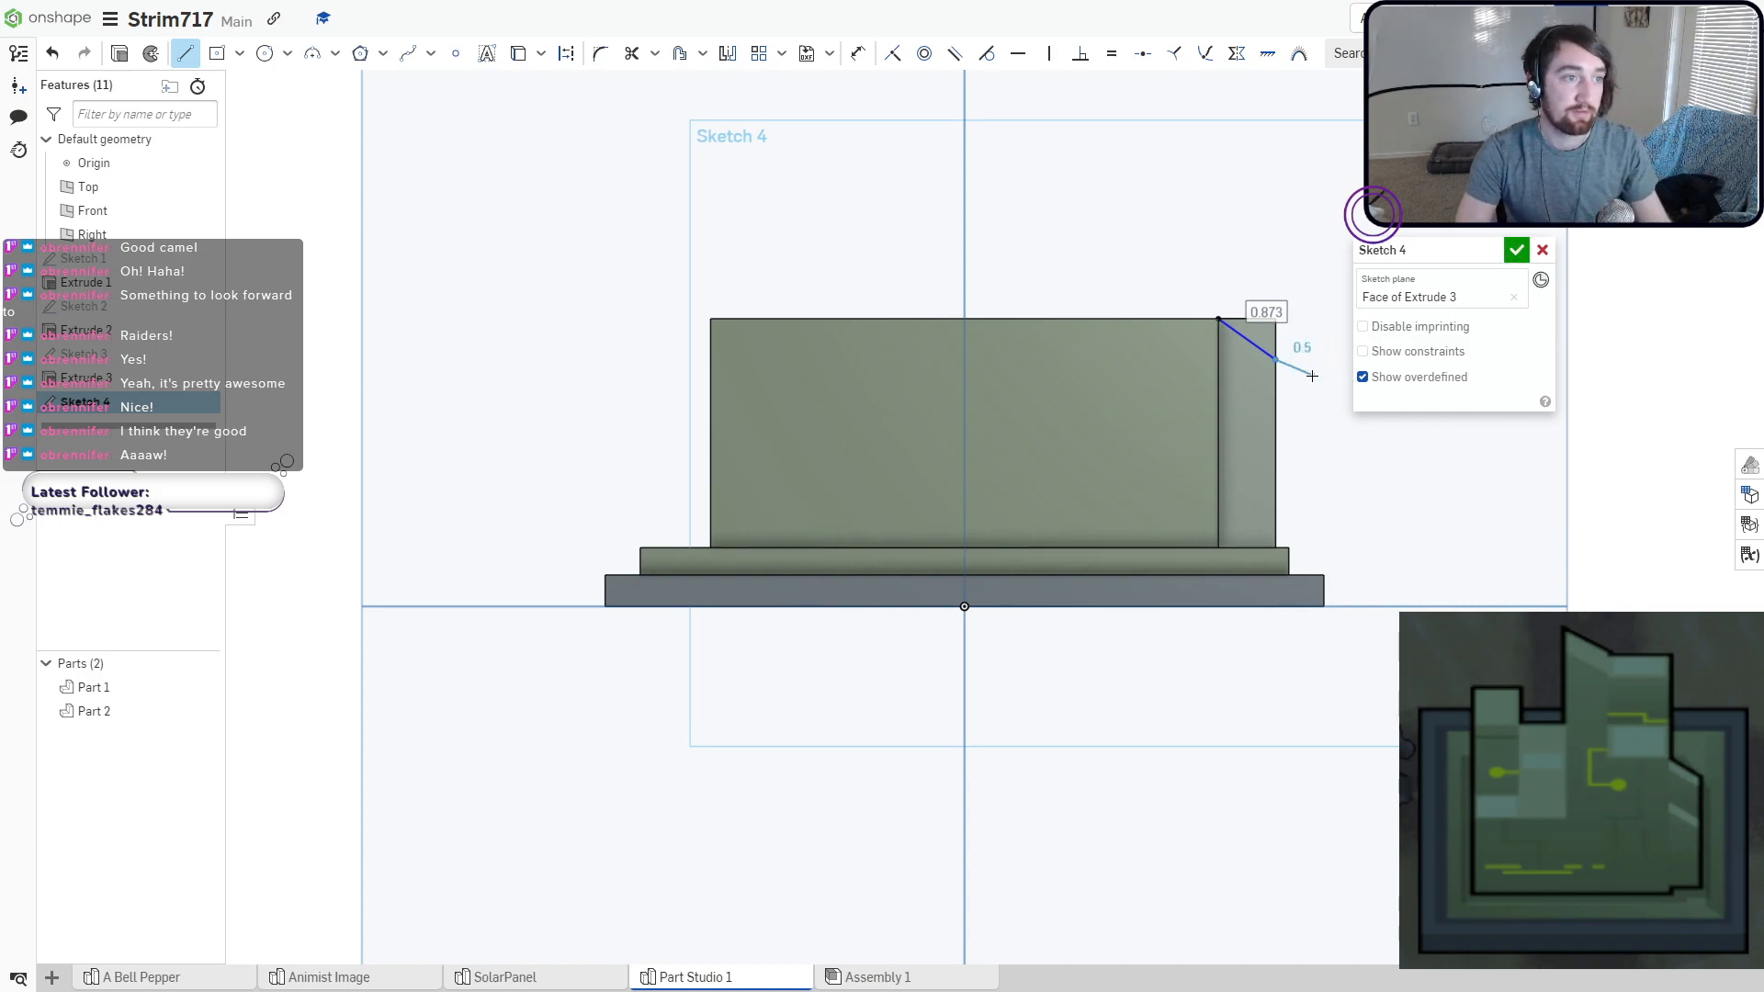
pyautogui.press('Escape')
pyautogui.click(1516, 250)
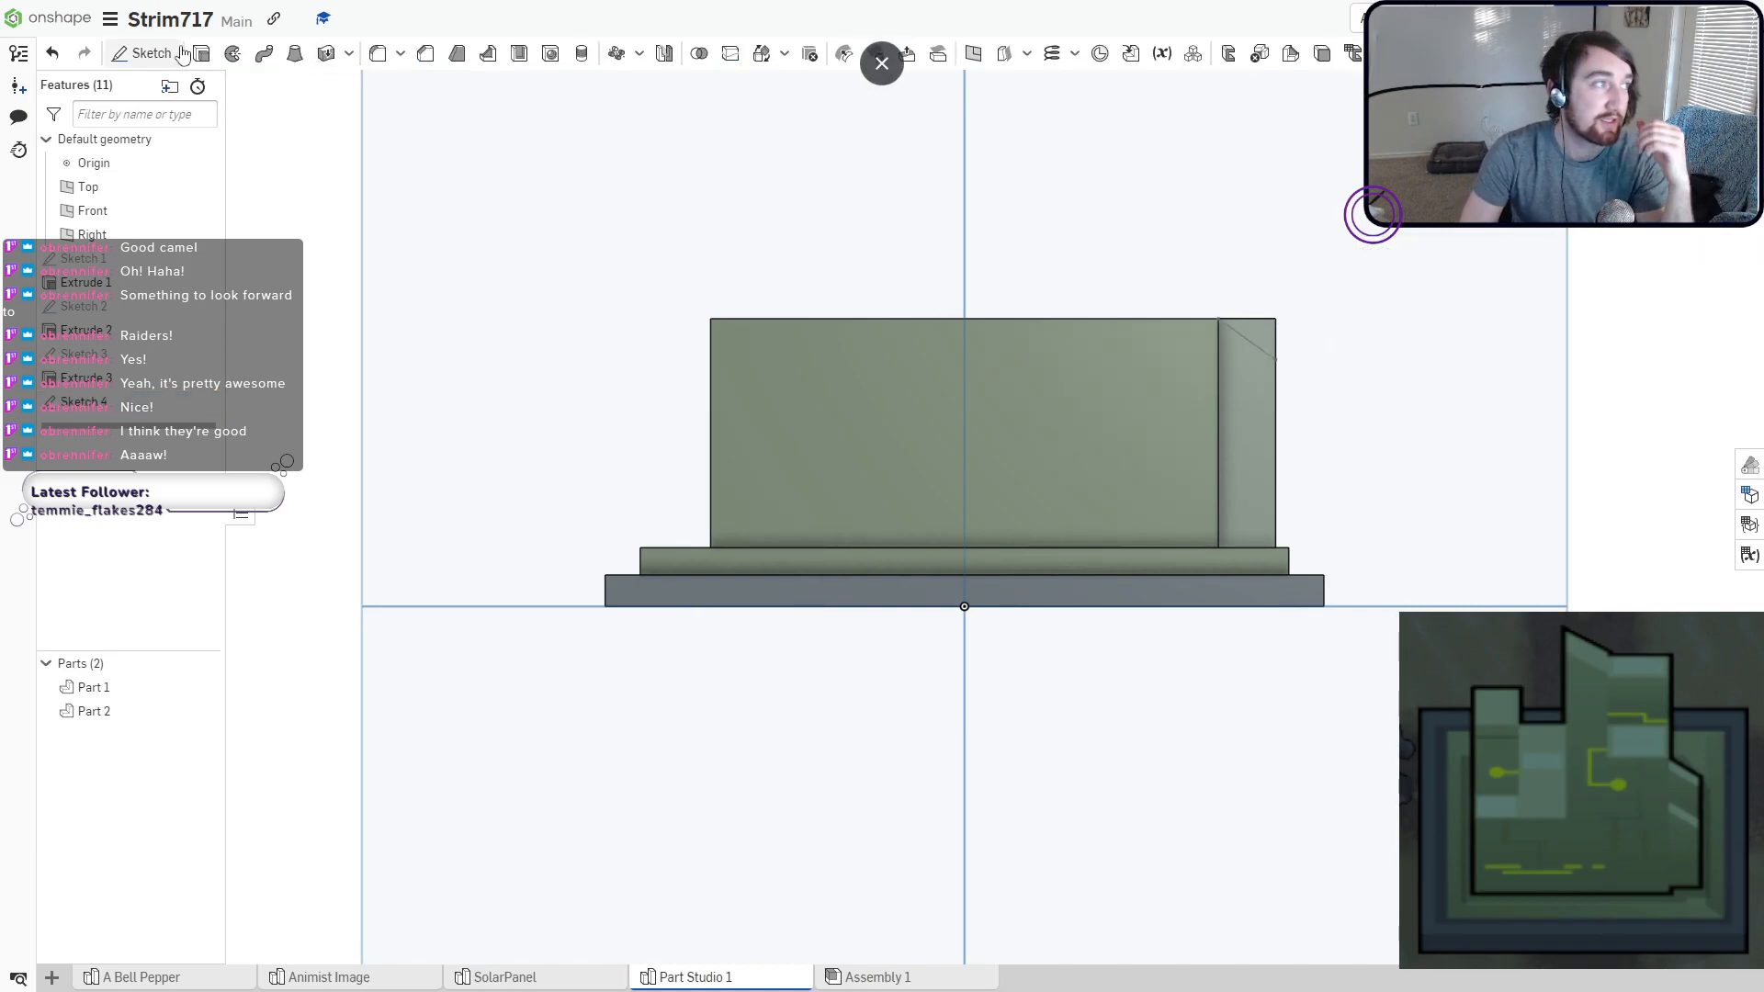
# Extrude the triangular region above the diagonal 2.5 cm as a Remove, cutting the outer upper corners off both side tabs.
pyautogui.hotkey('shift', 'e')
pyautogui.click(1246, 327)
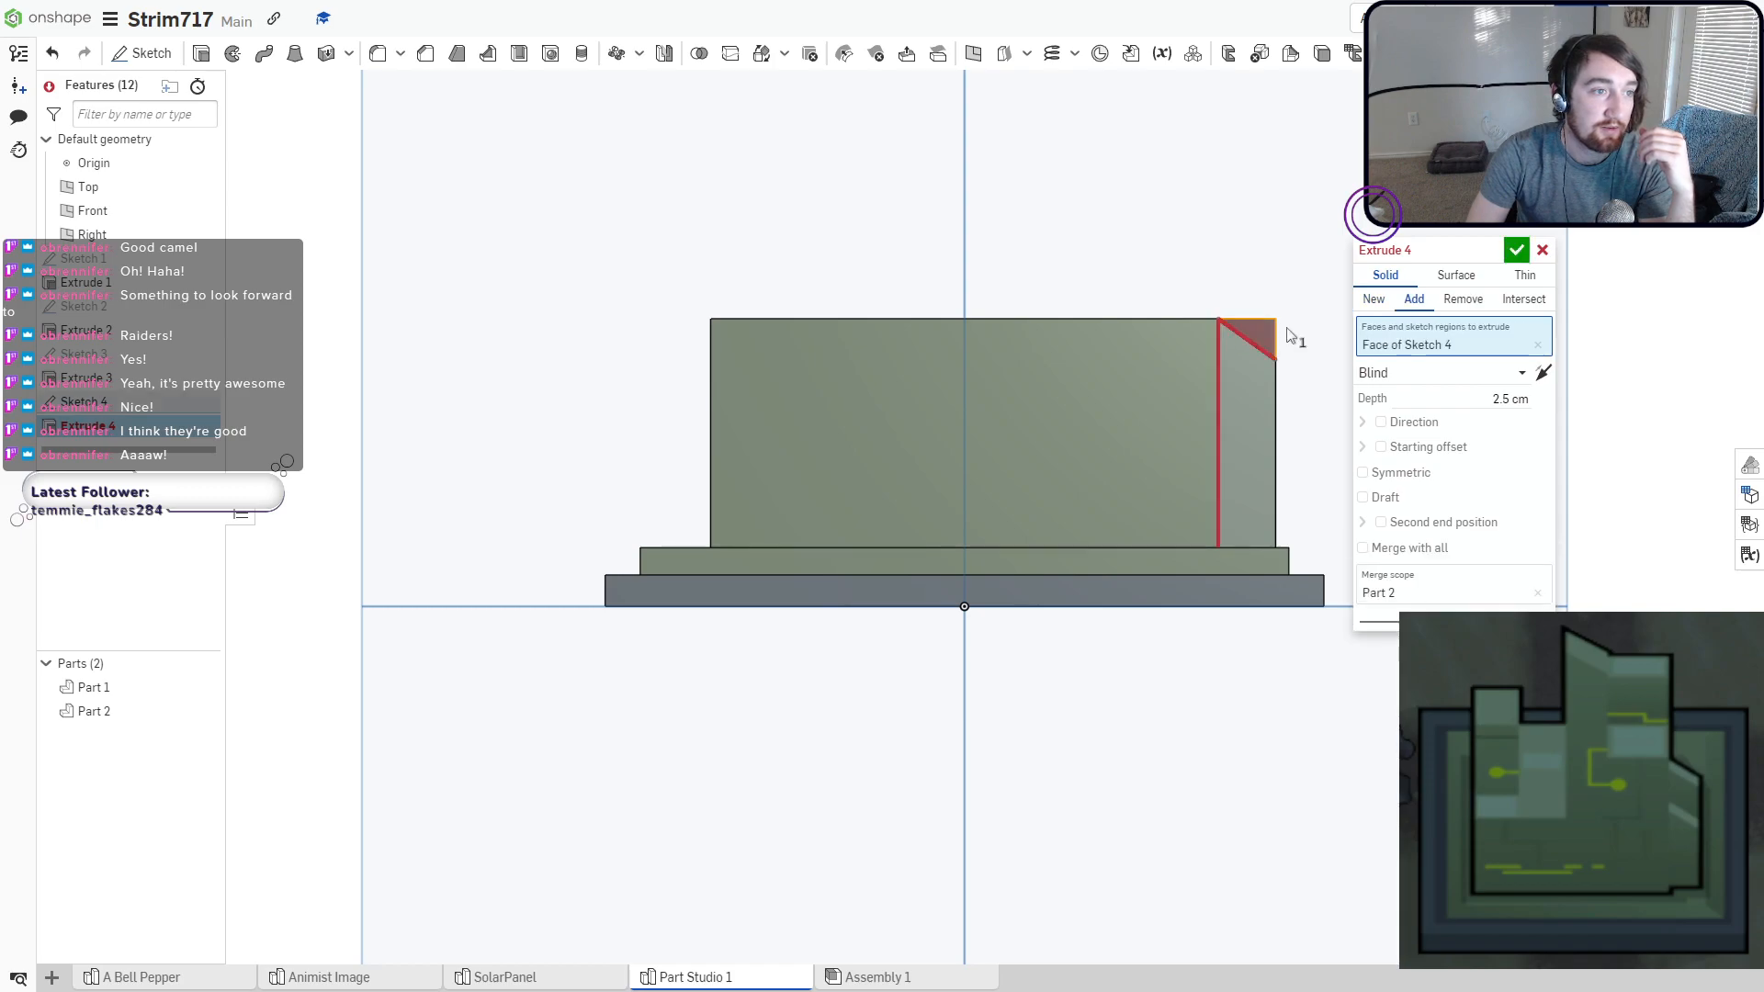
pyautogui.click(1462, 299)
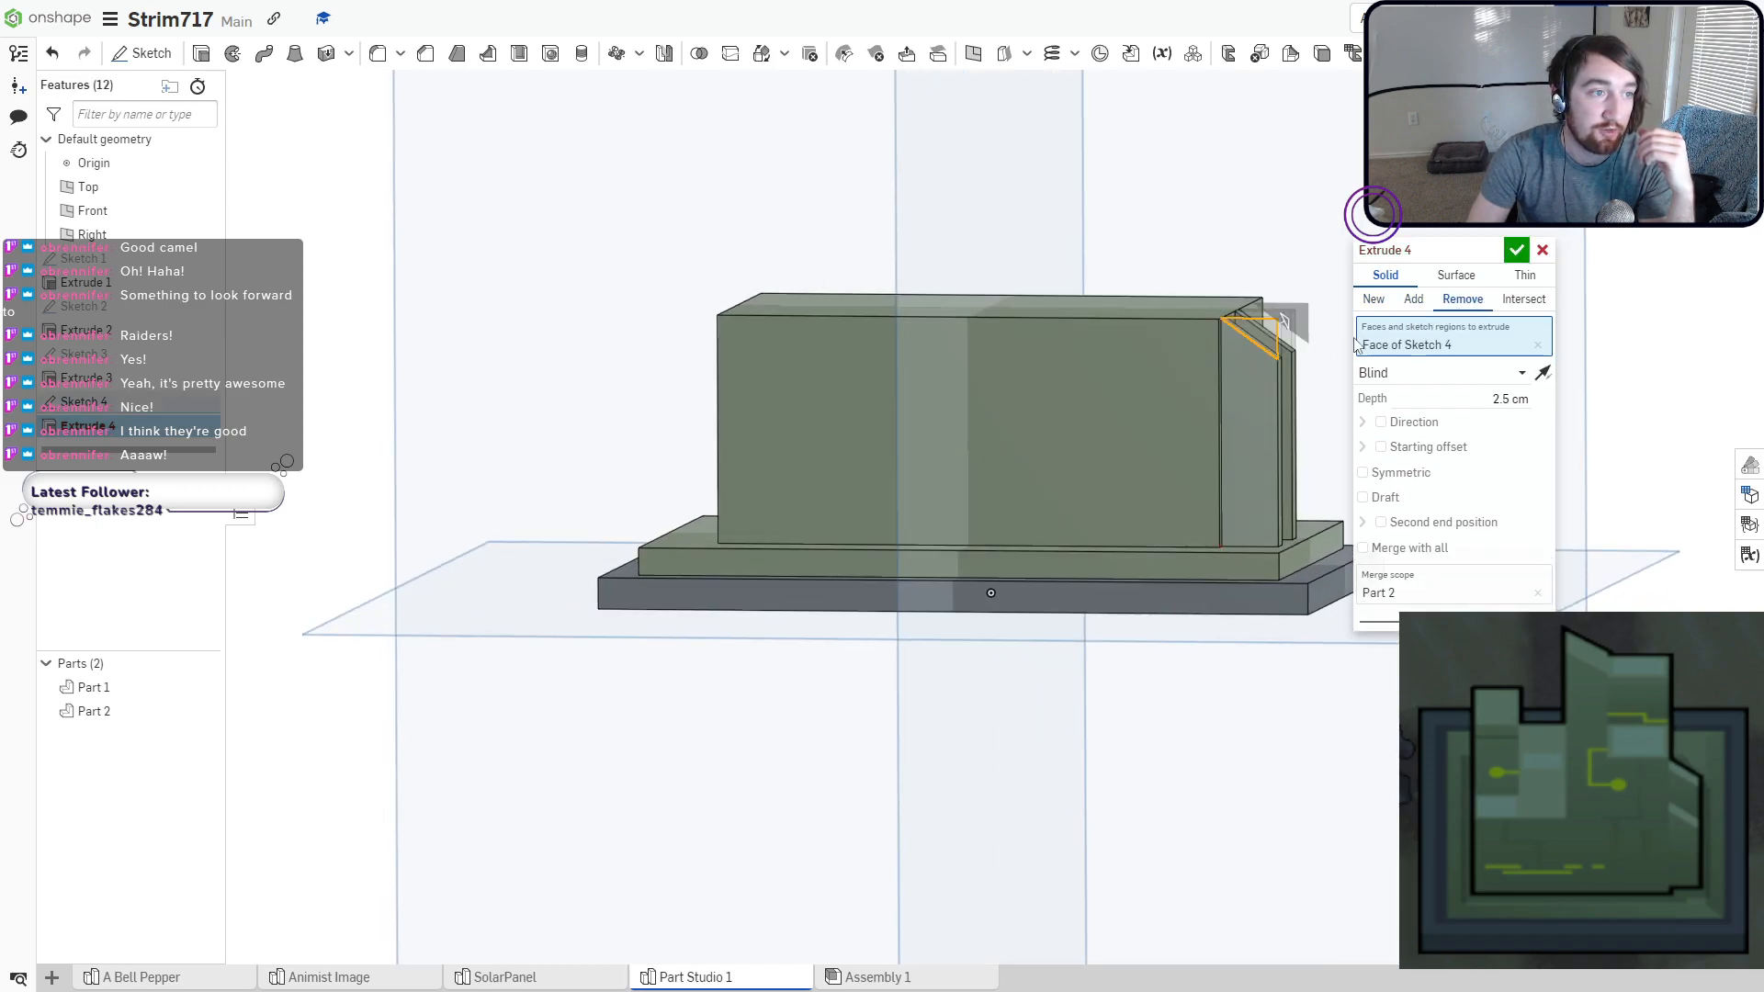
pyautogui.click(1516, 250)
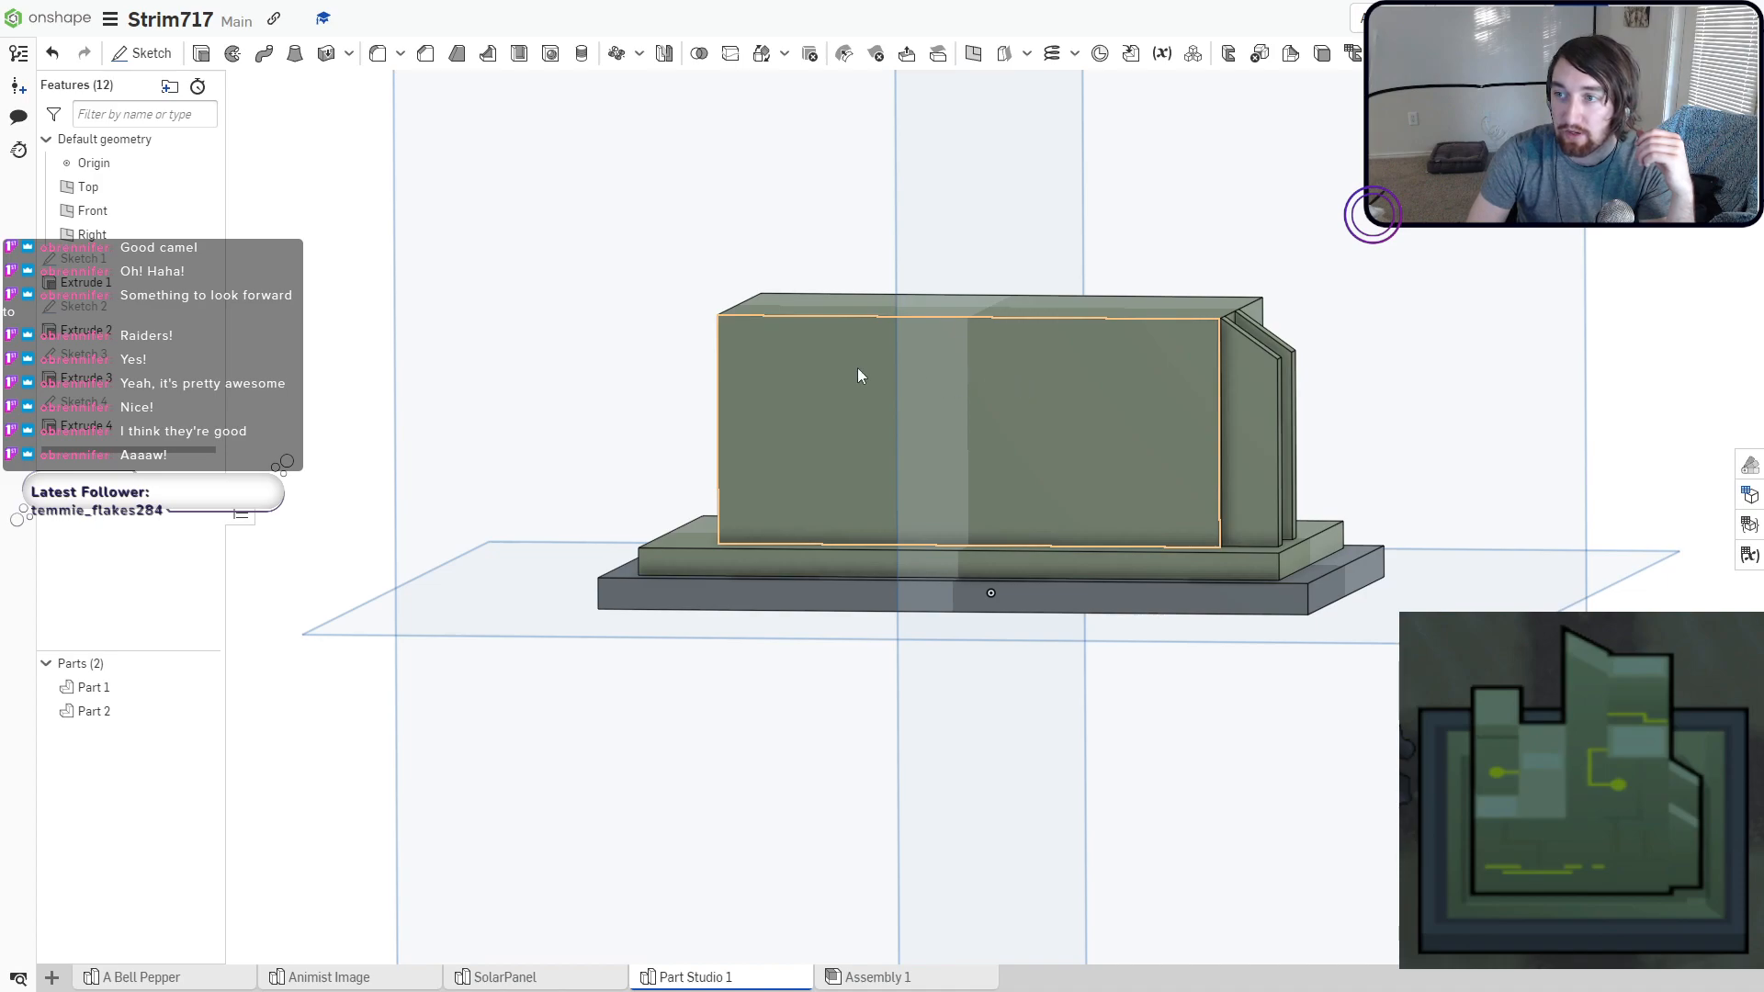
# Start a sketch on the main block's top face and draw a rectangle about 0.98 cm wide against the edge opposite the tabs.
pyautogui.moveTo(770, 337); pyautogui.dragTo(783, 441, button='right')
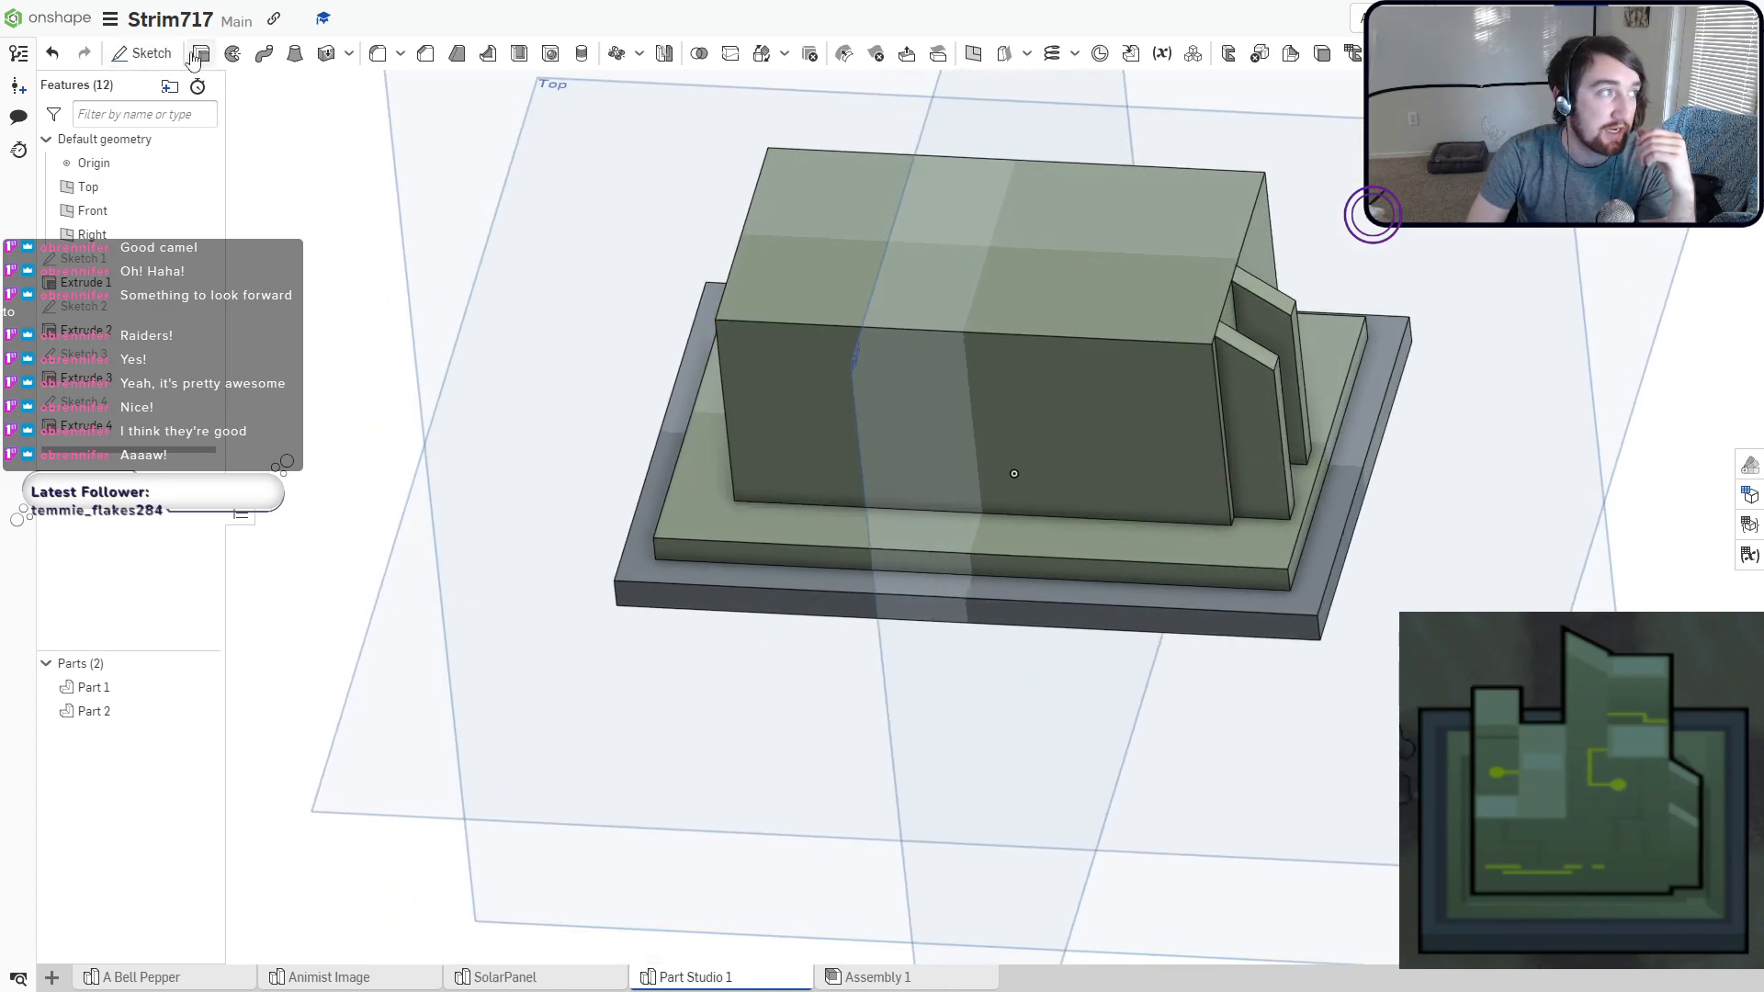
pyautogui.click(142, 53)
pyautogui.click(922, 300)
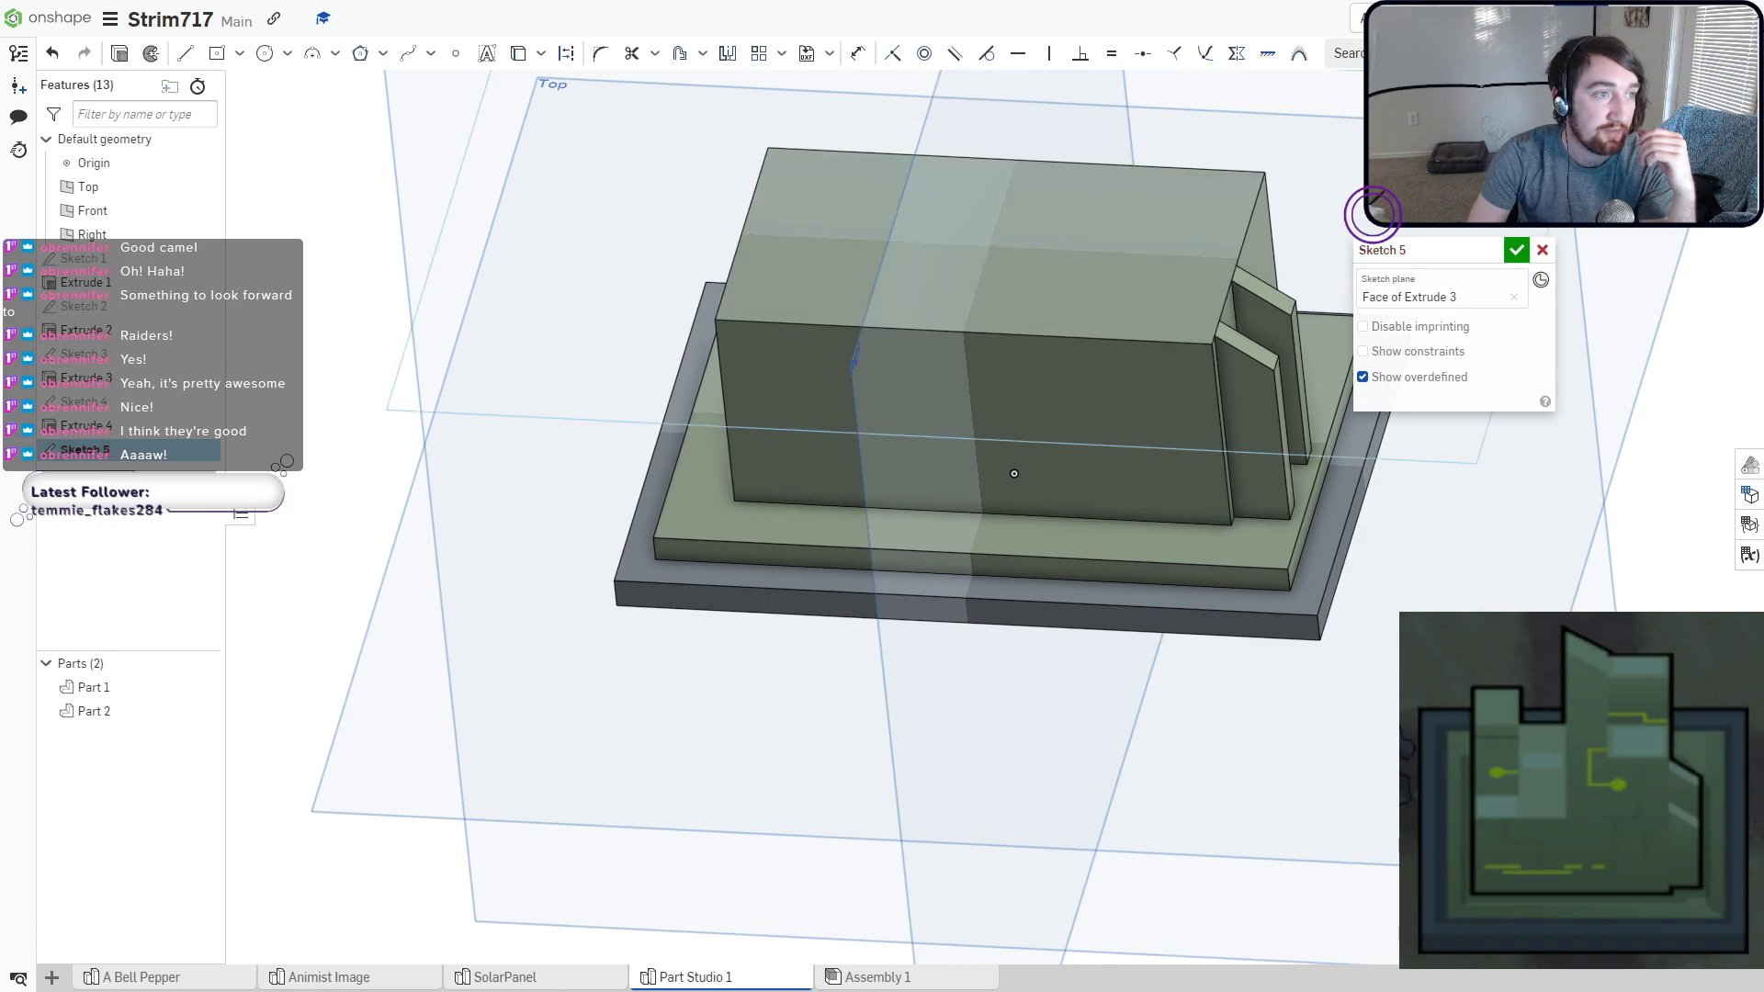
pyautogui.press('n')
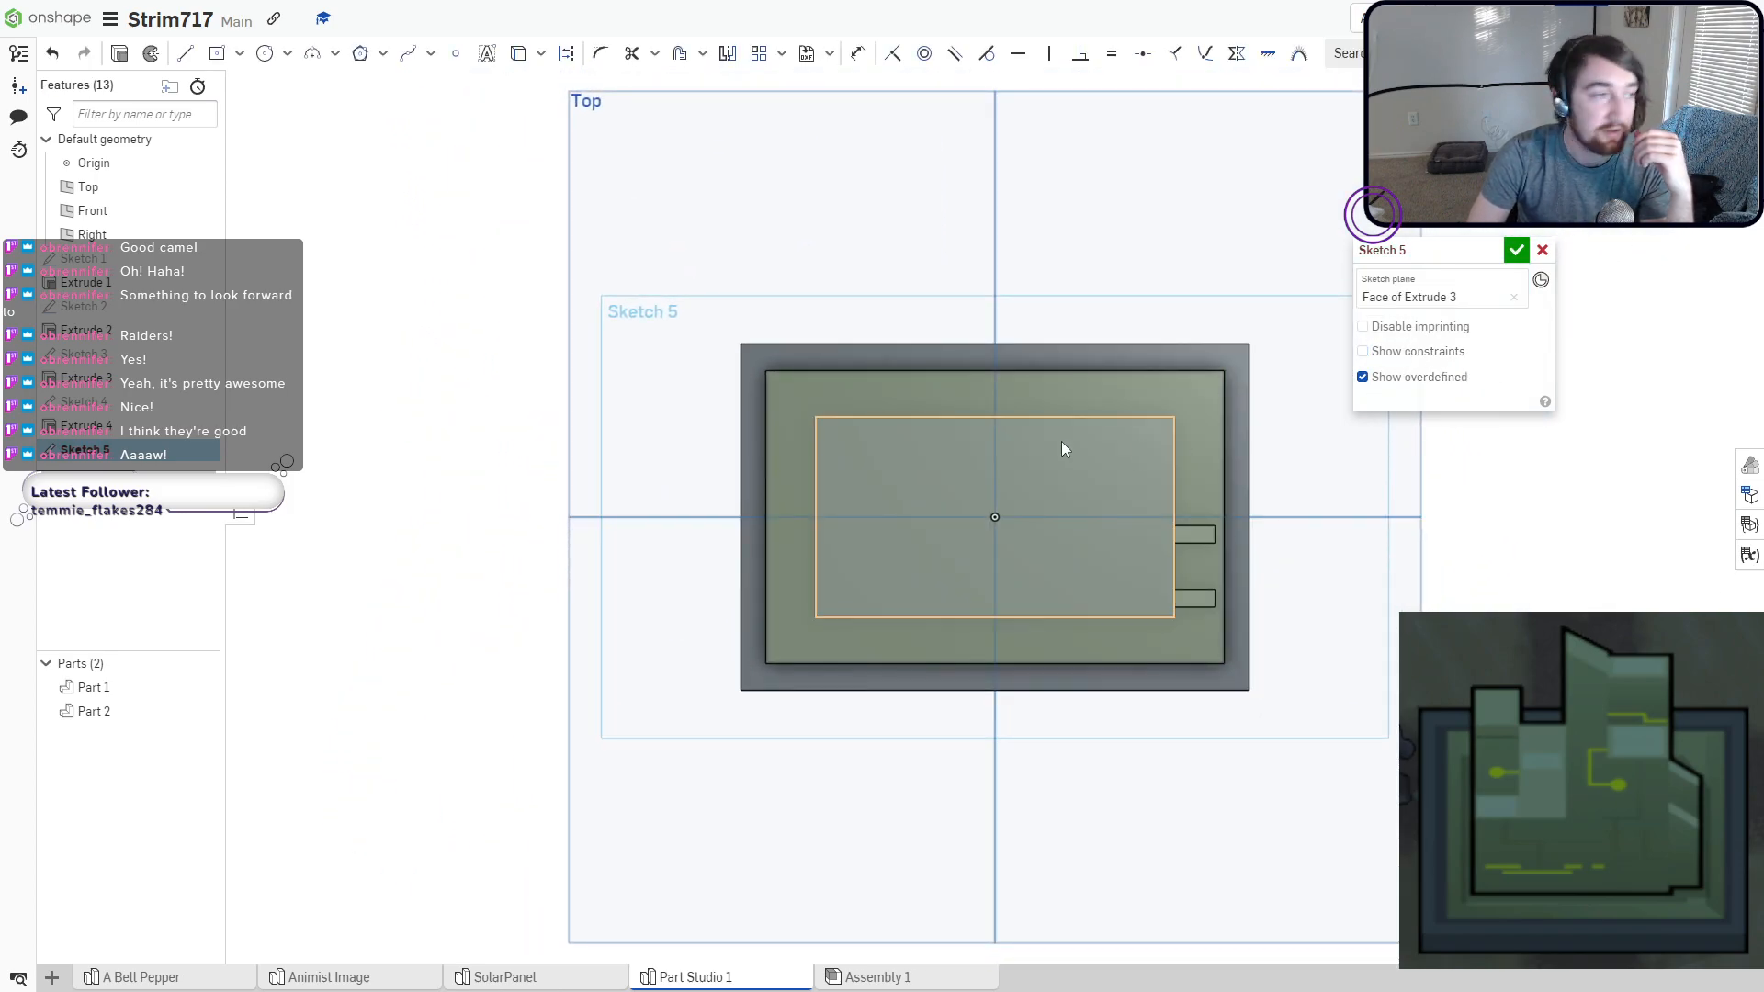
pyautogui.click(216, 53)
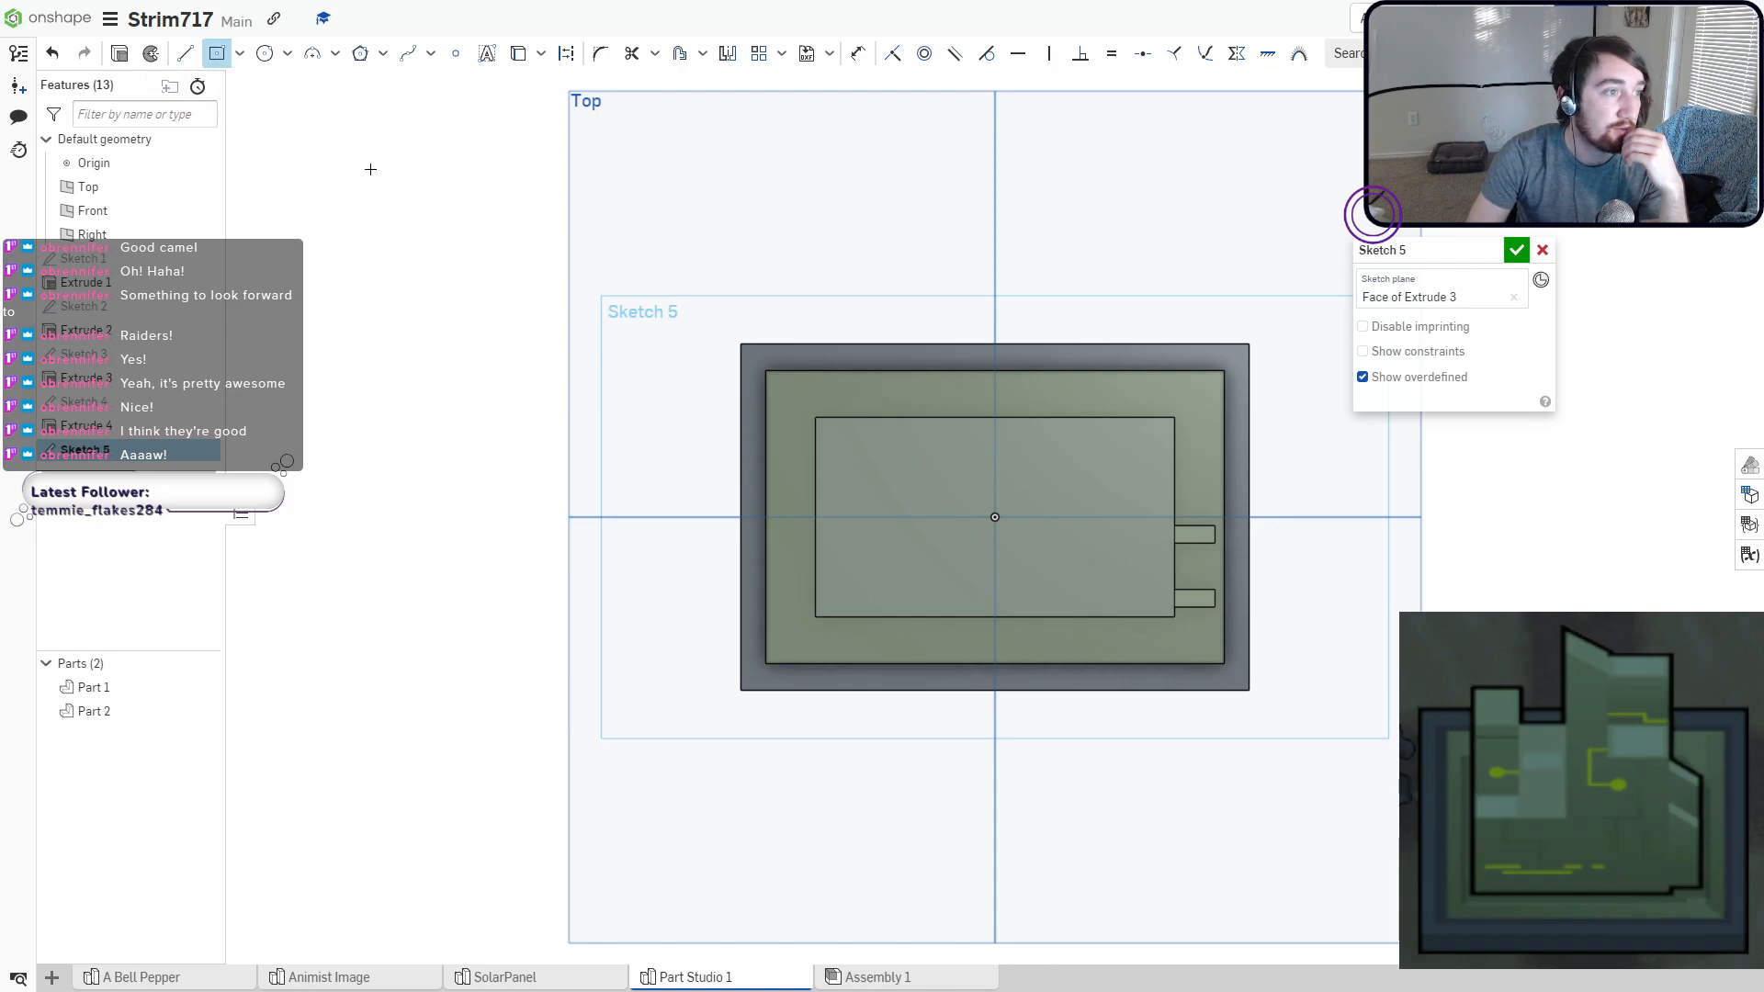
pyautogui.click(239, 53)
pyautogui.click(237, 86)
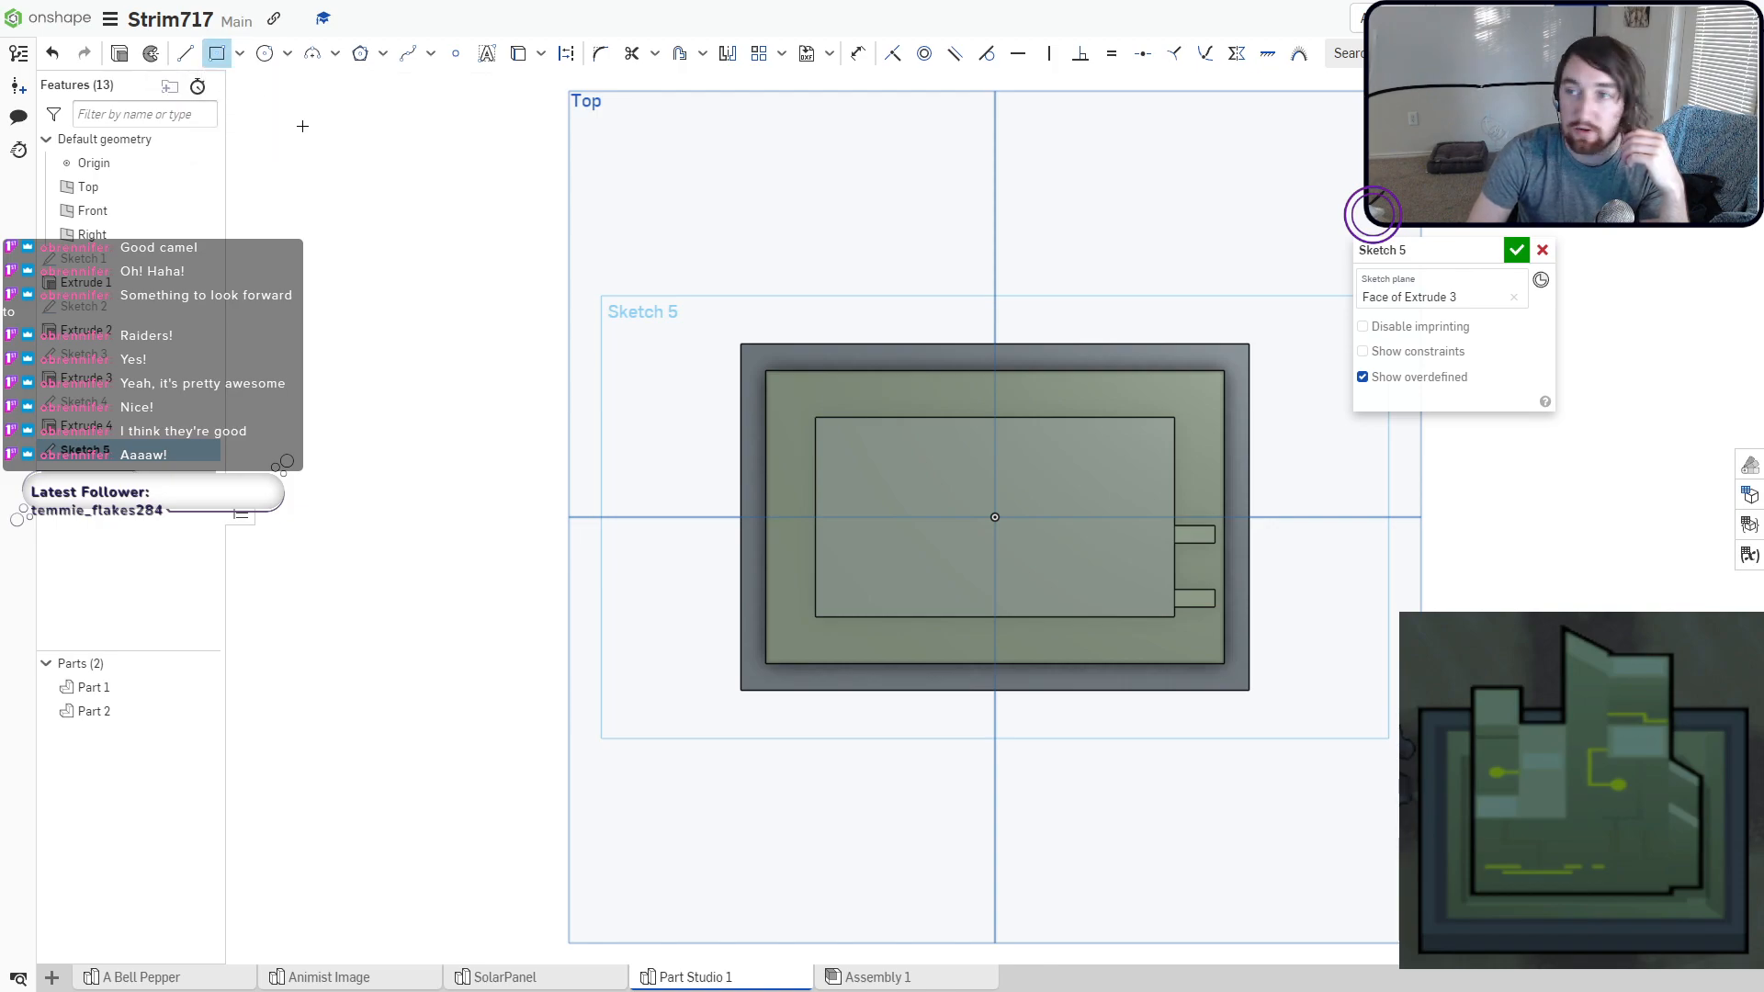
pyautogui.click(817, 447)
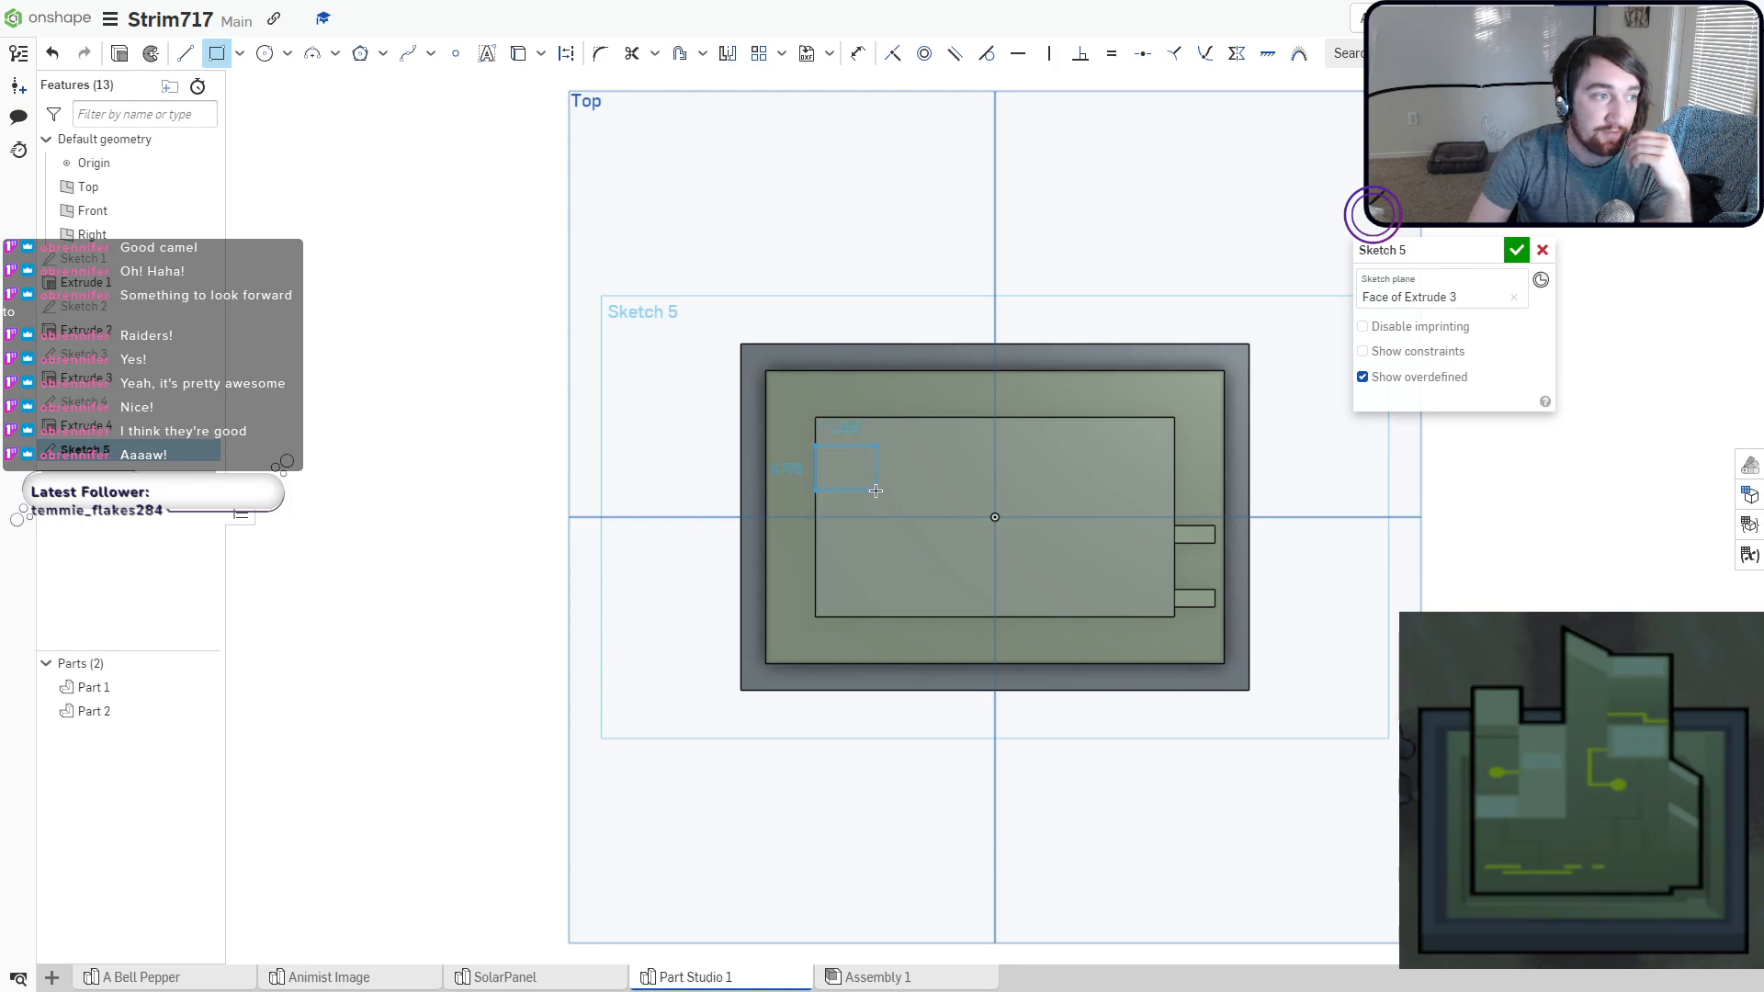
pyautogui.click(871, 490)
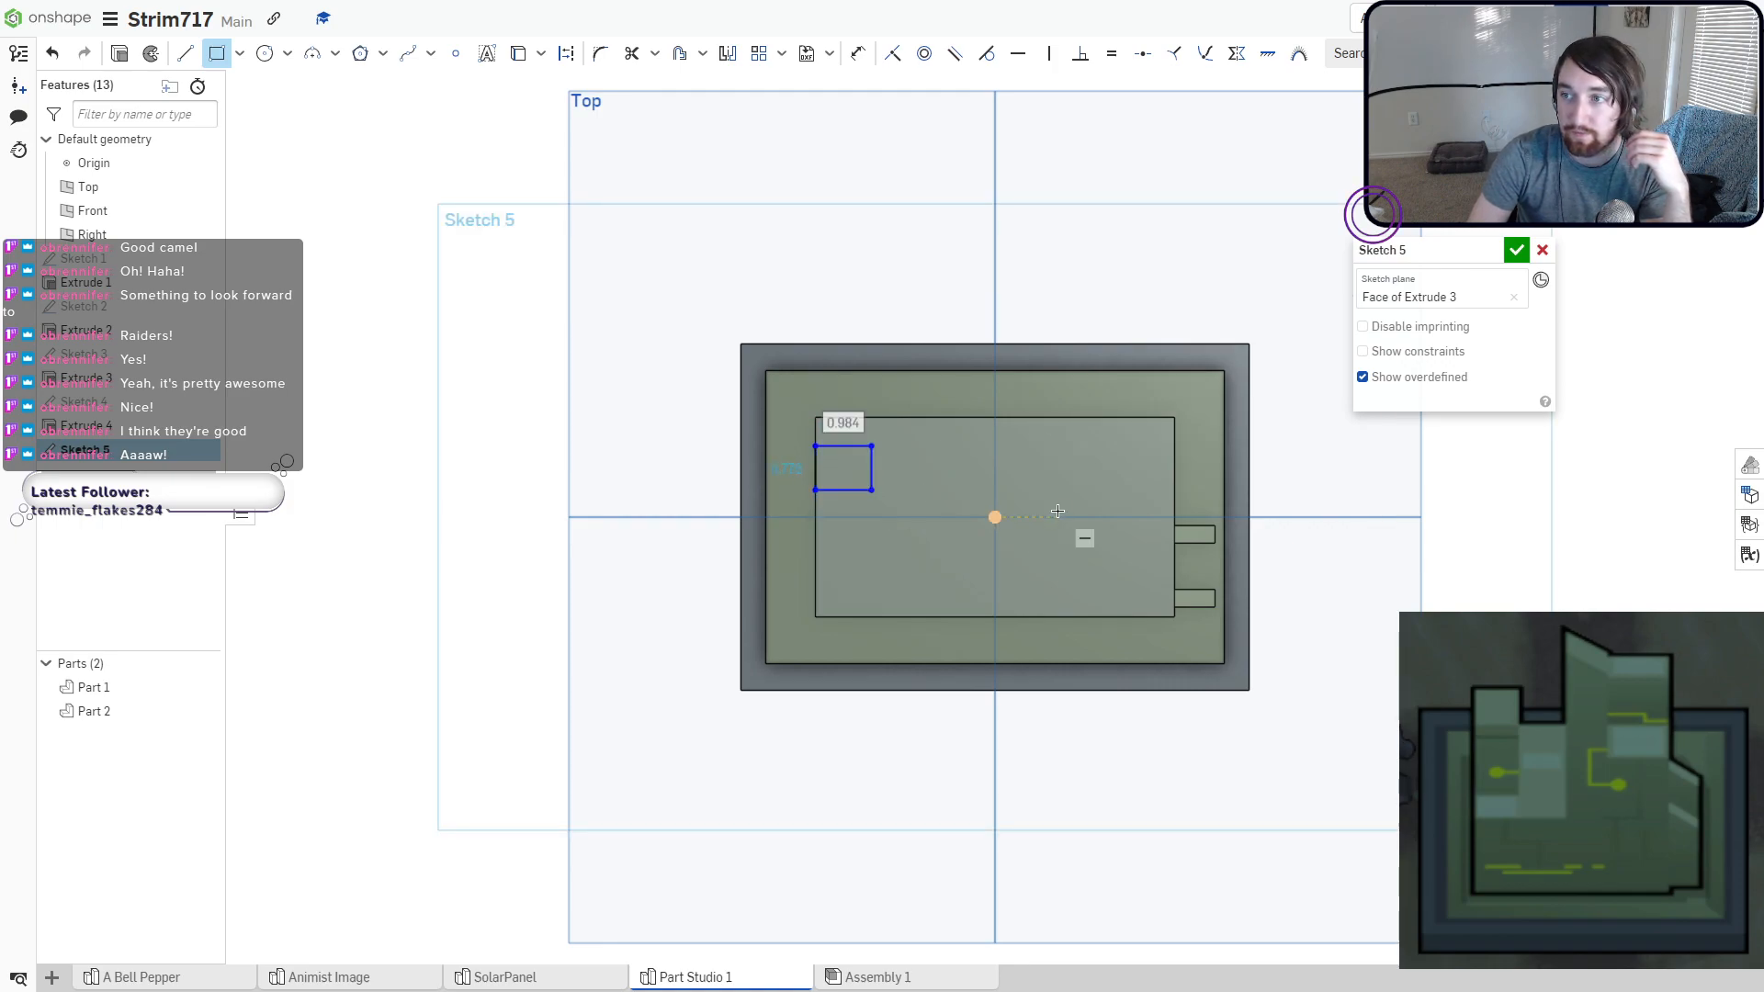
# Add two corner rectangles on the tab side, about 3.16 by 1.21 cm at the front and 3.16 by 1.28 cm at the back, and finish the sketch.
pyautogui.click(1174, 617)
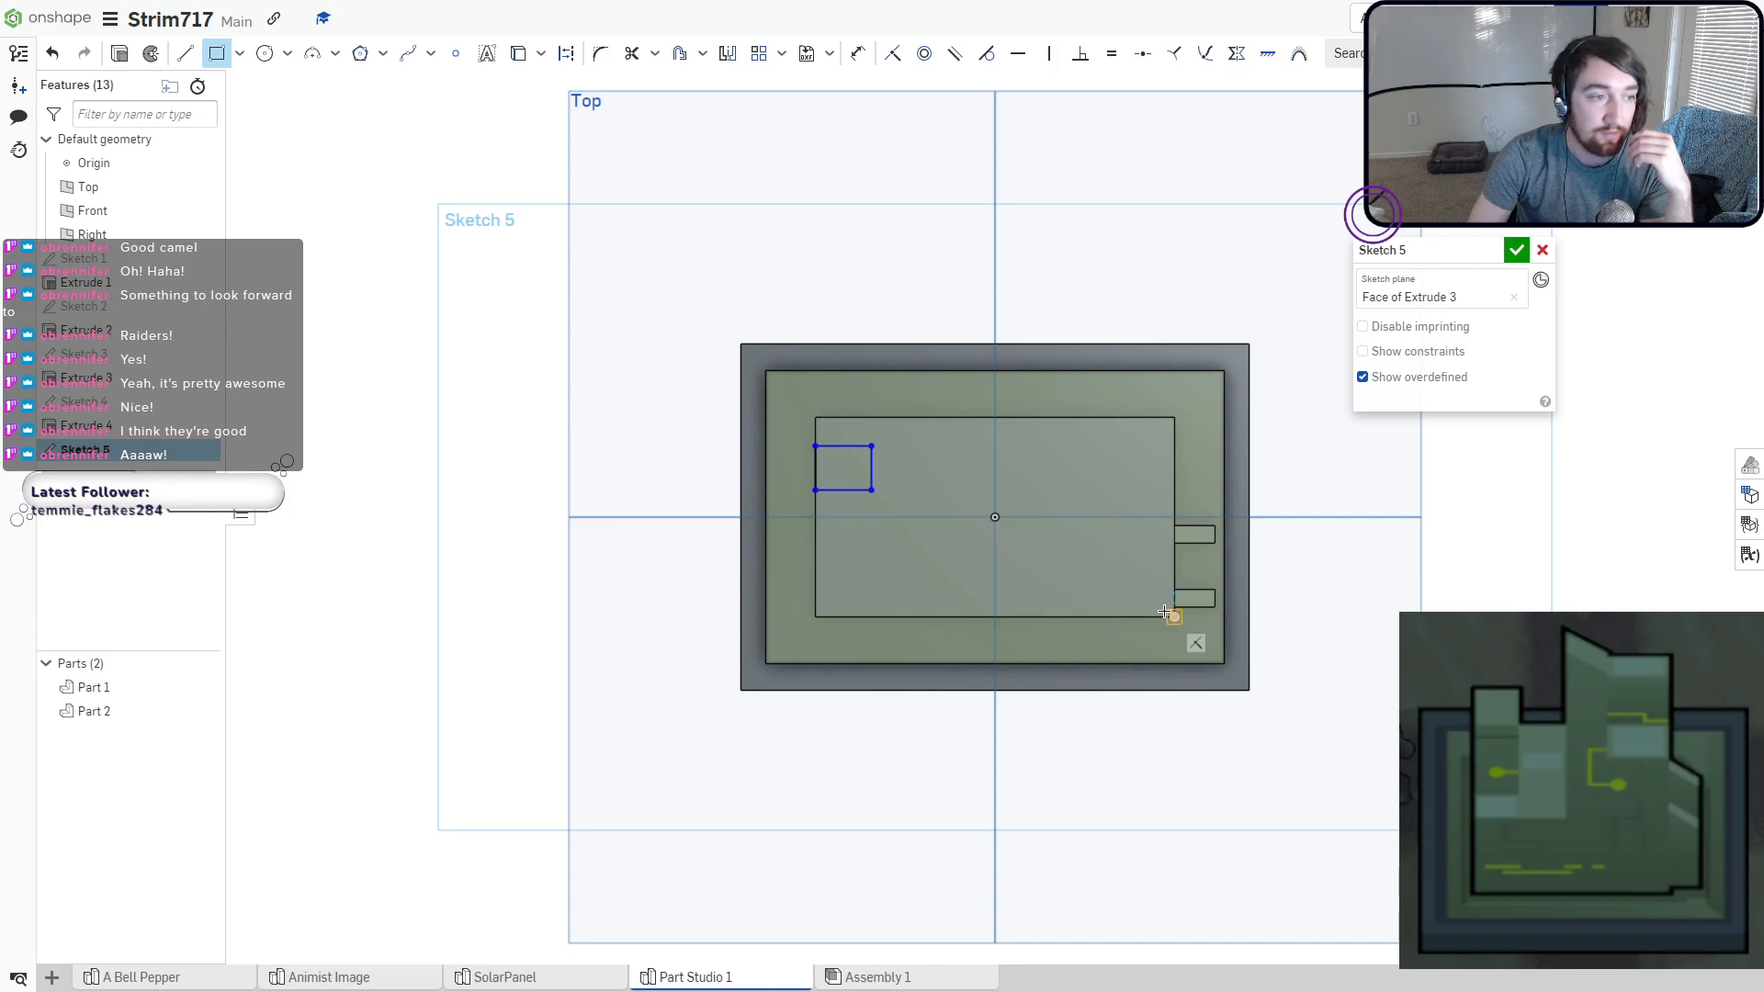
pyautogui.click(995, 548)
pyautogui.click(1174, 418)
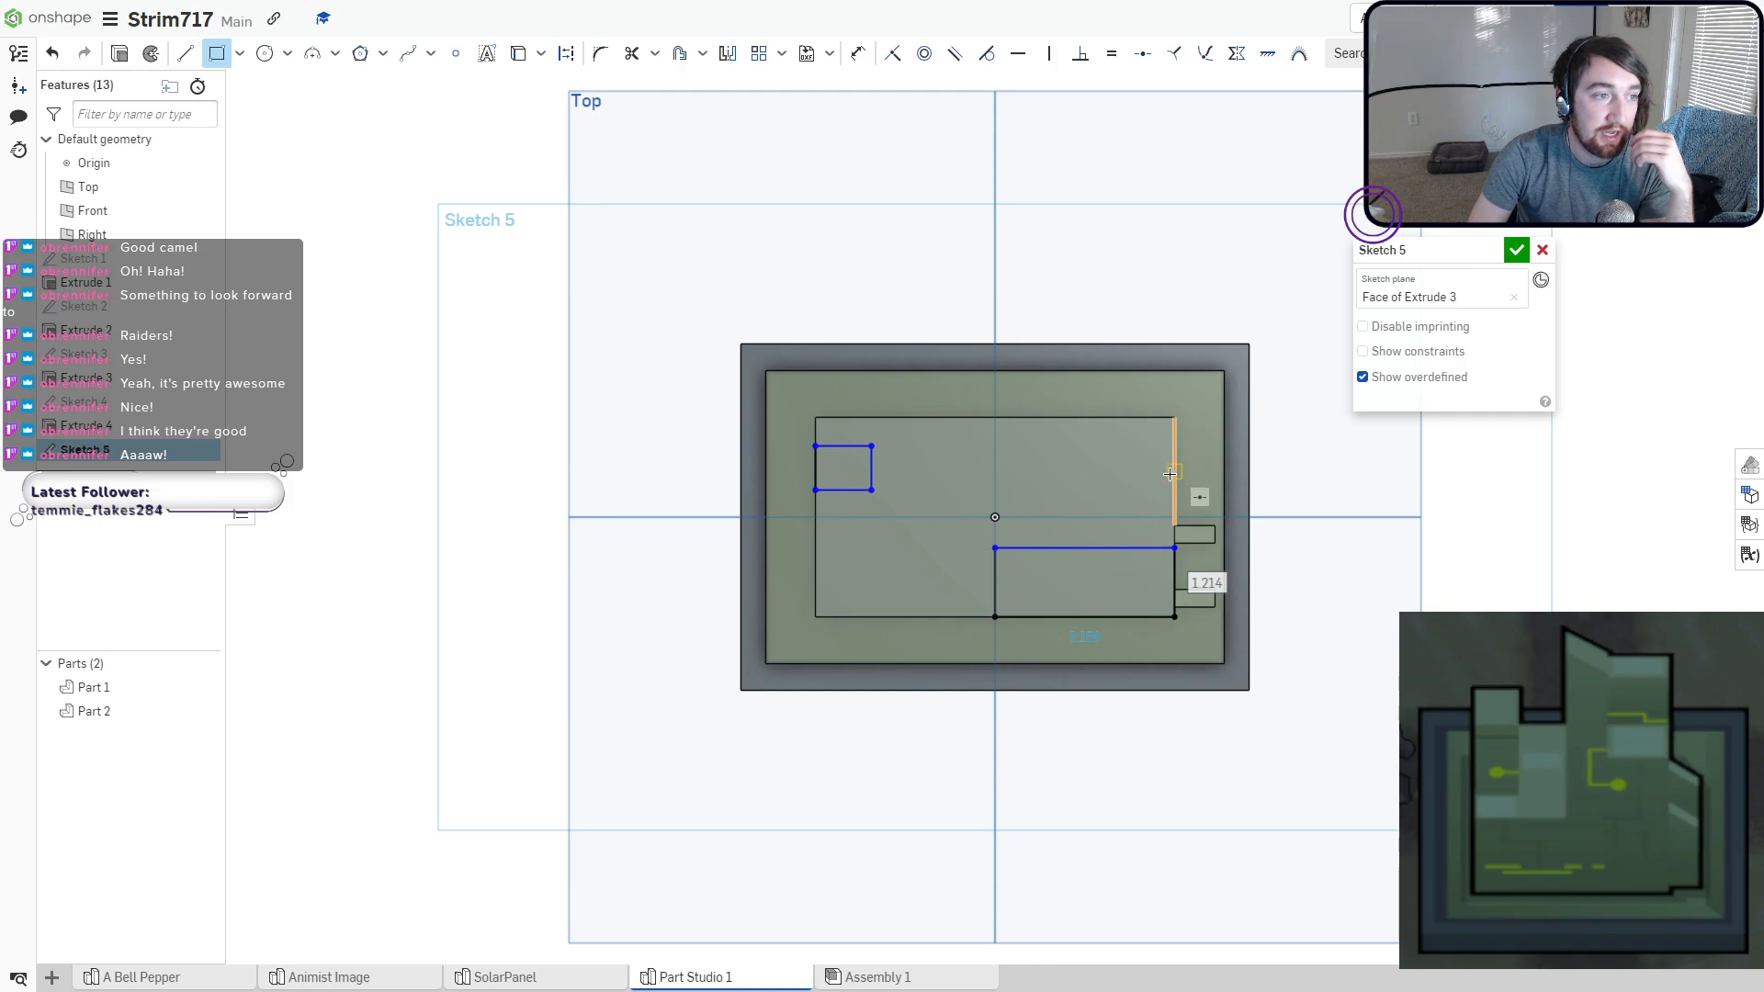
pyautogui.click(995, 490)
pyautogui.moveTo(1121, 493); pyautogui.dragTo(1100, 457, button='right')
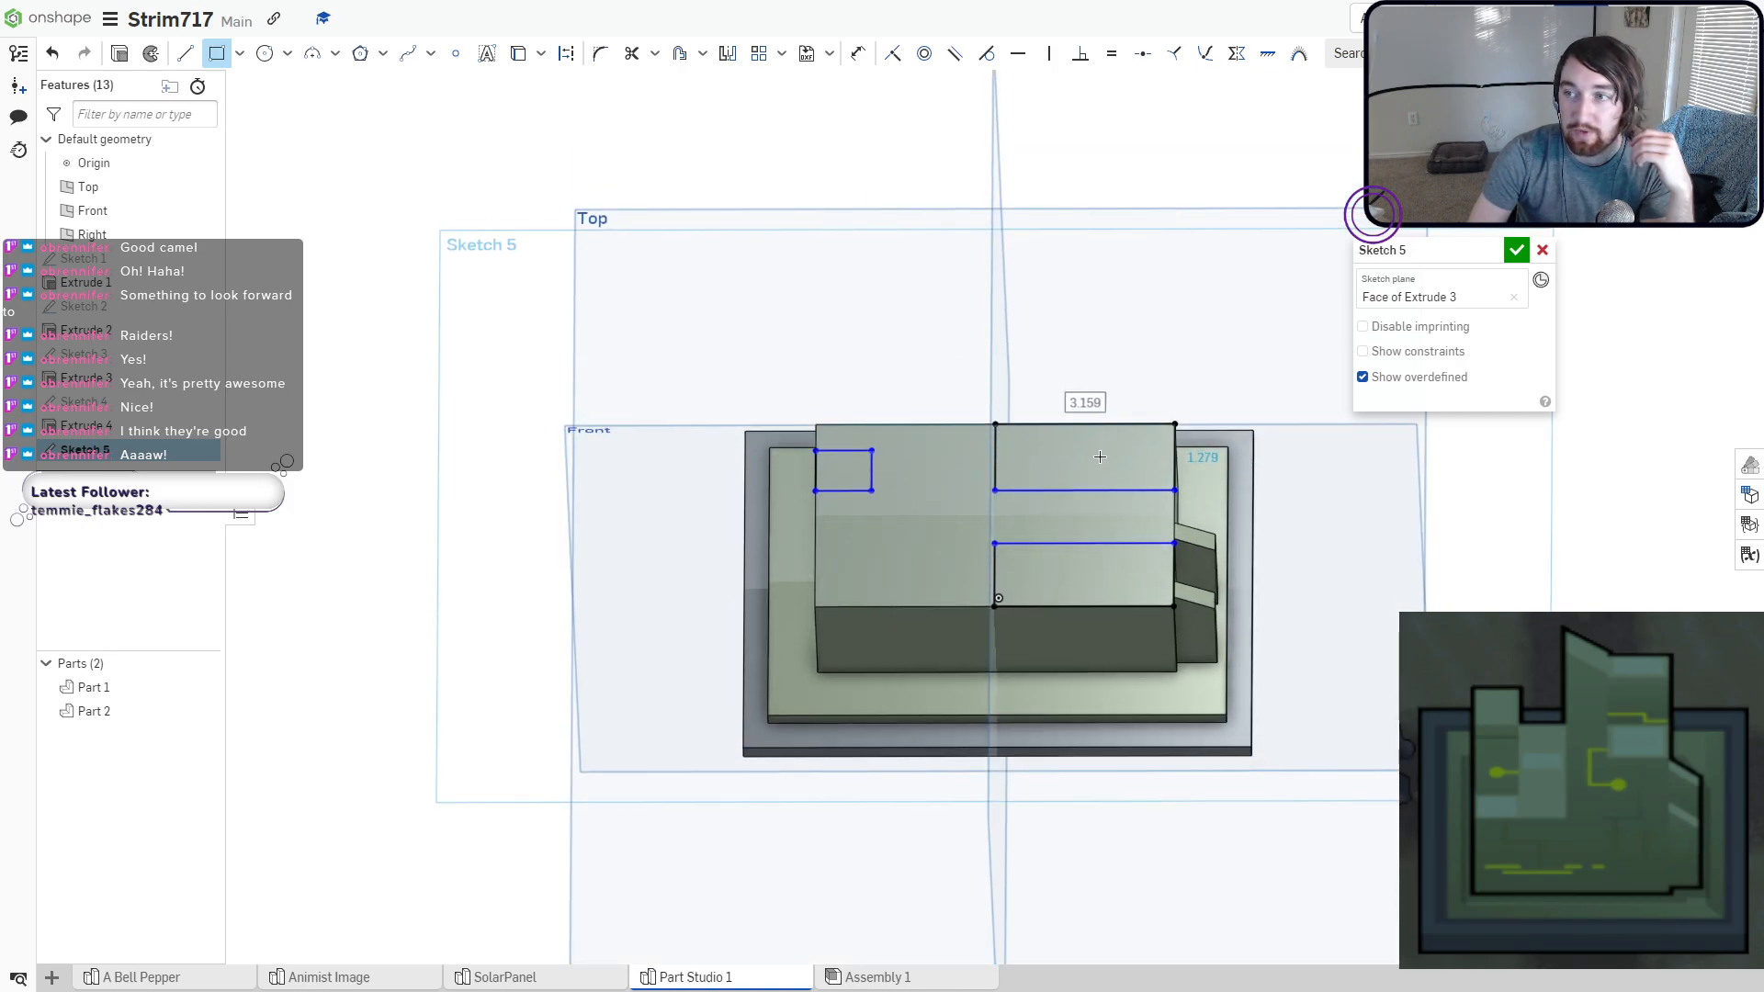
pyautogui.click(1515, 250)
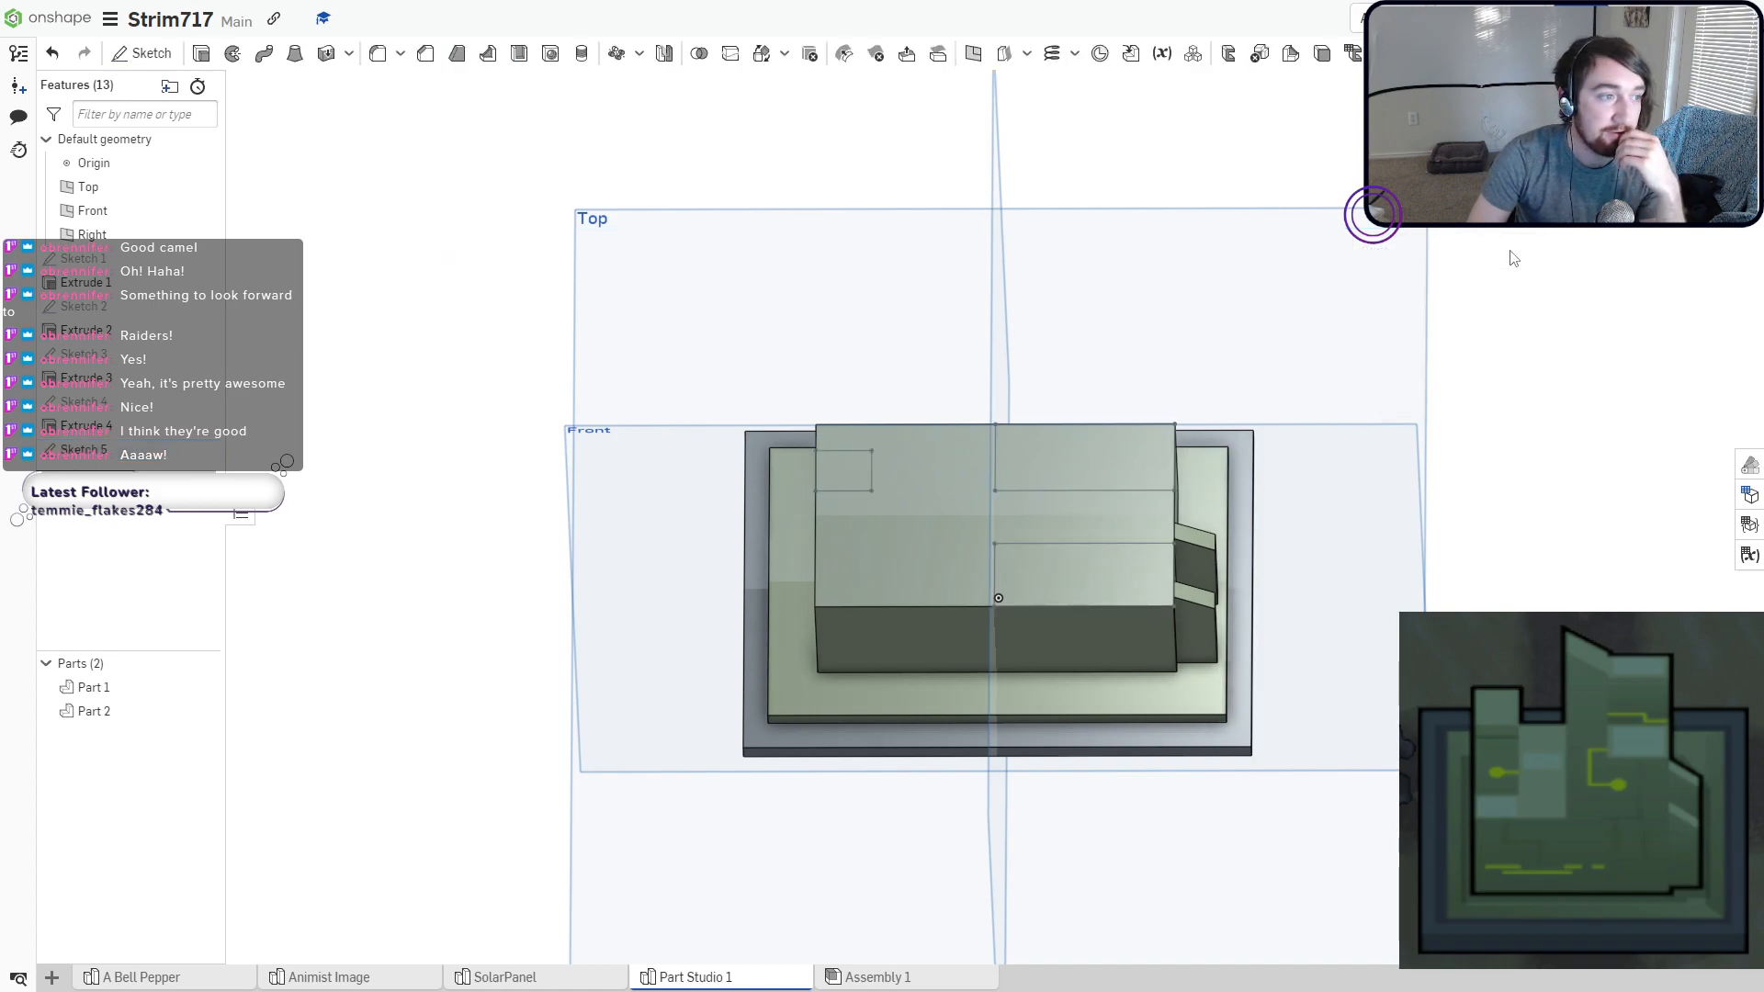
# Extrude all three rectangles 3.33 cm upward, adding them to the building as towers.
pyautogui.click(195, 57)
pyautogui.click(834, 468)
pyautogui.click(1079, 467)
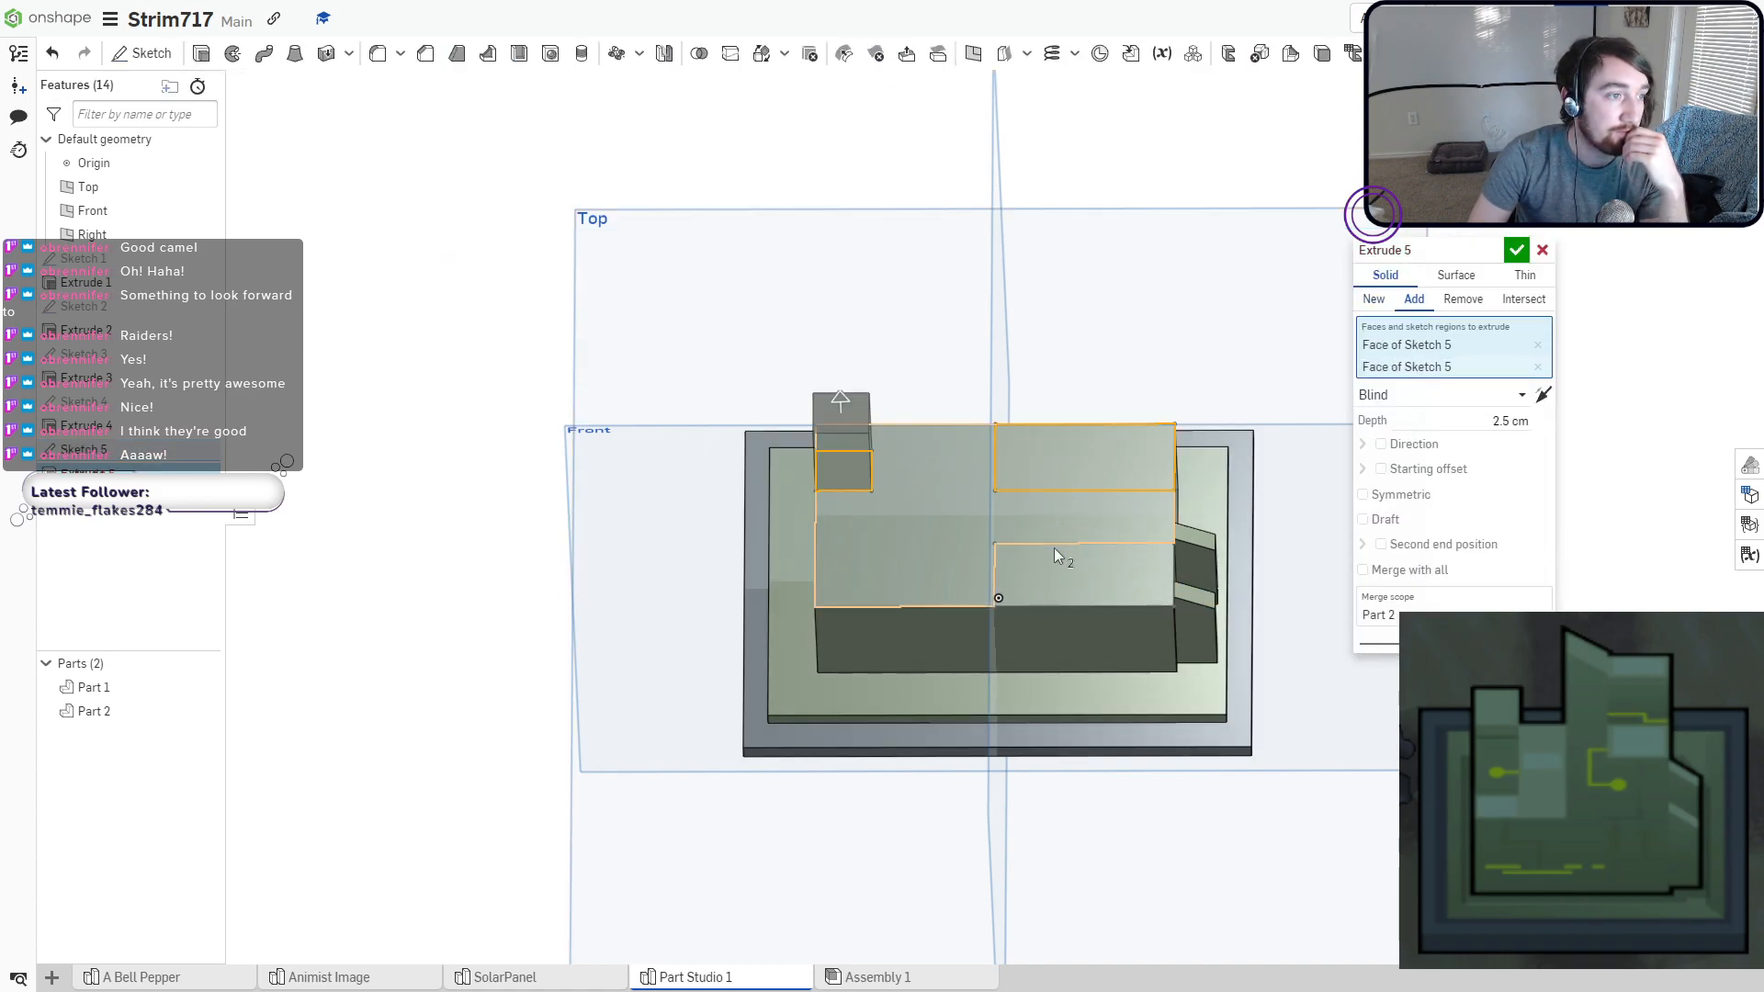
pyautogui.click(1055, 552)
pyautogui.moveTo(1039, 548)
pyautogui.mouseDown(button='right')
pyautogui.moveTo(950, 499)
pyautogui.moveTo(958, 455)
pyautogui.moveTo(878, 364)
pyautogui.mouseUp(button='right')
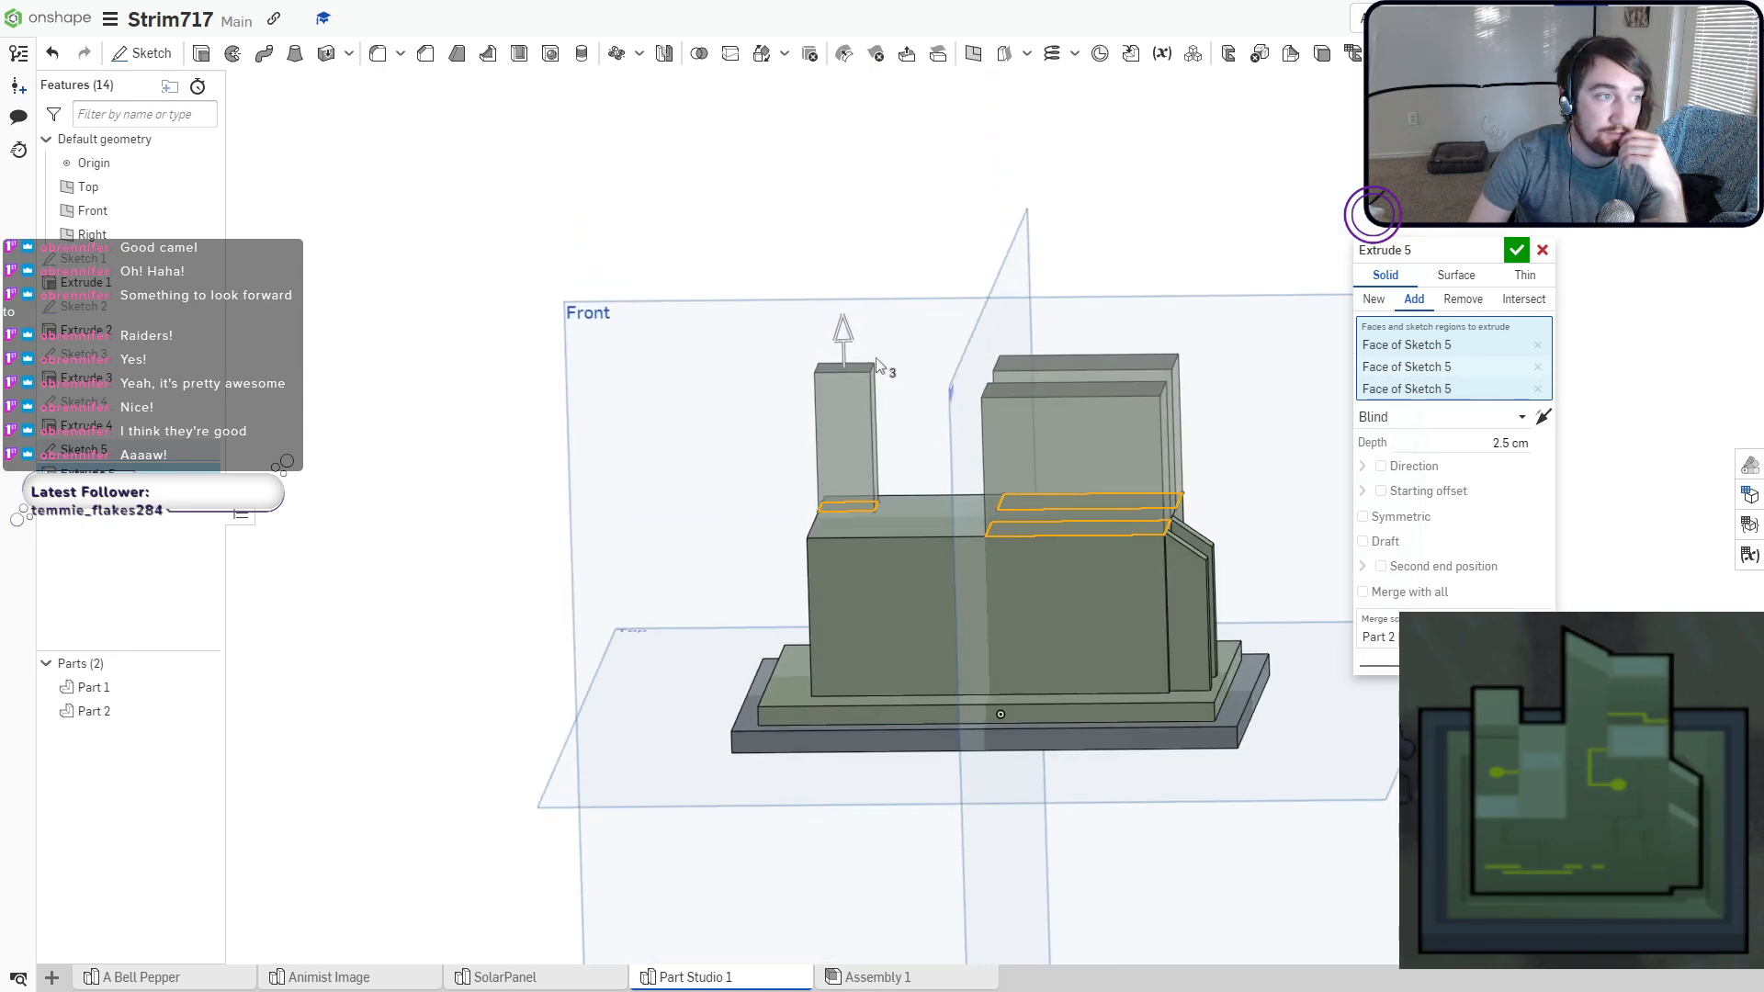
pyautogui.moveTo(847, 336); pyautogui.dragTo(844, 290)
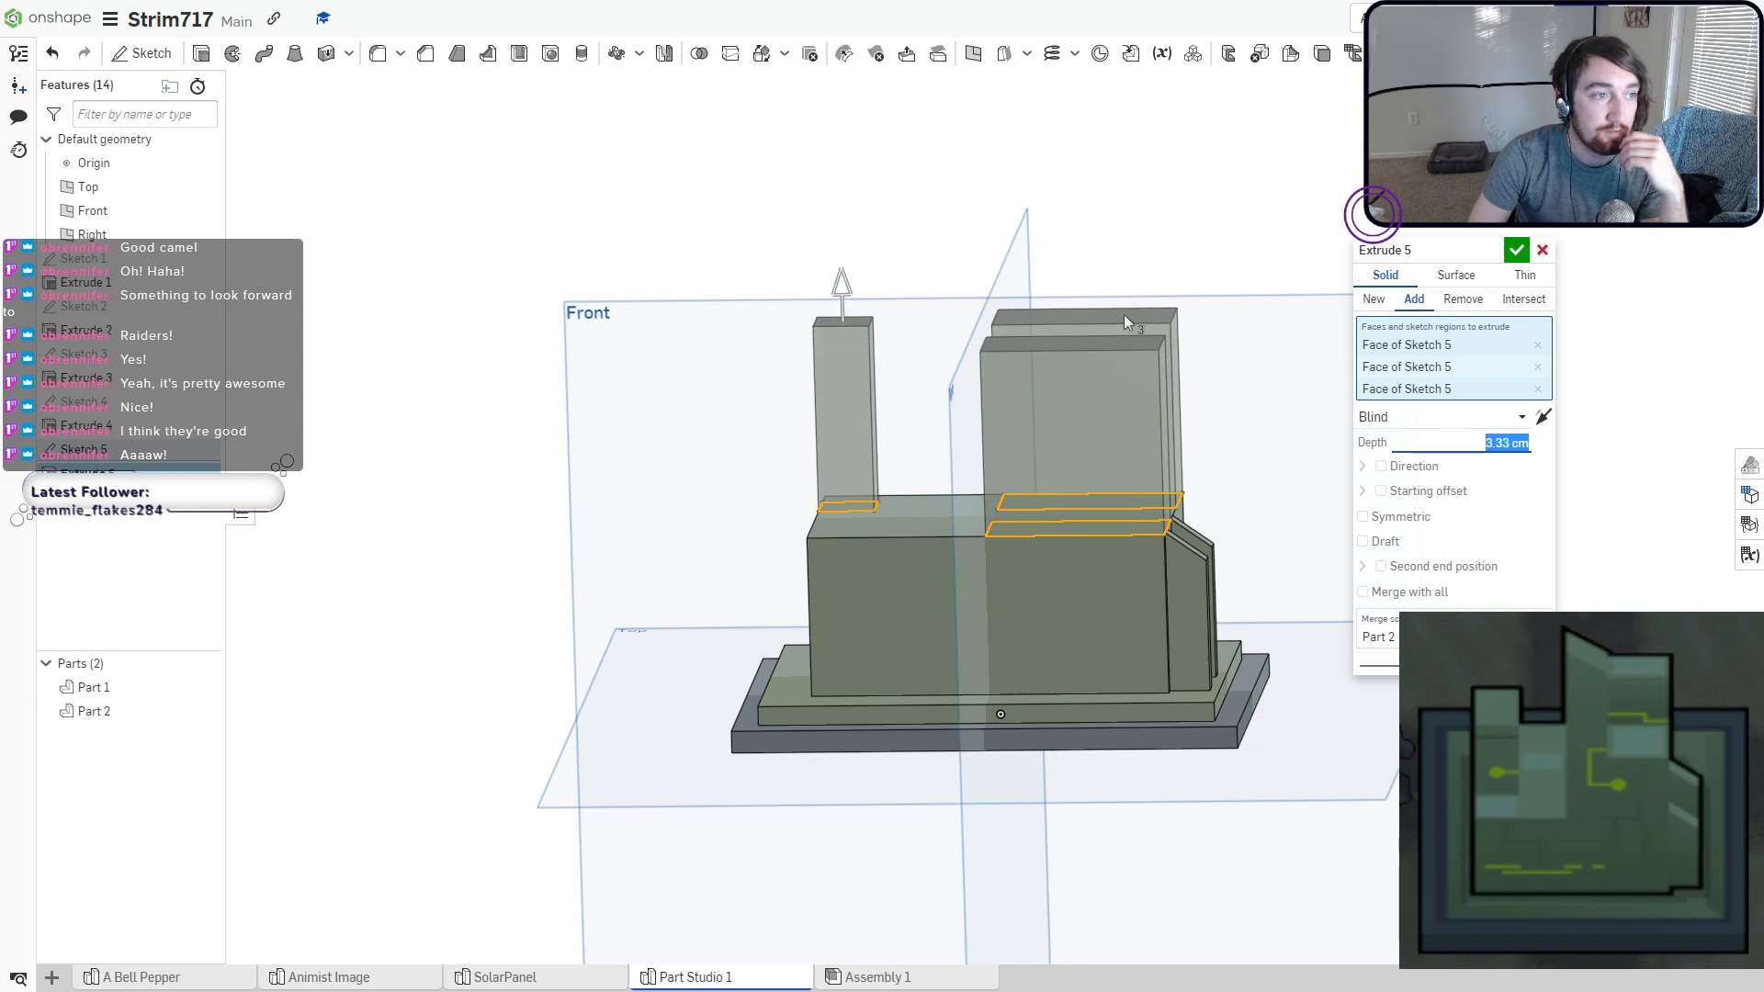
pyautogui.click(1516, 252)
# Sketch a triangle on the building's front face over the wide tower's inner top corner, with sides about 1.27, 0.89 and 1.04 cm.
pyautogui.moveTo(1212, 307)
pyautogui.mouseDown(button='right')
pyautogui.moveTo(1182, 312)
pyautogui.moveTo(1209, 307)
pyautogui.mouseUp(button='right')
pyautogui.moveTo(1217, 326); pyautogui.dragTo(1219, 353, button='right')
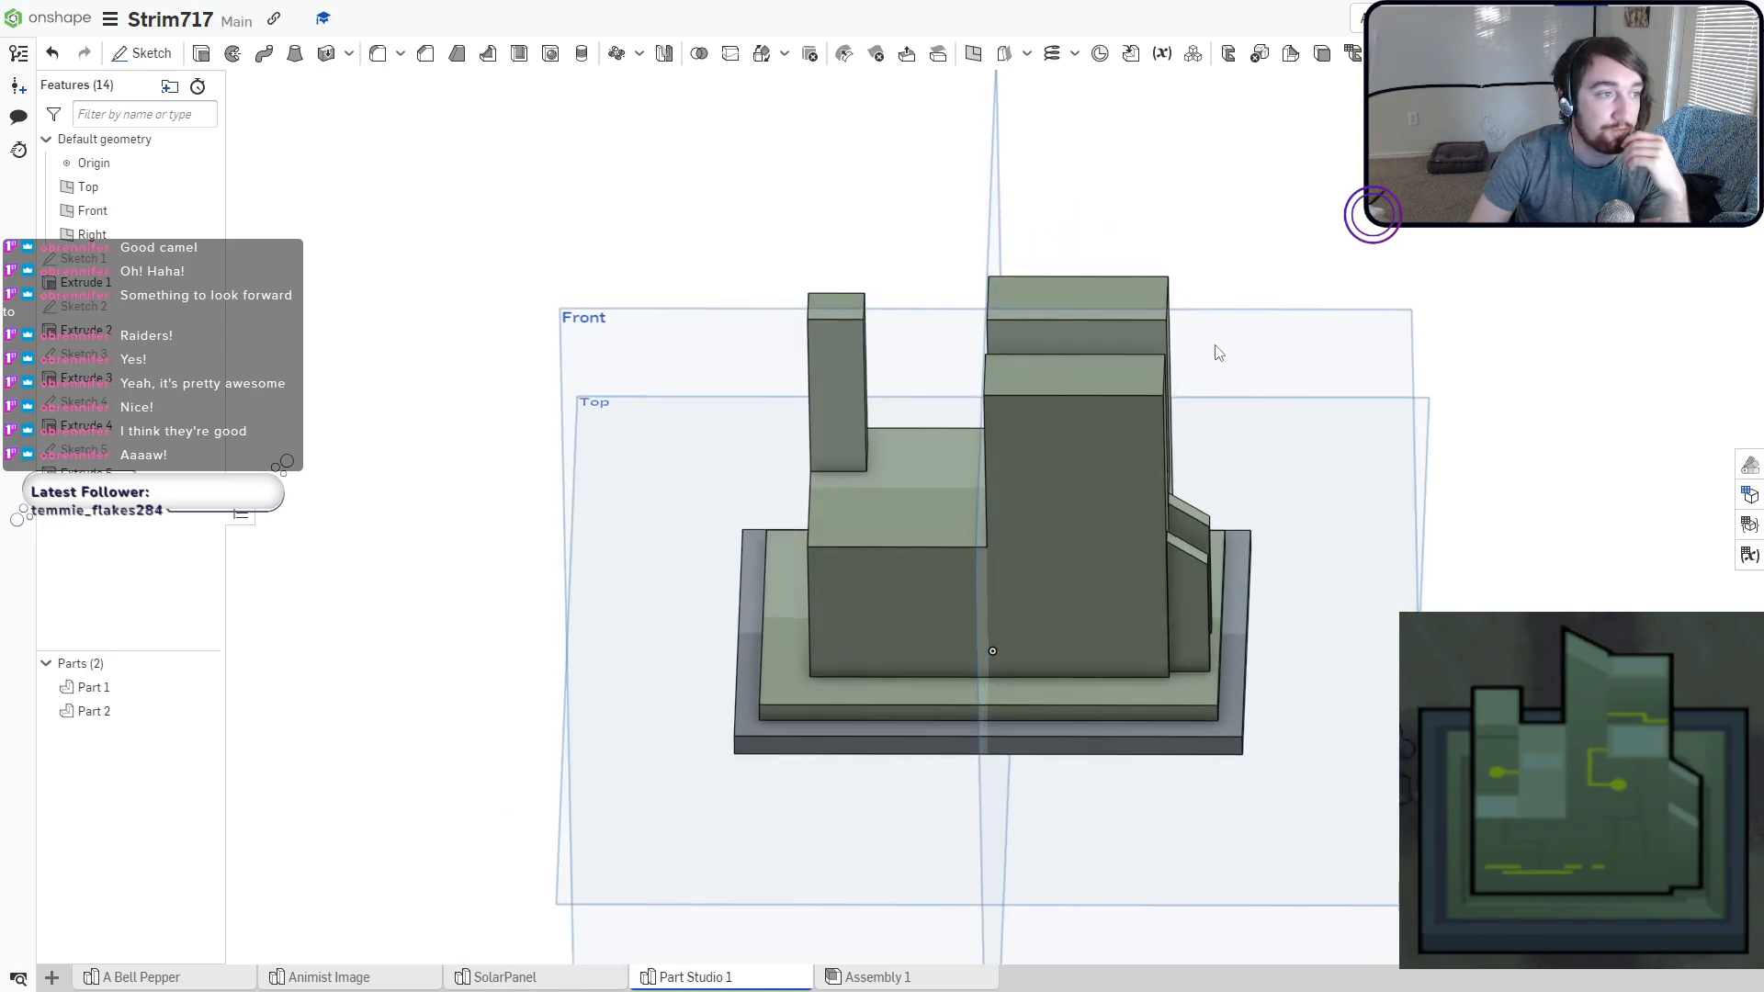
pyautogui.moveTo(349, 164); pyautogui.dragTo(480, 158, button='right')
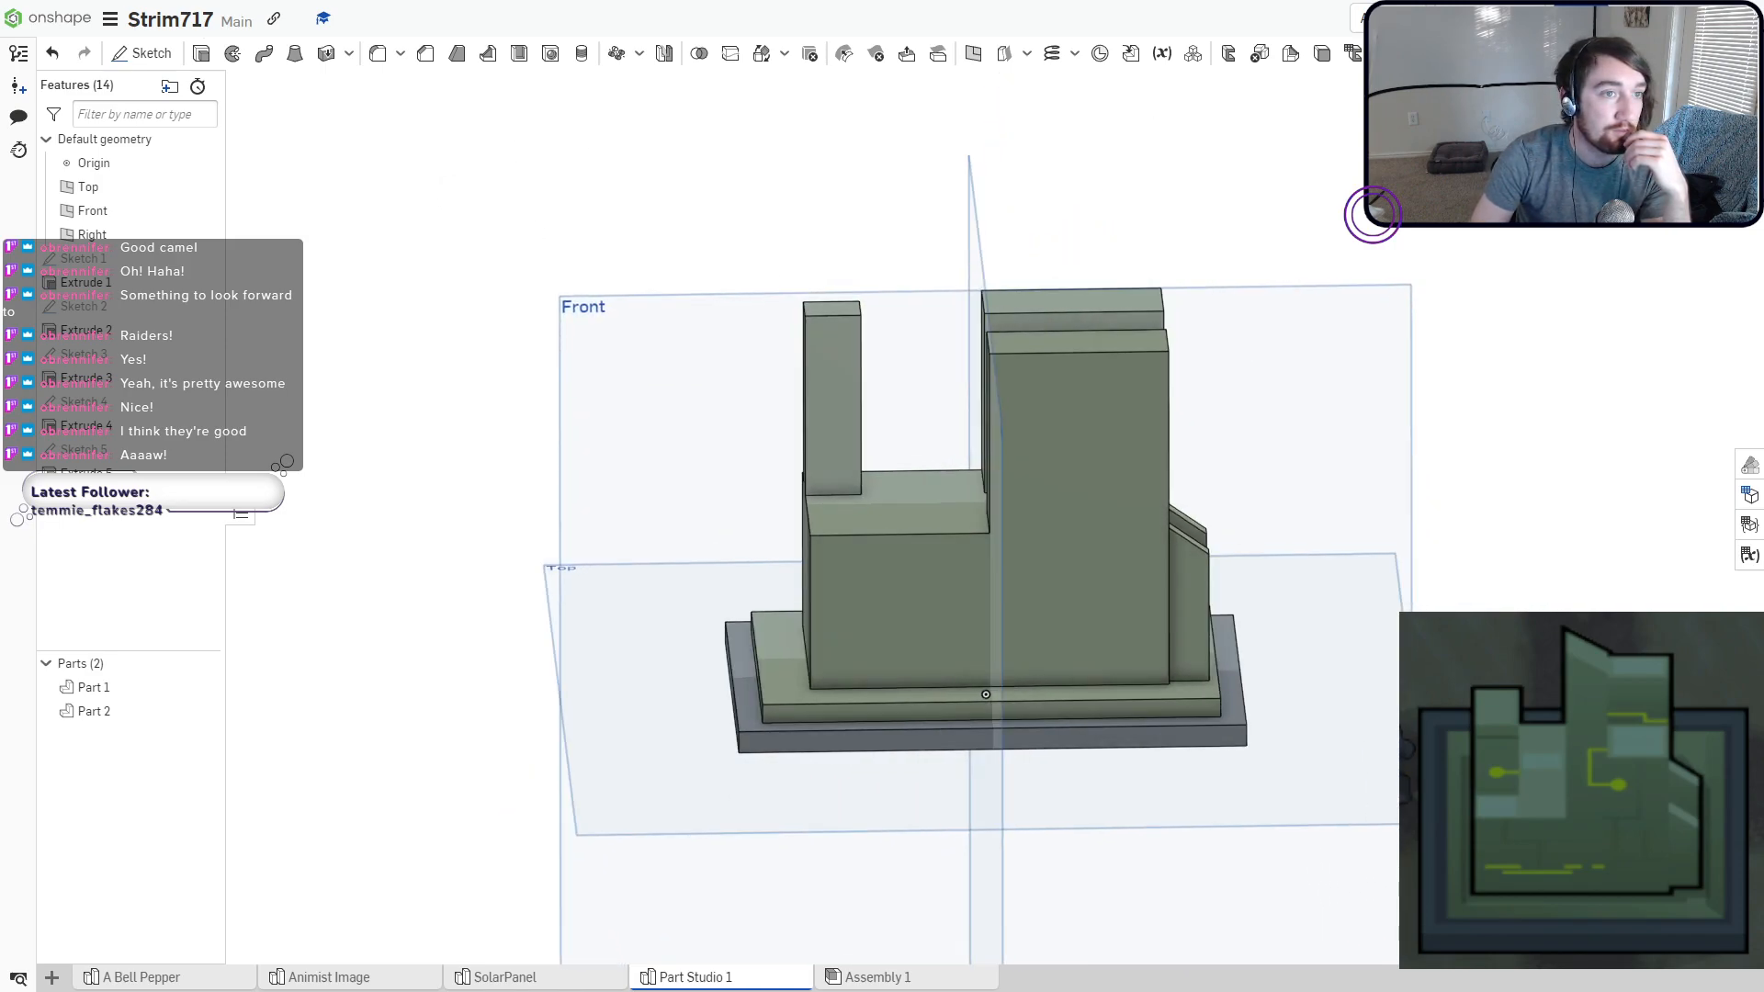
pyautogui.hotkey('shift', '1')
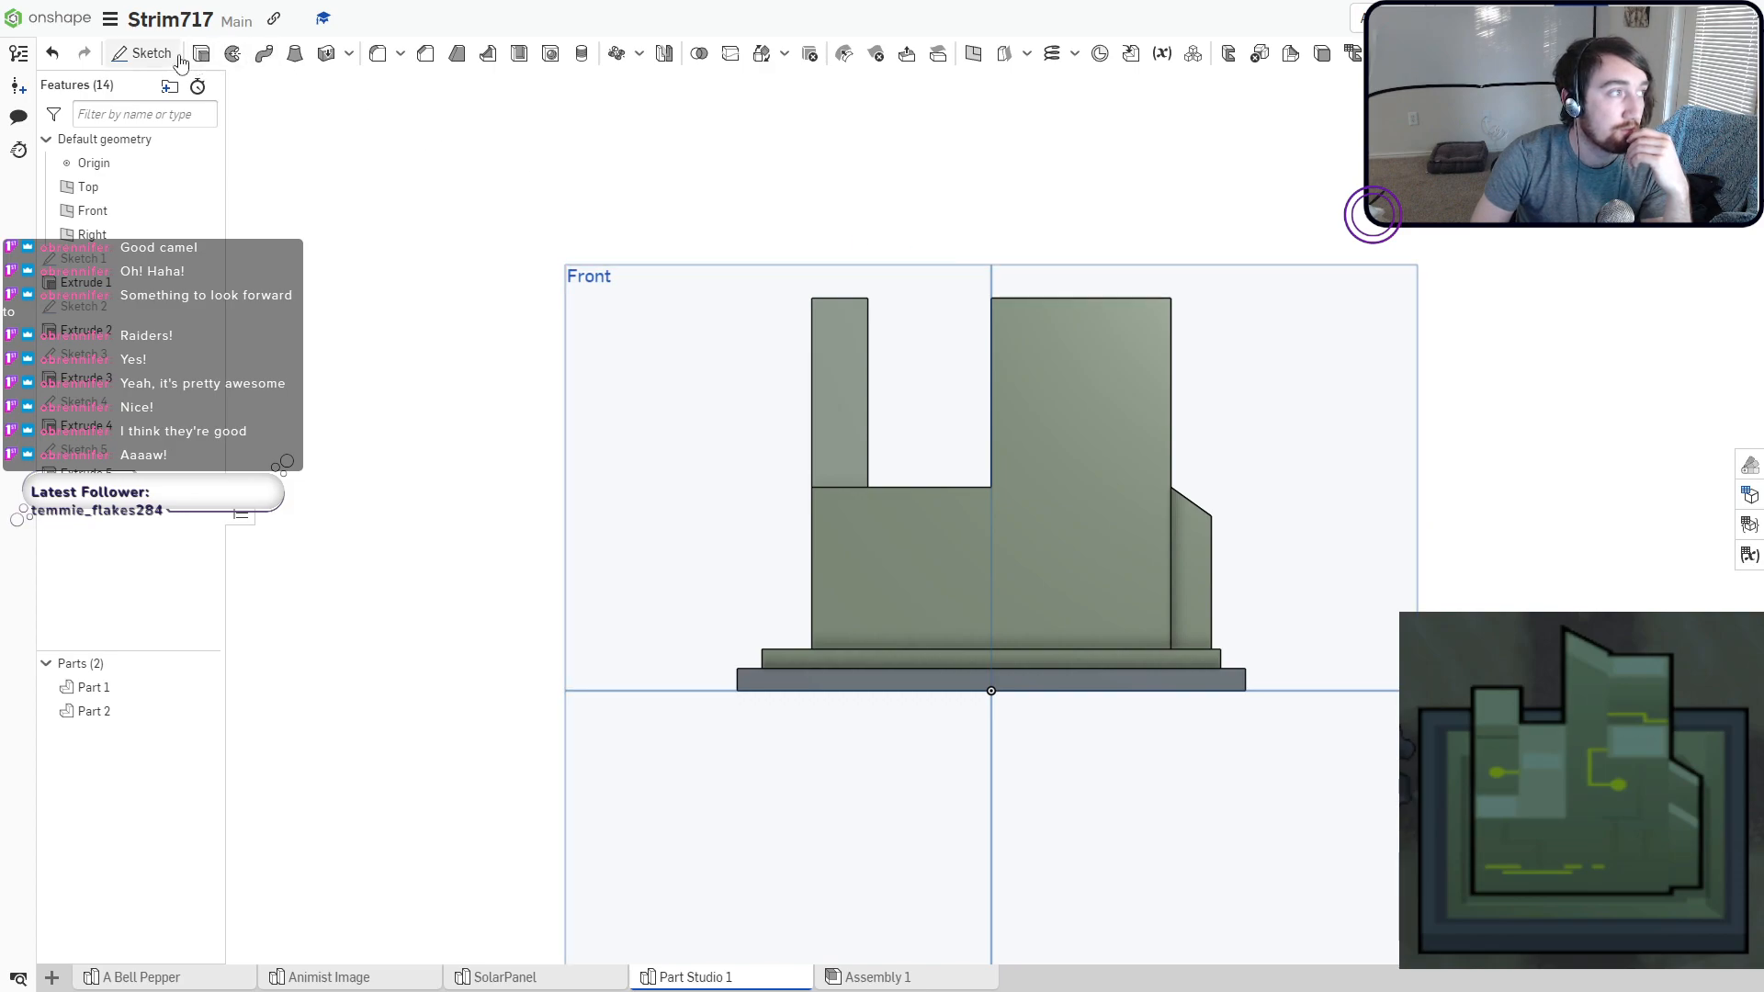
pyautogui.click(180, 60)
pyautogui.click(1034, 332)
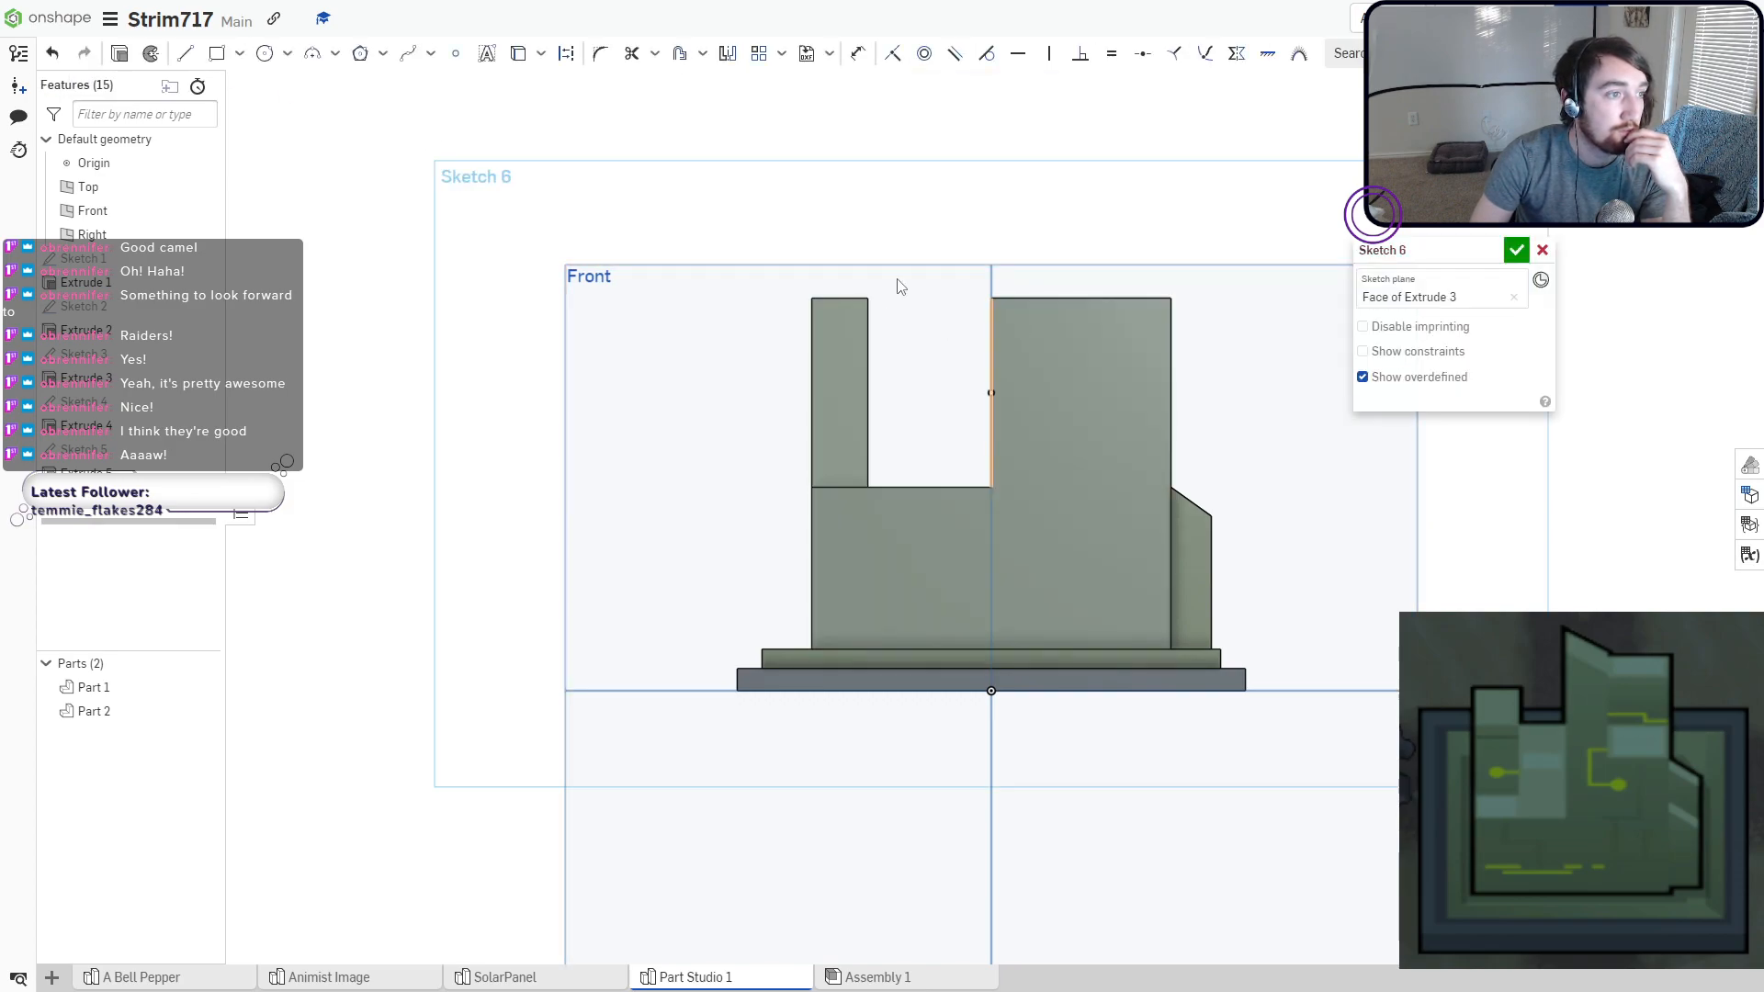
pyautogui.click(185, 54)
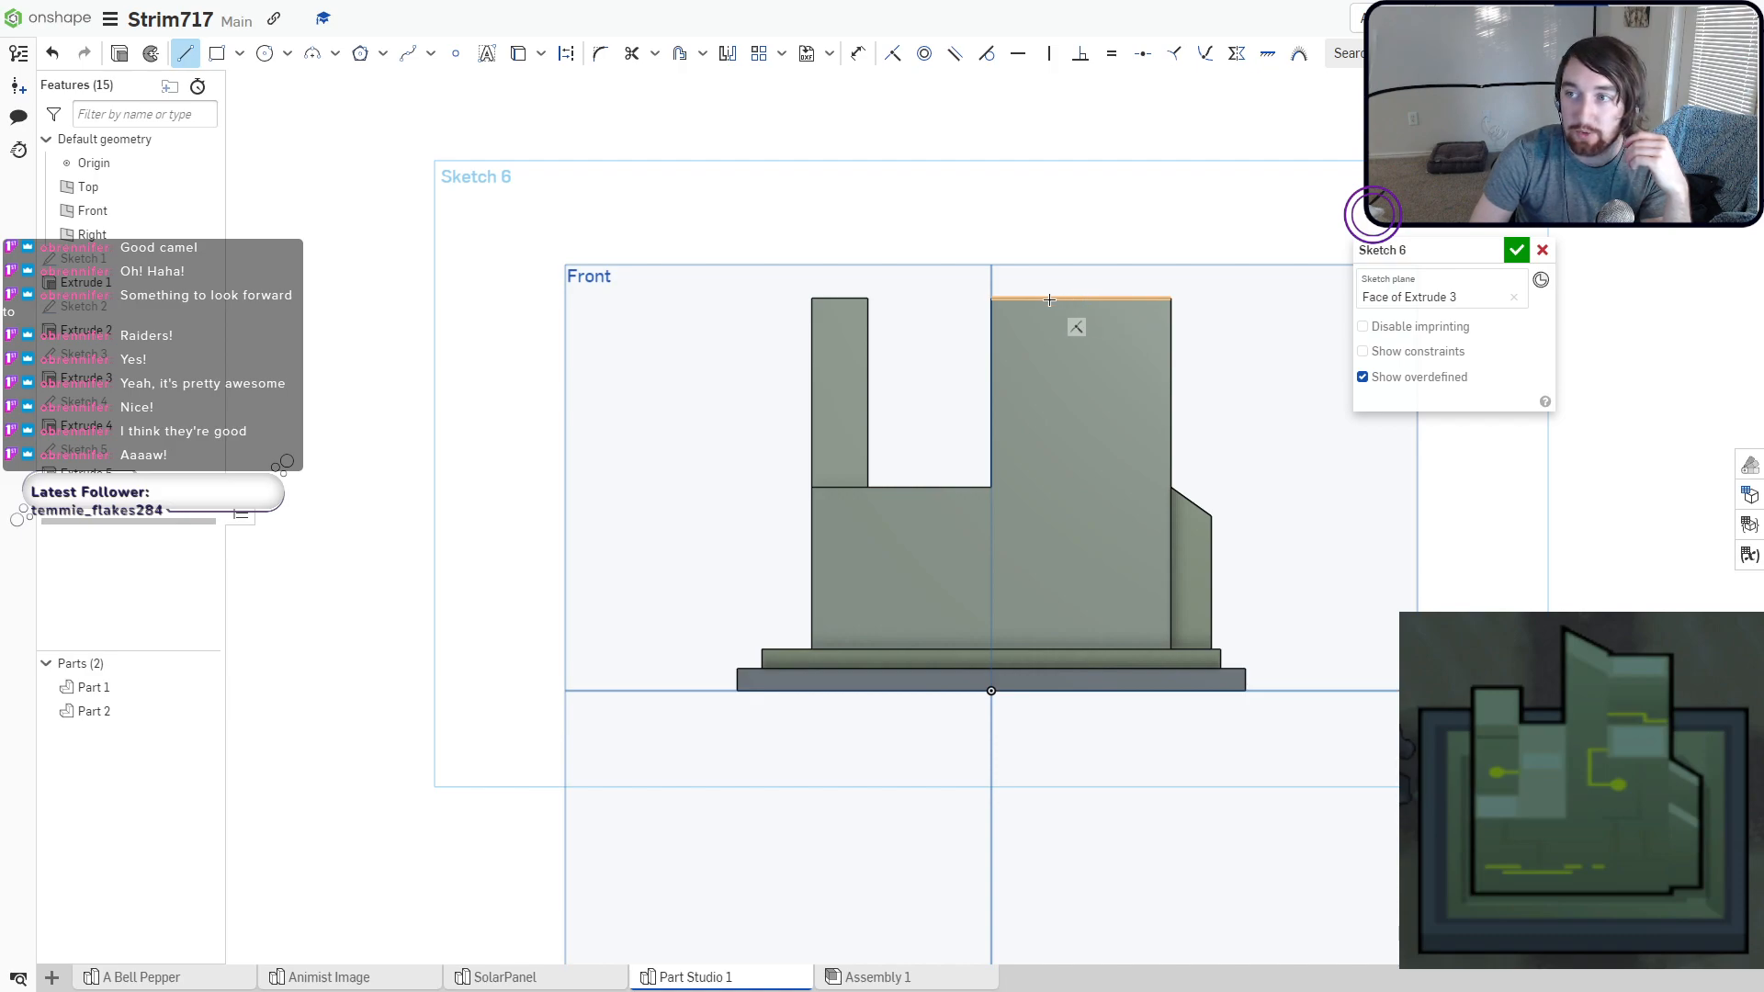
pyautogui.click(1049, 300)
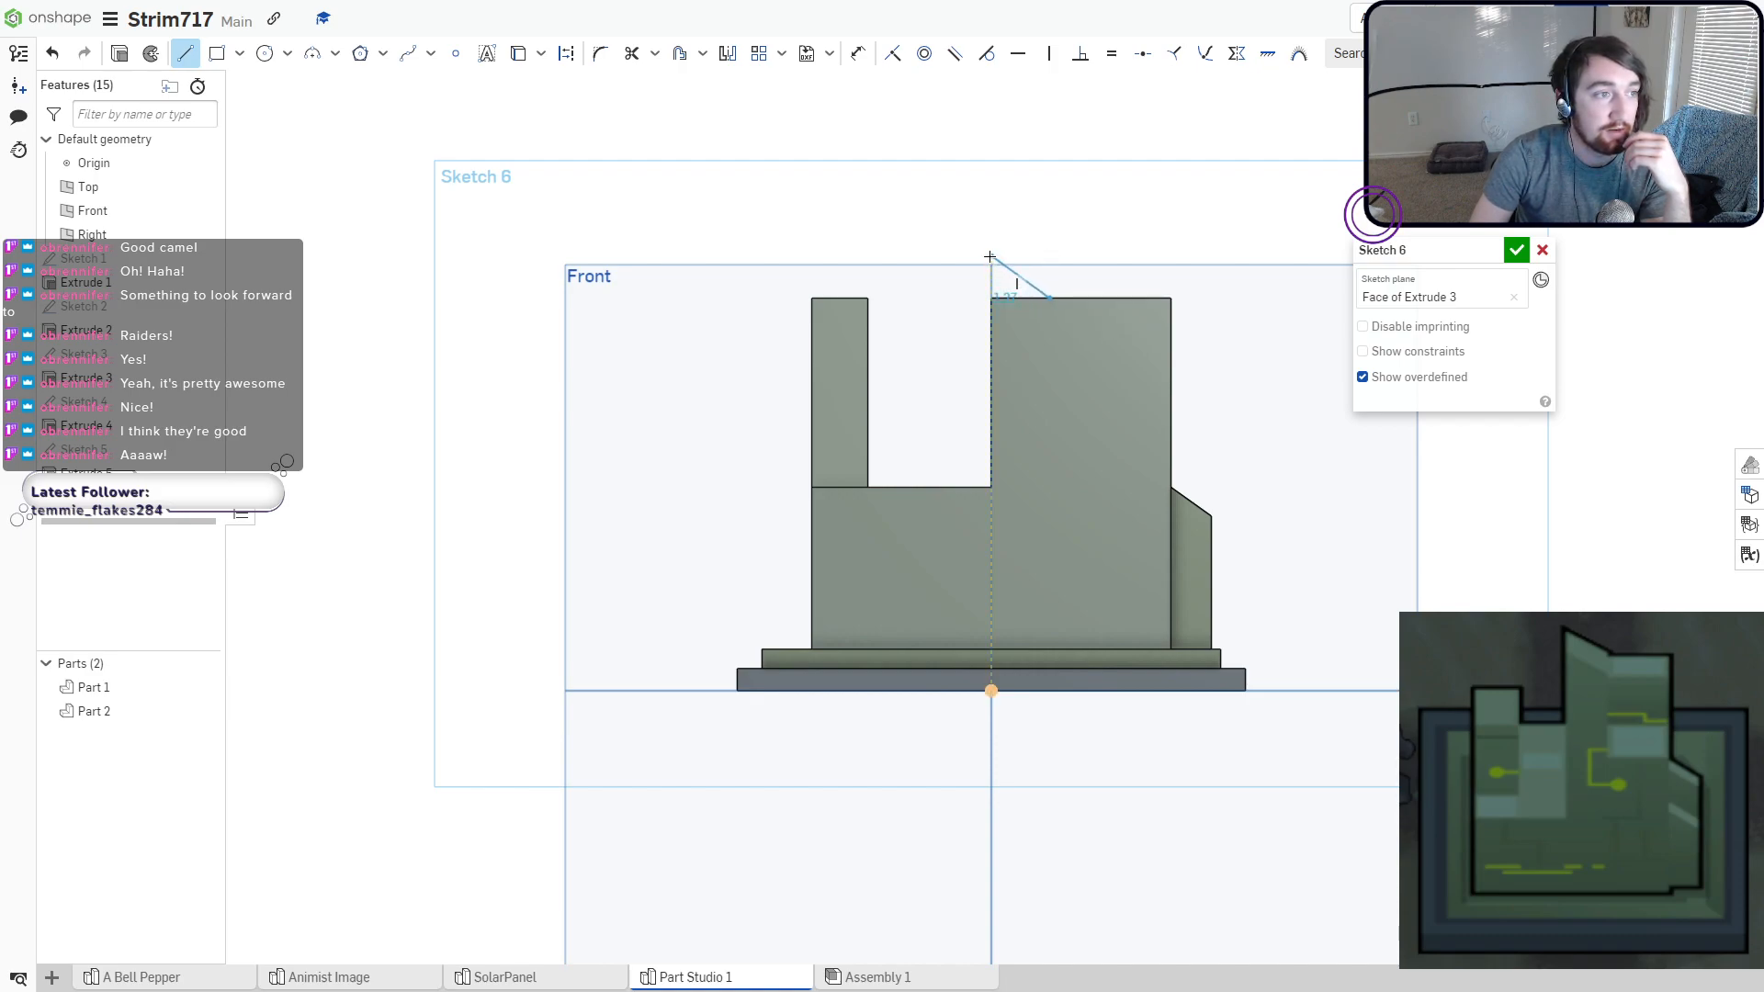
pyautogui.click(989, 257)
pyautogui.scroll(5, 992, 302)
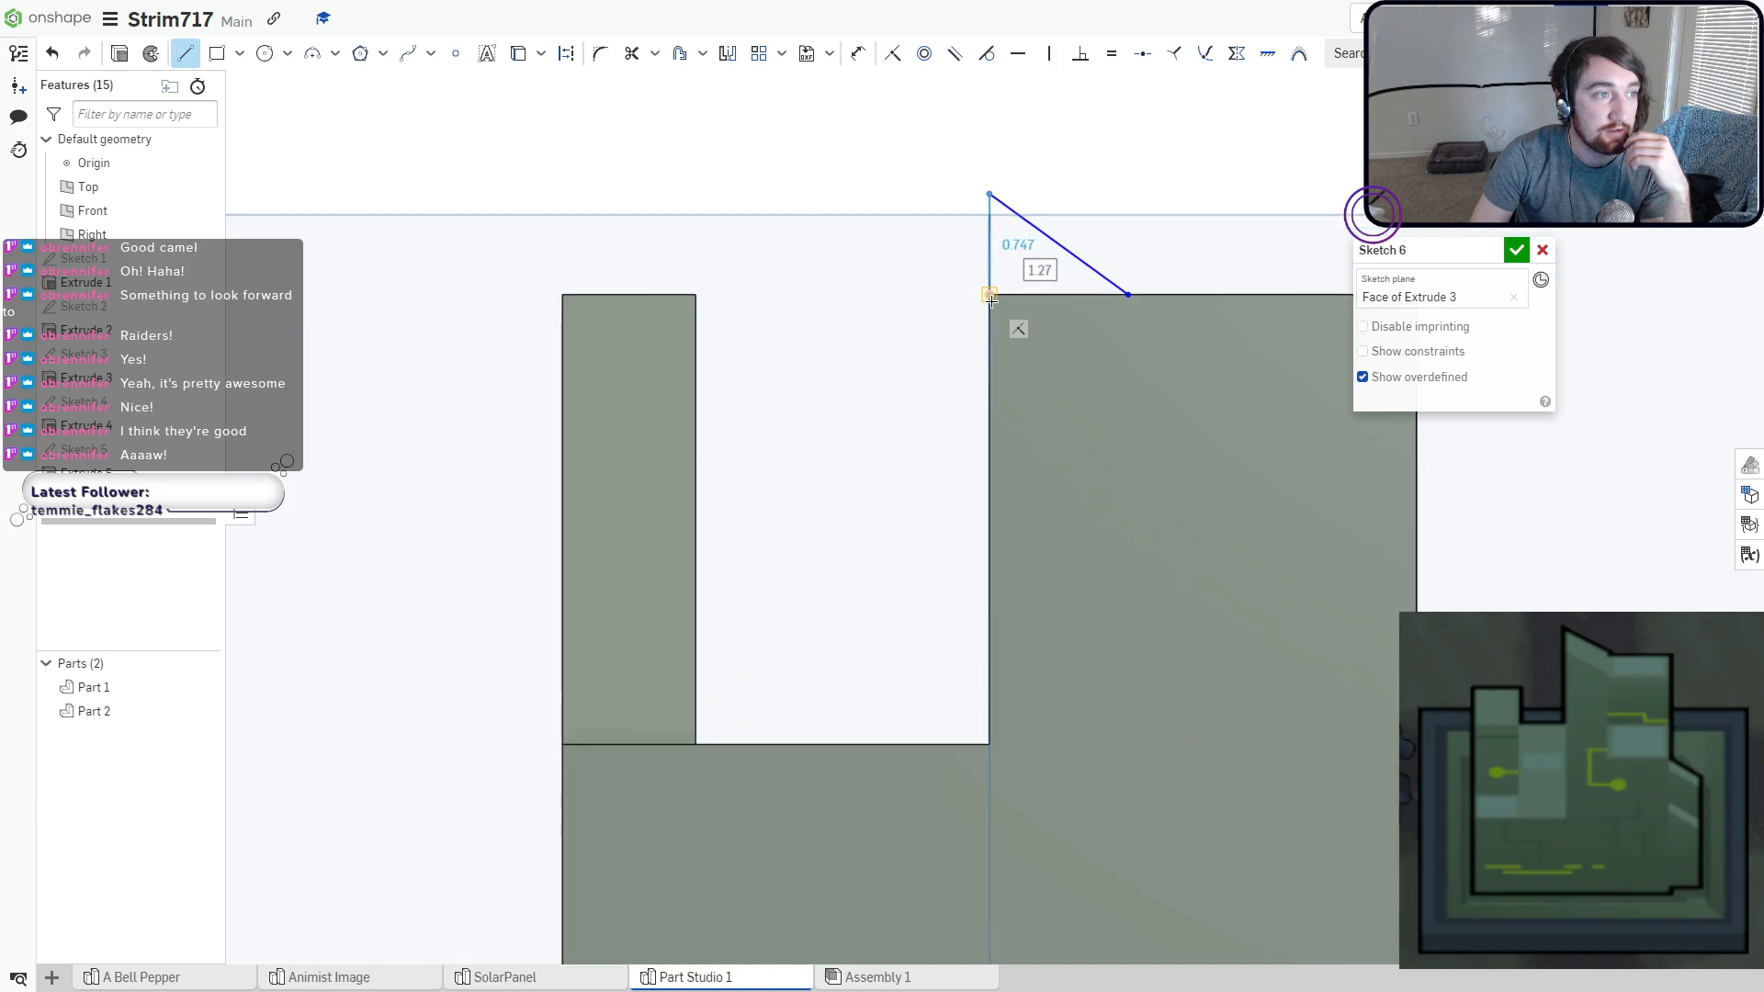
pyautogui.click(989, 315)
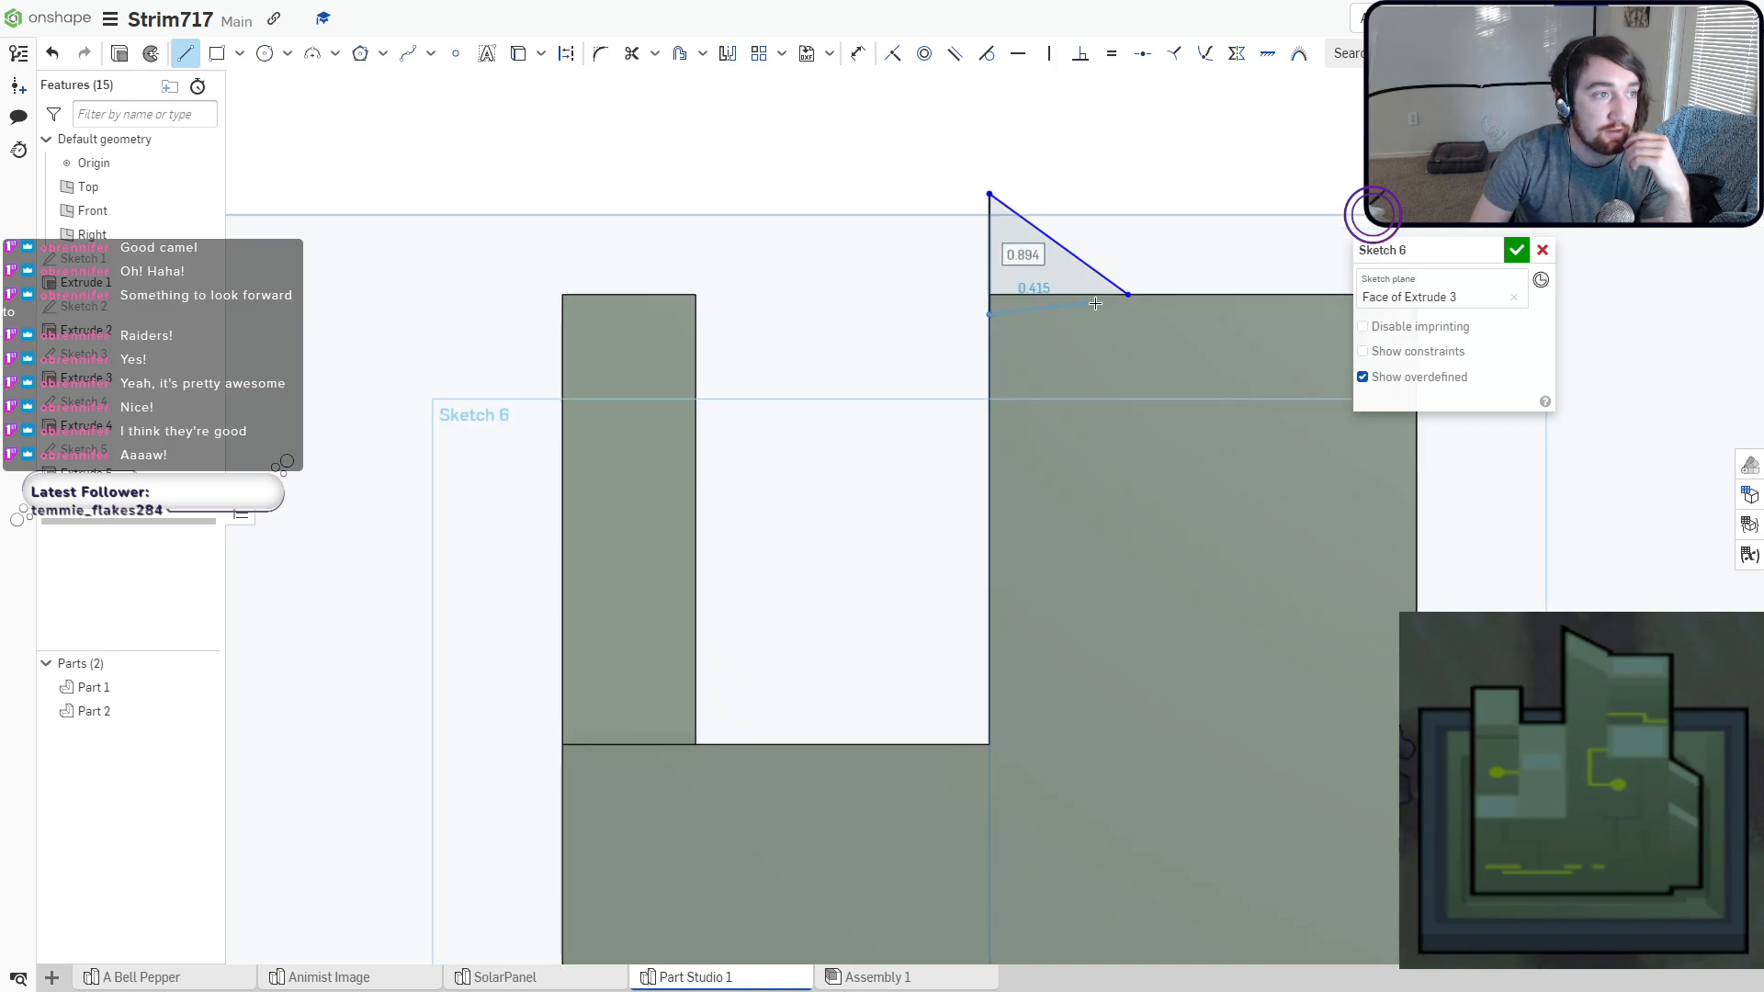
pyautogui.click(1128, 294)
pyautogui.moveTo(1300, 191); pyautogui.dragTo(1274, 226, button='right')
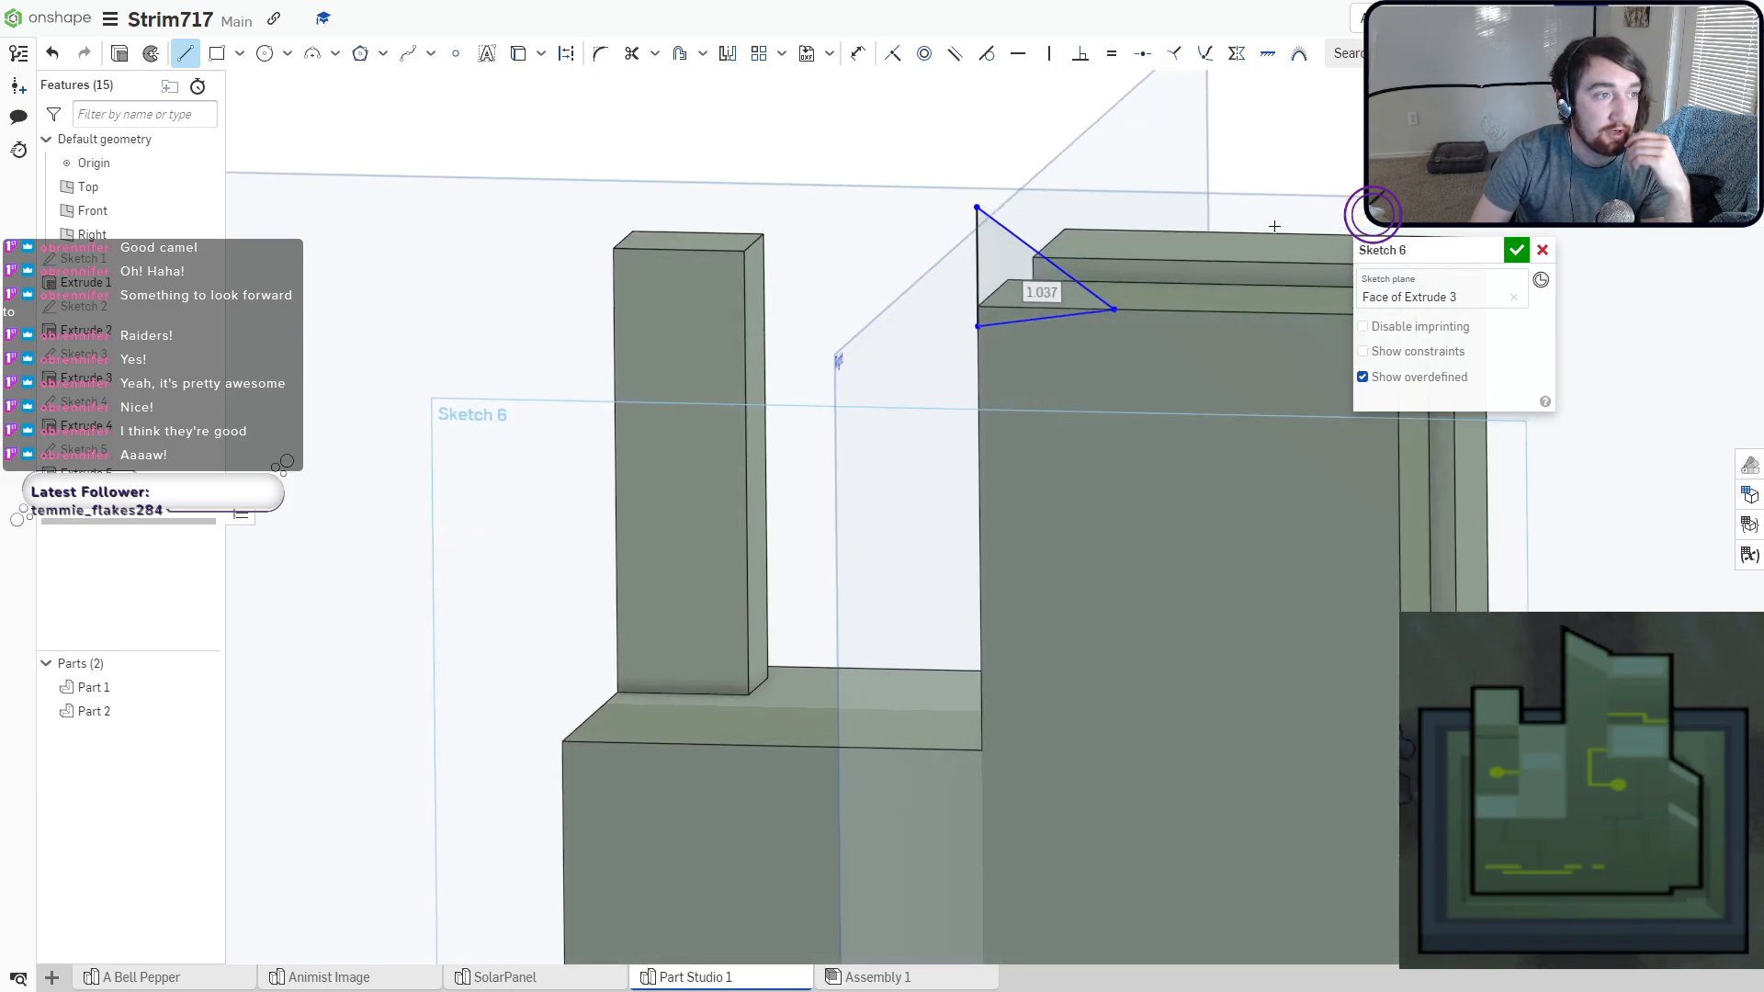
pyautogui.click(1516, 250)
# Extrude both regions of the triangle 3.62 cm back across the towers as an Add, with the building (Part 2) as merge scope.
pyautogui.click(200, 53)
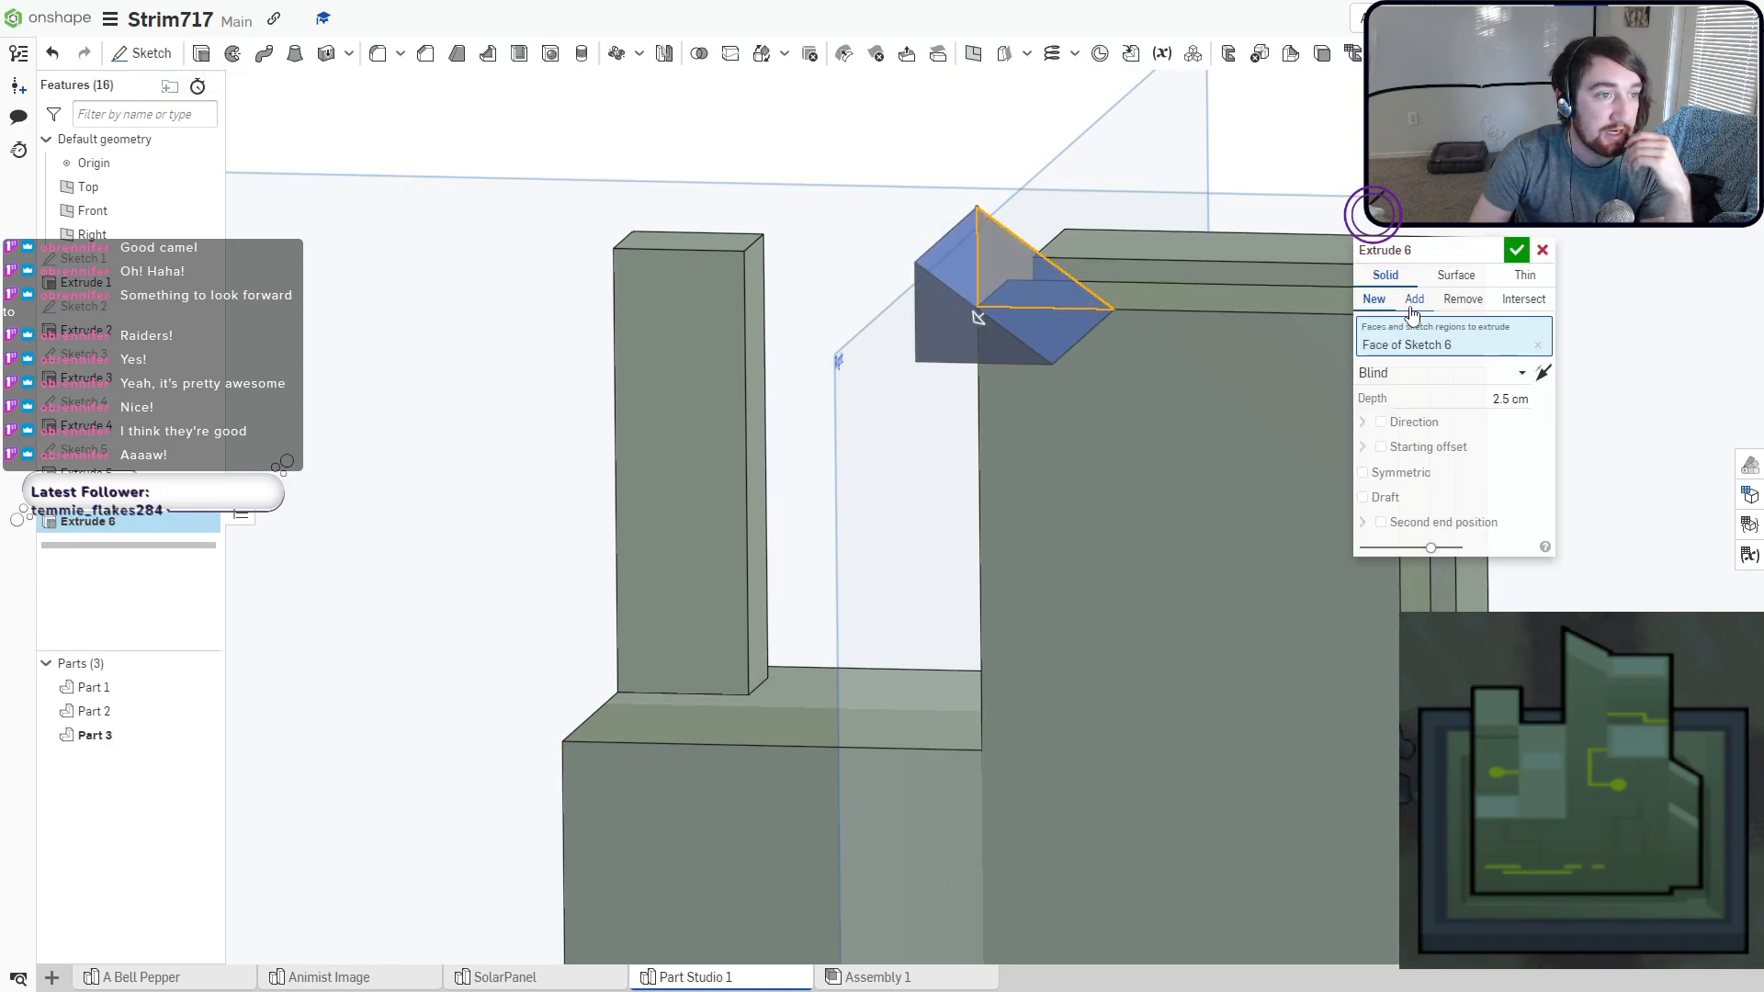
pyautogui.click(1413, 304)
pyautogui.scroll(5, 987, 317)
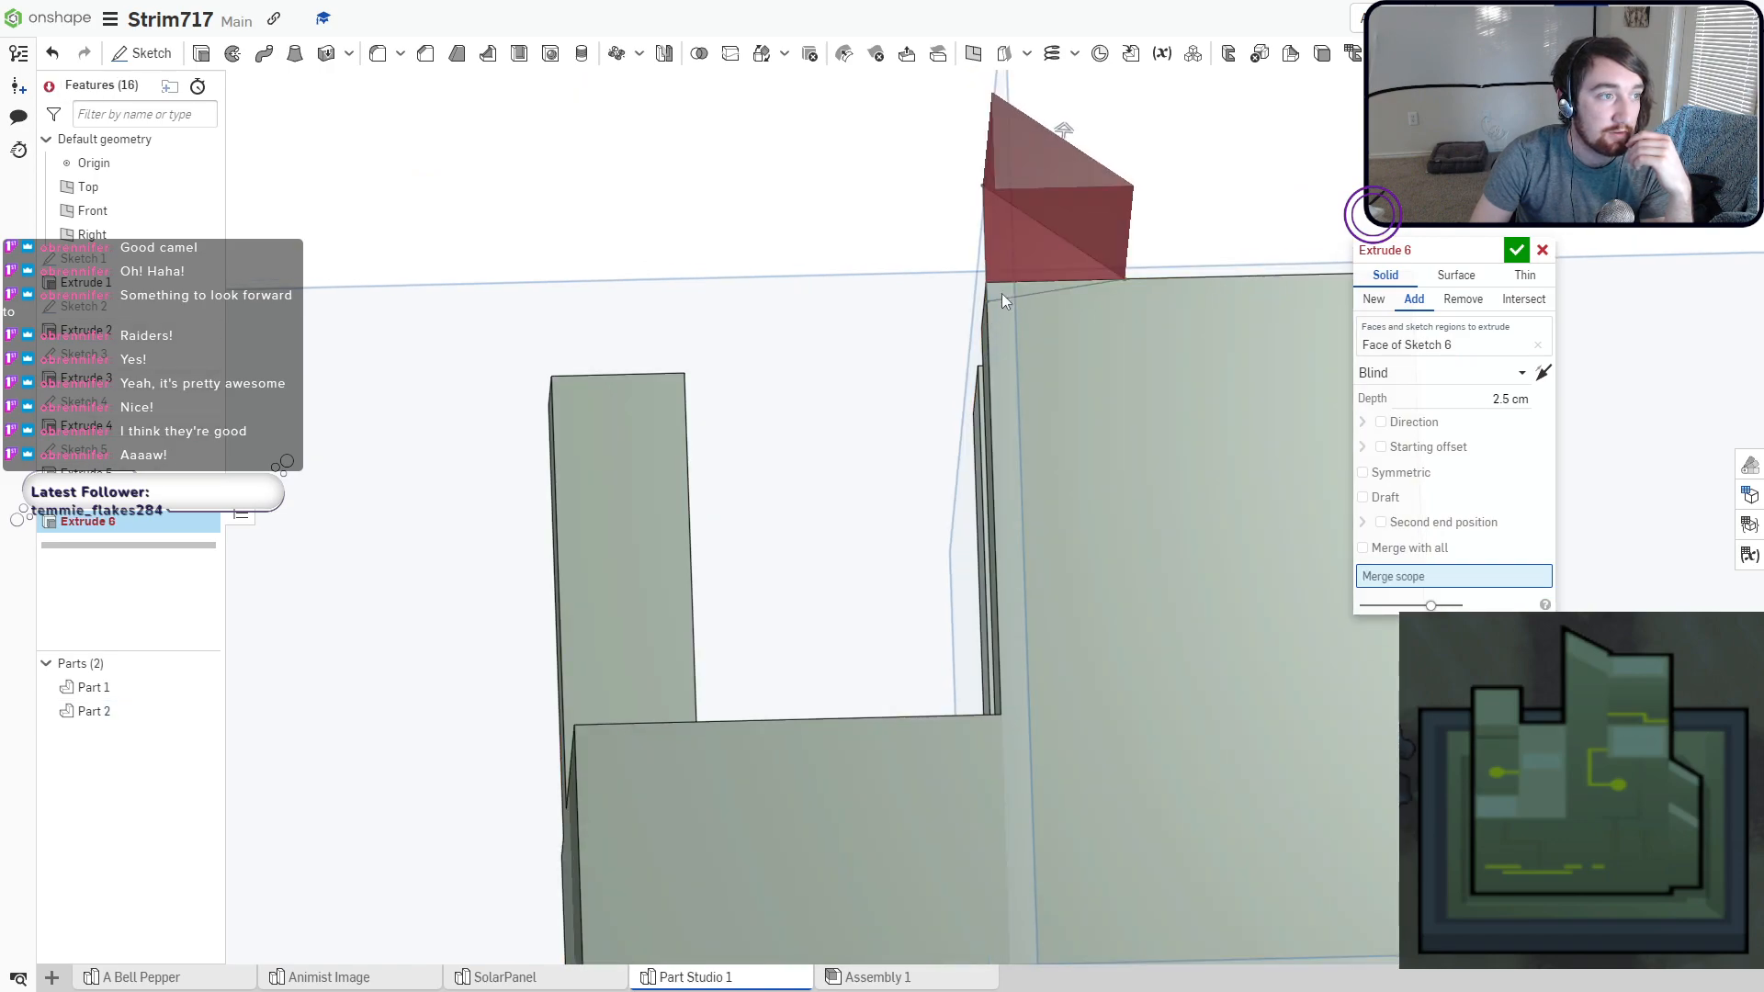
pyautogui.moveTo(1002, 294); pyautogui.dragTo(1040, 280, button='right')
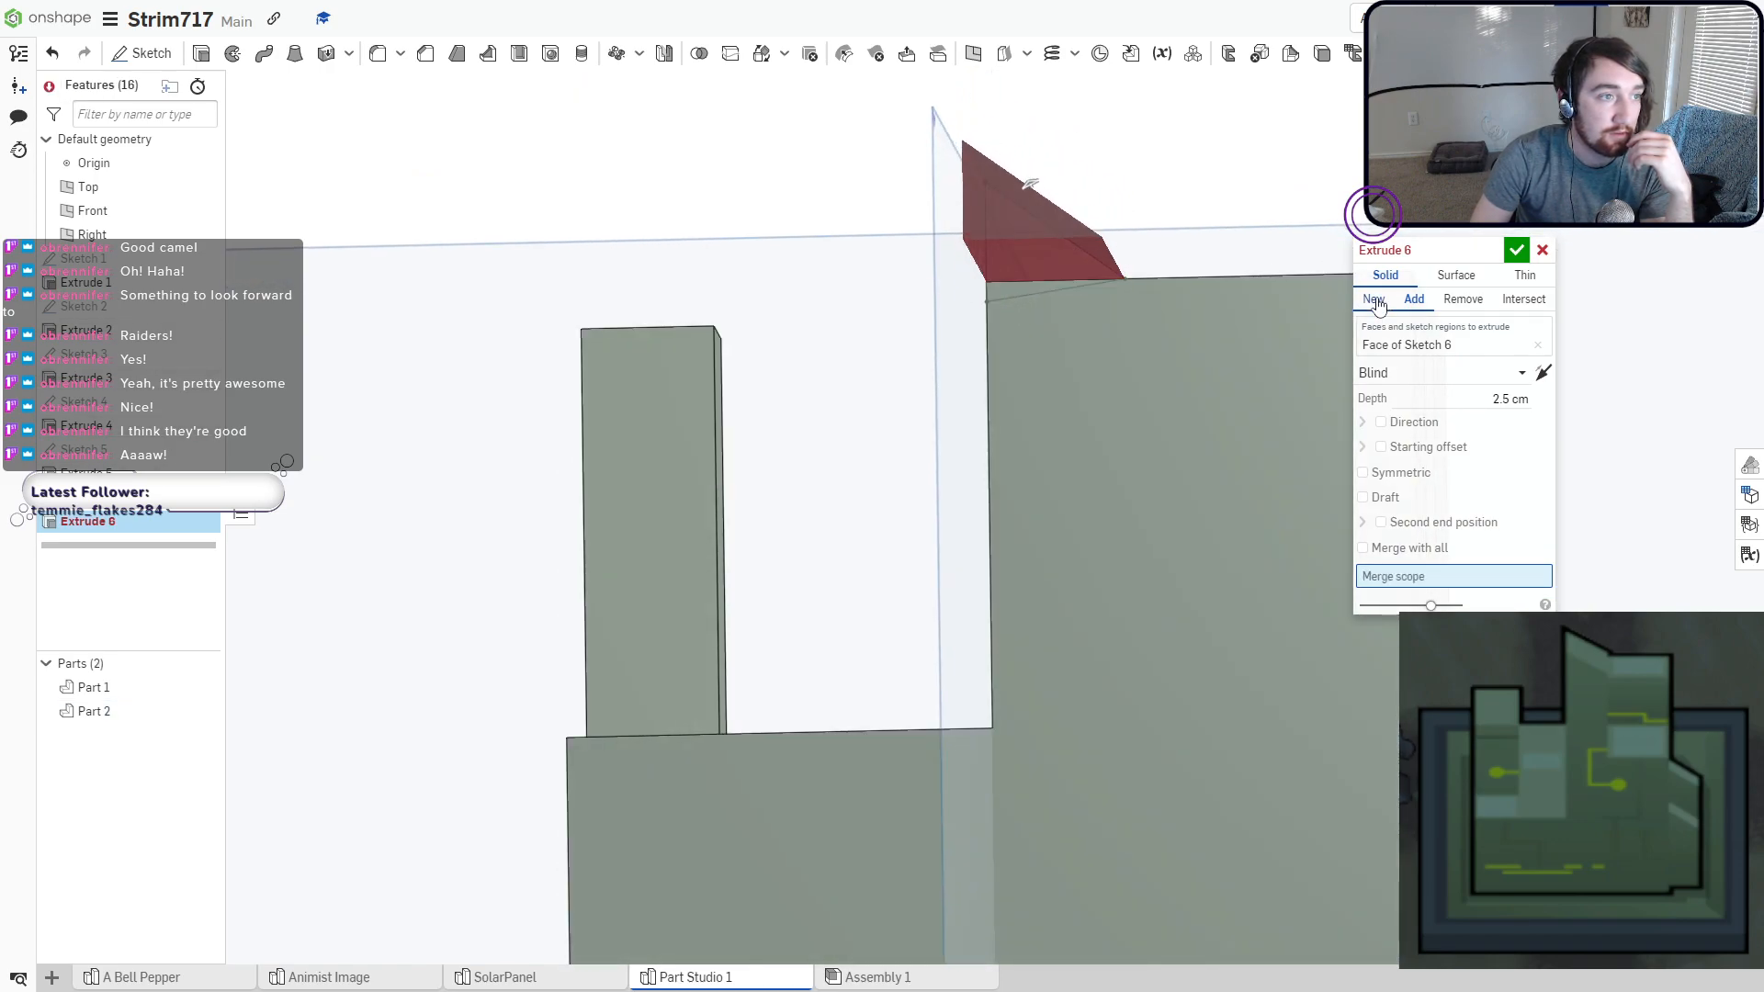
pyautogui.click(1377, 305)
pyautogui.click(1002, 289)
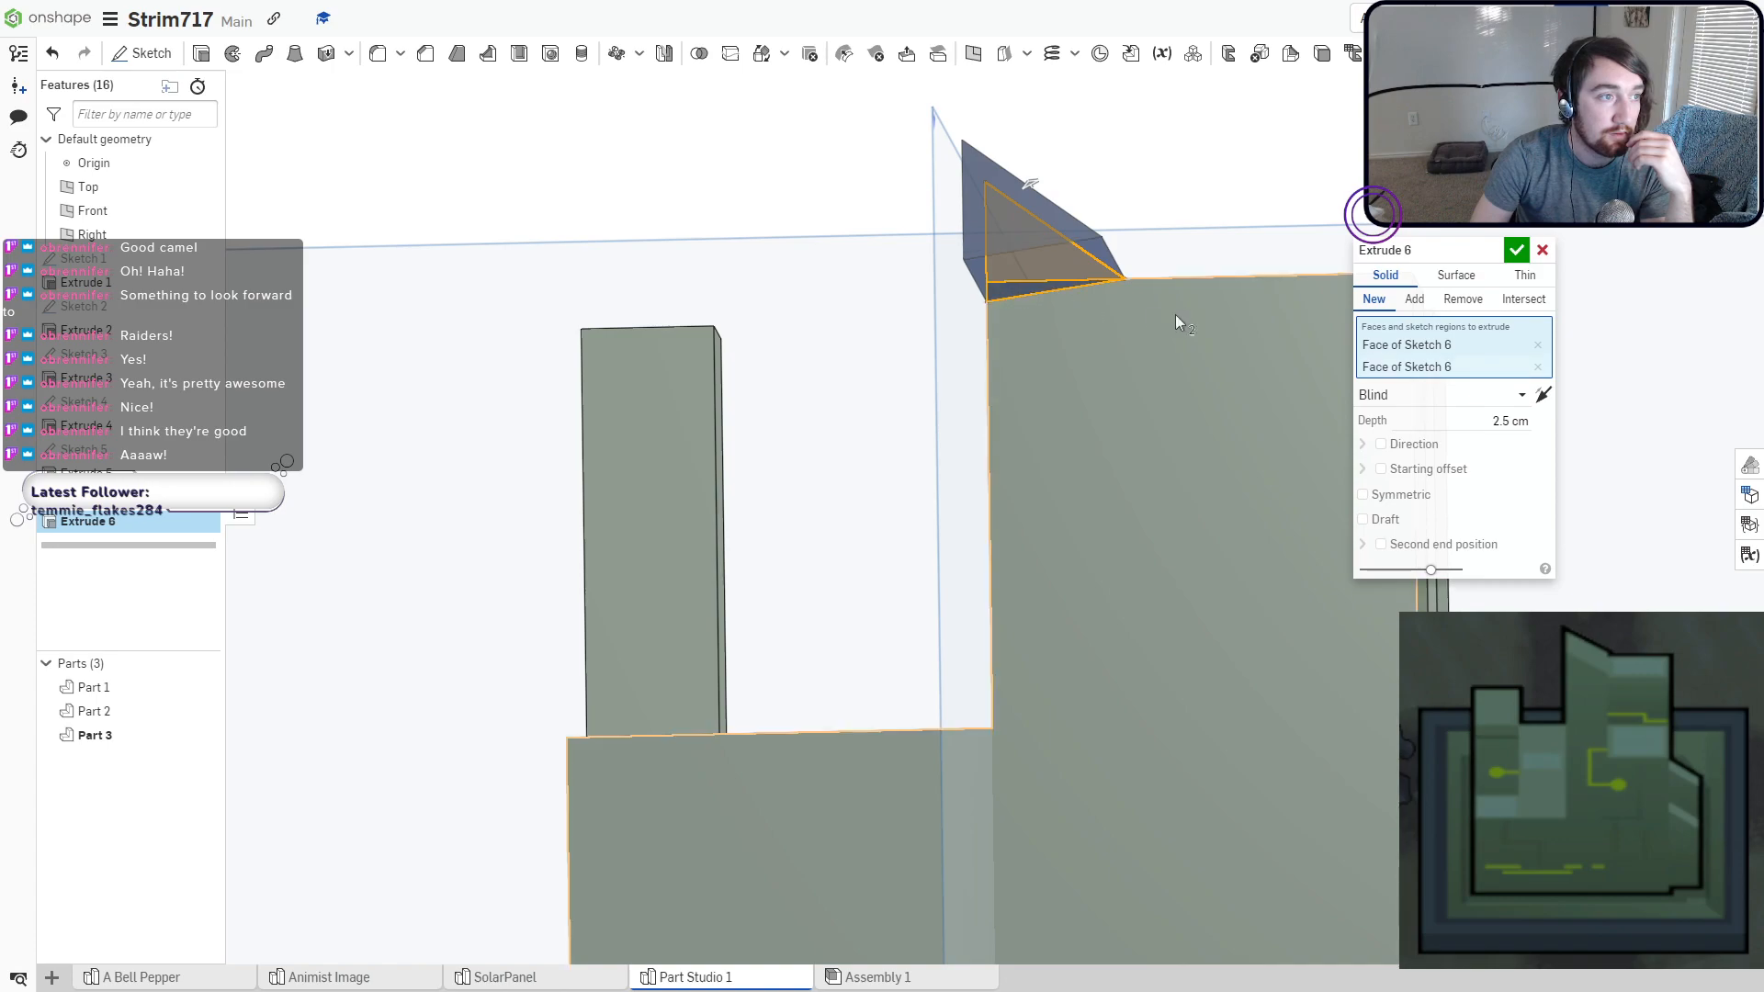
pyautogui.click(1415, 300)
pyautogui.moveTo(1222, 301); pyautogui.dragTo(813, 287, button='right')
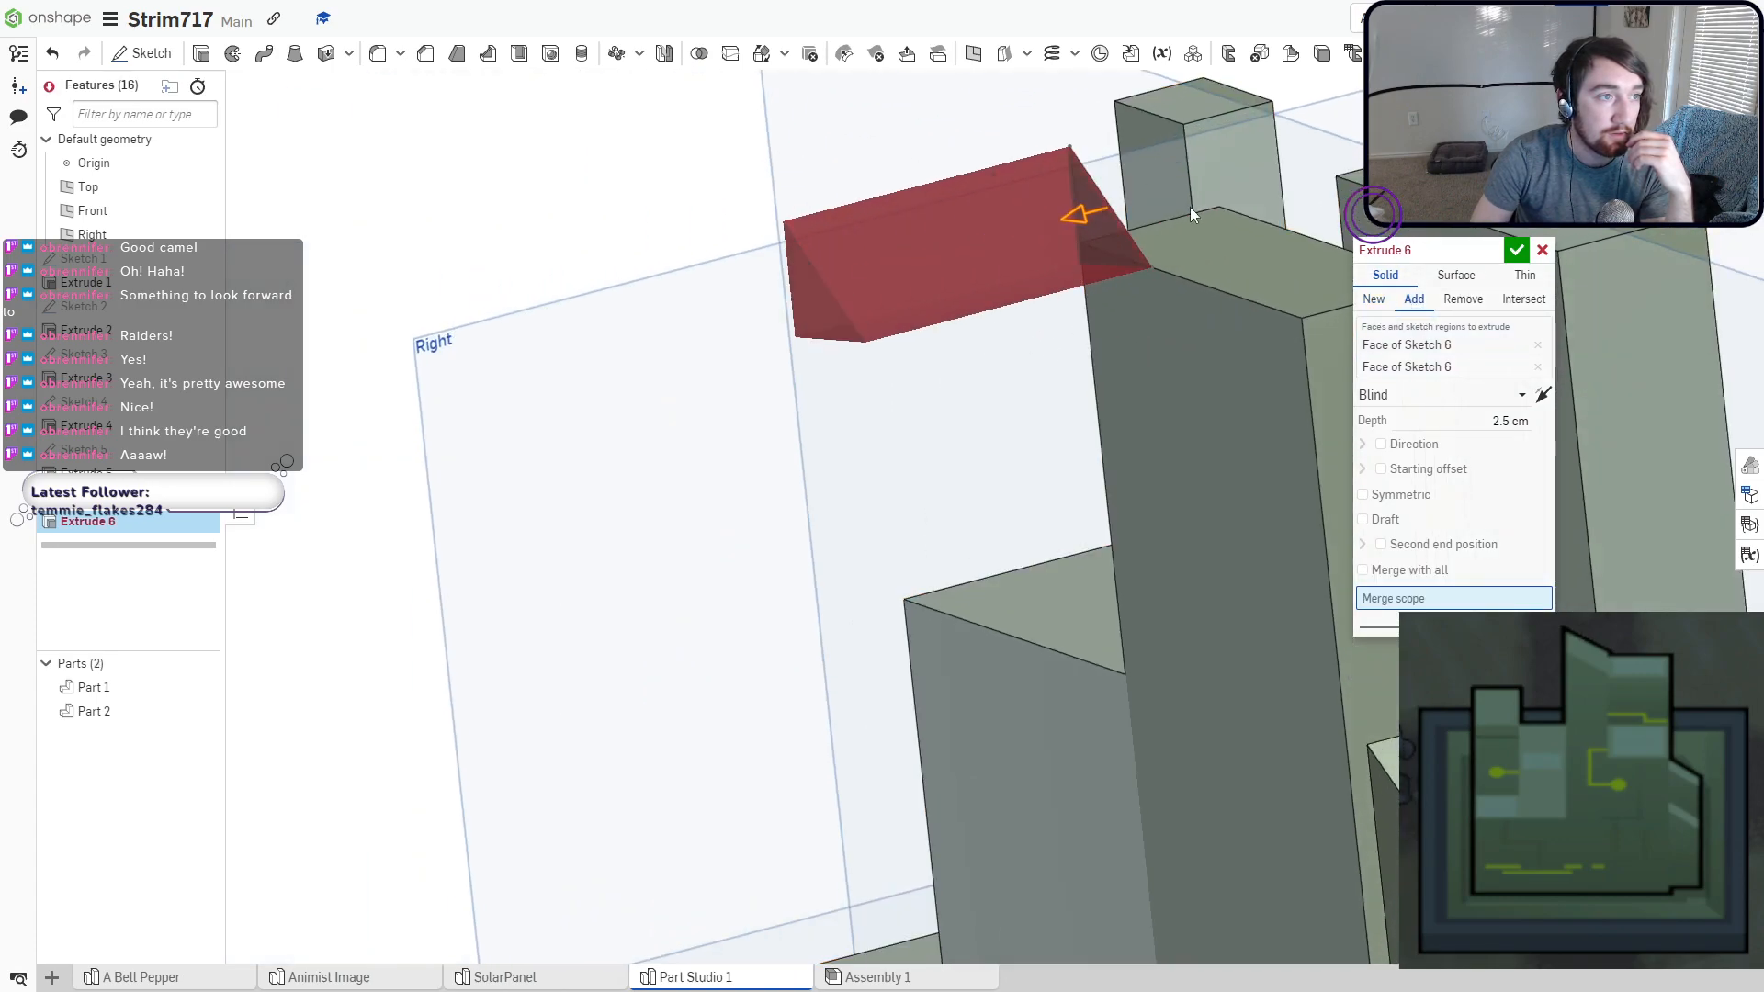
pyautogui.moveTo(1087, 215); pyautogui.dragTo(1380, 128)
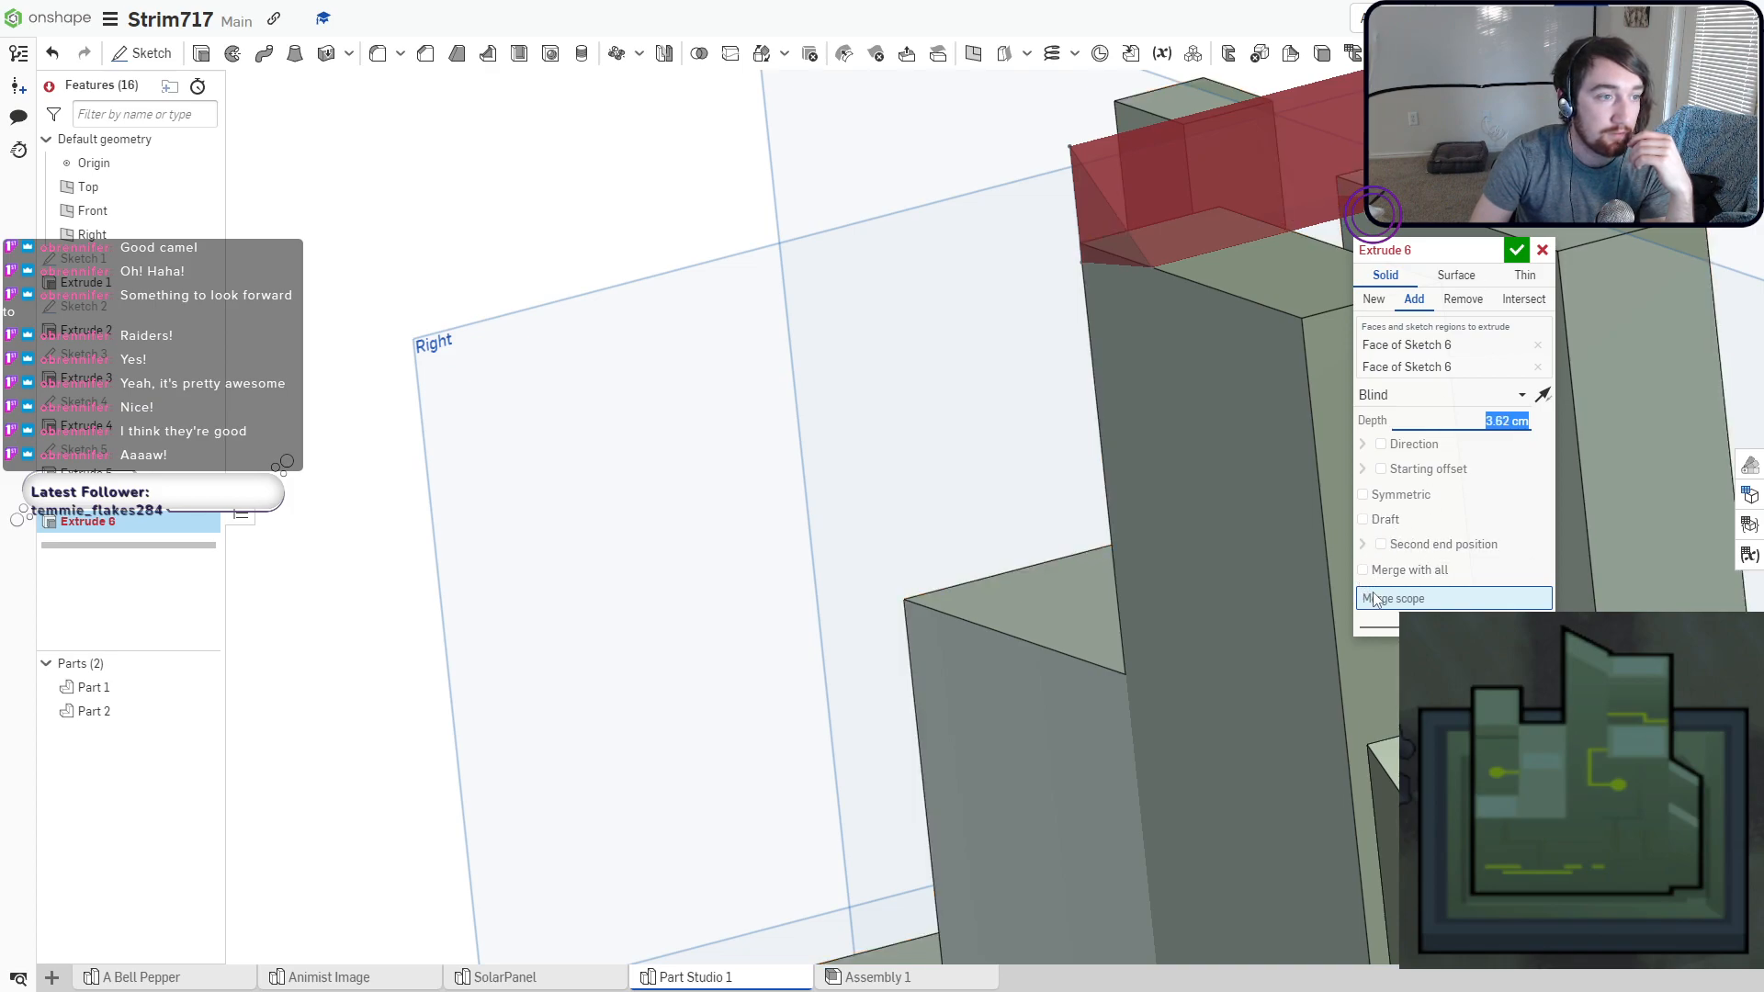
pyautogui.click(1193, 520)
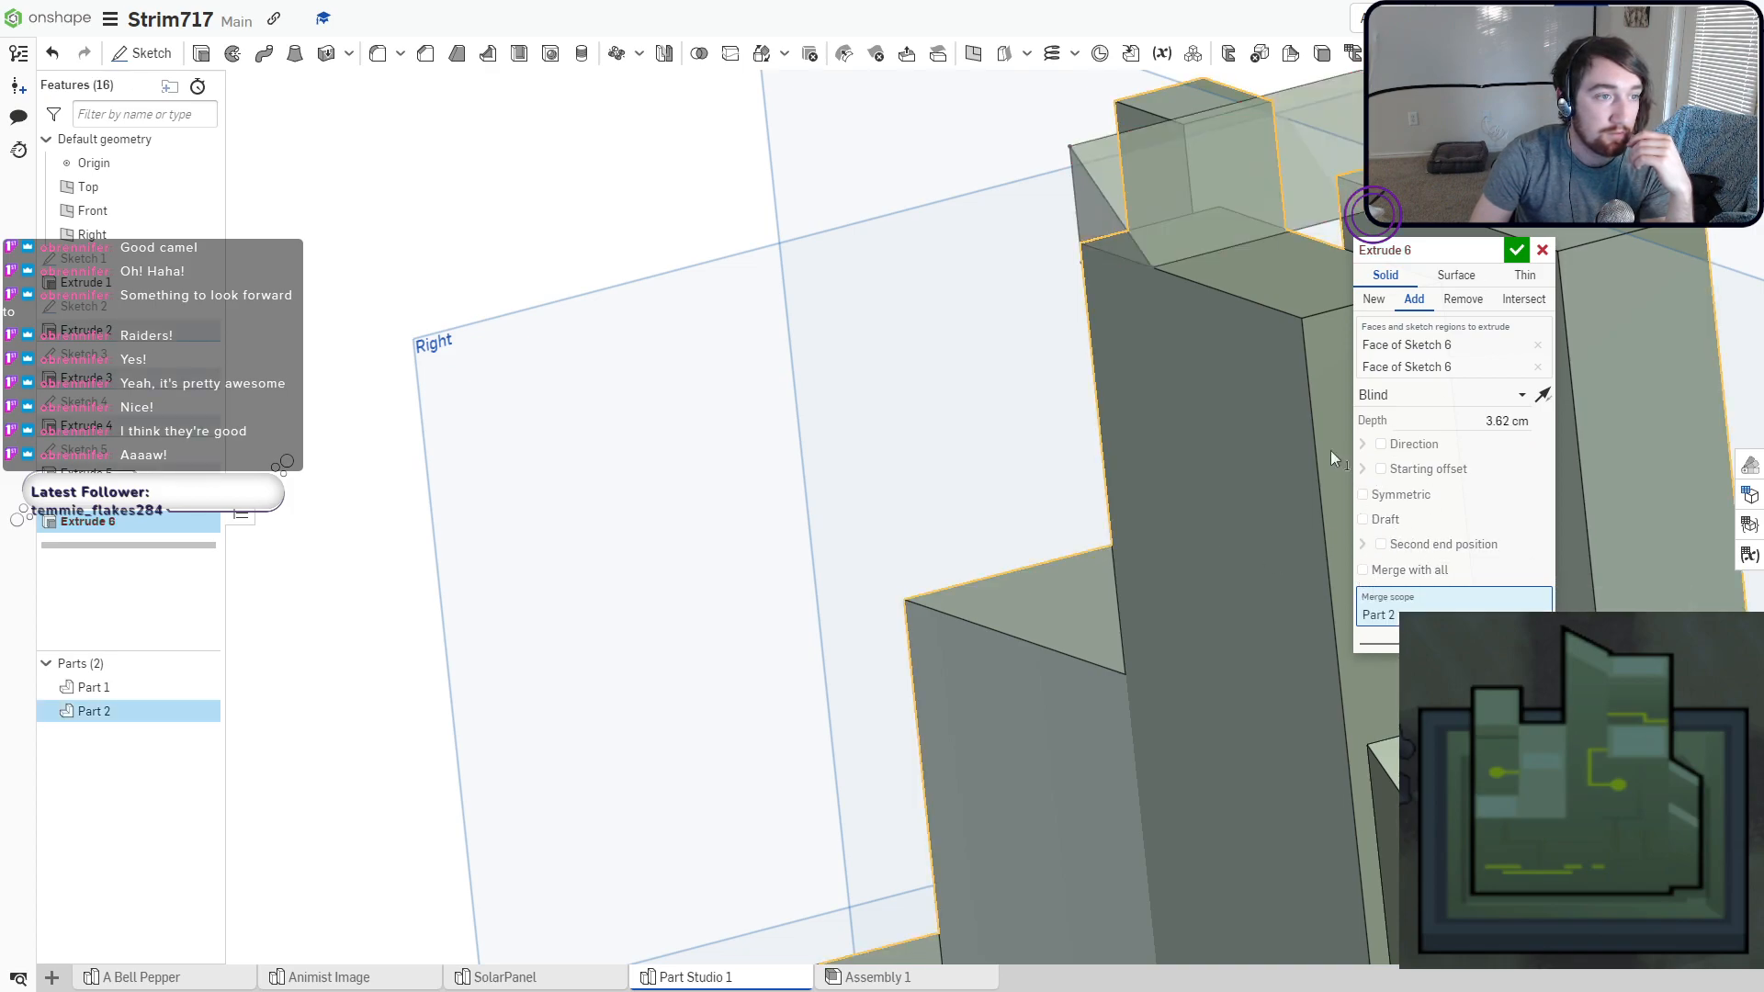
# Adjust the depth of the Add extrusion of the two Sketch 6 faces to 3.51 cm and accept it.
pyautogui.moveTo(1330, 451); pyautogui.dragTo(1222, 432, button='right')
pyautogui.moveTo(1372, 213); pyautogui.dragTo(1371, 212)
pyautogui.scroll(10, 1249, 315)
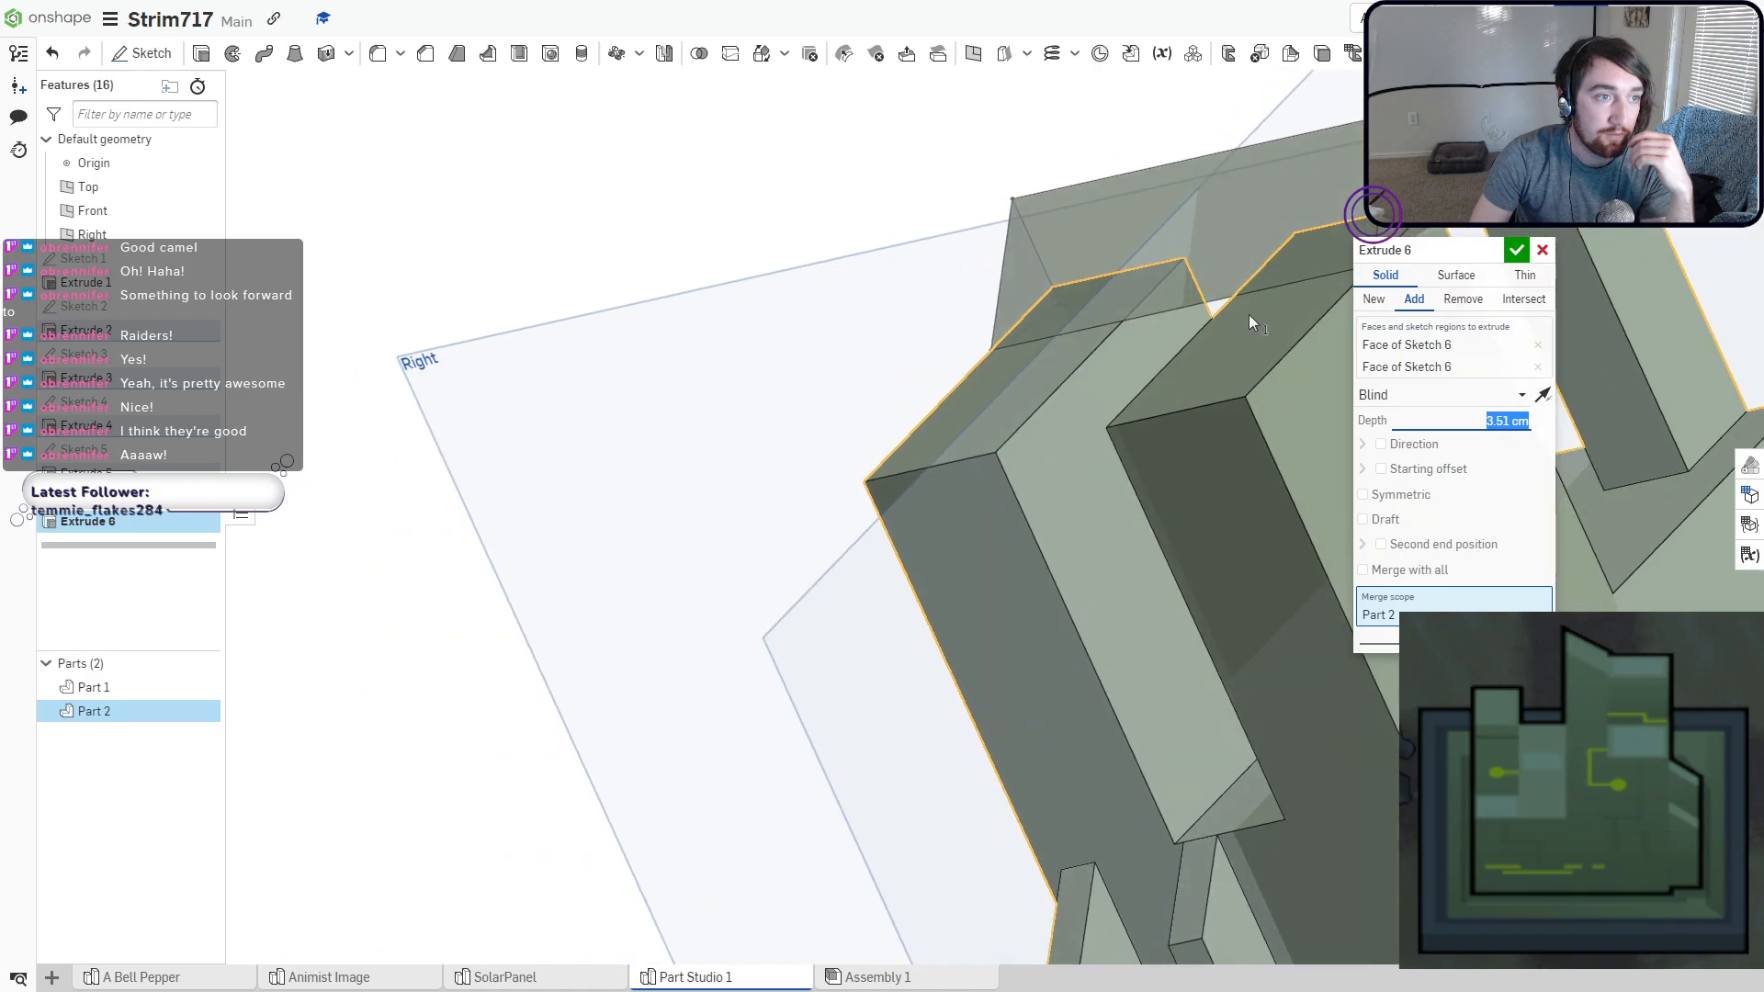
pyautogui.scroll(-10, 1154, 327)
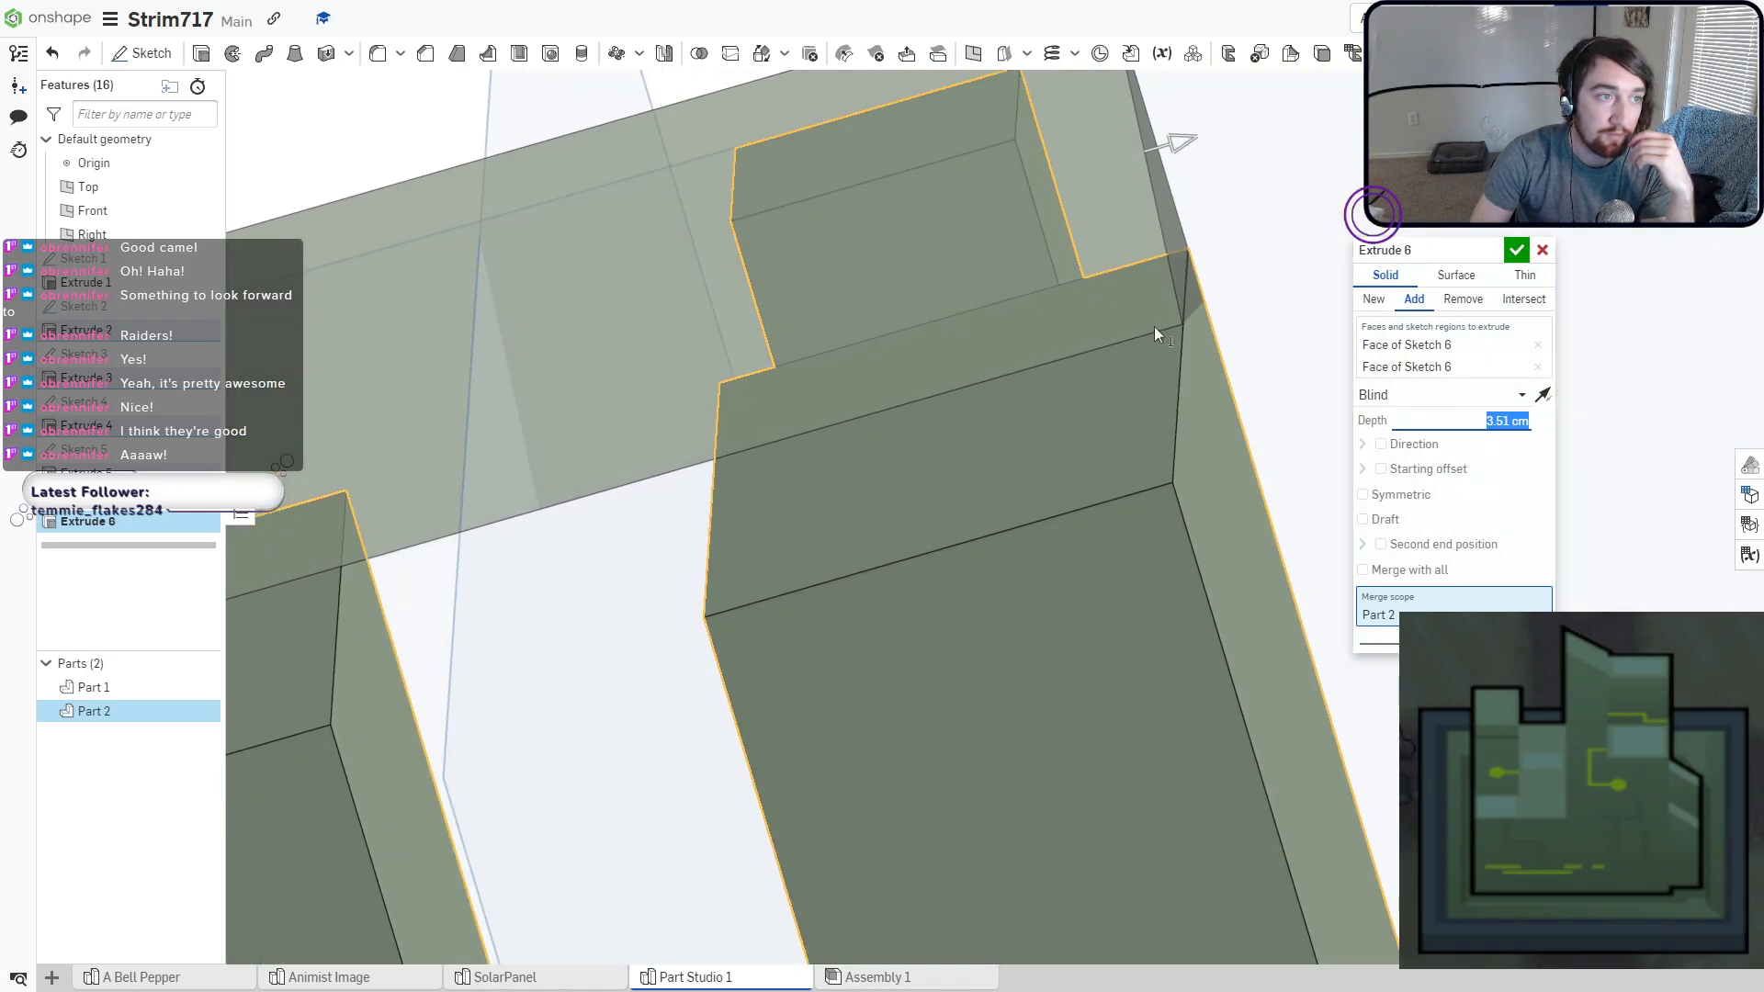
pyautogui.moveTo(1155, 317); pyautogui.dragTo(1156, 308, button='right')
pyautogui.click(1516, 258)
# Start a new sketch on the front face of the narrow tower, viewed straight from the front.
pyautogui.moveTo(1199, 413); pyautogui.dragTo(1352, 296, button='right')
pyautogui.scroll(-3, 1351, 288)
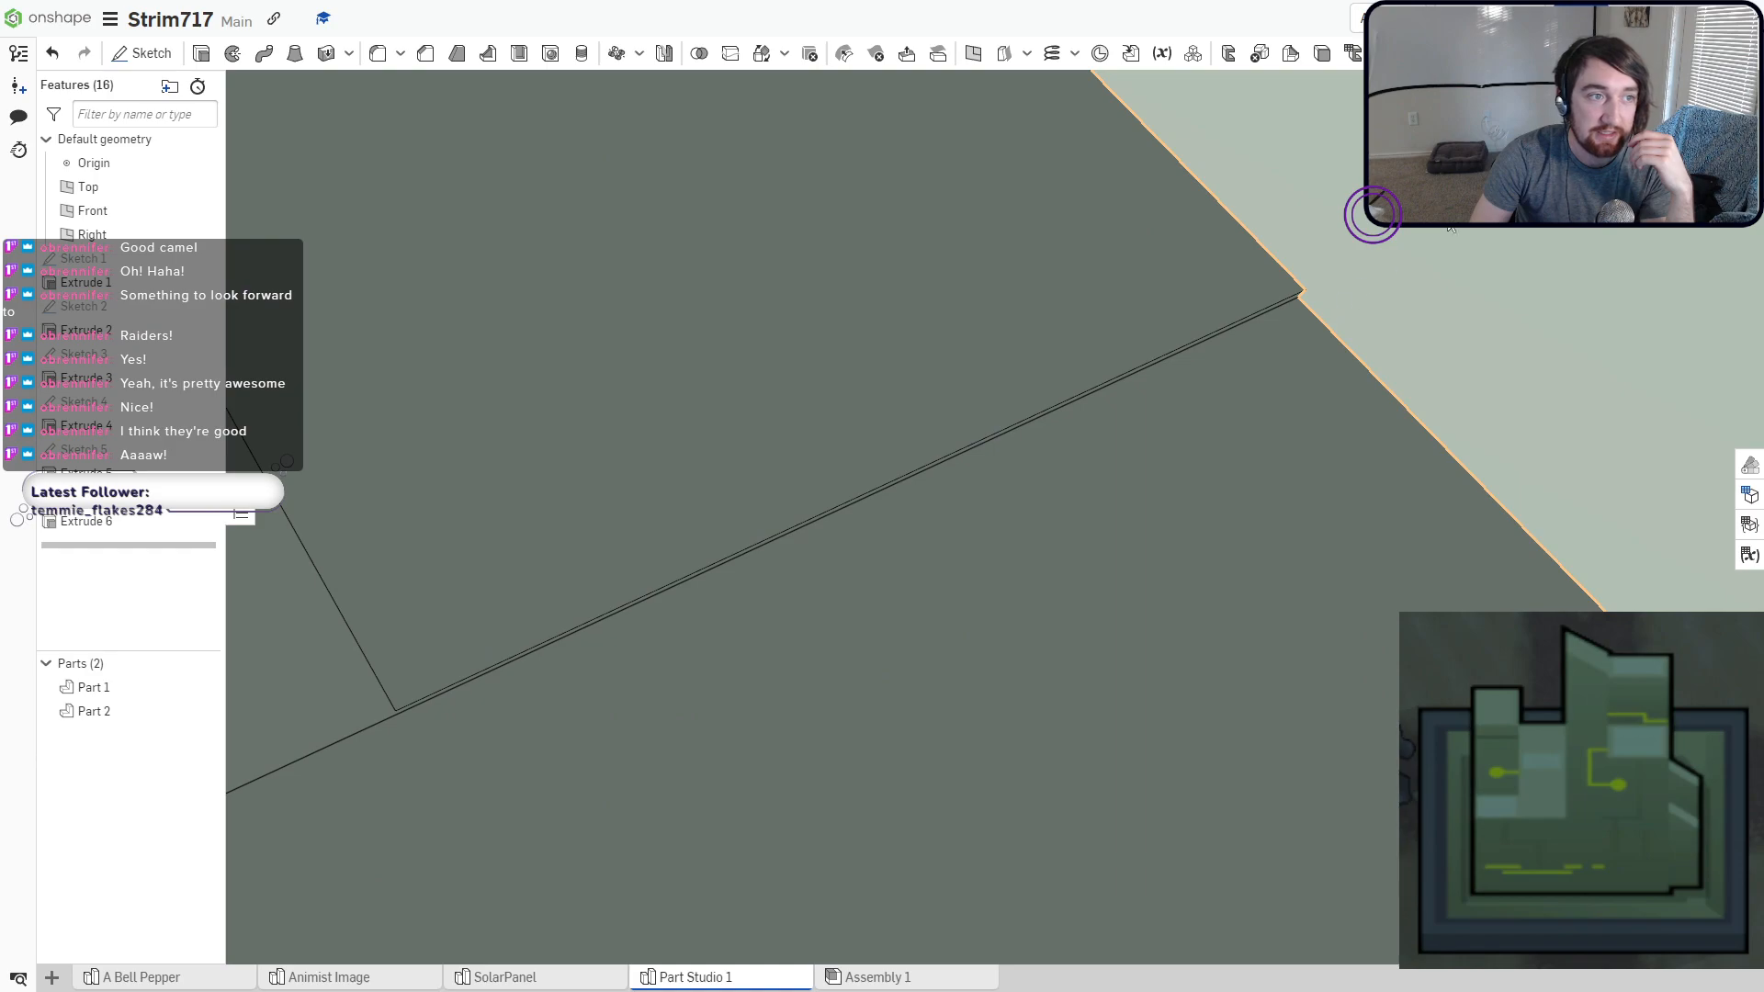
pyautogui.click(1687, 130)
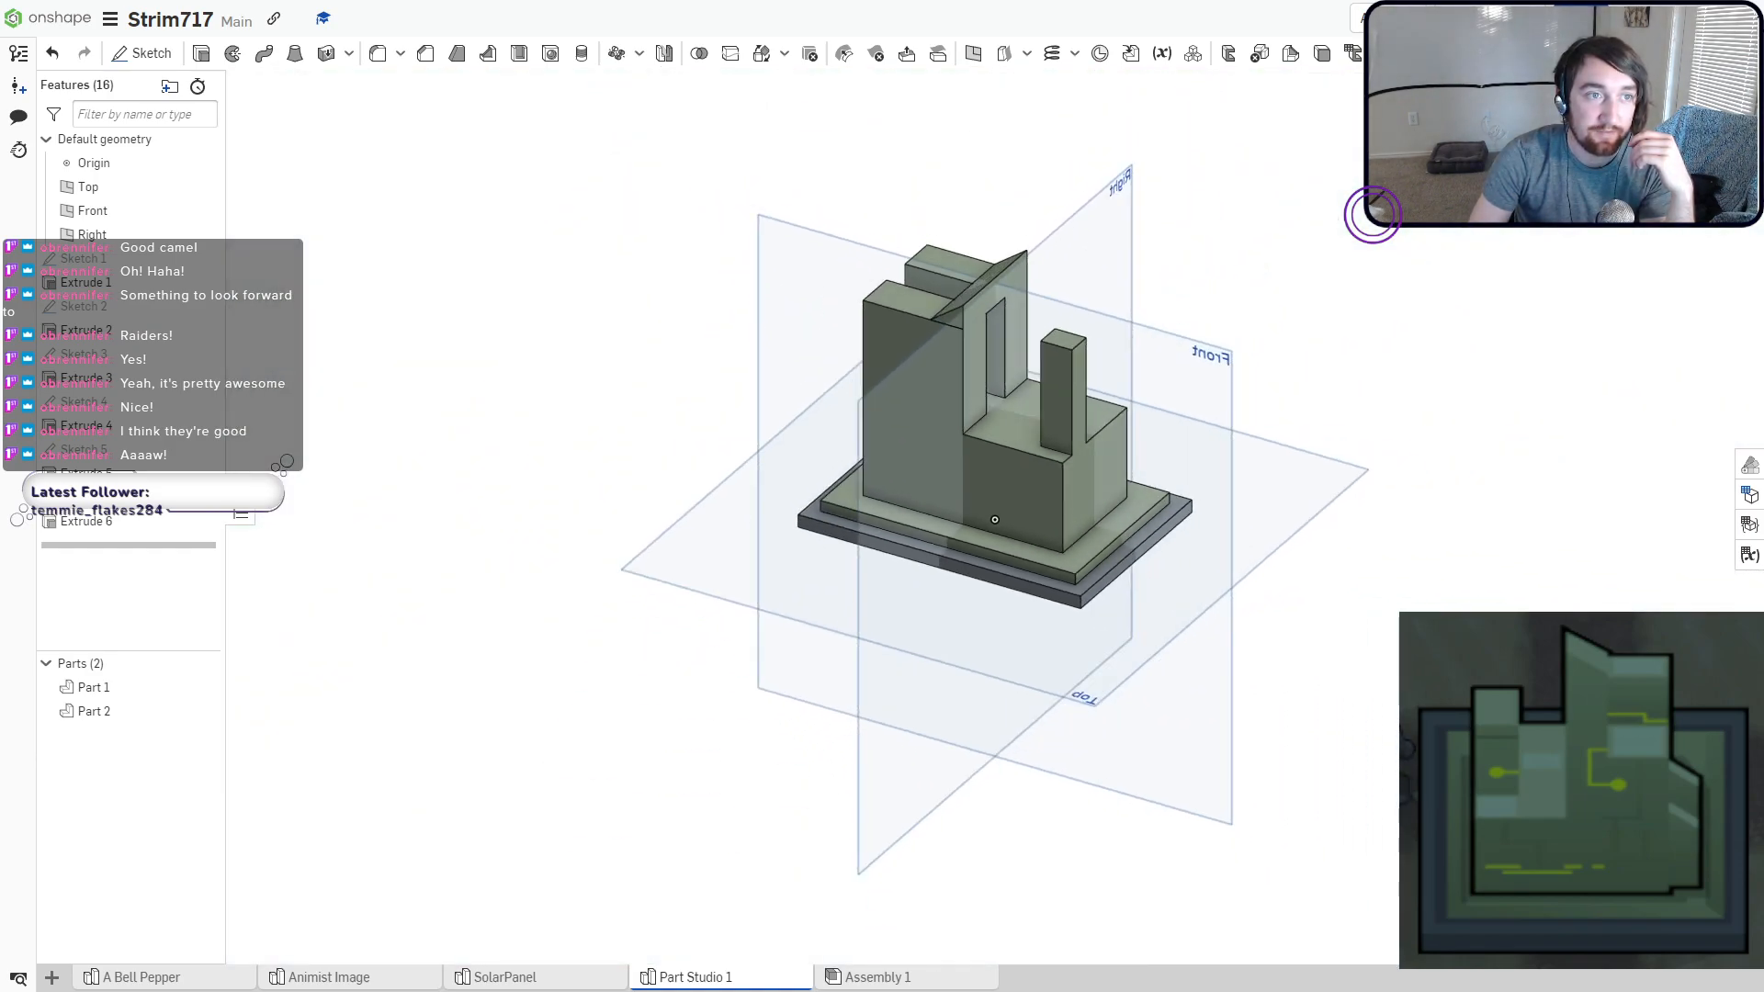
pyautogui.click(1664, 125)
pyautogui.click(1664, 125)
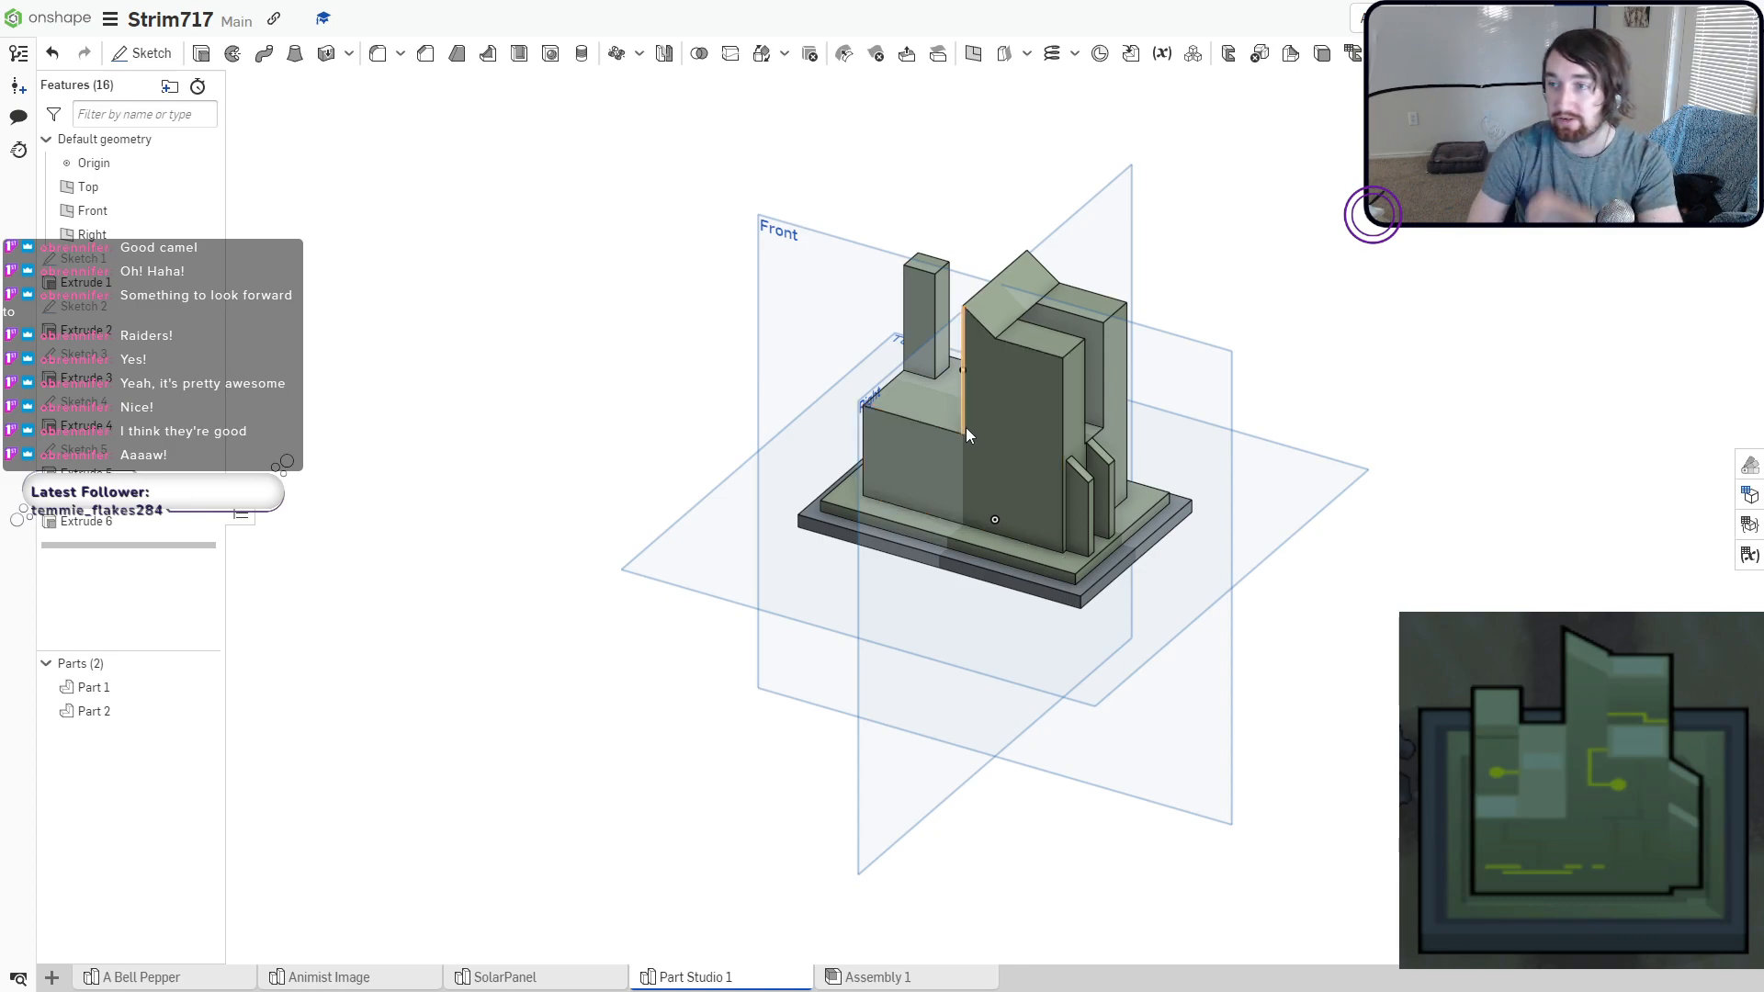
pyautogui.hotkey('shift', '1')
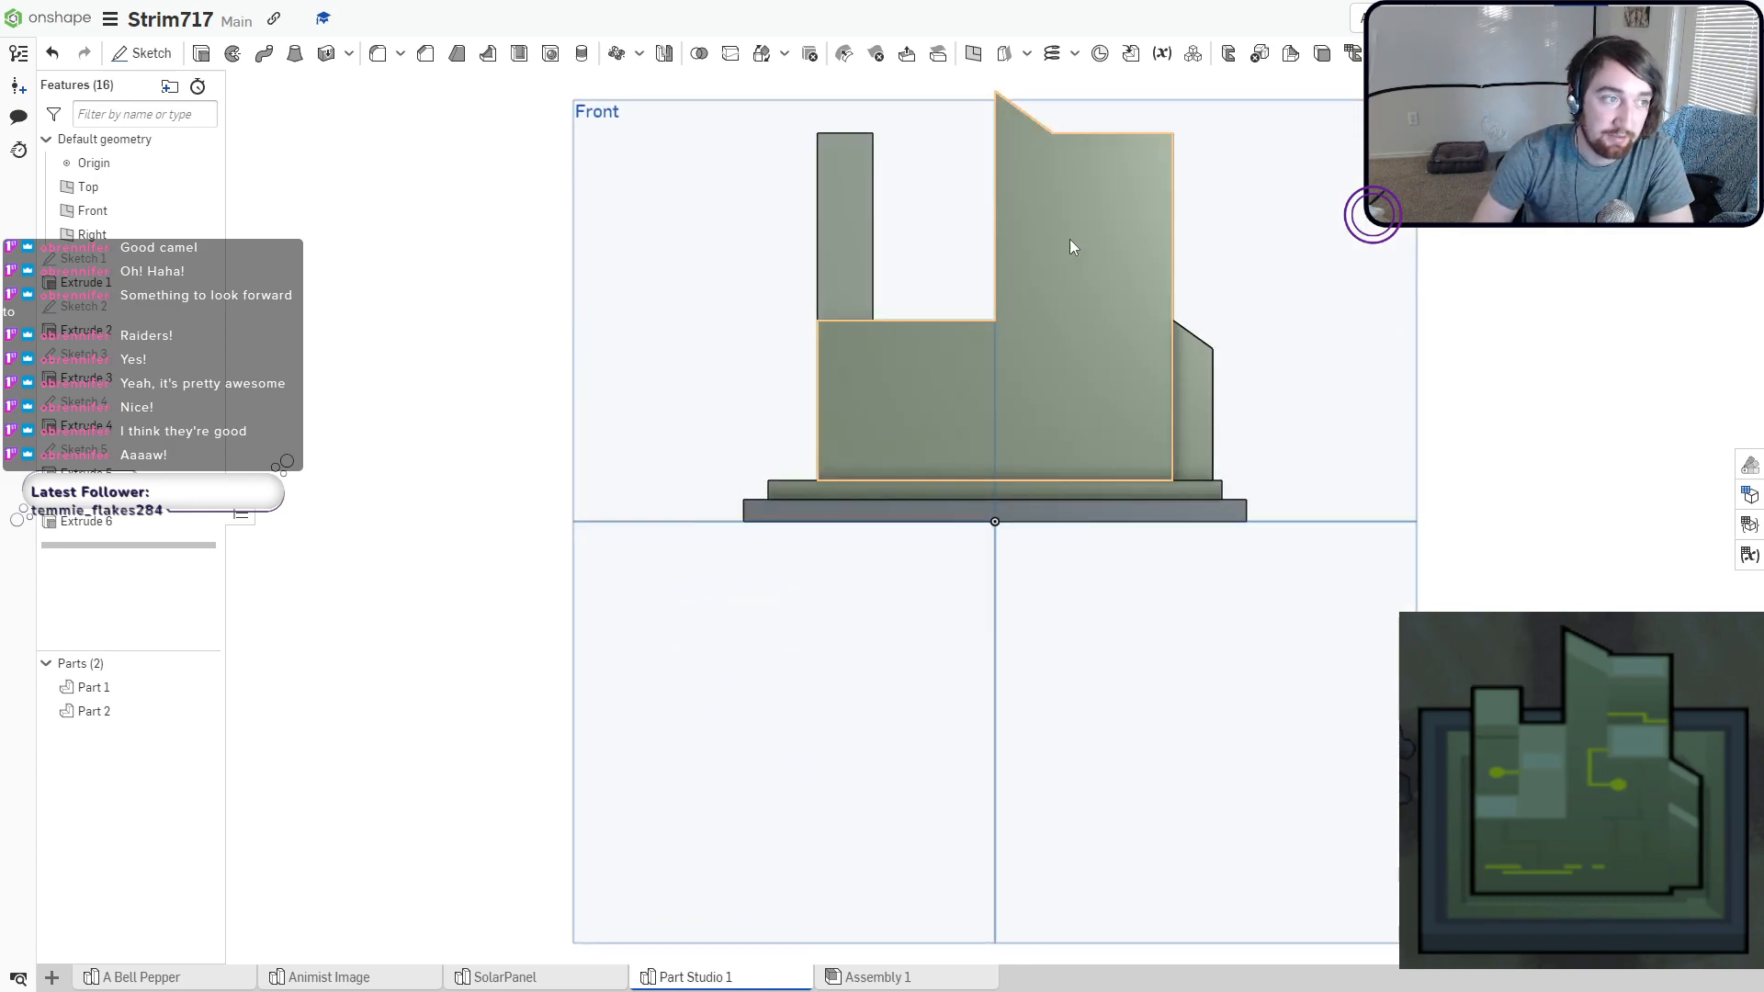
pyautogui.moveTo(1053, 251); pyautogui.dragTo(1073, 341, button='middle')
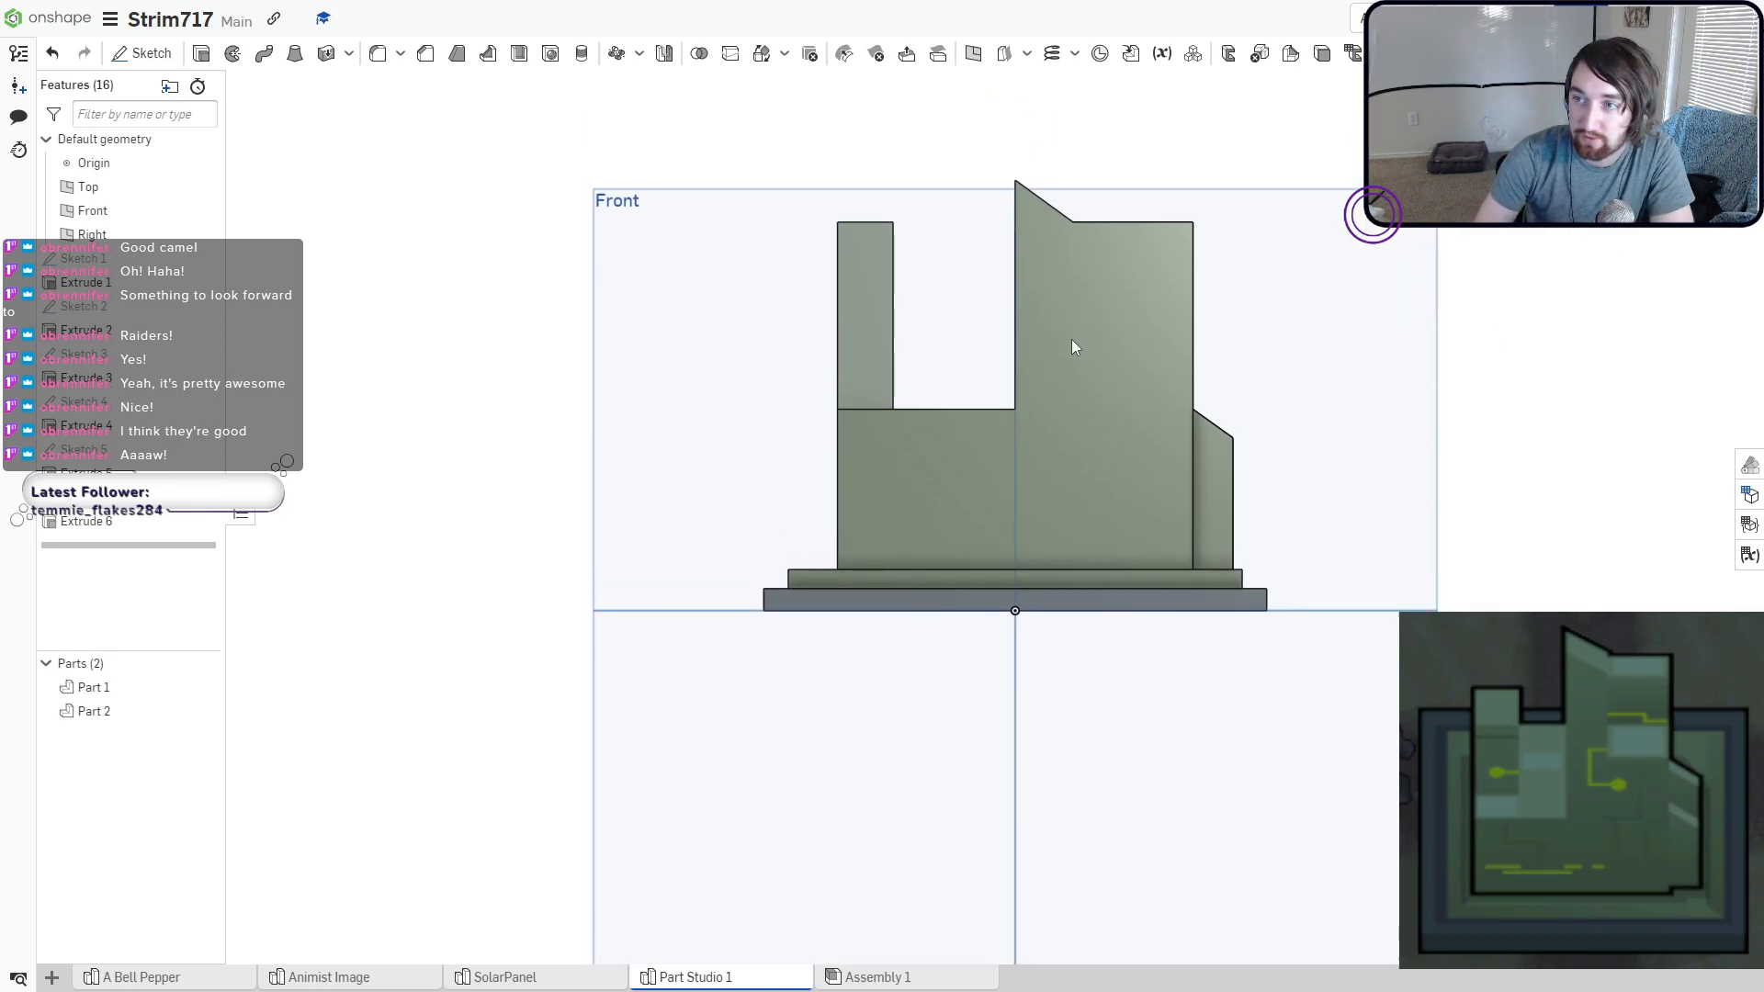
pyautogui.scroll(1, 1073, 343)
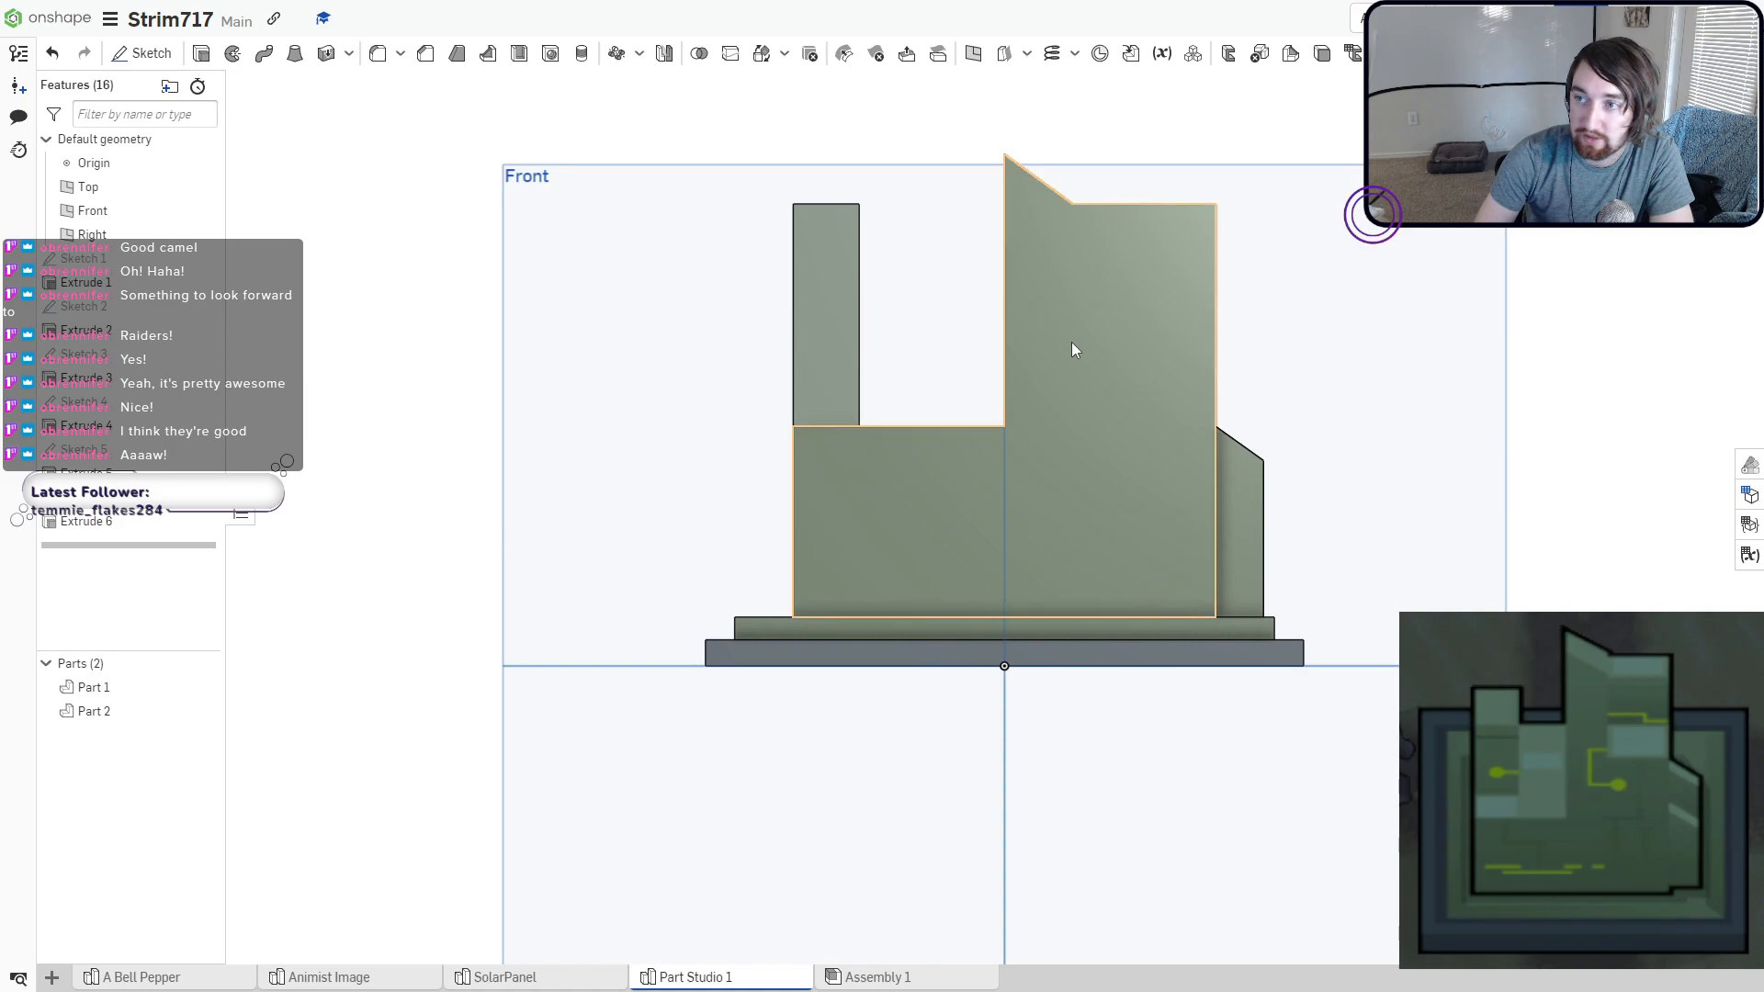
pyautogui.click(148, 61)
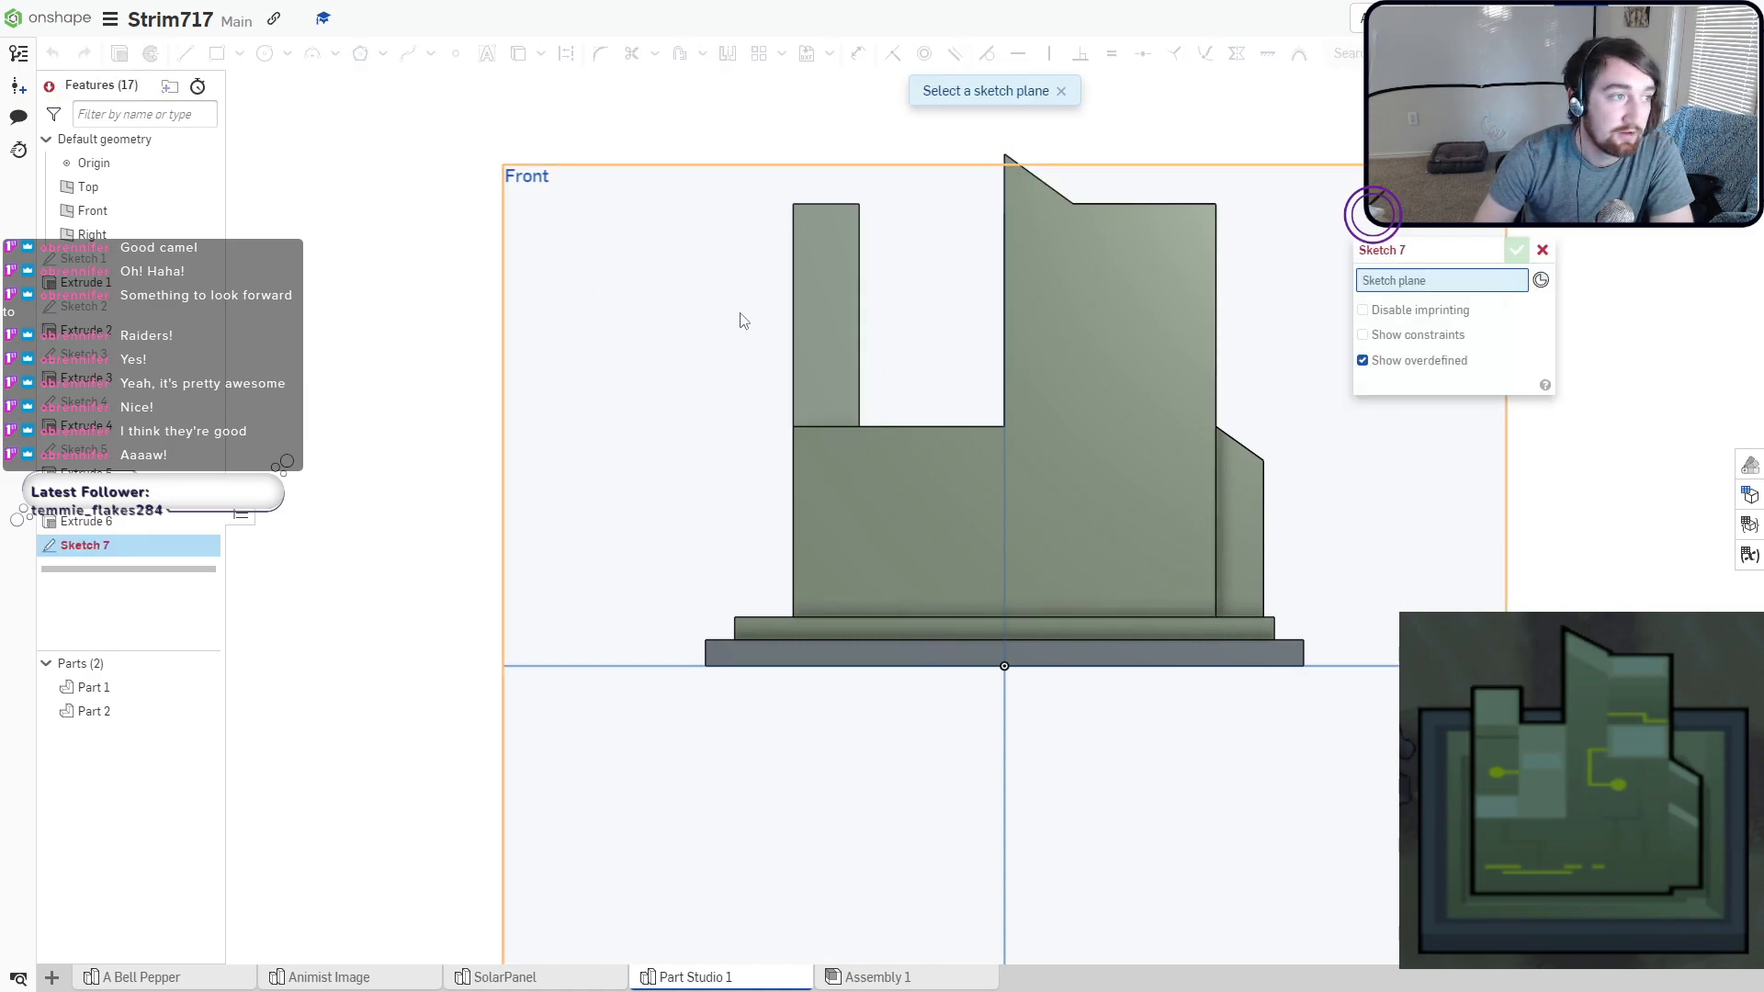
pyautogui.click(829, 336)
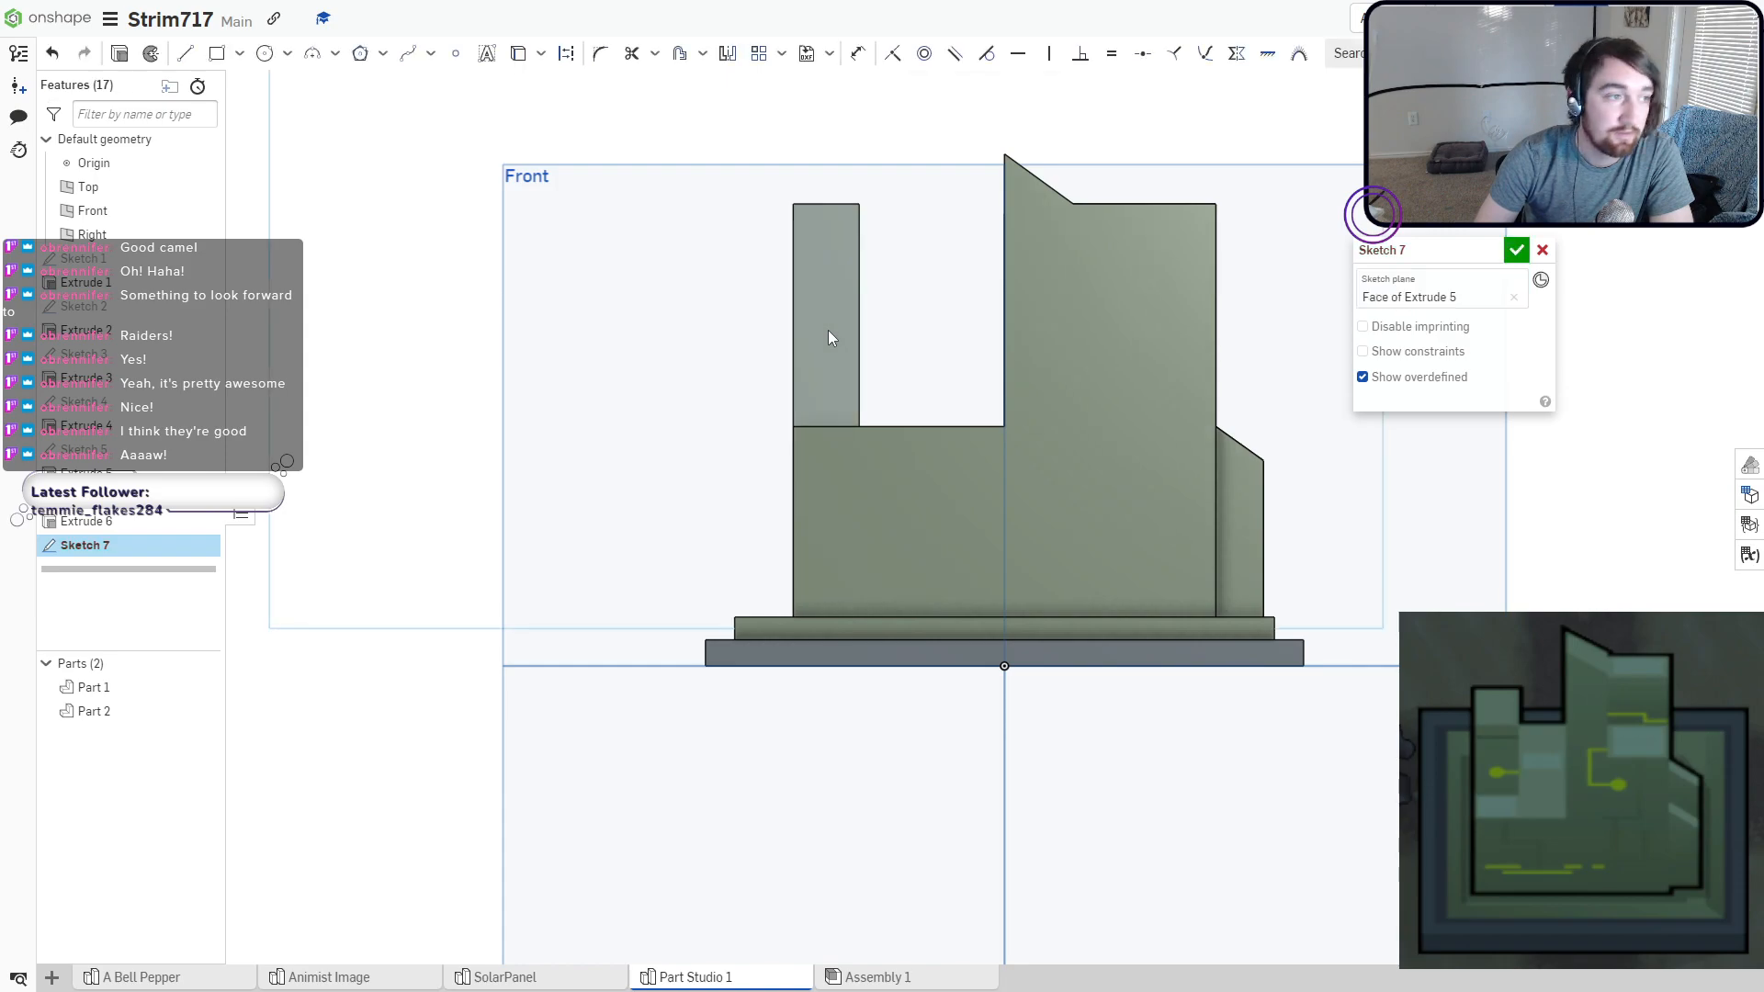
# Sketch a thin horizontal rectangle about 0.11 cm high, running inward from the narrow tower face's inner vertical edge.
pyautogui.click(214, 55)
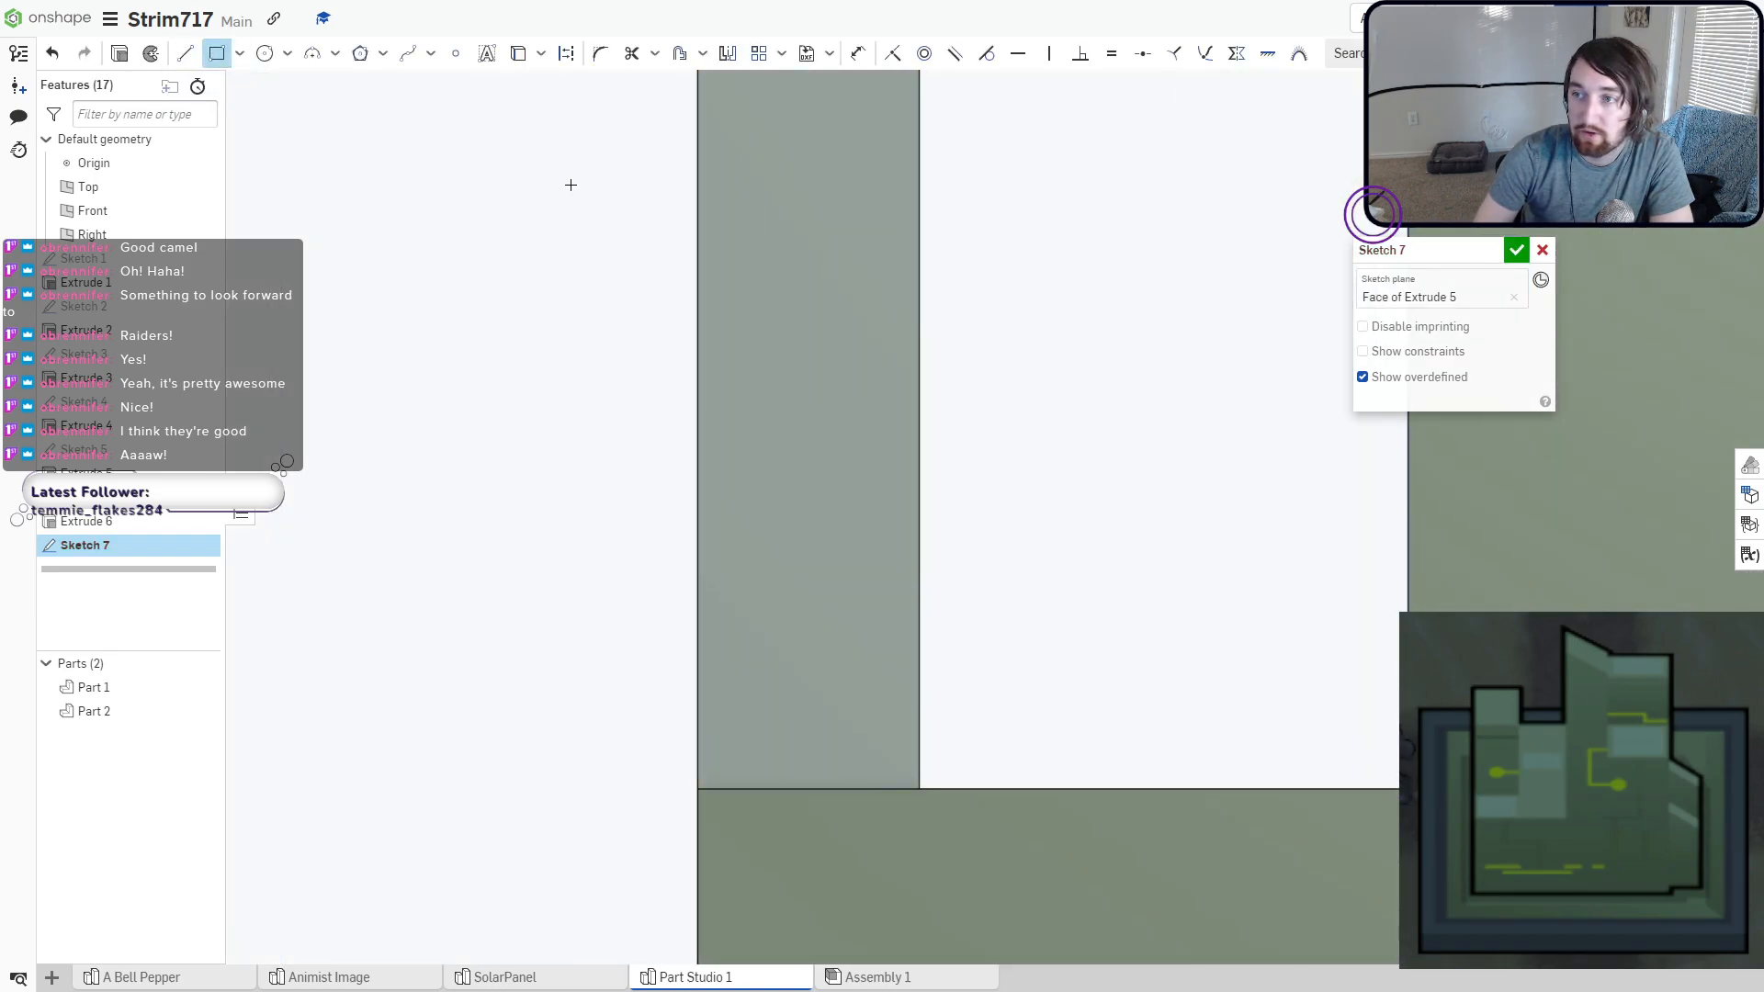
pyautogui.scroll(-5, 813, 425)
pyautogui.click(811, 426)
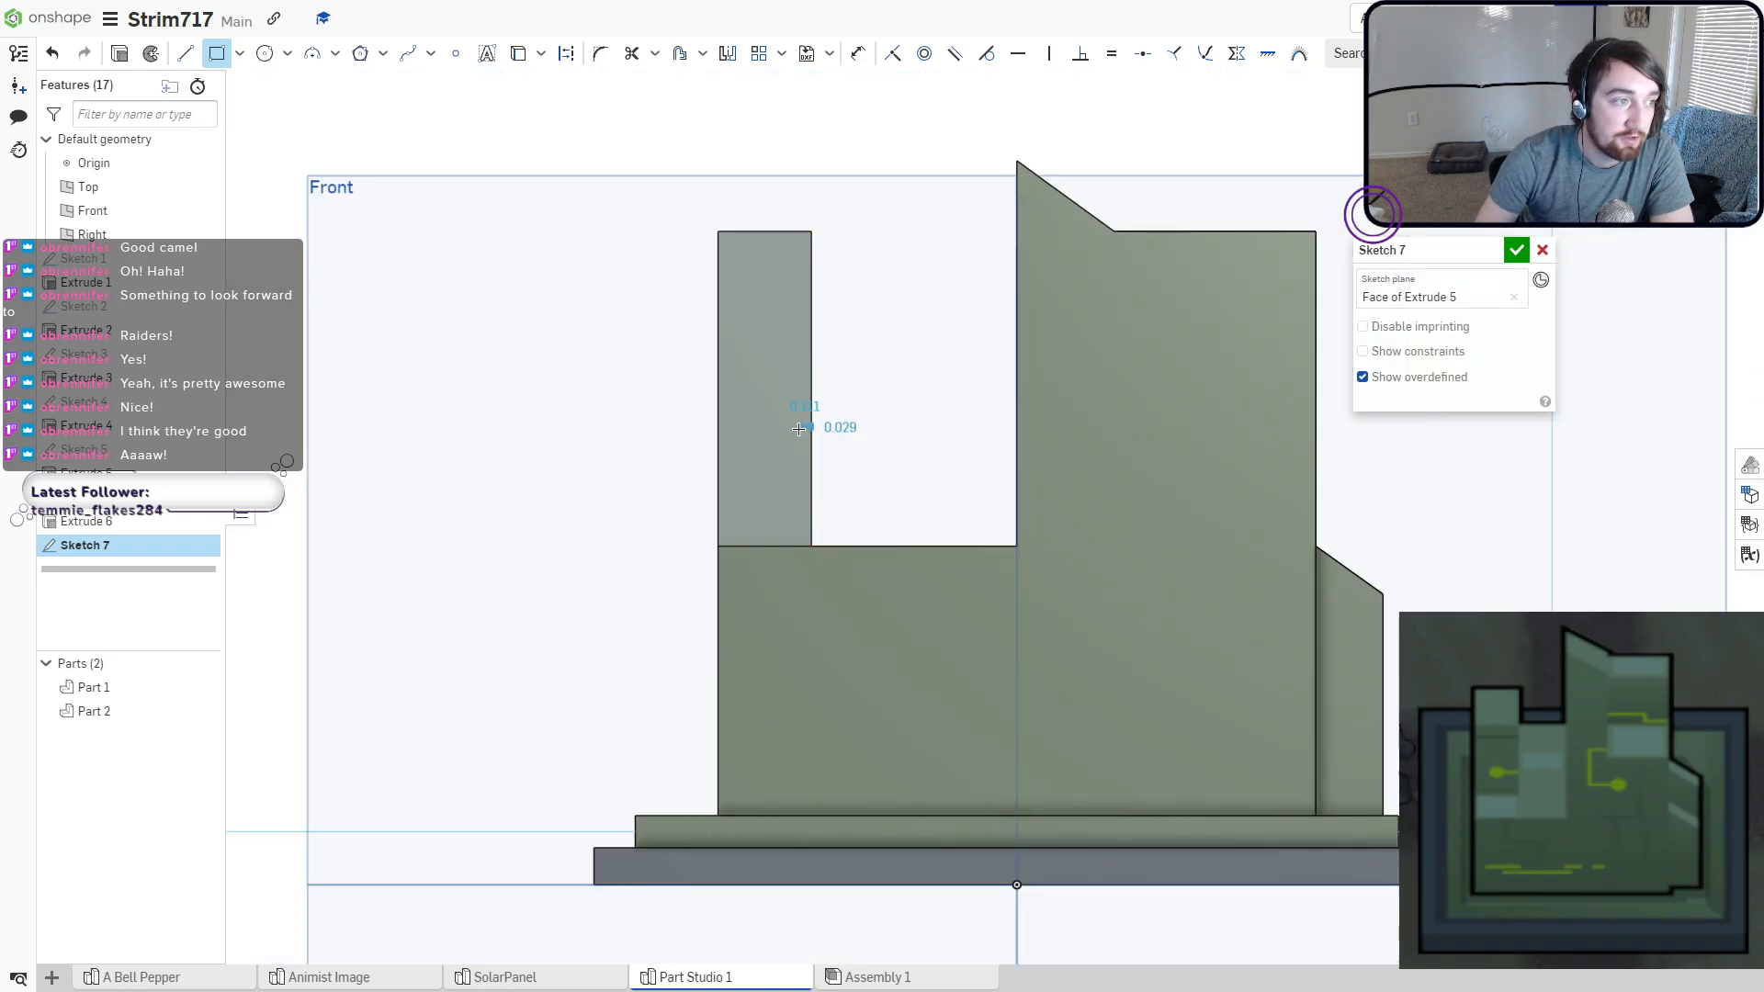
pyautogui.scroll(4, 808, 425)
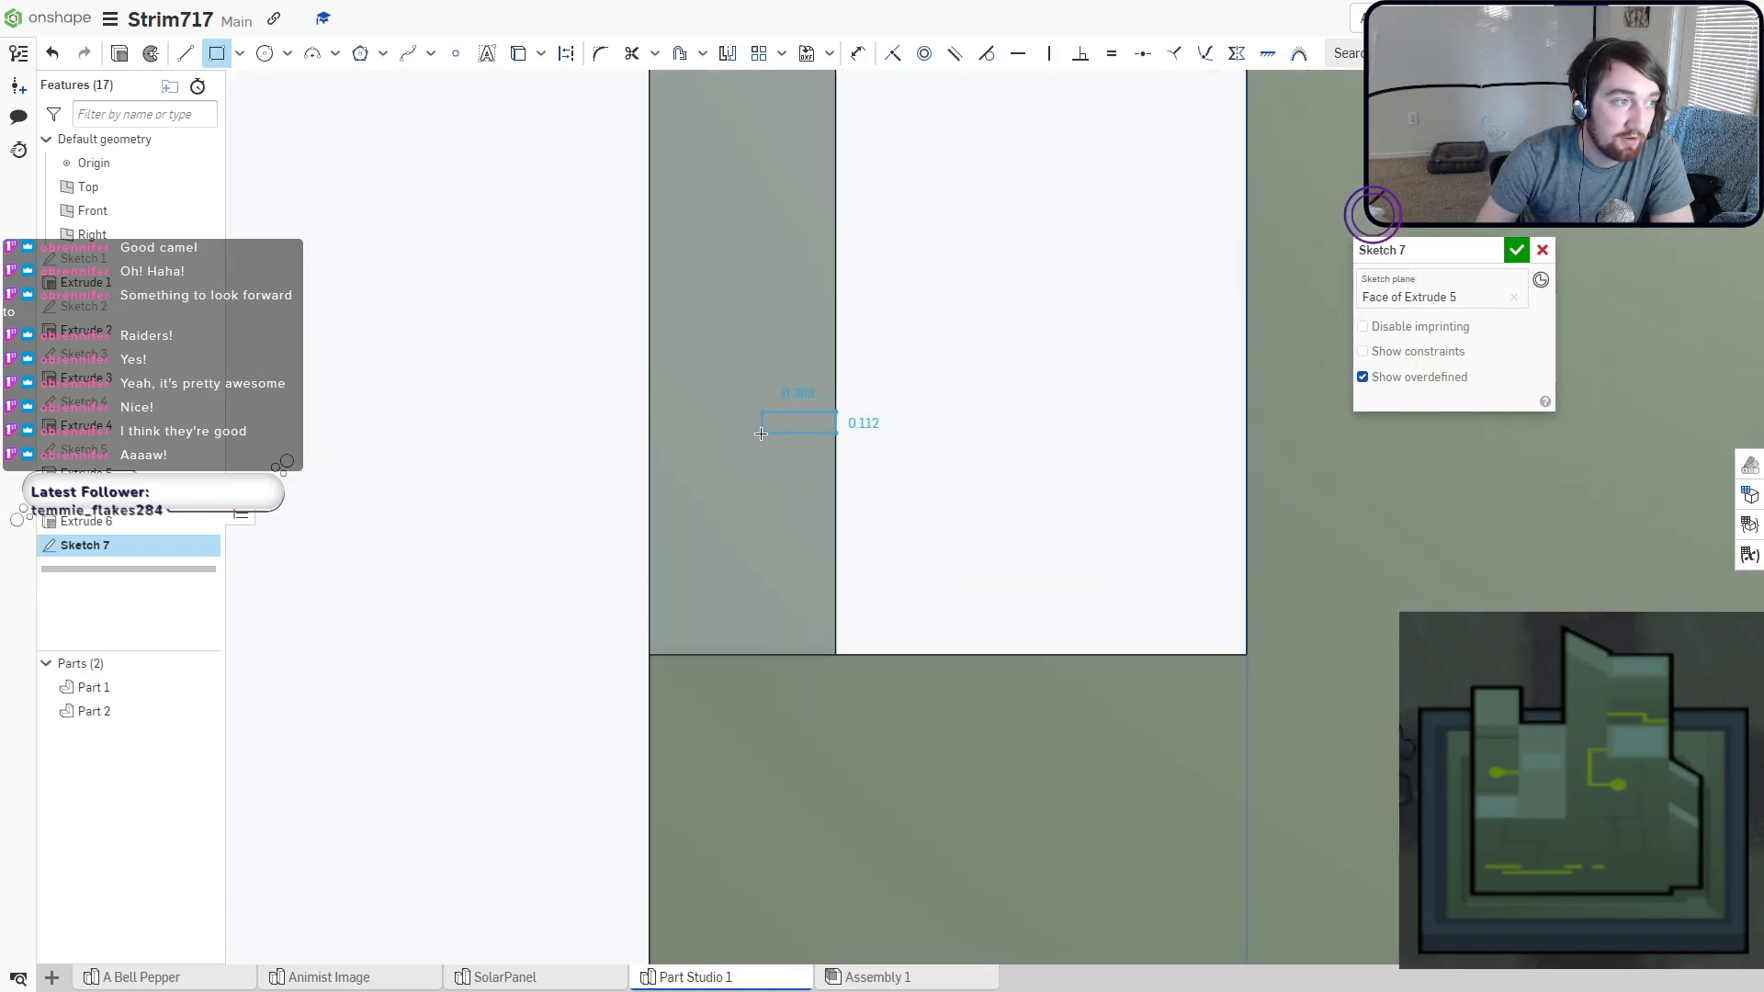
pyautogui.click(759, 432)
# Draw a circle about 0.37 cm in diameter centred on the rectangle's inner end, and shift that end toward the face's middle.
pyautogui.press('c')
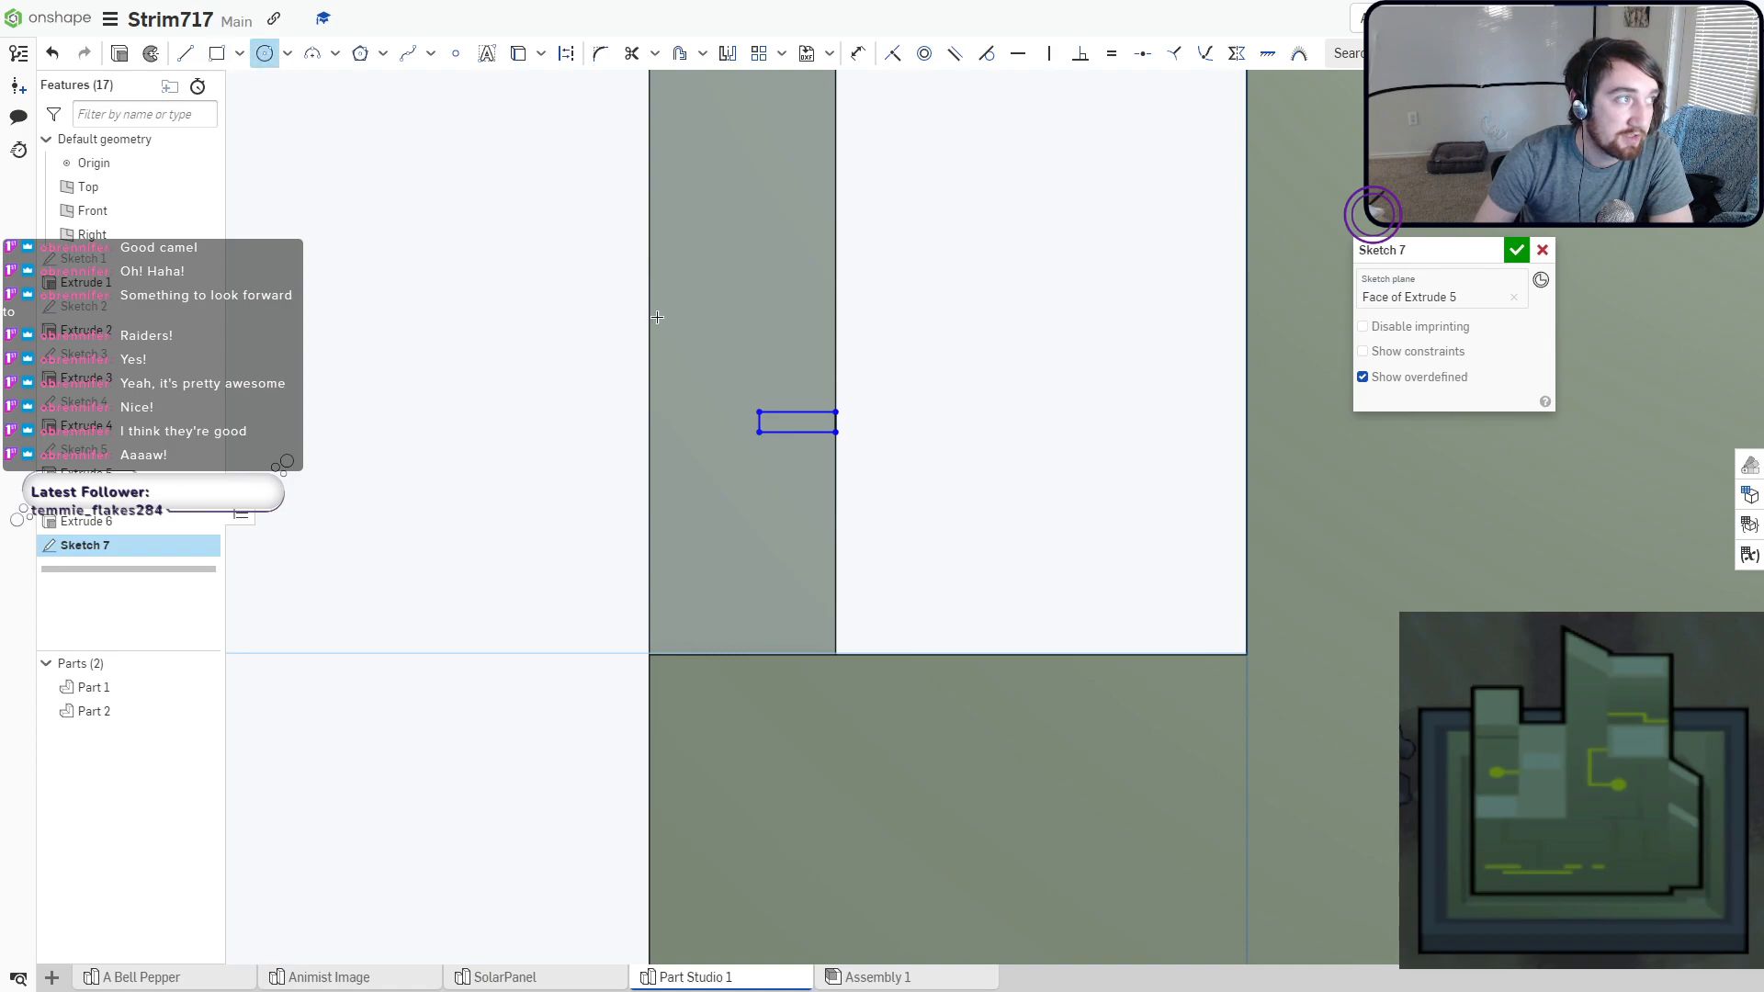
pyautogui.click(770, 390)
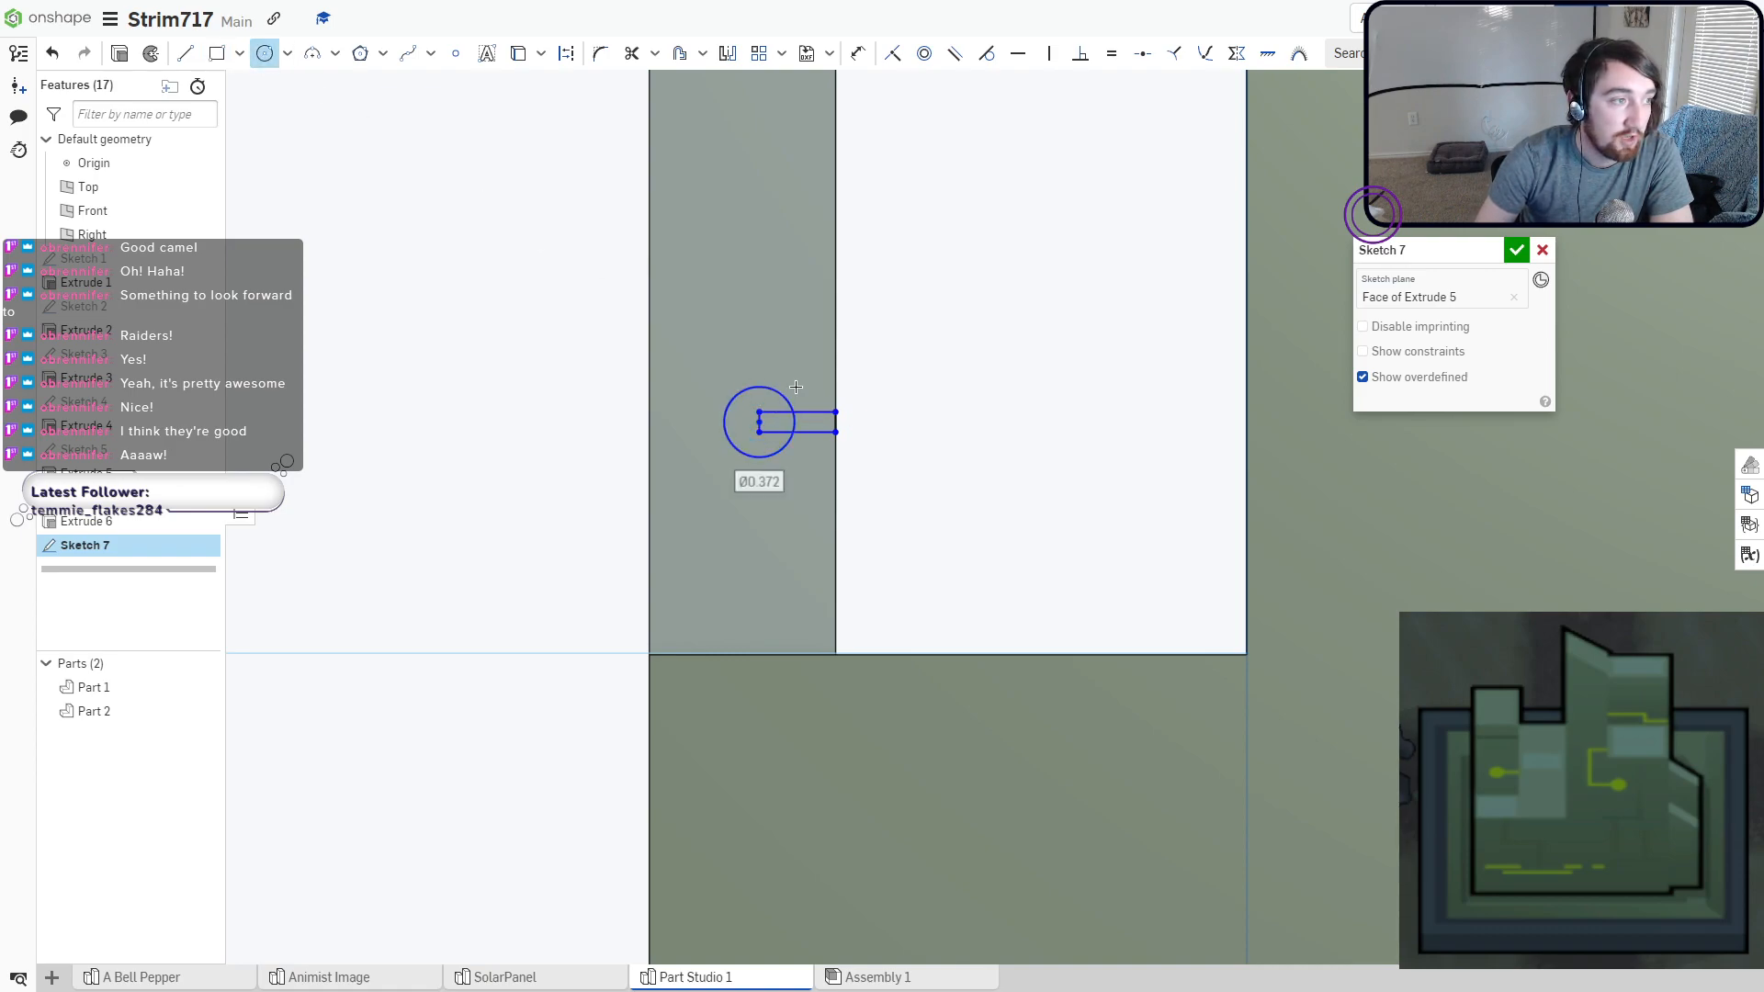
pyautogui.press('Escape')
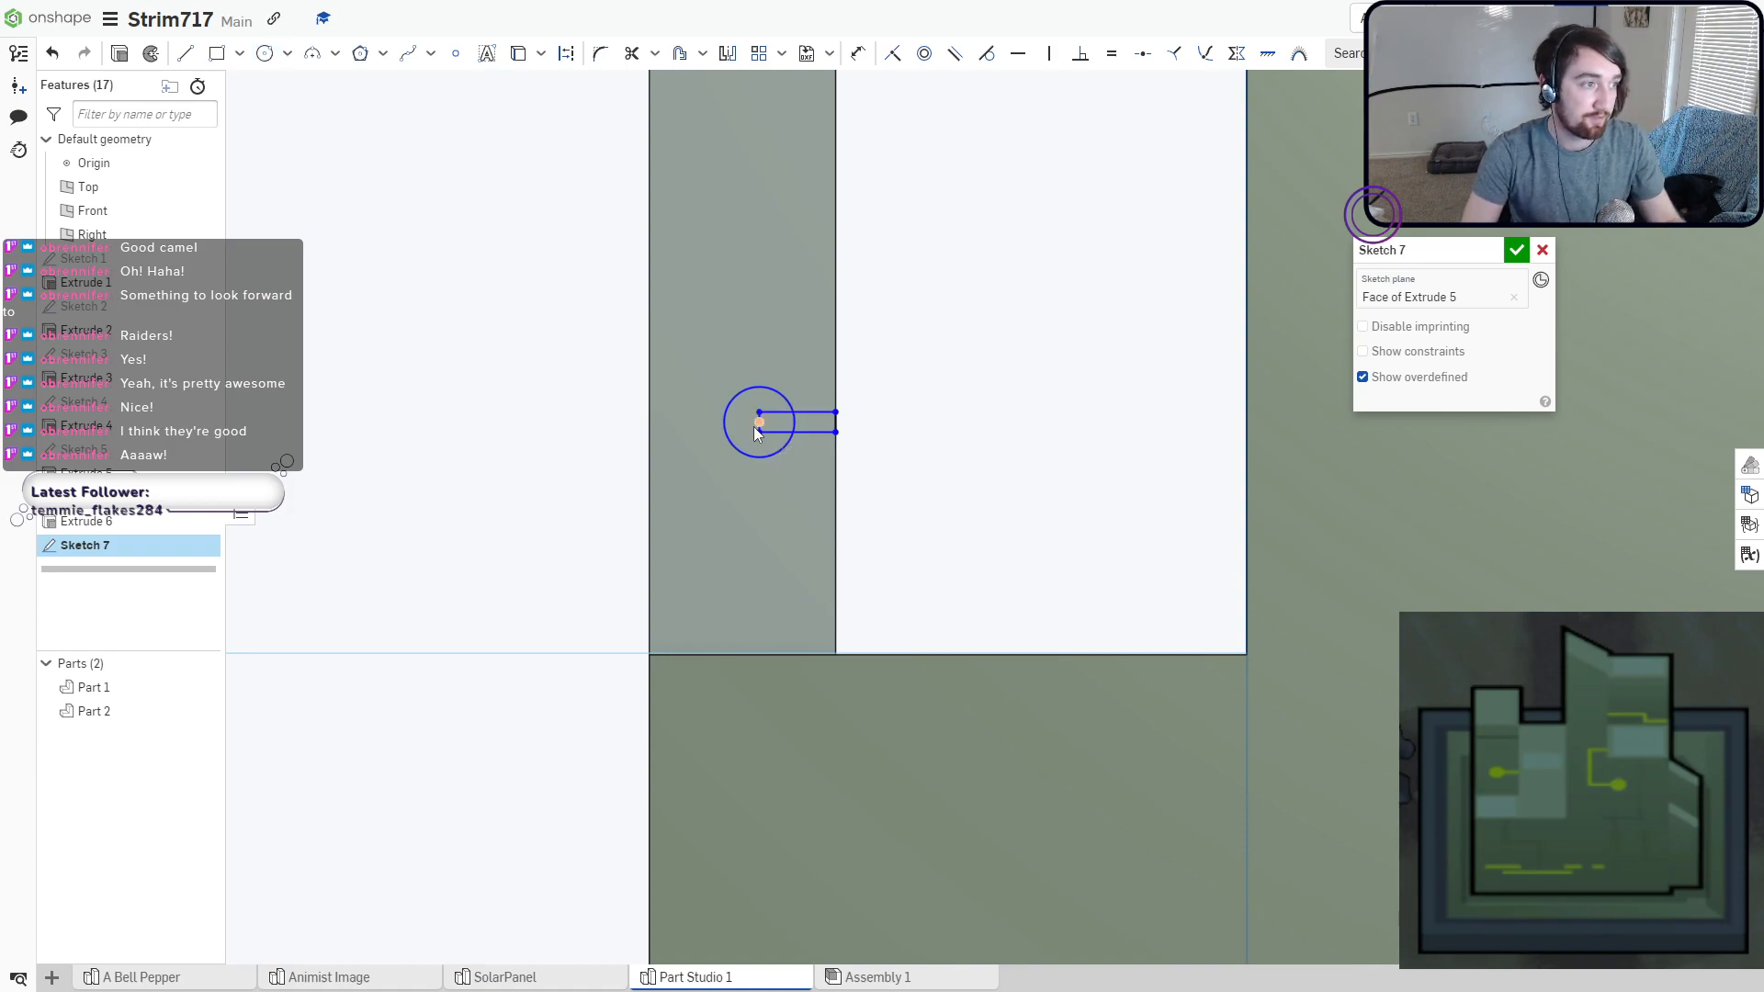
pyautogui.moveTo(759, 429); pyautogui.dragTo(740, 424)
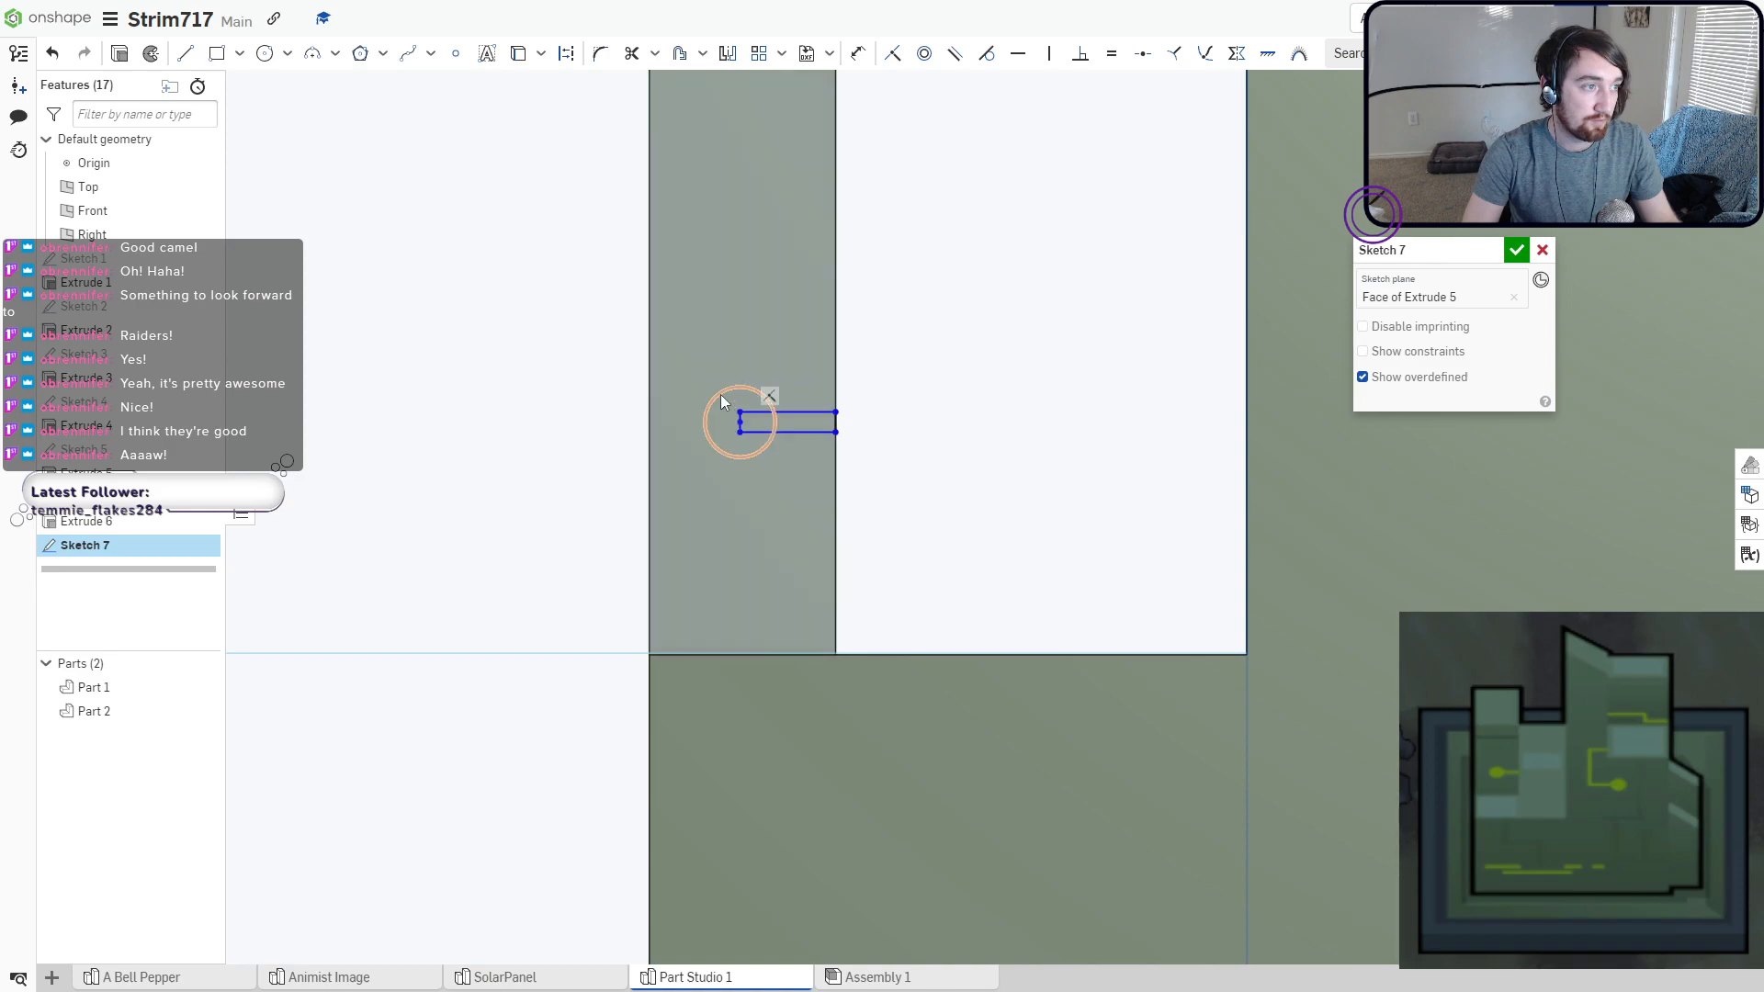
# Trim the lines inside the circle and the arc across the rectangle to leave one keyhole outline, and finish the sketch.
pyautogui.scroll(2, 777, 330)
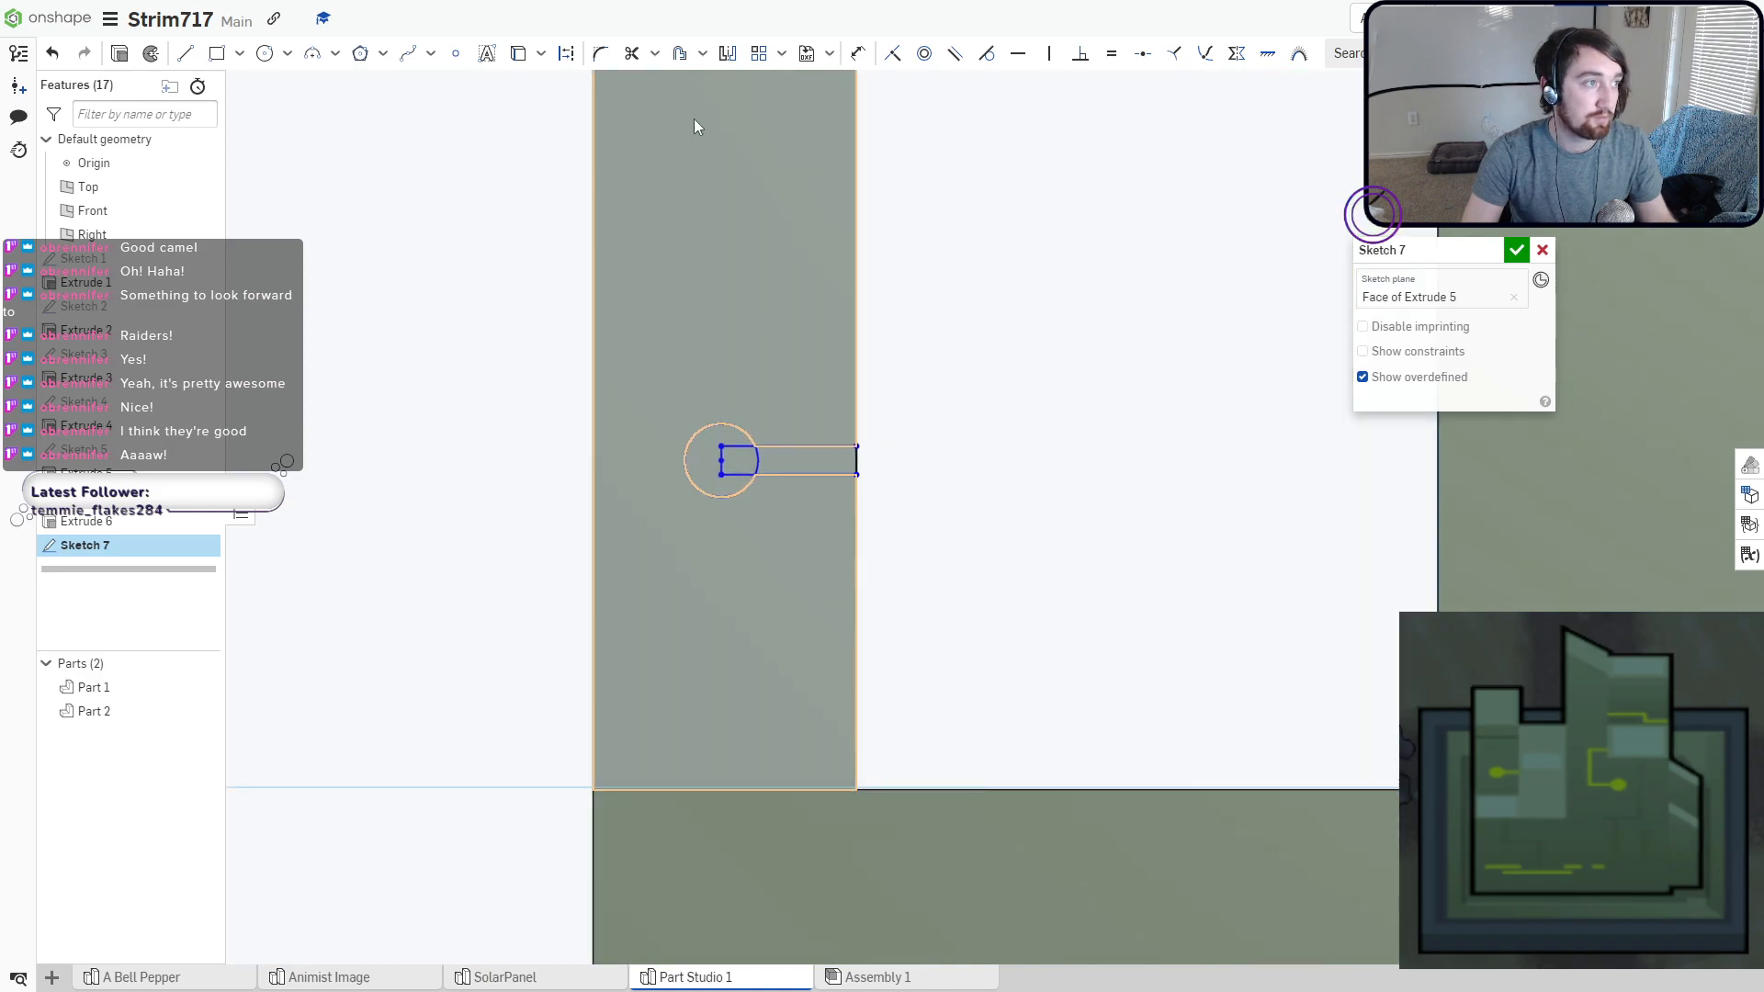
pyautogui.click(633, 54)
pyautogui.moveTo(714, 456); pyautogui.dragTo(737, 448)
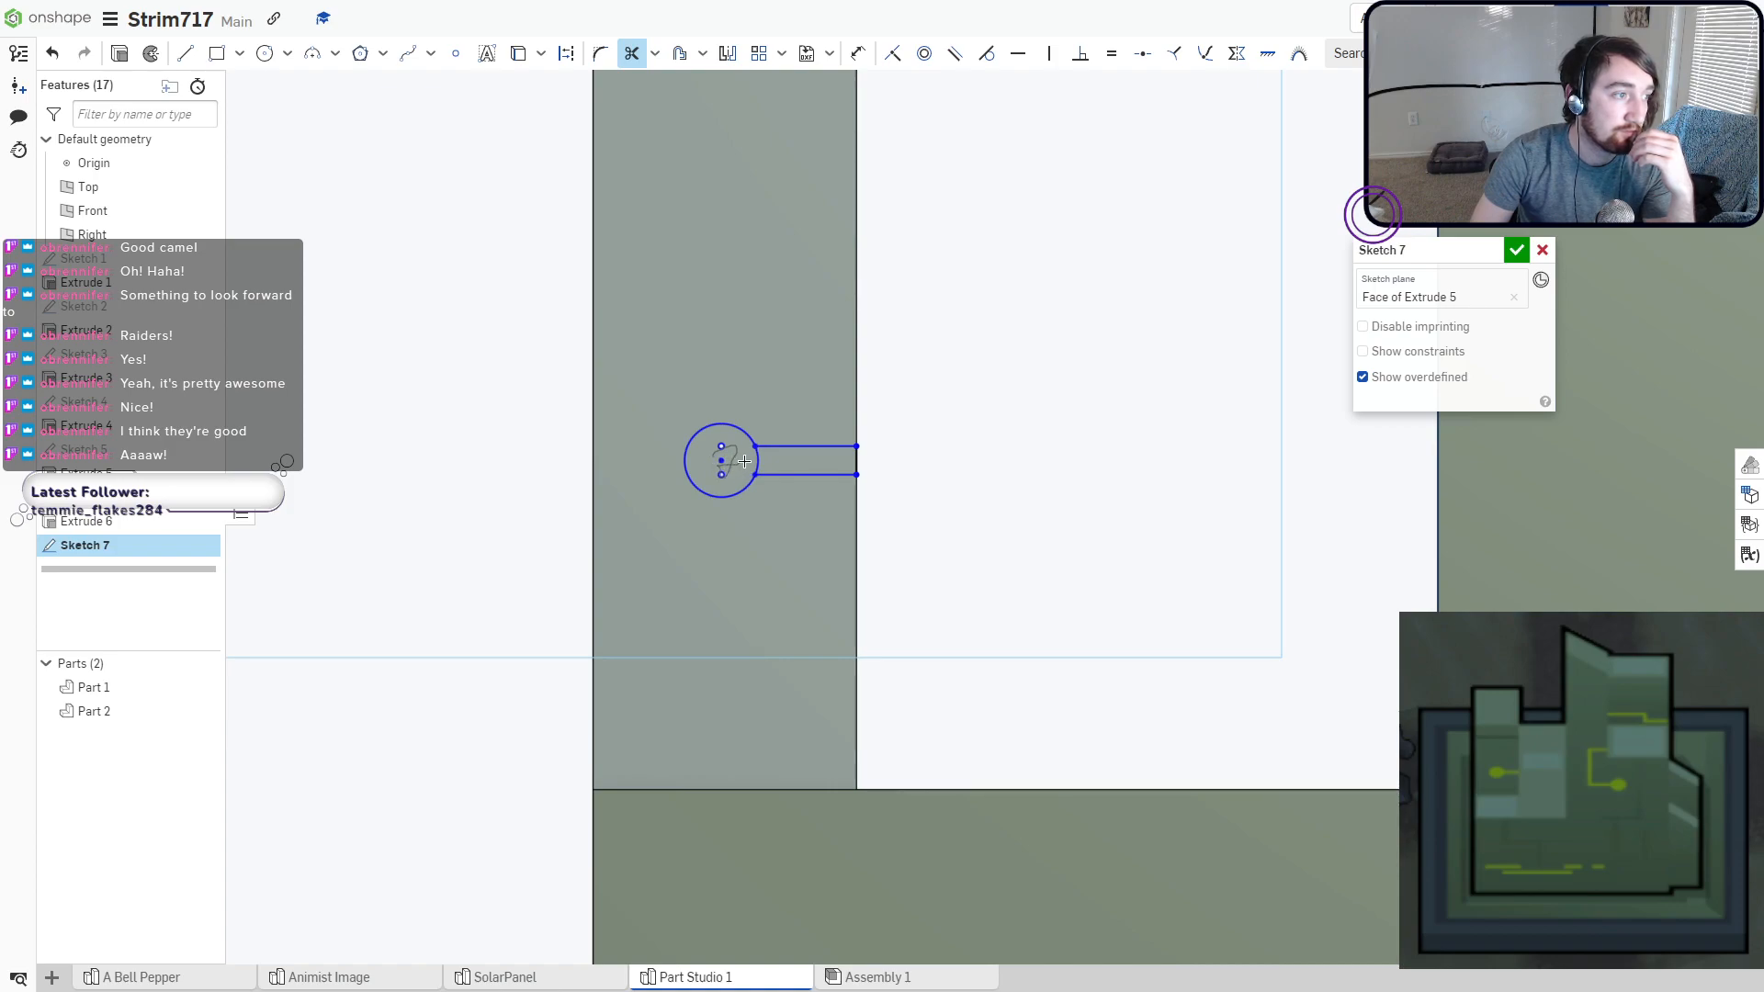
pyautogui.moveTo(768, 458)
pyautogui.mouseDown(button='right')
pyautogui.moveTo(691, 517)
pyautogui.moveTo(689, 498)
pyautogui.mouseUp(button='right')
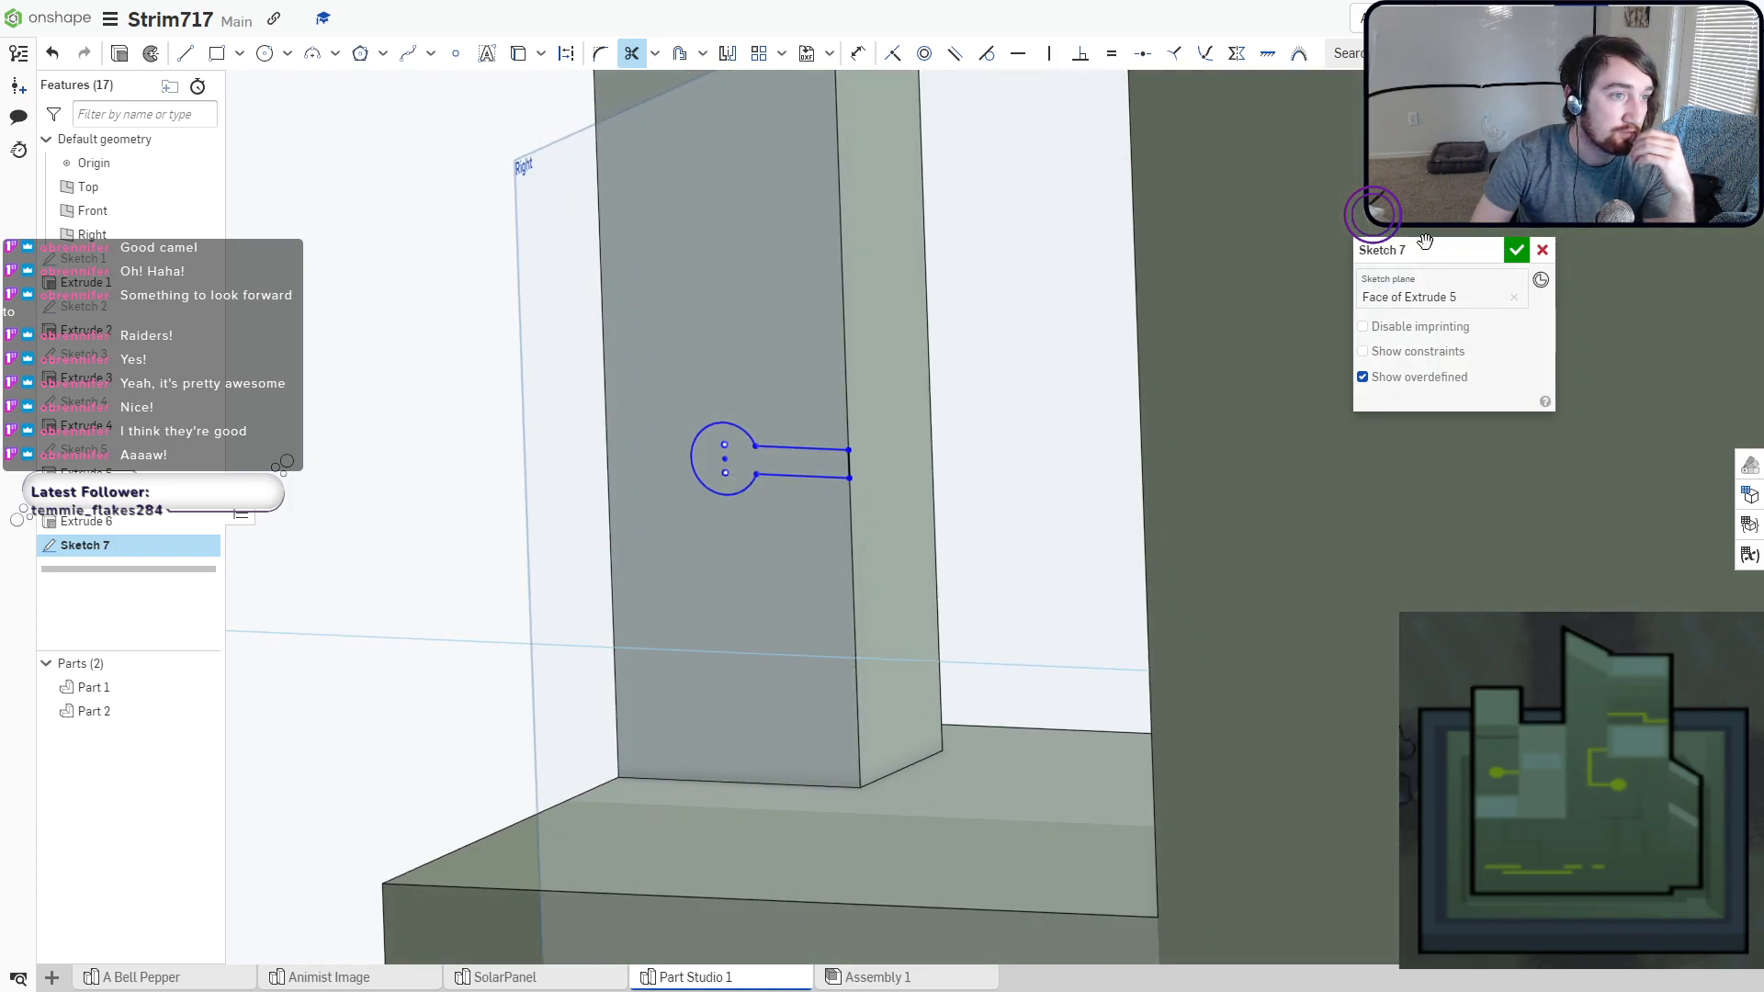
pyautogui.click(1516, 249)
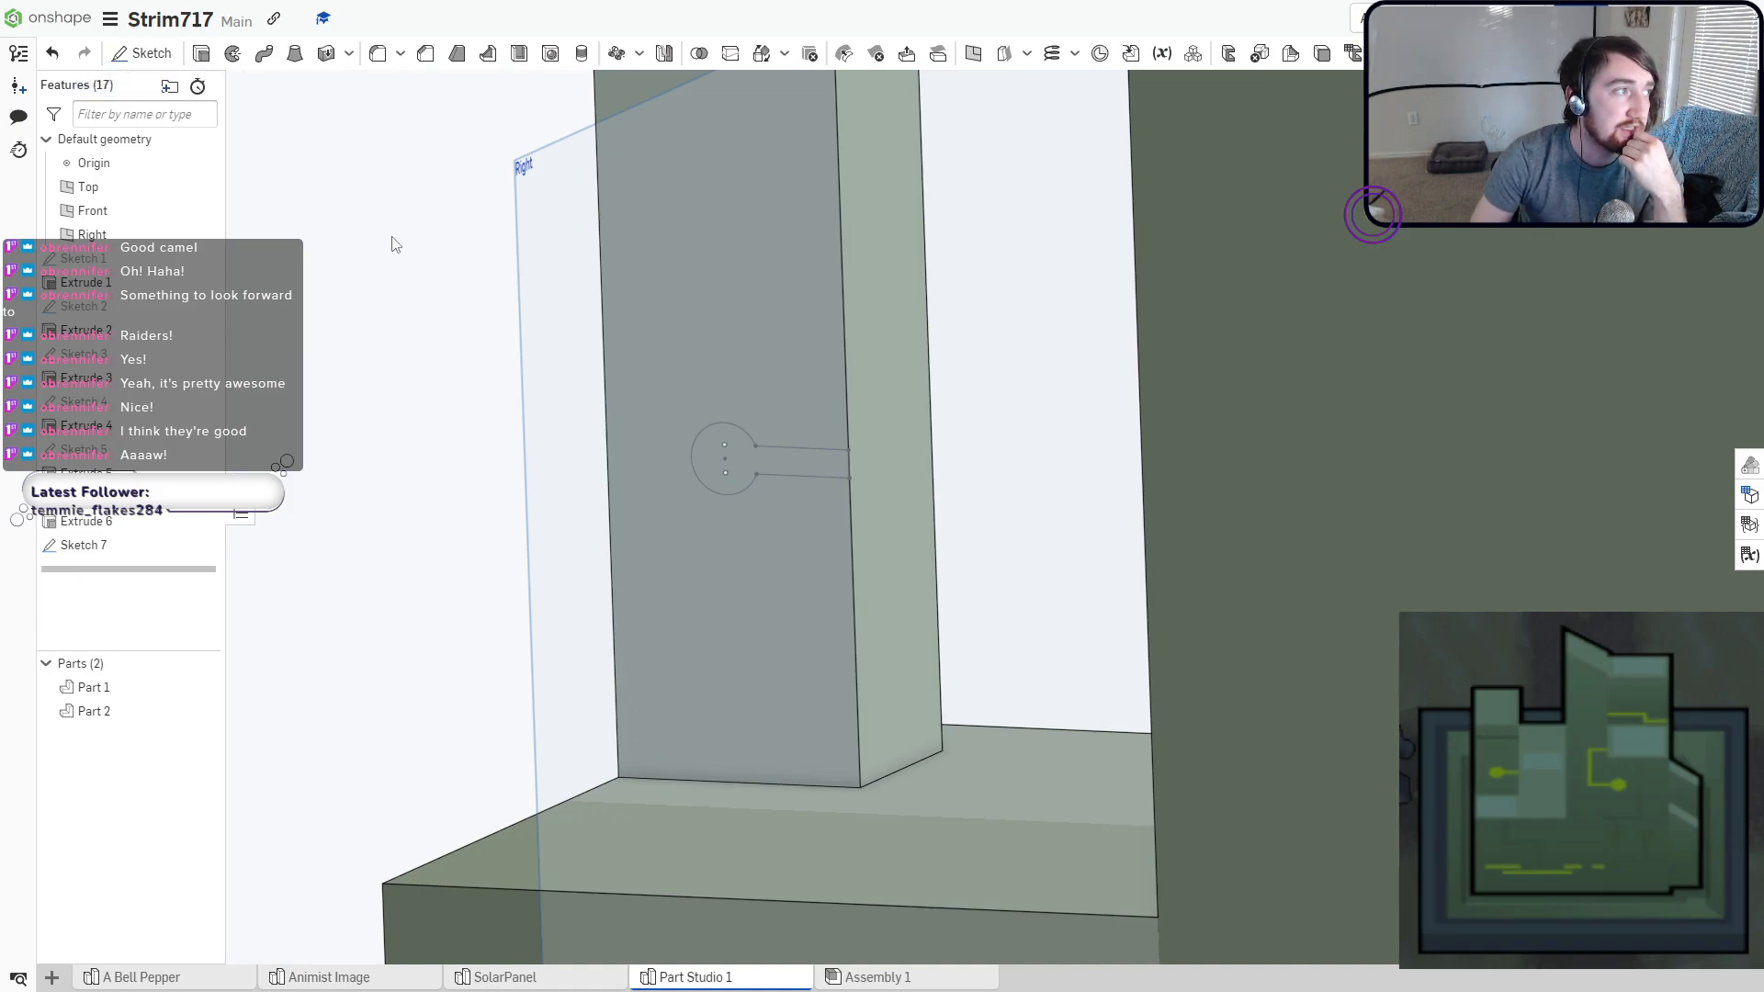
# Cut the keyhole region through the narrow tower with a 2.5 cm Remove extrusion.
pyautogui.hotkey('shift', 'e')
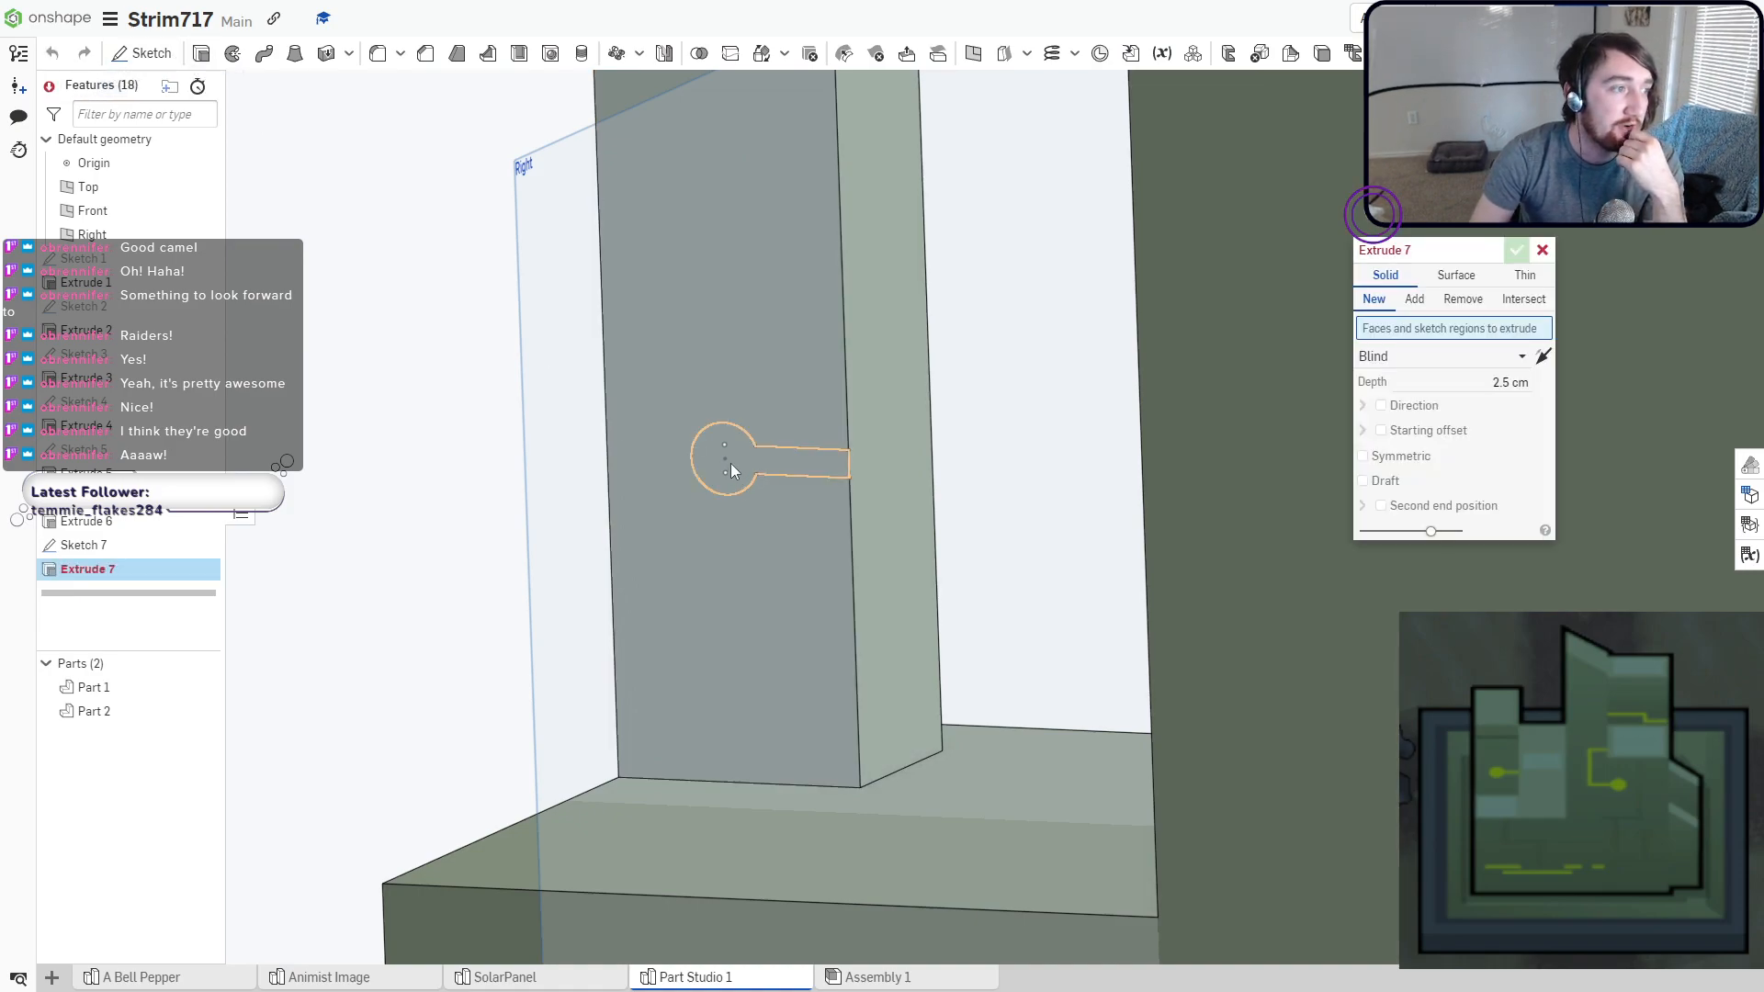
pyautogui.click(788, 469)
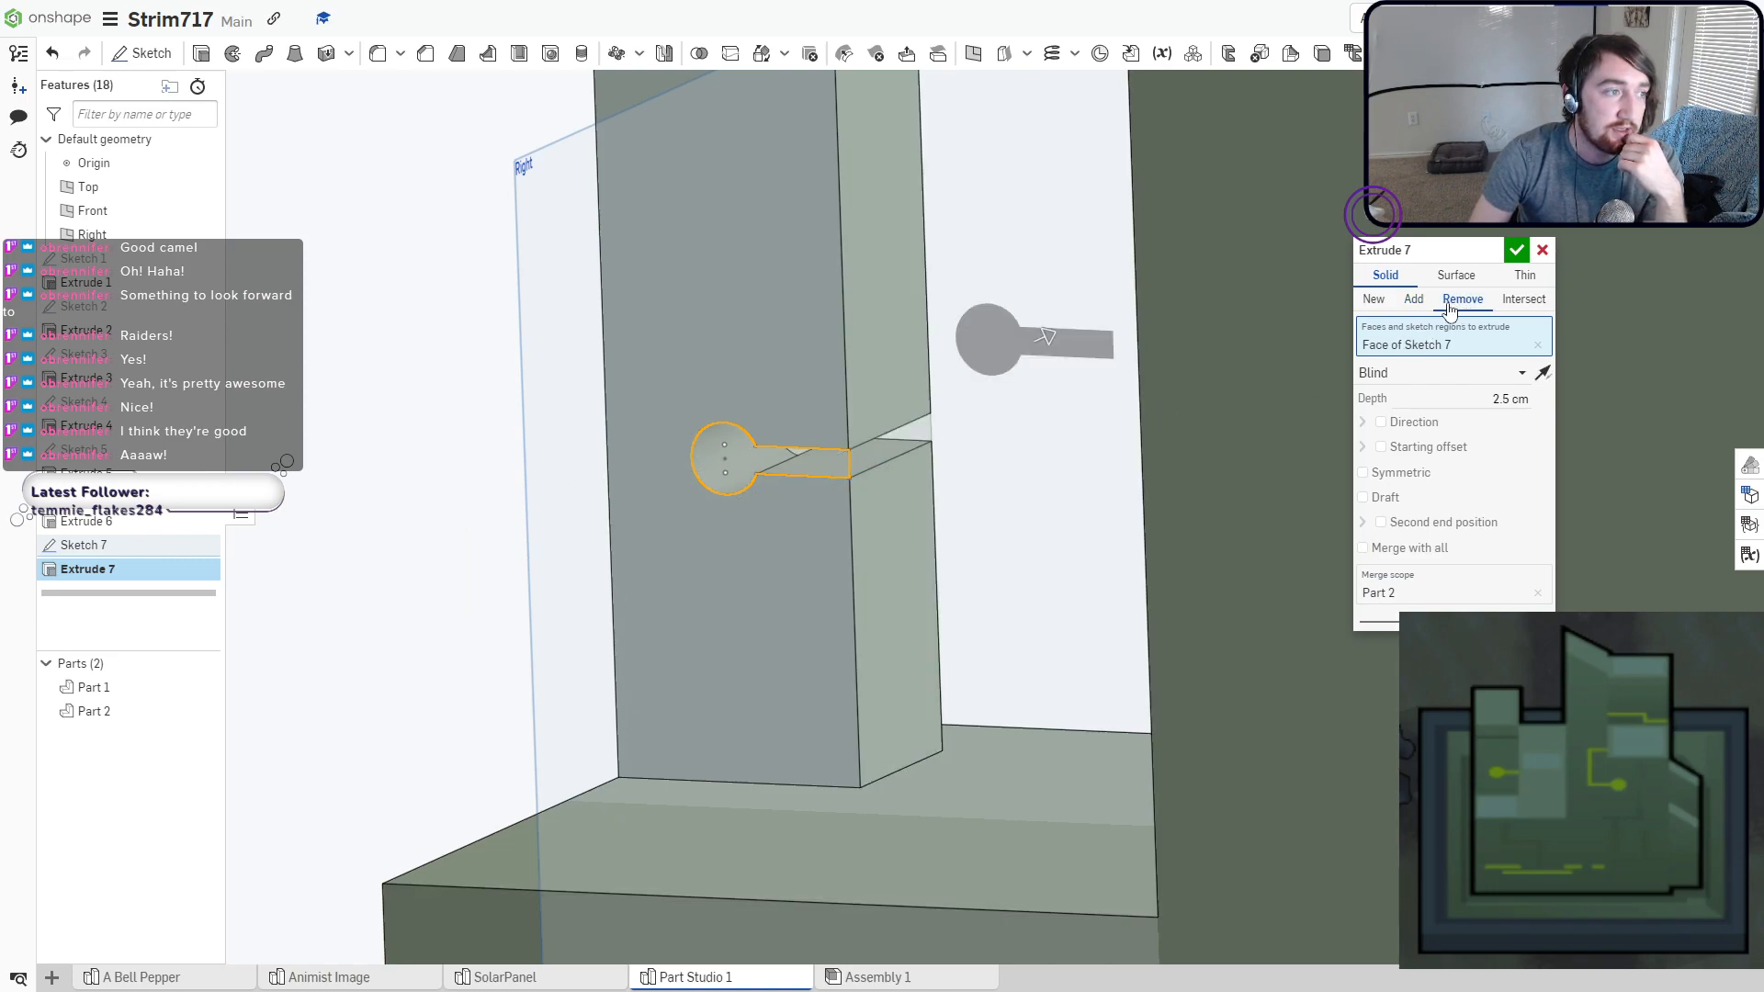
pyautogui.click(1515, 251)
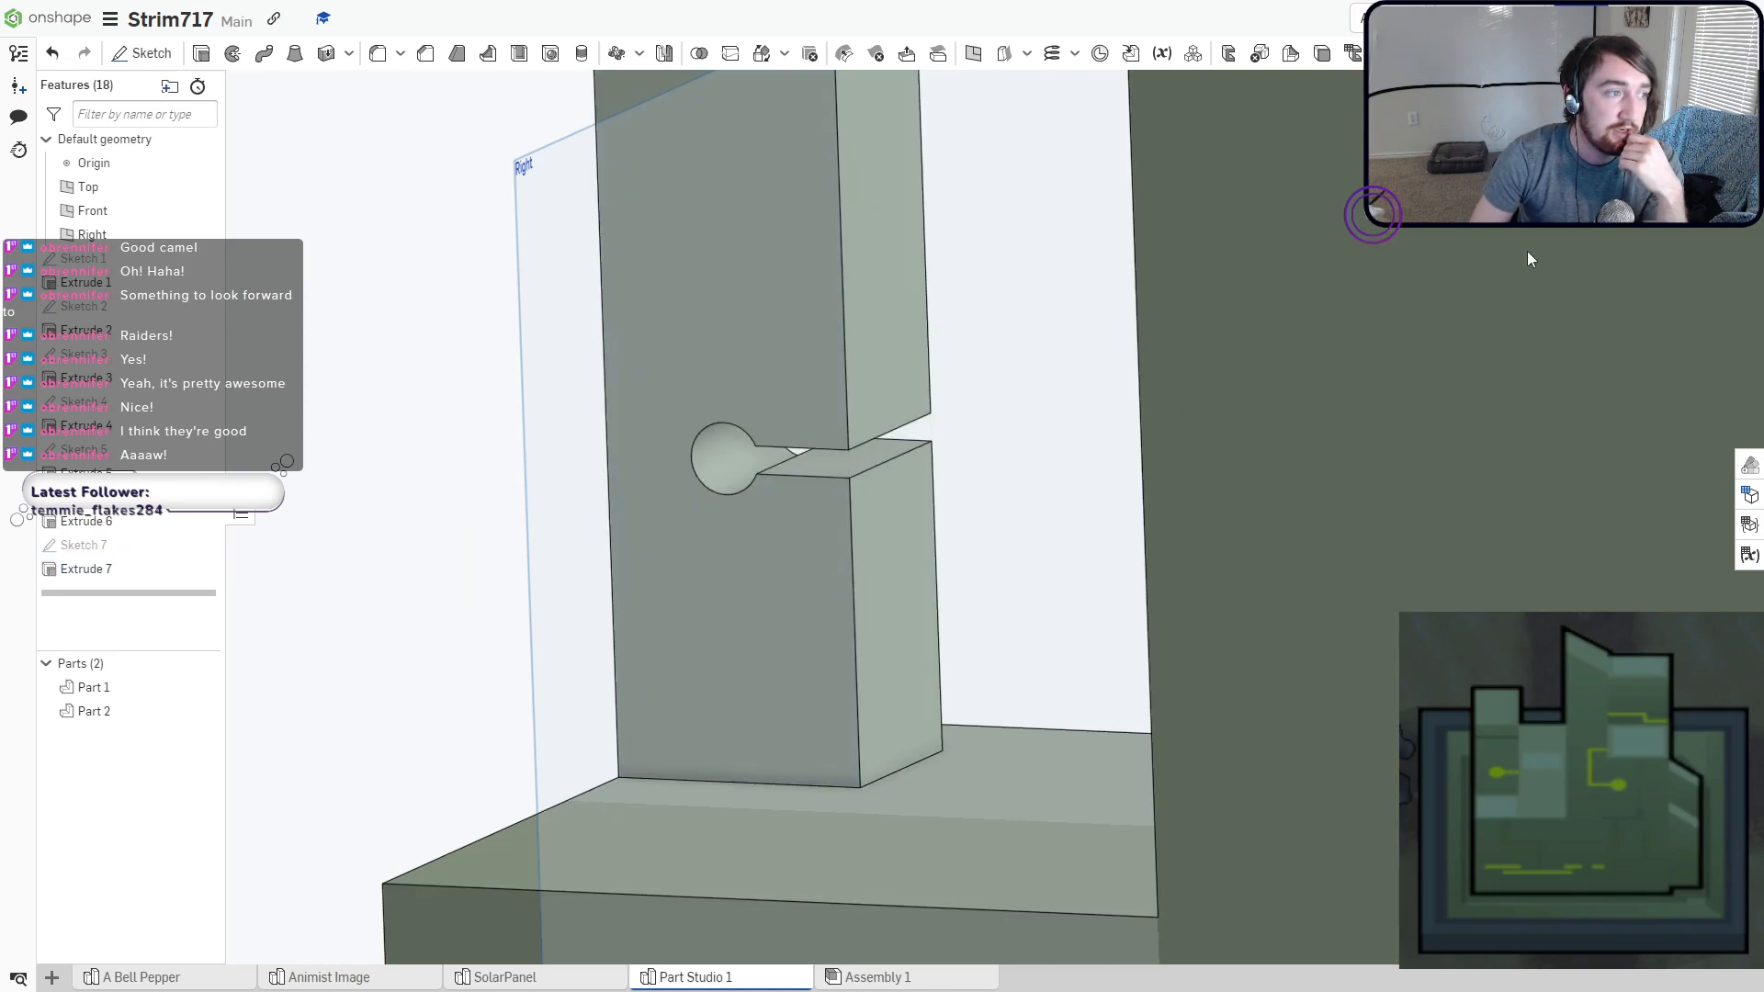
# Show Sketch 7 again and extrude its keyhole region as a new part, directed back into the tower about 1.15 cm.
pyautogui.click(202, 546)
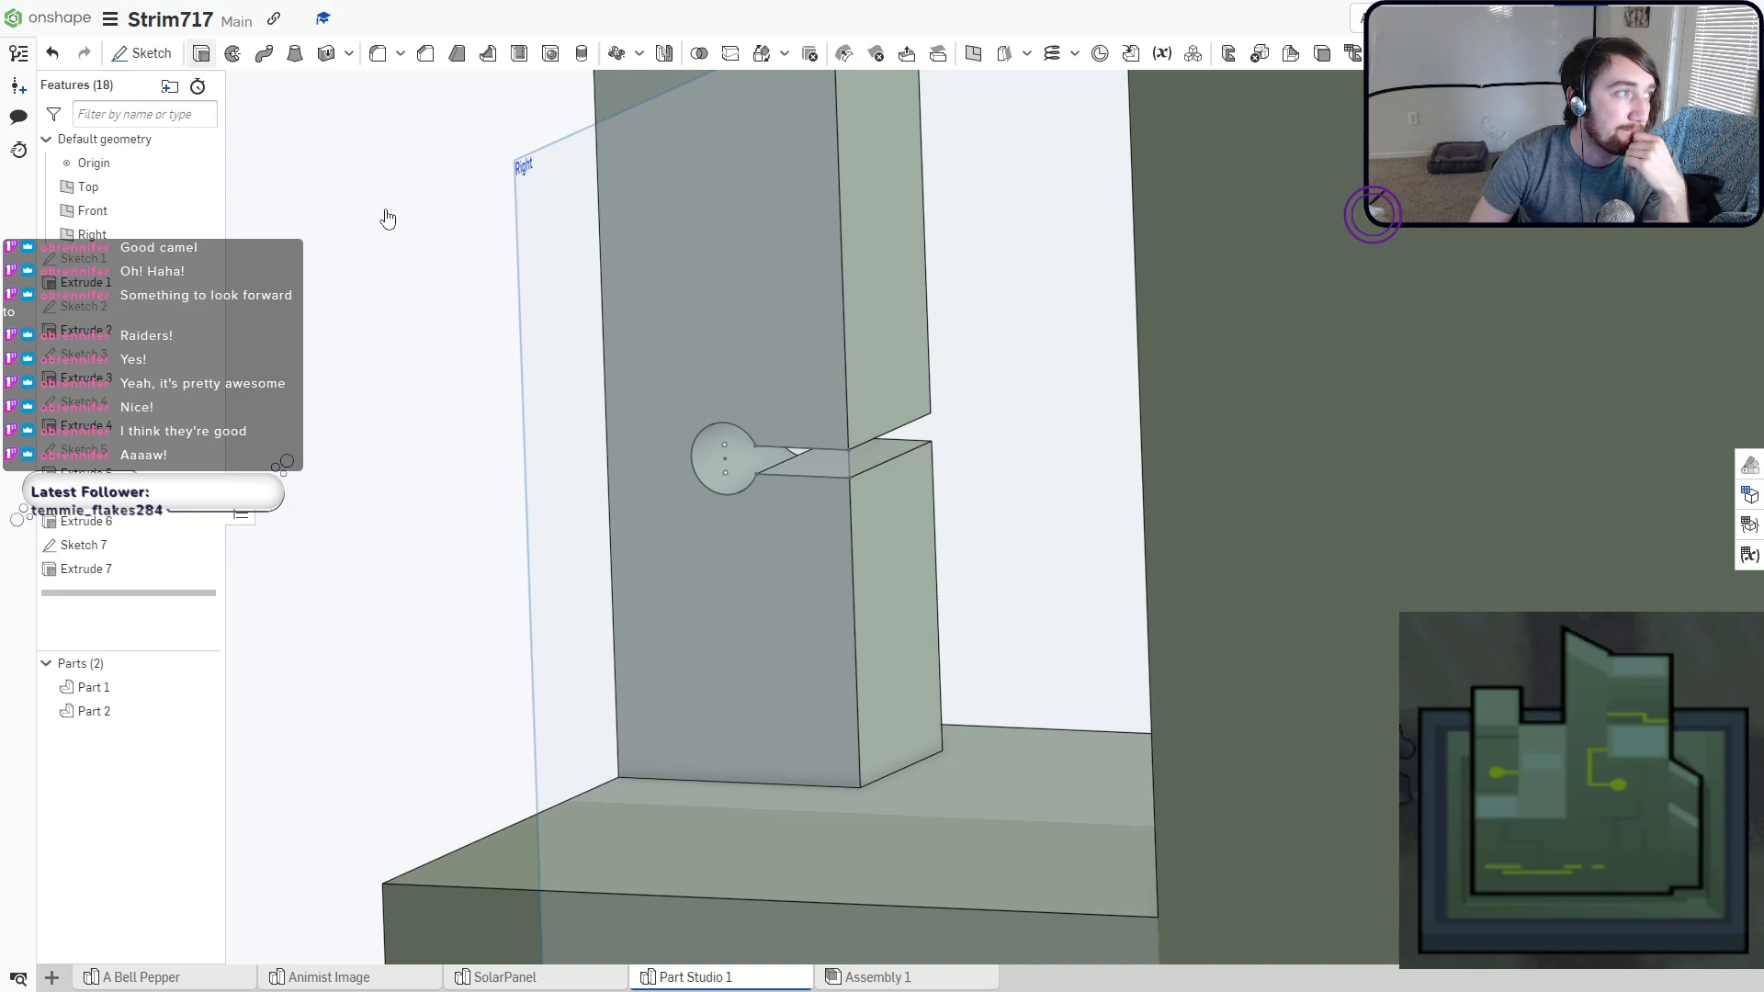
pyautogui.hotkey('shift', 'e')
pyautogui.click(718, 472)
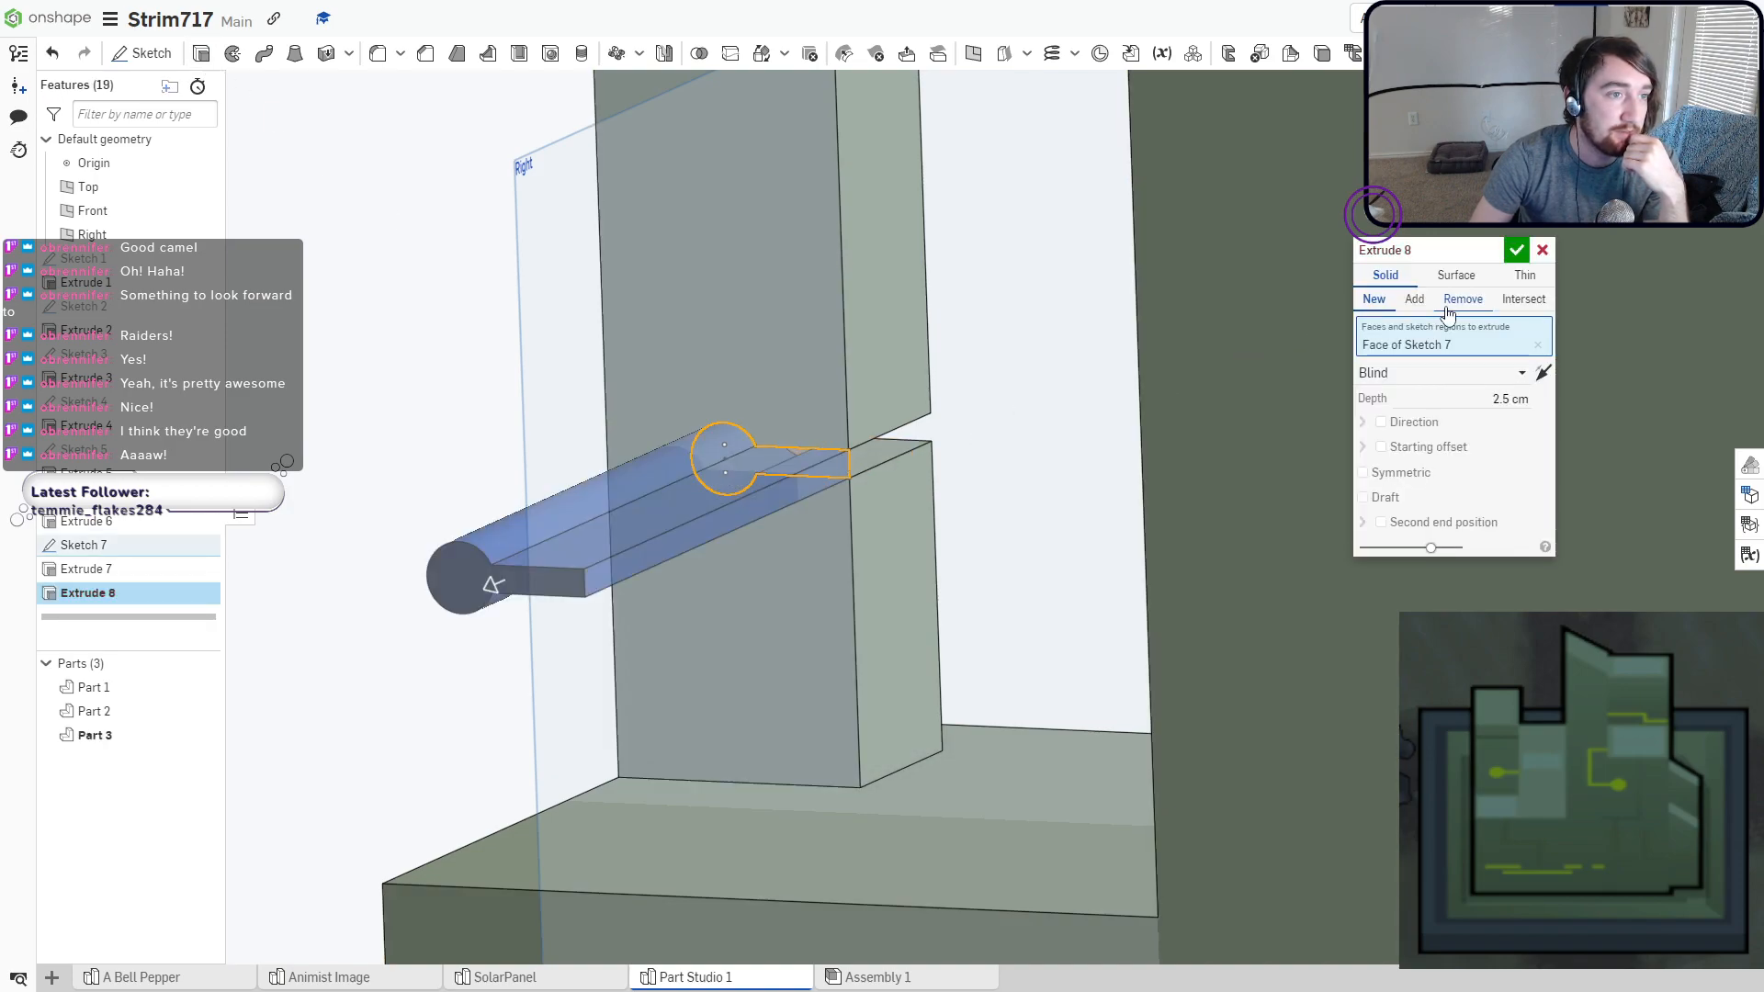
pyautogui.moveTo(680, 526); pyautogui.dragTo(903, 450)
pyautogui.click(1365, 303)
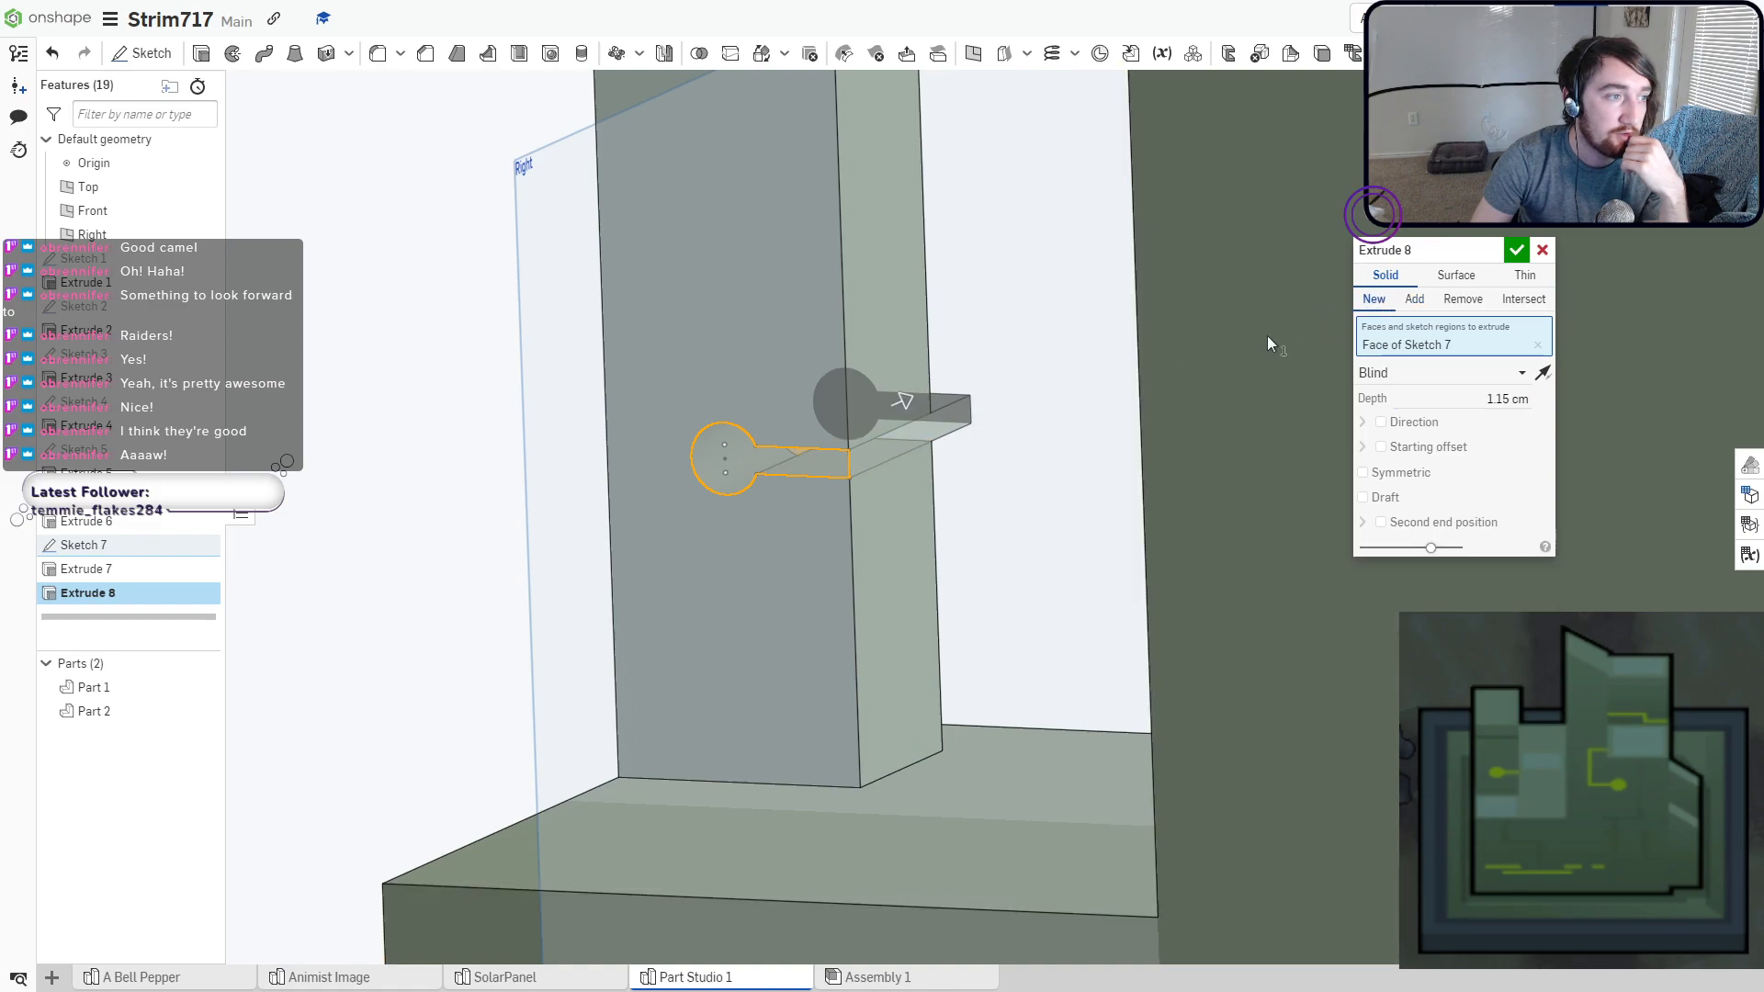
# Set the new keyhole part's depth to 0.776 cm, flush with the tower's back face, and accept the extrusion.
pyautogui.moveTo(992, 445); pyautogui.dragTo(1020, 447, button='right')
pyautogui.moveTo(1078, 445); pyautogui.dragTo(1025, 471)
pyautogui.moveTo(1105, 487); pyautogui.dragTo(1182, 390, button='right')
pyautogui.moveTo(1181, 384); pyautogui.dragTo(373, 504, button='middle')
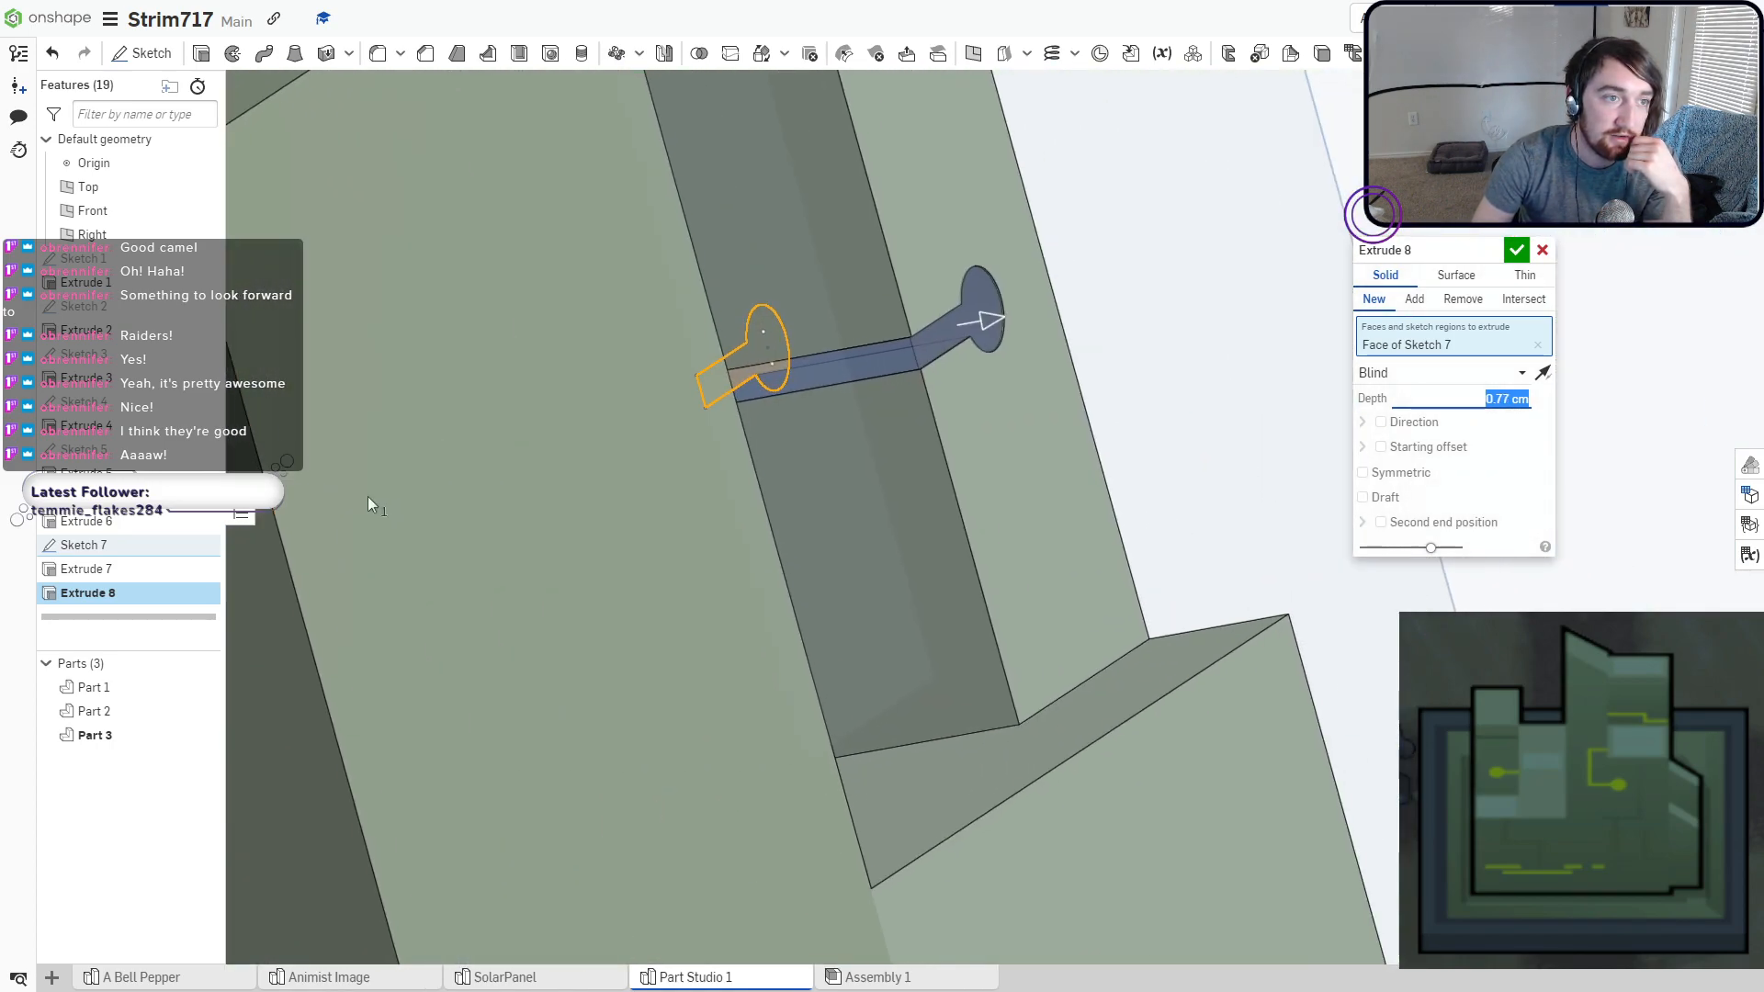
pyautogui.scroll(9, 972, 290)
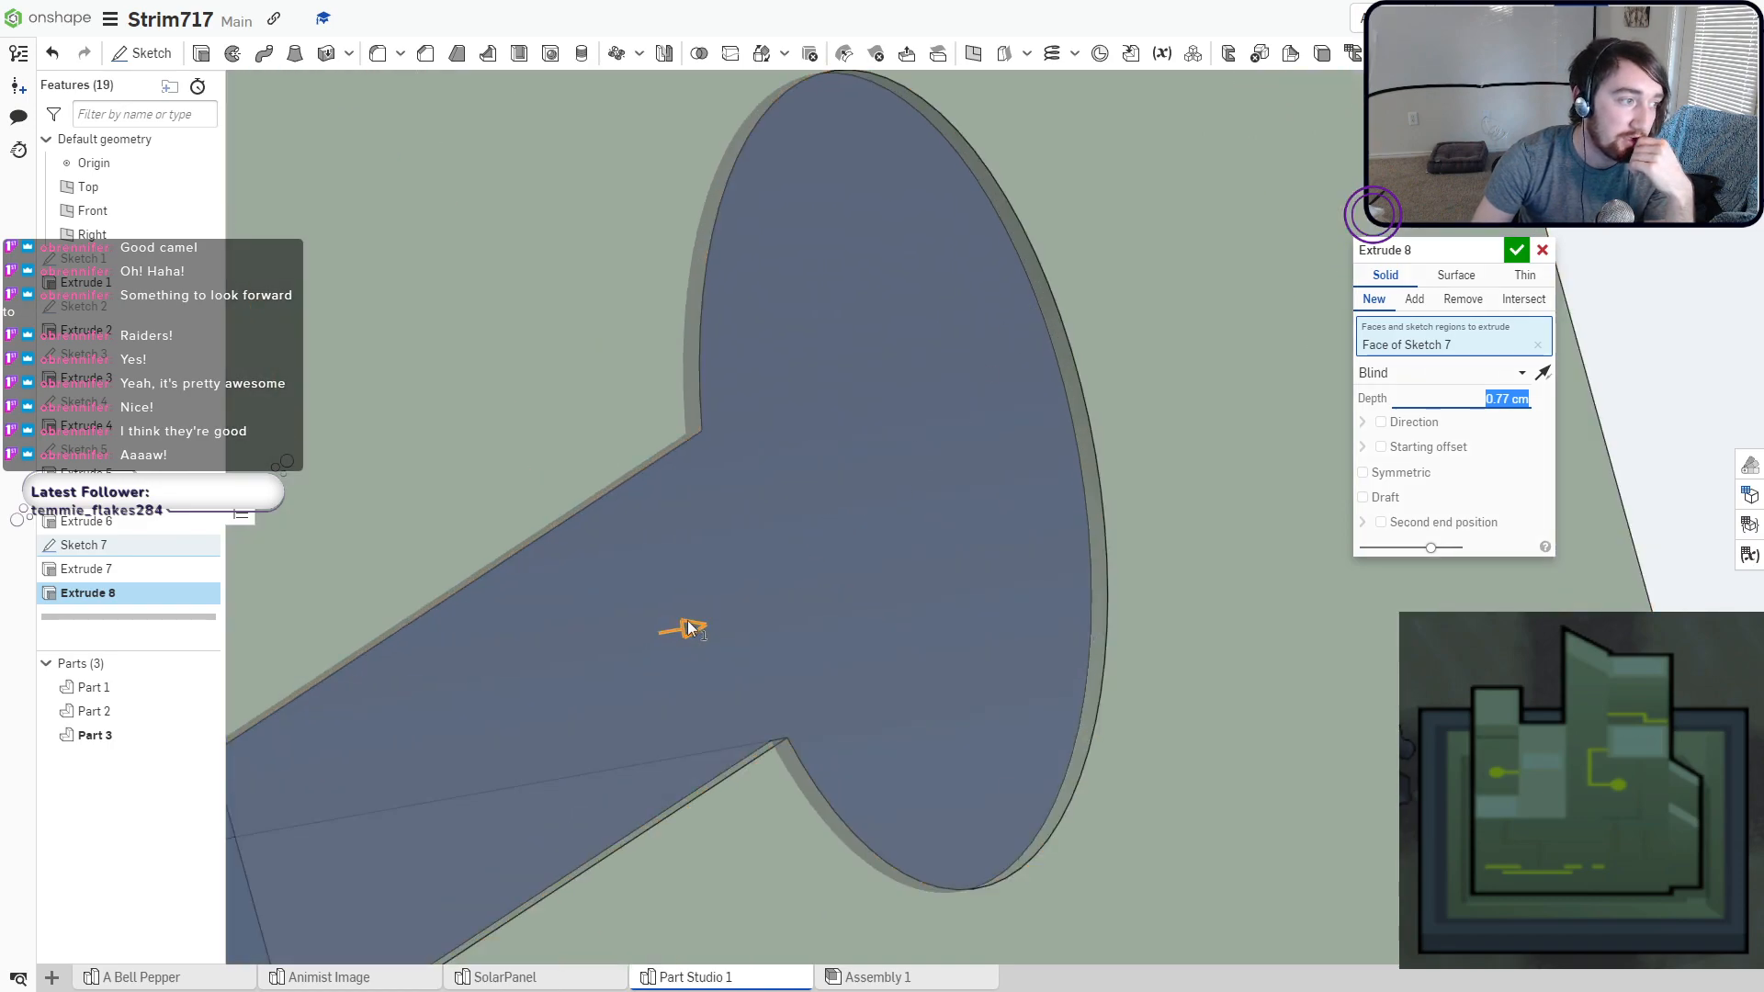
pyautogui.moveTo(690, 629); pyautogui.dragTo(705, 630)
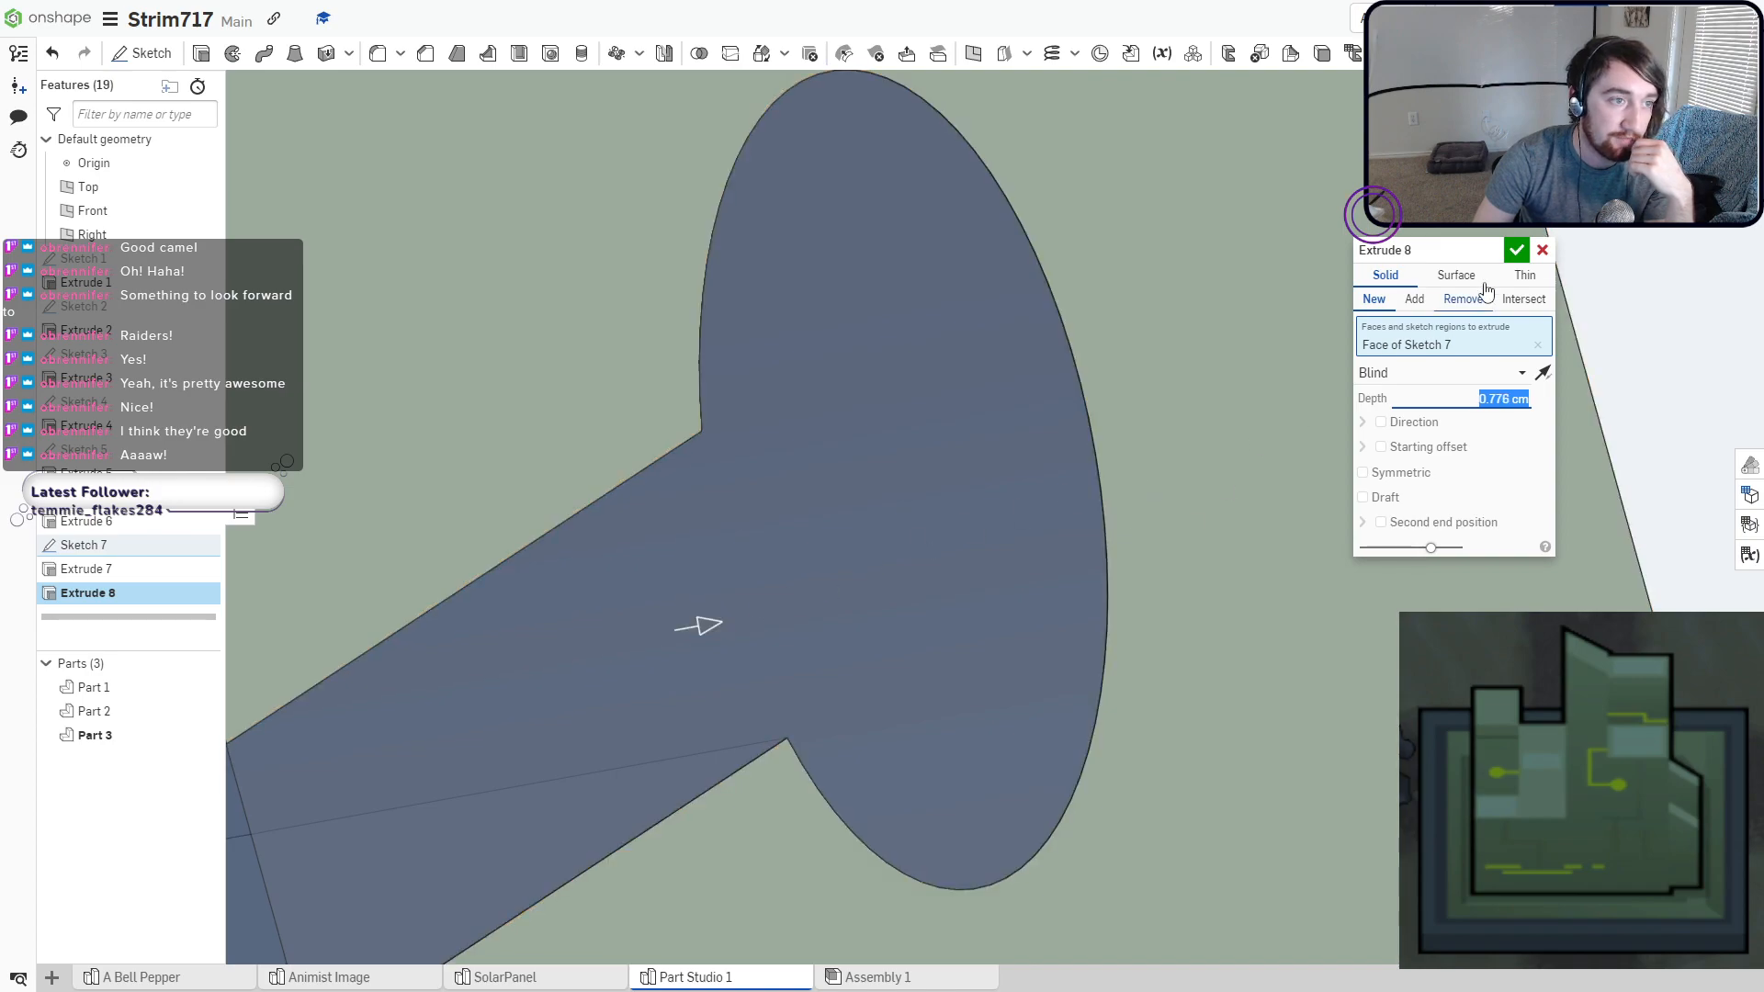
pyautogui.click(1516, 250)
# Recolour the new keyhole part (Part 3) bright green, hex 7BFD12, and hide Sketch 7.
pyautogui.moveTo(757, 586); pyautogui.dragTo(947, 542, button='right')
pyautogui.scroll(-12, 957, 555)
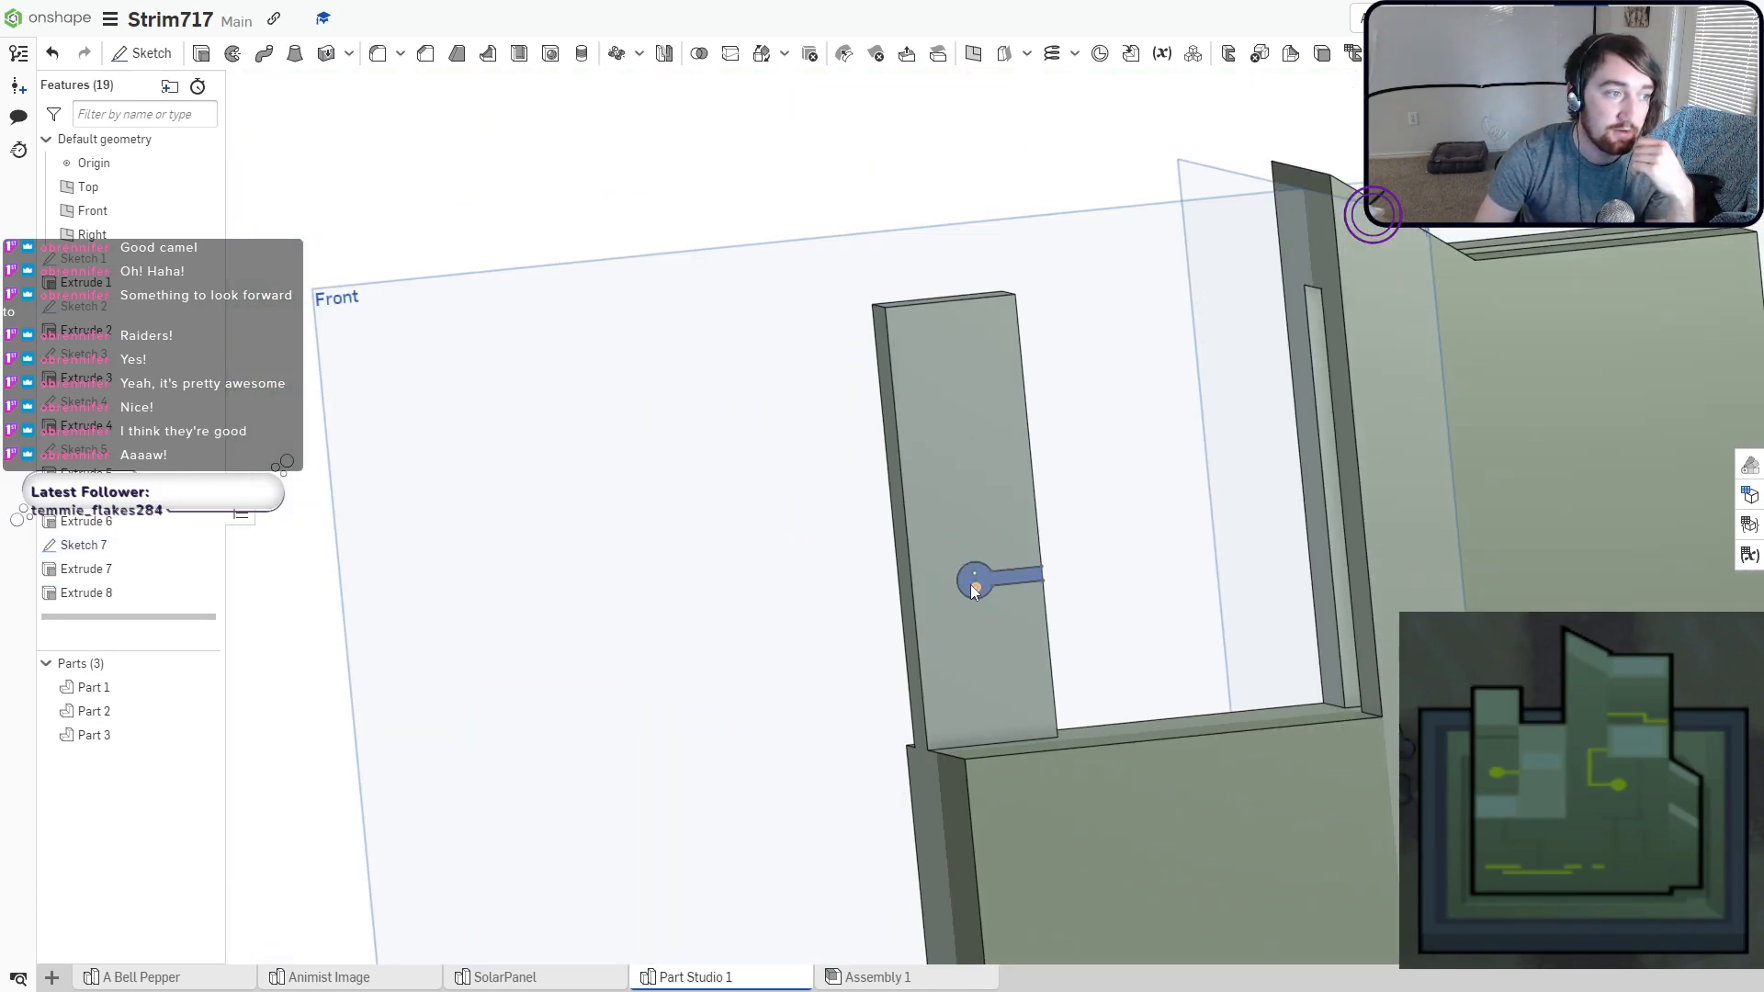
pyautogui.click(150, 735)
pyautogui.rightClick(151, 735)
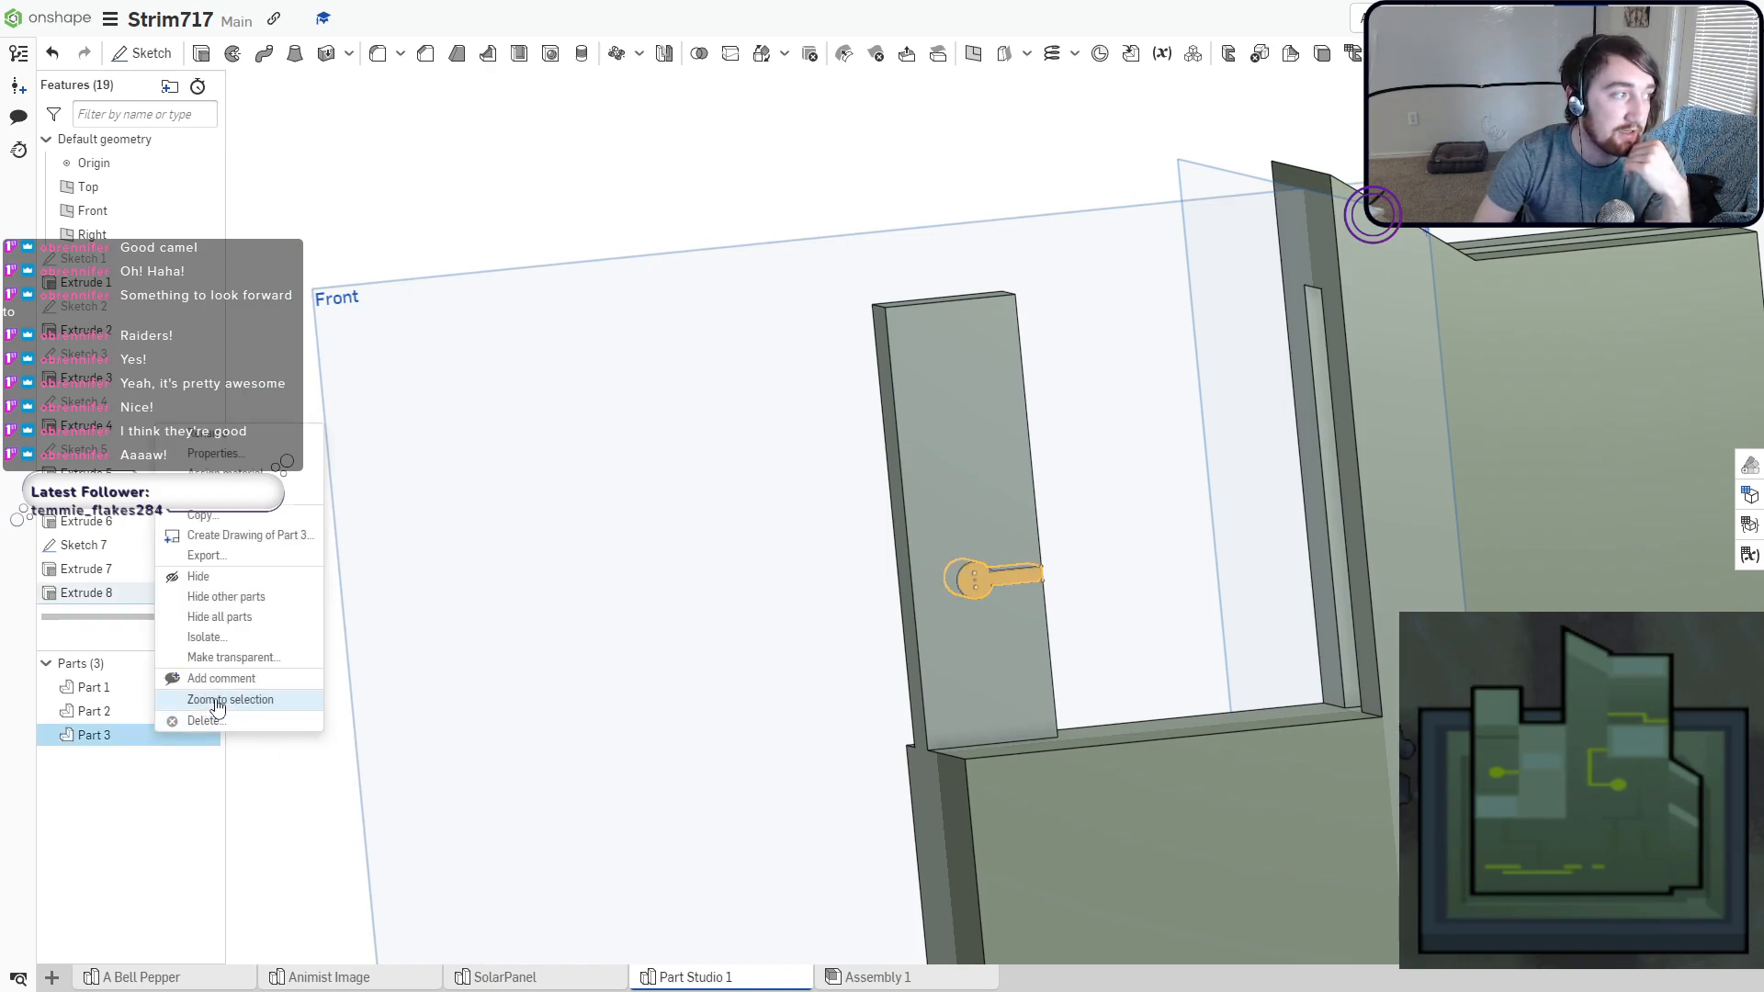
pyautogui.click(221, 495)
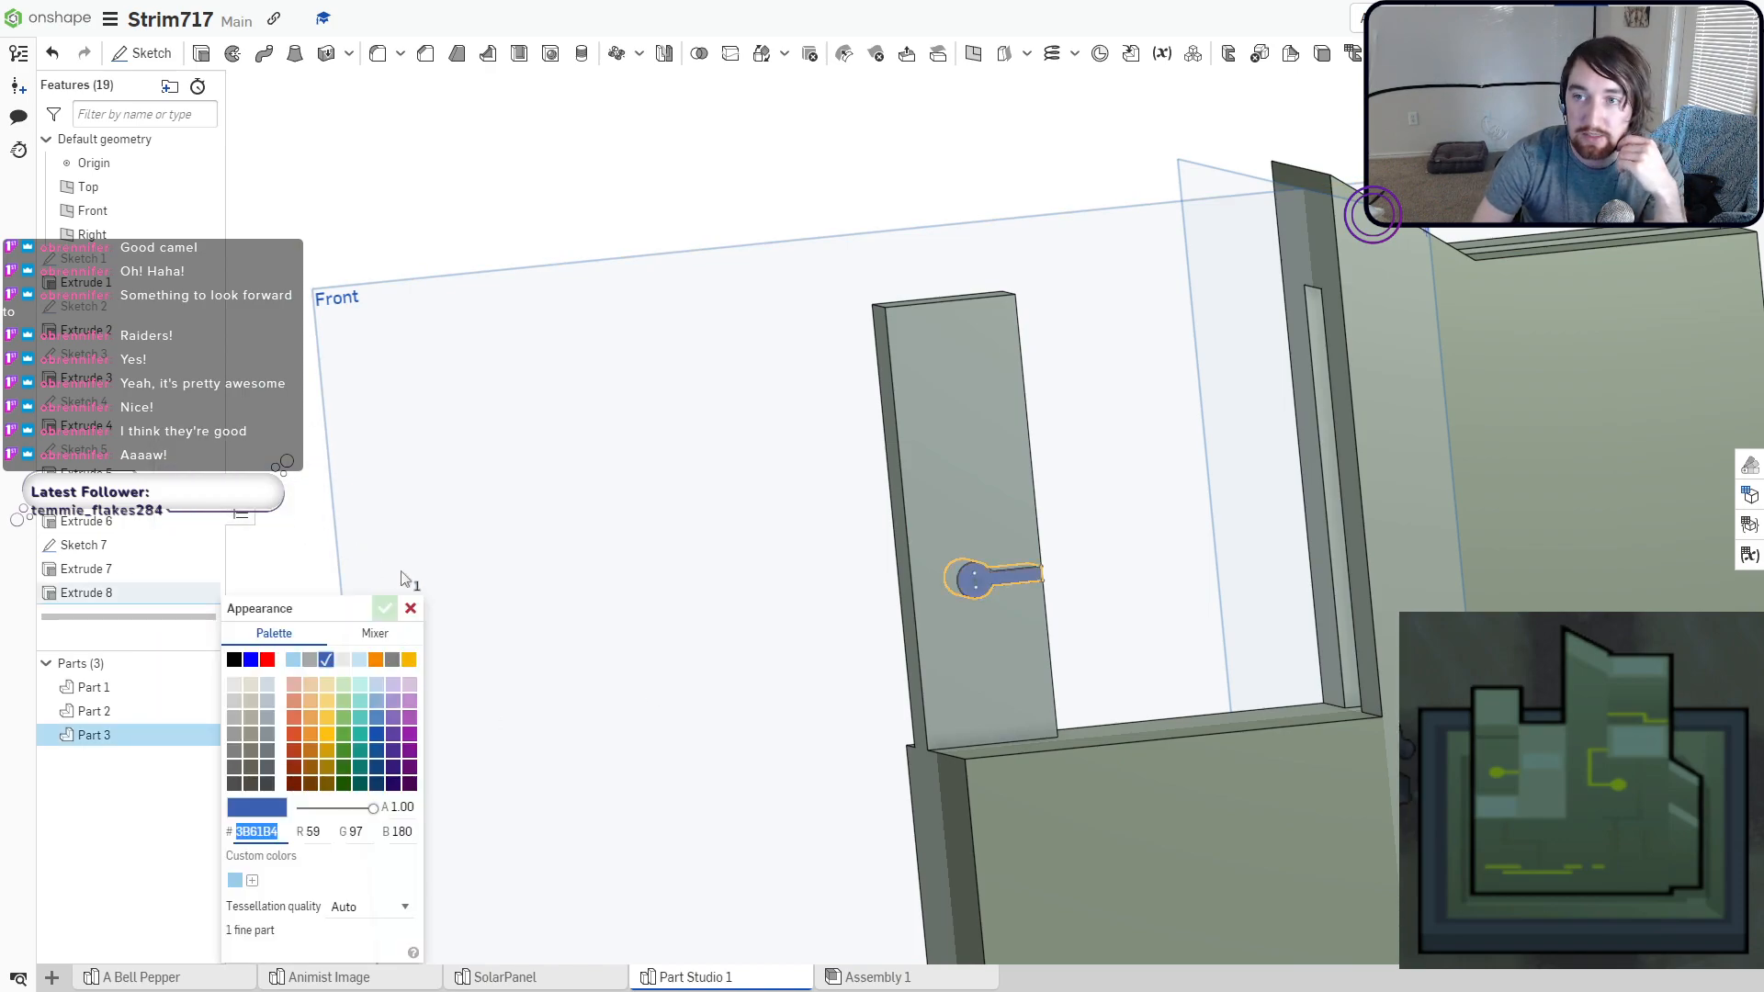
pyautogui.click(342, 700)
pyautogui.click(345, 686)
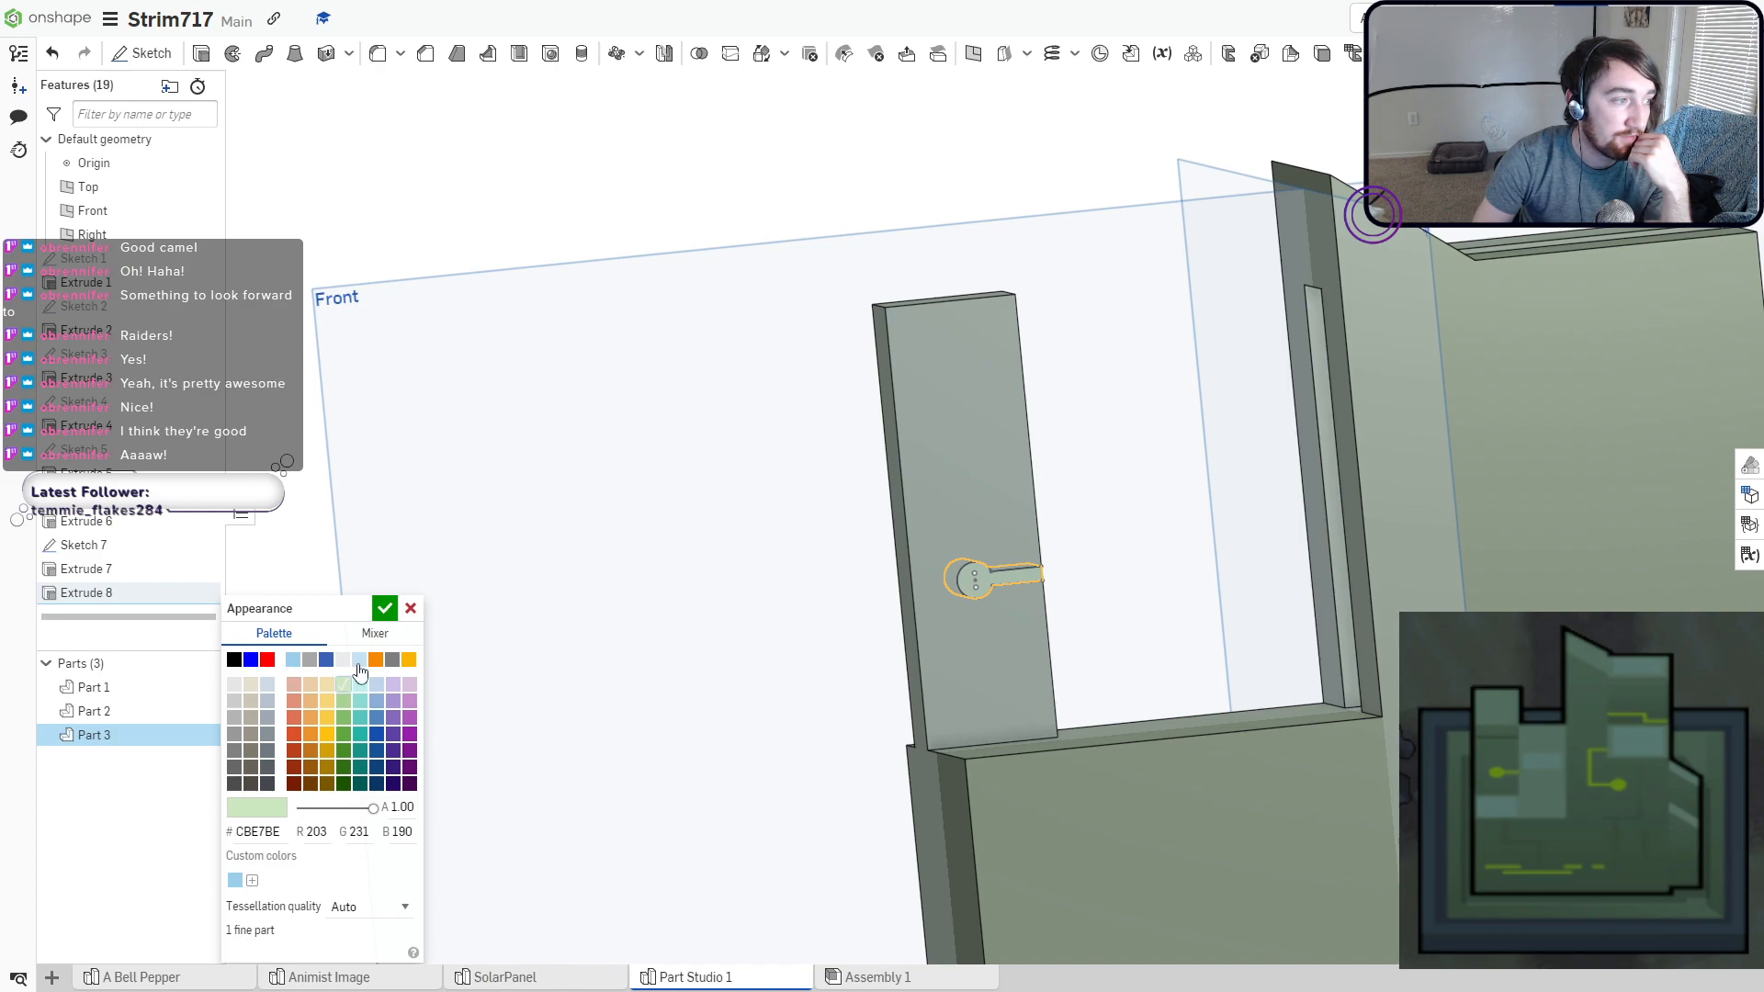
pyautogui.click(376, 633)
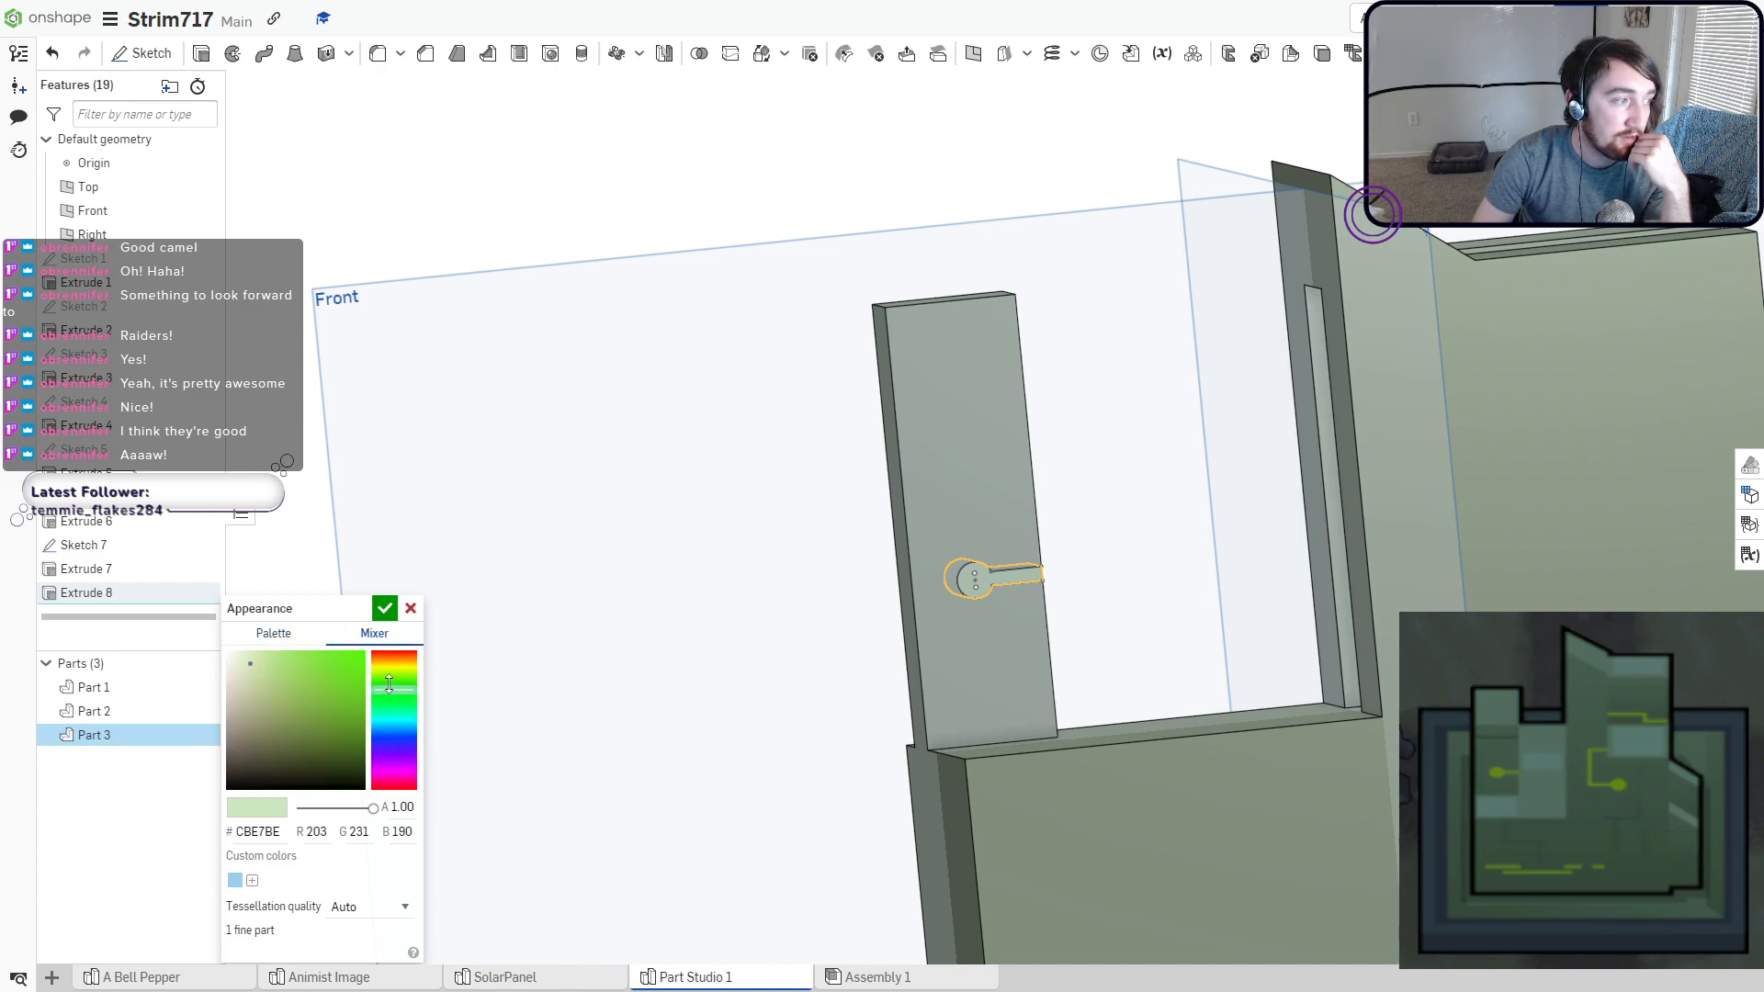
pyautogui.click(390, 681)
pyautogui.moveTo(296, 669); pyautogui.dragTo(357, 648)
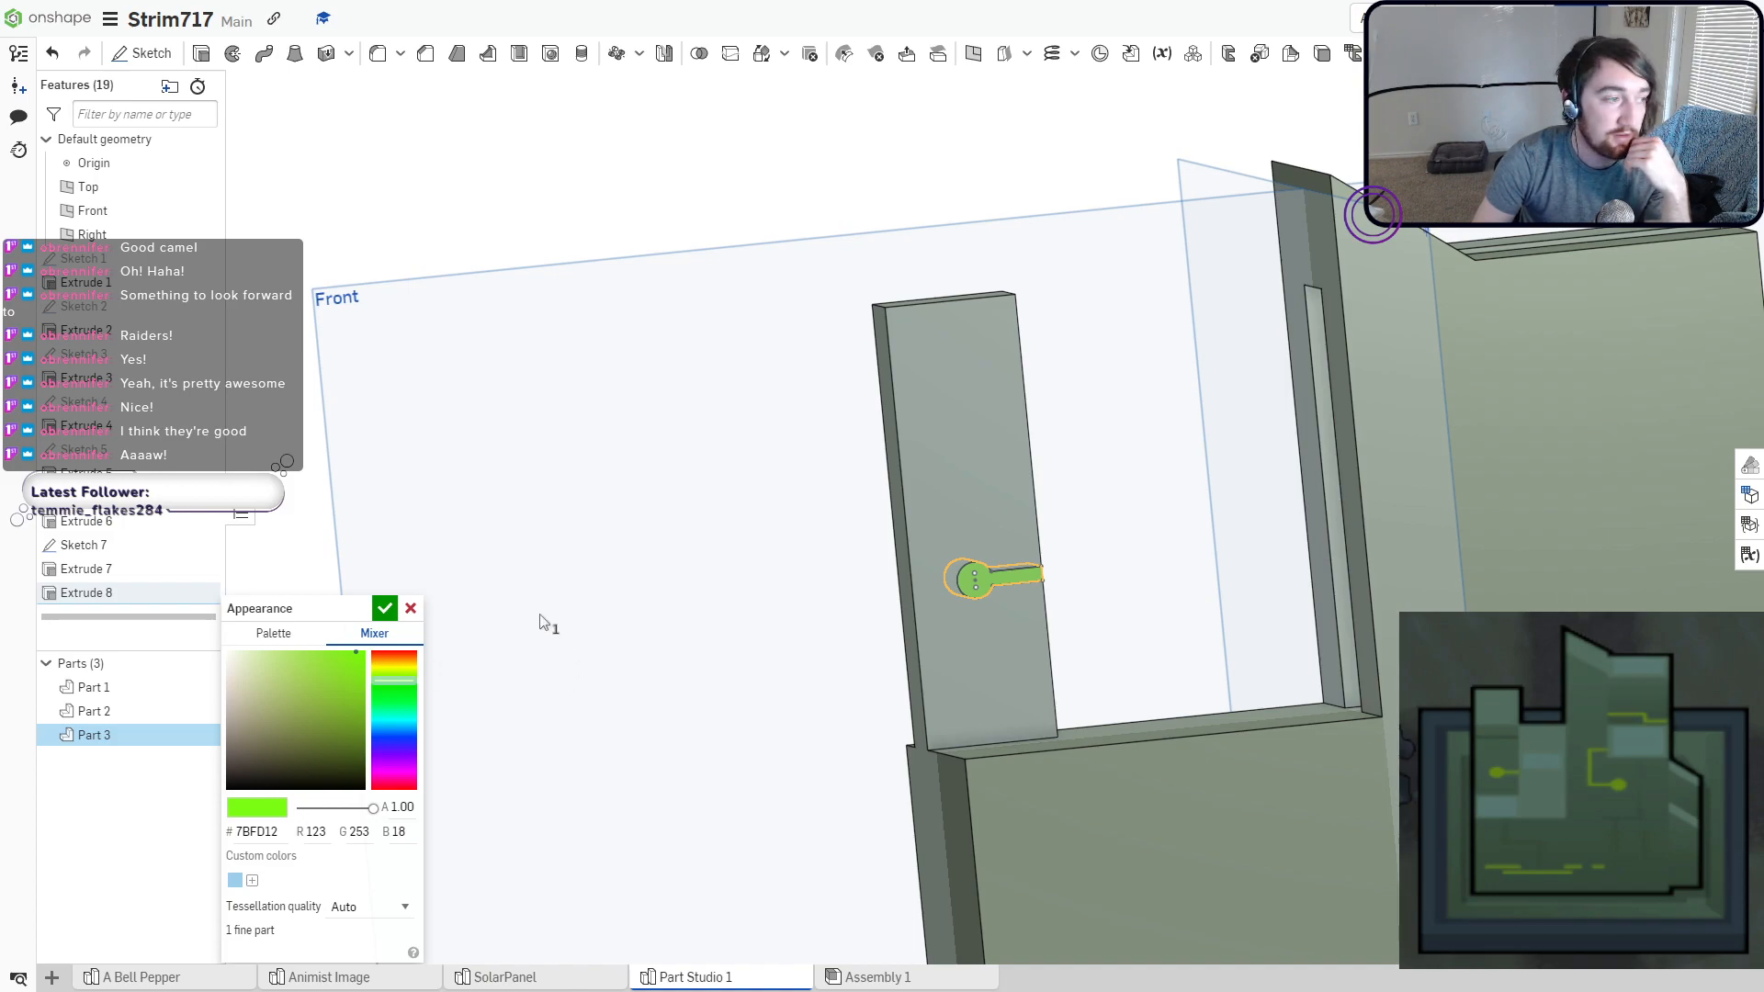
pyautogui.click(387, 611)
pyautogui.moveTo(665, 724); pyautogui.dragTo(543, 711, button='right')
pyautogui.click(207, 545)
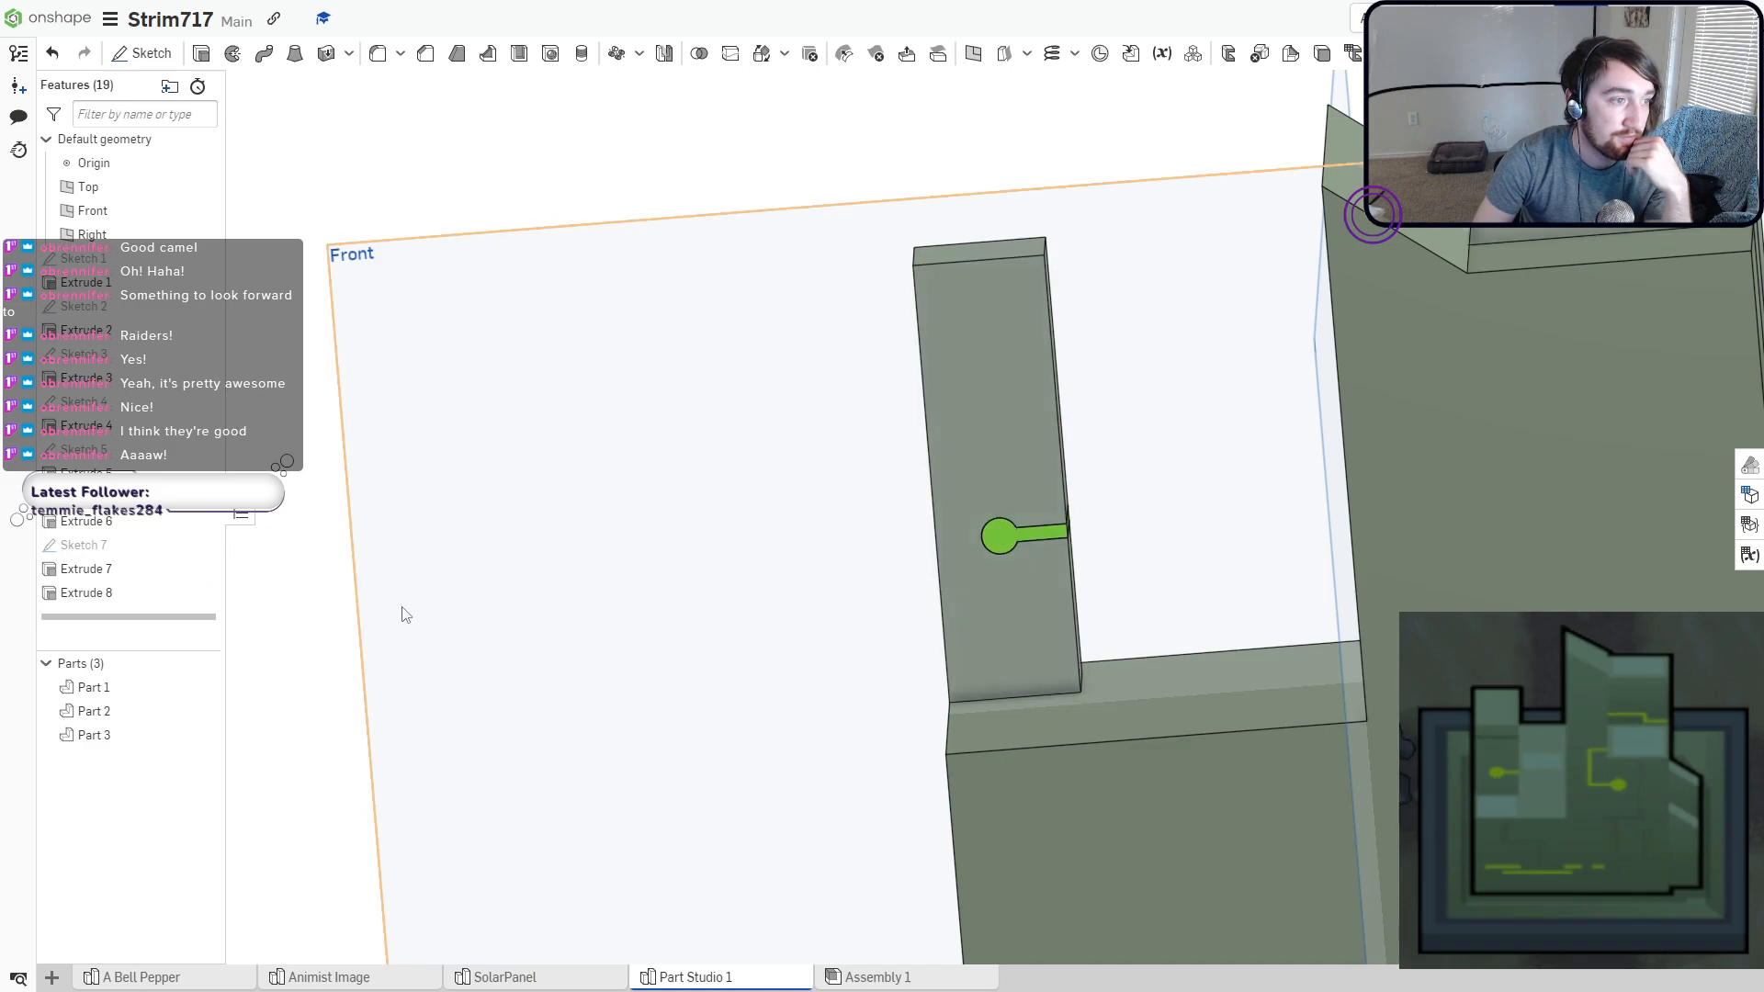
# Sketch a rectangle on the large tower's front face, from the corner beneath the sloped peak to the opposite vertical edge, and finish the sketch.
pyautogui.moveTo(402, 608)
pyautogui.mouseDown(button='right')
pyautogui.moveTo(419, 580)
pyautogui.moveTo(395, 617)
pyautogui.mouseUp(button='right')
pyautogui.scroll(-3, 395, 617)
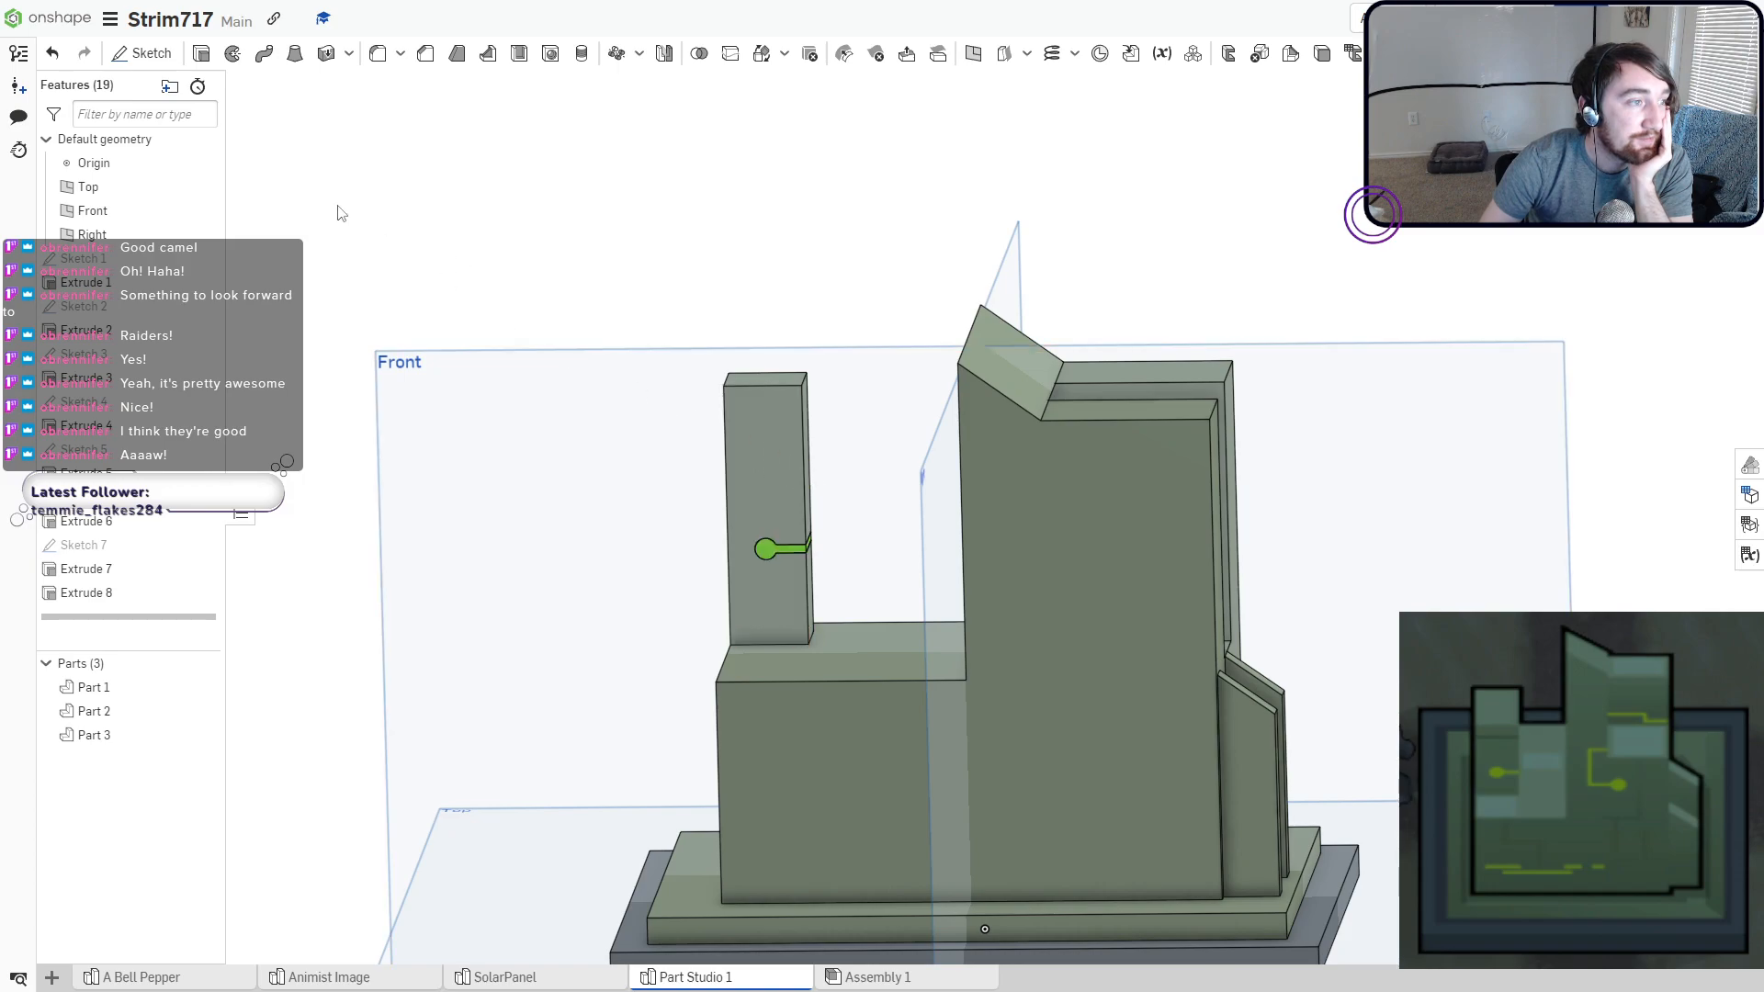
pyautogui.click(147, 54)
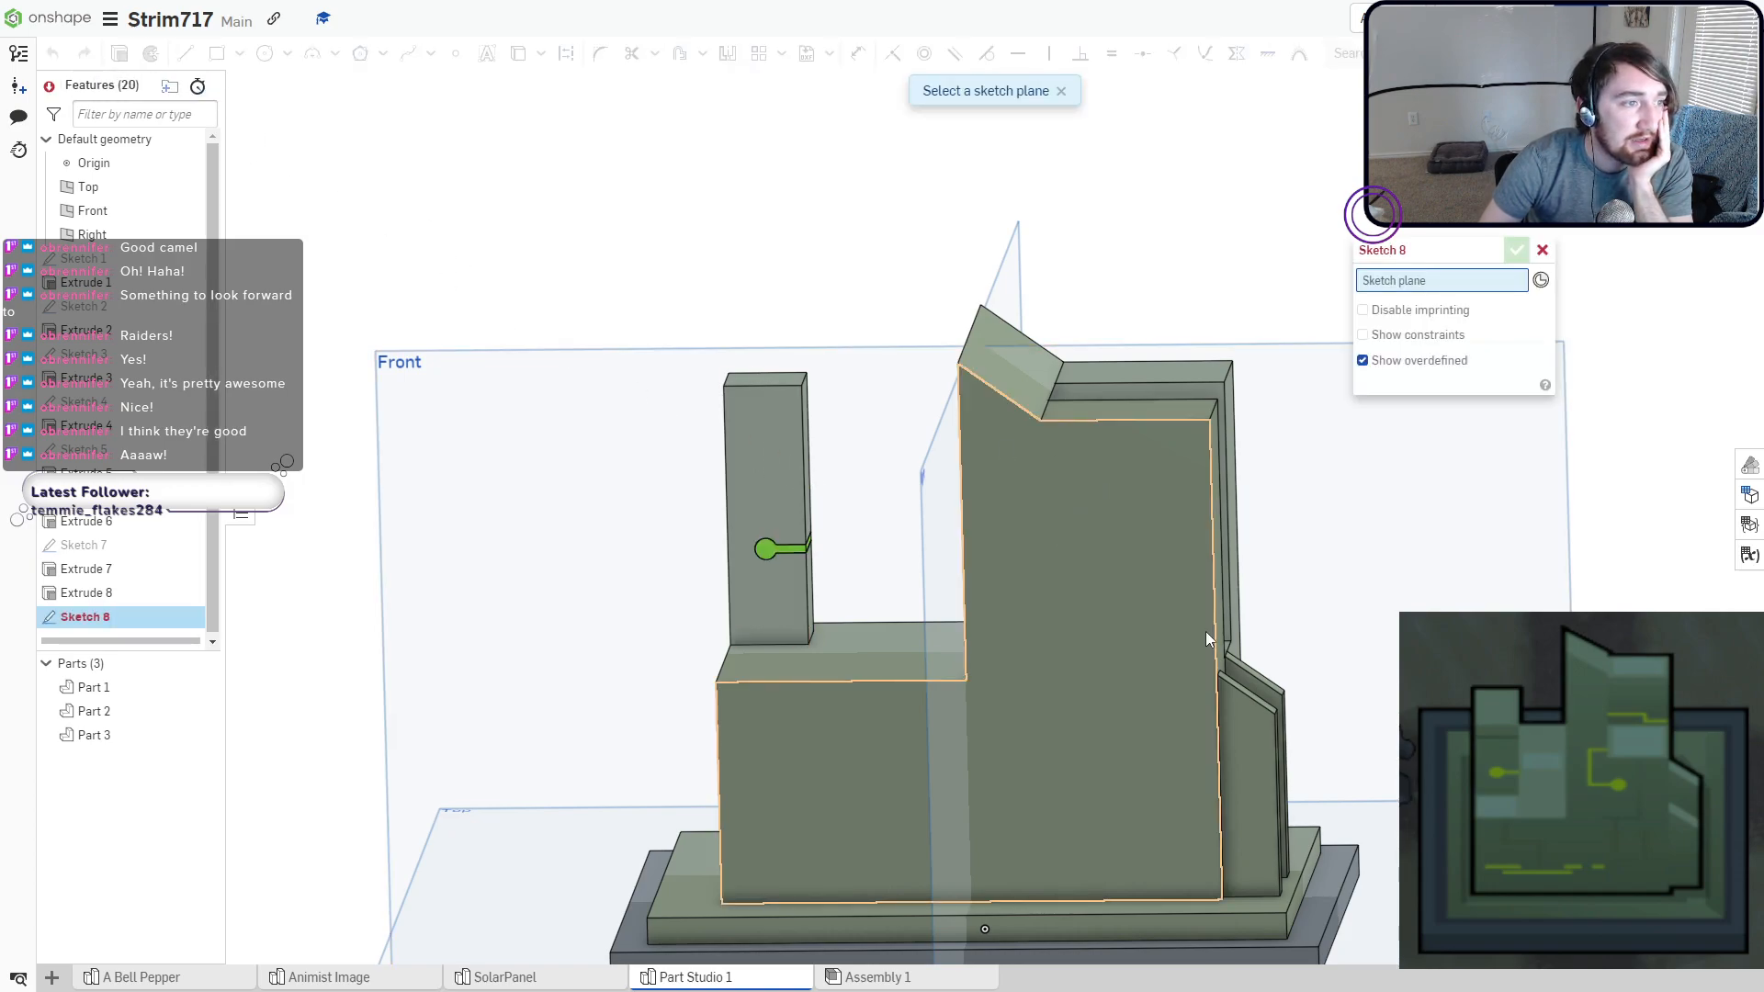
pyautogui.click(1155, 509)
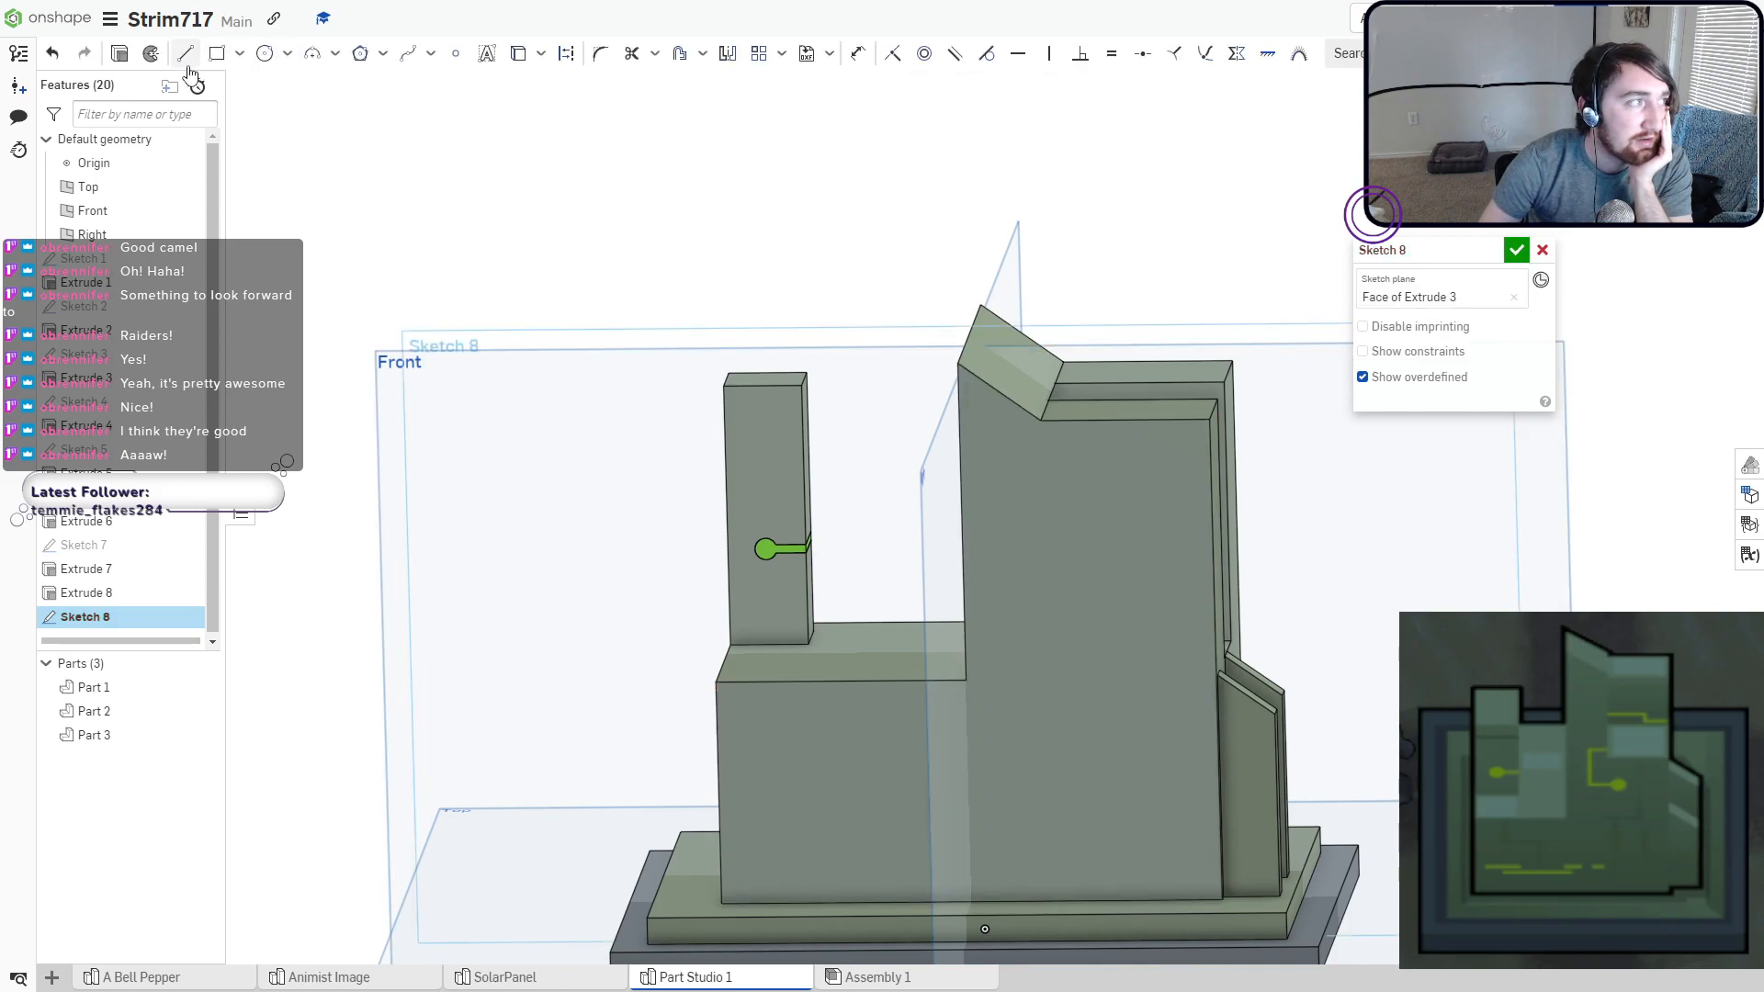
pyautogui.click(217, 54)
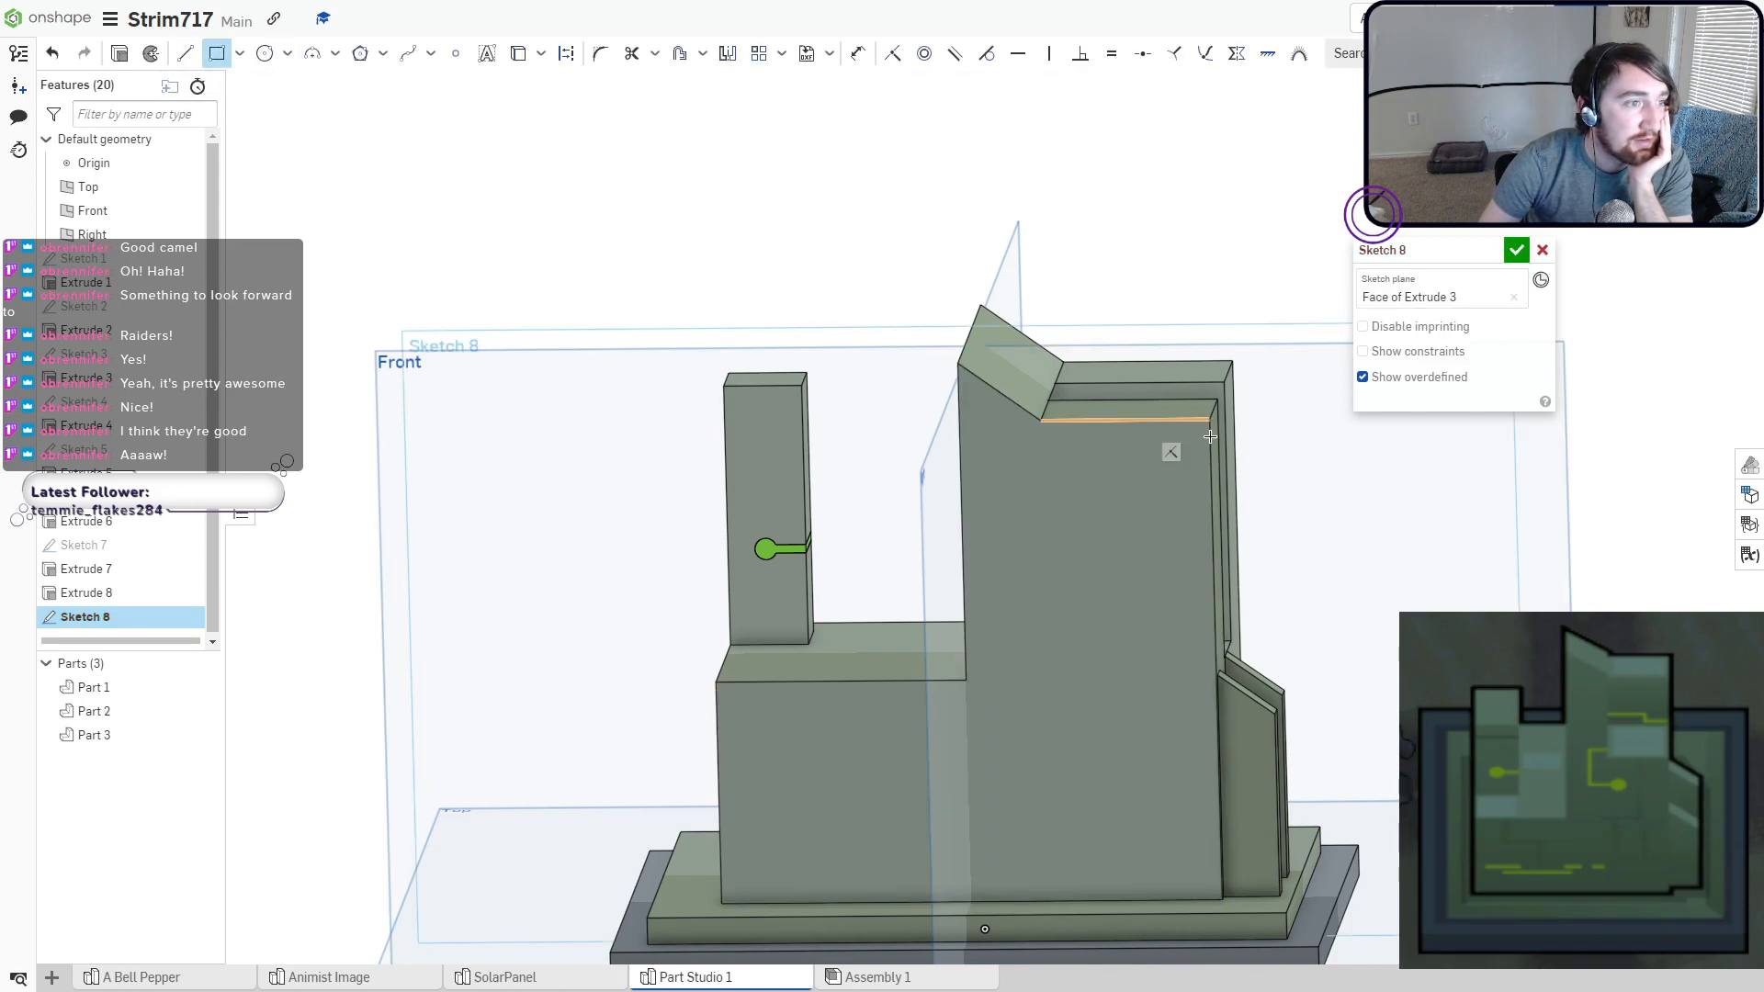
pyautogui.click(1043, 420)
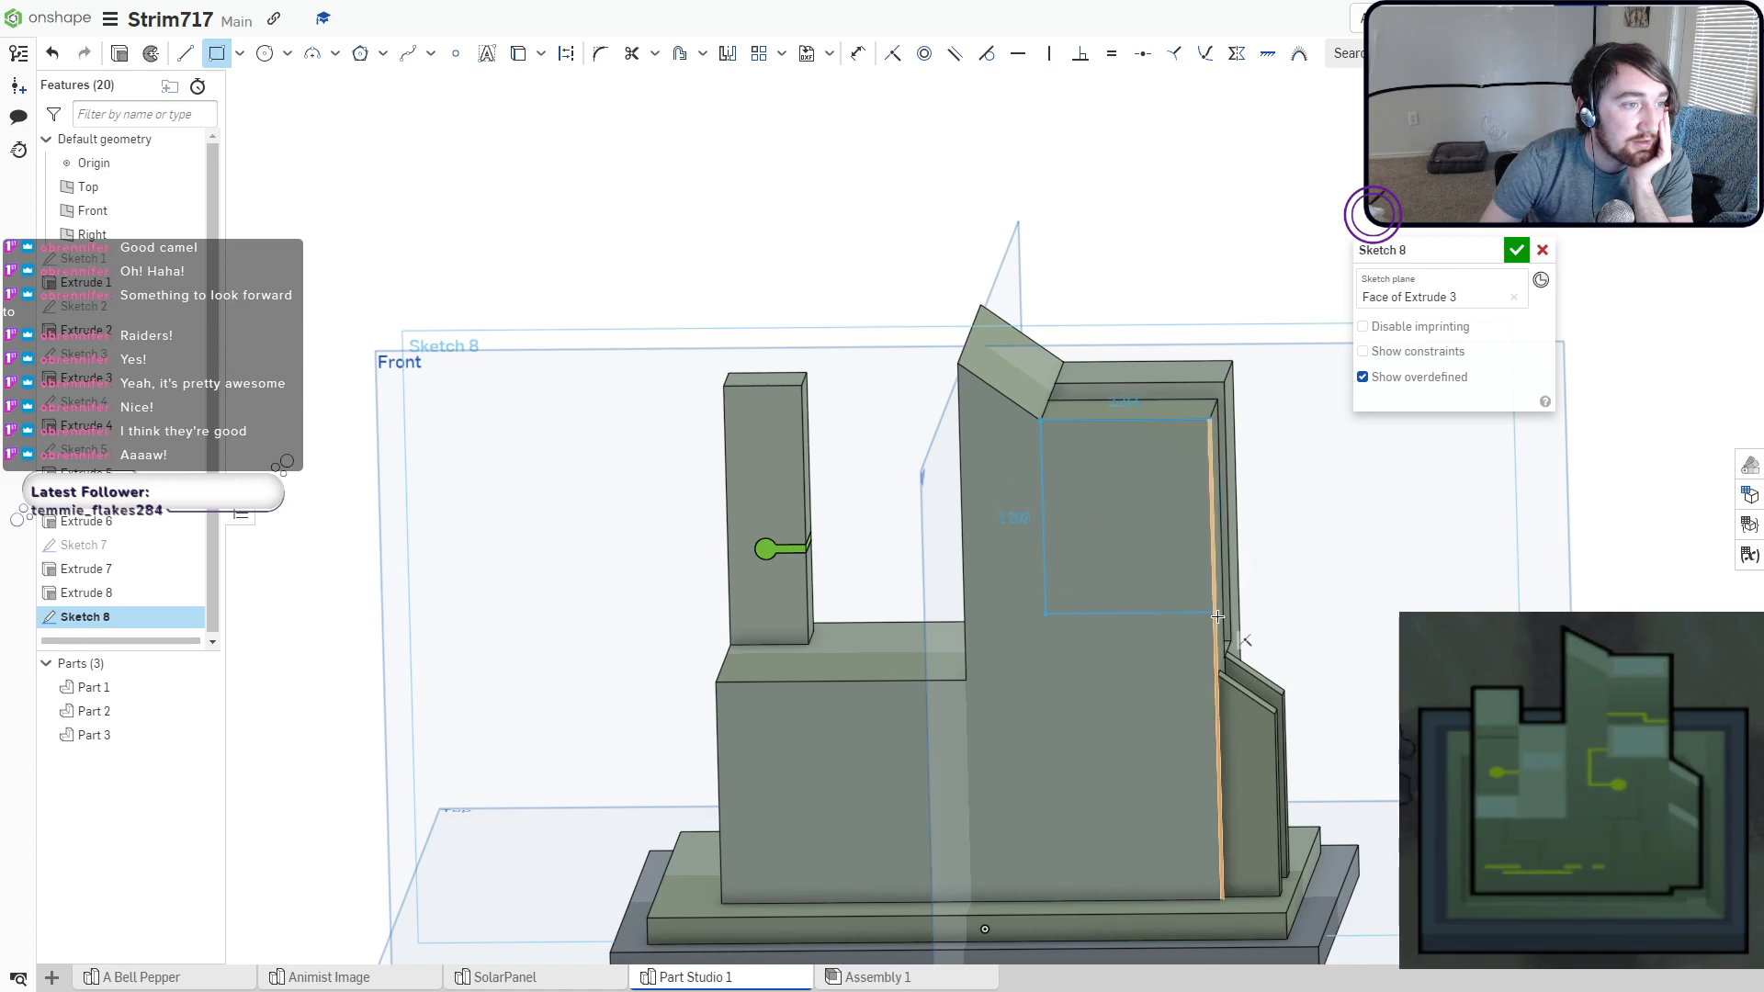
pyautogui.click(1214, 550)
pyautogui.press('Return')
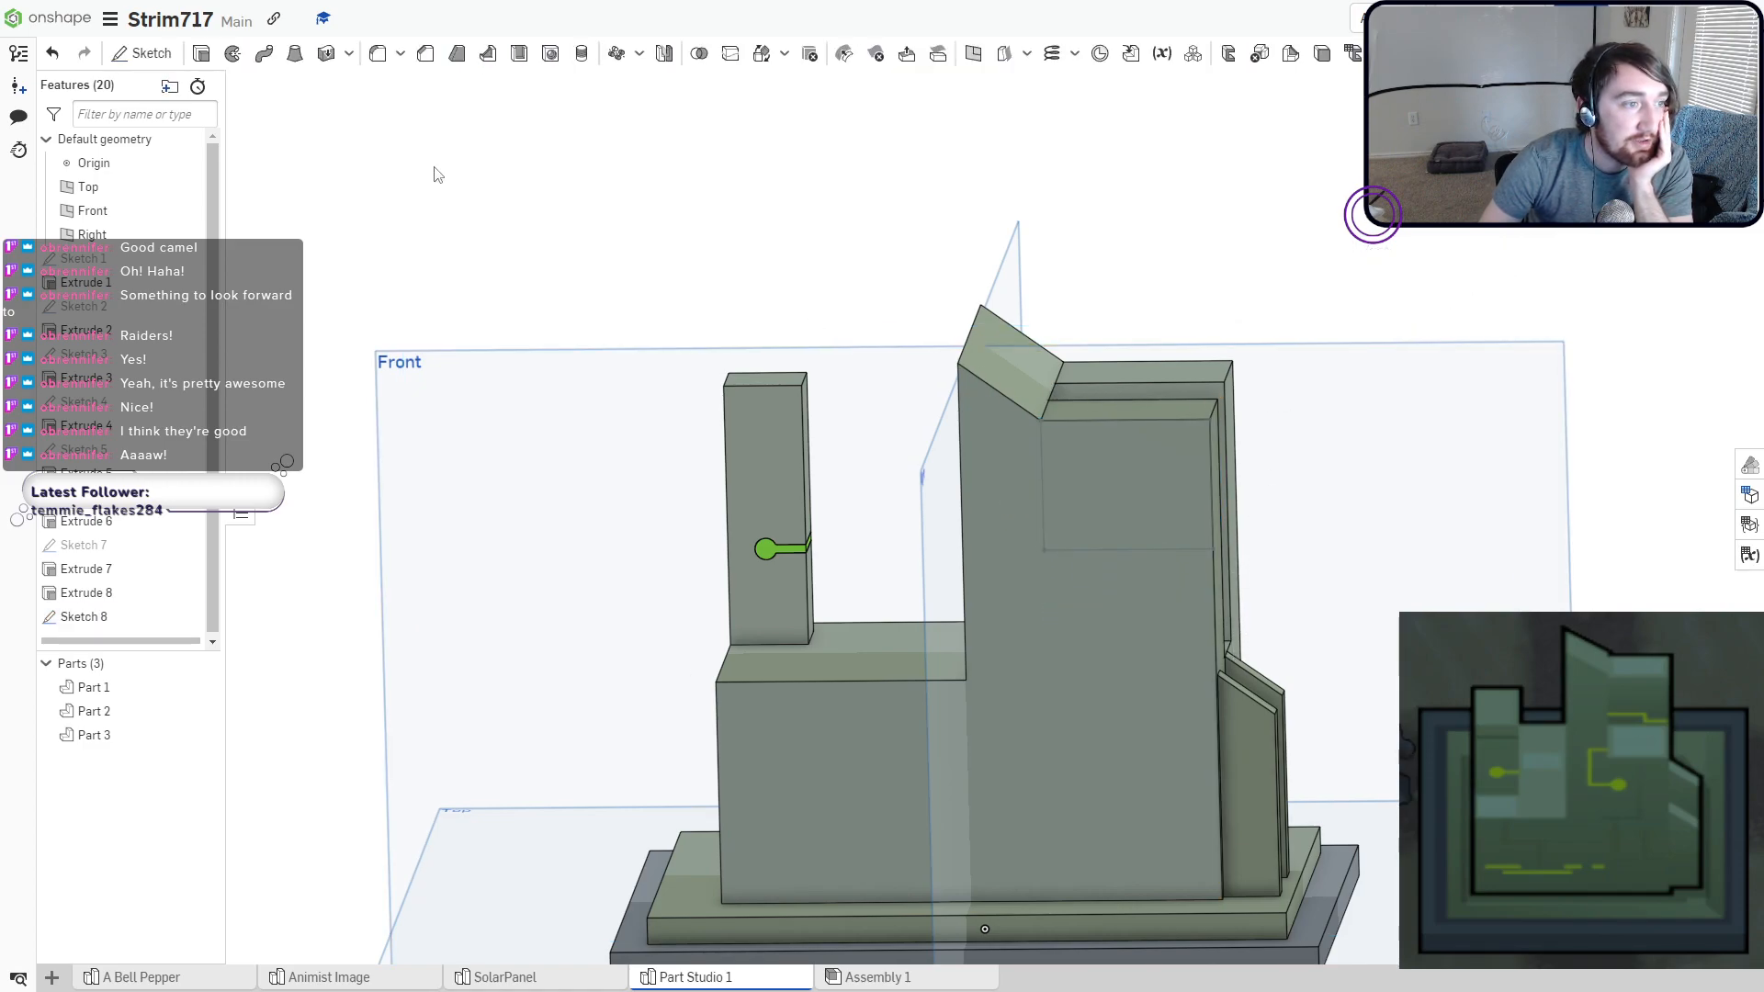
# Cut the Sketch 8 rectangle into the large tower with a Remove extrusion about 2.03 cm deep.
pyautogui.click(204, 55)
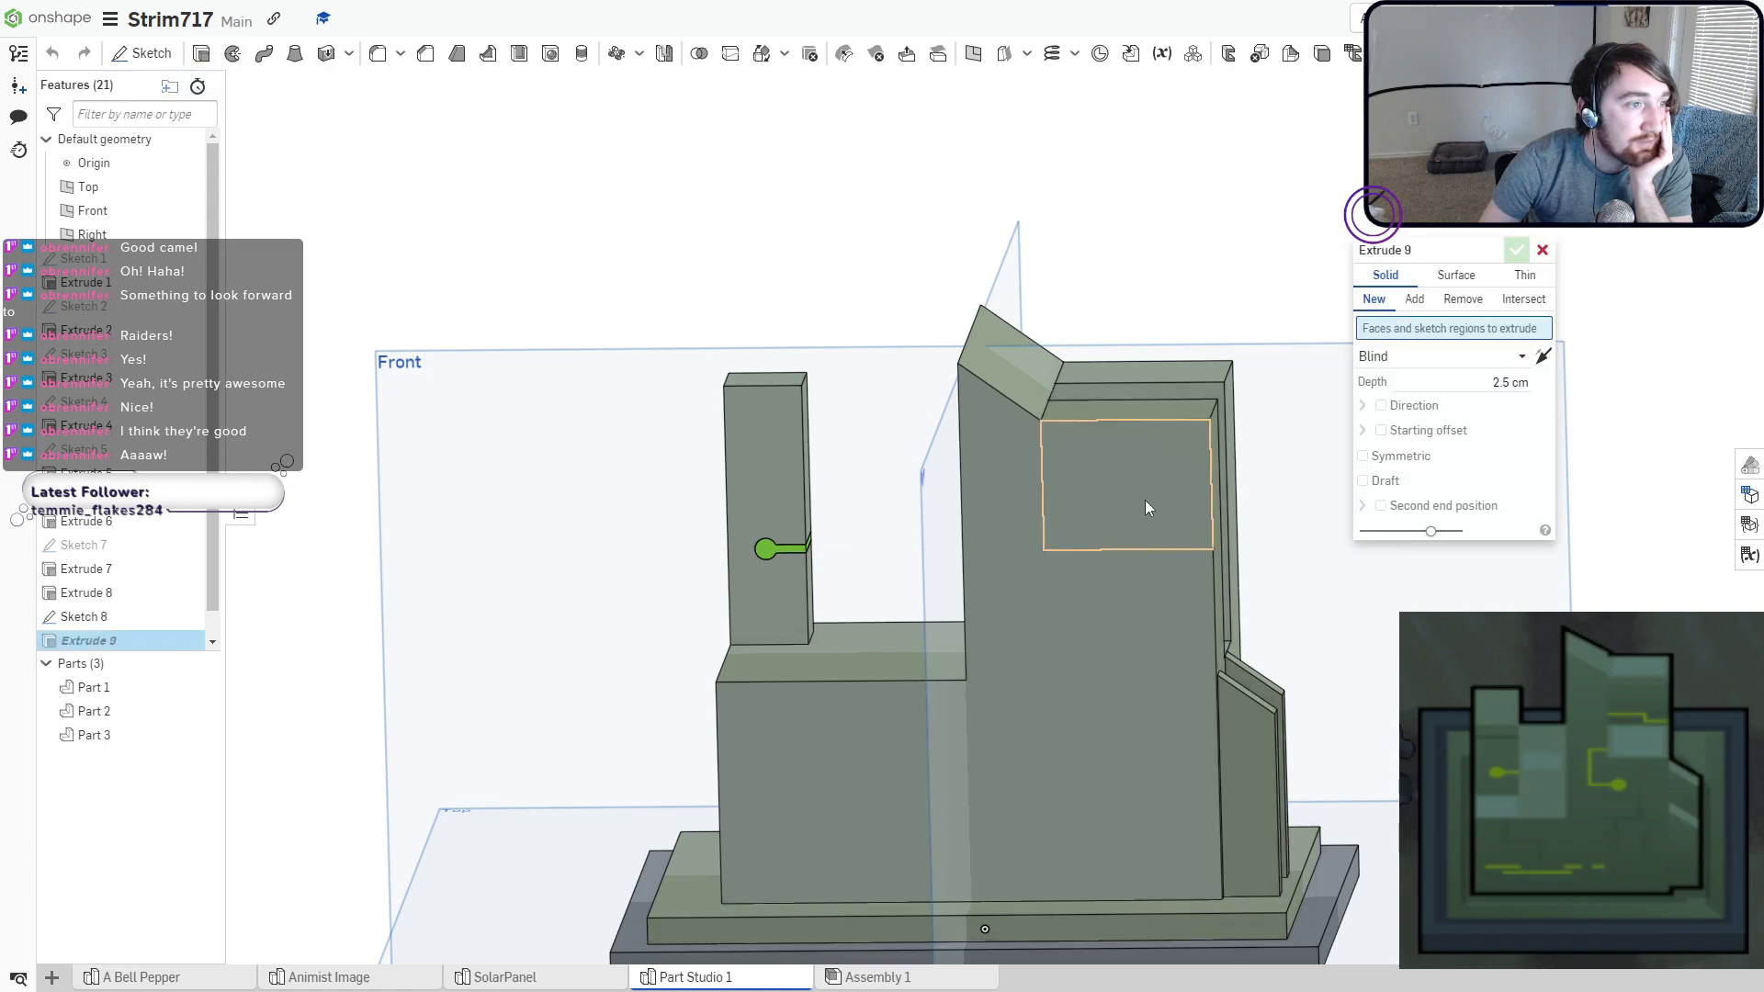
pyautogui.moveTo(1145, 500)
pyautogui.mouseDown(button='right')
pyautogui.moveTo(1127, 505)
pyautogui.moveTo(1376, 354)
pyautogui.mouseUp(button='right')
pyautogui.click(1464, 309)
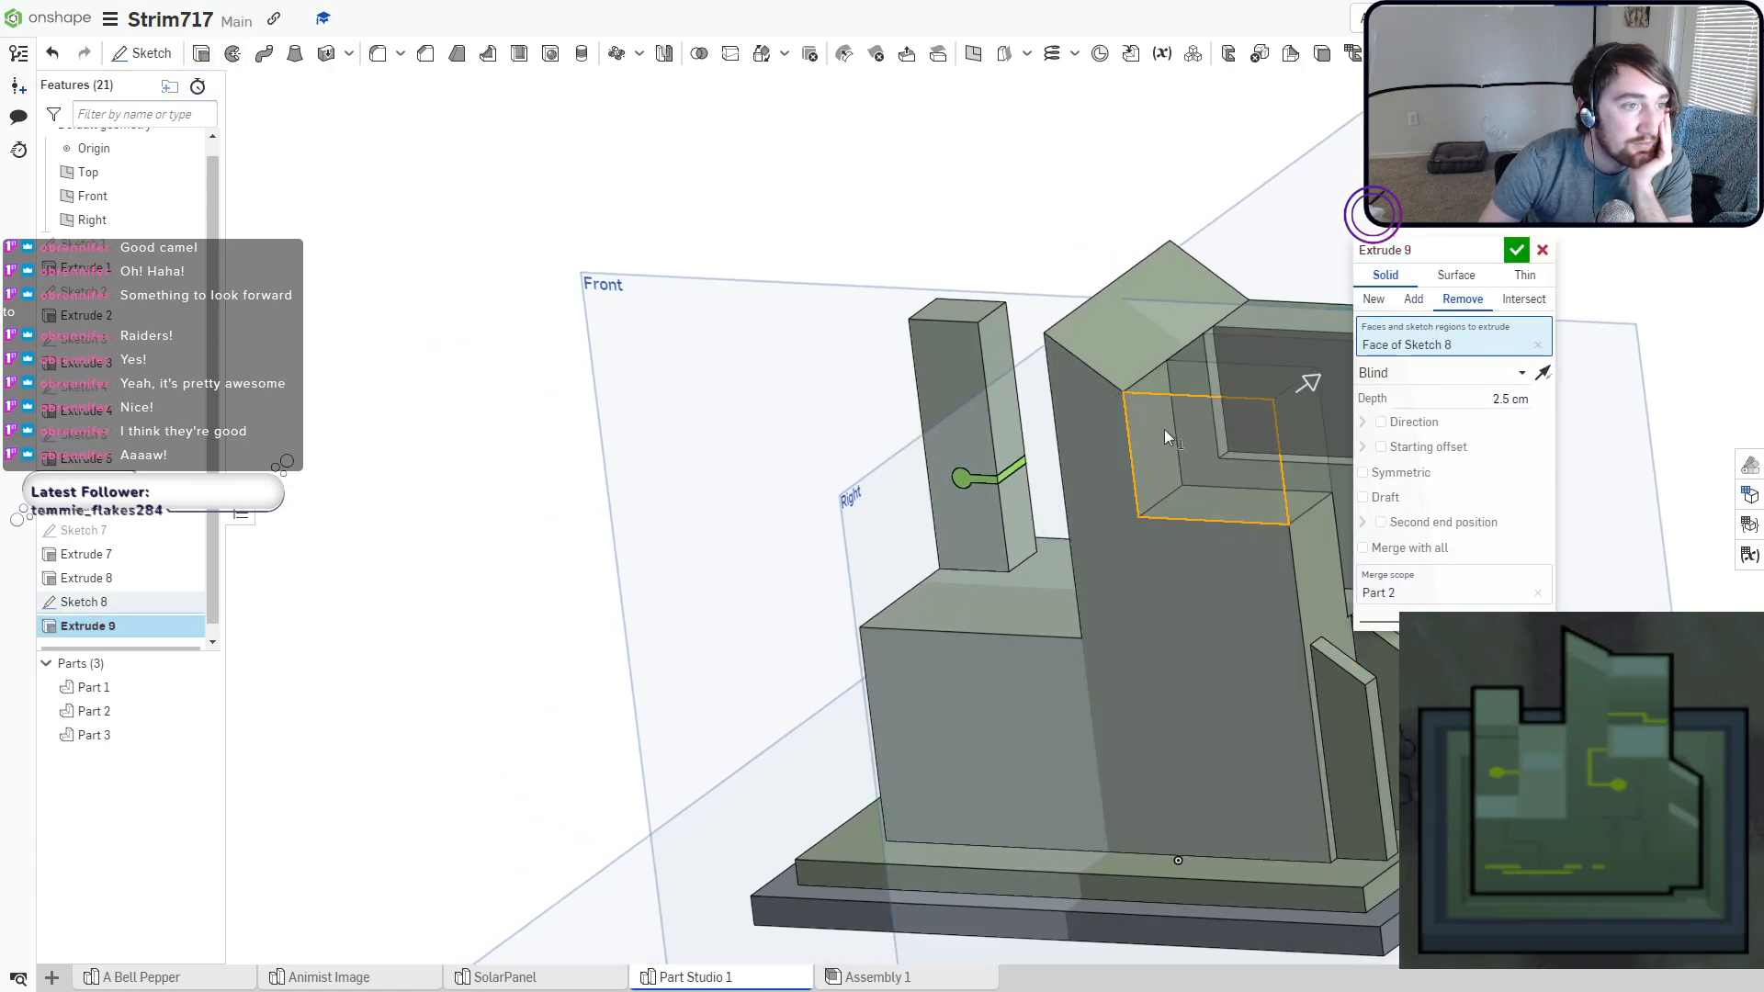
pyautogui.moveTo(1165, 428); pyautogui.dragTo(1049, 497, button='right')
pyautogui.moveTo(1108, 459); pyautogui.dragTo(1094, 481)
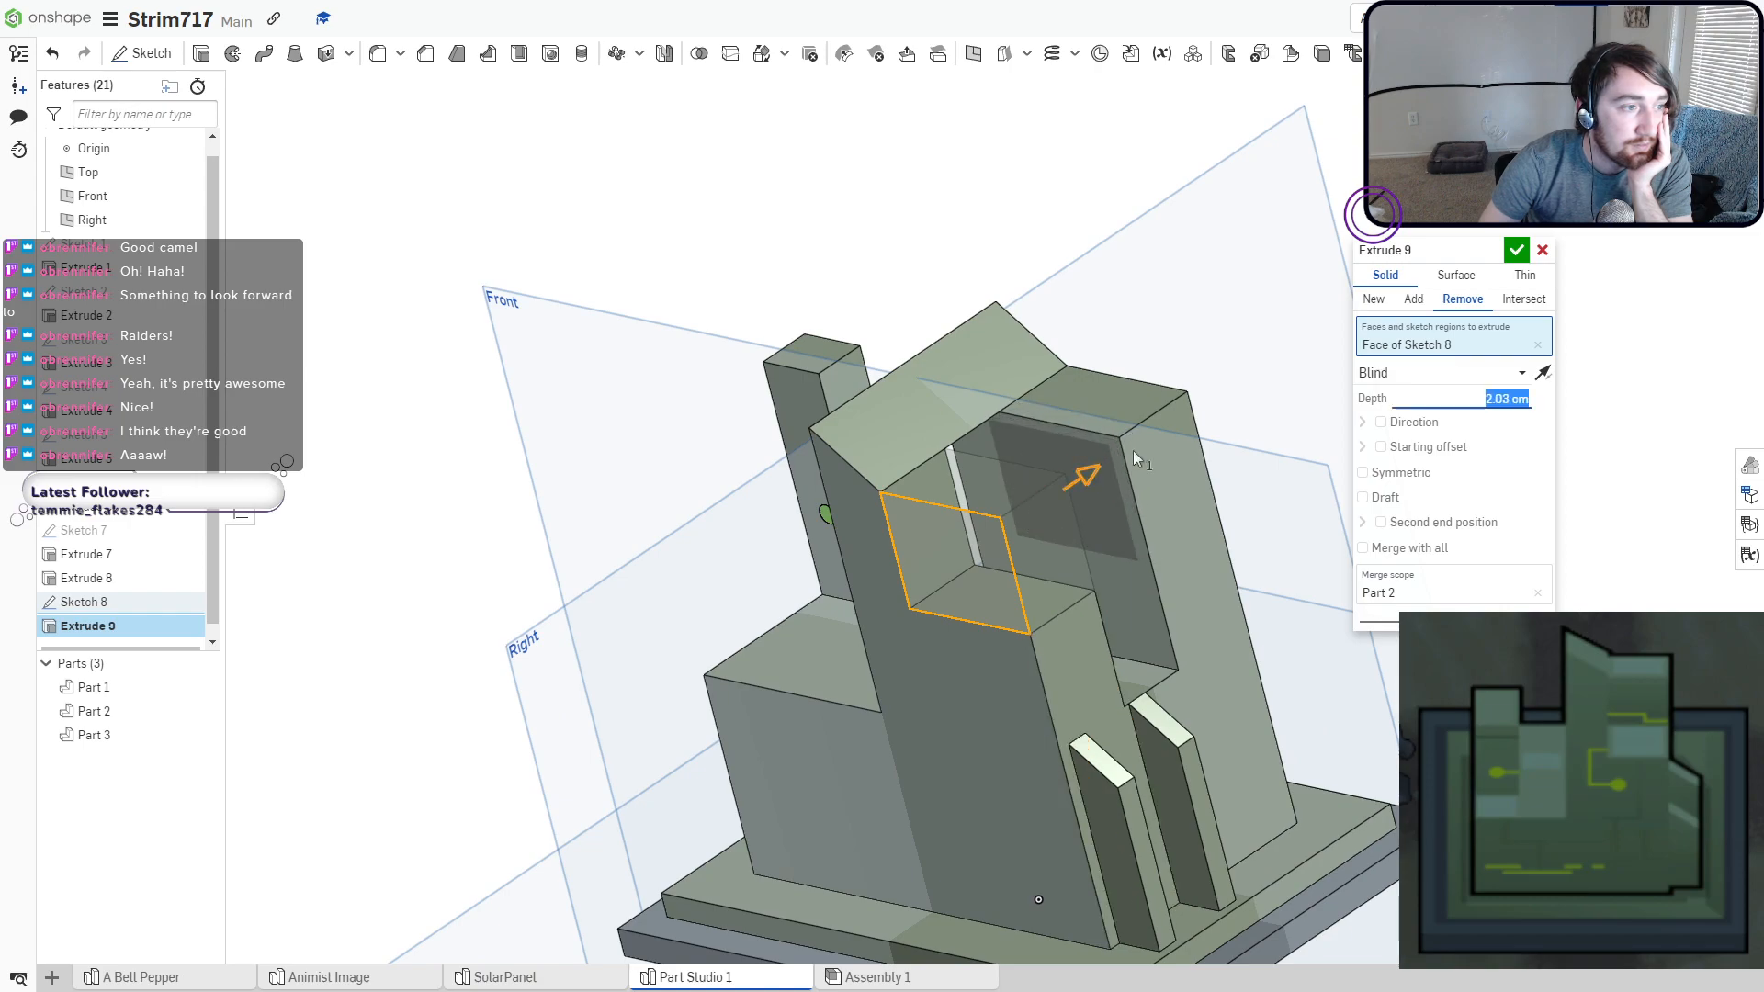
pyautogui.click(1516, 249)
# Start a sketch on the large tower's front face and draw a thin horizontal rectangle about 0.4 cm long, extending inward from the notch's vertical edge.
pyautogui.moveTo(1507, 263); pyautogui.dragTo(1013, 611, button='right')
pyautogui.moveTo(1039, 586); pyautogui.dragTo(1011, 597, button='right')
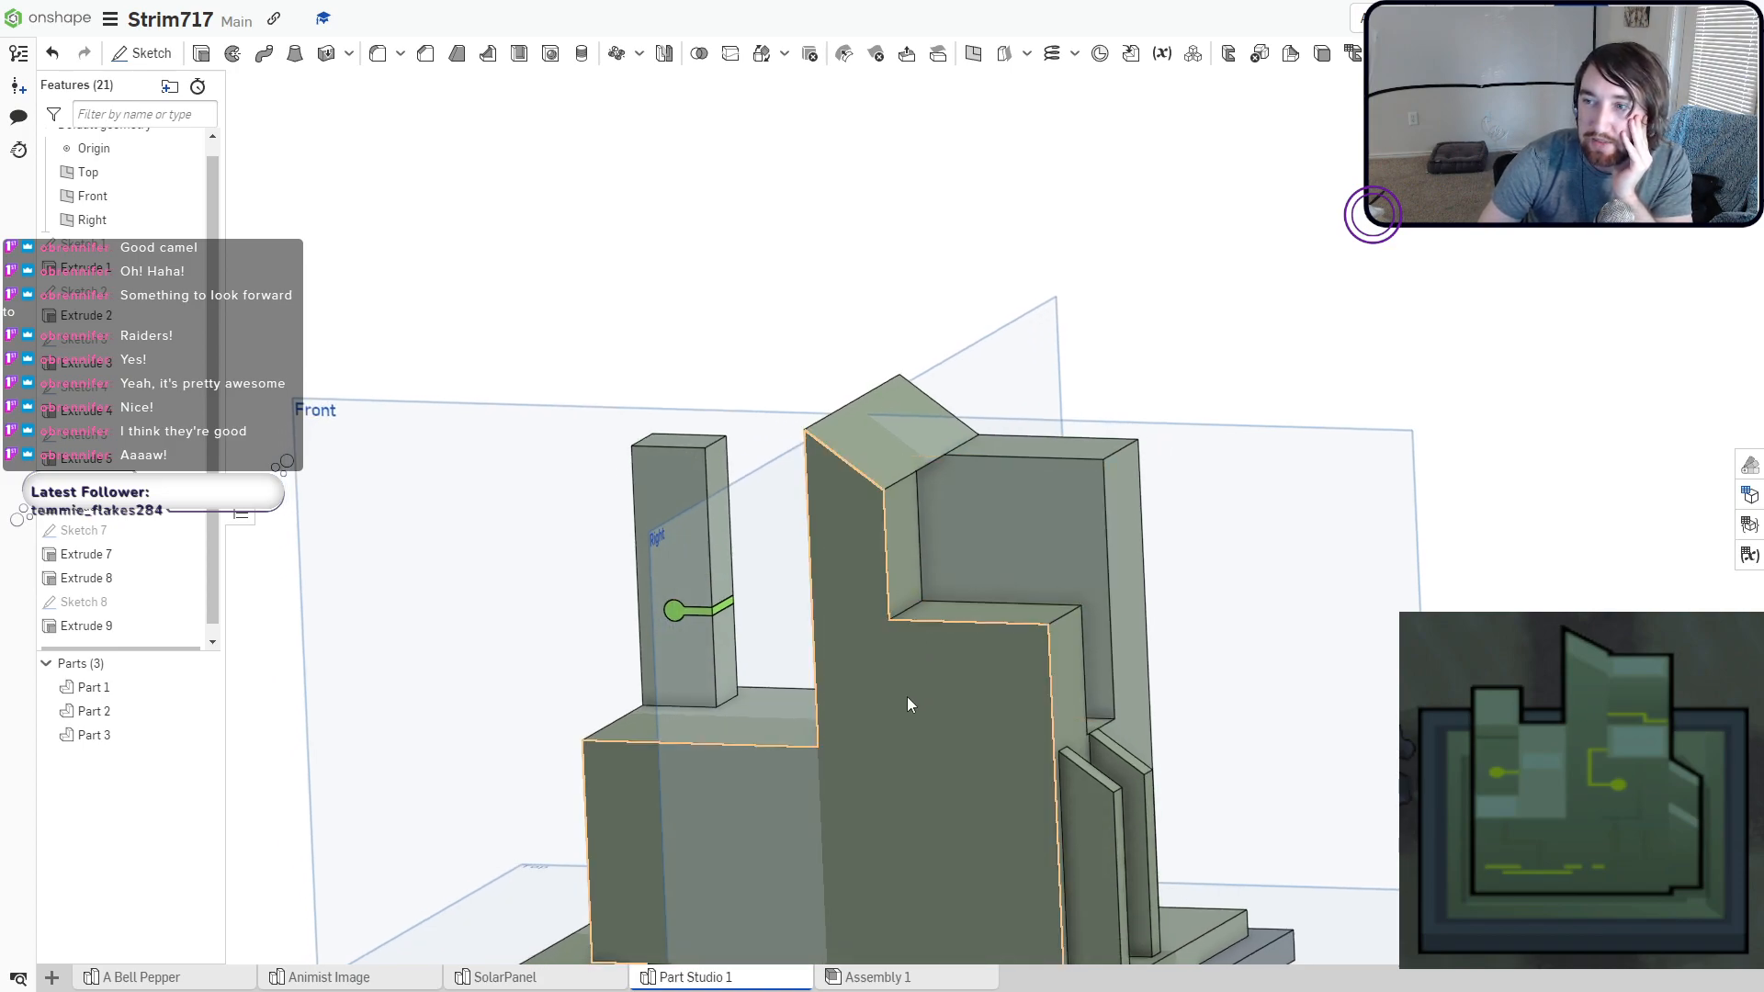
pyautogui.moveTo(906, 697); pyautogui.dragTo(955, 680, button='right')
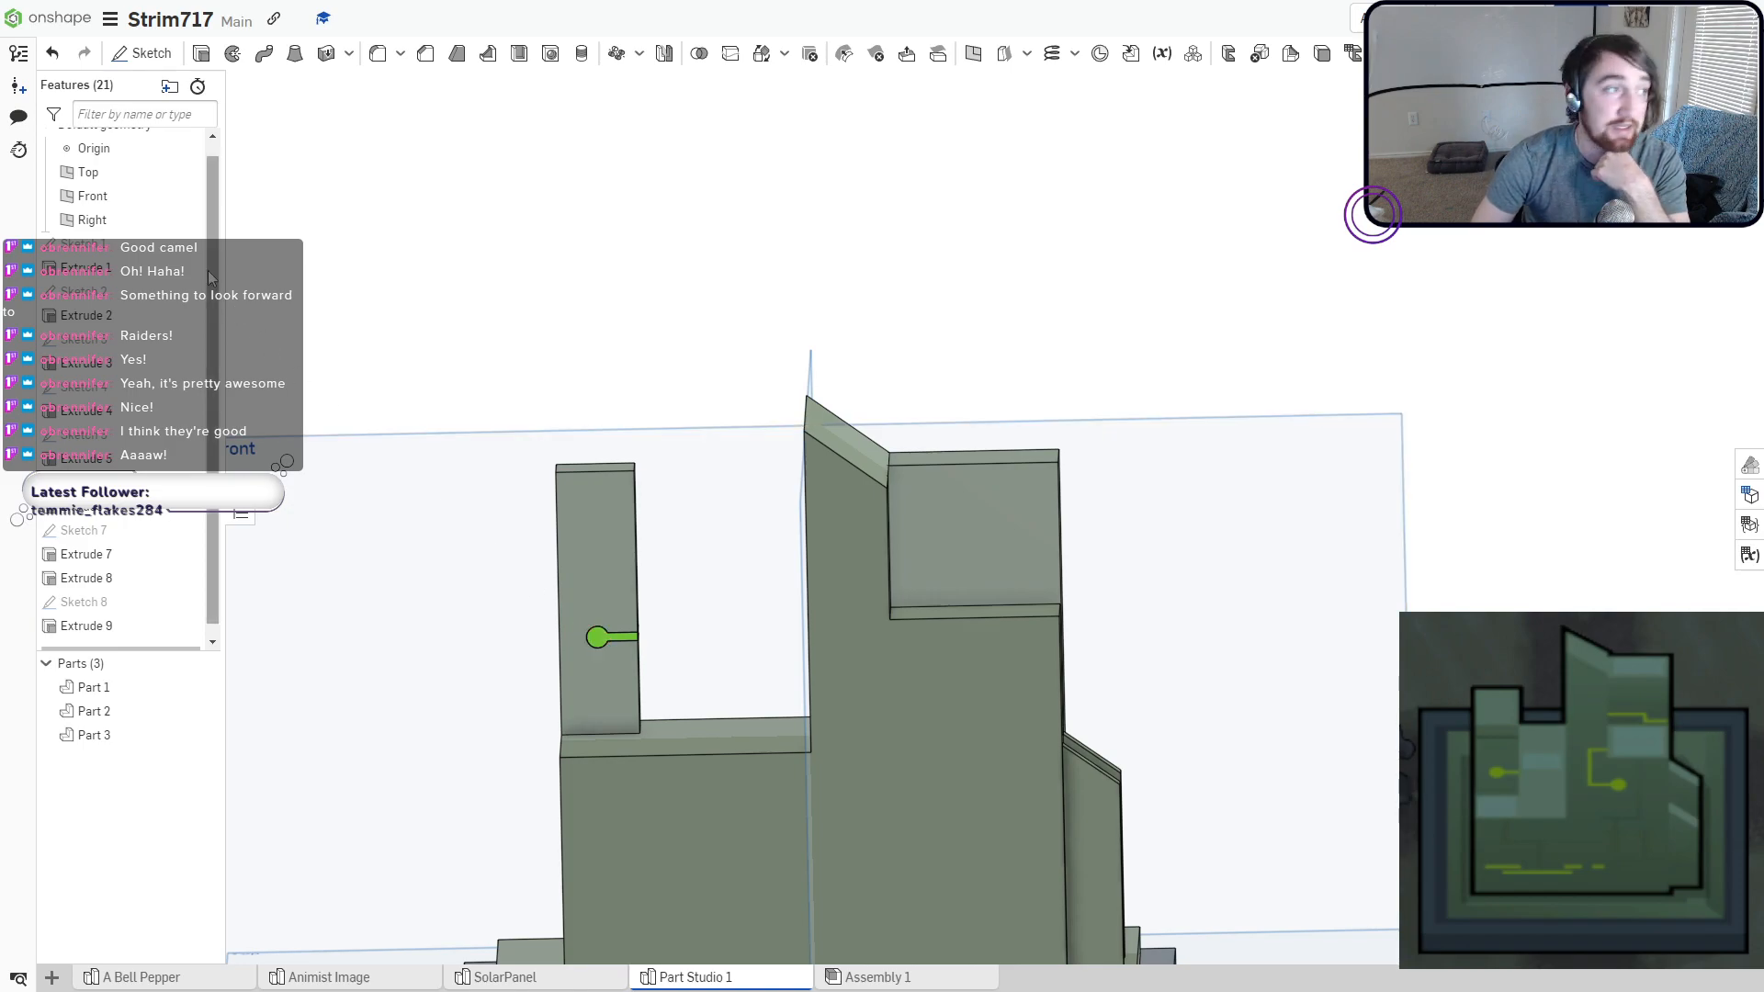
pyautogui.click(147, 53)
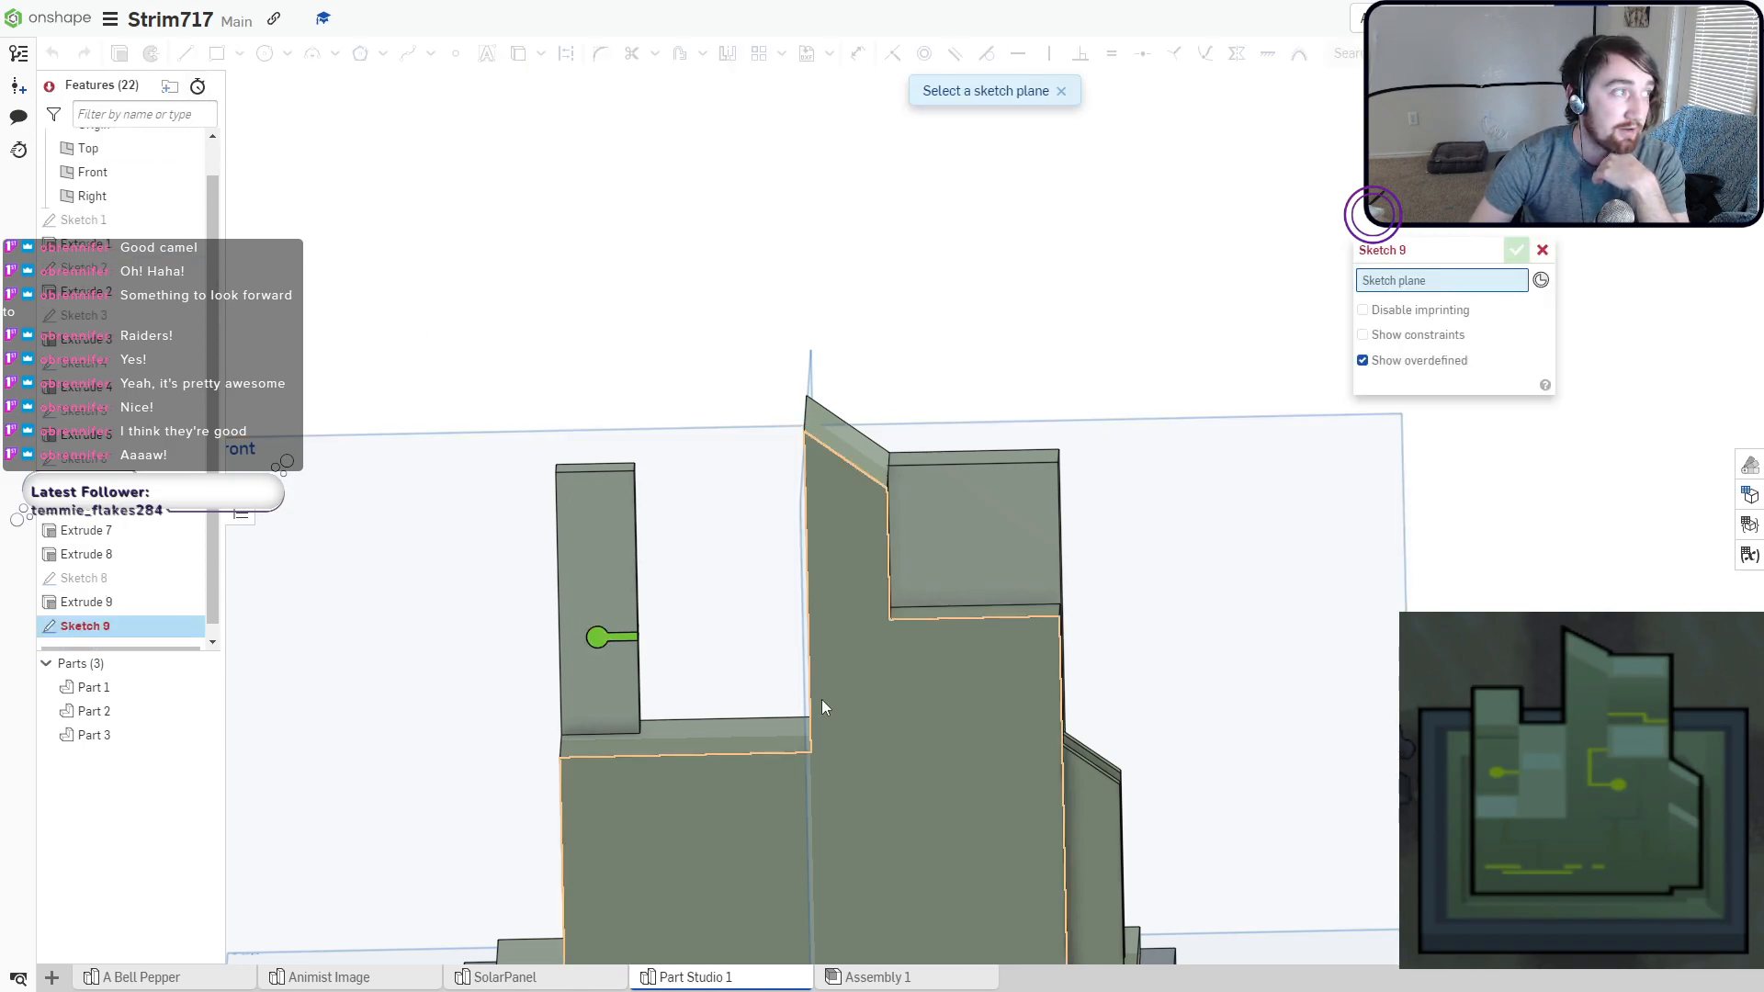
pyautogui.click(889, 712)
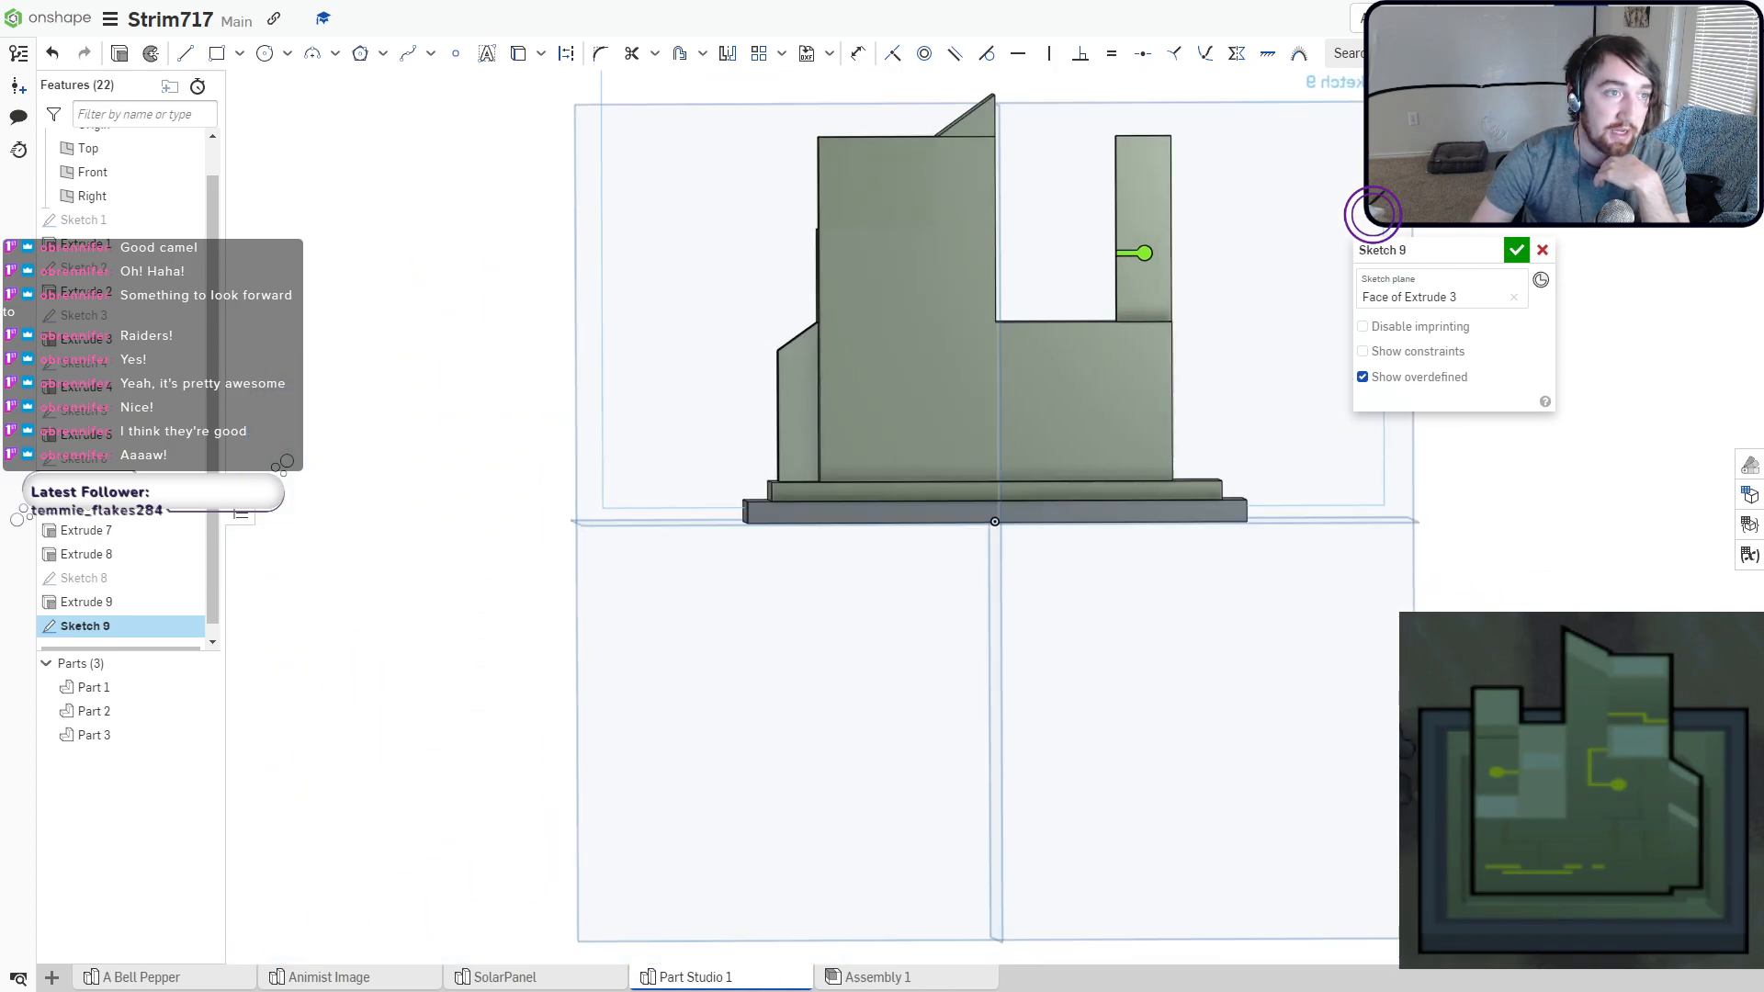
pyautogui.hotkey('shift', '7')
pyautogui.press('n')
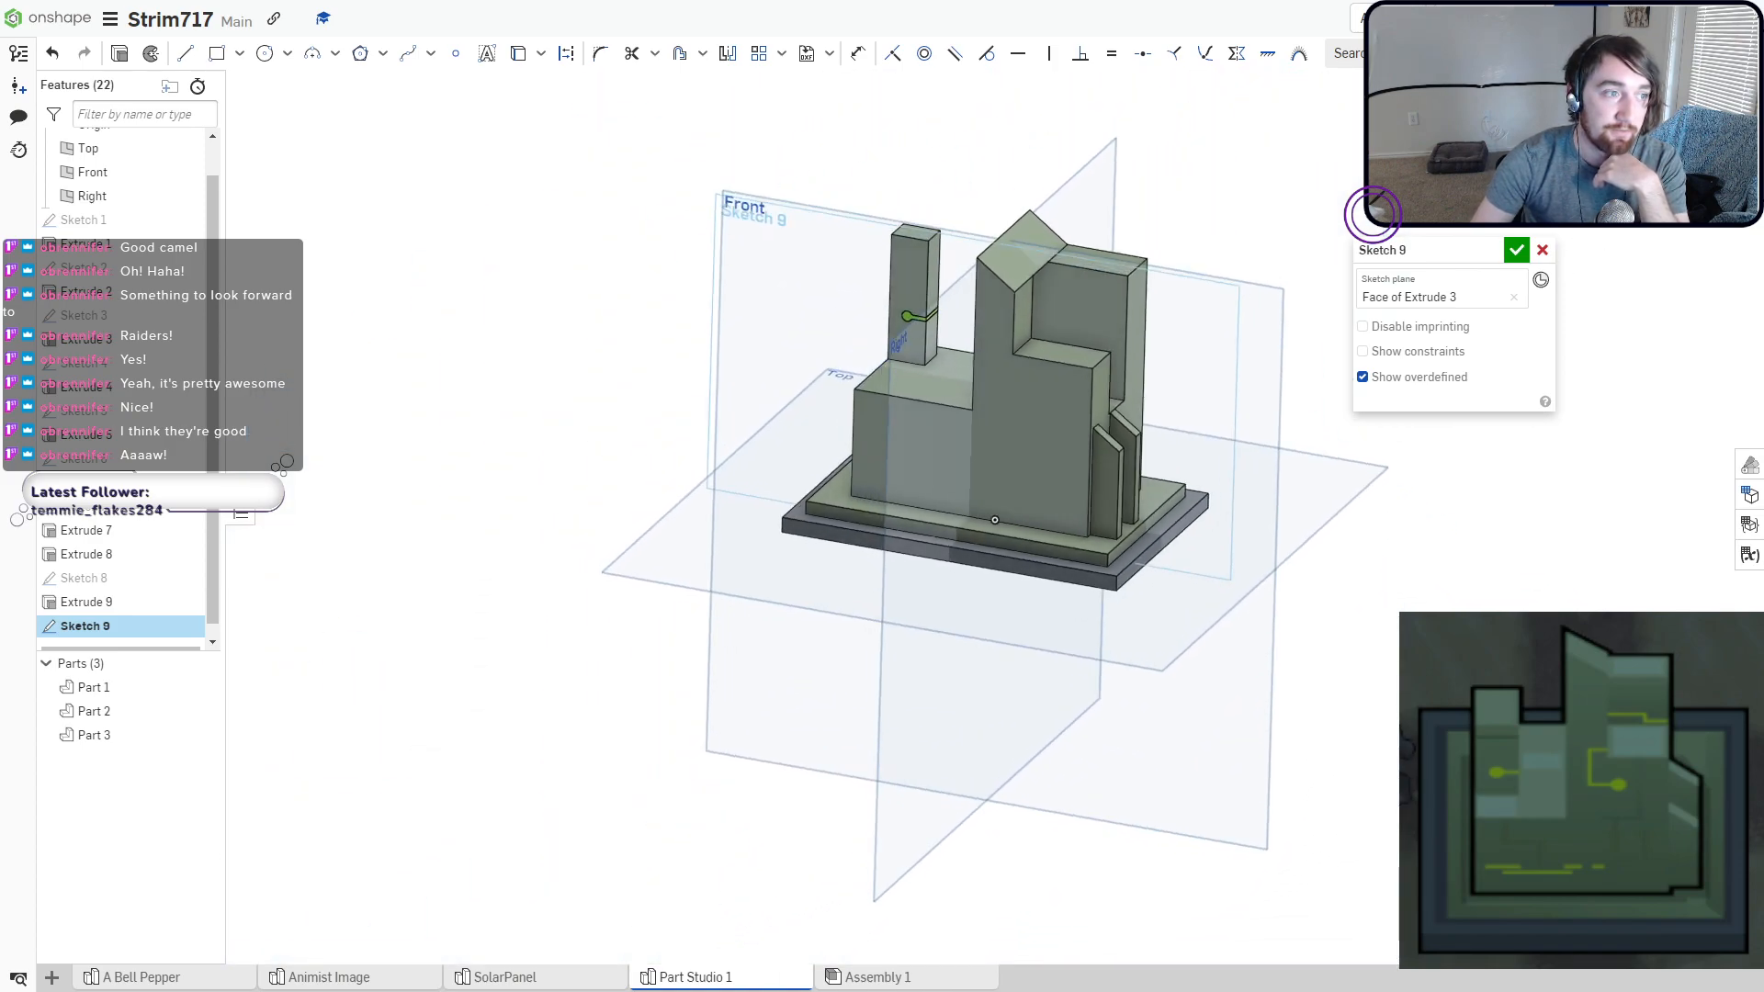
pyautogui.scroll(3, 1056, 226)
pyautogui.moveTo(1060, 217); pyautogui.dragTo(1051, 334, button='middle')
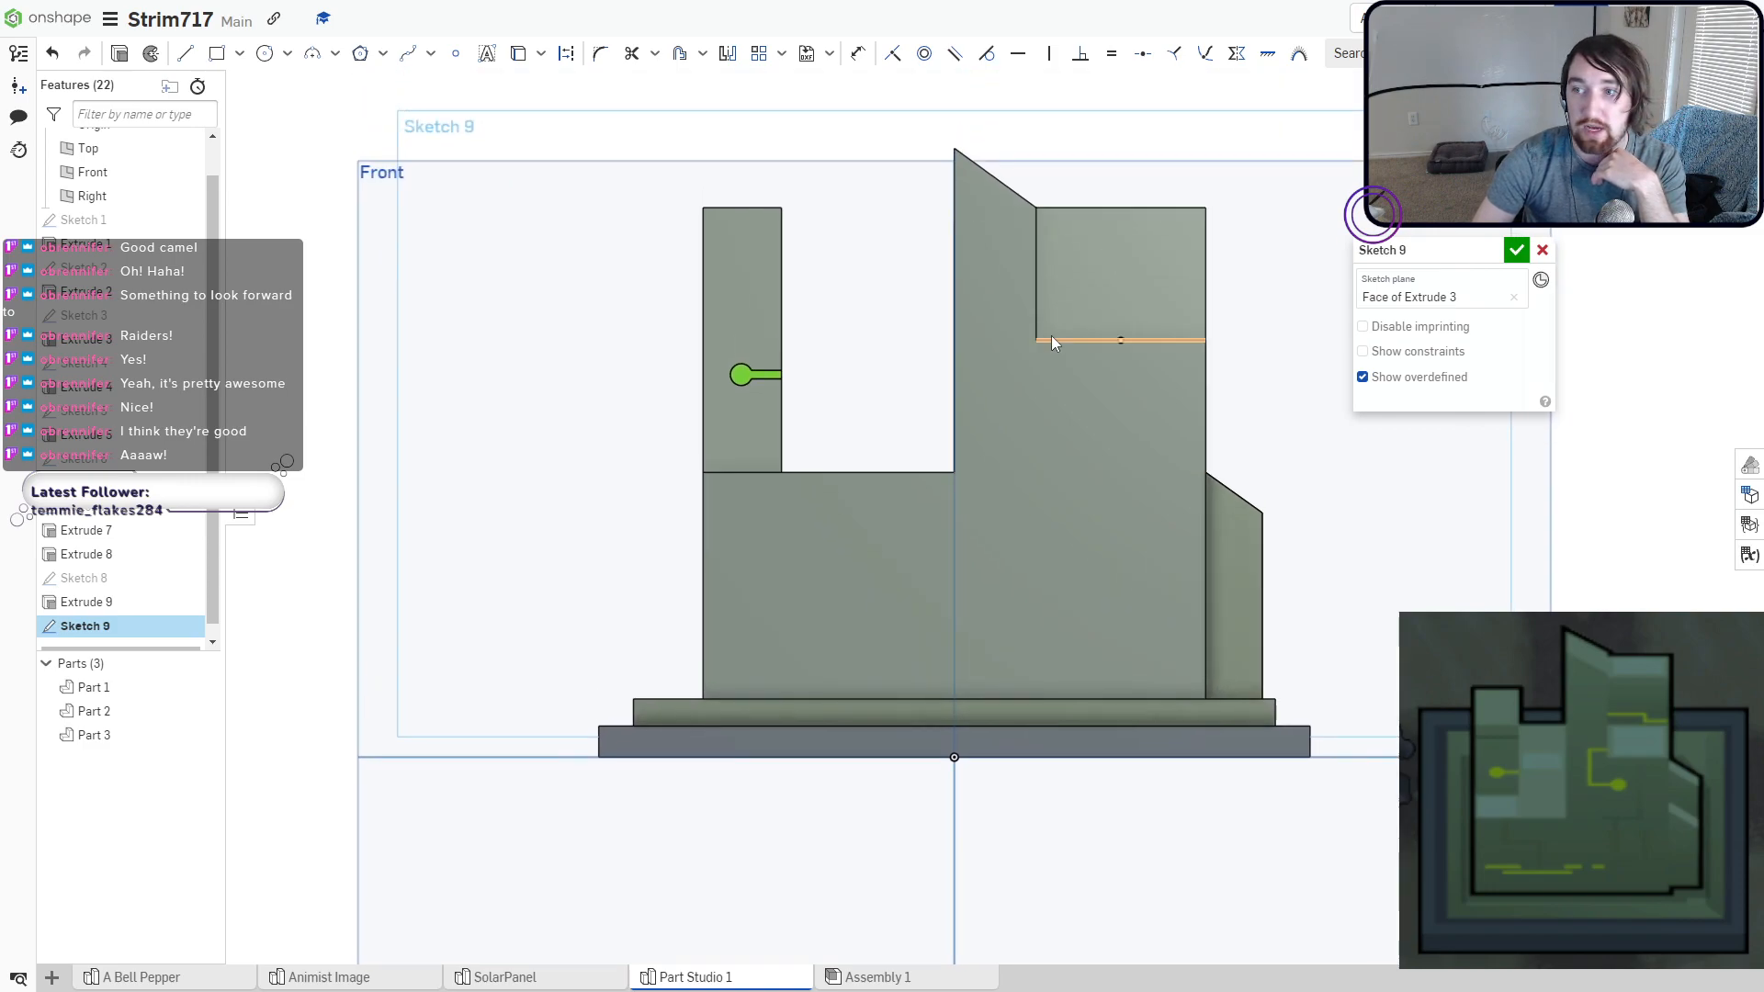
pyautogui.click(217, 53)
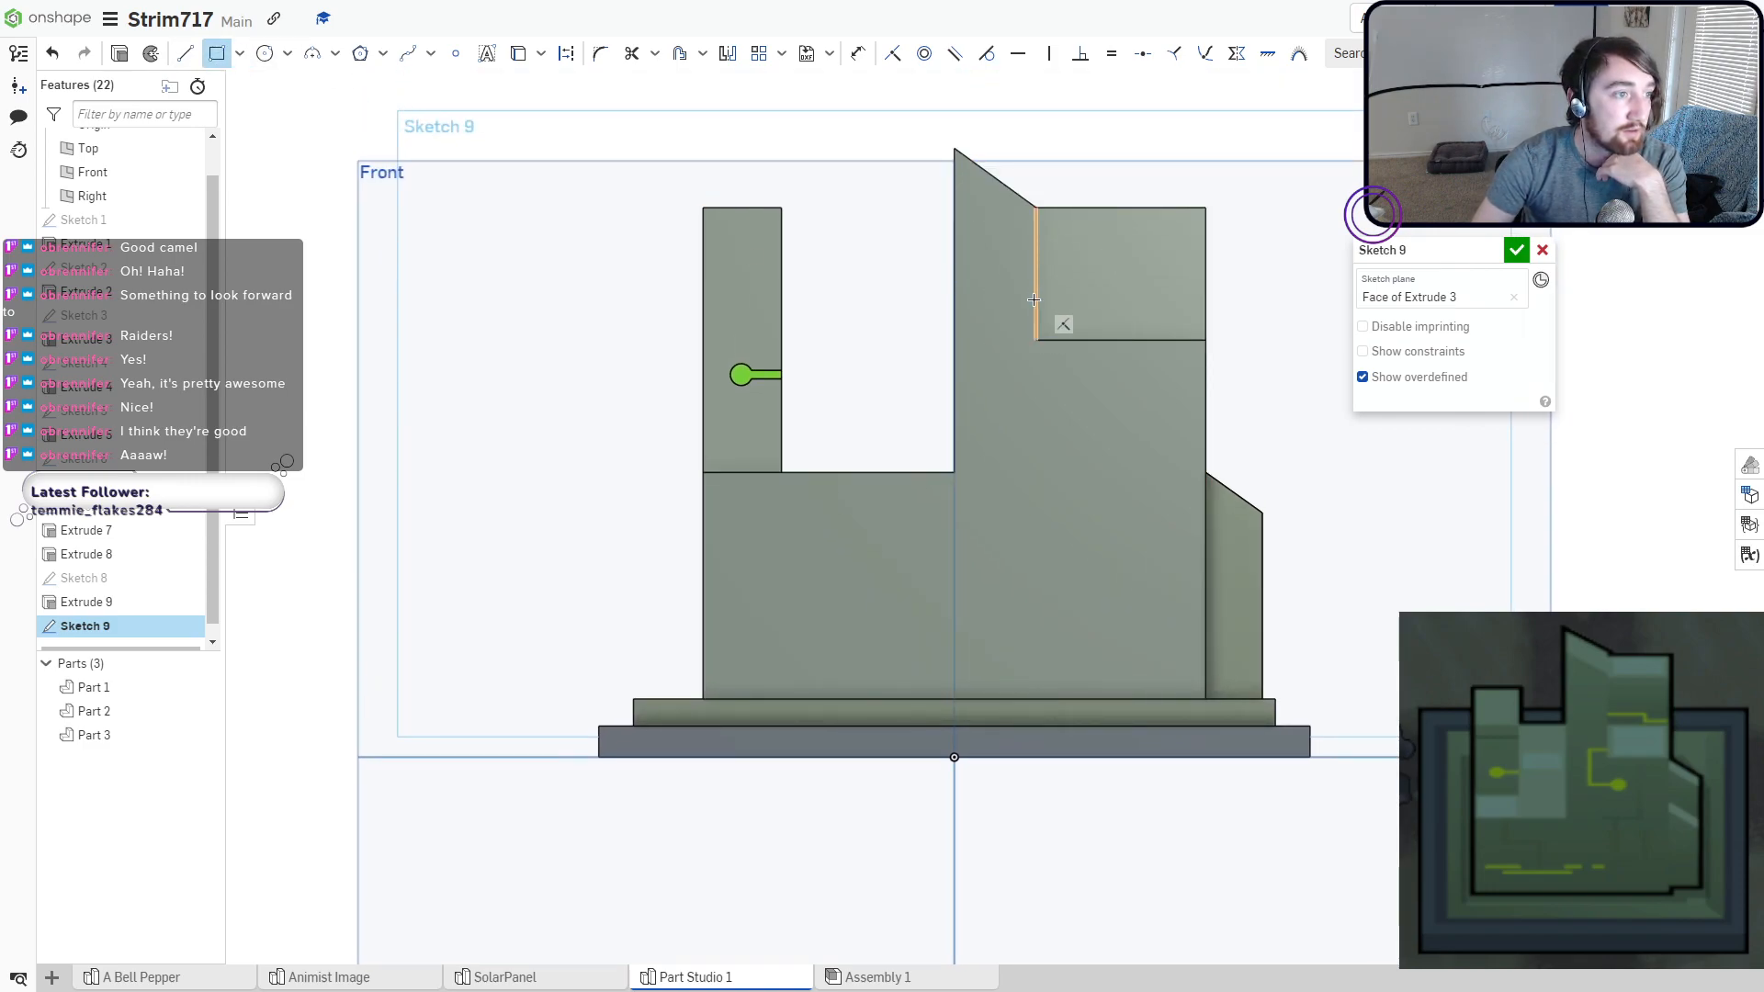
pyautogui.click(1036, 327)
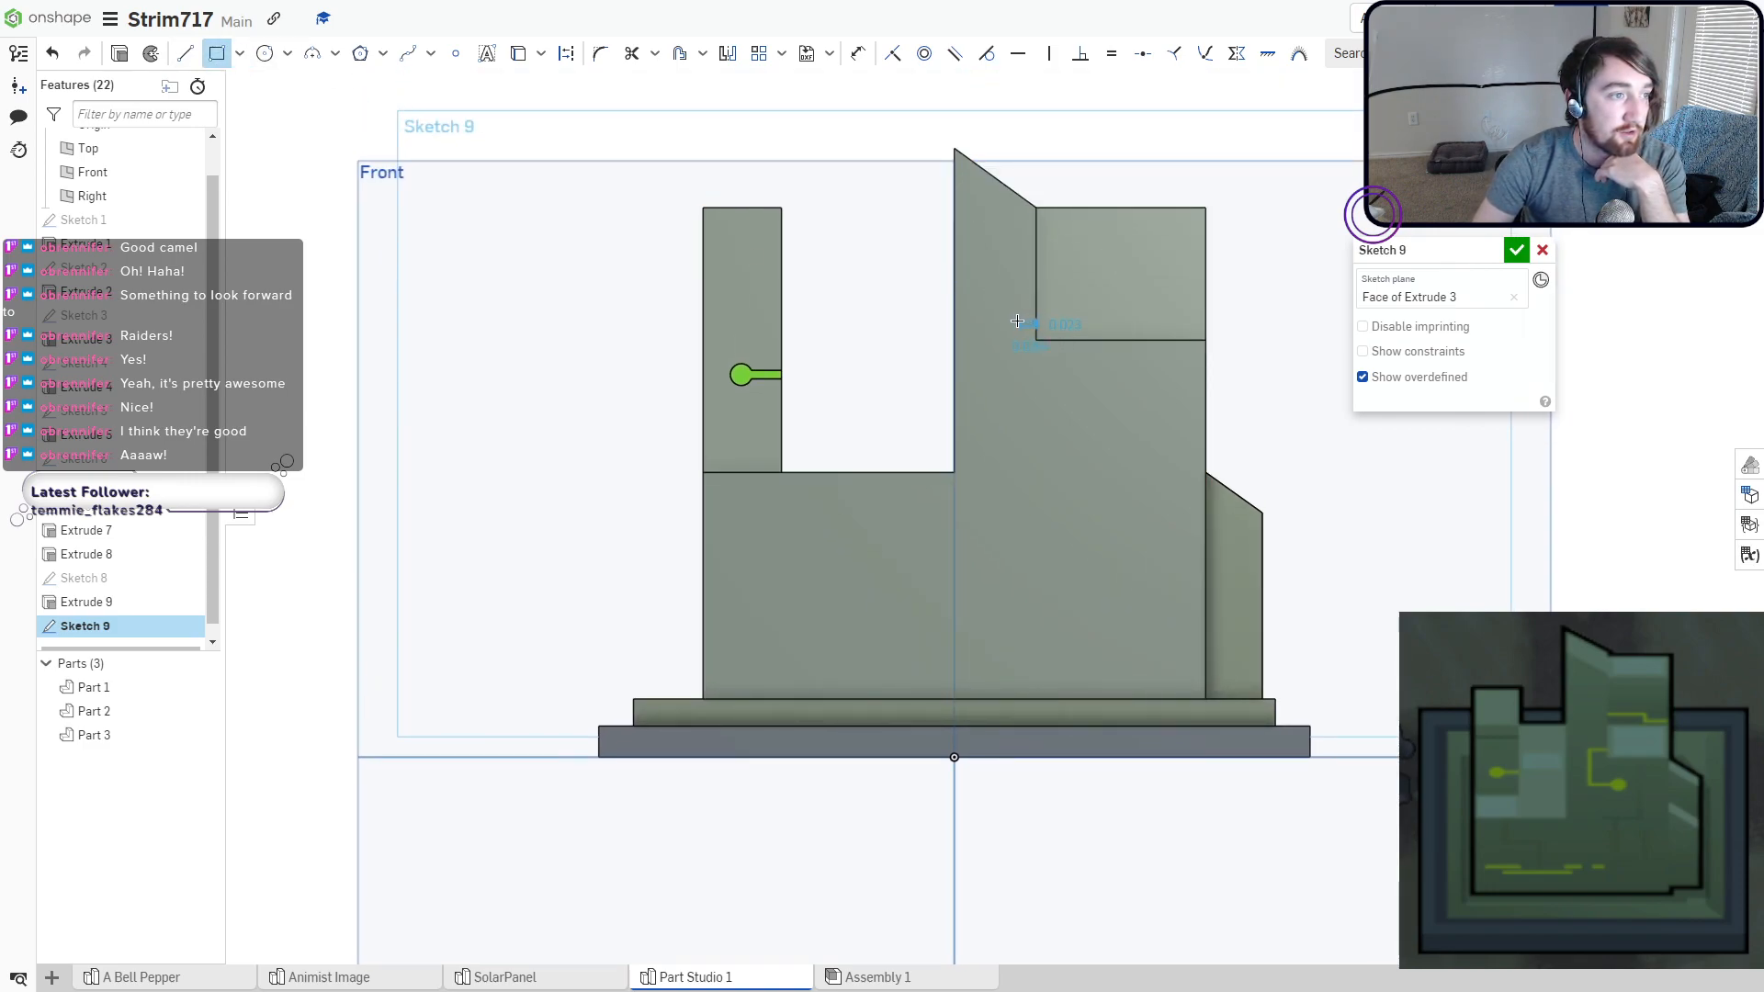
pyautogui.click(1004, 316)
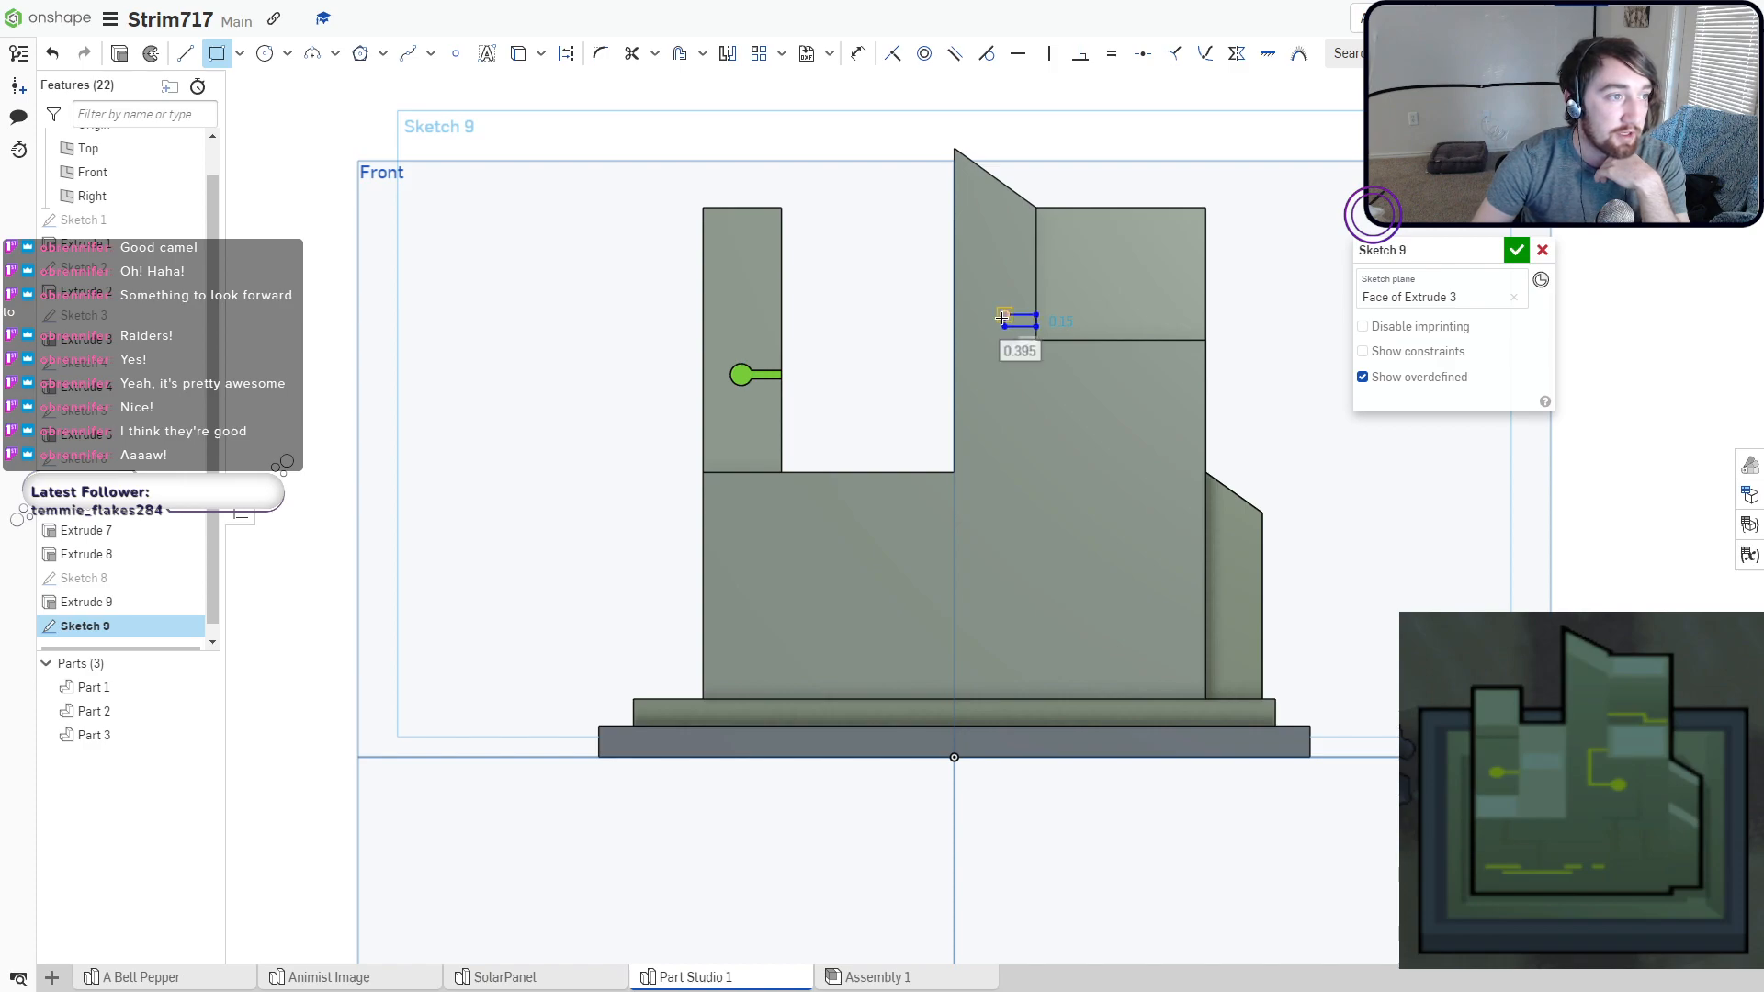
# Draw a thin vertical rectangle about 0.127 cm wide down from the first rectangle's outer corner, and a horizontal one along its lower end, forming a bracket-shaped trace.
pyautogui.click(1004, 317)
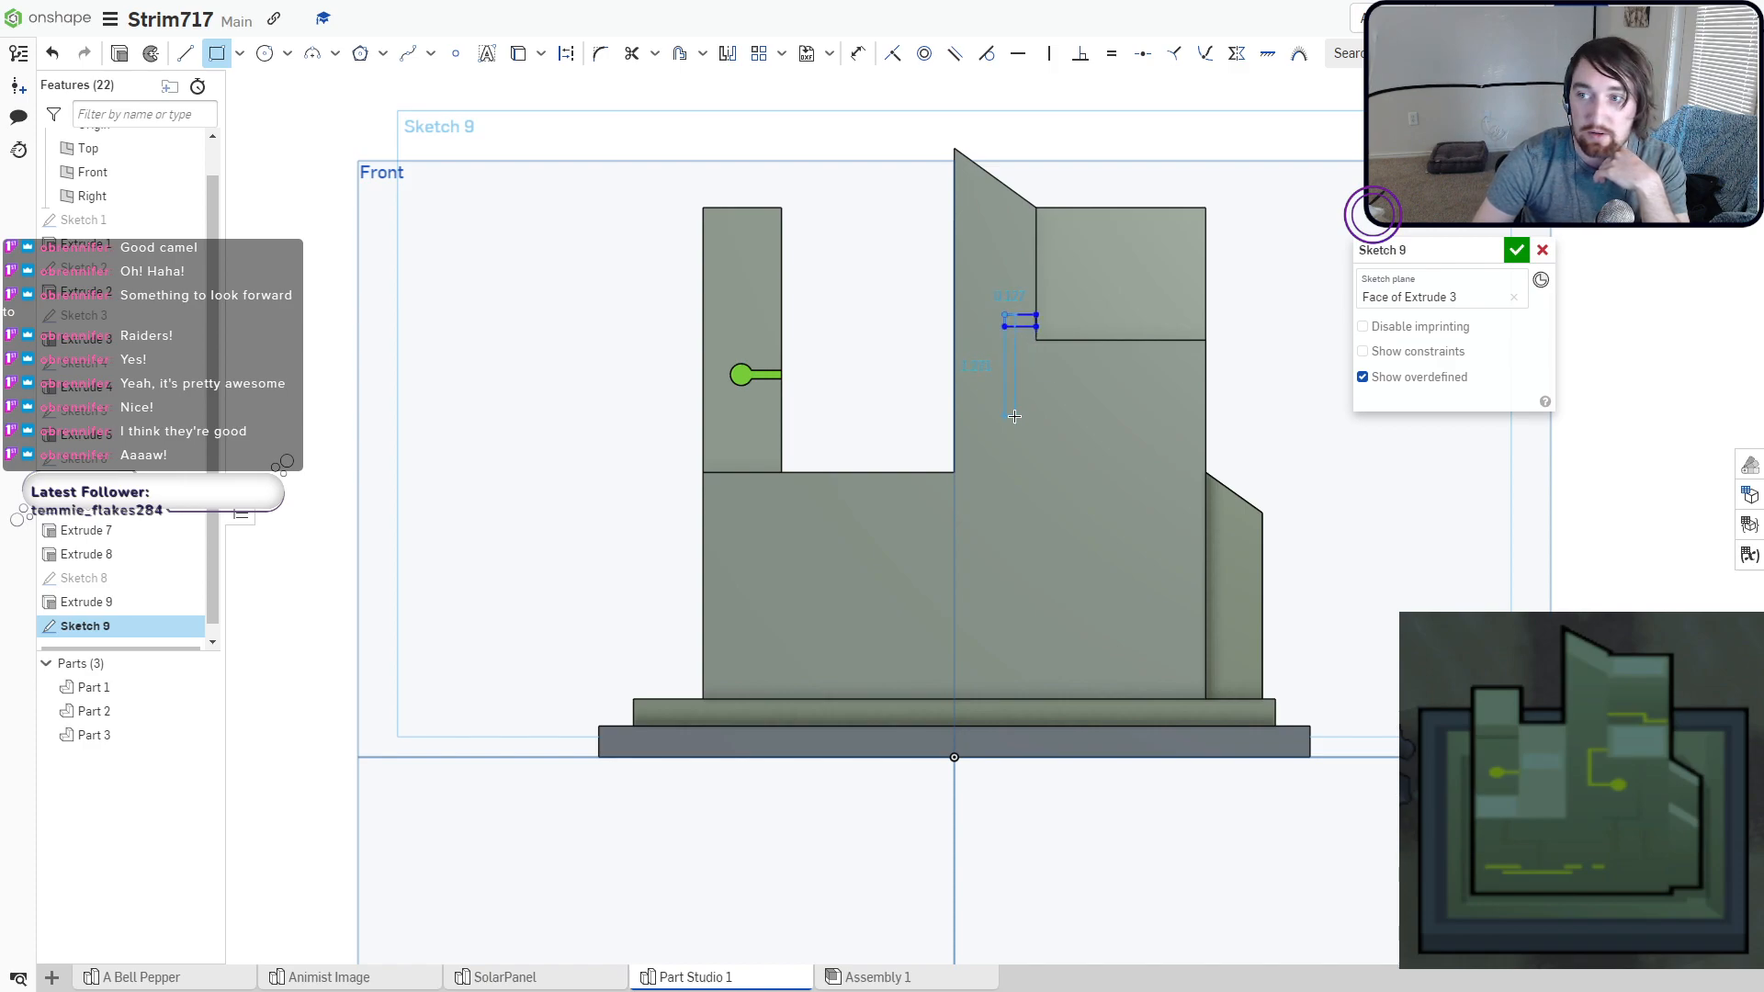
pyautogui.scroll(3, 1014, 416)
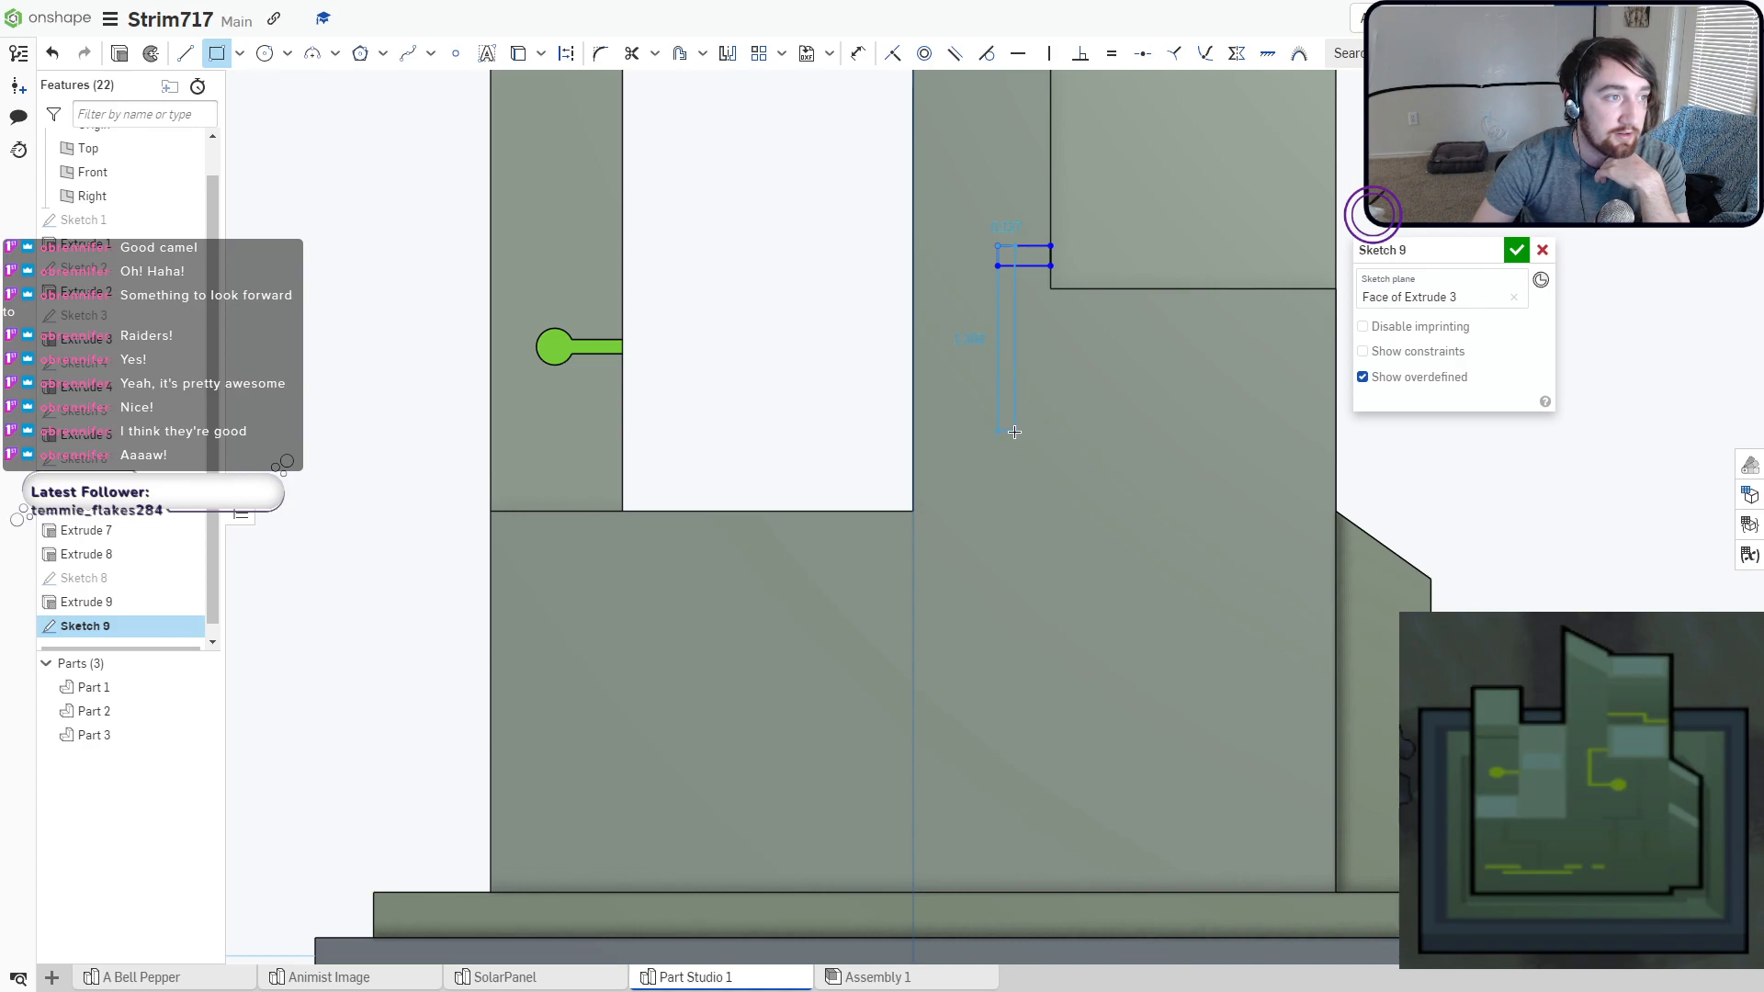
pyautogui.click(1014, 432)
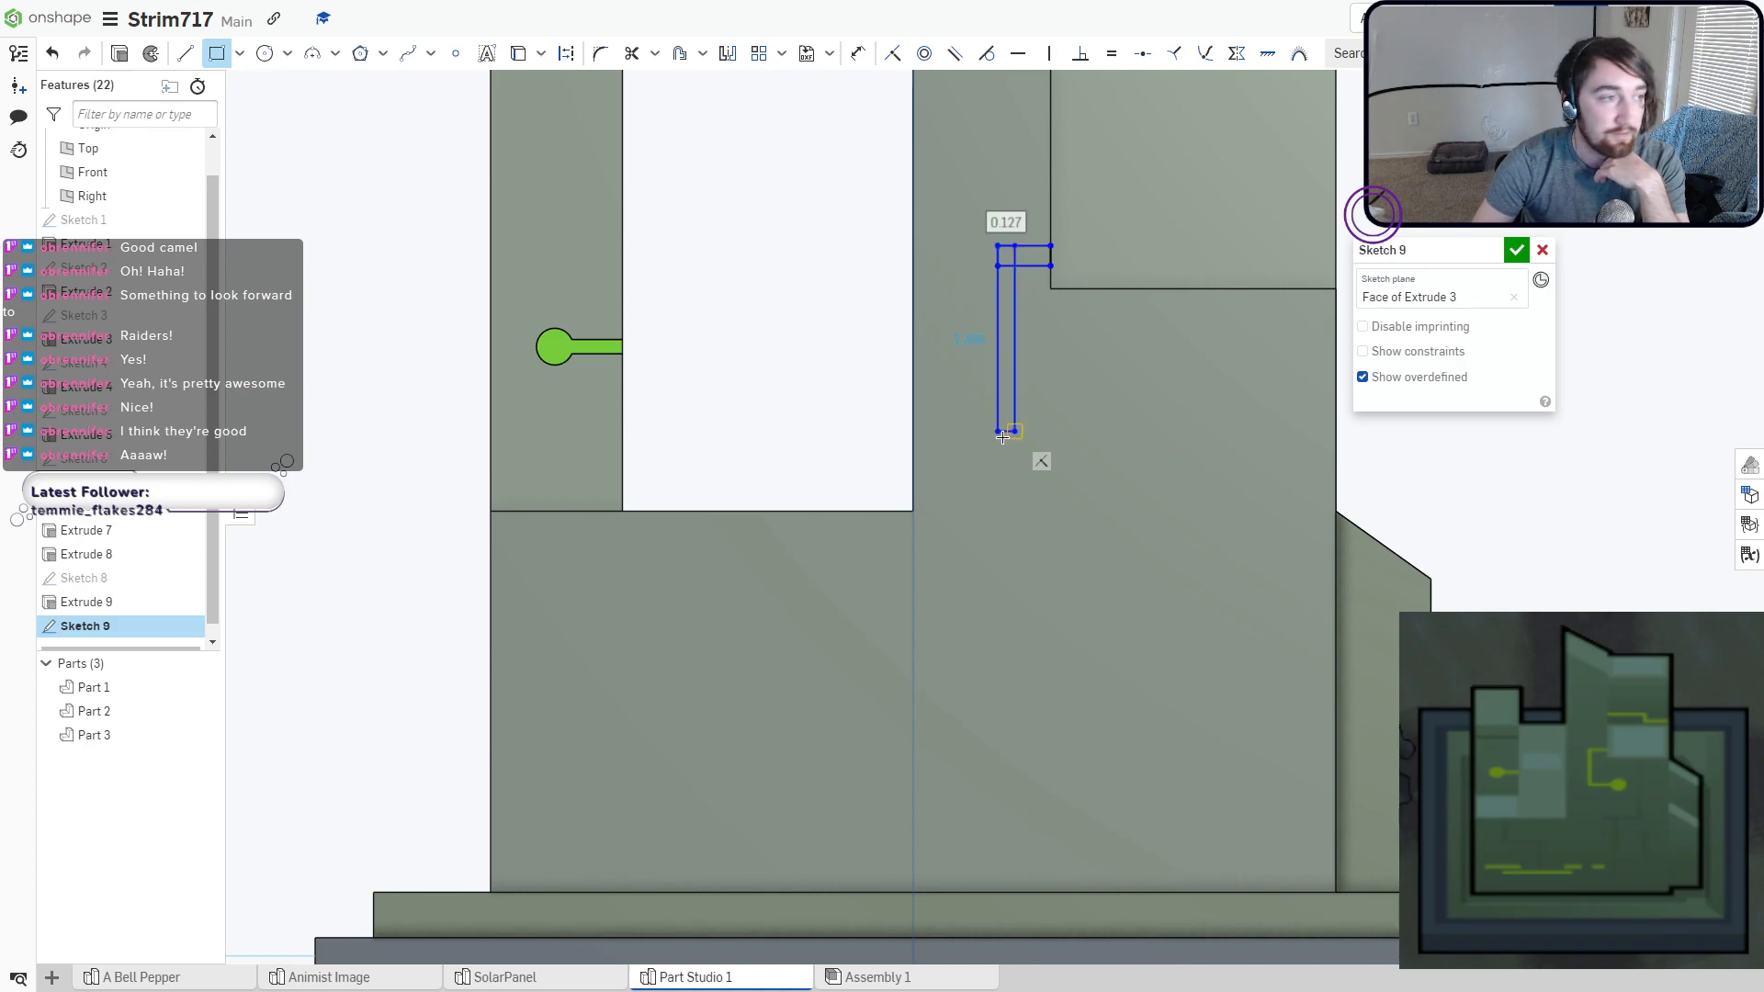
pyautogui.click(998, 429)
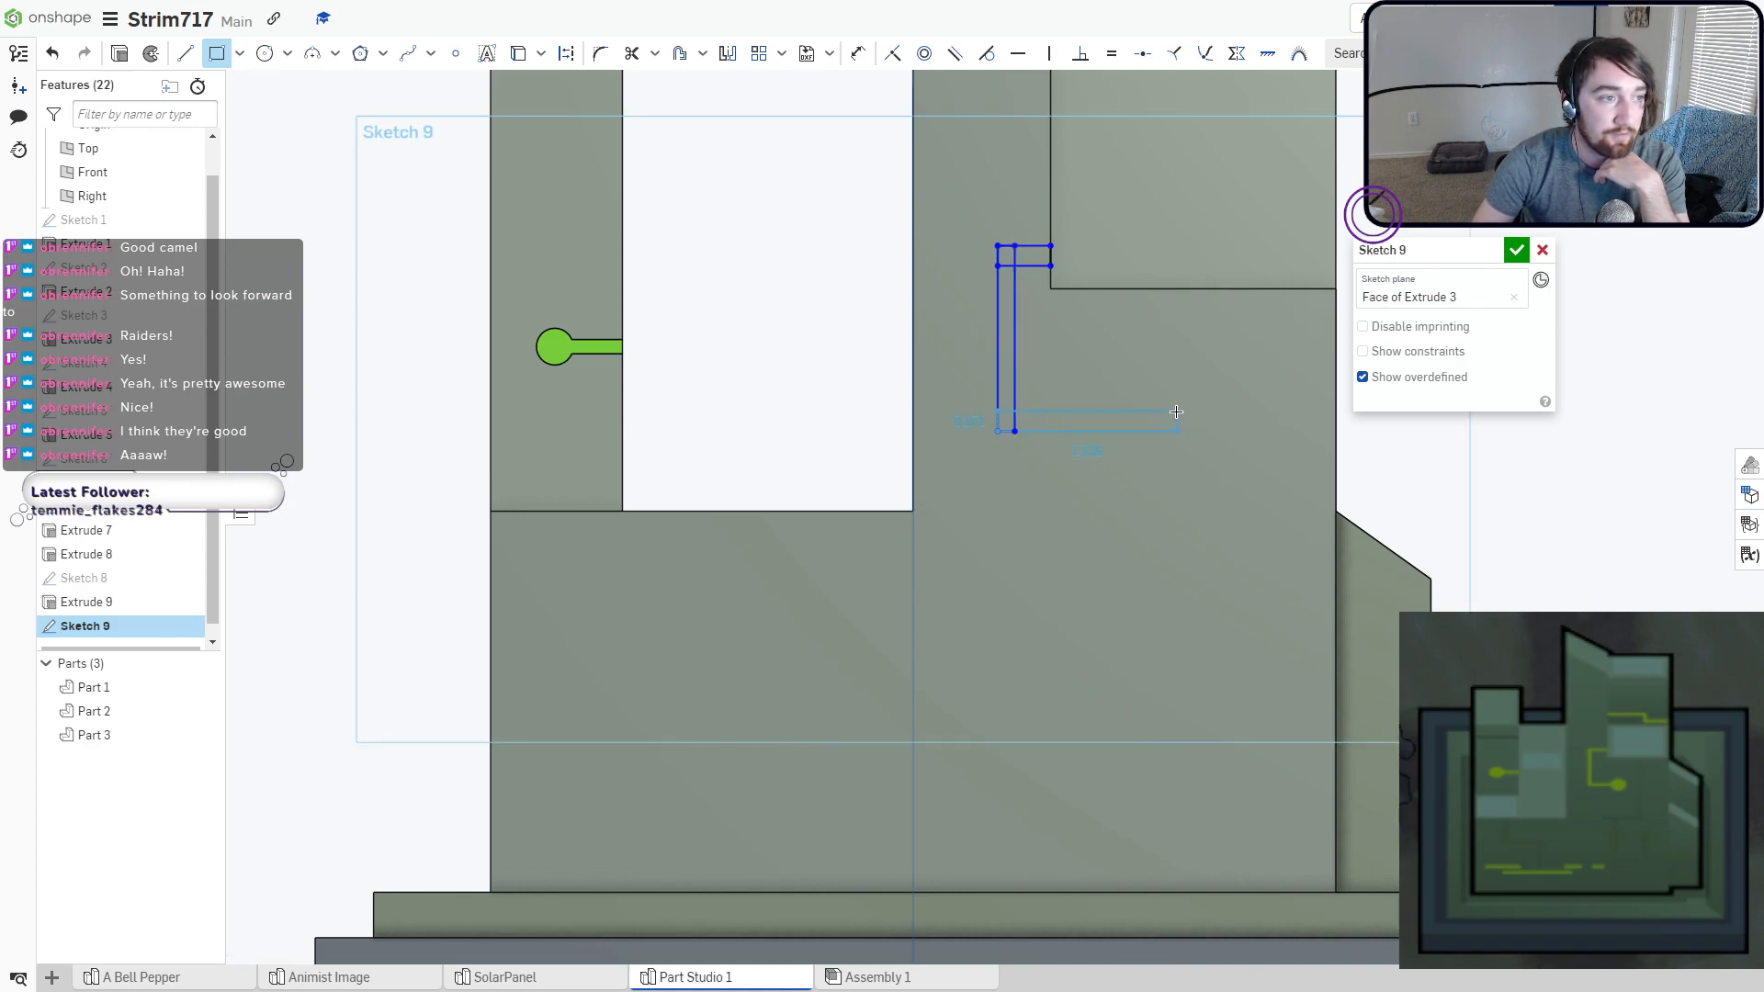
pyautogui.click(1124, 421)
# Draw a circle about 0.25 cm in diameter centred on the free end of the lower horizontal rectangle.
pyautogui.press('c')
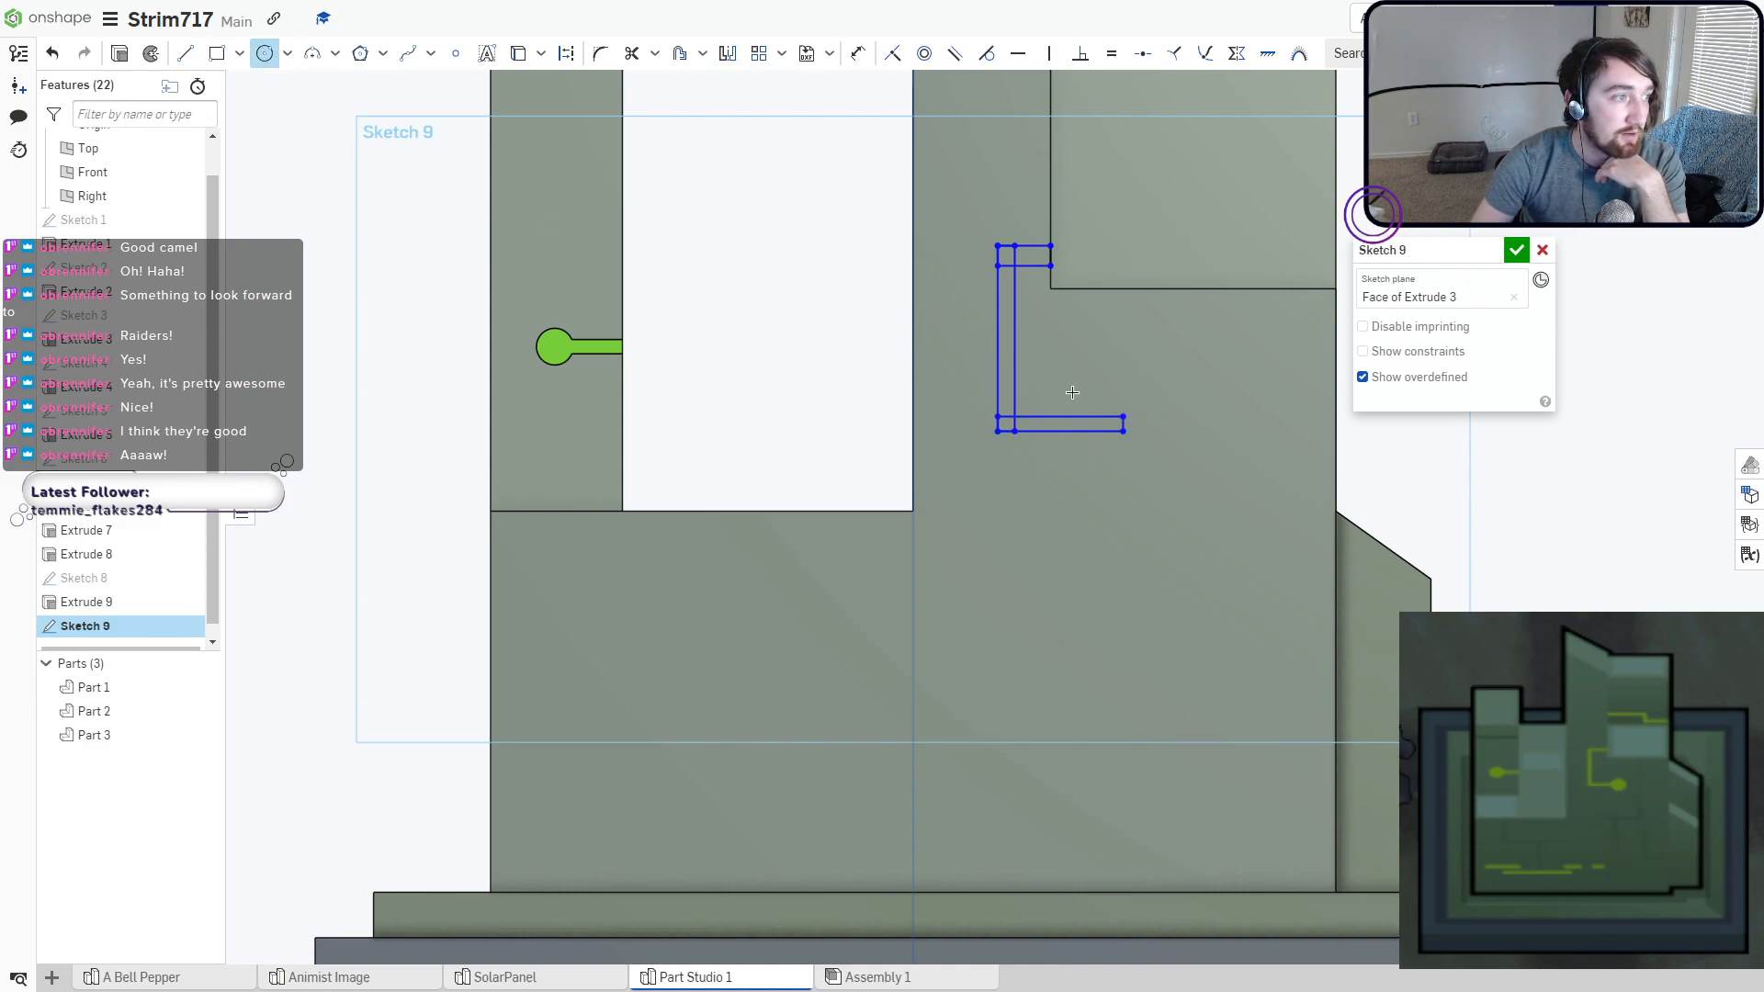
pyautogui.scroll(5, 1121, 424)
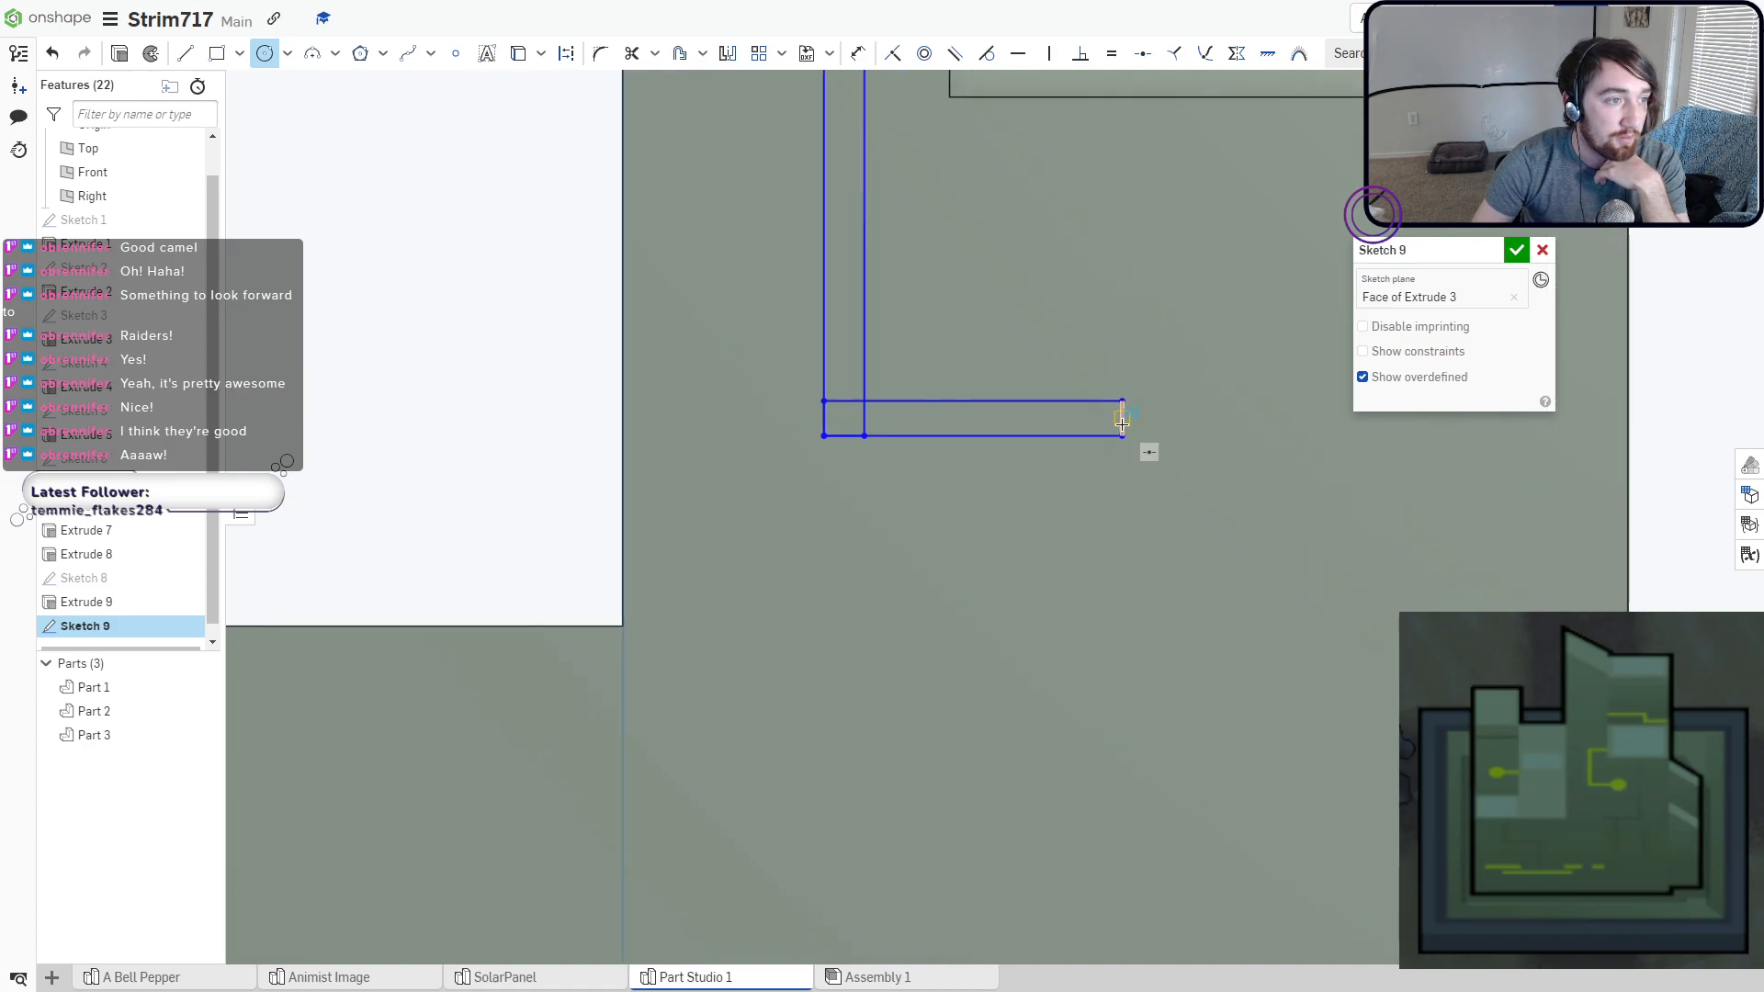
pyautogui.click(1122, 419)
pyautogui.click(1122, 458)
pyautogui.scroll(-5, 1098, 457)
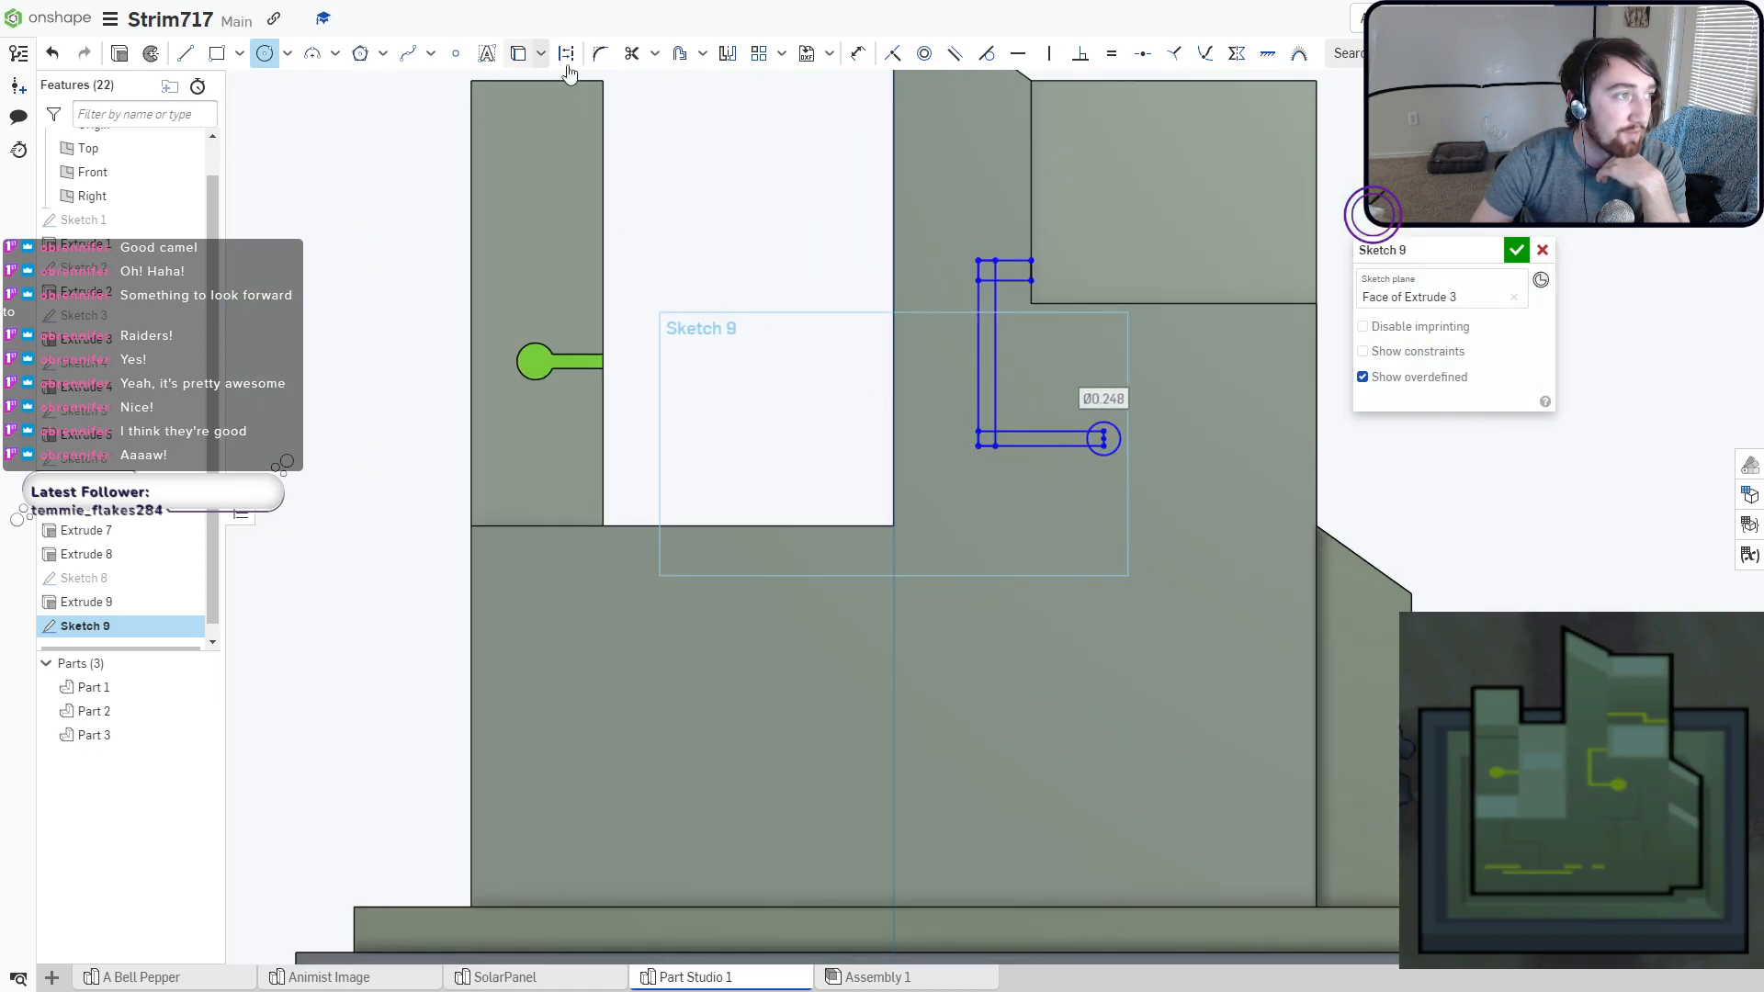
# Trim the overlapping lines at both bracket corners and the circle's arc across the lower rectangle to join the shapes into one trace.
pyautogui.click(631, 53)
pyautogui.scroll(4, 1100, 442)
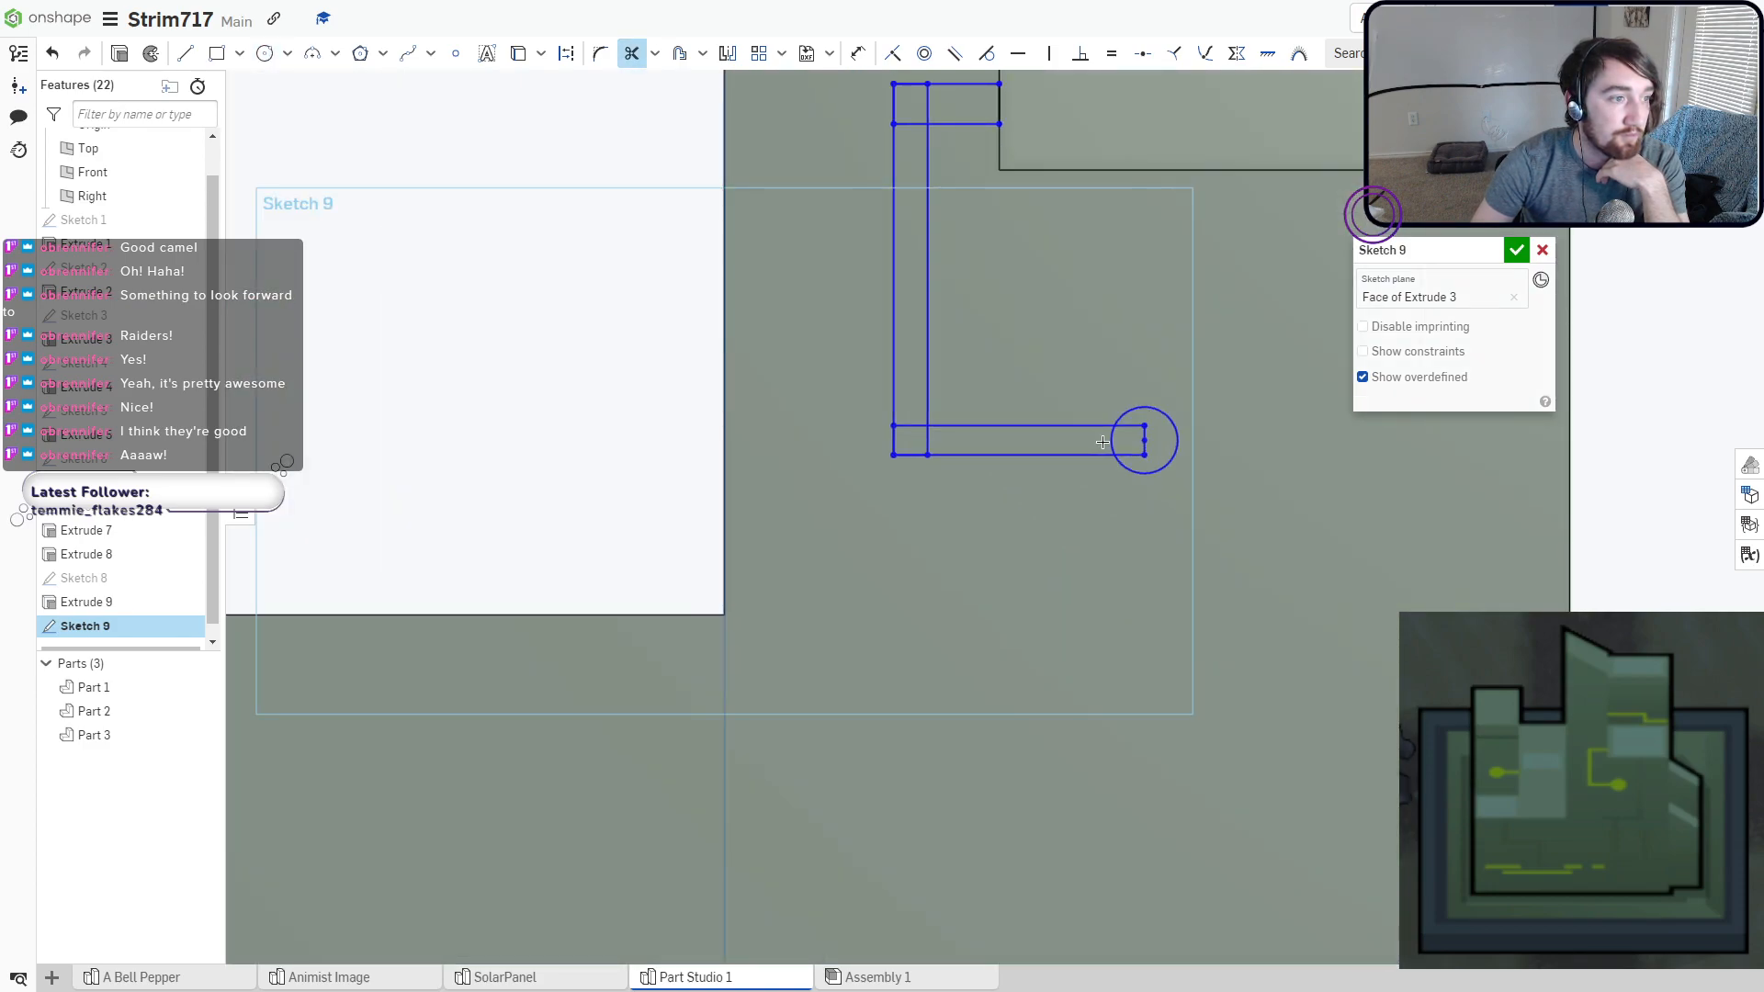
pyautogui.moveTo(1103, 442)
pyautogui.mouseDown()
pyautogui.moveTo(1139, 444)
pyautogui.moveTo(958, 442)
pyautogui.mouseUp()
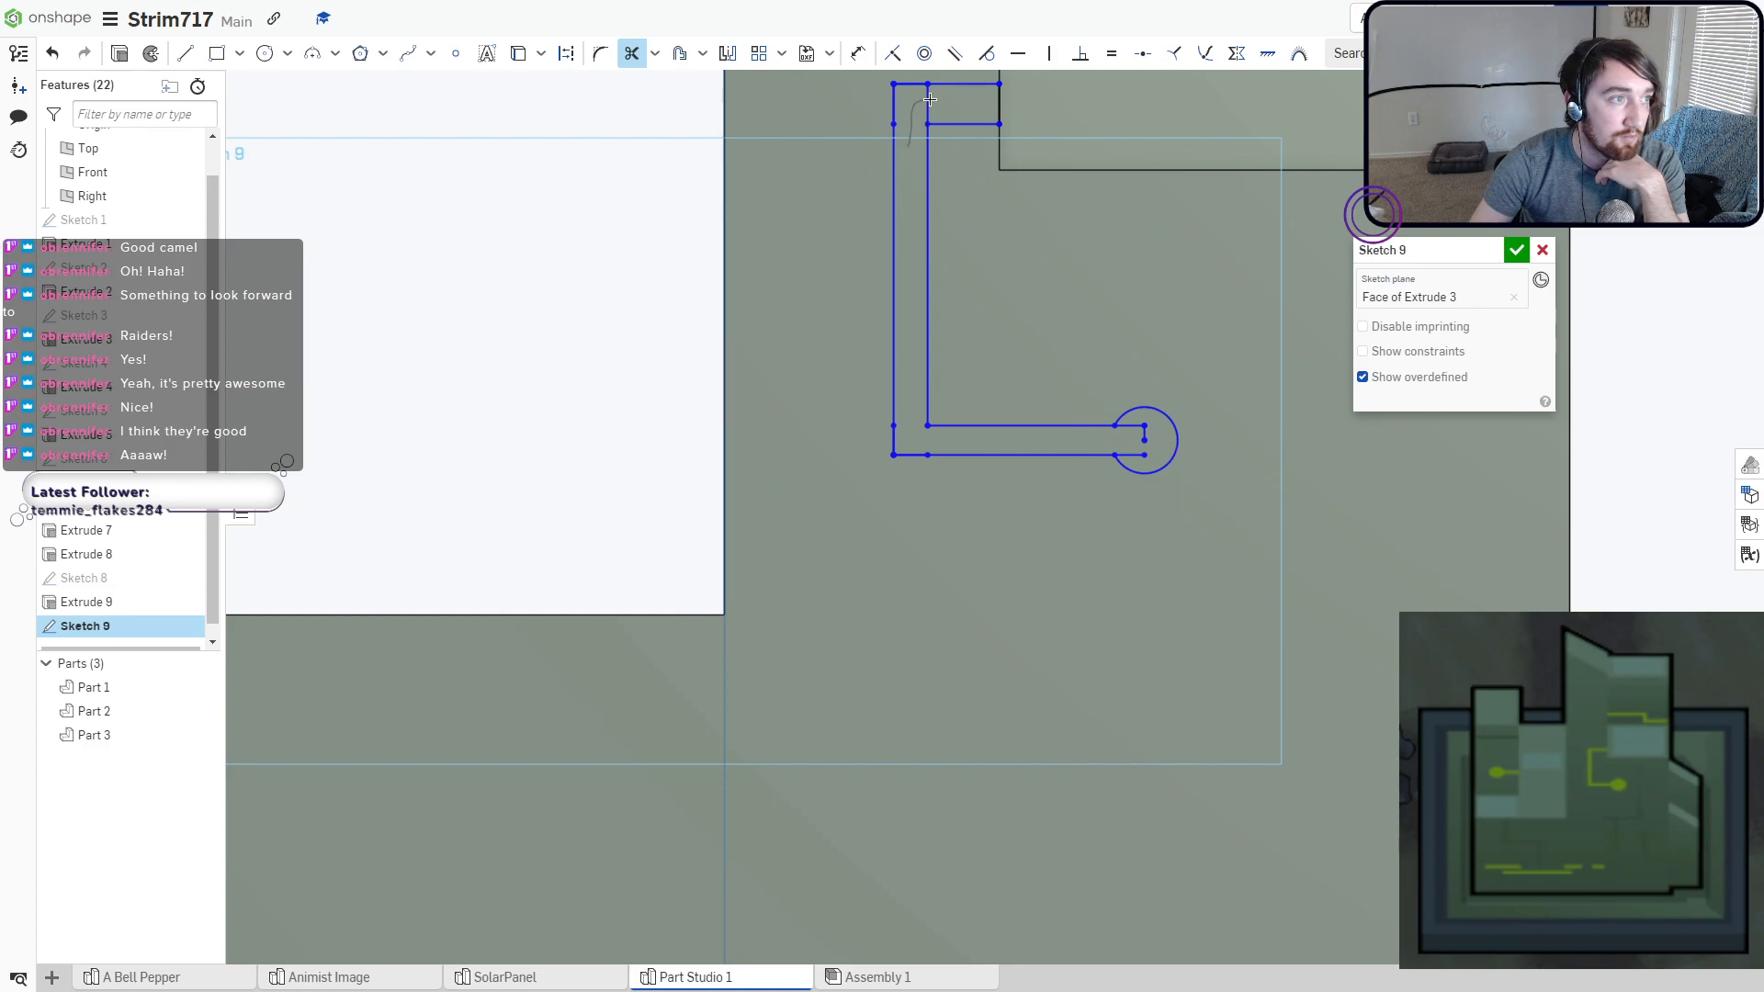
pyautogui.moveTo(918, 186); pyautogui.dragTo(871, 344, button='middle')
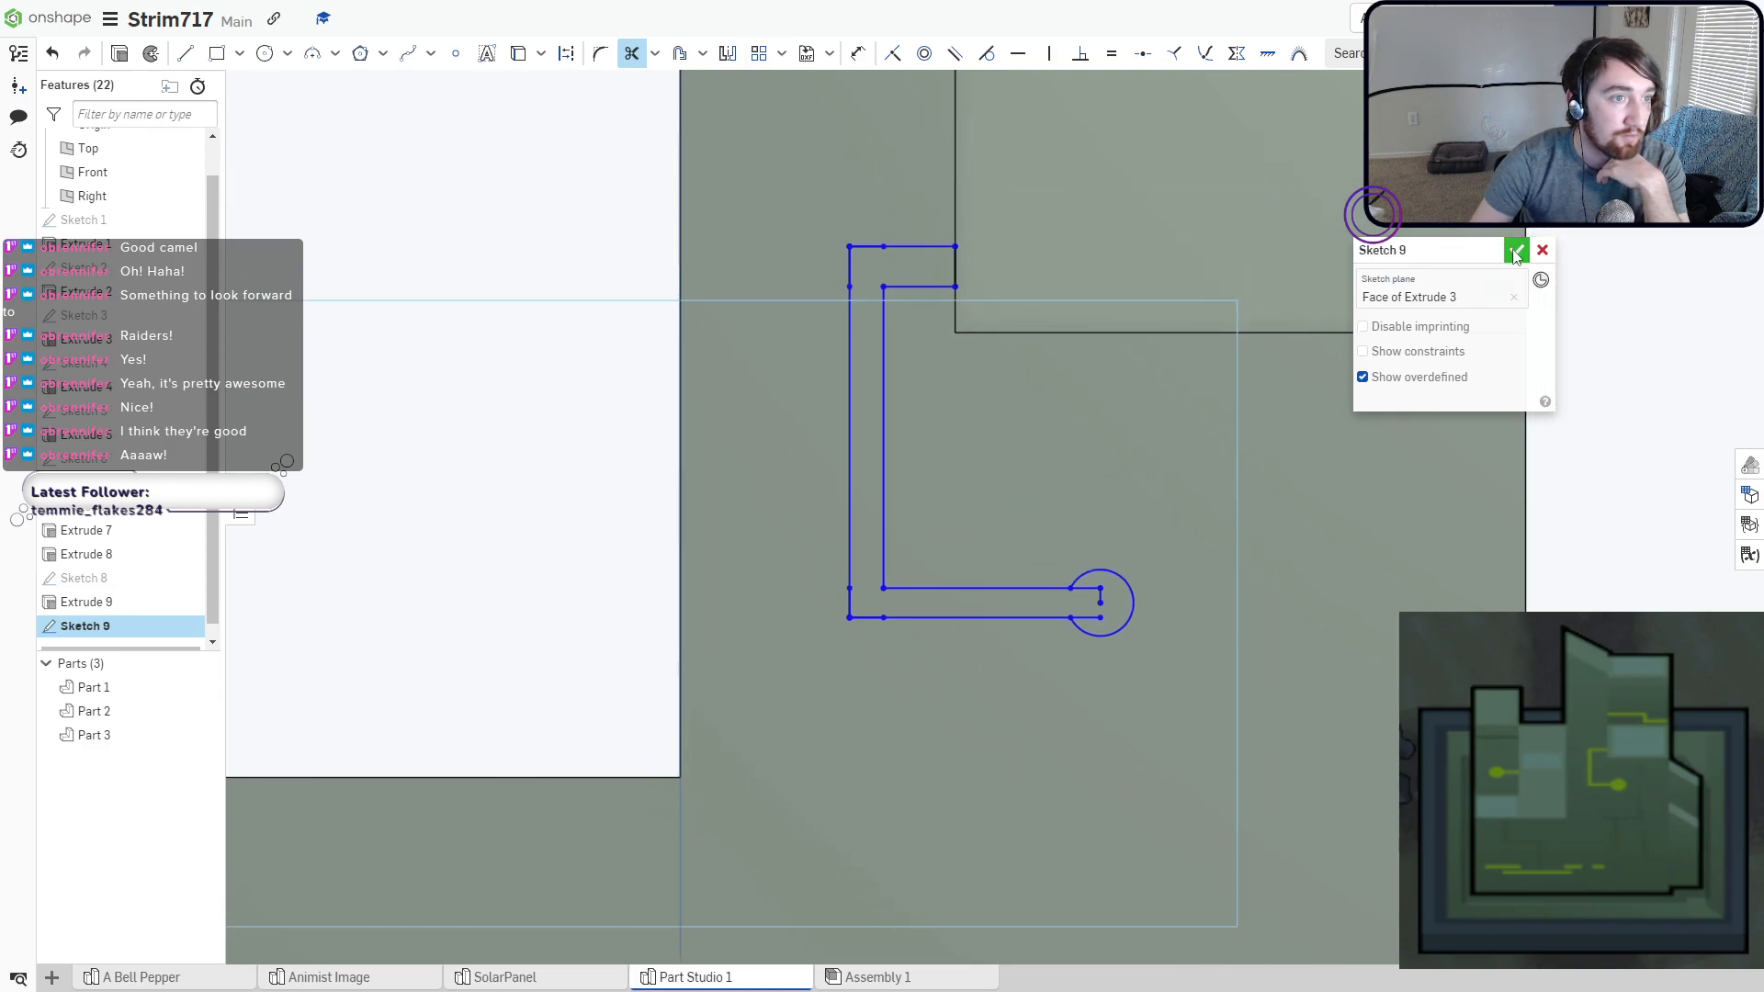
# Finish the sketch and extrude the bracket-shaped trace as a cut about 2.02 cm deep into the large tower.
pyautogui.click(1516, 250)
pyautogui.click(201, 52)
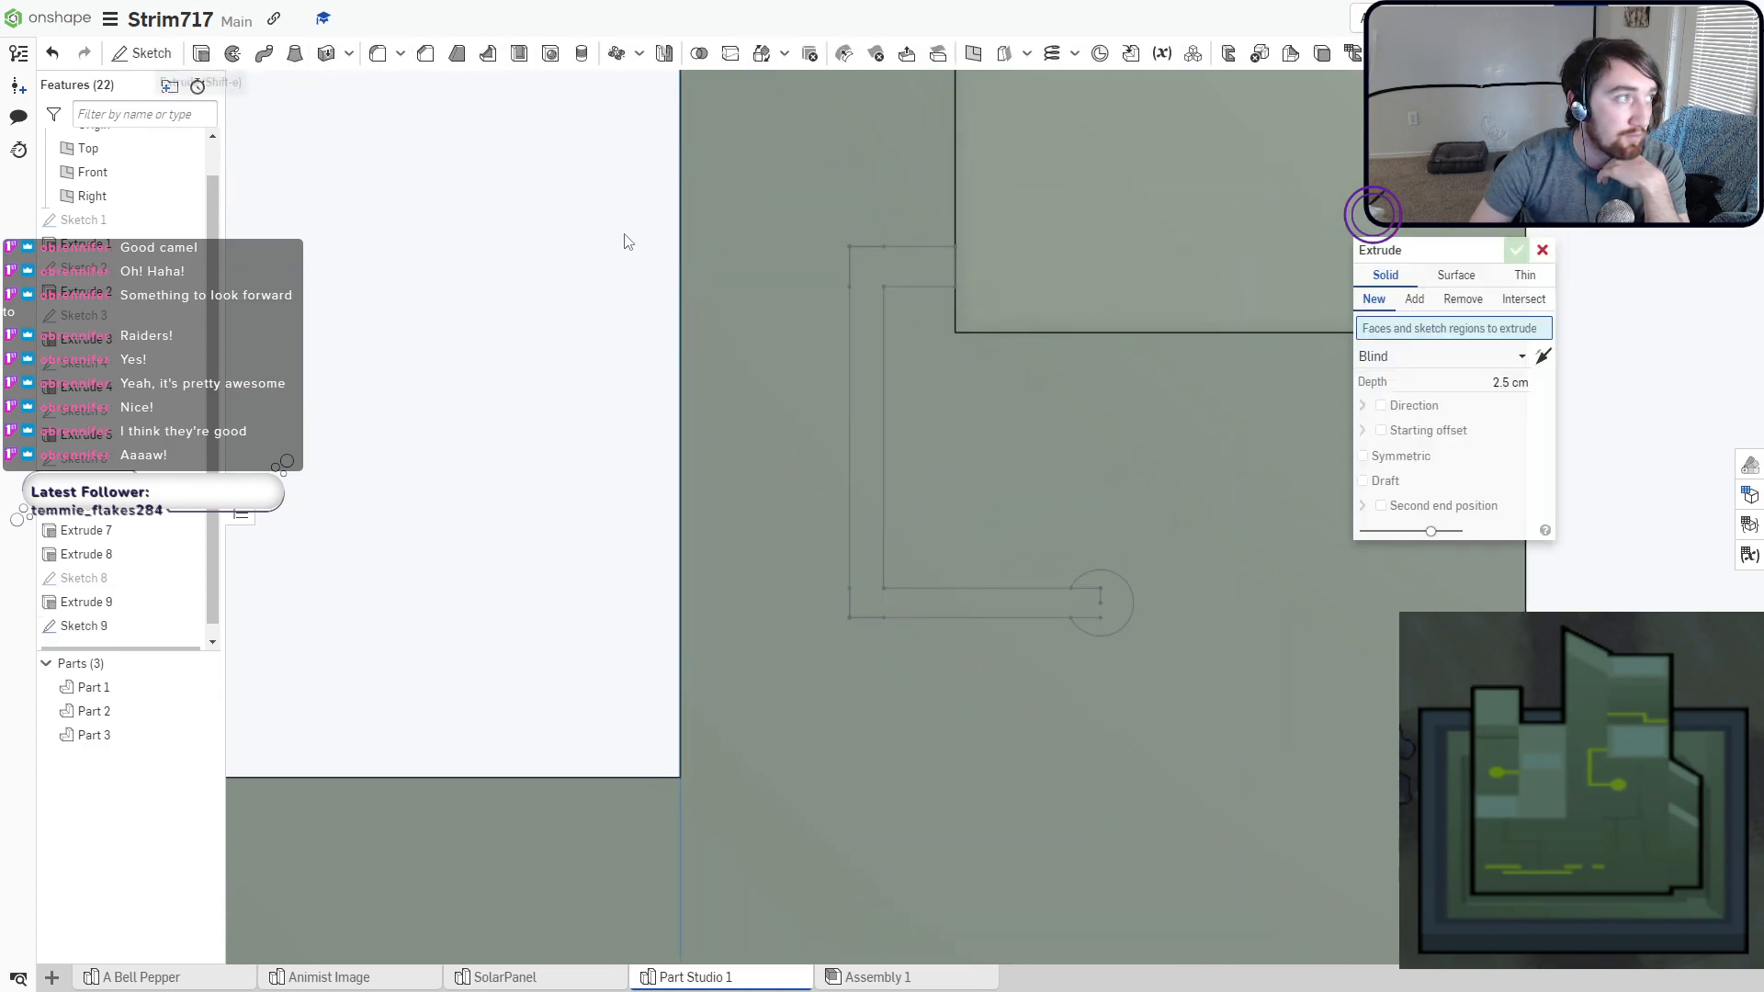
pyautogui.click(867, 340)
pyautogui.moveTo(919, 349); pyautogui.dragTo(933, 374, button='right')
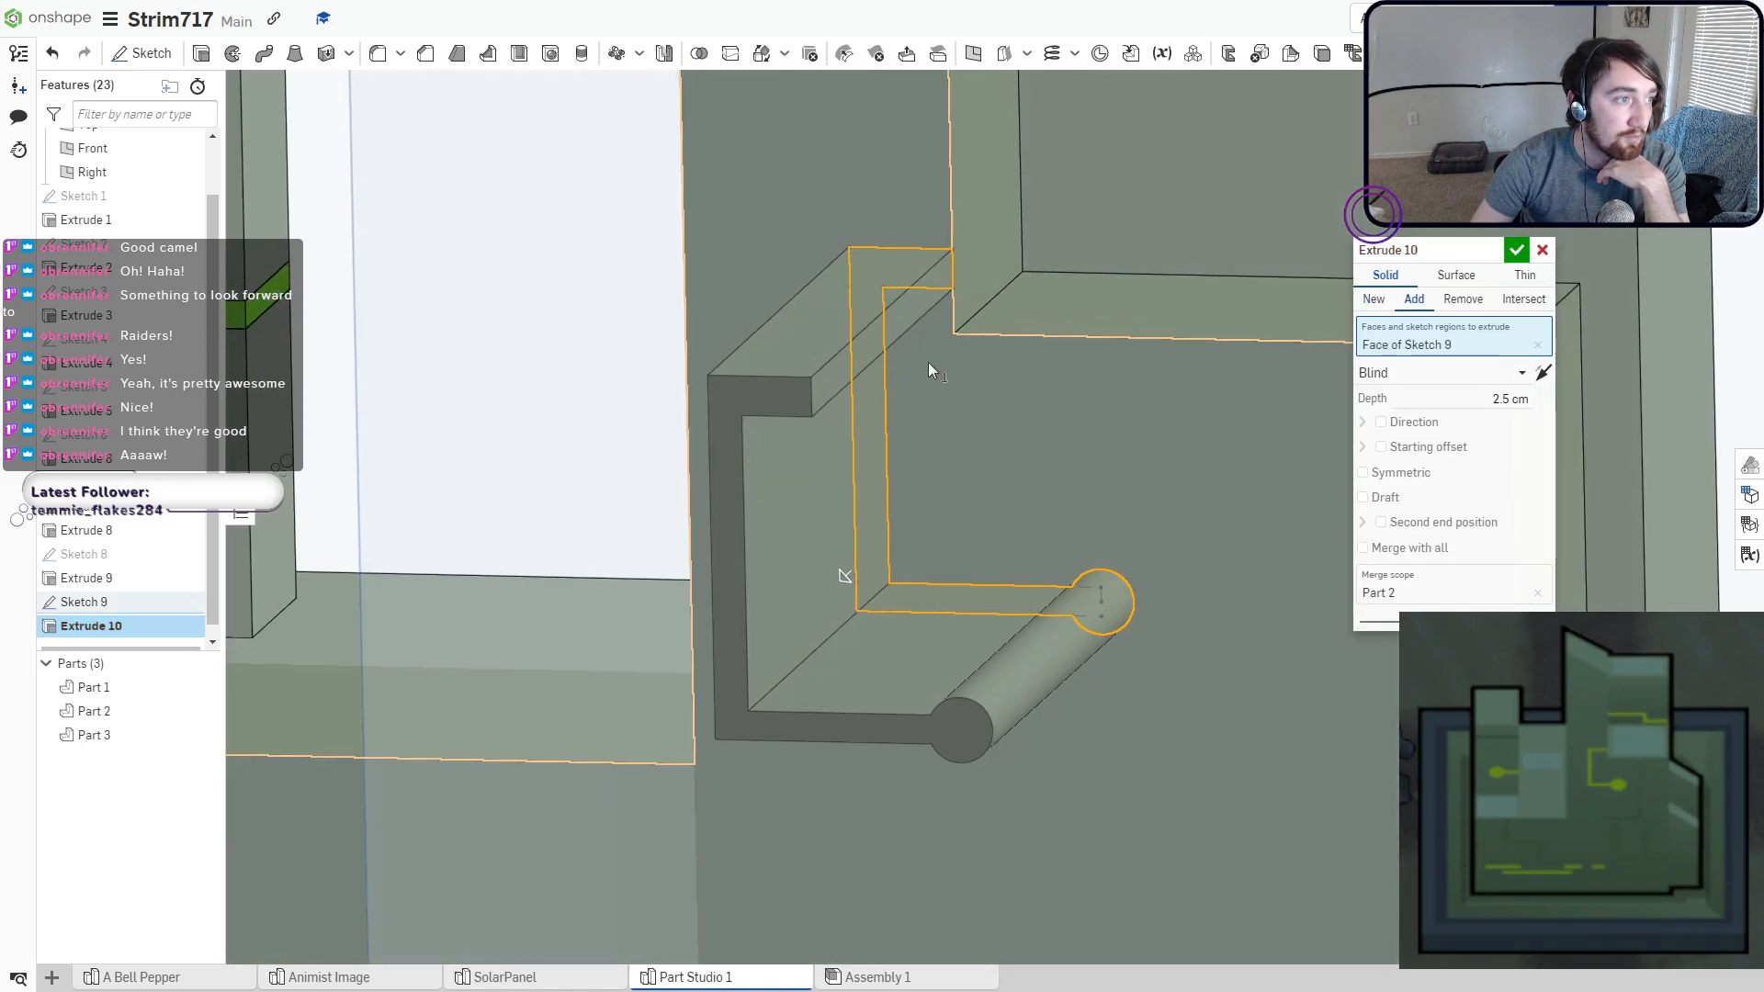
pyautogui.click(1463, 298)
pyautogui.moveTo(1221, 310); pyautogui.dragTo(1038, 296, button='right')
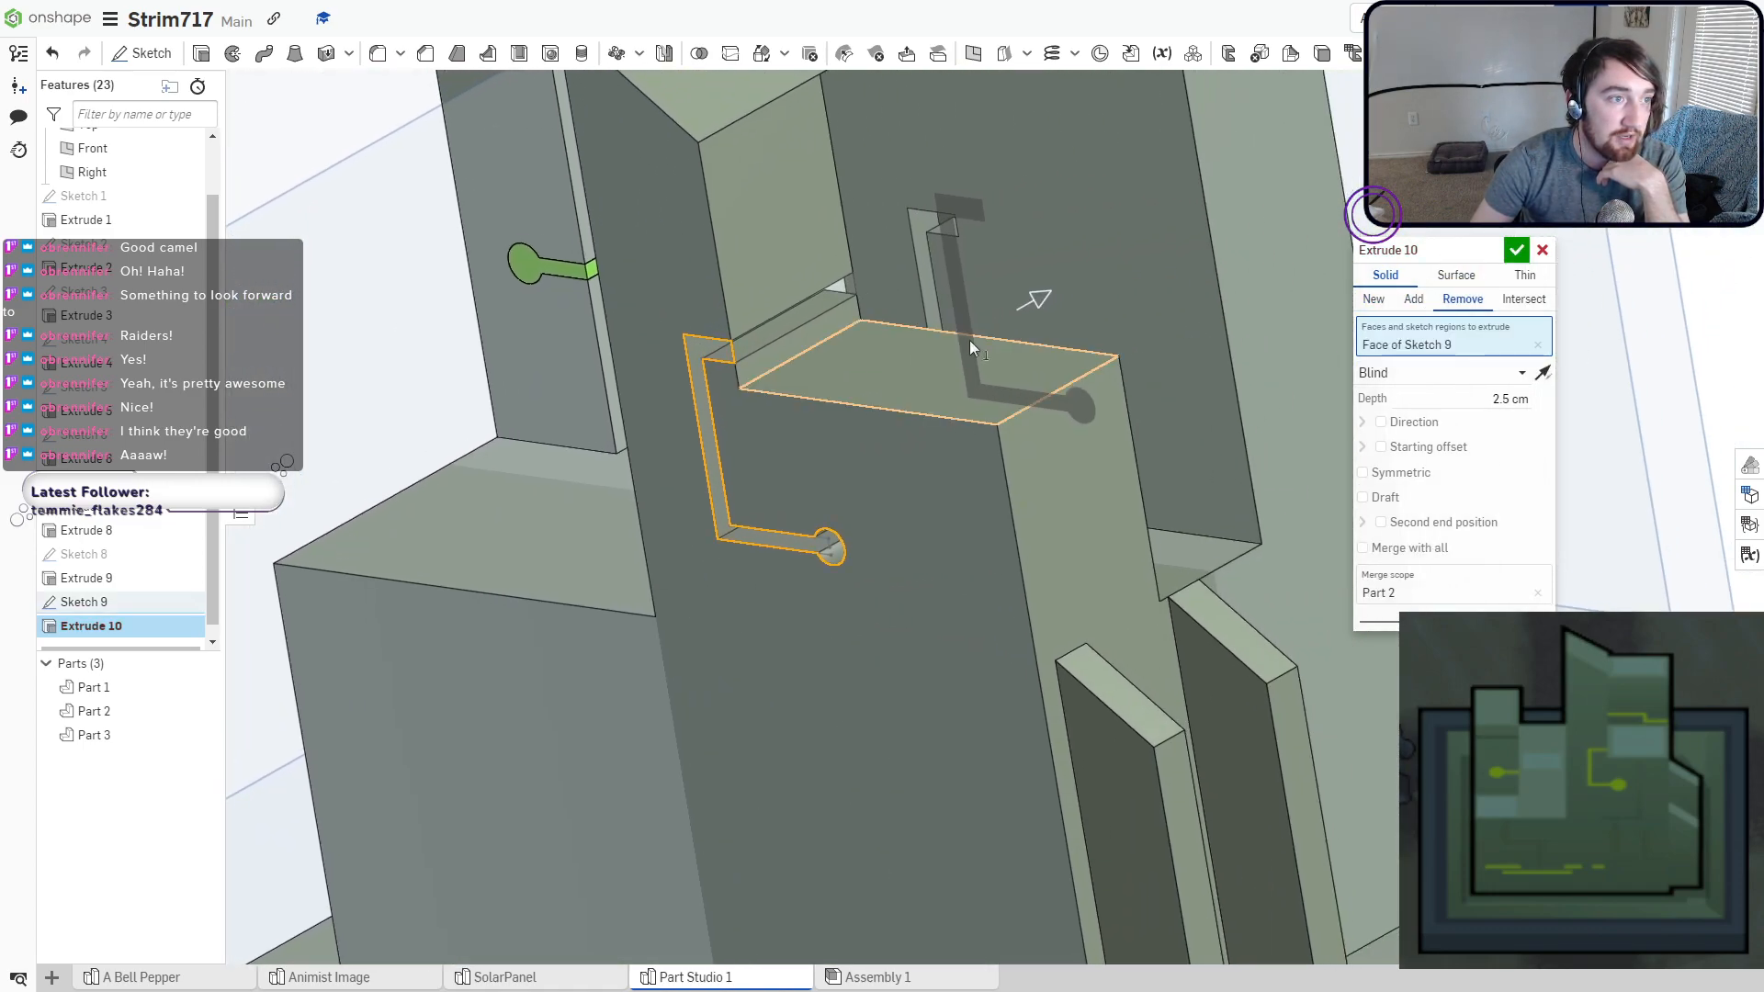
pyautogui.moveTo(1043, 303); pyautogui.dragTo(989, 323)
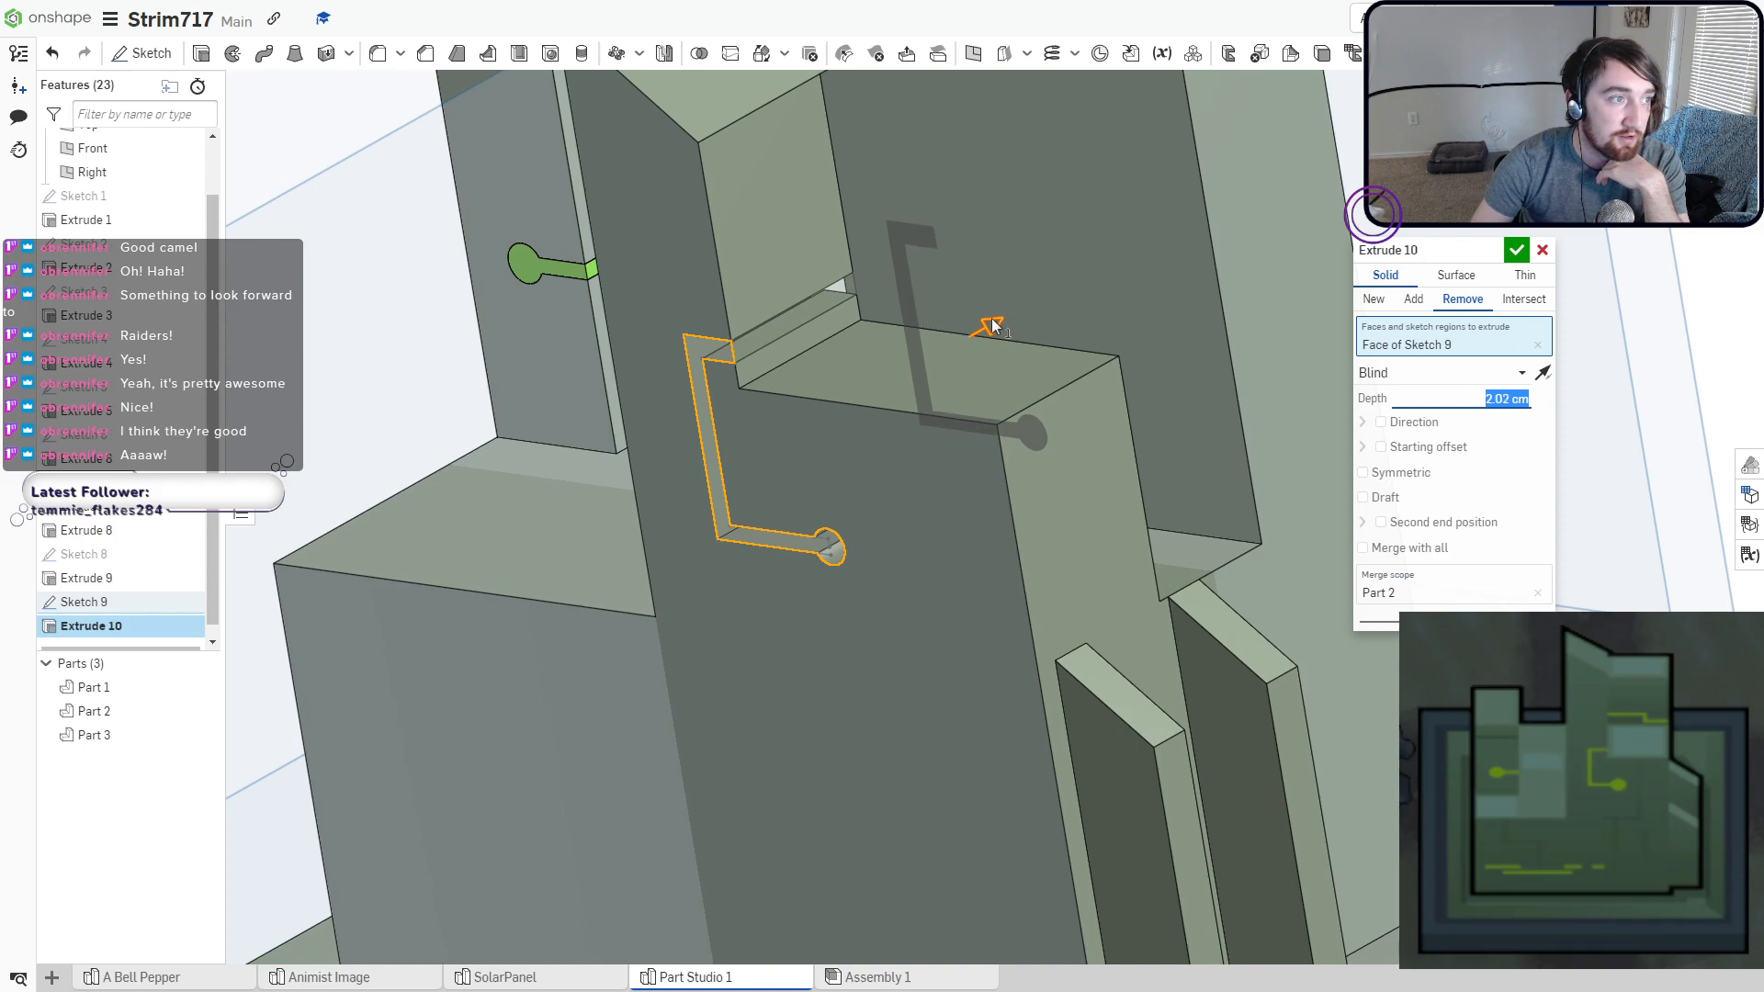
pyautogui.click(1515, 250)
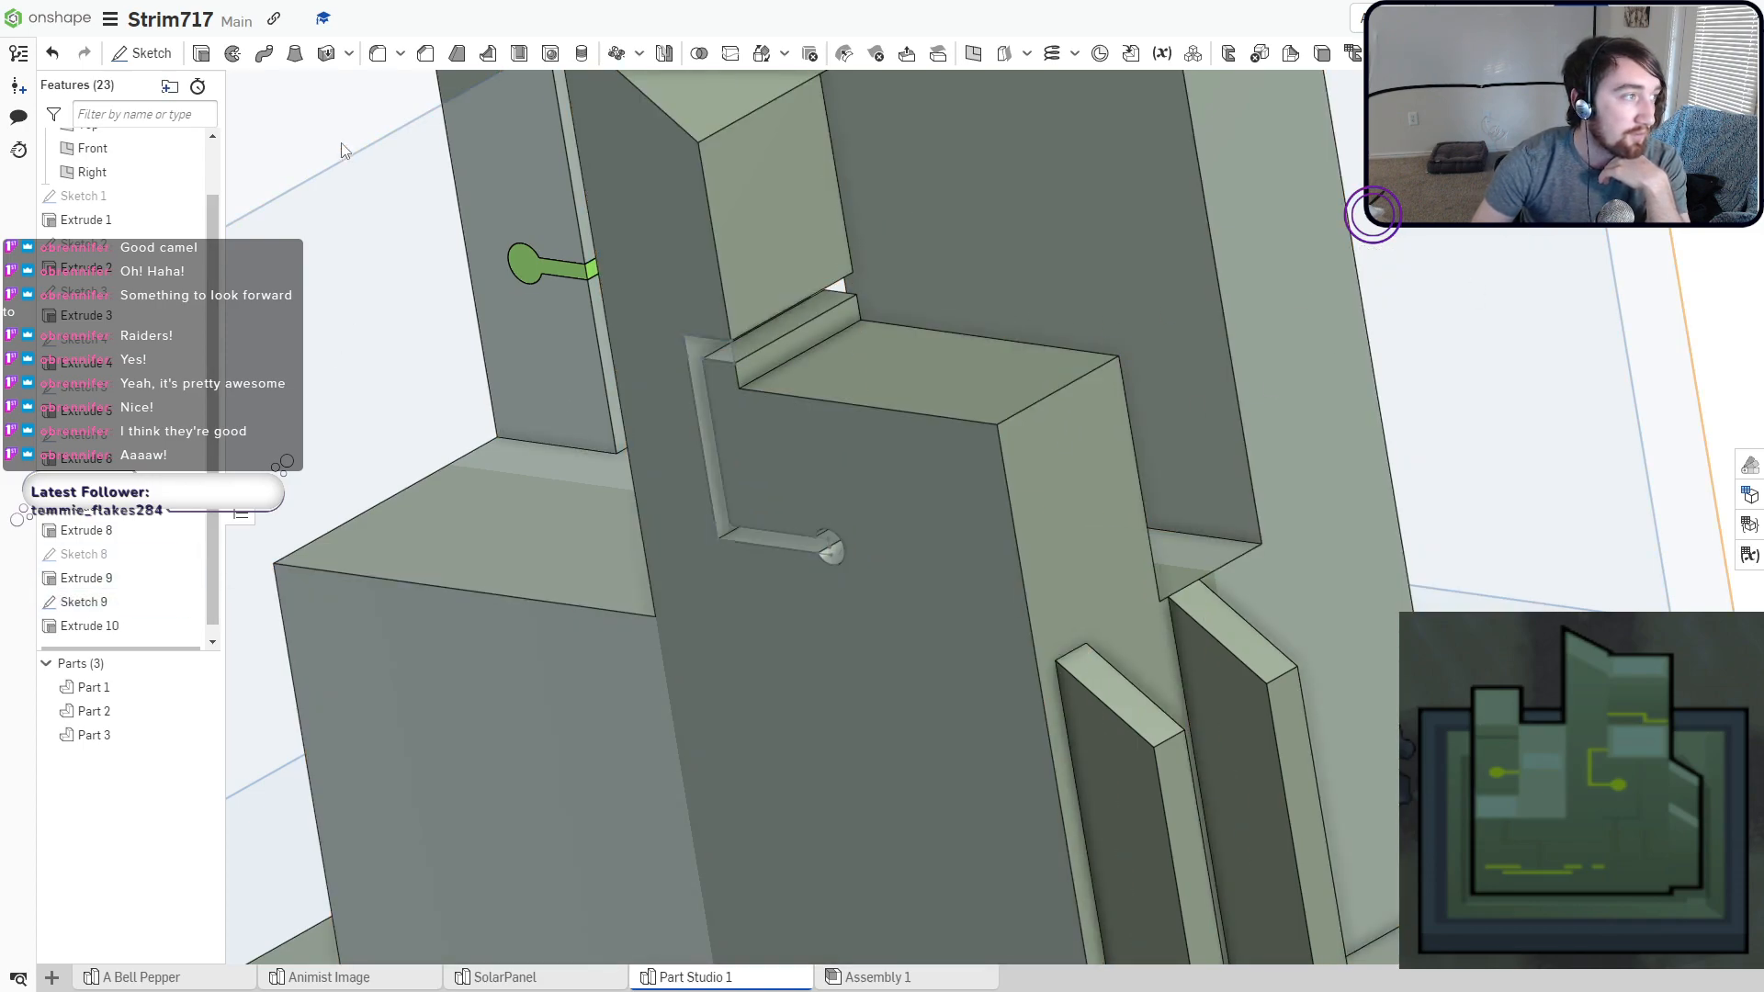
# Extrude the same trace region inward as a new part, about 1.44 cm deep.
pyautogui.click(190, 58)
pyautogui.click(707, 428)
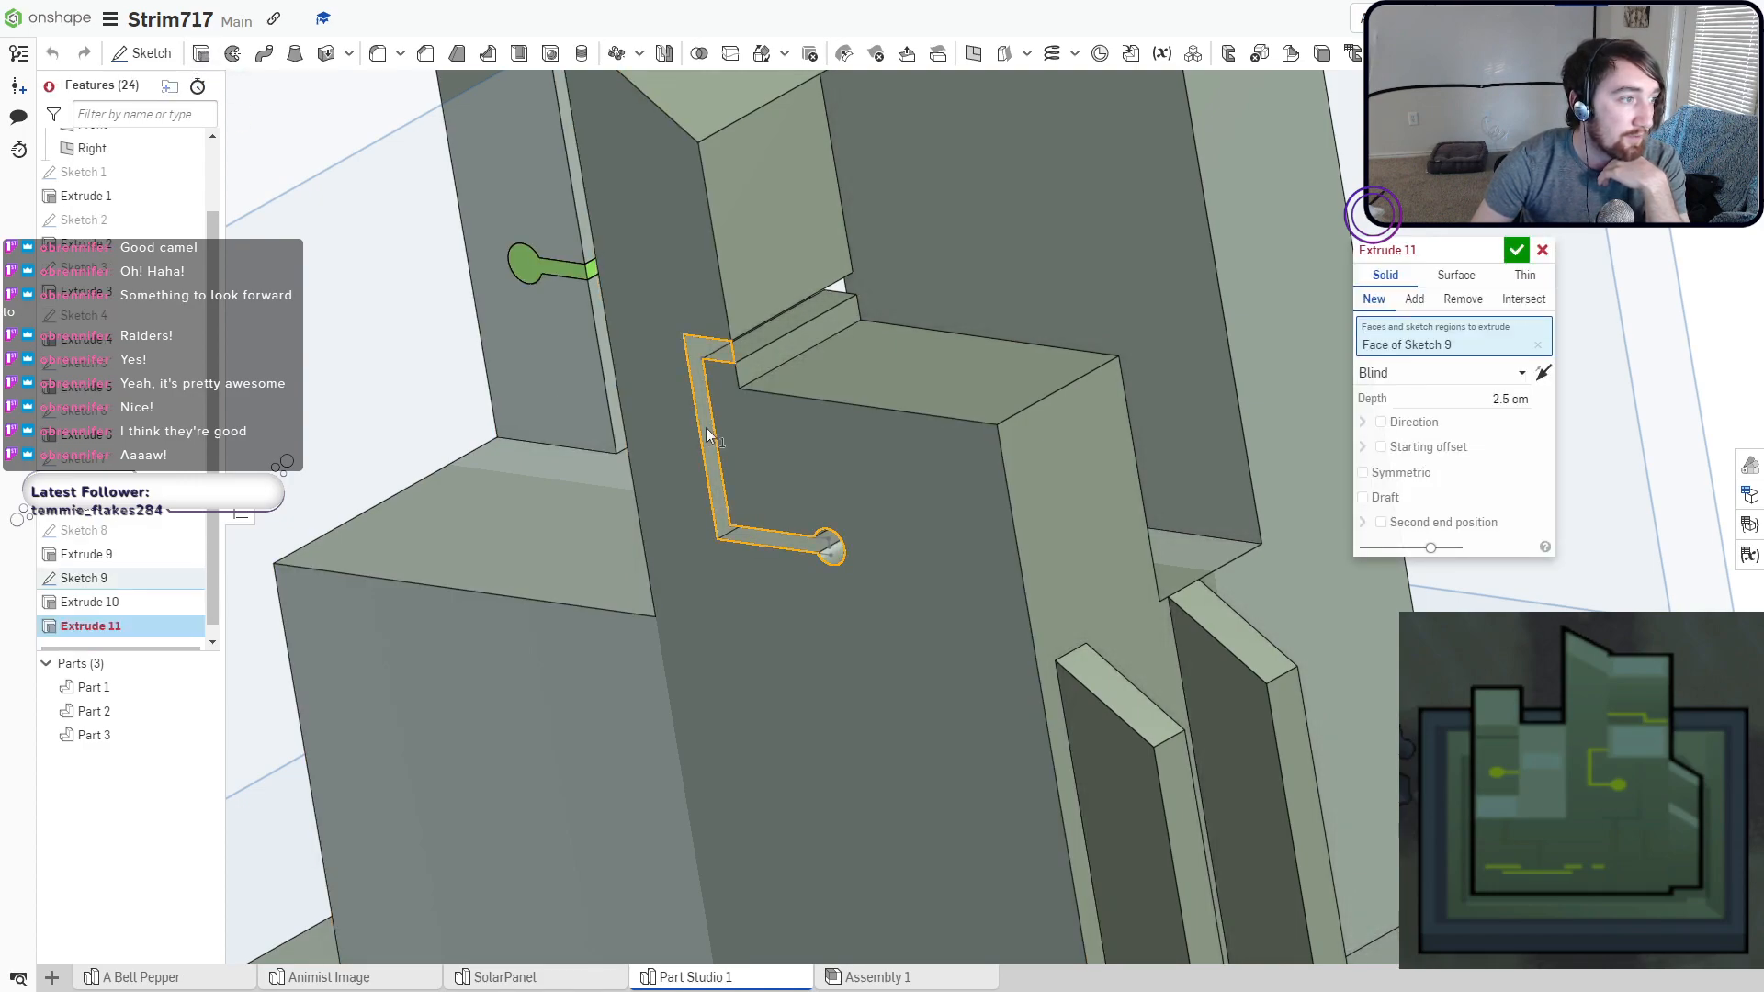
pyautogui.click(1544, 373)
pyautogui.moveTo(1029, 295); pyautogui.dragTo(928, 357)
pyautogui.click(1373, 298)
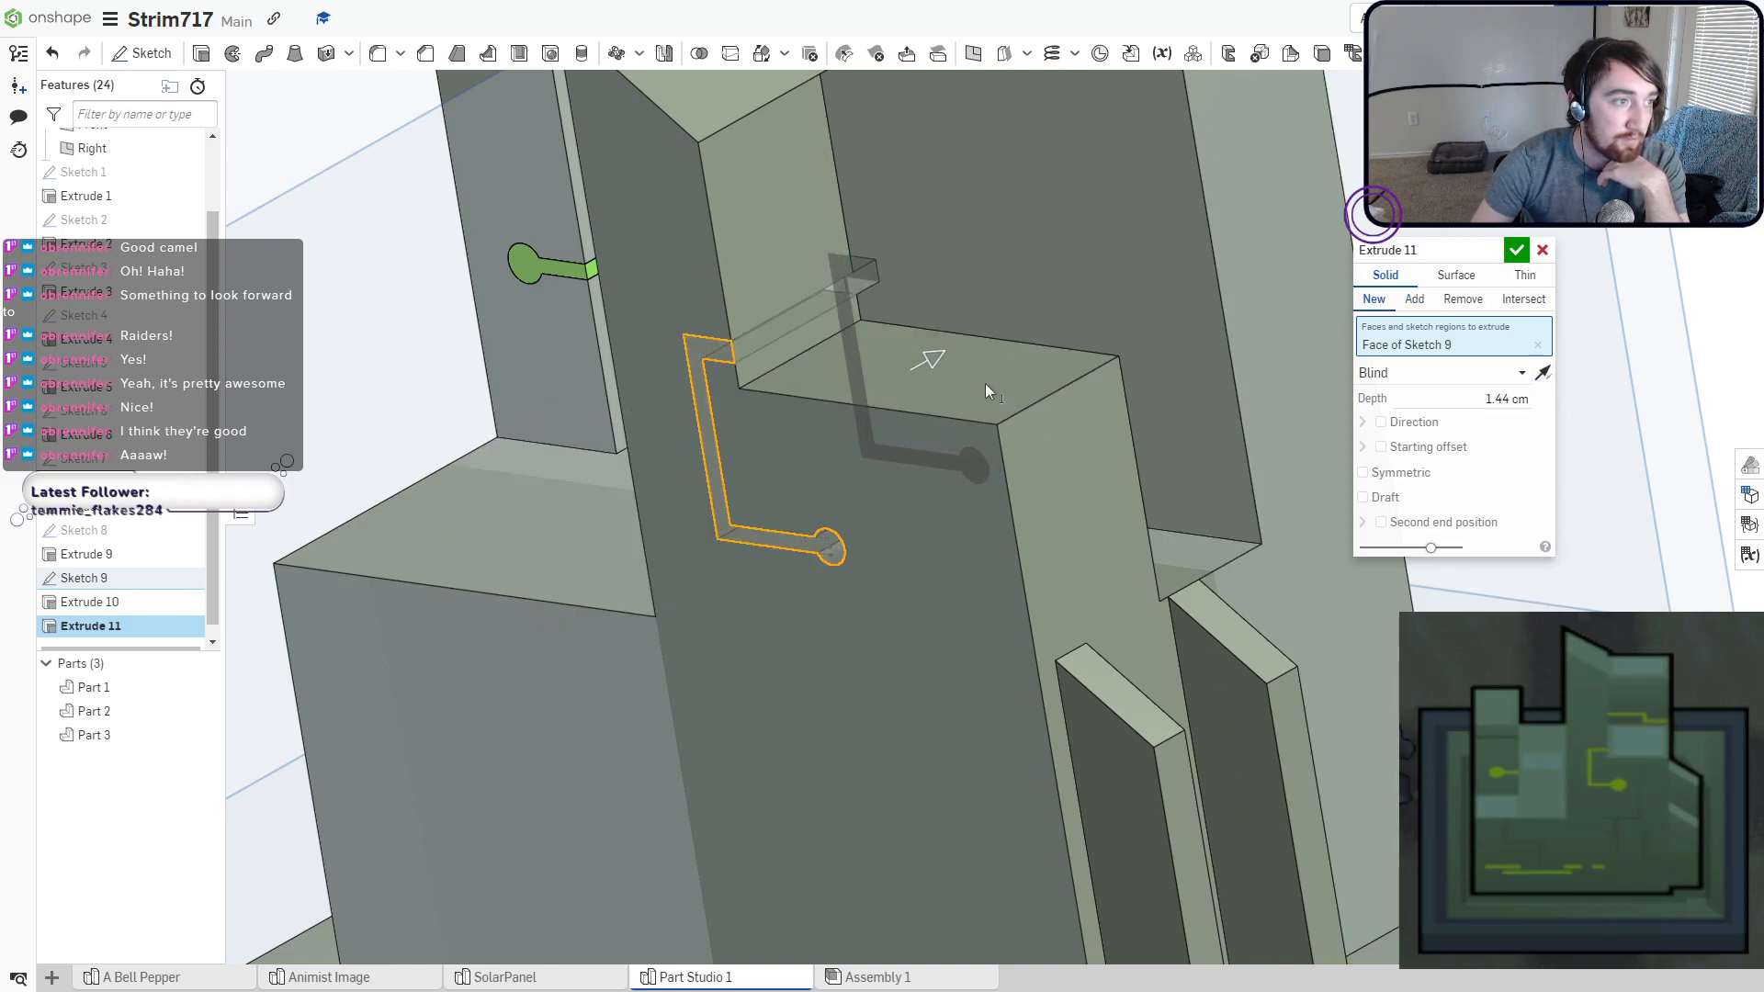
# Reduce the new trace part's depth to about 1.215 cm, ending it flush with the tower's inner wall face.
pyautogui.moveTo(985, 383); pyautogui.dragTo(1119, 243, button='right')
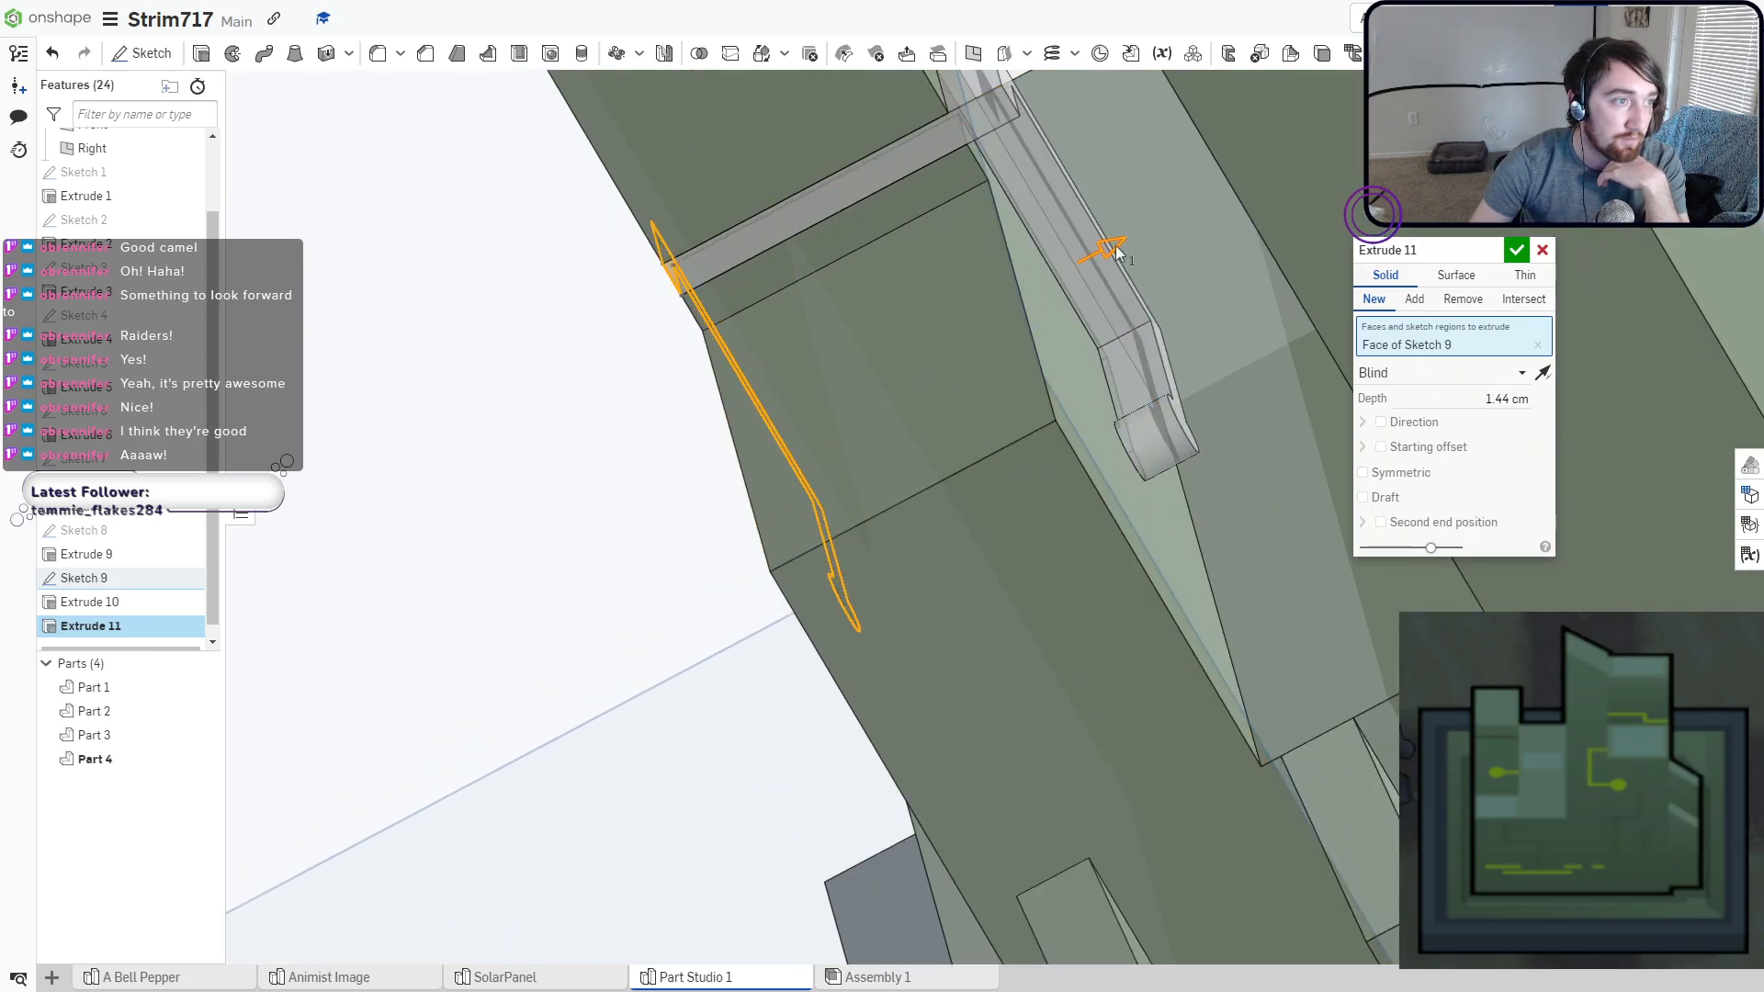
pyautogui.moveTo(1115, 245); pyautogui.dragTo(1084, 260)
pyautogui.scroll(5, 1084, 261)
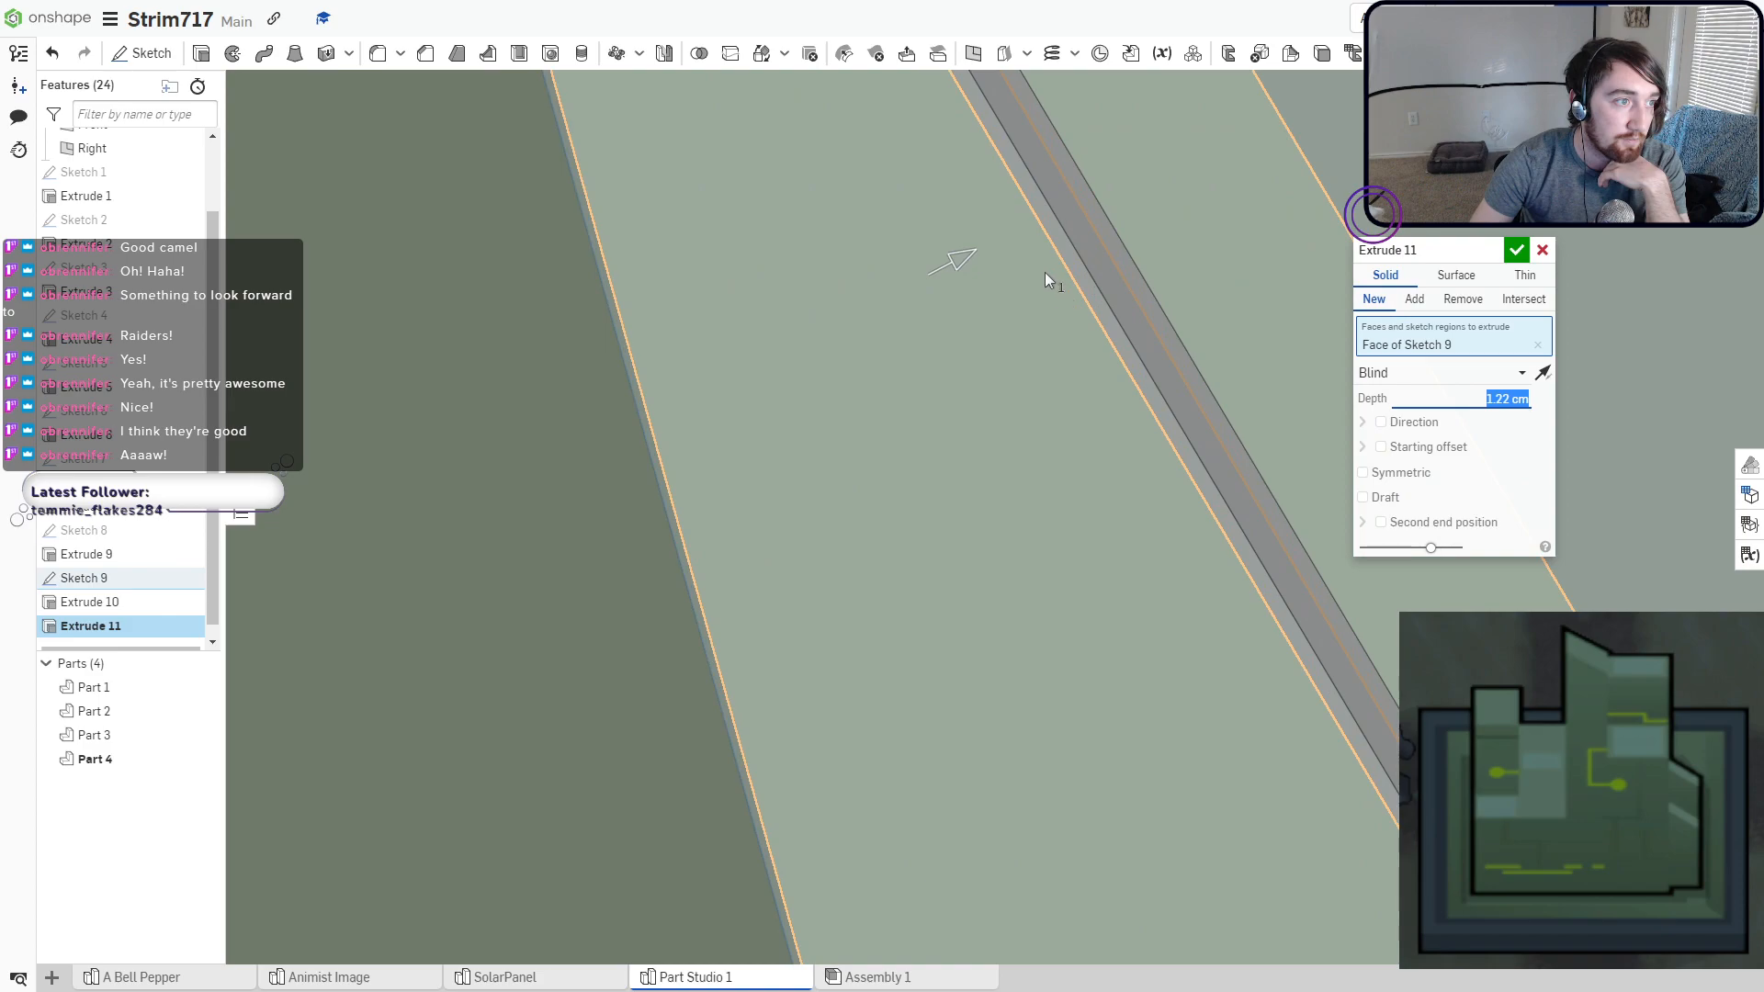
pyautogui.moveTo(1045, 272); pyautogui.dragTo(964, 340, button='right')
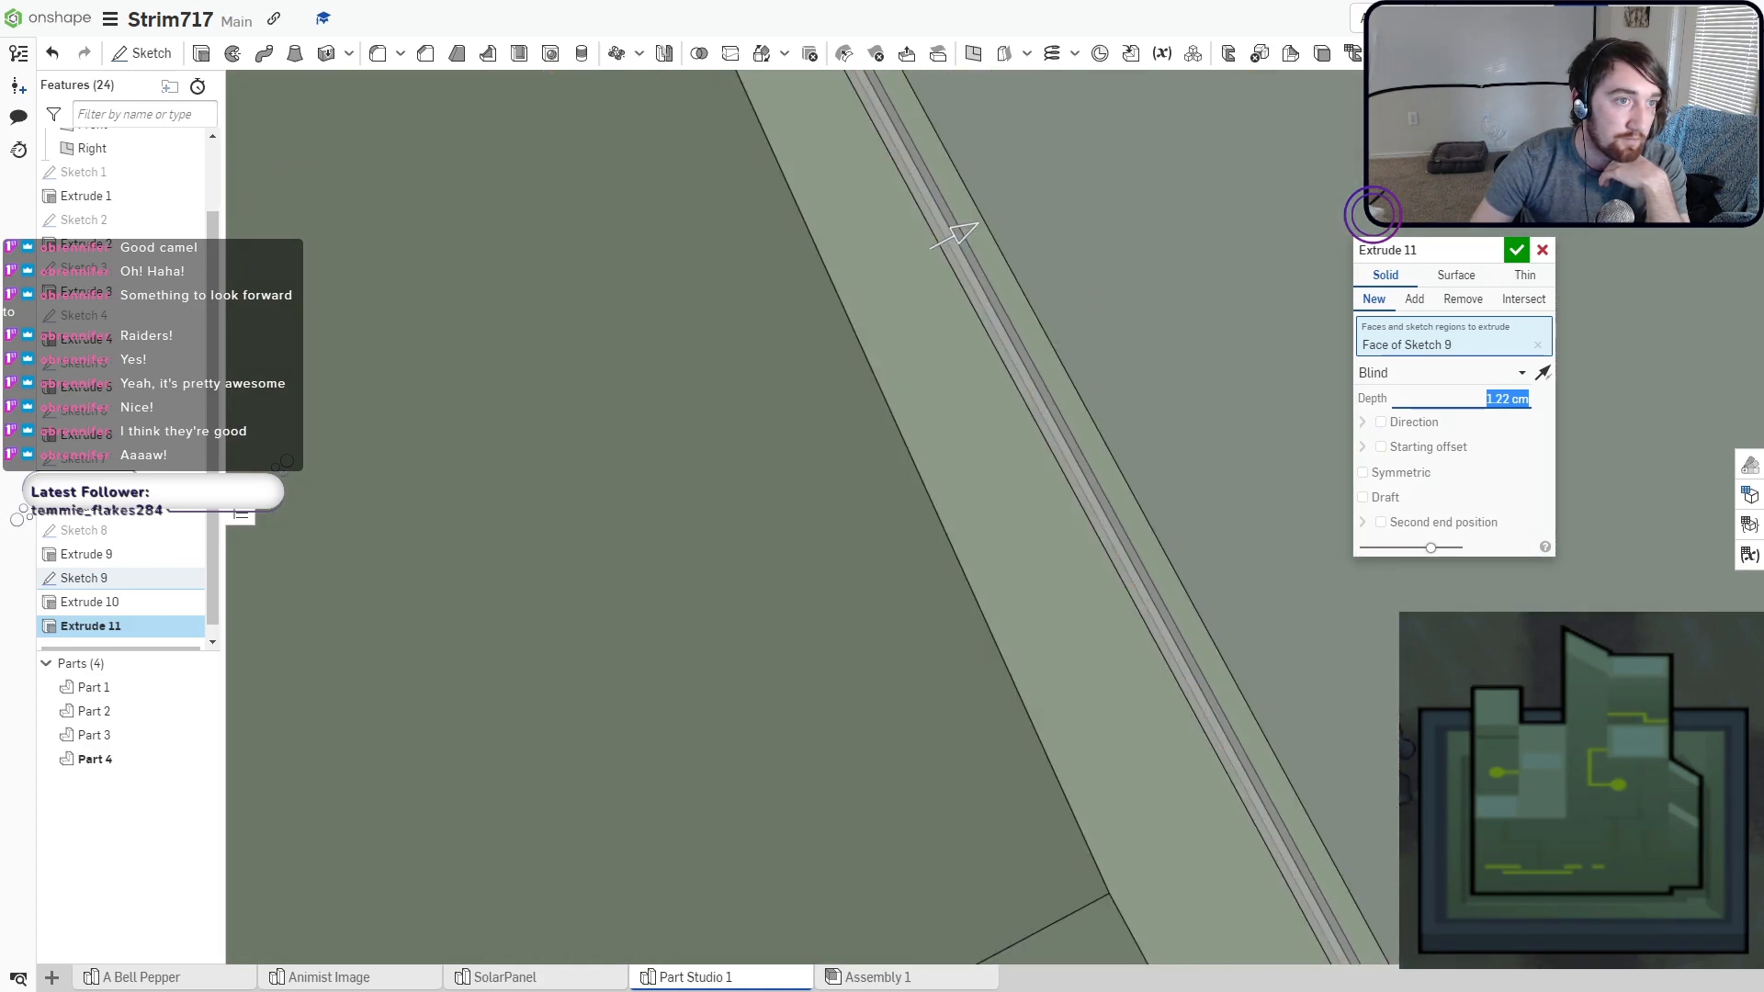
pyautogui.hotkey('shift', '4')
pyautogui.scroll(10, 987, 268)
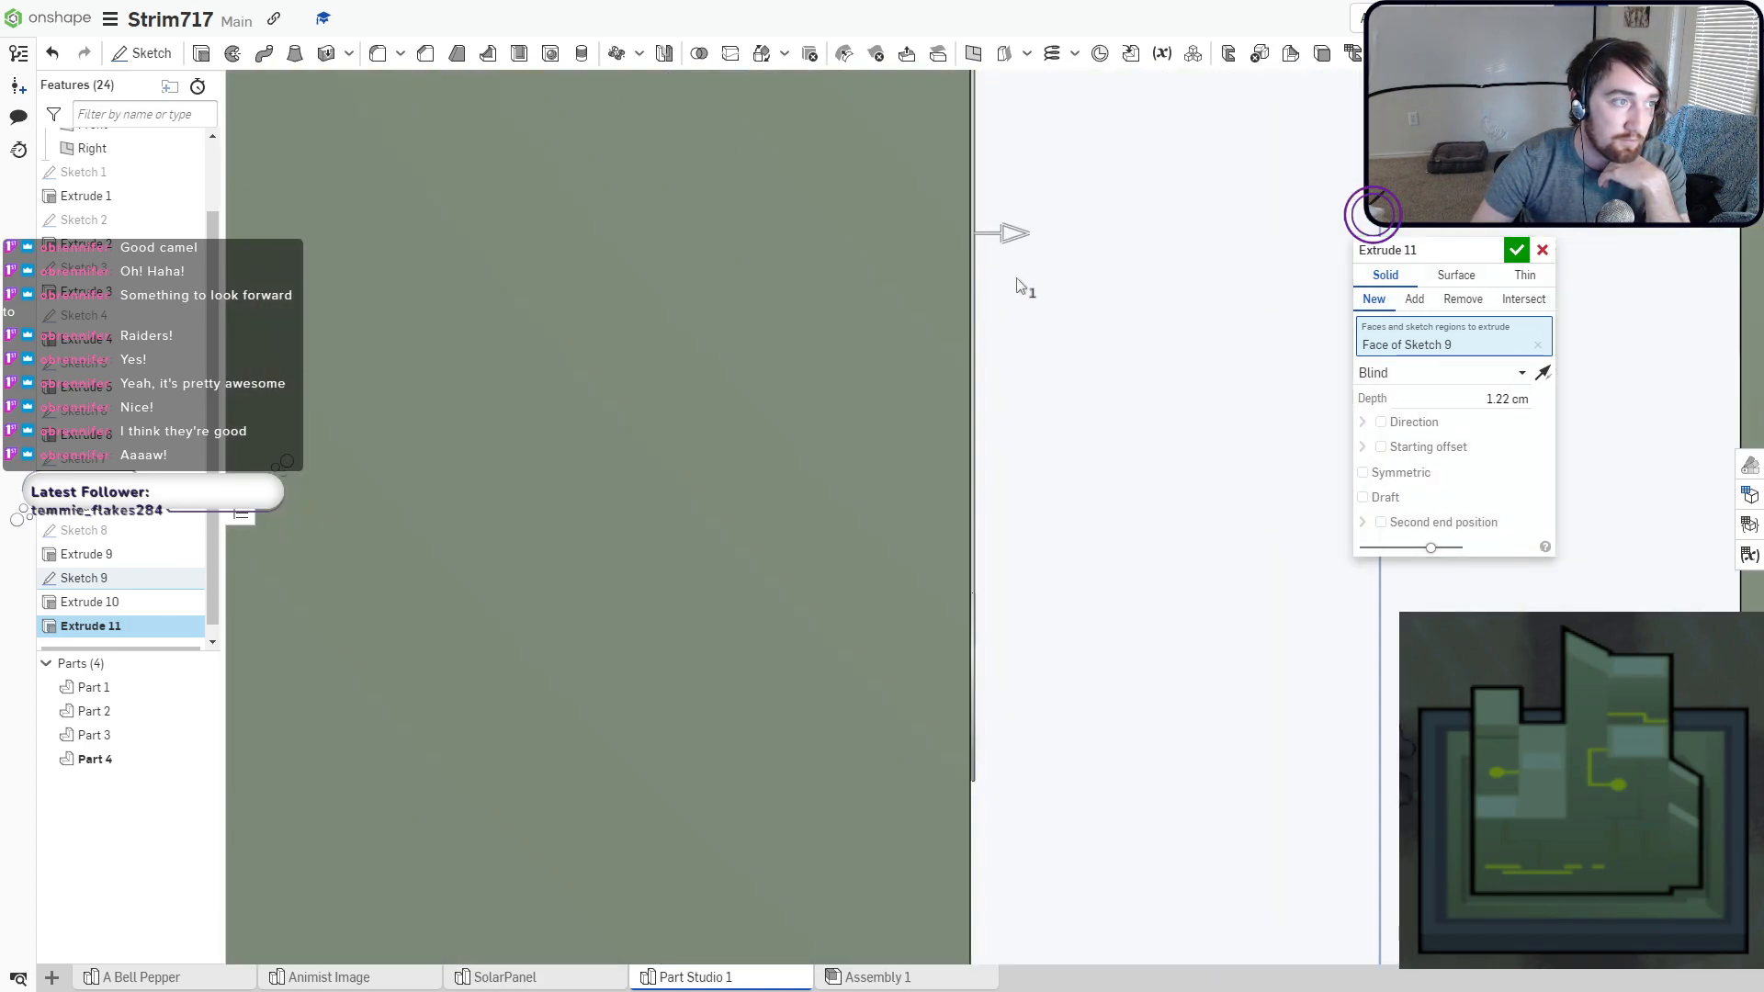
pyautogui.scroll(3, 1018, 286)
pyautogui.moveTo(987, 225); pyautogui.dragTo(984, 226)
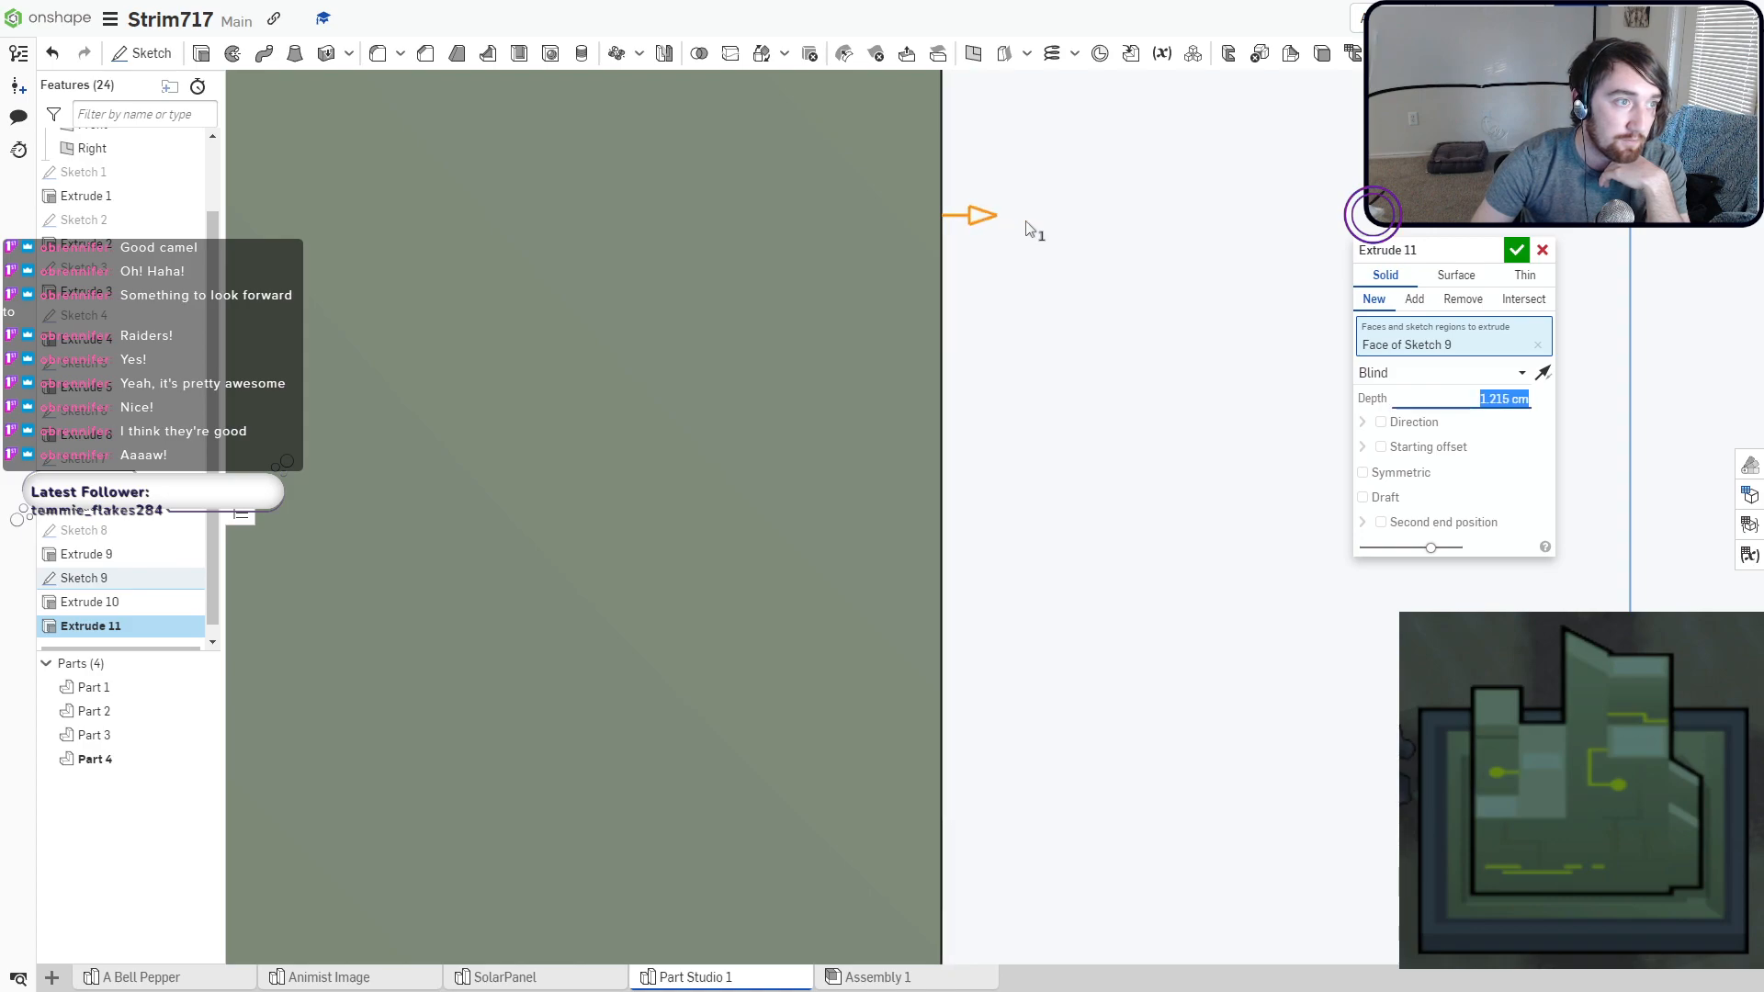
pyautogui.click(1516, 250)
# Examine the filled trace and the building from the front, the right side and the back.
pyautogui.scroll(-10, 973, 354)
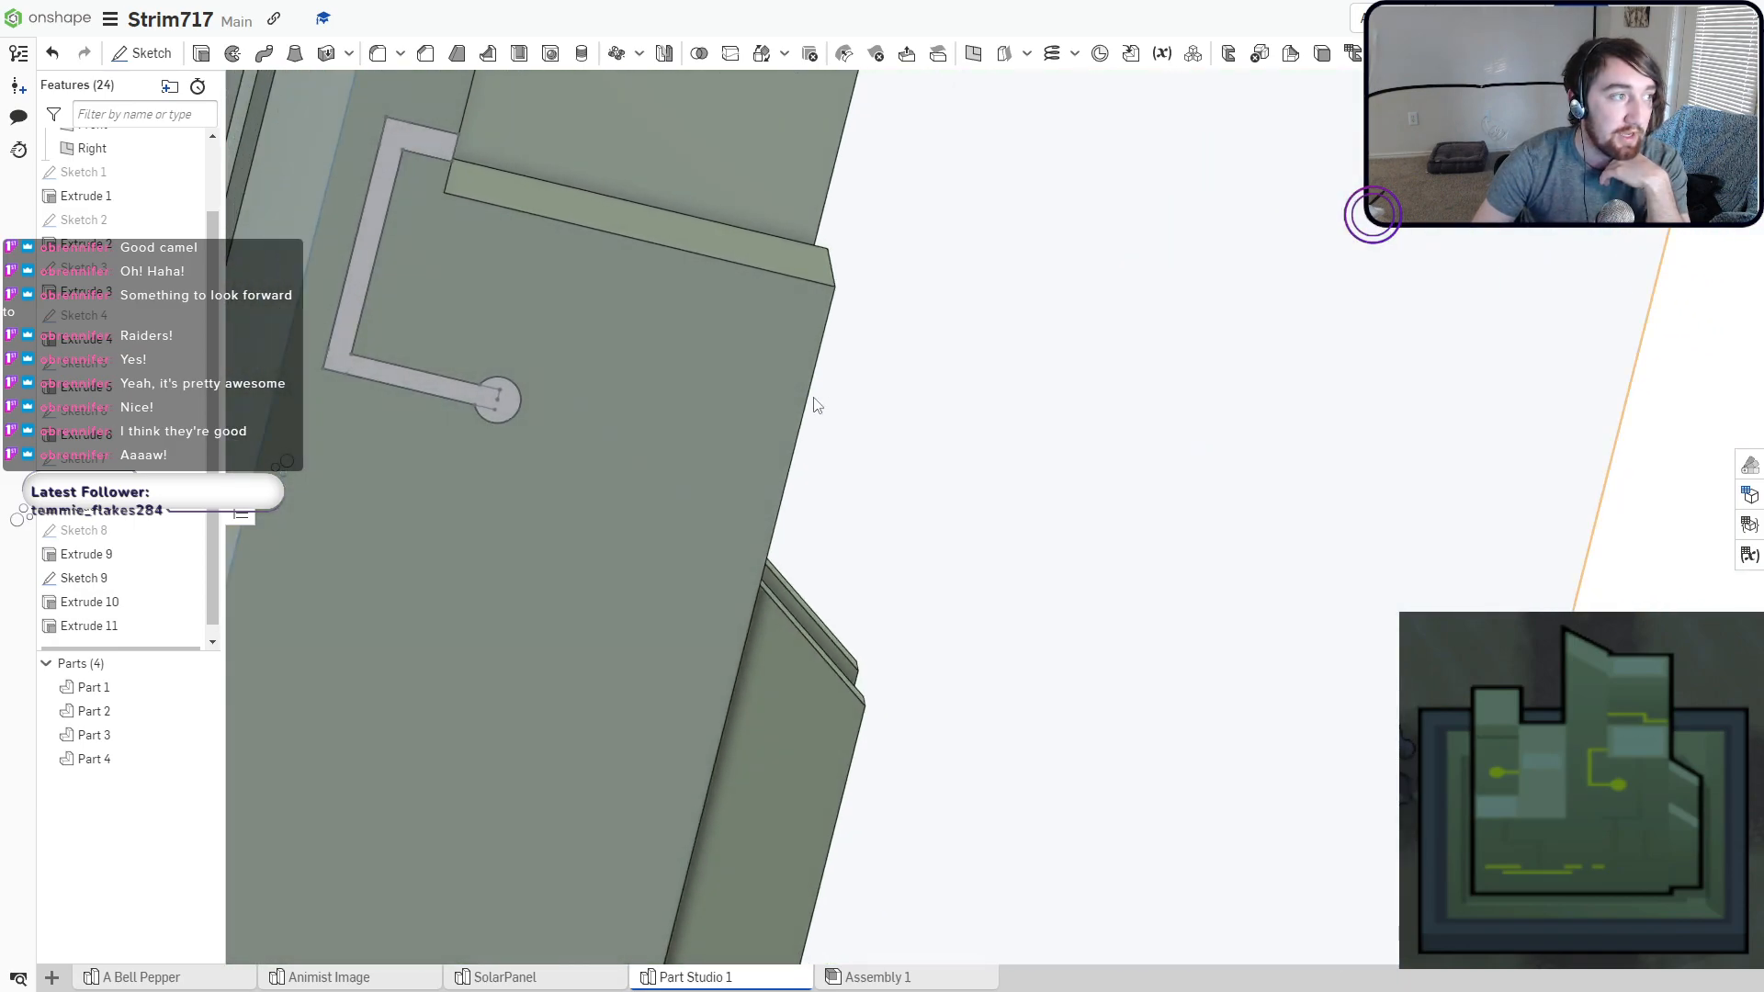
pyautogui.moveTo(813, 398); pyautogui.dragTo(1207, 428, button='middle')
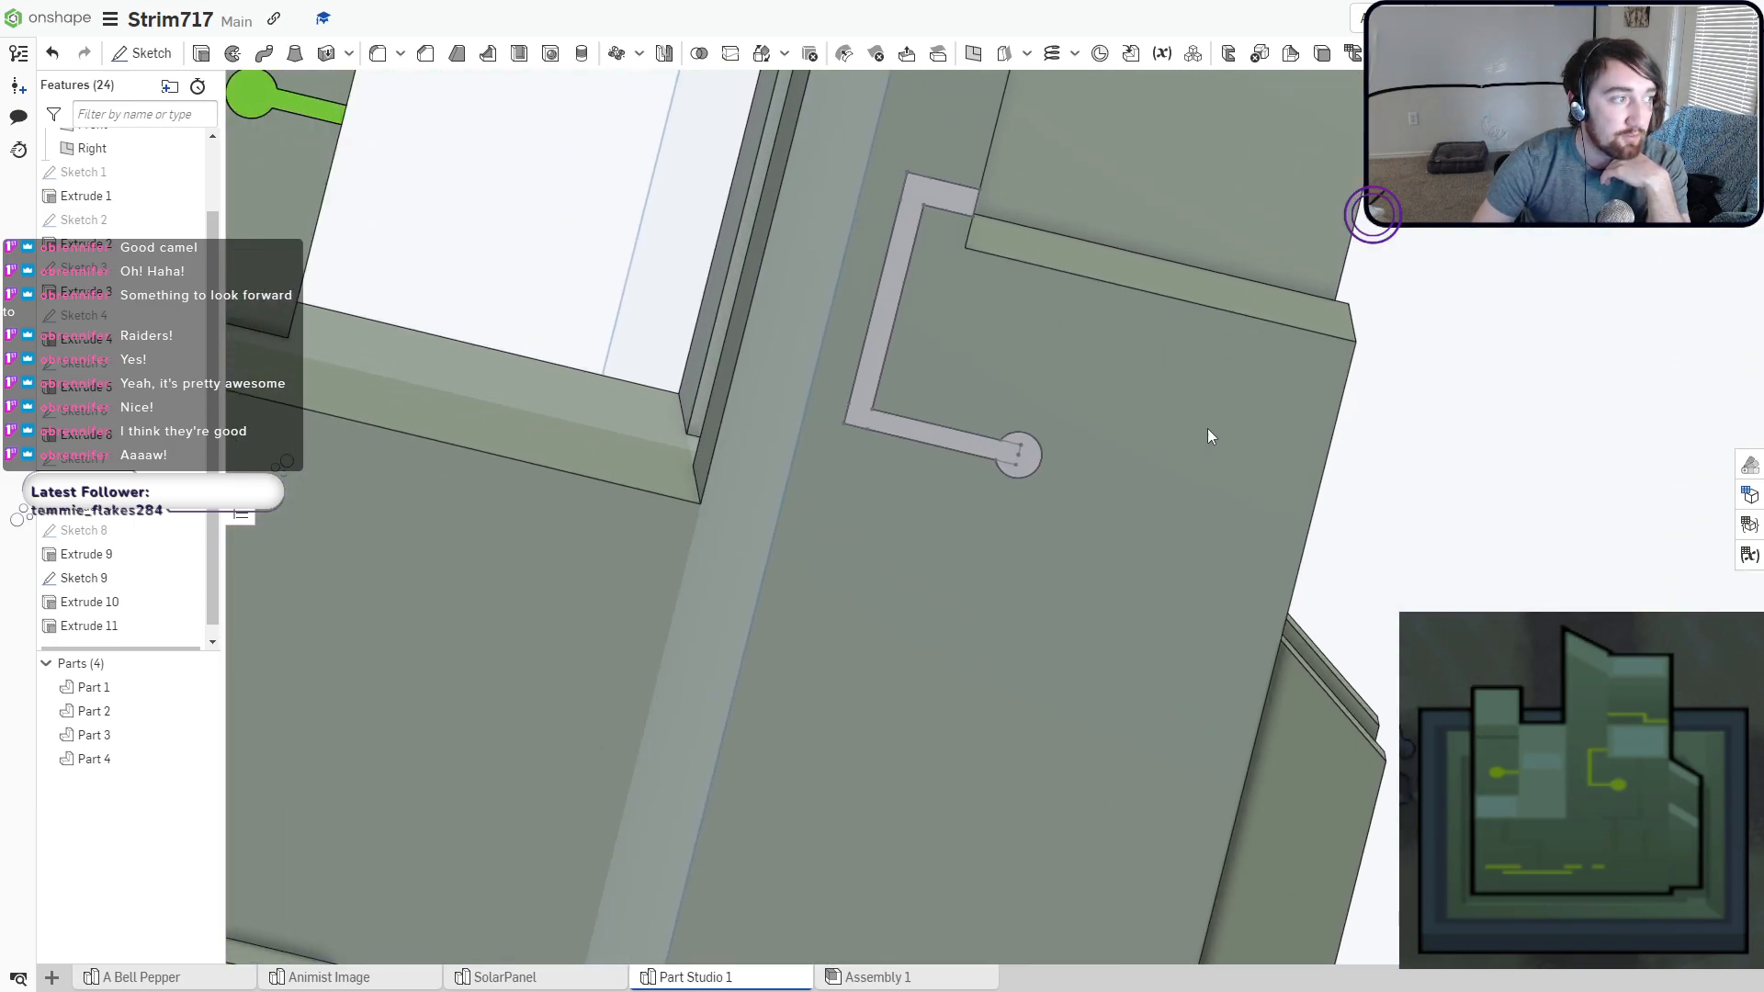
pyautogui.moveTo(1207, 428); pyautogui.dragTo(1092, 458, button='right')
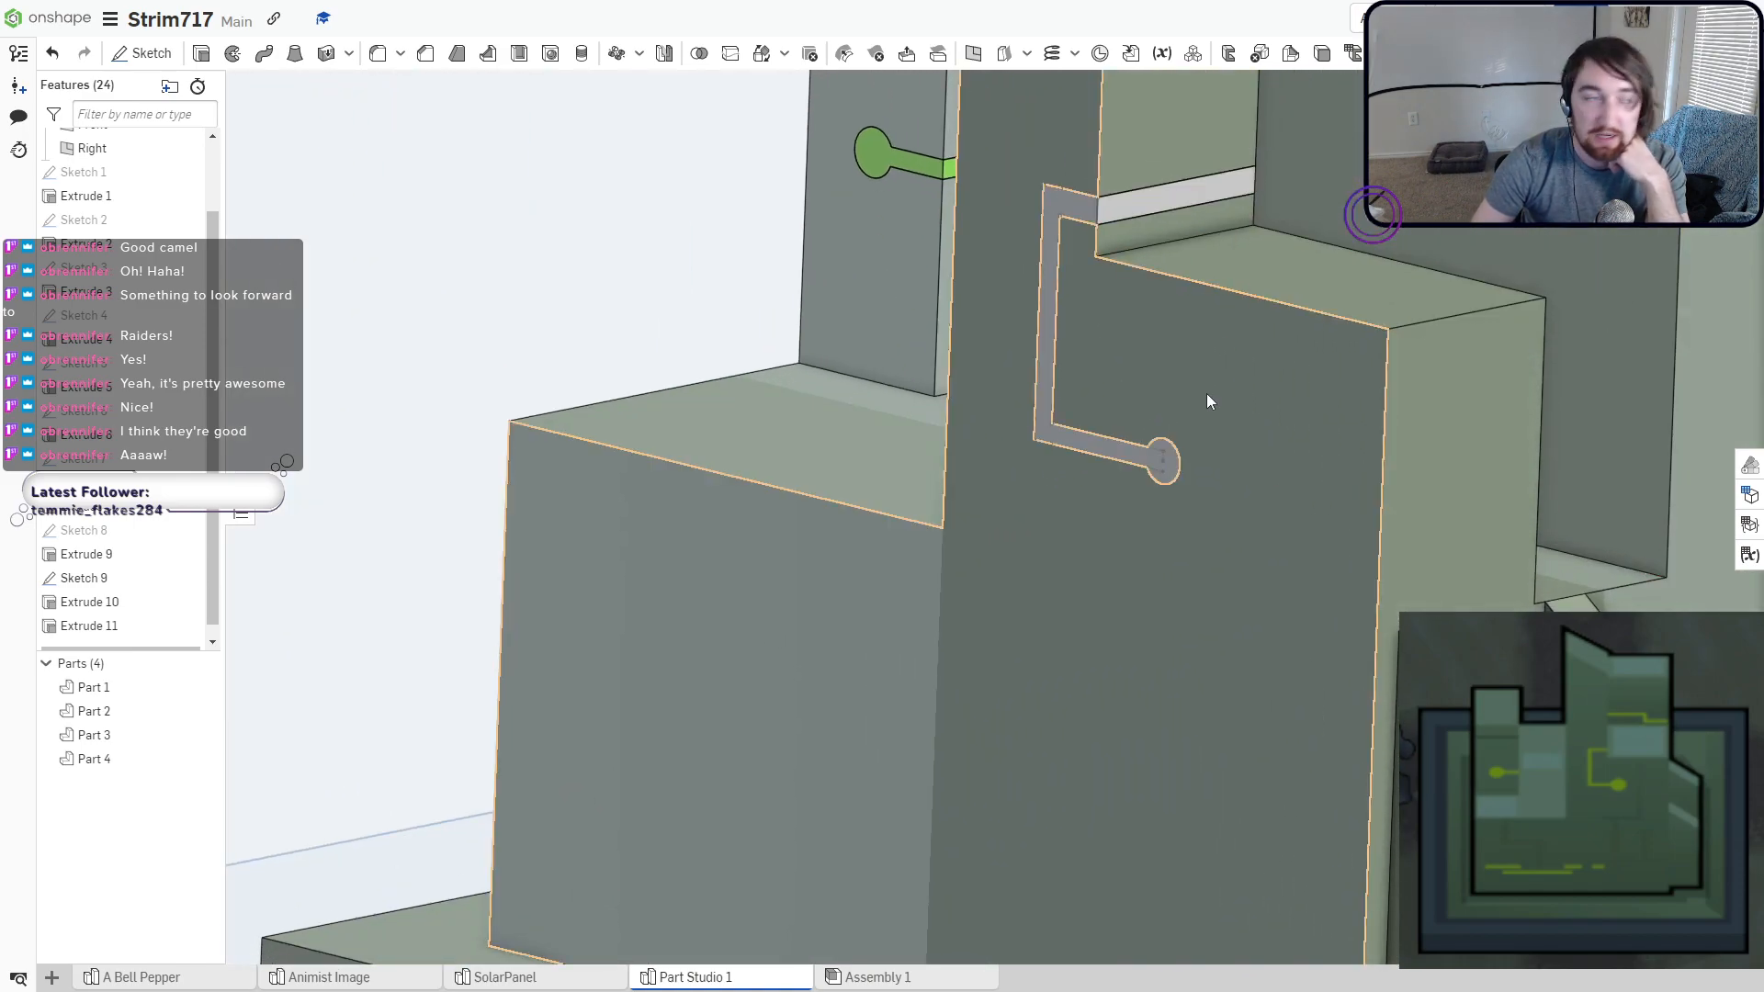
pyautogui.moveTo(1209, 398); pyautogui.dragTo(1137, 389, button='right')
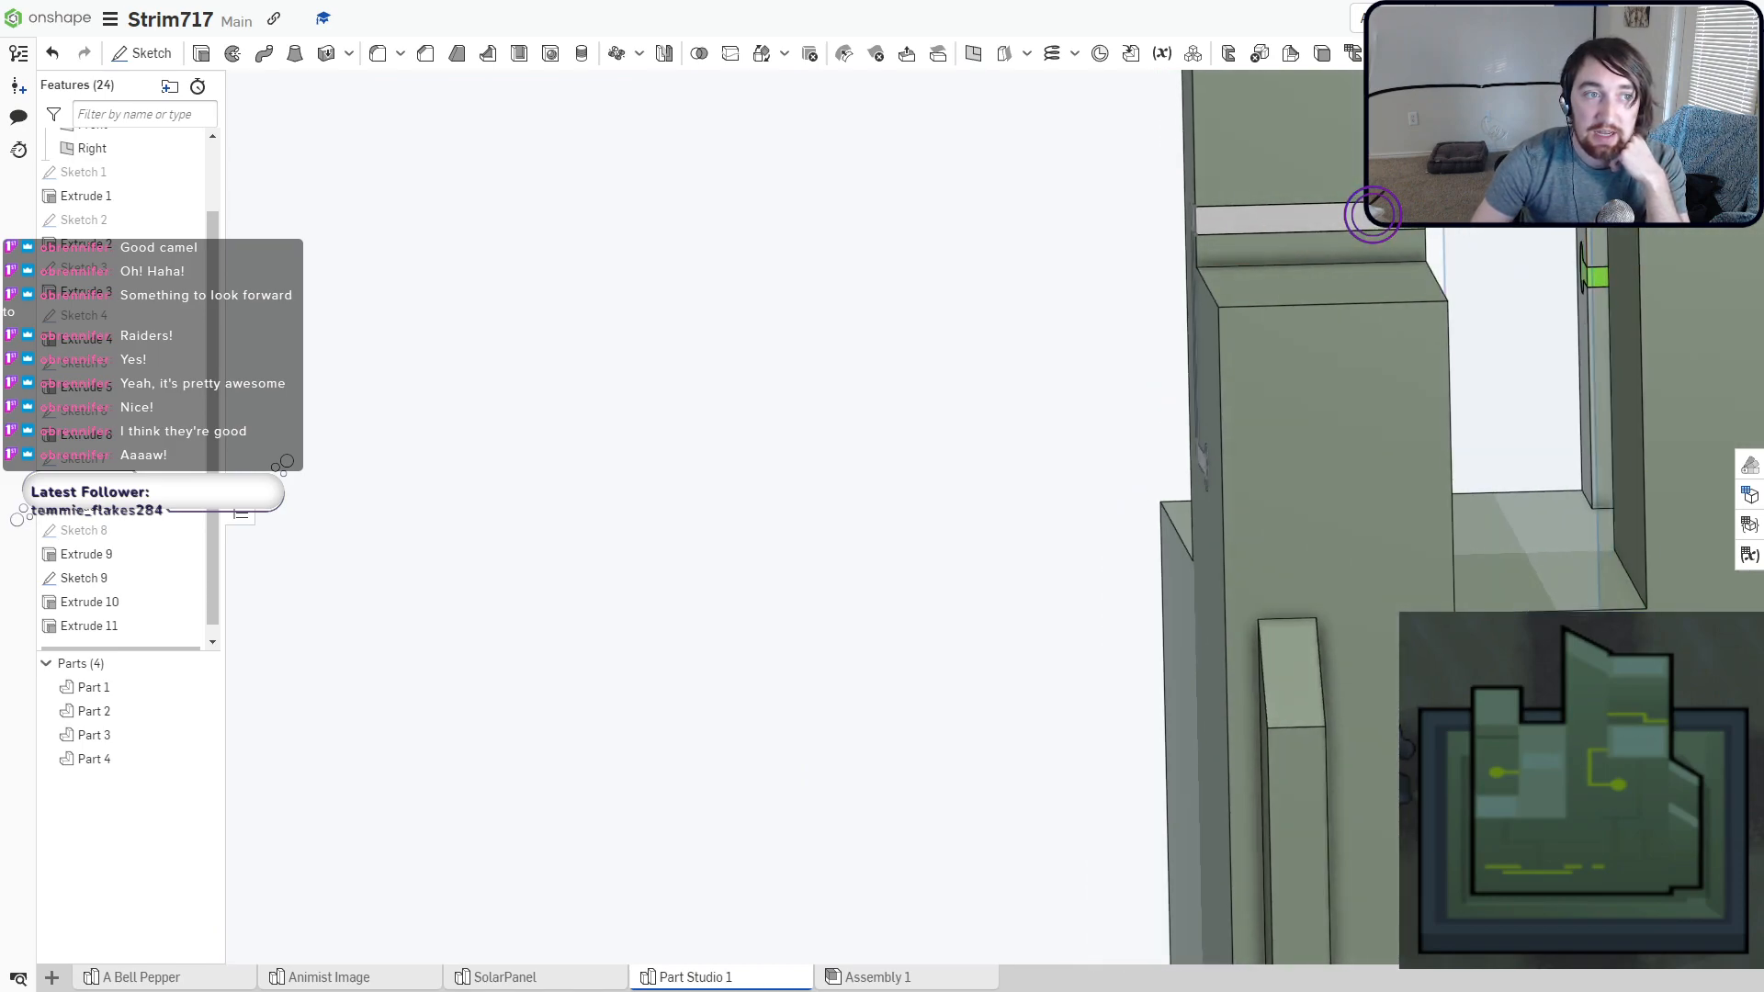
pyautogui.click(1681, 140)
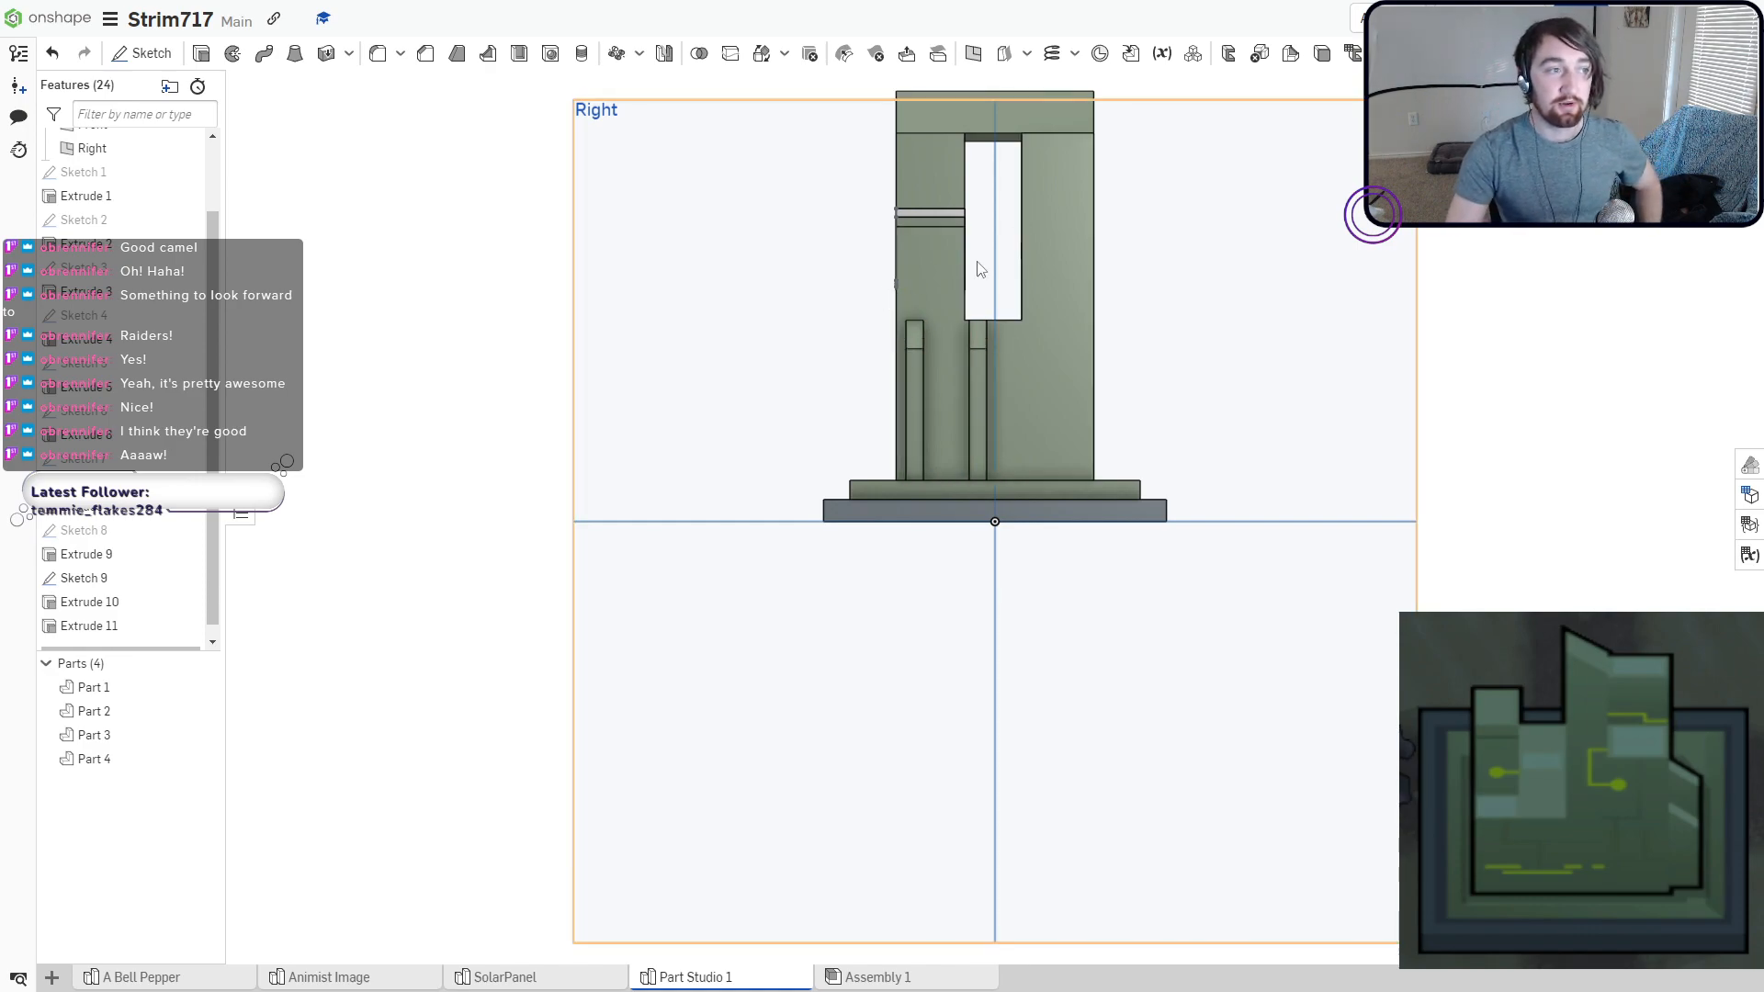
pyautogui.moveTo(865, 327); pyautogui.dragTo(931, 351, button='right')
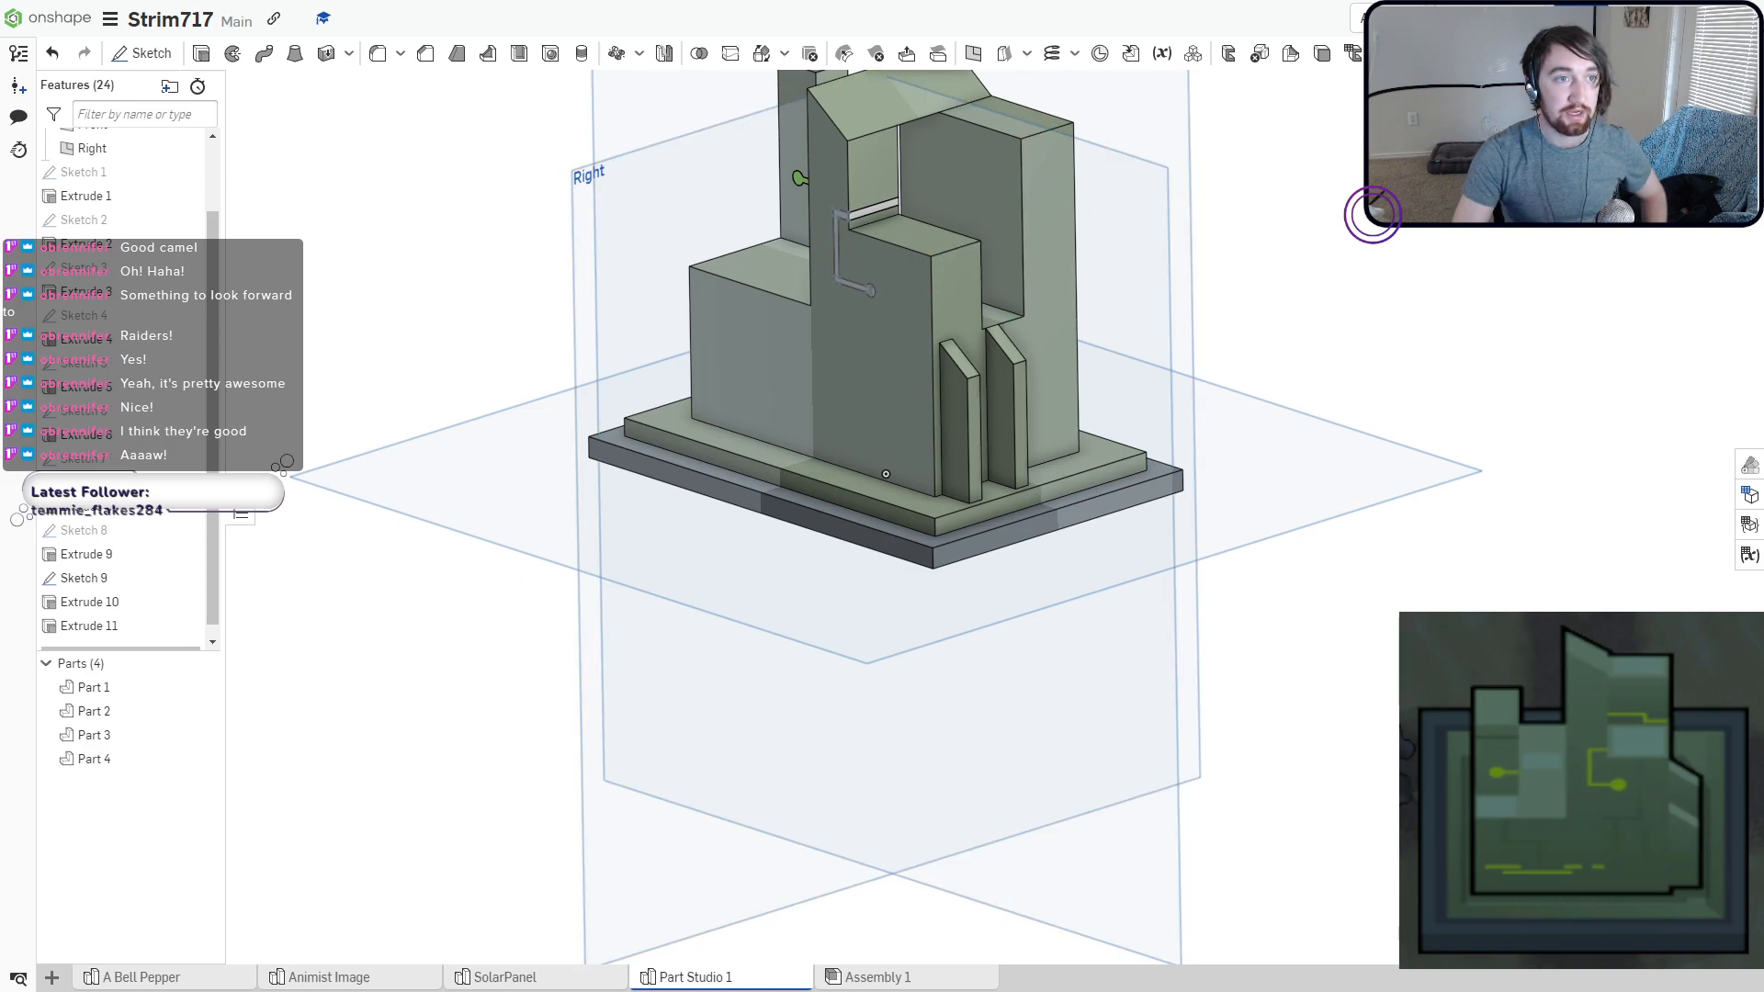
pyautogui.click(1717, 126)
pyautogui.click(1707, 147)
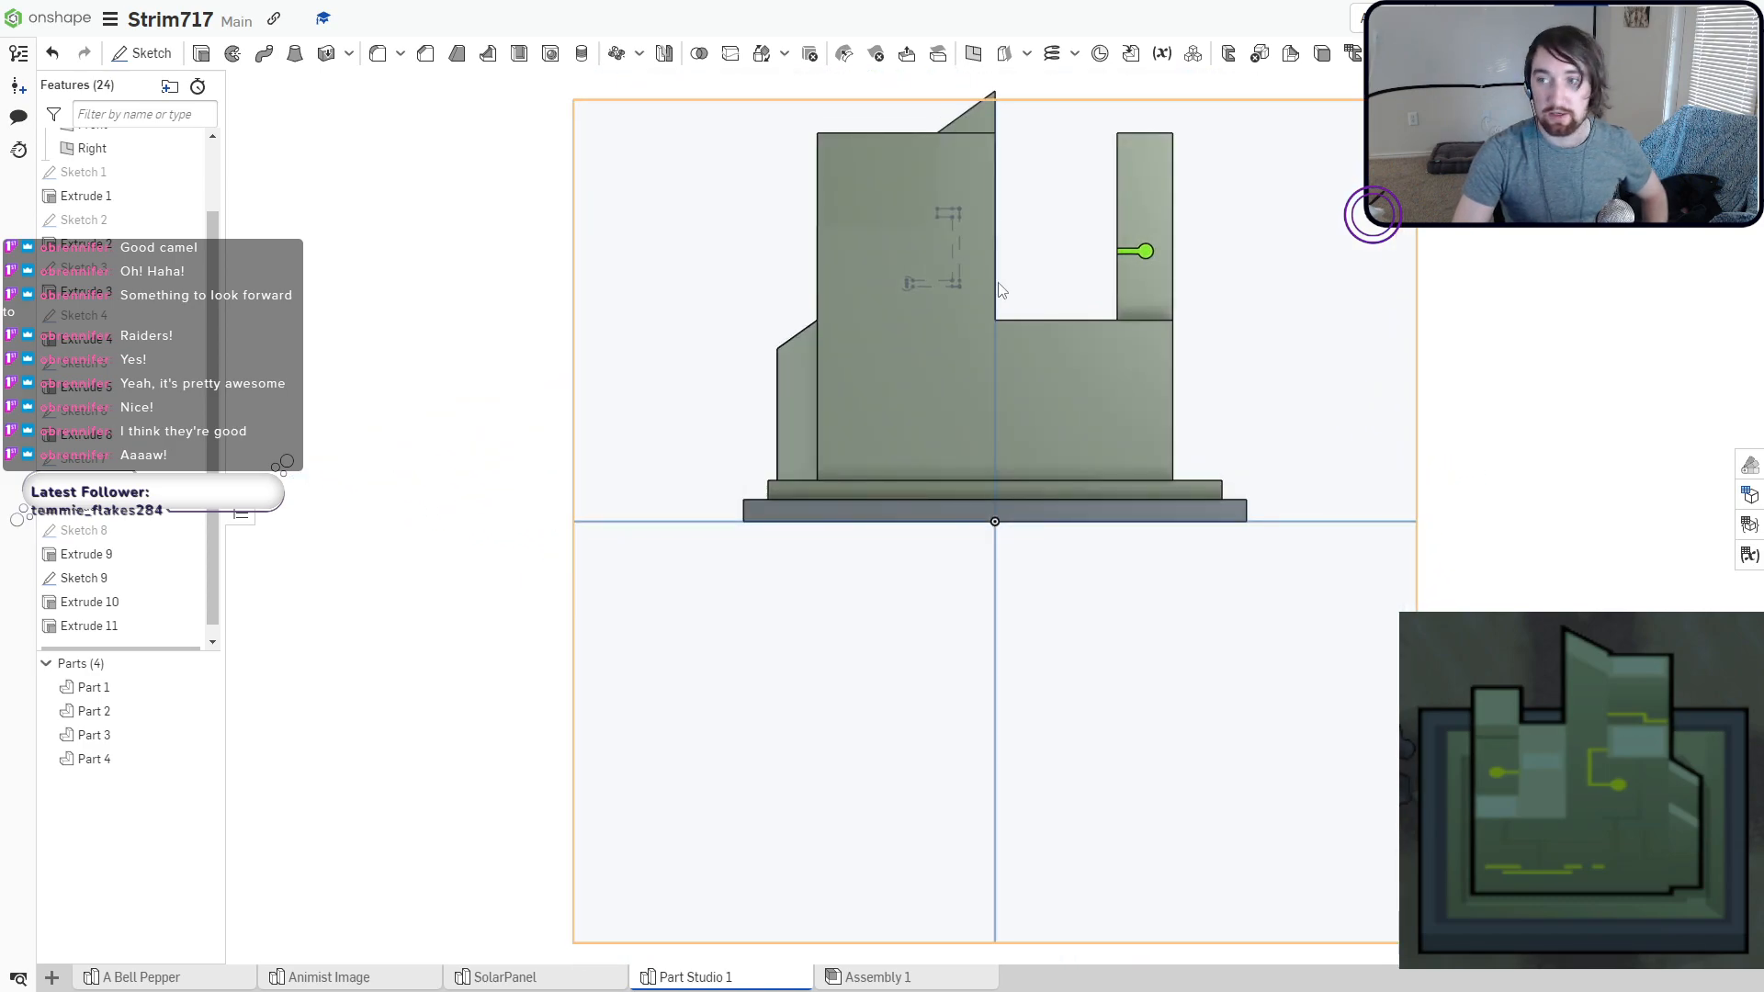
pyautogui.scroll(3, 921, 204)
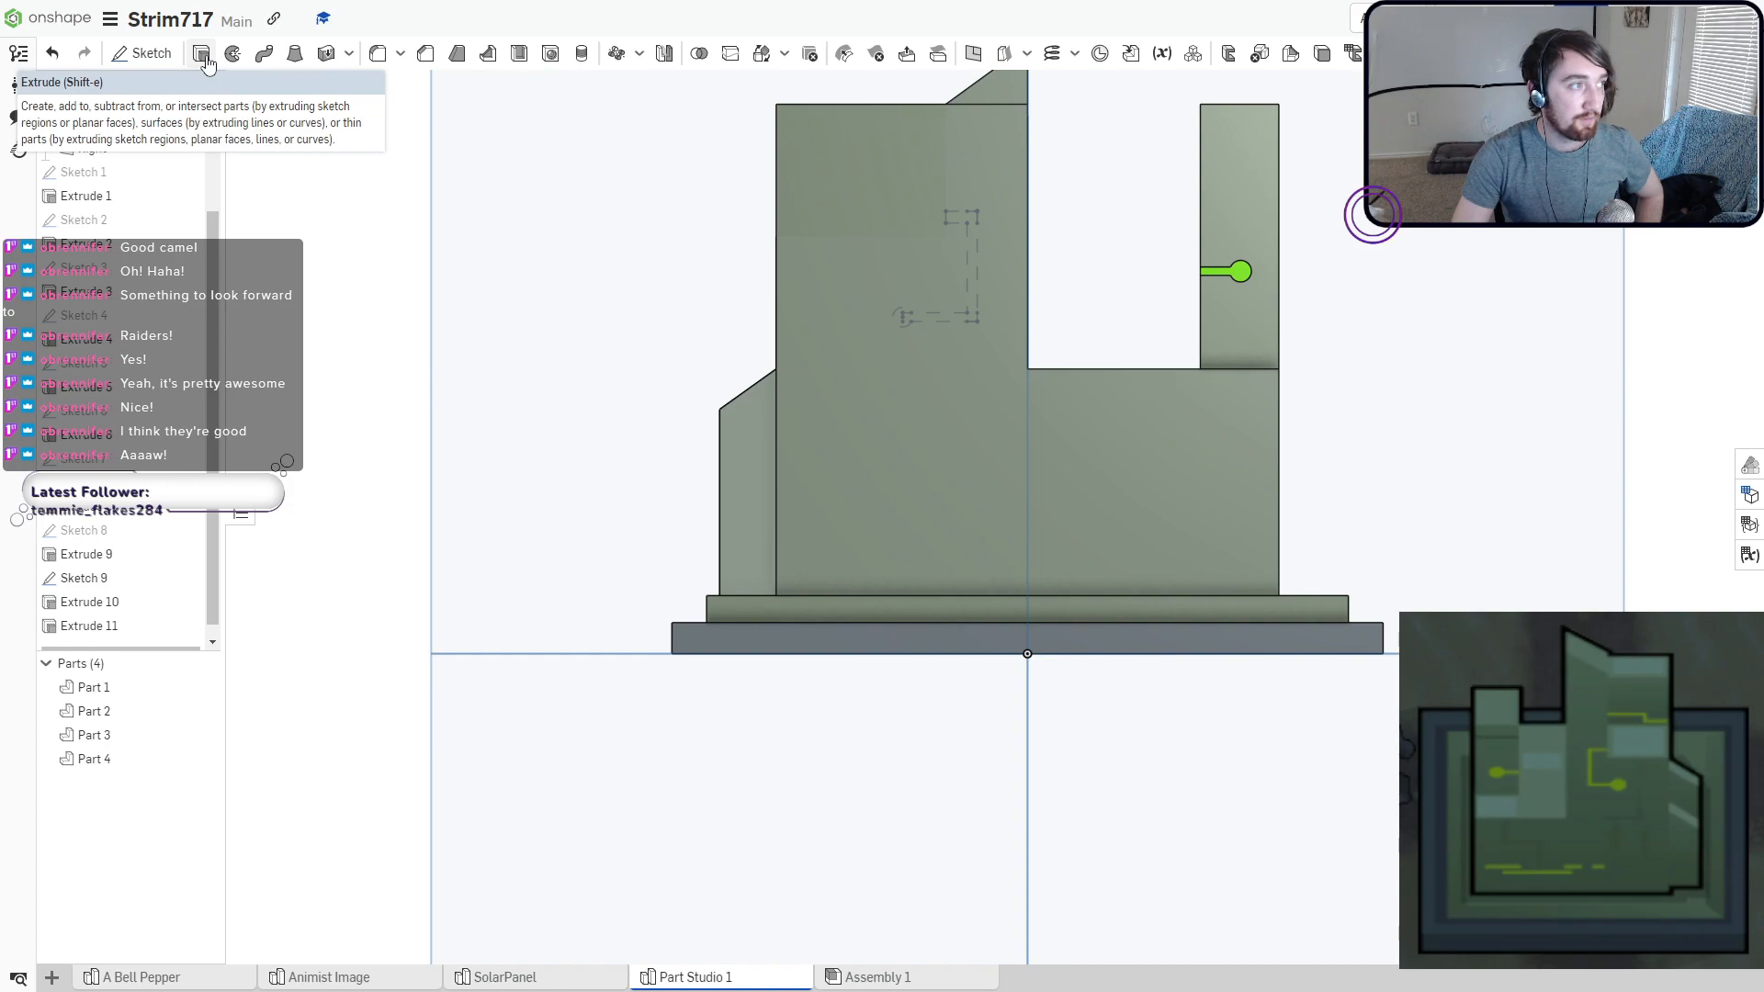
# Start a sketch on the large tower's back face and draw a thin horizontal rectangle inward from its outer vertical edge.
pyautogui.click(143, 52)
pyautogui.click(885, 269)
pyautogui.moveTo(885, 269)
pyautogui.mouseDown(button='right')
pyautogui.moveTo(816, 306)
pyautogui.moveTo(808, 330)
pyautogui.moveTo(902, 417)
pyautogui.moveTo(834, 395)
pyautogui.moveTo(863, 294)
pyautogui.mouseUp(button='right')
pyautogui.press('n')
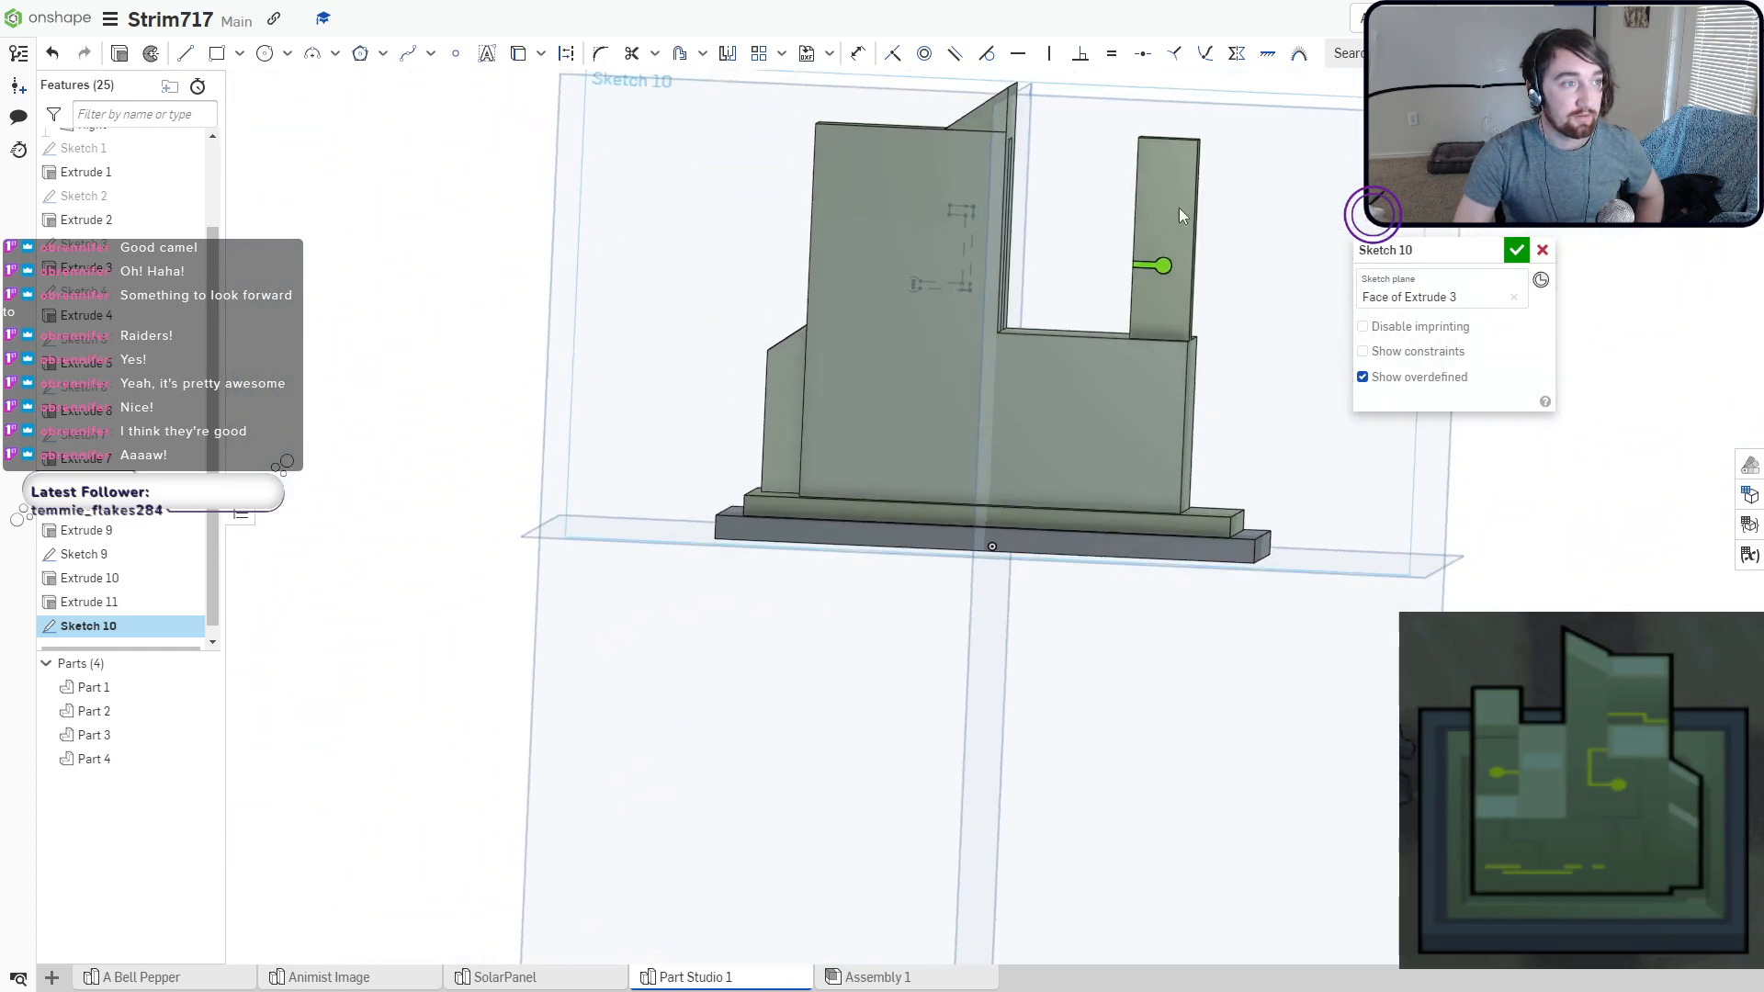
pyautogui.scroll(5, 924, 207)
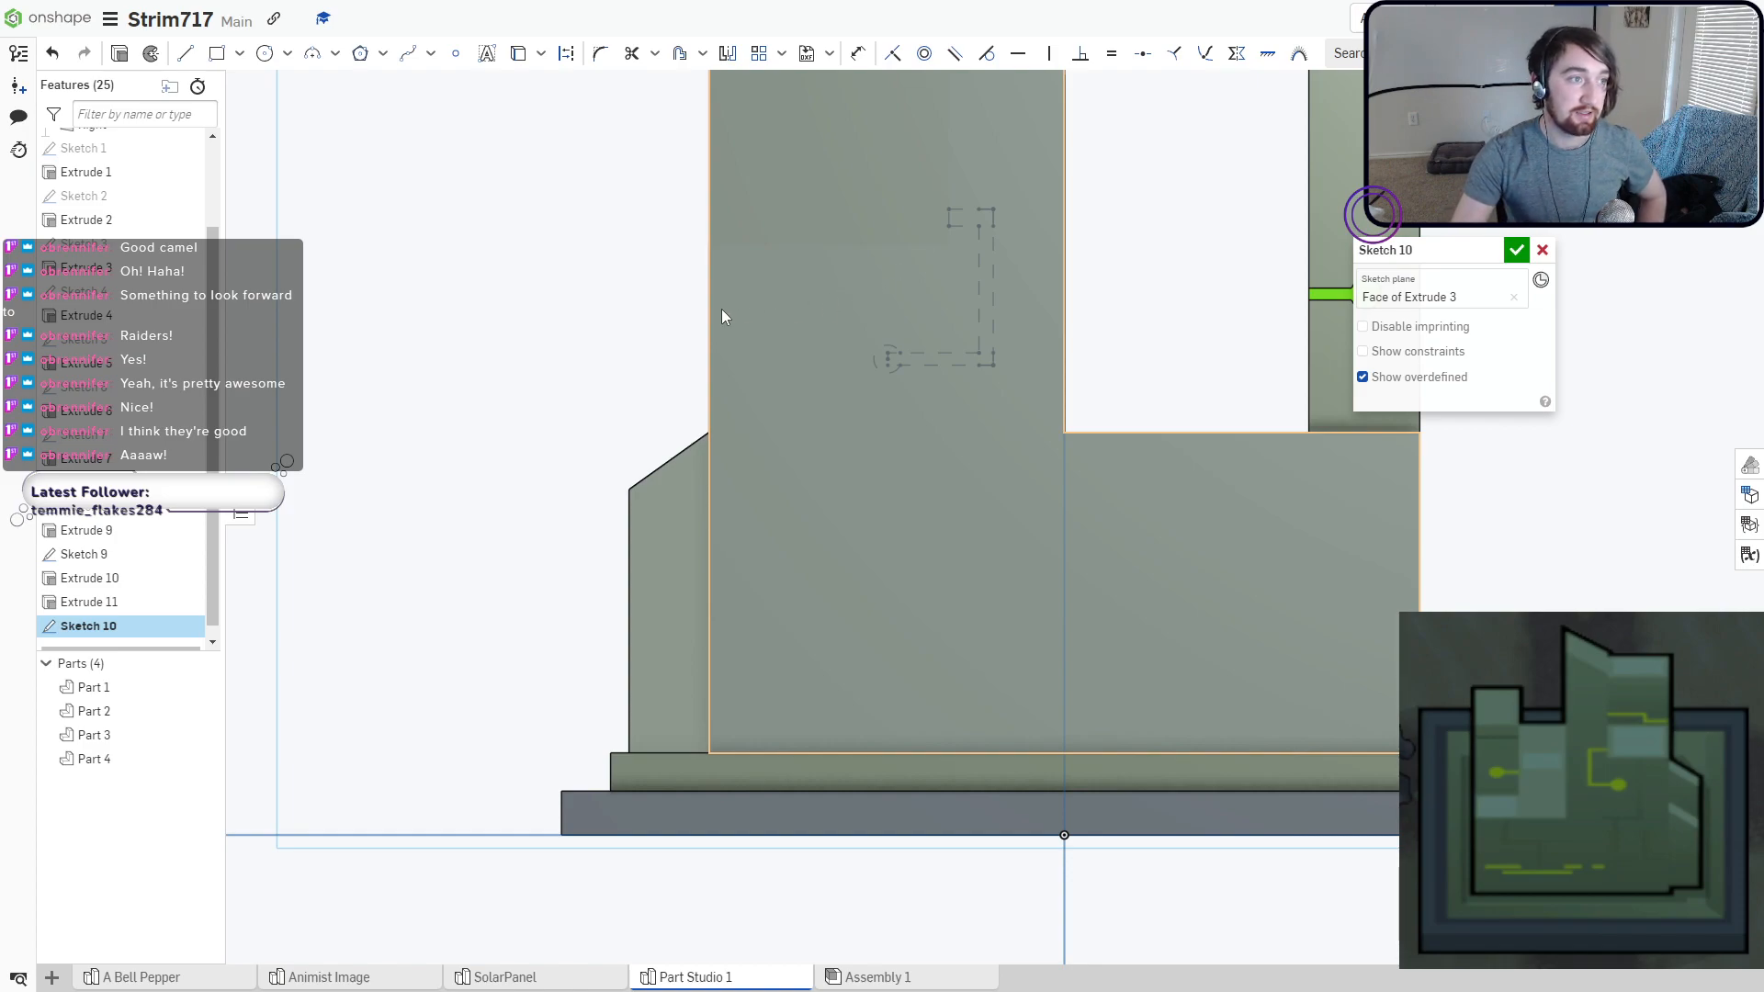
pyautogui.moveTo(780, 348)
pyautogui.mouseDown(button='right')
pyautogui.moveTo(956, 365)
pyautogui.moveTo(933, 384)
pyautogui.moveTo(863, 353)
pyautogui.moveTo(775, 363)
pyautogui.mouseUp(button='right')
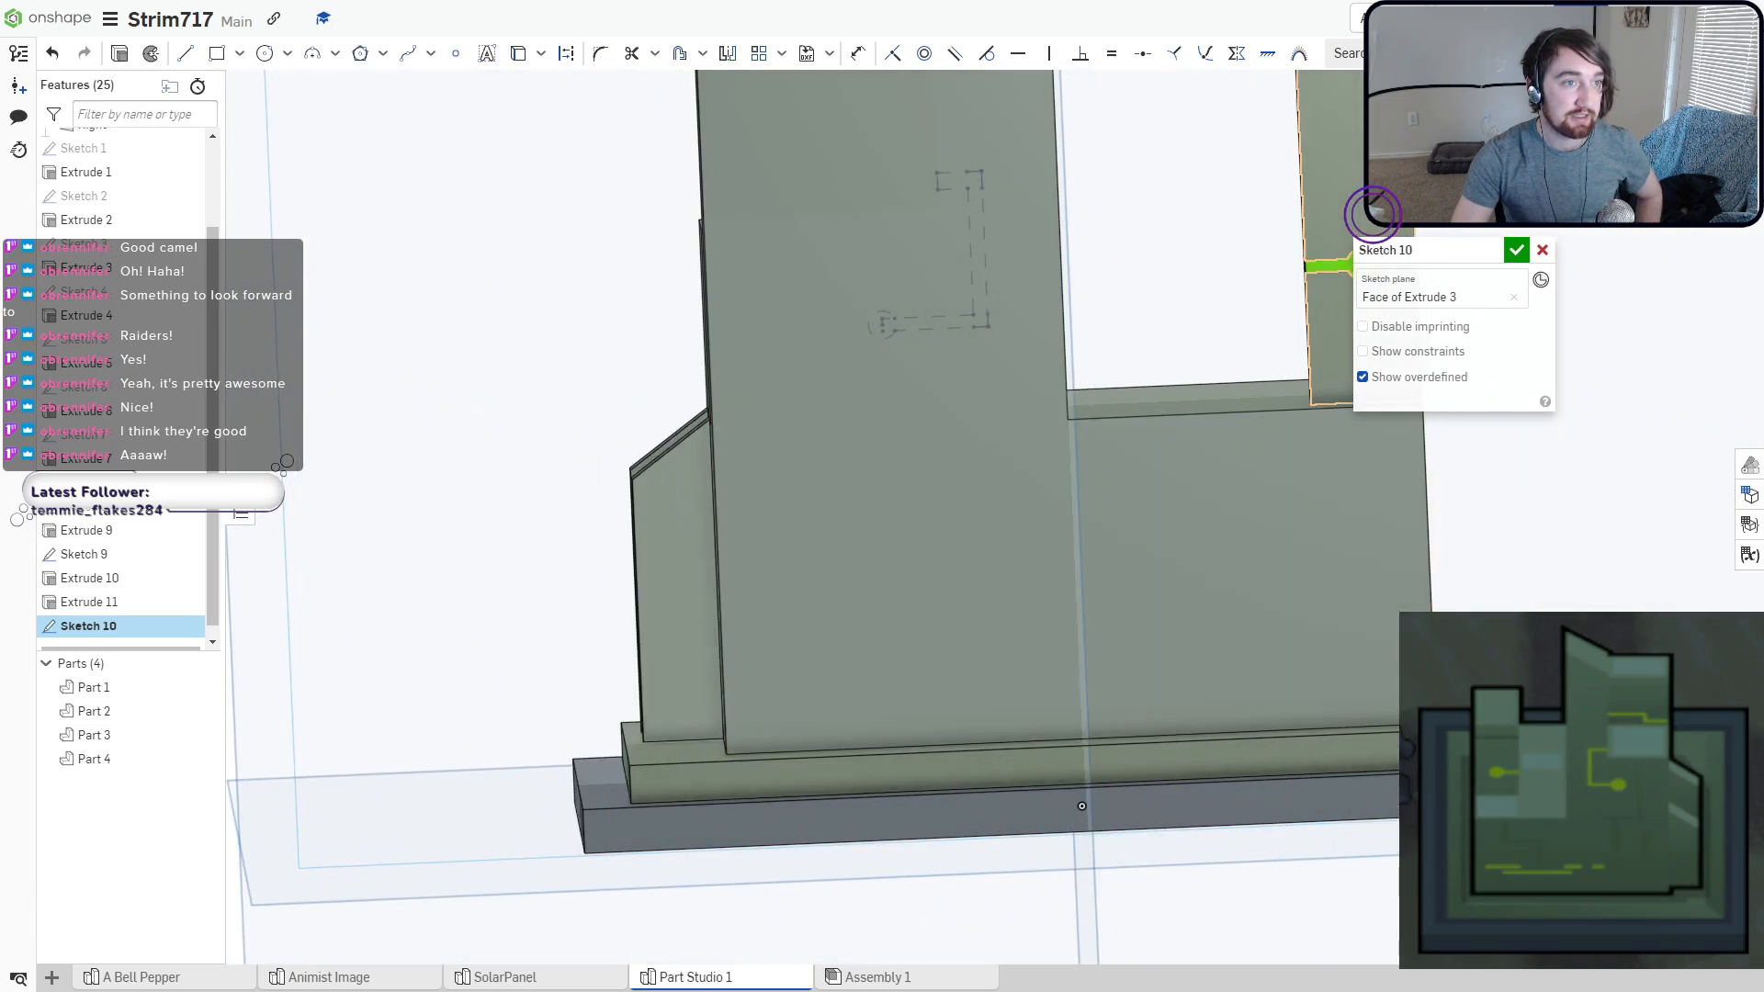
pyautogui.press('n')
pyautogui.scroll(5, 946, 220)
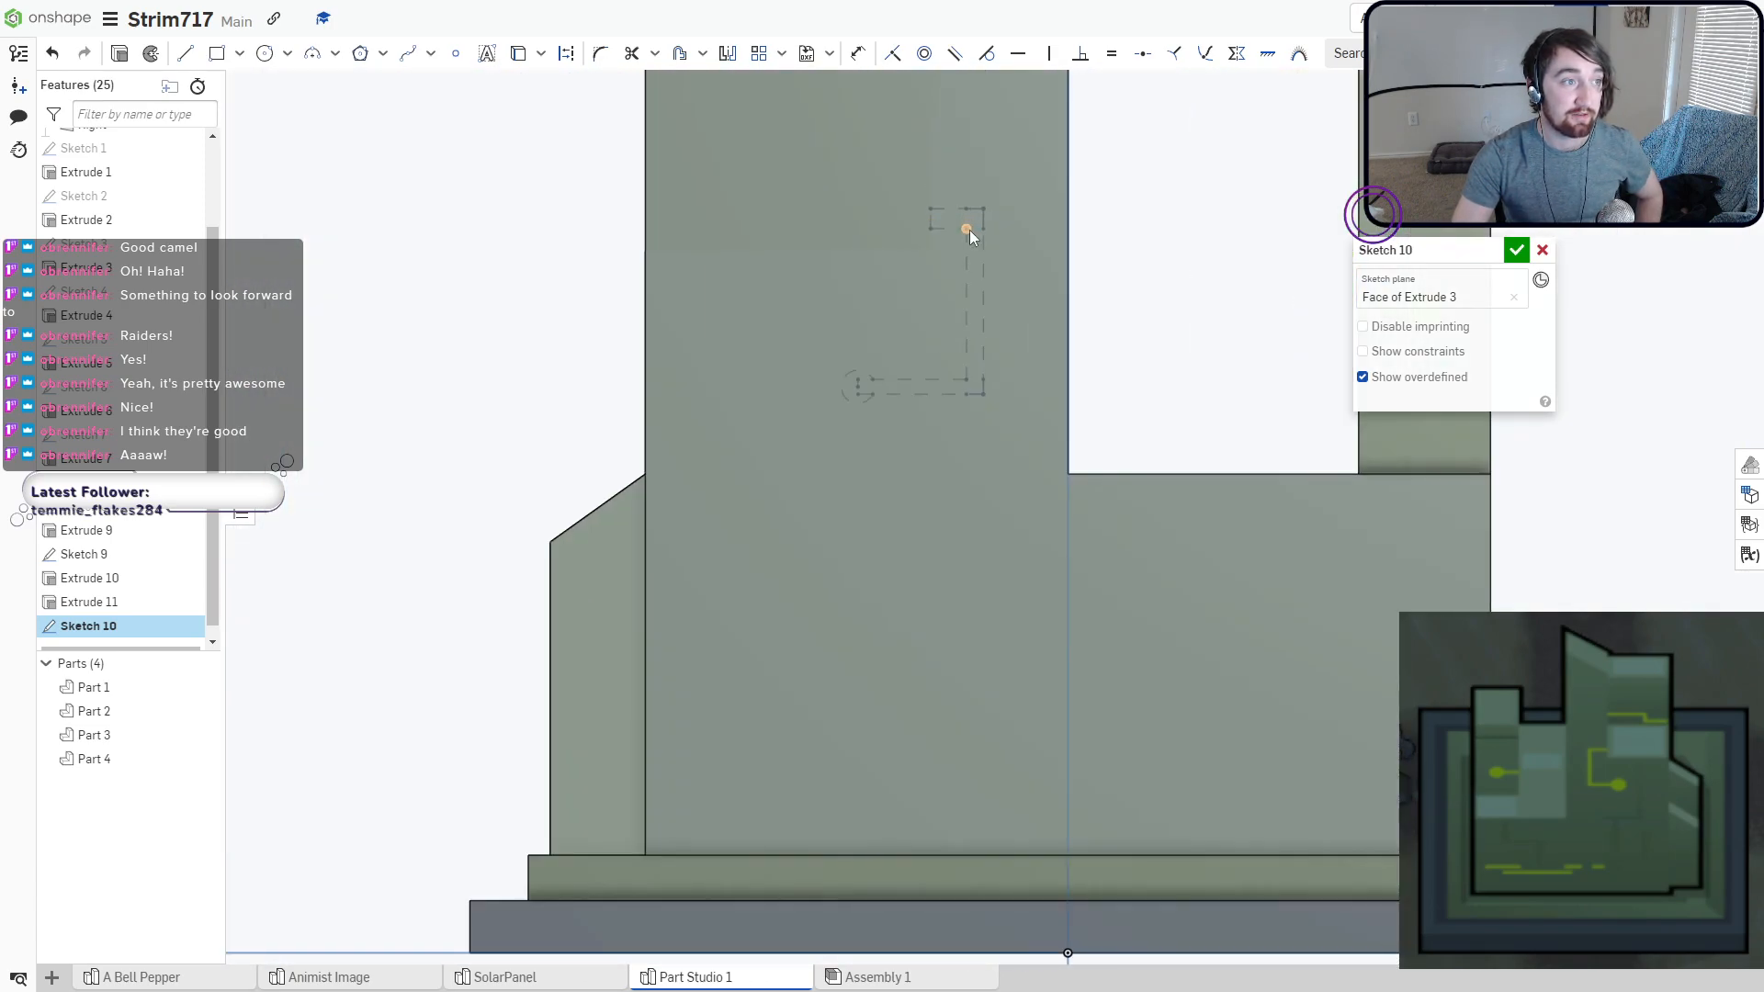
pyautogui.click(215, 57)
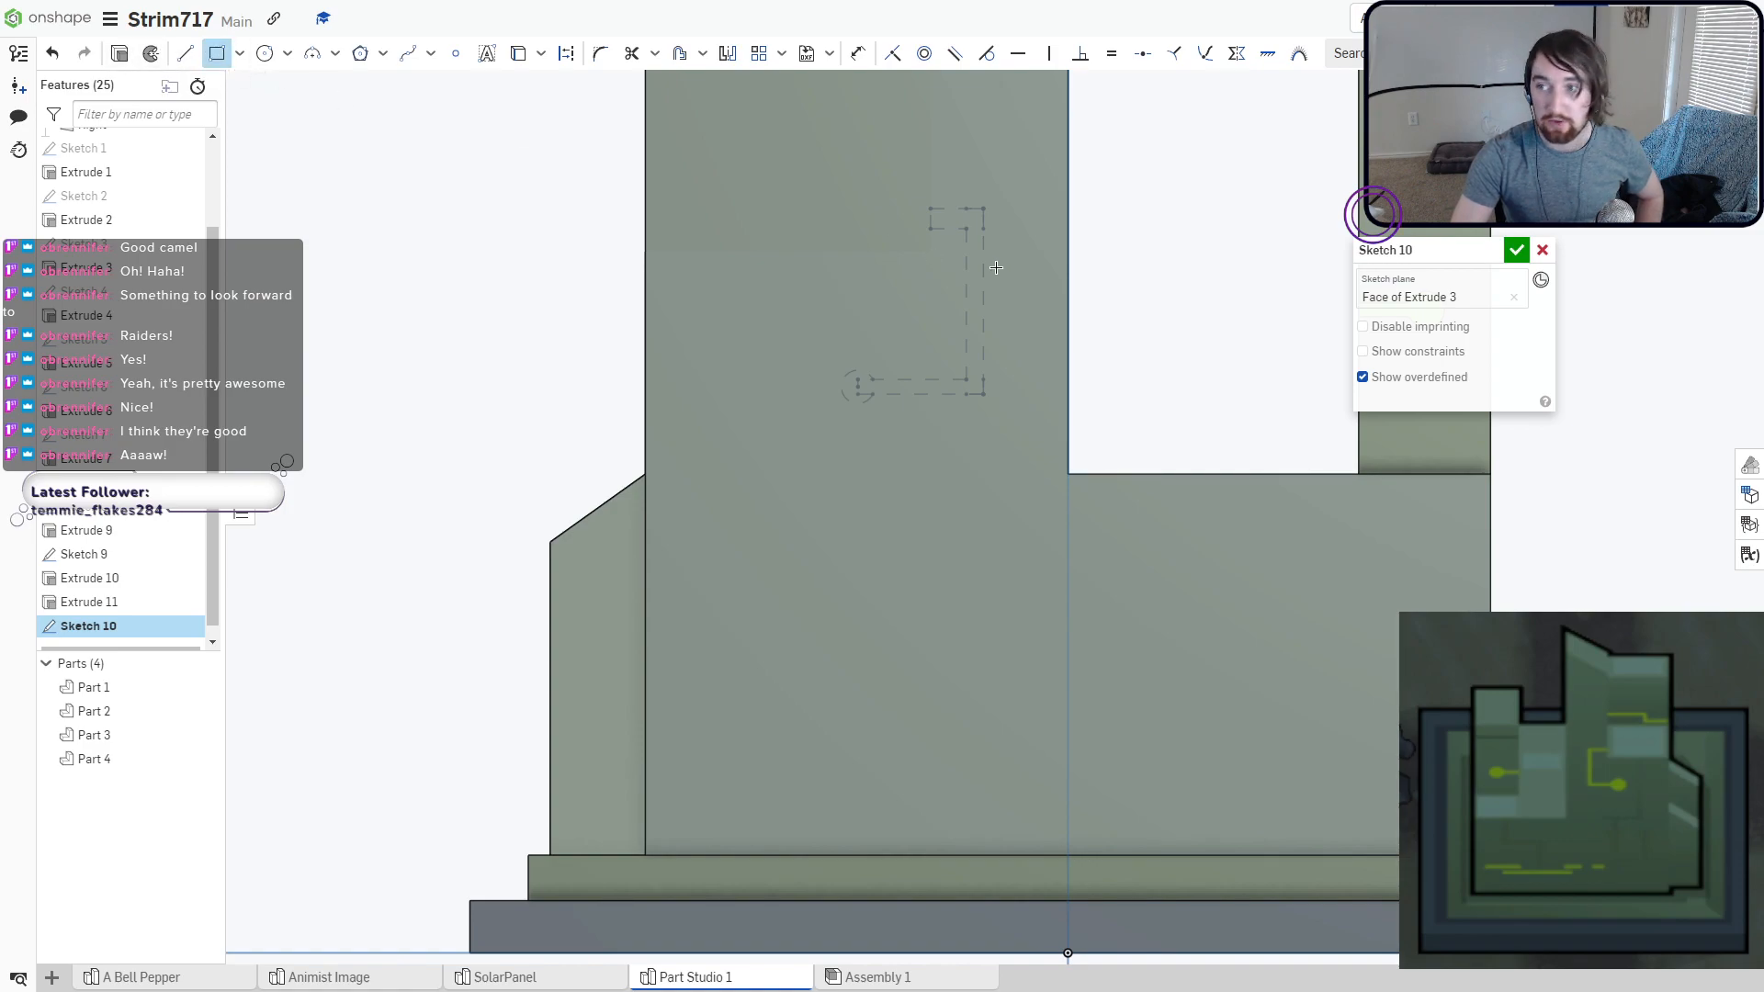
pyautogui.click(647, 319)
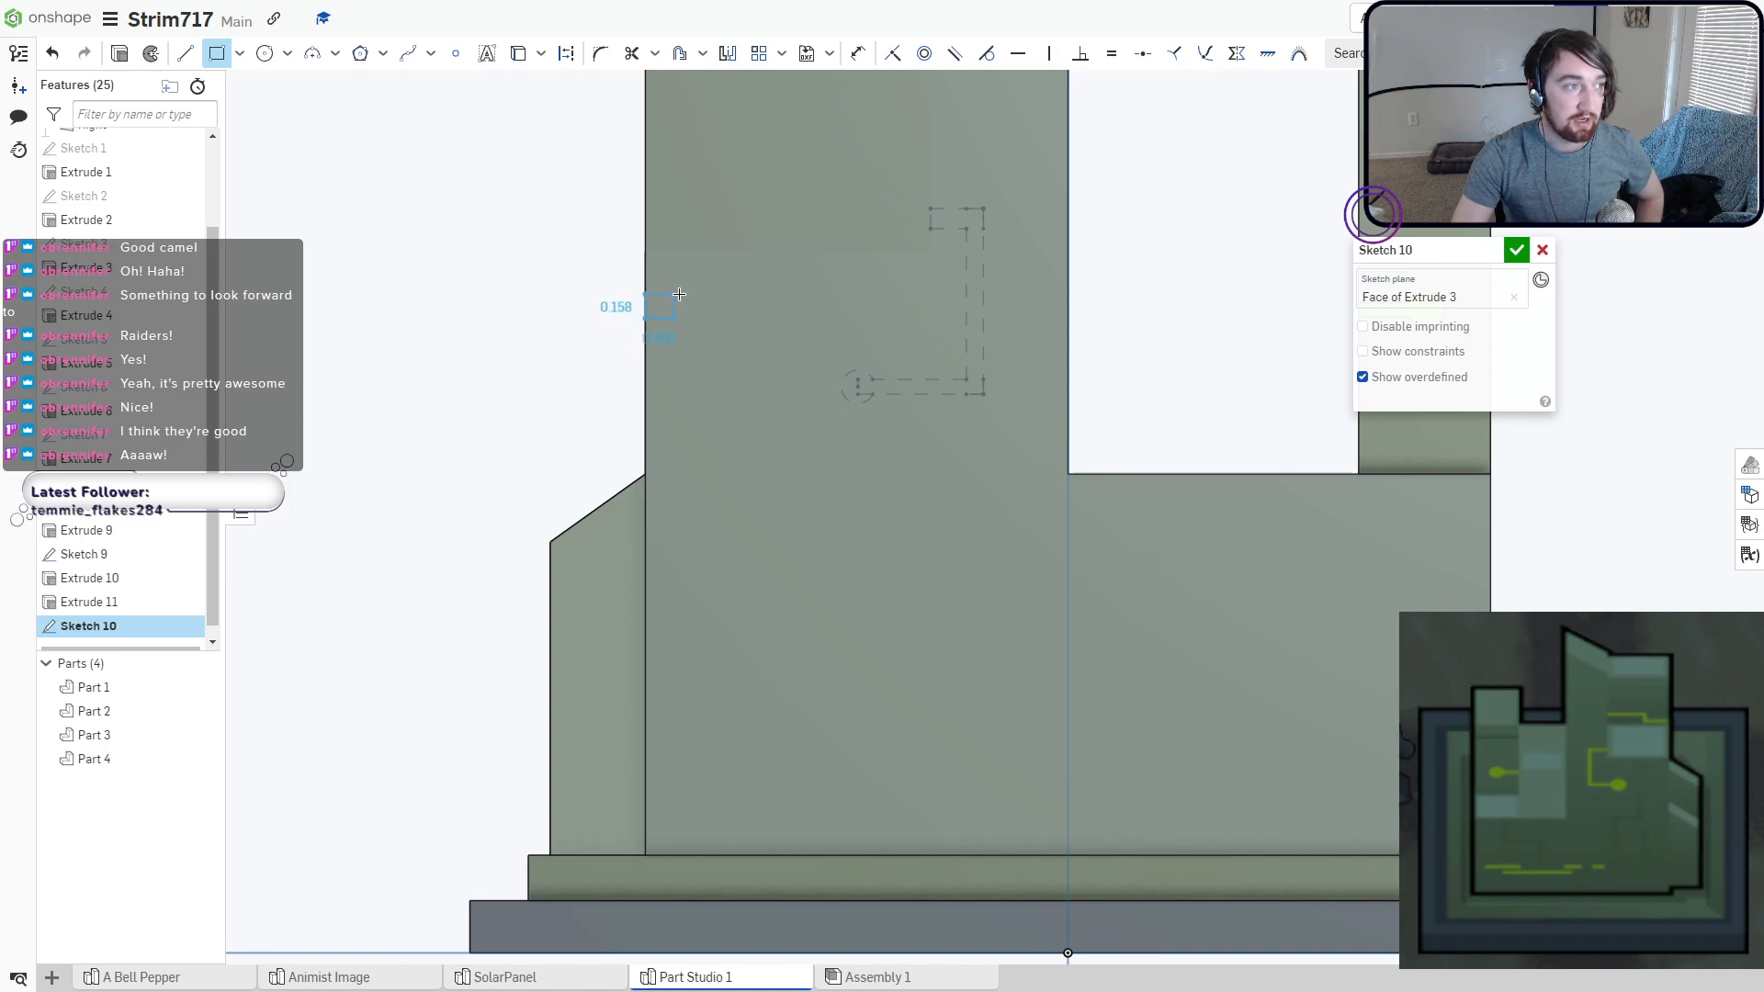
pyautogui.click(817, 297)
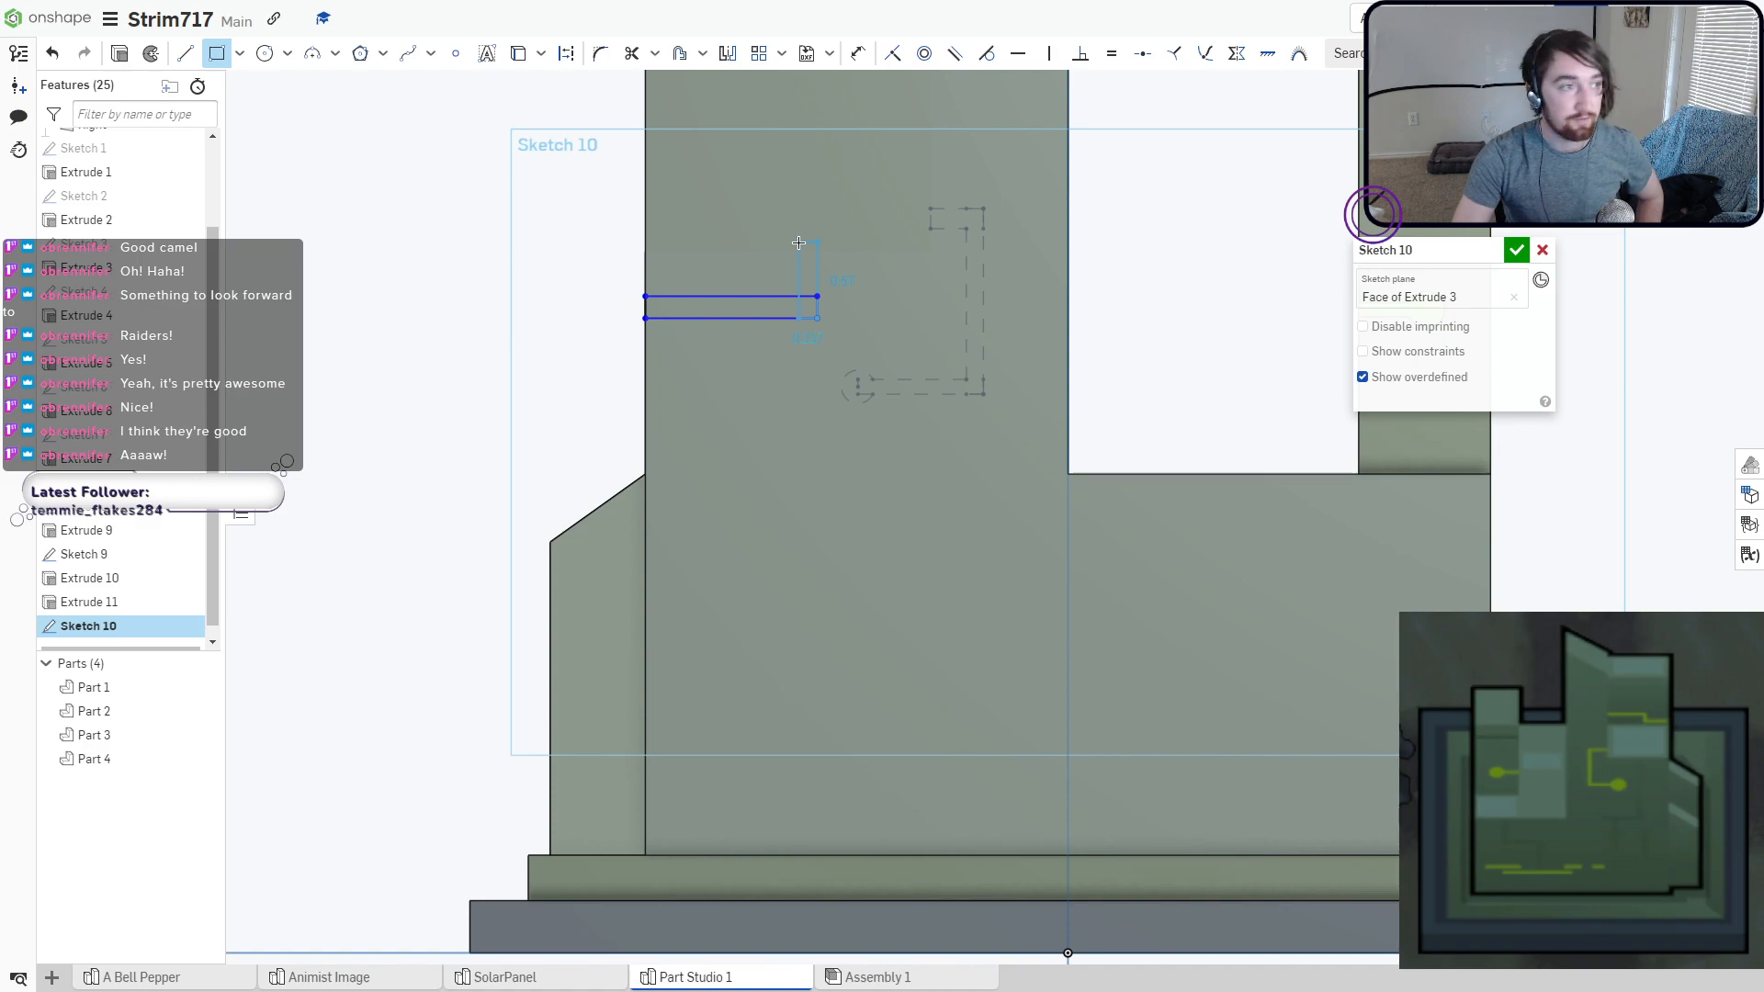
# Draw a vertical rectangle about 0.131 cm wide up from the first one's inner end, and a horizontal one about 1.518 cm long from its top.
pyautogui.click(800, 242)
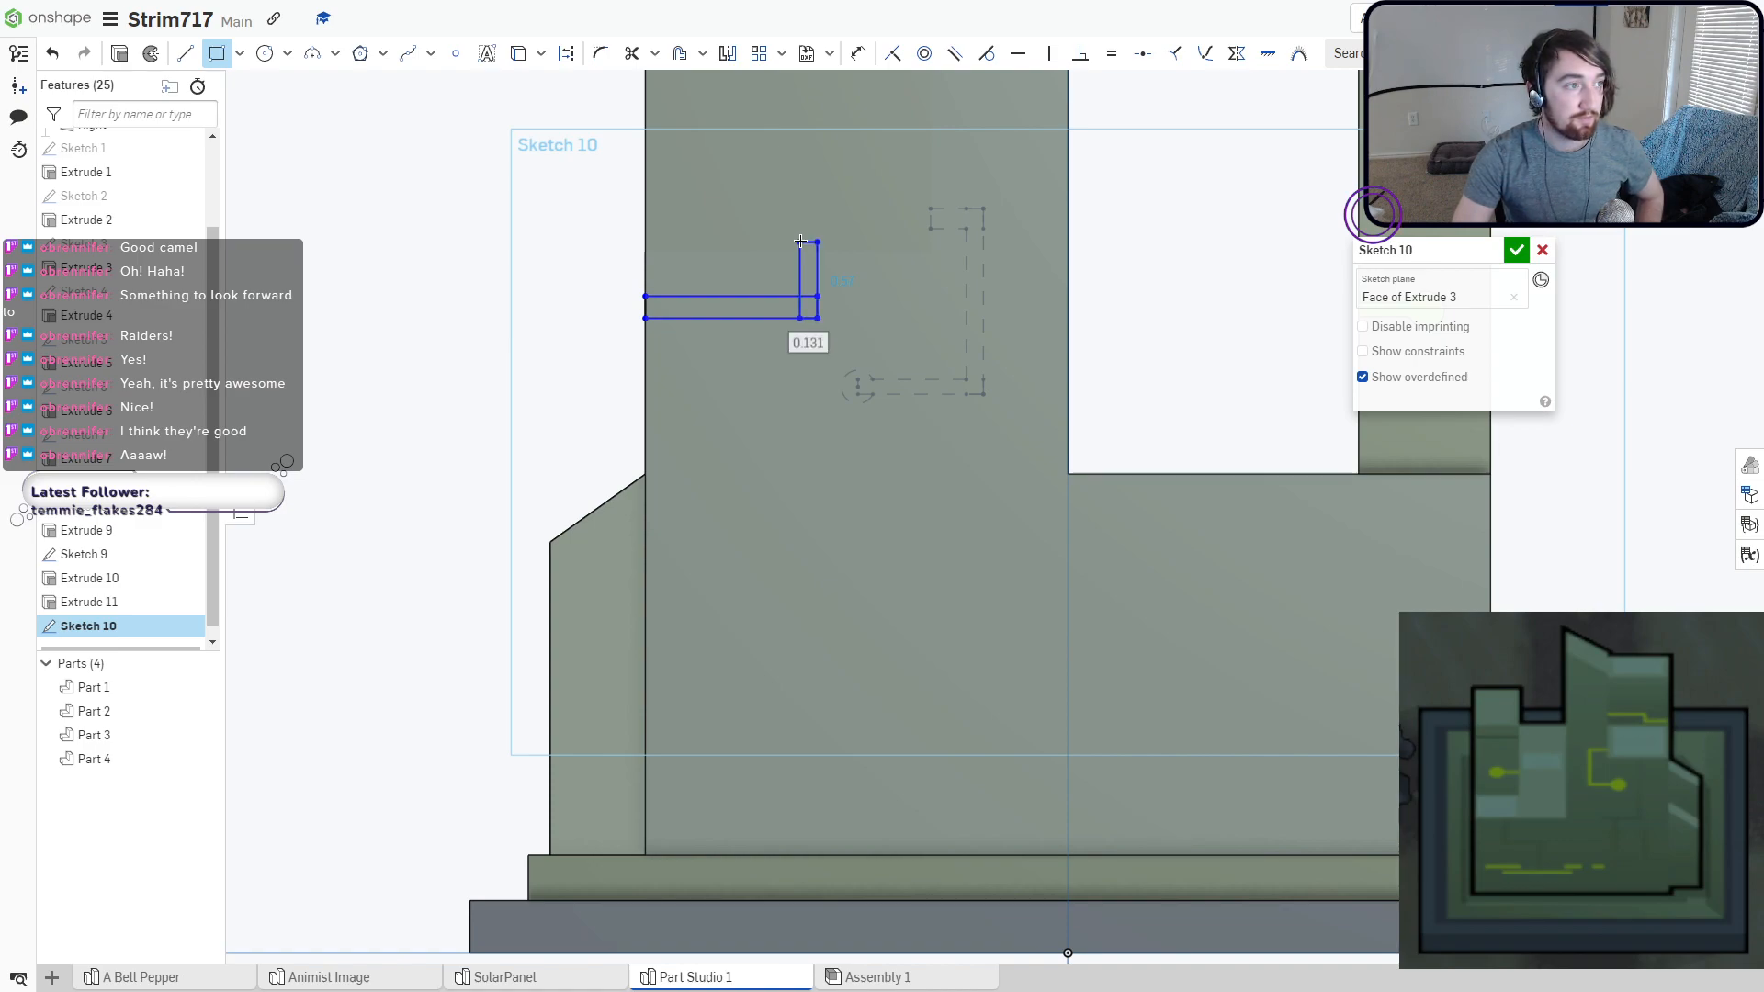
pyautogui.click(799, 243)
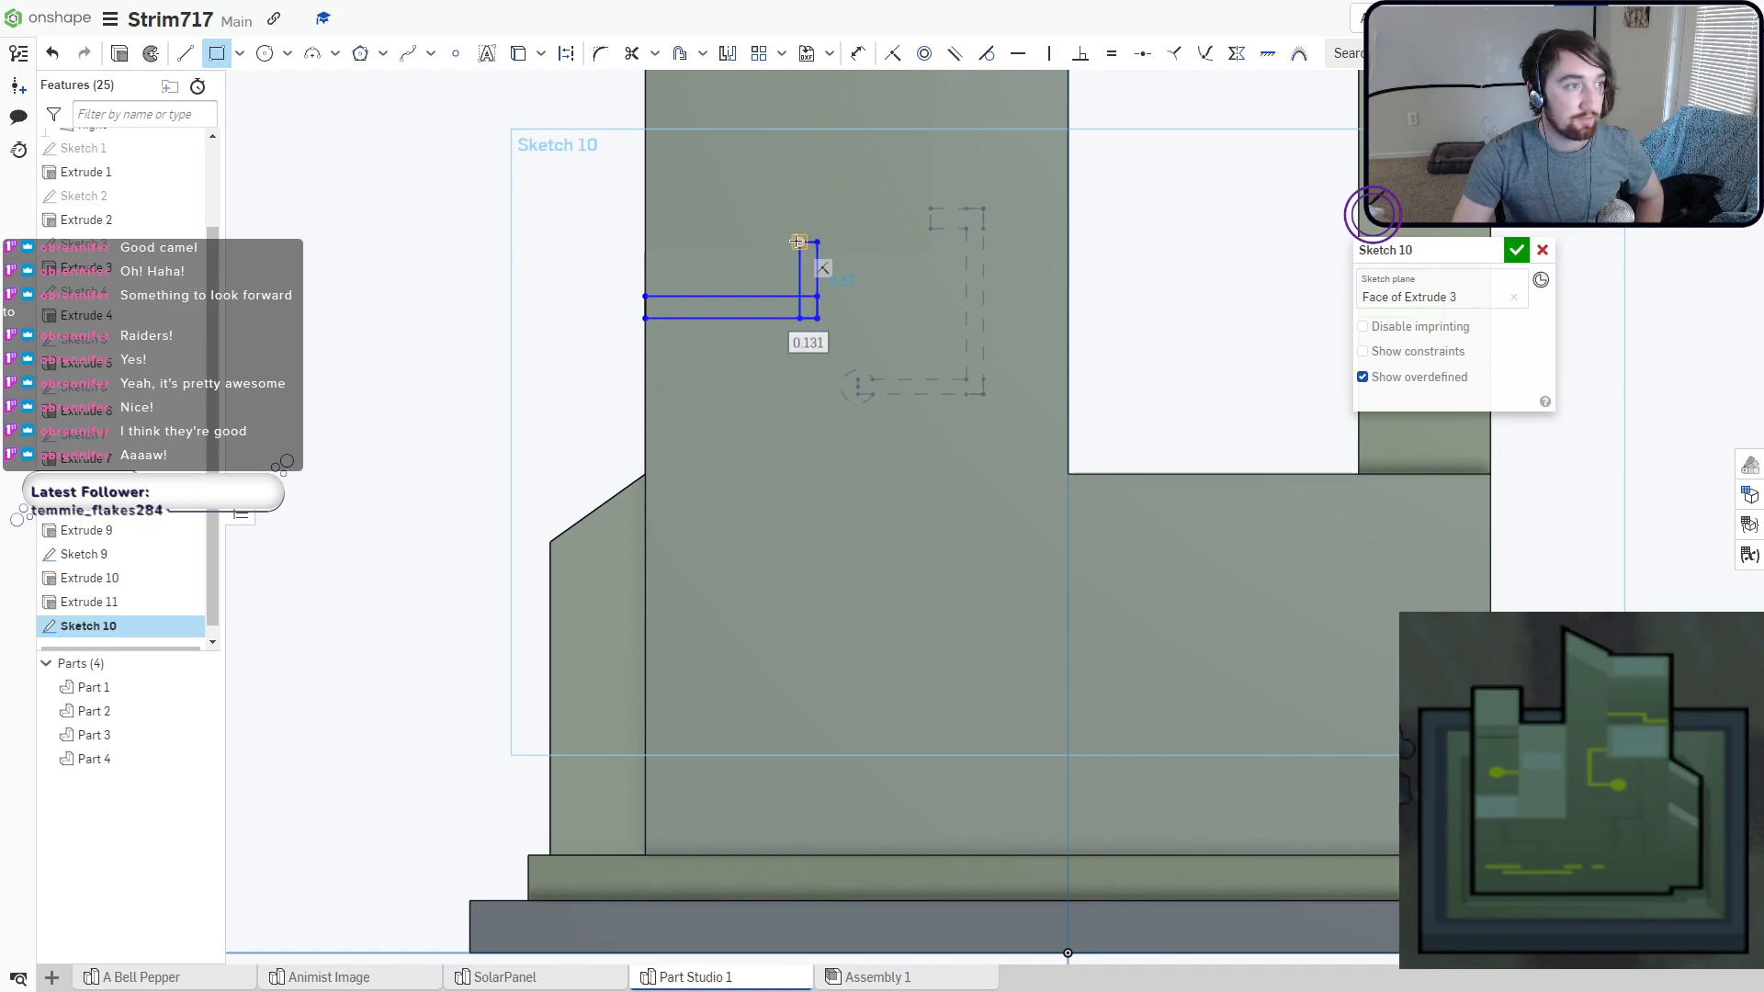
pyautogui.click(1002, 259)
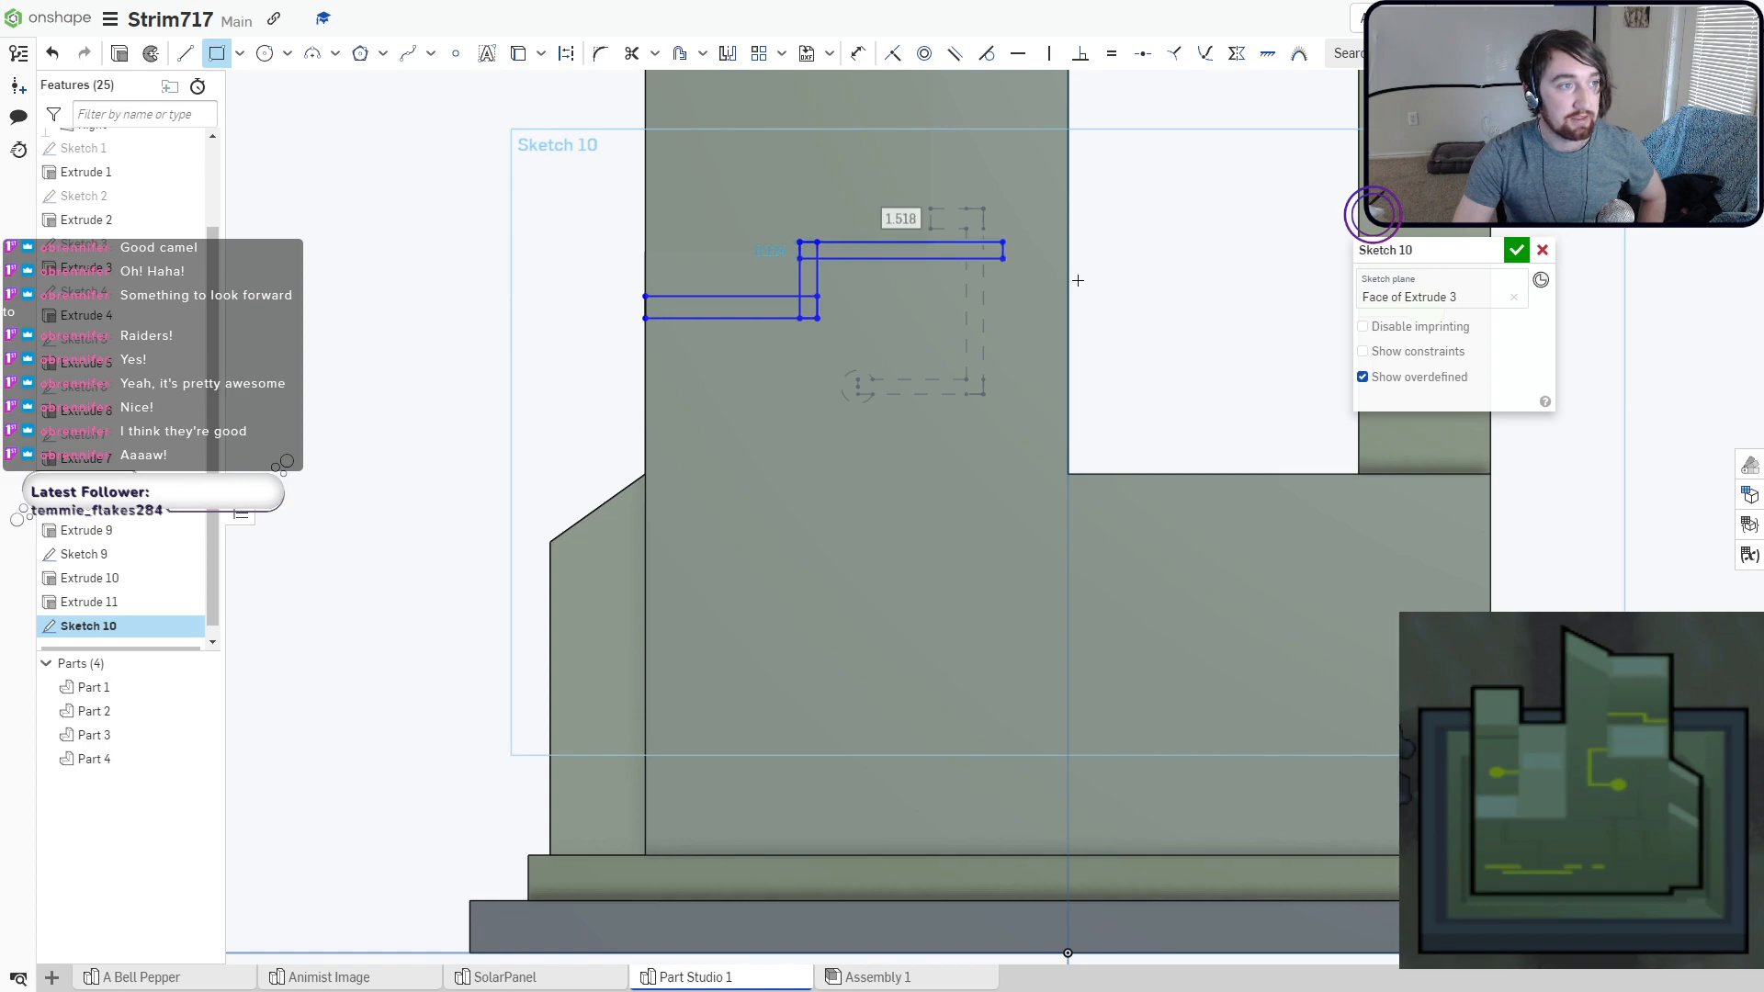
# Draw a circle about 0.259 cm in diameter centred on the free end of the upper horizontal rectangle.
pyautogui.moveTo(1057, 317); pyautogui.dragTo(919, 266, button='right')
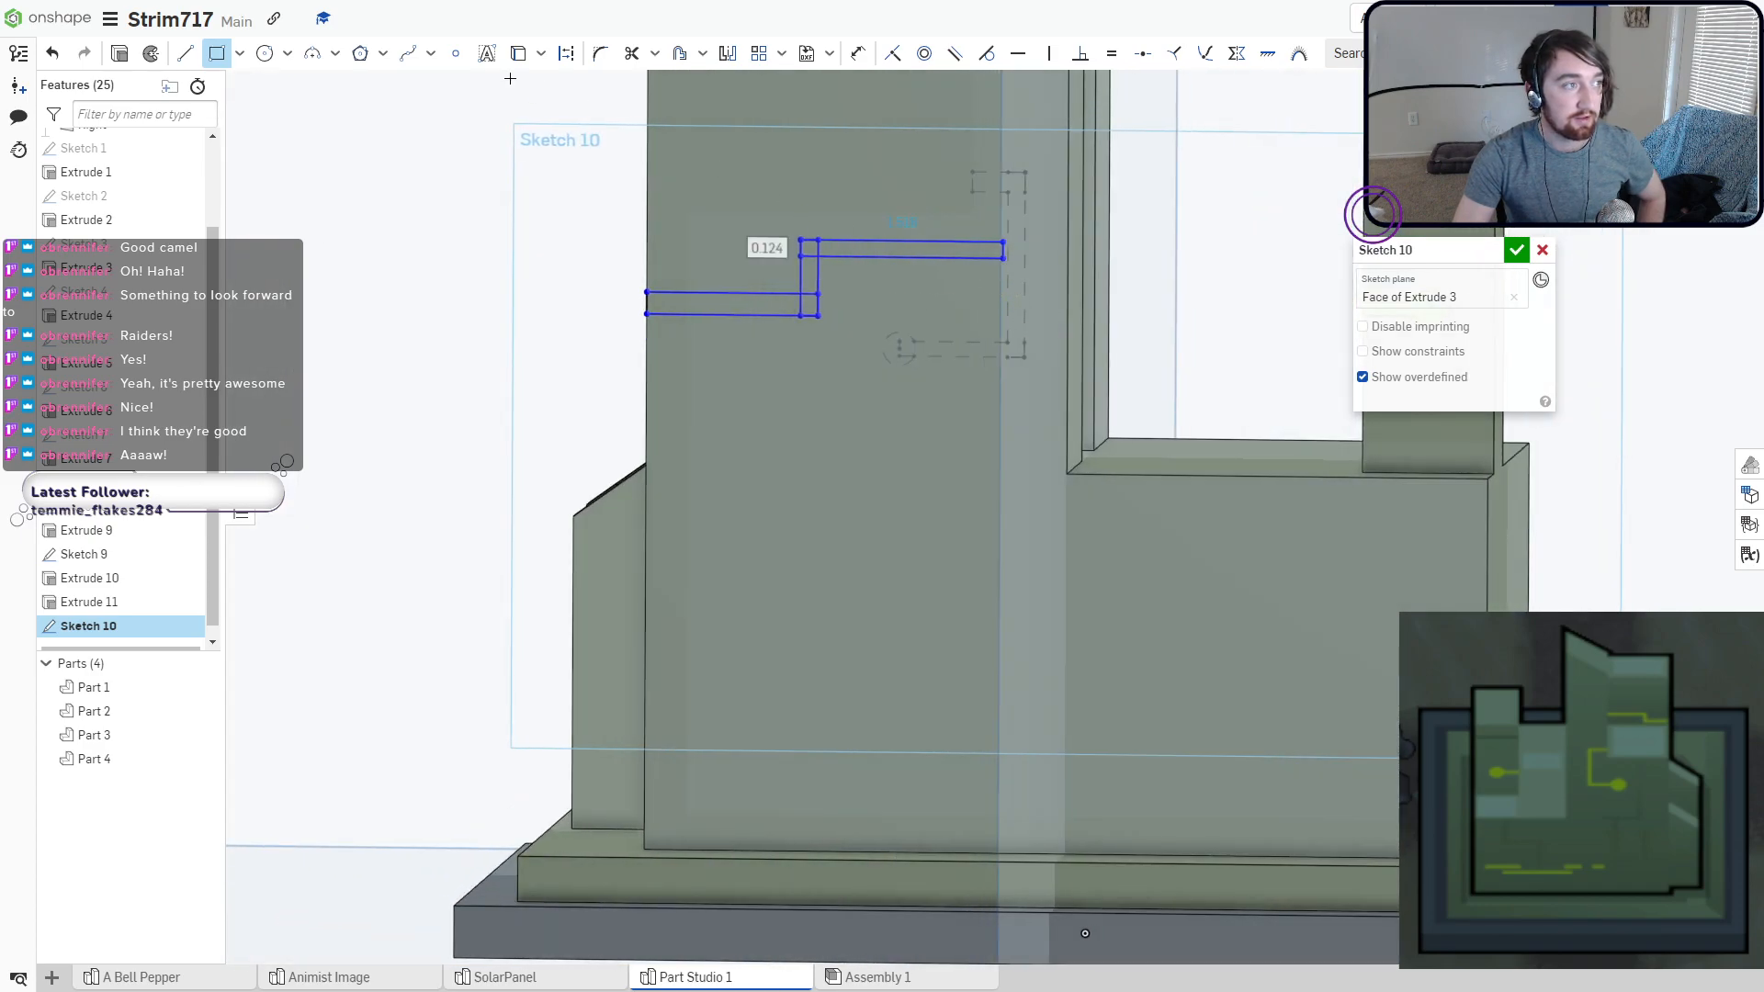
pyautogui.click(266, 53)
pyautogui.press('n')
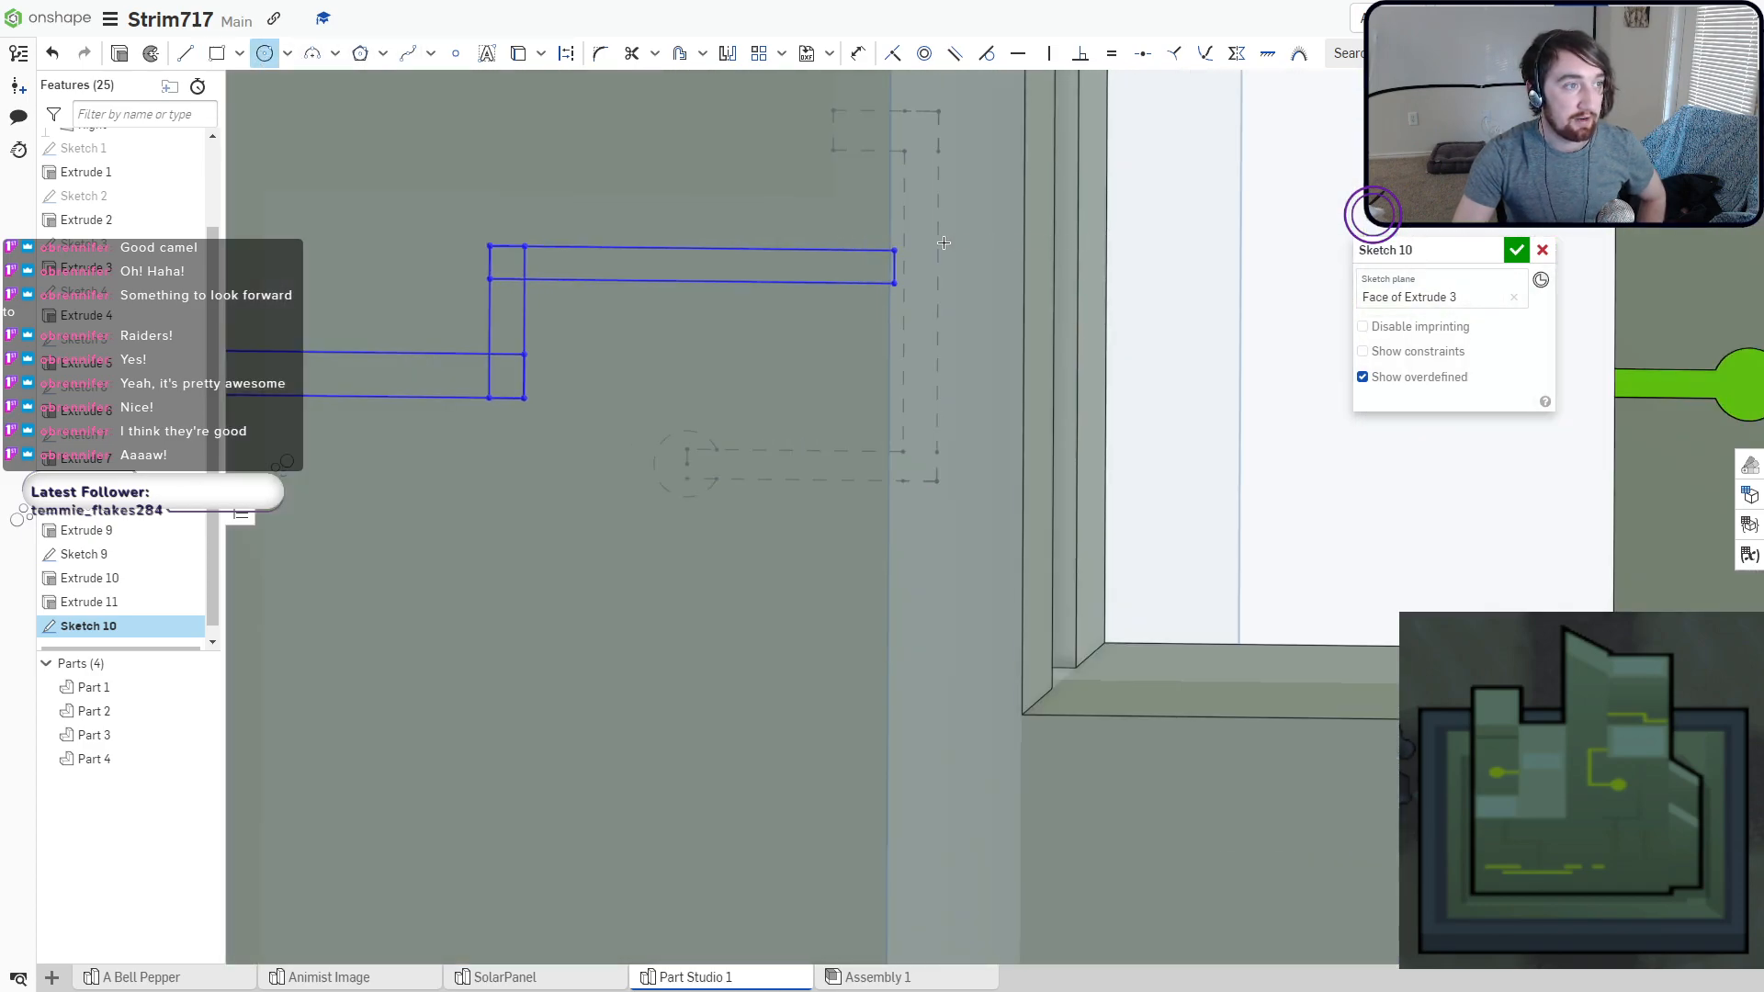
pyautogui.click(892, 265)
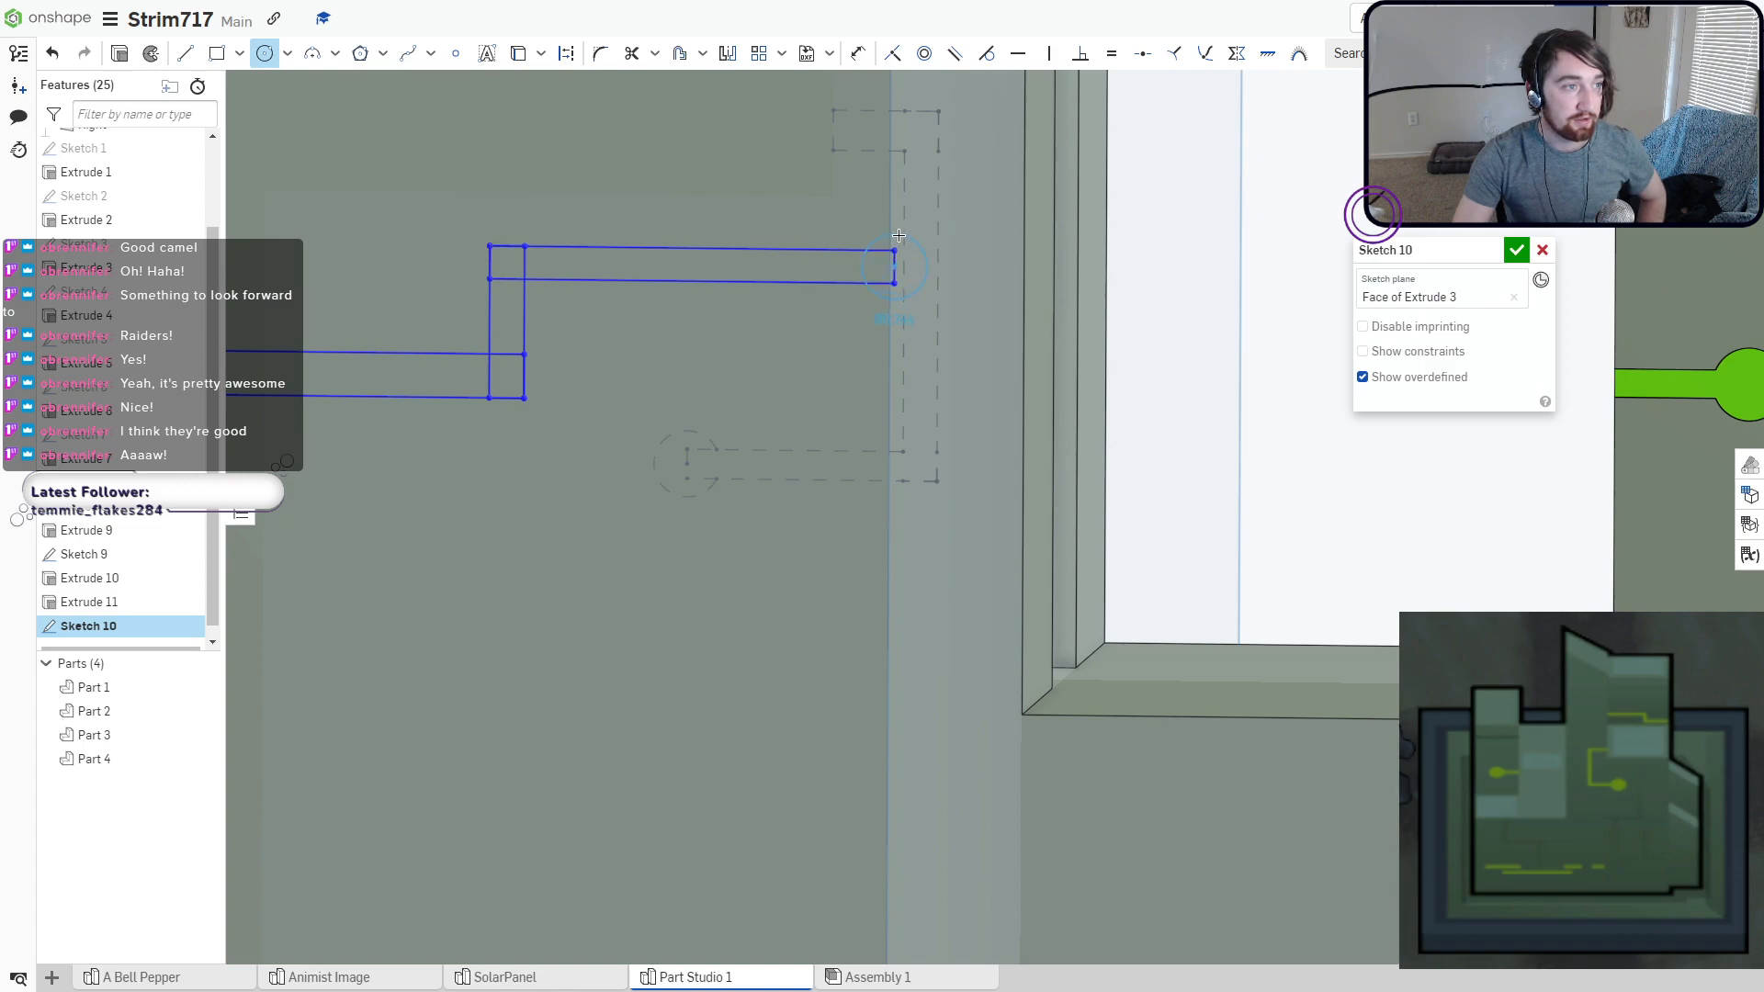
pyautogui.click(899, 234)
pyautogui.scroll(-3, 838, 333)
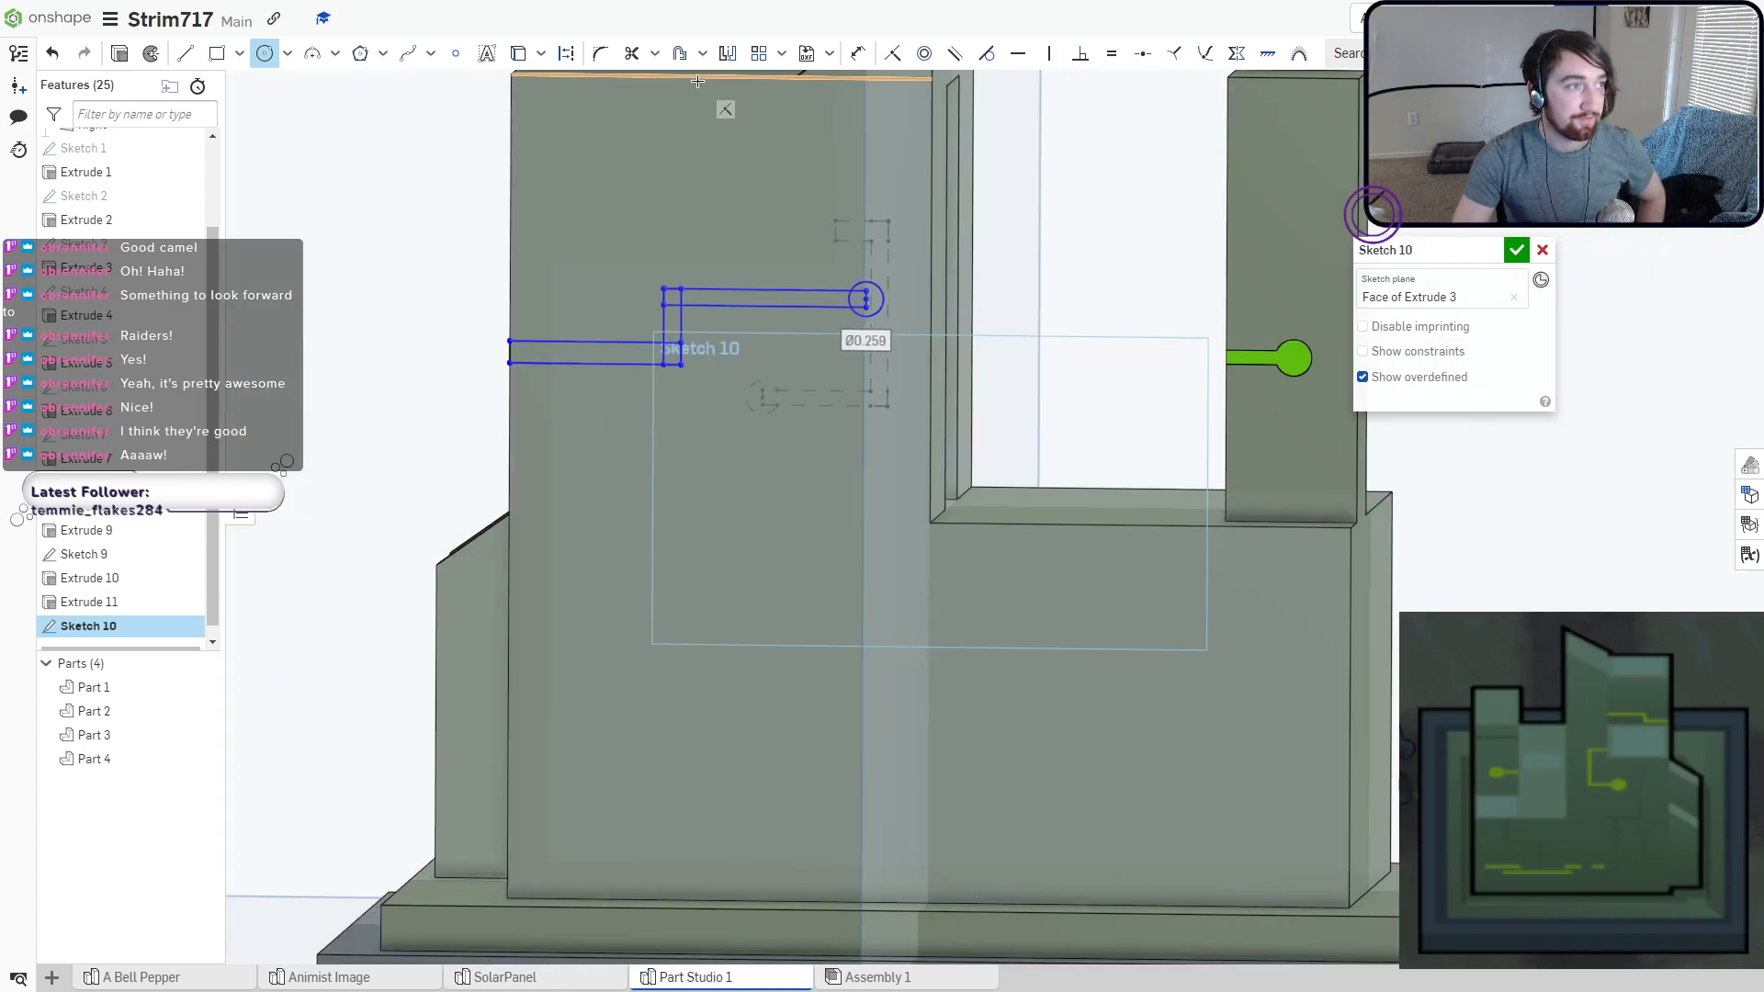
# Trim the overlapping lines where the trace rectangles meet so they form one continuous stepped outline, and finish the sketch.
pyautogui.click(632, 55)
pyautogui.scroll(3, 837, 260)
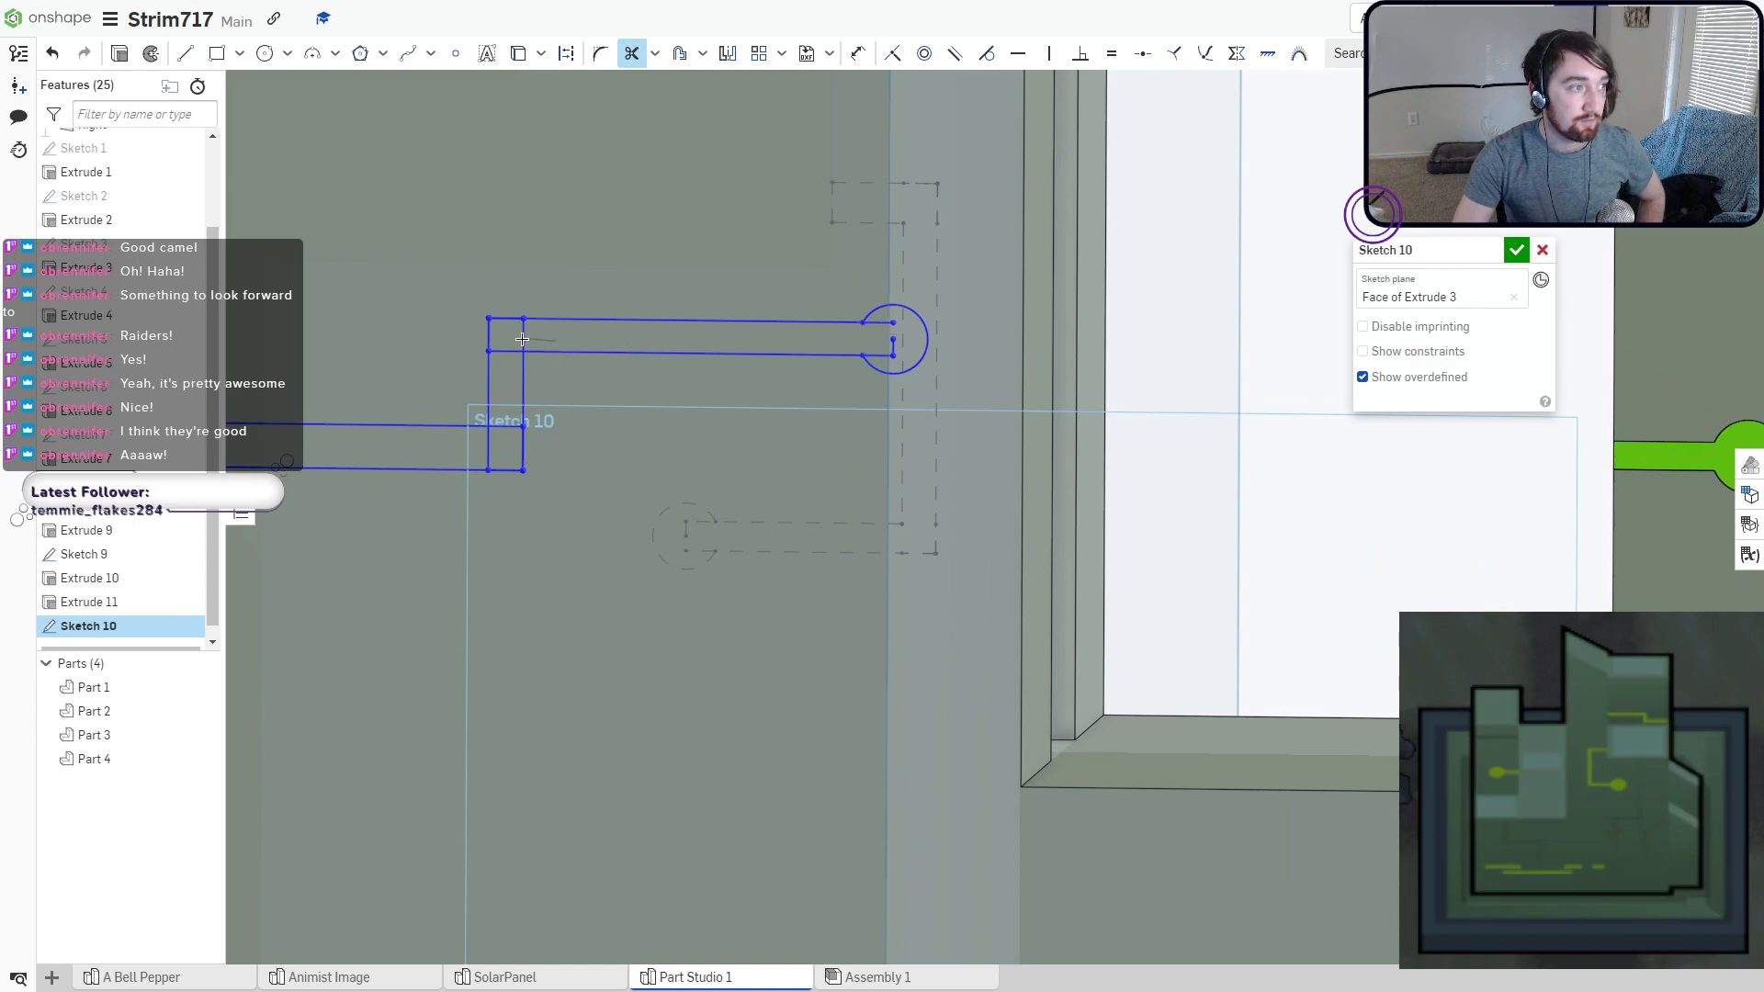
pyautogui.moveTo(474, 453); pyautogui.dragTo(466, 451)
pyautogui.scroll(-3, 518, 426)
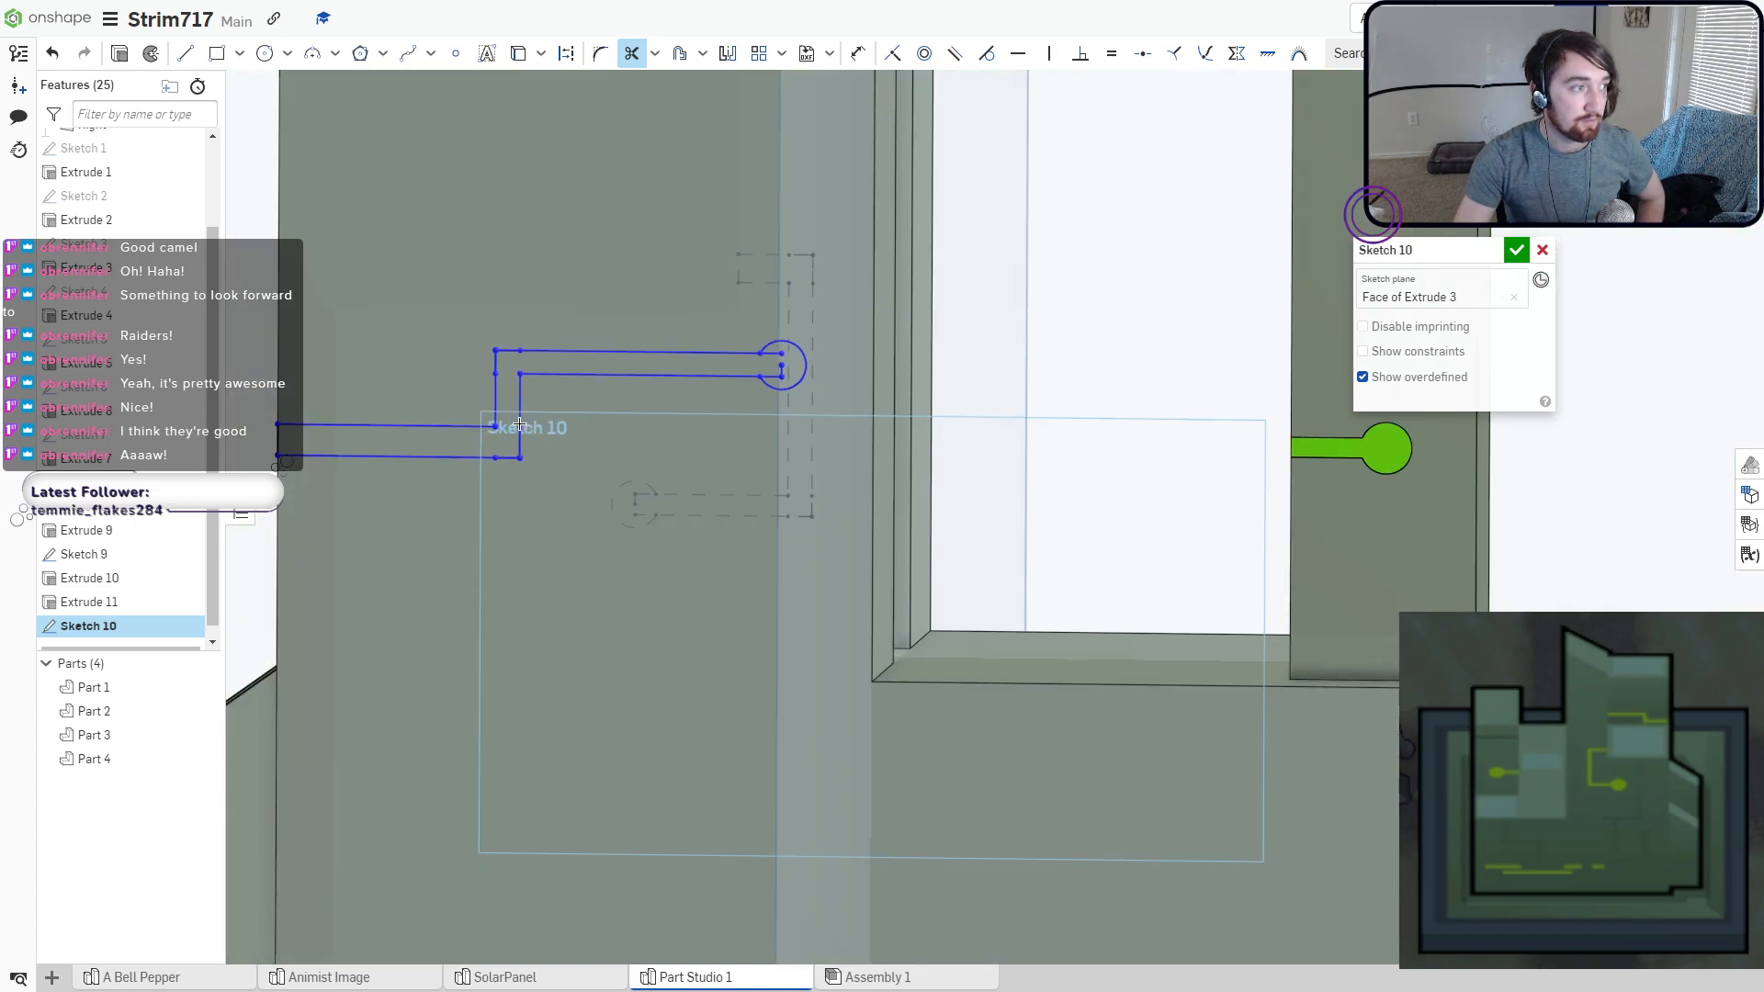
pyautogui.moveTo(523, 426); pyautogui.dragTo(756, 447, button='middle')
pyautogui.click(1516, 251)
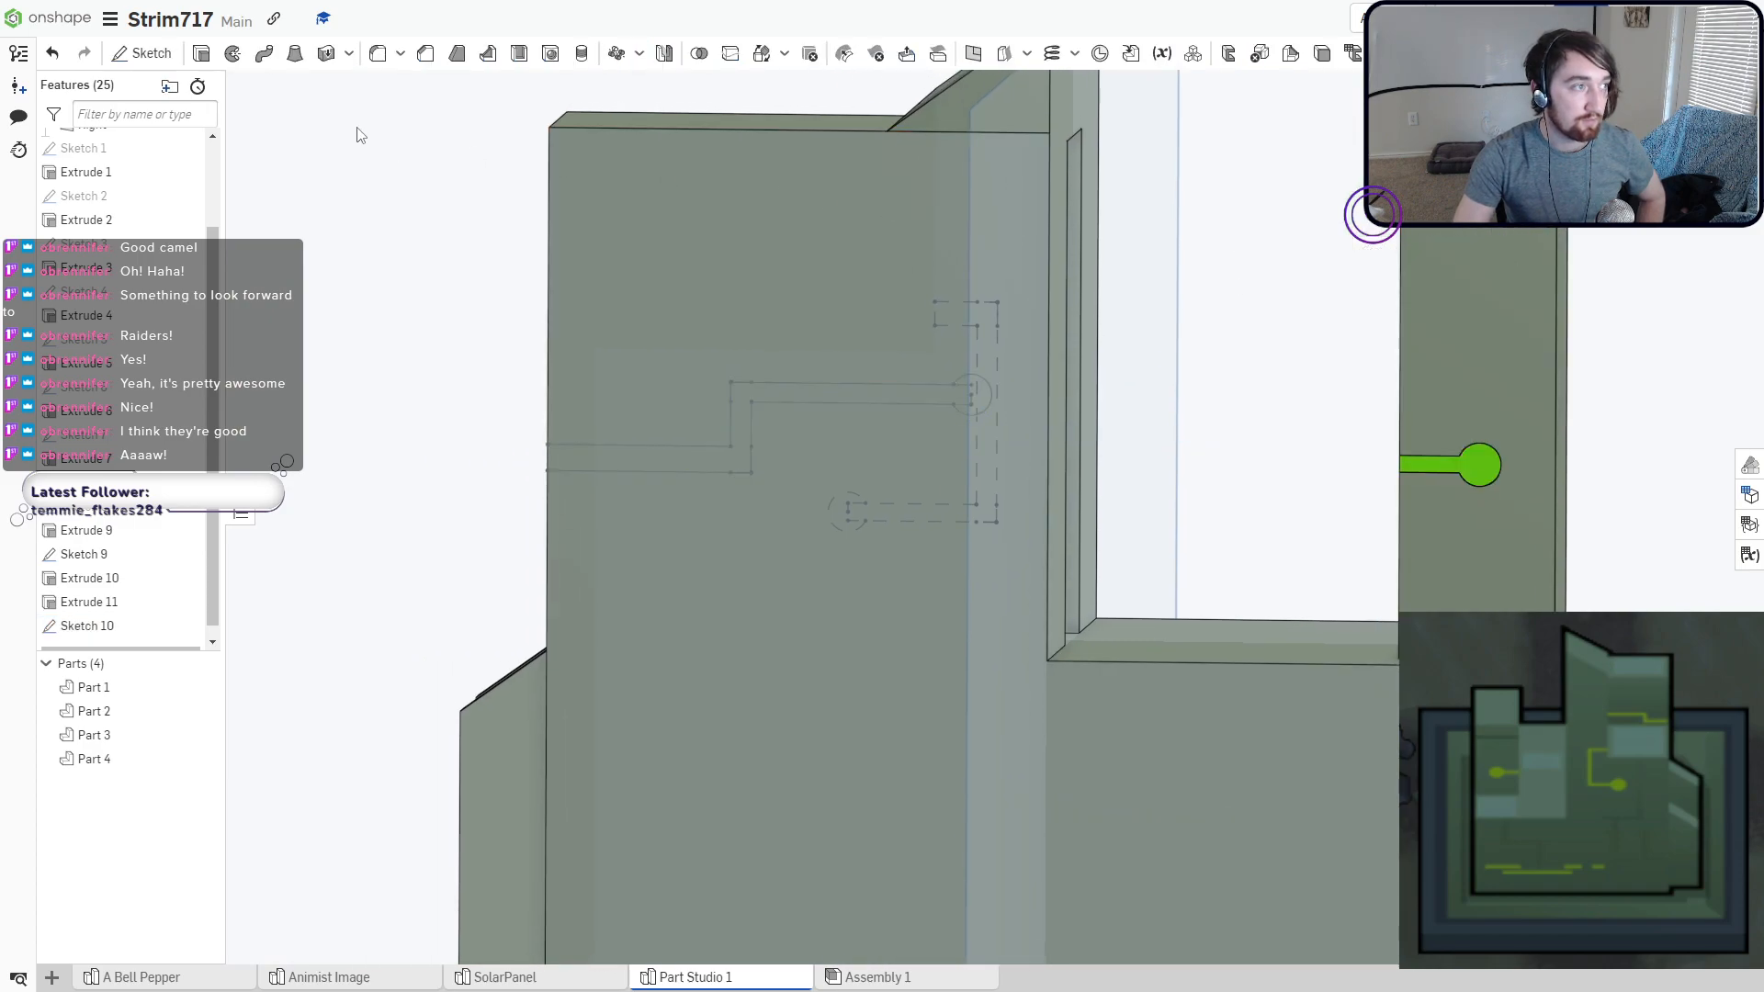
# Extrude the stepped trace region of Sketch 10 as a cut about 1.88 cm deep into the large tower's back face.
pyautogui.click(201, 53)
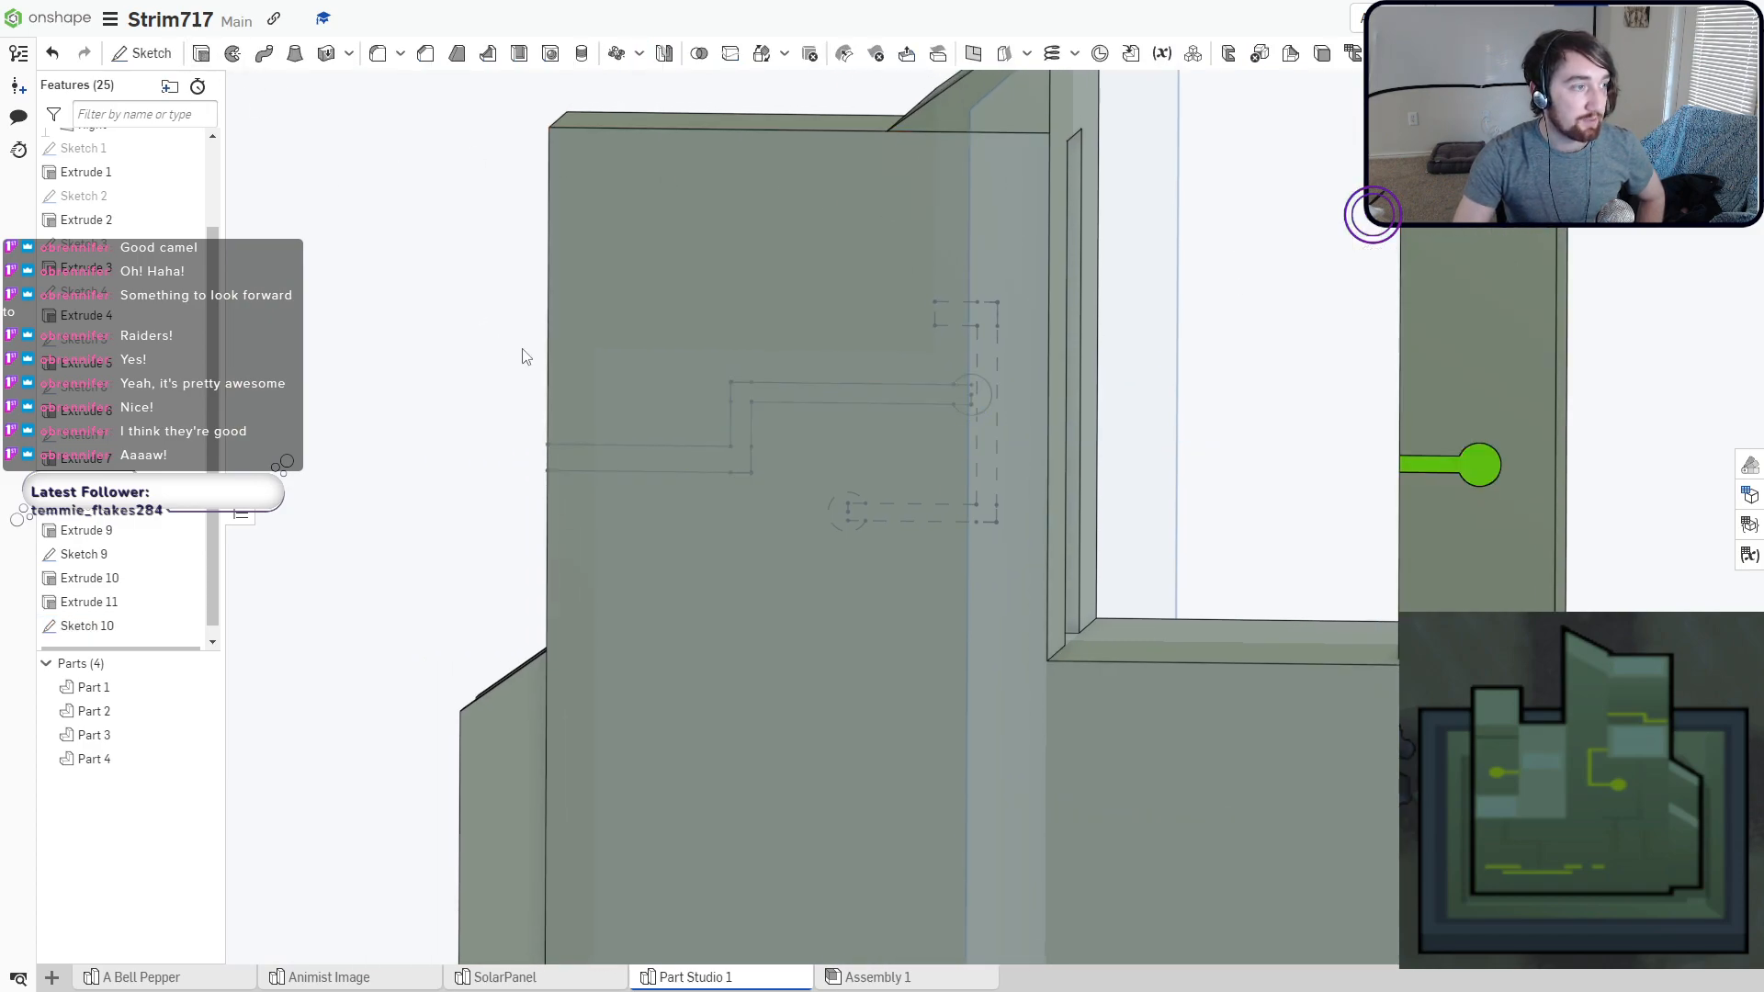
pyautogui.click(613, 458)
pyautogui.moveTo(614, 443); pyautogui.dragTo(768, 465, button='right')
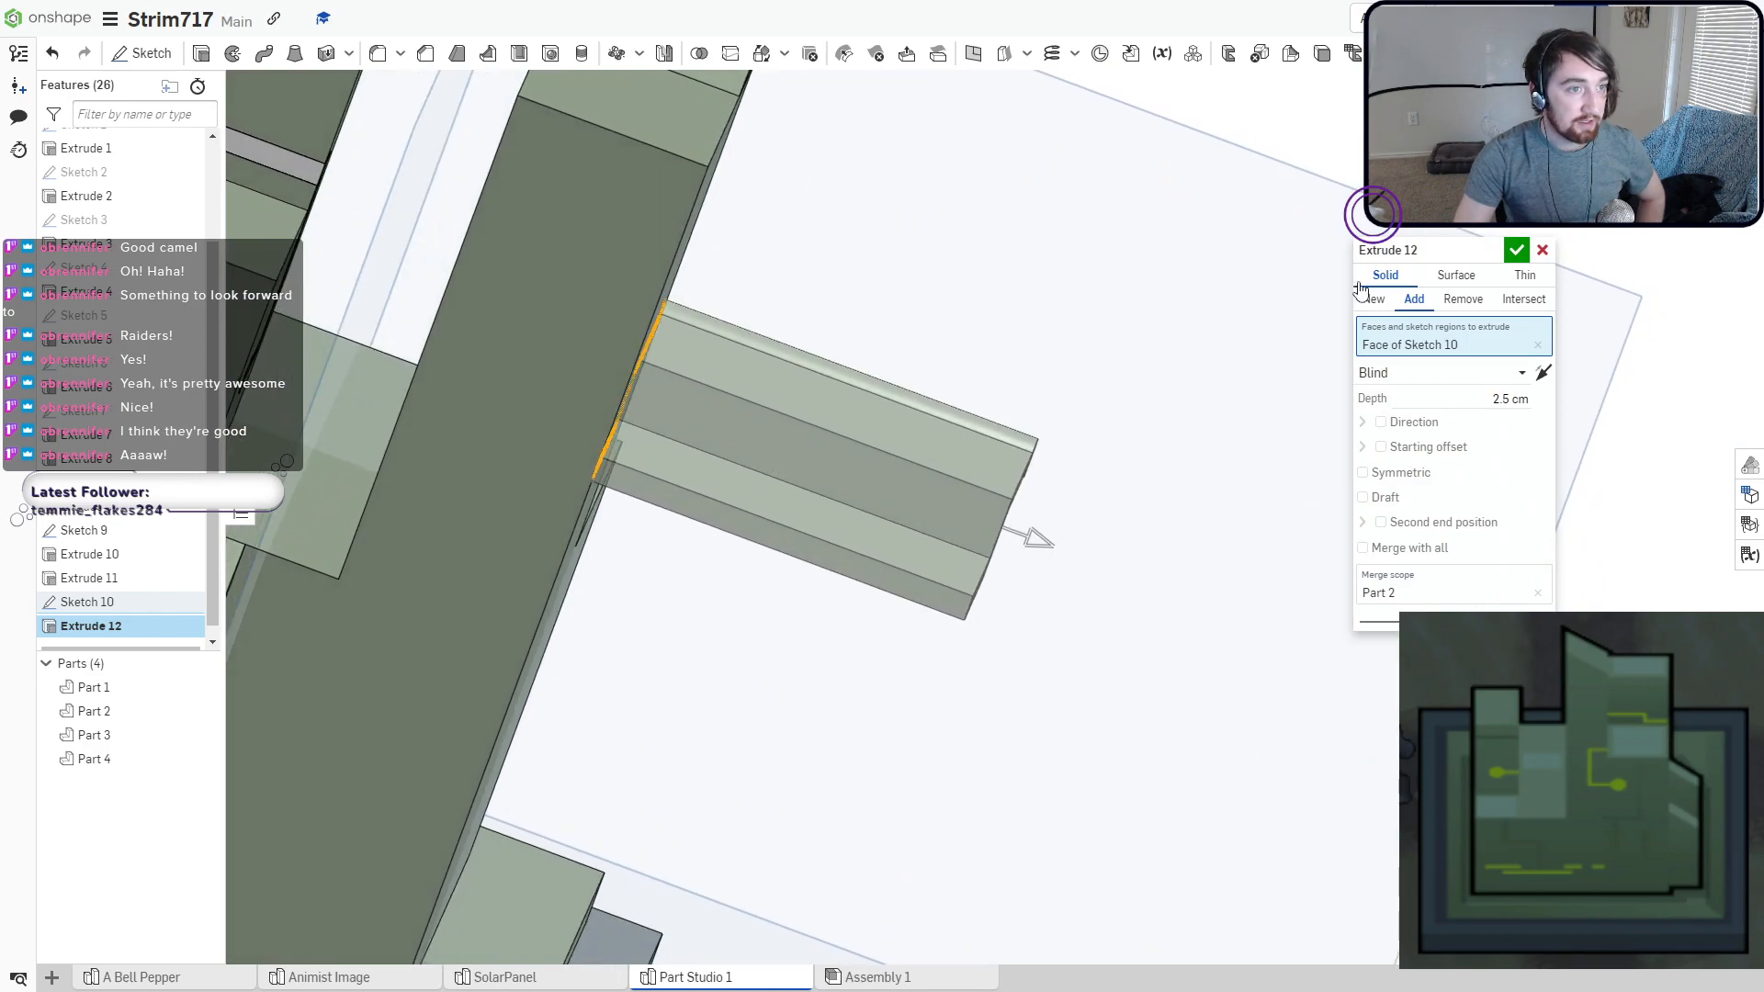
pyautogui.click(1463, 299)
pyautogui.scroll(-3, 391, 345)
pyautogui.moveTo(321, 344); pyautogui.dragTo(289, 333, button='right')
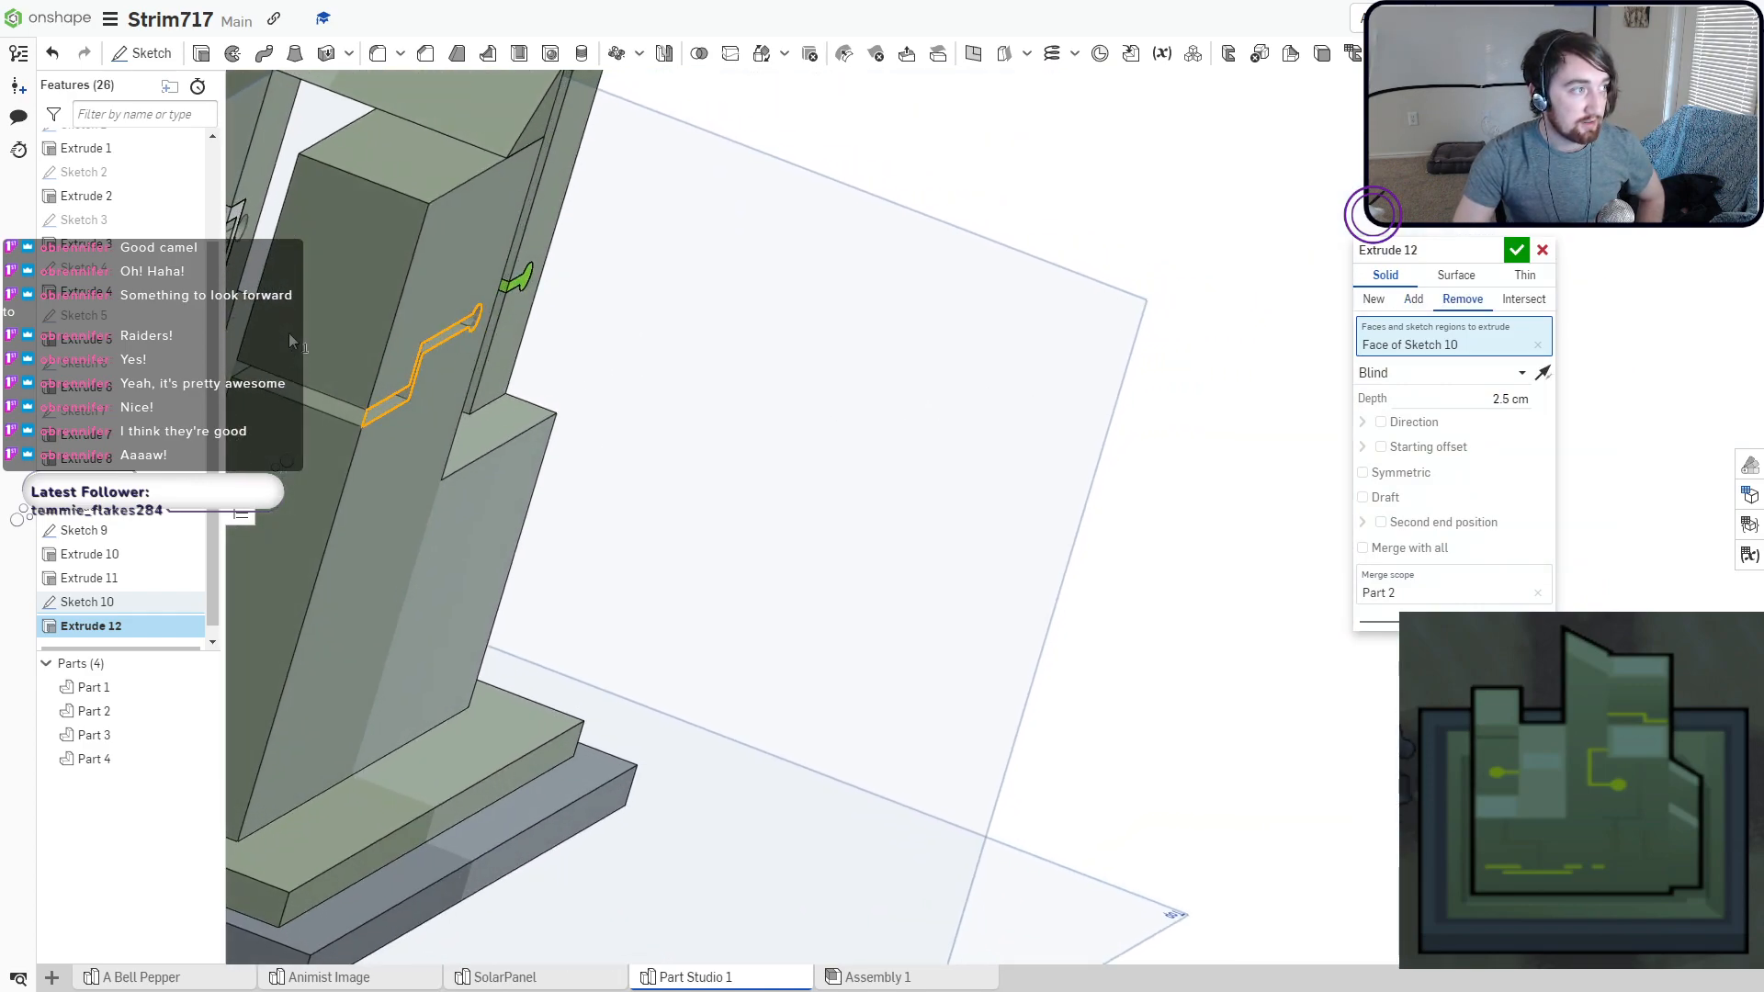
pyautogui.moveTo(301, 331); pyautogui.dragTo(699, 376, button='middle')
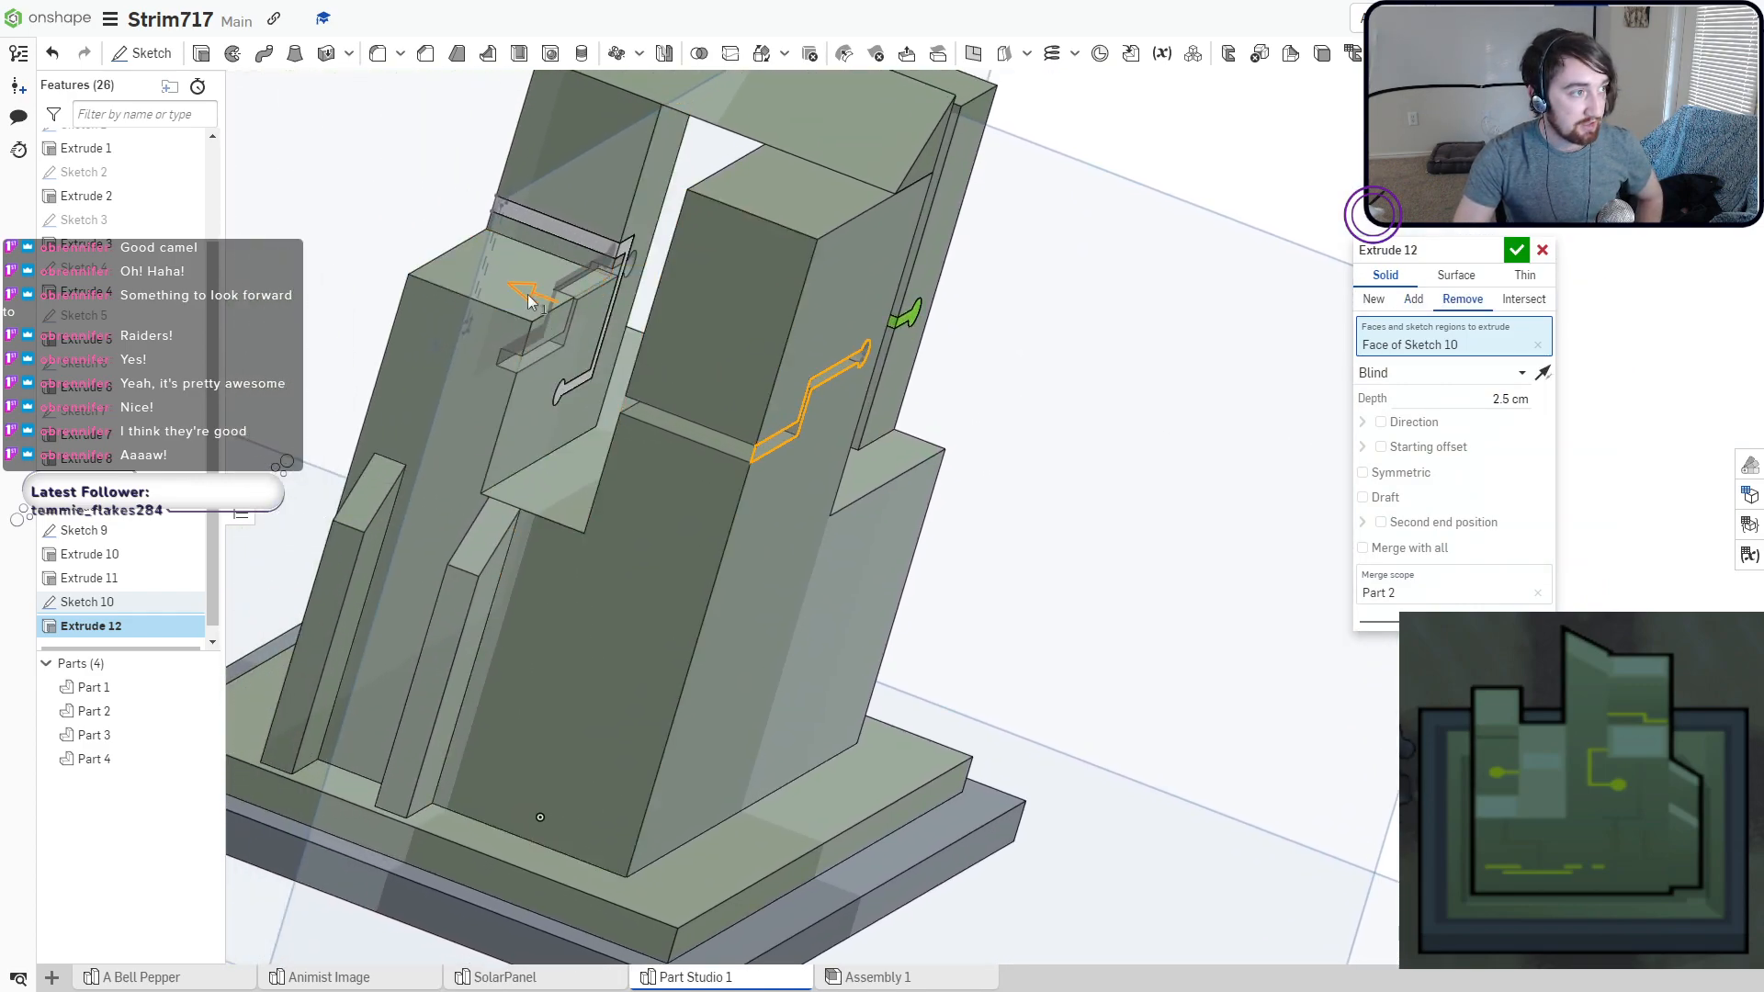
pyautogui.moveTo(520, 294); pyautogui.dragTo(564, 327)
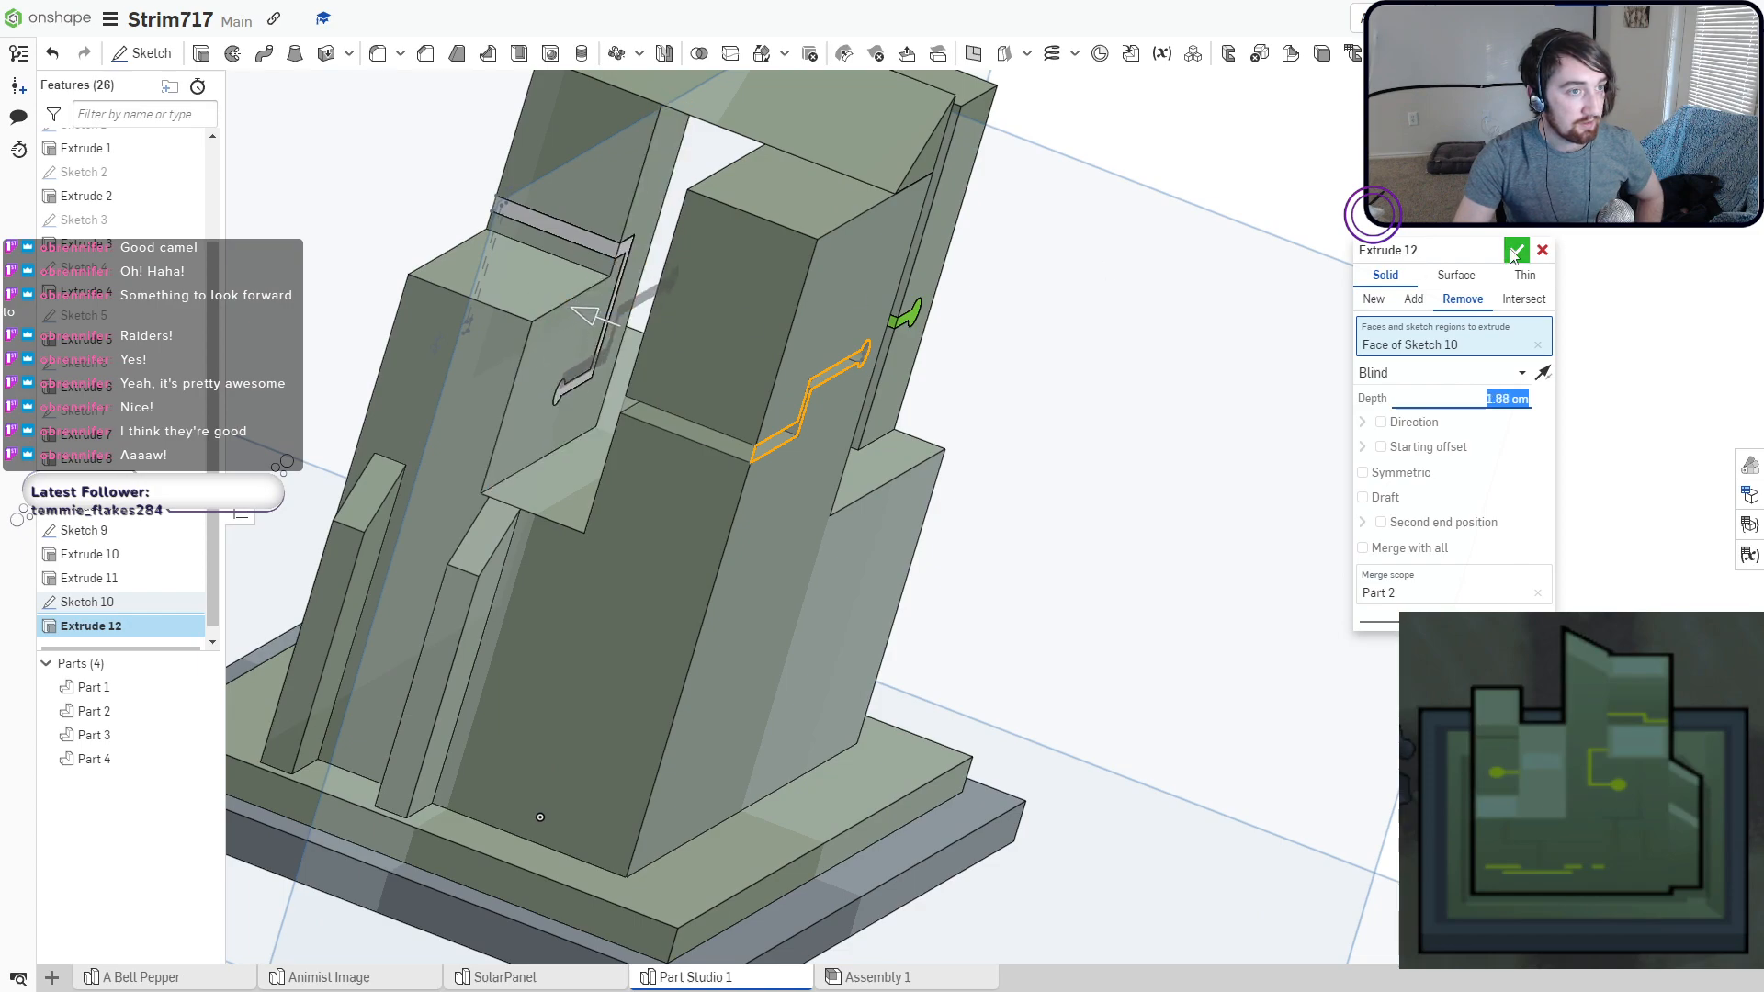
pyautogui.write('1.8')
pyautogui.press('Return')
pyautogui.moveTo(1102, 395); pyautogui.dragTo(815, 342, button='right')
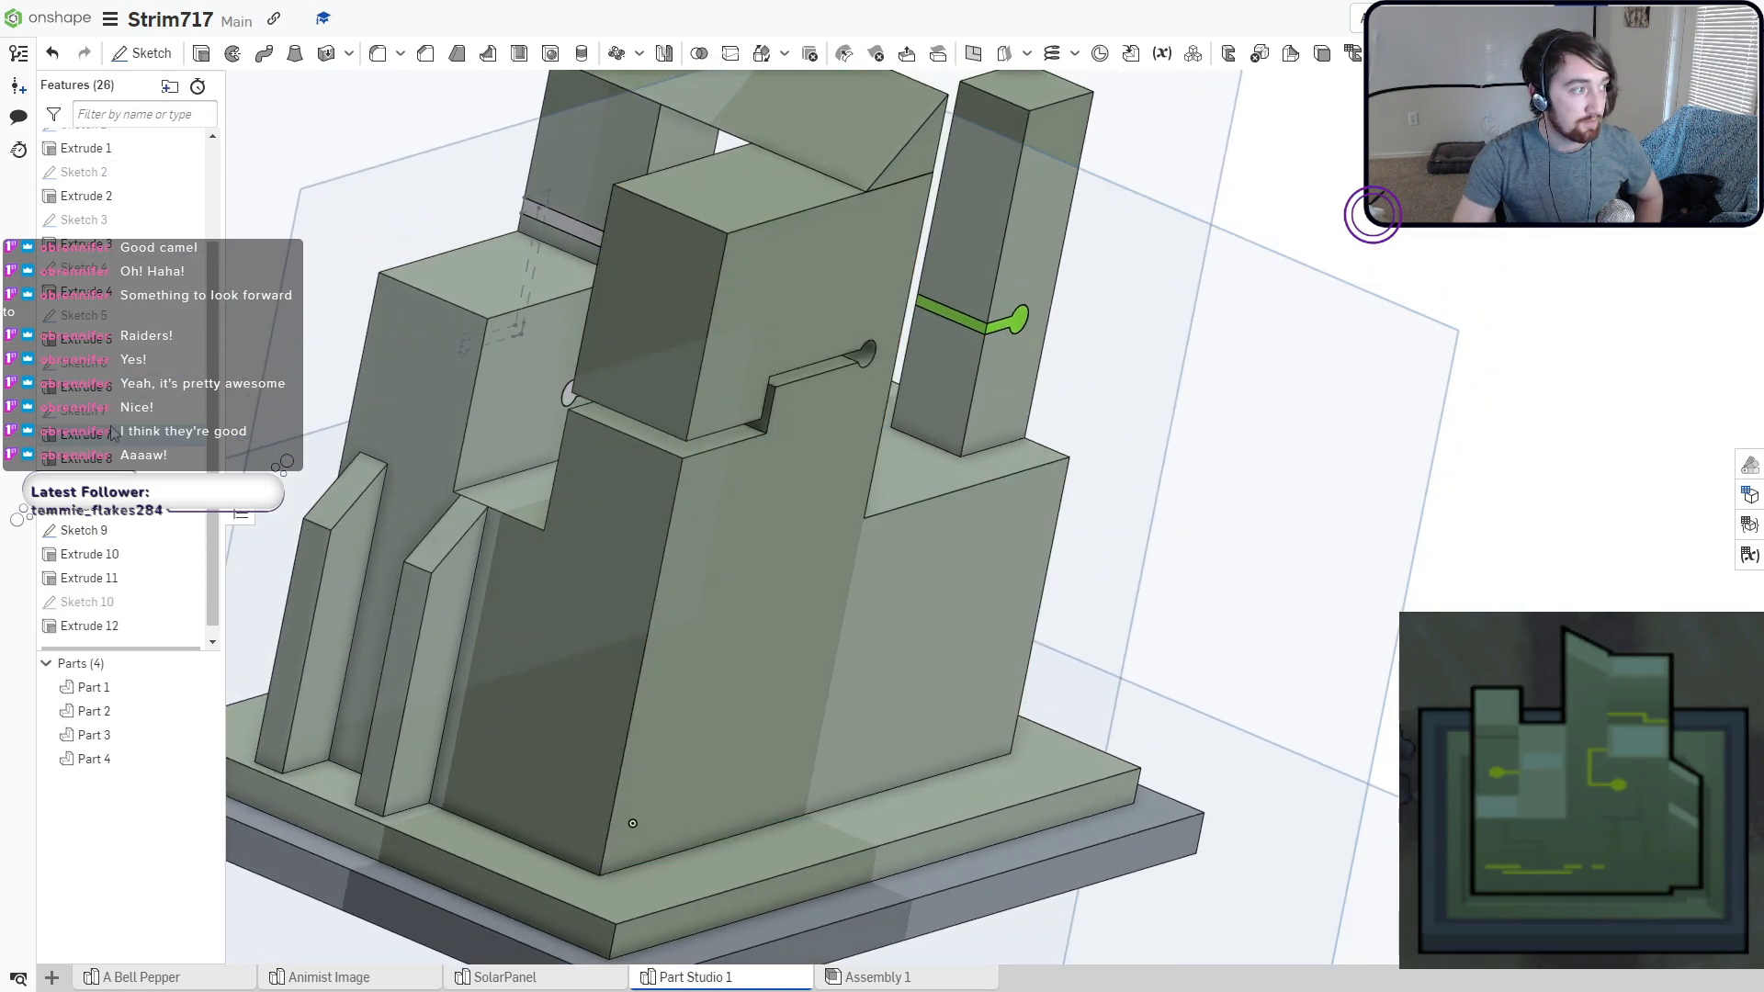
# Show Sketch 10 again and extrude its trace region inward as a new part, about 1.45 cm deep.
pyautogui.click(187, 607)
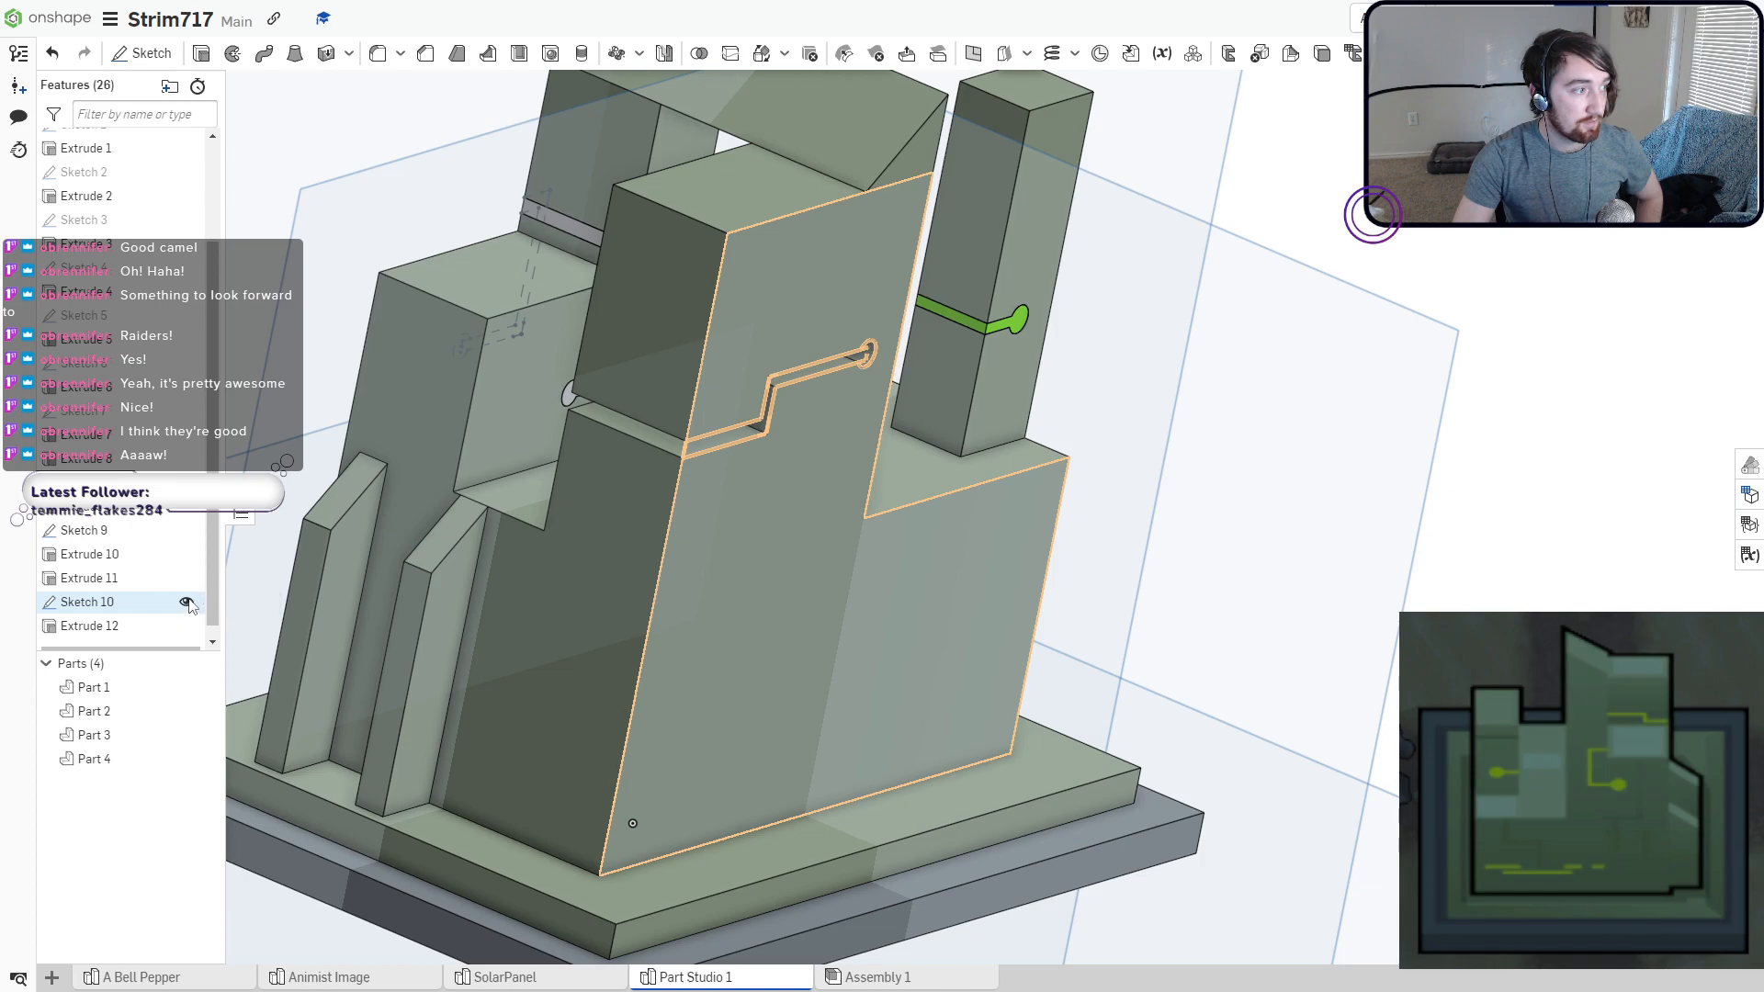
pyautogui.click(200, 57)
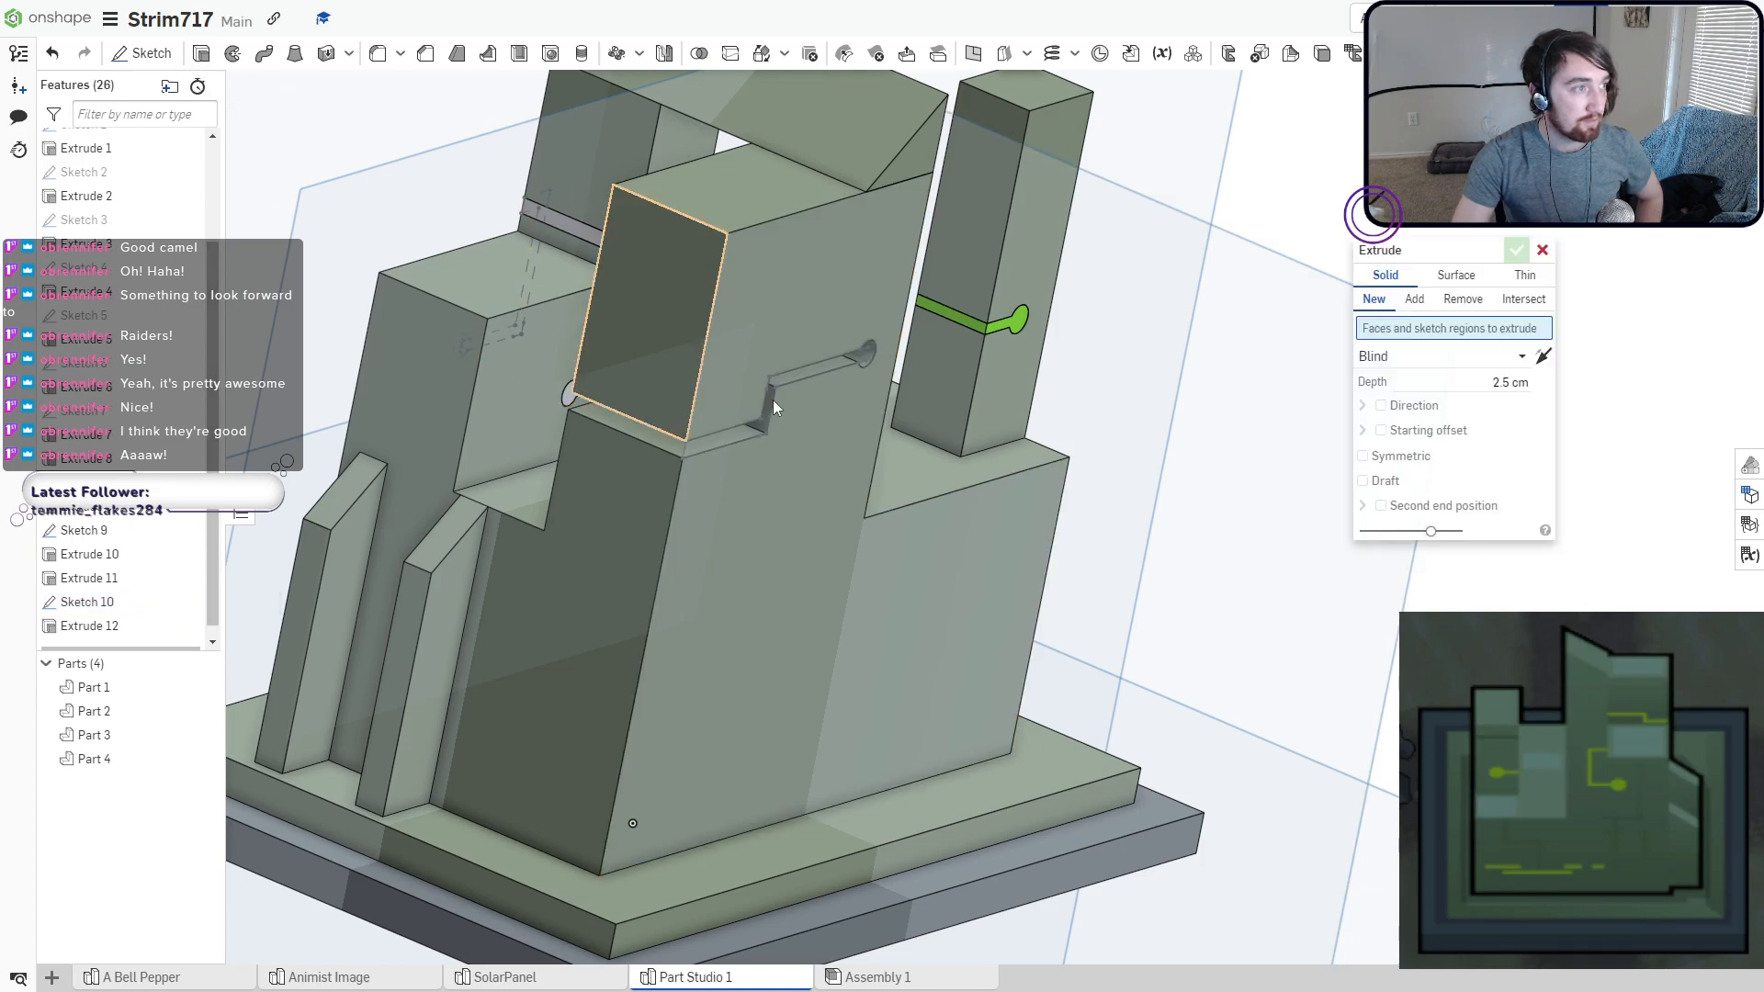
pyautogui.click(830, 364)
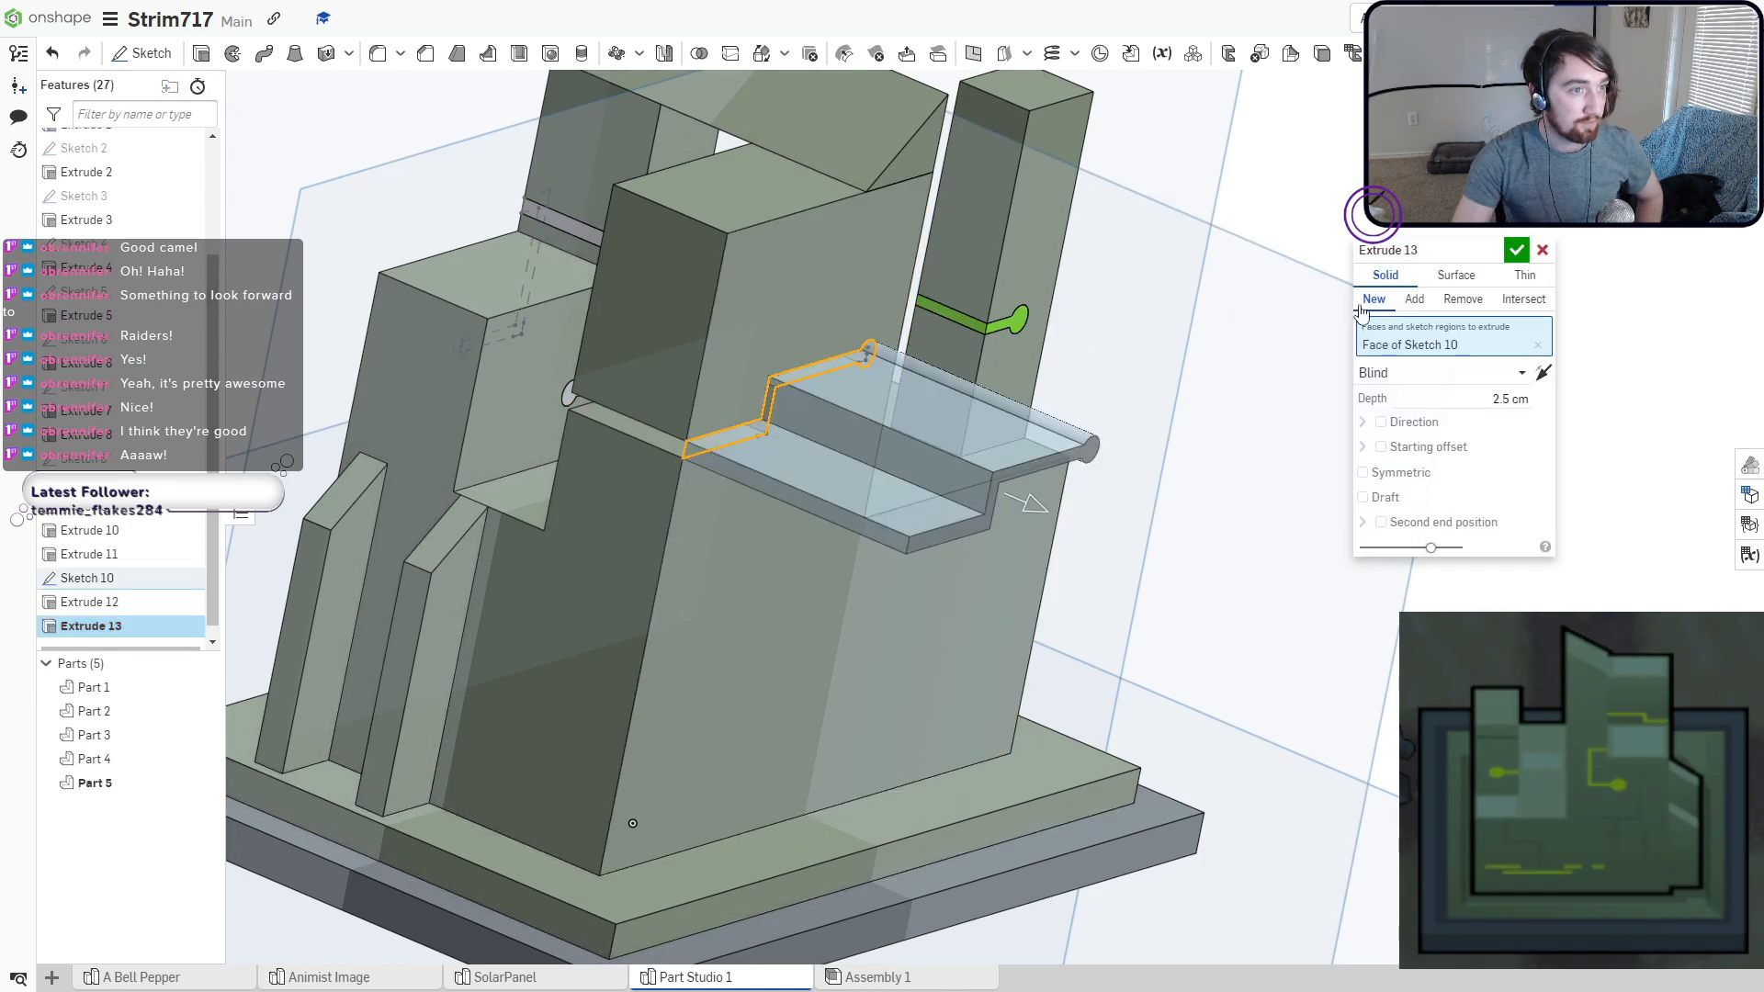
pyautogui.click(1544, 373)
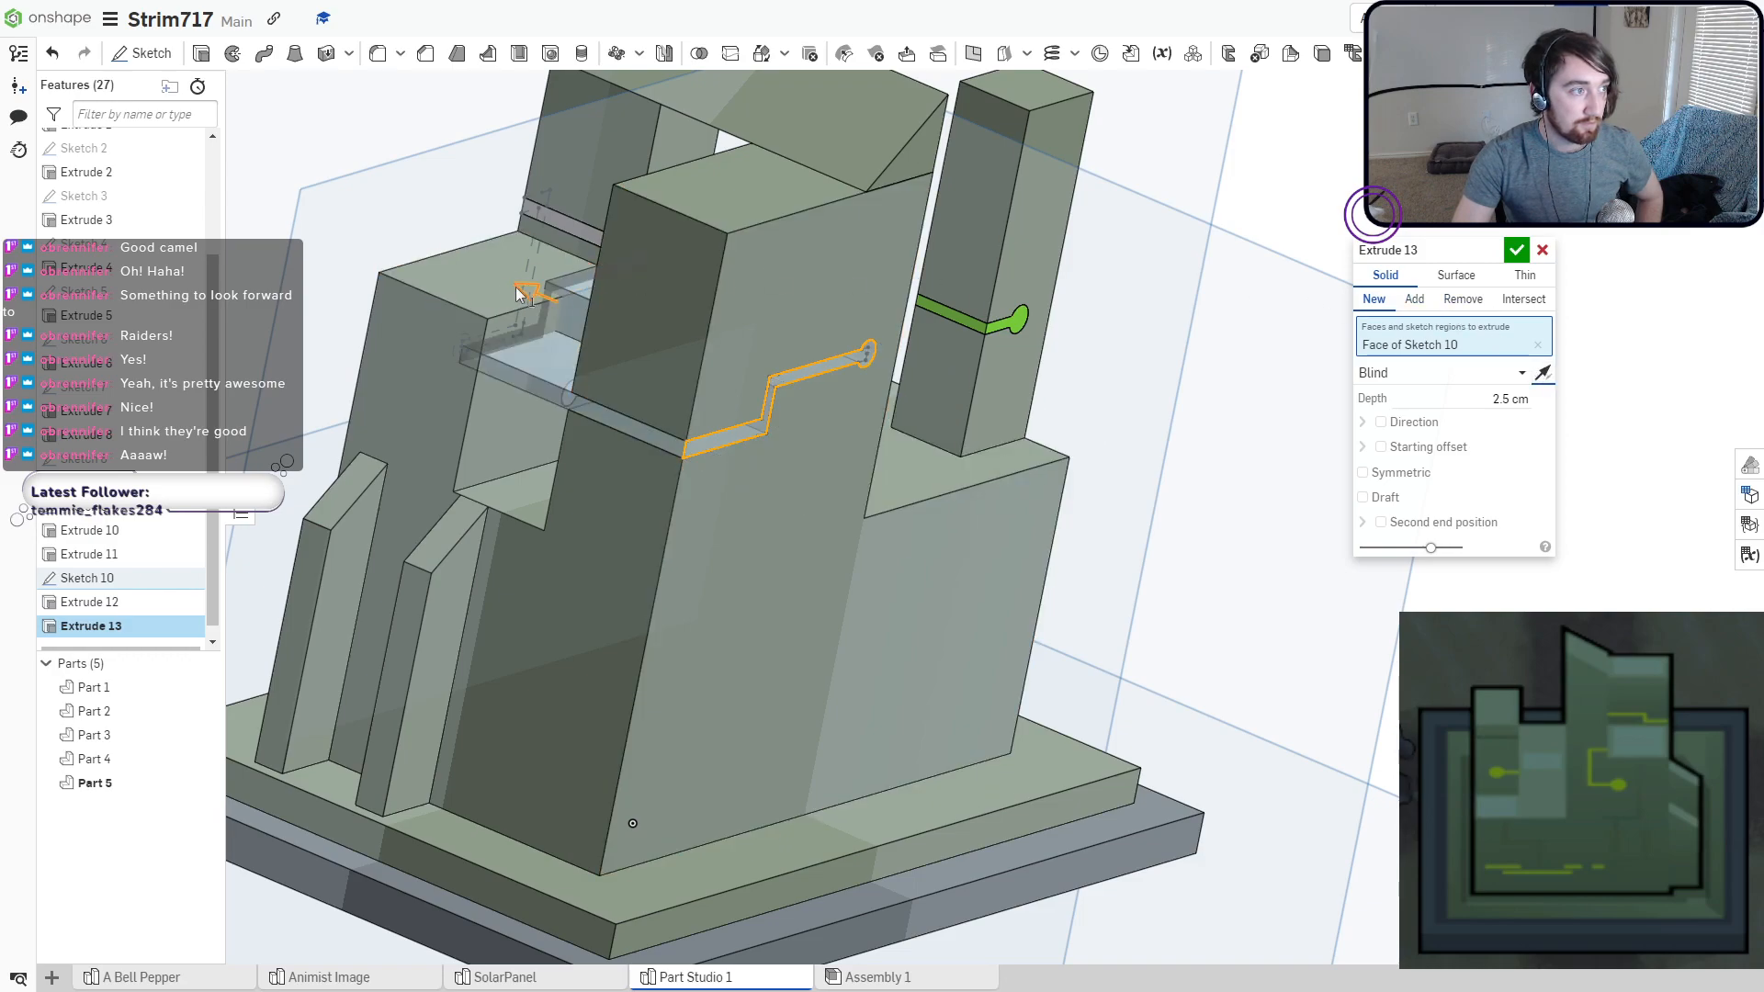
pyautogui.moveTo(562, 329); pyautogui.dragTo(626, 331)
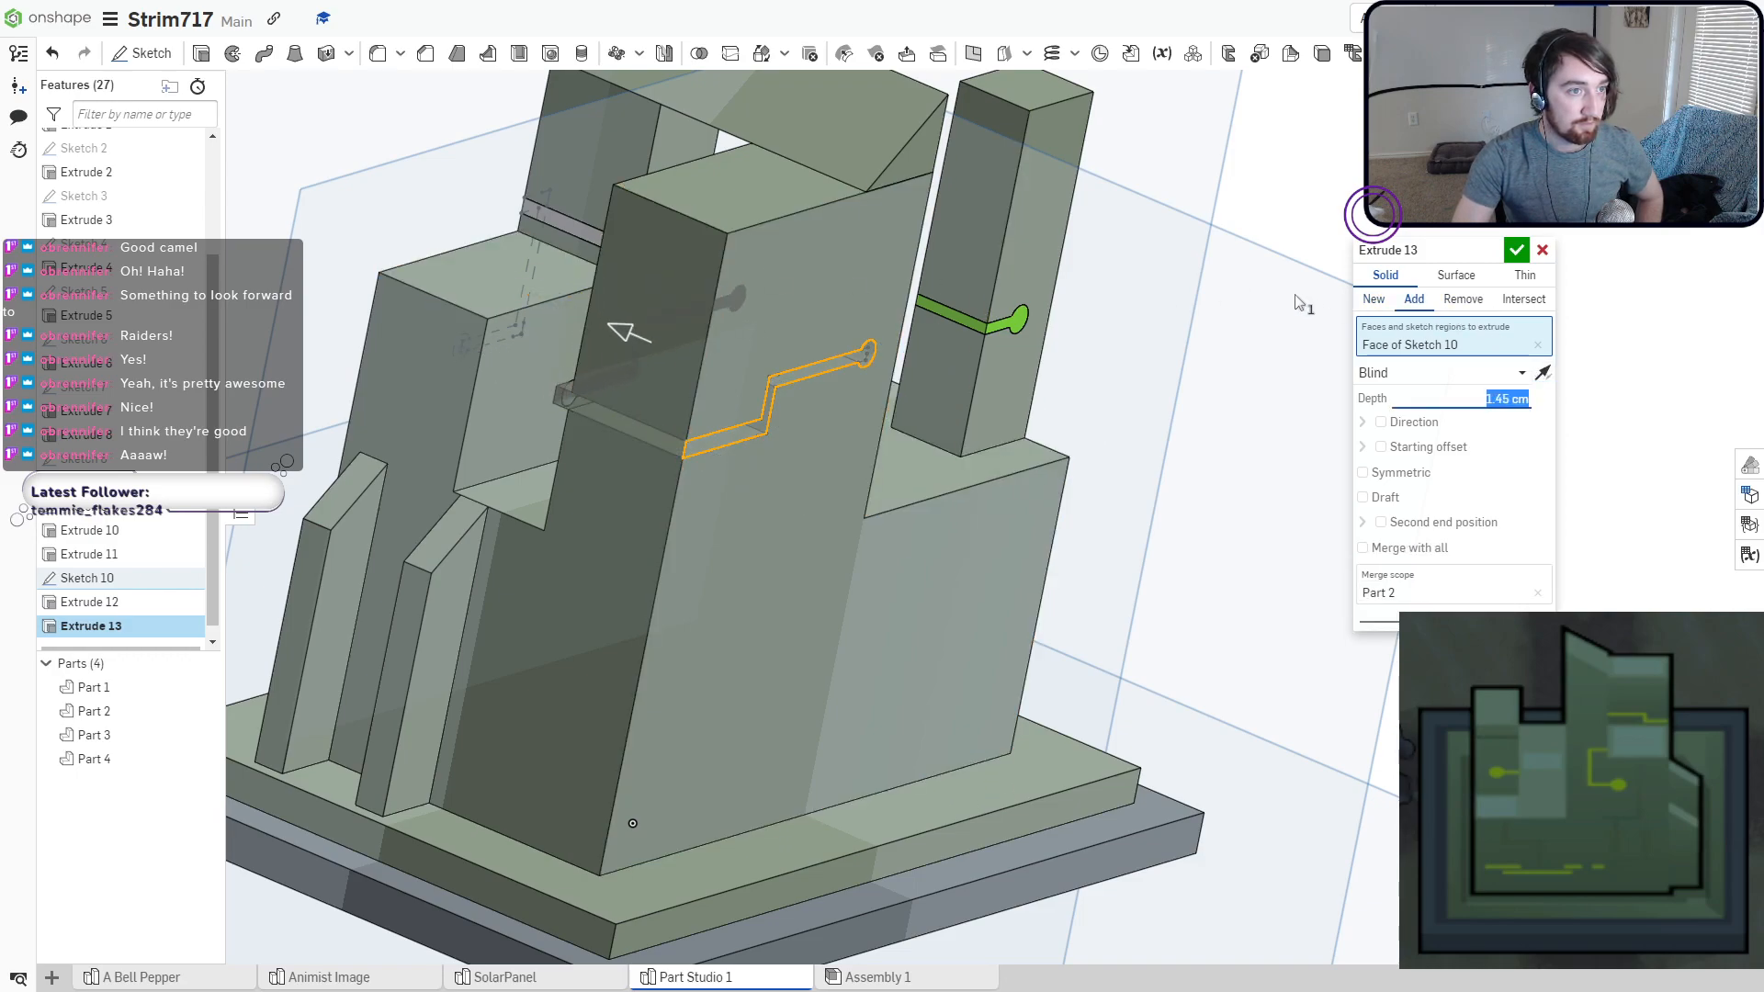
pyautogui.click(1372, 300)
# Set the new inlay's extrusion depth to 1.28 cm so it ends flush with the tower's inner wall, and accept it.
pyautogui.moveTo(602, 394); pyautogui.dragTo(560, 414, button='right')
pyautogui.hotkey('shift', '4')
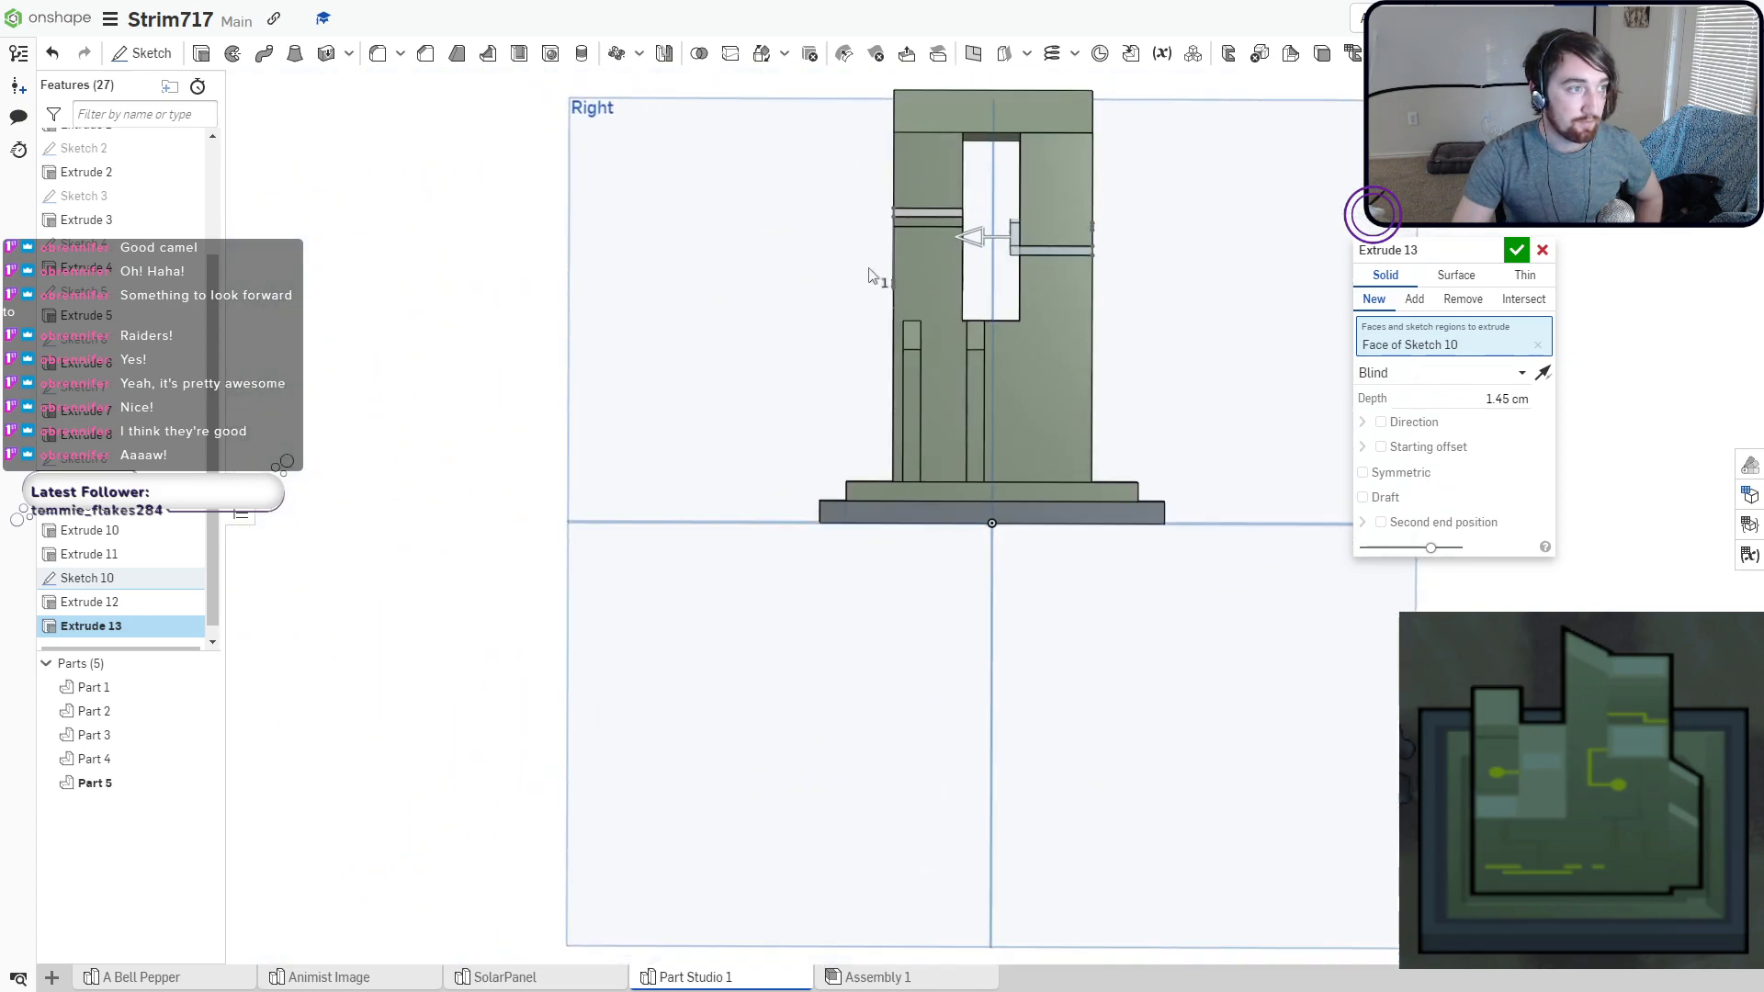
pyautogui.scroll(6, 945, 233)
pyautogui.scroll(3, 997, 246)
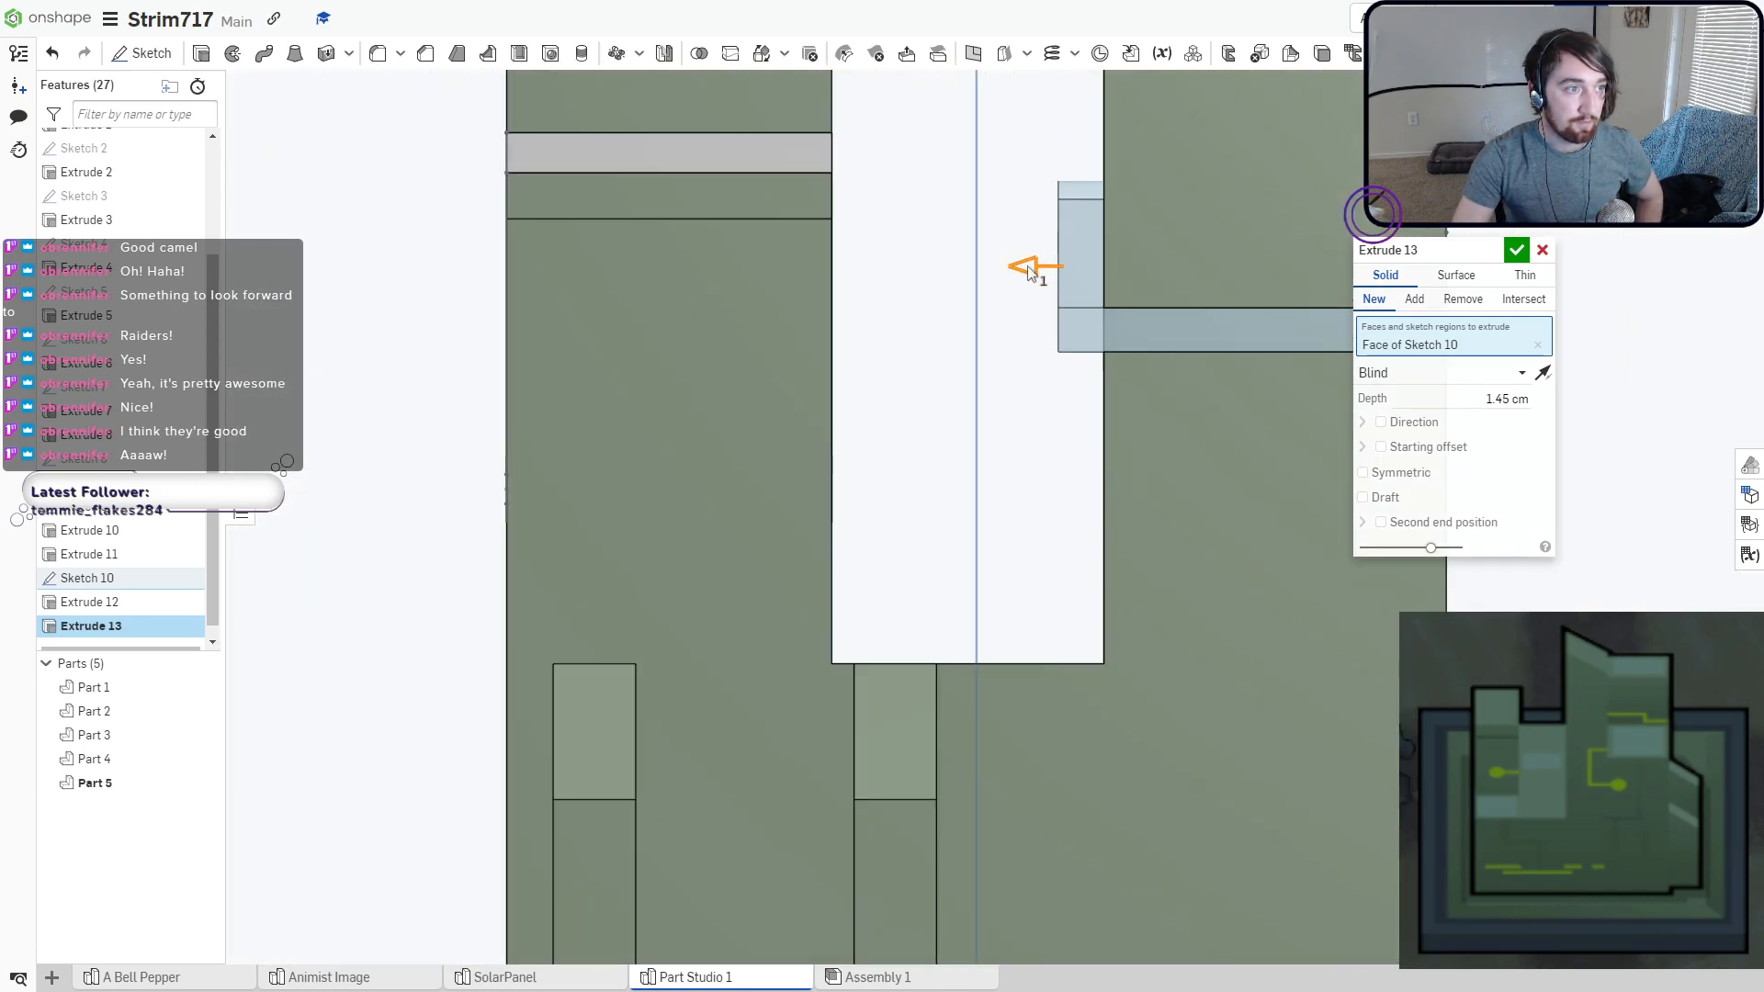
pyautogui.moveTo(1028, 267); pyautogui.dragTo(1067, 270)
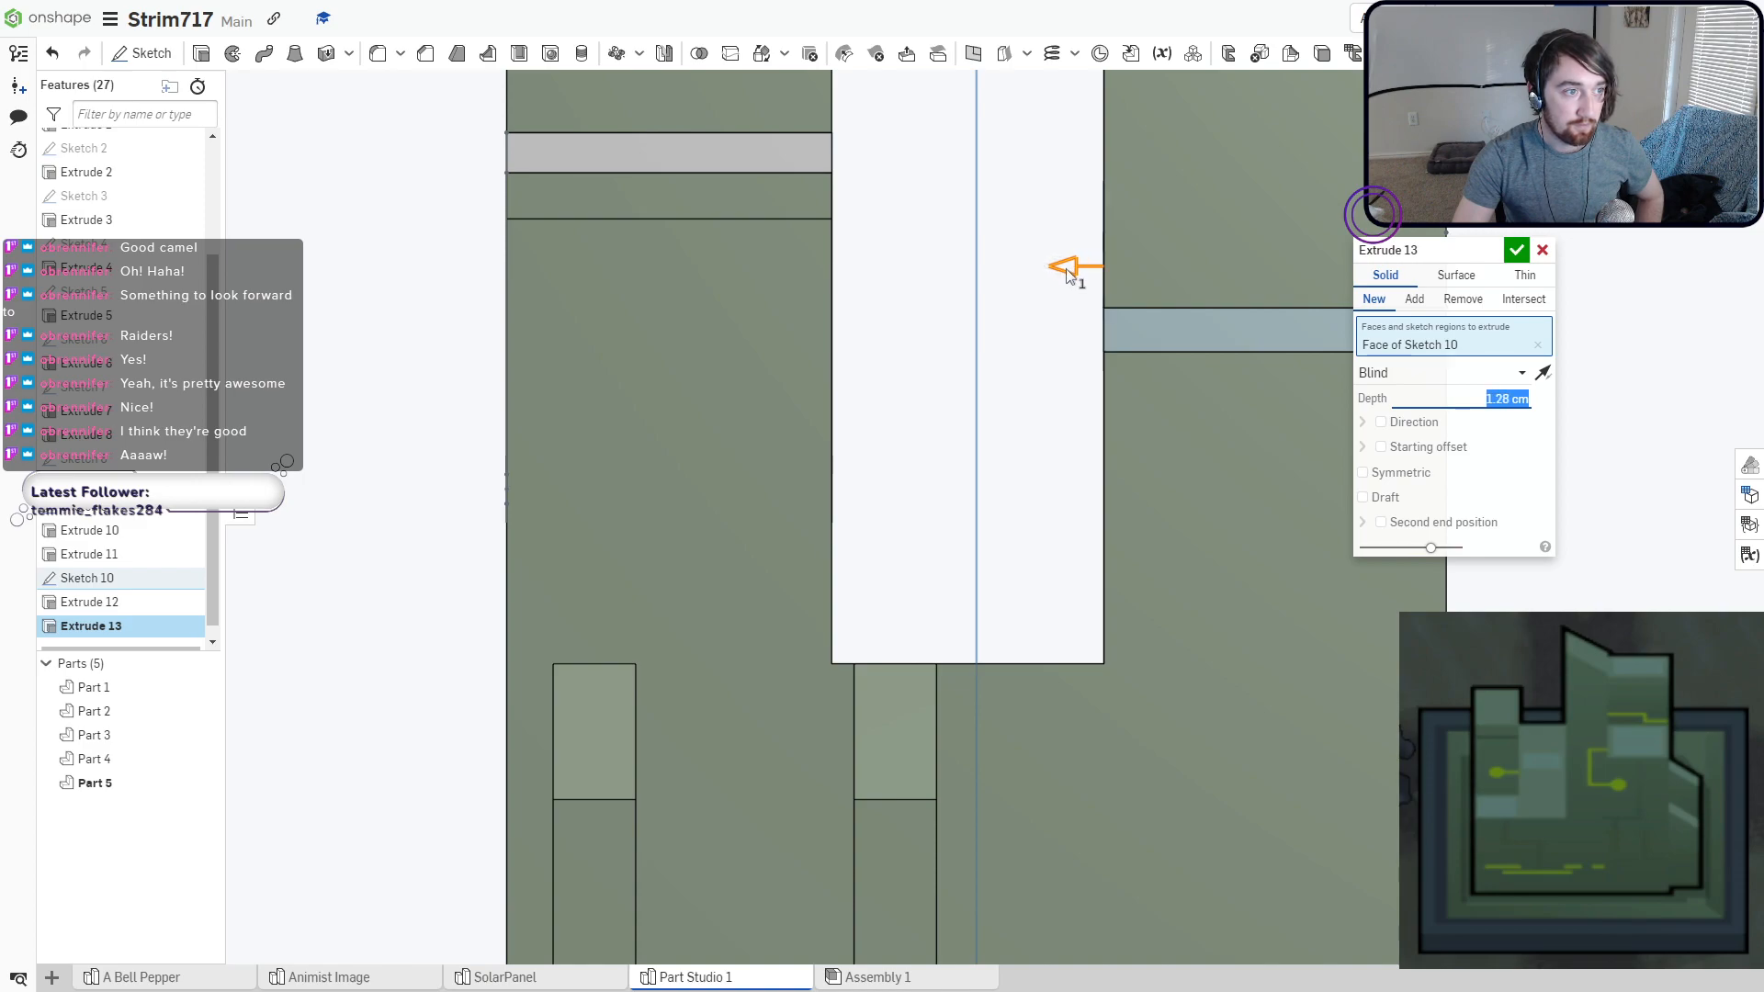
pyautogui.click(1518, 251)
# Start a sketch on the large tower's right side face and draw a thin horizontal rectangle about 0.81 cm long inward from its rear edge.
pyautogui.moveTo(1132, 395); pyautogui.dragTo(1145, 543, button='right')
pyautogui.scroll(-4, 1223, 446)
pyautogui.scroll(-5, 1222, 447)
pyautogui.hotkey('shift', '4')
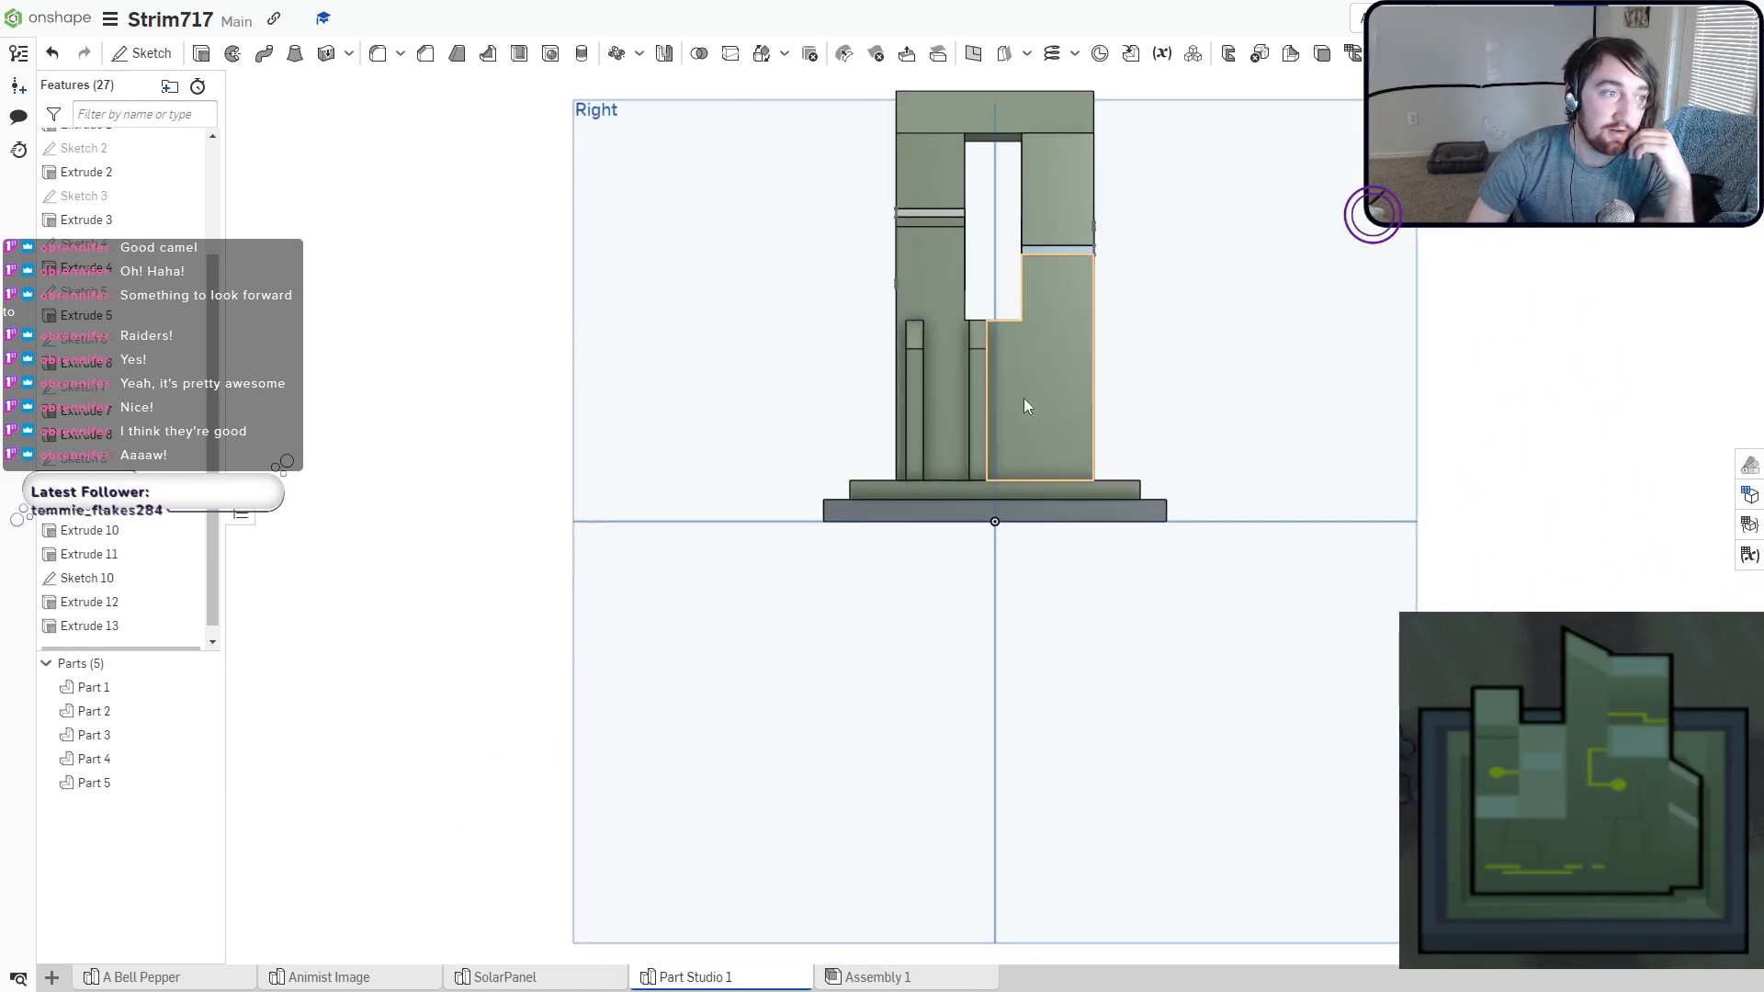
pyautogui.scroll(5, 1019, 395)
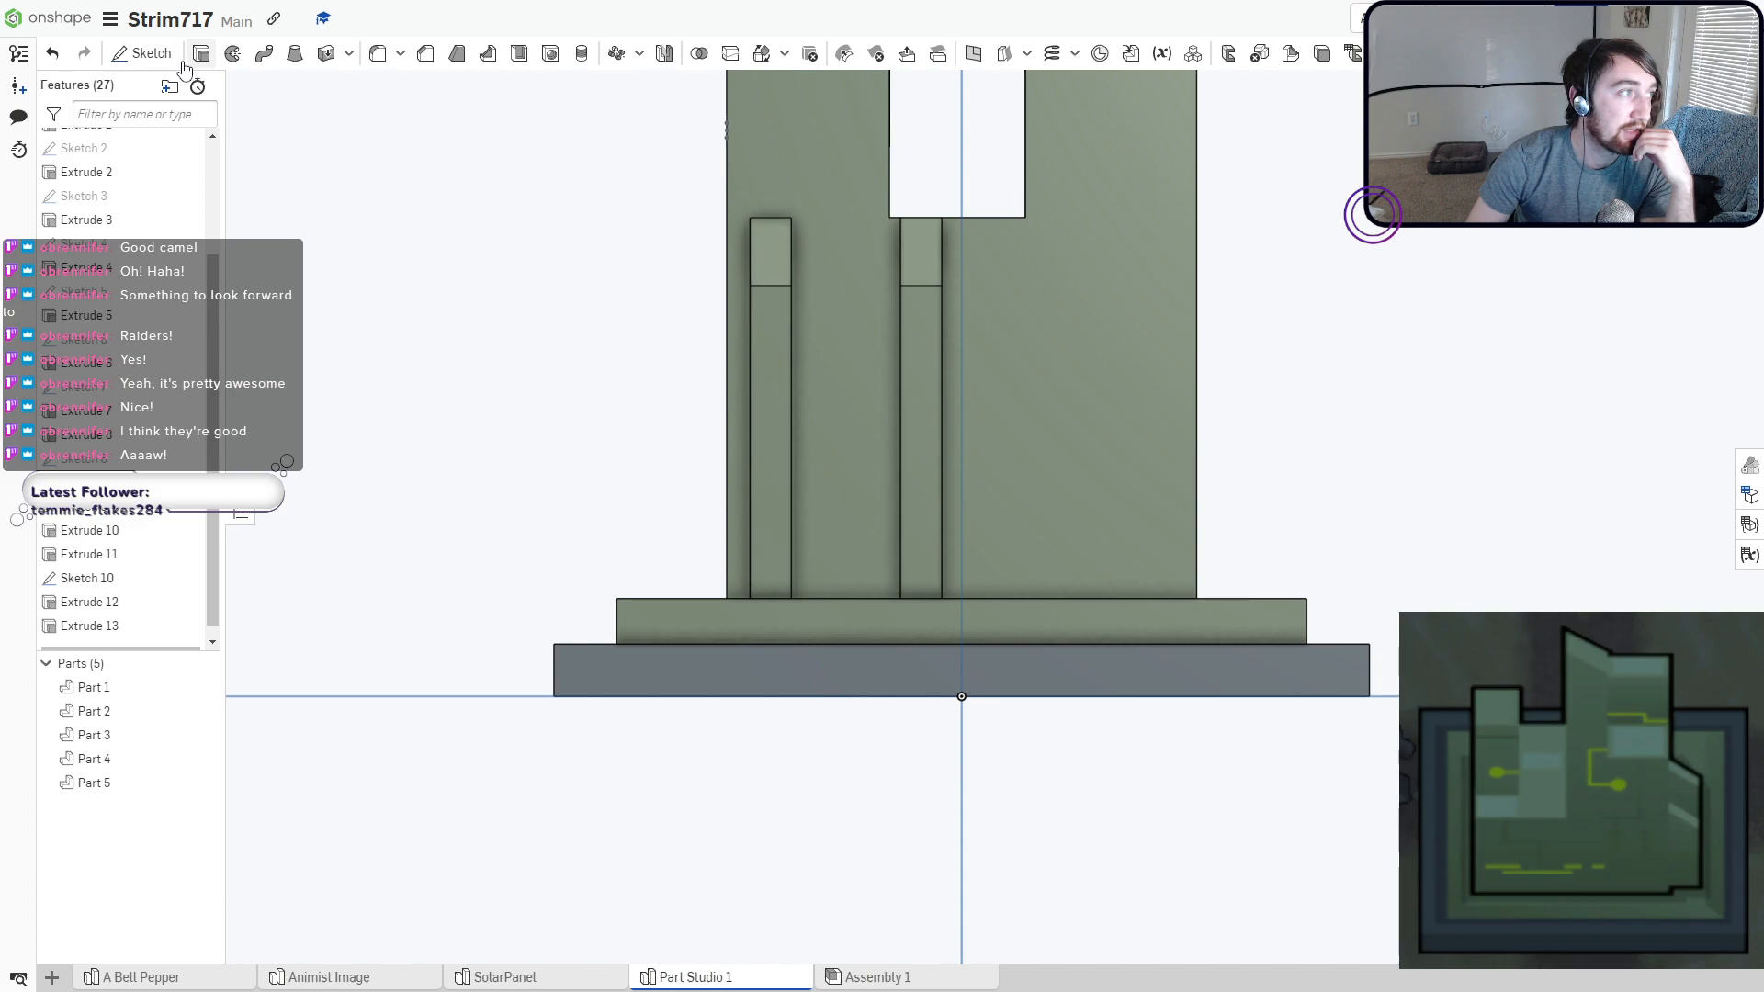
pyautogui.click(142, 52)
pyautogui.click(1054, 409)
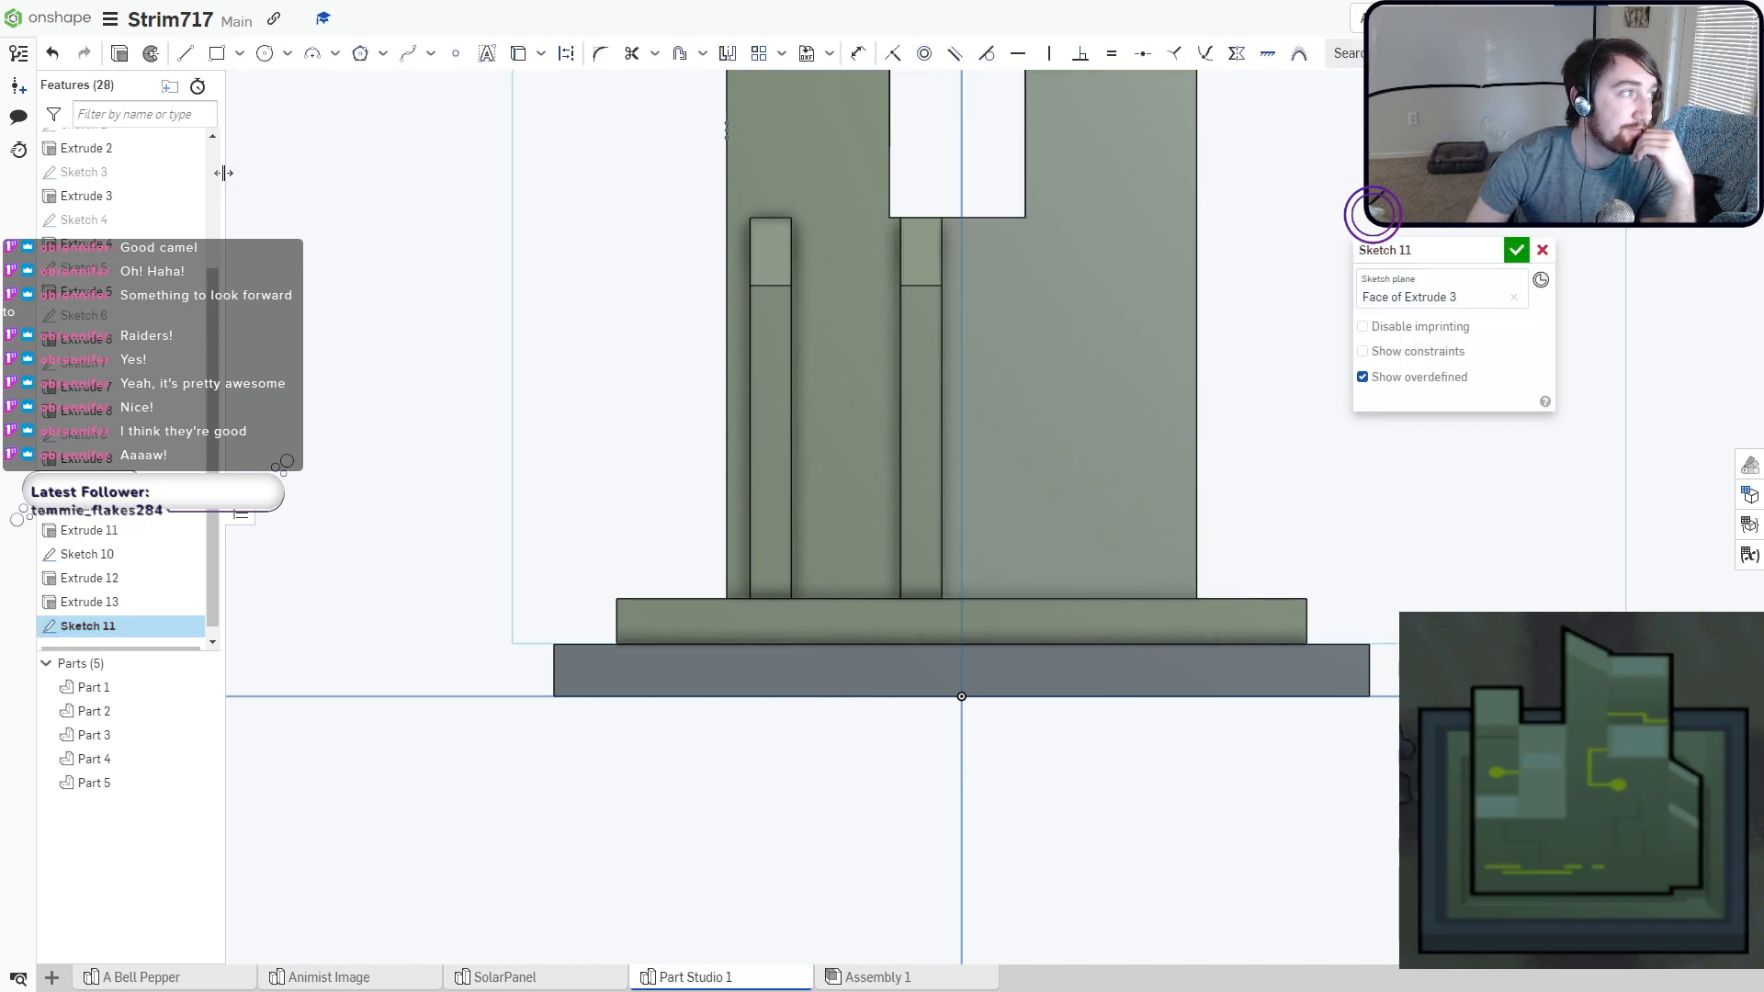
pyautogui.click(217, 52)
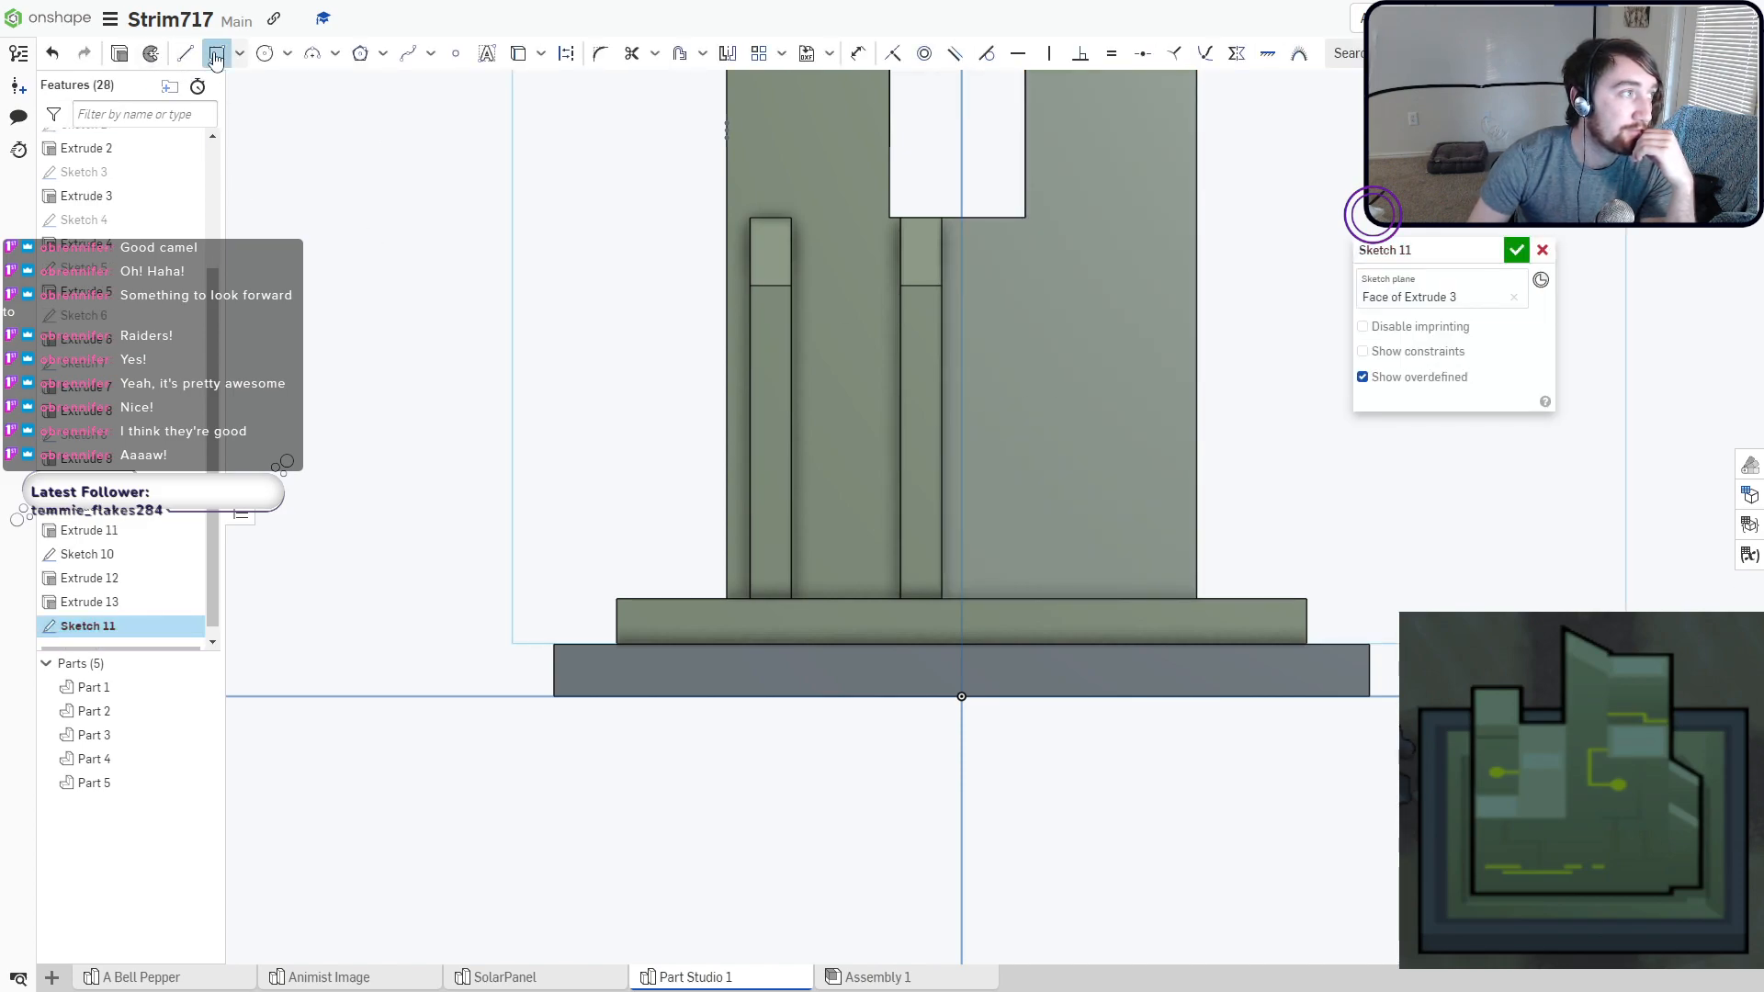
pyautogui.click(1195, 302)
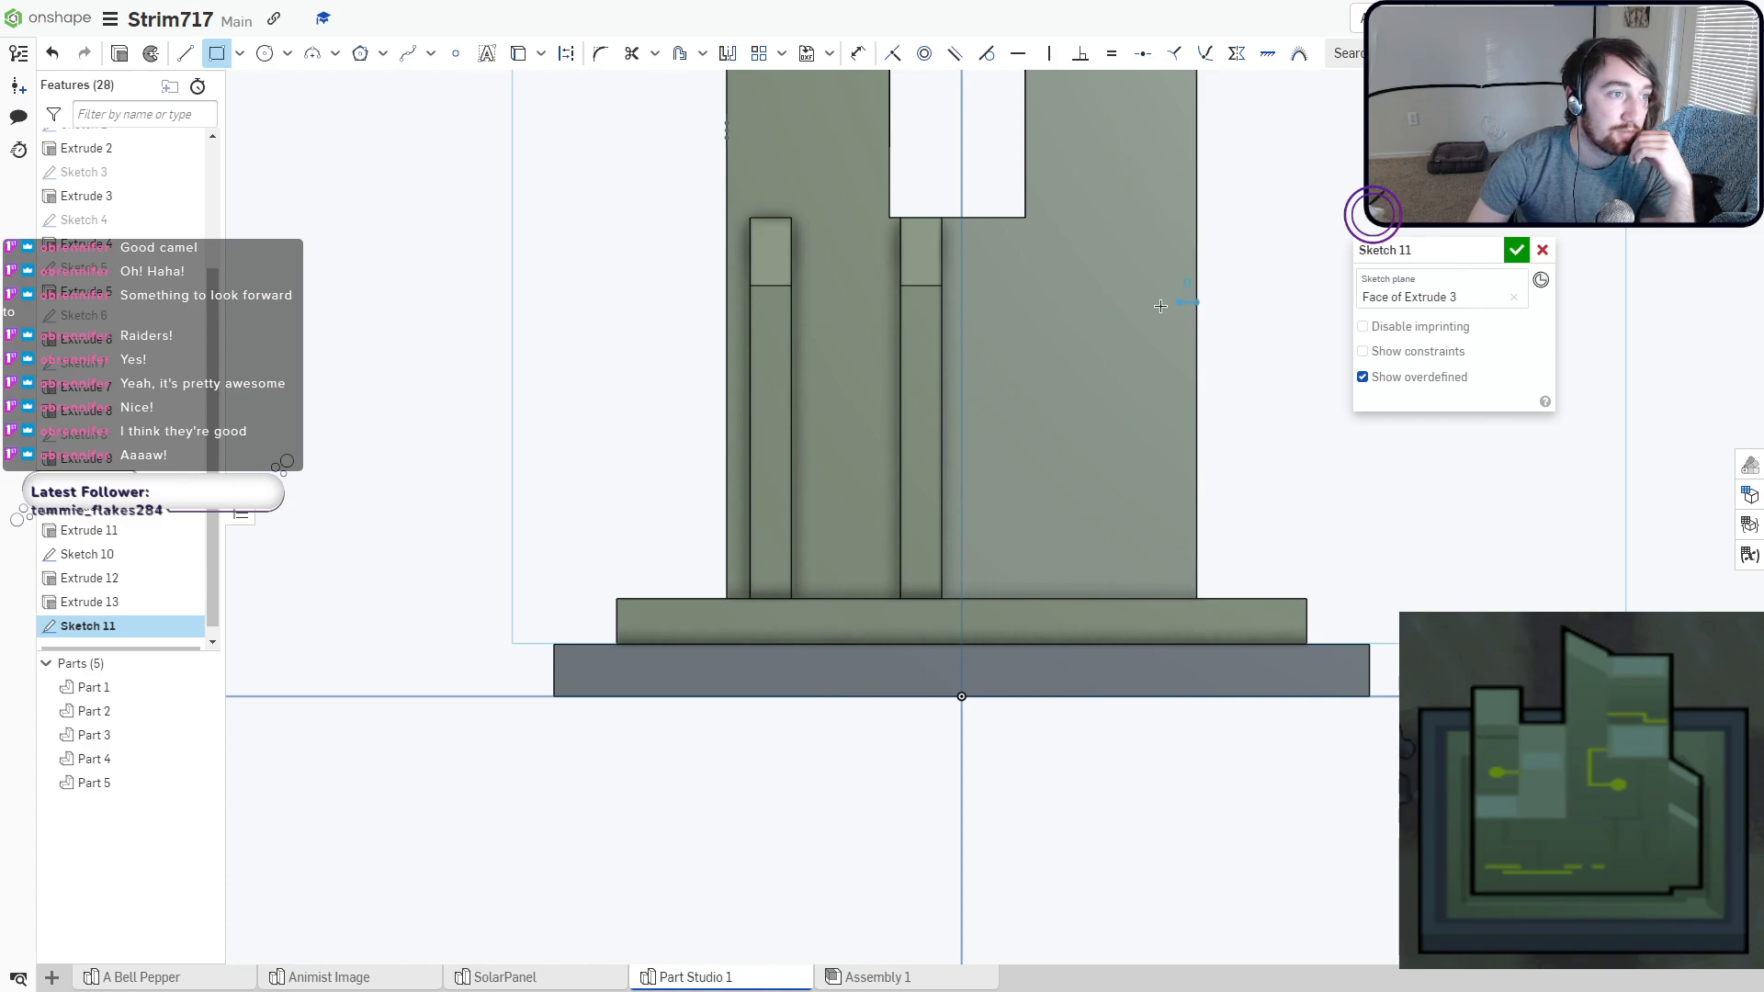
pyautogui.click(1087, 317)
pyautogui.moveTo(1105, 347)
pyautogui.mouseDown(button='right')
pyautogui.moveTo(1071, 354)
pyautogui.moveTo(1095, 310)
pyautogui.mouseUp(button='right')
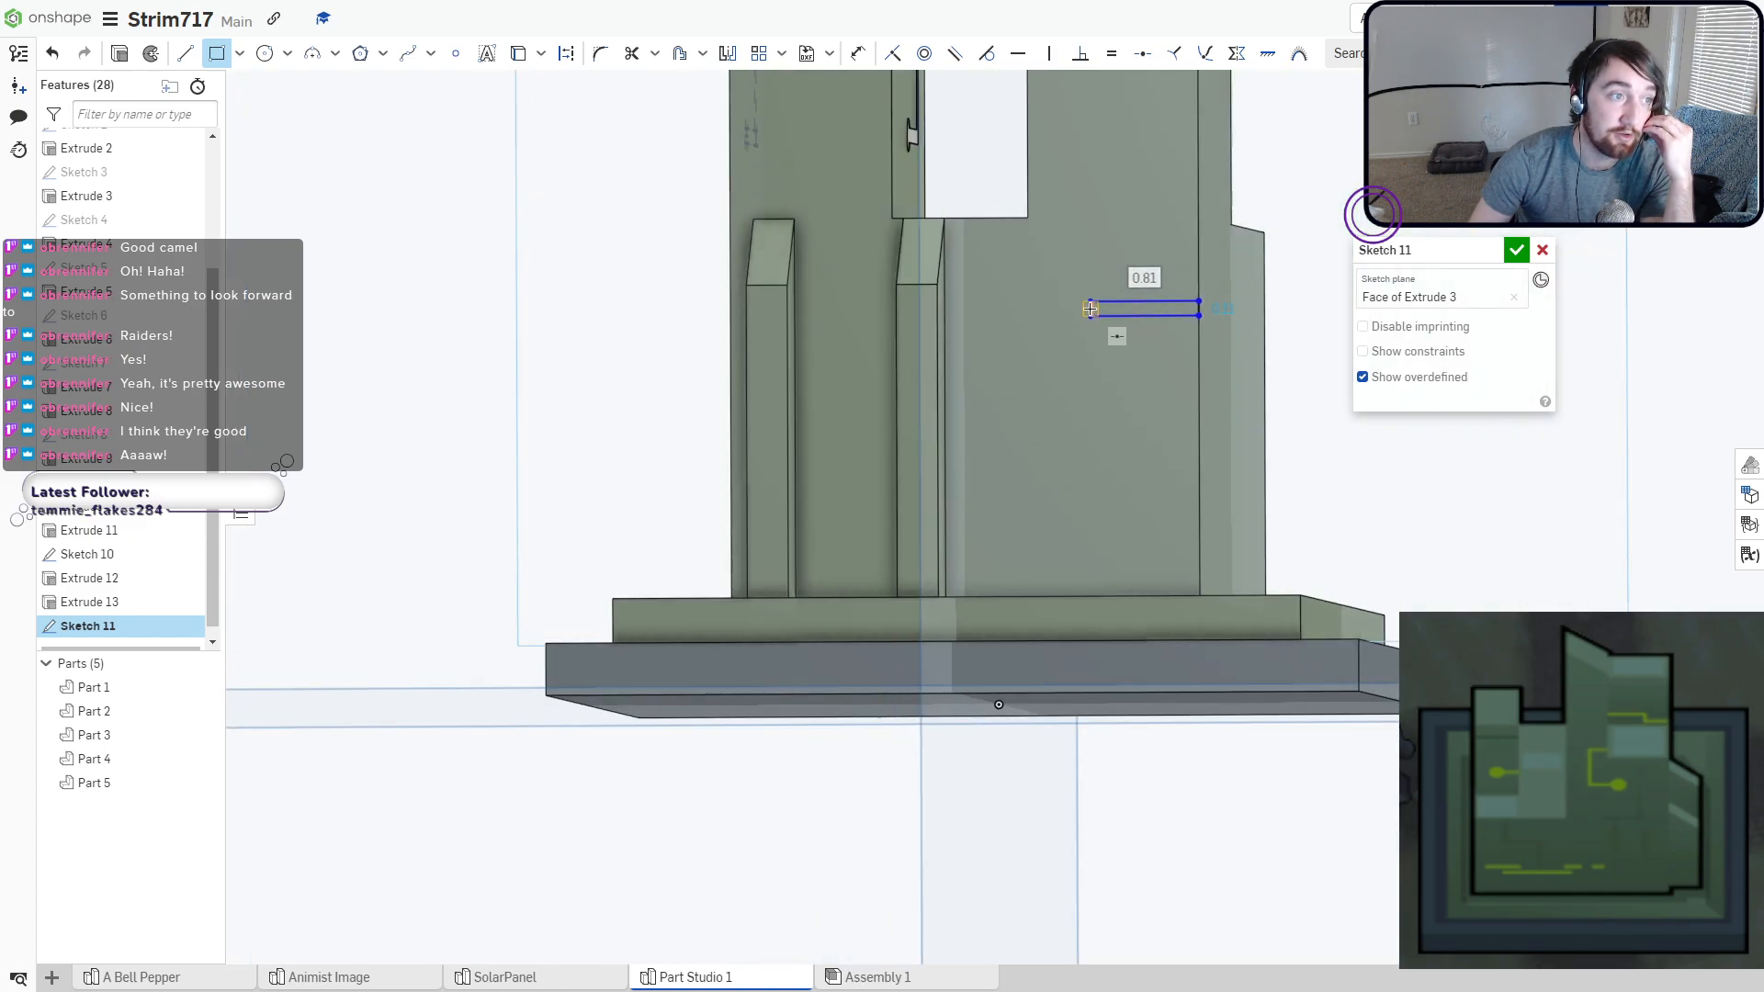
# Continue the trace with a vertical rectangle downward, a horizontal one from its foot, and a short upright one about 0.529 cm high.
pyautogui.scroll(-3, 1089, 309)
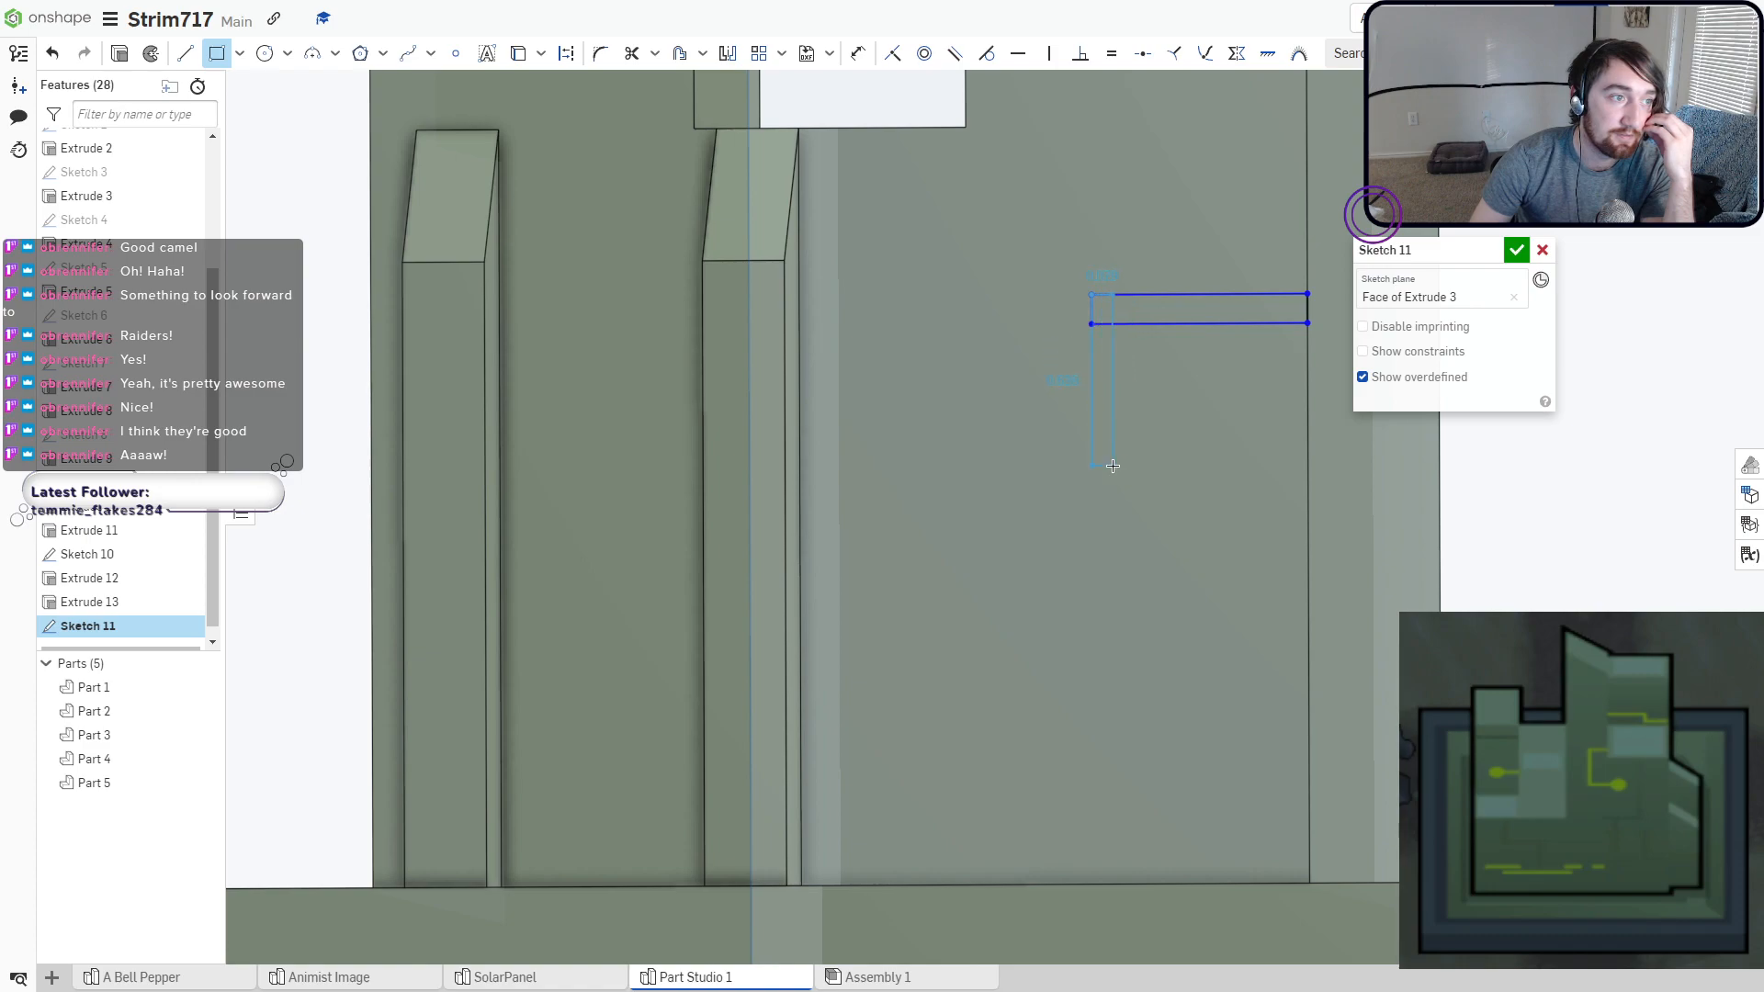
pyautogui.click(1117, 575)
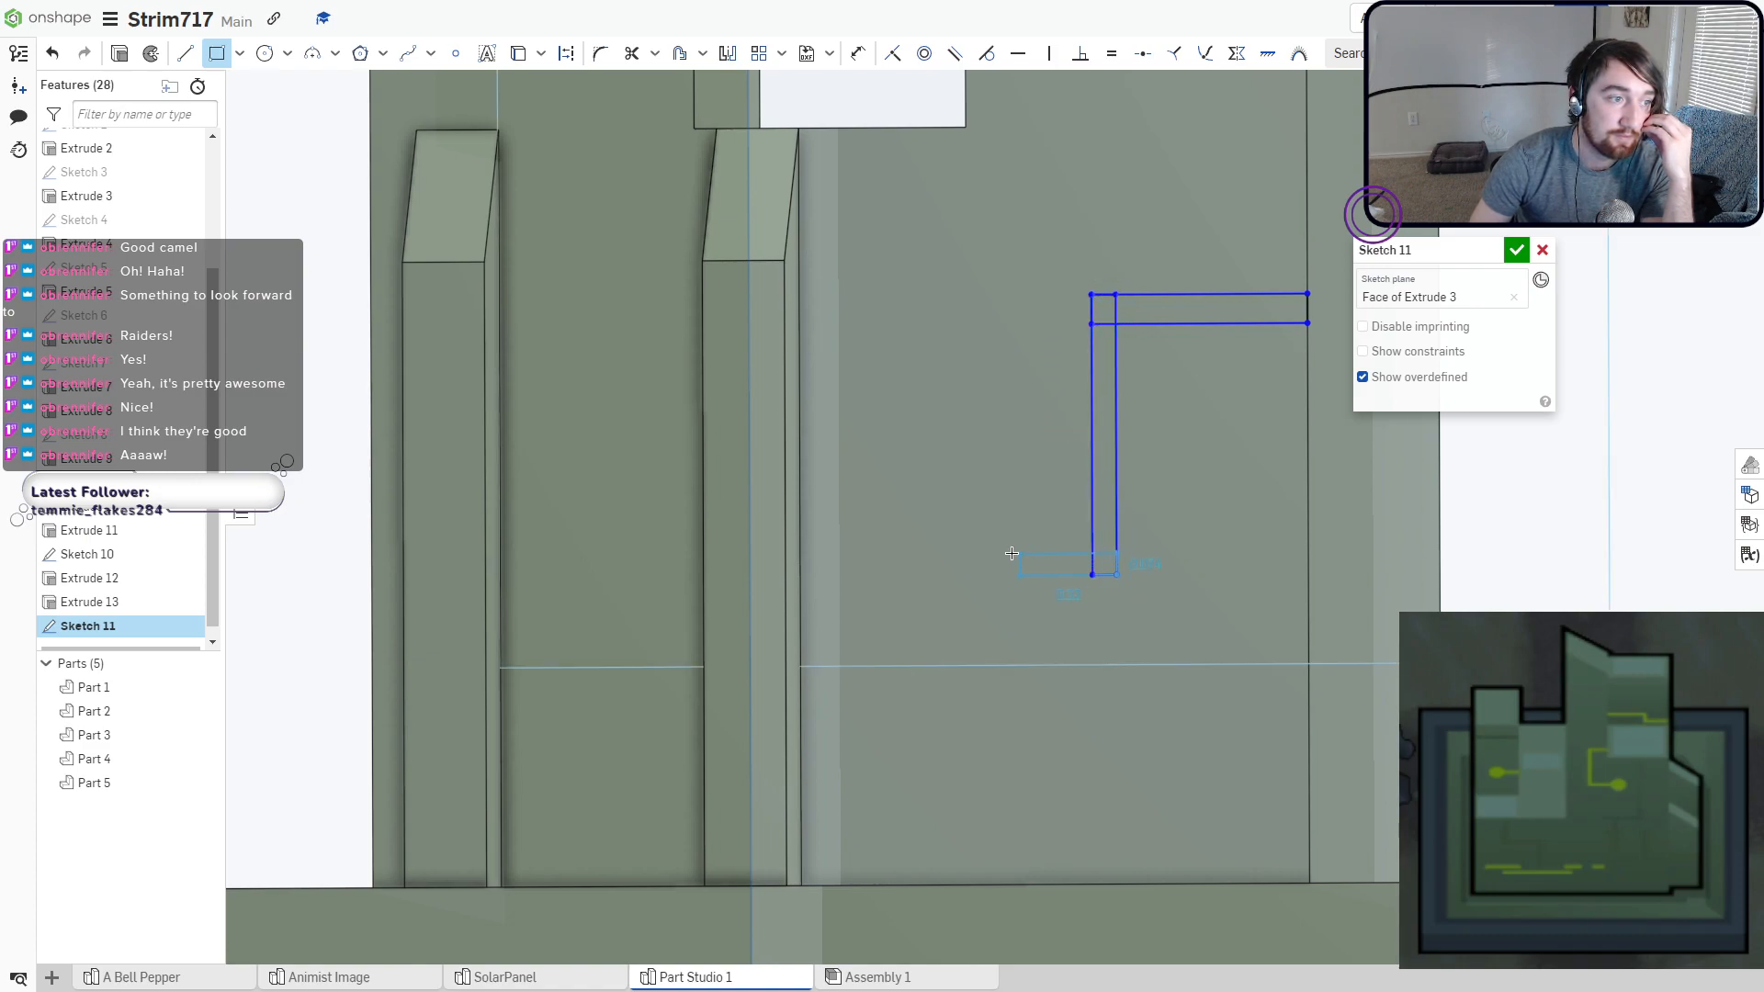
pyautogui.click(927, 554)
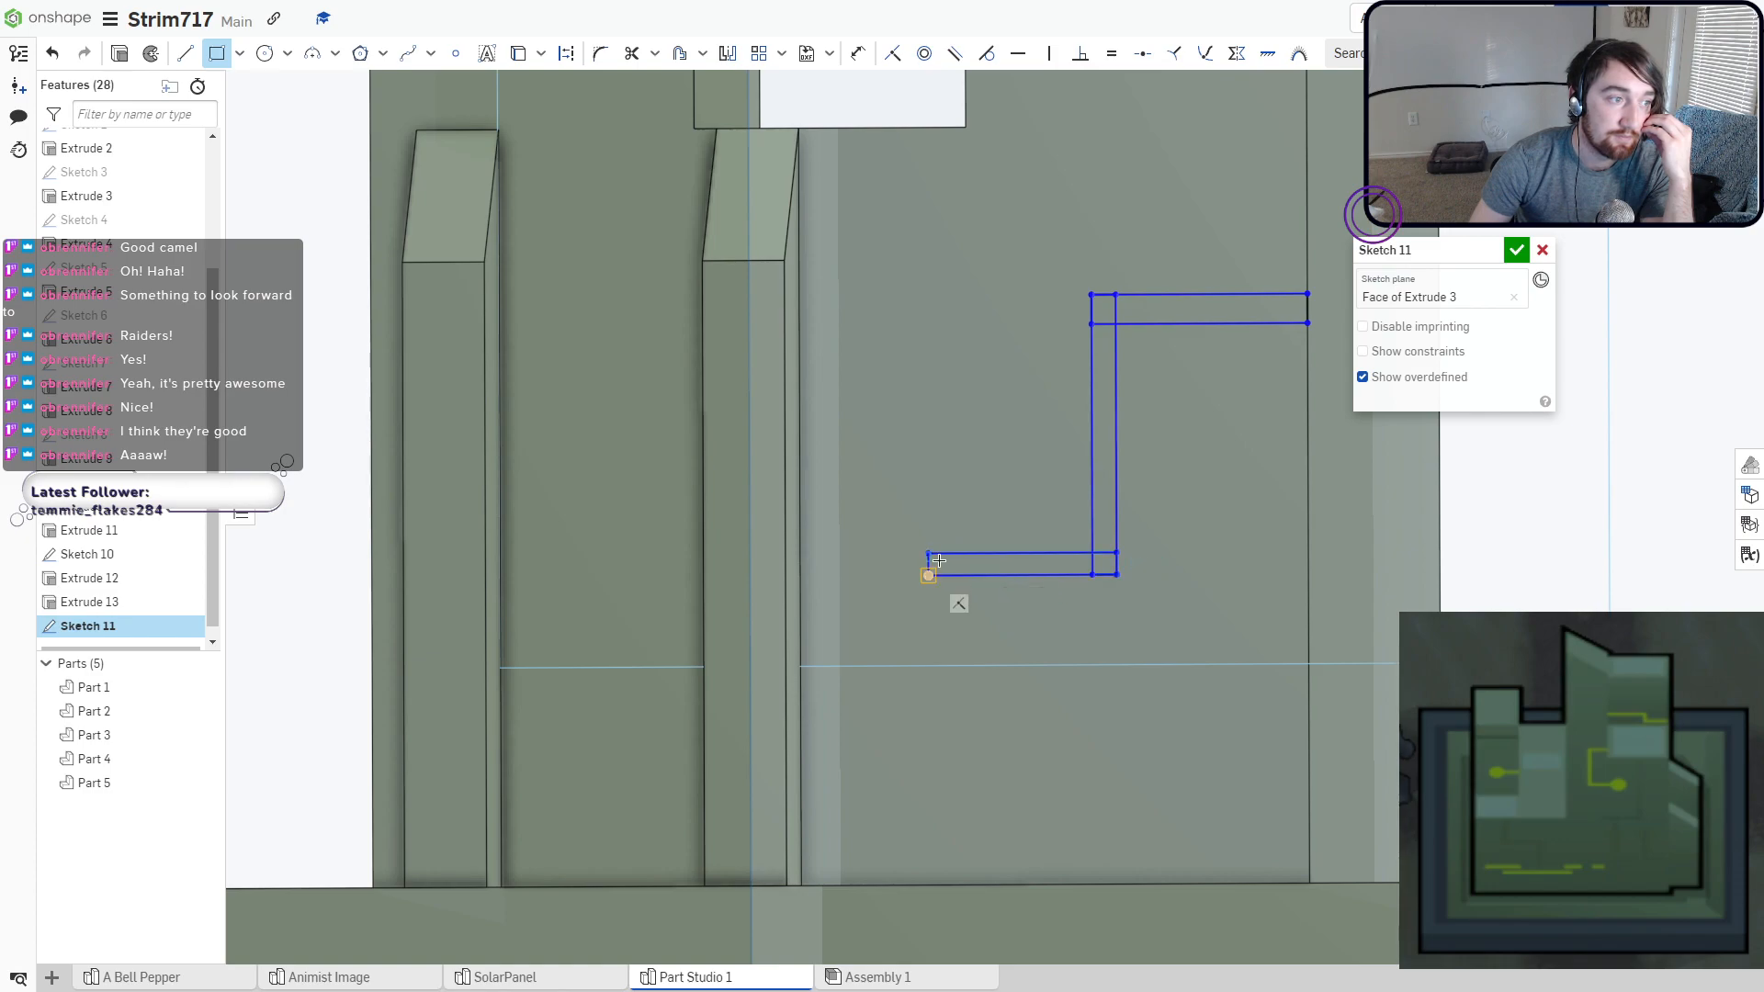
pyautogui.click(928, 575)
pyautogui.click(952, 435)
# Draw a small circle centred on the short upright rectangle's top end, trim the overlapping lines at the trace corners, and finish the sketch.
pyautogui.press('c')
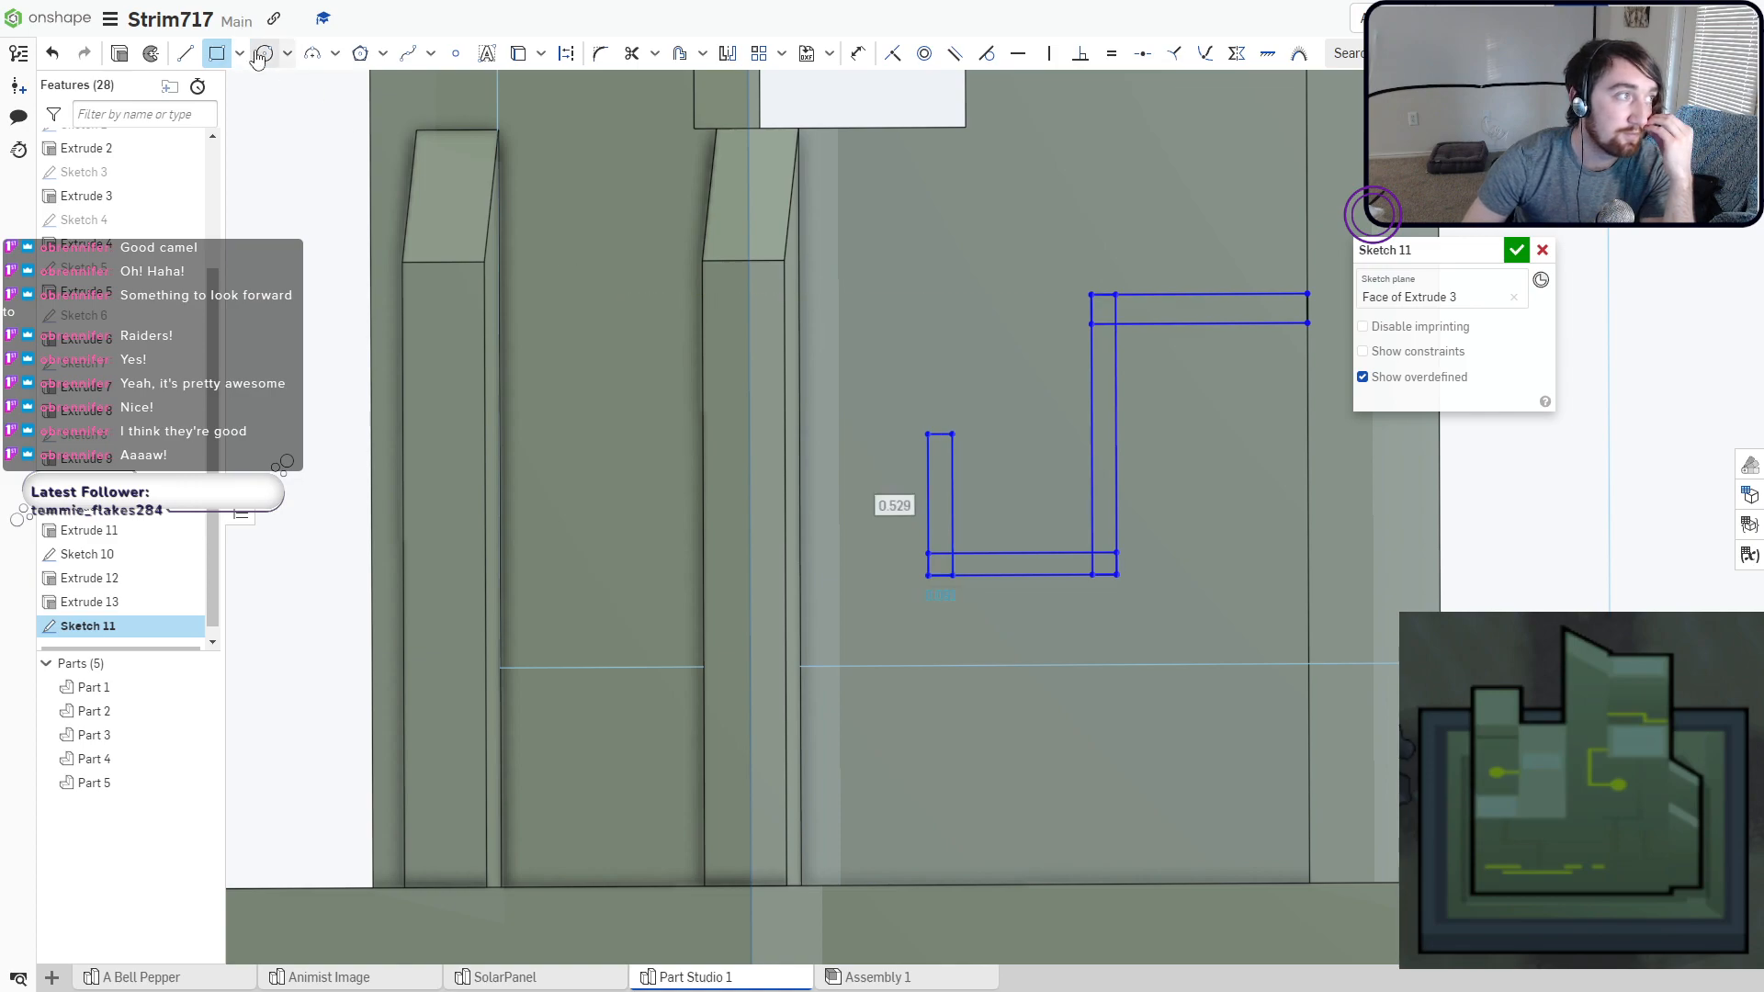
pyautogui.click(939, 435)
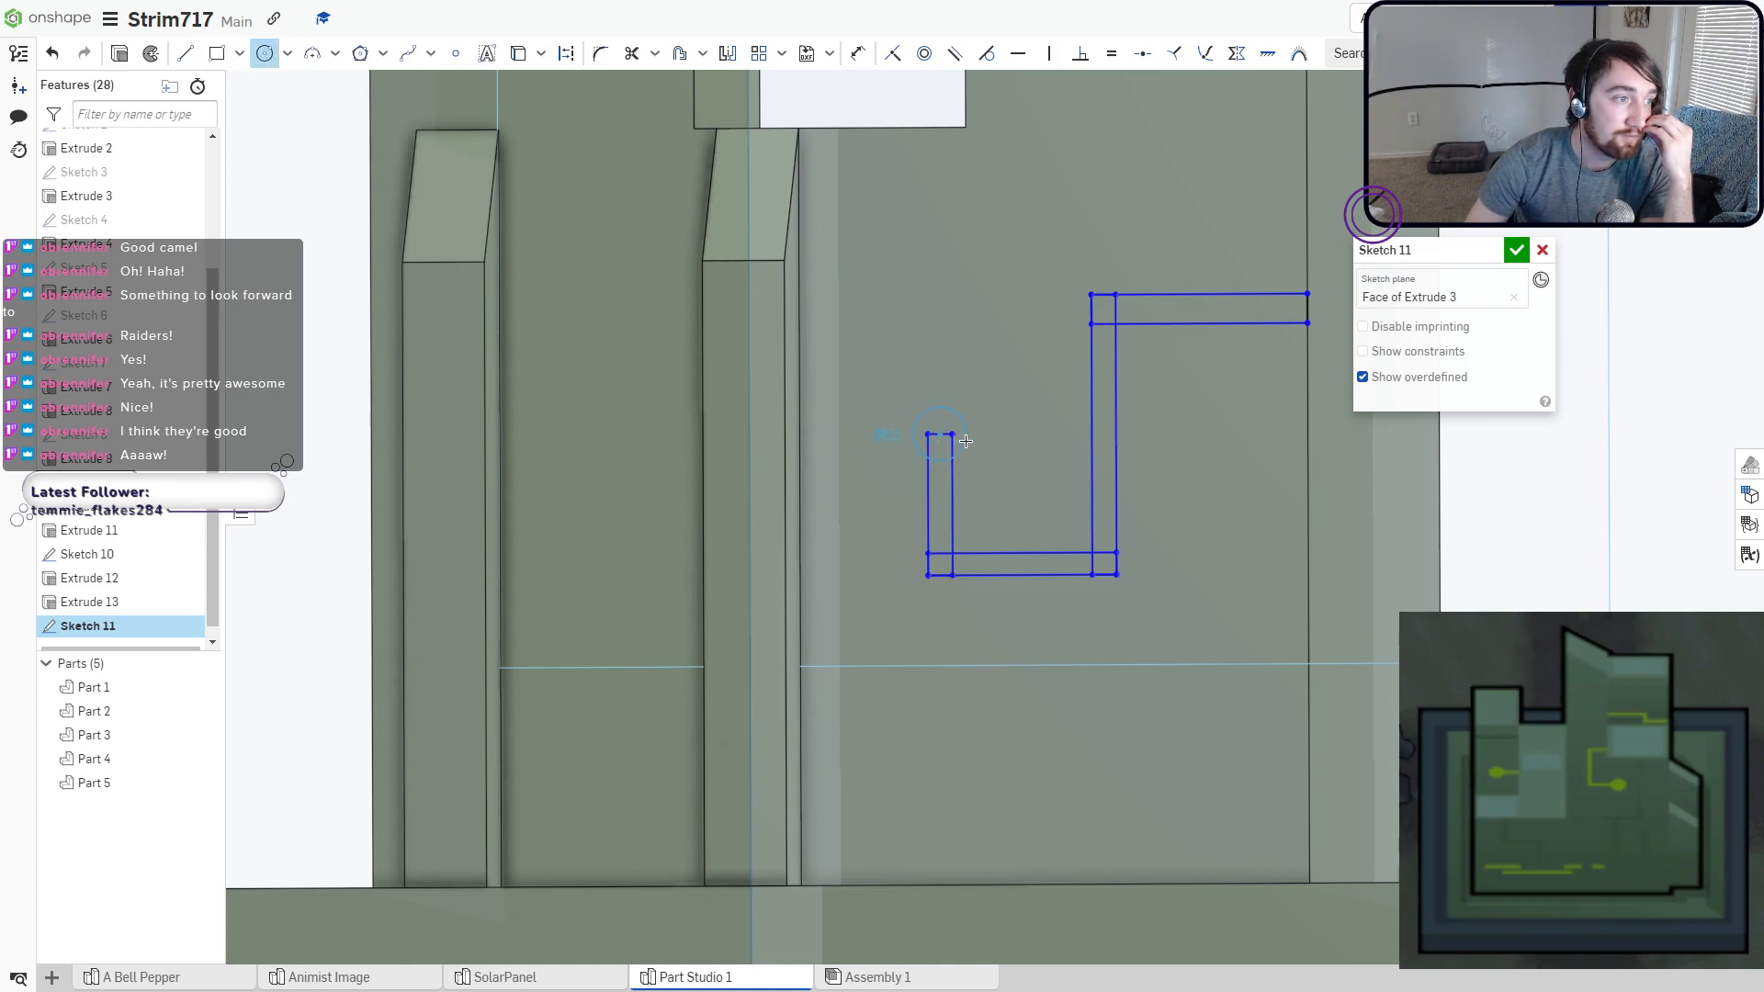
pyautogui.click(965, 441)
pyautogui.click(631, 53)
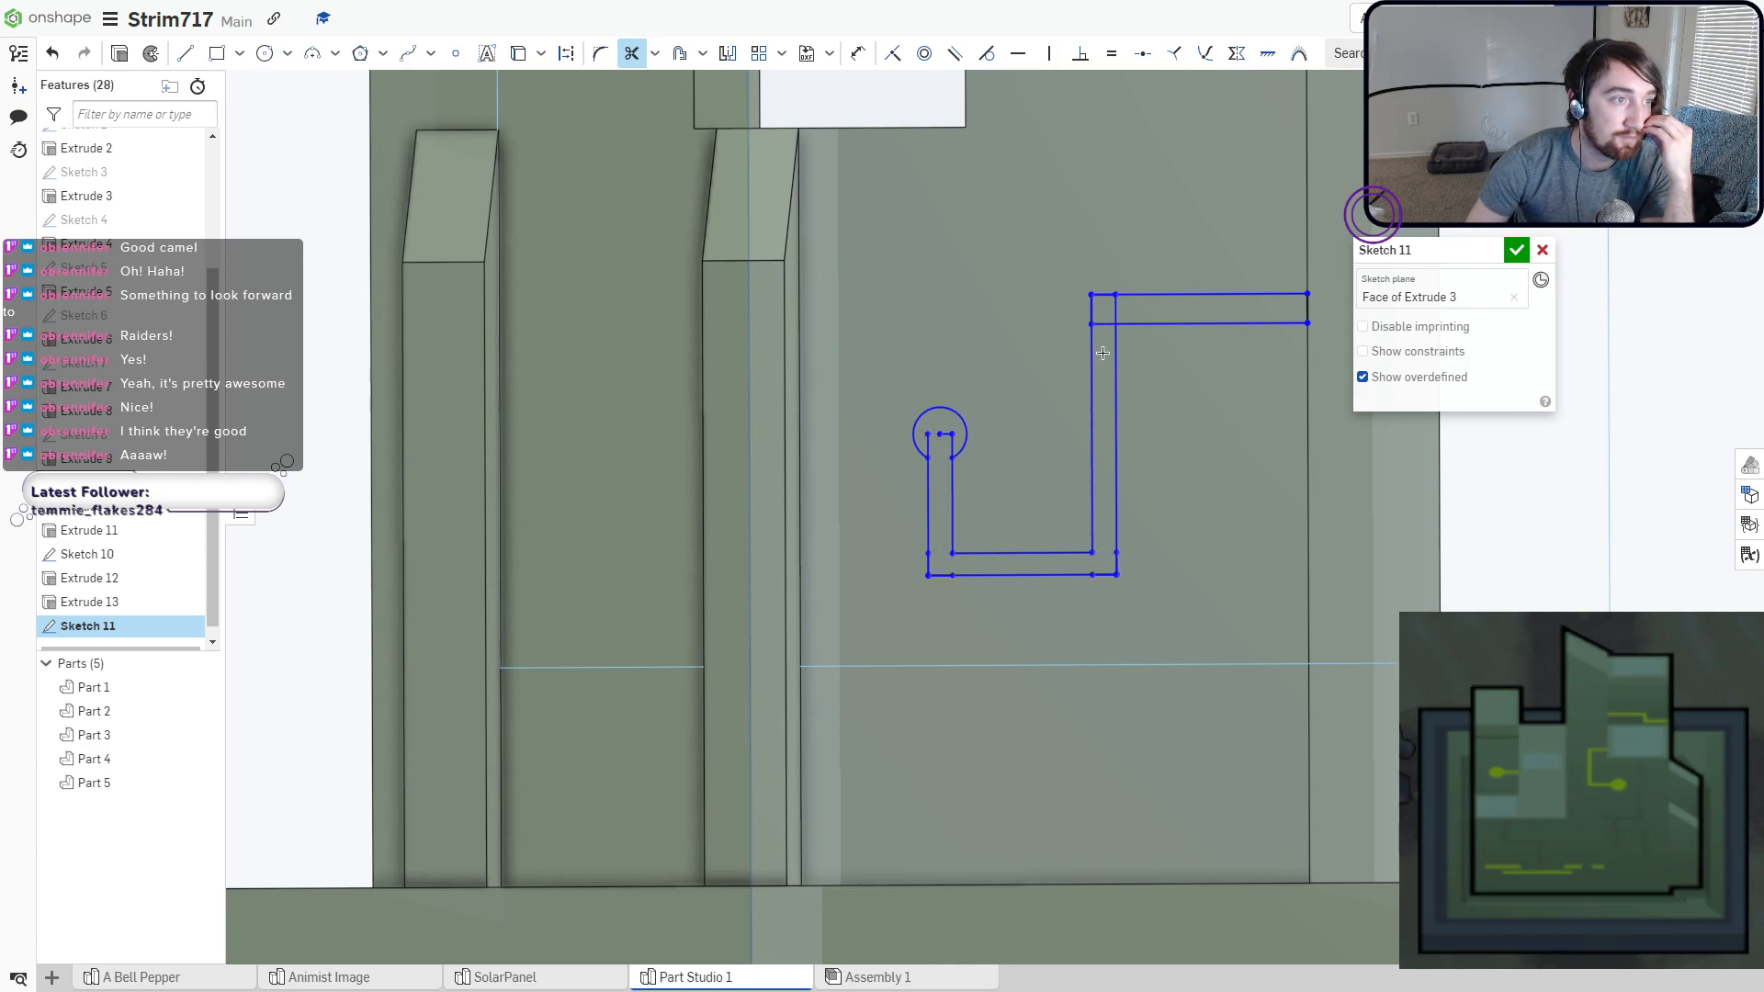
pyautogui.click(1510, 257)
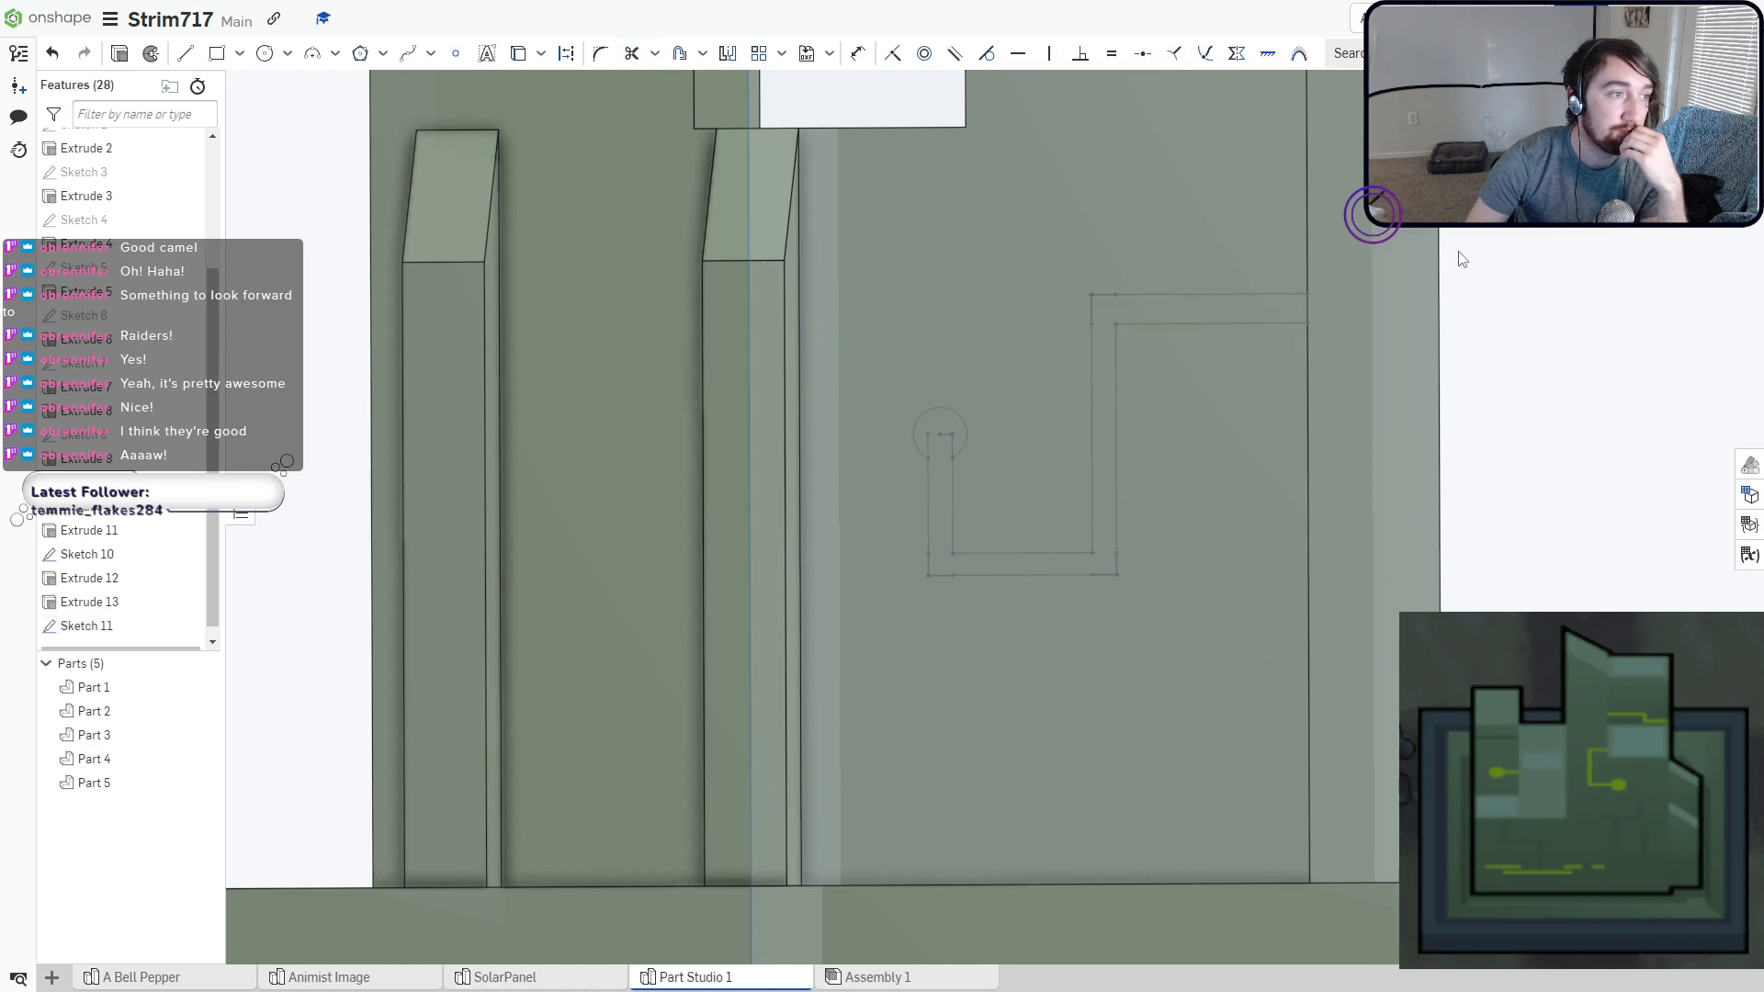
# Extrude the side-face trace region of Sketch 11 as a cut 1.23 cm deep into the tower.
pyautogui.click(201, 53)
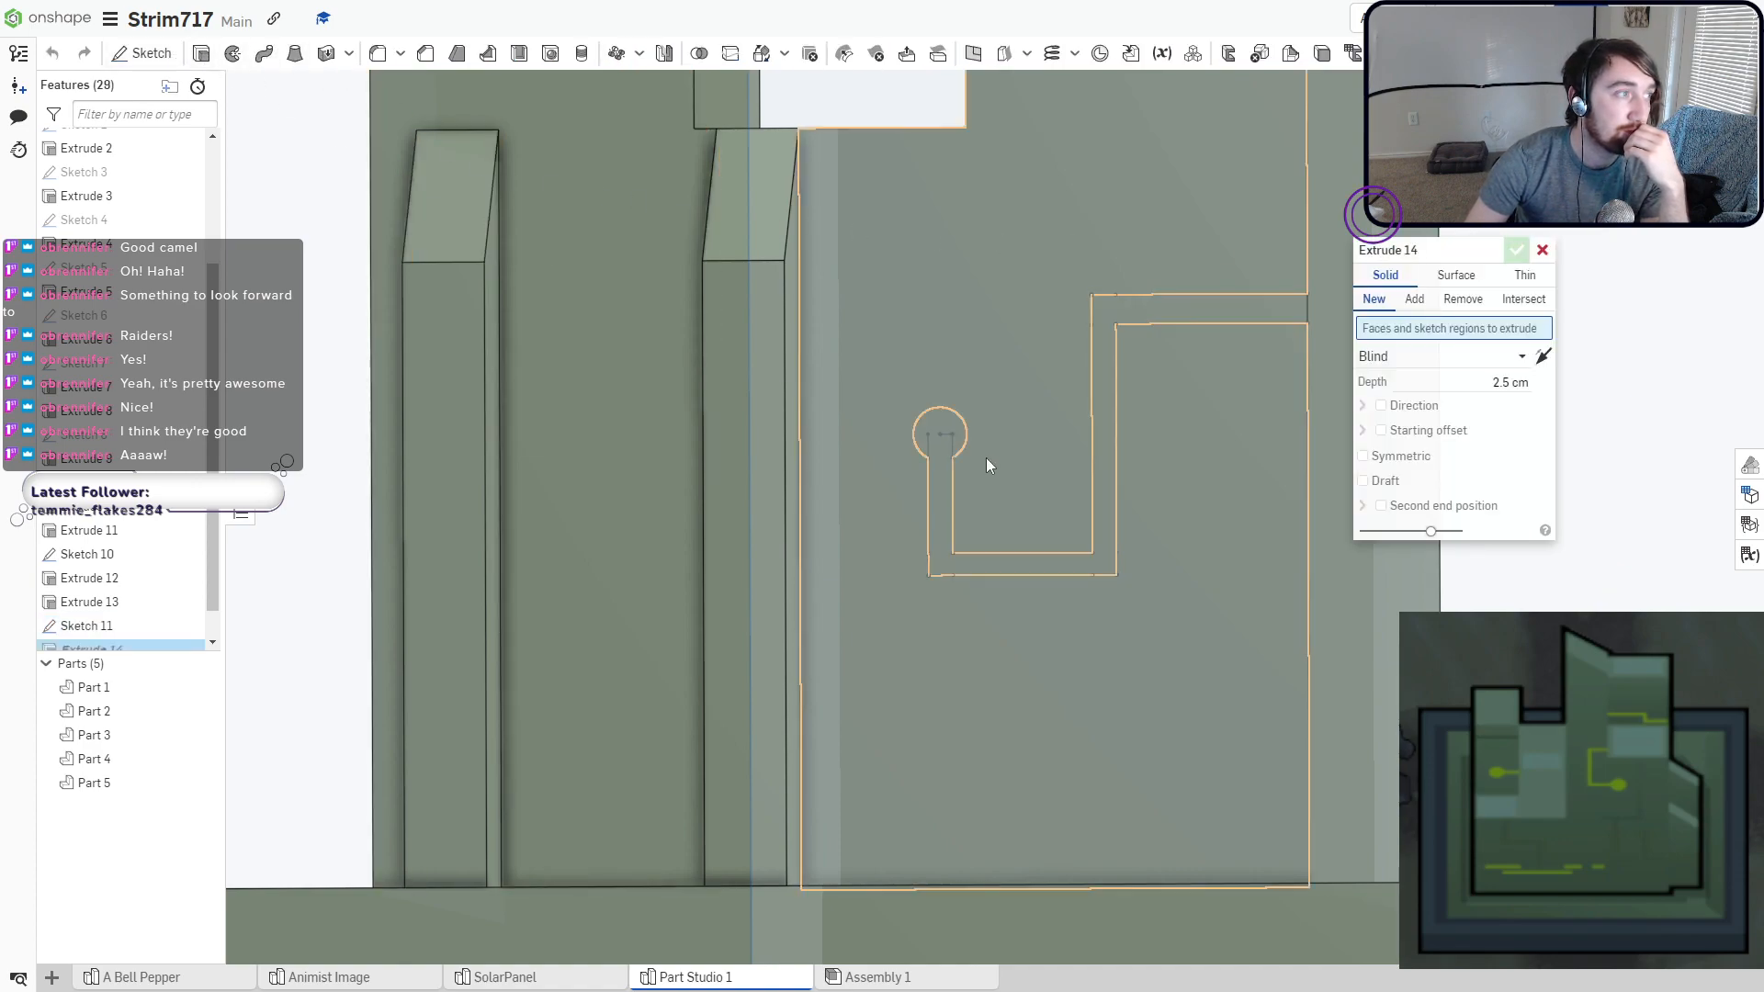
pyautogui.click(1099, 492)
pyautogui.moveTo(1099, 492); pyautogui.dragTo(1065, 500, button='right')
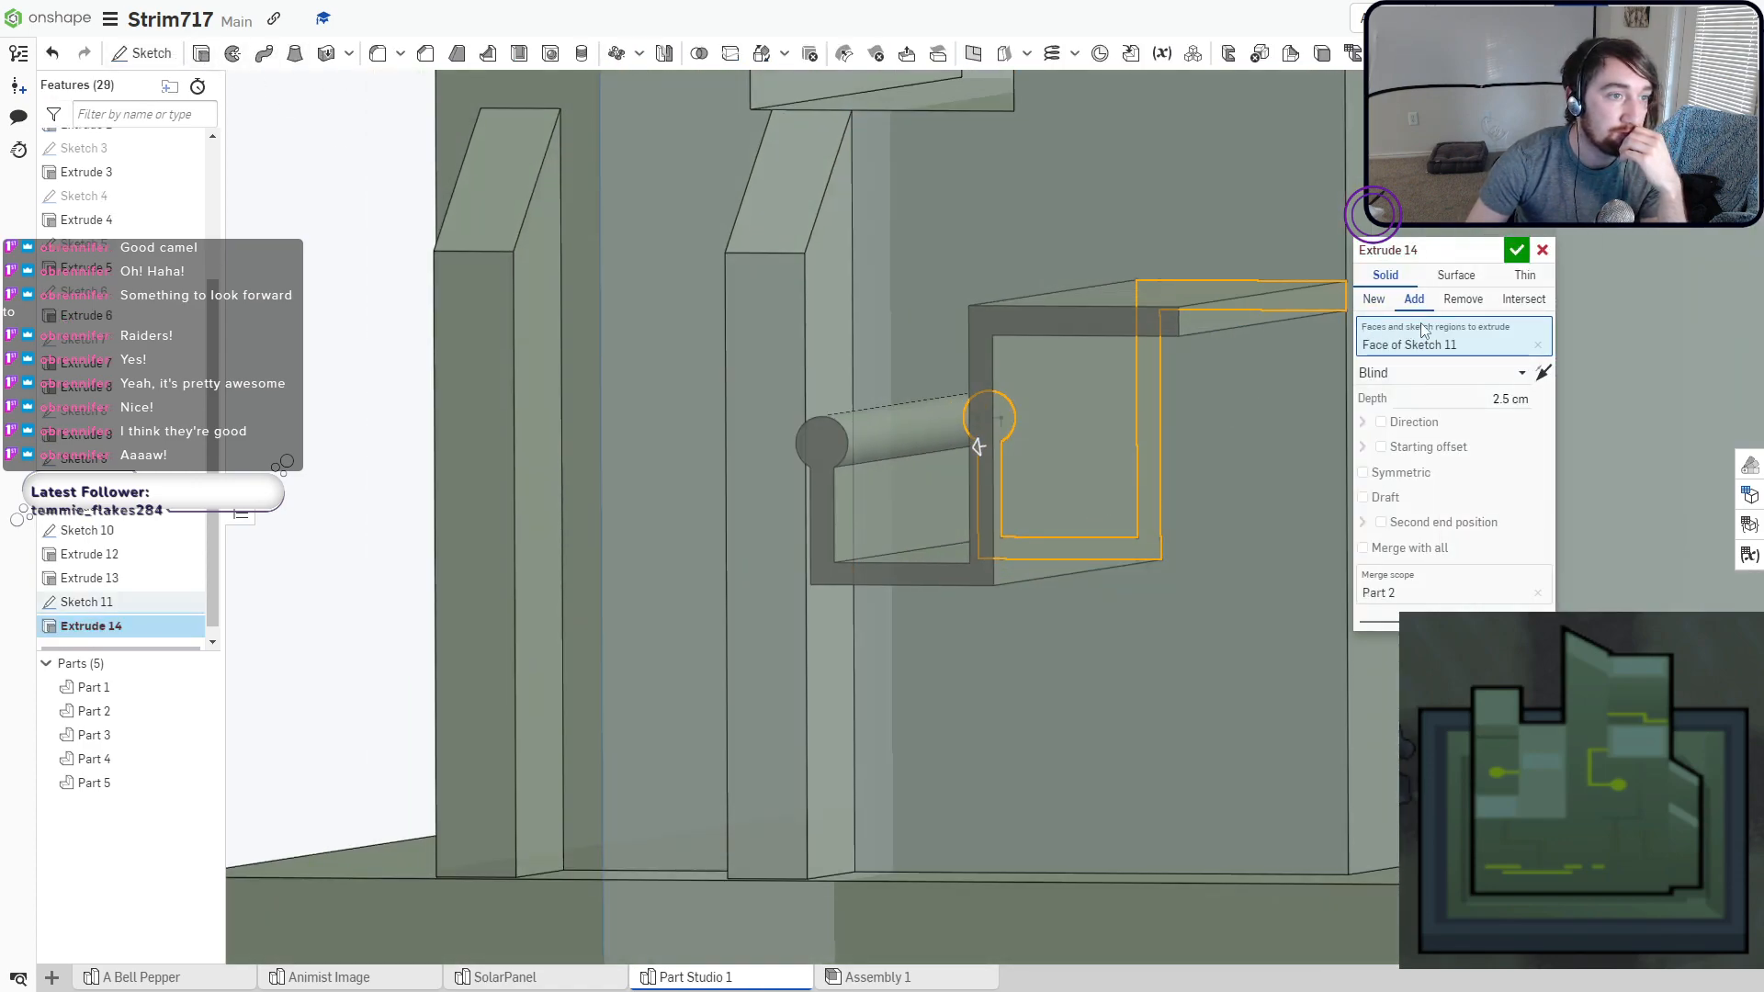
pyautogui.moveTo(1188, 435); pyautogui.dragTo(1128, 408, button='right')
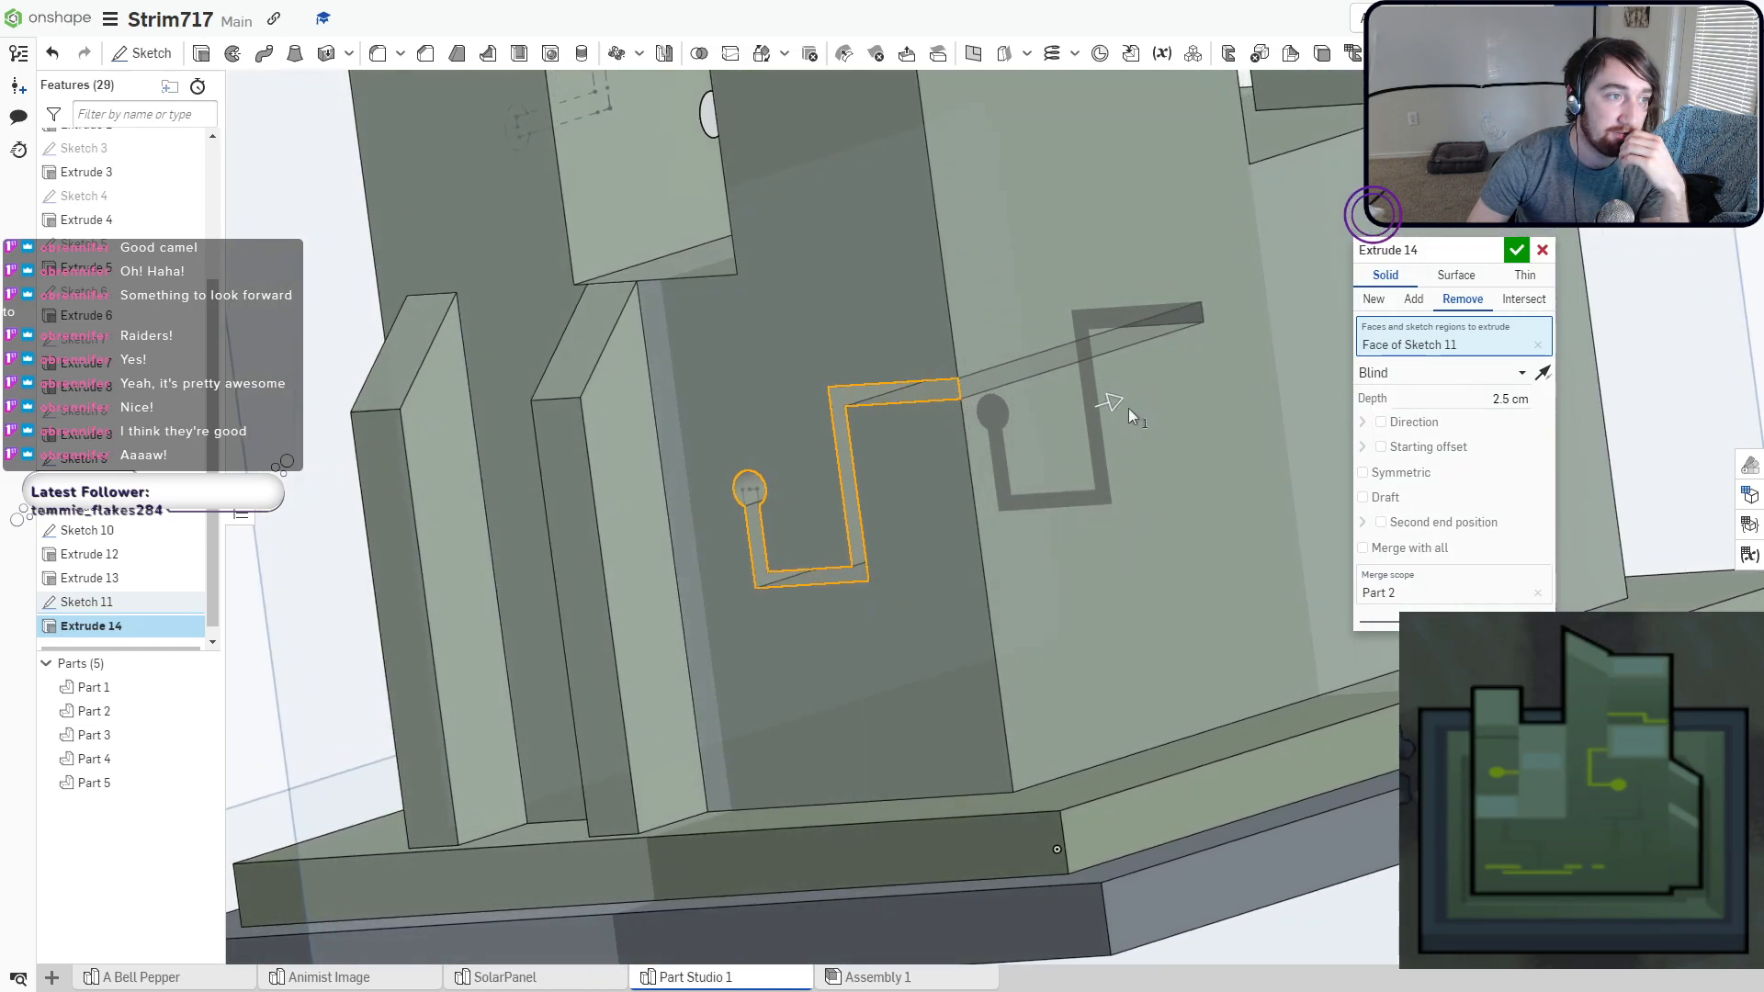
pyautogui.moveTo(1122, 409); pyautogui.dragTo(992, 457)
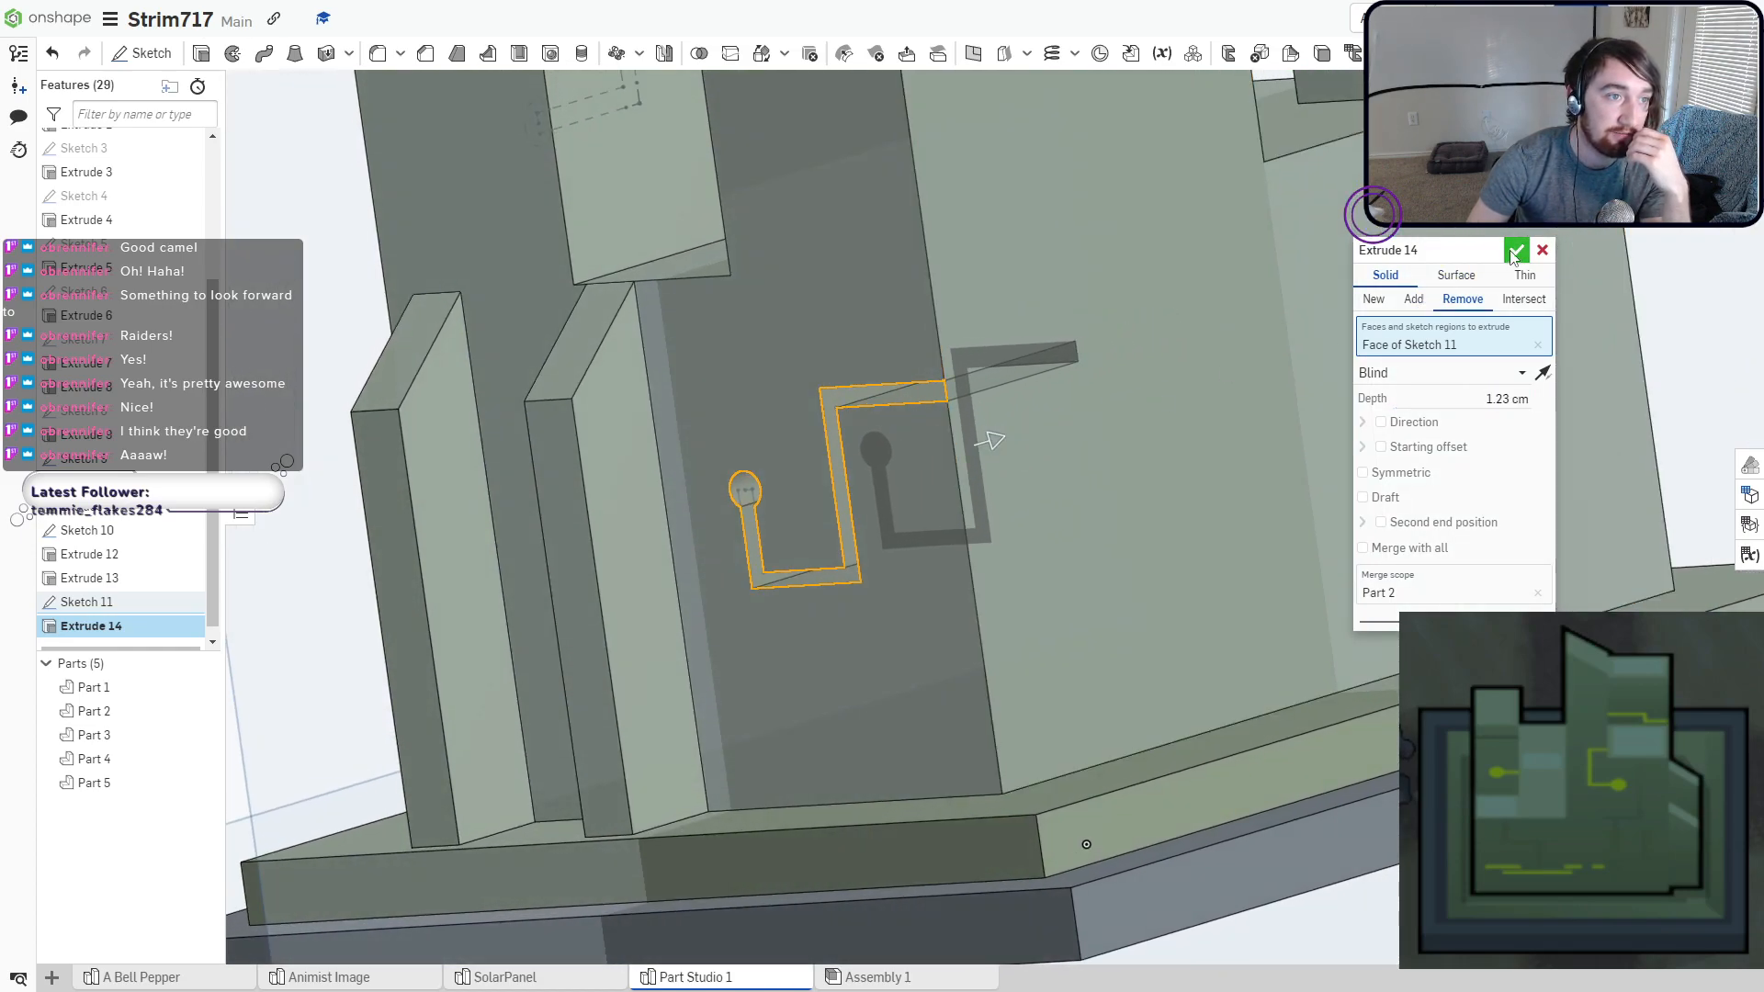
pyautogui.click(1516, 250)
pyautogui.moveTo(937, 493); pyautogui.dragTo(976, 477, button='right')
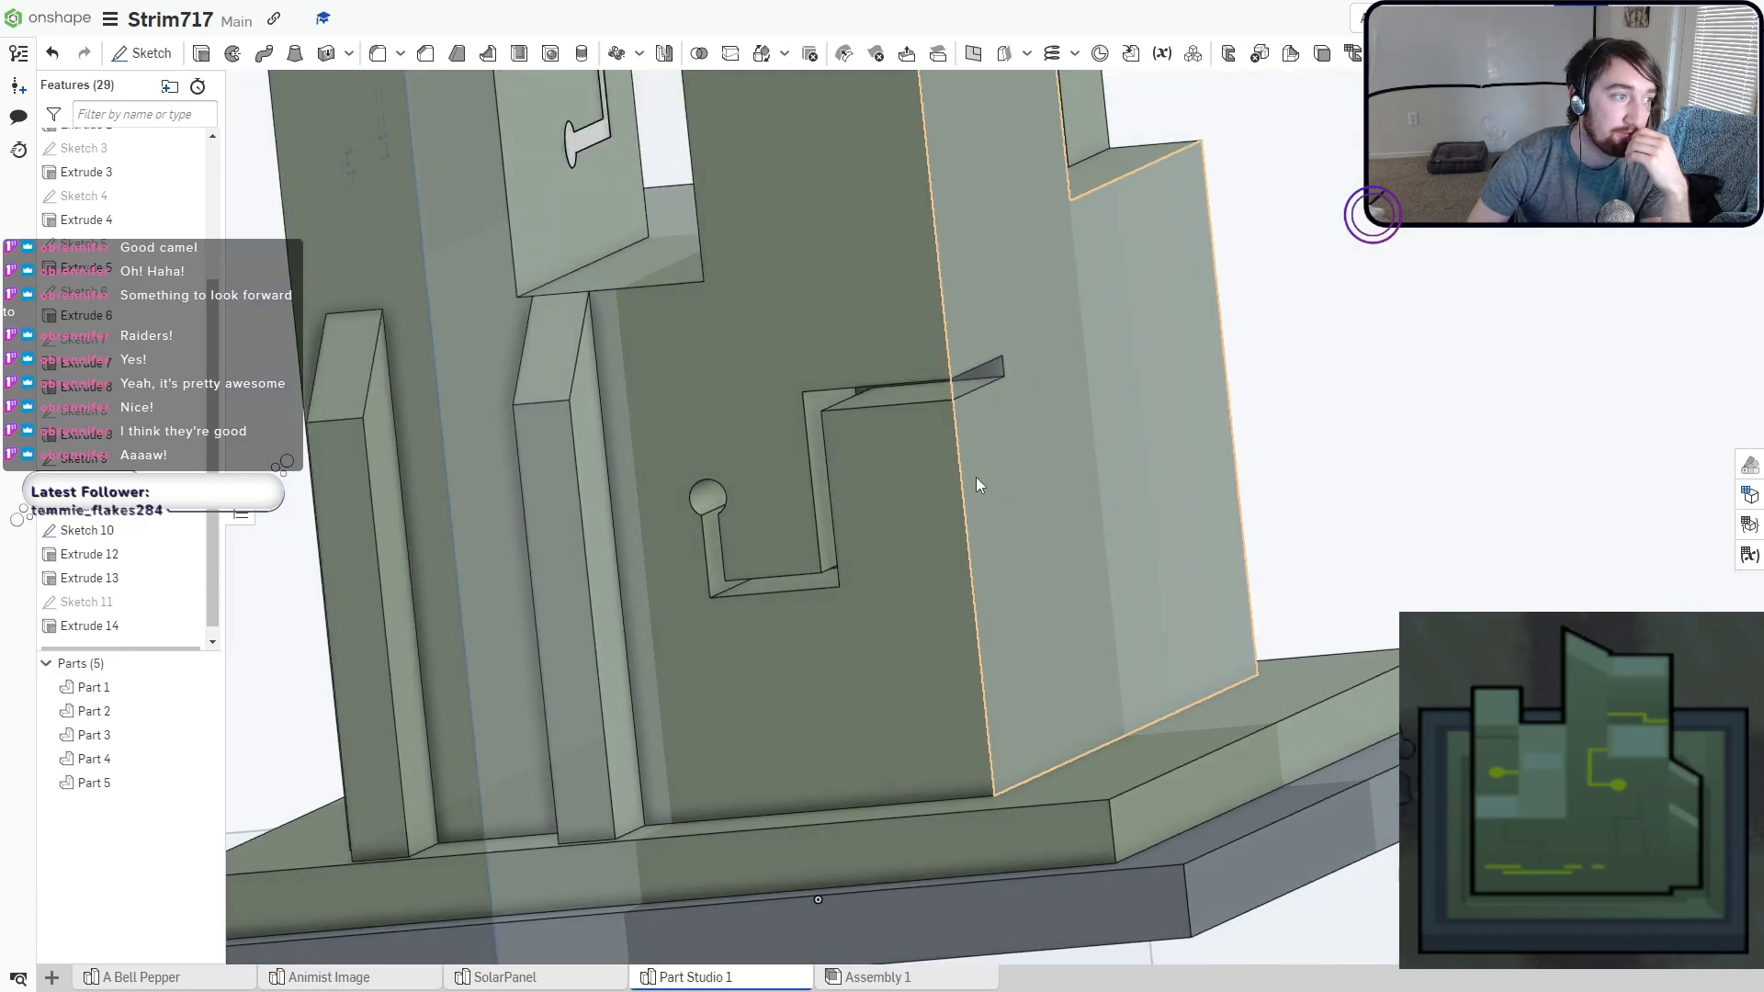
# Show Sketch 11 and extrude its trace region 1.23 cm into the tower as a new part filling the side-face cut.
pyautogui.click(187, 604)
pyautogui.click(201, 53)
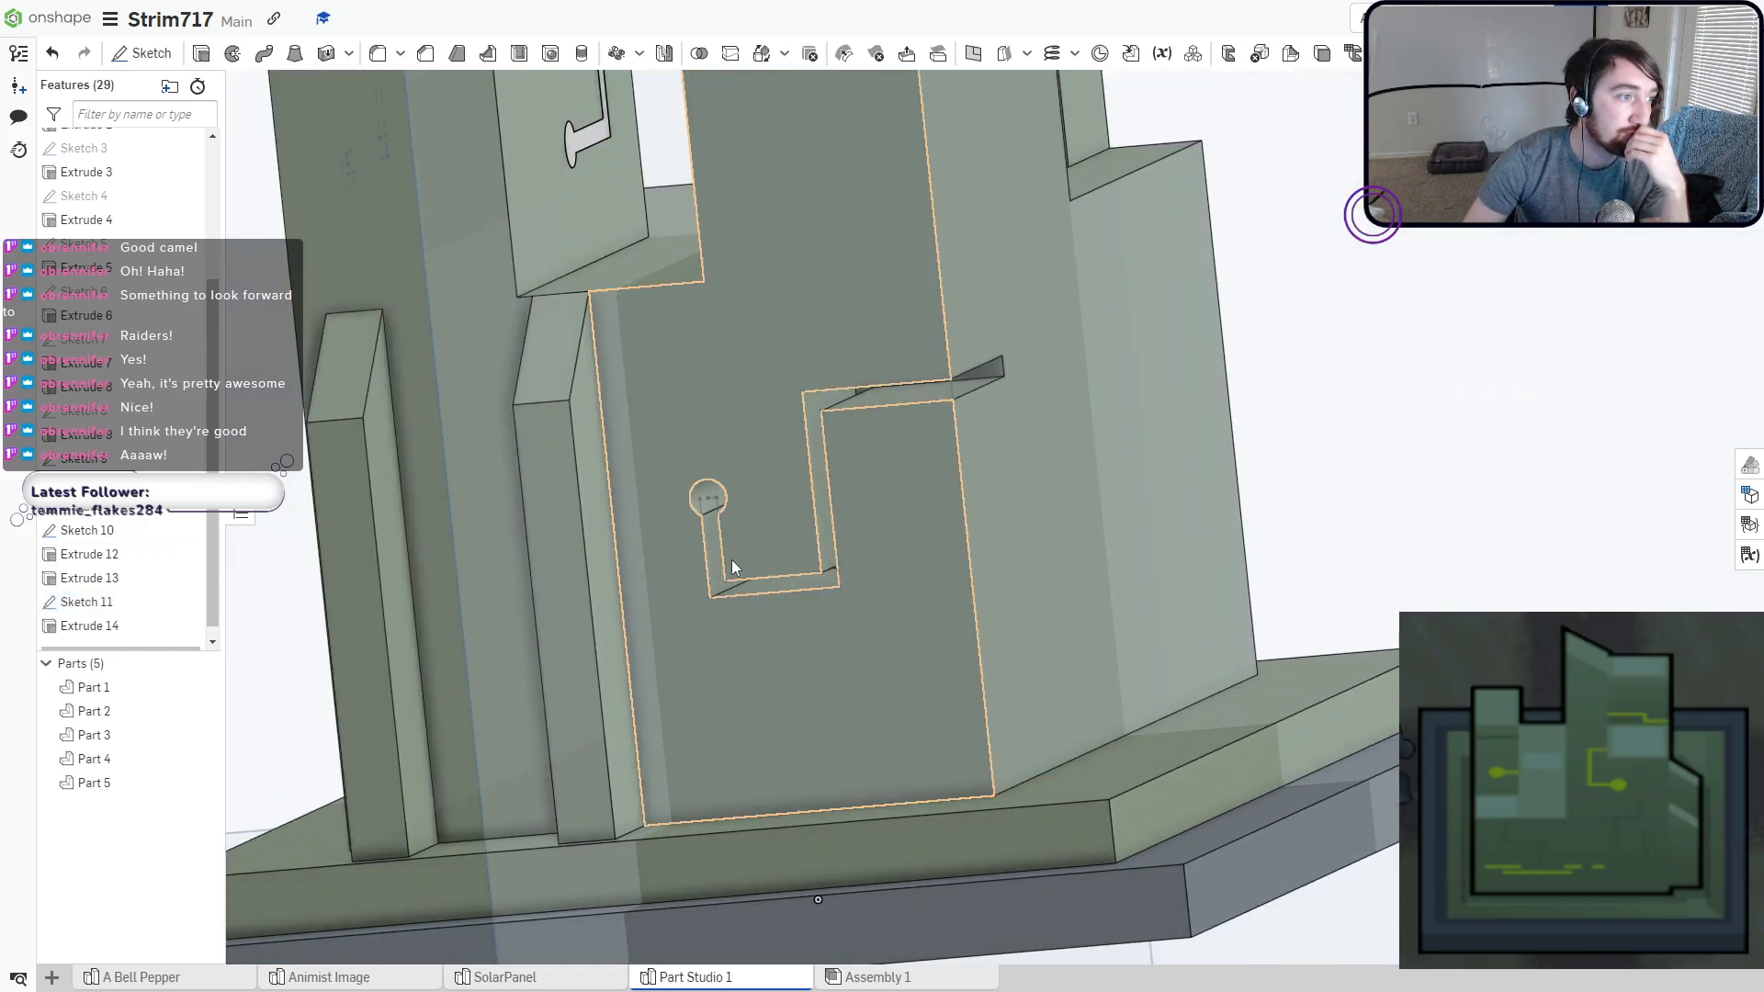
pyautogui.click(710, 554)
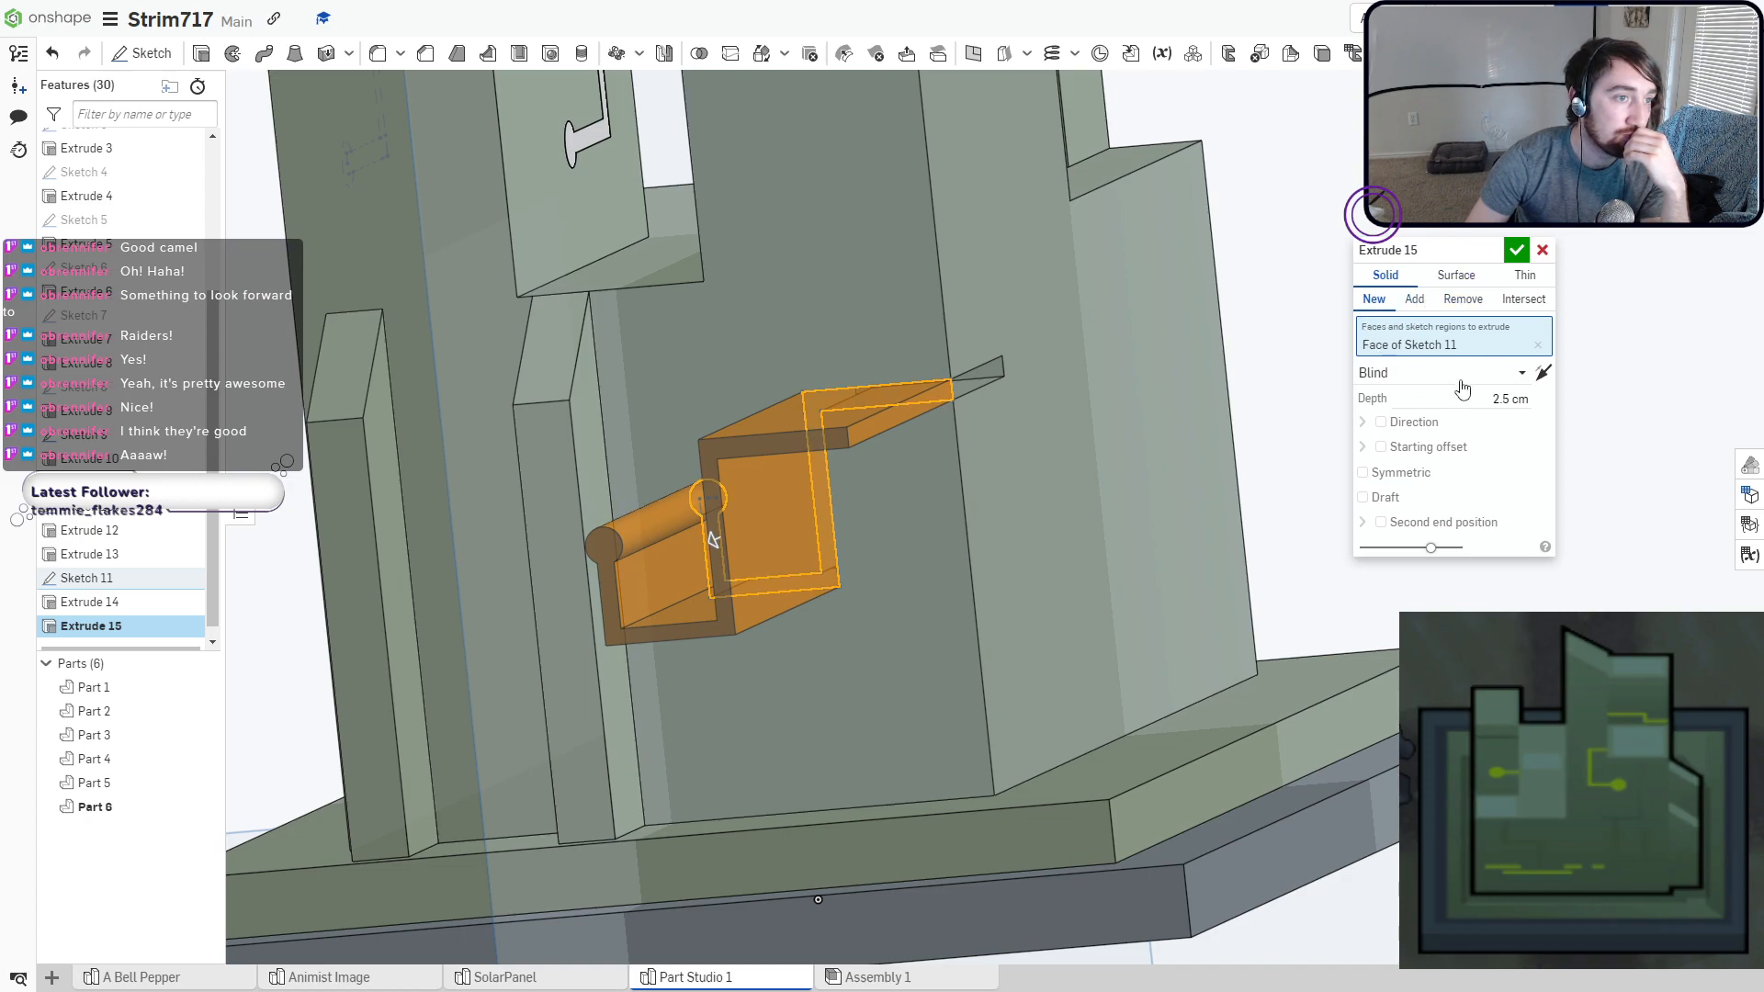
pyautogui.click(1543, 372)
pyautogui.moveTo(934, 433); pyautogui.dragTo(1080, 397, button='right')
pyautogui.moveTo(1081, 397); pyautogui.dragTo(875, 453)
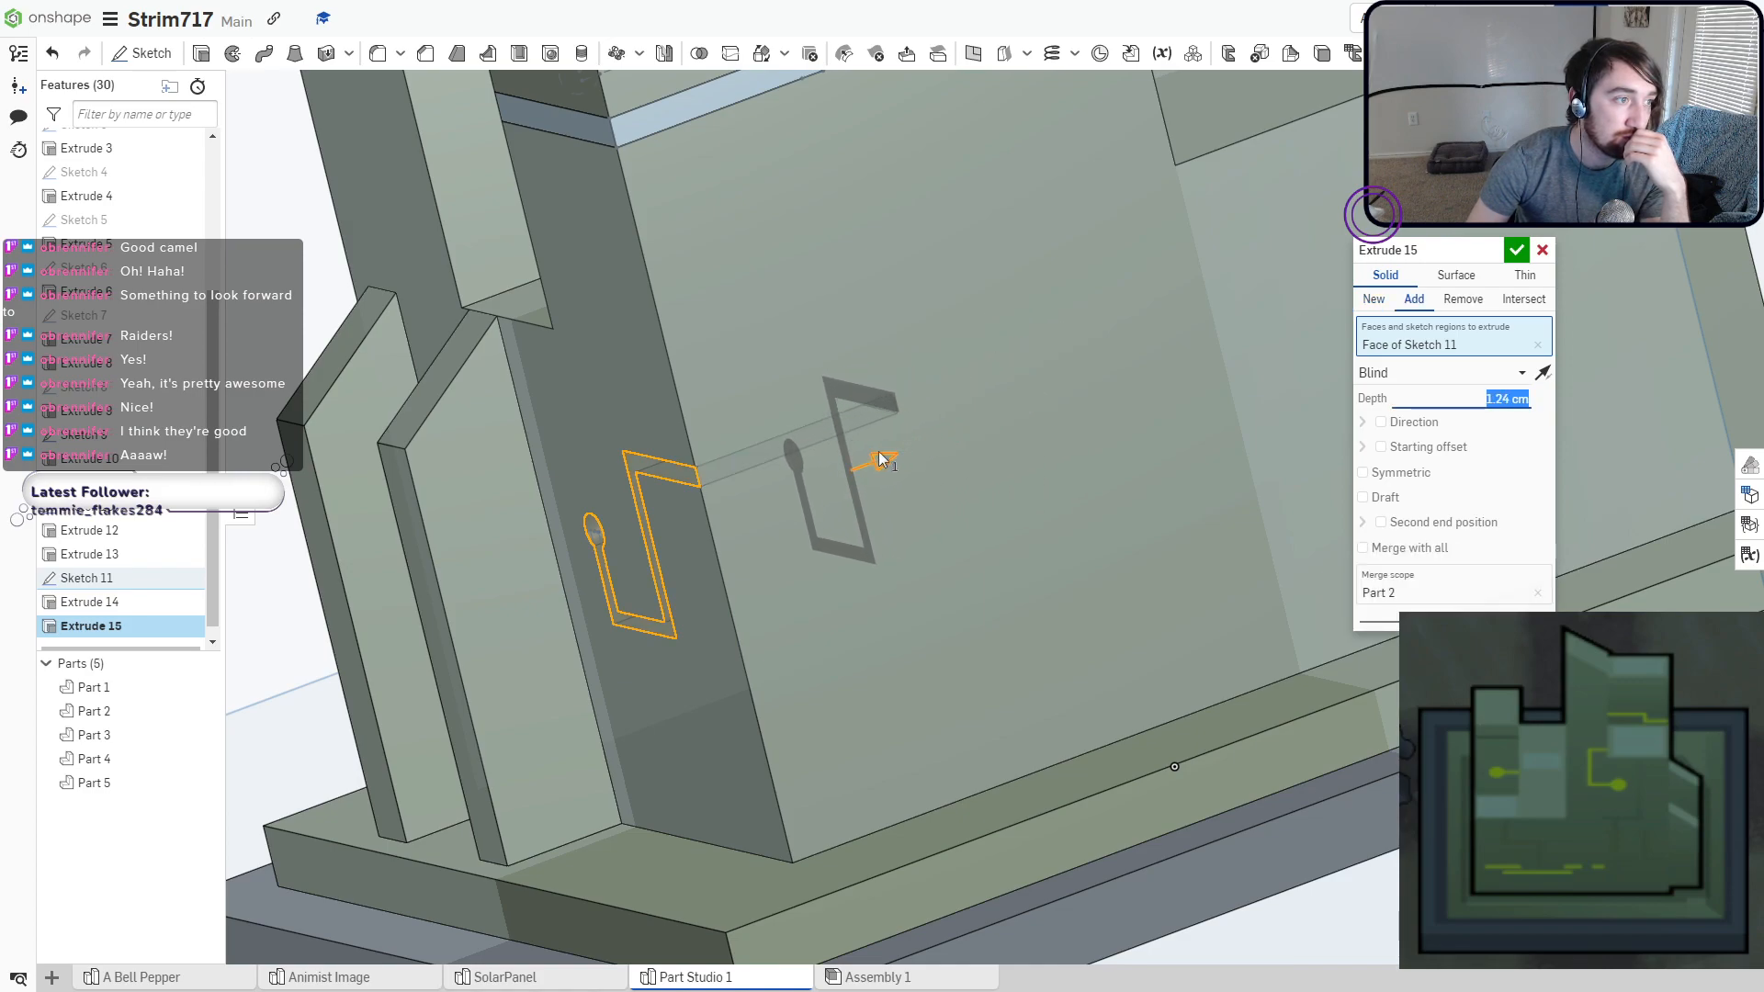
pyautogui.scroll(4, 882, 457)
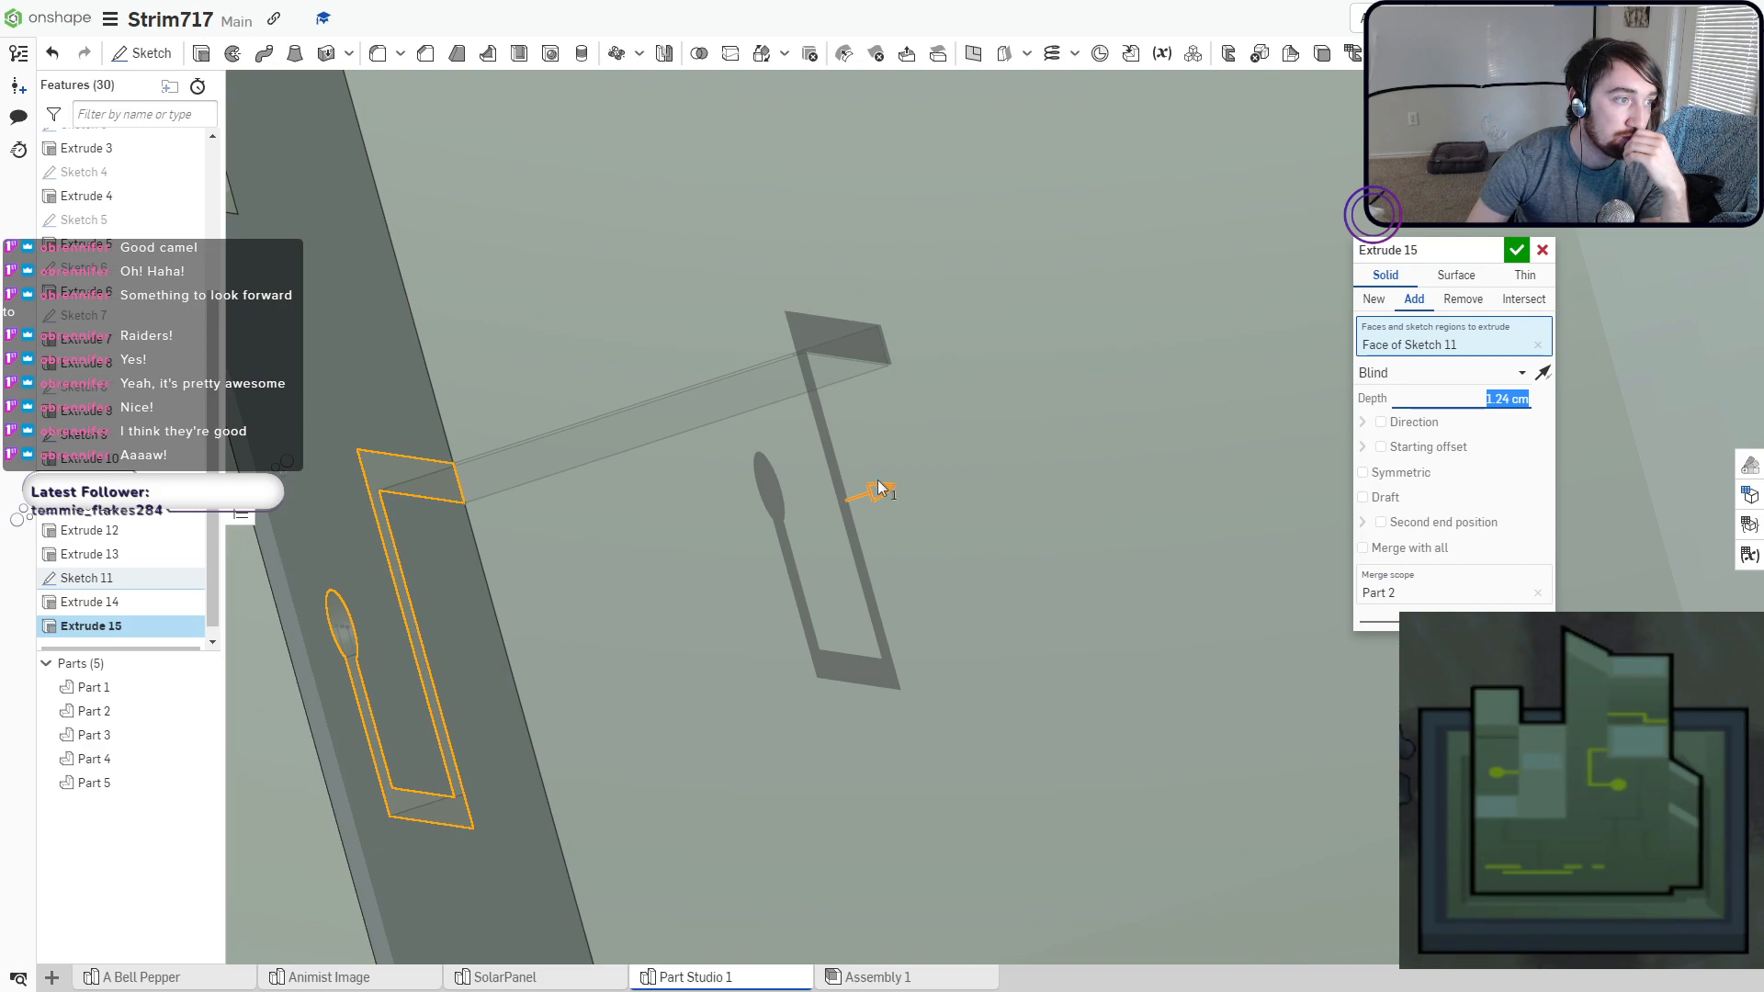
pyautogui.moveTo(878, 481); pyautogui.dragTo(873, 486)
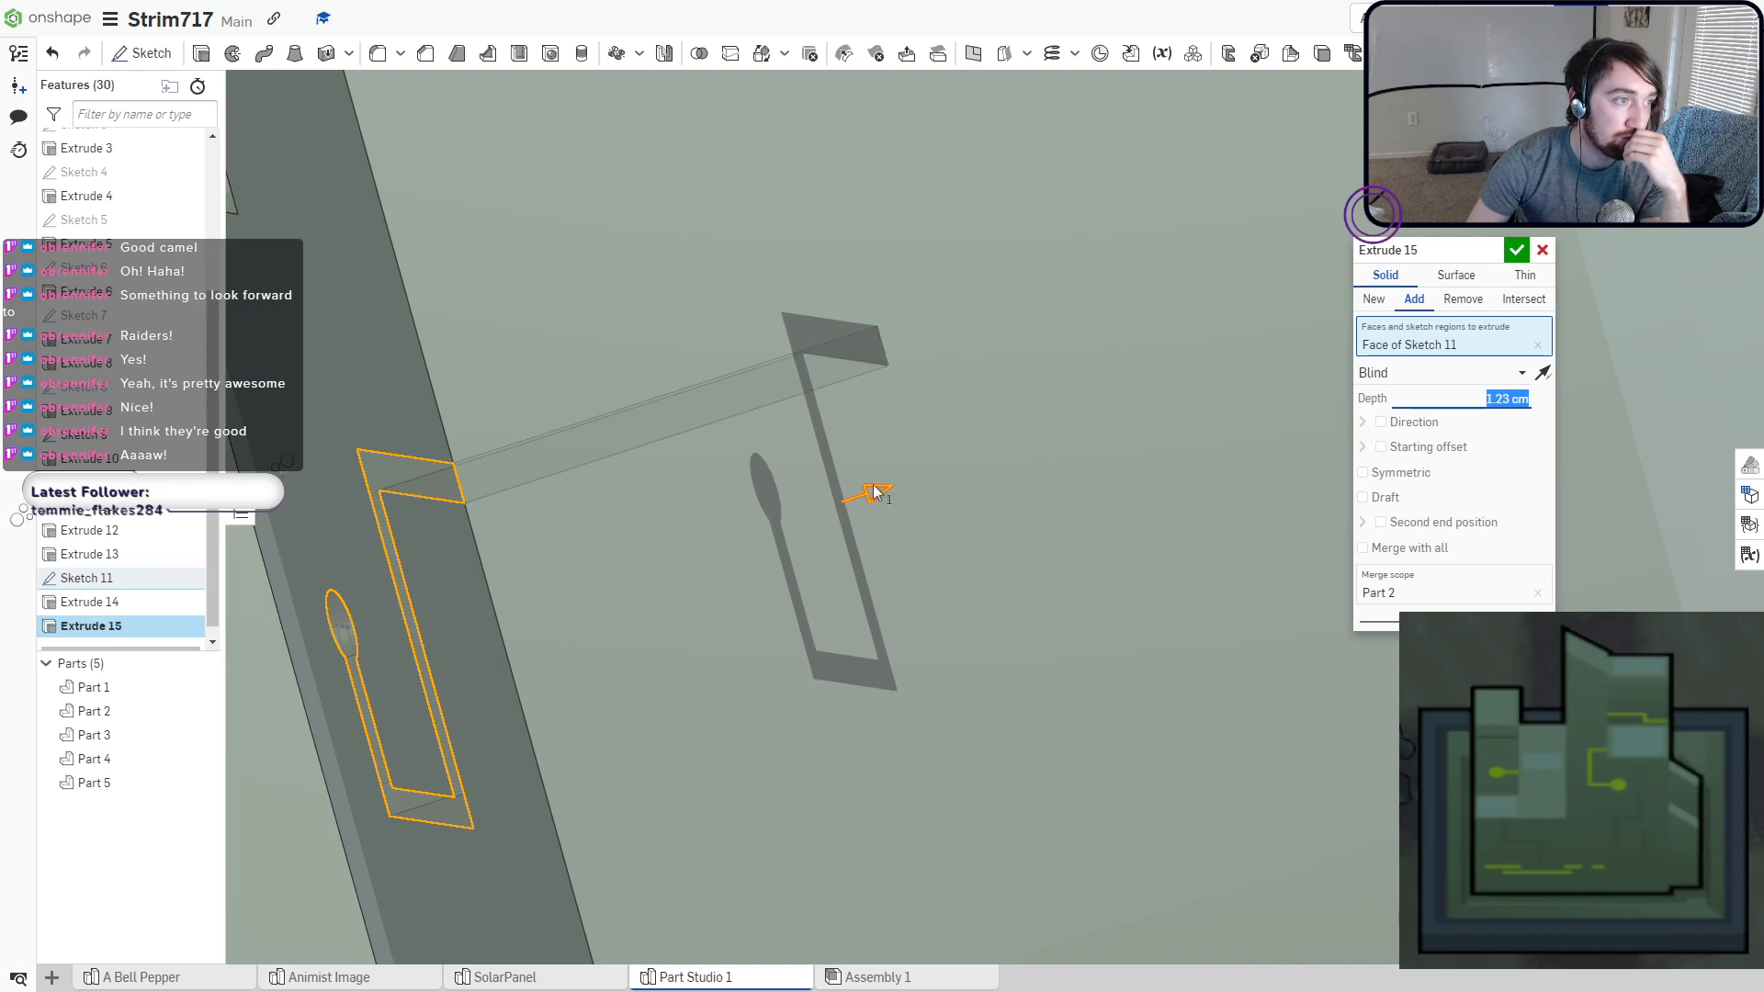
pyautogui.click(1373, 299)
pyautogui.moveTo(1093, 450); pyautogui.dragTo(1195, 474, button='right')
pyautogui.click(1516, 250)
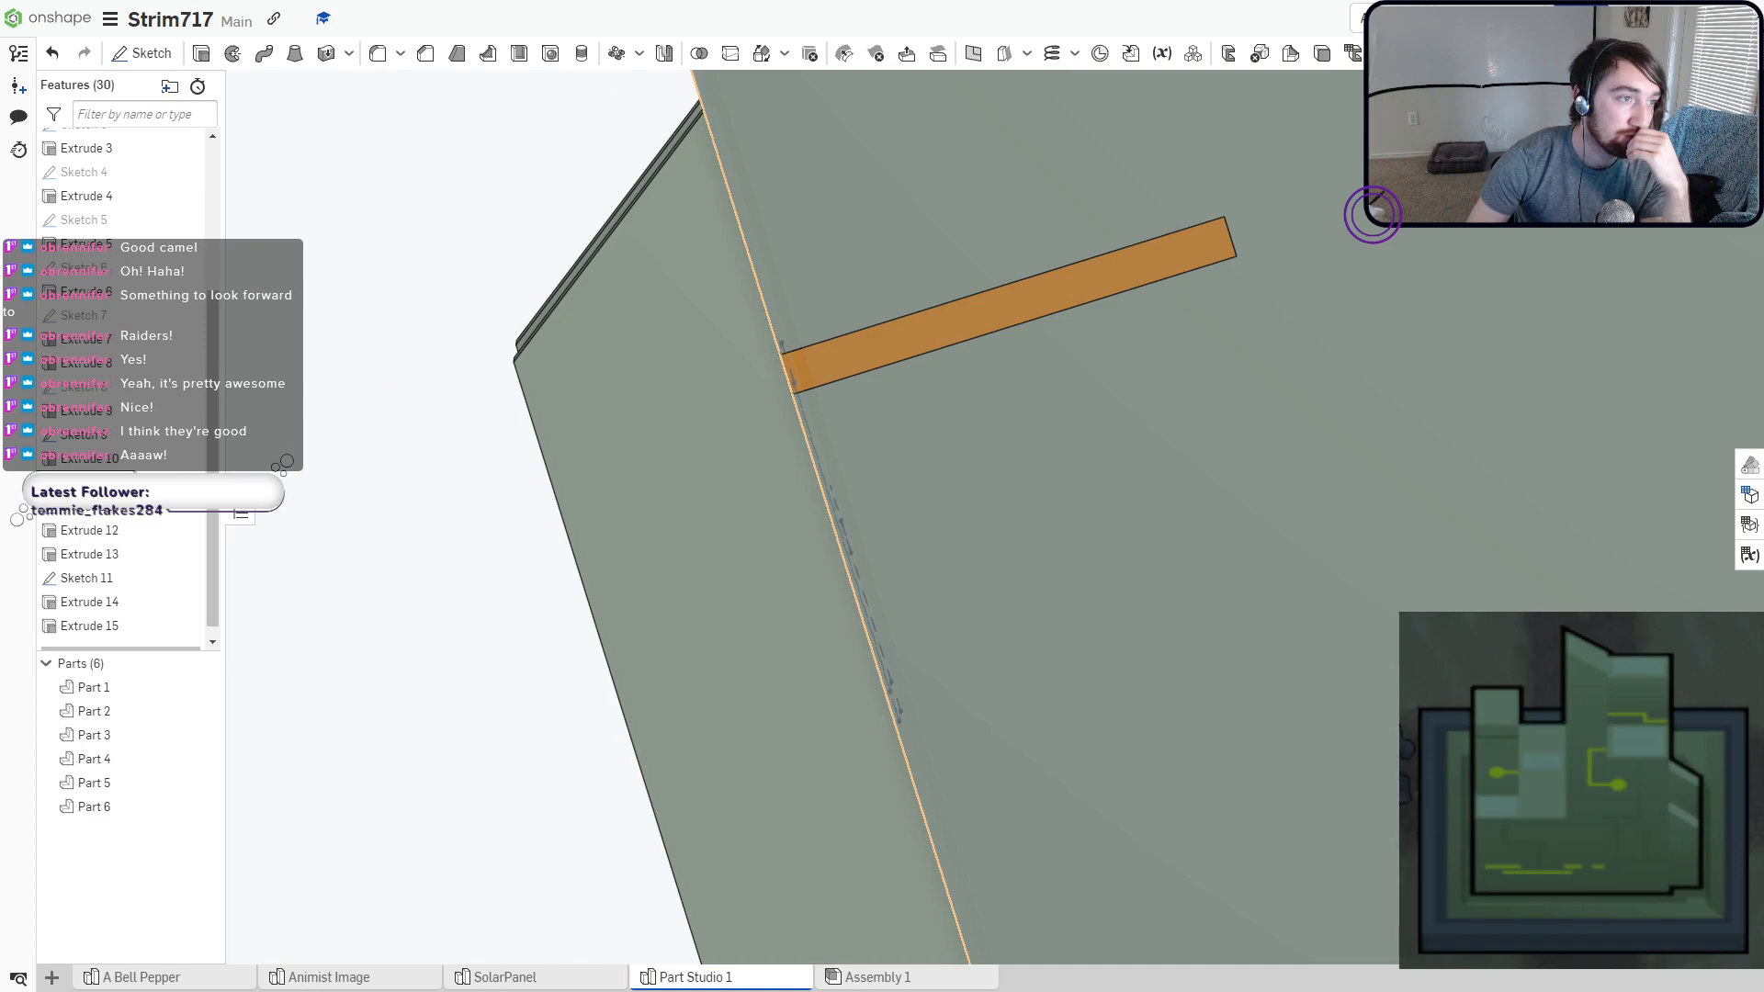
# Start a sketch on the tower's back face and draw a vertical rectangle about 0.092 cm wide downward from the inlay strip's inner end.
pyautogui.scroll(-6, 818, 363)
pyautogui.press('n')
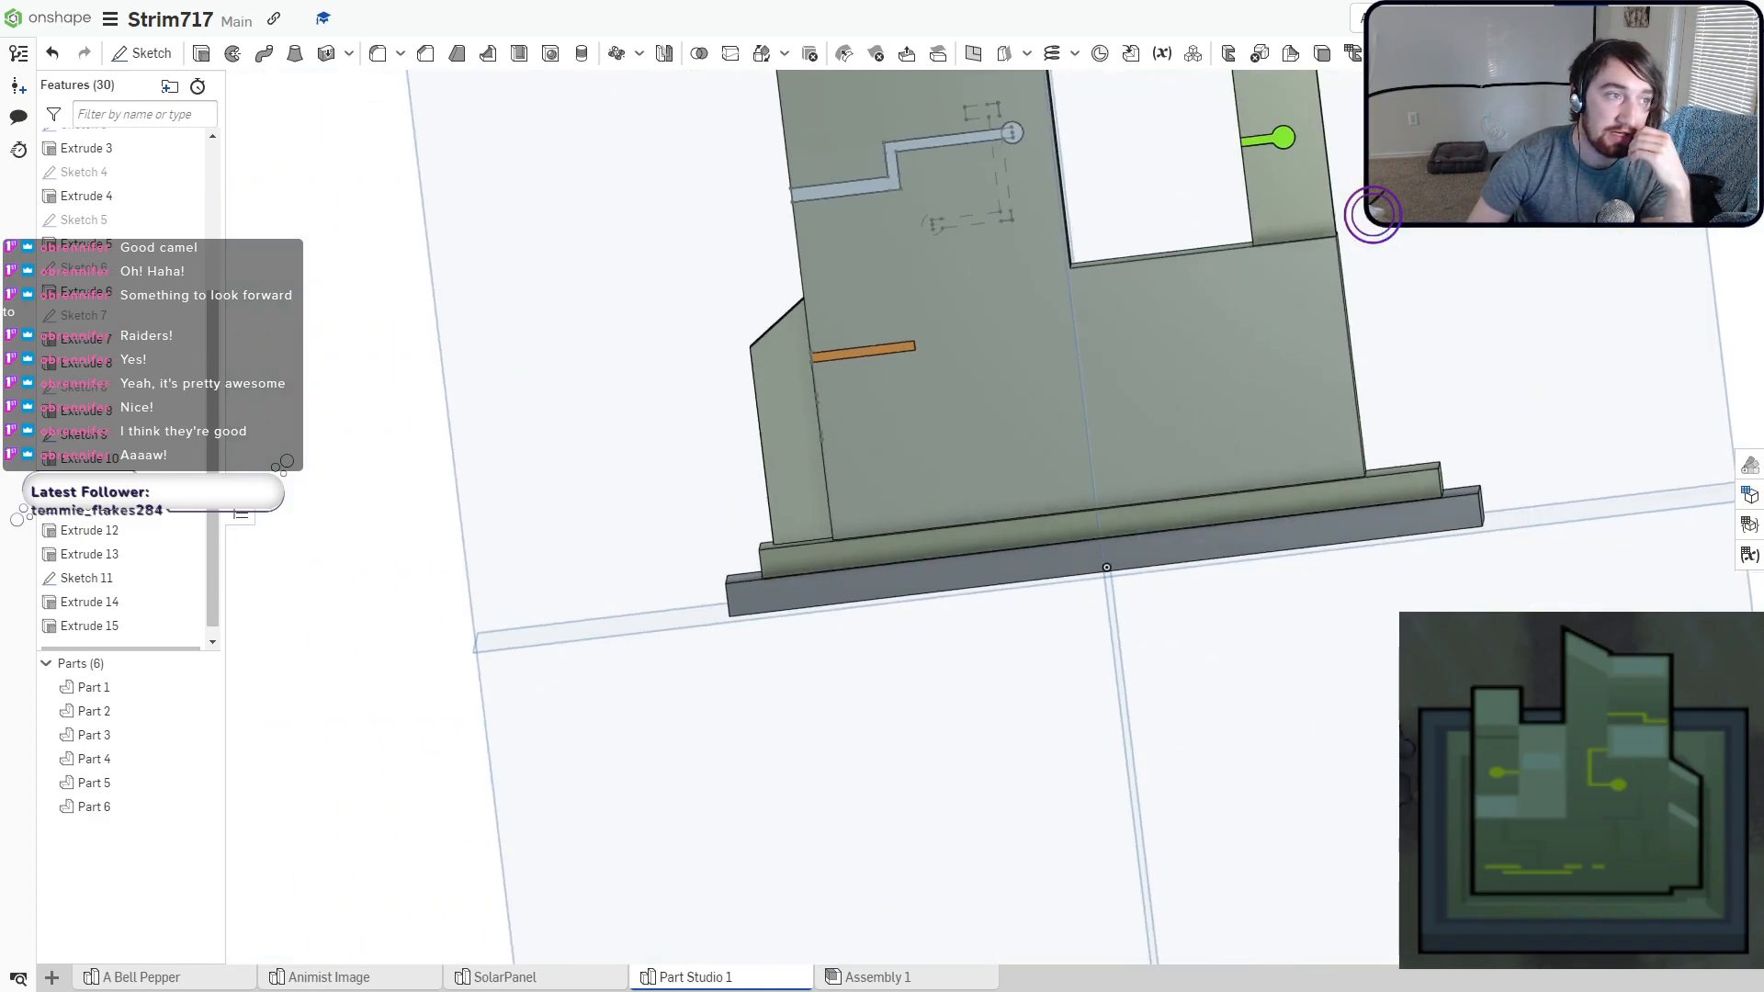
pyautogui.scroll(4, 888, 367)
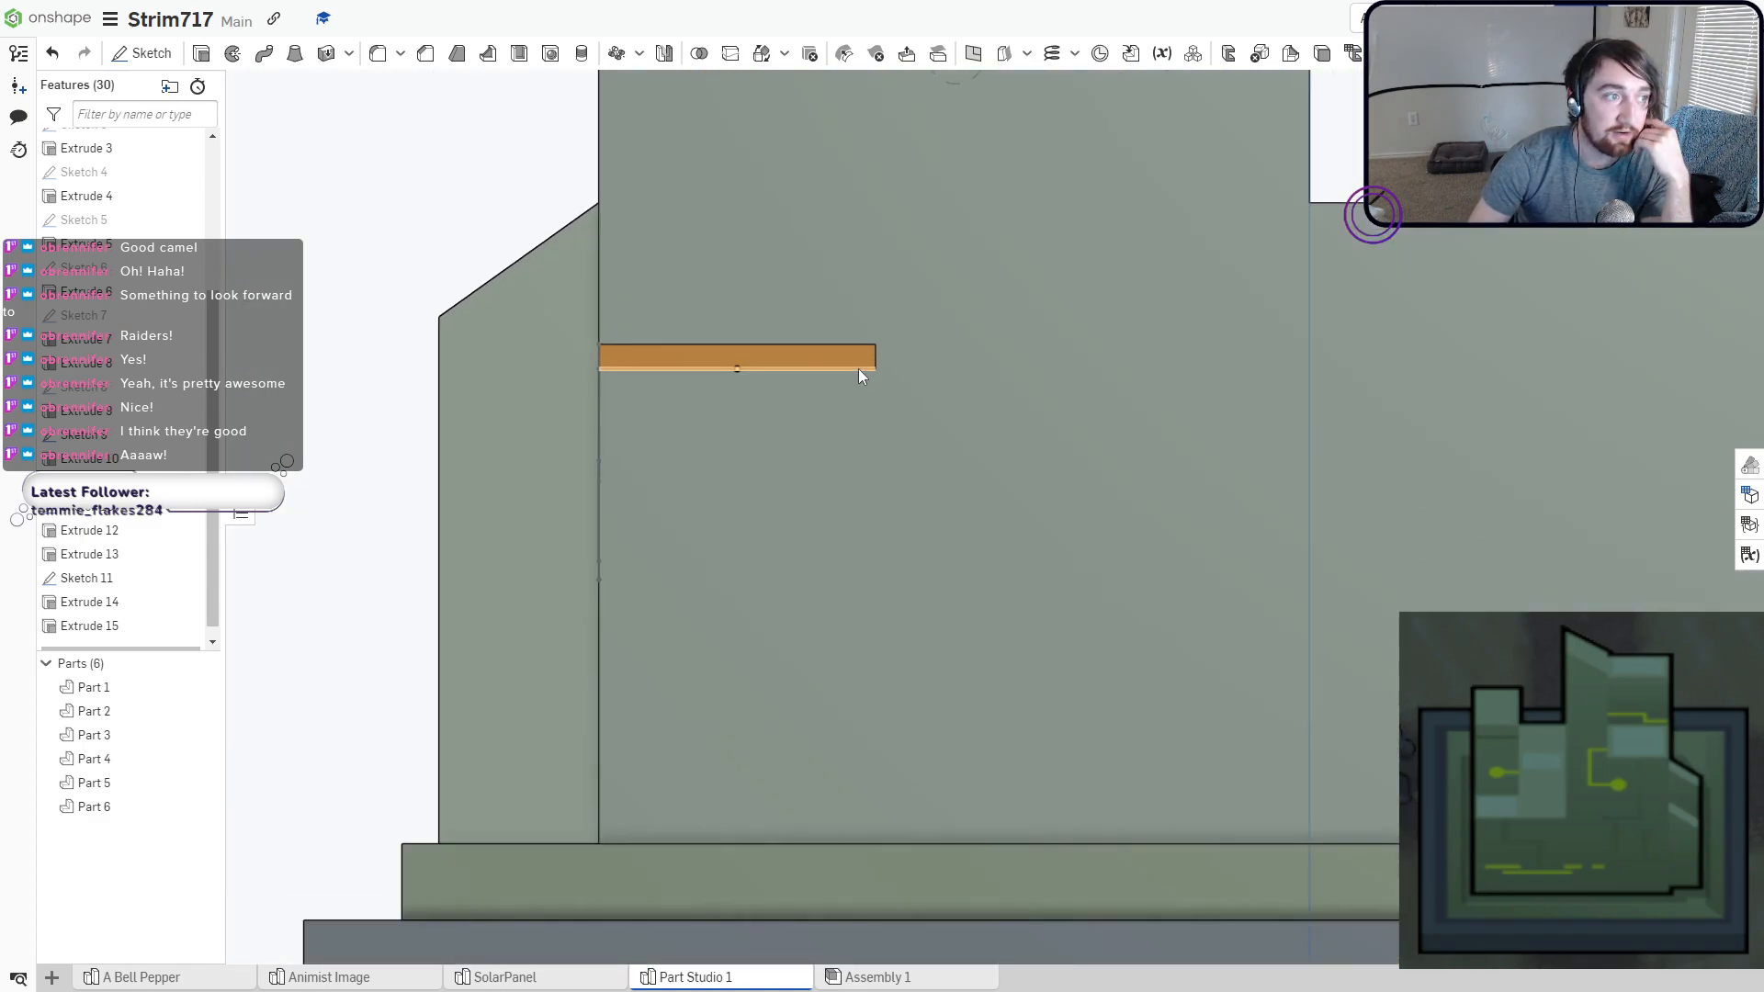
pyautogui.click(142, 53)
pyautogui.click(906, 516)
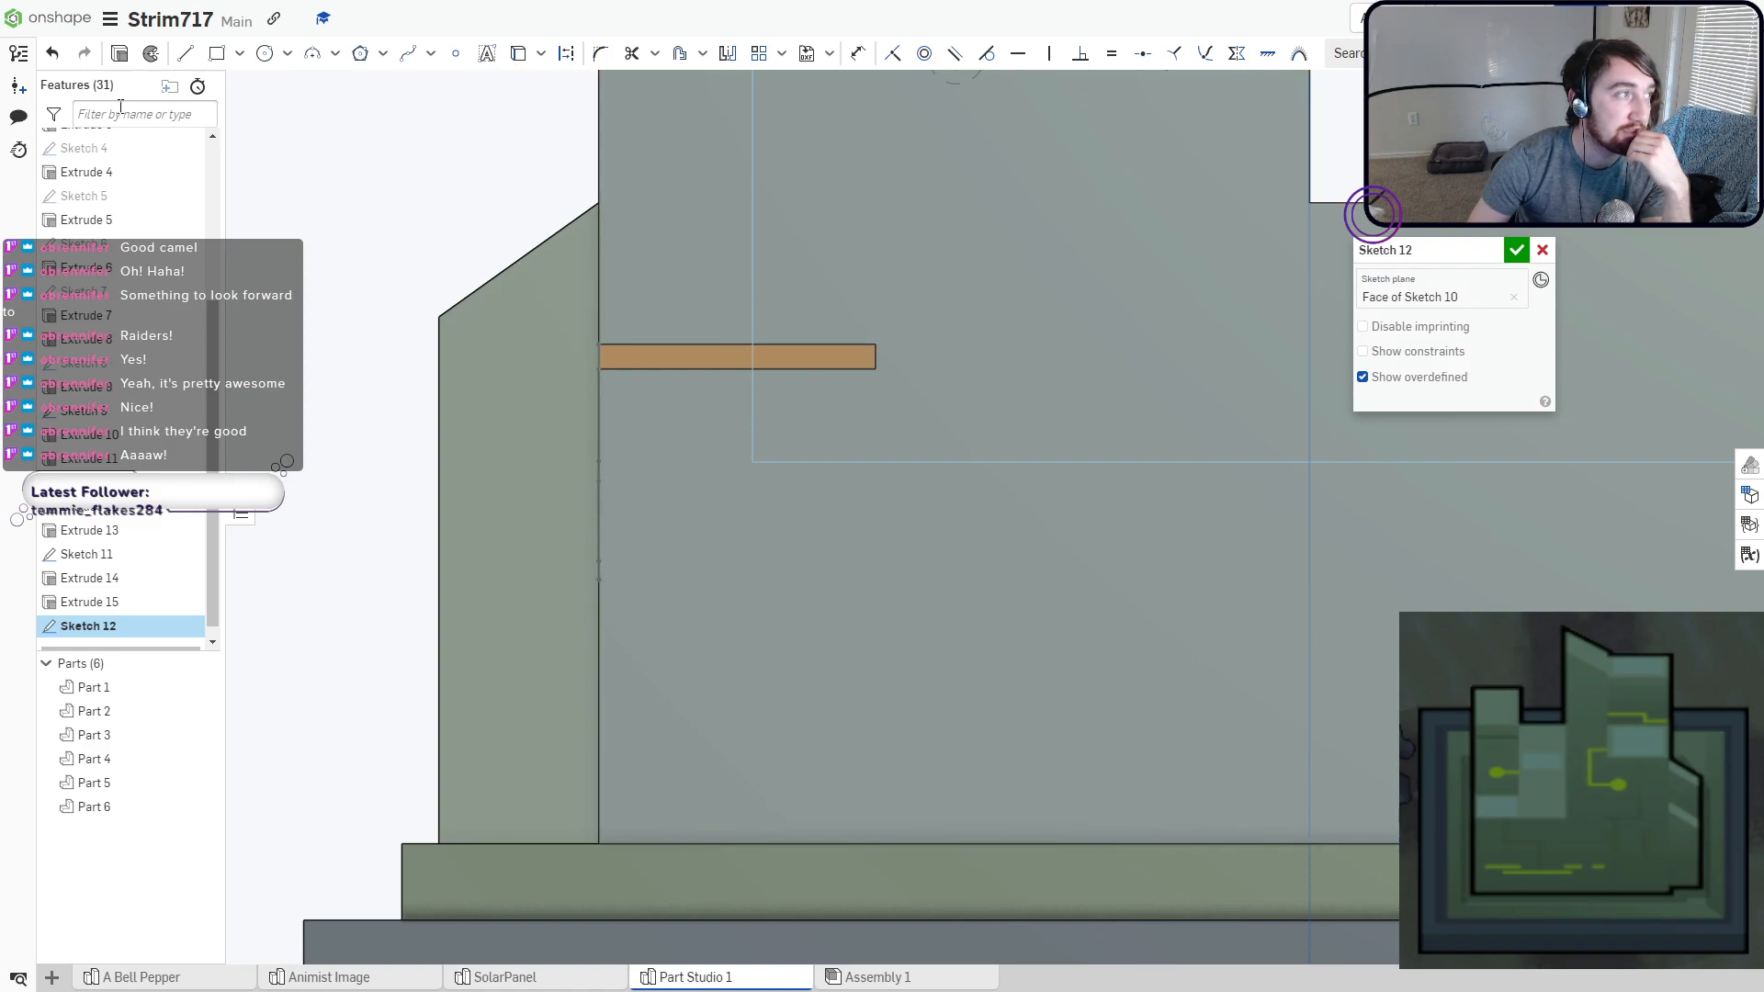
pyautogui.click(216, 53)
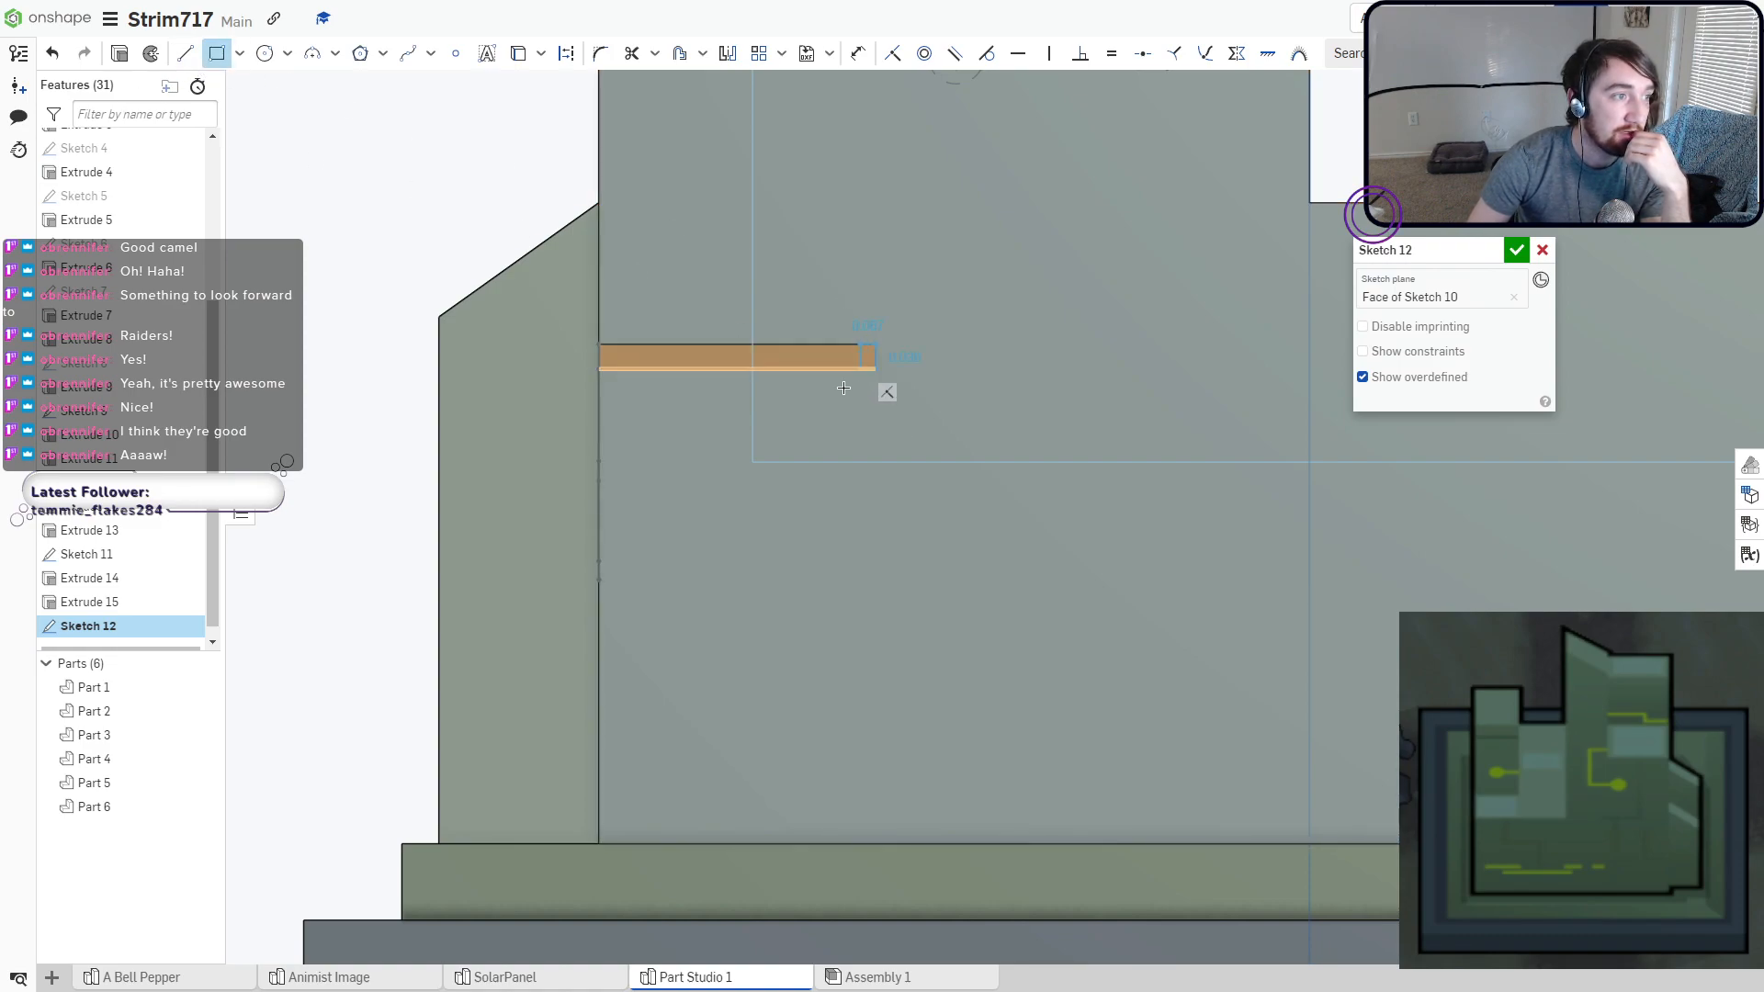
pyautogui.click(854, 600)
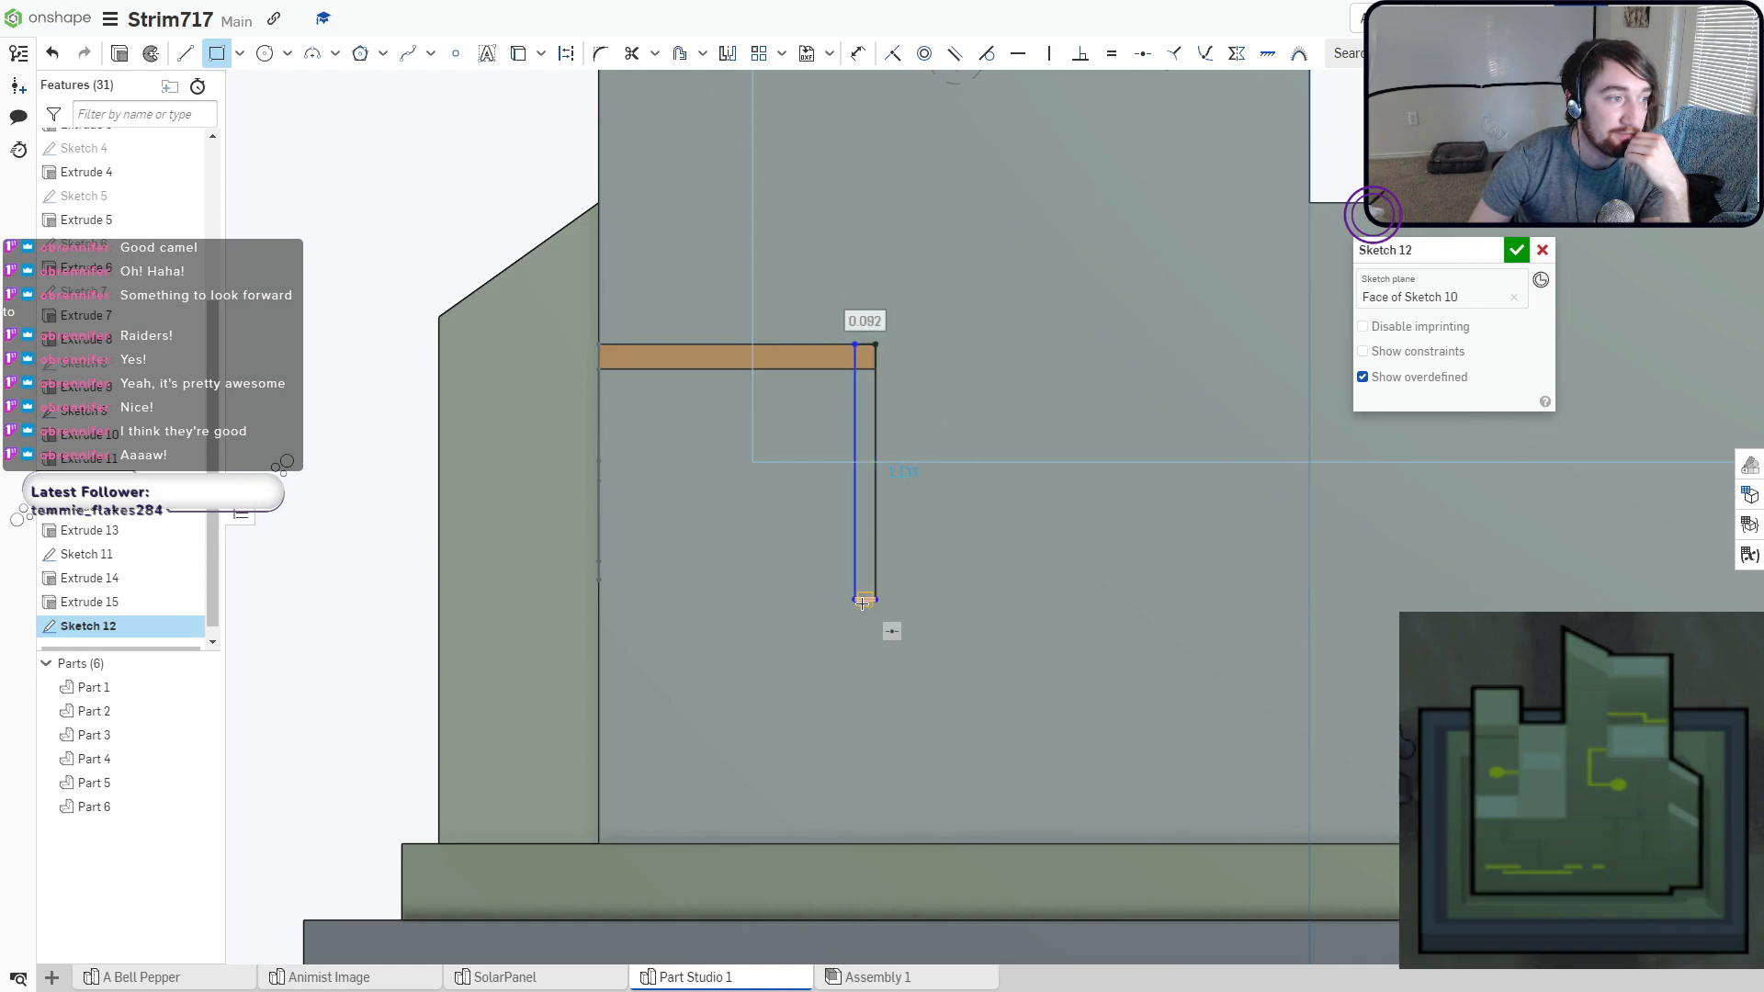
# Continue the trace with a horizontal rectangle and a short downward one about 0.094 cm wide ending in a small circle, and finish the sketch.
pyautogui.click(1217, 583)
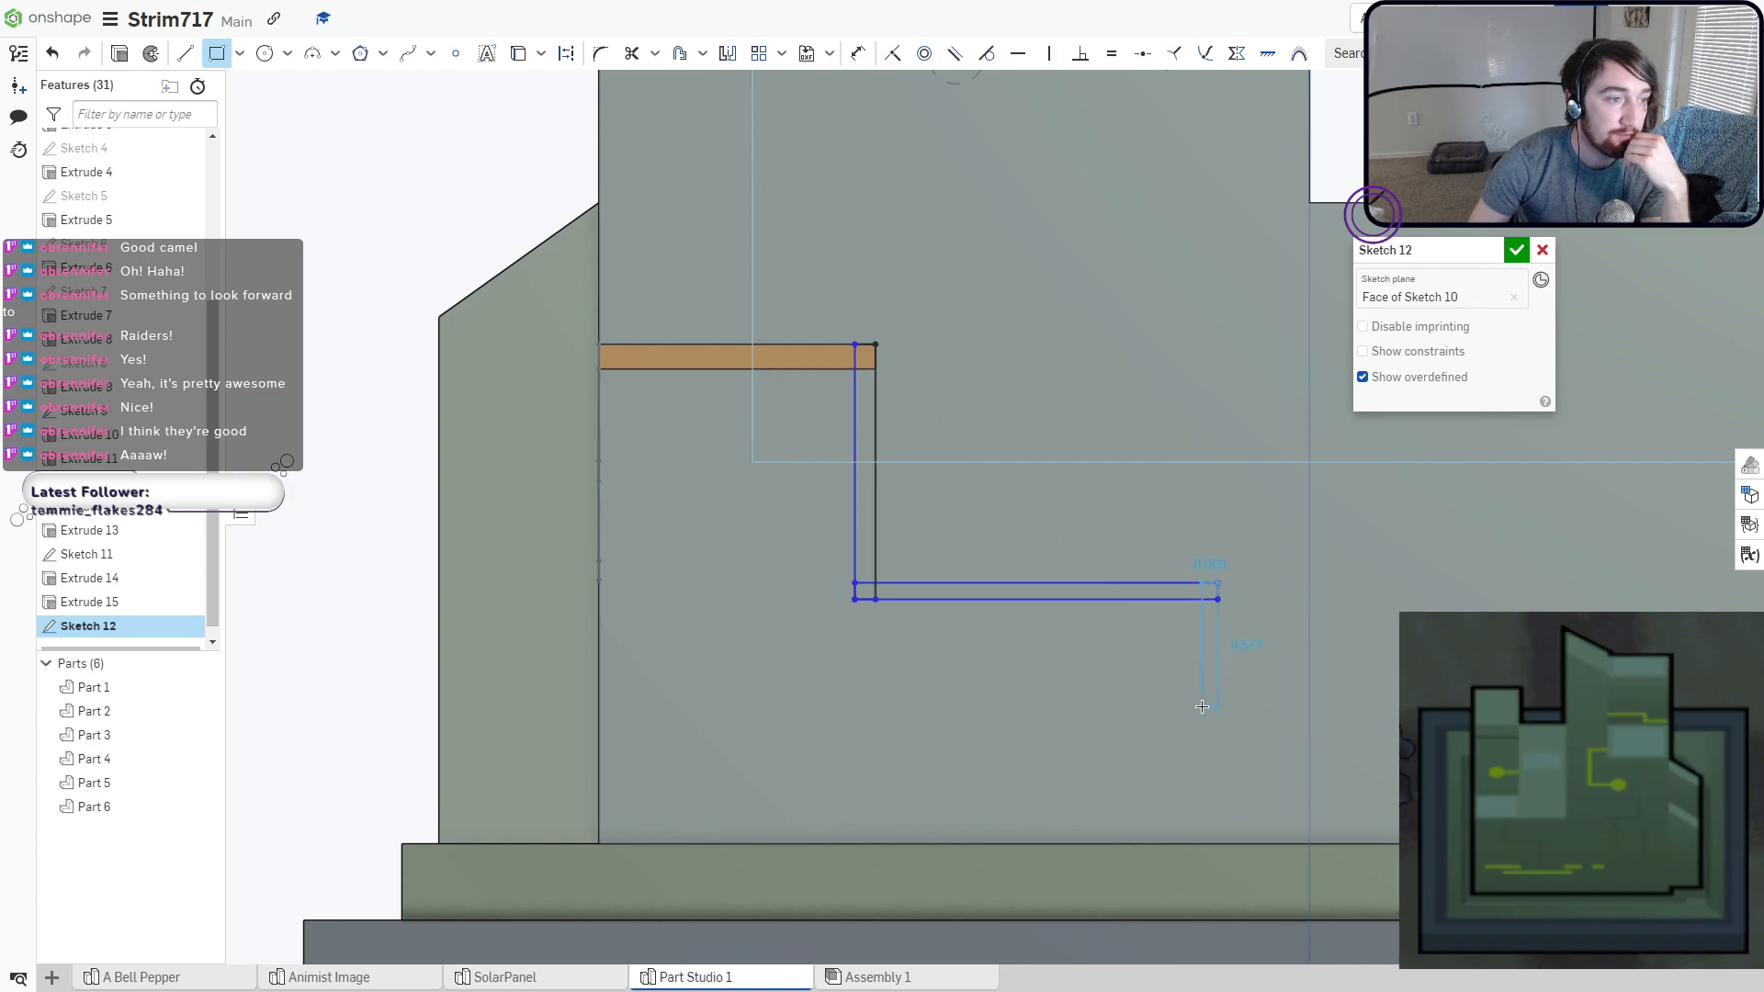
pyautogui.click(1196, 717)
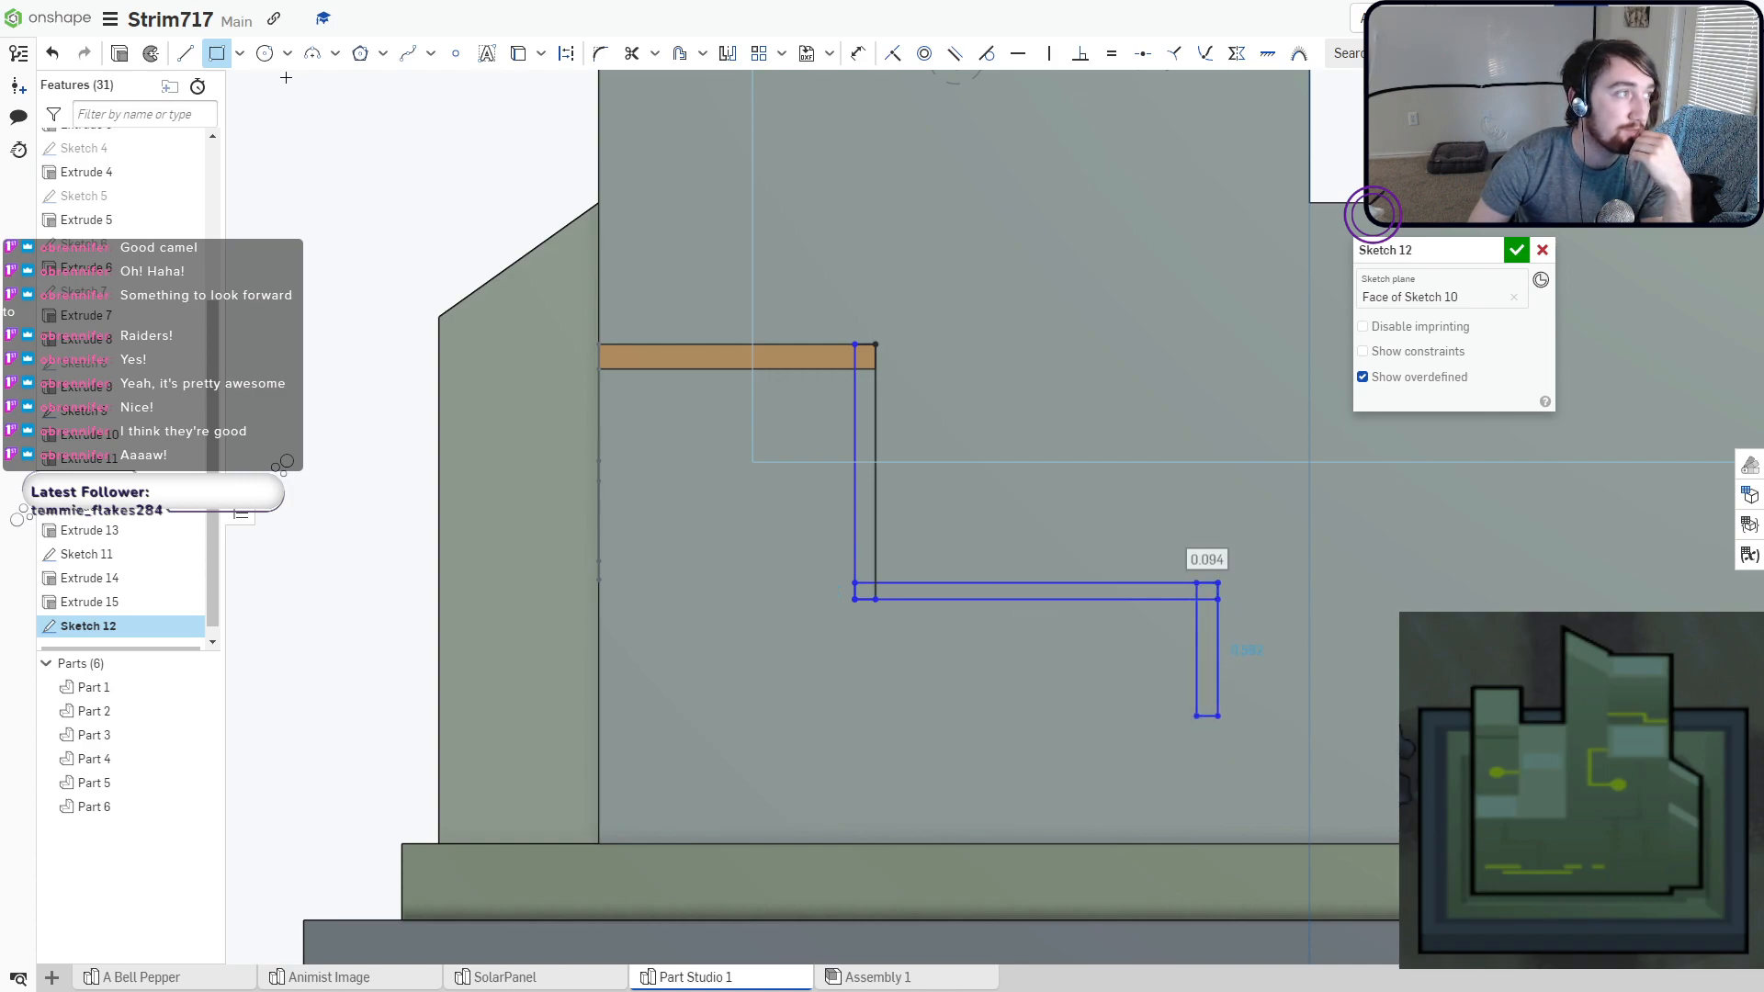
pyautogui.press('c')
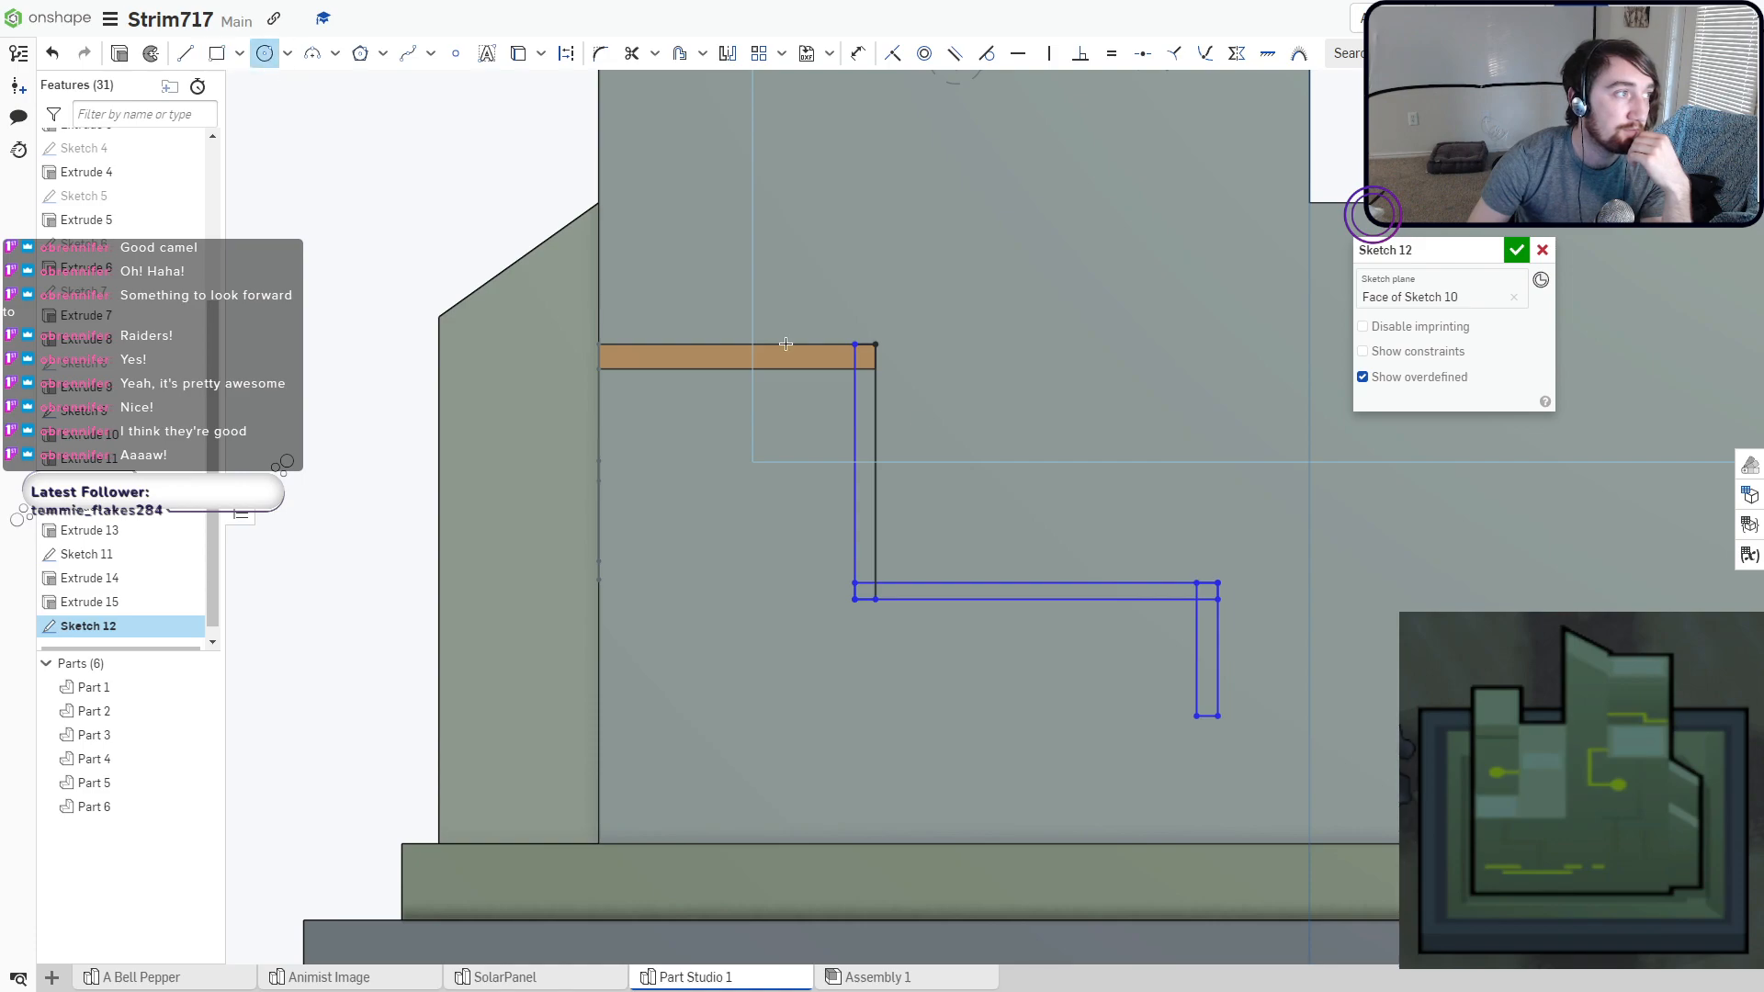
pyautogui.click(1230, 717)
pyautogui.moveTo(982, 660); pyautogui.dragTo(1051, 669, button='right')
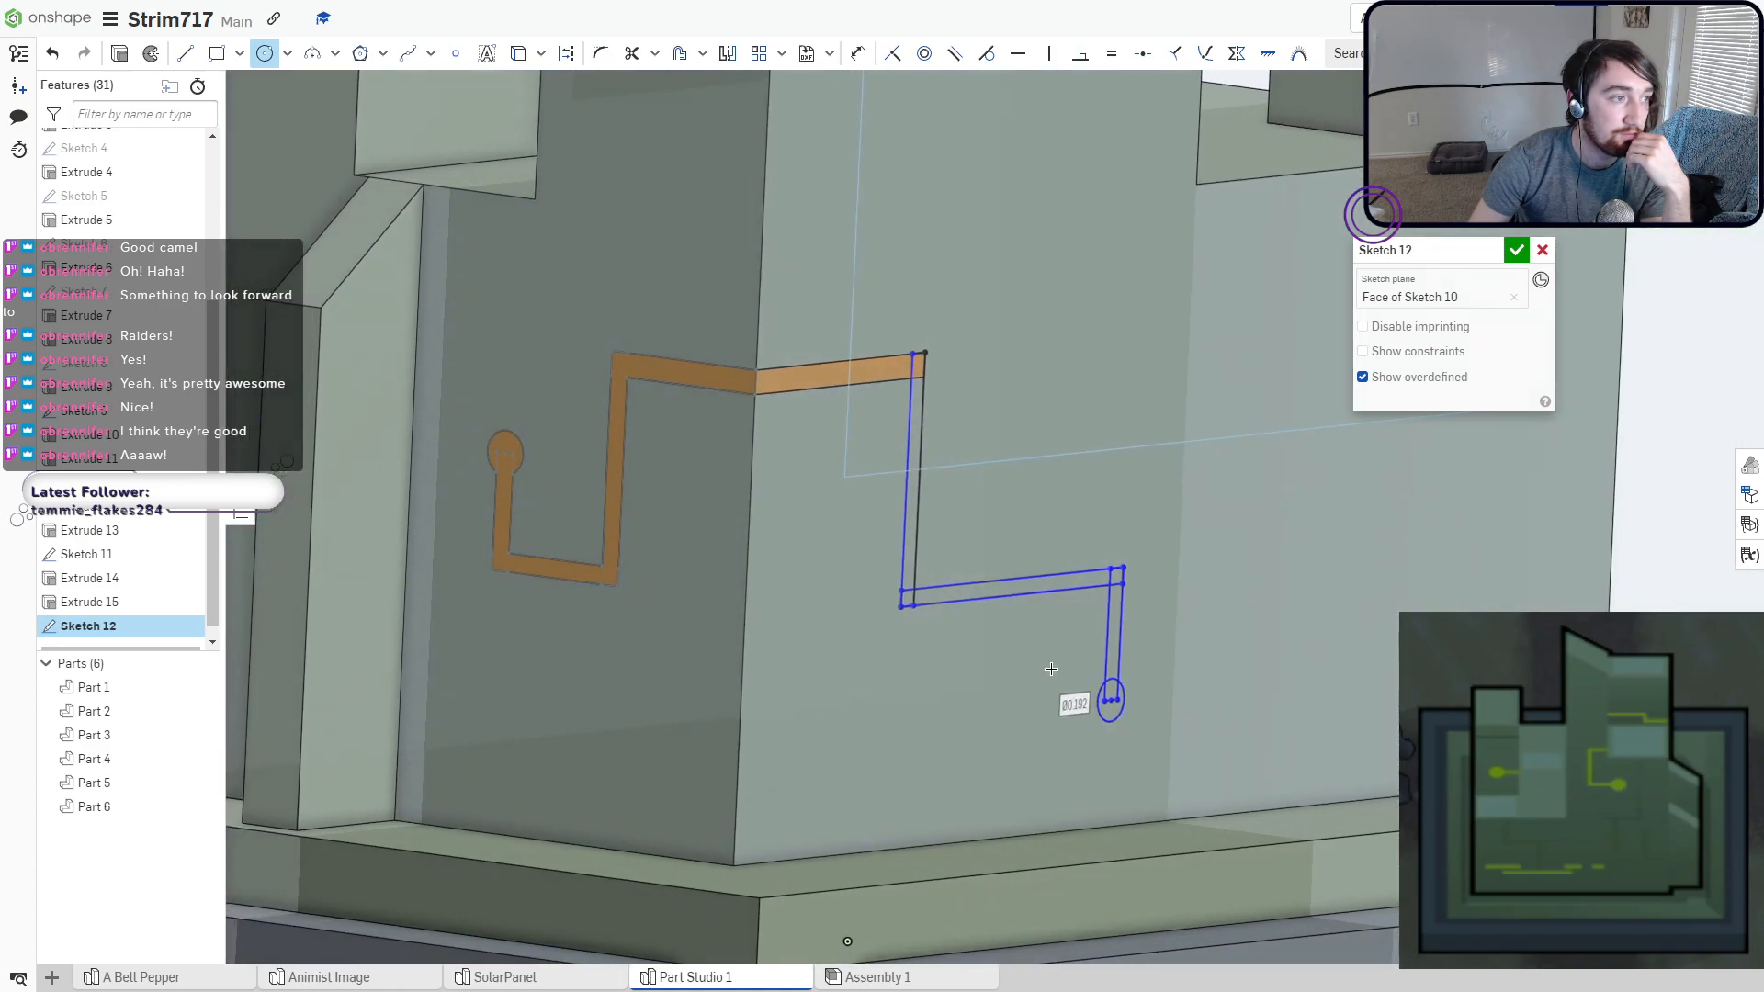
pyautogui.click(1516, 250)
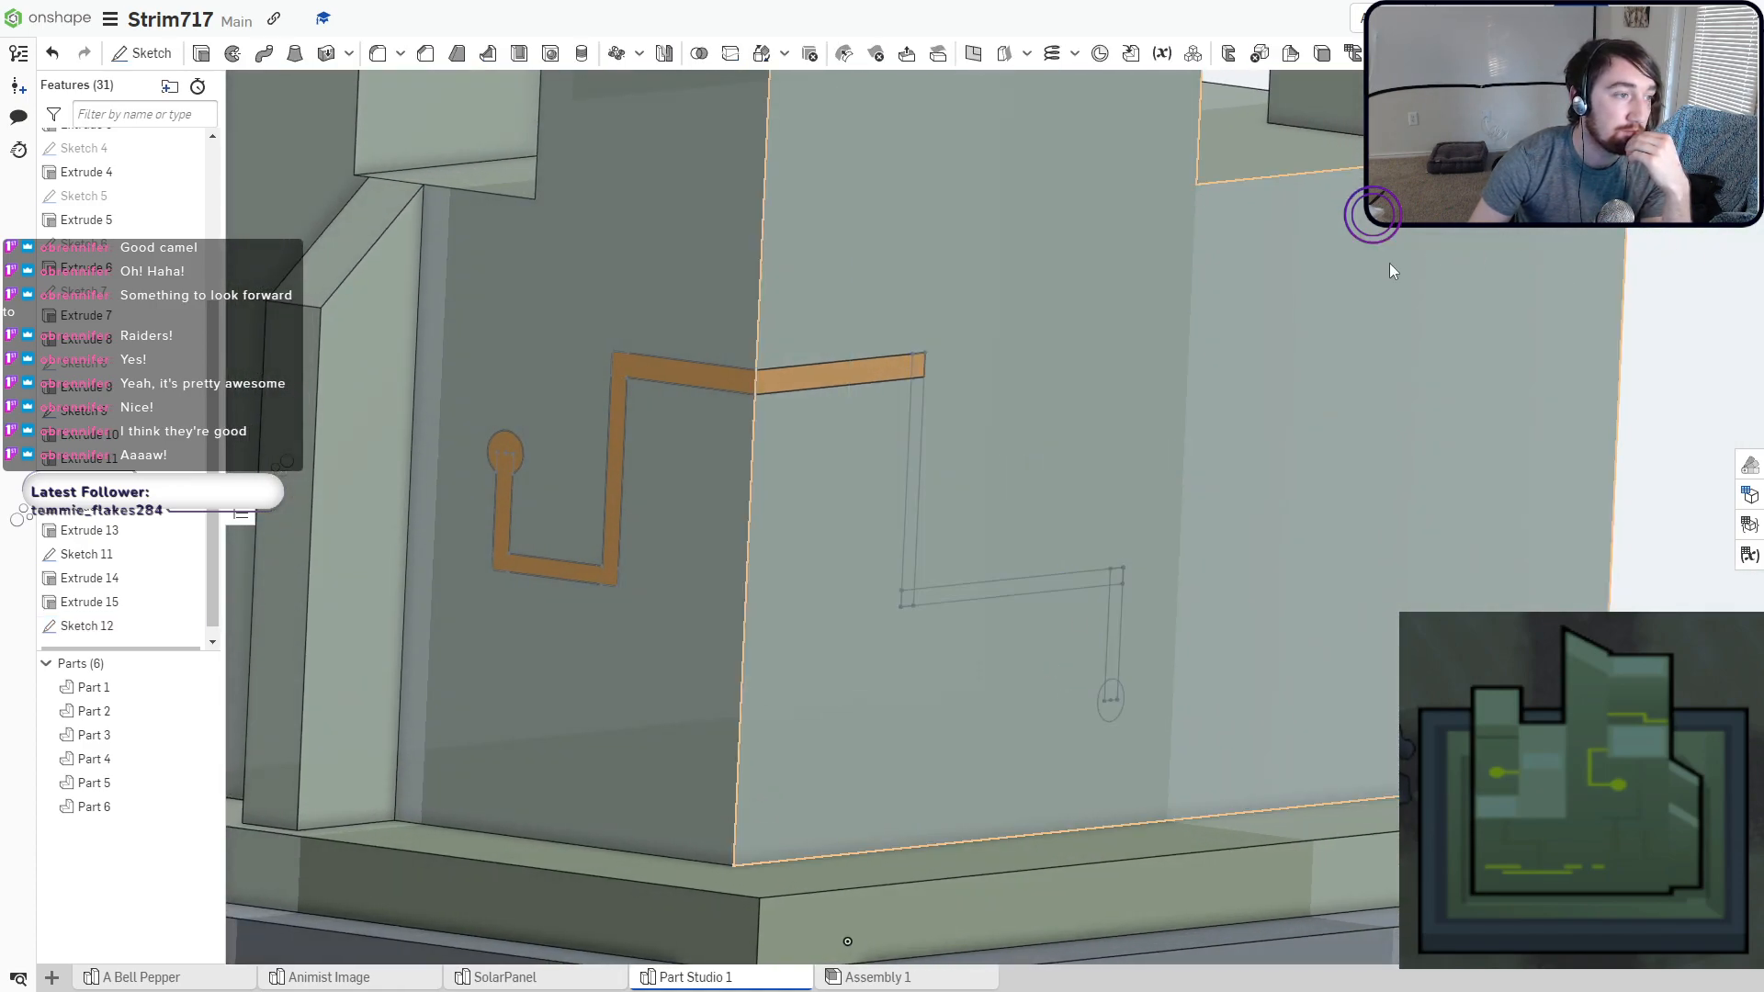
# Reopen Sketch 12, trim the overlapping lines at the trace corners and inside the circle, and finish the sketch.
pyautogui.hotkey('shift', 'e')
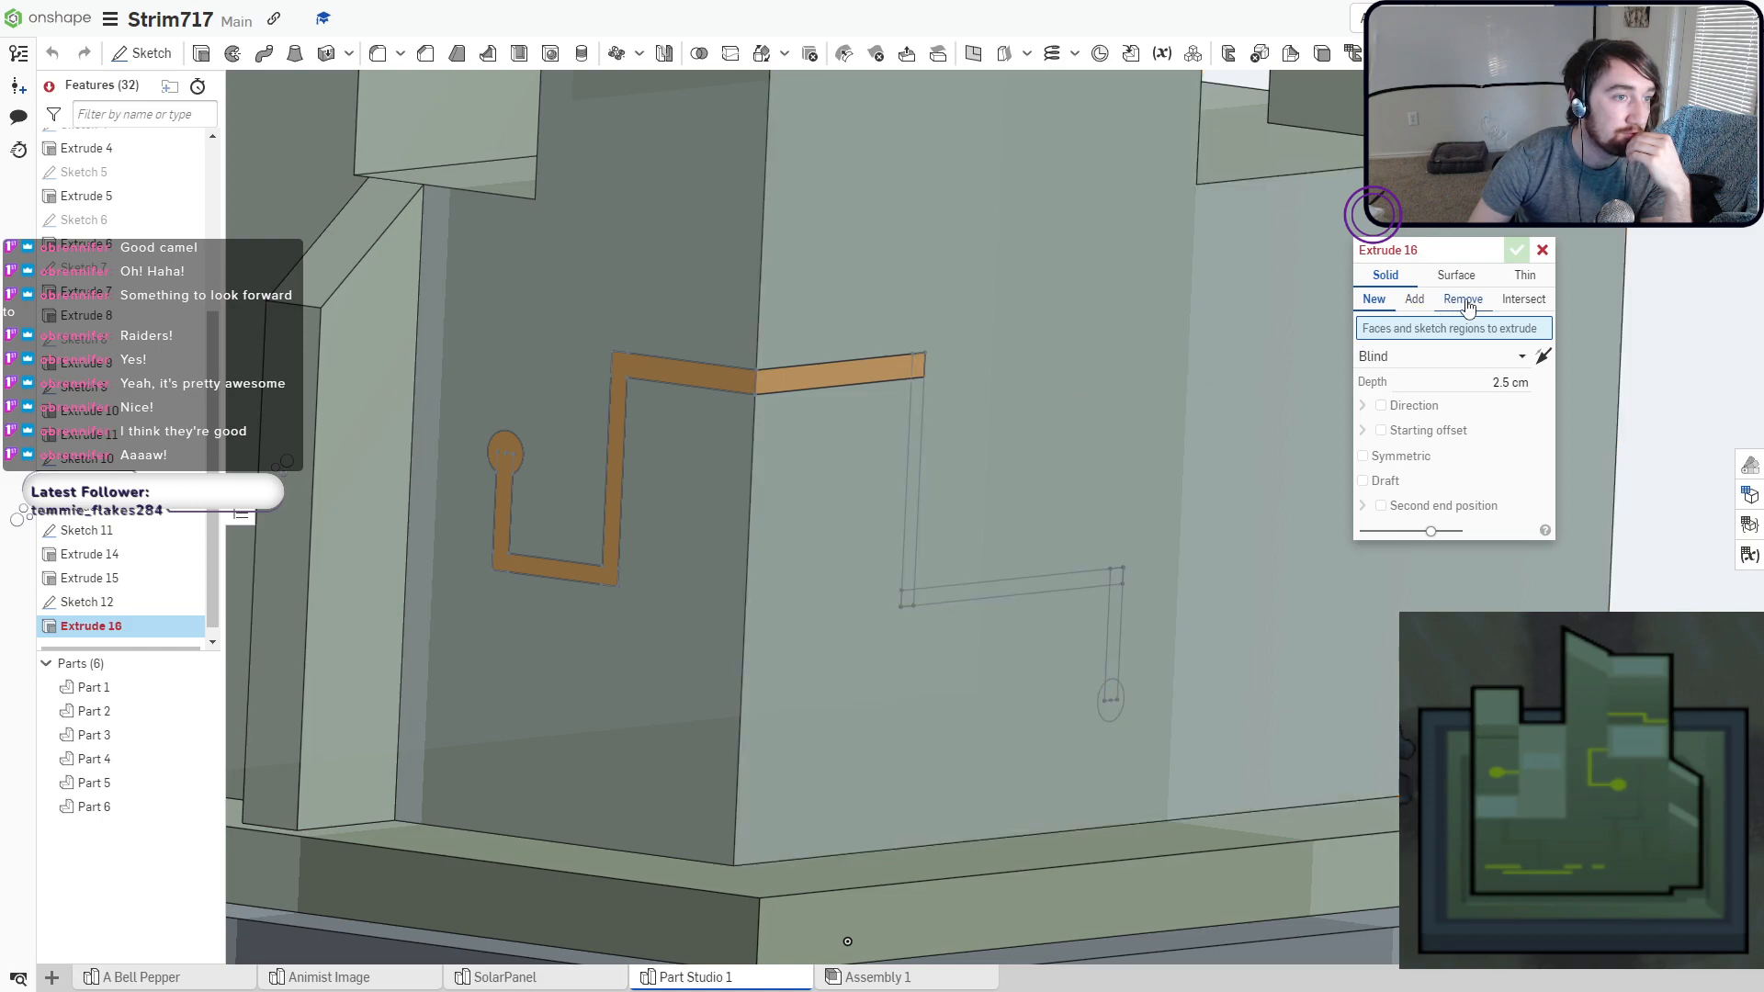
pyautogui.click(1542, 250)
pyautogui.doubleClick(88, 613)
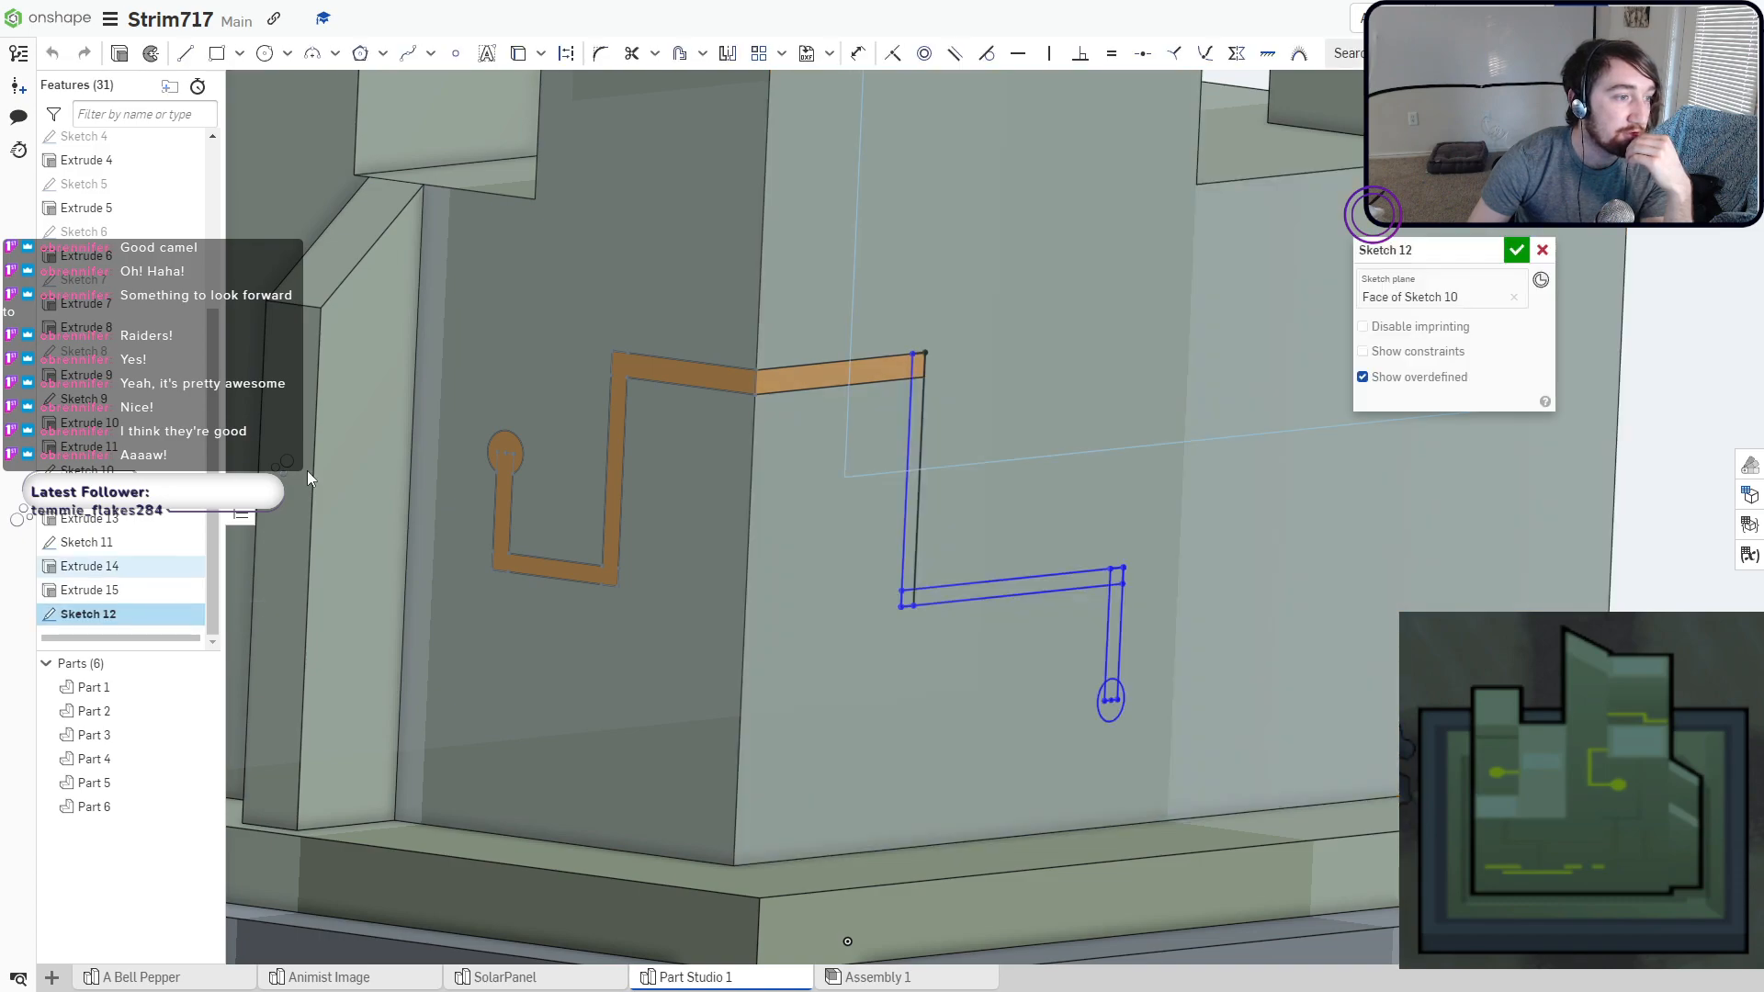
pyautogui.click(633, 55)
pyautogui.press('n')
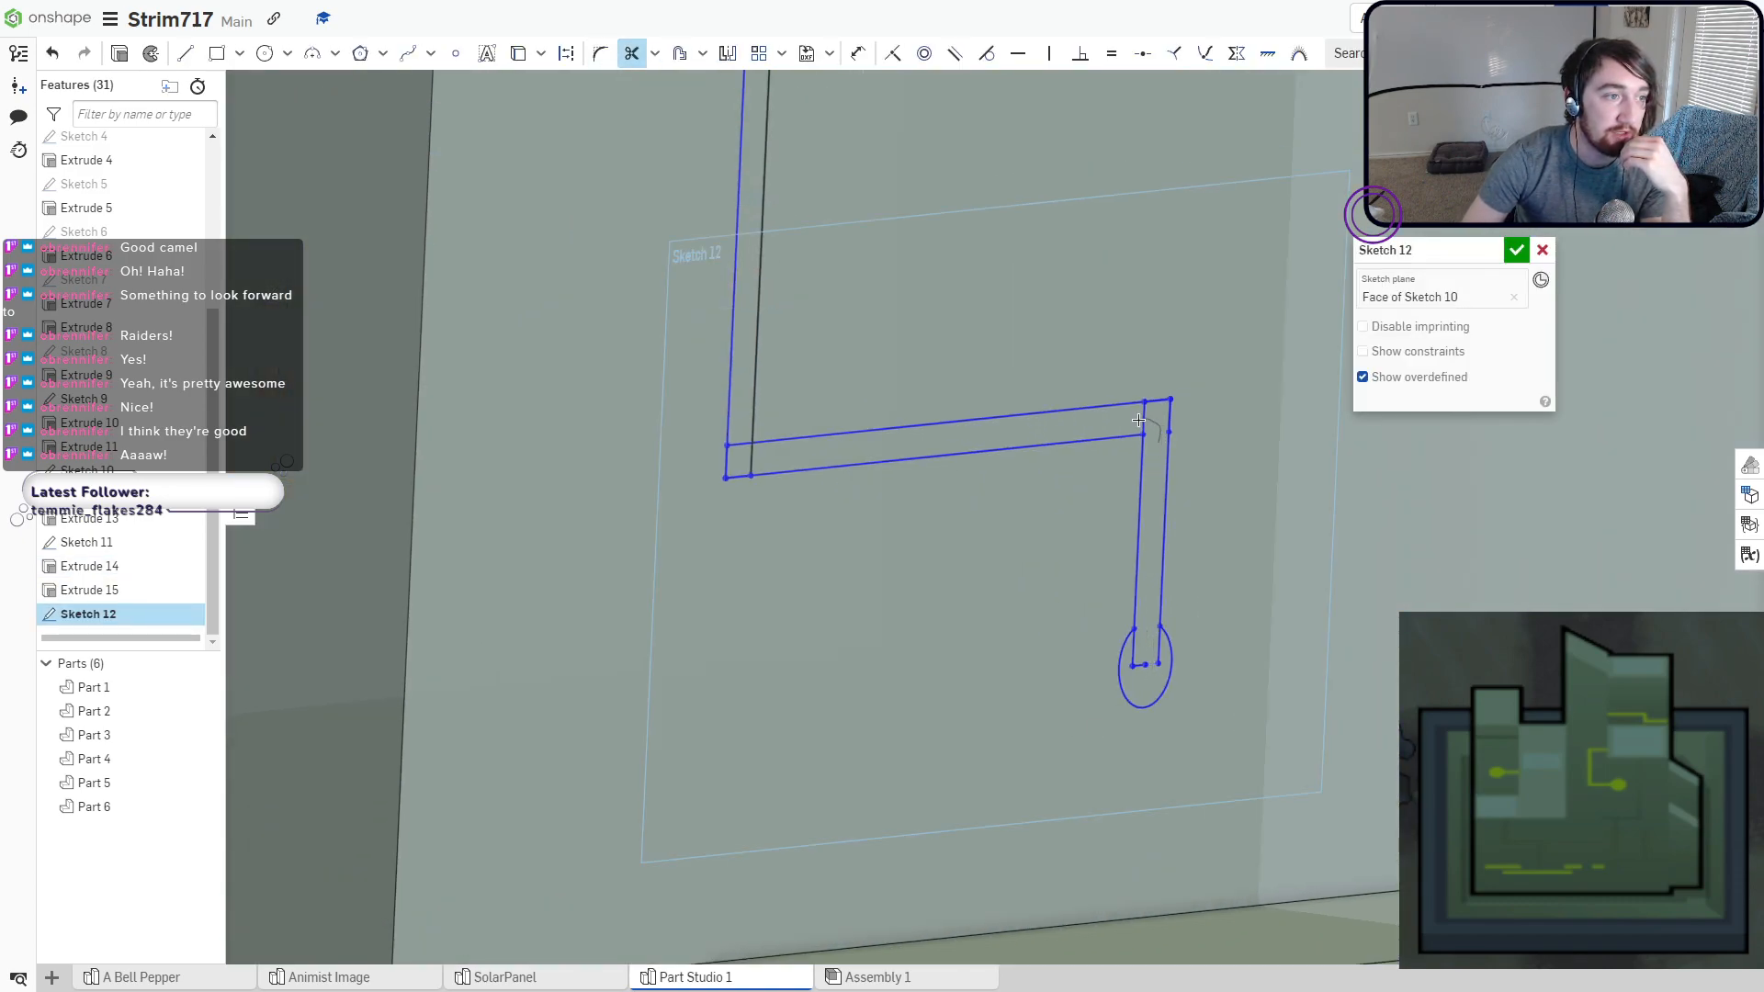
pyautogui.click(753, 460)
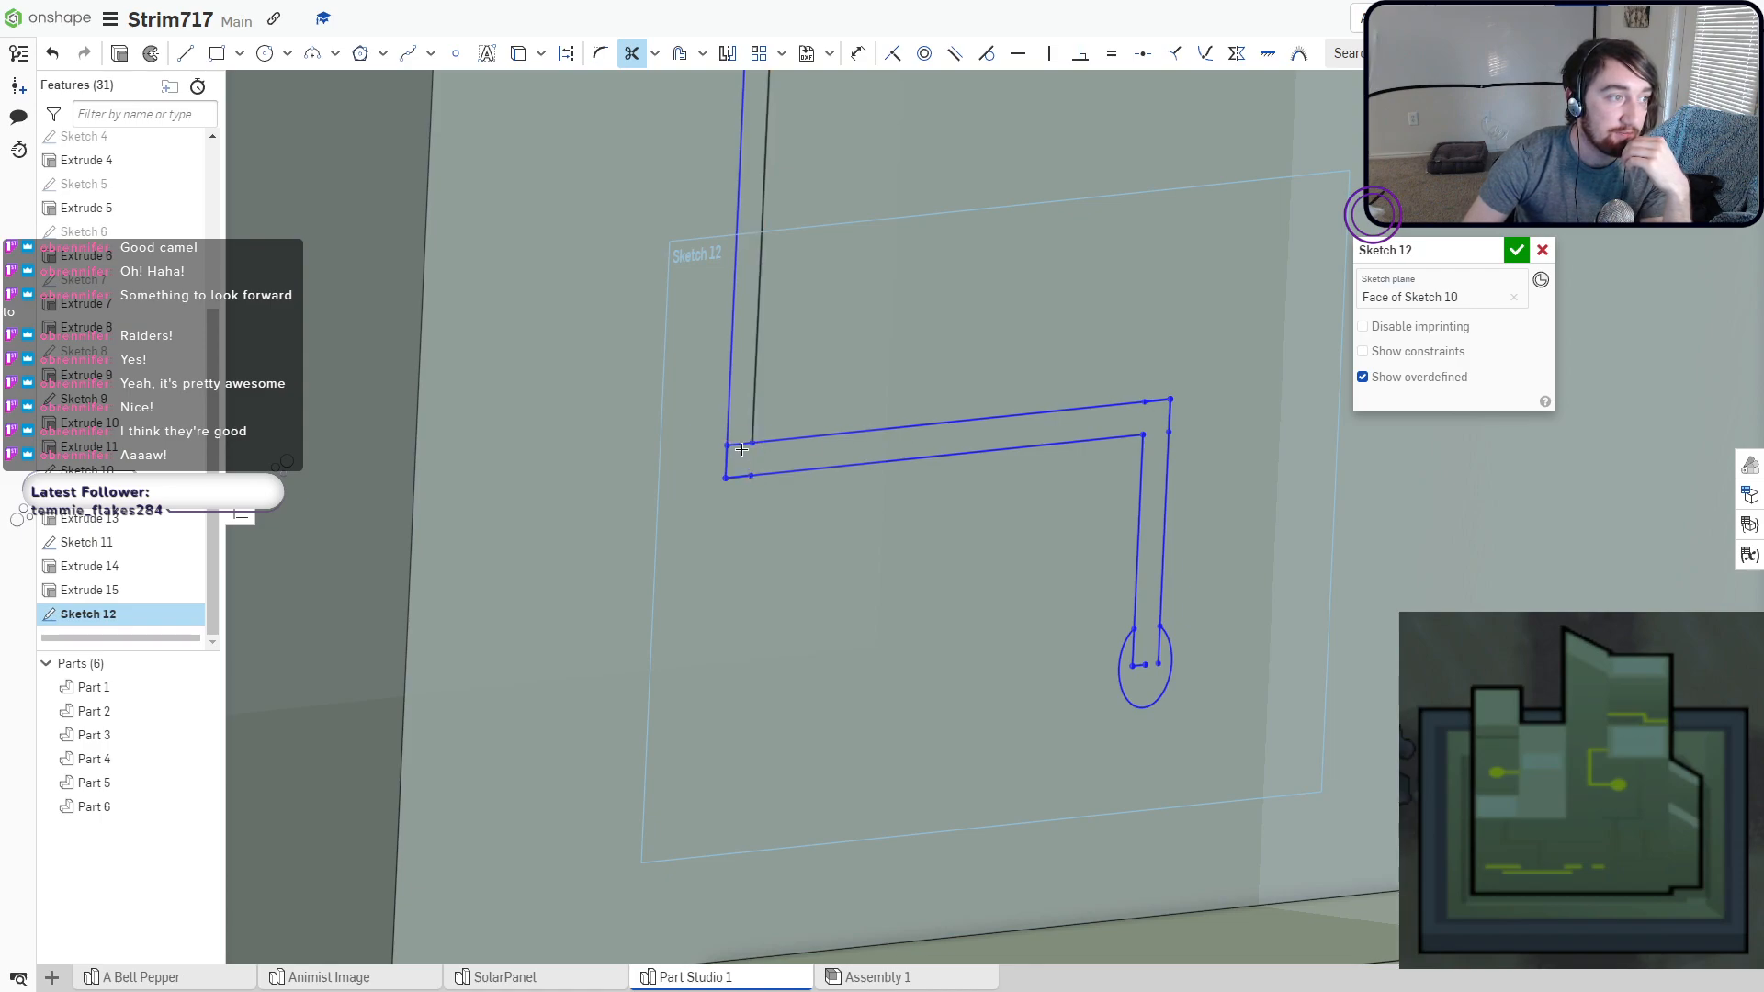
pyautogui.scroll(-3, 741, 428)
pyautogui.moveTo(741, 429); pyautogui.dragTo(750, 555, button='middle')
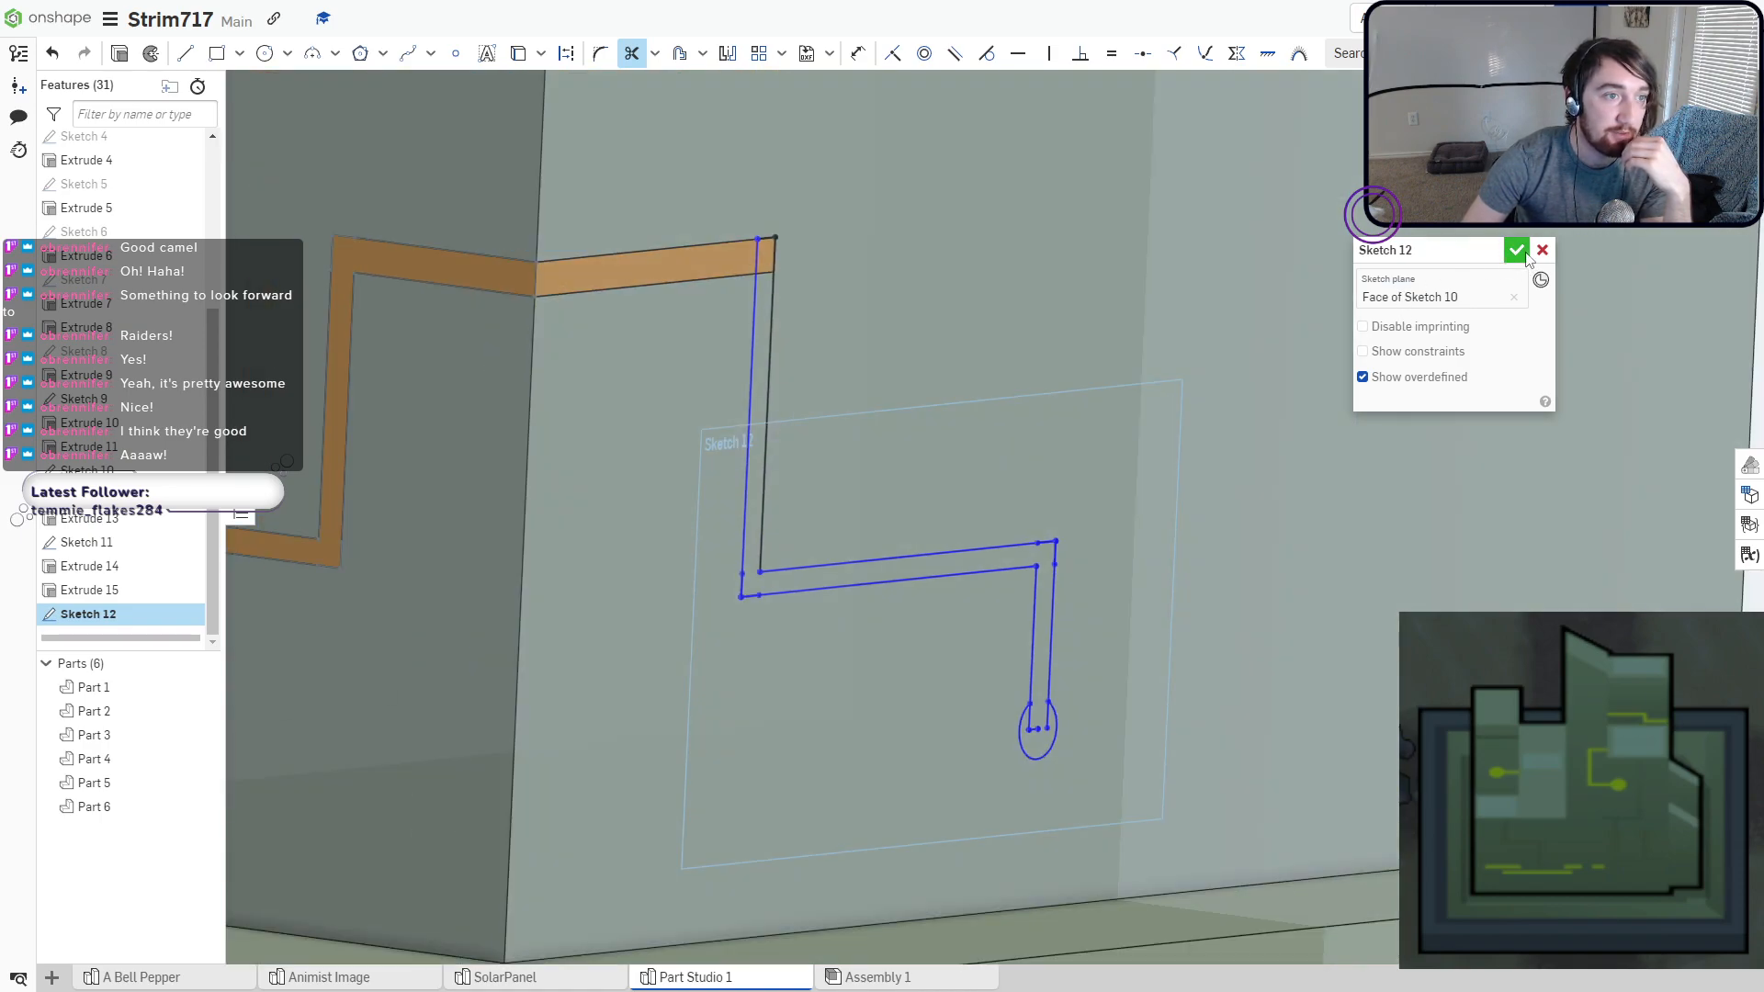
pyautogui.click(1515, 250)
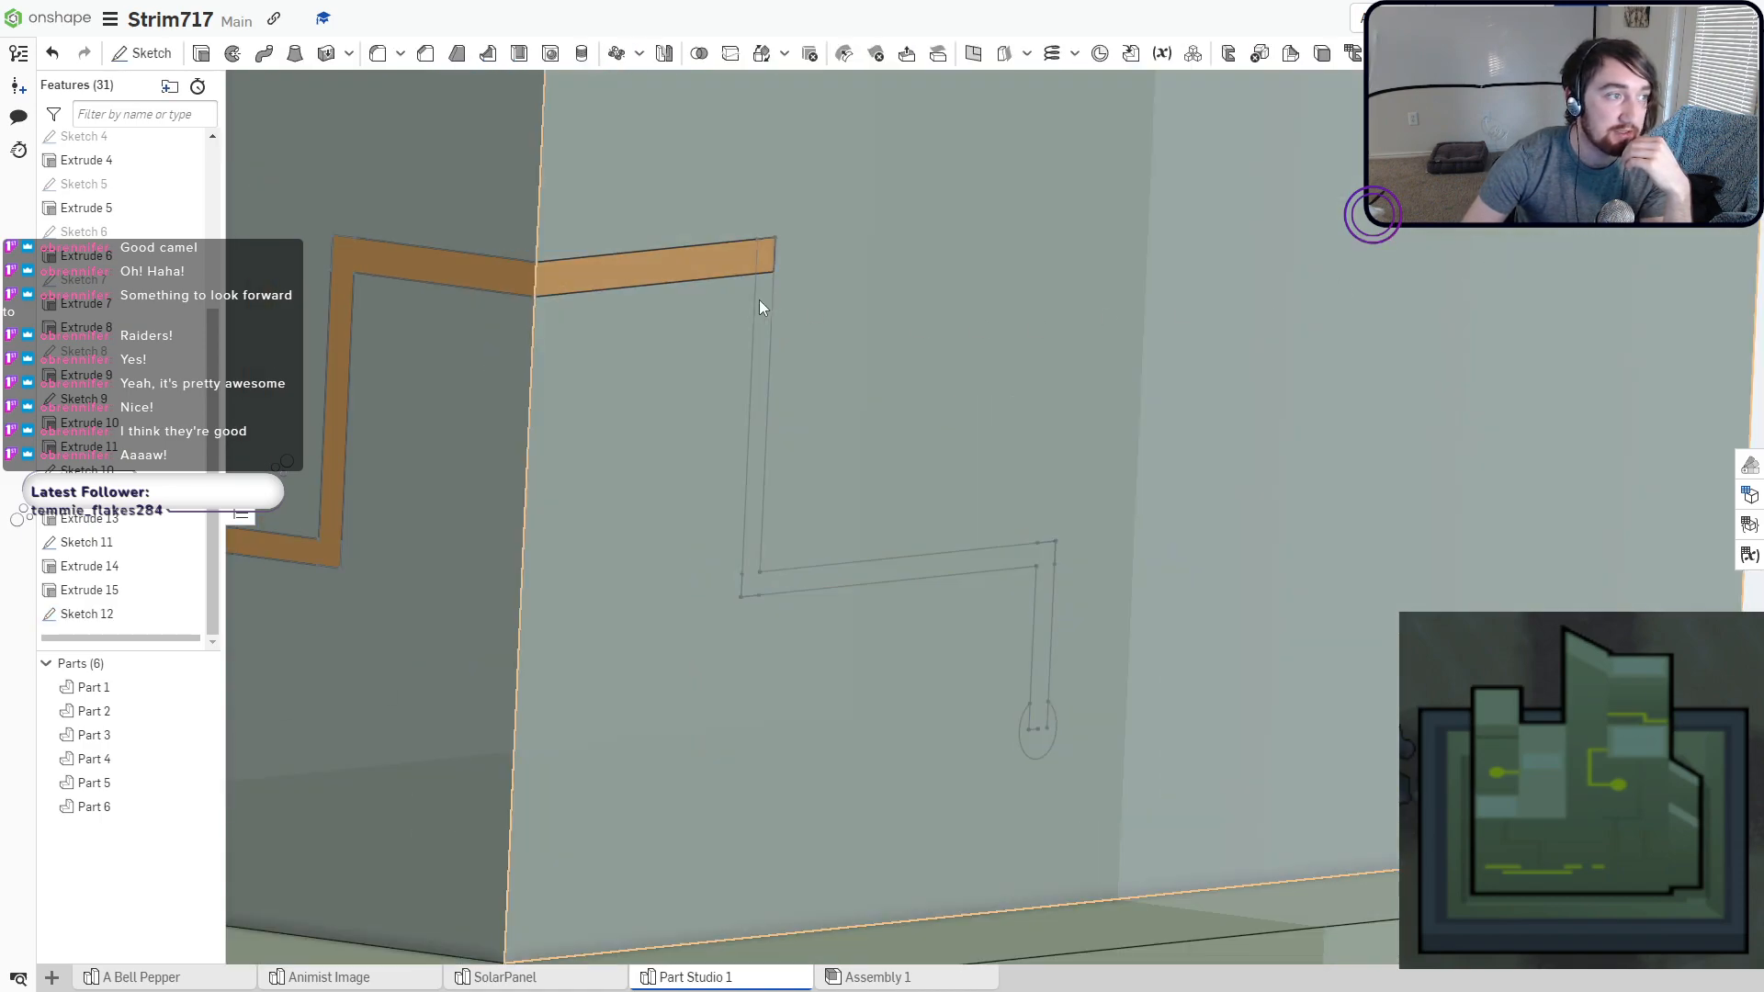
# Extrude the Sketch 12 trace region as a removal 0.8 cm deep into the tower.
pyautogui.click(201, 54)
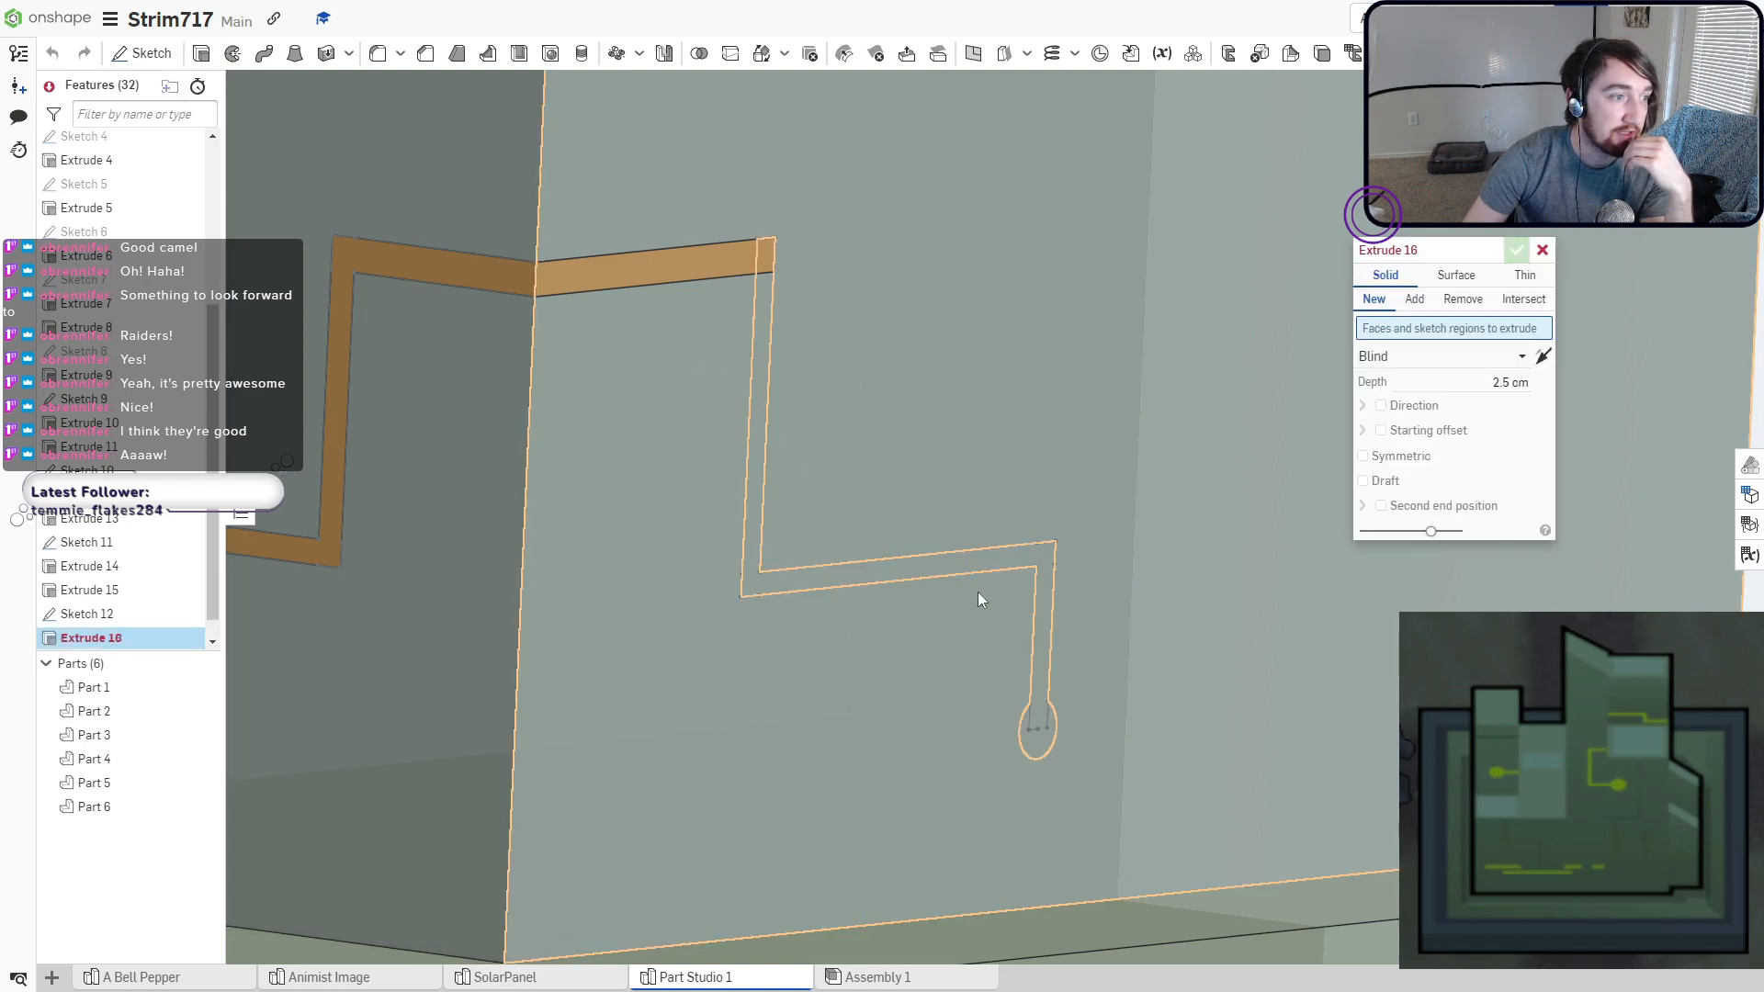
pyautogui.click(981, 566)
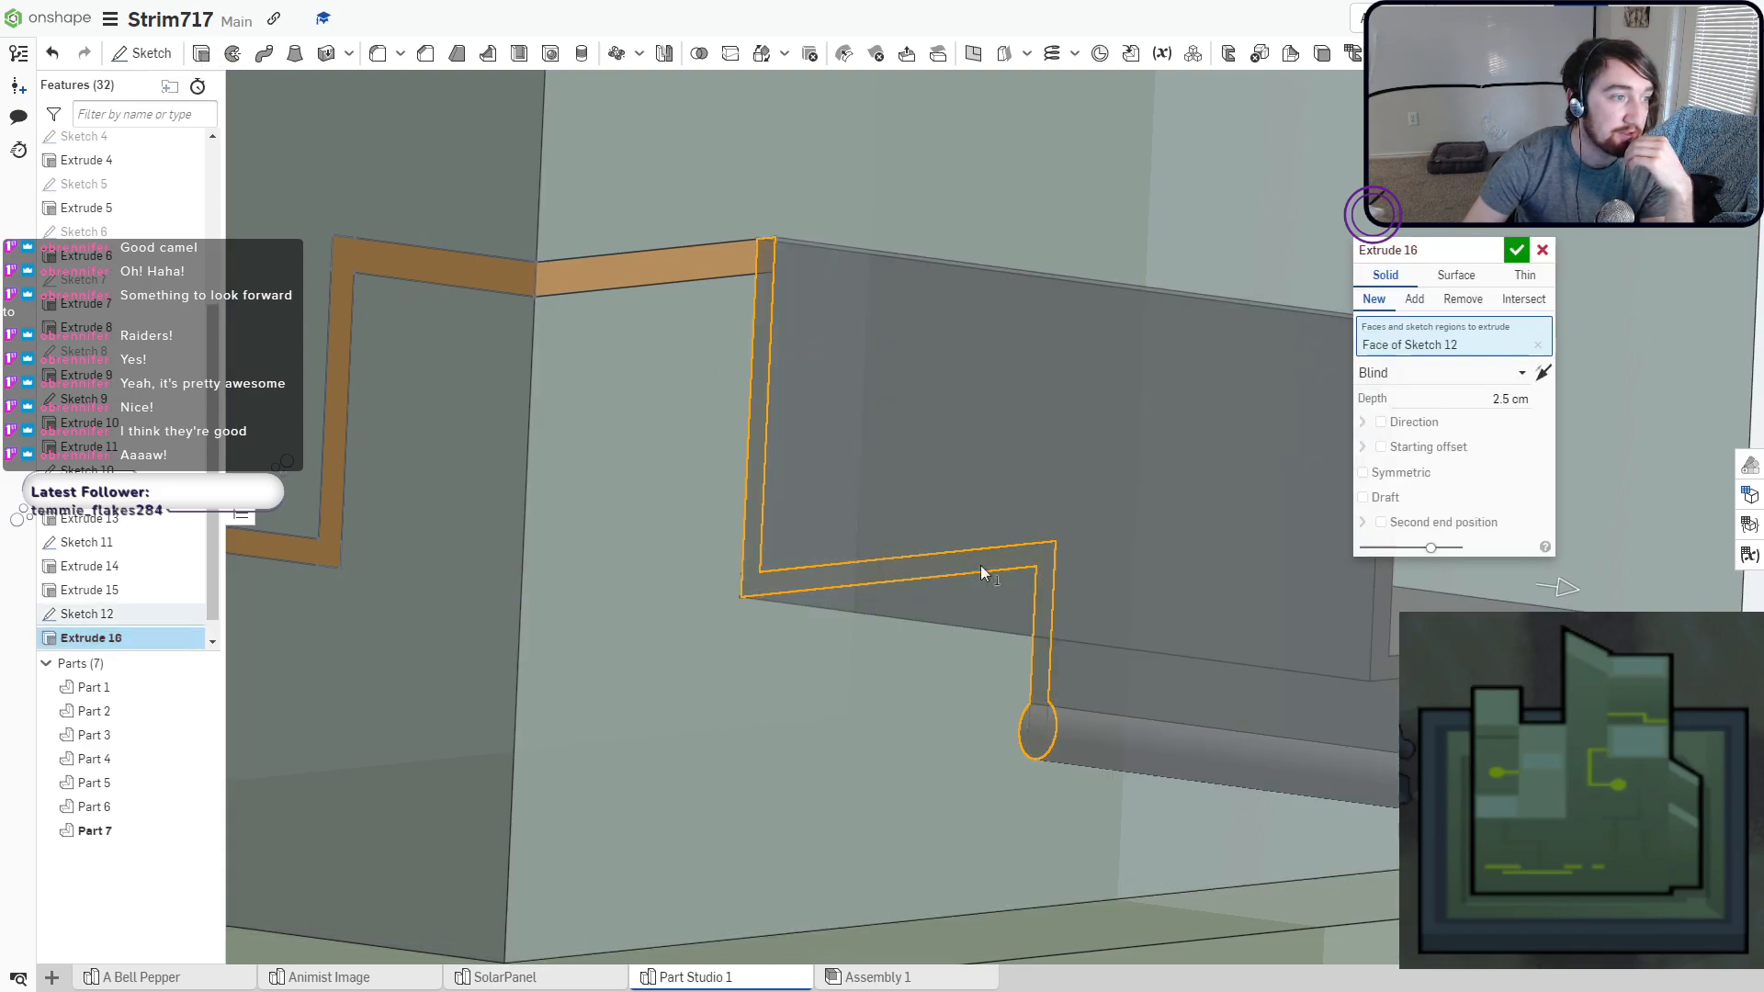
pyautogui.click(1462, 299)
pyautogui.moveTo(1018, 432)
pyautogui.mouseDown(button='right')
pyautogui.moveTo(513, 497)
pyautogui.moveTo(570, 487)
pyautogui.moveTo(520, 445)
pyautogui.moveTo(483, 449)
pyautogui.mouseUp(button='right')
pyautogui.moveTo(349, 370); pyautogui.dragTo(657, 423)
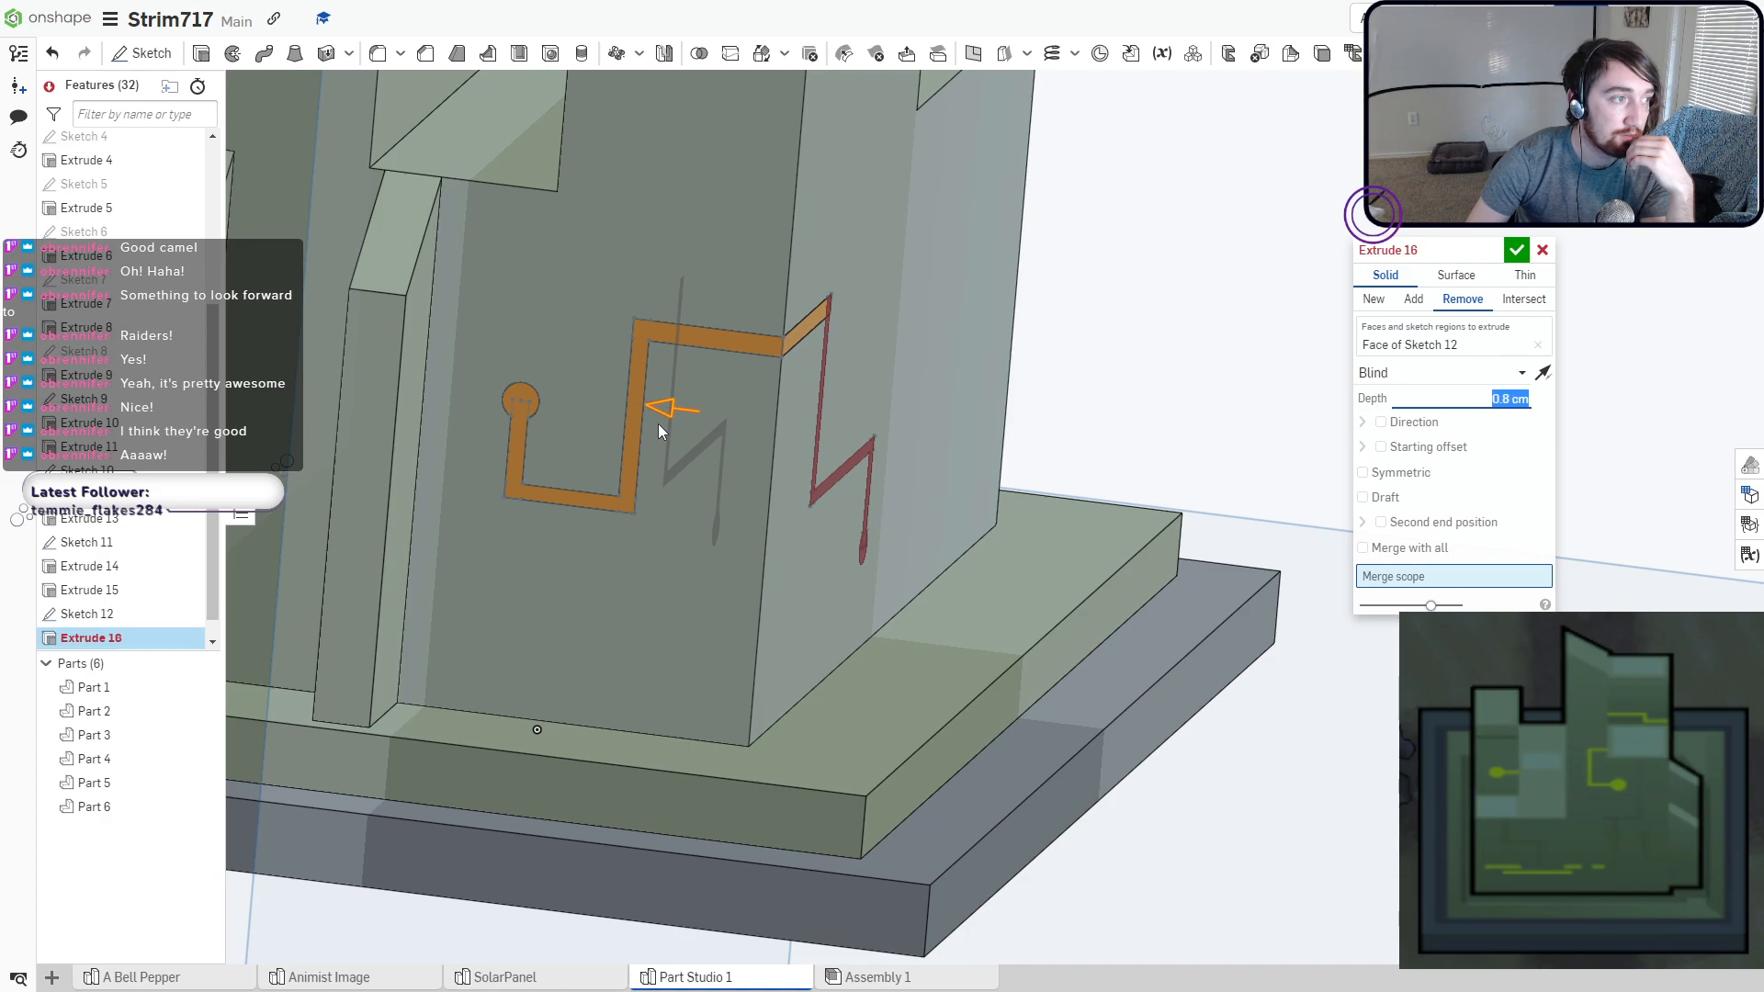
pyautogui.moveTo(717, 461)
pyautogui.mouseDown(button='right')
pyautogui.moveTo(674, 457)
pyautogui.moveTo(784, 450)
pyautogui.moveTo(752, 481)
pyautogui.moveTo(702, 444)
pyautogui.mouseUp(button='right')
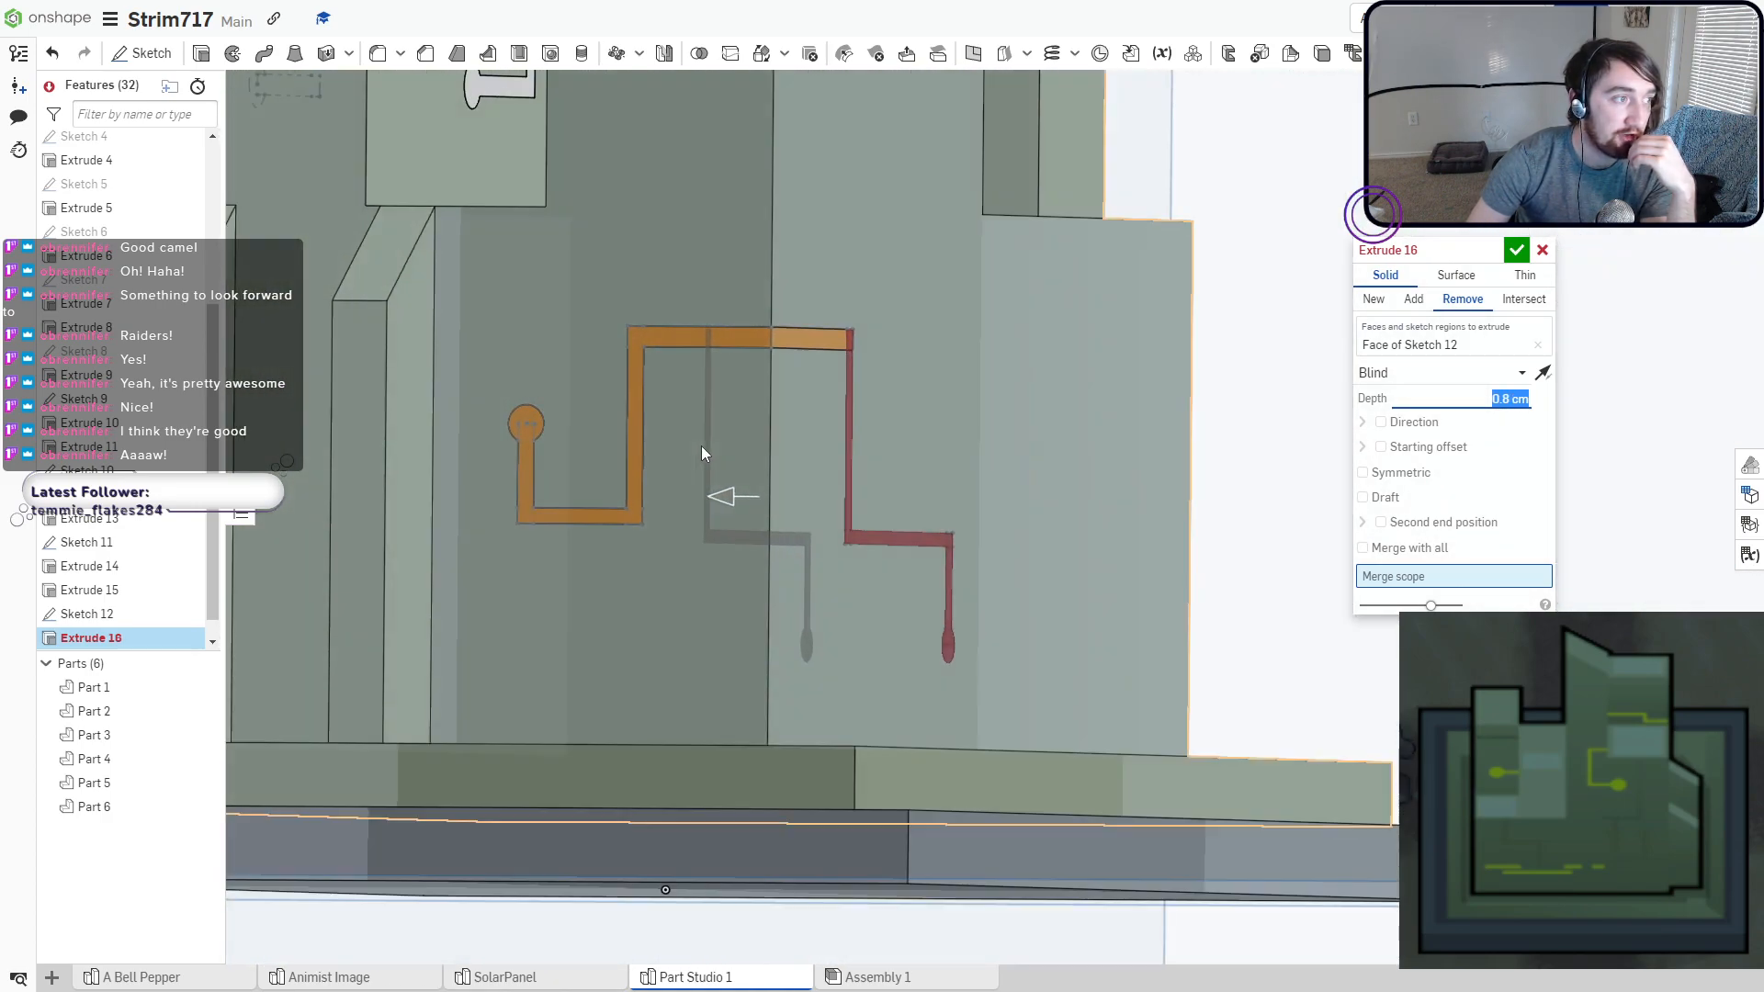
pyautogui.click(1515, 251)
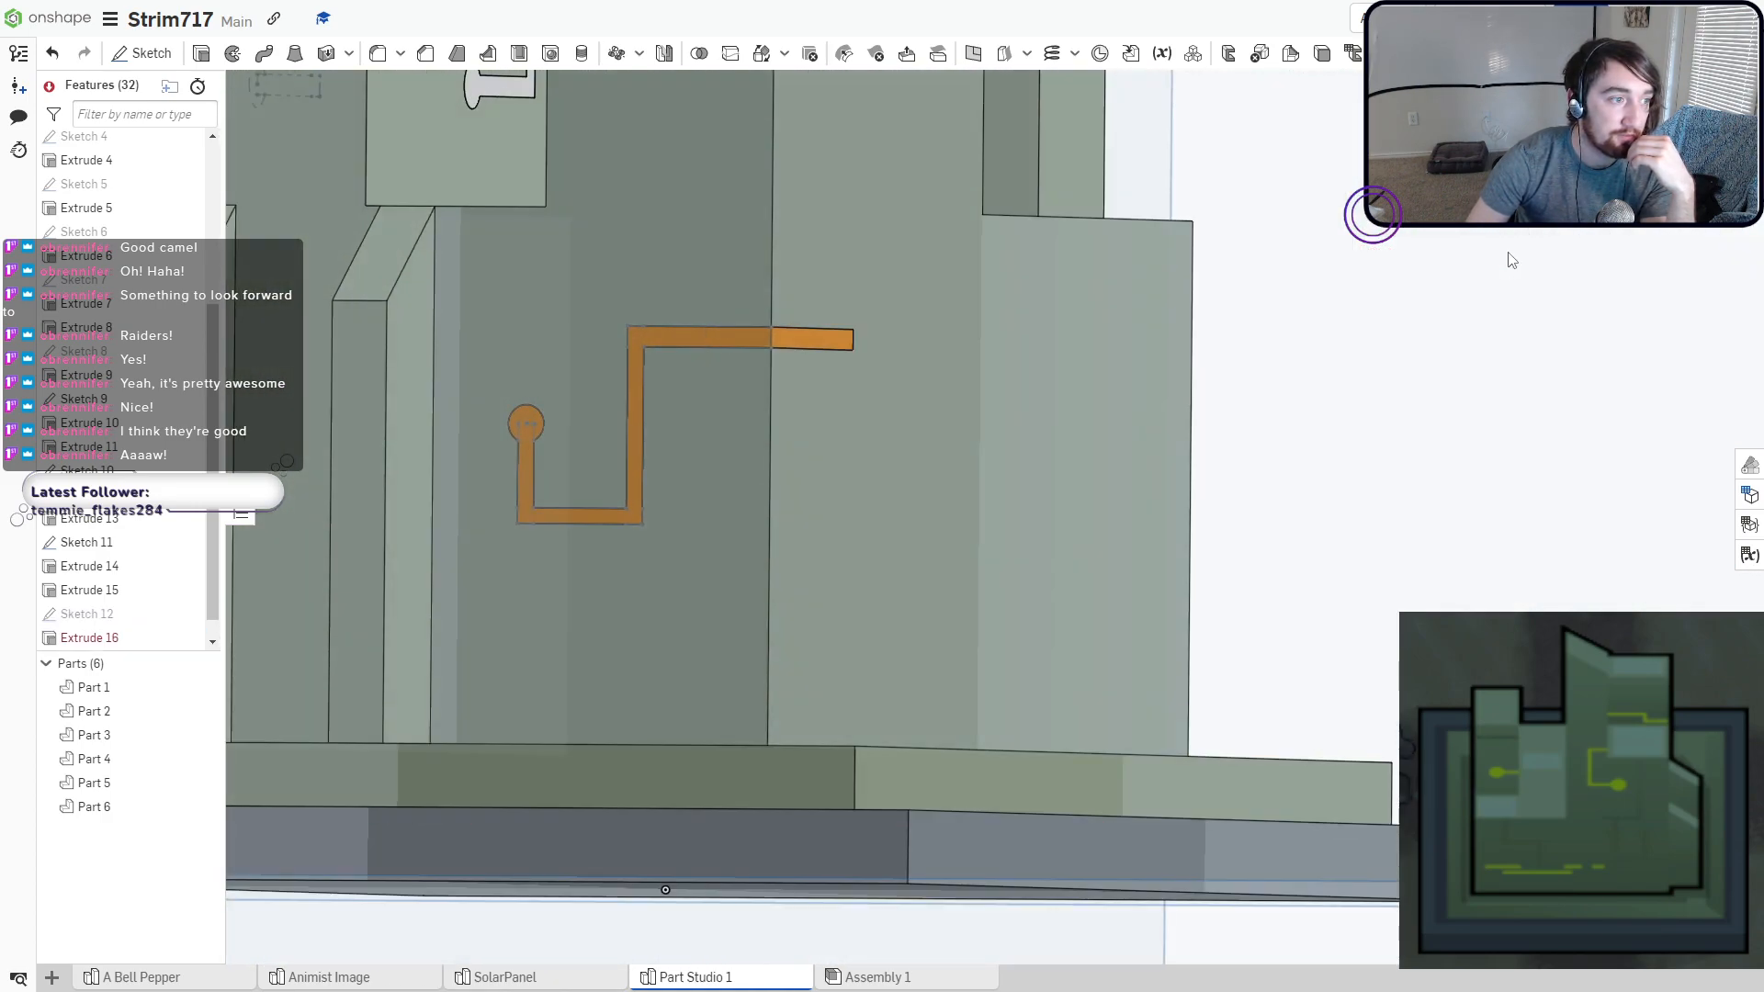
# Edit Extrude 16 to use the tower body, Part 2, as the merge scope of the back-face trace cut.
pyautogui.doubleClick(79, 640)
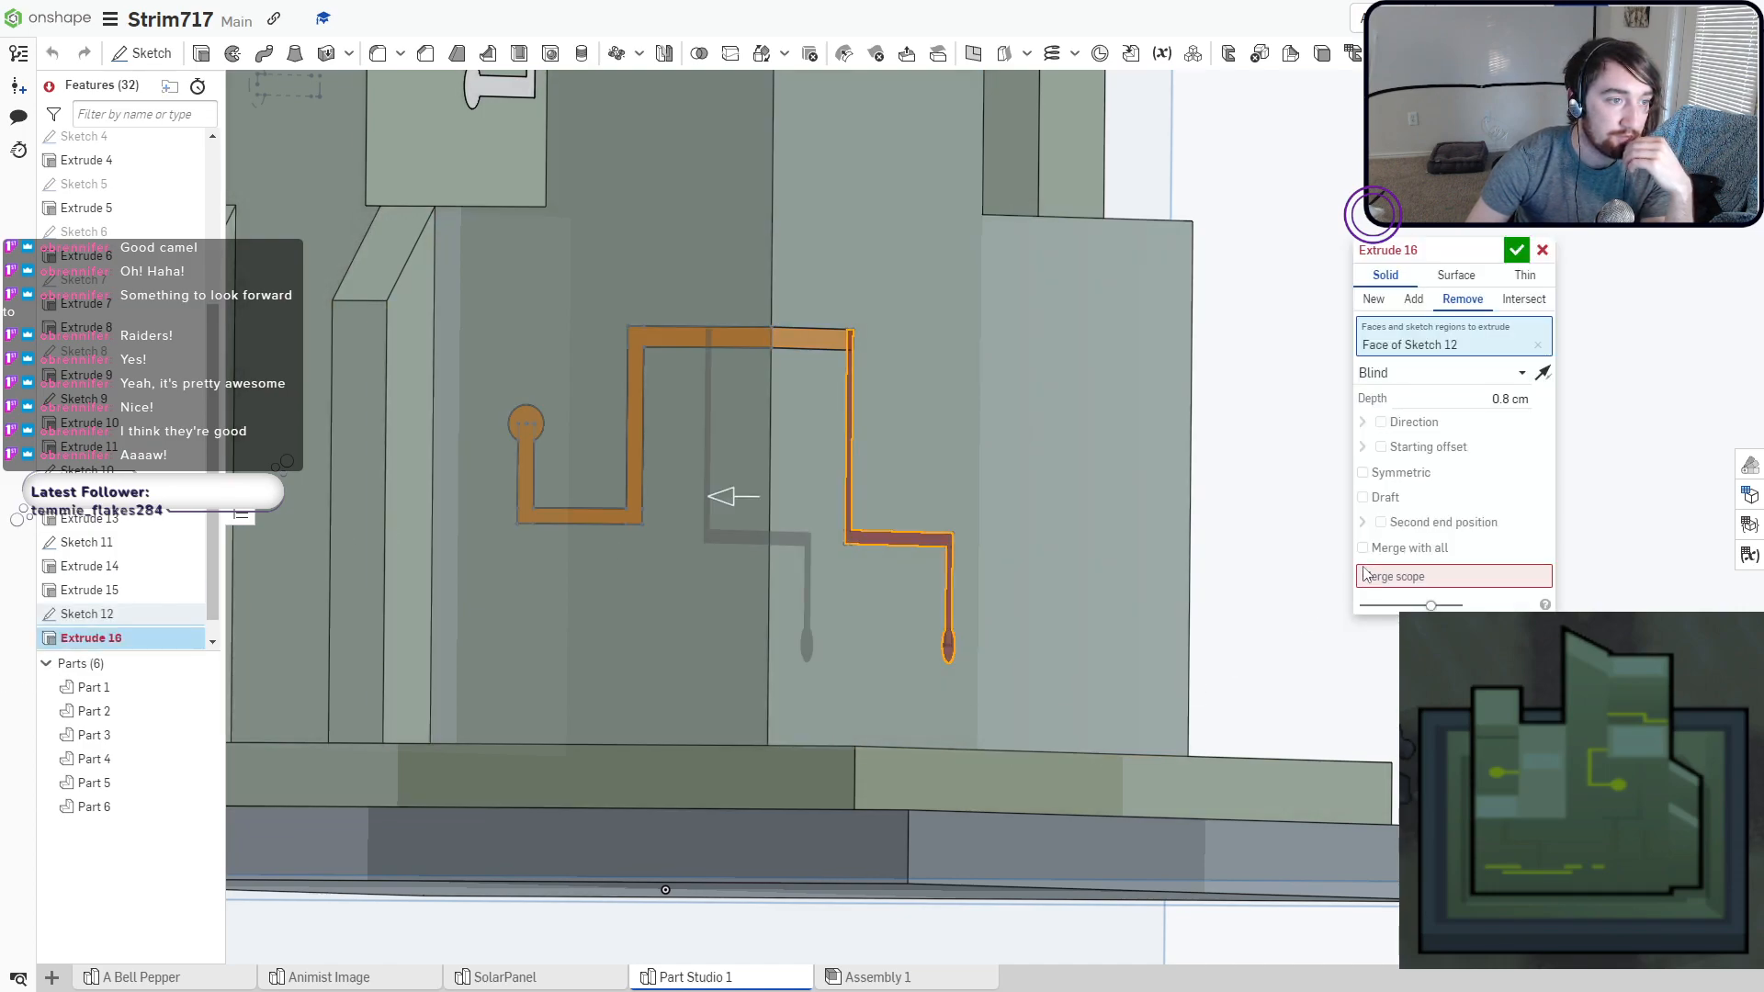
pyautogui.click(1387, 584)
pyautogui.click(992, 516)
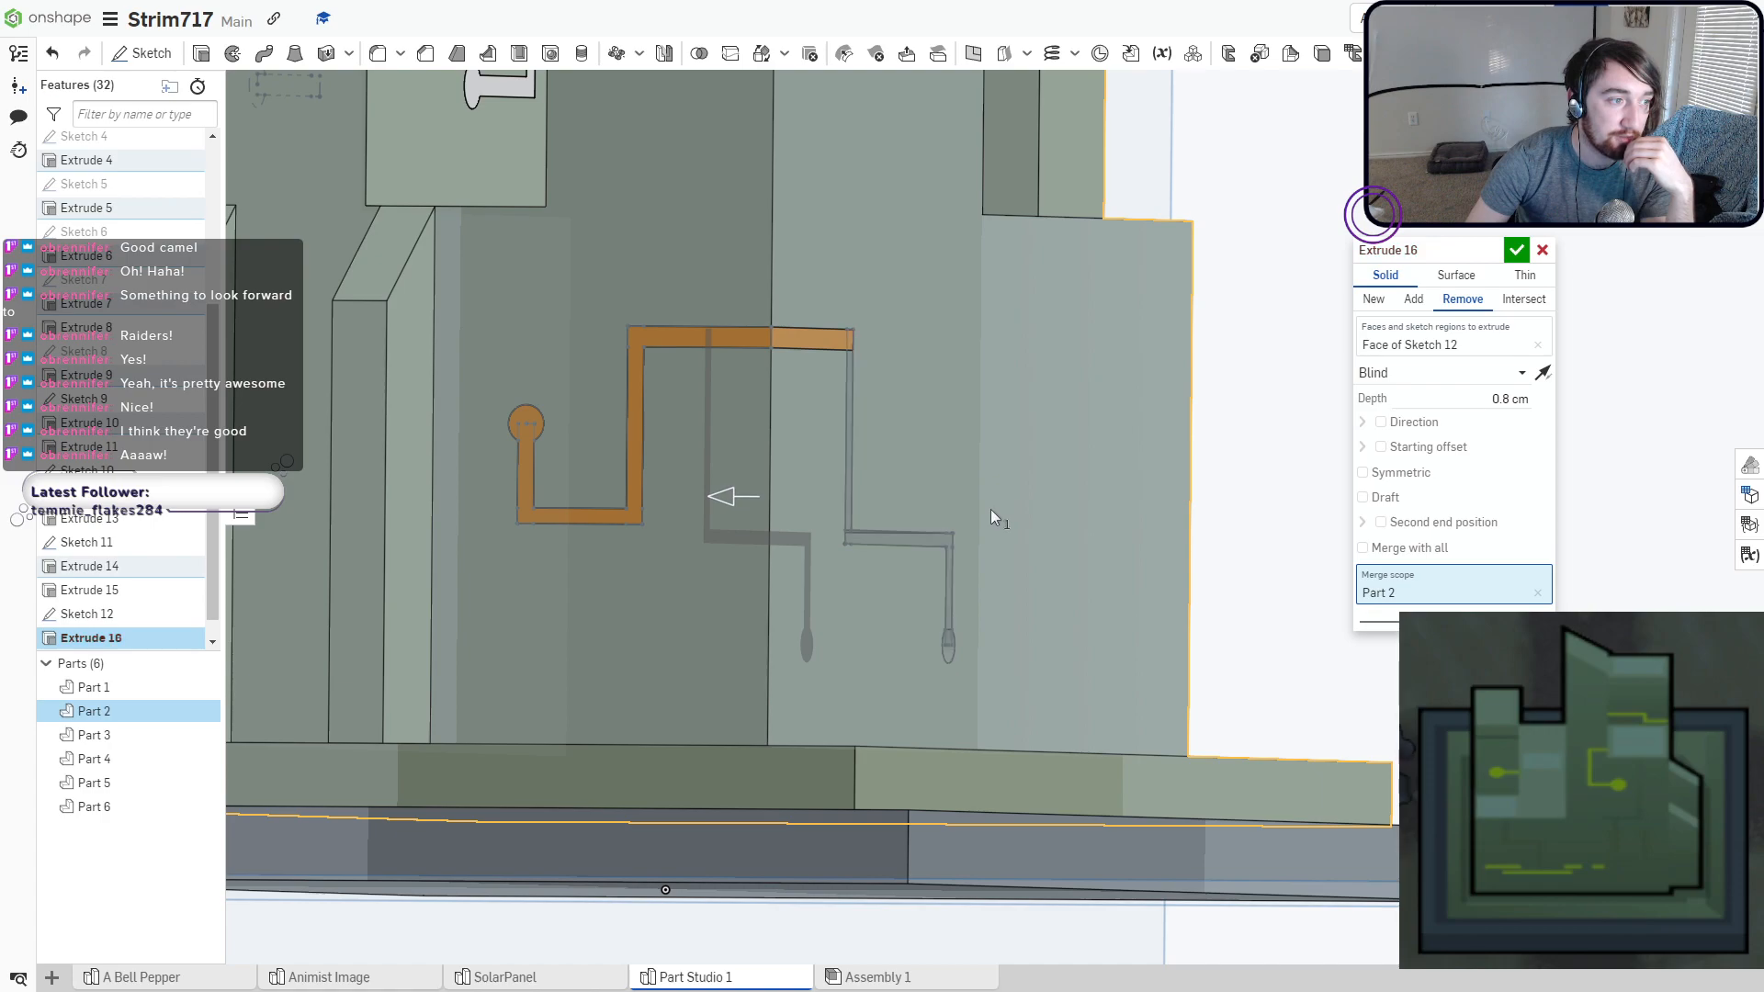
pyautogui.click(1517, 251)
pyautogui.moveTo(1366, 347); pyautogui.dragTo(1055, 481, button='right')
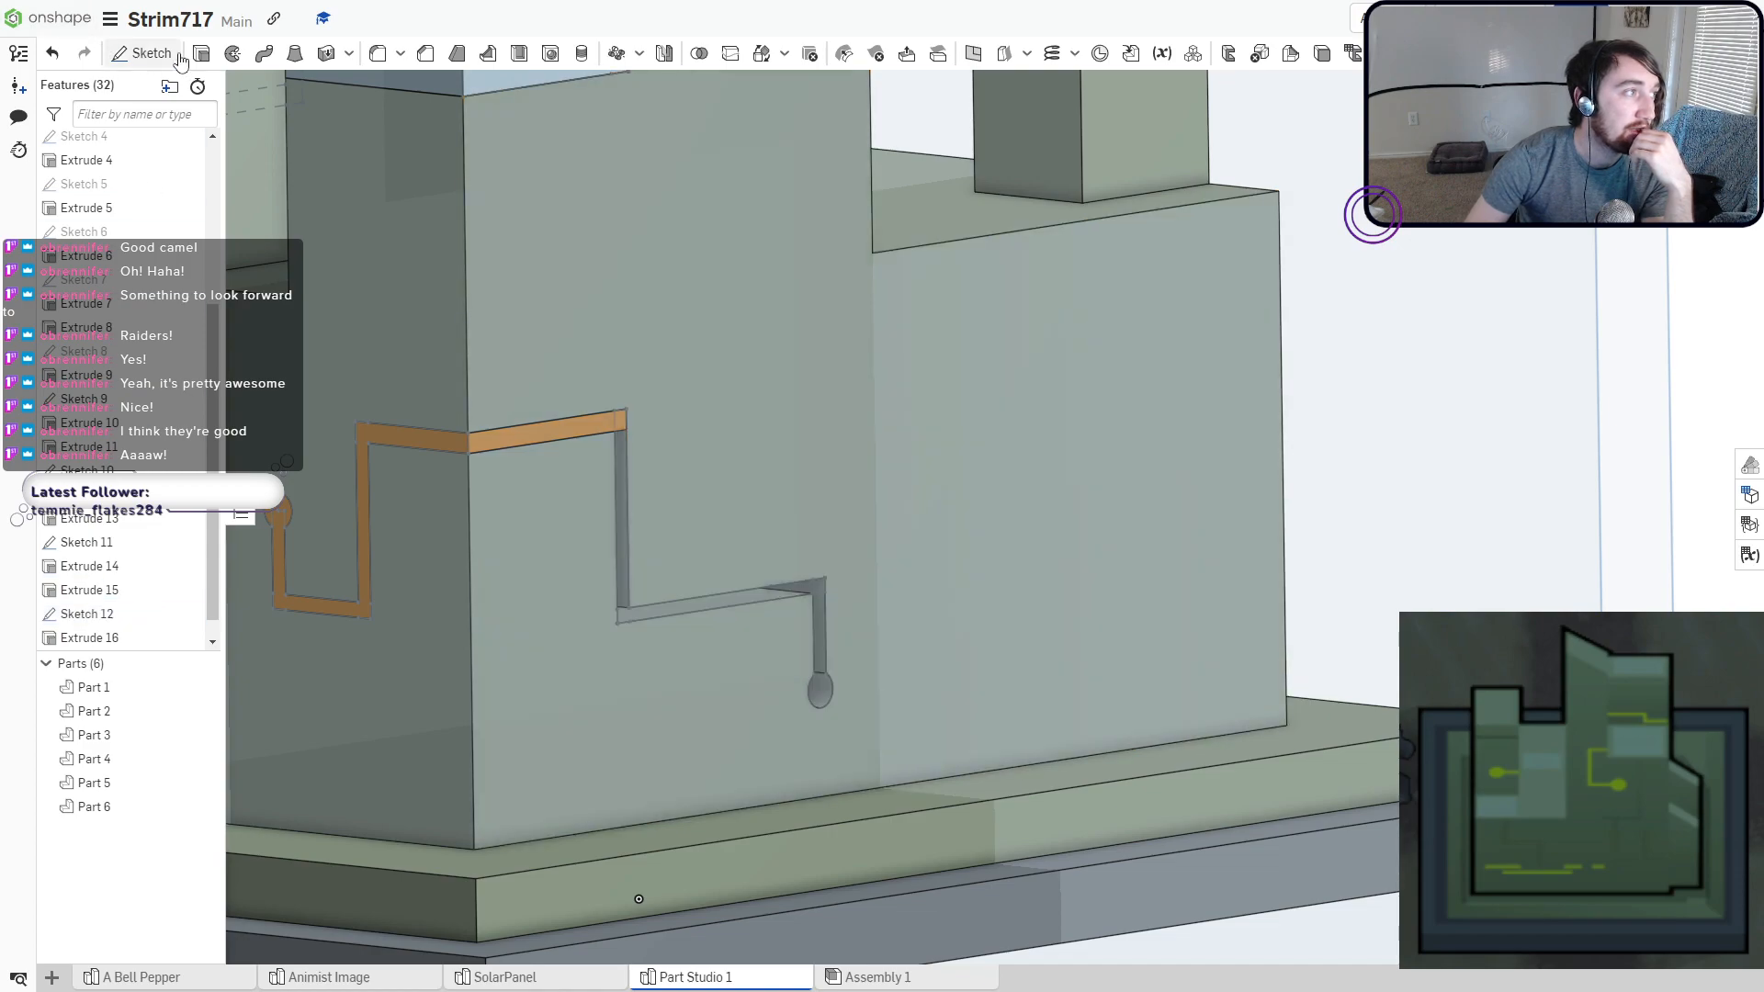
pyautogui.click(200, 54)
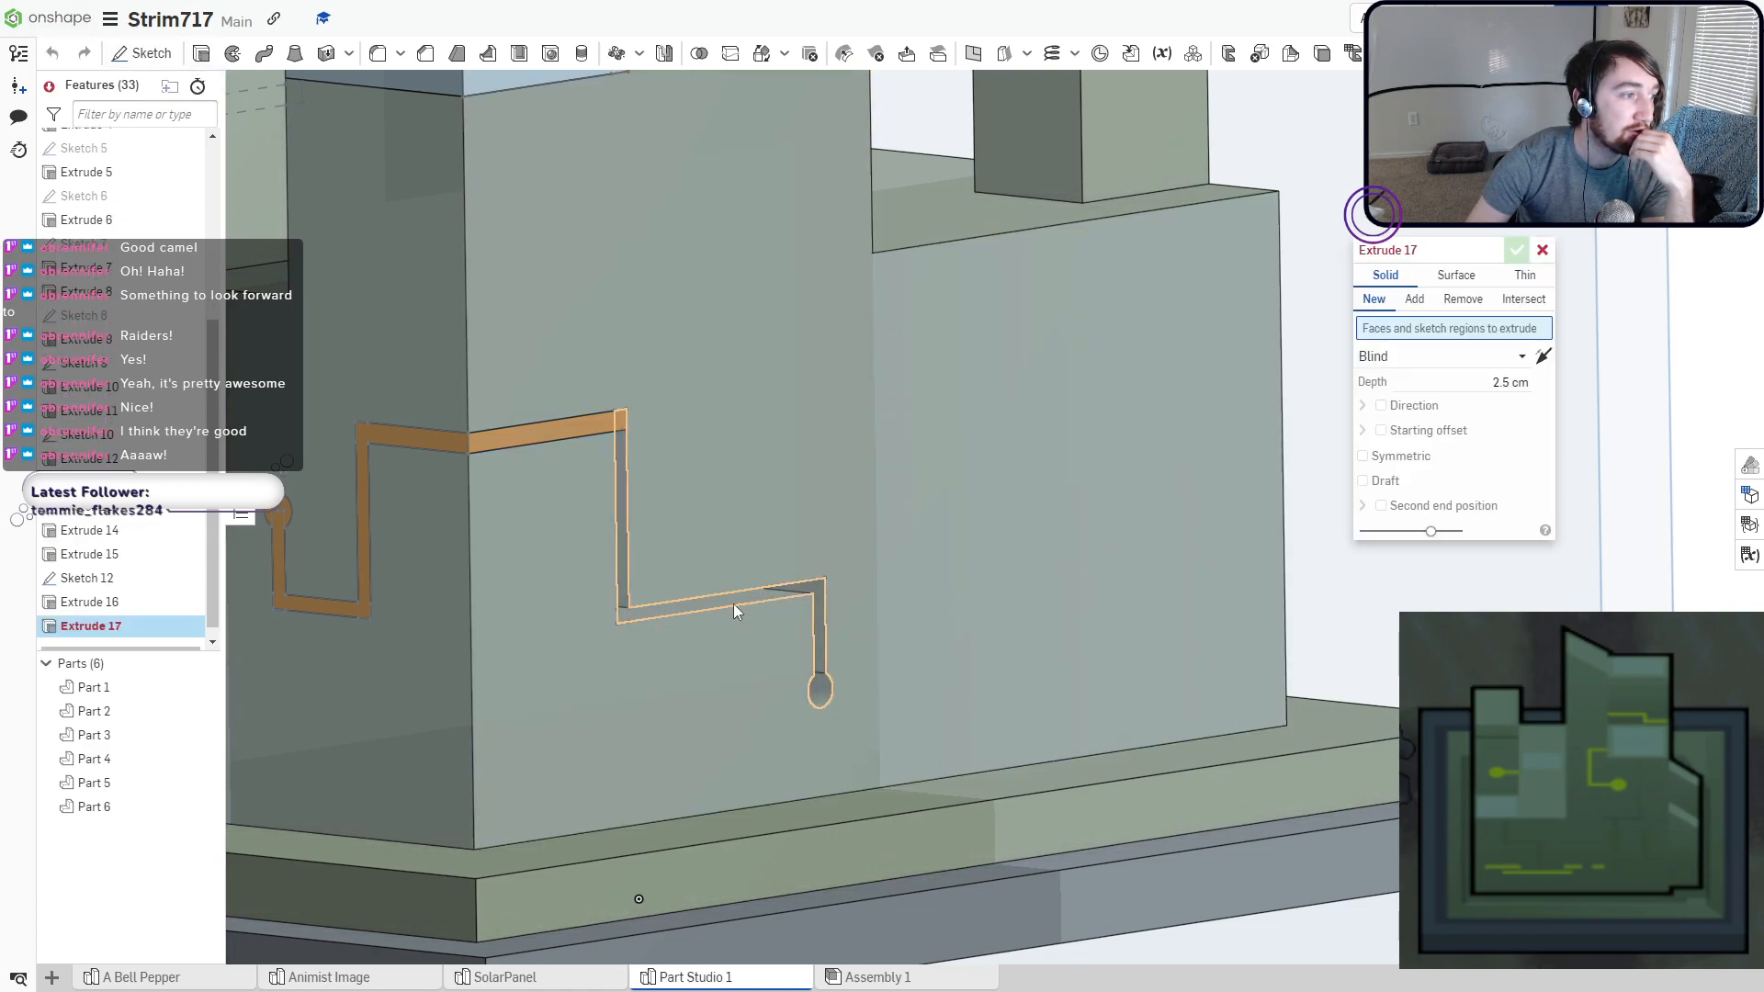
pyautogui.click(818, 692)
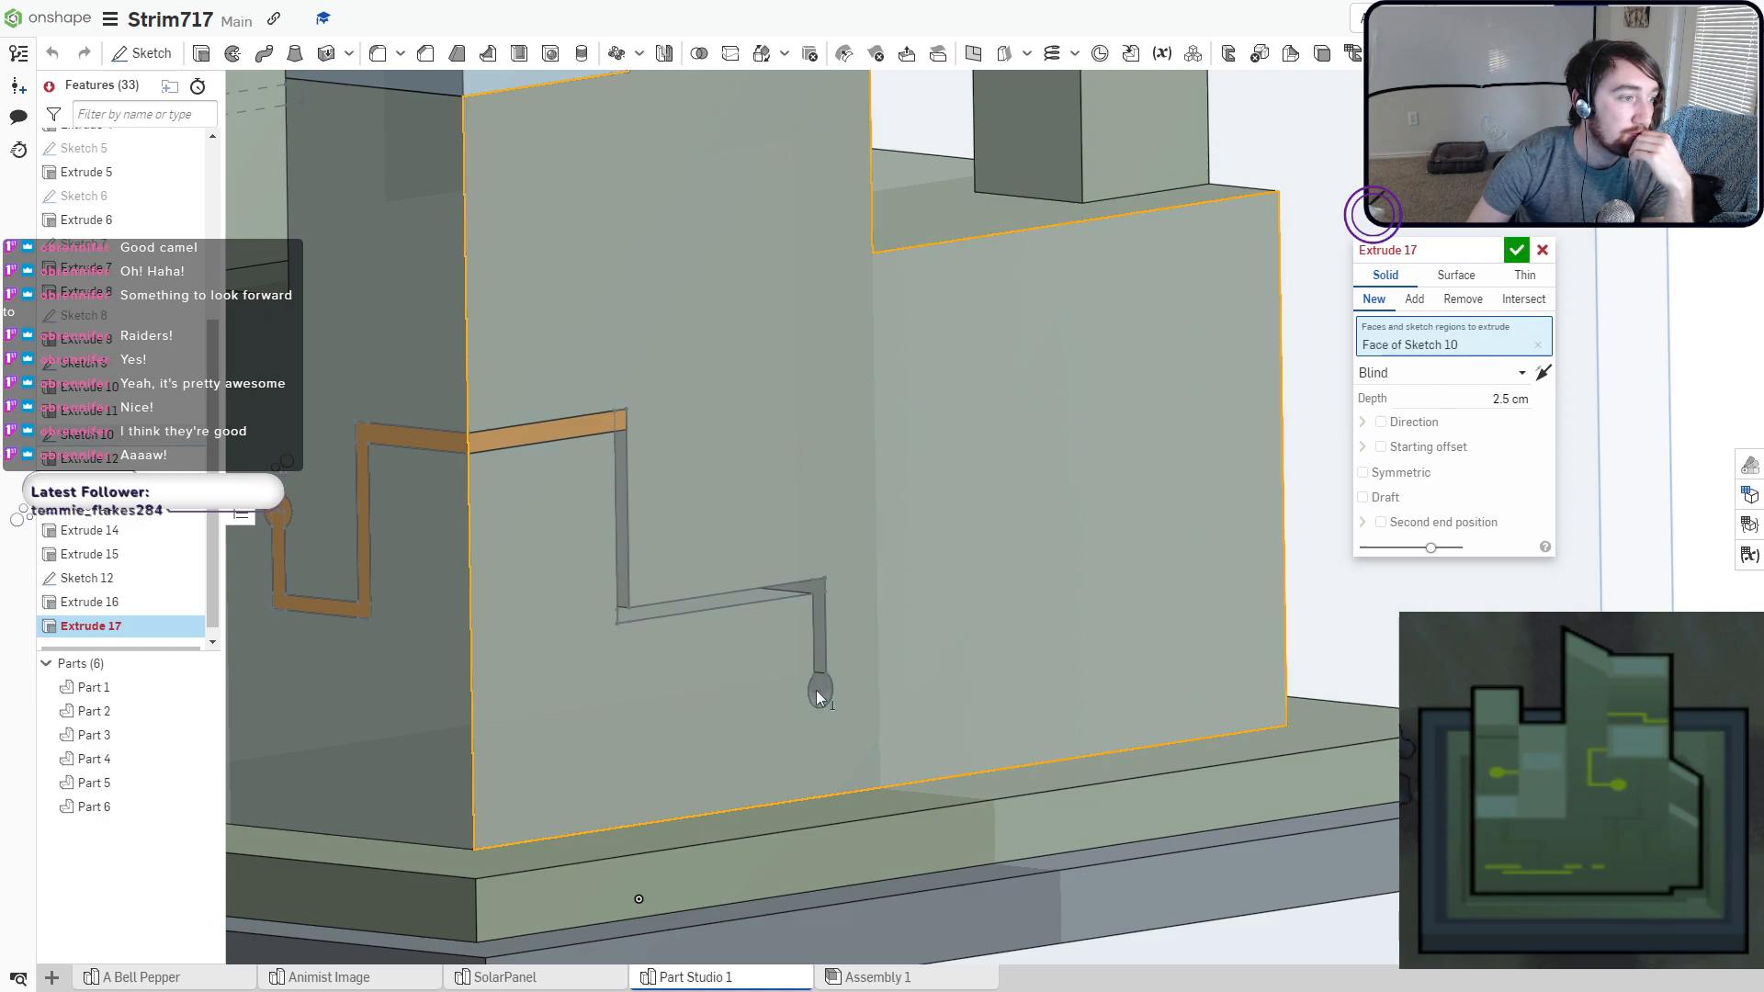
pyautogui.click(1541, 251)
# Check the Sketch 12 trace geometry and the settings of Extrude 16 on the tower's back face.
pyautogui.scroll(4, 734, 464)
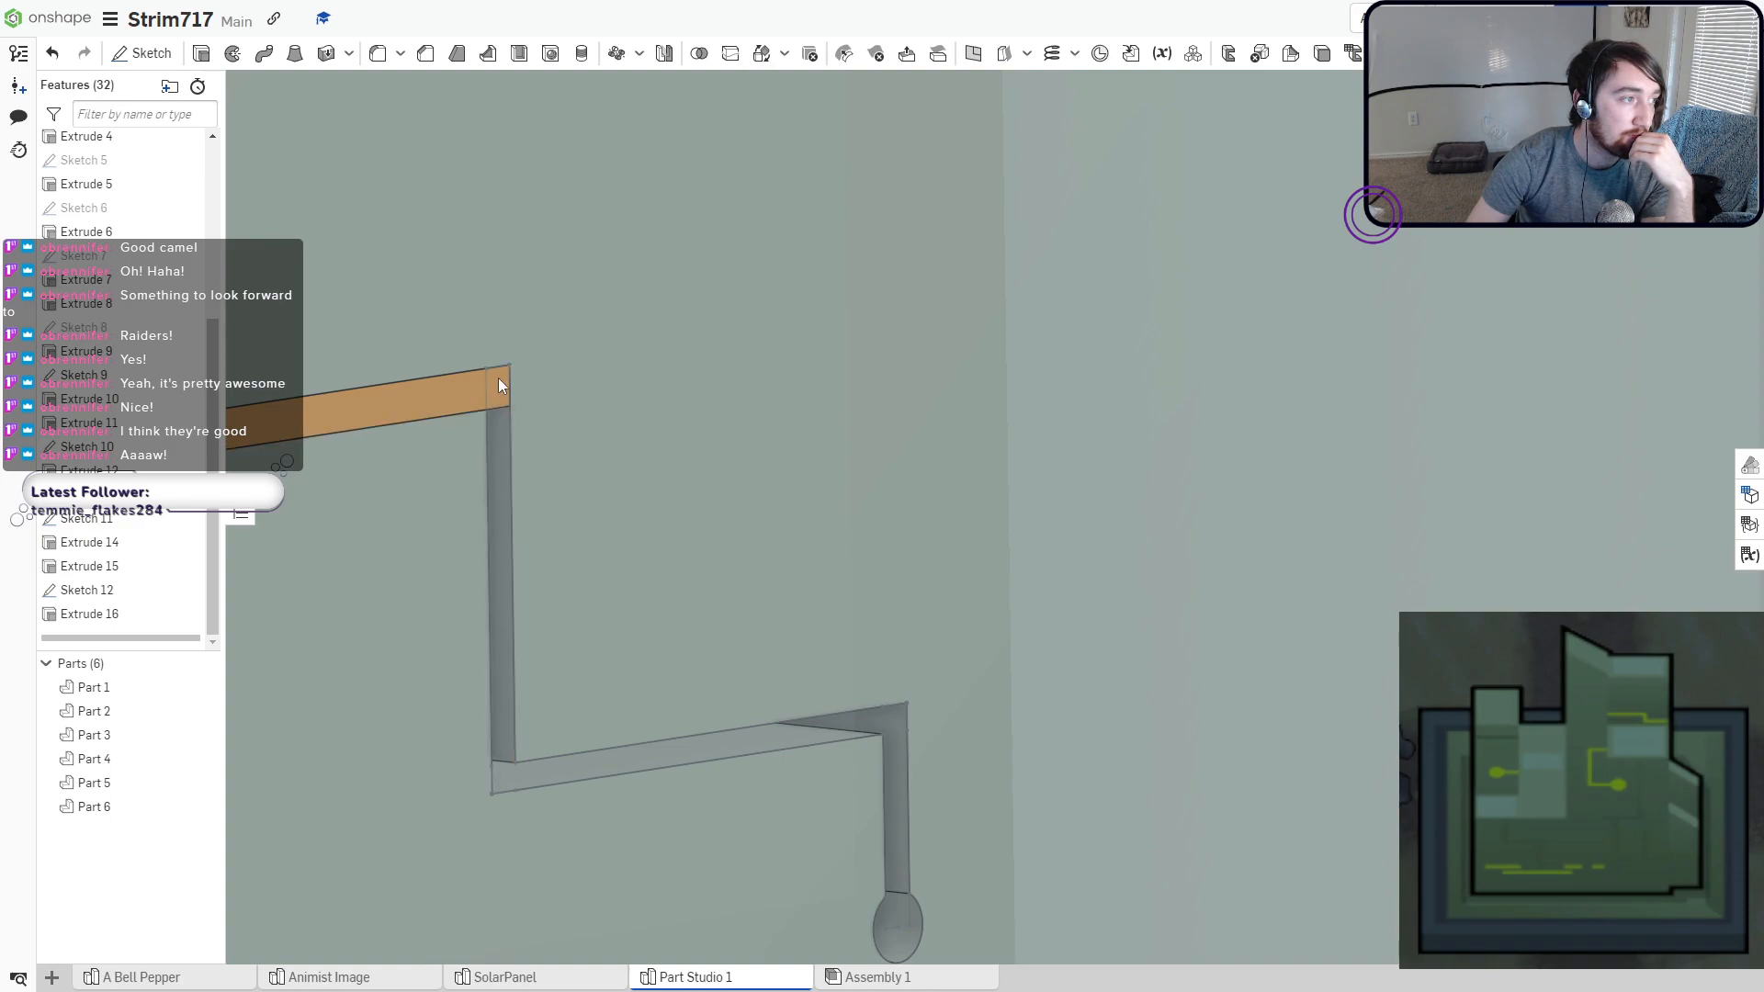
pyautogui.moveTo(113, 598); pyautogui.dragTo(218, 594)
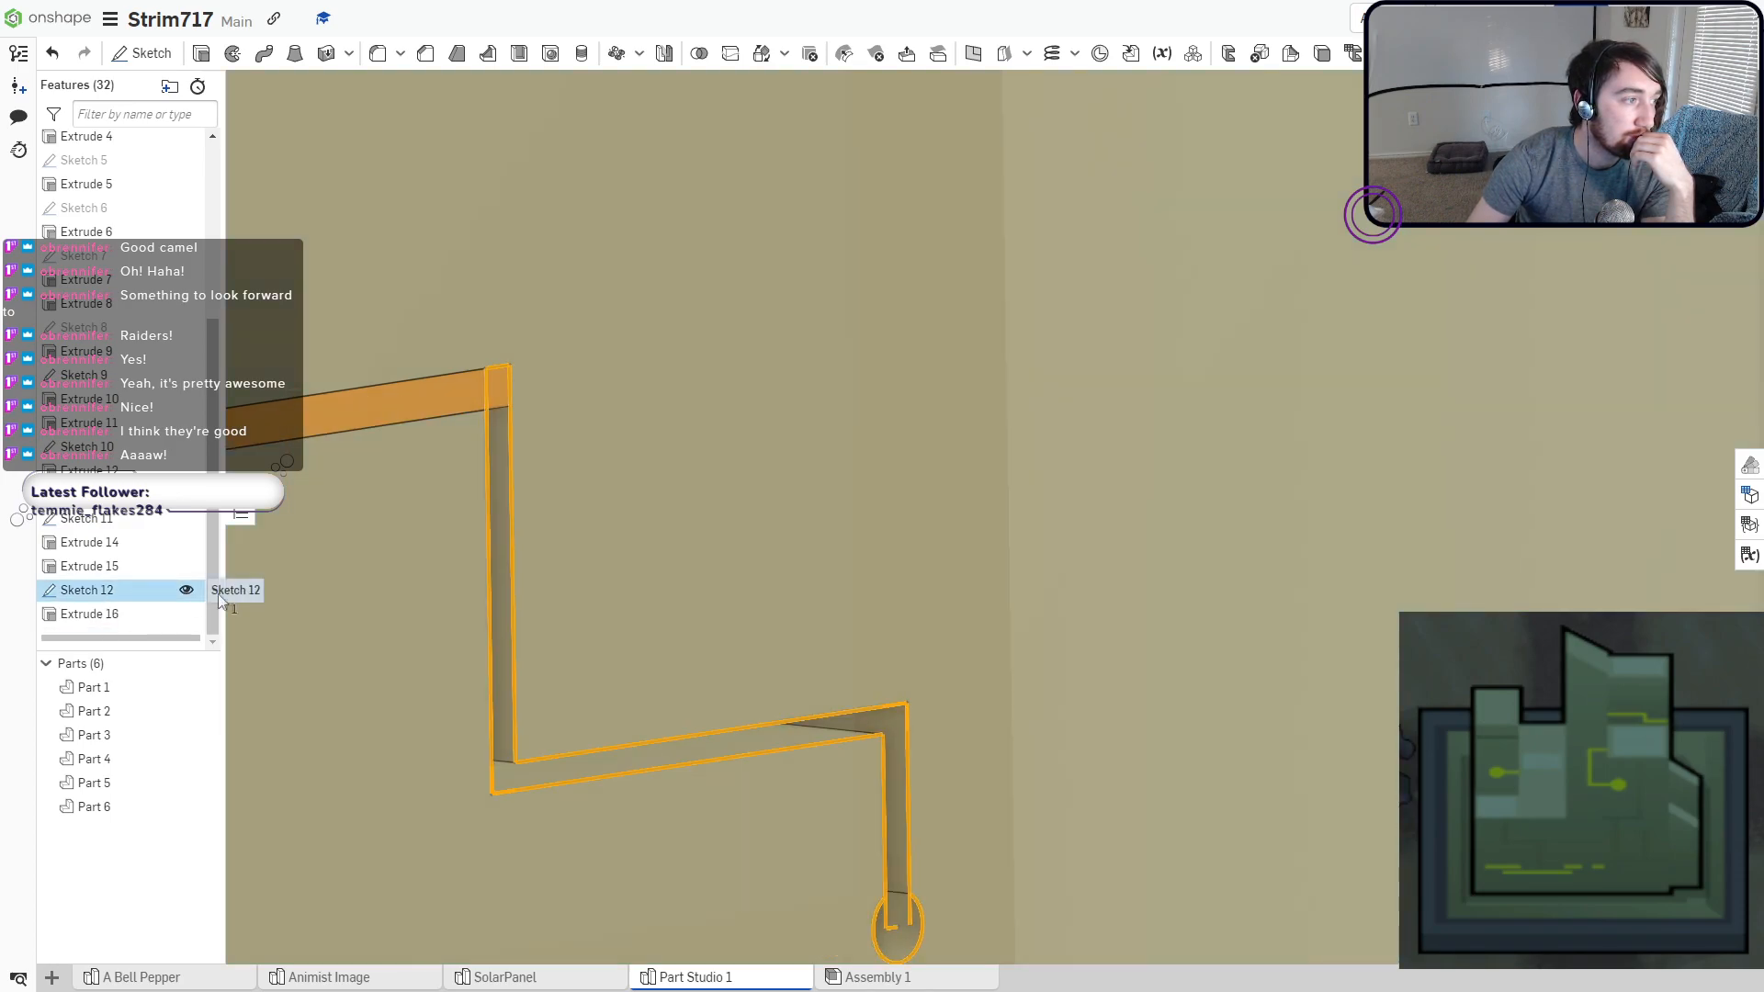
pyautogui.scroll(-3, 376, 581)
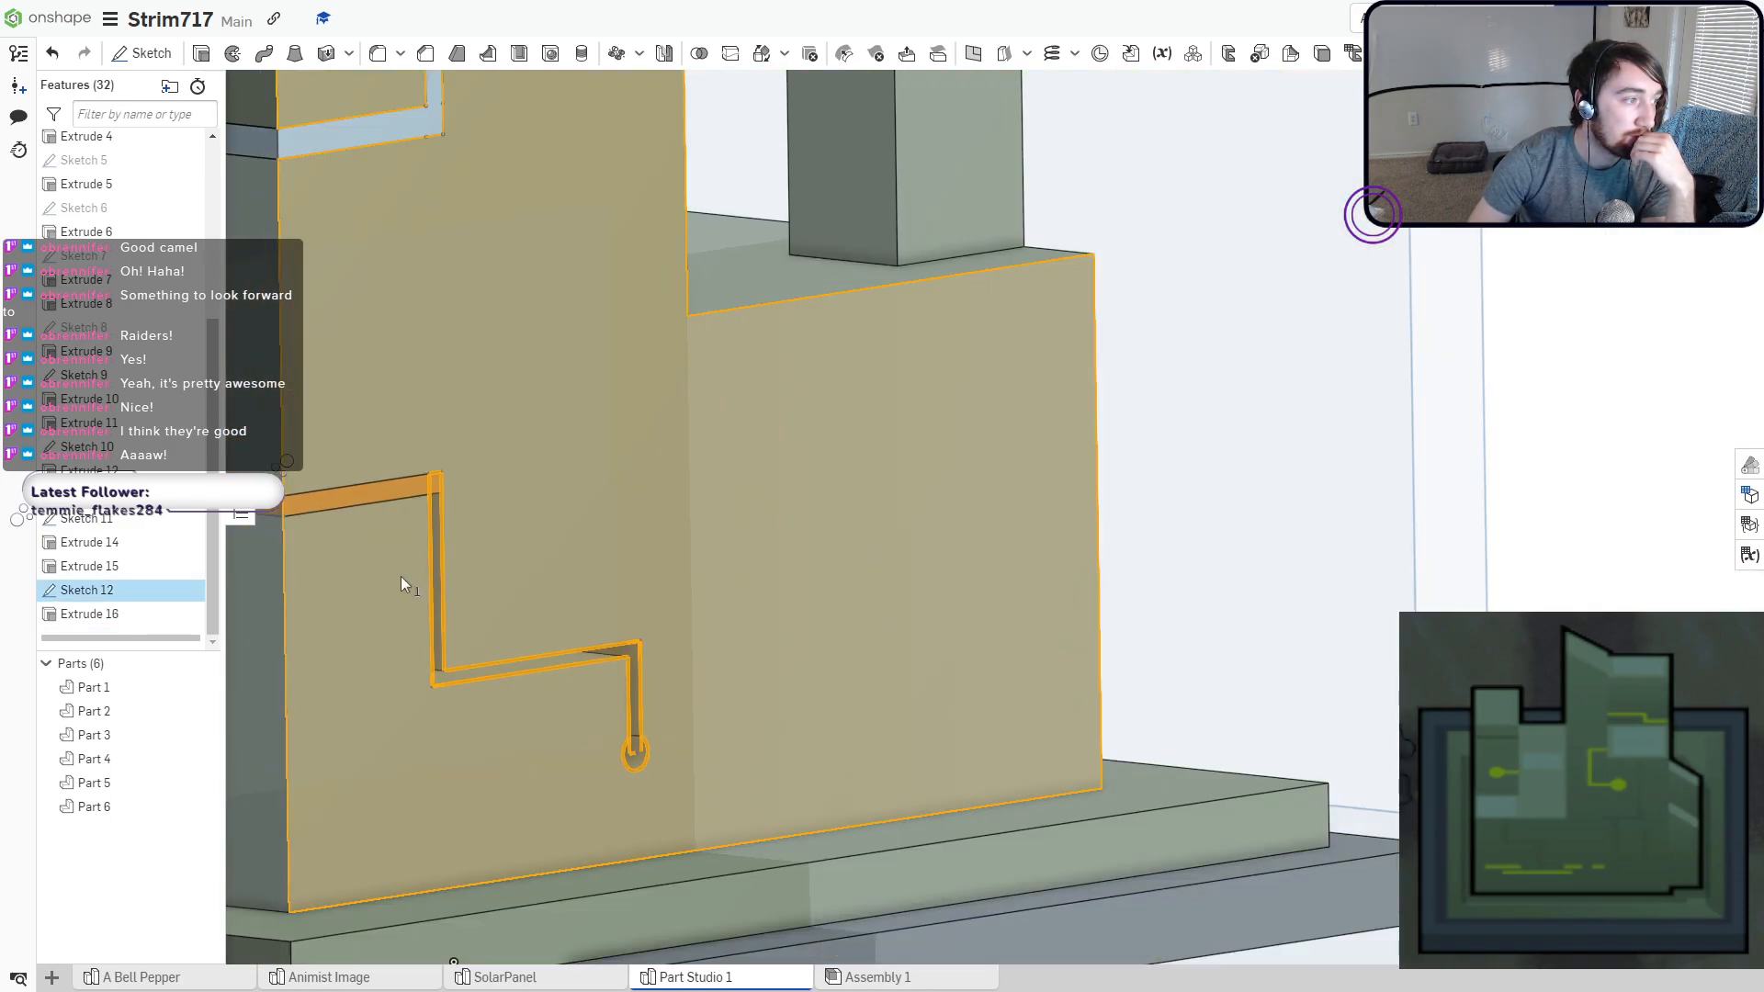
pyautogui.click(427, 585)
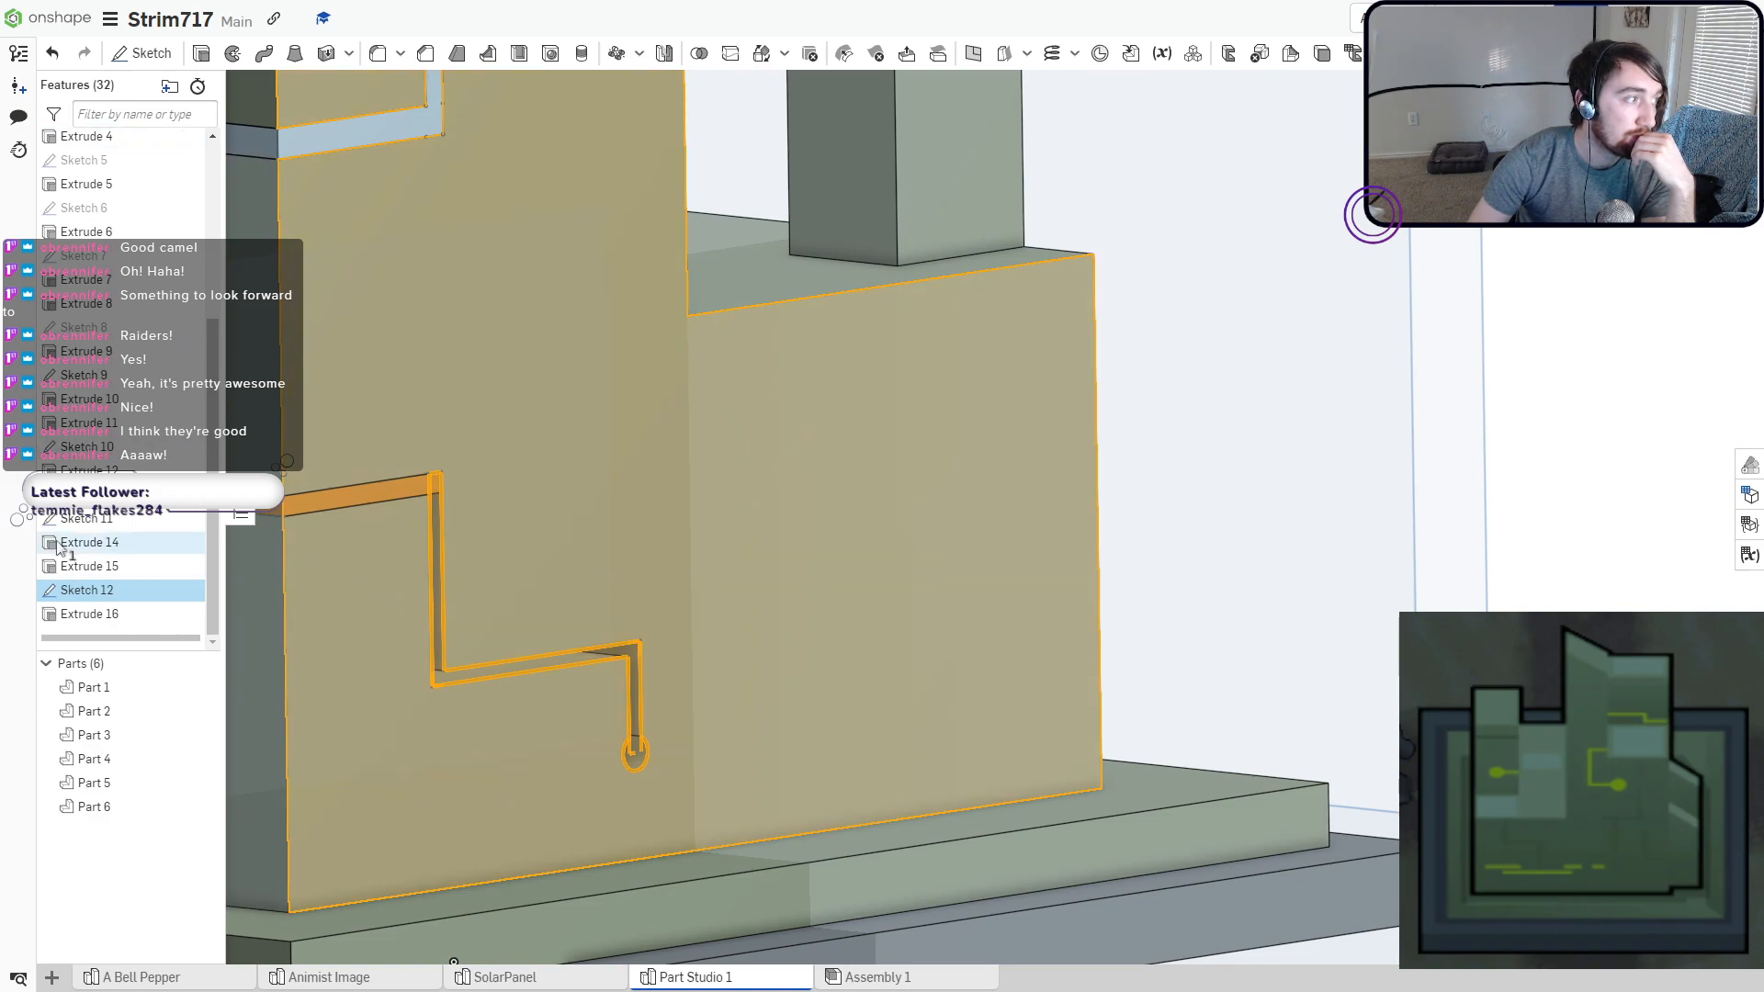
pyautogui.doubleClick(102, 621)
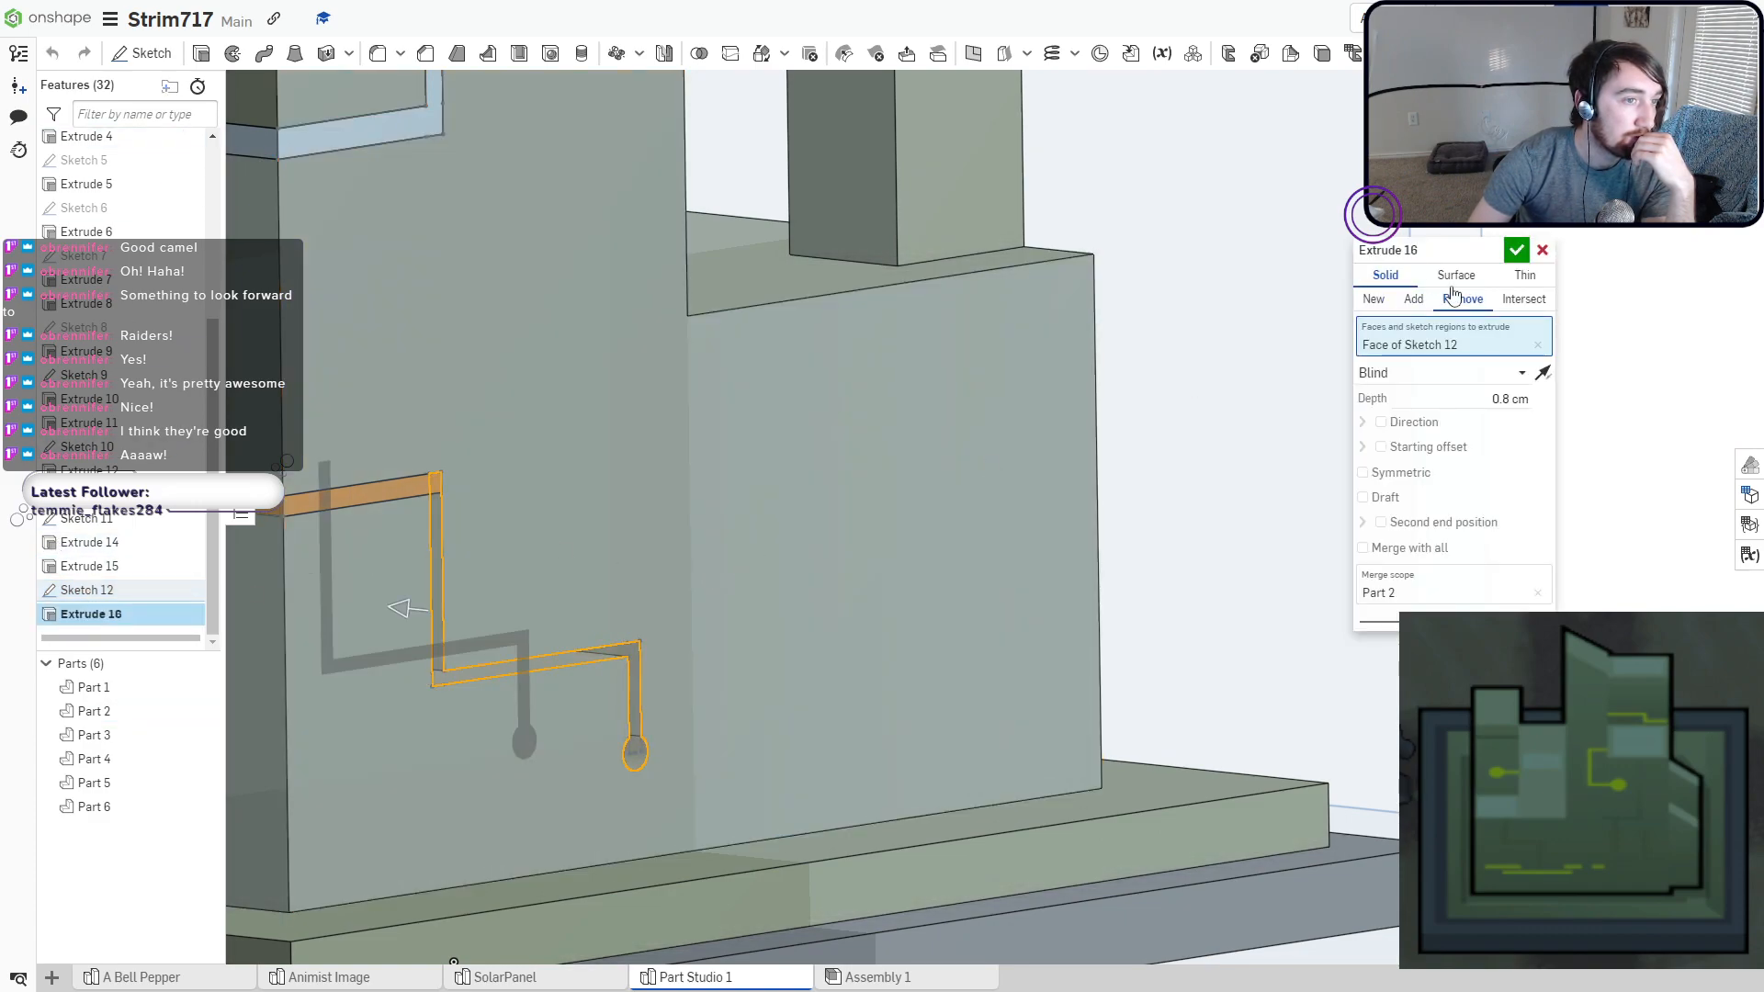
pyautogui.click(1525, 252)
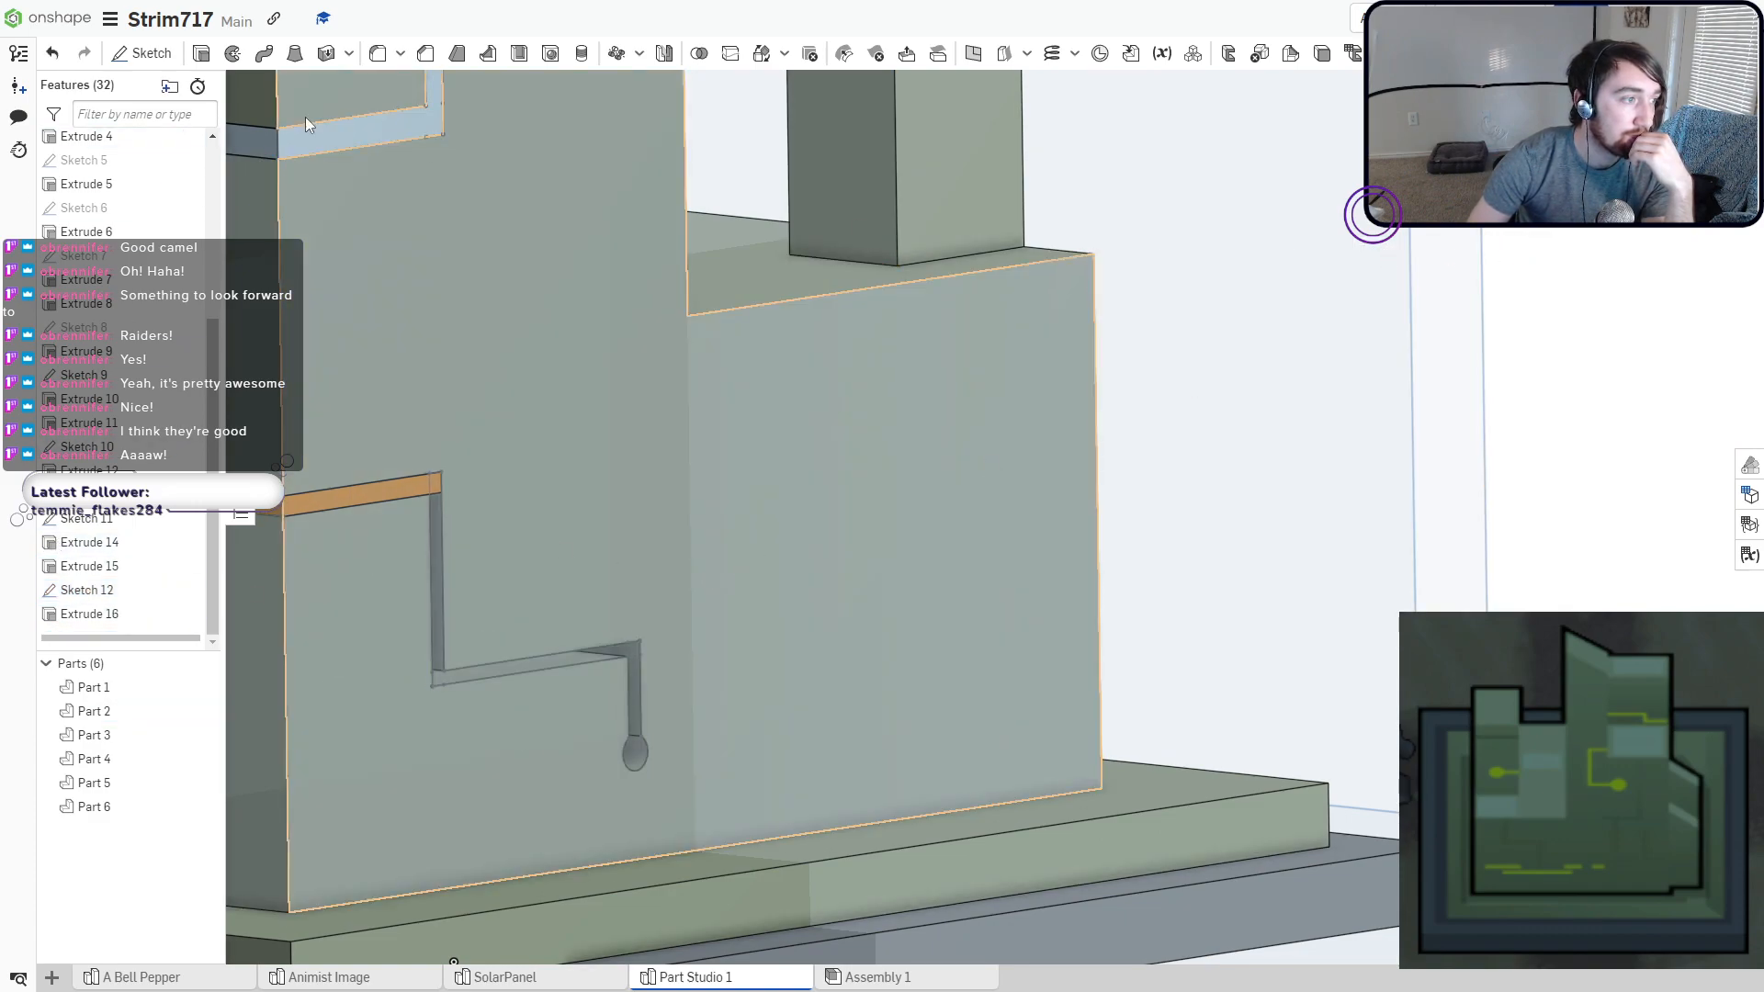
# Start an additive extrude of the Sketch 12 trace region and flip its direction into the tower.
pyautogui.click(202, 55)
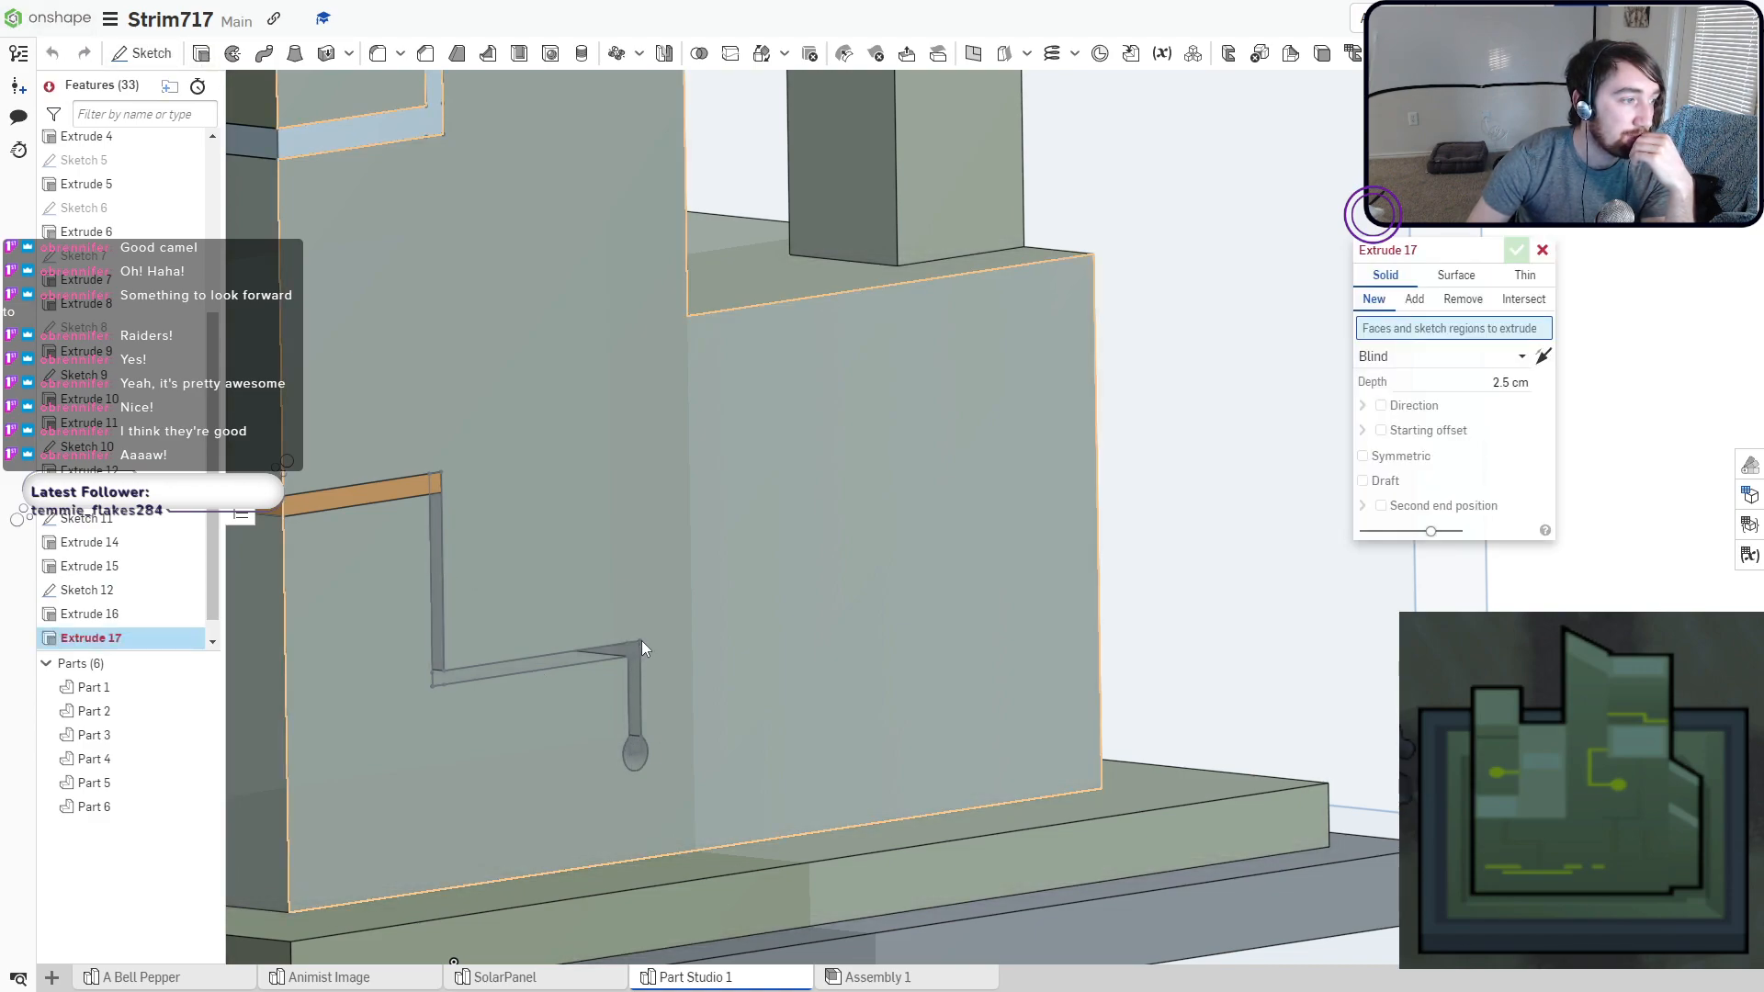
pyautogui.scroll(5, 643, 758)
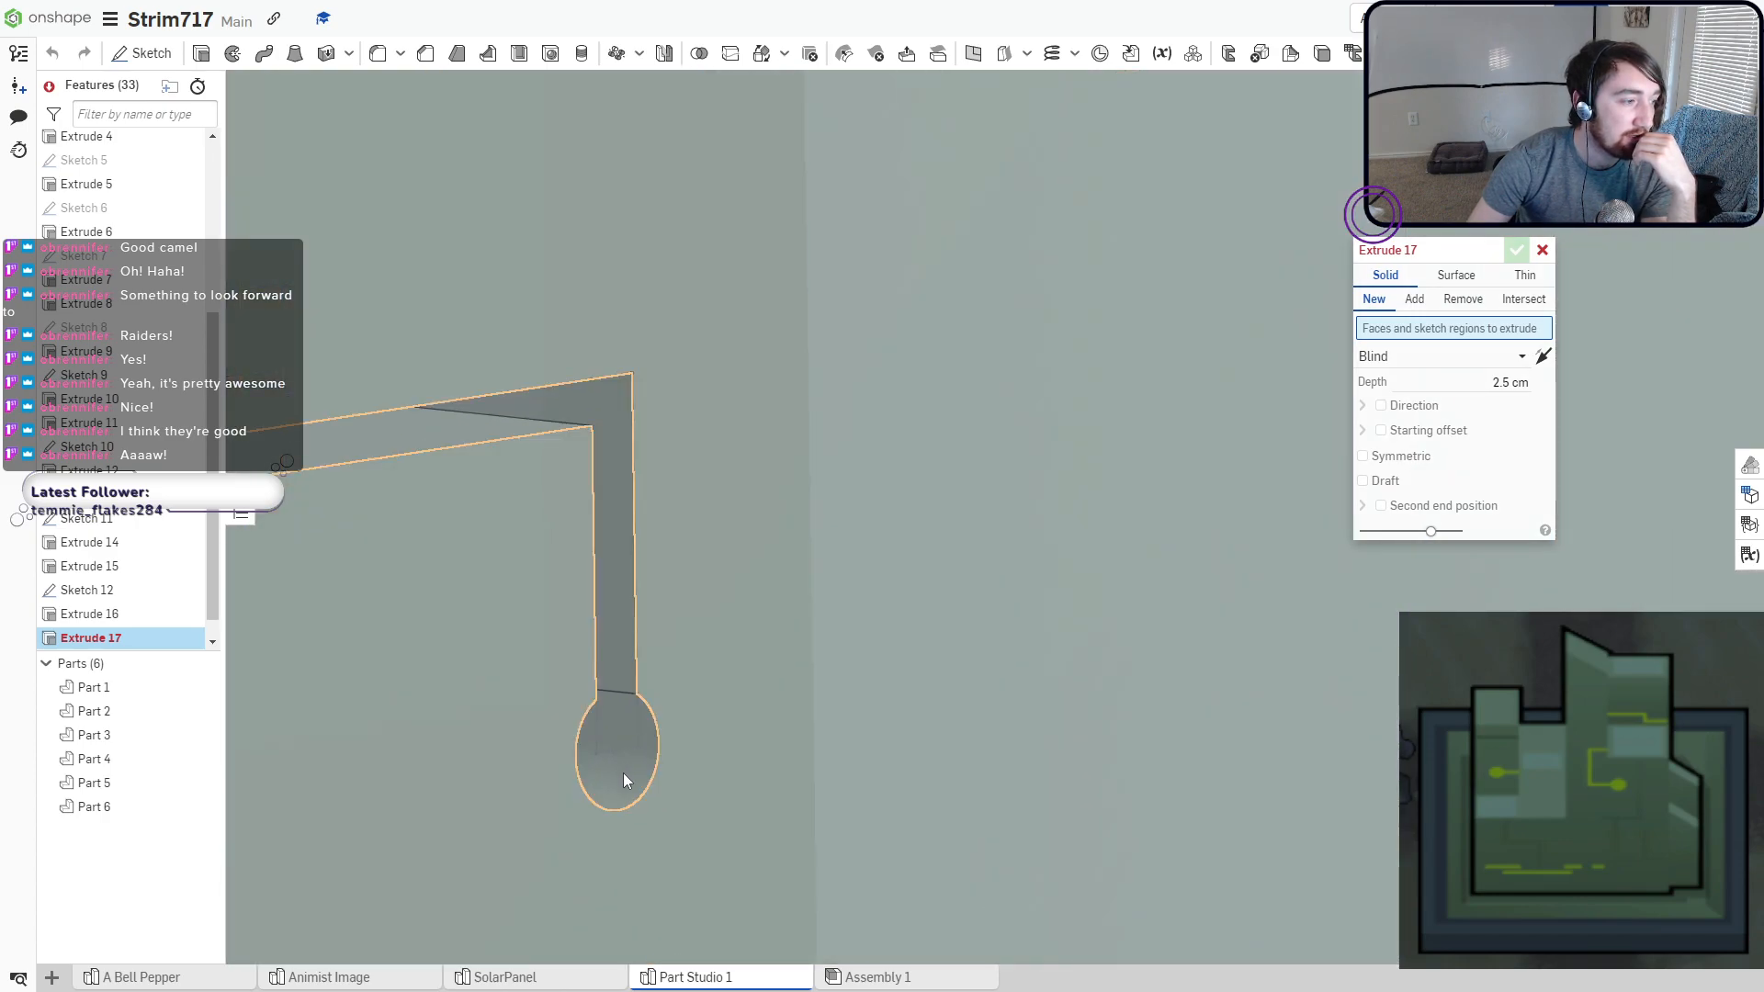
pyautogui.click(622, 776)
pyautogui.scroll(-5, 626, 776)
pyautogui.moveTo(478, 728); pyautogui.dragTo(544, 735, button='right')
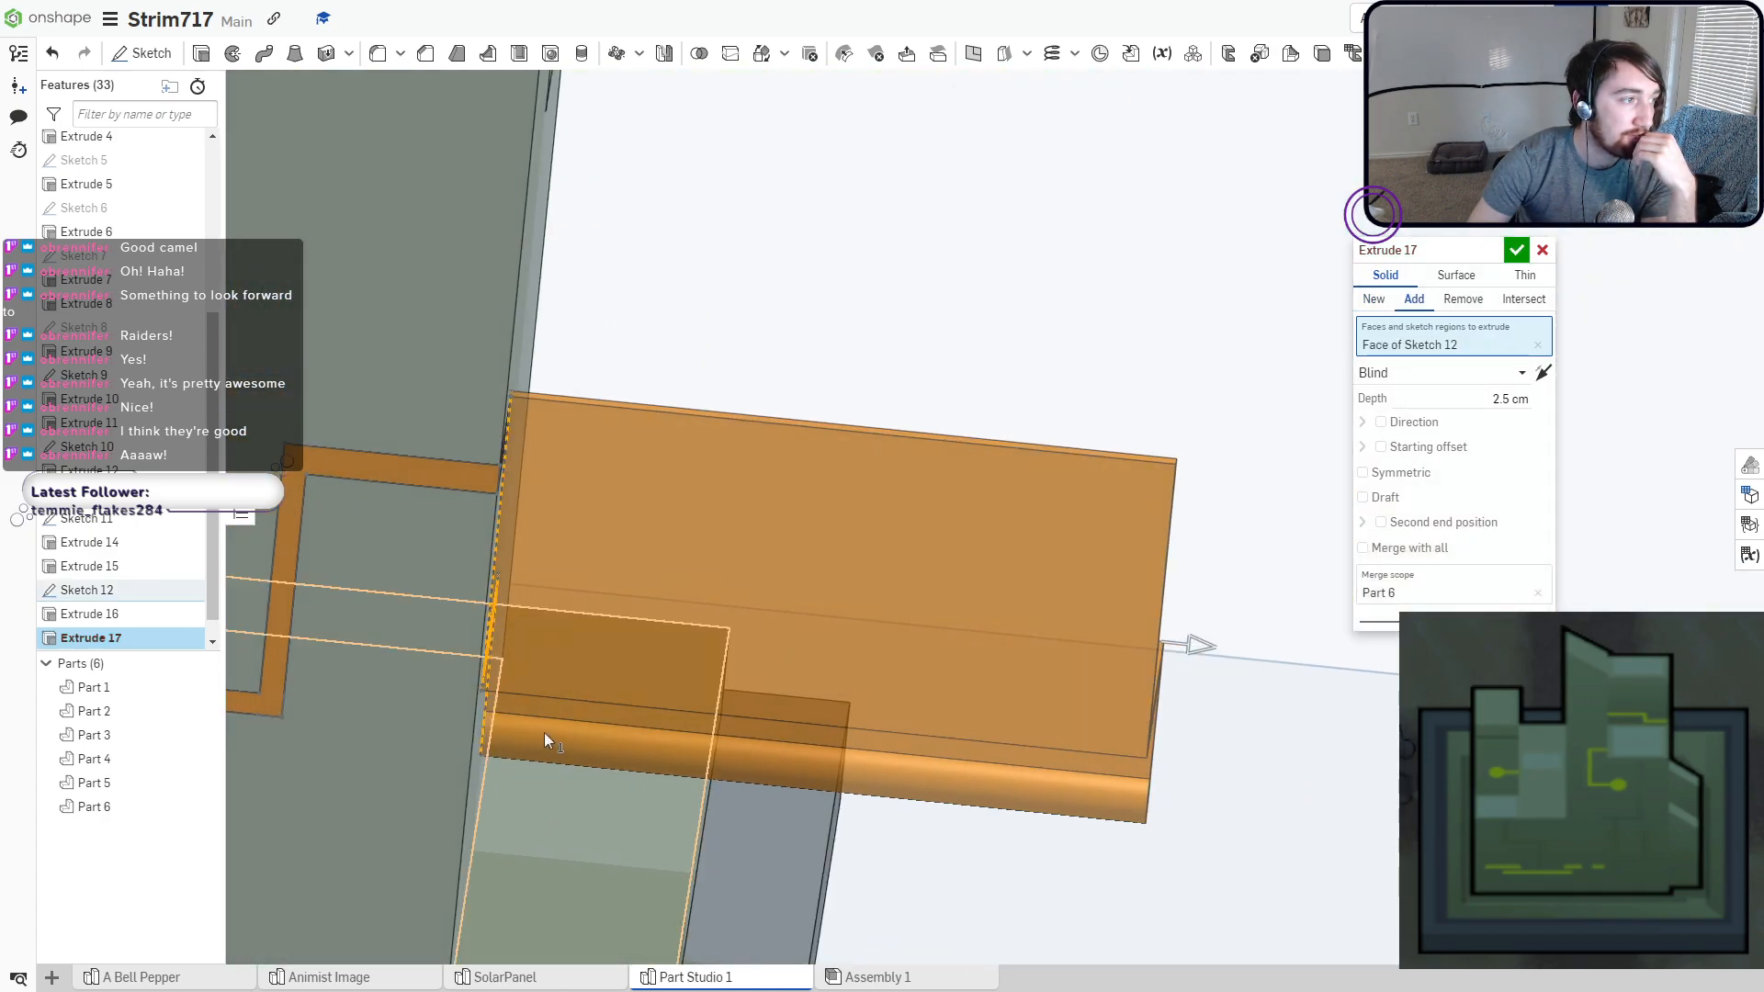
pyautogui.scroll(-3, 543, 731)
pyautogui.click(1543, 373)
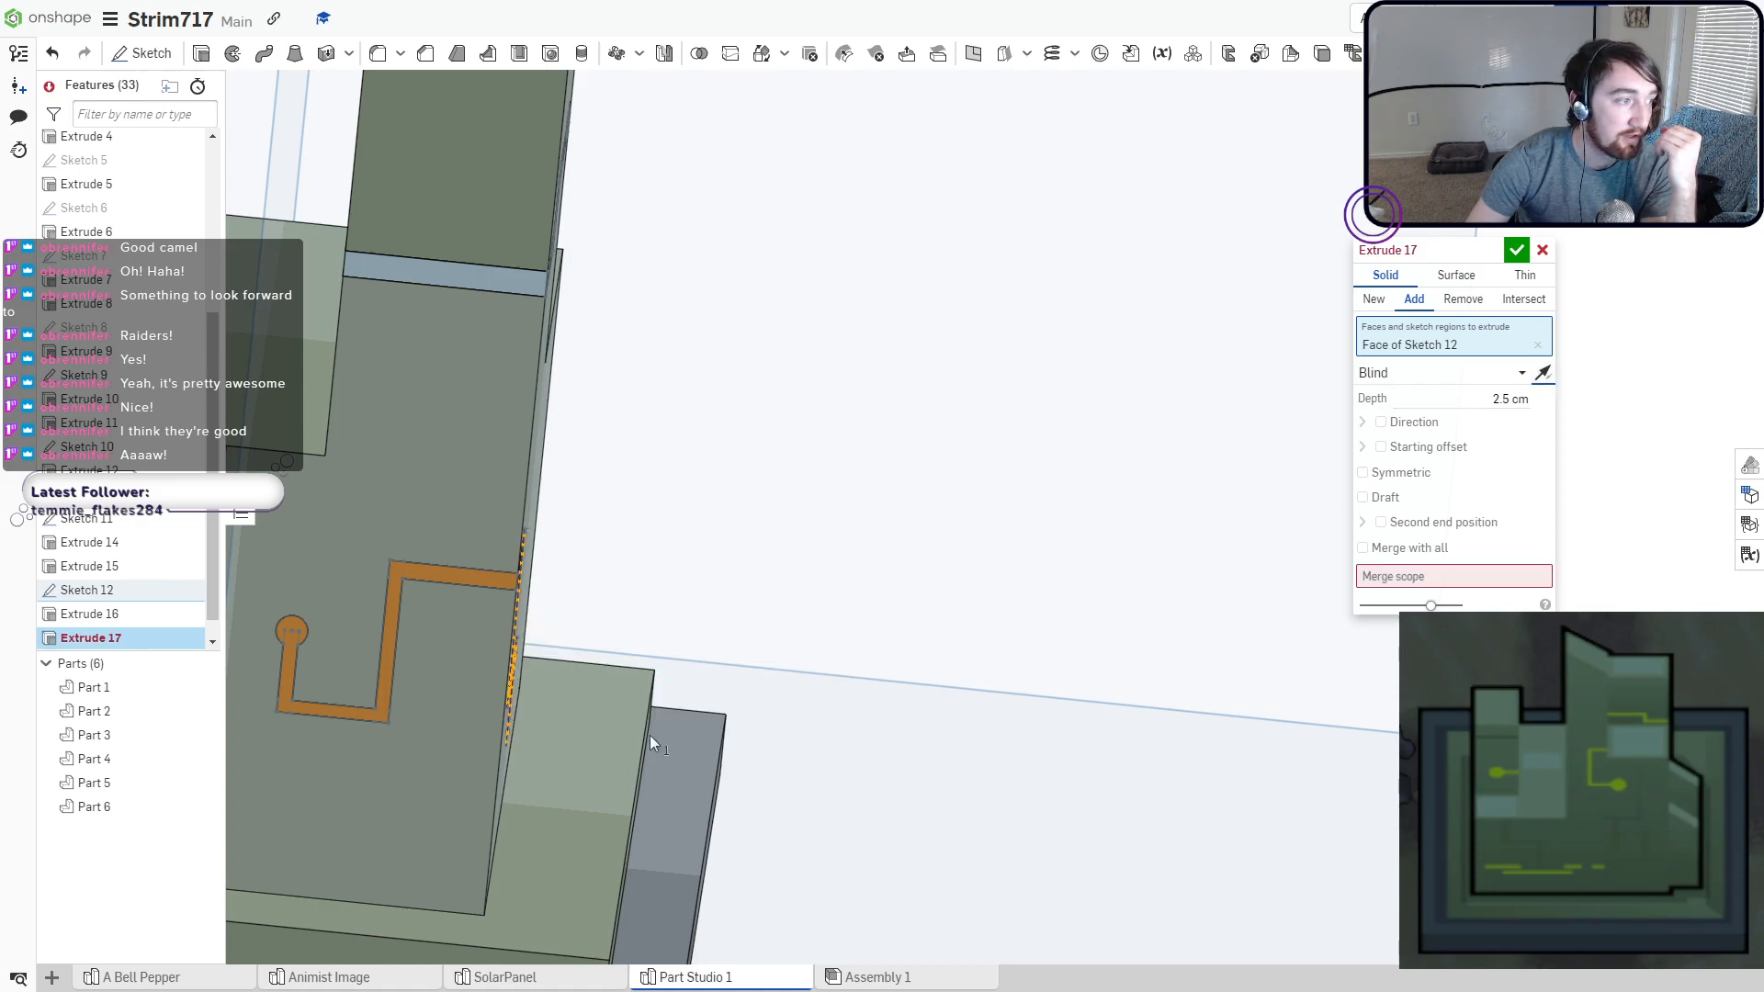
# Set the extrude's merge scope to the orange inlay, Part 6, adjust its depth inside the tower and accept it.
pyautogui.scroll(-5, 448, 680)
pyautogui.moveTo(447, 680); pyautogui.dragTo(392, 678, button='right')
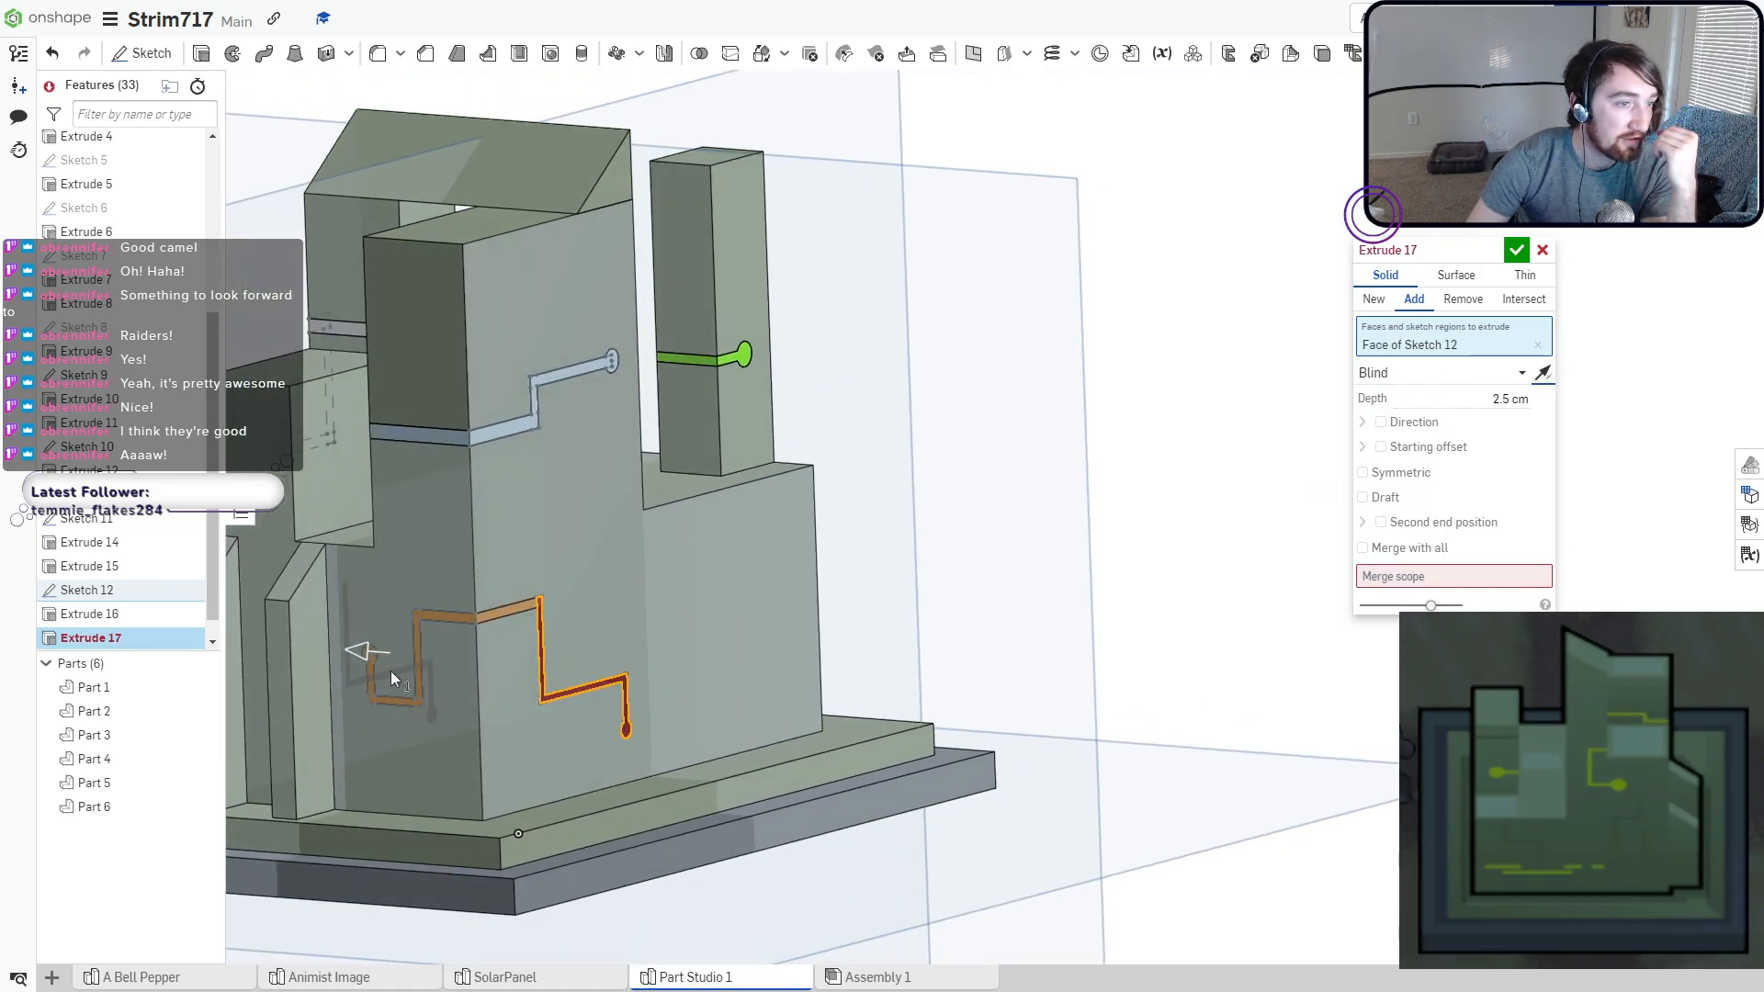
pyautogui.click(1406, 576)
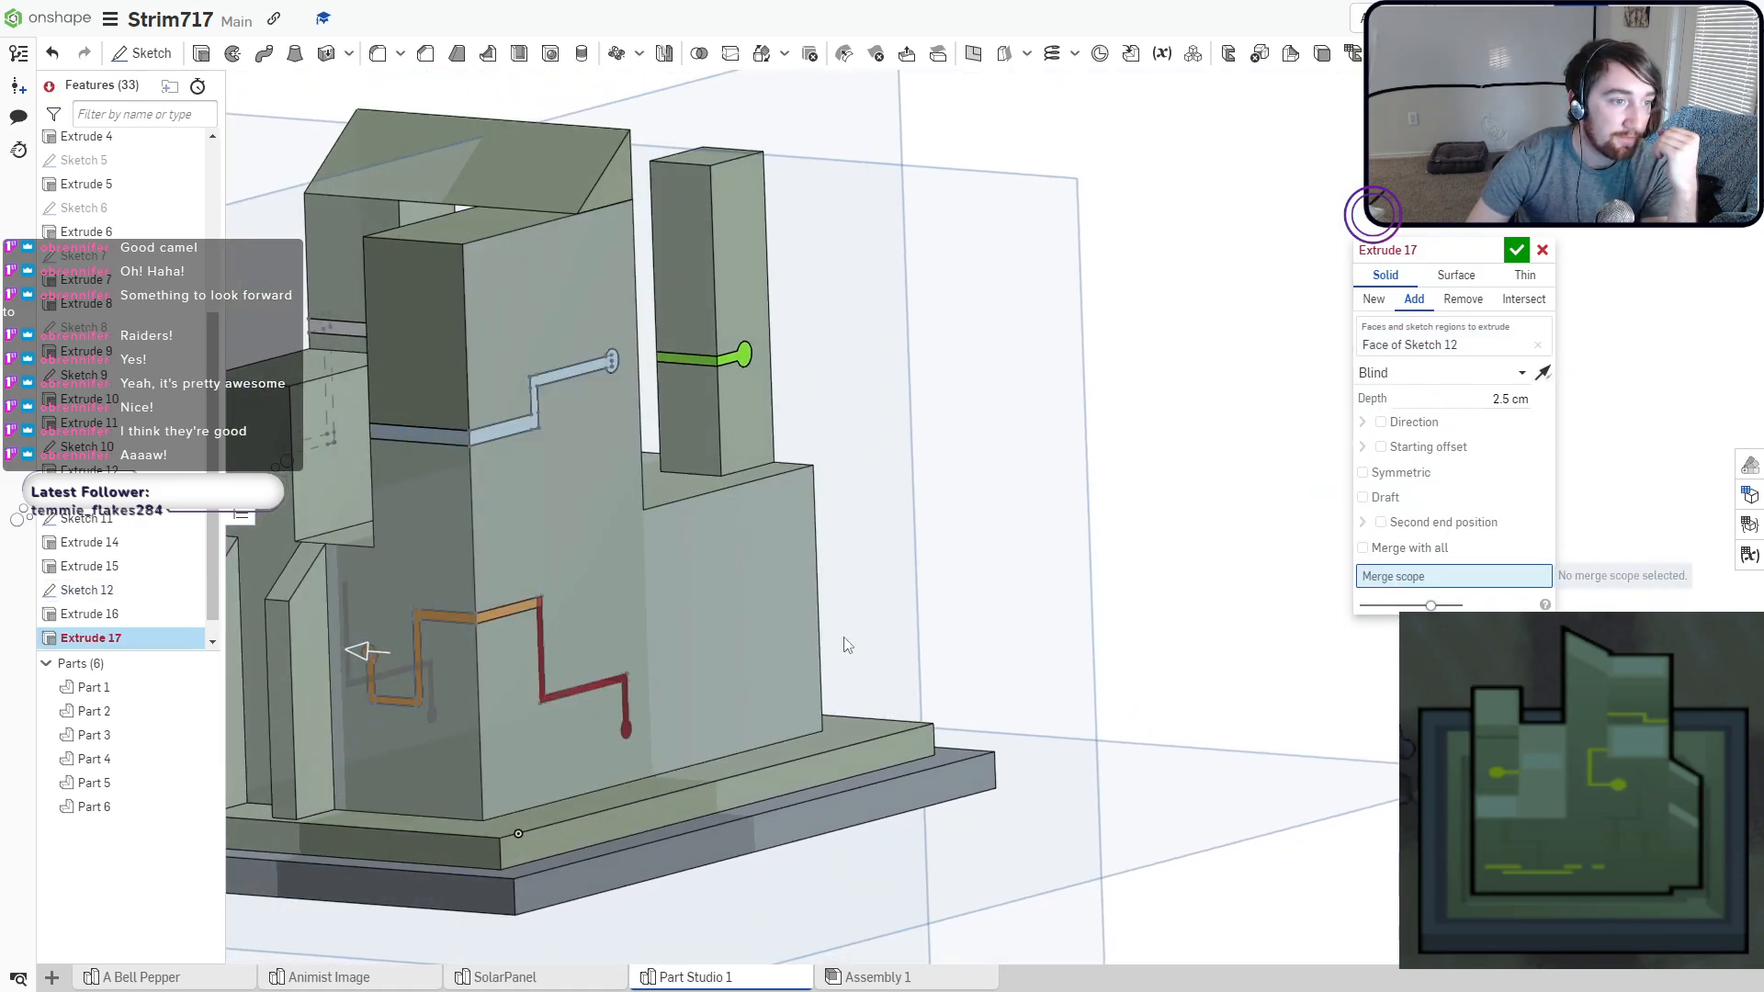
pyautogui.scroll(5, 662, 620)
pyautogui.click(313, 587)
pyautogui.moveTo(313, 587); pyautogui.dragTo(647, 609, button='right')
pyautogui.scroll(-3, 603, 607)
pyautogui.scroll(-5, 647, 608)
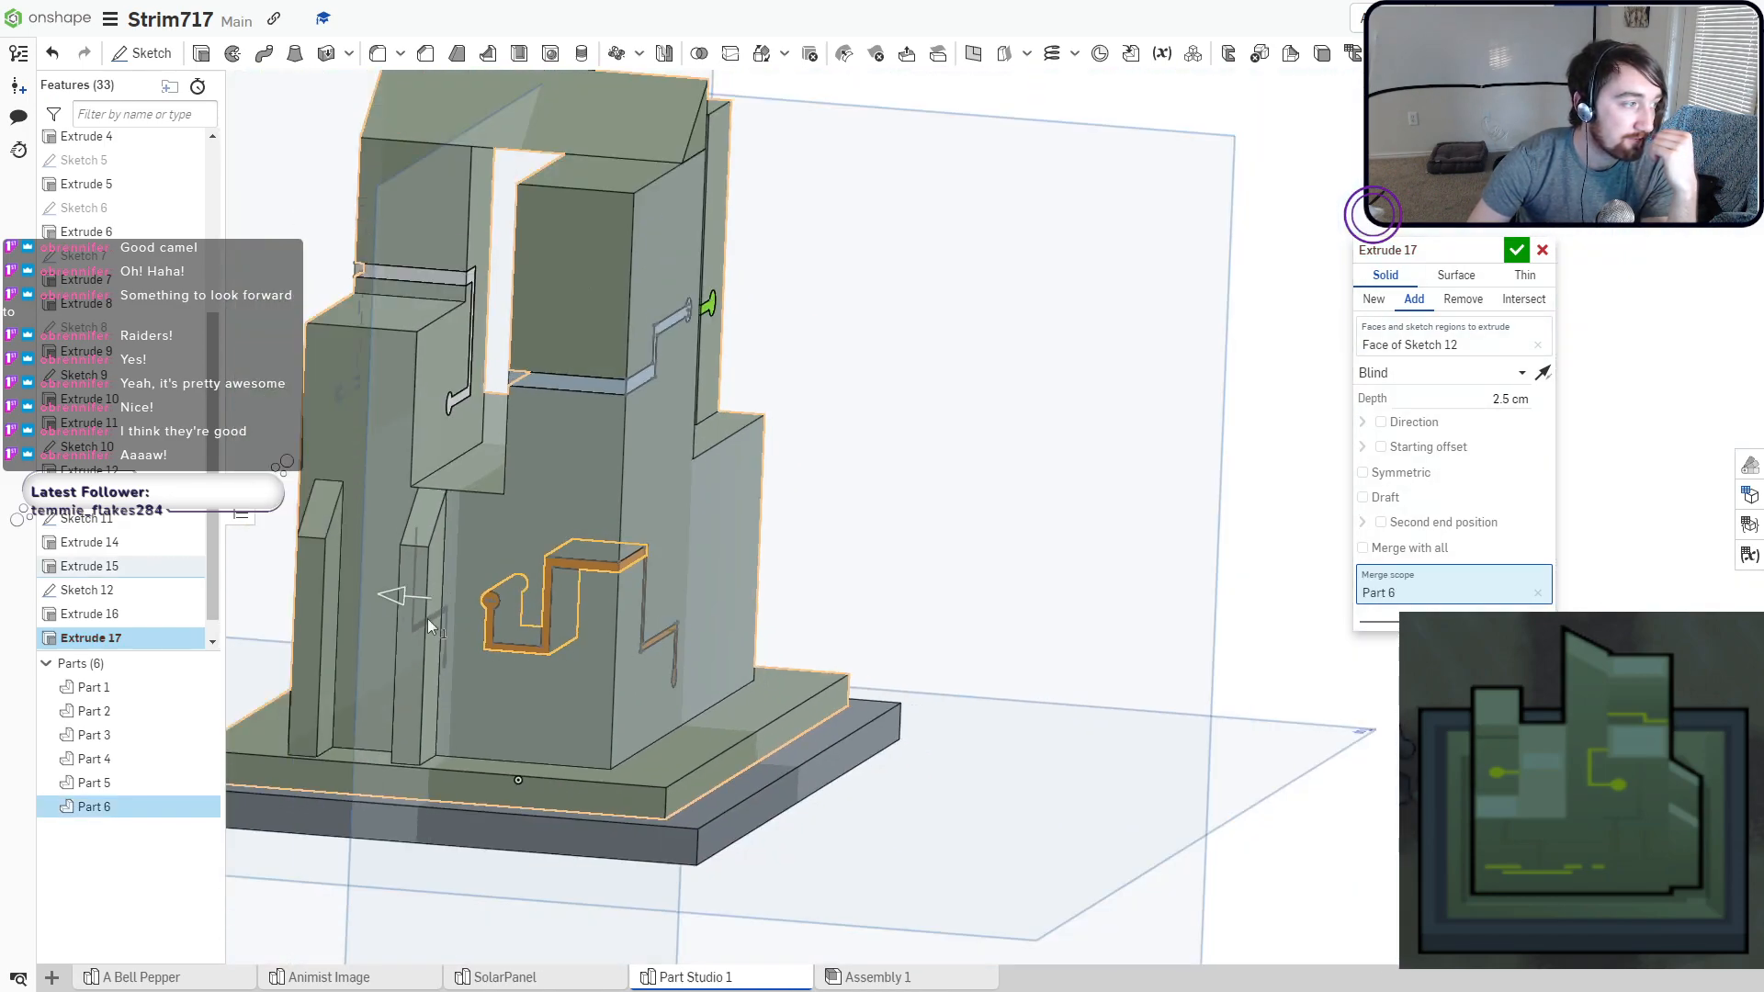
pyautogui.moveTo(399, 600); pyautogui.dragTo(563, 626)
pyautogui.moveTo(563, 627); pyautogui.dragTo(643, 647, button='right')
pyautogui.press('Return')
# Hide Sketch 12 and Sketch 11 so only the solid inlays show on the tower.
pyautogui.moveTo(877, 611); pyautogui.dragTo(683, 650, button='right')
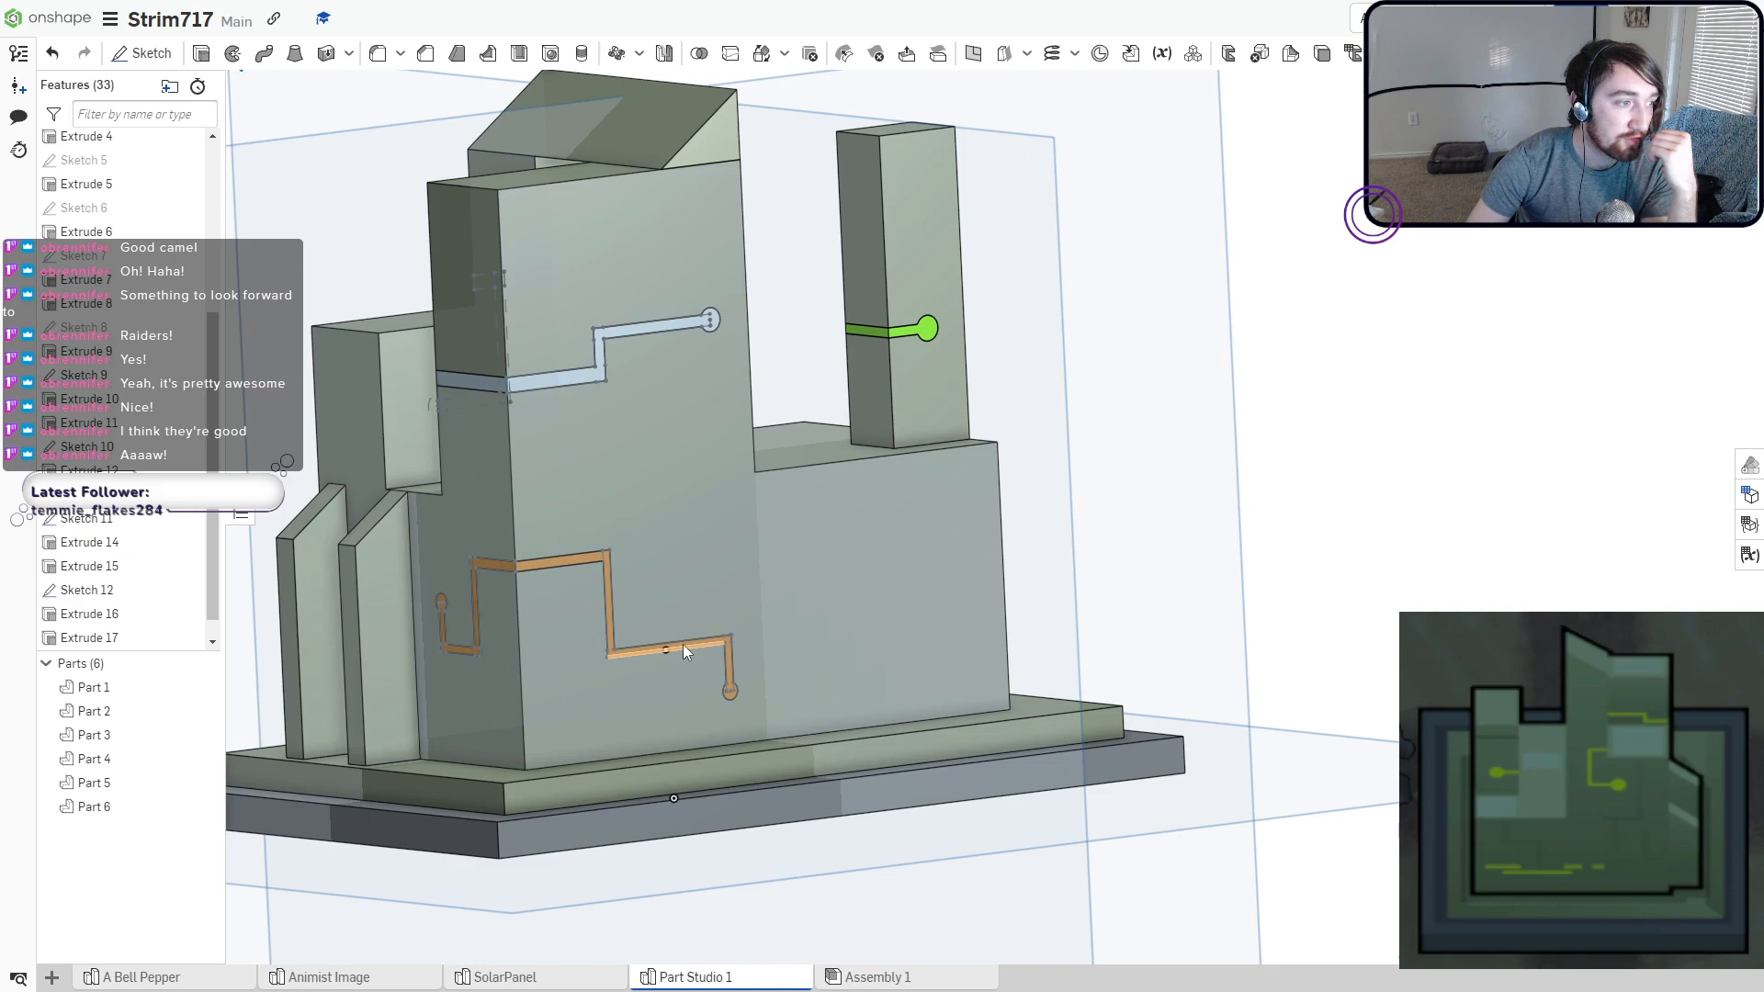
pyautogui.click(186, 591)
pyautogui.click(187, 519)
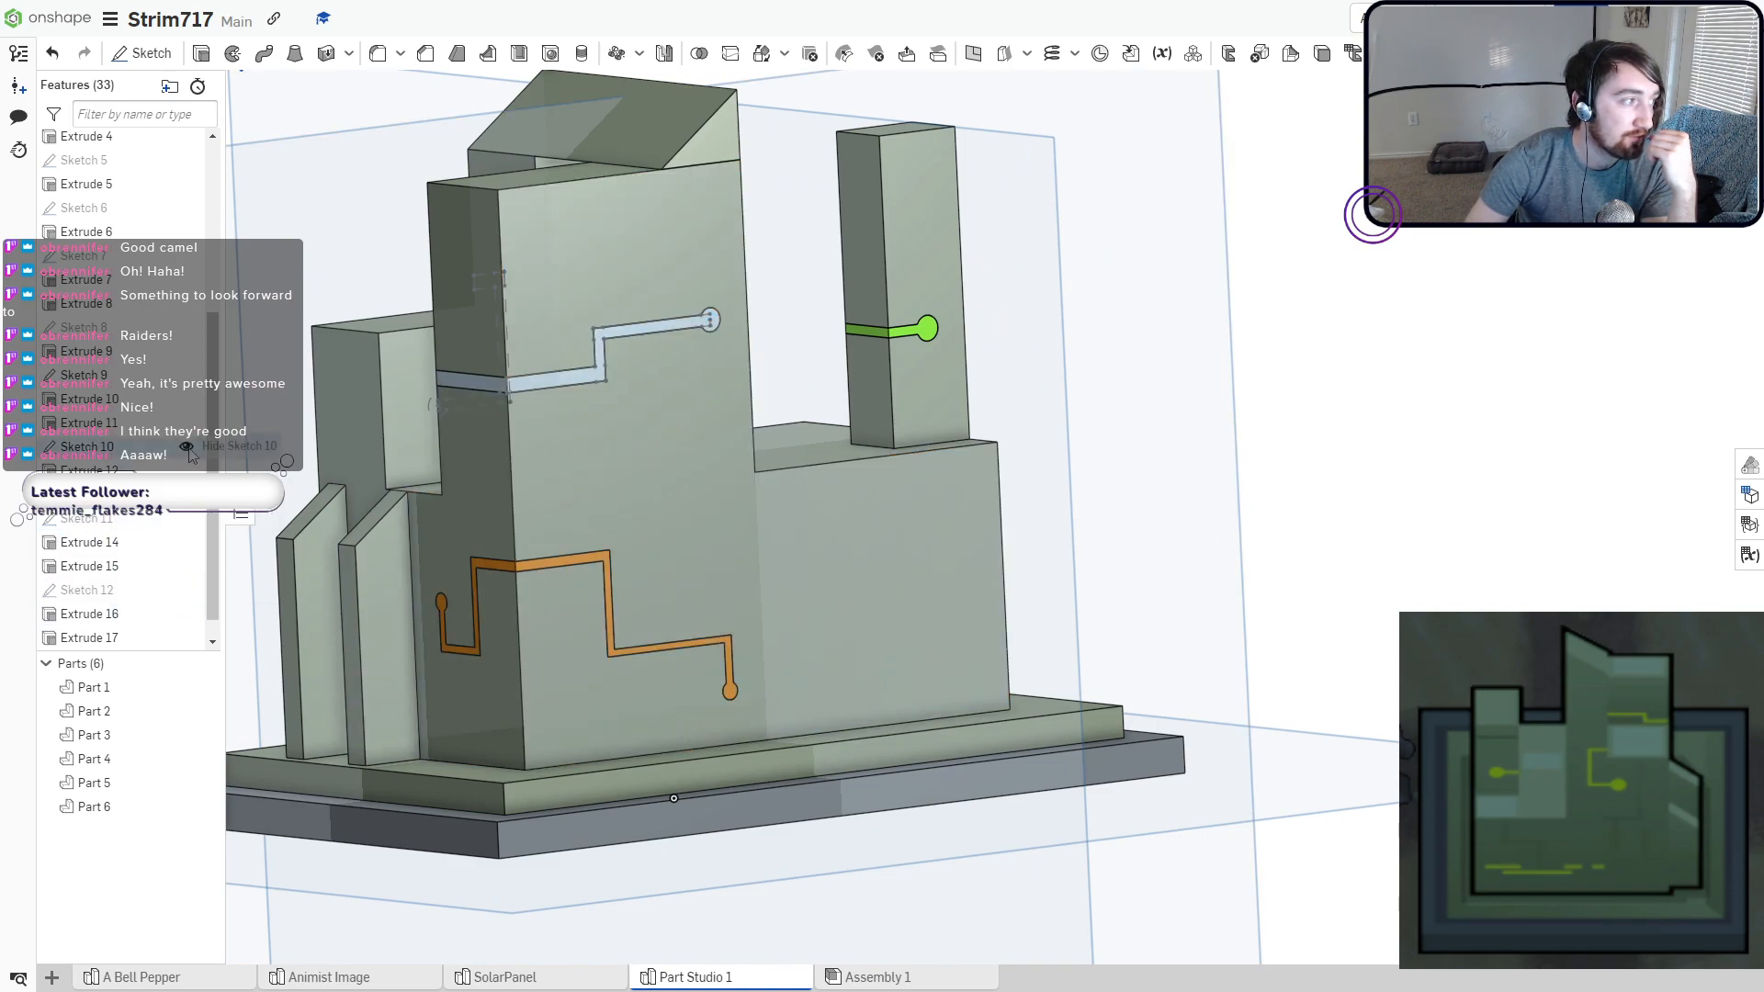
# Orient the model to the front view and start a new sketch on the main block's front face.
pyautogui.moveTo(416, 694); pyautogui.dragTo(1015, 712, button='right')
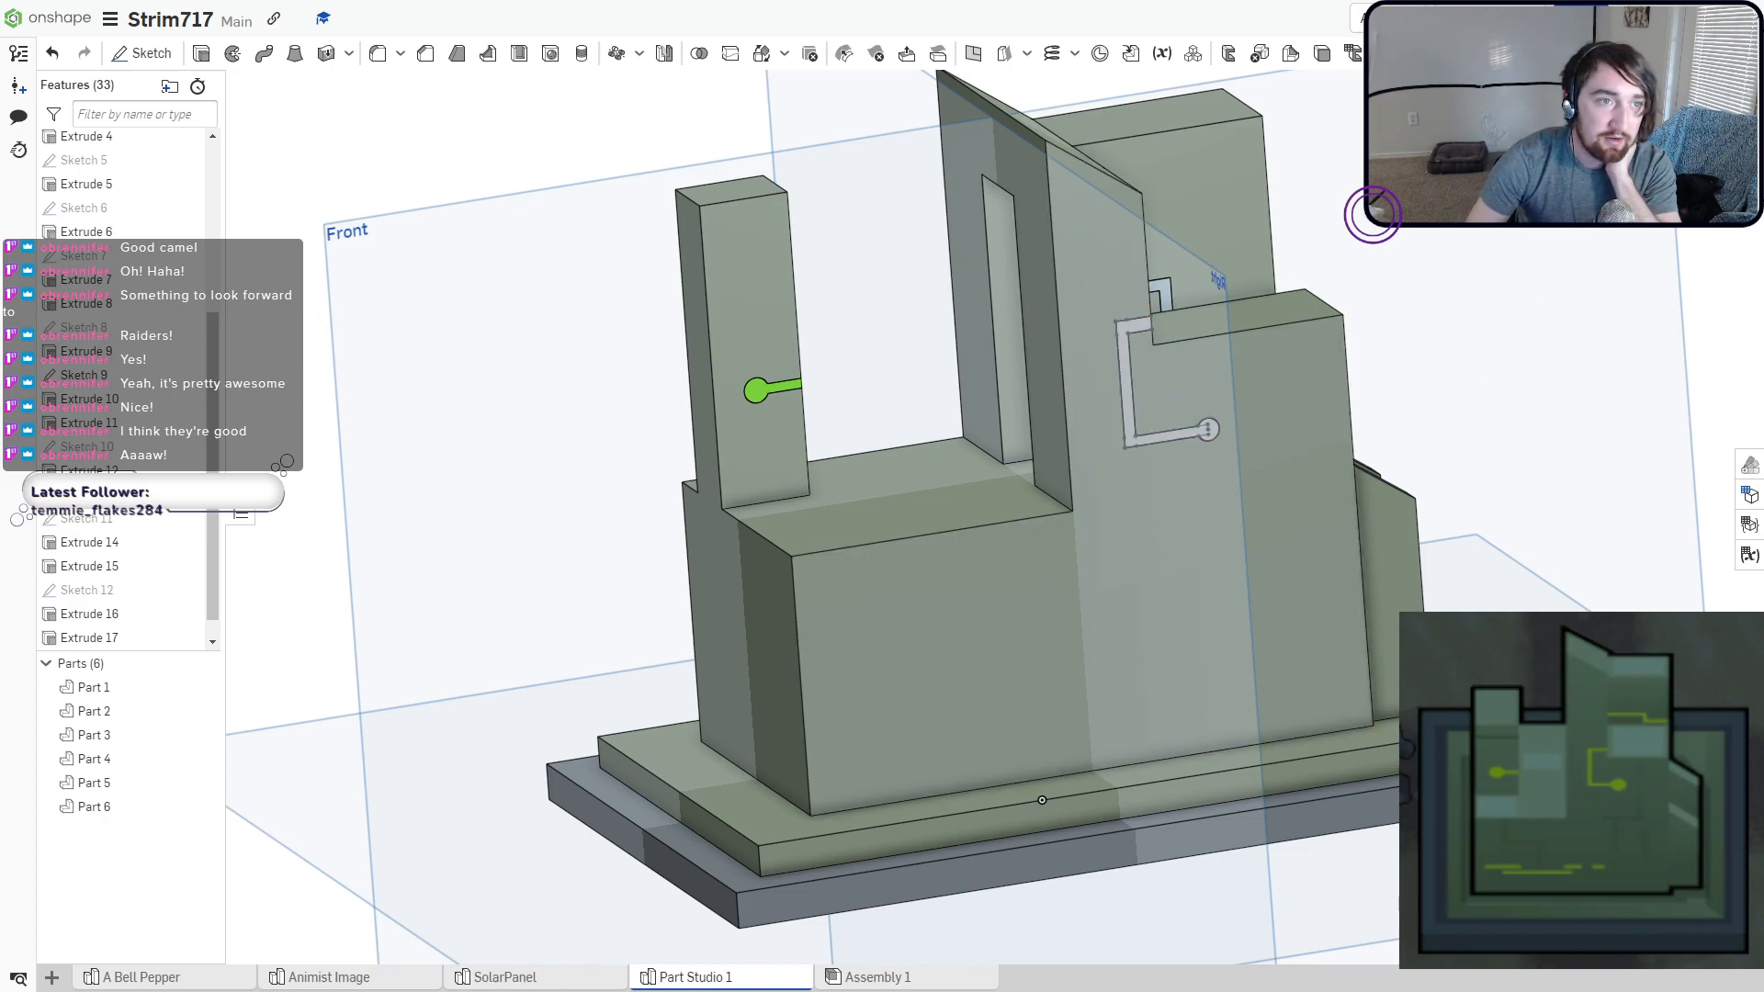
pyautogui.hotkey('shift', '1')
pyautogui.scroll(3, 983, 402)
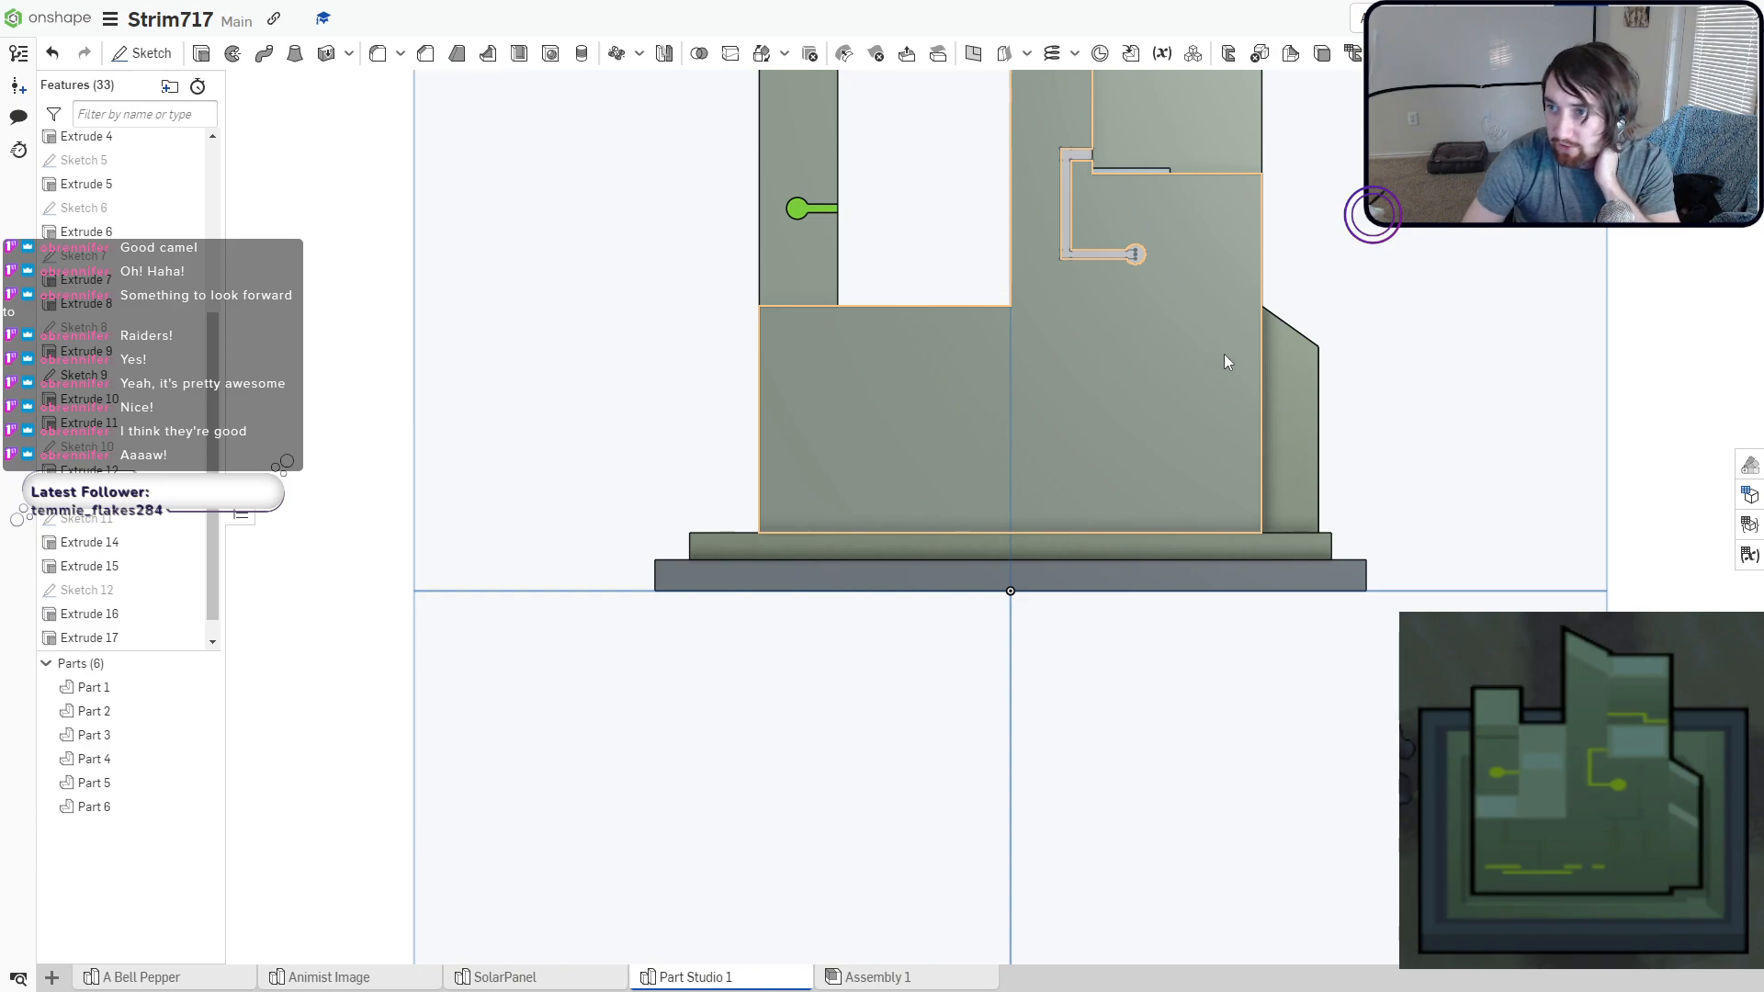
pyautogui.click(143, 52)
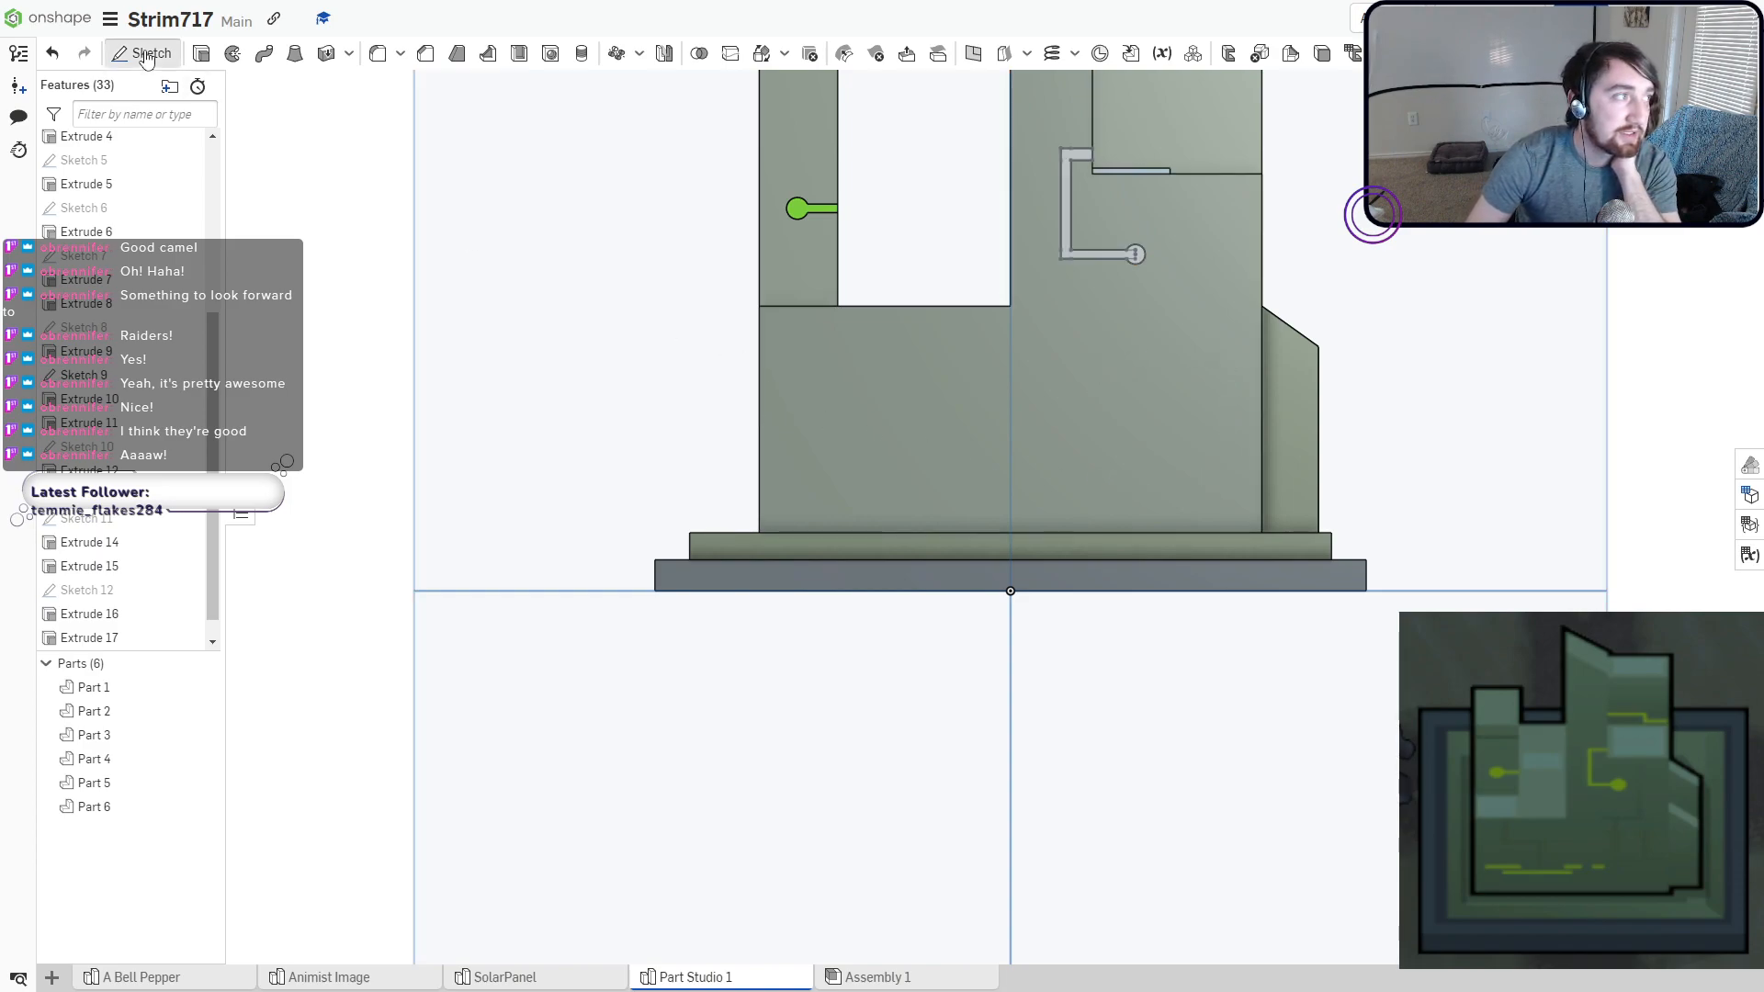
pyautogui.click(1073, 421)
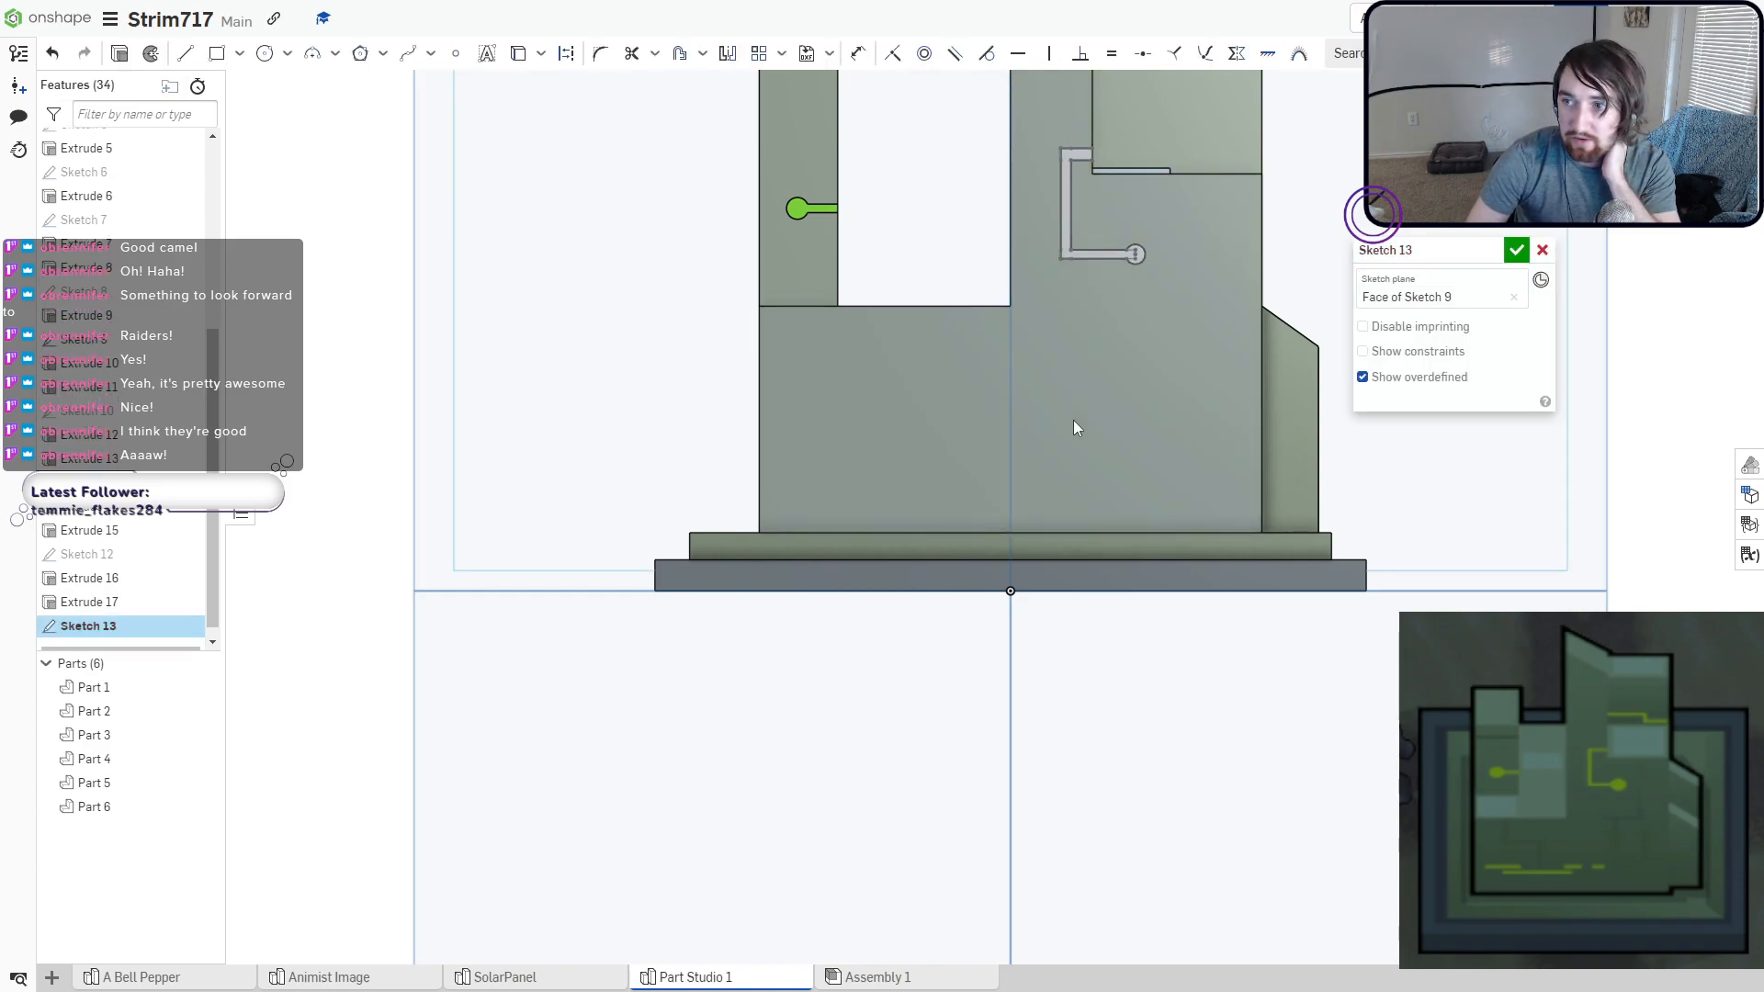
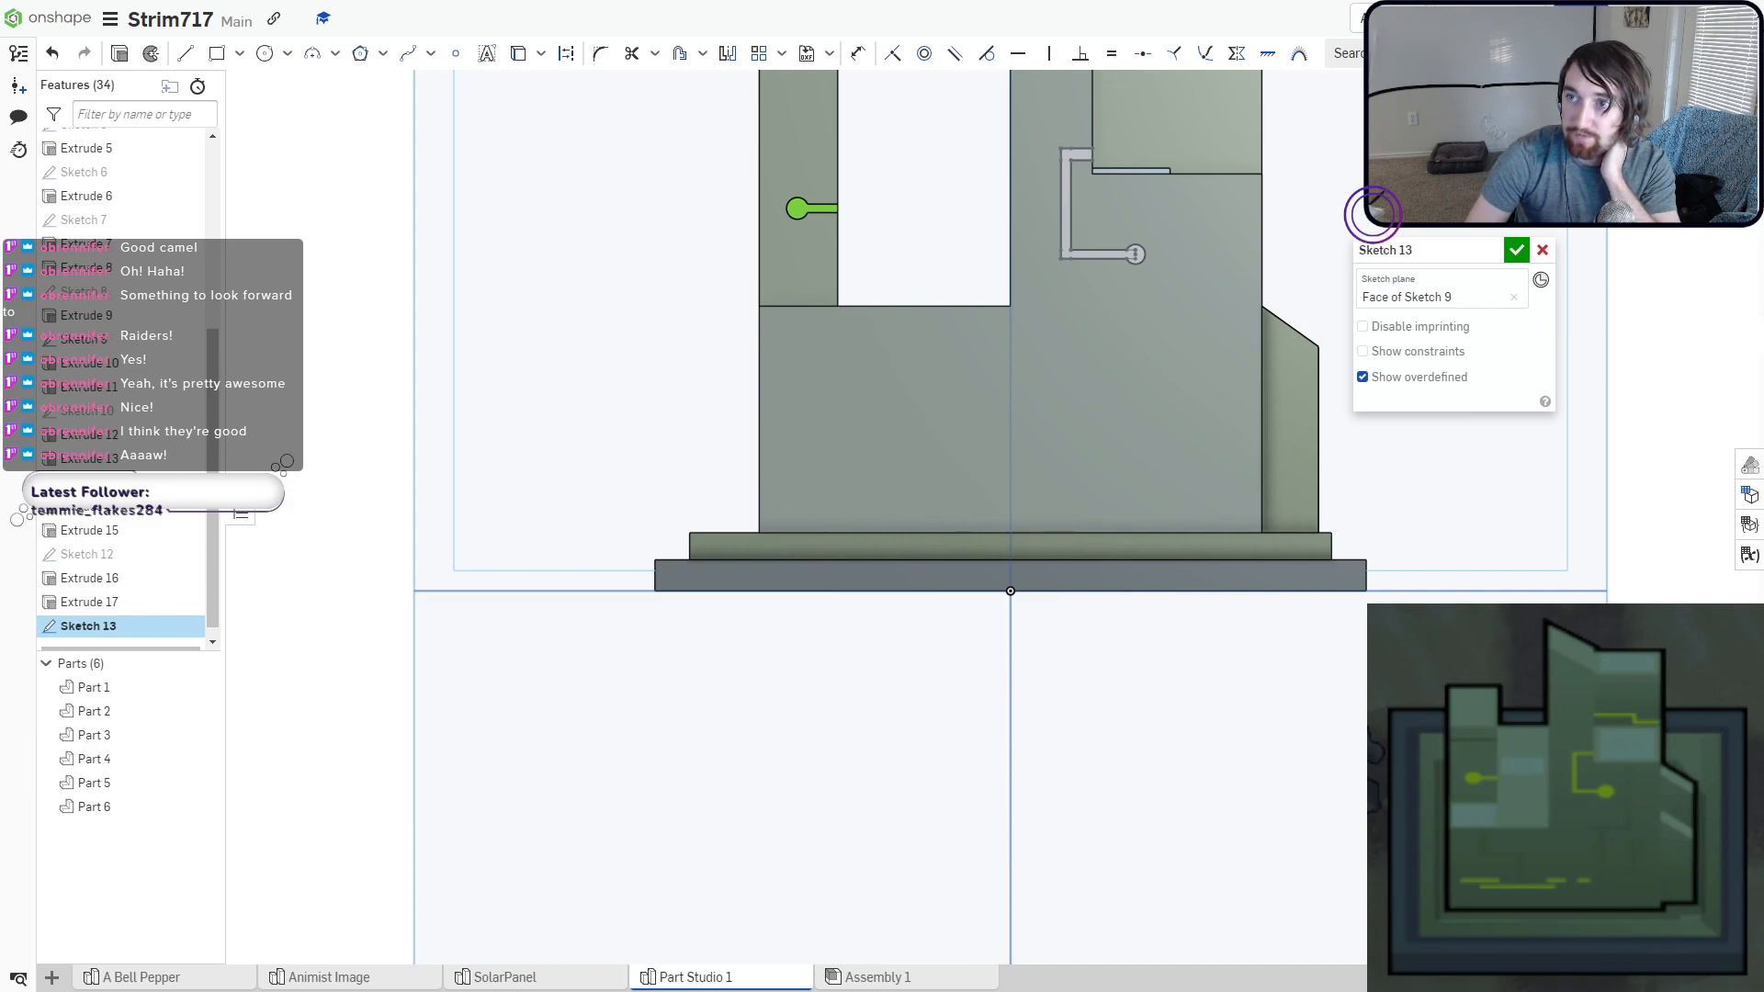
# Sketch a vertical strip about 0.13 cm wide down from the ledge edge and a horizontal strip leading left from its lower end.
pyautogui.click(217, 53)
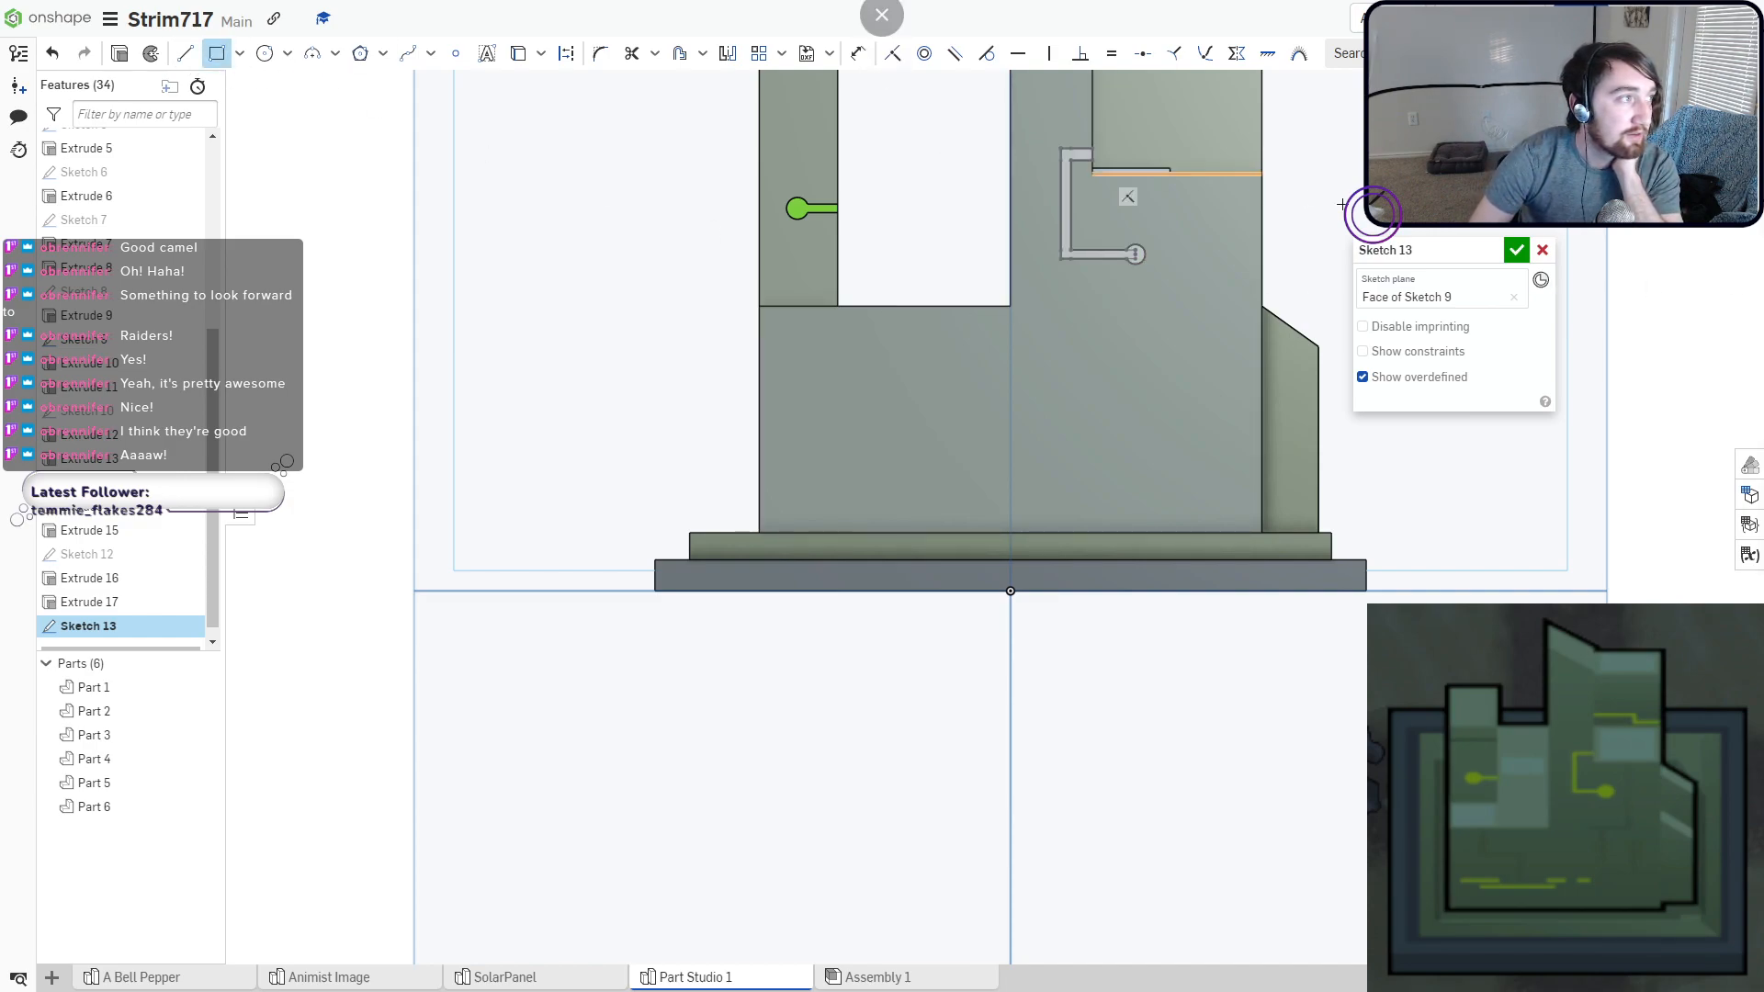
pyautogui.click(1176, 174)
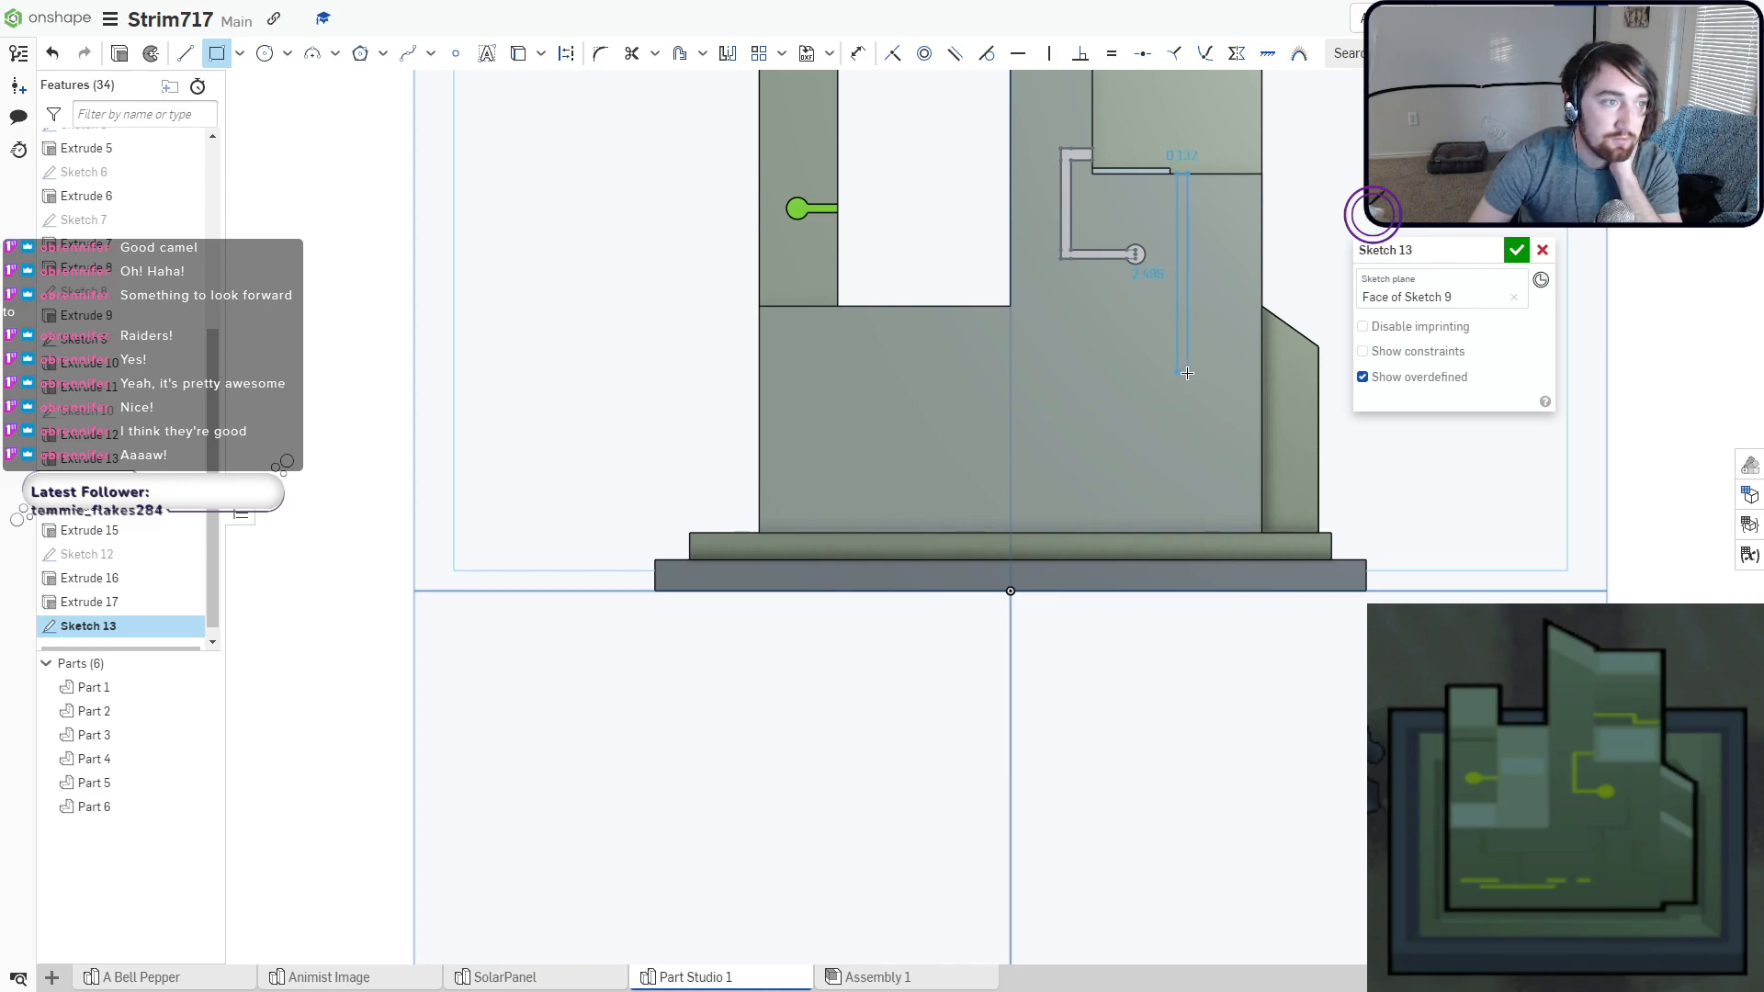
pyautogui.click(1187, 373)
pyautogui.scroll(4, 1188, 368)
pyautogui.click(1188, 349)
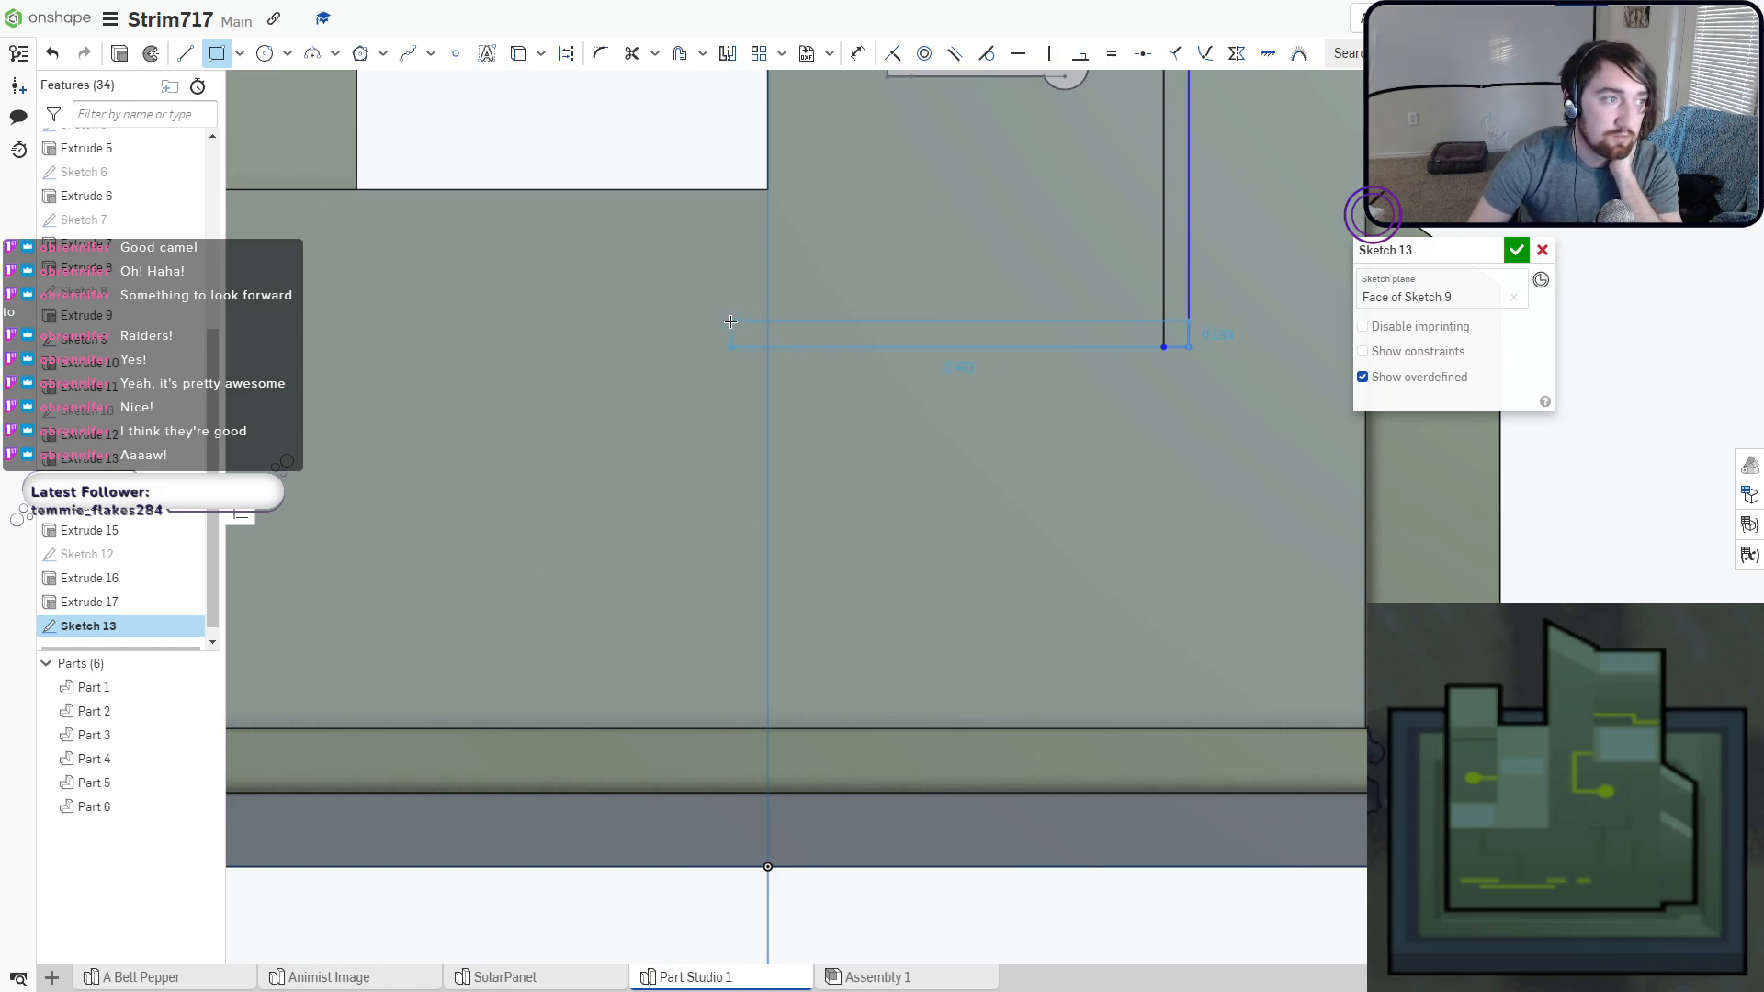
pyautogui.click(731, 322)
# Sketch a branch of thin rectangles going down from the horizontal strip, right, and up with an end about 0.083 cm wide.
pyautogui.click(930, 321)
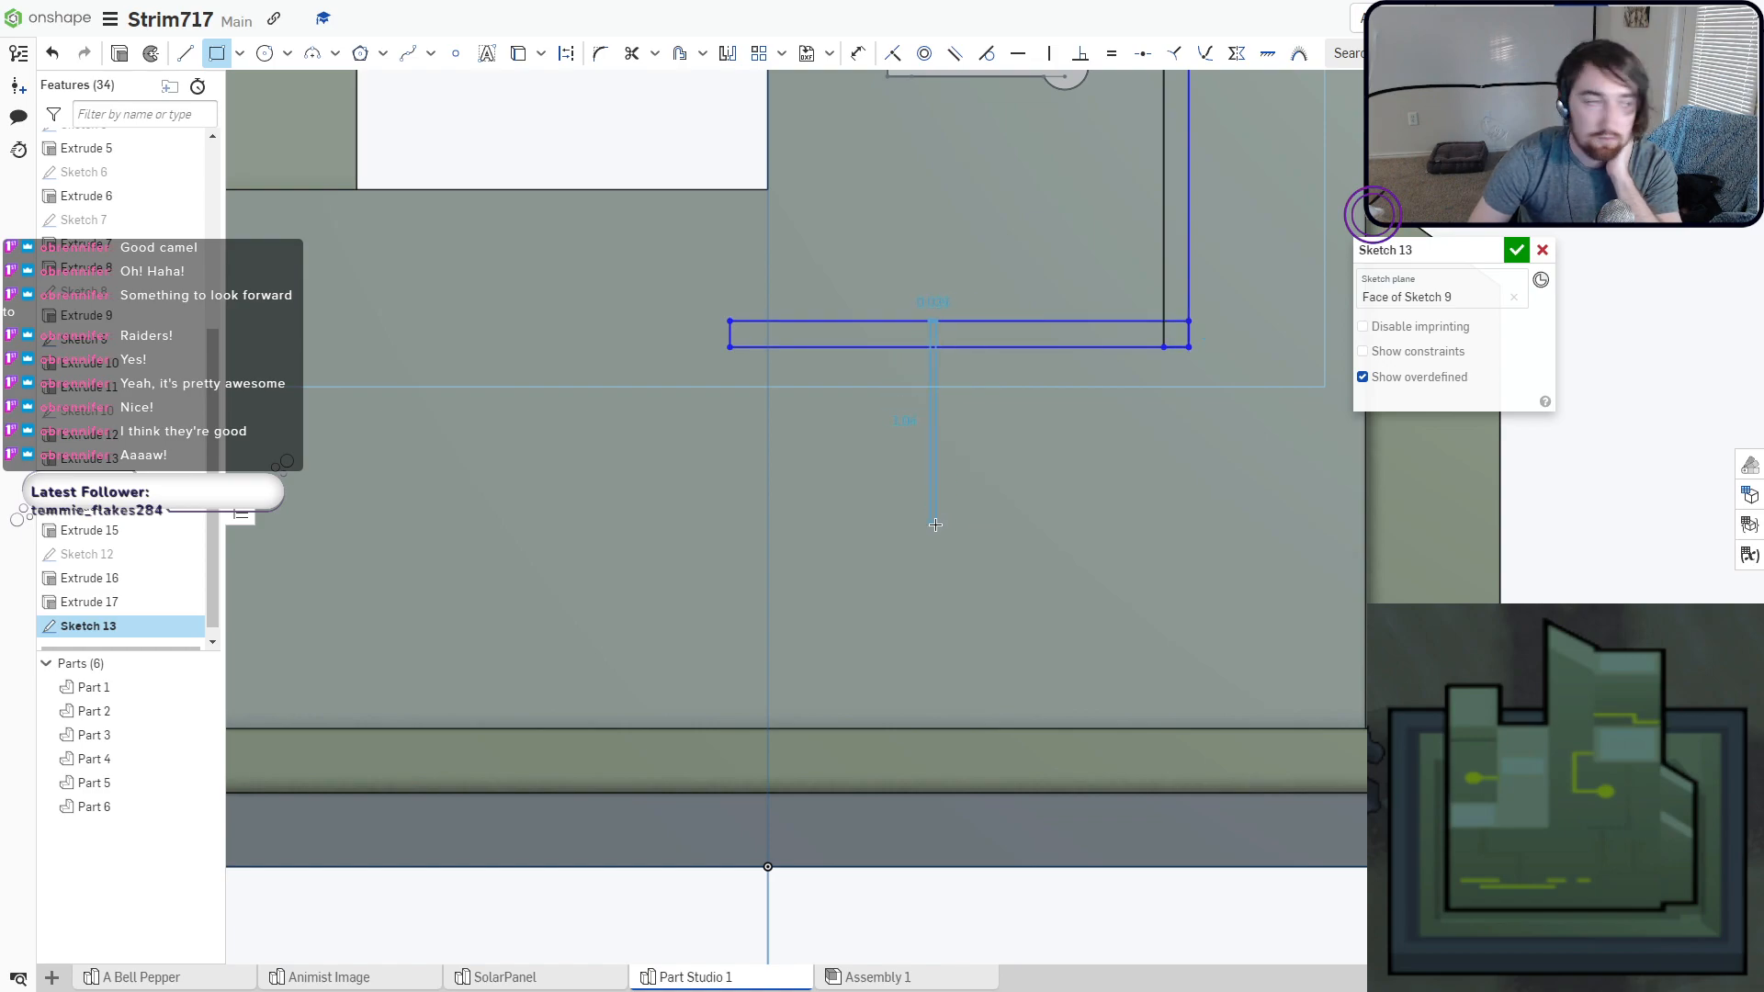
pyautogui.click(943, 588)
pyautogui.click(930, 587)
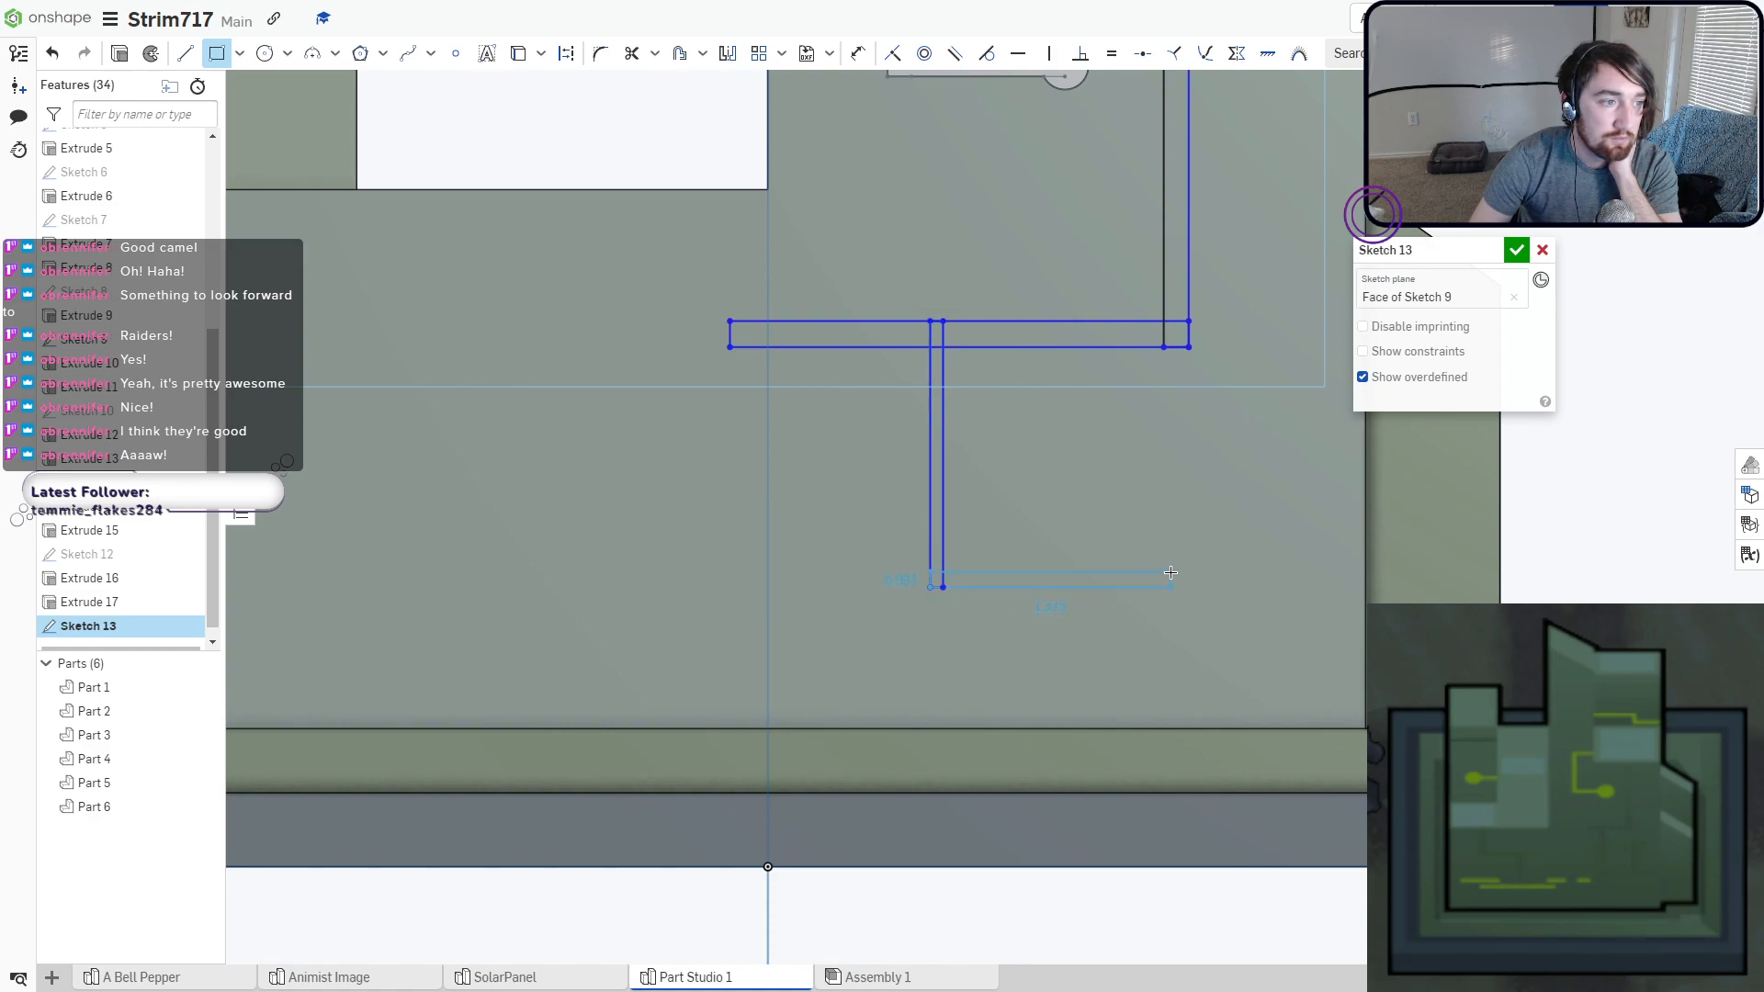
pyautogui.click(1170, 572)
pyautogui.click(1170, 588)
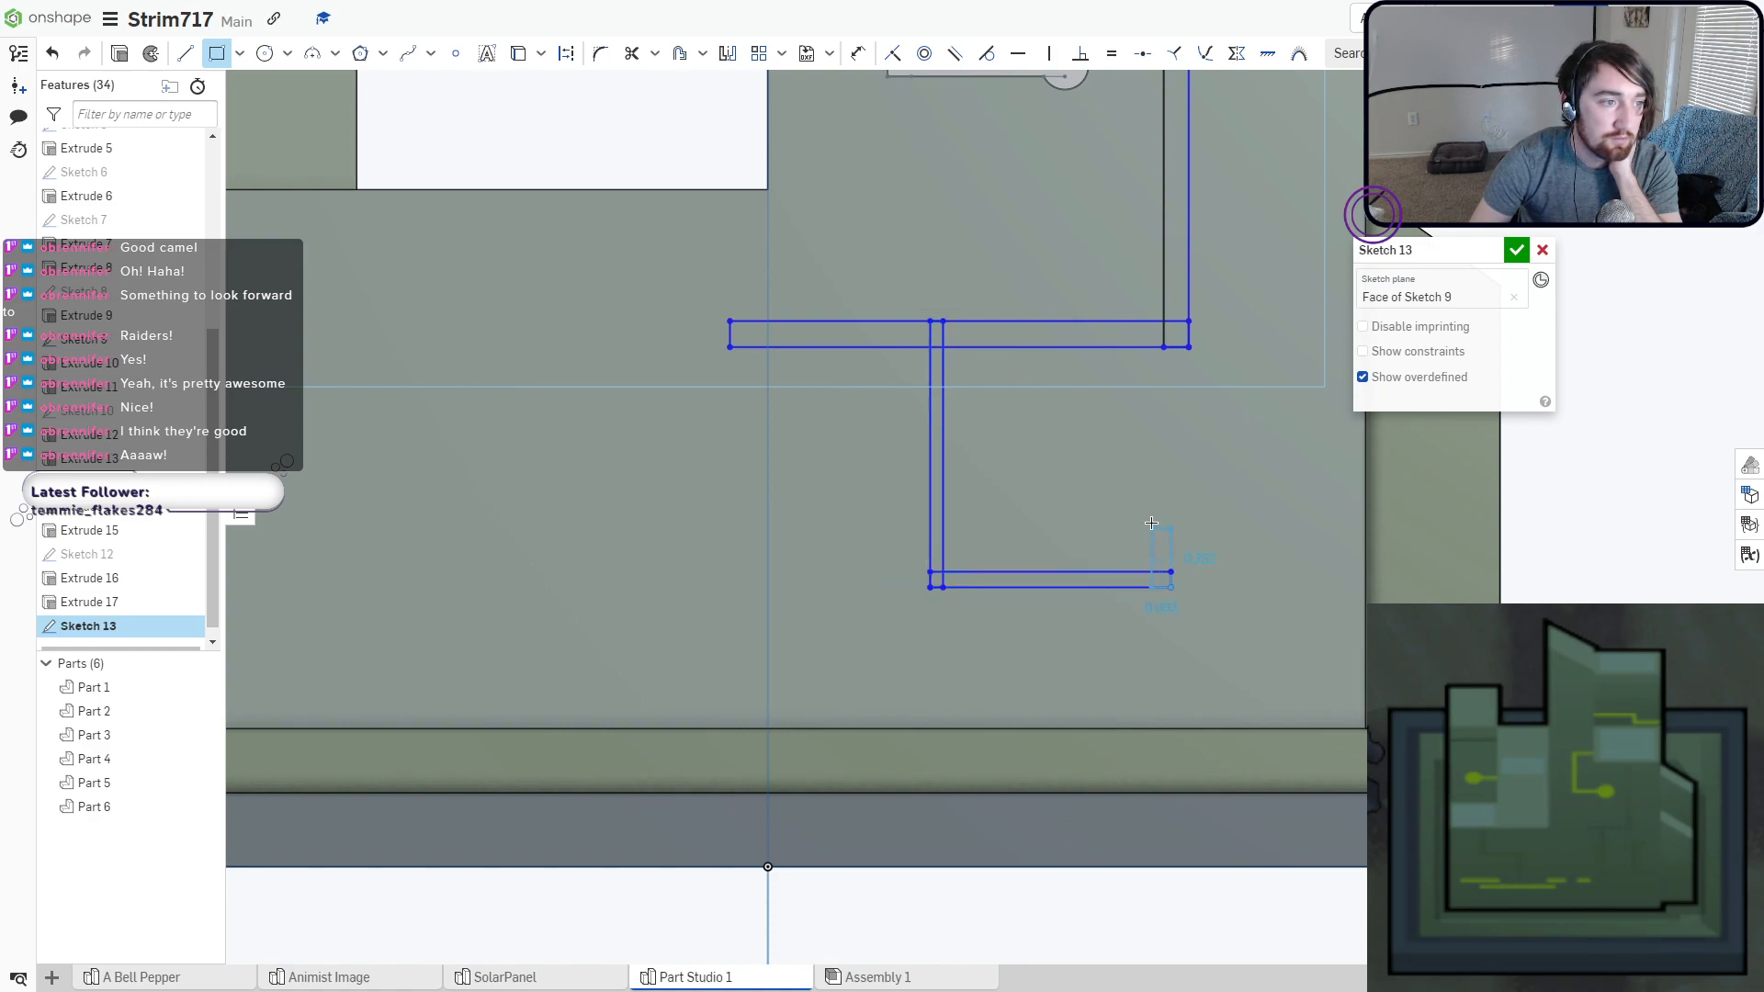
pyautogui.click(1154, 476)
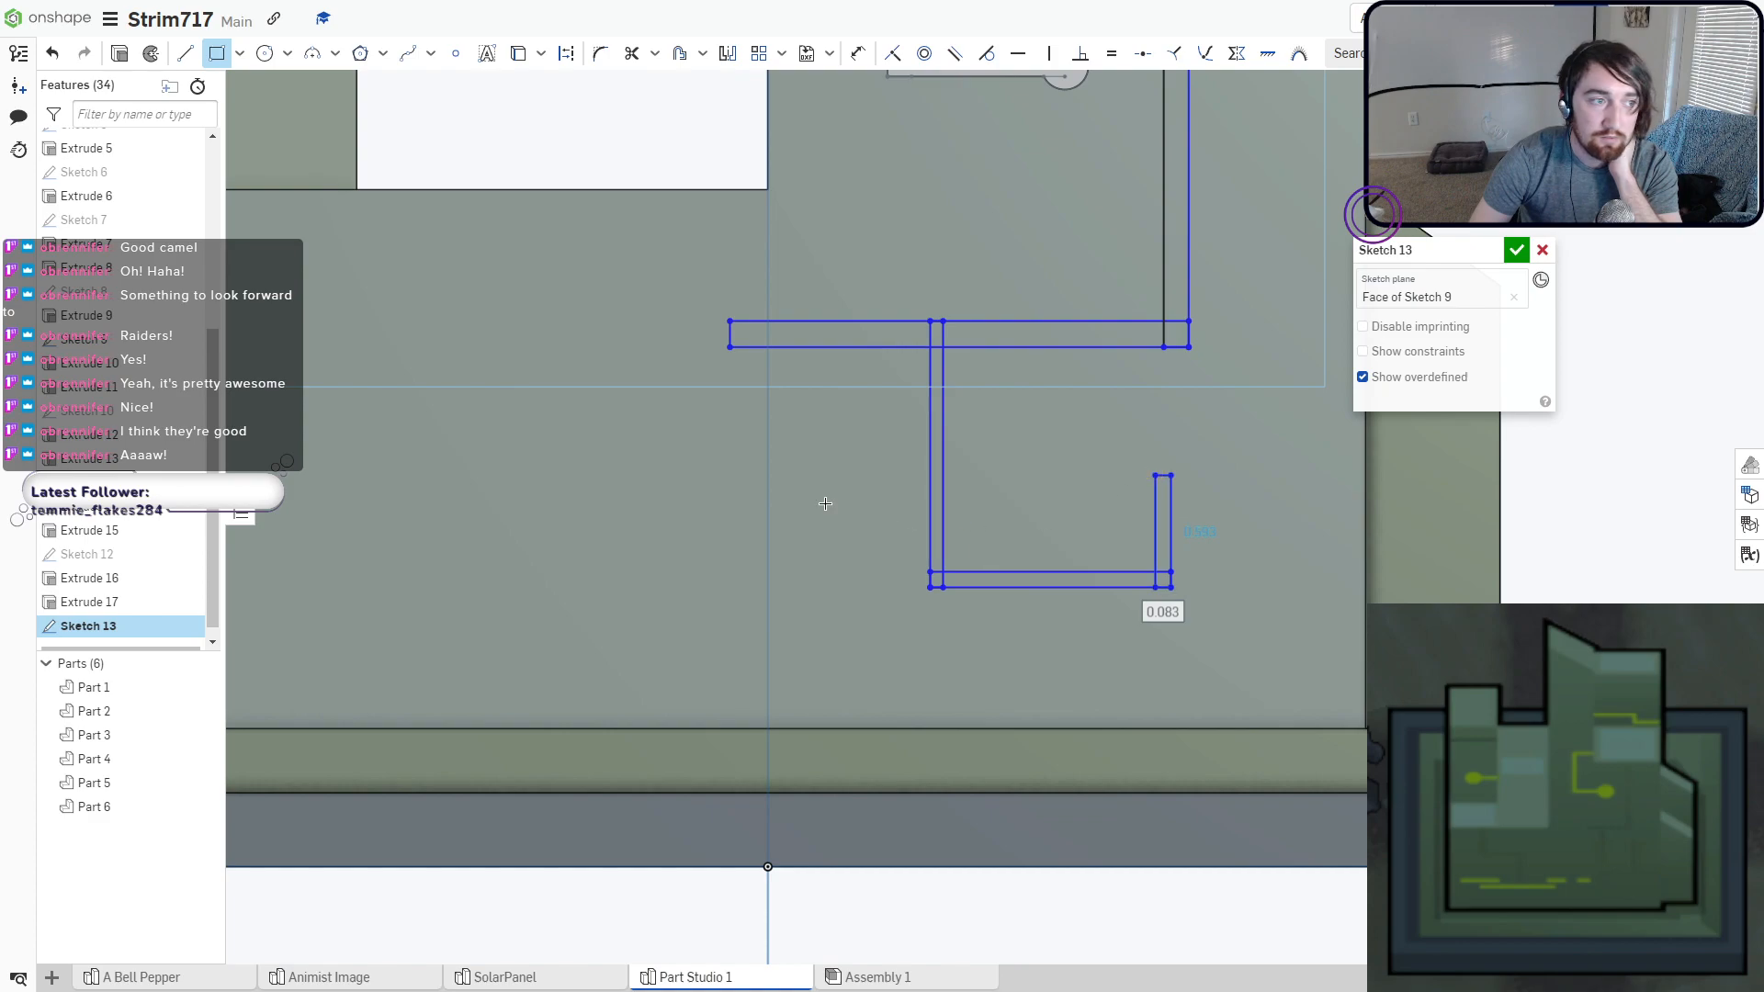
# Sketch a thin strip about 3.4 cm long leftward from the vertical branch and an upright one about 0.073 cm wide at its end.
pyautogui.moveTo(825, 503); pyautogui.dragTo(930, 507, button='middle')
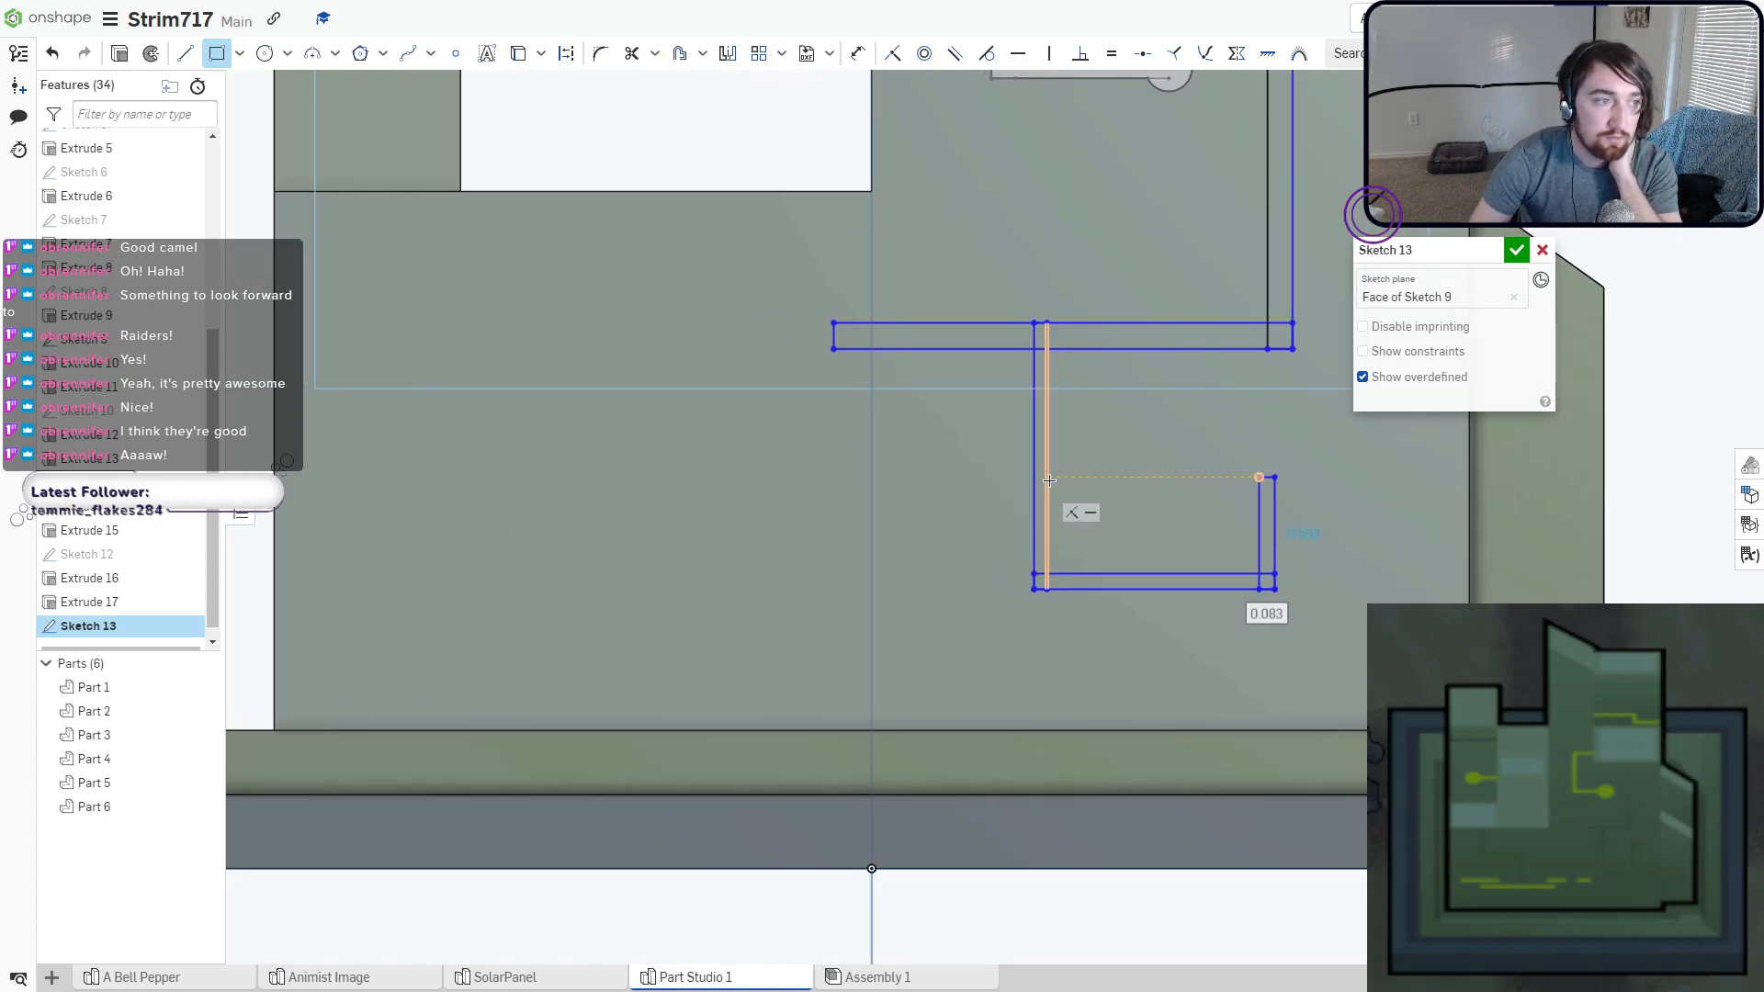
pyautogui.click(1047, 478)
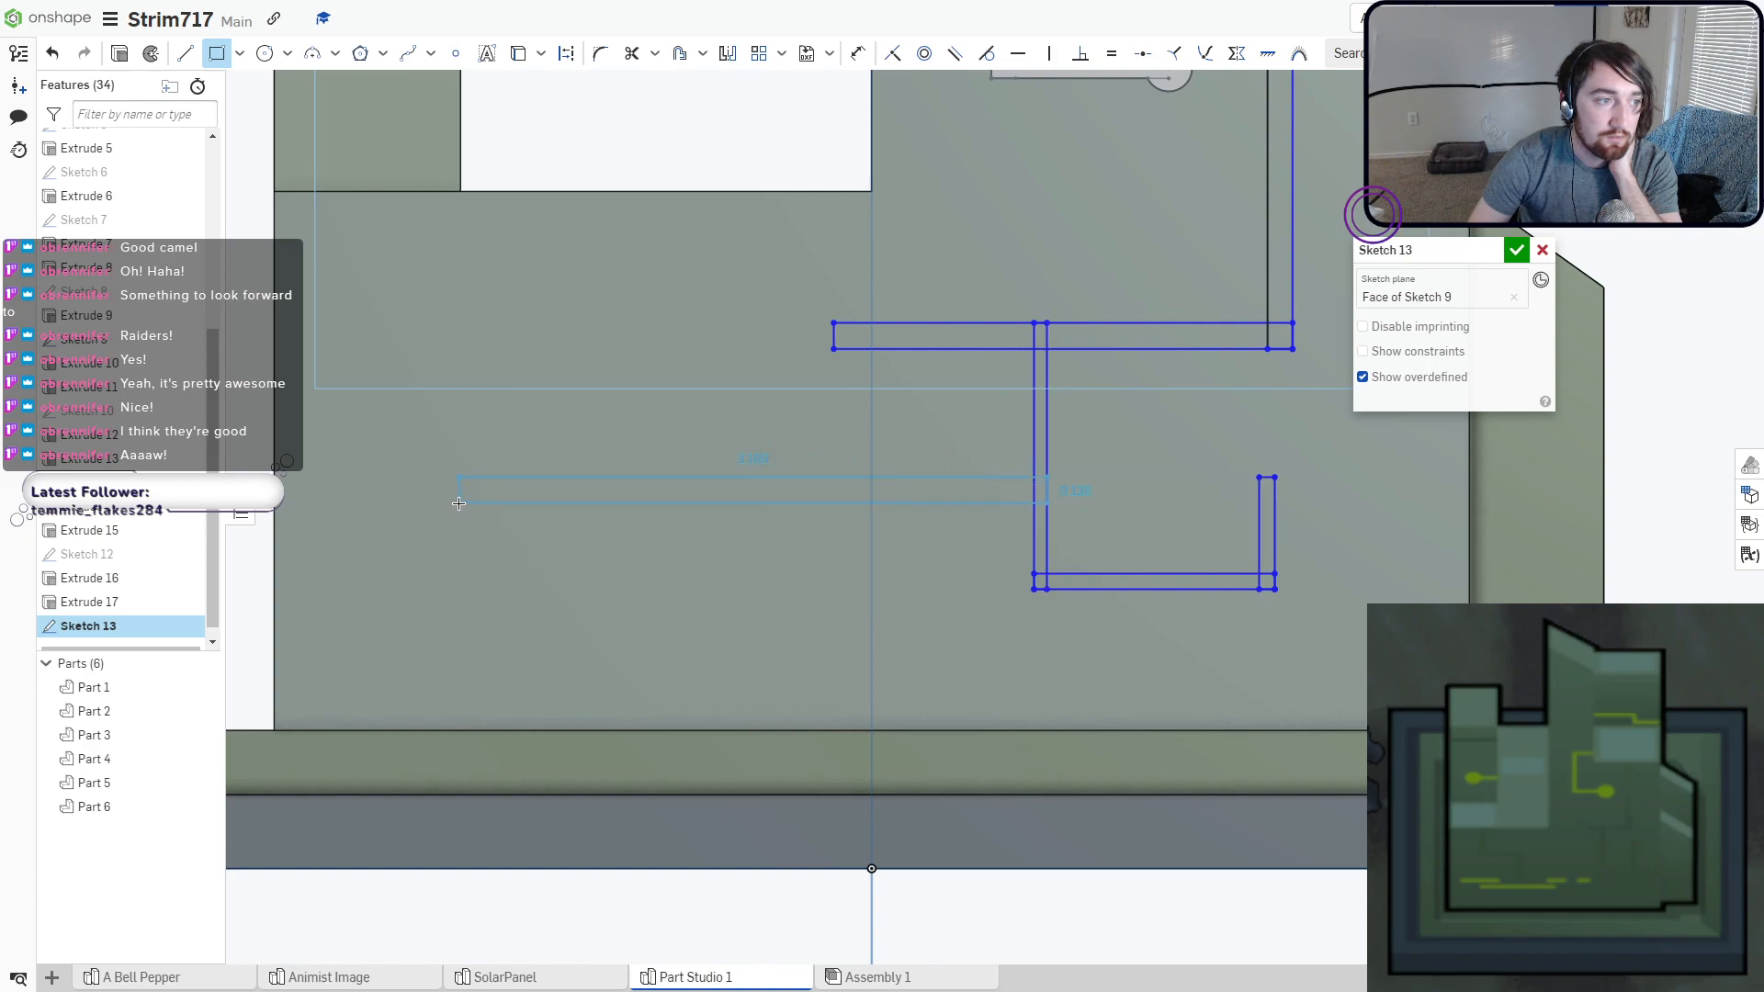
pyautogui.click(403, 490)
pyautogui.moveTo(485, 518)
pyautogui.mouseDown(button='middle')
pyautogui.moveTo(698, 570)
pyautogui.moveTo(870, 683)
pyautogui.mouseUp(button='middle')
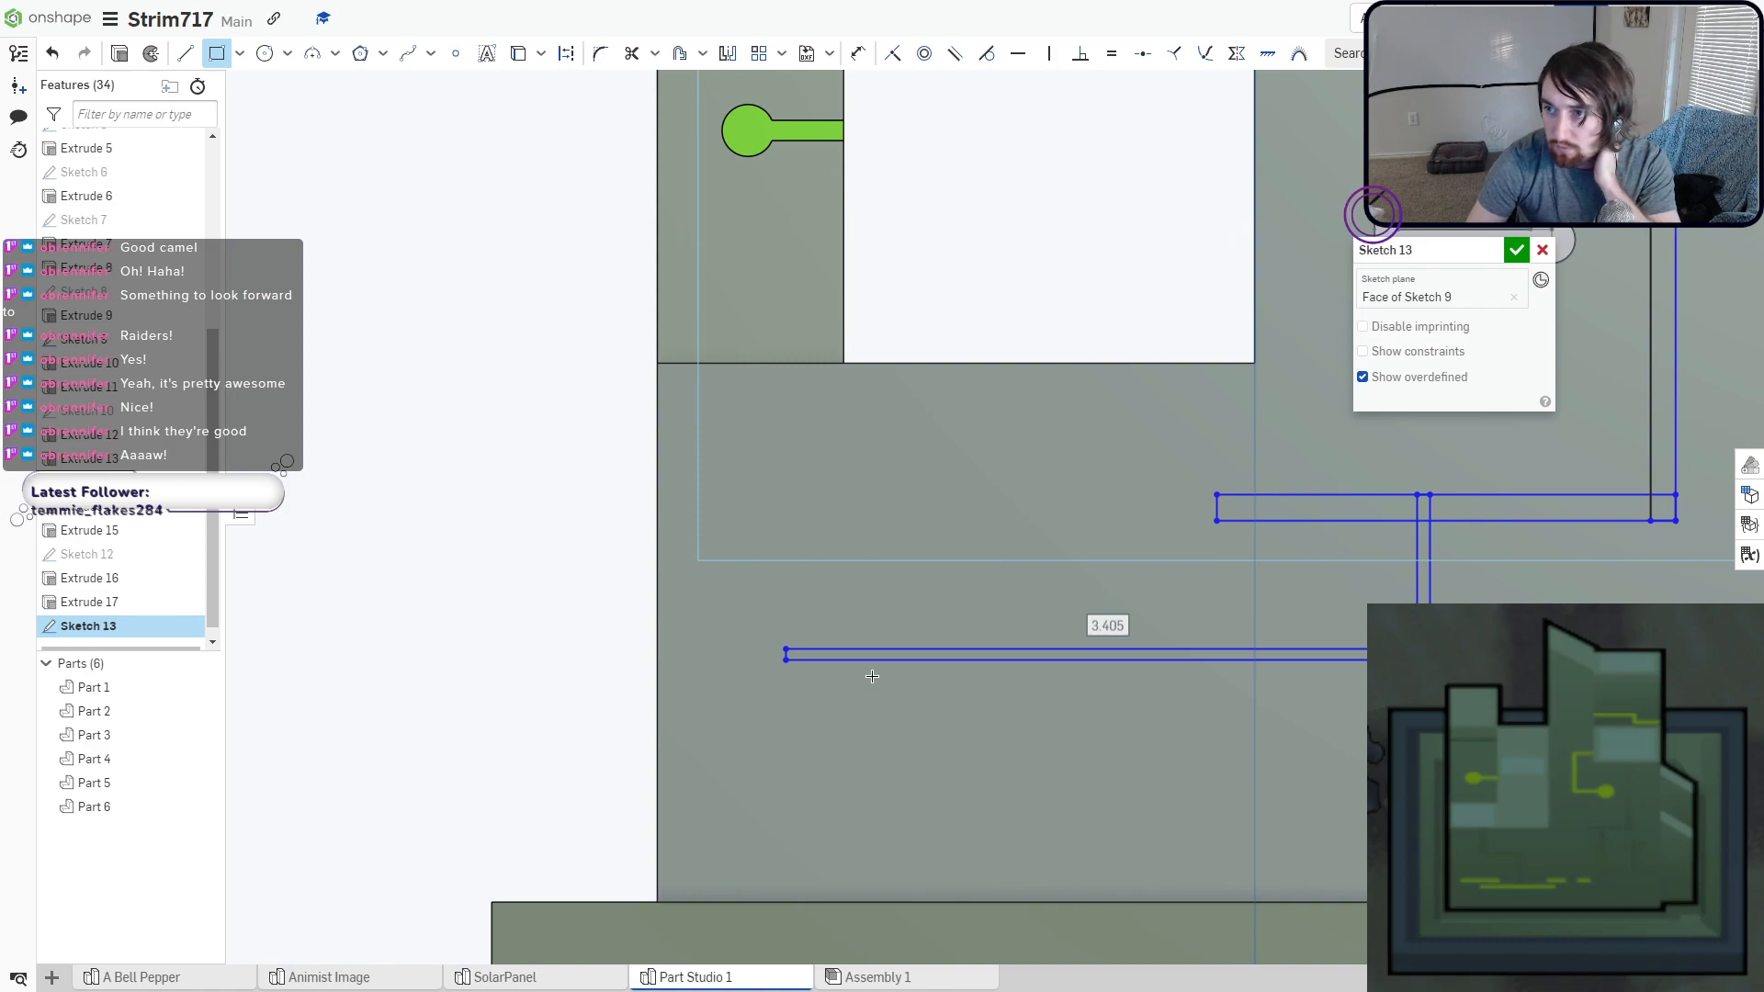
pyautogui.click(785, 649)
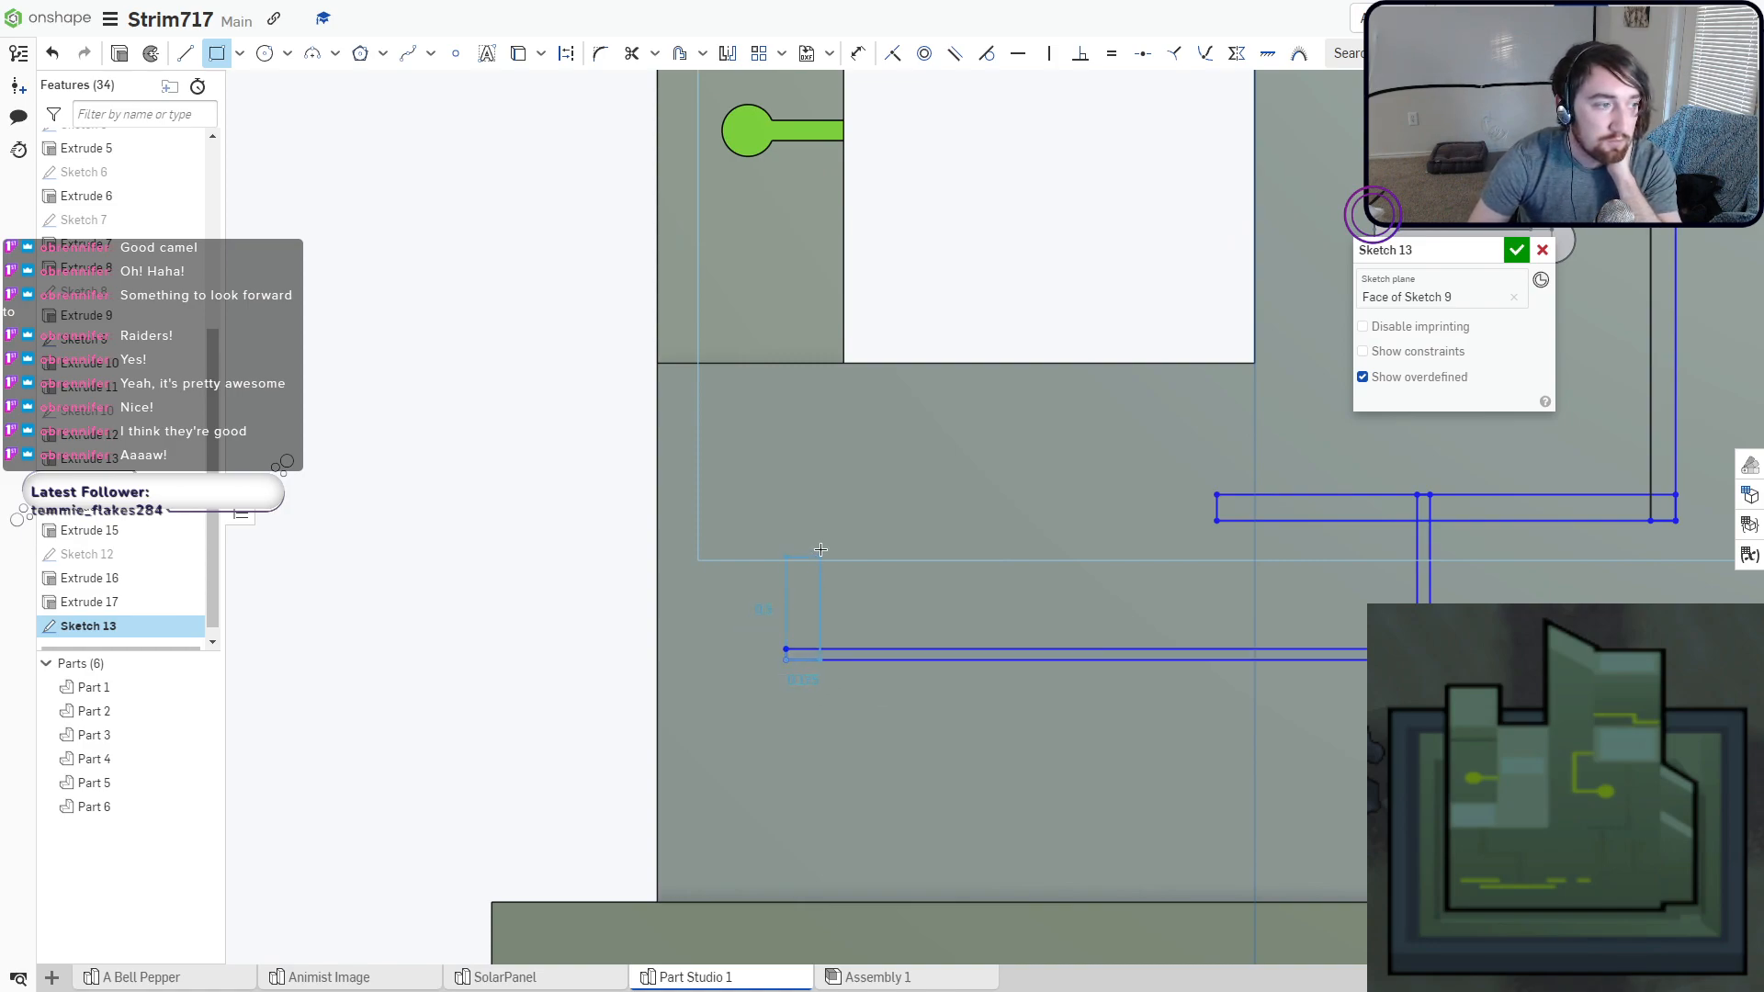
pyautogui.click(800, 511)
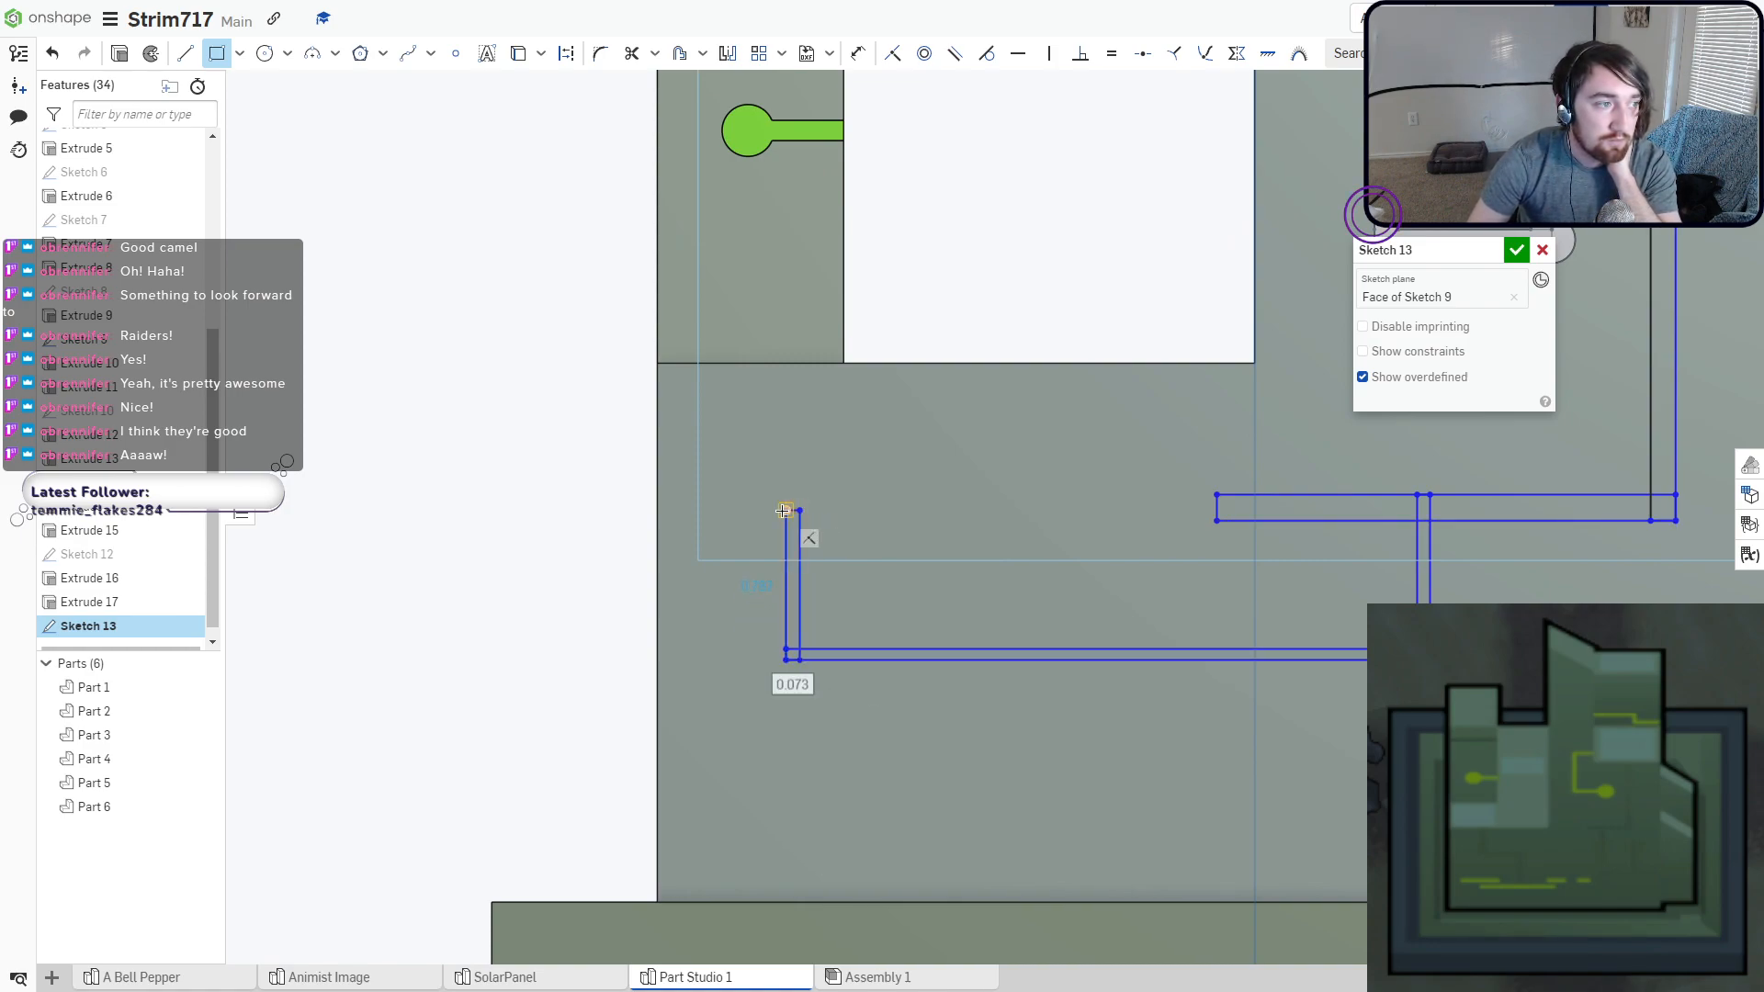
# Sketch a thin strip about 0.58 cm long leading left from the upright strip and one about 0.09 cm wide up to the ledge edge.
pyautogui.click(783, 510)
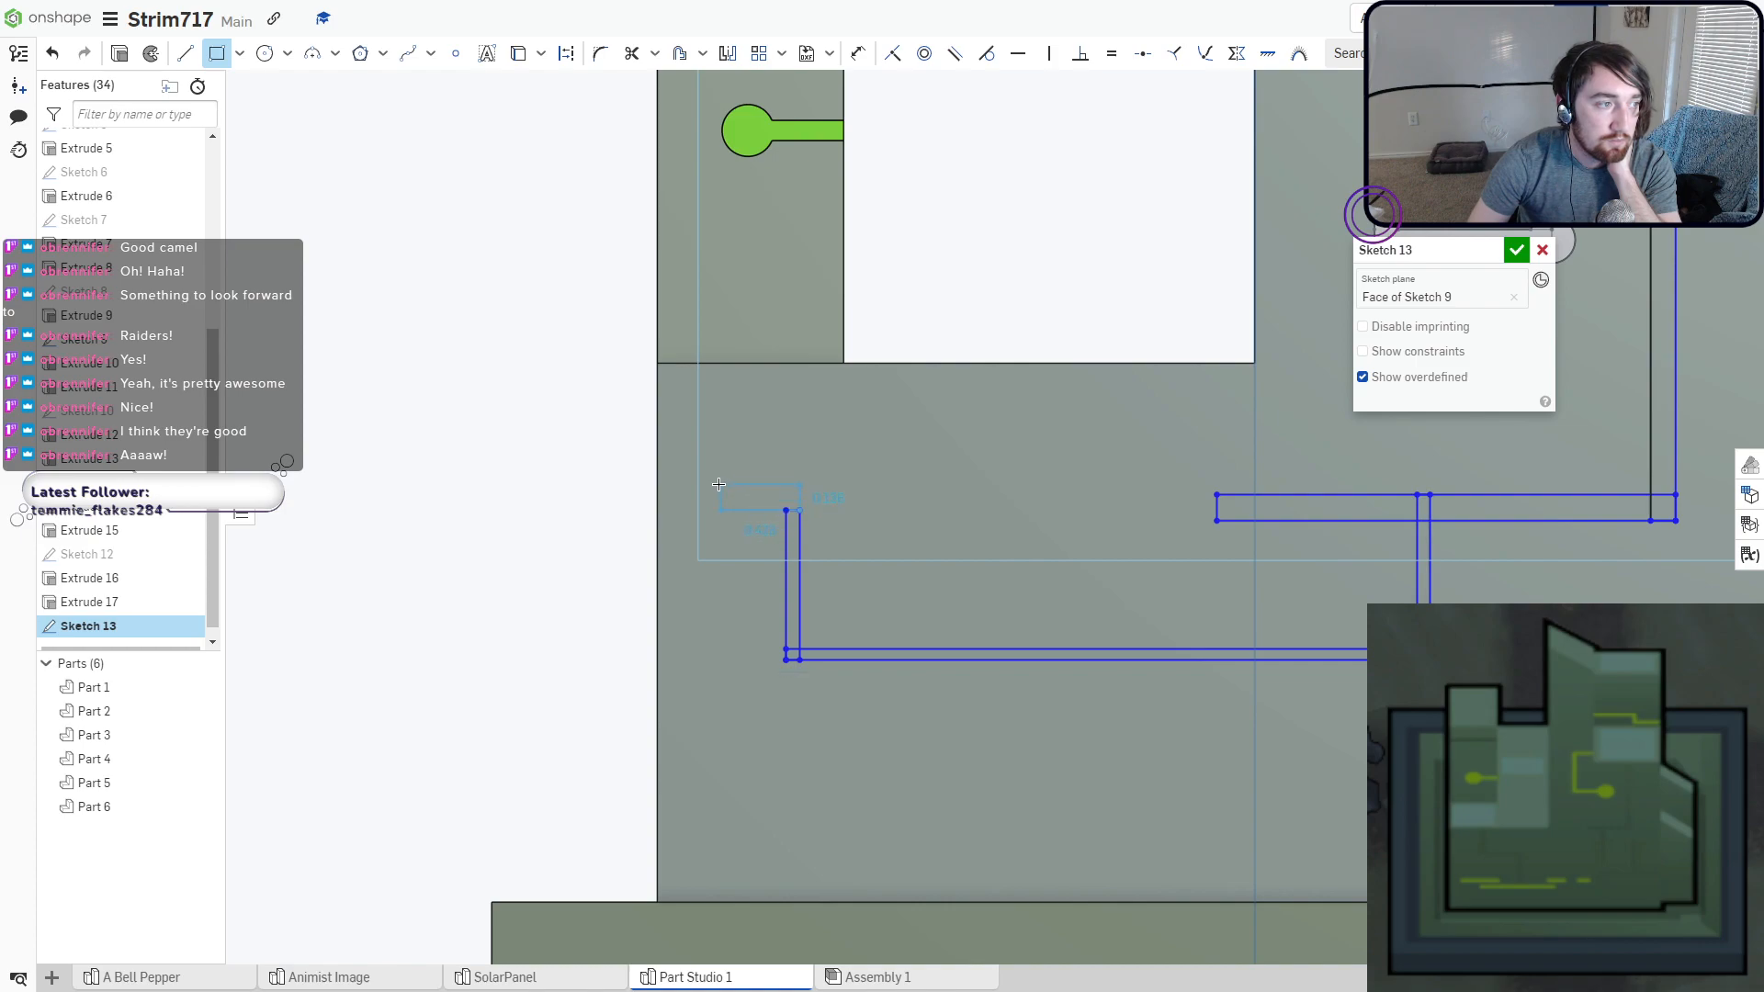
pyautogui.click(690, 499)
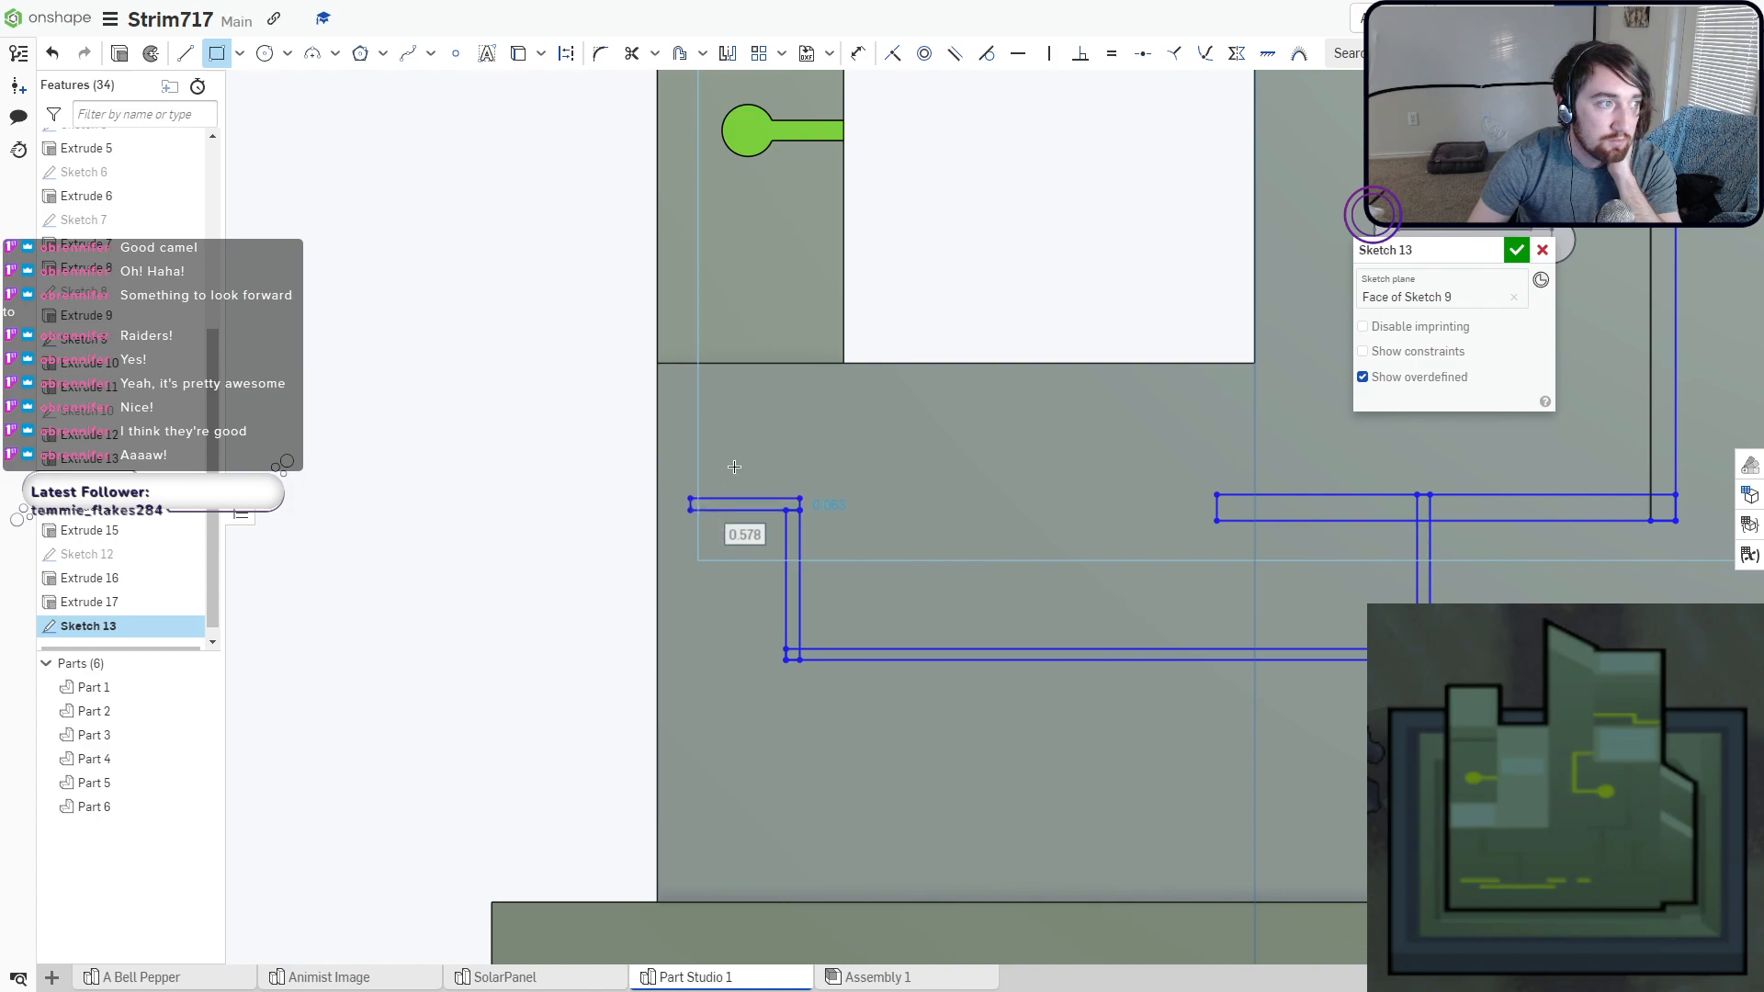
pyautogui.click(691, 506)
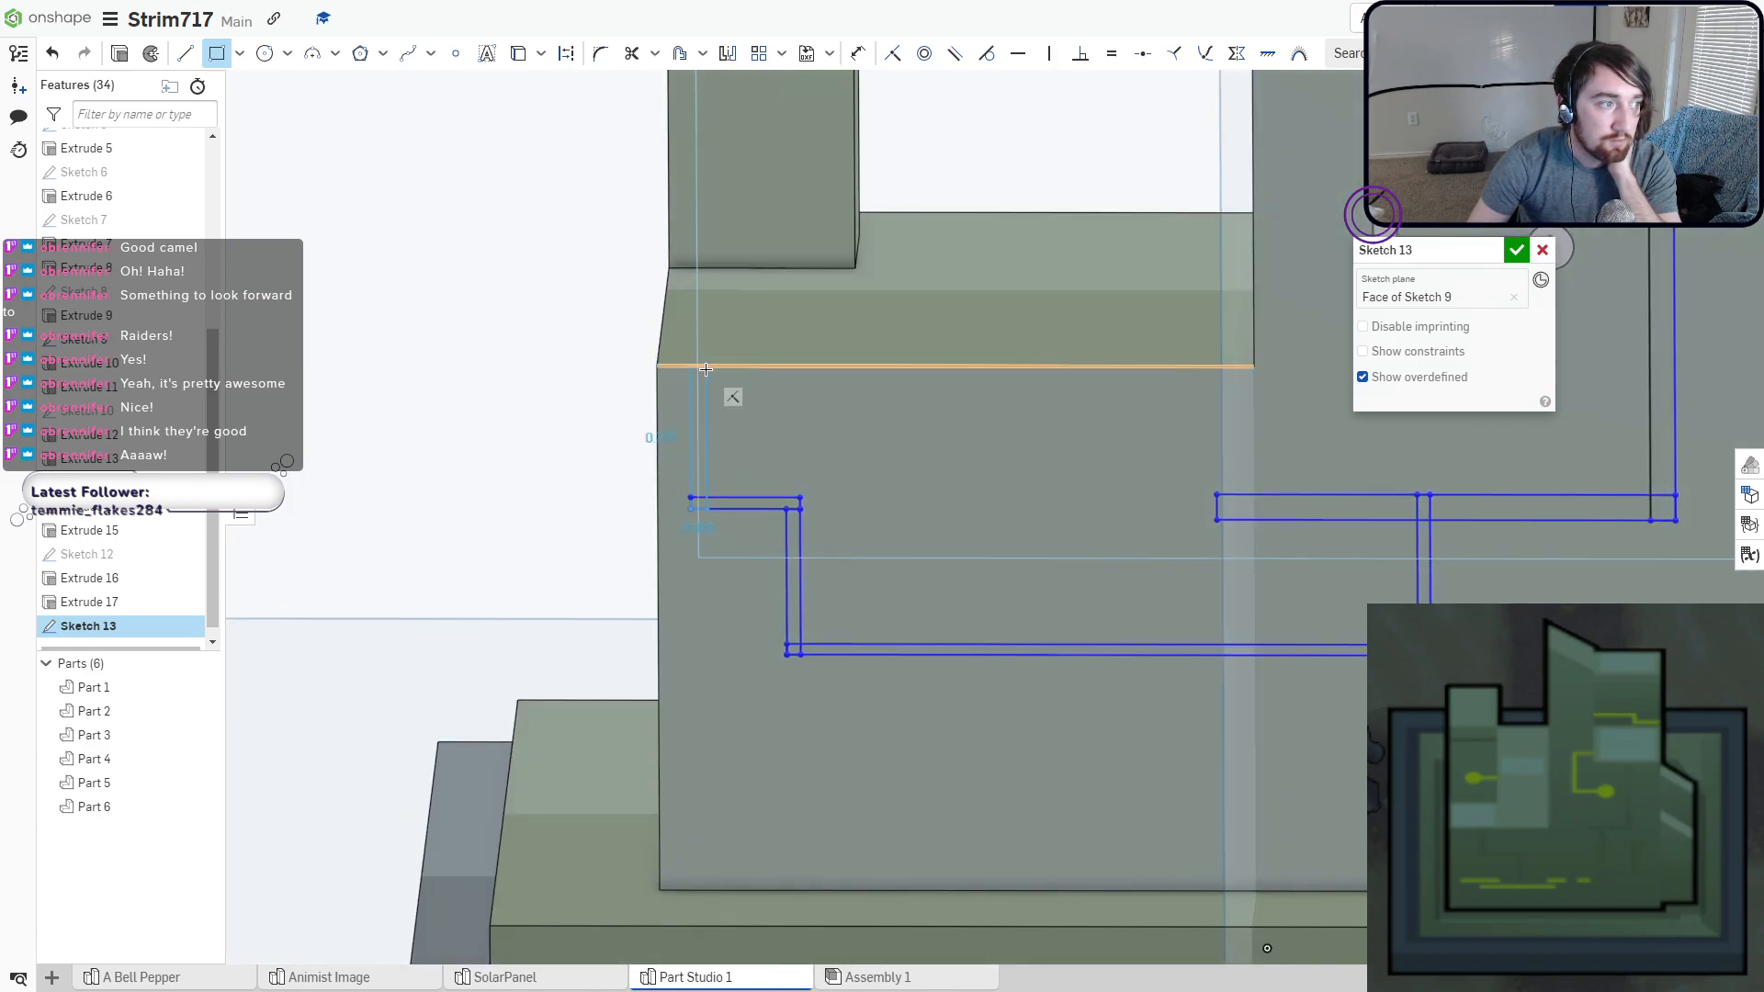
pyautogui.click(705, 370)
pyautogui.scroll(-2, 896, 446)
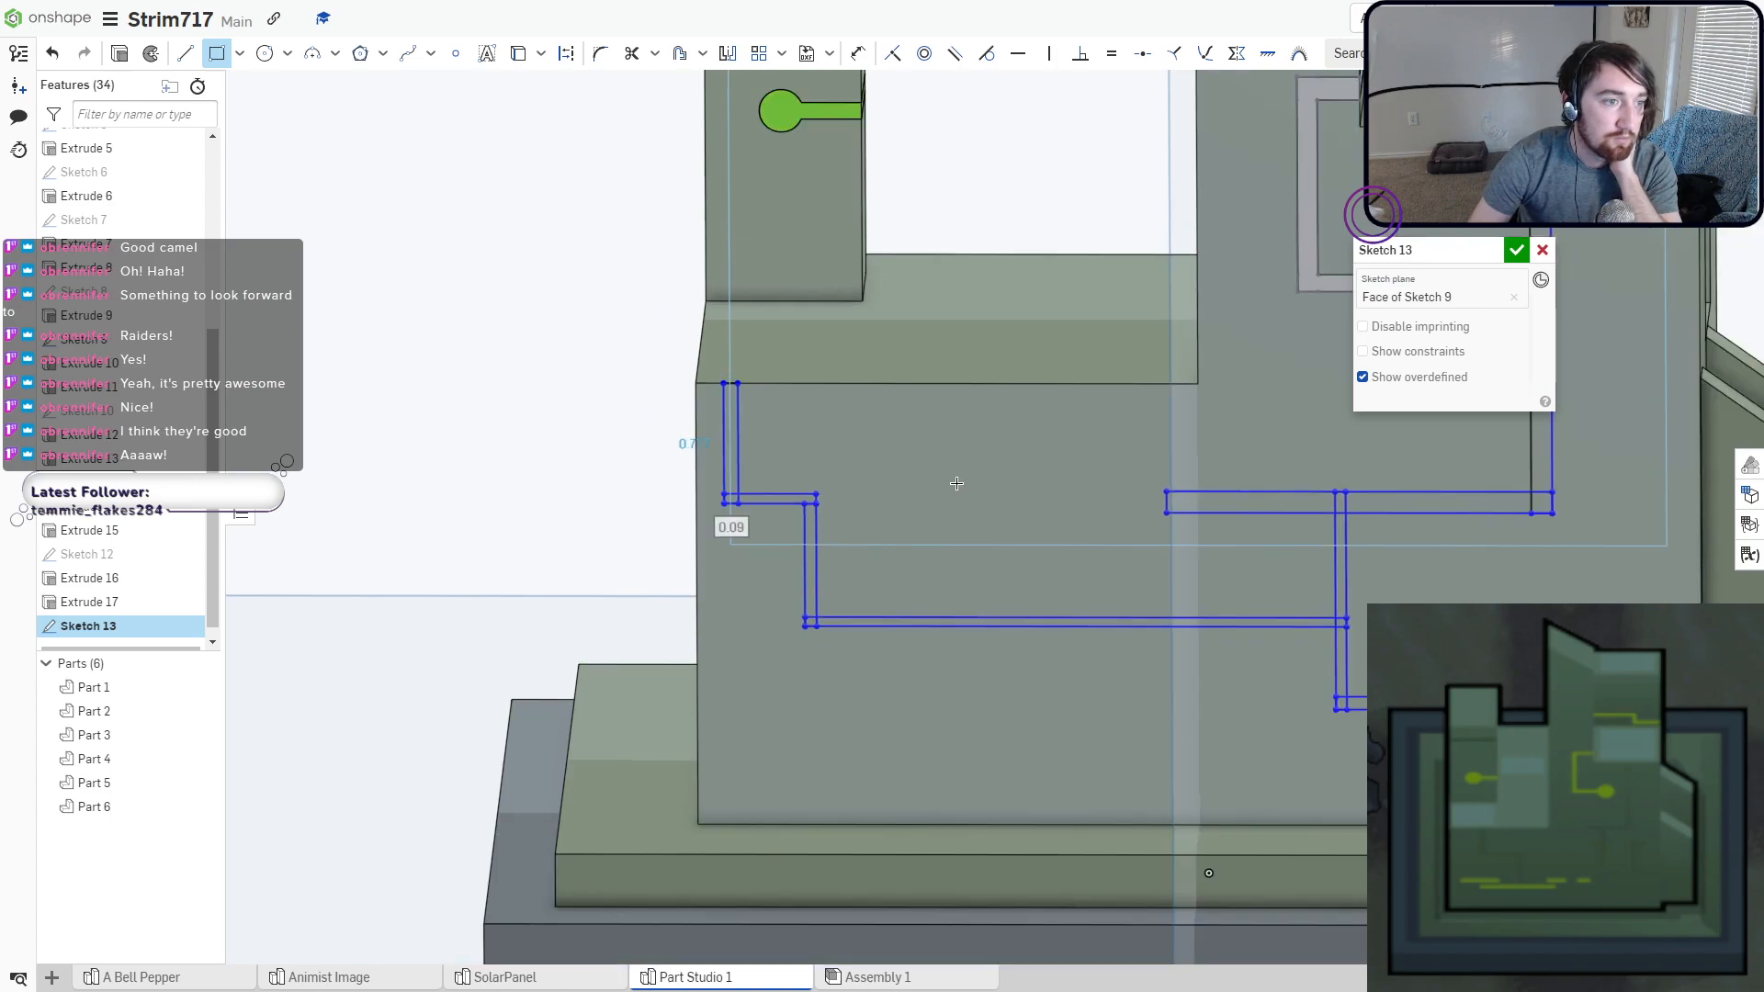
pyautogui.moveTo(956, 484); pyautogui.dragTo(897, 509, button='middle')
# Trim the overlapping lines where the strips meet so the trace becomes one continuous outline, and finish the sketch.
pyautogui.click(631, 53)
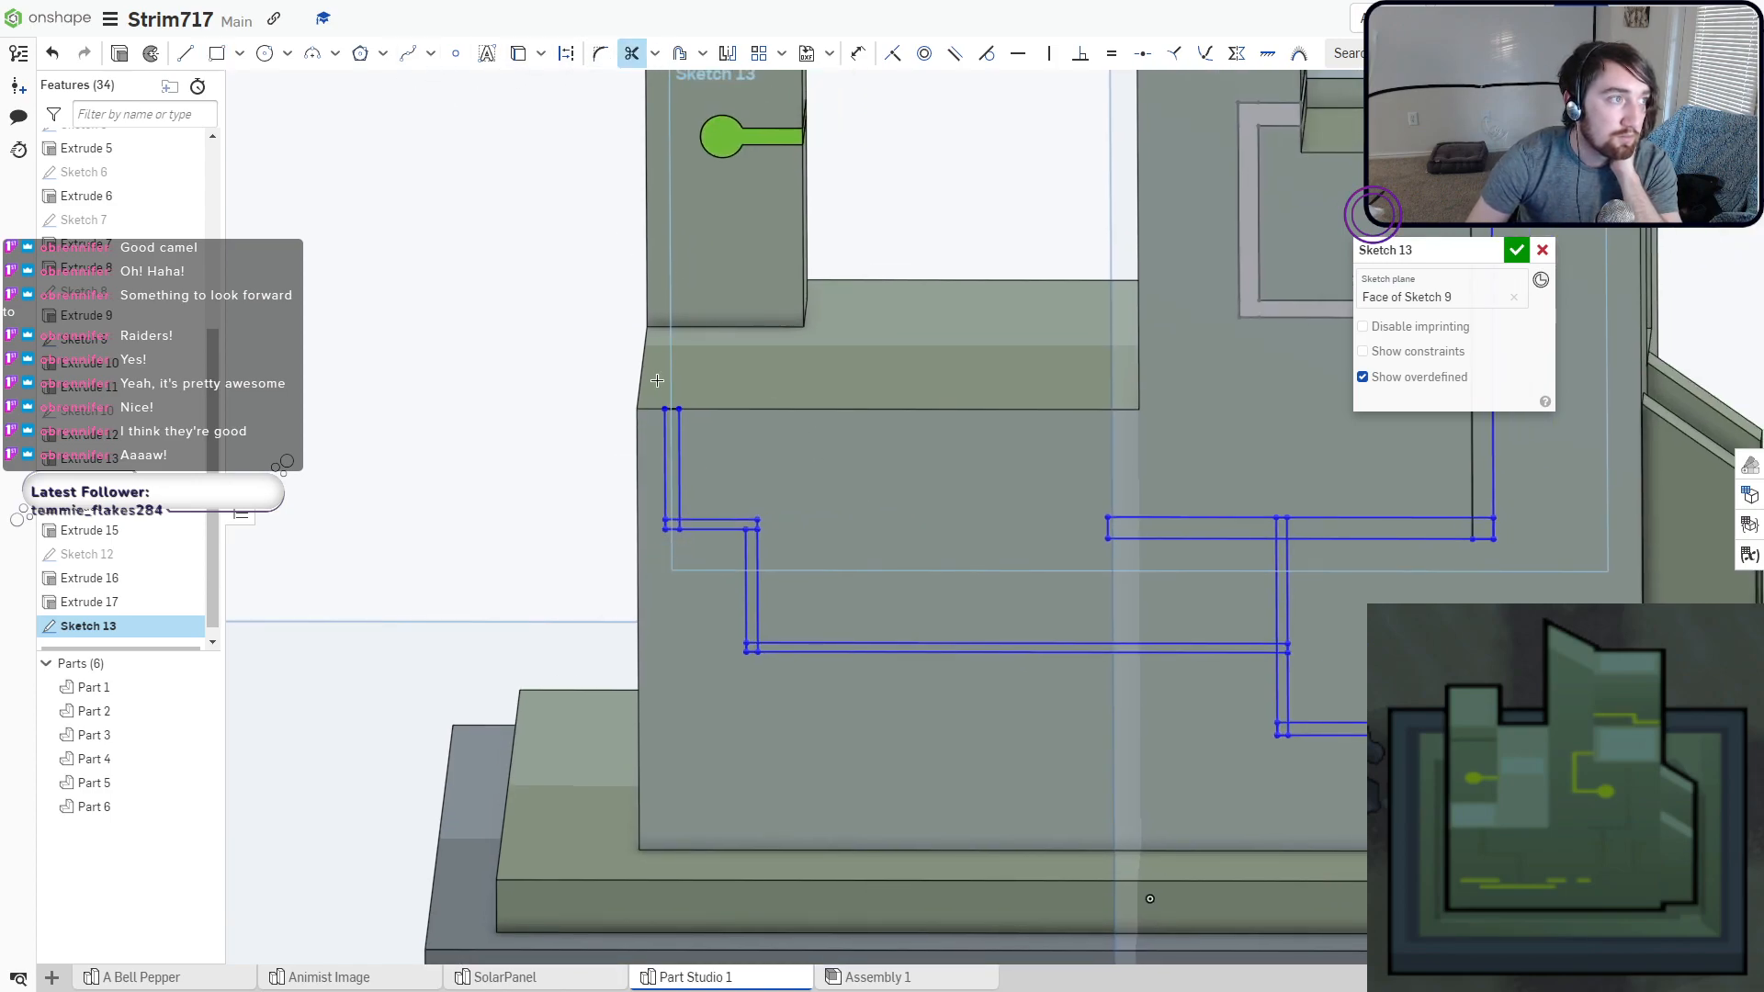
pyautogui.scroll(3, 700, 480)
pyautogui.moveTo(644, 553); pyautogui.dragTo(675, 572)
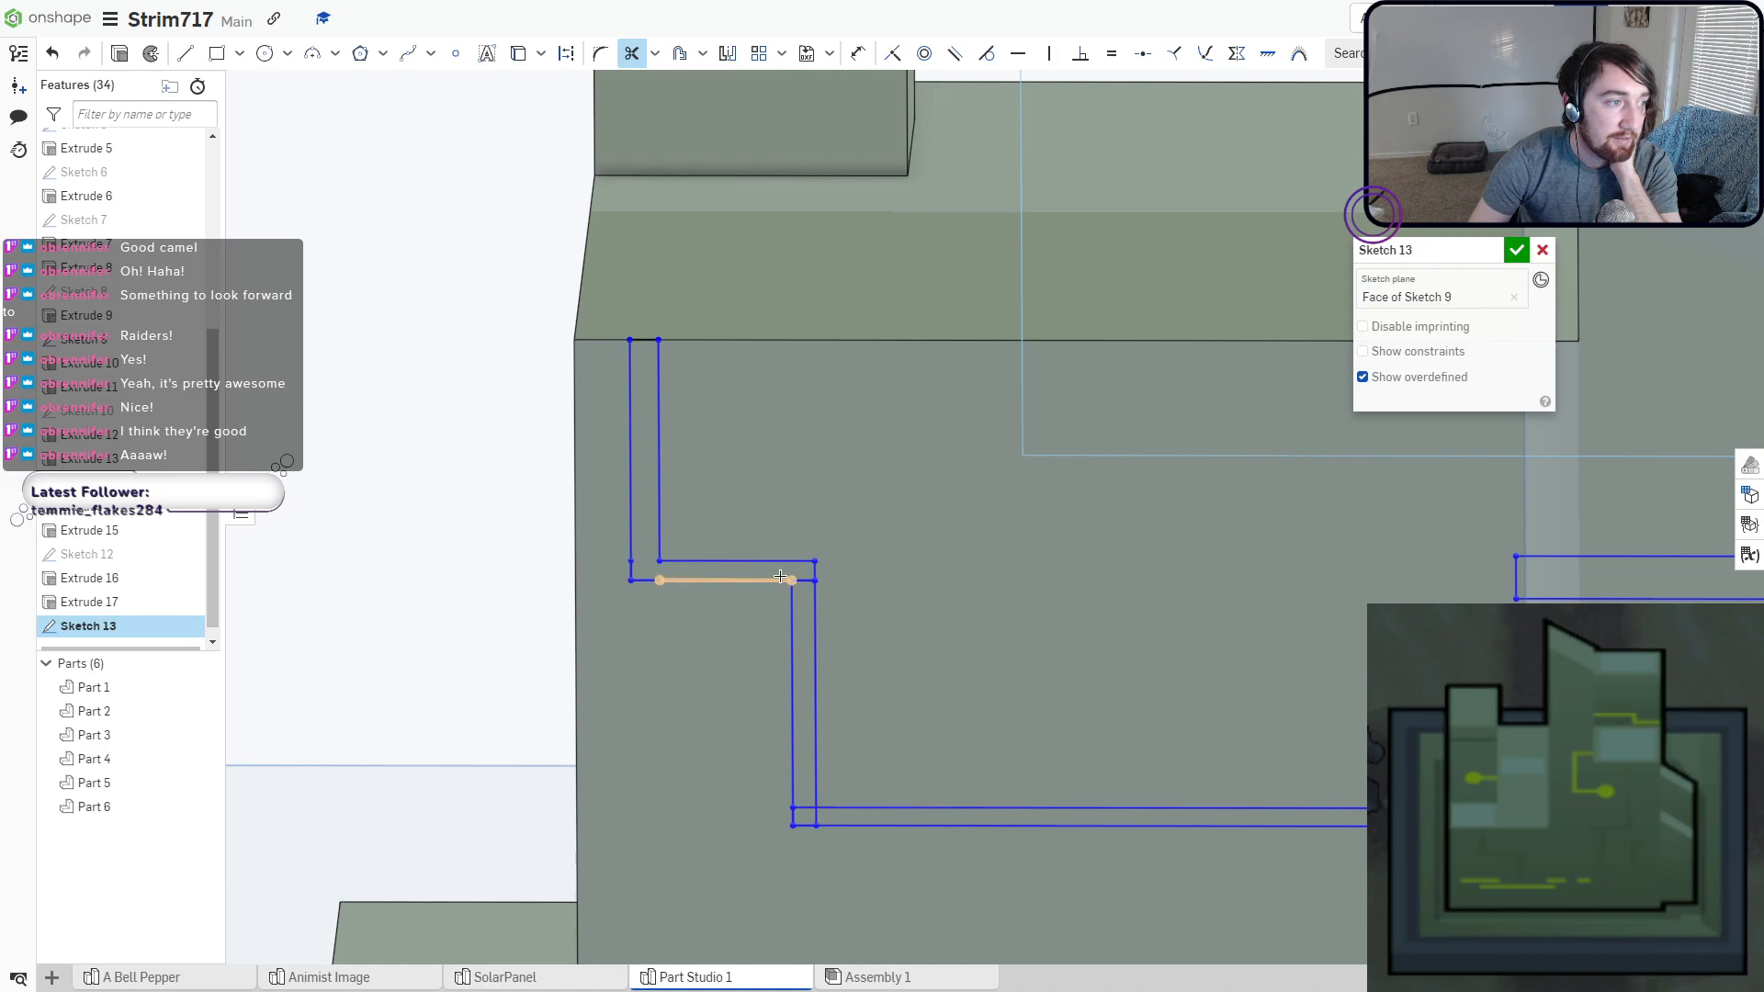
pyautogui.moveTo(802, 801); pyautogui.dragTo(809, 823)
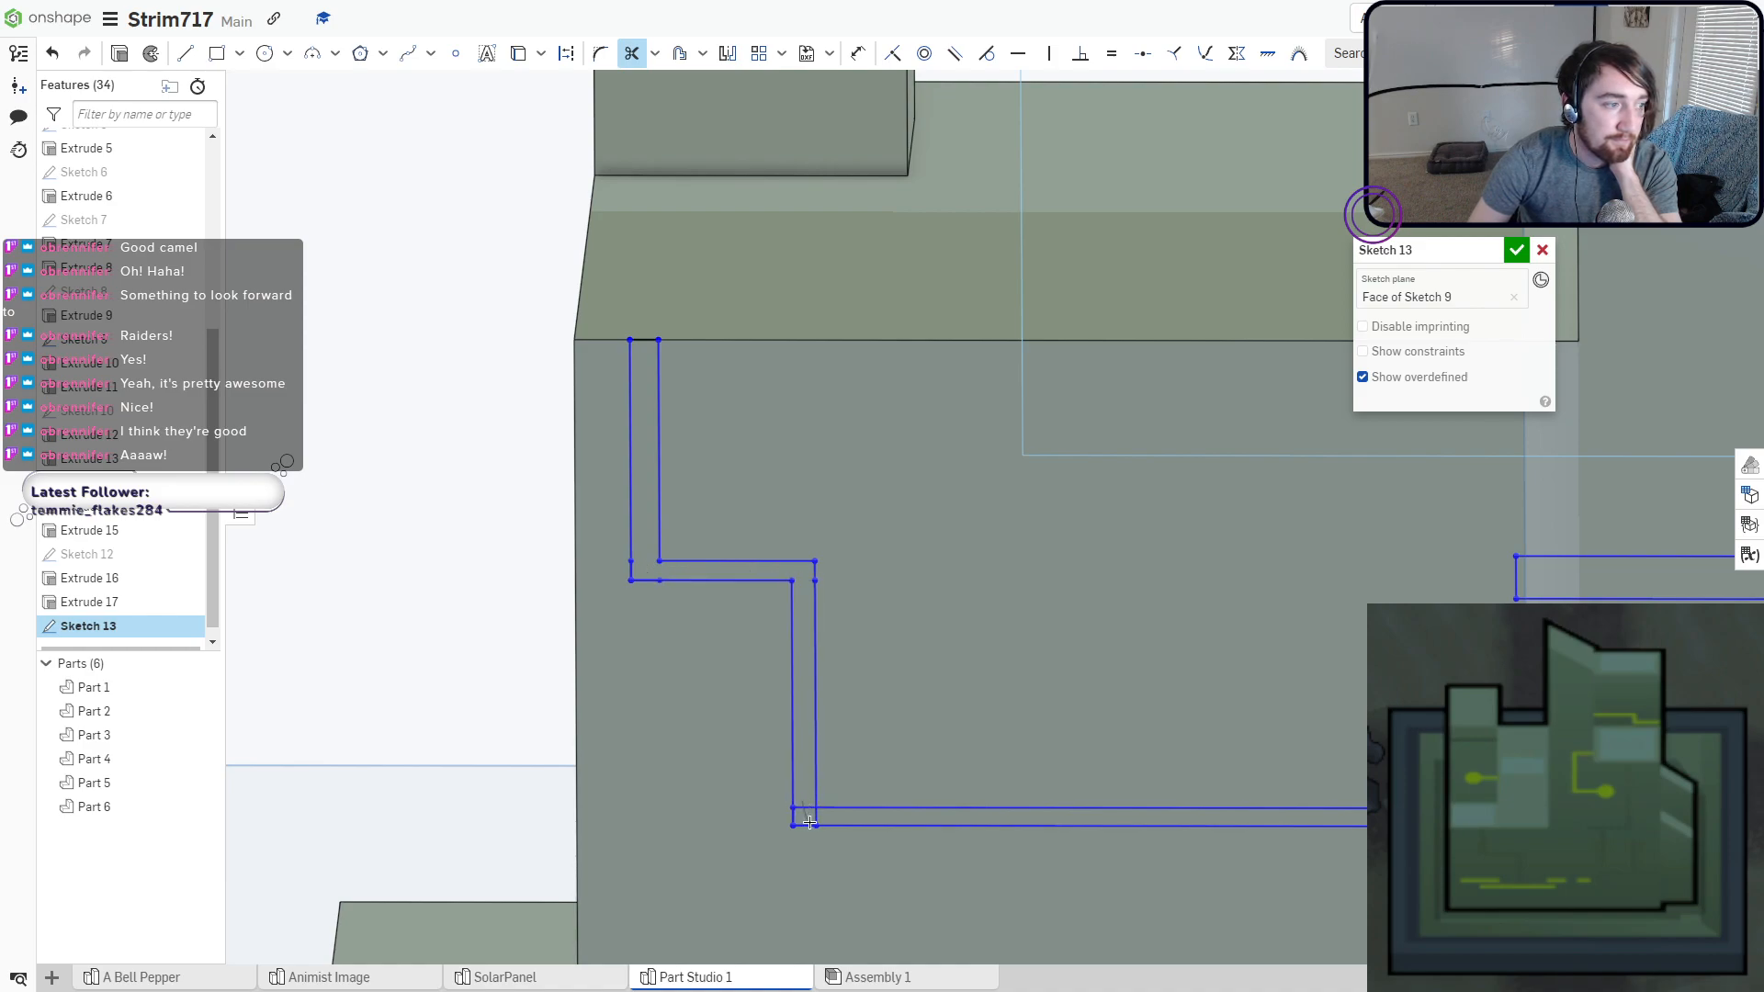
pyautogui.moveTo(833, 819); pyautogui.dragTo(224, 721, button='middle')
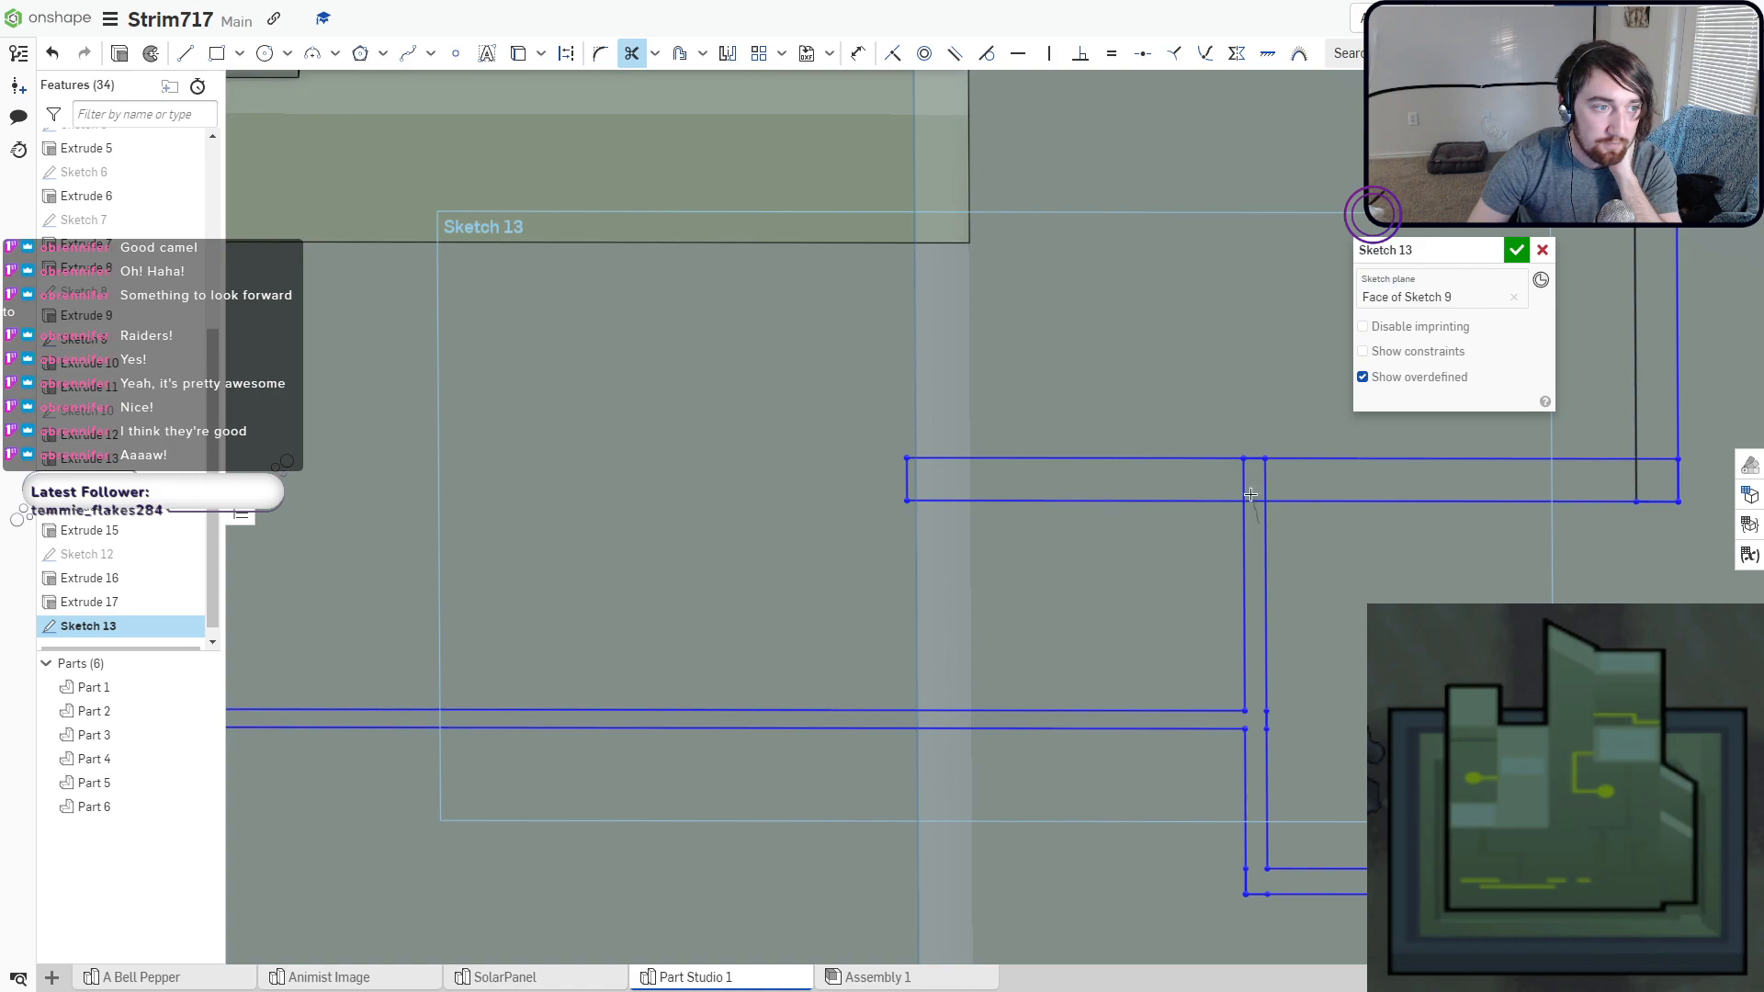
pyautogui.moveTo(1325, 525); pyautogui.dragTo(916, 692, button='middle')
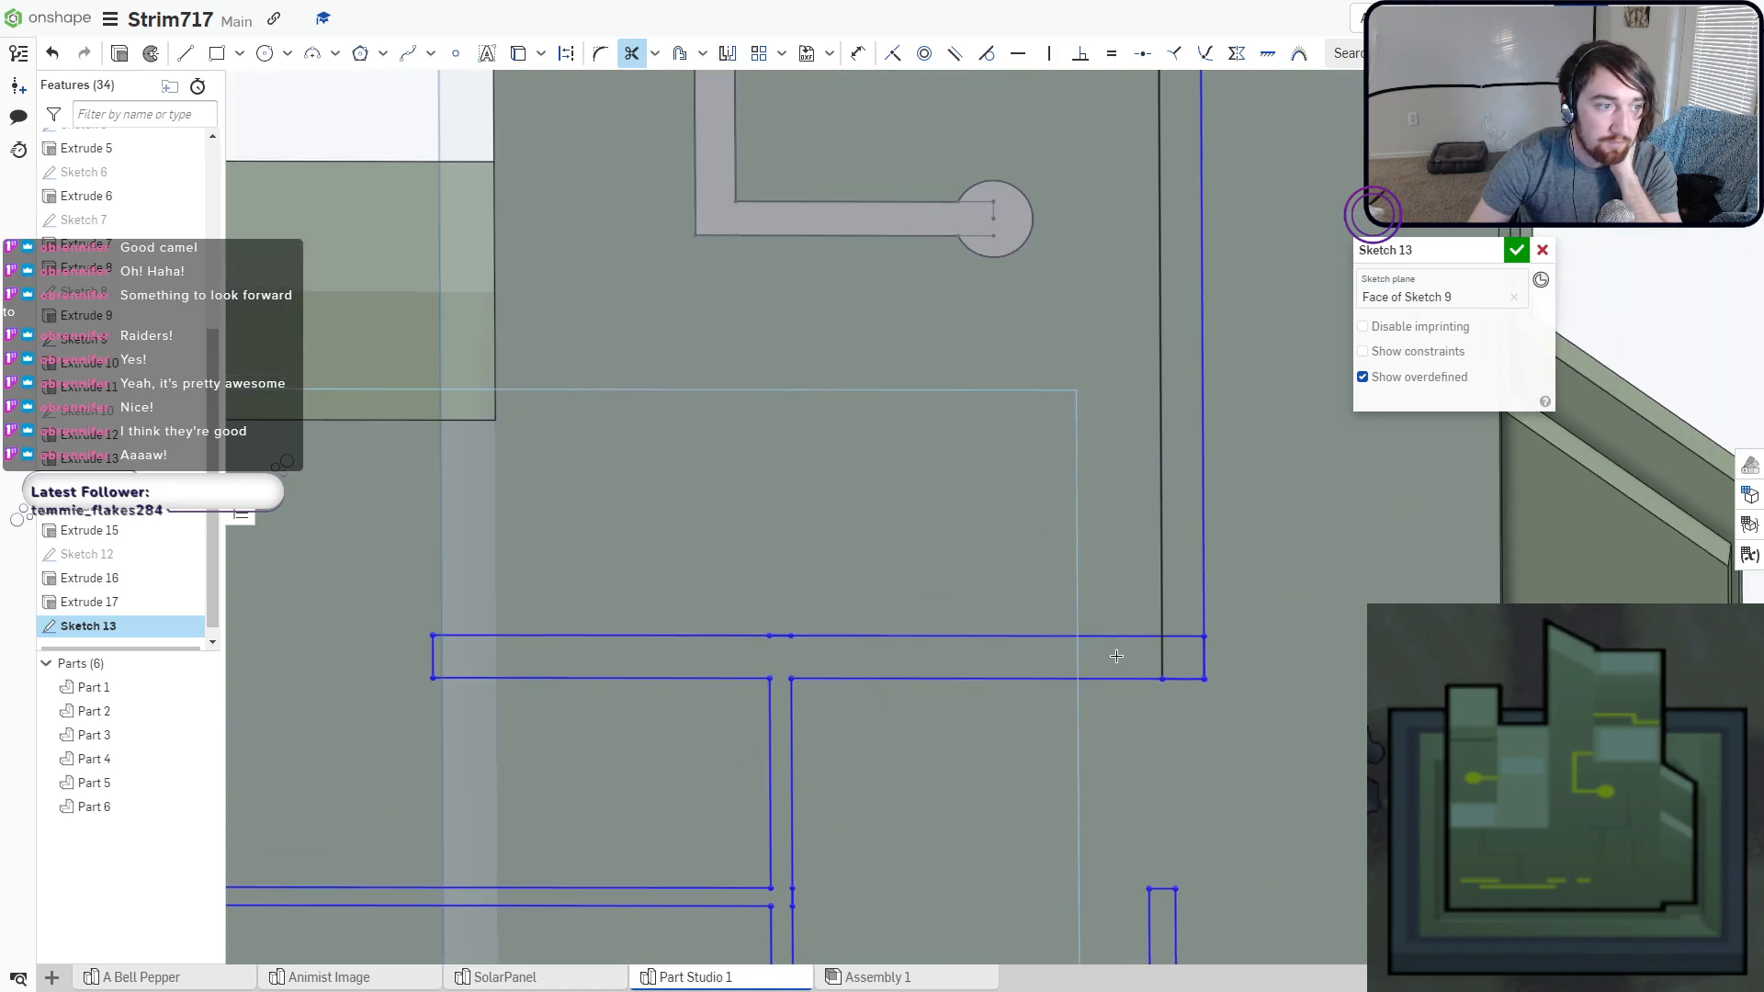
pyautogui.click(1170, 653)
pyautogui.click(1180, 639)
pyautogui.scroll(-3, 1166, 584)
pyautogui.moveTo(1141, 543); pyautogui.dragTo(1213, 549, button='middle')
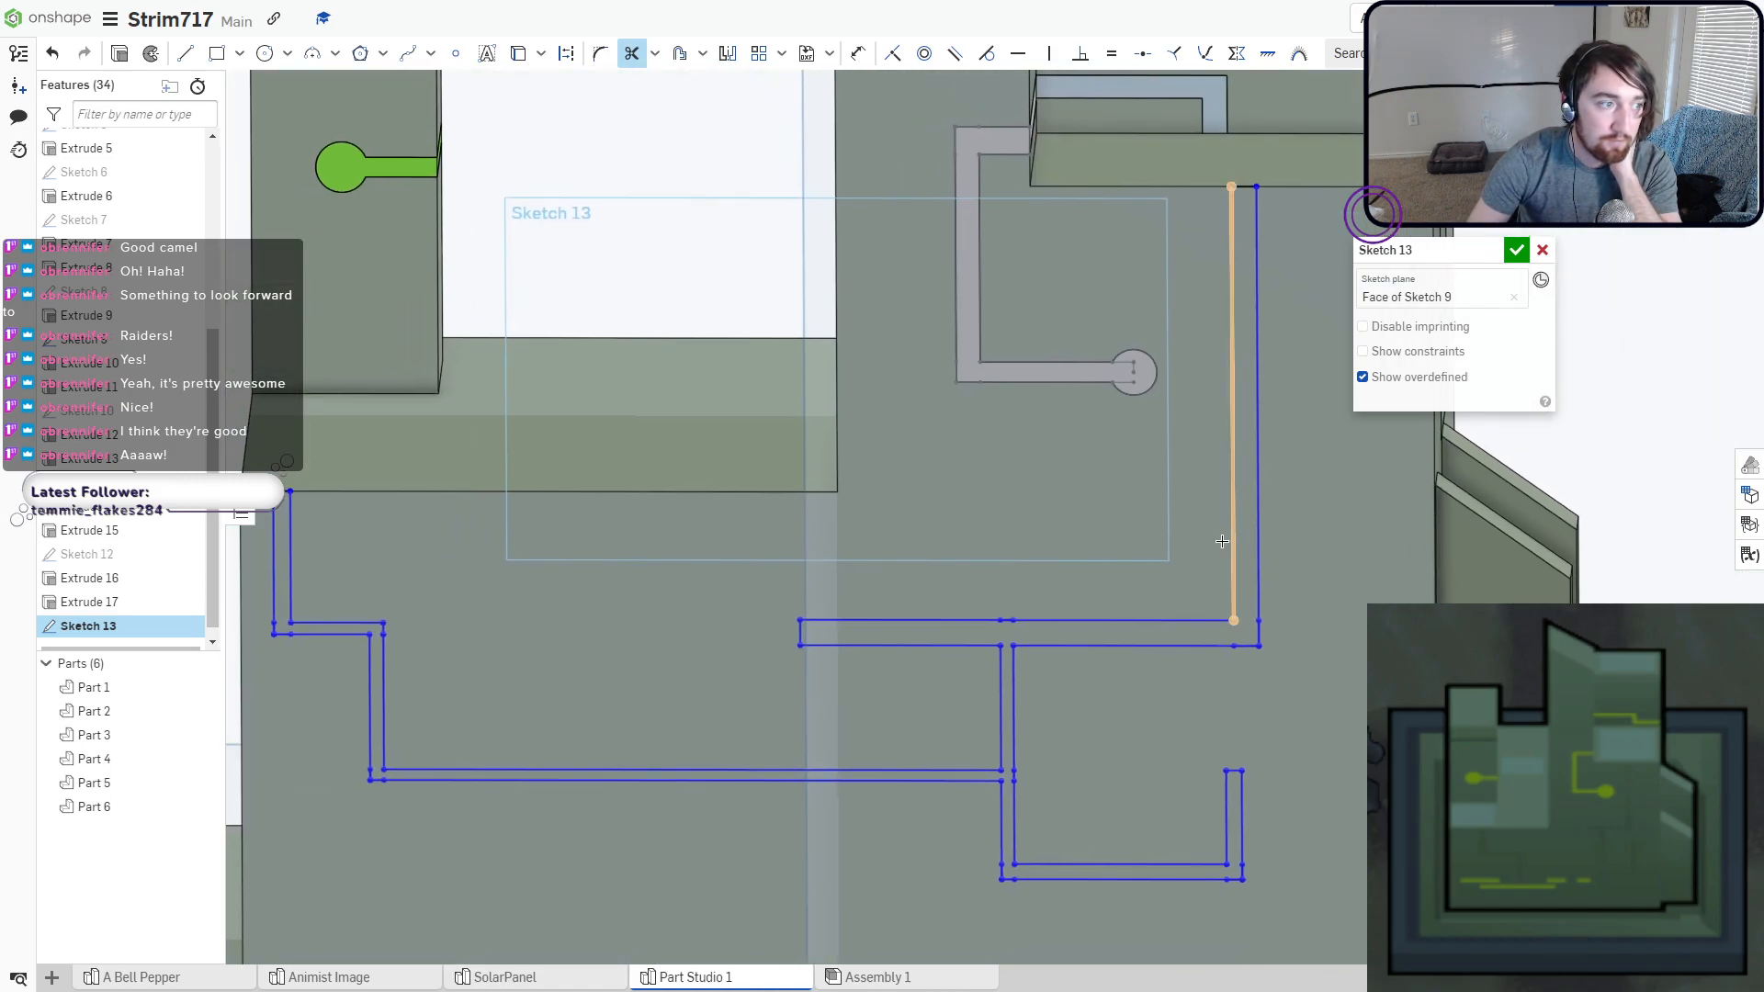
pyautogui.click(1516, 250)
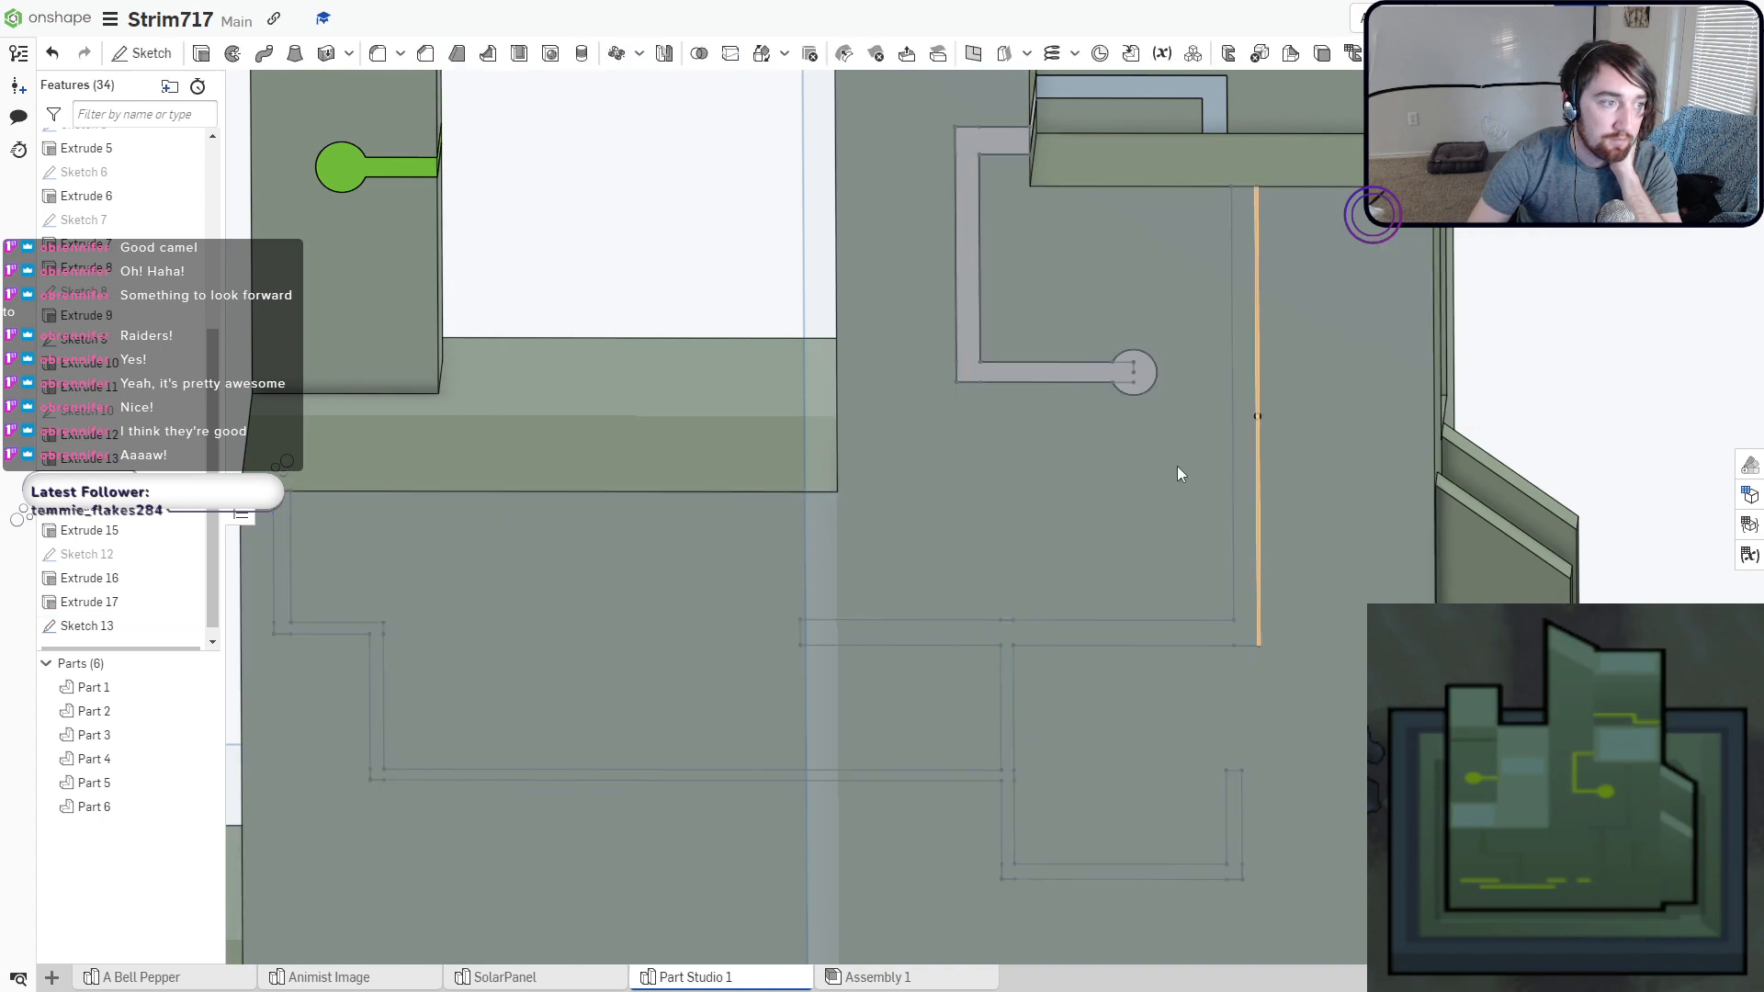
# Cut the trace region into the main block with a blind Remove extrude 0.2 cm deep.
pyautogui.scroll(-2, 1066, 509)
pyautogui.moveTo(950, 555); pyautogui.dragTo(1067, 516, button='middle')
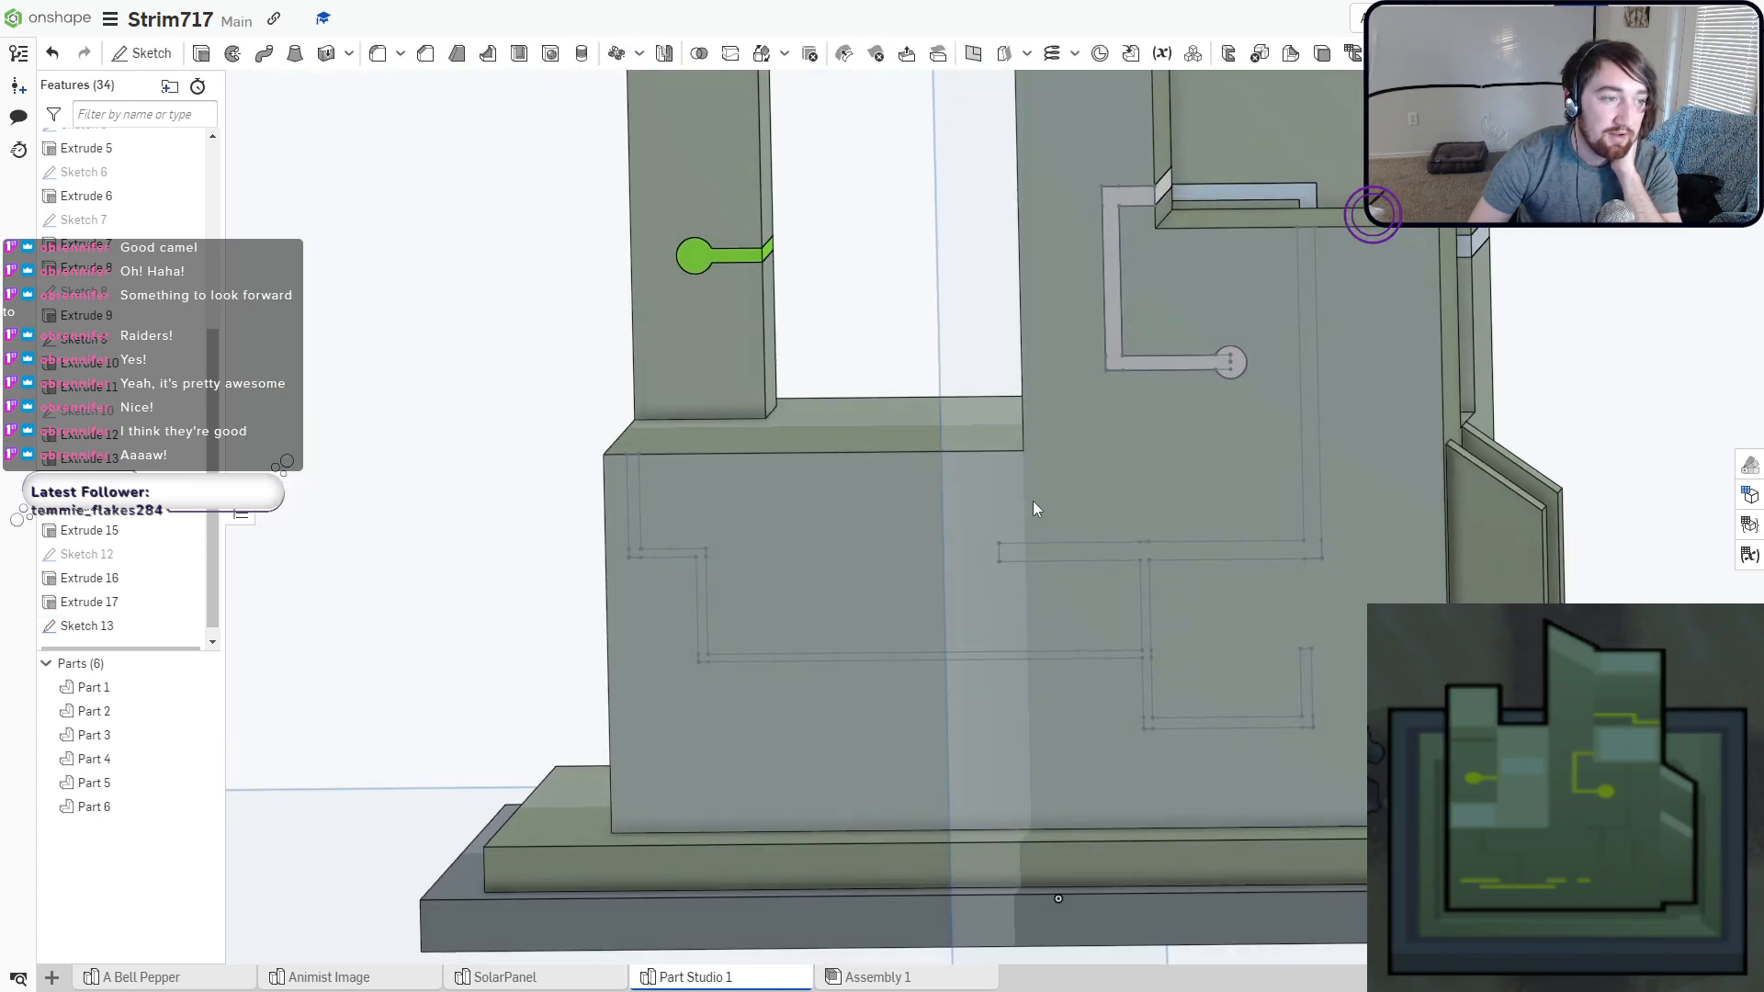
pyautogui.moveTo(1033, 500)
pyautogui.mouseDown(button='right')
pyautogui.moveTo(1102, 497)
pyautogui.moveTo(1040, 501)
pyautogui.mouseUp(button='right')
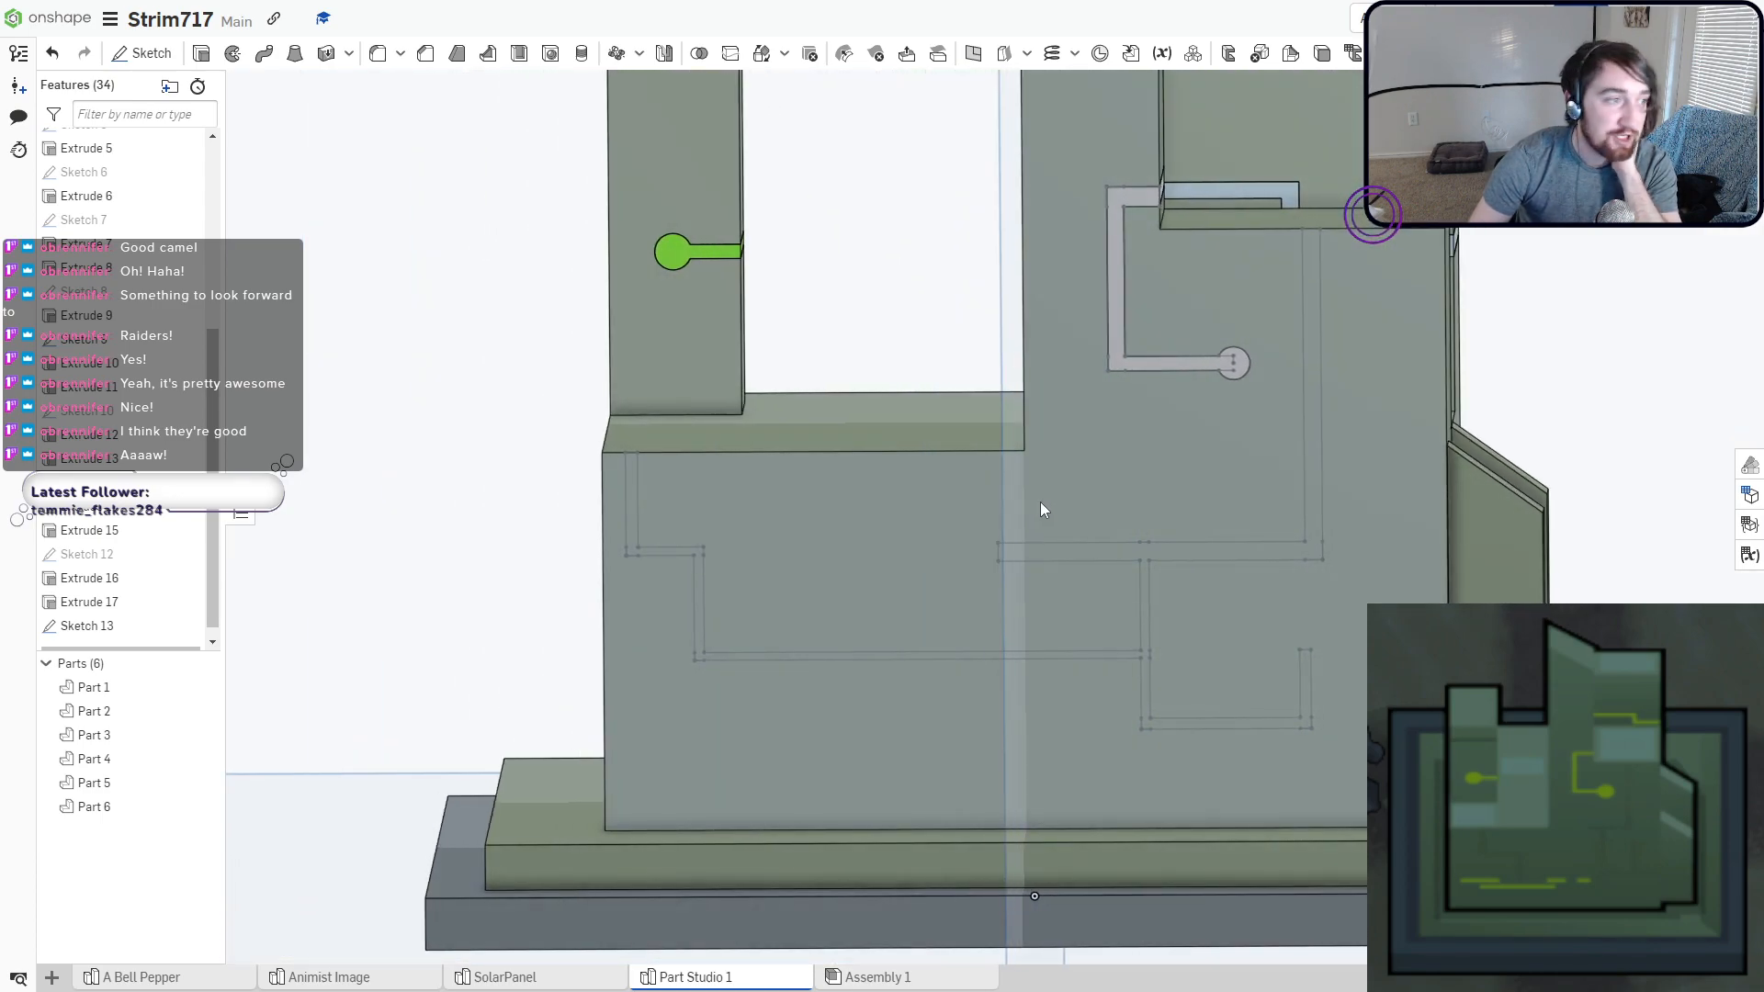
pyautogui.click(202, 56)
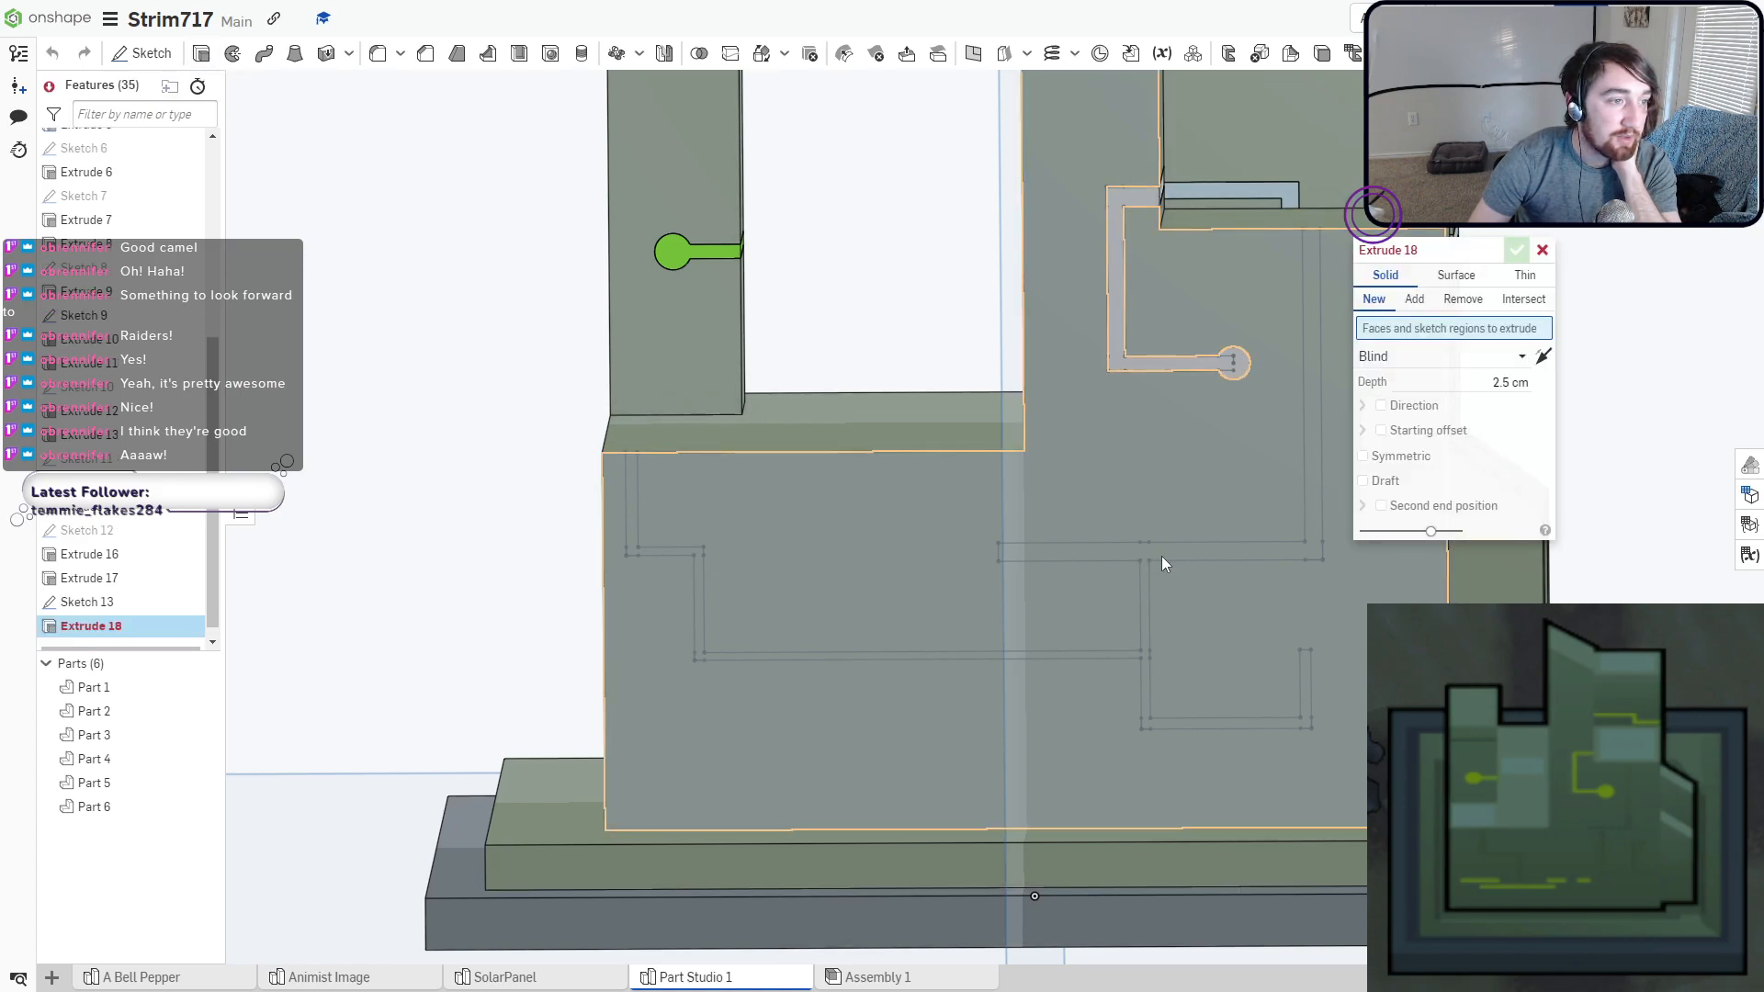
pyautogui.click(1310, 255)
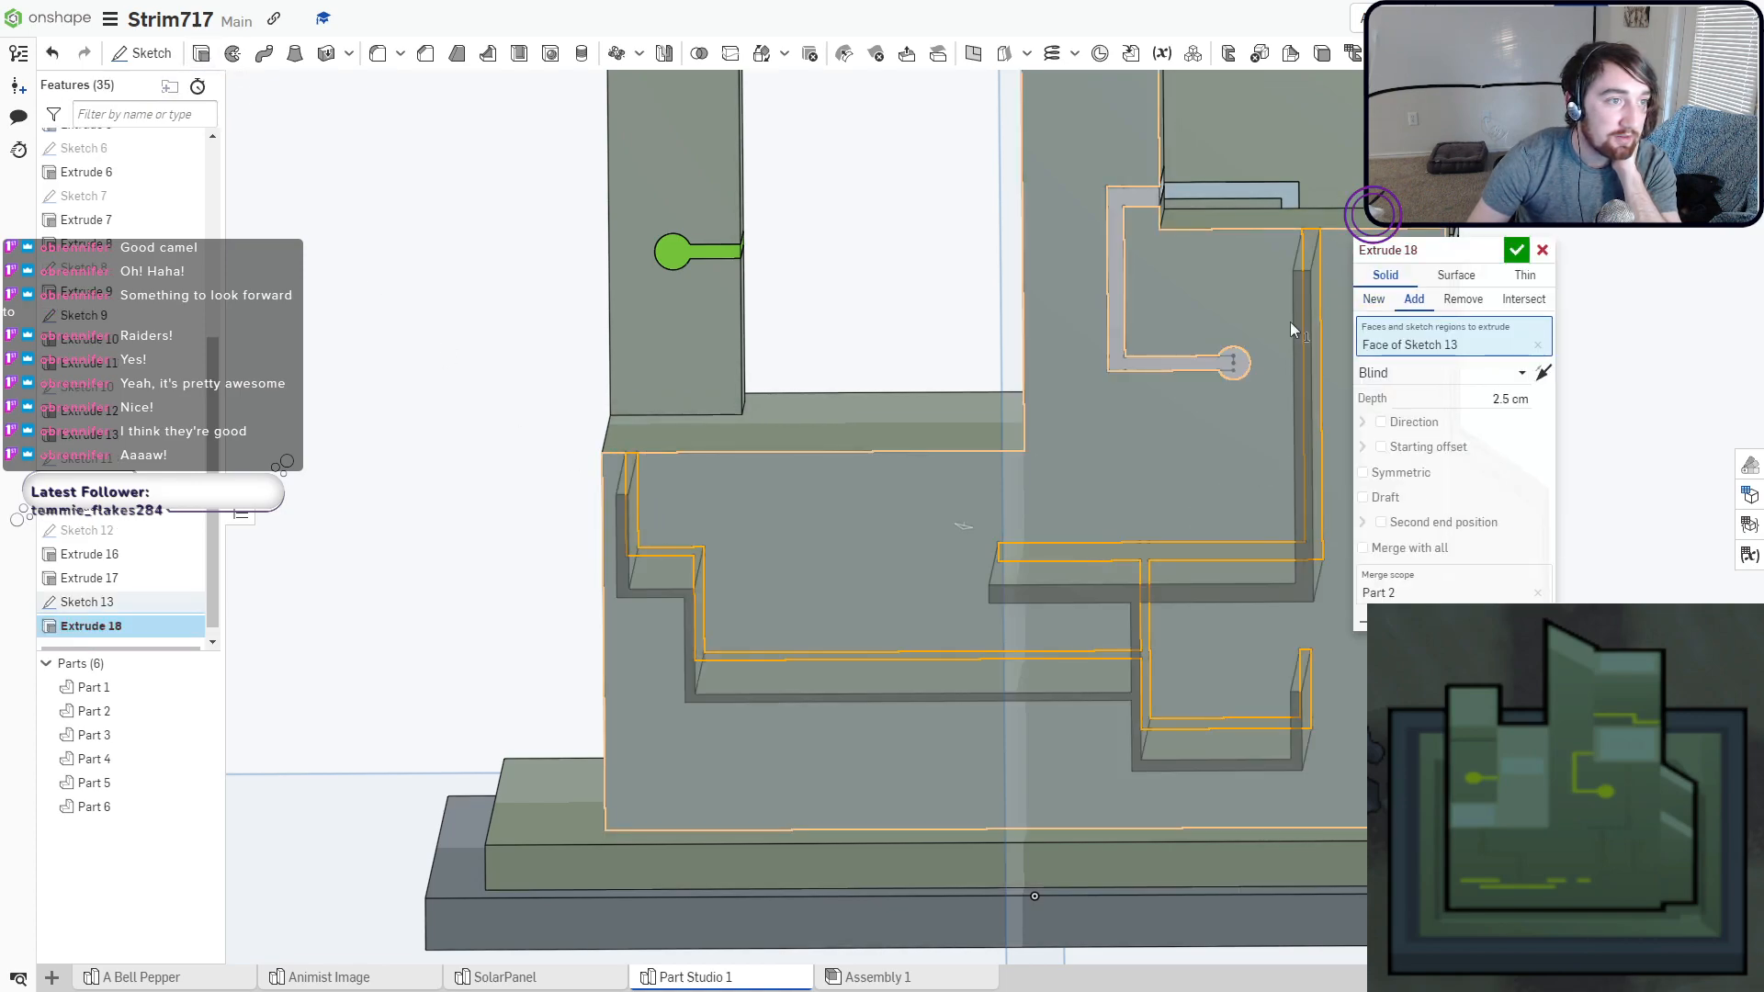
pyautogui.moveTo(1299, 349); pyautogui.dragTo(1255, 395, button='right')
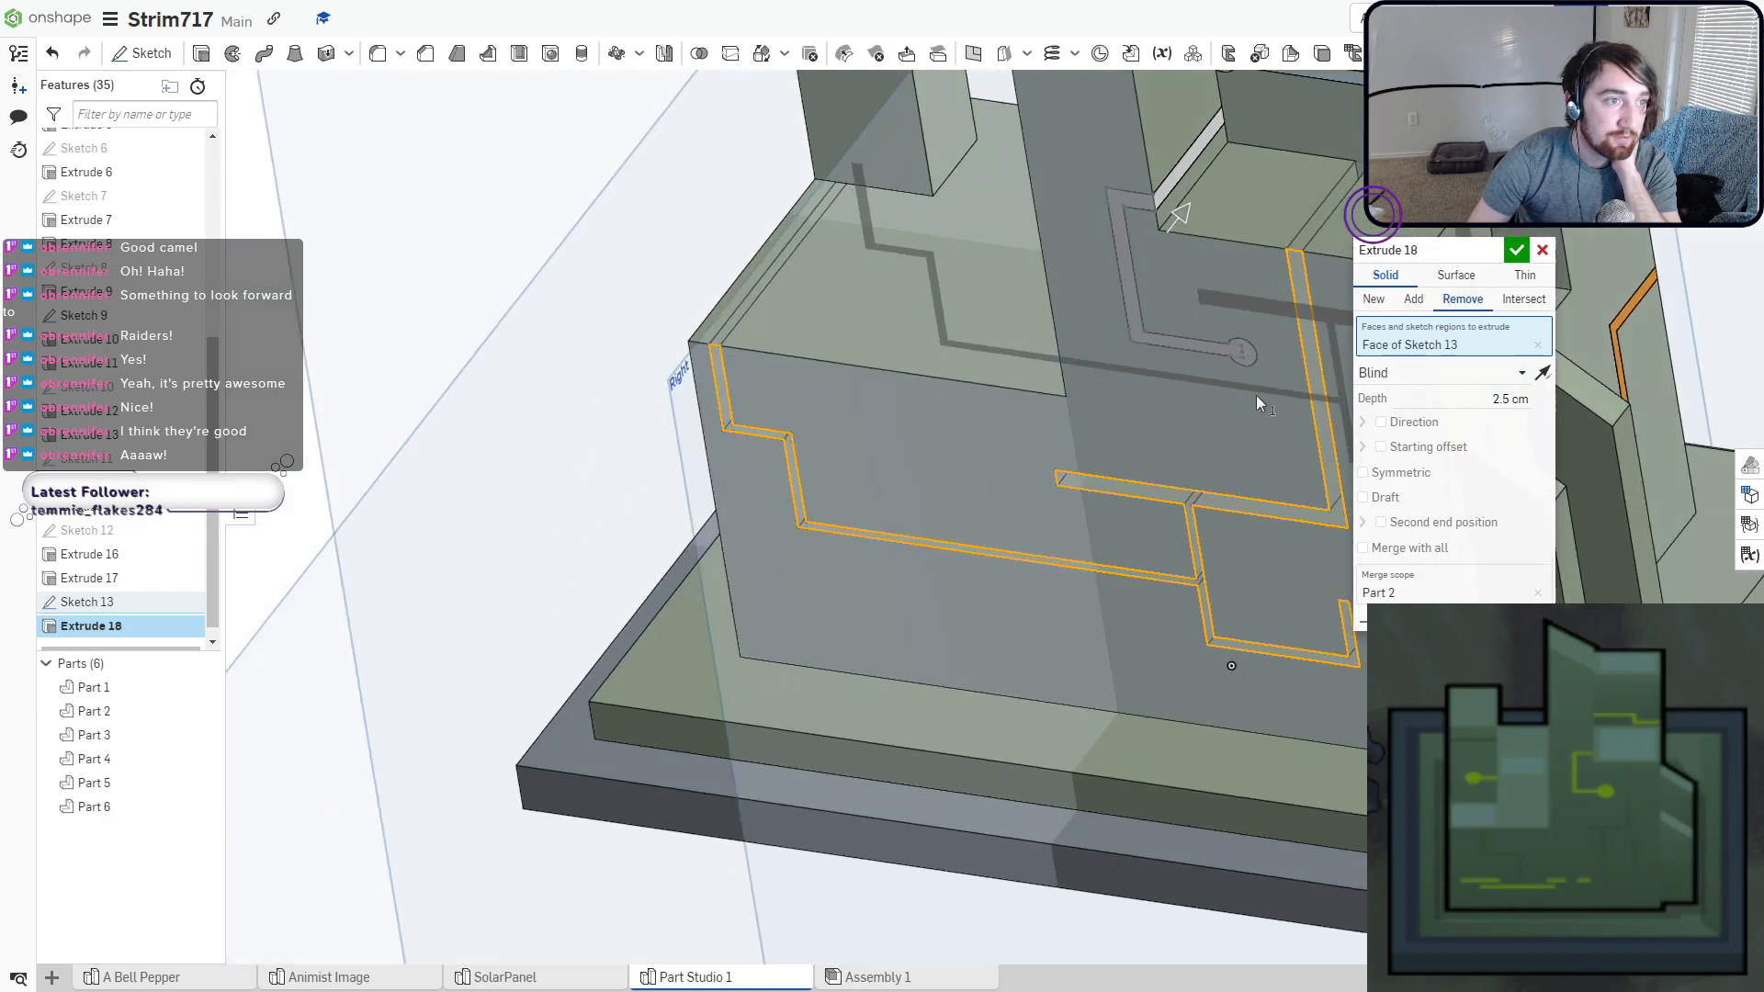
pyautogui.scroll(-5, 1255, 395)
pyautogui.moveTo(1176, 375); pyautogui.dragTo(706, 393, button='middle')
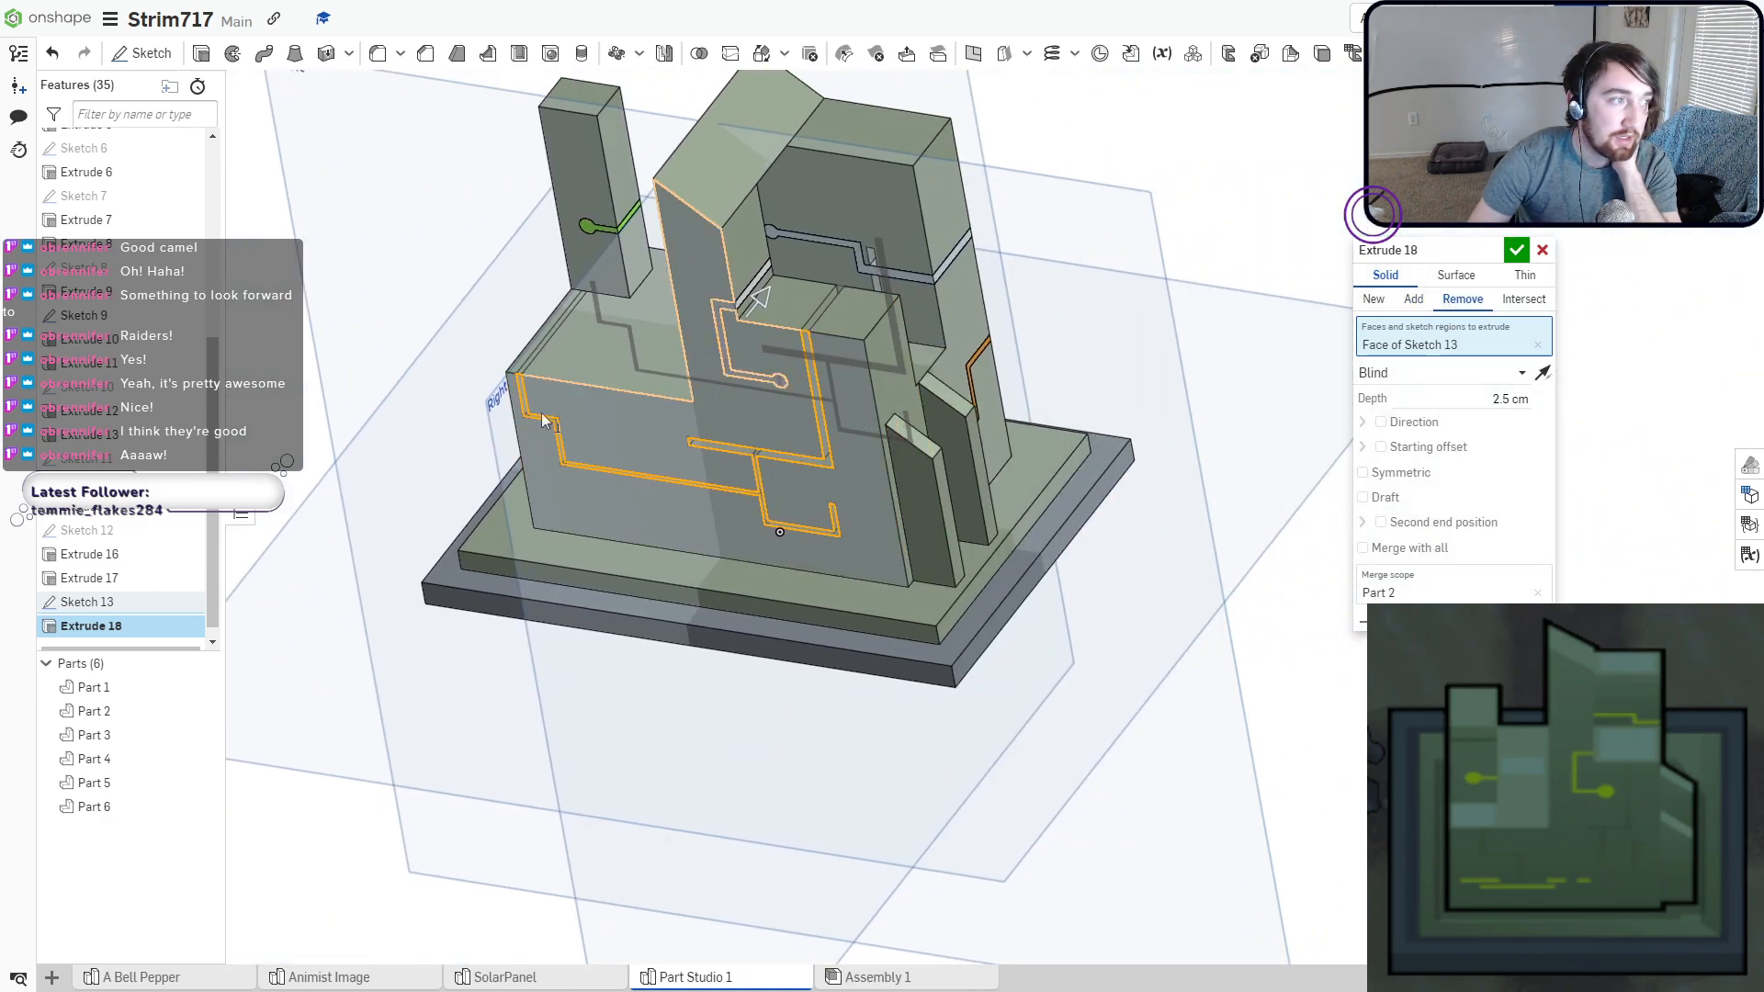
pyautogui.moveTo(761, 296); pyautogui.dragTo(693, 389)
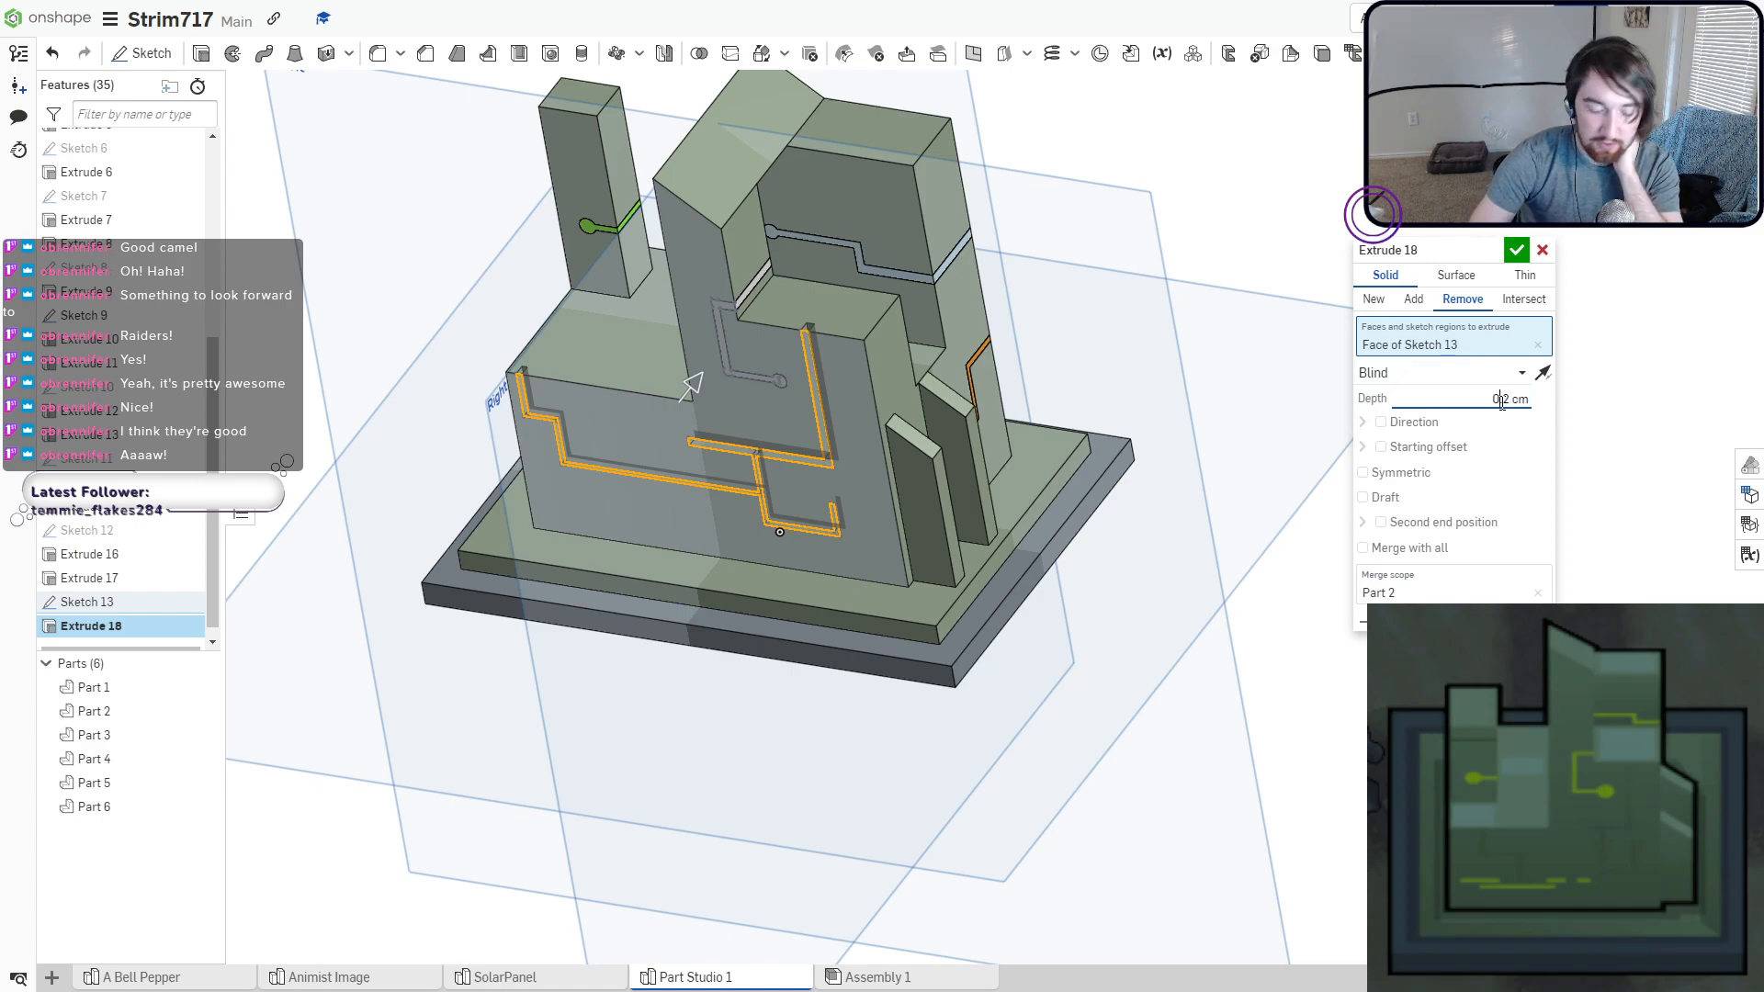
pyautogui.click(1517, 250)
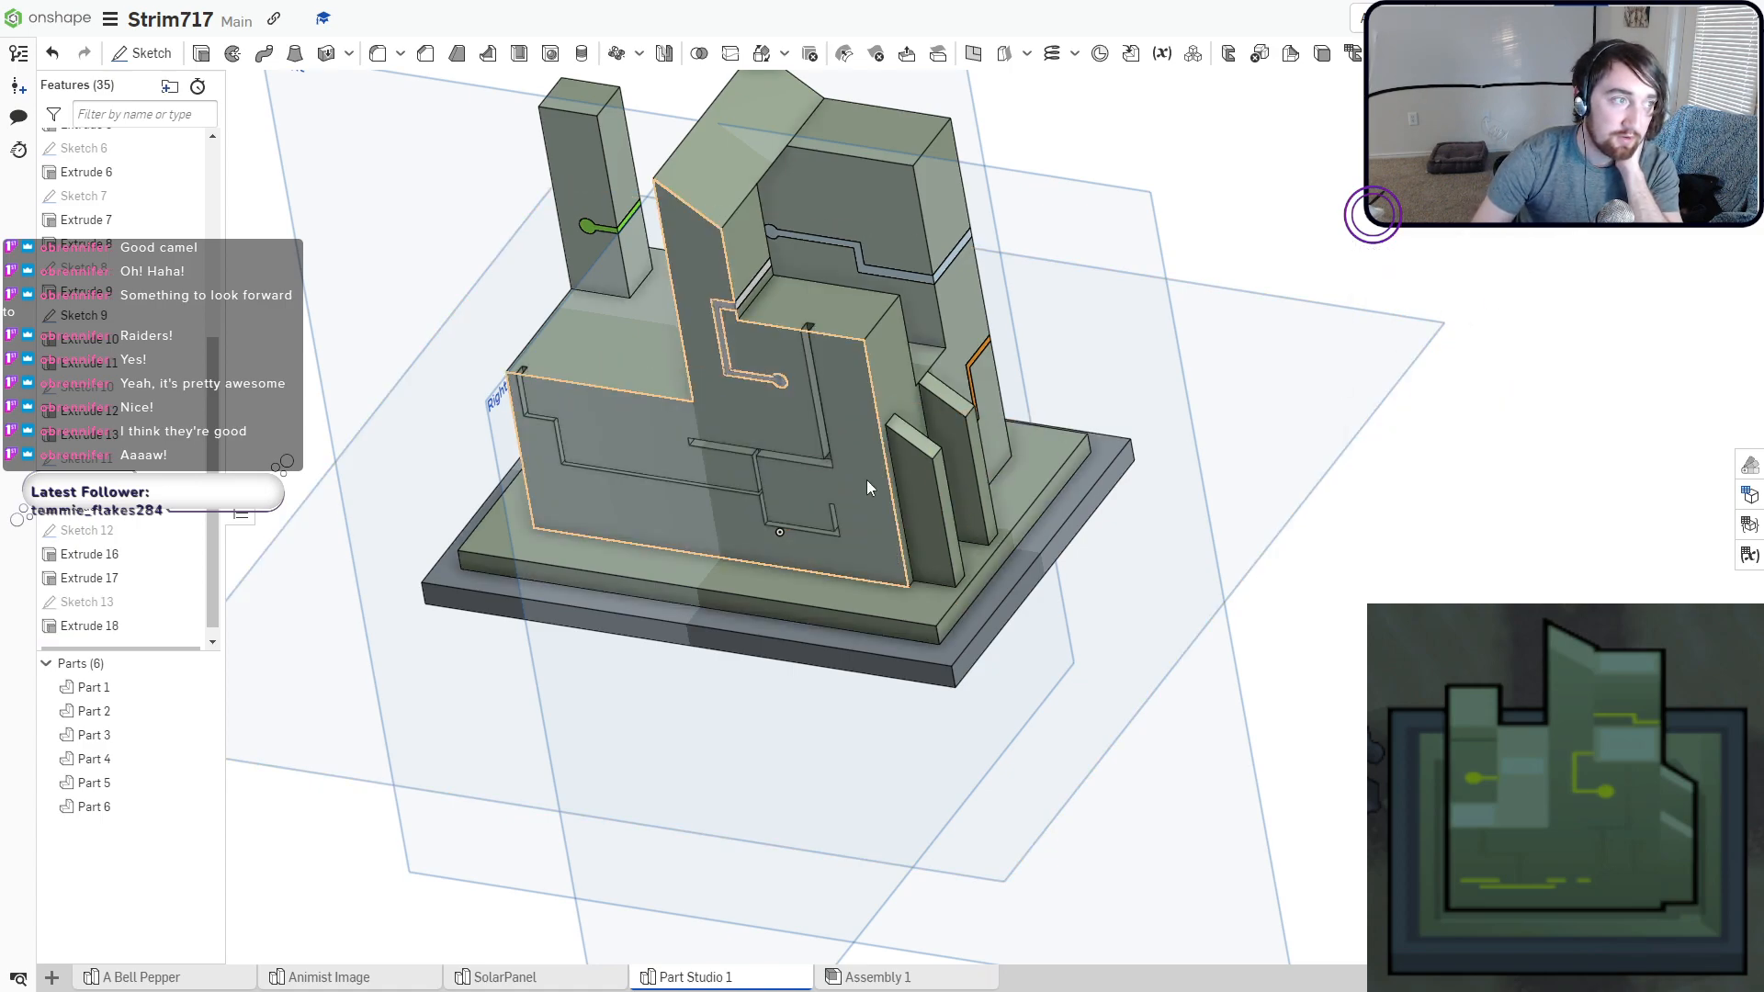
# Orient the model to the front view and start a new sketch on the main block's face below the cut trace.
pyautogui.moveTo(867, 479); pyautogui.dragTo(809, 520, button='right')
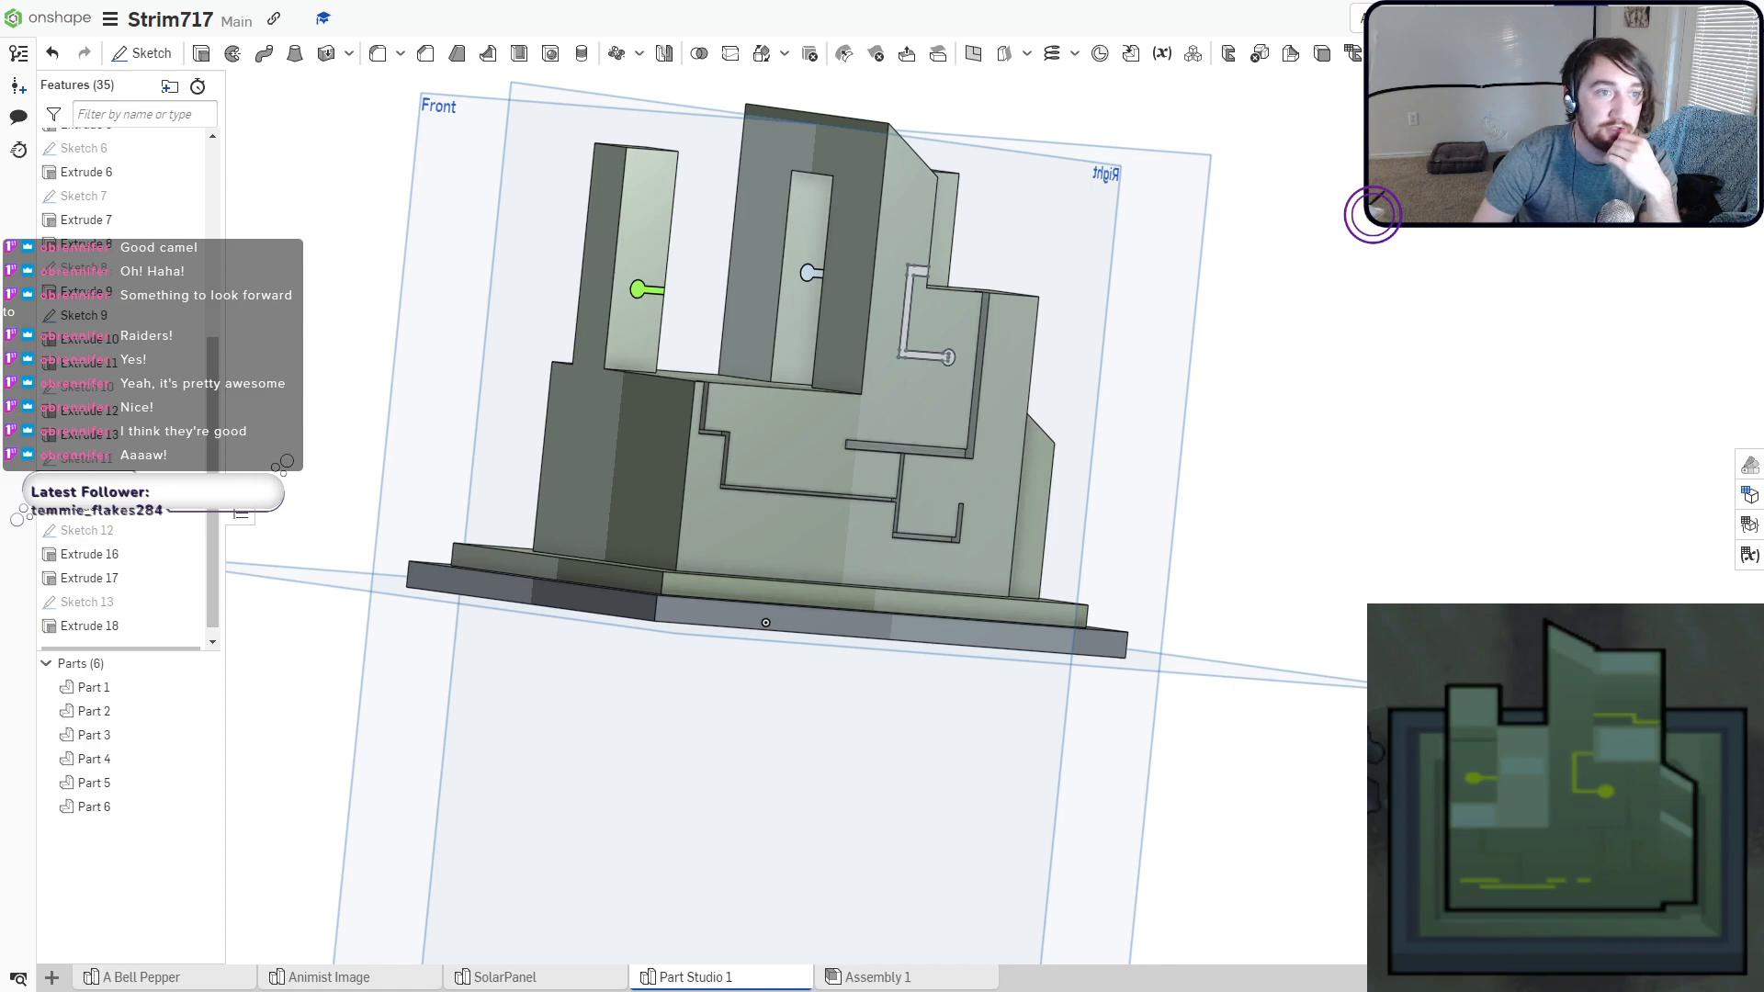
pyautogui.click(1690, 139)
pyautogui.scroll(4, 834, 389)
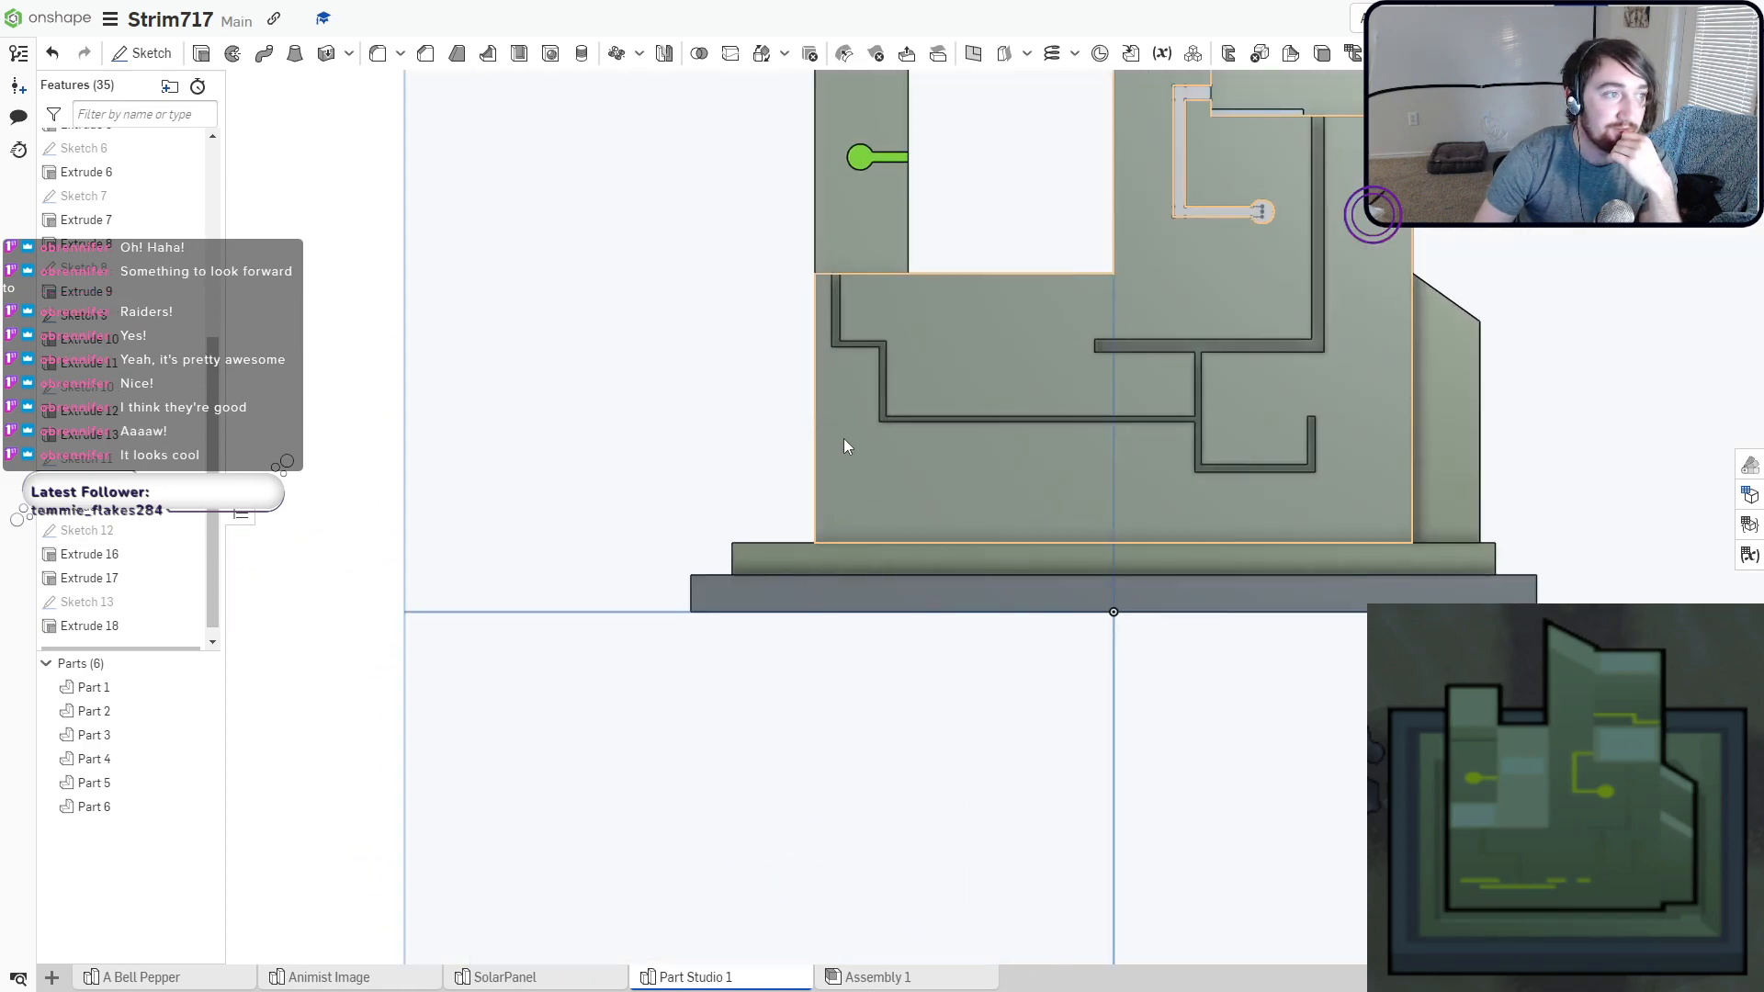
pyautogui.click(161, 55)
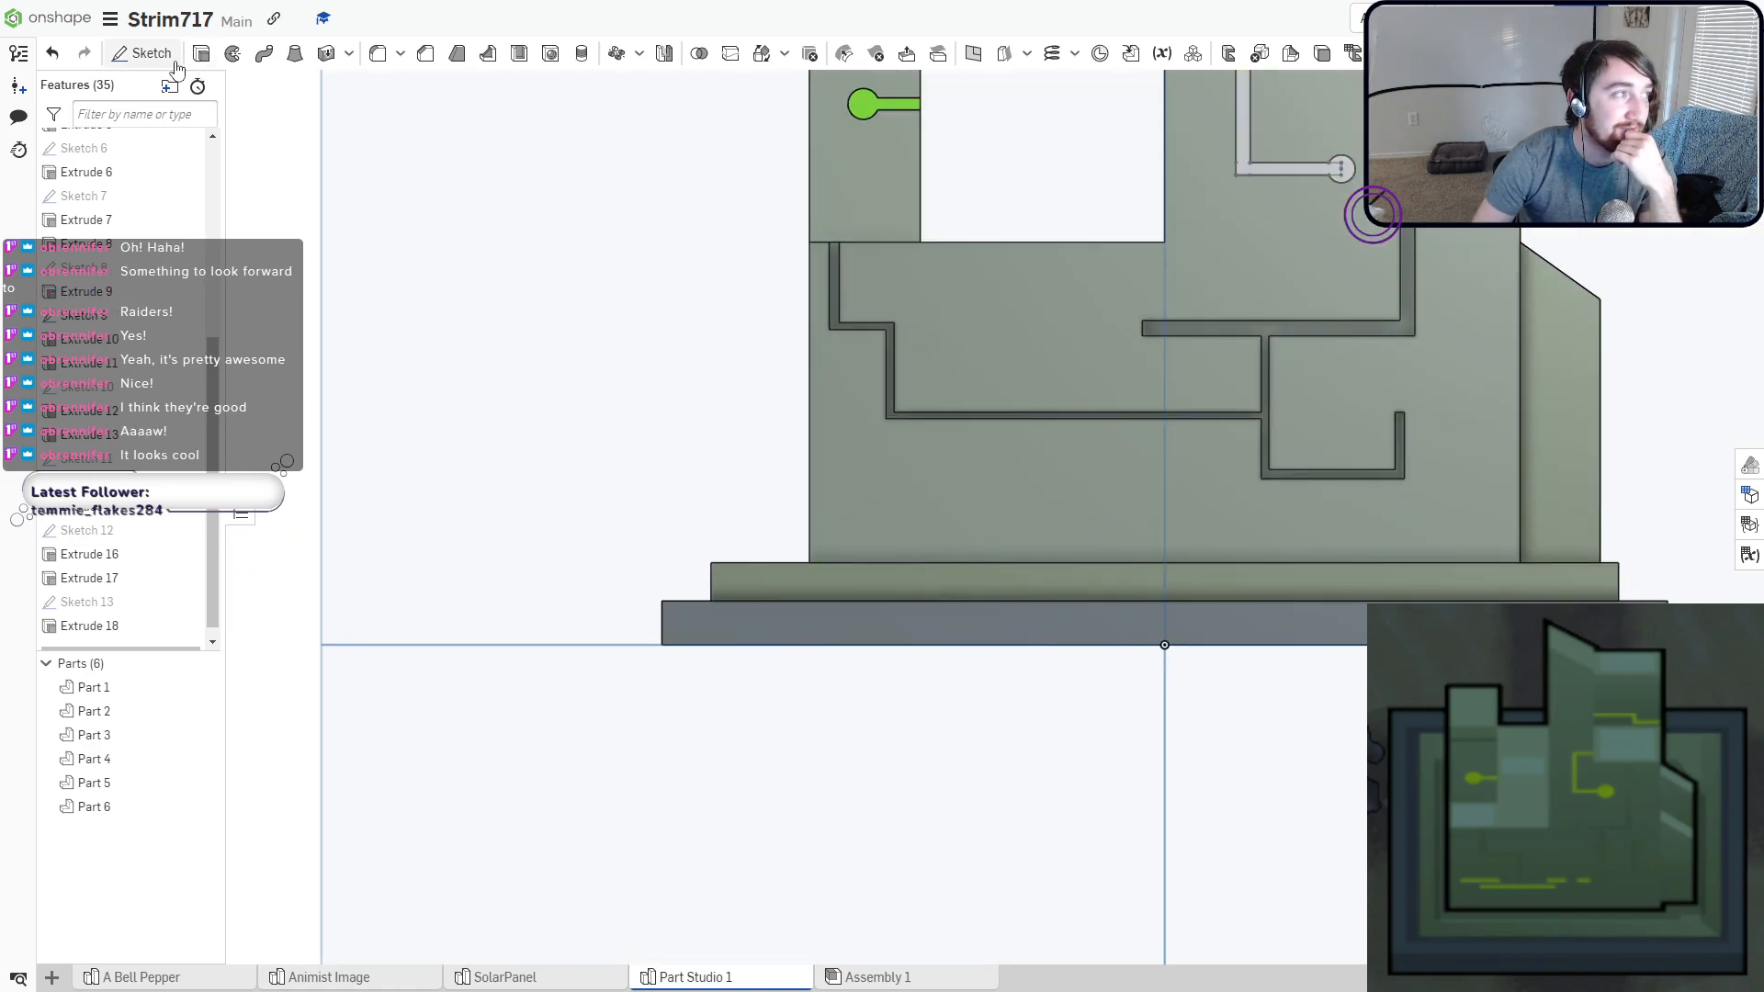
pyautogui.click(753, 427)
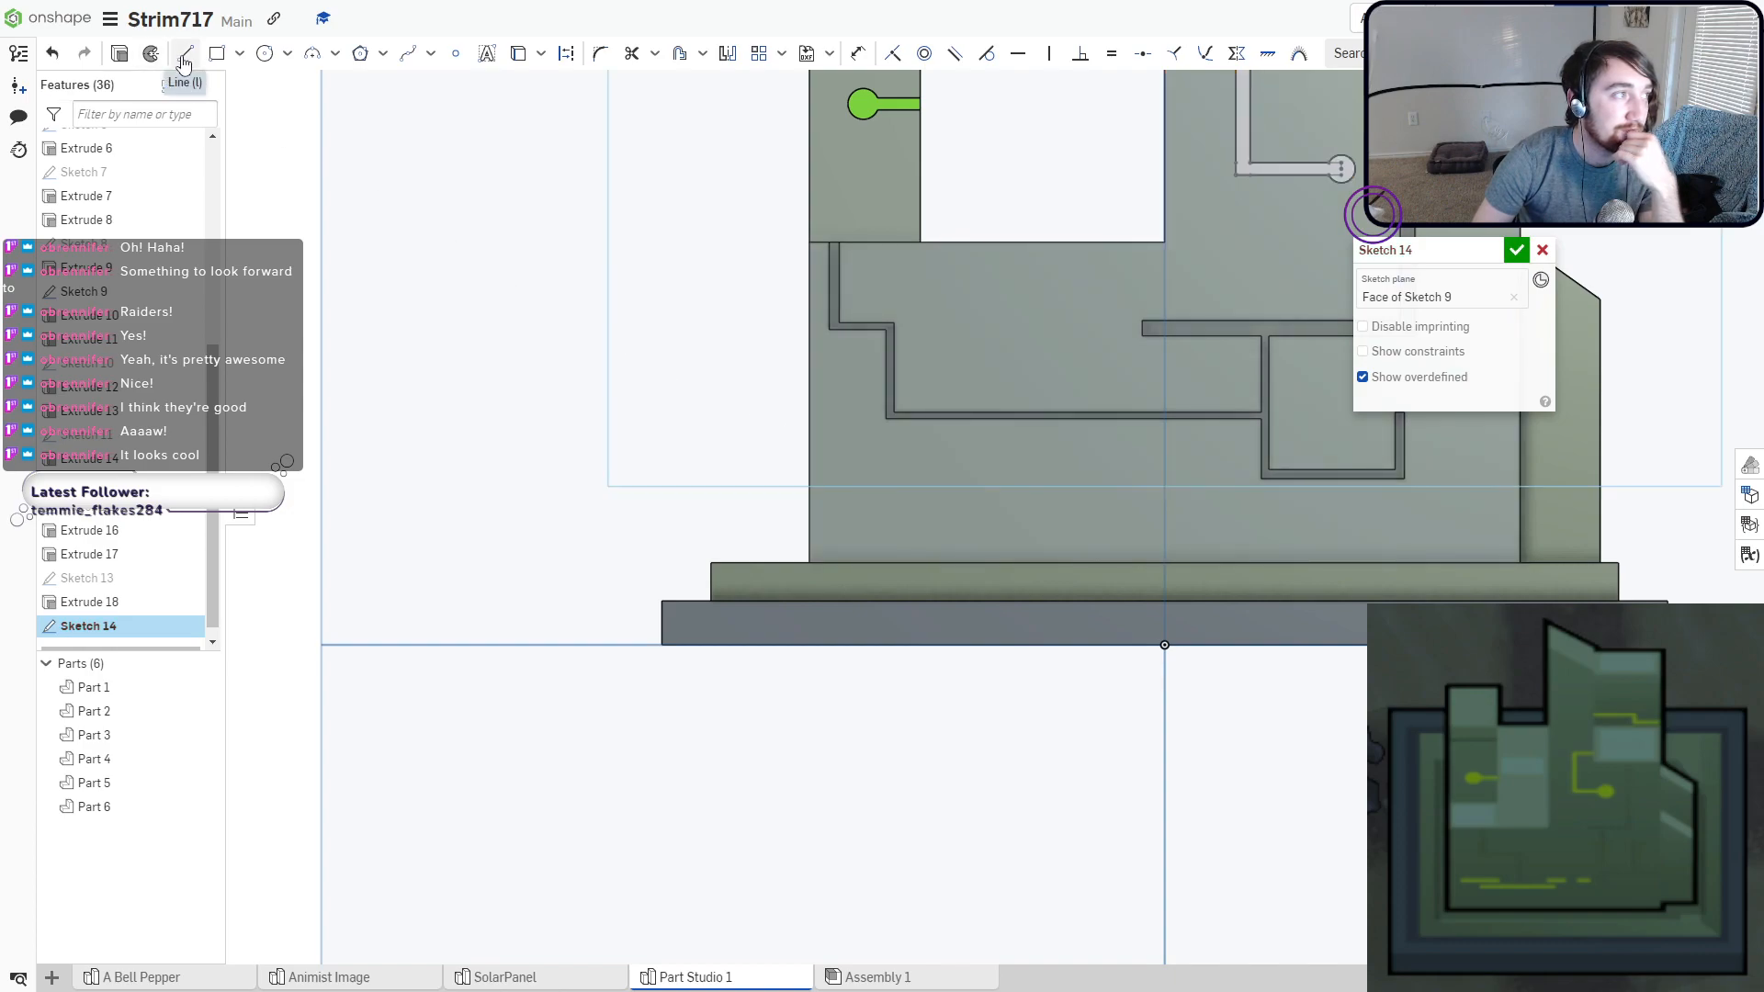
# Sketch a horizontal strip about 1.29 by 0.16 cm from the block's left edge and a short downward strip about 0.15 cm wide at its end.
pyautogui.click(217, 53)
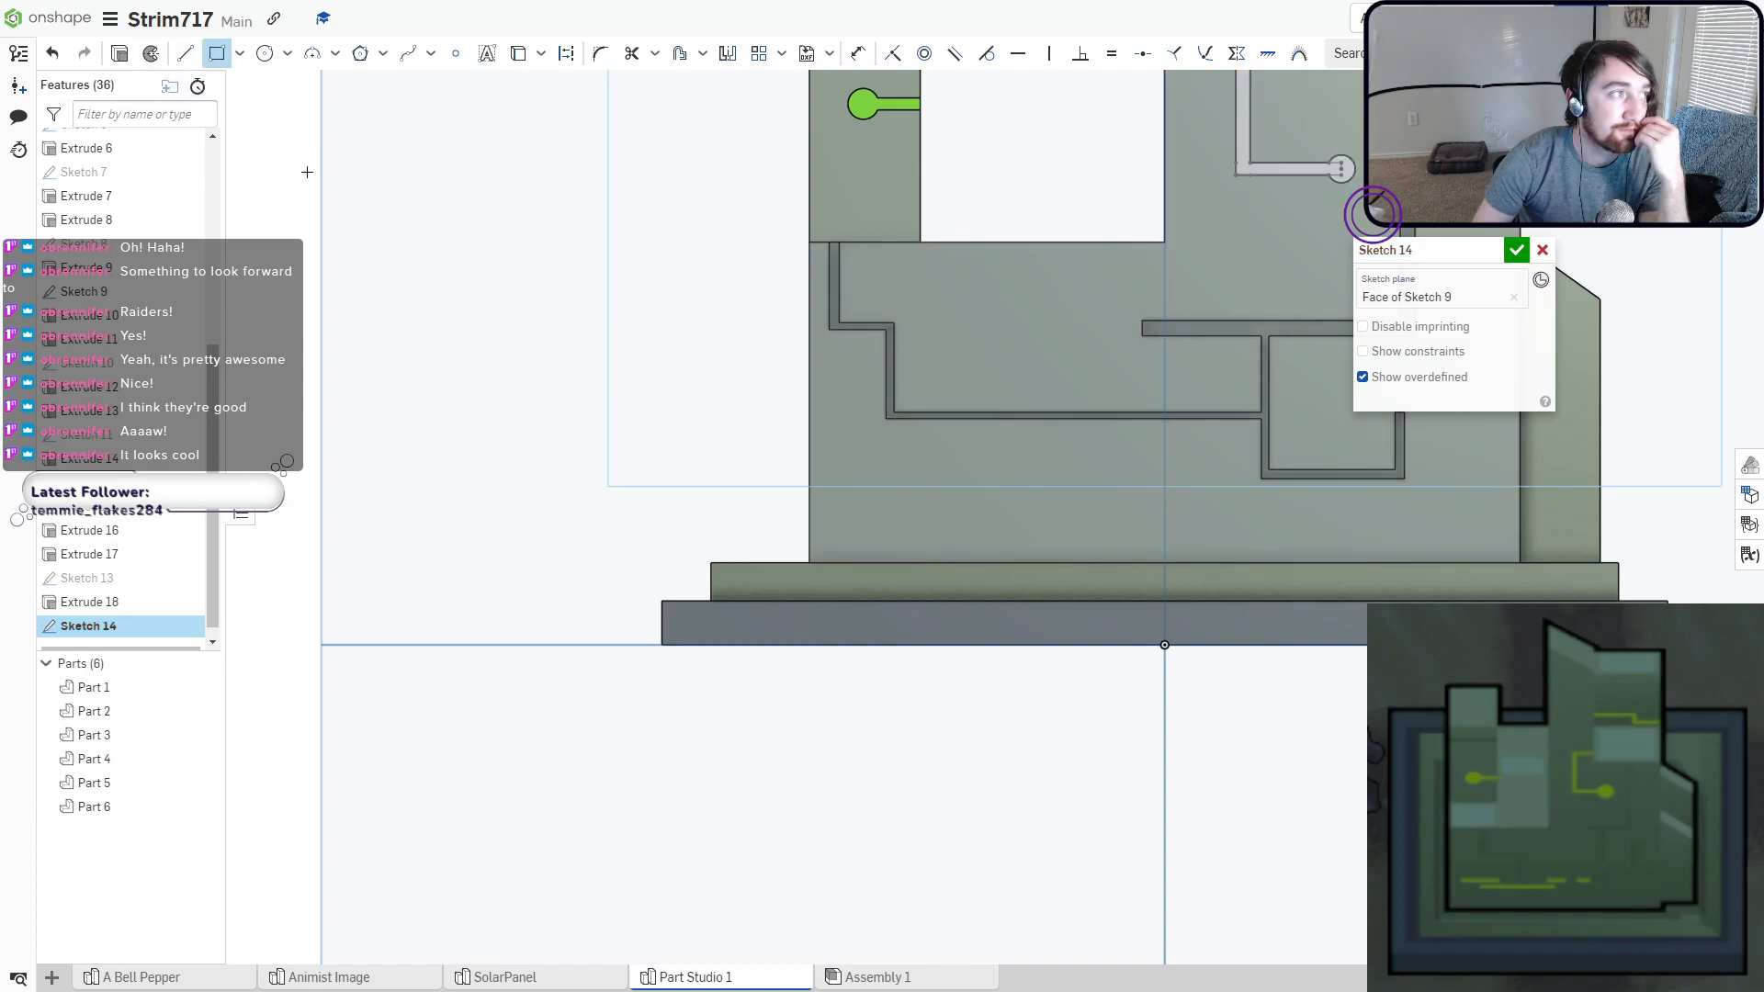
pyautogui.click(807, 461)
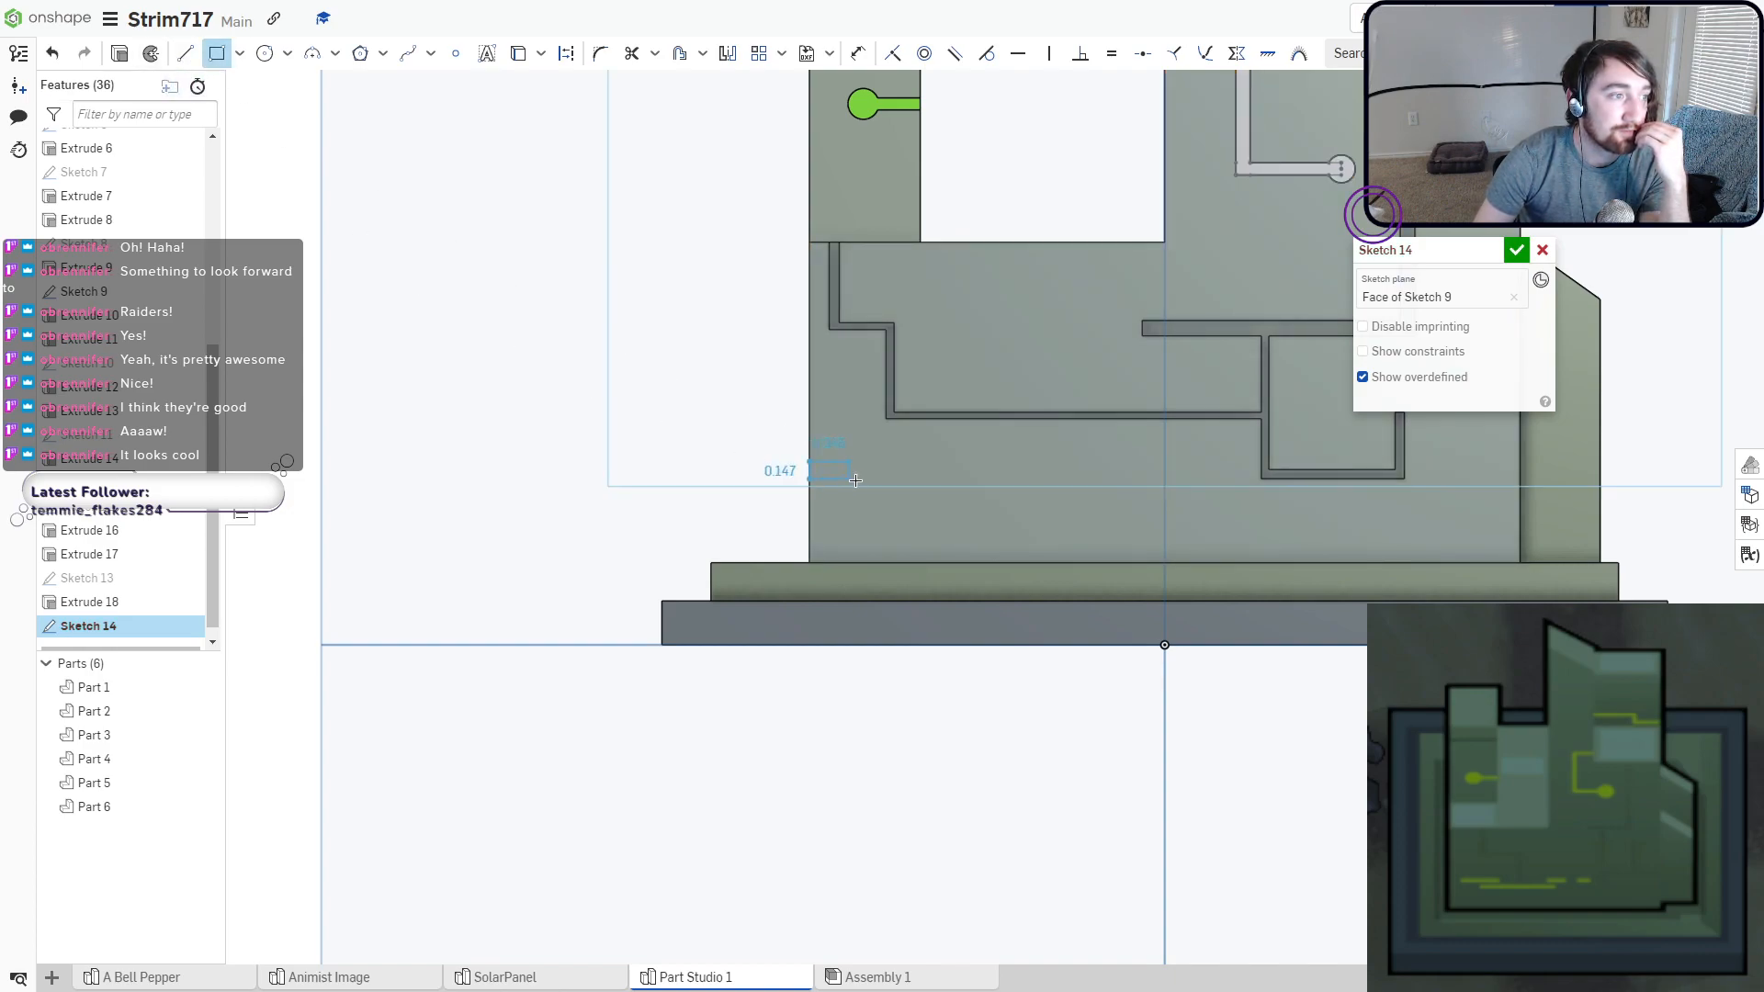
pyautogui.click(956, 480)
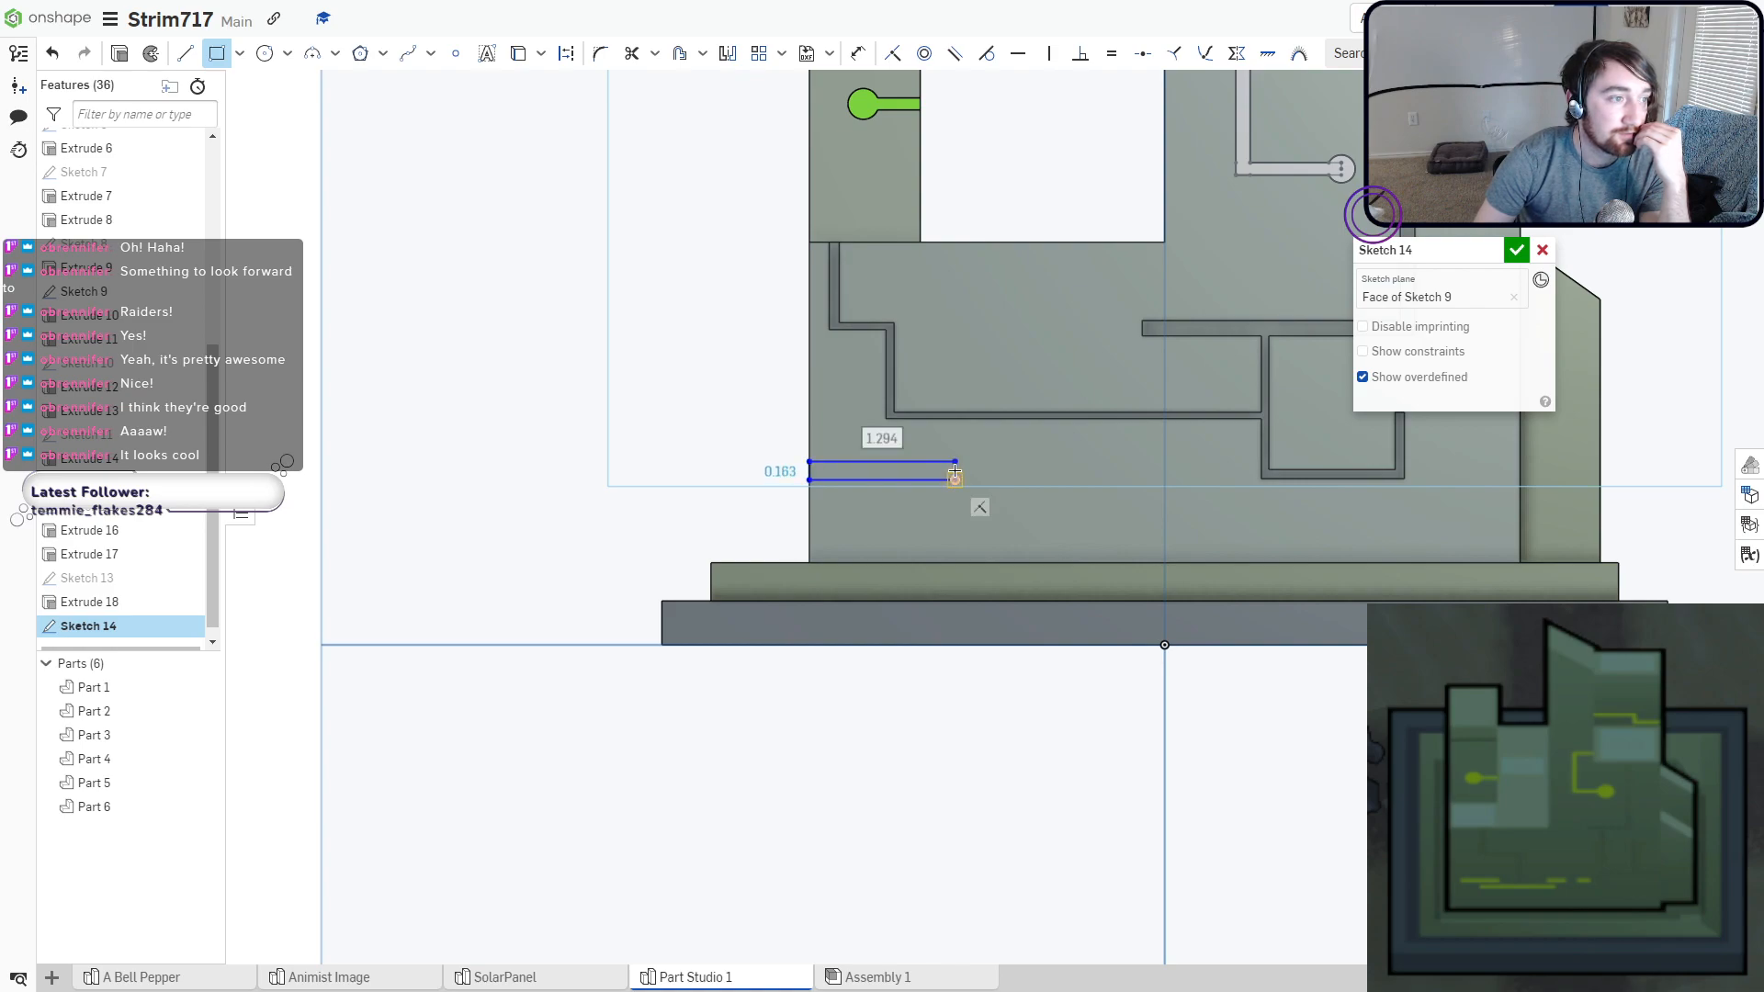
pyautogui.click(955, 462)
pyautogui.click(938, 513)
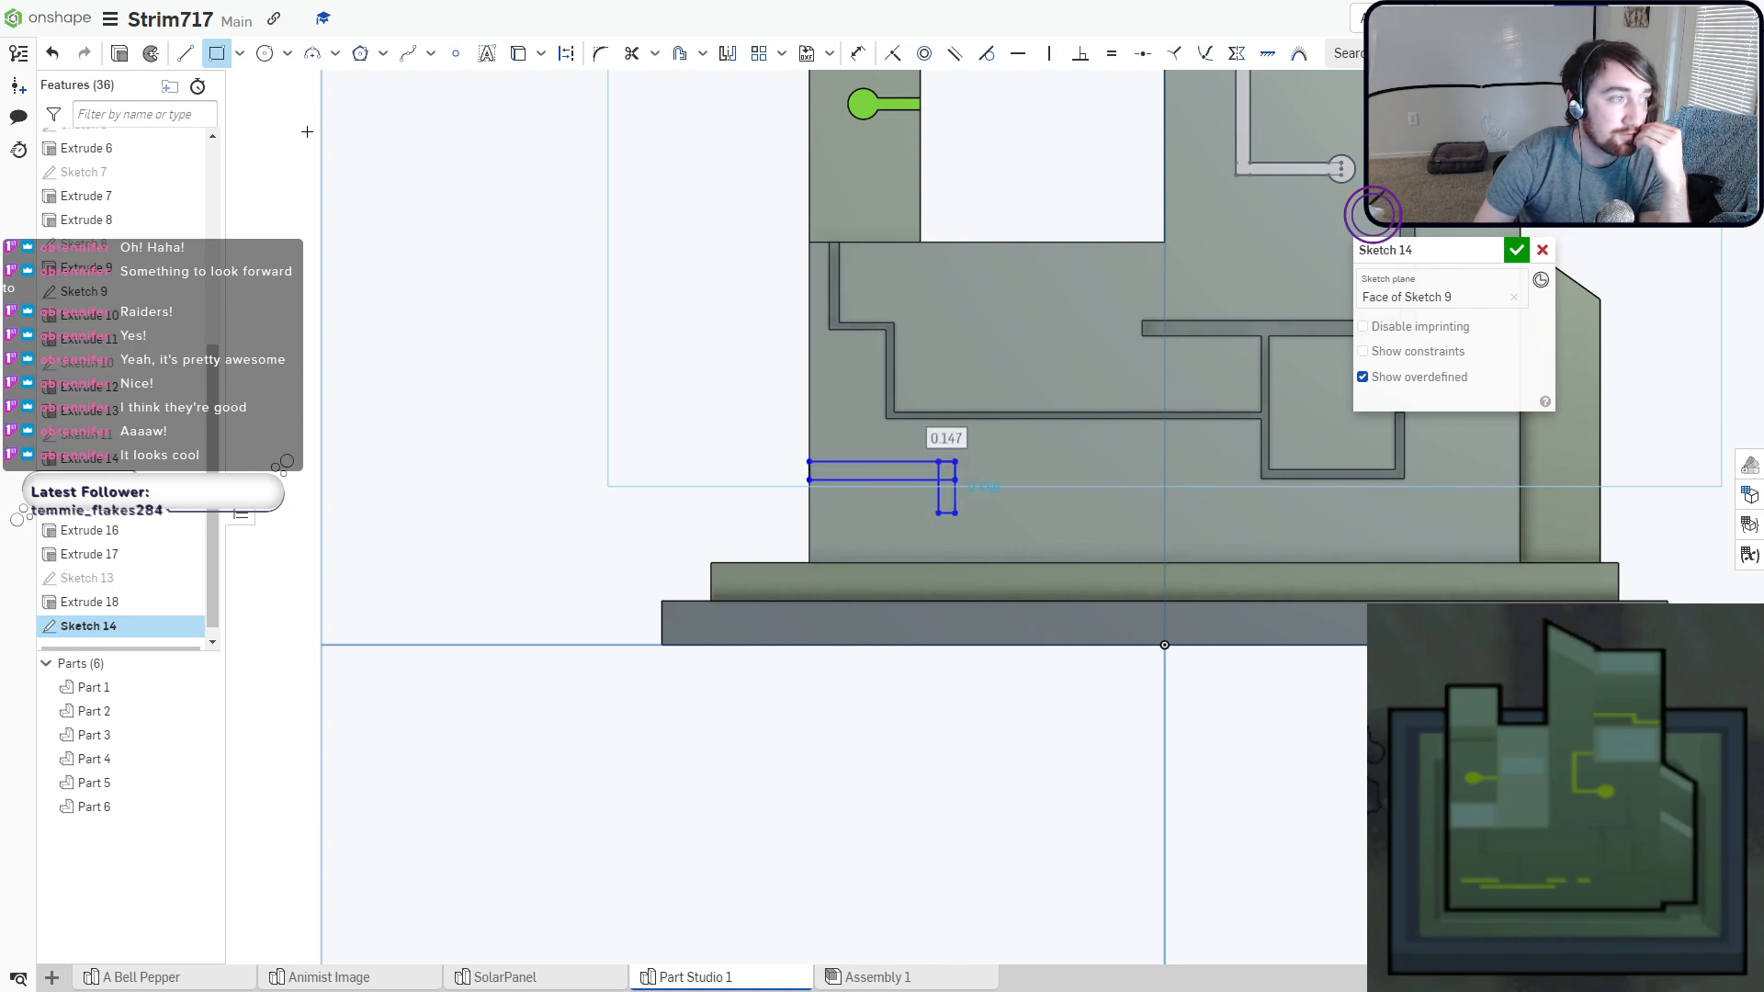
# Sketch a circle centred on the lower end of the short vertical strip and finish the sketch.
pyautogui.press('c')
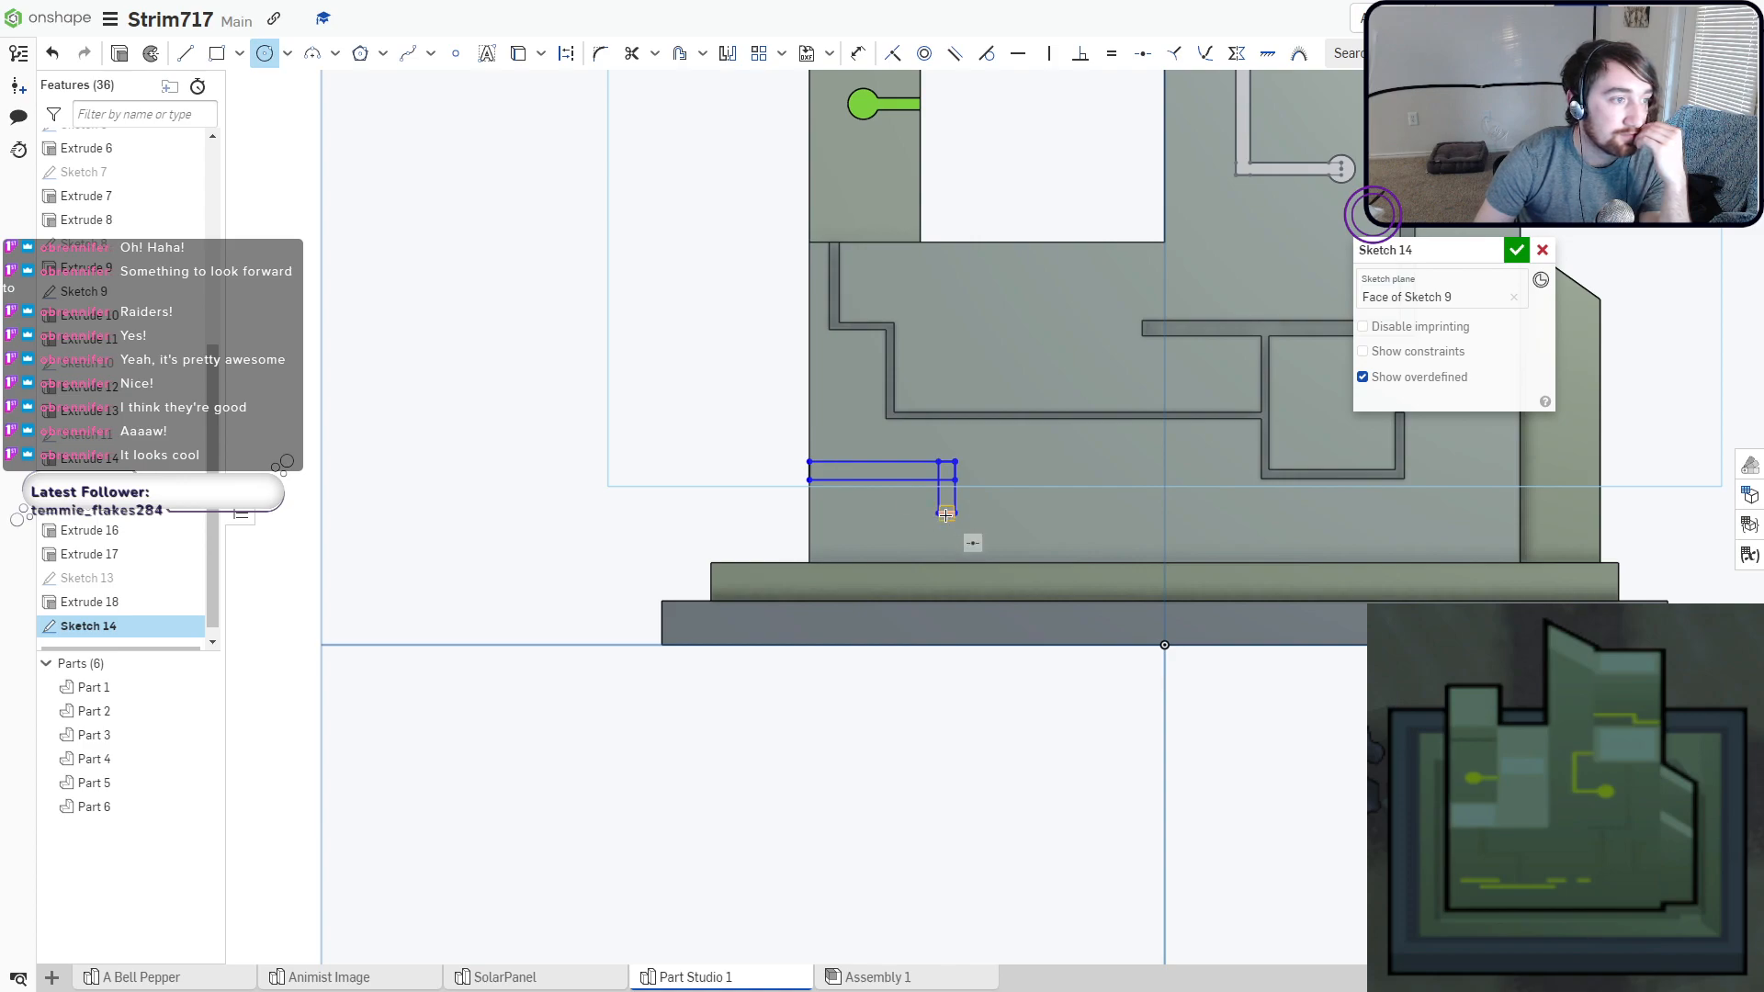
pyautogui.scroll(4, 947, 516)
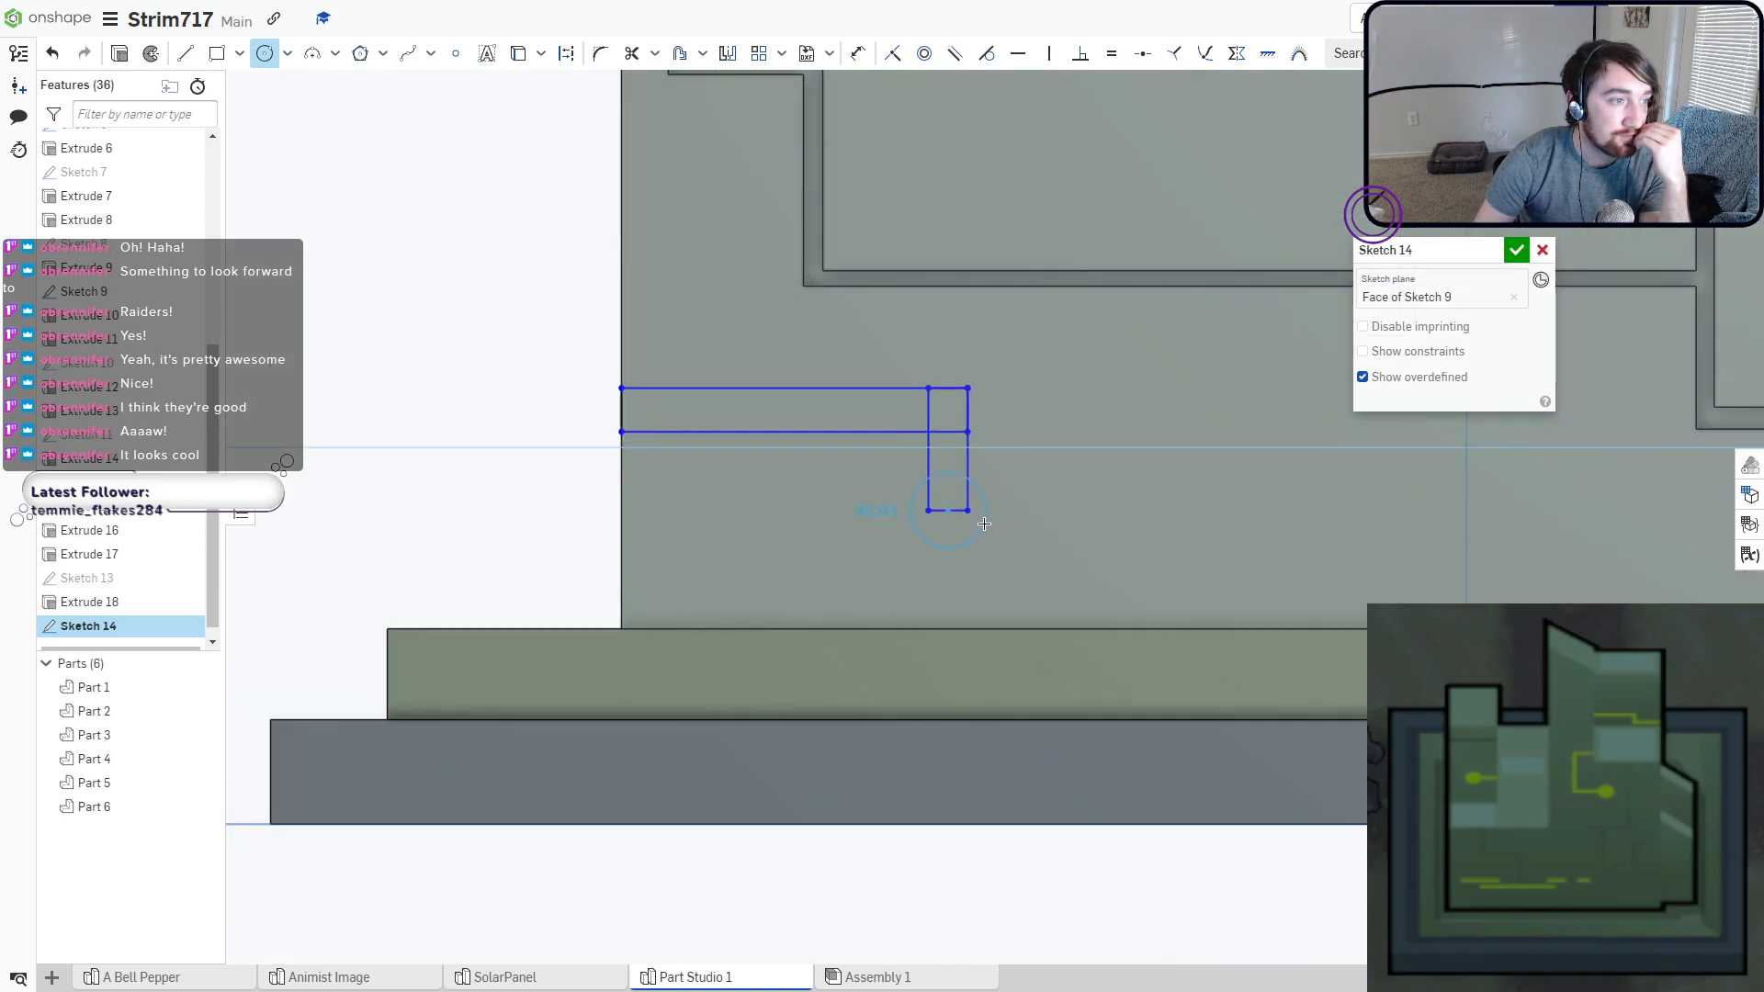
pyautogui.click(984, 523)
pyautogui.click(1516, 250)
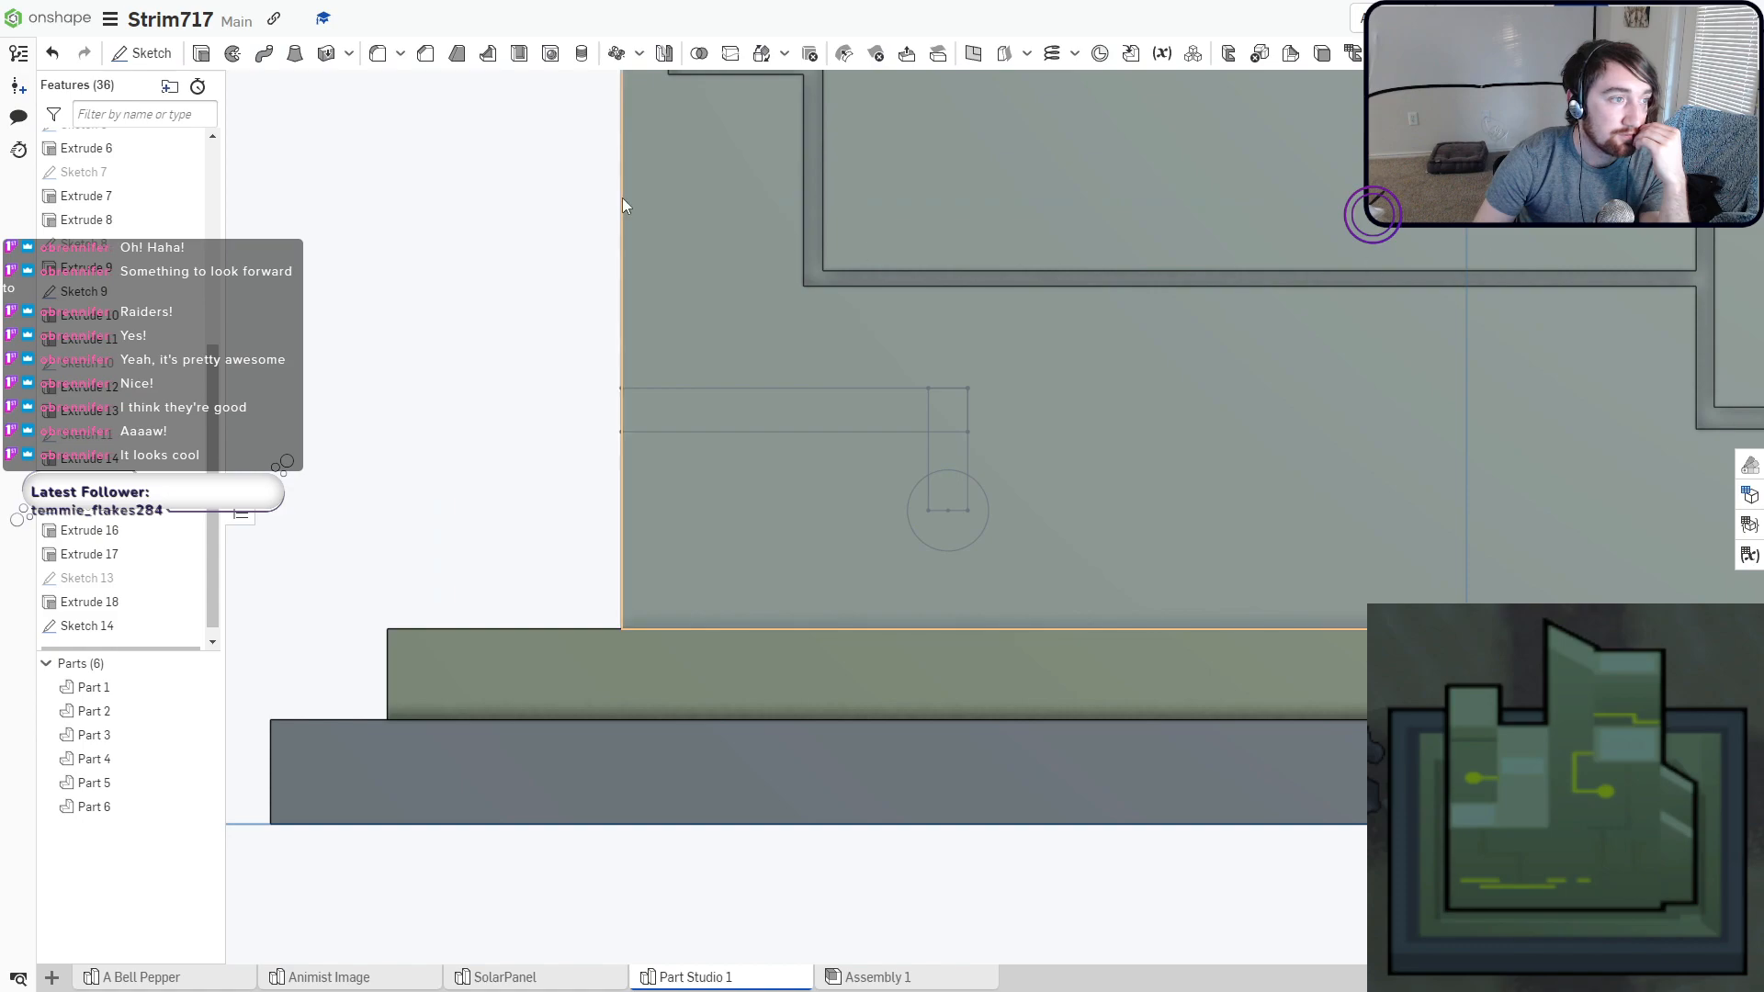
# Reopen the strip-and-circle sketch, trim the inner lines where its shapes overlap, and finish it again.
pyautogui.doubleClick(90, 627)
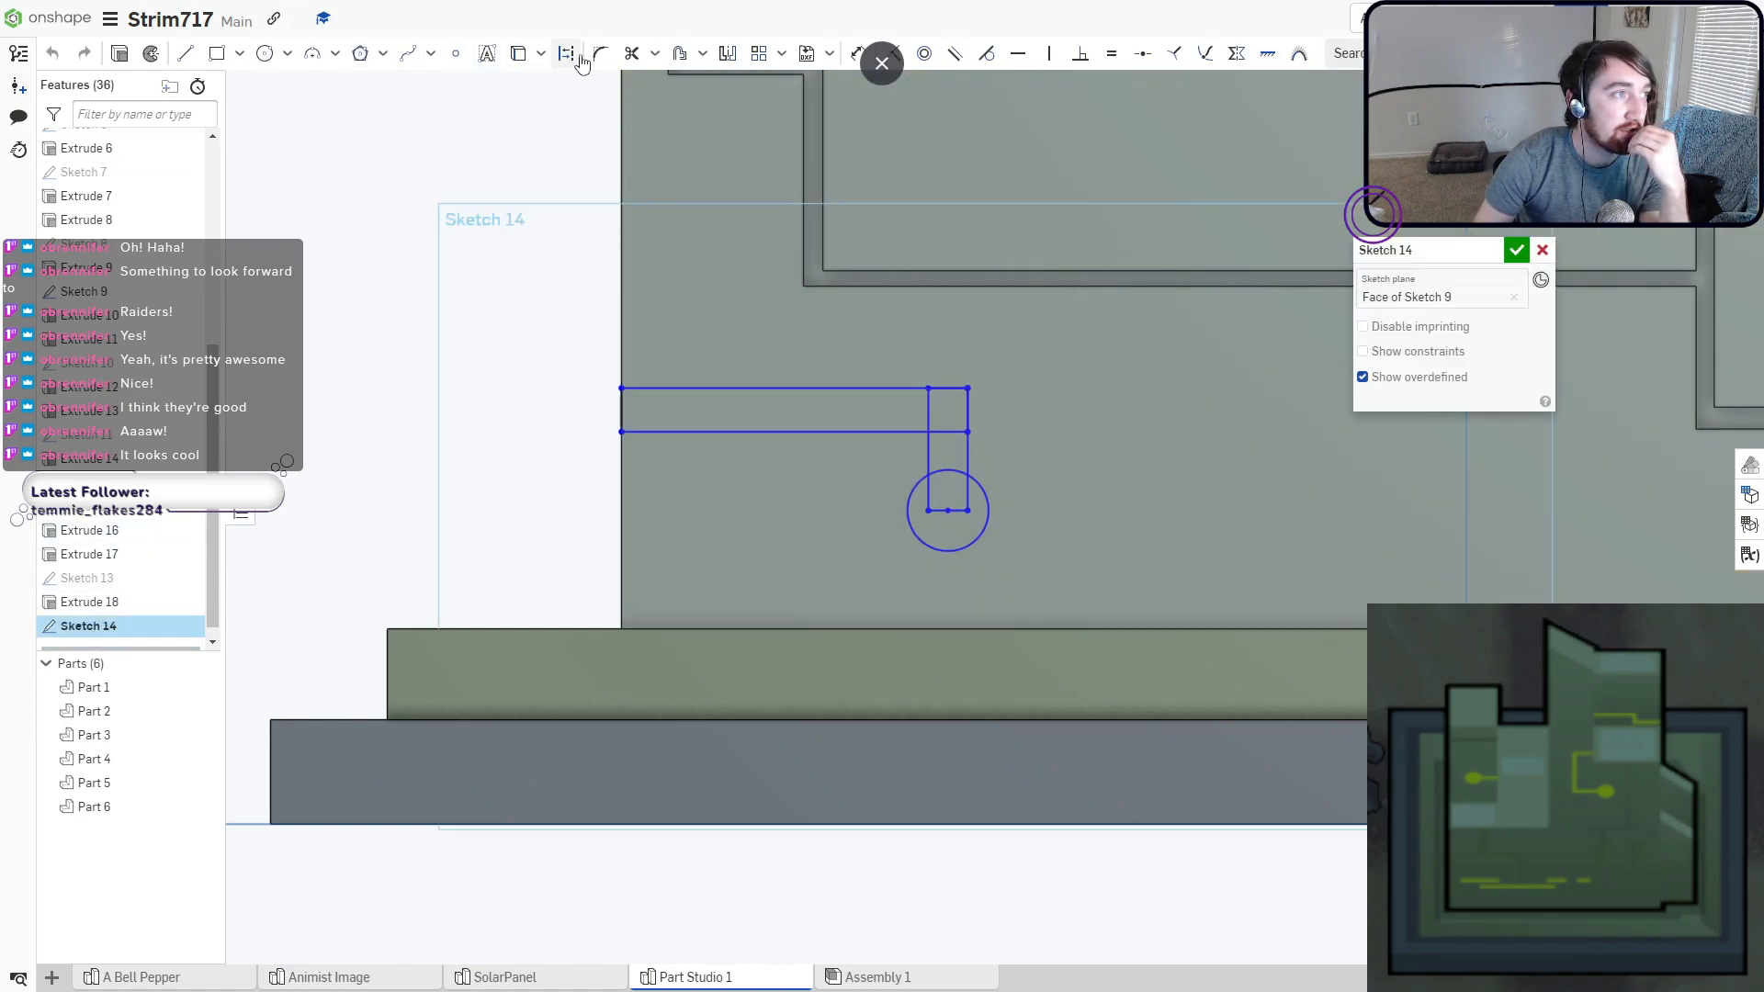
pyautogui.click(631, 52)
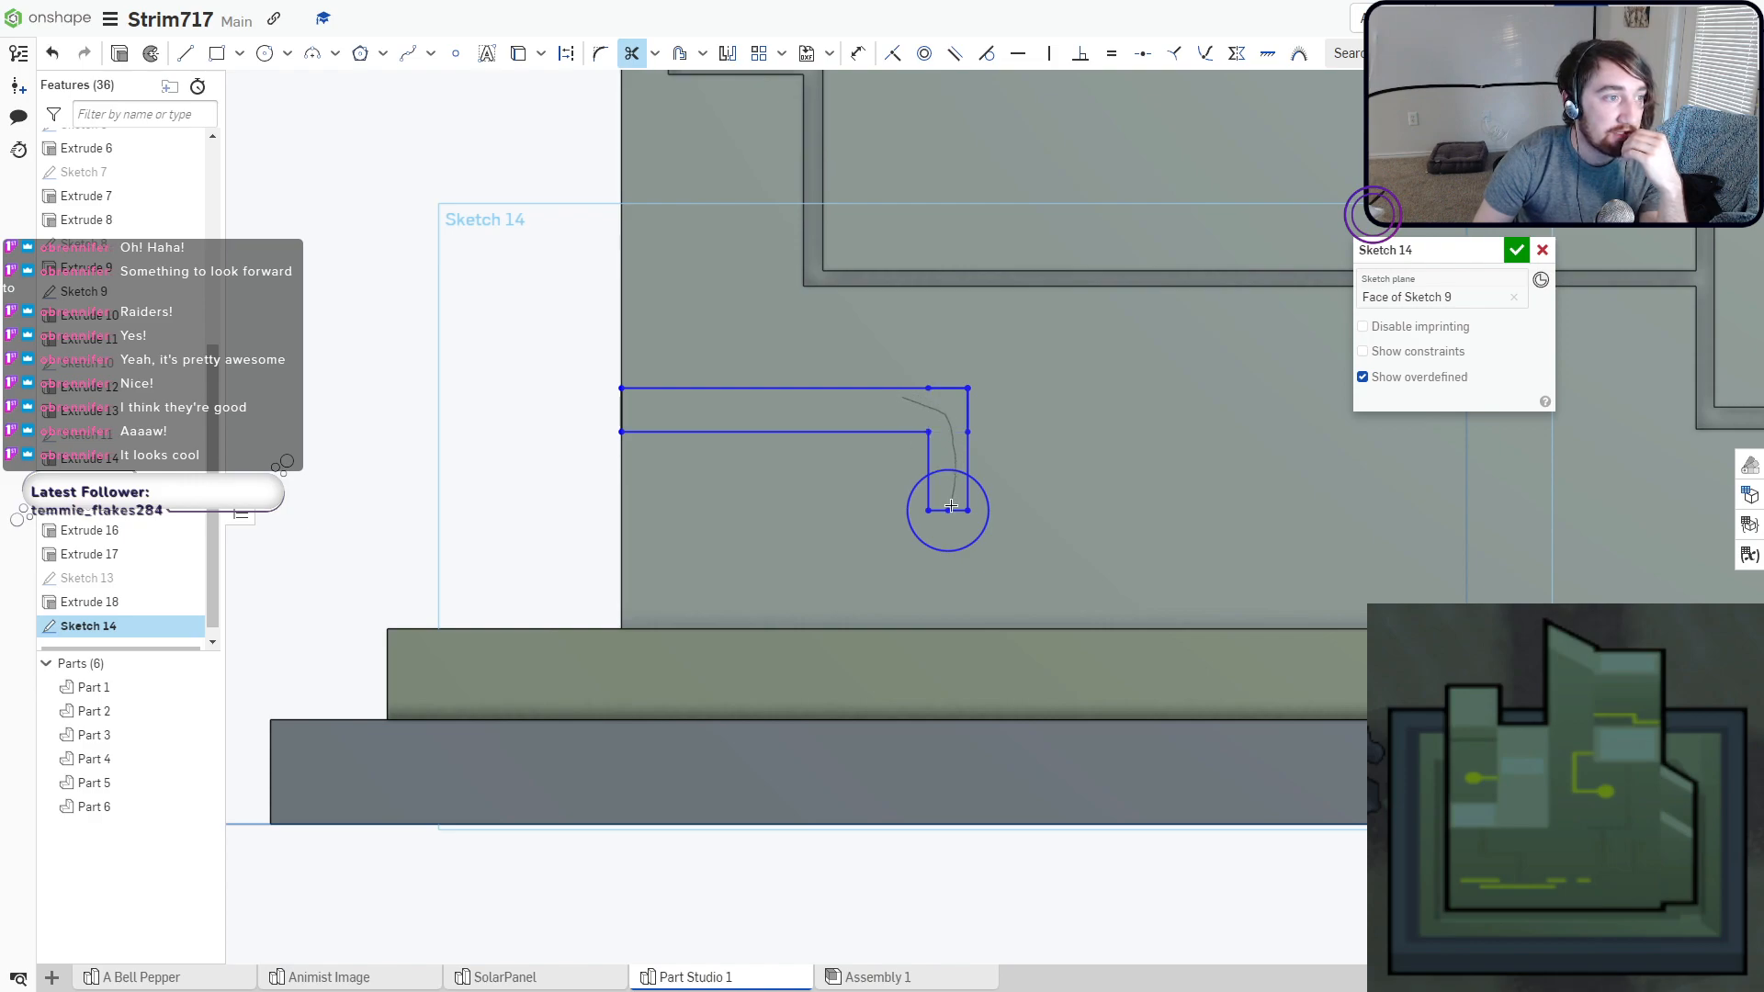
pyautogui.click(1516, 250)
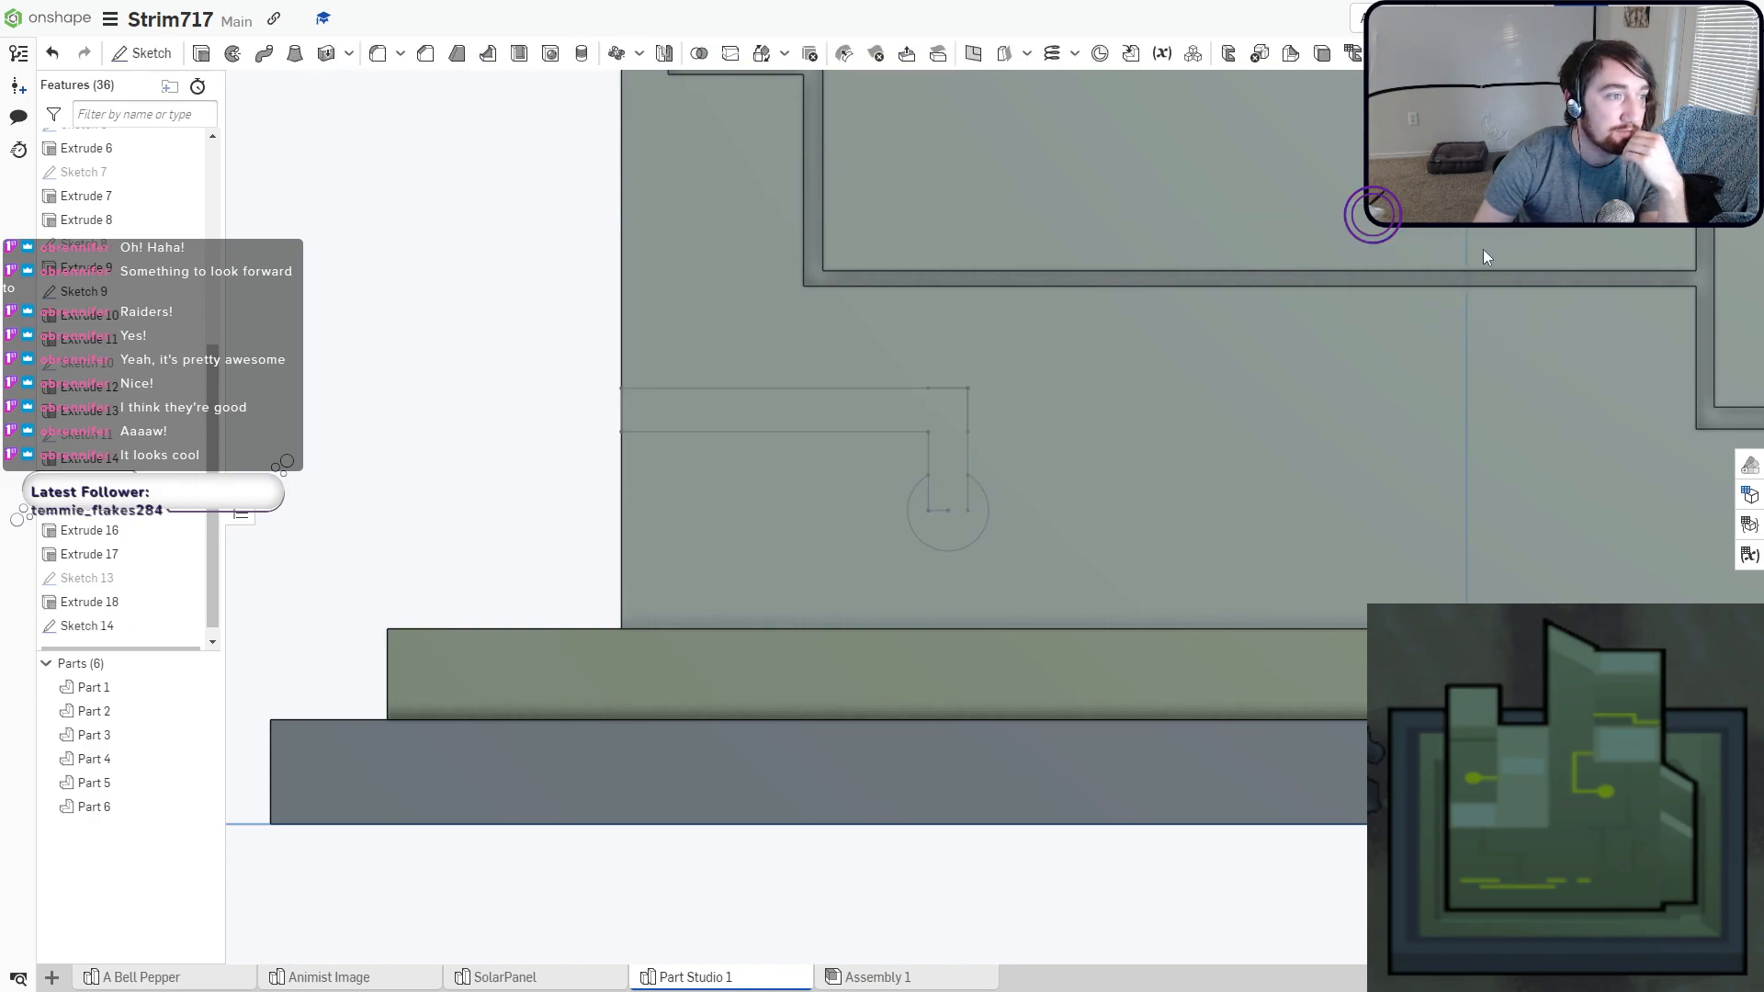
# Cut the strip-and-circle profile 2.25 cm deep into the main block's front face with a Remove extrude.
pyautogui.click(202, 55)
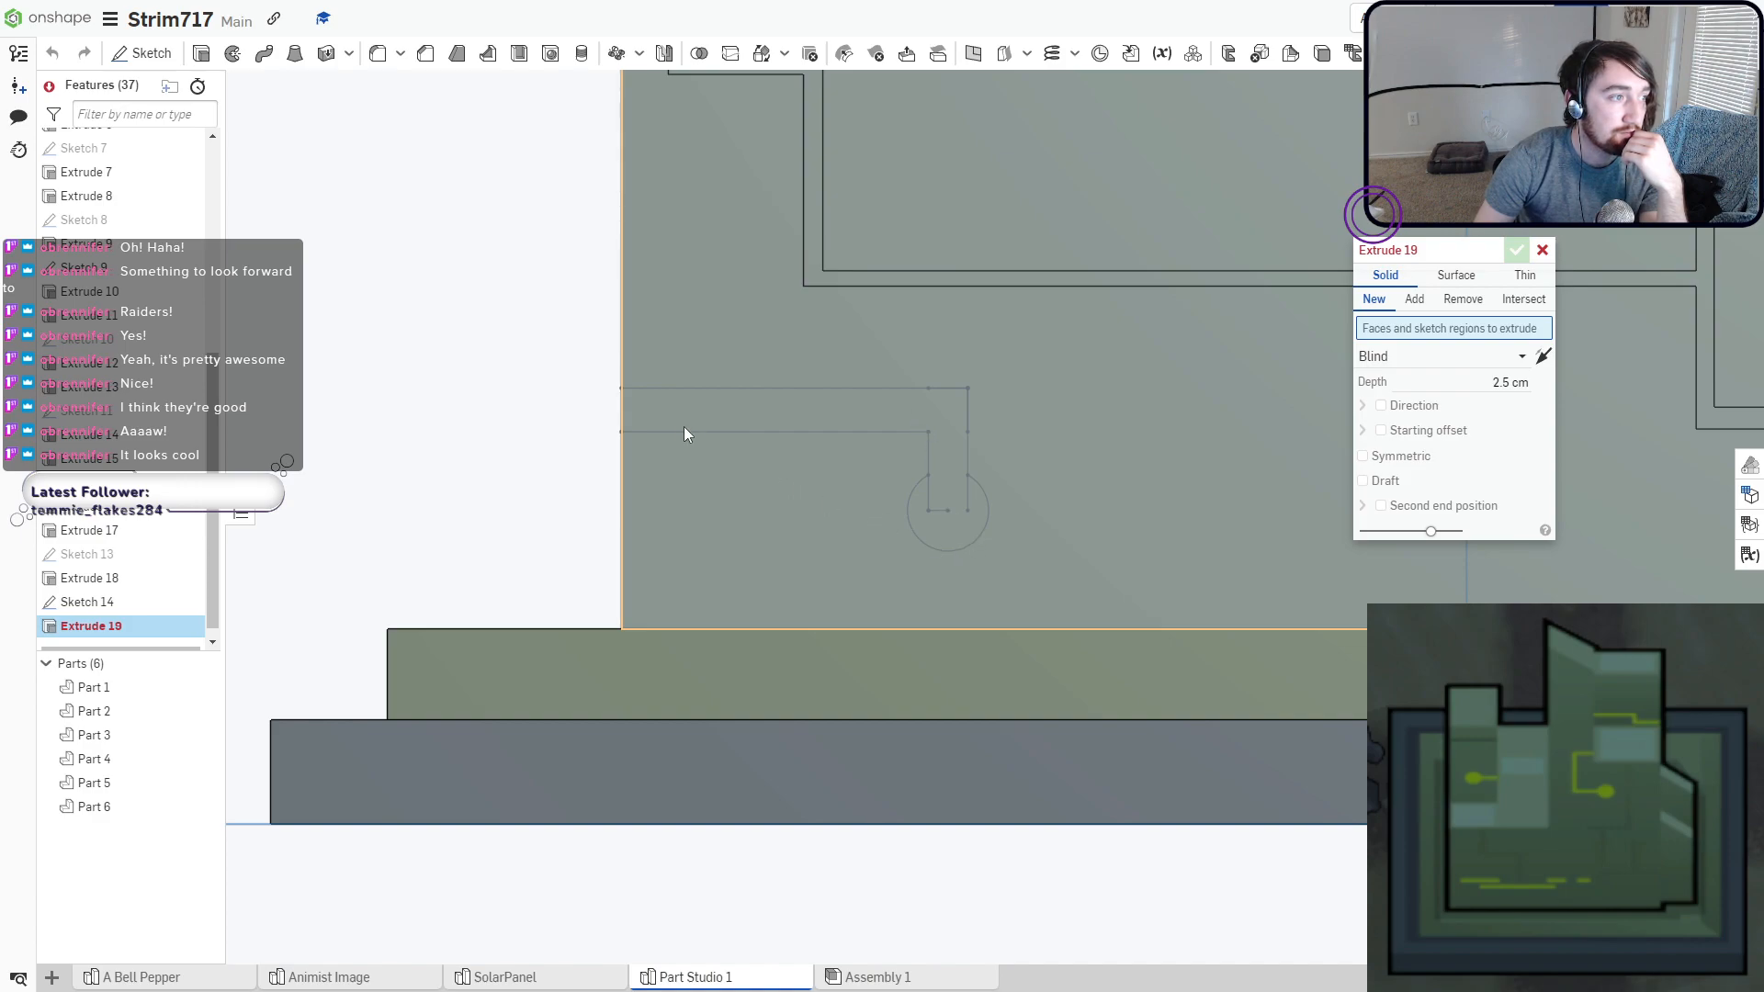
pyautogui.moveTo(577, 415)
pyautogui.mouseDown(button='right')
pyautogui.moveTo(659, 439)
pyautogui.moveTo(631, 400)
pyautogui.mouseUp(button='right')
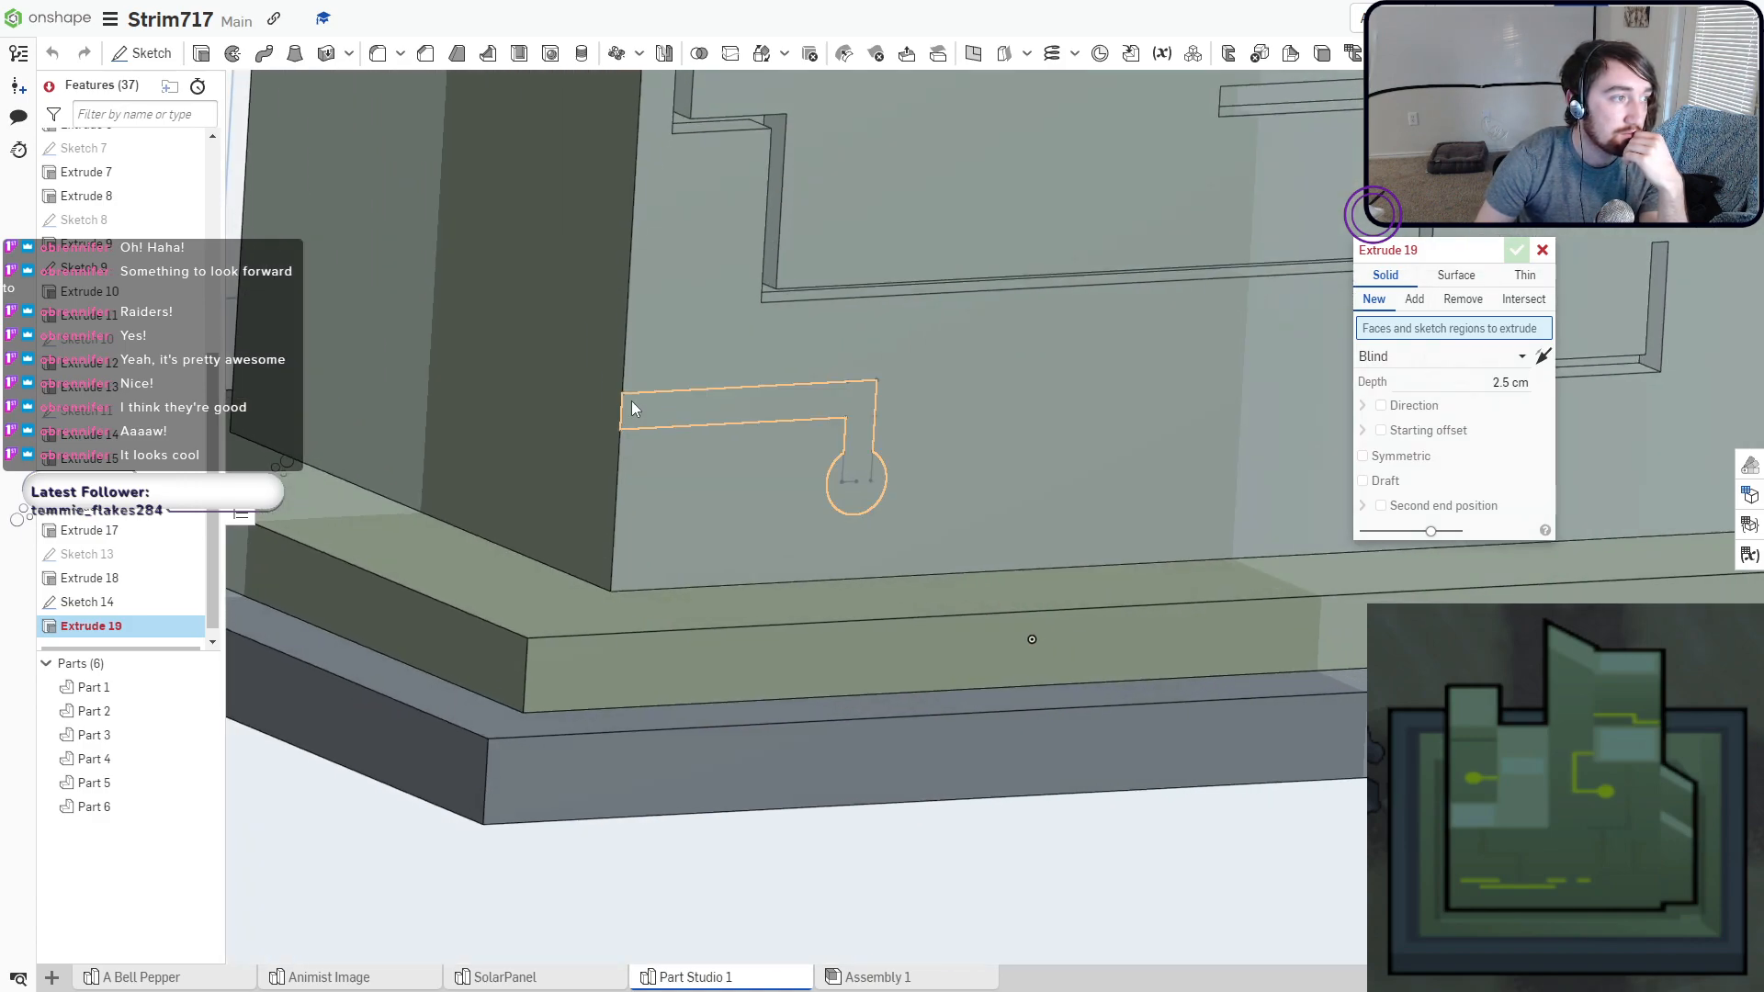
pyautogui.click(632, 404)
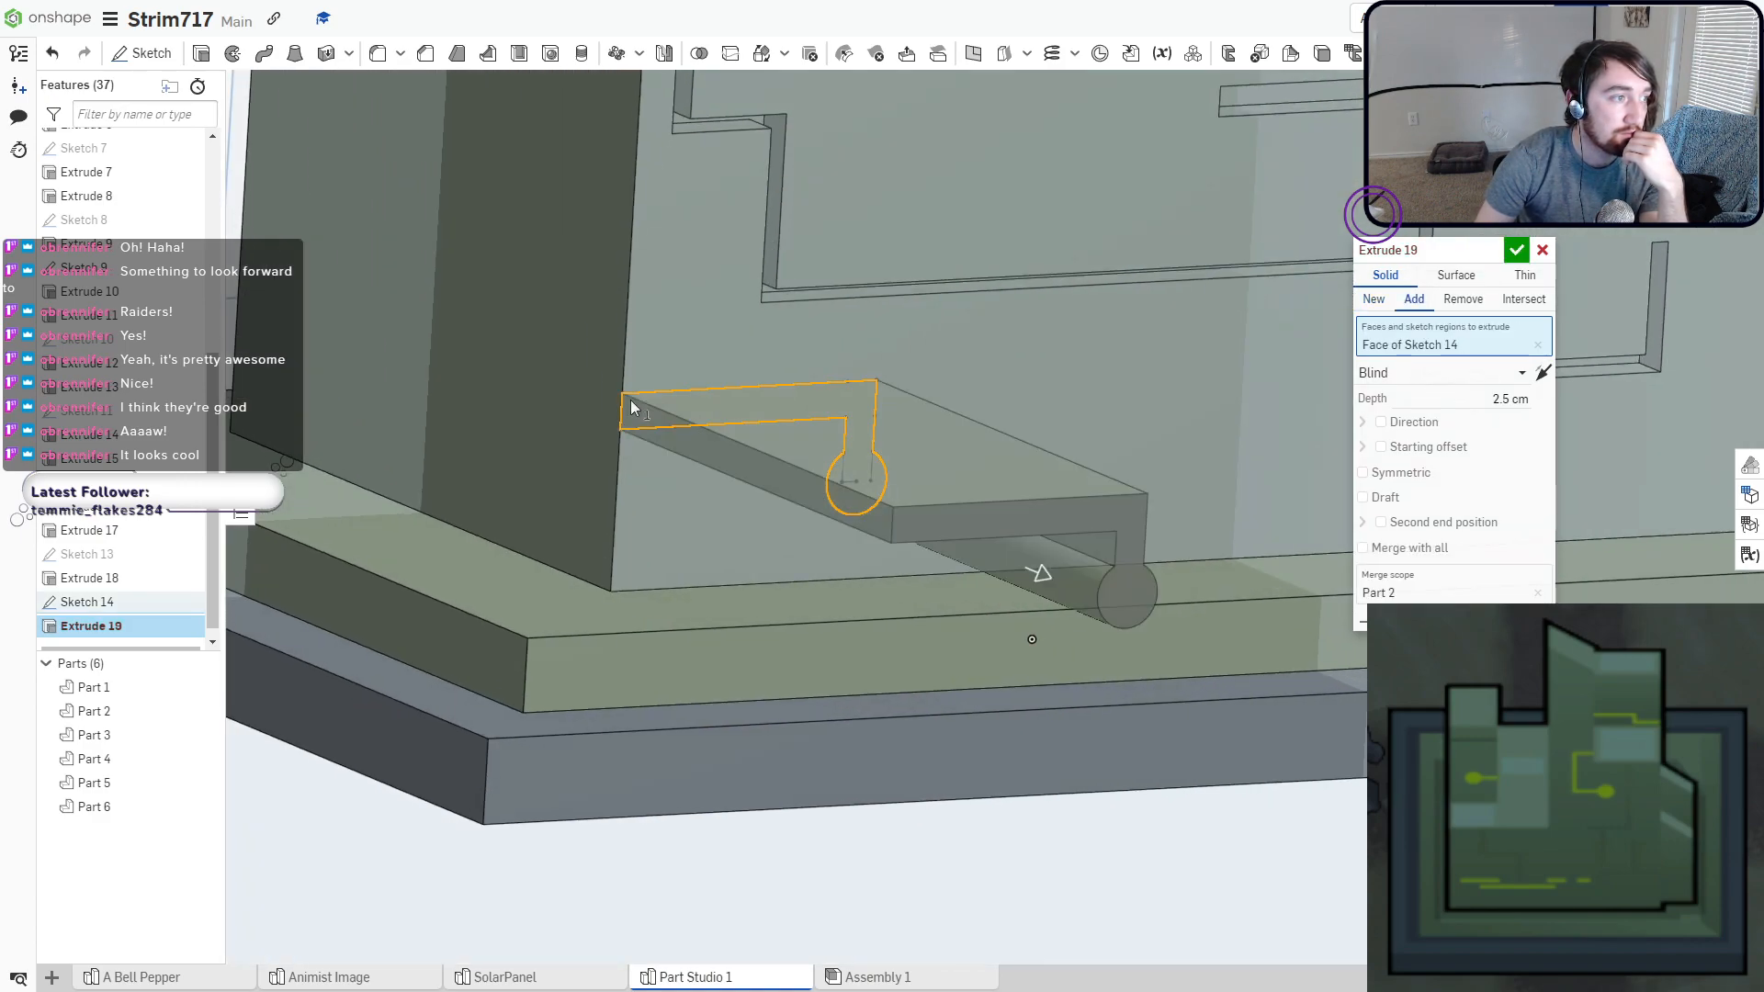
pyautogui.click(1463, 300)
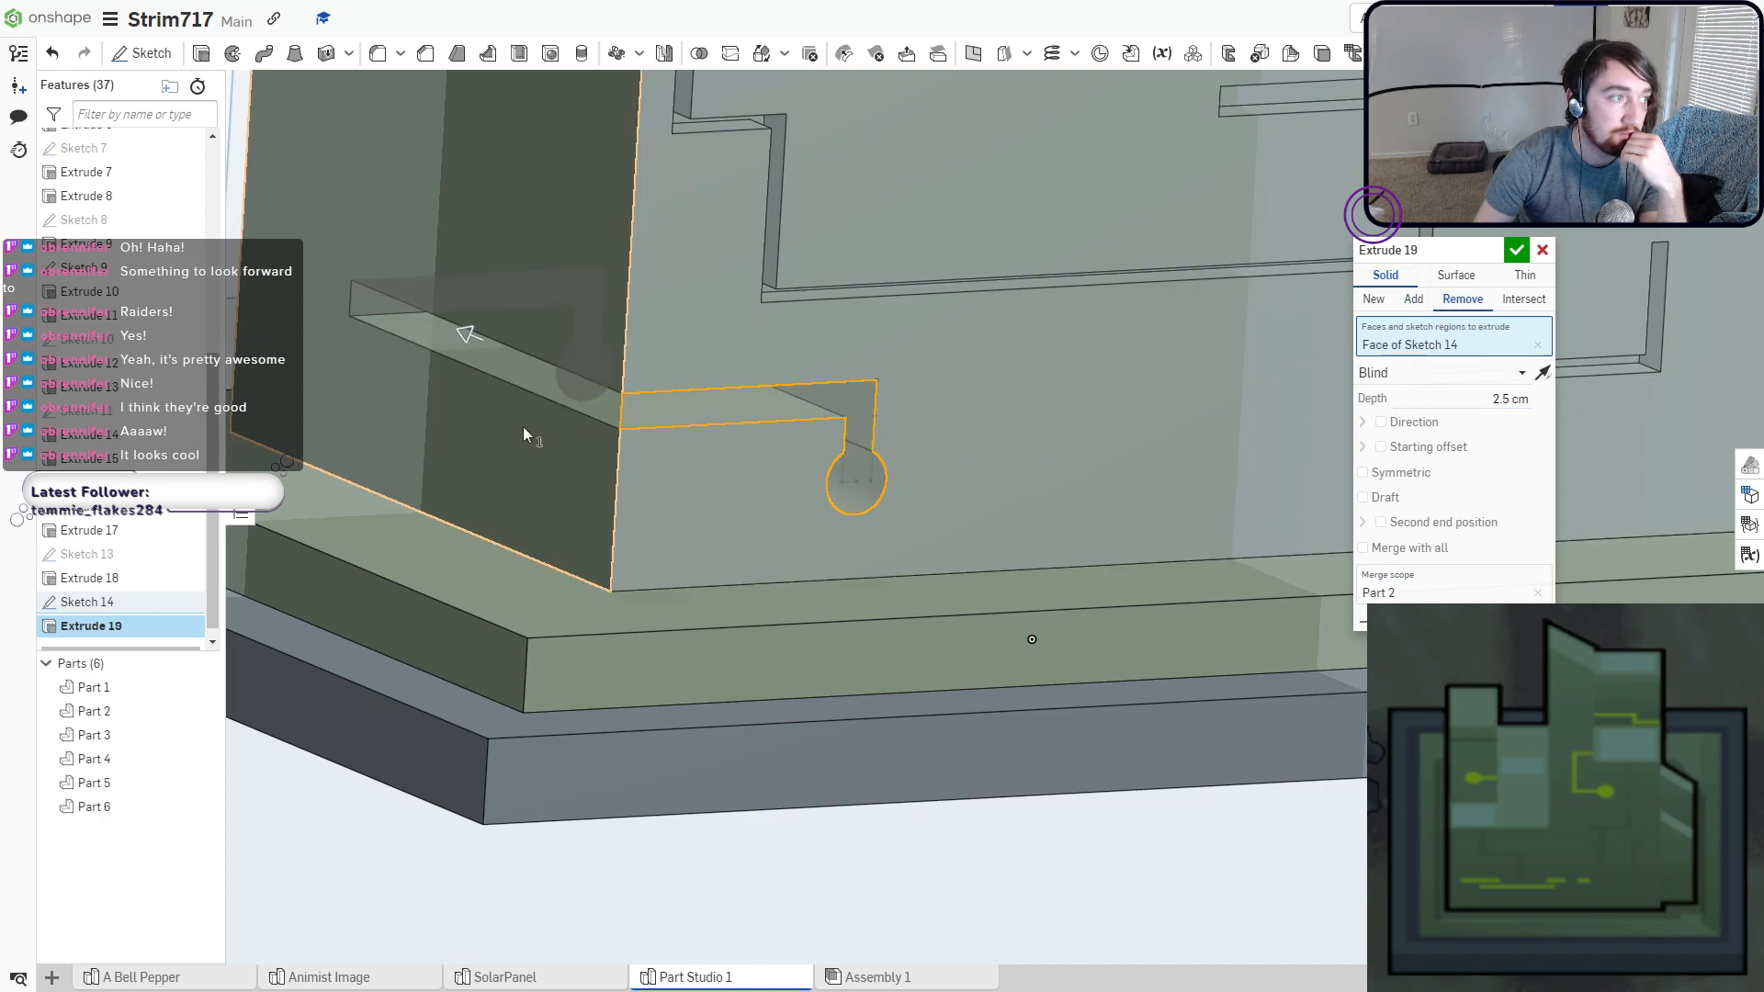
pyautogui.moveTo(522, 427); pyautogui.dragTo(536, 419, button='right')
pyautogui.scroll(-3, 520, 418)
pyautogui.moveTo(581, 425); pyautogui.dragTo(711, 451, button='middle')
pyautogui.moveTo(508, 419); pyautogui.dragTo(525, 423)
pyautogui.moveTo(880, 454); pyautogui.dragTo(814, 461, button='right')
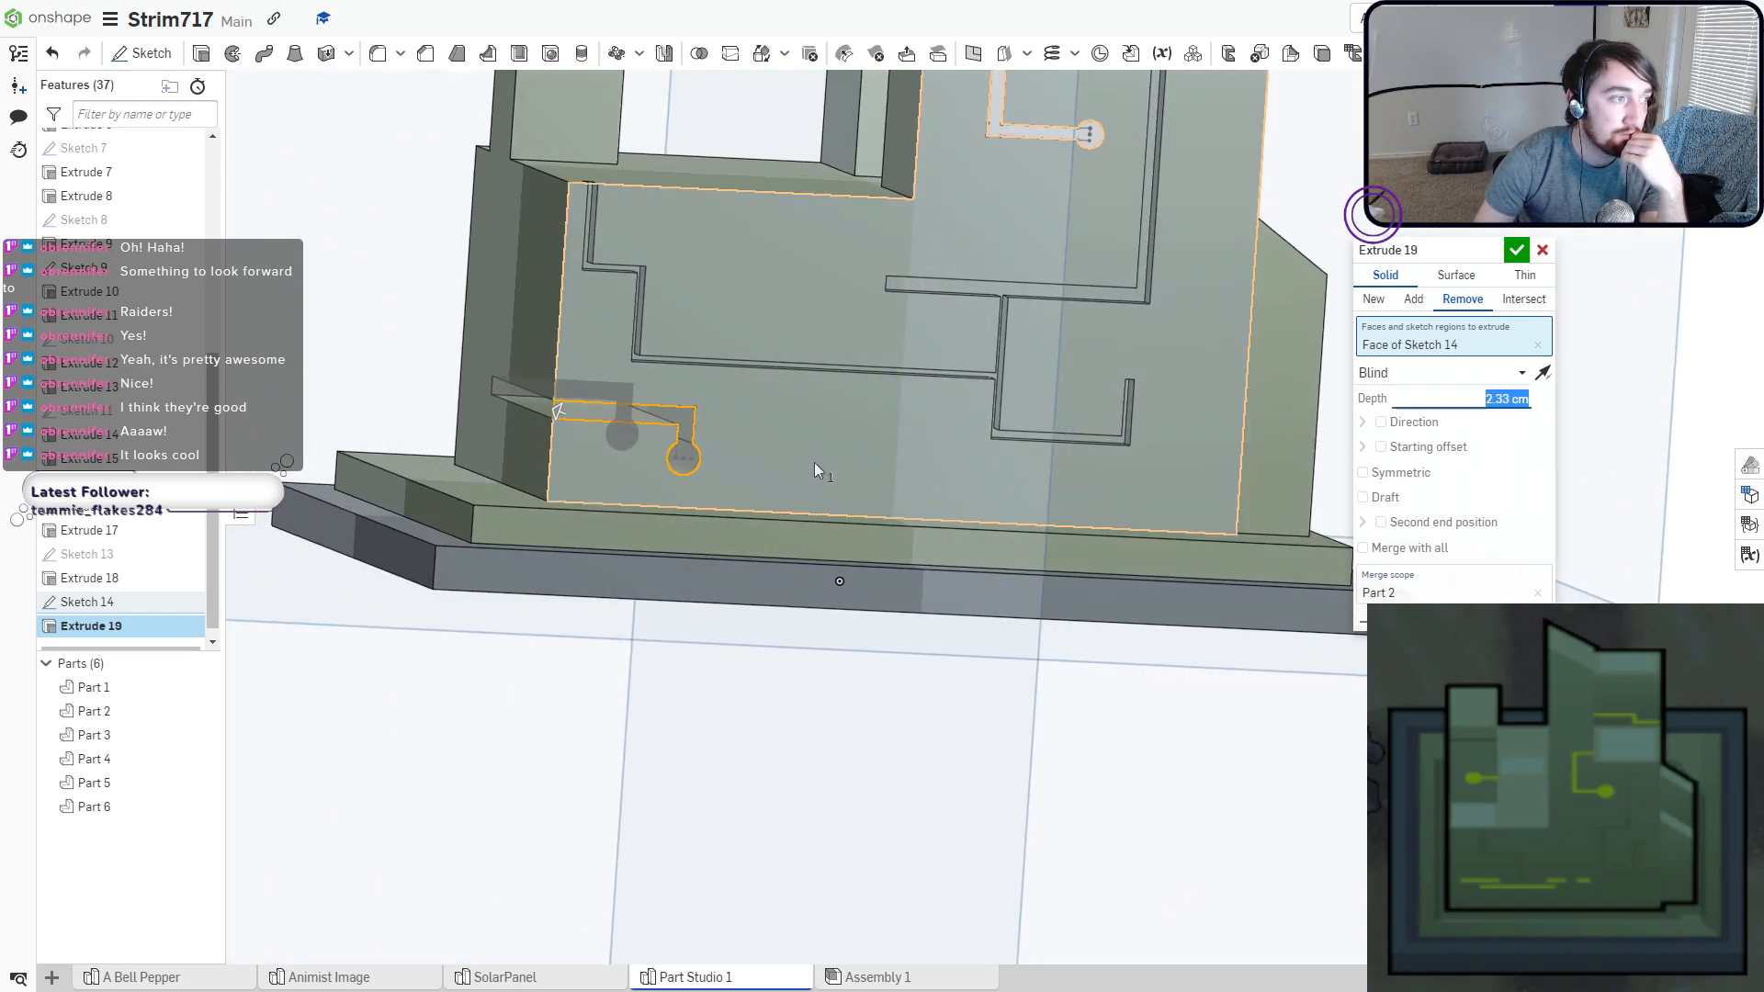
pyautogui.click(1510, 399)
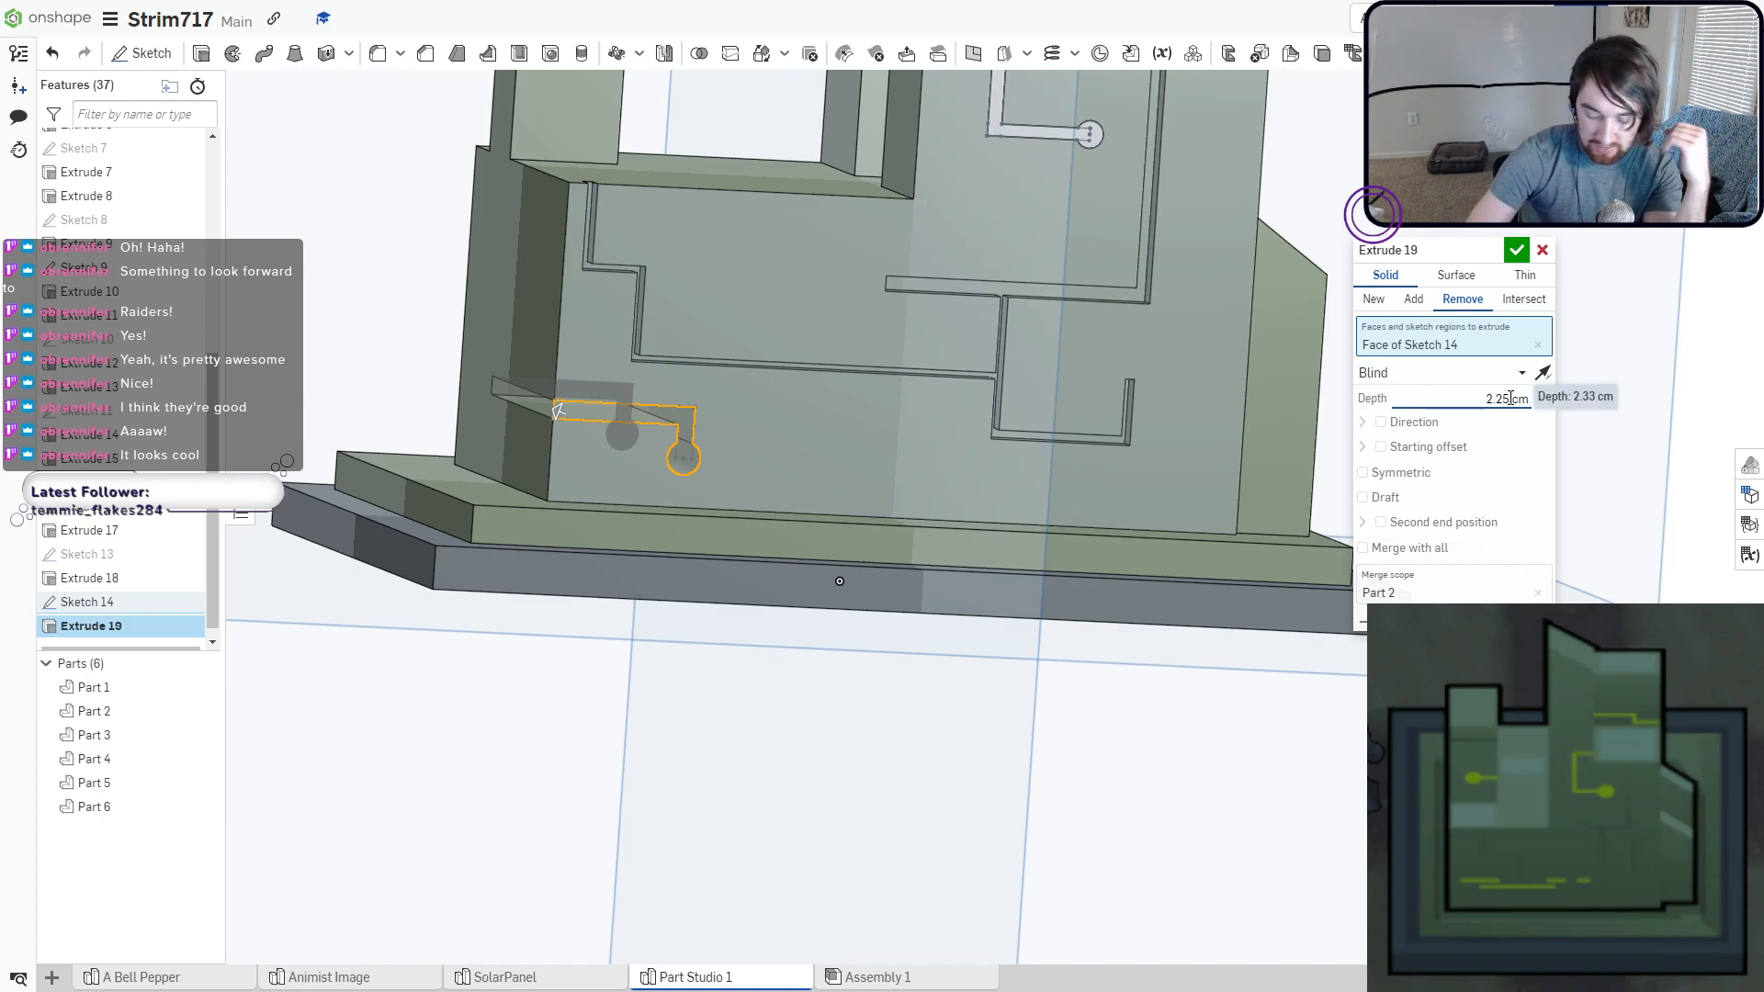
pyautogui.press('Return')
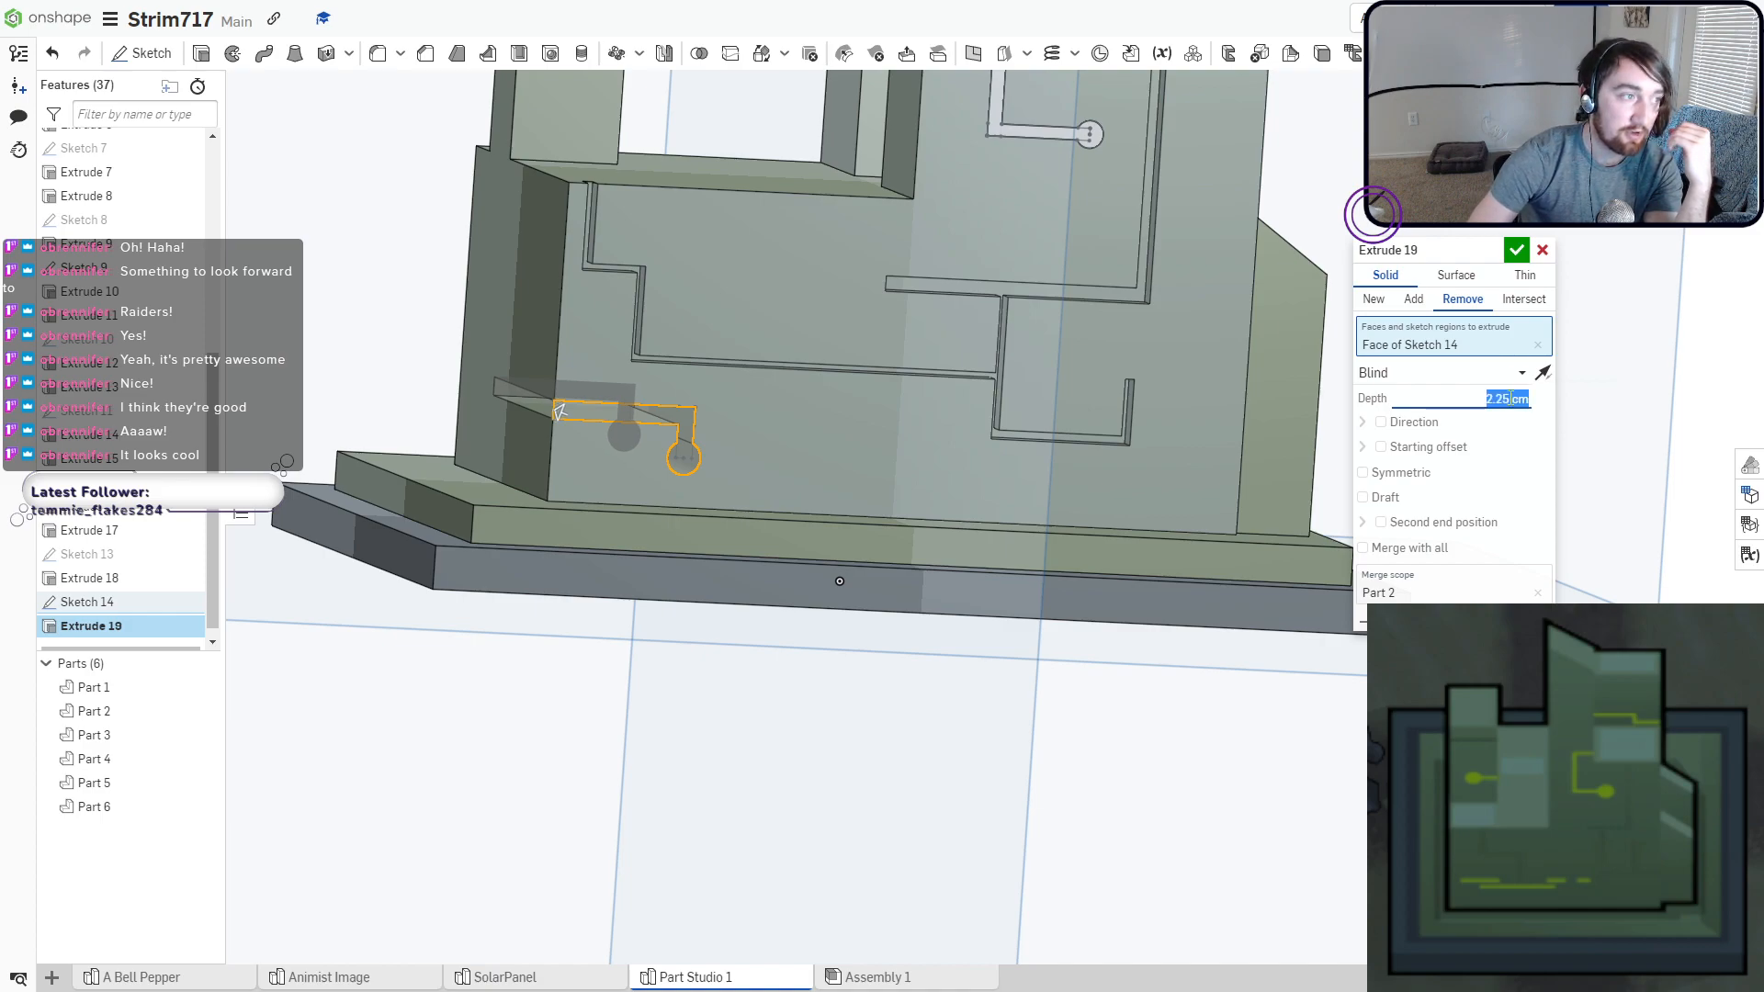
pyautogui.click(1516, 250)
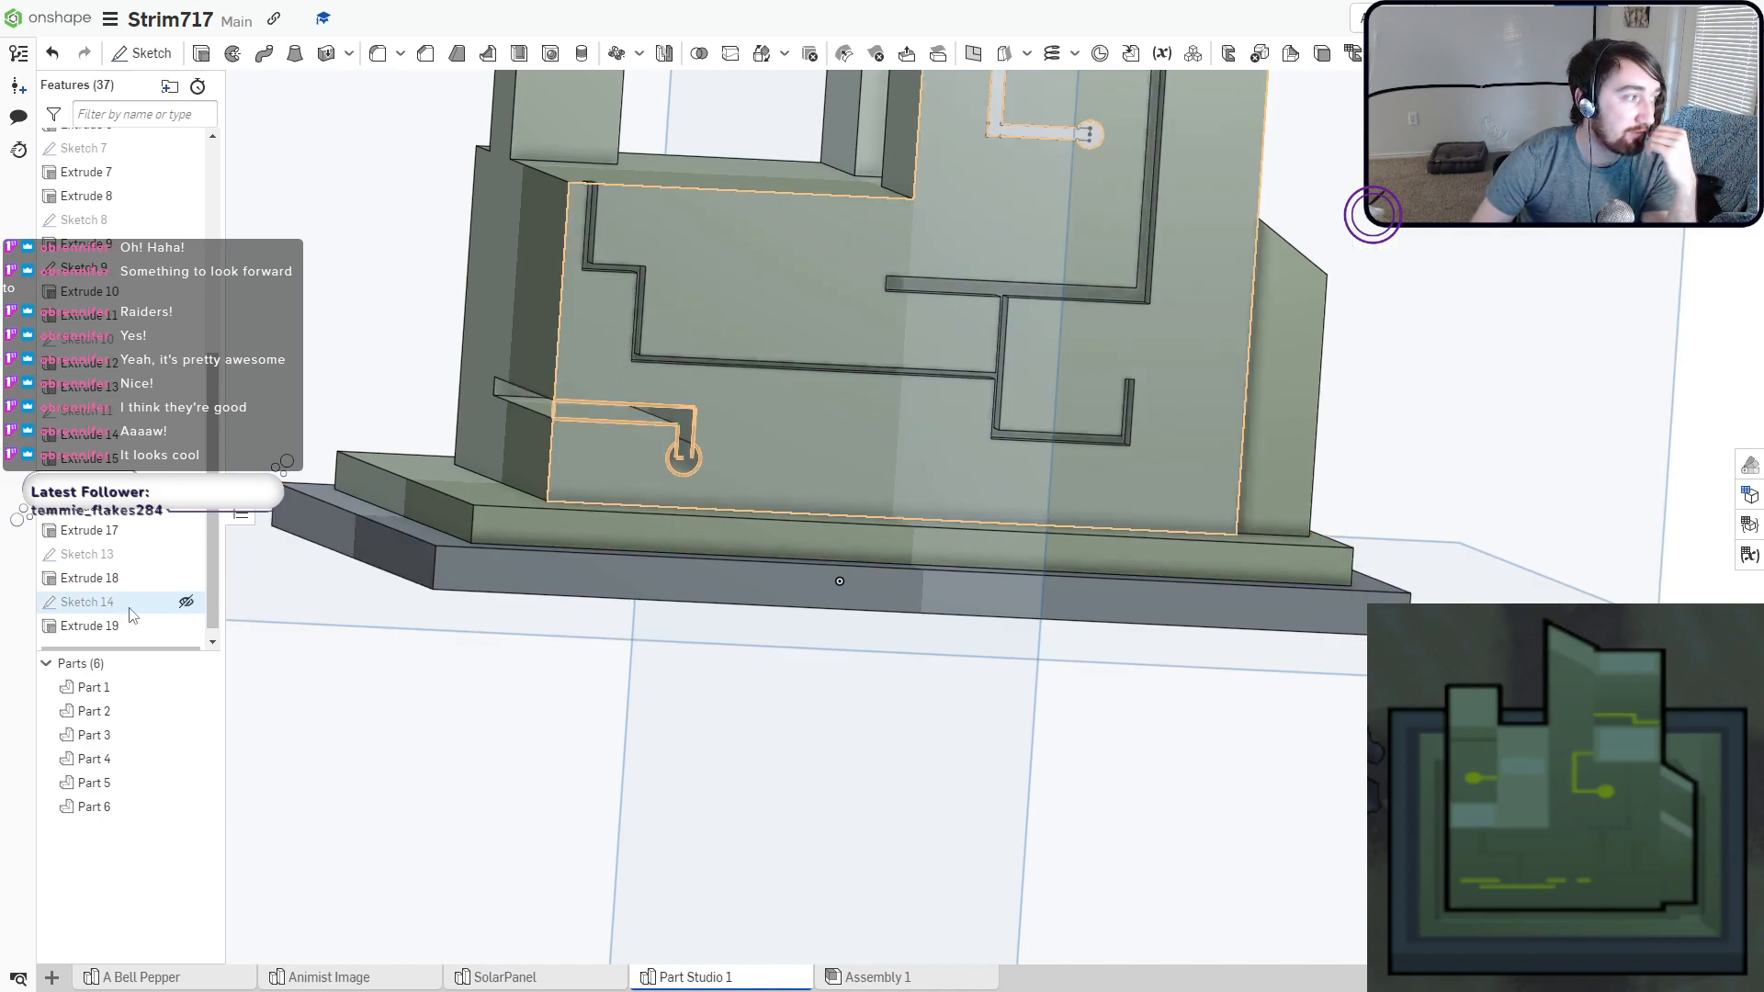
# Show the strip-and-circle sketch again and extrude its profile 2.25 cm into the block as a new inlay part.
pyautogui.click(187, 603)
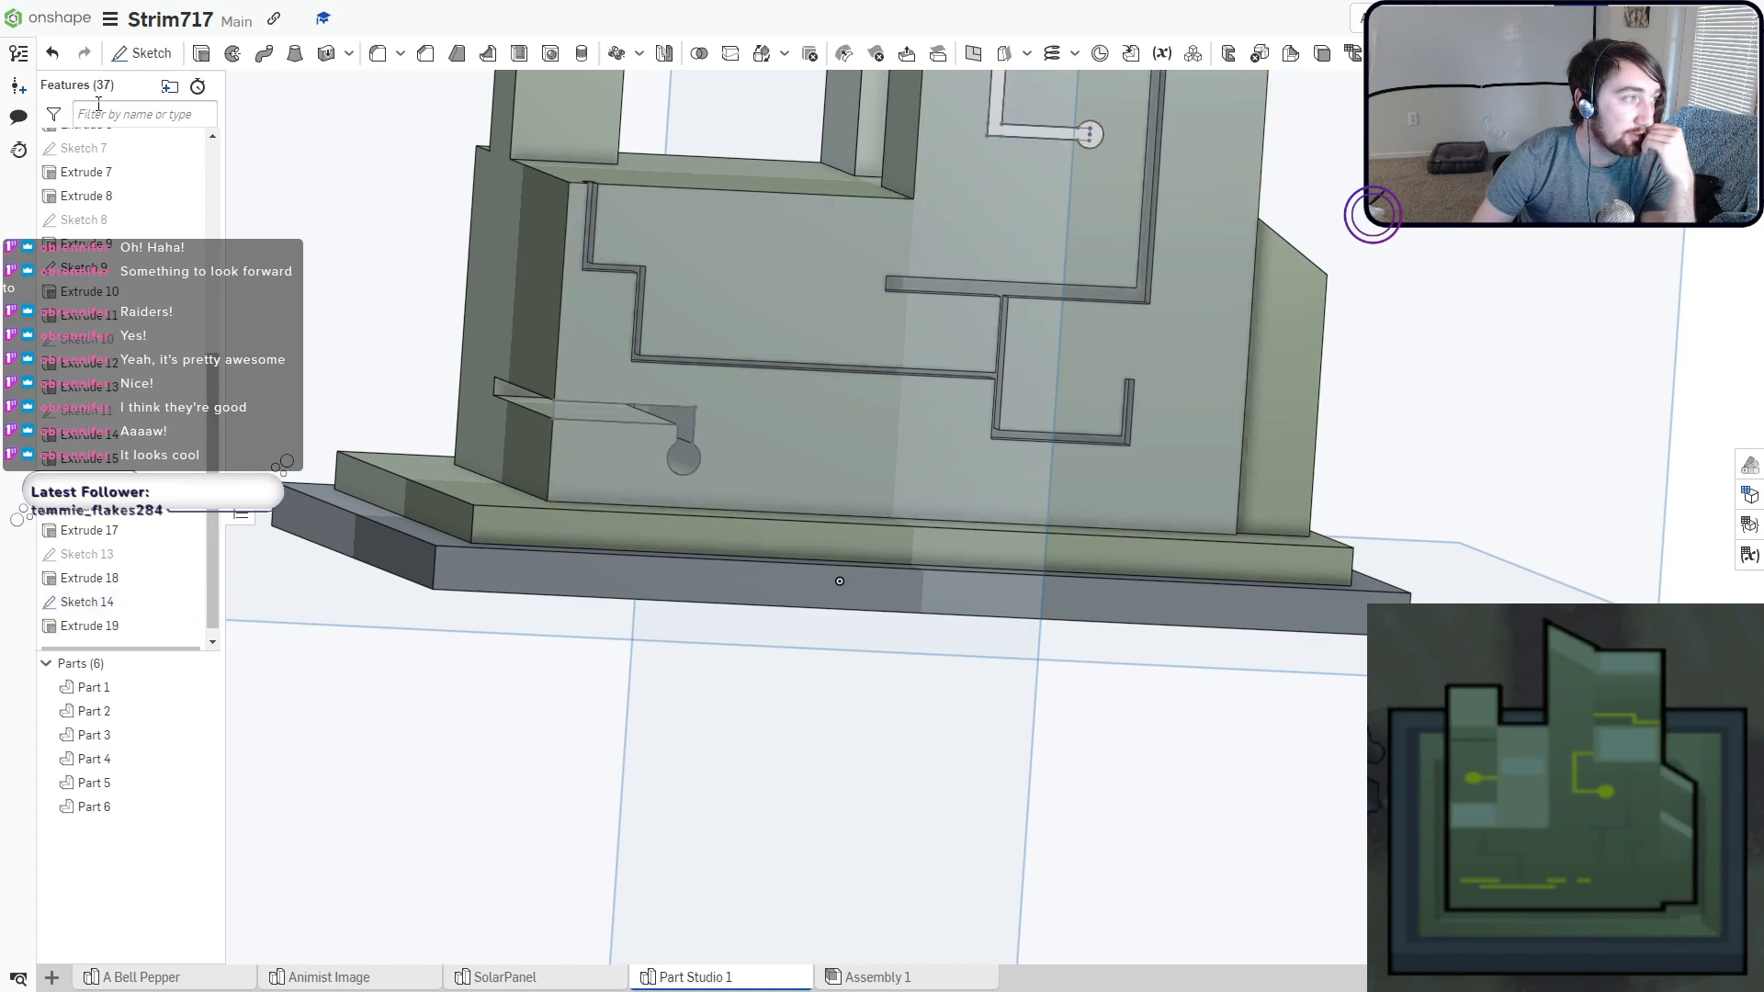
pyautogui.click(201, 53)
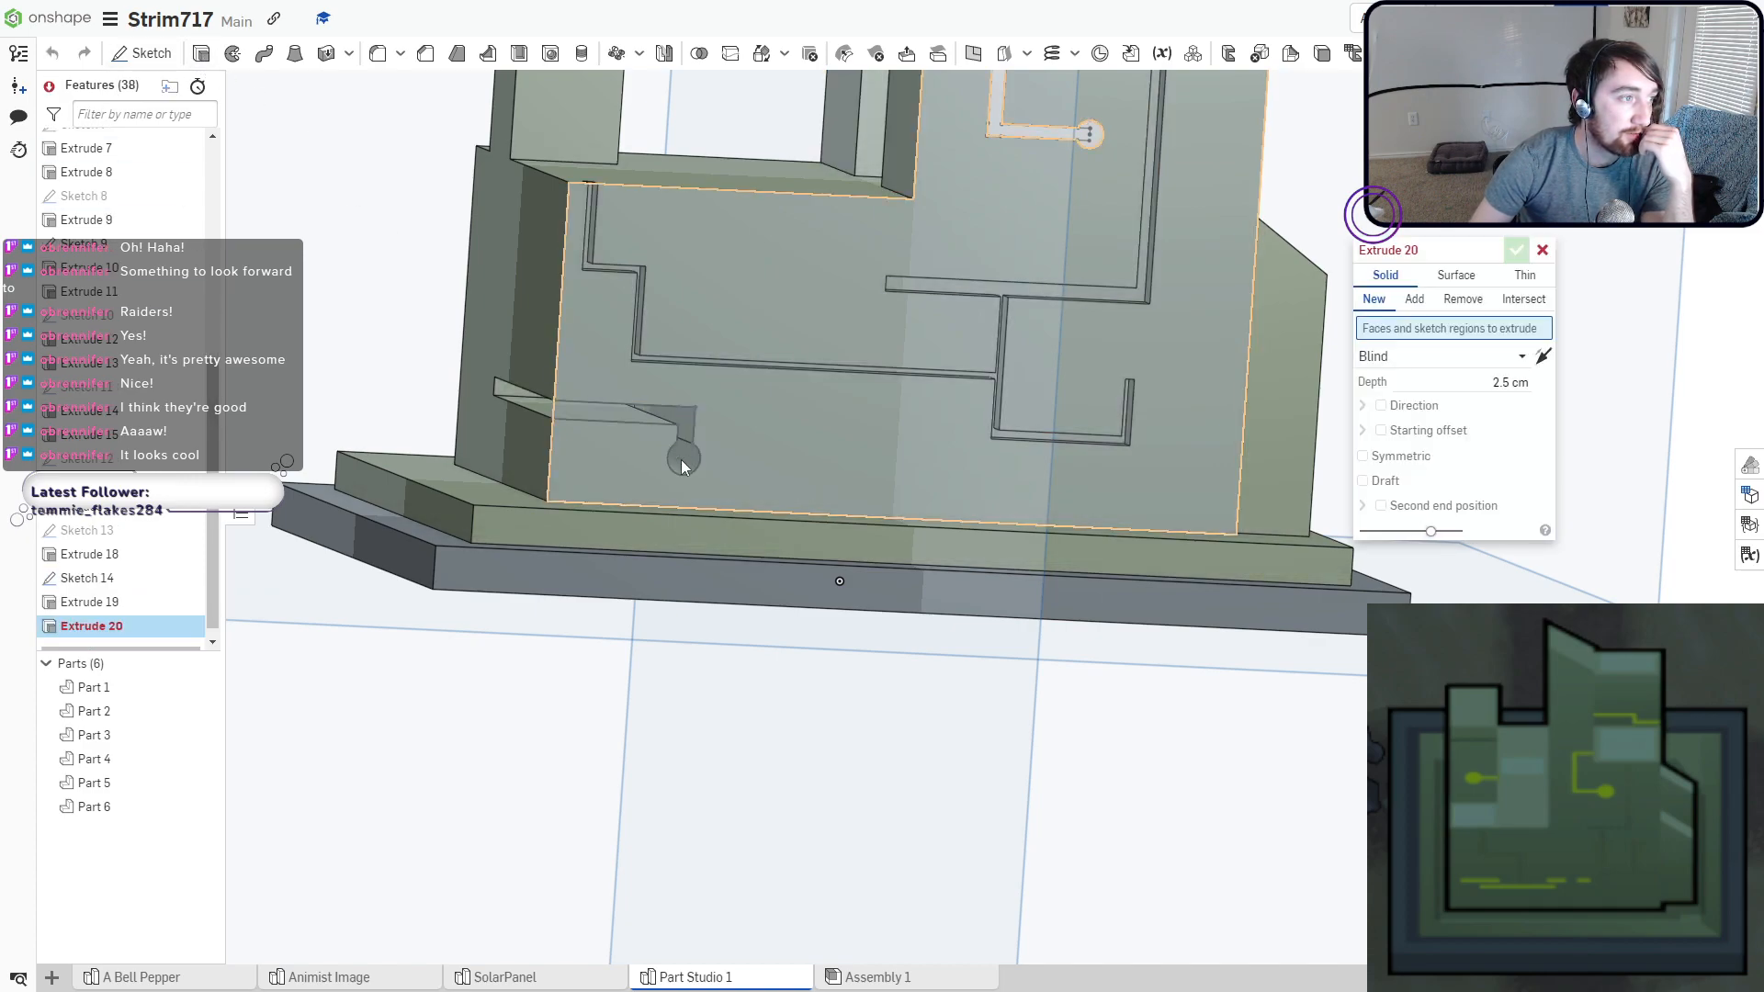
pyautogui.moveTo(569, 435)
pyautogui.mouseDown(button='right')
pyautogui.moveTo(584, 409)
pyautogui.moveTo(654, 444)
pyautogui.mouseUp(button='right')
pyautogui.click(570, 409)
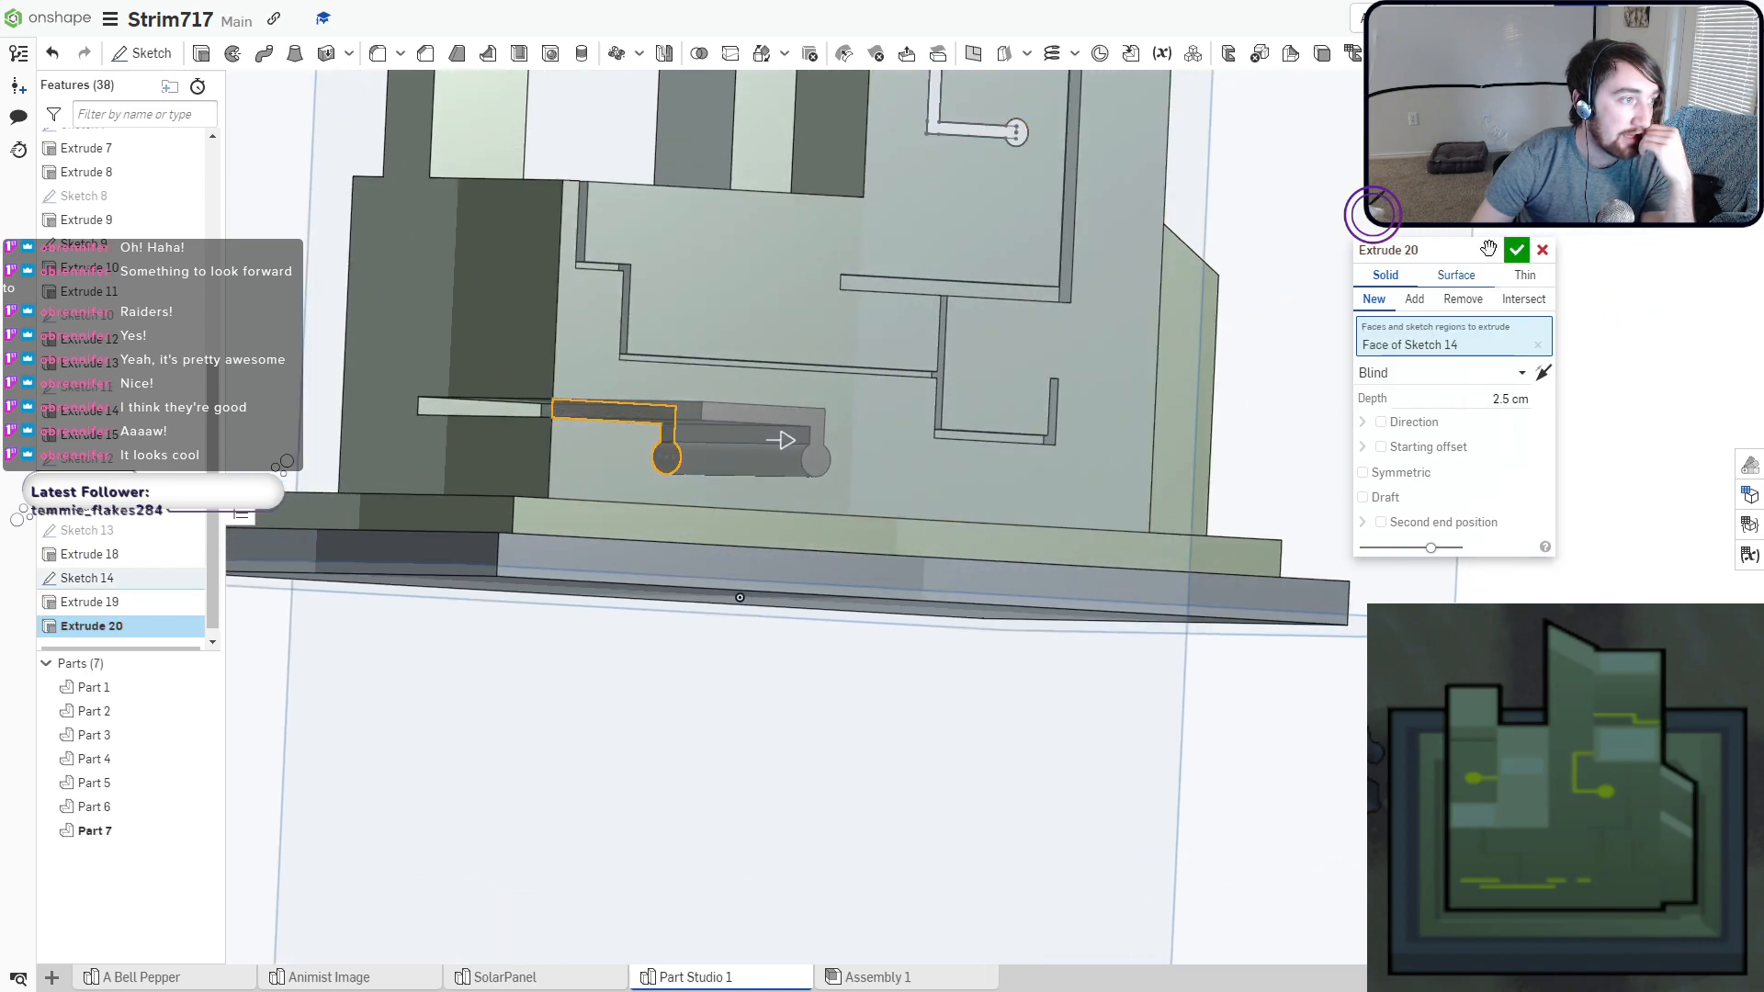
pyautogui.click(1412, 300)
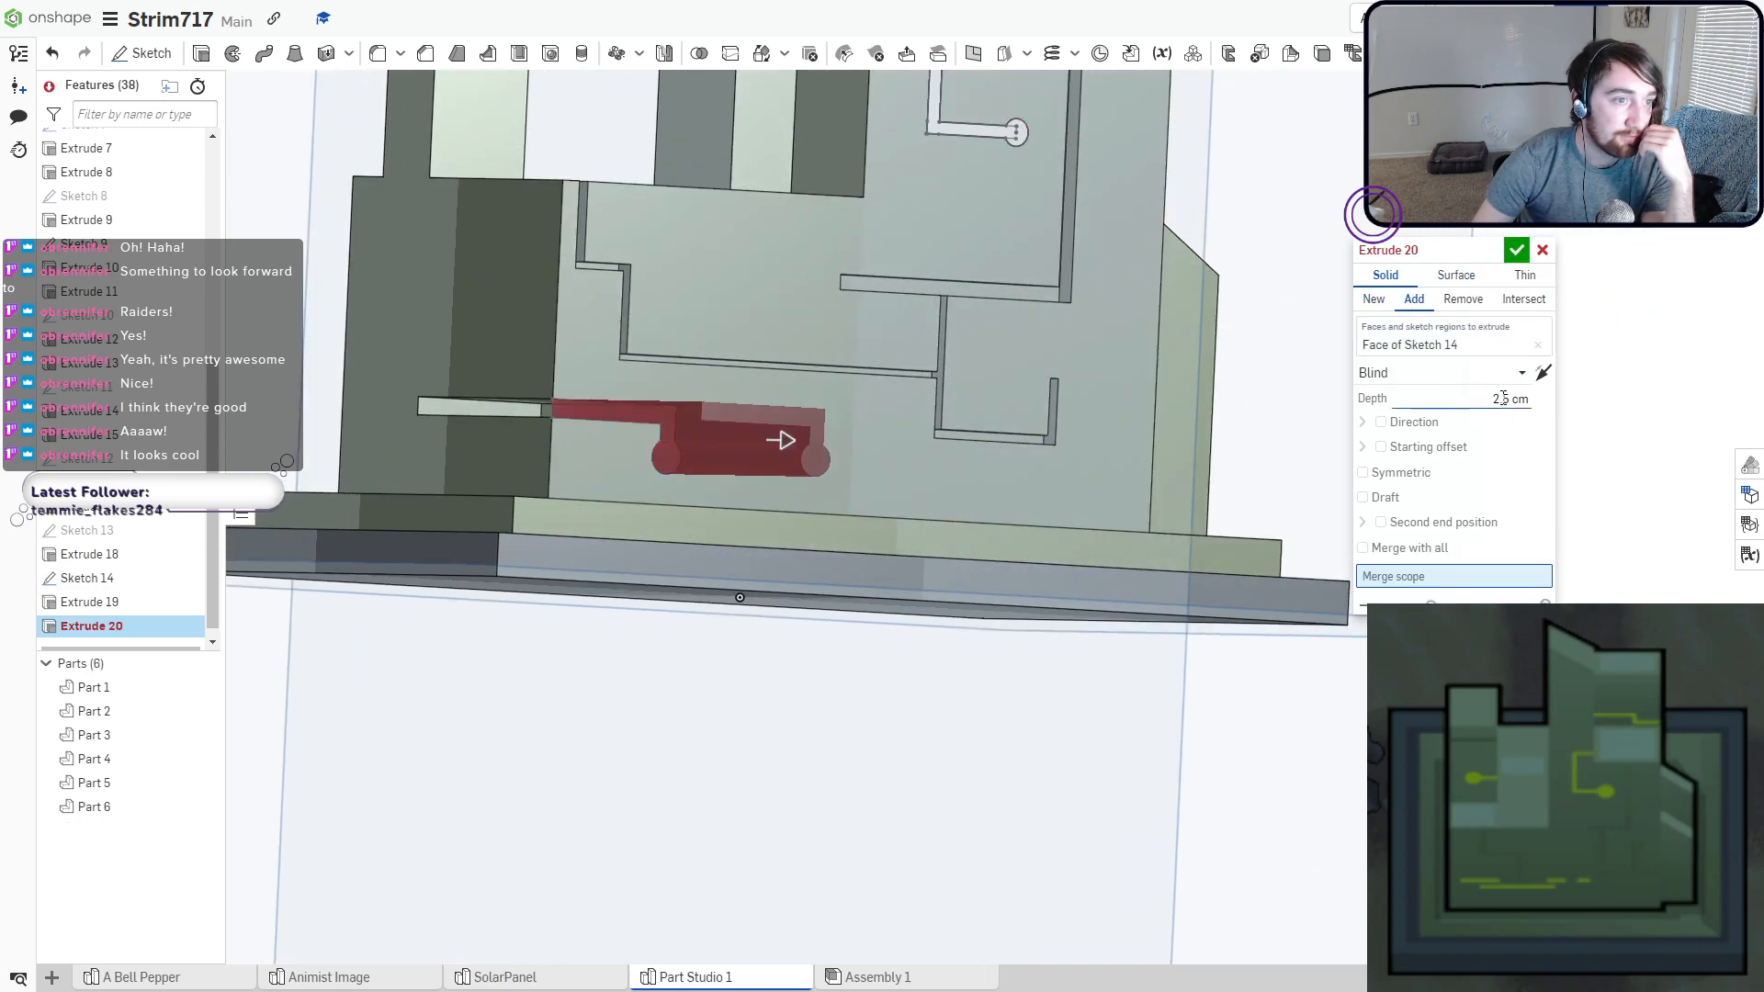
pyautogui.click(1542, 373)
pyautogui.click(1378, 300)
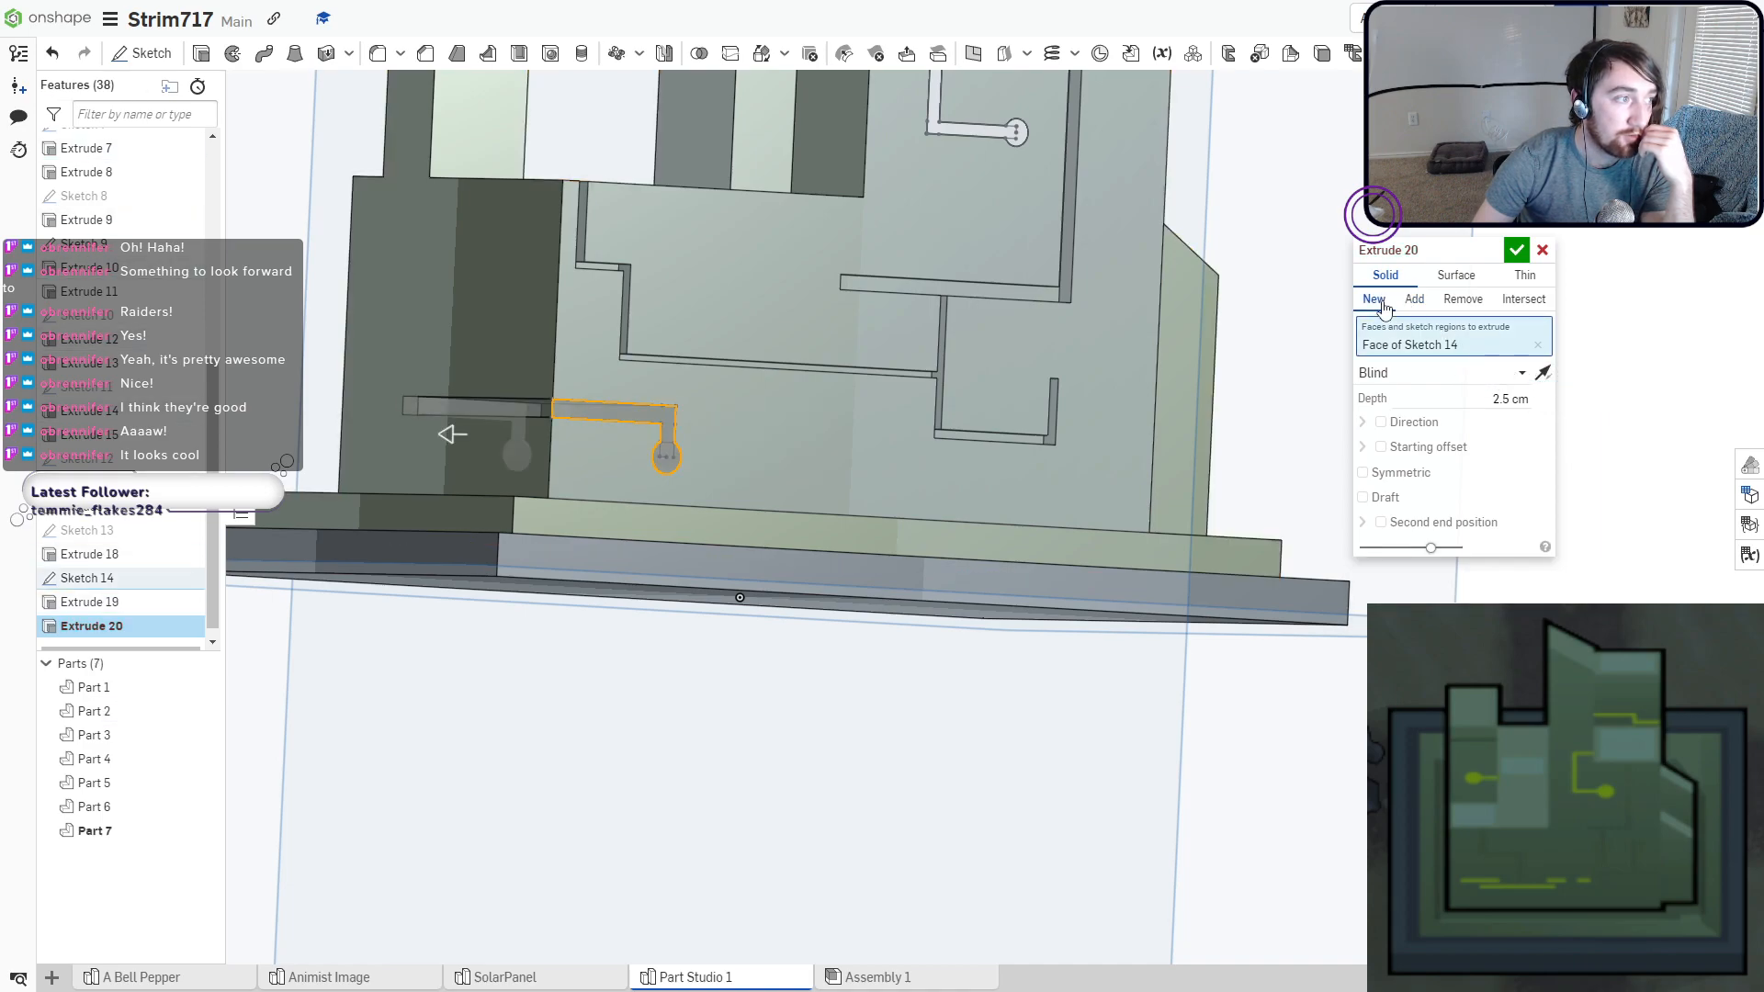
pyautogui.click(1511, 403)
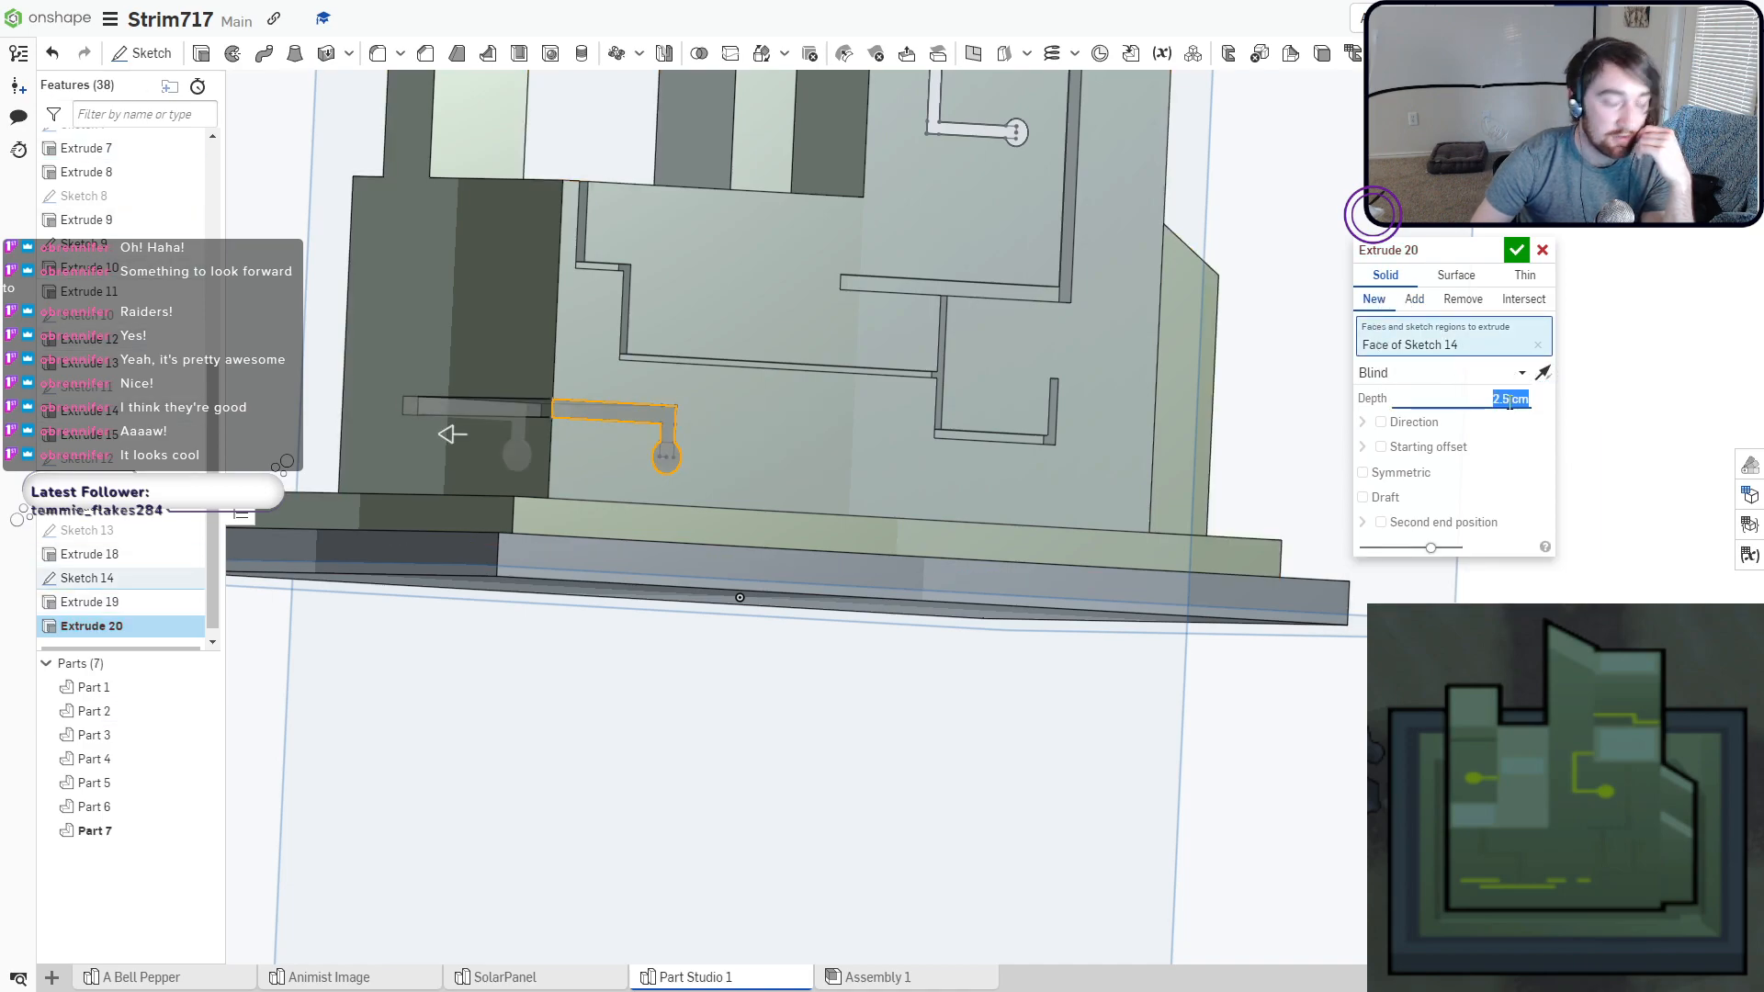
pyautogui.write('2')
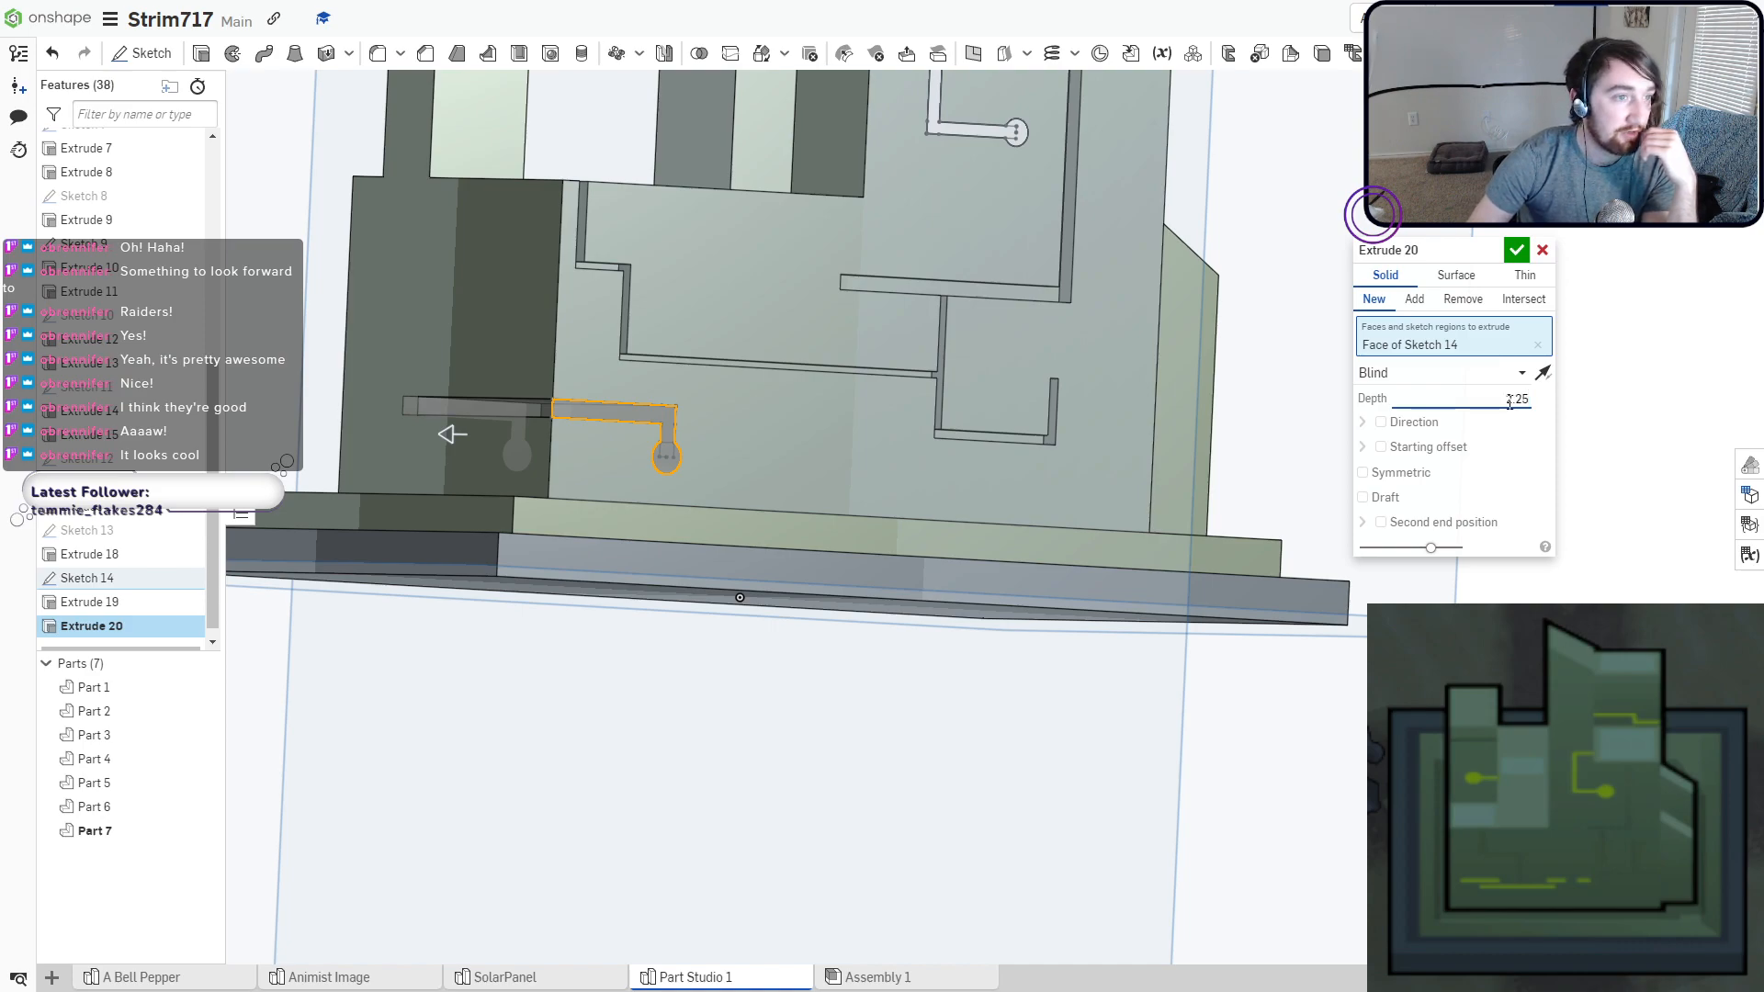
pyautogui.click(1548, 424)
pyautogui.moveTo(587, 428); pyautogui.dragTo(676, 439, button='right')
pyautogui.click(1511, 256)
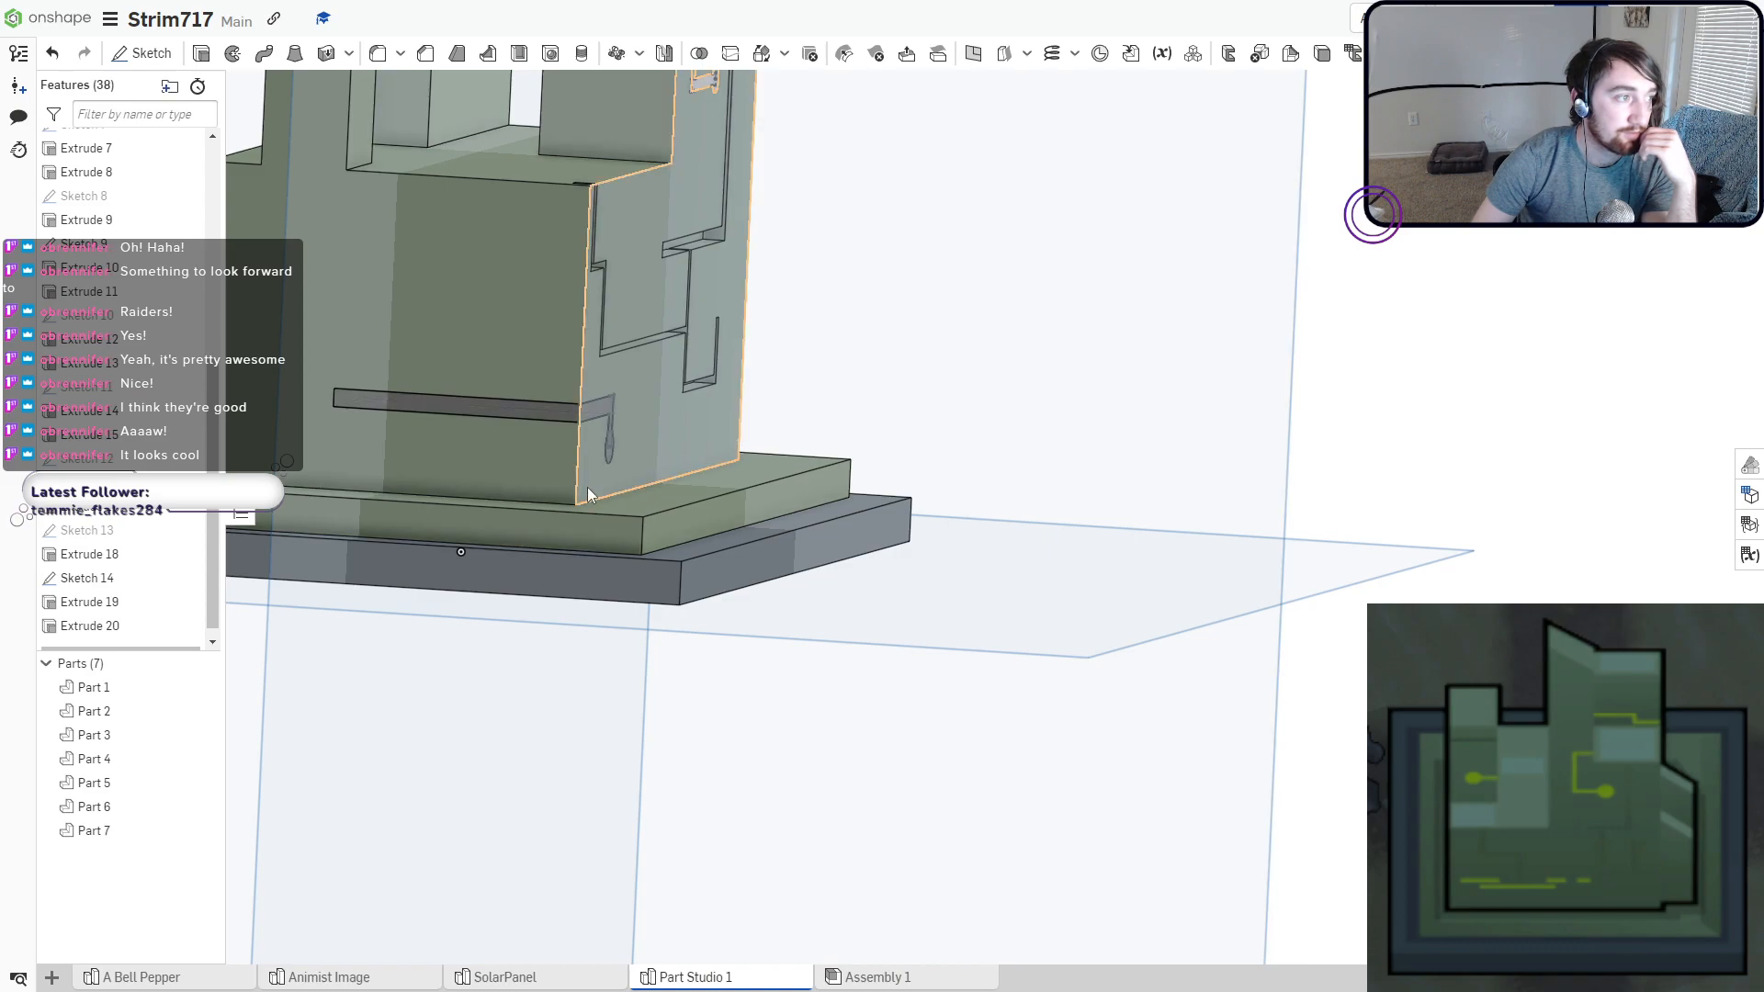
# On the block's side face, sketch a strip about 0.14 cm wide rising from the slot's end, a horizontal strip, and a short drop about 0.13 cm wide.
pyautogui.moveTo(459, 466); pyautogui.dragTo(242, 224, button='right')
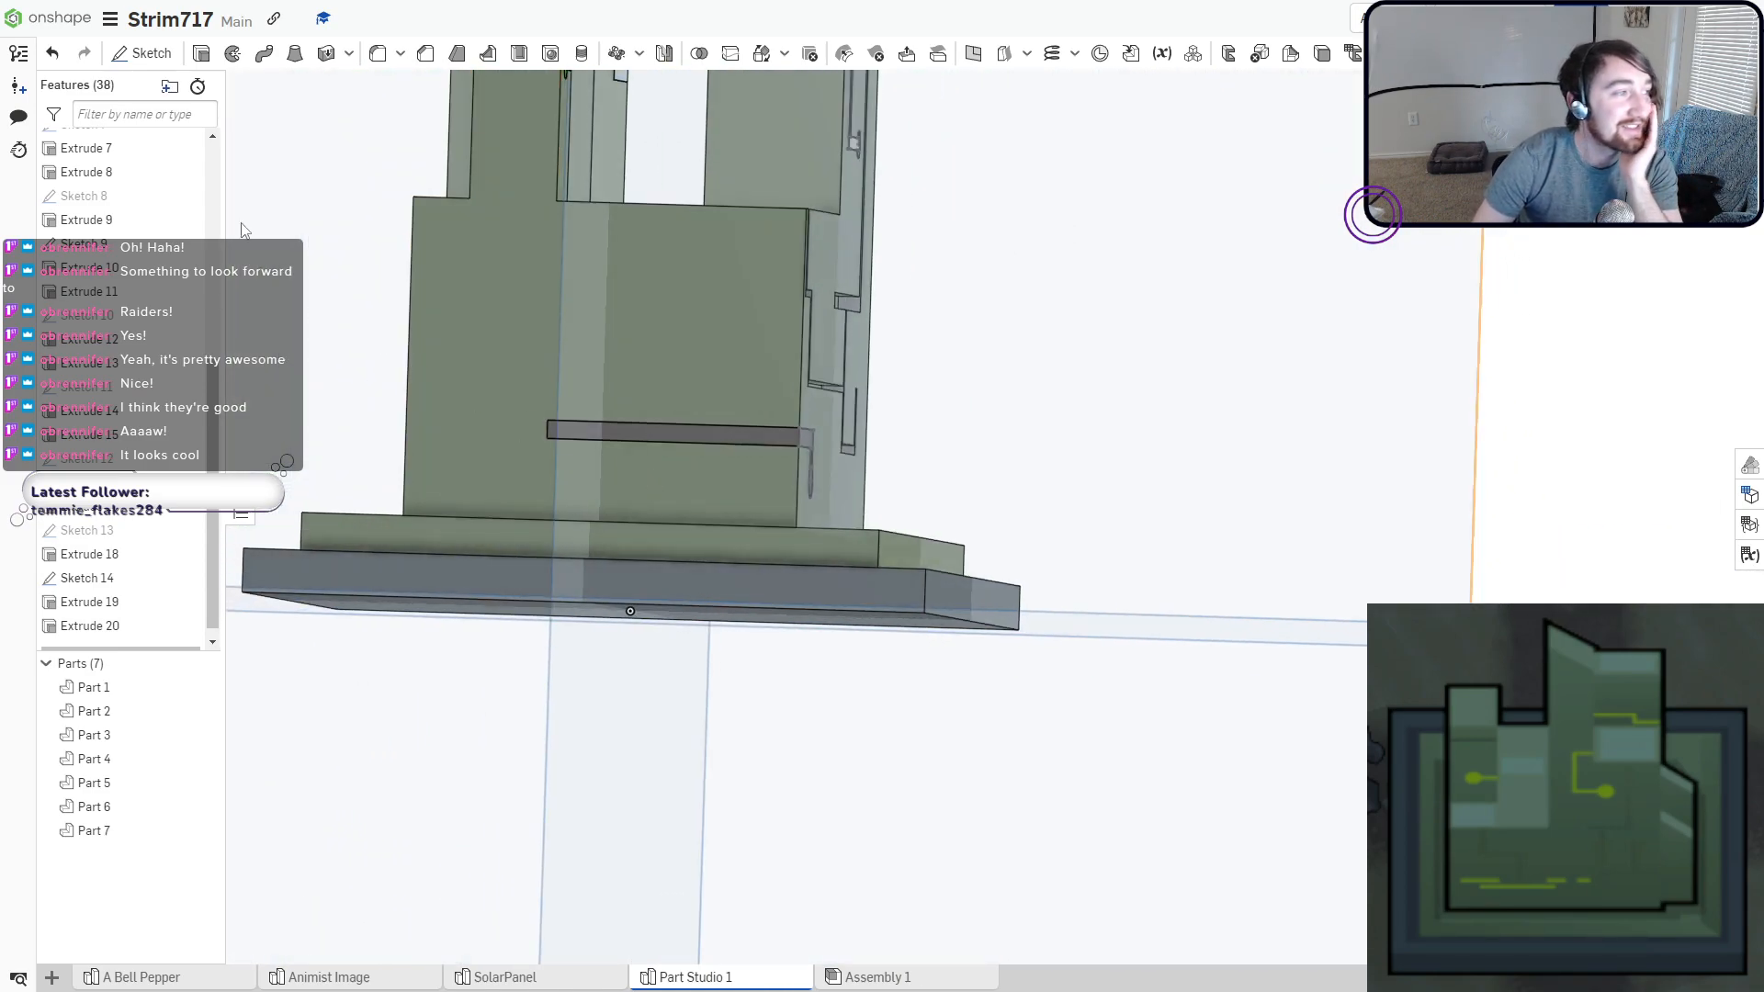
pyautogui.hotkey('shift', '1')
pyautogui.scroll(5, 983, 404)
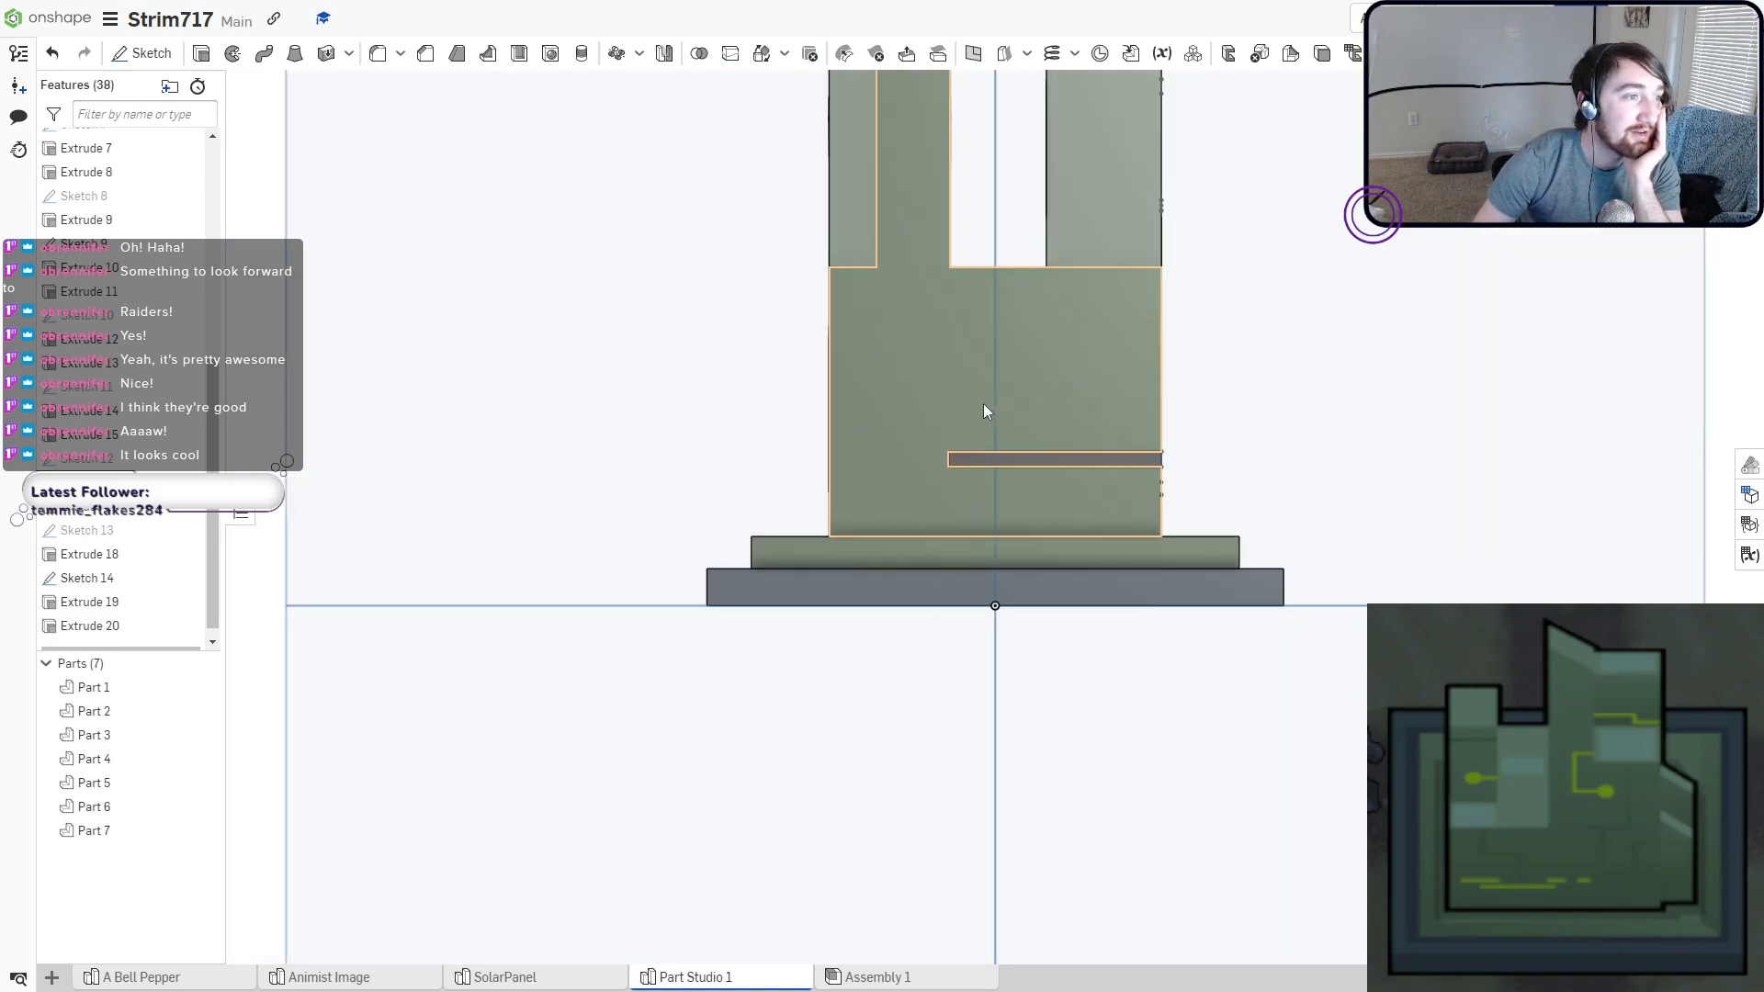
pyautogui.click(166, 57)
pyautogui.click(898, 411)
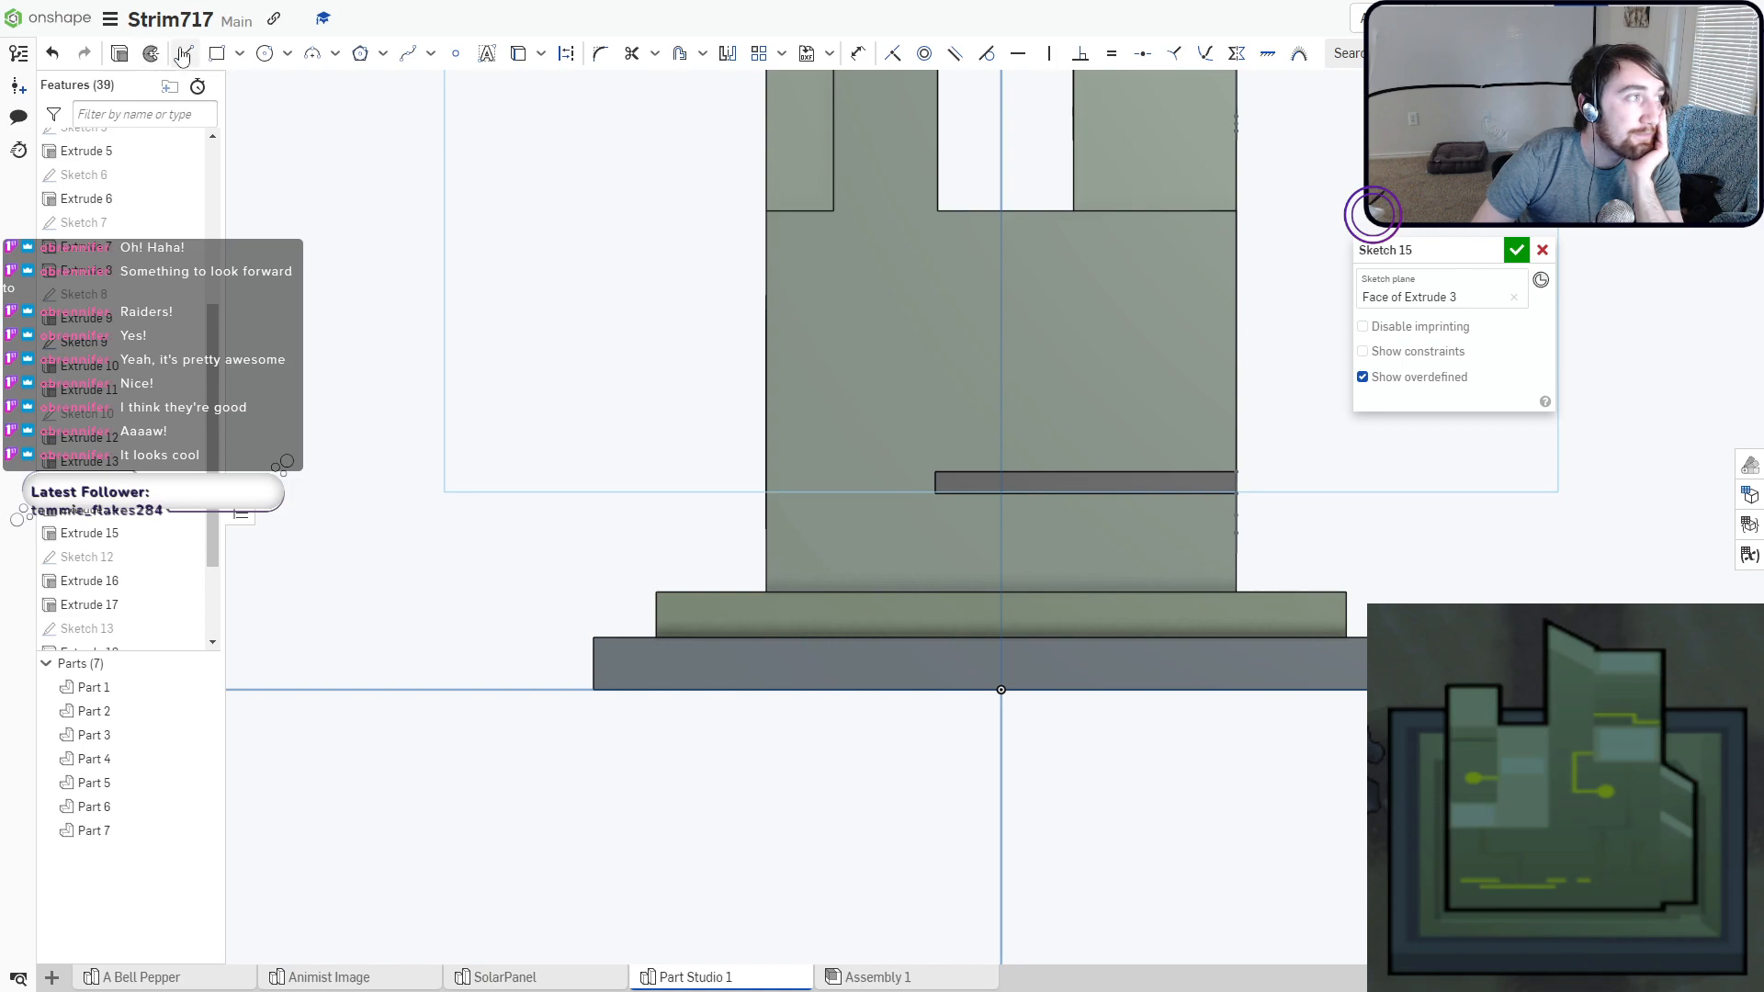
pyautogui.click(217, 53)
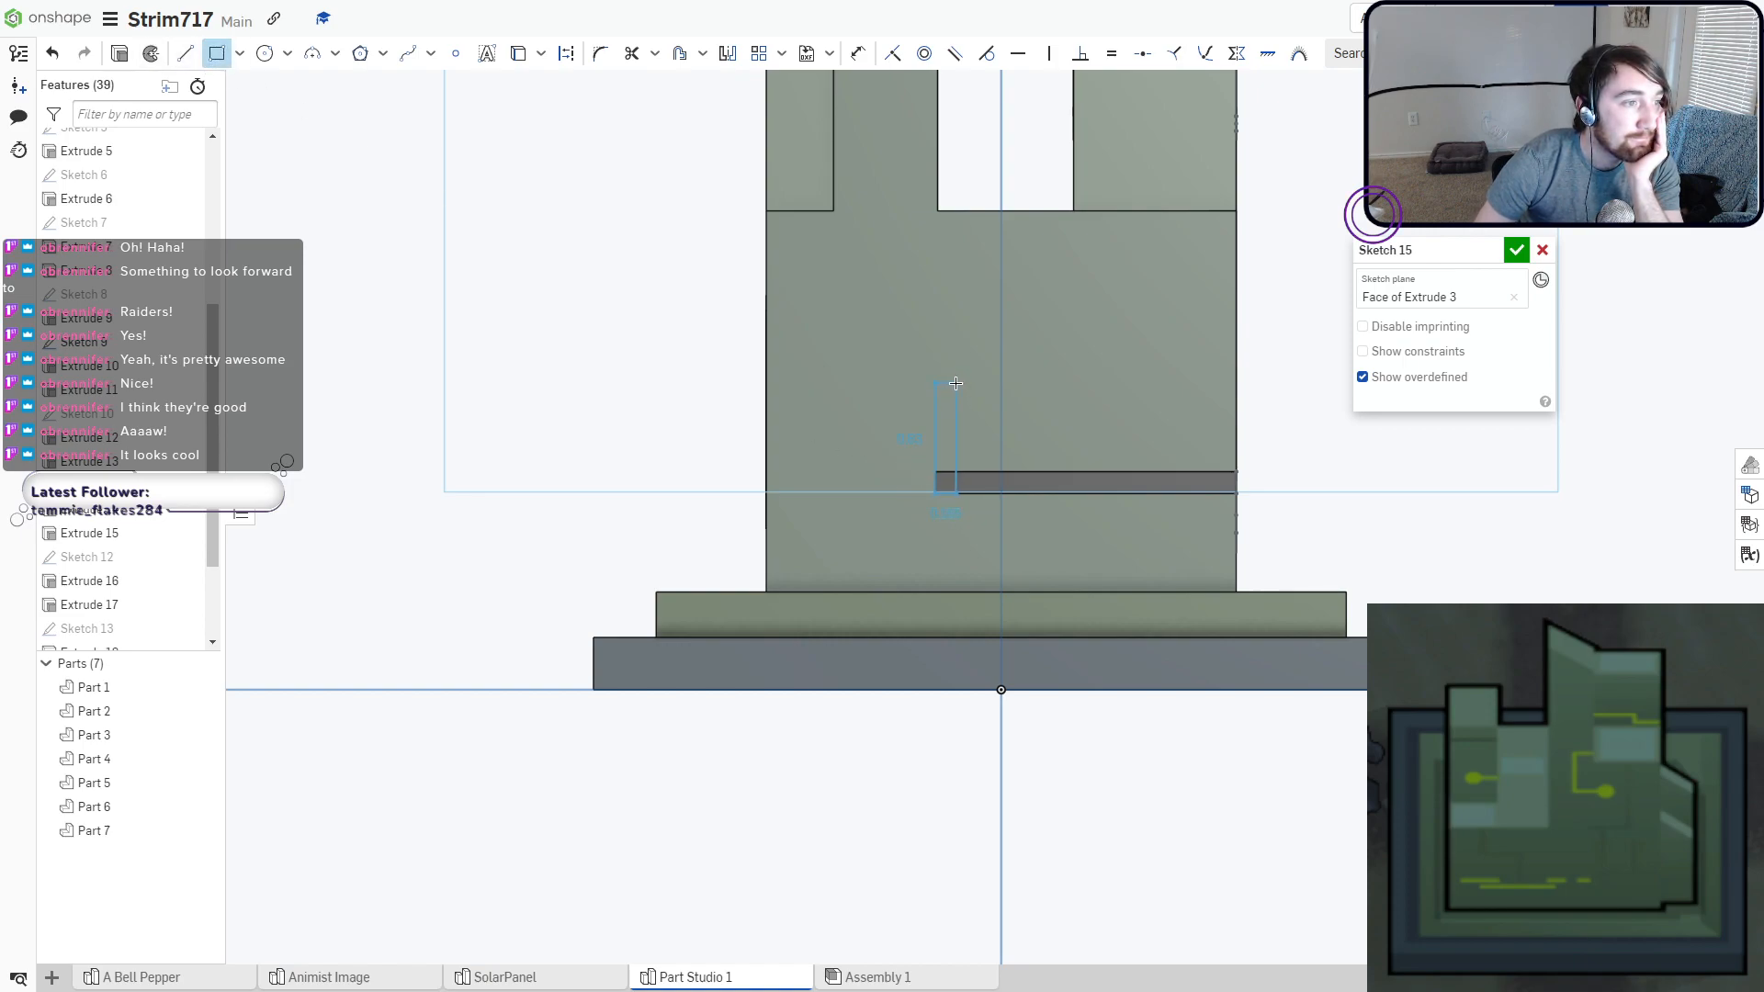
pyautogui.click(954, 343)
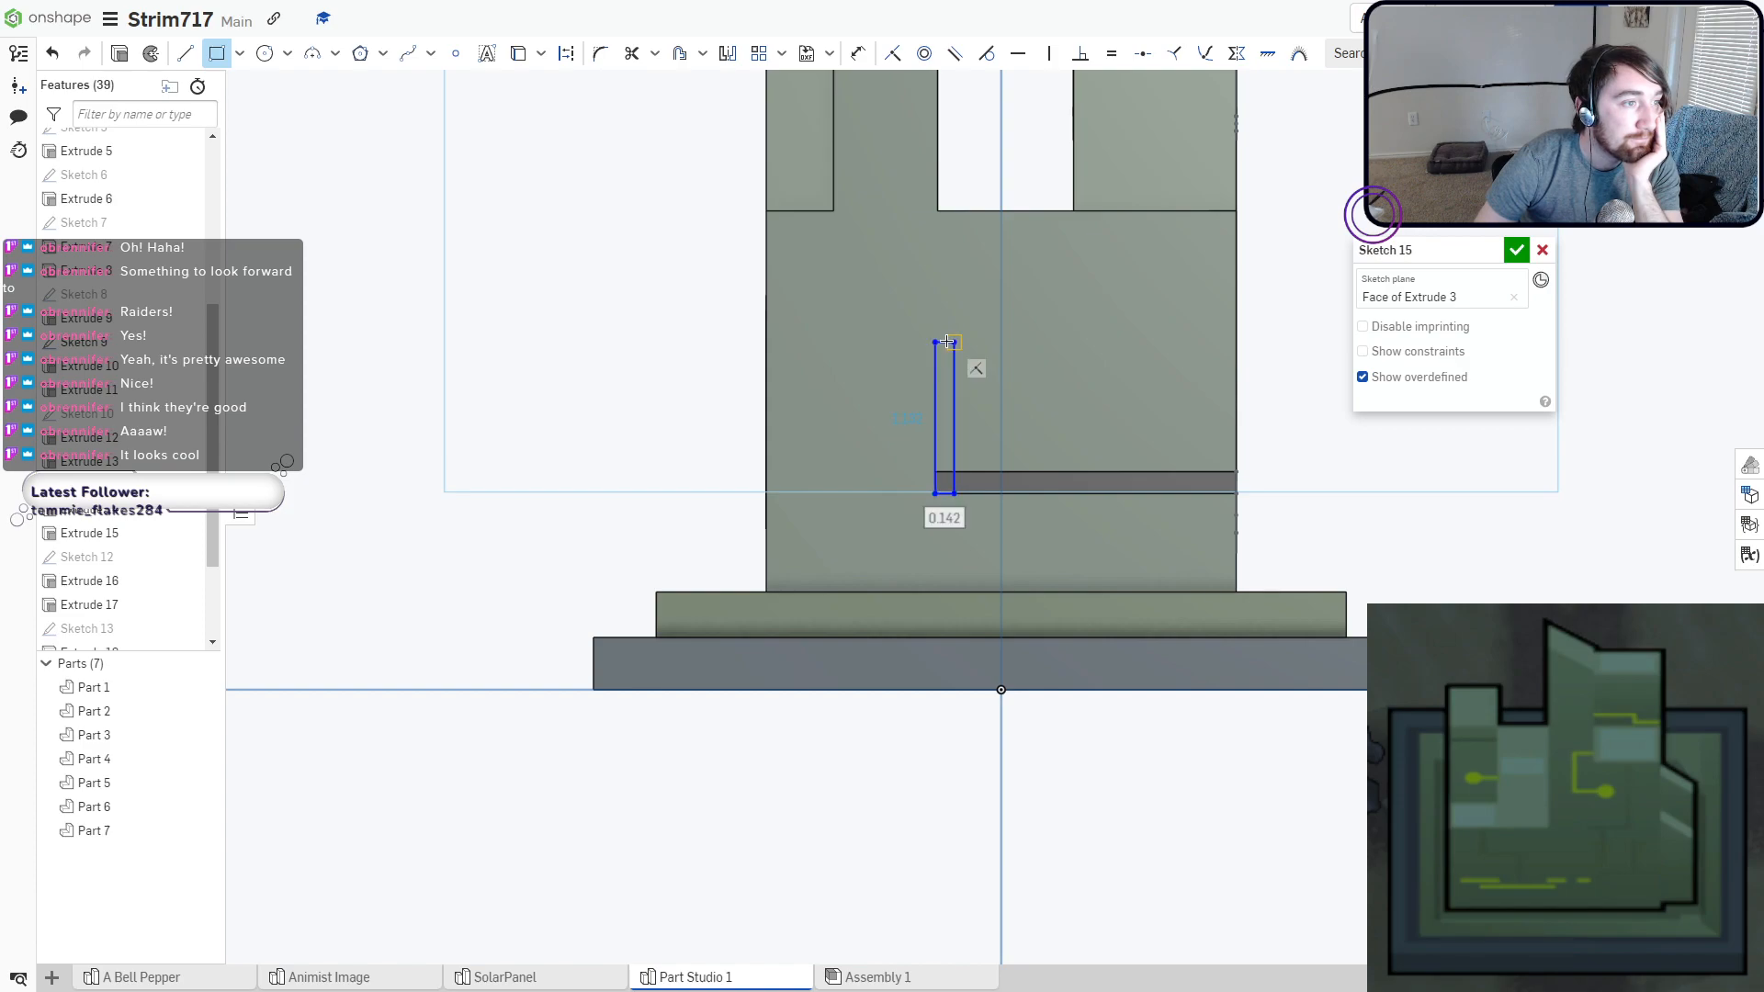
pyautogui.click(936, 343)
pyautogui.click(1178, 364)
pyautogui.click(1179, 342)
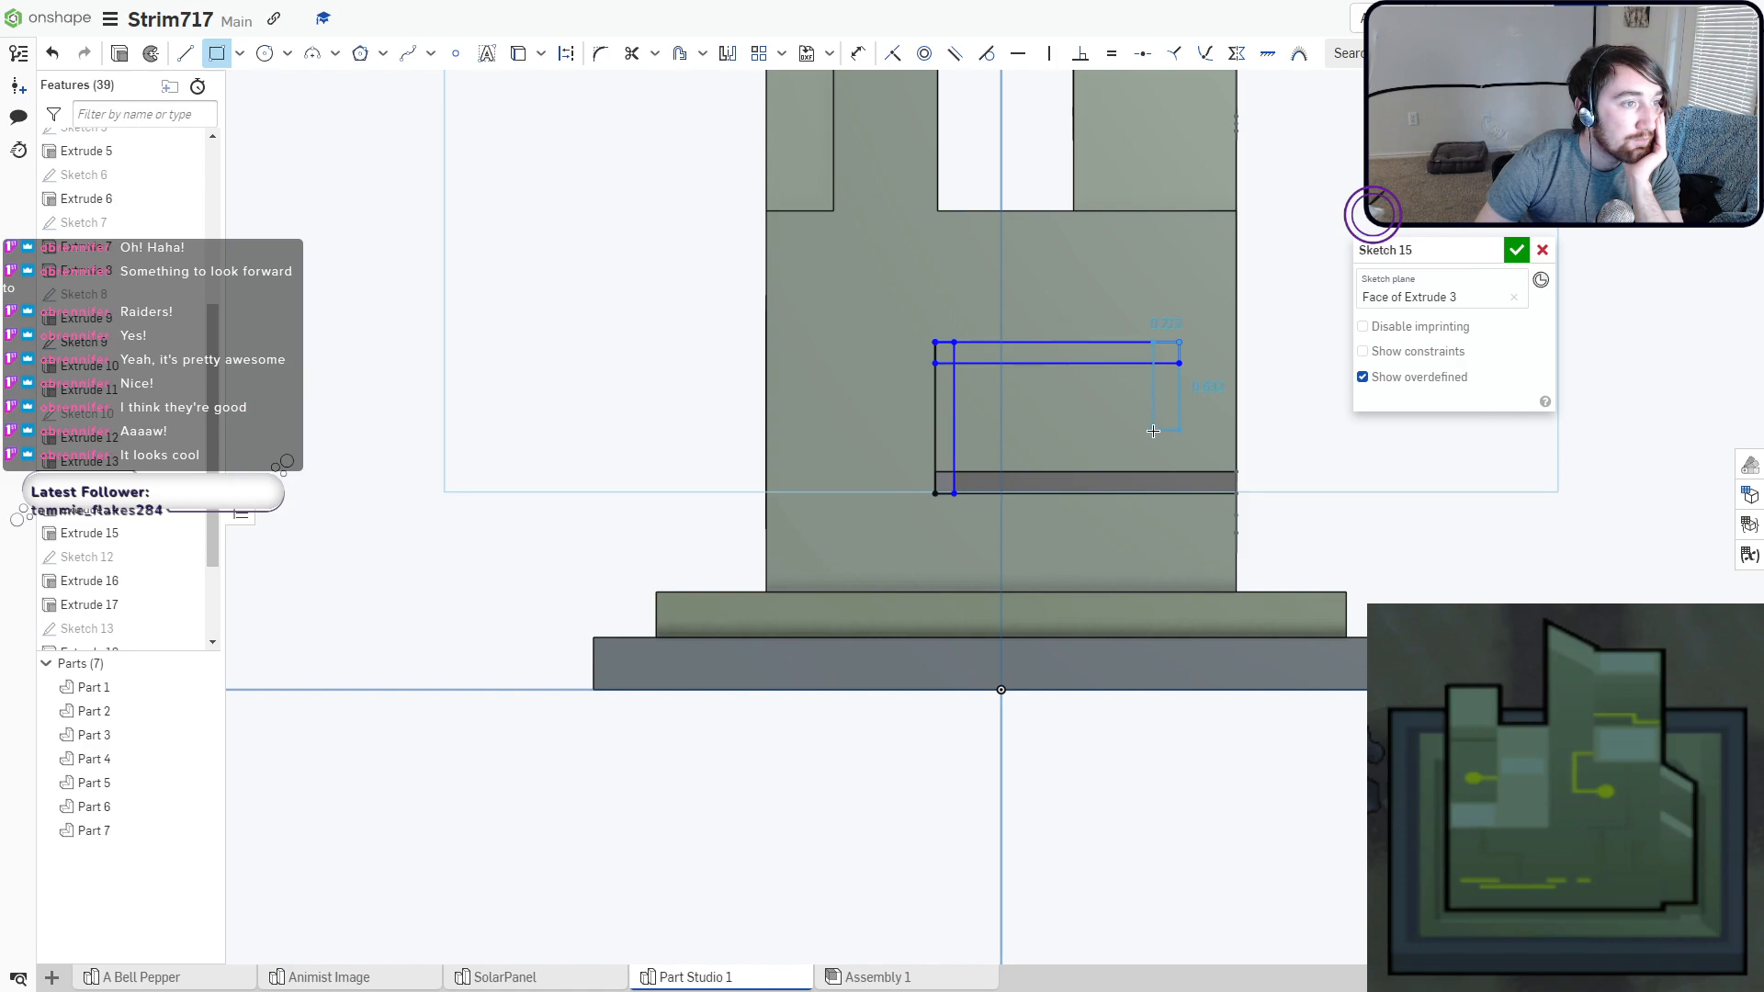
pyautogui.click(1162, 418)
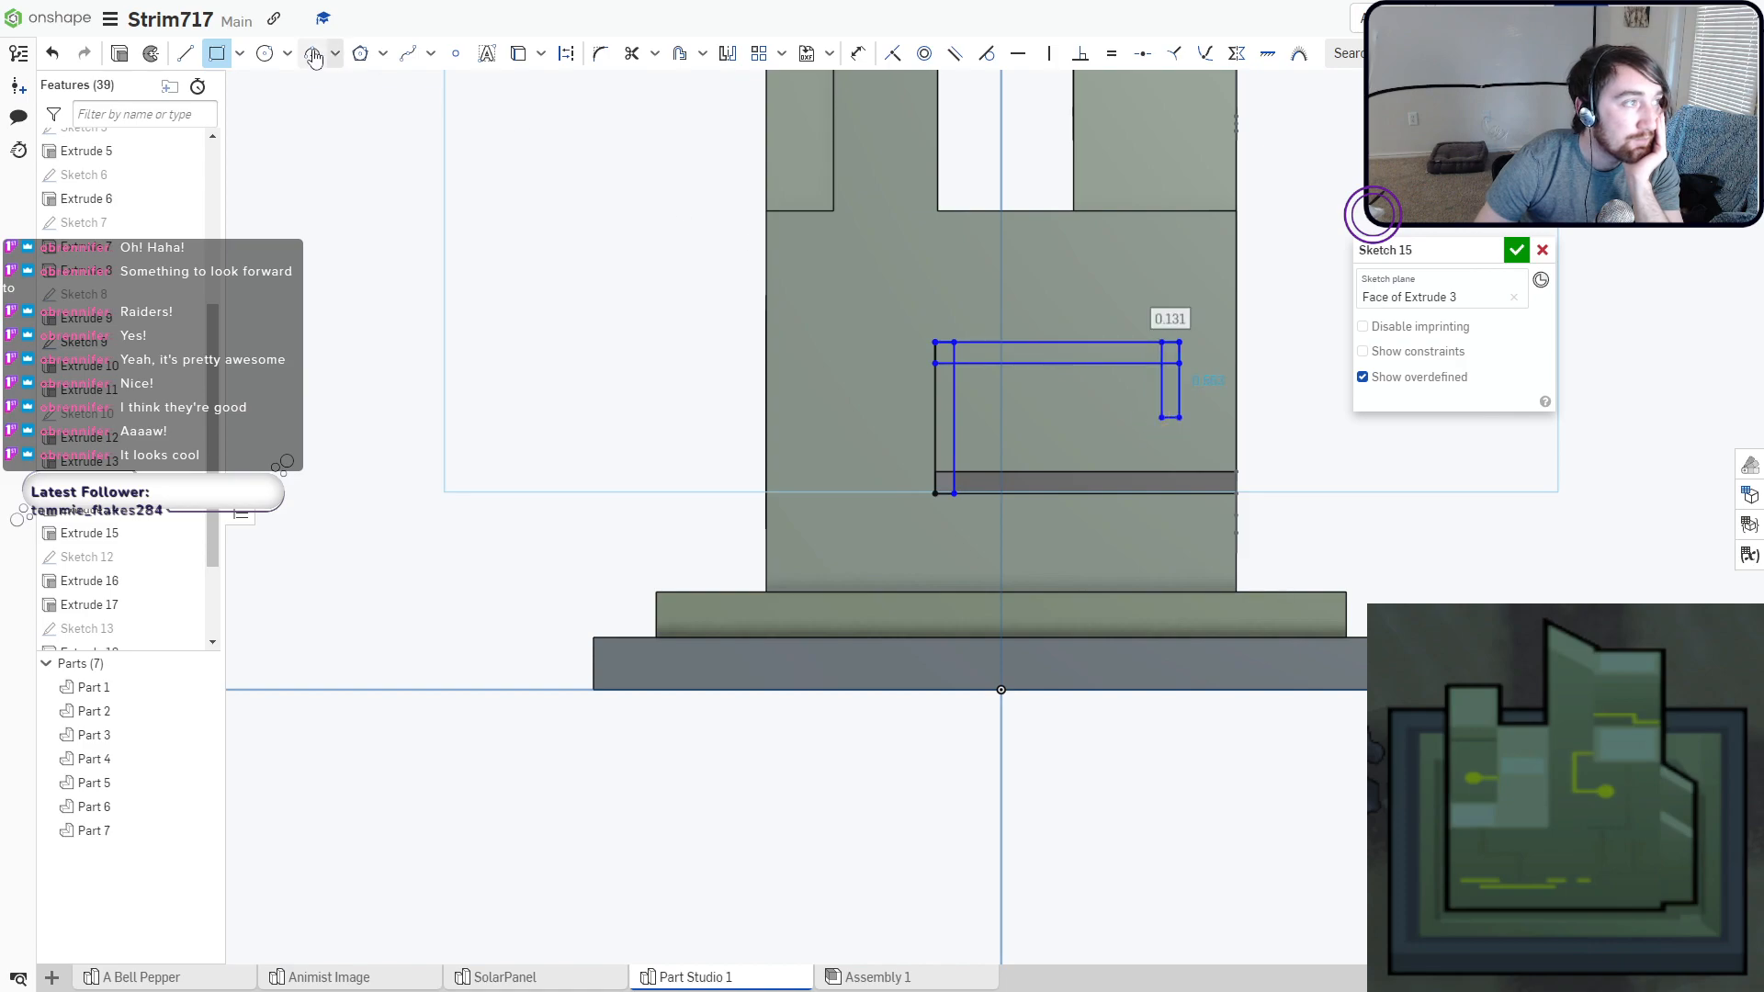
# Sketch a circle about 0.25 cm in diameter on the short strip's lower end, trim the overlapping inner lines, and finish the sketch.
pyautogui.click(265, 53)
pyautogui.scroll(3, 1130, 387)
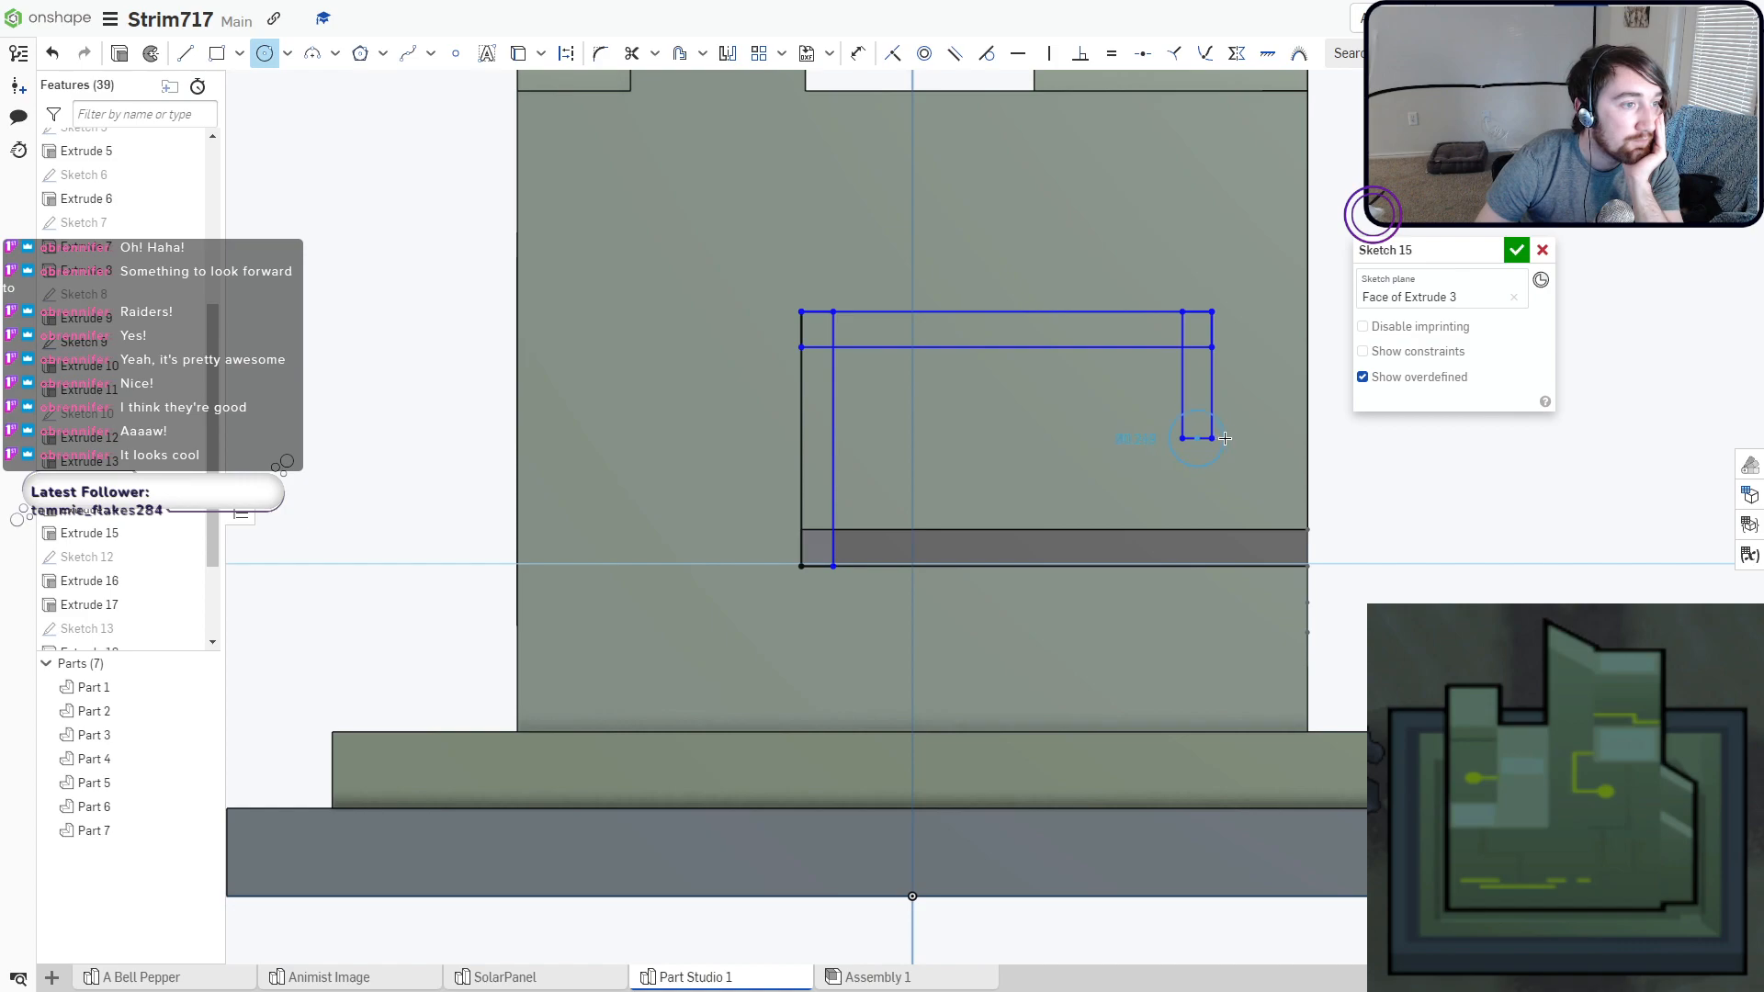
pyautogui.click(1225, 438)
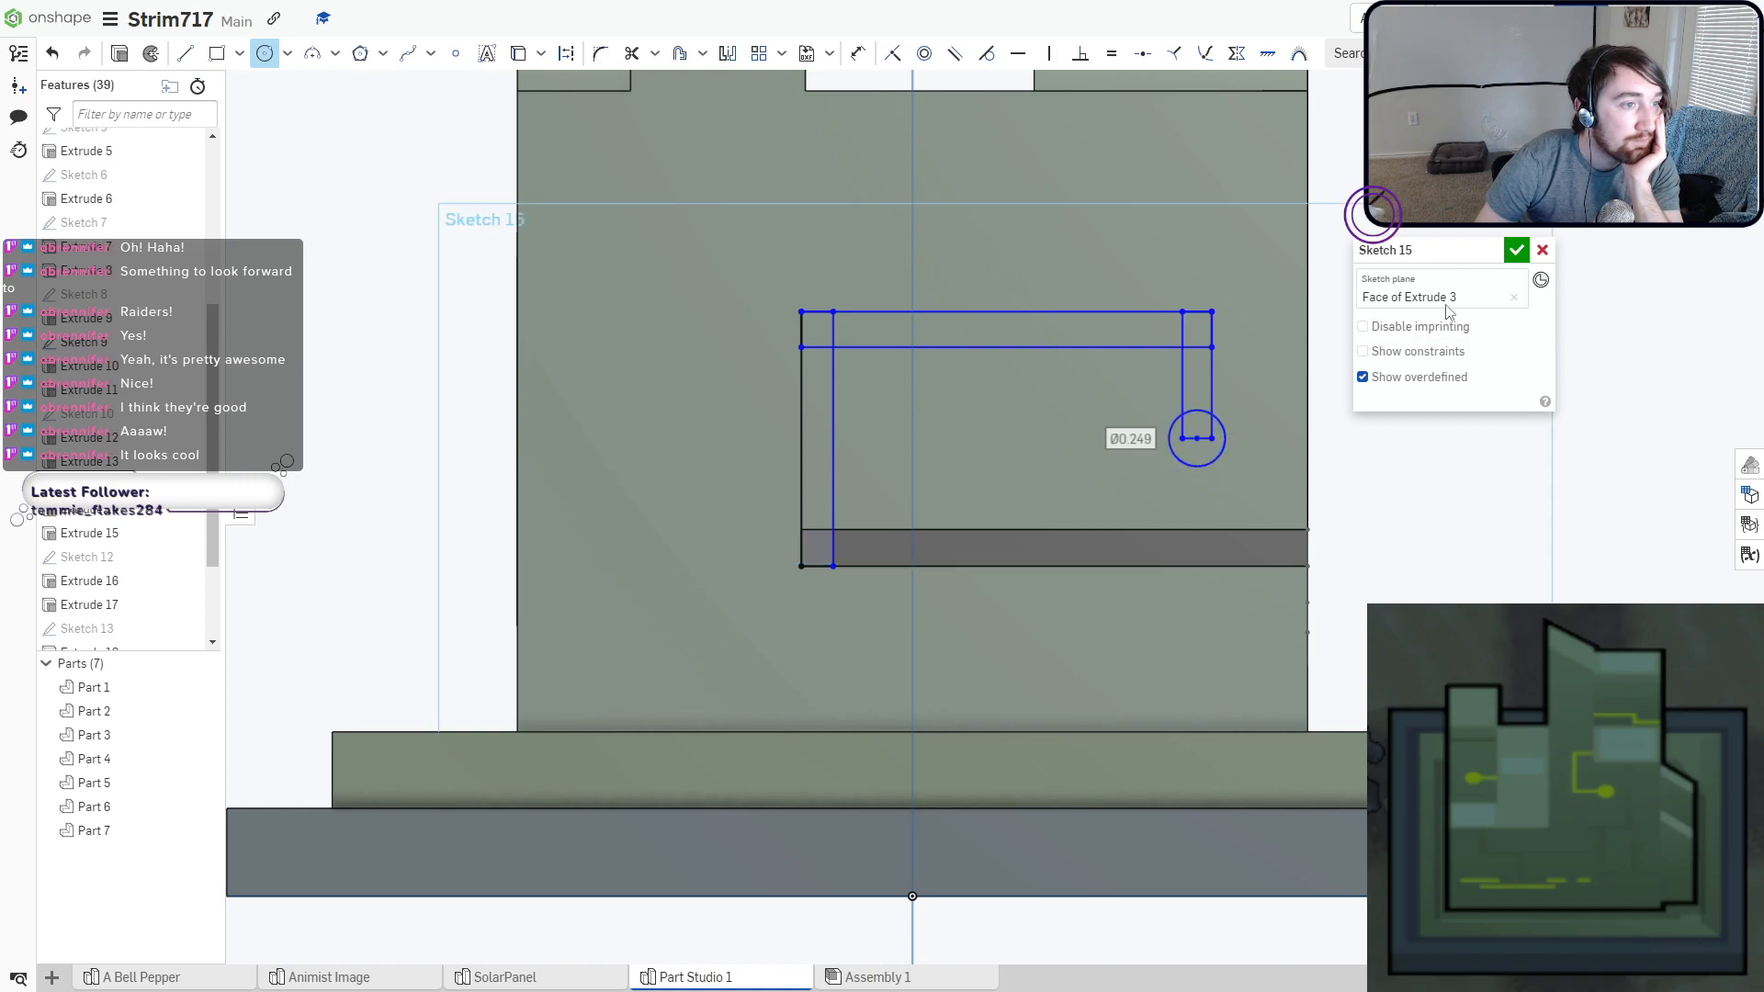
pyautogui.click(631, 53)
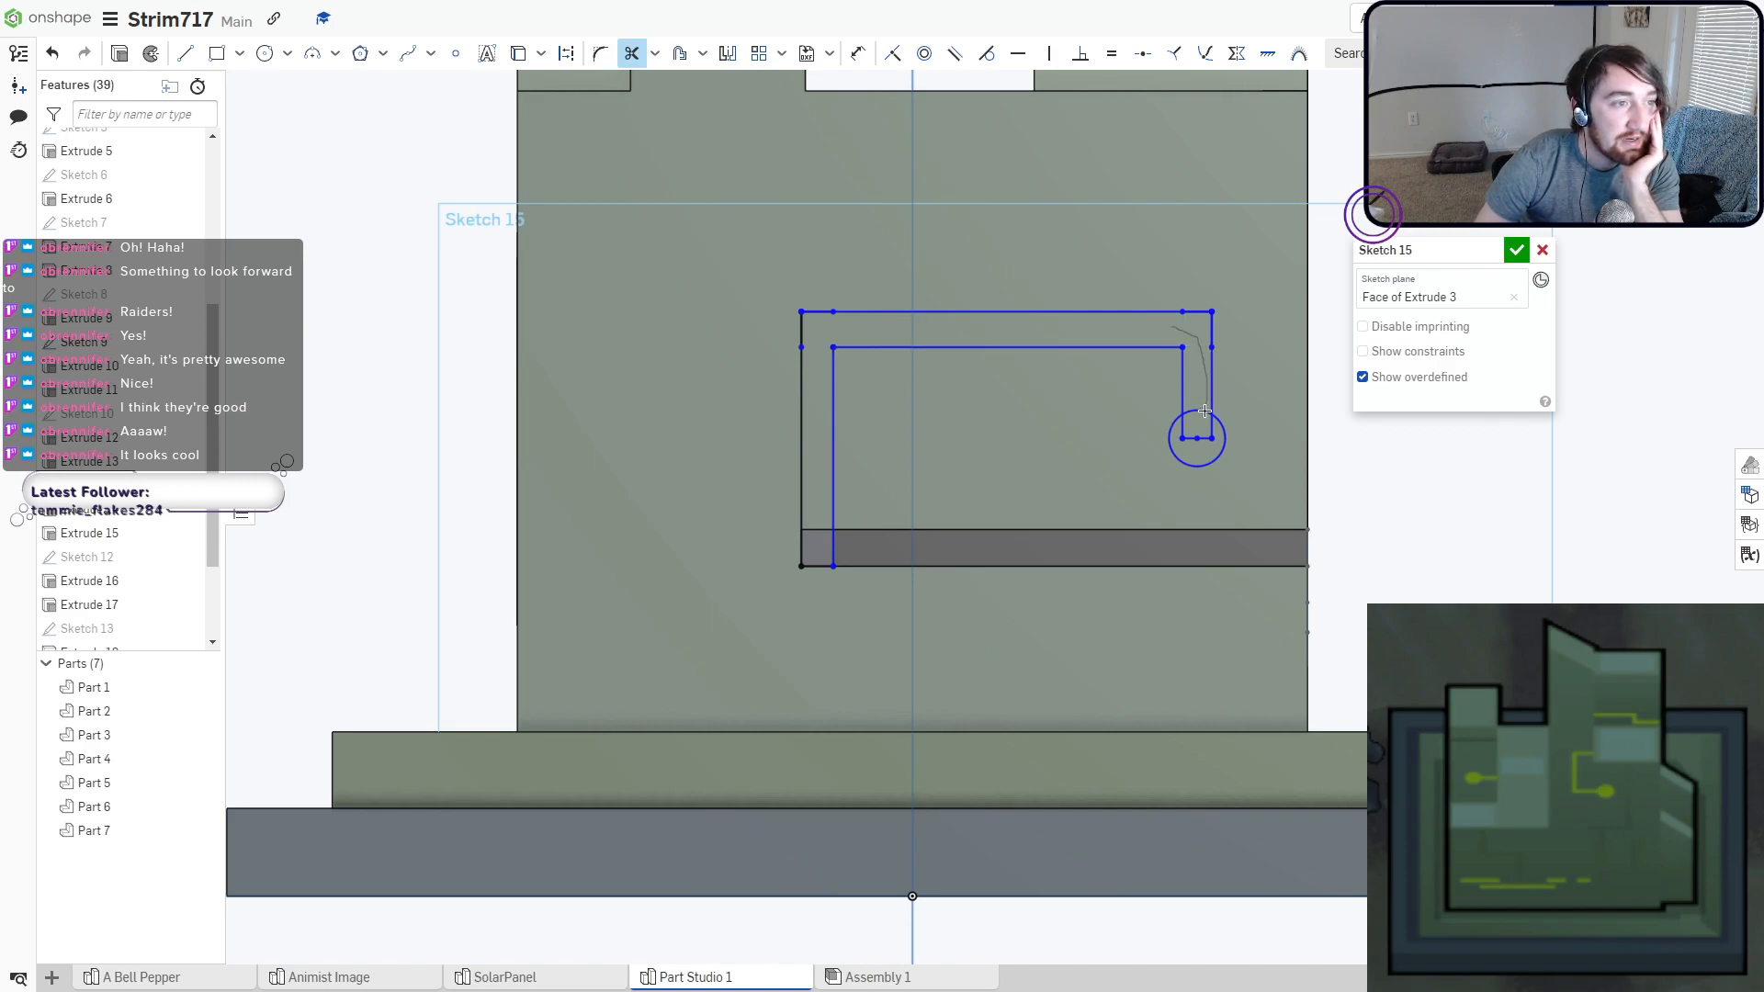
pyautogui.click(1525, 251)
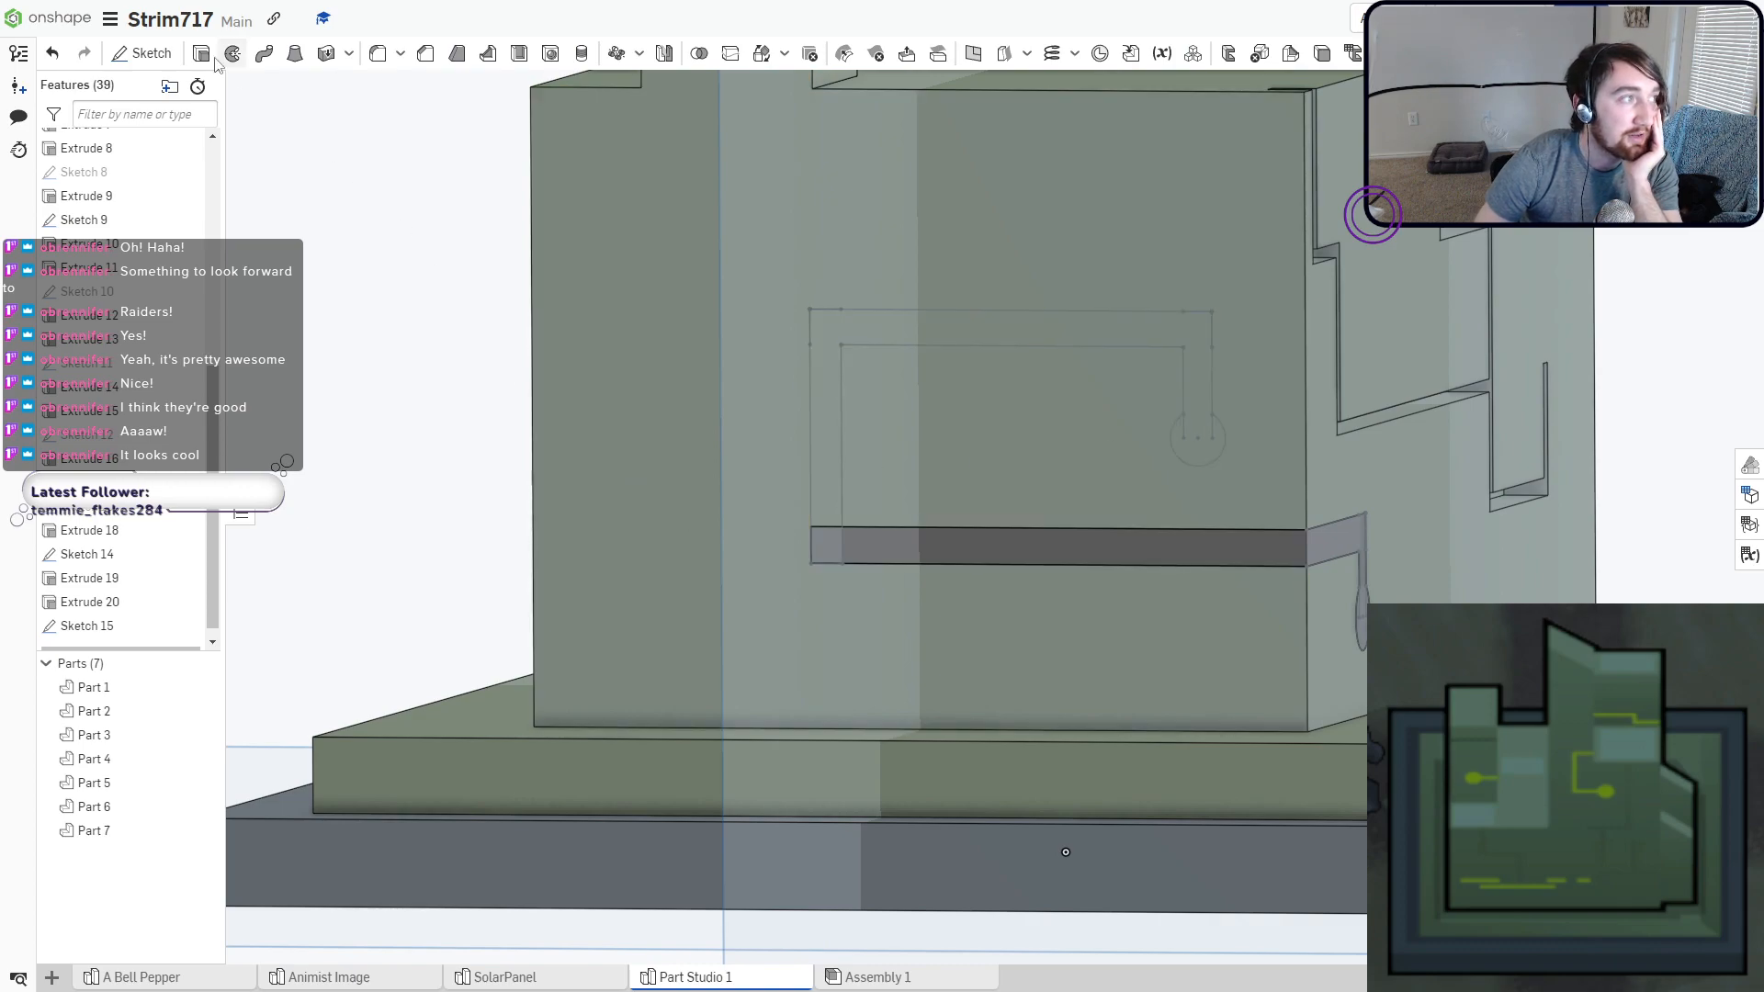
# Cut both regions of the side-face trace sketch 0.85 cm deep with a Remove extrude merged with all parts.
pyautogui.click(203, 55)
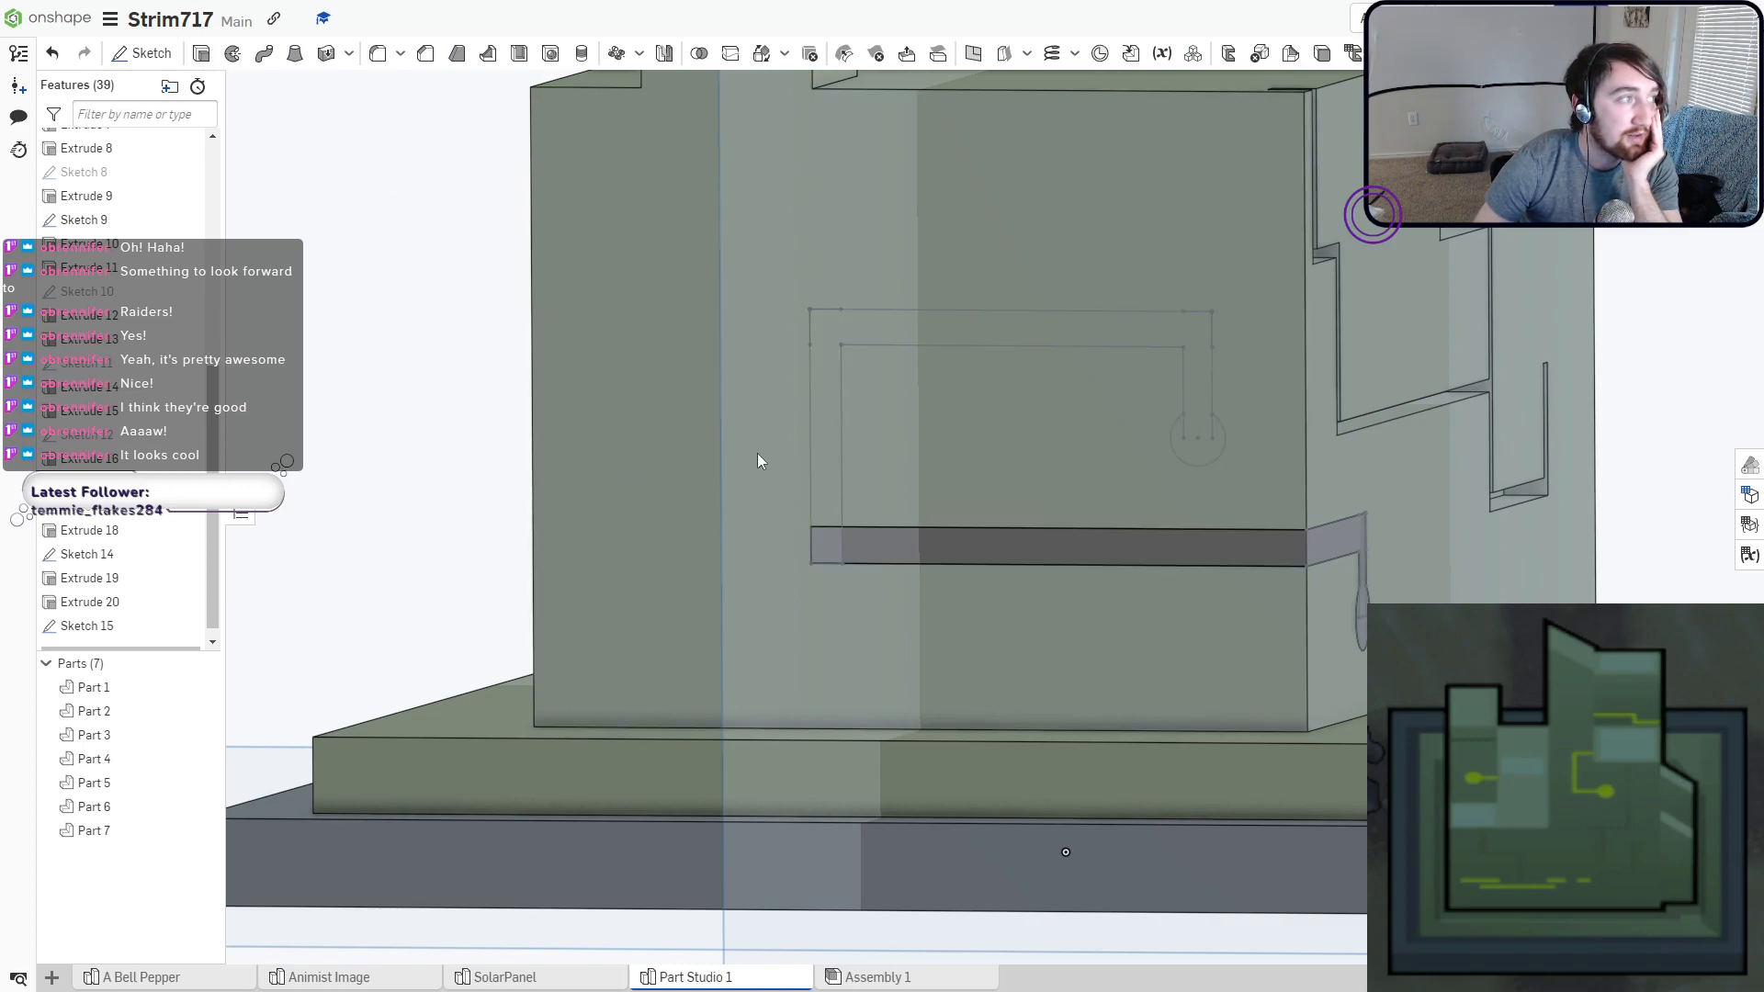
pyautogui.click(829, 549)
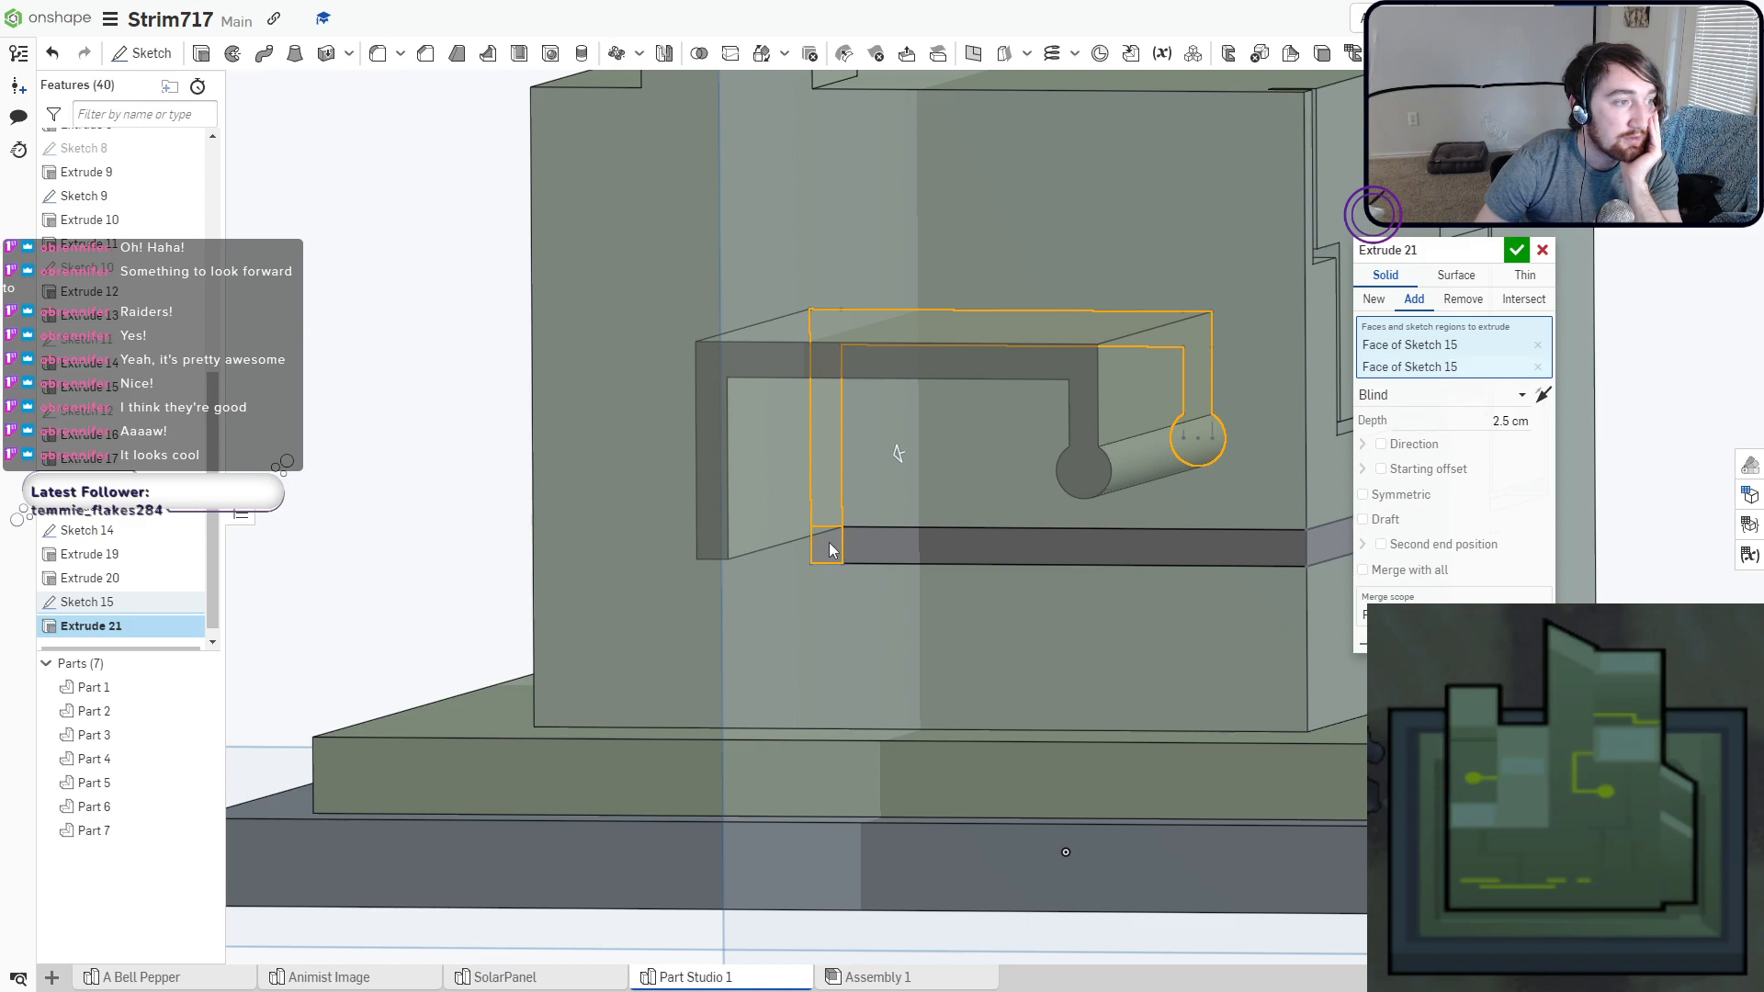
pyautogui.click(1445, 306)
pyautogui.moveTo(1139, 383)
pyautogui.mouseDown(button='right')
pyautogui.moveTo(1271, 362)
pyautogui.moveTo(1115, 400)
pyautogui.moveTo(996, 393)
pyautogui.moveTo(1117, 387)
pyautogui.mouseUp(button='right')
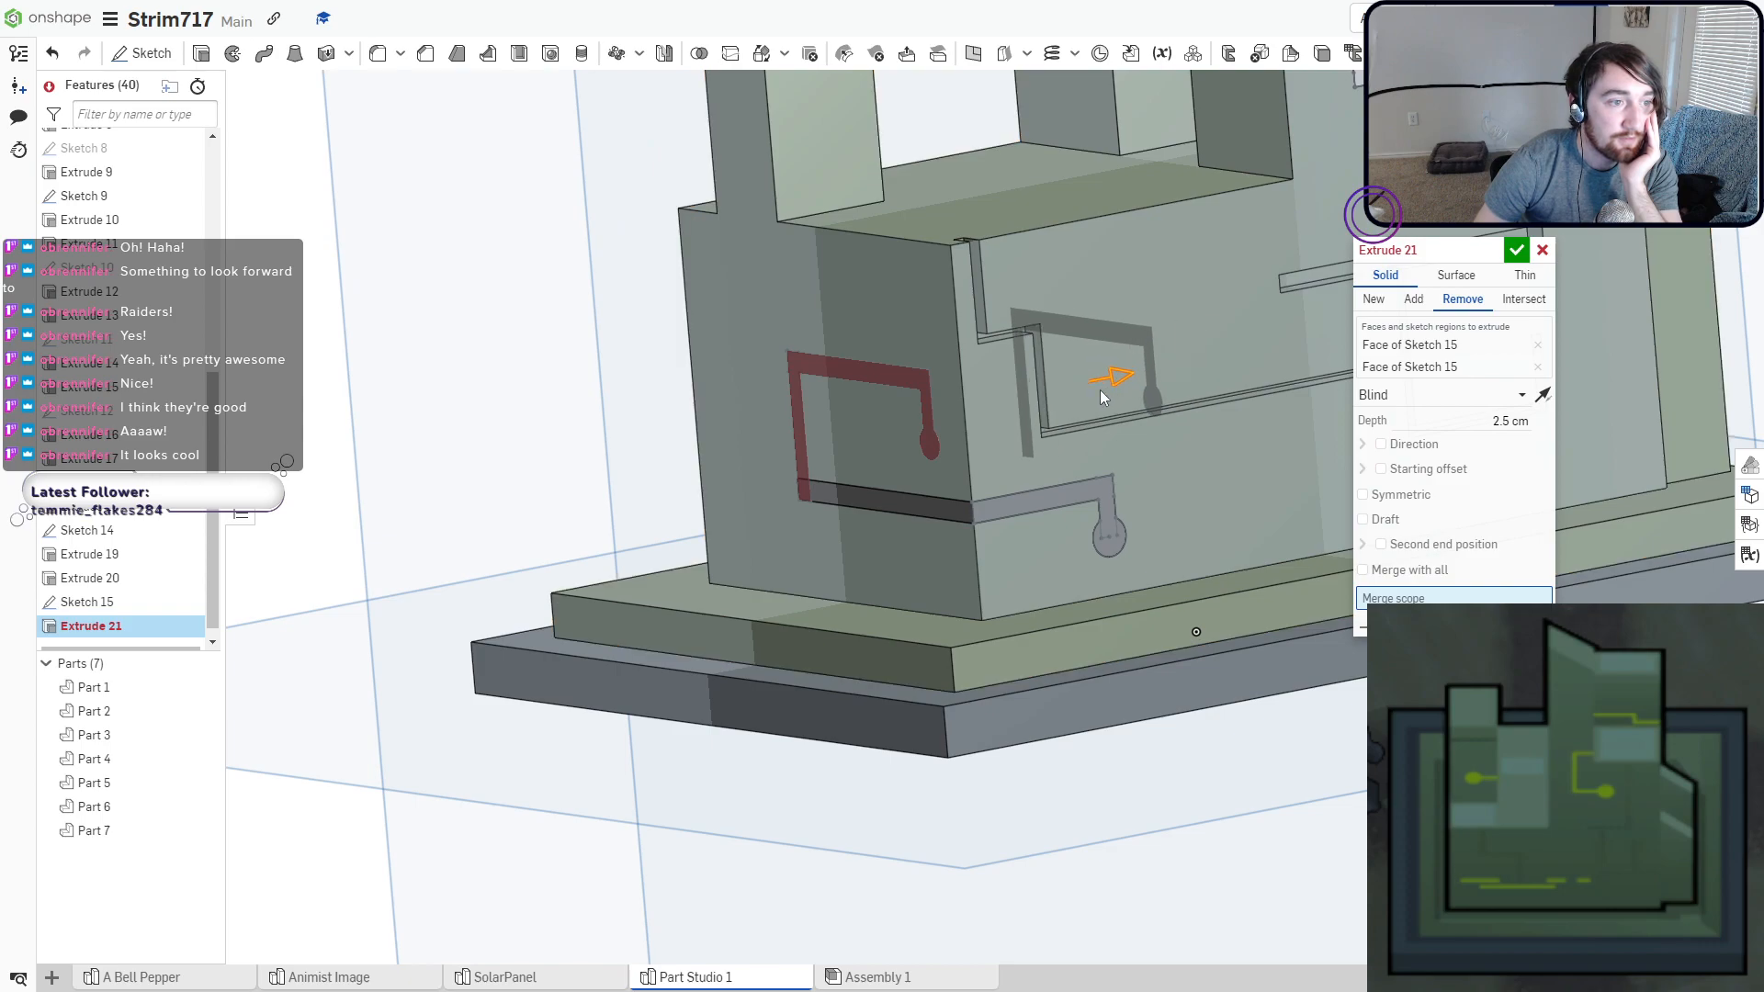
pyautogui.moveTo(1100, 390); pyautogui.dragTo(992, 415)
pyautogui.click(1363, 569)
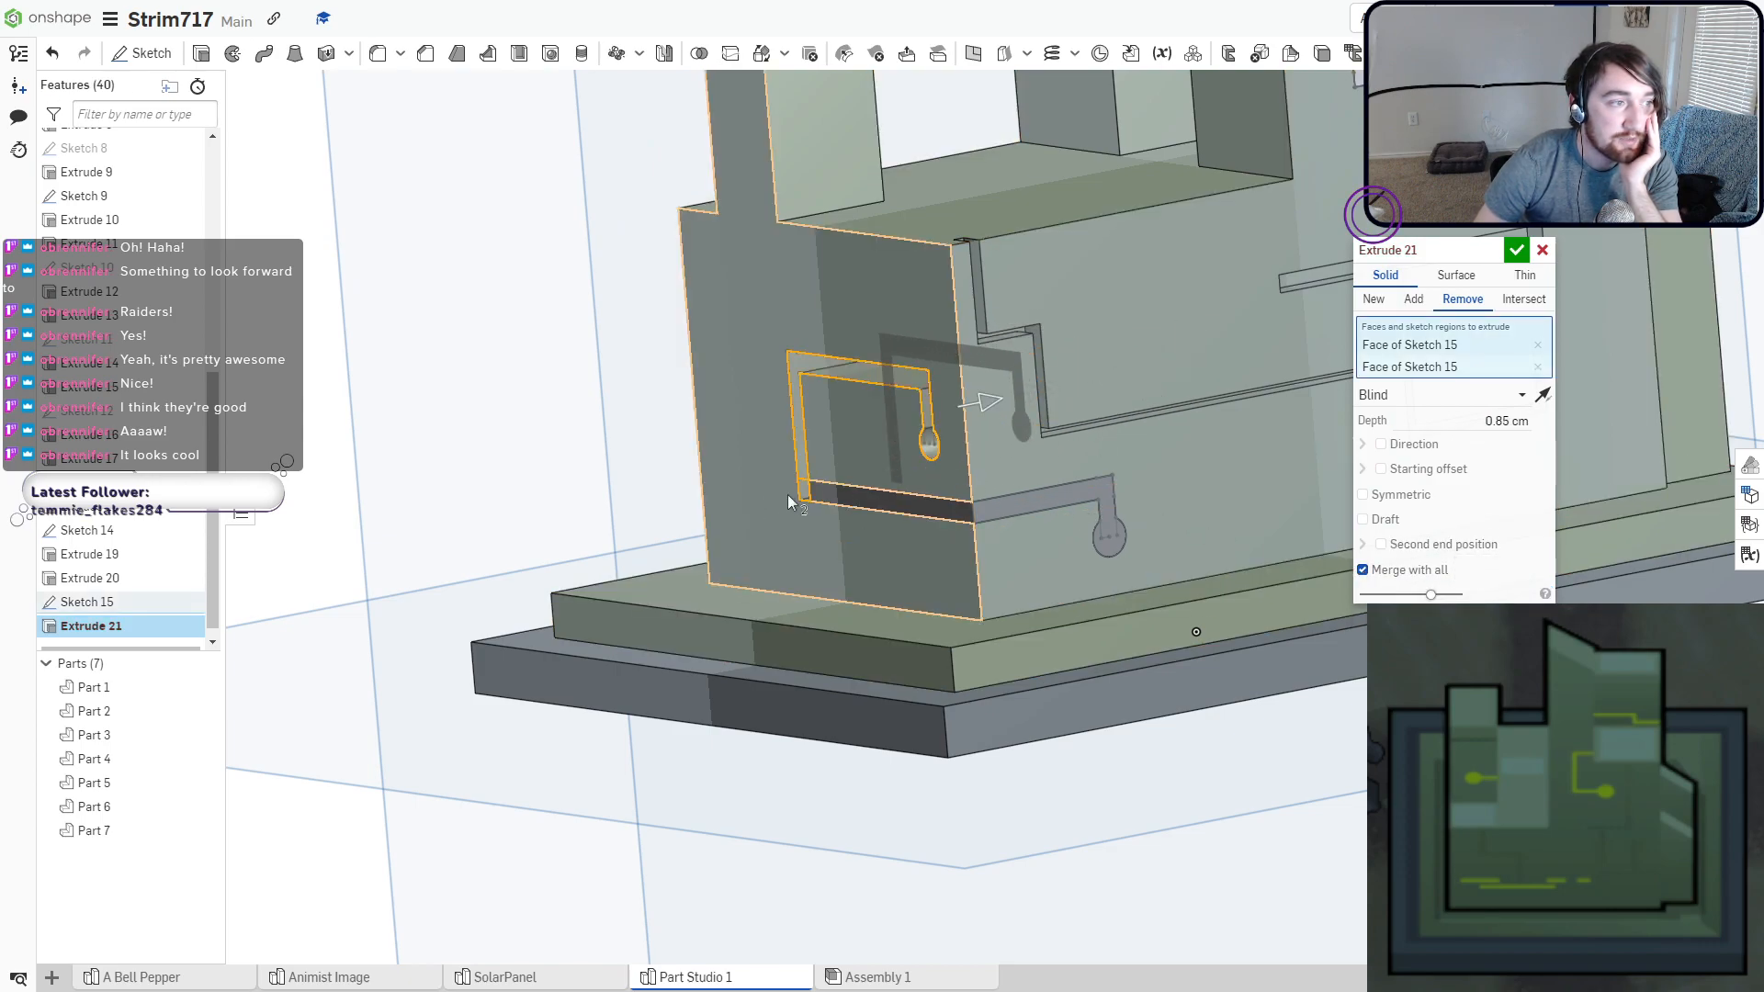
pyautogui.moveTo(803, 488)
pyautogui.mouseDown(button='right')
pyautogui.moveTo(896, 476)
pyautogui.moveTo(819, 480)
pyautogui.mouseUp(button='right')
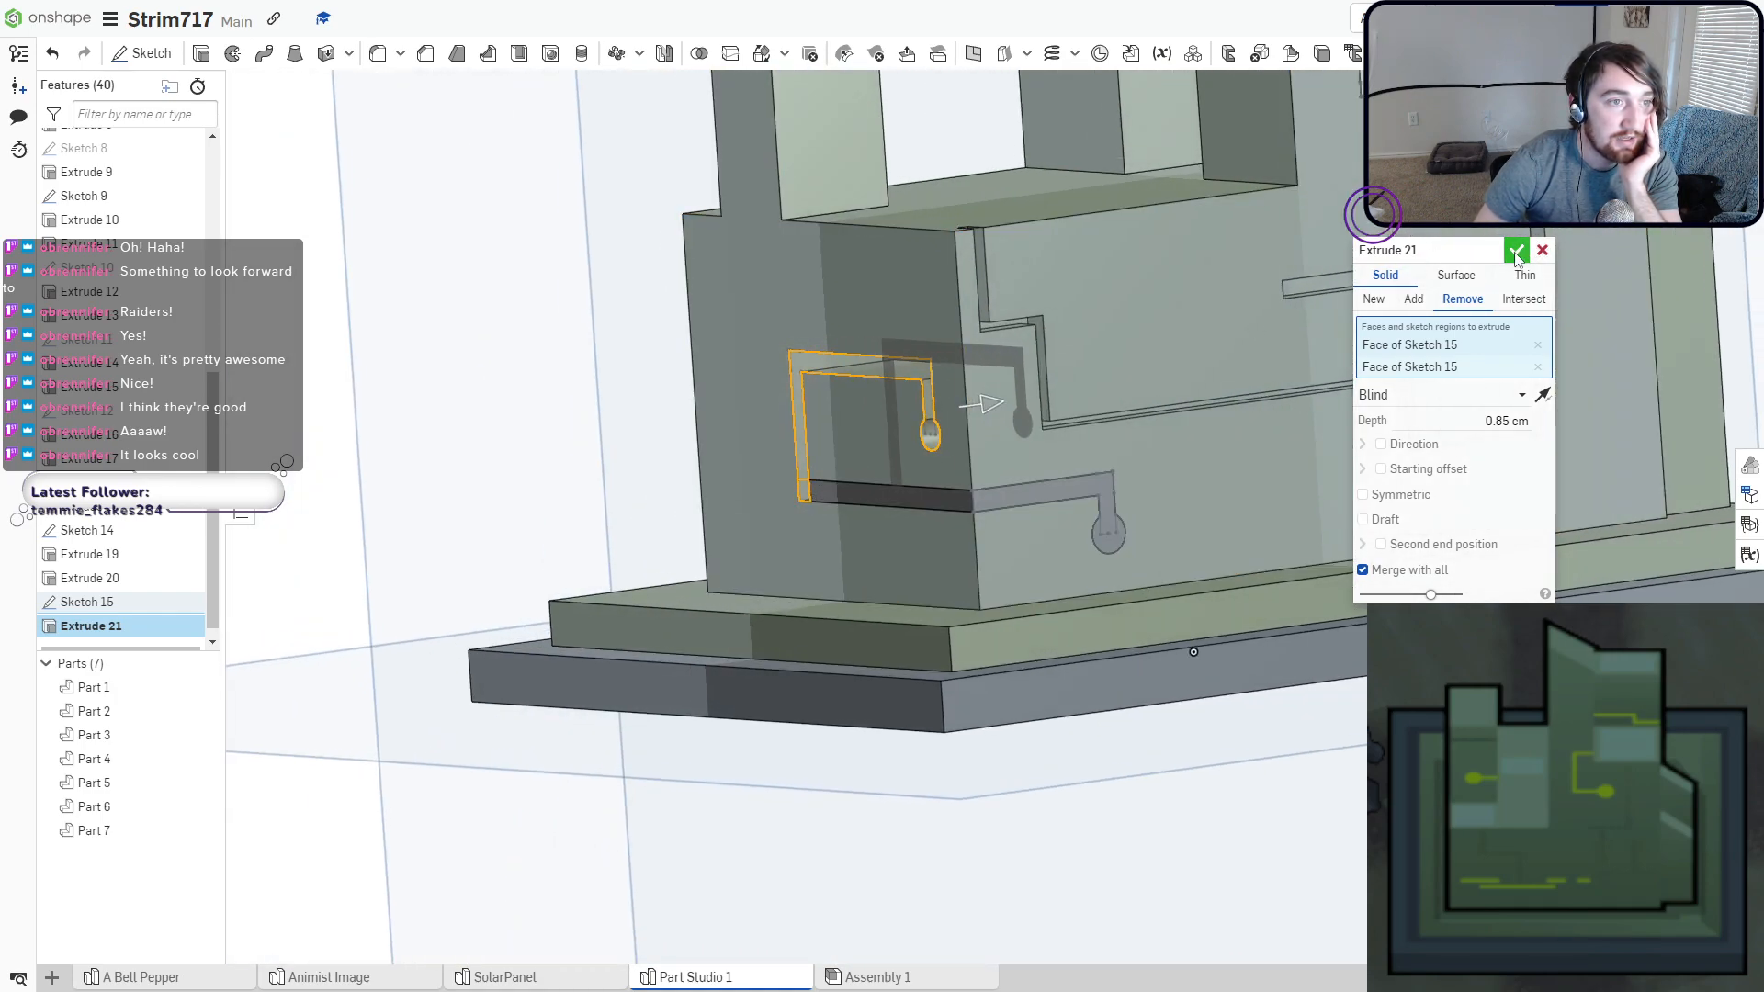
pyautogui.click(1515, 251)
pyautogui.moveTo(973, 388); pyautogui.dragTo(1023, 373, button='right')
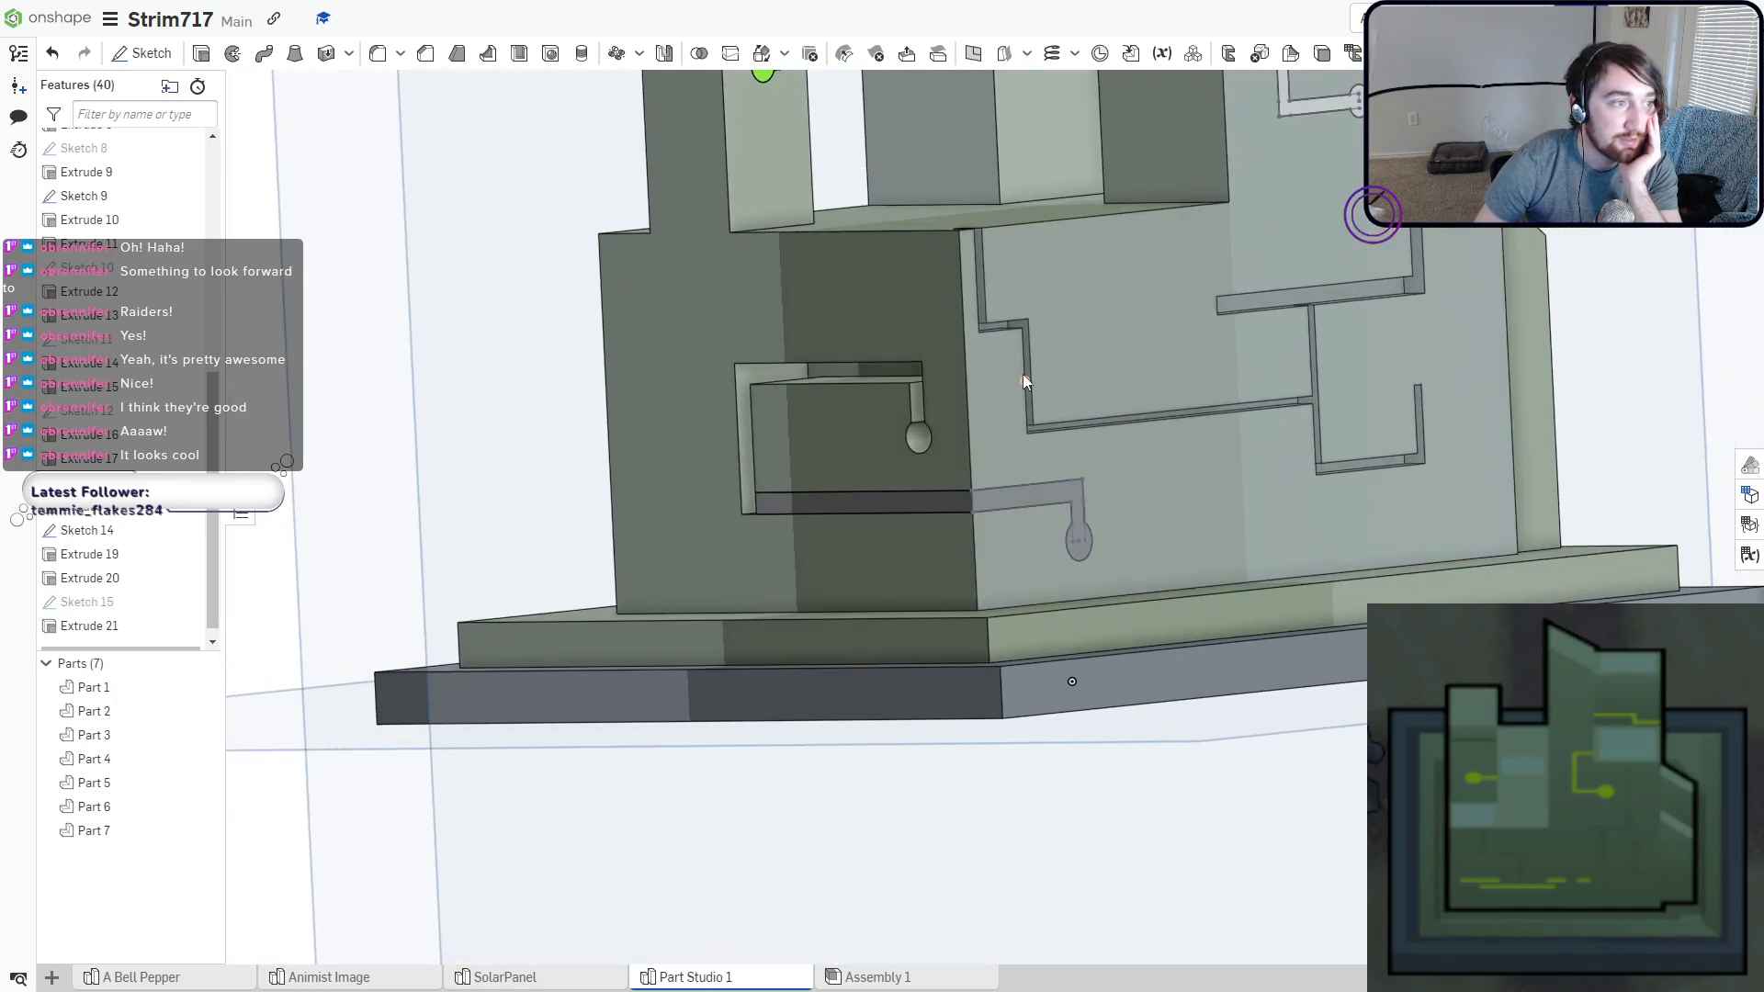
# Show the side-face trace sketch and extrude both its regions 1.81 cm into the block, added to the connecting inlay Part 7.
pyautogui.click(185, 603)
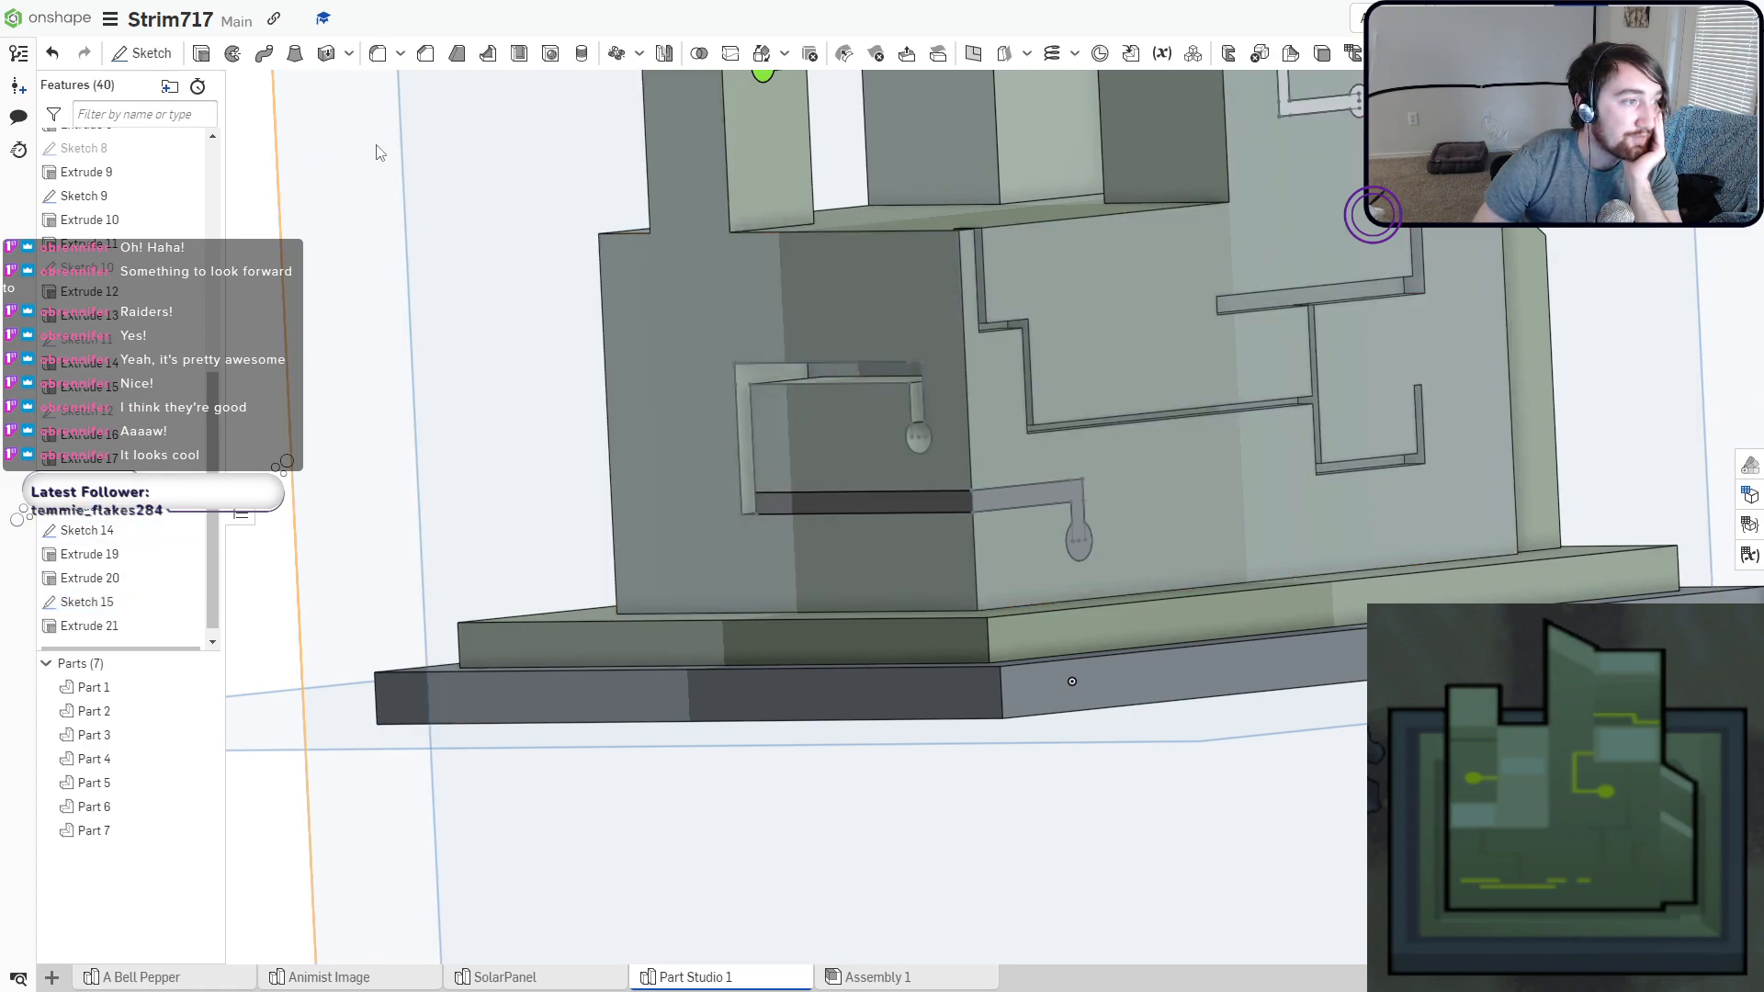
pyautogui.click(202, 55)
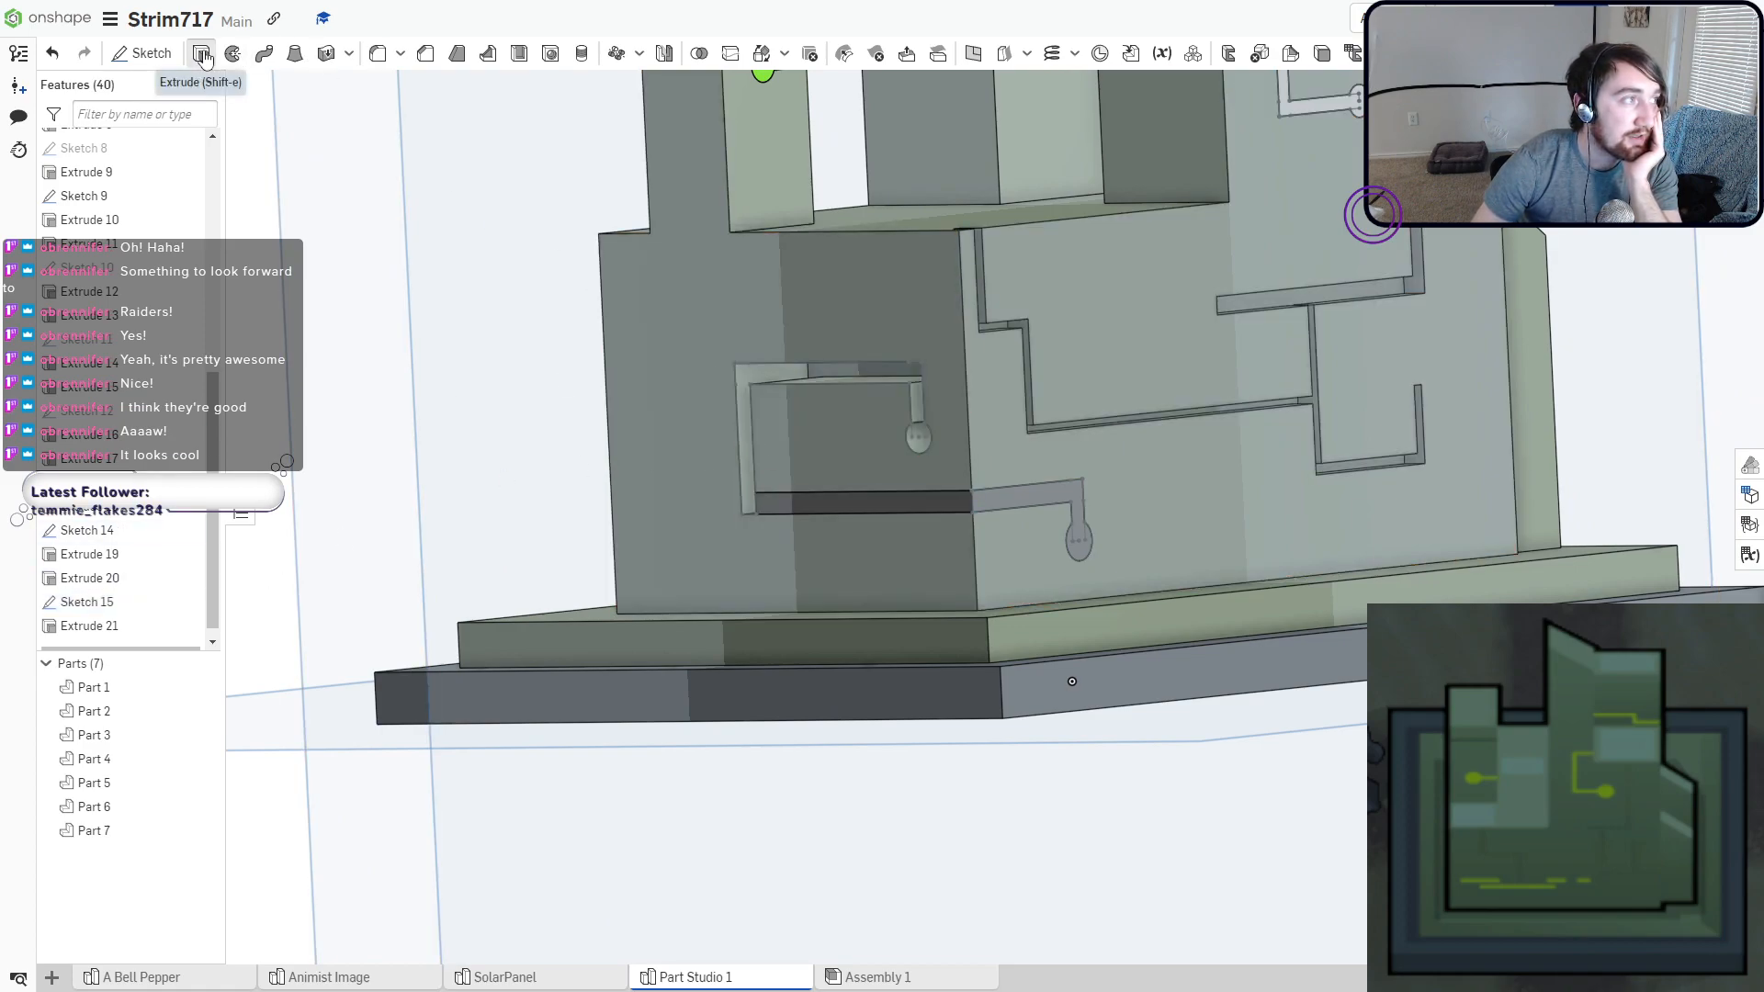
pyautogui.click(746, 501)
pyautogui.click(747, 487)
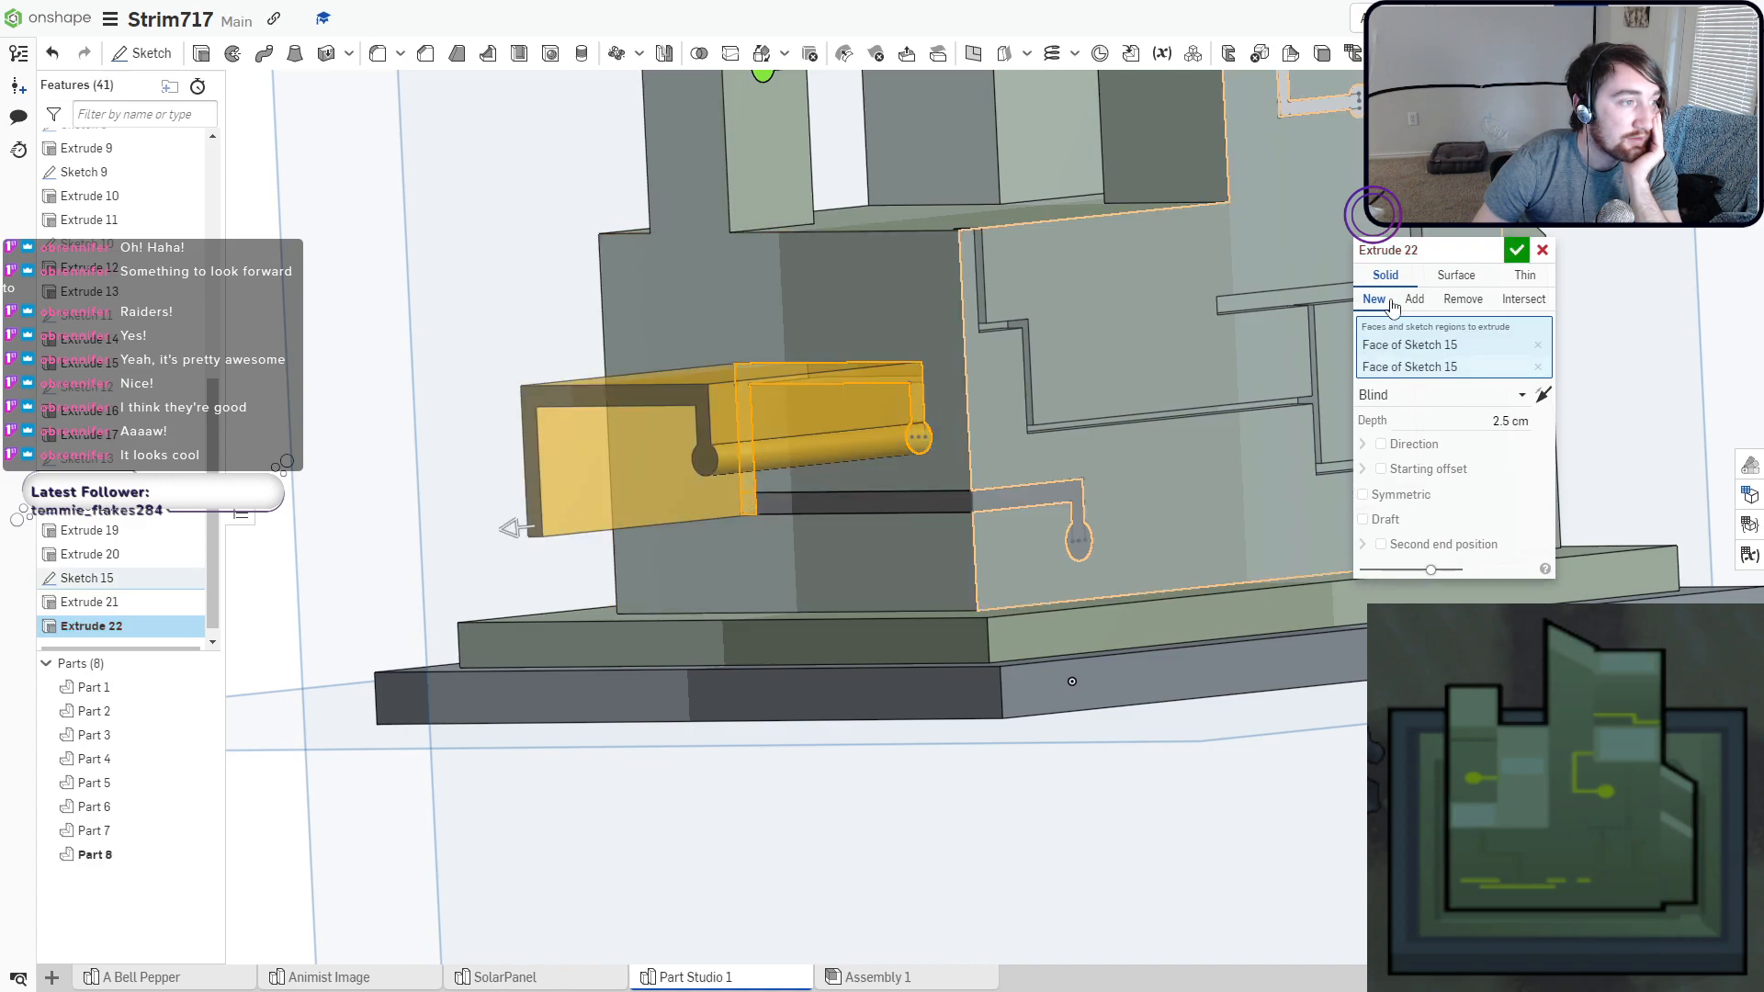
pyautogui.moveTo(516, 525); pyautogui.dragTo(884, 483)
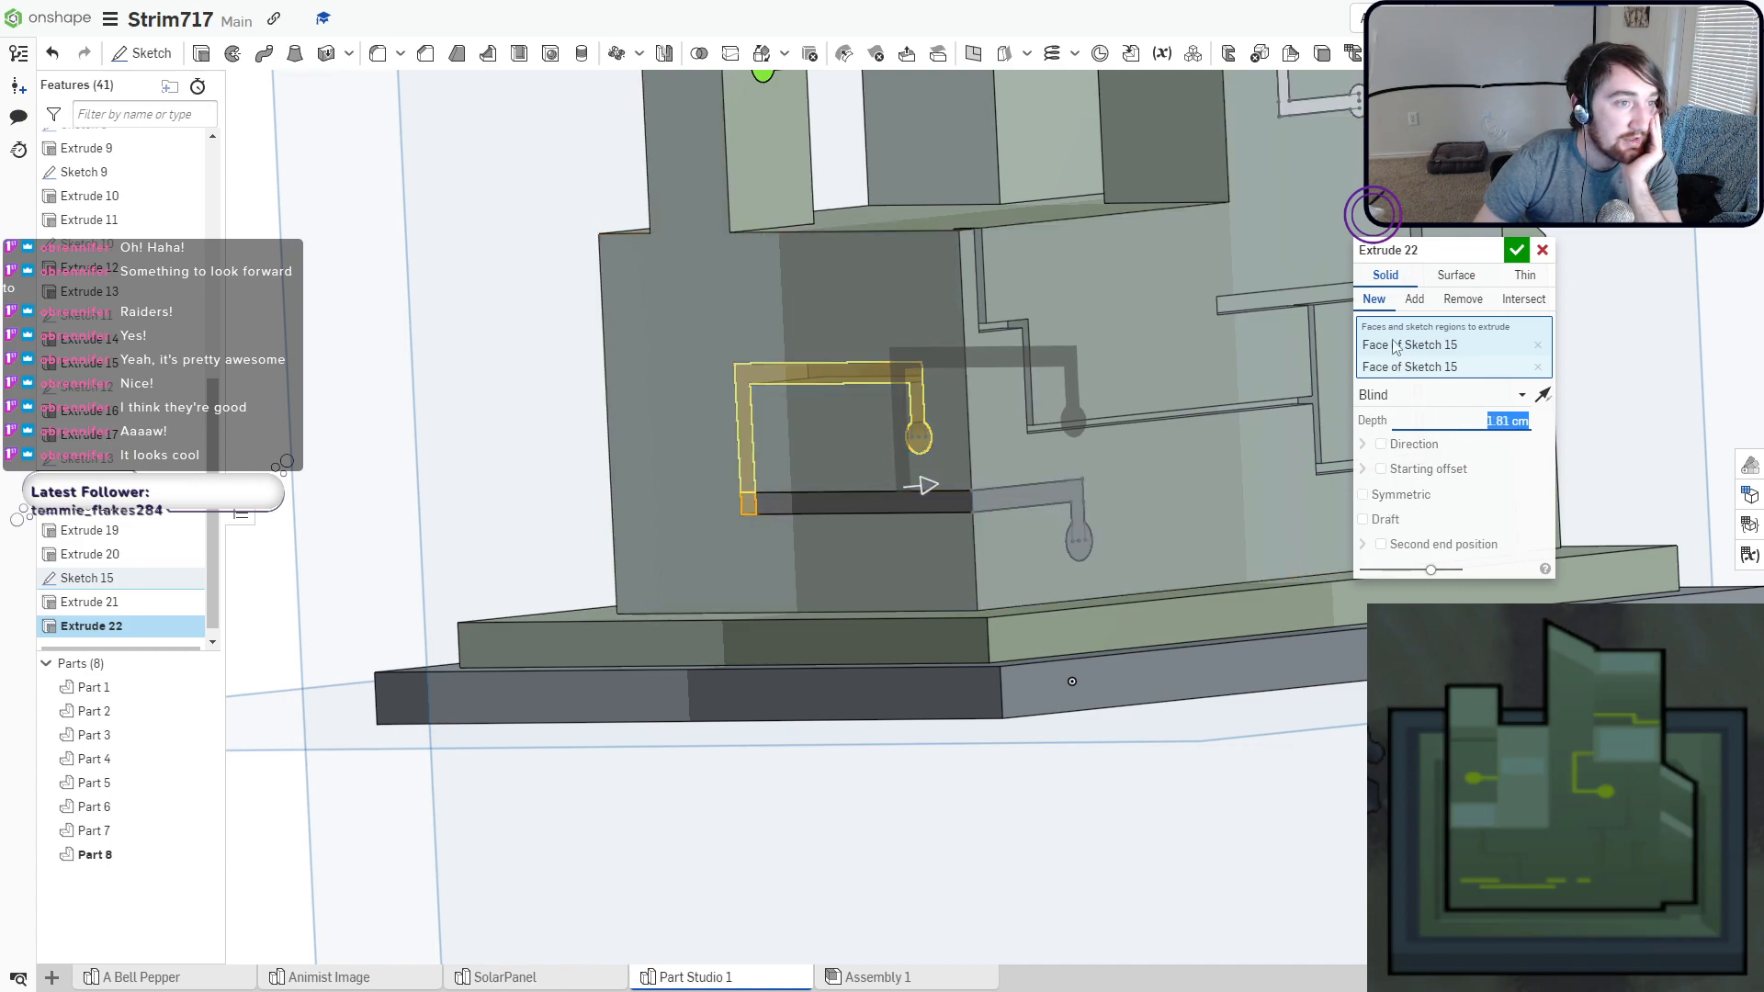
pyautogui.click(1414, 298)
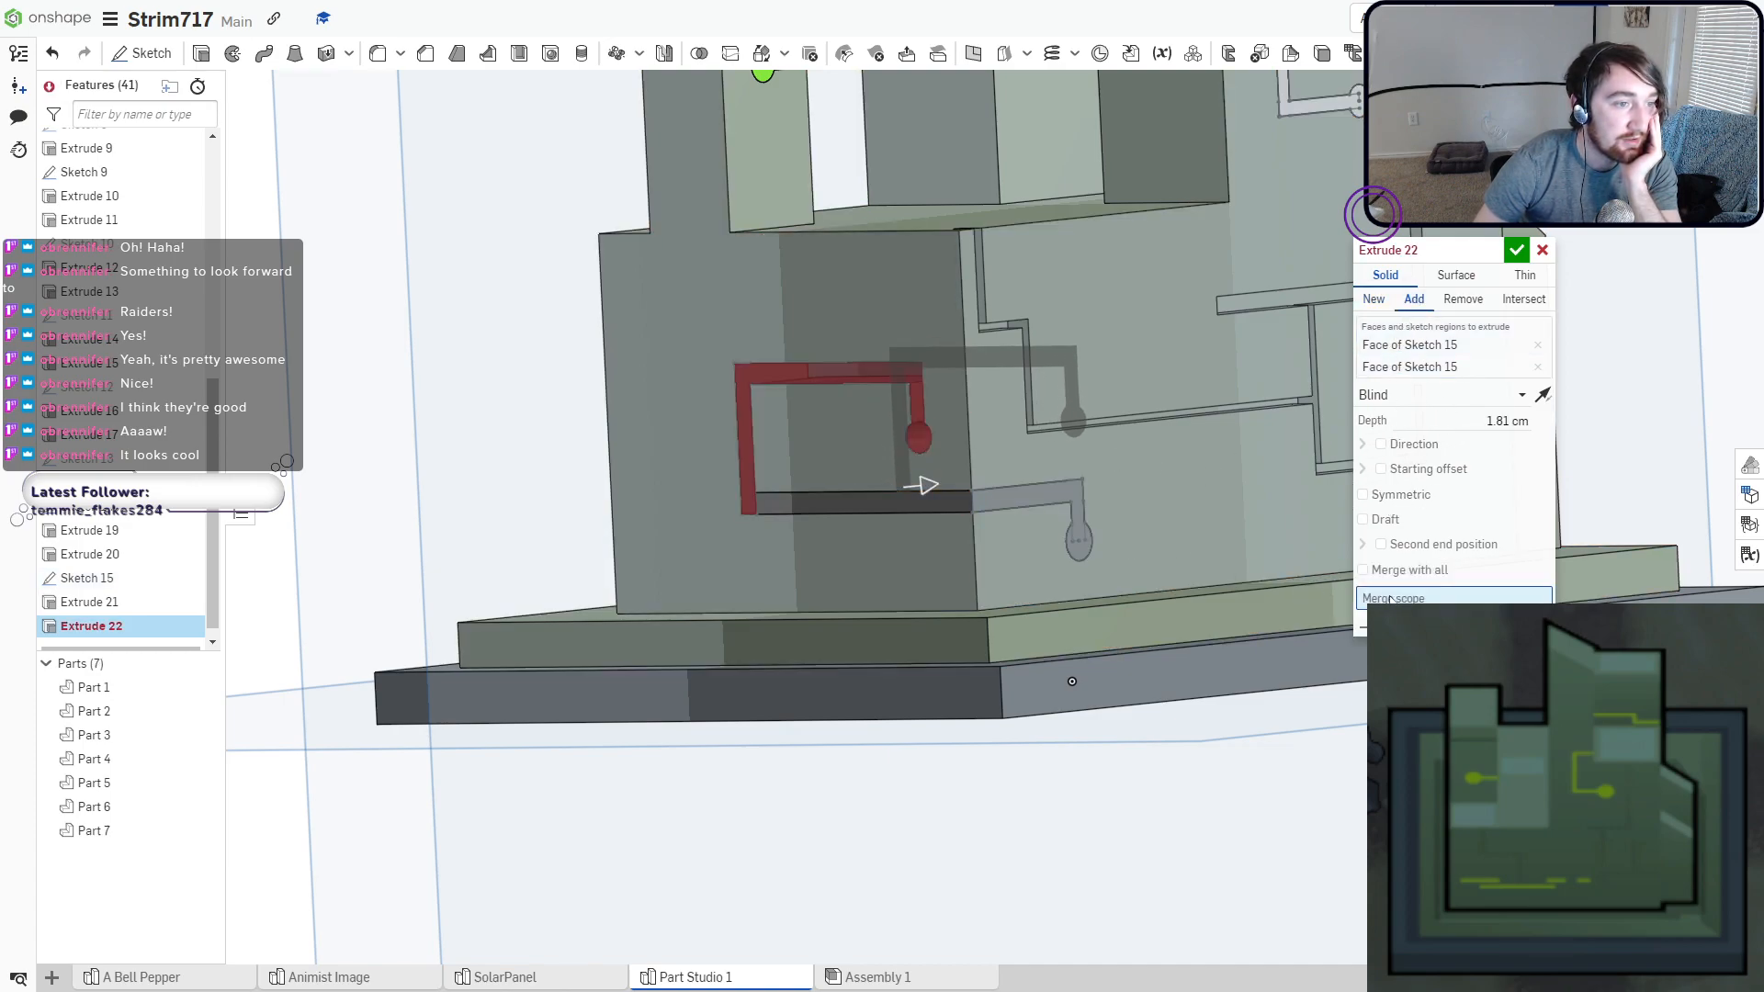
pyautogui.moveTo(886, 496); pyautogui.dragTo(790, 526, button='right')
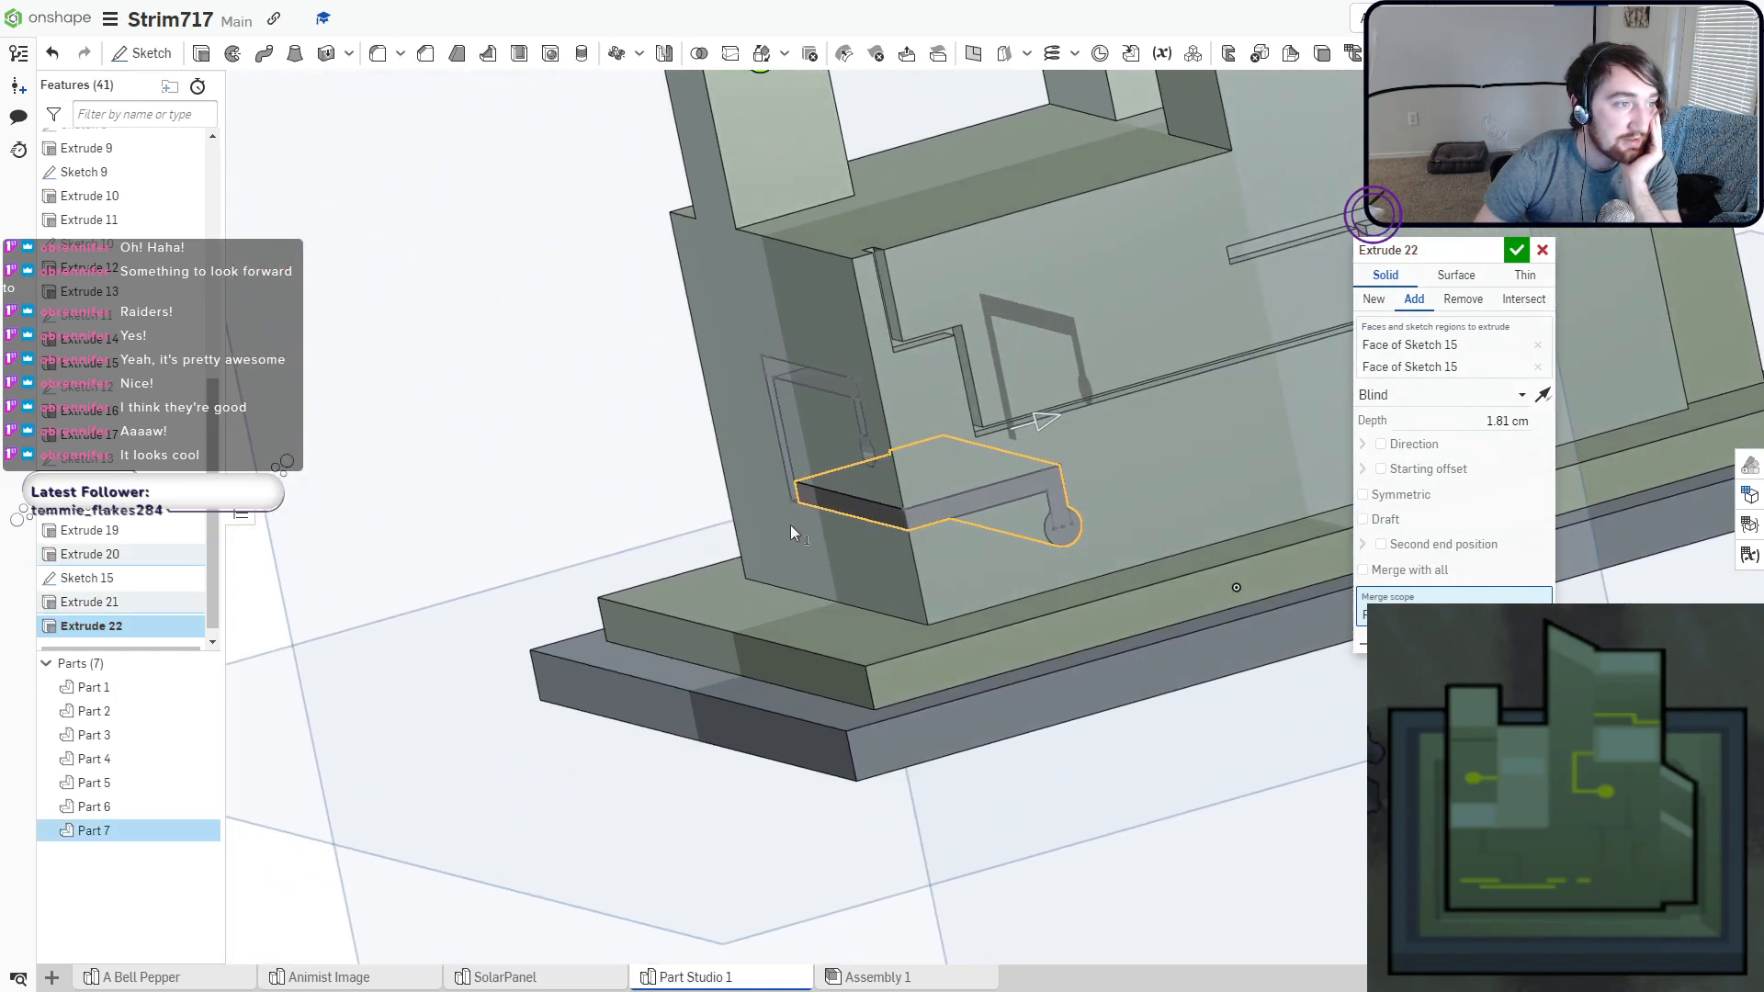
pyautogui.click(1516, 250)
pyautogui.moveTo(1148, 432); pyautogui.dragTo(963, 493, button='right')
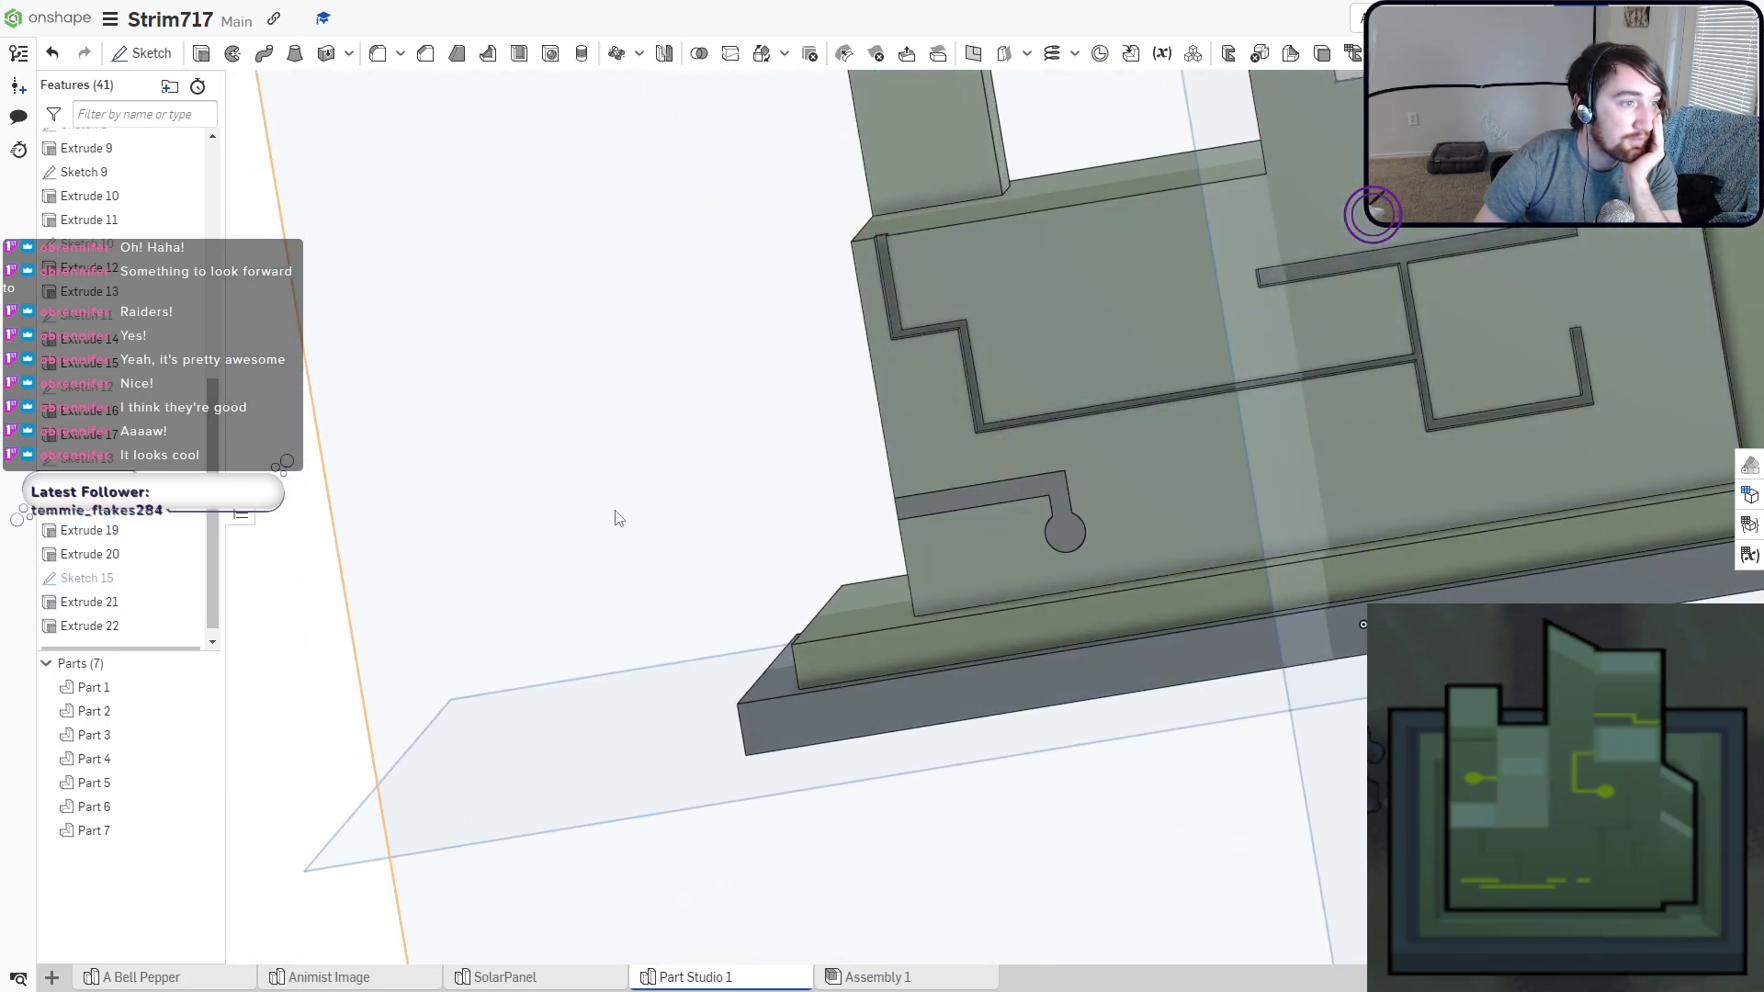
# Hide Sketch 9, which still shows on the front of the building.
pyautogui.moveTo(617, 512)
pyautogui.mouseDown(button='right')
pyautogui.moveTo(717, 475)
pyautogui.moveTo(678, 461)
pyautogui.moveTo(856, 424)
pyautogui.moveTo(874, 491)
pyautogui.moveTo(864, 480)
pyautogui.mouseUp(button='right')
pyautogui.scroll(4, 151, 414)
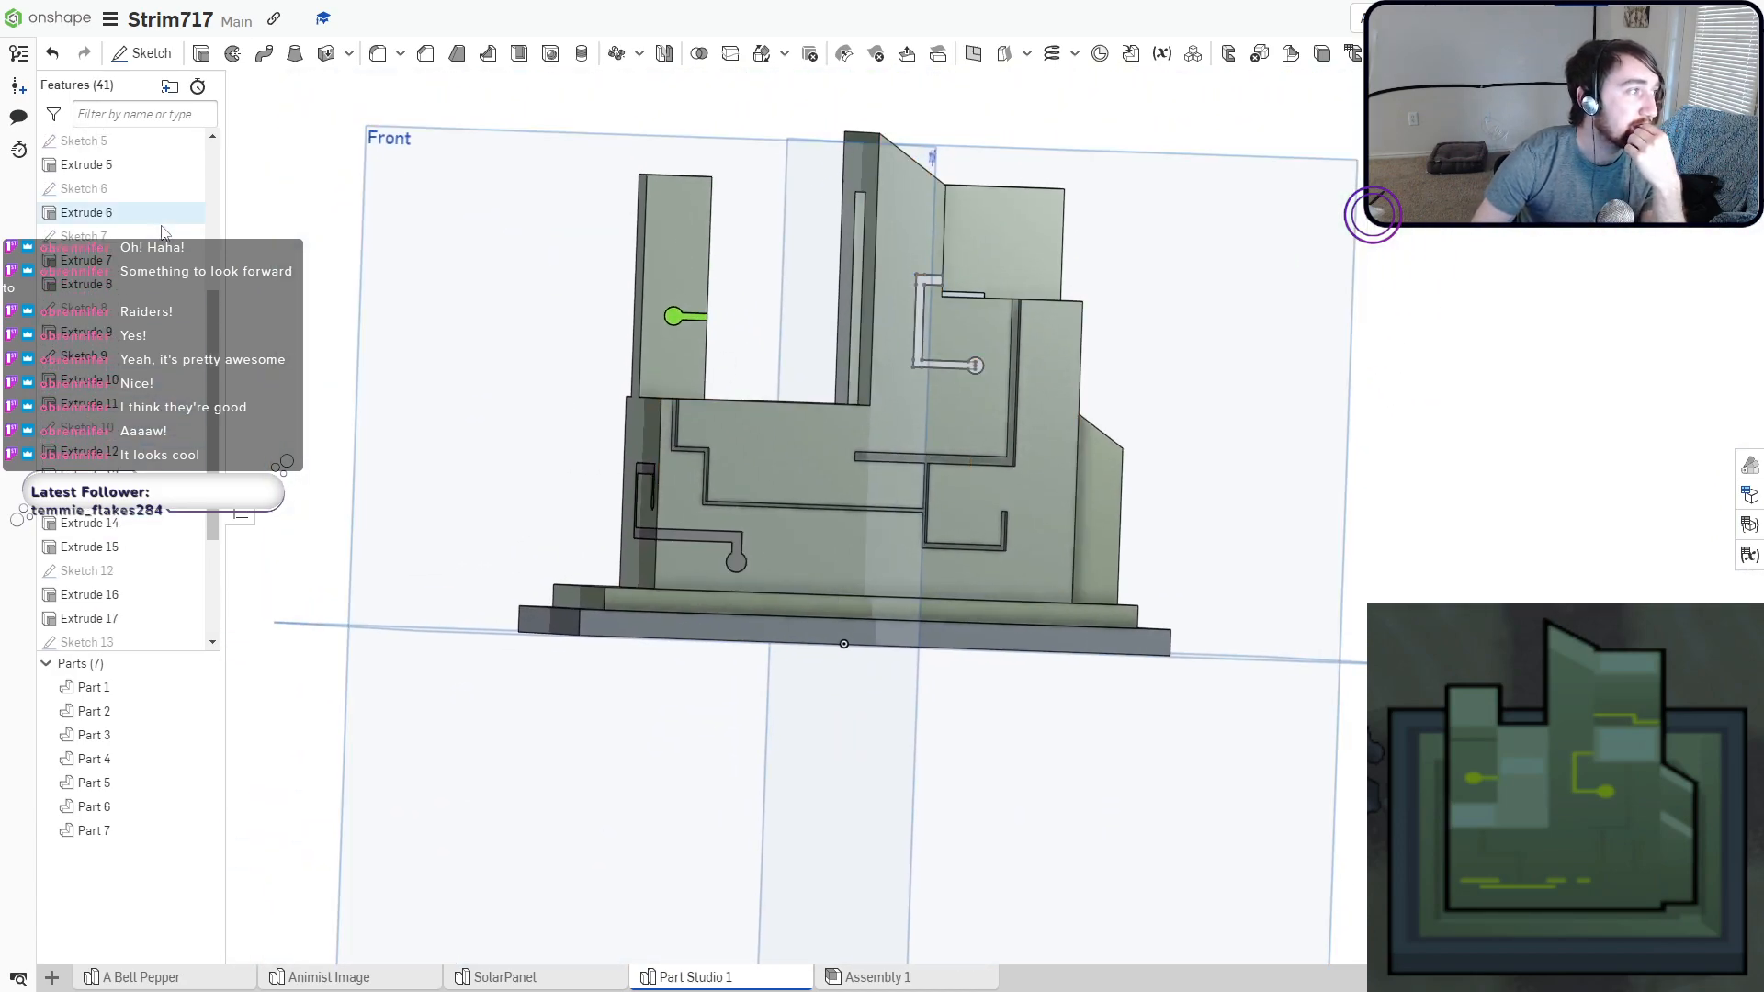
pyautogui.scroll(1, 168, 304)
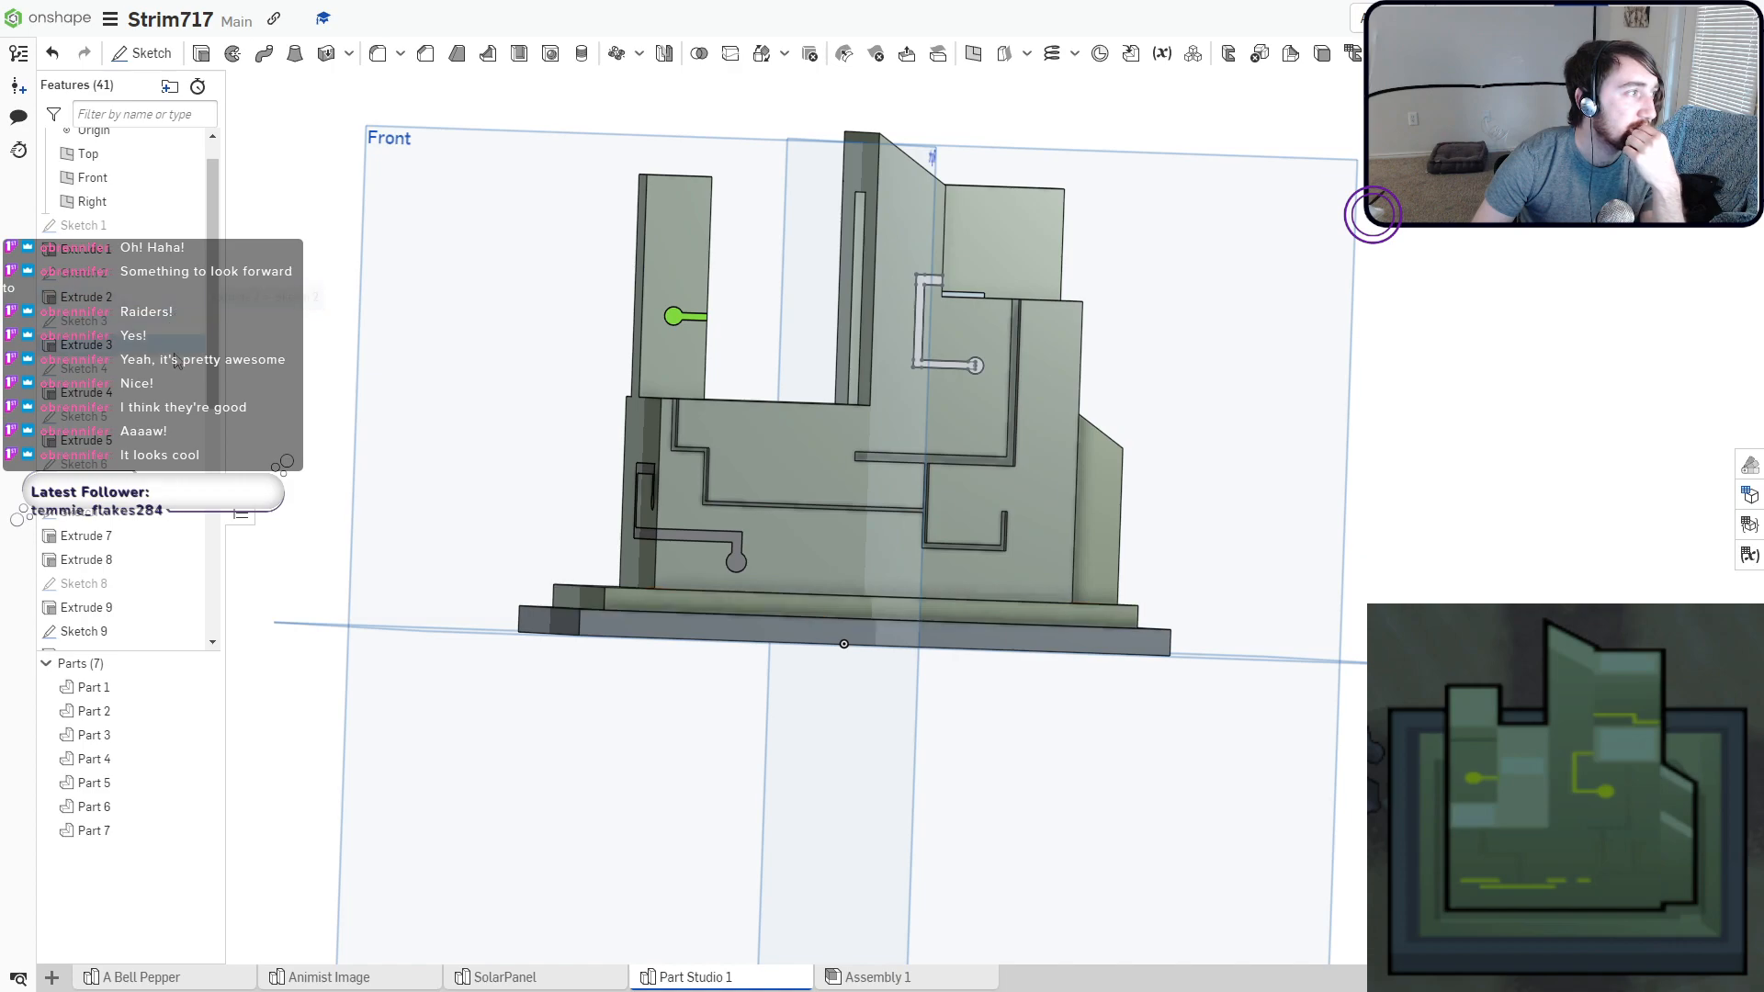
pyautogui.scroll(-3, 170, 441)
pyautogui.scroll(-3, 168, 445)
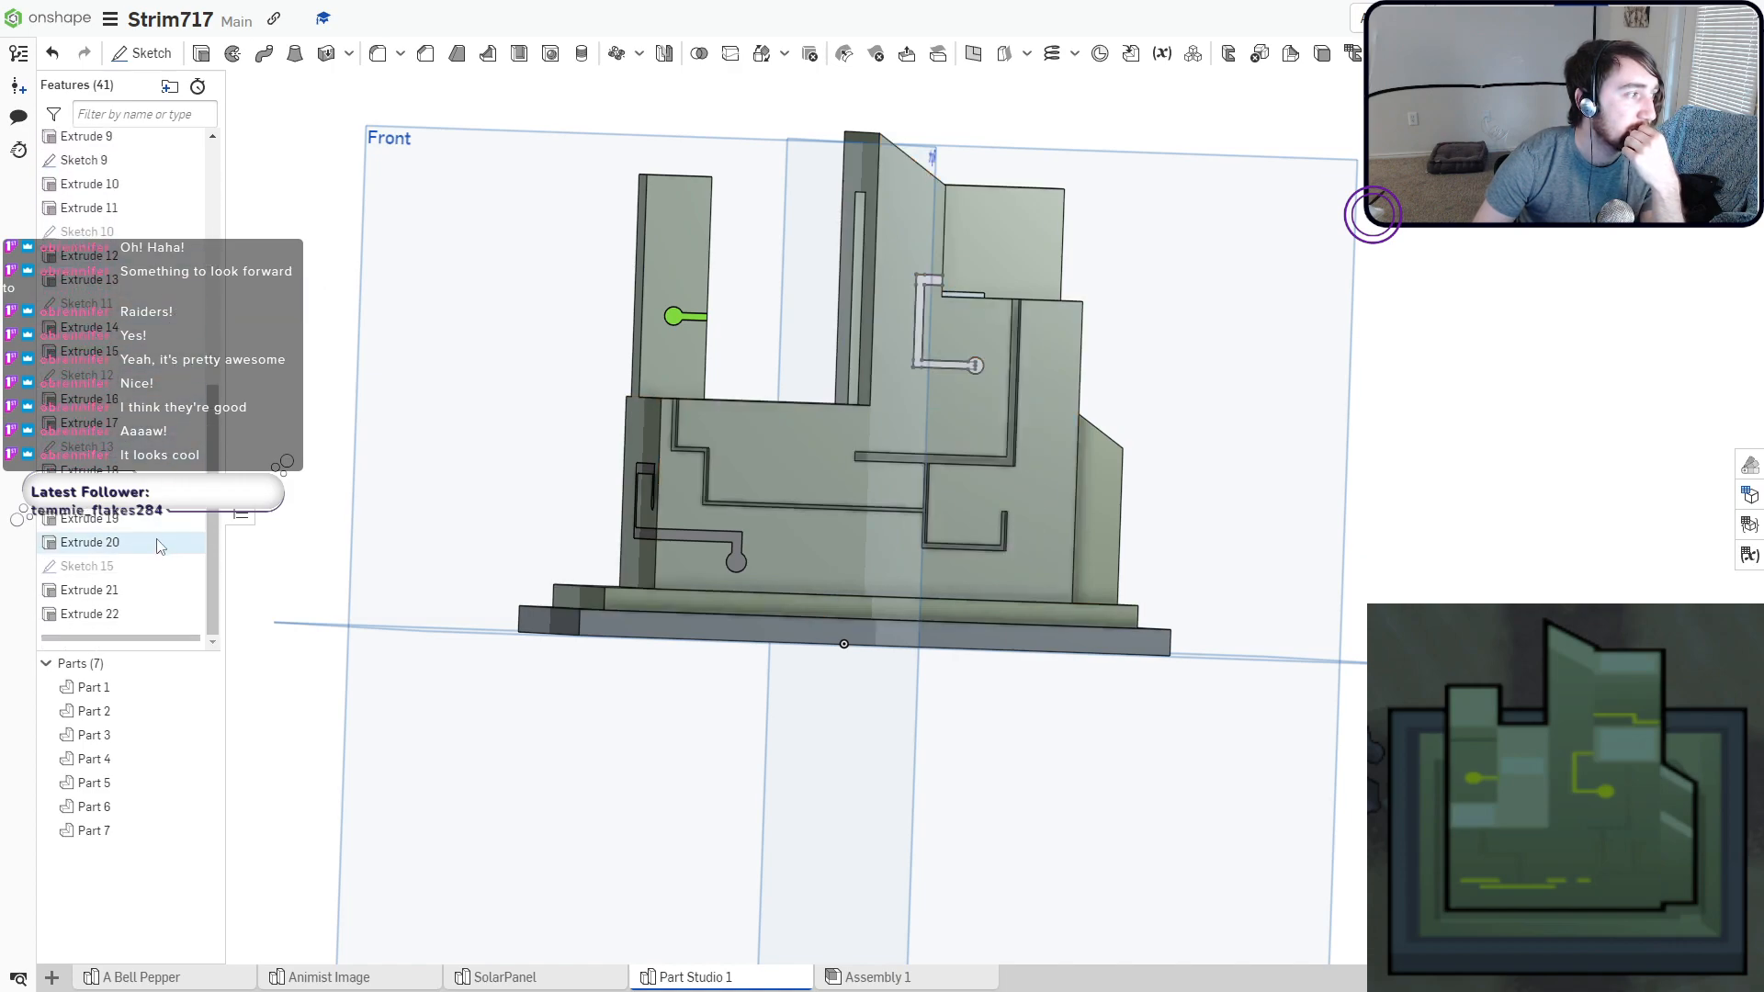
pyautogui.scroll(5, 926, 362)
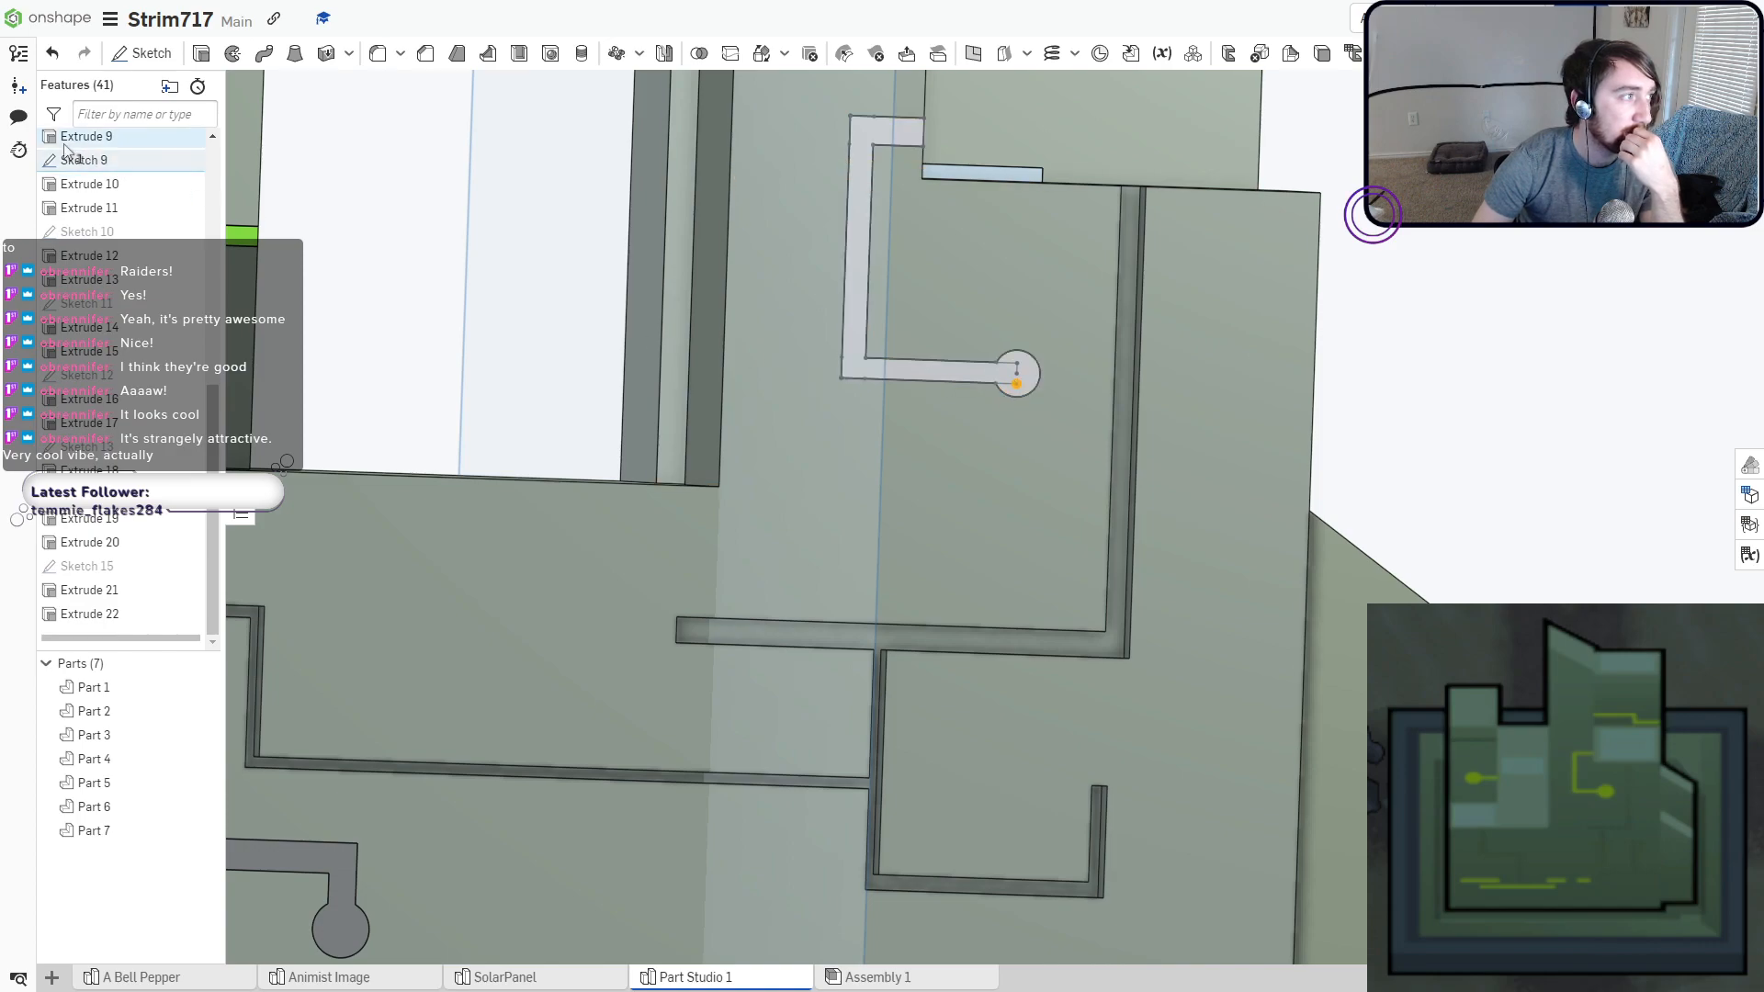
pyautogui.click(185, 162)
pyautogui.scroll(-5, 405, 388)
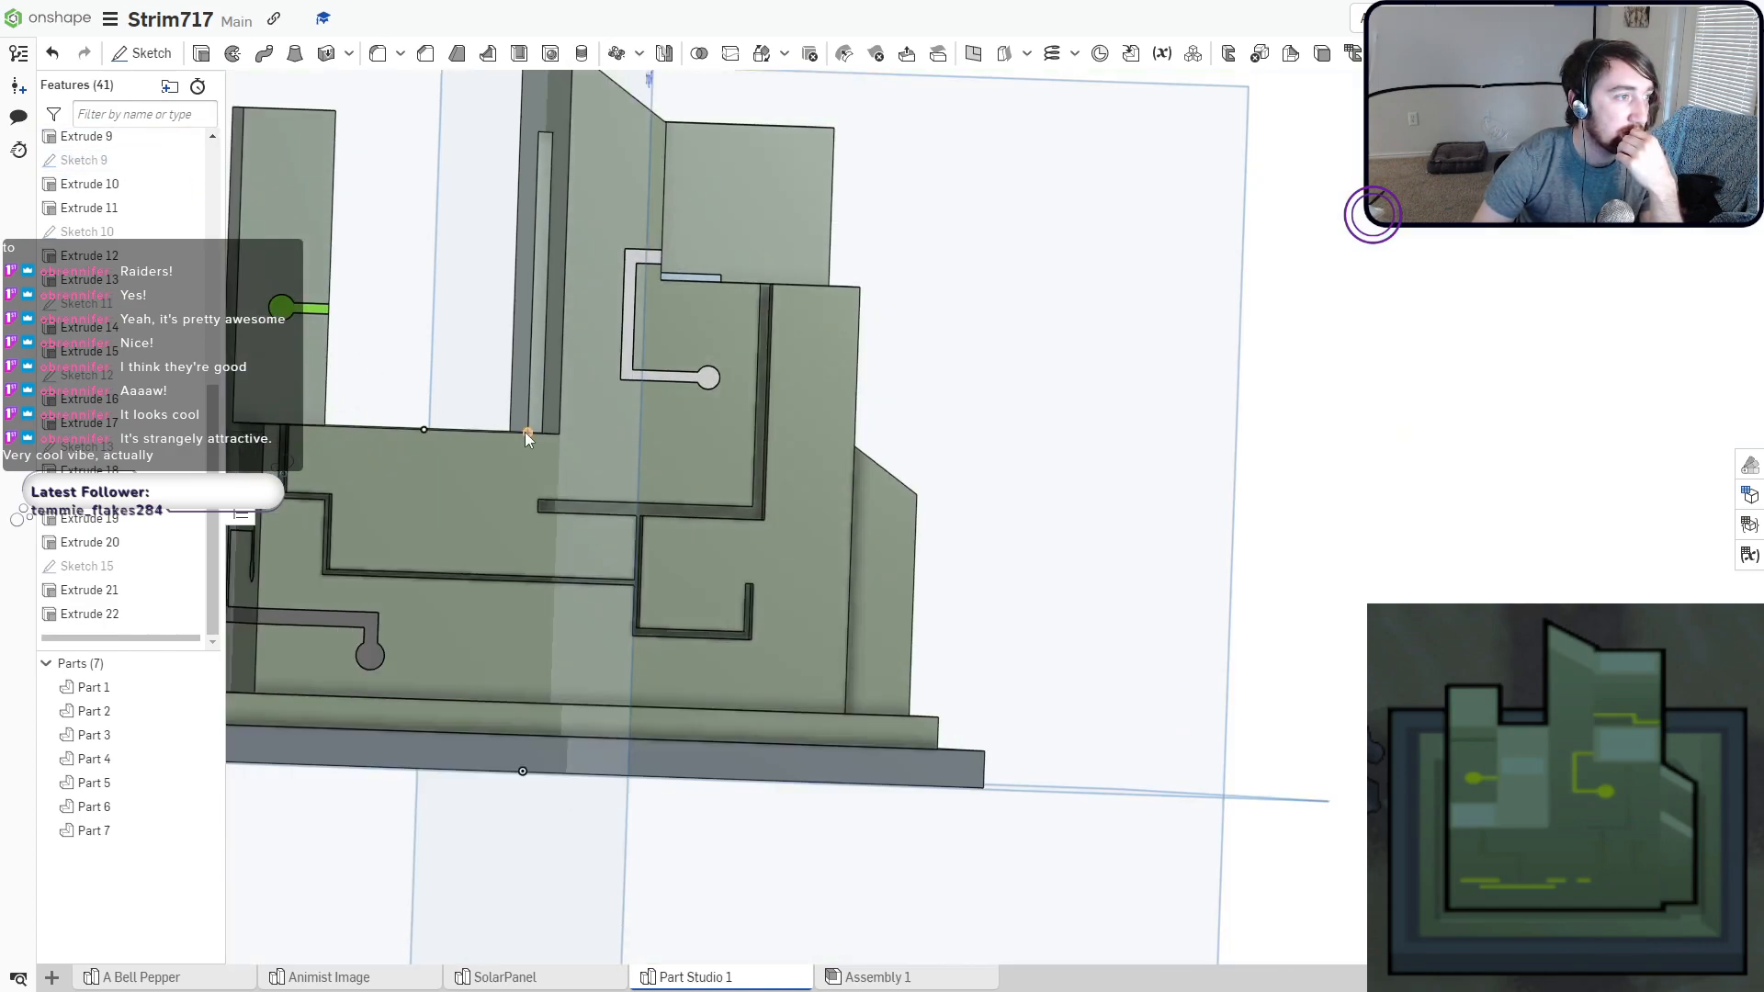
pyautogui.scroll(2, 845, 499)
pyautogui.moveTo(824, 521); pyautogui.dragTo(802, 509, button='right')
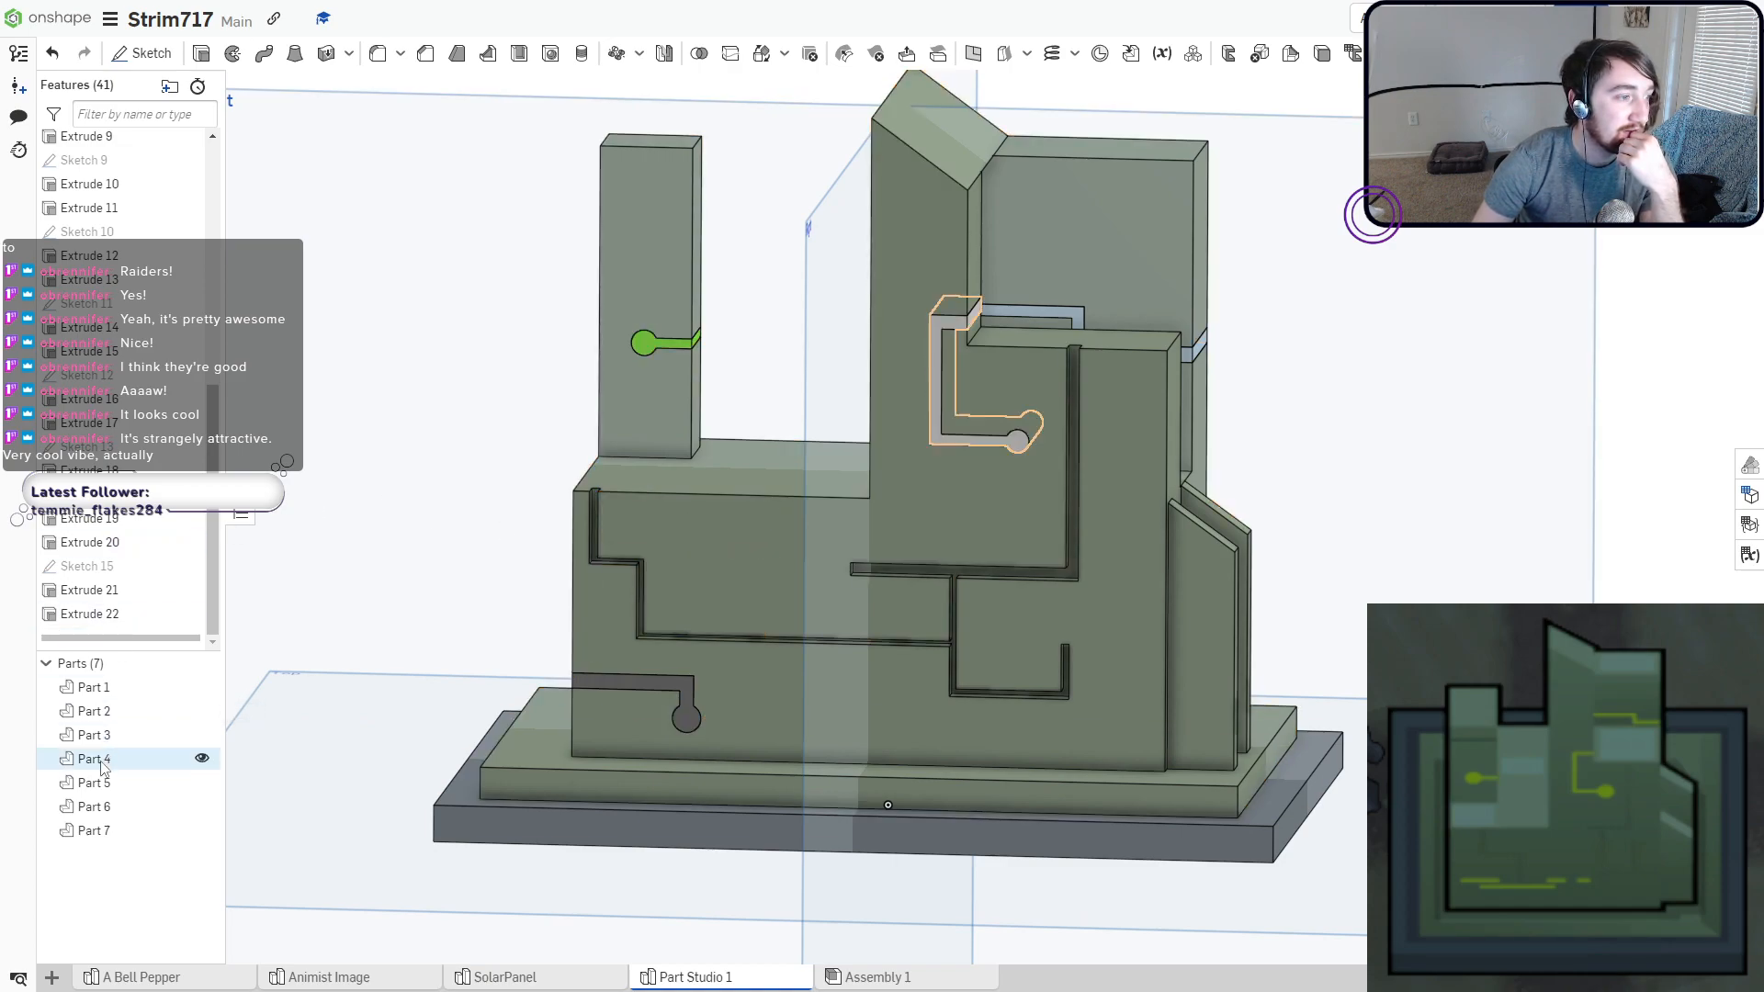
# Set the appearance of the five trace inlay parts, Part 3 to Part 7, to bright green #53F309.
pyautogui.click(104, 809)
pyautogui.click(108, 827)
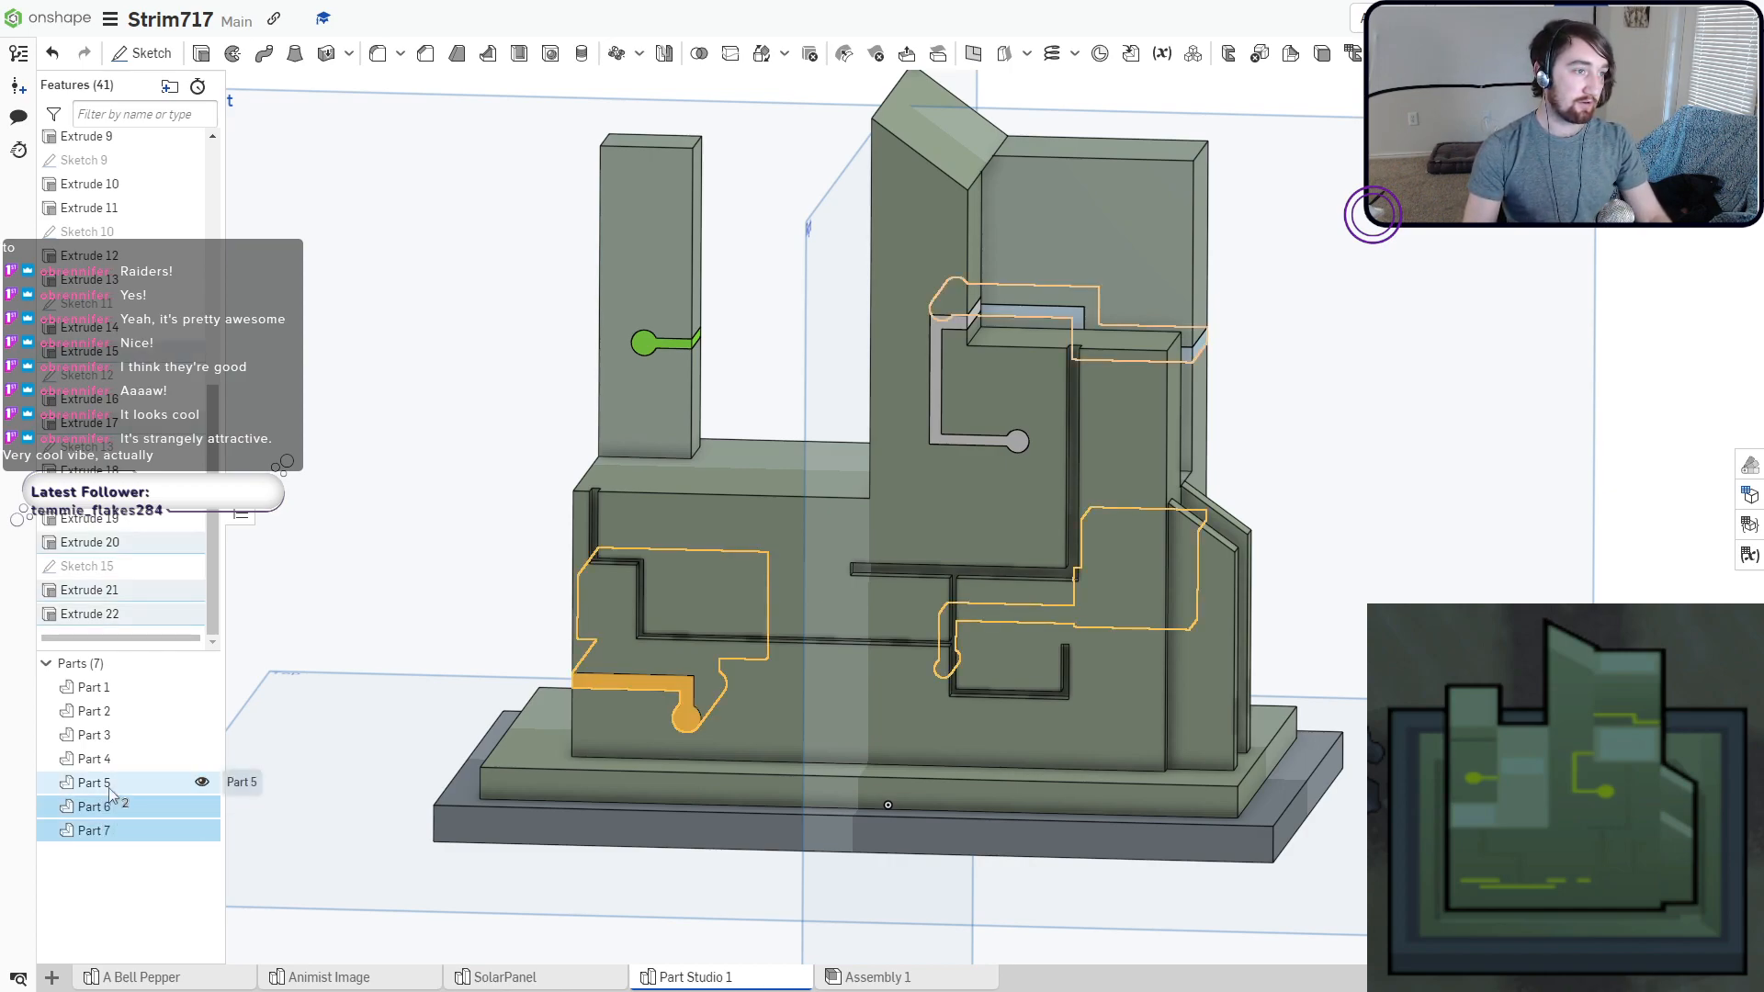
pyautogui.click(106, 783)
pyautogui.click(107, 758)
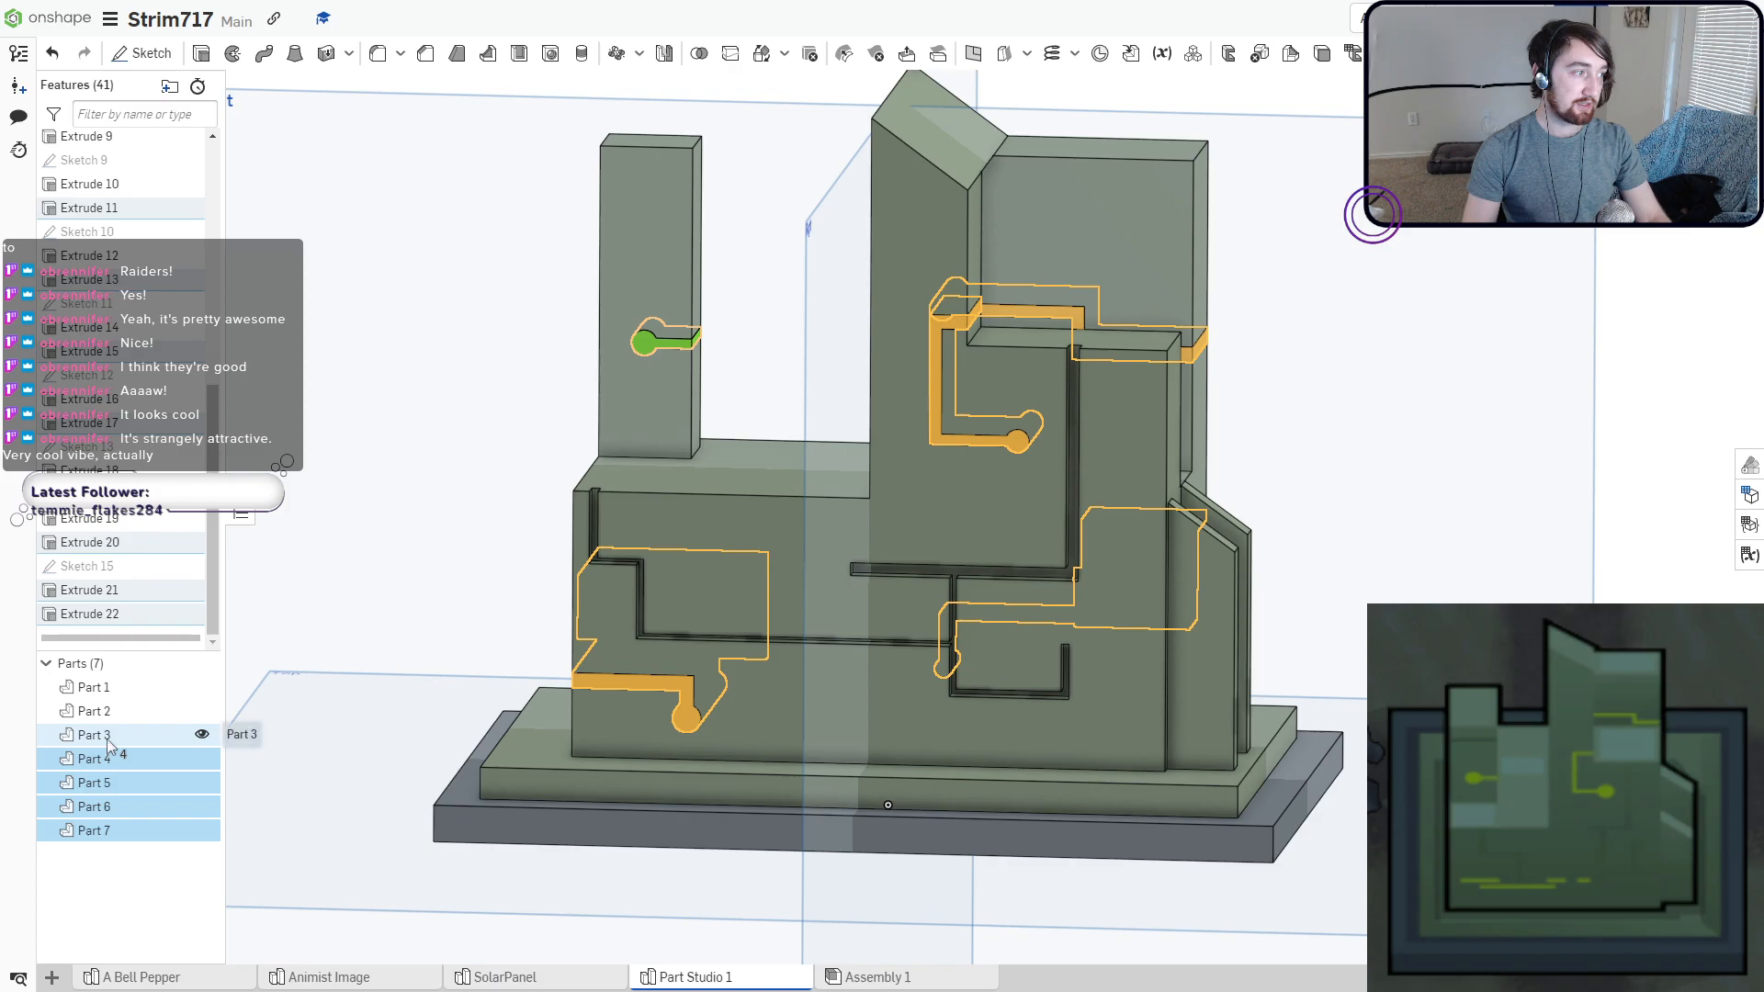
pyautogui.click(109, 735)
pyautogui.click(110, 715)
pyautogui.click(110, 715)
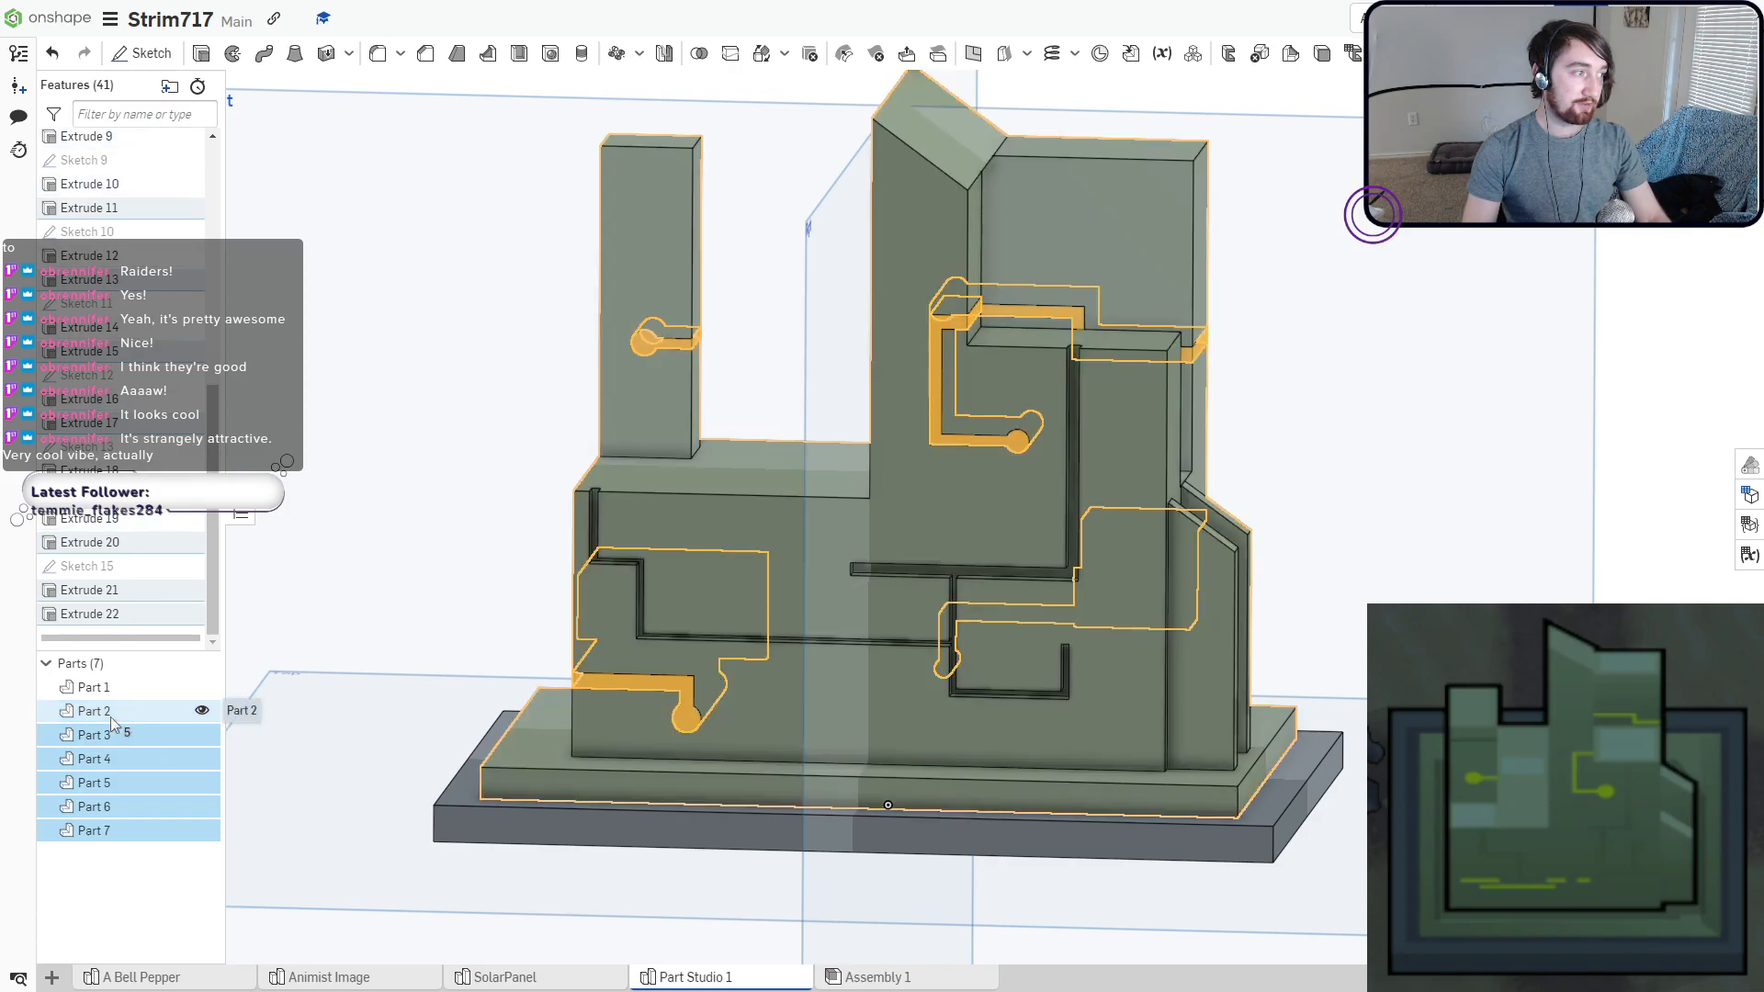
pyautogui.moveTo(464, 765)
pyautogui.mouseDown(button='right')
pyautogui.moveTo(327, 803)
pyautogui.moveTo(482, 759)
pyautogui.mouseUp(button='right')
pyautogui.rightClick(357, 651)
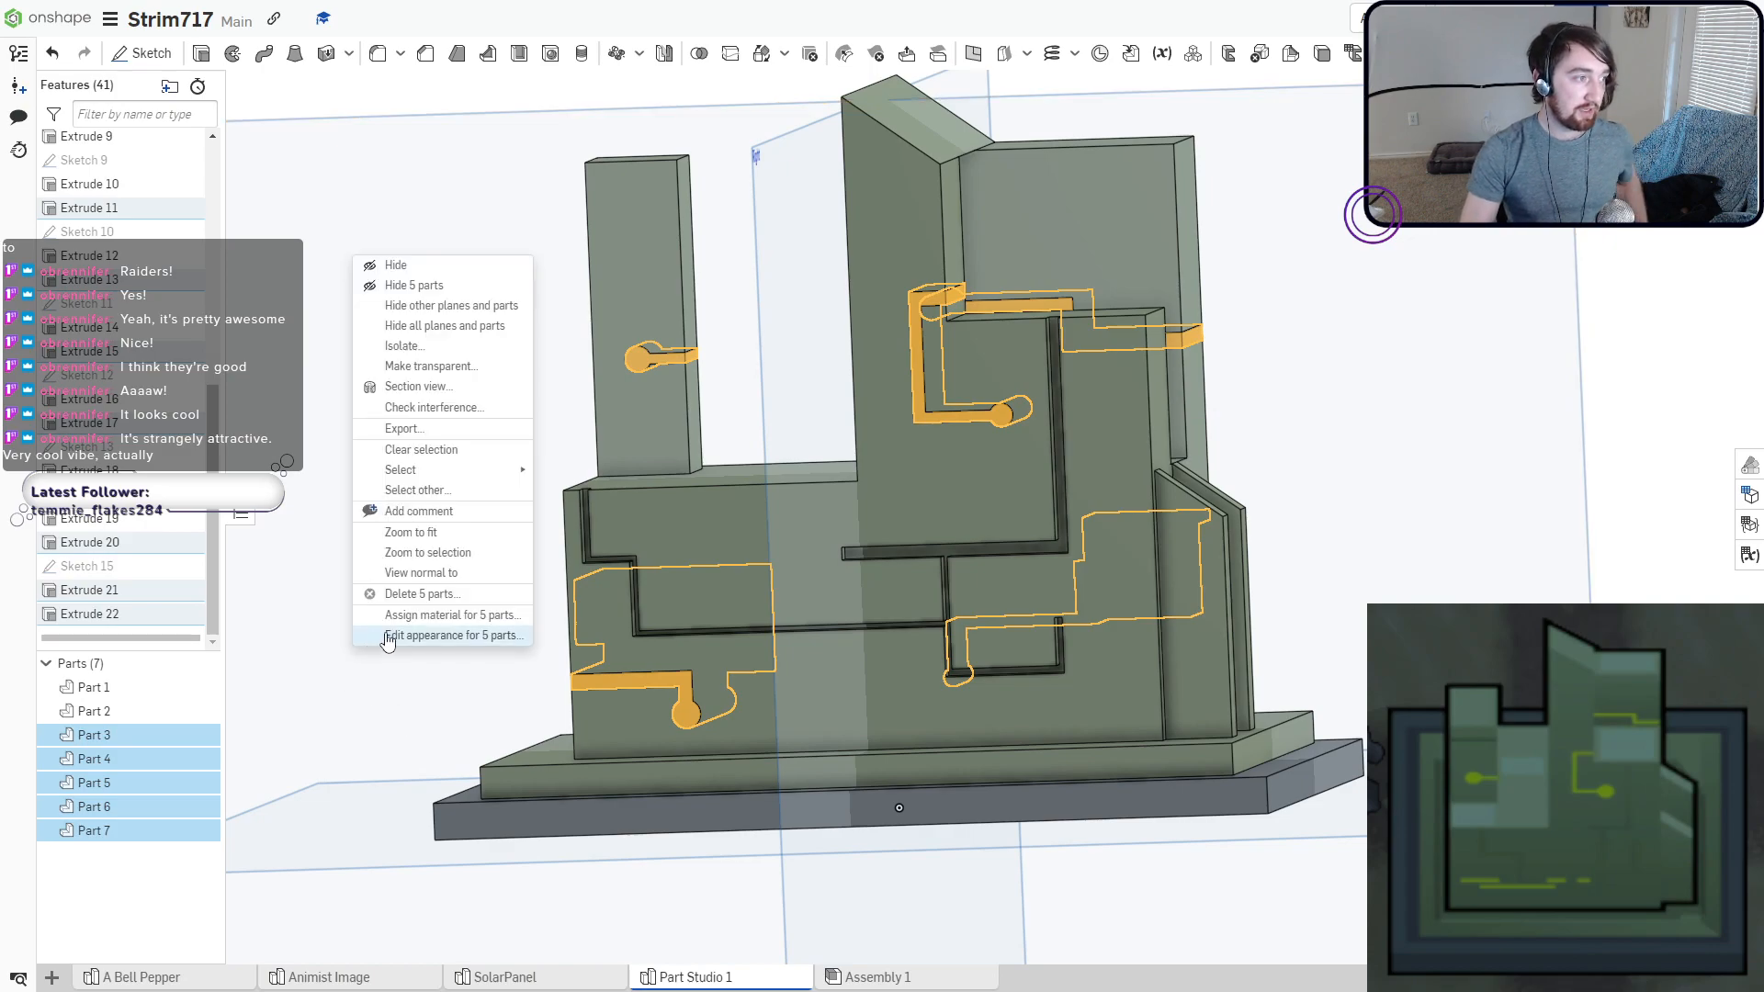
pyautogui.click(432, 635)
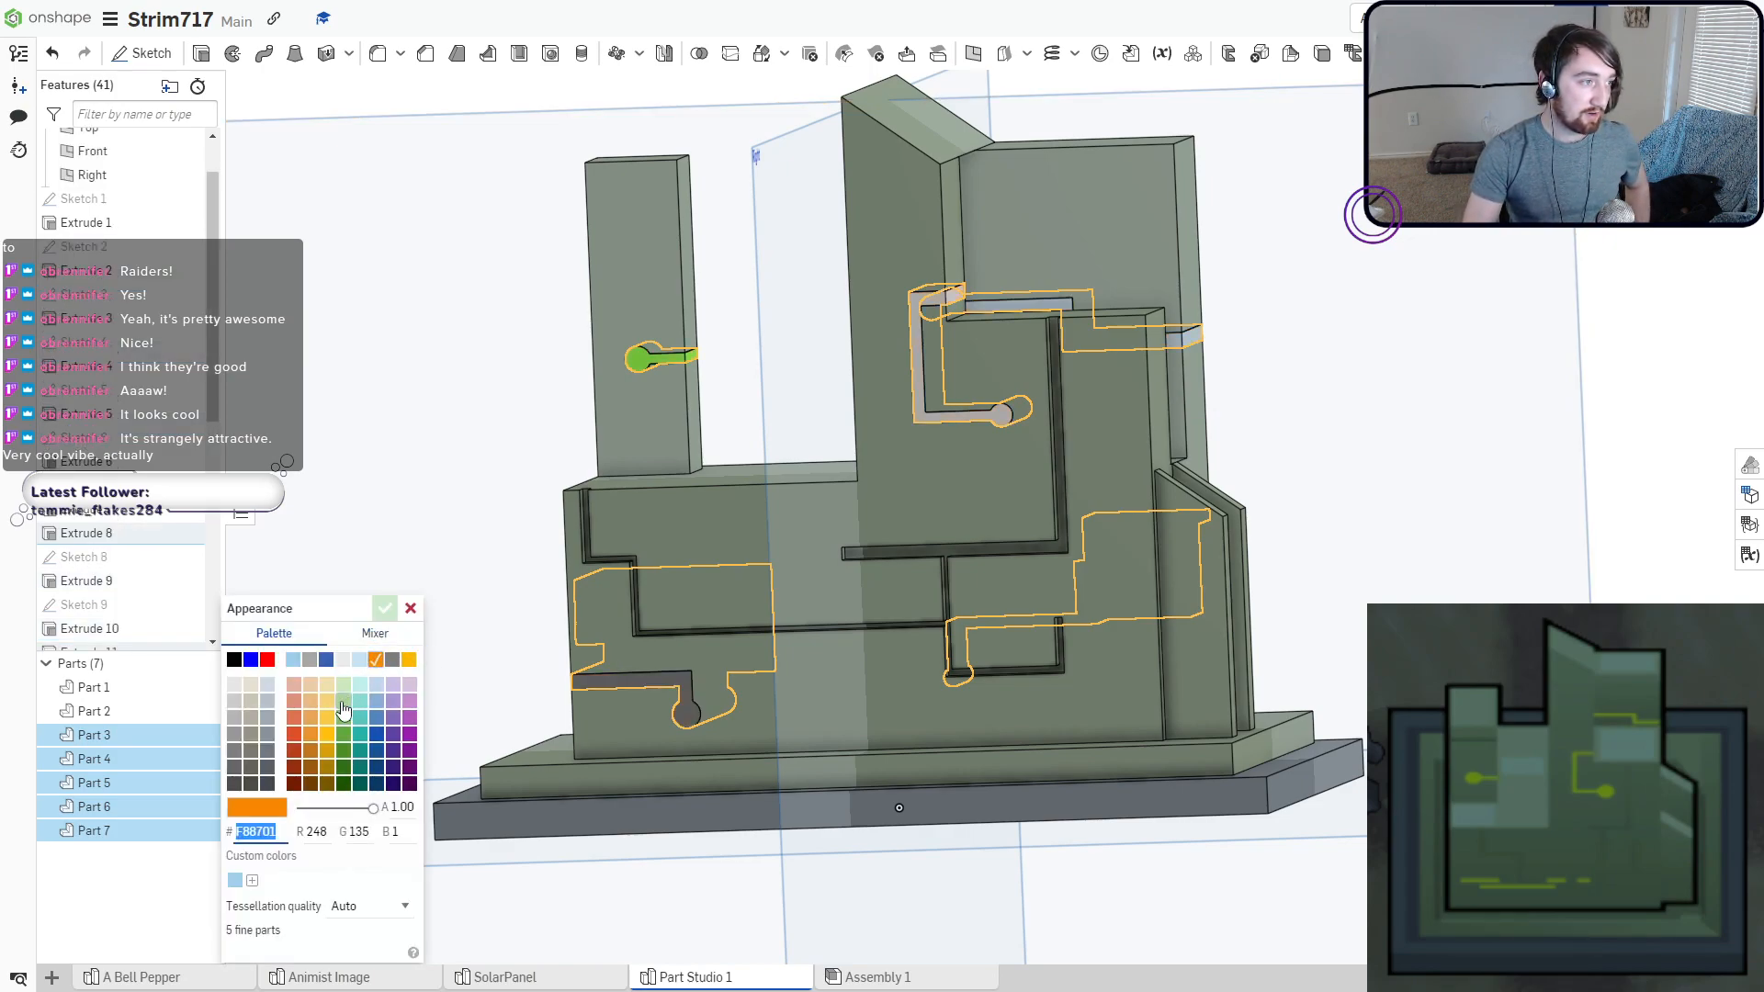
pyautogui.click(343, 709)
pyautogui.click(376, 634)
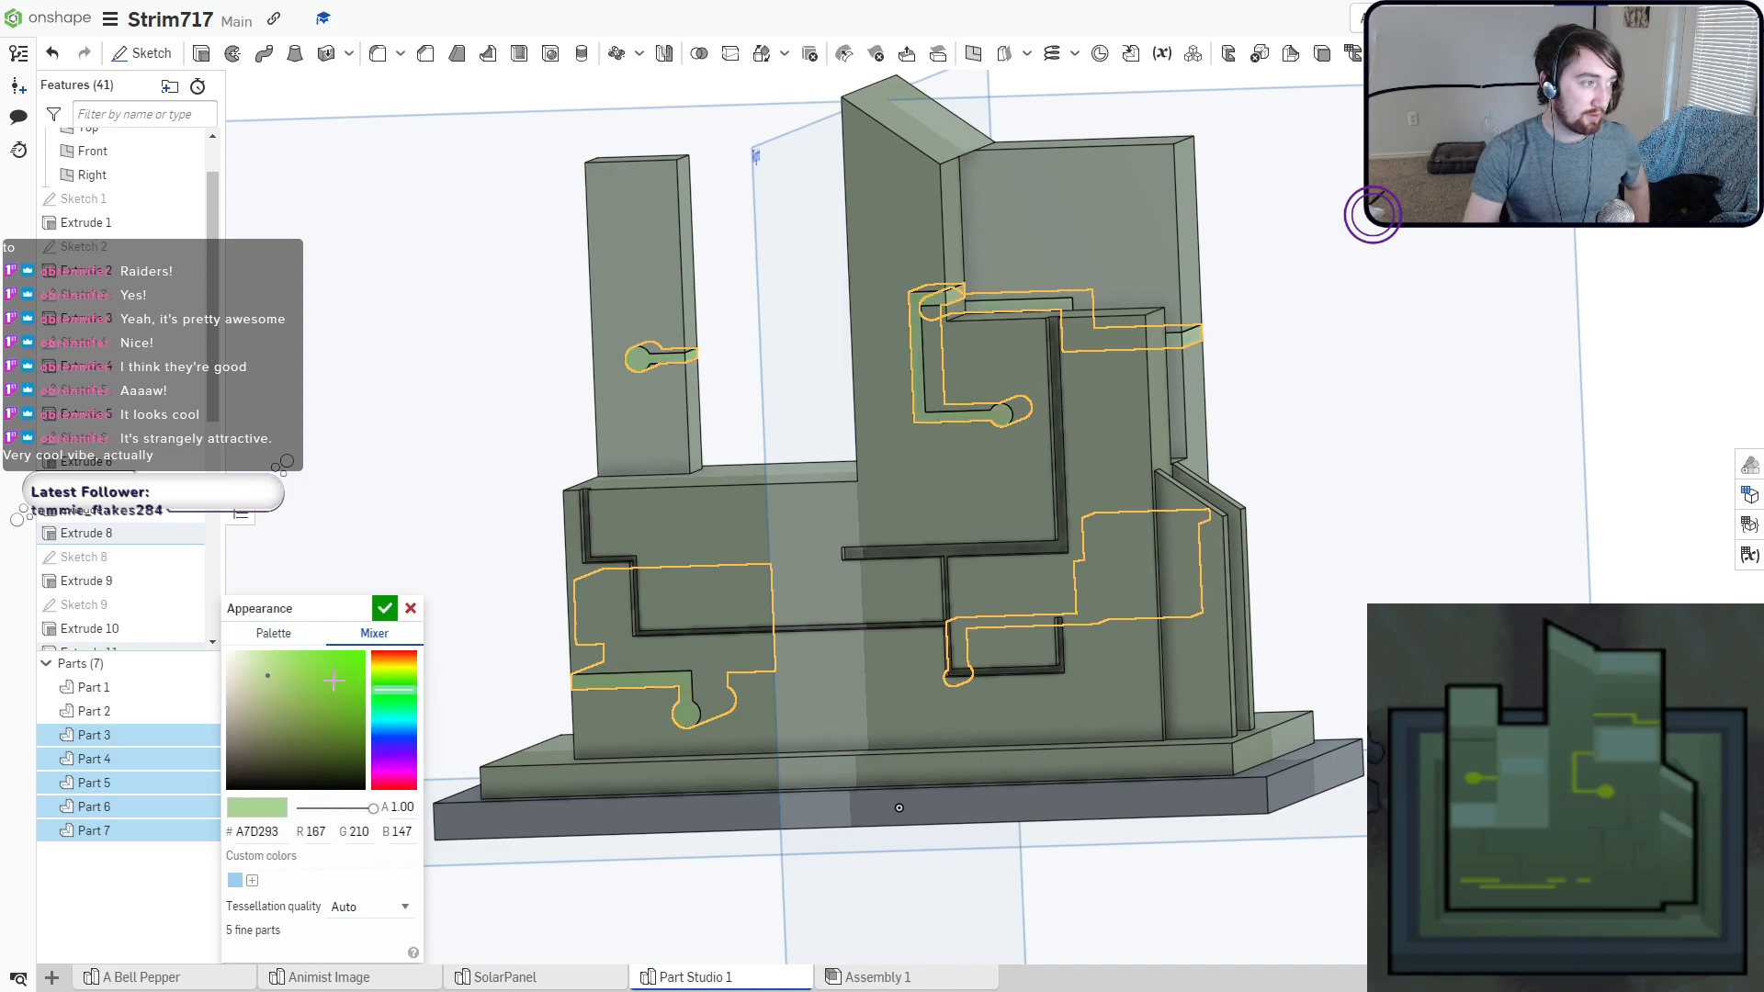
pyautogui.click(344, 669)
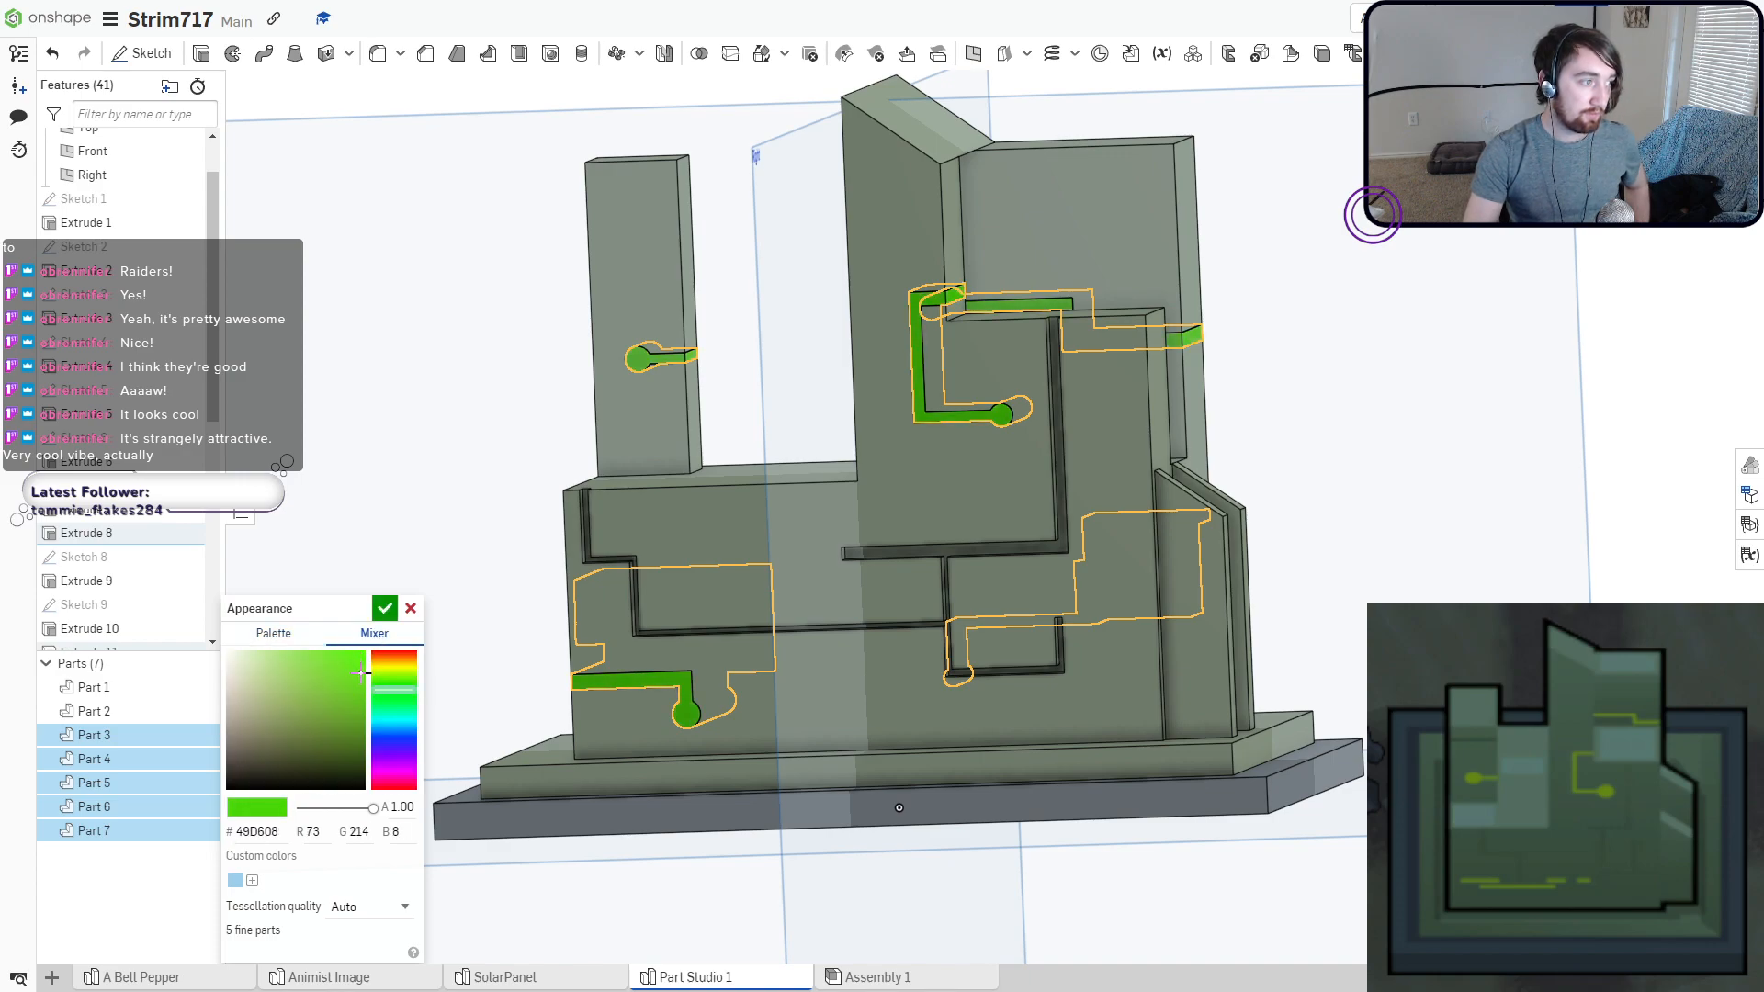
pyautogui.moveTo(364, 654); pyautogui.dragTo(360, 656)
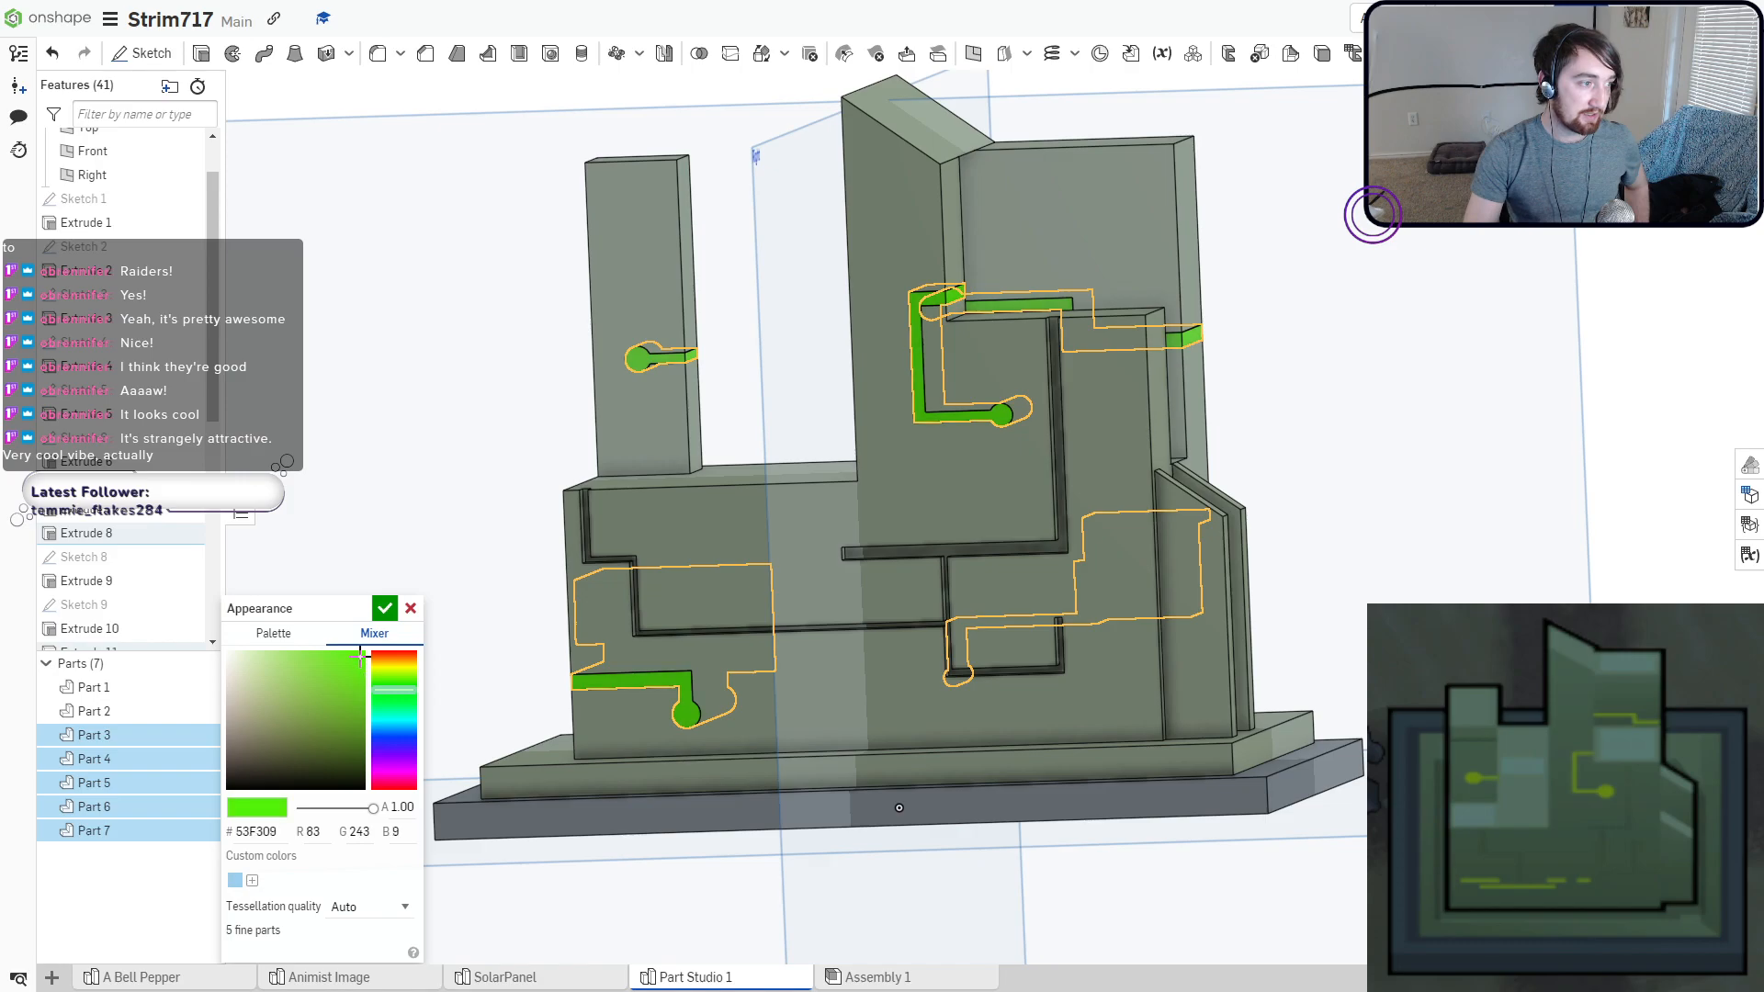
pyautogui.click(384, 608)
pyautogui.moveTo(382, 618); pyautogui.dragTo(425, 657, button='right')
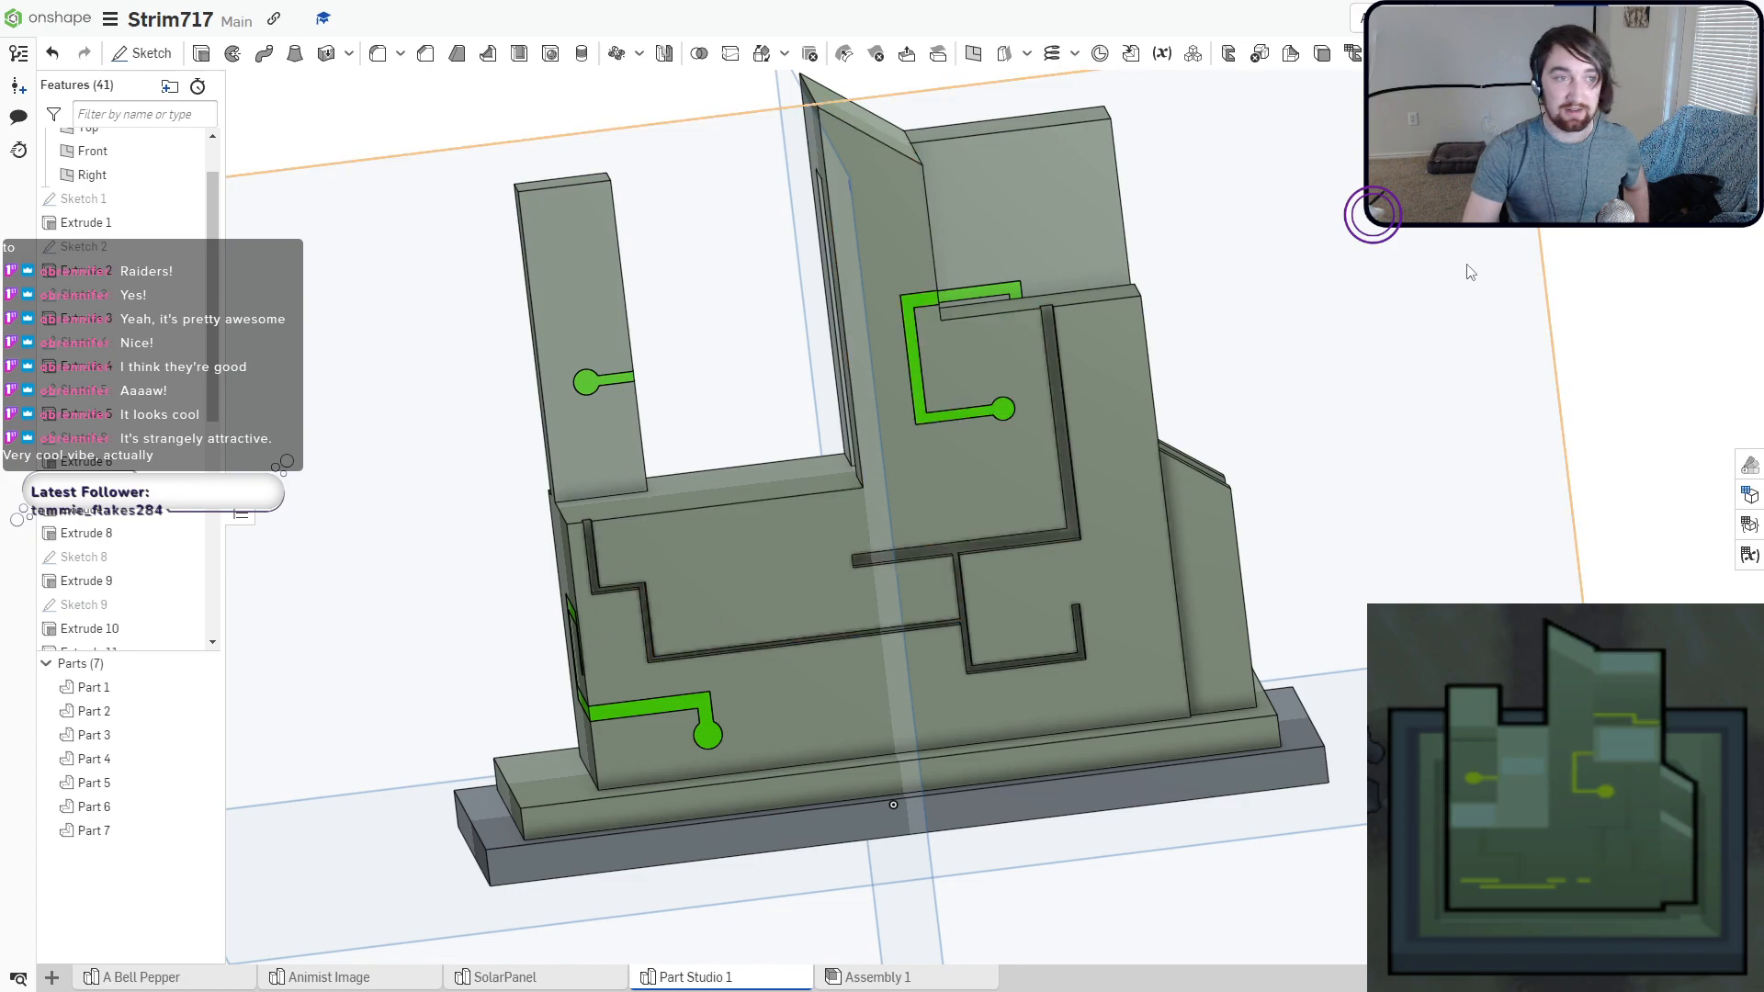
# On the lower front block's top face, sketch a center point rectangle about 0.81 cm deep beside the notch, near the outer side edge.
pyautogui.click(1696, 123)
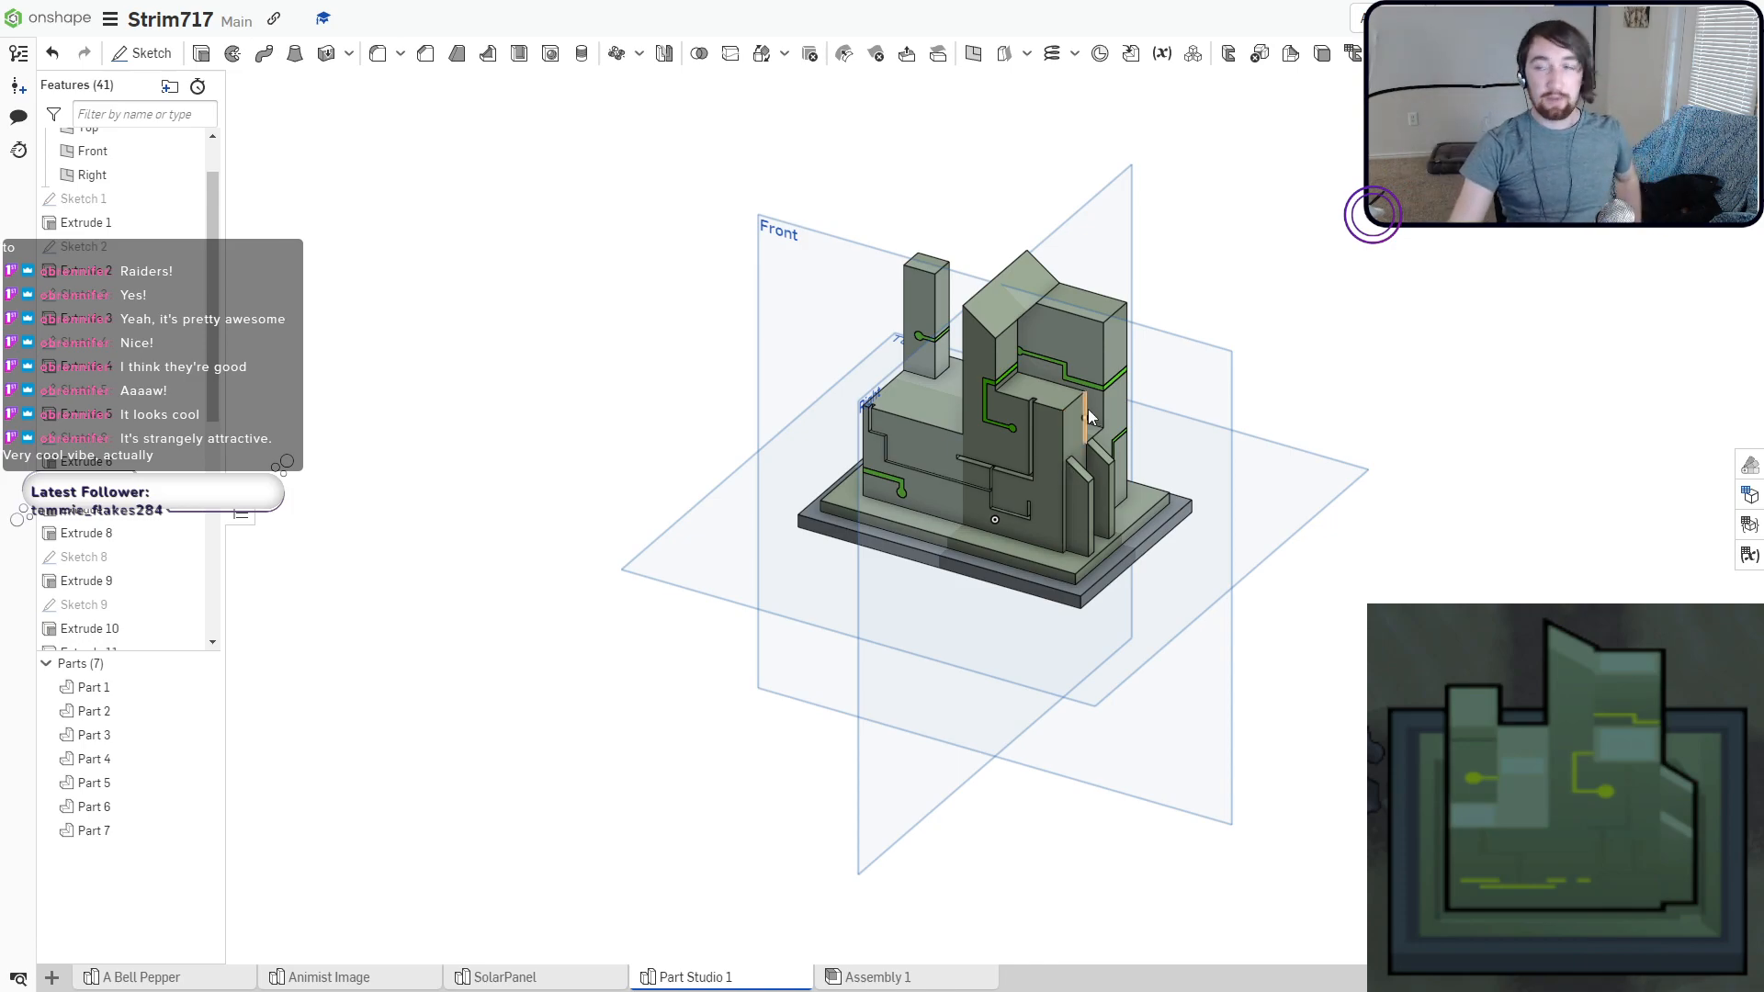
pyautogui.scroll(10, 1077, 369)
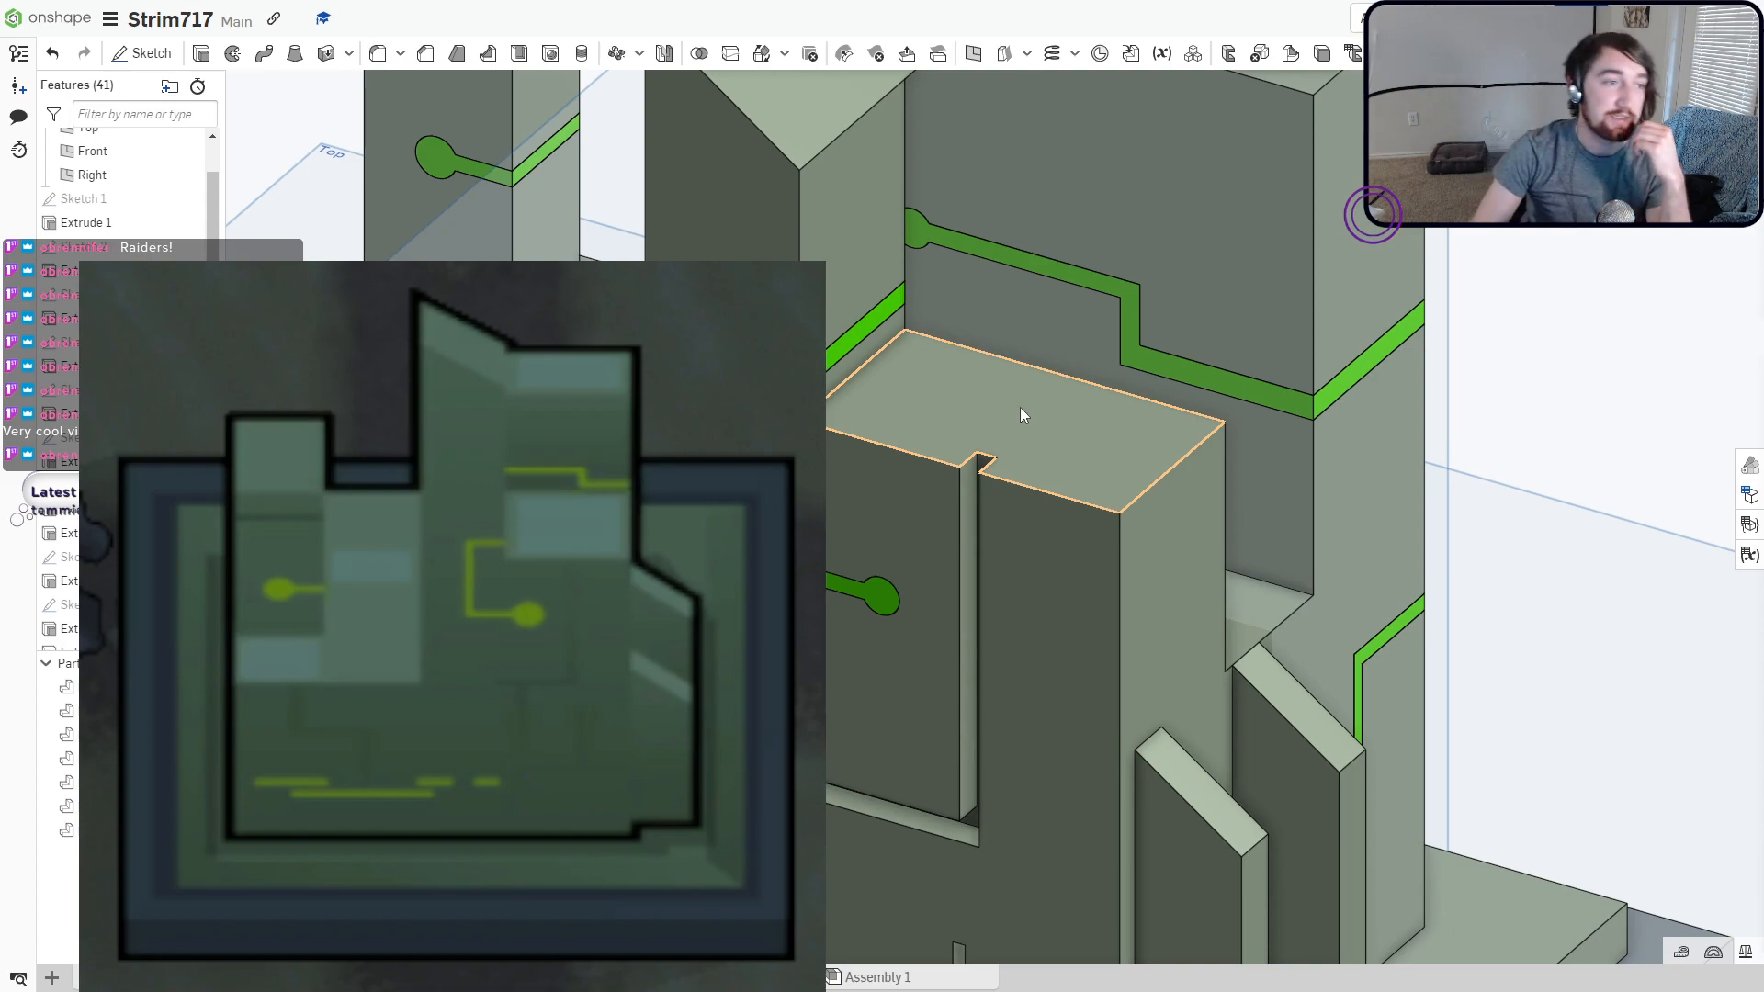
pyautogui.click(152, 55)
pyautogui.click(1065, 424)
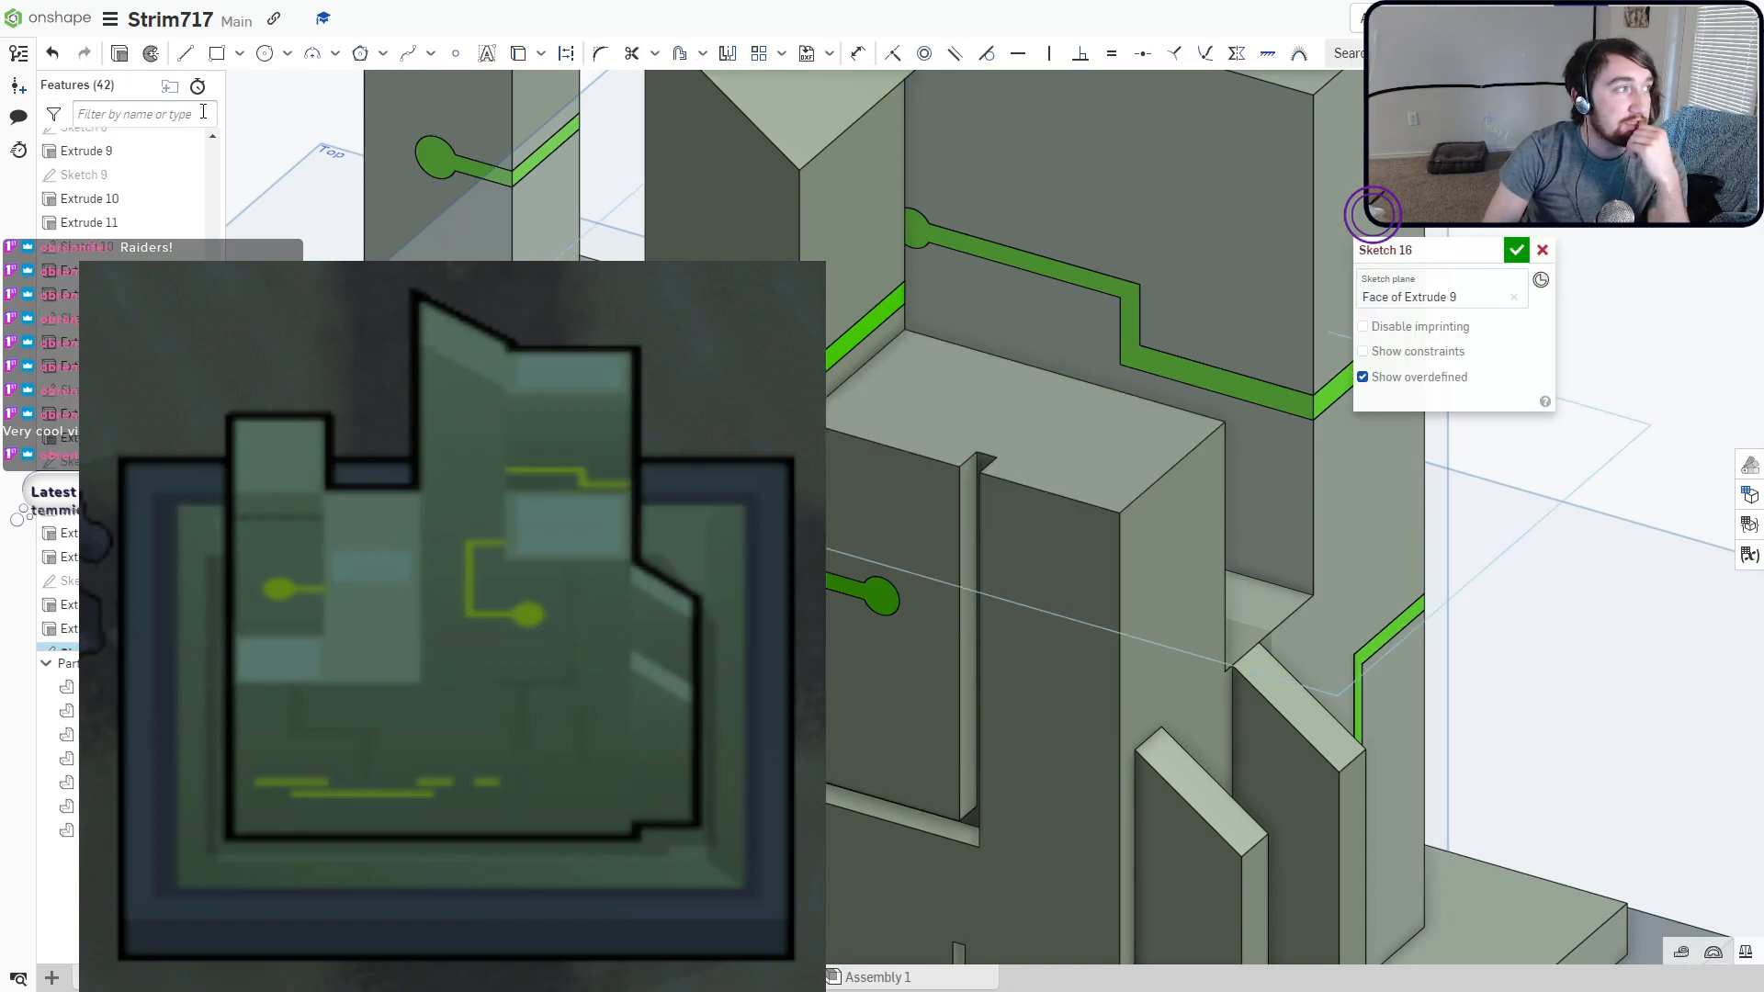
pyautogui.click(239, 53)
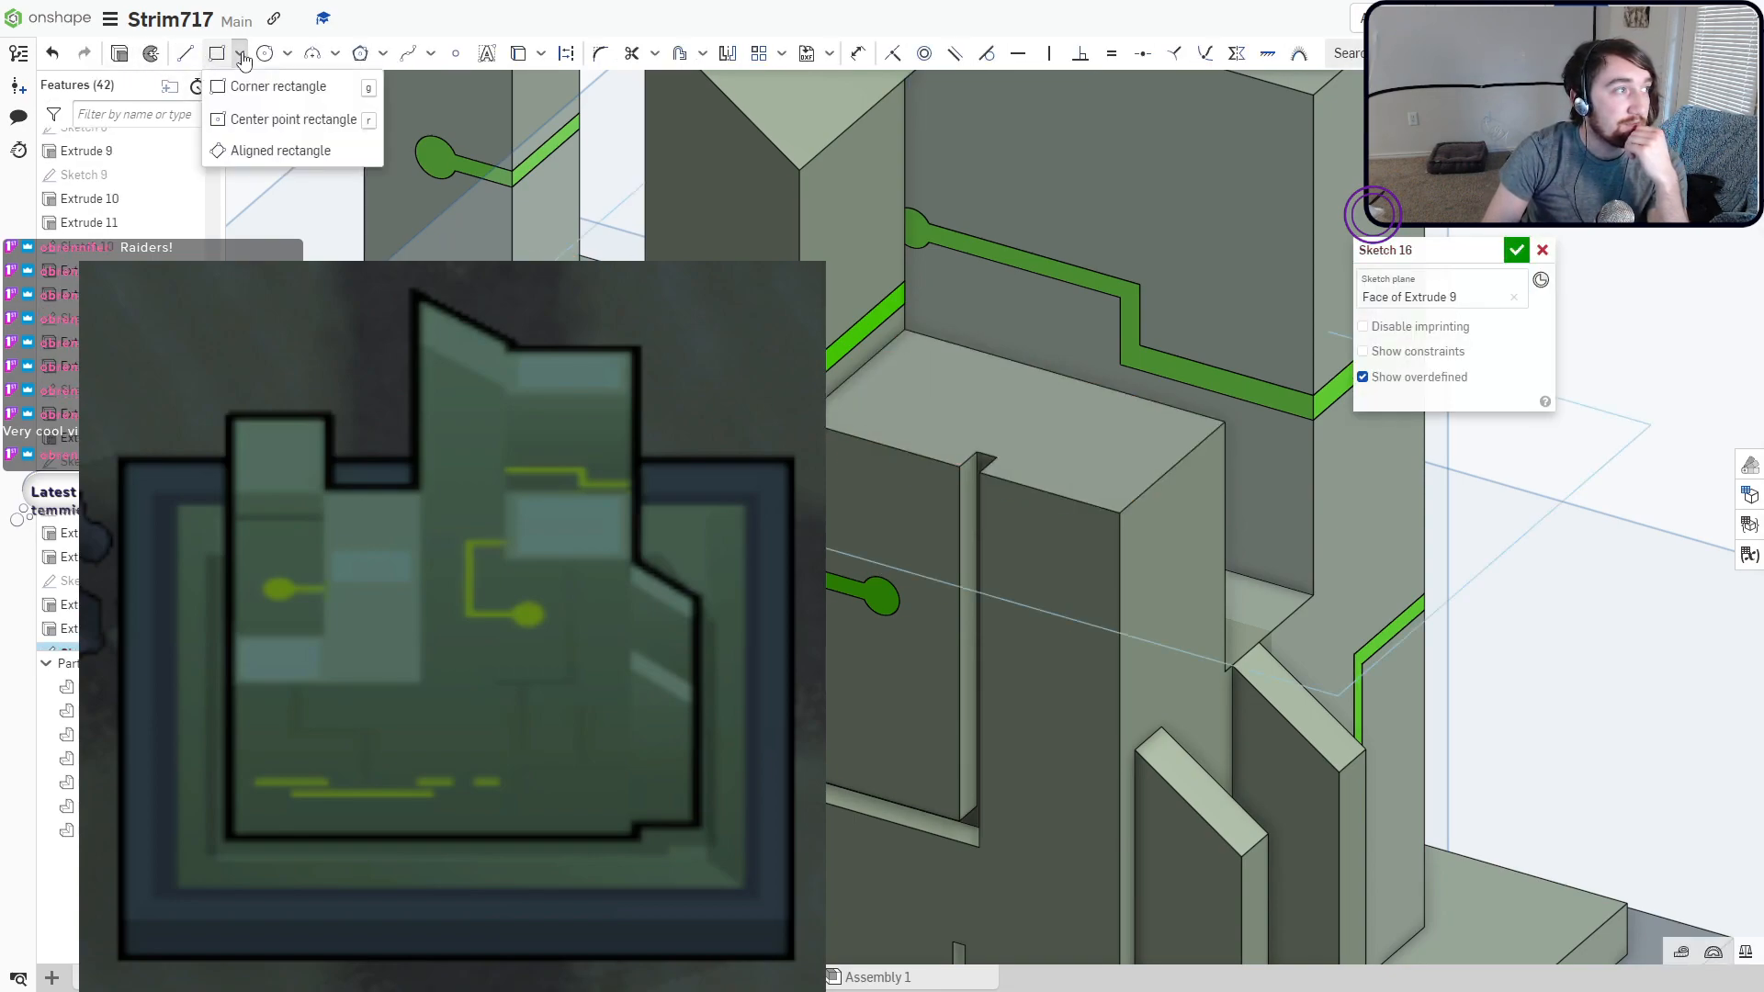
pyautogui.click(255, 118)
pyautogui.press('f')
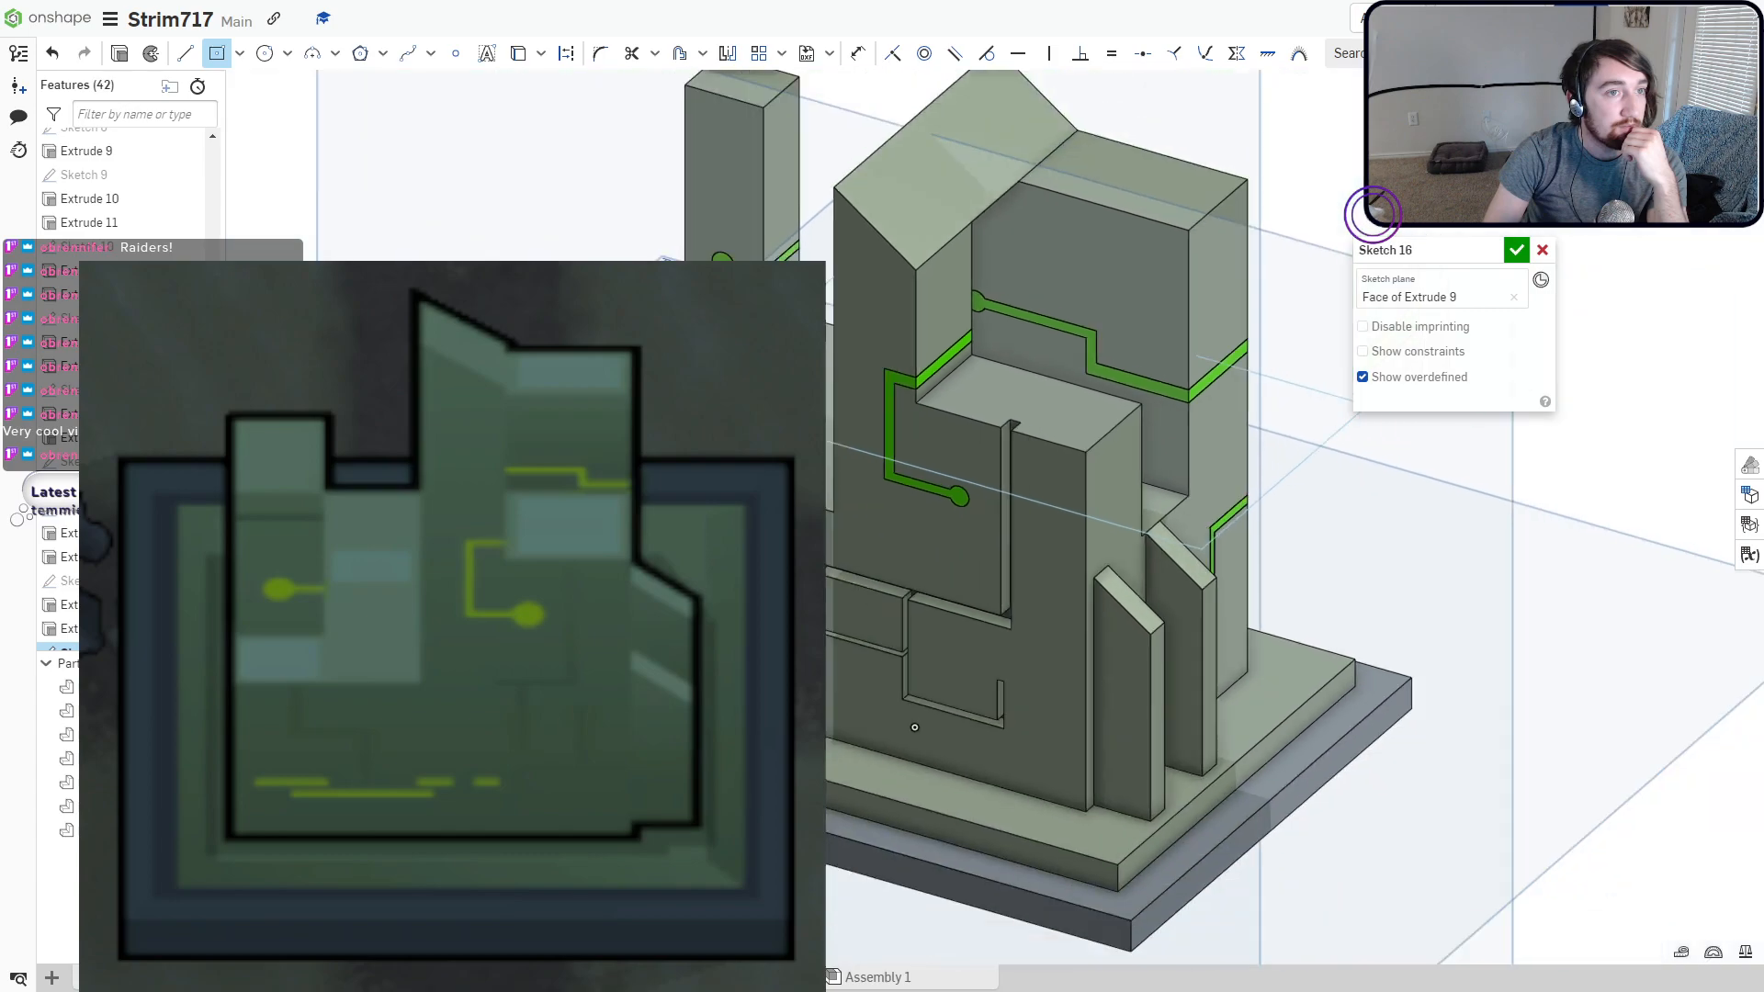
pyautogui.press('n')
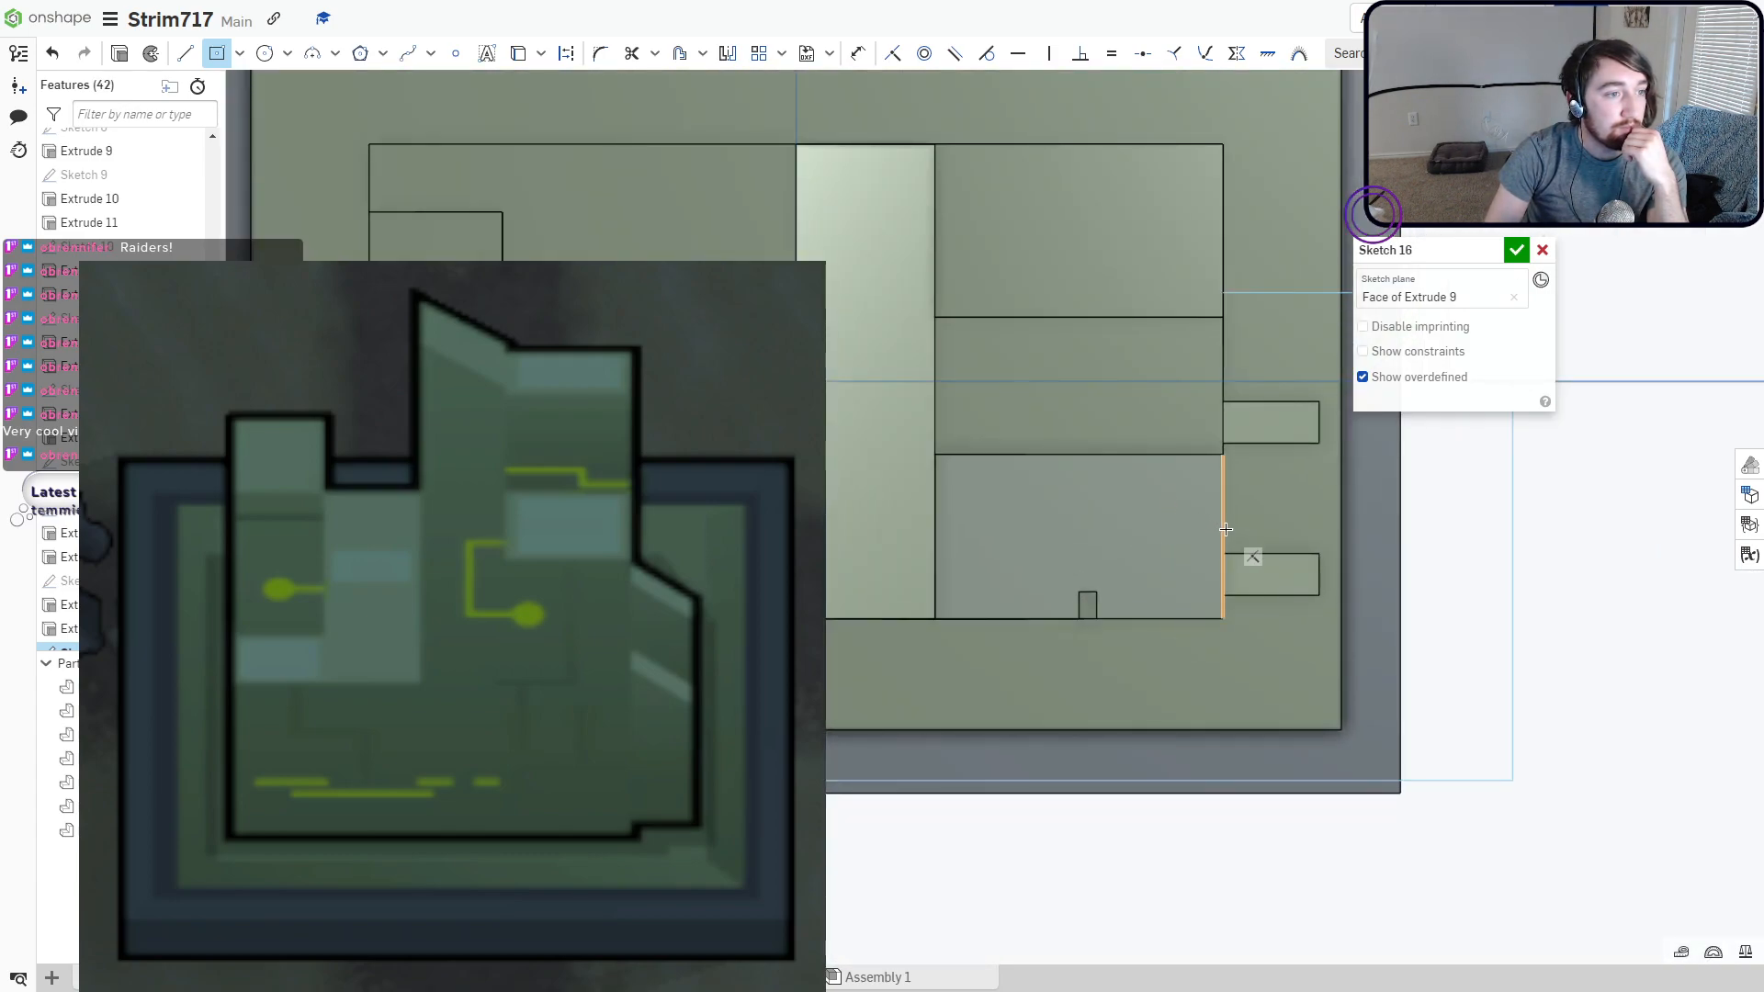
pyautogui.click(1160, 536)
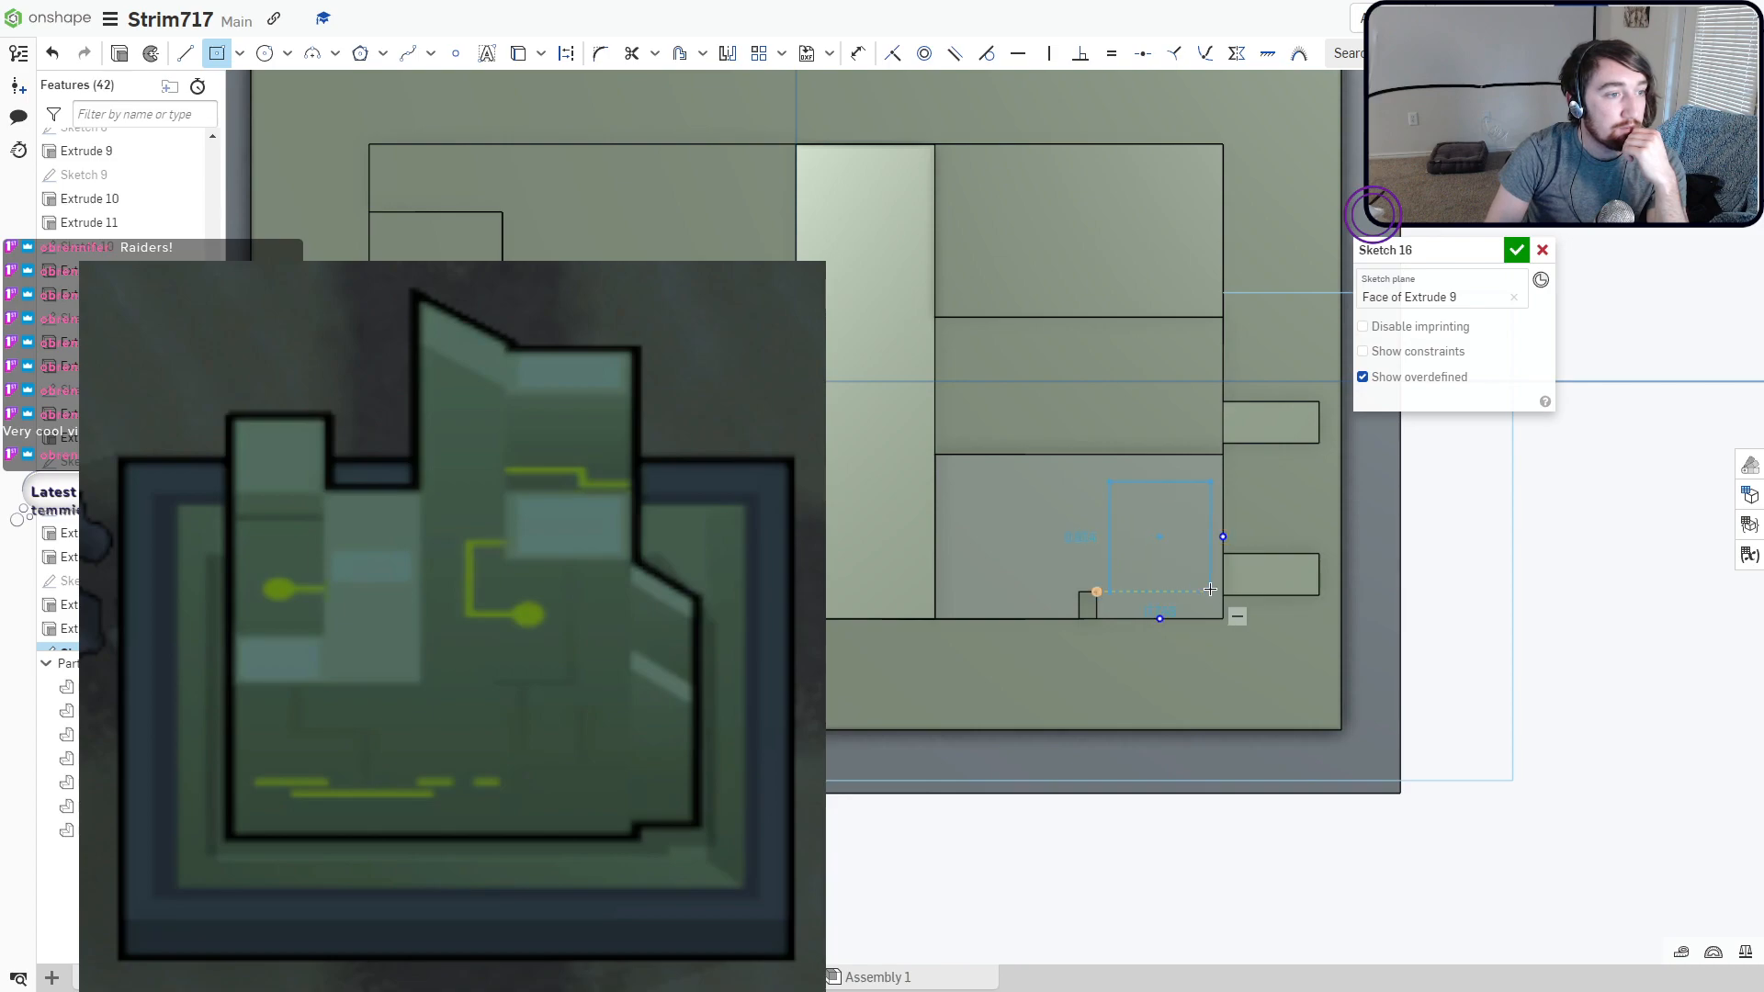
pyautogui.click(1210, 589)
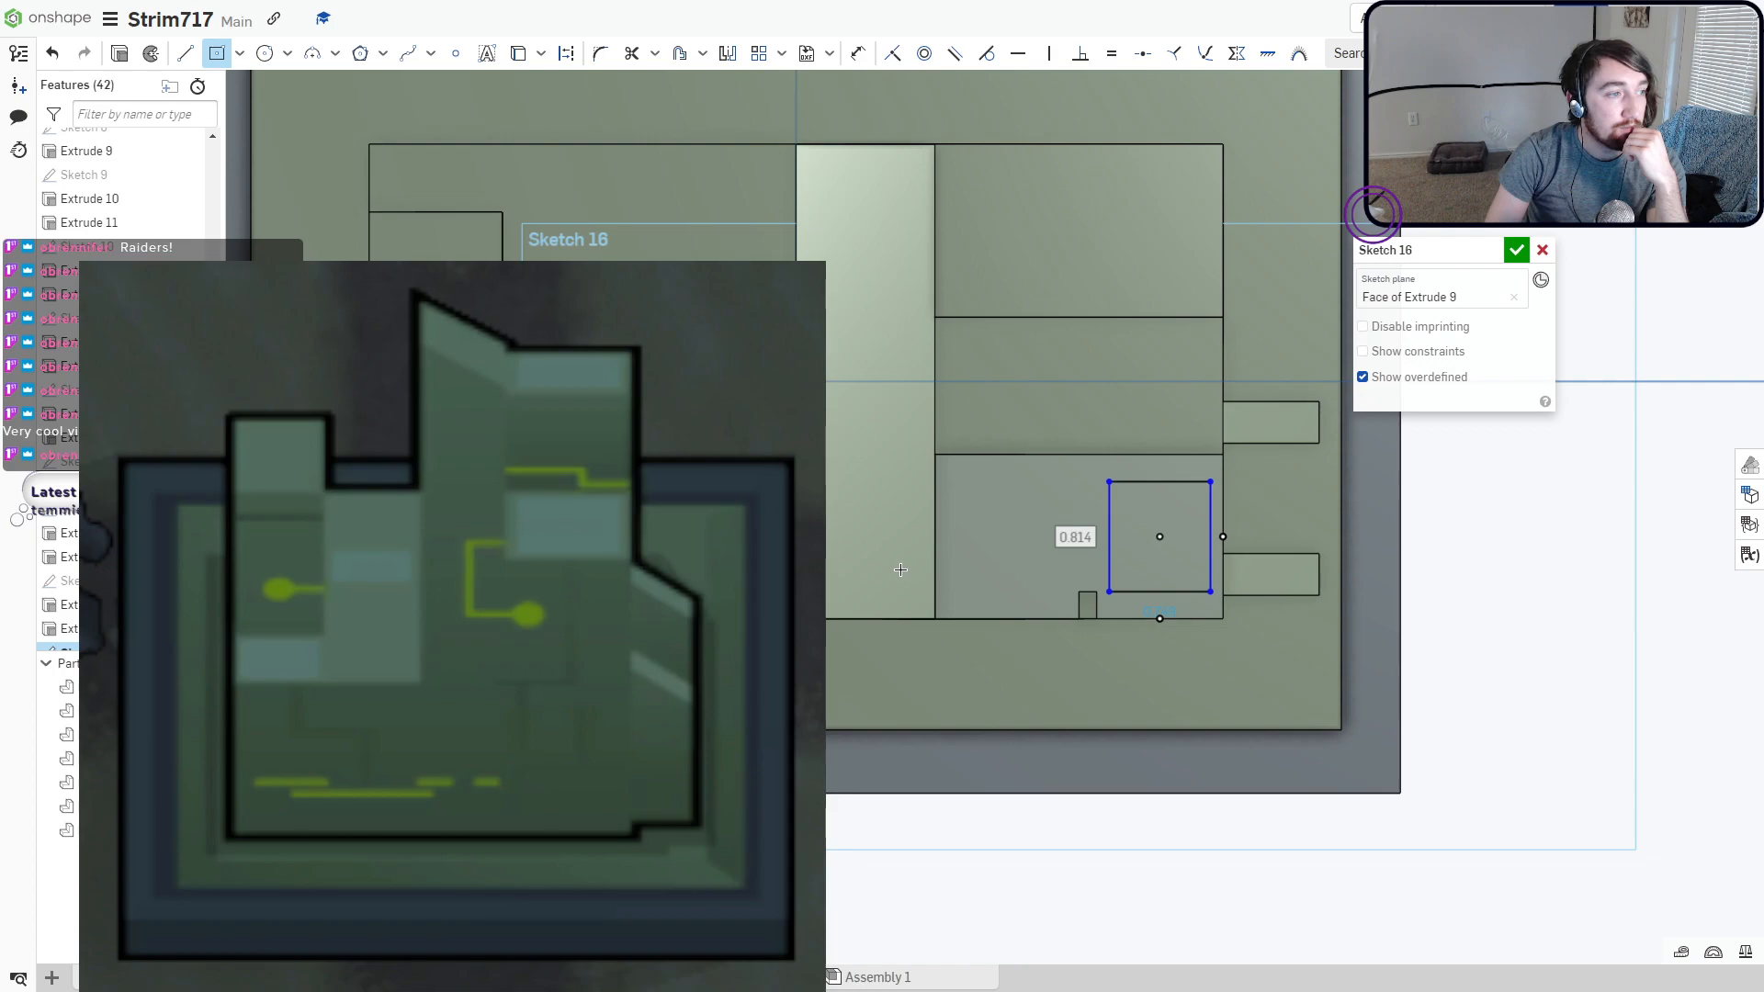
pyautogui.moveTo(859, 570); pyautogui.dragTo(858, 494, button='right')
pyautogui.click(1512, 254)
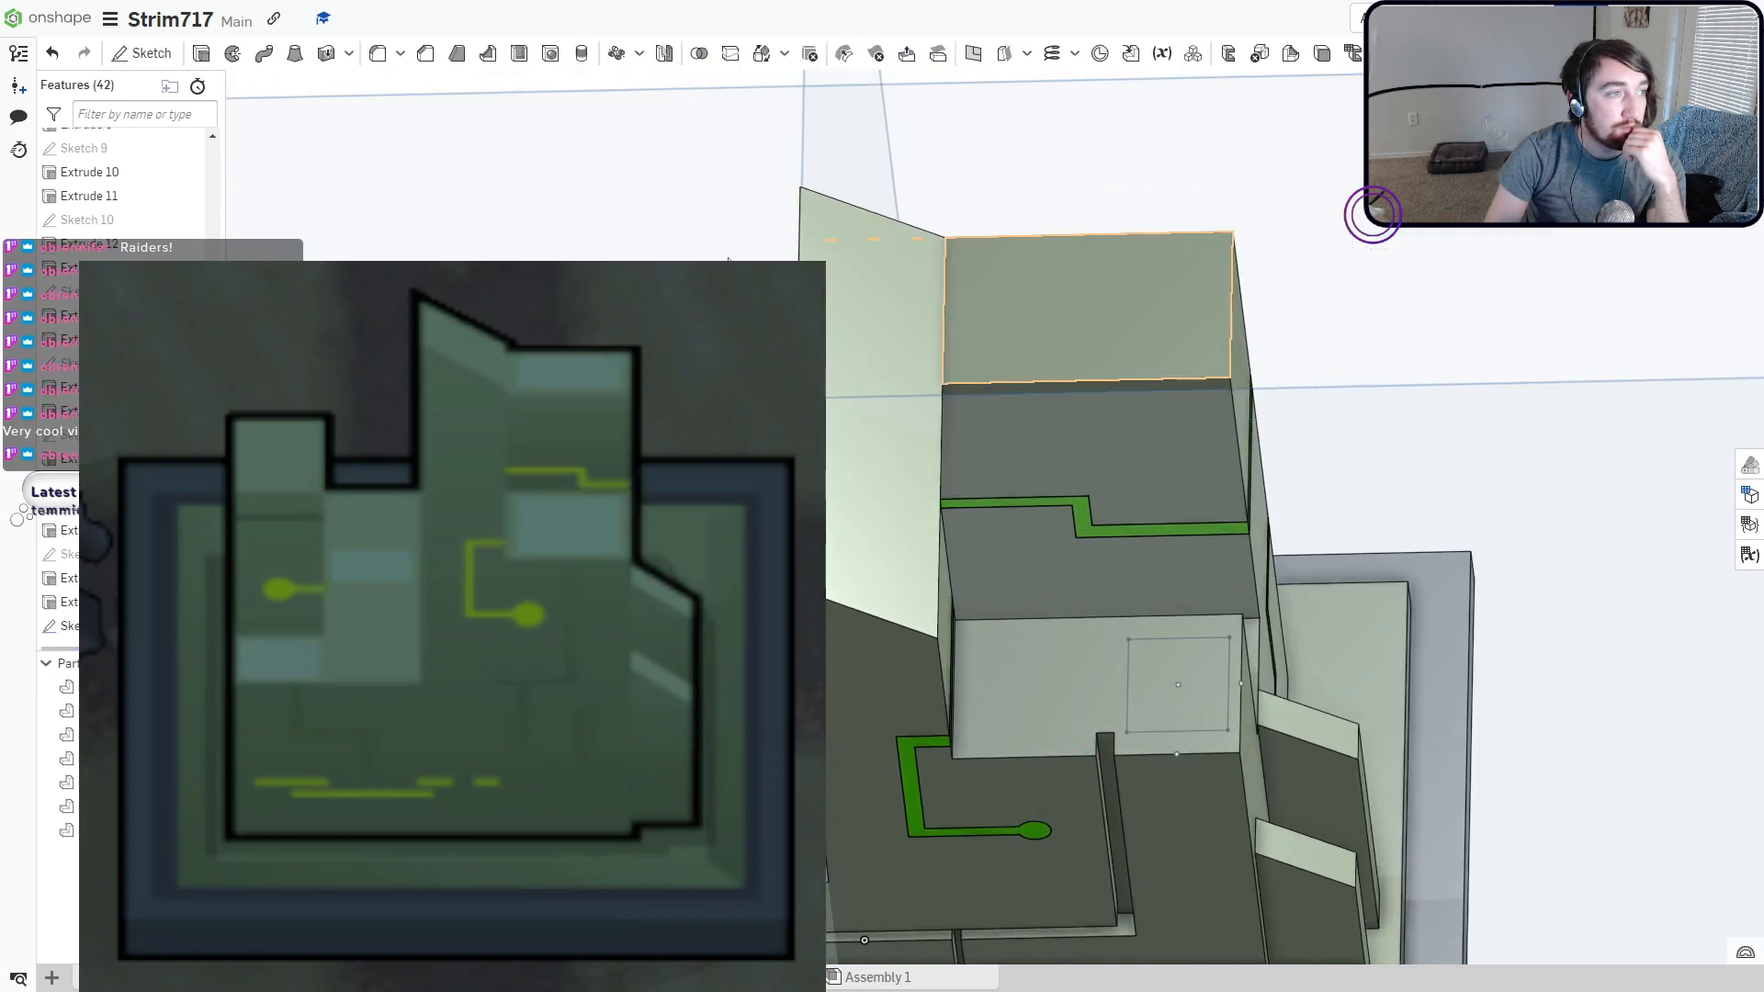
# Extrude the rectangle beside the notch as a 0.06 cm deep removal from Part 2, leaving a shallow recess.
pyautogui.click(202, 57)
pyautogui.click(1148, 704)
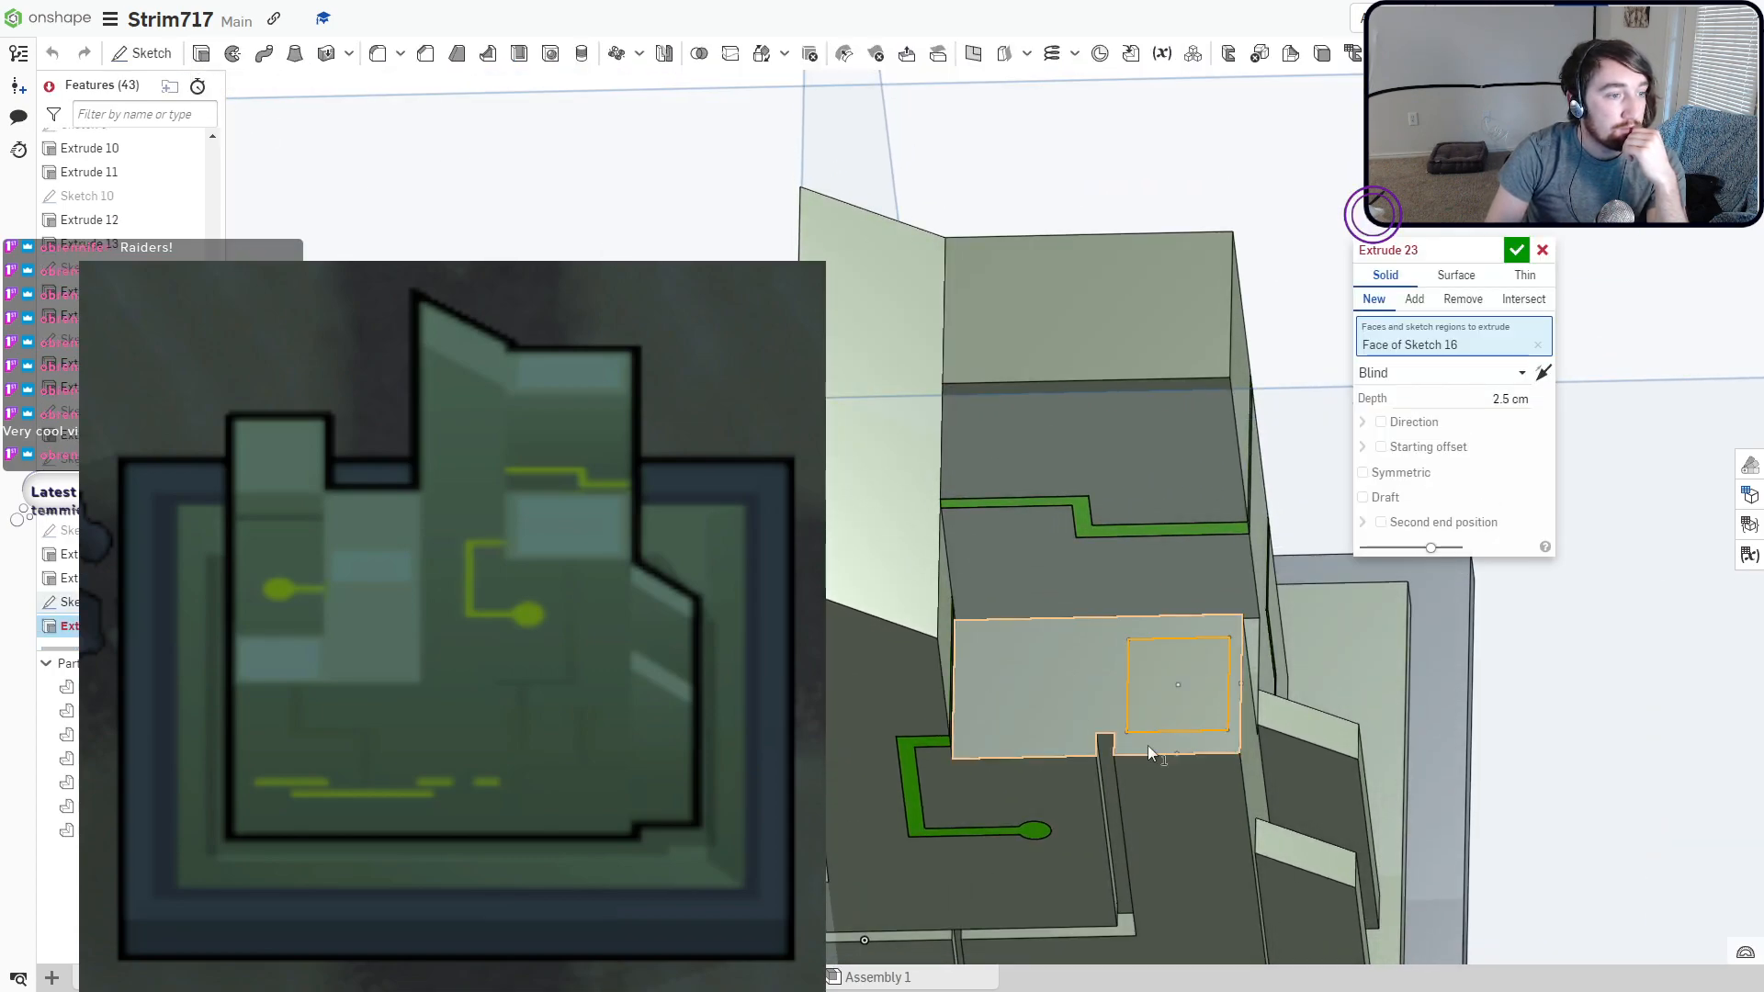
pyautogui.moveTo(1167, 697); pyautogui.dragTo(1089, 359, button='right')
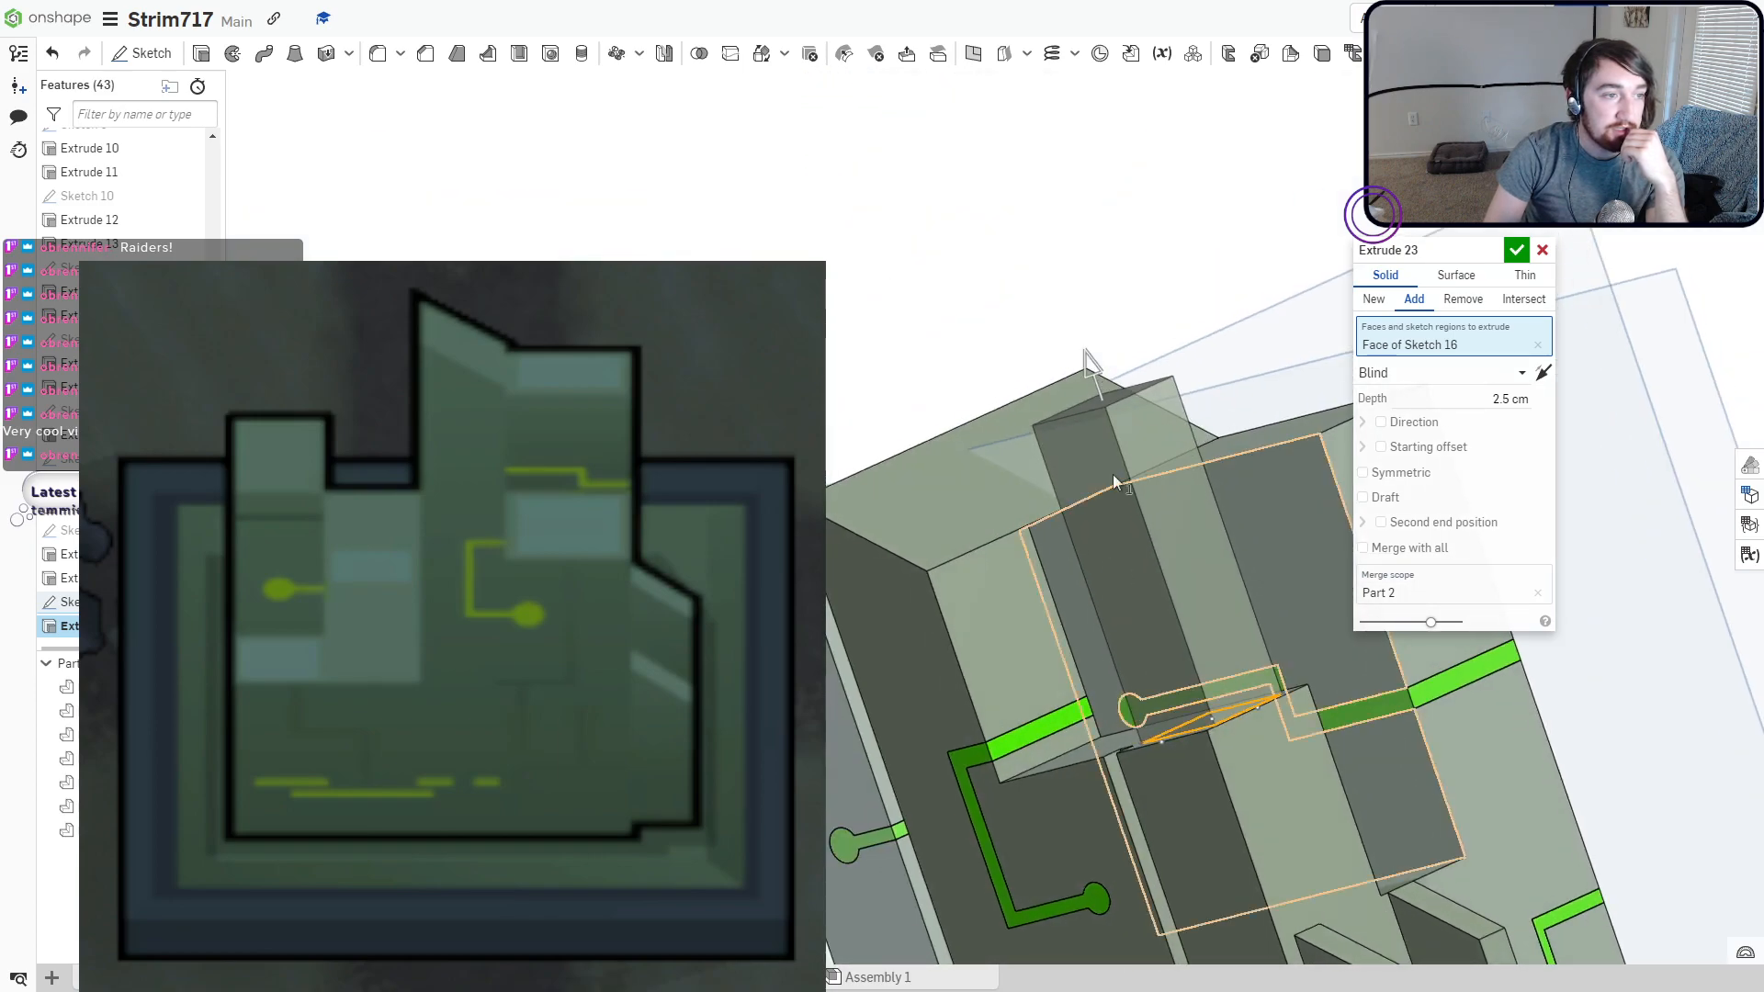
pyautogui.moveTo(1093, 367); pyautogui.dragTo(1177, 698)
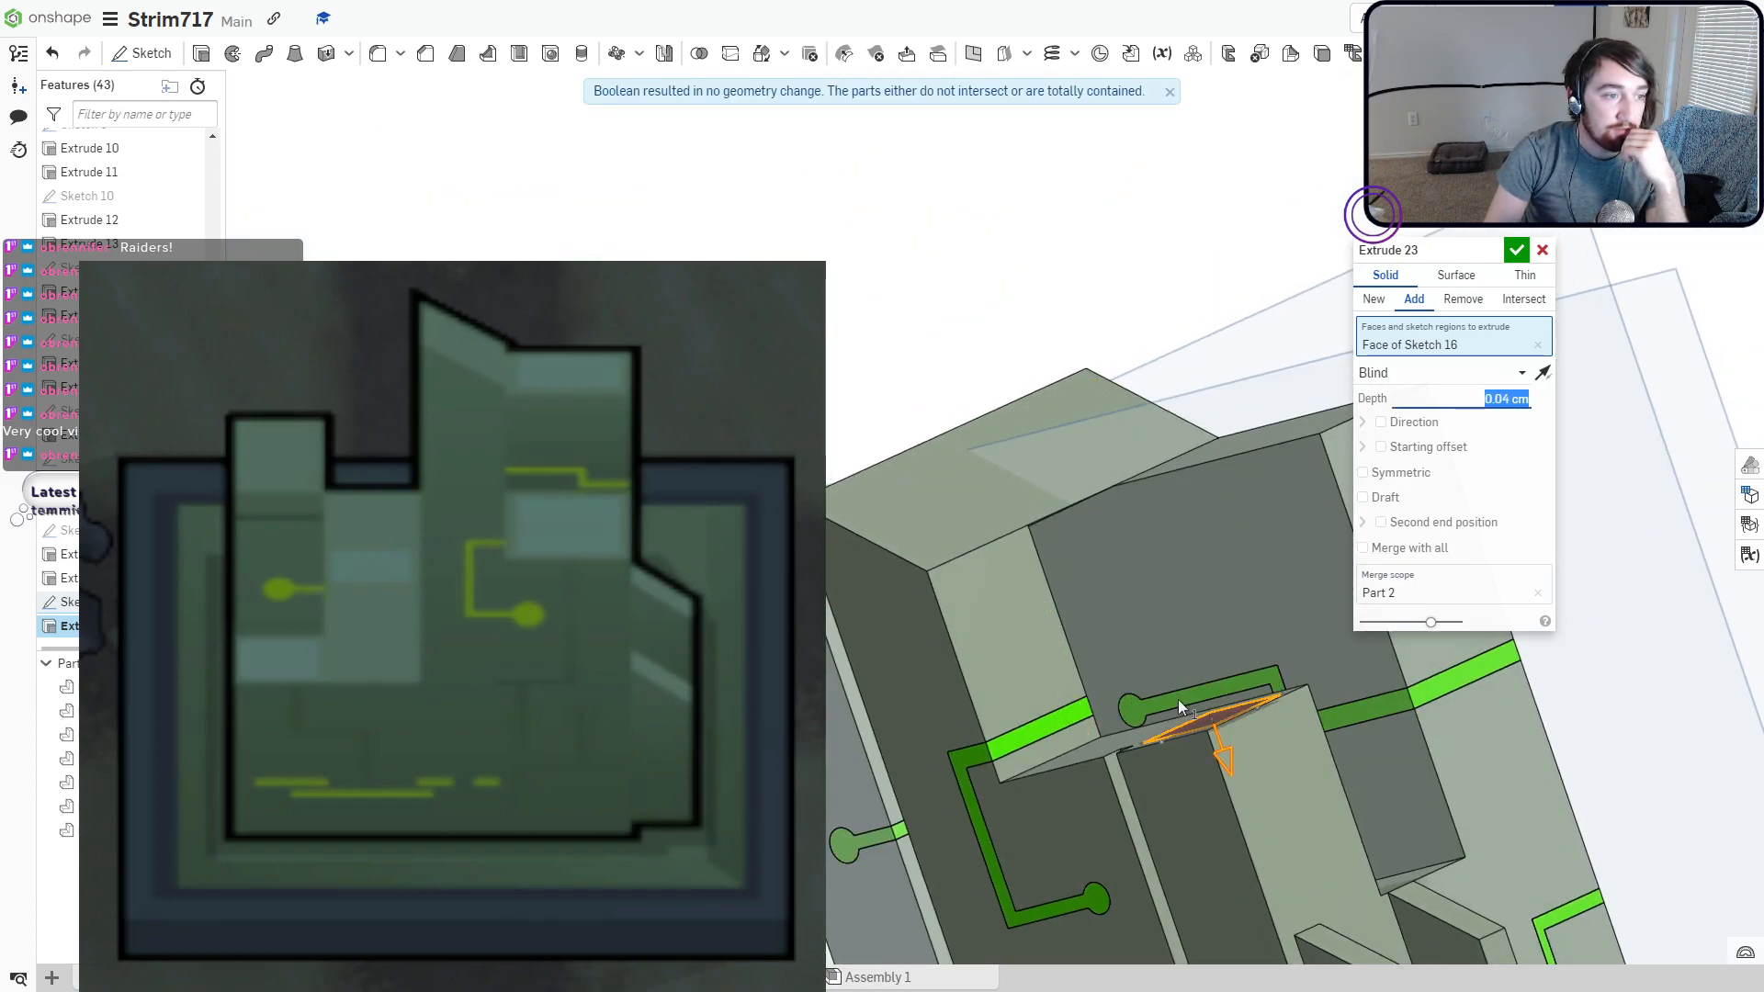
pyautogui.click(1451, 304)
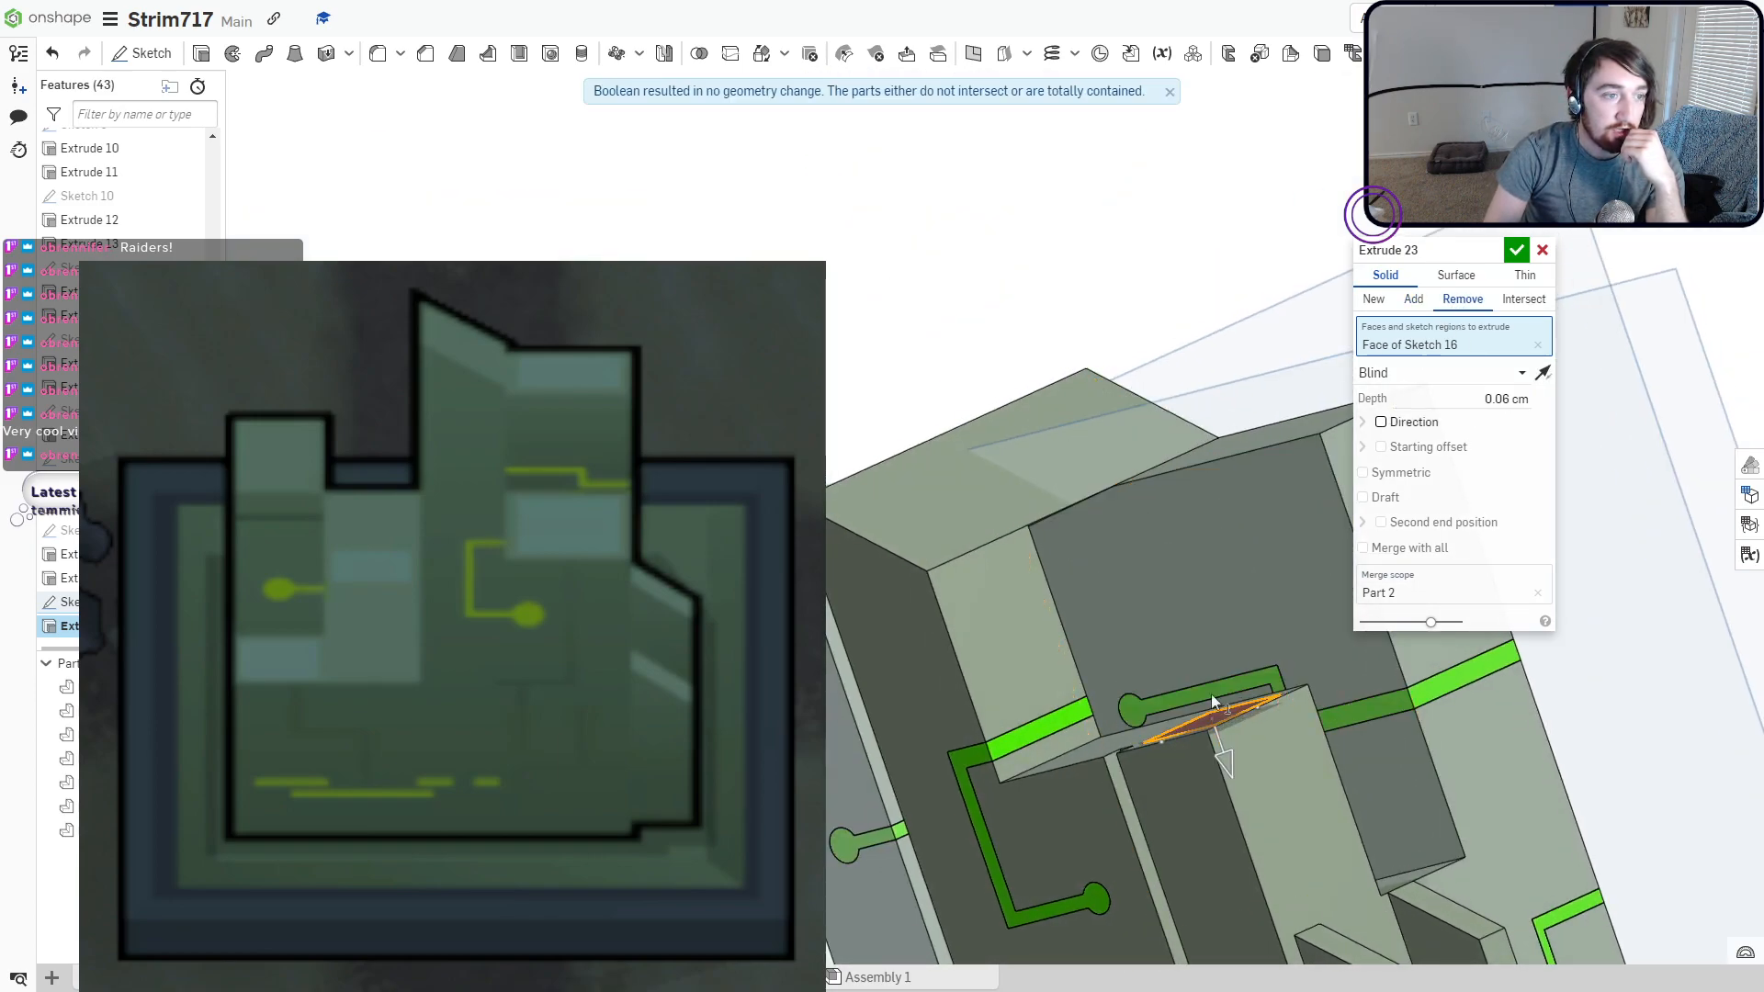
pyautogui.moveTo(1211, 695); pyautogui.dragTo(1190, 759, button='right')
pyautogui.scroll(5, 1195, 762)
pyautogui.click(1516, 250)
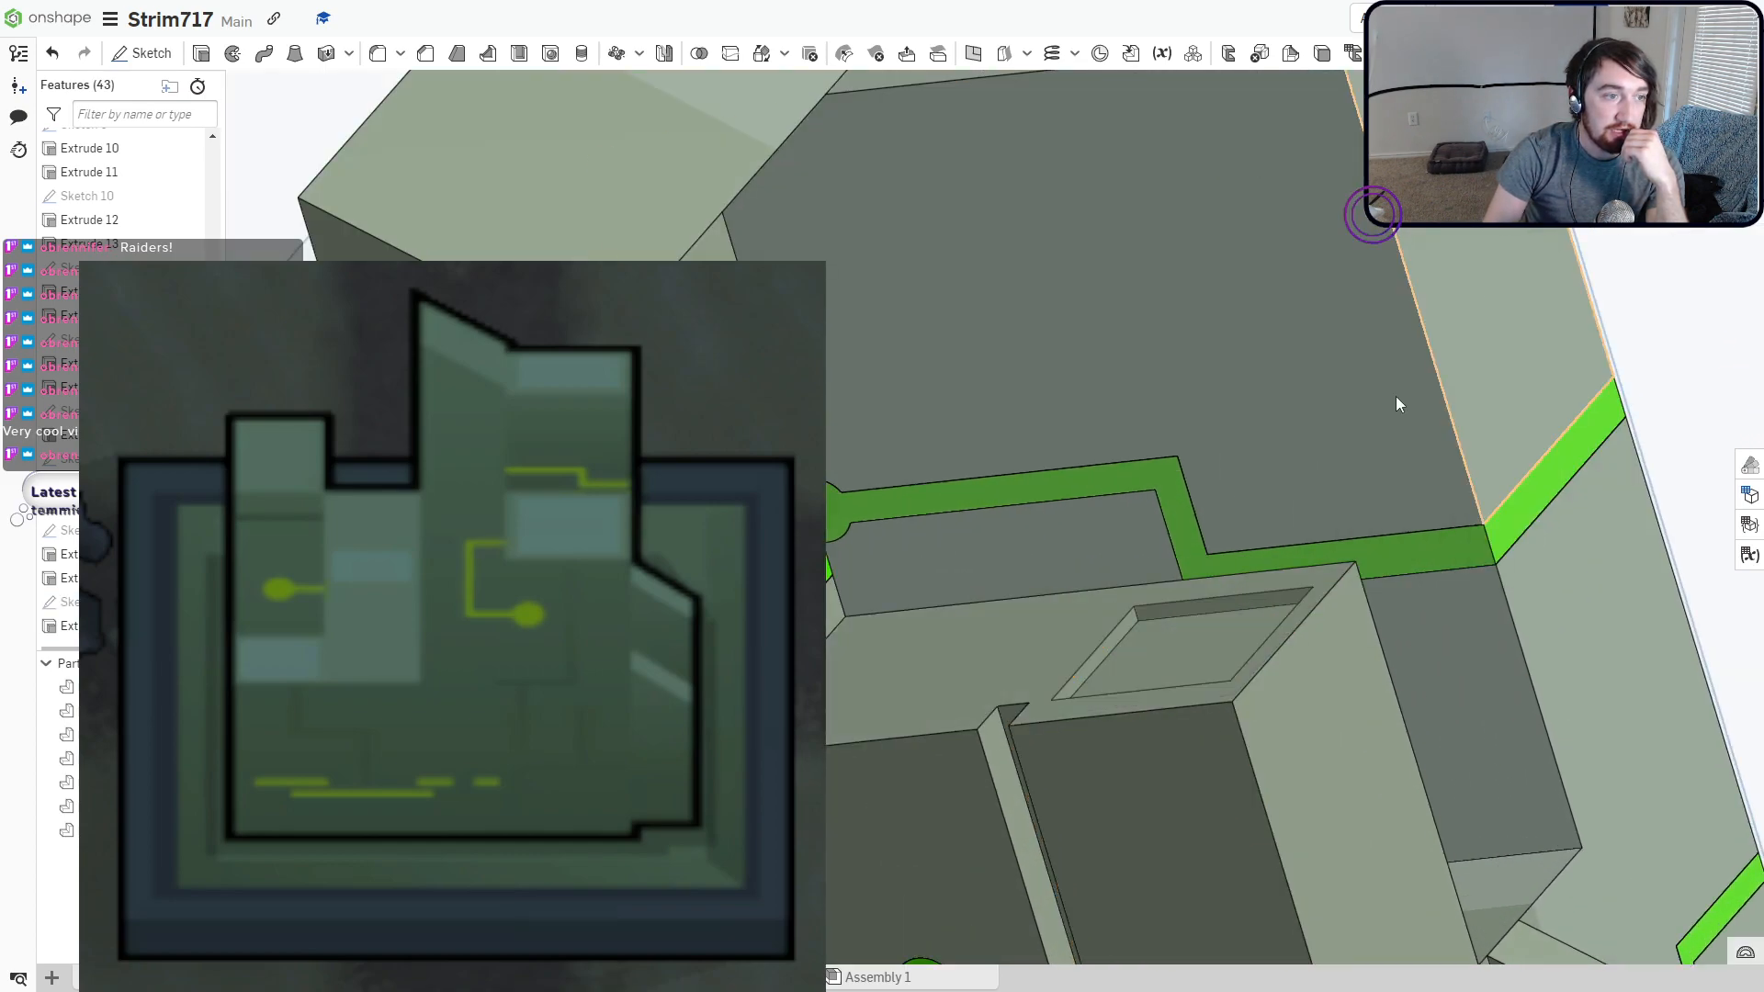
# Apply a brownish-grey face appearance to the five inner faces of the new shallow recess.
pyautogui.moveTo(1239, 614); pyautogui.dragTo(1193, 677, button='right')
pyautogui.rightClick(1193, 676)
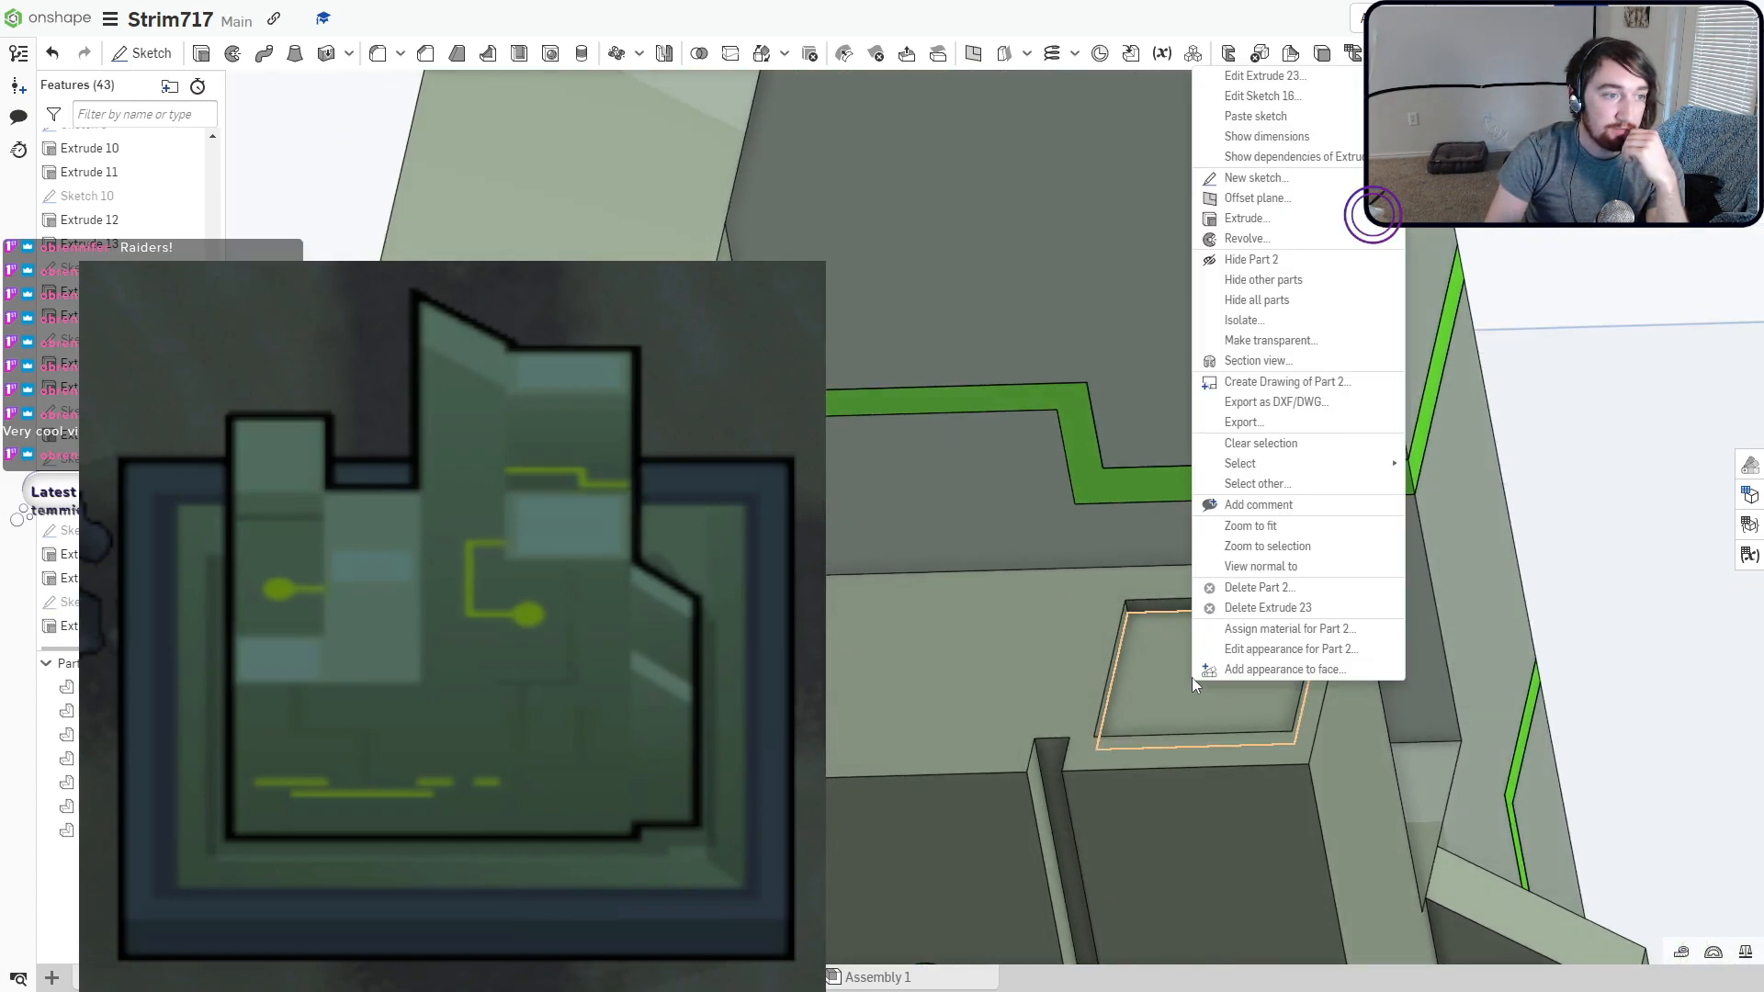
pyautogui.press('Escape')
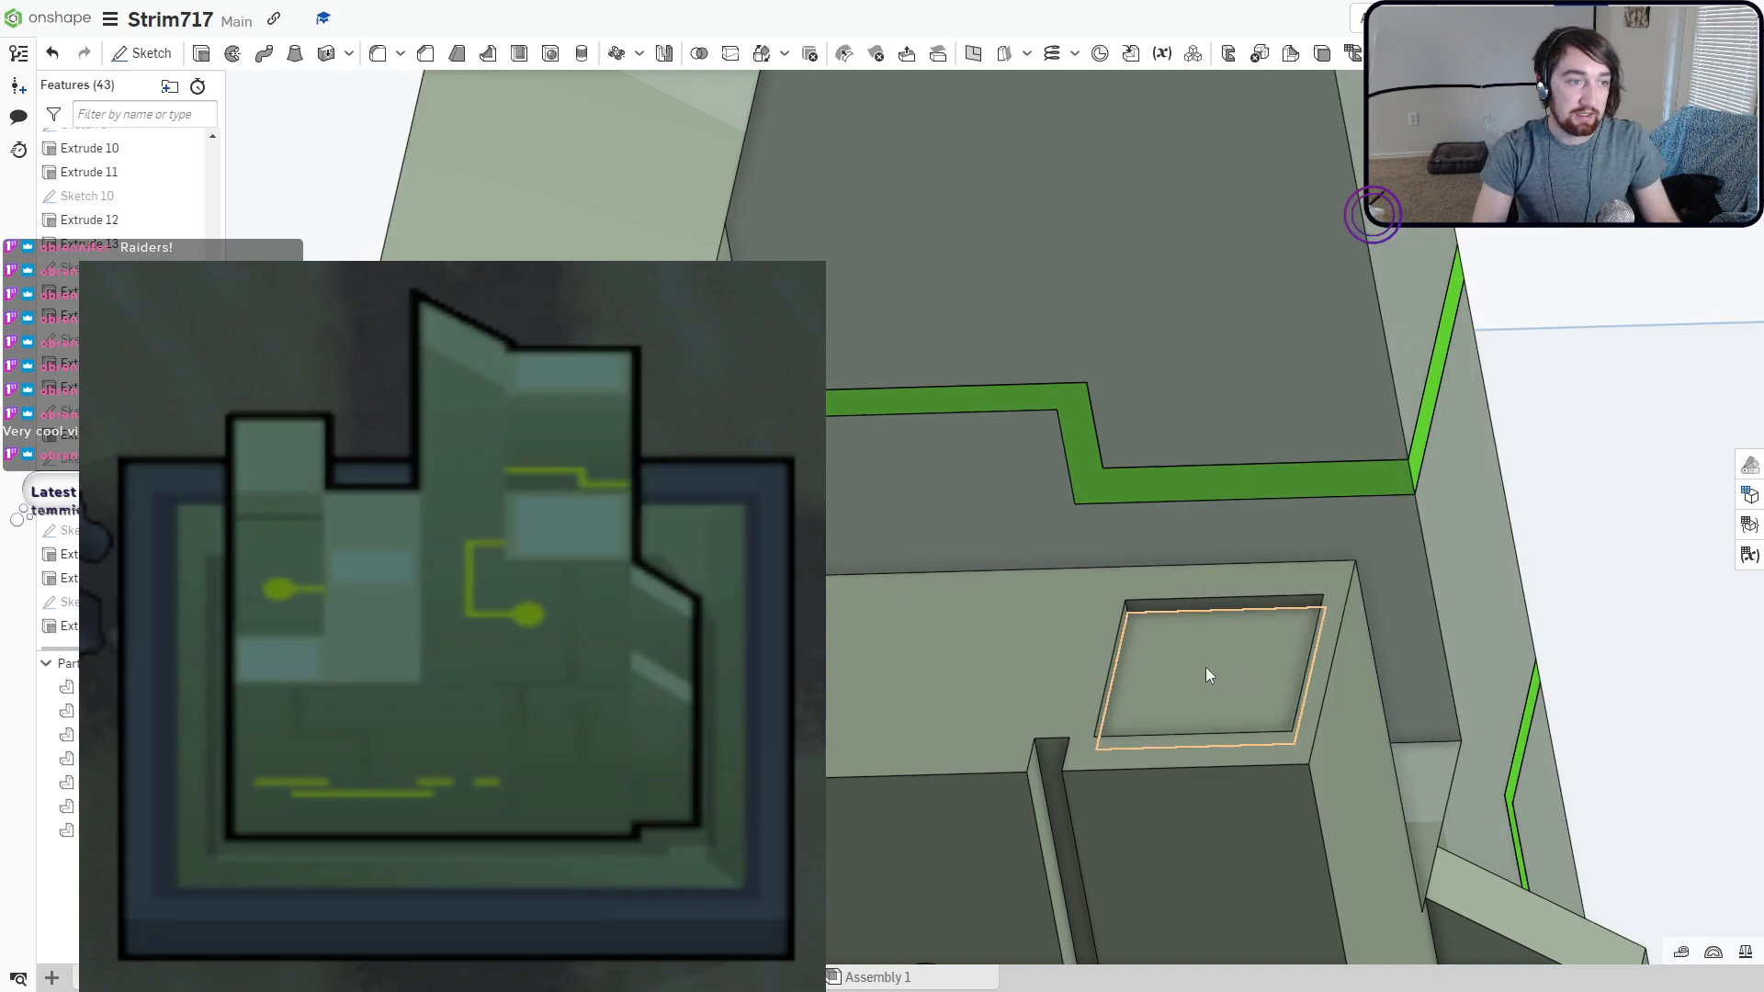
pyautogui.click(1195, 665)
pyautogui.scroll(3, 1195, 665)
pyautogui.scroll(3, 1121, 670)
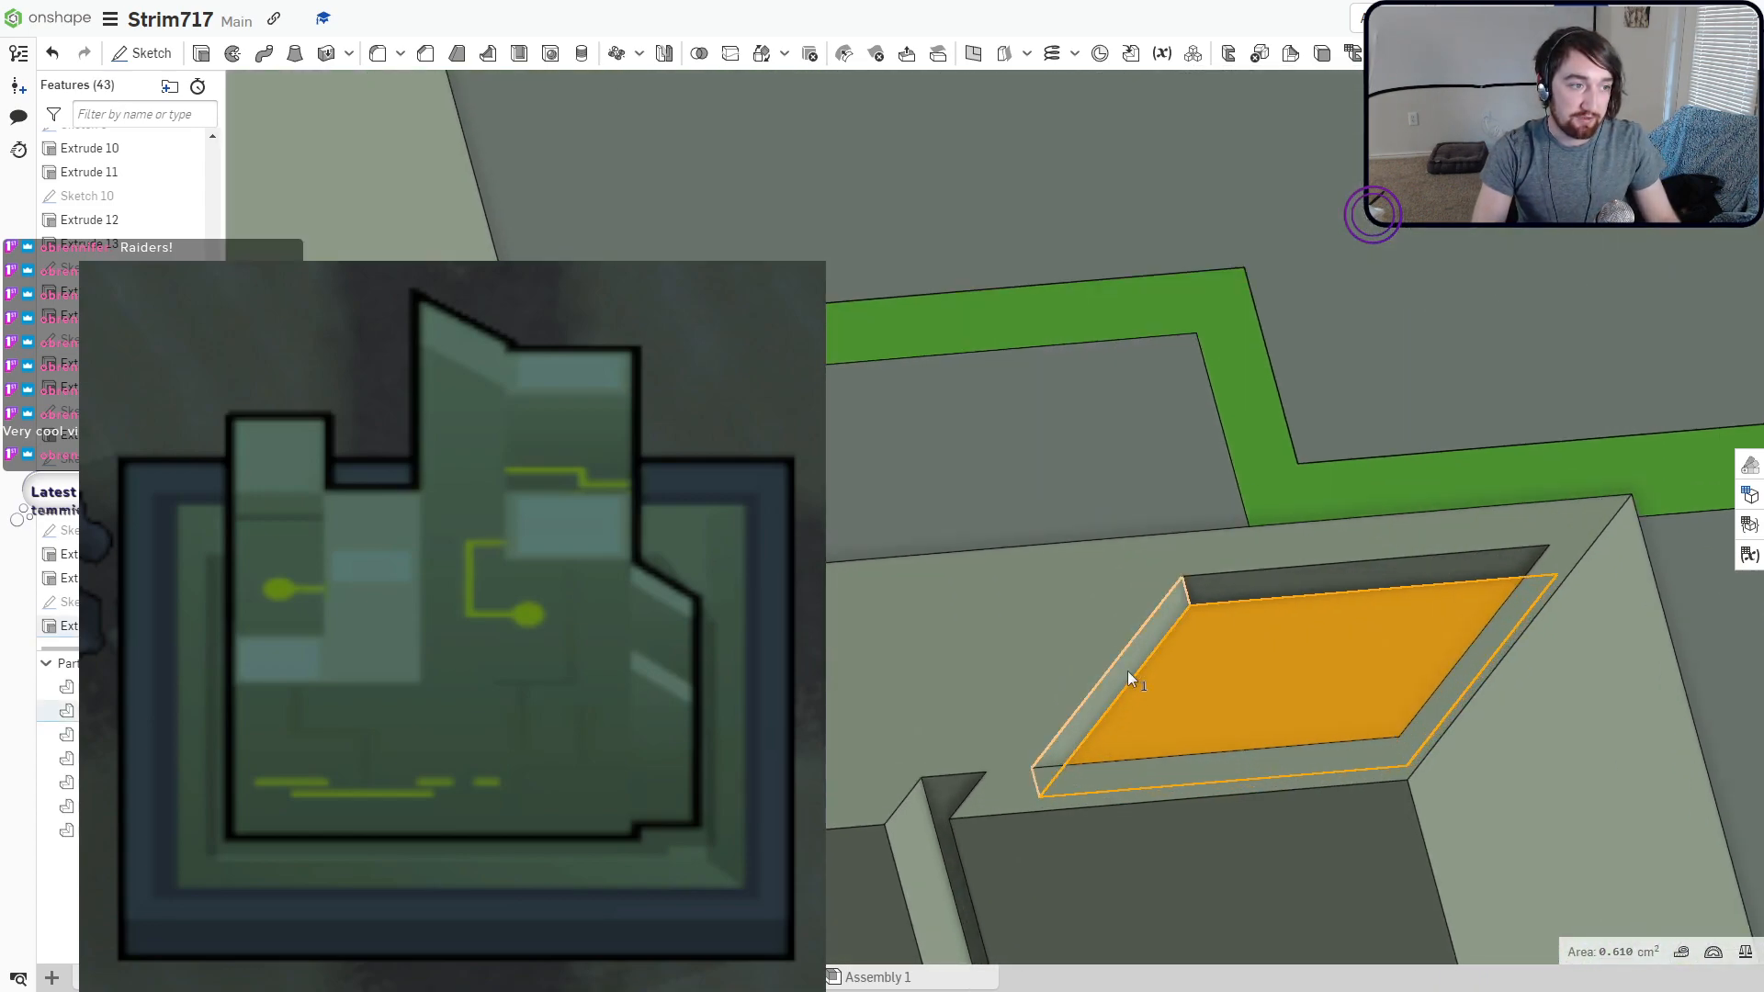
pyautogui.click(1127, 670)
pyautogui.click(1242, 587)
pyautogui.moveTo(1242, 587); pyautogui.dragTo(1413, 677, button='right')
pyautogui.click(1375, 577)
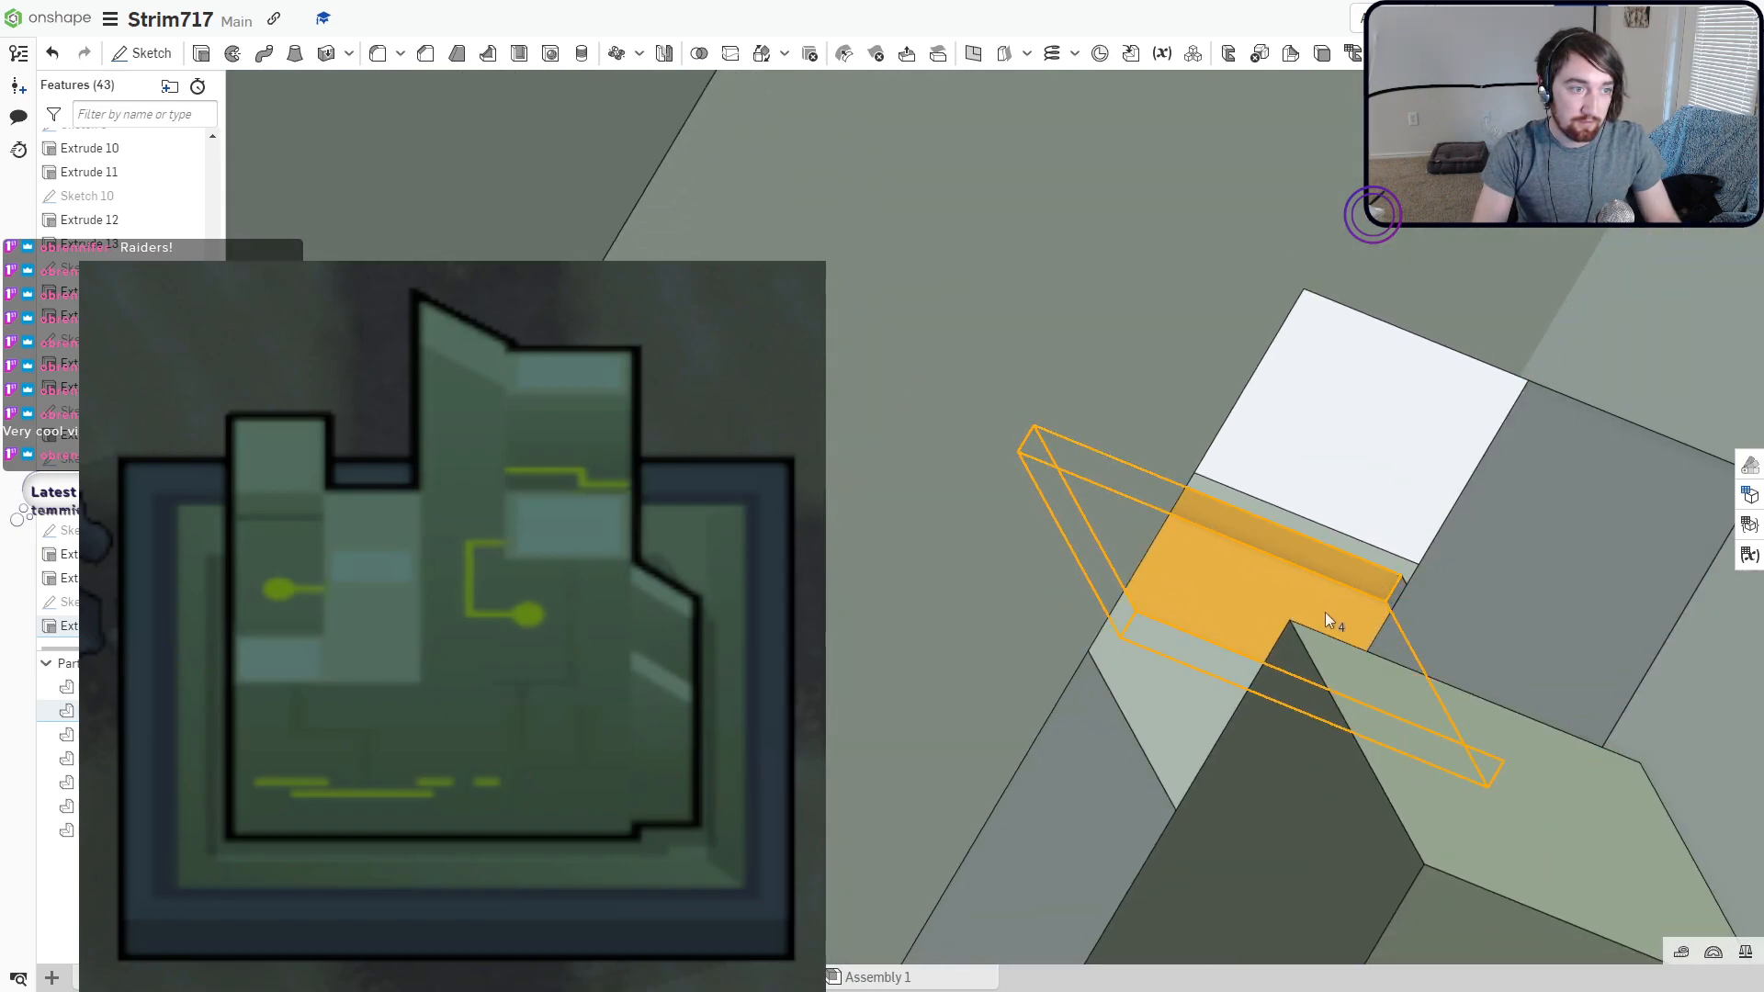
pyautogui.moveTo(1325, 612); pyautogui.dragTo(1149, 653, button='right')
pyautogui.click(1399, 613)
pyautogui.rightClick(1704, 331)
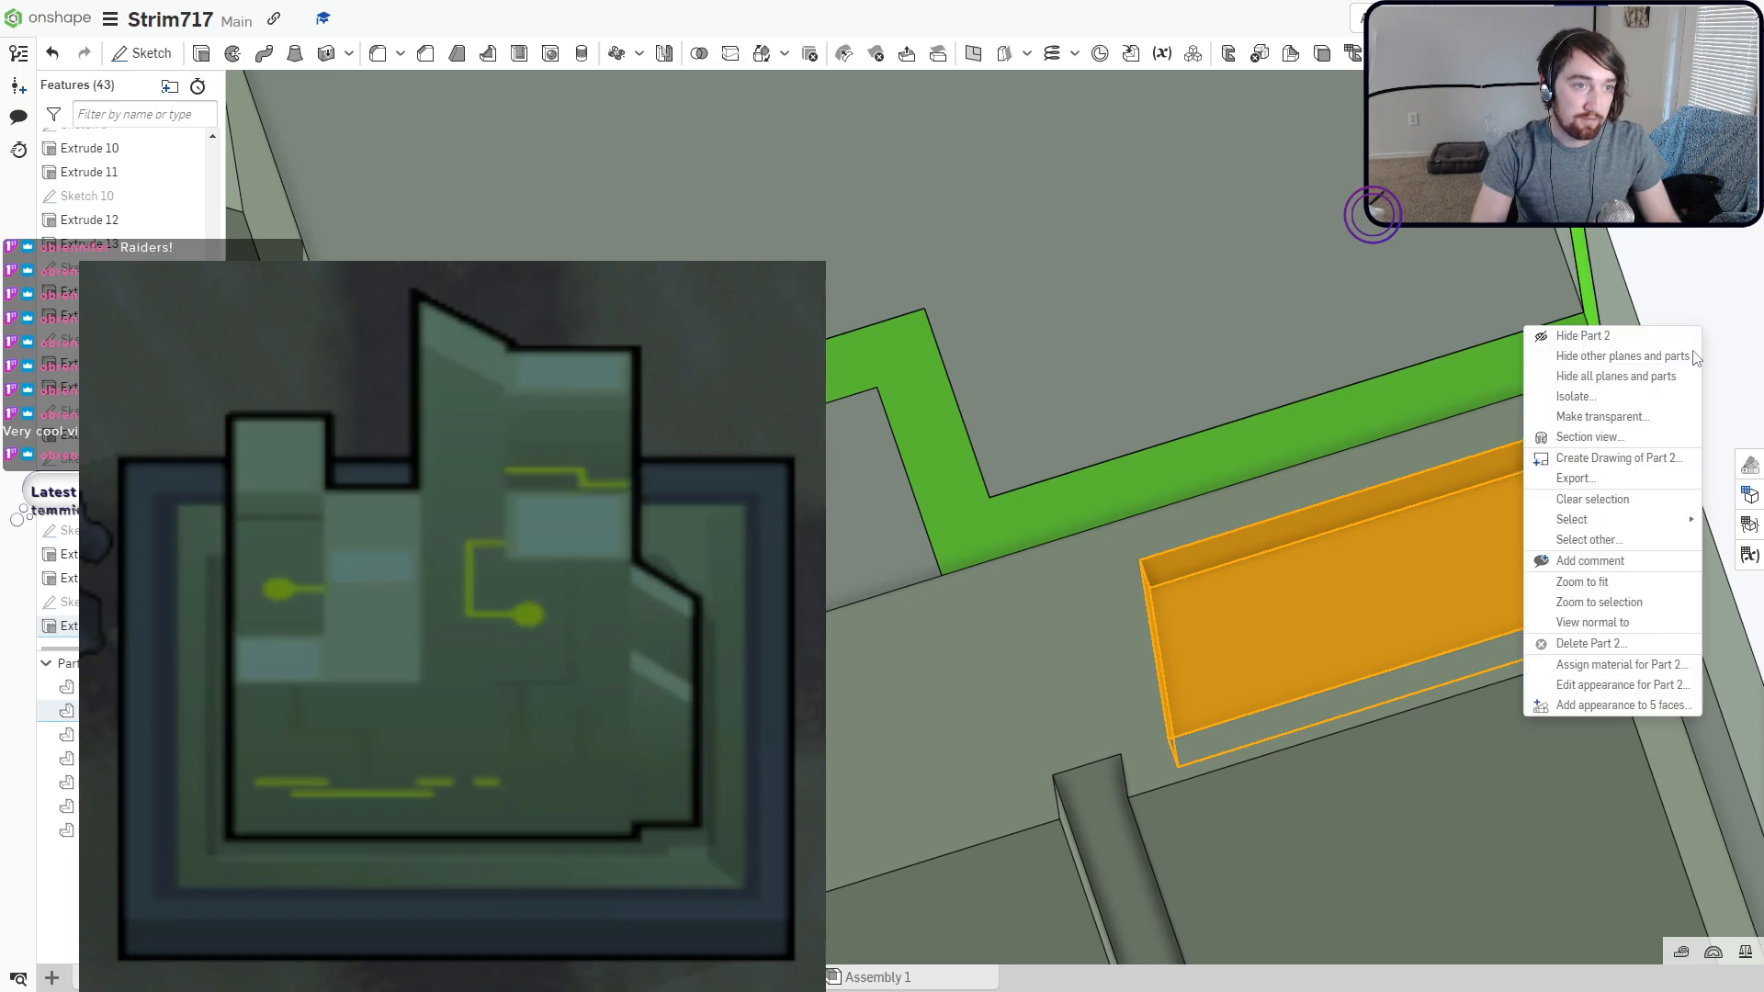
pyautogui.click(1582, 702)
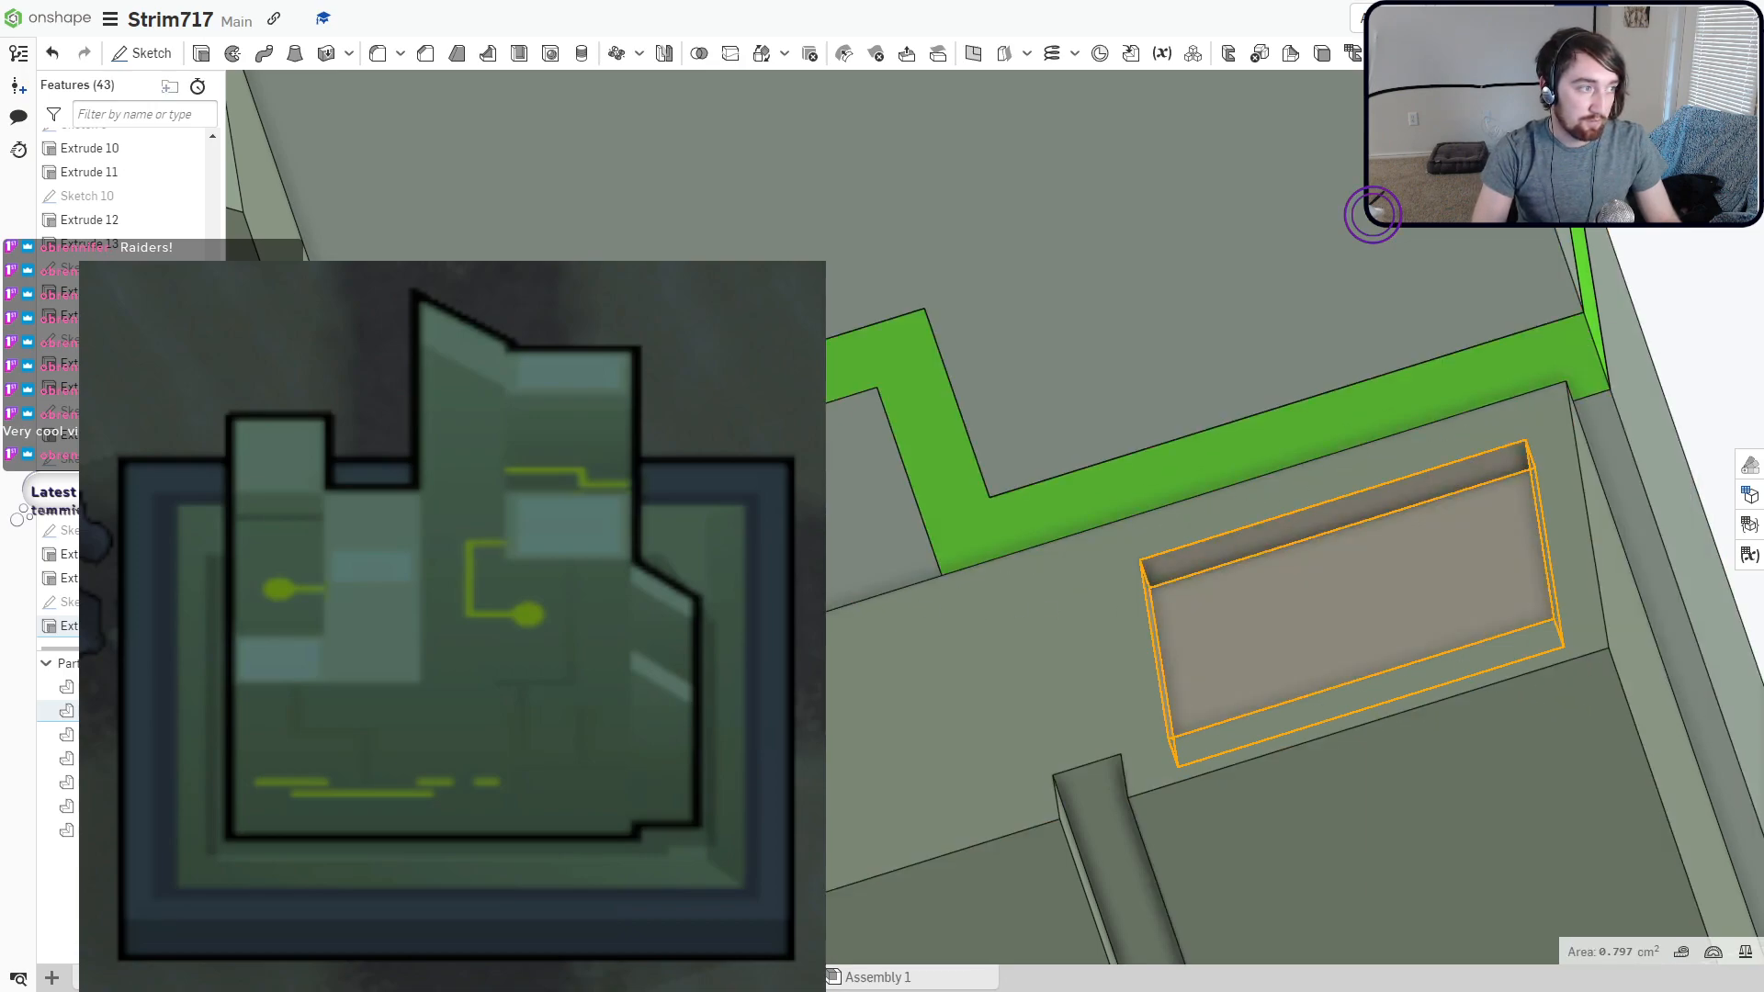
pyautogui.press('space')
# Start a sketch on the top face of the wide low block and view it straight on.
pyautogui.moveTo(698, 763); pyautogui.dragTo(634, 744, button='right')
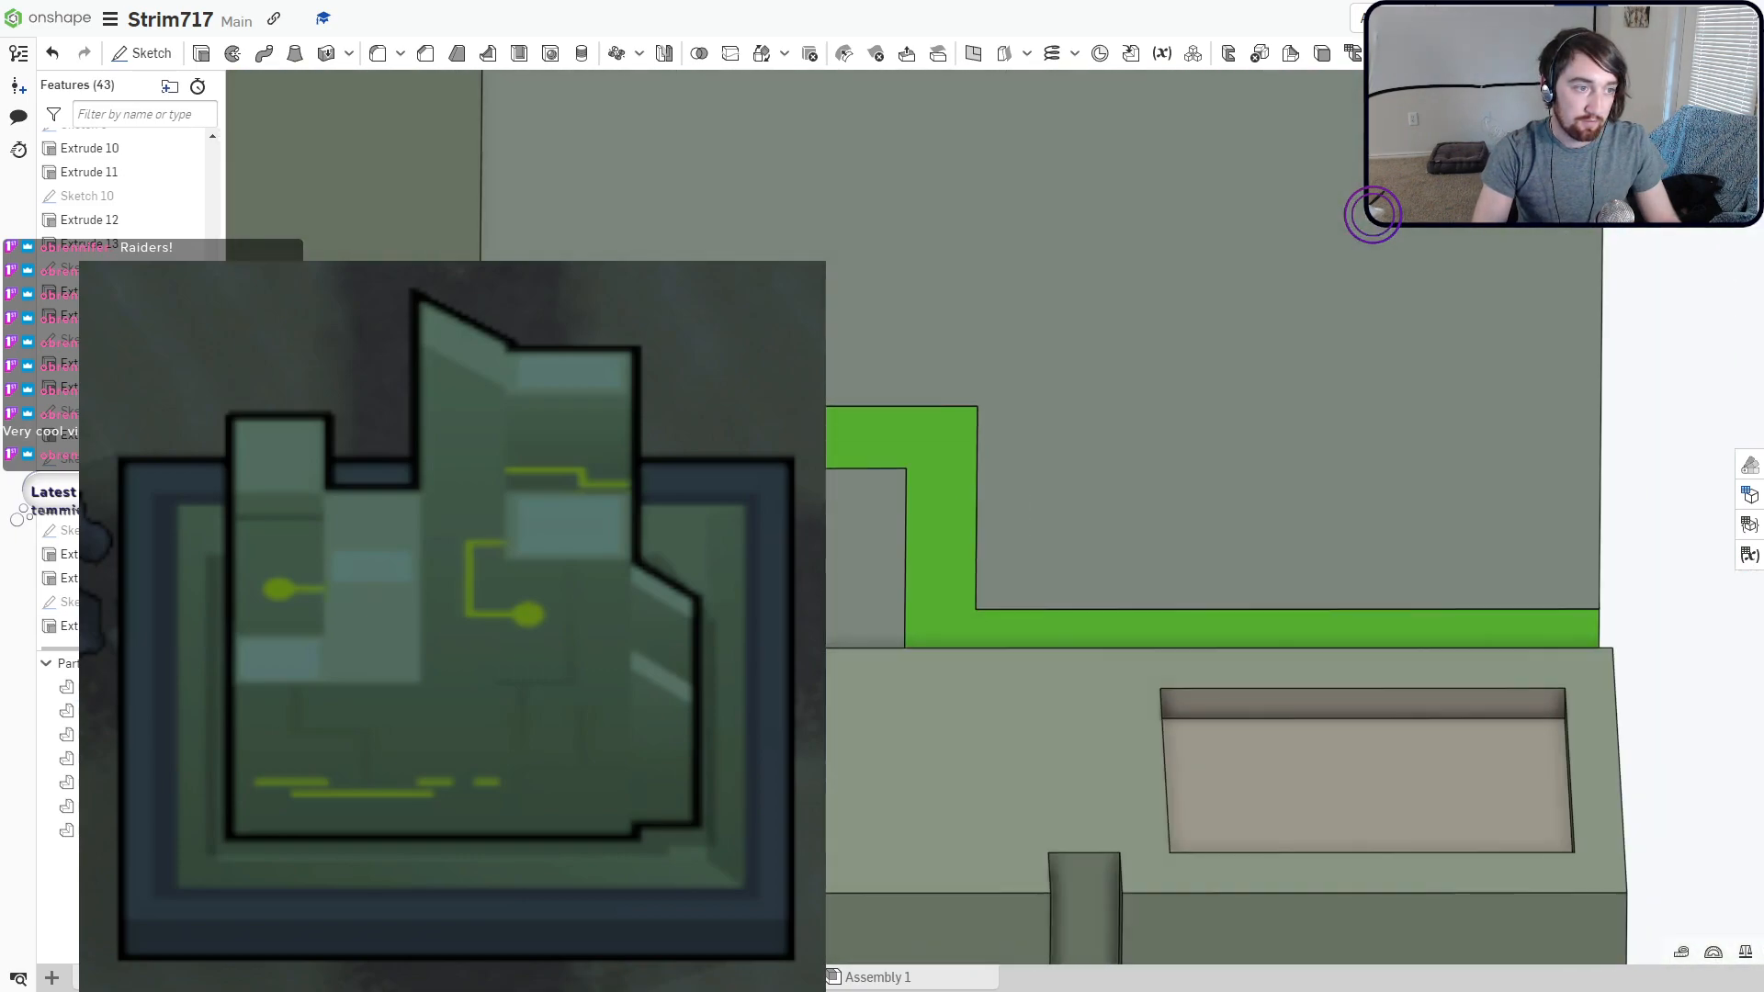
pyautogui.scroll(-2, 634, 749)
pyautogui.scroll(-1, 634, 717)
pyautogui.moveTo(654, 717); pyautogui.dragTo(1242, 574, button='middle')
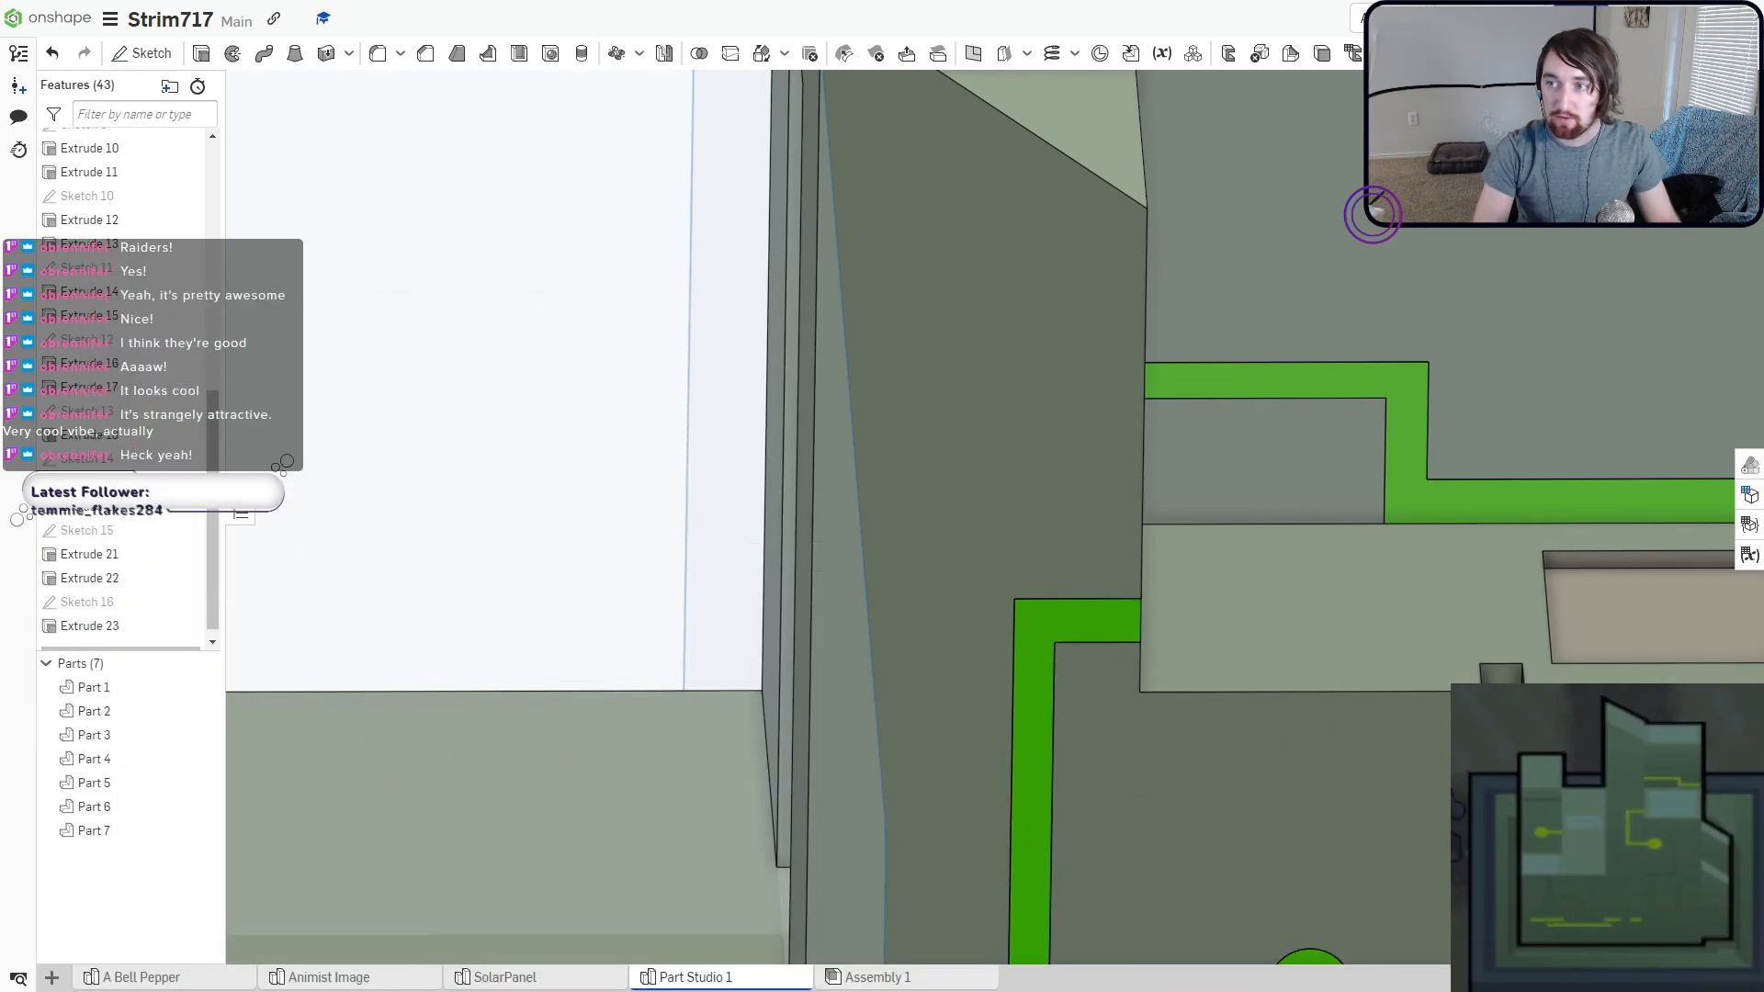
pyautogui.scroll(-5, 892, 606)
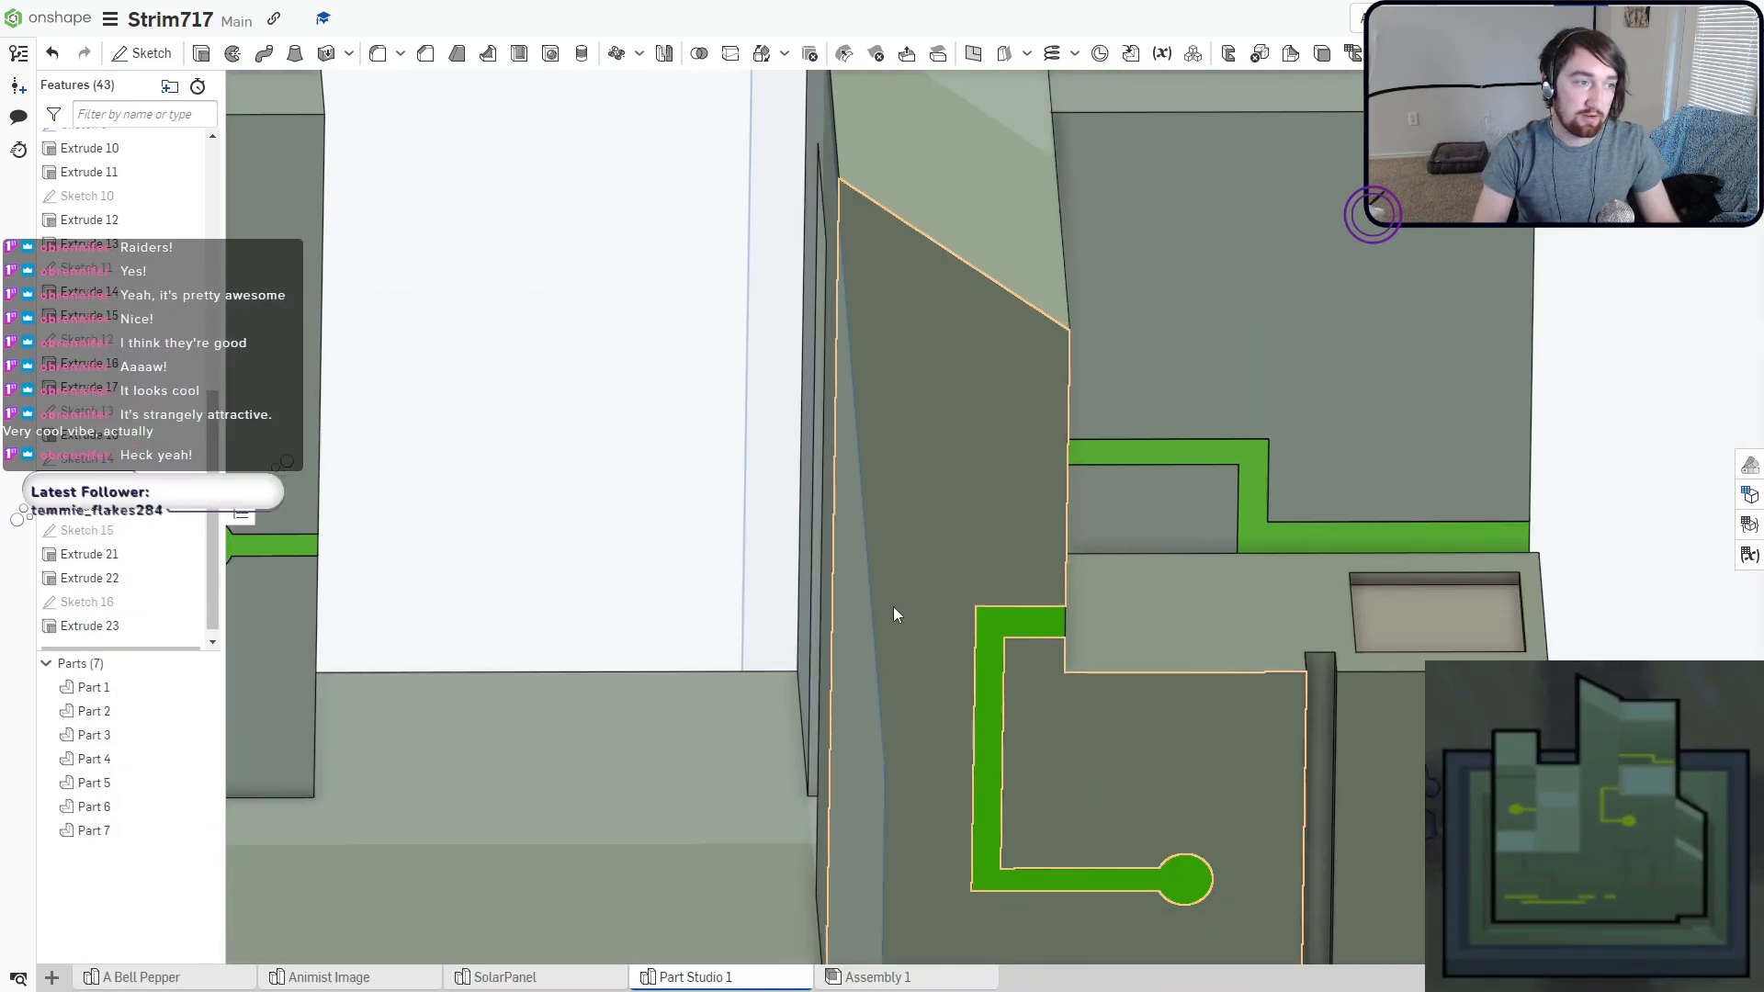
pyautogui.moveTo(507, 691); pyautogui.dragTo(856, 496, button='middle')
pyautogui.moveTo(856, 496); pyautogui.dragTo(927, 426, button='right')
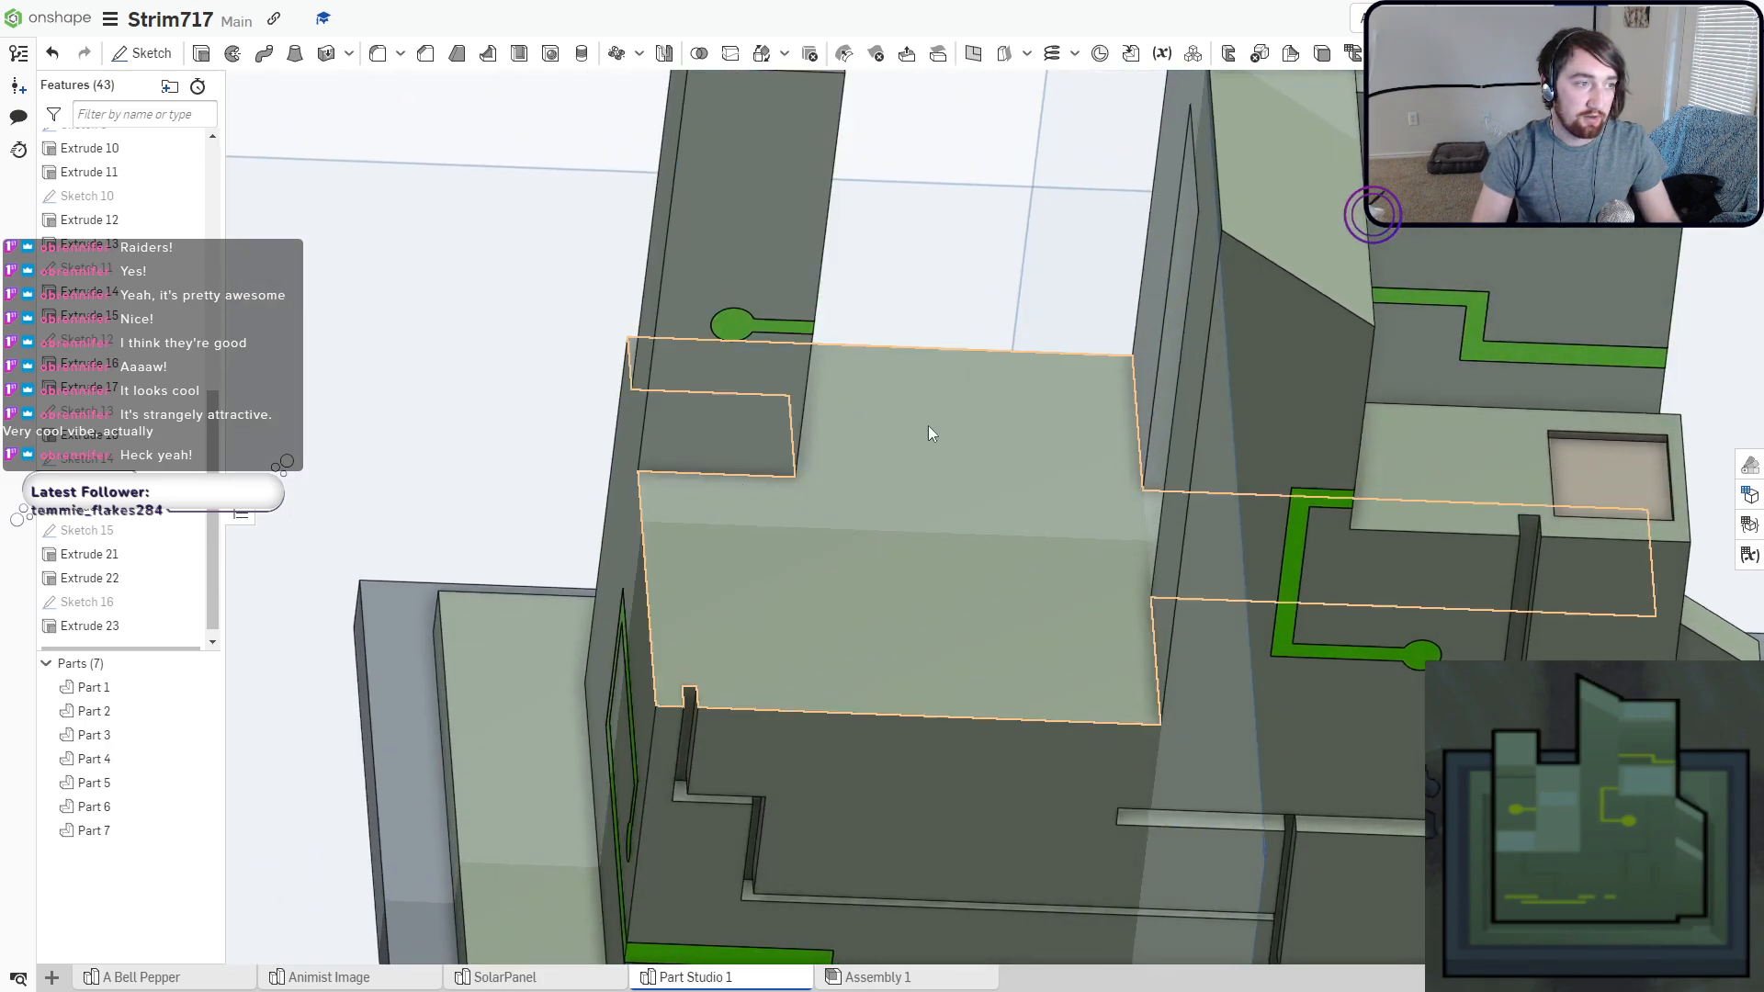
pyautogui.moveTo(848, 578); pyautogui.dragTo(814, 588, button='right')
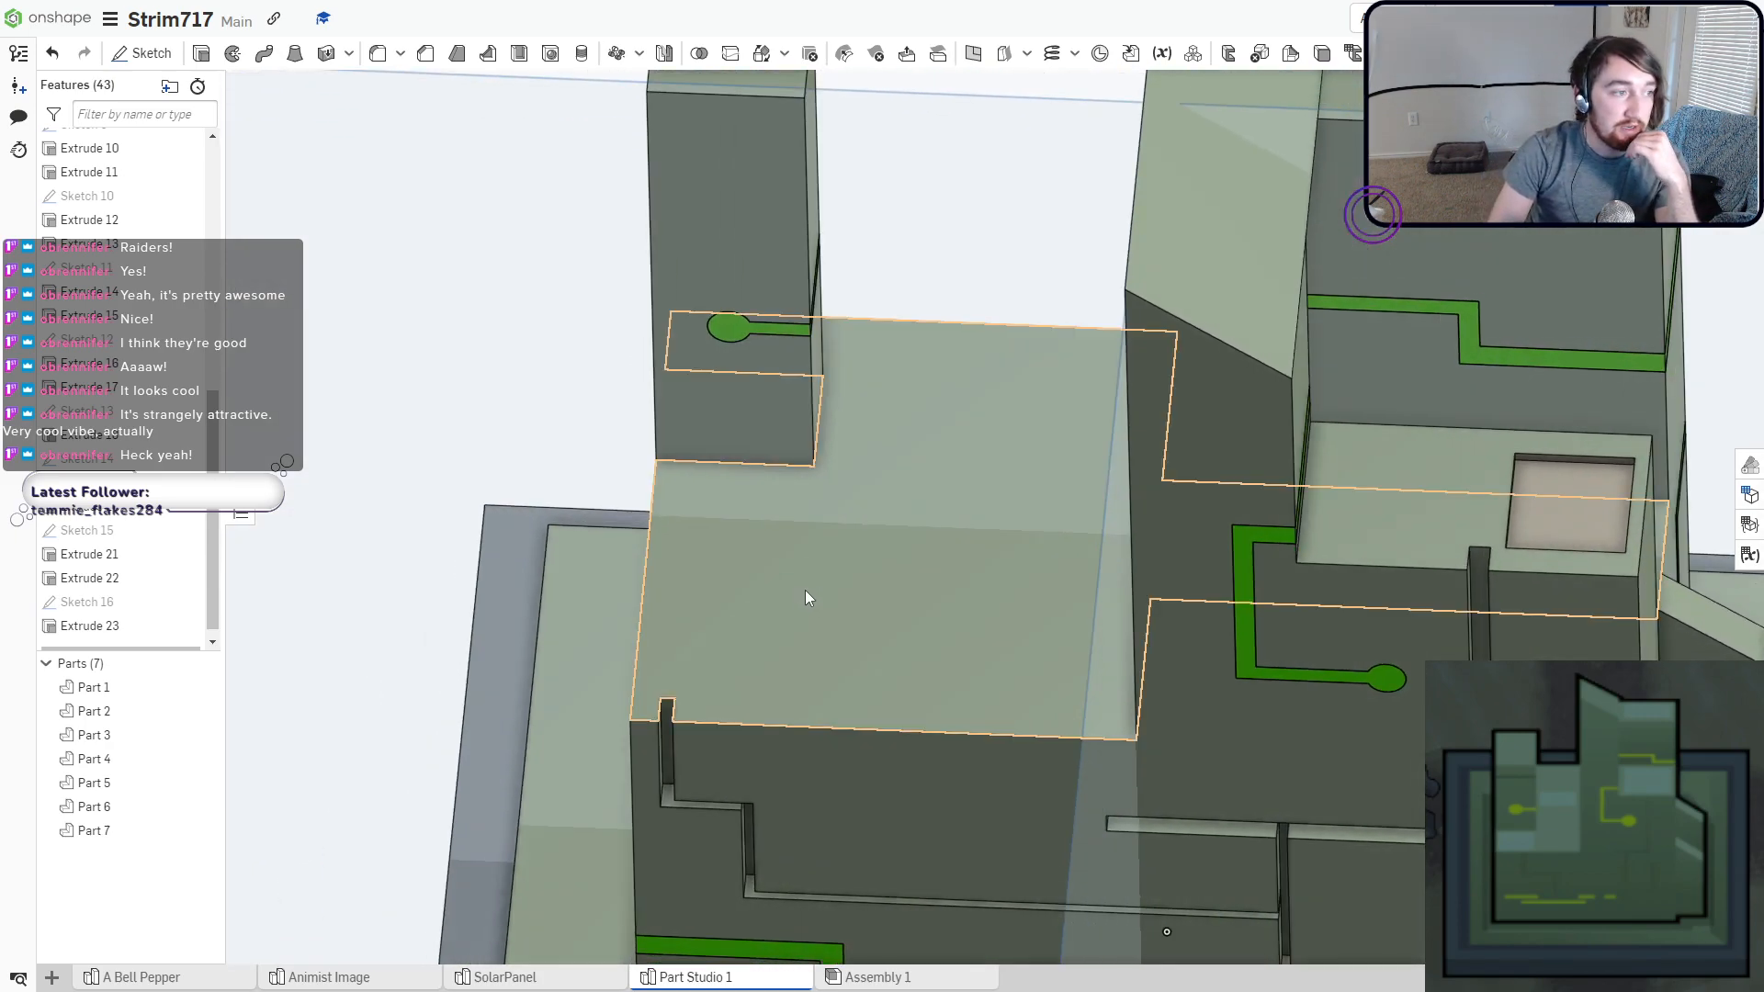
pyautogui.click(1691, 121)
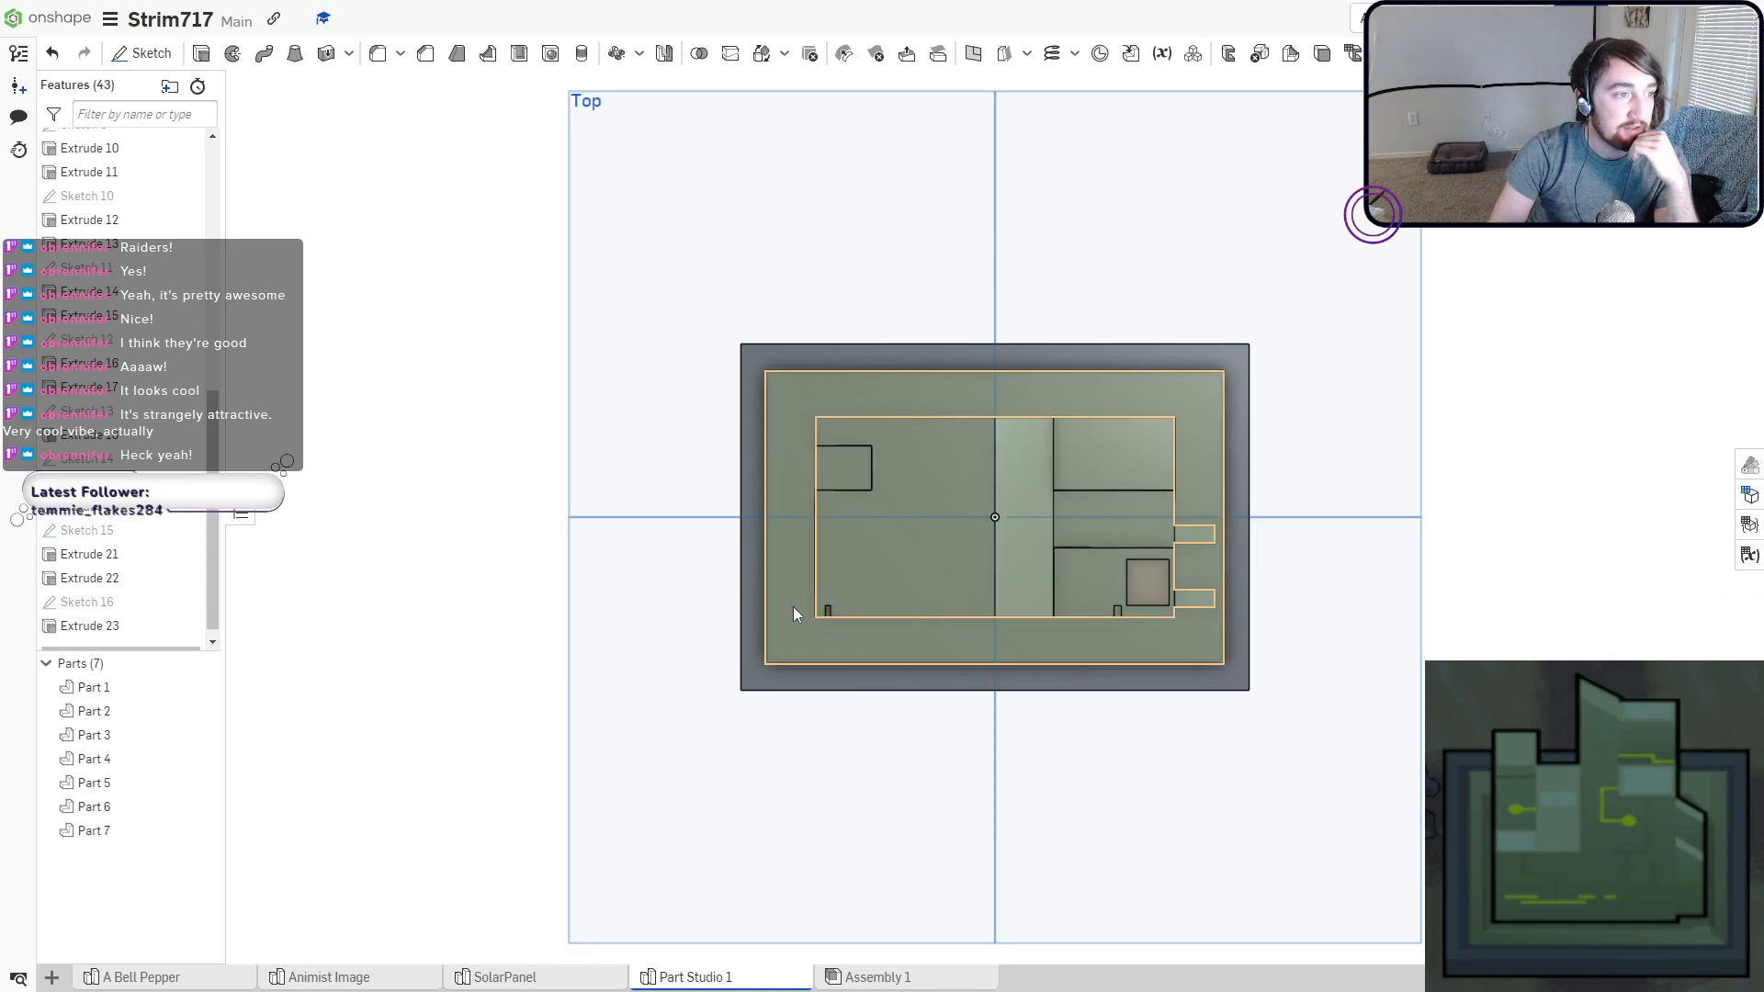
pyautogui.scroll(2, 863, 575)
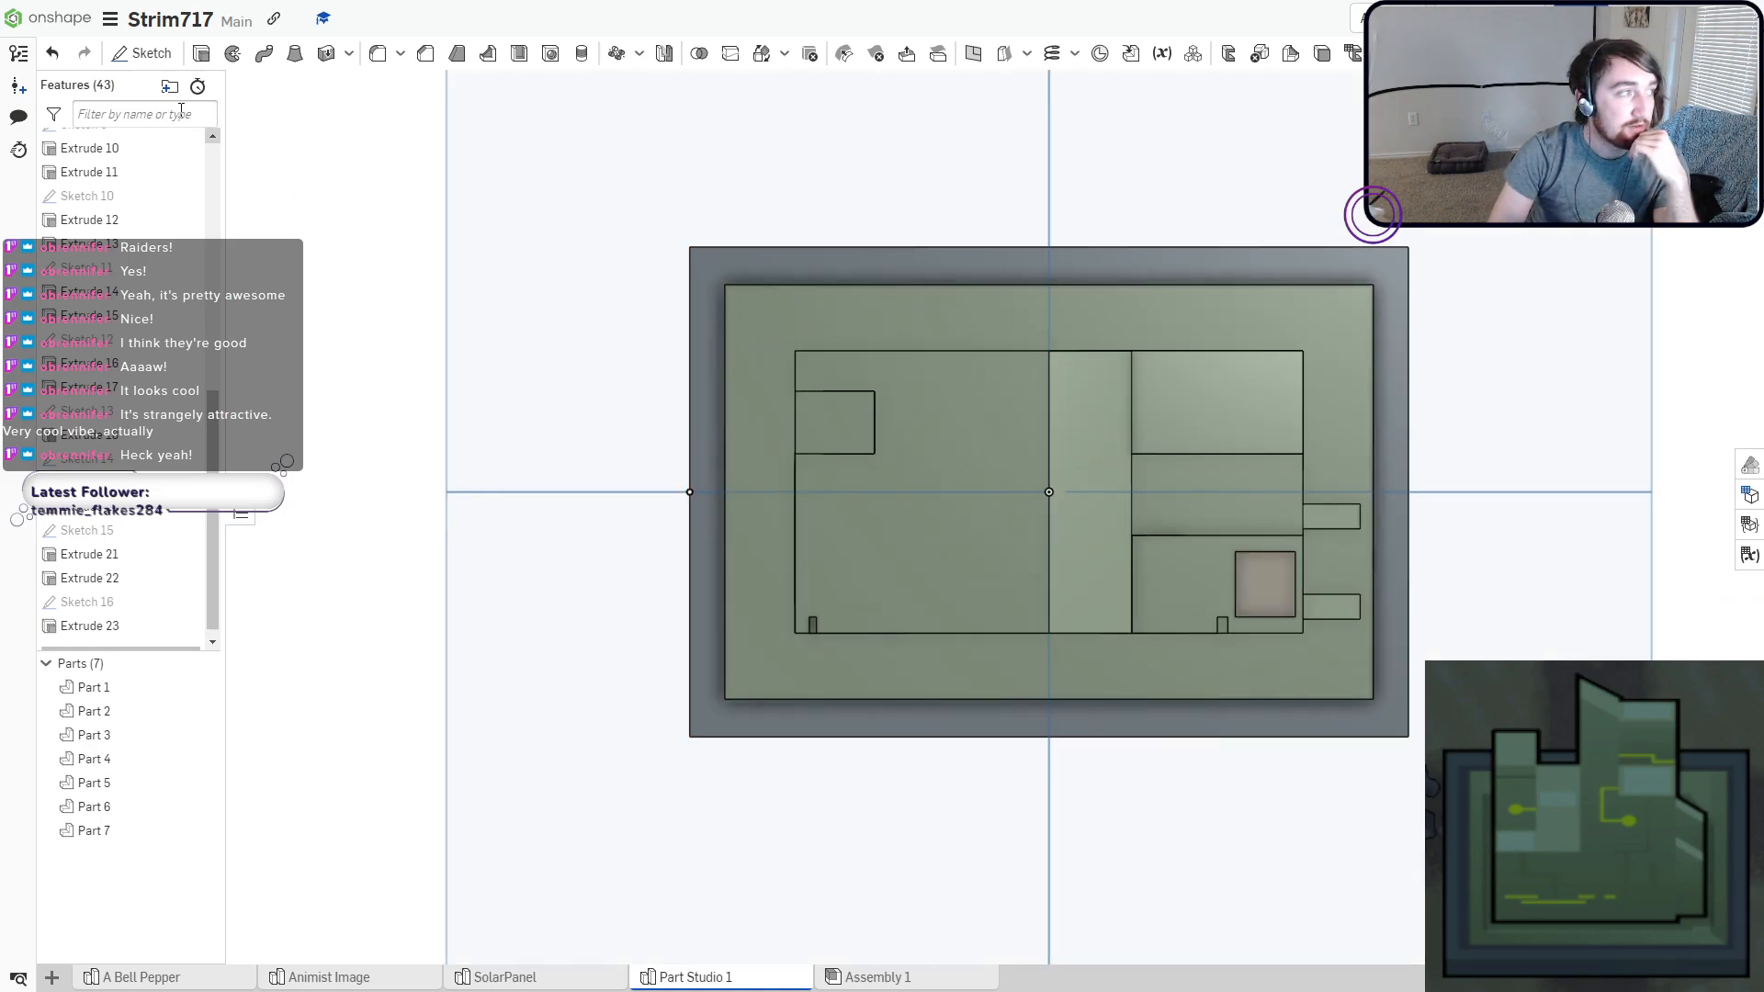
pyautogui.click(145, 53)
pyautogui.click(904, 592)
pyautogui.scroll(2, 900, 589)
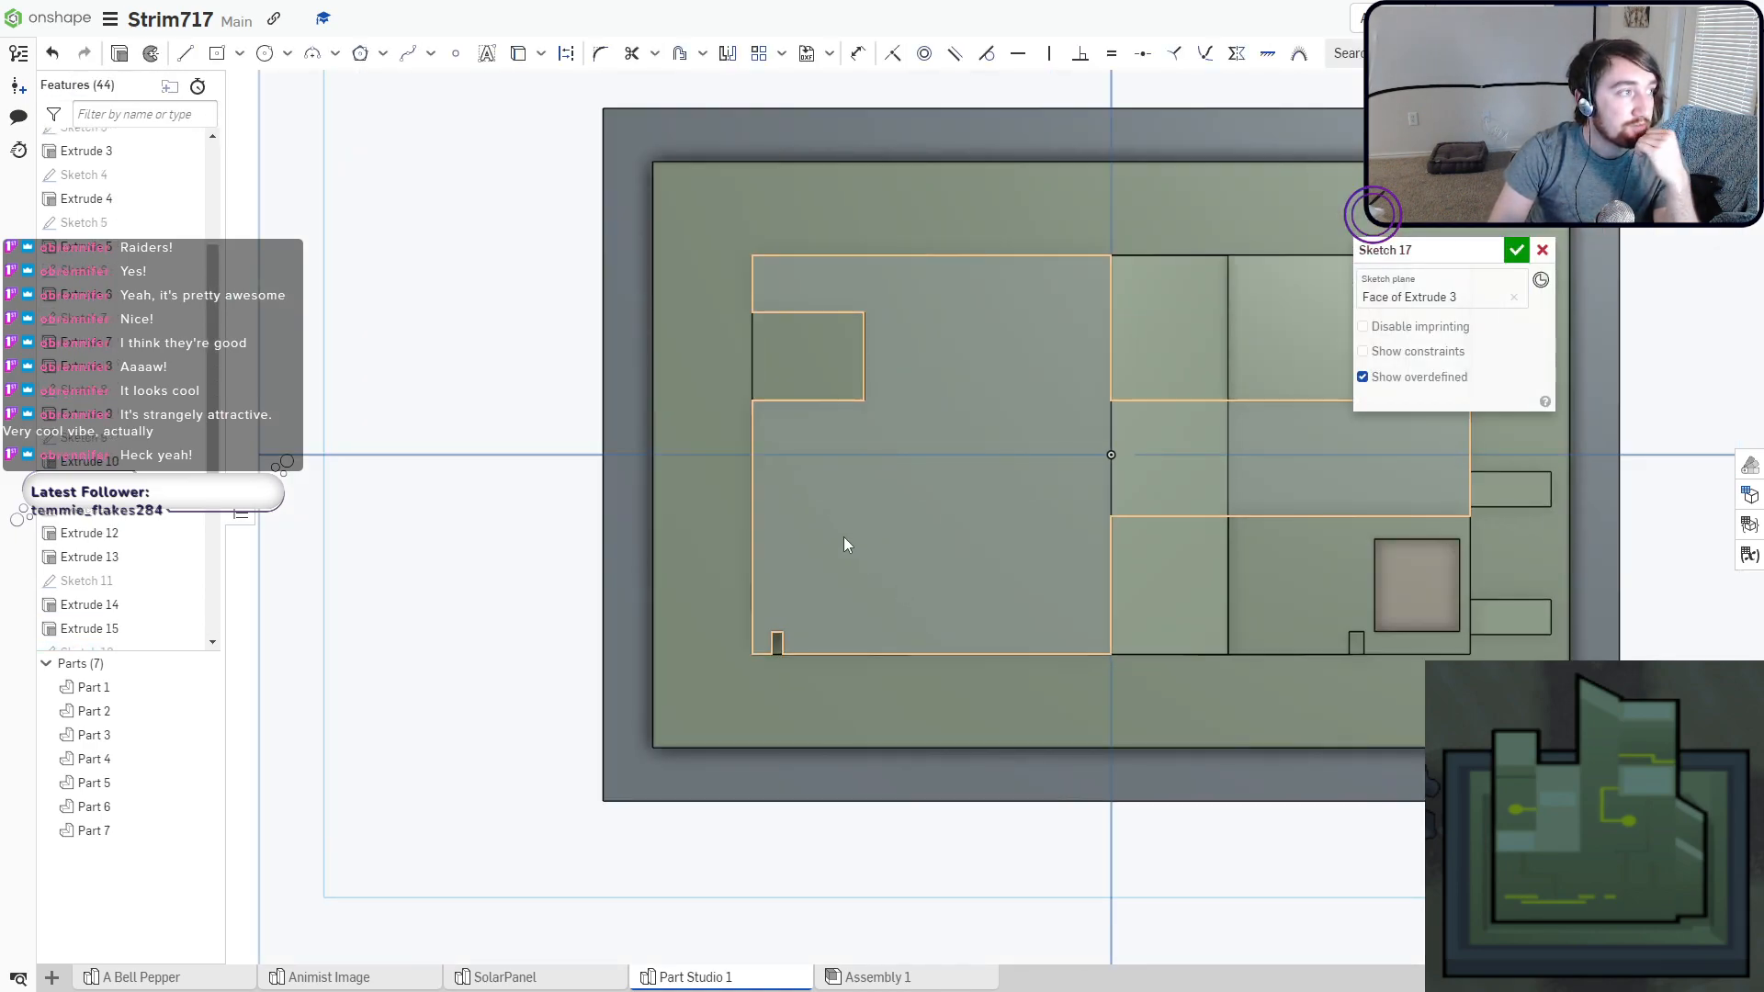
pyautogui.scroll(2, 845, 542)
pyautogui.moveTo(851, 561)
pyautogui.mouseDown(button='right')
pyautogui.moveTo(848, 527)
pyautogui.moveTo(838, 544)
pyautogui.mouseUp(button='right')
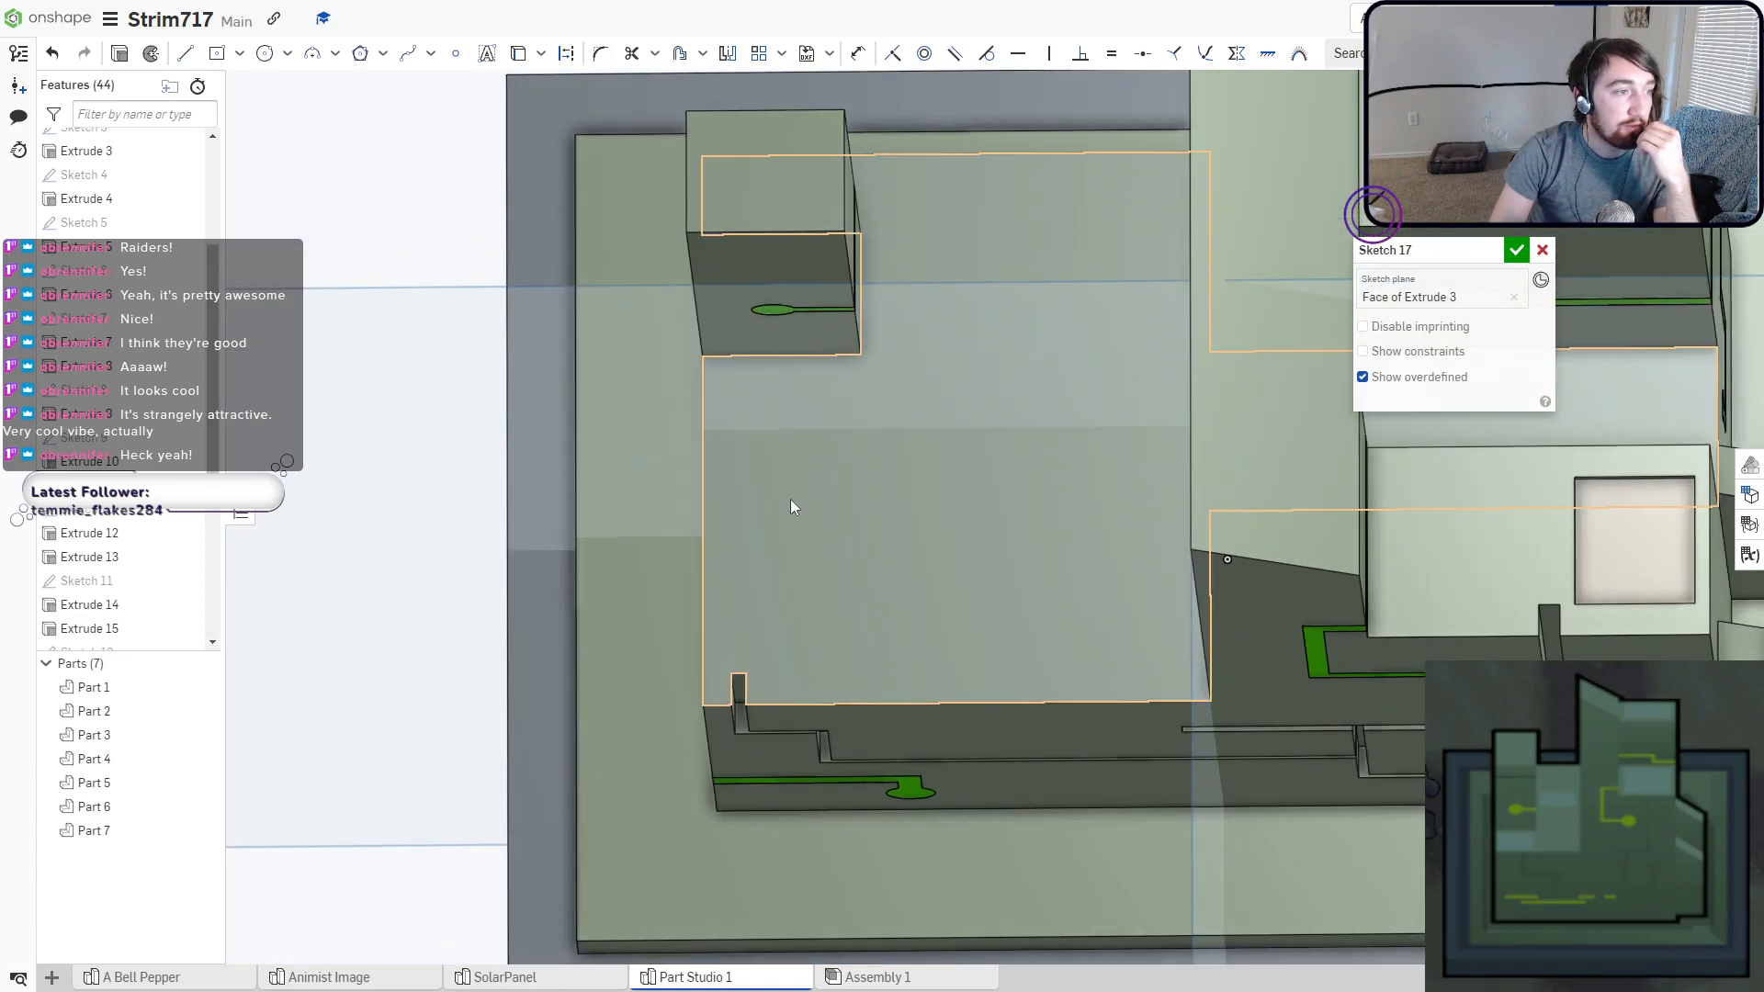
pyautogui.press('n')
pyautogui.scroll(5, 858, 610)
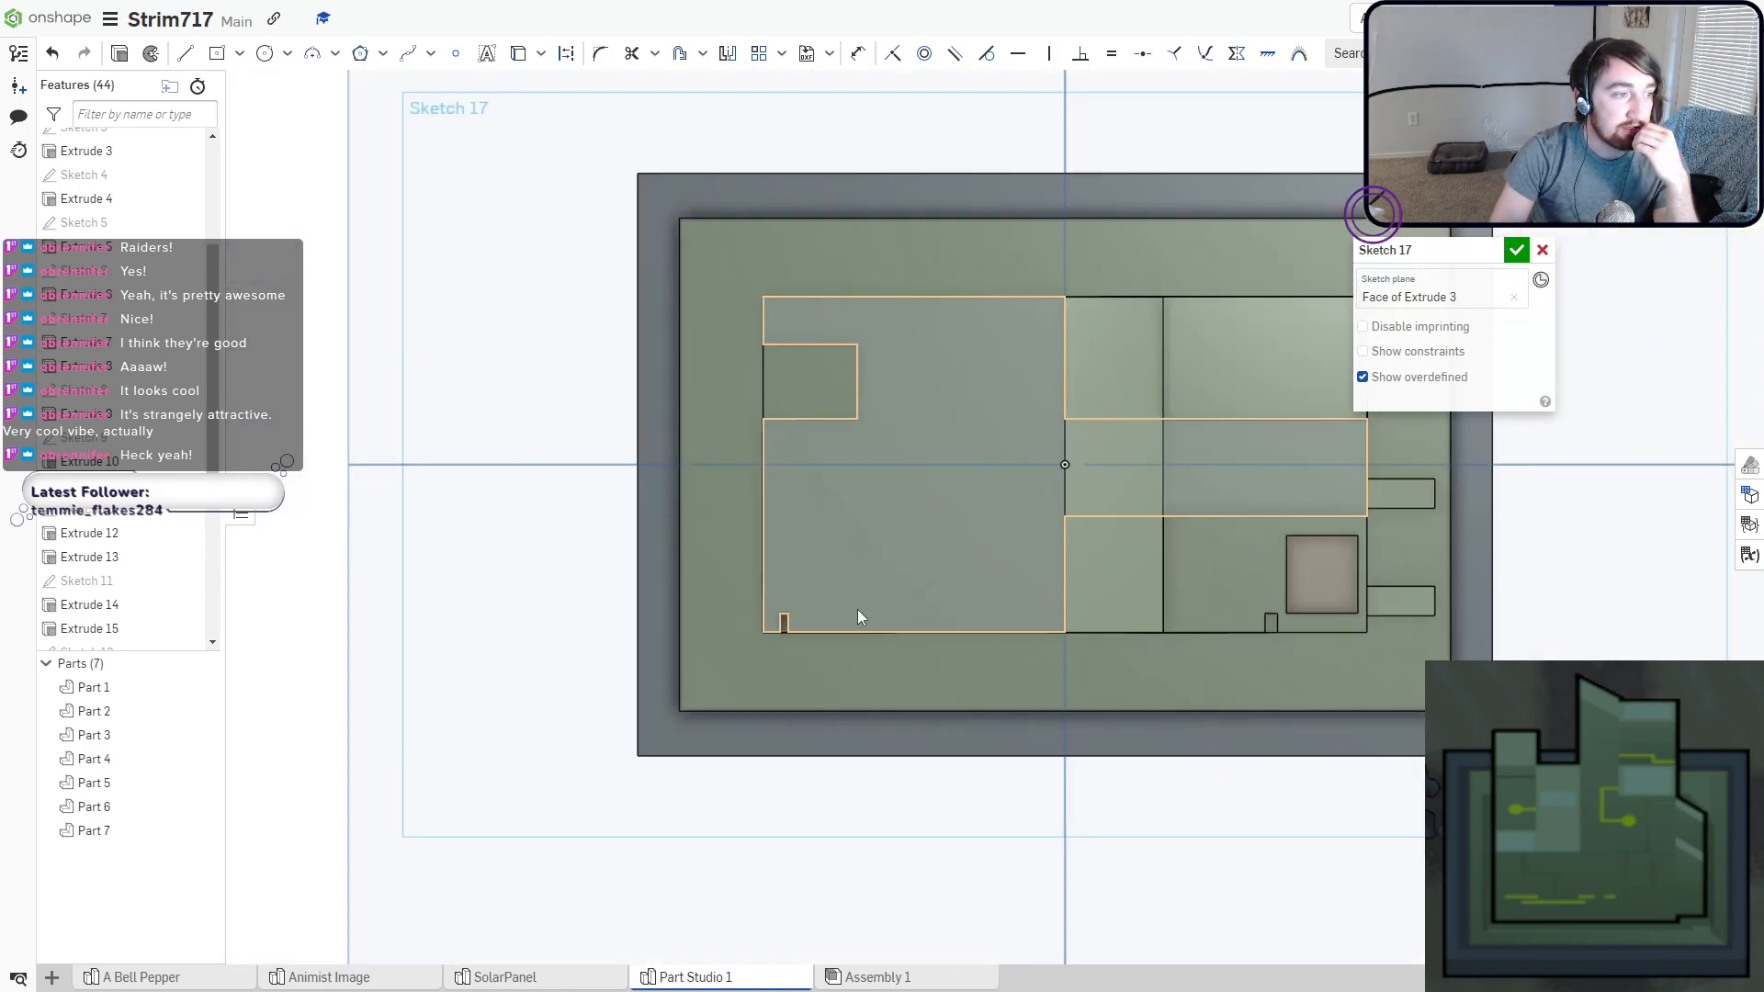
pyautogui.scroll(1, 759, 629)
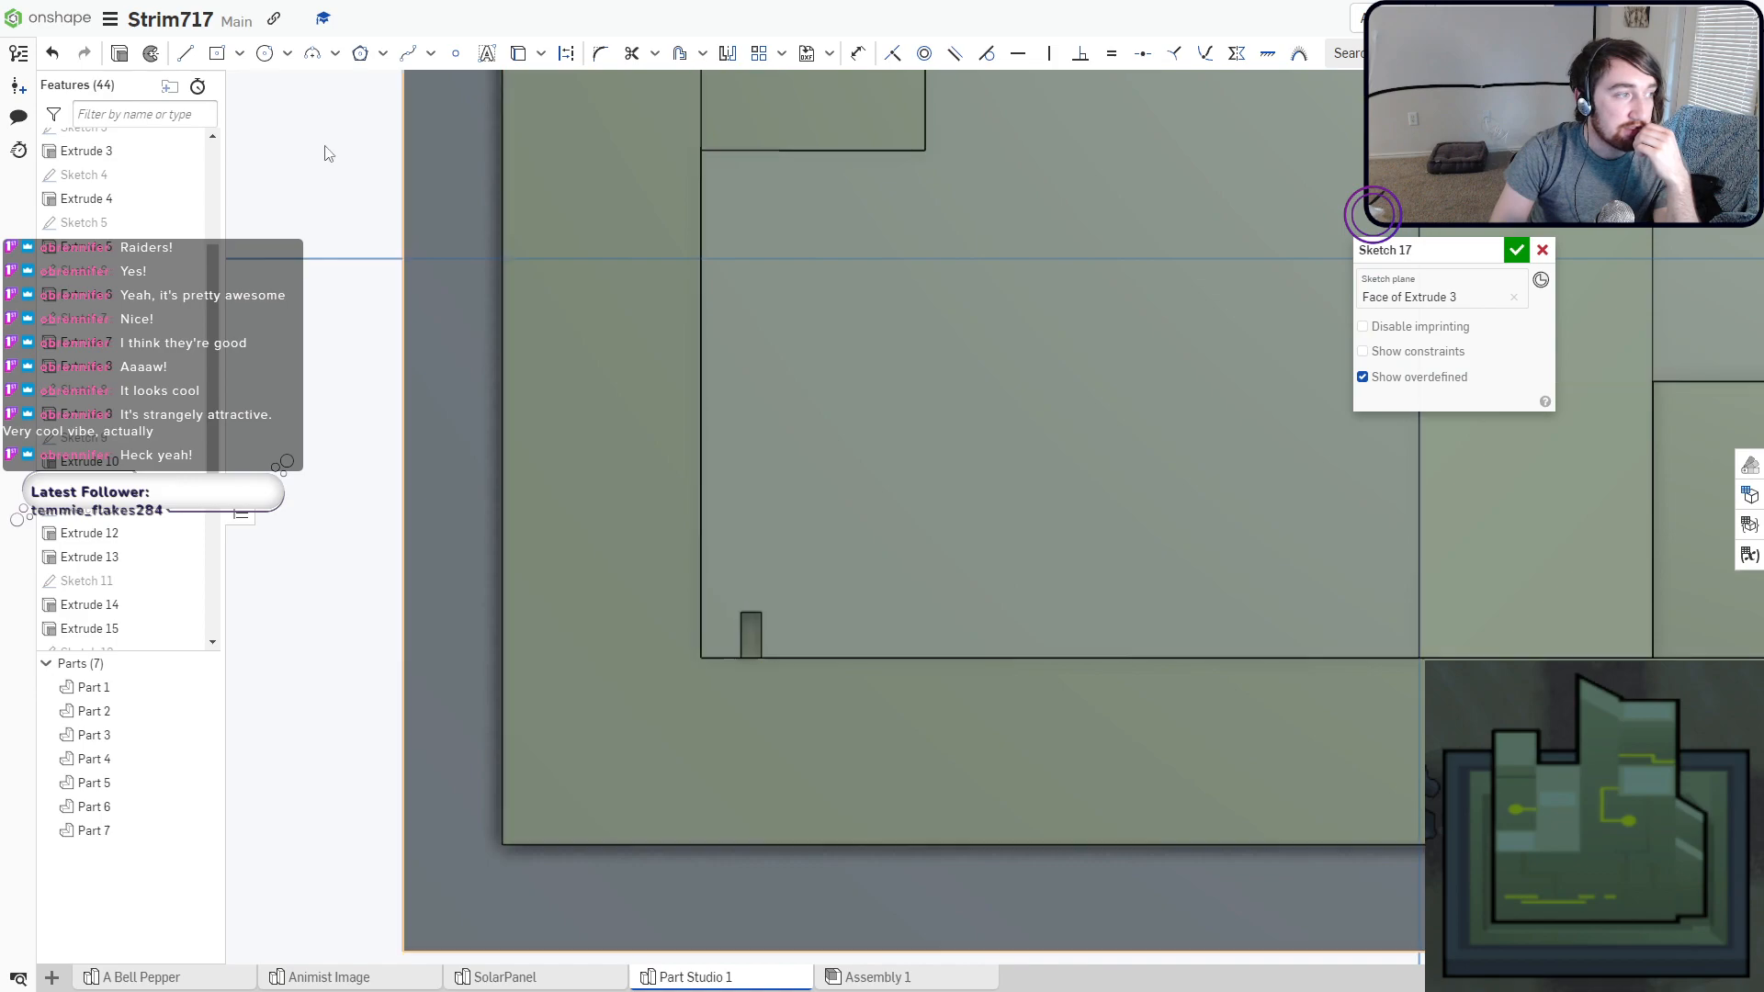
# Sketch a narrow corner rectangle running inward from the front notch, plus a corner rectangle about 1.47 cm wide from its inner end.
pyautogui.click(239, 53)
pyautogui.click(243, 88)
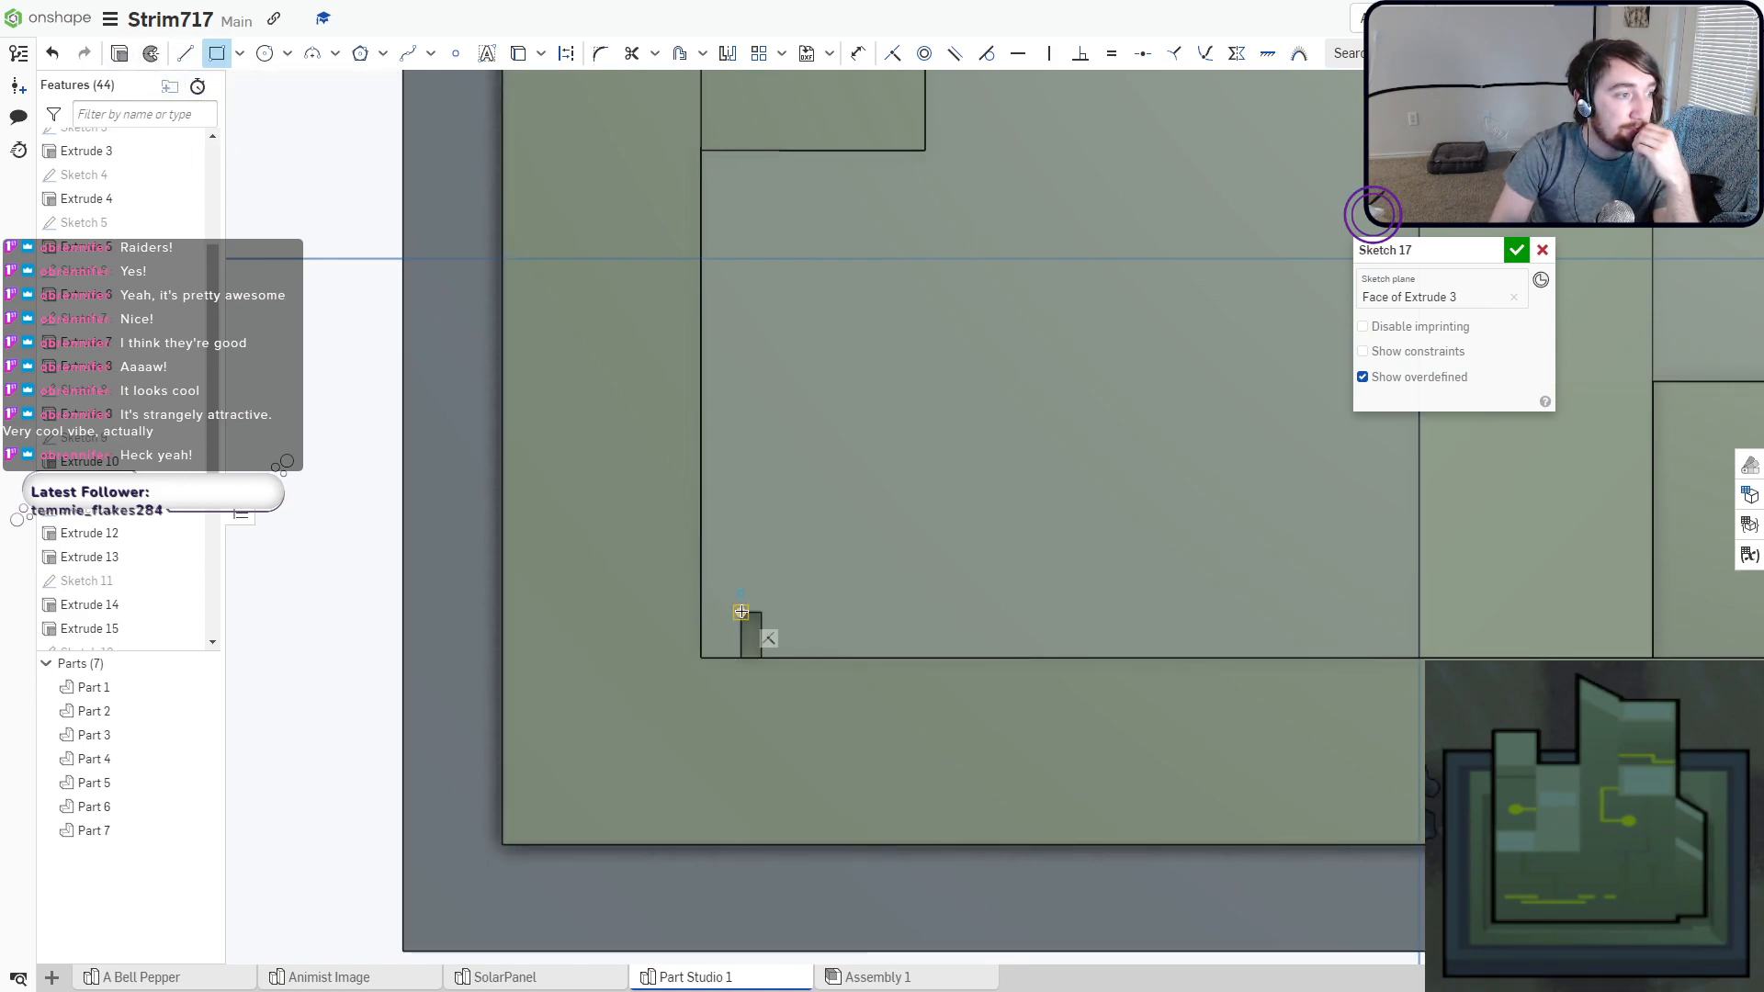
pyautogui.click(741, 611)
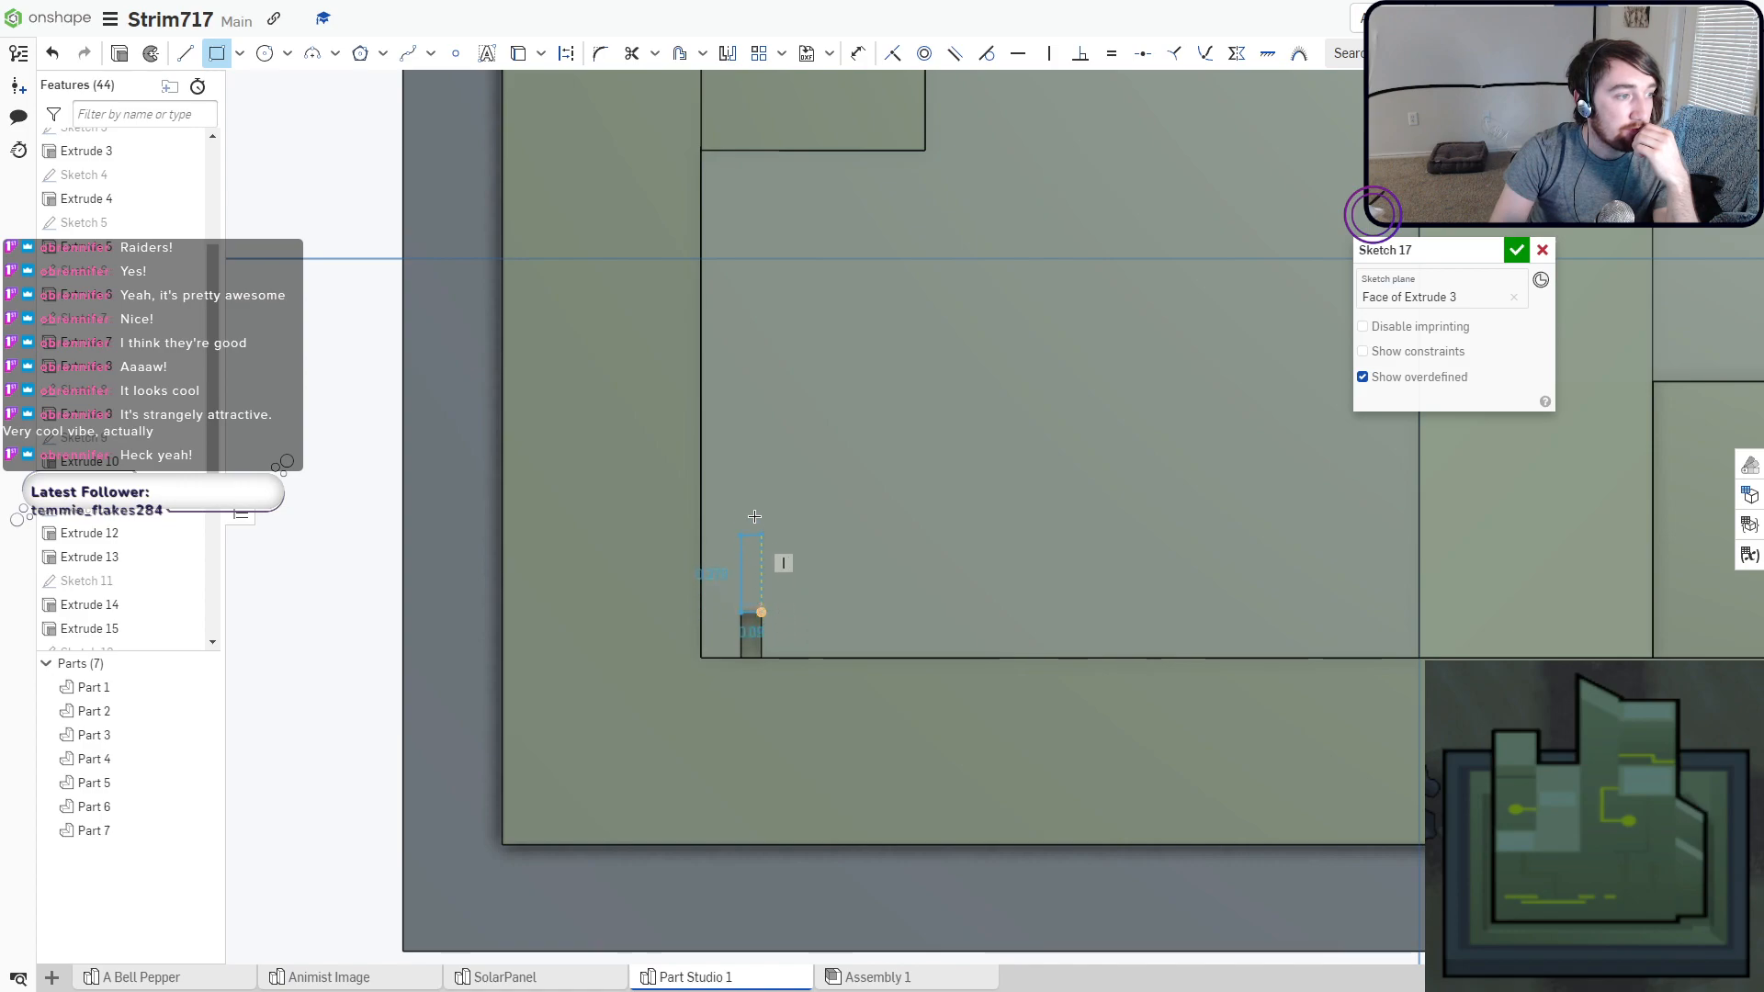
pyautogui.click(762, 366)
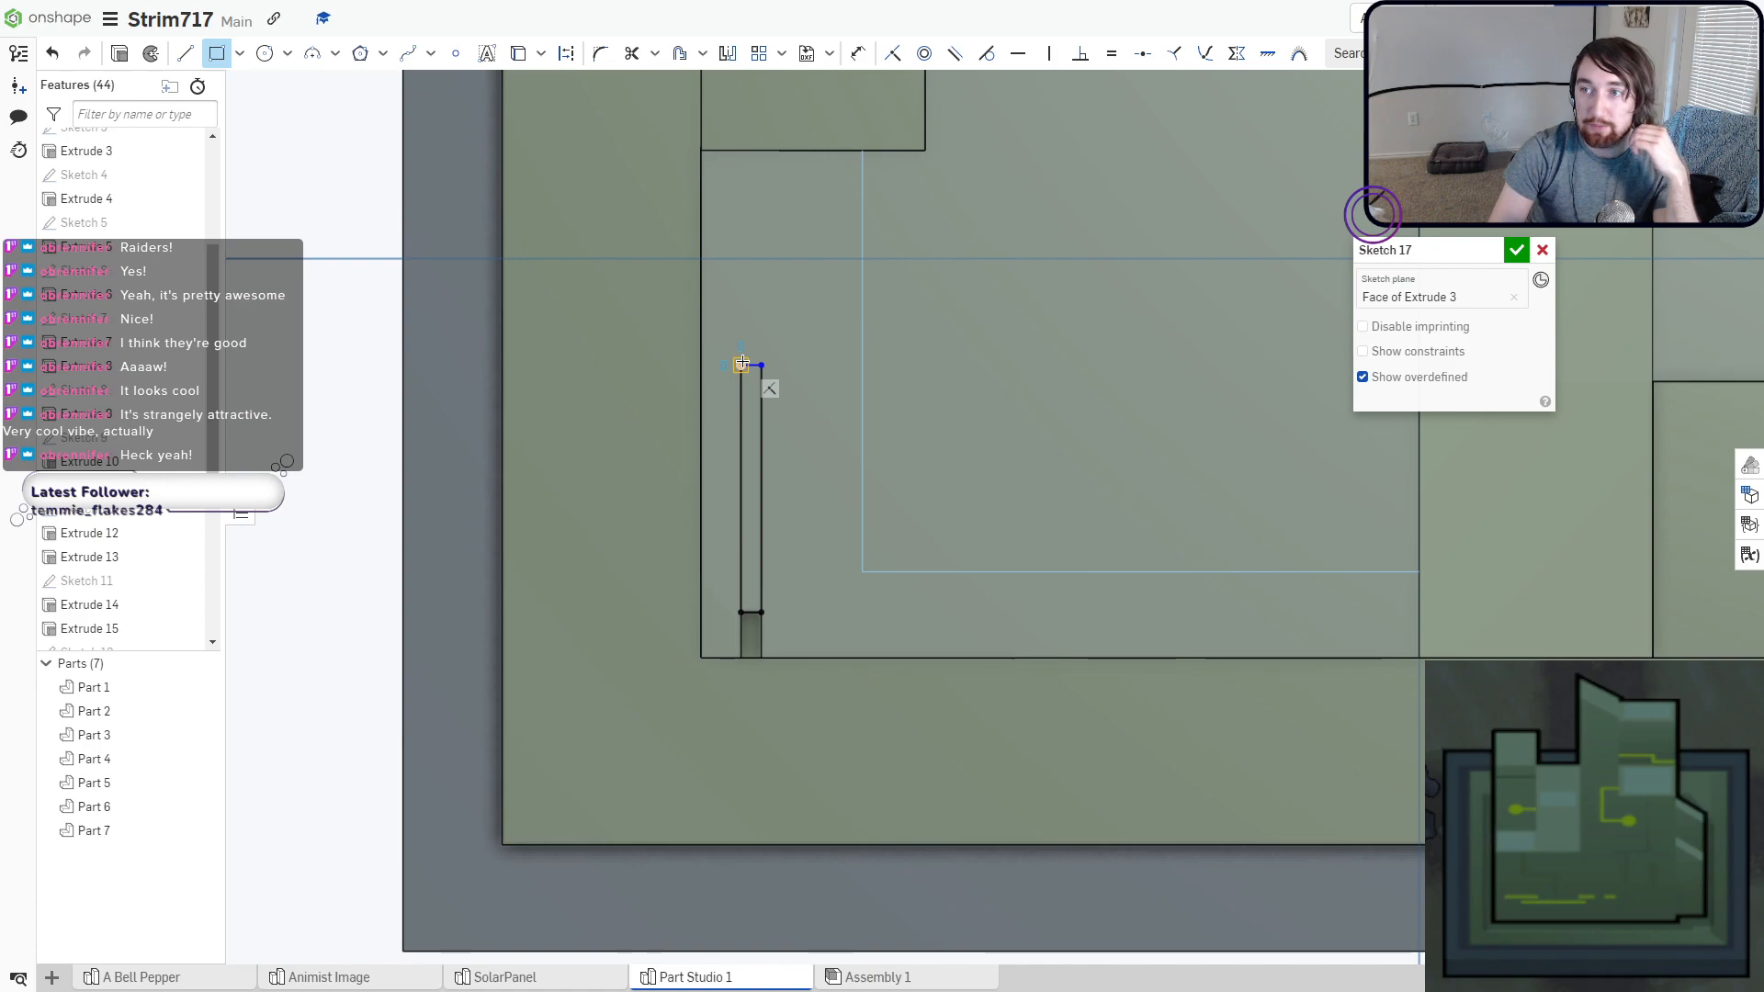
pyautogui.click(741, 365)
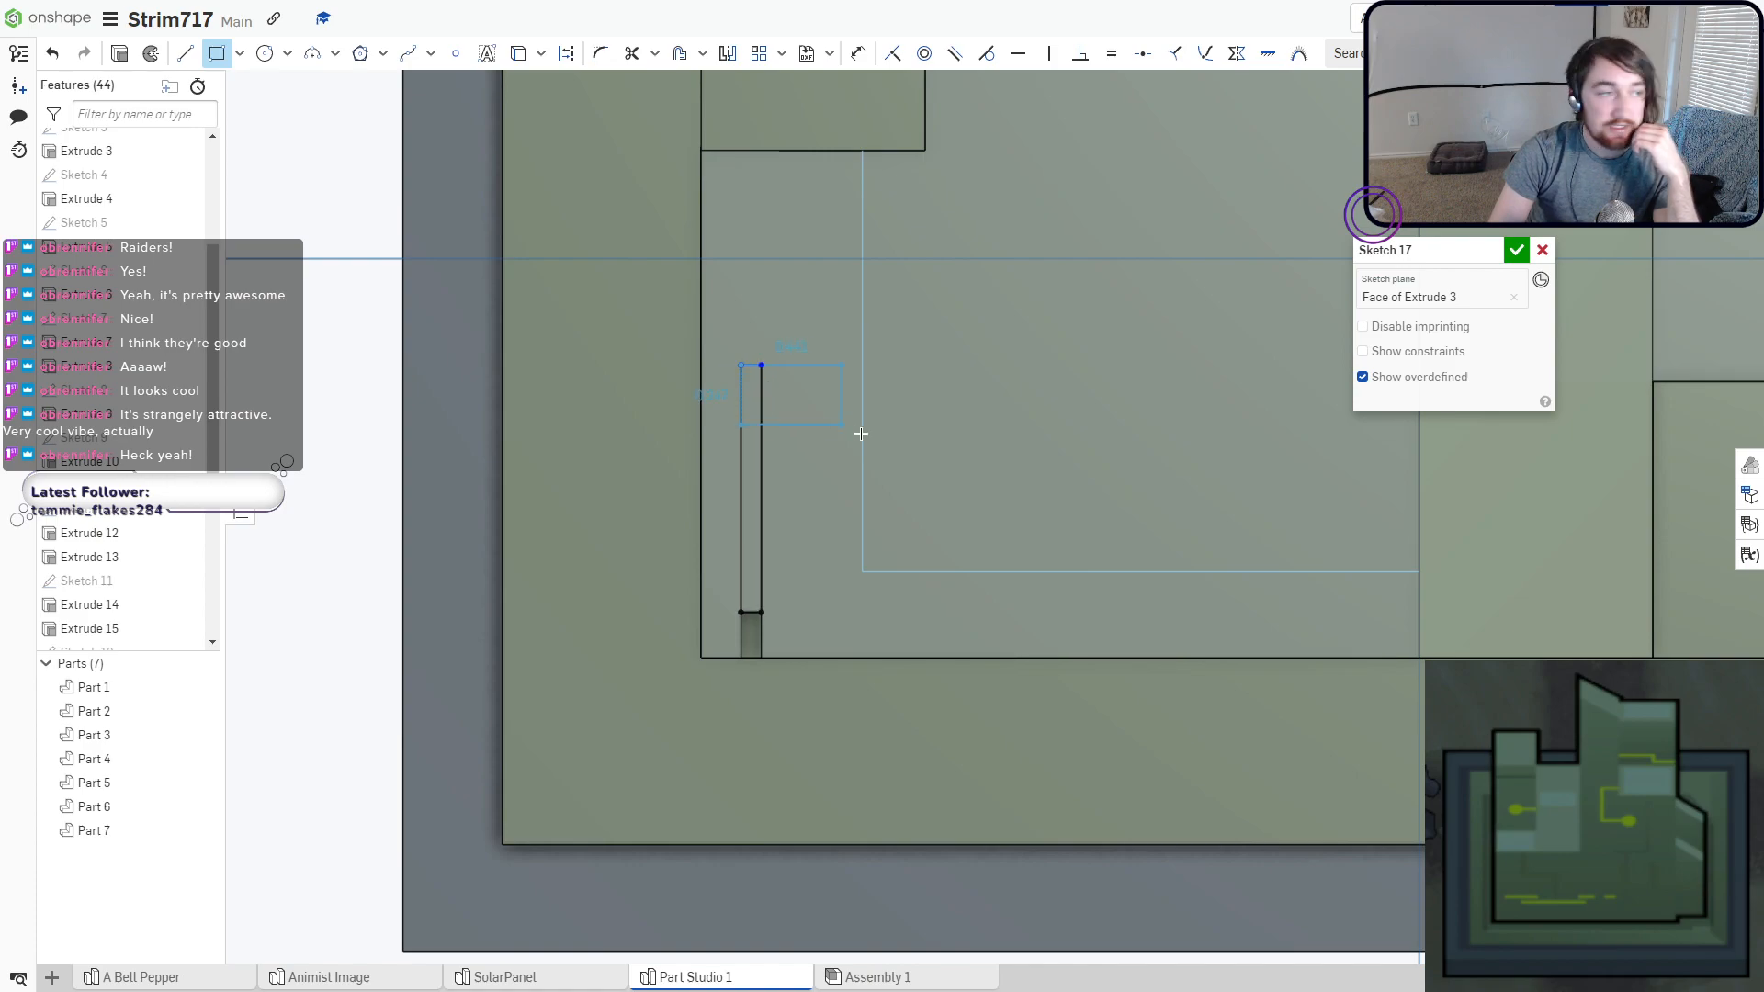
pyautogui.click(1074, 568)
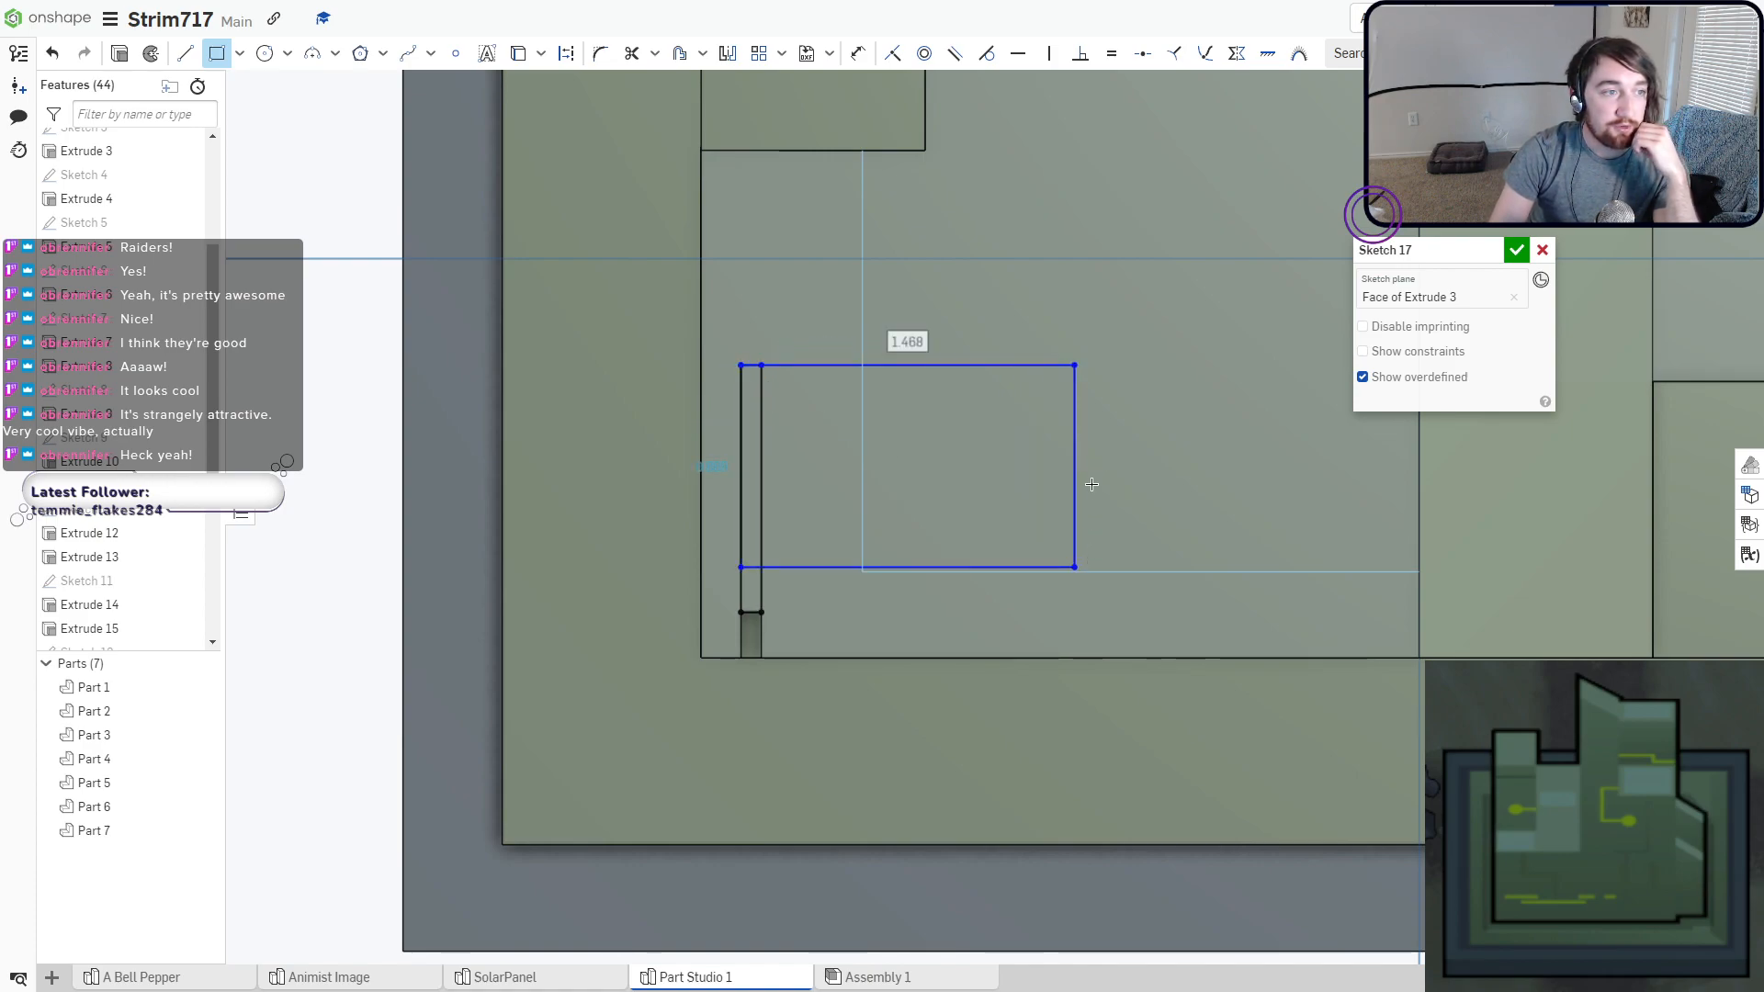
# Sketch a thin strip sideways from the large rectangle's inner corner, and a strip about 0.065 cm wide from its end toward the back edge.
pyautogui.click(1073, 365)
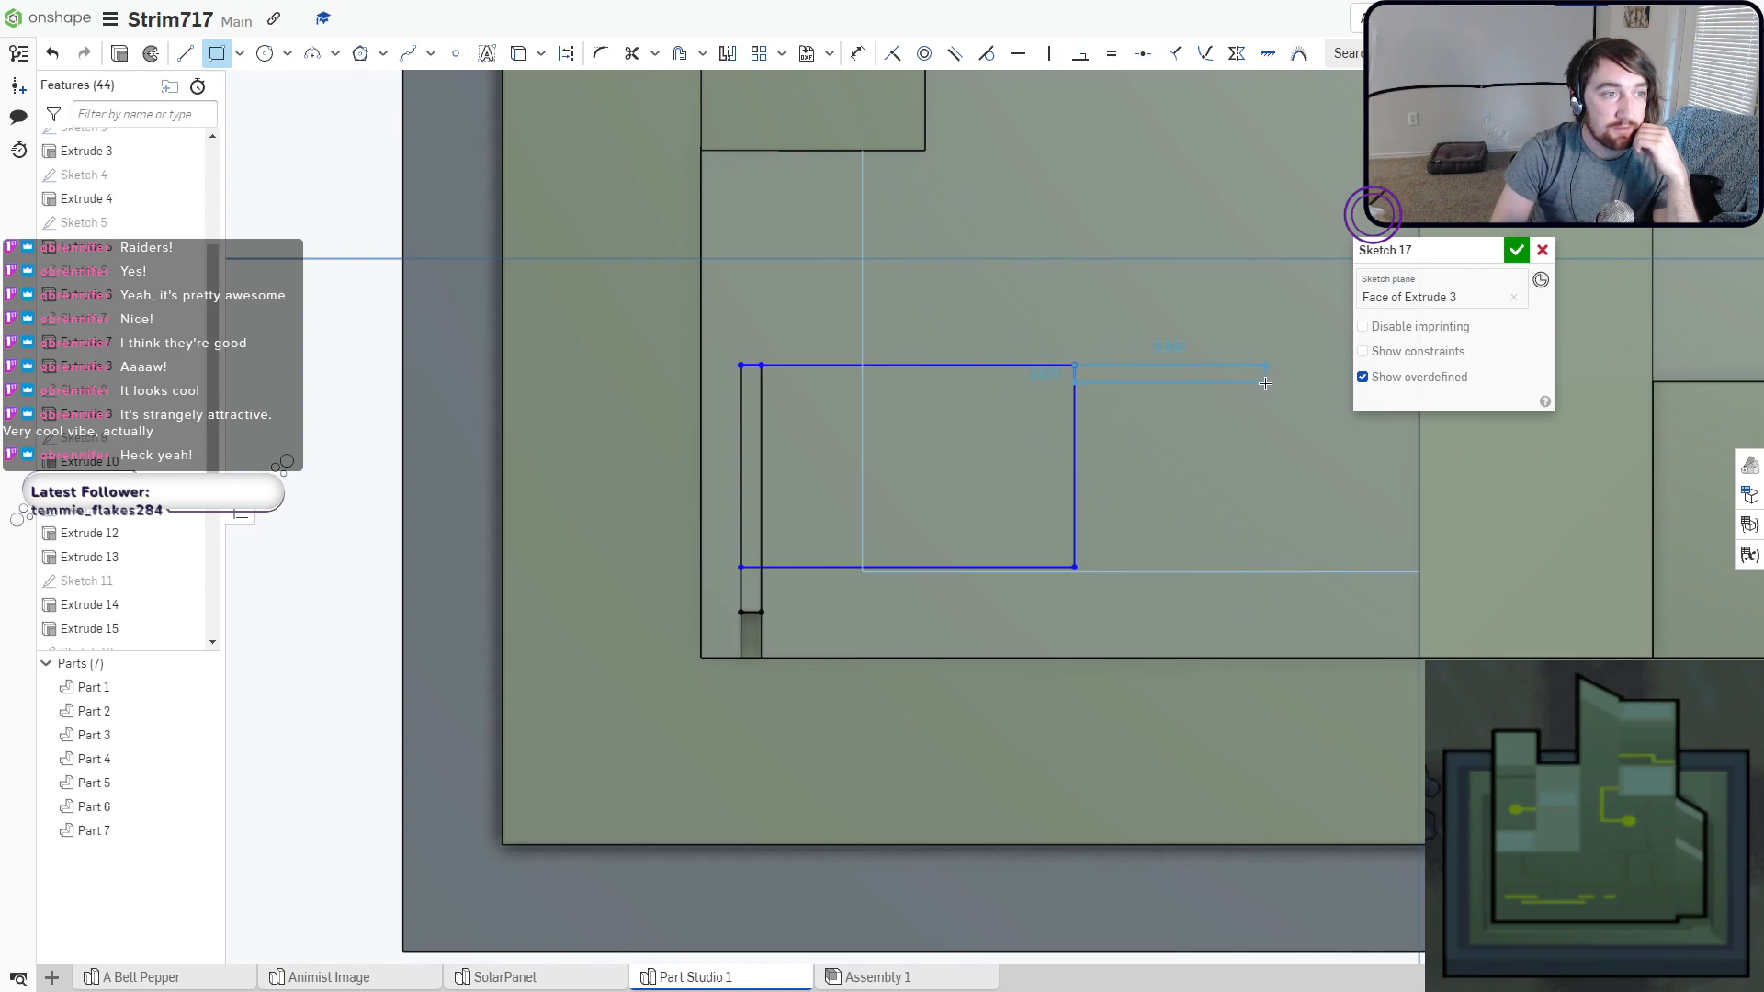
pyautogui.click(1266, 383)
pyautogui.moveTo(1177, 273); pyautogui.dragTo(993, 551, button='middle')
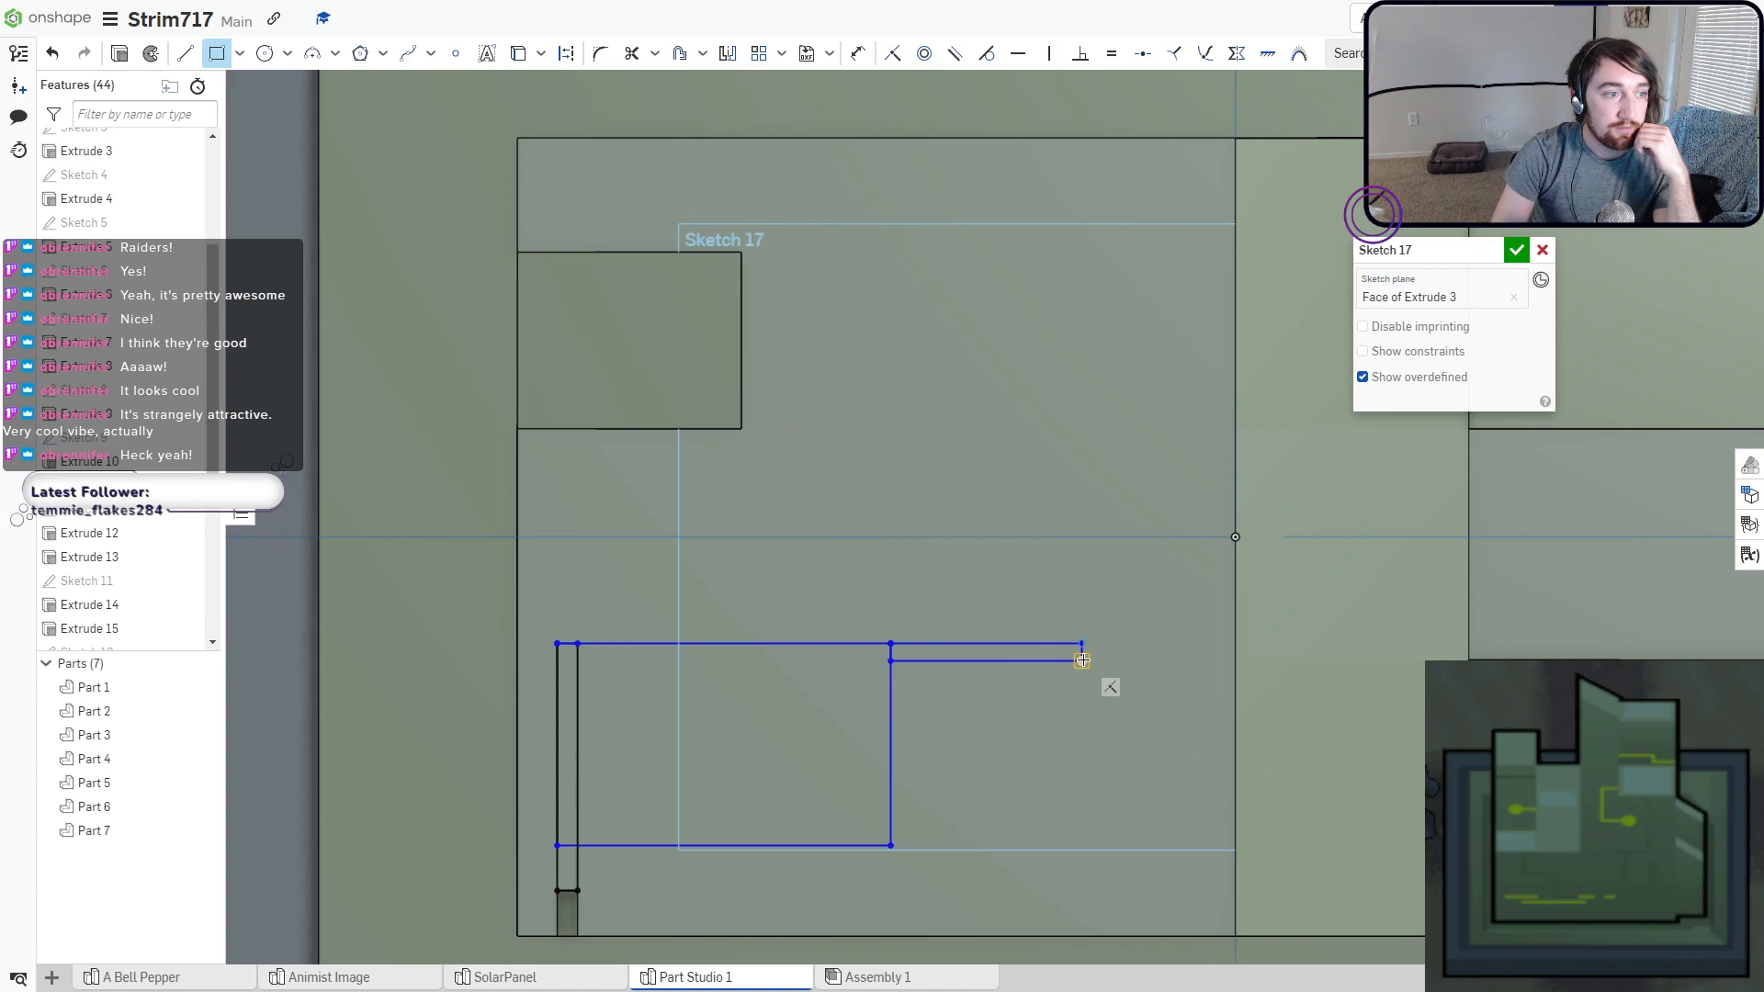
pyautogui.click(1082, 660)
pyautogui.click(1067, 227)
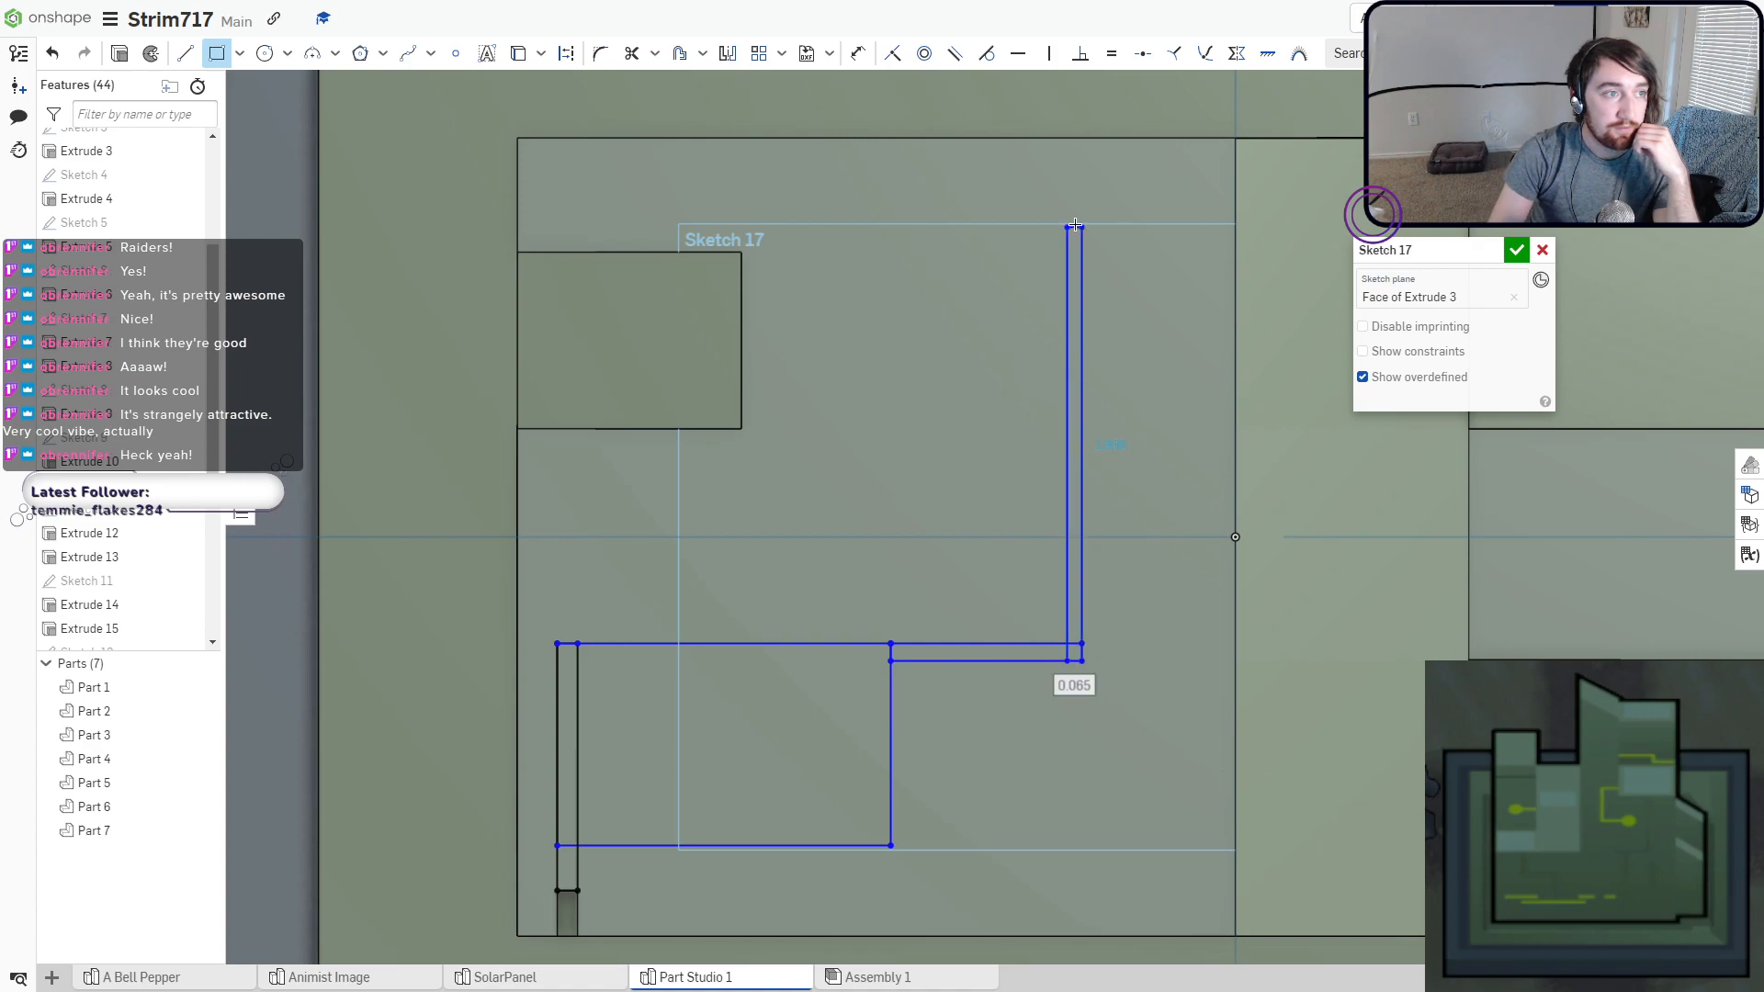
# Sketch a rectangle about 1.26 cm wide at the long strip's back end, and a narrow one about 0.39 cm long to the block's back edge.
pyautogui.click(1080, 226)
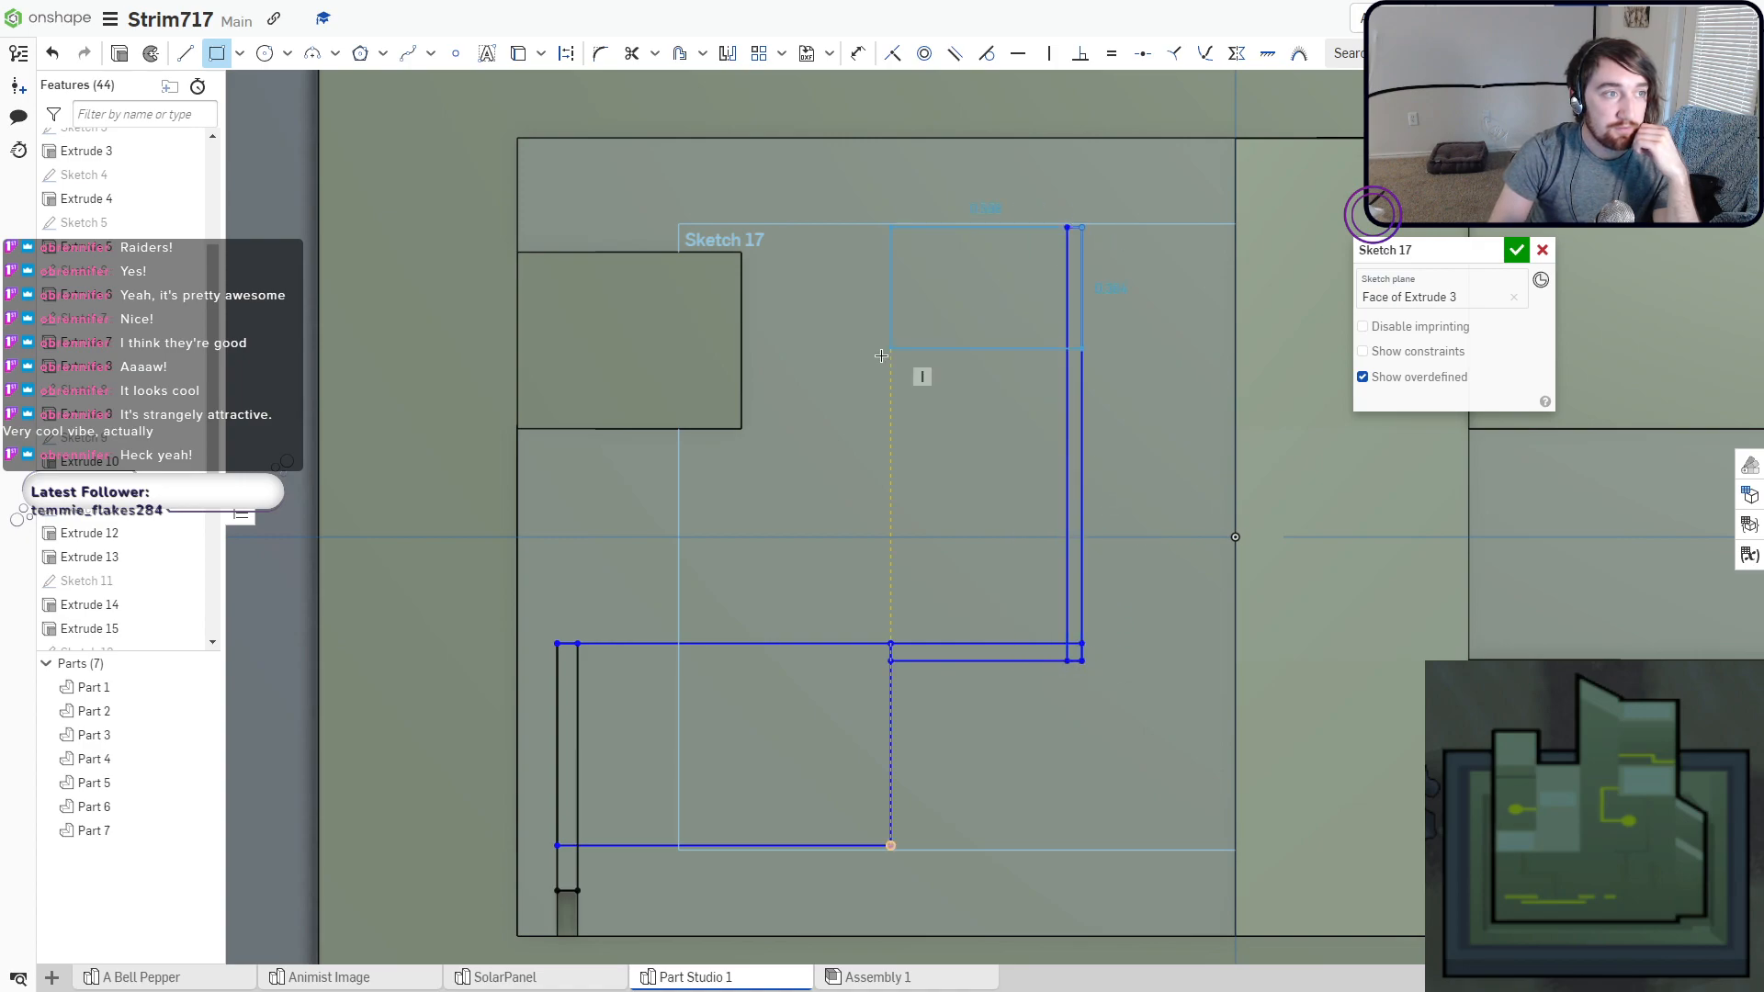
pyautogui.click(796, 448)
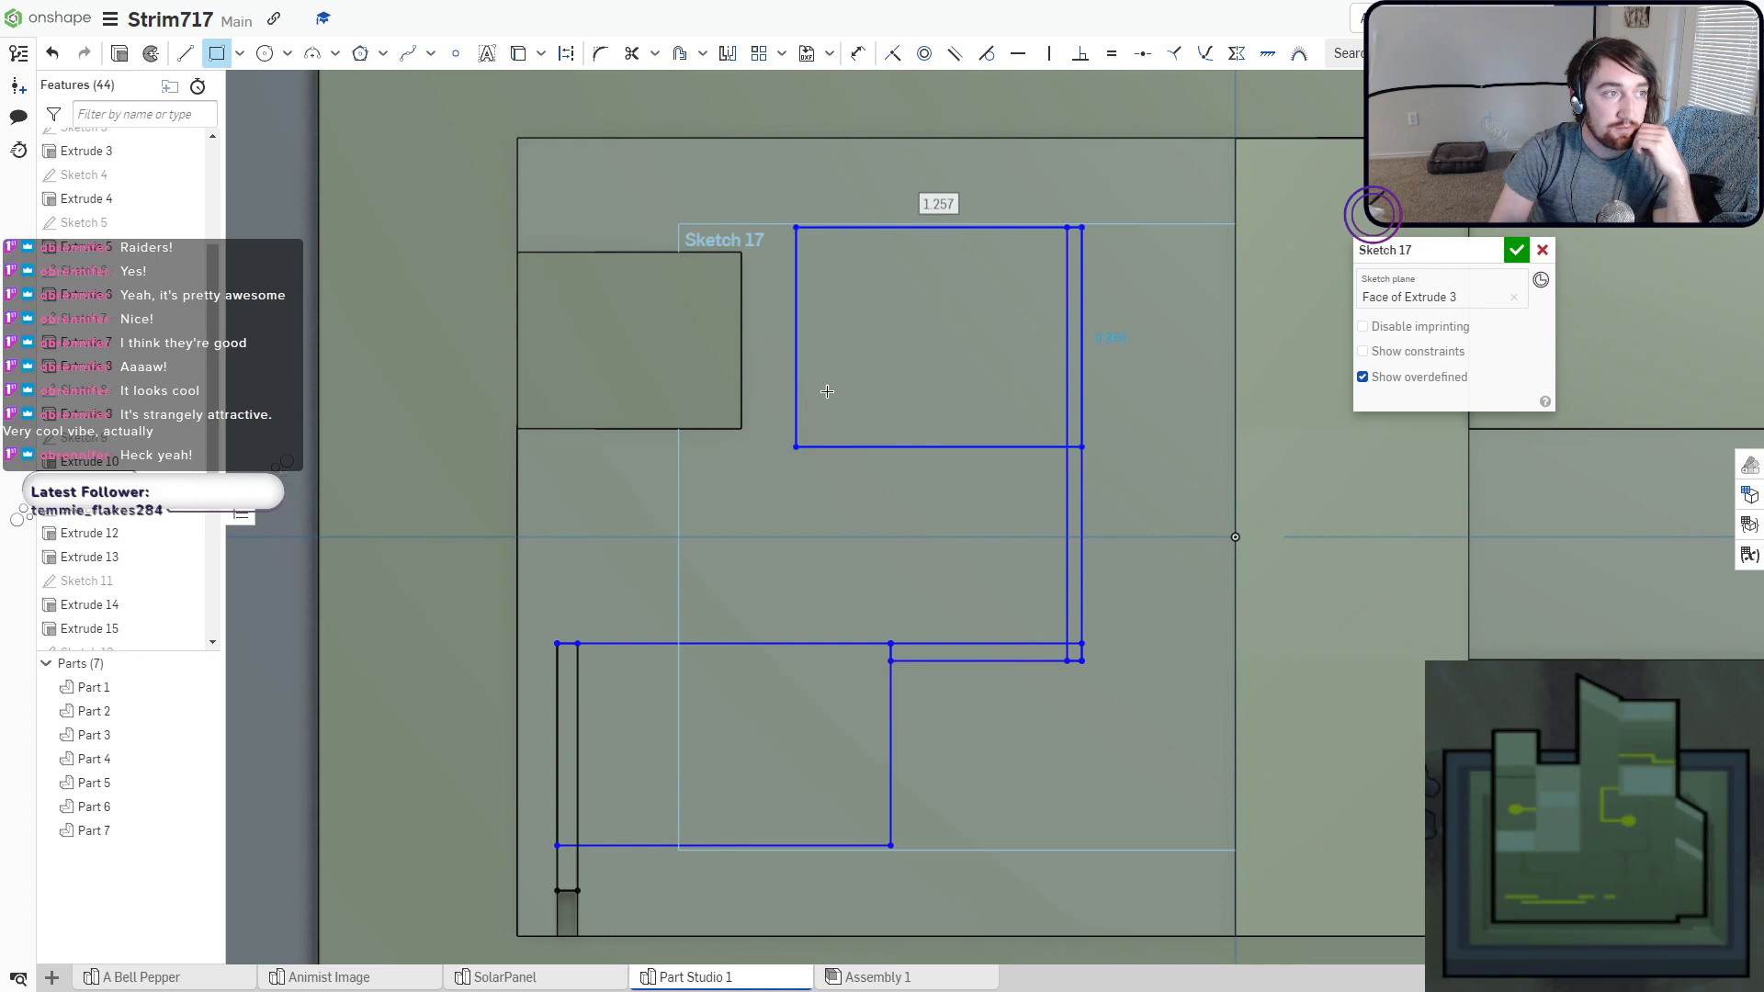
pyautogui.click(922, 226)
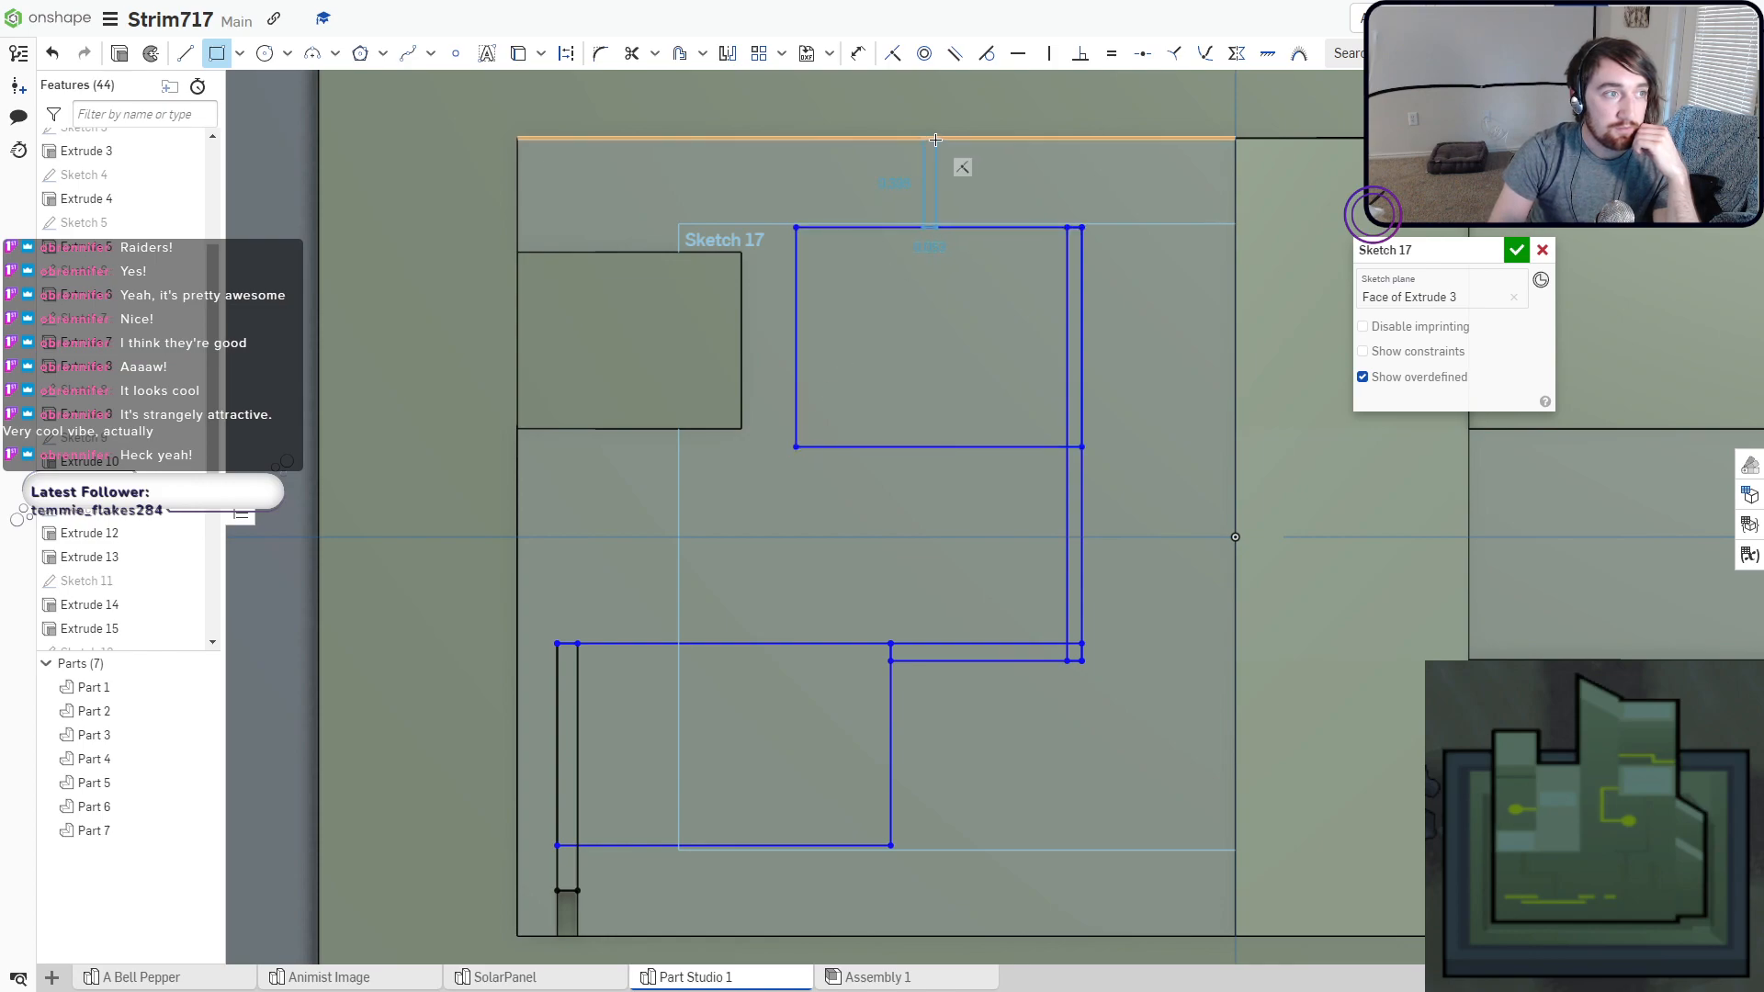
pyautogui.click(935, 139)
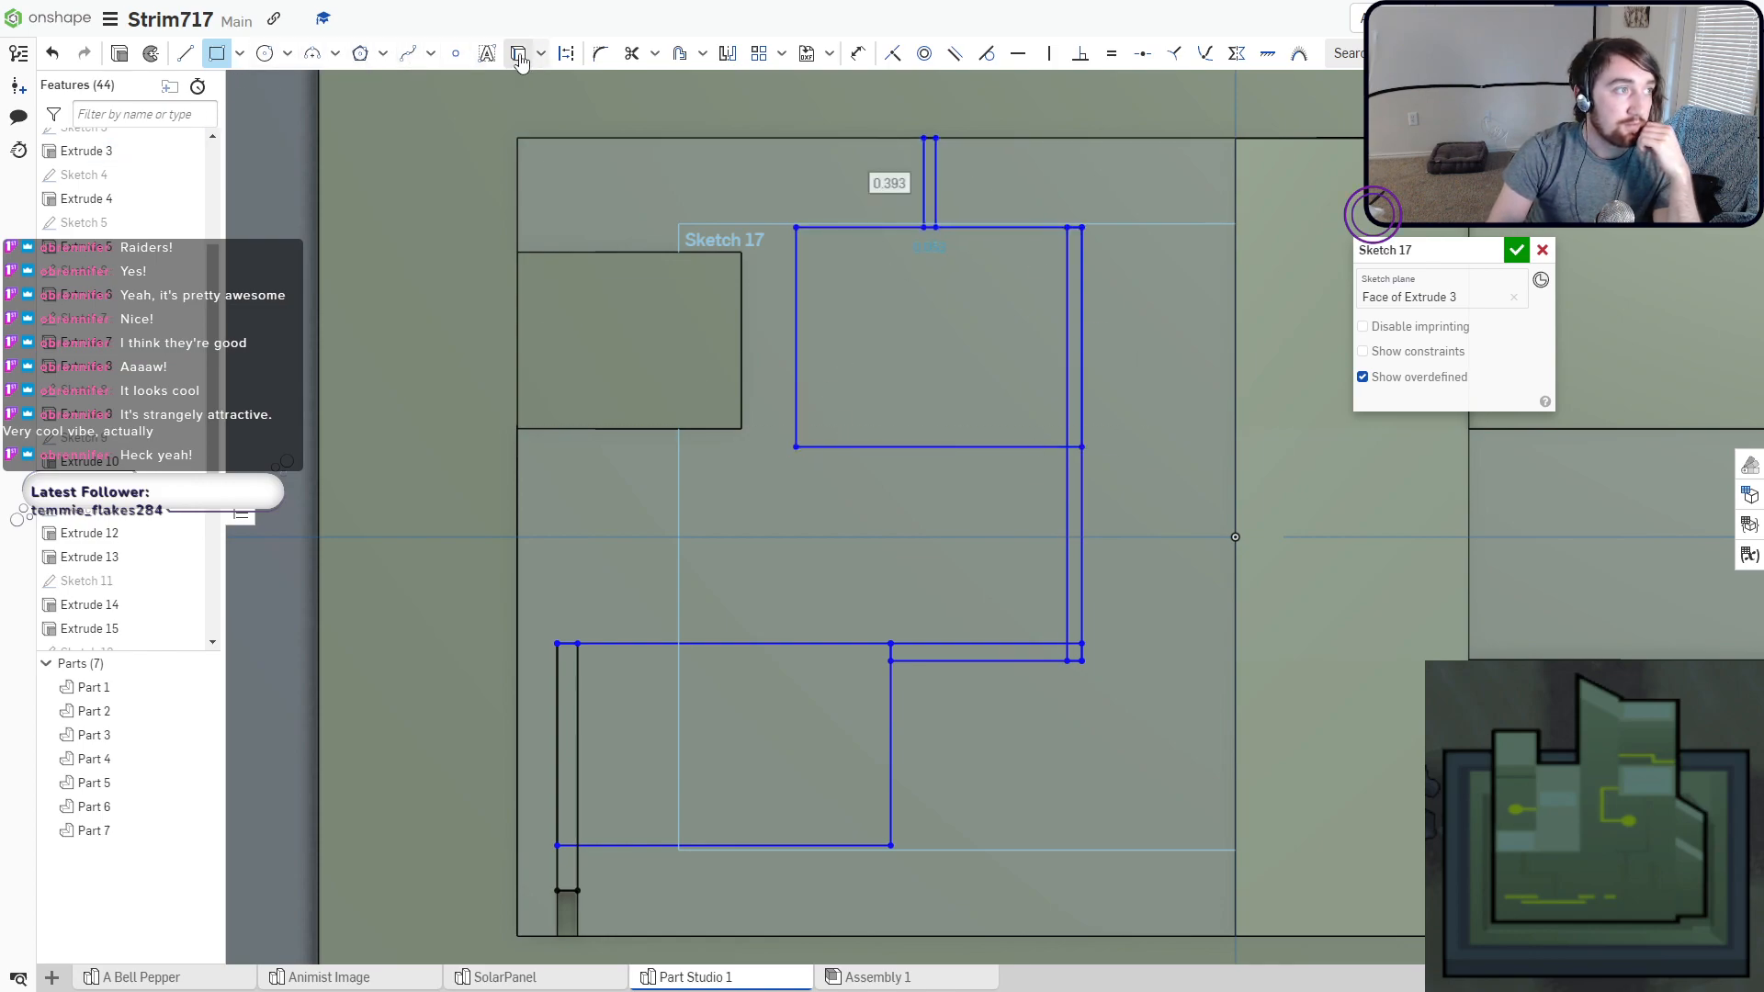
# Trim the overlapping segments where the strips meet the rectangles so they form one connected outline, and finish the sketch.
pyautogui.click(631, 53)
pyautogui.scroll(4, 875, 176)
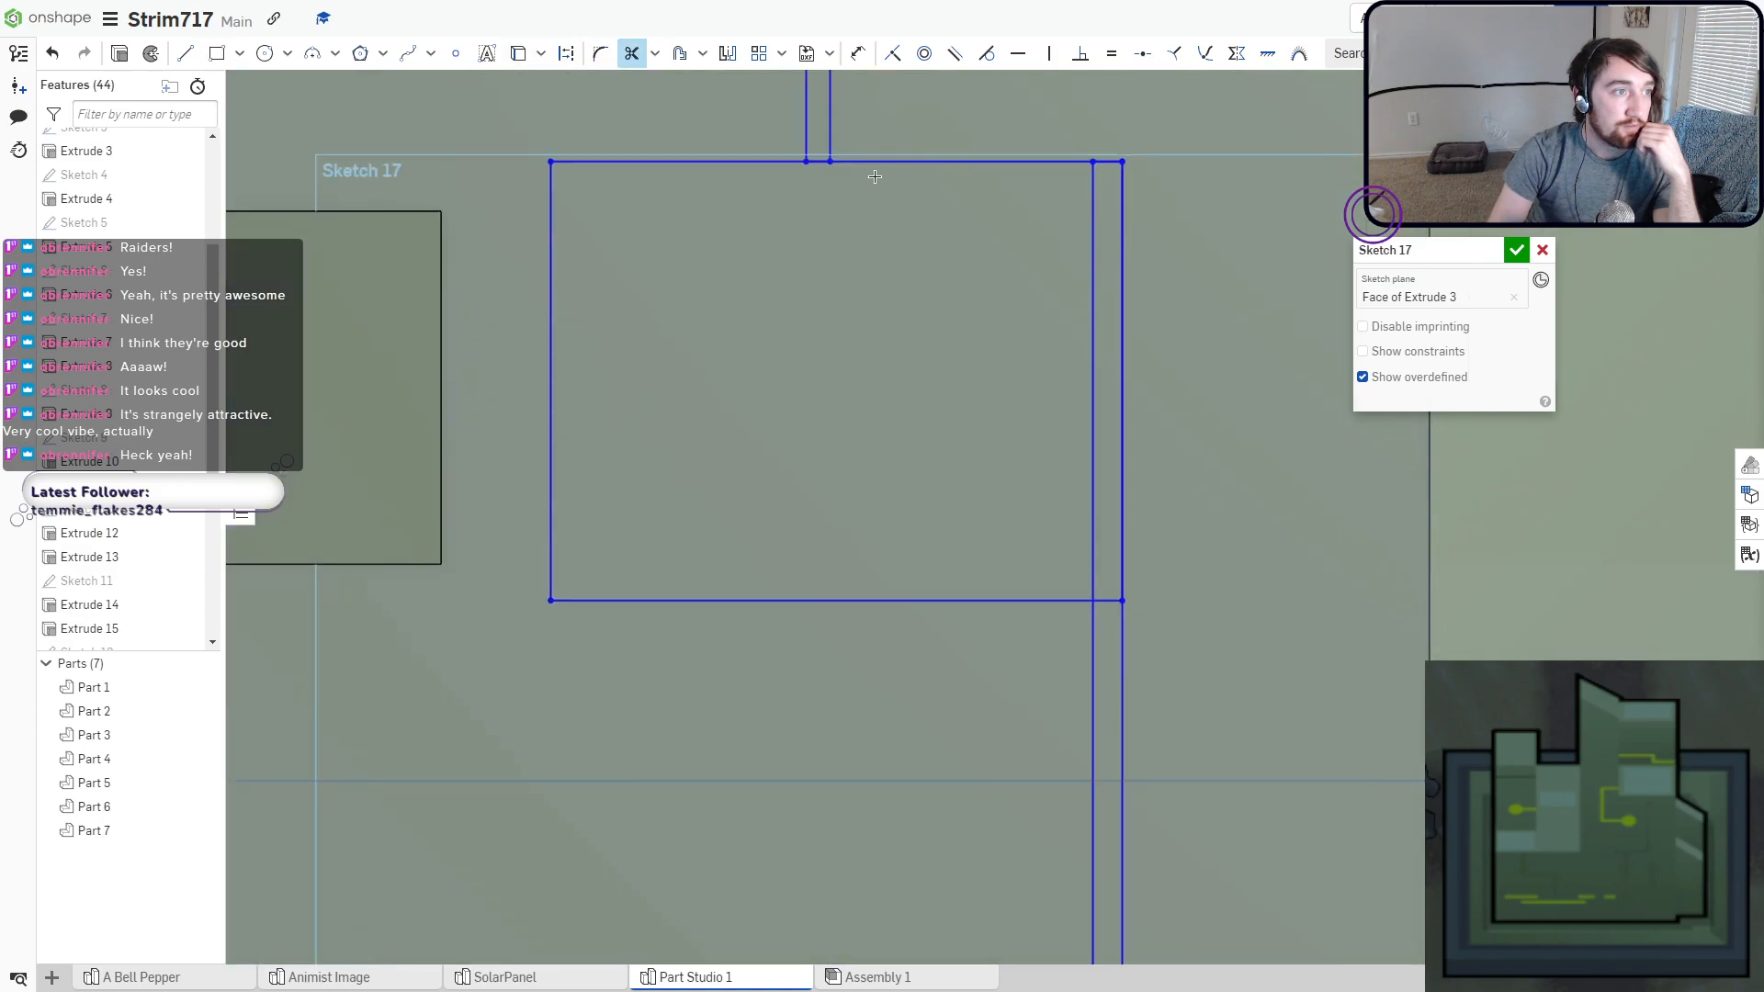
pyautogui.click(817, 162)
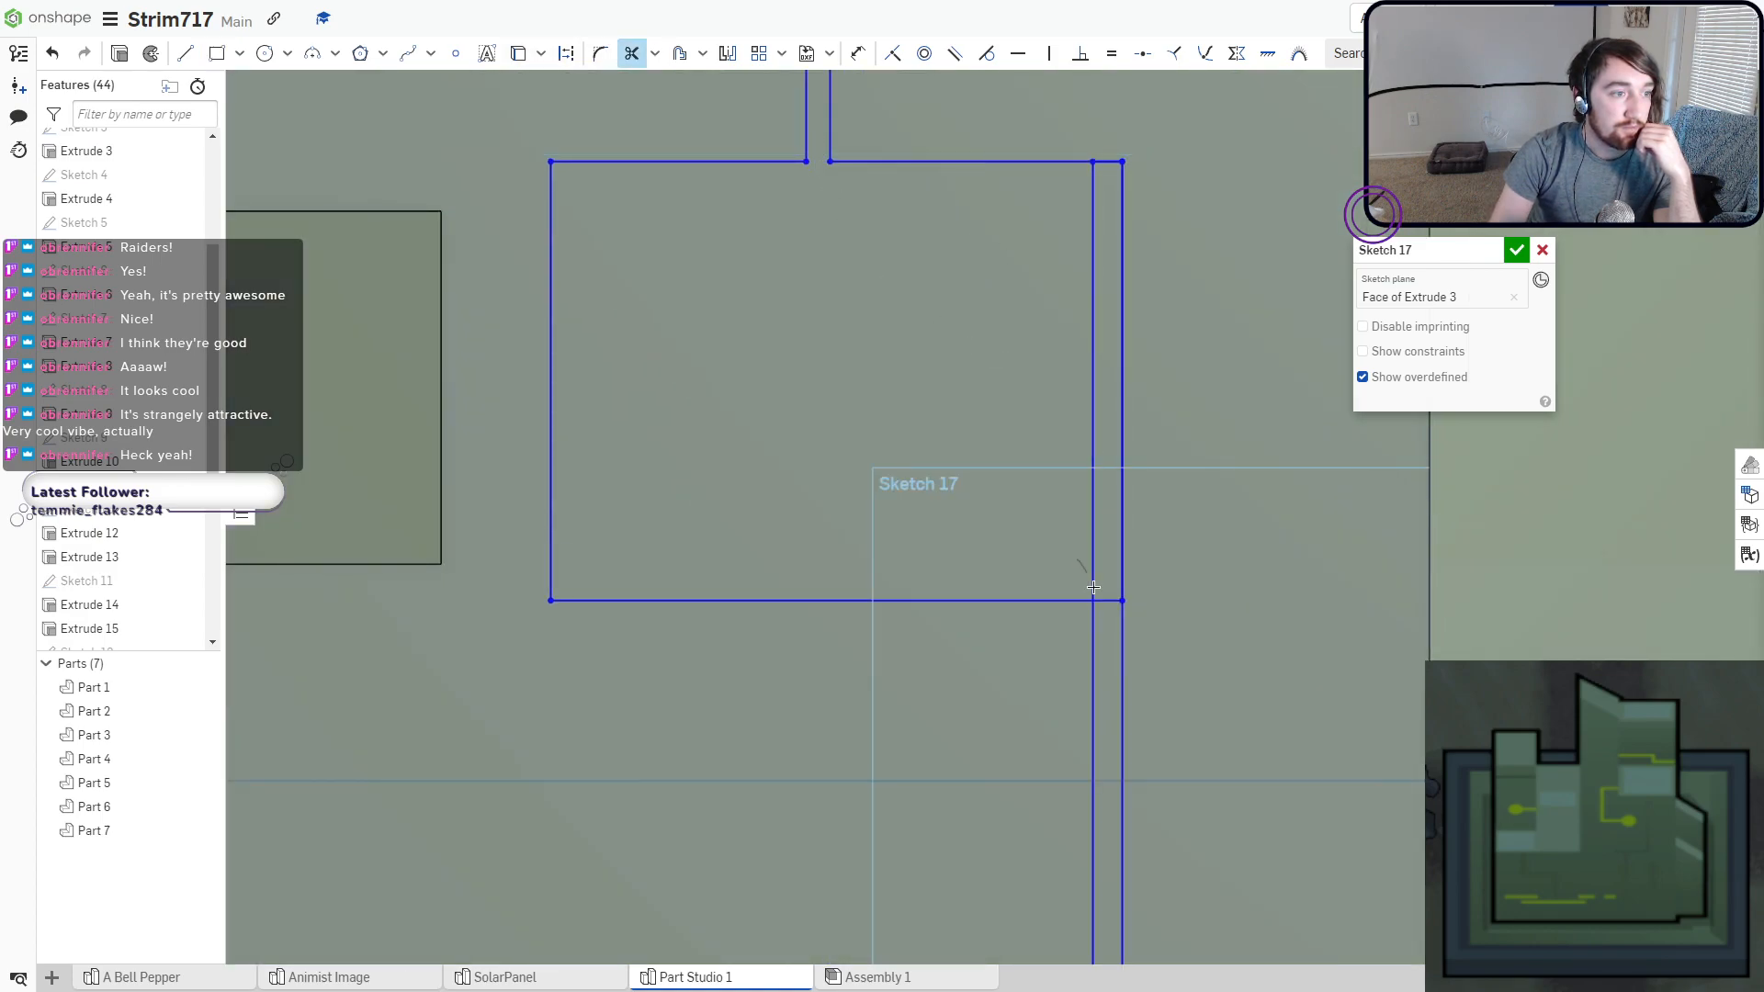
pyautogui.moveTo(1093, 587); pyautogui.dragTo(1109, 641)
pyautogui.moveTo(1078, 655); pyautogui.dragTo(1001, 223, button='middle')
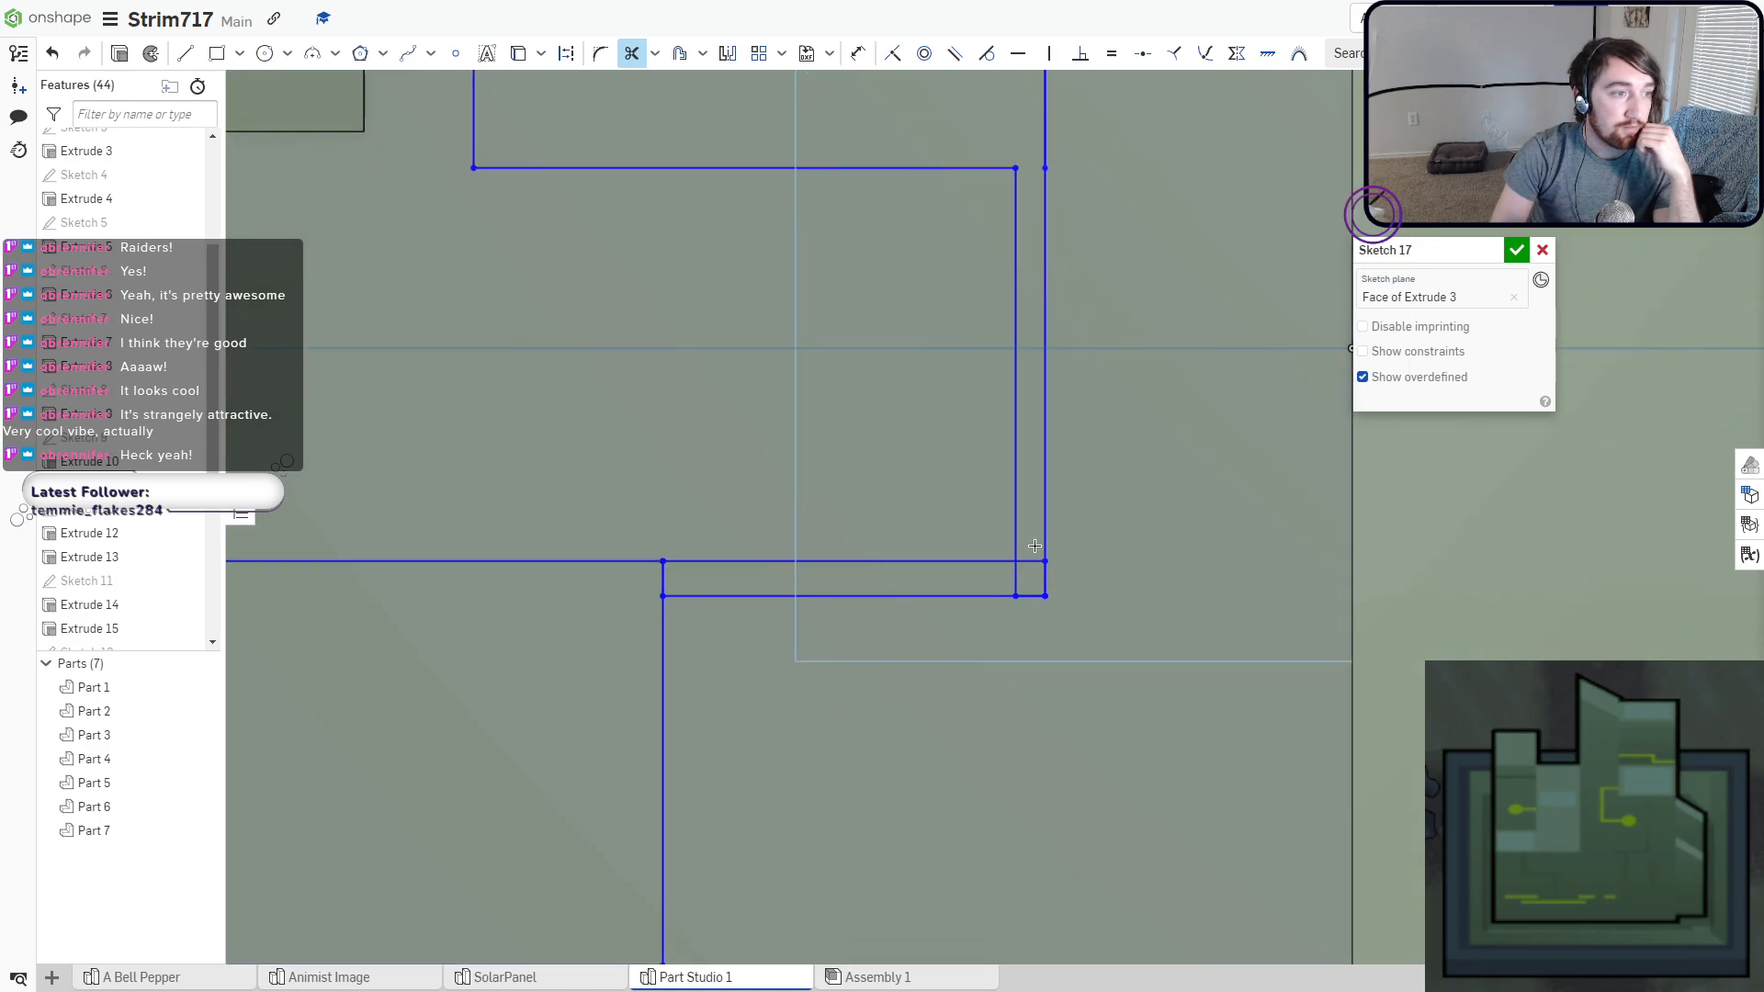
pyautogui.moveTo(1000, 591)
pyautogui.mouseDown(button='middle')
pyautogui.moveTo(1078, 553)
pyautogui.moveTo(1337, 507)
pyautogui.mouseUp(button='middle')
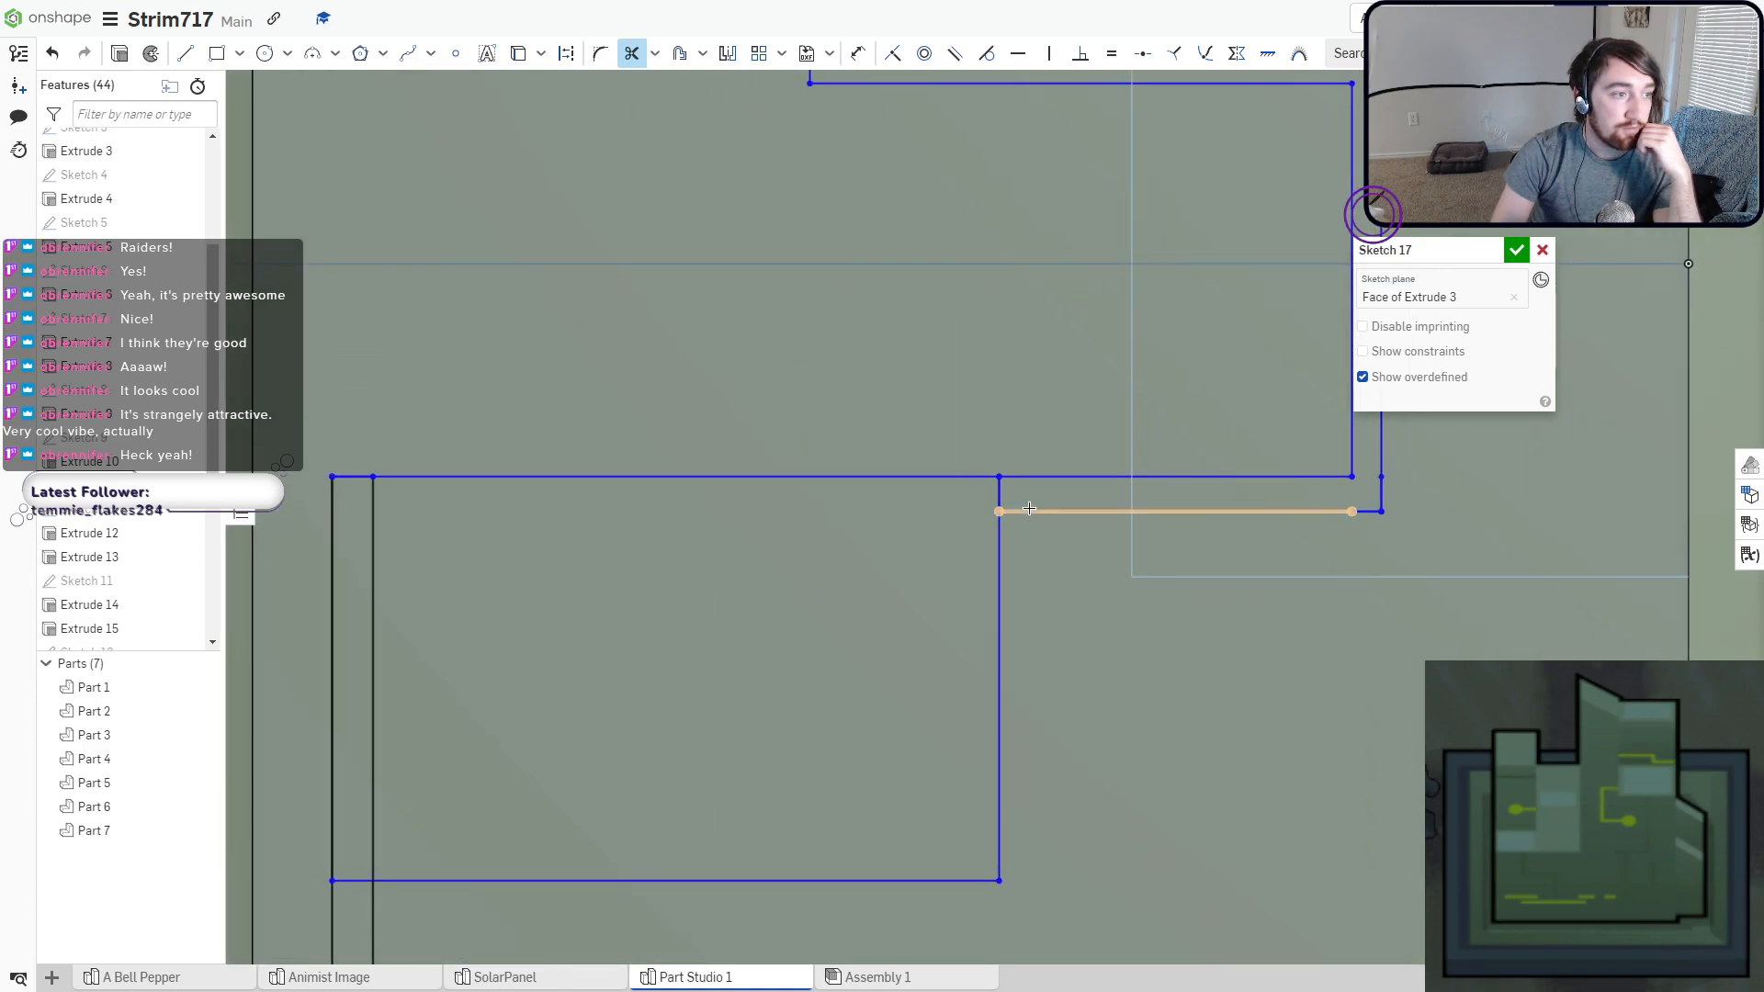
pyautogui.moveTo(1015, 496); pyautogui.dragTo(922, 511)
pyautogui.moveTo(678, 577); pyautogui.dragTo(1020, 384, button='middle')
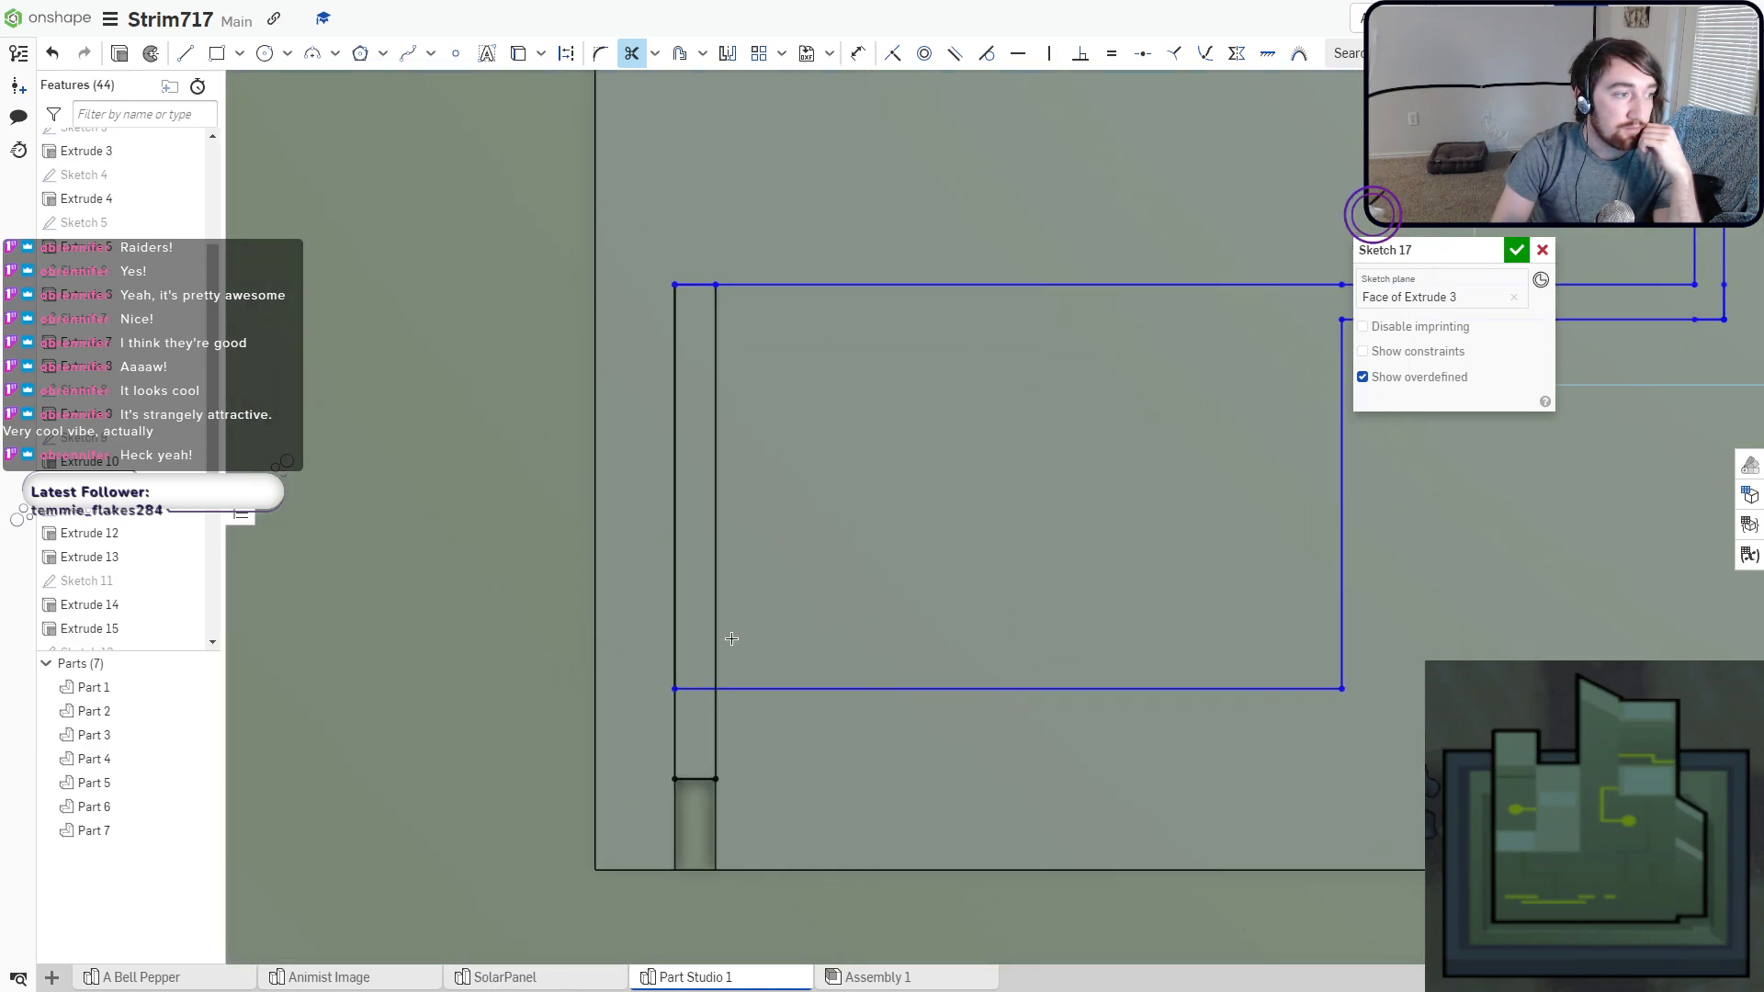
pyautogui.moveTo(731, 640); pyautogui.dragTo(692, 709)
pyautogui.scroll(-5, 756, 640)
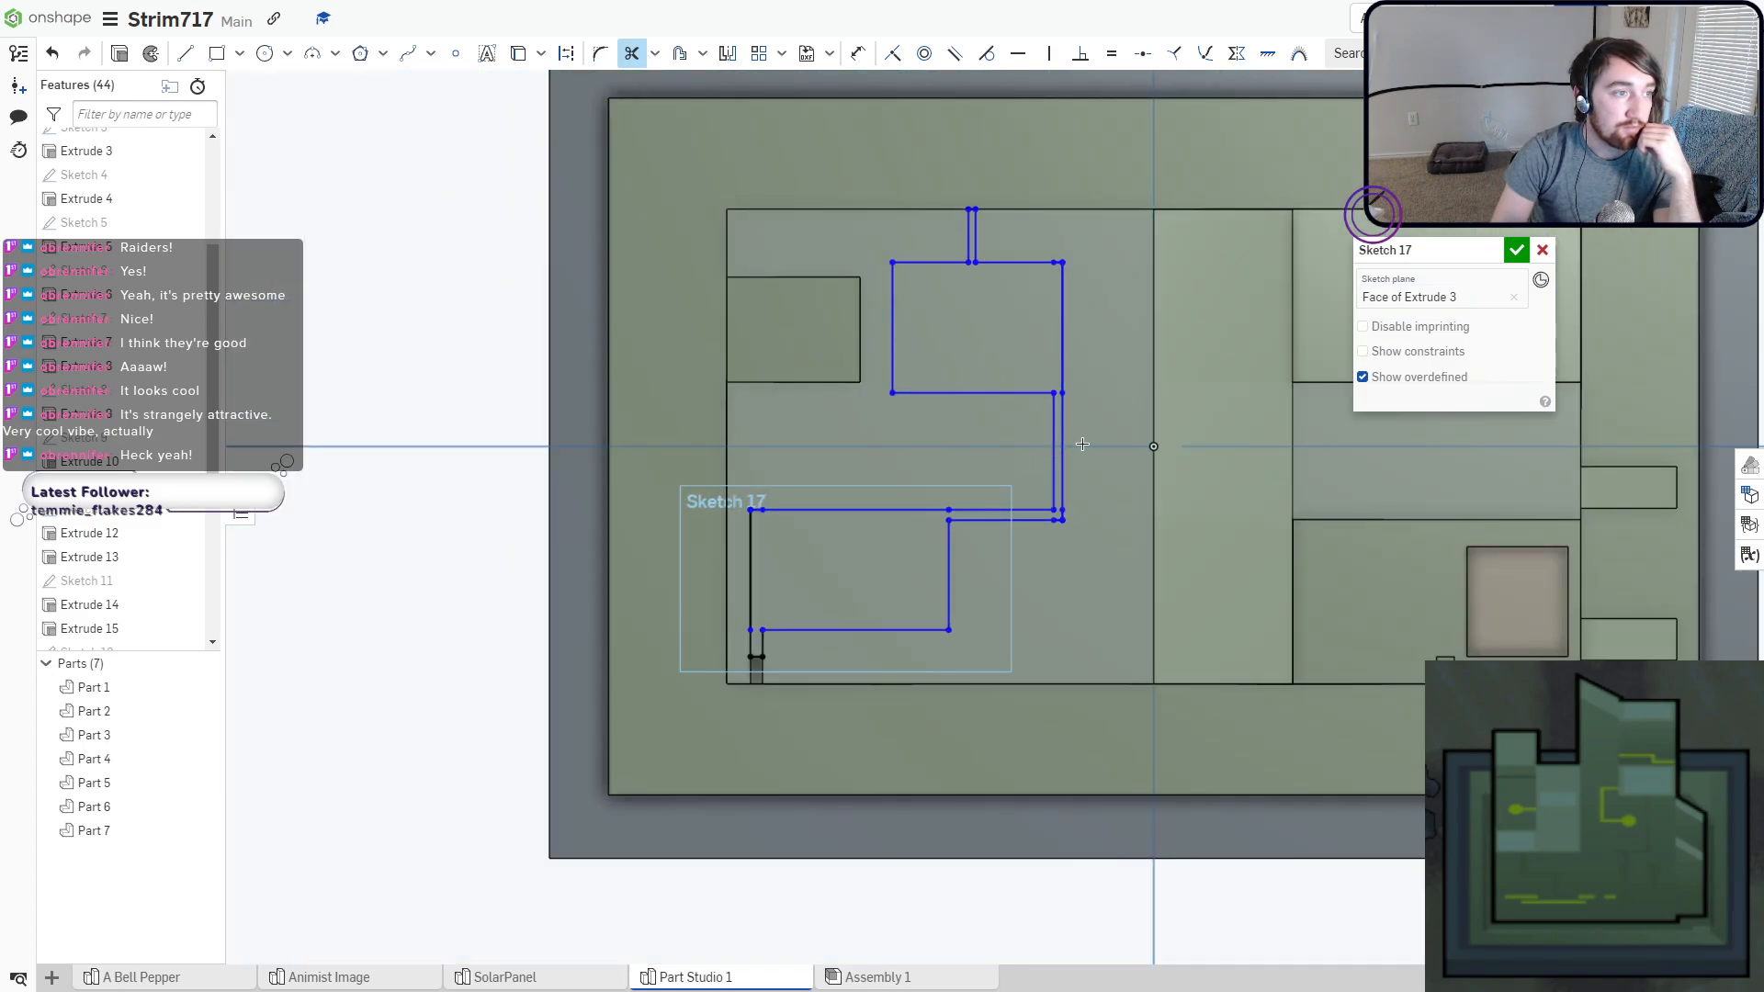
pyautogui.moveTo(1082, 444)
pyautogui.mouseDown(button='right')
pyautogui.moveTo(1088, 467)
pyautogui.moveTo(1050, 481)
pyautogui.mouseUp(button='right')
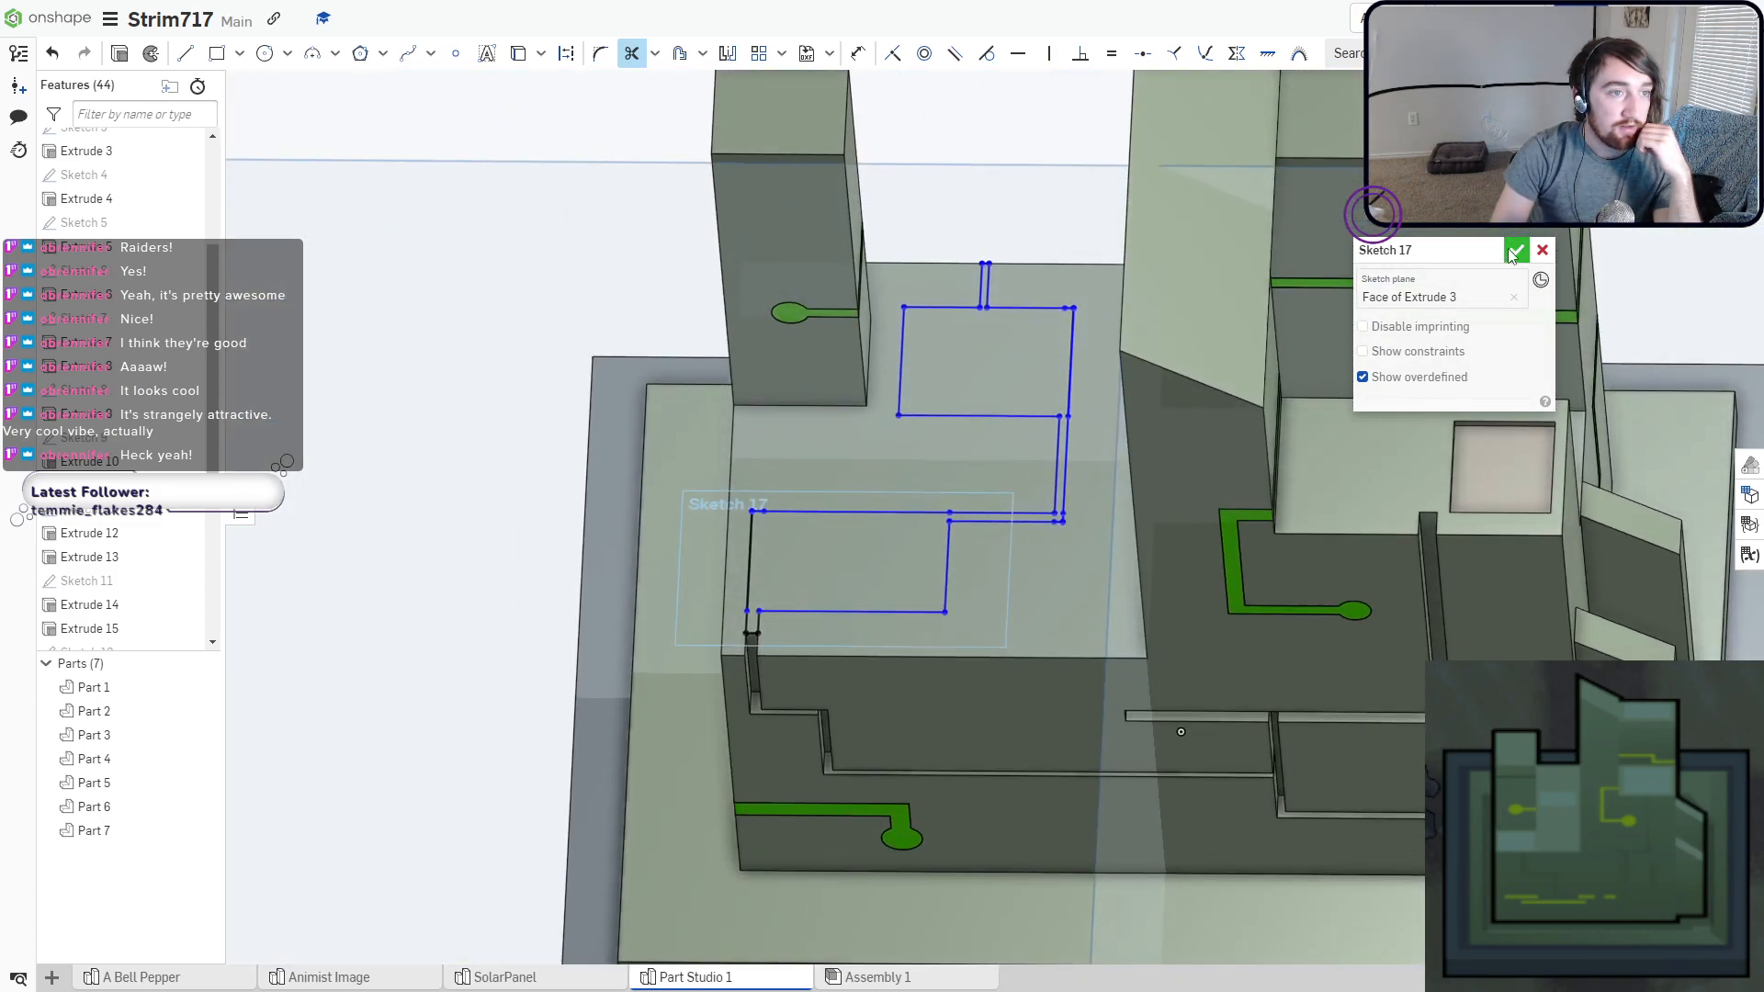
pyautogui.click(1515, 251)
# Cut the connected panel-and-strip region 0.1 cm deep into the top of the low block with a Remove extrude.
pyautogui.click(201, 52)
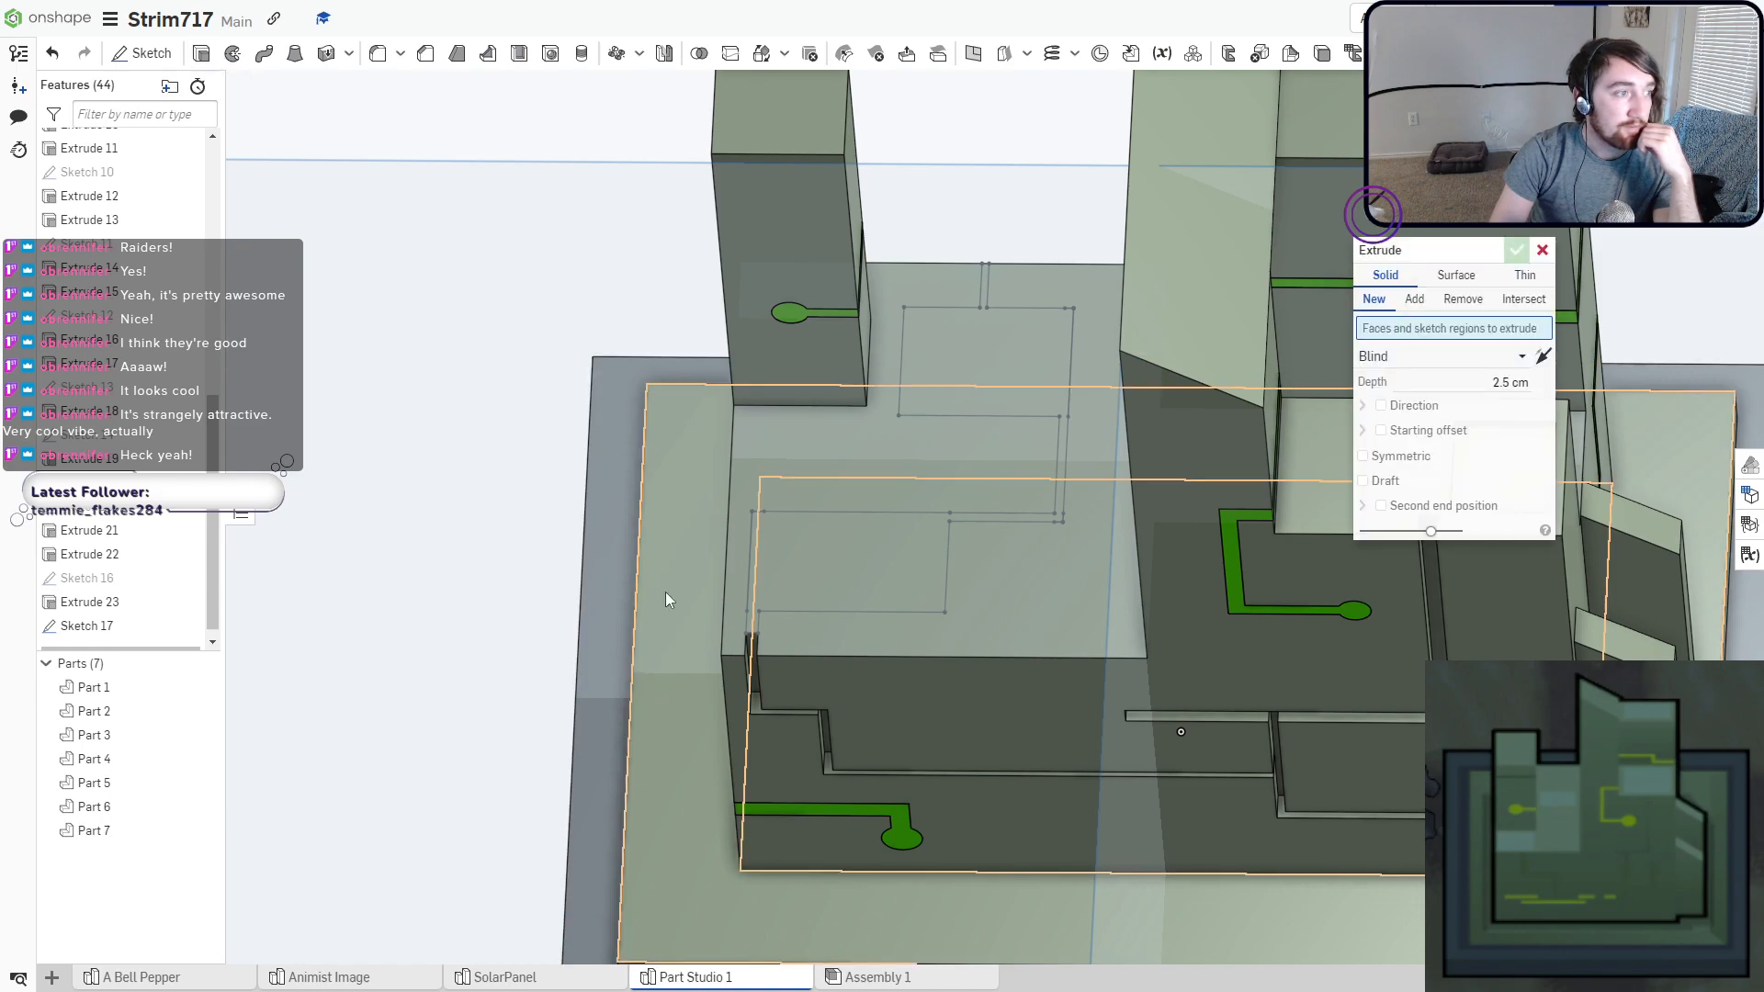
pyautogui.click(814, 566)
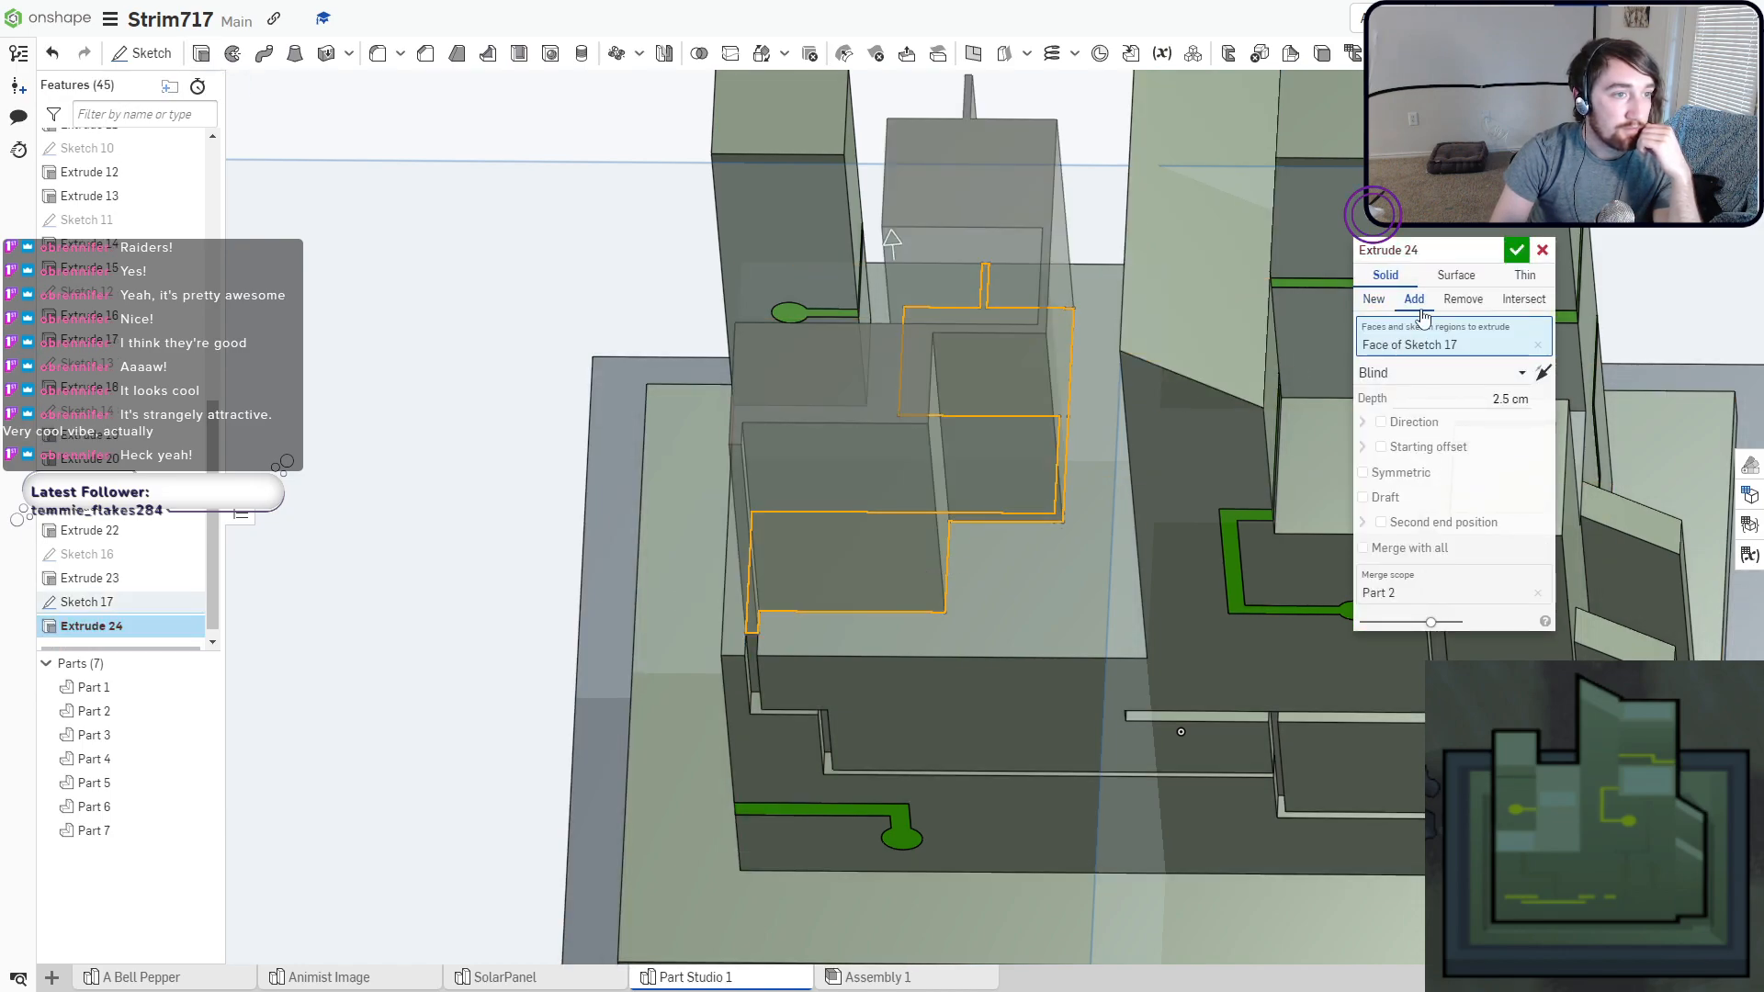
pyautogui.click(1456, 301)
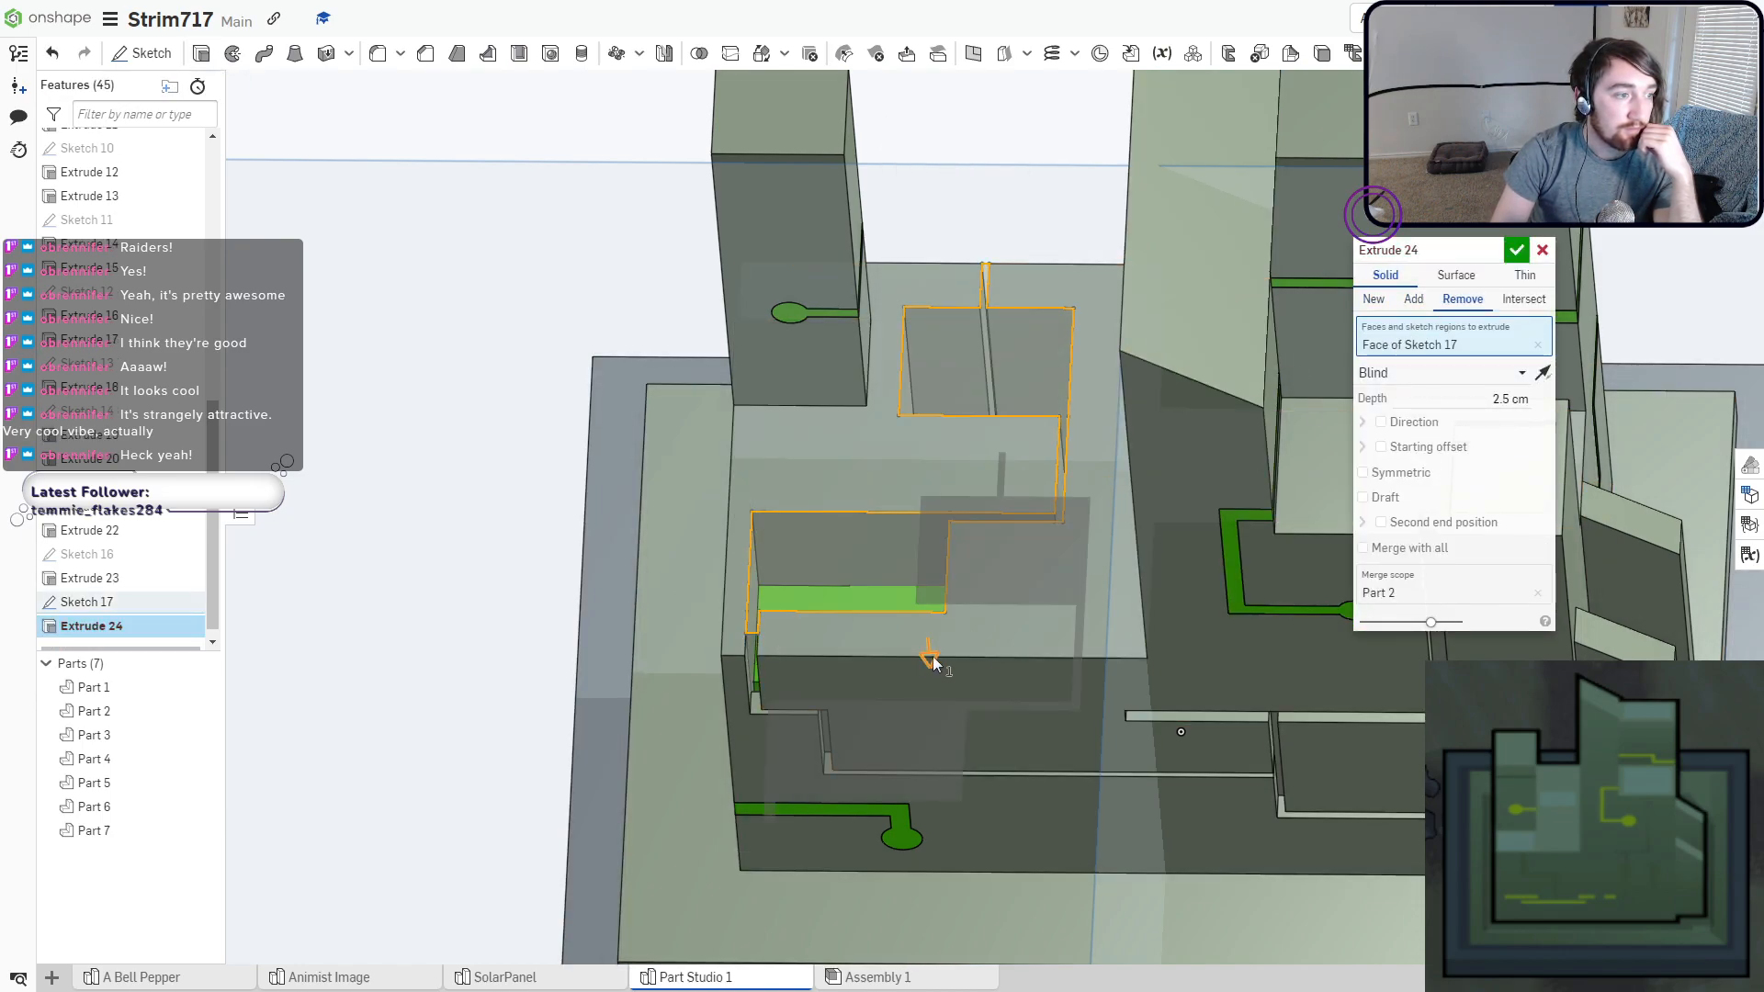
pyautogui.moveTo(929, 638); pyautogui.dragTo(916, 481)
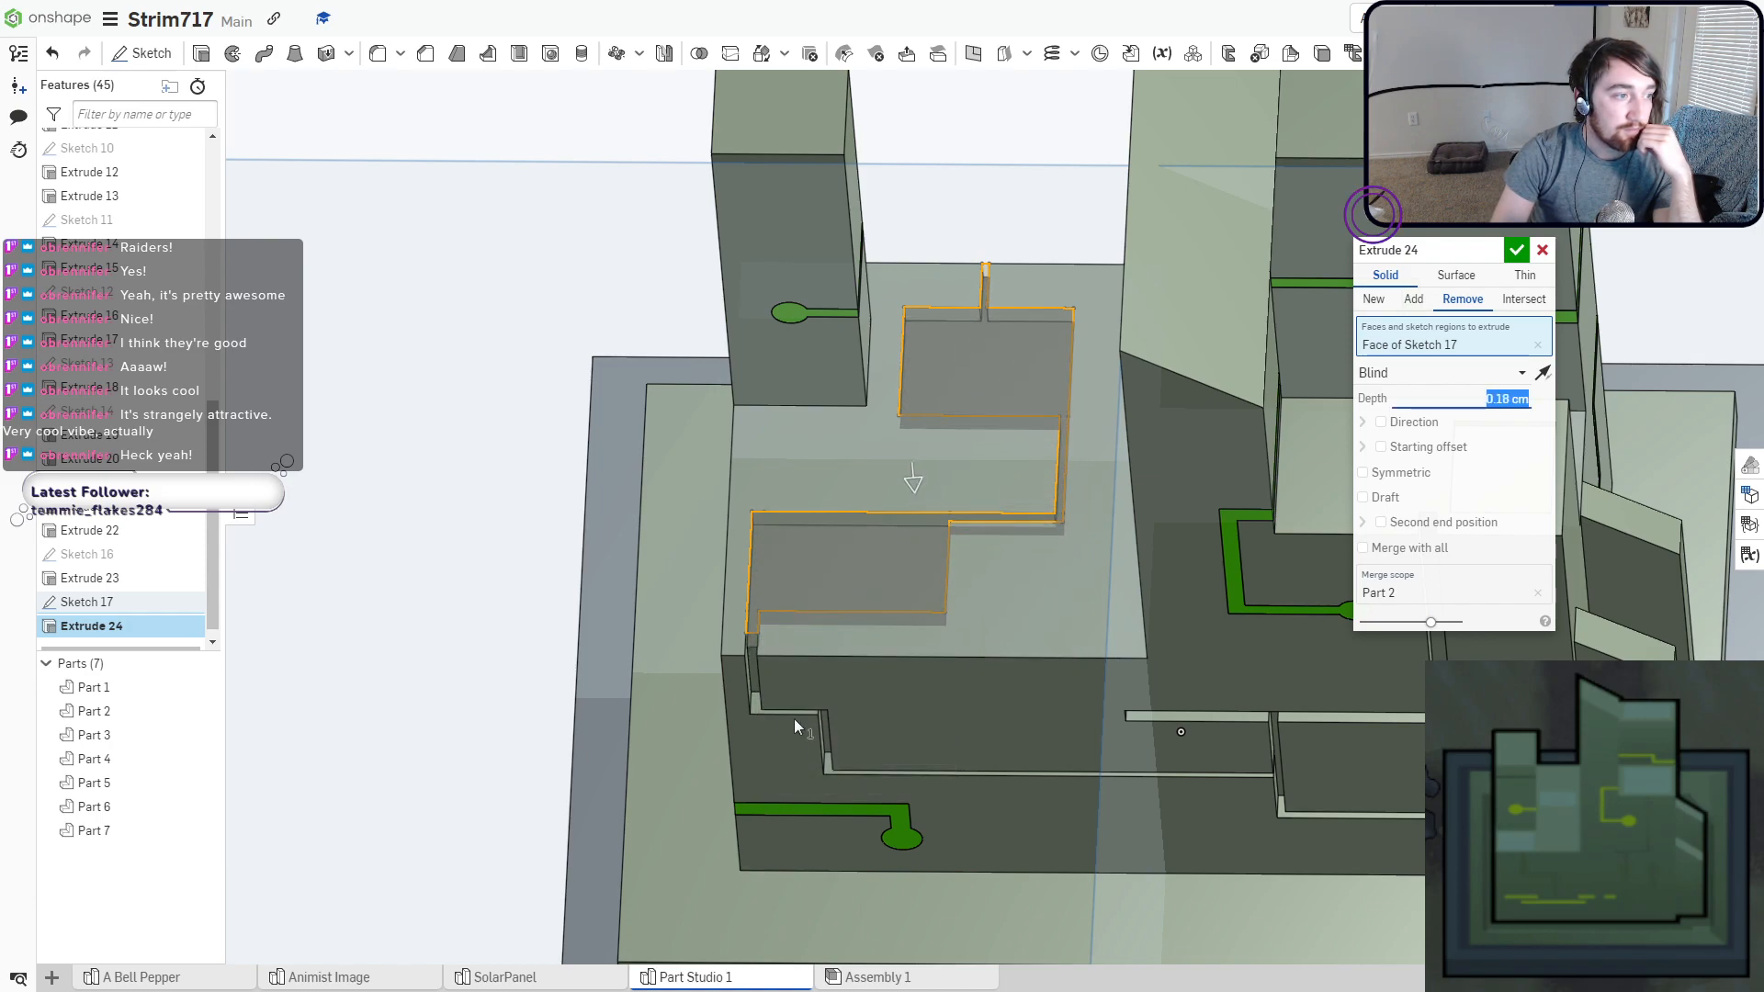
pyautogui.moveTo(794, 719); pyautogui.dragTo(856, 632, button='right')
pyautogui.scroll(4, 795, 635)
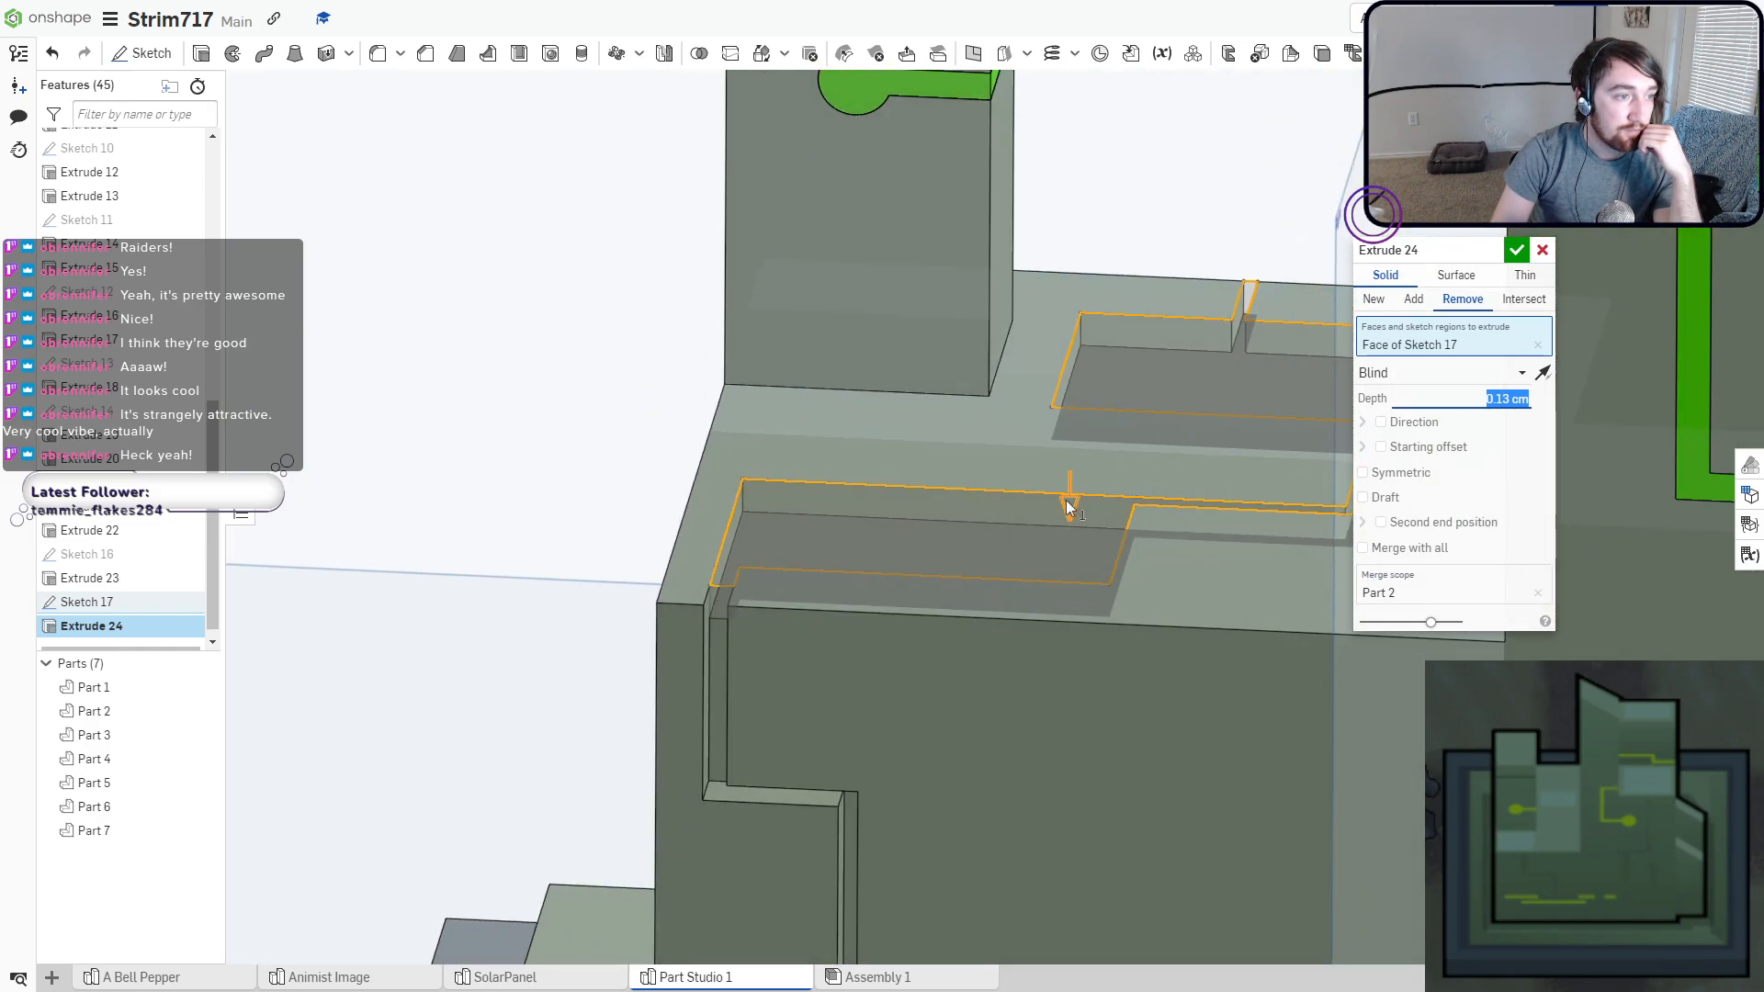
pyautogui.moveTo(1069, 505); pyautogui.dragTo(1068, 494)
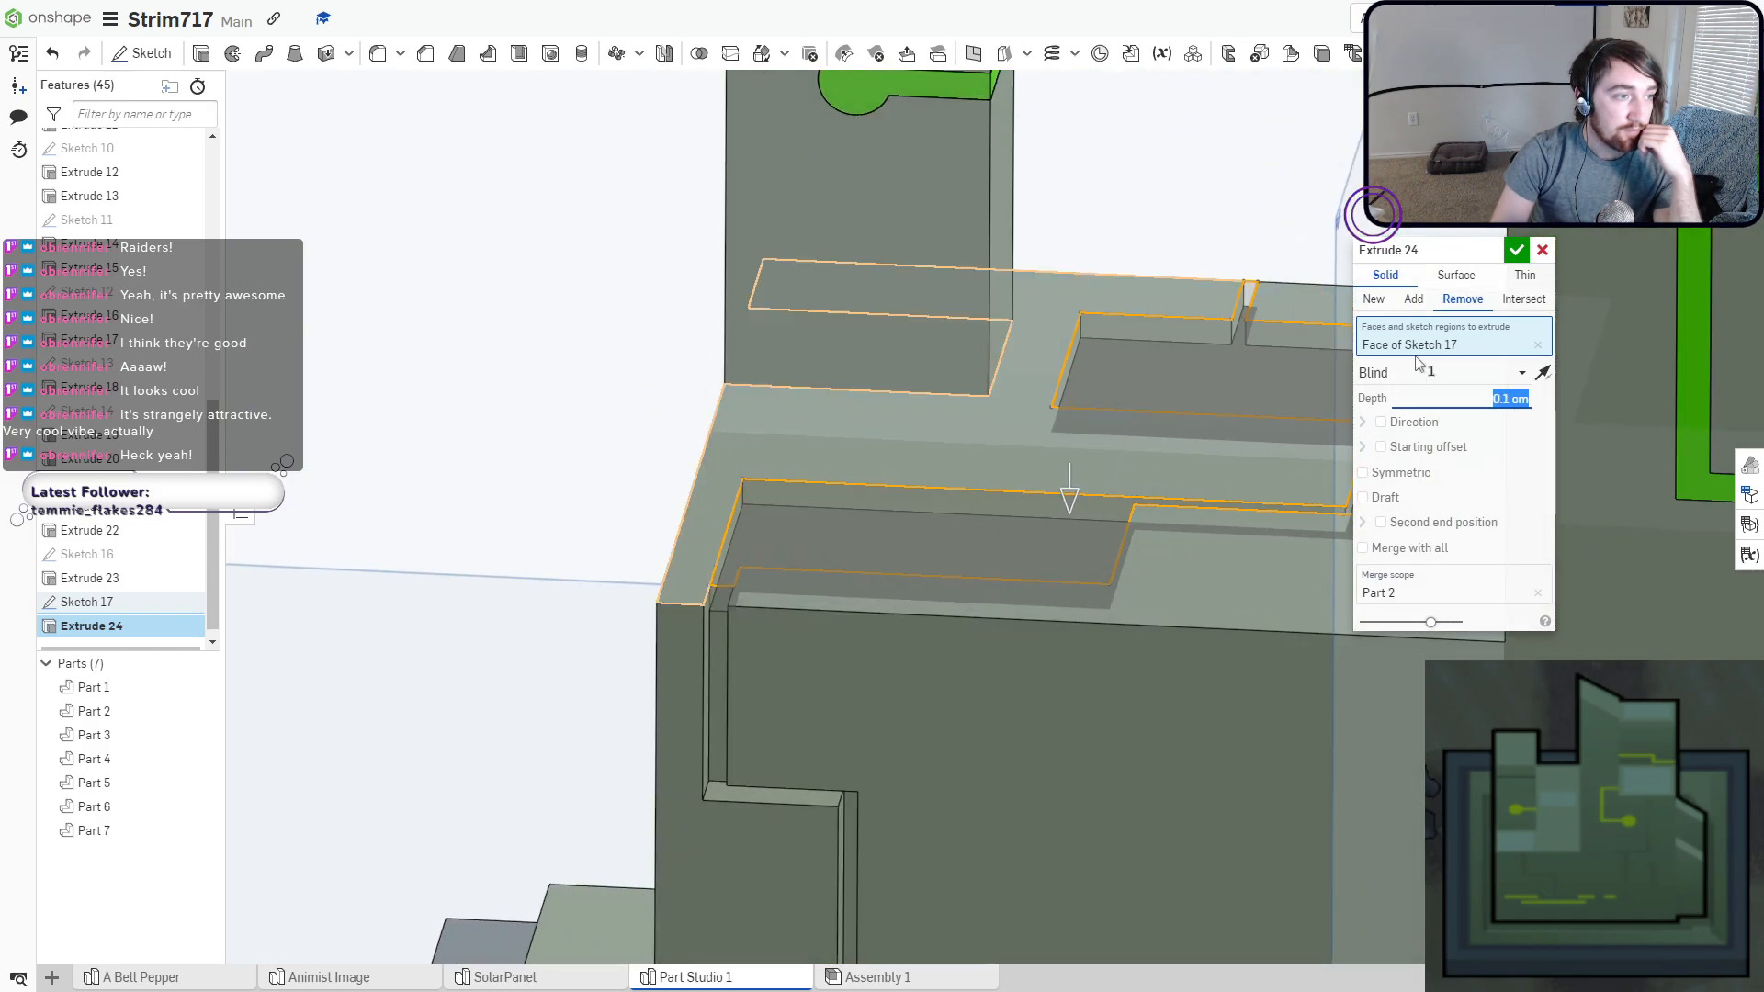
pyautogui.click(1517, 250)
# Apply a warm grey face appearance to the front groove faces and the new recessed panels on the low block's top.
pyautogui.moveTo(1226, 518); pyautogui.dragTo(1096, 605, button='right')
pyautogui.scroll(-5, 1098, 602)
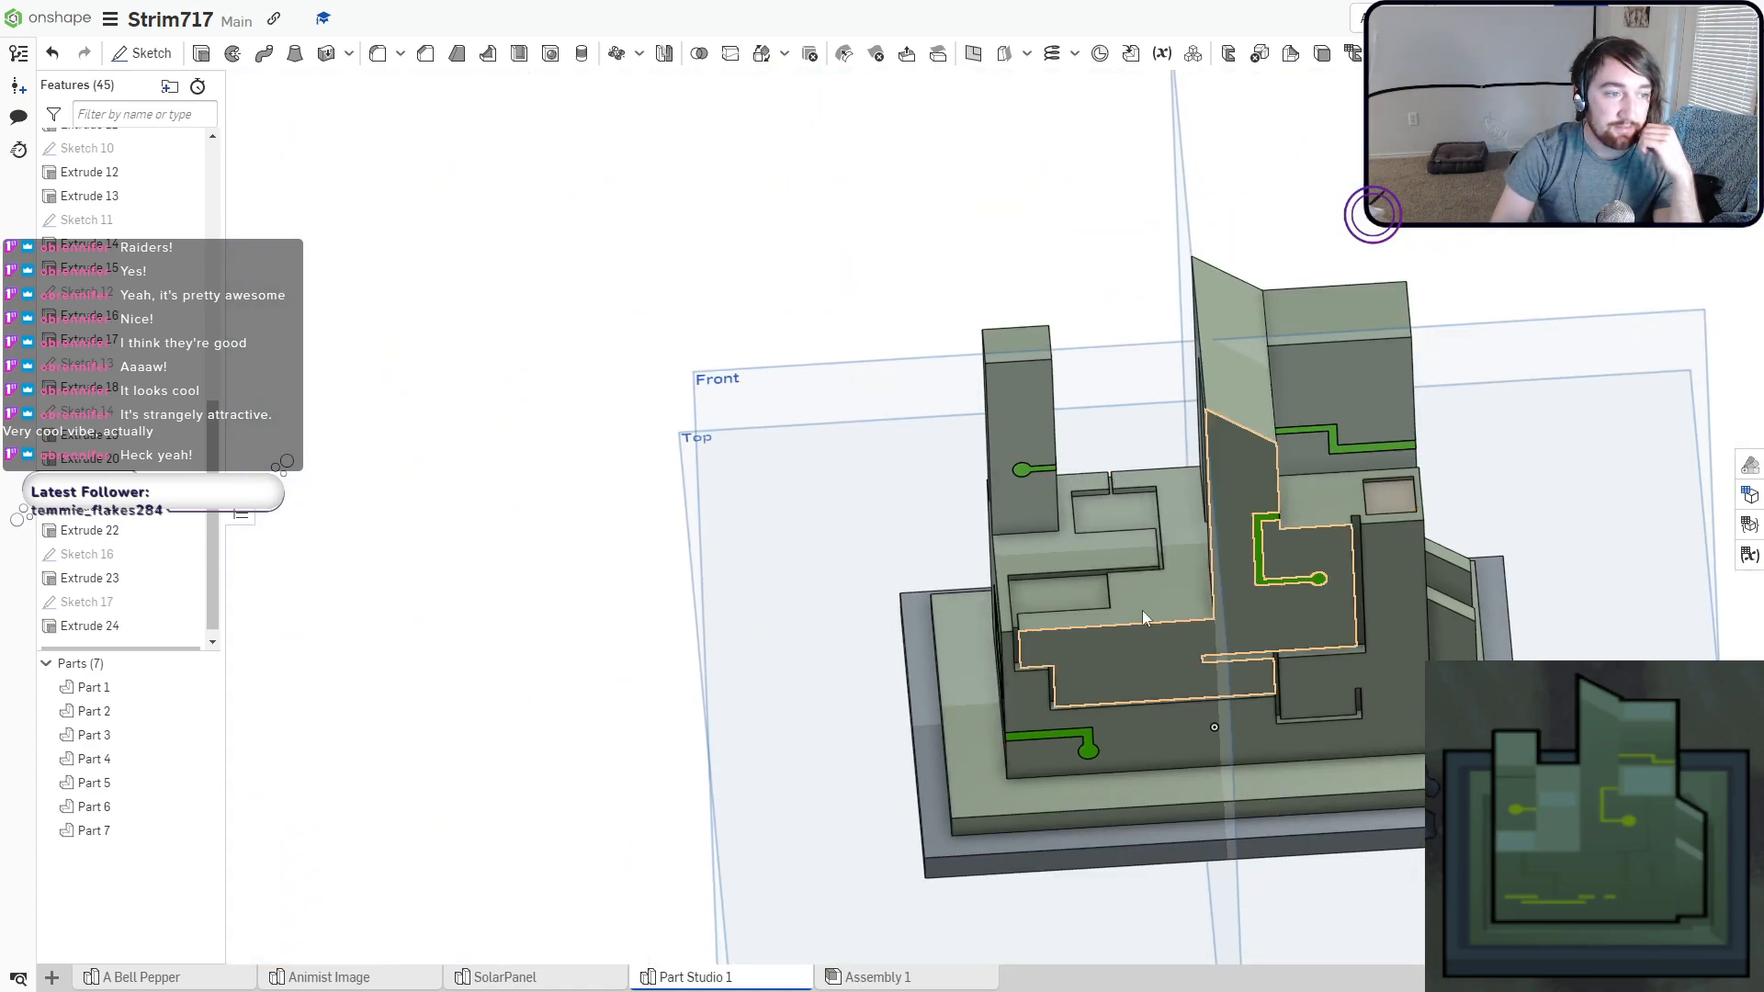
pyautogui.scroll(3, 1127, 603)
pyautogui.moveTo(1161, 707); pyautogui.dragTo(1198, 574, button='right')
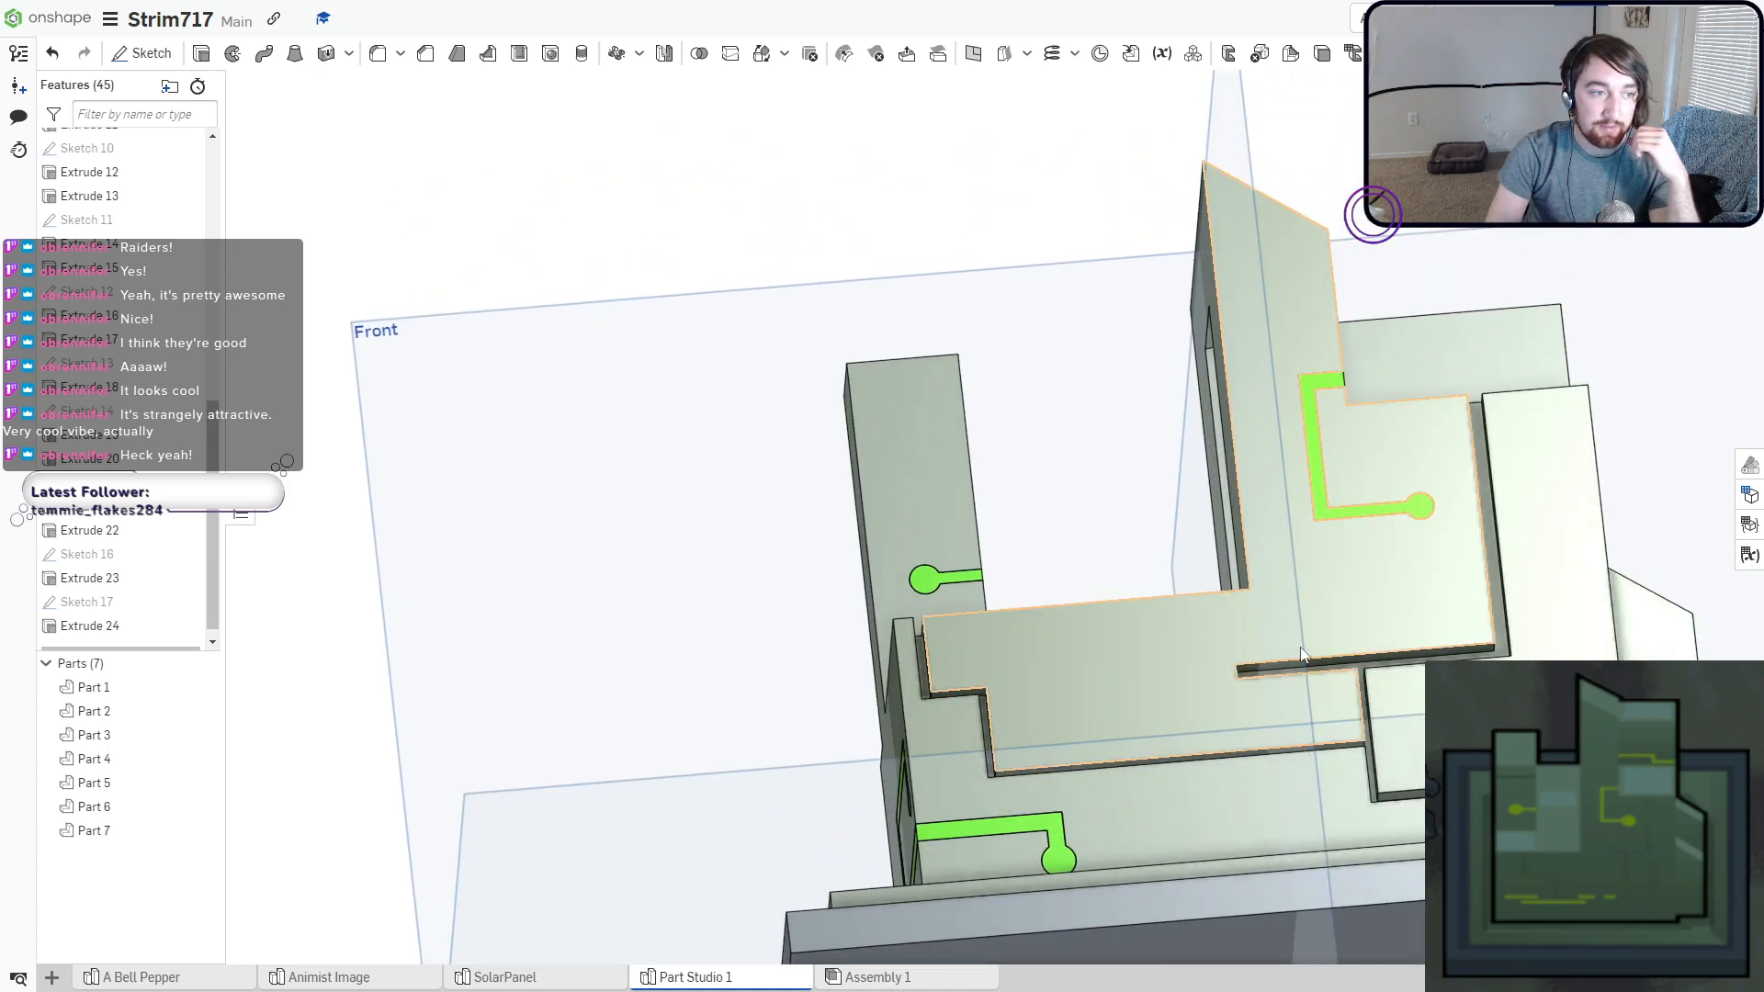
pyautogui.click(1491, 554)
pyautogui.moveTo(1133, 596); pyautogui.dragTo(1012, 691, button='right')
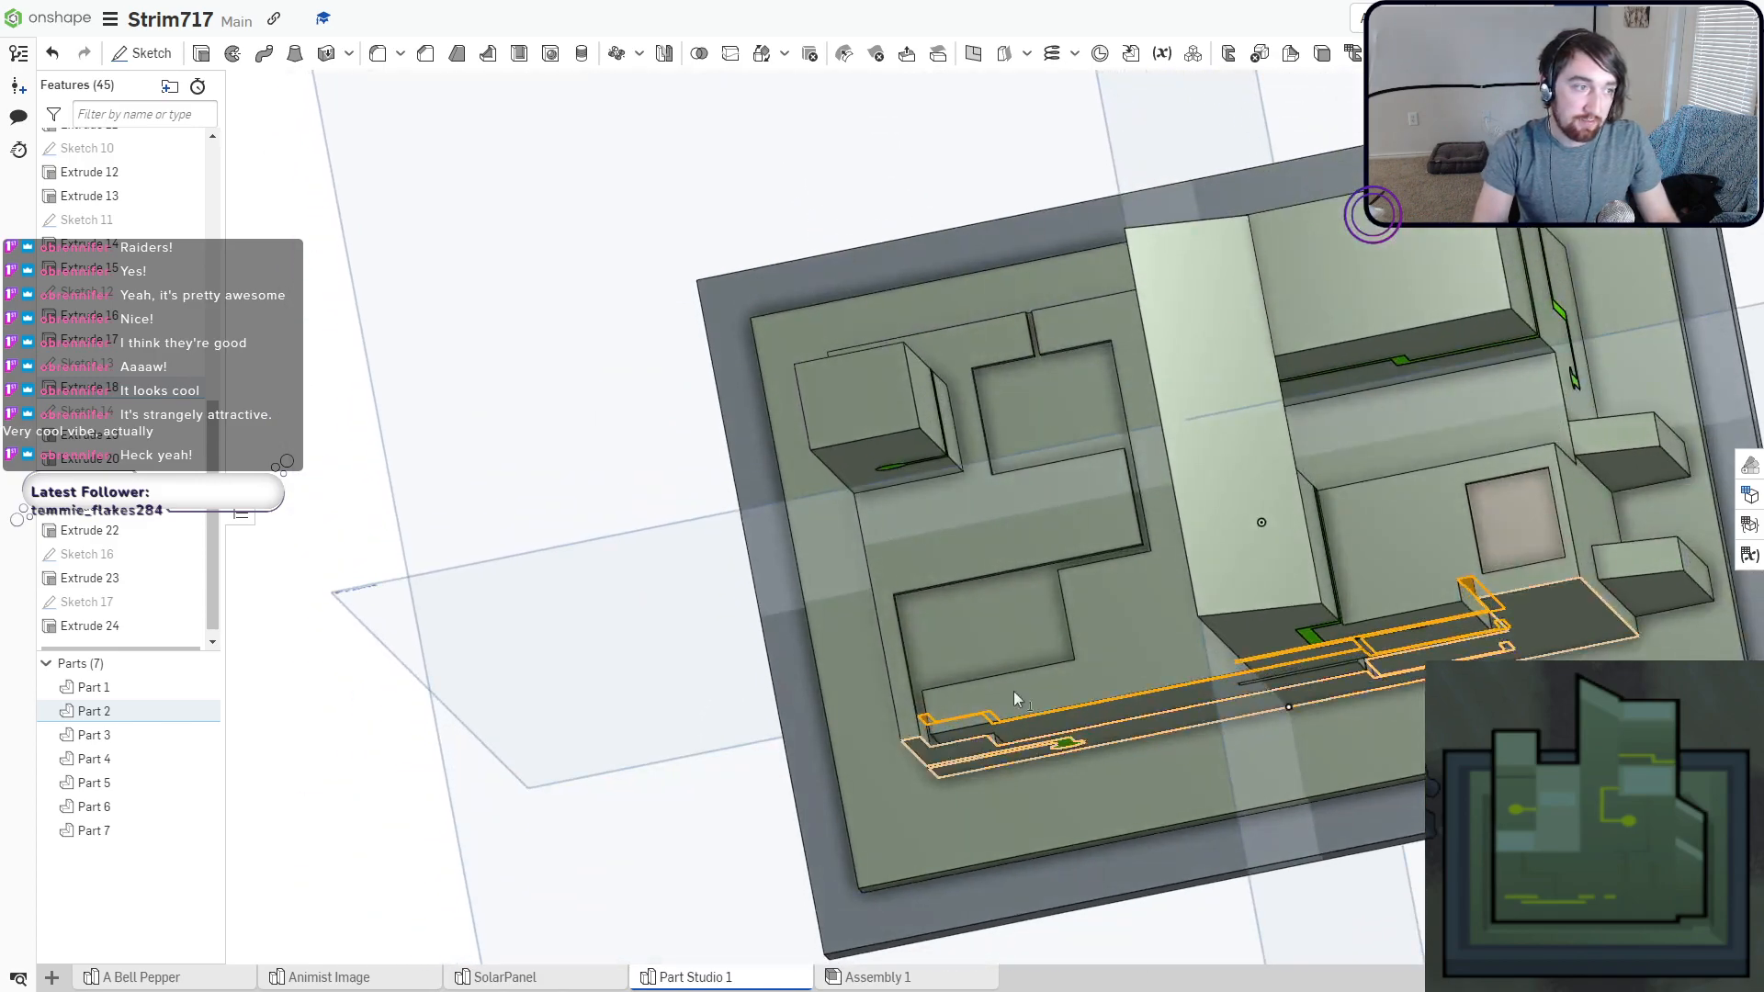
pyautogui.click(940, 636)
pyautogui.moveTo(882, 676); pyautogui.dragTo(477, 692, button='right')
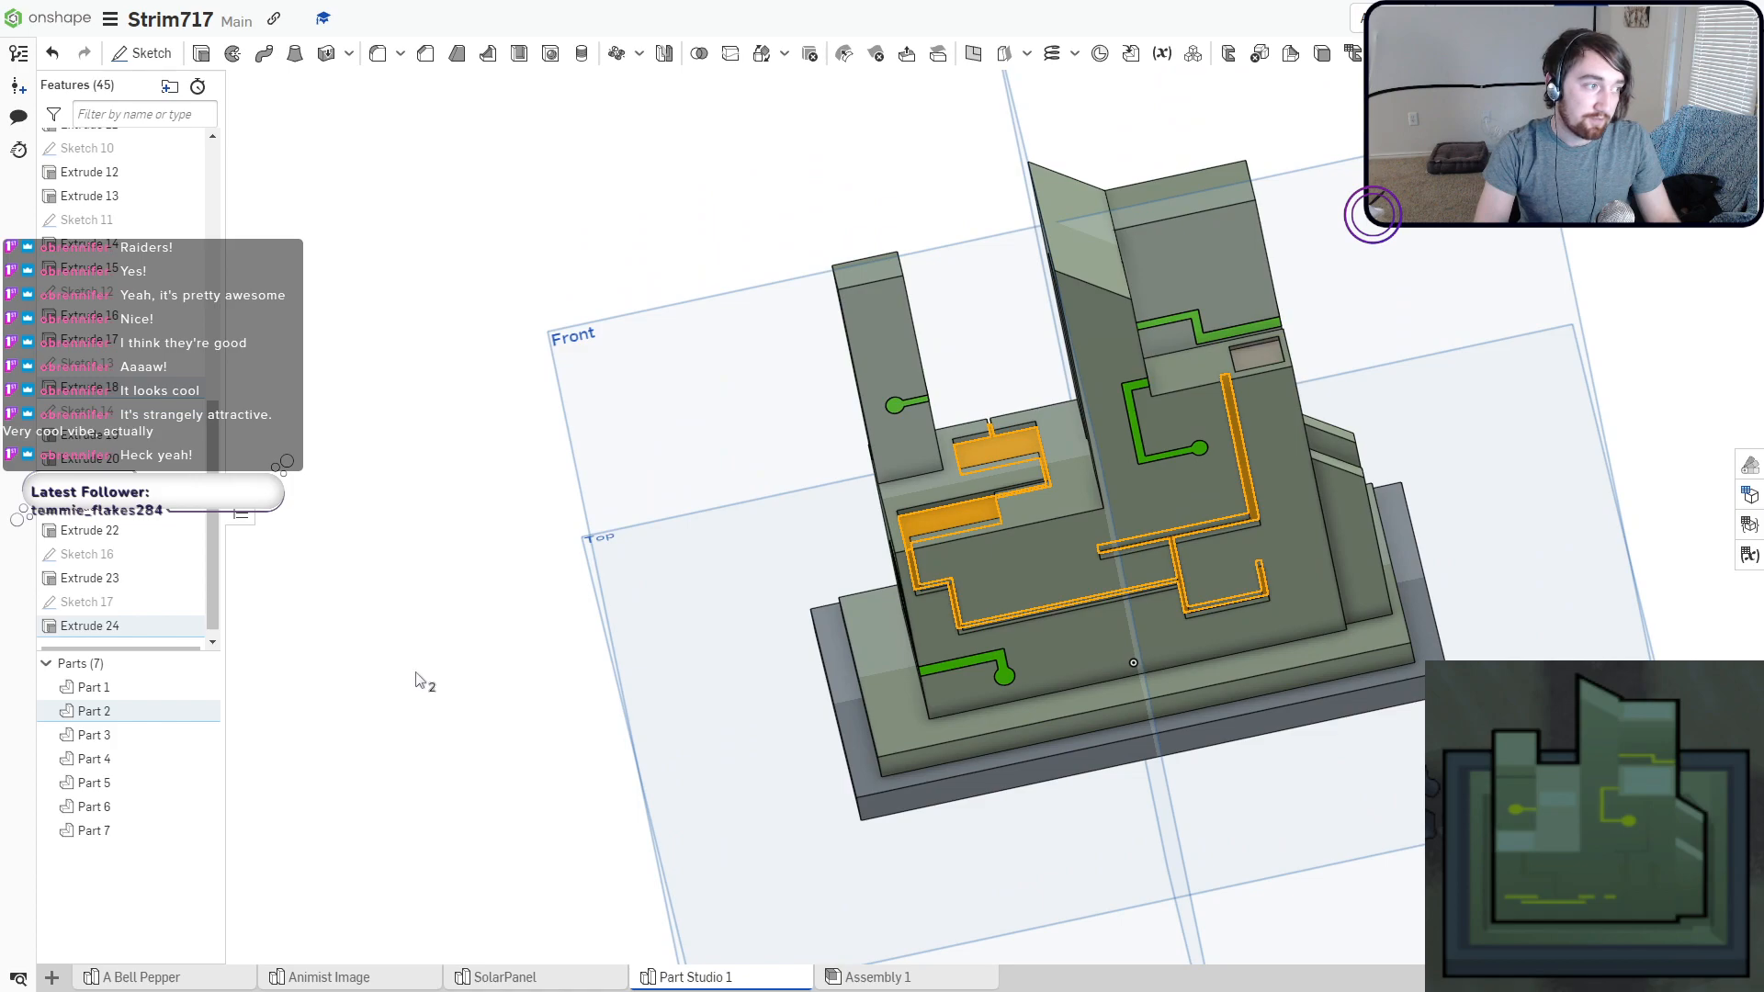
pyautogui.rightClick(416, 678)
pyautogui.click(484, 665)
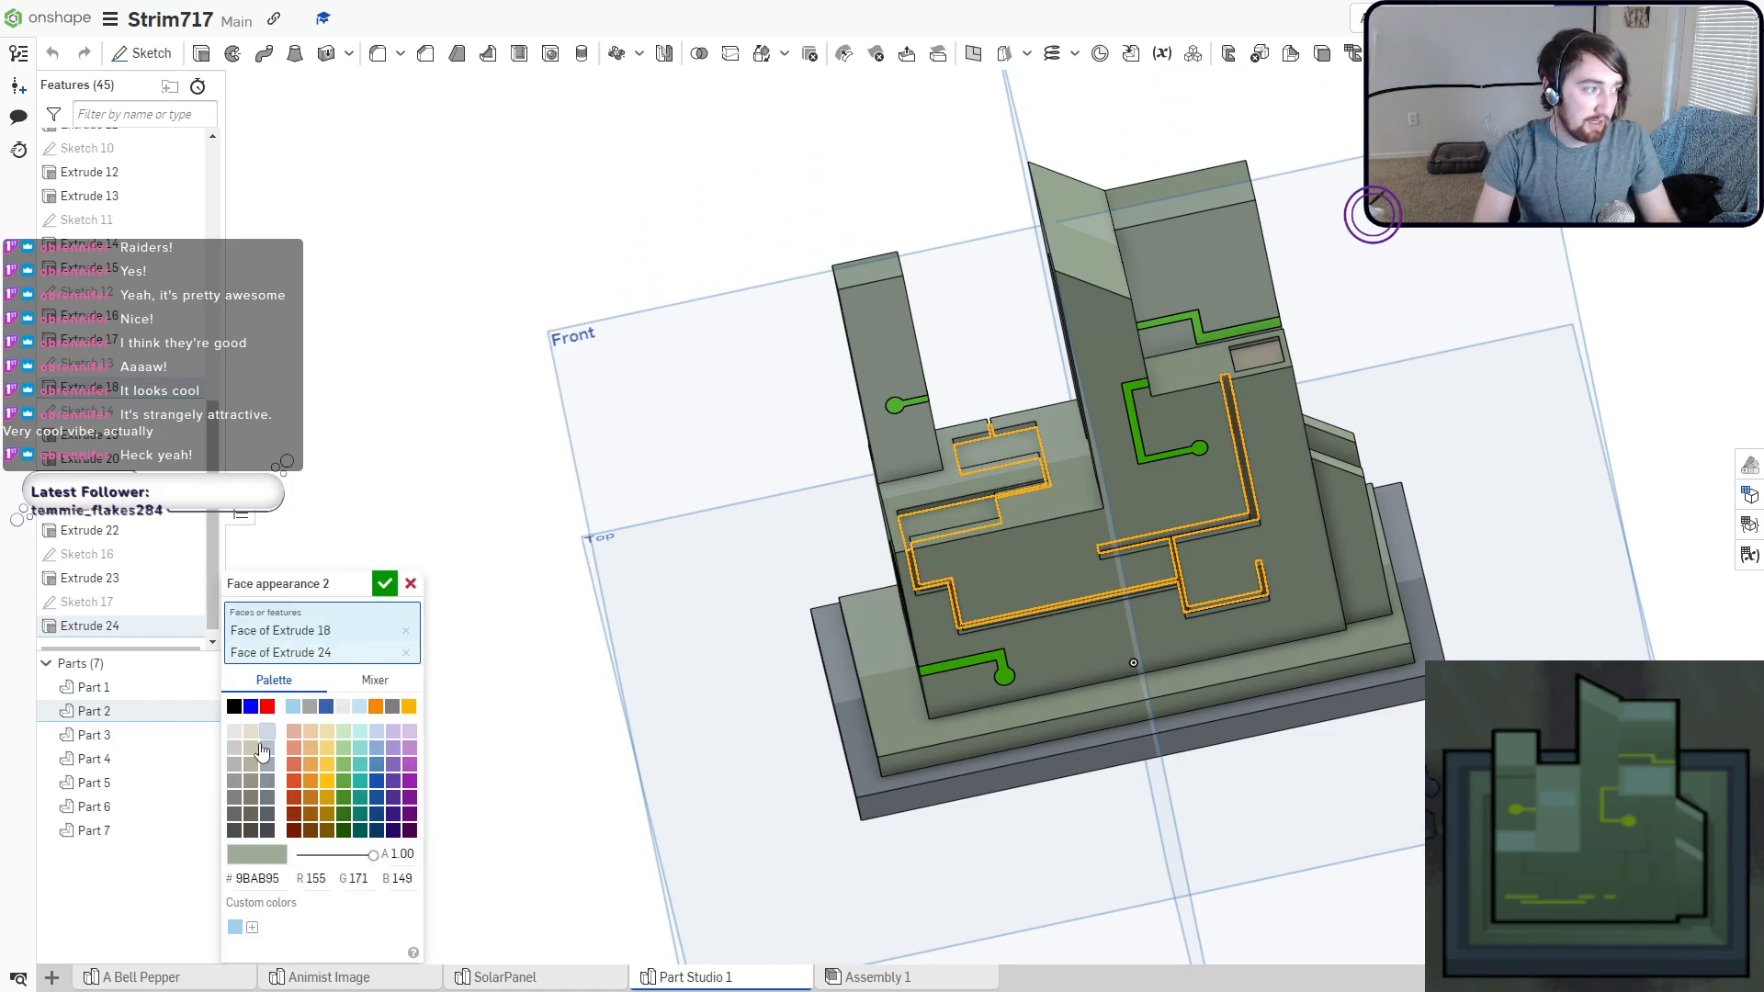
pyautogui.click(384, 585)
# Show the whole building in an isometric view and inspect it closer up.
pyautogui.moveTo(496, 670); pyautogui.dragTo(488, 622, button='right')
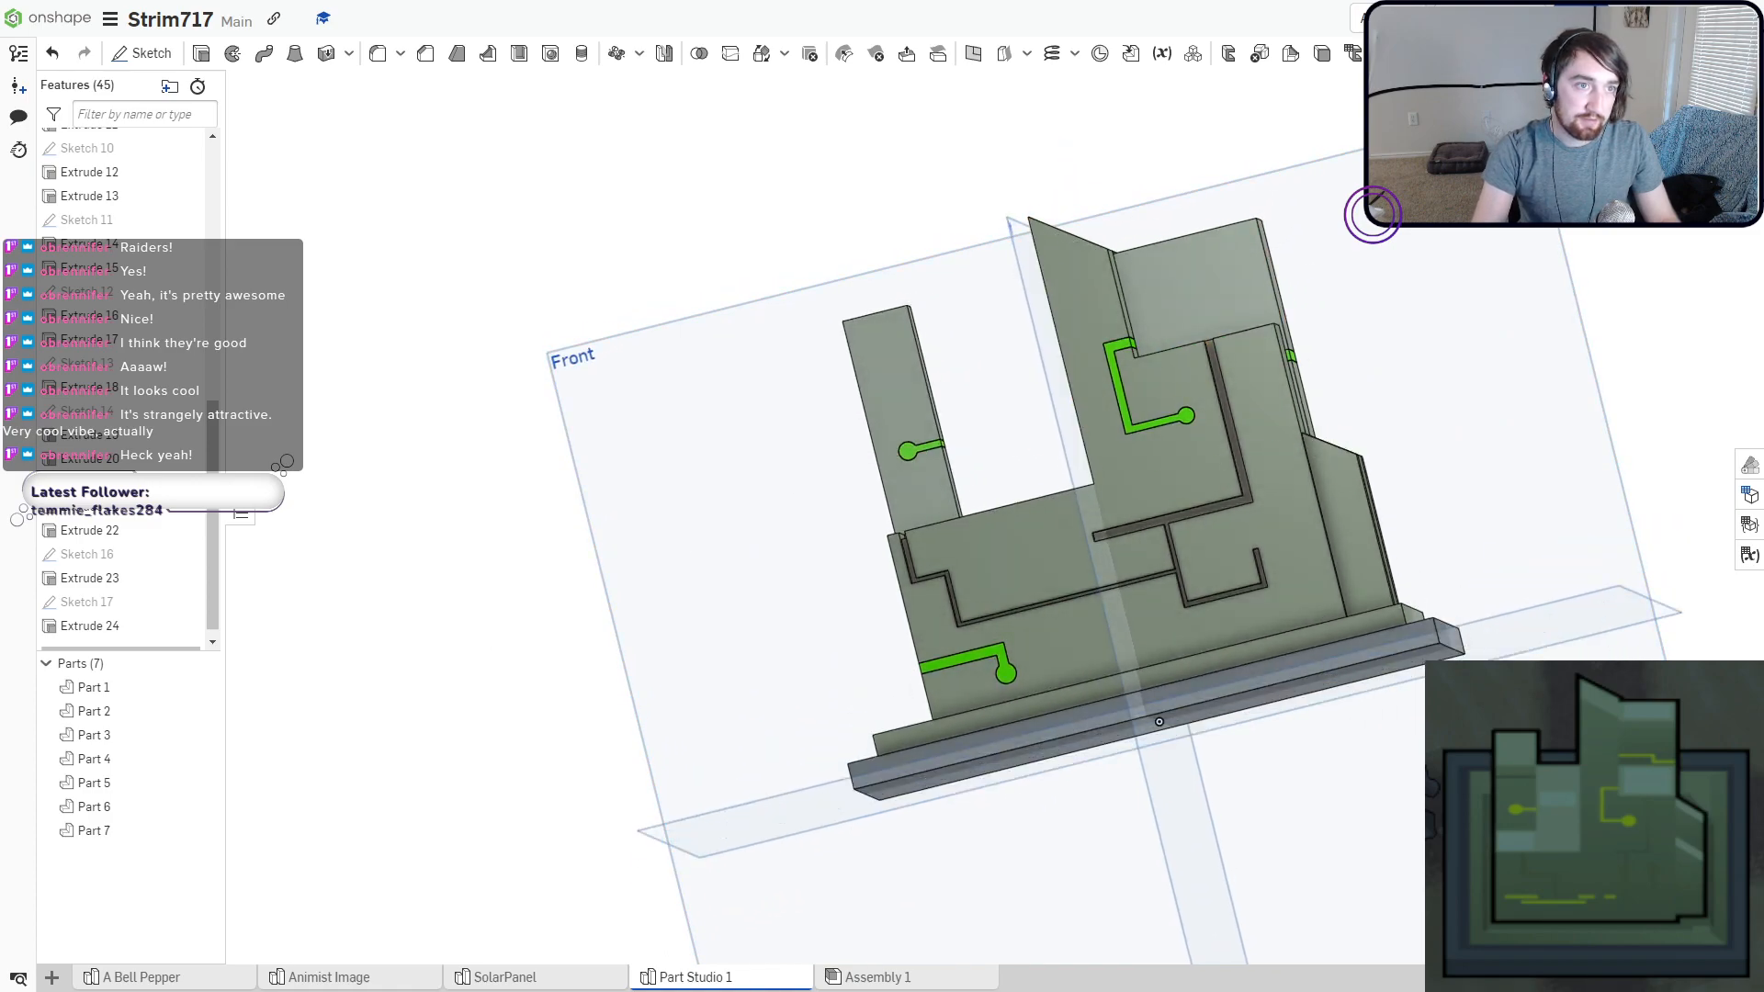
pyautogui.click(1679, 129)
pyautogui.moveTo(1294, 665); pyautogui.dragTo(1333, 663, button='right')
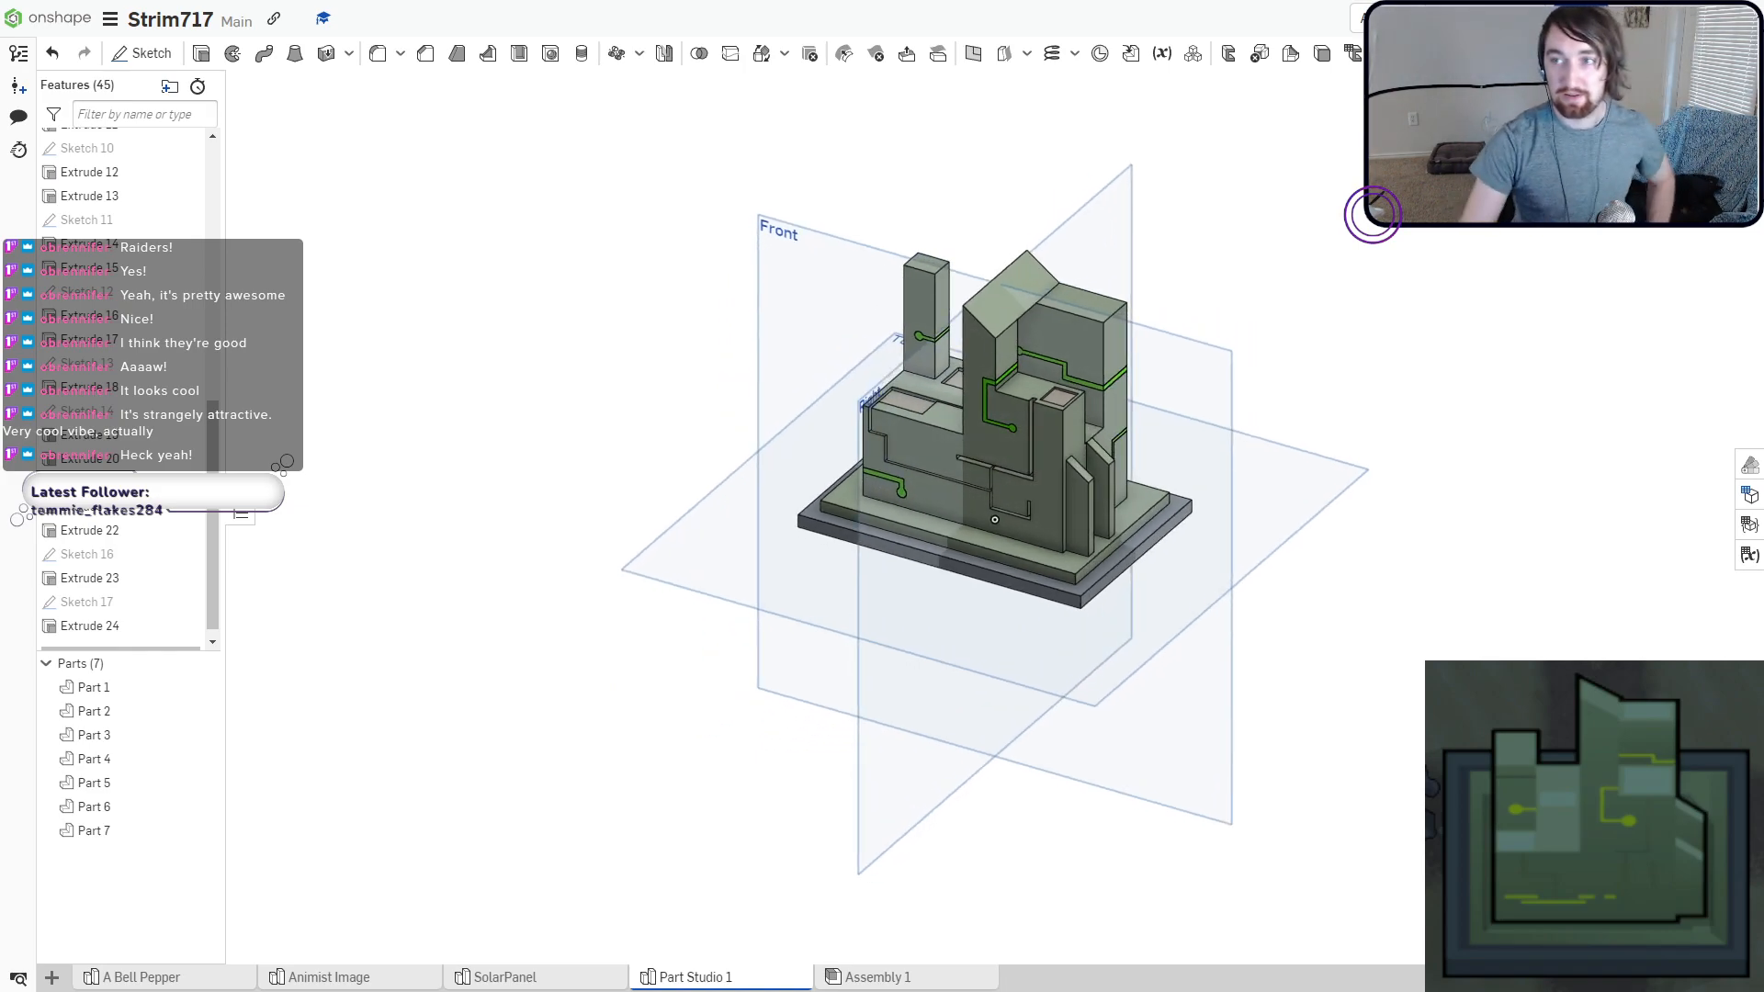
pyautogui.scroll(3, 992, 359)
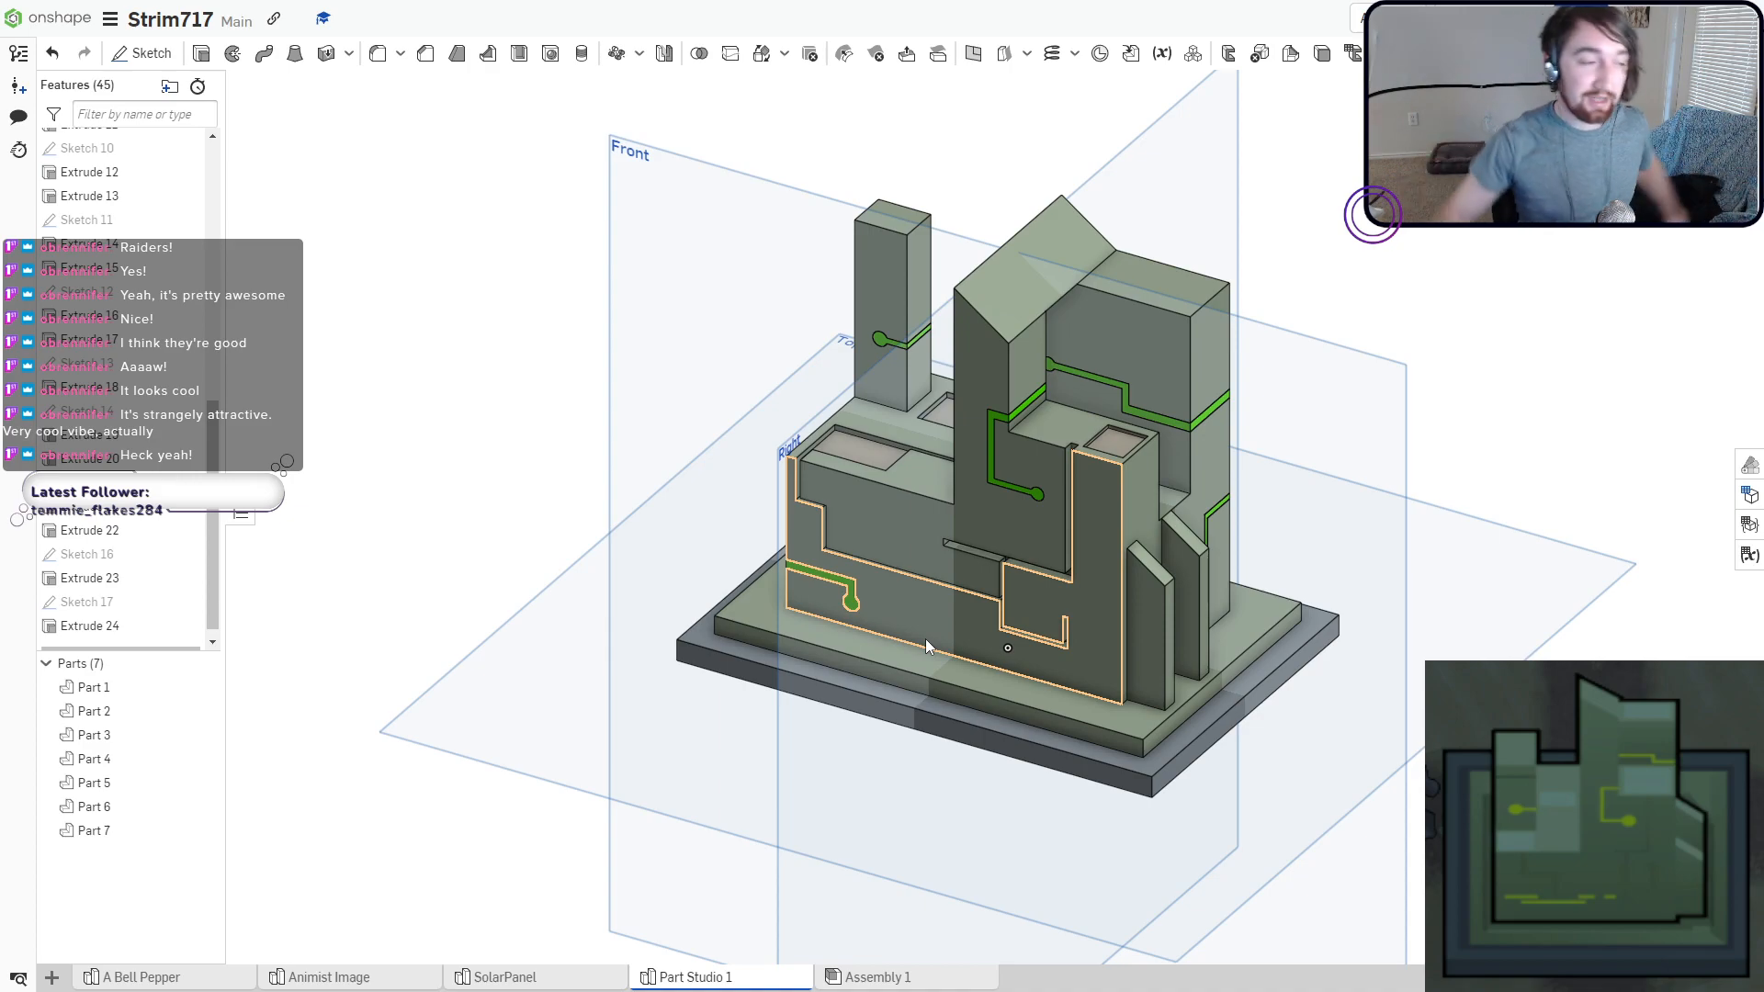
# Open the A Bell Pepper part studio and examine the framed scene on the rabbit sculpture's side.
pyautogui.click(158, 976)
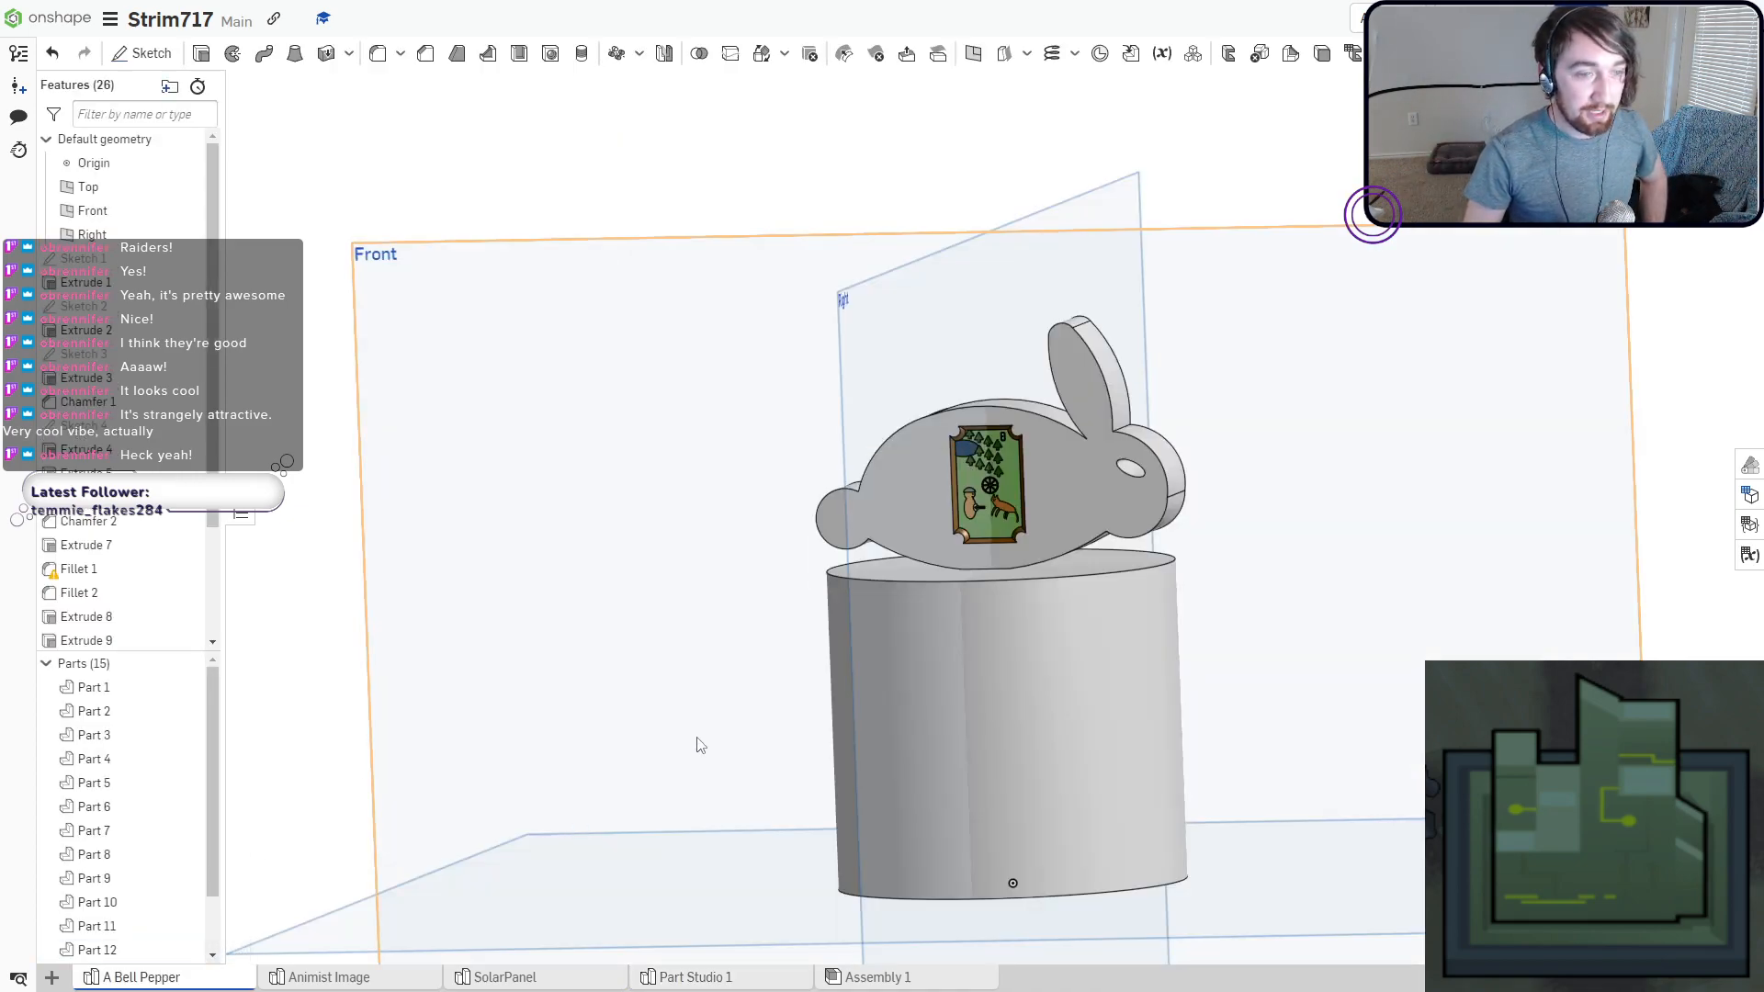
pyautogui.scroll(6, 991, 481)
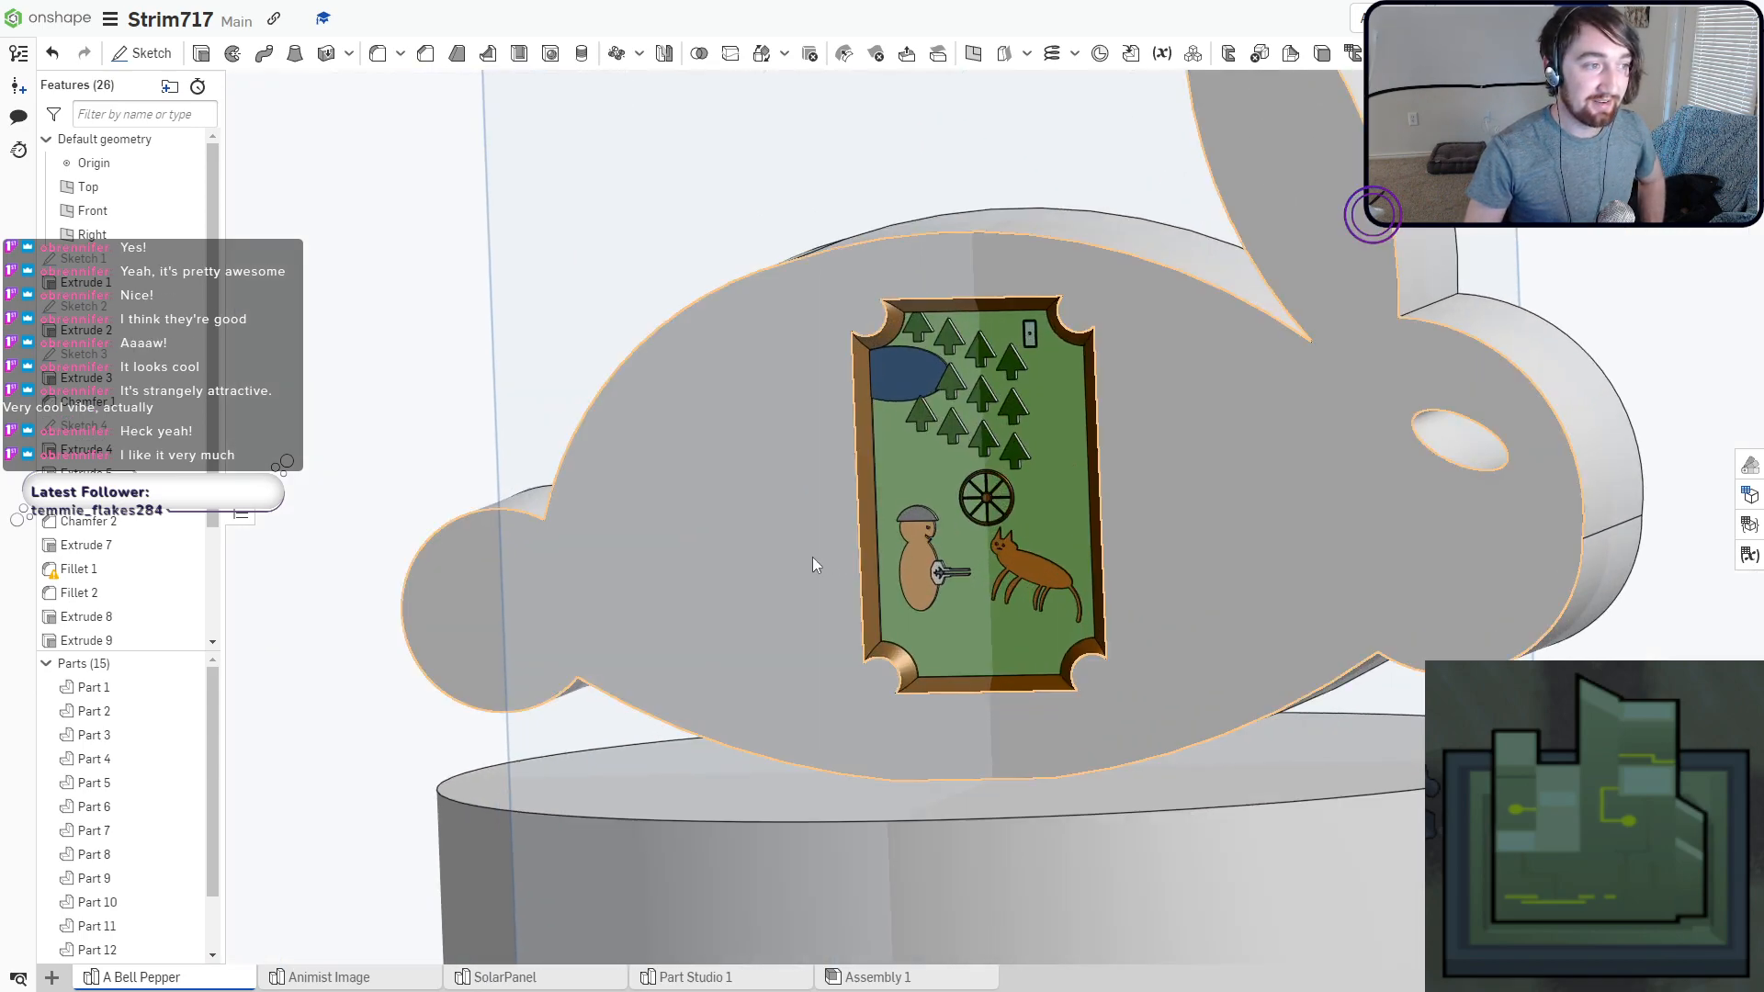
pyautogui.moveTo(790, 560); pyautogui.dragTo(823, 548, button='right')
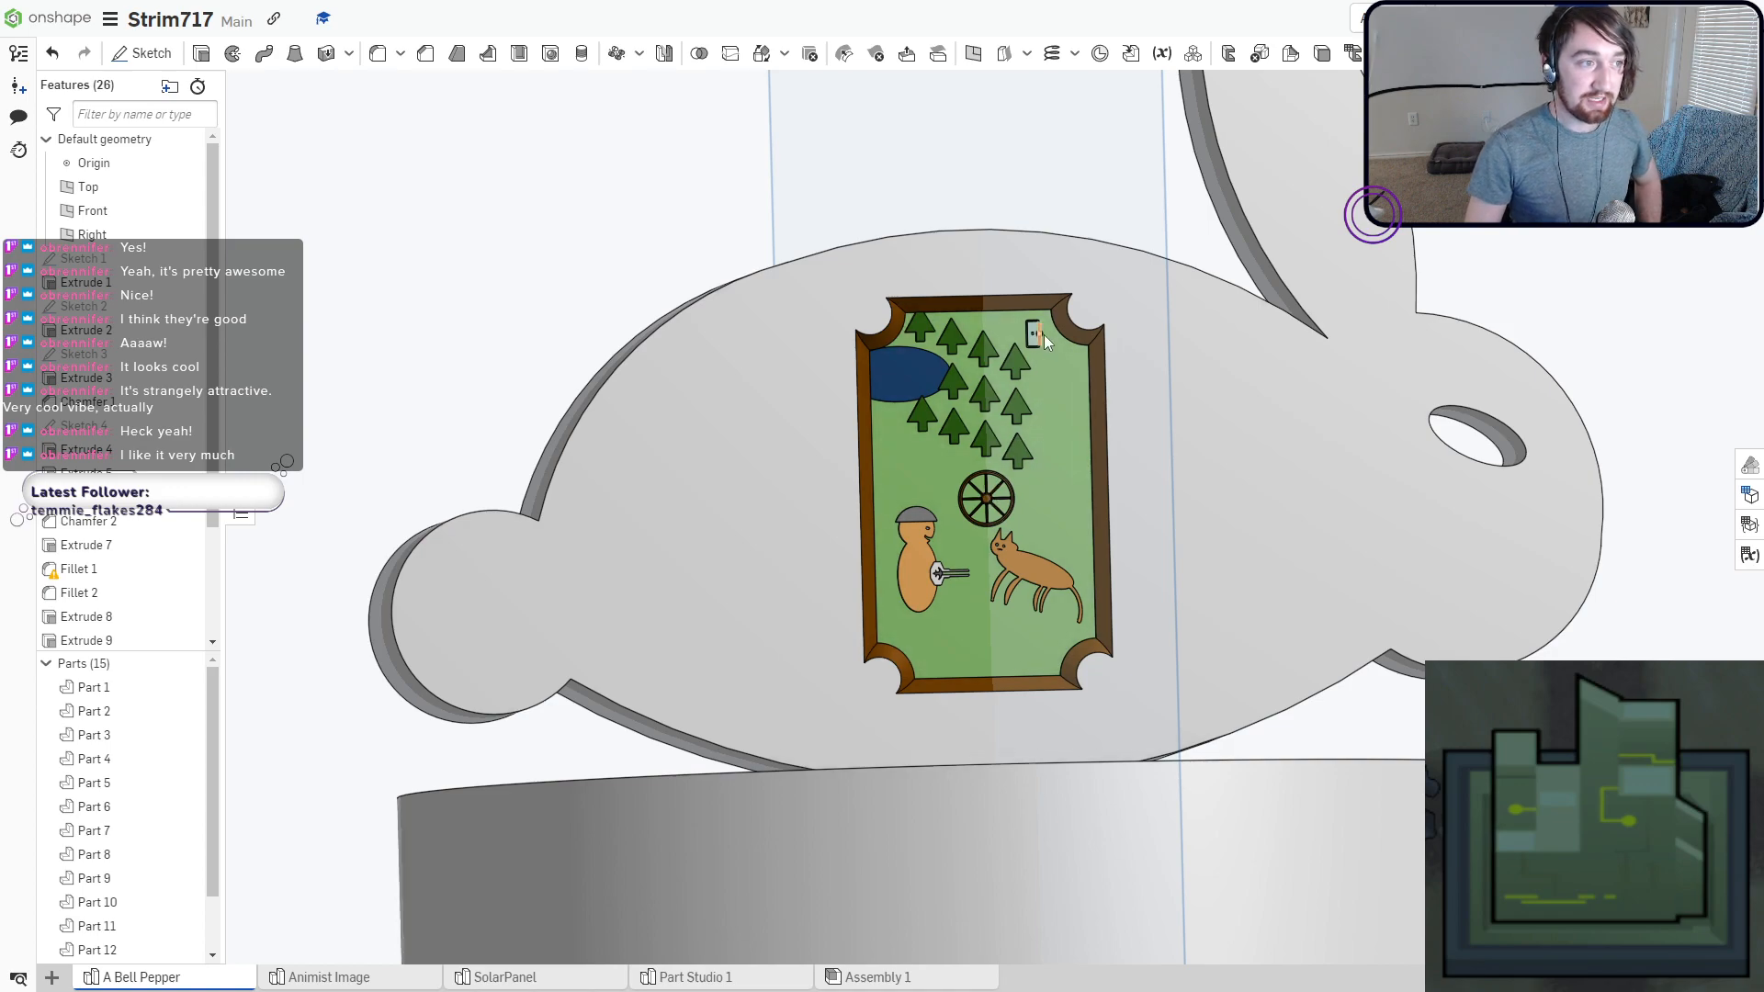
pyautogui.scroll(5, 1025, 317)
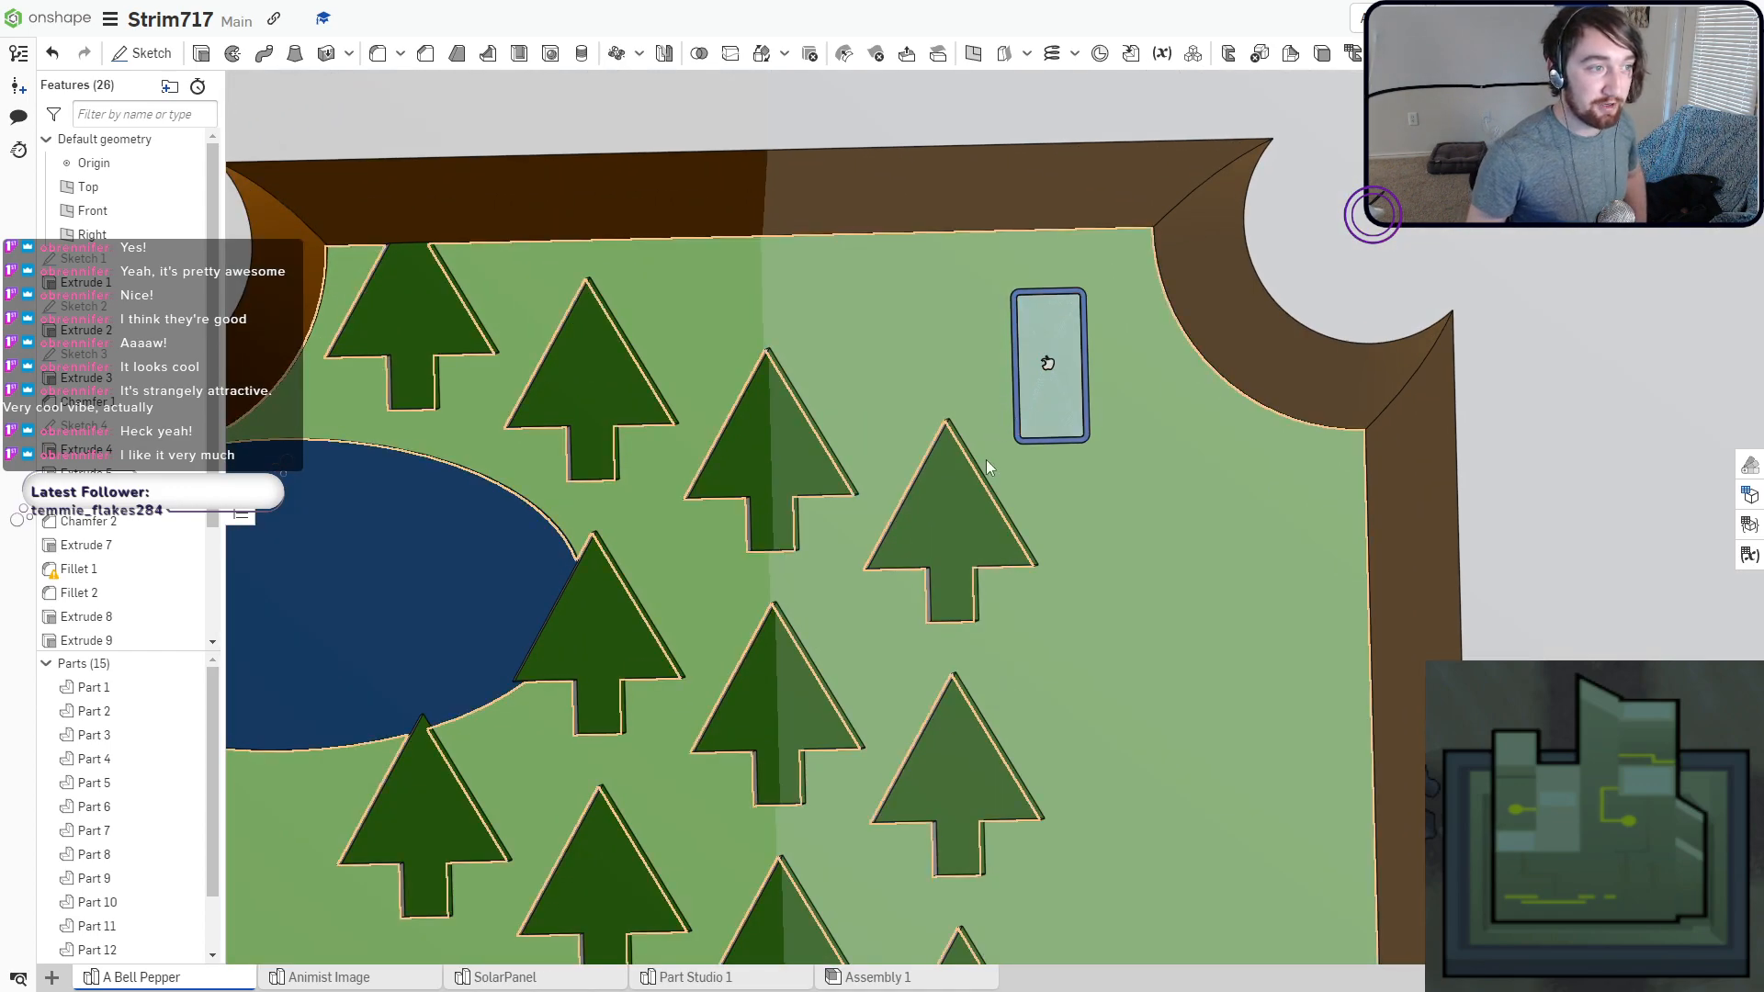
pyautogui.scroll(-3, 974, 512)
pyautogui.scroll(-4, 669, 583)
pyautogui.moveTo(676, 588); pyautogui.dragTo(785, 625, button='right')
pyautogui.scroll(3, 753, 634)
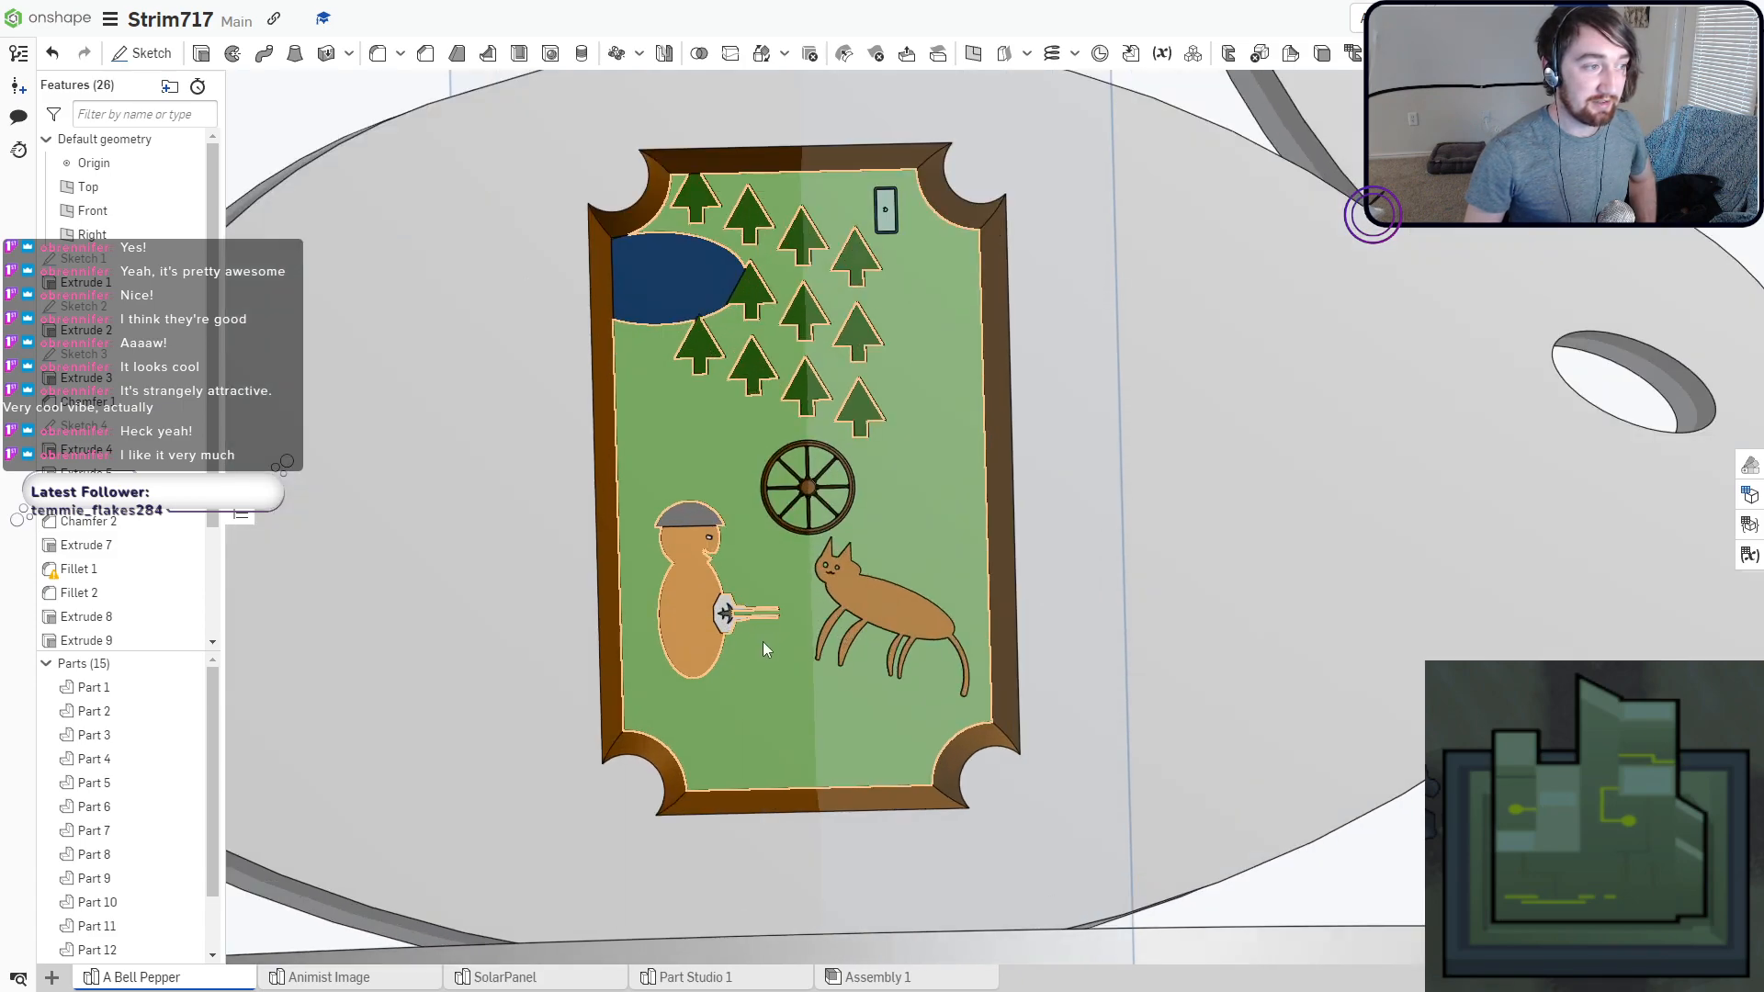
pyautogui.scroll(2, 767, 632)
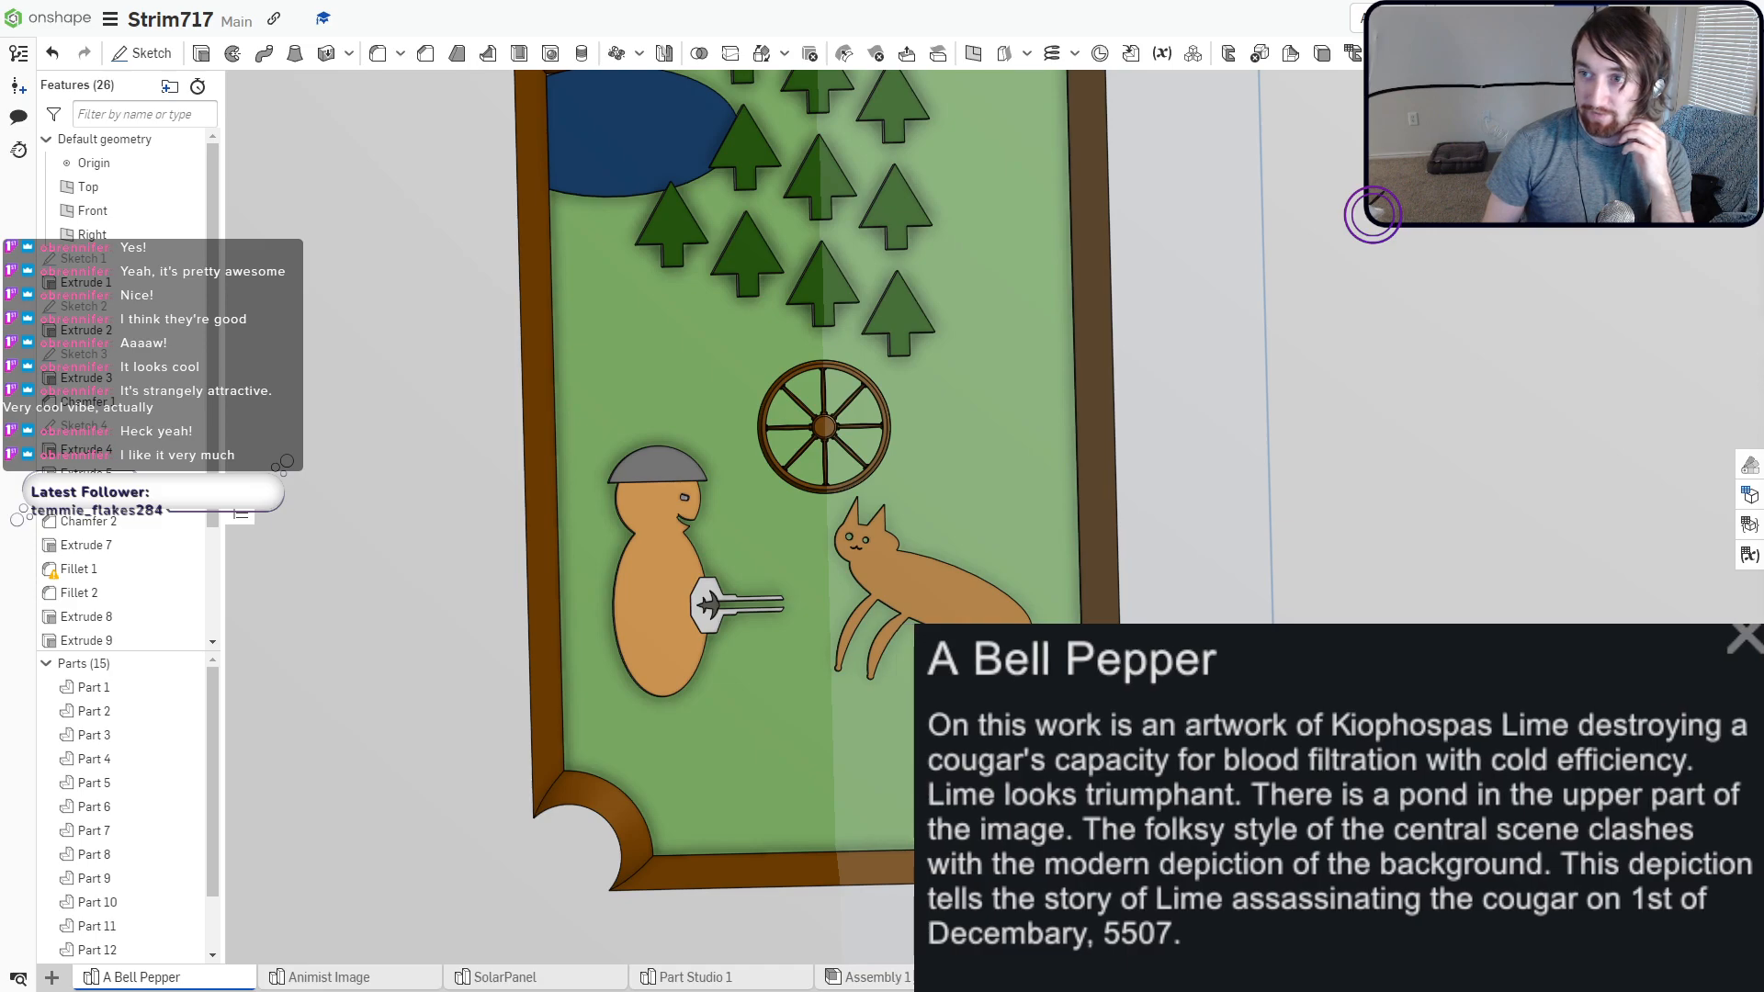
# Inspect the helmeted figure, the cougar, the pond and the trees of the framed scene up close.
pyautogui.scroll(-5, 1393, 461)
pyautogui.moveTo(1329, 463); pyautogui.dragTo(1018, 461, button='middle')
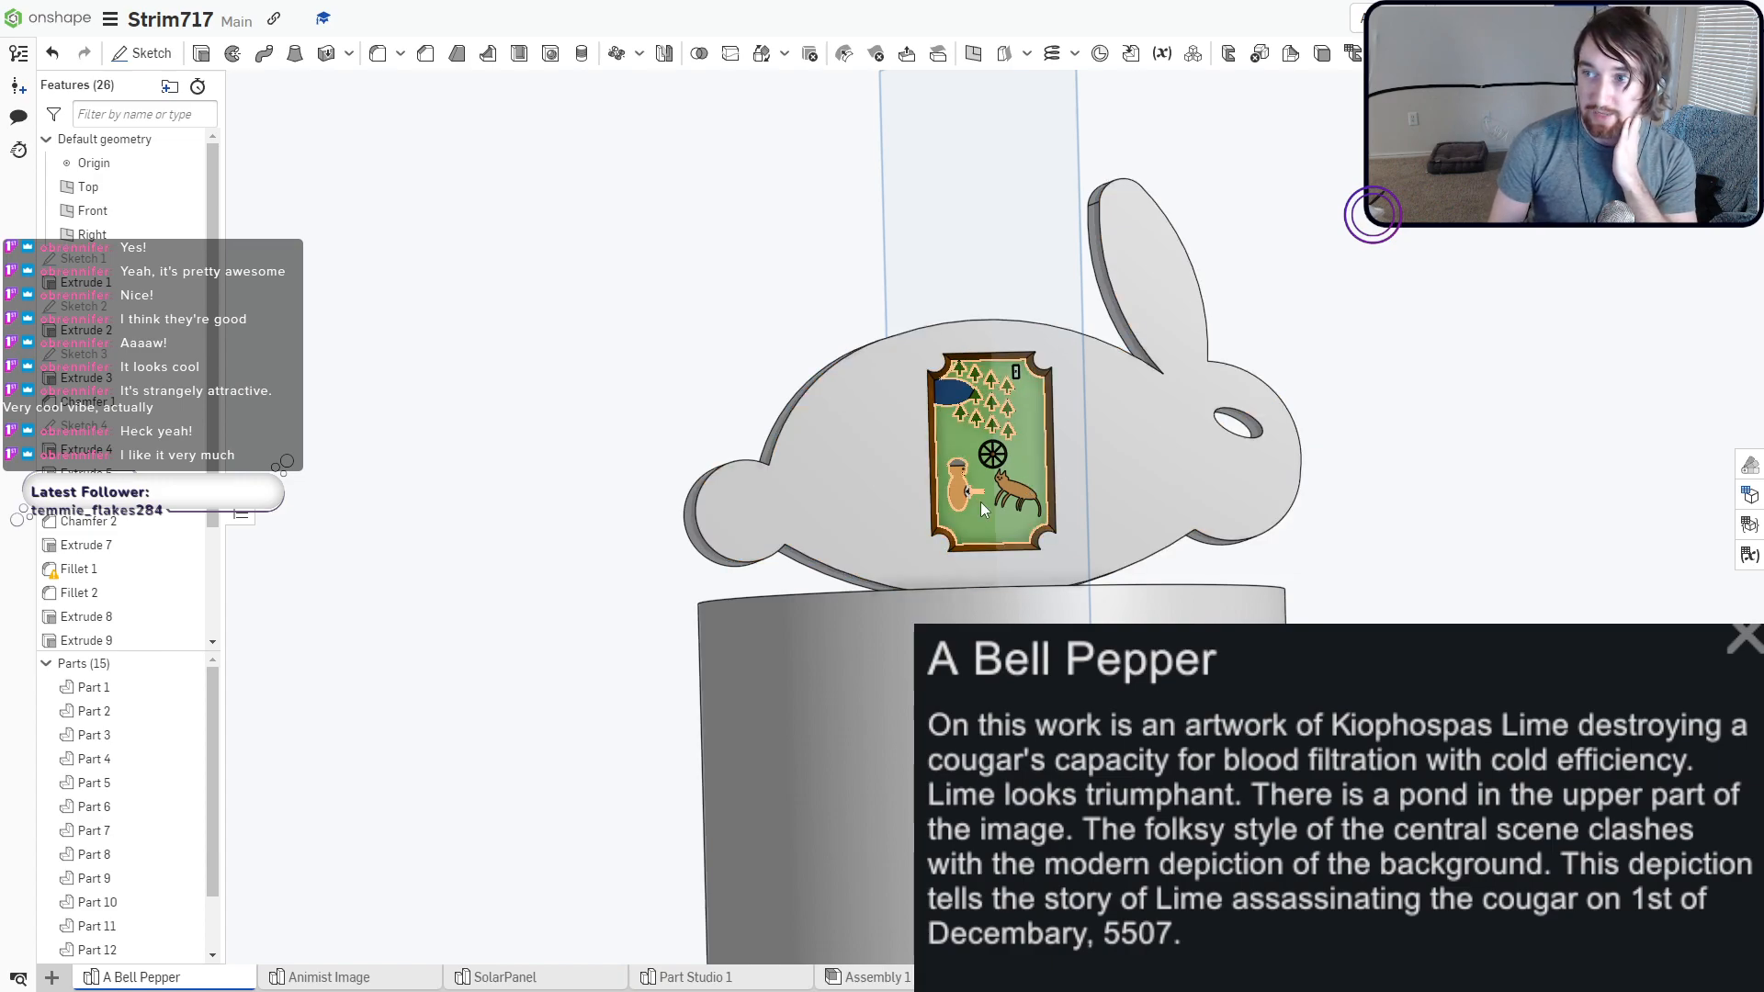
pyautogui.scroll(8, 1002, 509)
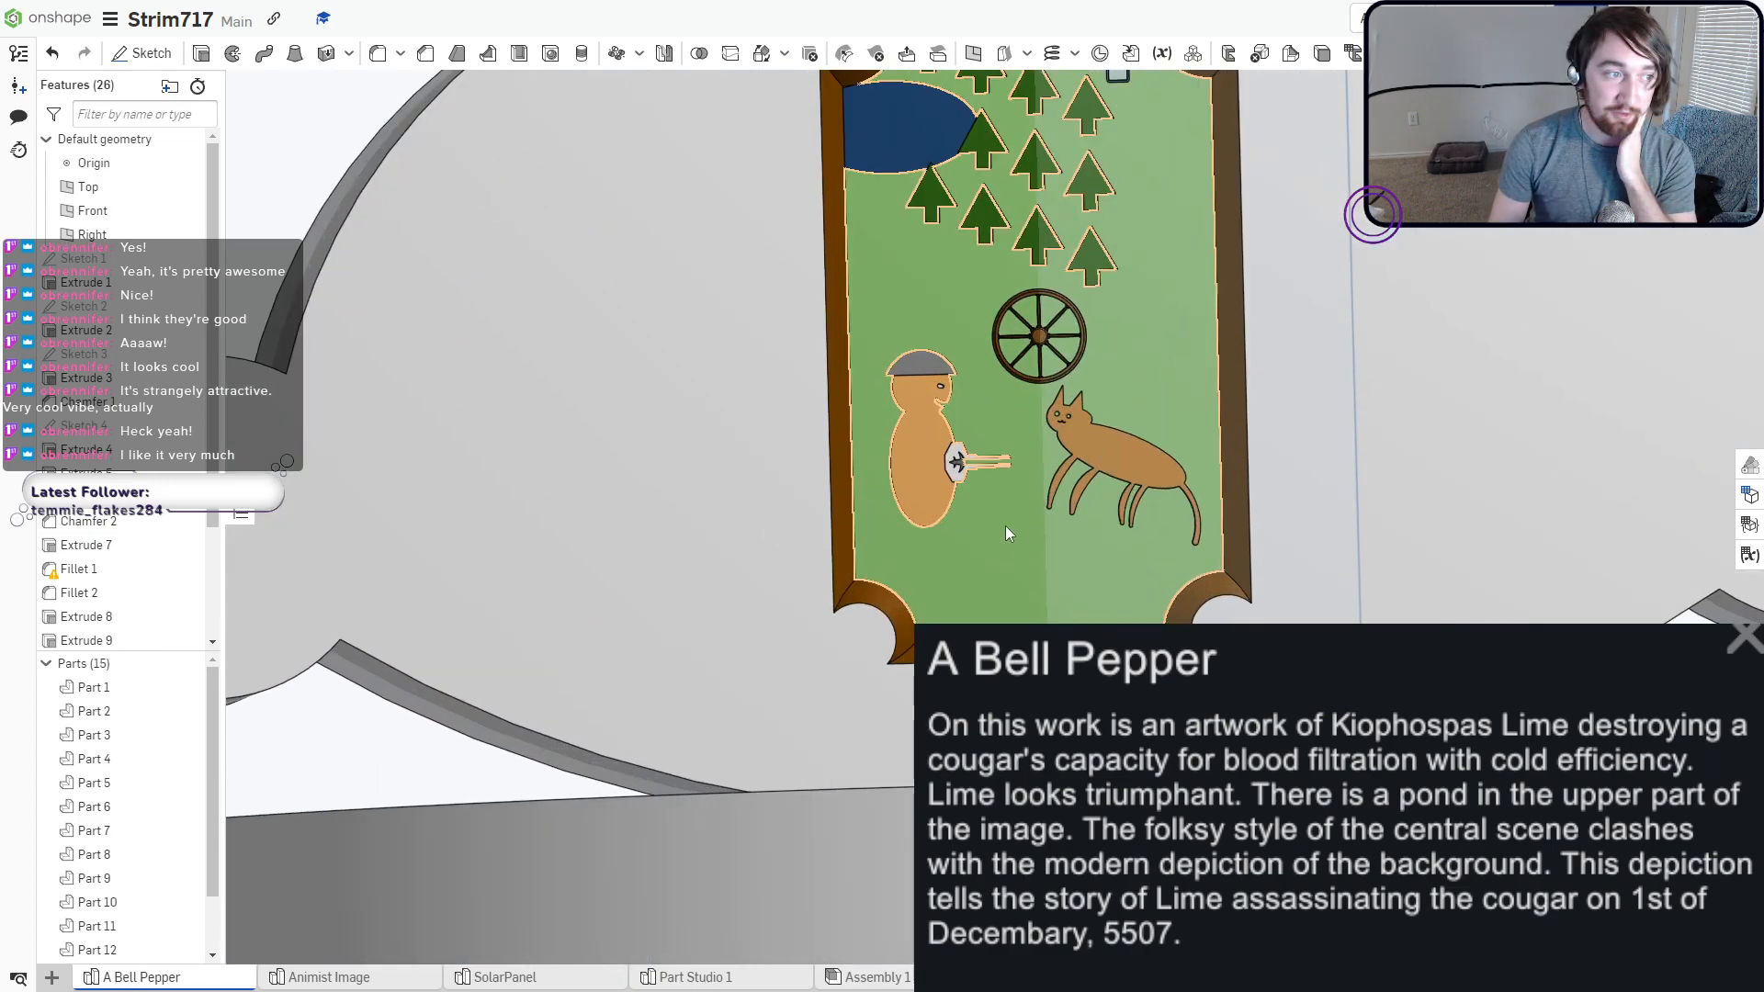
pyautogui.scroll(3, 1093, 441)
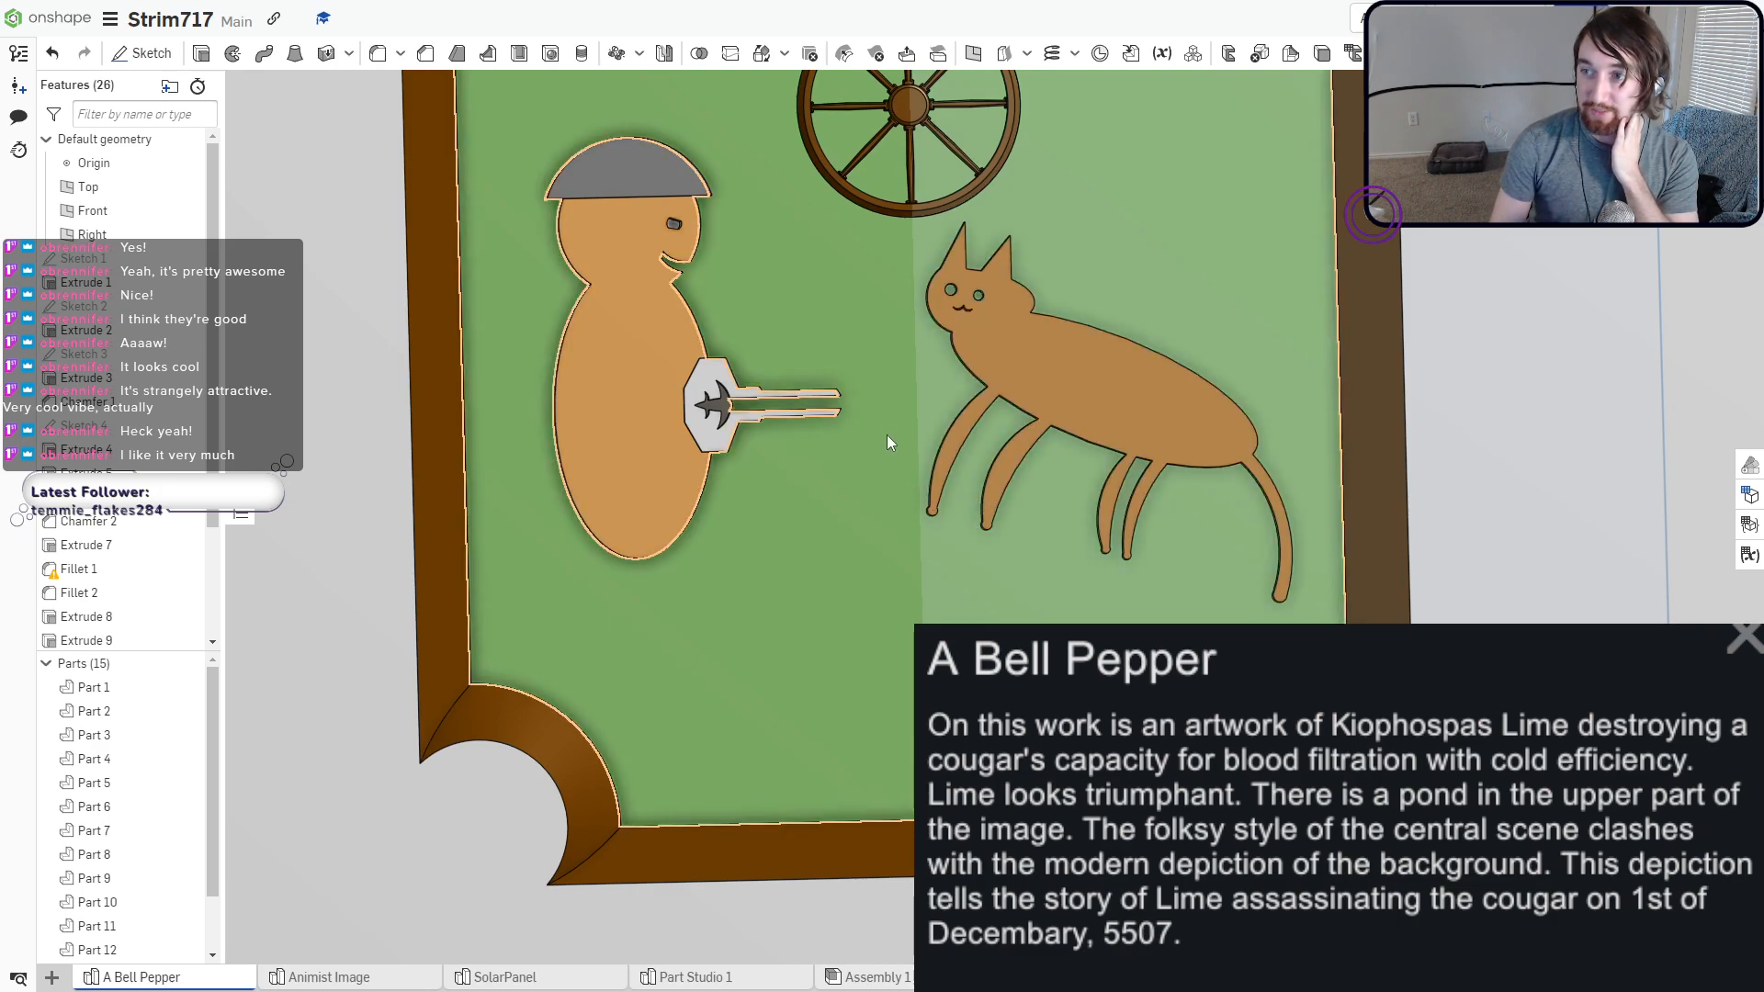
pyautogui.moveTo(880, 425); pyautogui.dragTo(1014, 648, button='middle')
pyautogui.moveTo(868, 528); pyautogui.dragTo(966, 733, button='middle')
pyautogui.moveTo(838, 336); pyautogui.dragTo(901, 583, button='middle')
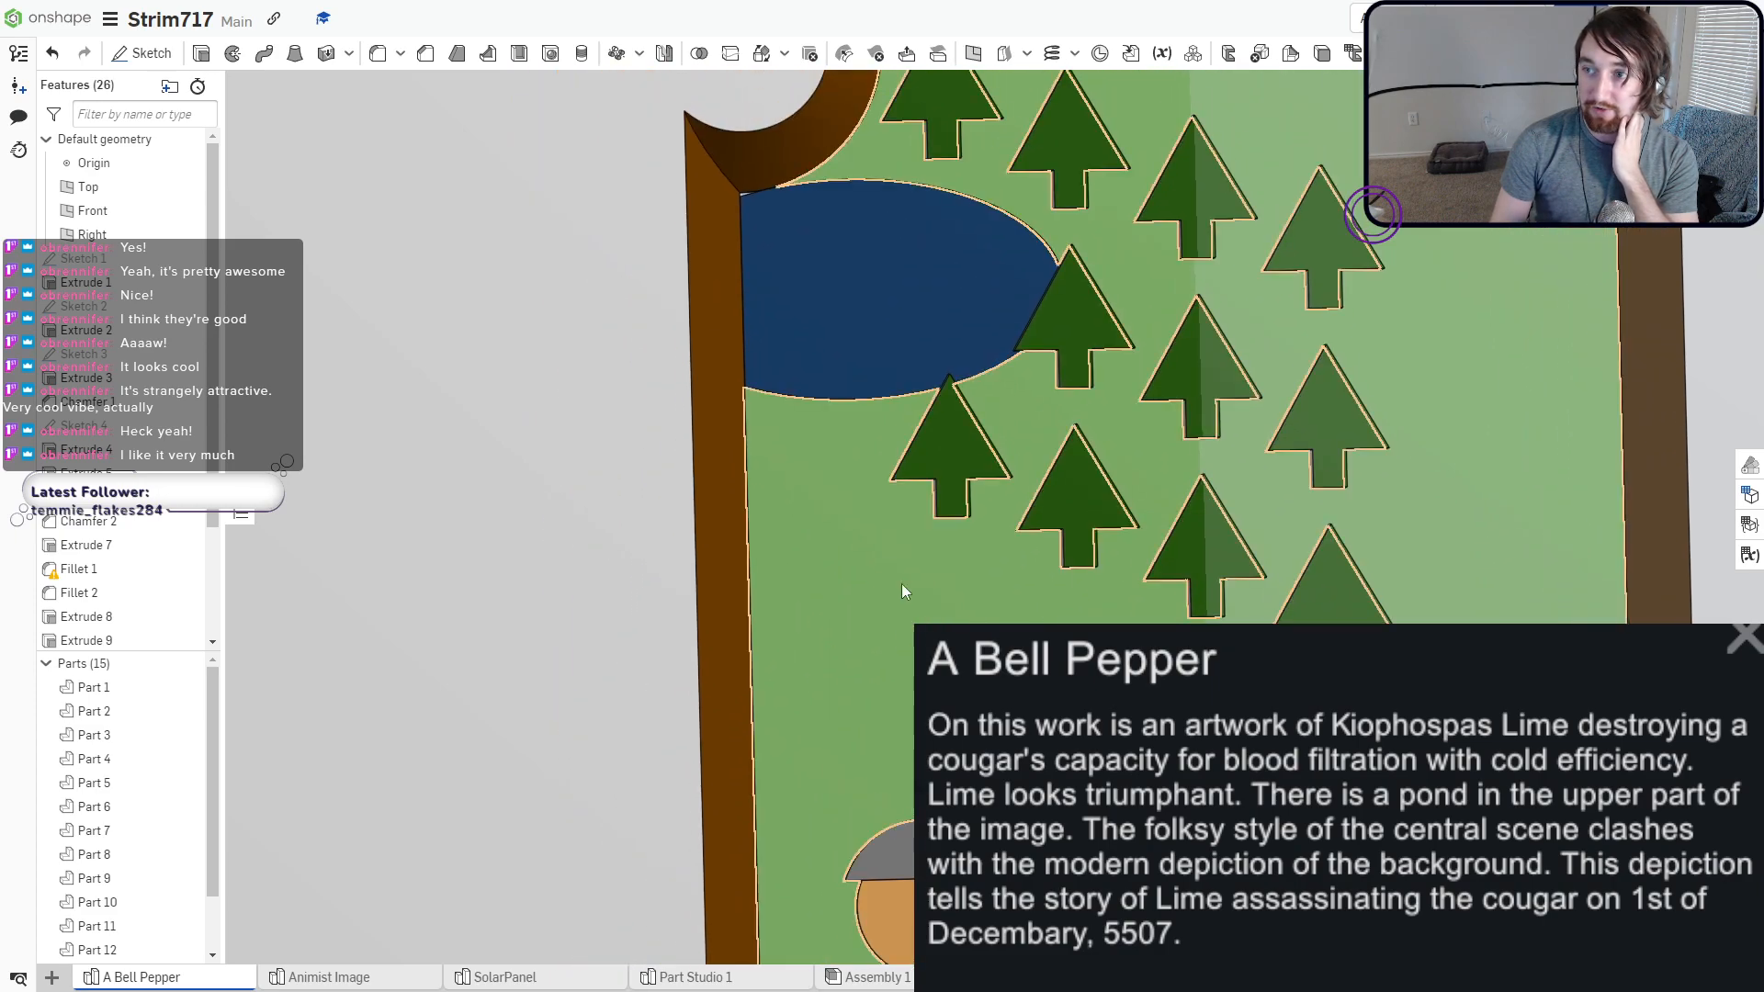
pyautogui.moveTo(845, 429); pyautogui.dragTo(876, 553, button='middle')
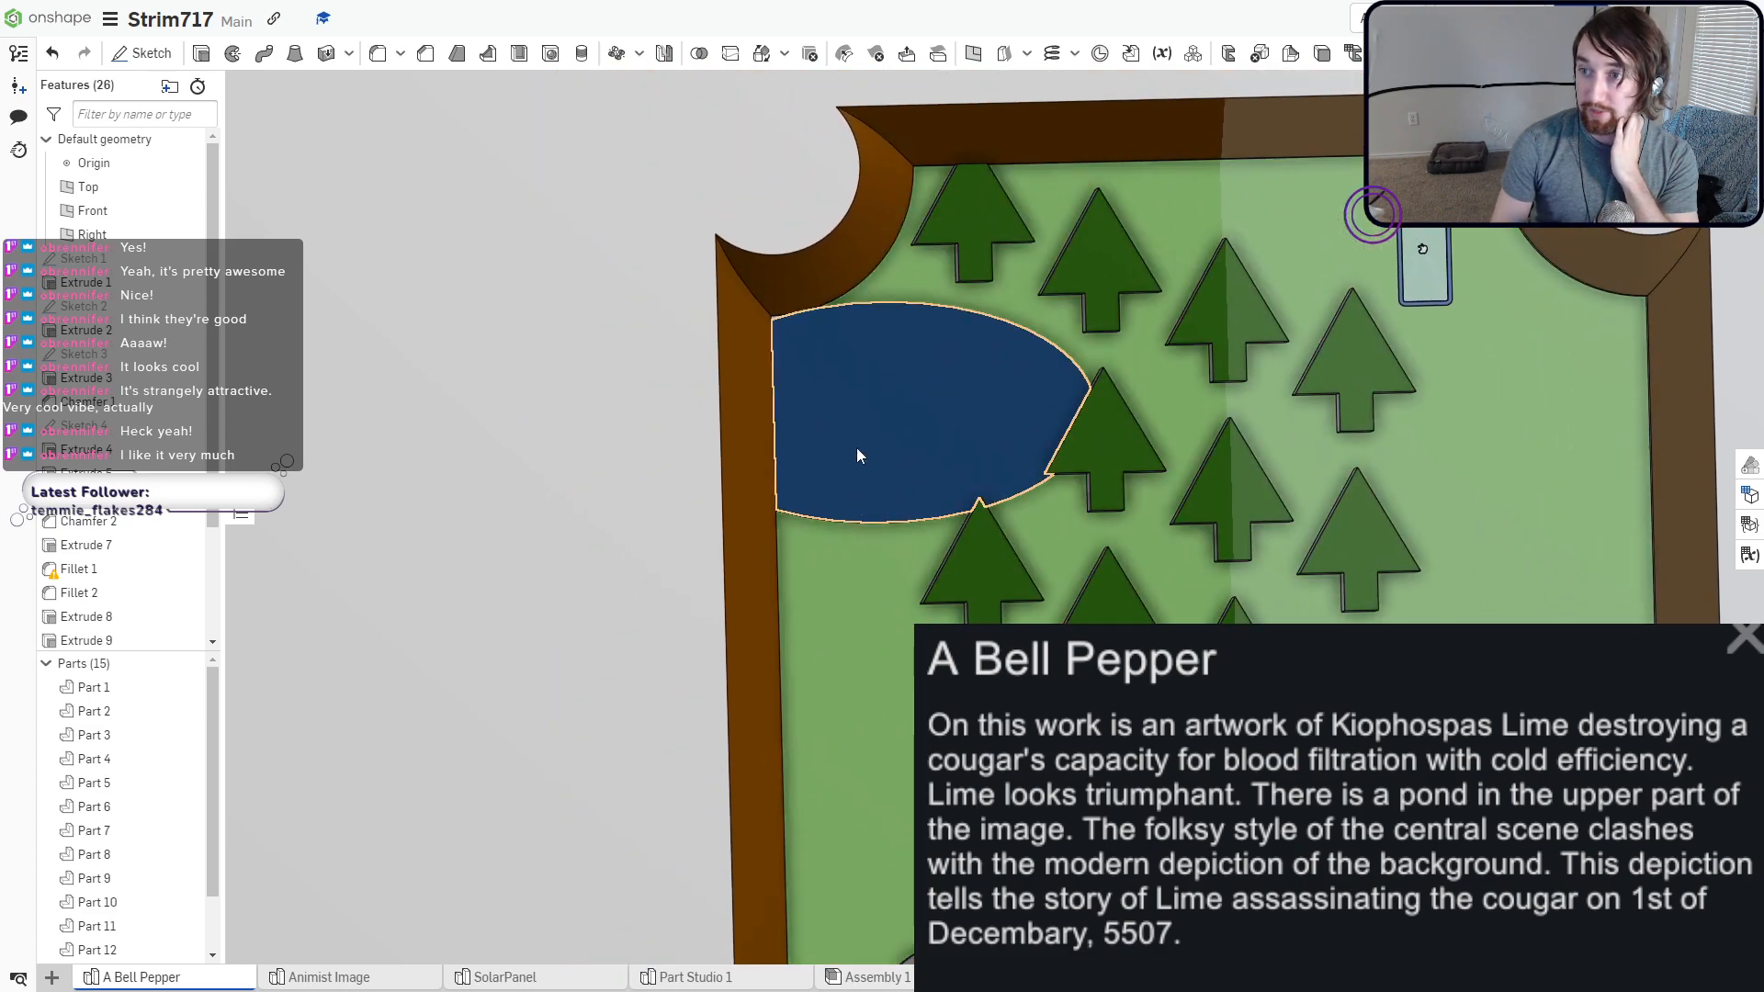
pyautogui.moveTo(869, 445); pyautogui.dragTo(606, 288, button='middle')
pyautogui.moveTo(690, 454); pyautogui.dragTo(661, 570, button='middle')
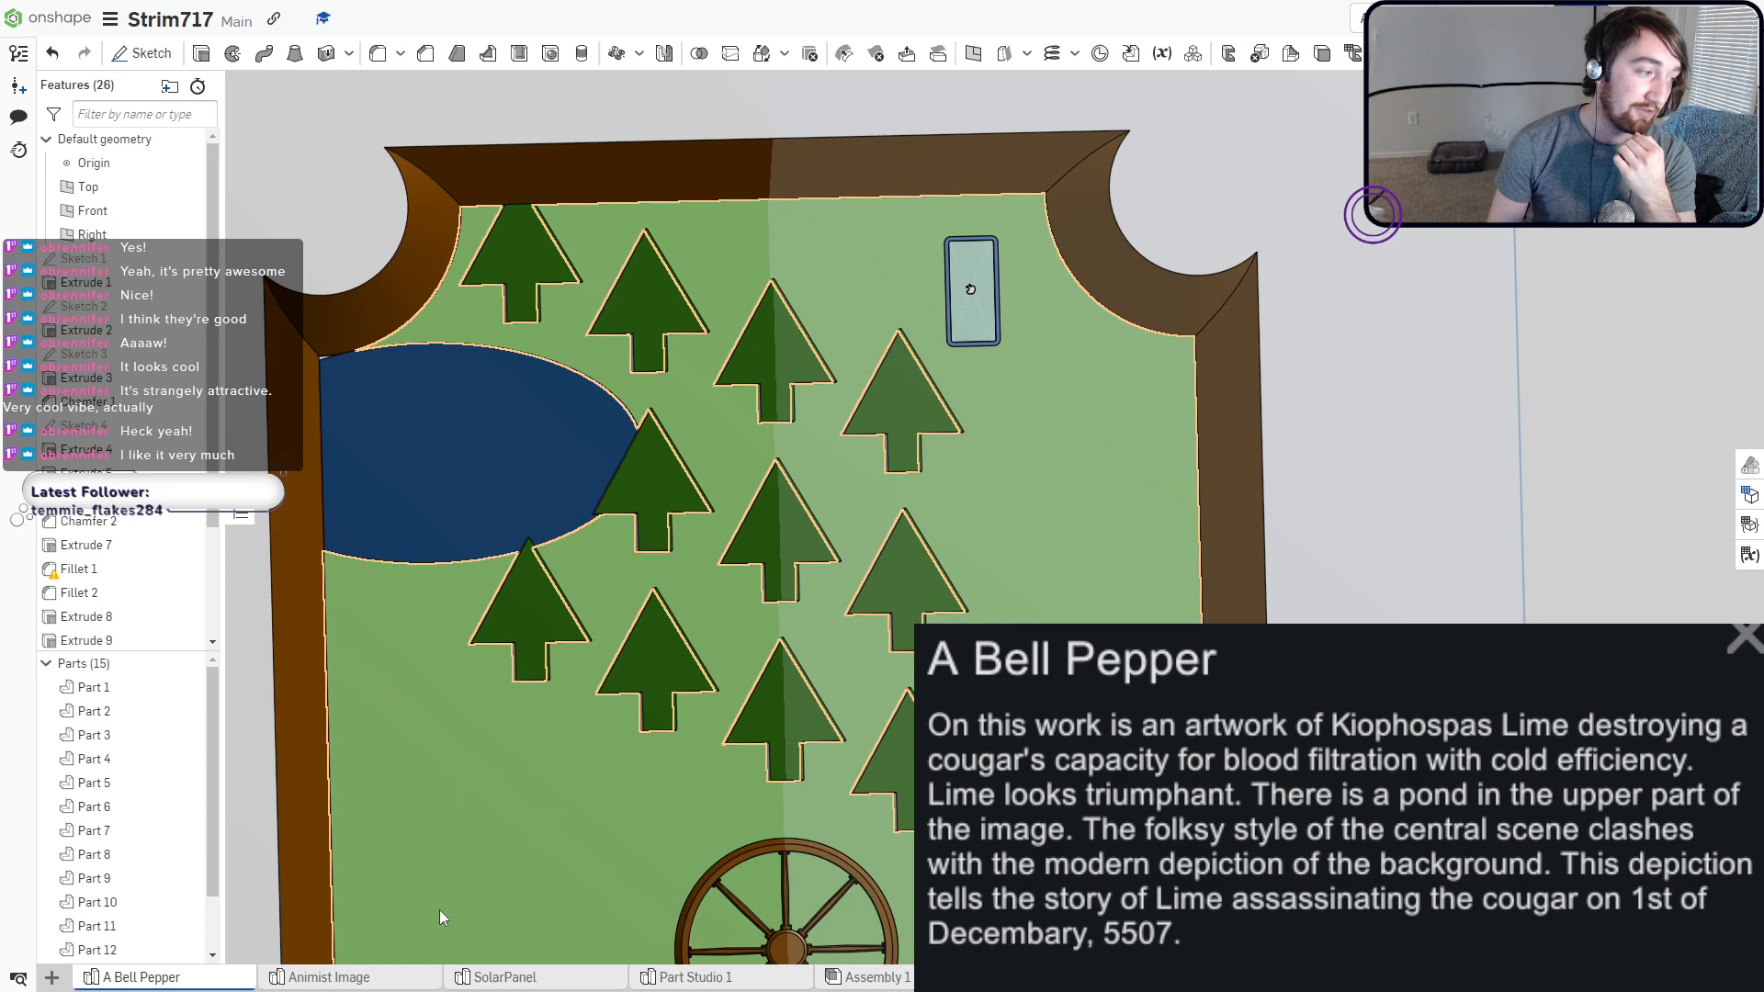
# Open the Animist Image part studio and examine the purple cape and the figure carved beside it on the sculpture's side.
pyautogui.click(371, 977)
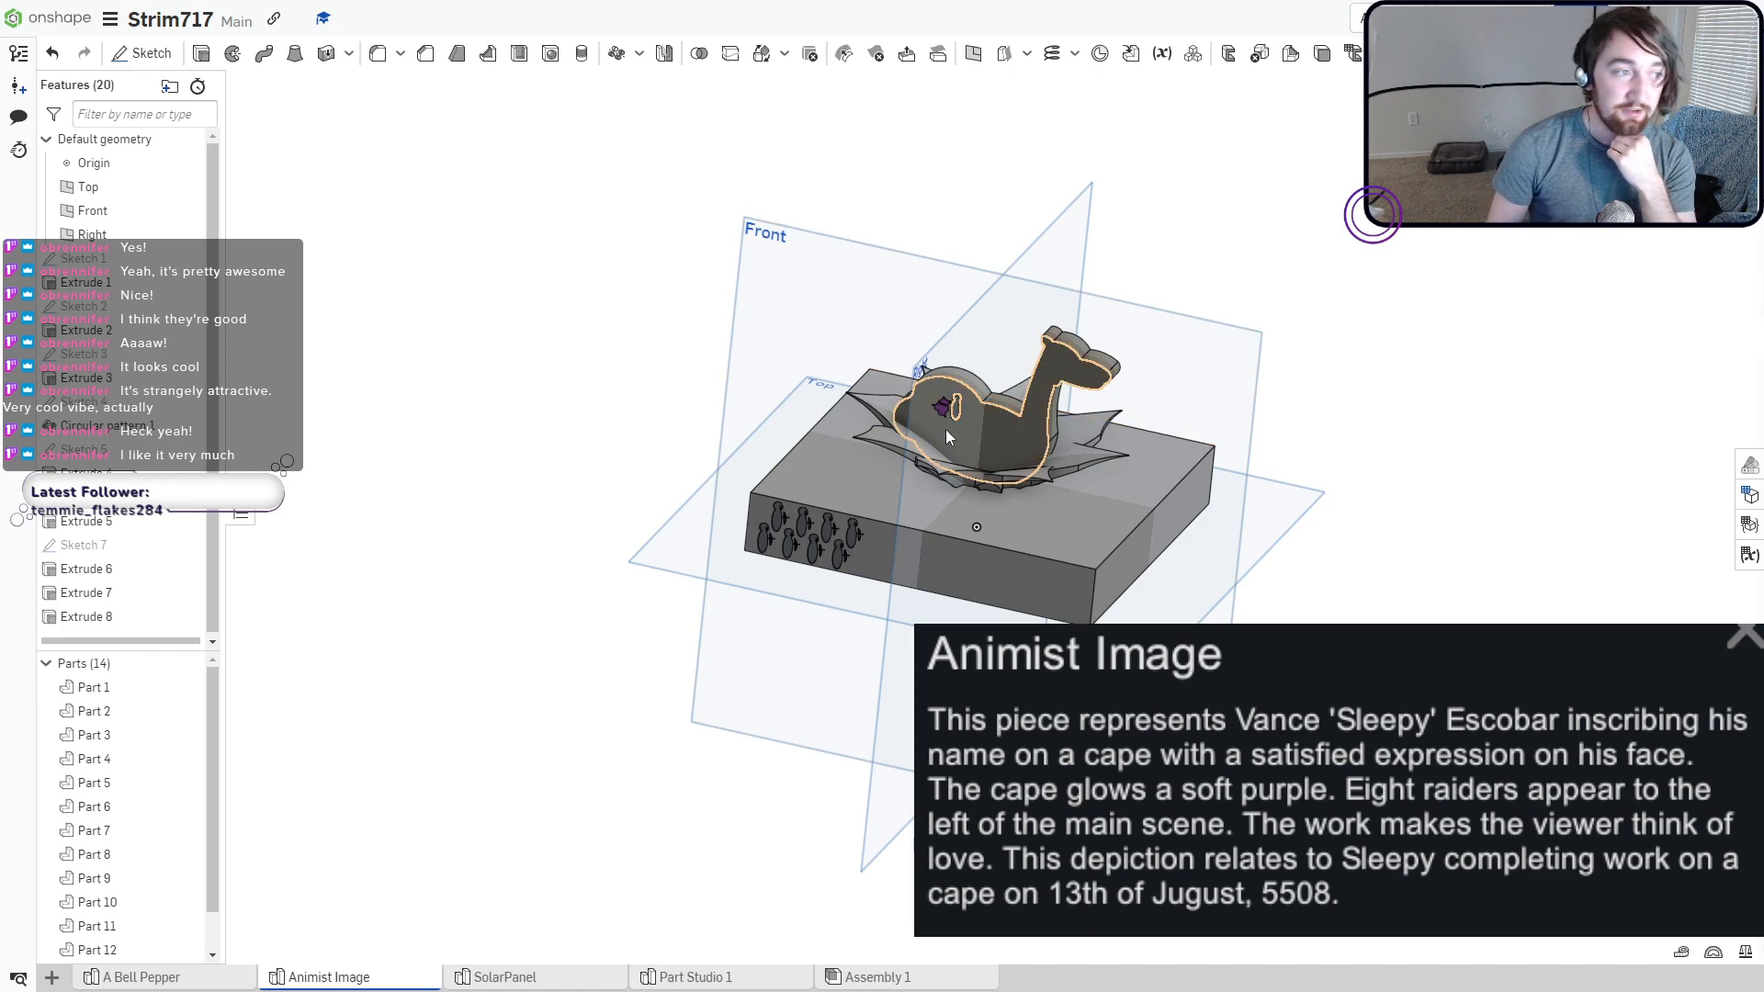
pyautogui.scroll(3, 956, 376)
pyautogui.scroll(3, 980, 416)
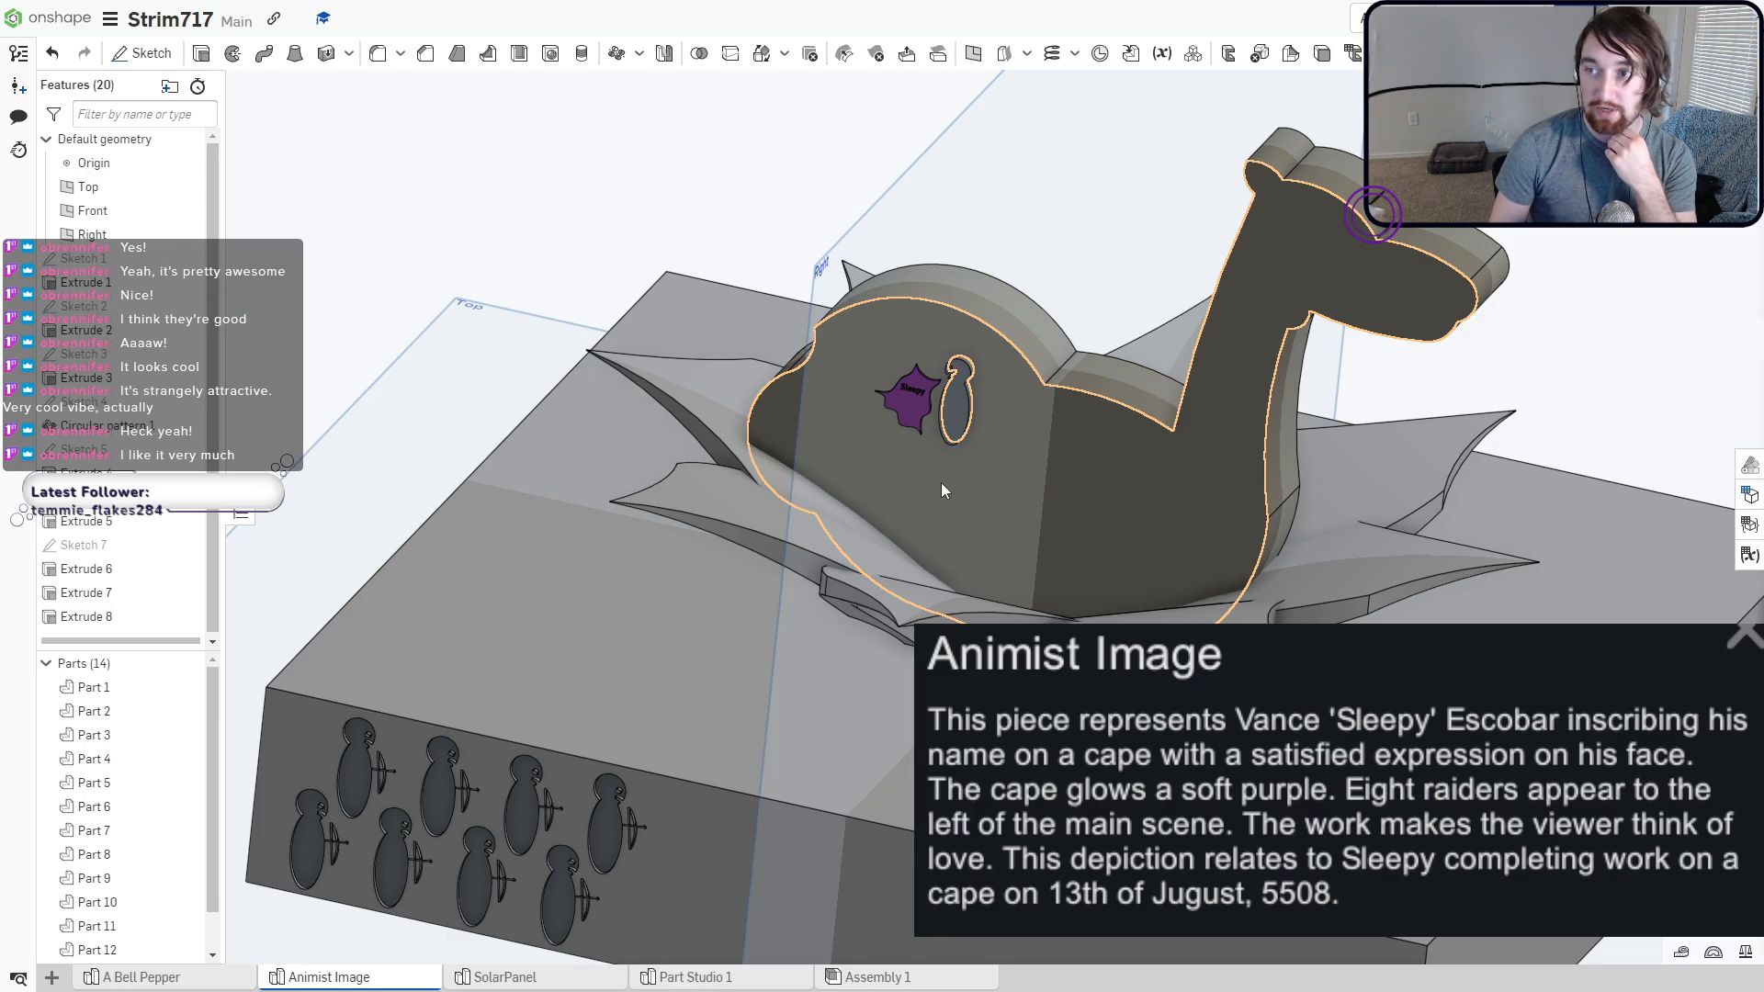
pyautogui.scroll(6, 955, 455)
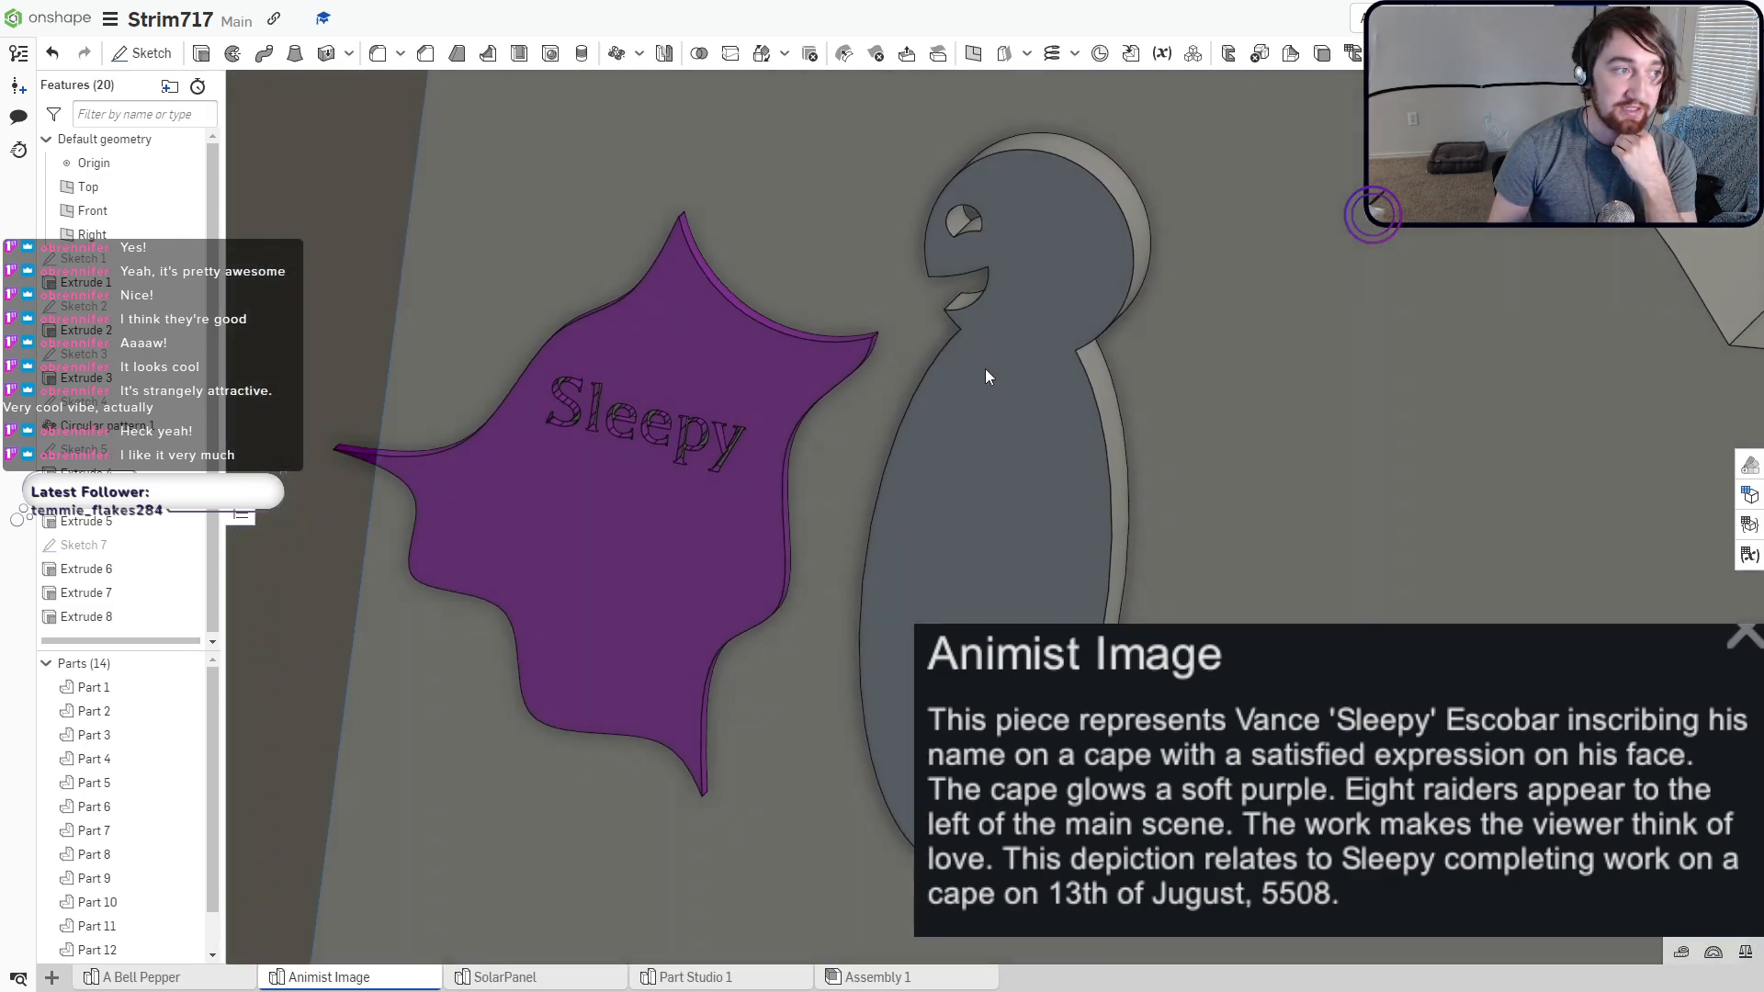
pyautogui.moveTo(985, 367)
pyautogui.mouseDown(button='right')
pyautogui.moveTo(1001, 346)
pyautogui.moveTo(983, 362)
pyautogui.mouseUp(button='right')
pyautogui.scroll(-1, 981, 408)
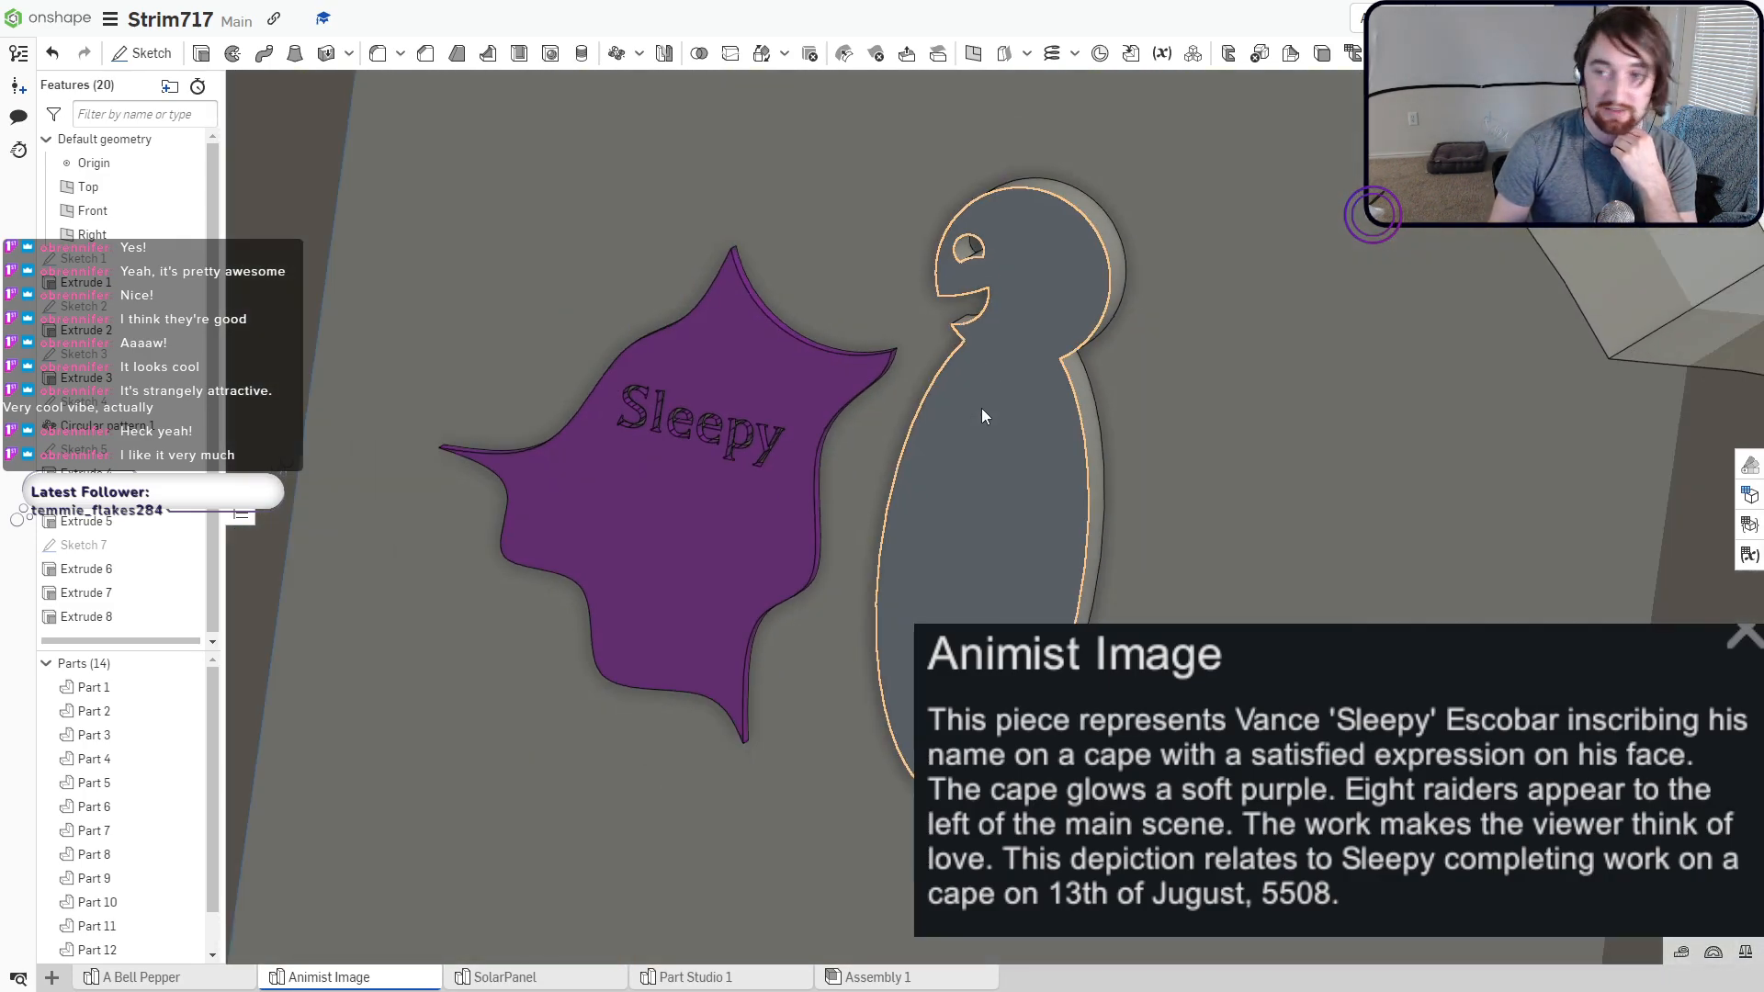
# Inspect the figures with bows carved into the base's front face, and fit the whole sculpture in view.
pyautogui.scroll(-5, 967, 498)
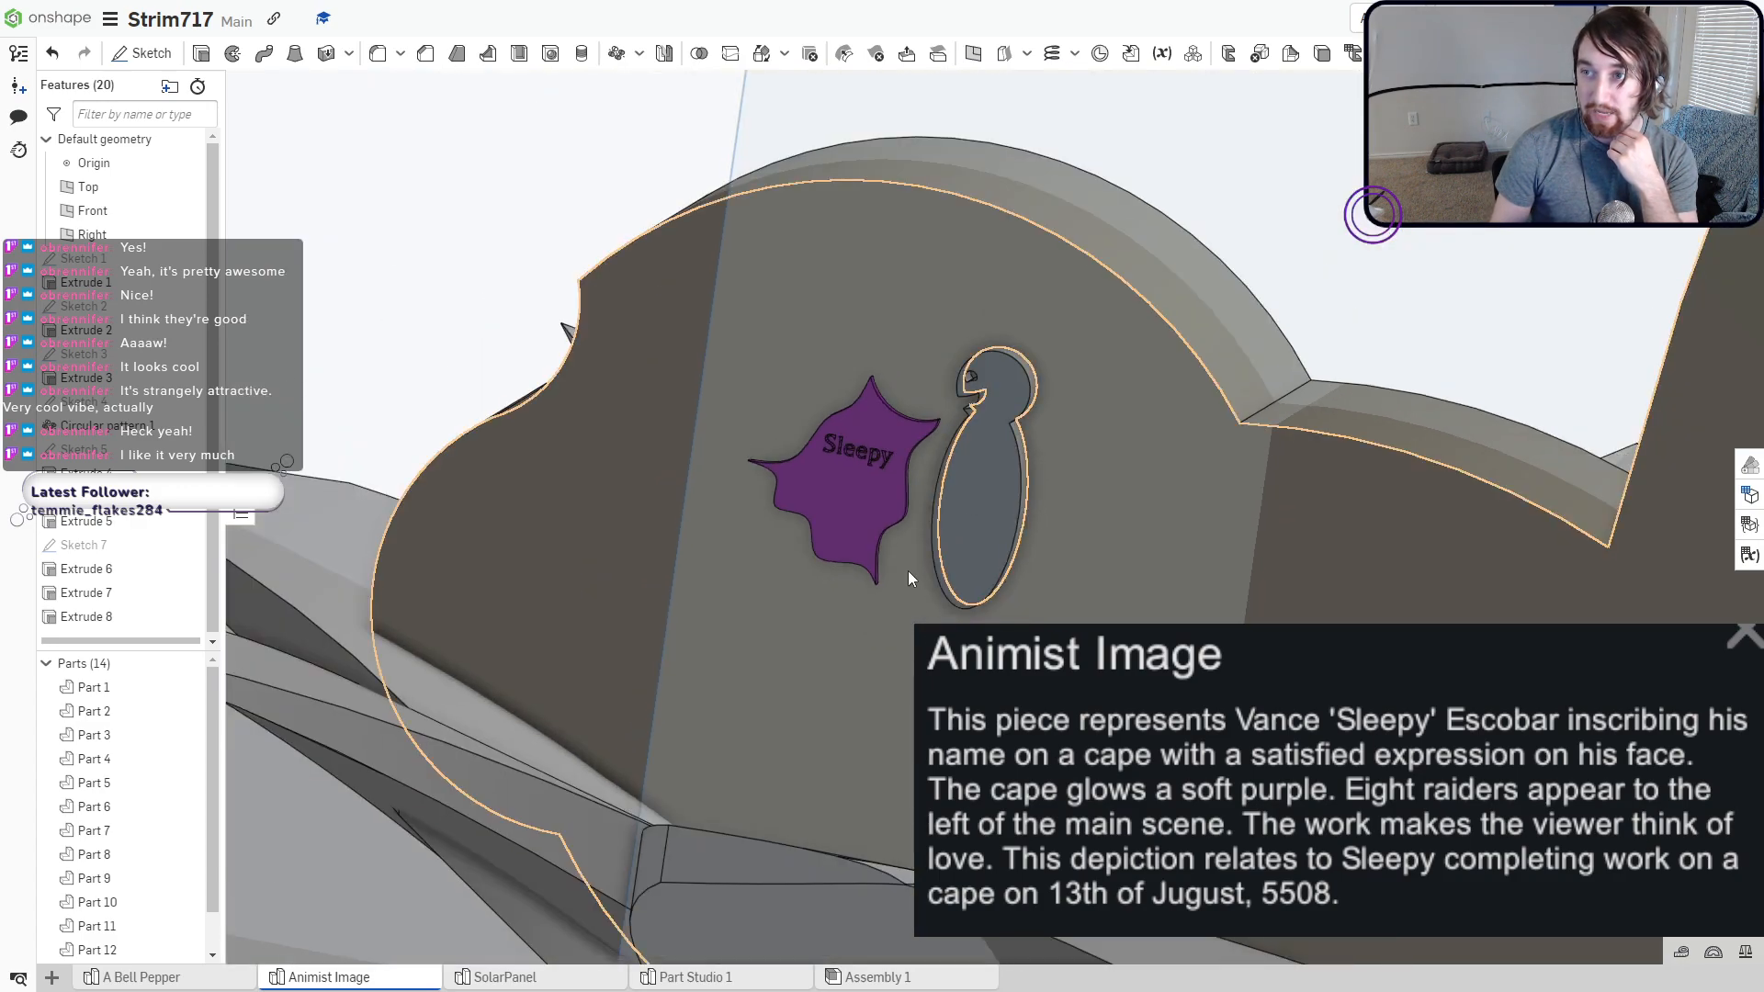
pyautogui.moveTo(907, 571); pyautogui.dragTo(887, 459, button='right')
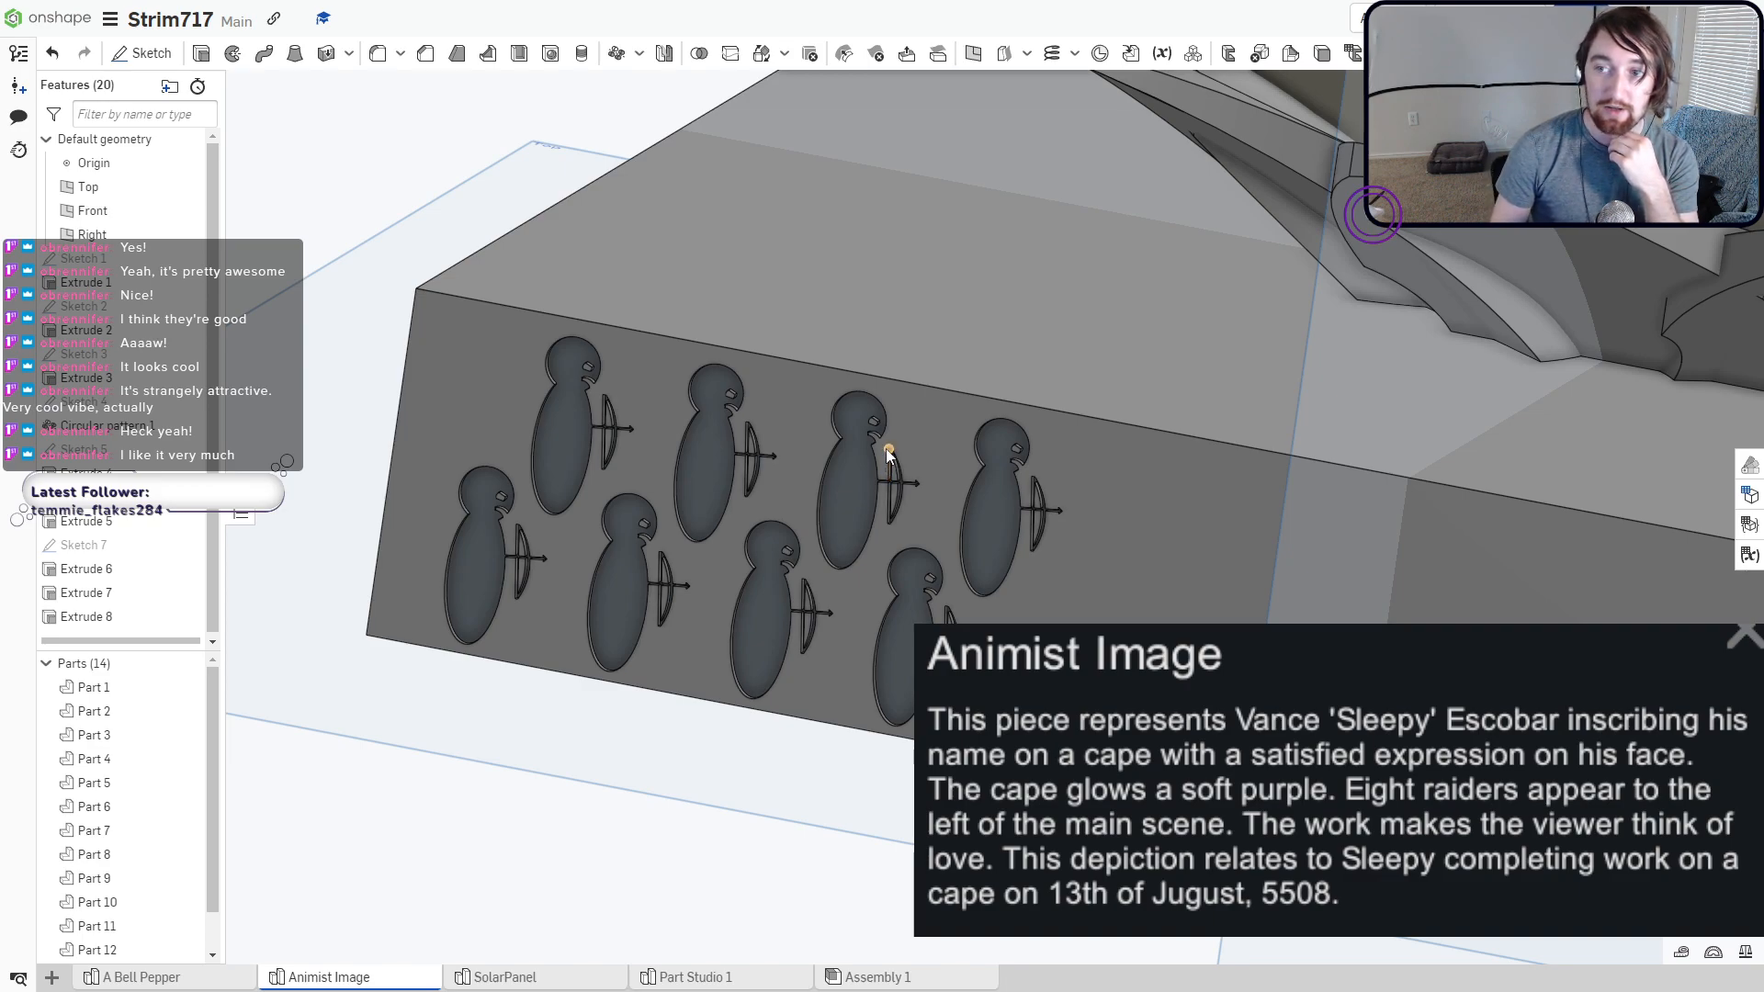
pyautogui.press('f')
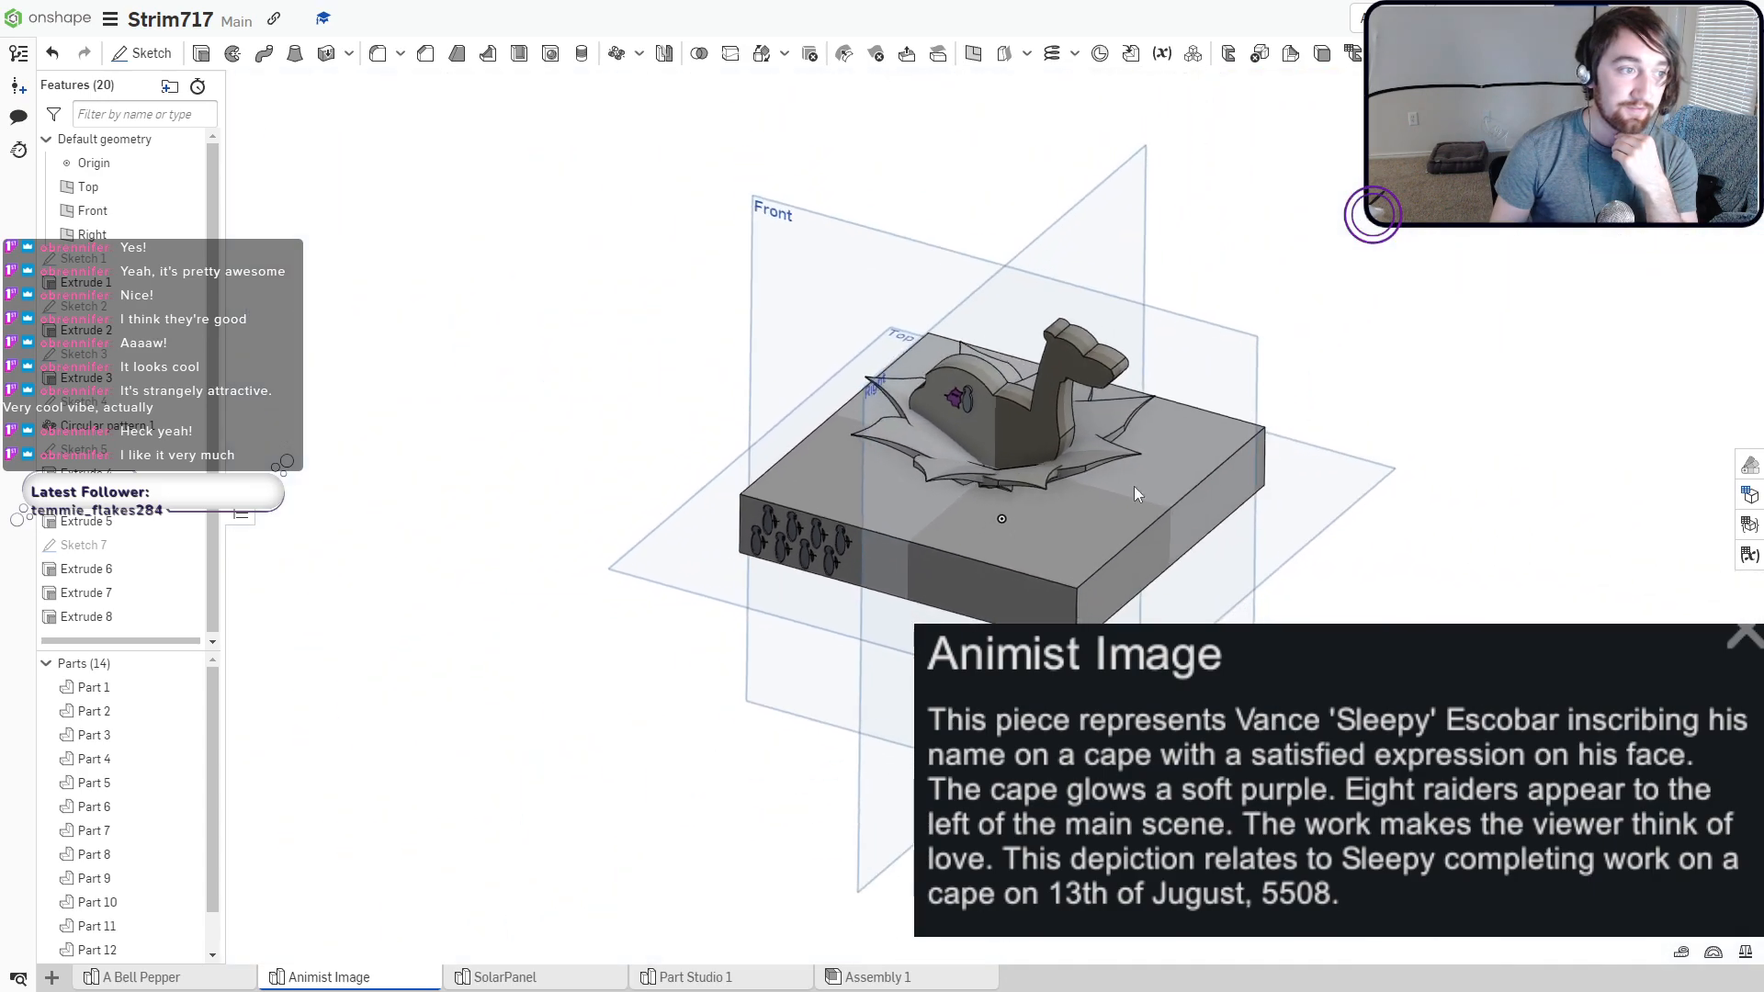
# Open the SolarPanel part studio and view the twin panels and their support frame from the front and above.
pyautogui.click(504, 978)
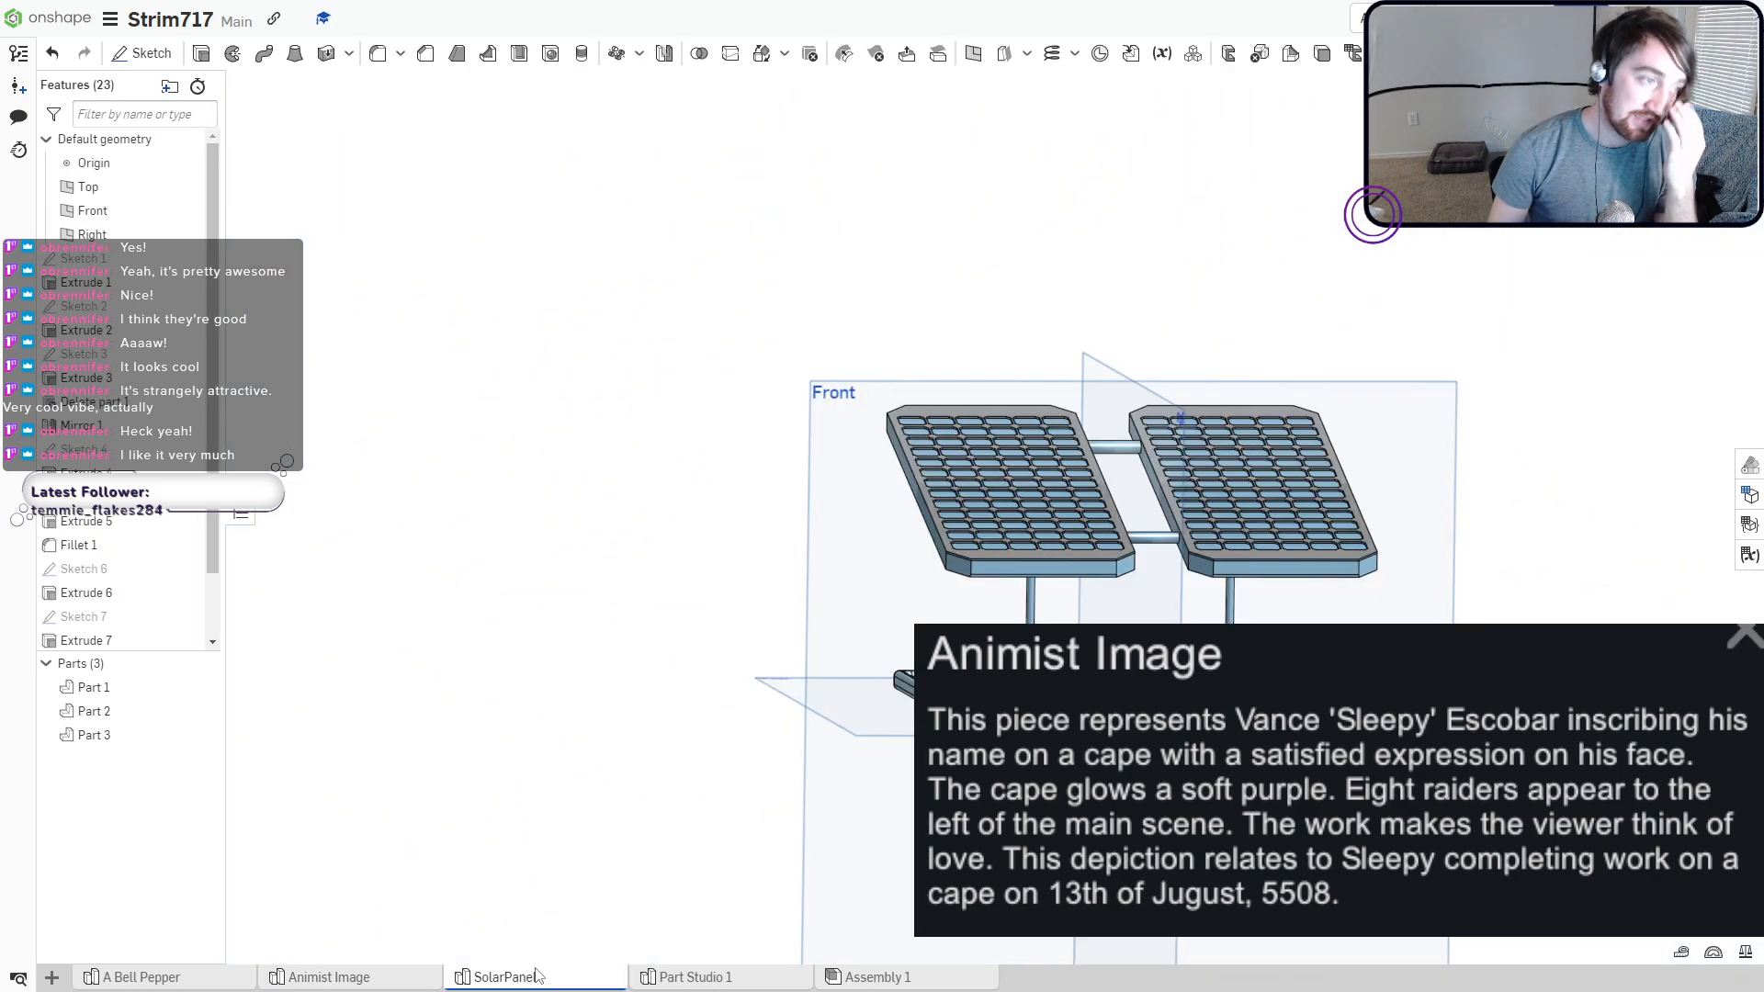
pyautogui.moveTo(905, 740); pyautogui.dragTo(616, 507, button='middle')
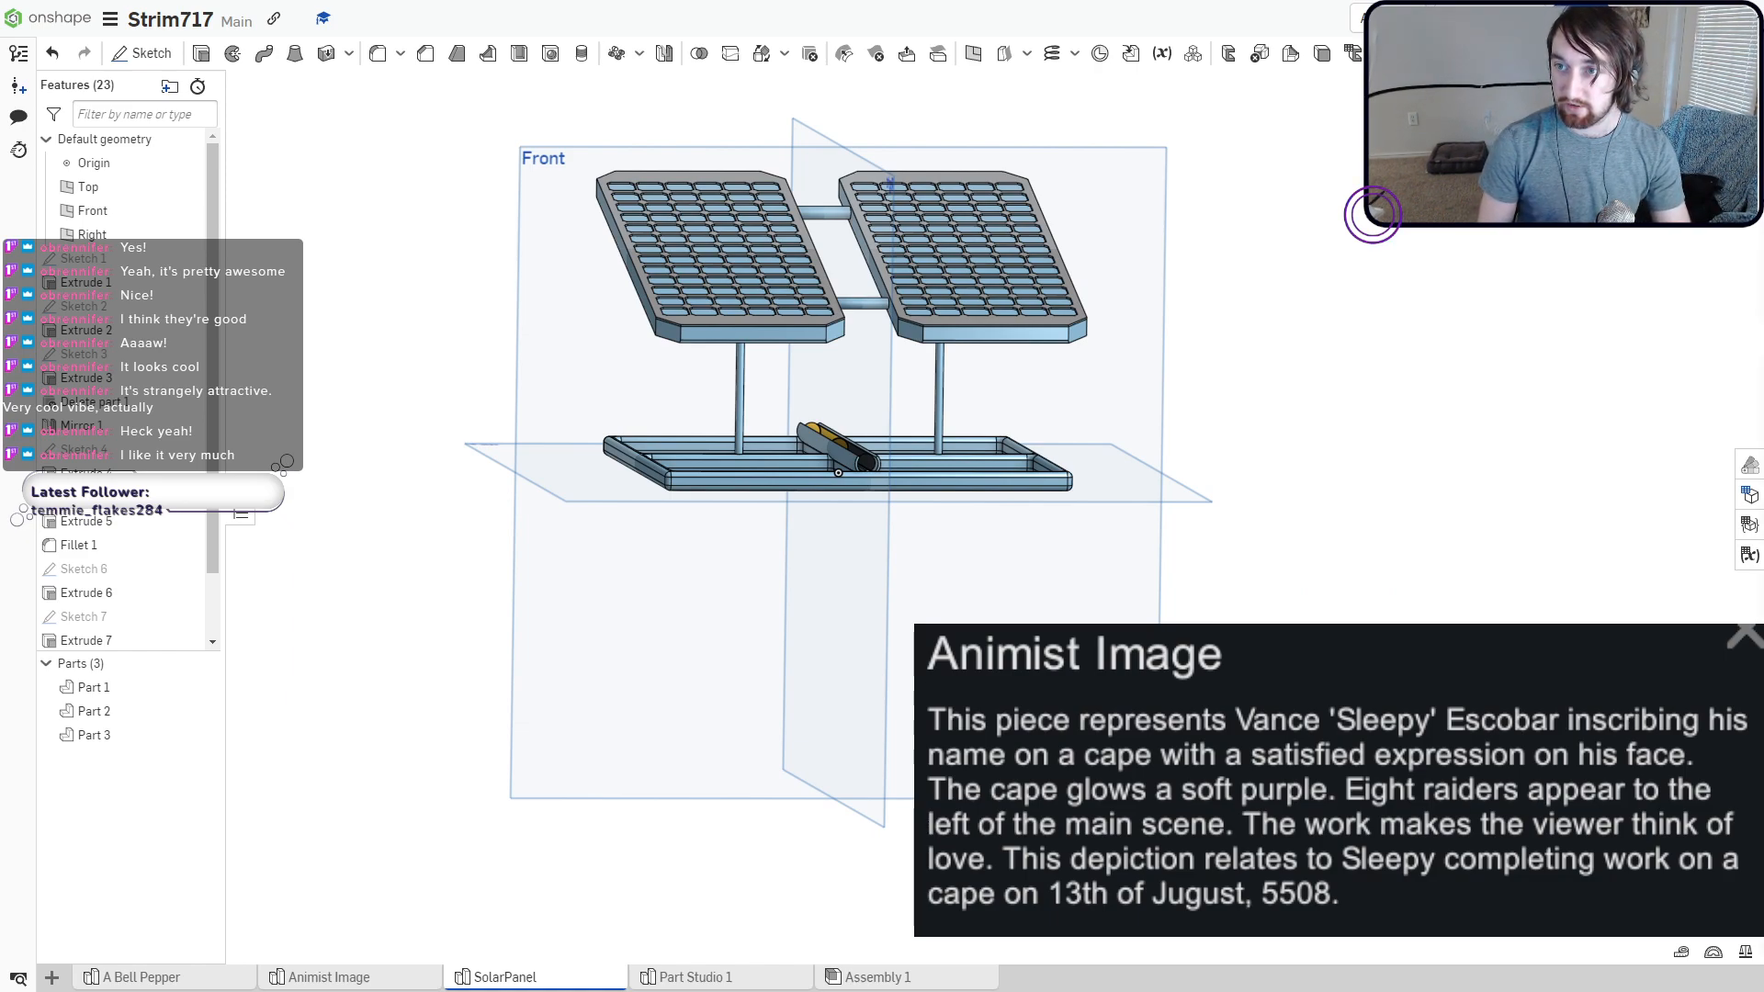
pyautogui.moveTo(1240, 326); pyautogui.dragTo(1107, 555, button='right')
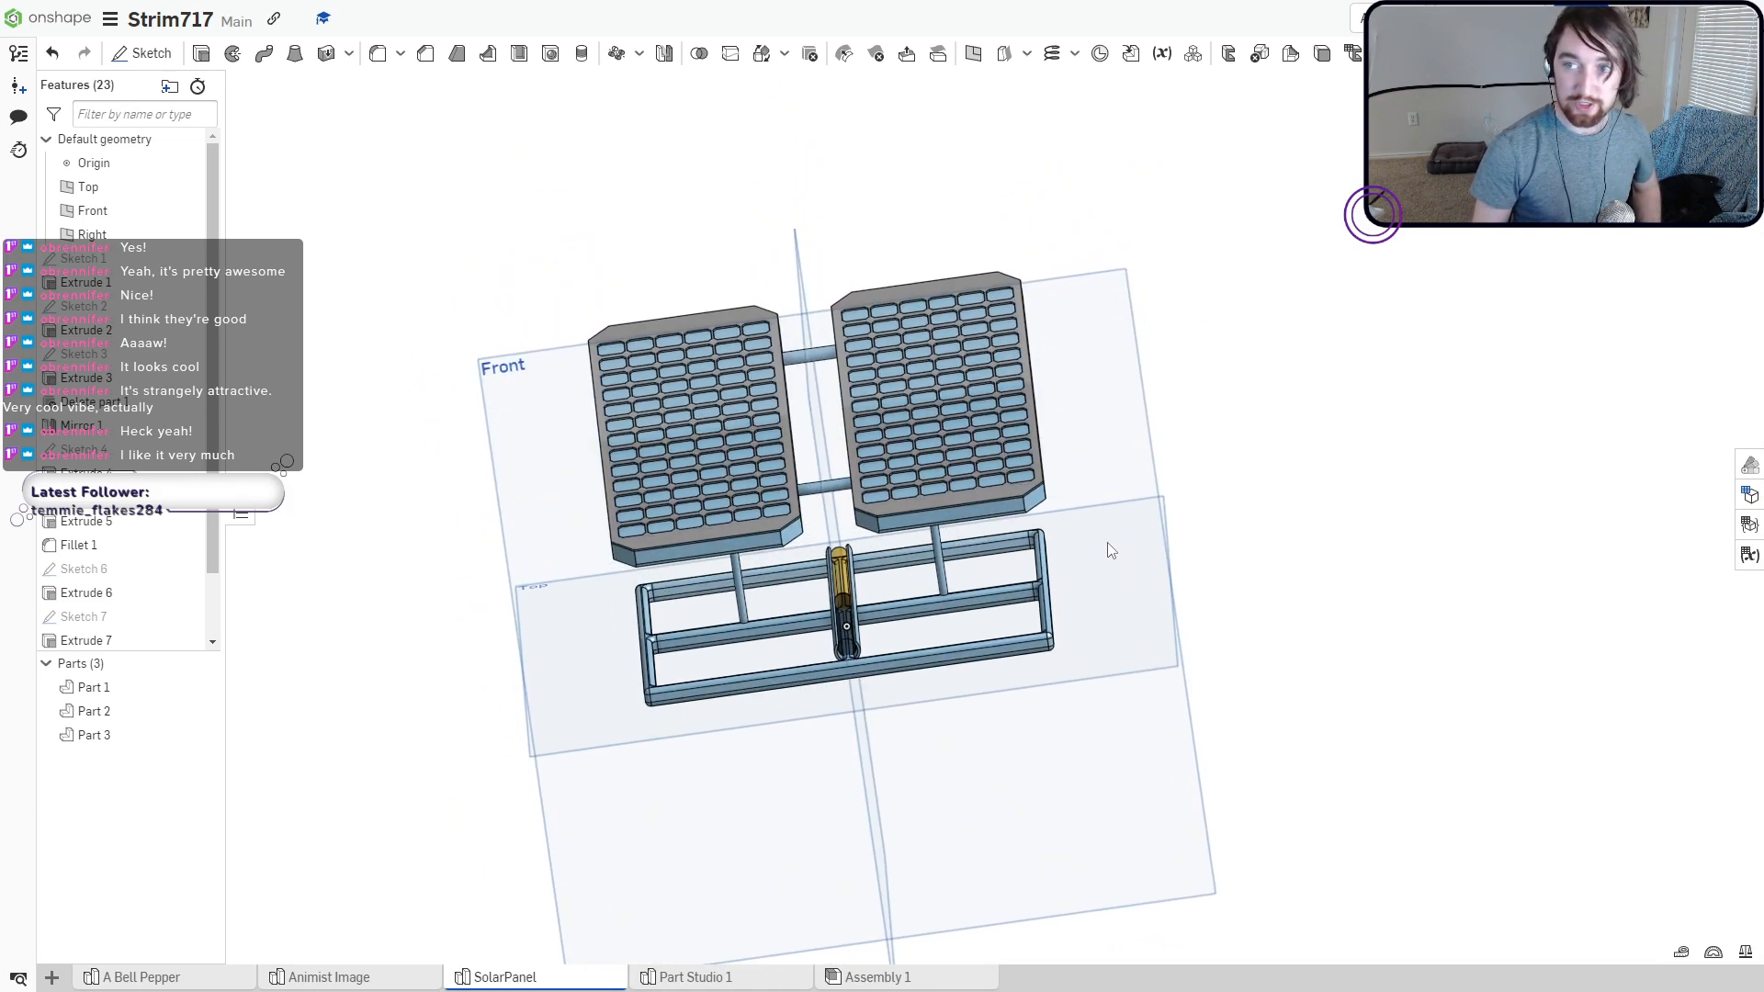
# Open Part Studio 1, preview the green block building shaded without edges, and restore the Shaded display.
pyautogui.click(693, 978)
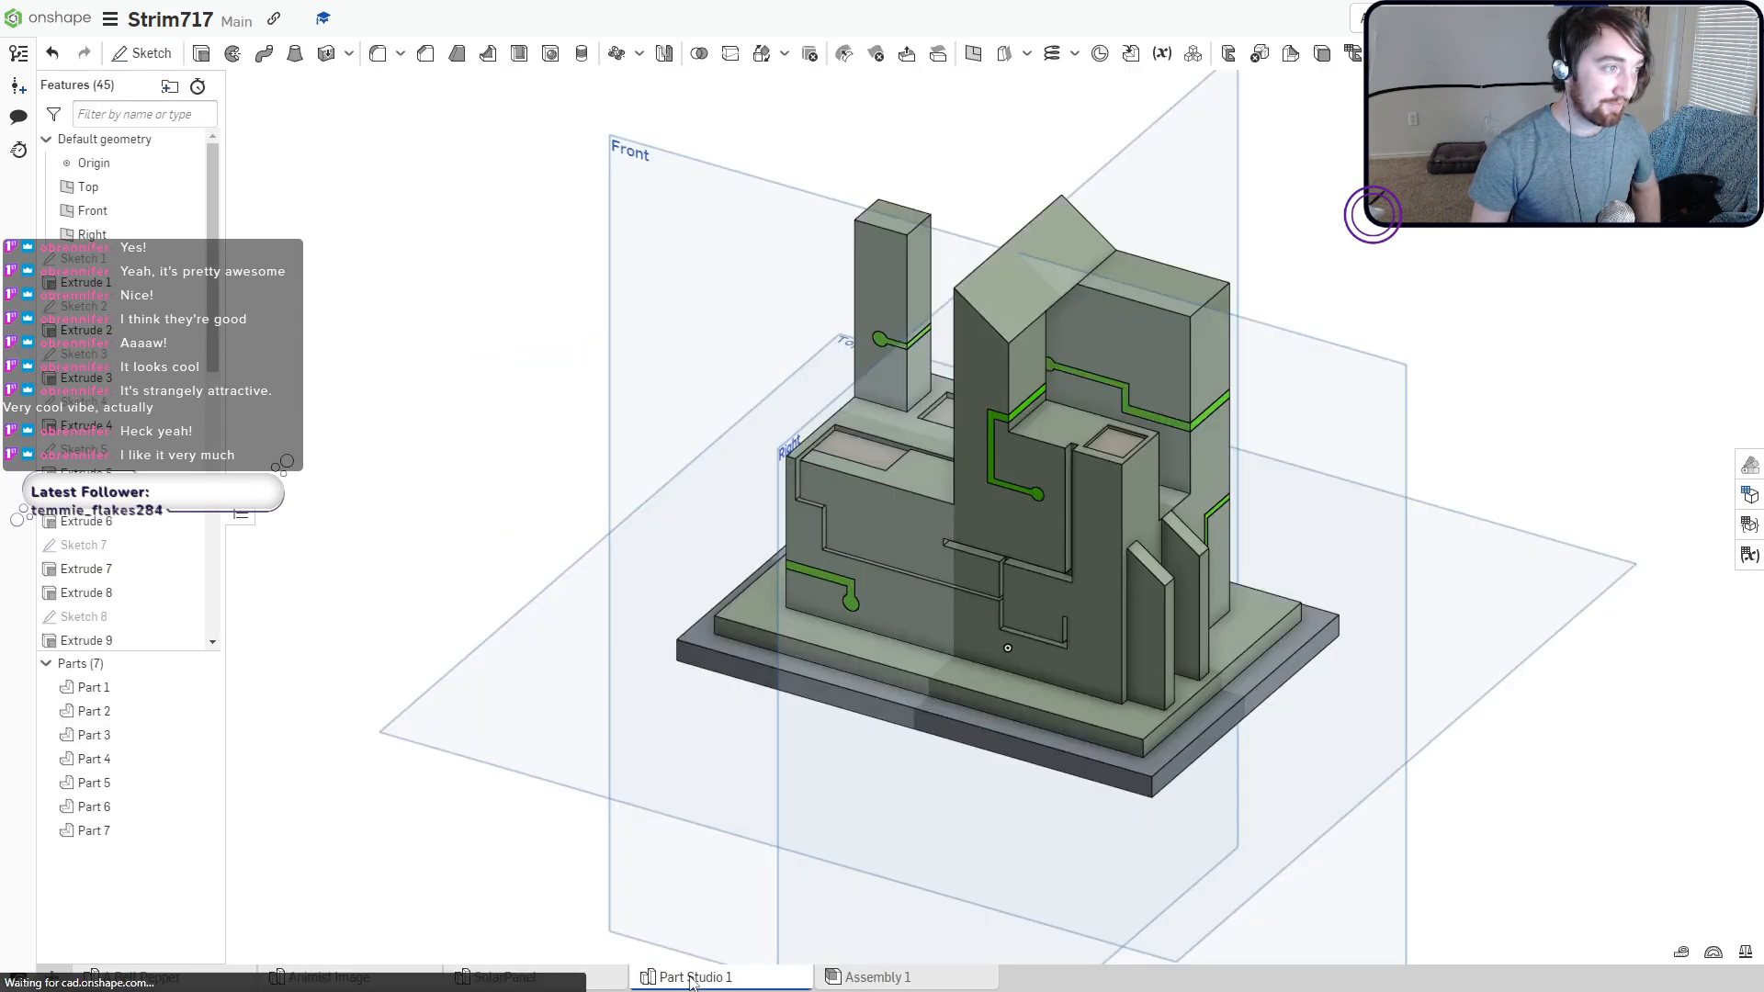
pyautogui.moveTo(831, 783)
pyautogui.mouseDown(button='right')
pyautogui.moveTo(842, 744)
pyautogui.moveTo(841, 776)
pyautogui.moveTo(856, 774)
pyautogui.mouseUp(button='right')
pyautogui.rightClick(1582, 232)
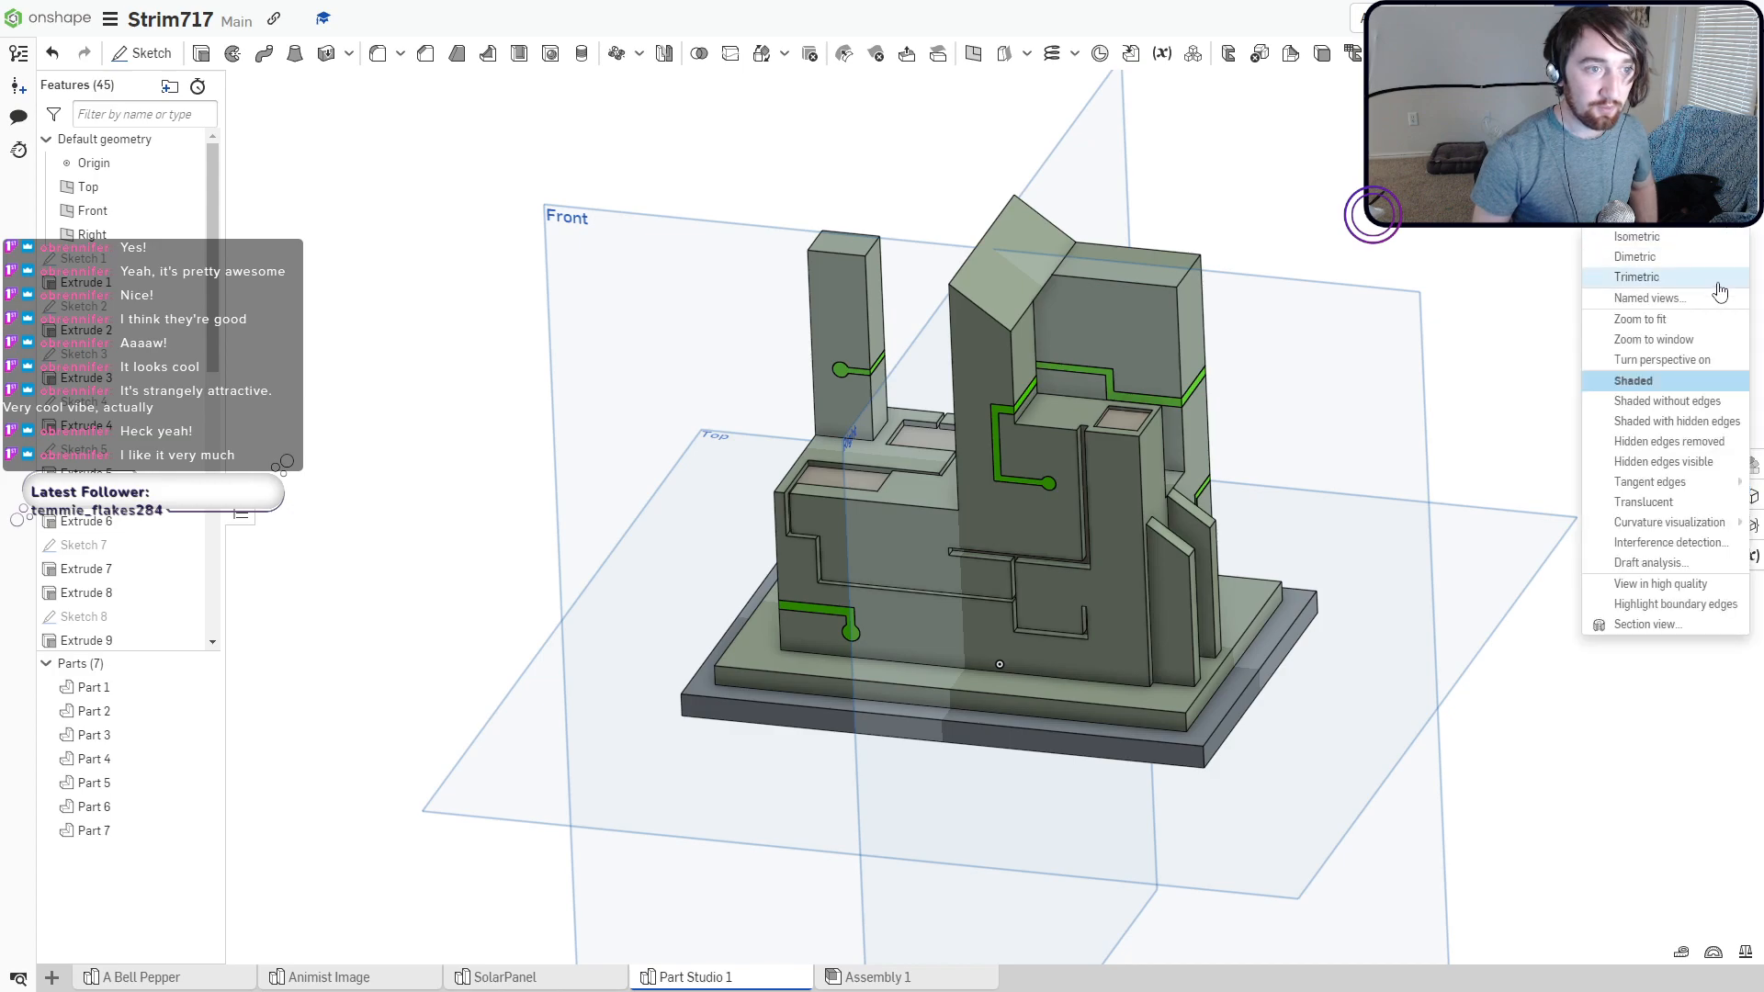
pyautogui.click(1645, 392)
pyautogui.moveTo(1411, 516)
pyautogui.mouseDown(button='right')
pyautogui.moveTo(1492, 465)
pyautogui.moveTo(1532, 465)
pyautogui.moveTo(1380, 530)
pyautogui.moveTo(1431, 516)
pyautogui.moveTo(1418, 526)
pyautogui.mouseUp(button='right')
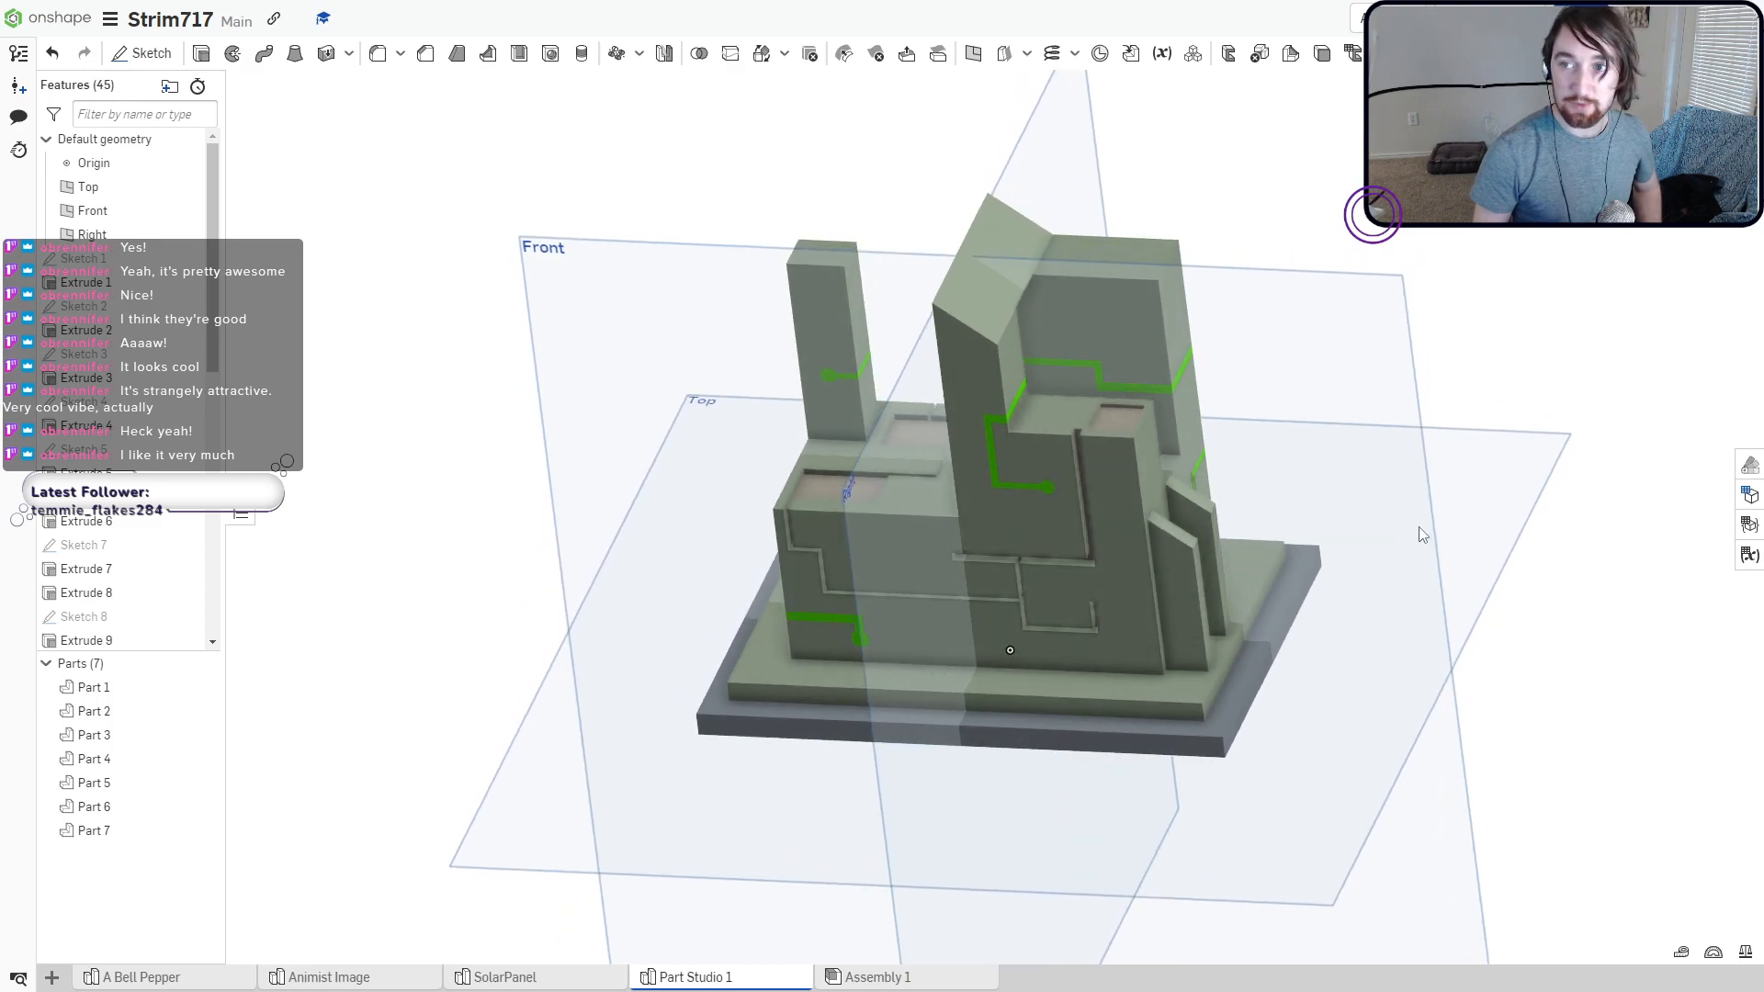
pyautogui.click(1728, 223)
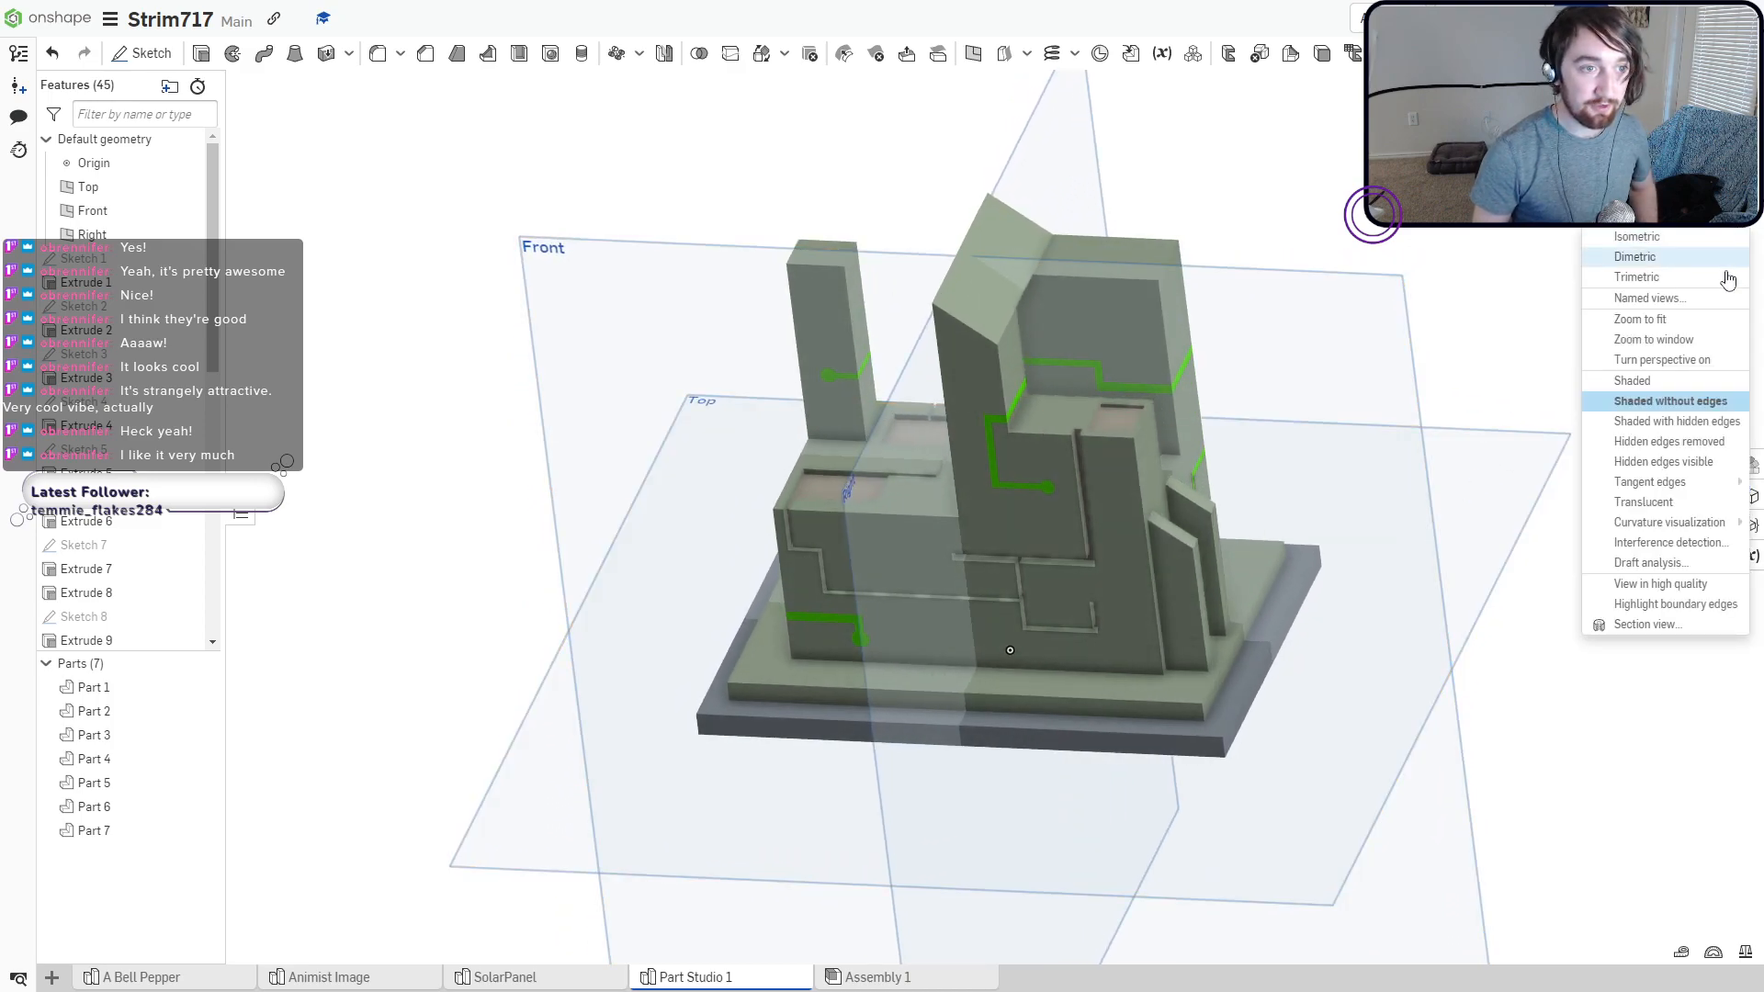
pyautogui.click(1653, 382)
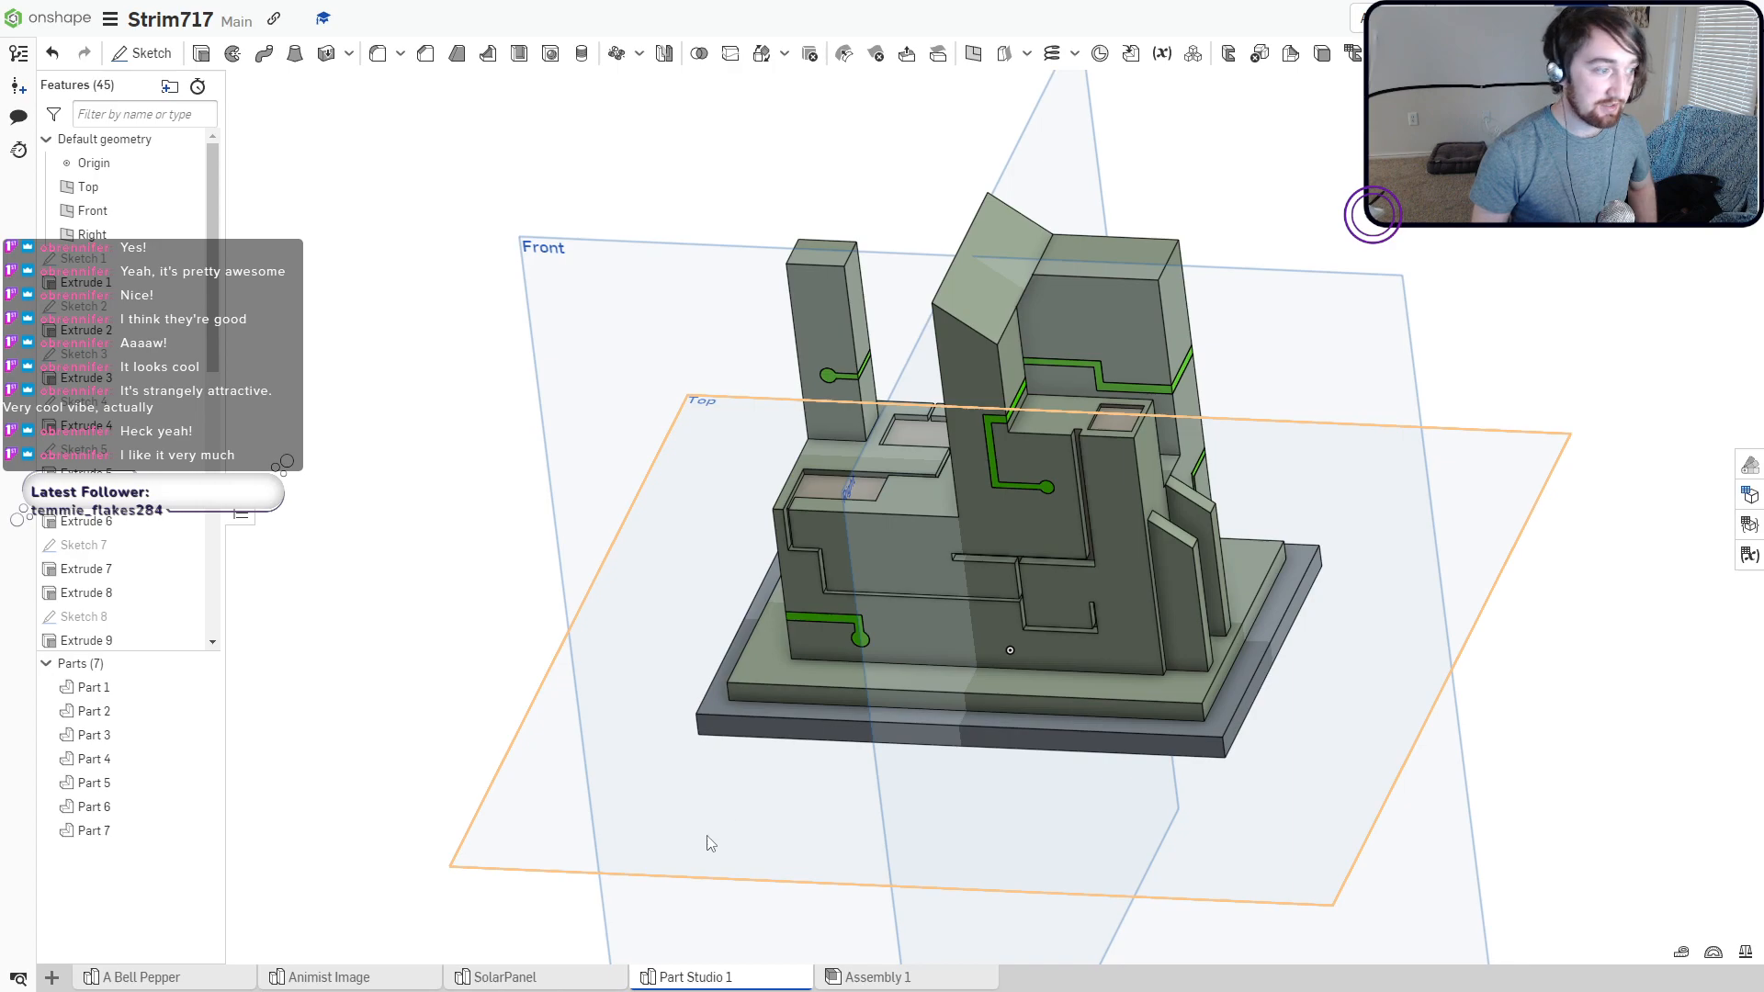
# Display the SolarPanel model shaded without edges and inspect the panel cells up close.
pyautogui.click(535, 976)
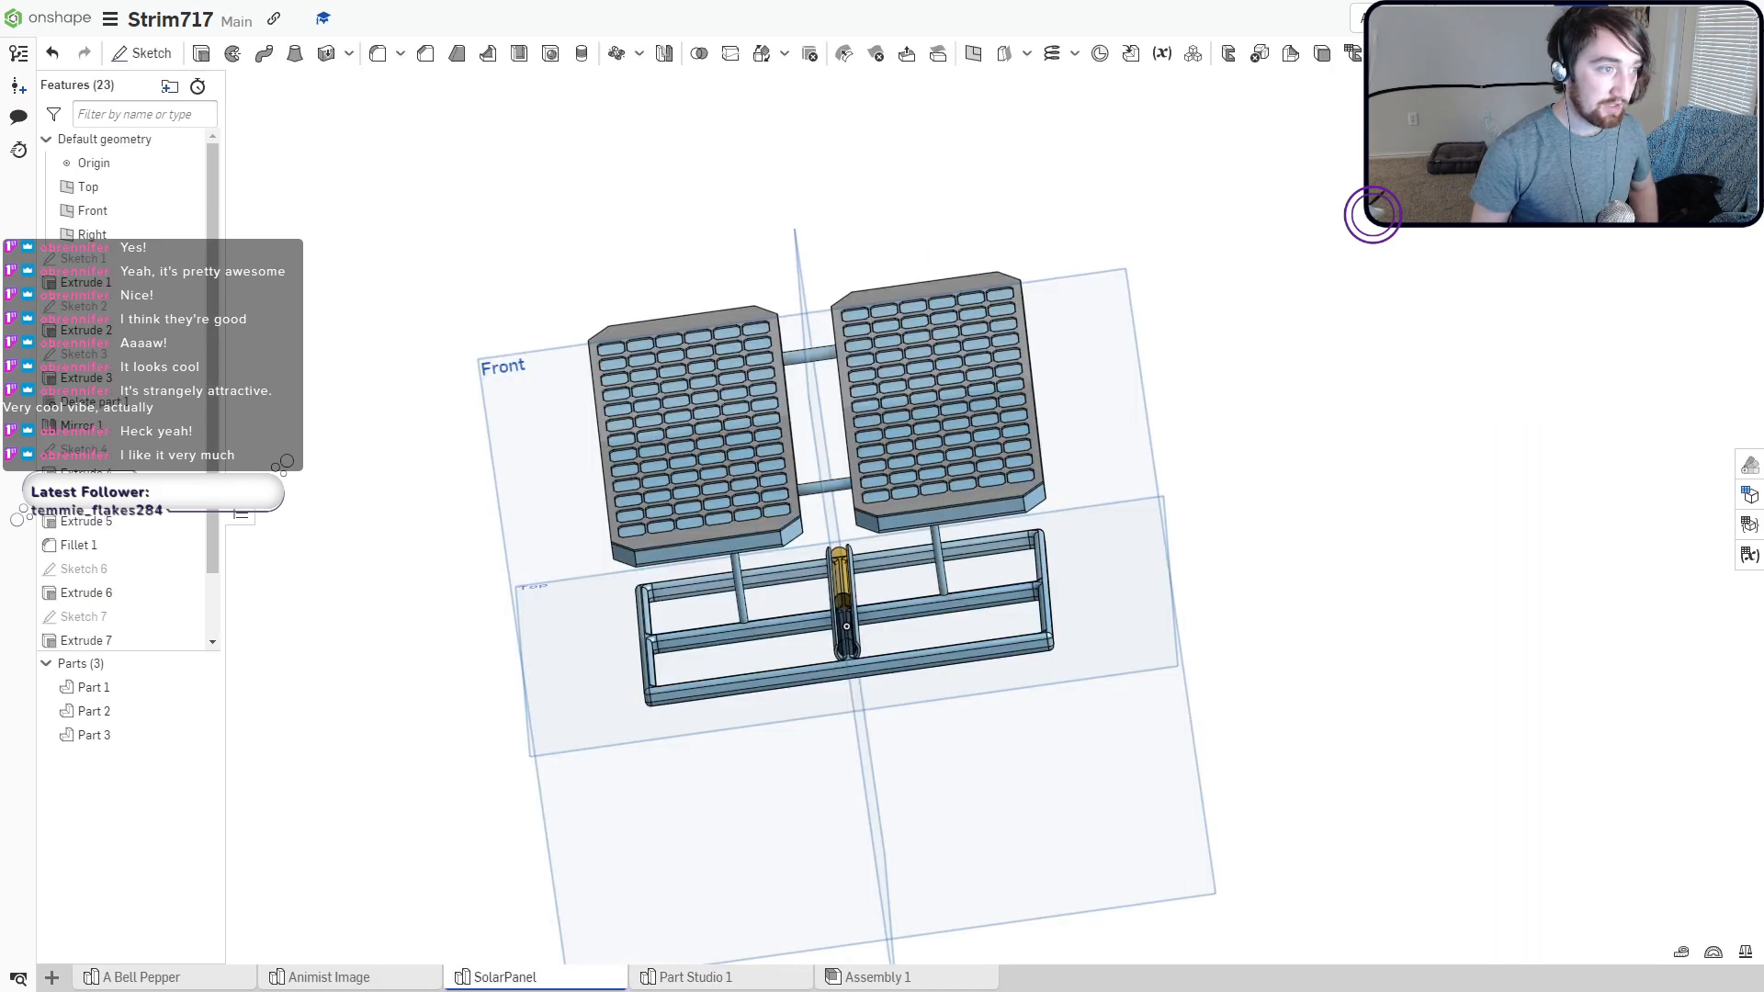
pyautogui.click(1731, 230)
pyautogui.click(1649, 403)
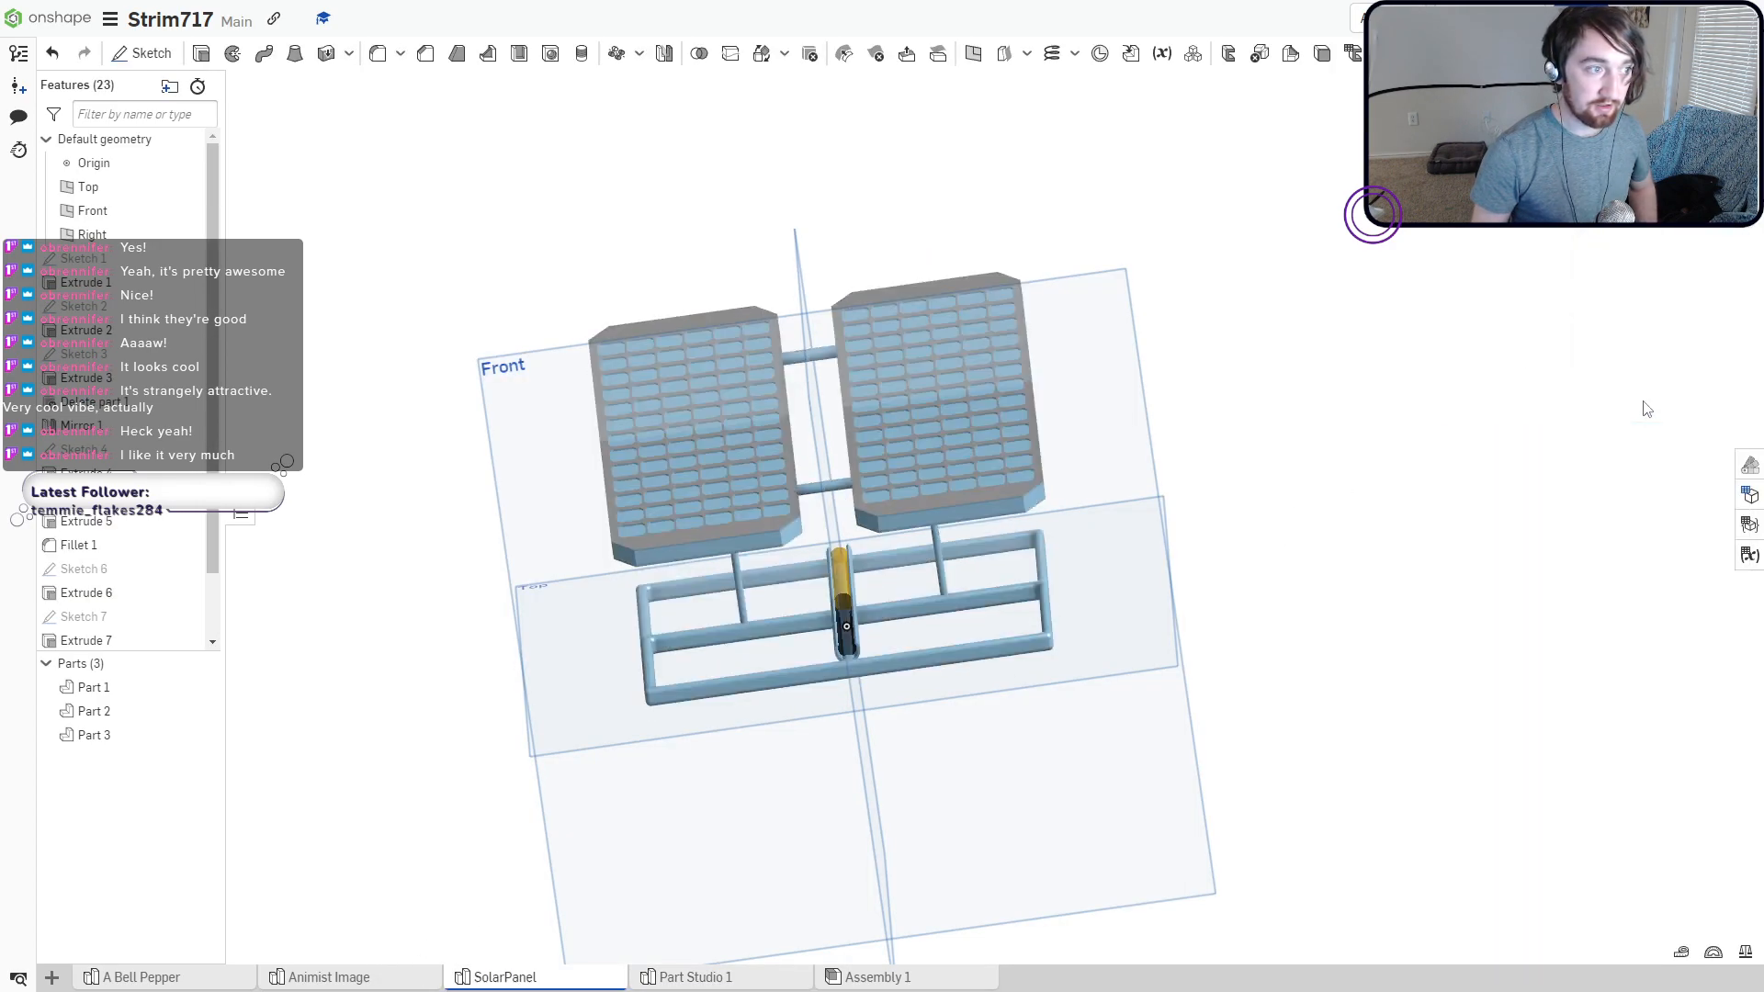
pyautogui.moveTo(1341, 486); pyautogui.dragTo(1274, 514, button='right')
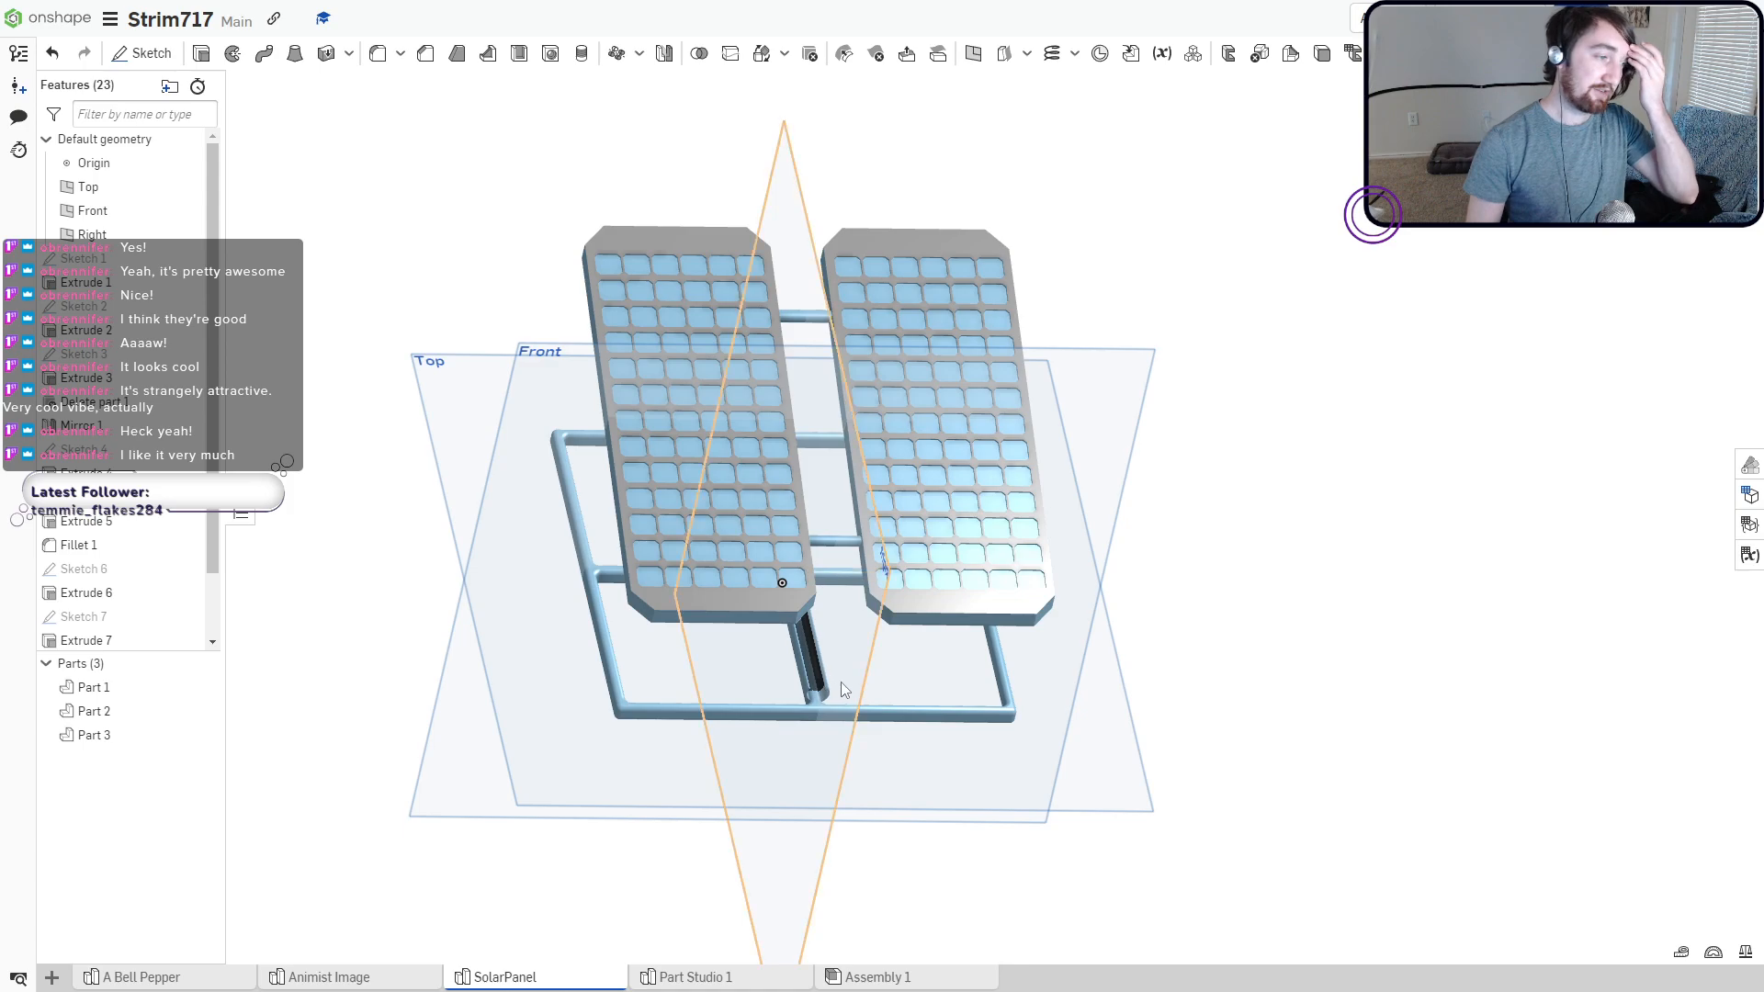
pyautogui.scroll(6, 797, 499)
pyautogui.scroll(-6, 717, 548)
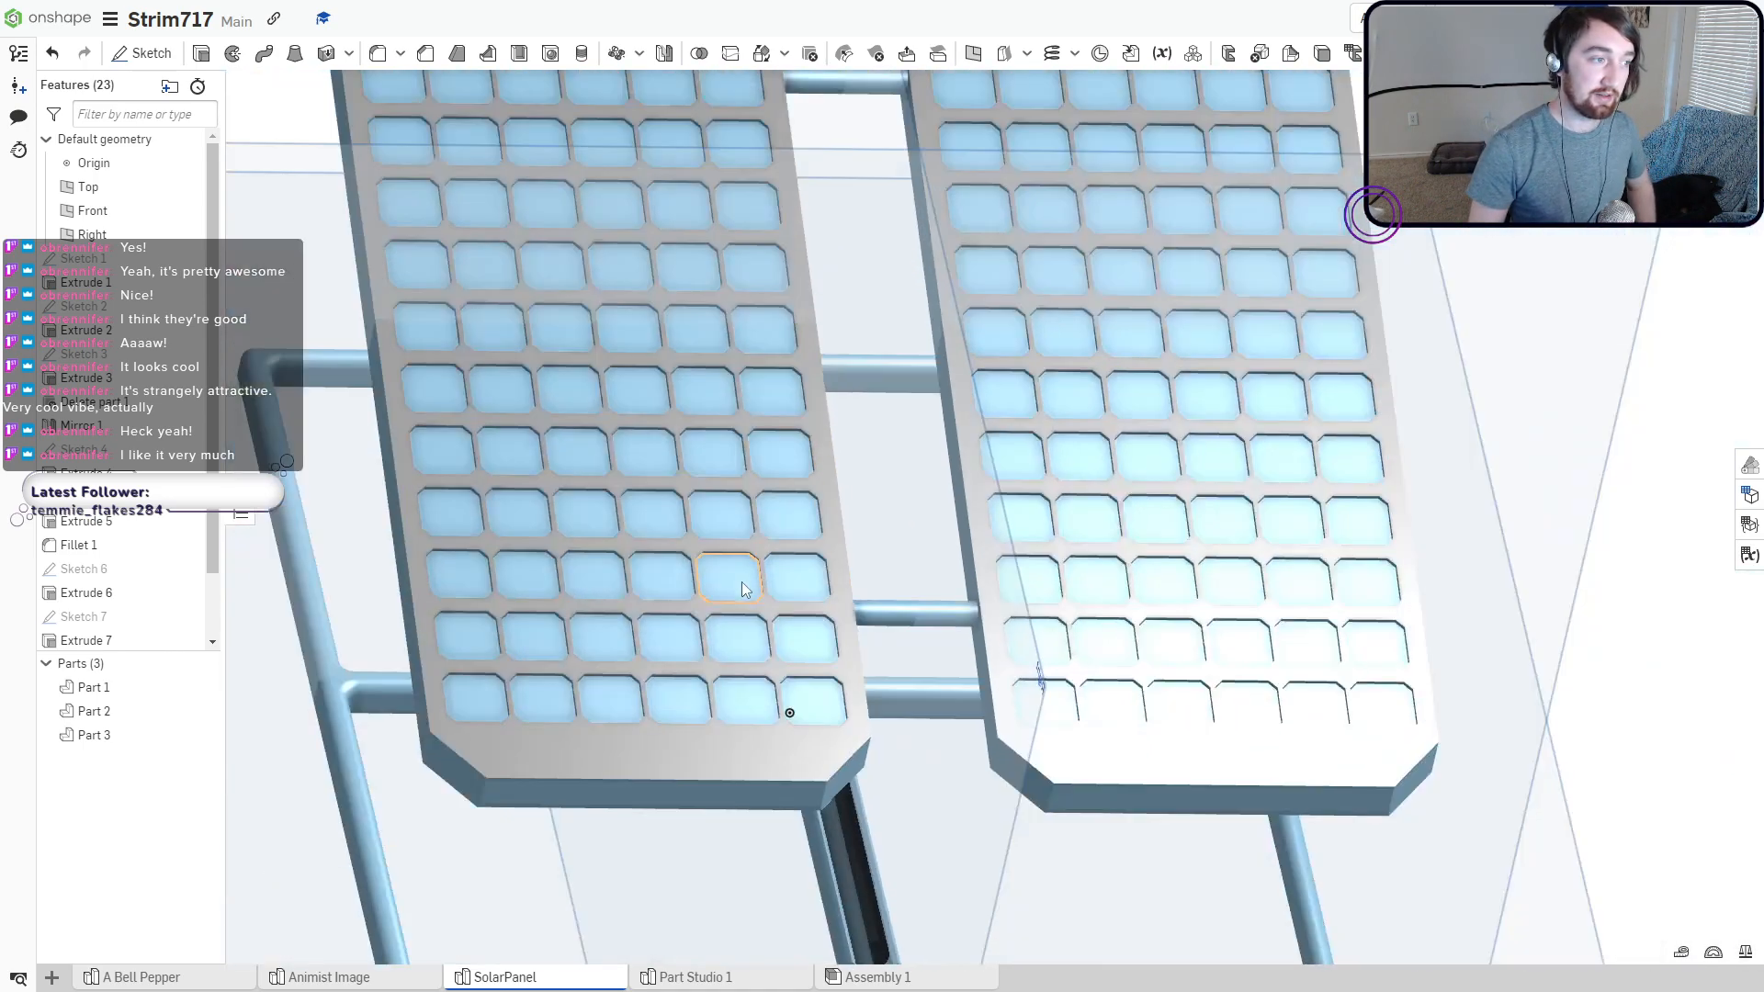
# Display the Animist Image sculpture shaded without edges and inspect its base figures and cape carving.
pyautogui.click(328, 977)
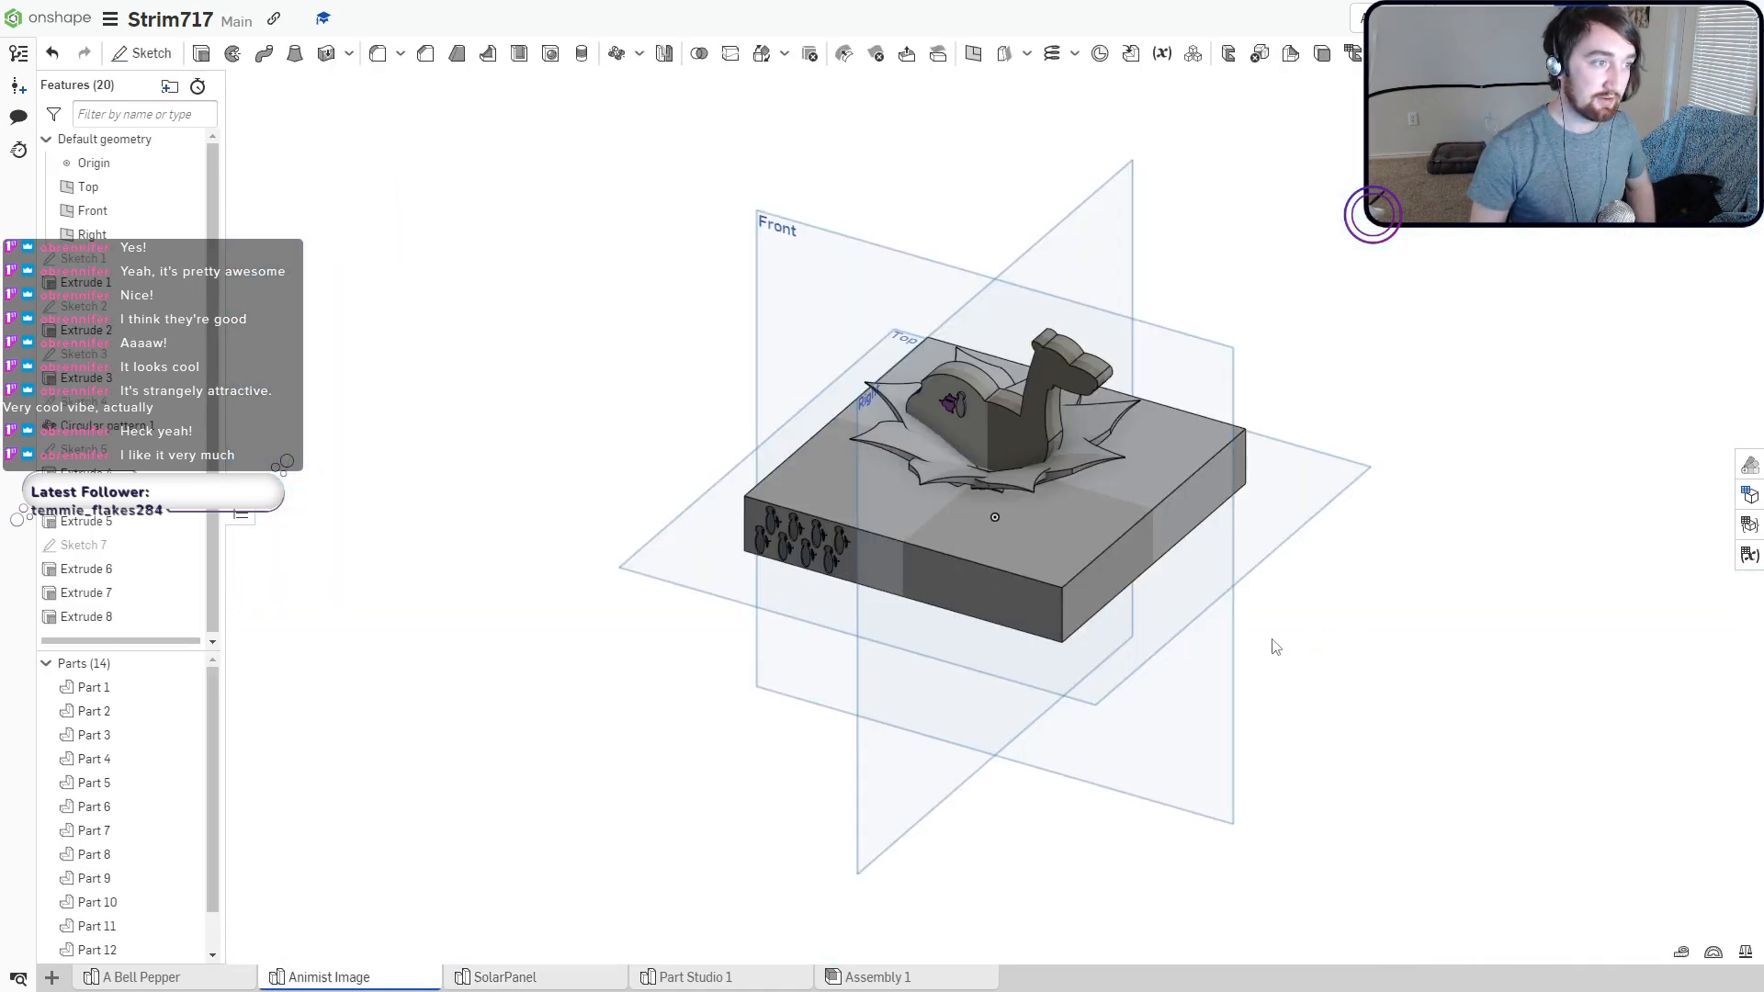
pyautogui.moveTo(1271, 641); pyautogui.dragTo(1322, 595, button='right')
pyautogui.rightClick(1753, 226)
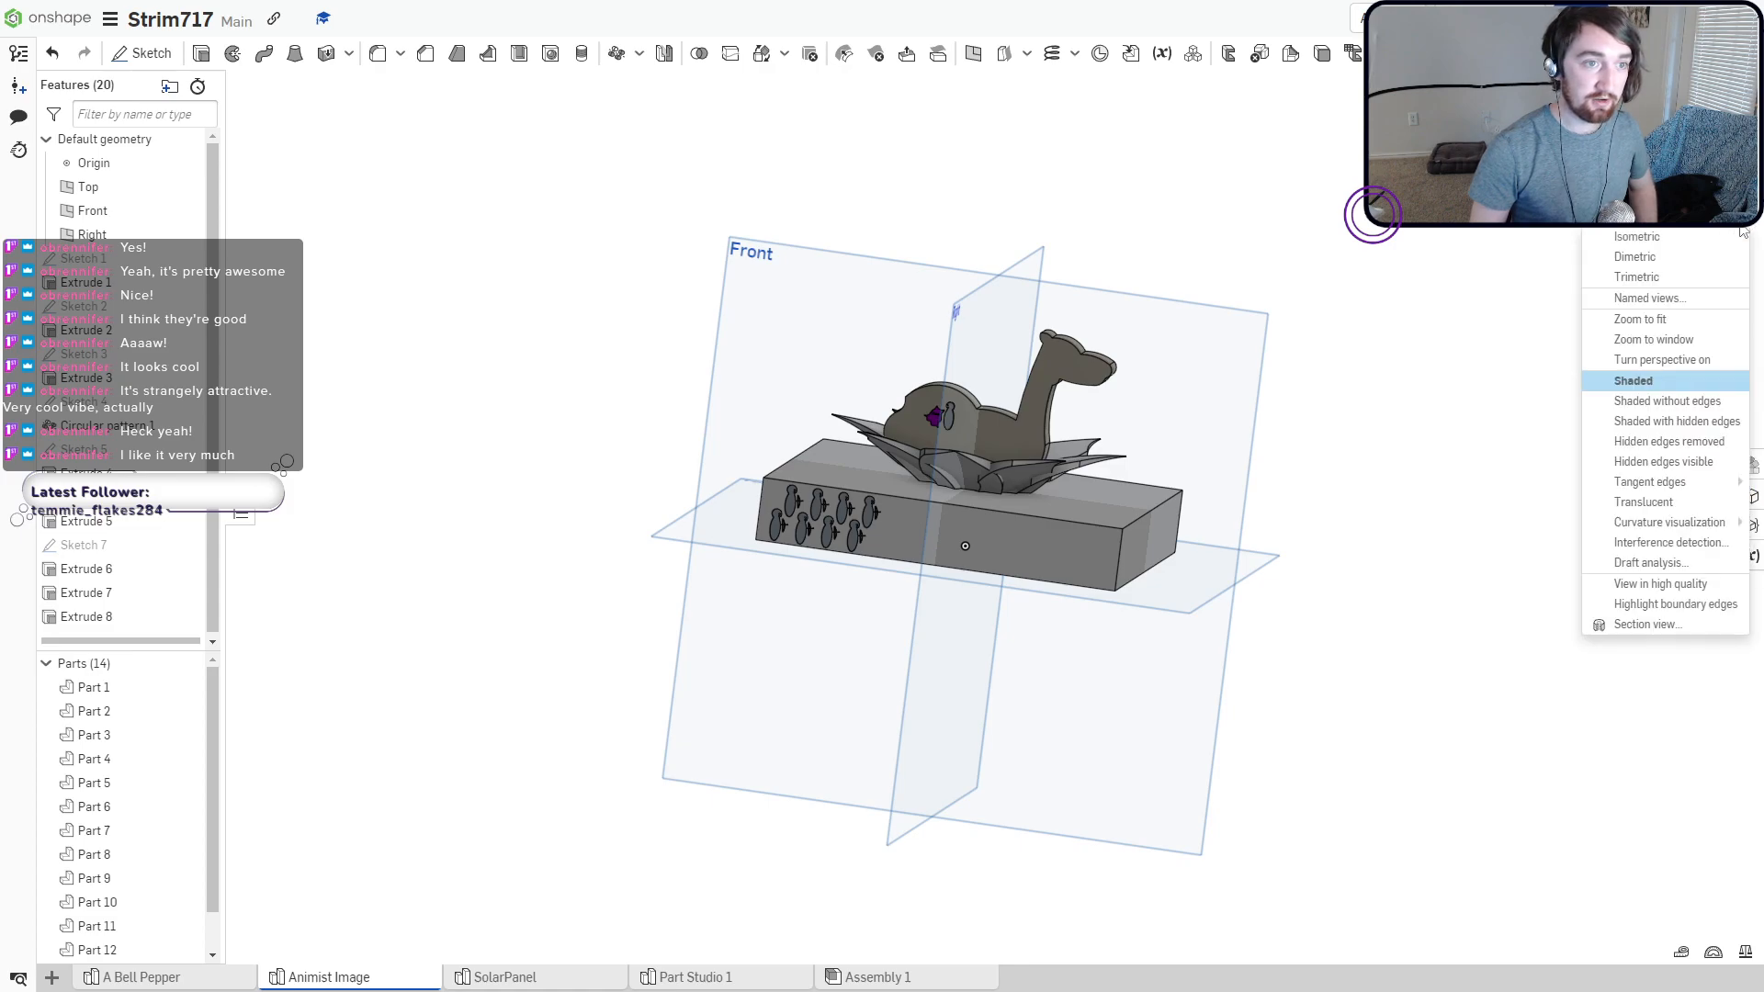
pyautogui.click(1658, 398)
pyautogui.scroll(4, 811, 551)
pyautogui.scroll(3, 811, 552)
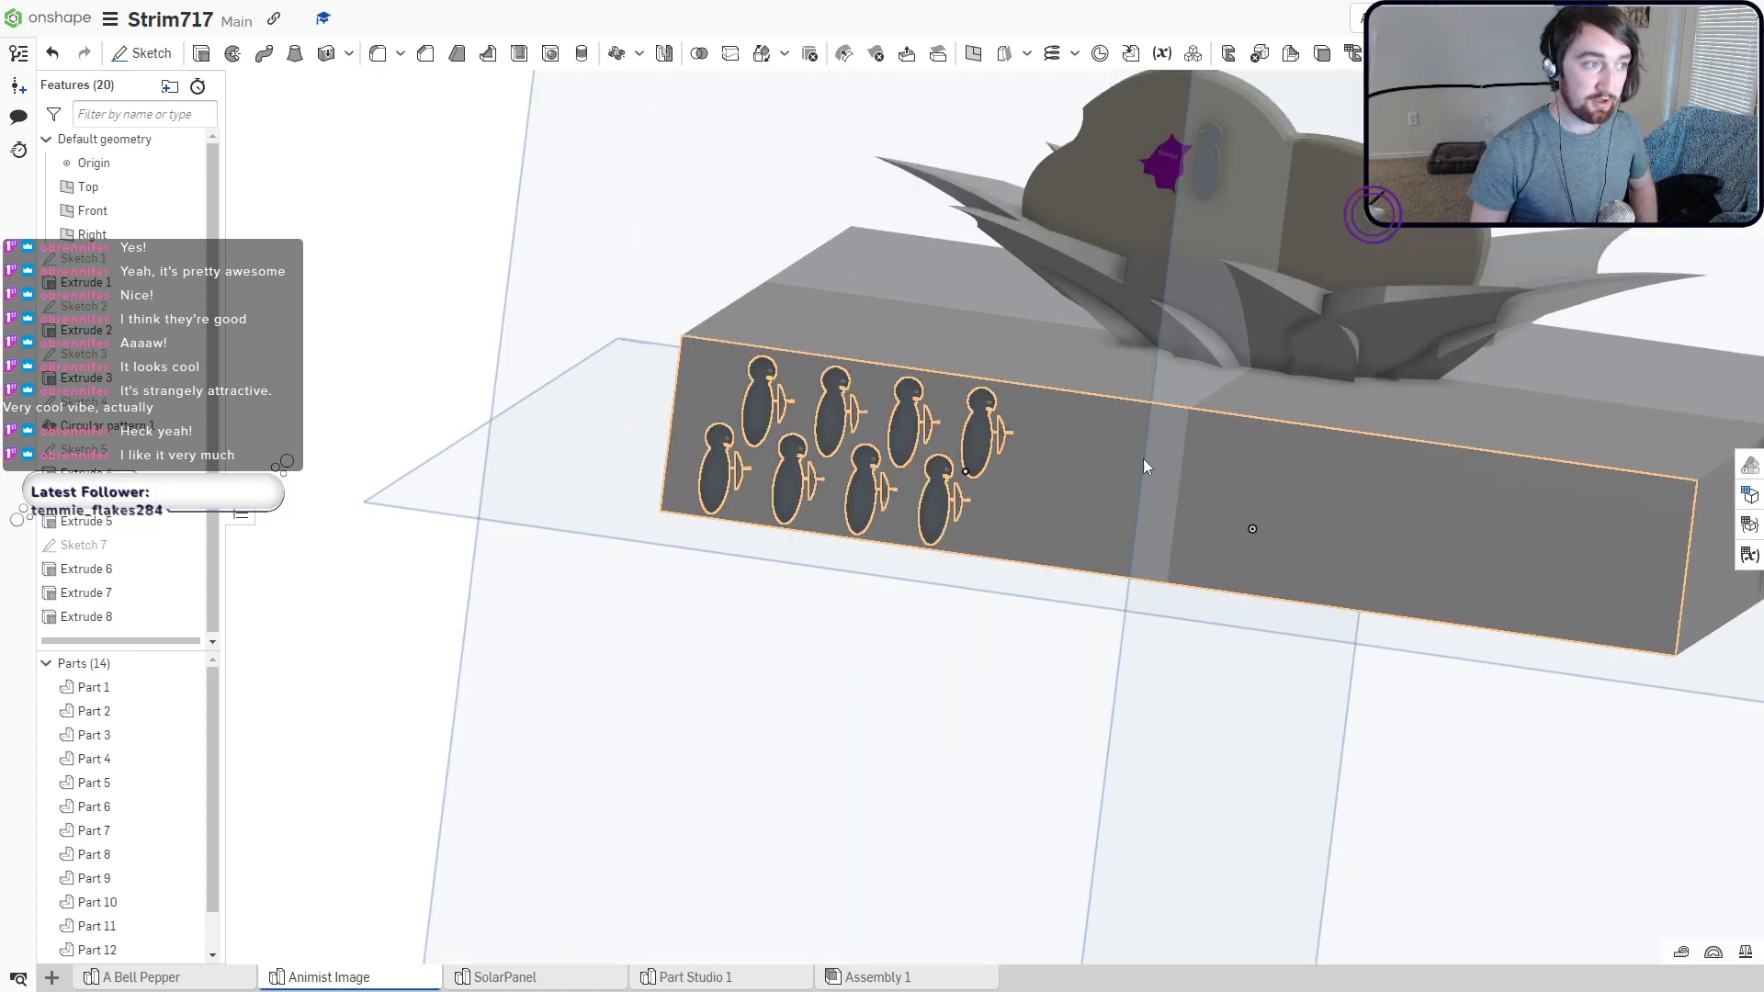
pyautogui.moveTo(1022, 643); pyautogui.dragTo(846, 818, button='right')
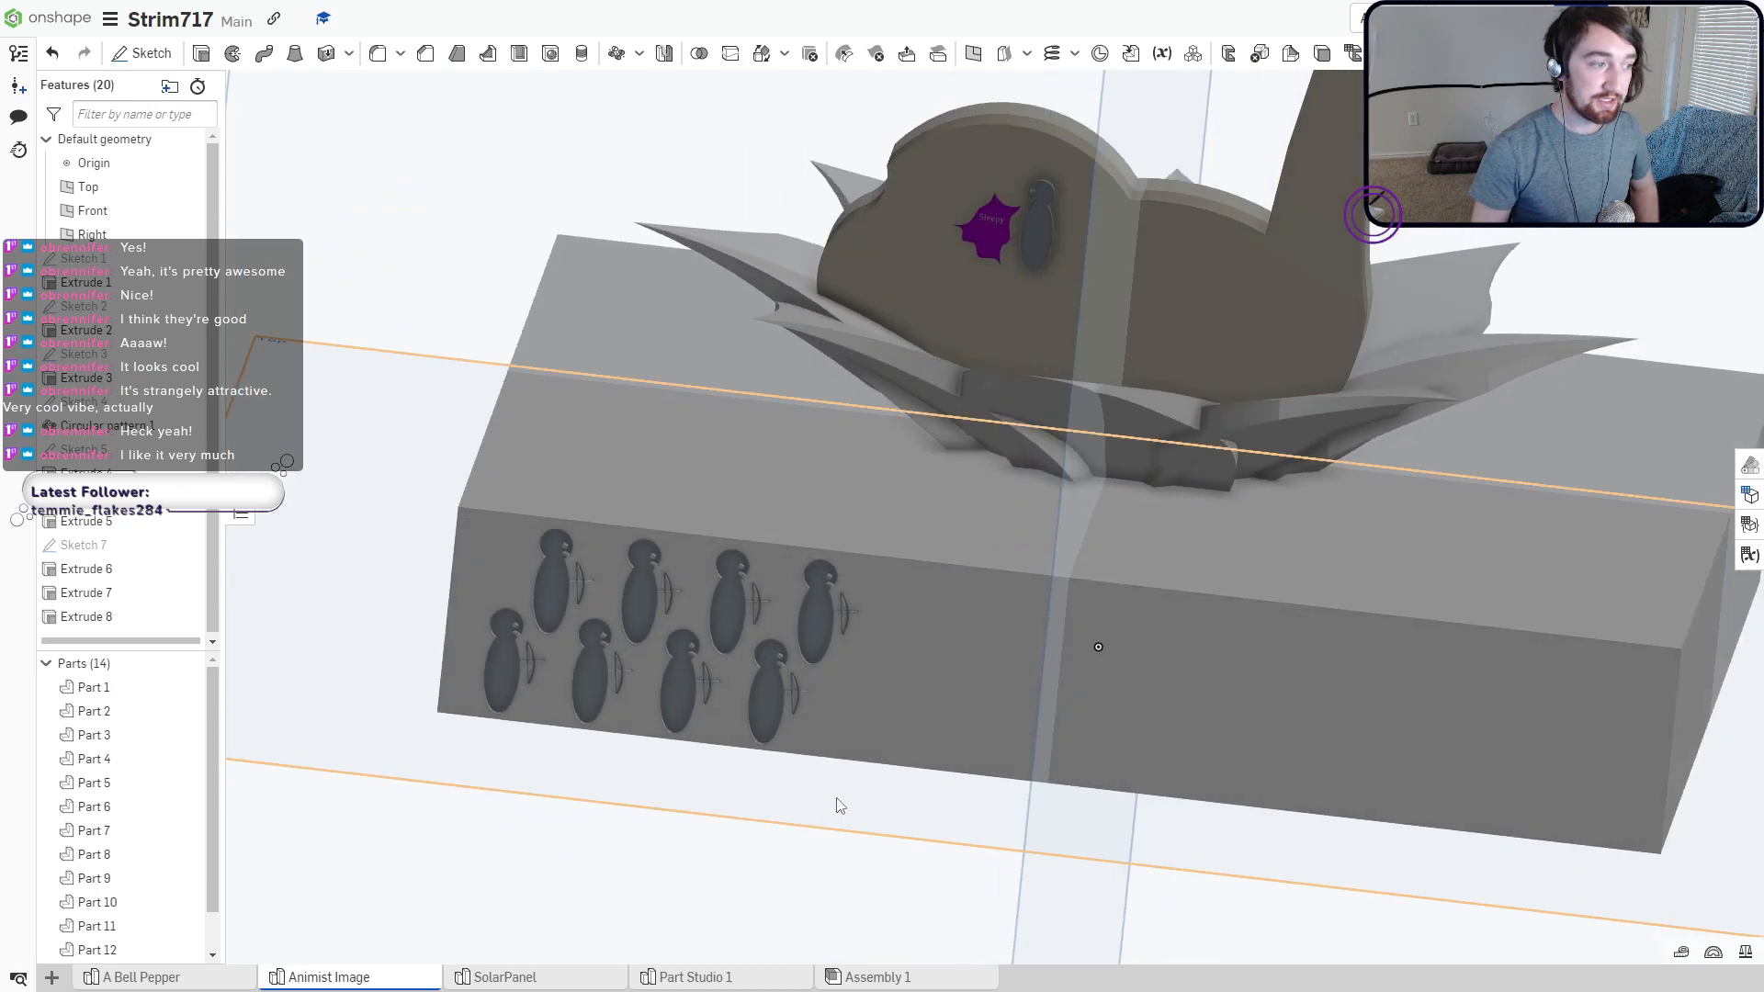
# Display the A Bell Pepper rabbit sculpture shaded without edges and inspect its framed scene from near and far.
pyautogui.click(147, 978)
pyautogui.scroll(-5, 1360, 498)
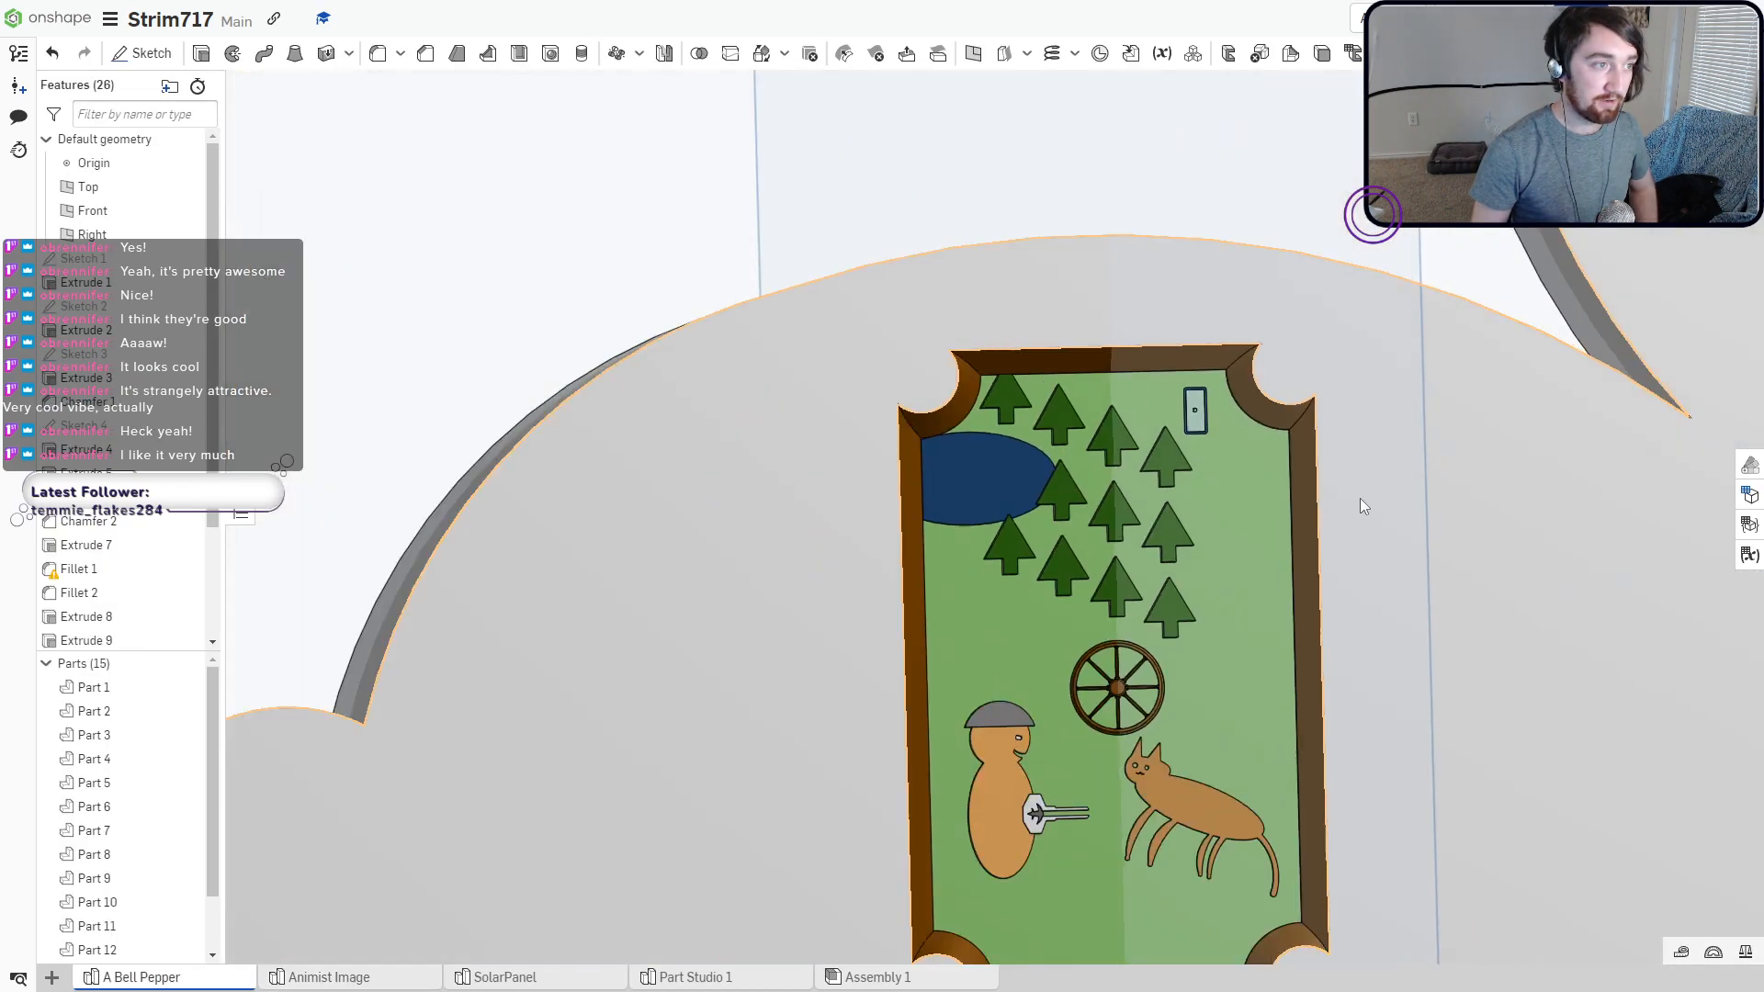
pyautogui.rightClick(1750, 227)
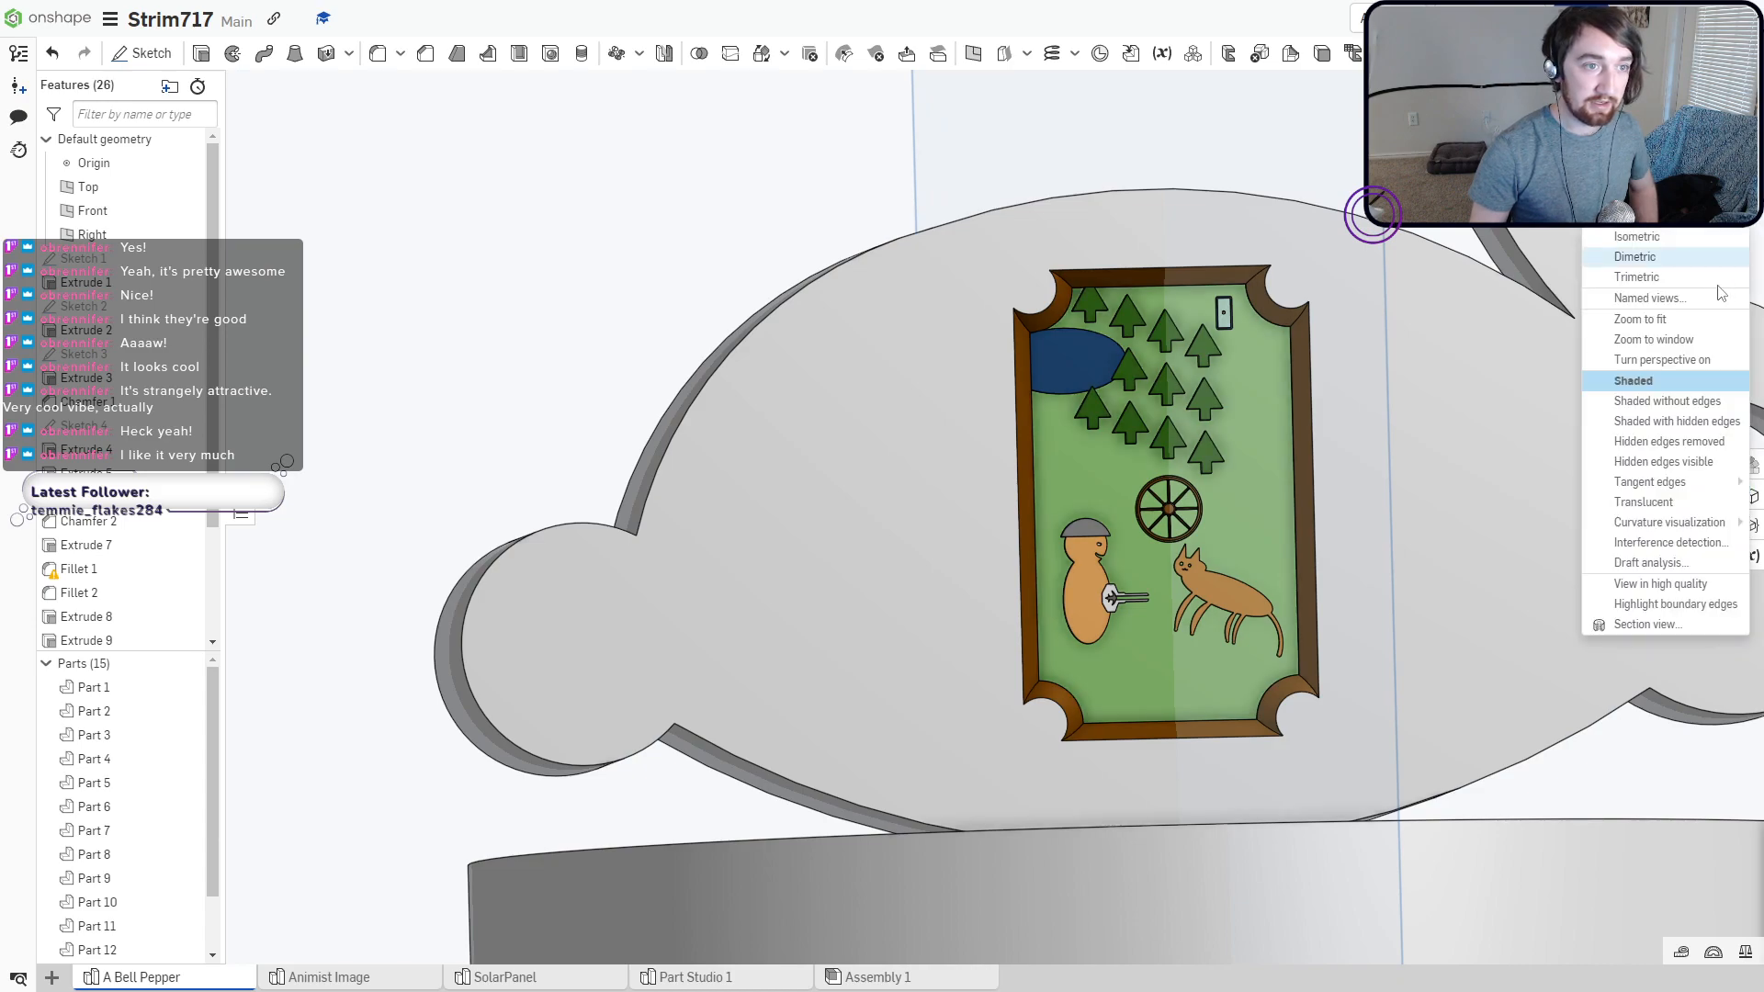
pyautogui.click(1647, 407)
pyautogui.scroll(-3, 1469, 533)
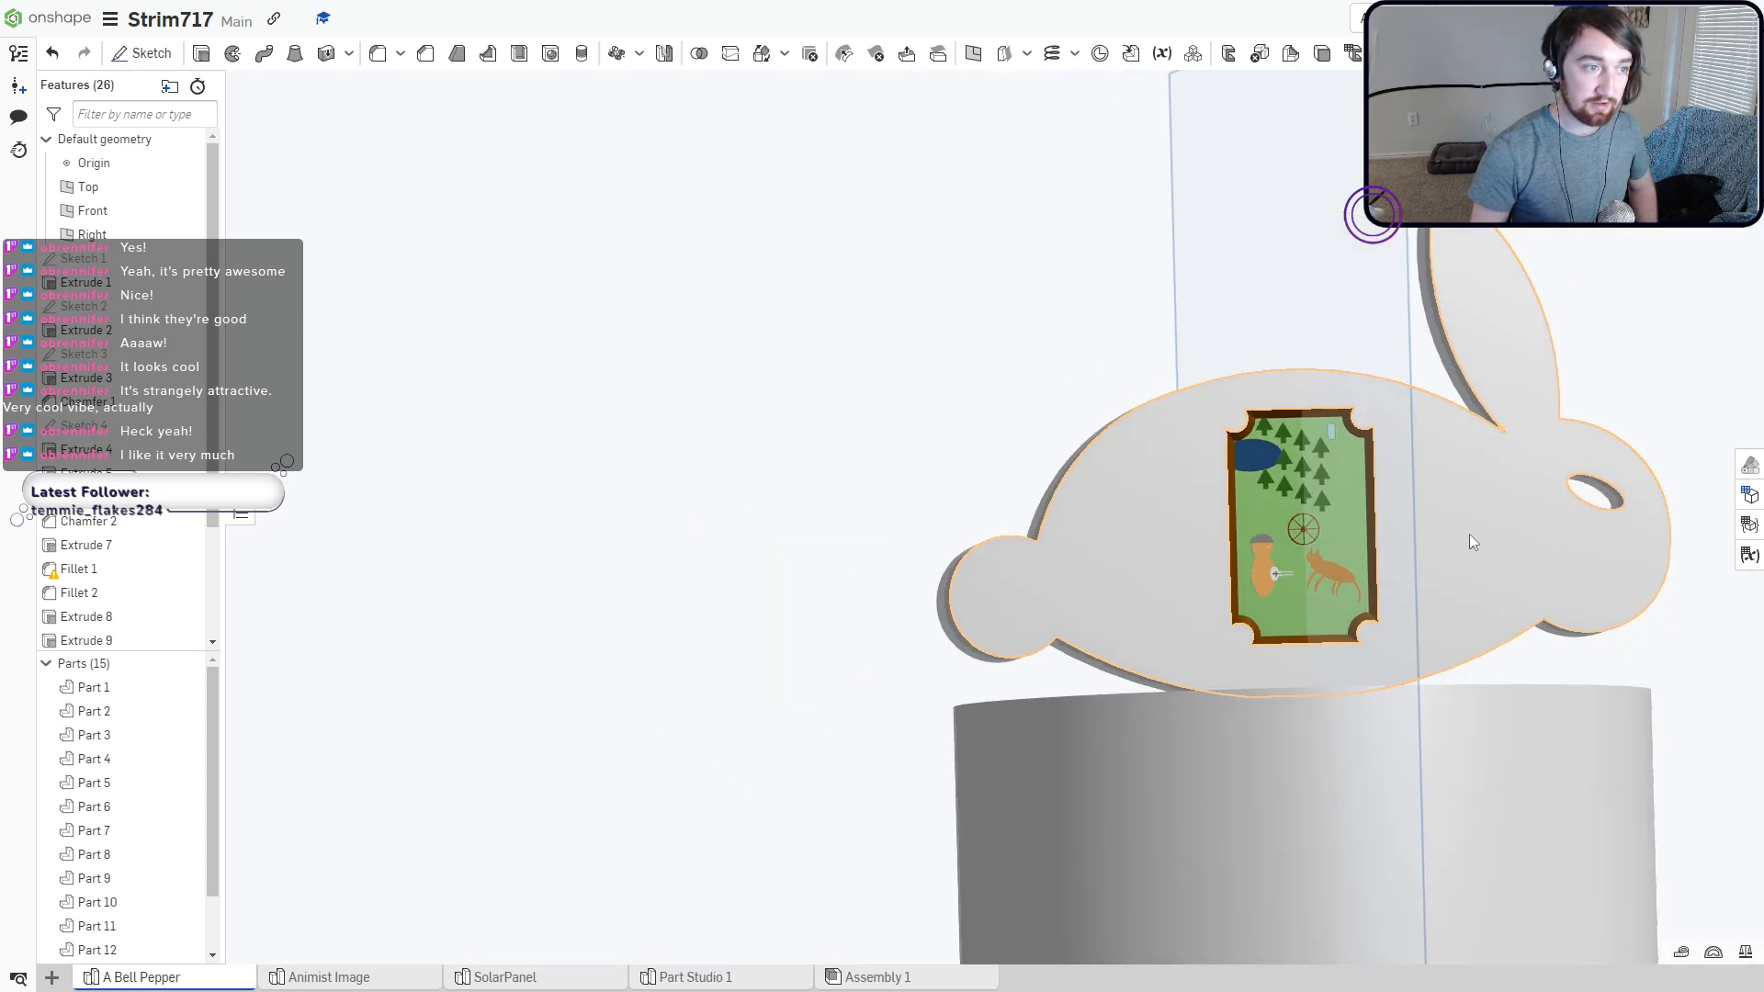
pyautogui.scroll(10, 1185, 543)
pyautogui.scroll(2, 1145, 476)
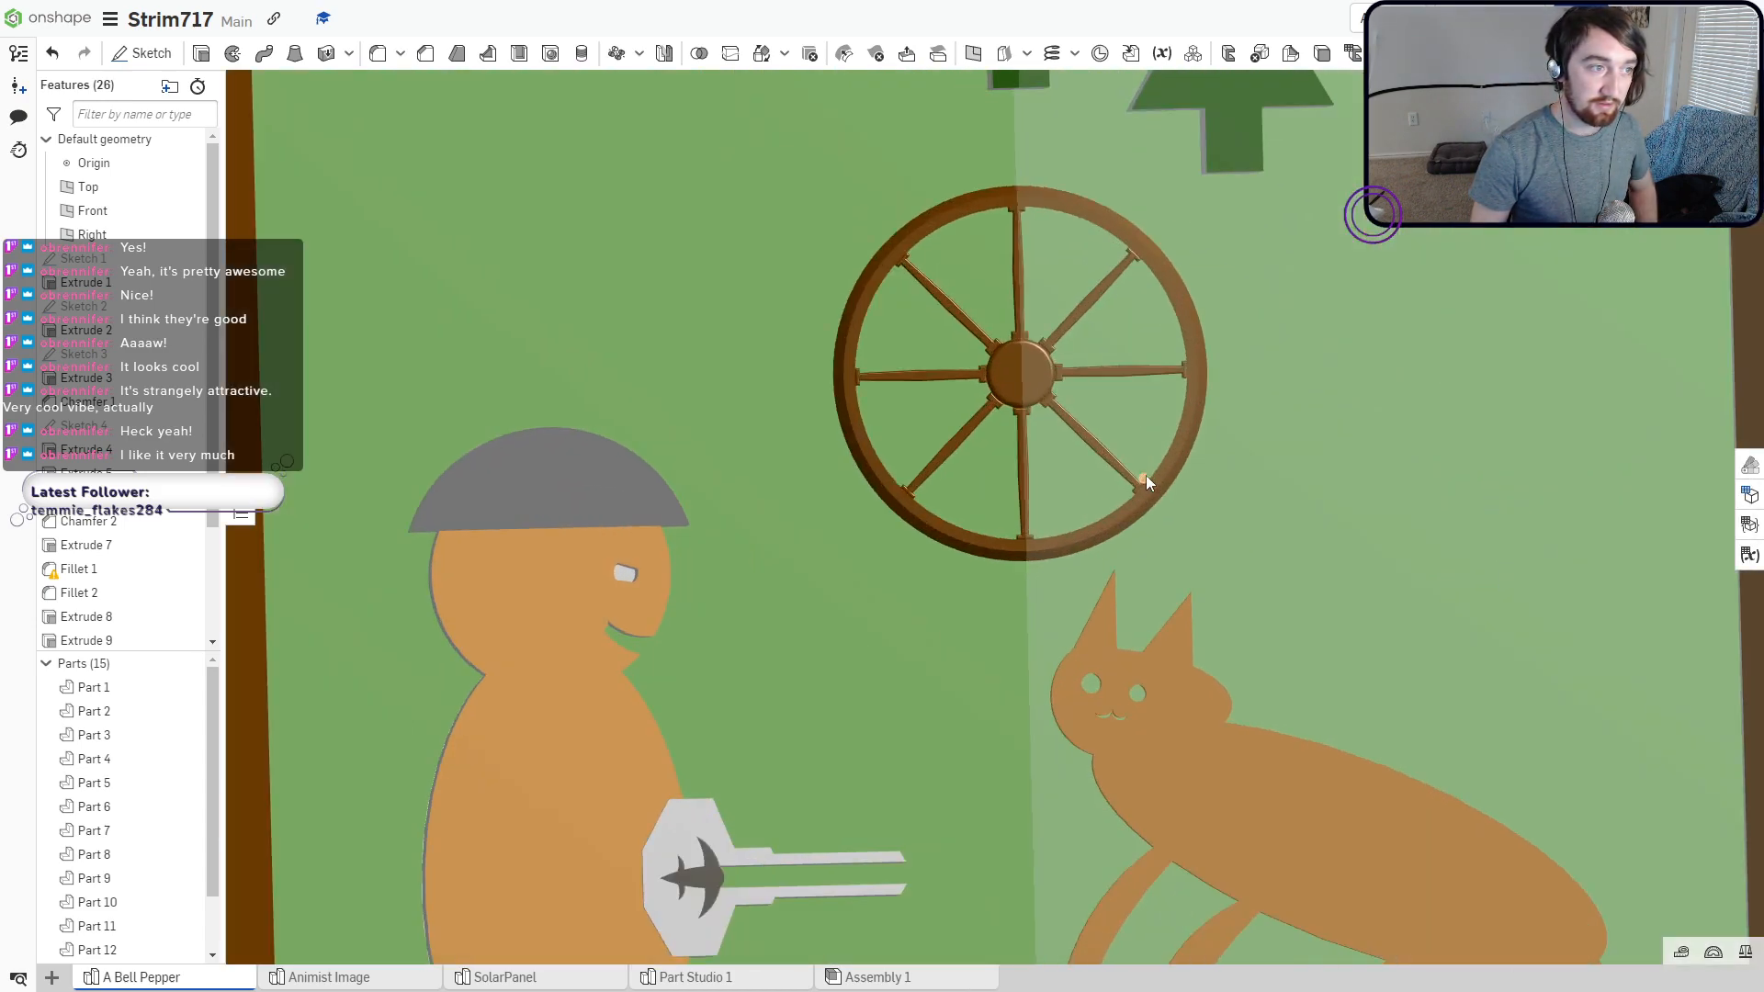
pyautogui.scroll(-4, 1228, 467)
pyautogui.scroll(-8, 1231, 467)
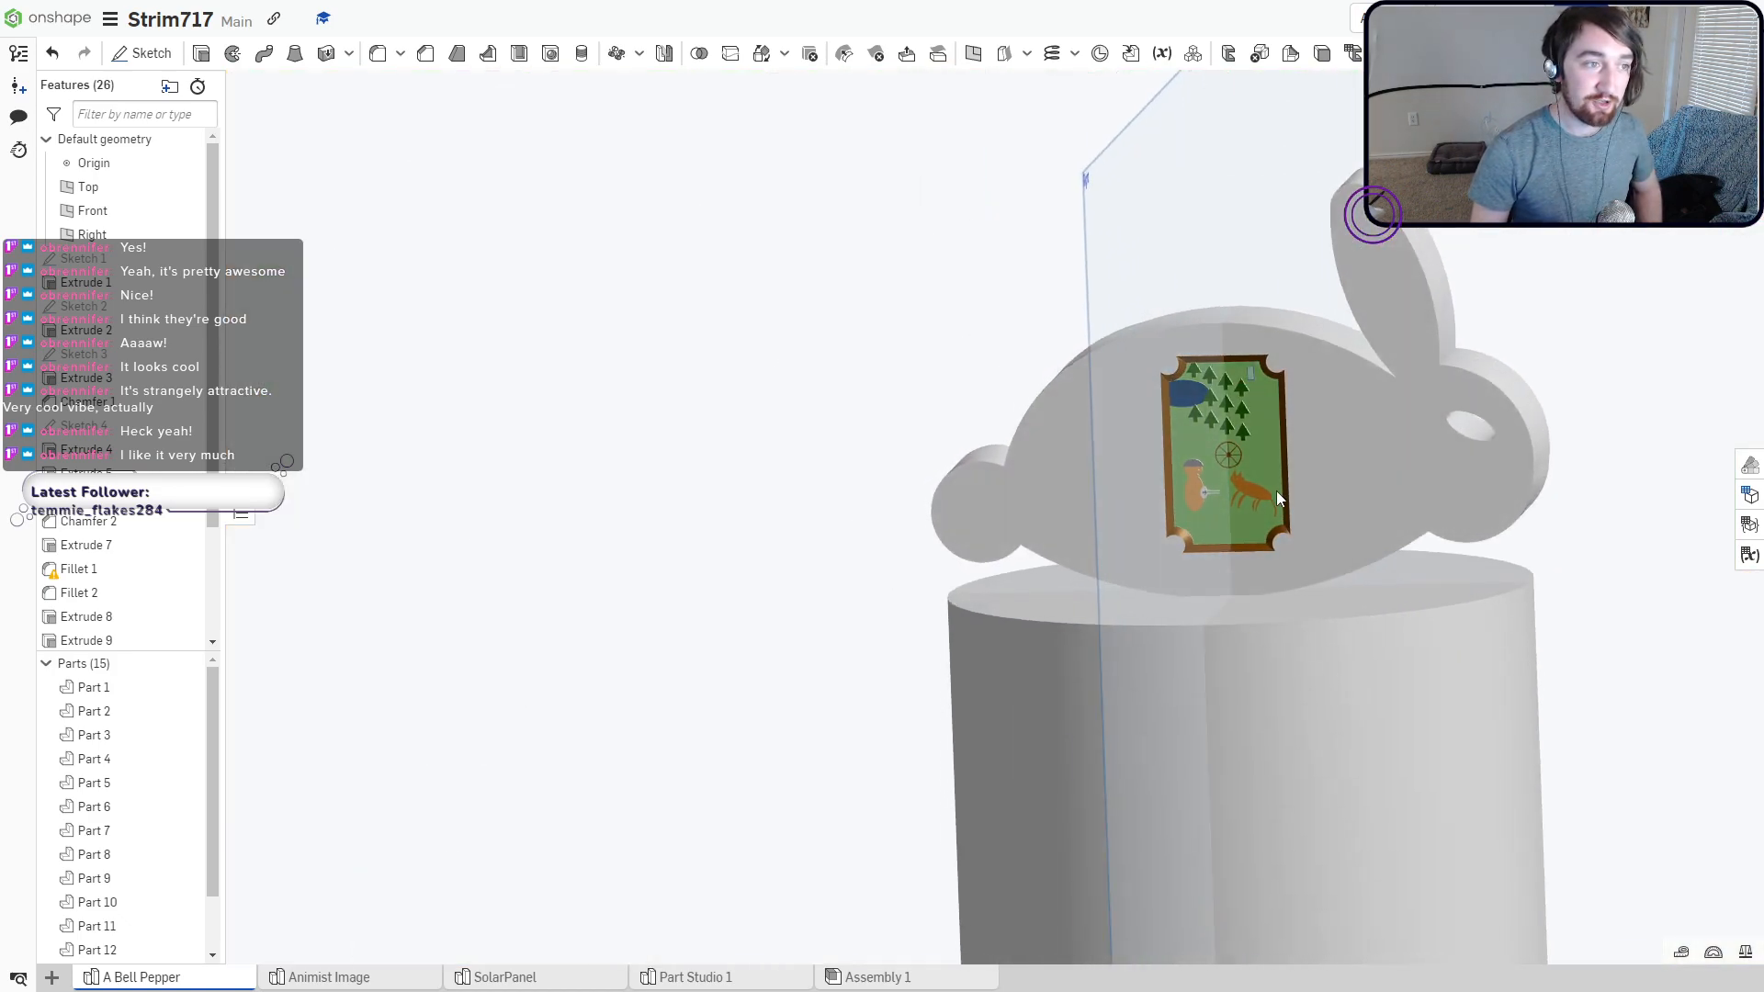
pyautogui.moveTo(1276, 491); pyautogui.dragTo(1270, 480, button='right')
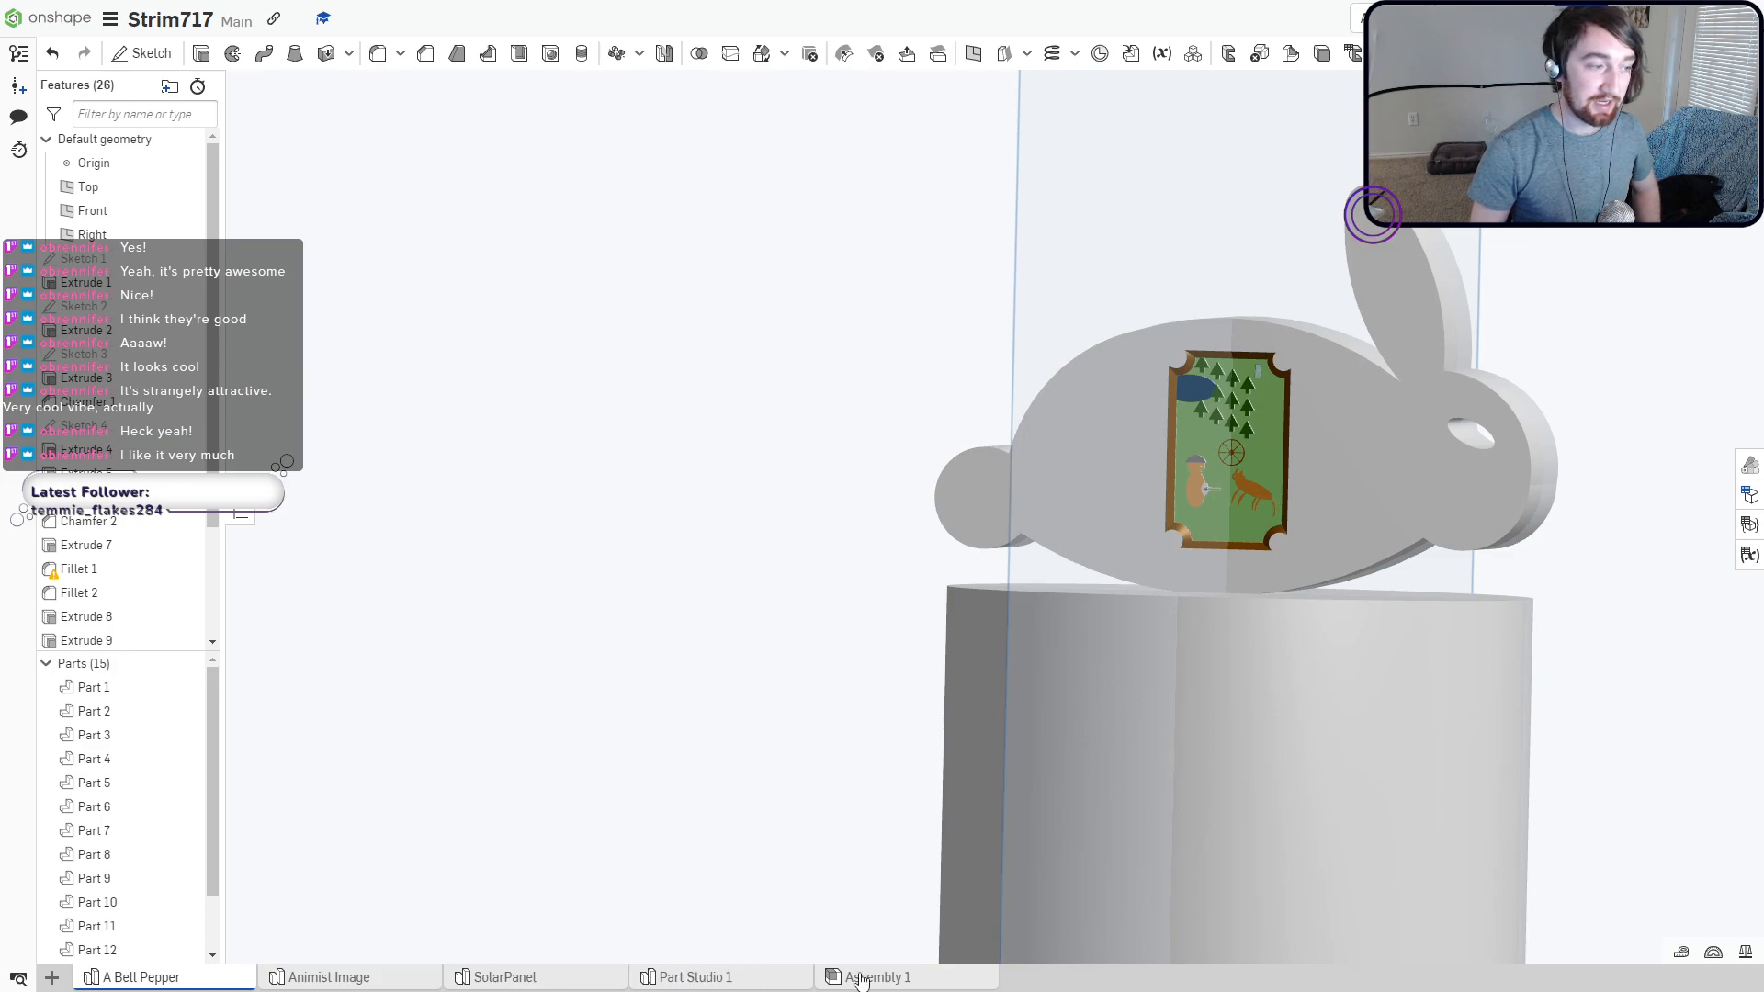
# Return to Part Studio 1 and view the green block building from a lower front angle.
pyautogui.click(510, 980)
pyautogui.click(790, 978)
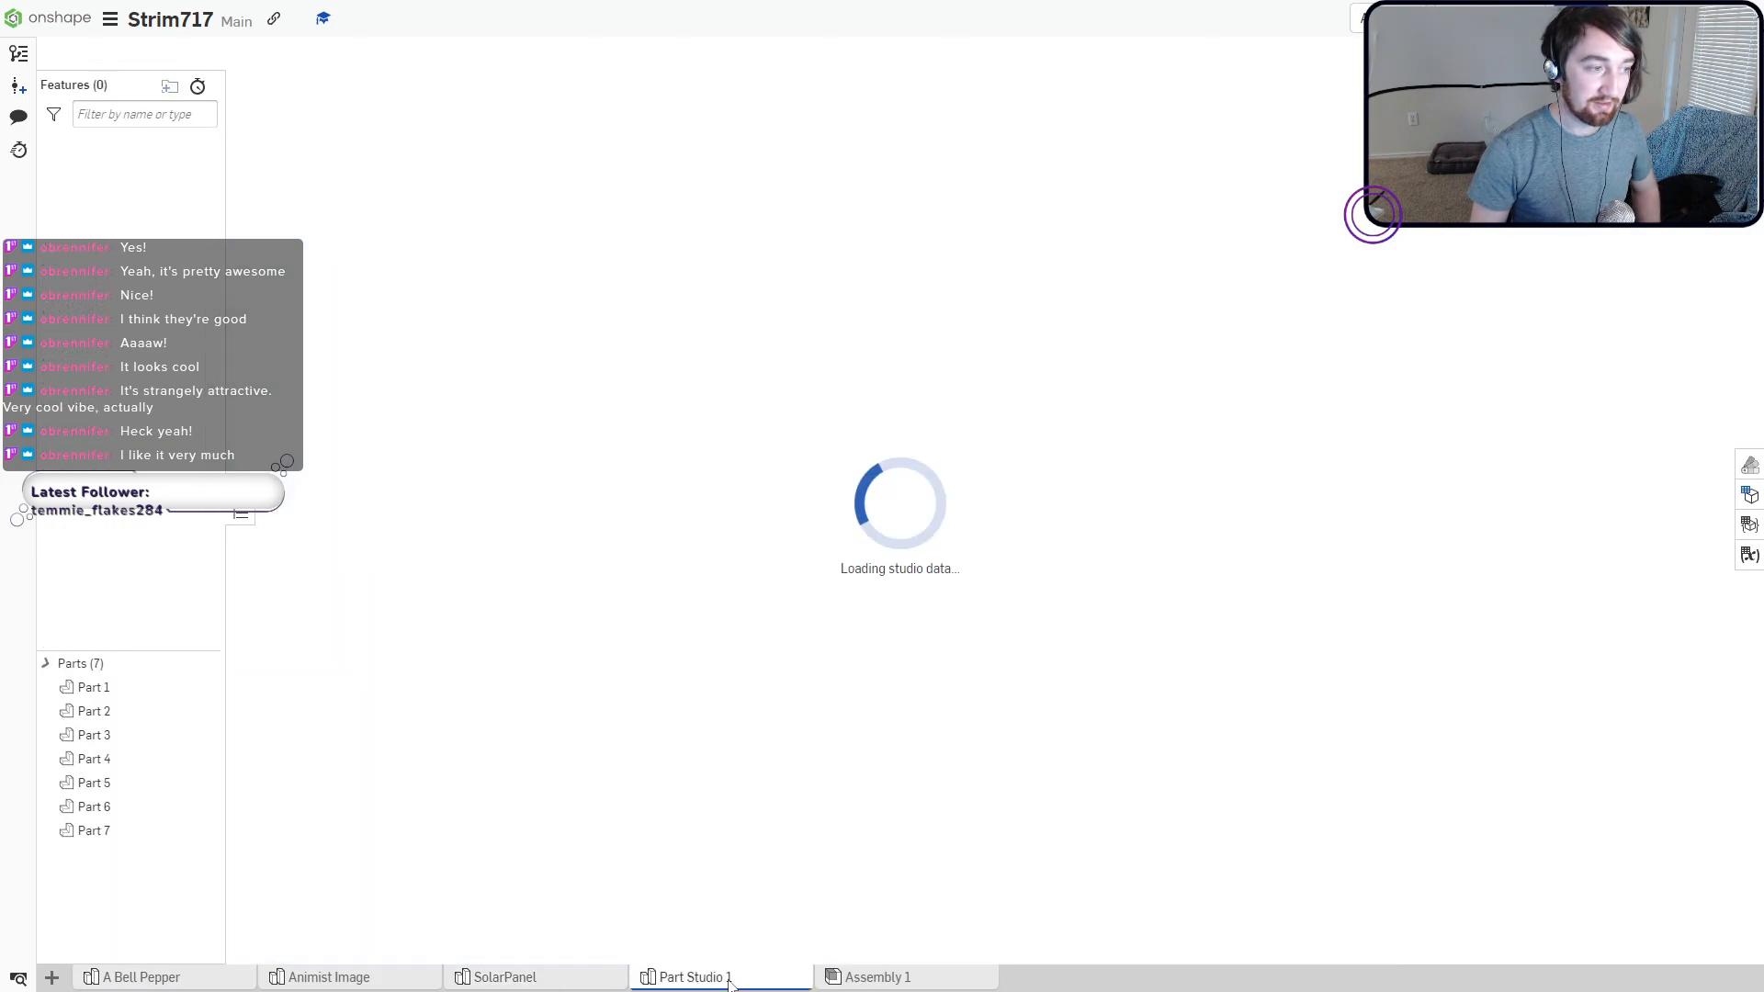
pyautogui.moveTo(844, 805); pyautogui.dragTo(838, 752, button='right')
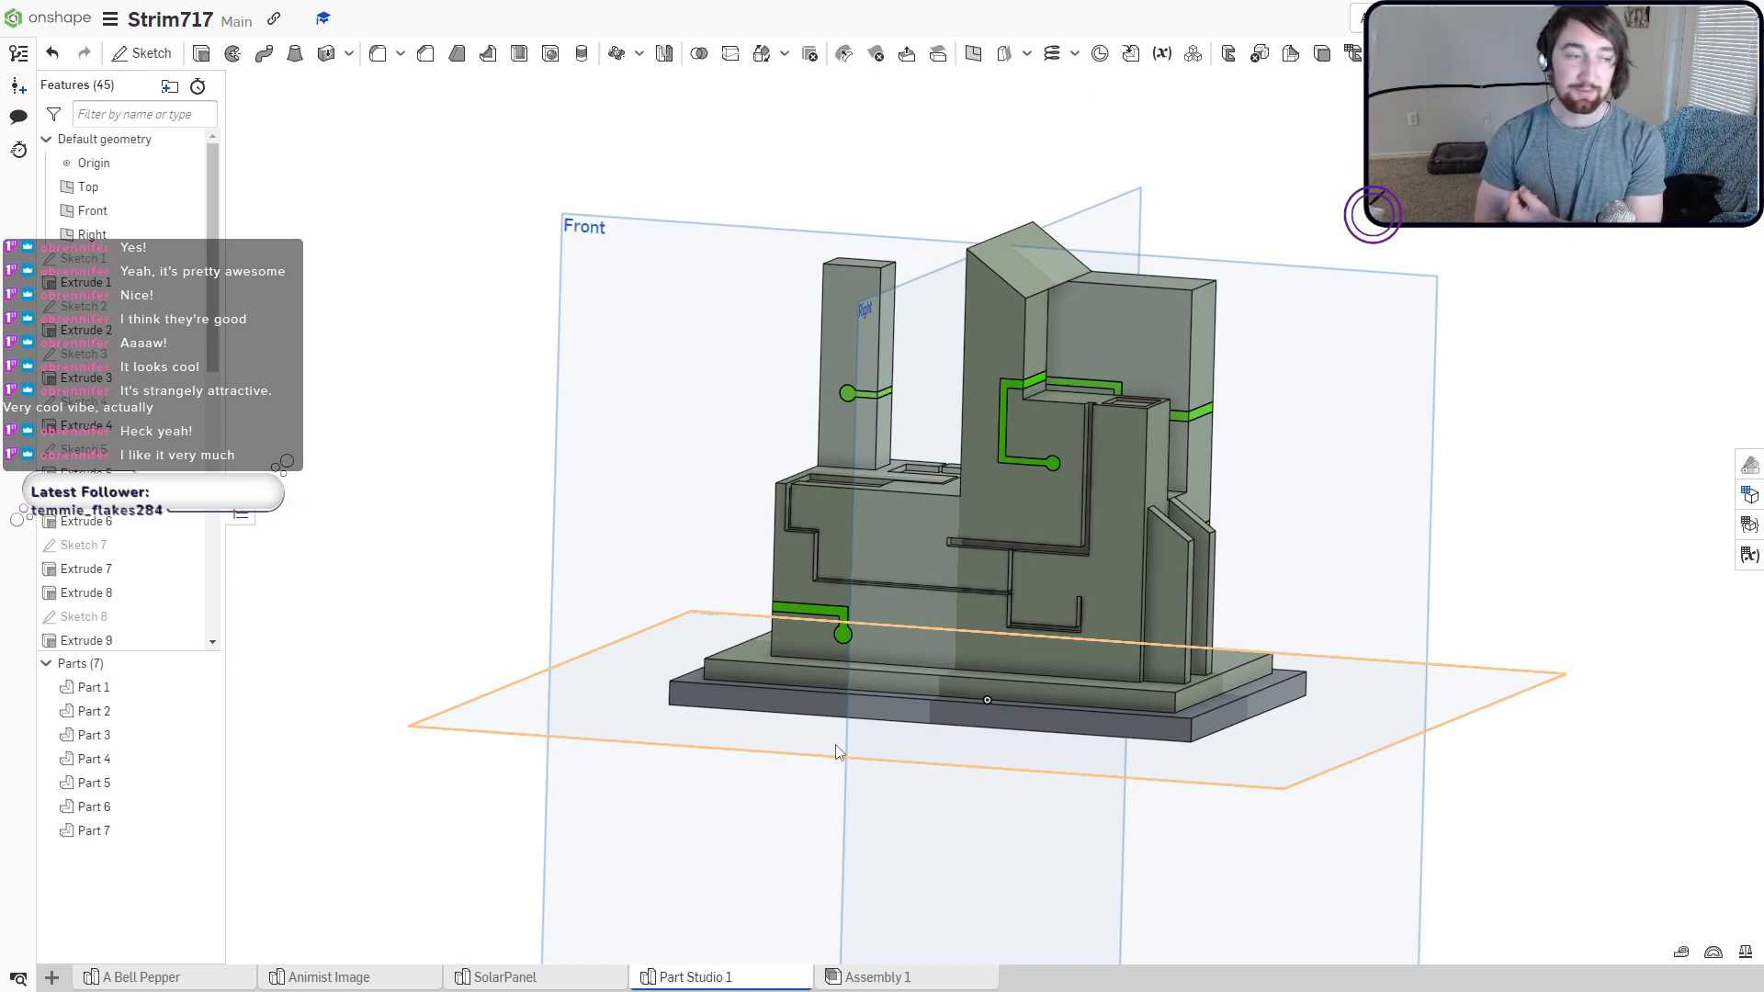